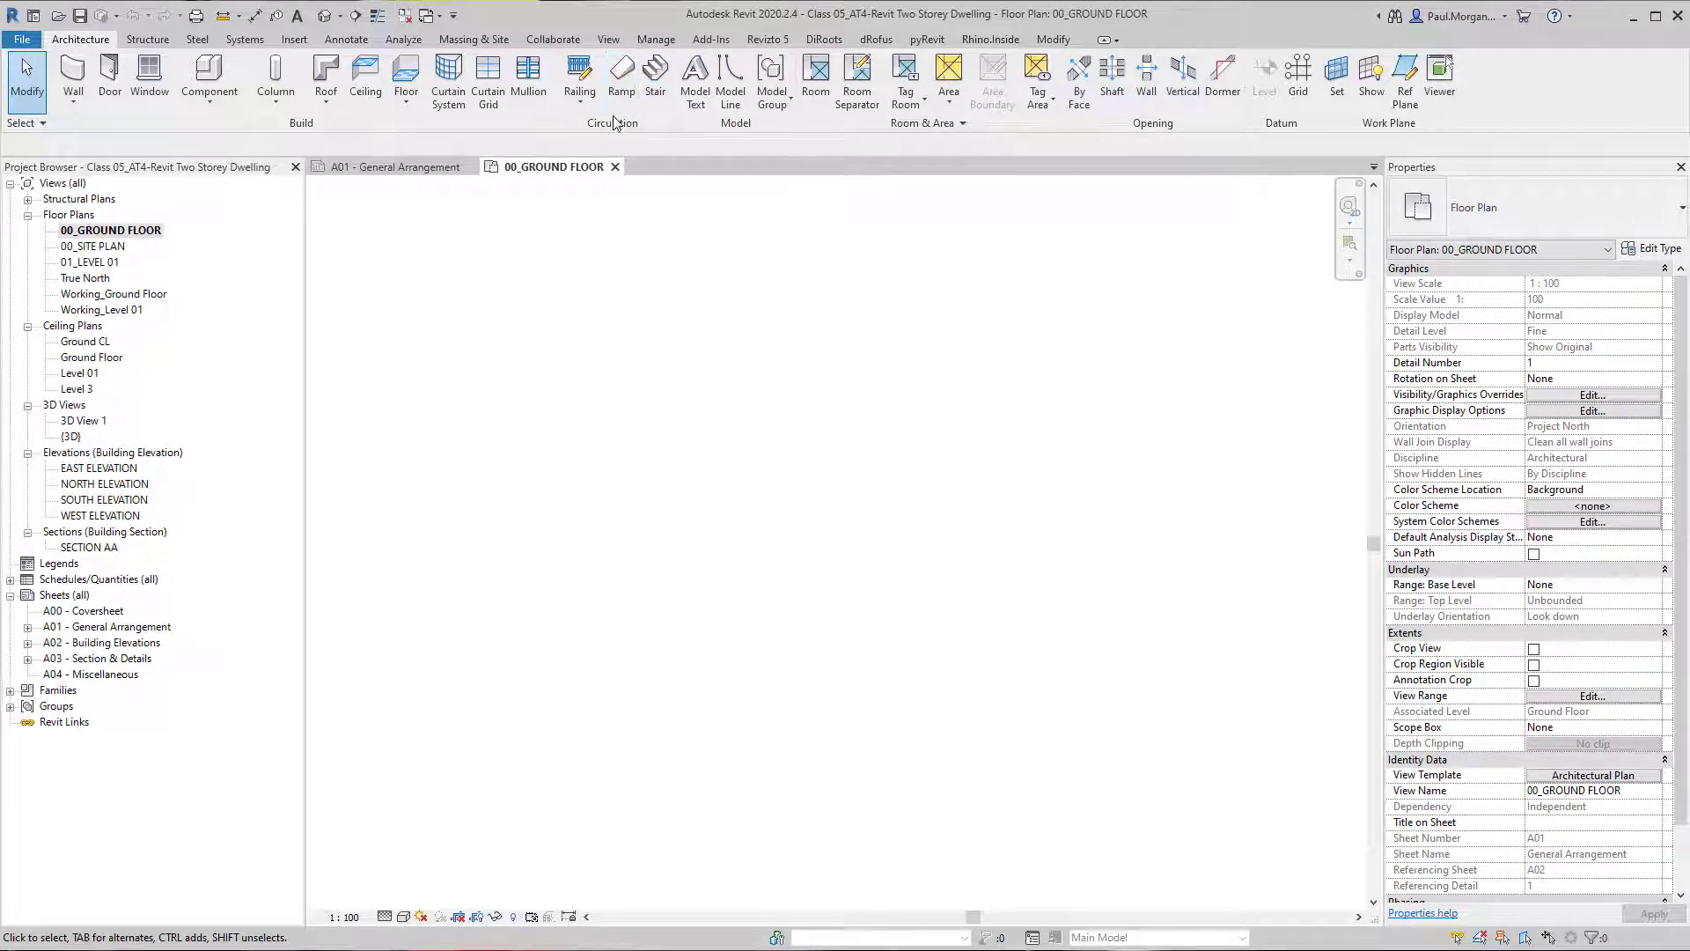
Start a component stair of type 190mm max riser 250mm going and set its top level to Level 01.
{"action": "left_click", "coordinate": [655, 93]}
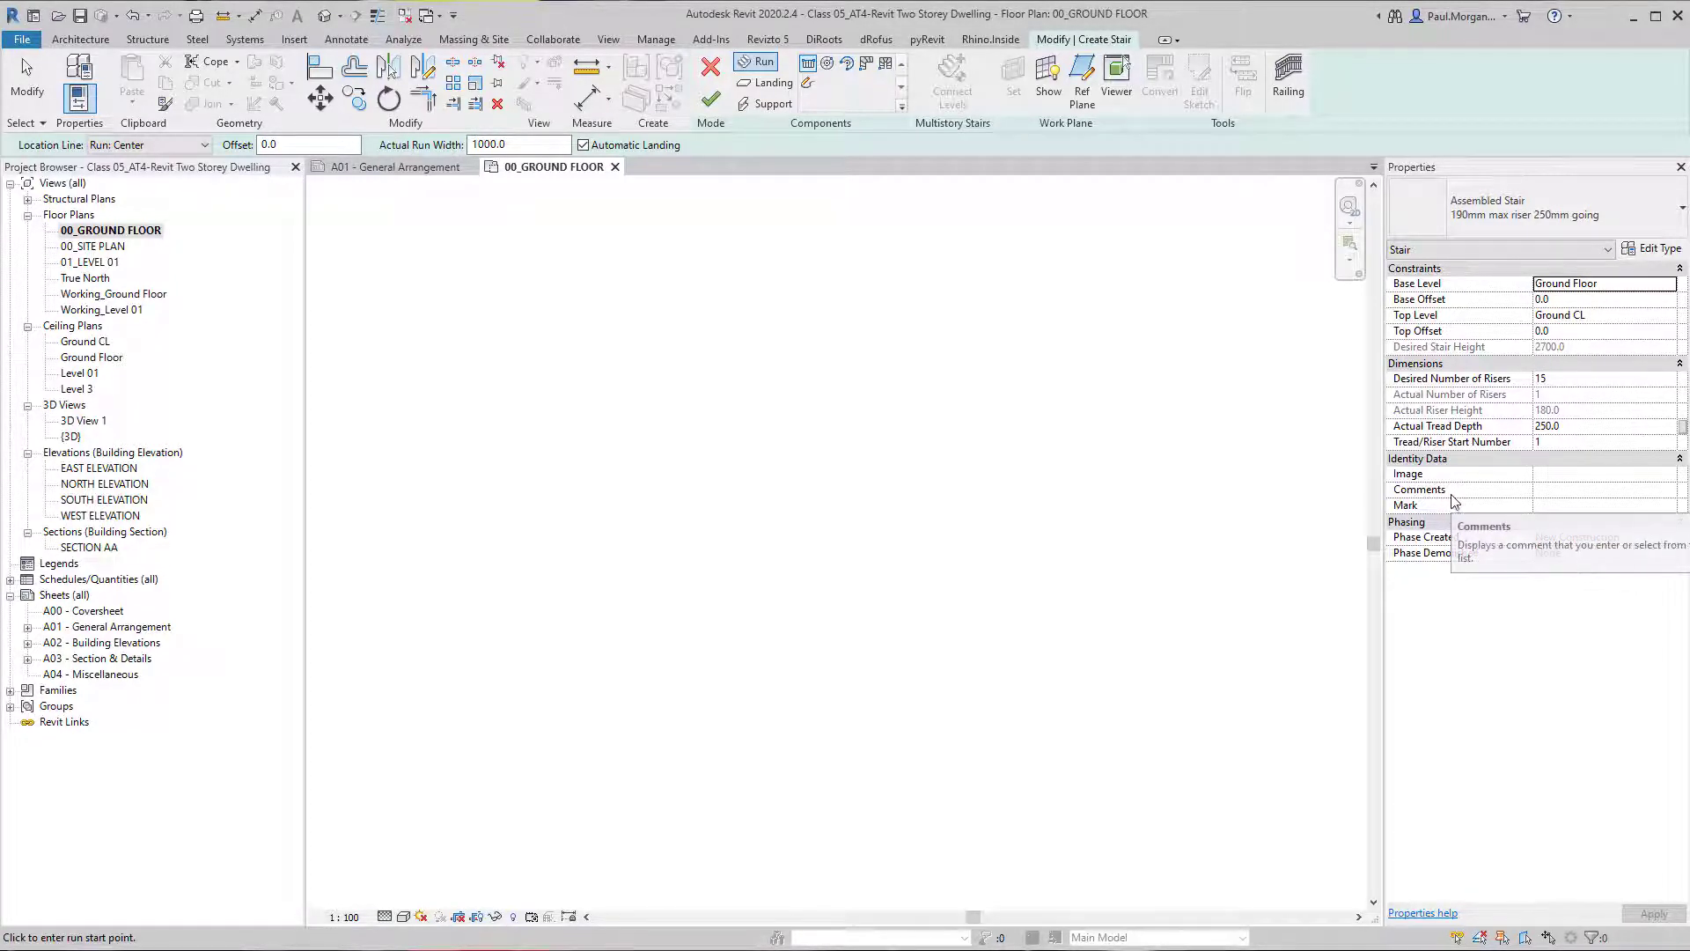
{"action": "left_click", "coordinate": [1494, 199]}
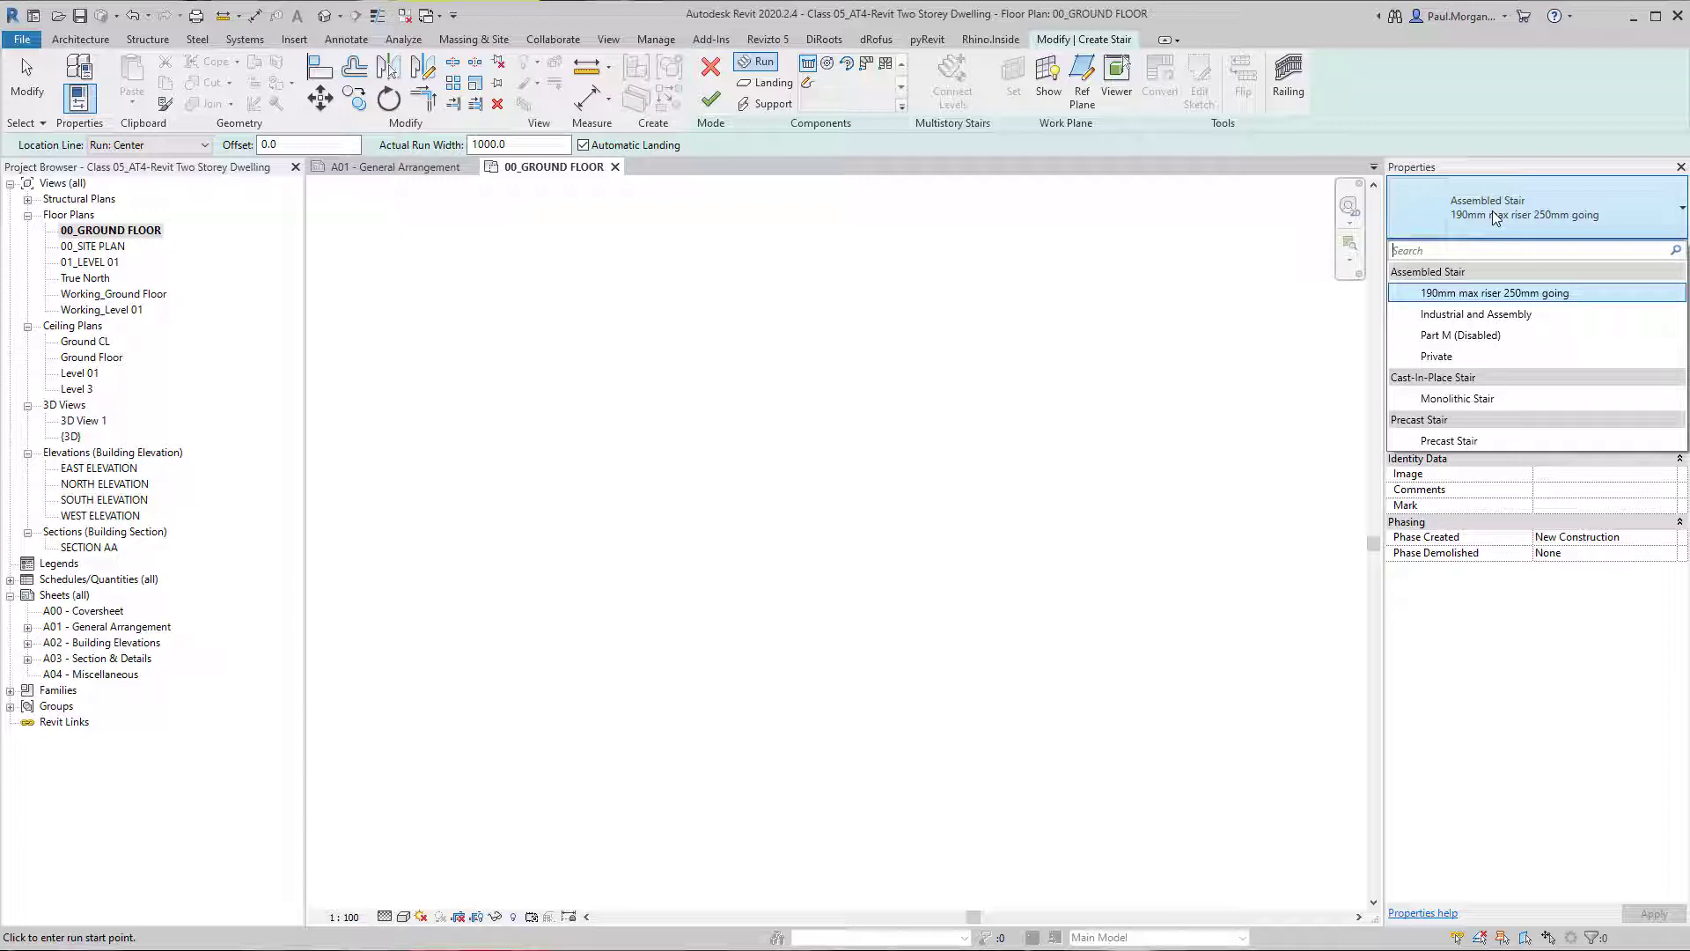
{"action": "left_click", "coordinate": [1485, 213]}
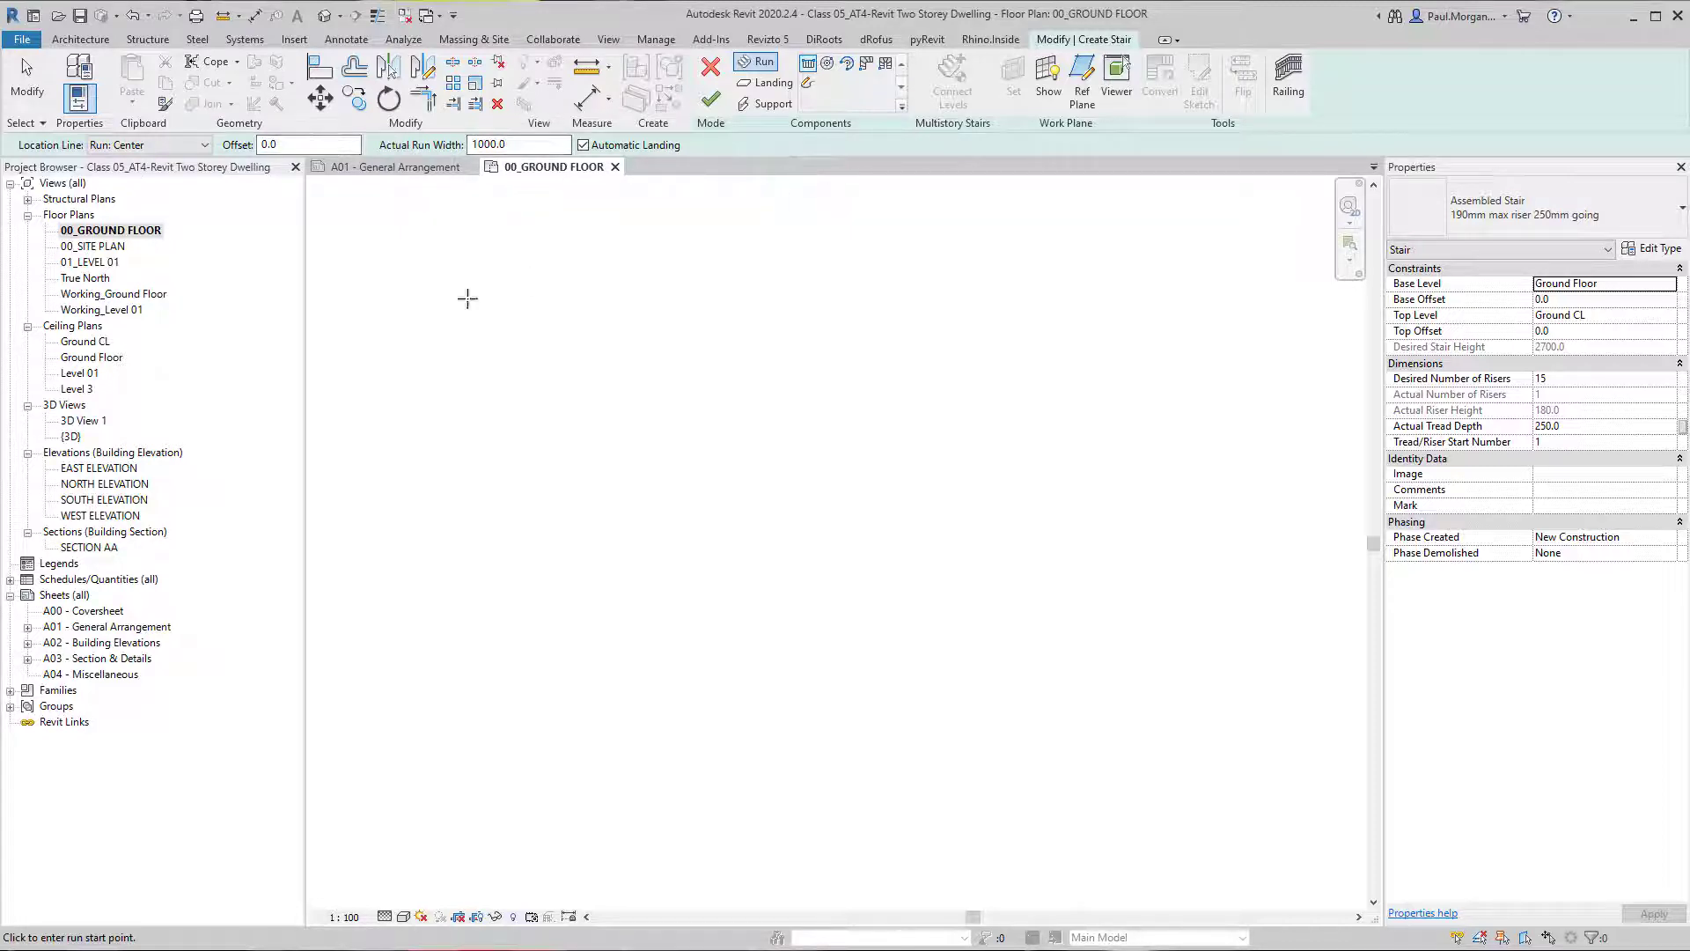
{"action": "left_click", "coordinate": [140, 153]}
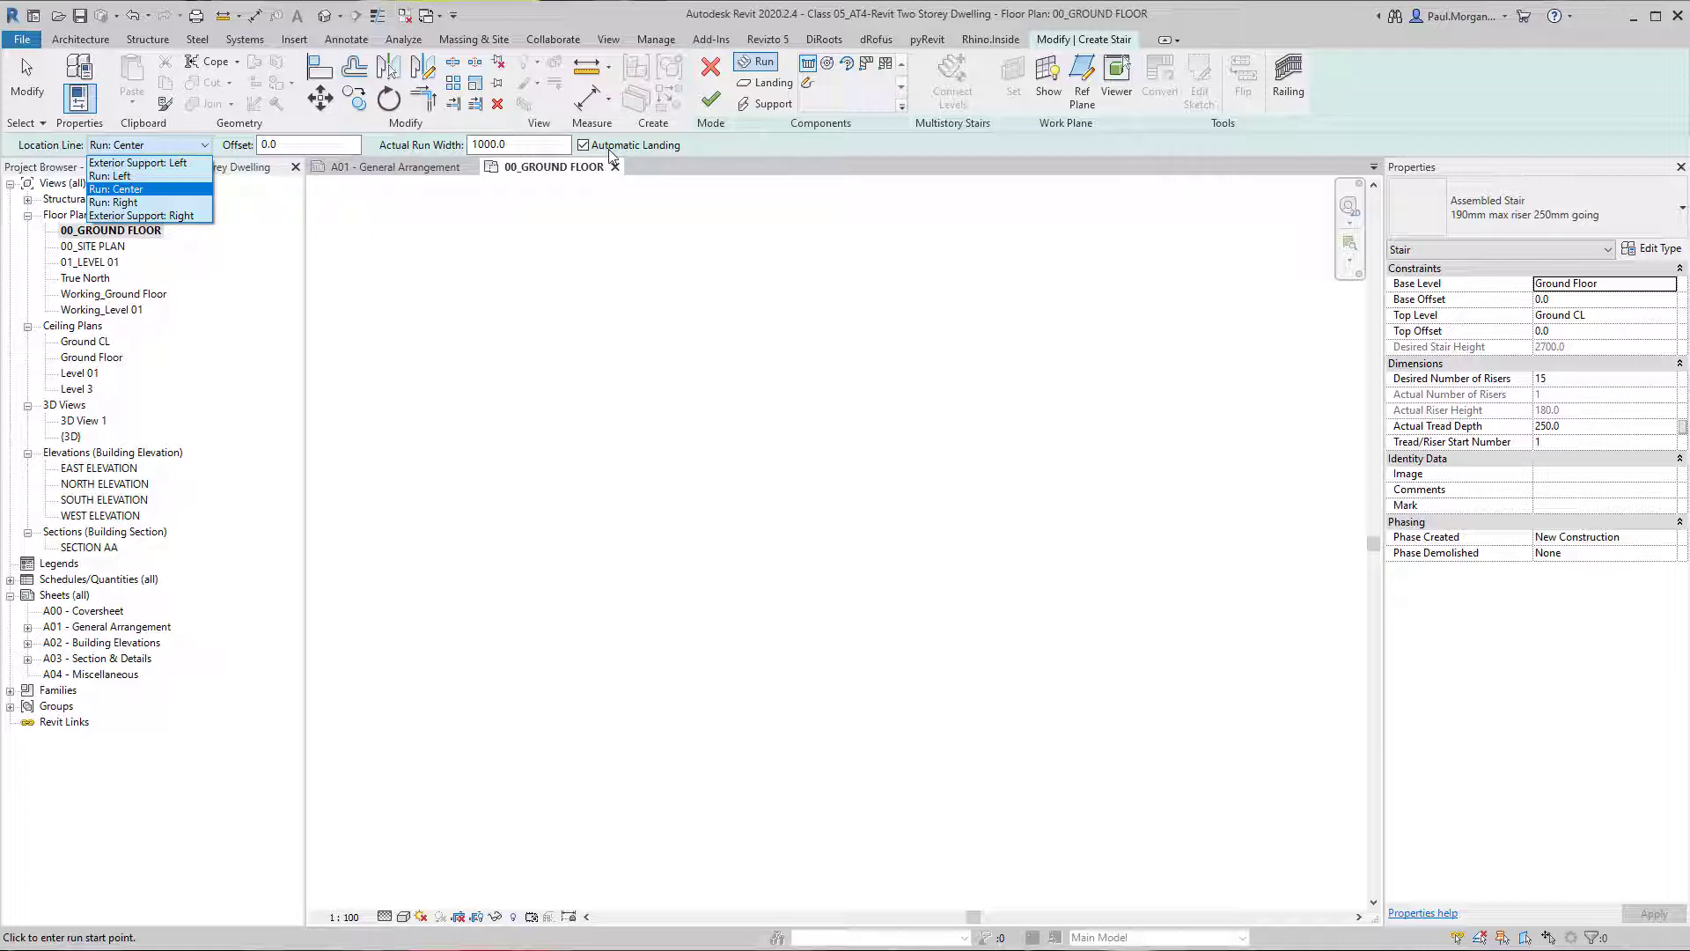
{"action": "left_click", "coordinate": [706, 155]}
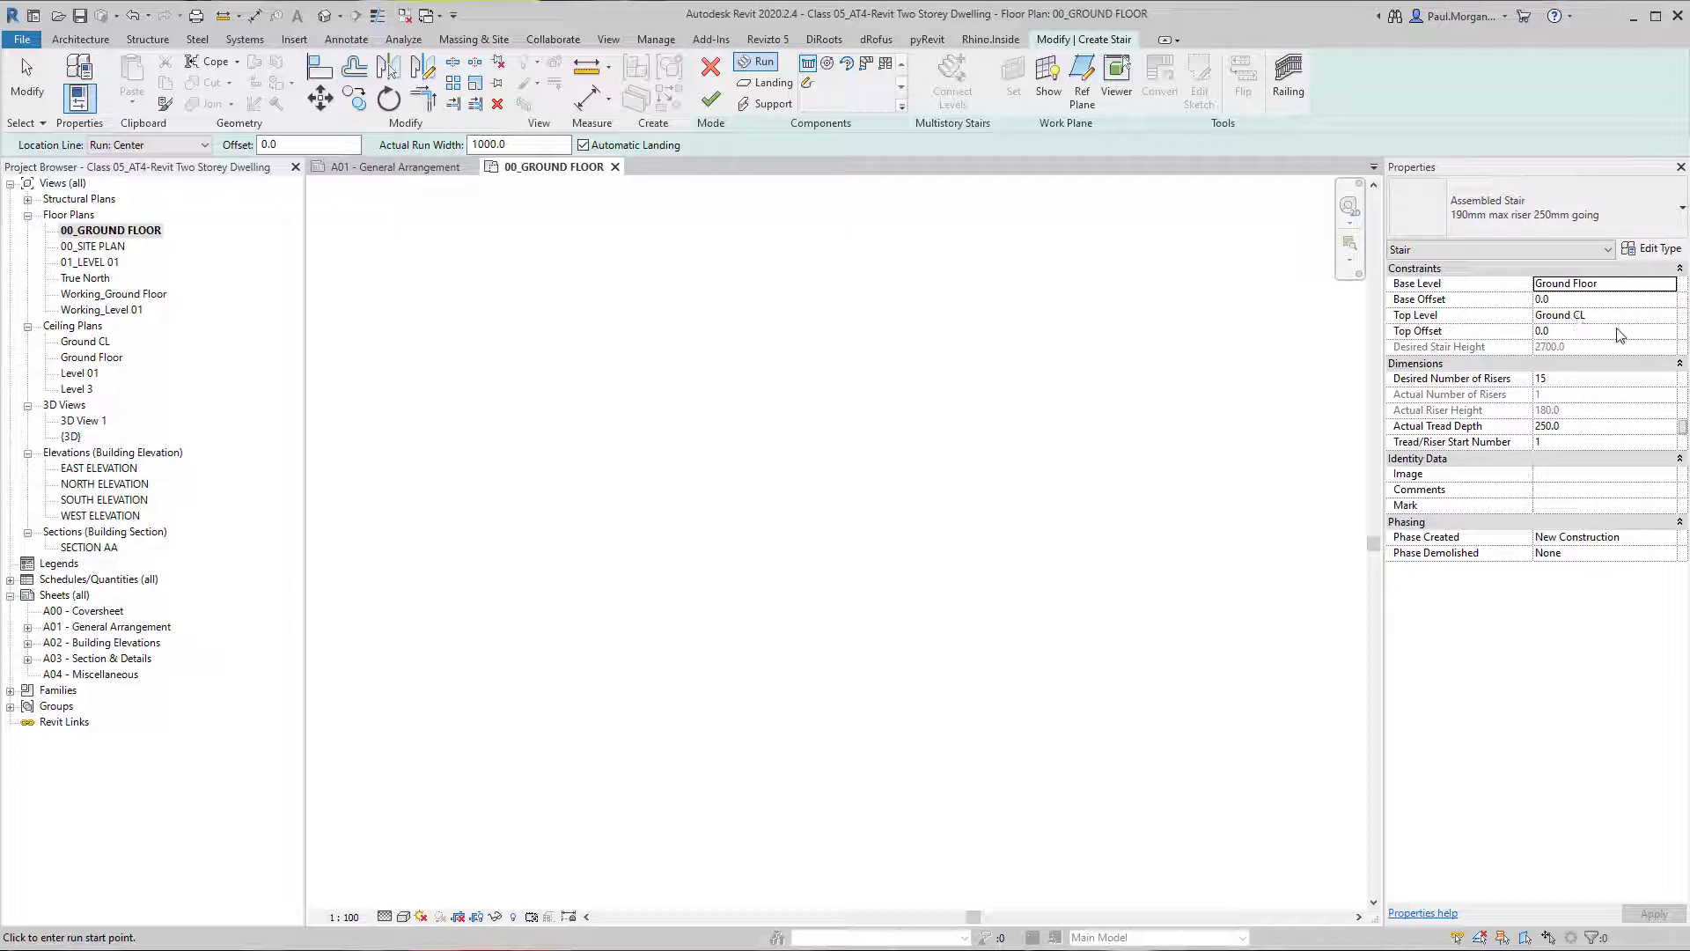
{"action": "left_click", "coordinate": [1670, 318]}
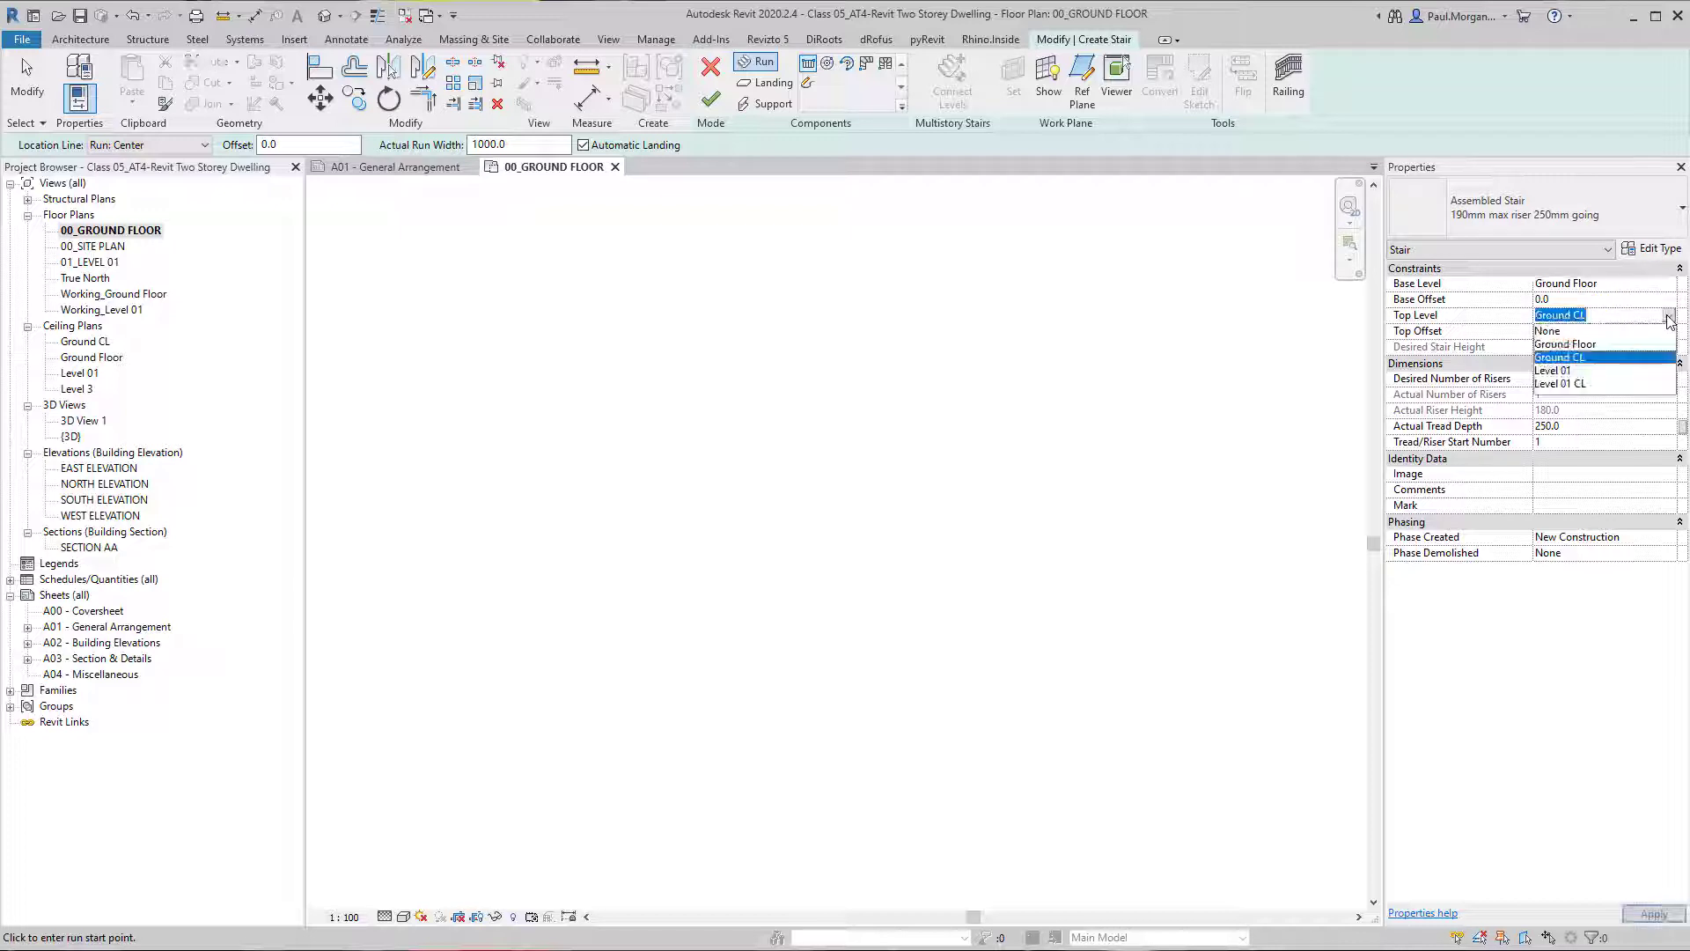
{"action": "left_click", "coordinate": [1572, 370]}
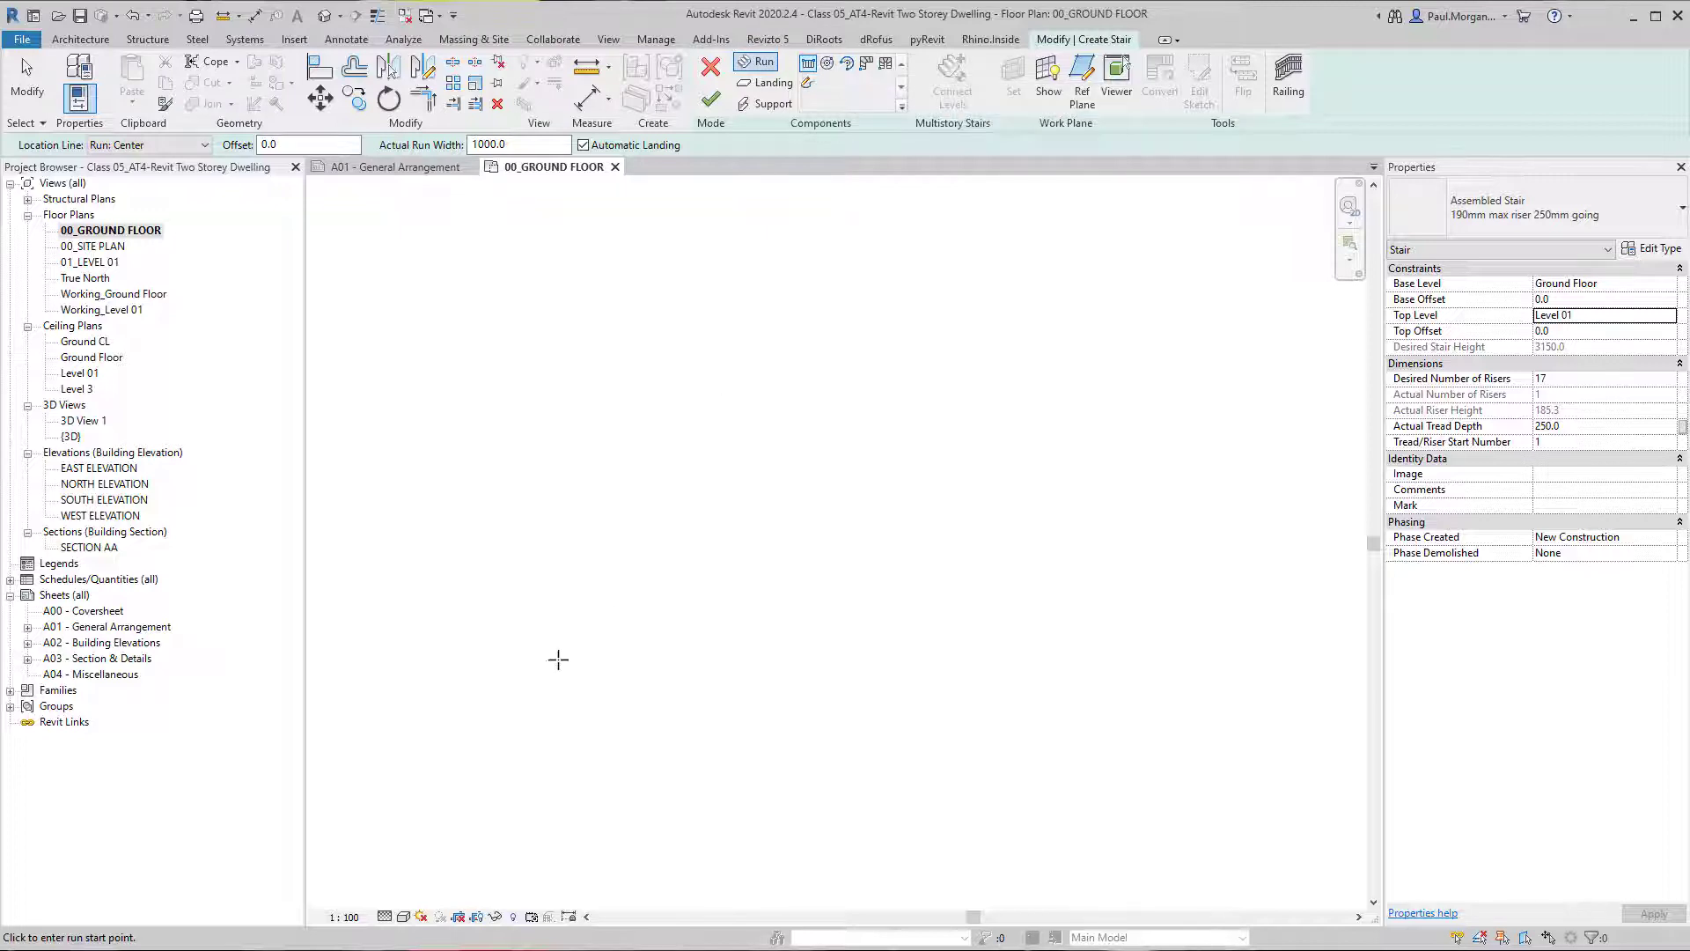
Draw a straight vertical stair run 4000 mm long in the ground floor plan, using all 17 risers.
{"action": "left_click", "coordinate": [657, 615]}
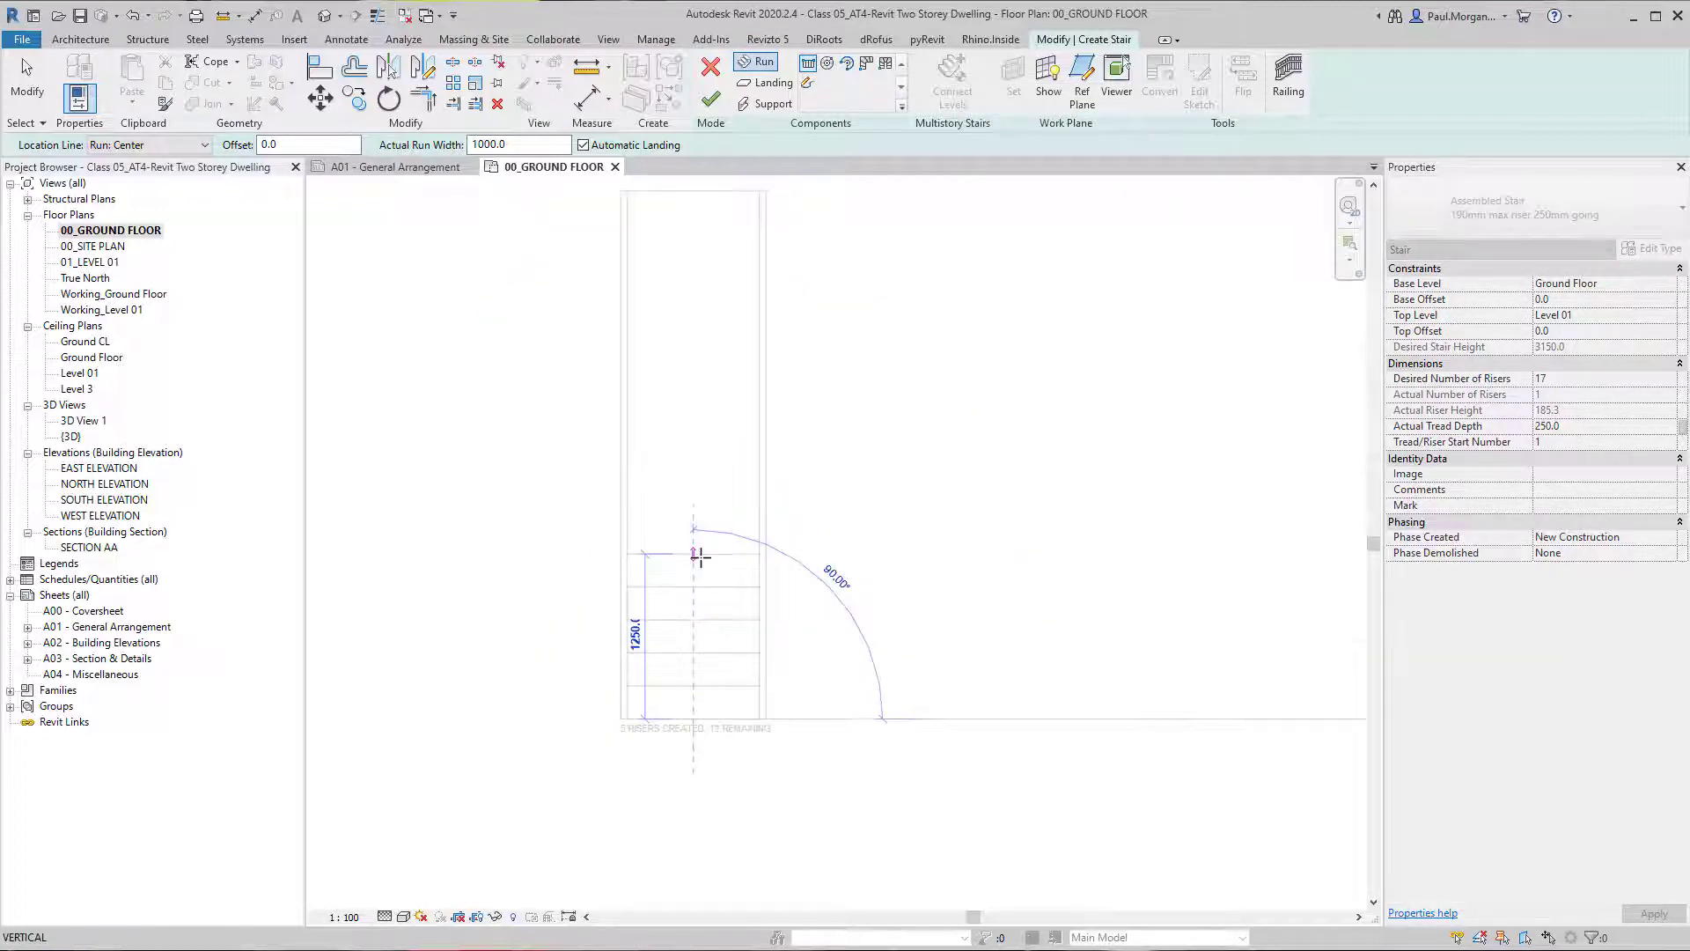
{"action": "middle_click_drag", "start_coordinate": [695, 558], "coordinate": [647, 662]}
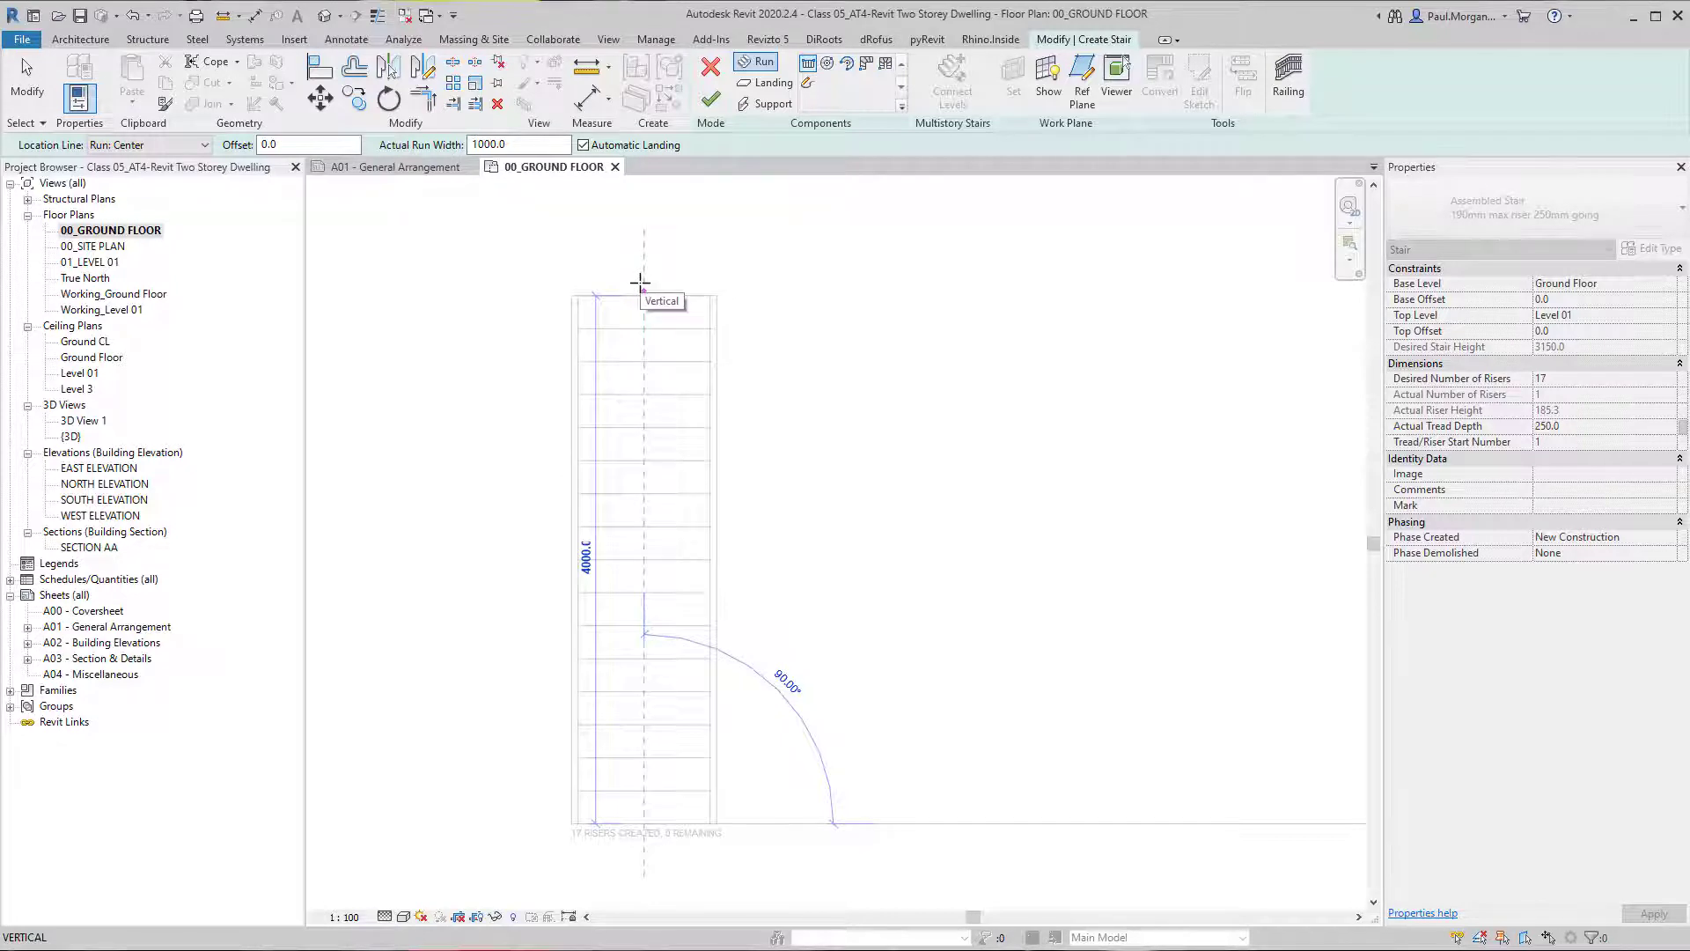
{"action": "left_click", "coordinate": [640, 282]}
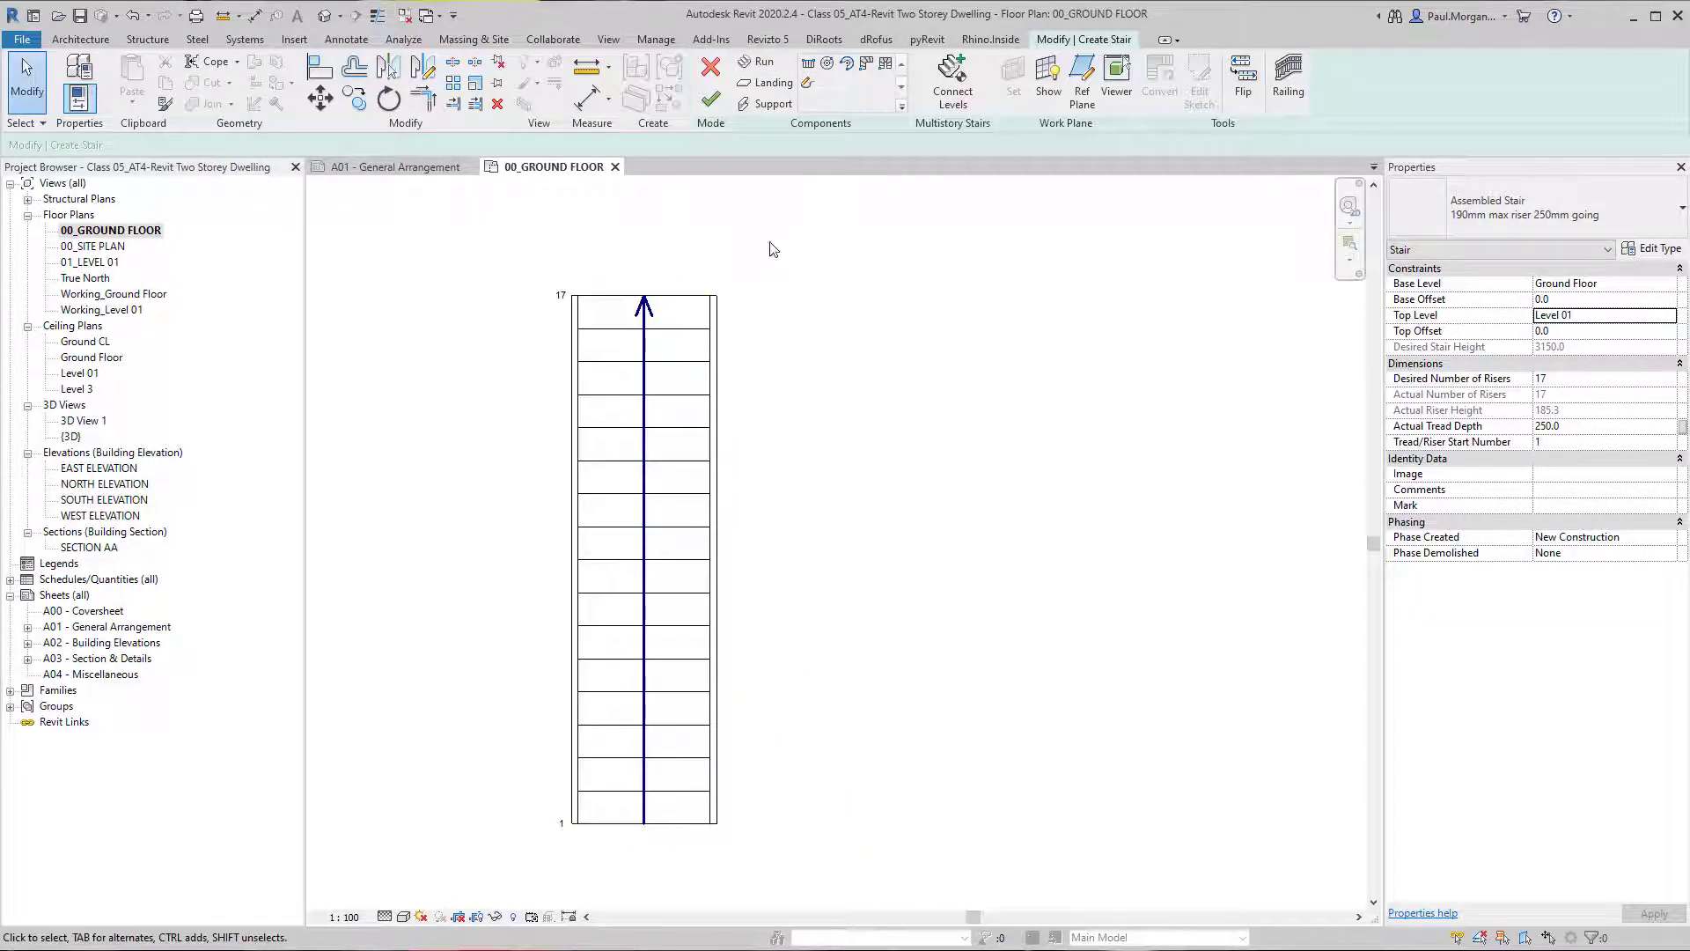
{"action": "middle_click_drag", "start_coordinate": [773, 428], "coordinate": [647, 442]}
{"action": "scroll", "coordinate": [624, 462], "scroll_direction": "down", "scroll_amount": 1}
{"action": "middle_click_drag", "start_coordinate": [667, 530], "coordinate": [693, 511]}
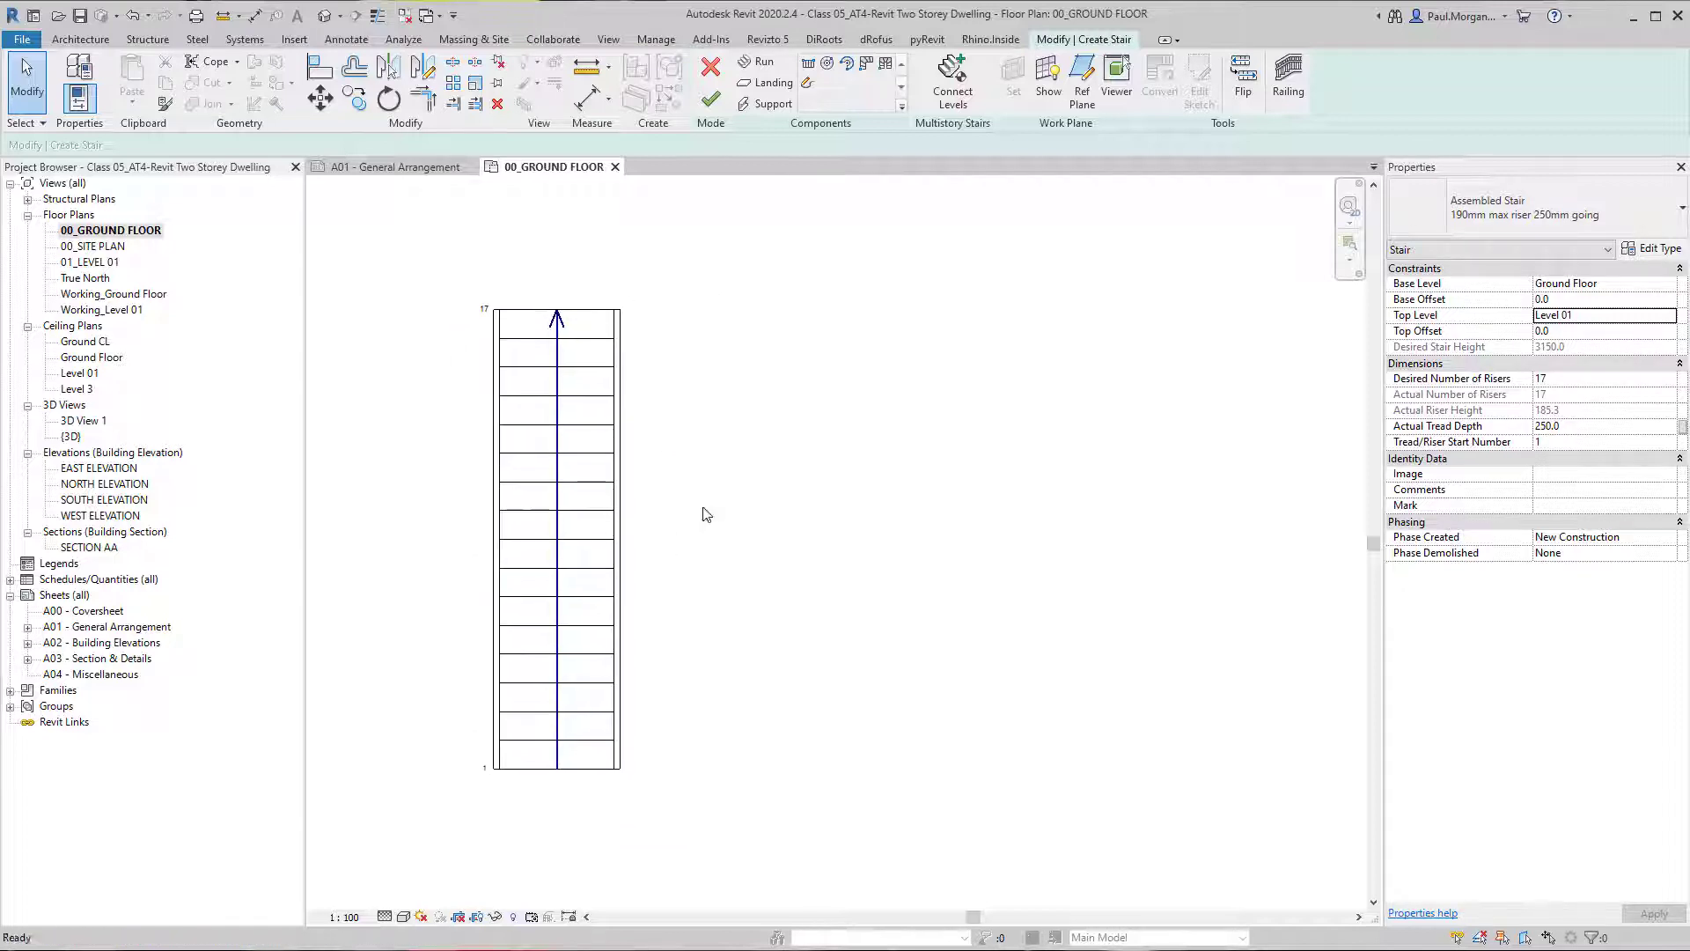
Try a desired number of risers of 15 for the stair, and undo the change.
{"action": "left_click", "coordinate": [1561, 380]}
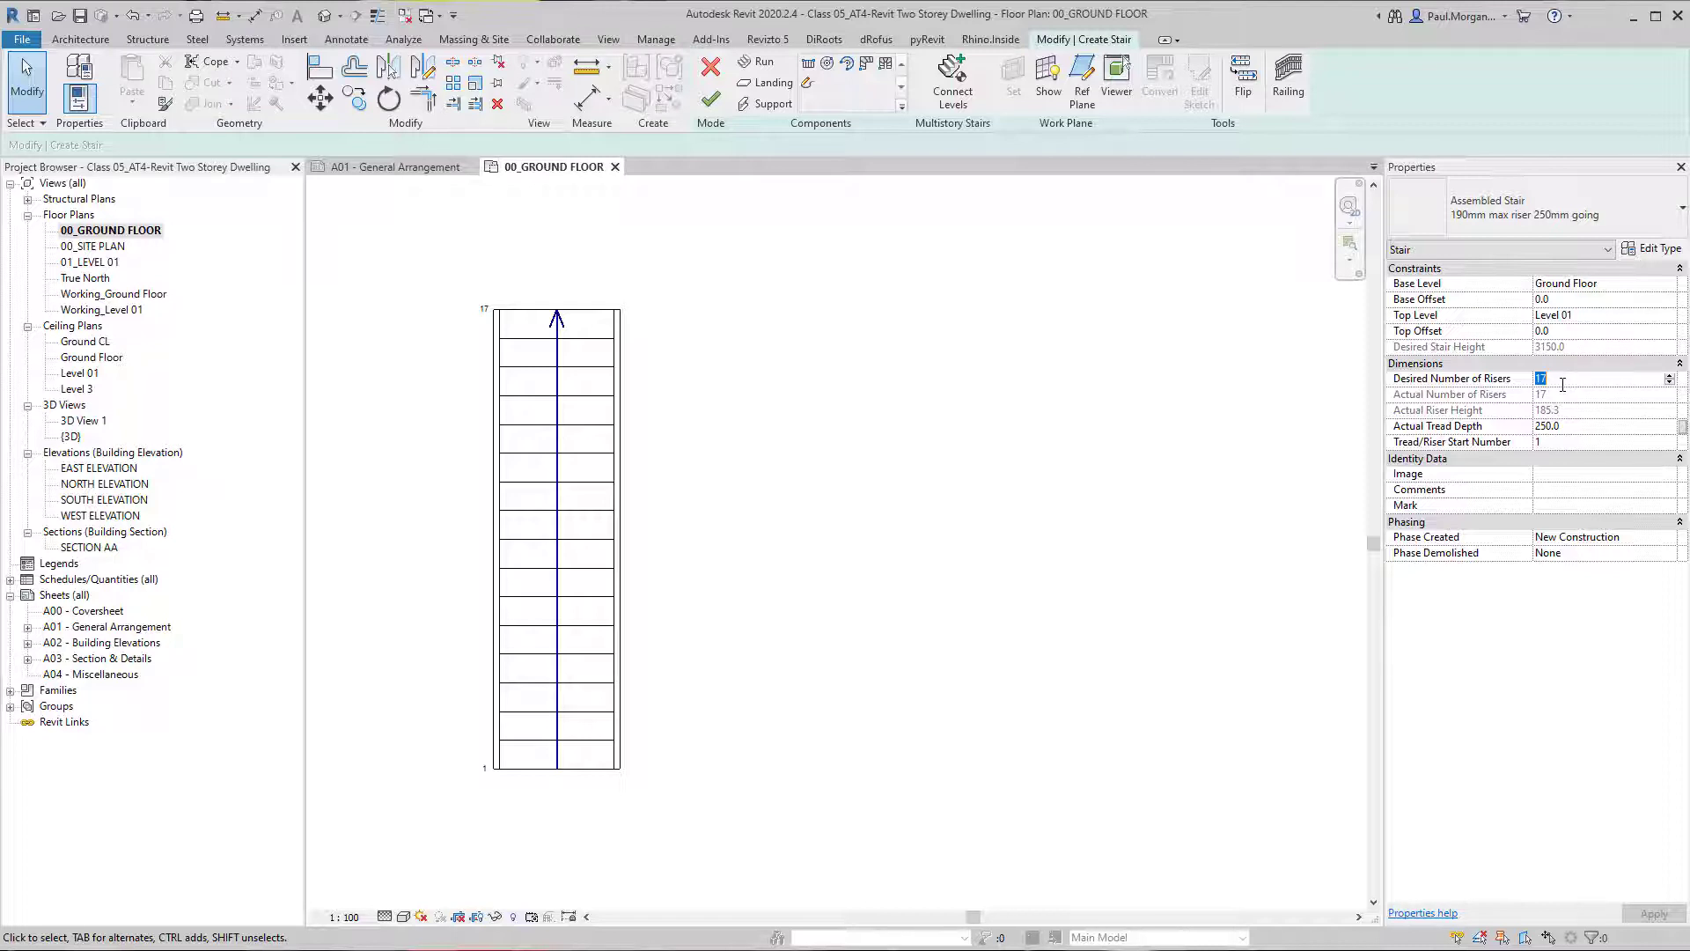
{"action": "type", "text": "15"}
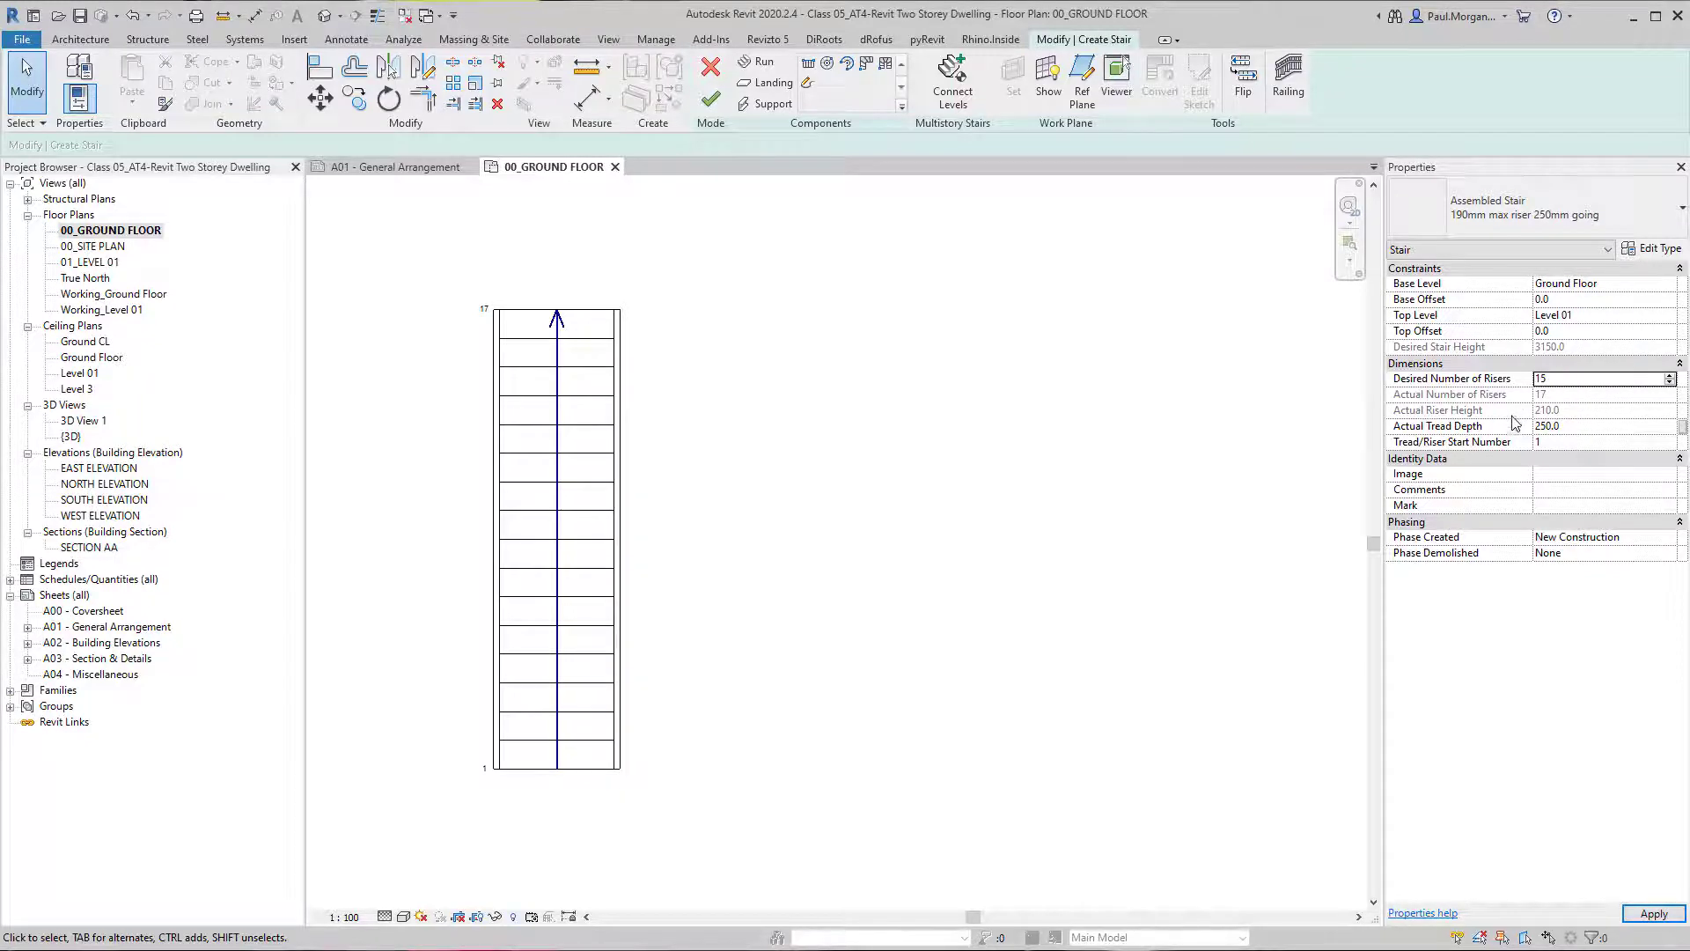
{"action": "mouse_move", "coordinate": [774, 487]}
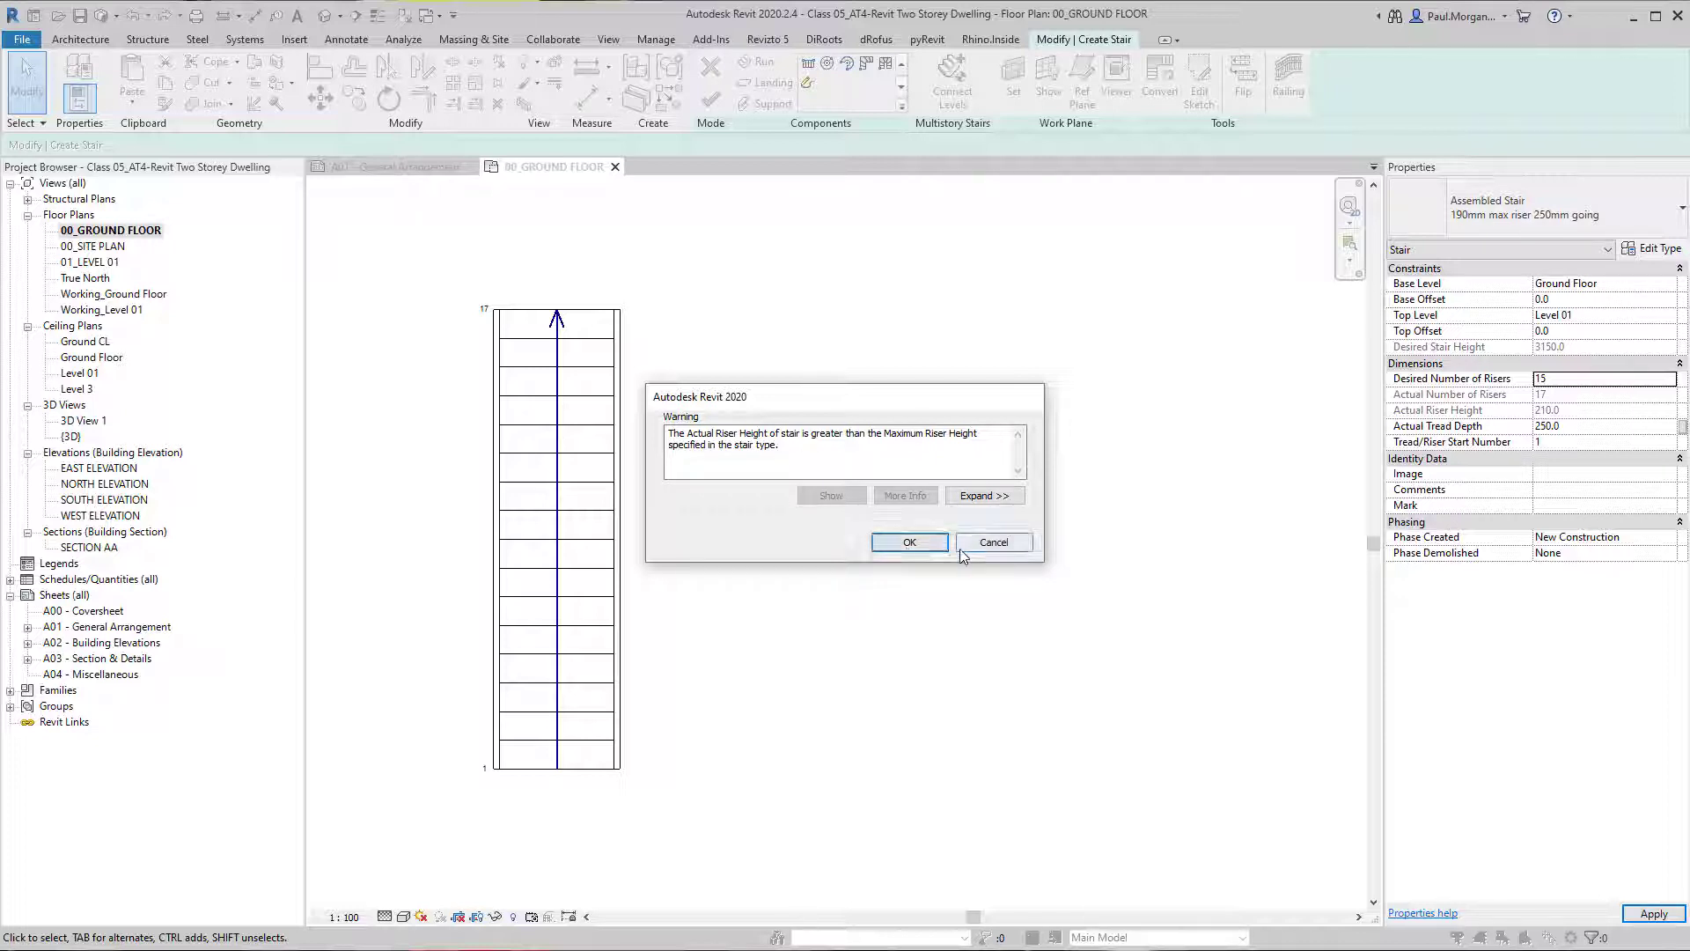
{"action": "left_click", "coordinate": [891, 545]}
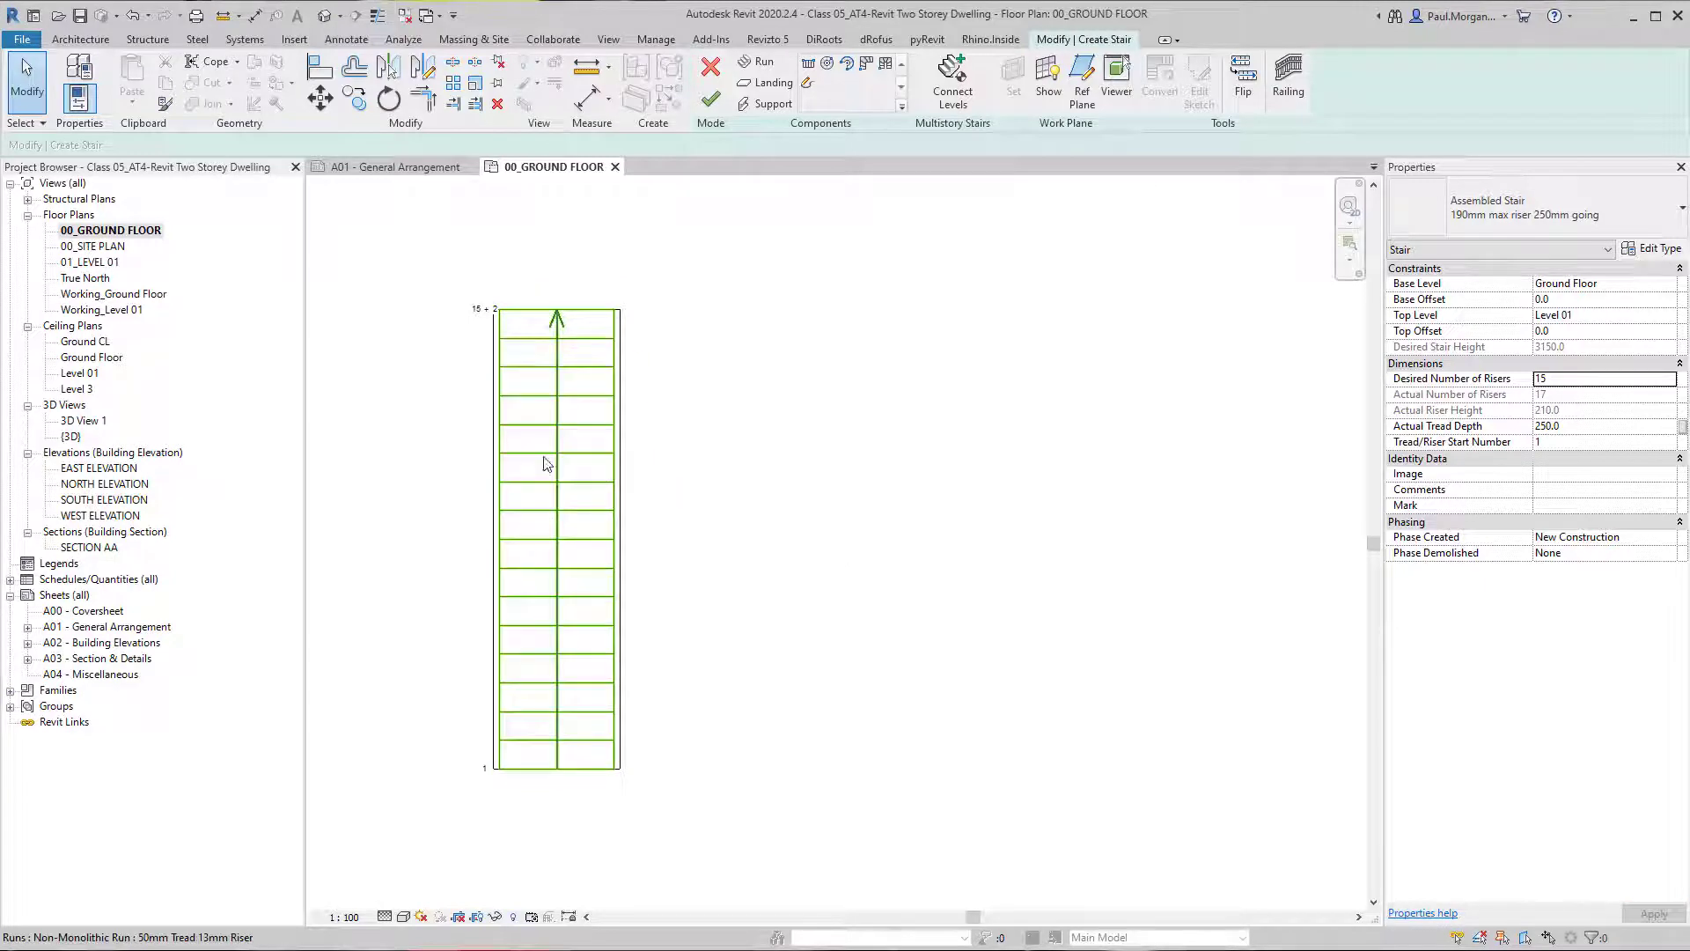
{"action": "key", "text": "ctrl+z"}
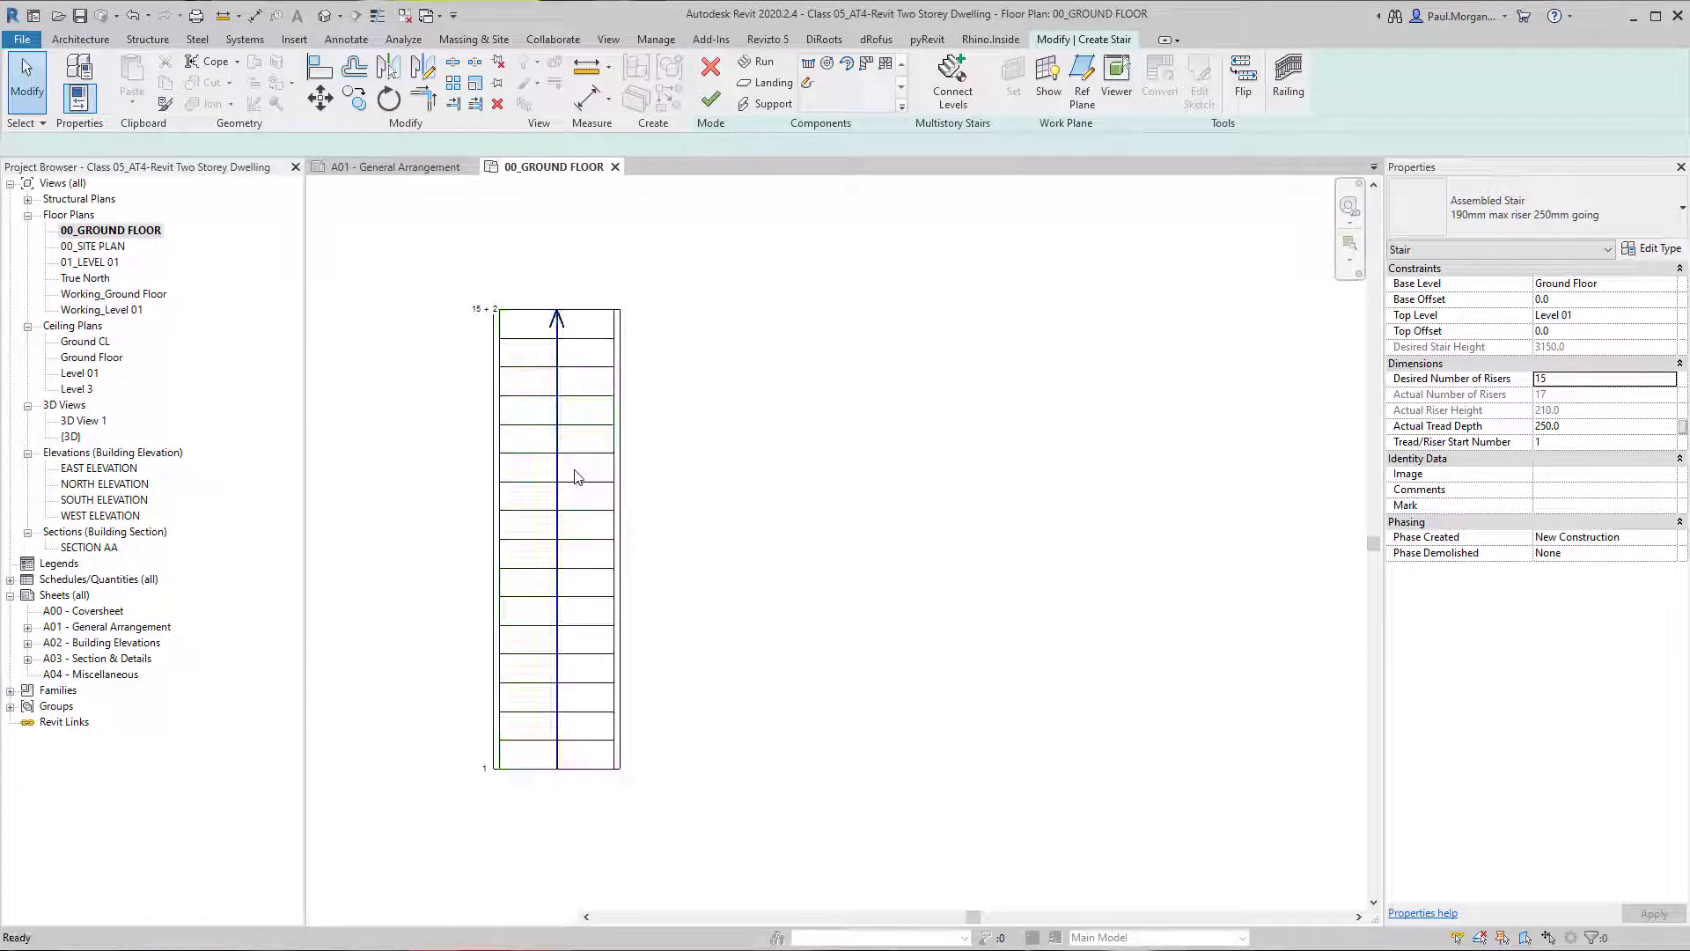
Examine the stair type's properties, including its riser, tread and run width rules and the stair calculator.
{"action": "left_click", "coordinate": [523, 342]}
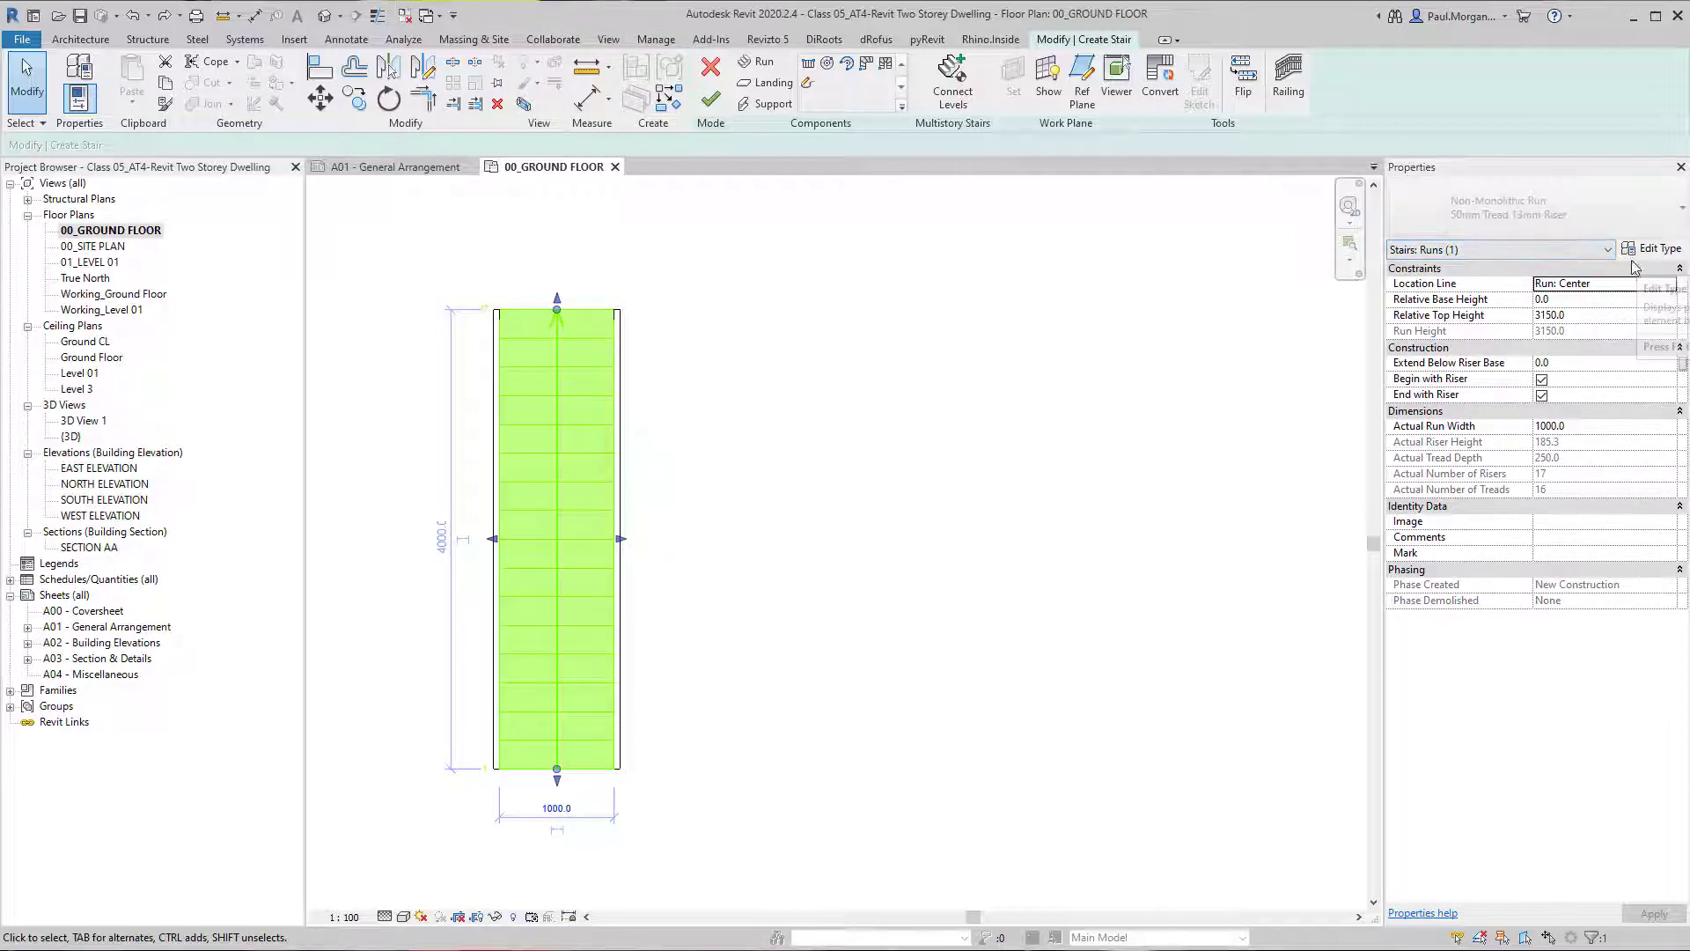
{"action": "left_click", "coordinate": [1117, 427]}
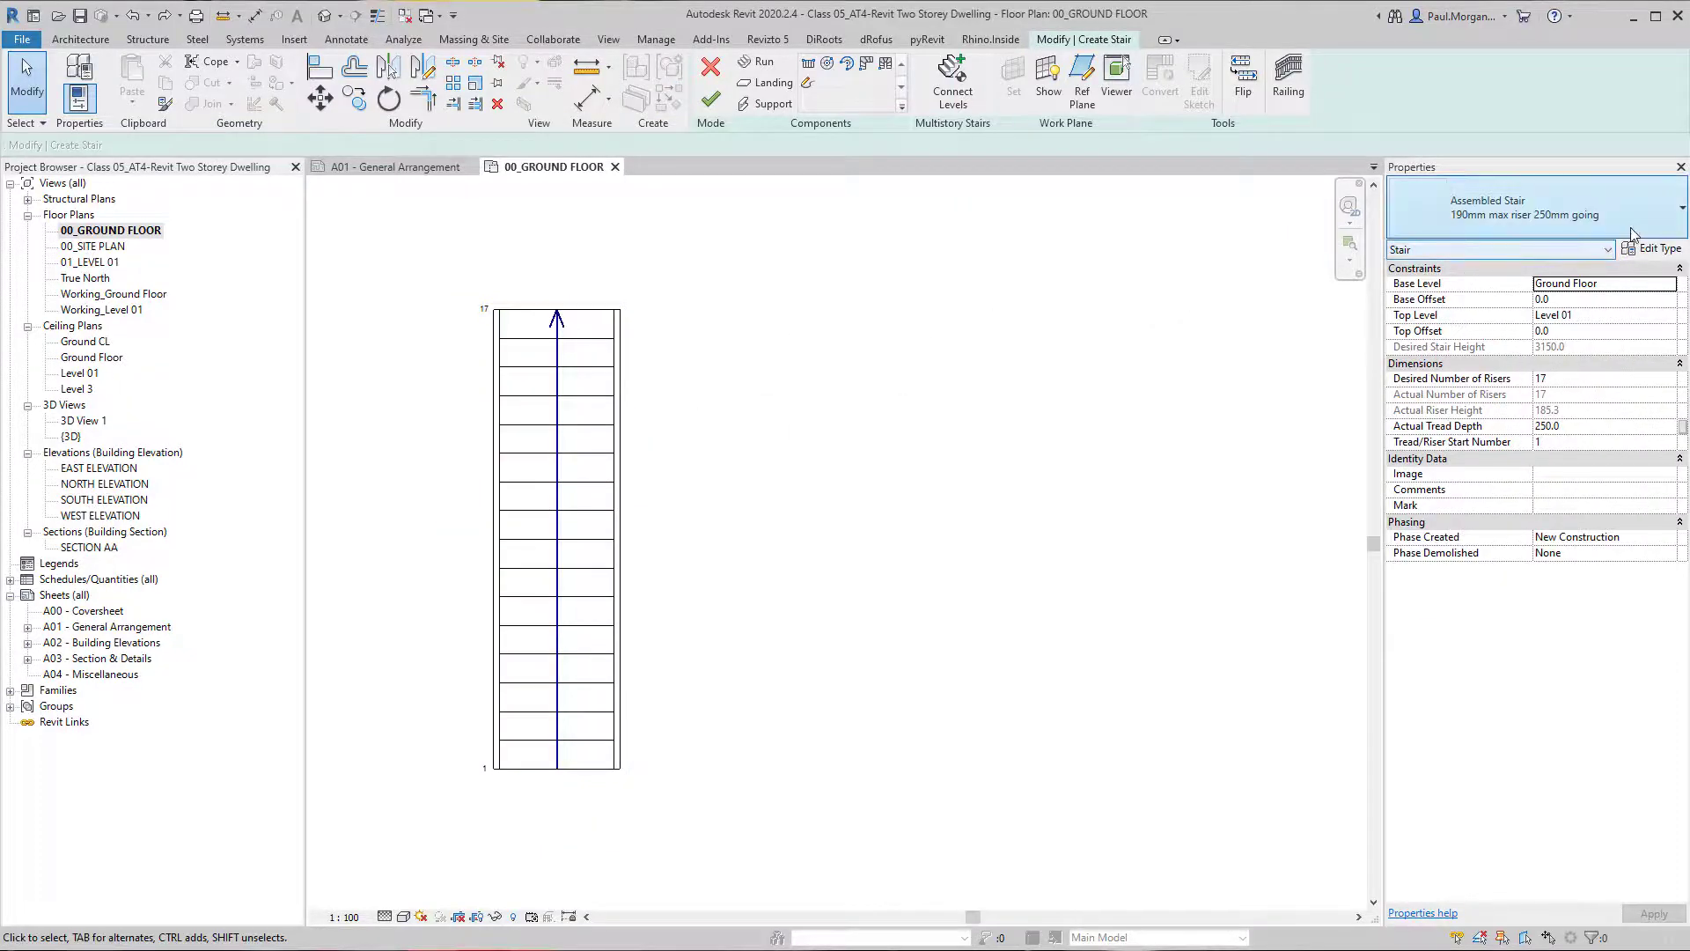
{"action": "left_click", "coordinate": [1651, 248]}
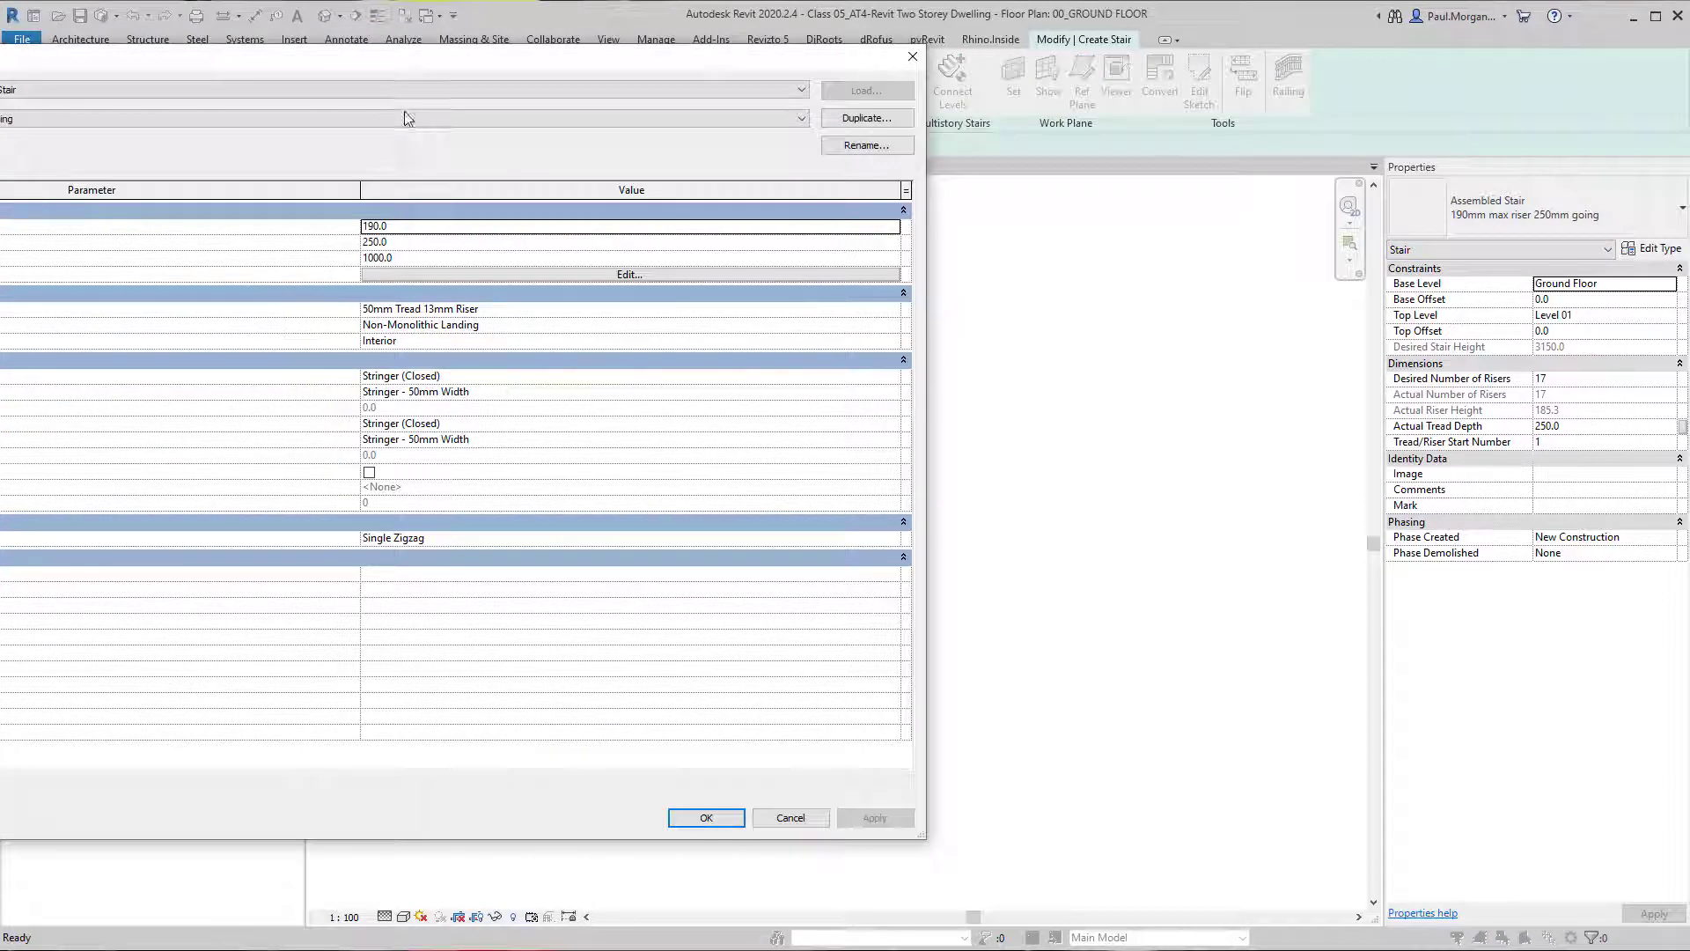
{"action": "left_click_drag", "start_coordinate": [441, 56], "coordinate": [780, 96]}
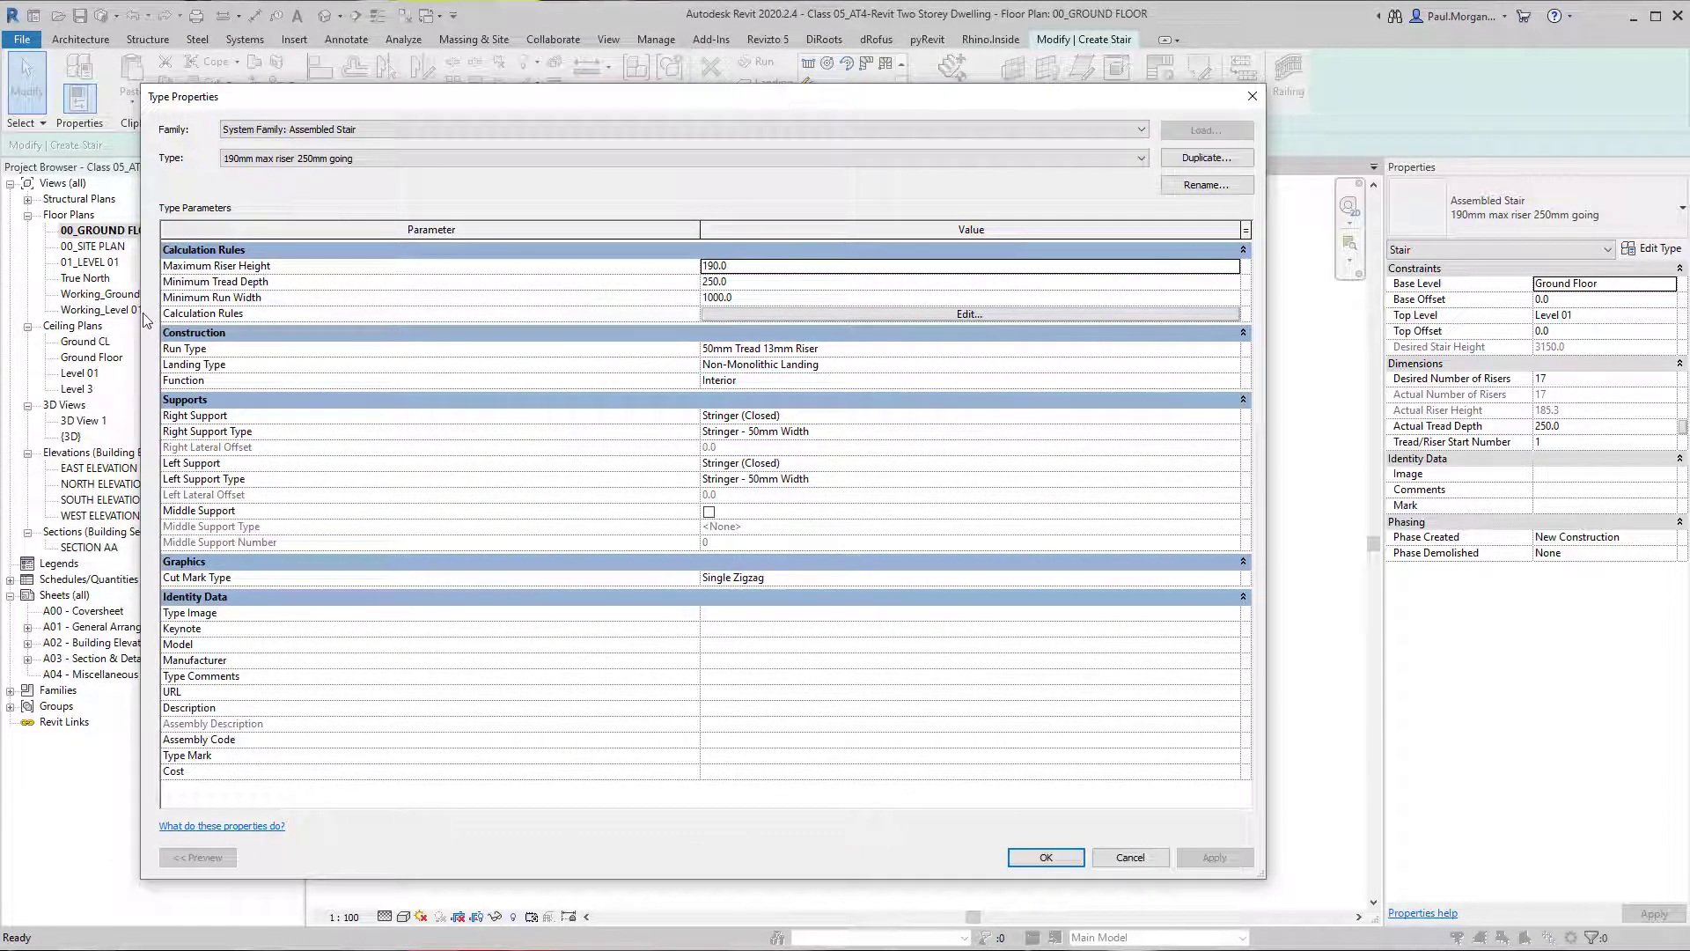
{"action": "left_click", "coordinate": [918, 315]}
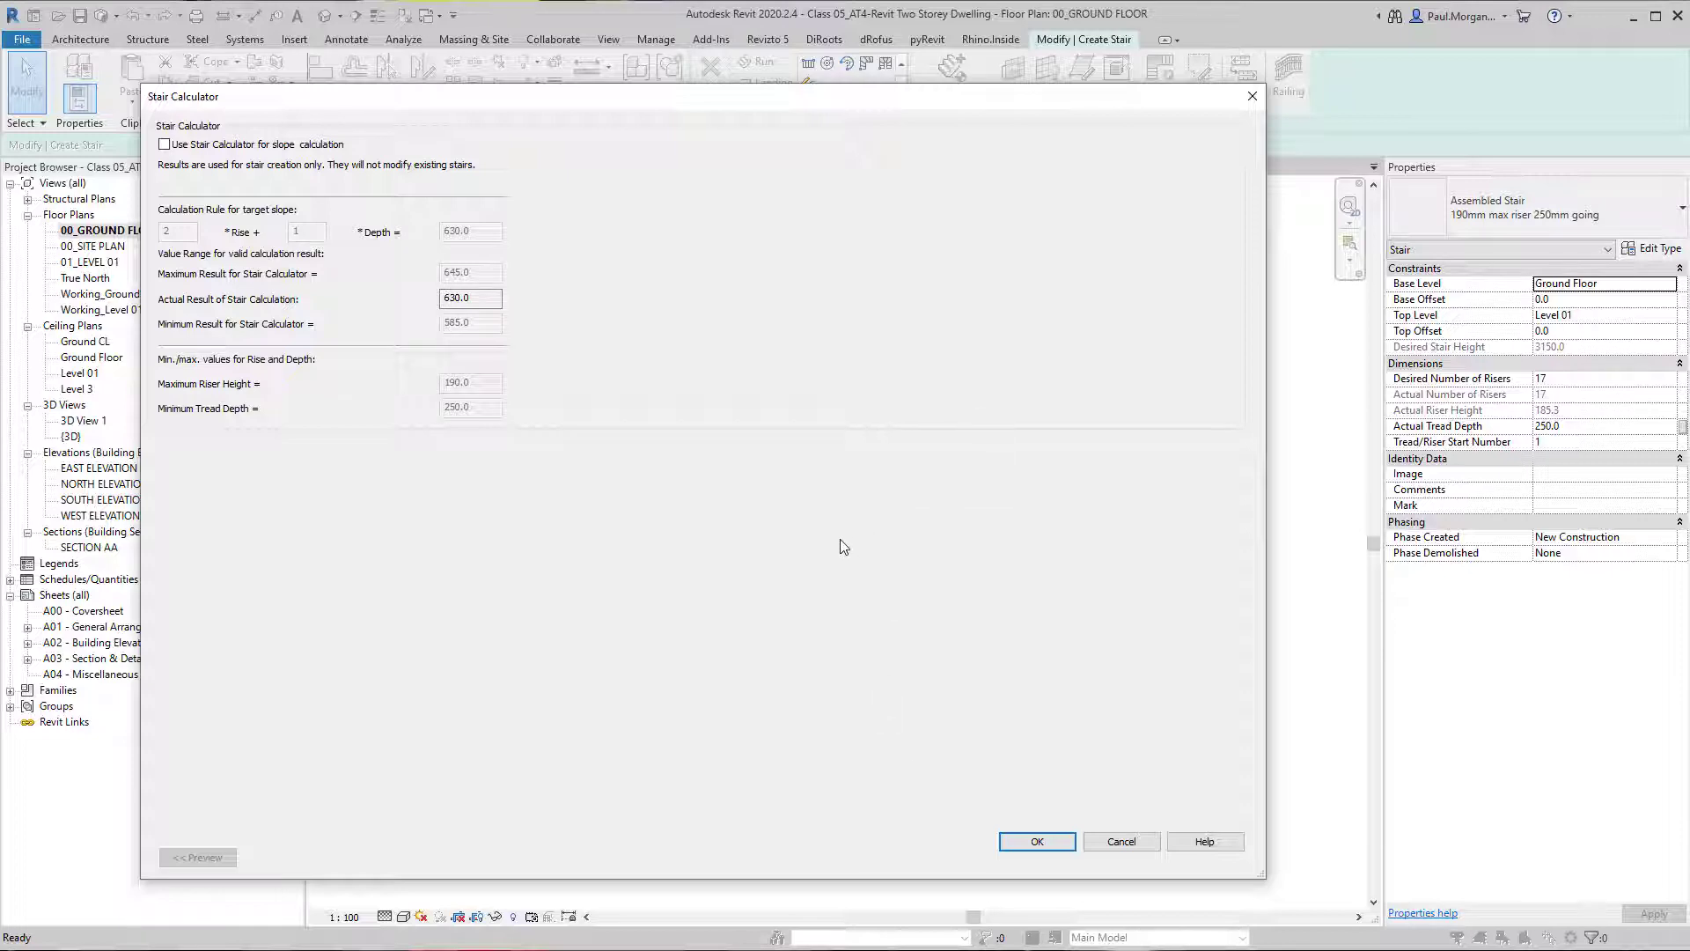
{"action": "left_click", "coordinate": [1035, 846]}
{"action": "left_click", "coordinate": [1039, 856]}
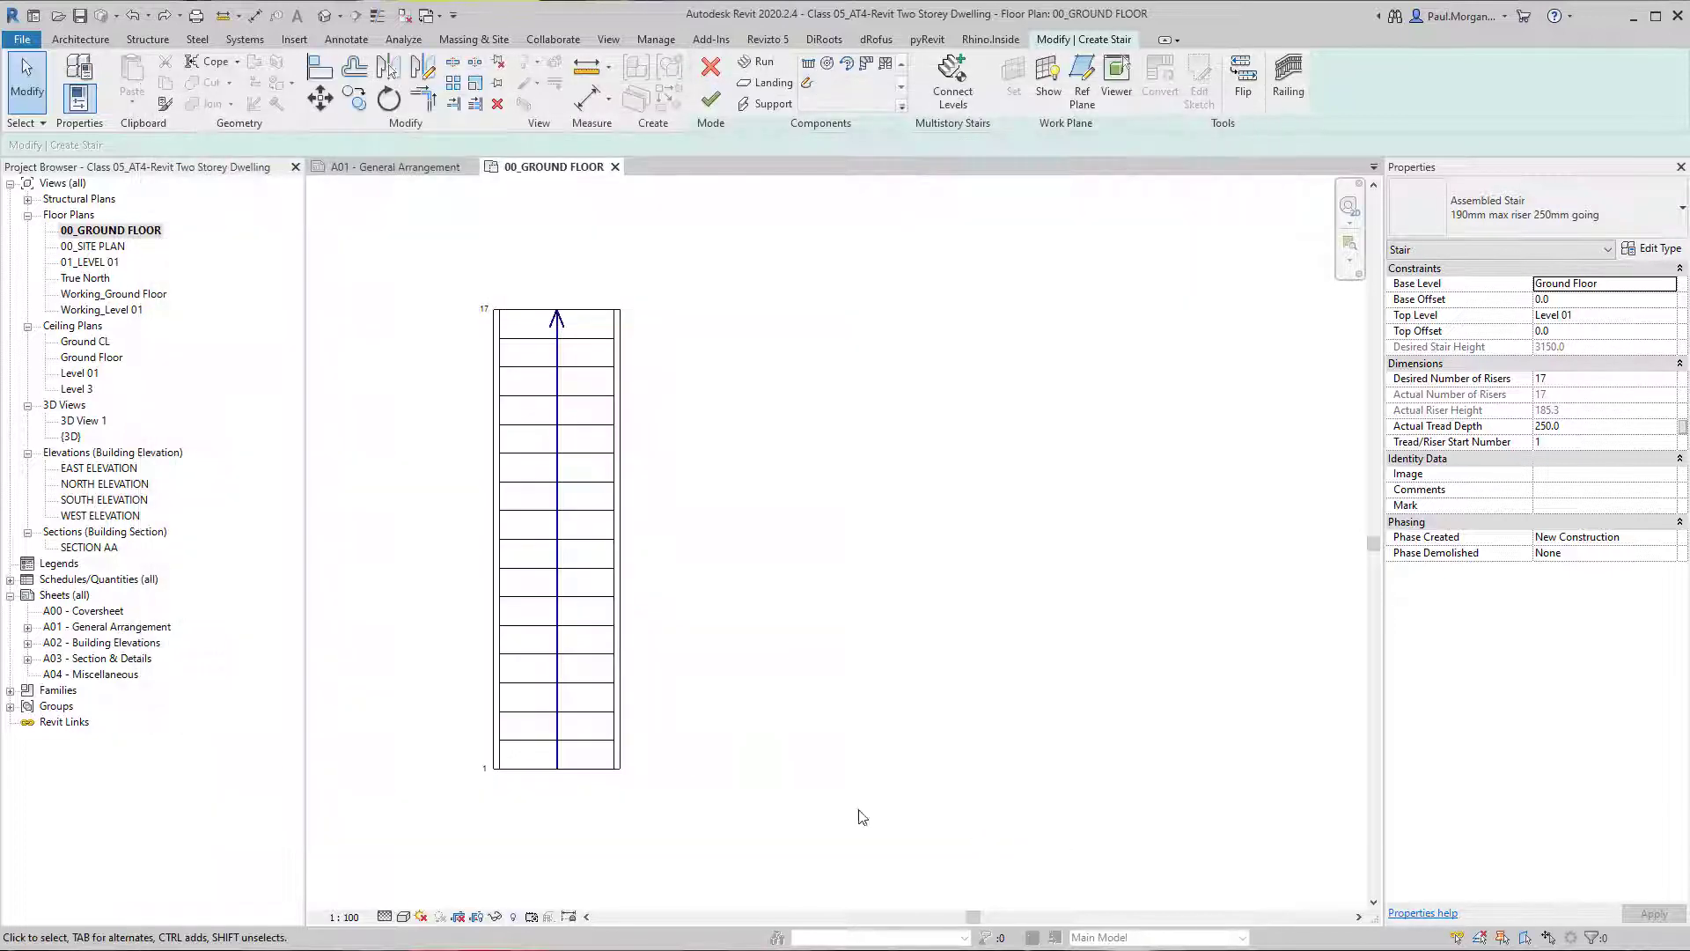
Set the stair run's actual width to 1500 mm.
{"action": "middle_click_drag", "start_coordinate": [757, 765], "coordinate": [710, 740]}
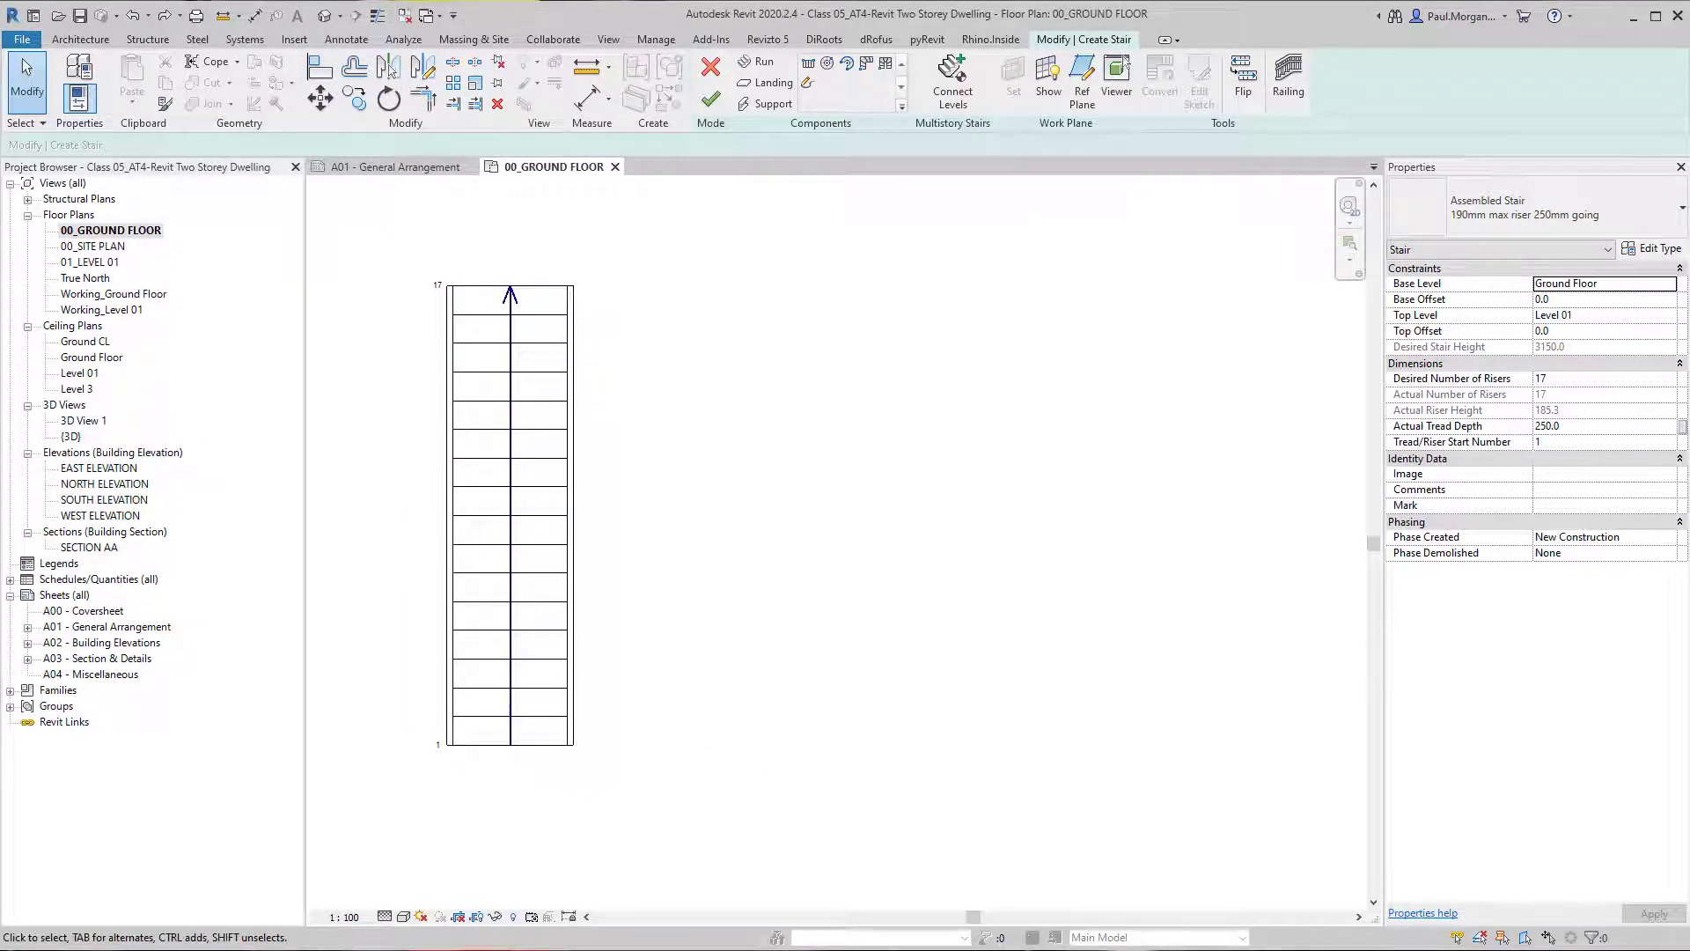
{"action": "left_click", "coordinate": [514, 490]}
{"action": "mouse_move", "coordinate": [555, 531]}
{"action": "left_mouse_down"}
{"action": "mouse_move", "coordinate": [584, 544]}
{"action": "mouse_move", "coordinate": [560, 544]}
{"action": "left_mouse_up"}
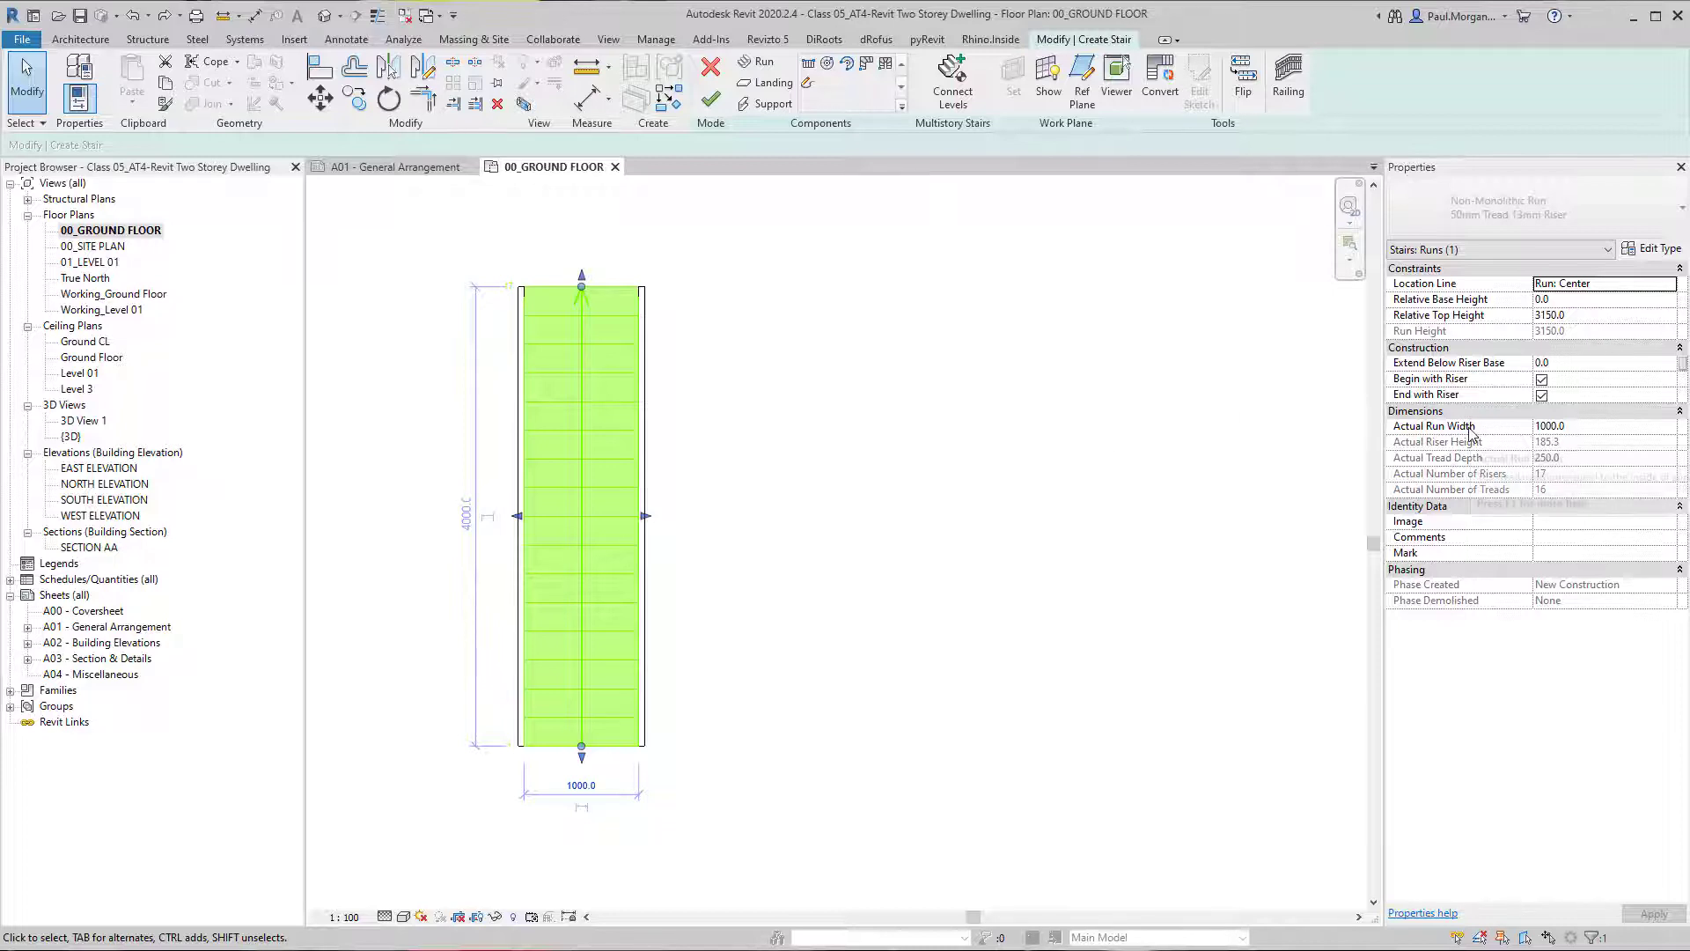
{"action": "left_click", "coordinate": [1590, 426]}
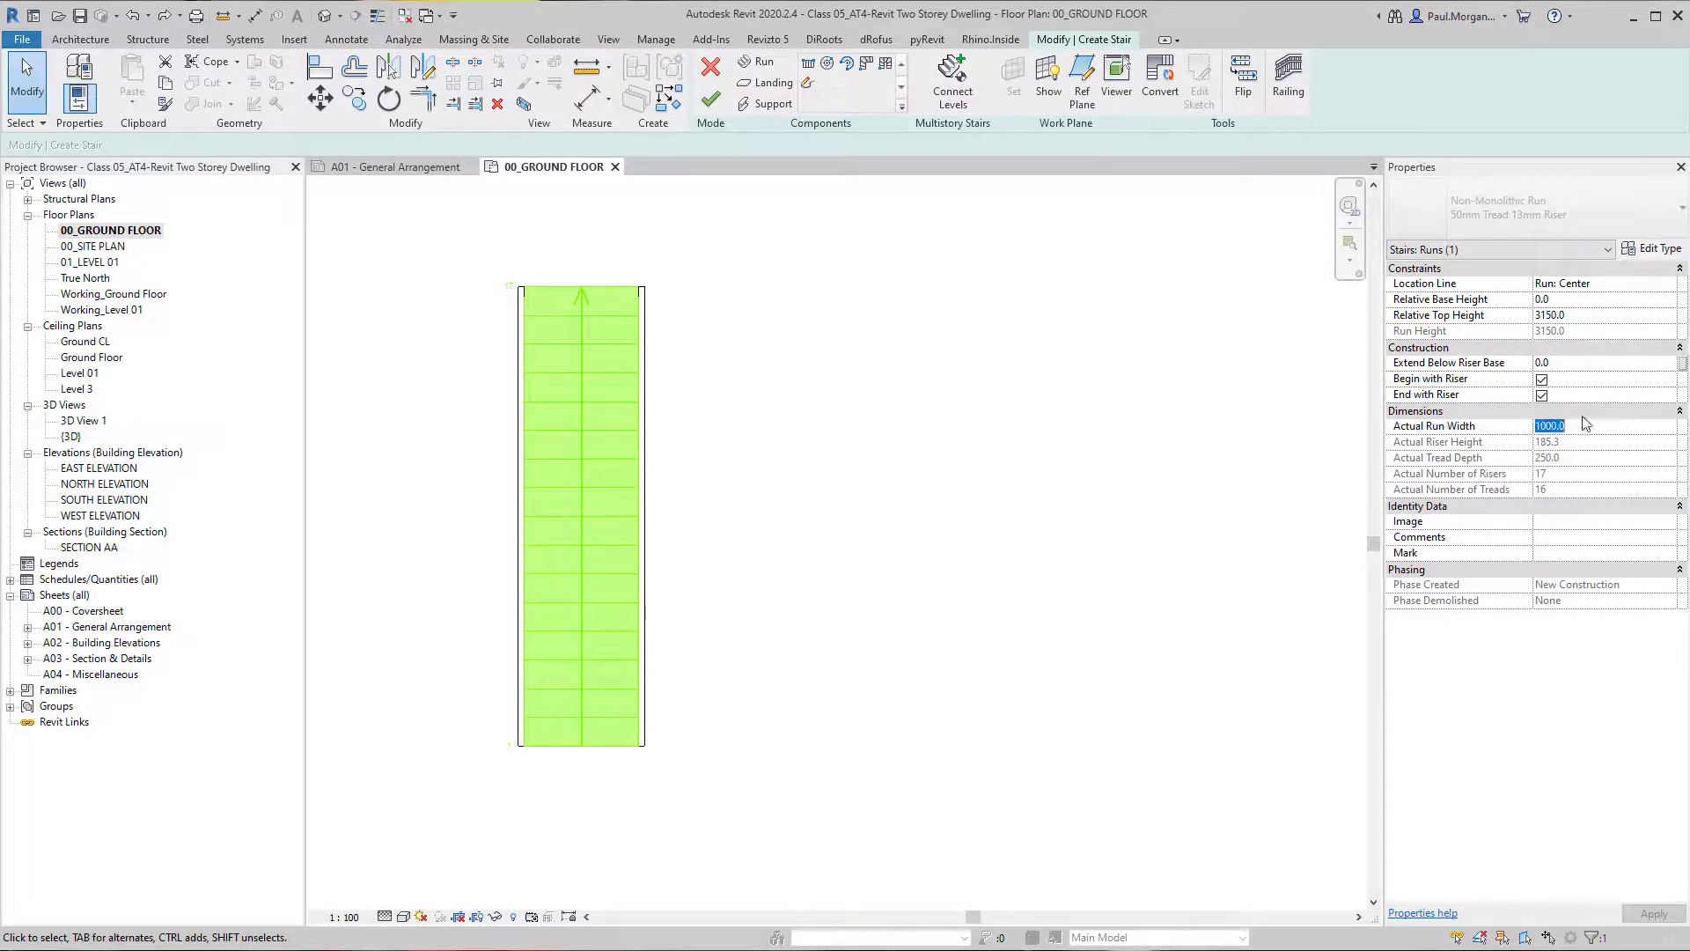
{"action": "type", "text": "1500"}
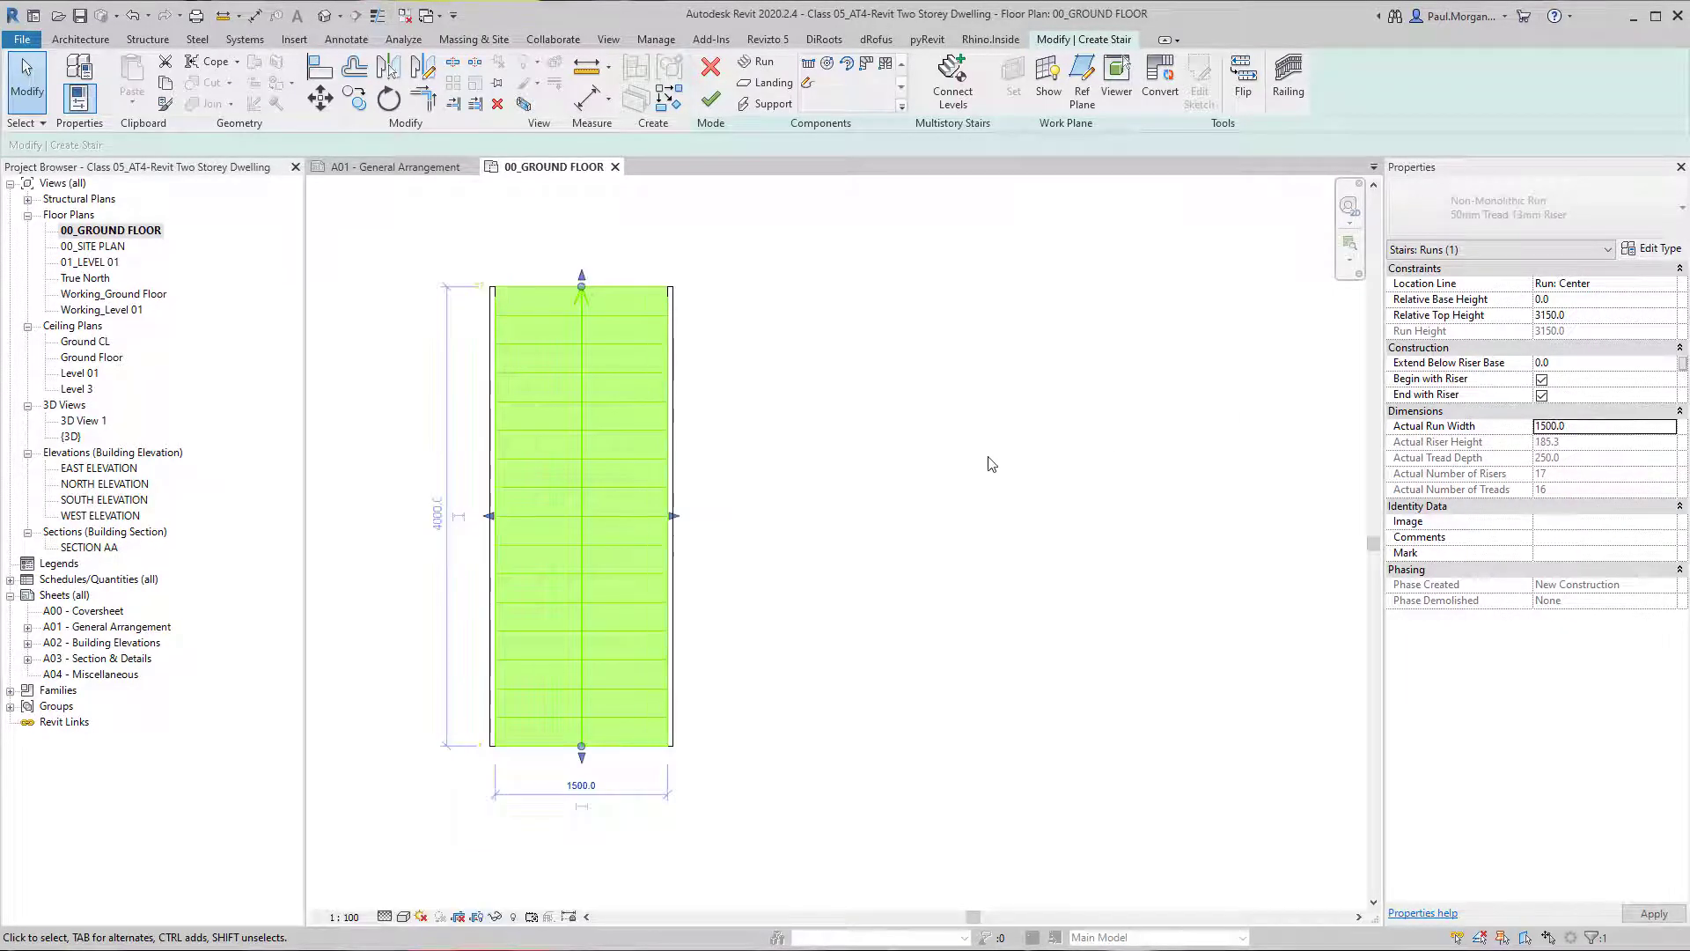
Set the stair run's width to 1000 mm through its temporary dimension and deselect the run.
{"action": "left_click", "coordinate": [588, 784]}
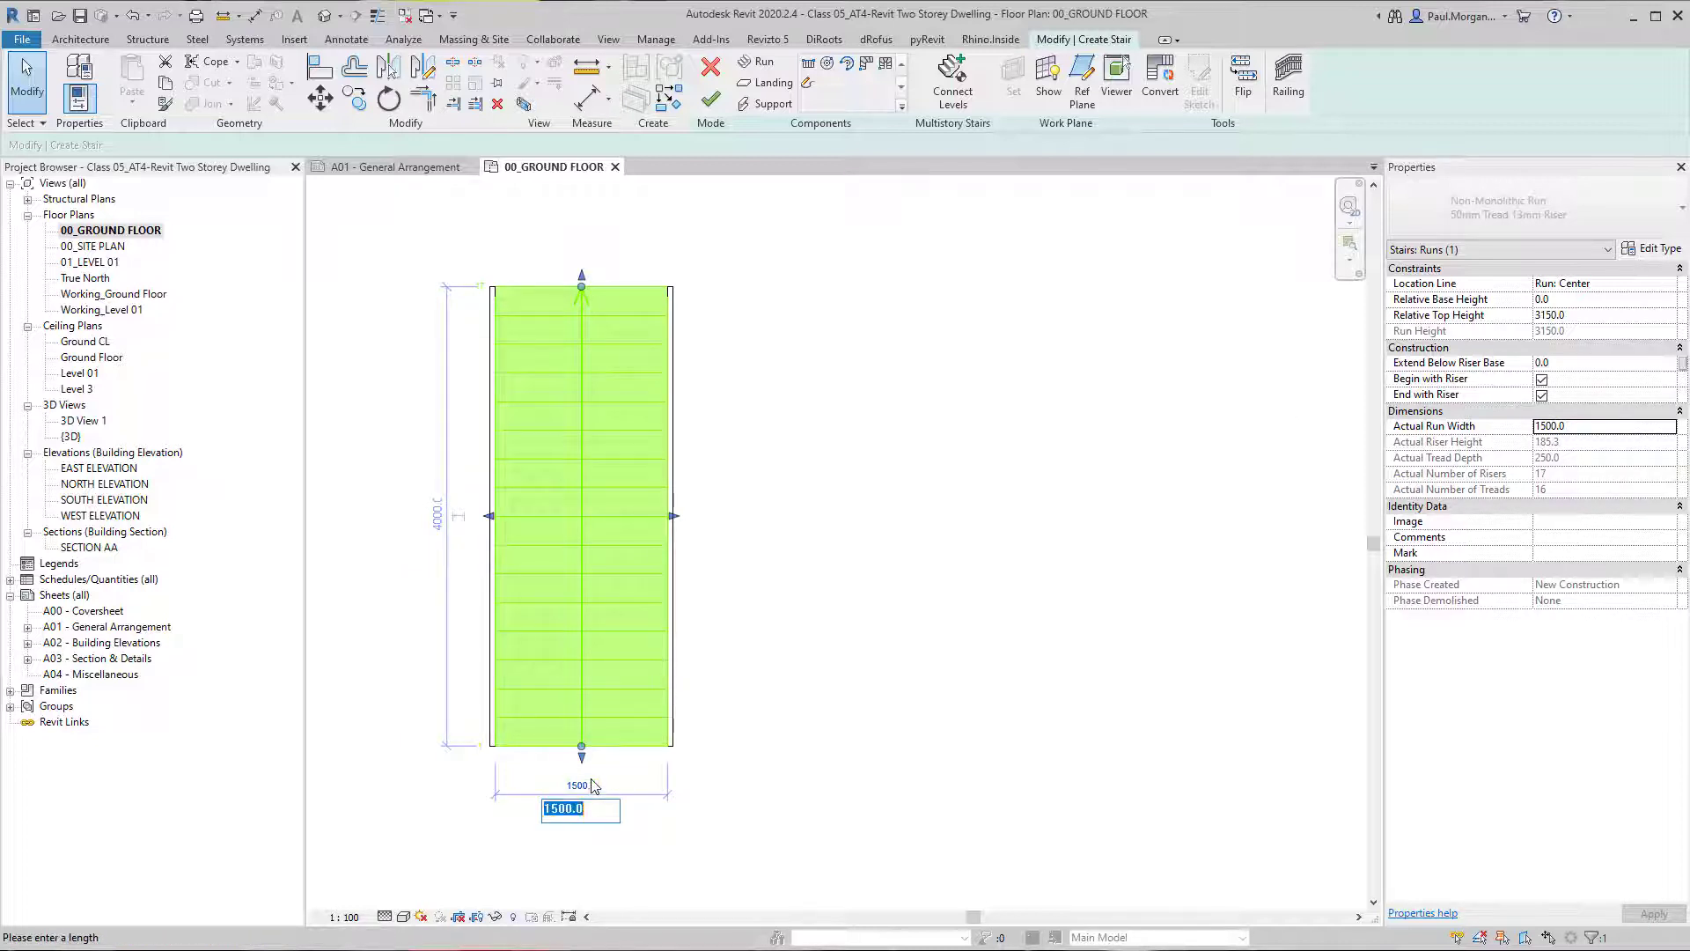
{"action": "type", "text": "100"}
{"action": "key", "text": "Return"}
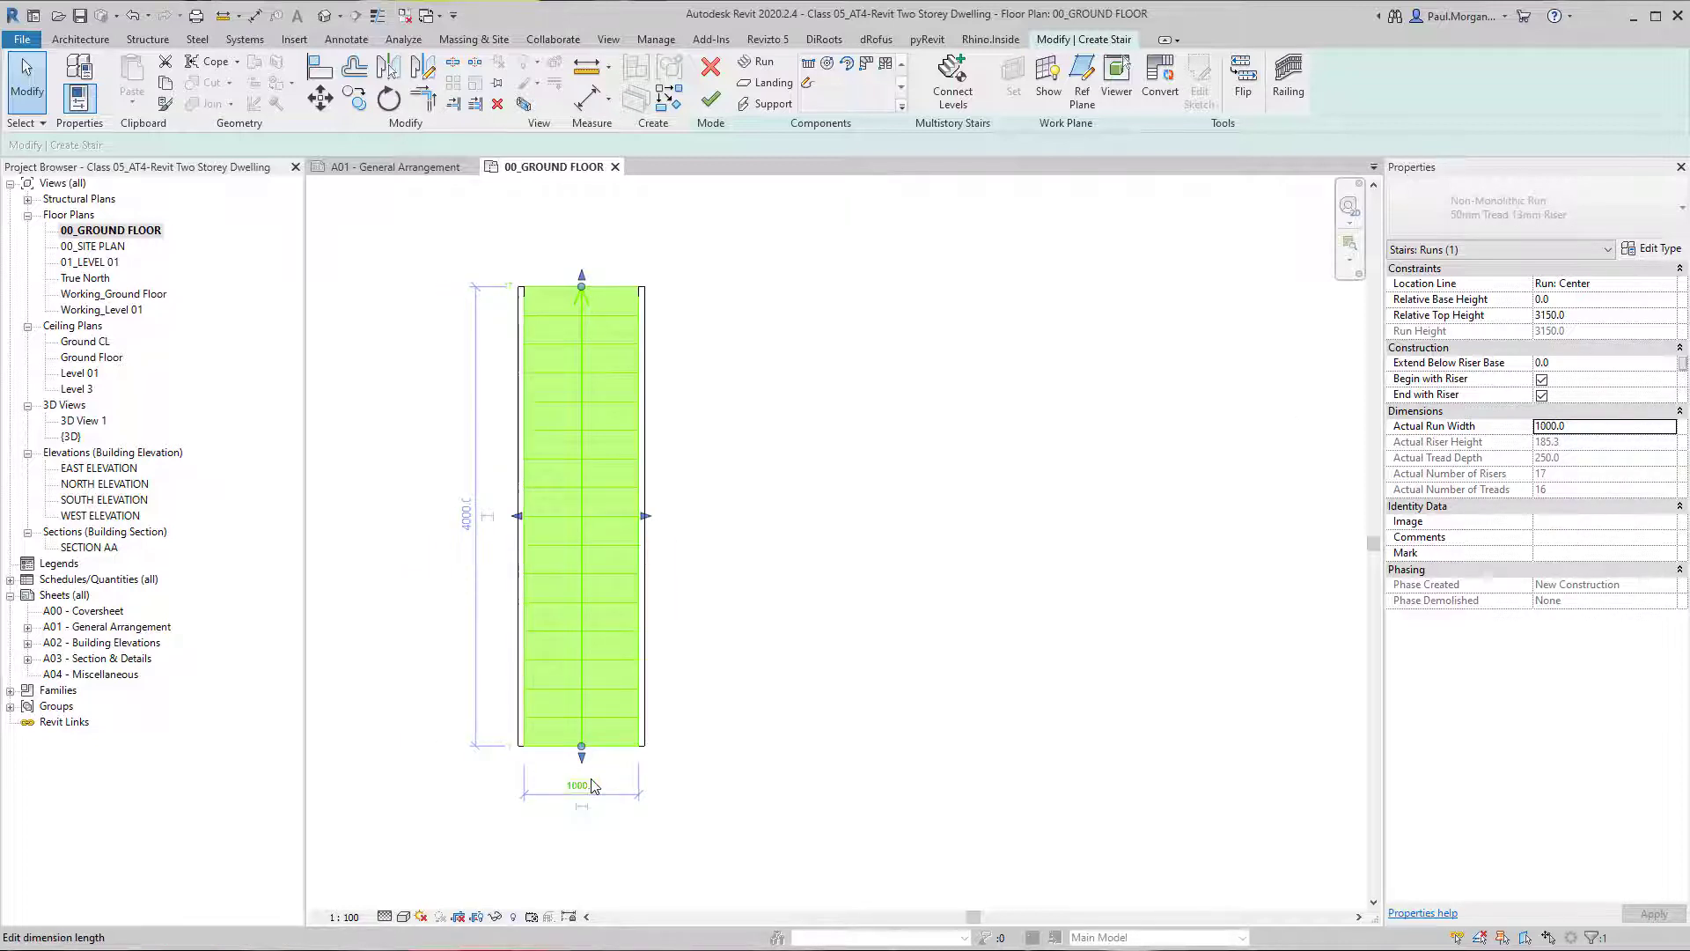
{"action": "left_click", "coordinate": [781, 615]}
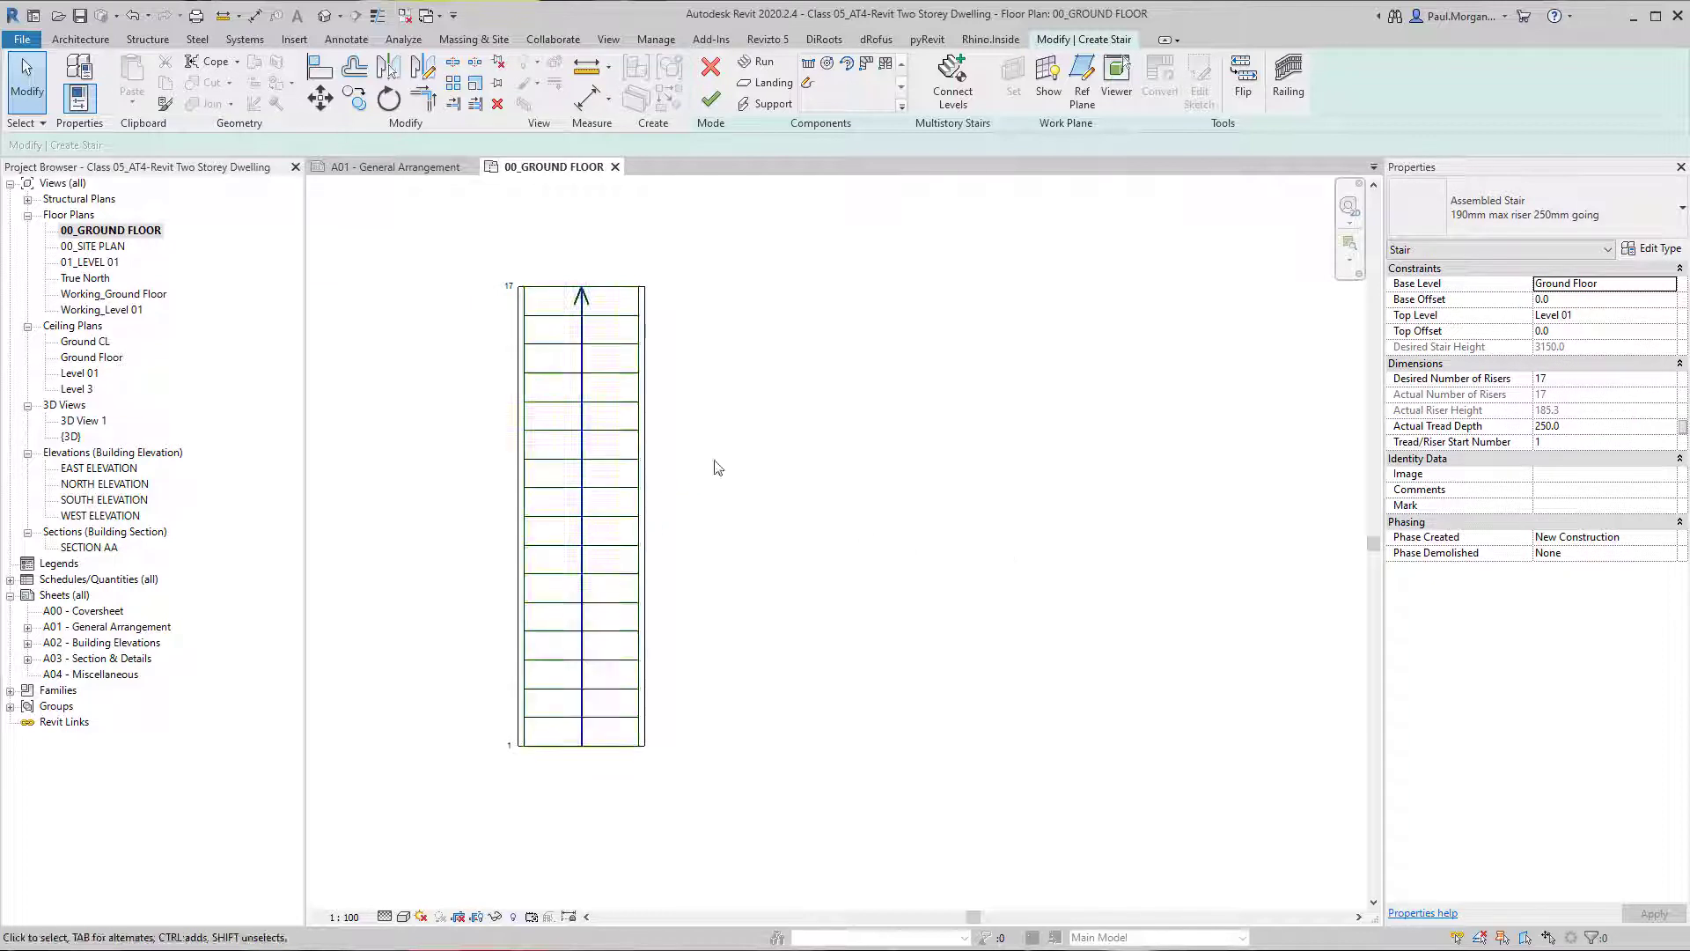
{"action": "left_click", "coordinate": [807, 66]}
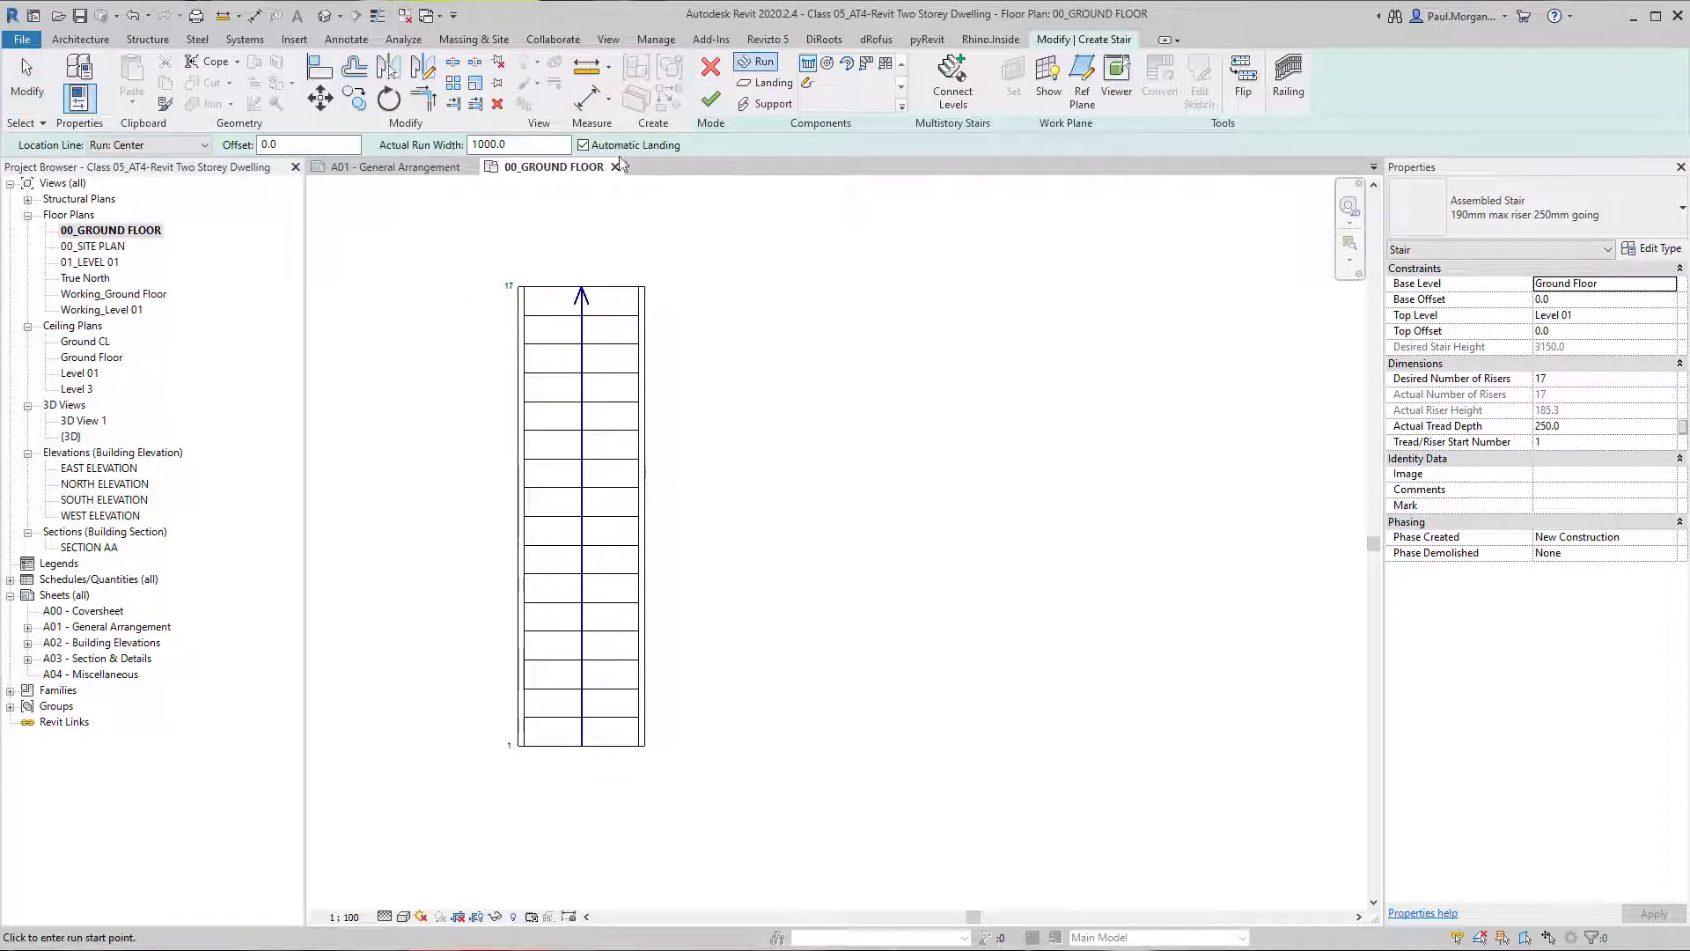
{"action": "left_click", "coordinate": [535, 143]}
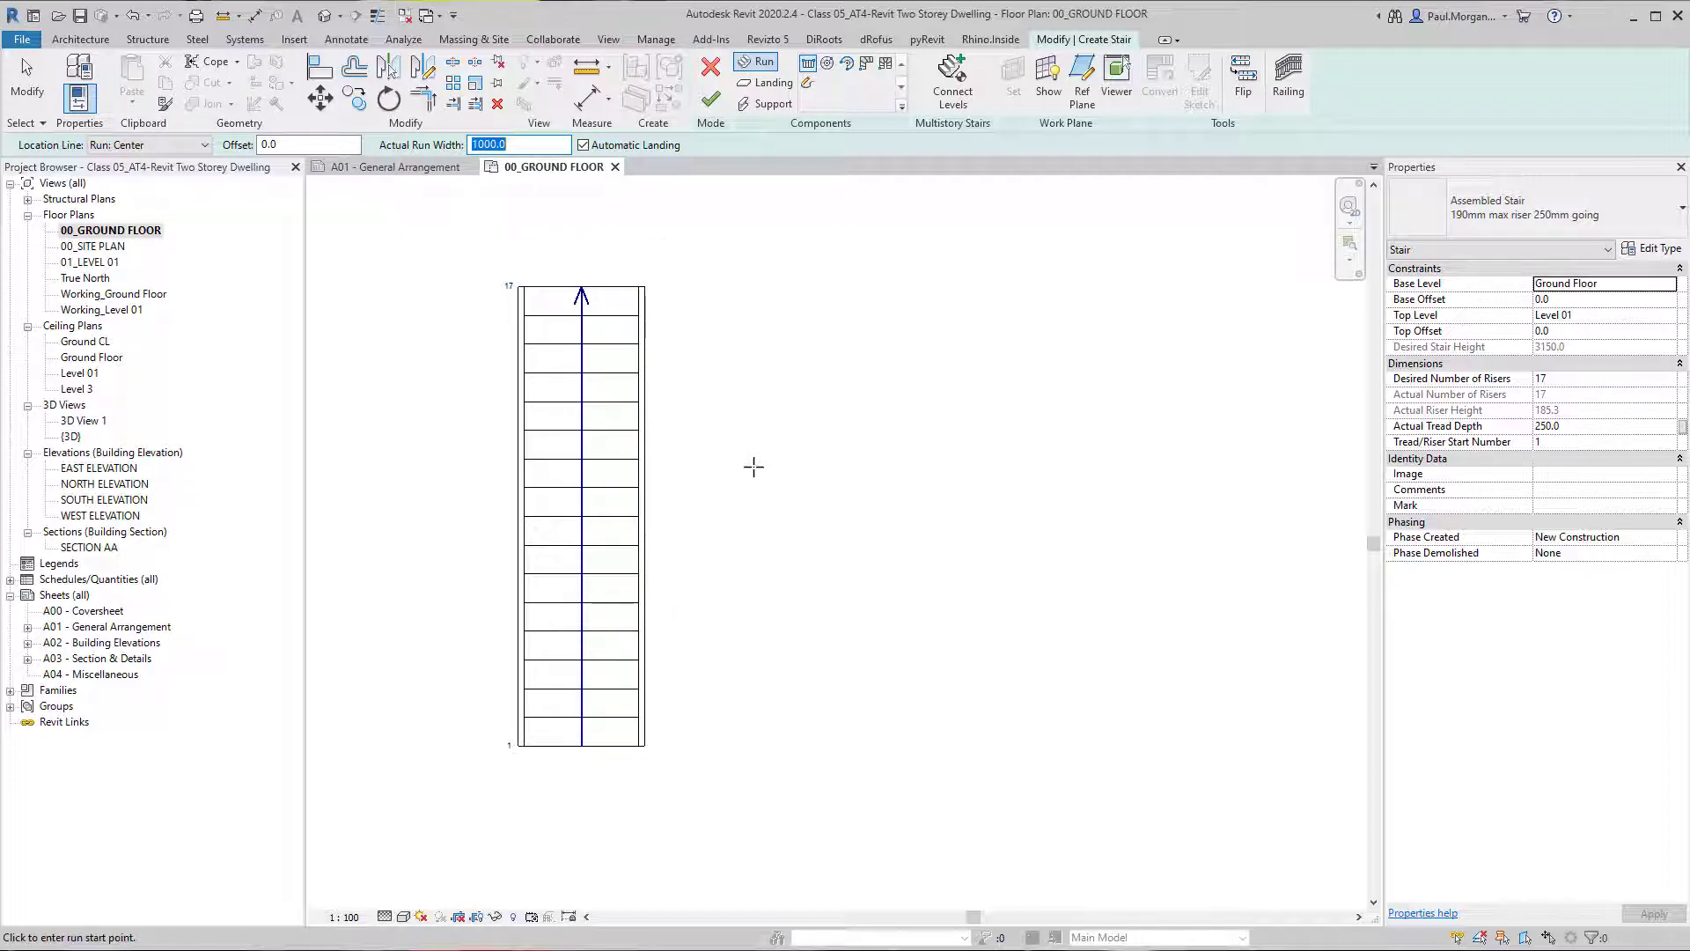
{"action": "key", "text": "Escape"}
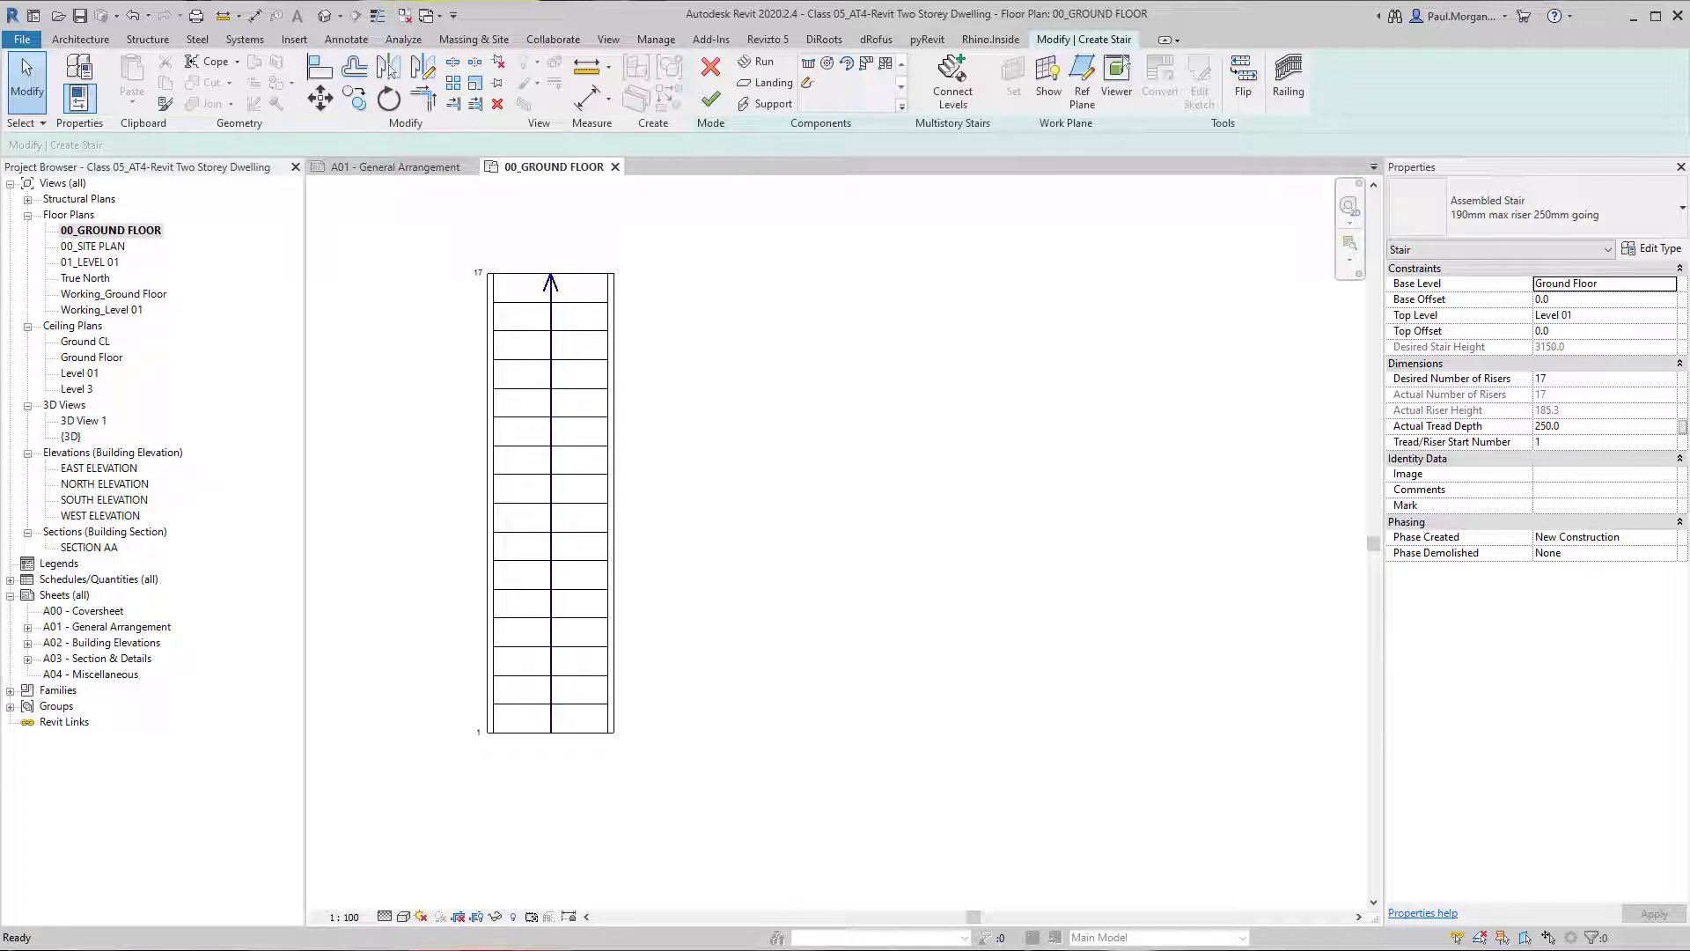
Finish the stair and show it inside a selection box in the 3D view.
{"action": "mouse_move", "coordinate": [770, 586]}
{"action": "middle_mouse_down"}
{"action": "mouse_move", "coordinate": [803, 613]}
{"action": "mouse_move", "coordinate": [795, 647]}
{"action": "middle_mouse_up"}
{"action": "middle_click_drag", "start_coordinate": [769, 463], "coordinate": [723, 458]}
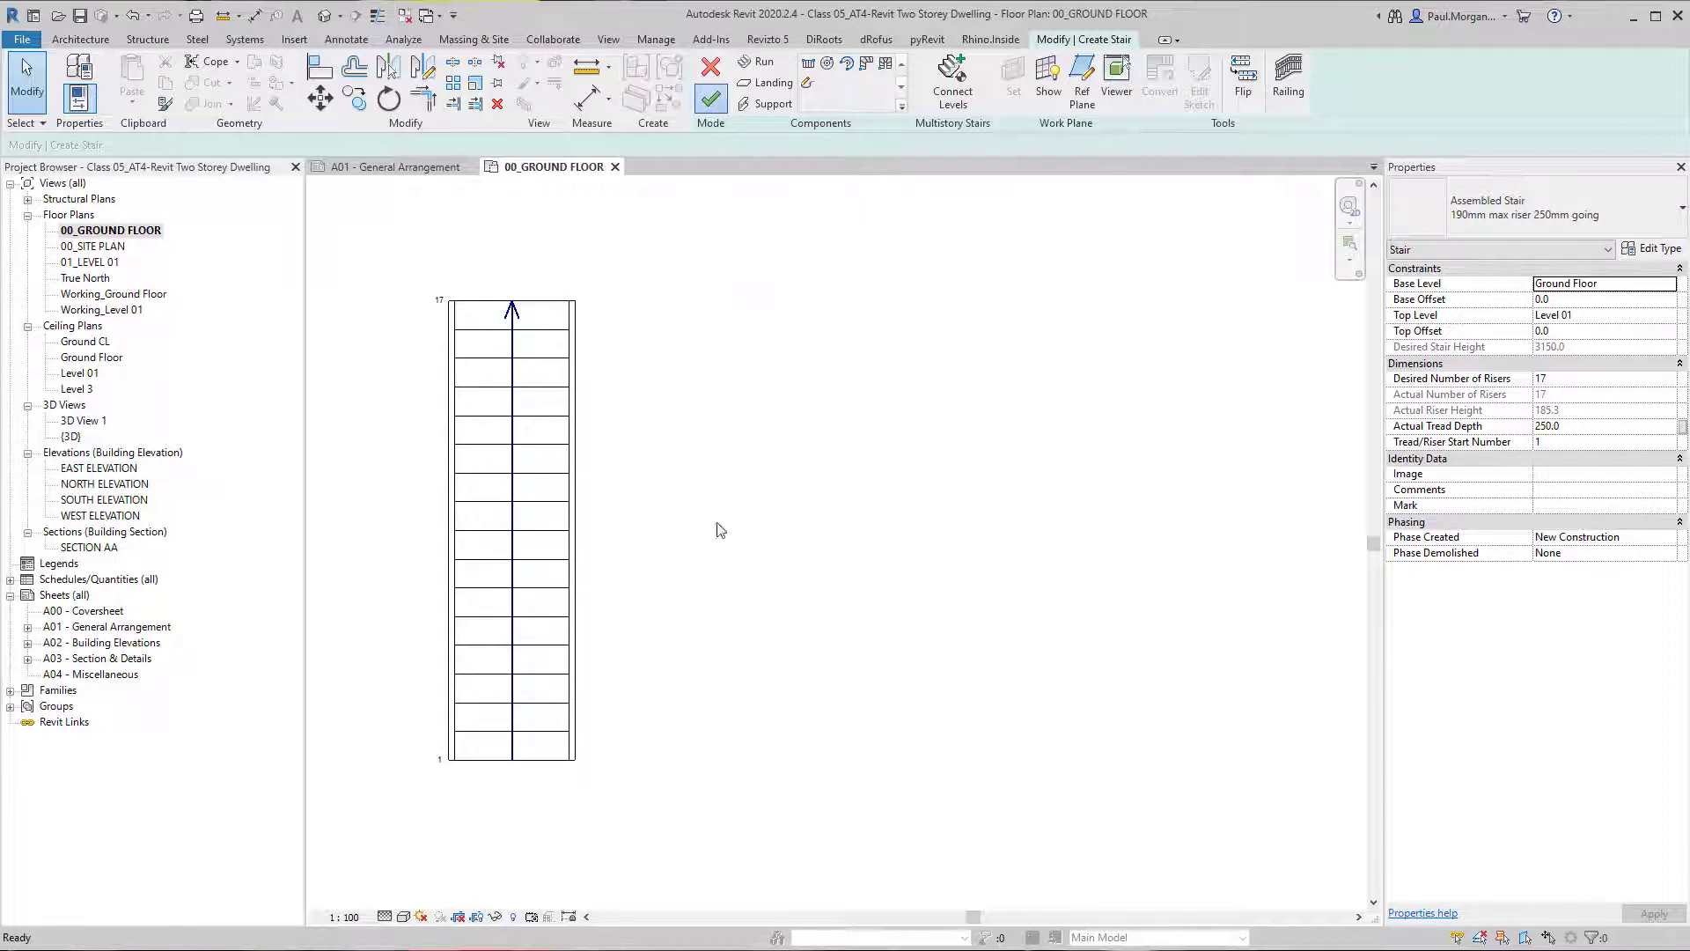
{"action": "left_click", "coordinate": [710, 98]}
{"action": "left_click", "coordinate": [507, 686]}
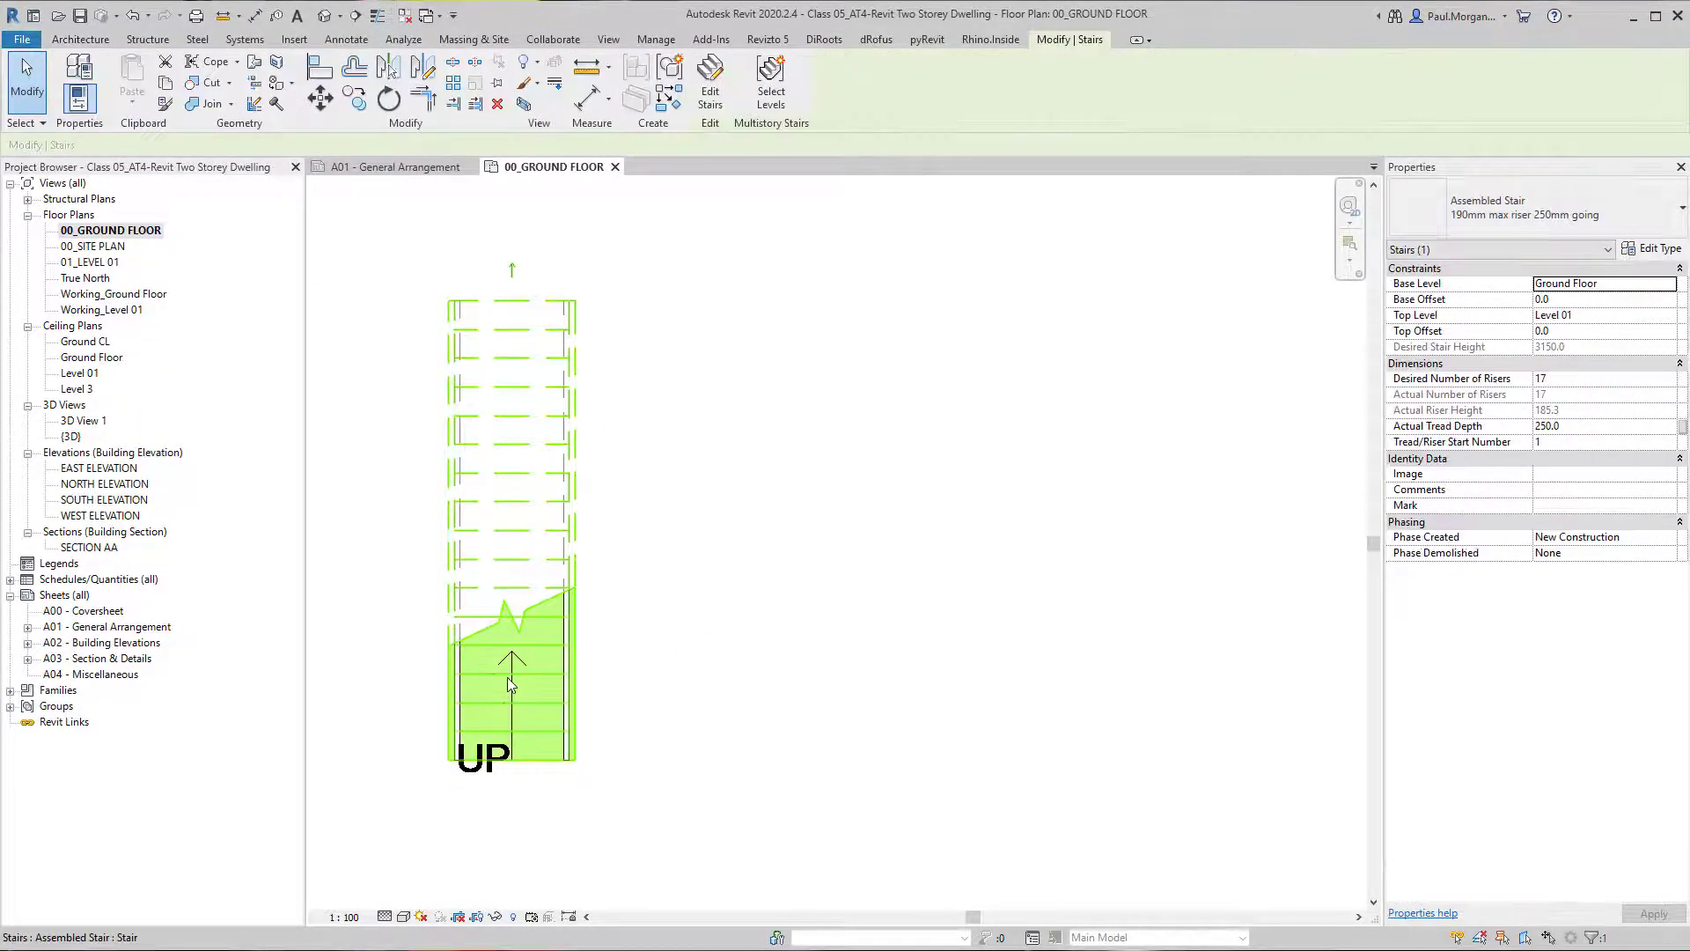
{"action": "key", "text": "b"}
{"action": "key", "text": "x"}
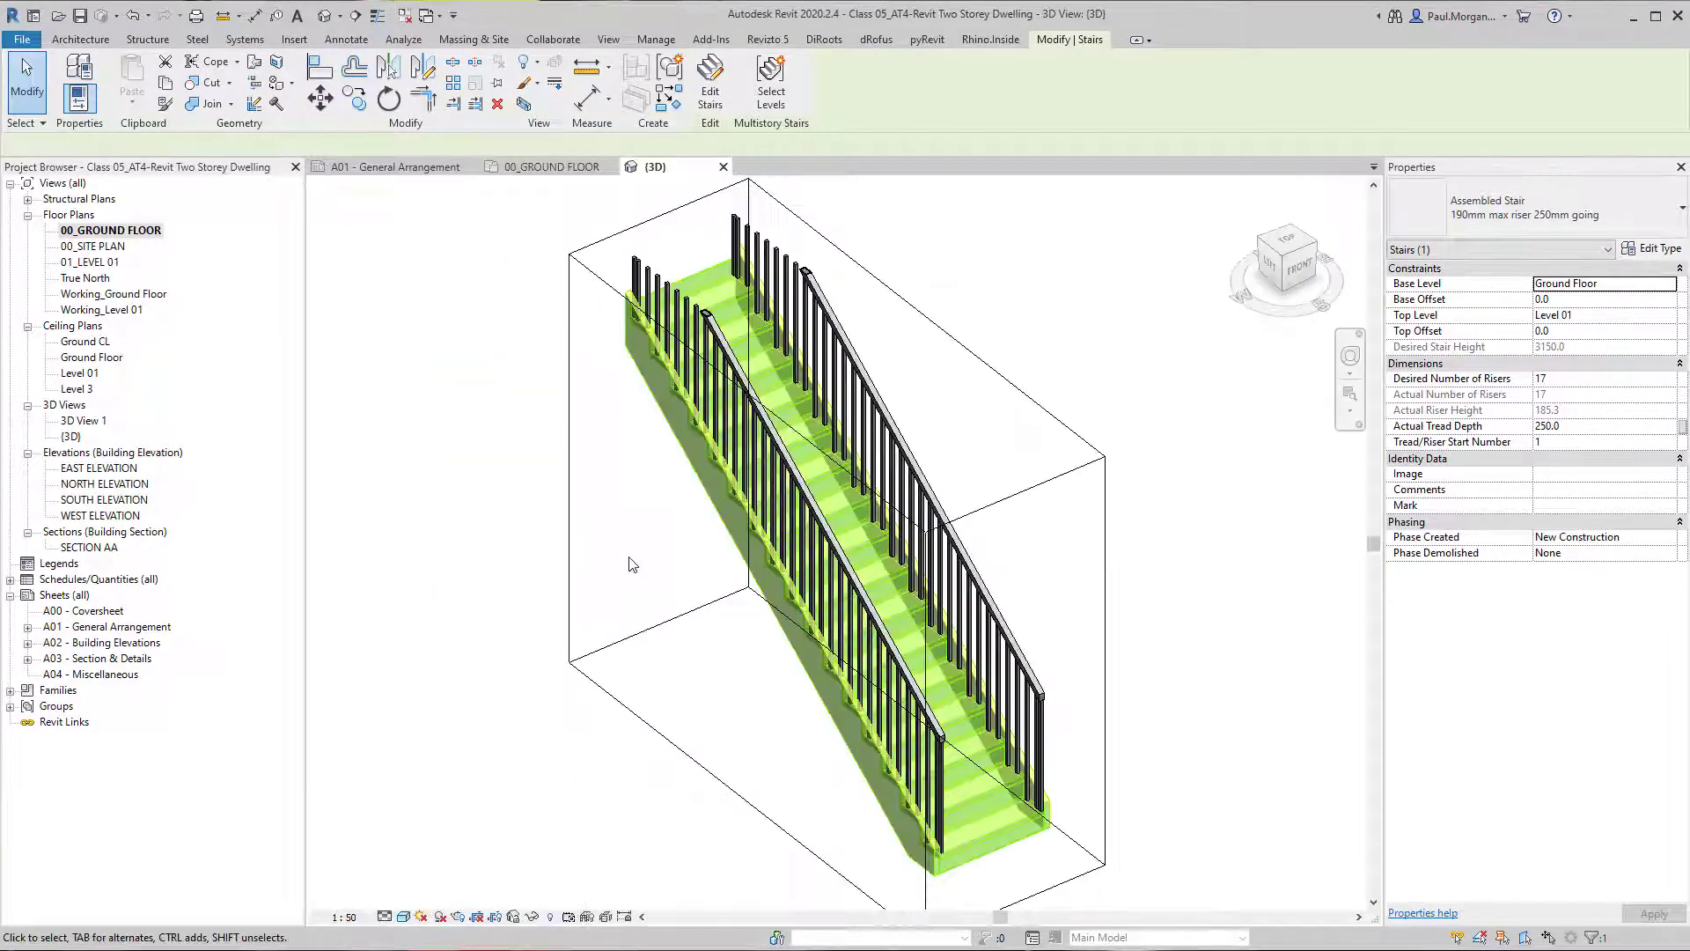
Turn off the section box in the 3D view and look over the stair and its railings from several angles.
{"action": "key", "text": "Escape"}
{"action": "middle_click_drag", "start_coordinate": [669, 669], "coordinate": [889, 648], "text": "shift"}
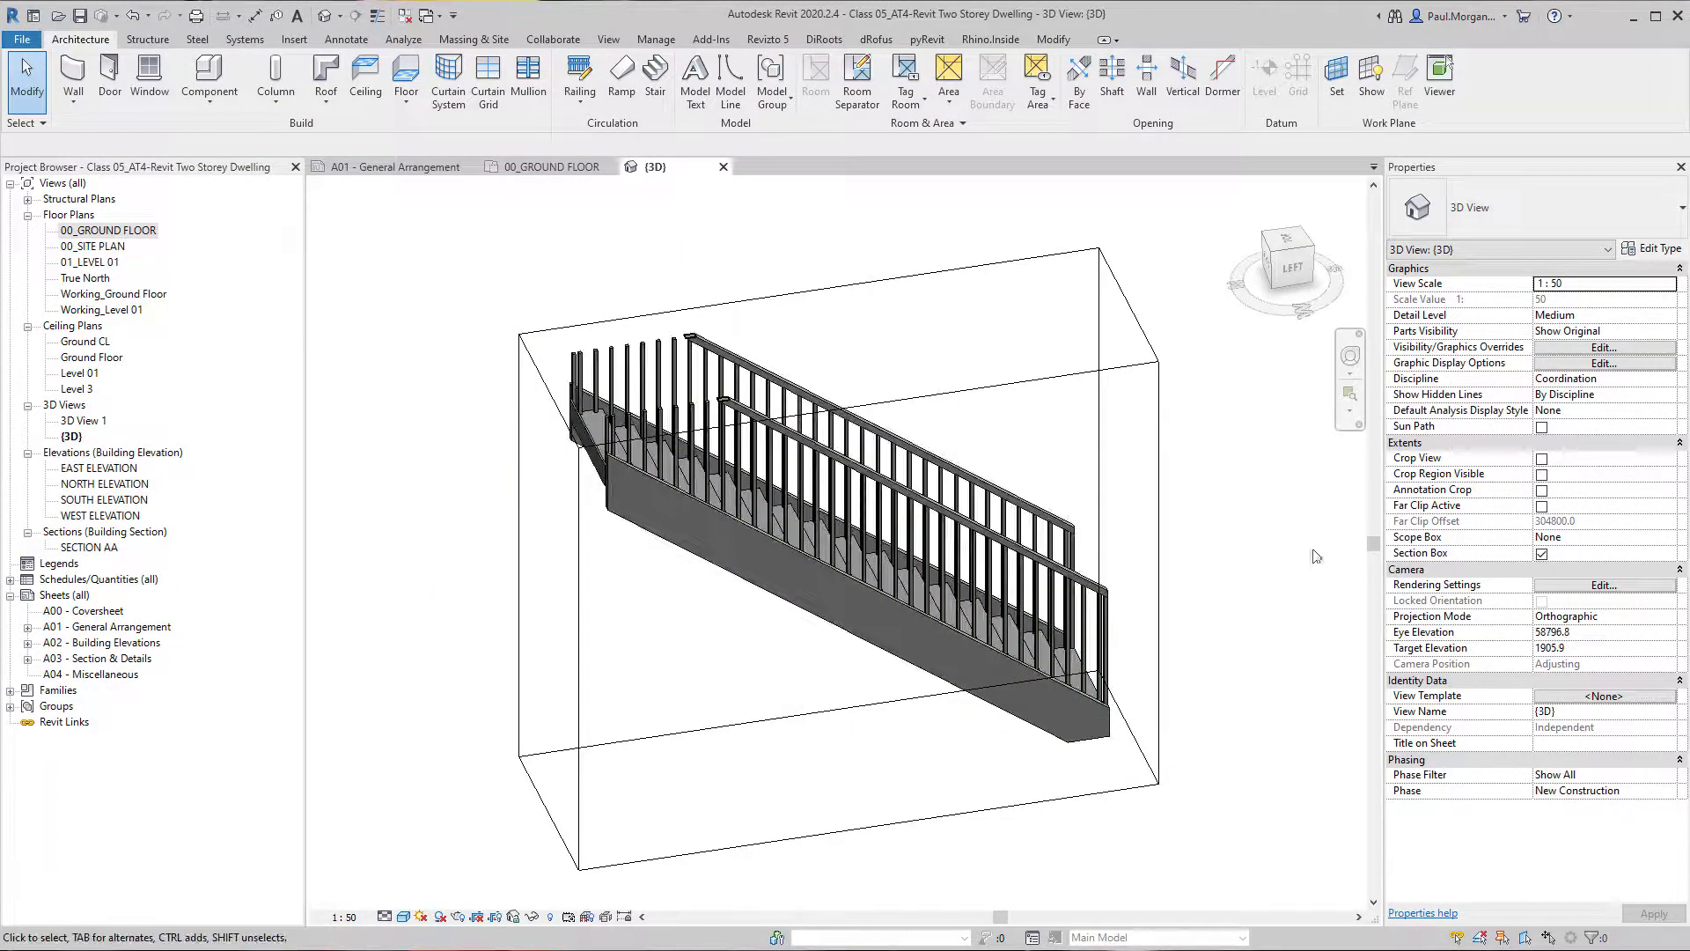
{"action": "left_click", "coordinate": [1551, 569]}
{"action": "left_click", "coordinate": [1542, 553]}
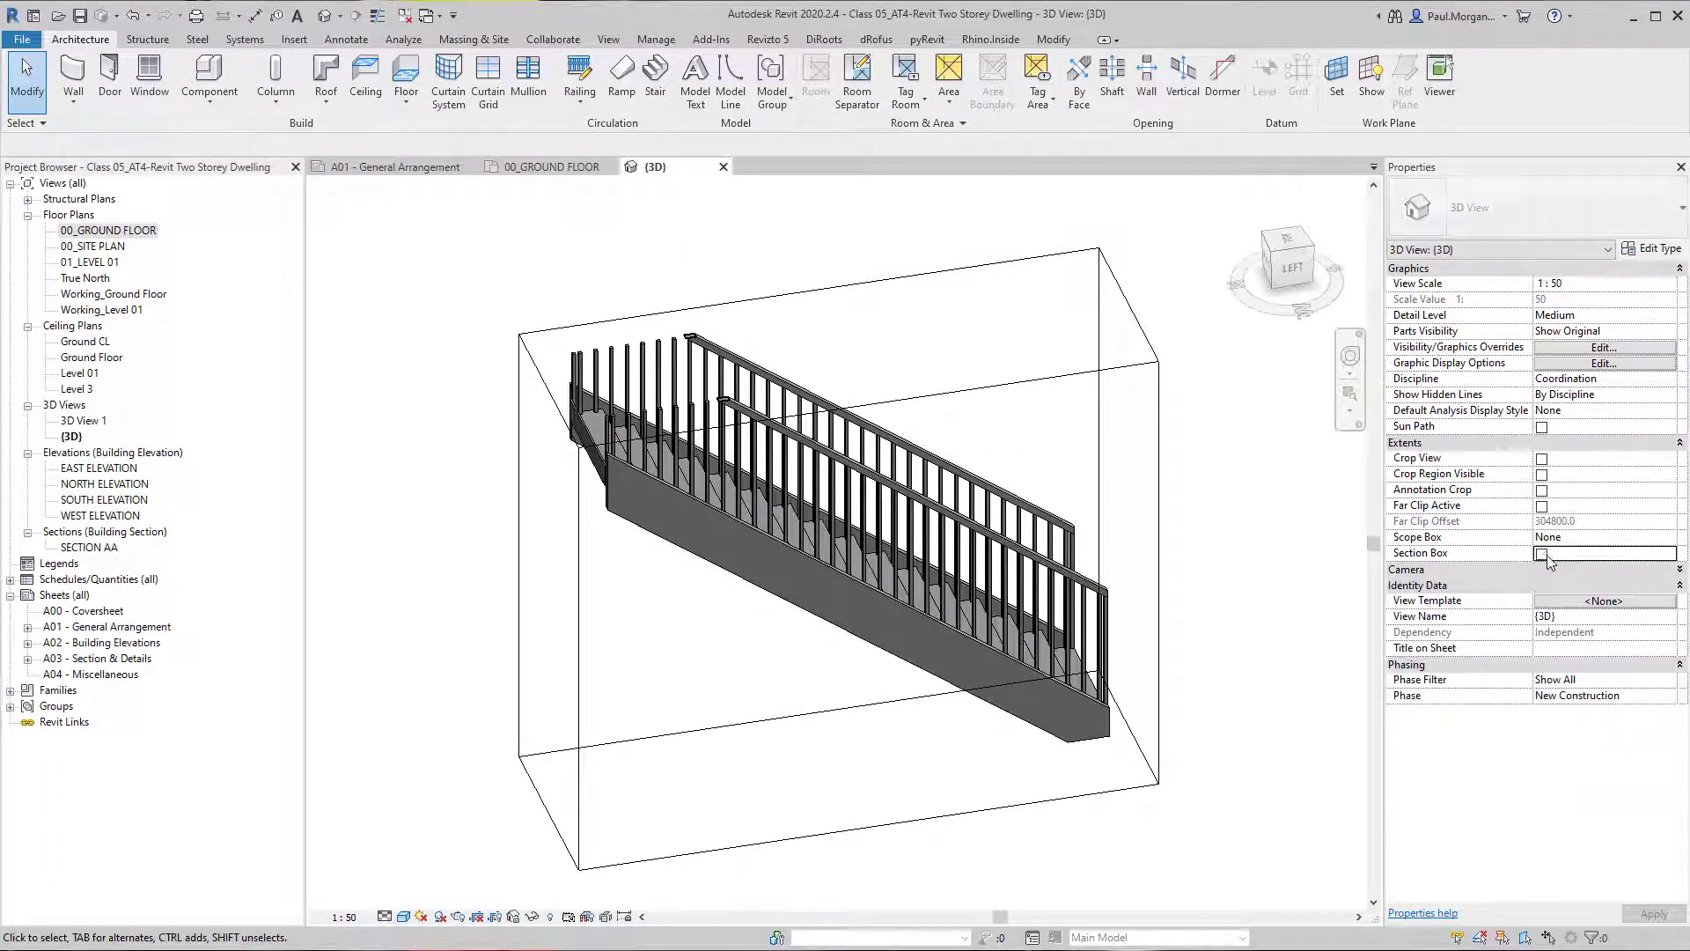
{"action": "left_click", "coordinate": [1547, 569]}
{"action": "scroll", "coordinate": [784, 548], "scroll_direction": "down", "scroll_amount": 5}
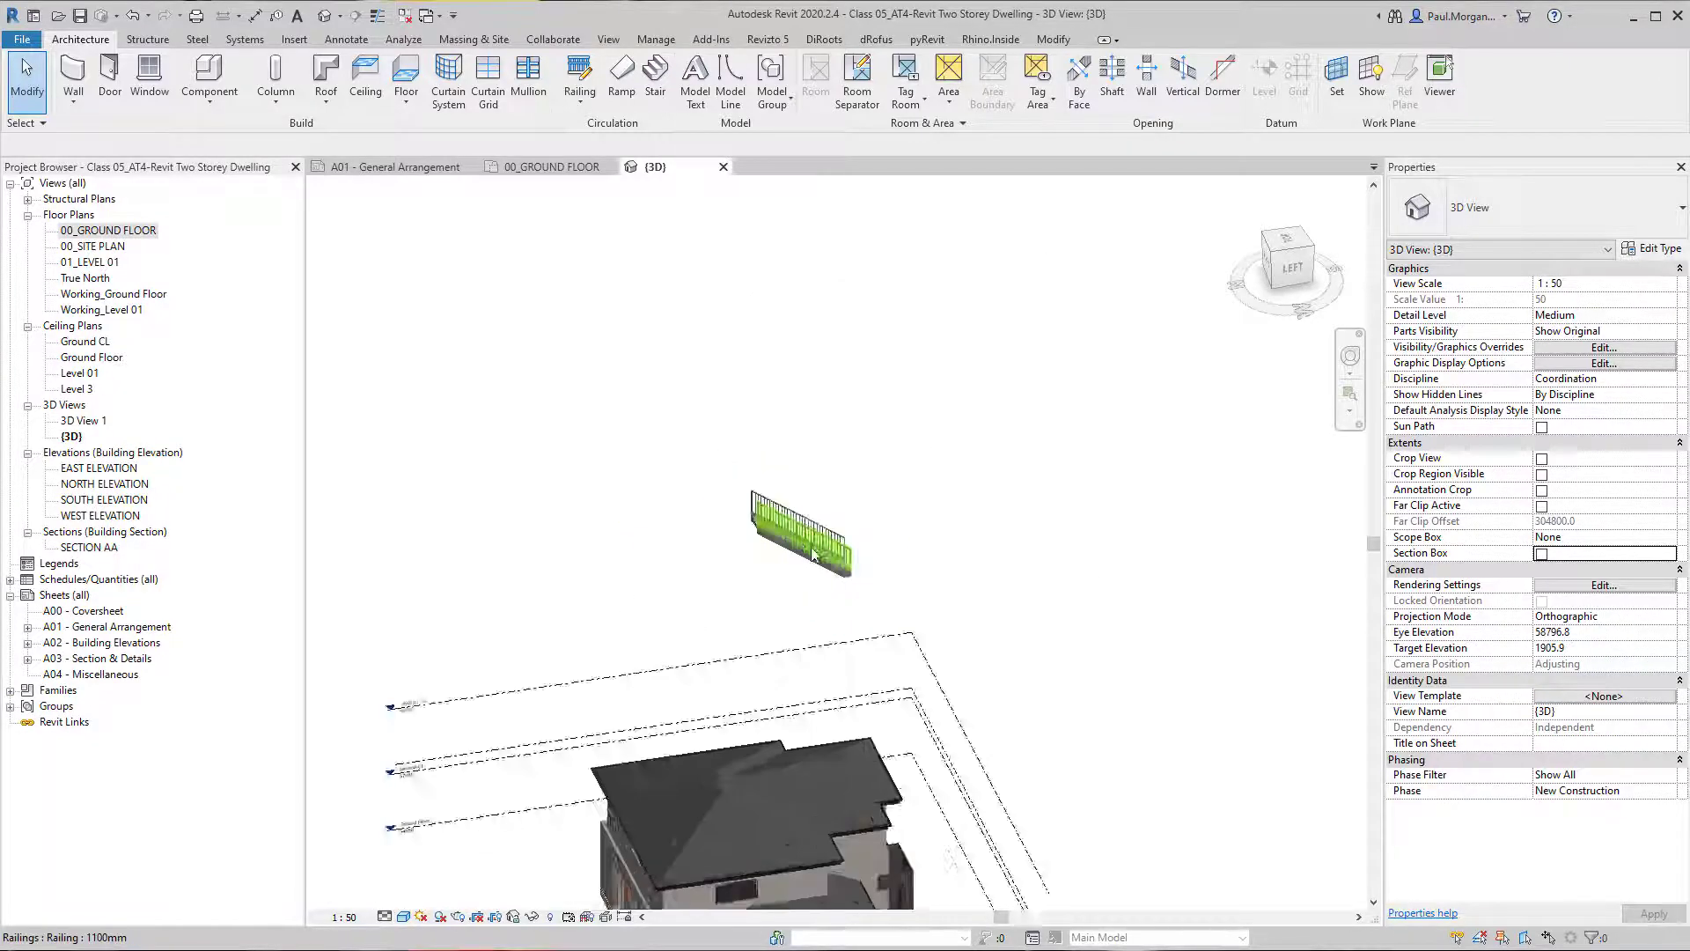
{"action": "middle_click_drag", "start_coordinate": [784, 548], "coordinate": [814, 599], "text": "shift"}
{"action": "scroll", "coordinate": [993, 524], "scroll_direction": "up", "scroll_amount": 5}
{"action": "middle_click_drag", "start_coordinate": [963, 592], "coordinate": [671, 634], "text": "shift"}
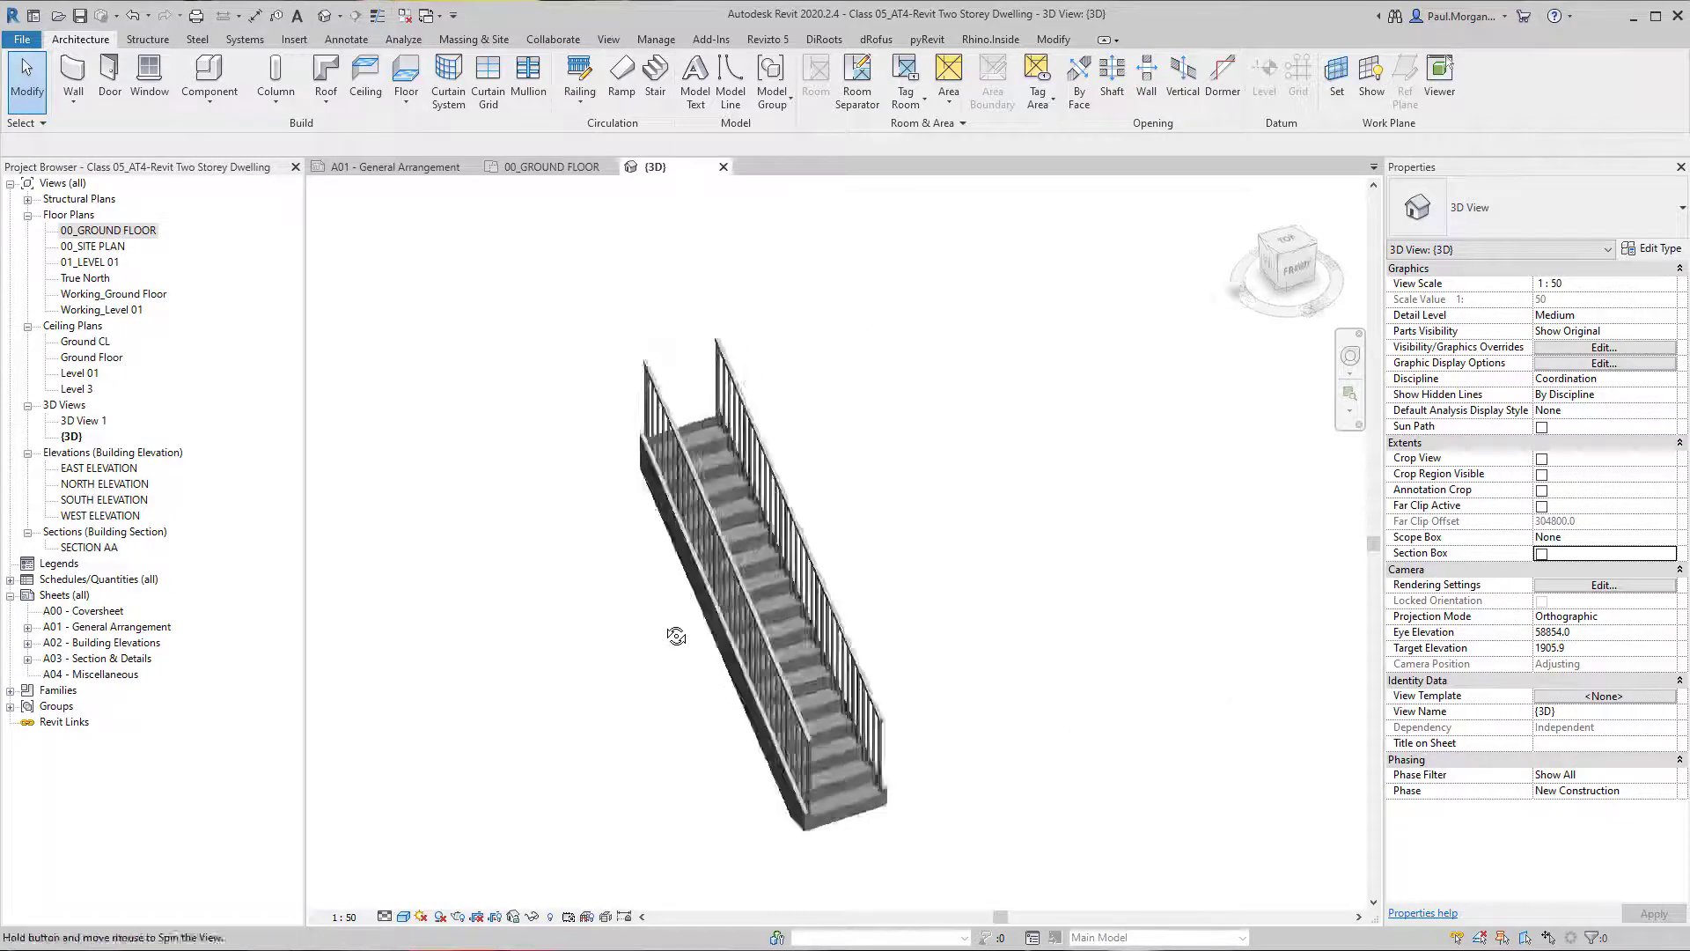
{"action": "scroll", "coordinate": [671, 634], "scroll_direction": "up", "scroll_amount": 5}
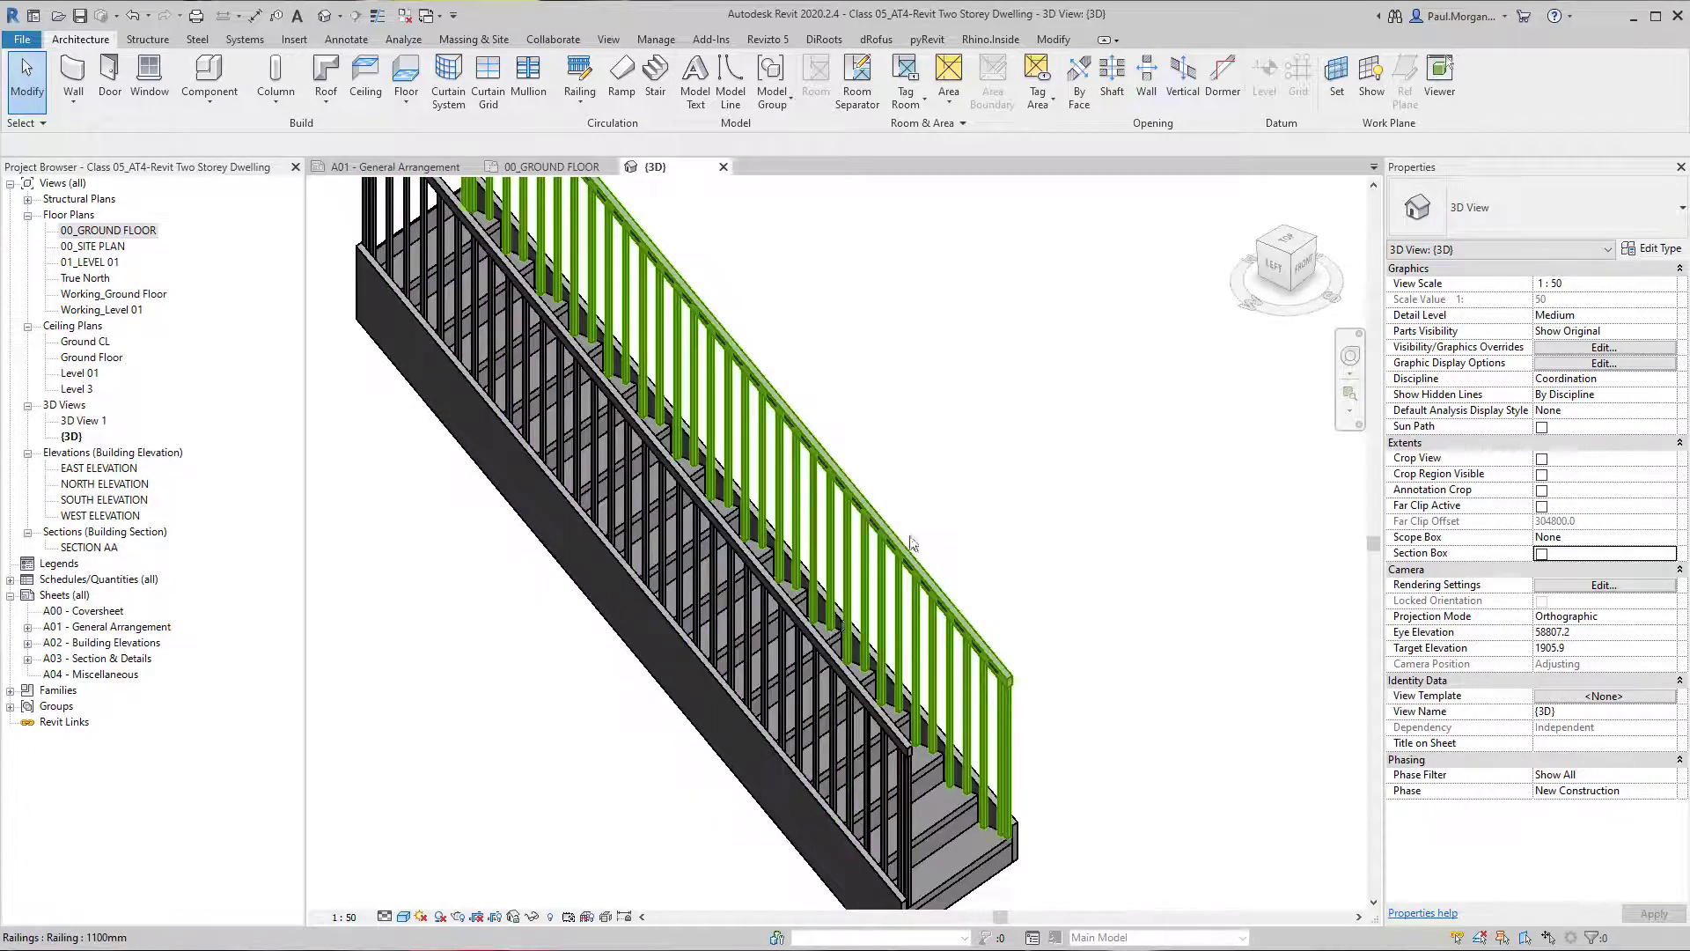
{"action": "scroll", "coordinate": [916, 537], "scroll_direction": "down", "scroll_amount": 1}
{"action": "middle_click_drag", "start_coordinate": [927, 518], "coordinate": [817, 595]}
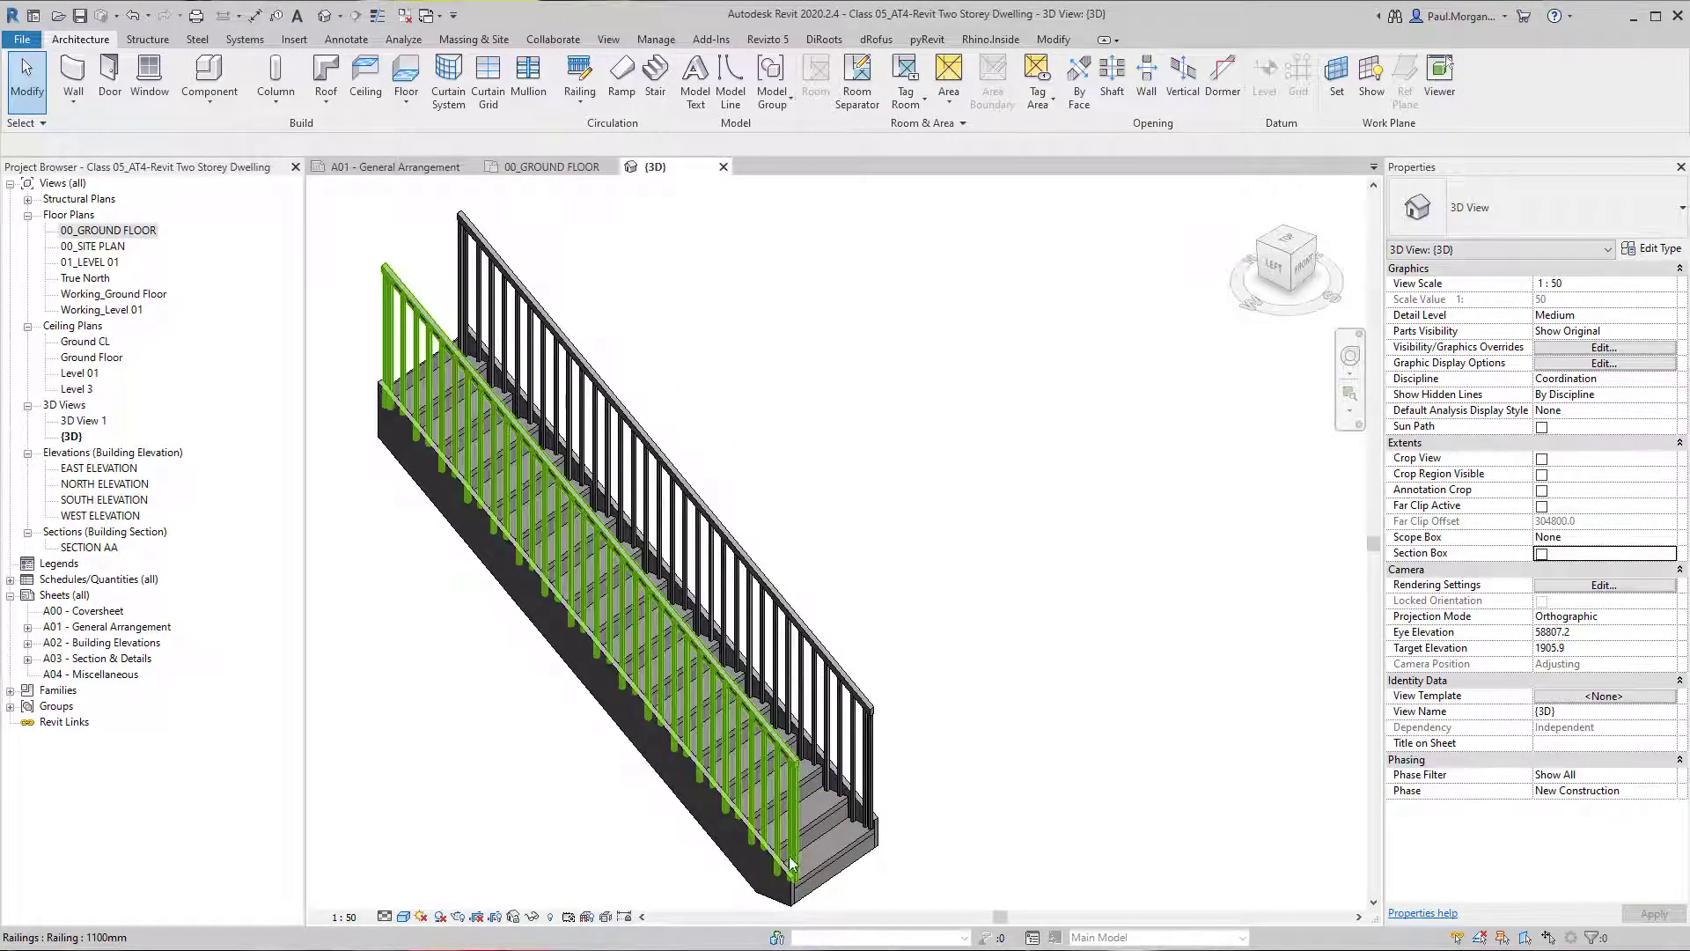
In the 00_GROUND FLOOR plan, start a second 1000 mm wide stair with a straight run 1250 mm long beside the existing one.
{"action": "left_click", "coordinate": [107, 228]}
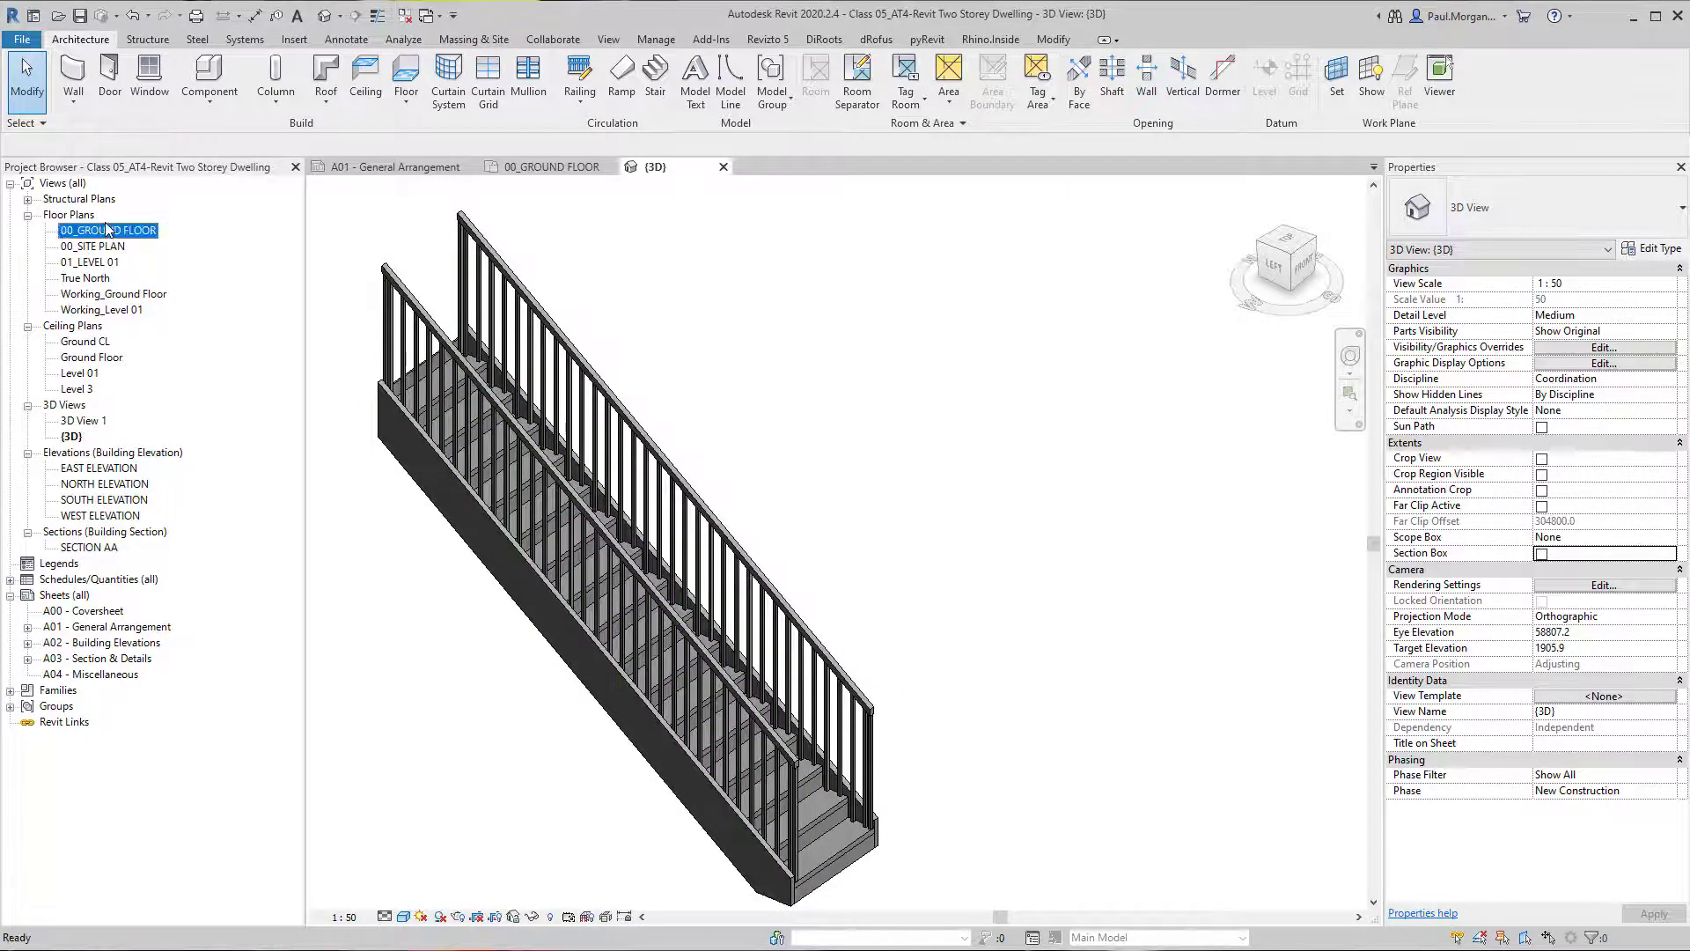
{"action": "double_click", "coordinate": [107, 229]}
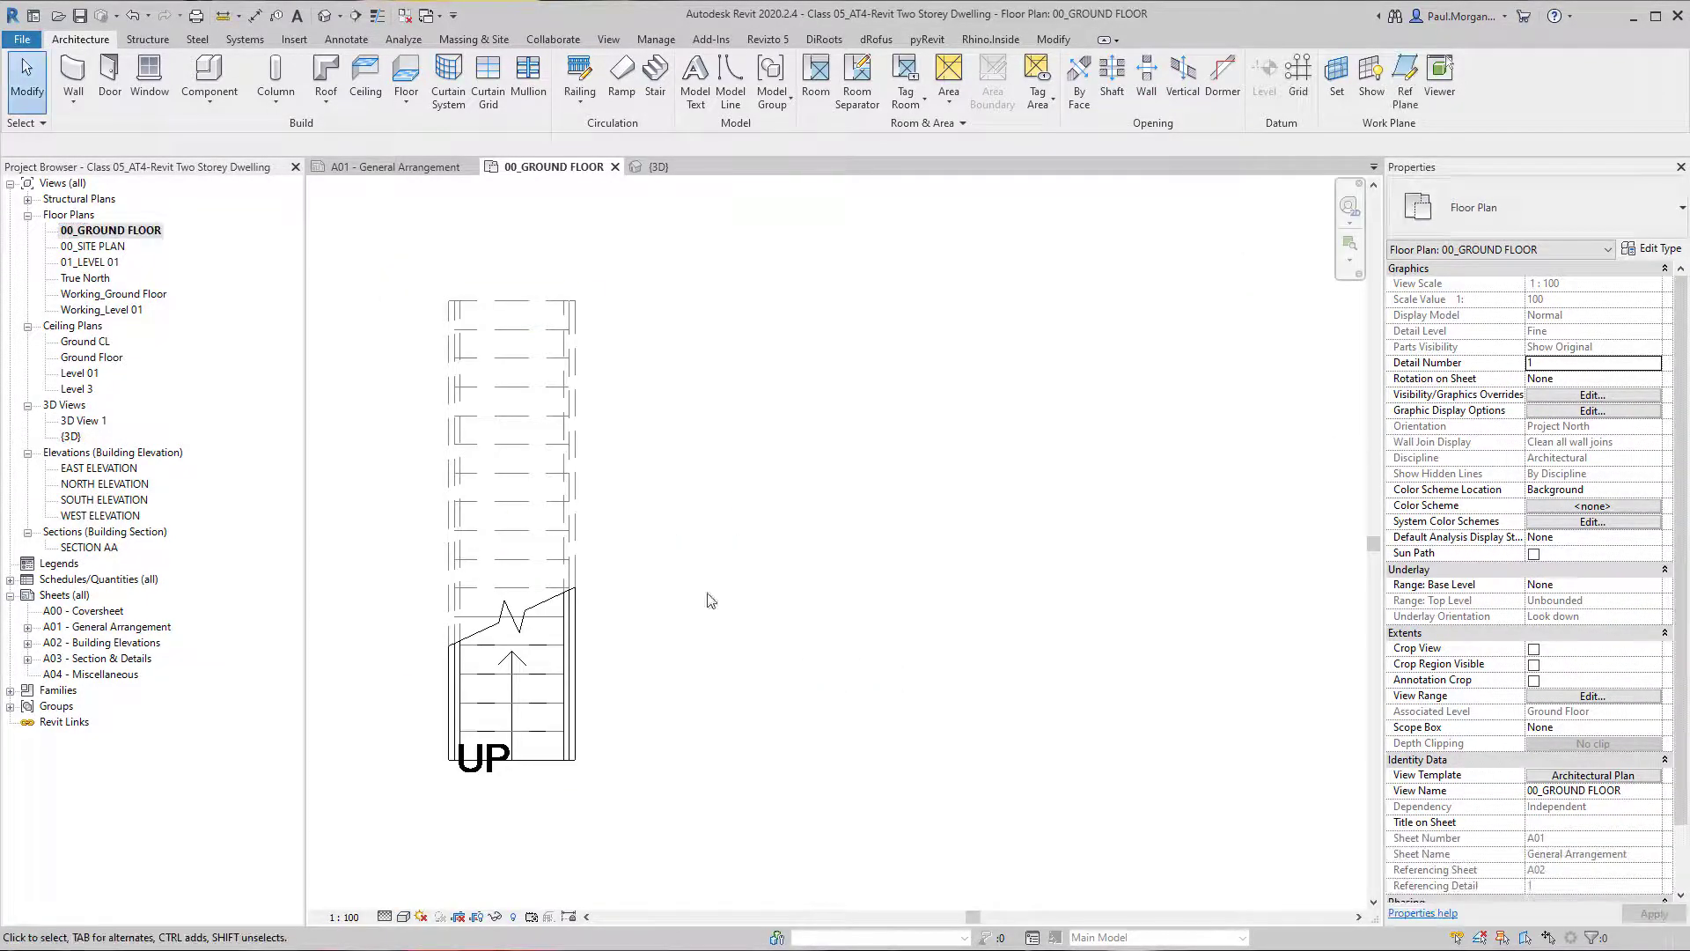
{"action": "left_click", "coordinate": [655, 81]}
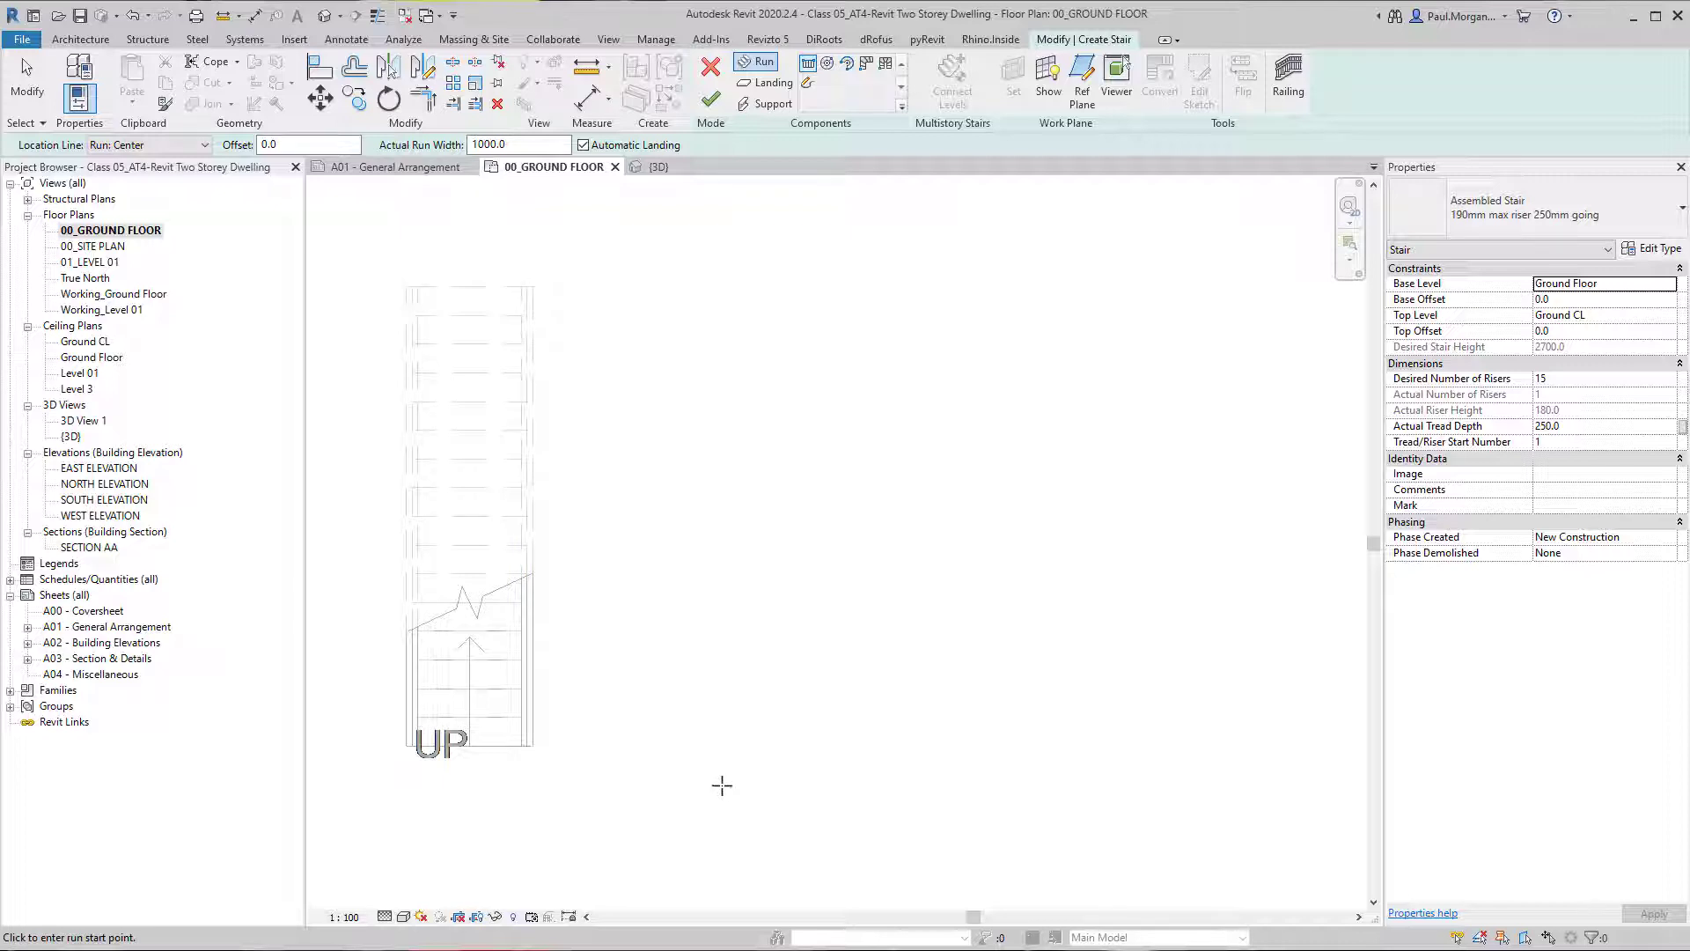
{"action": "left_click", "coordinate": [721, 784]}
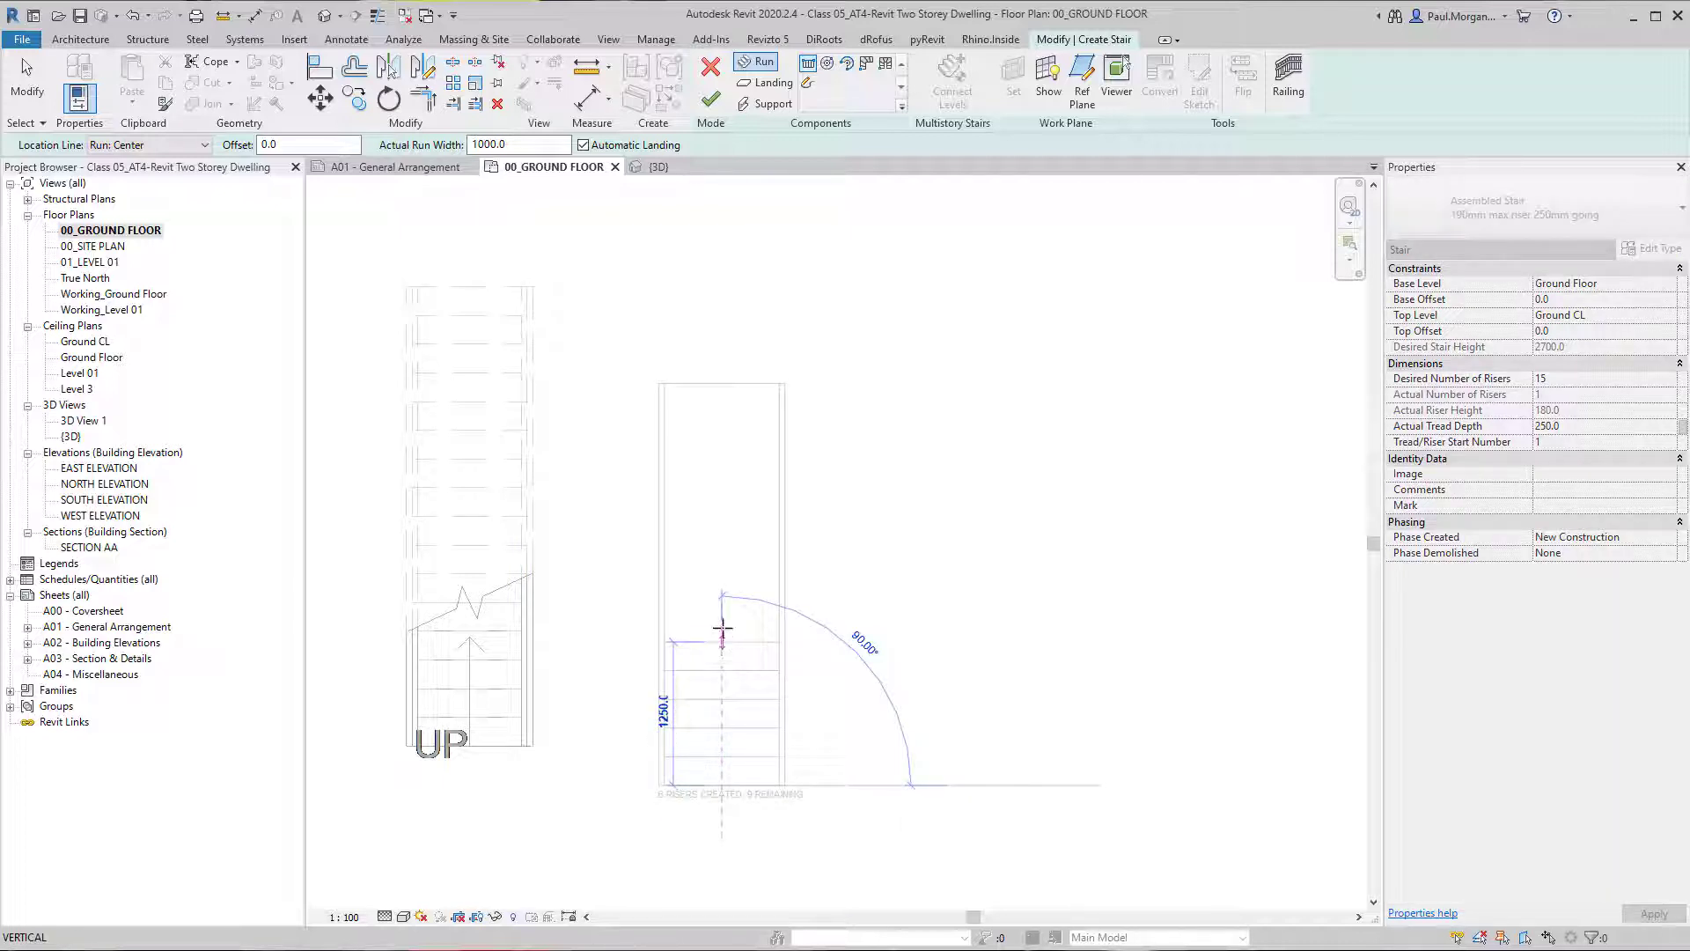
{"action": "left_click", "coordinate": [722, 627]}
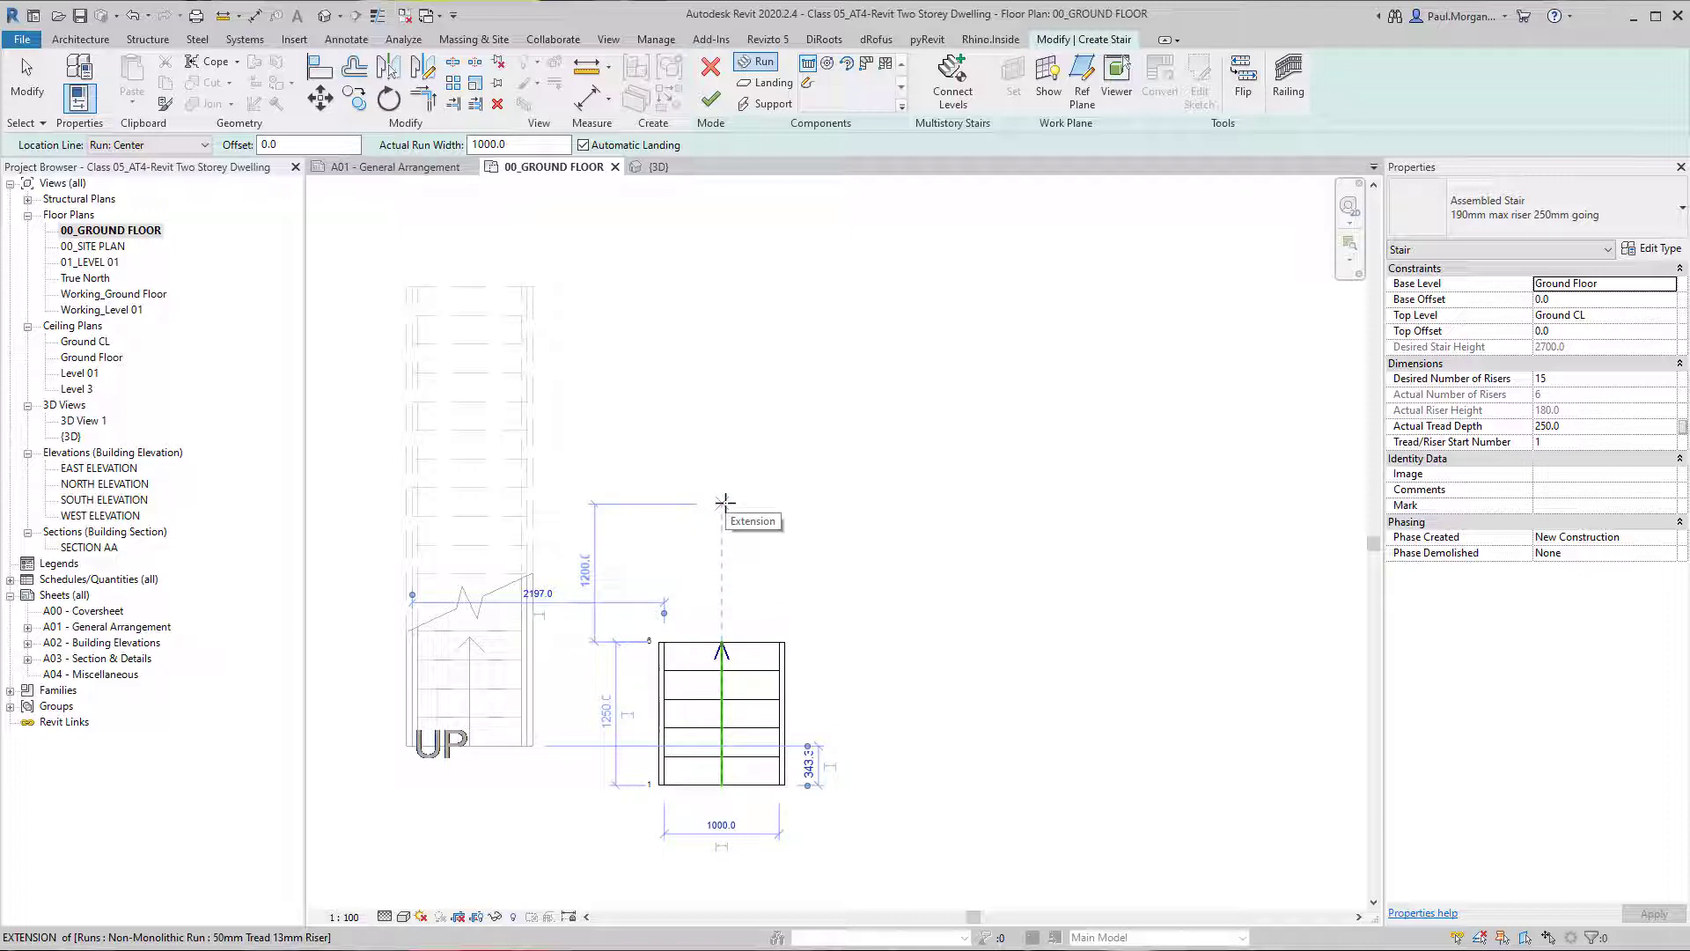
Add a second run in line with the first, starting 1200 mm beyond its end and using the remaining risers, and finish the stair.
{"action": "left_click", "coordinate": [722, 502]}
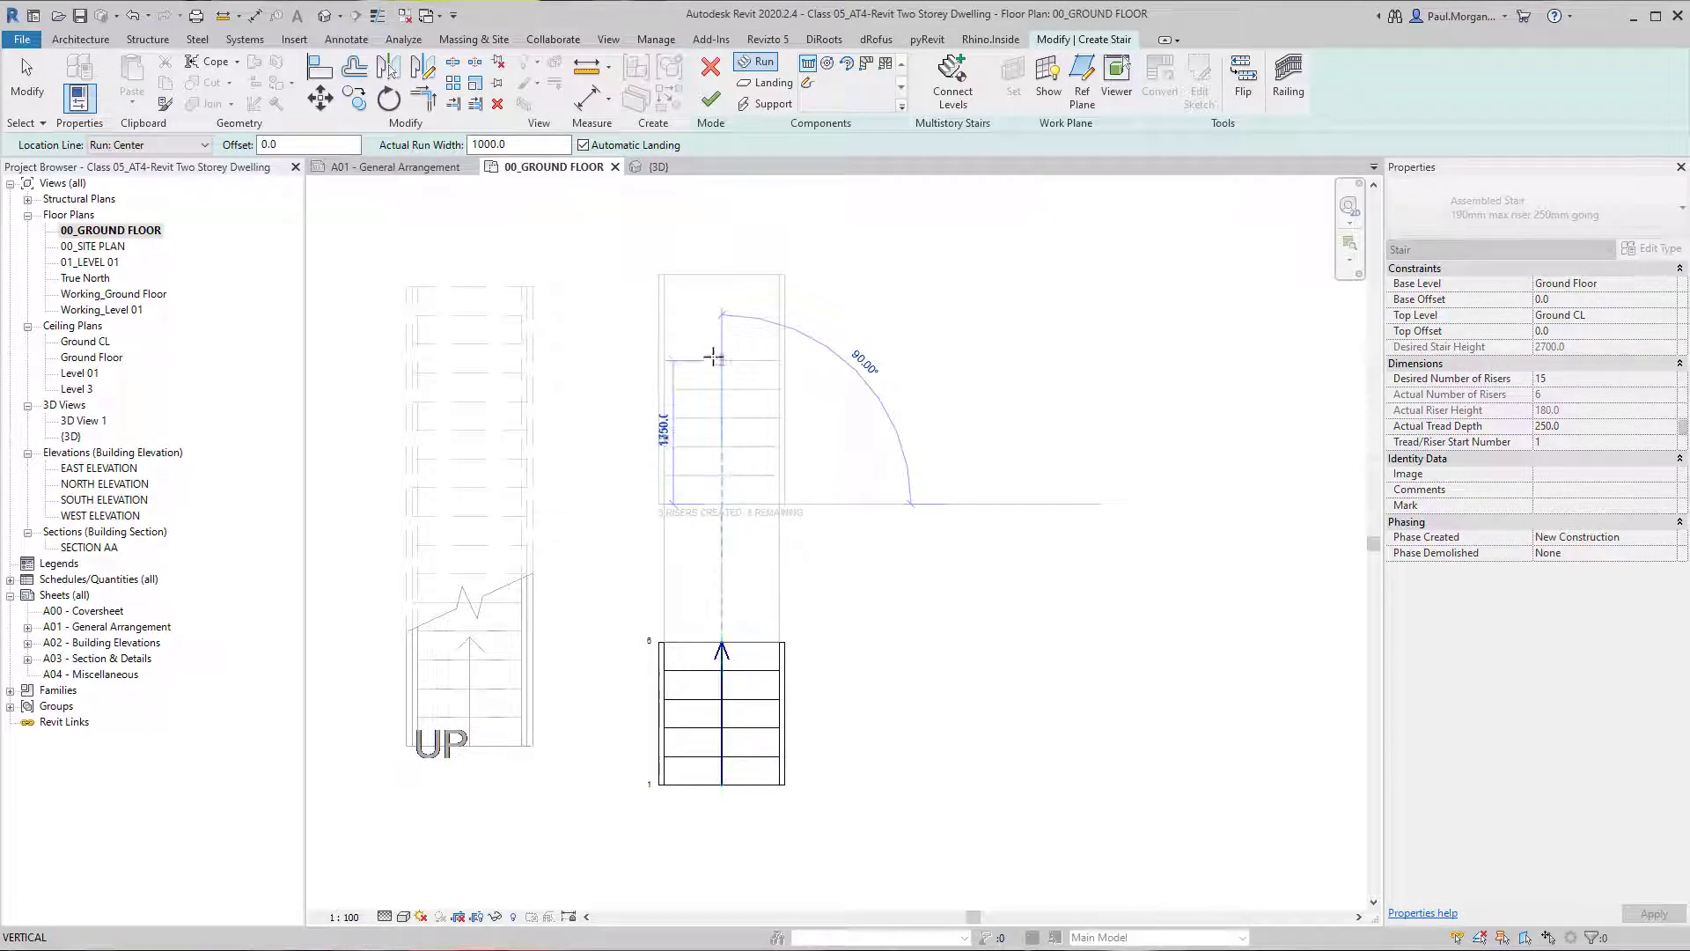
{"action": "left_click", "coordinate": [726, 256]}
{"action": "key", "text": "Escape"}
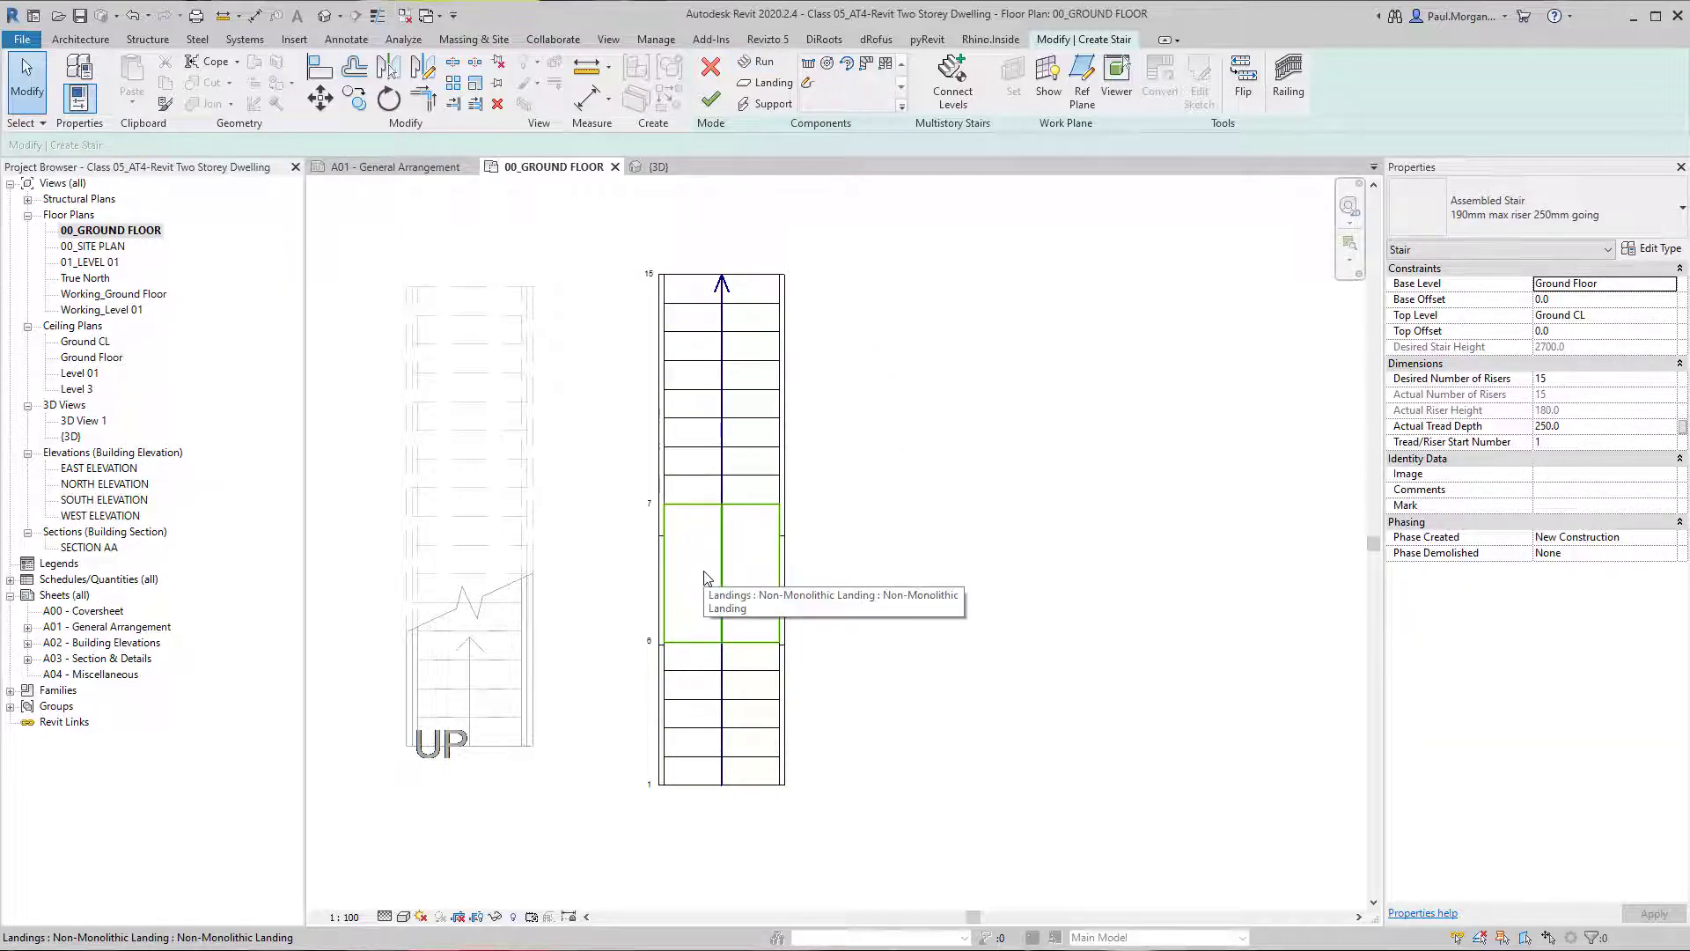
{"action": "left_click", "coordinate": [709, 93]}
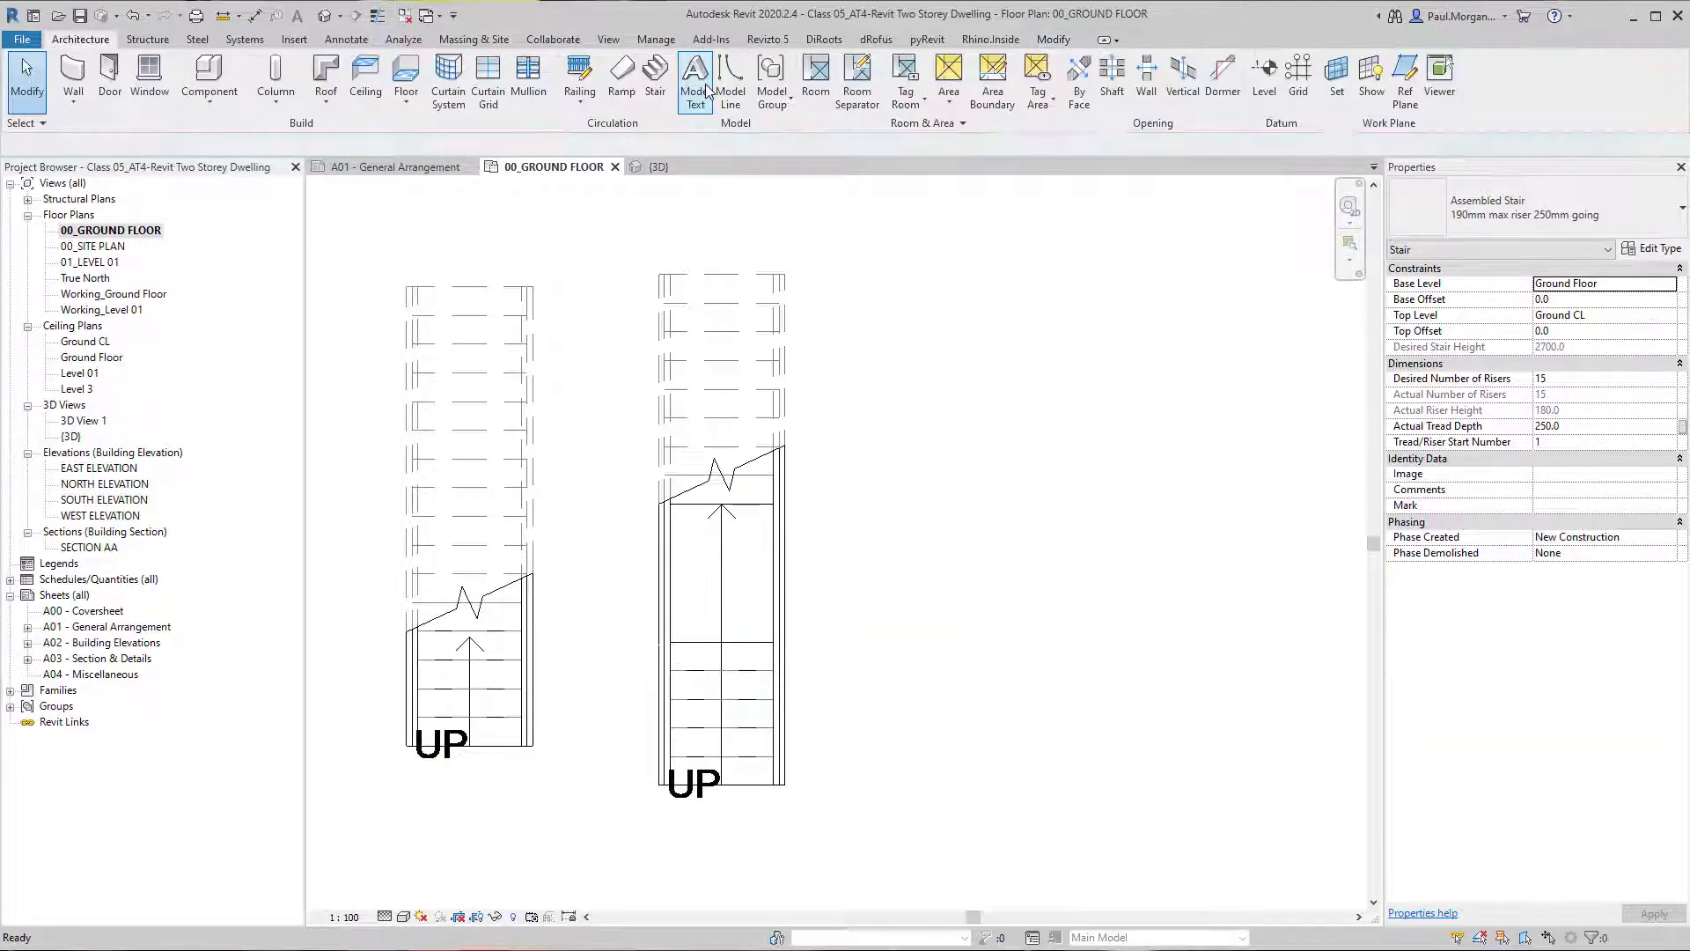
Align the bottom edge of the landing stair with the bottom edge of the straight stair.
{"action": "key", "text": "l"}
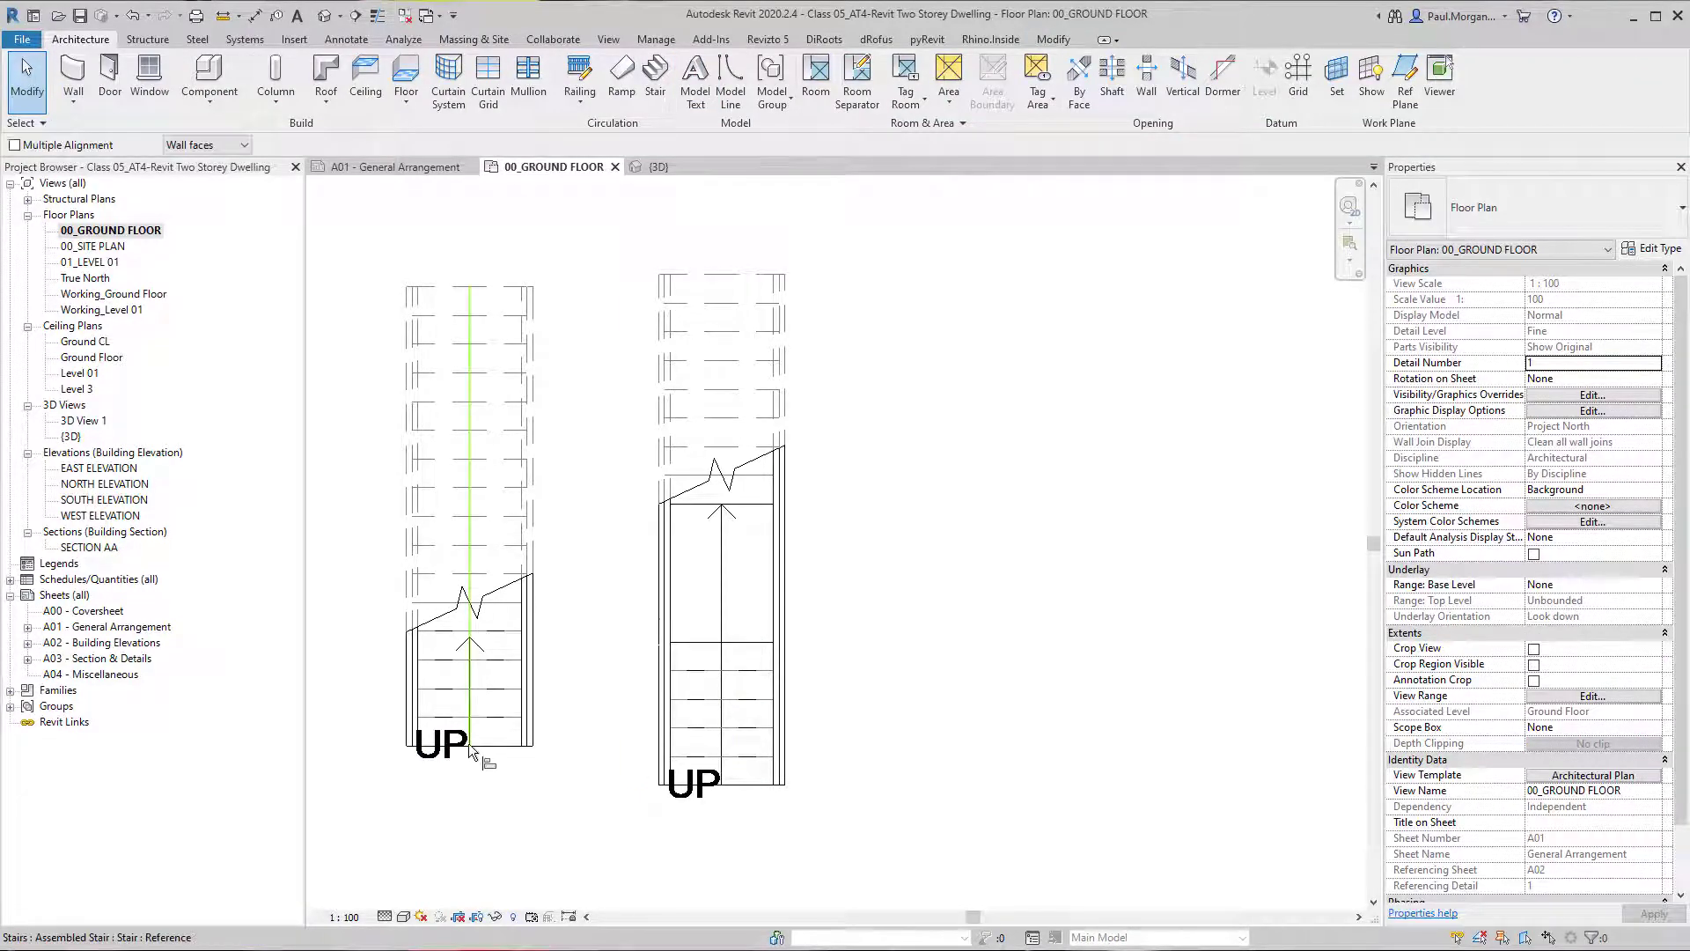
{"action": "left_click", "coordinate": [498, 749]}
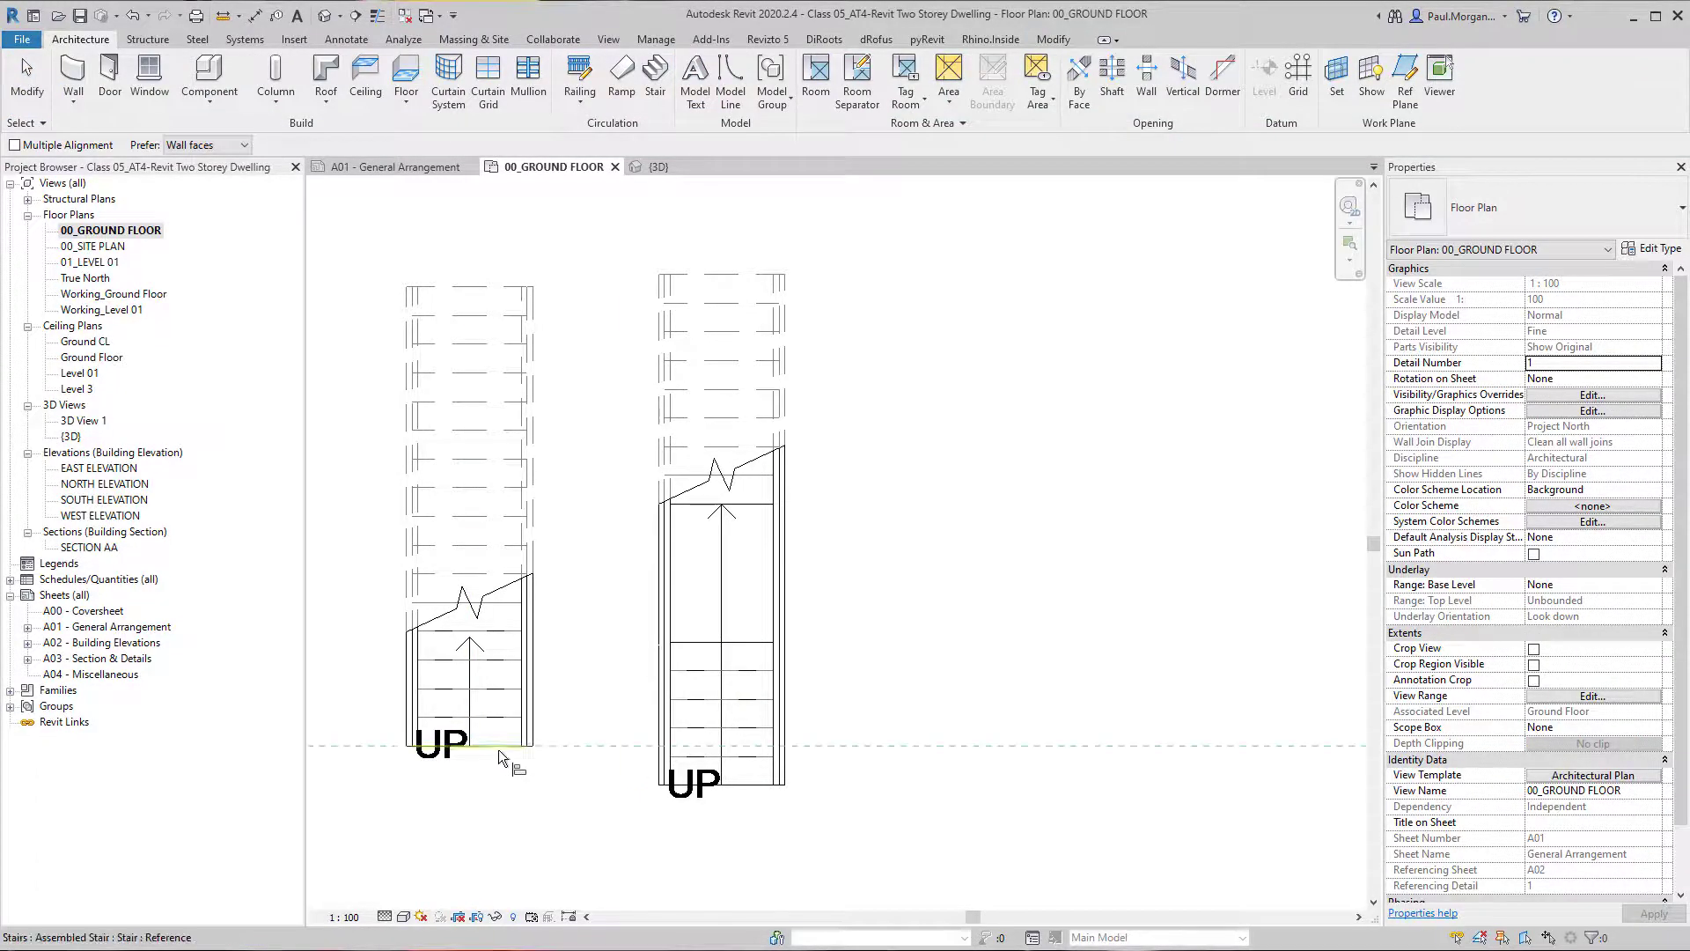
{"action": "left_click", "coordinate": [717, 786]}
{"action": "middle_click_drag", "start_coordinate": [563, 779], "coordinate": [582, 823]}
{"action": "key", "text": "Escape"}
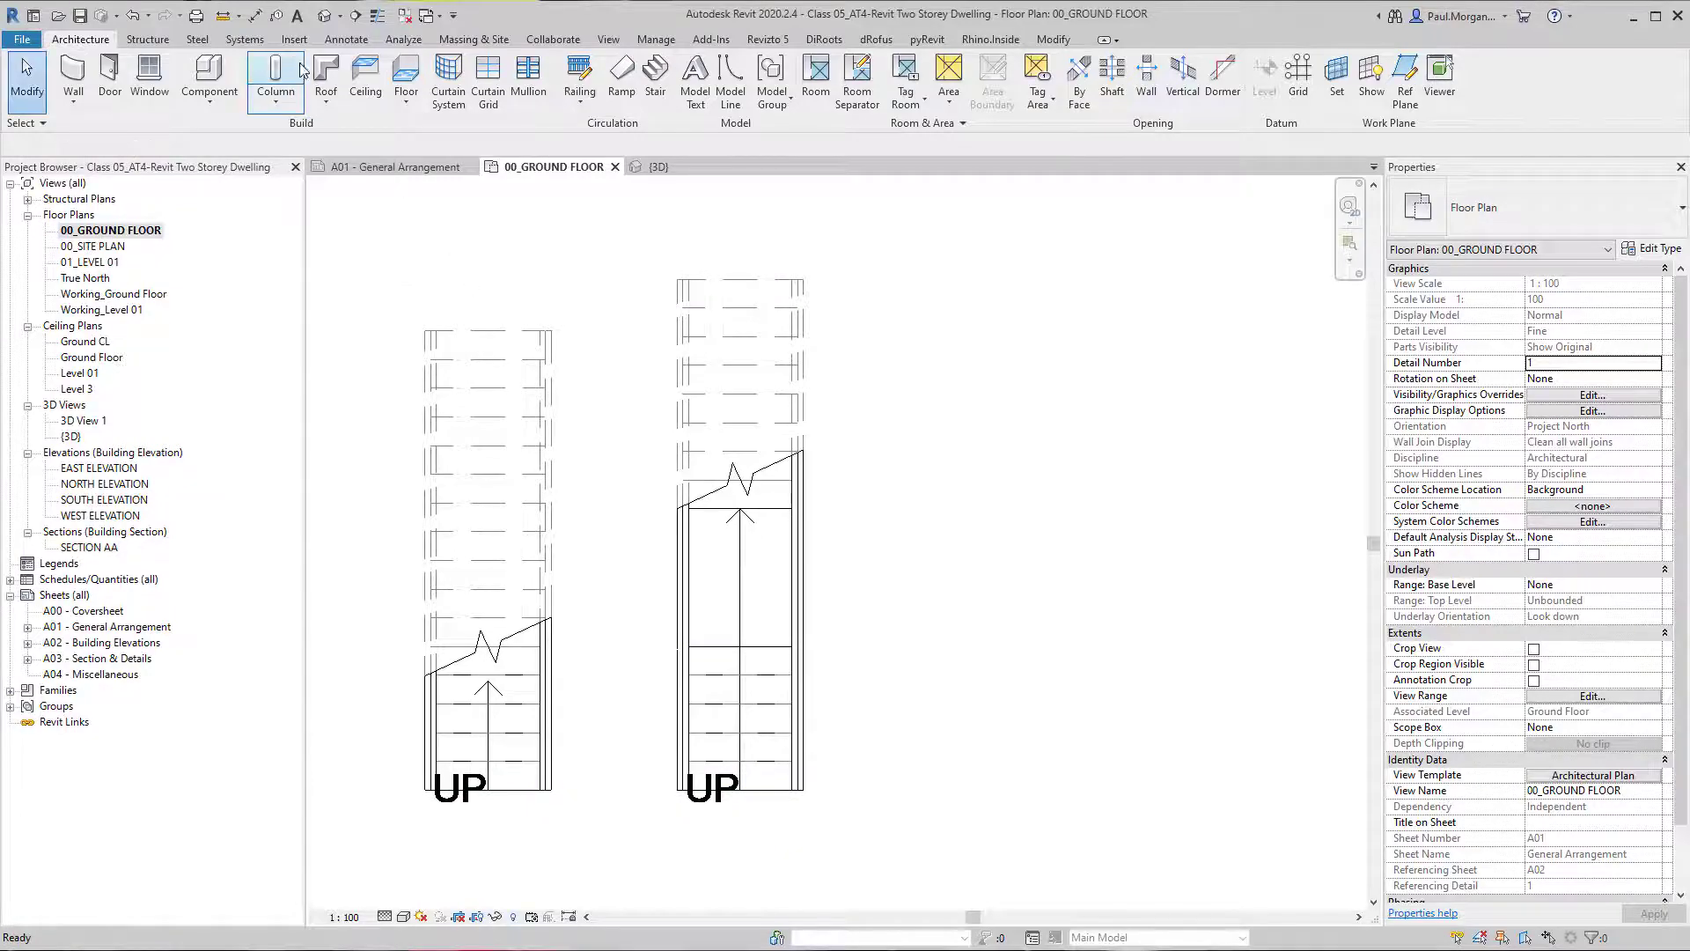
View the stair with the intermediate landing in 3D and return to the 00_GROUND FLOOR plan.
{"action": "left_click", "coordinate": [325, 15]}
{"action": "middle_click_drag", "start_coordinate": [961, 662], "coordinate": [921, 789], "text": "shift"}
{"action": "scroll", "coordinate": [549, 682], "scroll_direction": "up", "scroll_amount": 2}
{"action": "double_click", "coordinate": [109, 231]}
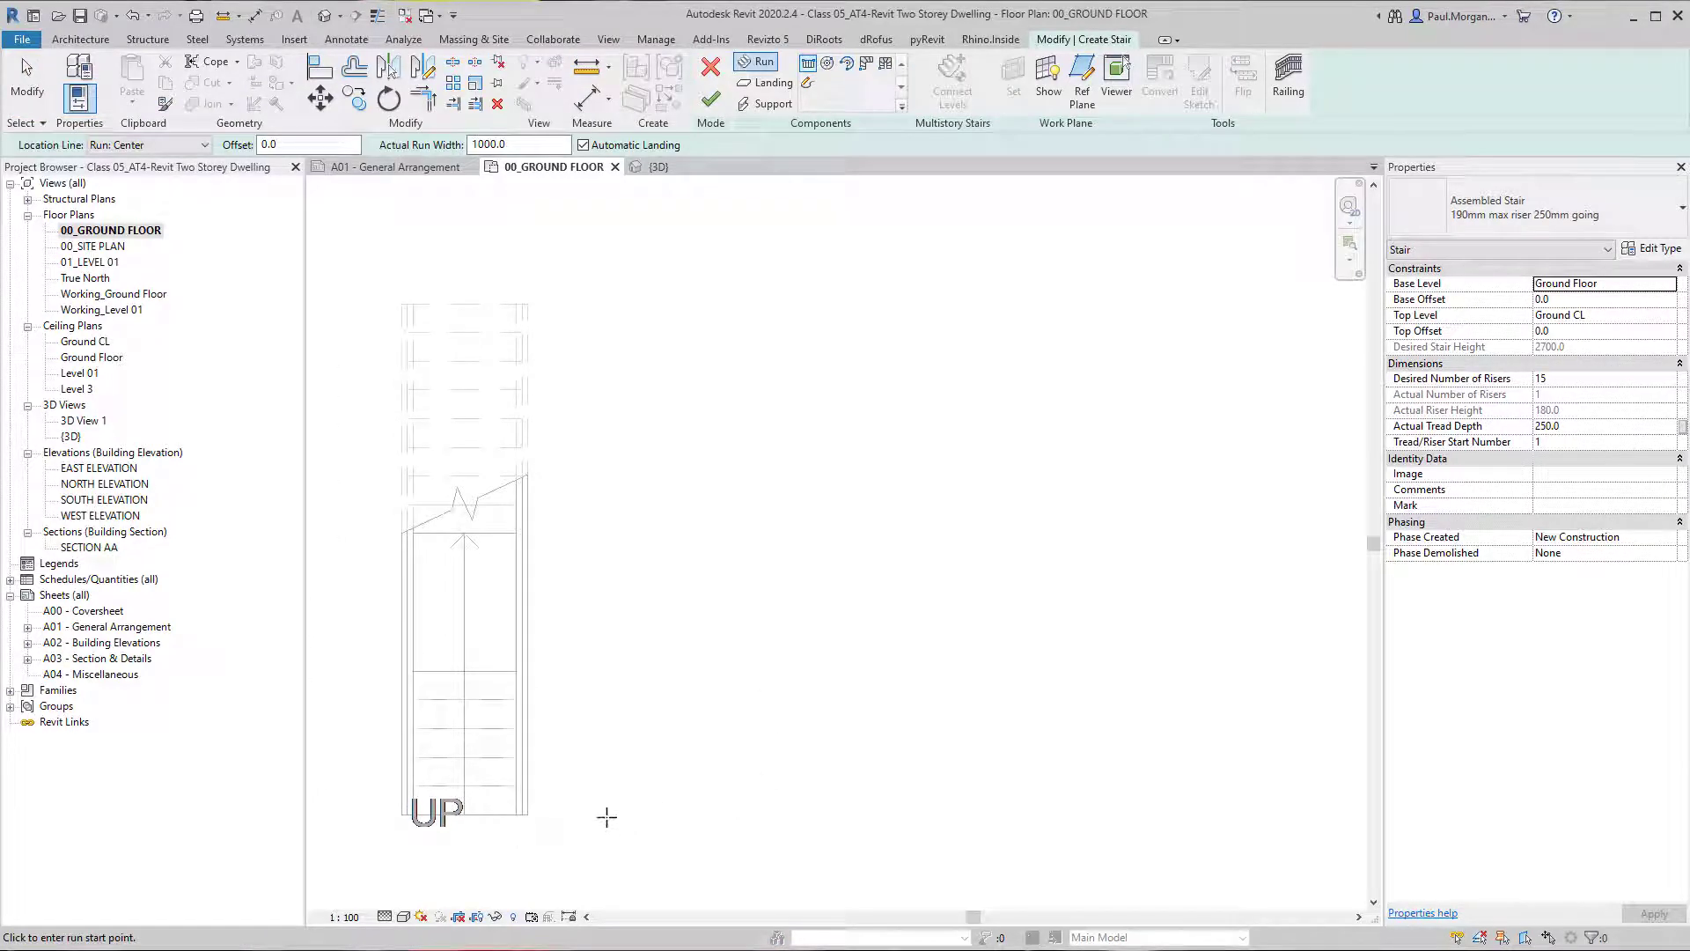
{"action": "left_click", "coordinate": [676, 811]}
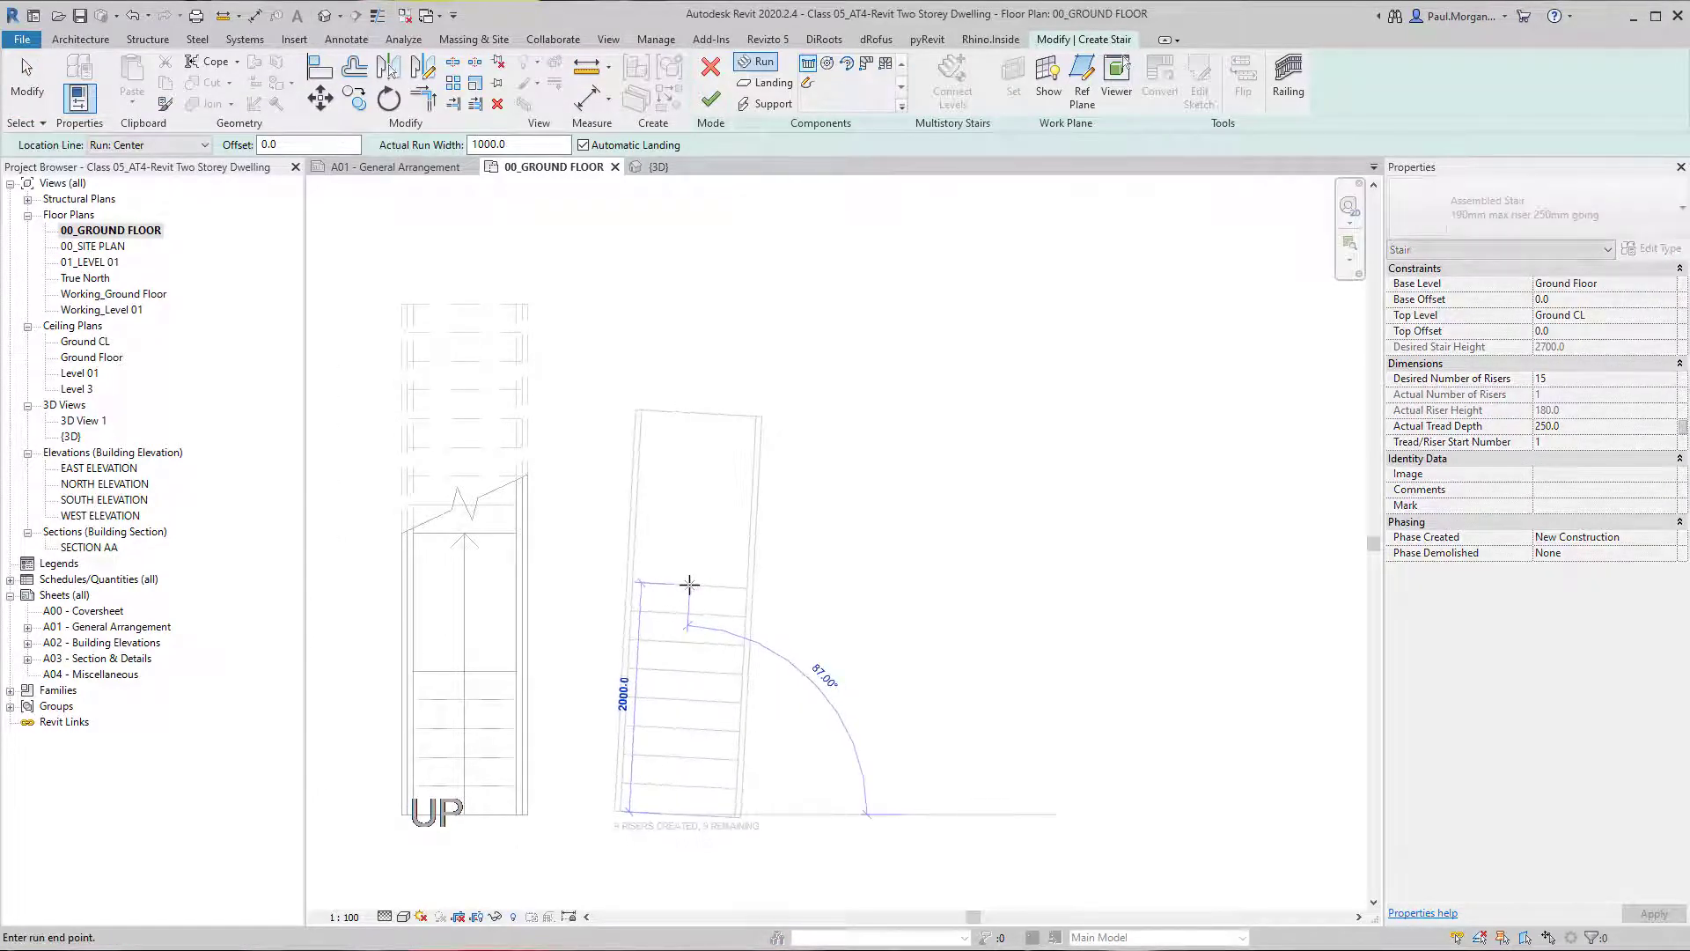
{"action": "scroll", "coordinate": [683, 603], "scroll_direction": "down", "scroll_amount": 1}
{"action": "middle_click_drag", "start_coordinate": [698, 644], "coordinate": [777, 631]}
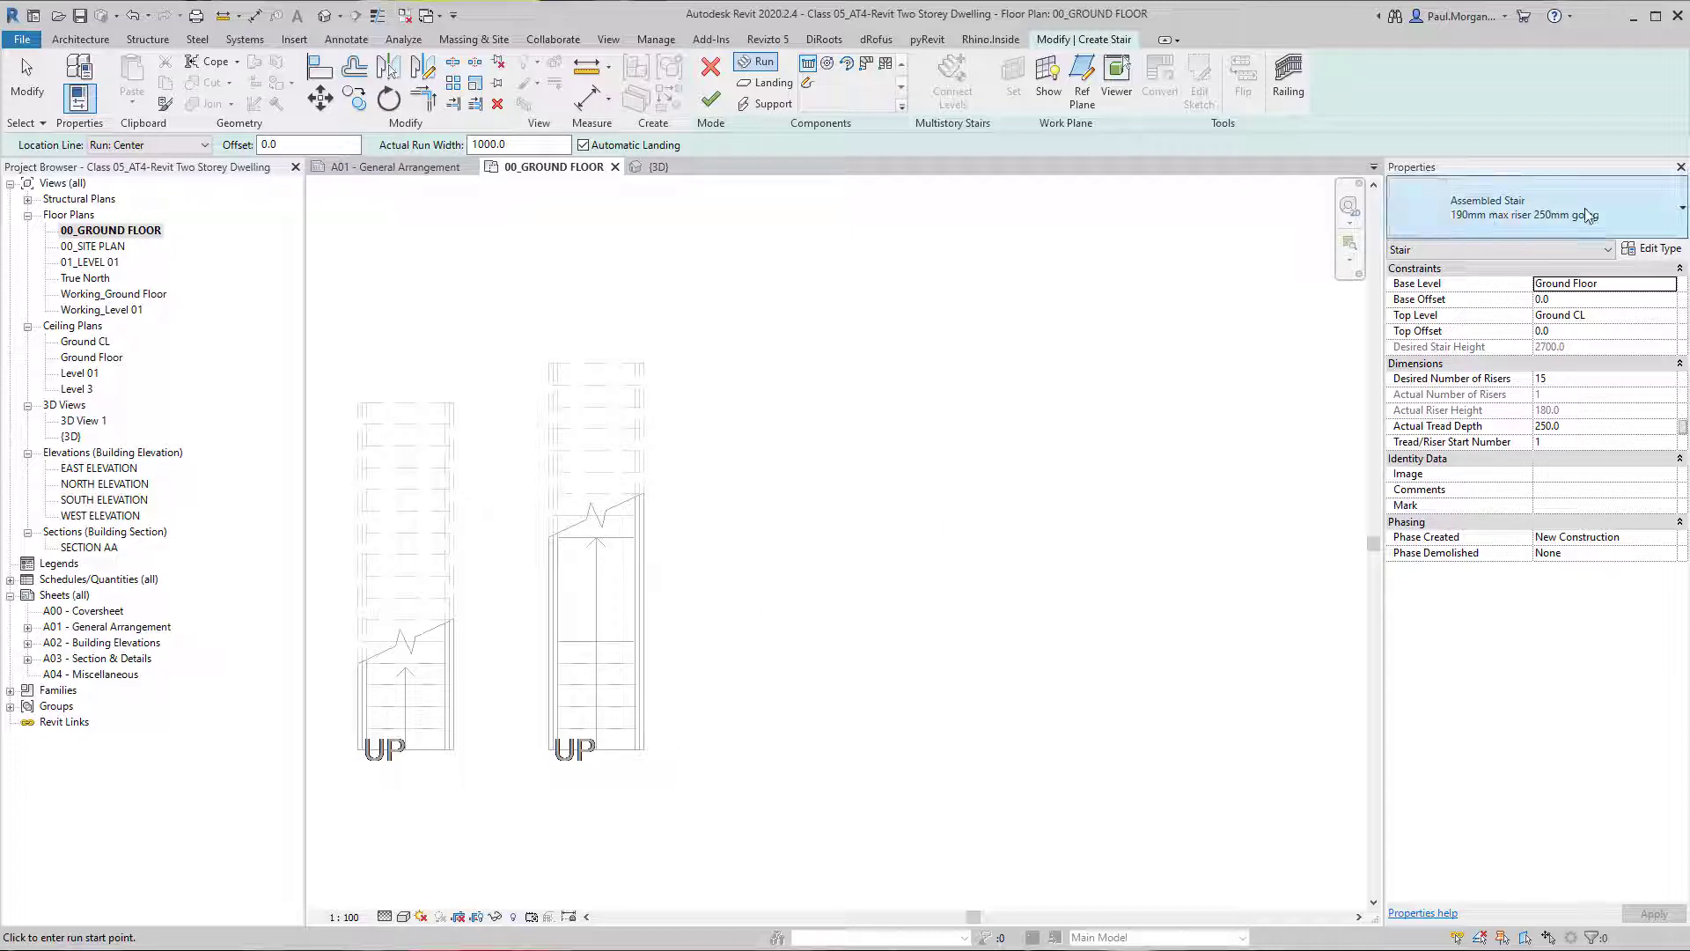
Set the new stair's top level to Level 01 and draw its first 1000 mm wide run upward for 2000 mm beside the landing stair.
{"action": "left_click", "coordinate": [1670, 317]}
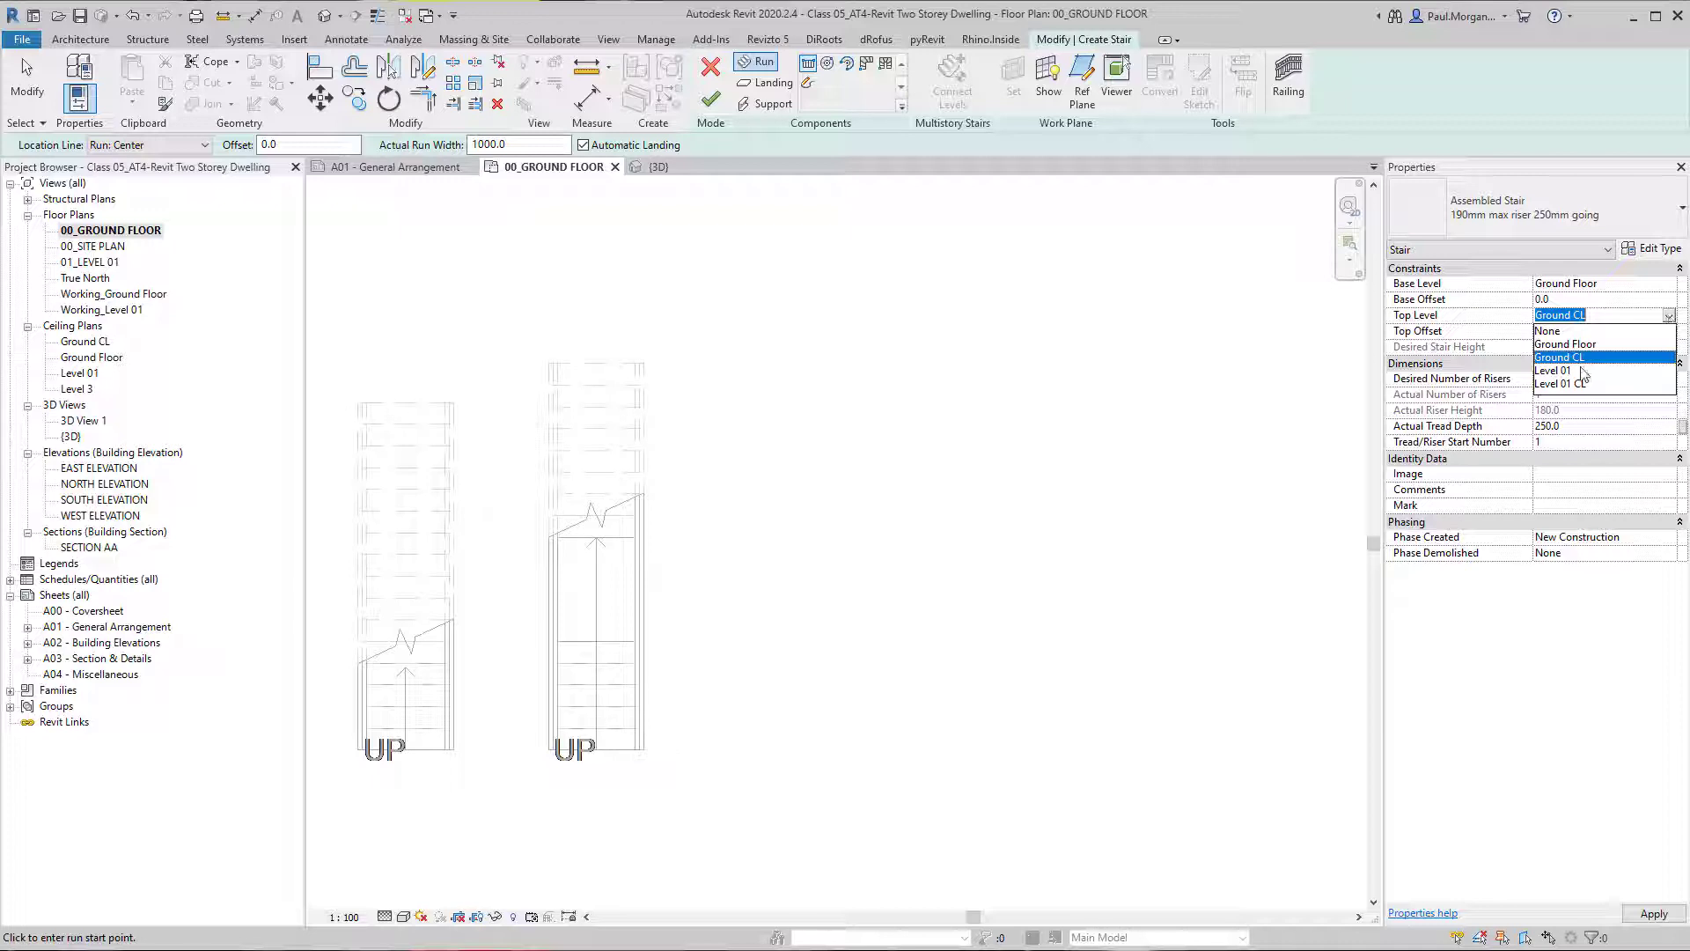
{"action": "left_click", "coordinate": [1580, 371]}
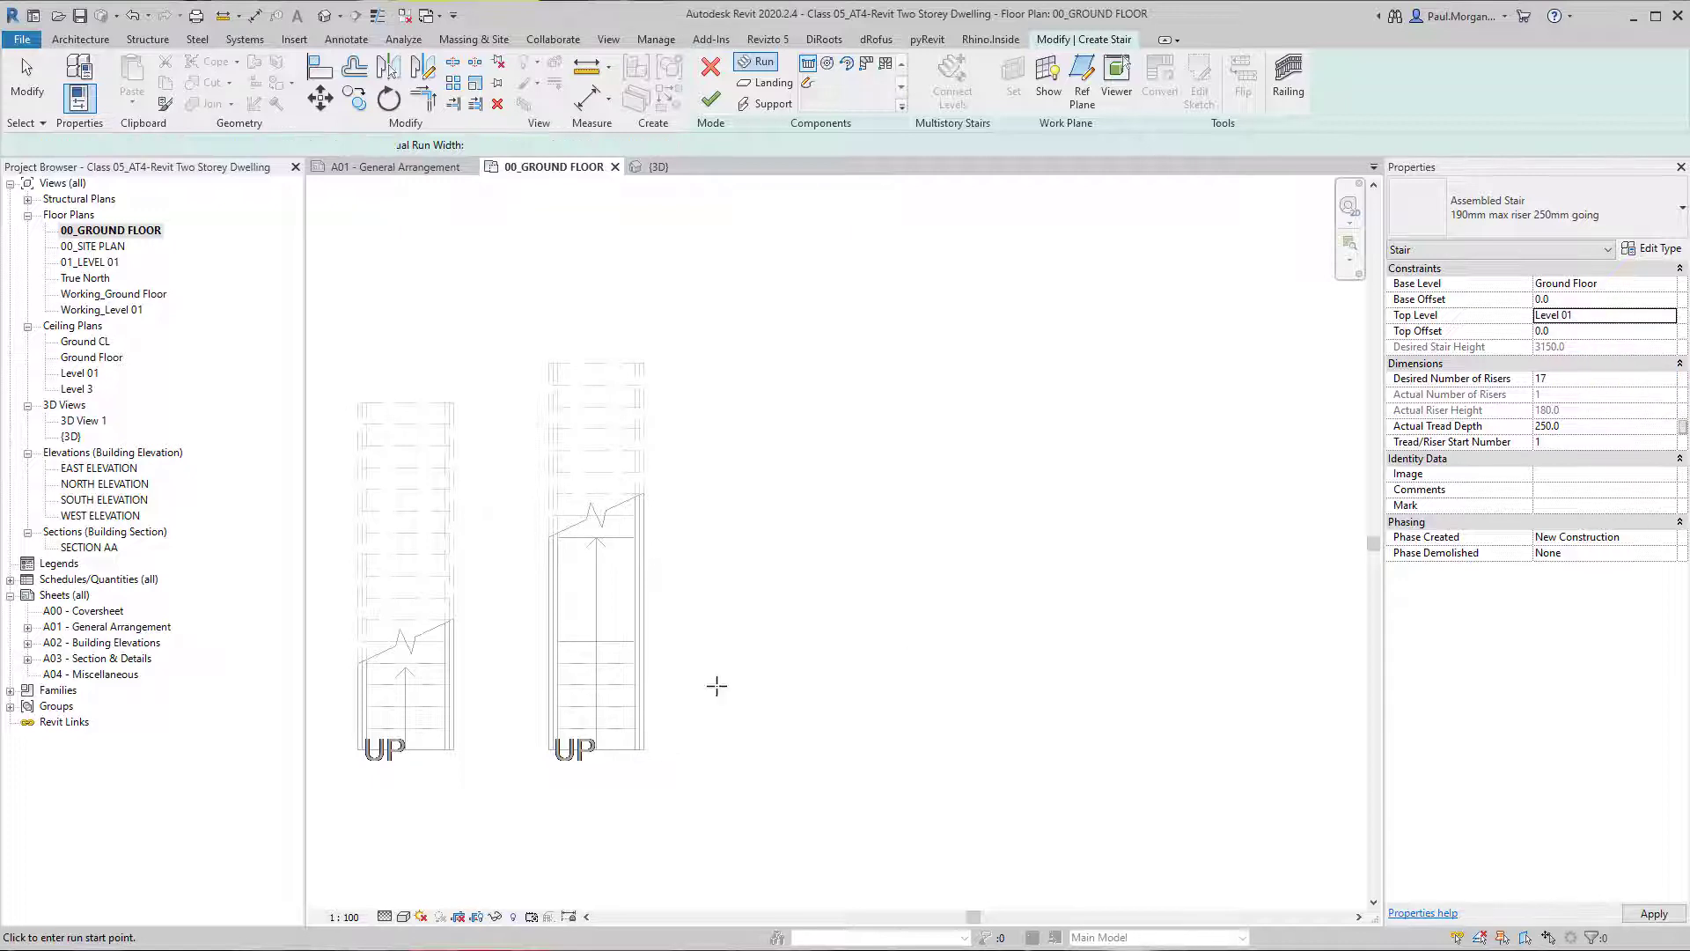
{"action": "left_click", "coordinate": [726, 750]}
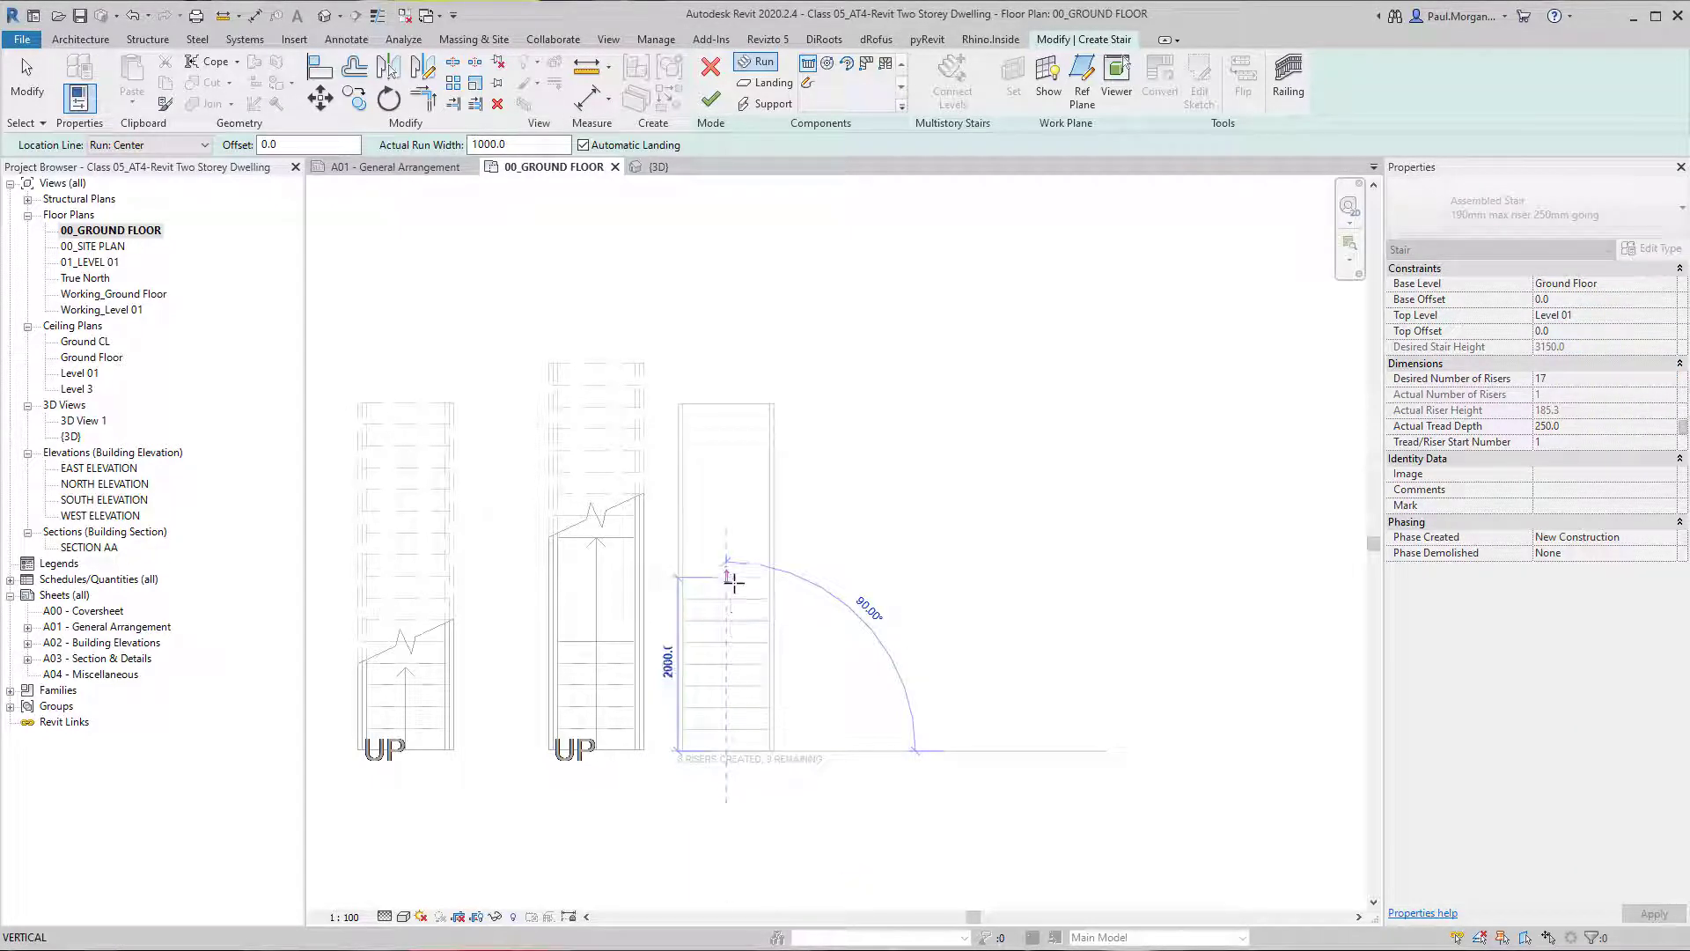
{"action": "left_click", "coordinate": [727, 579]}
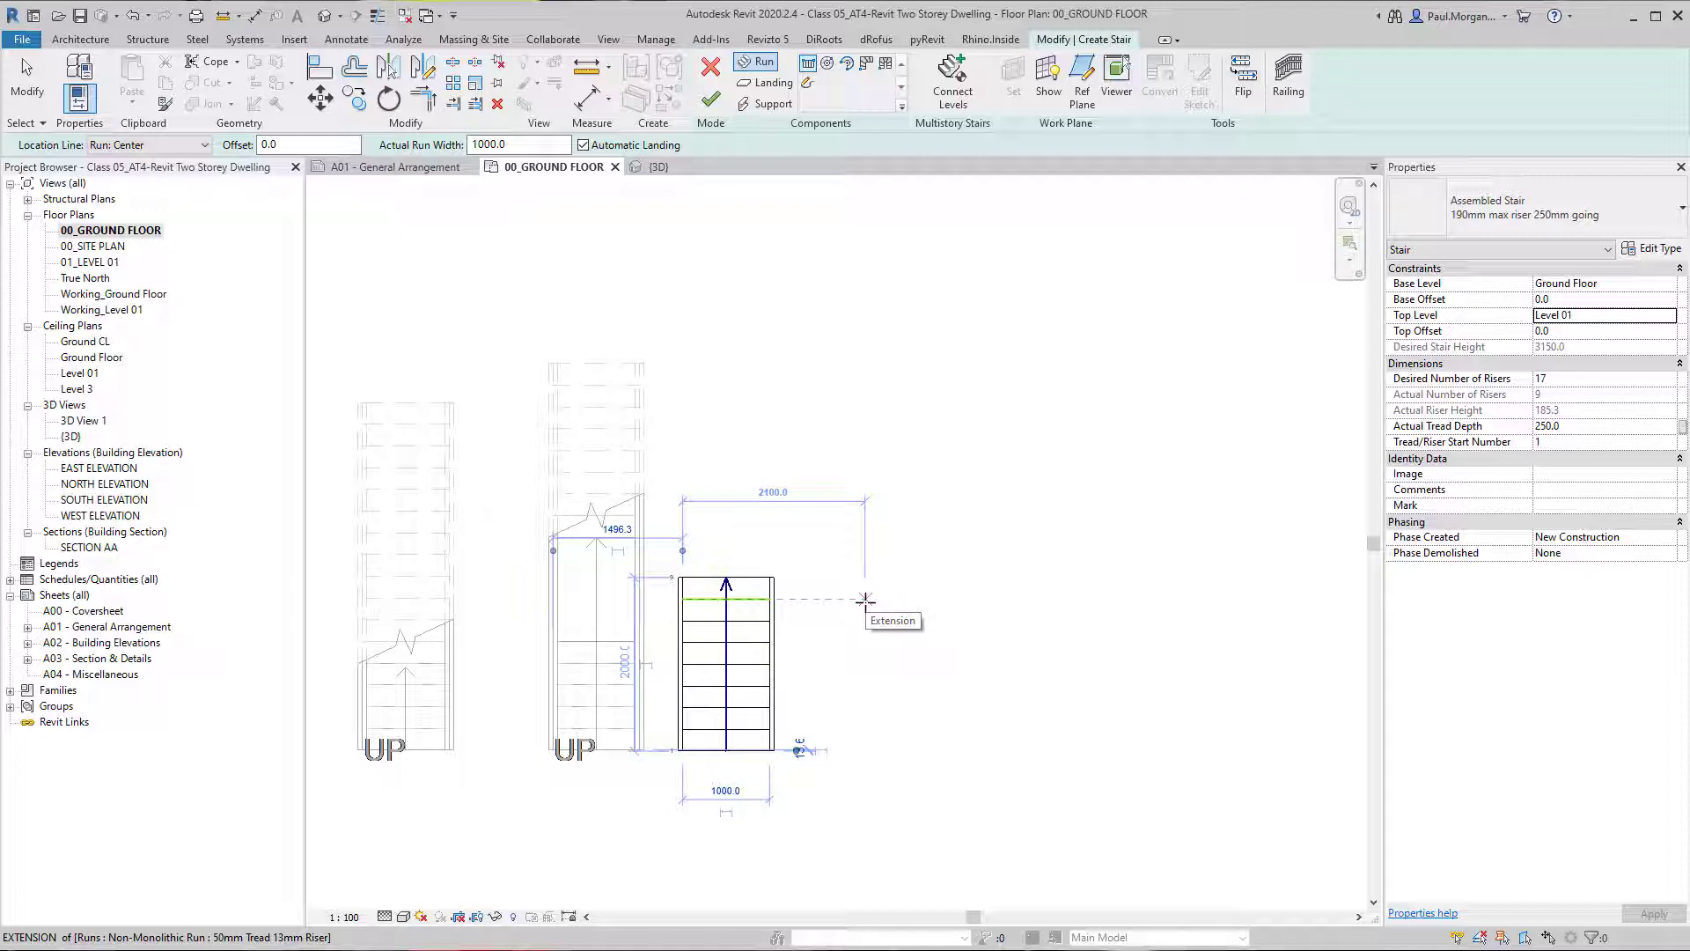
Add a parallel return run 1750 mm long with an automatic landing, ending level with the first run's start.
{"action": "left_click", "coordinate": [866, 599]}
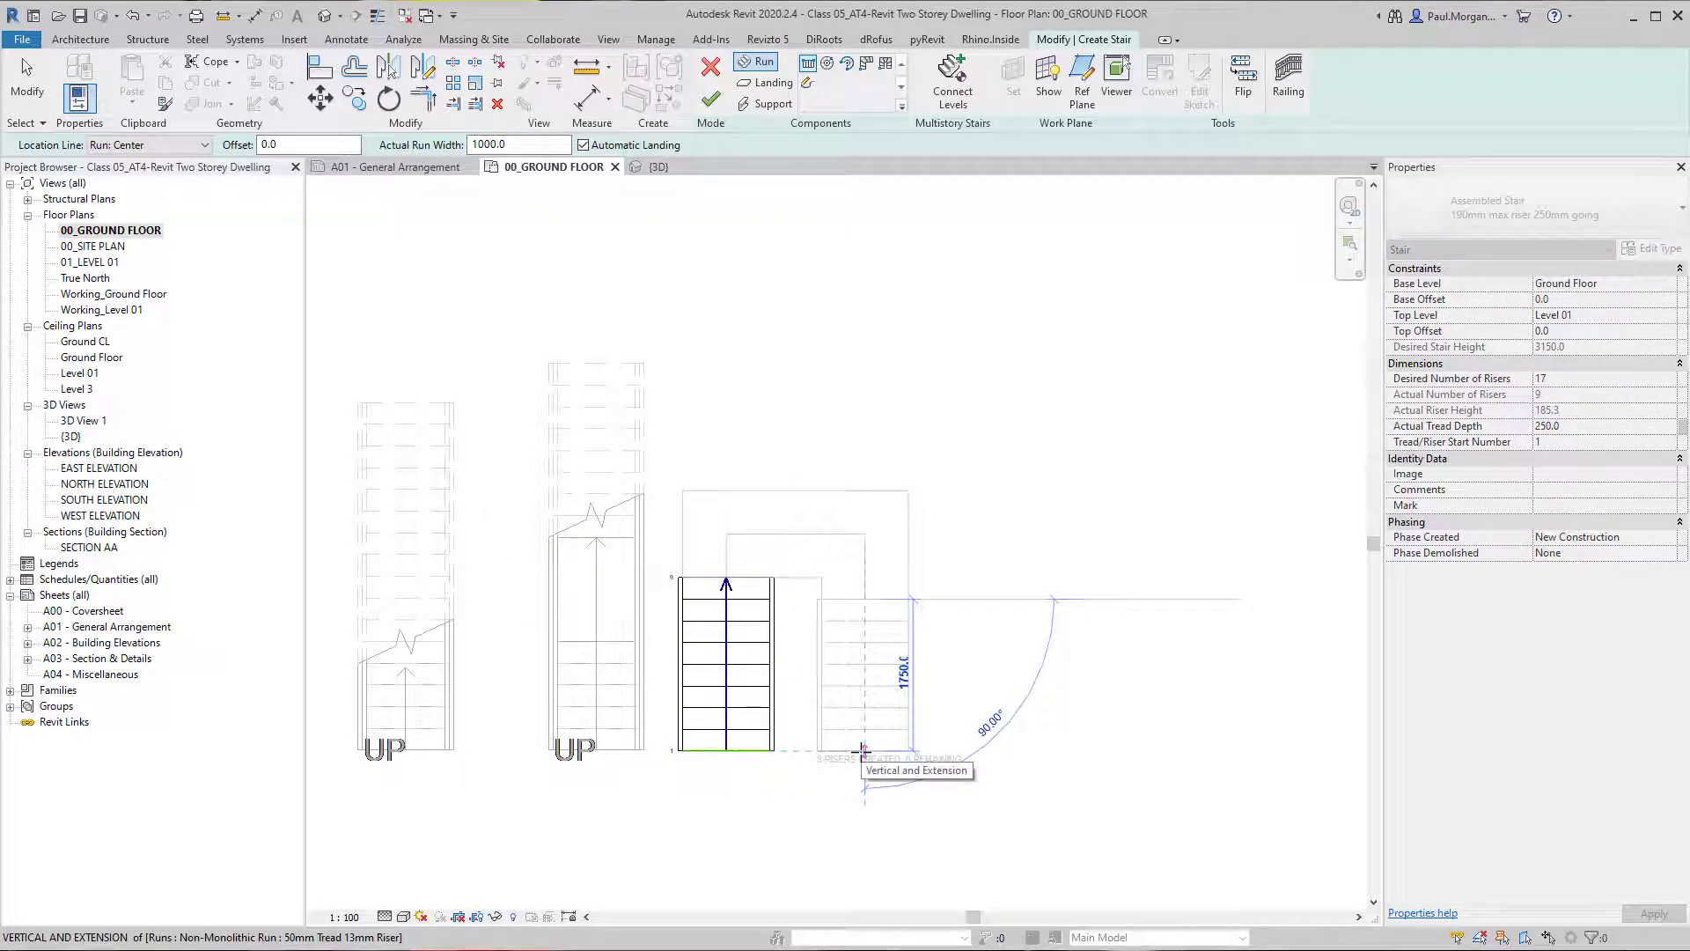
{"action": "left_click", "coordinate": [862, 750]}
{"action": "key", "text": "Escape"}
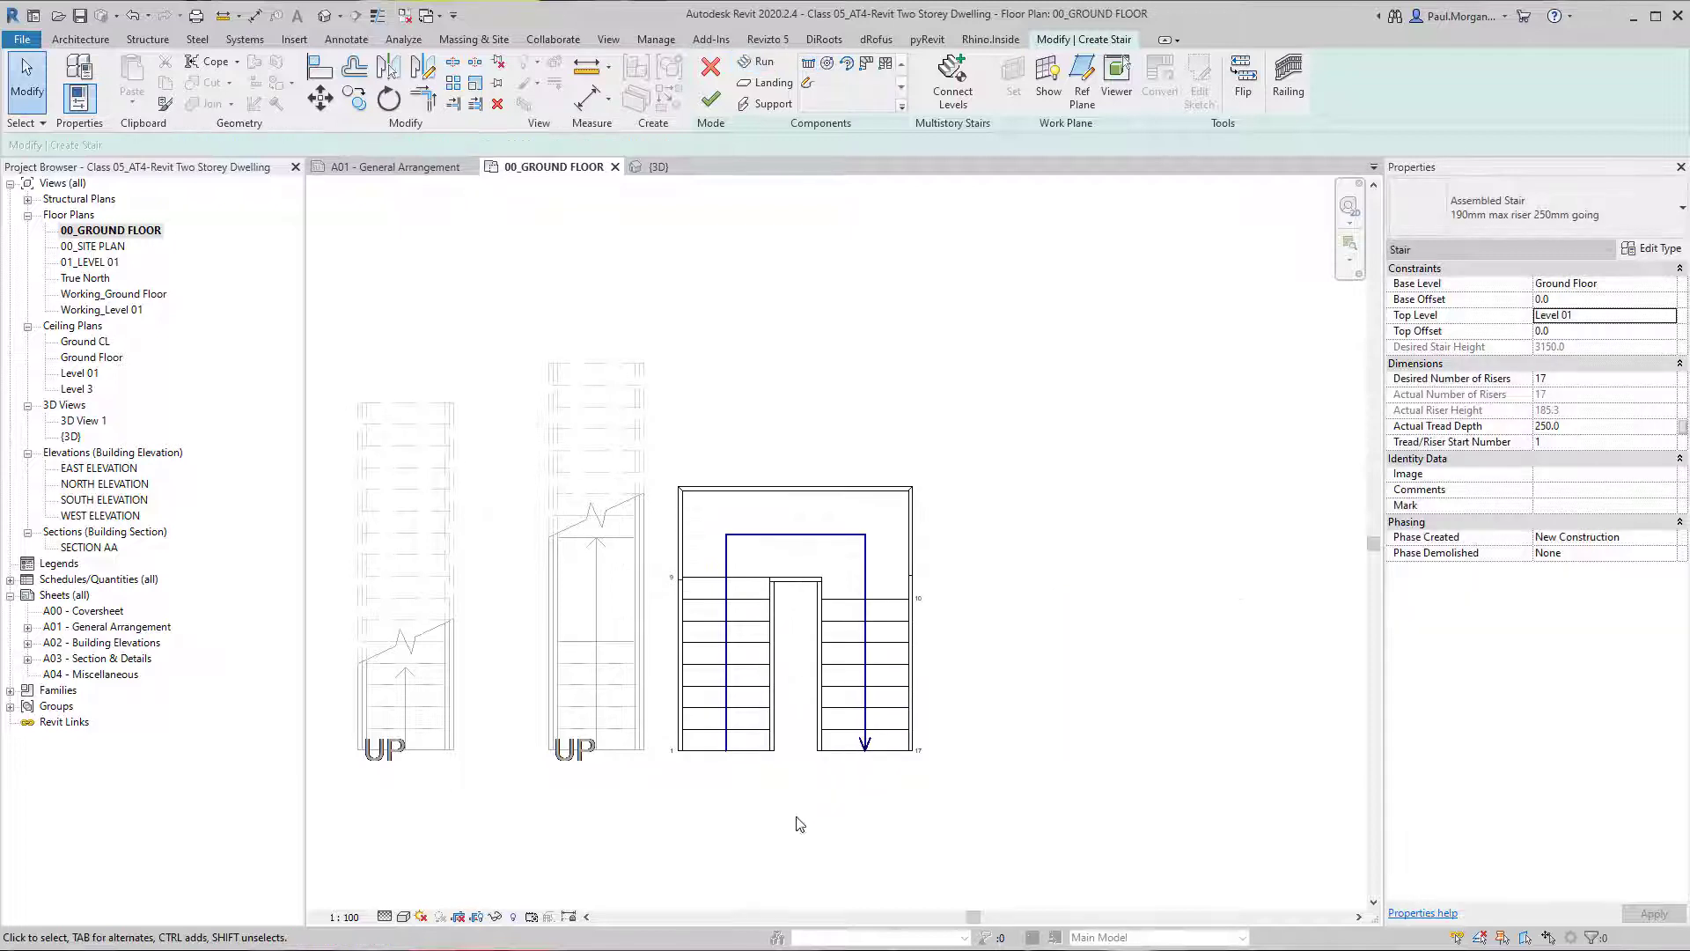
Move the return run 150 mm toward the first run.
{"action": "scroll", "coordinate": [836, 724], "scroll_direction": "up", "scroll_amount": 2}
{"action": "mouse_move", "coordinate": [820, 597]}
{"action": "middle_mouse_down"}
{"action": "mouse_move", "coordinate": [858, 680]}
{"action": "mouse_move", "coordinate": [826, 652]}
{"action": "mouse_move", "coordinate": [827, 583]}
{"action": "middle_mouse_up"}
{"action": "scroll", "coordinate": [857, 676], "scroll_direction": "down", "scroll_amount": 2}
{"action": "left_click", "coordinate": [857, 677]}
{"action": "scroll", "coordinate": [878, 683], "scroll_direction": "up", "scroll_amount": 2}
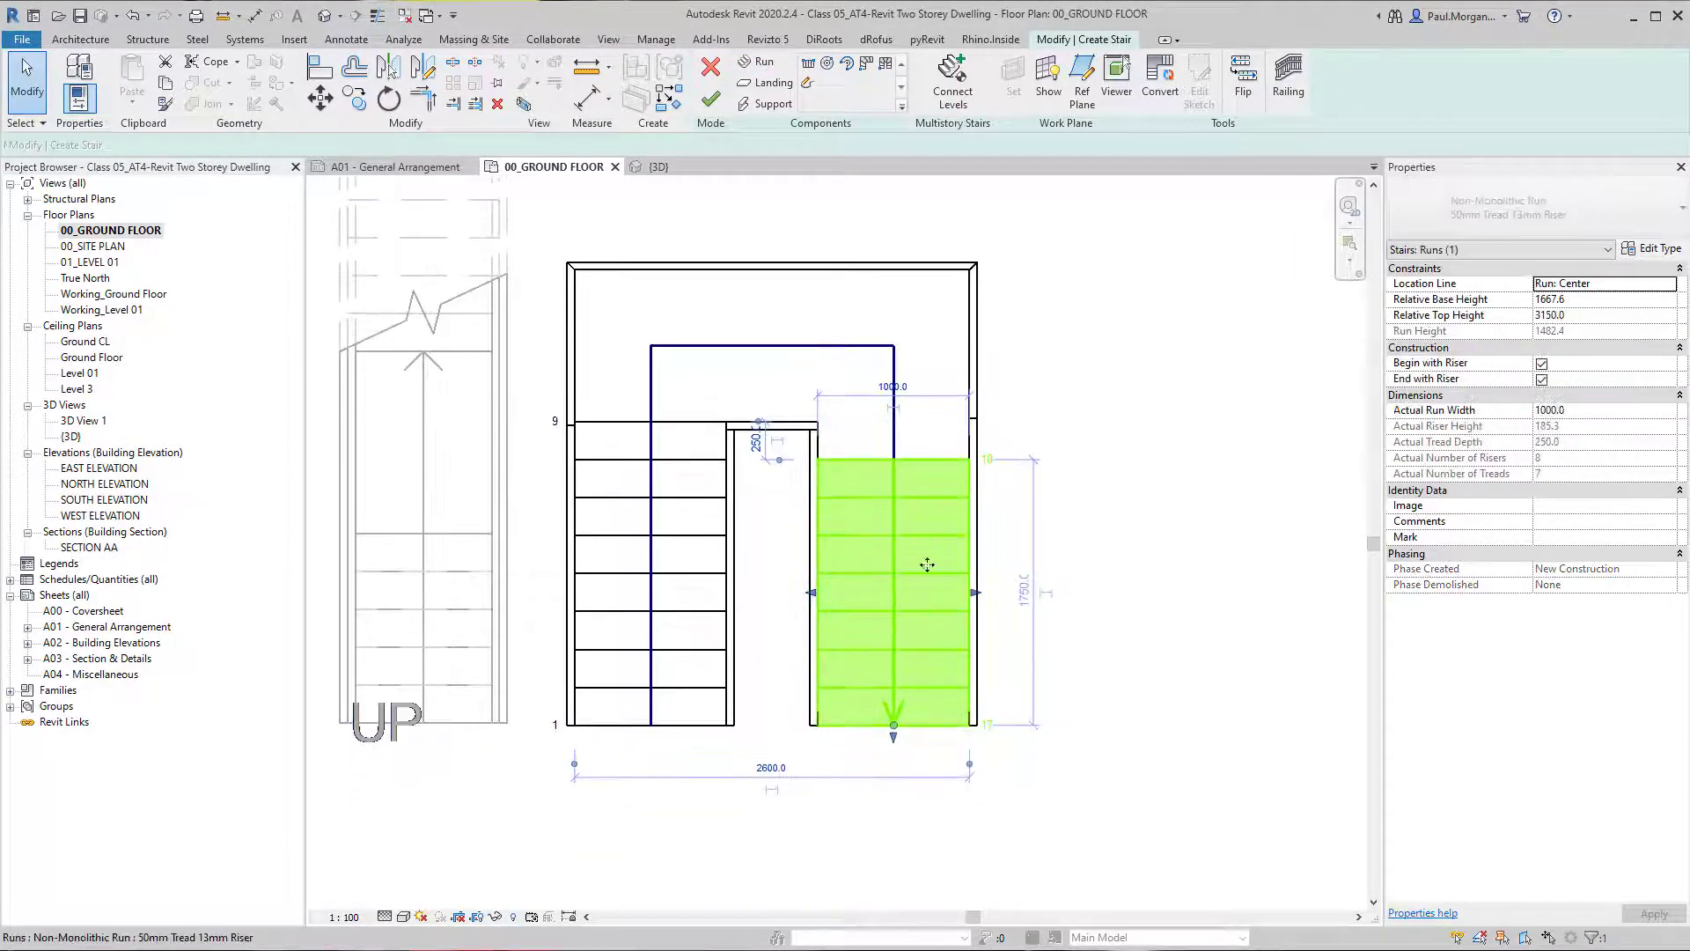
{"action": "left_click", "coordinate": [898, 507]}
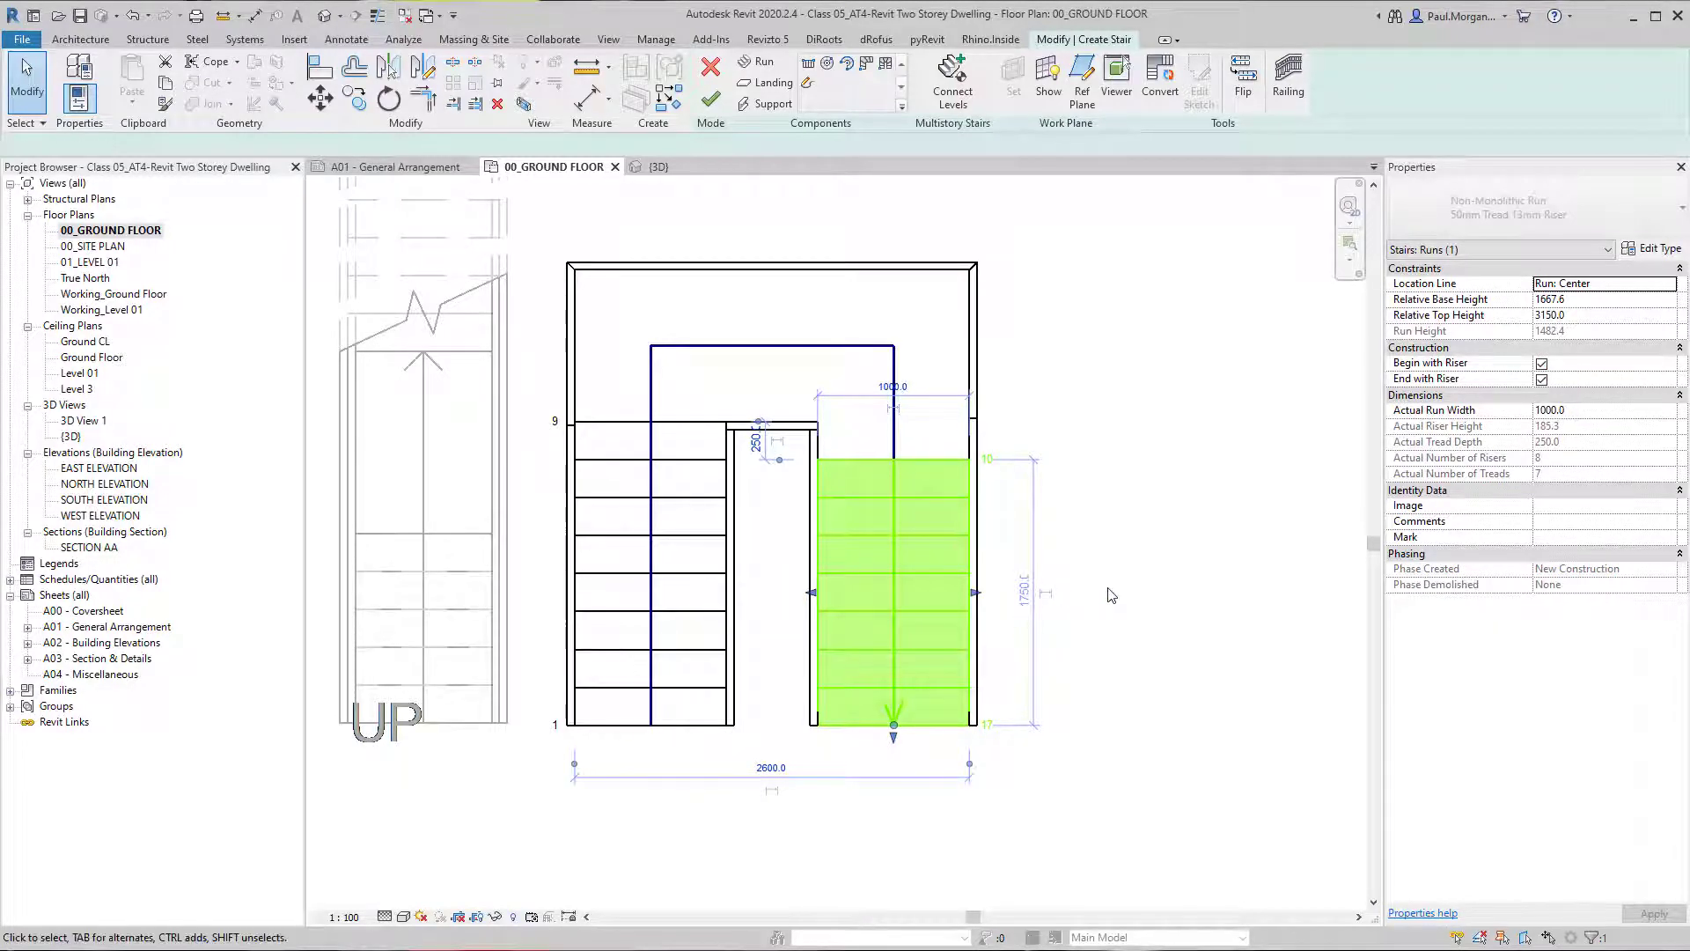
{"action": "key", "text": "Escape"}
{"action": "left_click", "coordinate": [892, 635]}
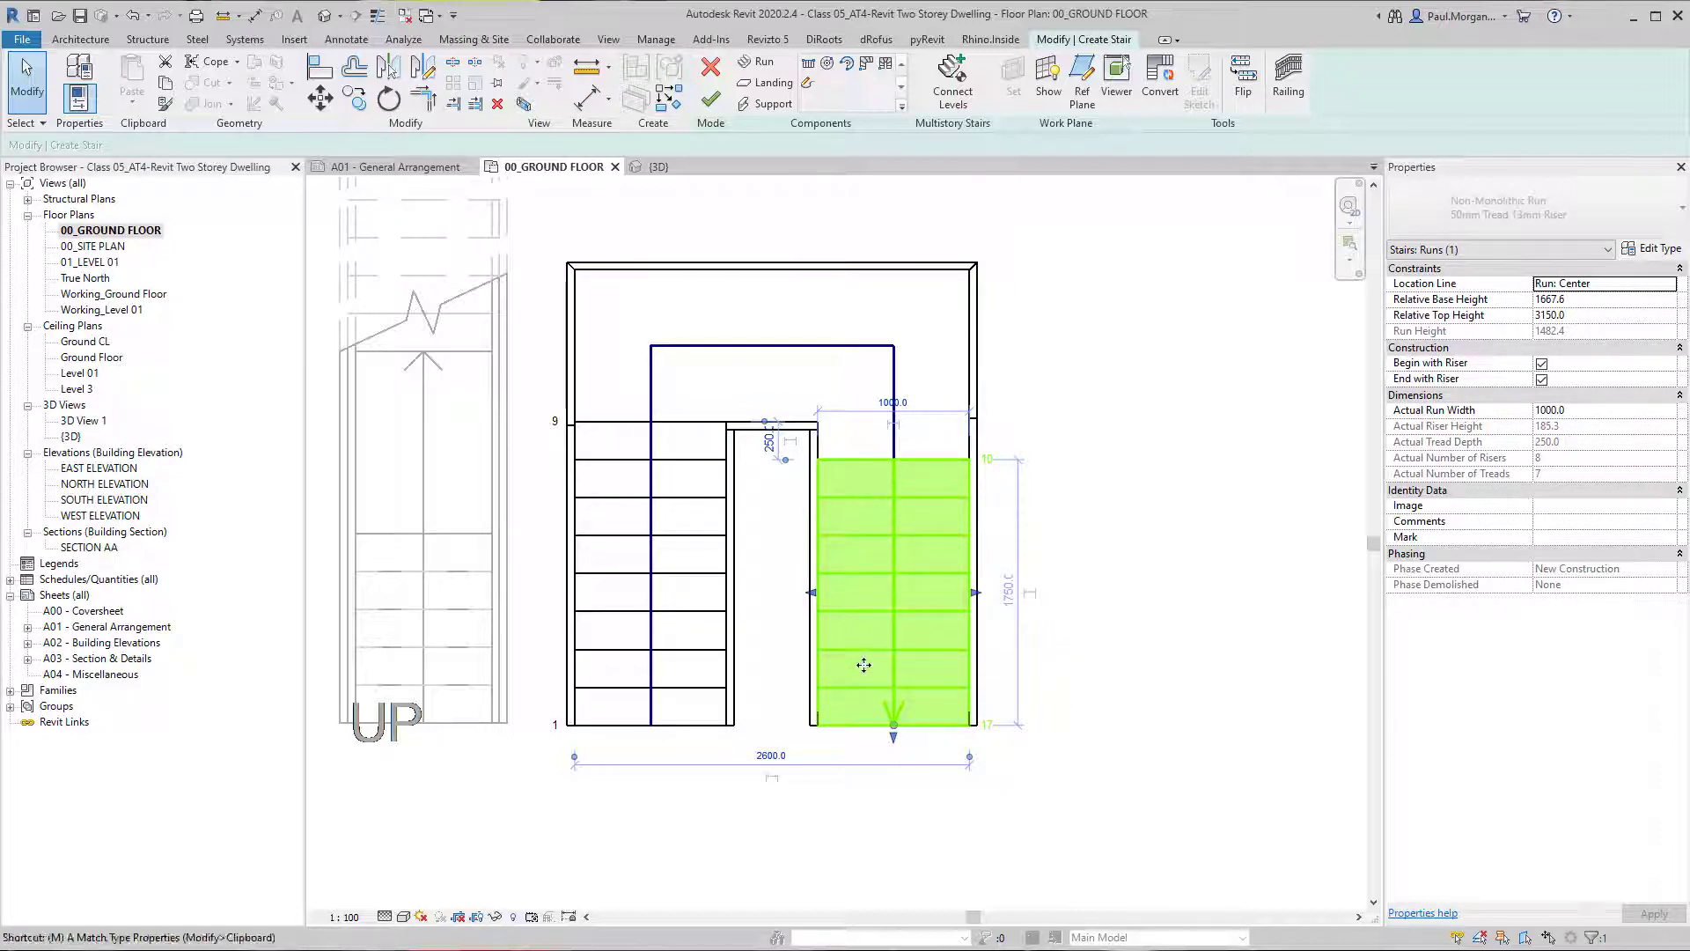
{"action": "key", "text": "m"}
{"action": "key", "text": "v"}
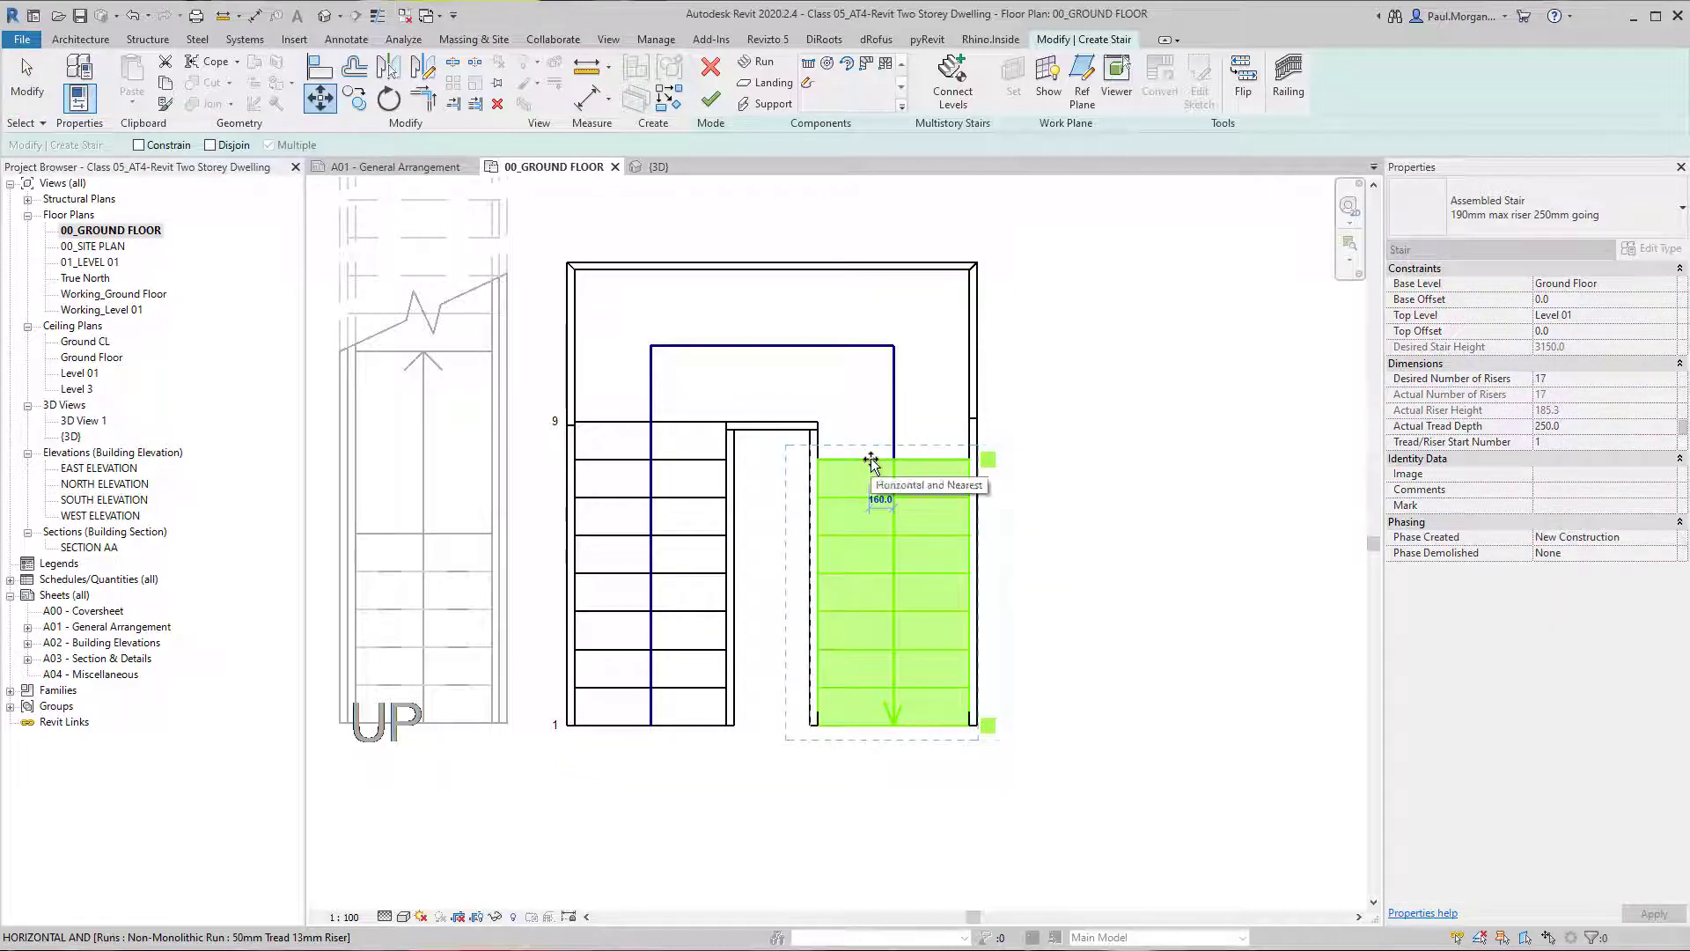
{"action": "type", "text": "150"}
{"action": "key", "text": "Return"}
{"action": "key", "text": "Escape"}
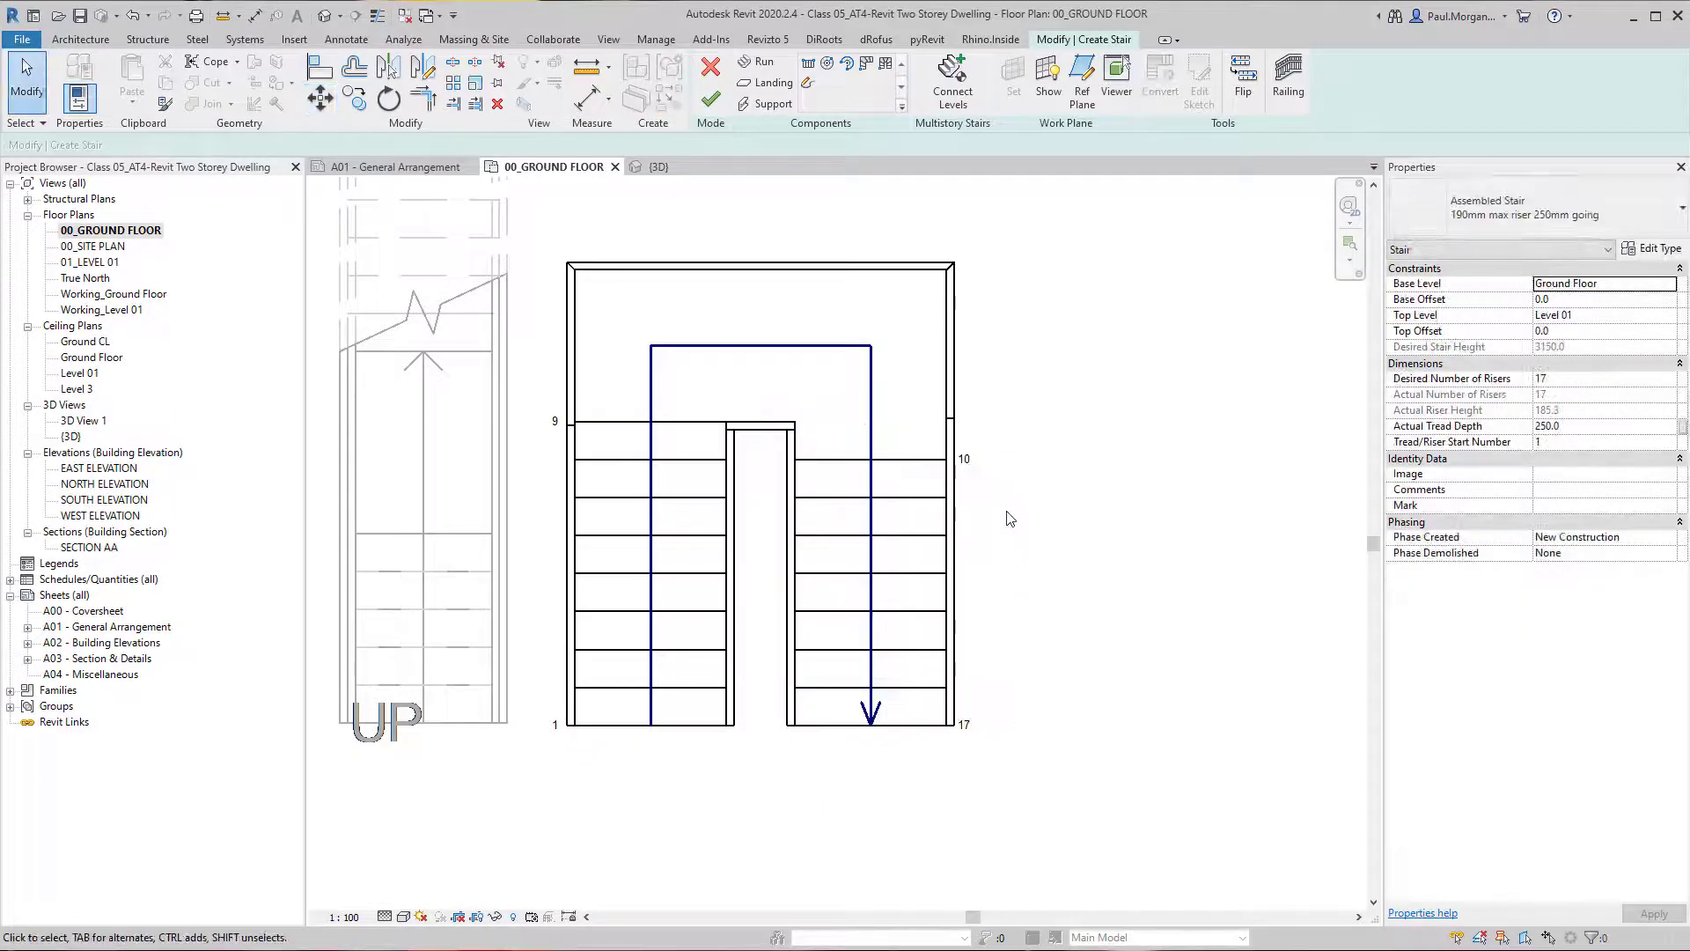
Place an aligned dimension below the stair between the facing inner edges of the two runs.
{"action": "key", "text": "d"}
{"action": "key", "text": "i"}
{"action": "left_click", "coordinate": [725, 510]}
{"action": "left_click", "coordinate": [789, 527]}
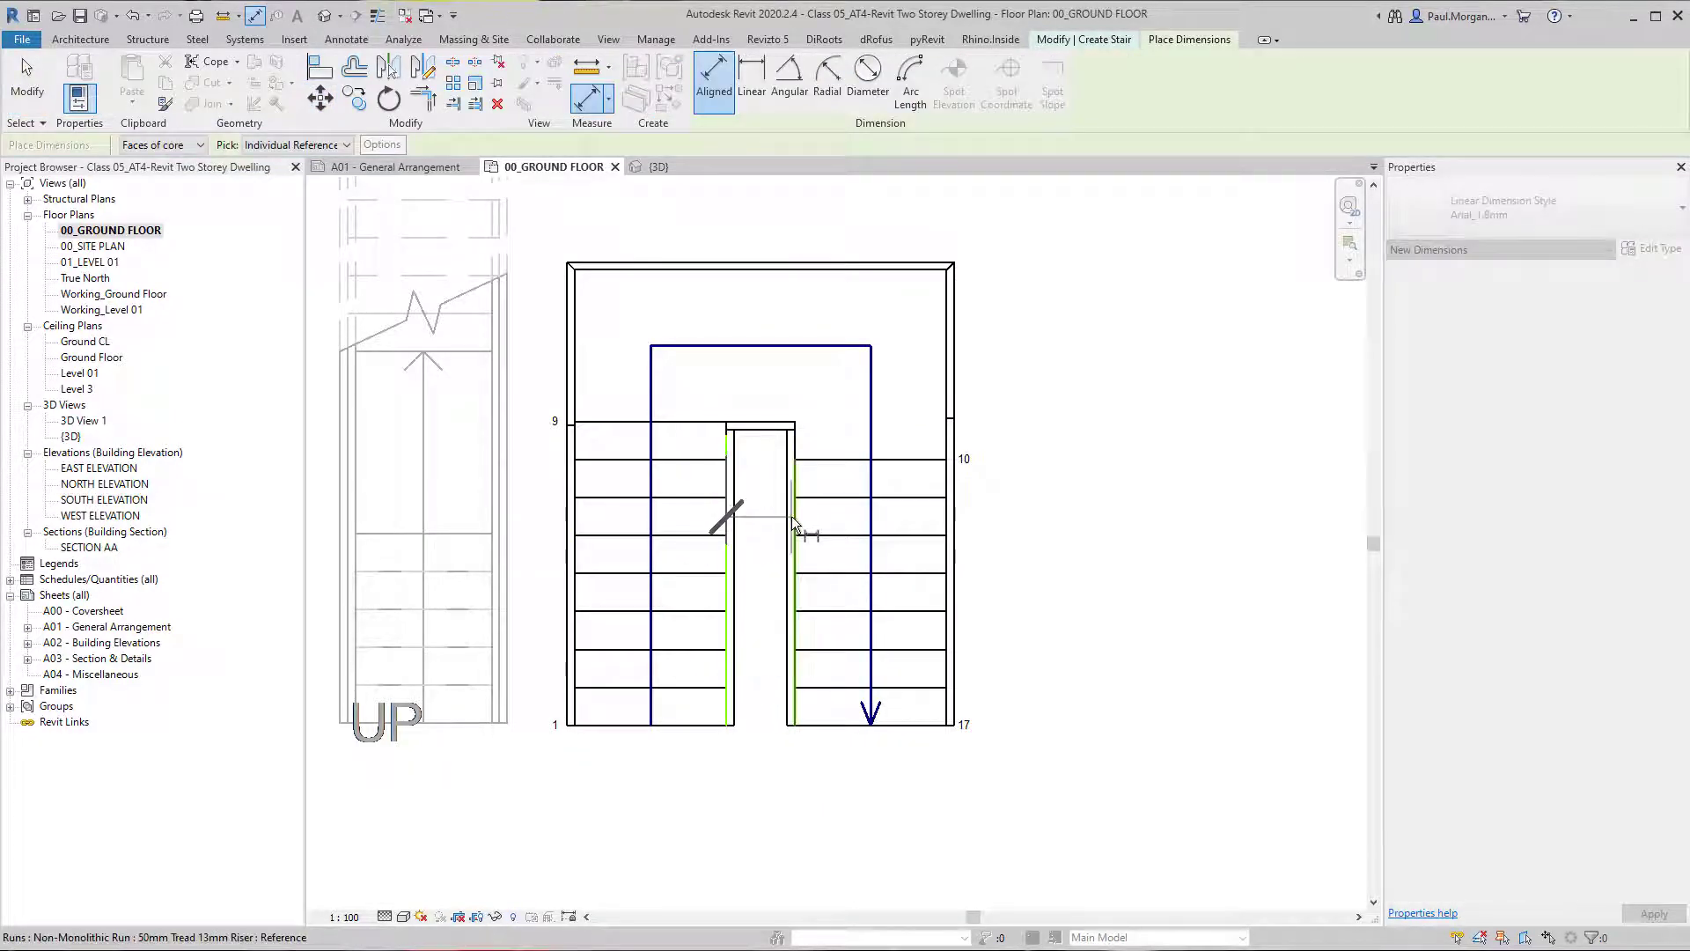
{"action": "left_click", "coordinate": [774, 795]}
{"action": "key", "text": "Escape"}
{"action": "key", "text": "Escape"}
Set the gap between the two runs to 150 mm by moving the return run.
{"action": "left_click", "coordinate": [850, 697]}
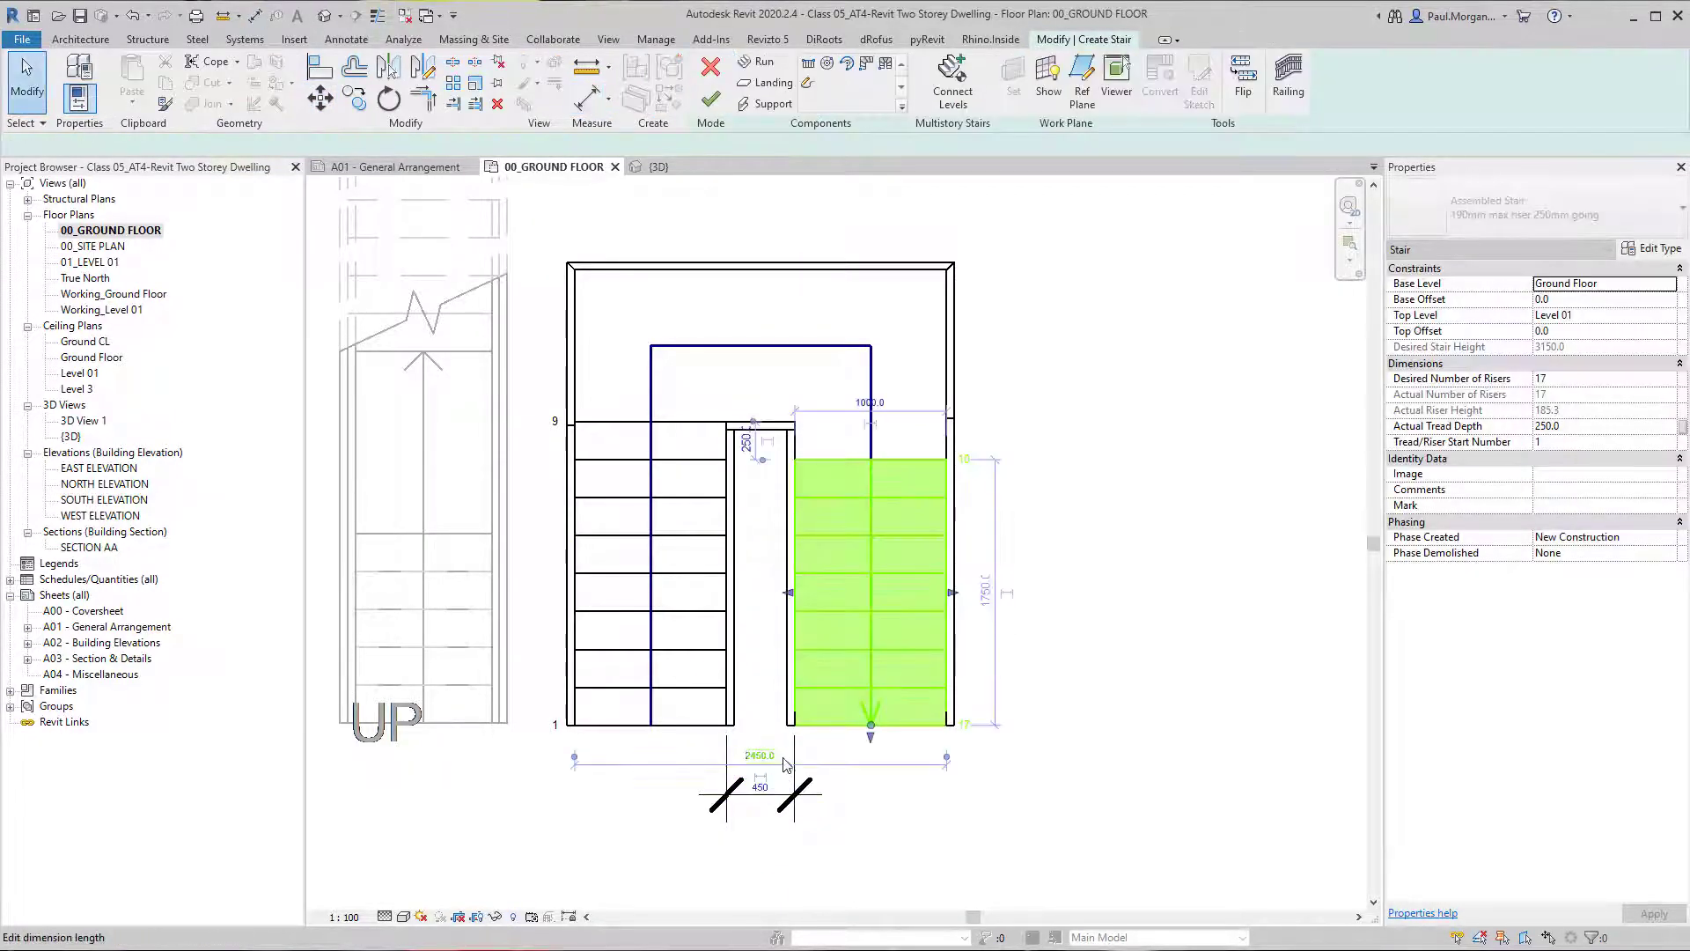
{"action": "left_click", "coordinate": [751, 778]}
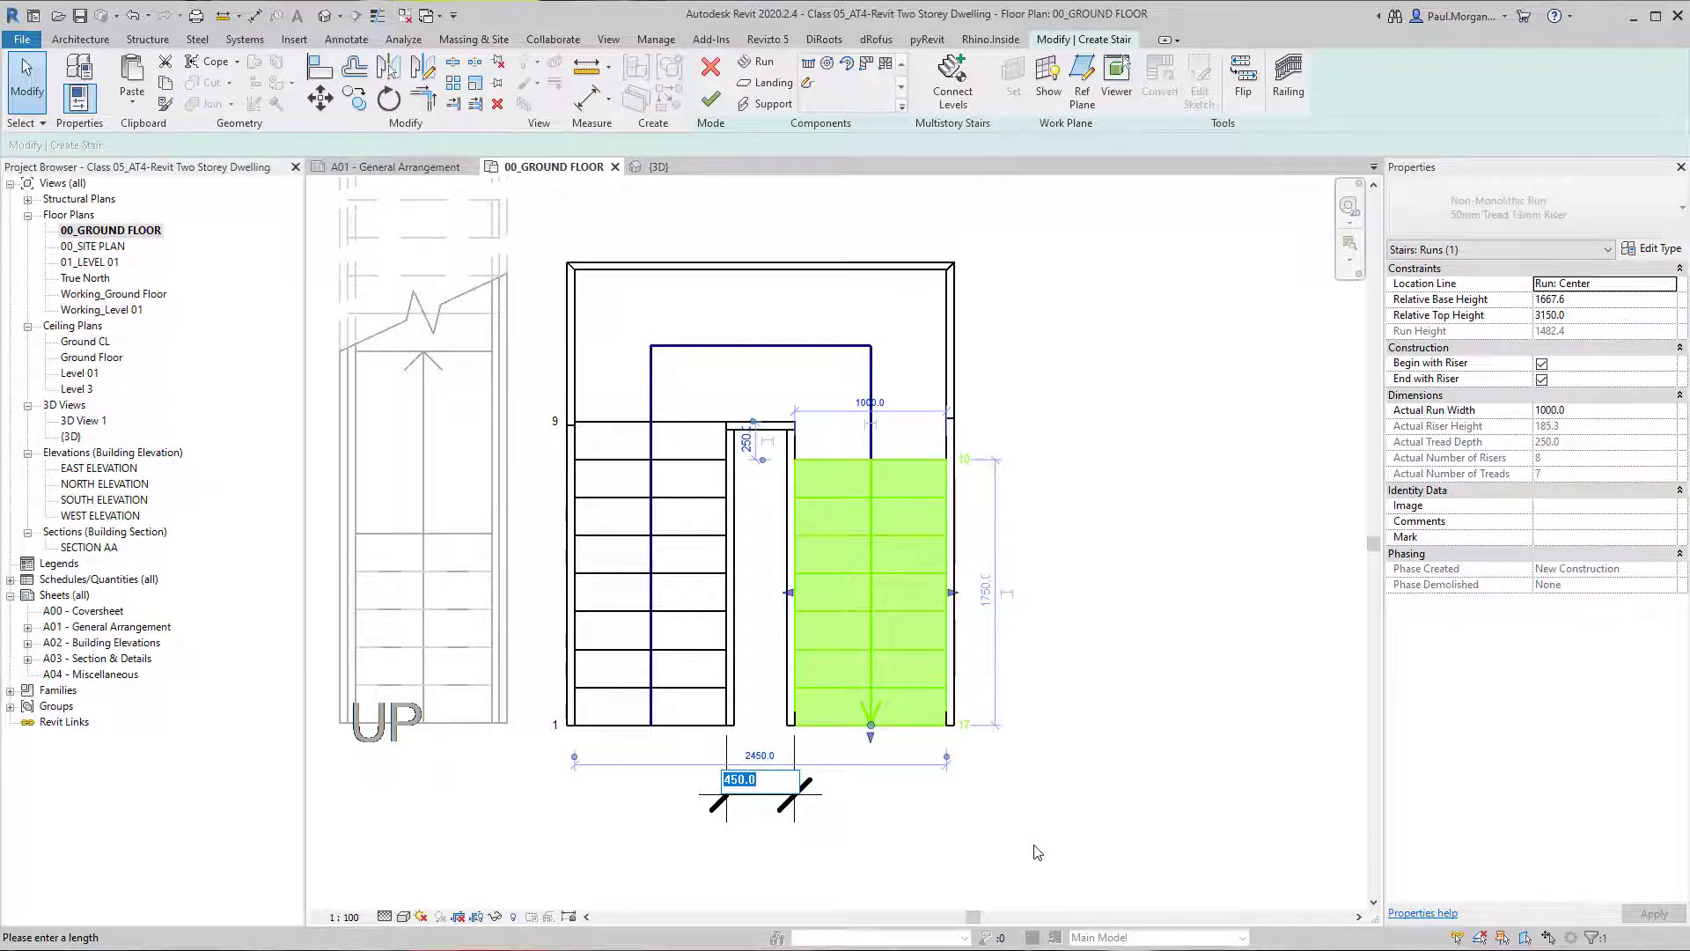
{"action": "type", "text": "150"}
{"action": "key", "text": "Return"}
{"action": "key", "text": "Escape"}
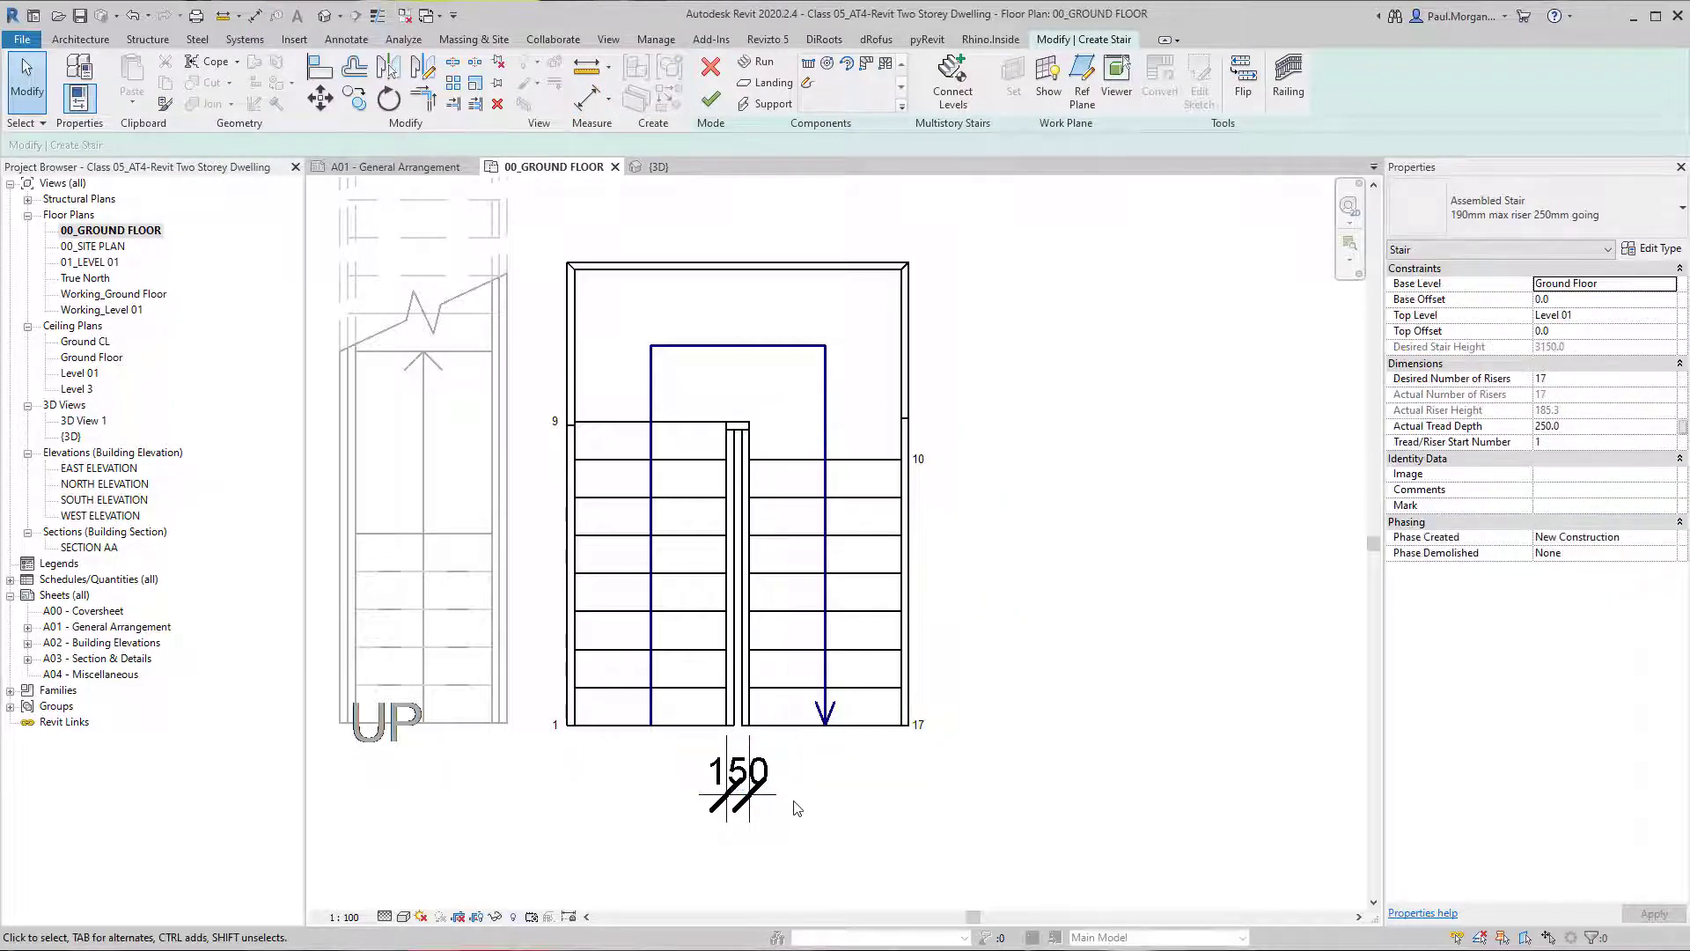
Set the gap between the two runs of the U-shaped stair to 300 mm by moving the return run.
{"action": "left_click", "coordinate": [768, 796]}
{"action": "left_click", "coordinate": [800, 697]}
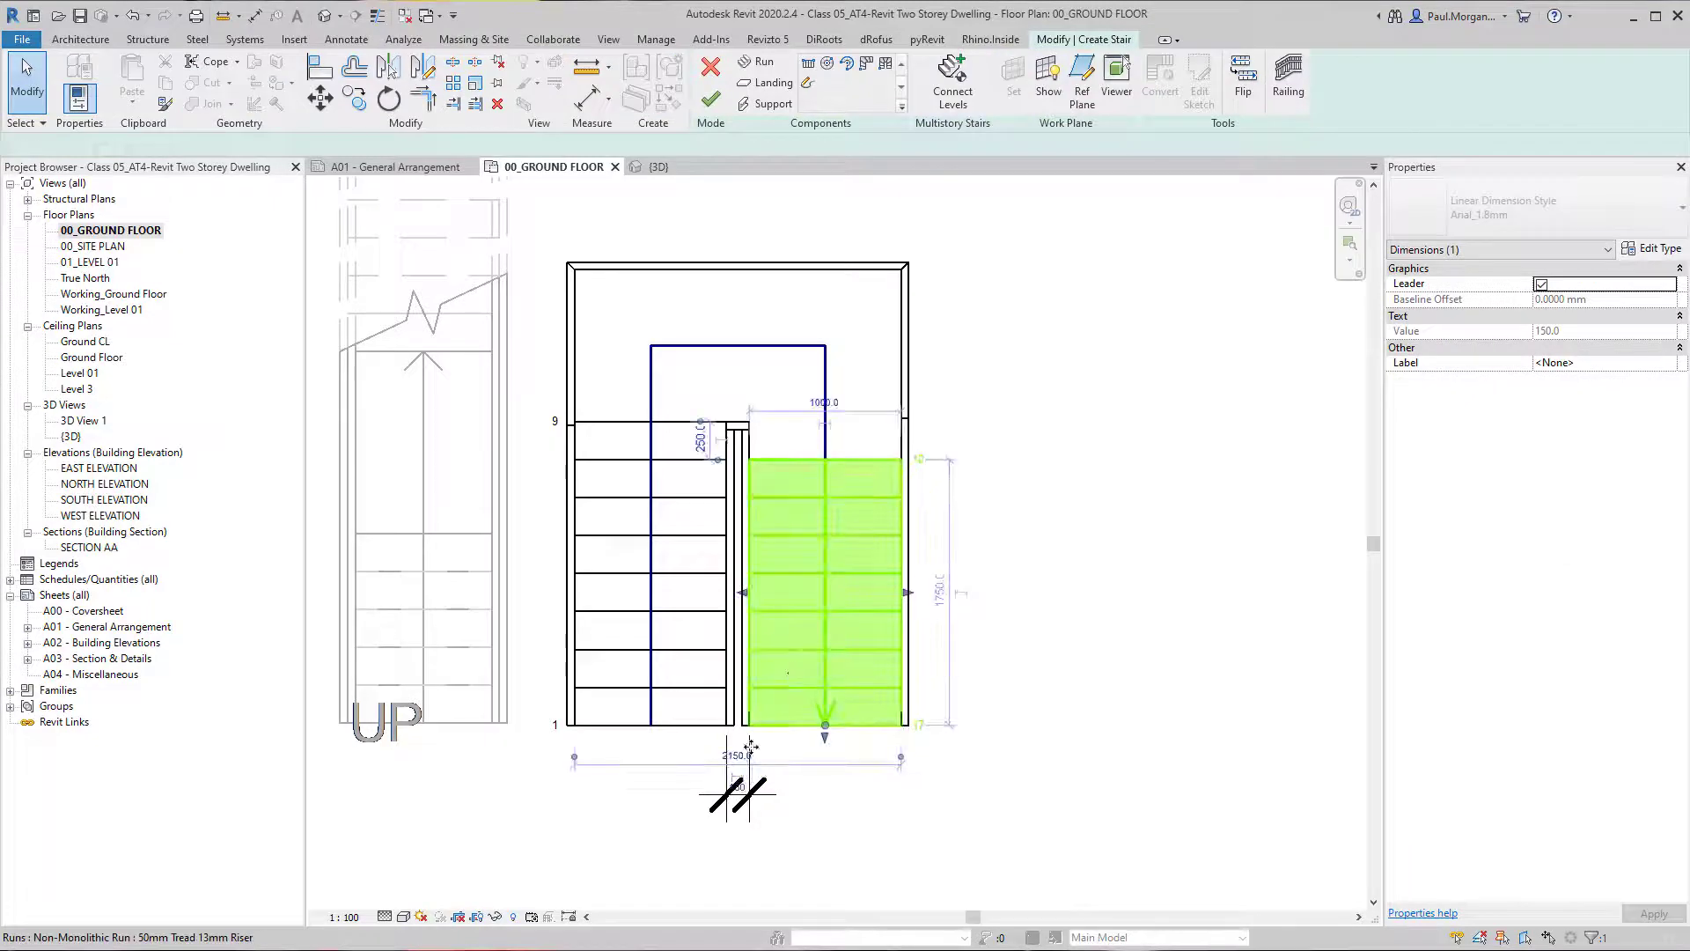
{"action": "left_click", "coordinate": [738, 778]}
{"action": "type", "text": "300"}
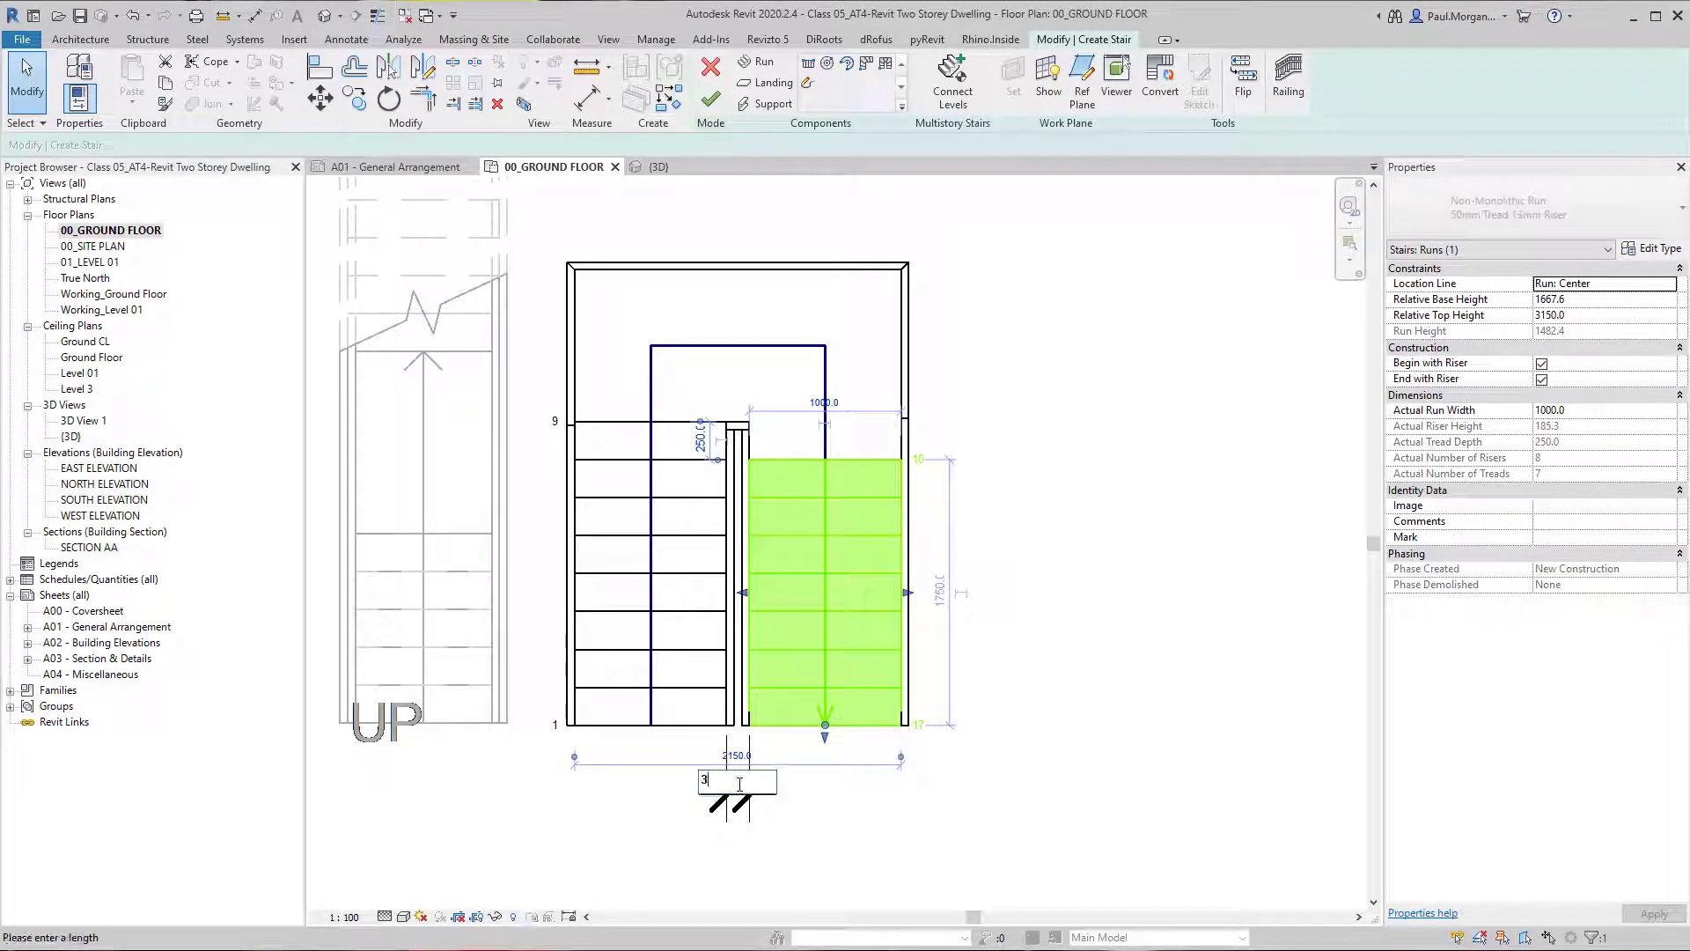
{"action": "key", "text": "Return"}
Delete the dimension between the two runs and finish the U-shaped stair.
{"action": "key", "text": "Delete"}
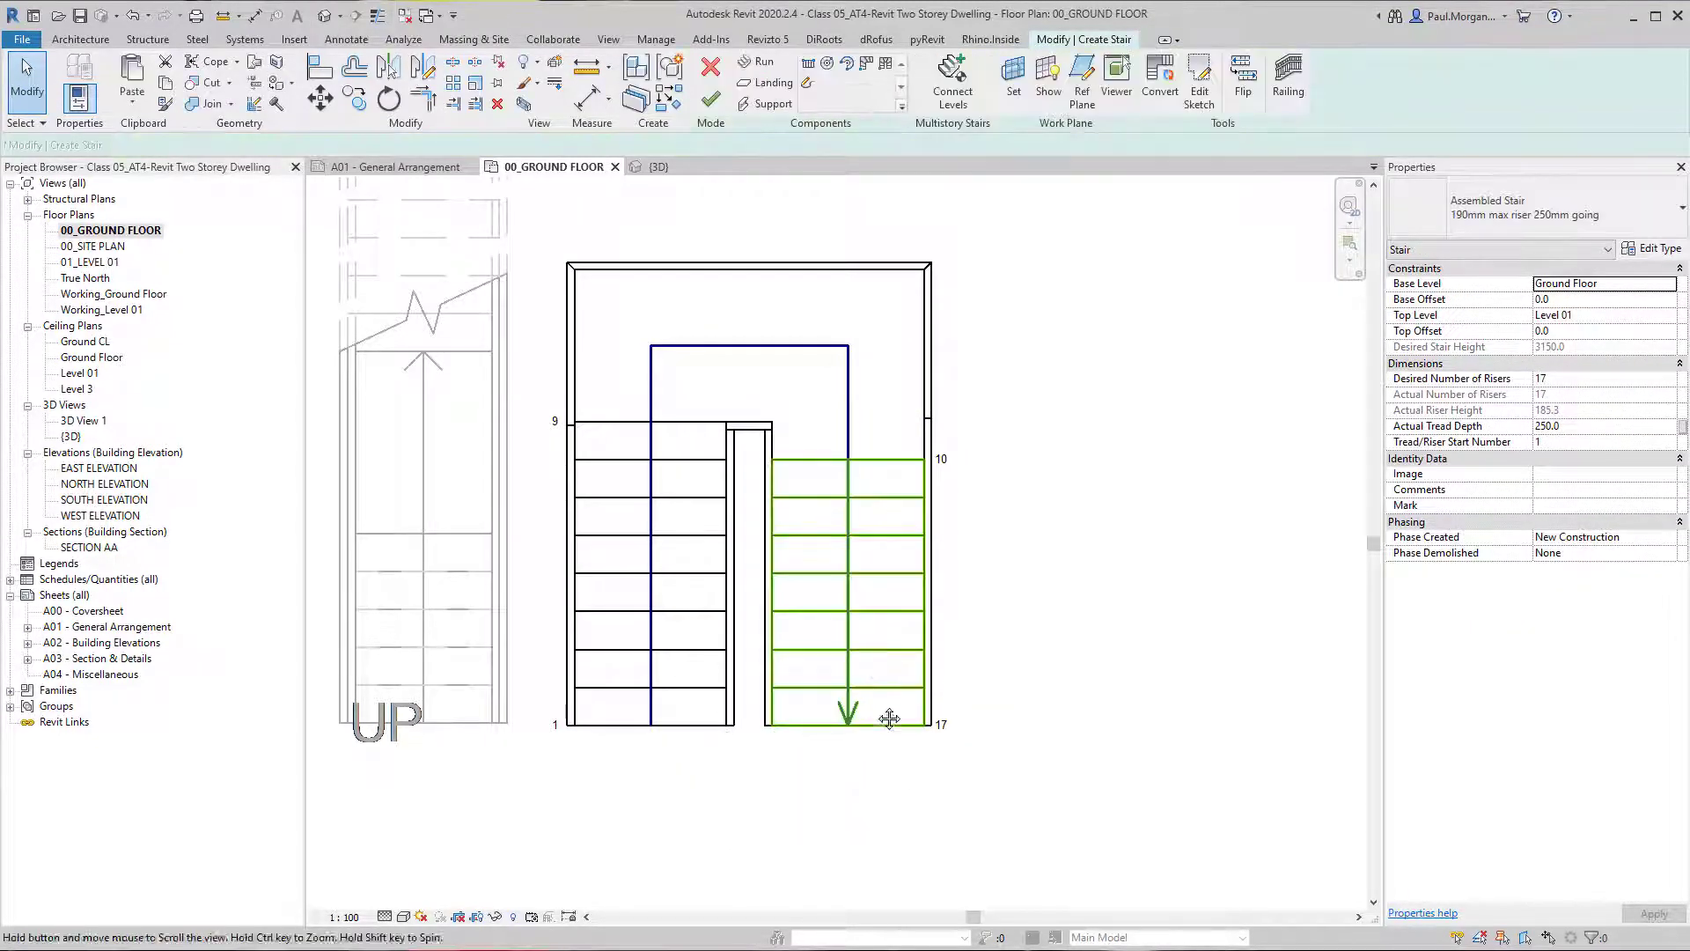
{"action": "middle_click_drag", "start_coordinate": [890, 716], "coordinate": [906, 755]}
{"action": "left_click", "coordinate": [711, 99]}
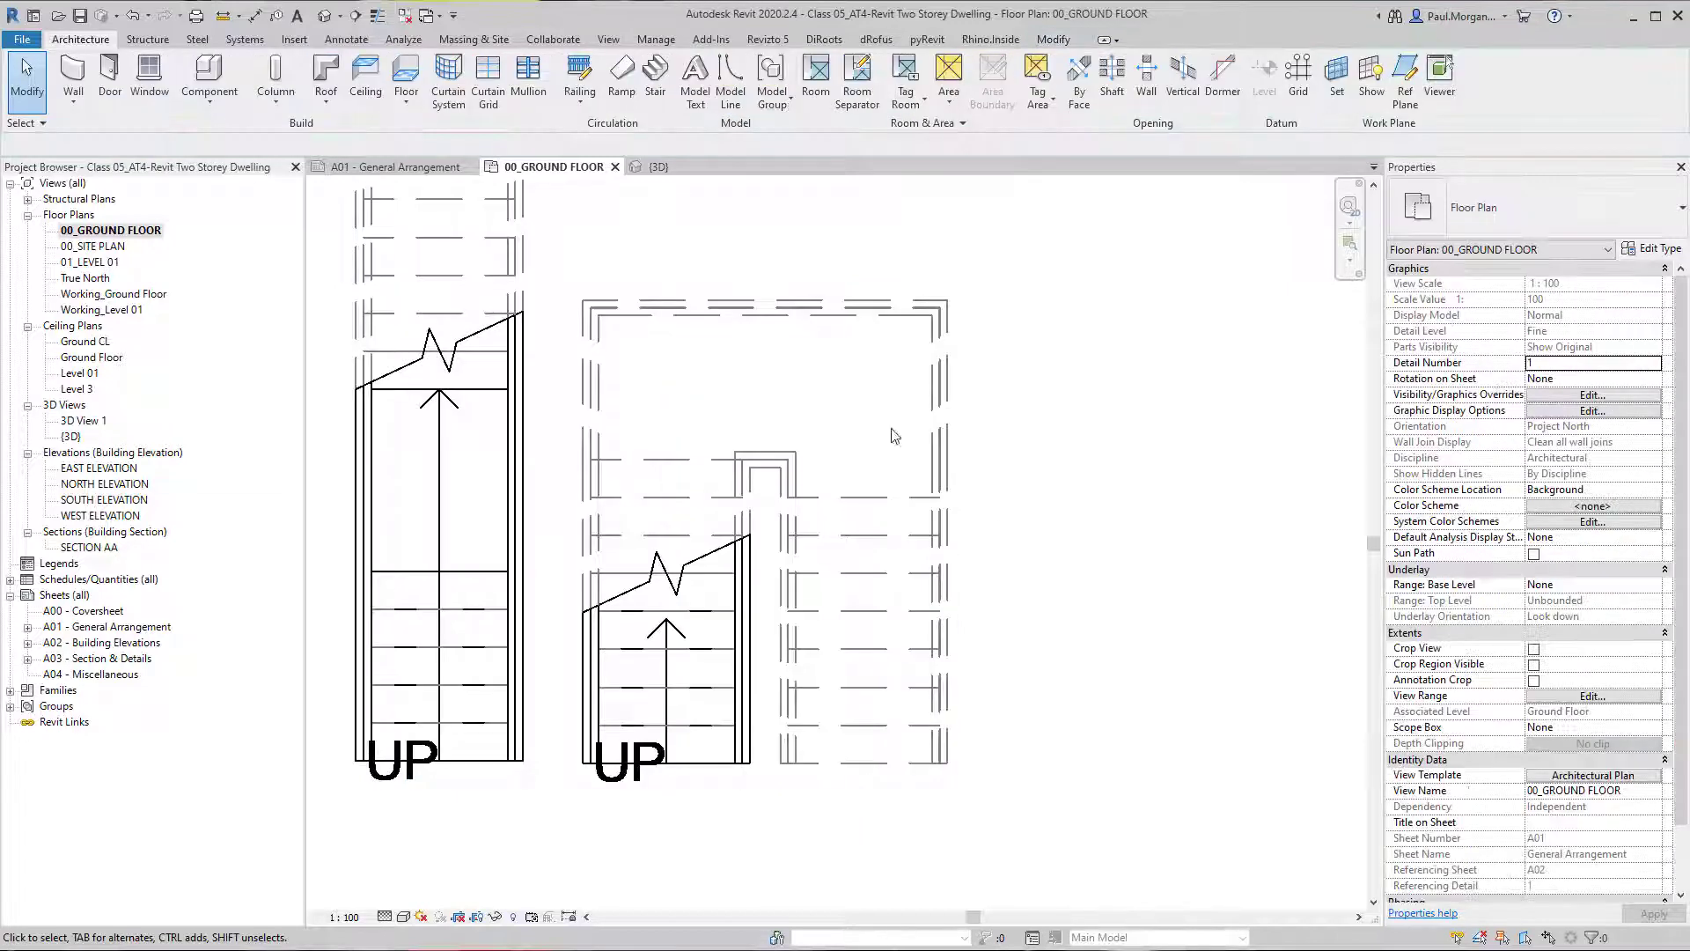
{"action": "scroll", "coordinate": [915, 531], "scroll_direction": "down", "scroll_amount": 2}
{"action": "key", "text": "Escape"}
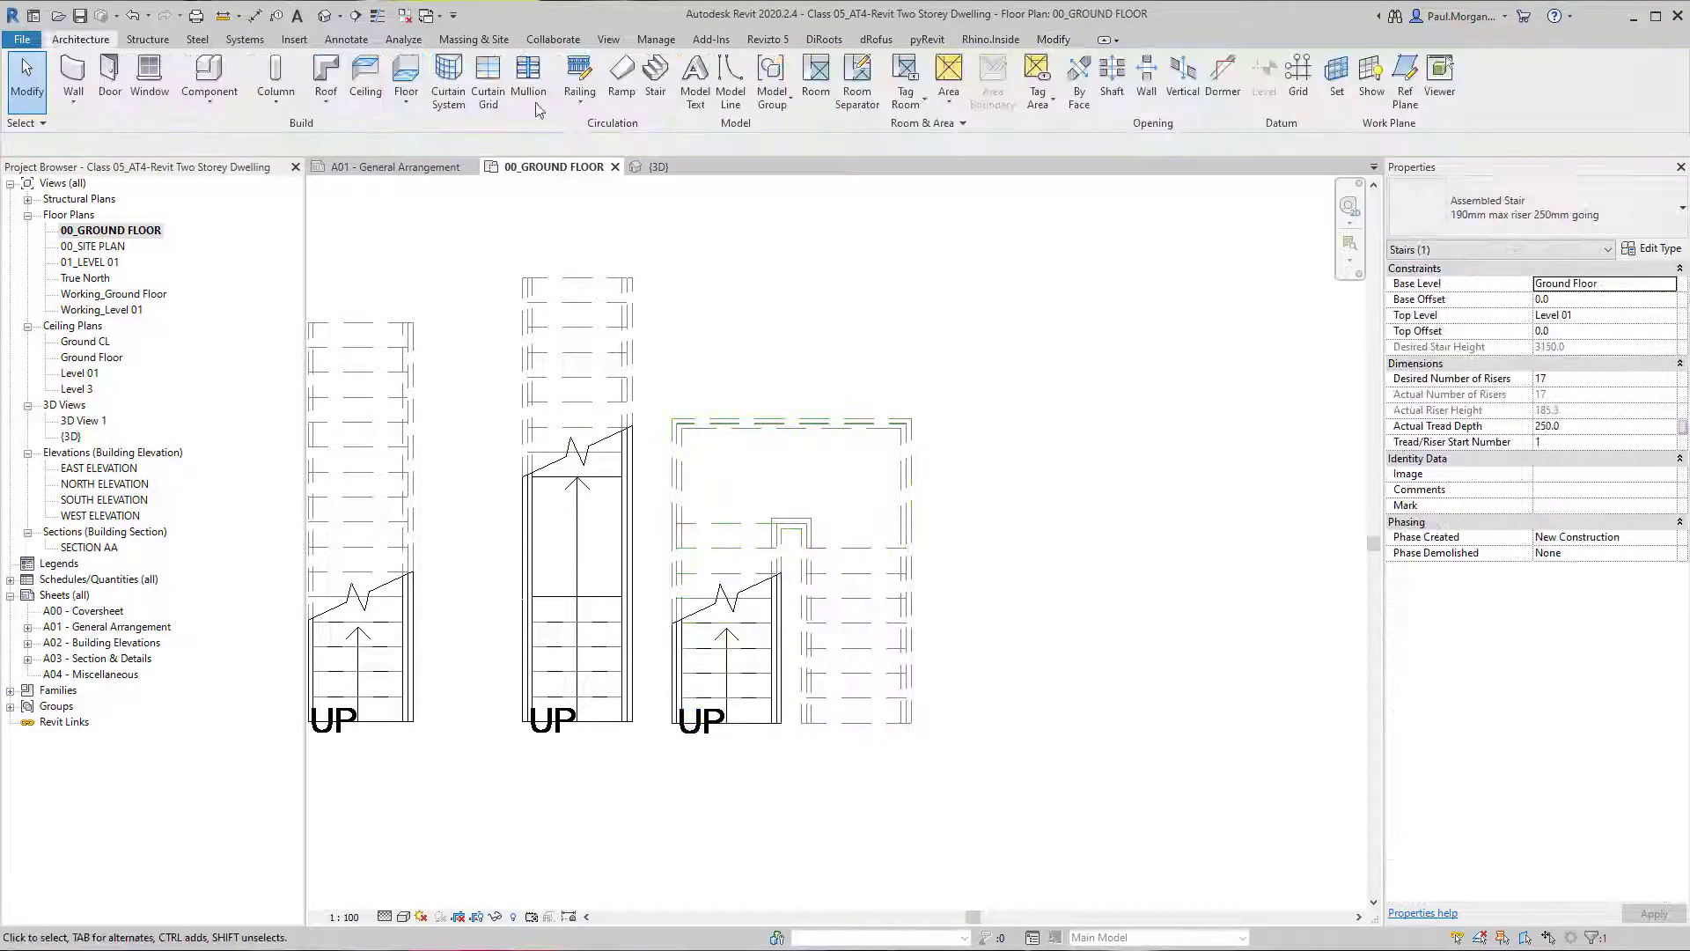
Move the U-shaped stair about 800 mm horizontally away from the neighbouring stair with a landing.
{"action": "left_click", "coordinate": [754, 639]}
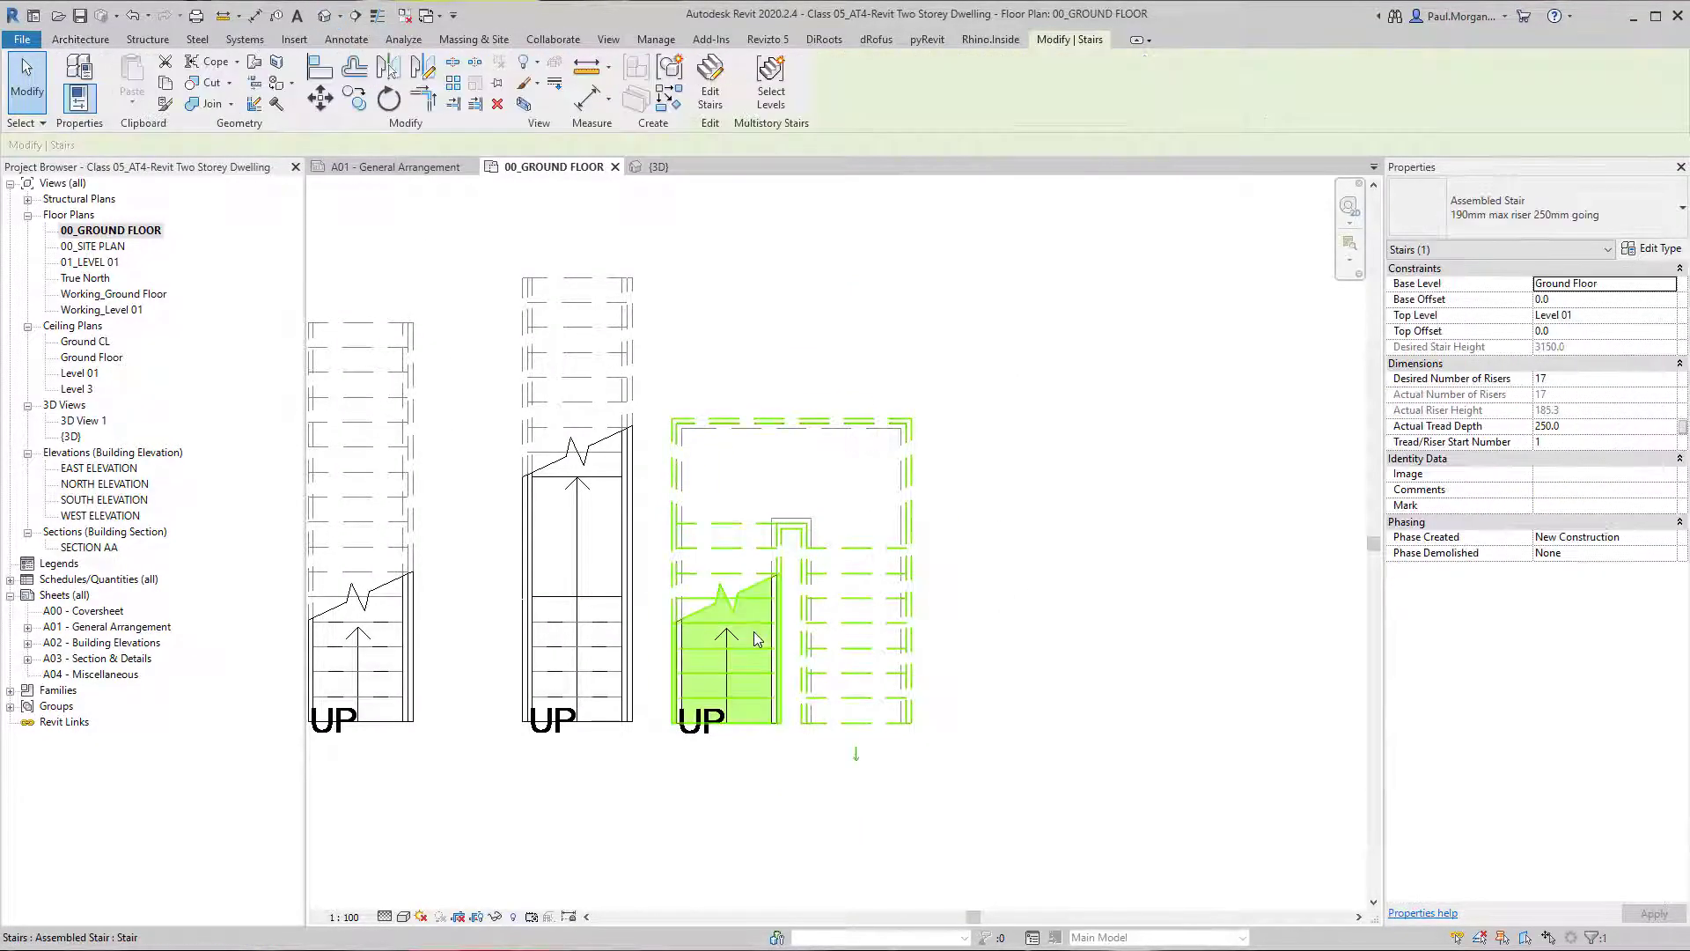
{"action": "key", "text": "m"}
{"action": "key", "text": "v"}
{"action": "left_click", "coordinate": [1005, 578]}
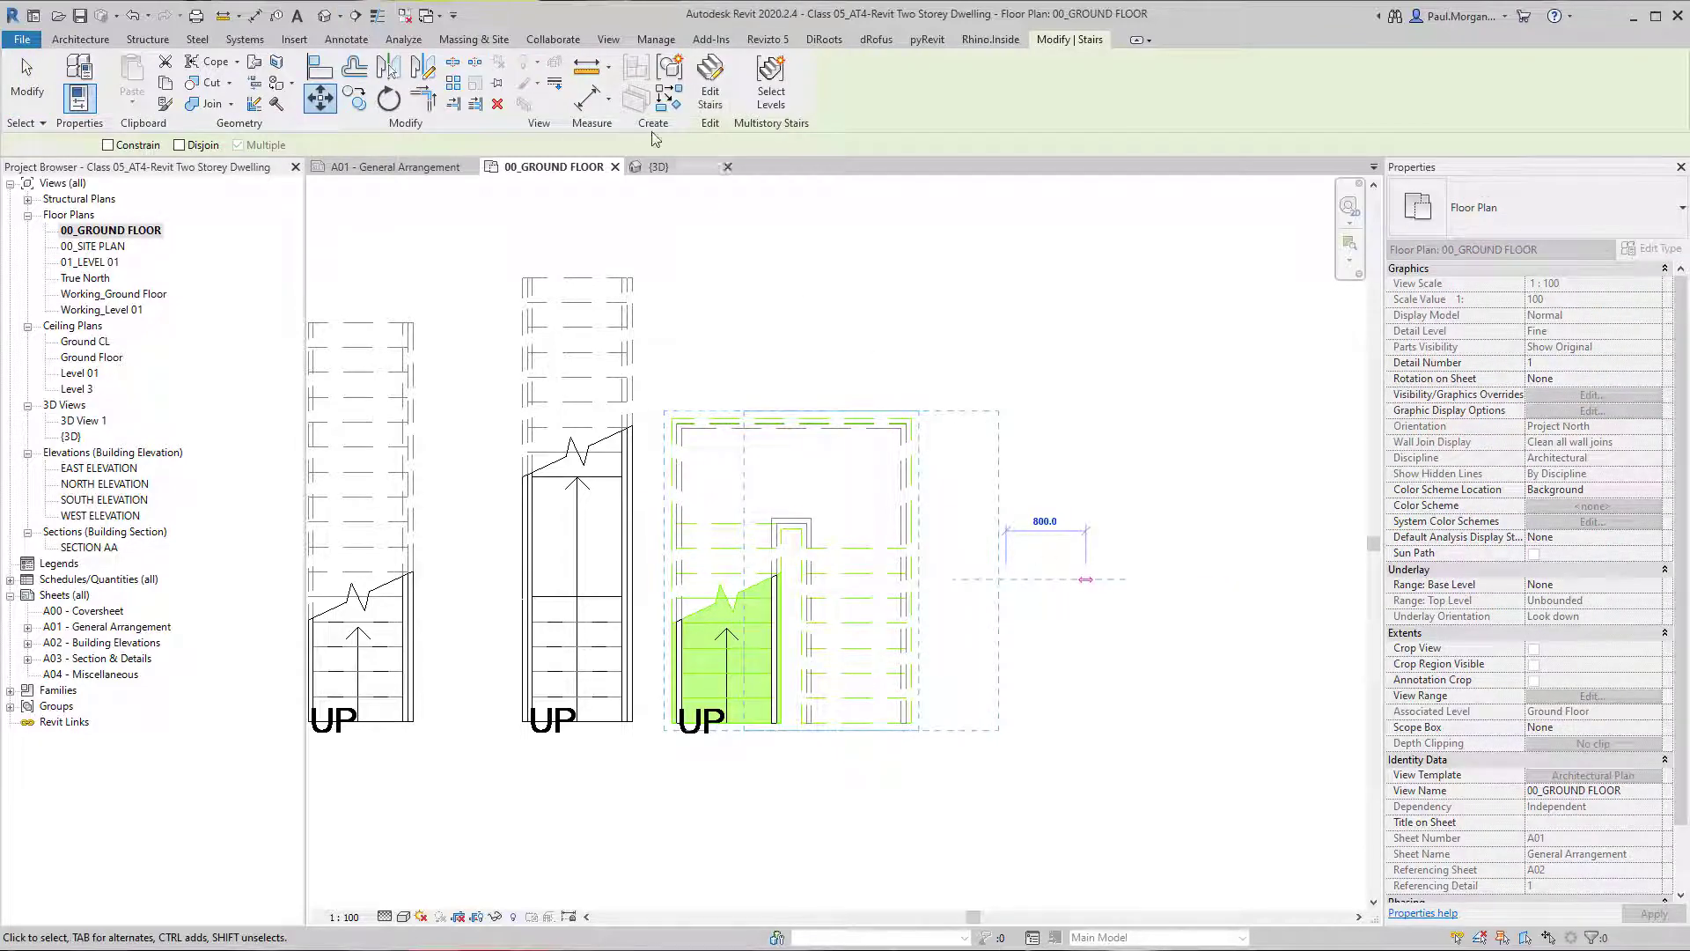
{"action": "left_click", "coordinate": [1083, 588]}
Open the default 3D view and examine the U-shaped stair's landing, return run and railings from several sides.
{"action": "left_click", "coordinate": [327, 16]}
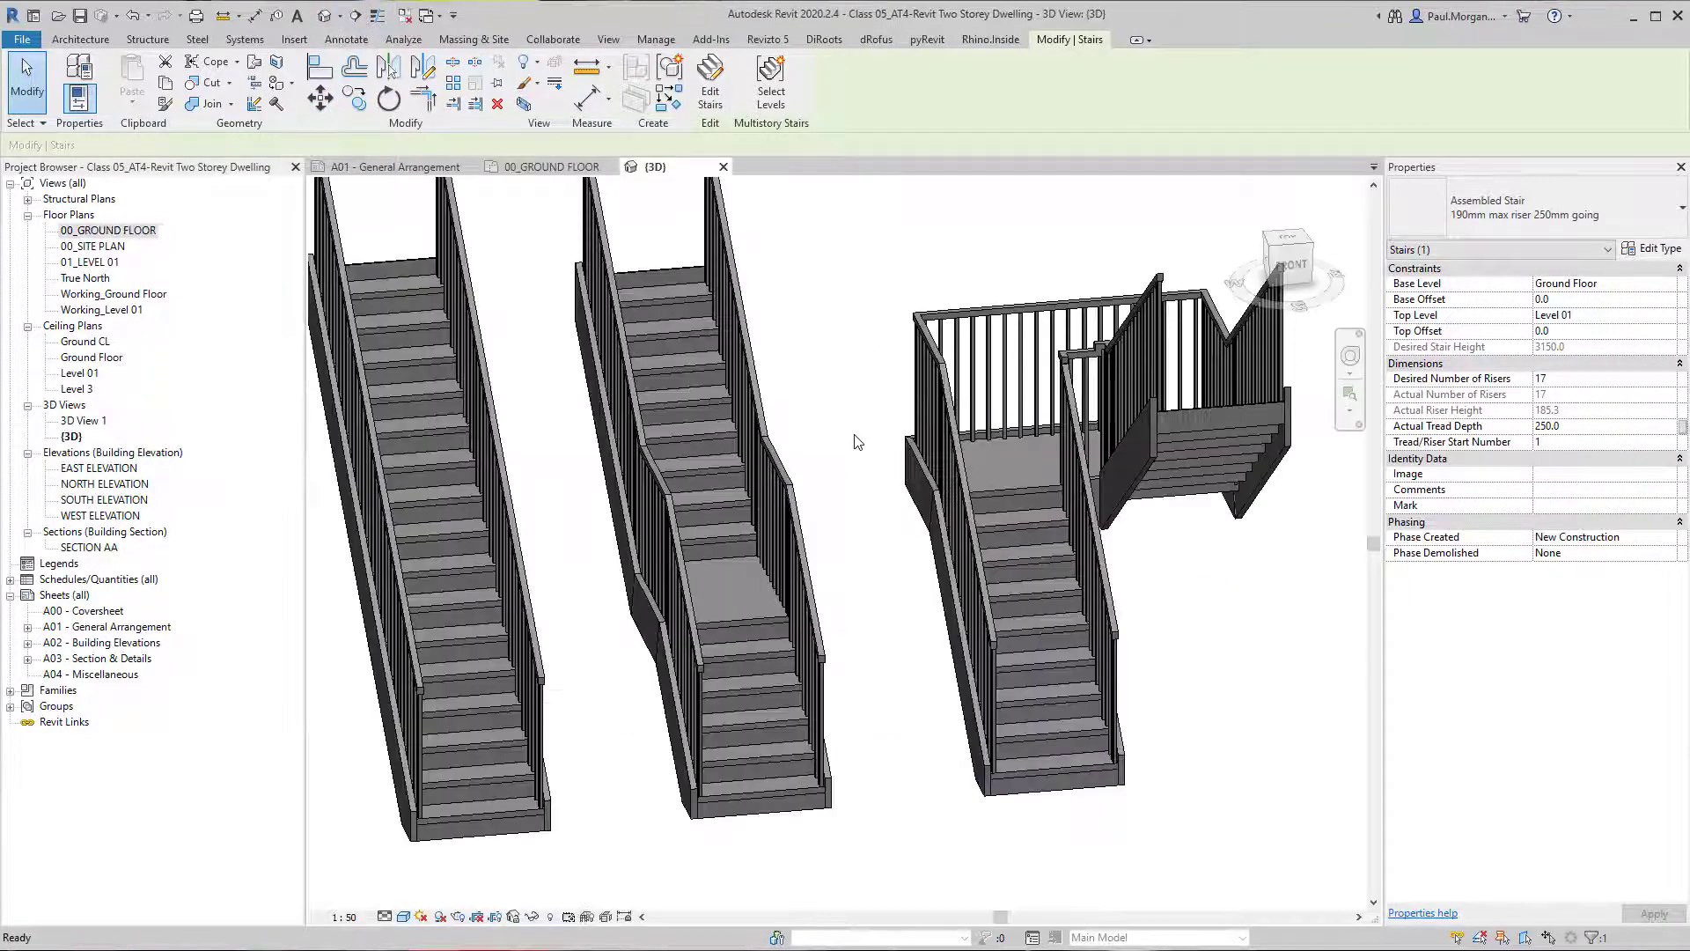
{"action": "middle_click_drag", "start_coordinate": [1113, 607], "coordinate": [782, 542], "text": "shift"}
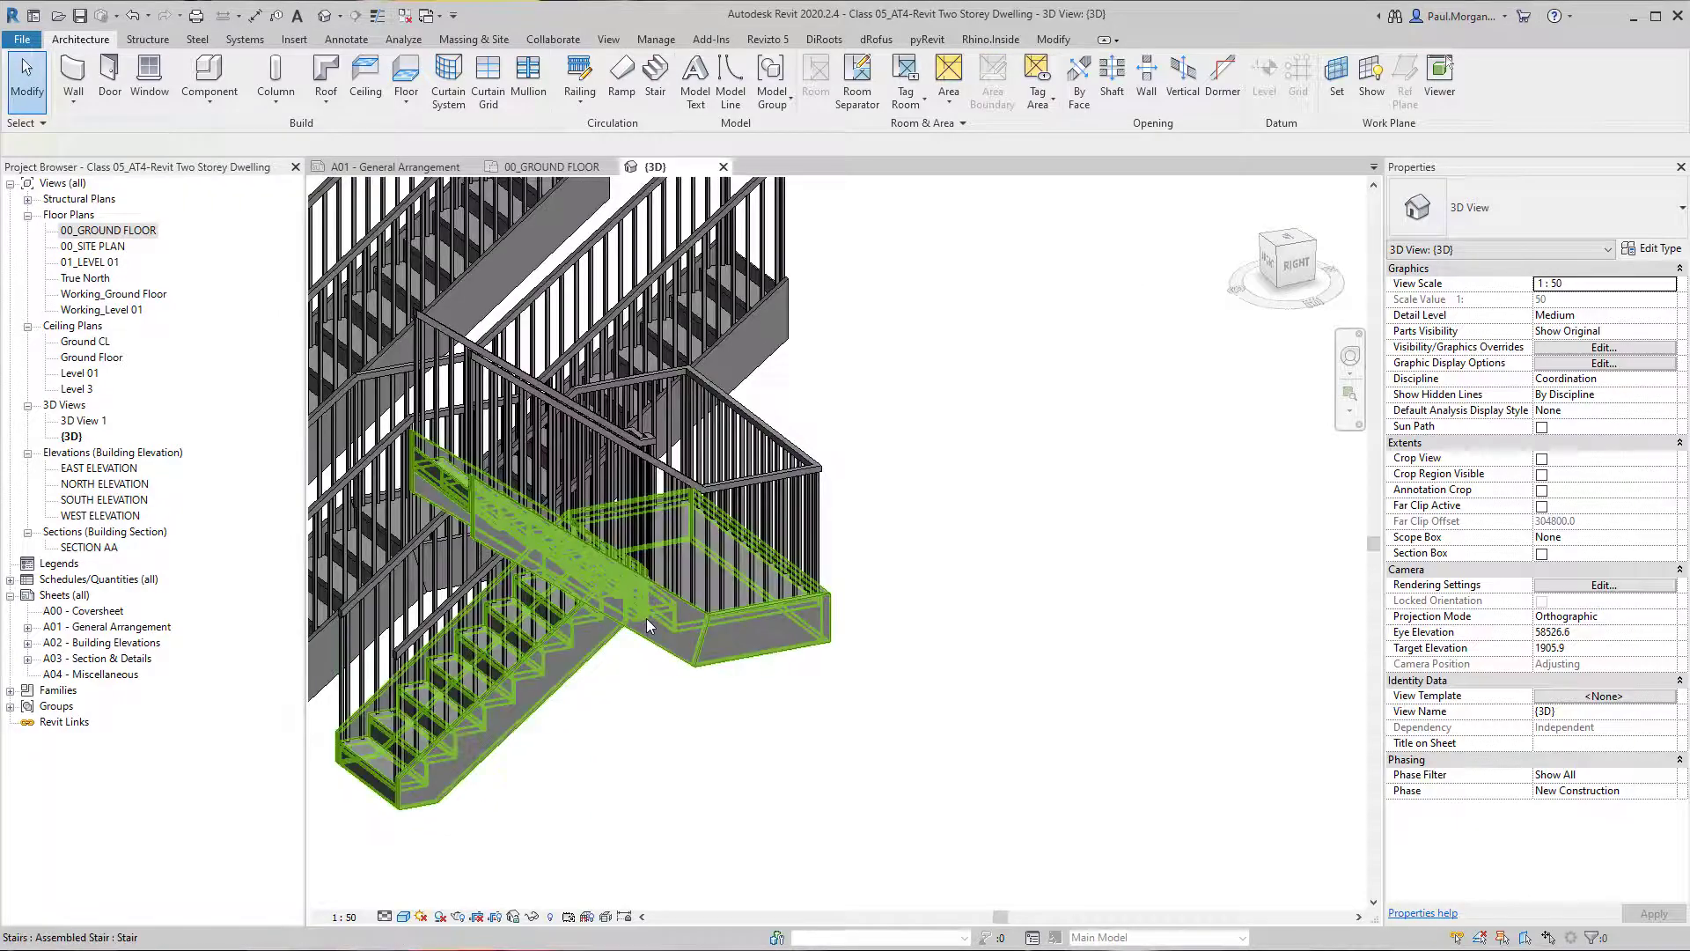
{"action": "left_click", "coordinate": [646, 618]}
{"action": "middle_click_drag", "start_coordinate": [652, 620], "coordinate": [977, 682], "text": "shift"}
{"action": "left_click", "coordinate": [789, 678]}
{"action": "middle_click_drag", "start_coordinate": [659, 658], "coordinate": [939, 568]}
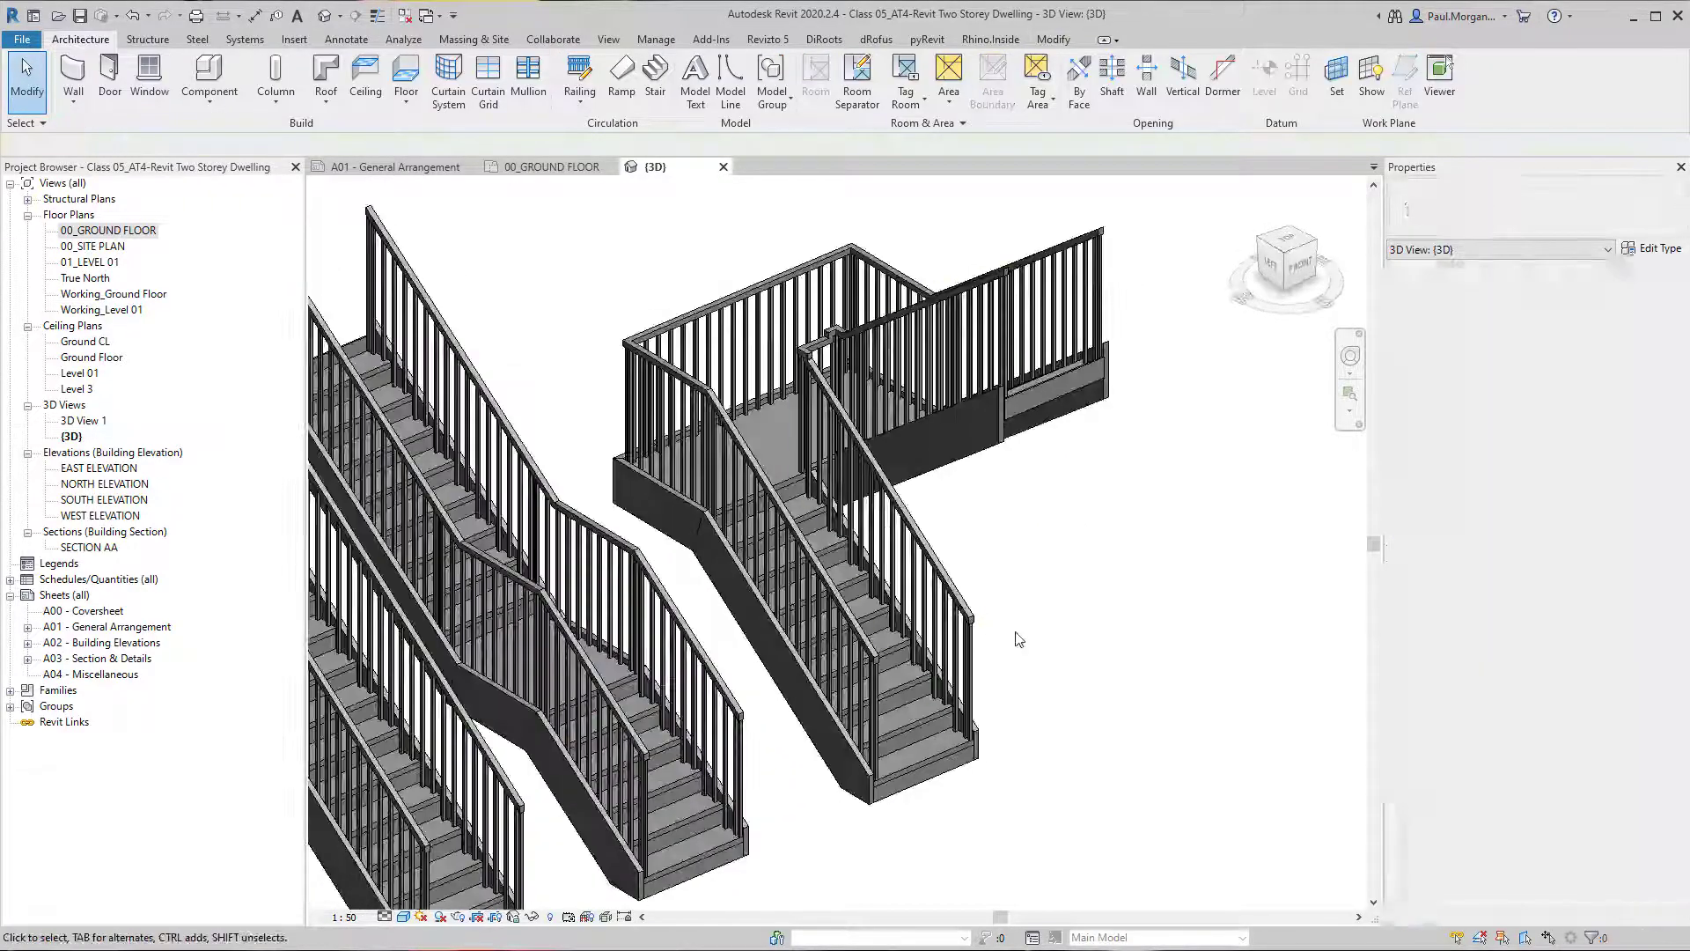
{"action": "middle_click_drag", "start_coordinate": [1046, 608], "coordinate": [1177, 614], "text": "shift"}
Compare the straight stair, the straight stair with landing and the U-shaped stair side by side in 3D.
{"action": "scroll", "coordinate": [1175, 610], "scroll_direction": "down", "scroll_amount": 3}
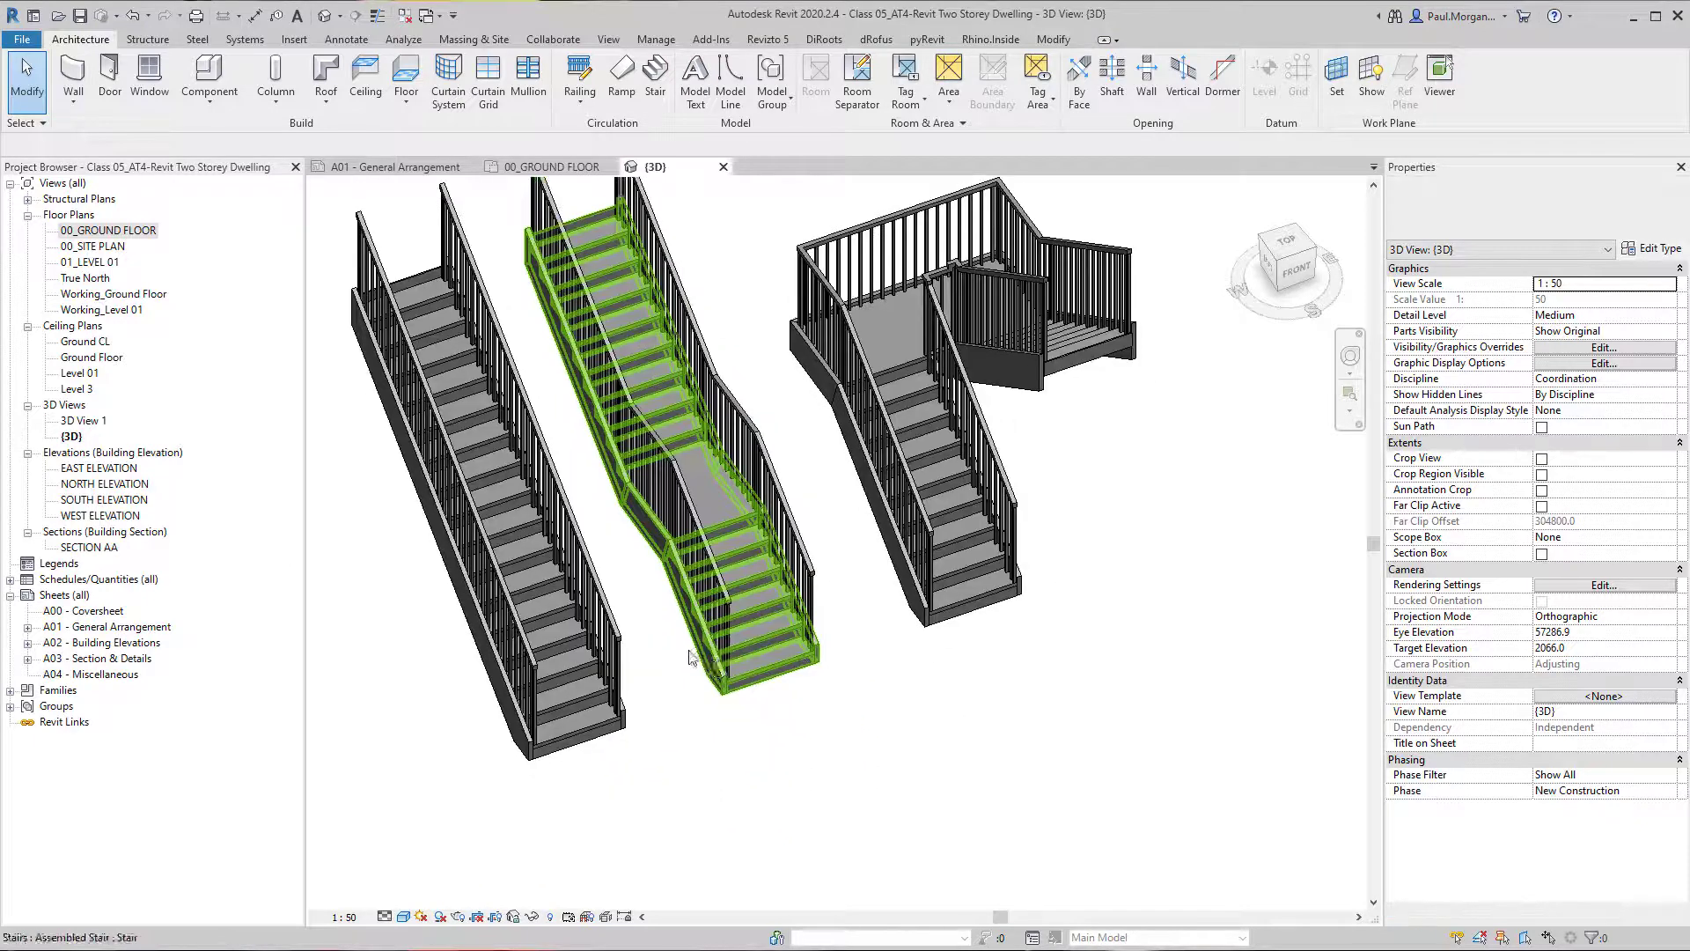
{"action": "middle_click_drag", "start_coordinate": [611, 874], "coordinate": [581, 778]}
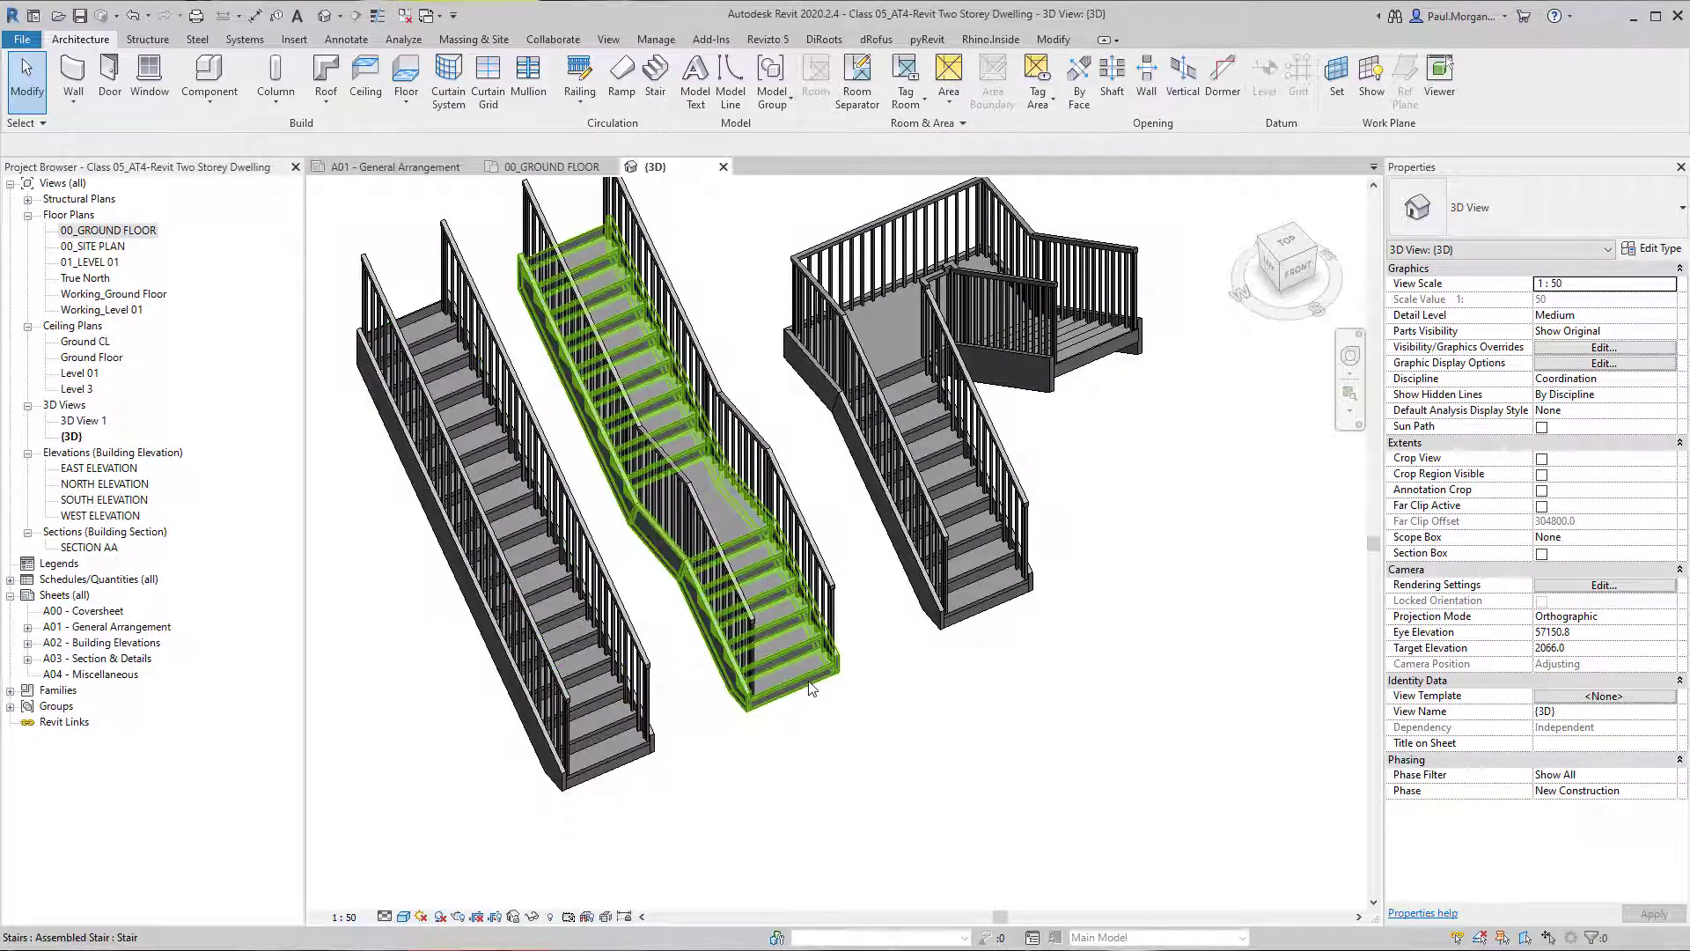
{"action": "left_click", "coordinate": [878, 404]}
{"action": "left_click", "coordinate": [964, 645]}
{"action": "middle_click_drag", "start_coordinate": [964, 644], "coordinate": [1040, 680], "text": "shift"}
{"action": "scroll", "coordinate": [968, 691], "scroll_direction": "up", "scroll_amount": 3}
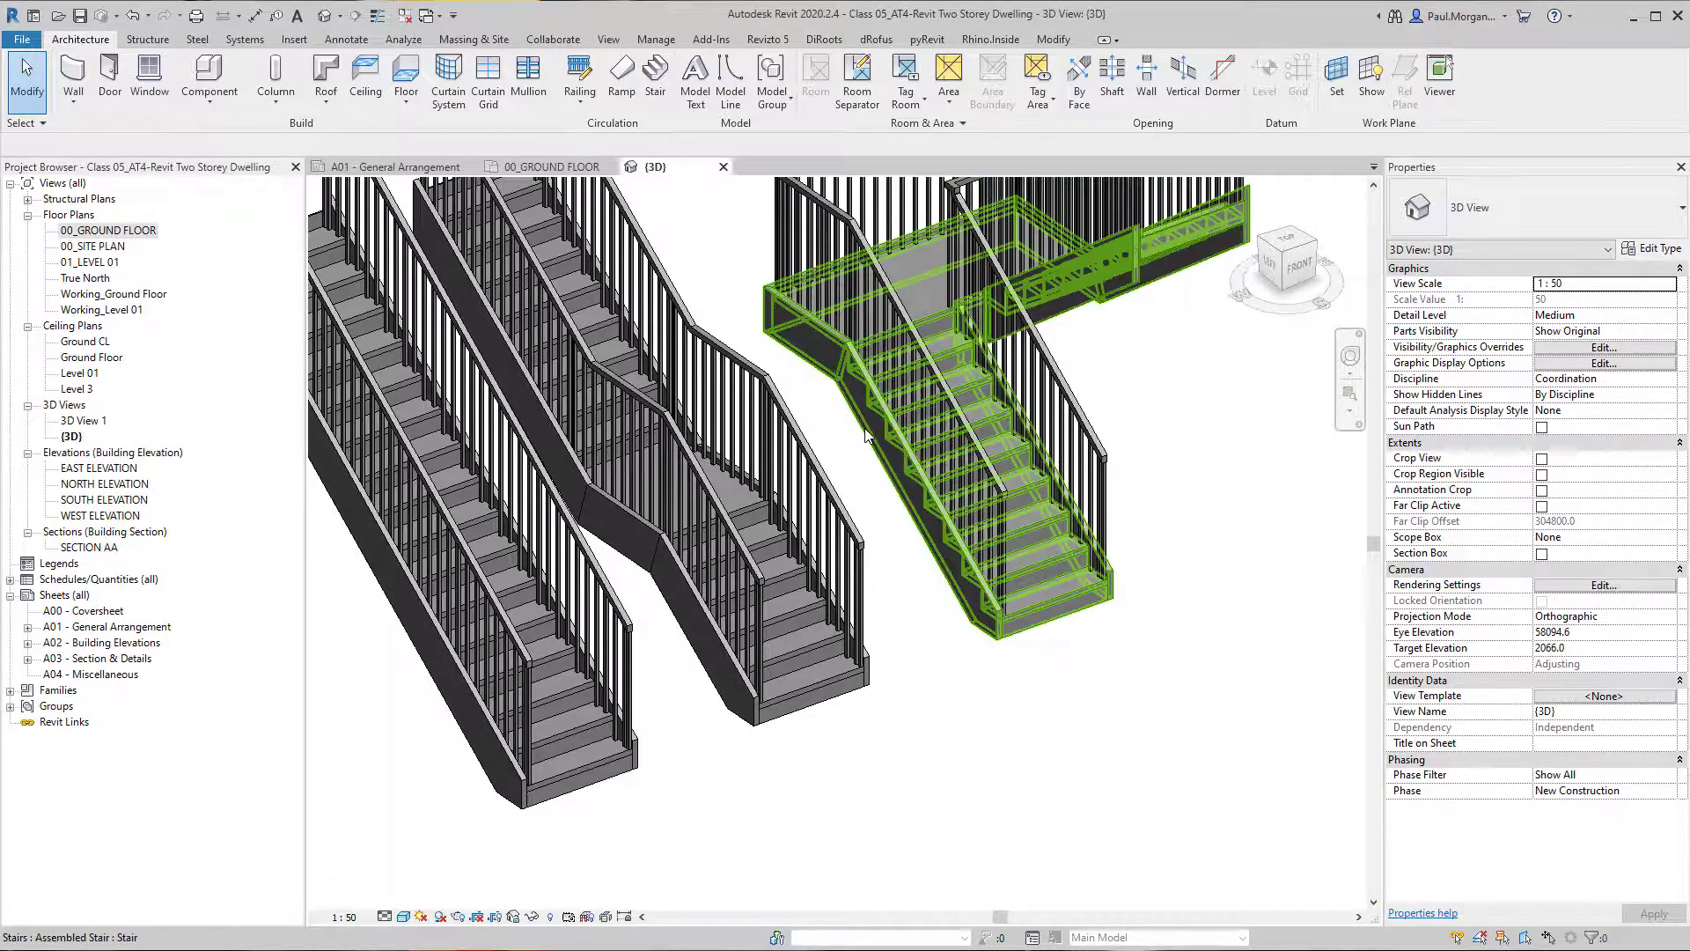
{"action": "middle_click_drag", "start_coordinate": [898, 612], "coordinate": [905, 700]}
{"action": "scroll", "coordinate": [980, 738], "scroll_direction": "down", "scroll_amount": 2}
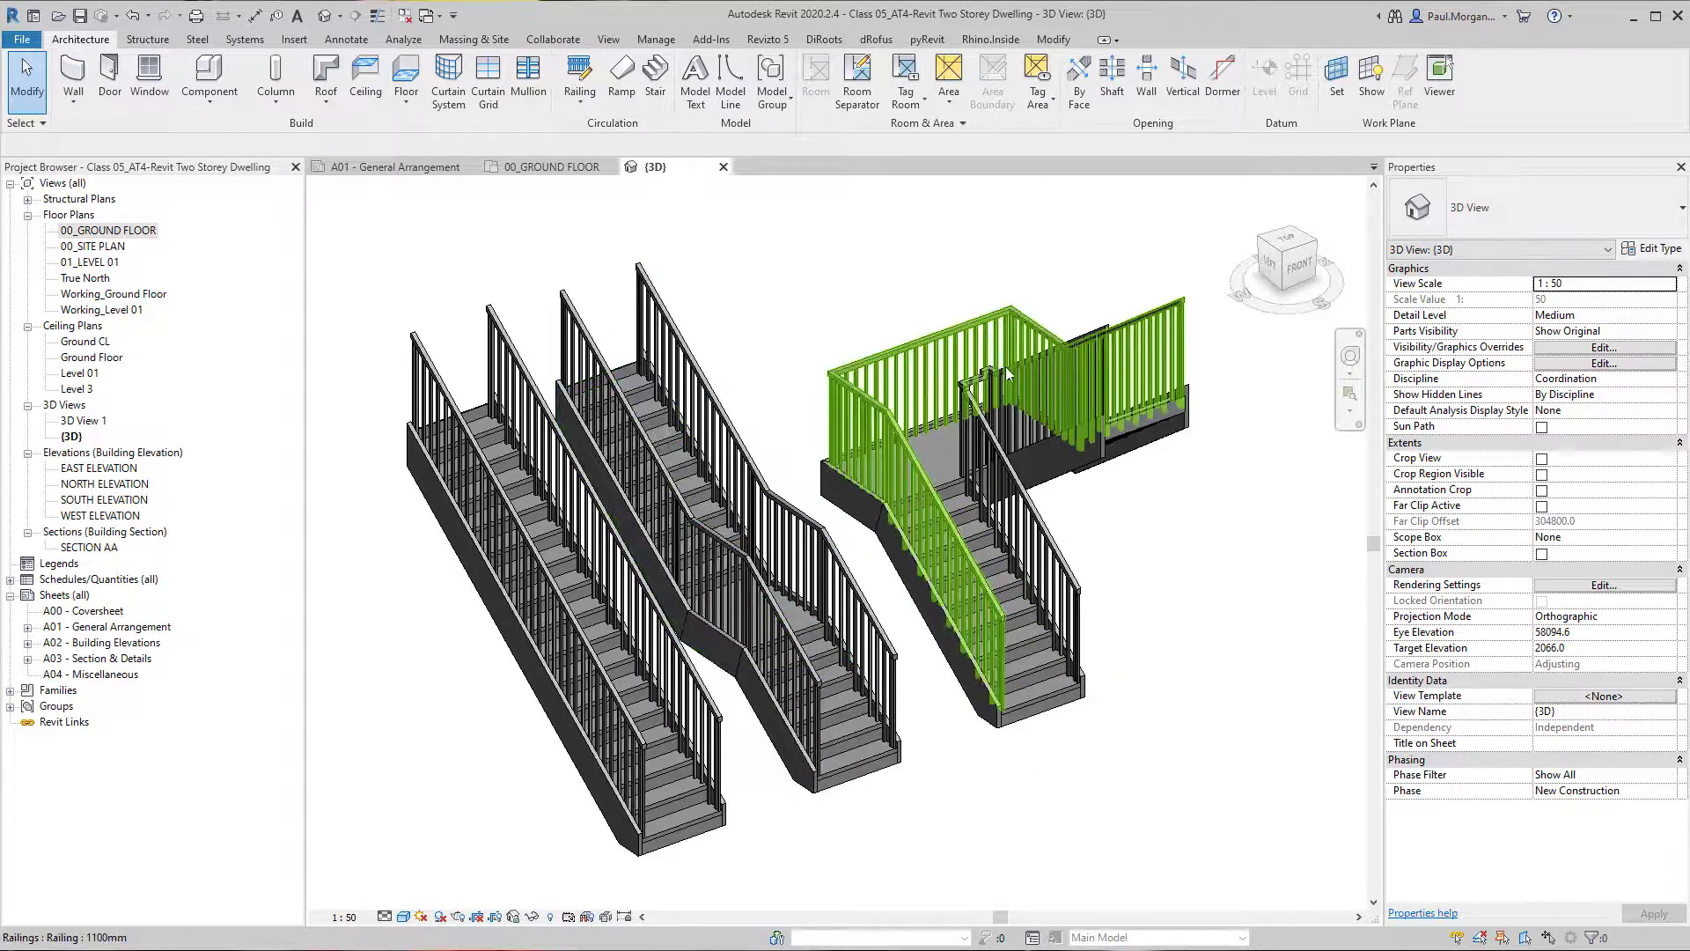
{"action": "middle_click_drag", "start_coordinate": [981, 472], "coordinate": [964, 735], "text": "shift"}
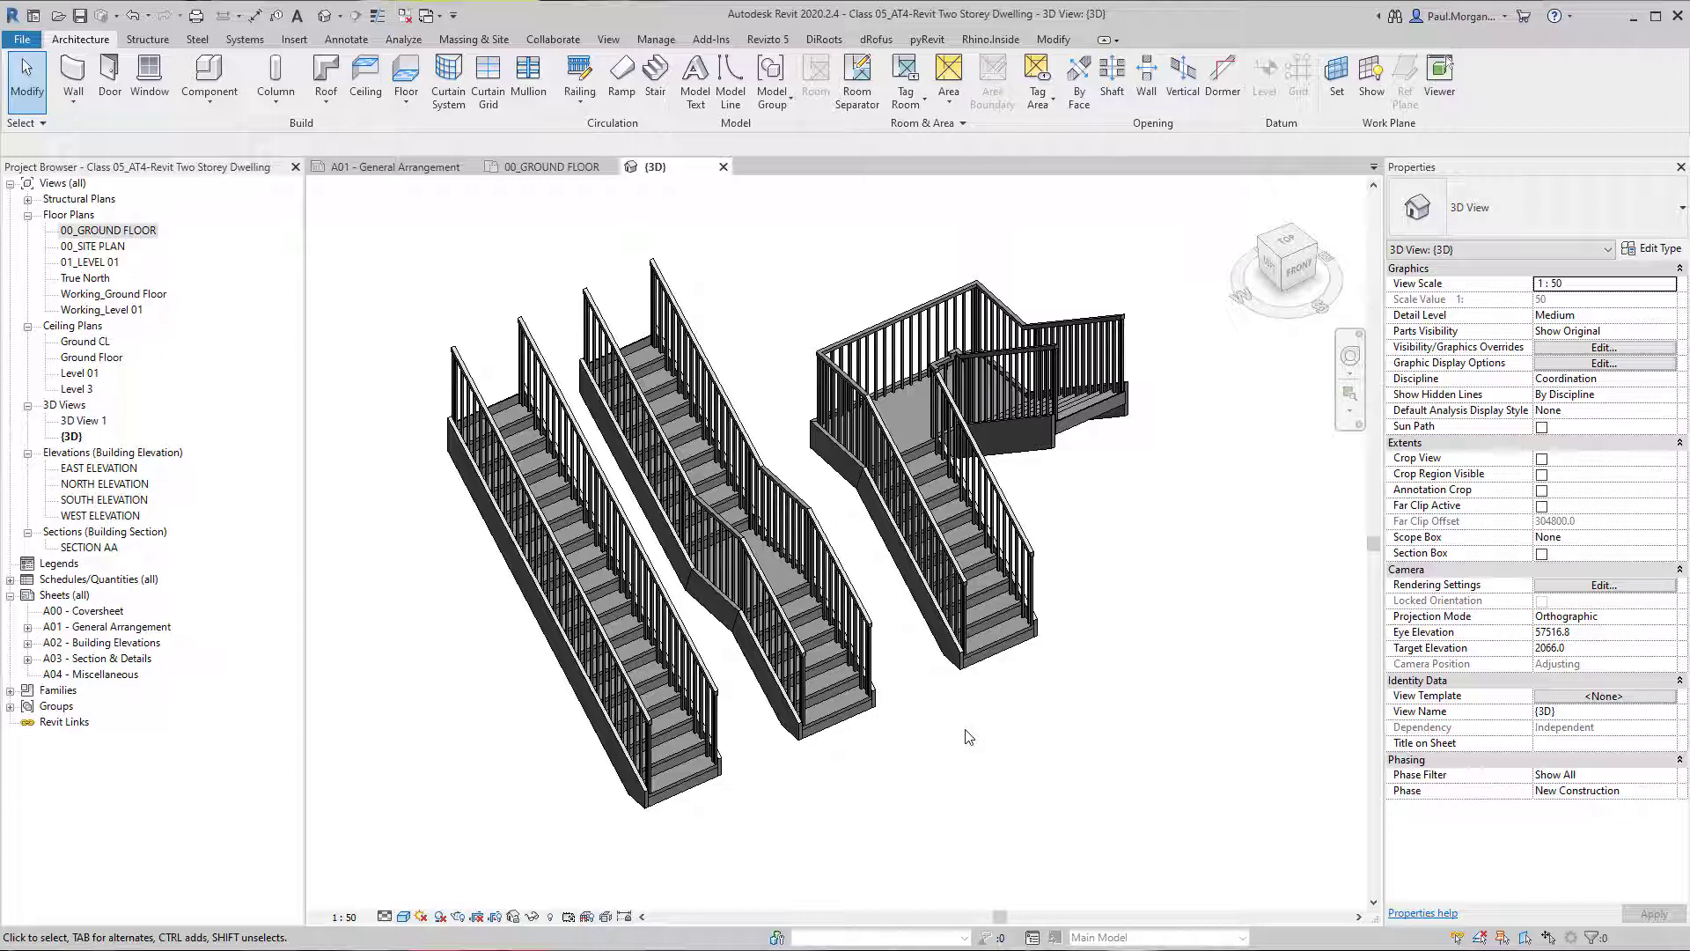
{"action": "mouse_move", "coordinate": [926, 685]}
{"action": "middle_mouse_down", "text": "shift"}
{"action": "mouse_move", "coordinate": [868, 690]}
{"action": "mouse_move", "coordinate": [988, 674]}
{"action": "mouse_move", "coordinate": [784, 690]}
{"action": "mouse_move", "coordinate": [984, 702]}
{"action": "mouse_move", "coordinate": [934, 695]}
{"action": "middle_mouse_up", "text": "shift"}
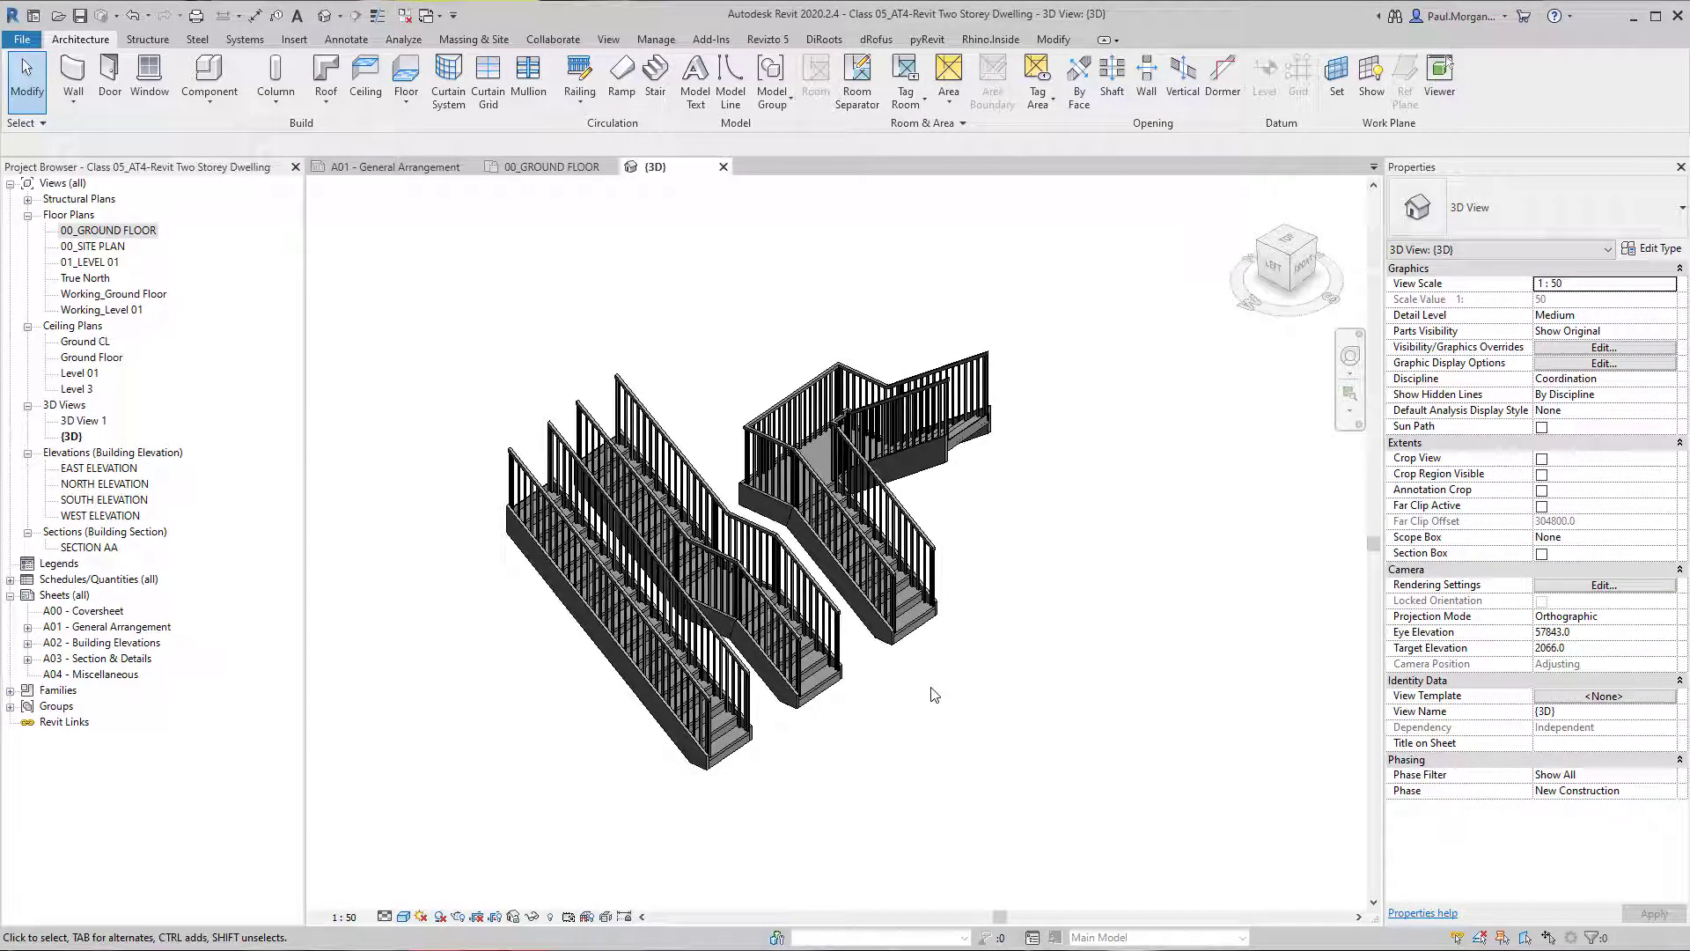
{"action": "middle_click_drag", "start_coordinate": [839, 673], "coordinate": [932, 767], "text": "shift"}
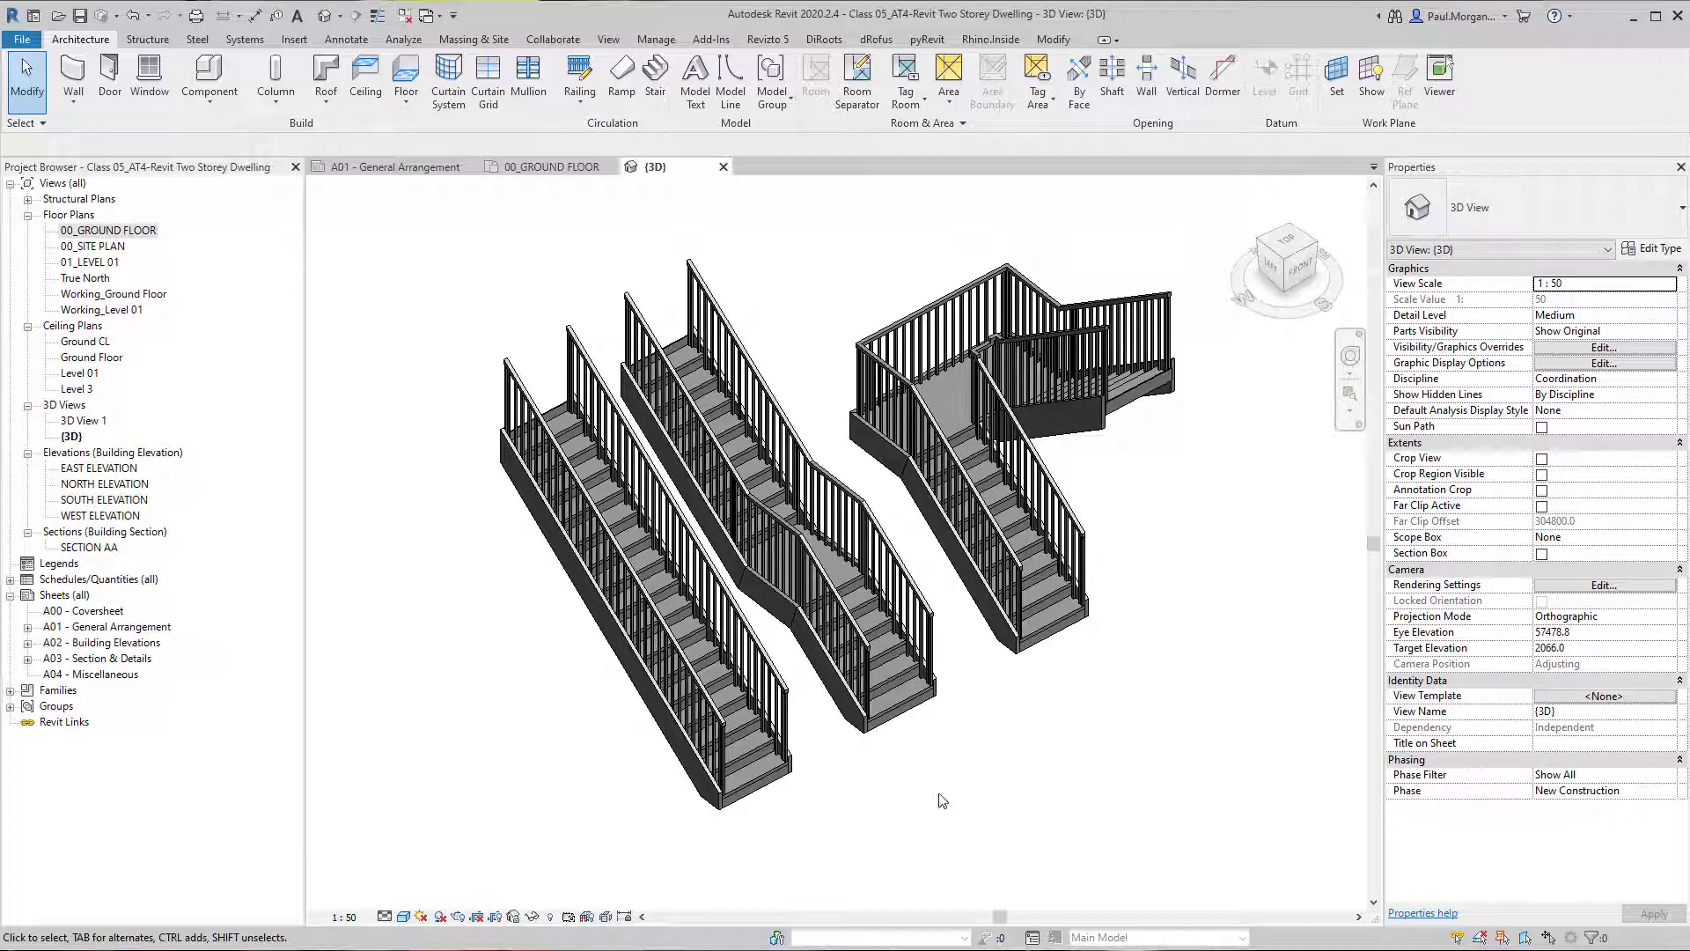
{"action": "scroll", "coordinate": [820, 820], "scroll_direction": "up", "scroll_amount": 3}
{"action": "middle_click_drag", "start_coordinate": [820, 821], "coordinate": [932, 786]}
{"action": "scroll", "coordinate": [868, 859], "scroll_direction": "down", "scroll_amount": 1}
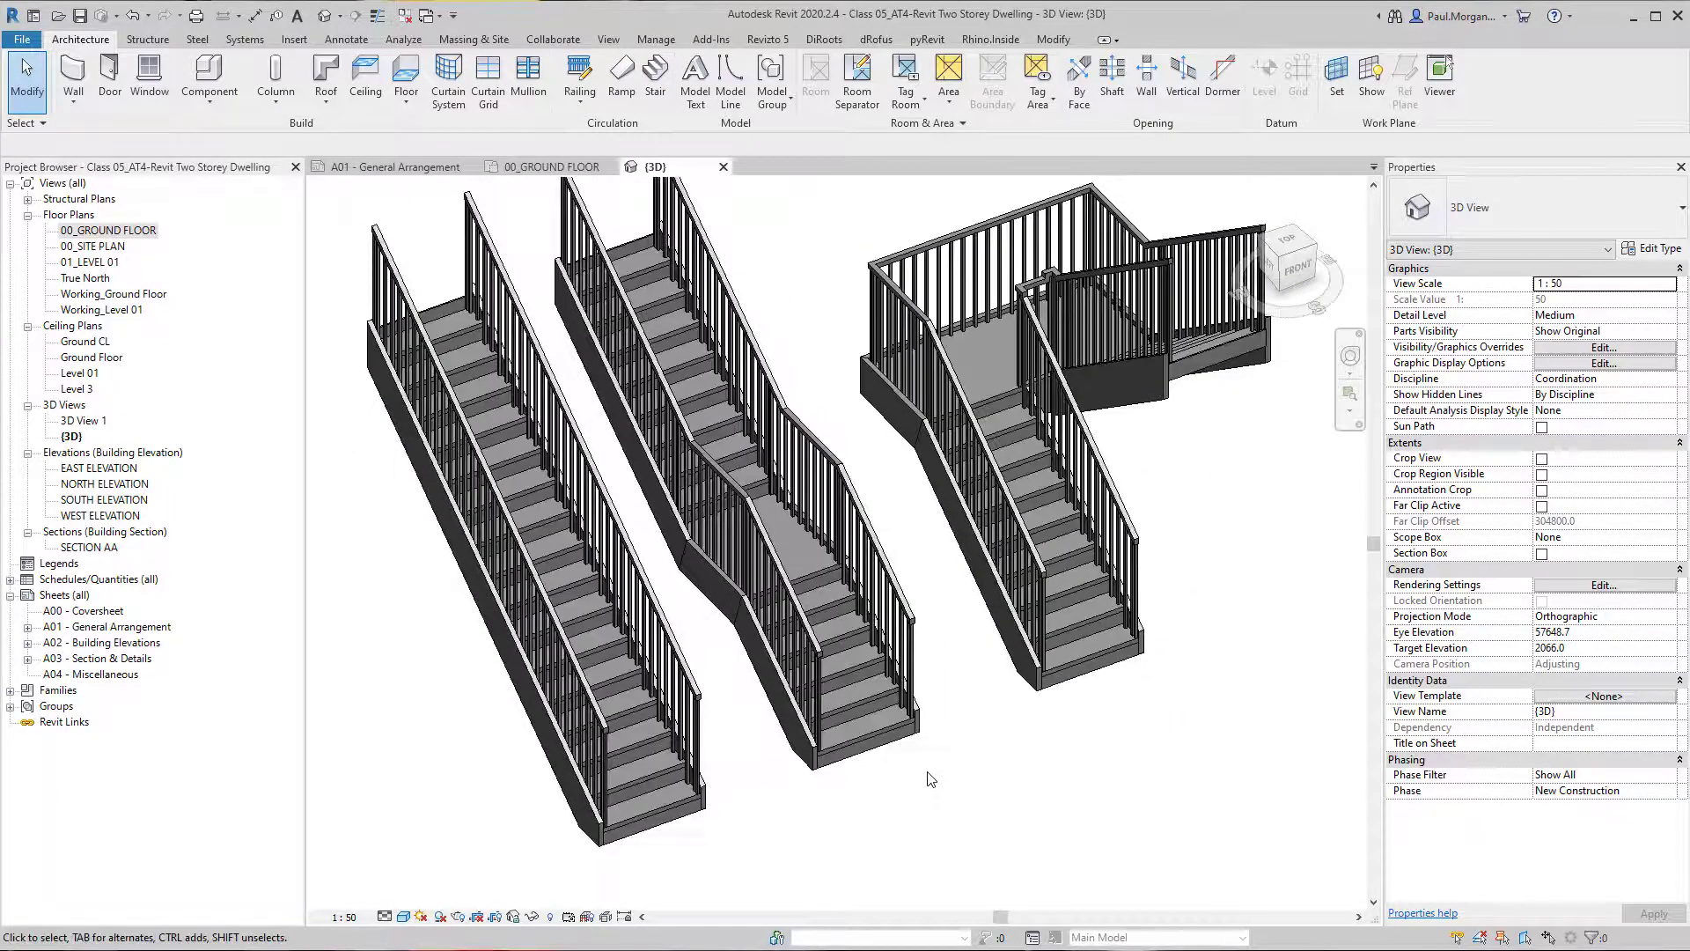
Open the straight stair for editing in 3D and inspect the properties of its stringer and its run.
{"action": "left_click", "coordinate": [669, 800]}
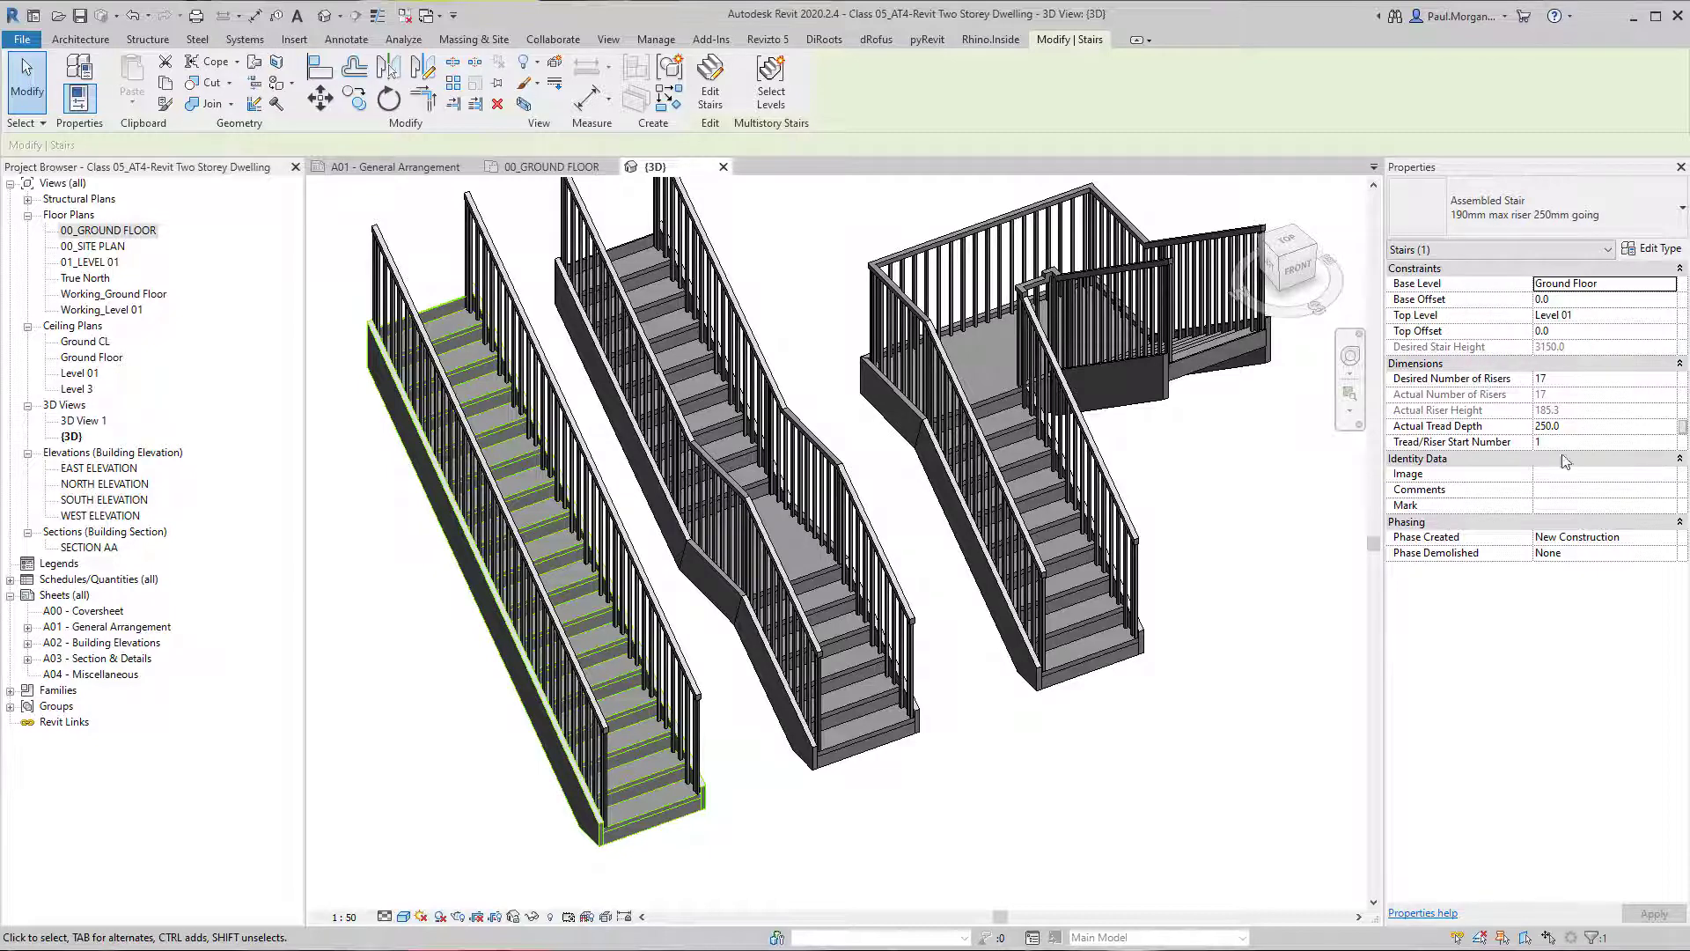
{"action": "left_click", "coordinate": [1030, 863]}
{"action": "left_click", "coordinate": [683, 752]}
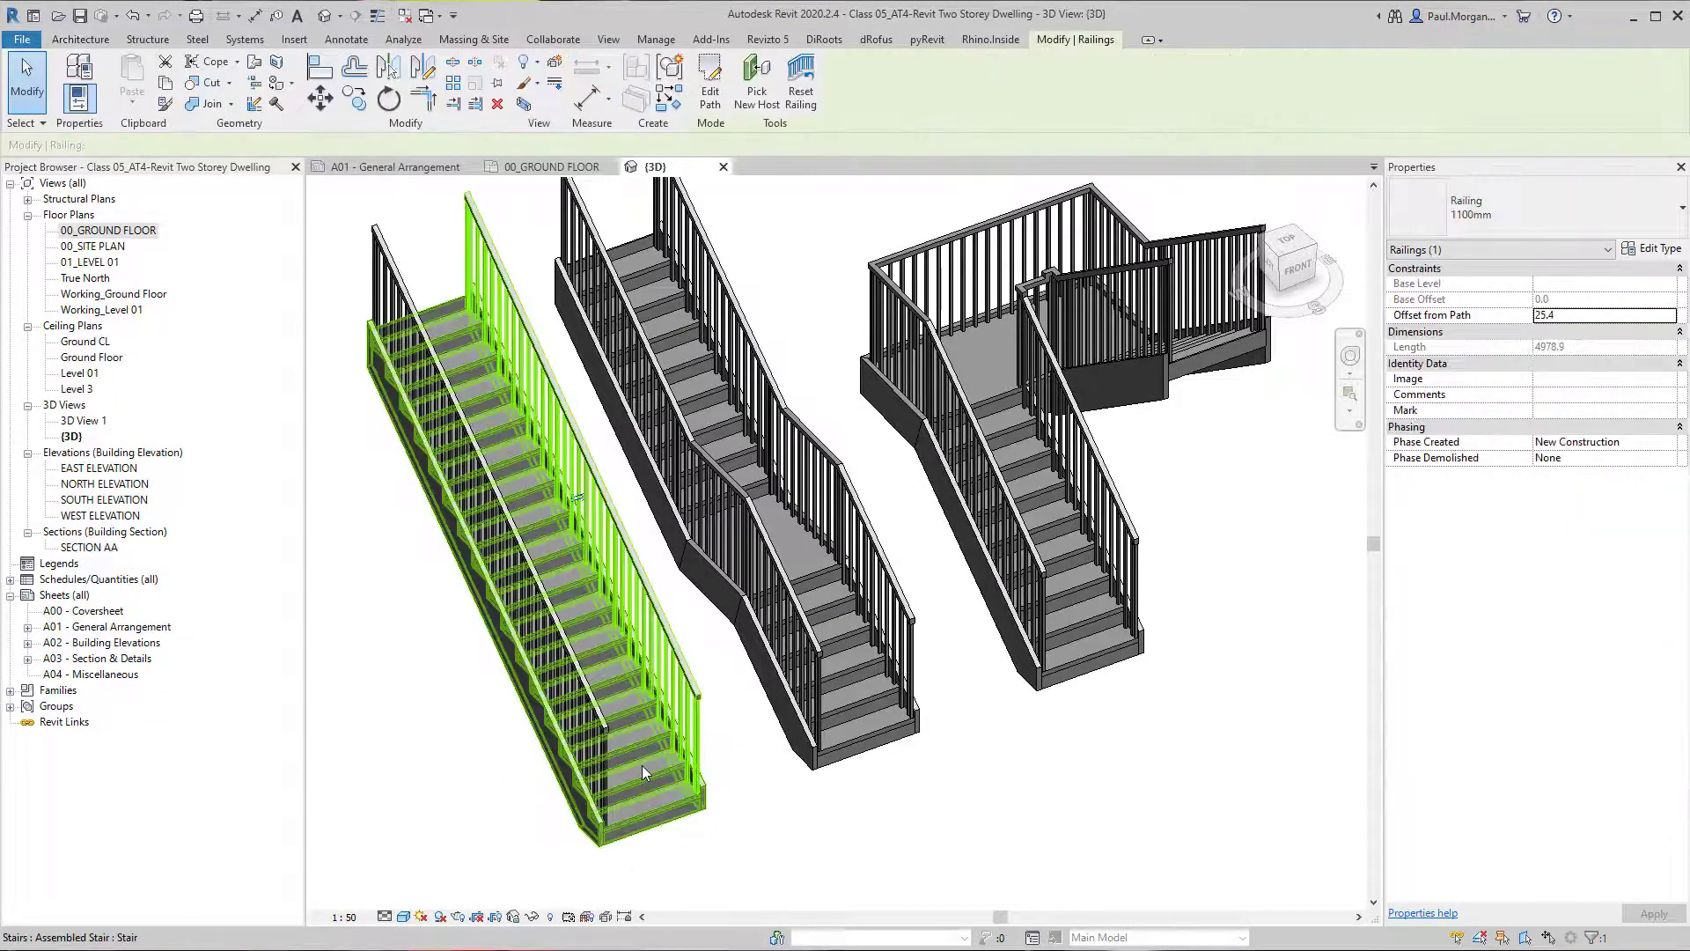
{"action": "left_click", "coordinate": [642, 766]}
{"action": "middle_click_drag", "start_coordinate": [709, 805], "coordinate": [751, 797]}
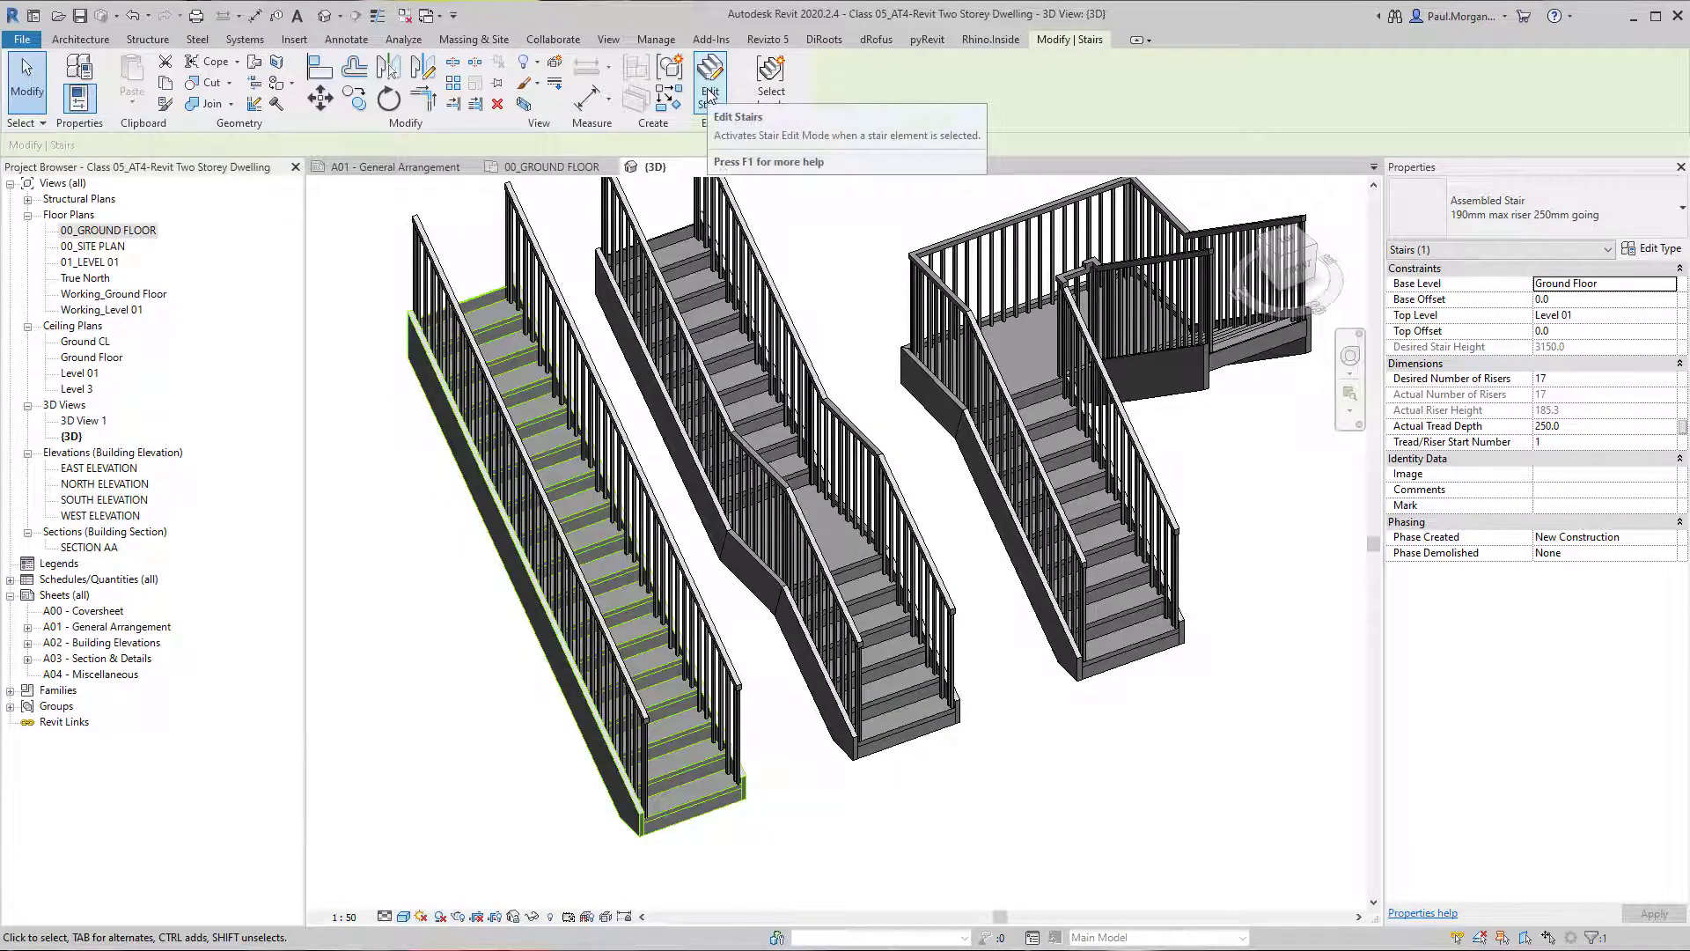
{"action": "left_click", "coordinate": [710, 88]}
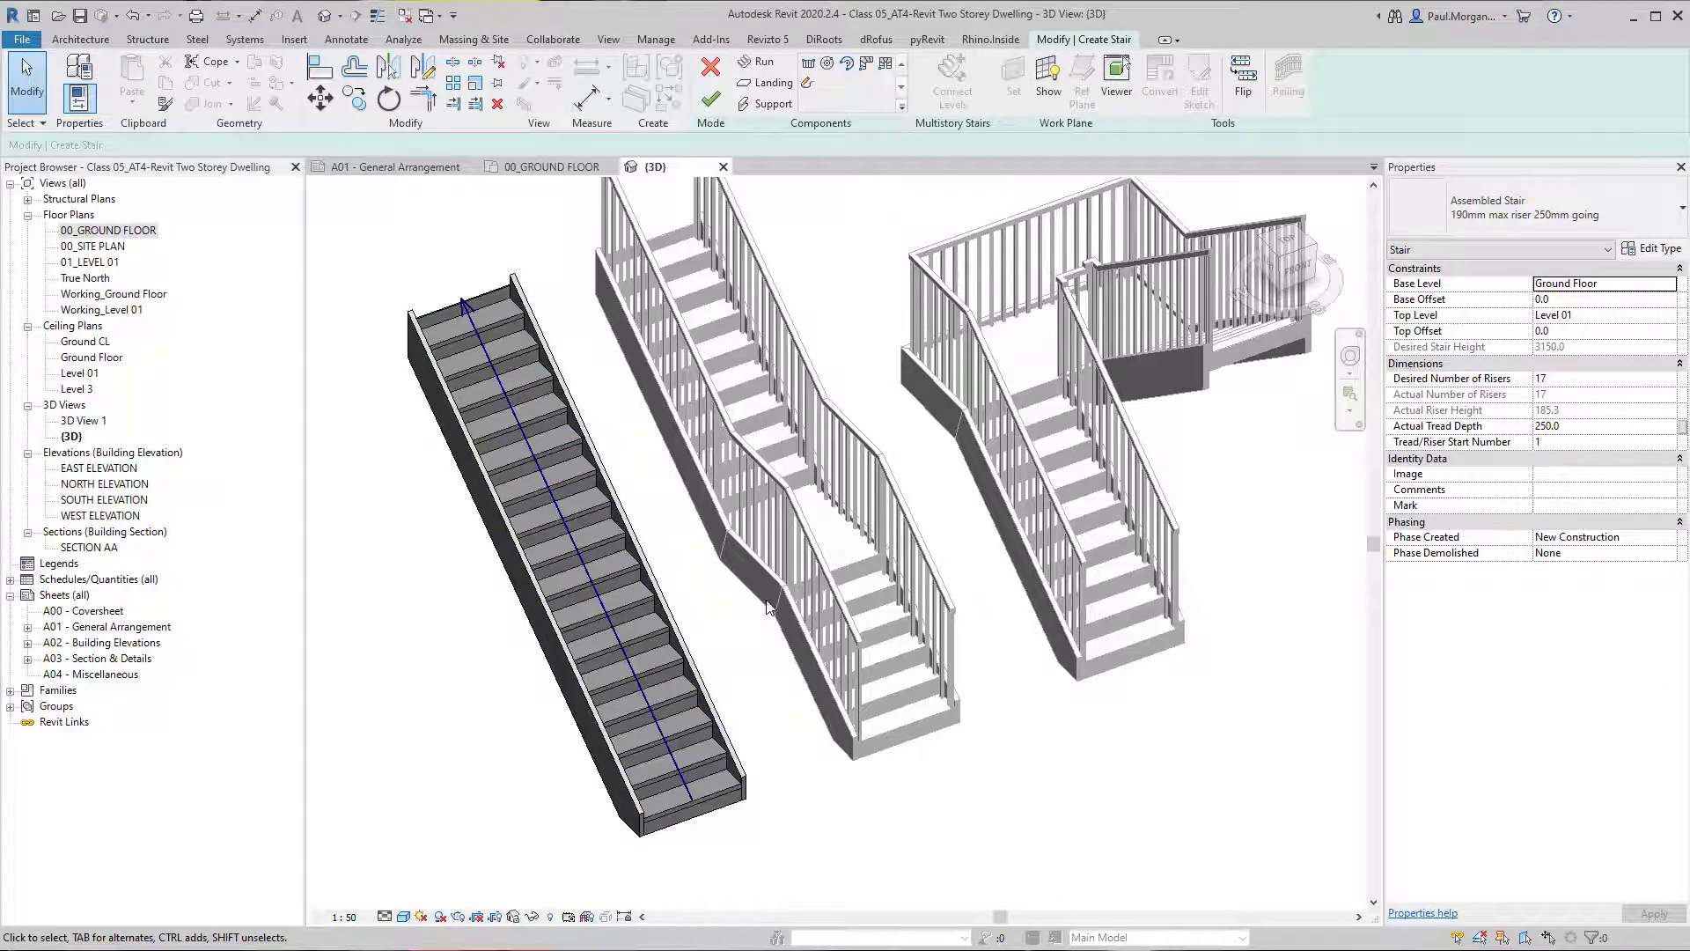
{"action": "middle_click_drag", "start_coordinate": [779, 636], "coordinate": [835, 656]}
{"action": "middle_click_drag", "start_coordinate": [817, 715], "coordinate": [818, 680]}
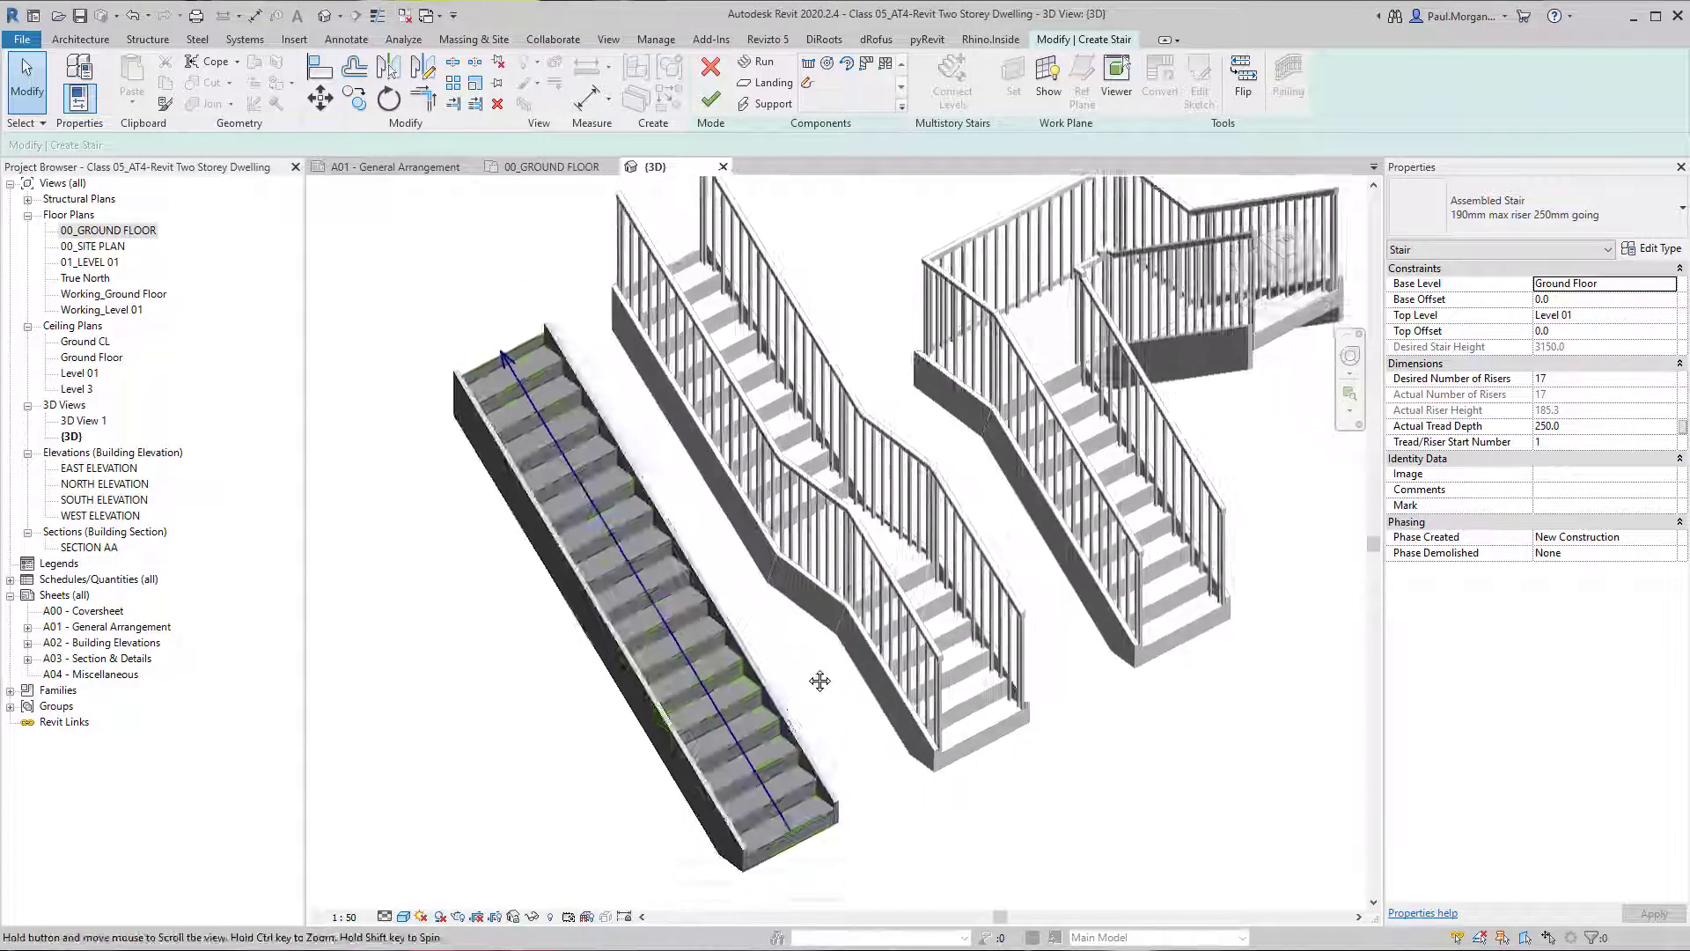
{"action": "left_click", "coordinate": [779, 706]}
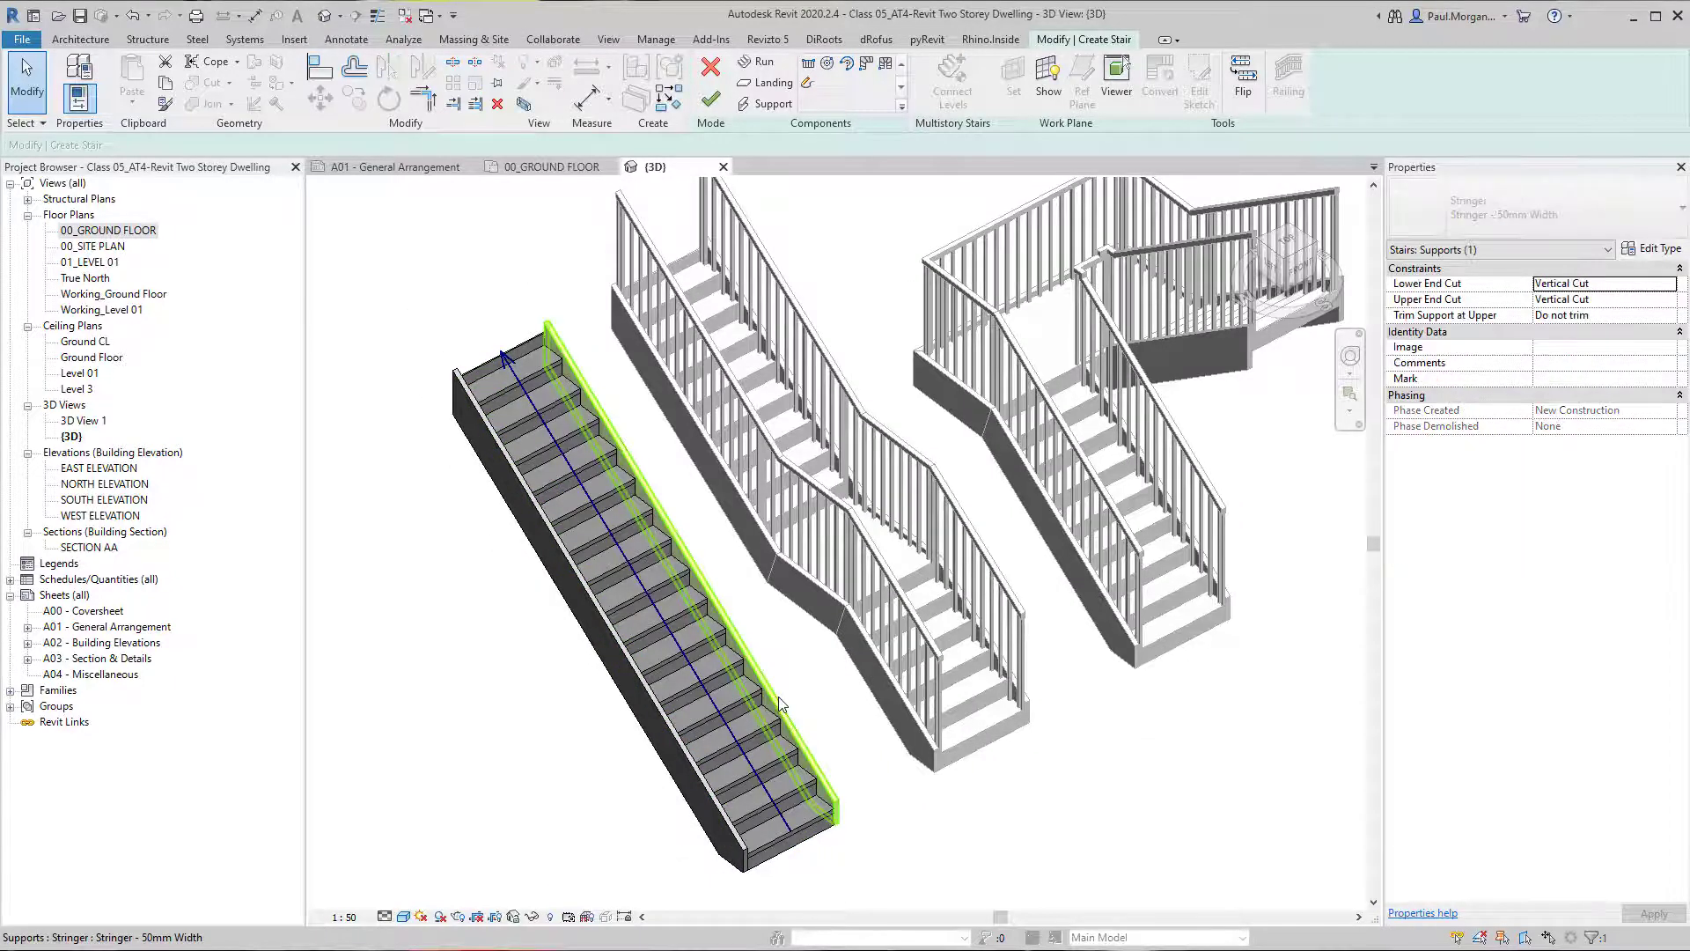
{"action": "left_click", "coordinate": [678, 694]}
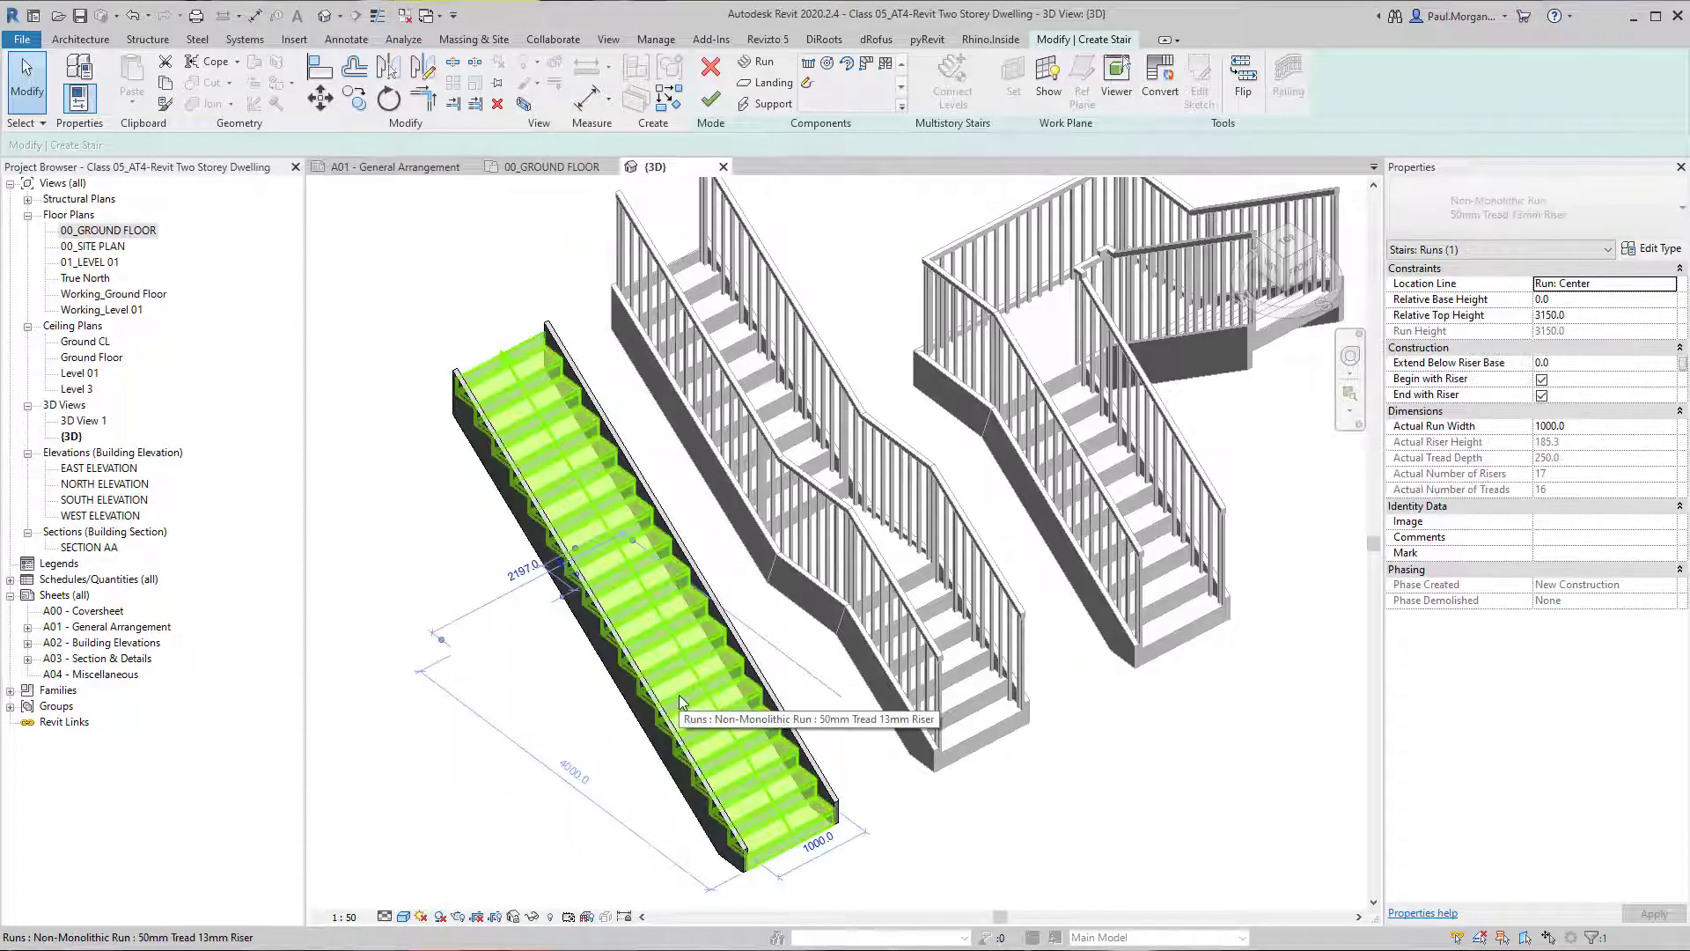
{"action": "key", "text": "Escape"}
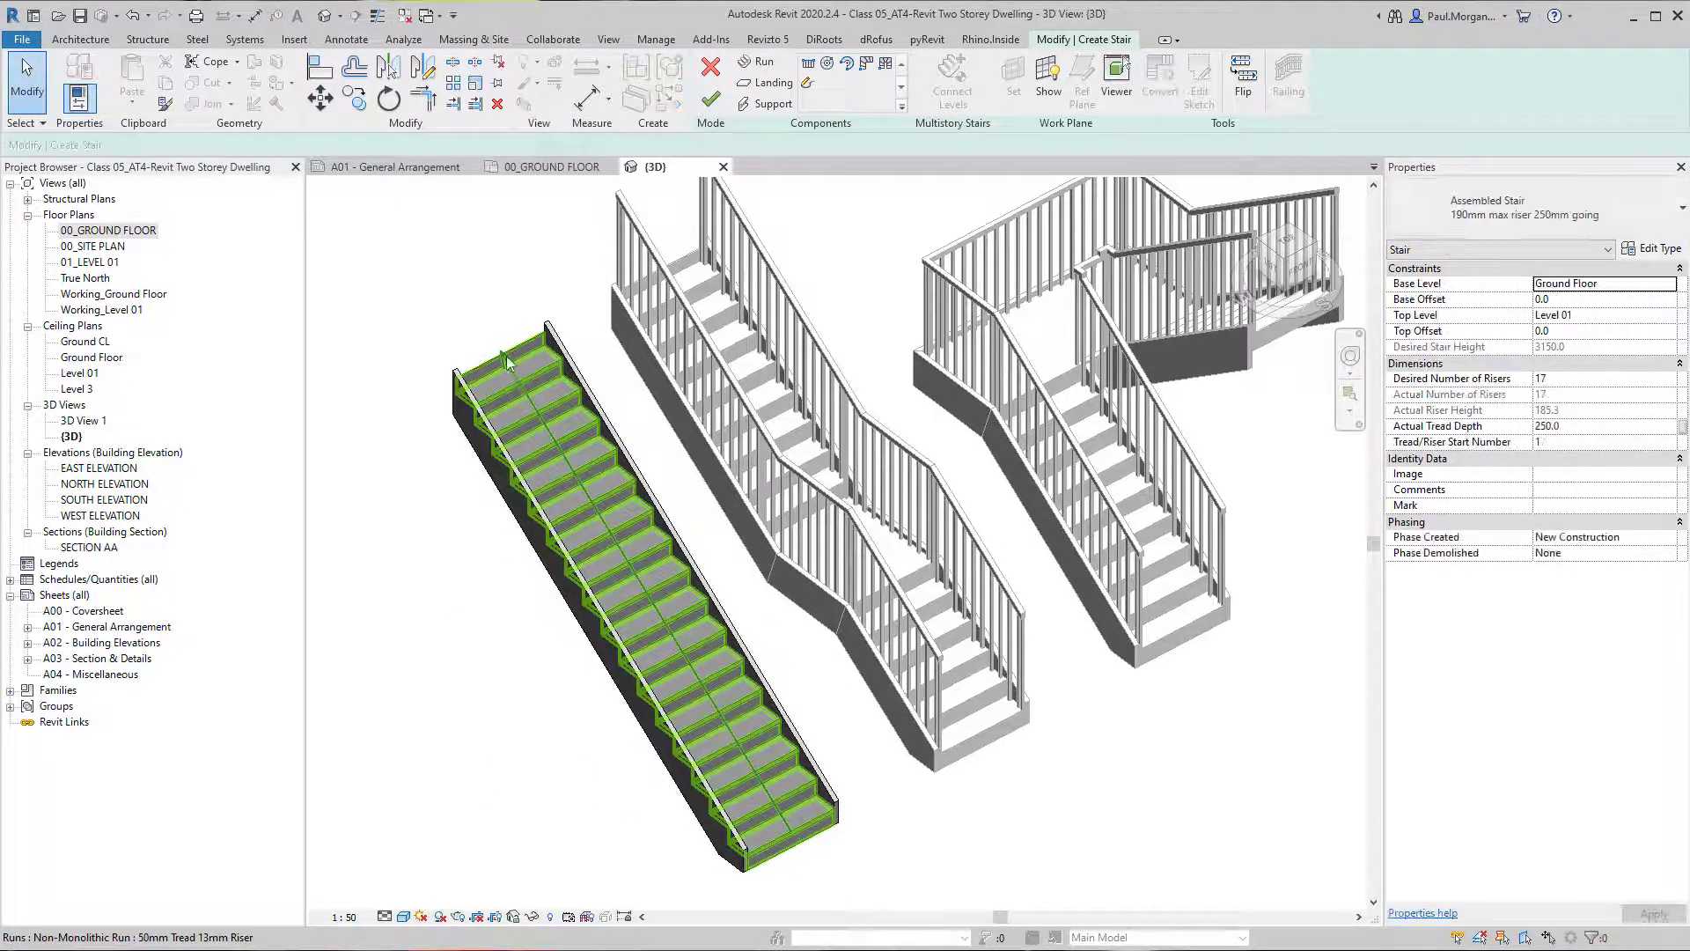
Try the straight stair's run without Begin with Riser and restore the option.
{"action": "left_click", "coordinate": [788, 828]}
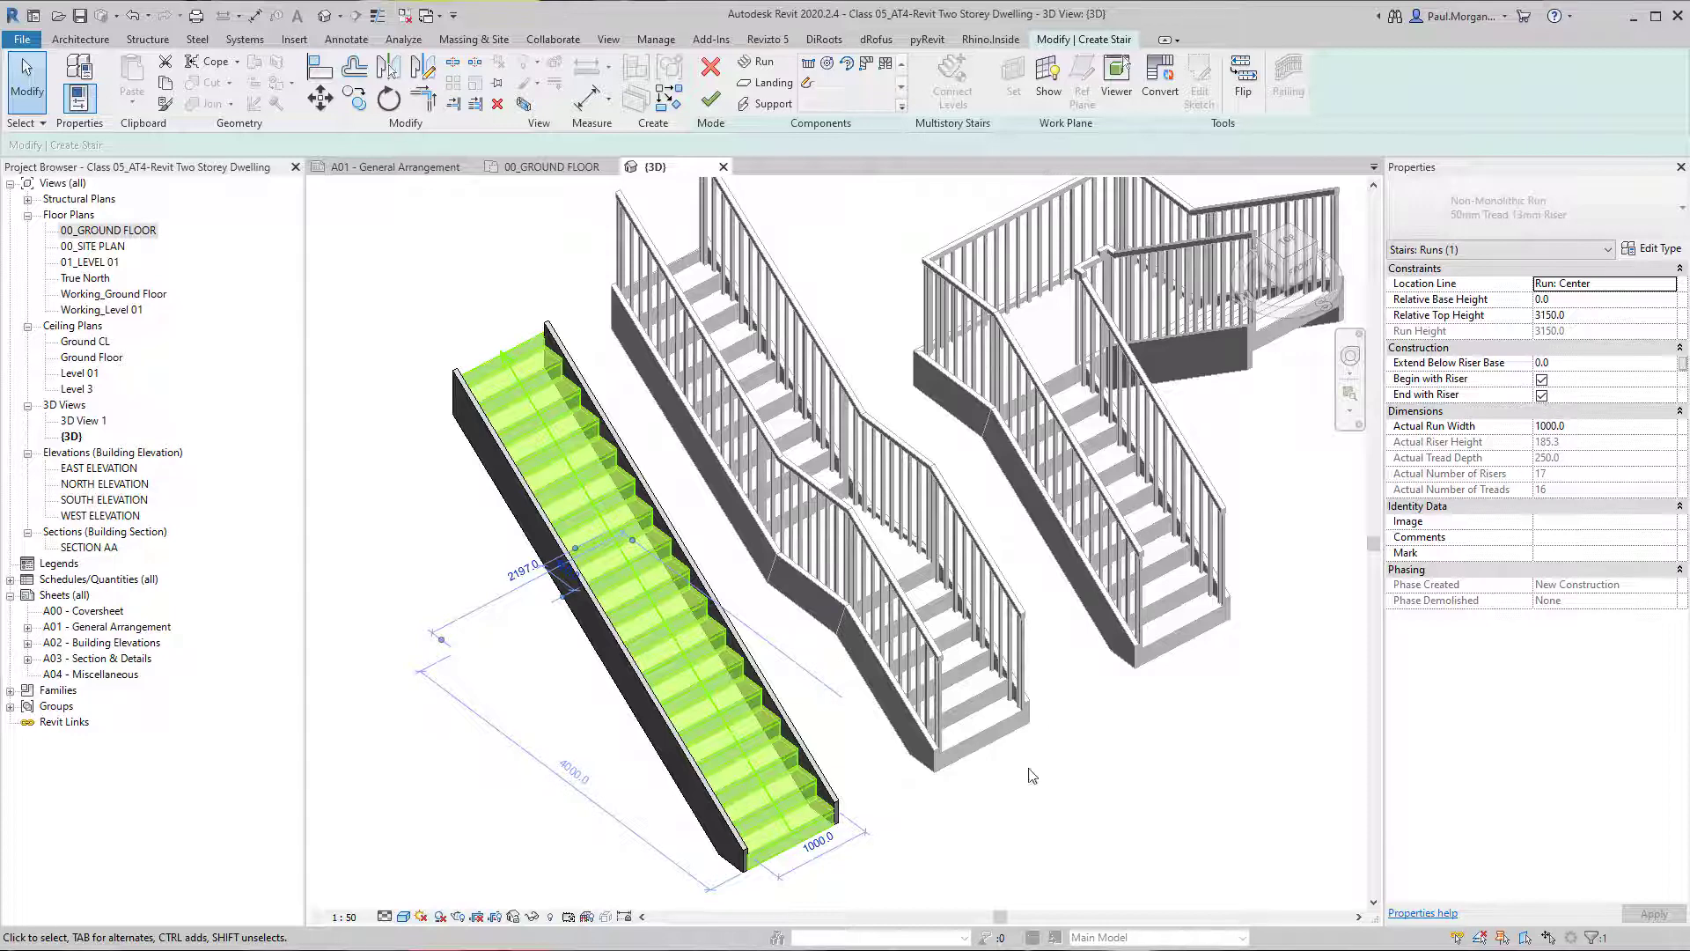
{"action": "scroll", "coordinate": [1032, 774], "scroll_direction": "up", "scroll_amount": 3}
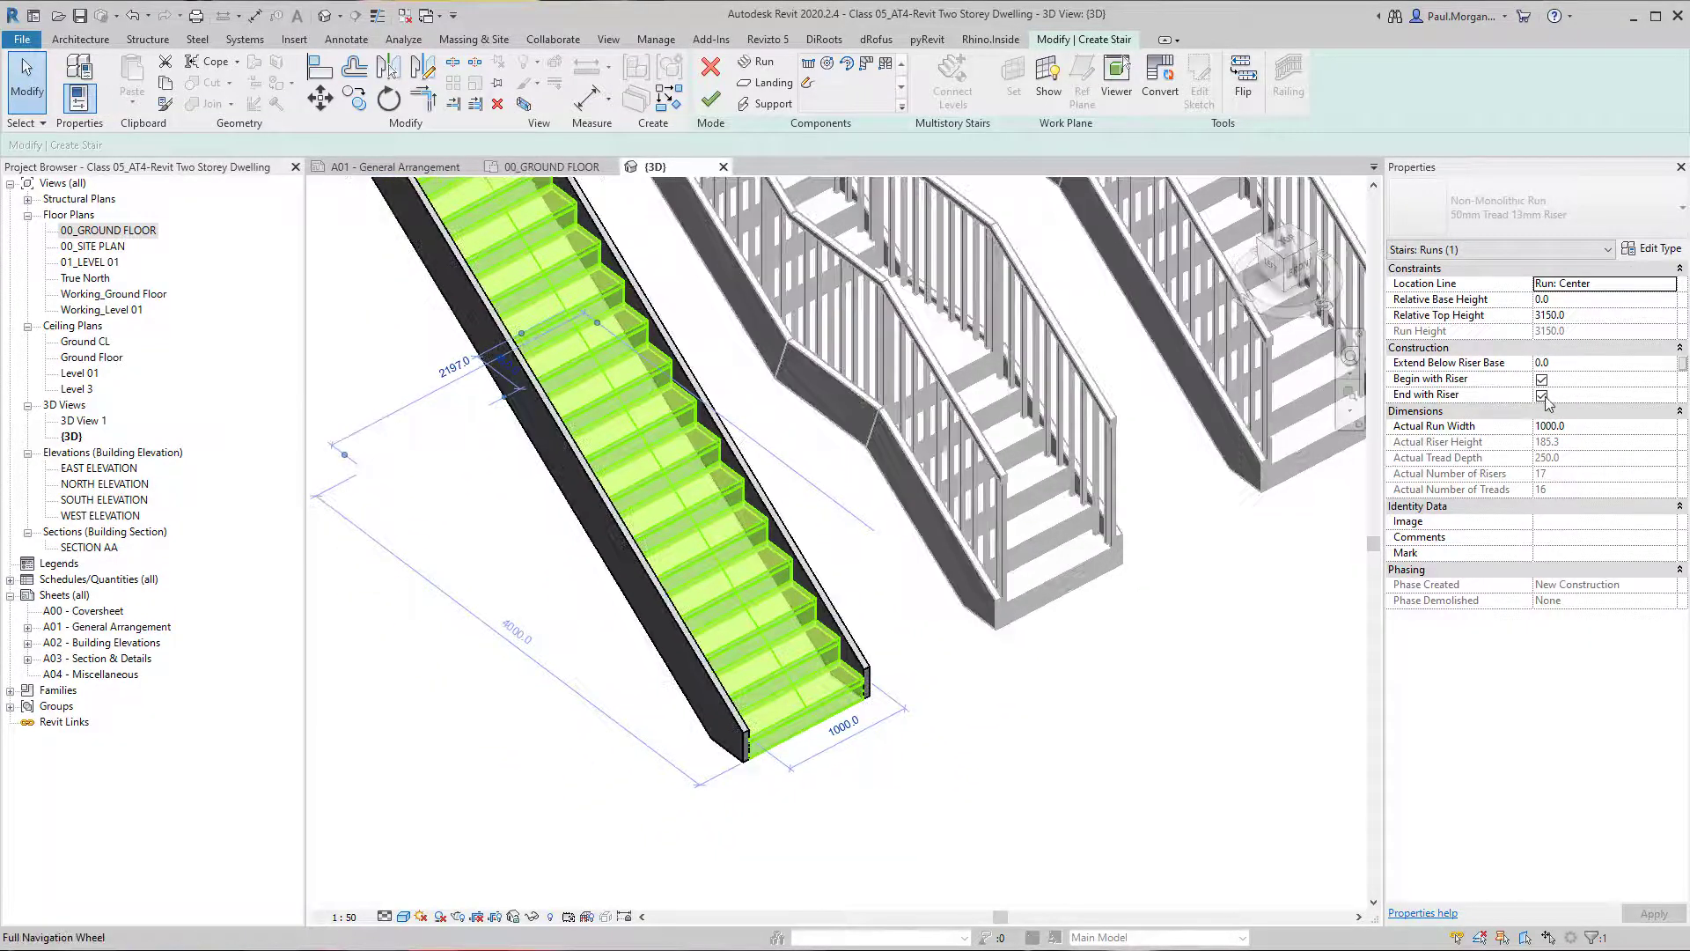
{"action": "left_click", "coordinate": [1541, 379]}
{"action": "scroll", "coordinate": [846, 765], "scroll_direction": "up", "scroll_amount": 4}
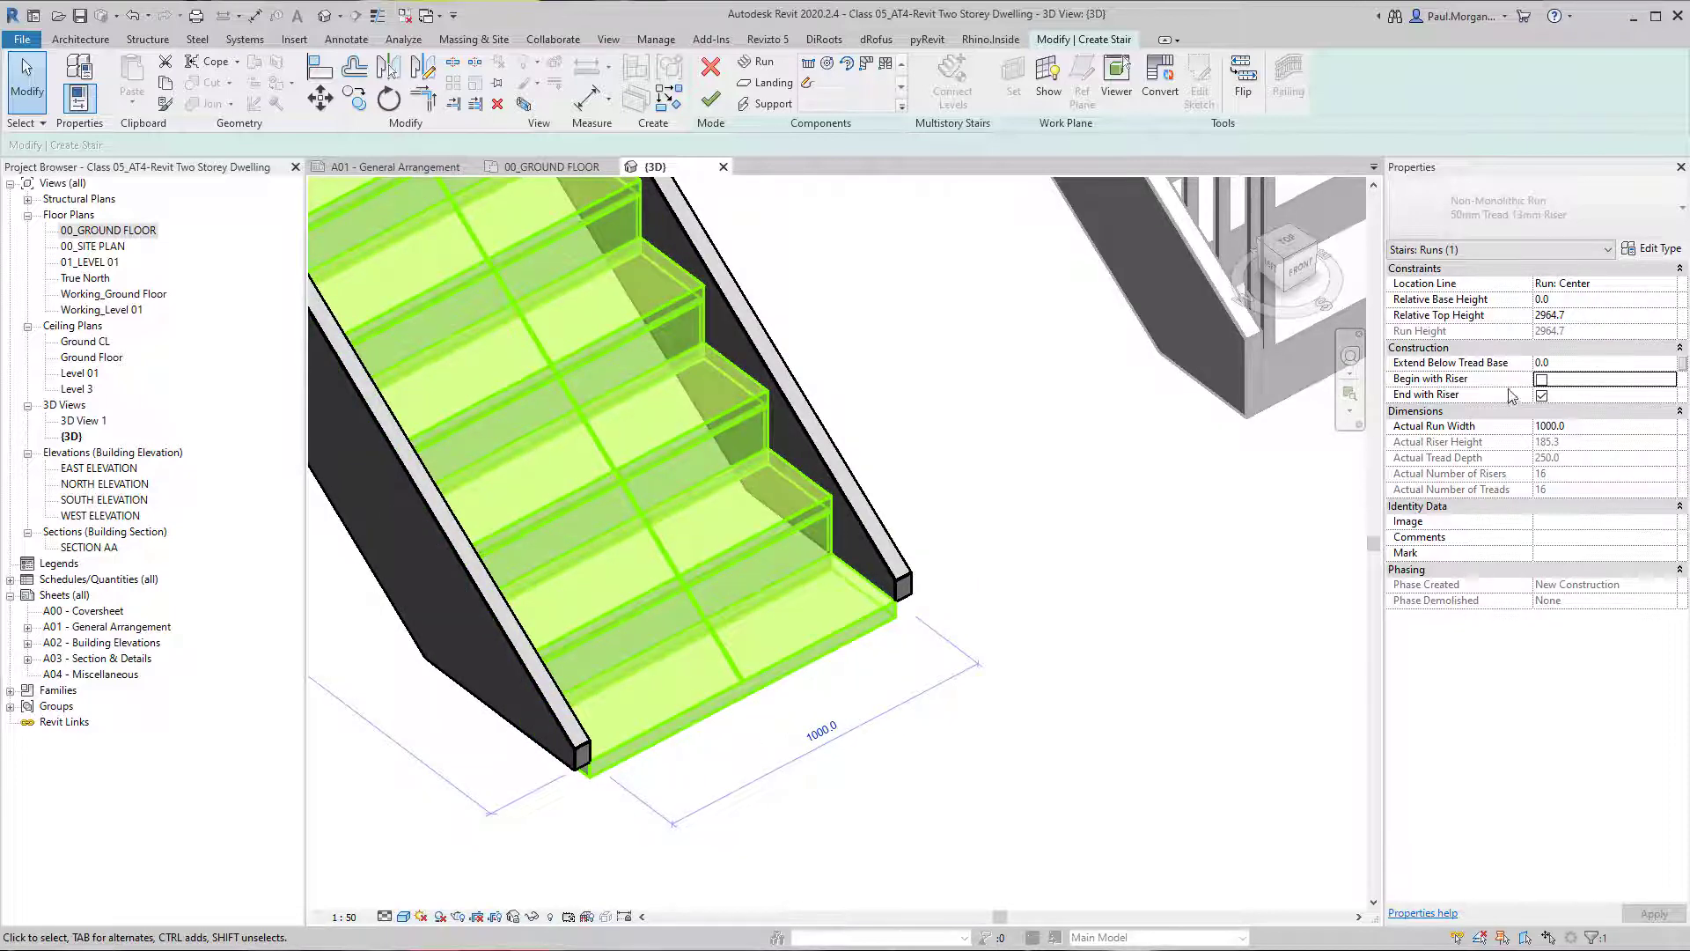
{"action": "left_click", "coordinate": [1542, 379]}
{"action": "scroll", "coordinate": [686, 537], "scroll_direction": "down", "scroll_amount": 2}
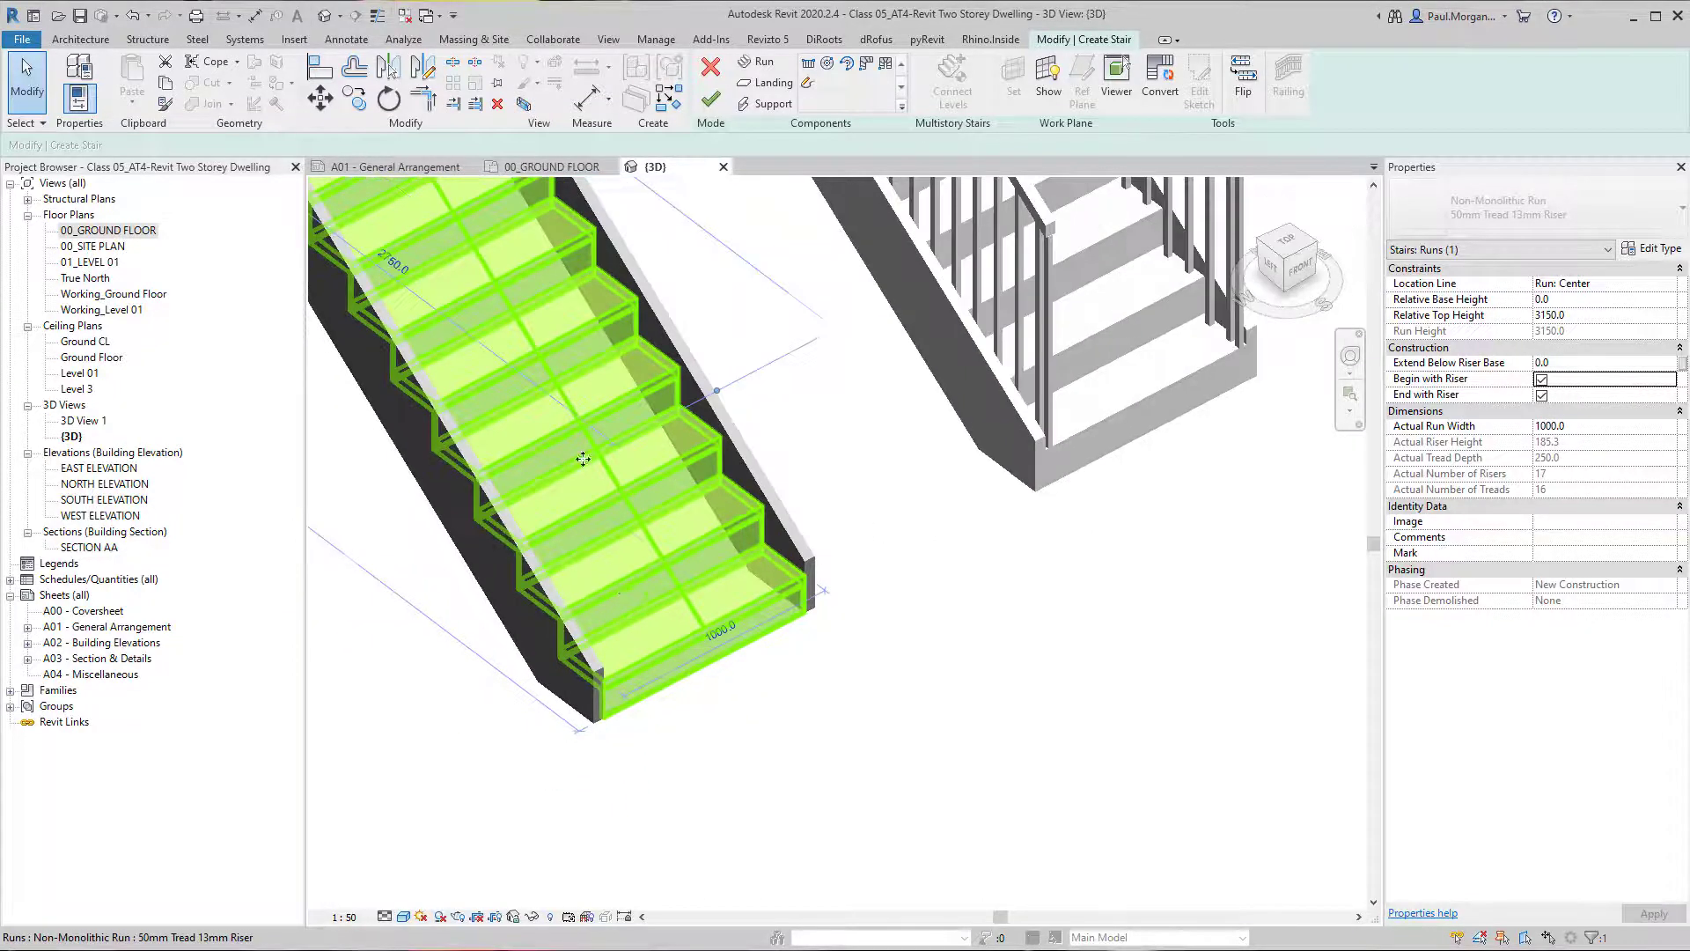
Turn off End with Riser for the straight stair's run and examine the top of the flight.
{"action": "middle_click_drag", "start_coordinate": [574, 343], "coordinate": [950, 822]}
{"action": "middle_click_drag", "start_coordinate": [642, 411], "coordinate": [894, 827]}
{"action": "scroll", "coordinate": [645, 490], "scroll_direction": "up", "scroll_amount": 2}
{"action": "scroll", "coordinate": [644, 489], "scroll_direction": "up", "scroll_amount": 1}
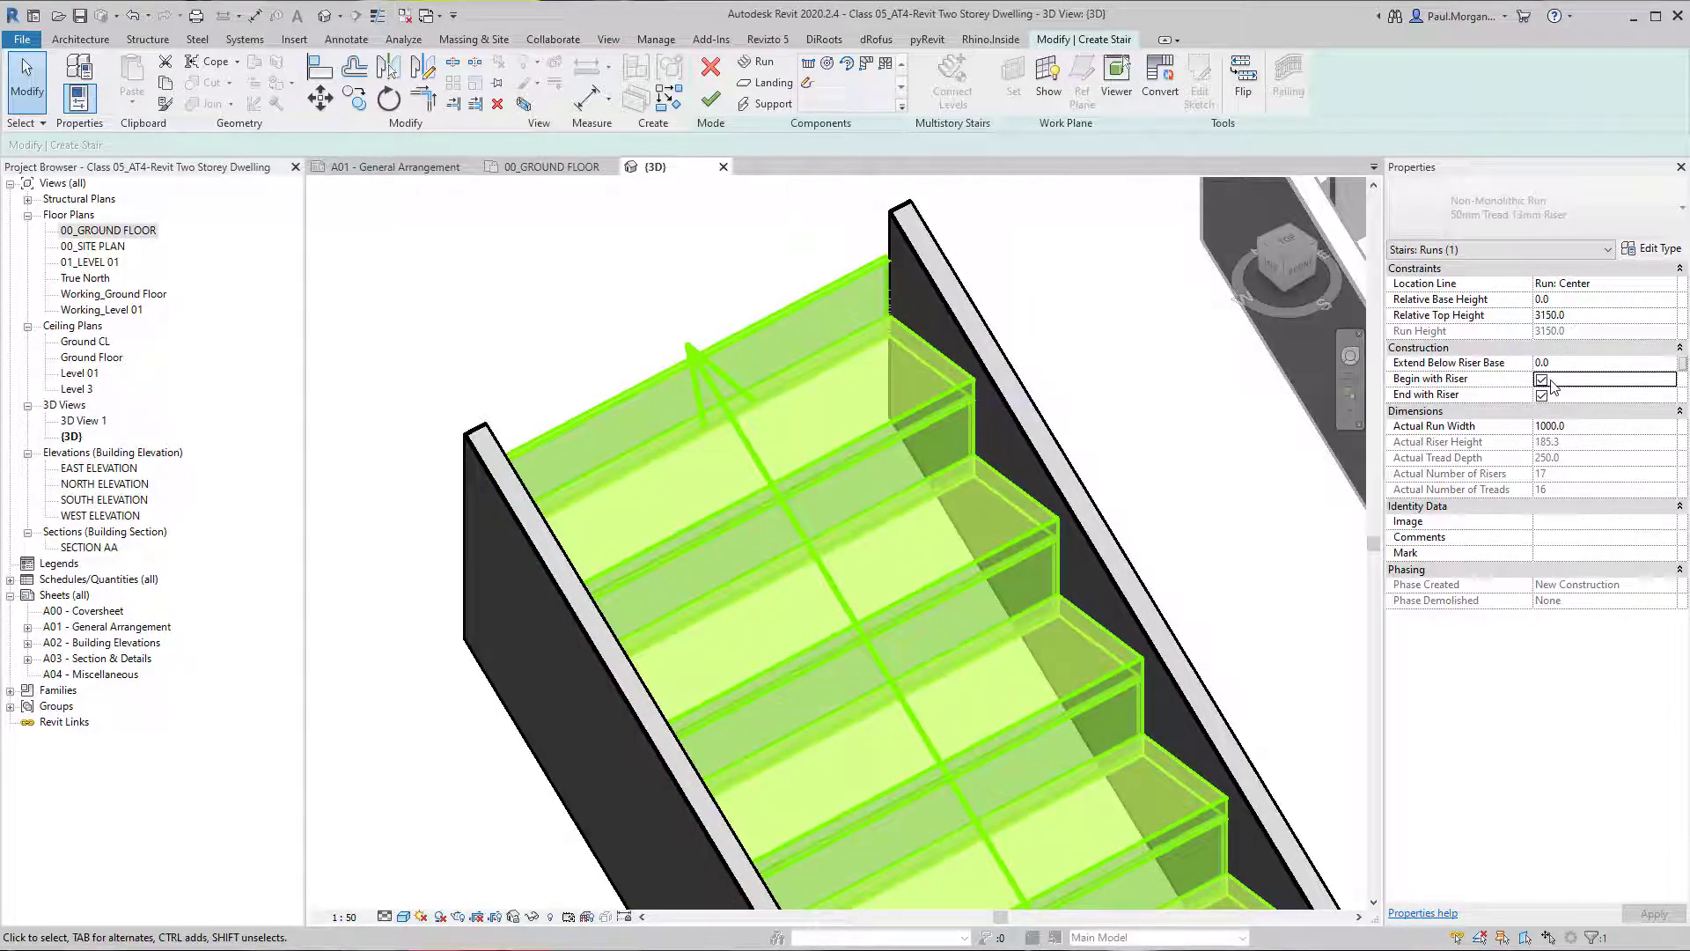
{"action": "left_click", "coordinate": [1541, 395]}
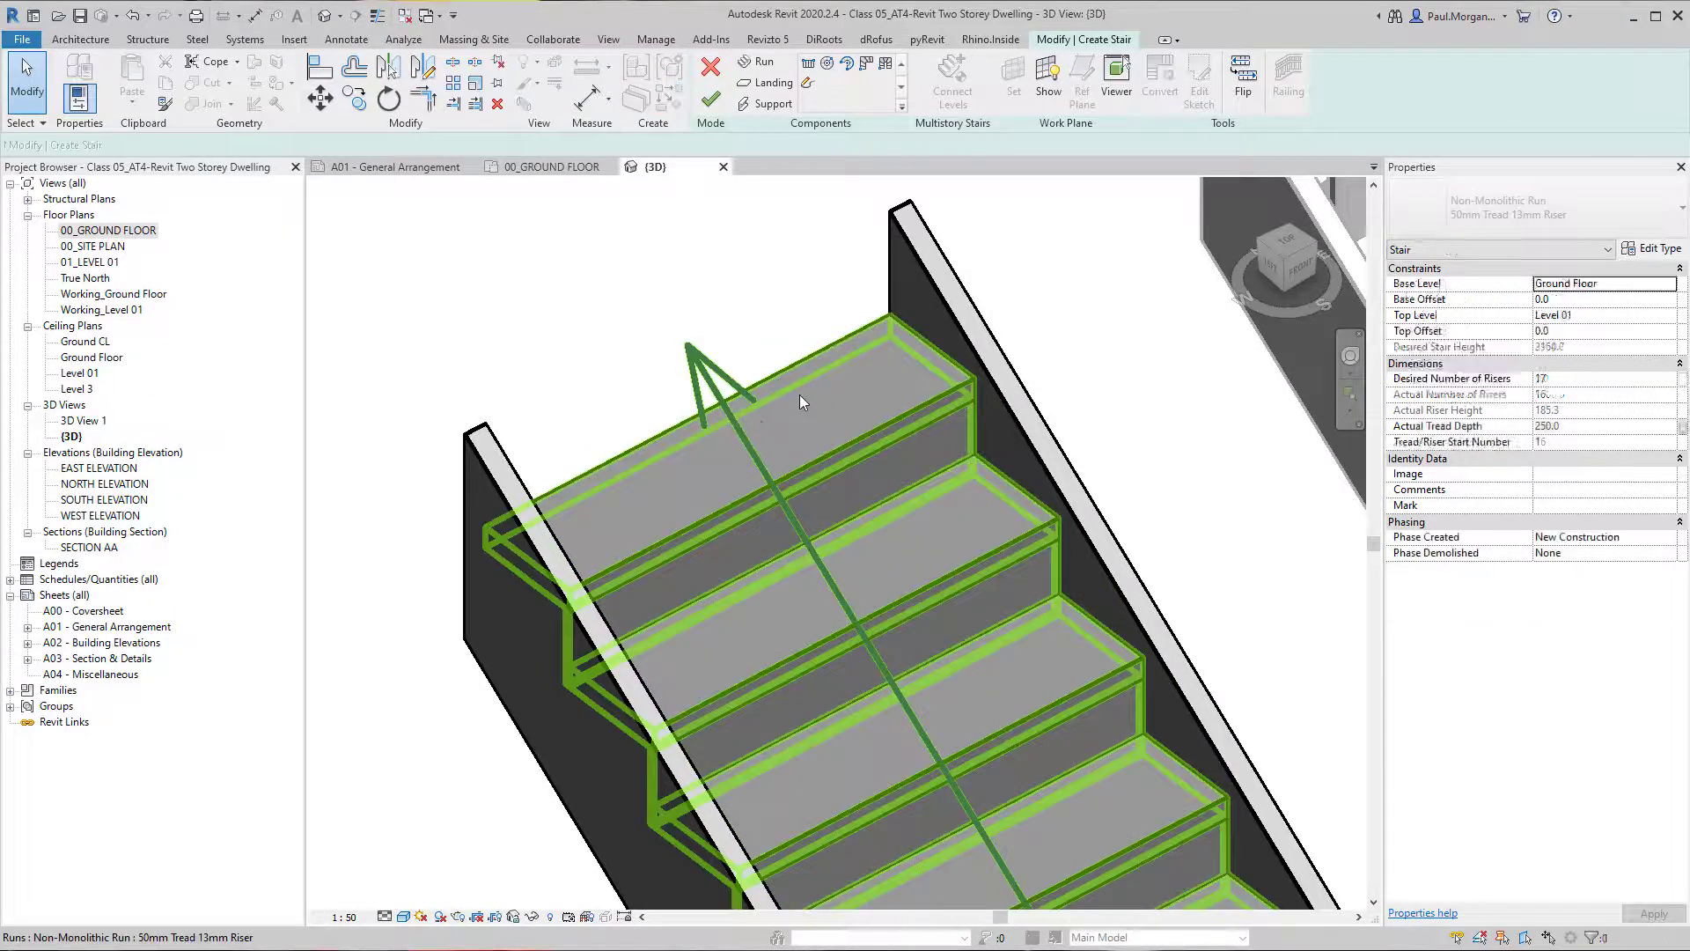
{"action": "left_click", "coordinate": [800, 395]}
{"action": "scroll", "coordinate": [799, 394], "scroll_direction": "down", "scroll_amount": 4}
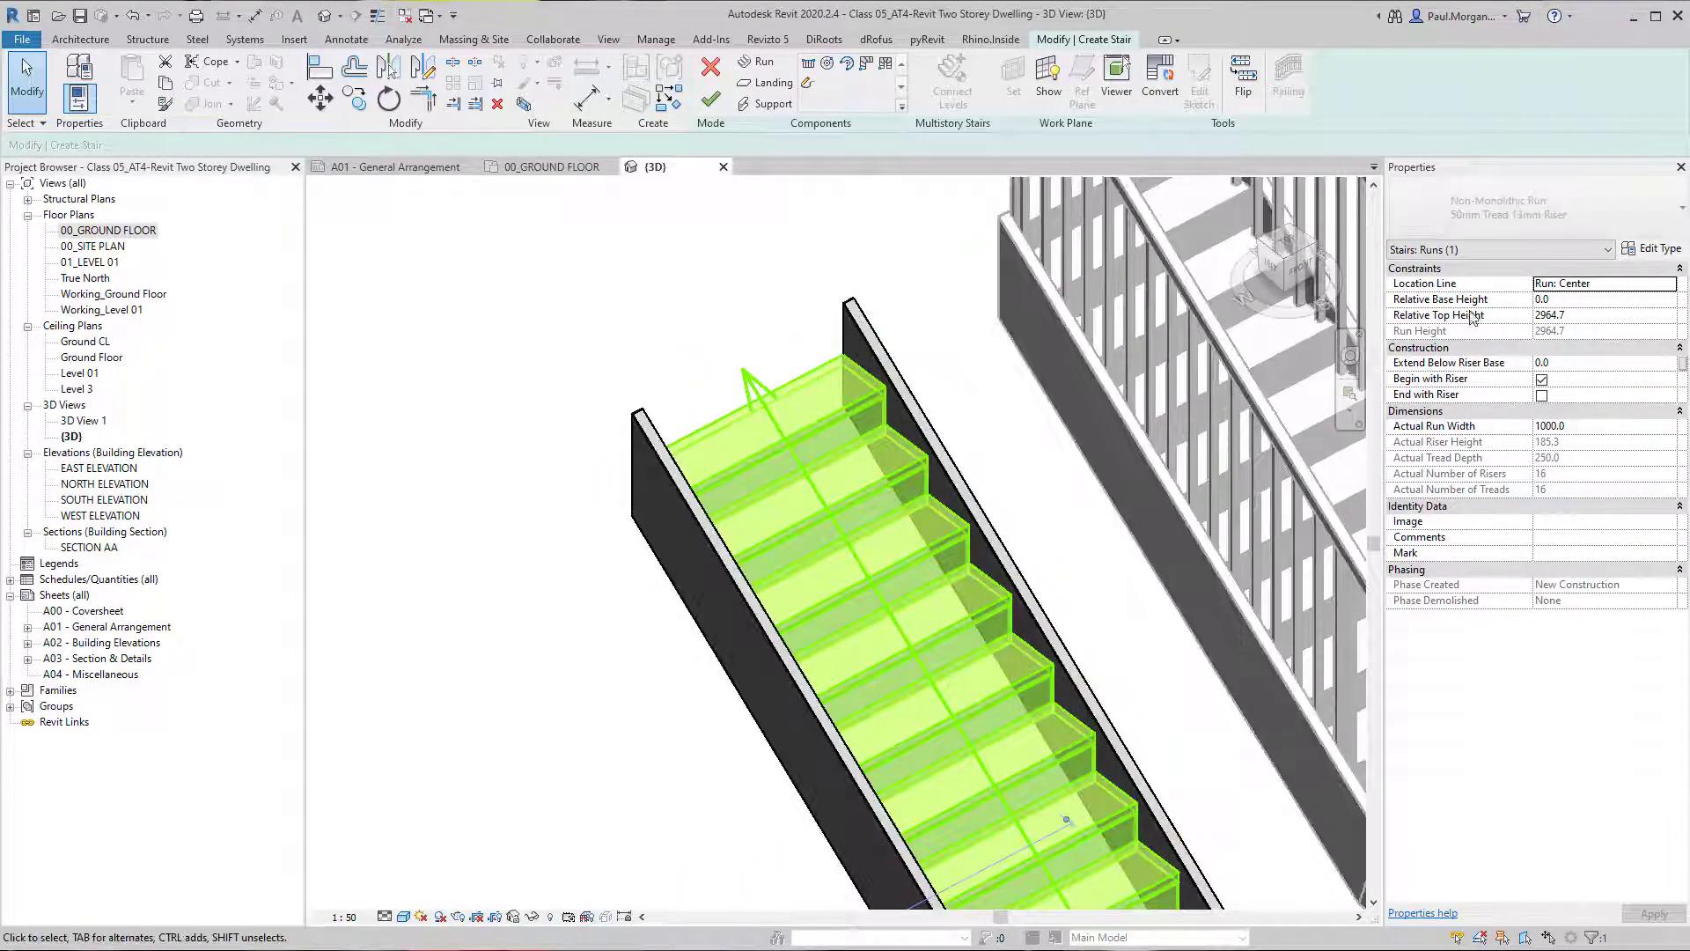
Try to set the straight run's Relative Top Height to 300 mm.
{"action": "left_click", "coordinate": [1599, 317]}
{"action": "type", "text": "300"}
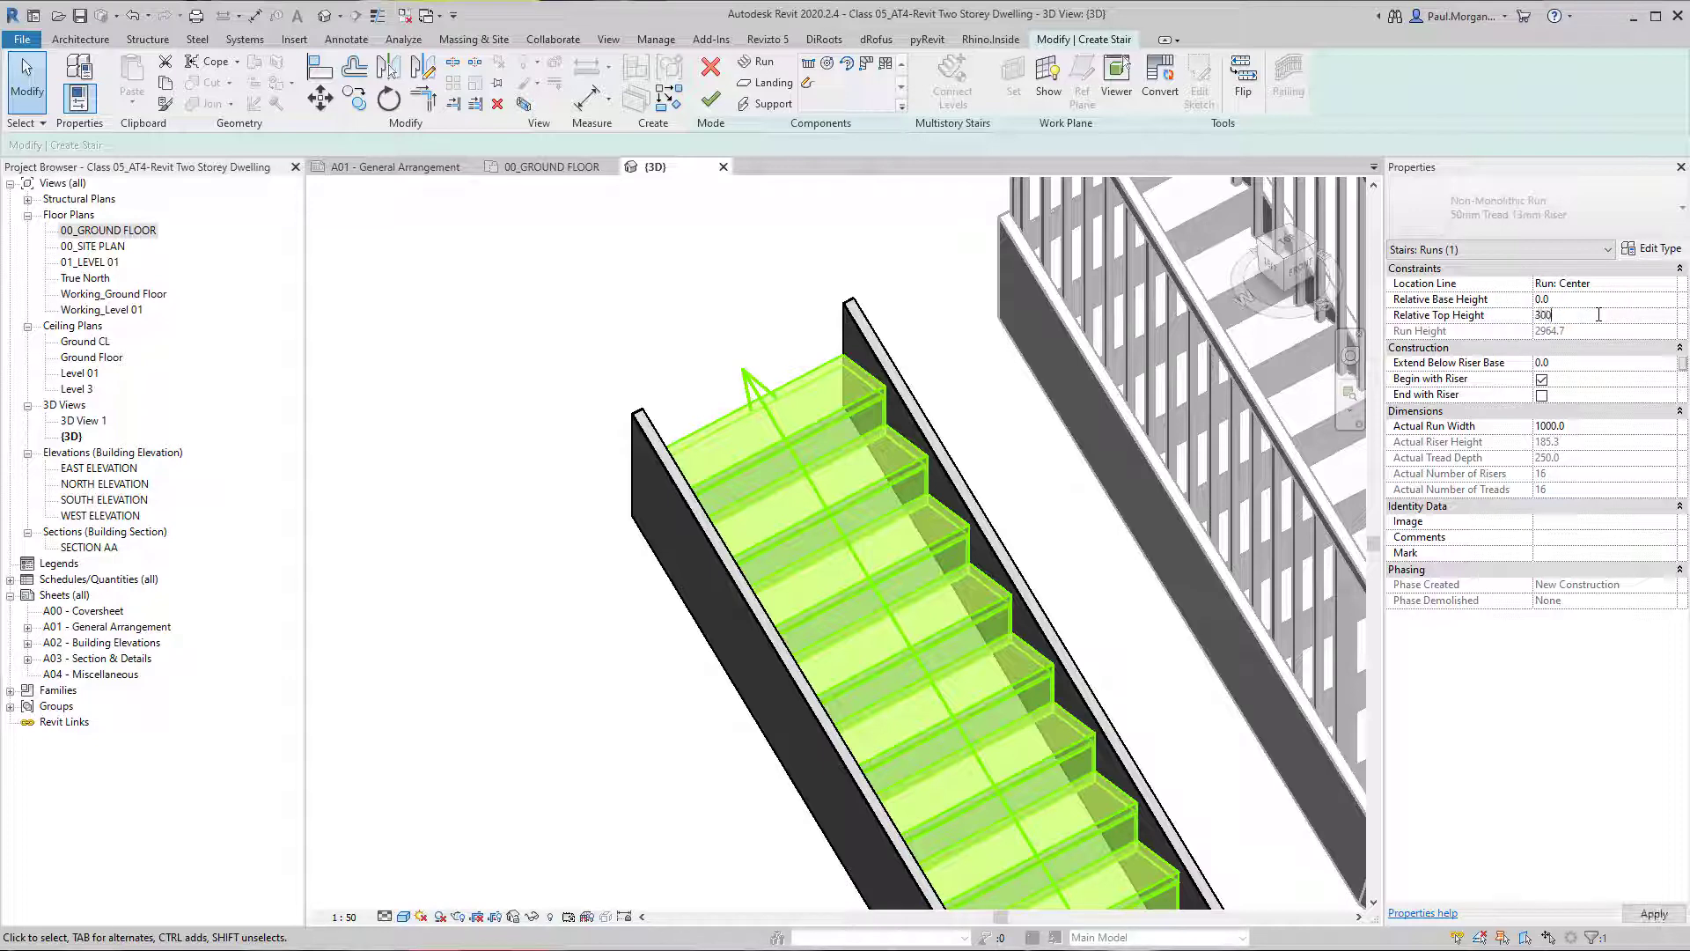
{"action": "key", "text": "Return"}
{"action": "left_click", "coordinate": [727, 470]}
{"action": "left_click", "coordinate": [856, 348]}
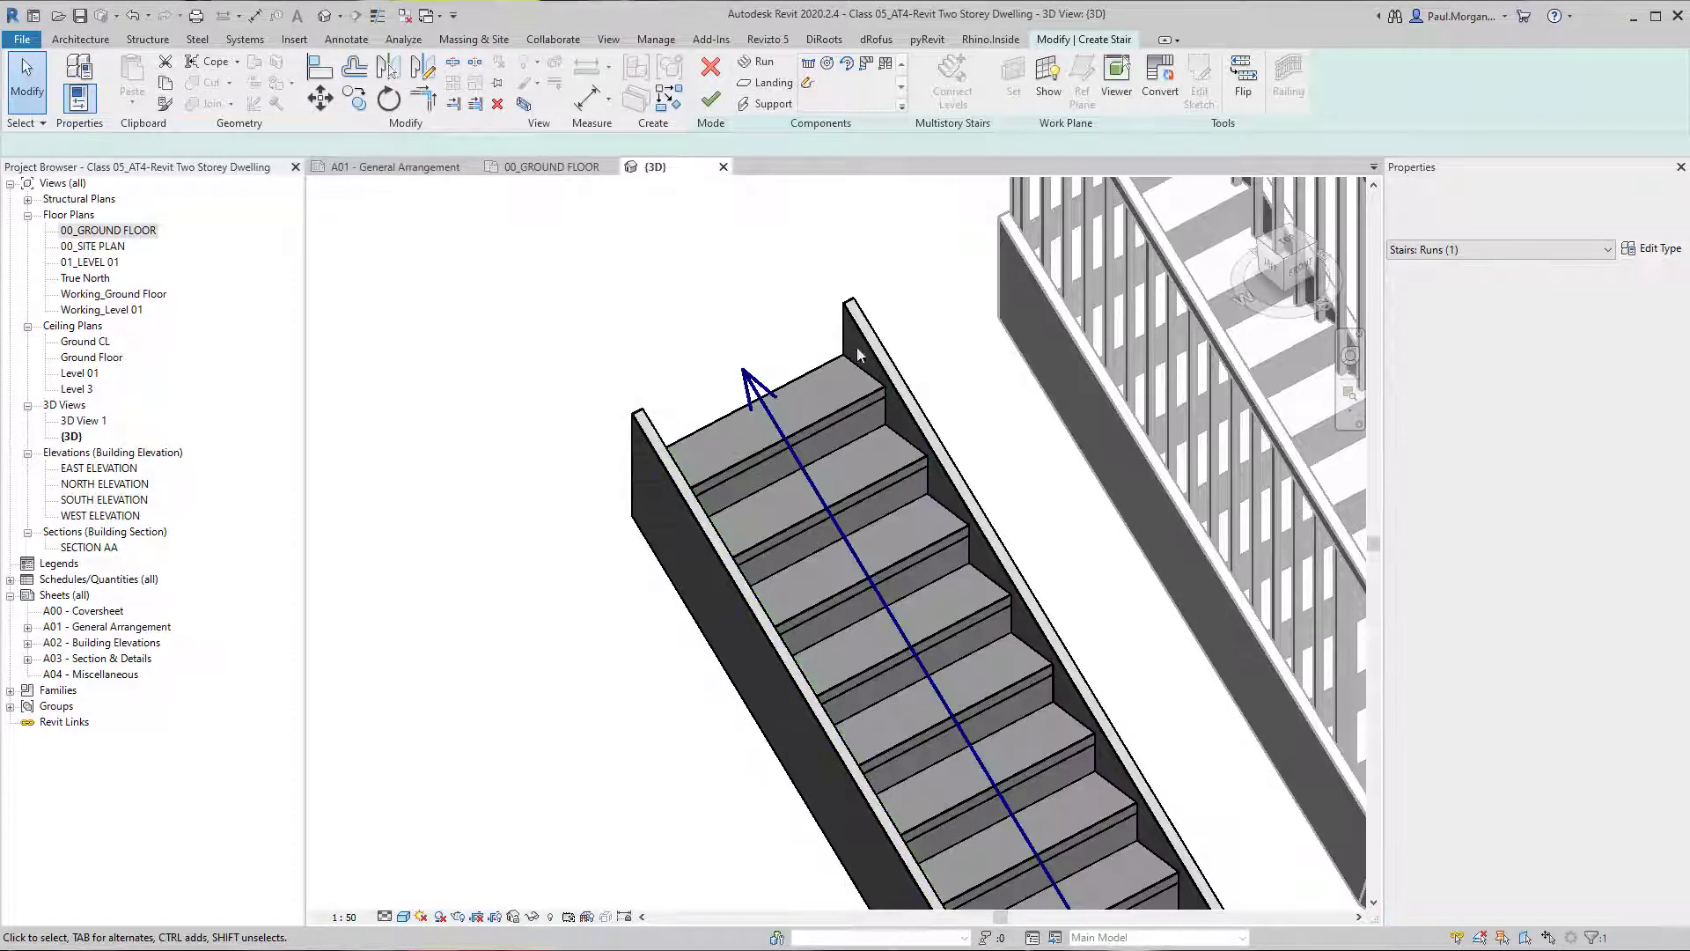
Turn End with Riser back on for the straight stair's run.
{"action": "left_click", "coordinate": [774, 431]}
{"action": "scroll", "coordinate": [781, 447], "scroll_direction": "down", "scroll_amount": 2}
{"action": "middle_click_drag", "start_coordinate": [781, 447], "coordinate": [697, 389]}
{"action": "left_click", "coordinate": [697, 388]}
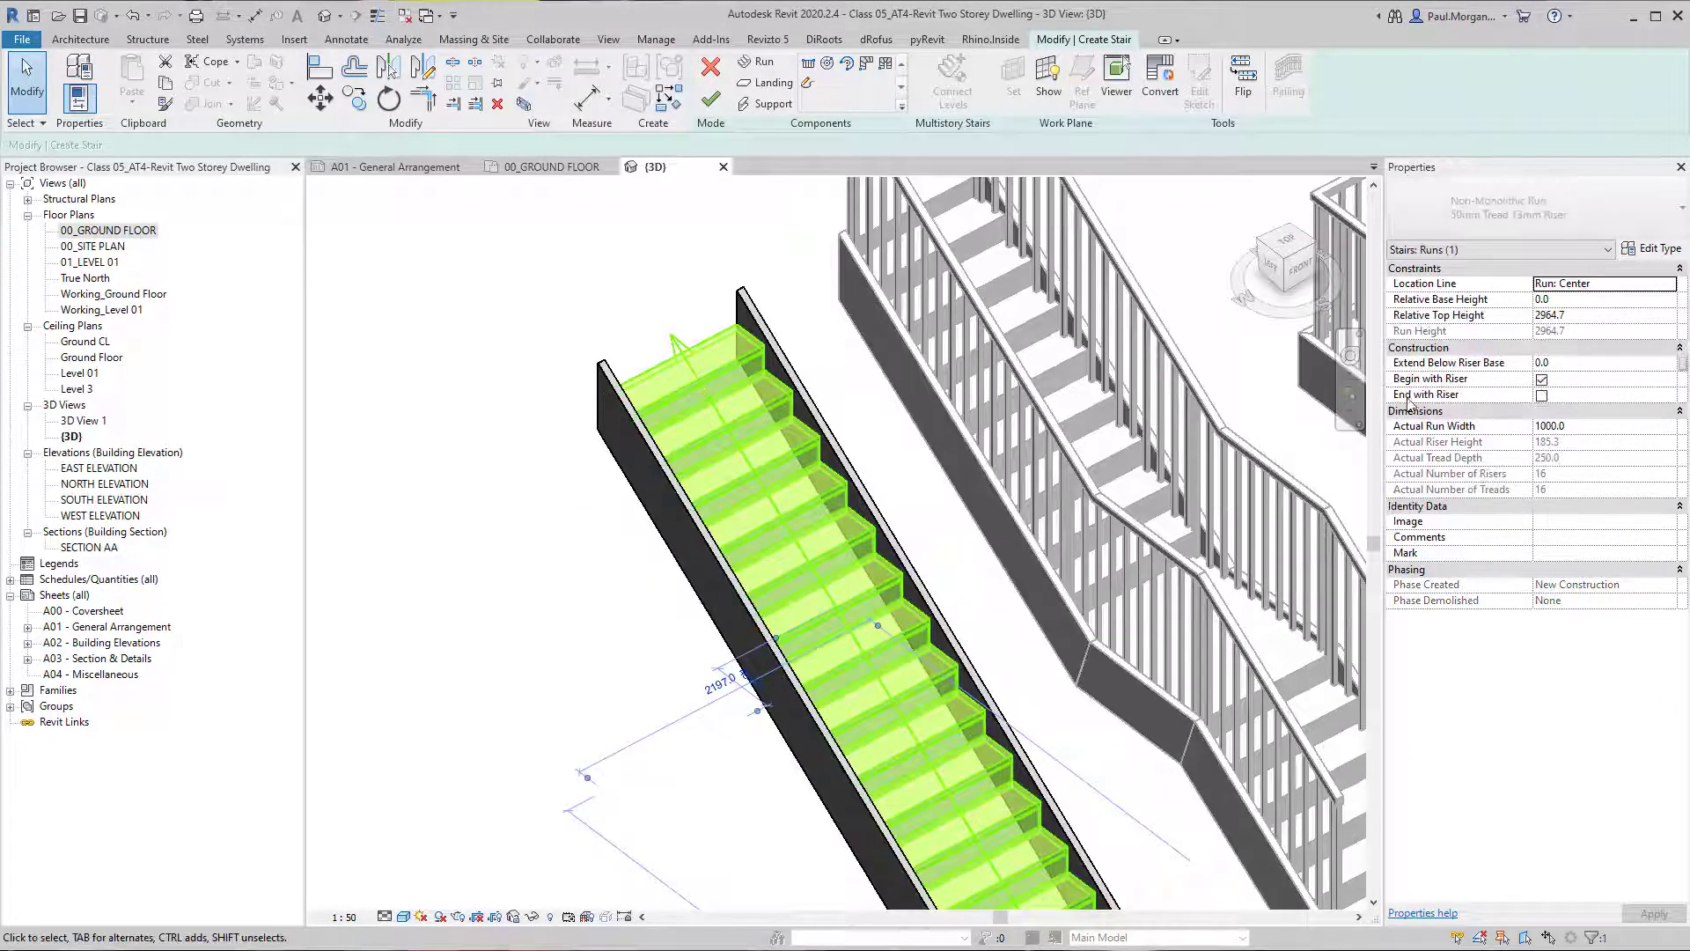
{"action": "left_click", "coordinate": [1542, 395]}
{"action": "middle_click_drag", "start_coordinate": [827, 541], "coordinate": [666, 510]}
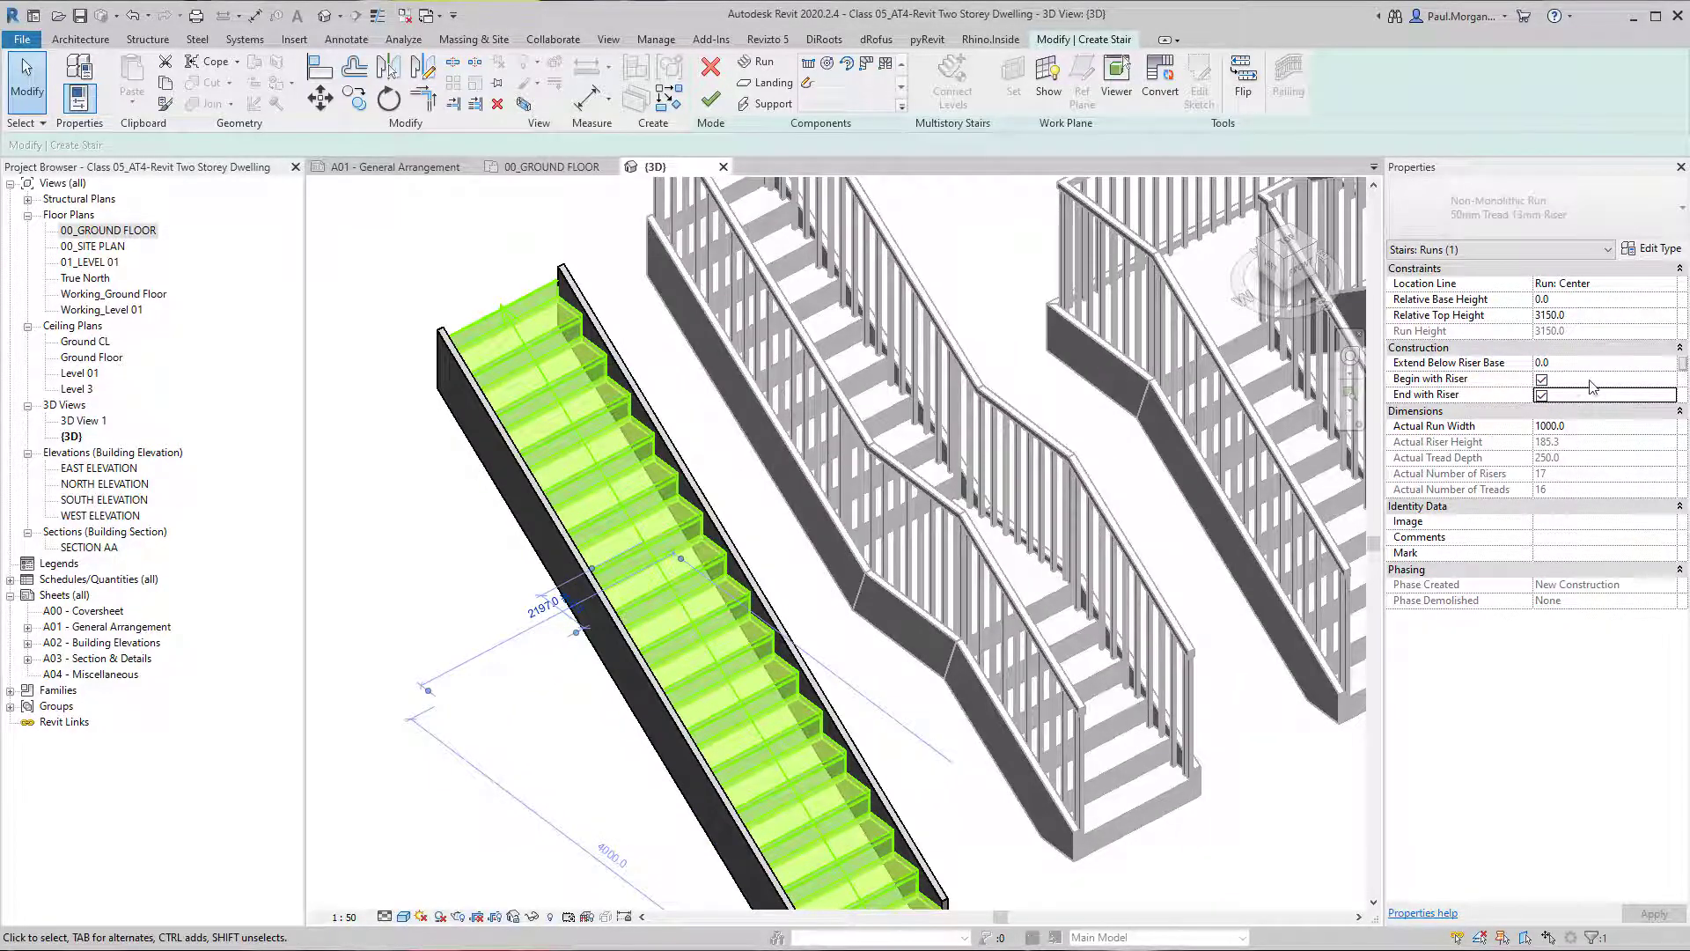
Set the straight run's Actual Run Width to 1200 mm and view the widened flight.
{"action": "left_click", "coordinate": [1600, 426]}
{"action": "type", "text": "1200"}
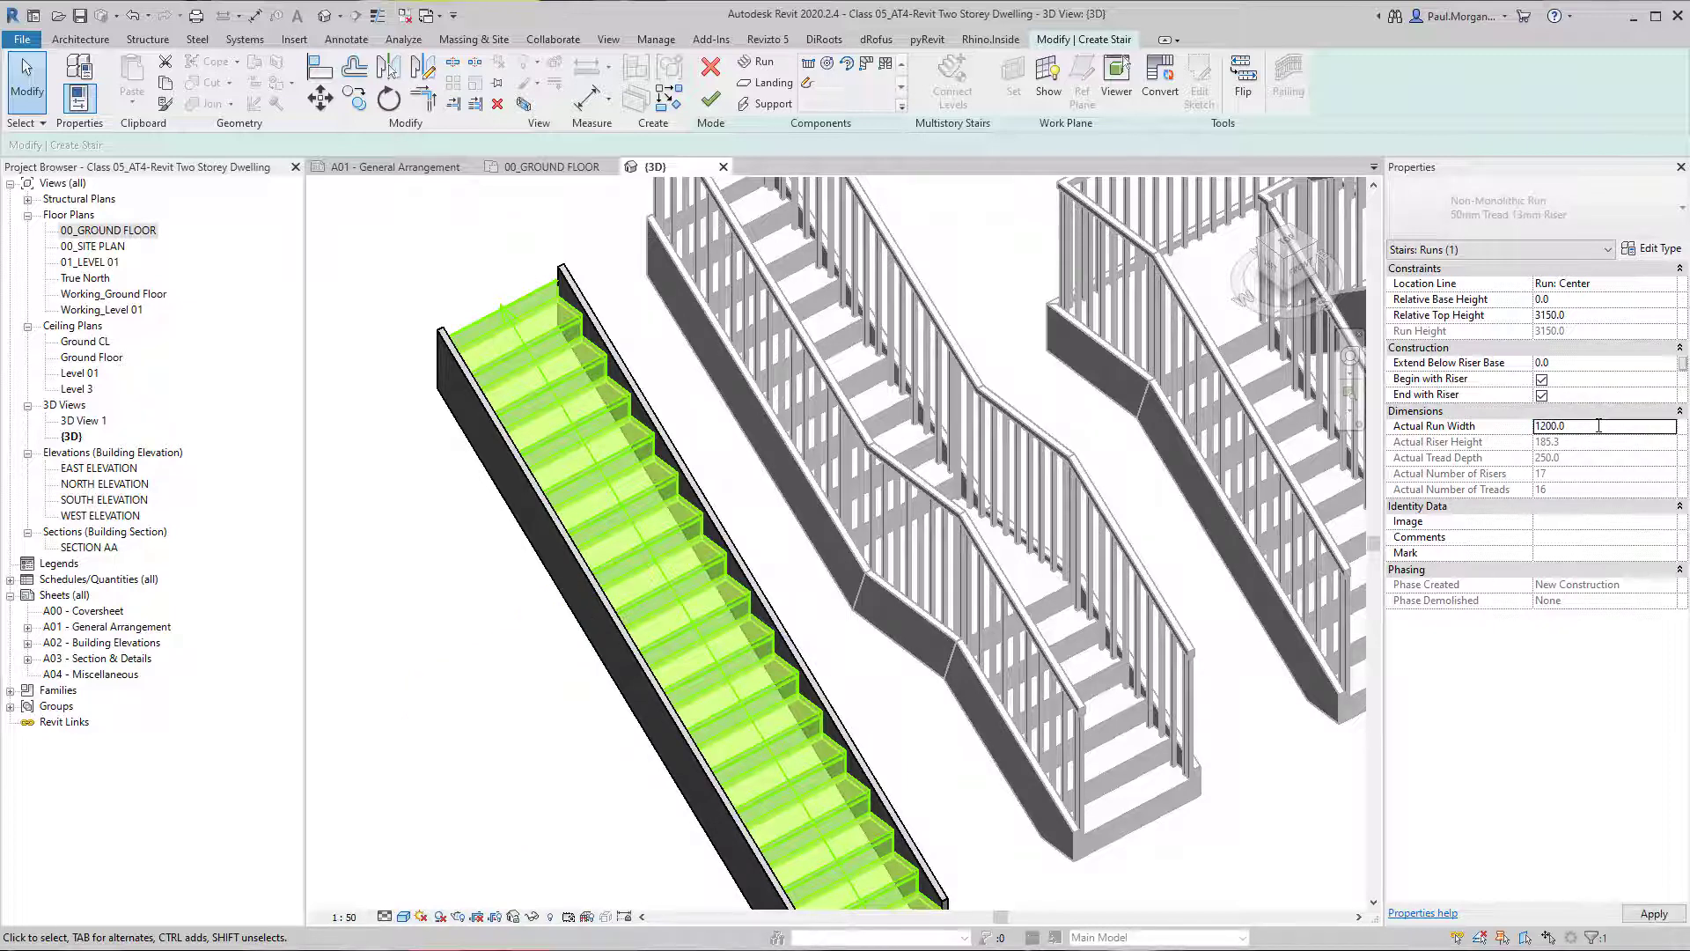
{"action": "middle_click_drag", "start_coordinate": [662, 534], "coordinate": [622, 472]}
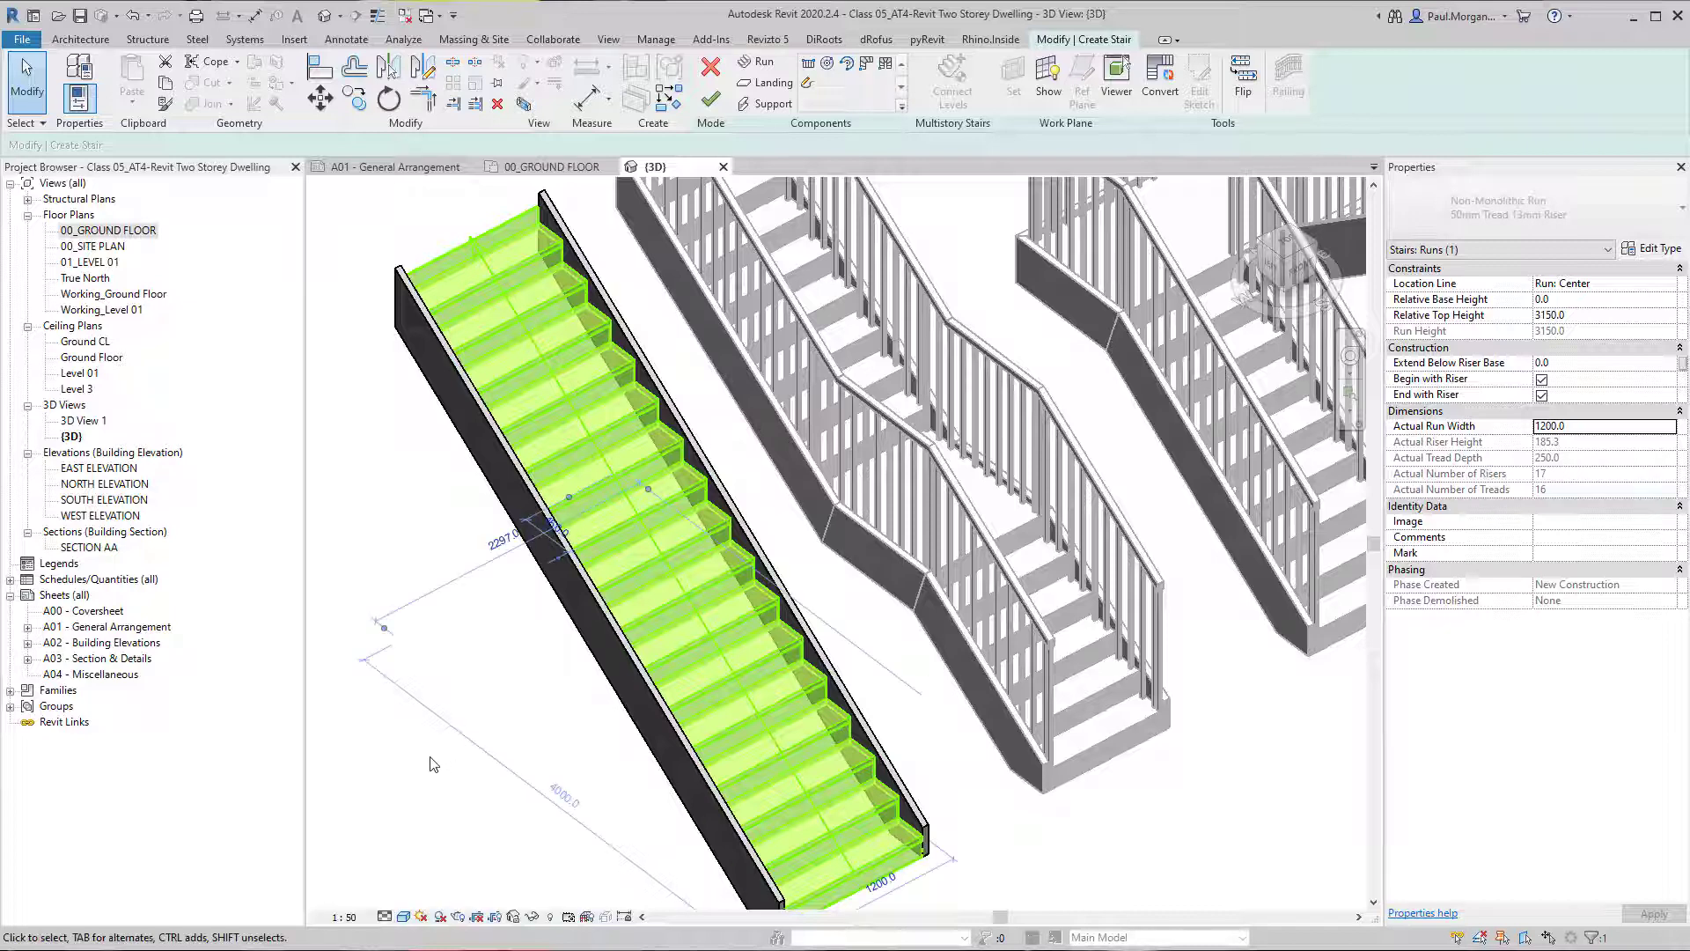
{"action": "middle_click_drag", "start_coordinate": [922, 619], "coordinate": [890, 600]}
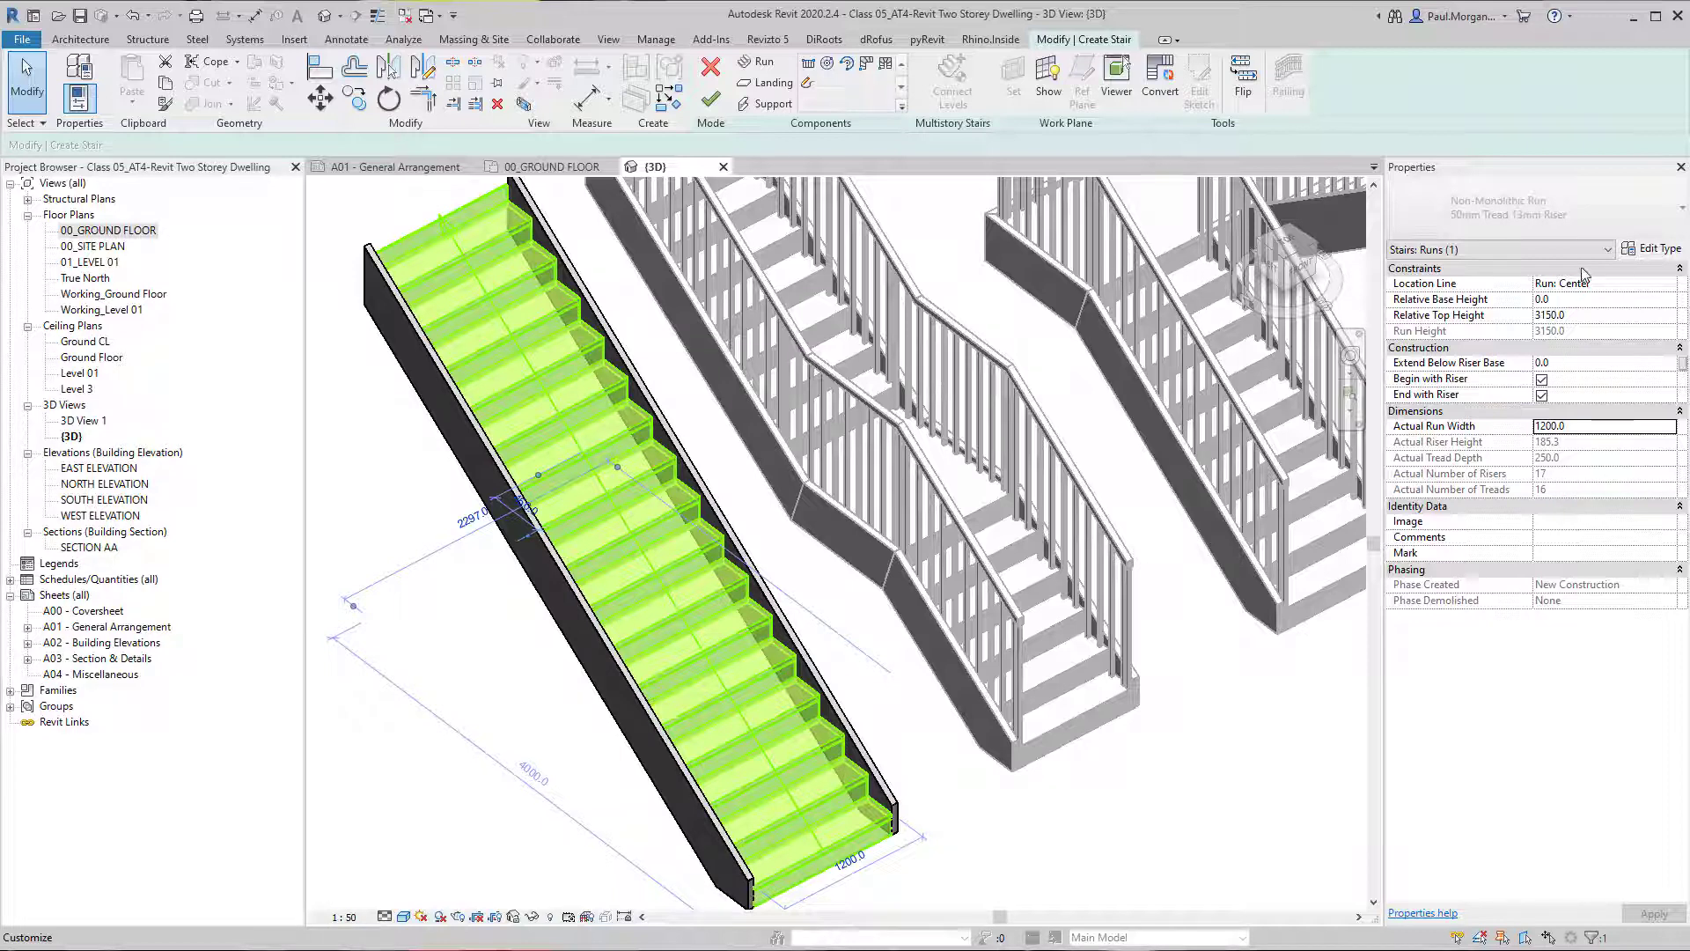
In the 00_GROUND FLOOR plan, turn off End with Riser for the straight stair's run.
{"action": "left_click", "coordinate": [457, 653]}
{"action": "double_click", "coordinate": [74, 229]}
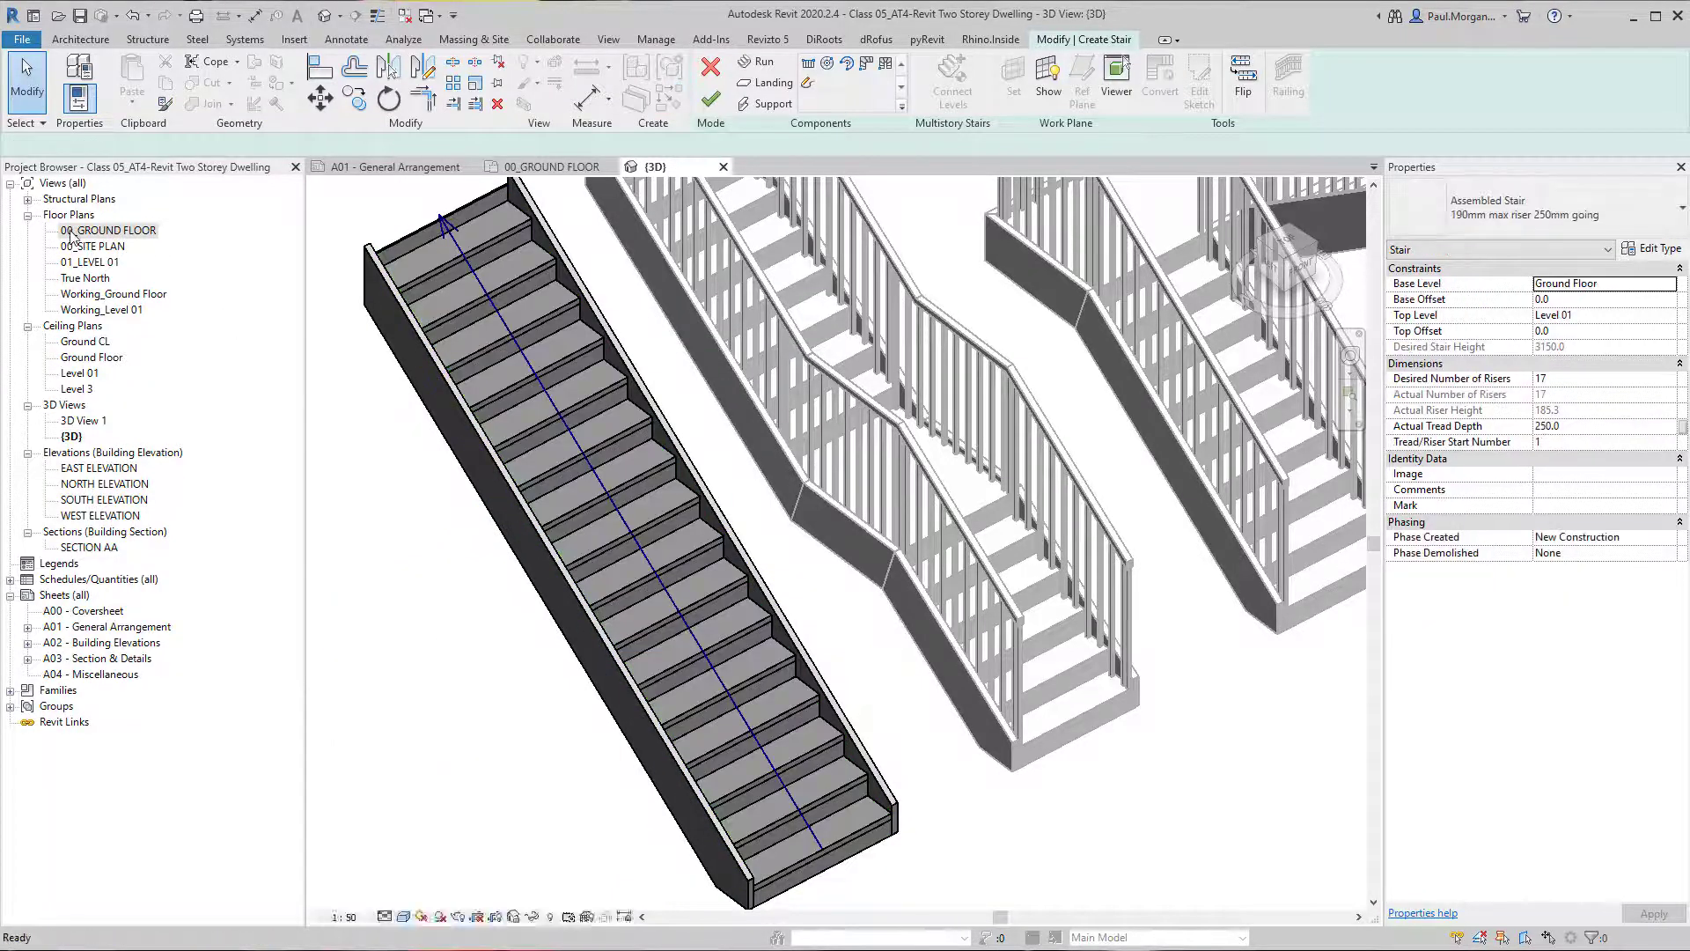
{"action": "middle_click_drag", "start_coordinate": [535, 576], "coordinate": [688, 599]}
{"action": "left_click", "coordinate": [524, 494]}
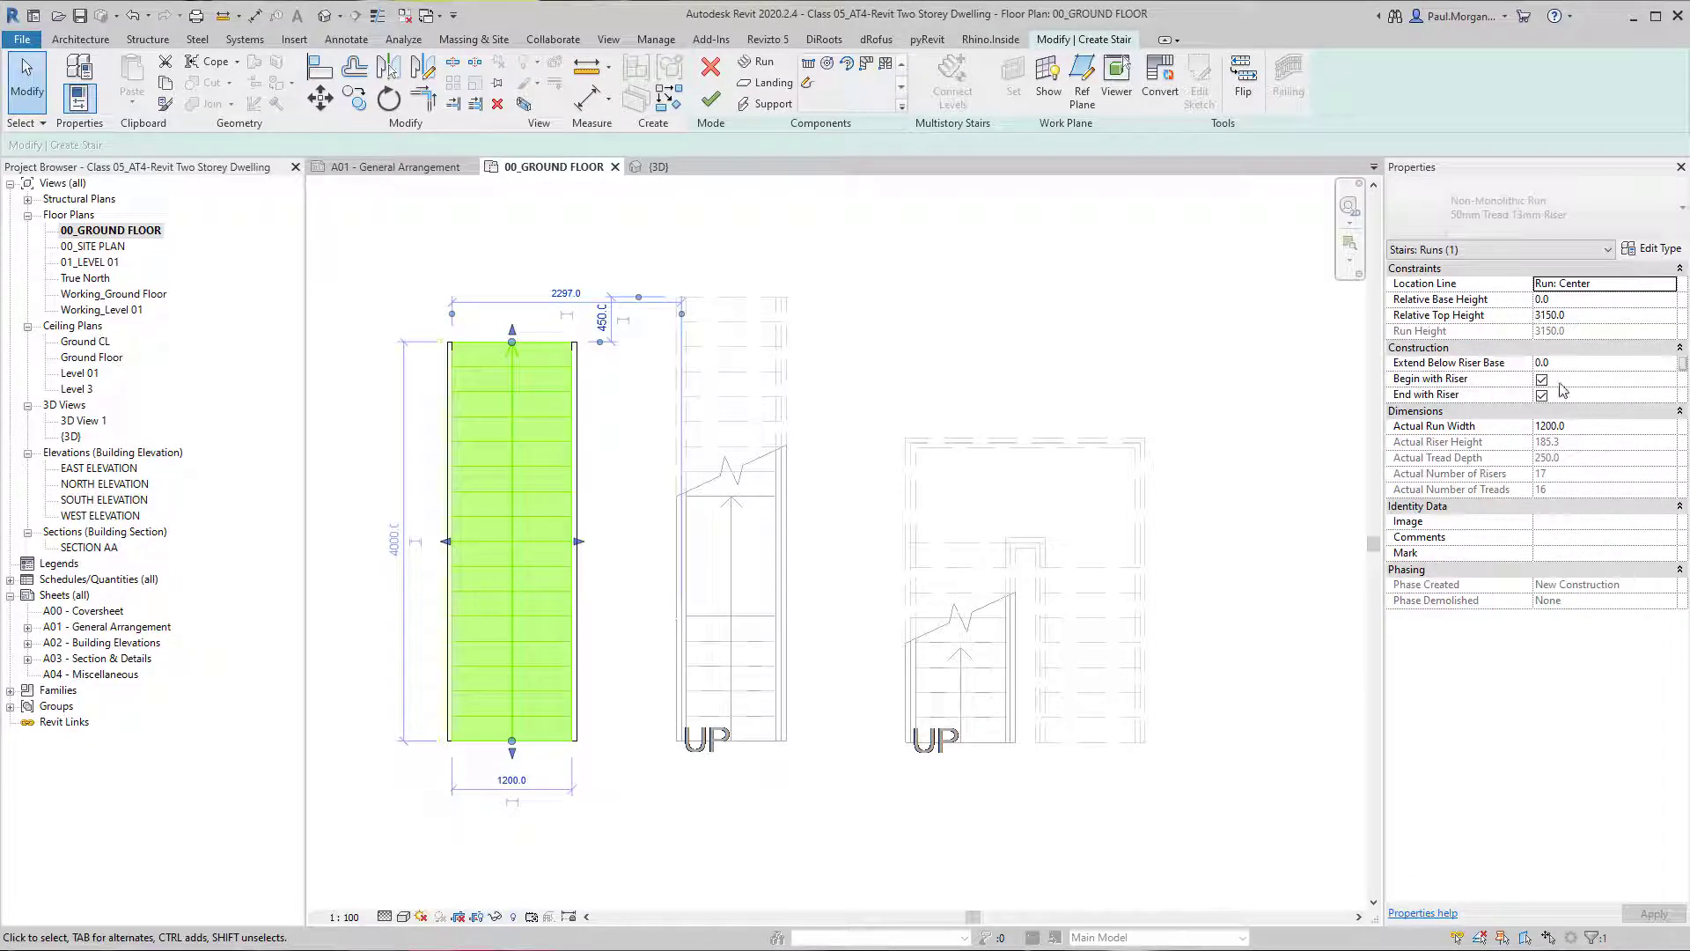
{"action": "left_click", "coordinate": [1541, 395]}
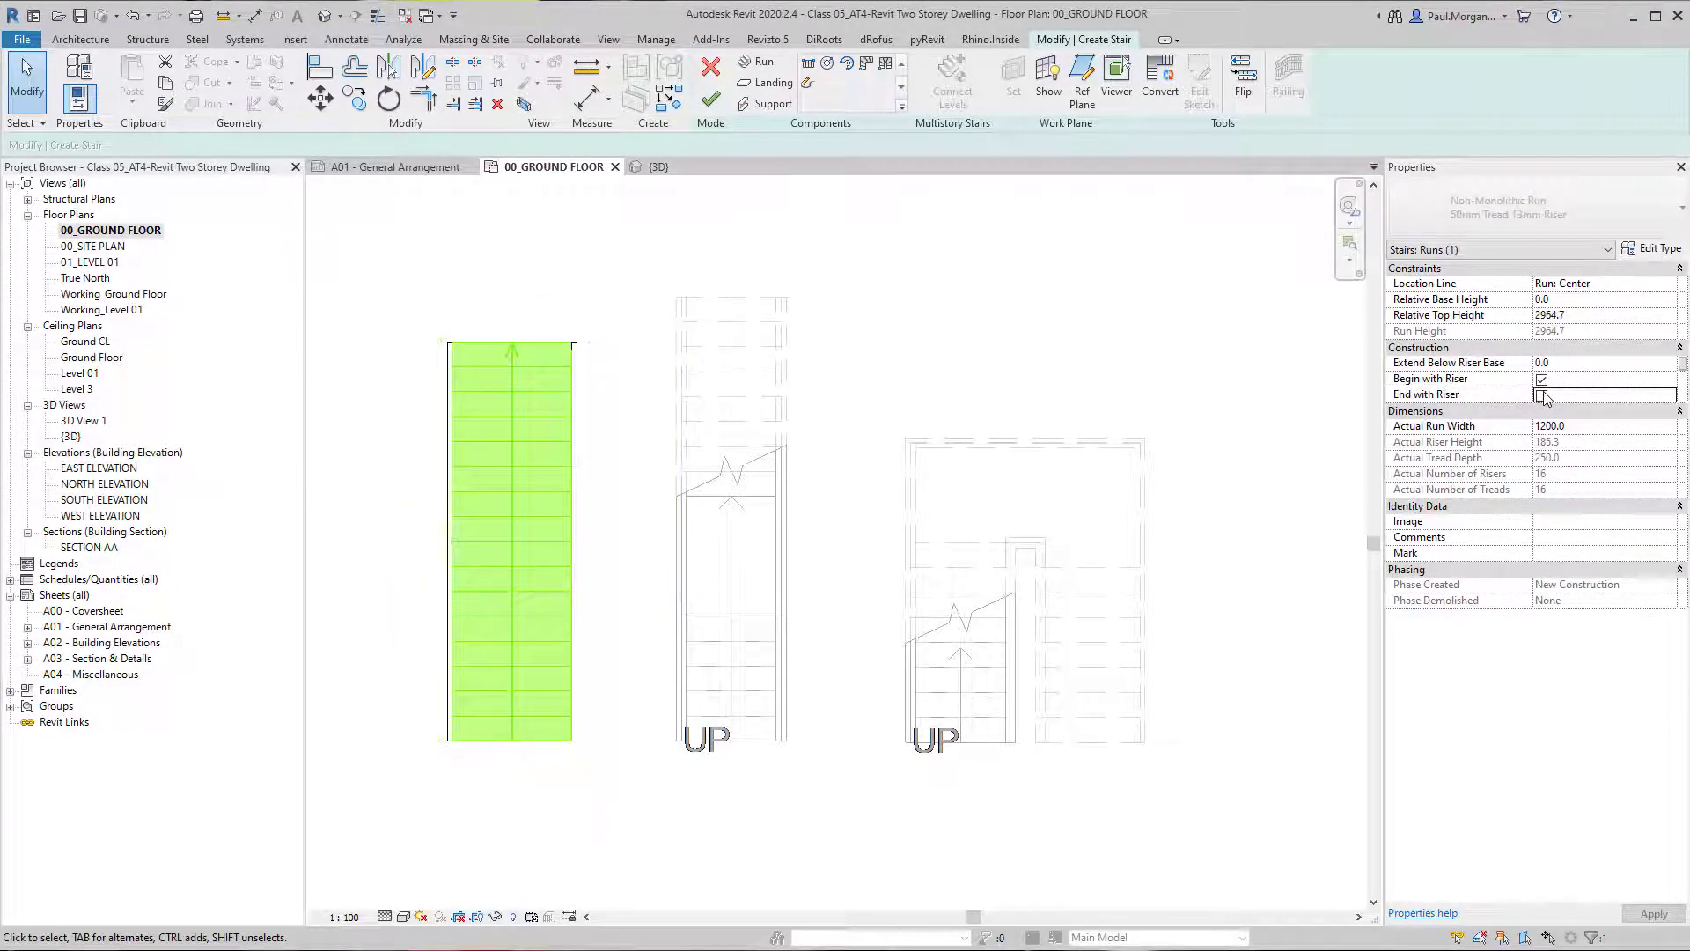
Extend the upper end of the straight run by one tread, to a length of about 4250 mm.
{"action": "scroll", "coordinate": [532, 366], "scroll_direction": "up", "scroll_amount": 2}
{"action": "left_click_drag", "start_coordinate": [531, 366], "coordinate": [513, 319]}
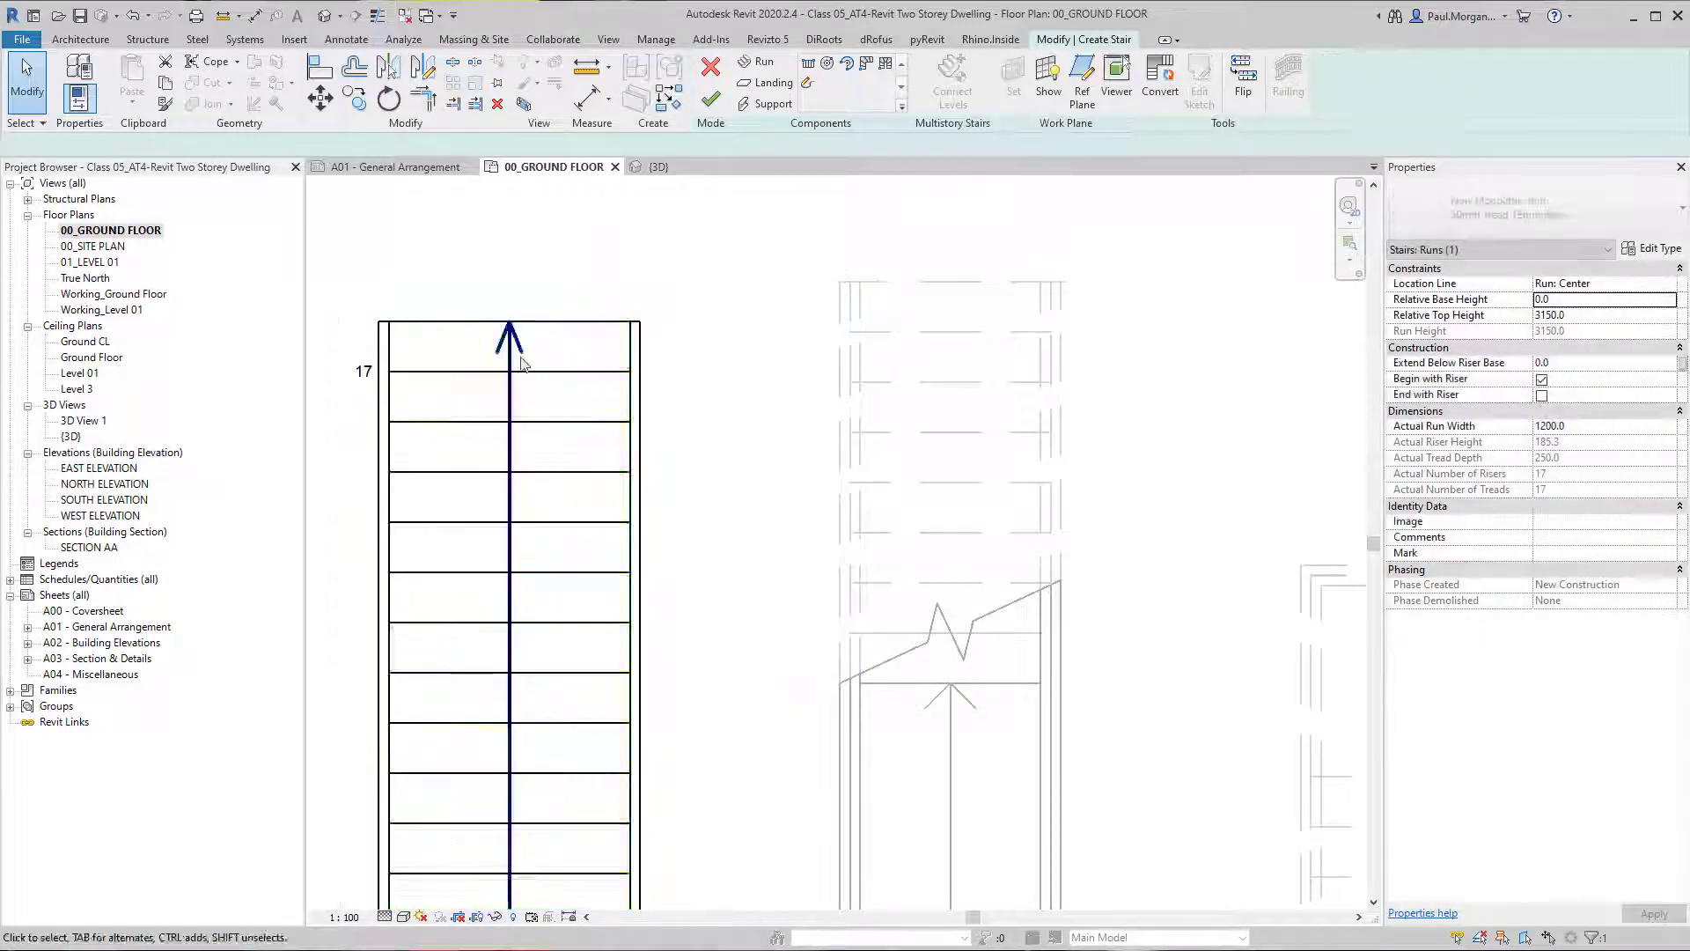
{"action": "scroll", "coordinate": [460, 343], "scroll_direction": "down", "scroll_amount": 2}
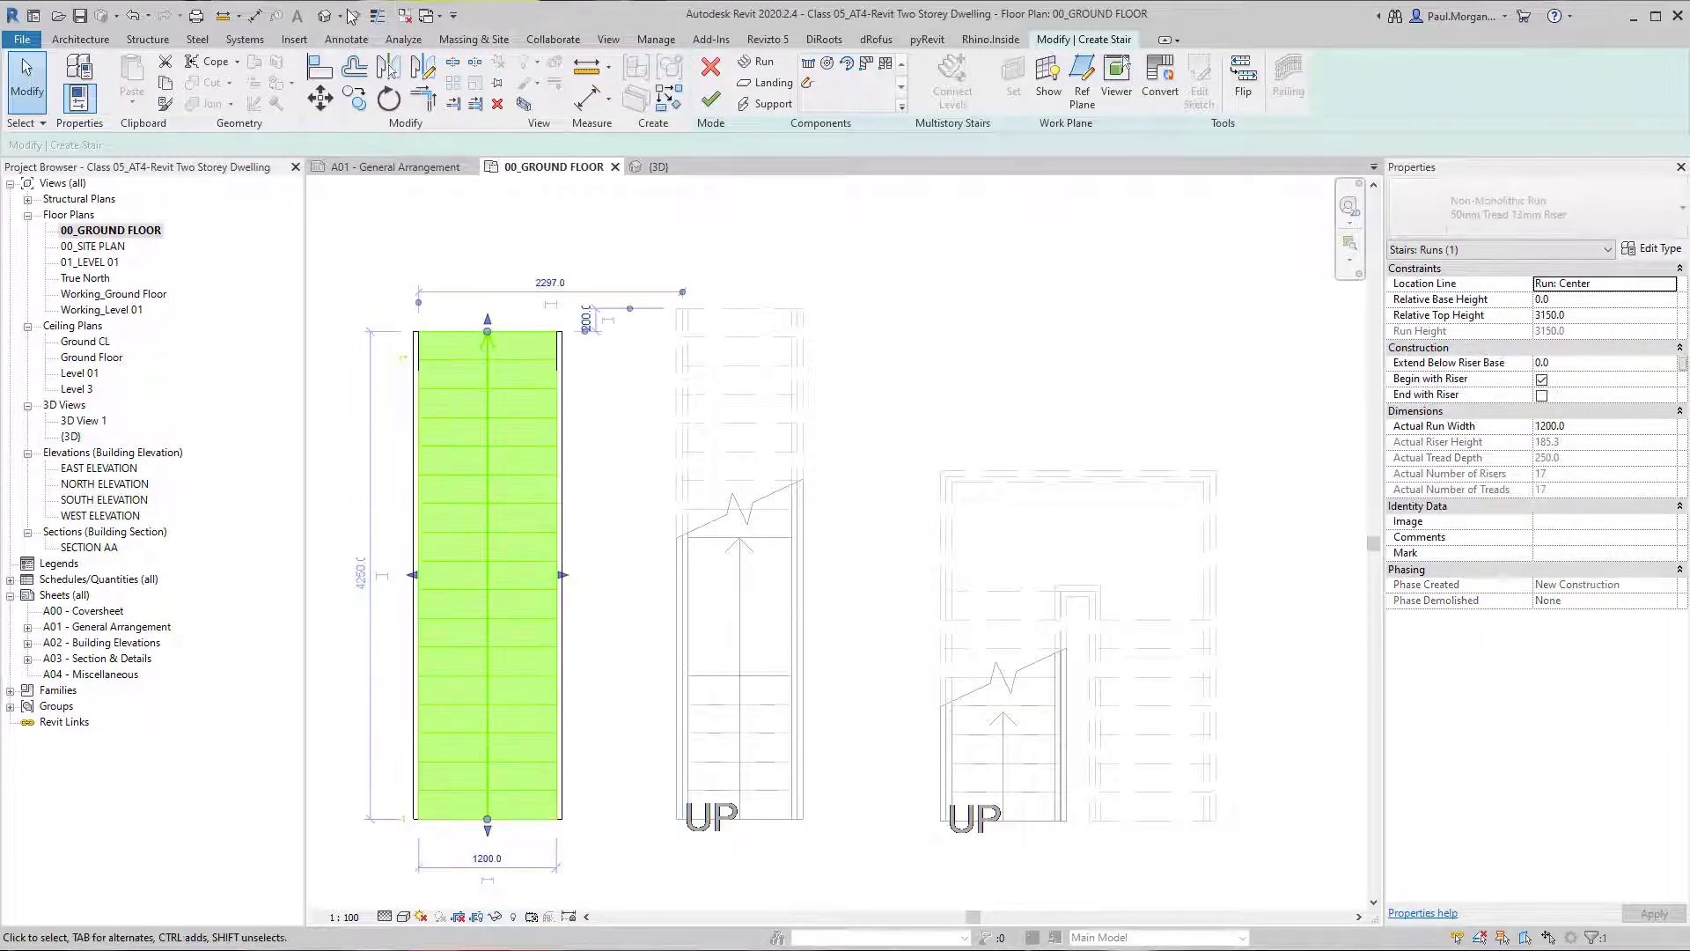
Check the top of the extended flight in 3D and finish editing the stair.
{"action": "left_click", "coordinate": [324, 15]}
{"action": "scroll", "coordinate": [663, 494], "scroll_direction": "up", "scroll_amount": 5}
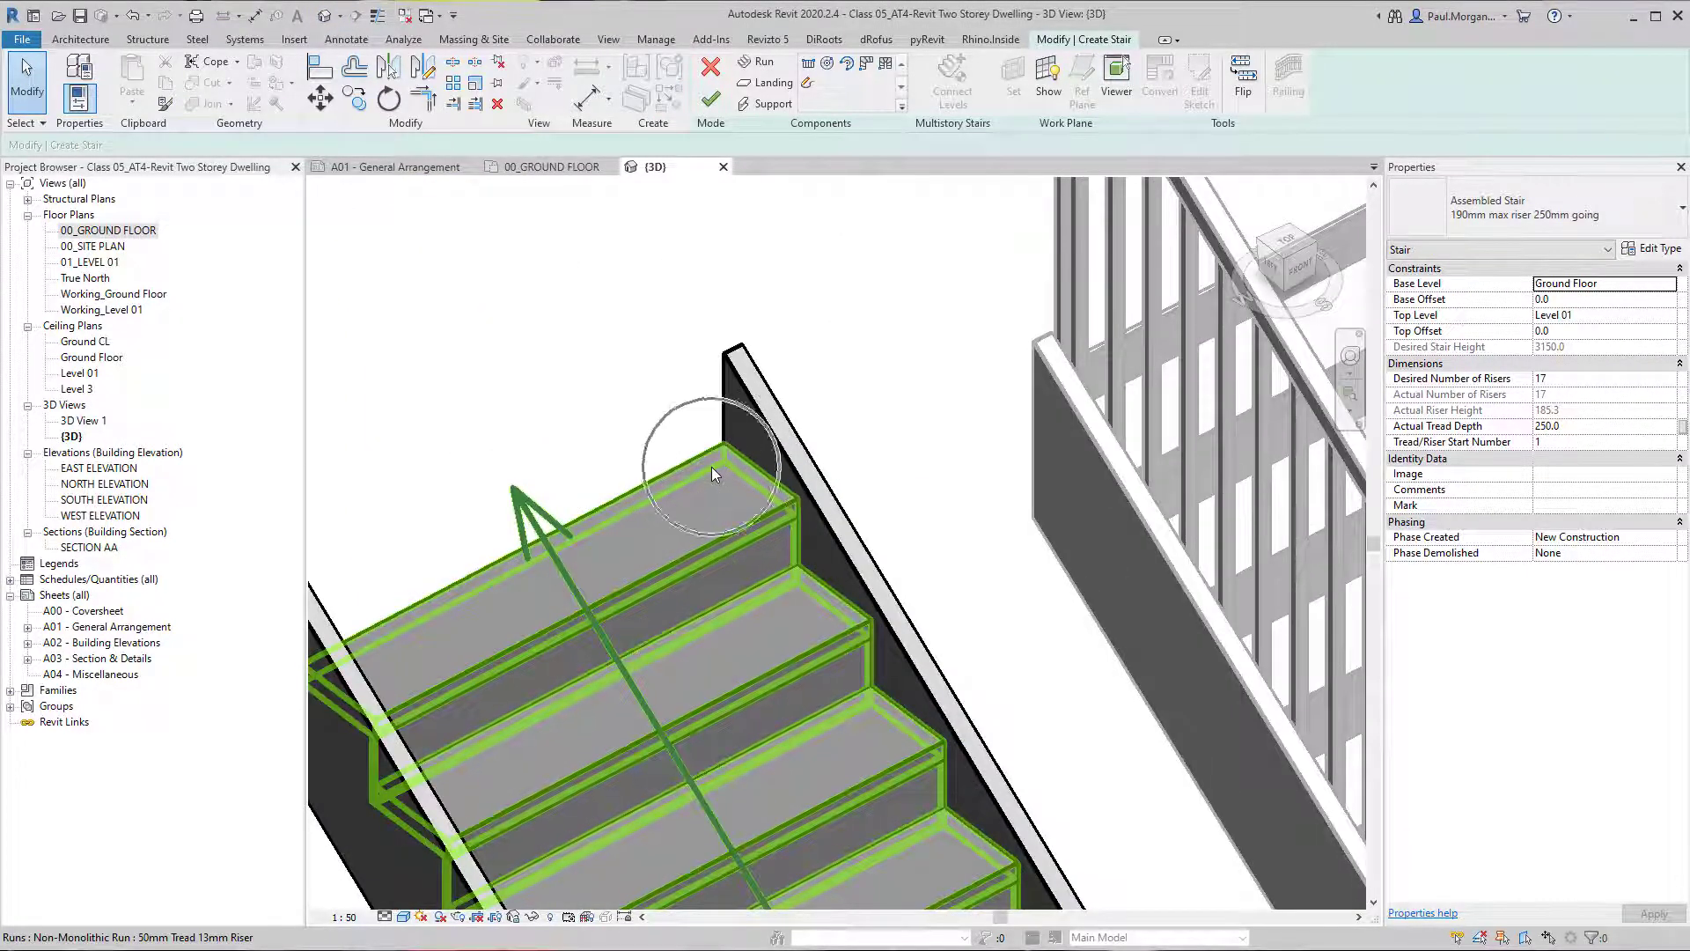
{"action": "scroll", "coordinate": [711, 467], "scroll_direction": "down", "scroll_amount": 4}
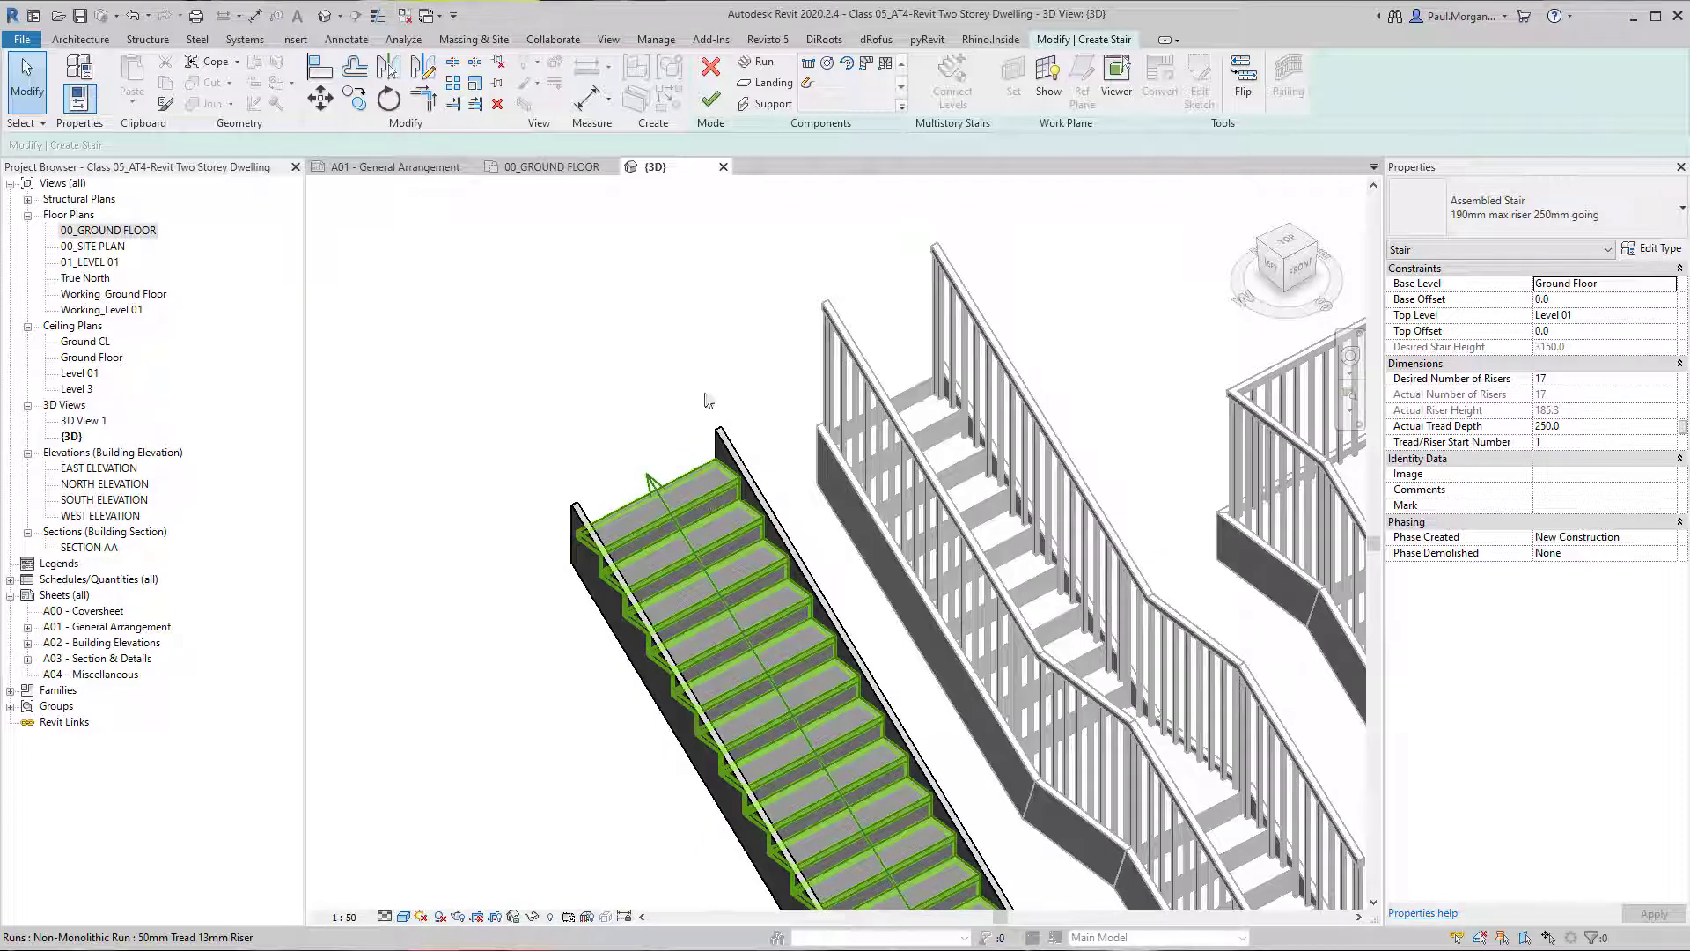
{"action": "left_click", "coordinate": [712, 100]}
View the completed straight stair with its railings in 3D and reopen it for editing.
{"action": "left_click", "coordinate": [797, 665]}
{"action": "middle_click_drag", "start_coordinate": [797, 664], "coordinate": [610, 585]}
{"action": "scroll", "coordinate": [679, 632], "scroll_direction": "down", "scroll_amount": 1}
{"action": "middle_click_drag", "start_coordinate": [610, 584], "coordinate": [711, 624], "text": "shift"}
{"action": "left_click", "coordinate": [711, 624]}
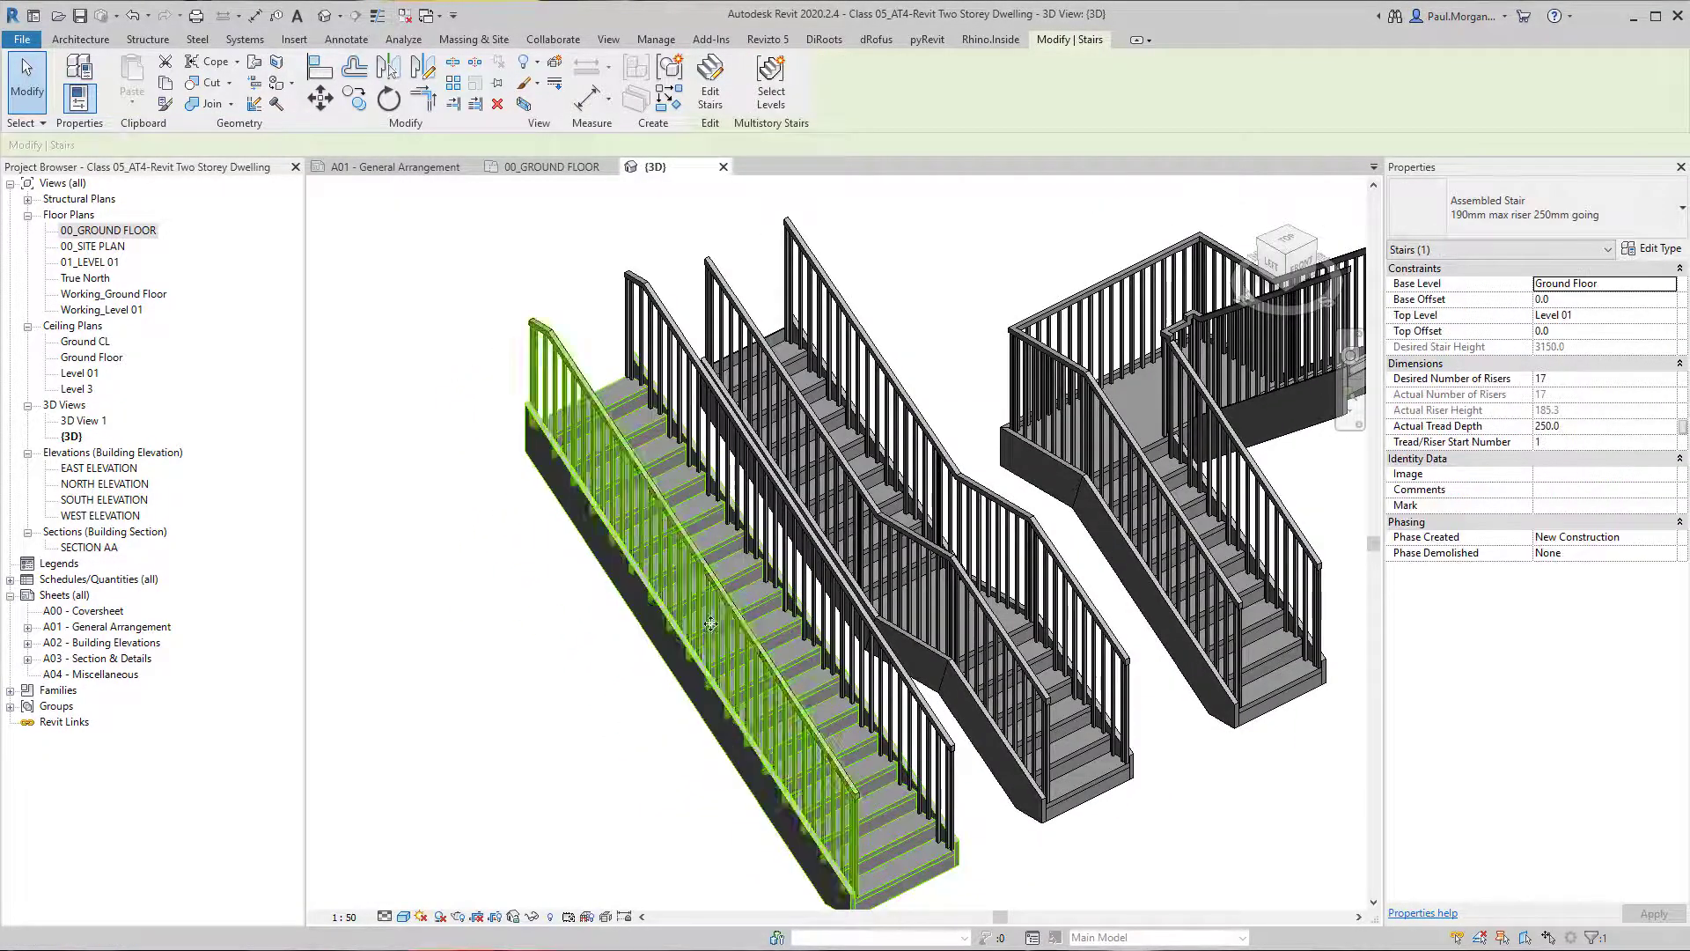
{"action": "left_click", "coordinate": [709, 87]}
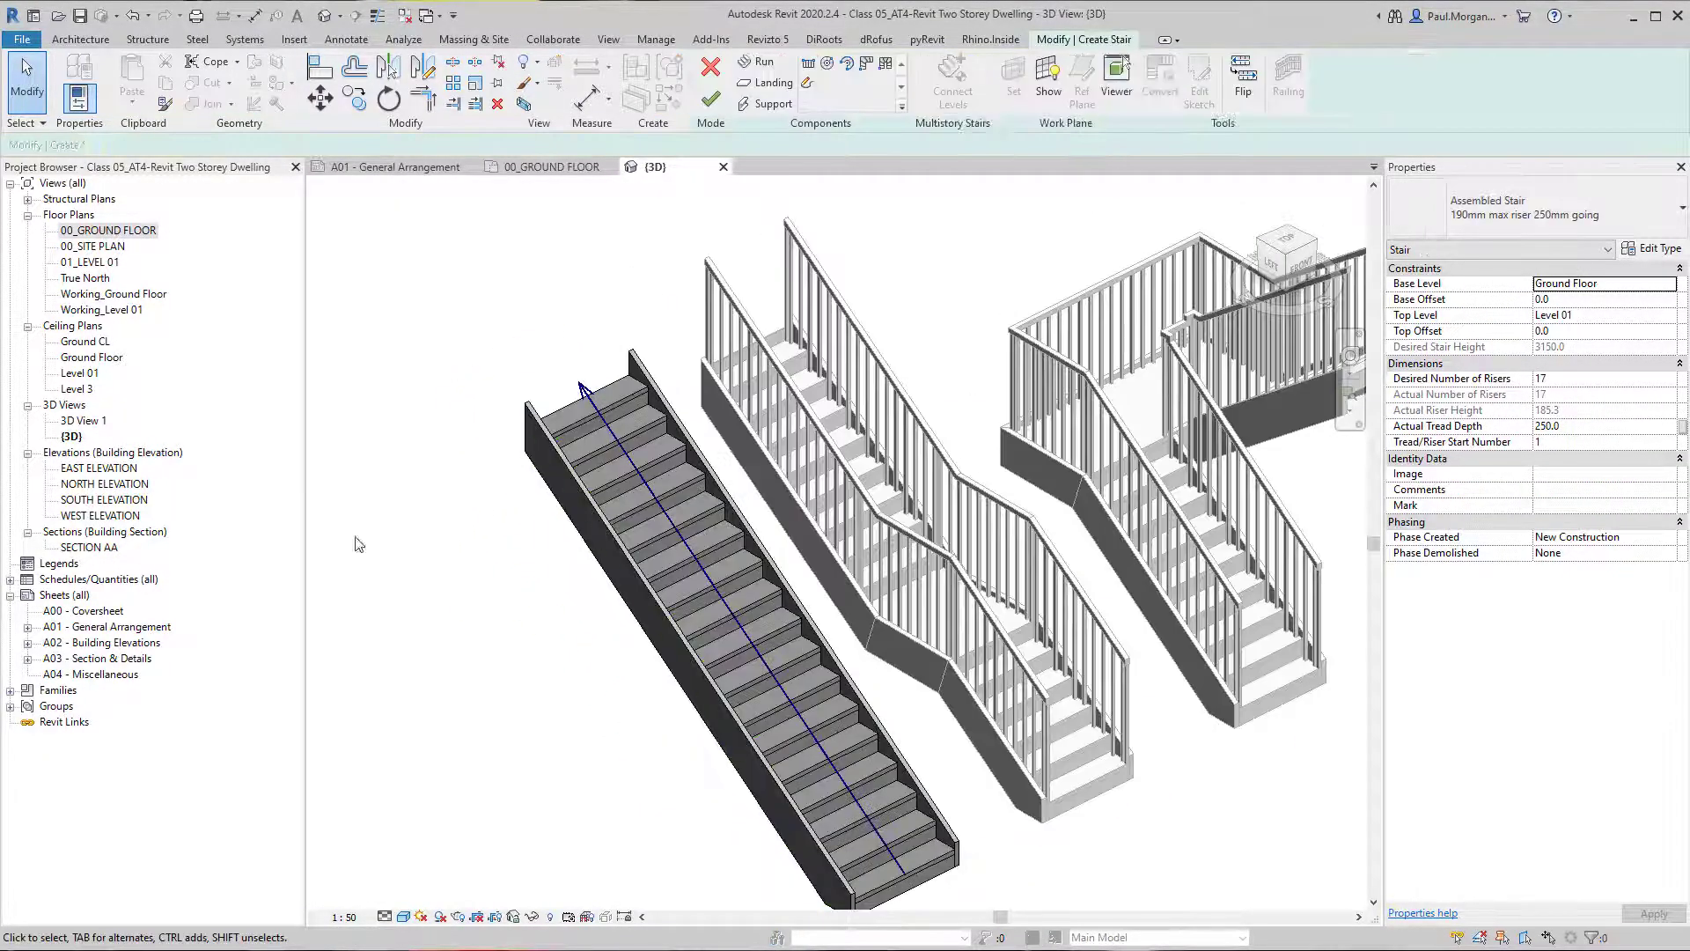
{"action": "middle_click_drag", "start_coordinate": [883, 685], "coordinate": [736, 725], "text": "shift"}
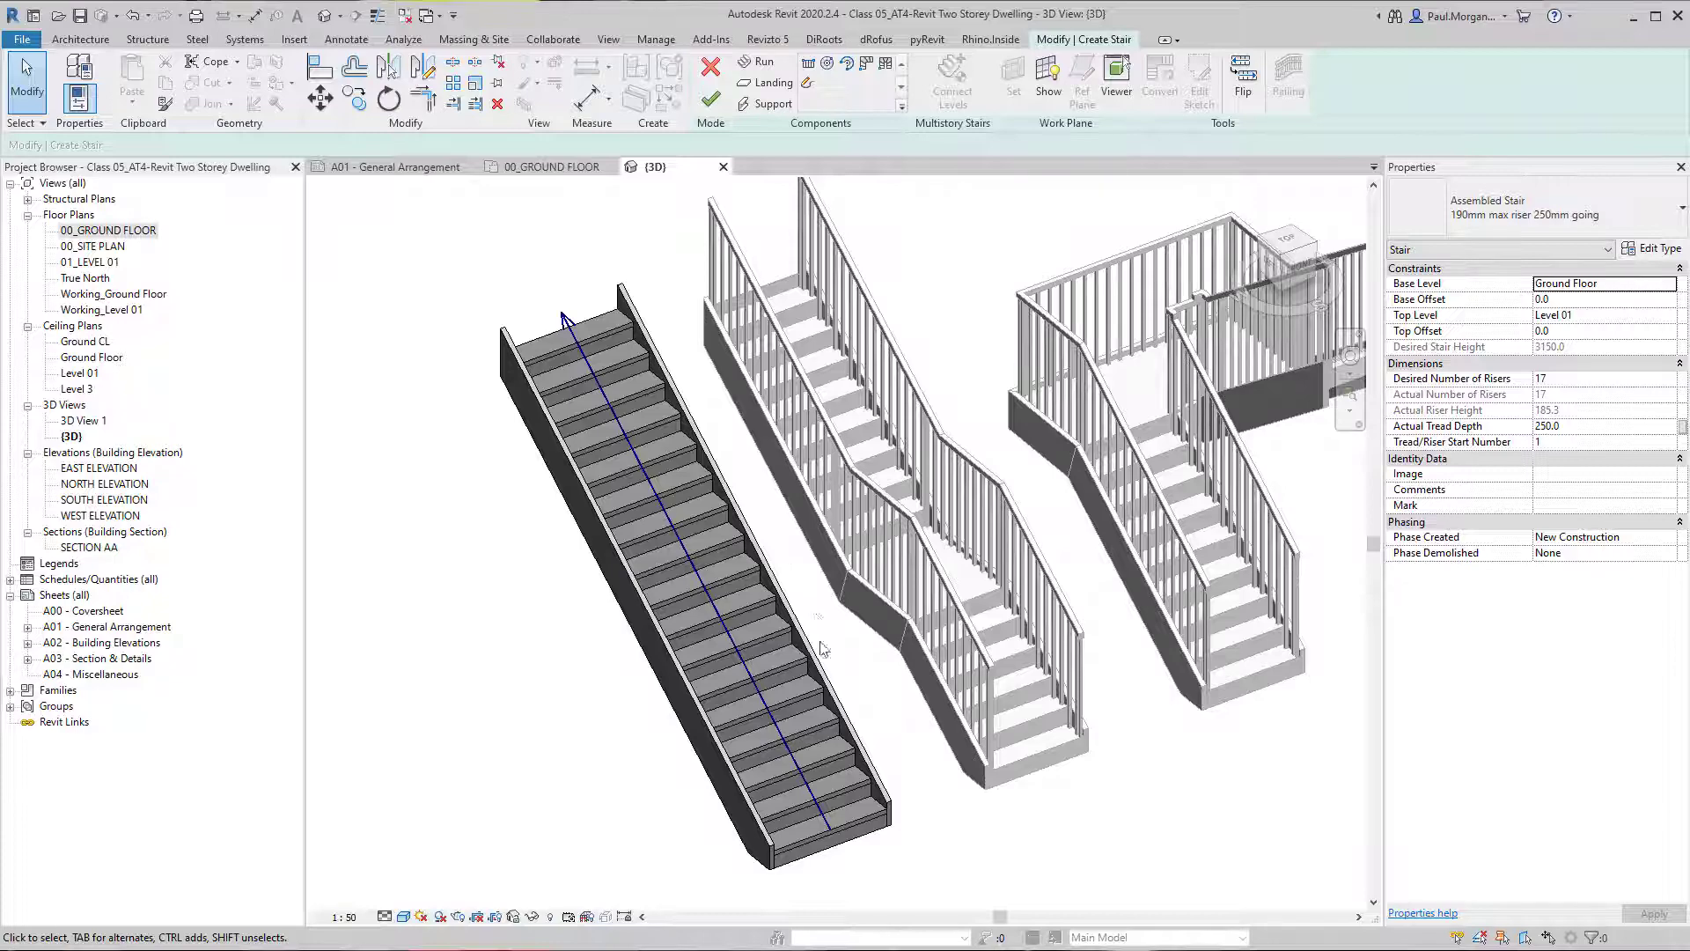
{"action": "middle_click_drag", "start_coordinate": [824, 649], "coordinate": [800, 582]}
{"action": "middle_click_drag", "start_coordinate": [746, 649], "coordinate": [775, 624], "text": "shift"}
{"action": "scroll", "coordinate": [724, 683], "scroll_direction": "up", "scroll_amount": 3}
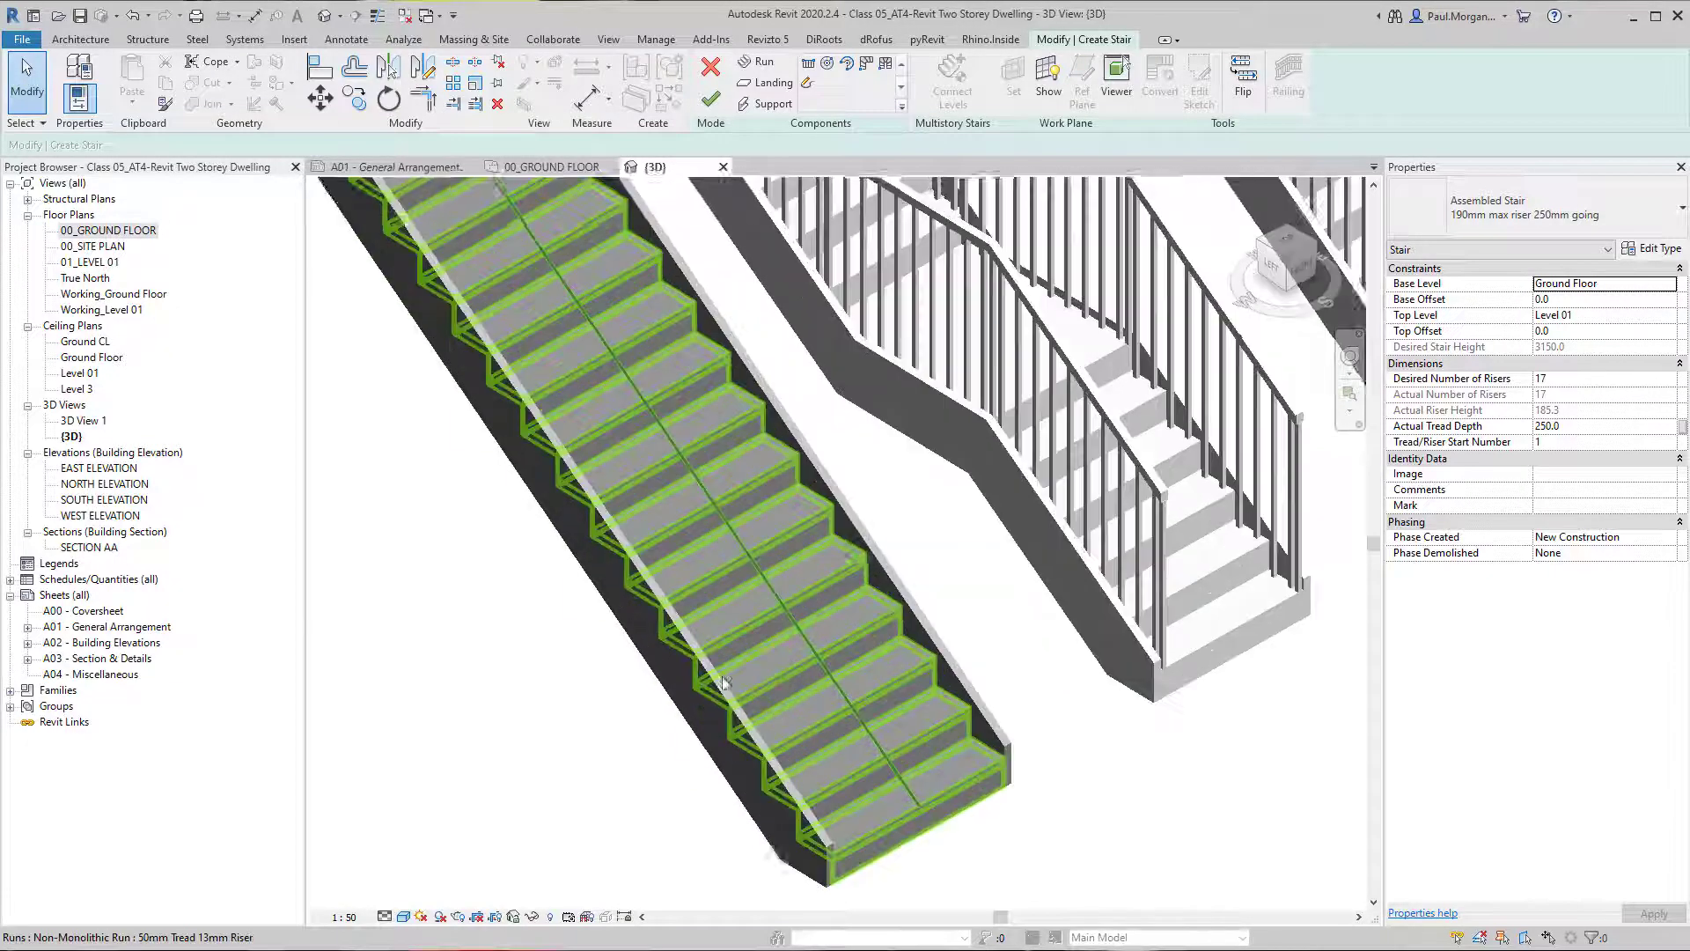
{"action": "scroll", "coordinate": [724, 684], "scroll_direction": "down", "scroll_amount": 4}
{"action": "mouse_move", "coordinate": [723, 683]}
{"action": "middle_mouse_down", "text": "shift"}
{"action": "mouse_move", "coordinate": [706, 605]}
{"action": "mouse_move", "coordinate": [729, 652]}
{"action": "middle_mouse_up", "text": "shift"}
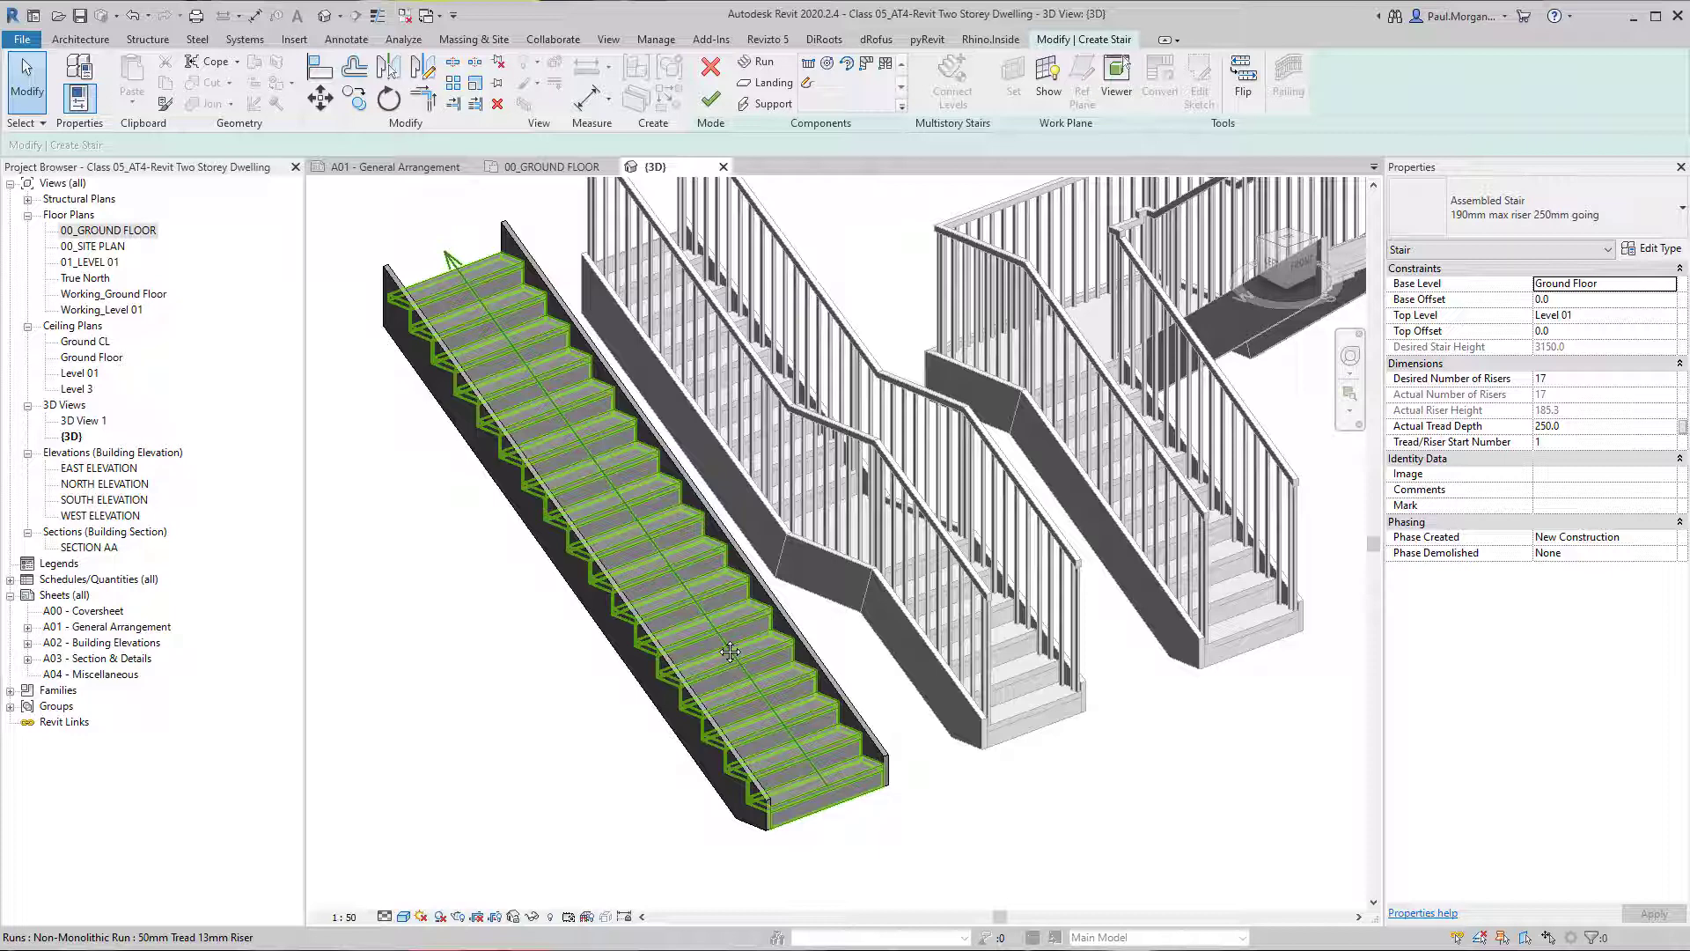
Review the straight run's type properties, including its materials, Tread Profile and Nosing Profile, and close them without changes.
{"action": "left_click", "coordinate": [706, 611]}
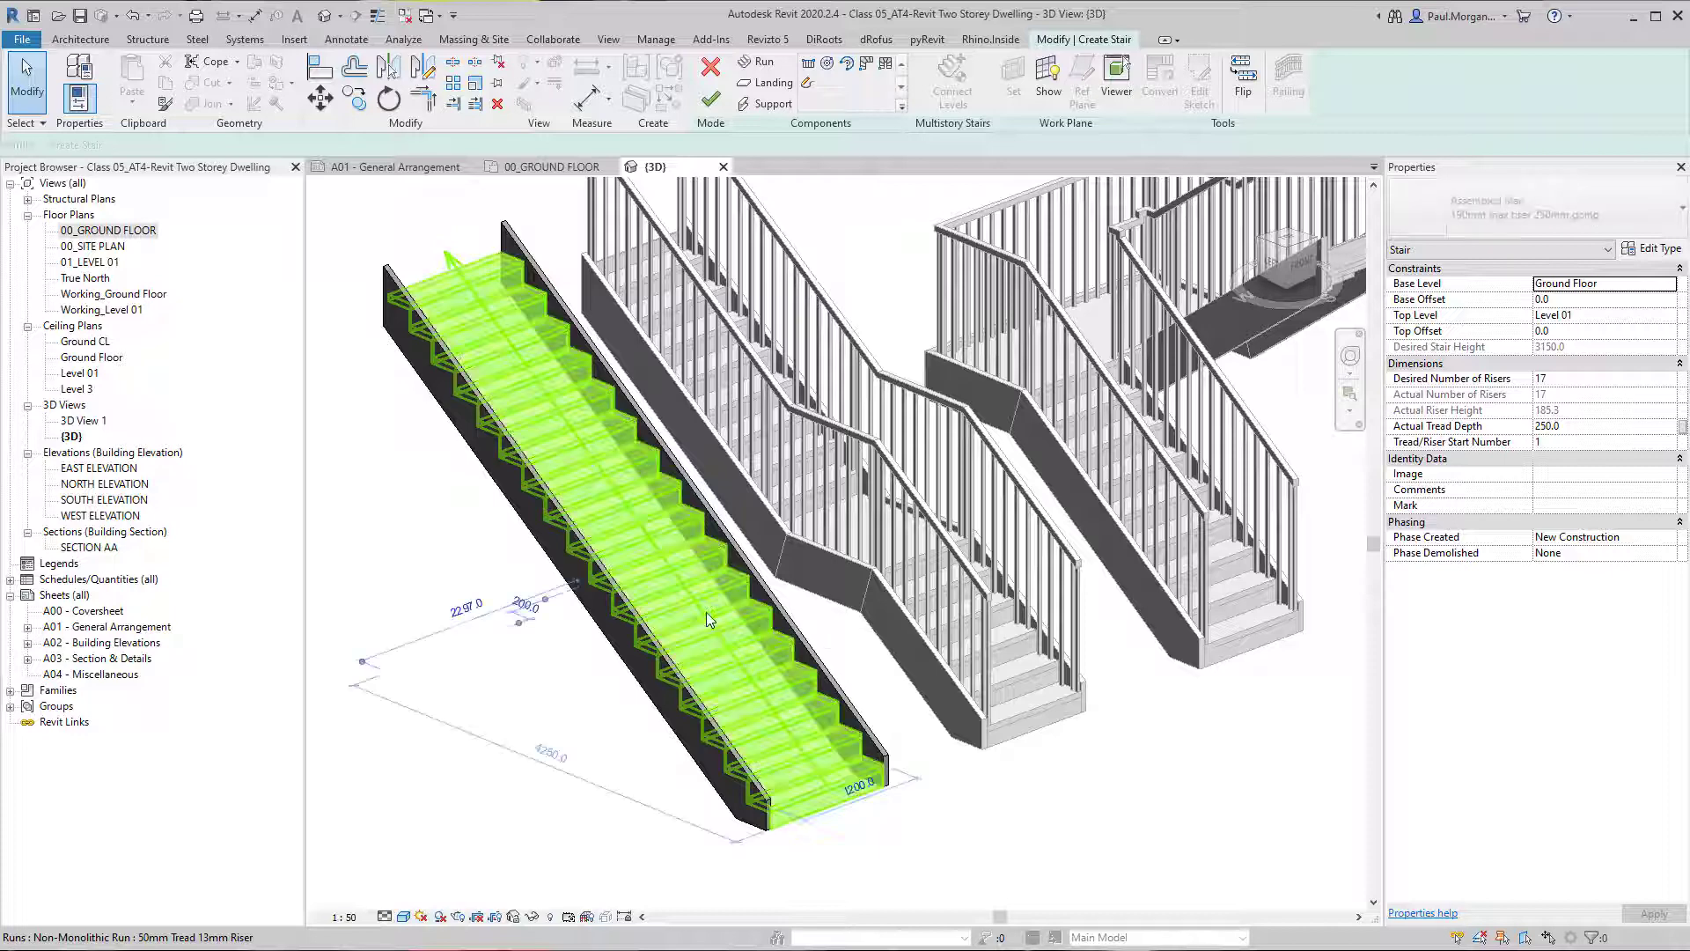
{"action": "left_click", "coordinate": [1658, 250]}
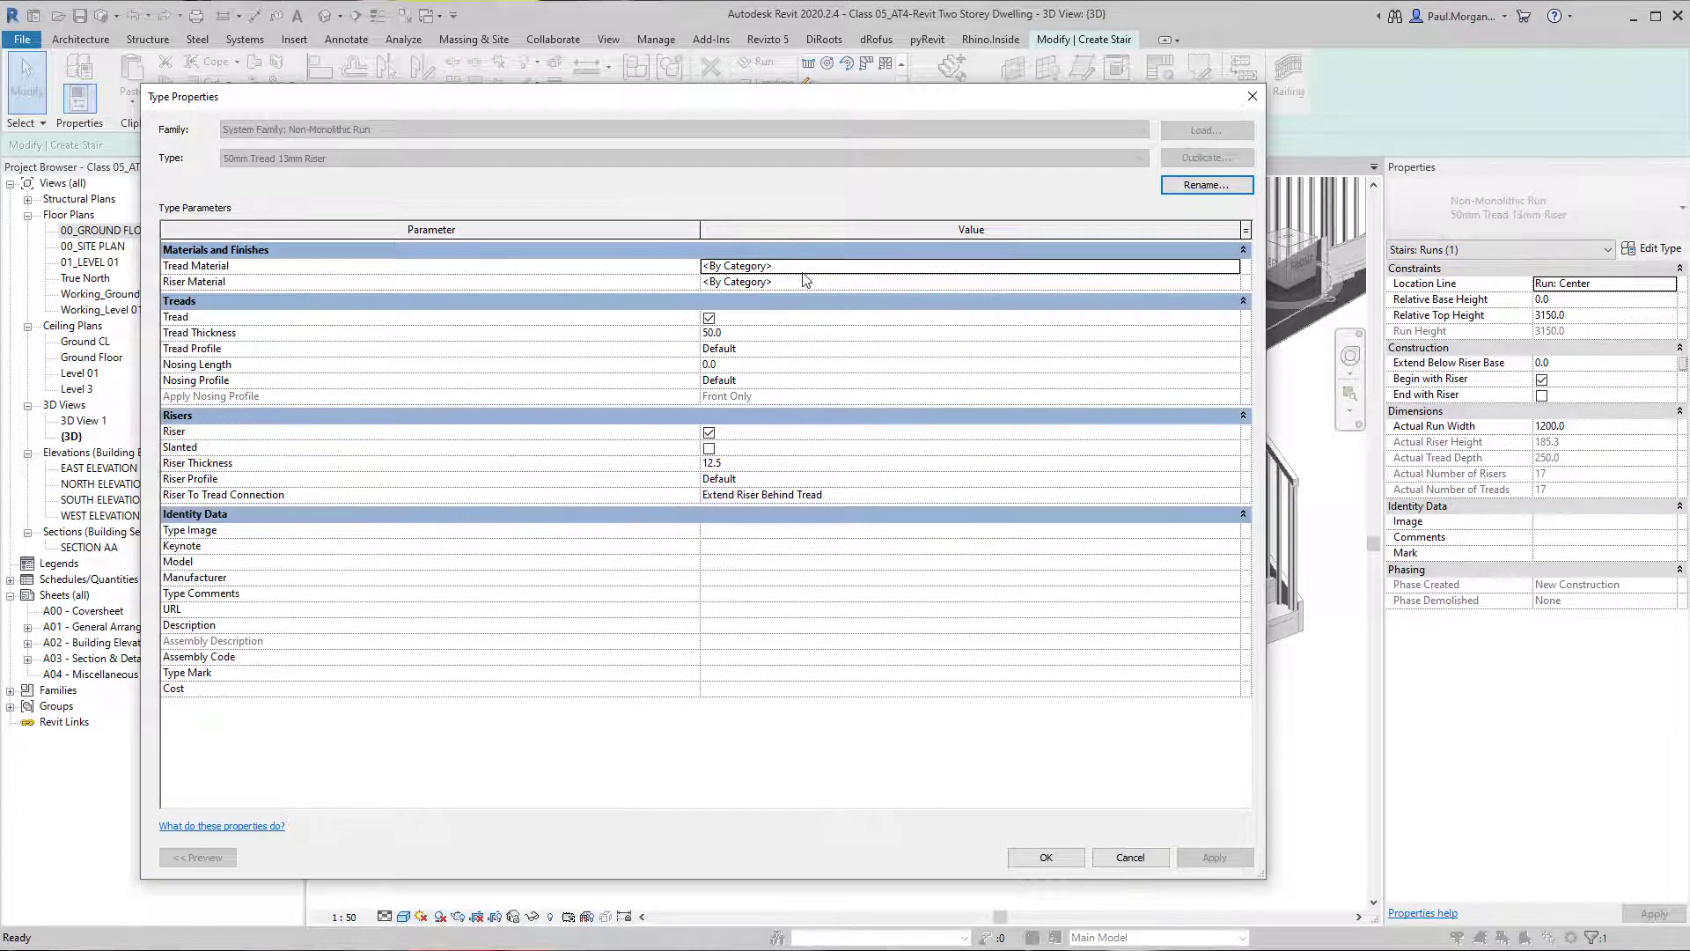
{"action": "key", "text": "ctrl"}
{"action": "key", "text": "ctrl"}
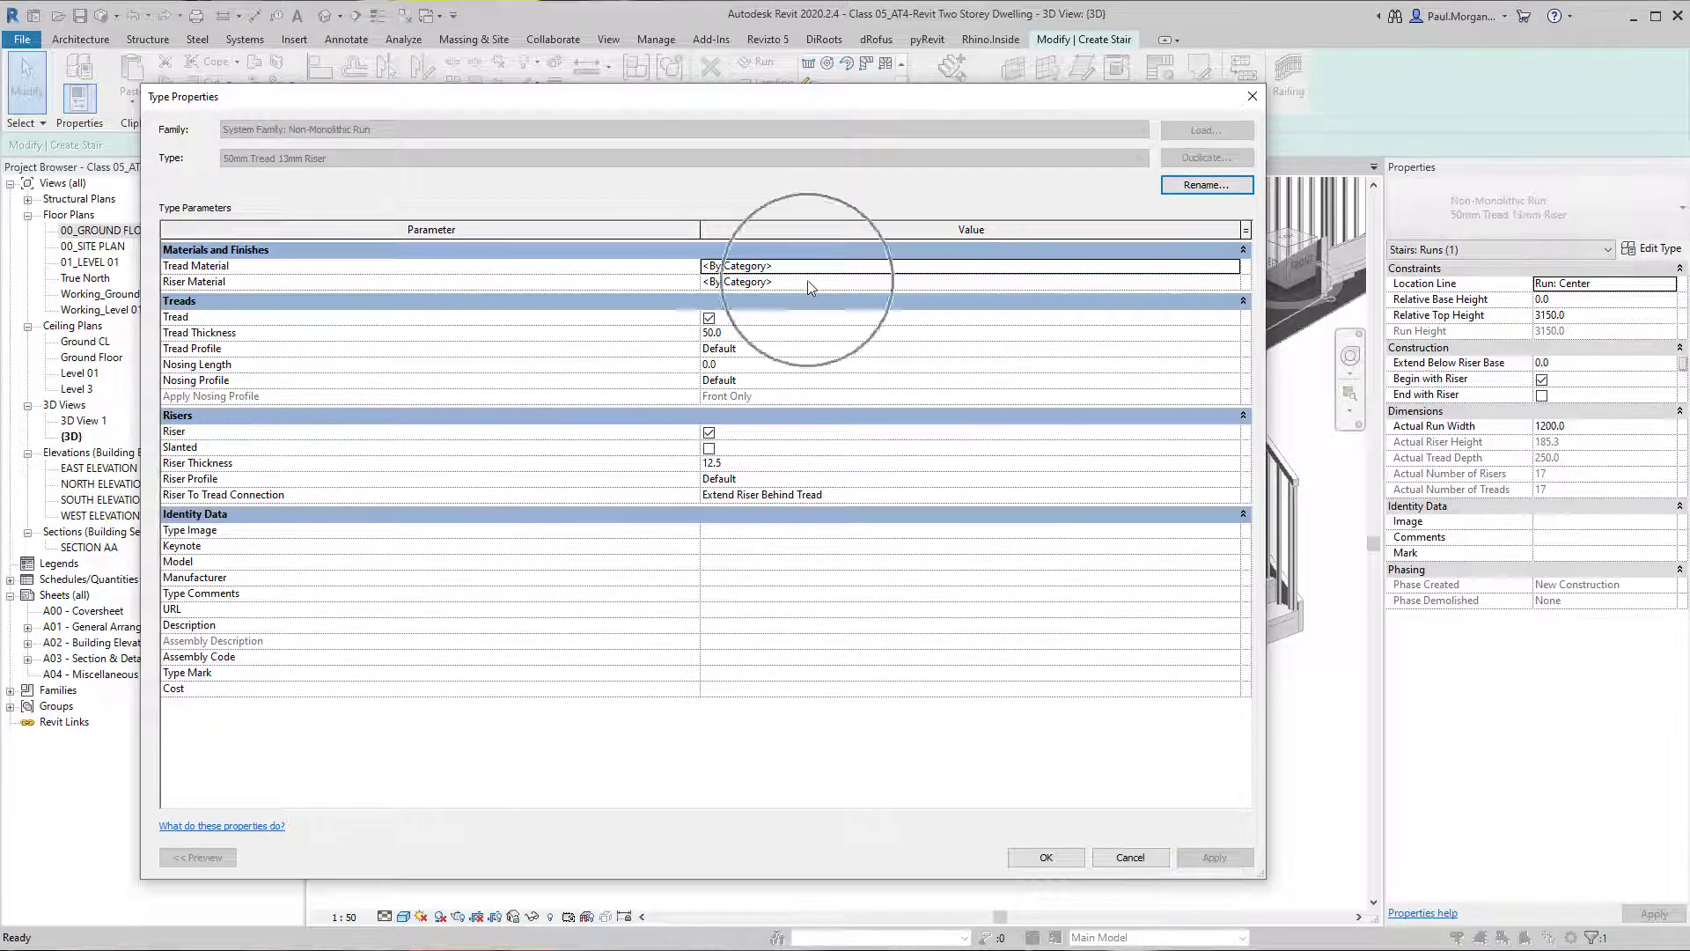
{"action": "left_click", "coordinate": [759, 353]}
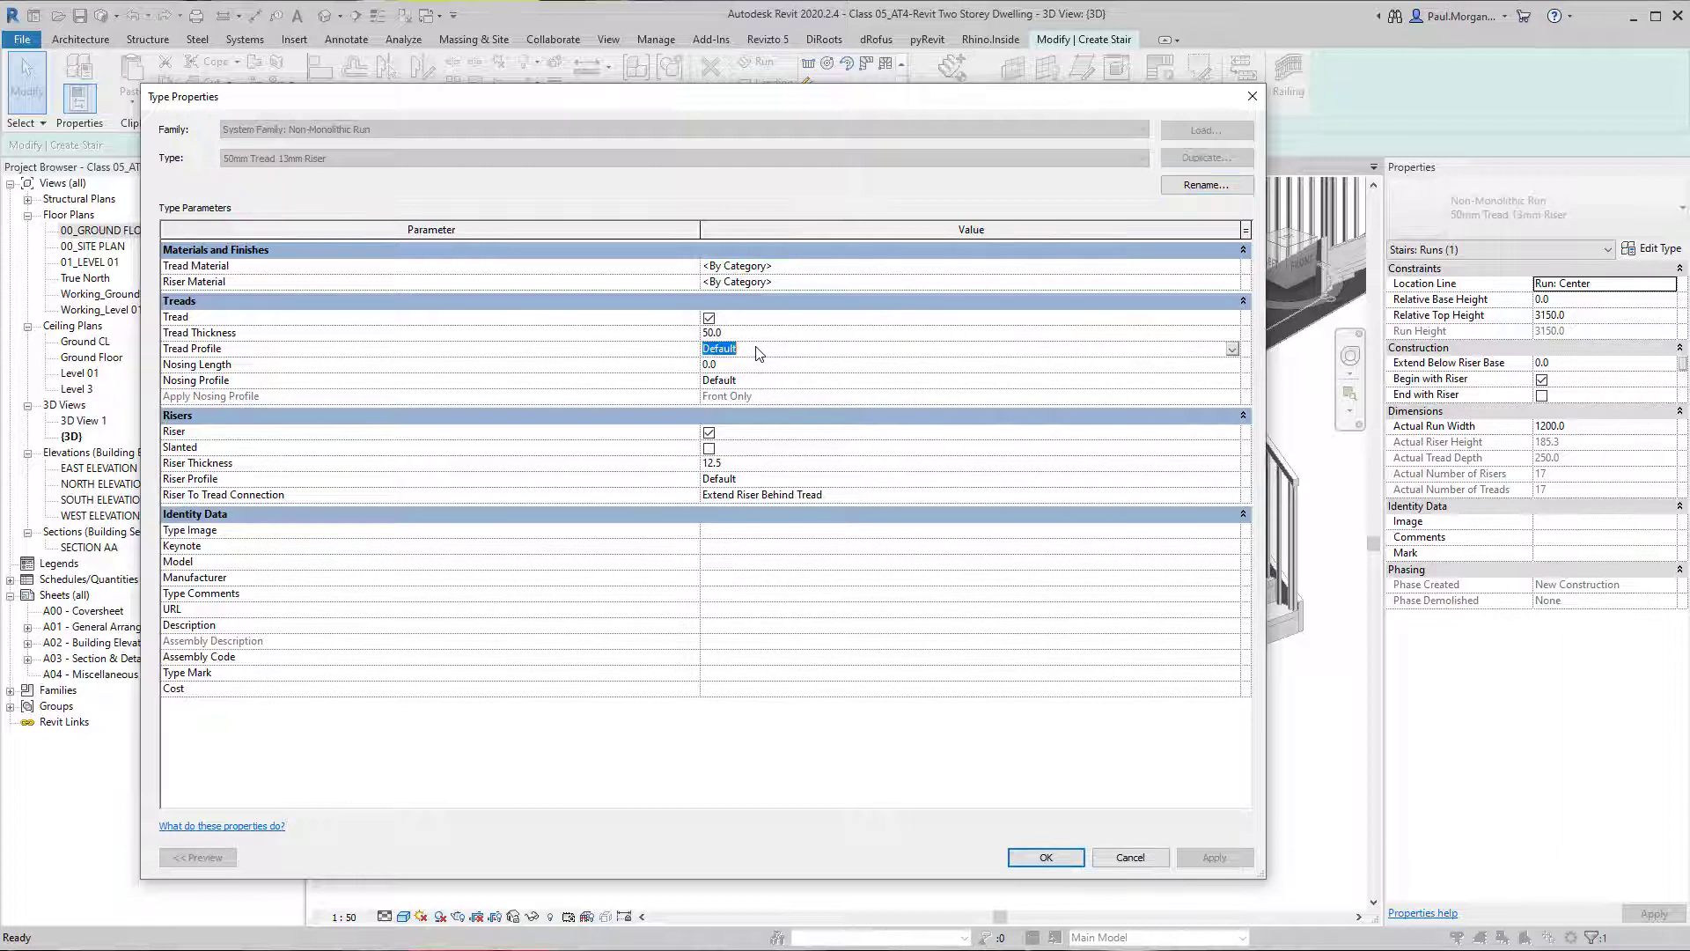
{"action": "left_click", "coordinate": [766, 385]}
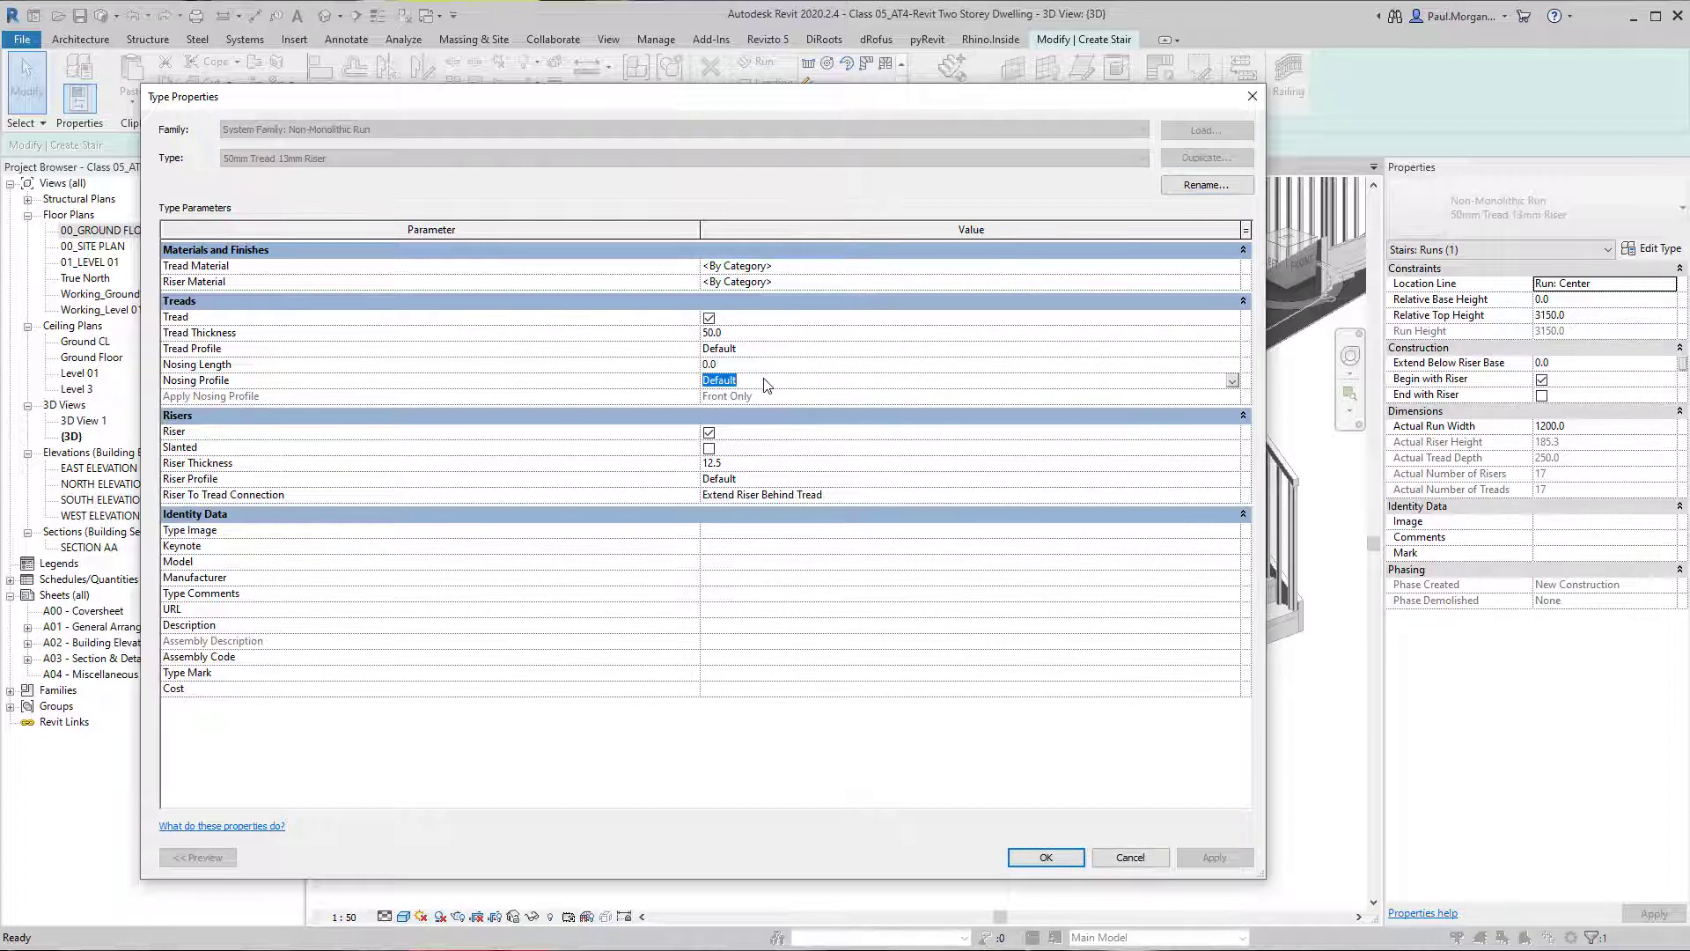
{"action": "left_click_drag", "start_coordinate": [751, 109], "coordinate": [1212, 108]}
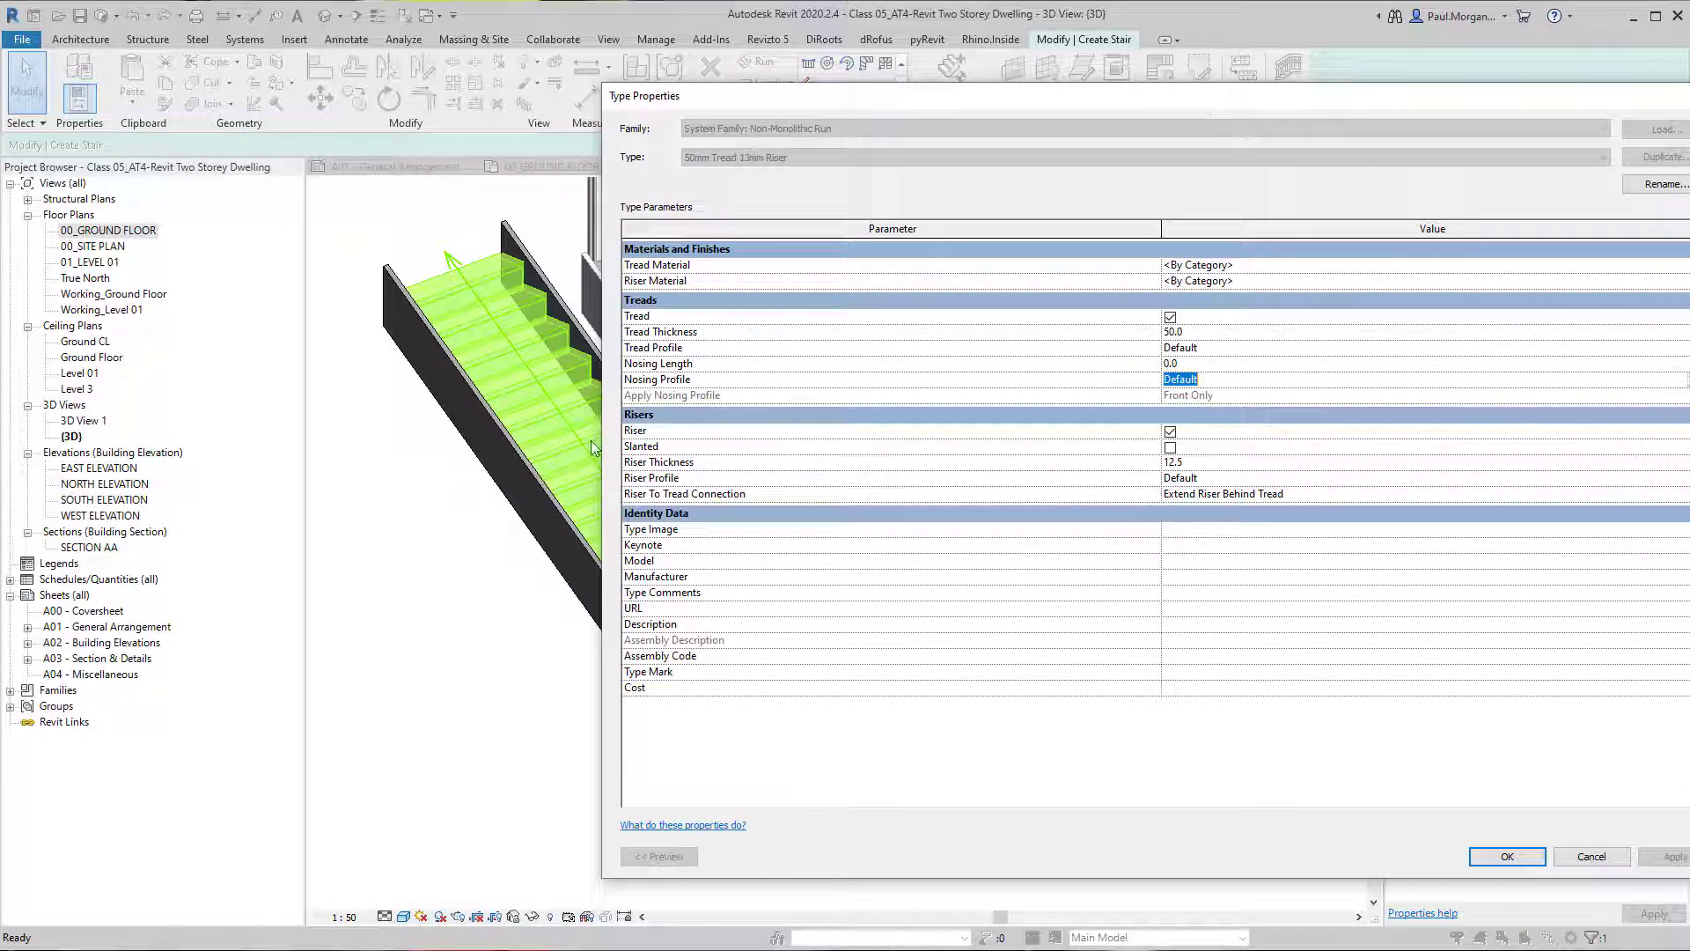
{"action": "left_click", "coordinate": [1507, 856]}
Remove the straight stair's outer stringer, on the side away from the other stairs, and zoom in on the exposed treads and risers.
{"action": "scroll", "coordinate": [553, 764], "scroll_direction": "up", "scroll_amount": 5}
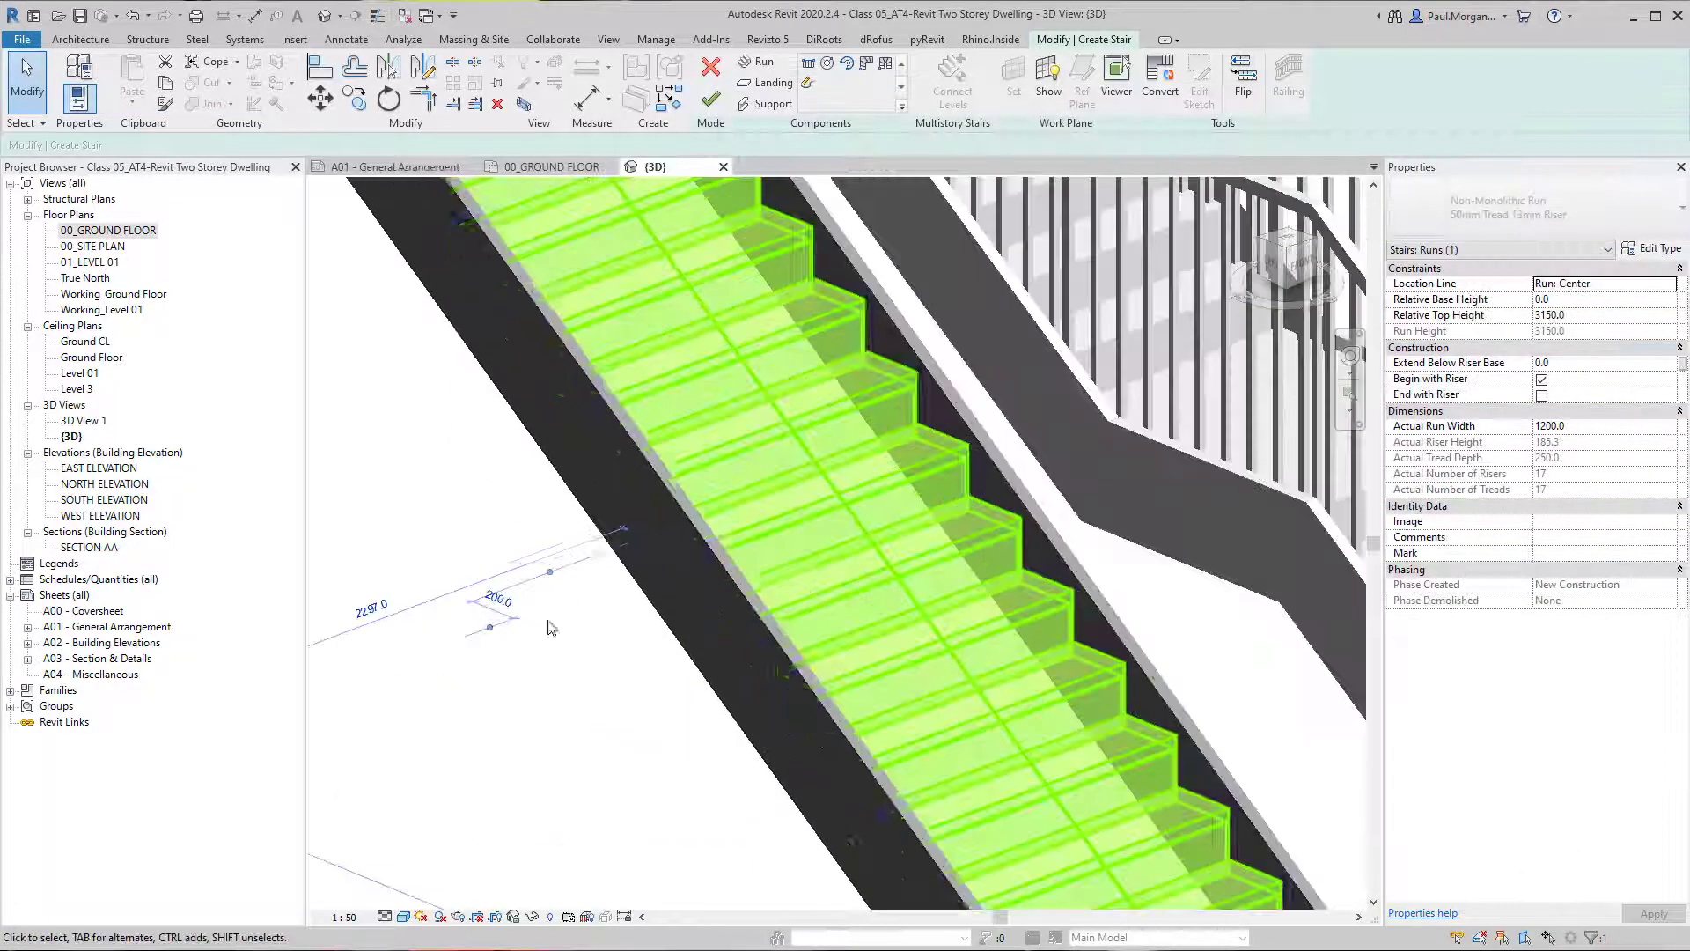
{"action": "scroll", "coordinate": [553, 764], "scroll_direction": "down", "scroll_amount": 8}
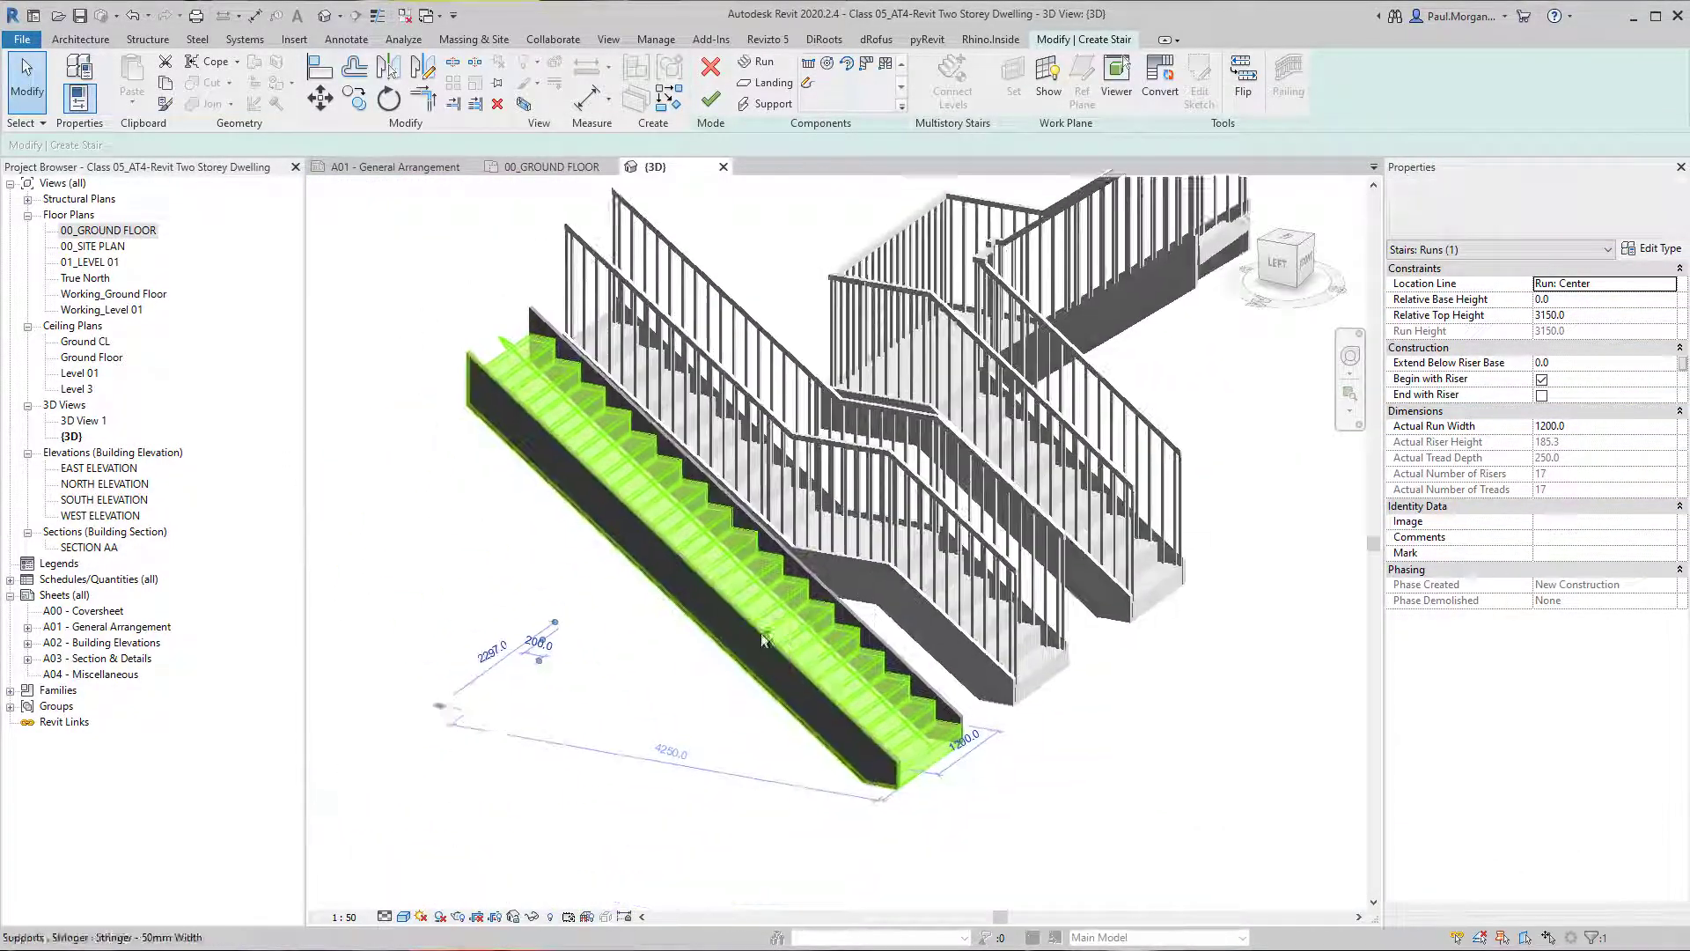
{"action": "left_click", "coordinate": [662, 696]}
{"action": "left_click", "coordinate": [718, 626]}
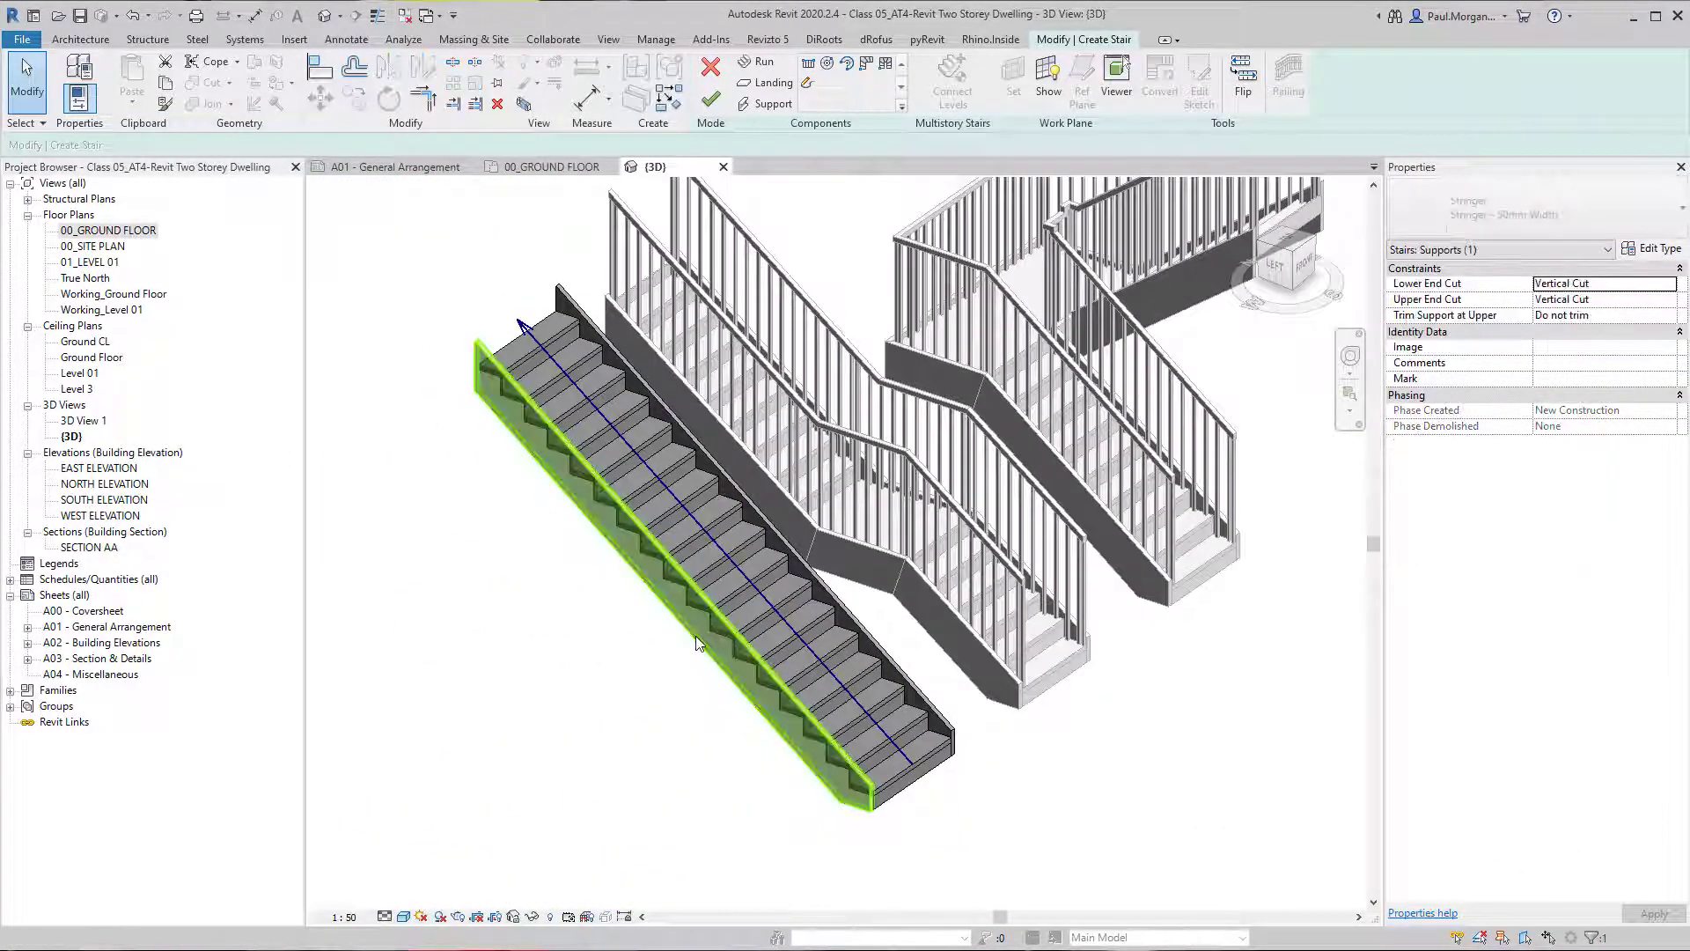
{"action": "scroll", "coordinate": [719, 626], "scroll_direction": "up", "scroll_amount": 5}
{"action": "left_click", "coordinate": [644, 657]}
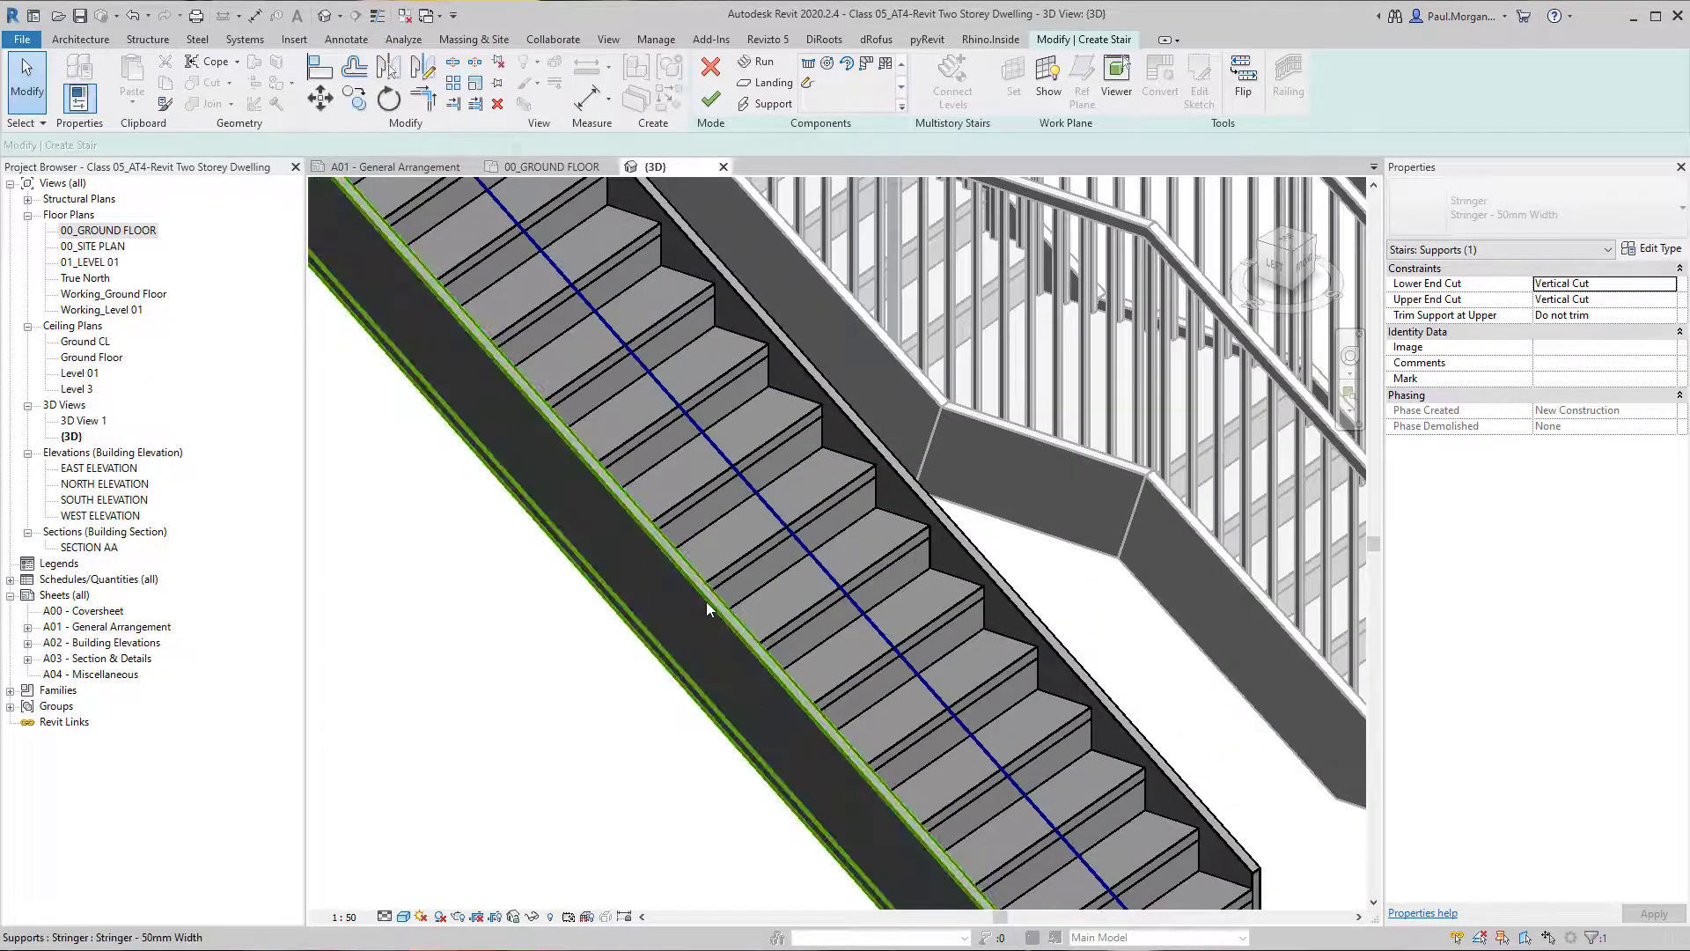
{"action": "left_click", "coordinate": [706, 600]}
{"action": "left_click", "coordinate": [659, 653]}
{"action": "middle_click_drag", "start_coordinate": [658, 653], "coordinate": [440, 475], "text": "shift"}
{"action": "scroll", "coordinate": [728, 586], "scroll_direction": "up", "scroll_amount": 3}
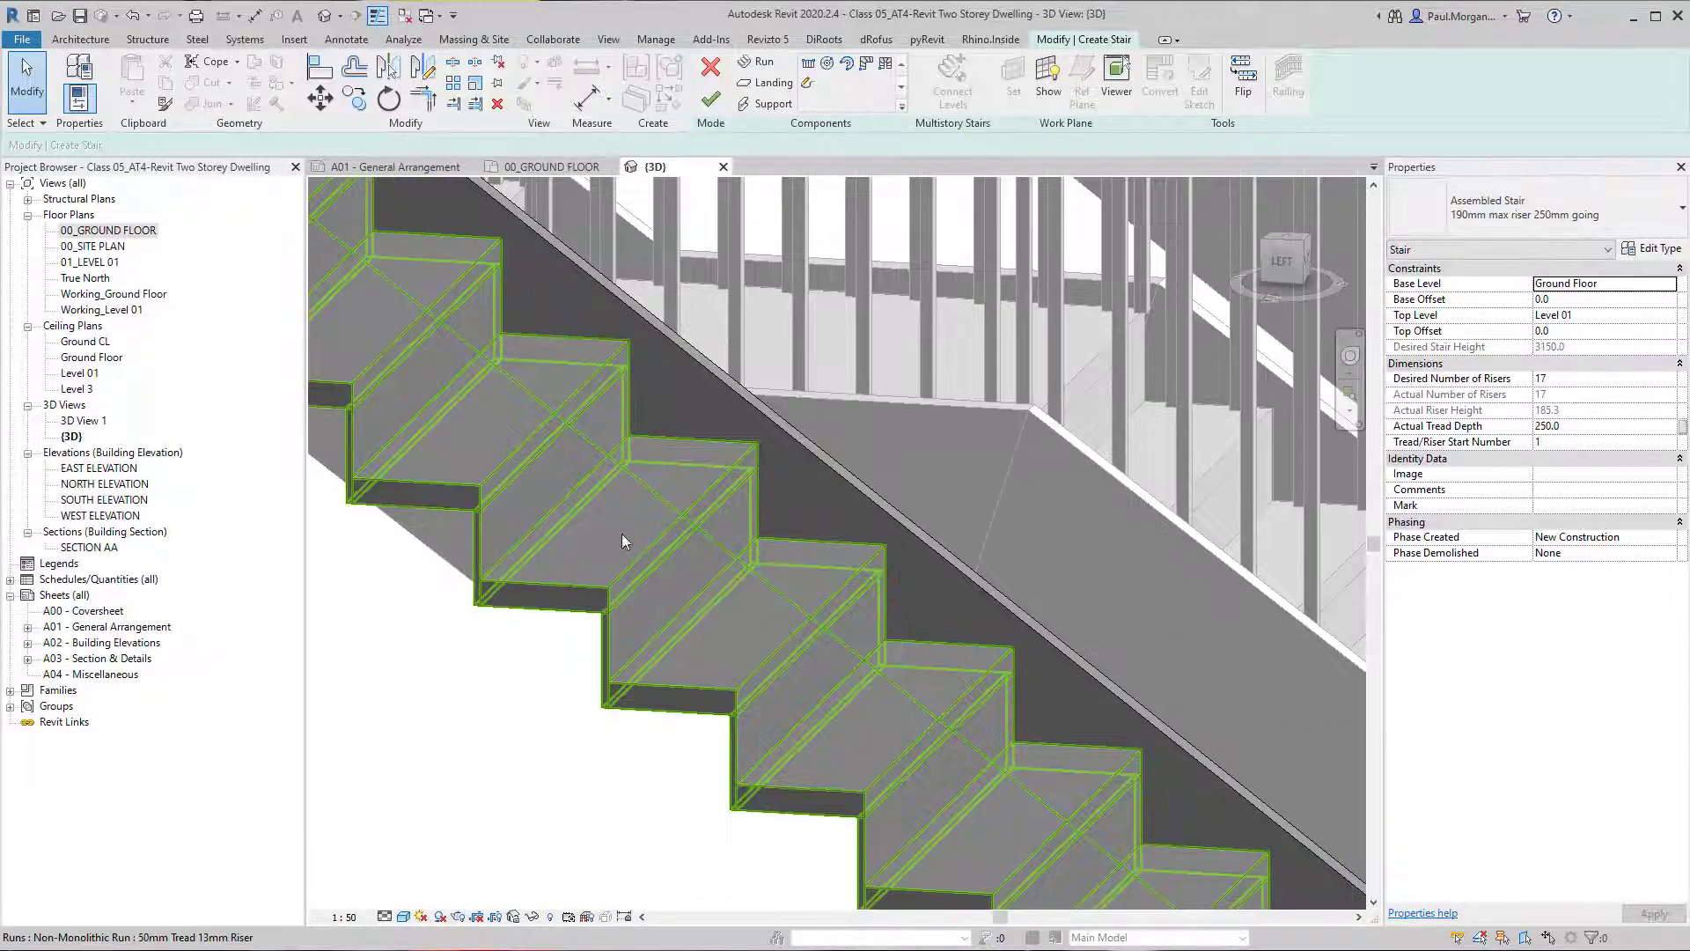
Open the Assembled Stair type properties and its 50mm Tread 13mm Riser run type, arranging the dialogs so the exposed treads stay visible.
{"action": "left_click", "coordinate": [1653, 249]}
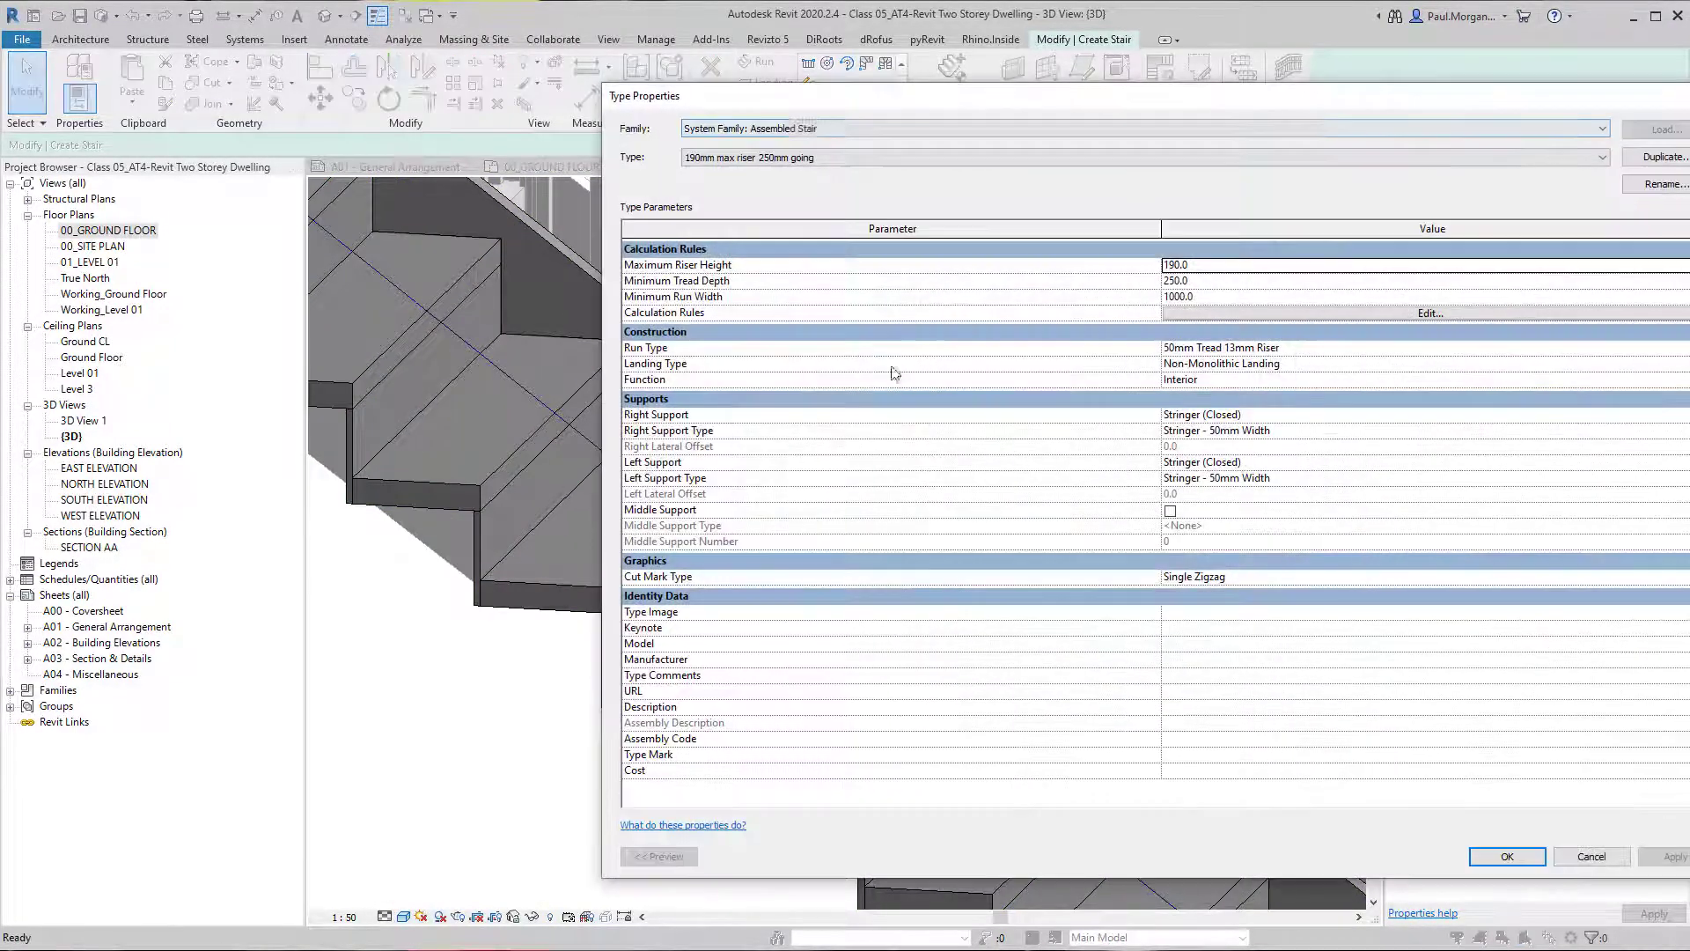
{"action": "left_click_drag", "start_coordinate": [602, 114], "coordinate": [620, 115]}
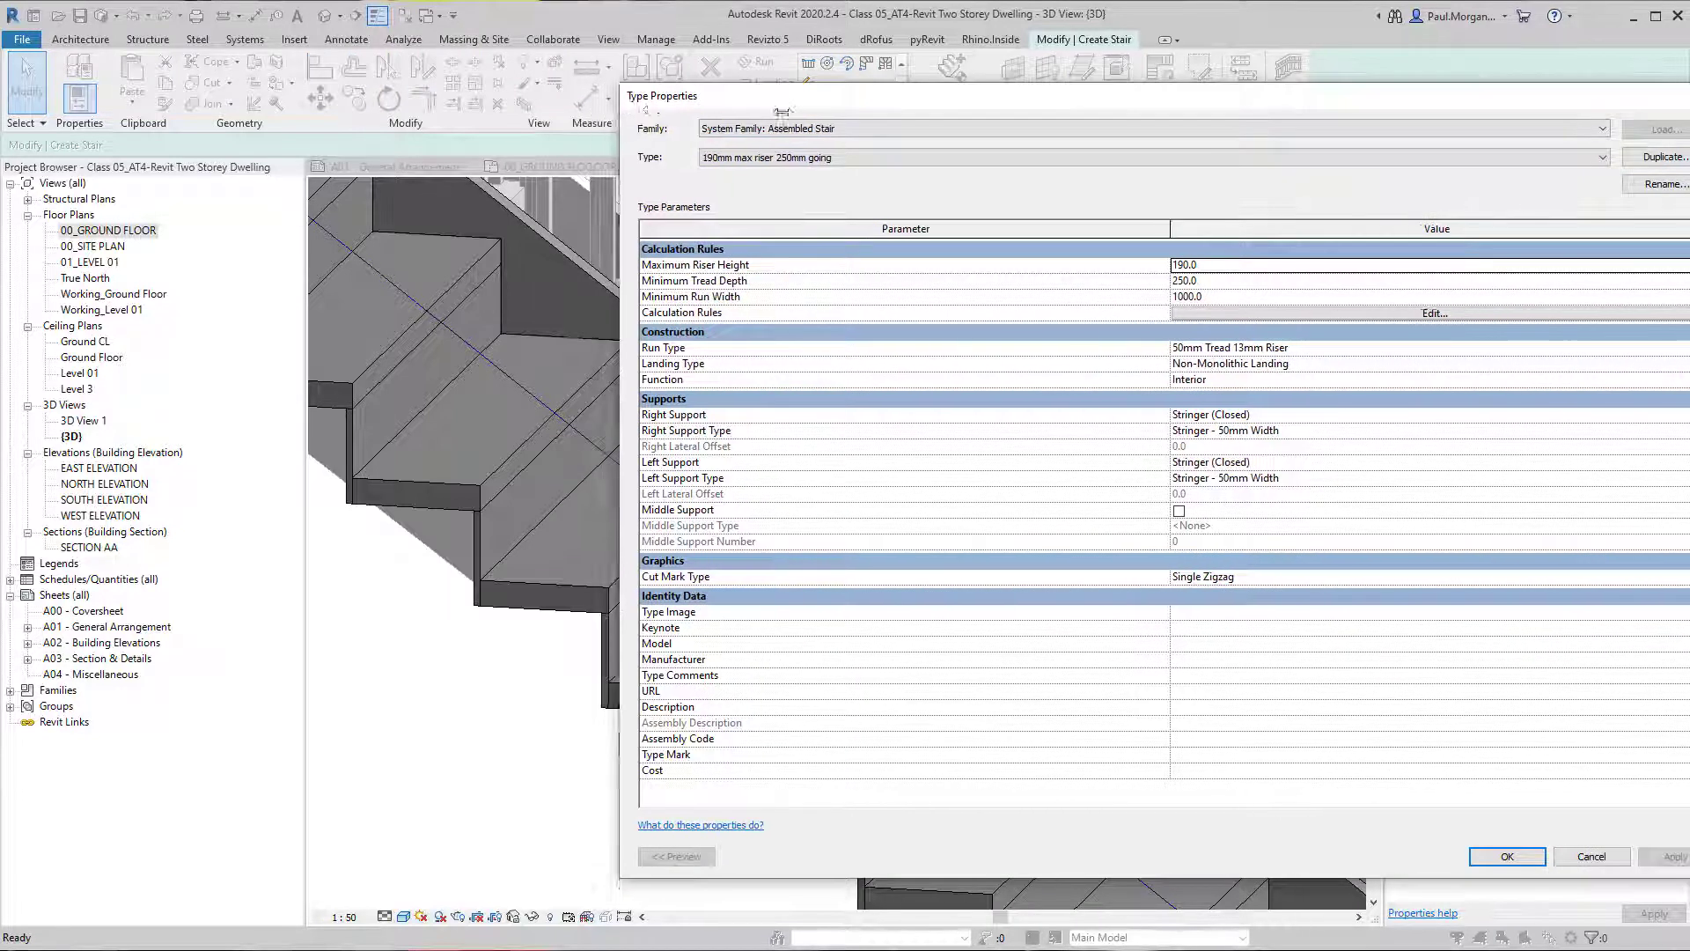
{"action": "left_click_drag", "start_coordinate": [783, 112], "coordinate": [826, 112]}
{"action": "left_click_drag", "start_coordinate": [1086, 108], "coordinate": [947, 75]}
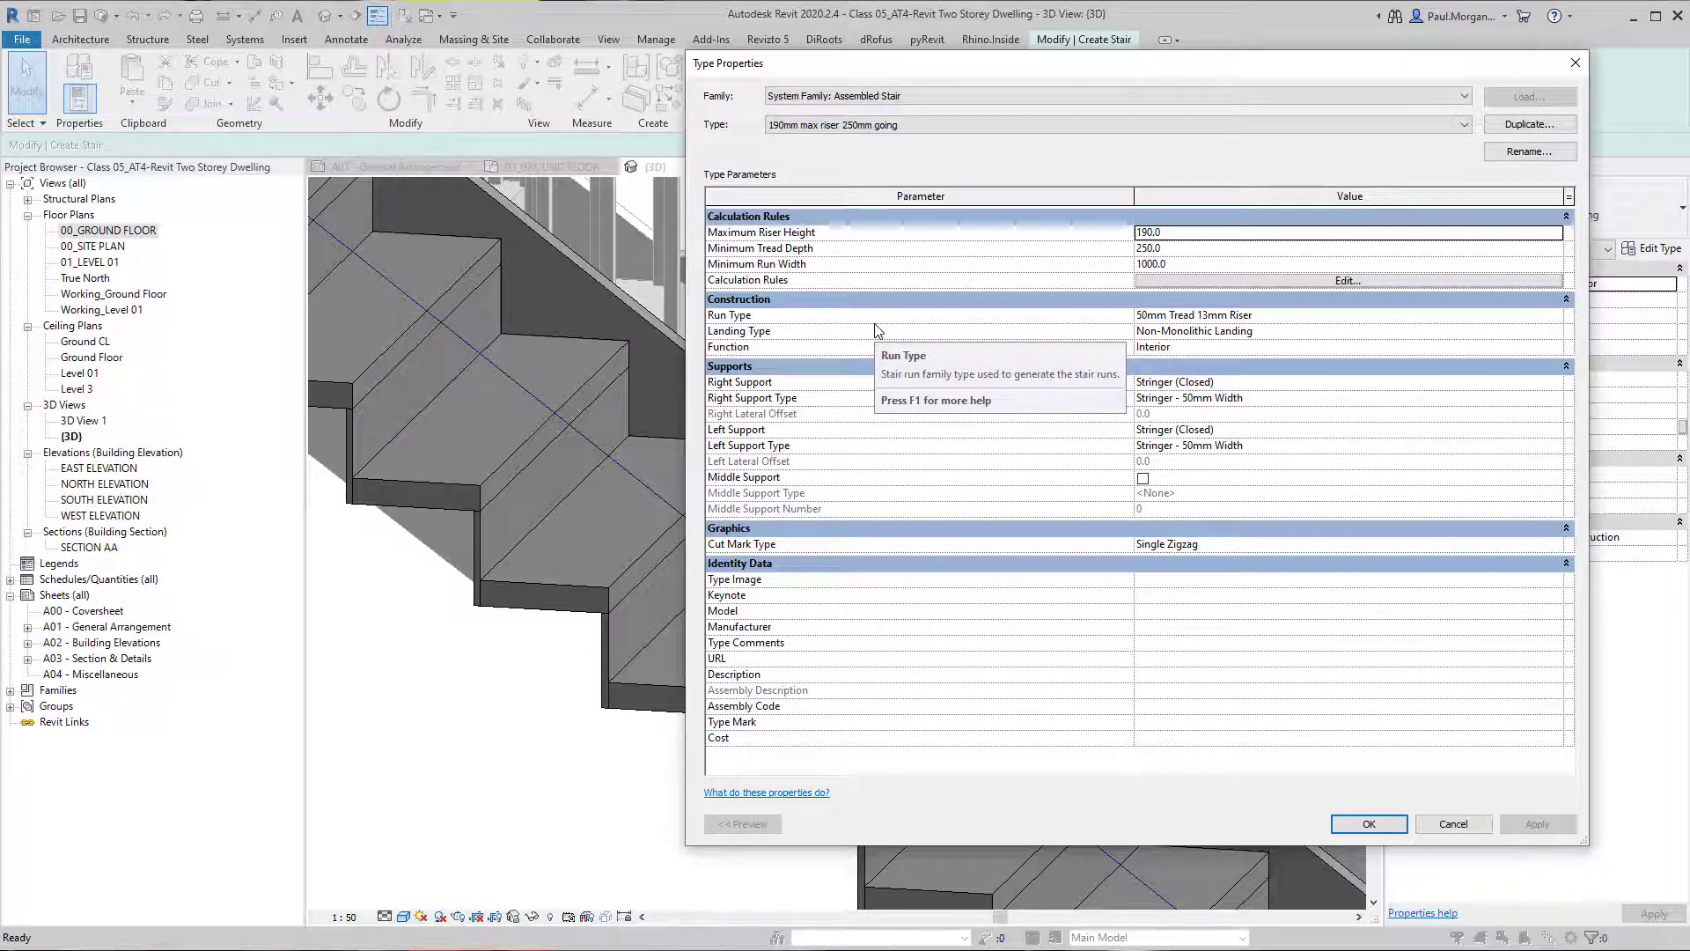
{"action": "left_click", "coordinate": [747, 323]}
{"action": "left_click", "coordinate": [1248, 322]}
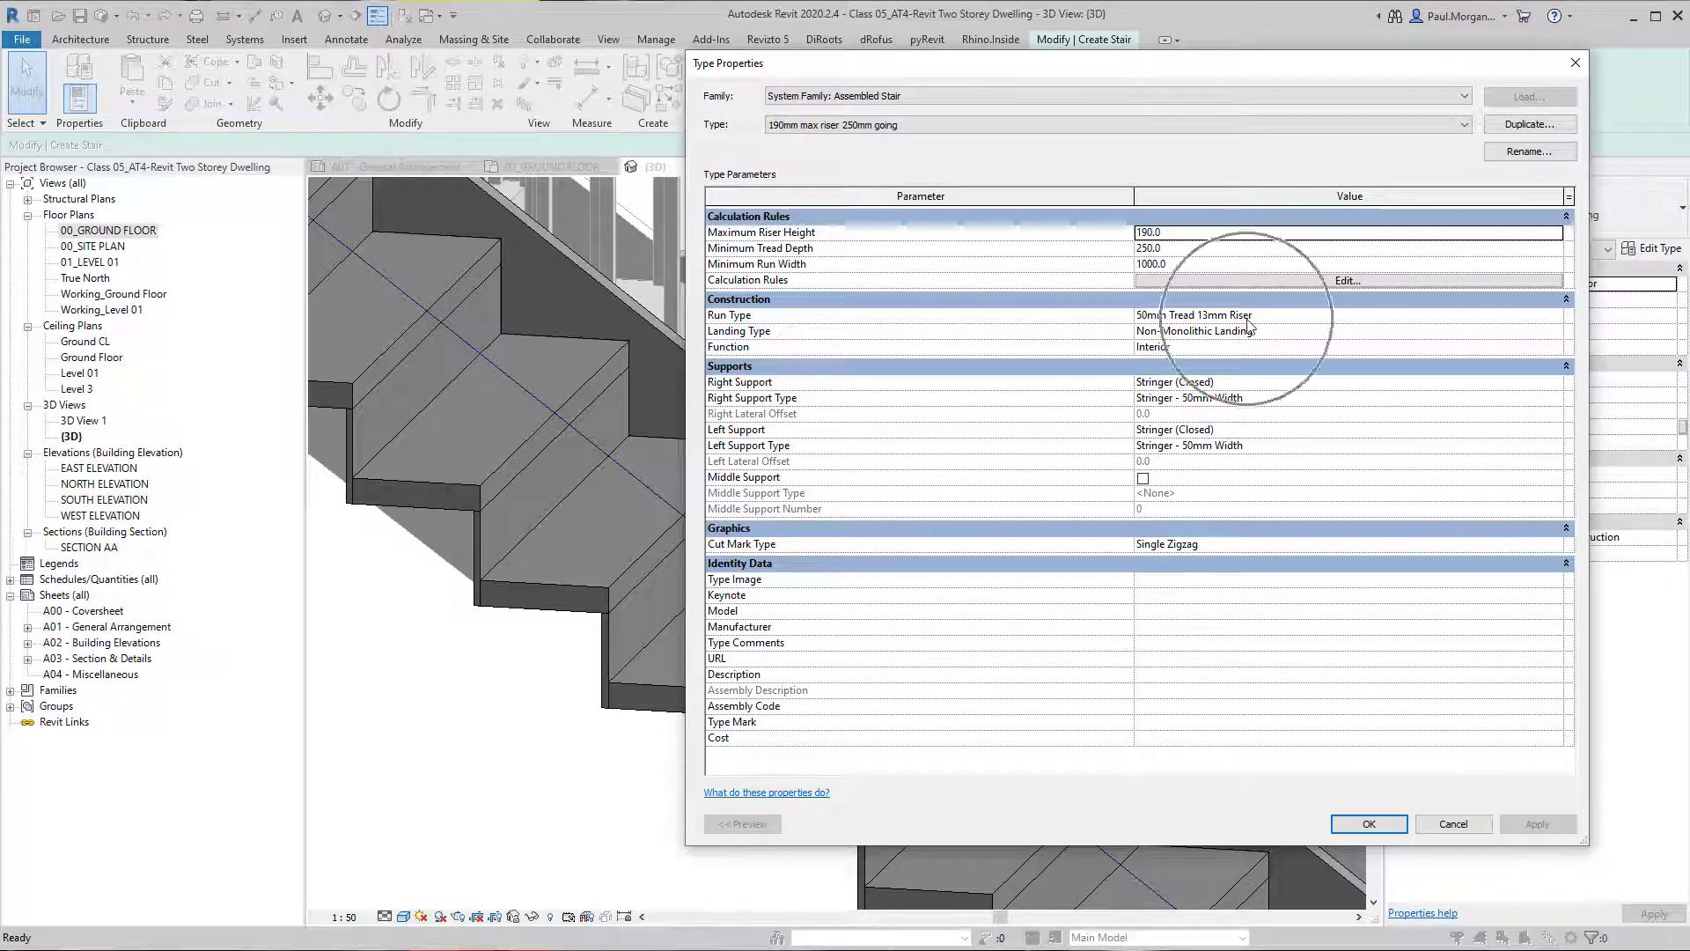
{"action": "left_click", "coordinate": [1514, 316]}
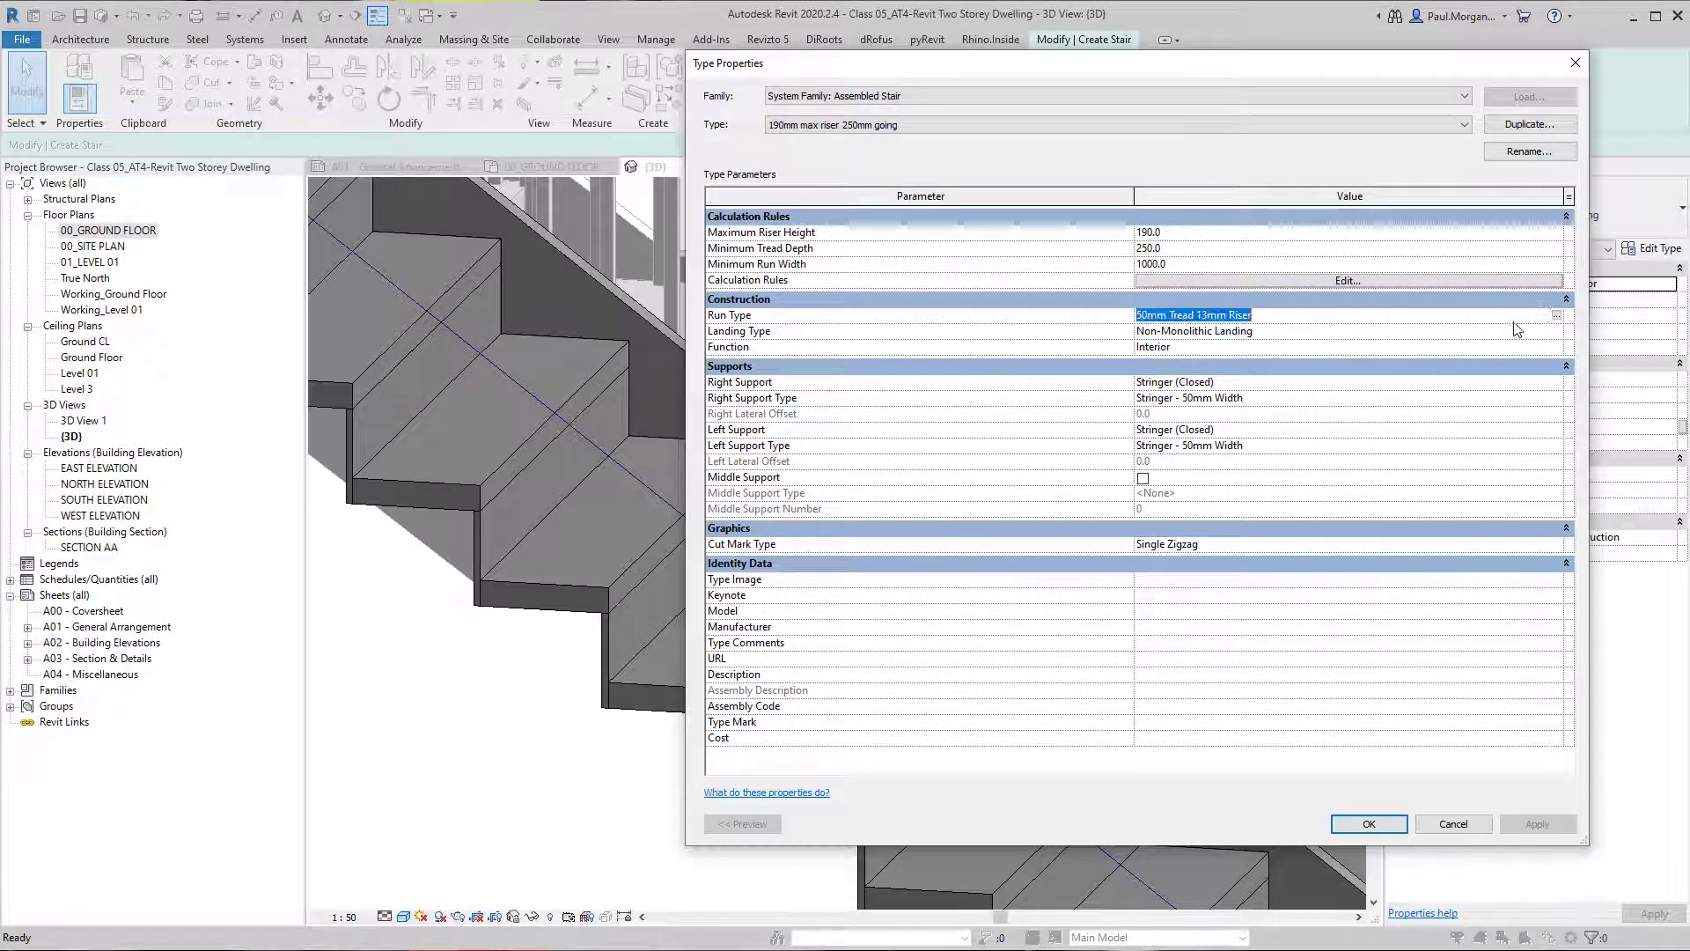
{"action": "left_click", "coordinate": [1558, 315]}
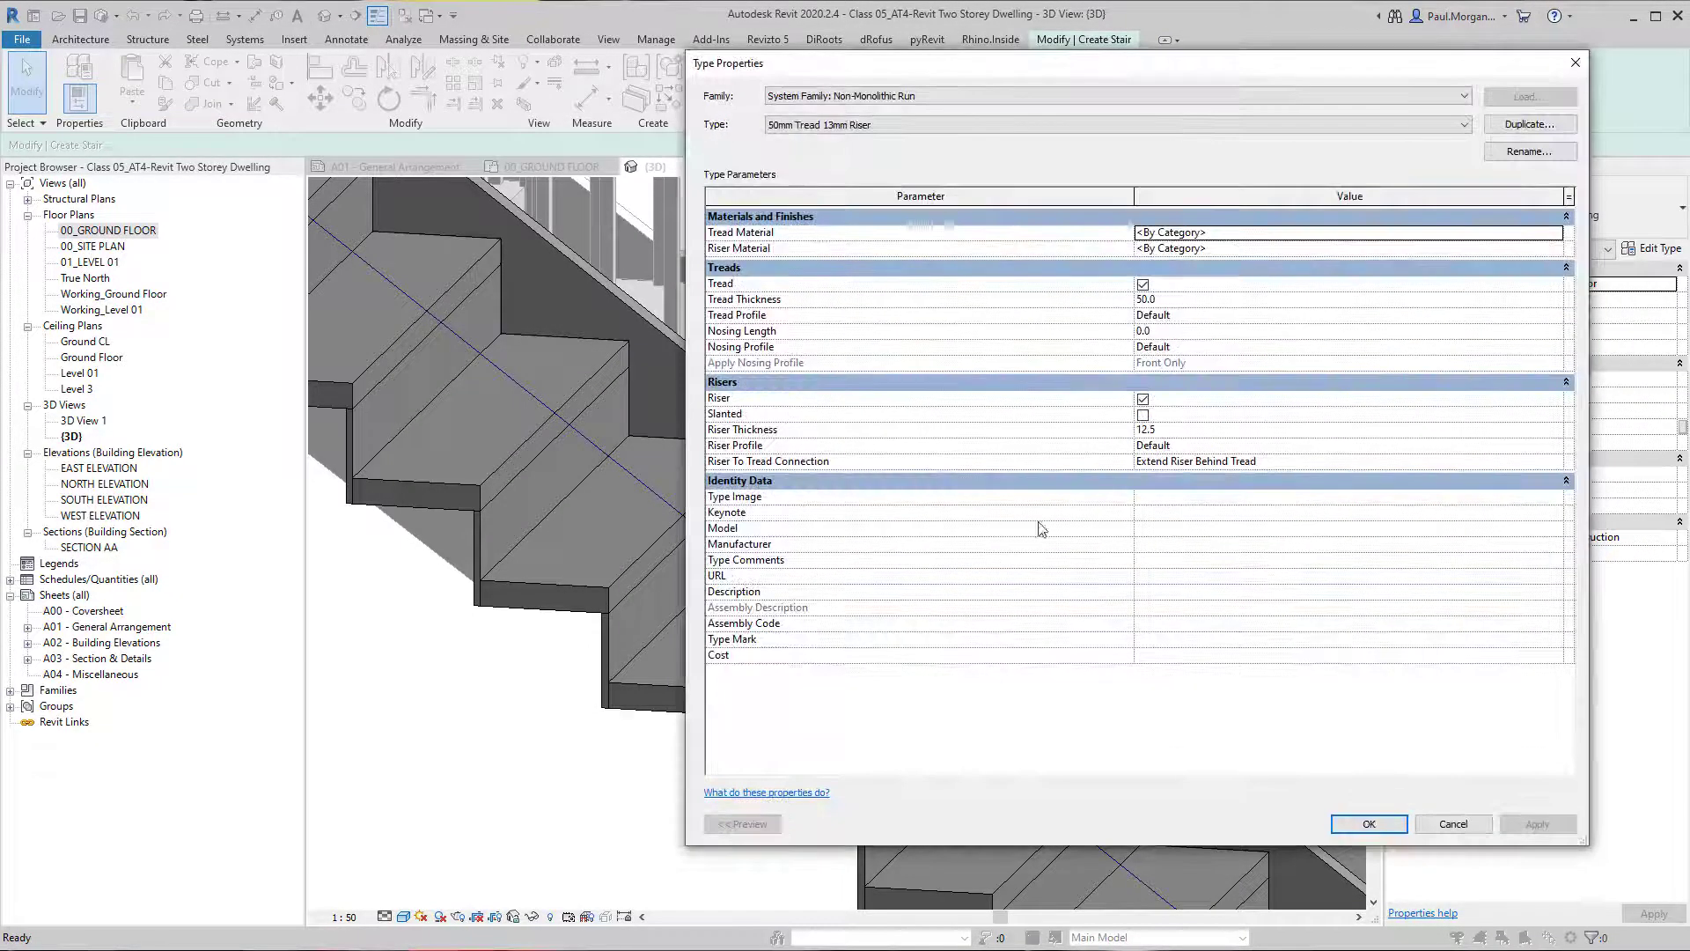
{"action": "left_click_drag", "start_coordinate": [975, 69], "coordinate": [350, 471]}
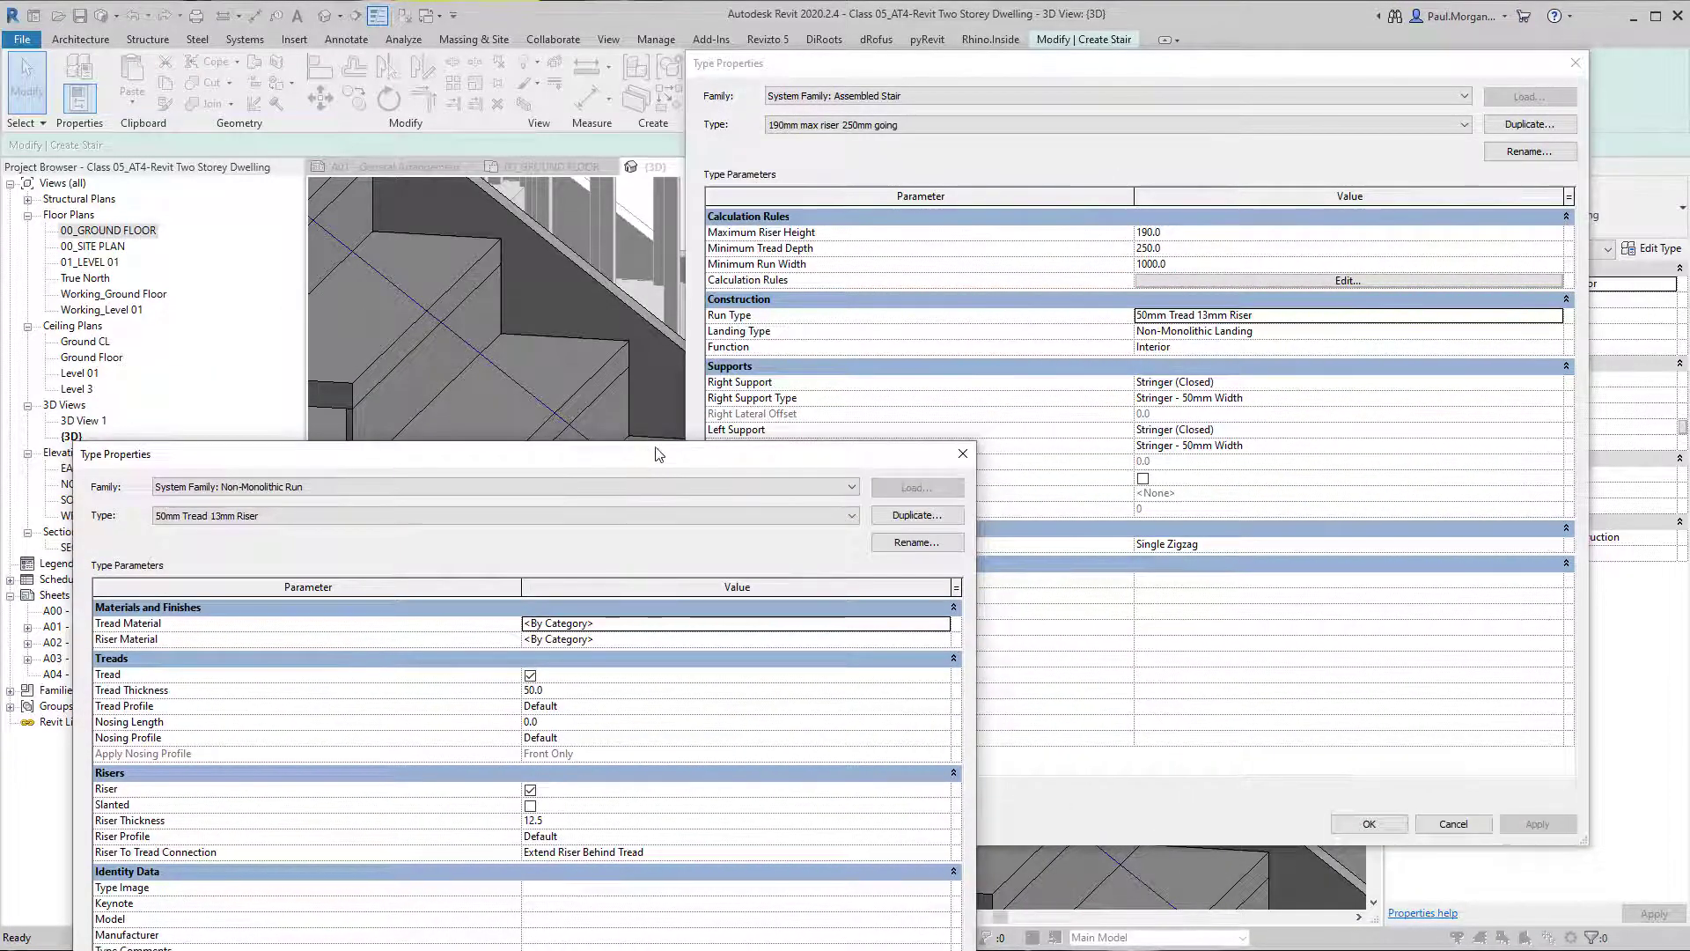
Duplicate the 50mm Tread 13mm Riser run type as "30mm Tread 30mm Riser", keeping the exposed treads in view.
{"action": "left_click_drag", "start_coordinate": [650, 451], "coordinate": [1273, 98]}
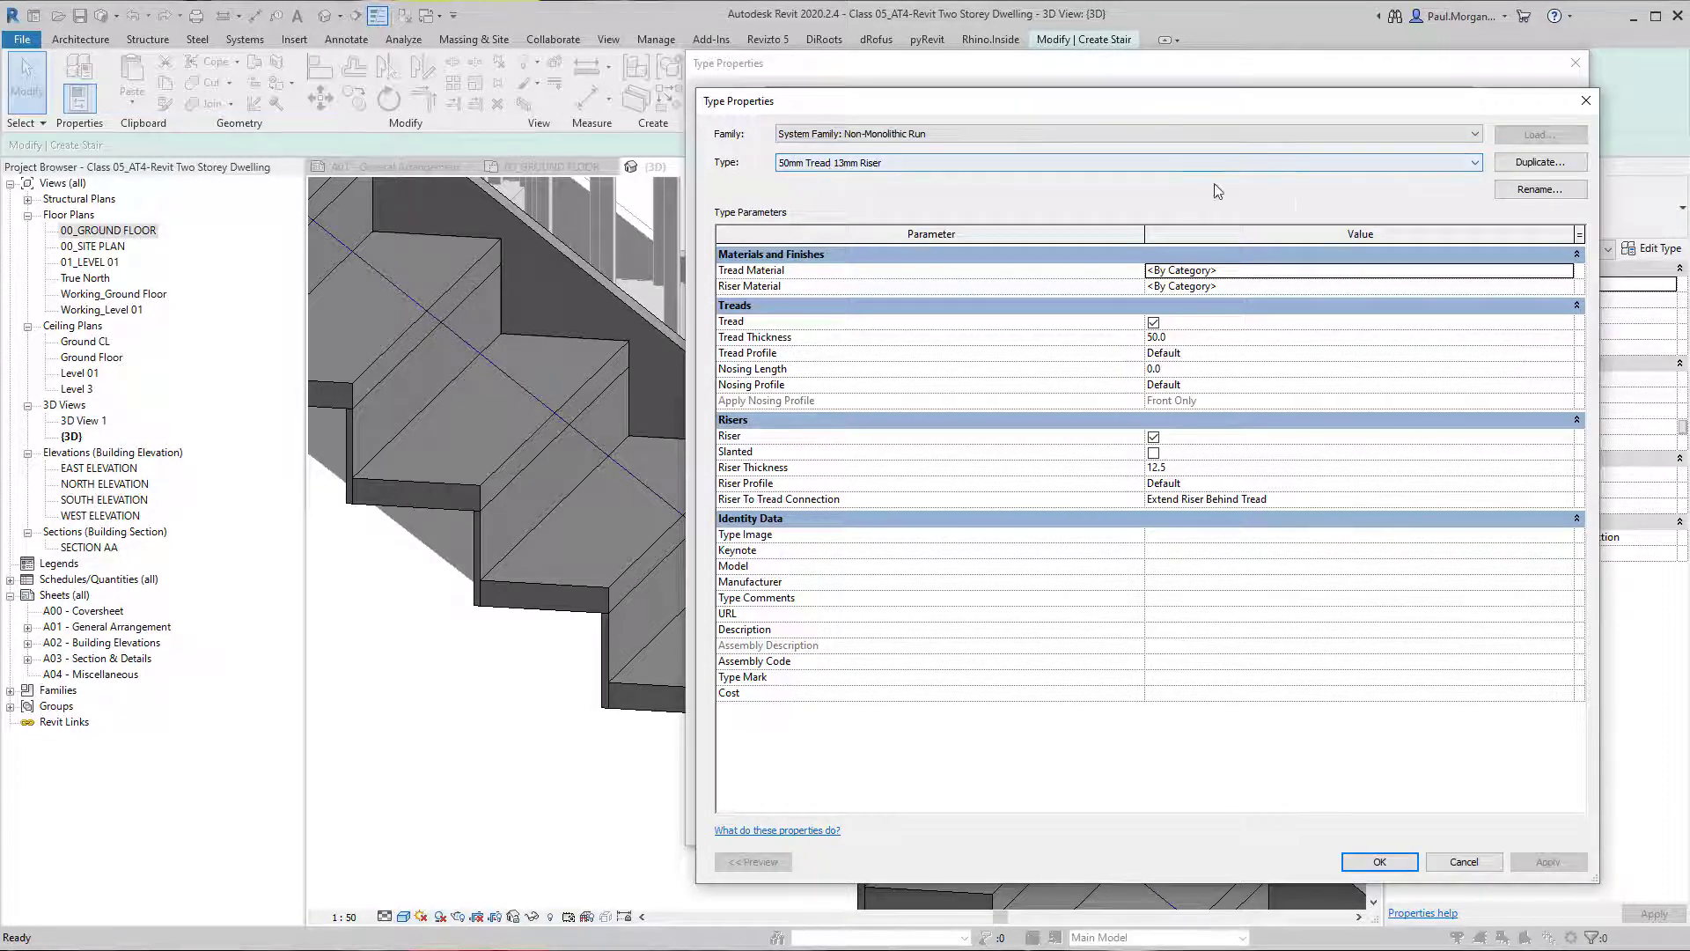
{"action": "left_click", "coordinate": [1528, 165]}
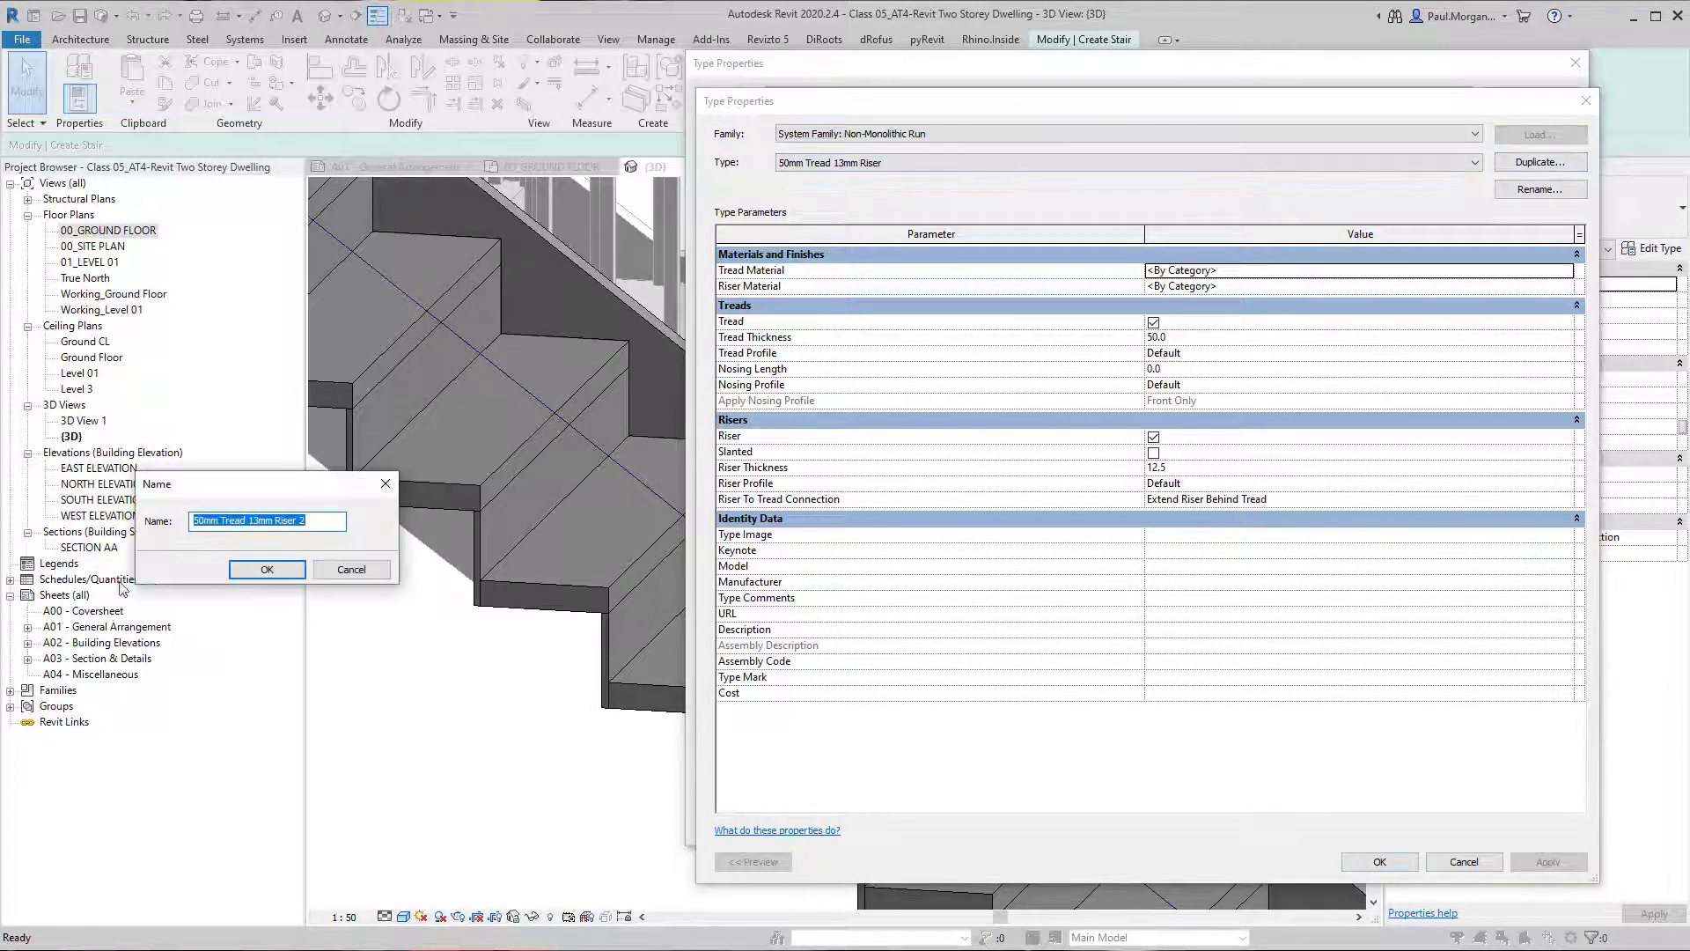
{"action": "left_click", "coordinate": [712, 540]}
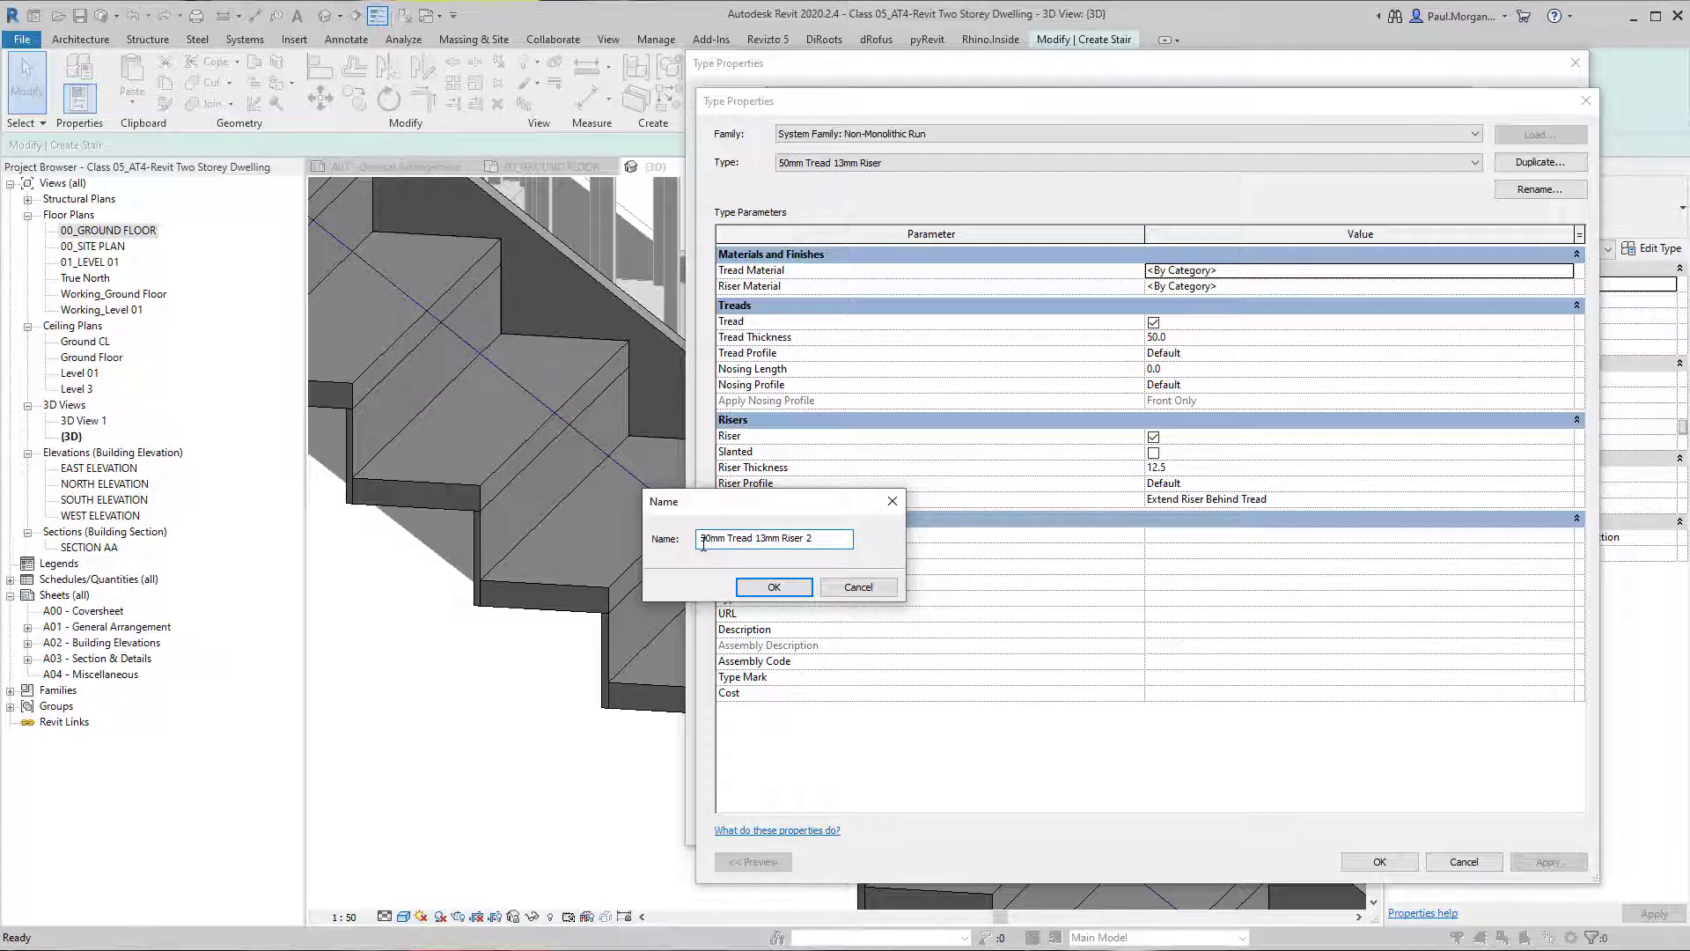
{"action": "double_click", "coordinate": [764, 539]}
{"action": "type", "text": "30mm"}
{"action": "left_click", "coordinate": [774, 586]}
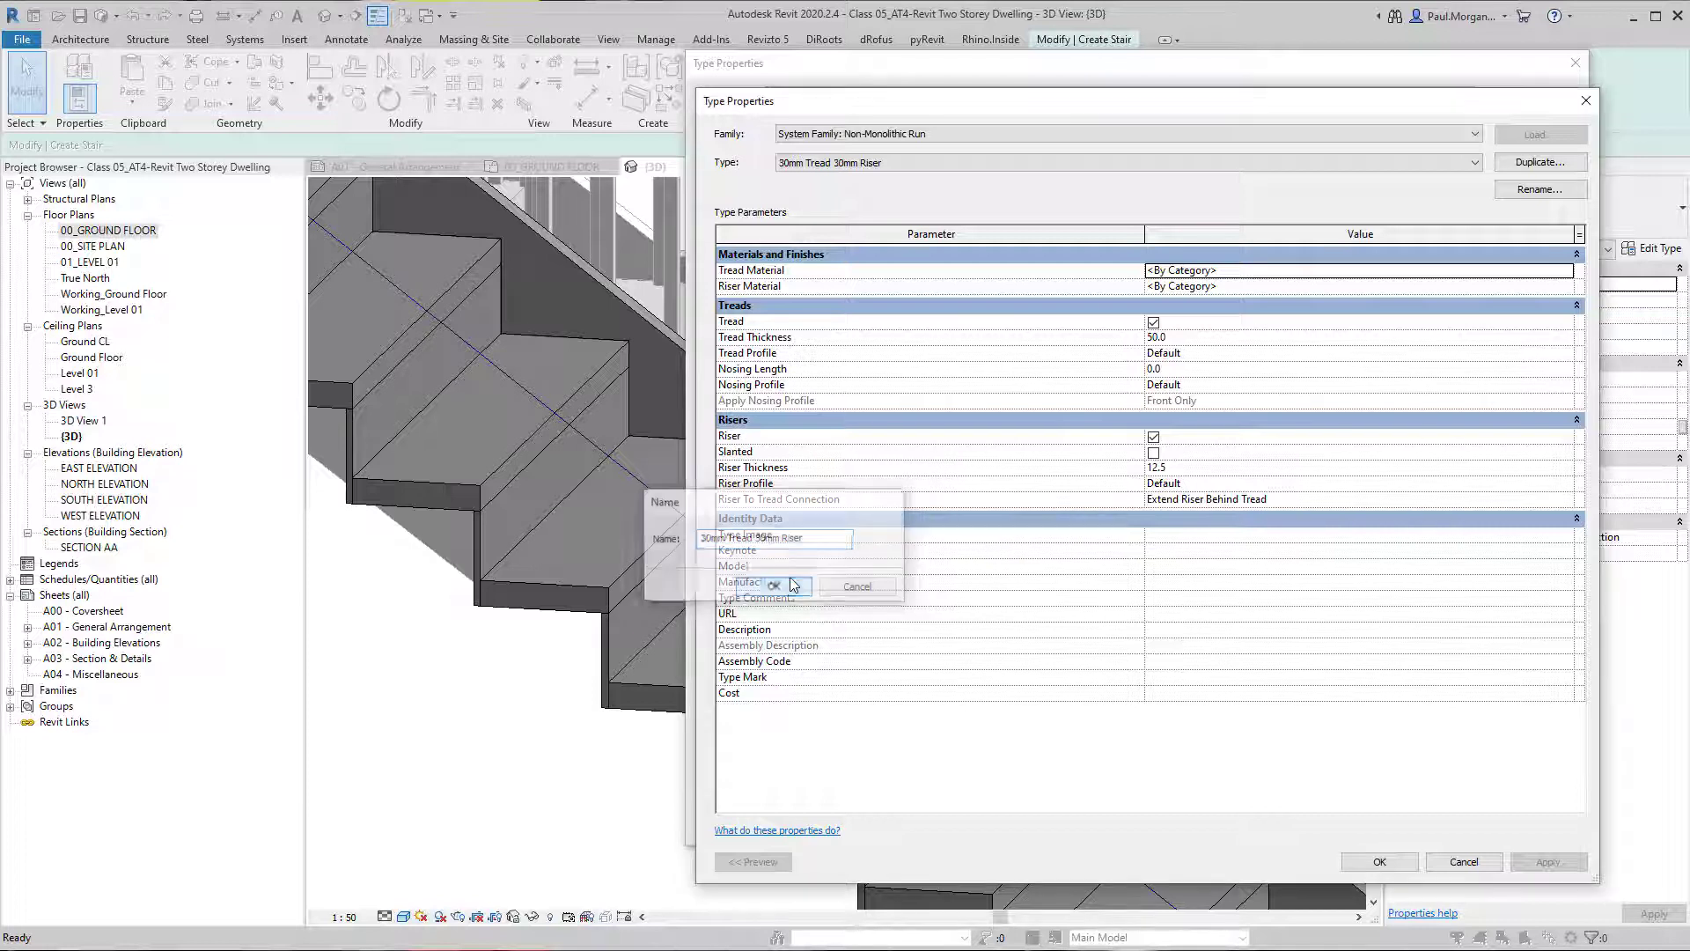
Set the new run type's Tread Thickness to 30 mm and apply it to the stair.
{"action": "left_click", "coordinate": [1192, 340]}
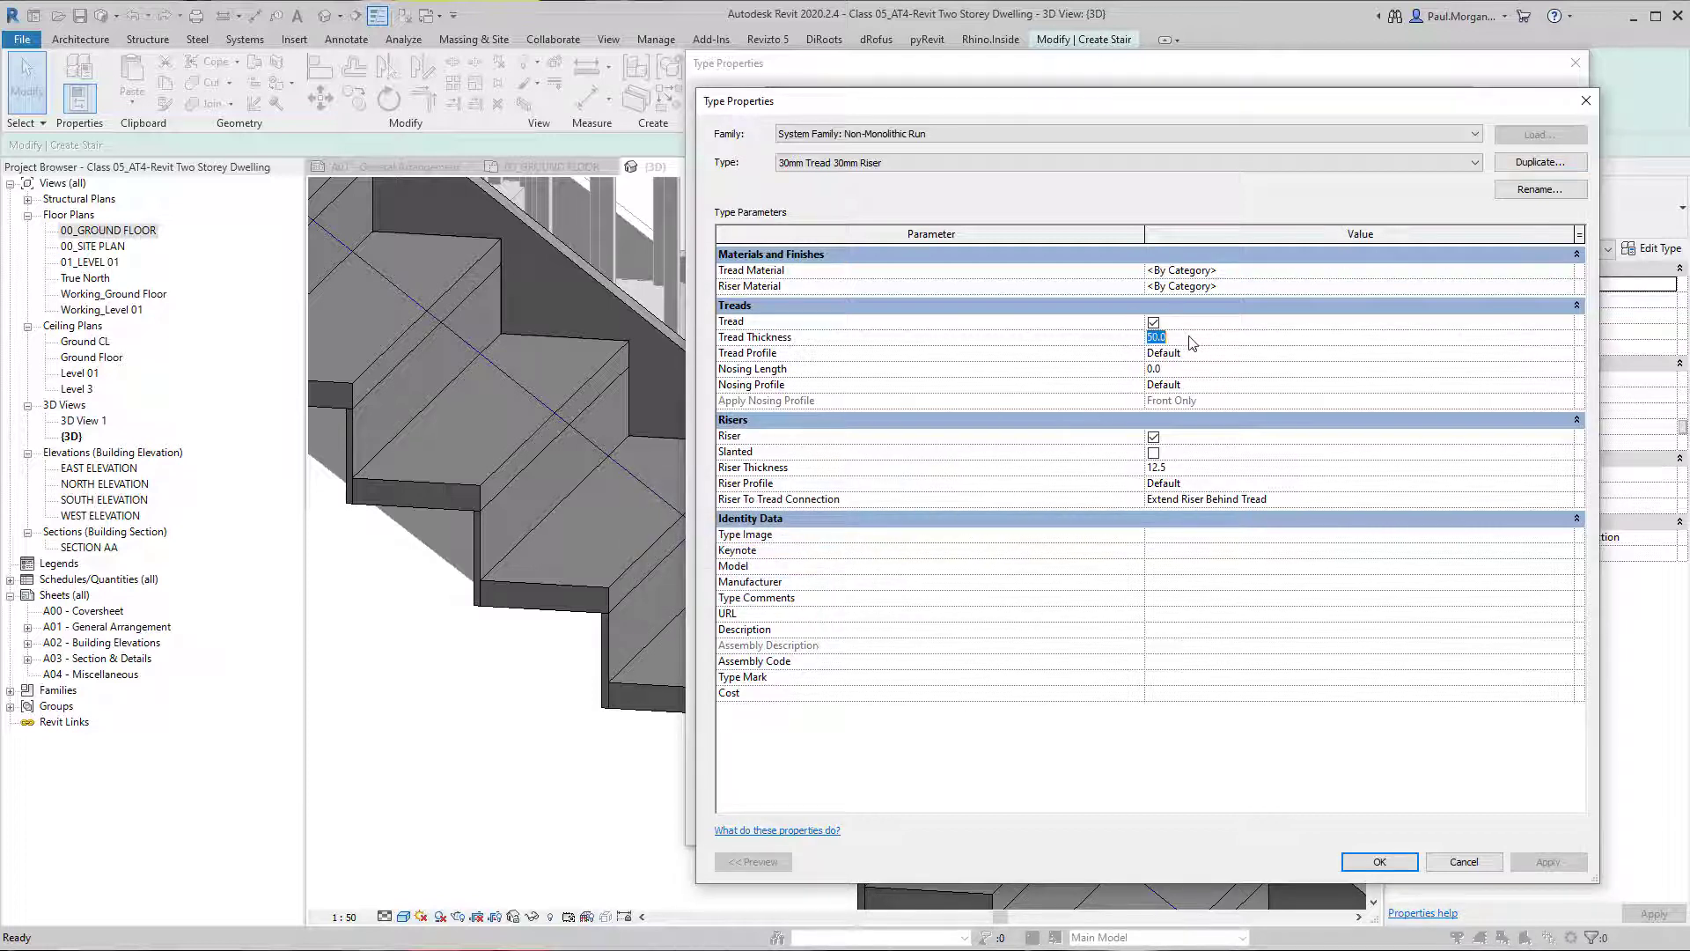
{"action": "type", "text": "30"}
{"action": "left_click", "coordinate": [1380, 861]}
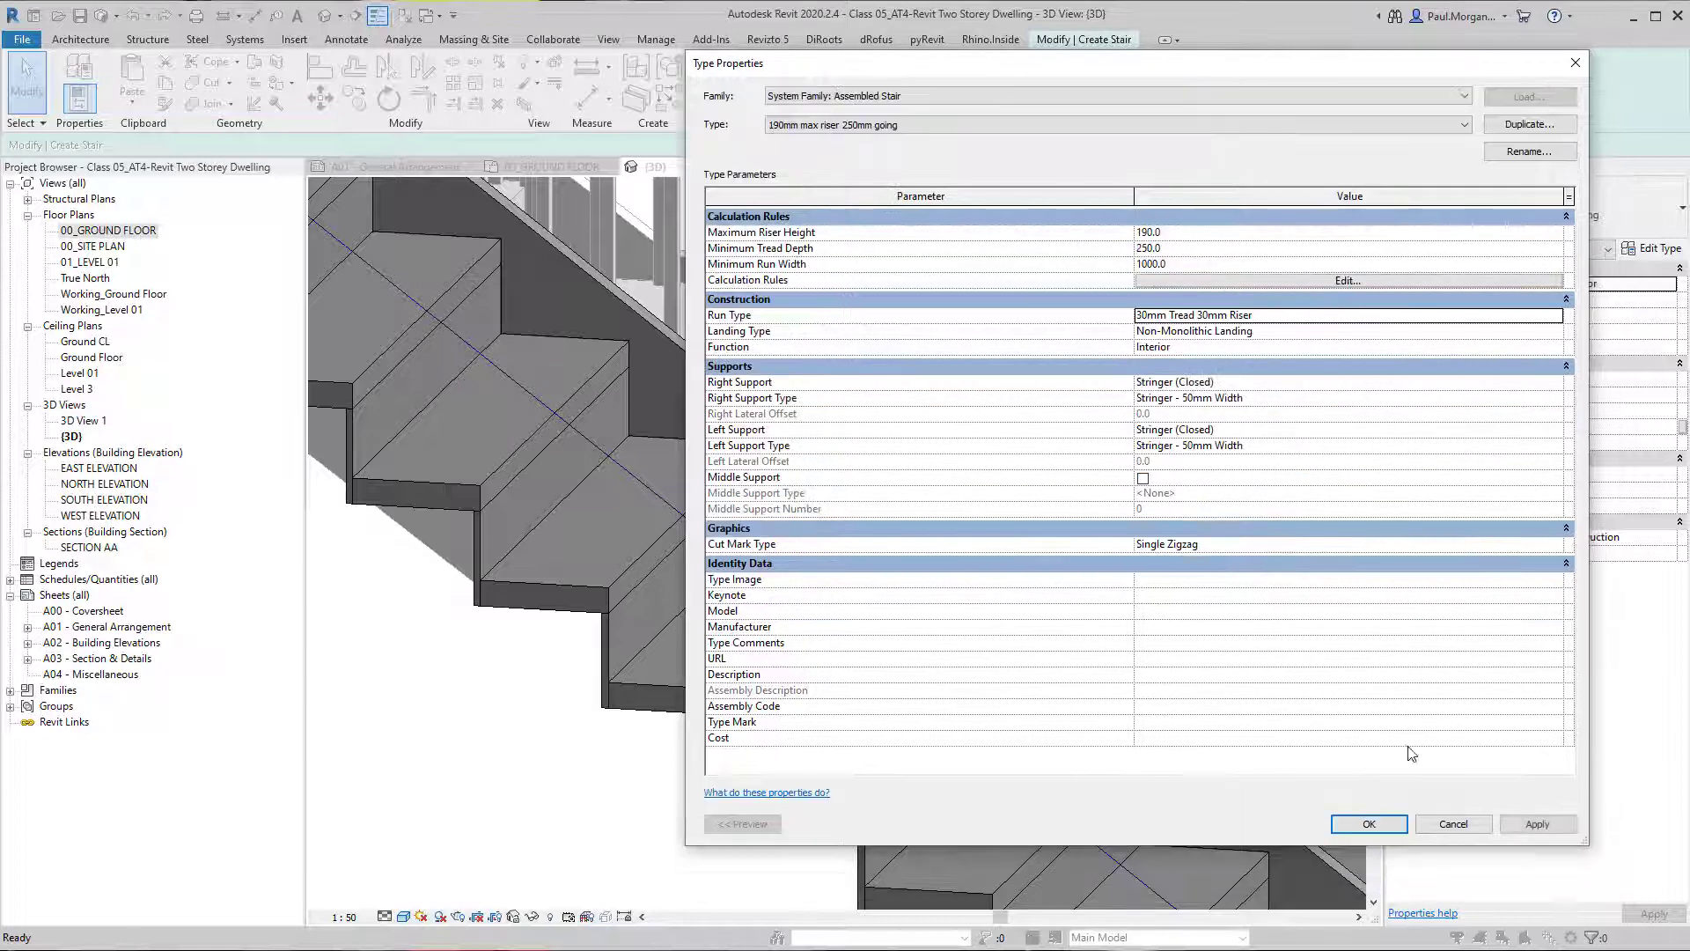
{"action": "left_click", "coordinate": [1540, 826]}
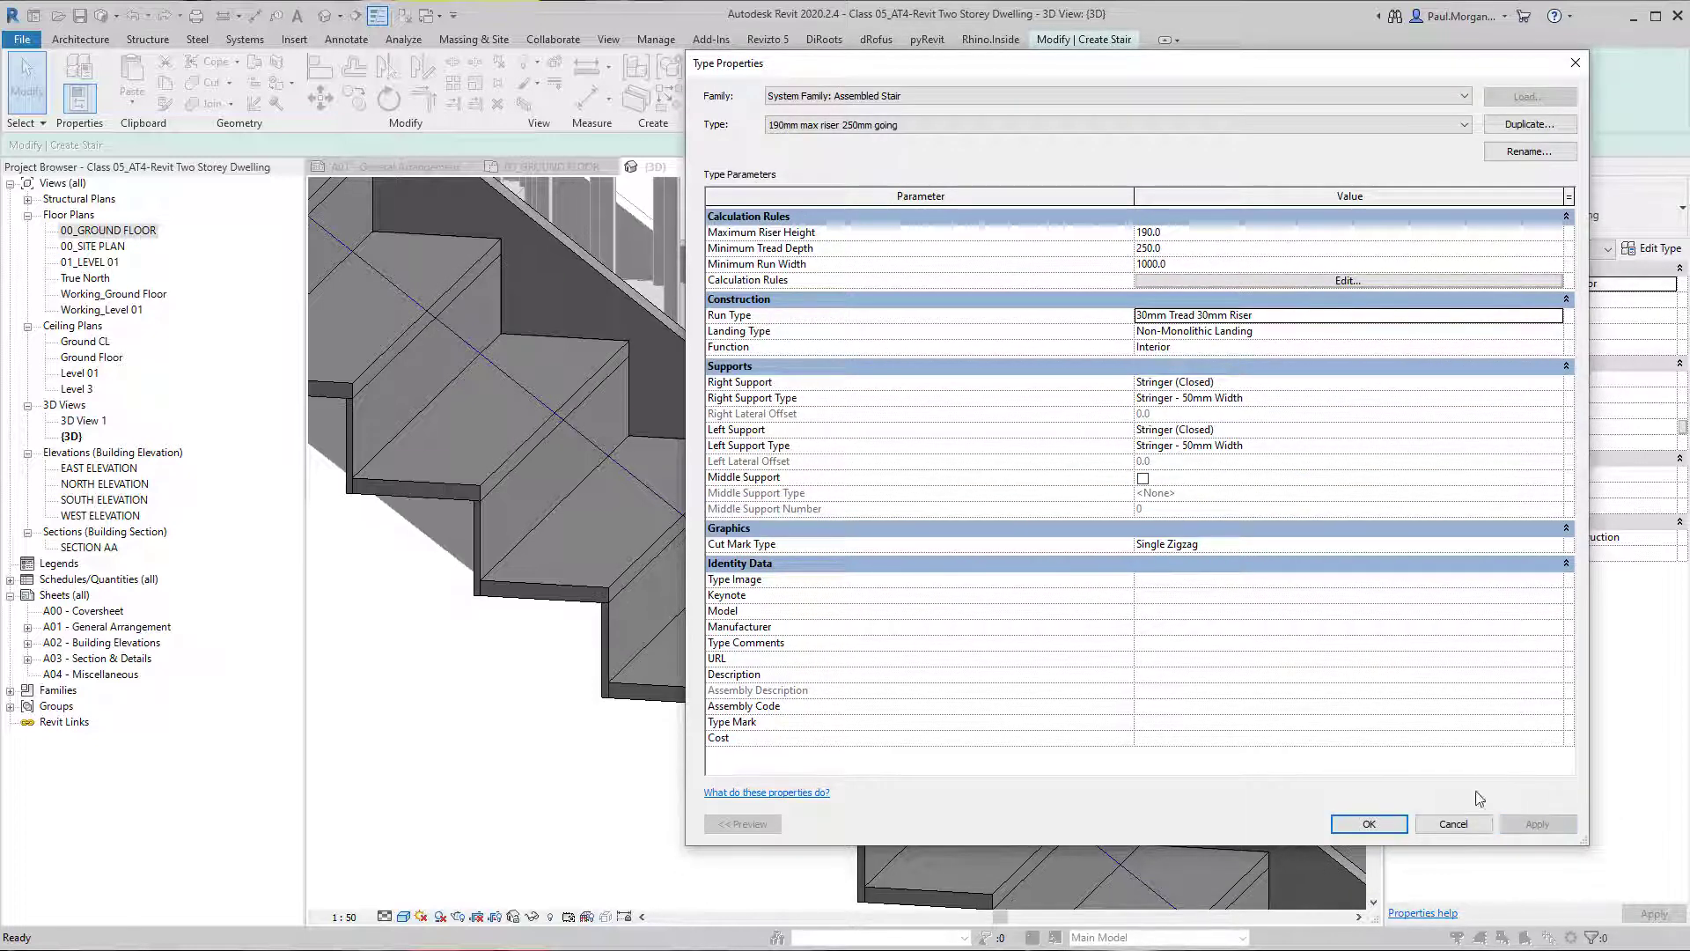
{"action": "left_click", "coordinate": [470, 507]}
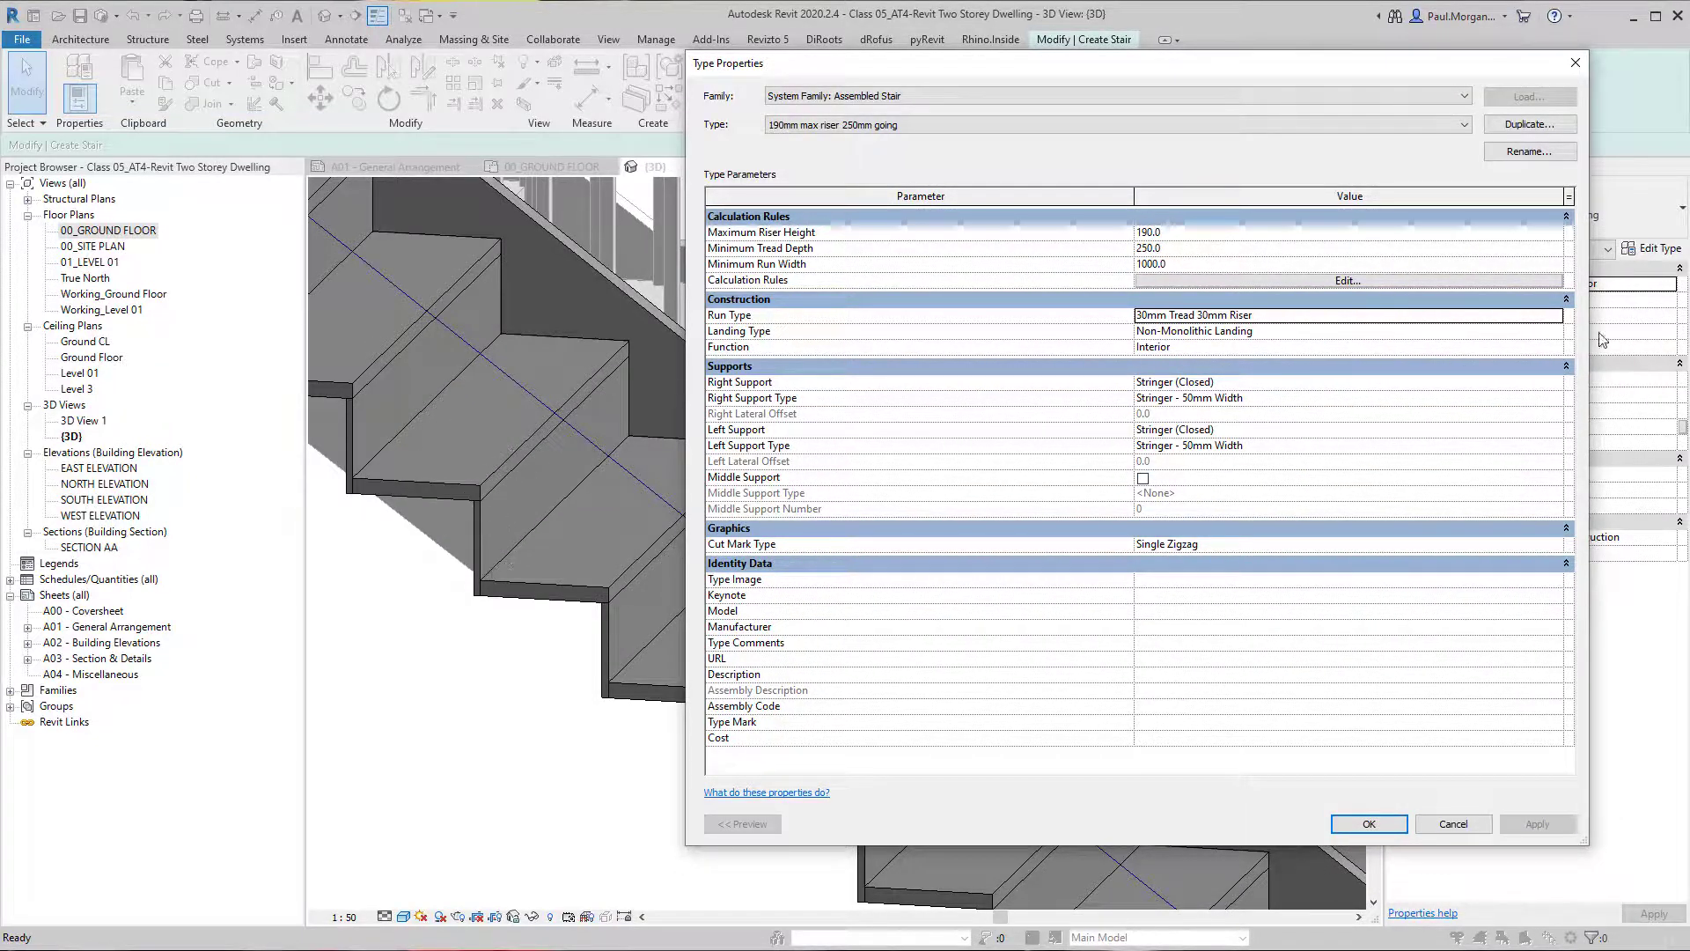
Reopen the 30mm Tread 30mm Riser run type and set its Nosing Length to 15 mm, applying it to the stair.
{"action": "left_click", "coordinate": [1571, 315]}
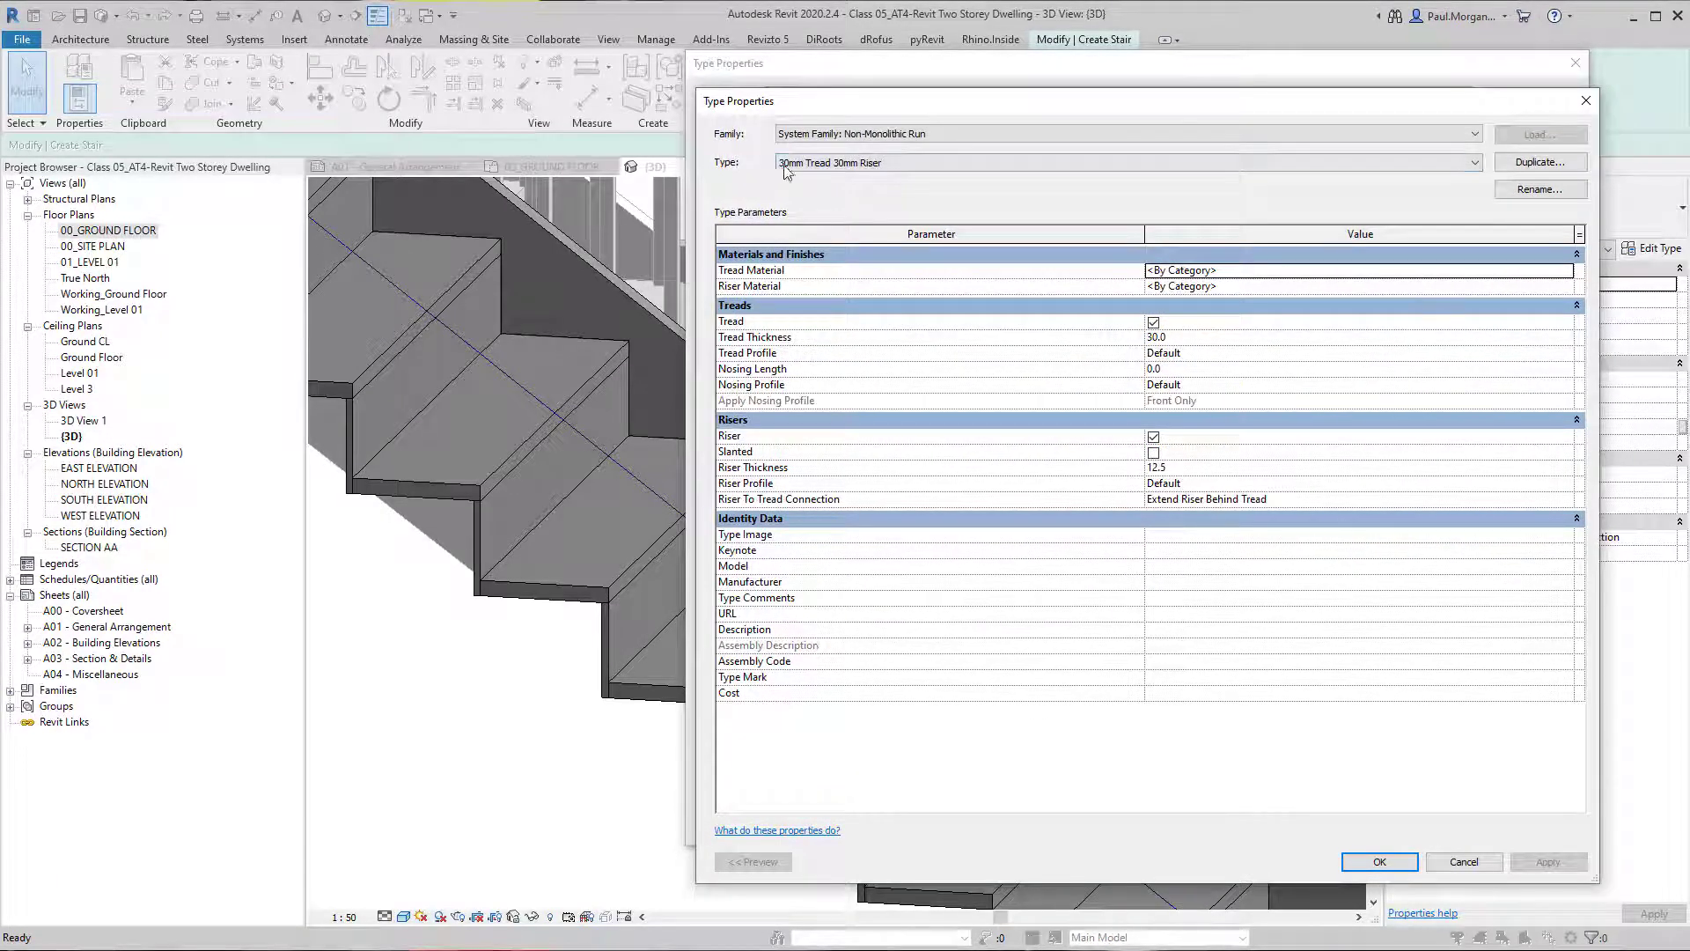
{"action": "left_click", "coordinate": [795, 167]}
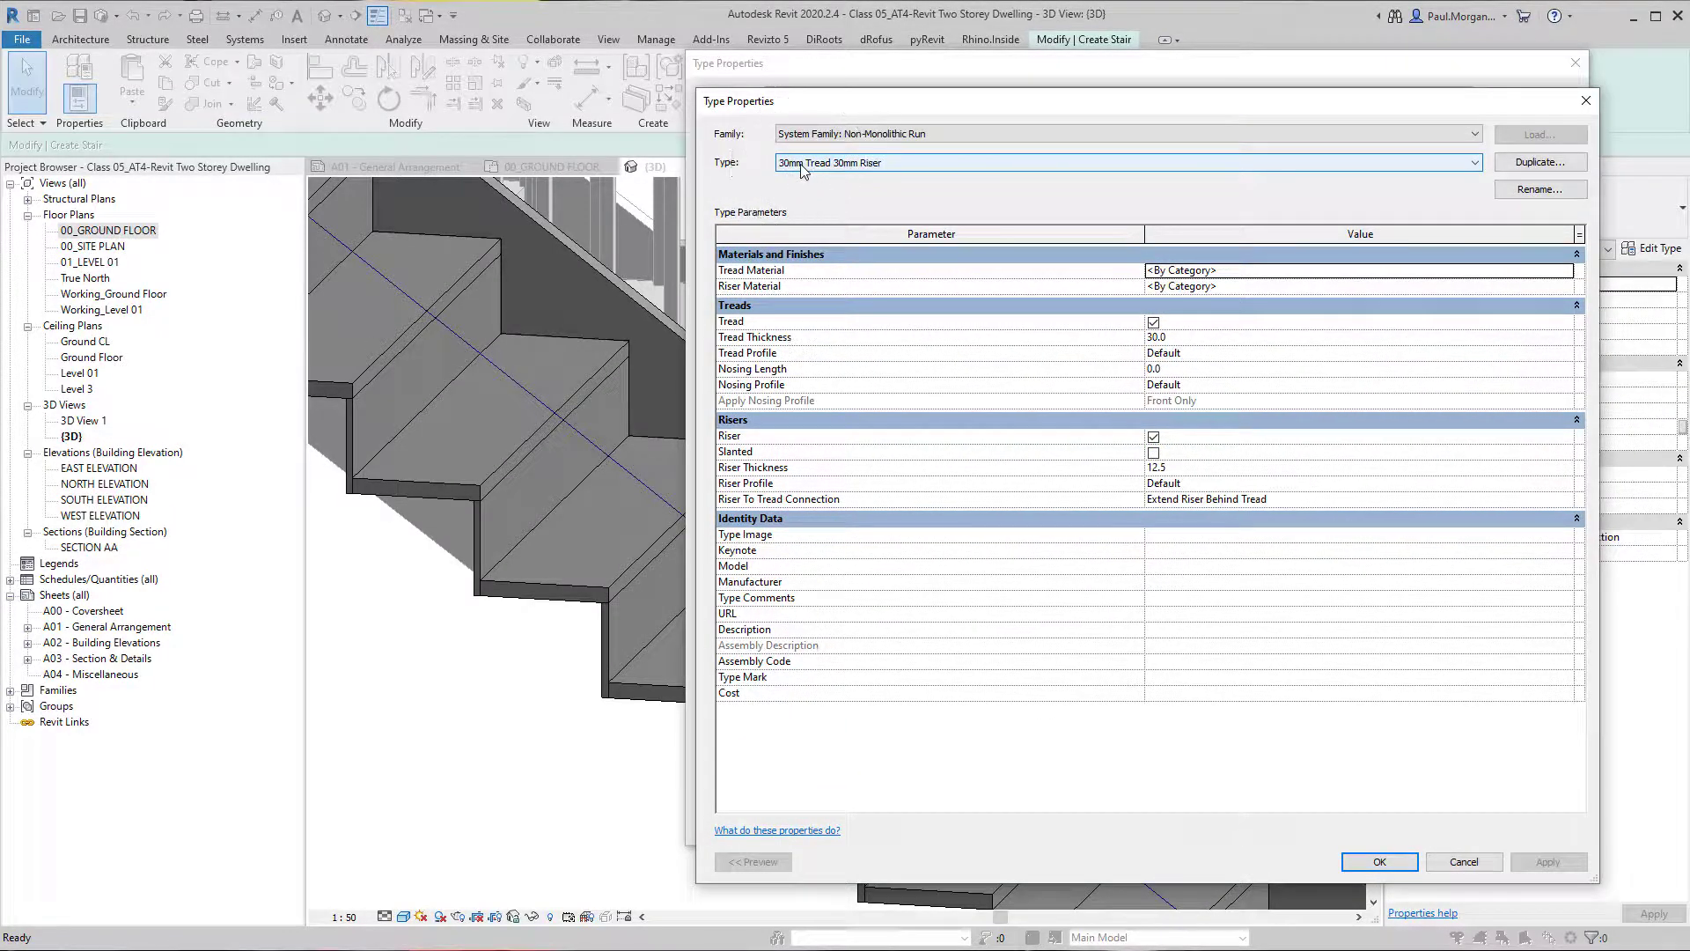
{"action": "left_click", "coordinate": [1406, 352]}
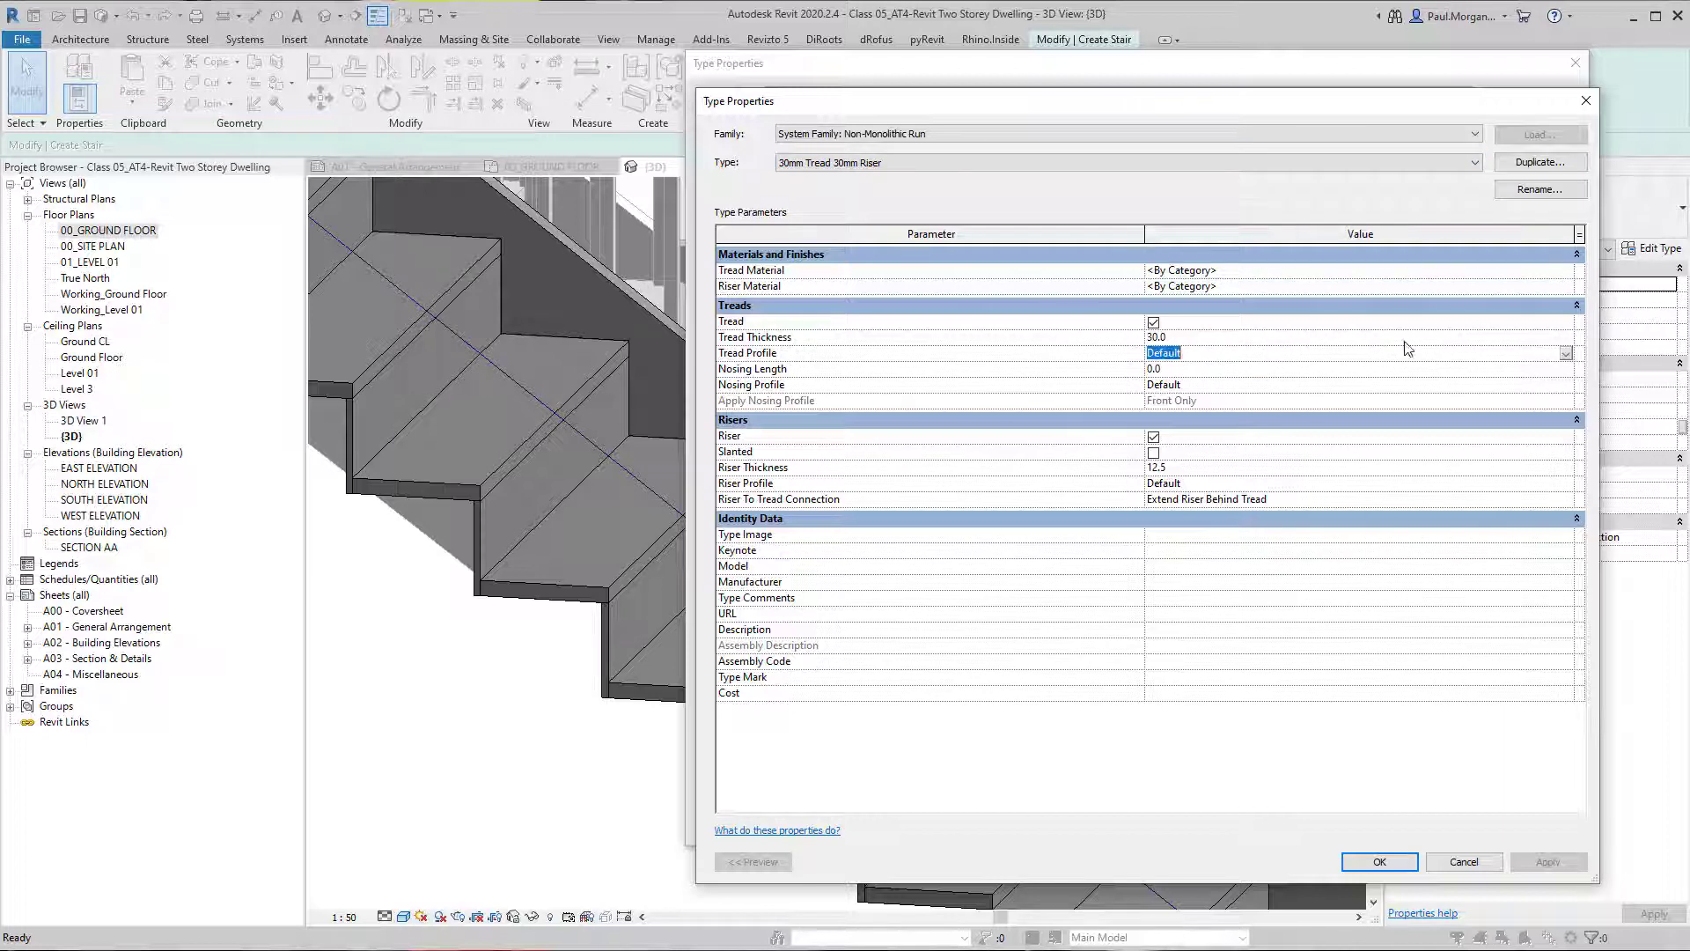
{"action": "left_click", "coordinate": [1566, 354]}
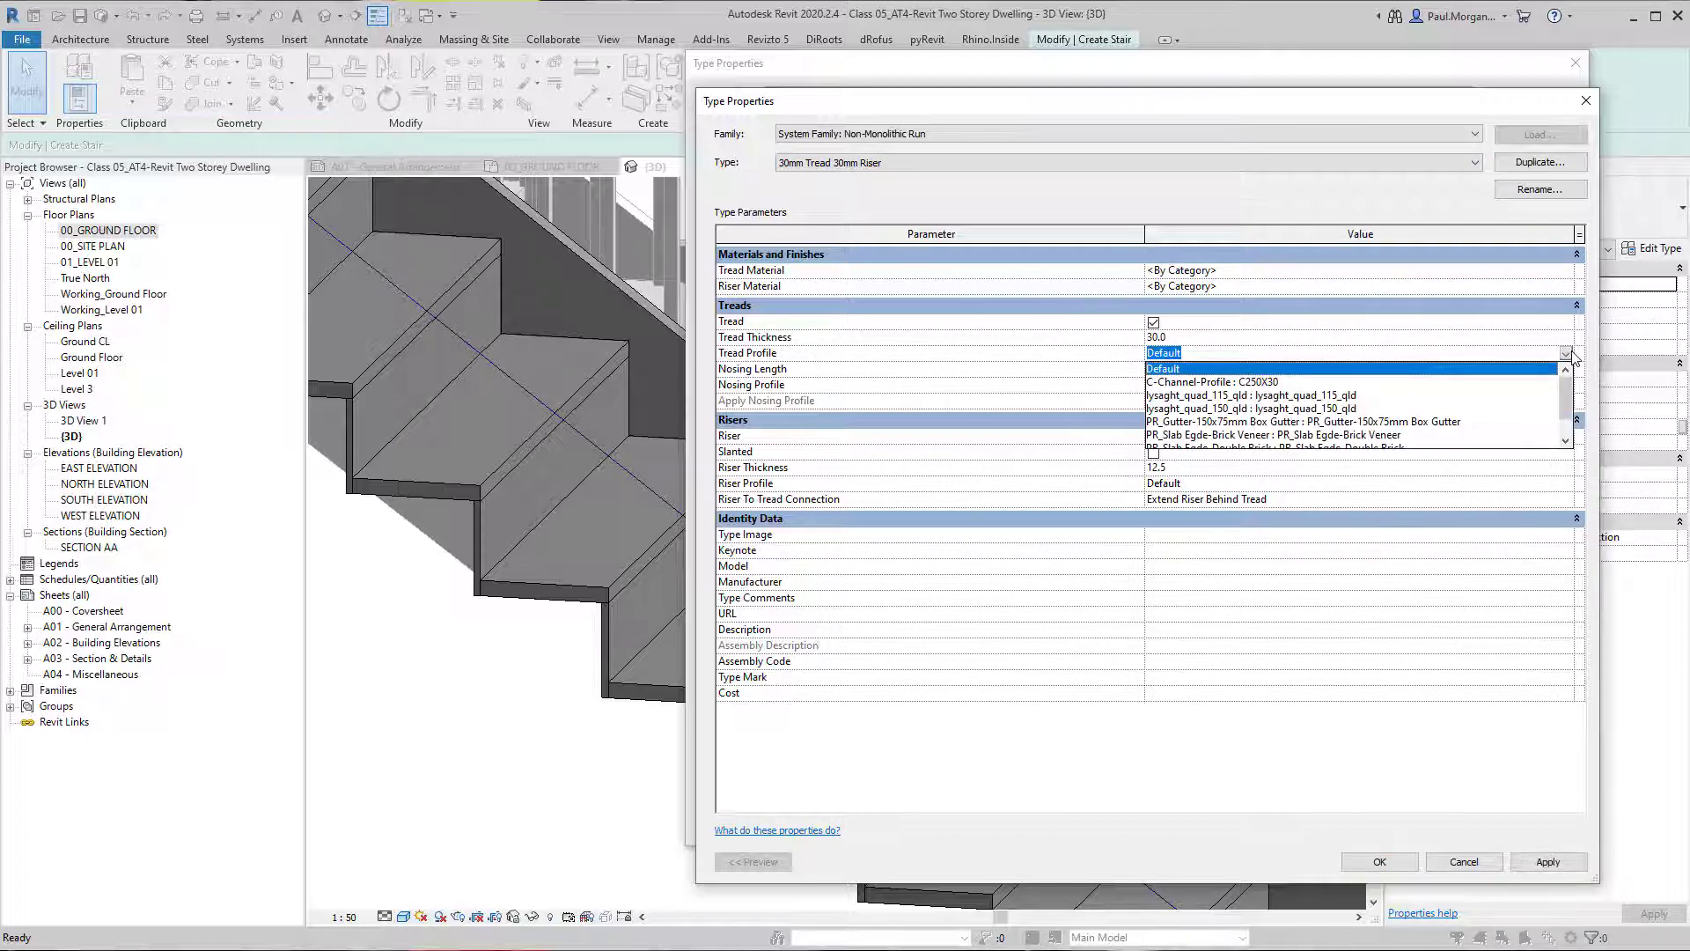
{"action": "left_click", "coordinate": [1568, 354]}
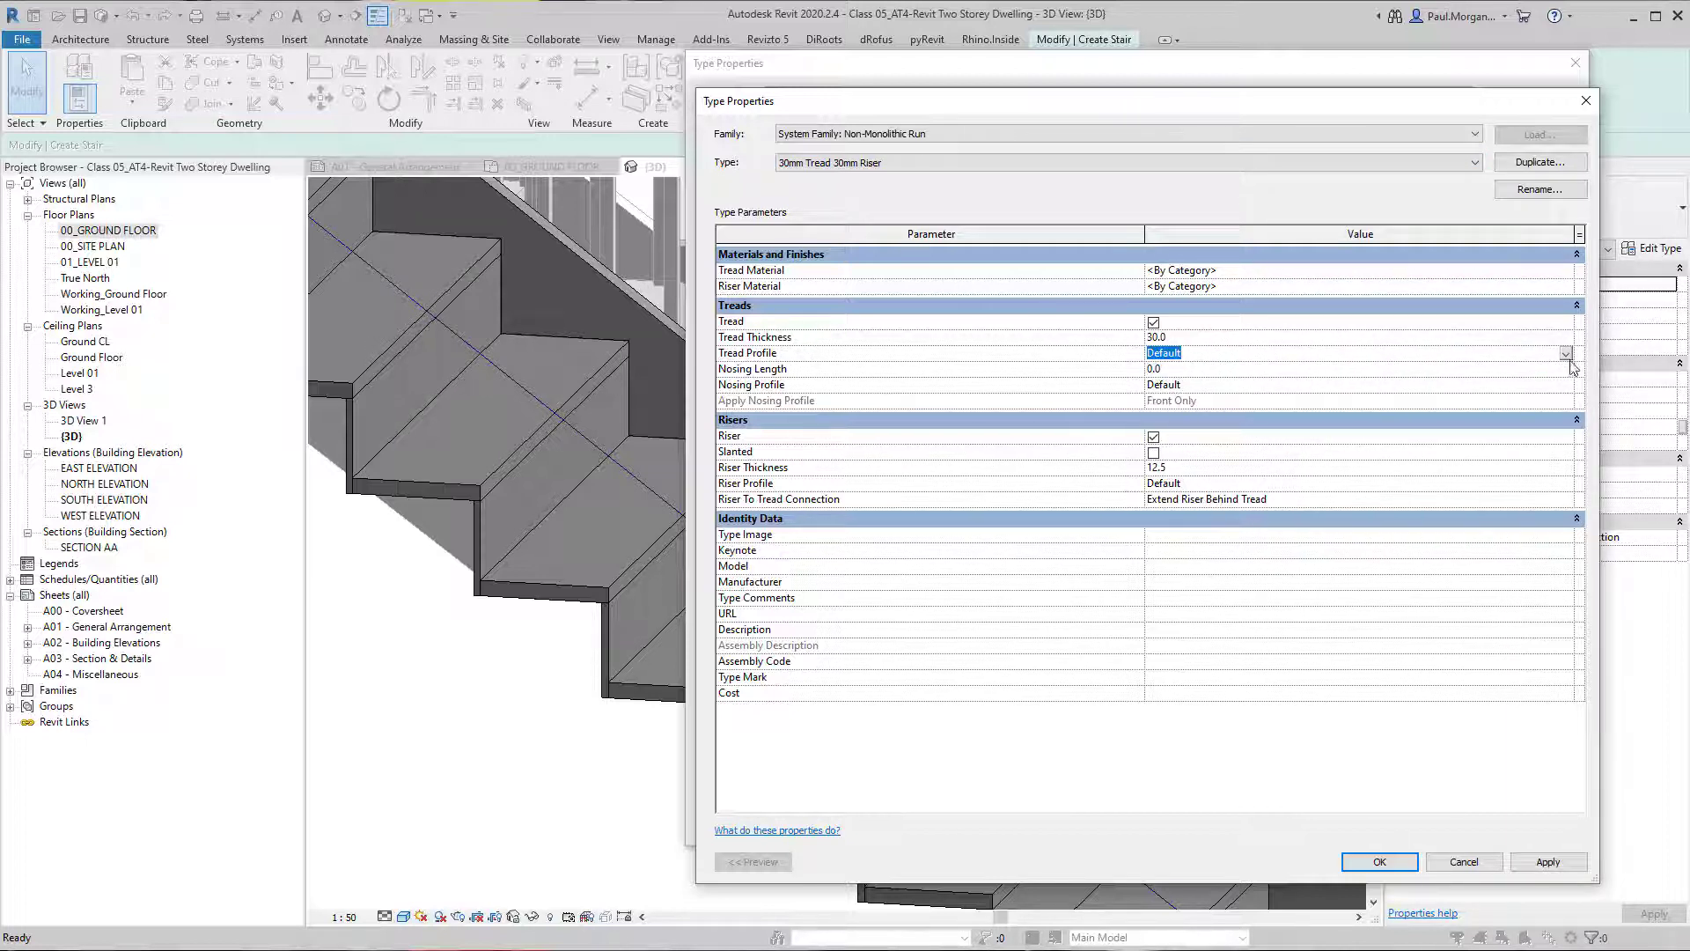
{"action": "left_click", "coordinate": [1572, 368]}
{"action": "left_click", "coordinate": [1546, 862]}
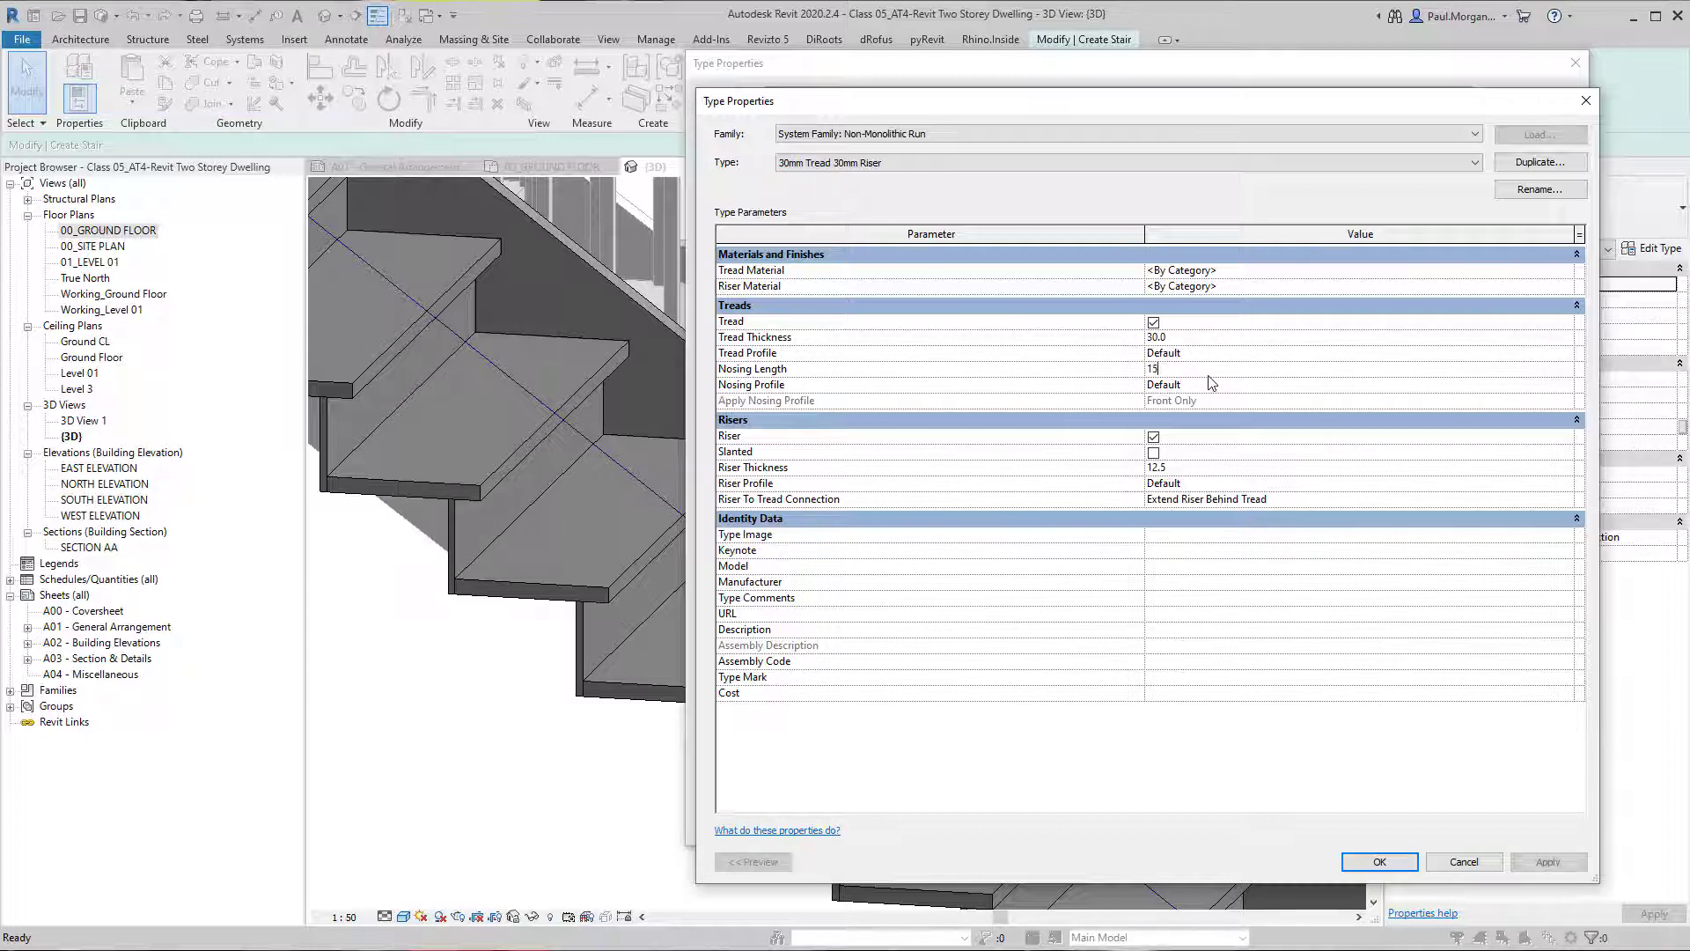
{"action": "left_click", "coordinate": [1558, 864]}
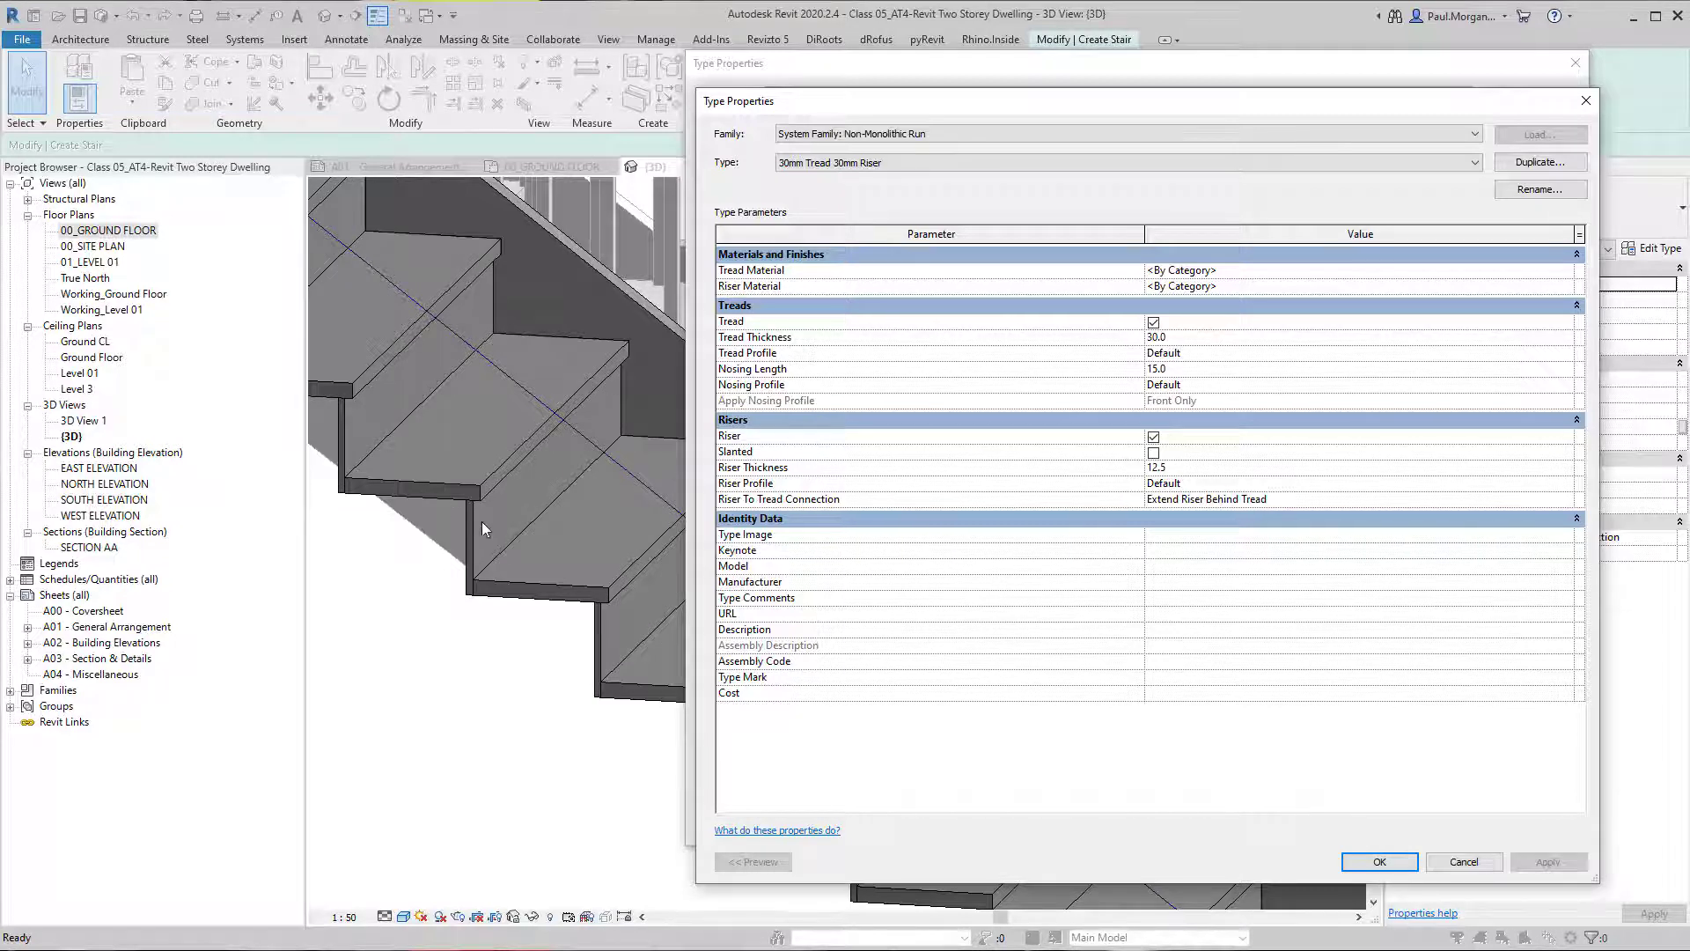
Review the available Nosing Profile and Tread Profile options of the run type, leaving both at Default.
{"action": "left_click", "coordinate": [1208, 385]}
{"action": "left_click", "coordinate": [1566, 385]}
{"action": "left_click", "coordinate": [1204, 386]}
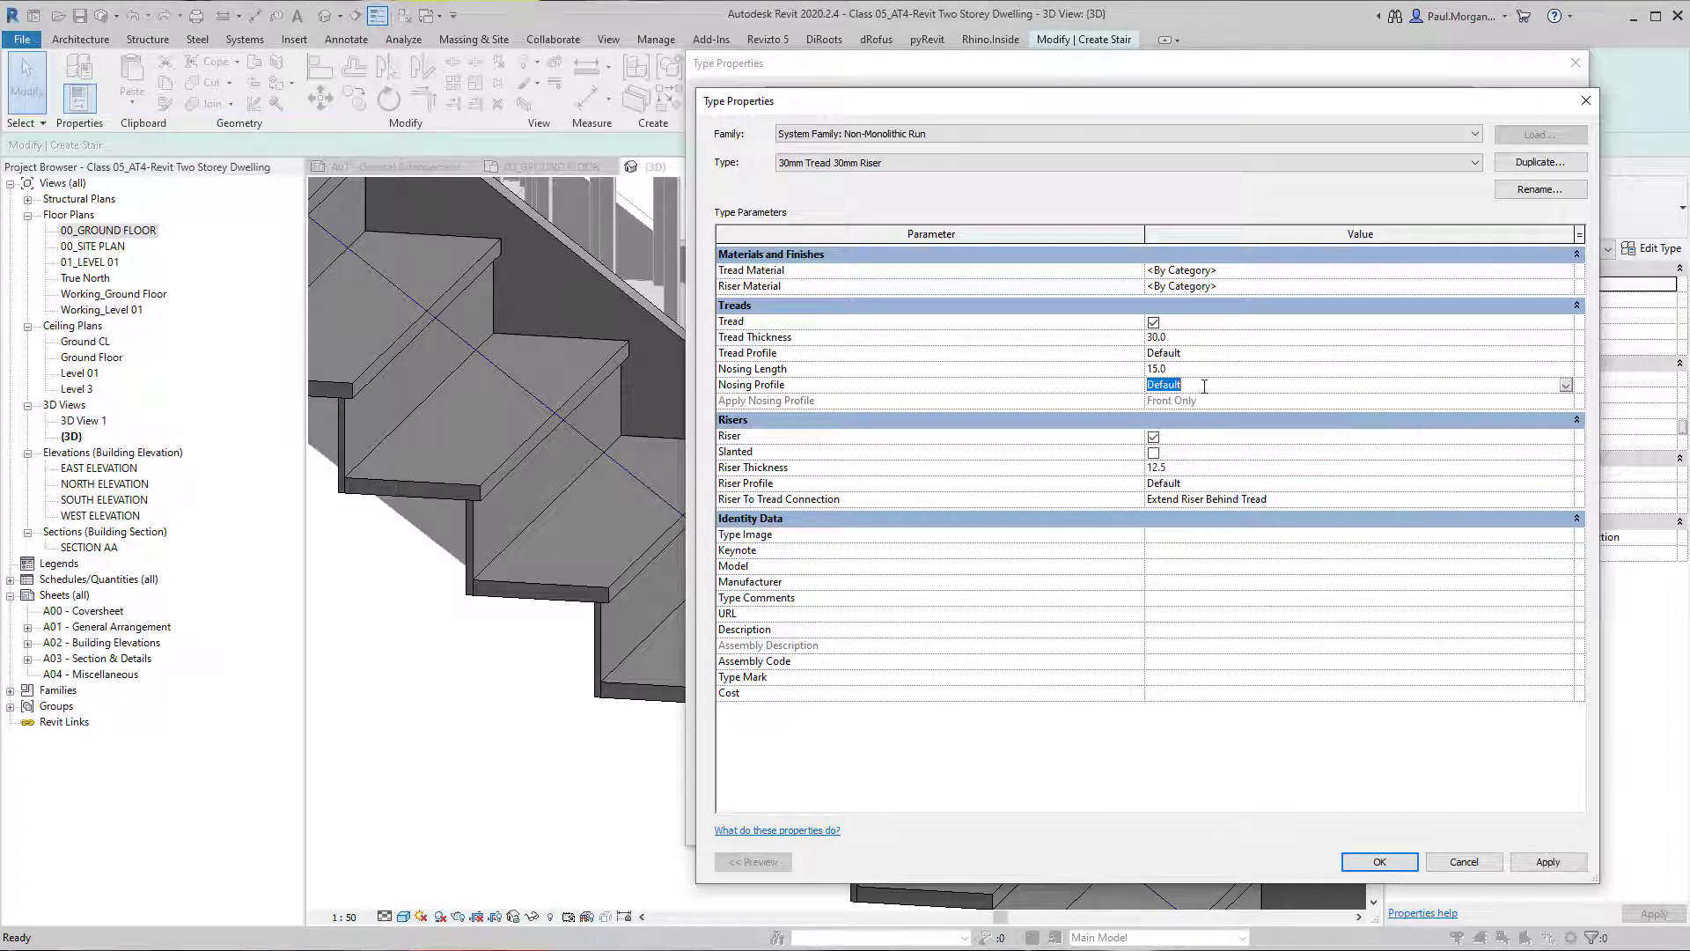
{"action": "left_click", "coordinate": [1200, 406]}
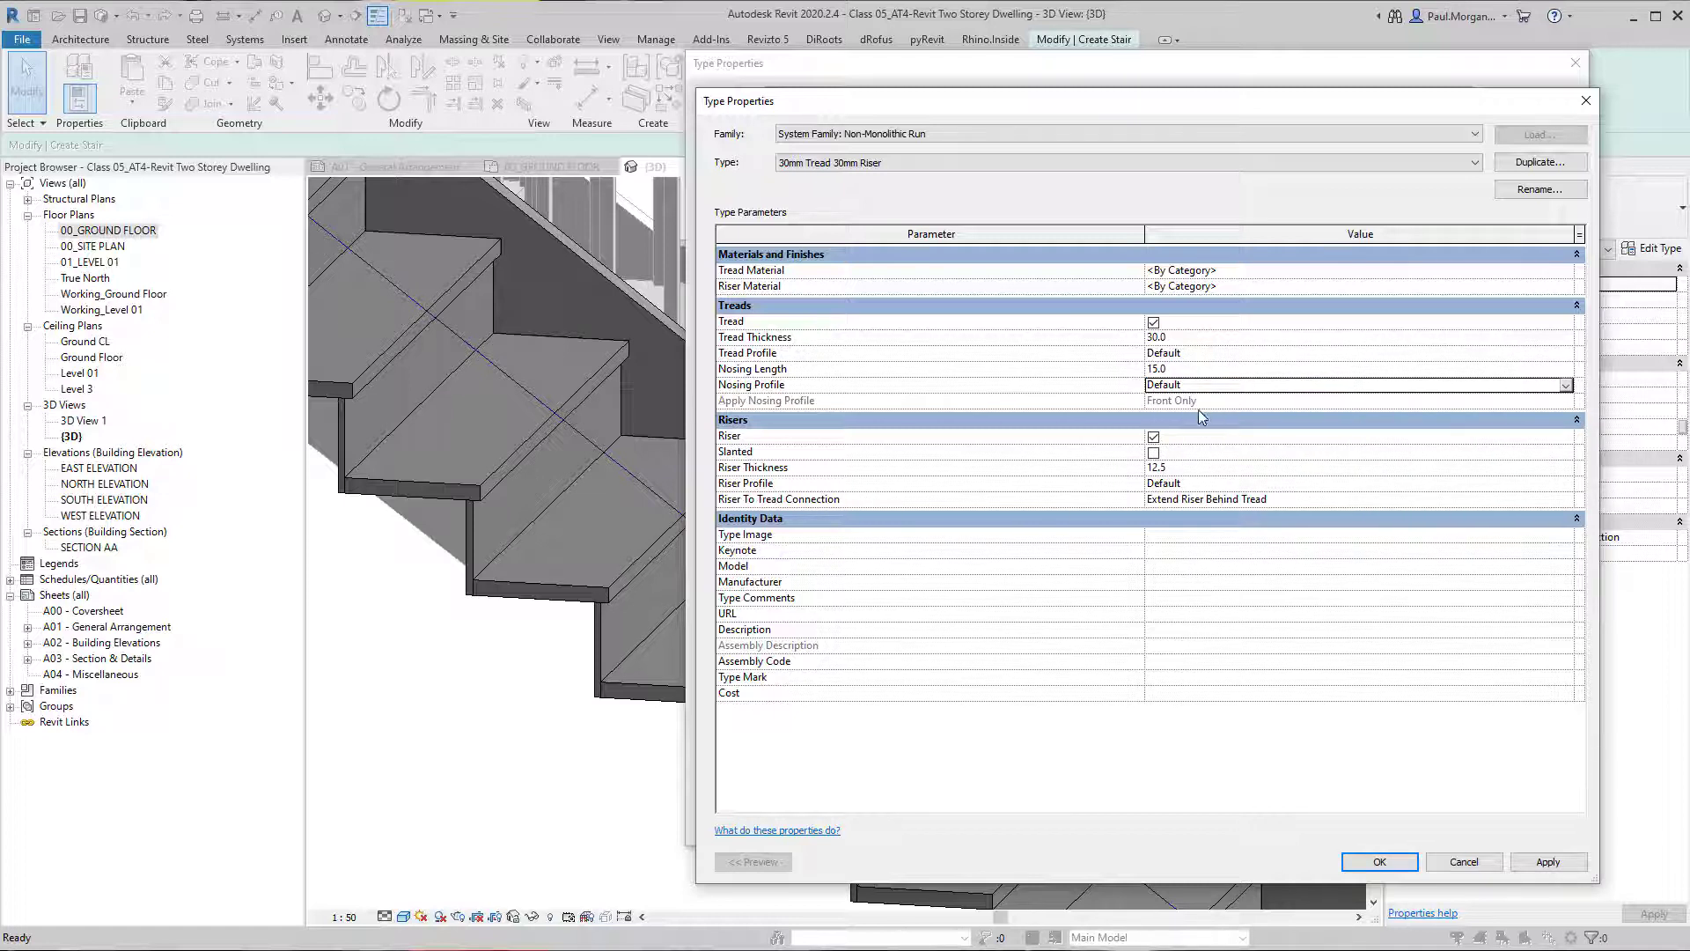
{"action": "left_click", "coordinate": [1565, 387]}
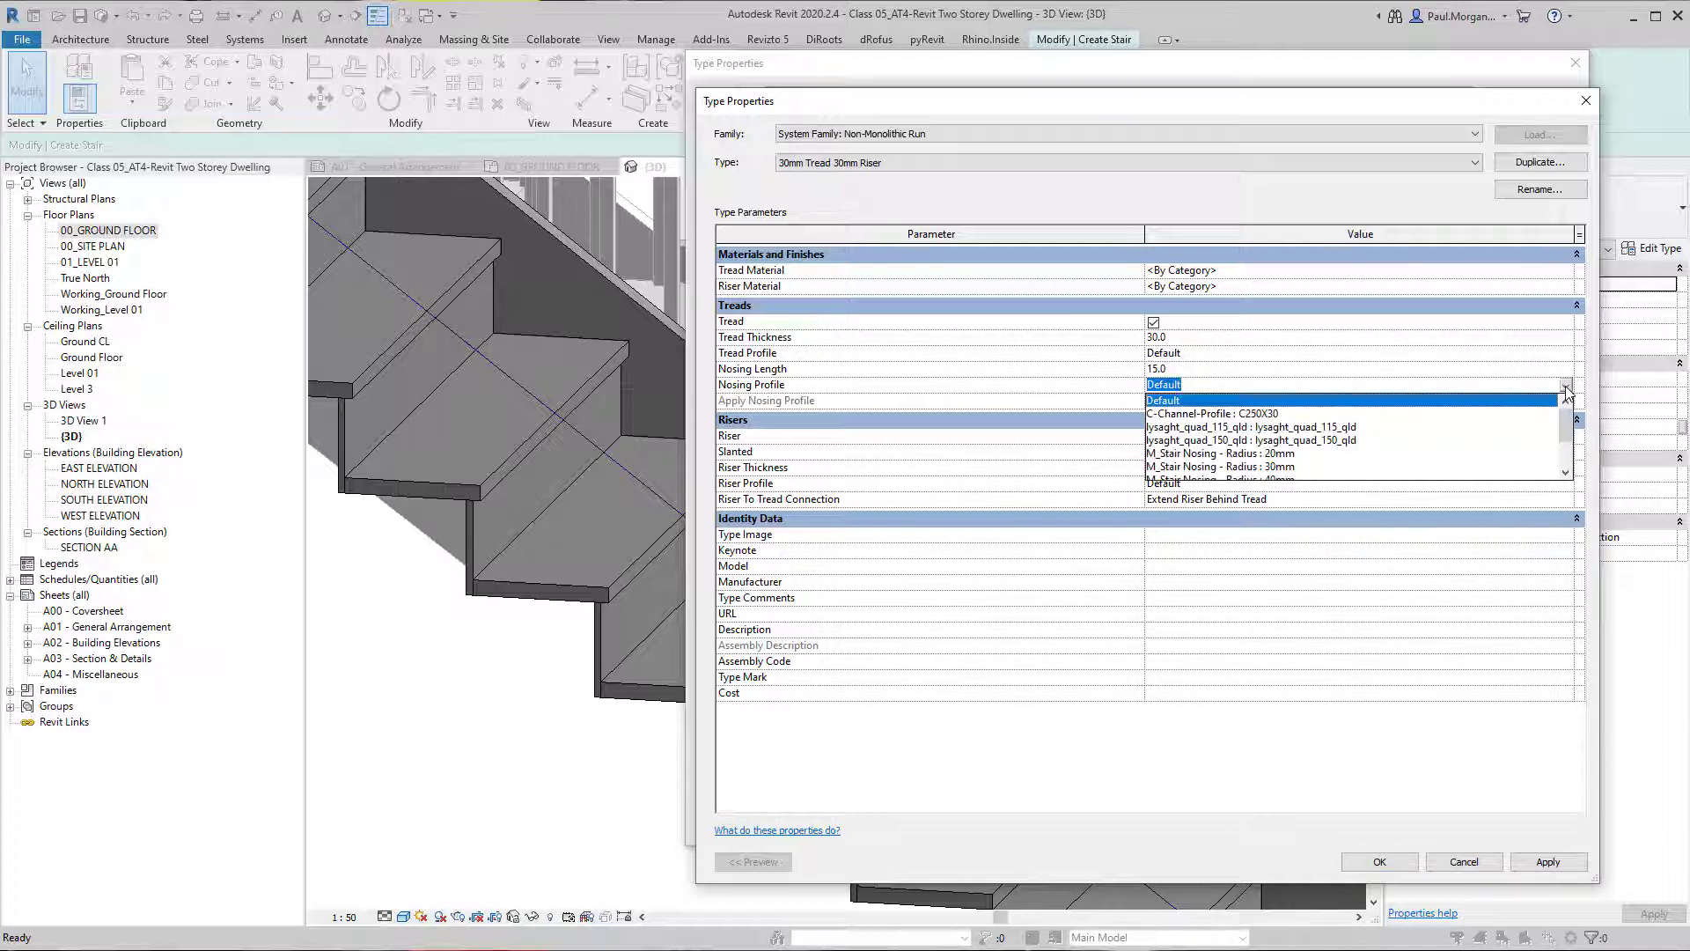
{"action": "left_click", "coordinate": [1566, 353]}
{"action": "left_click", "coordinate": [1566, 353]}
{"action": "left_click", "coordinate": [1566, 353]}
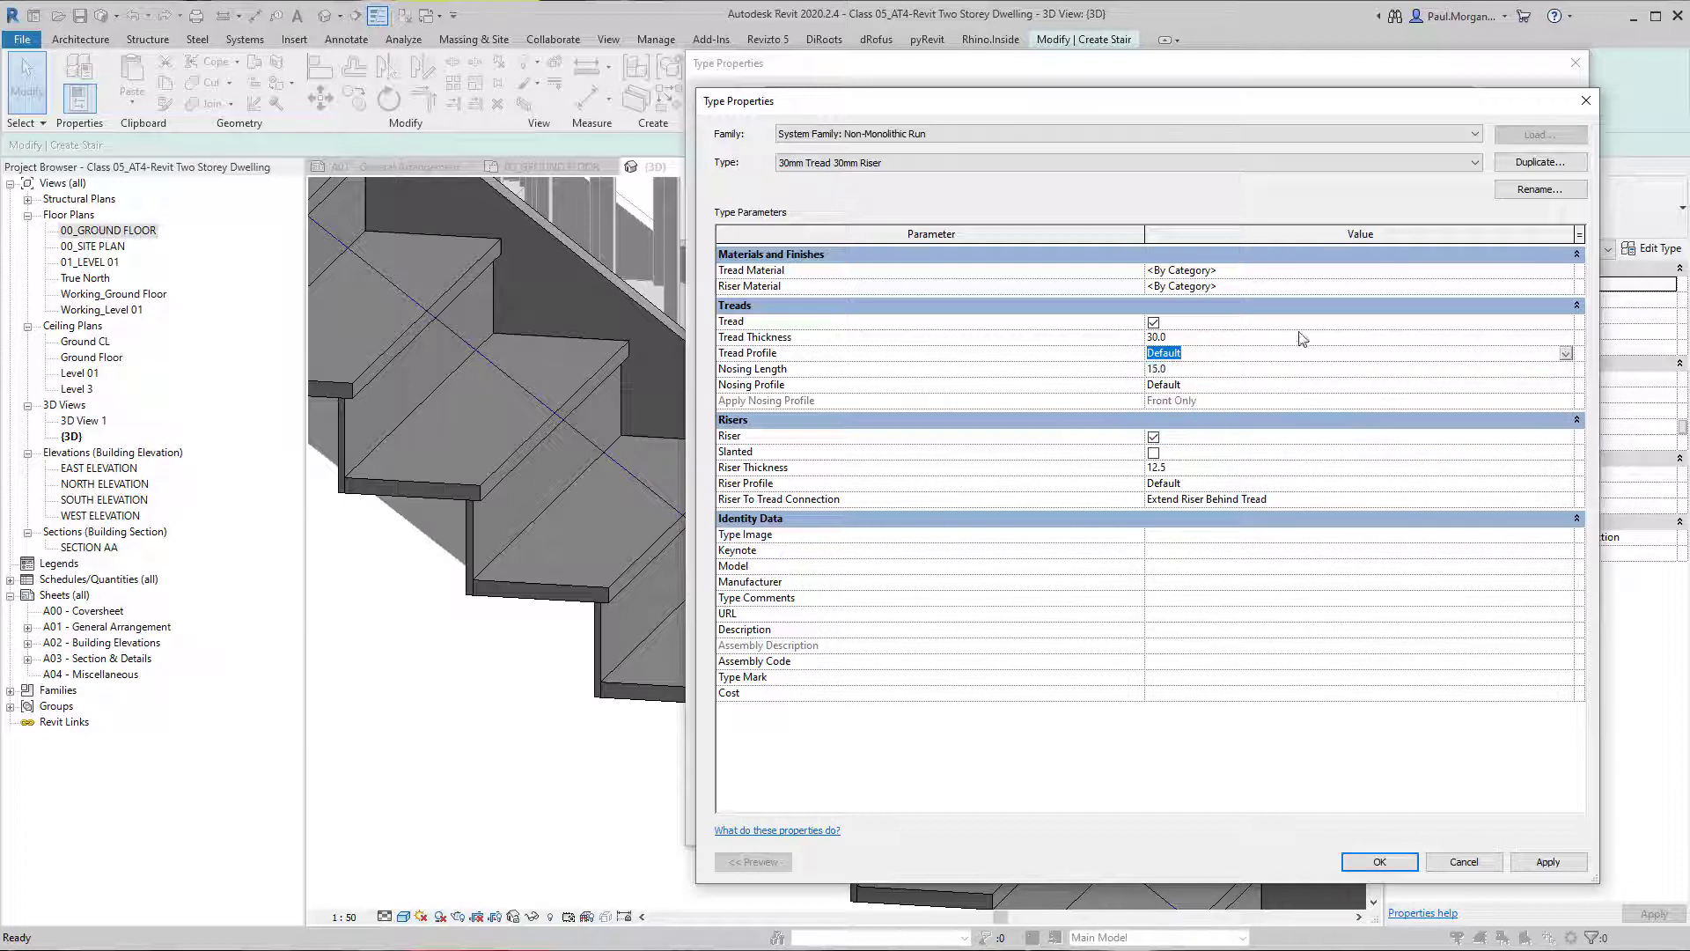
{"action": "left_click", "coordinate": [1164, 410]}
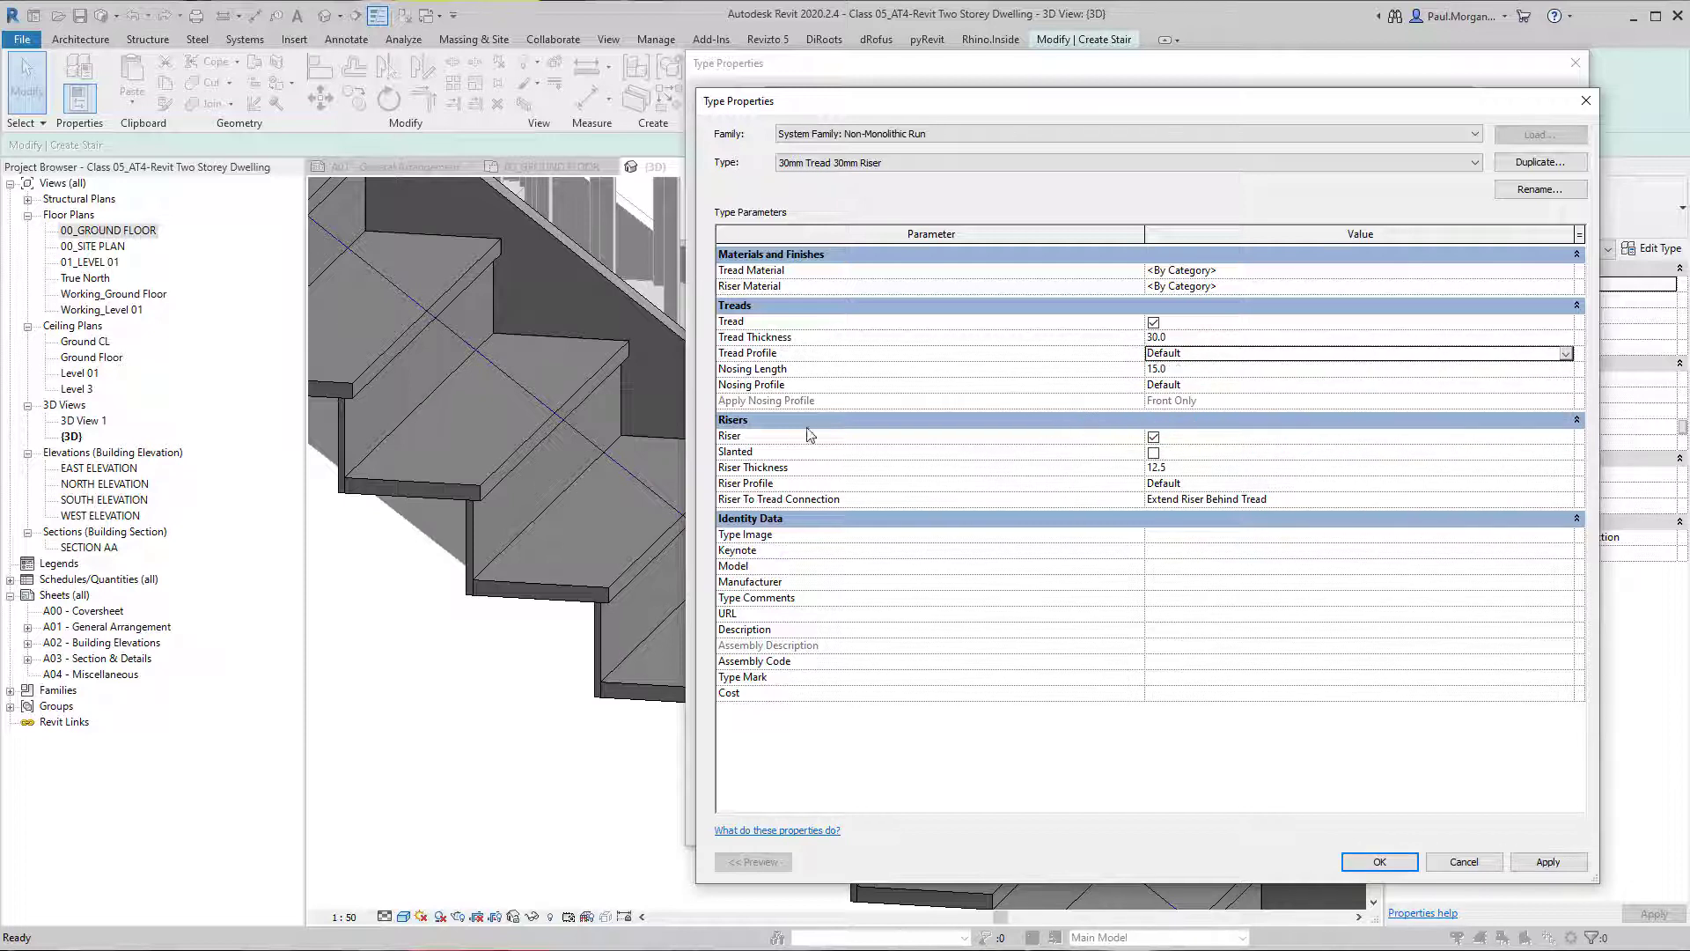
{"action": "left_click", "coordinate": [1217, 375]}
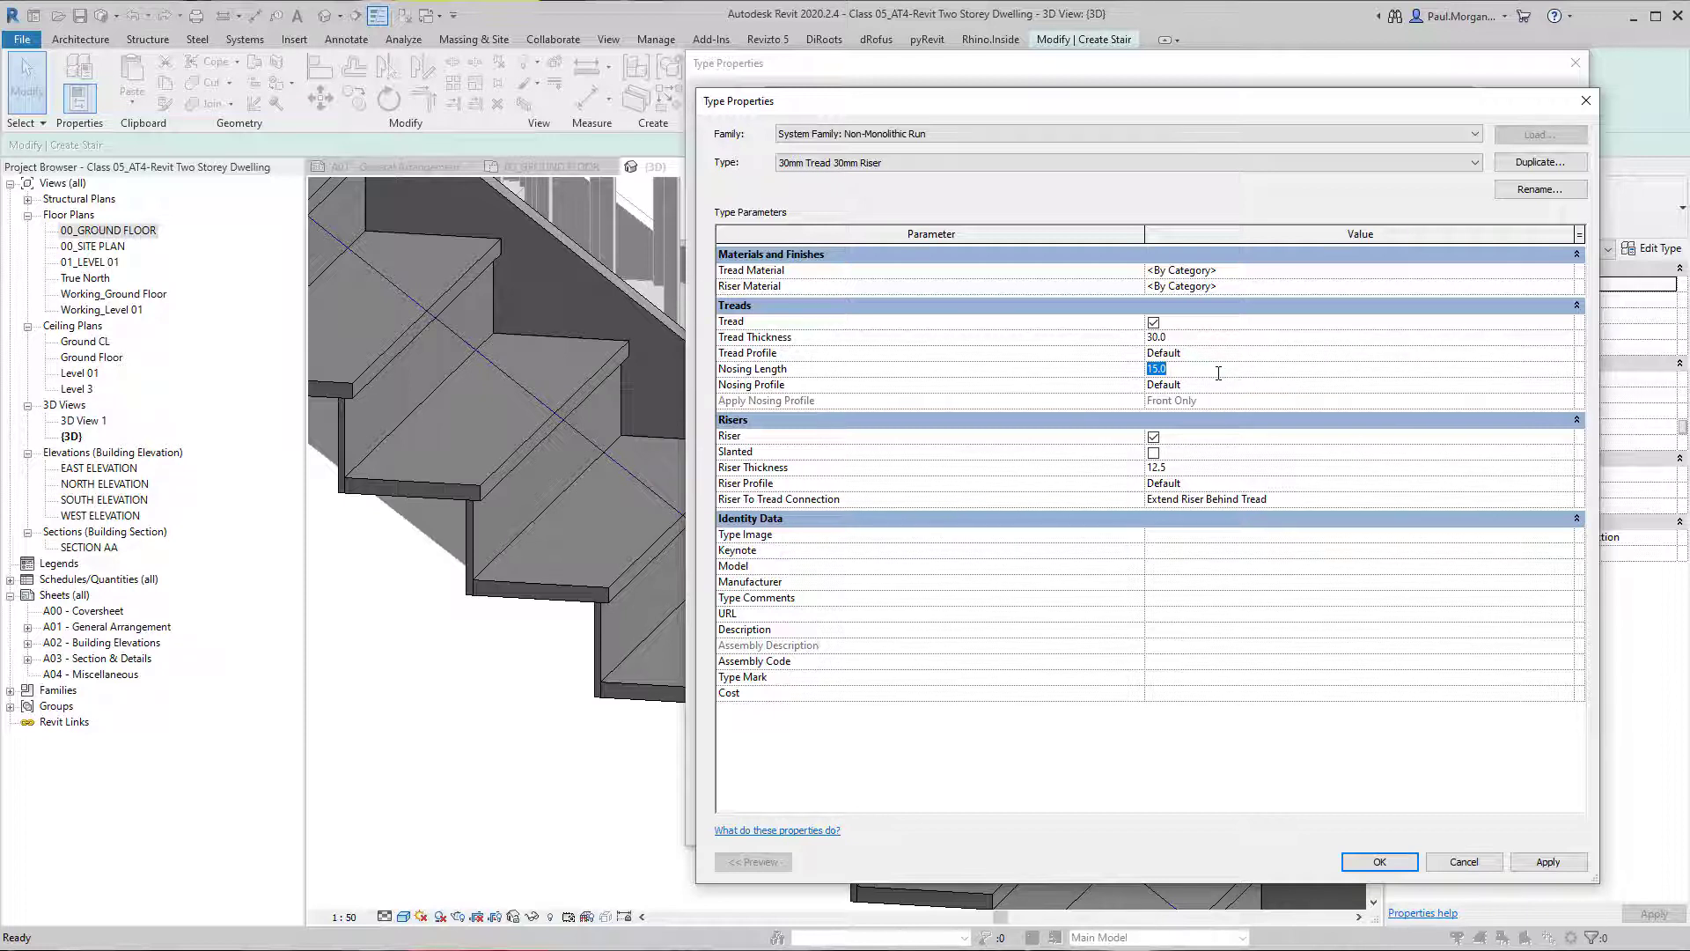
{"action": "left_click", "coordinate": [1220, 387]}
Try the run type without risers on the stair and re-enable the Riser option.
{"action": "left_click", "coordinate": [1153, 437]}
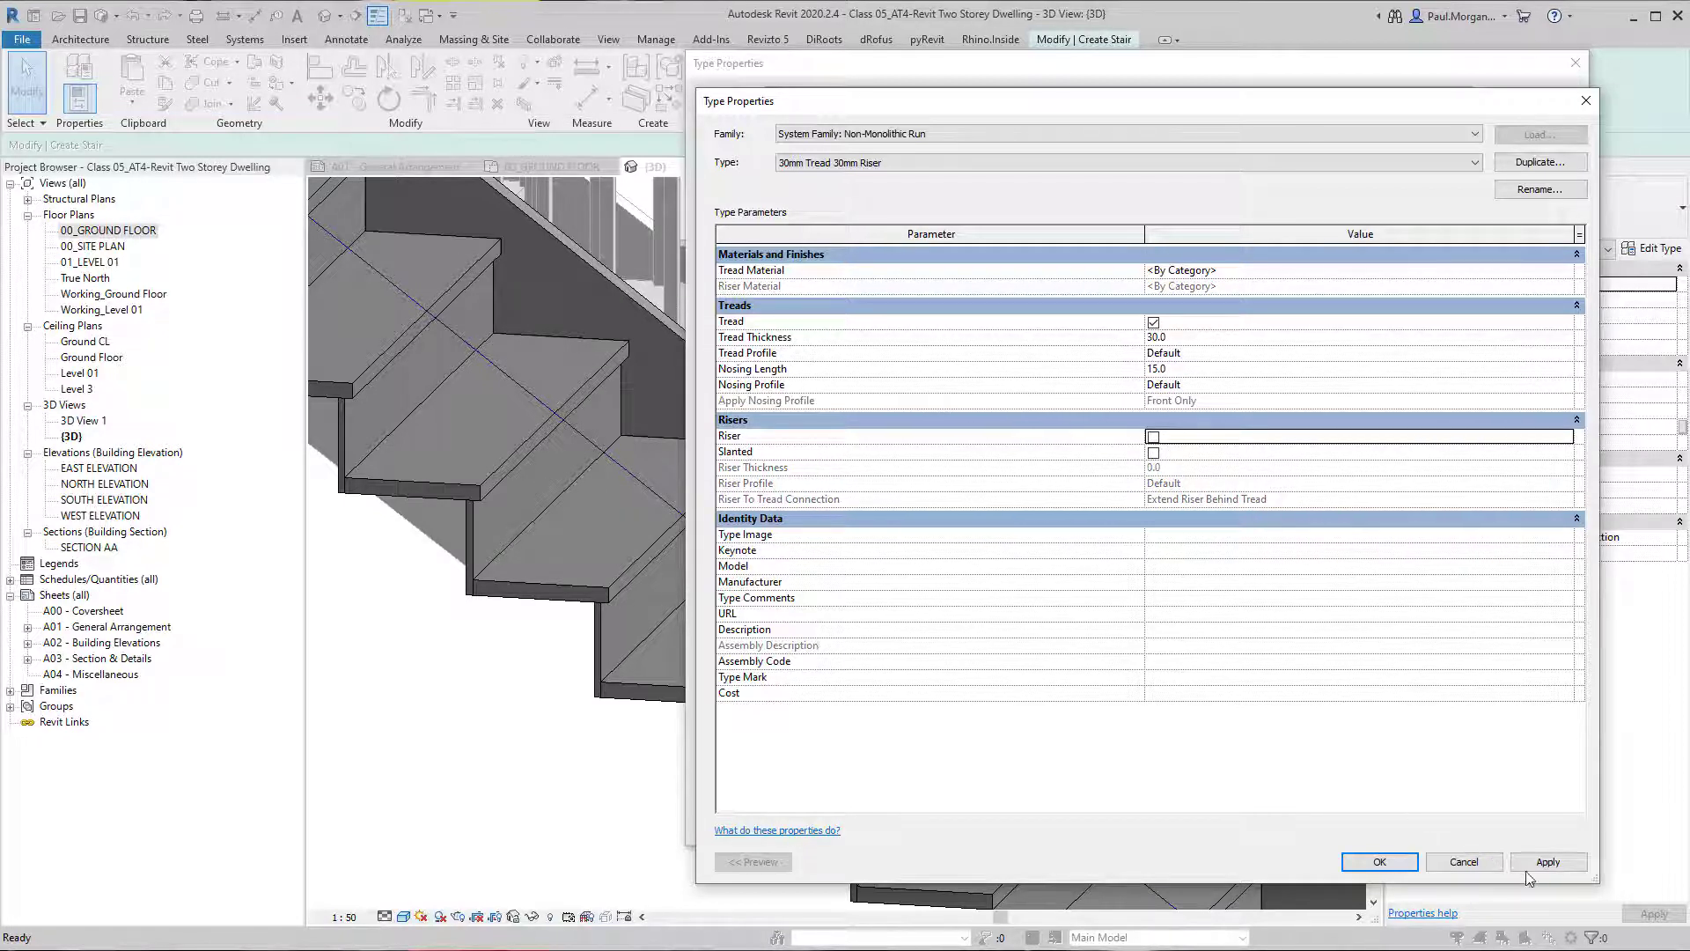
{"action": "left_click", "coordinate": [1549, 862]}
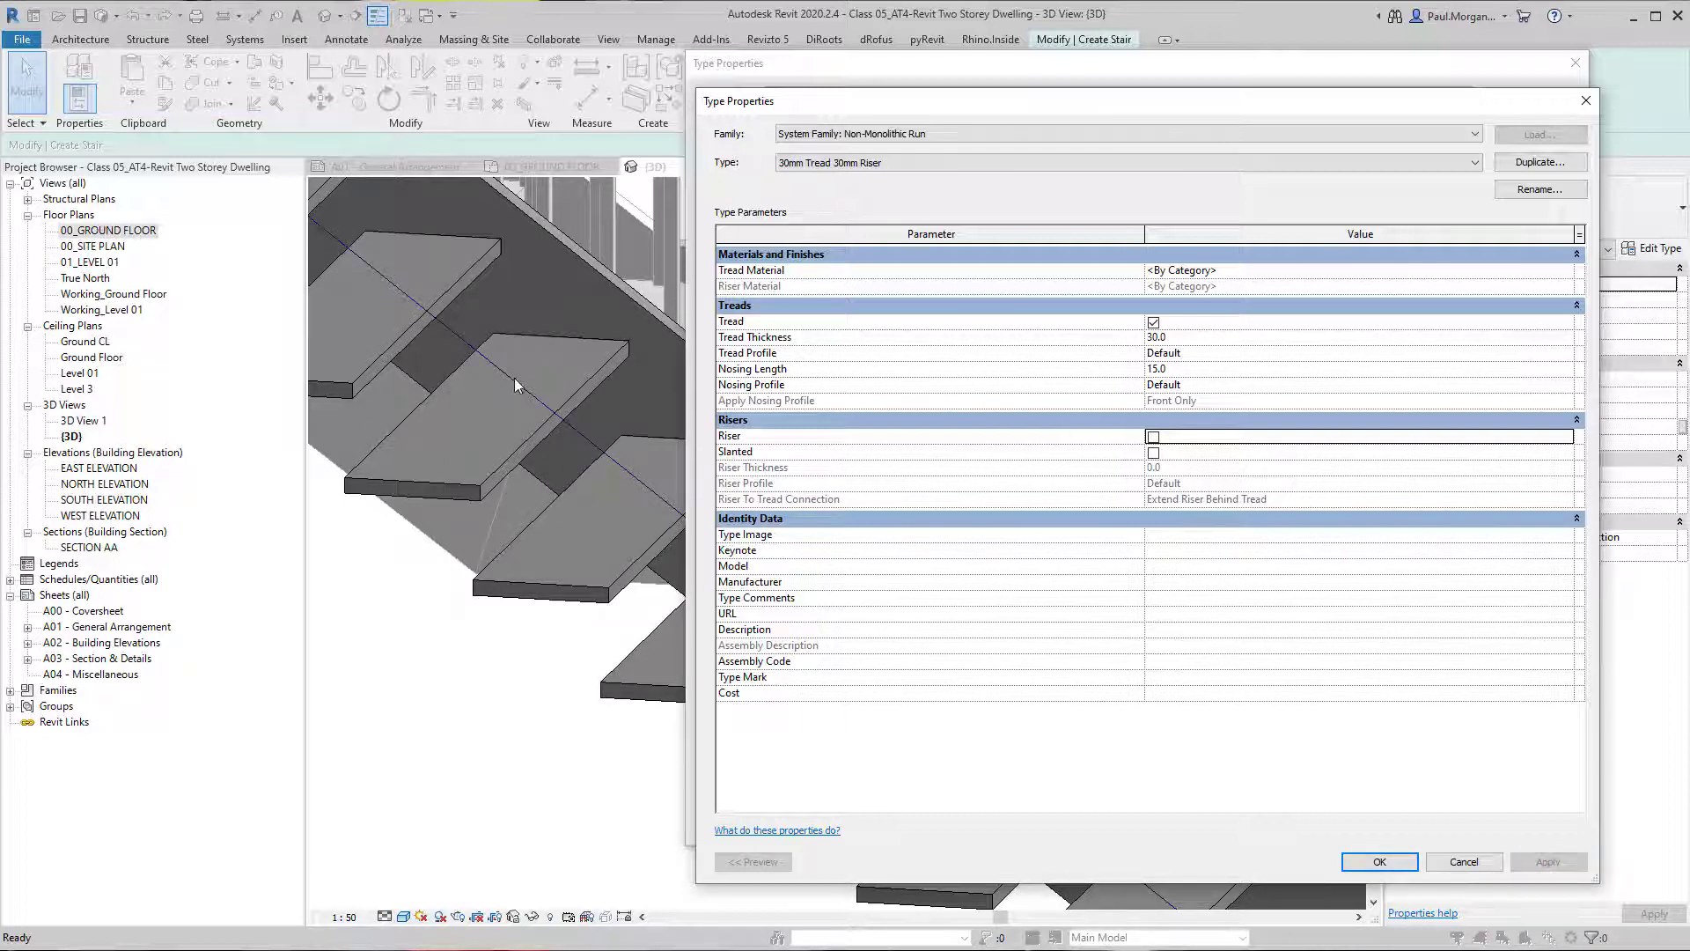
{"action": "left_click", "coordinate": [1153, 436]}
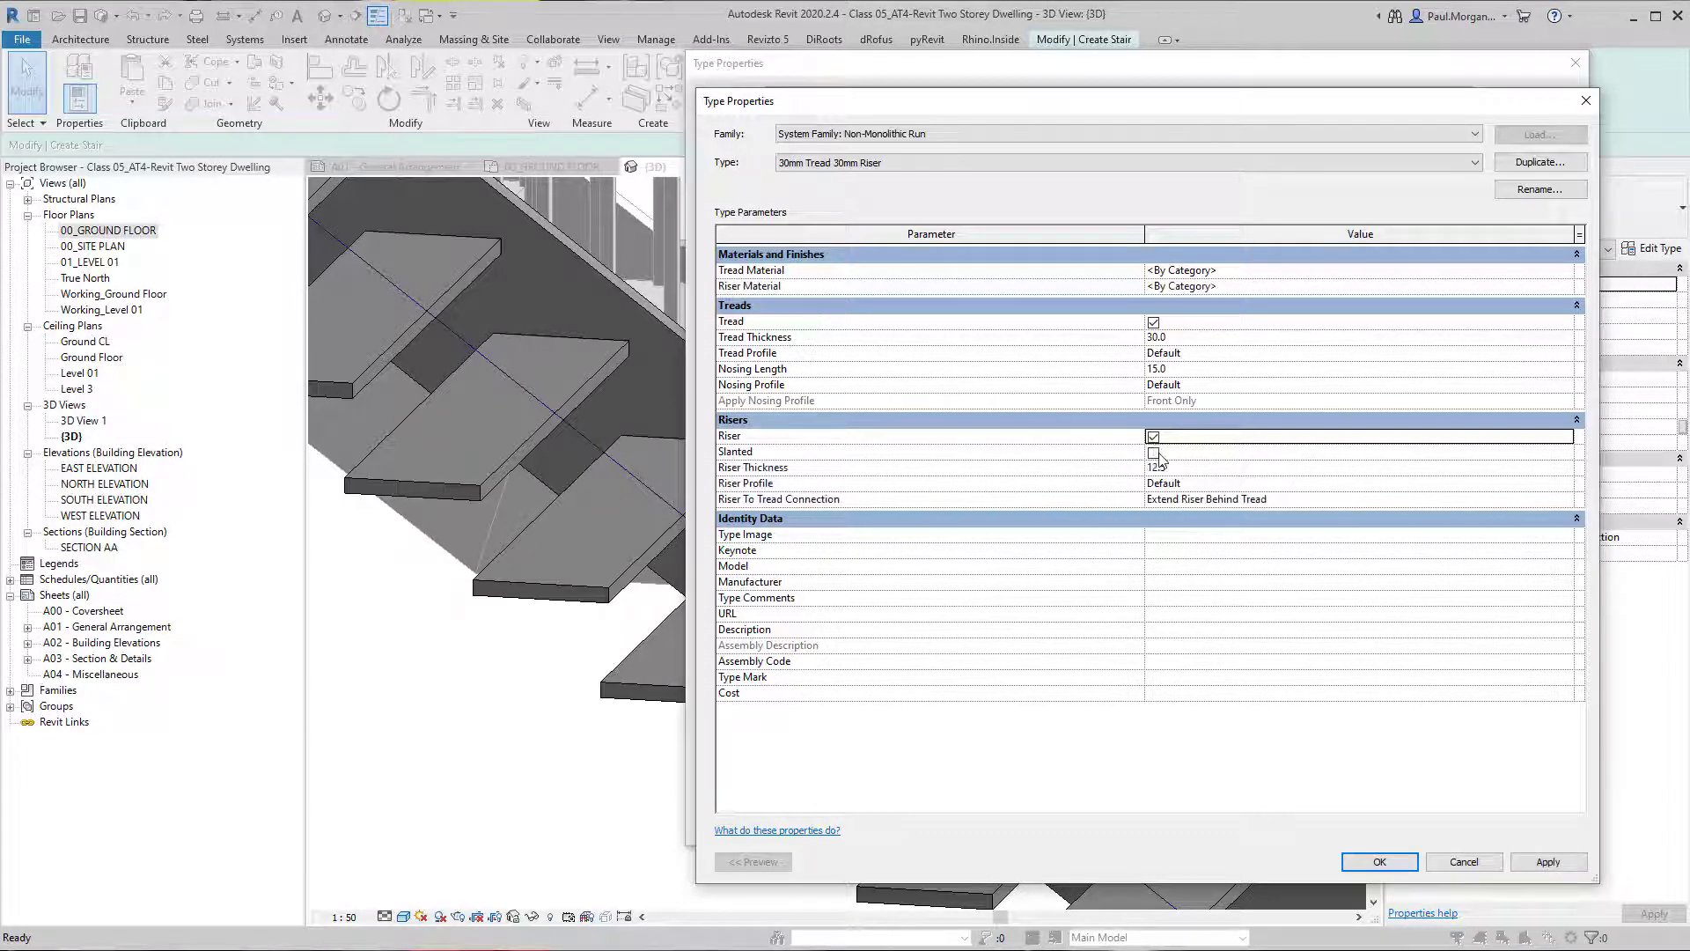
Try slanted risers on the stair and clear the Slanted option again.
{"action": "left_click", "coordinate": [1153, 453]}
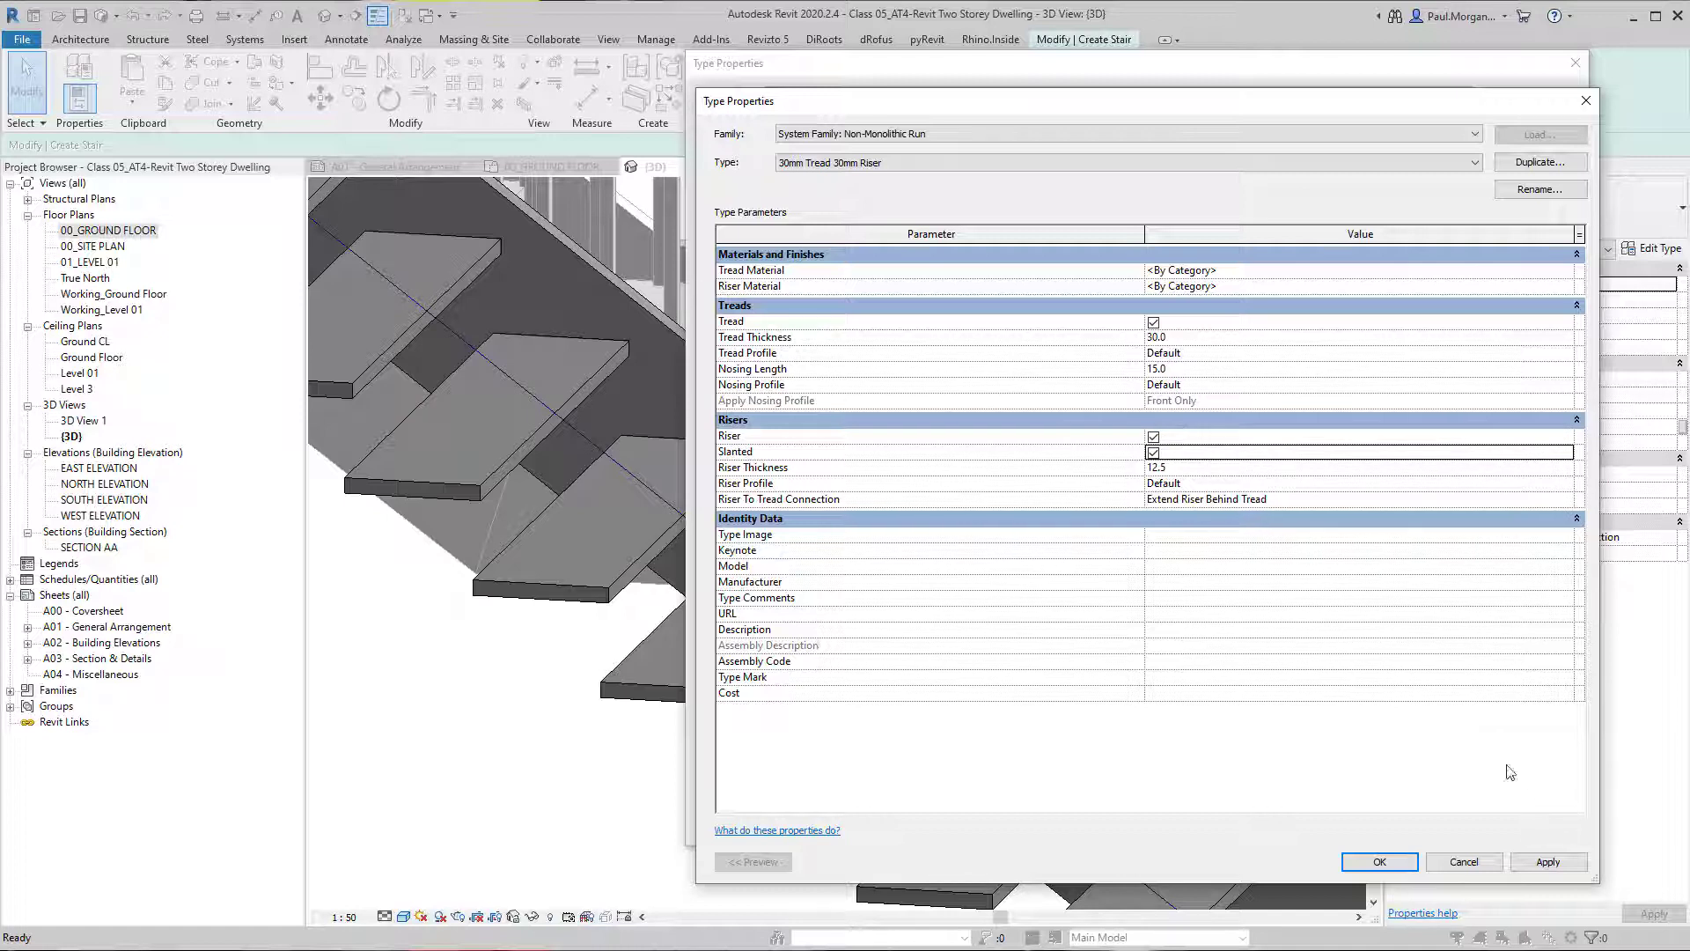
{"action": "left_click", "coordinate": [1547, 863]}
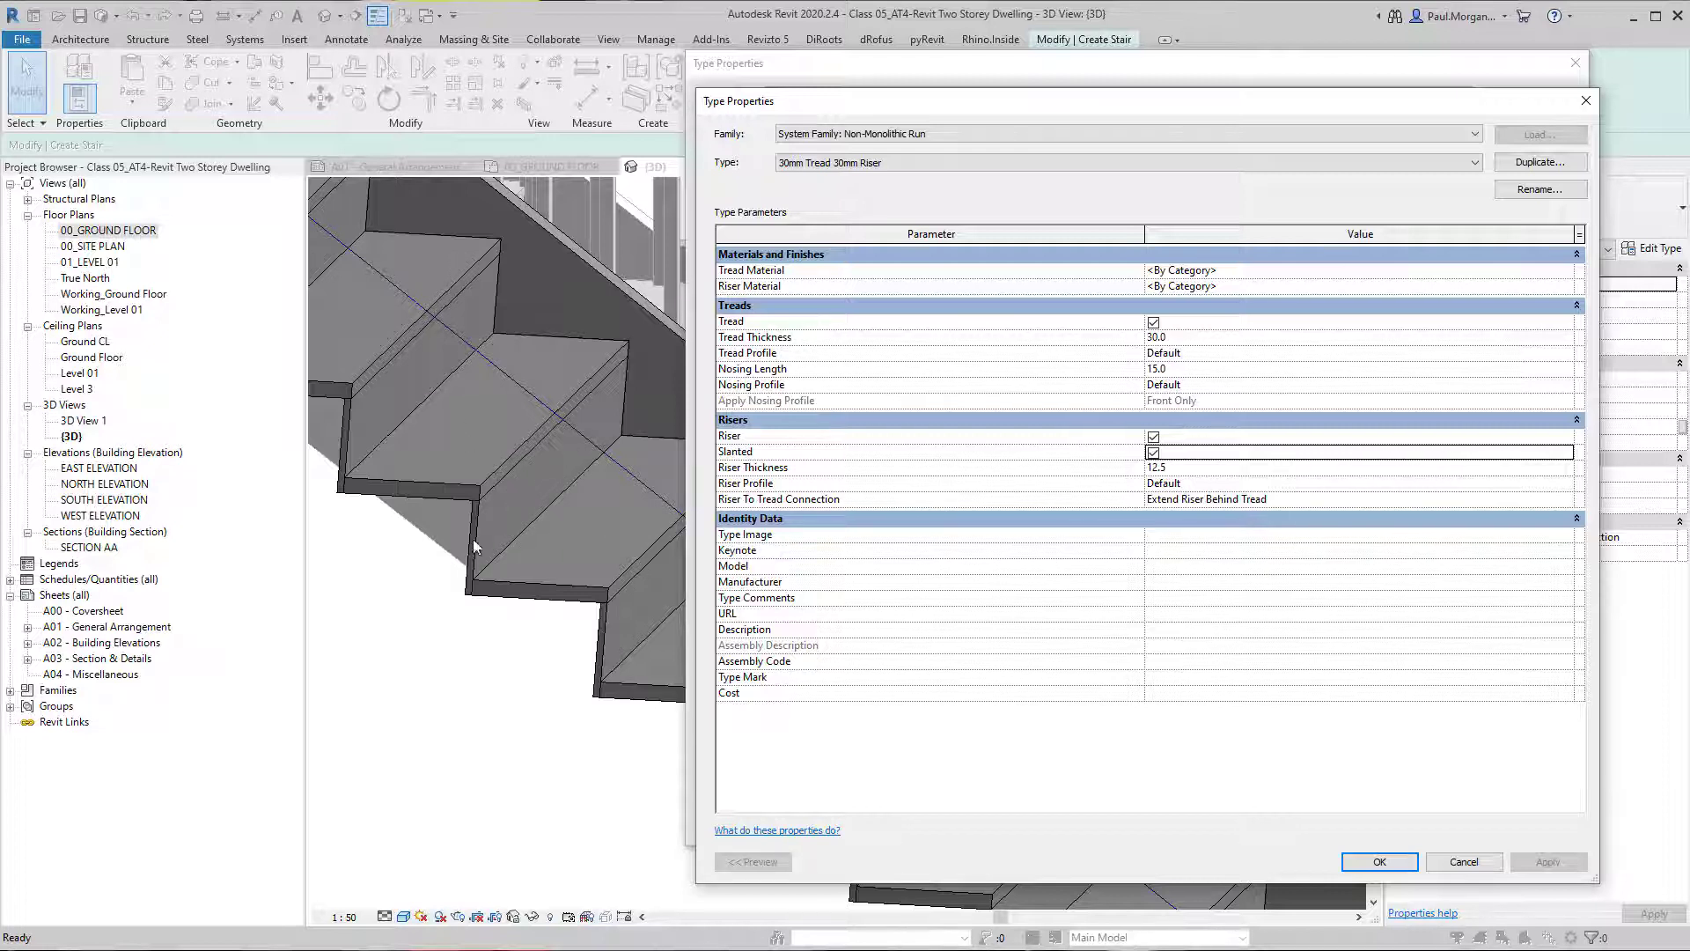
{"action": "left_click", "coordinate": [1154, 452]}
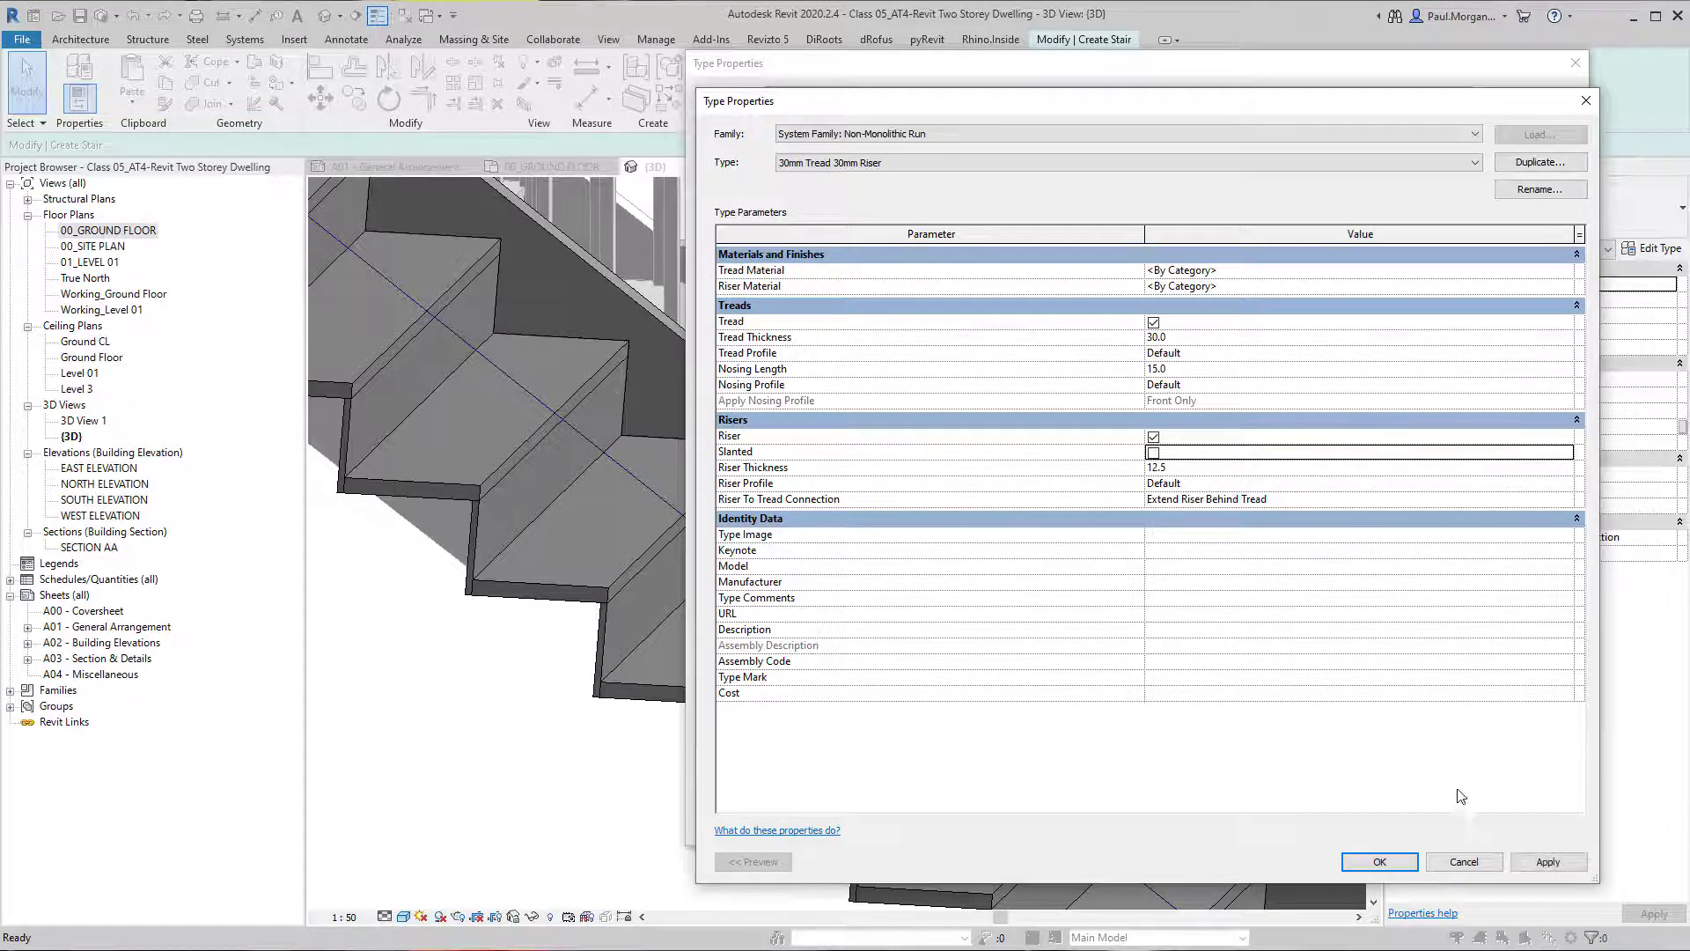
Set the run type's Riser Thickness to 30 mm and apply it to the stair.
{"action": "left_click", "coordinate": [1209, 467]}
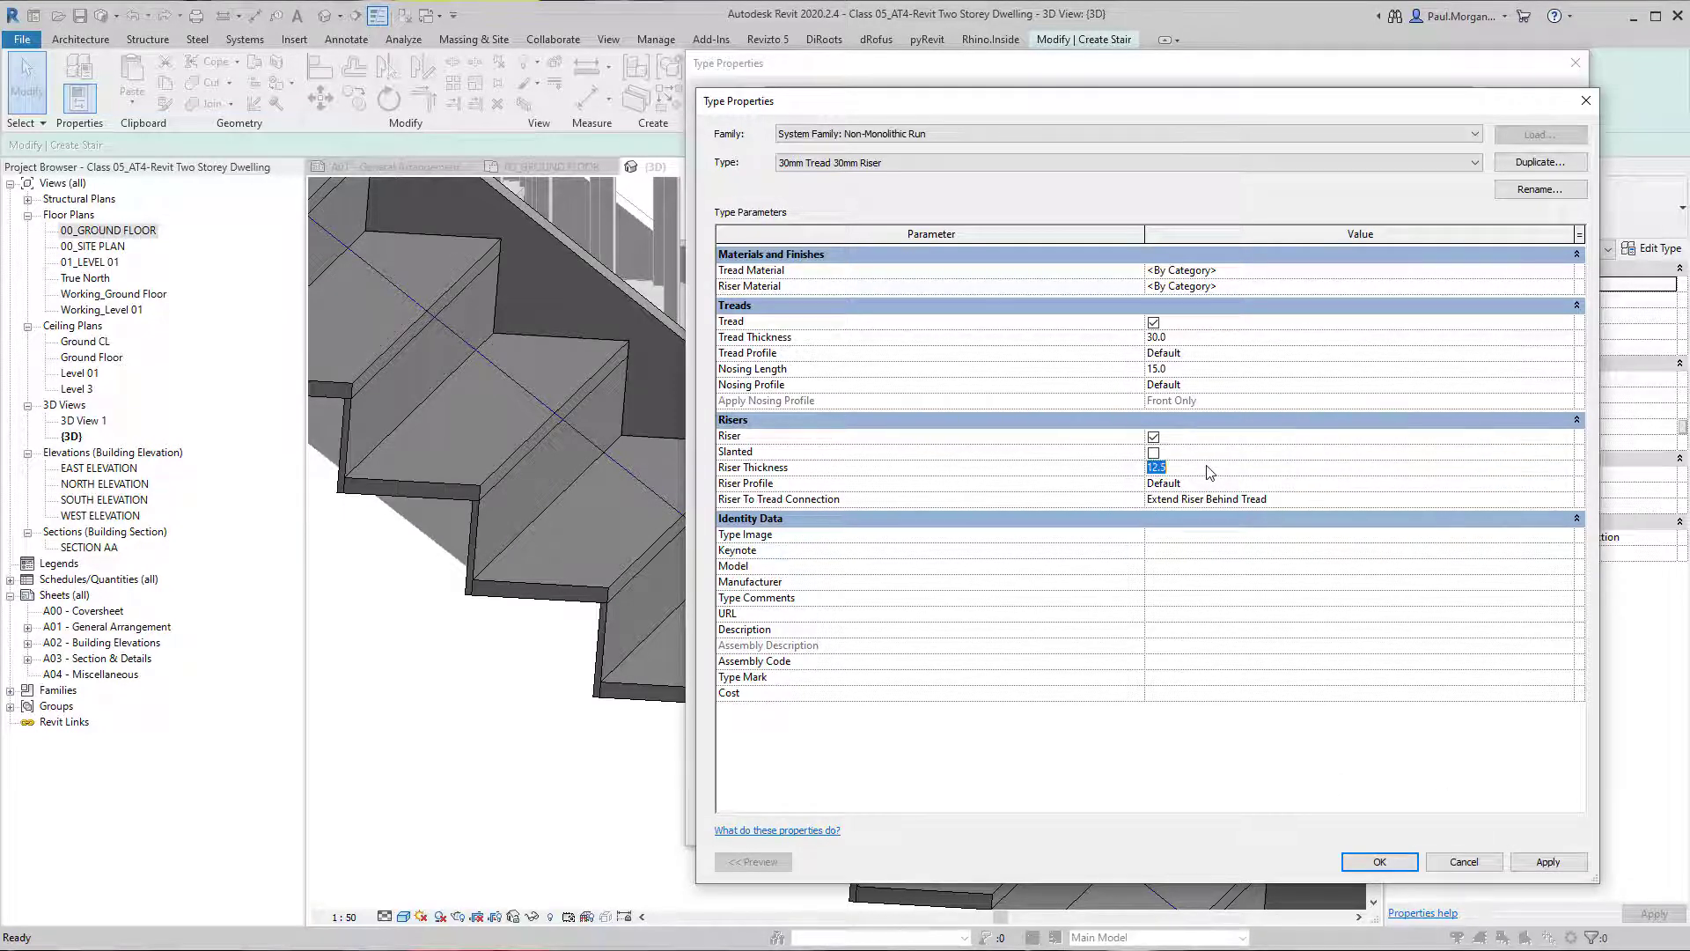
{"action": "type", "text": "30"}
{"action": "left_click", "coordinate": [1548, 861]}
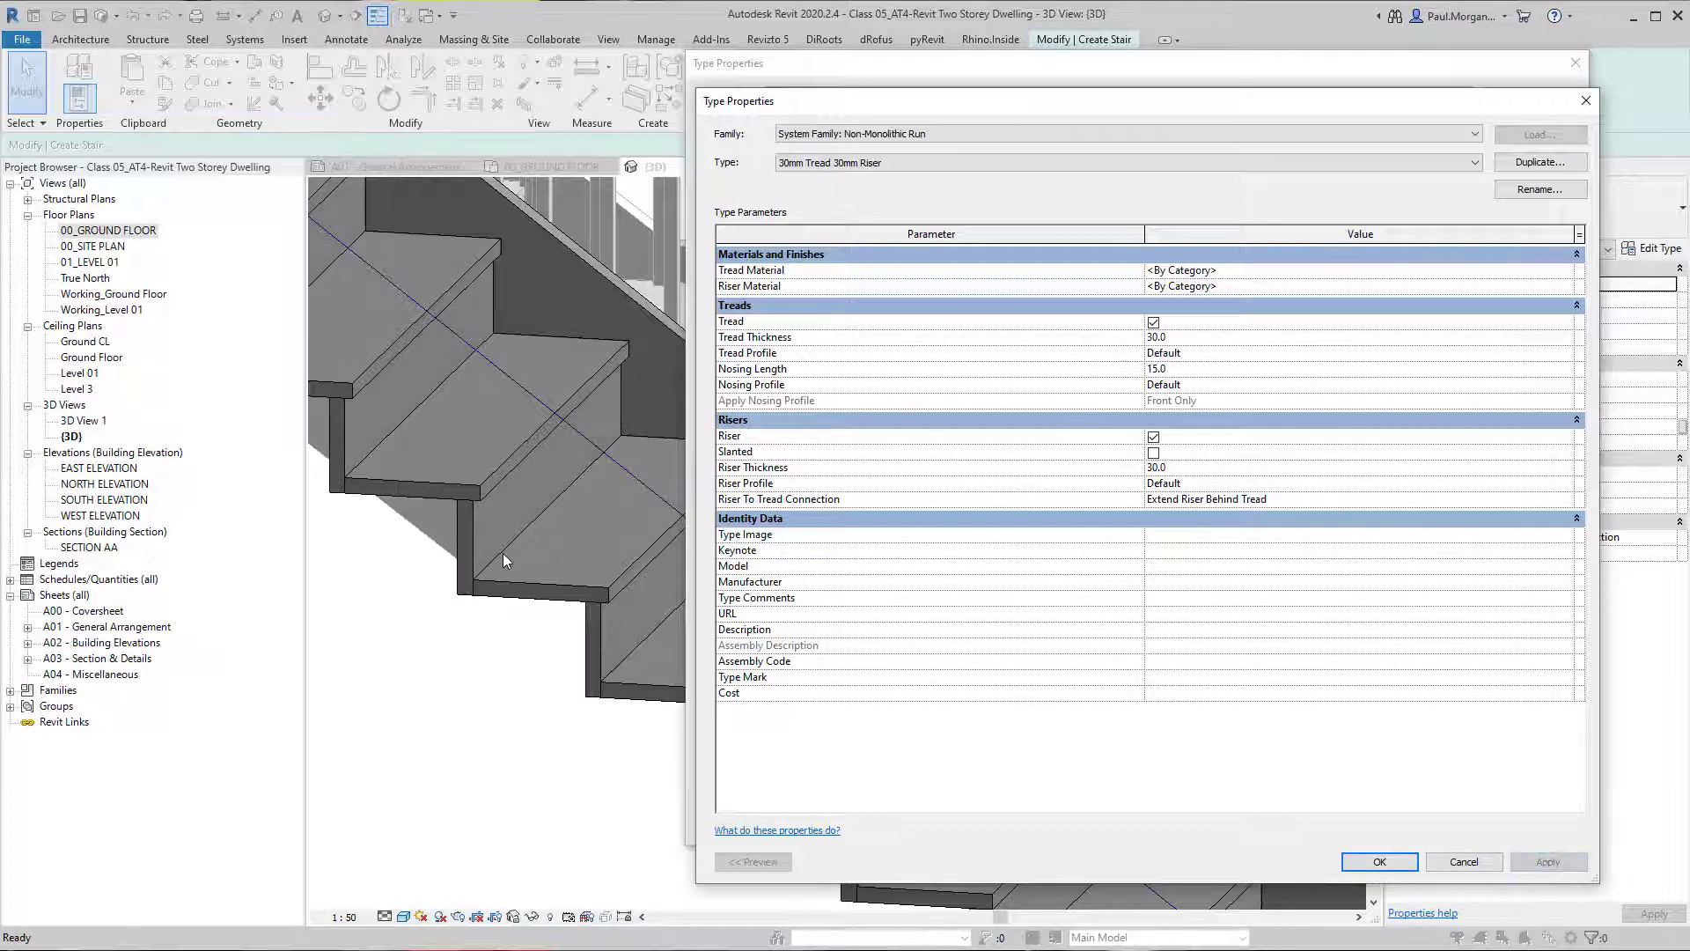
Create a new material named "PM_Stone" from the run type's Tread Material setting.
{"action": "left_click", "coordinate": [1575, 275]}
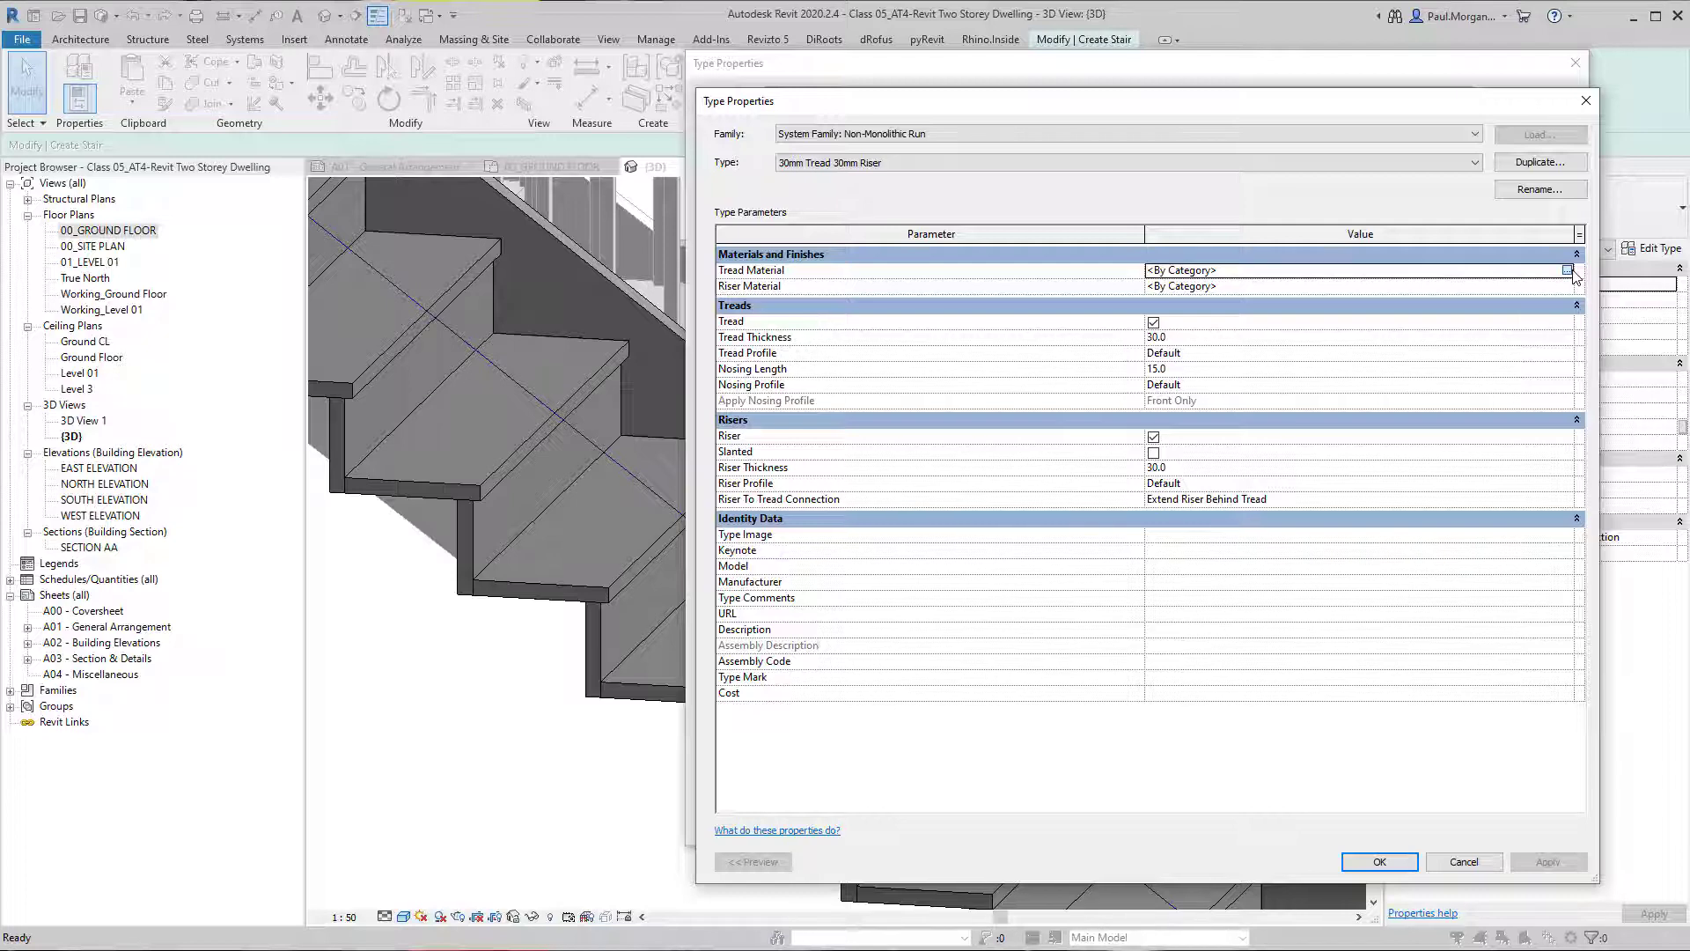
{"action": "left_click", "coordinate": [1567, 270]}
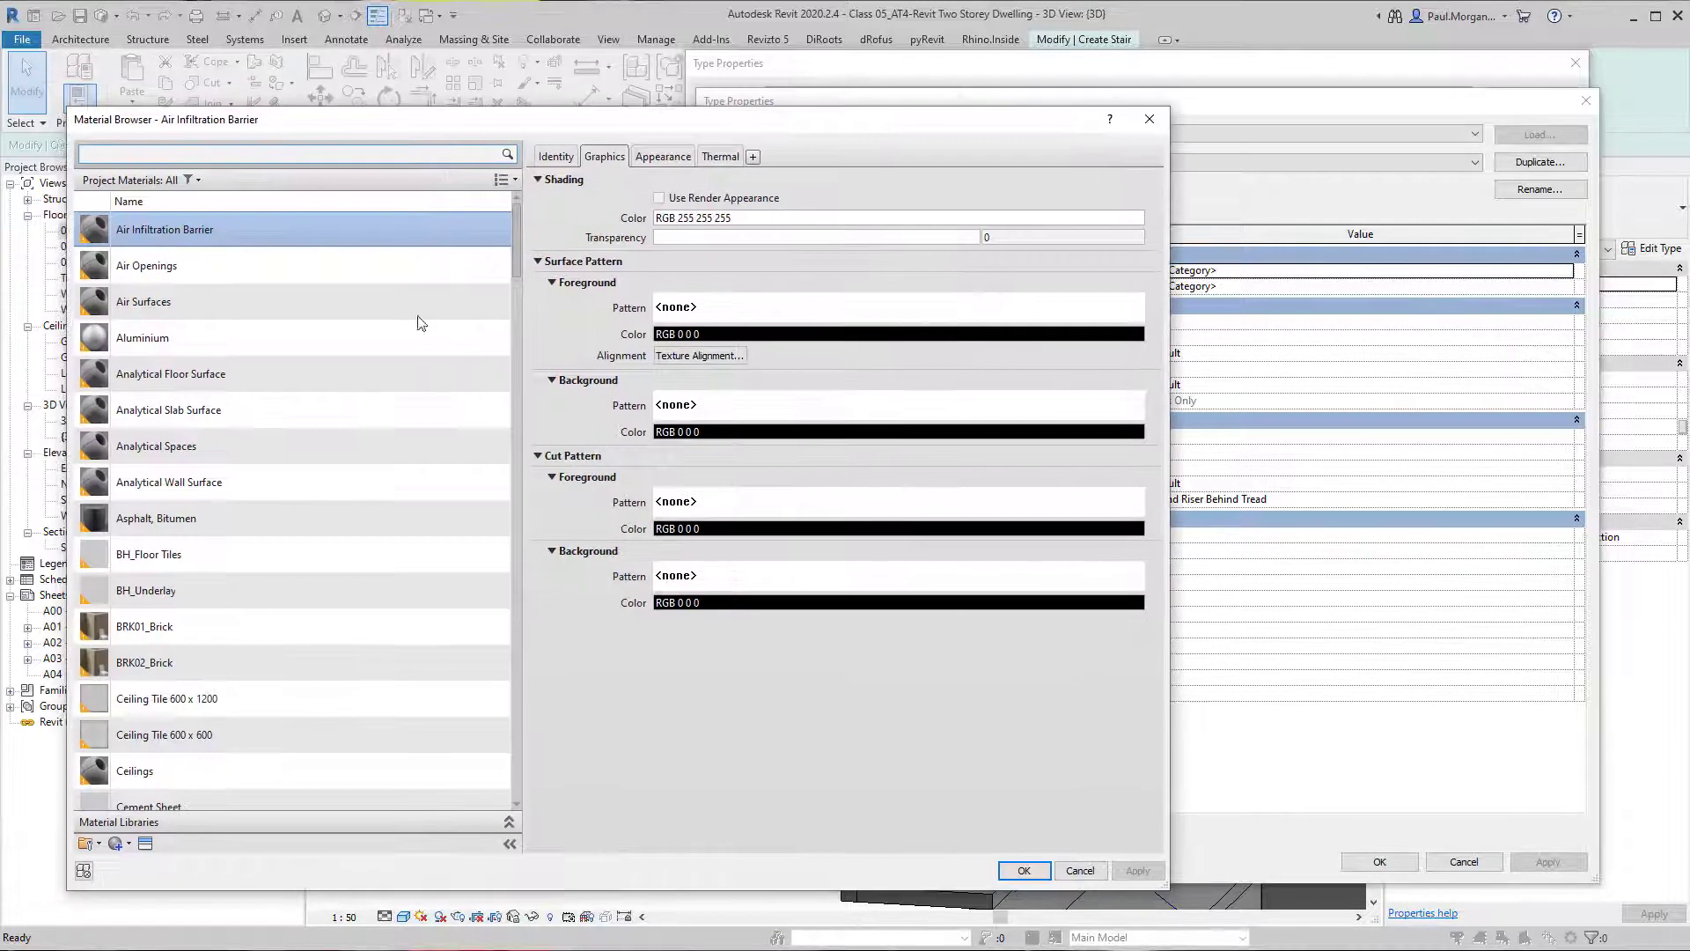
{"action": "left_click", "coordinate": [129, 845]}
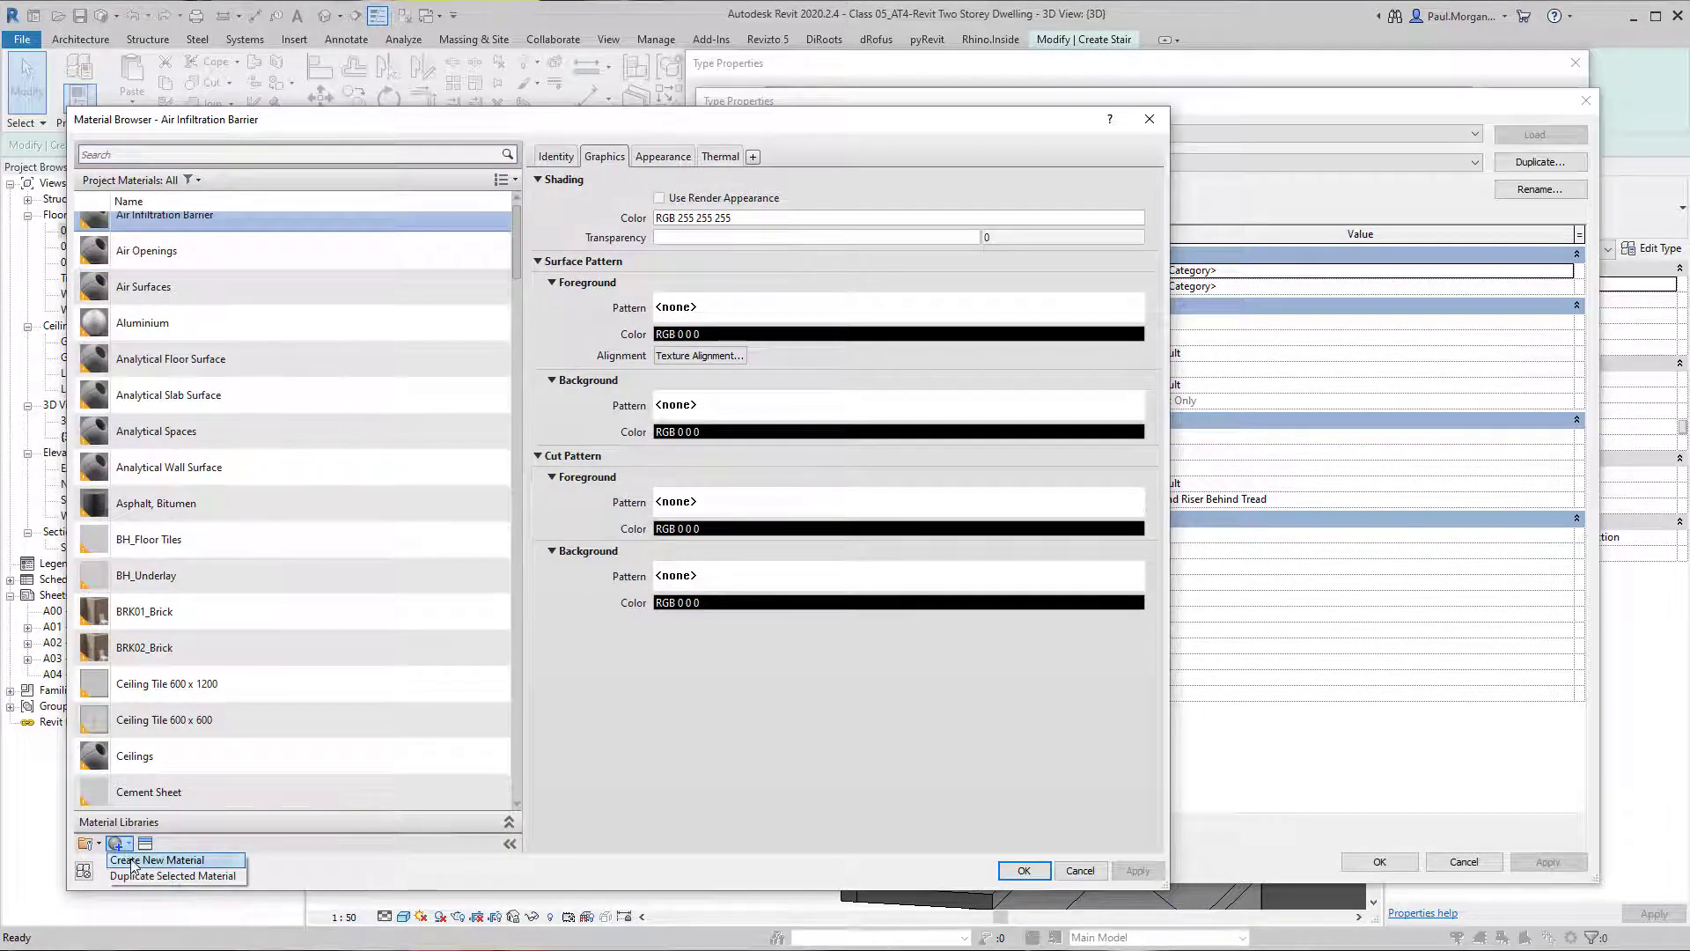
{"action": "left_click", "coordinate": [151, 856]}
{"action": "right_click", "coordinate": [157, 522]}
{"action": "left_click", "coordinate": [206, 566]}
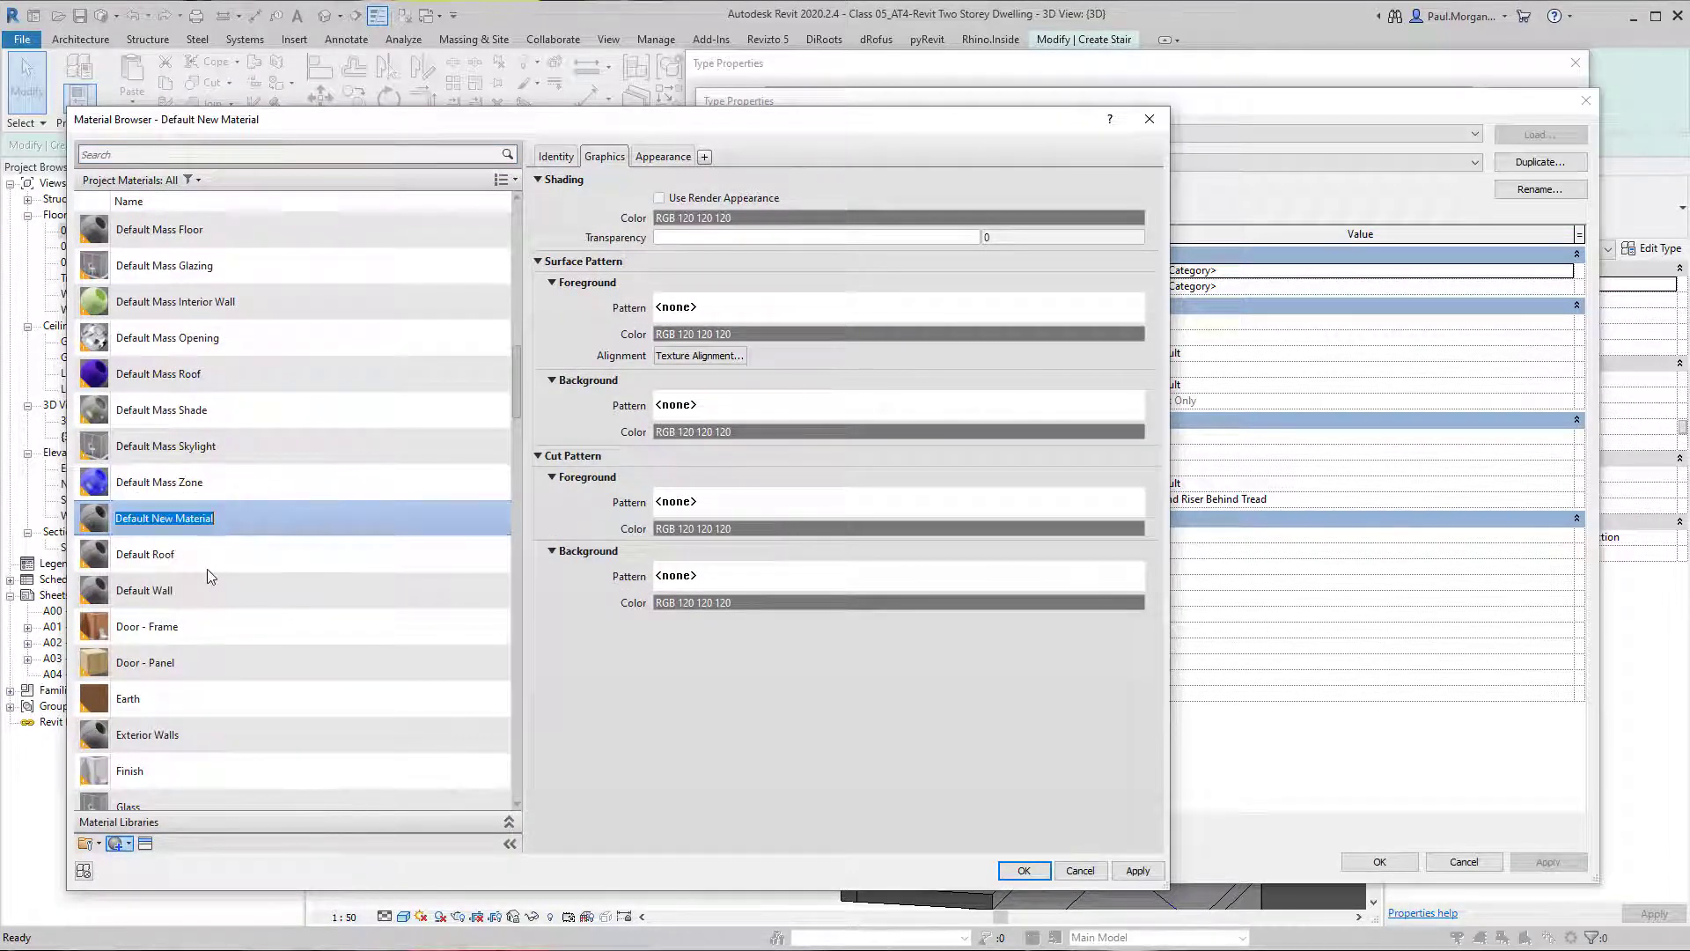
{"action": "type", "text": "PM_"}
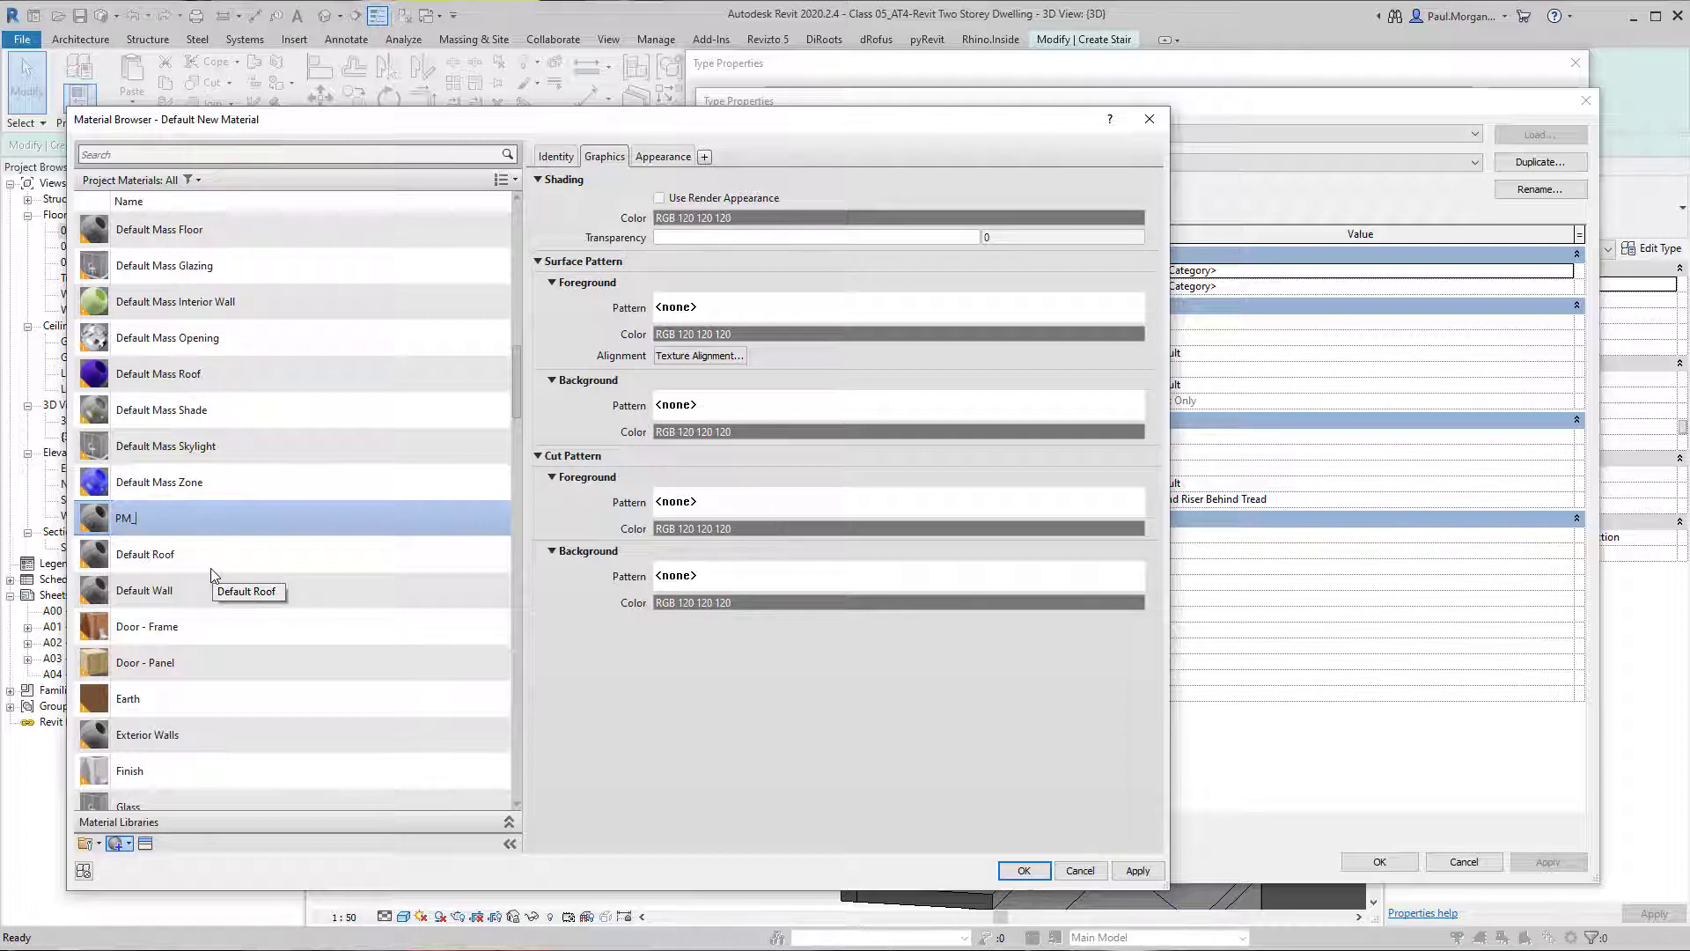
{"action": "type", "text": "Stone"}
{"action": "key", "text": "Return"}
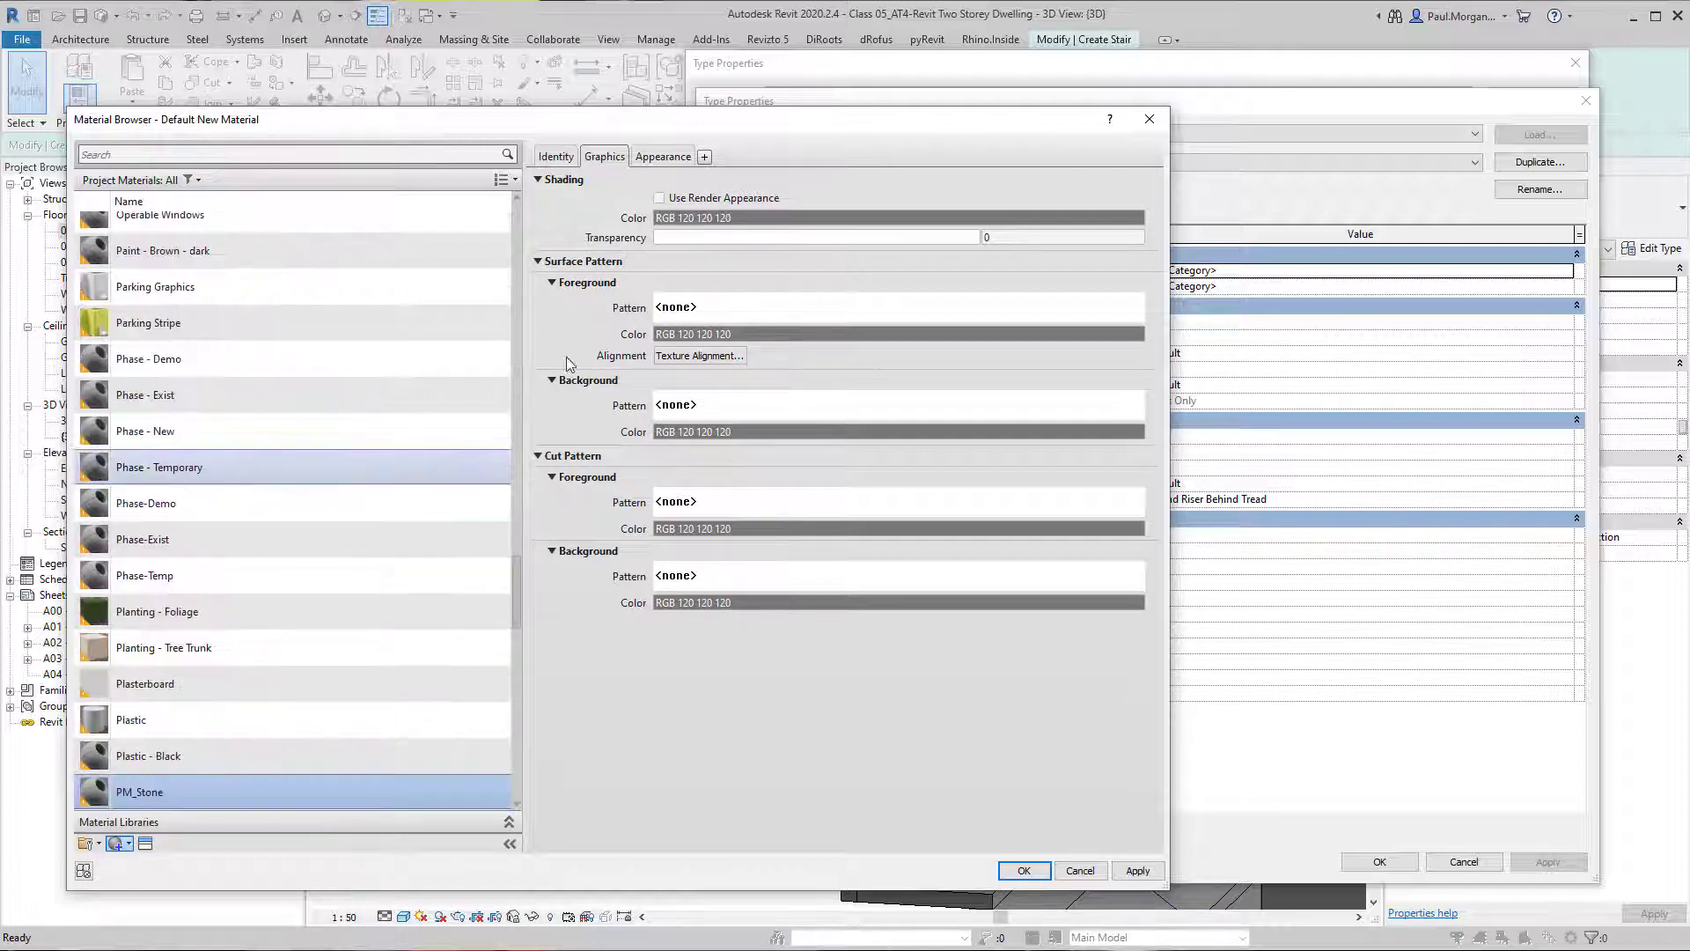
Set the shading colour of the PM_Stone material to RGB 186 176 167.
{"action": "left_click", "coordinate": [695, 217]}
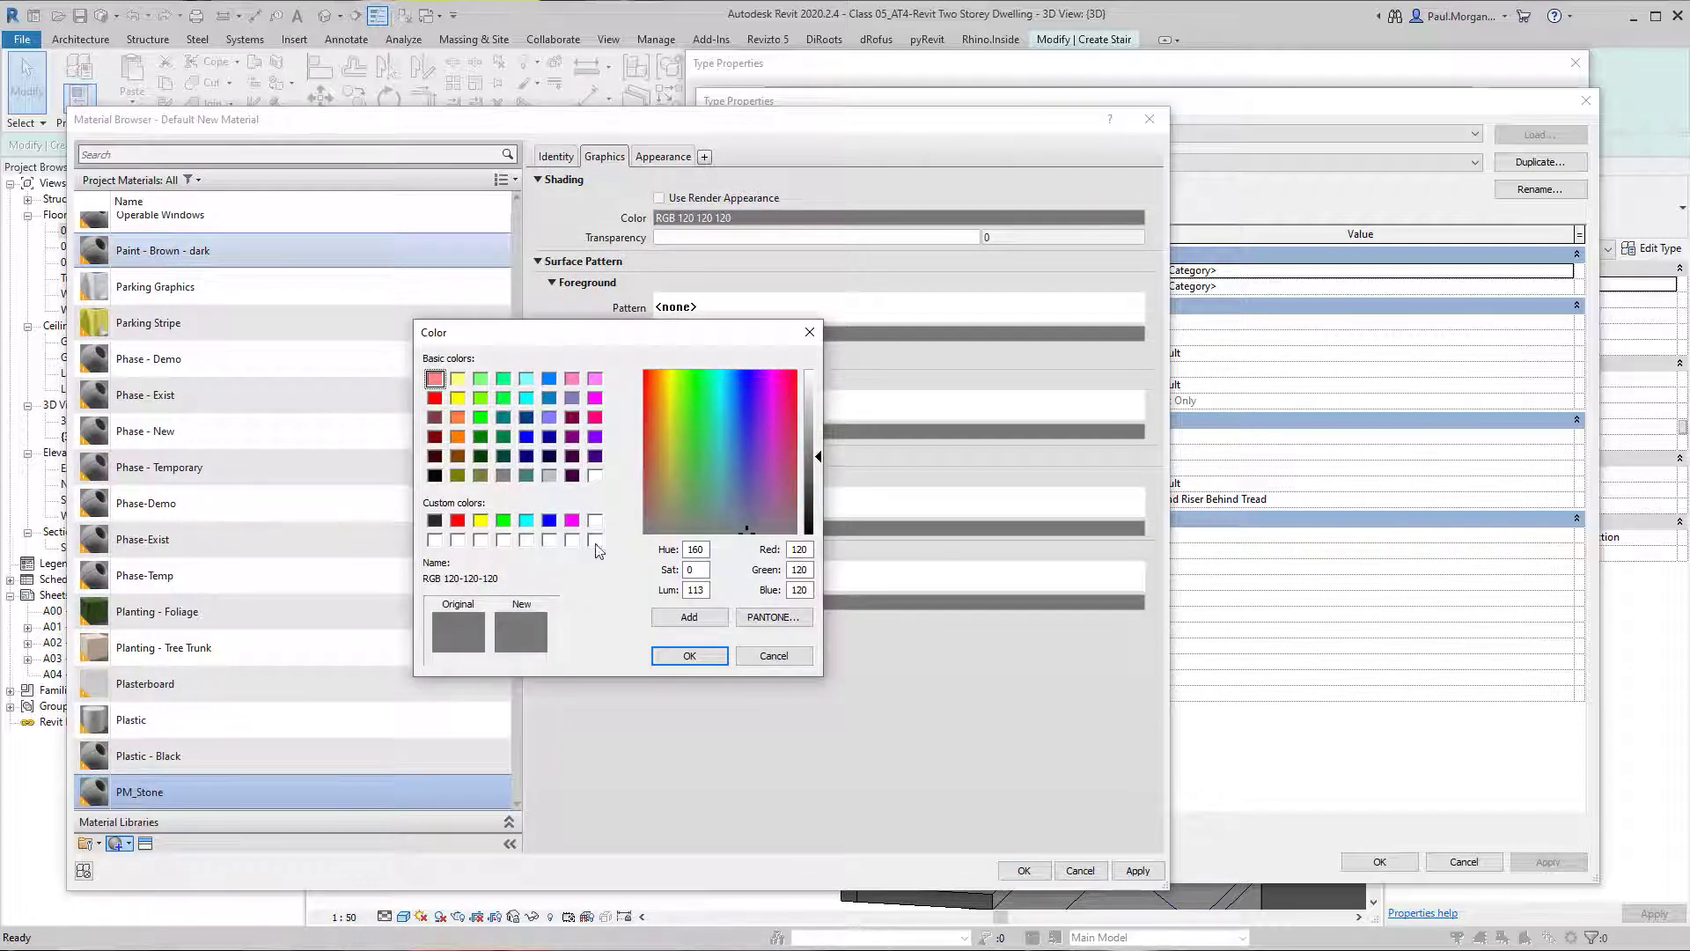
{"action": "left_click", "coordinate": [657, 515]}
{"action": "left_click_drag", "start_coordinate": [803, 430], "coordinate": [810, 420]}
{"action": "left_click", "coordinate": [689, 655]}
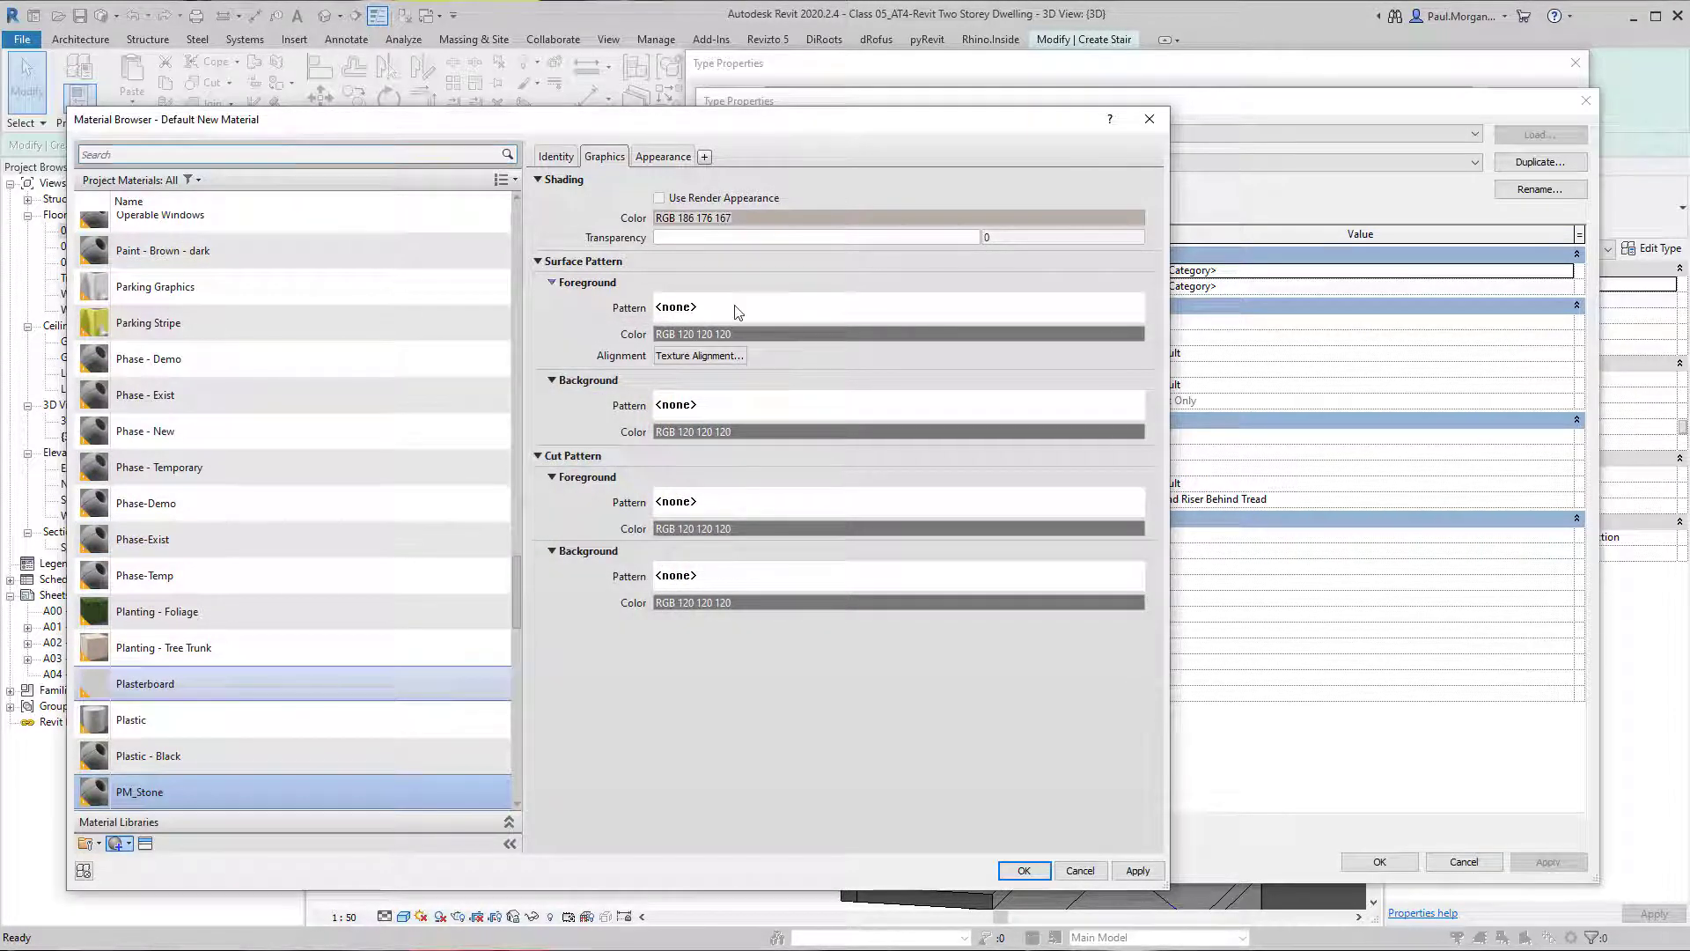
Give PM_Stone the Sand - Dense drafting pattern as surface foreground and apply it as the run type's tread material.
{"action": "left_click", "coordinate": [736, 308]}
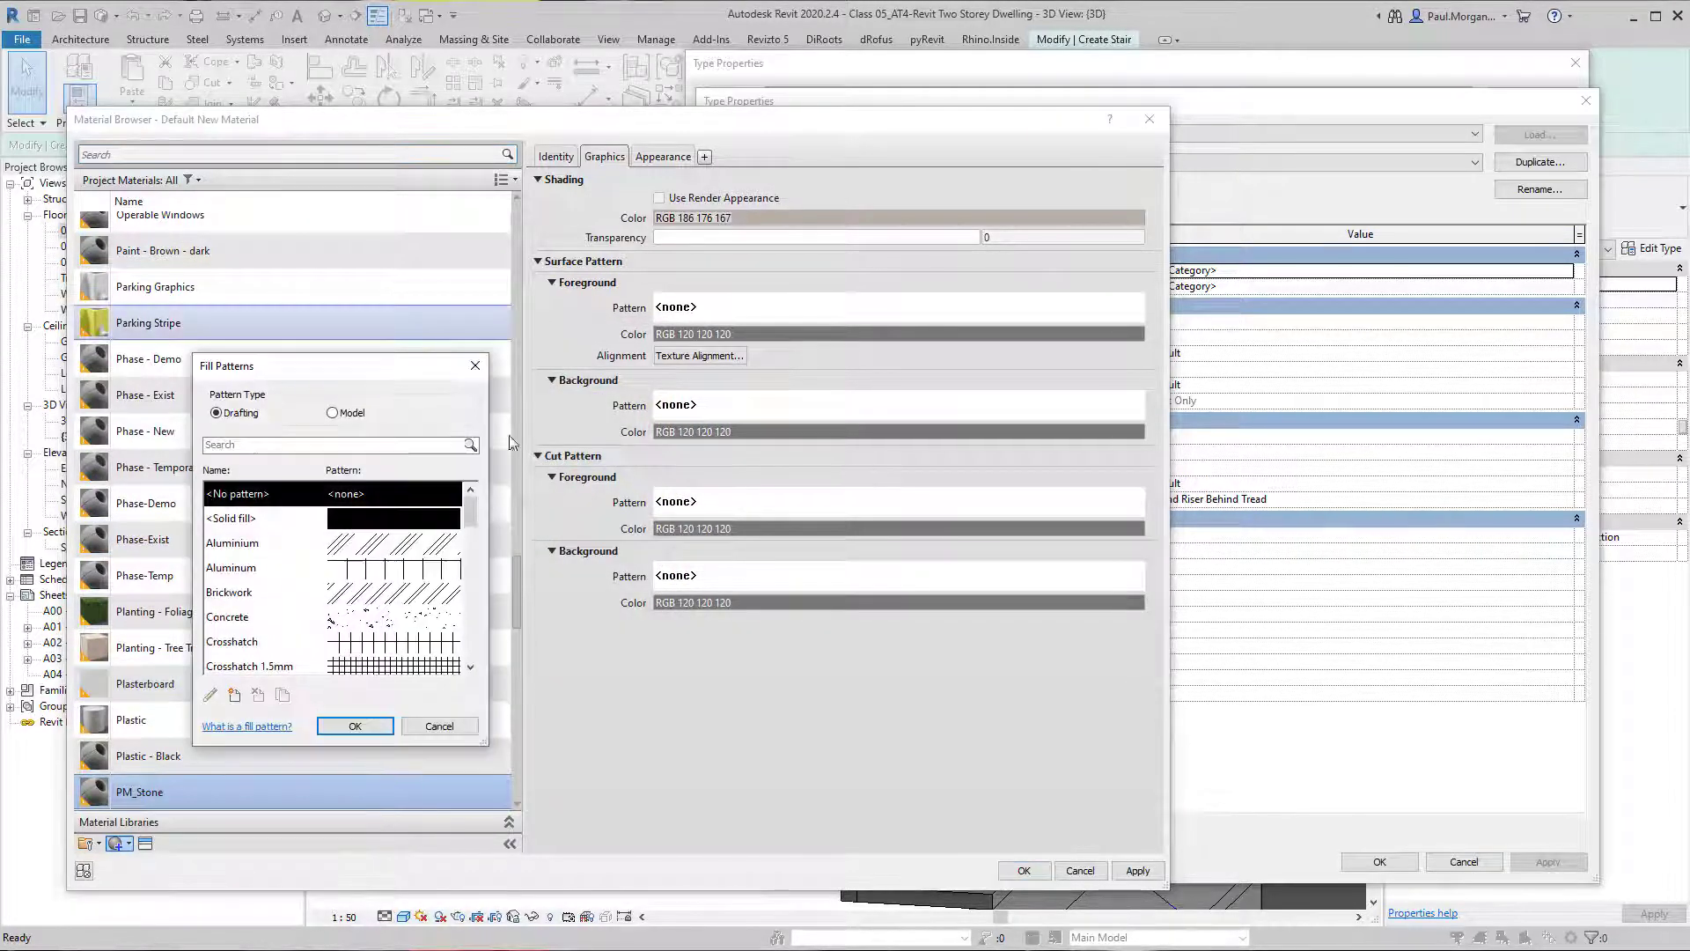
{"action": "left_click_drag", "start_coordinate": [471, 525], "coordinate": [482, 643]}
{"action": "left_click", "coordinate": [333, 413]}
{"action": "left_click", "coordinate": [217, 413]}
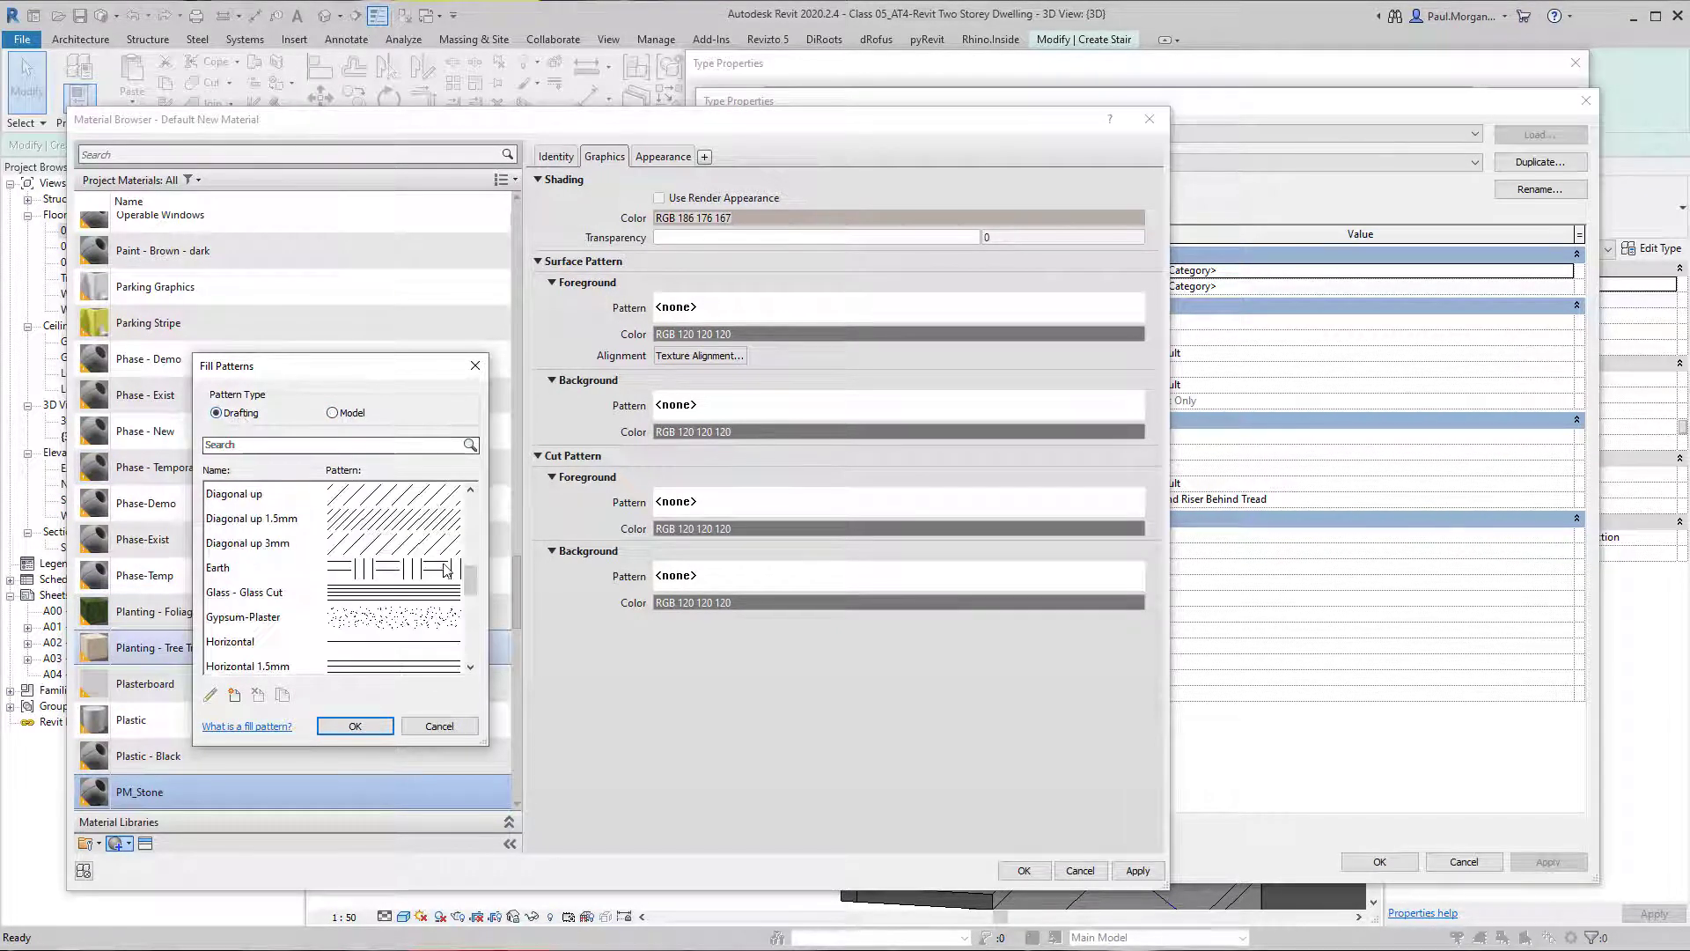
{"action": "left_click", "coordinate": [458, 616]}
{"action": "left_click_drag", "start_coordinate": [474, 584], "coordinate": [481, 635]}
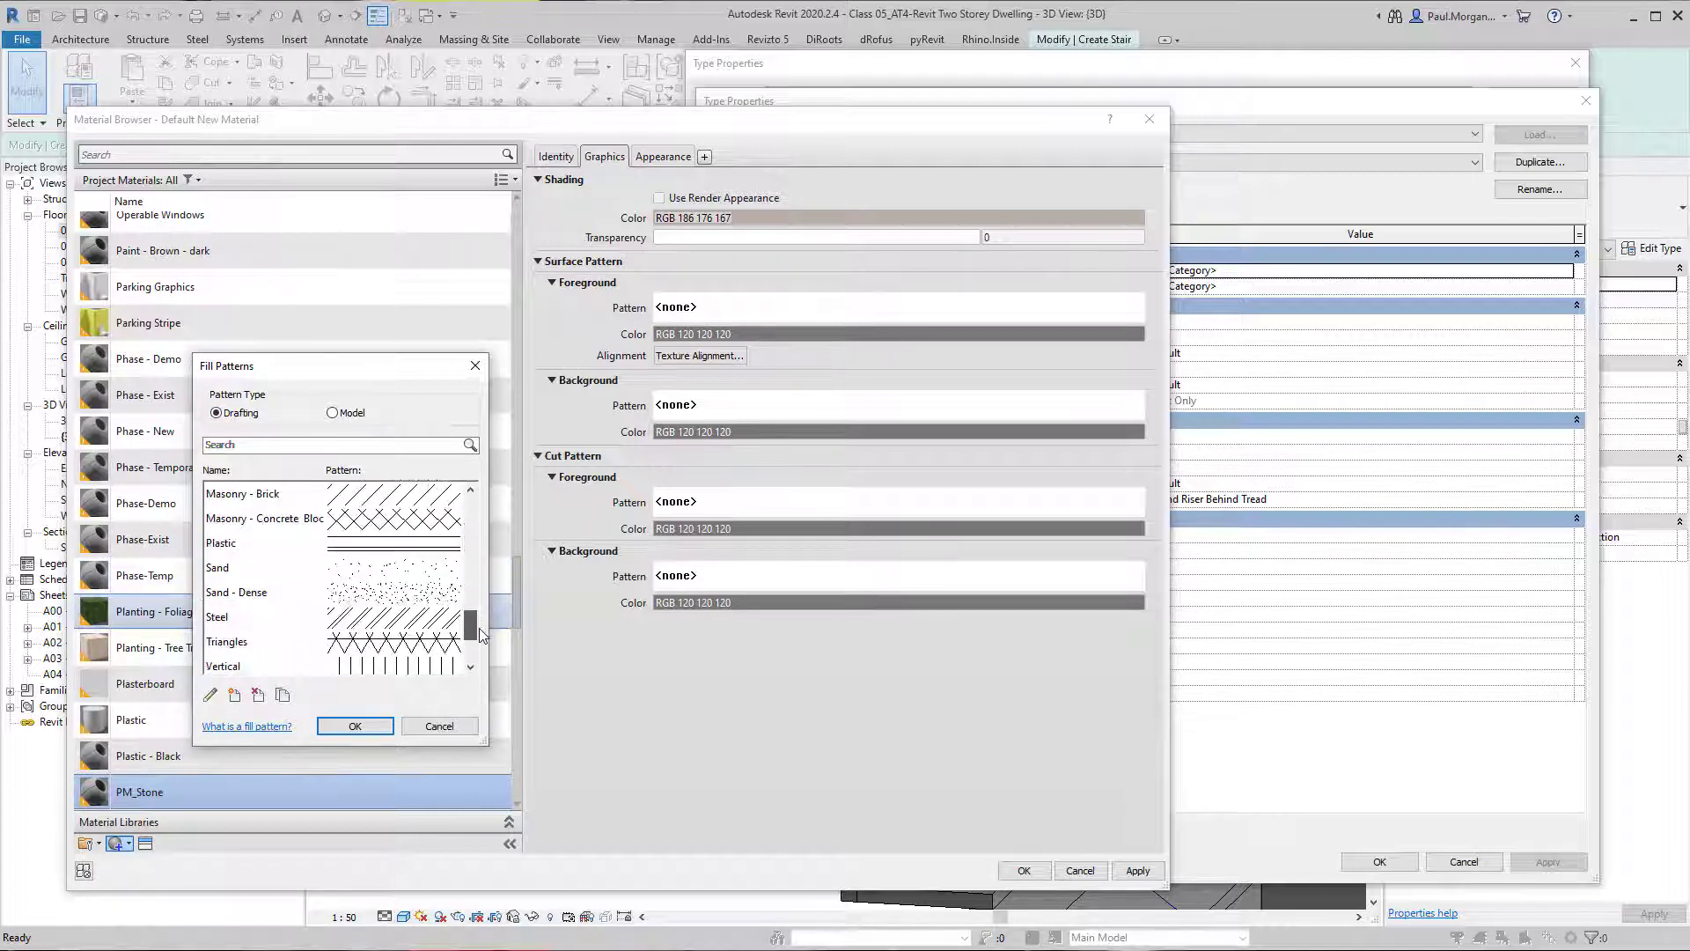
{"action": "left_click", "coordinate": [423, 592]}
{"action": "left_click", "coordinate": [355, 726]}
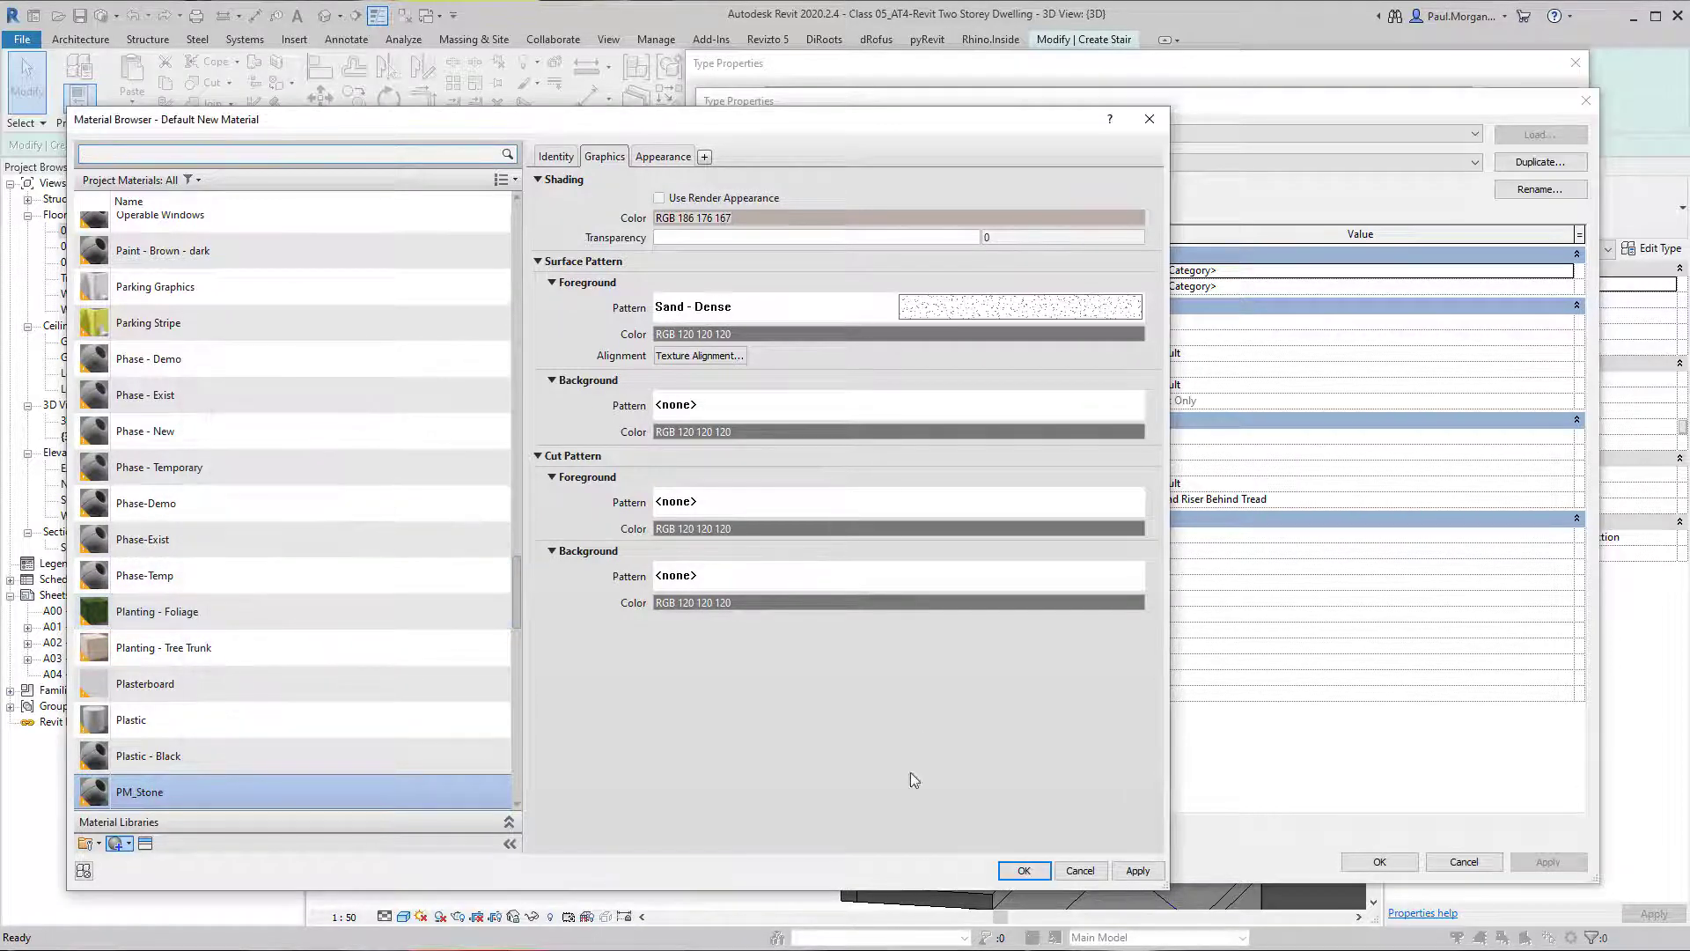
{"action": "left_click", "coordinate": [1024, 870]}
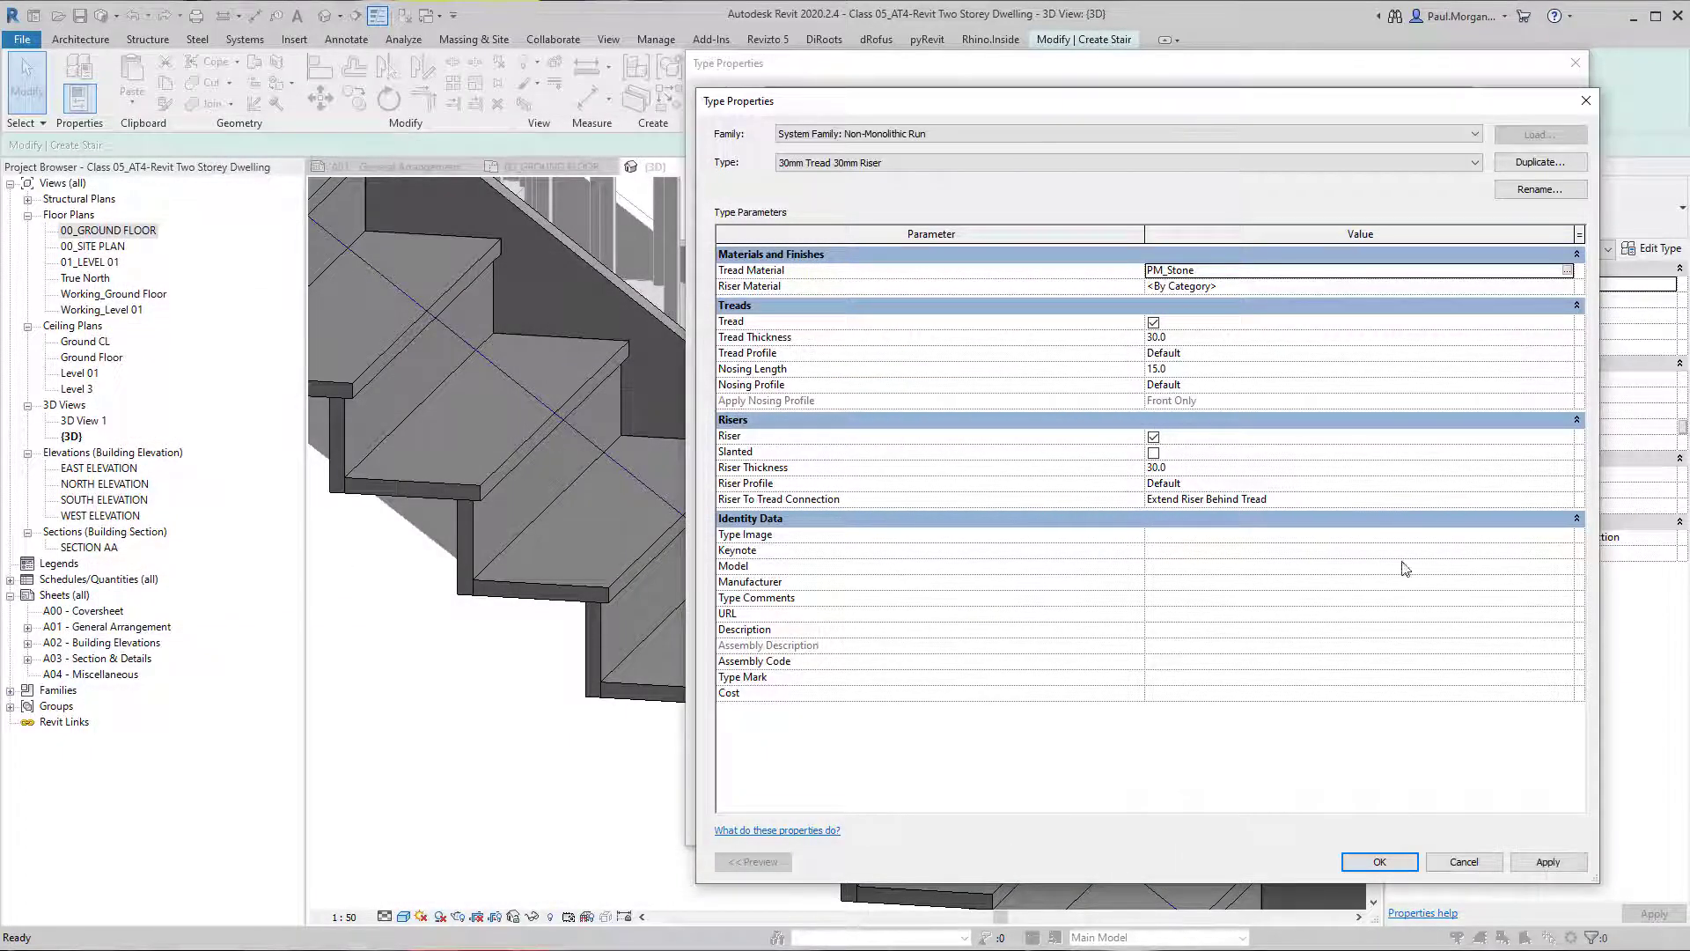
{"action": "left_click", "coordinate": [1549, 861]}
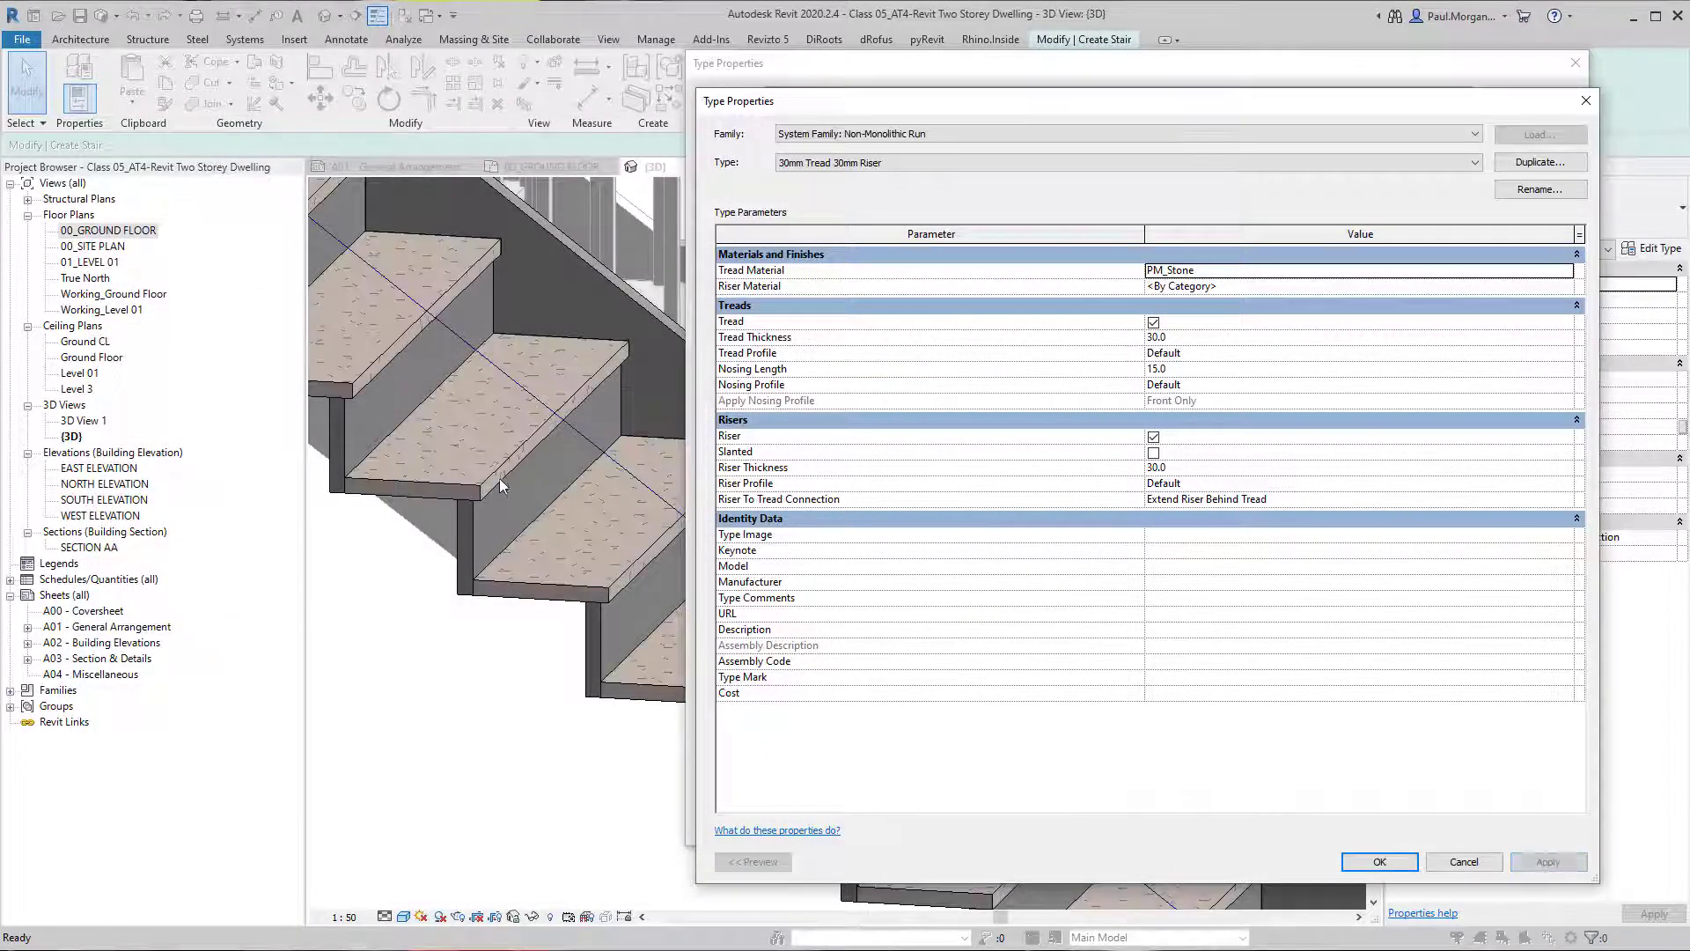
Duplicate the PM_Stone material as PM_Stone(1) from the run type's Riser Material setting.
{"action": "left_click", "coordinate": [1568, 287]}
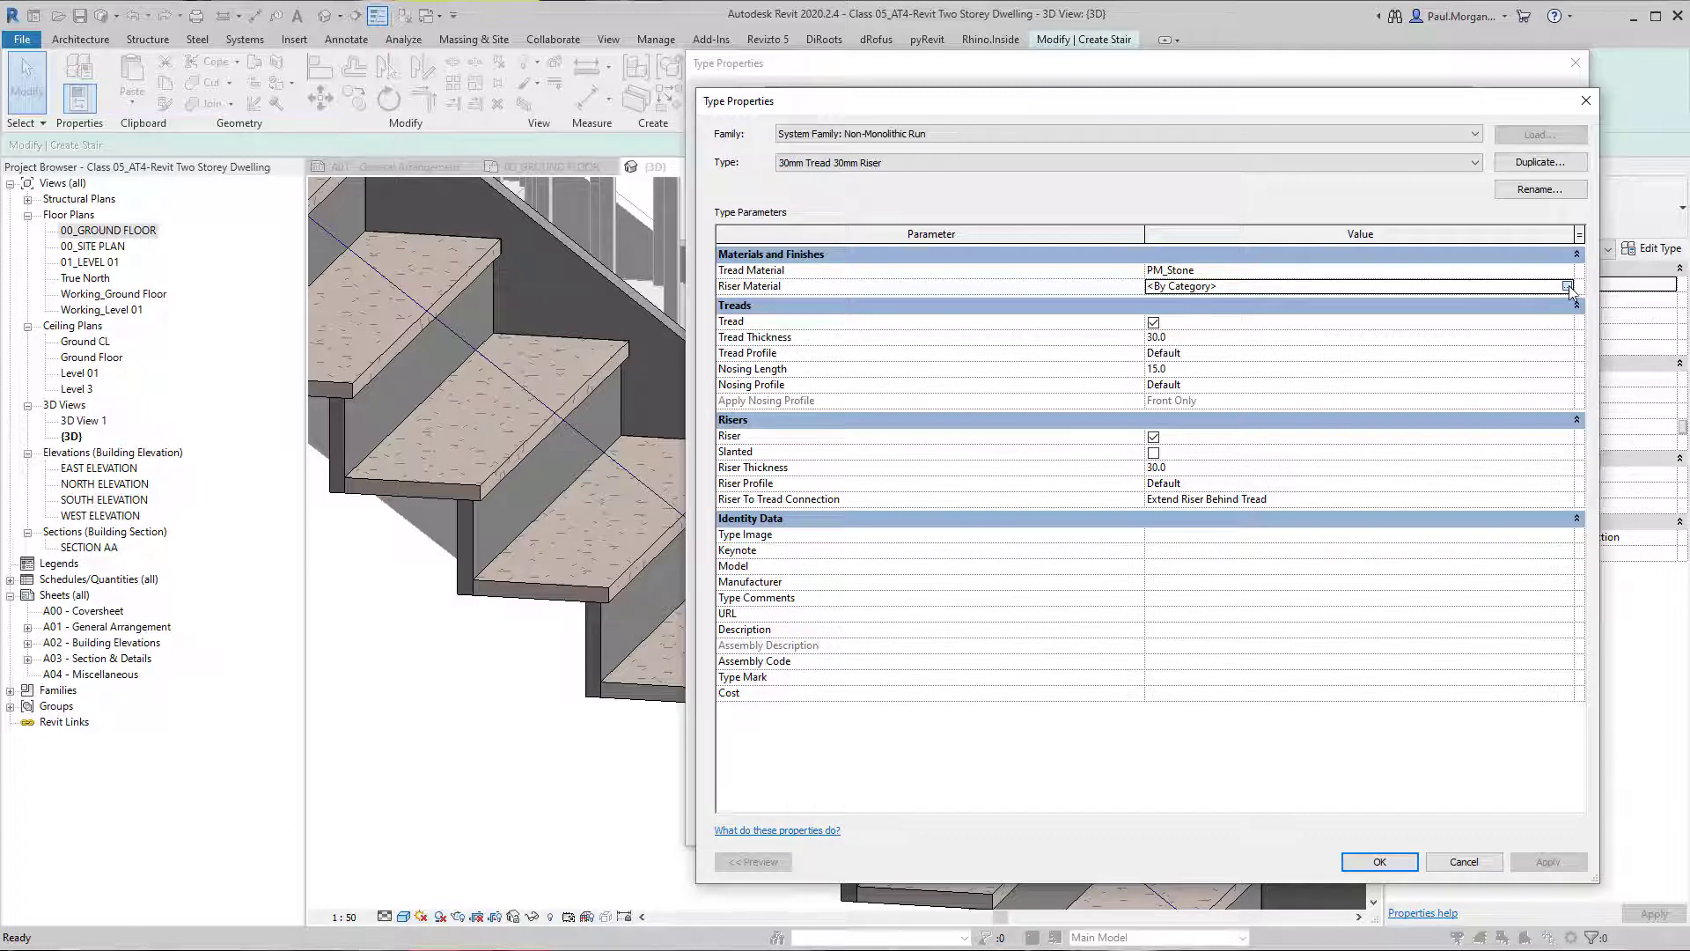
{"action": "left_click", "coordinate": [1568, 286]}
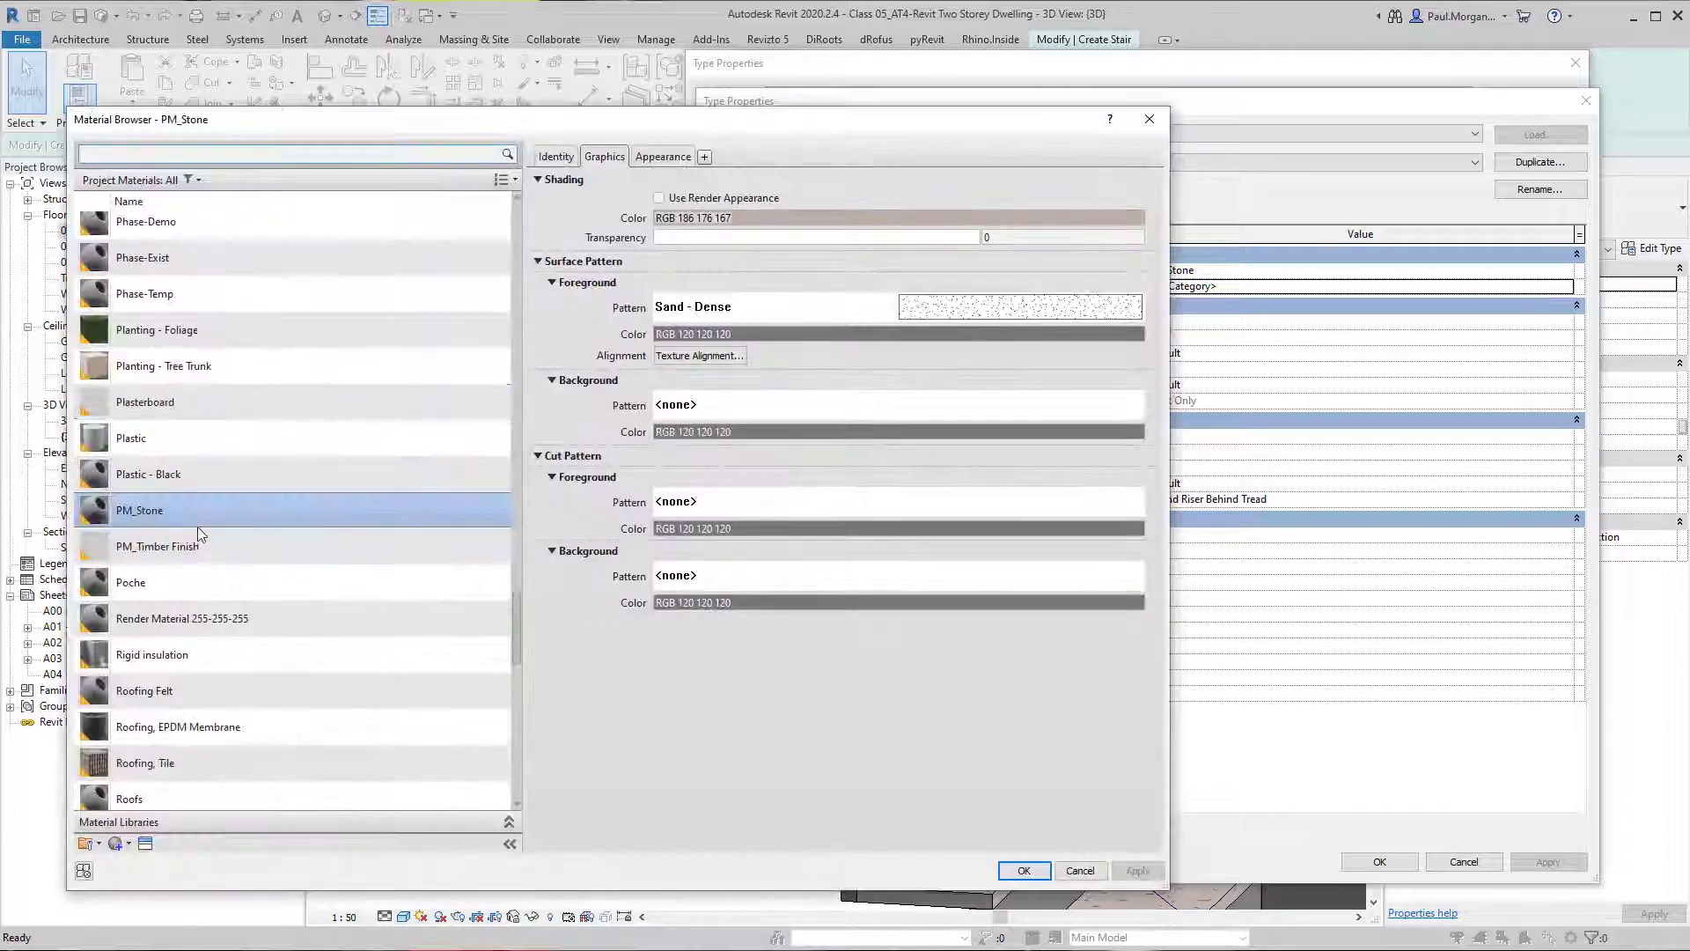
{"action": "right_click", "coordinate": [198, 511]}
{"action": "left_click", "coordinate": [258, 541]}
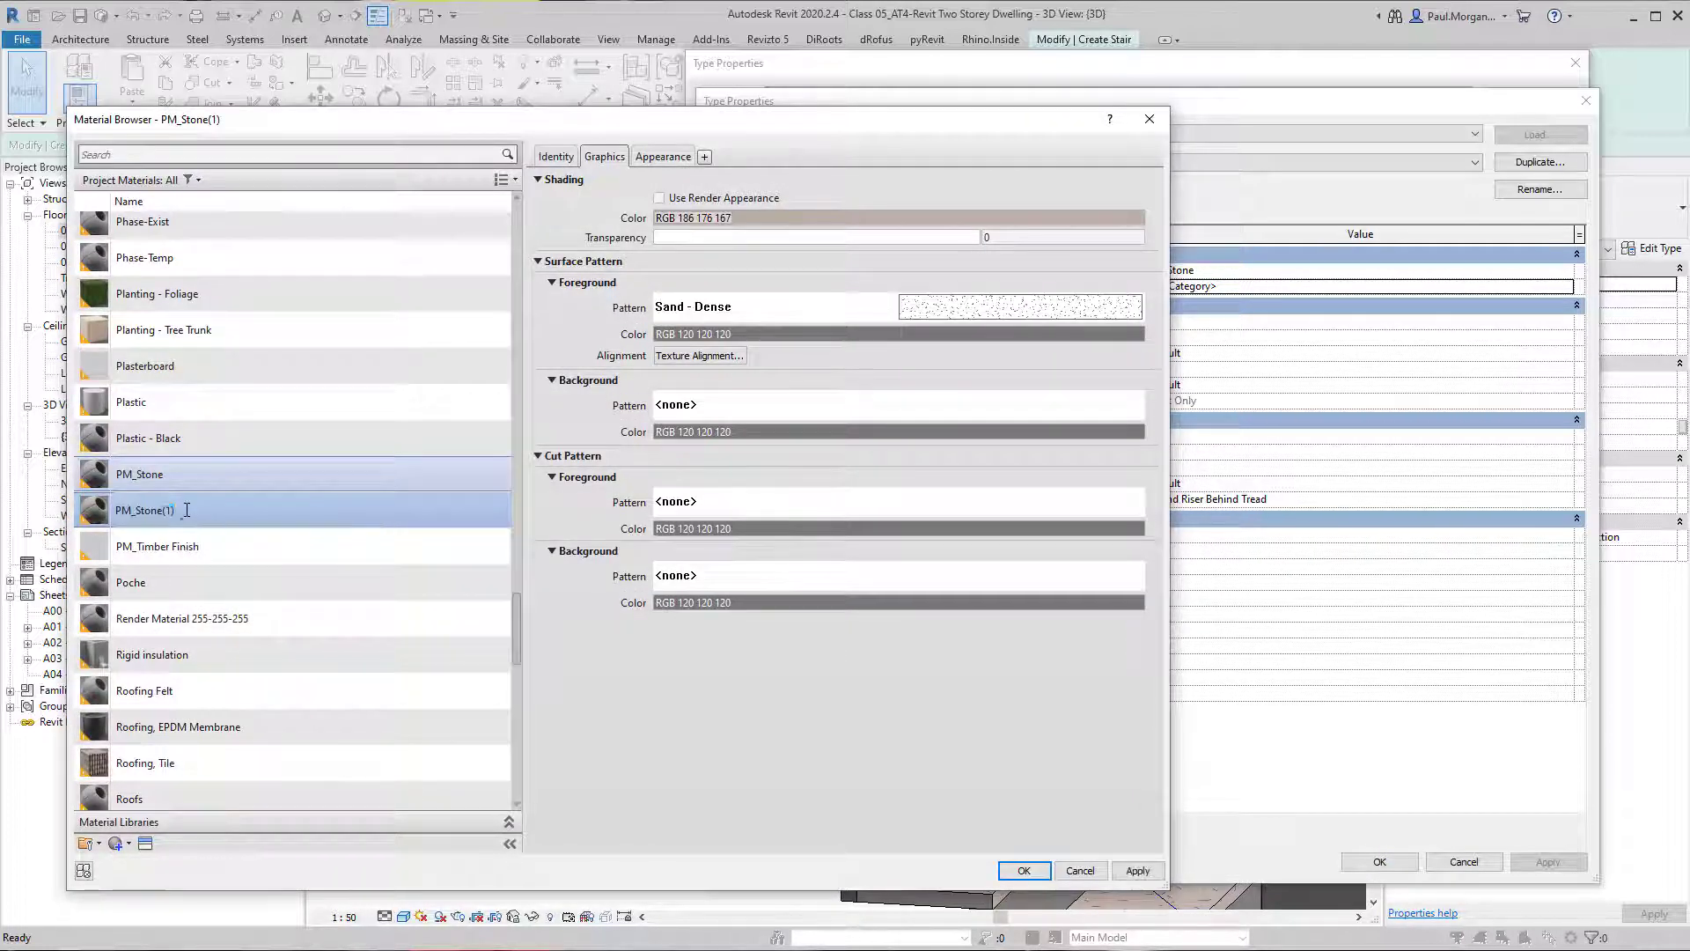
{"action": "left_click", "coordinate": [620, 580]}
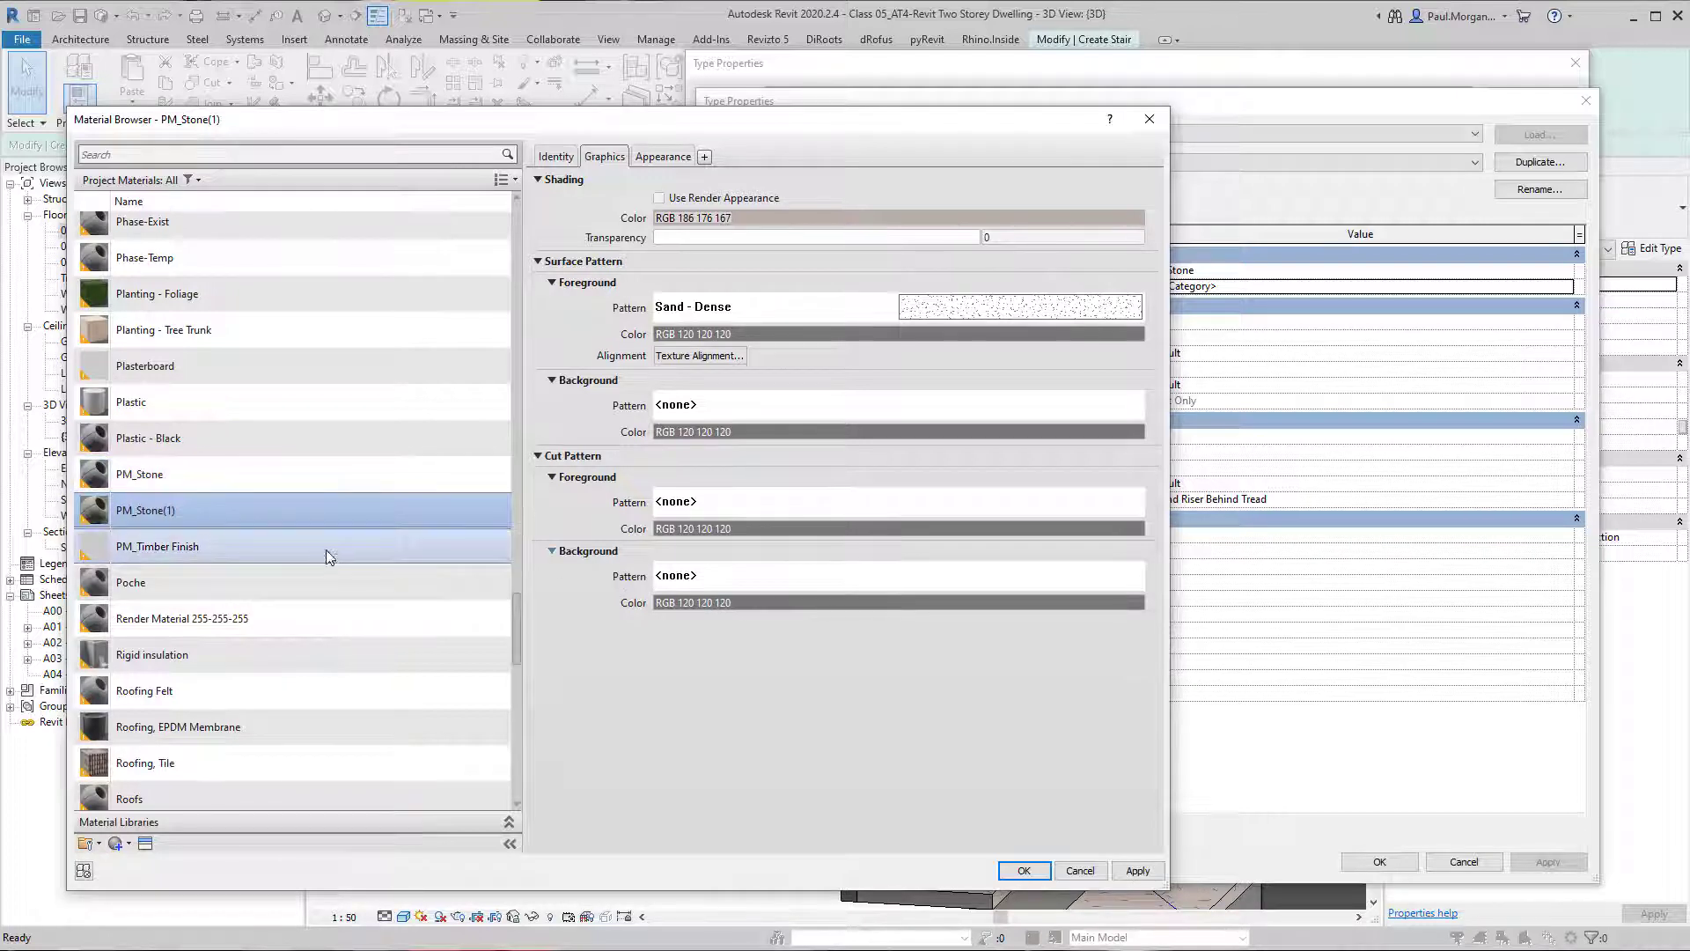
Set PM_Stone(1)'s shading colour to RGB 253 253 253 and apply it as the riser material.
{"action": "left_click", "coordinate": [810, 216]}
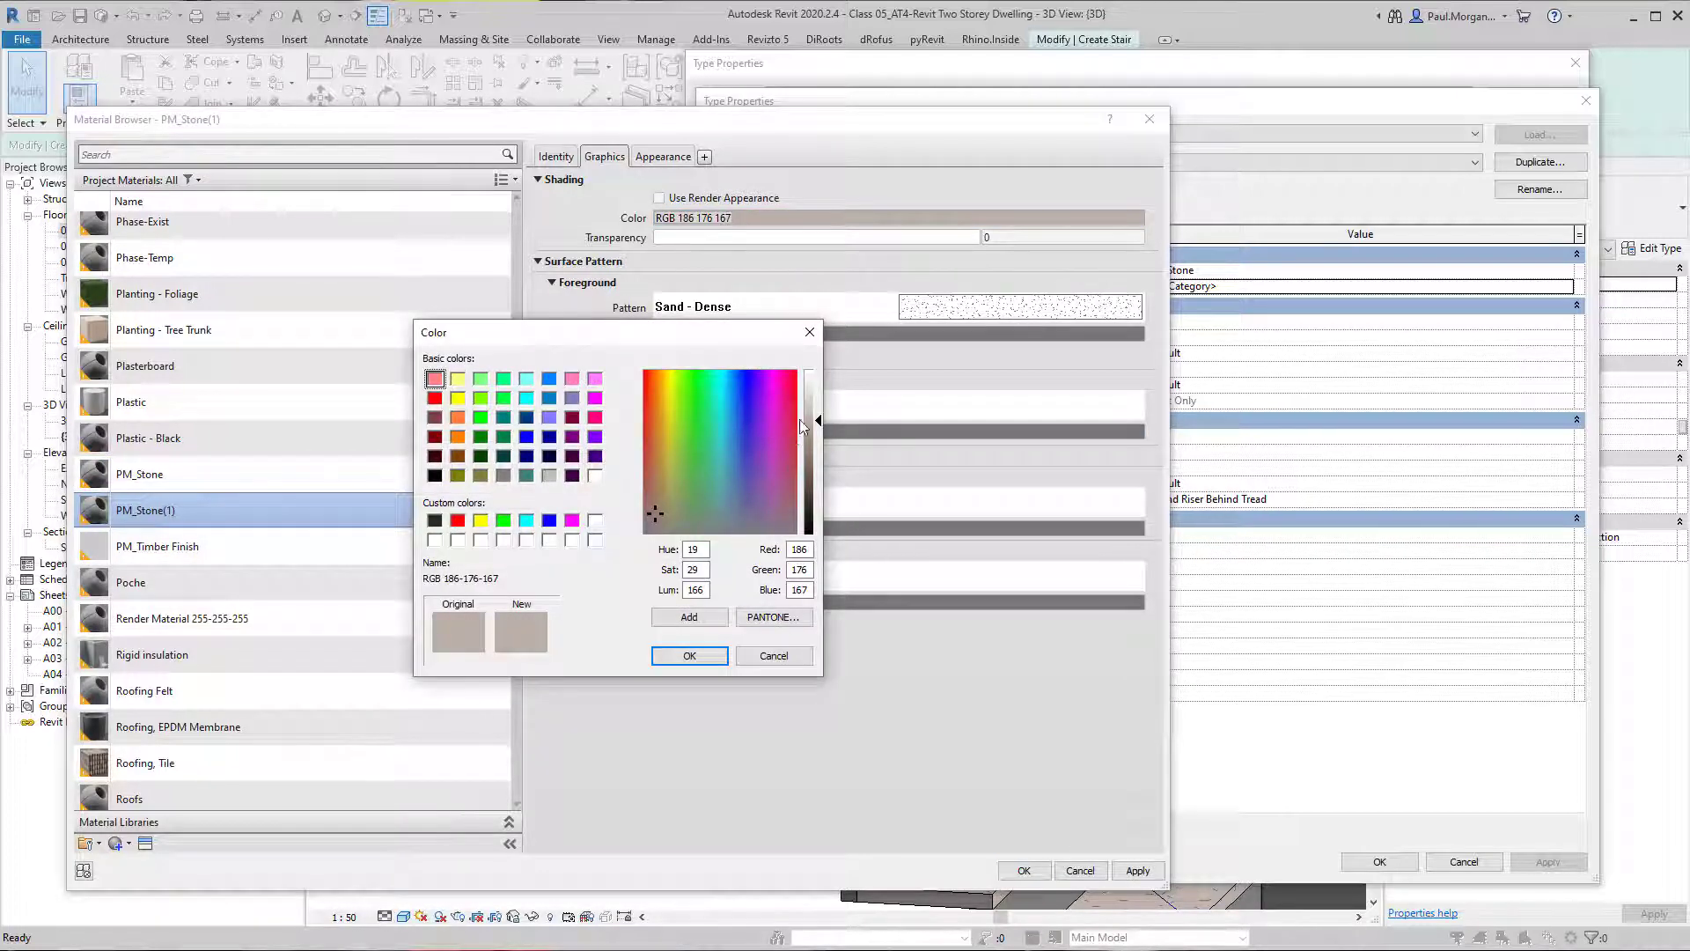
{"action": "left_click", "coordinate": [810, 378]}
{"action": "left_click", "coordinate": [689, 655]}
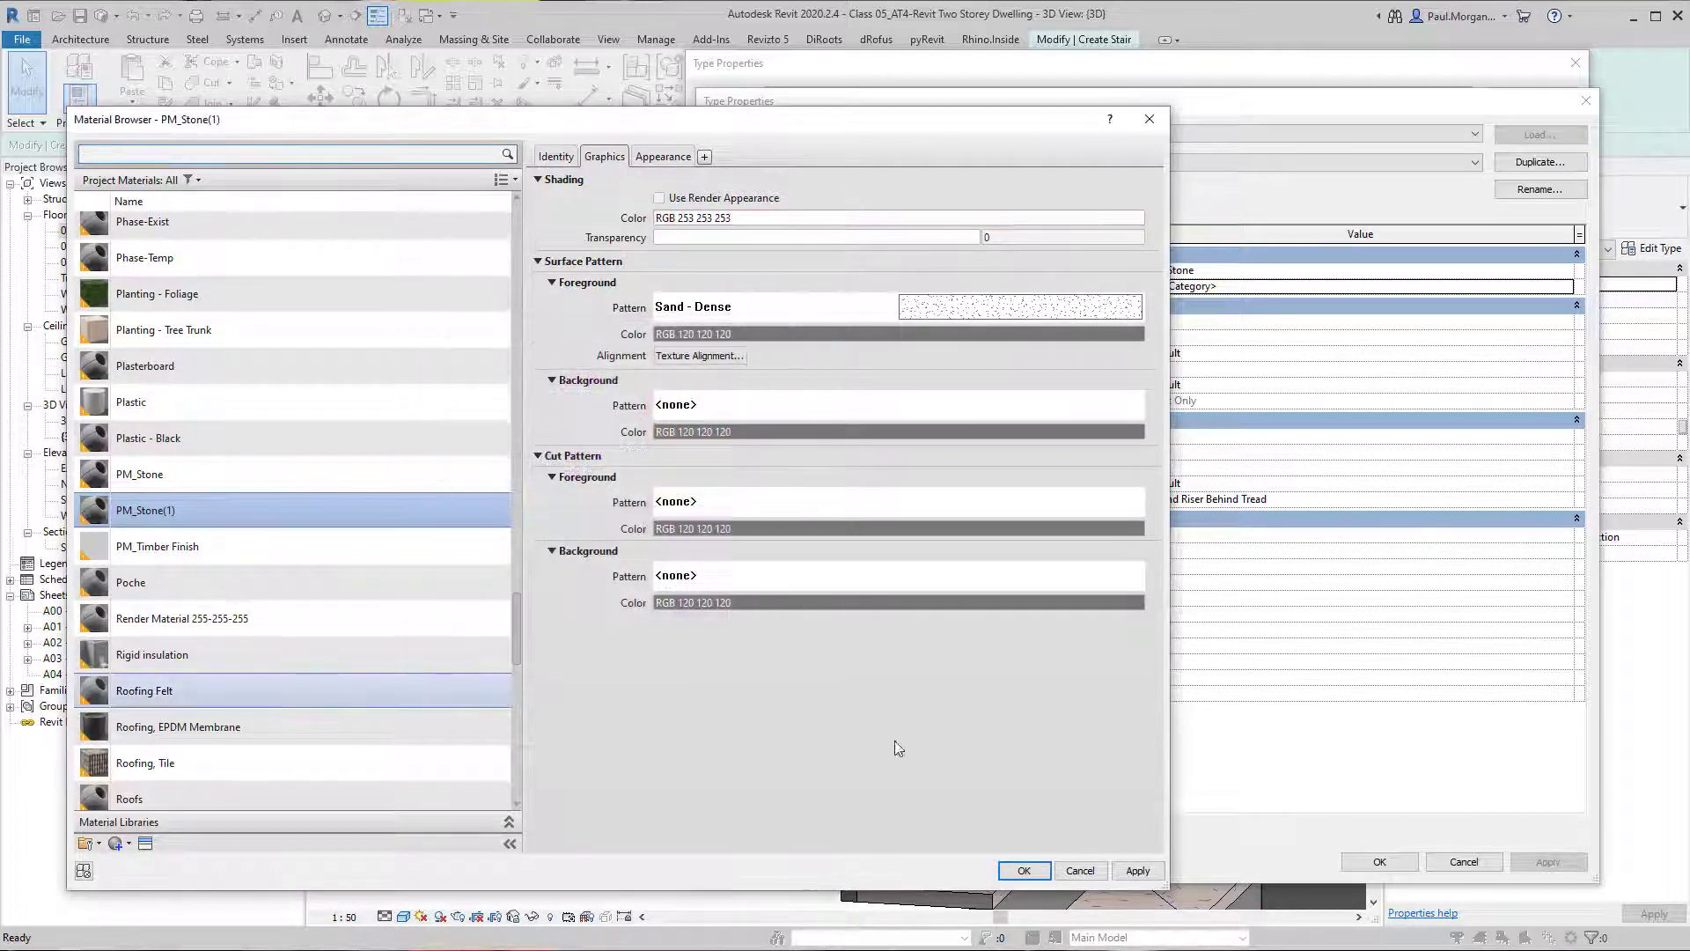
{"action": "left_click", "coordinate": [1021, 870]}
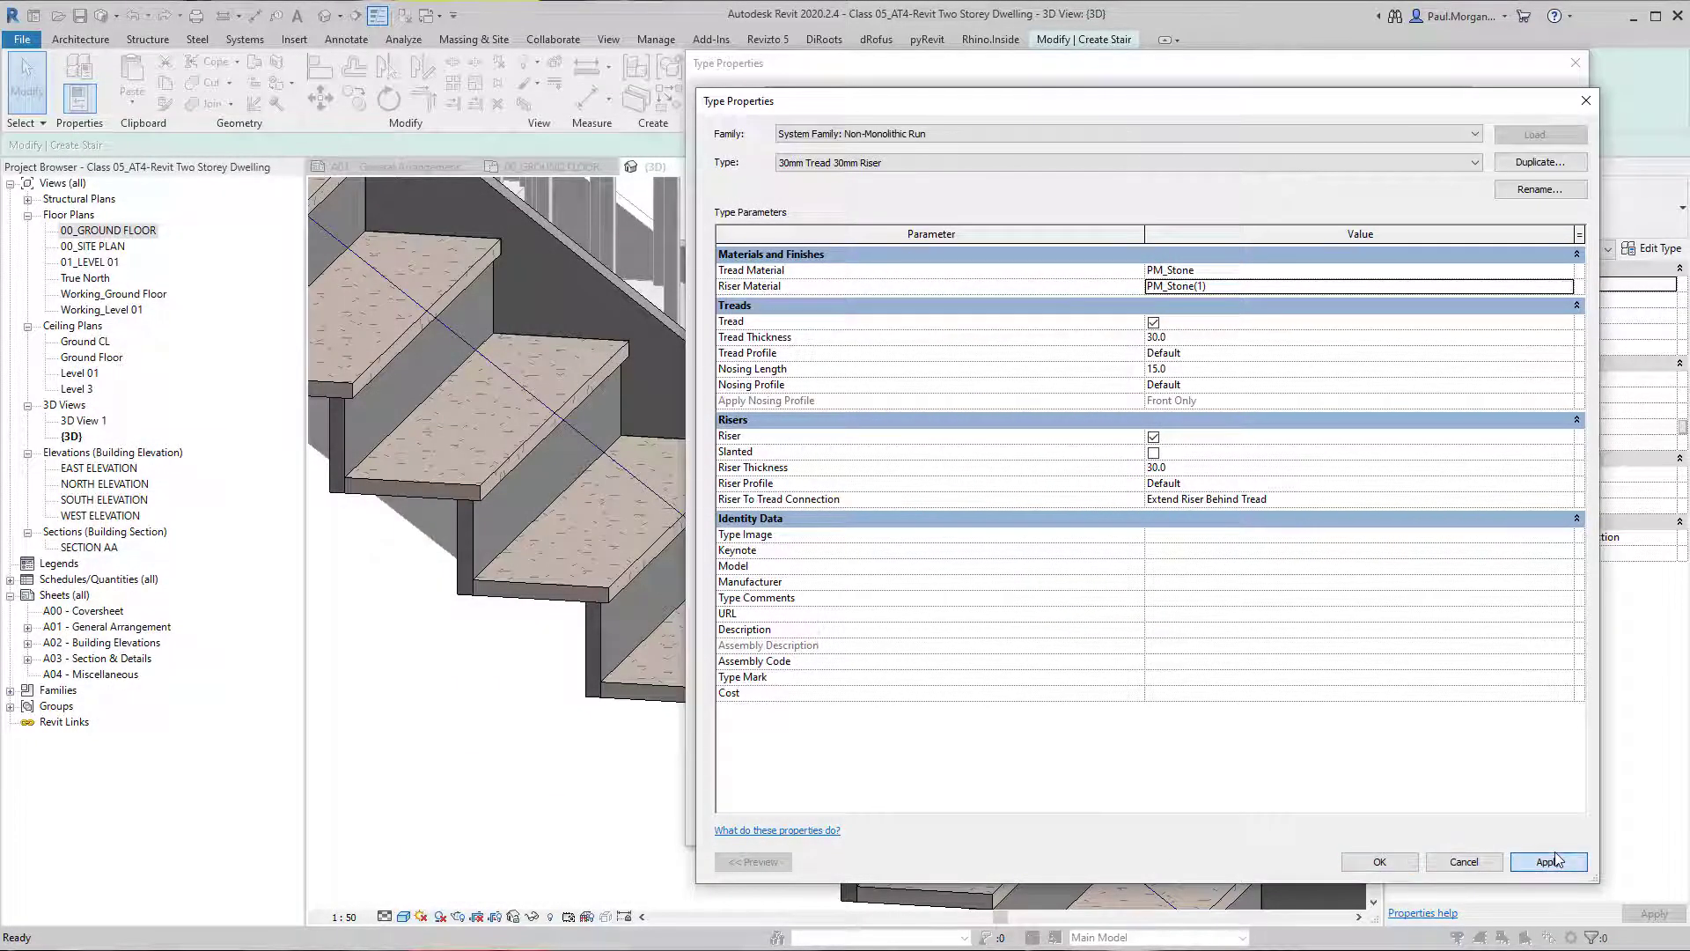
{"action": "key", "text": "Return"}
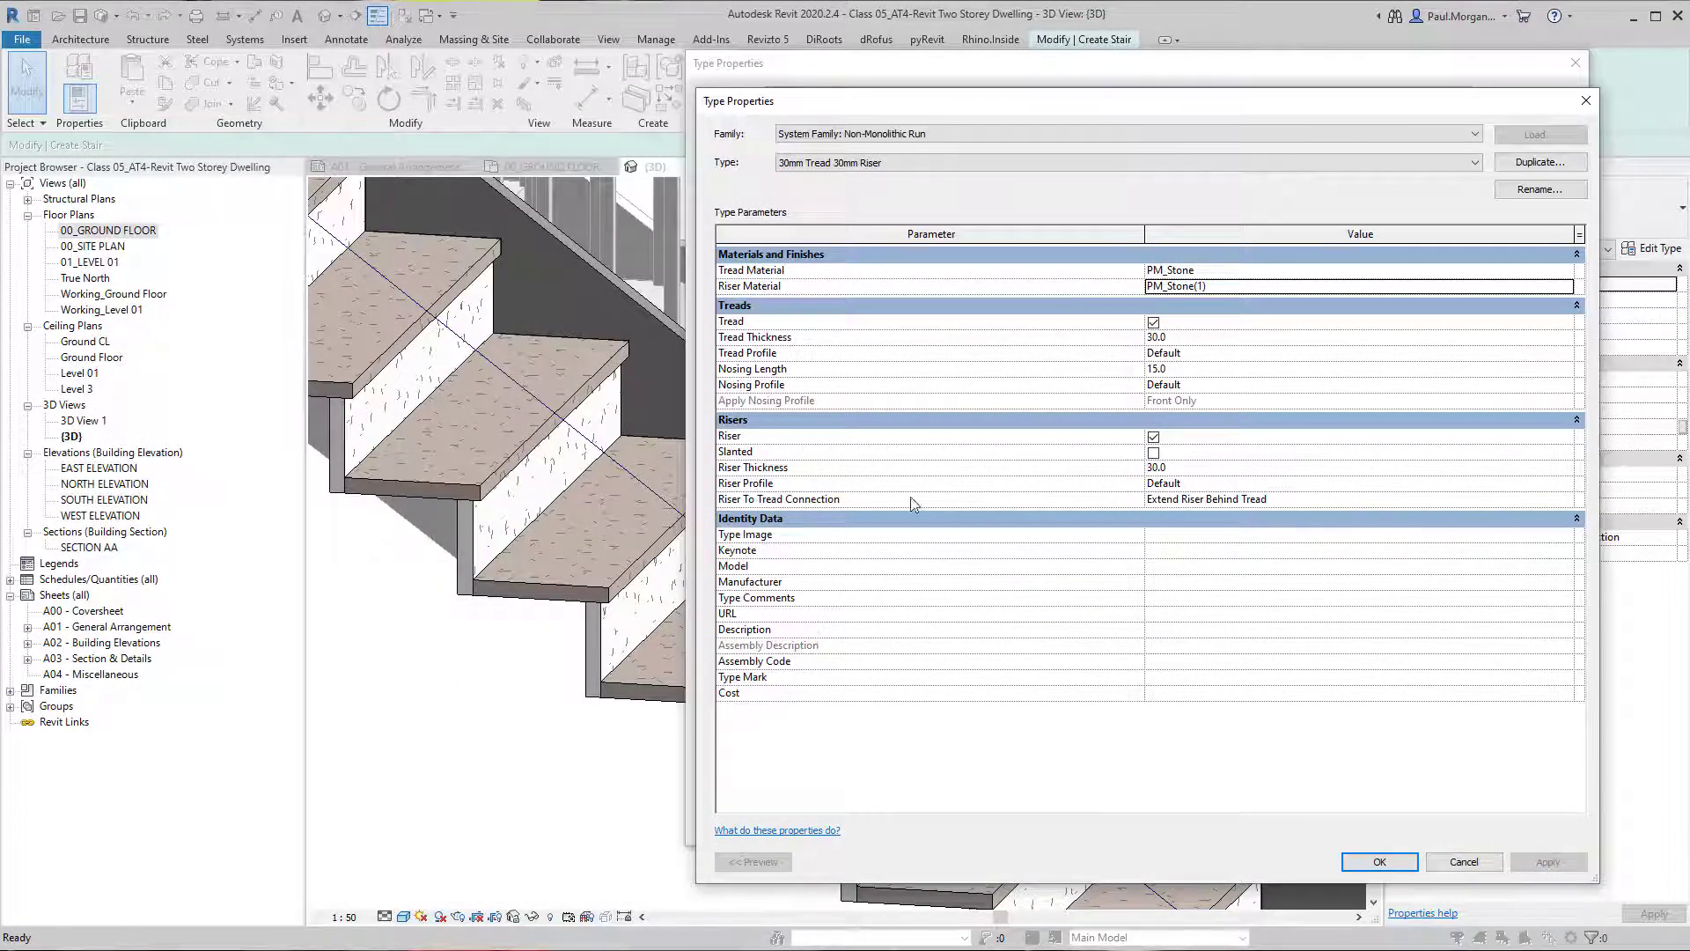
{"action": "left_click", "coordinate": [1566, 270]}
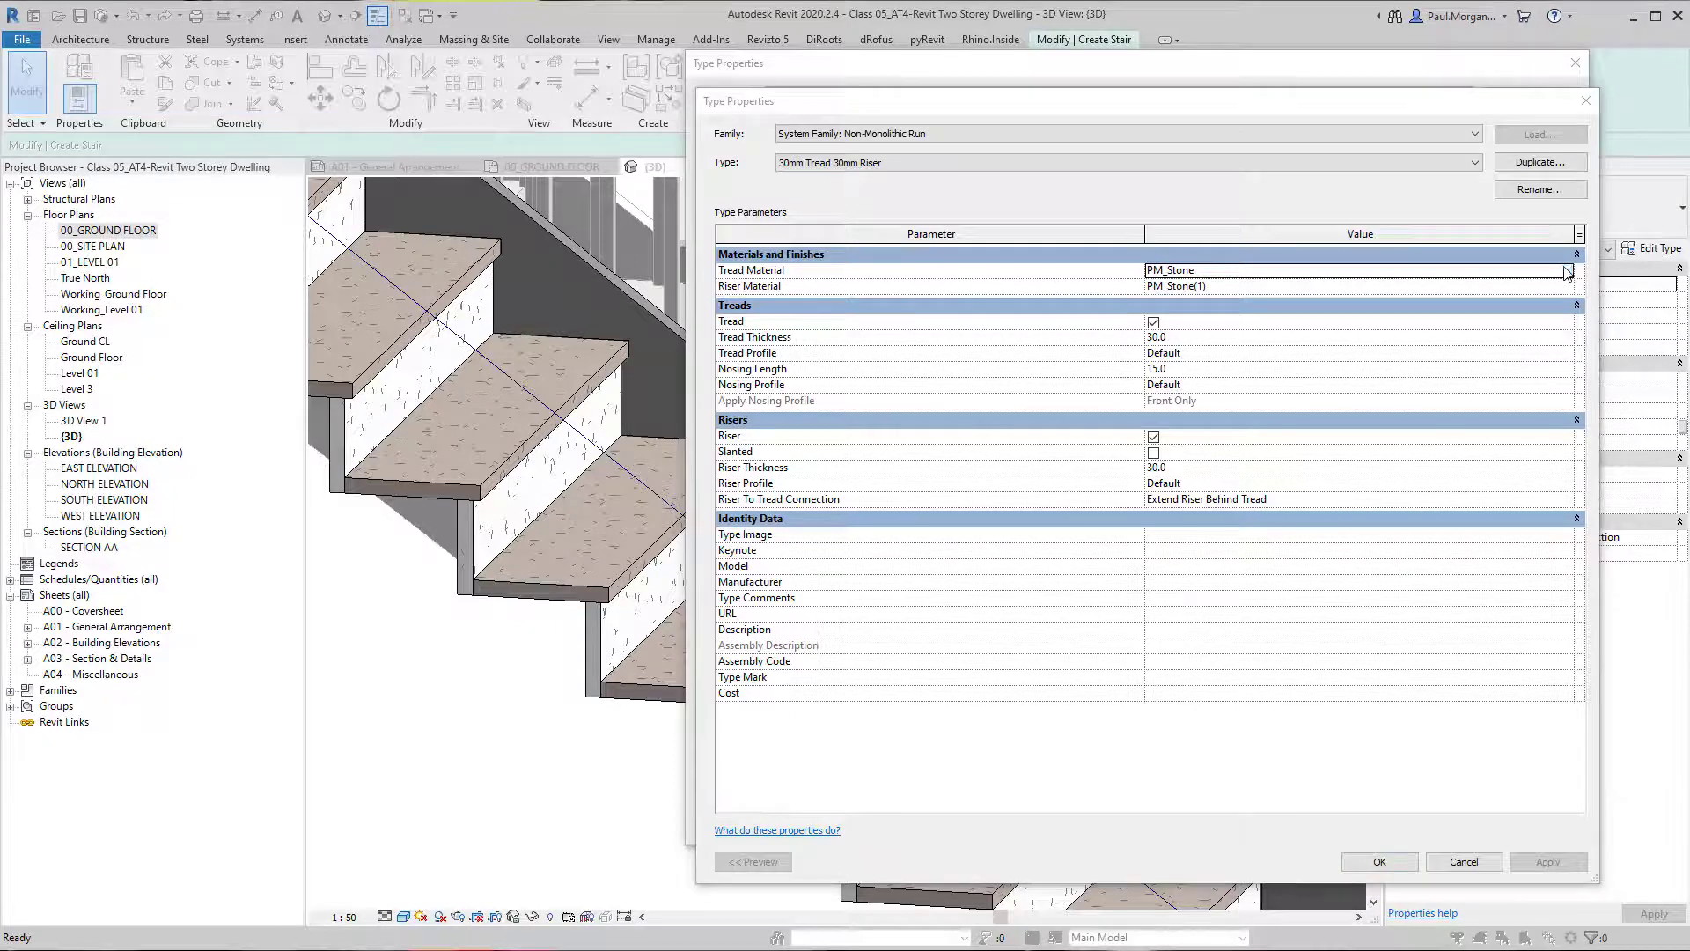
{"action": "left_click", "coordinate": [1567, 270]}
{"action": "key", "text": "Return"}
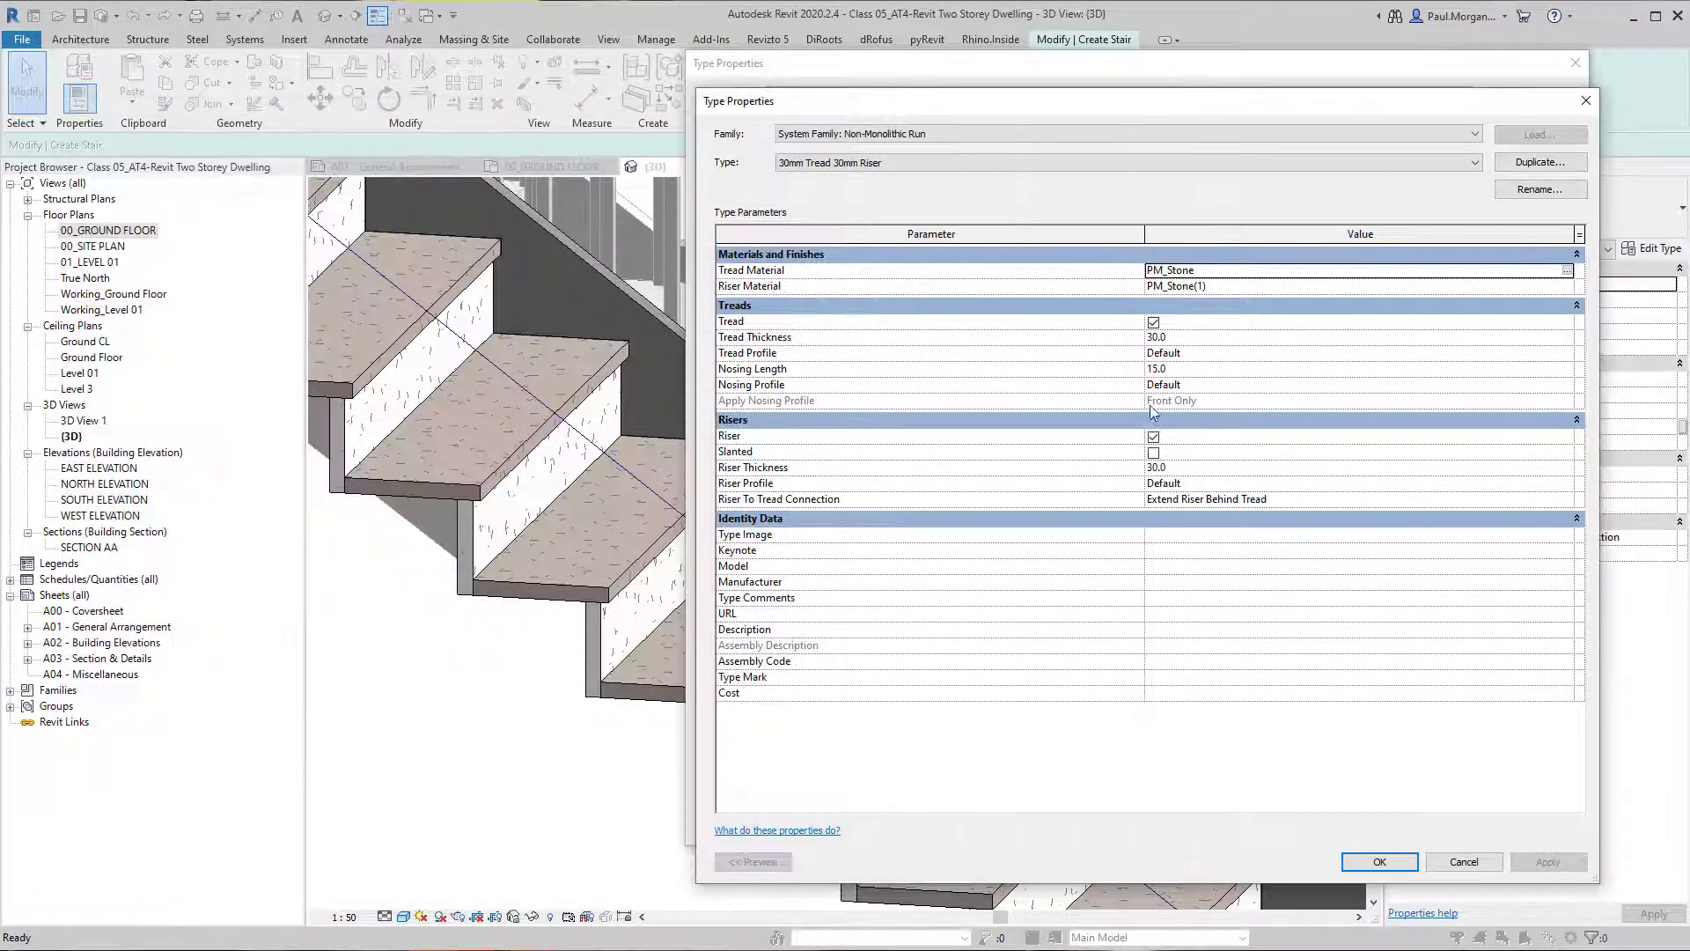
Try the Join All Risers And Treads option for the run type's Riser To Tread Connection.
{"action": "left_click", "coordinate": [1569, 500]}
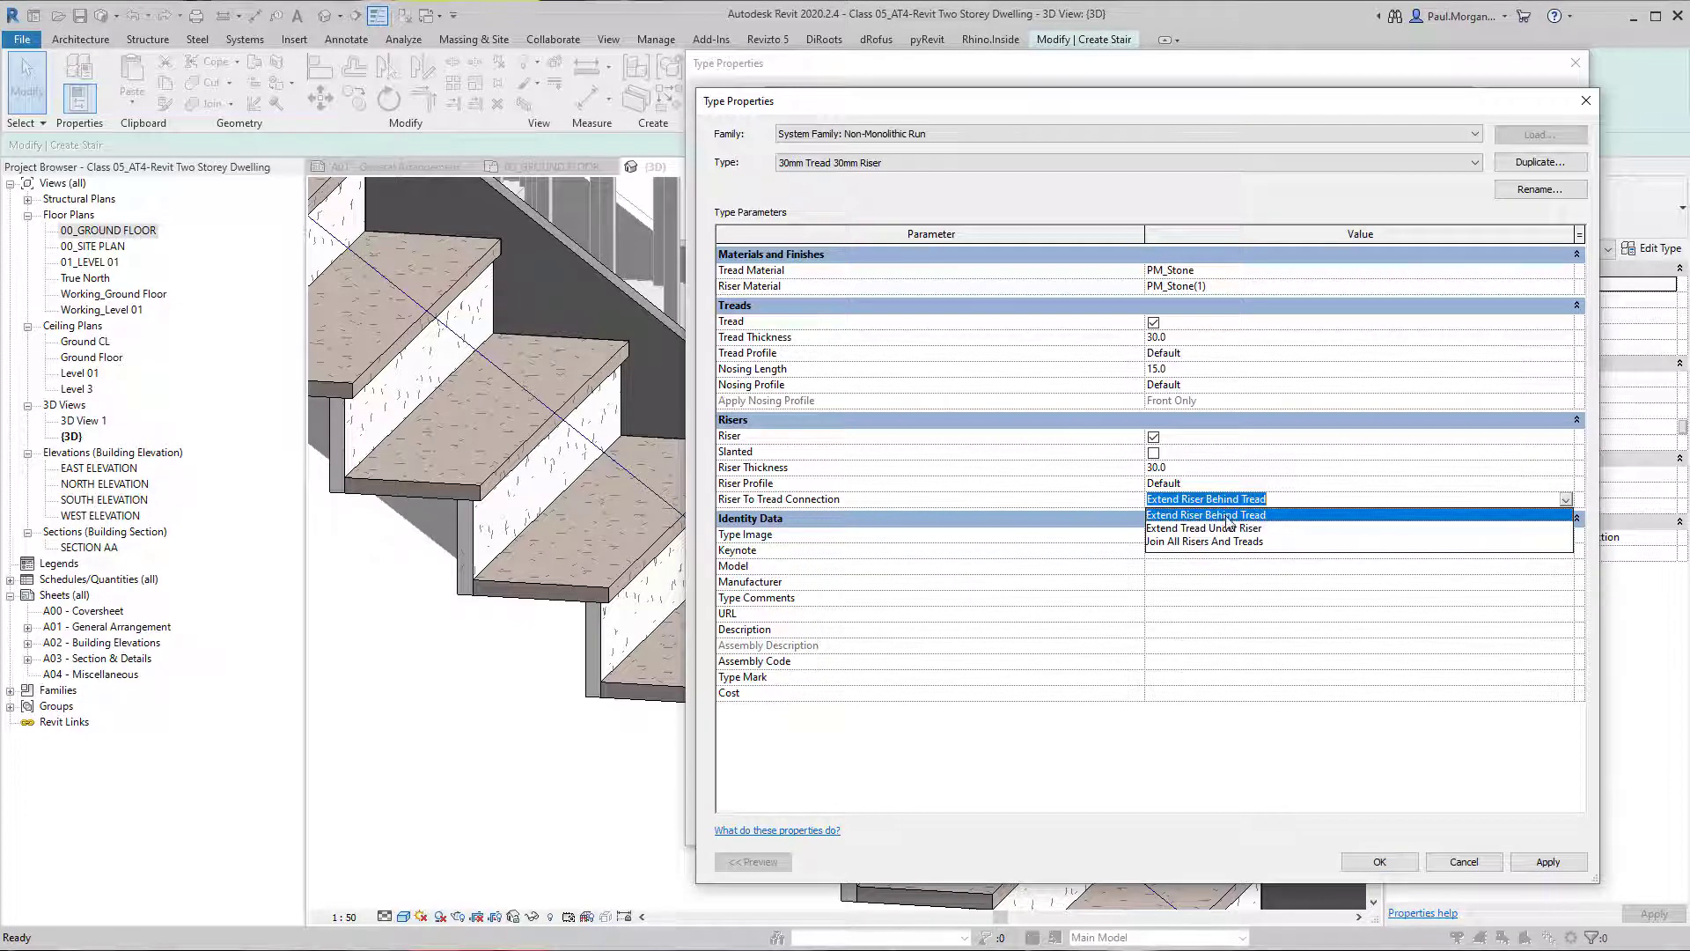
{"action": "left_click", "coordinate": [1160, 541]}
{"action": "left_click", "coordinate": [1546, 861]}
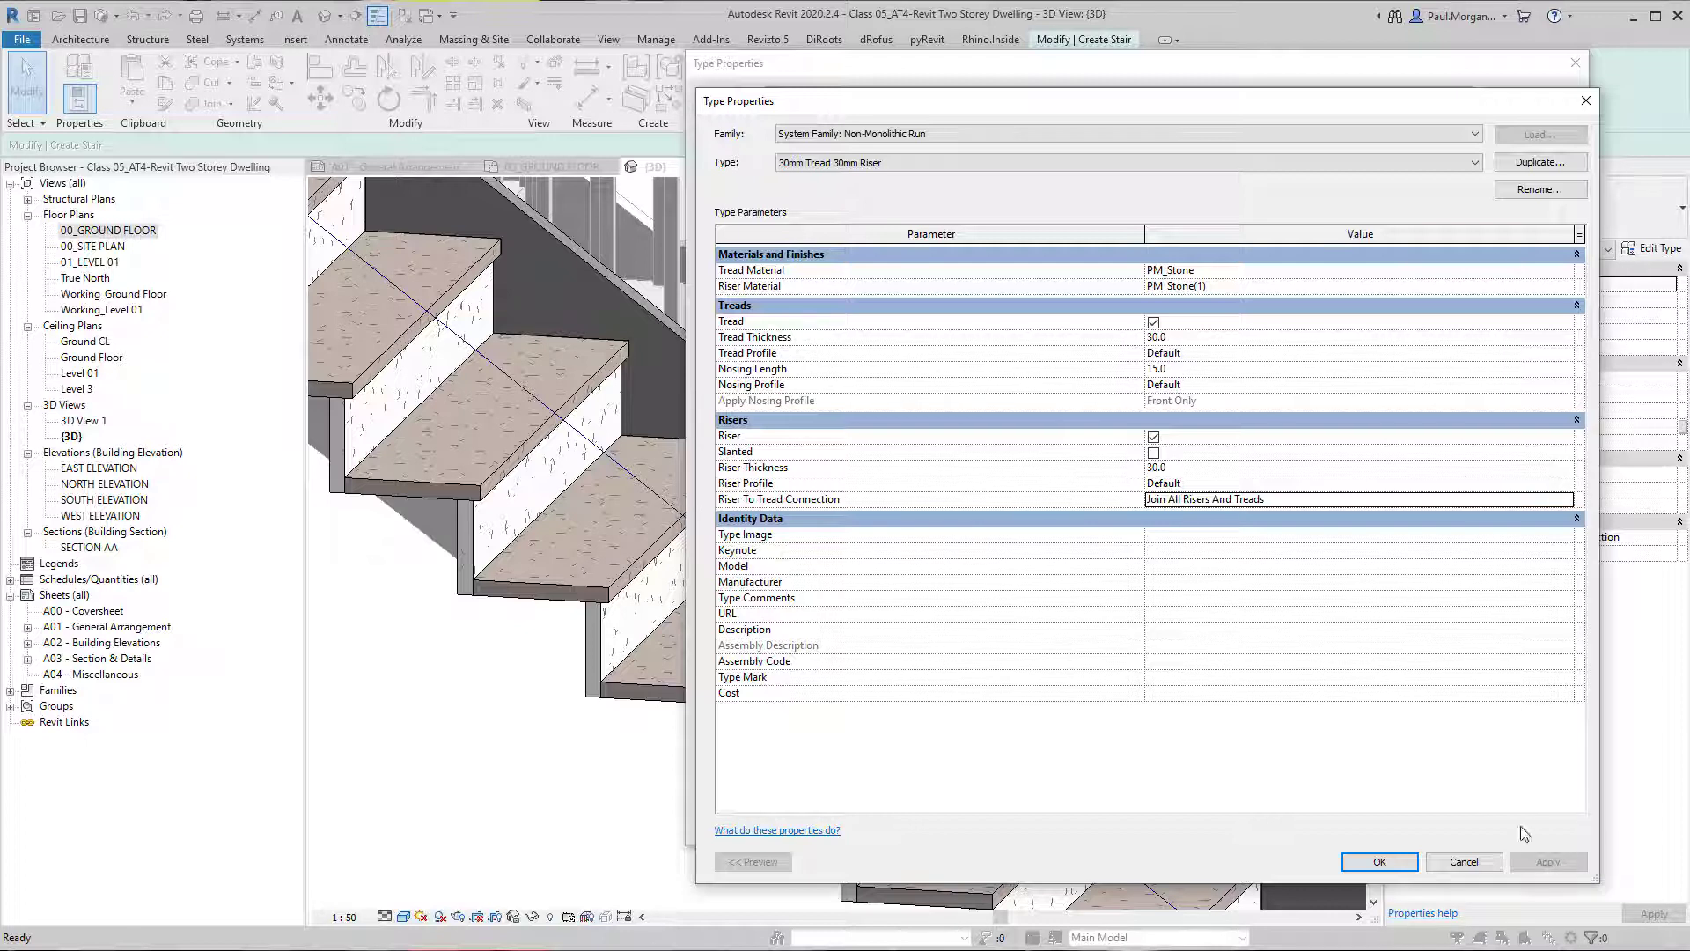
Try the Extend Tread Under Riser connection on the run type and inspect the step corners in 3D.
{"action": "left_click", "coordinate": [1567, 505]}
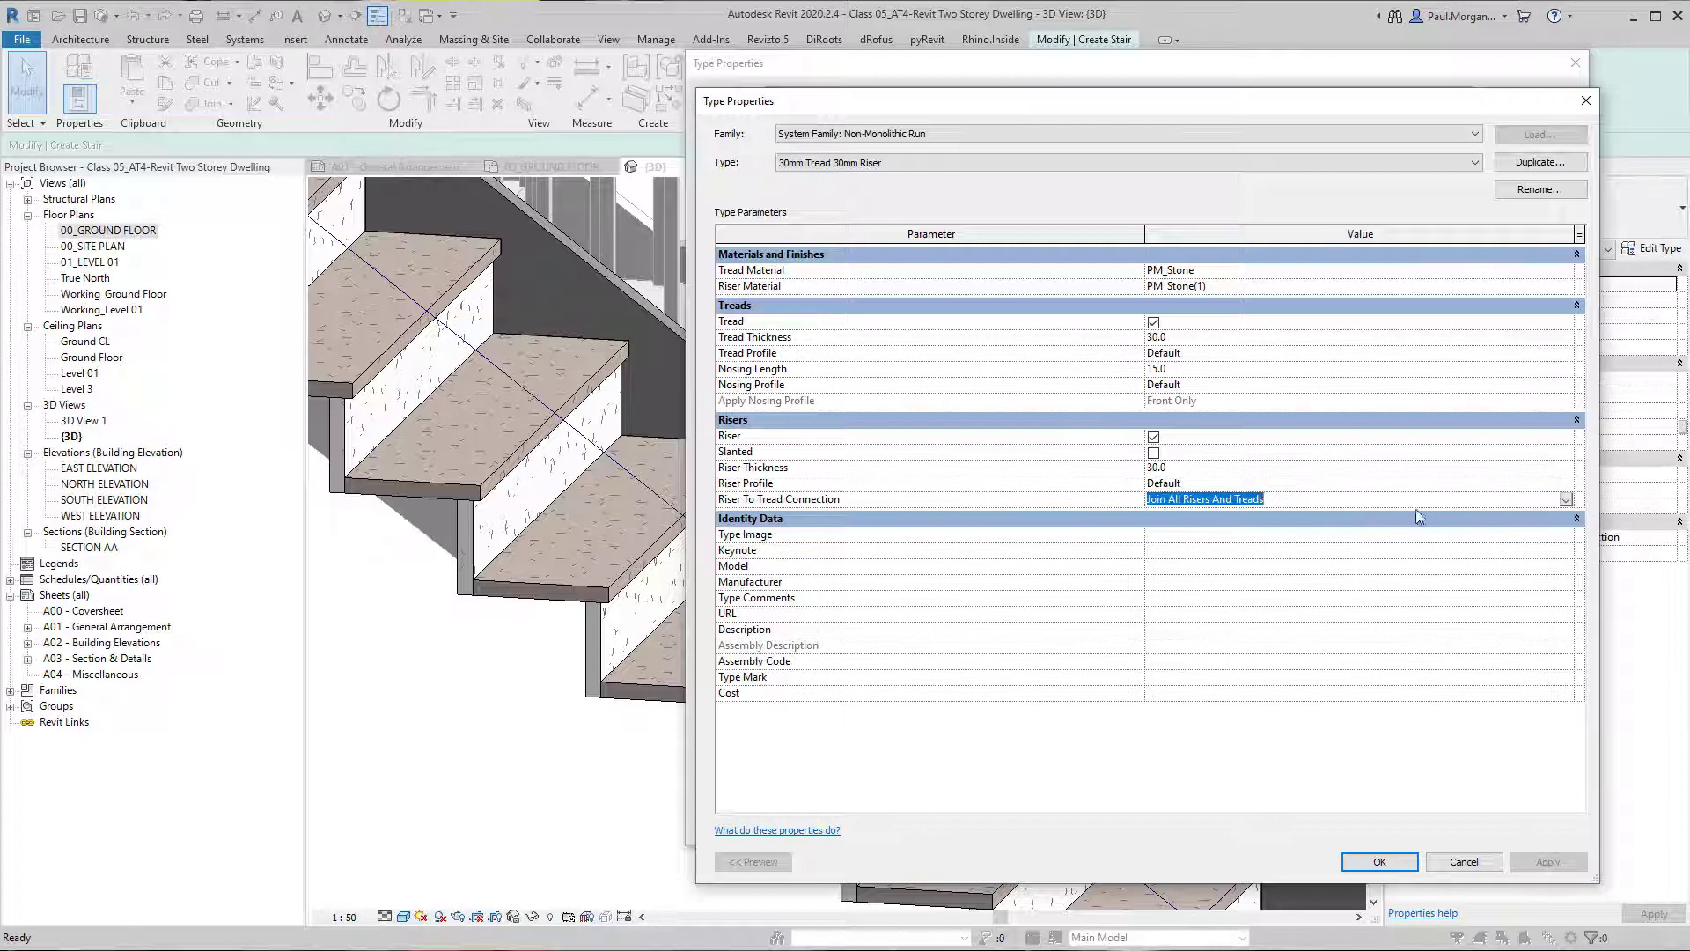
{"action": "left_click", "coordinate": [1567, 500]}
{"action": "left_click", "coordinate": [1206, 531]}
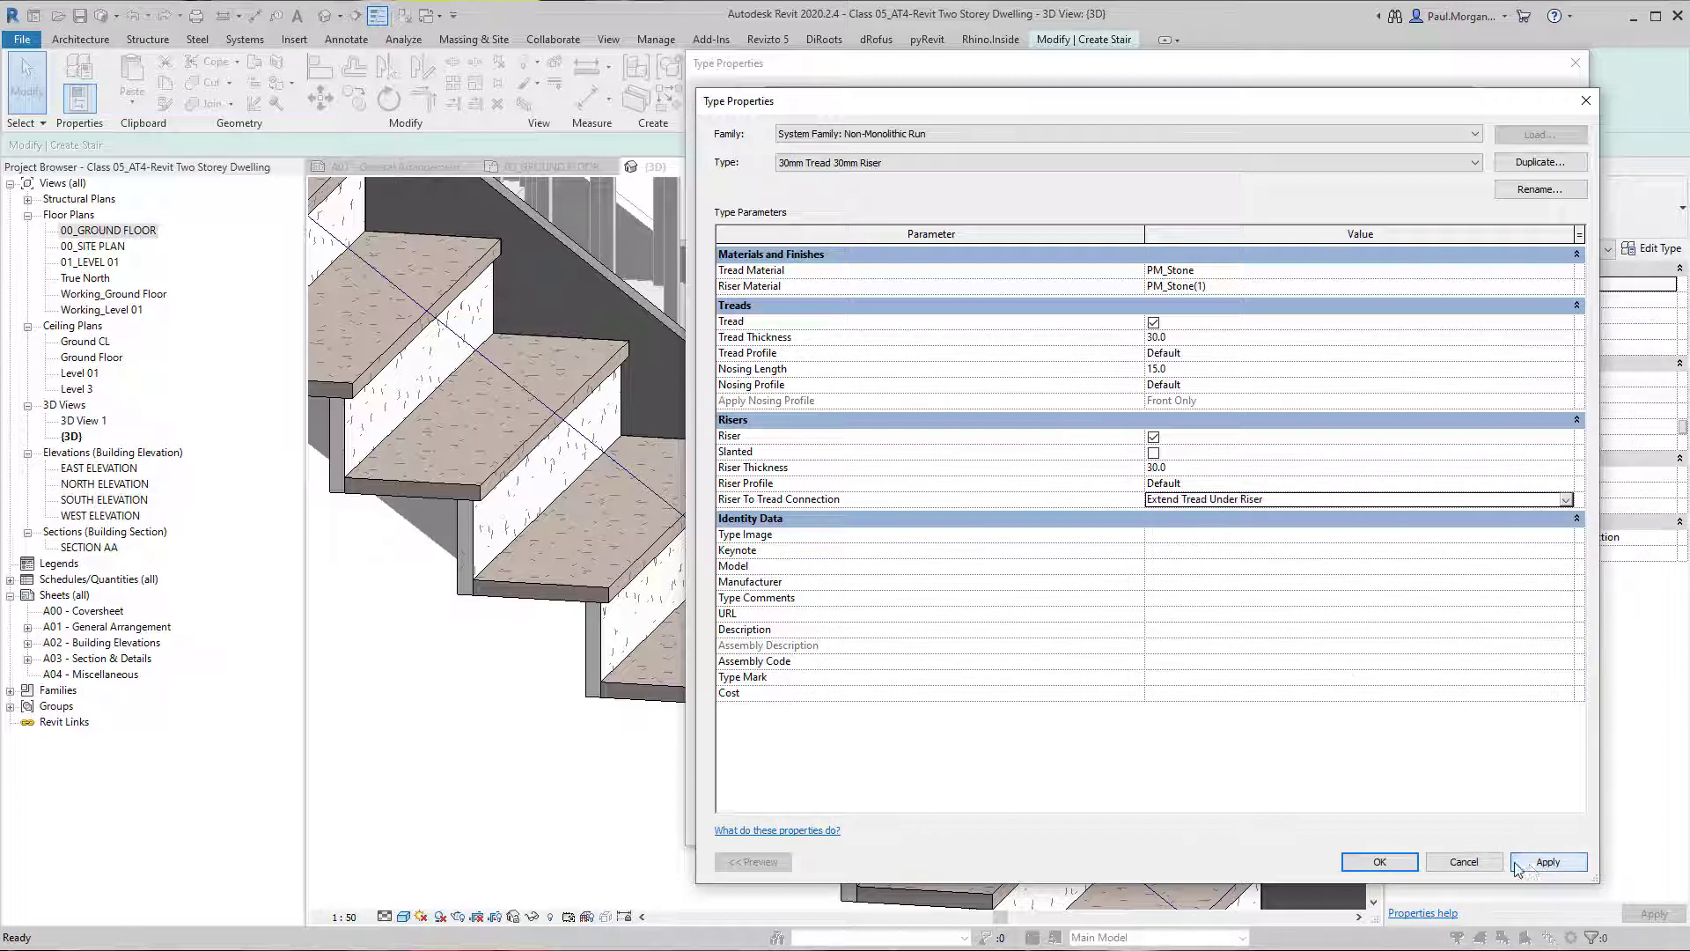
{"action": "left_click", "coordinate": [1548, 862]}
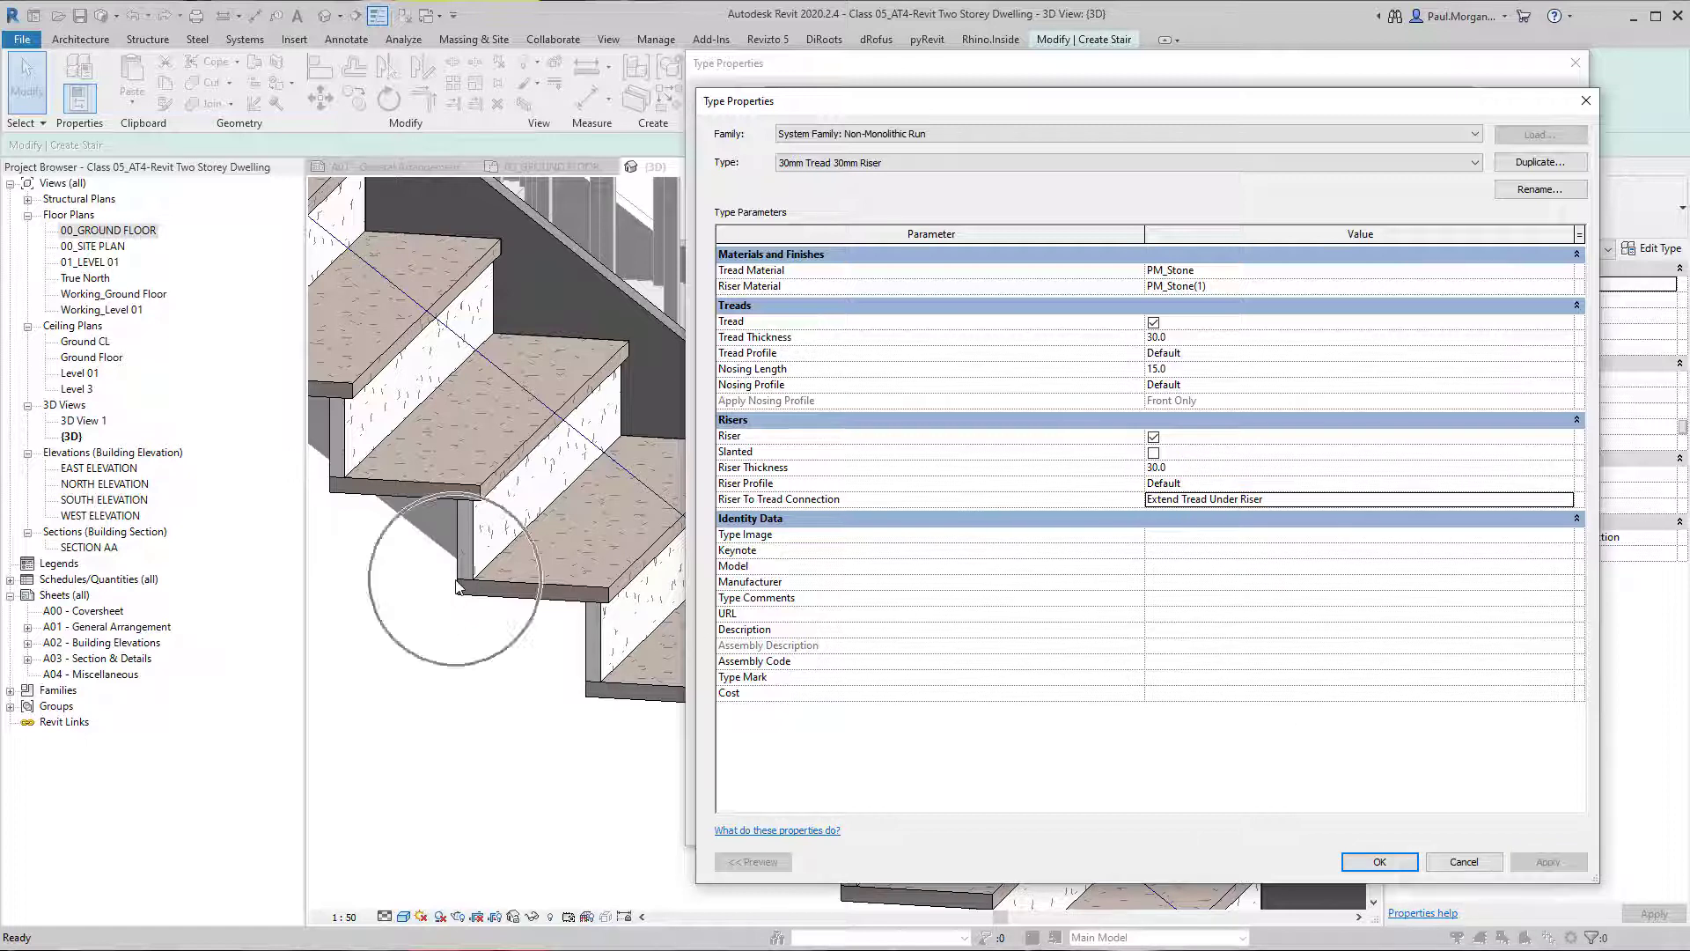
{"action": "key", "text": "ctrl"}
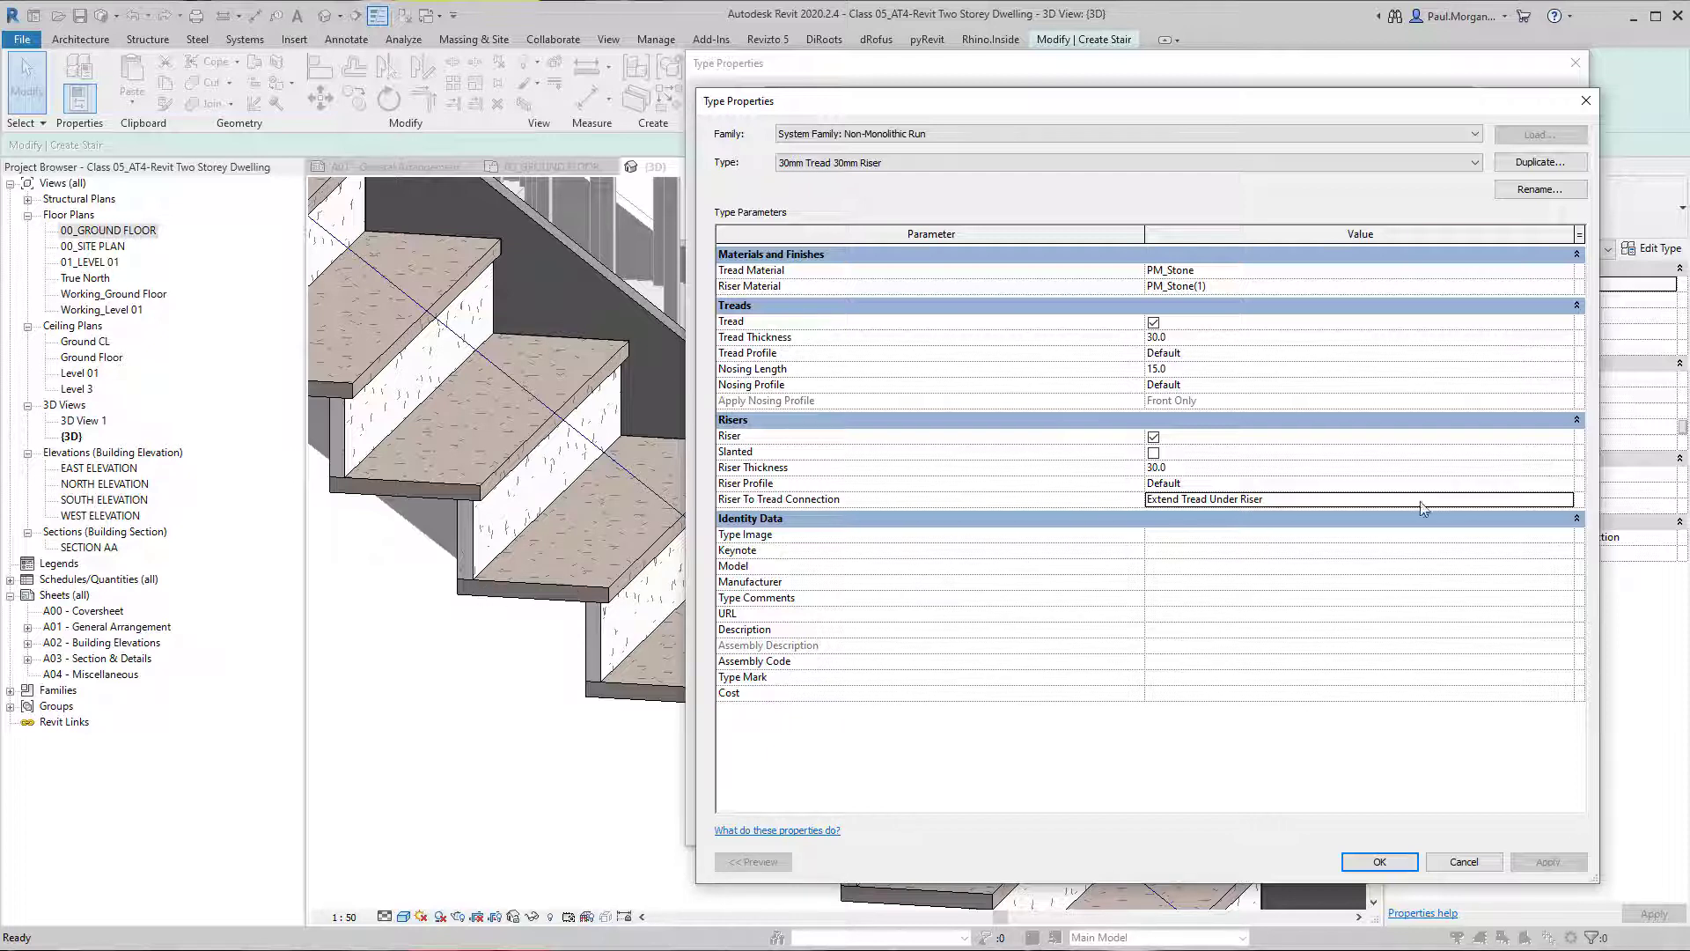
Return the Riser To Tread Connection to Extend Riser Behind Tread and apply it.
{"action": "left_click", "coordinate": [1566, 503]}
{"action": "left_click", "coordinate": [1211, 534]}
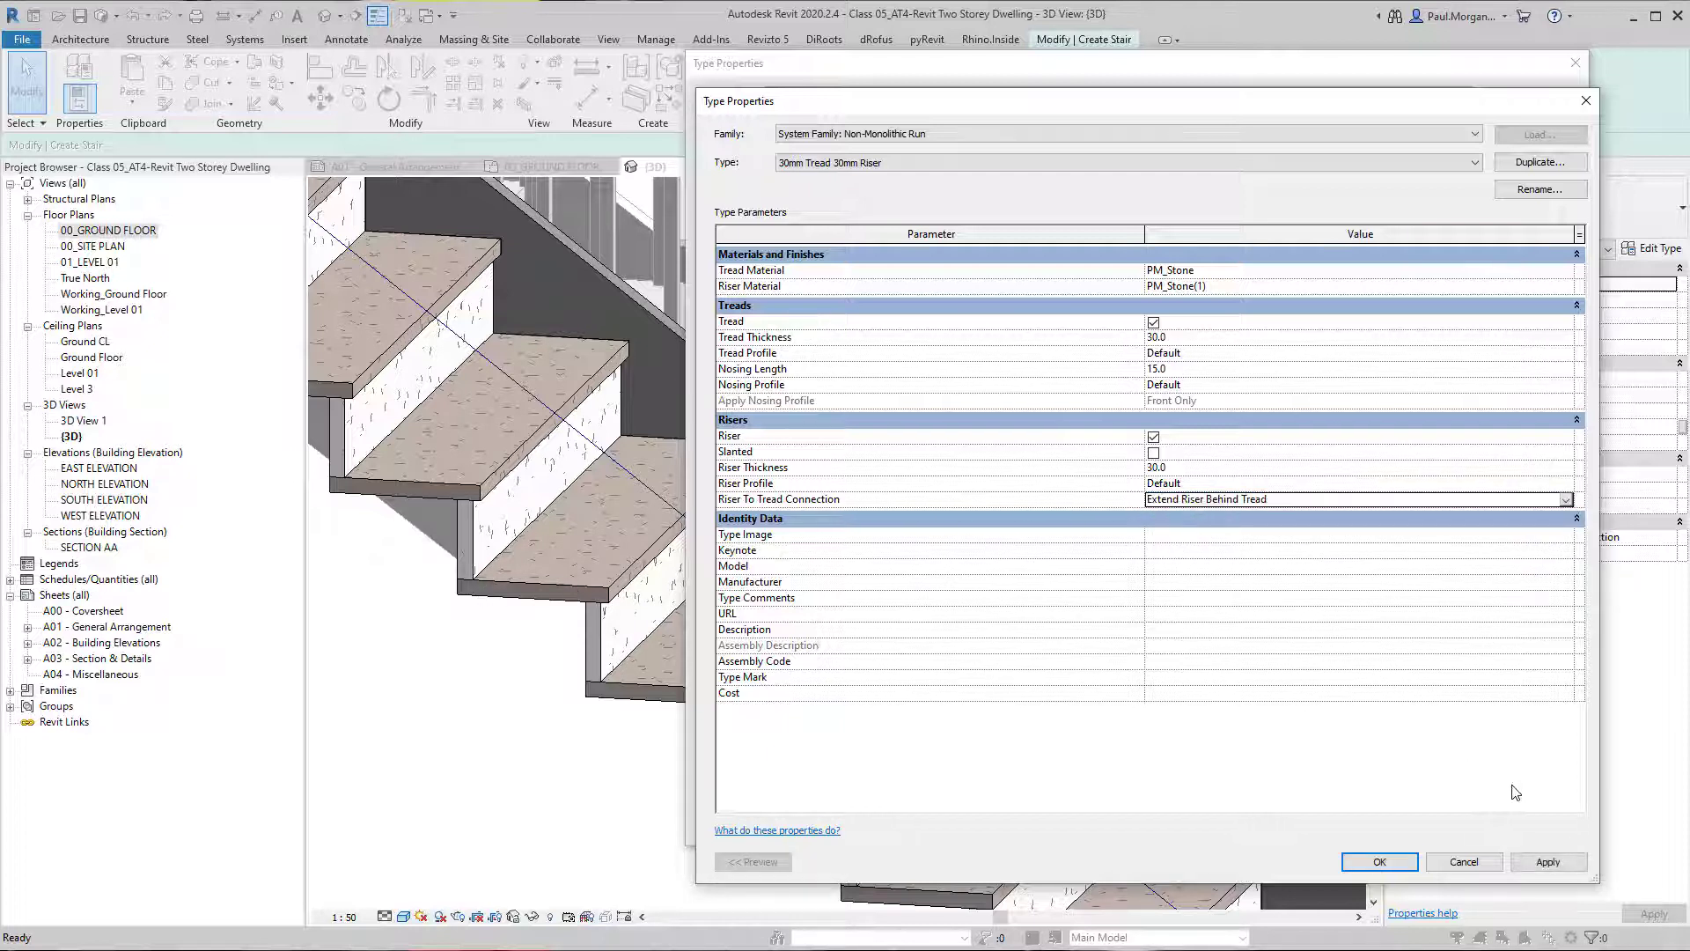
{"action": "left_click", "coordinate": [1549, 862]}
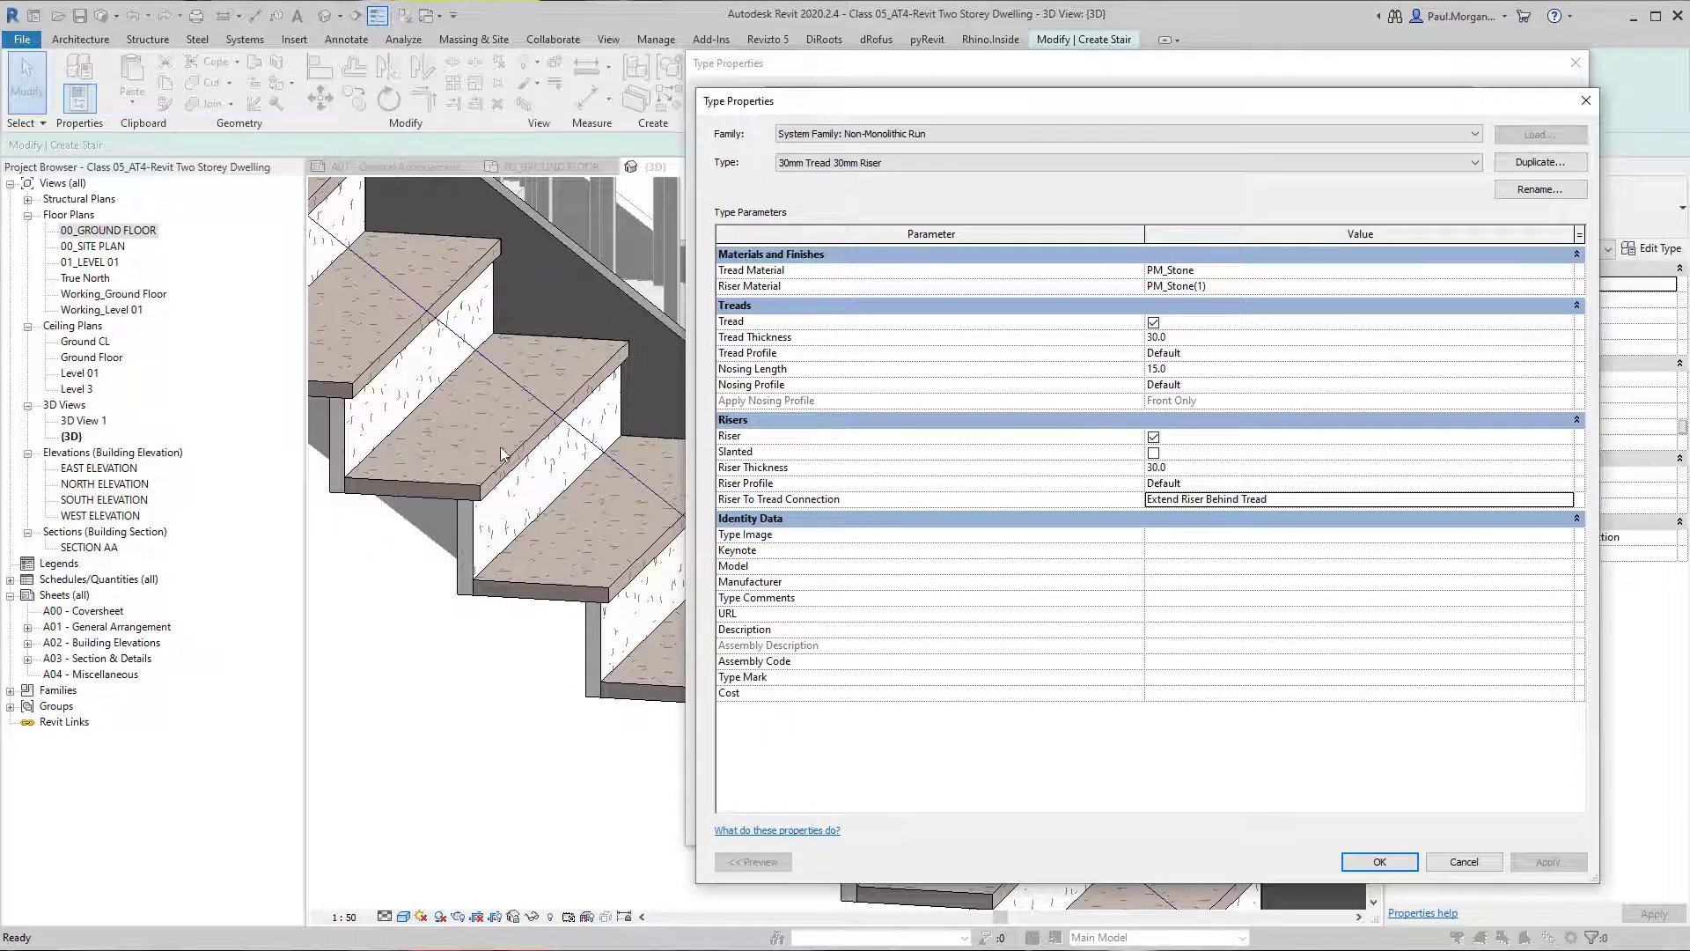
Try the run type "Wood Steps with 50mm Tread 10mm Nosing 13mm Riser" on the stair.
{"action": "left_click", "coordinate": [863, 165]}
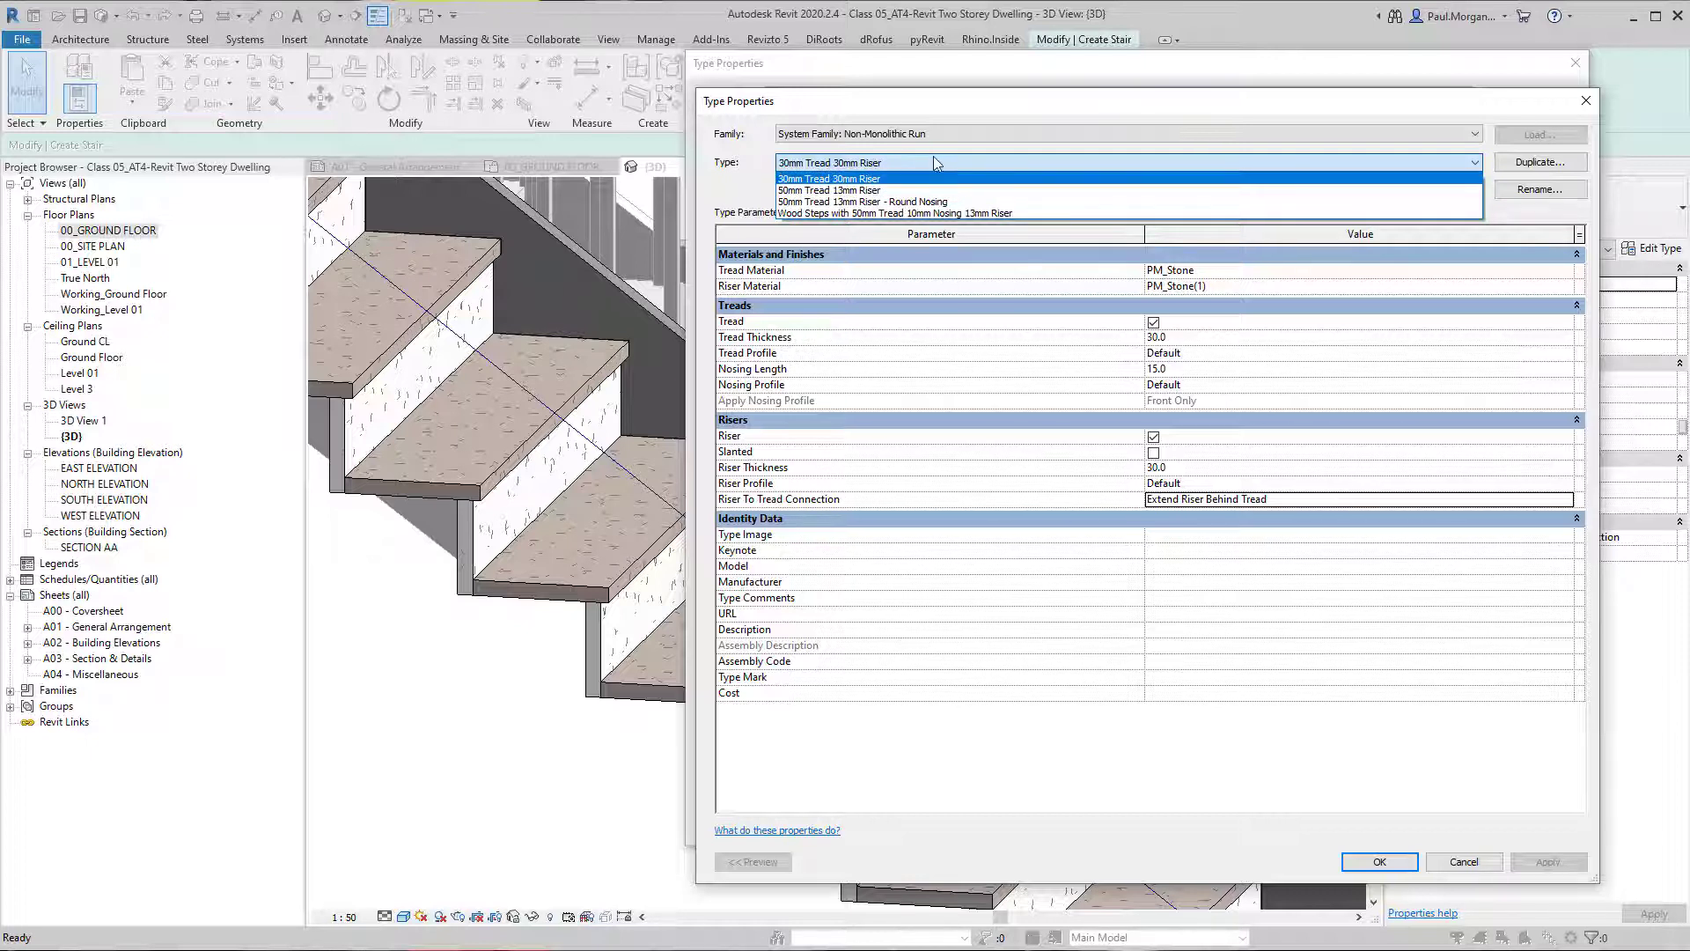
{"action": "left_click", "coordinate": [852, 214]}
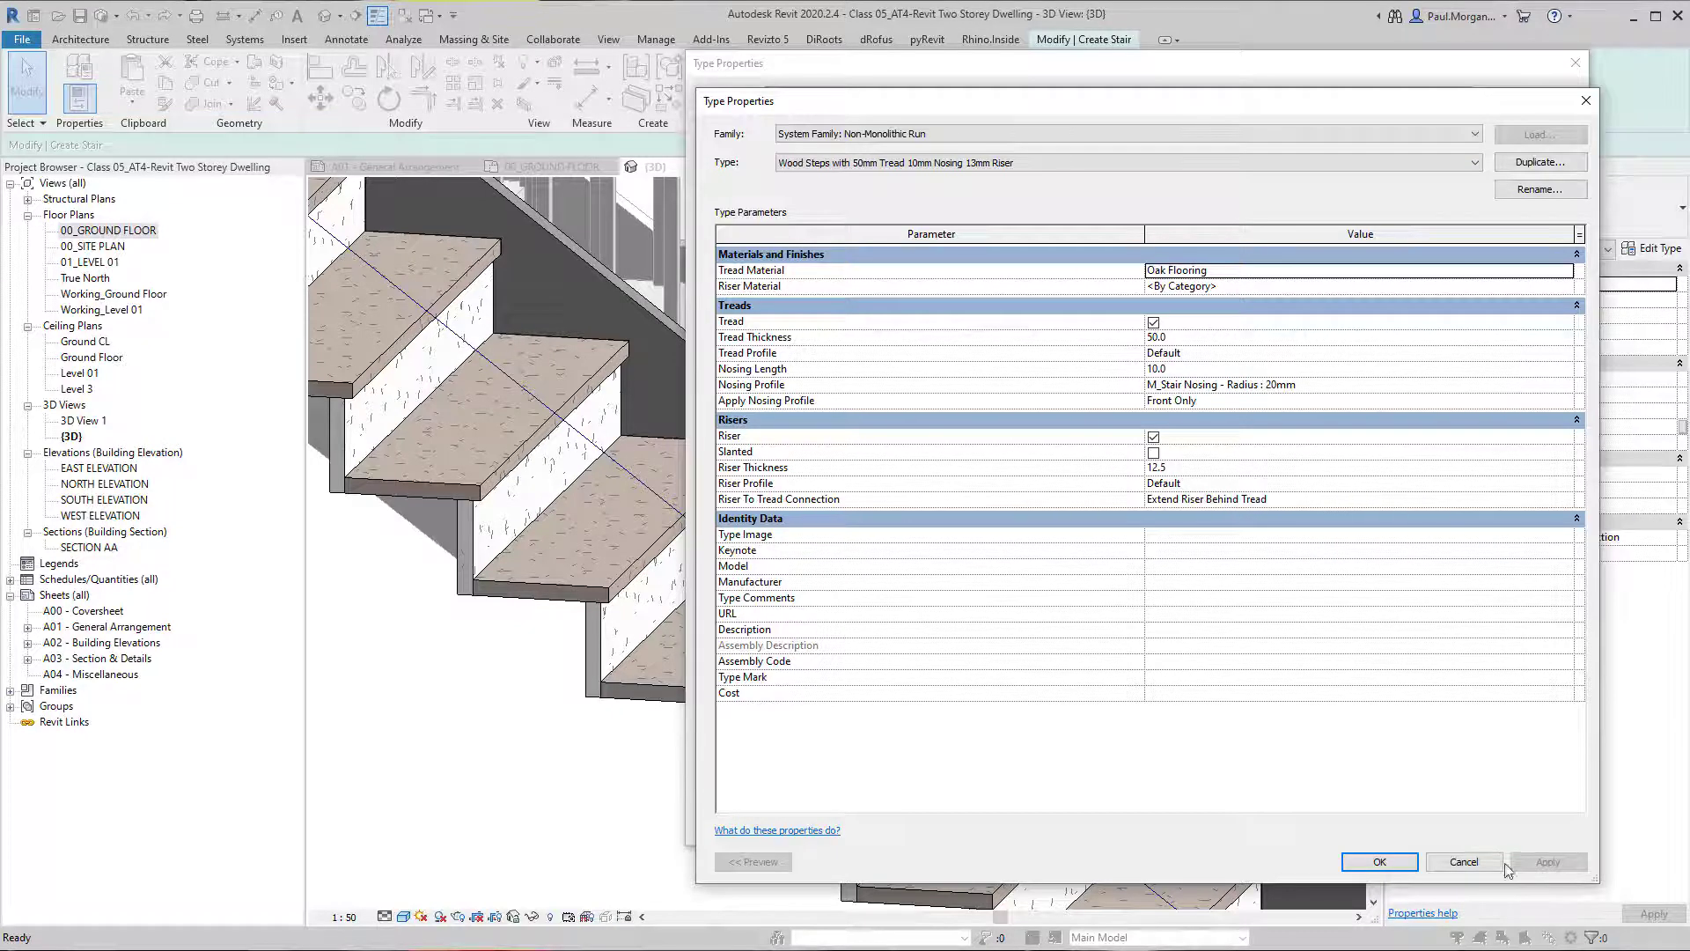
{"action": "left_click", "coordinate": [1407, 865]}
{"action": "left_click", "coordinate": [1539, 825]}
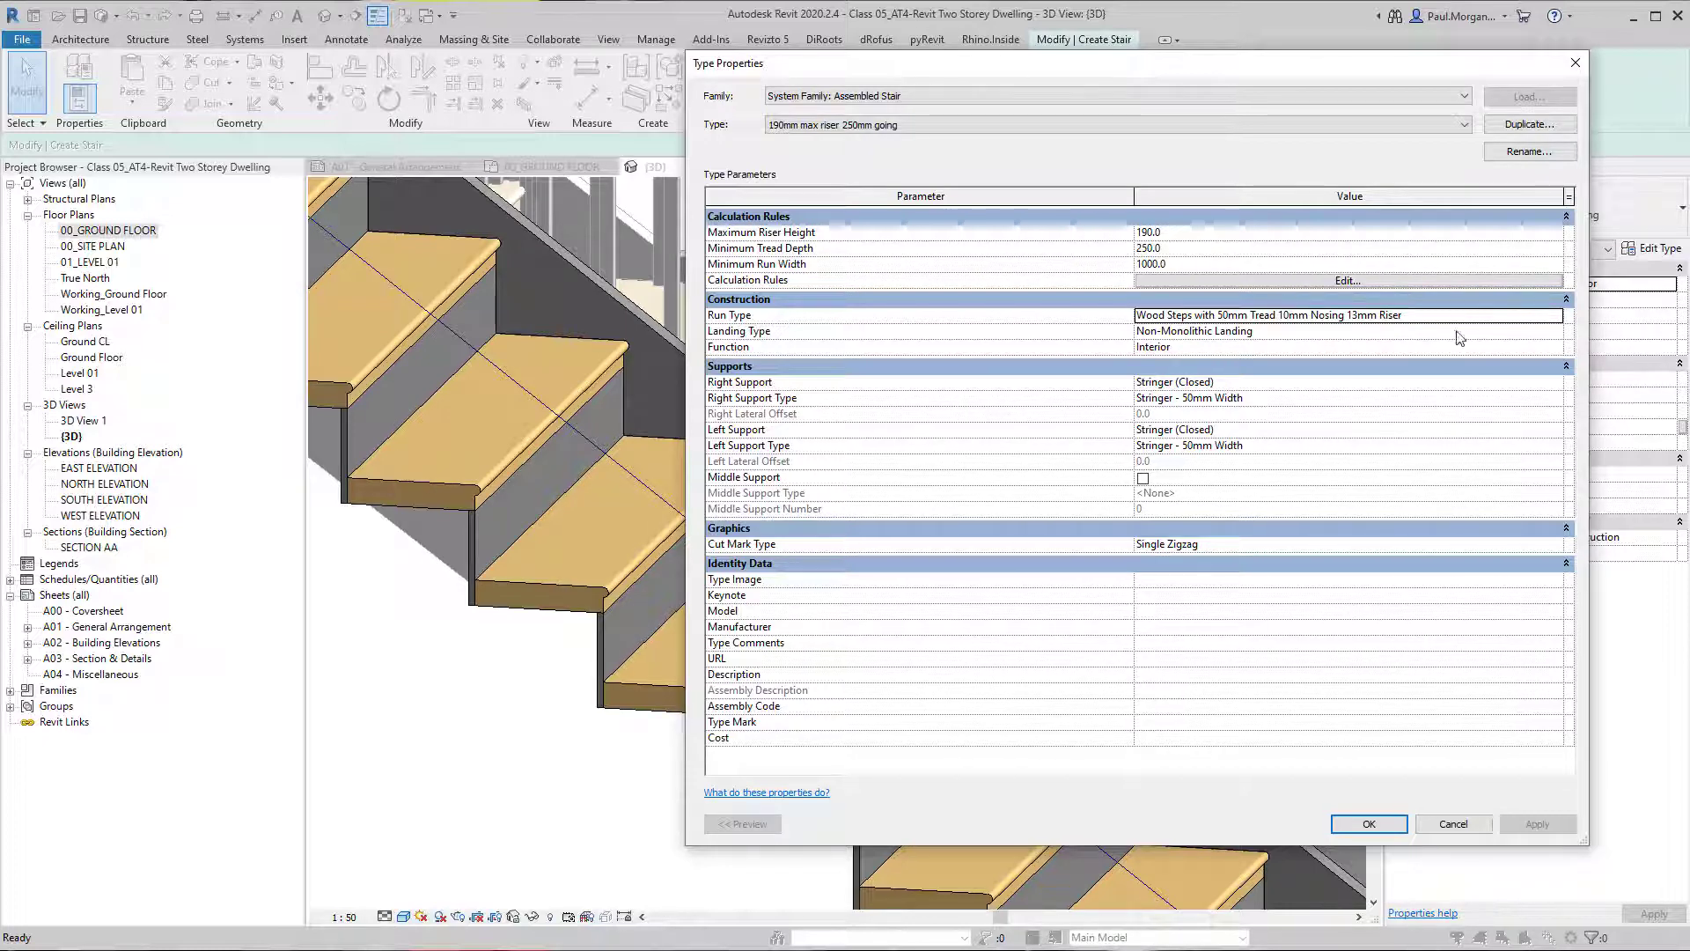
Review the wood run type's nosing settings, then switch the stair back to the "30mm Tread 30mm Riser" run type.
{"action": "left_click", "coordinate": [1554, 316]}
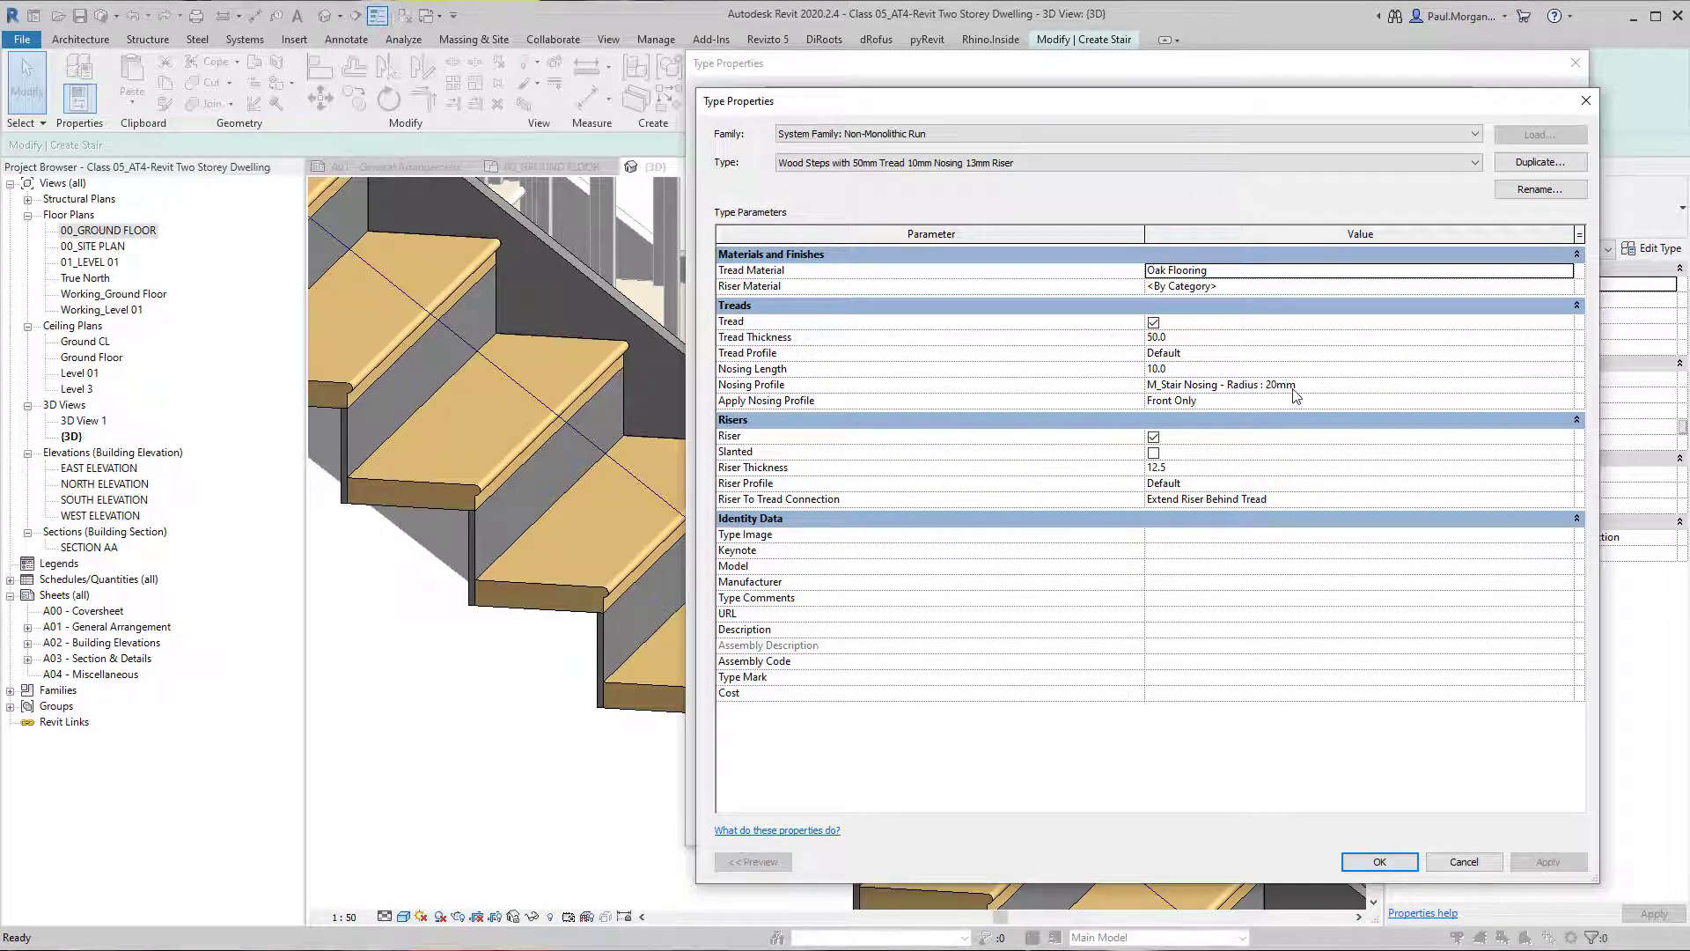
{"action": "key", "text": "ctrl"}
{"action": "key", "text": "ctrl"}
{"action": "left_click", "coordinate": [1012, 162]}
{"action": "left_click", "coordinate": [916, 190]}
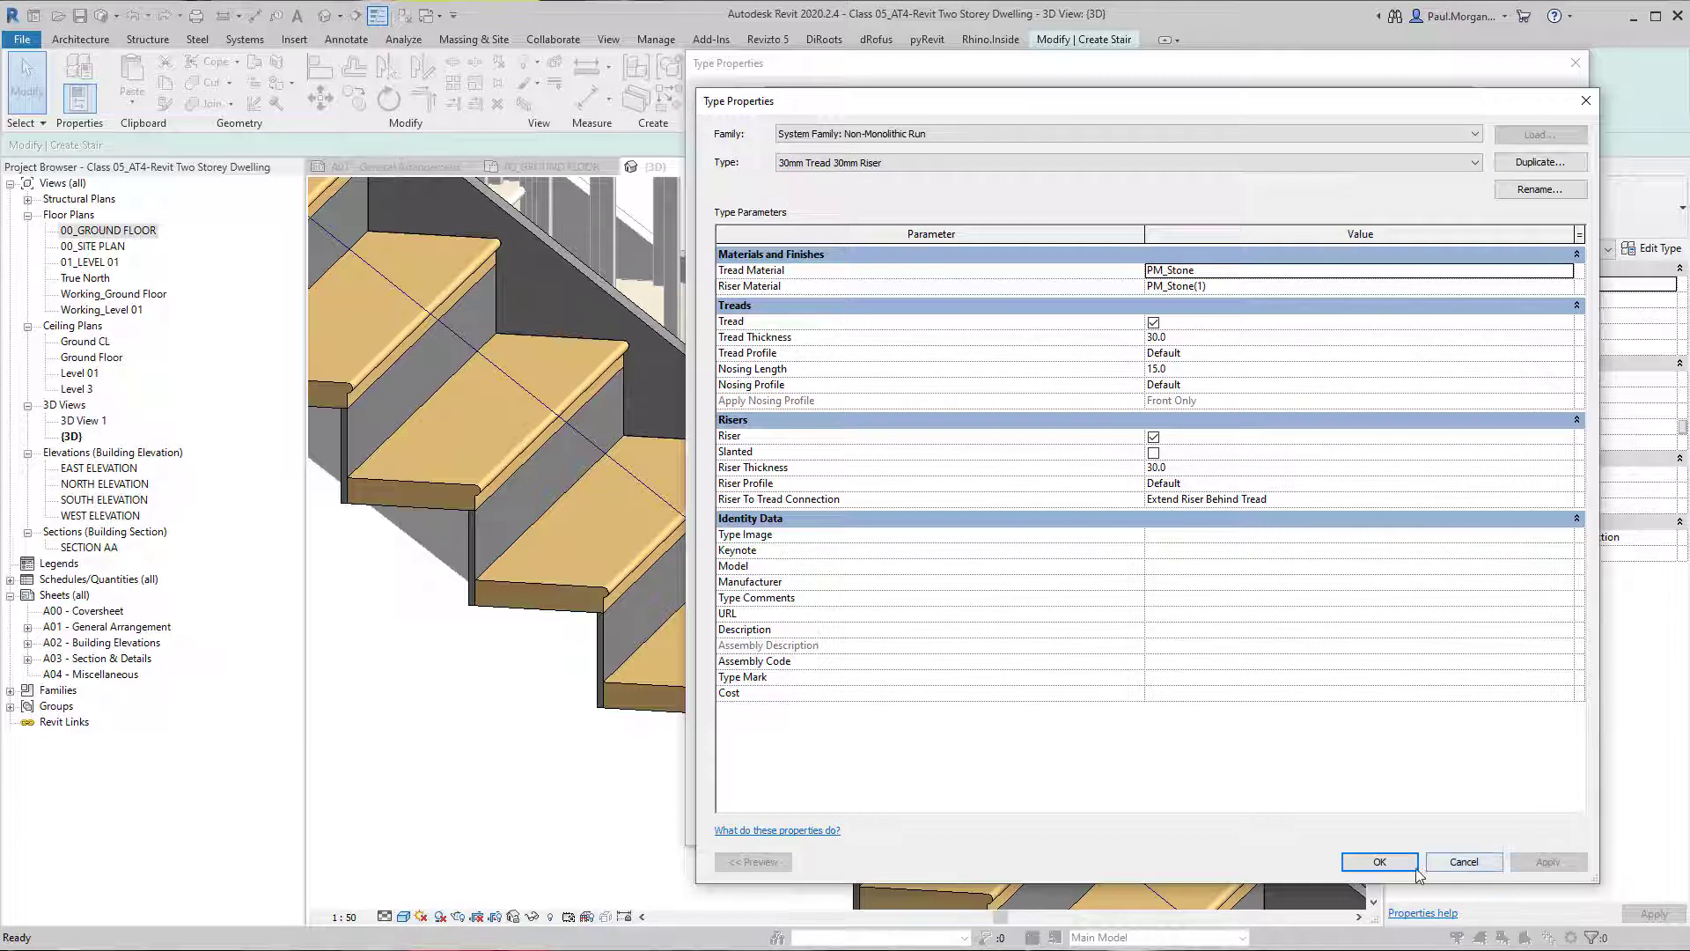
{"action": "left_click", "coordinate": [1380, 861]}
{"action": "left_click", "coordinate": [1517, 825]}
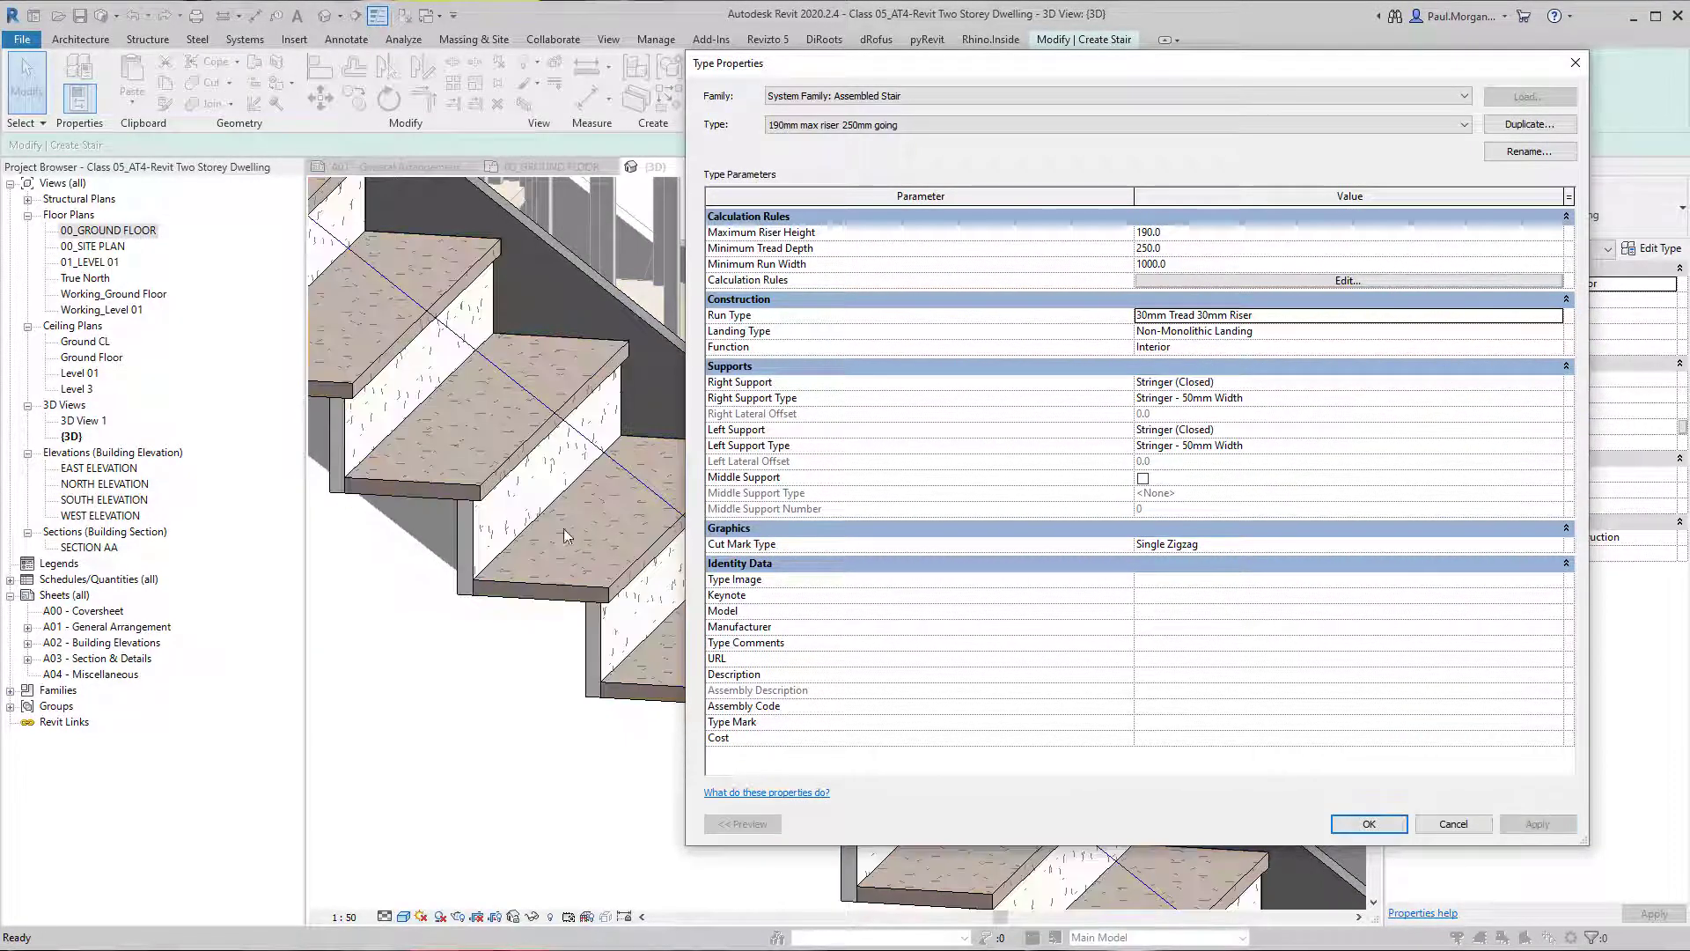
Open the tread material of the "30mm Tread 30mm Riser" run type, search for timber, and compare the timber materials.
{"action": "left_click", "coordinate": [1557, 315]}
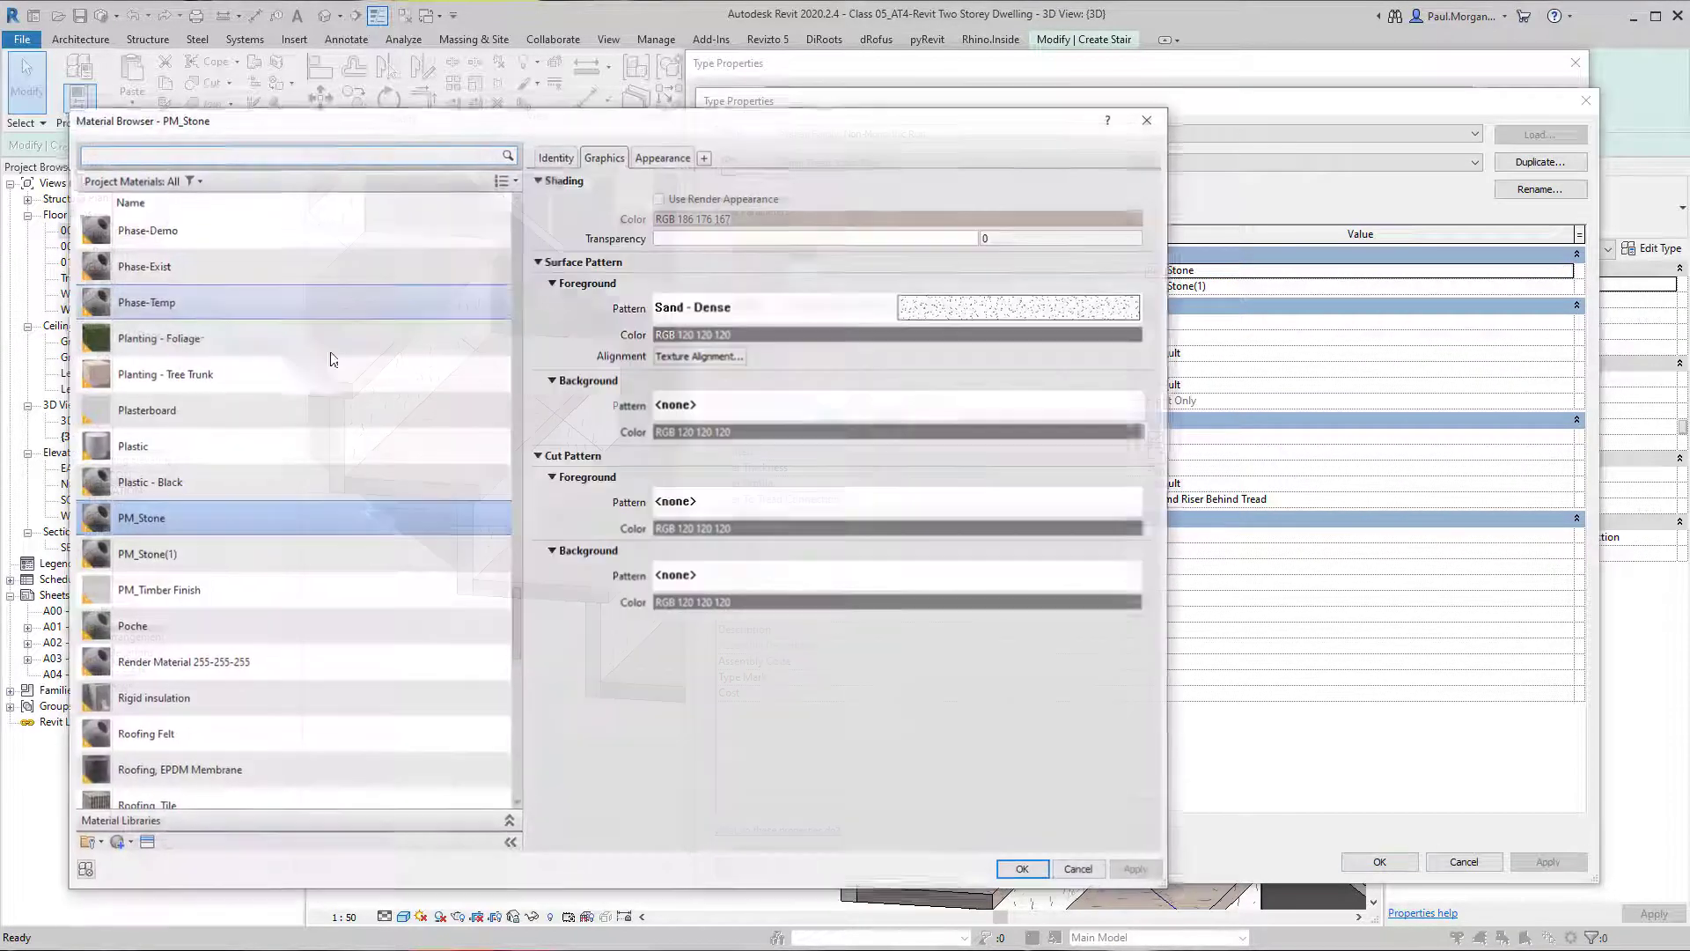
{"action": "left_click", "coordinate": [164, 159]}
{"action": "type", "text": "timber"}
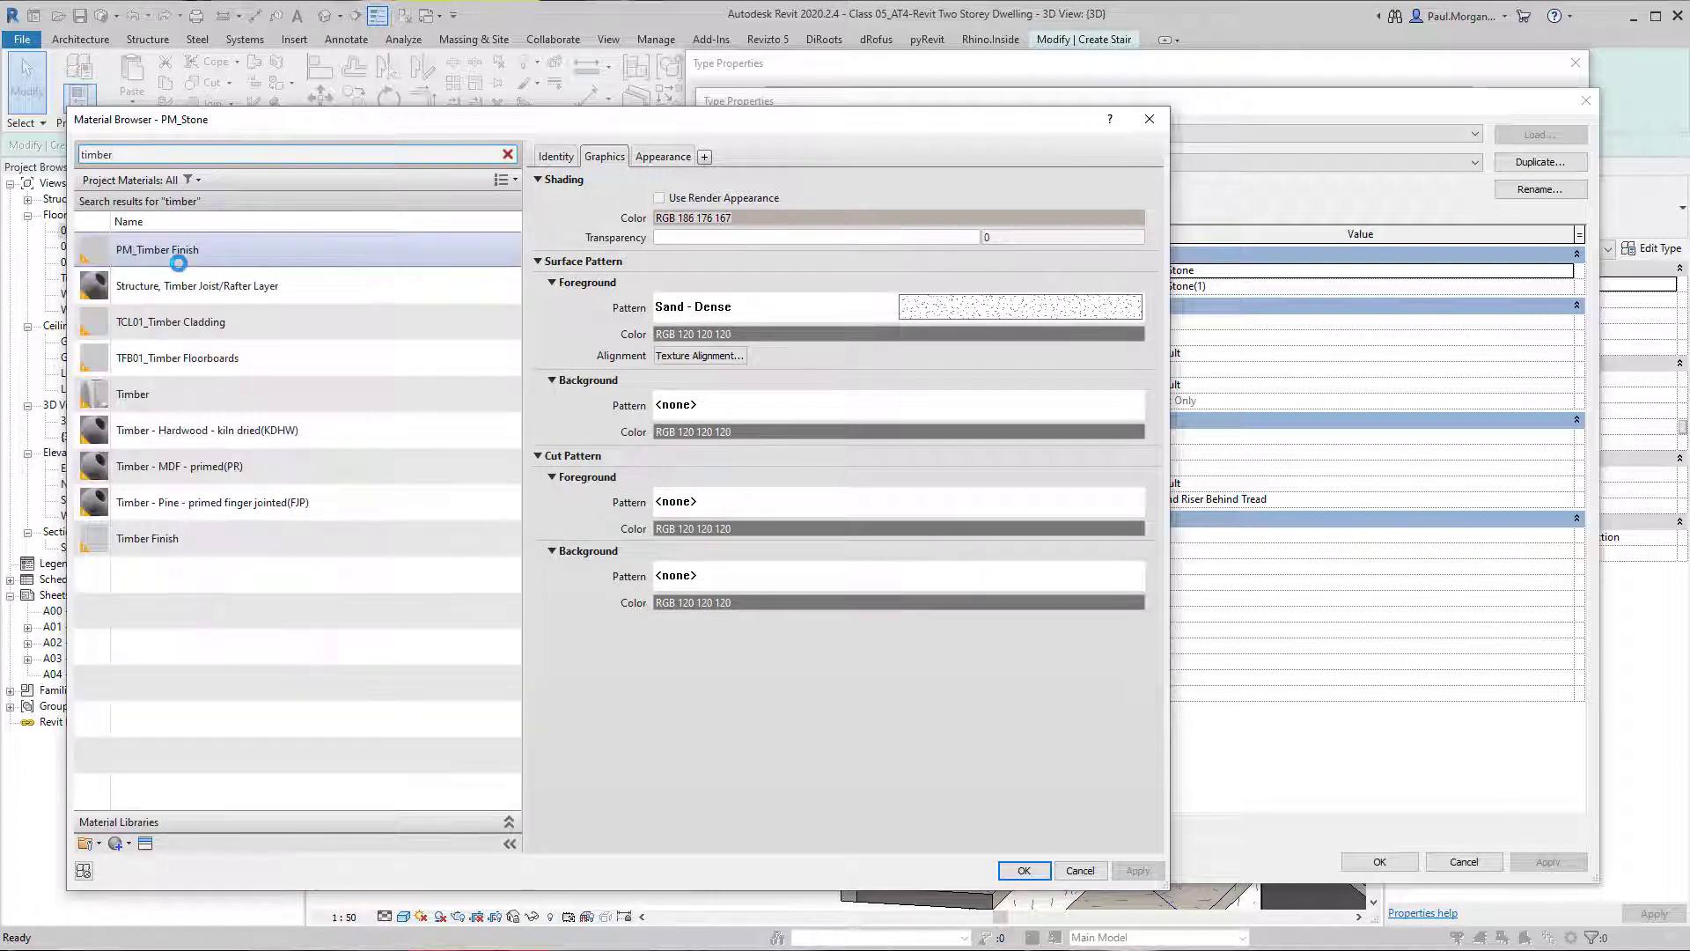
{"action": "left_click", "coordinate": [179, 260]}
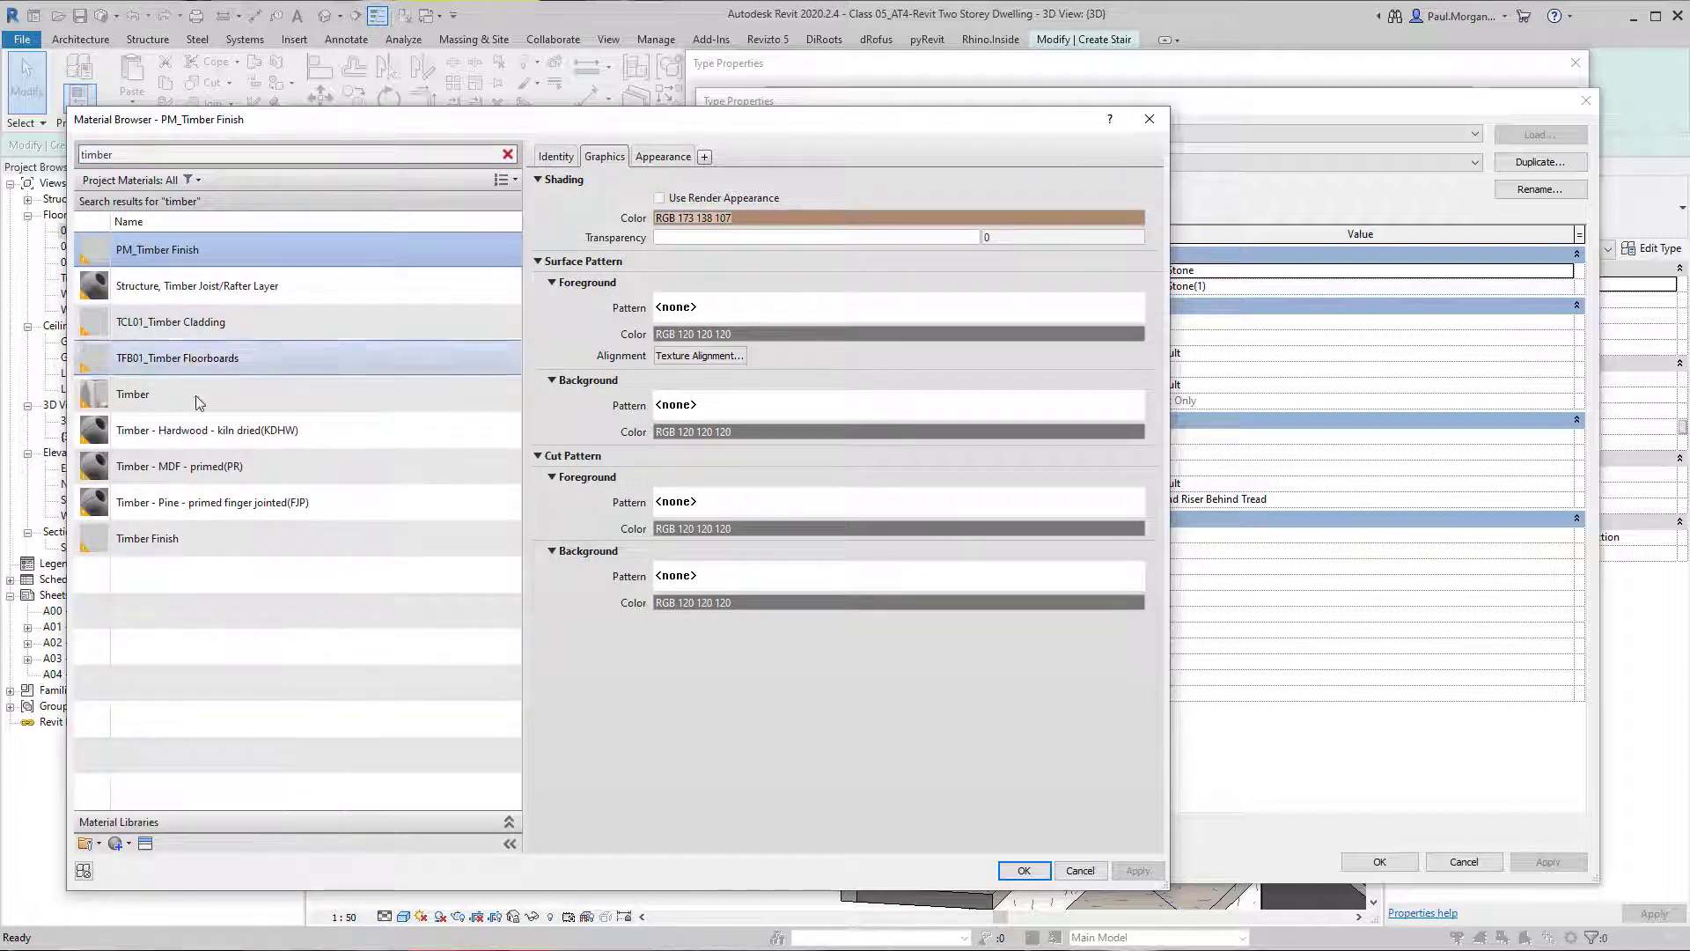
{"action": "left_click", "coordinate": [213, 370]}
{"action": "left_click", "coordinate": [225, 329]}
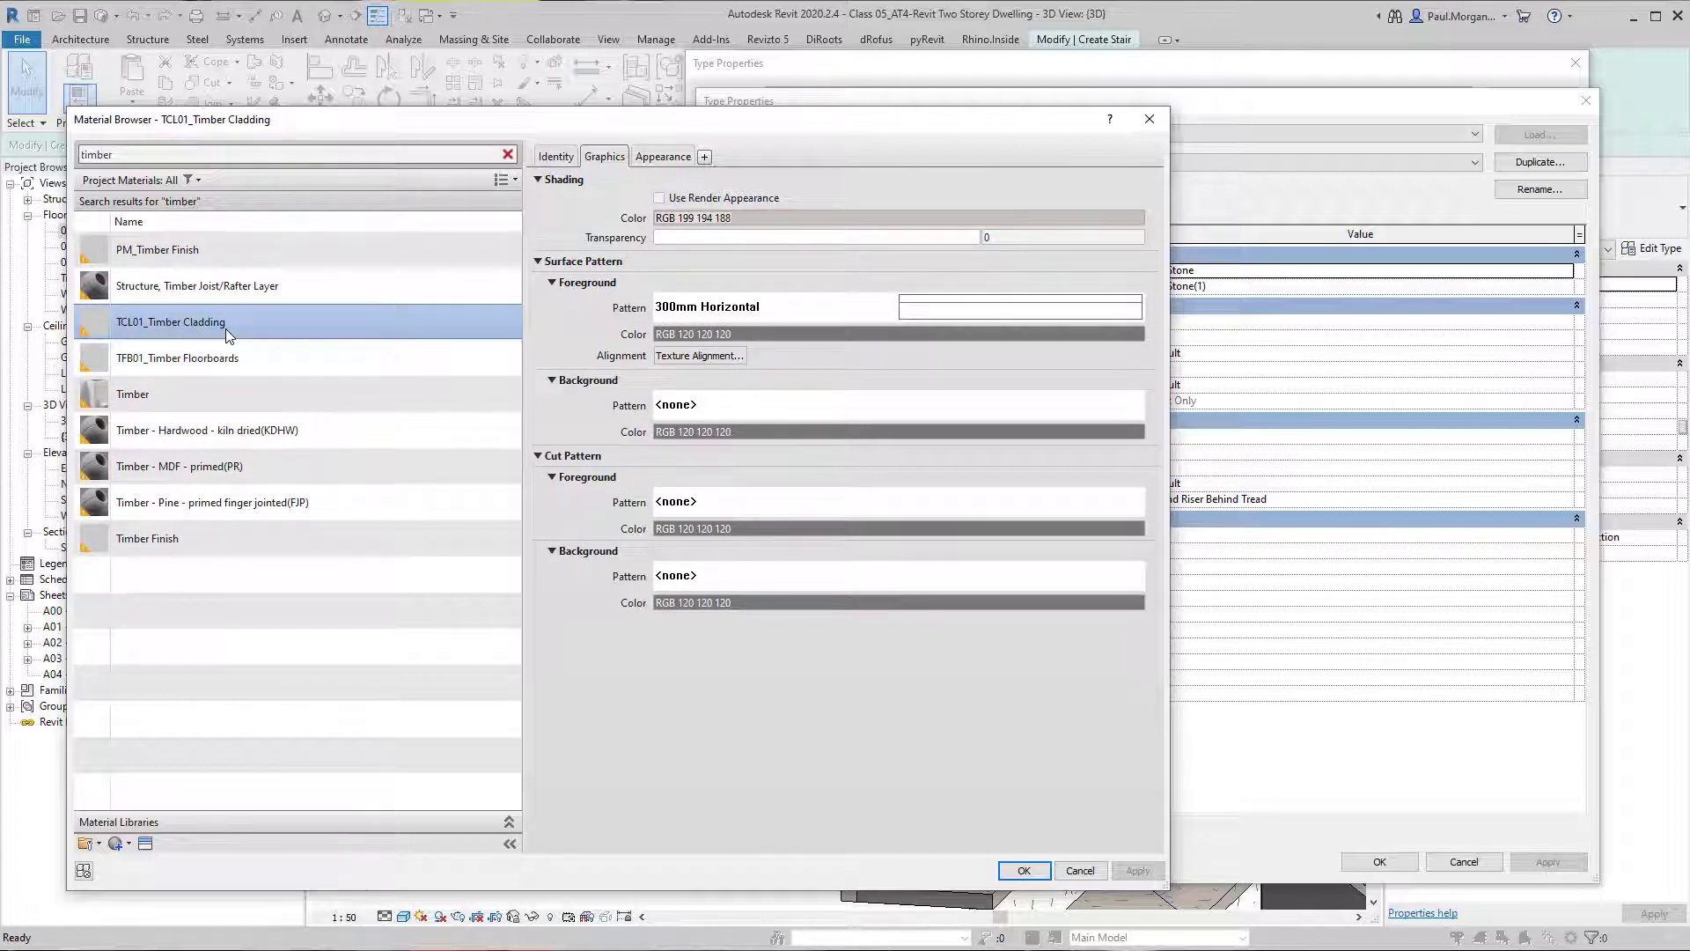
Duplicate the TFB01_Timber Floorboards material and name the copy TFB02_Timber Finish.
{"action": "left_click", "coordinate": [183, 356]}
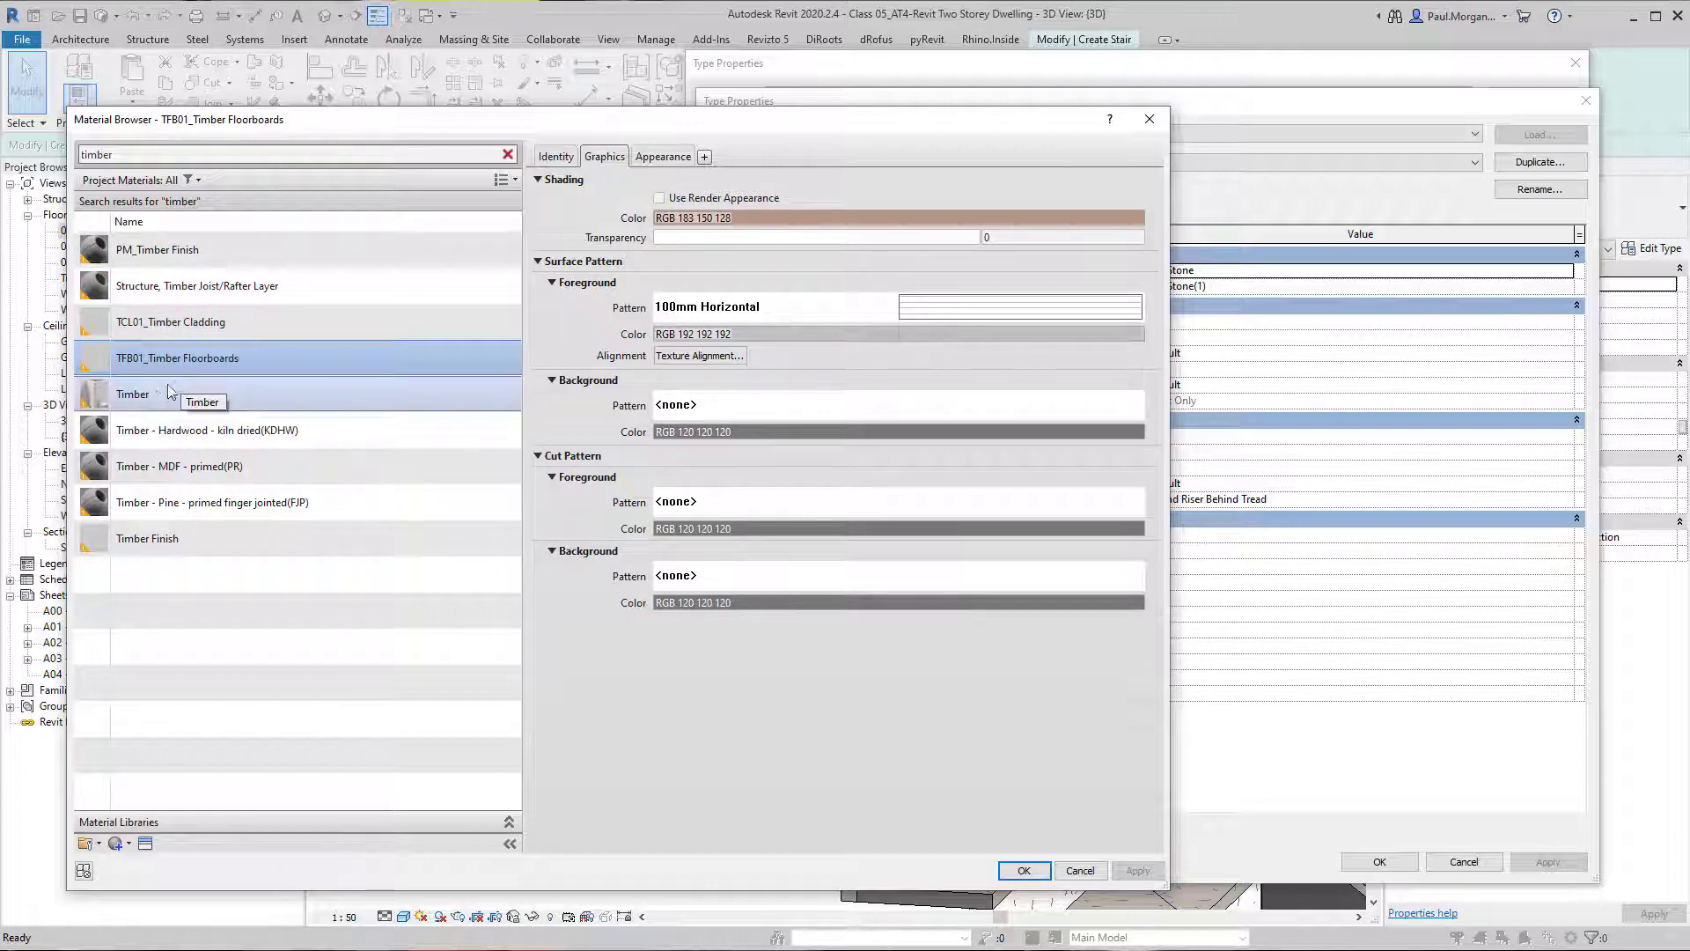
{"action": "right_click", "coordinate": [192, 368]}
{"action": "left_click", "coordinate": [258, 403]}
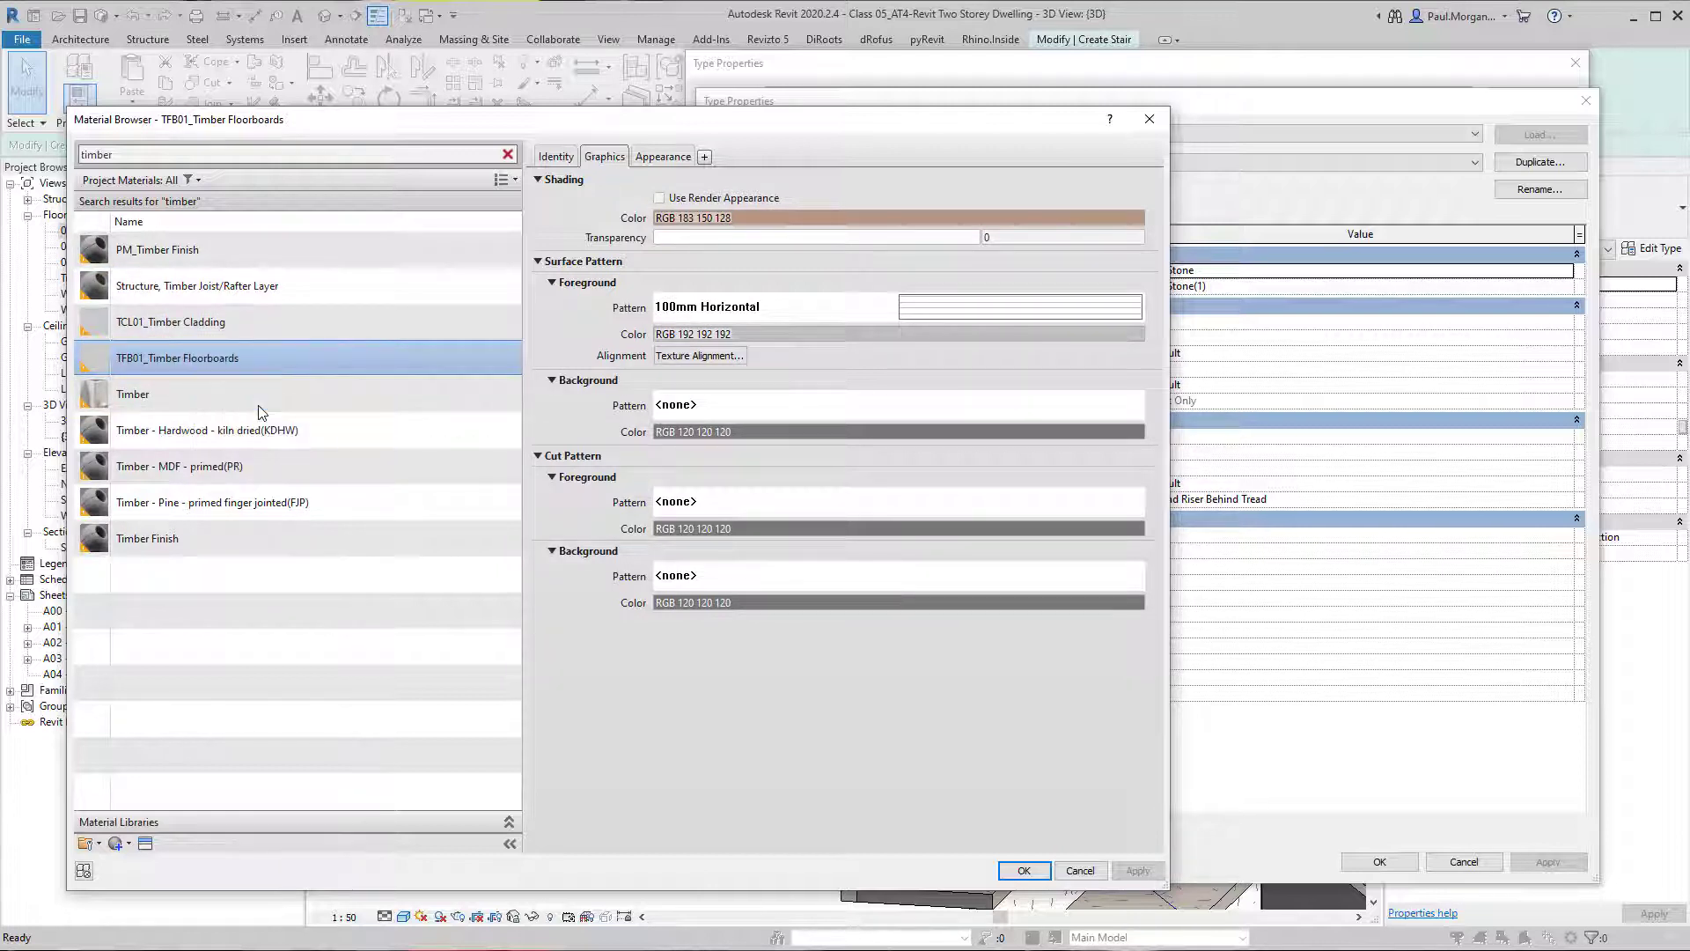
{"action": "left_click_drag", "start_coordinate": [251, 393], "coordinate": [188, 398]}
{"action": "key", "text": "Delete"}
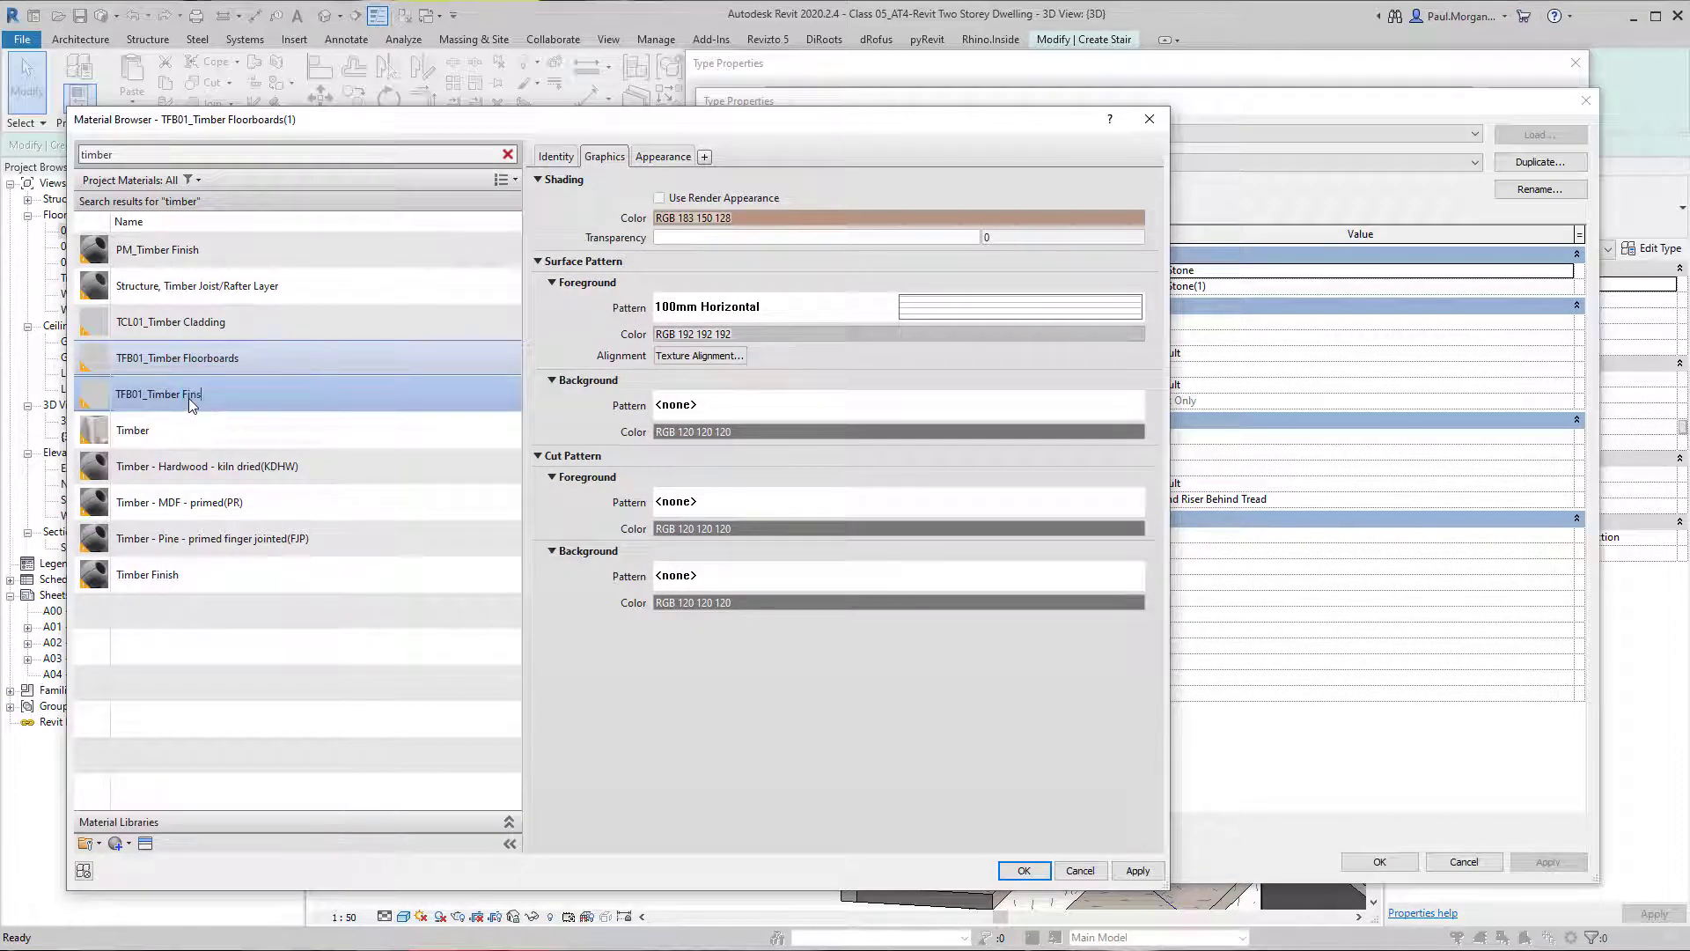
{"action": "type", "text": "insish"}
{"action": "key", "text": "Return"}
{"action": "type", "text": "inish"}
{"action": "left_click", "coordinate": [140, 393]}
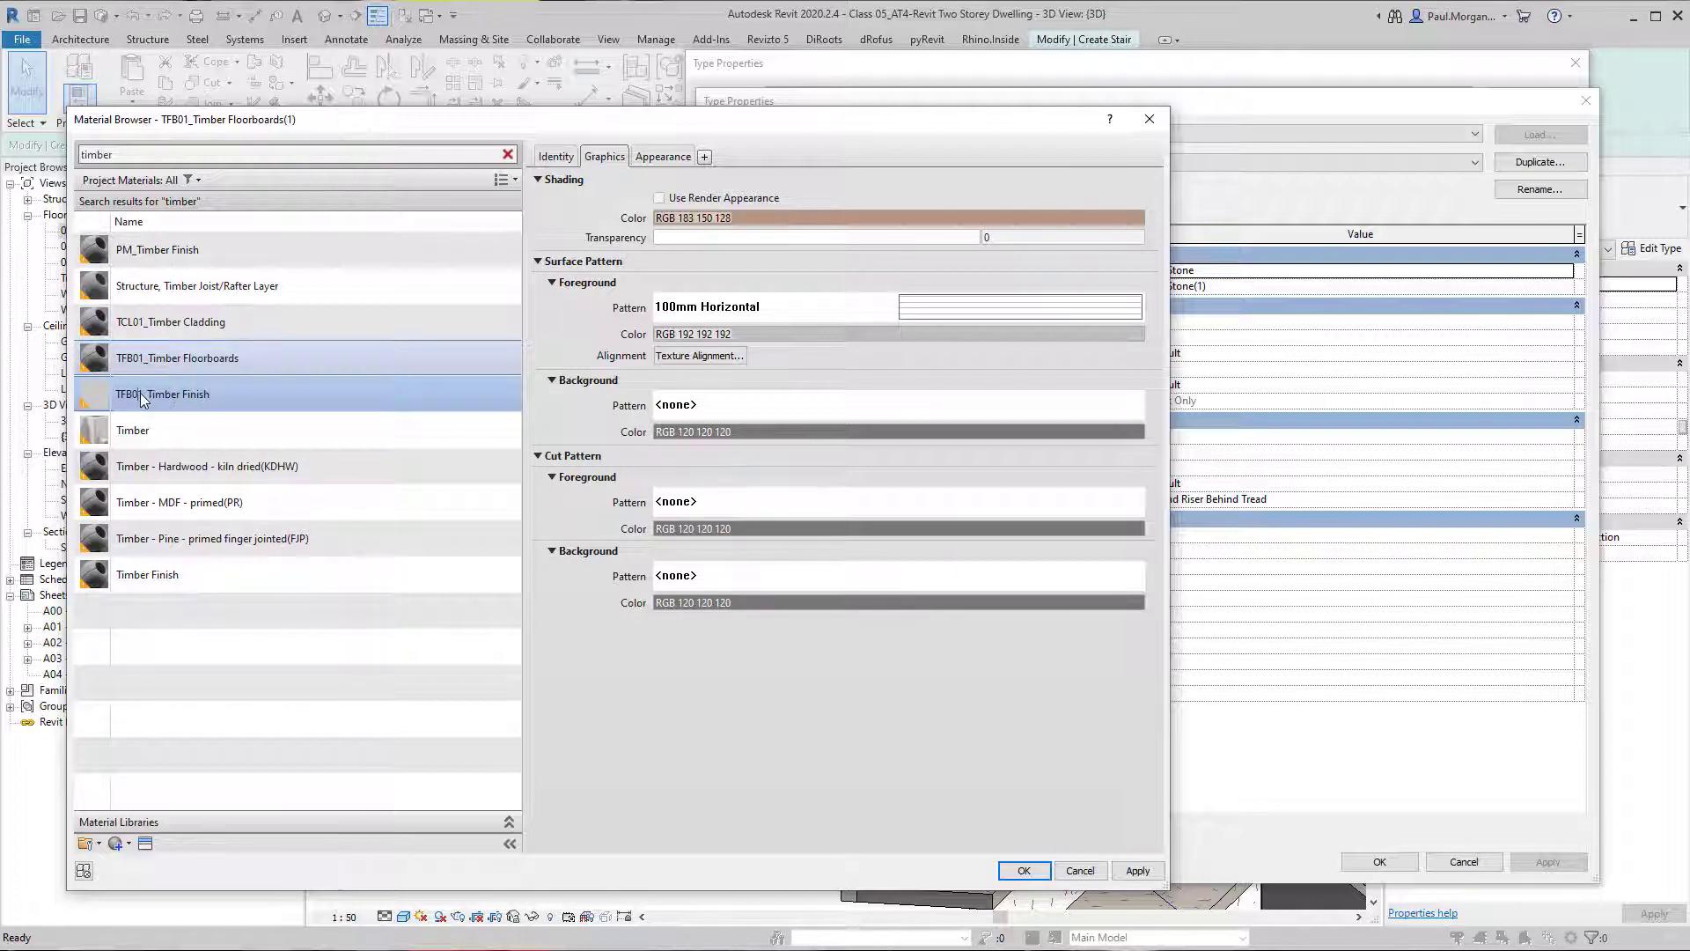
{"action": "key", "text": "BackSpace"}
{"action": "type", "text": "2"}
Remove the foreground surface pattern from TFB02_Timber Finish and assign the material to the run's treads.
{"action": "left_click", "coordinate": [384, 445]}
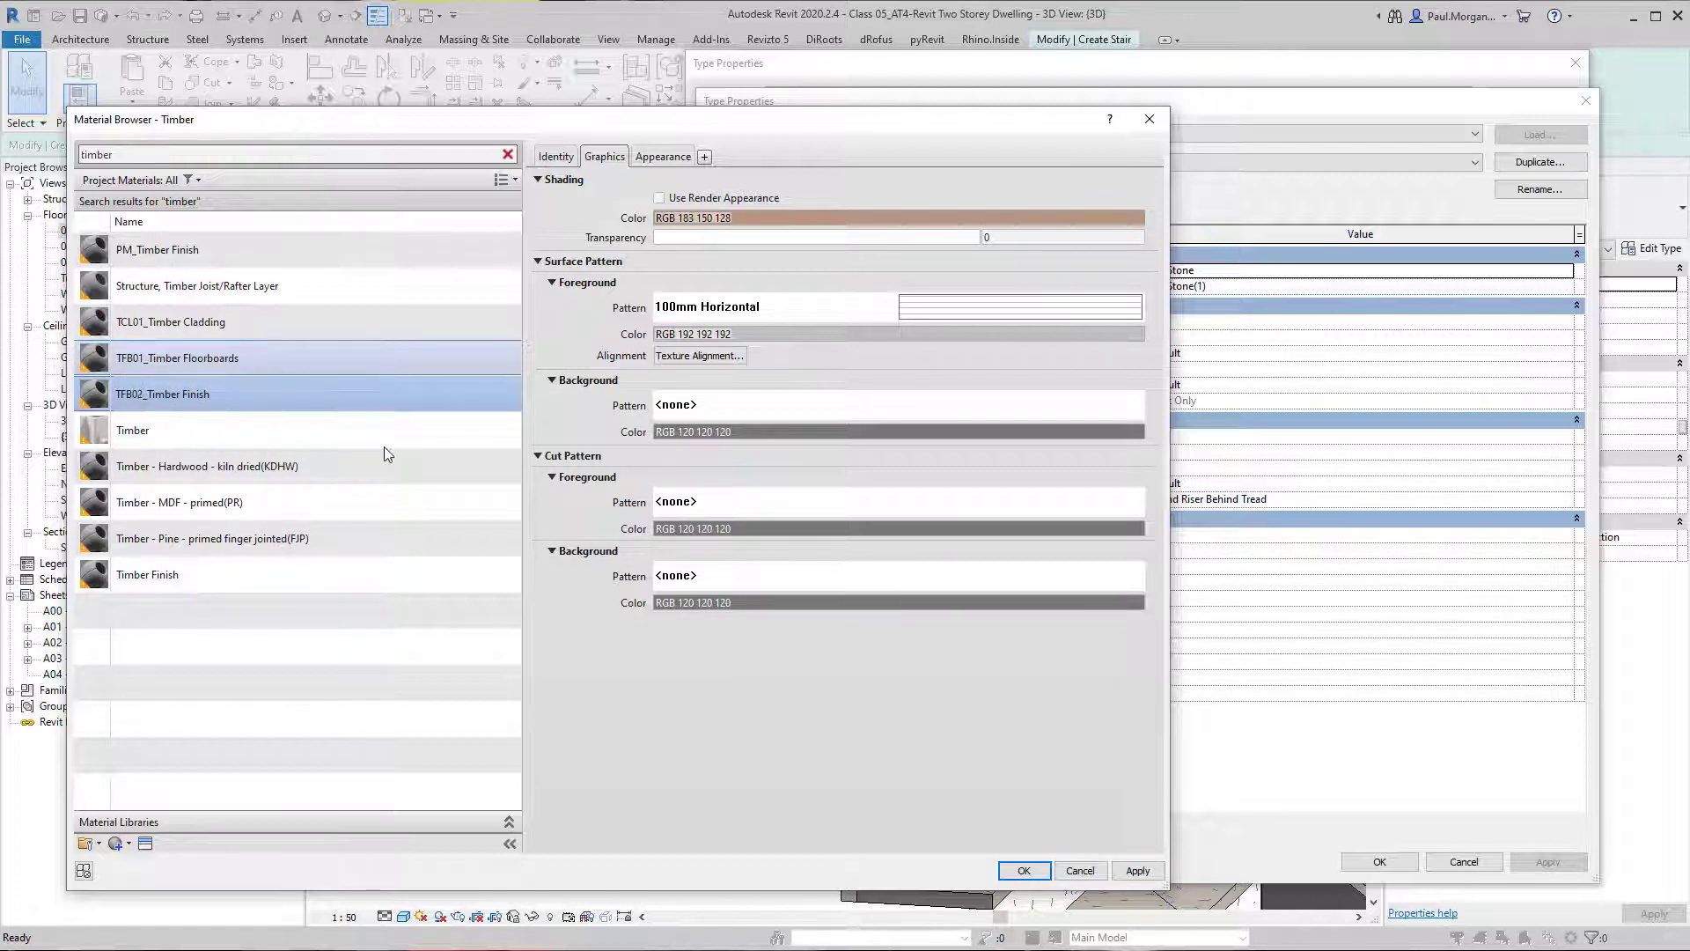
{"action": "left_click", "coordinate": [346, 404]}
{"action": "left_click", "coordinate": [953, 315]}
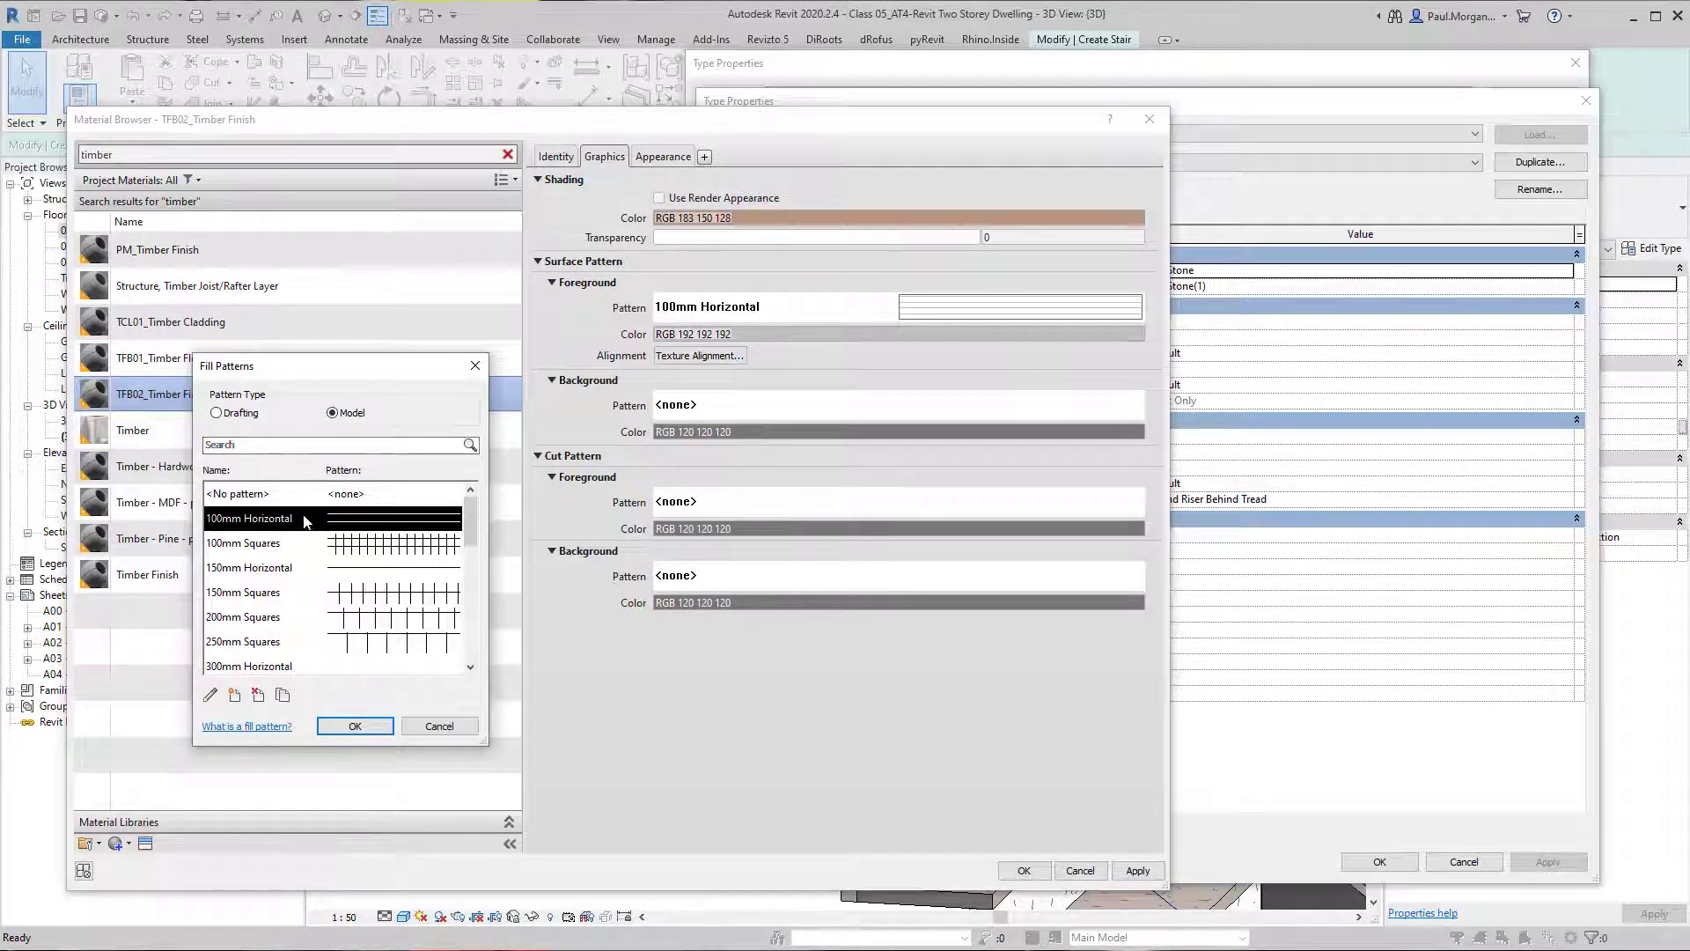
{"action": "left_click", "coordinate": [255, 494]}
{"action": "left_click", "coordinate": [355, 725]}
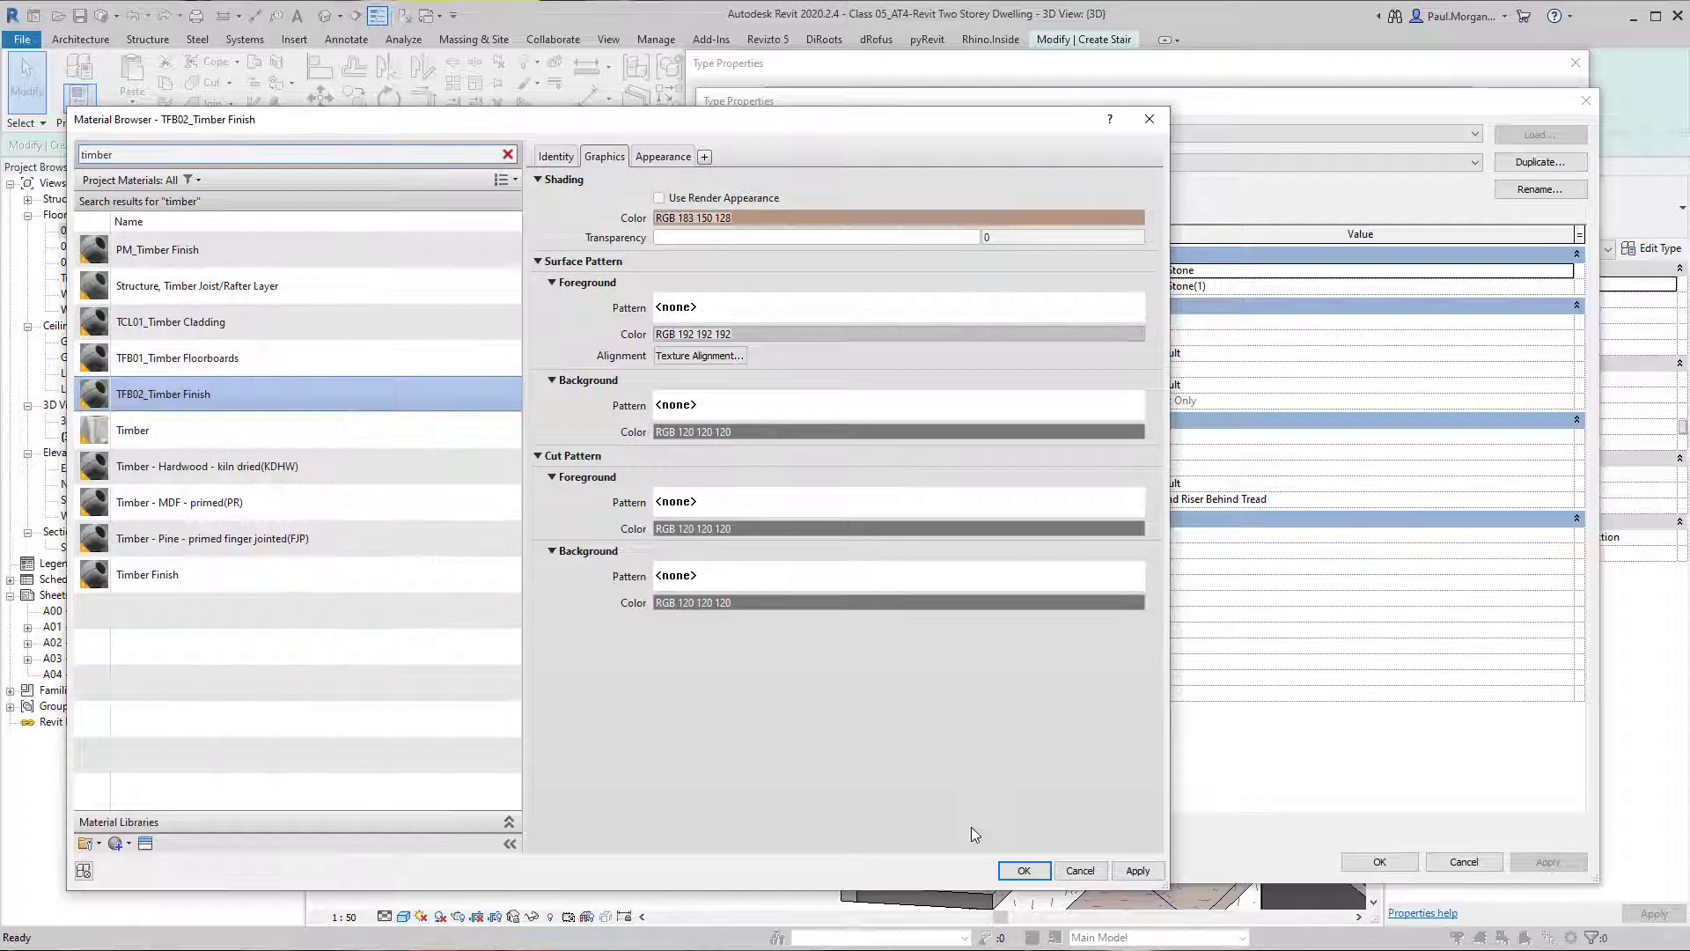
{"action": "left_click", "coordinate": [1024, 870]}
Set the run type's riser material to TFB02_Timber Finish and apply the change.
{"action": "left_click", "coordinate": [1574, 287]}
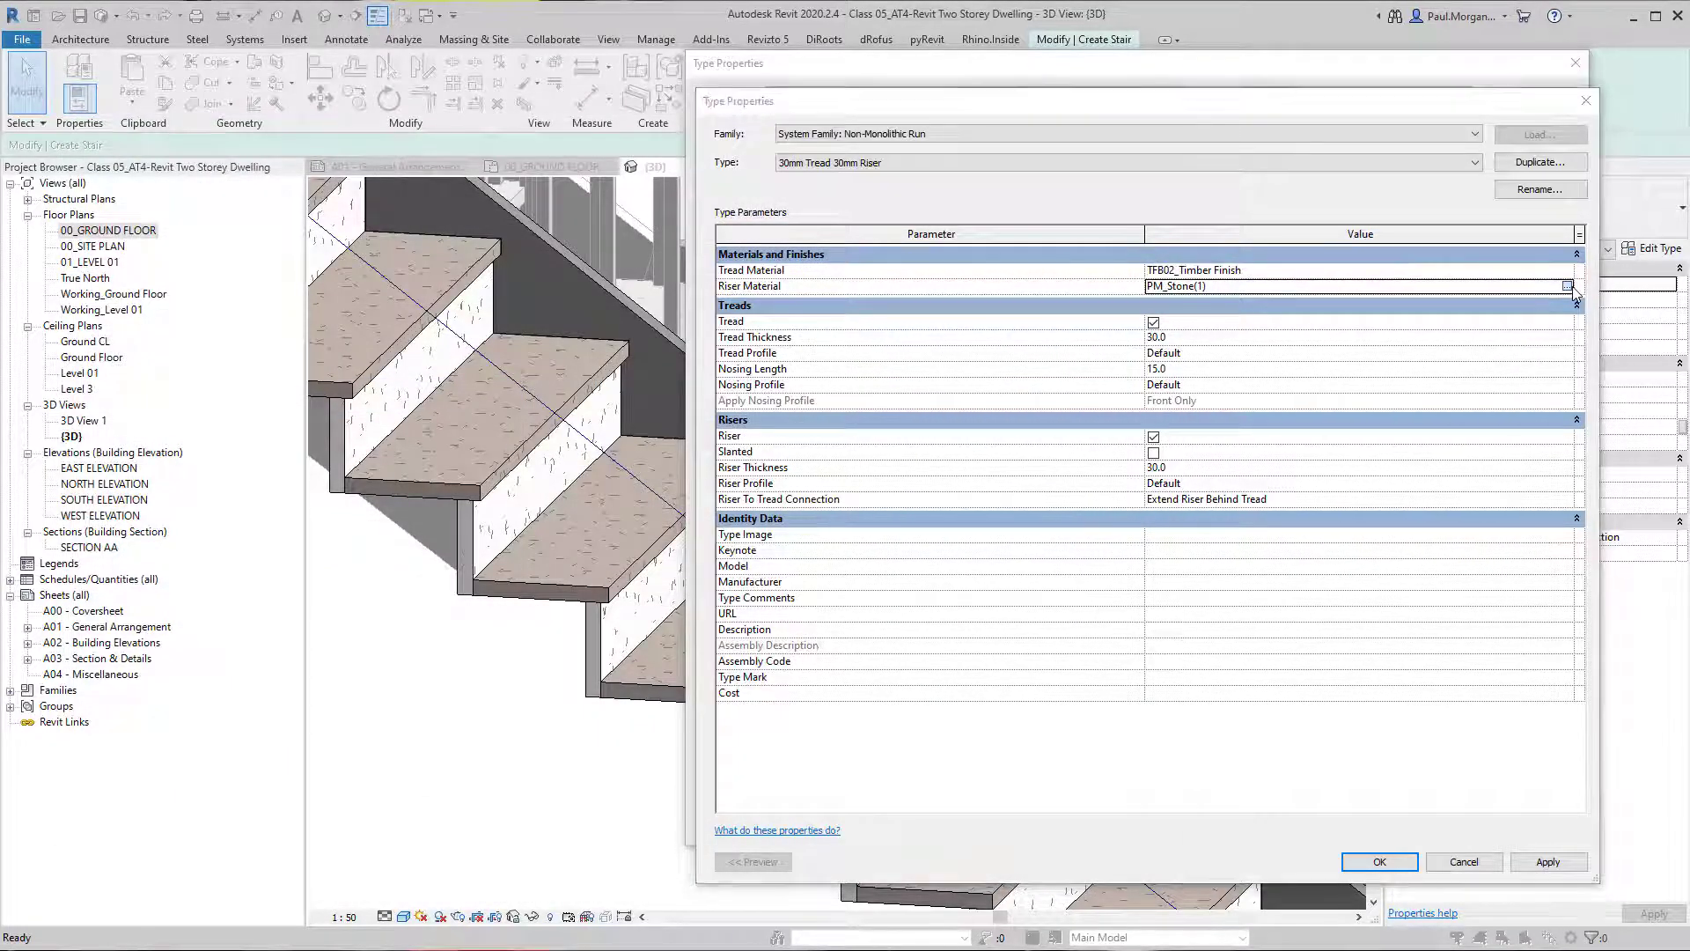
{"action": "left_click", "coordinate": [1567, 286]}
{"action": "left_click", "coordinate": [227, 155]}
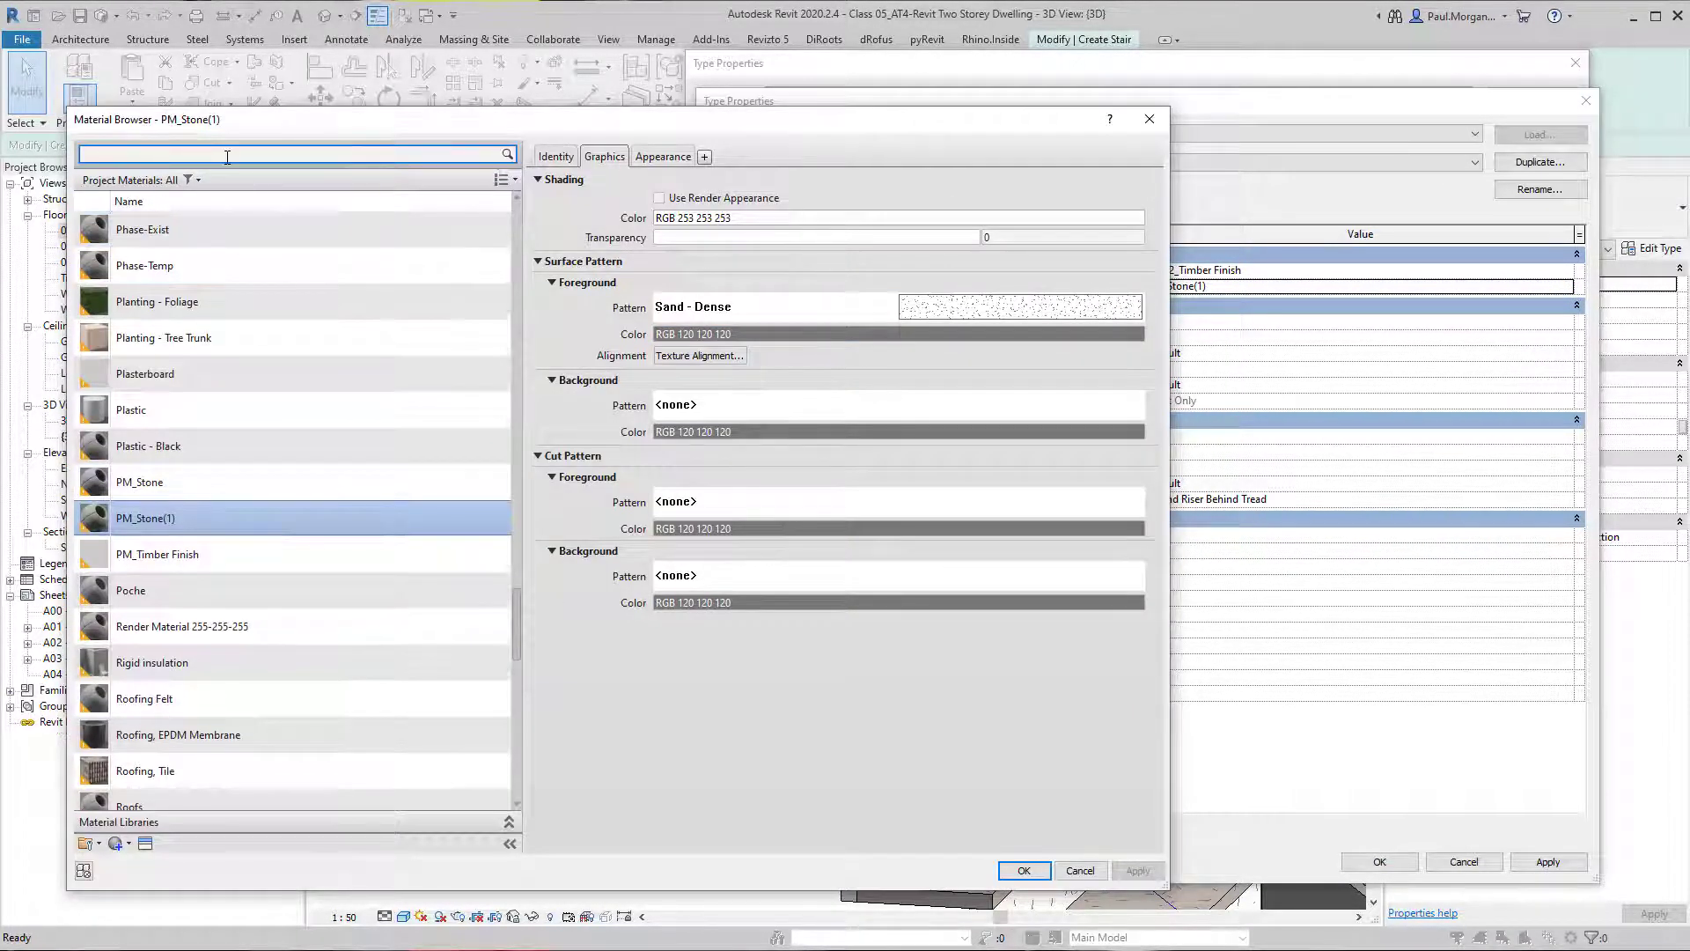
{"action": "type", "text": "TB"}
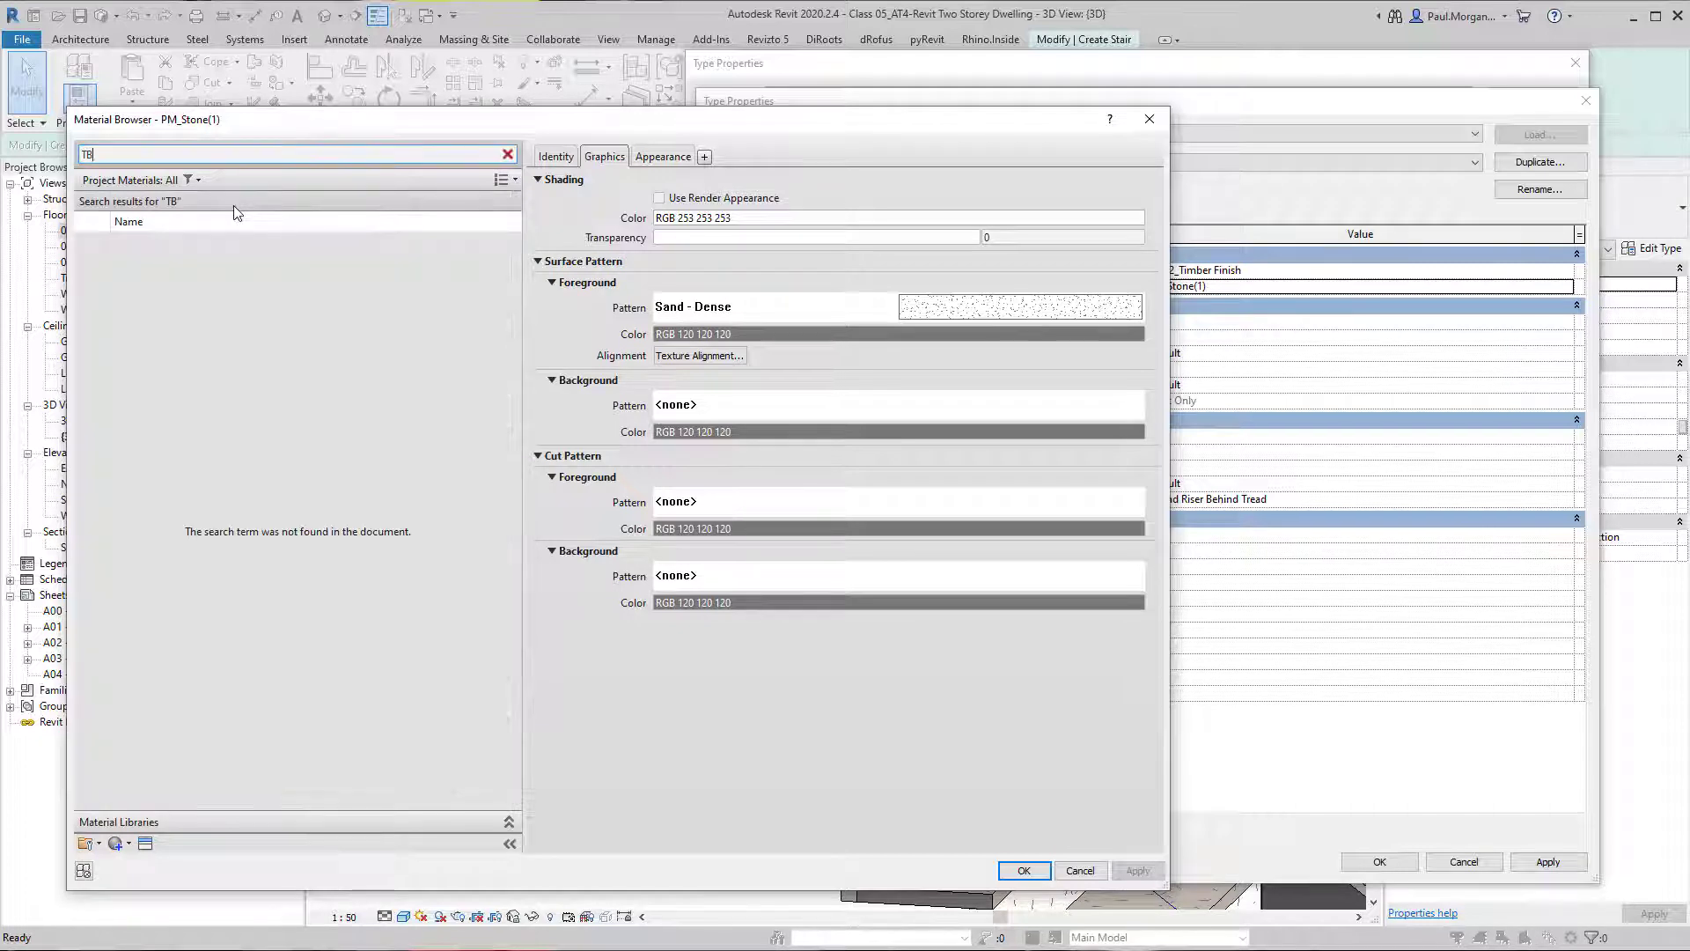
{"action": "type", "text": "02"}
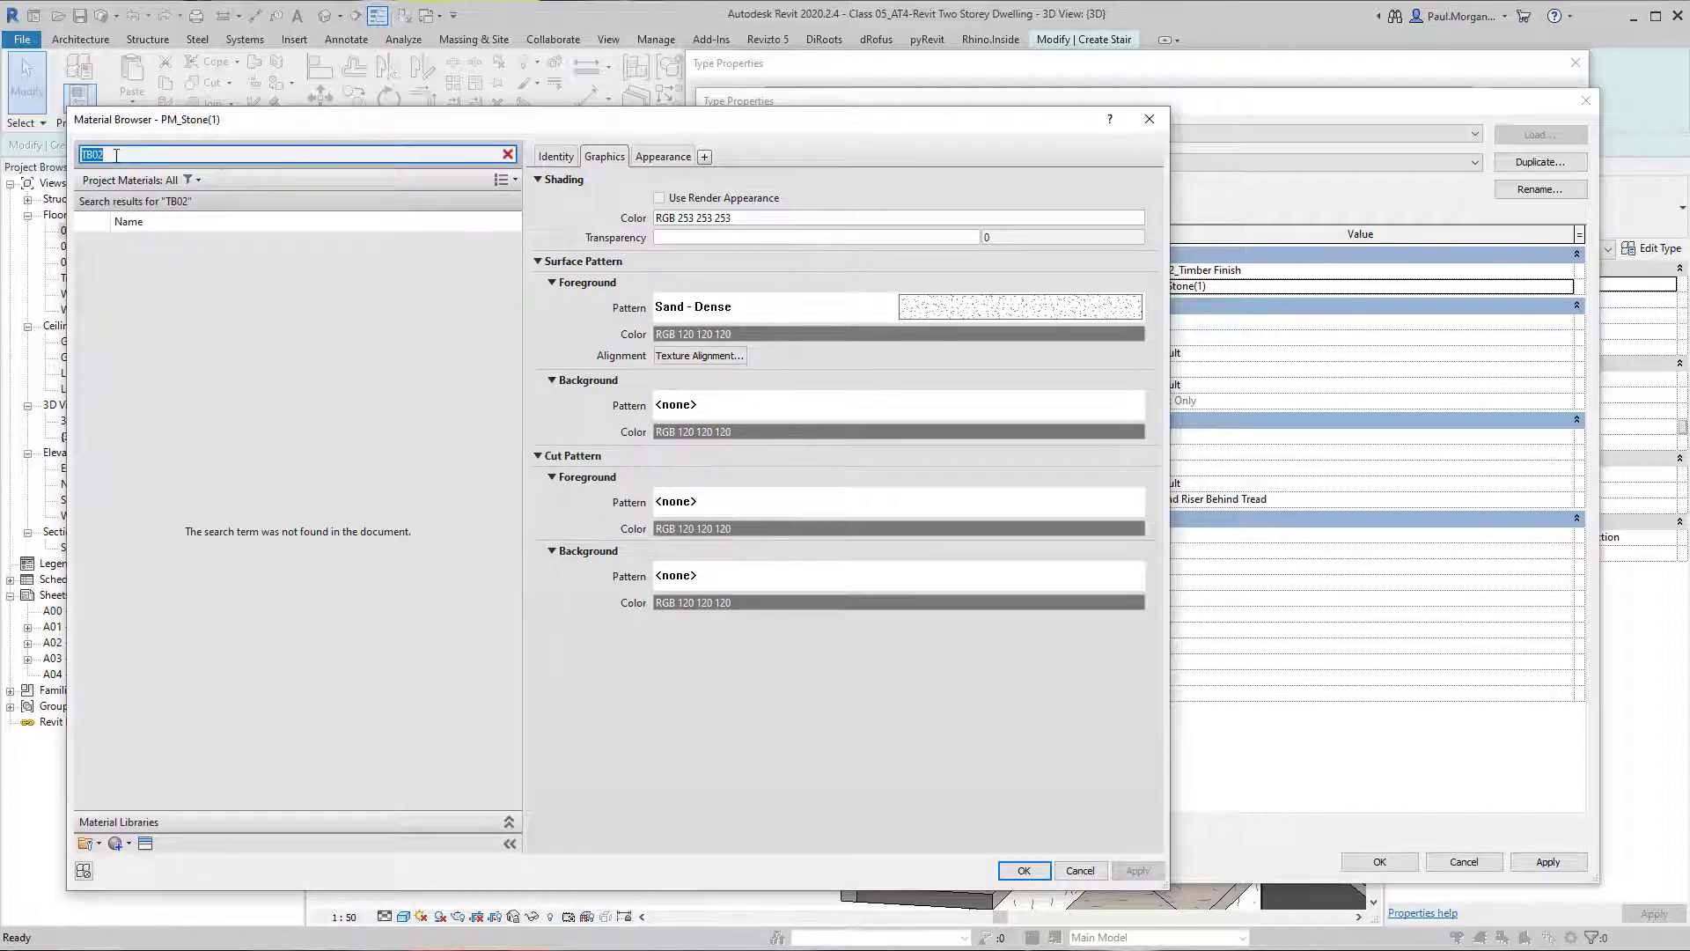
{"action": "type", "text": "r"}
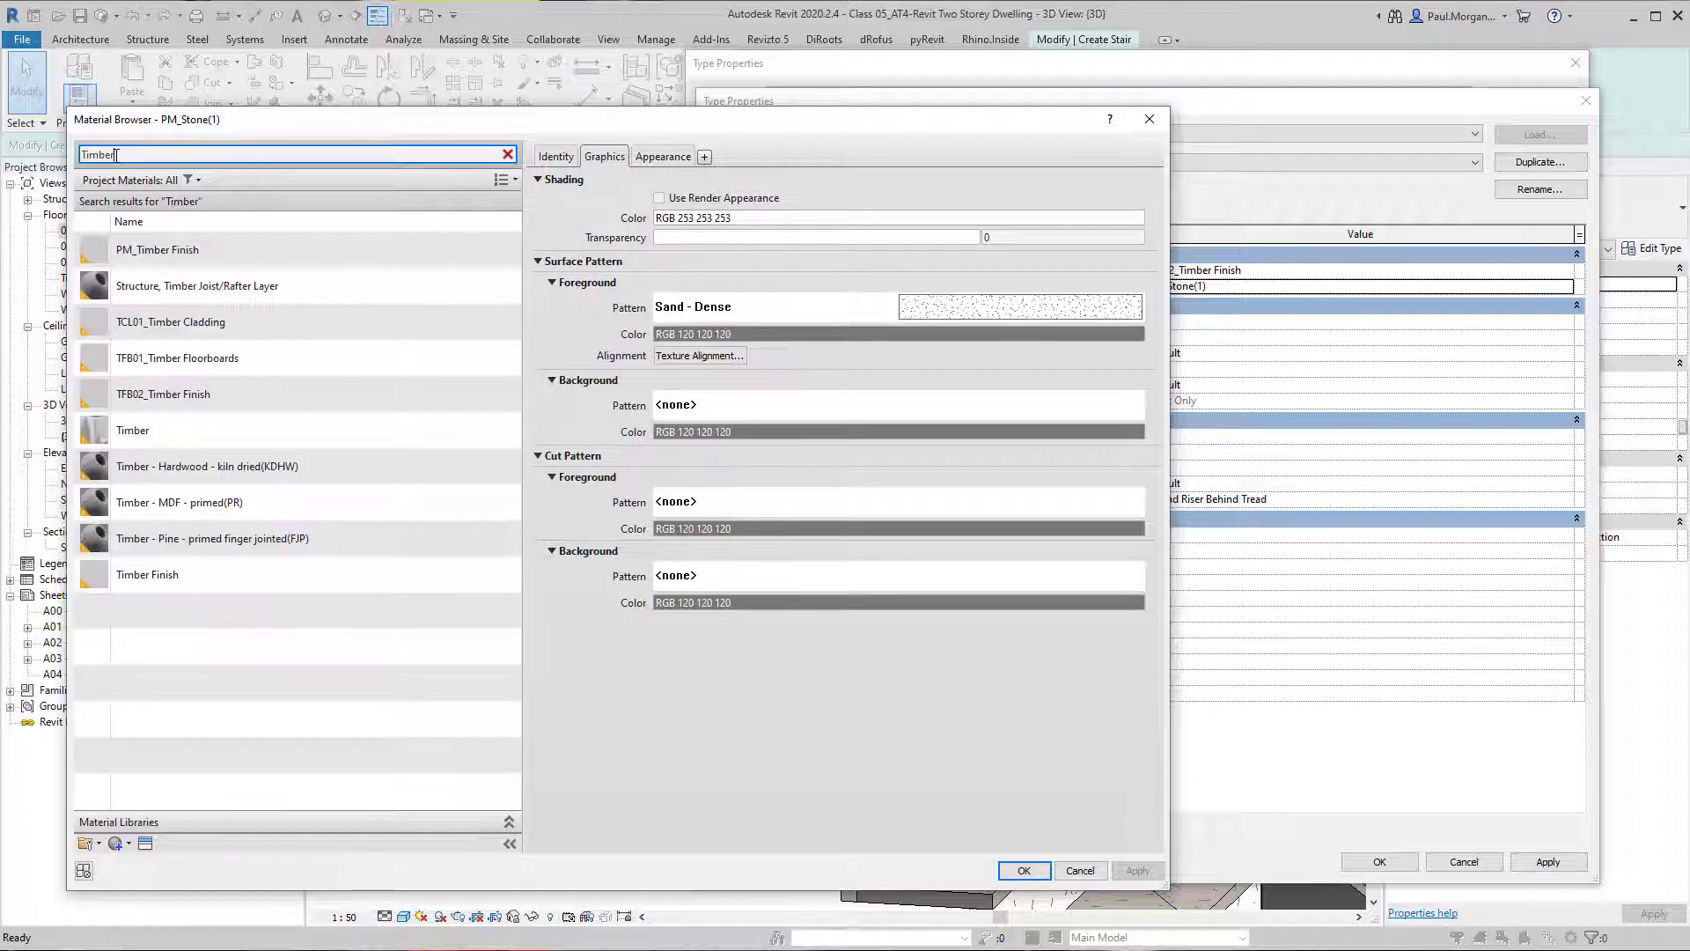
{"action": "double_click", "coordinate": [160, 401]}
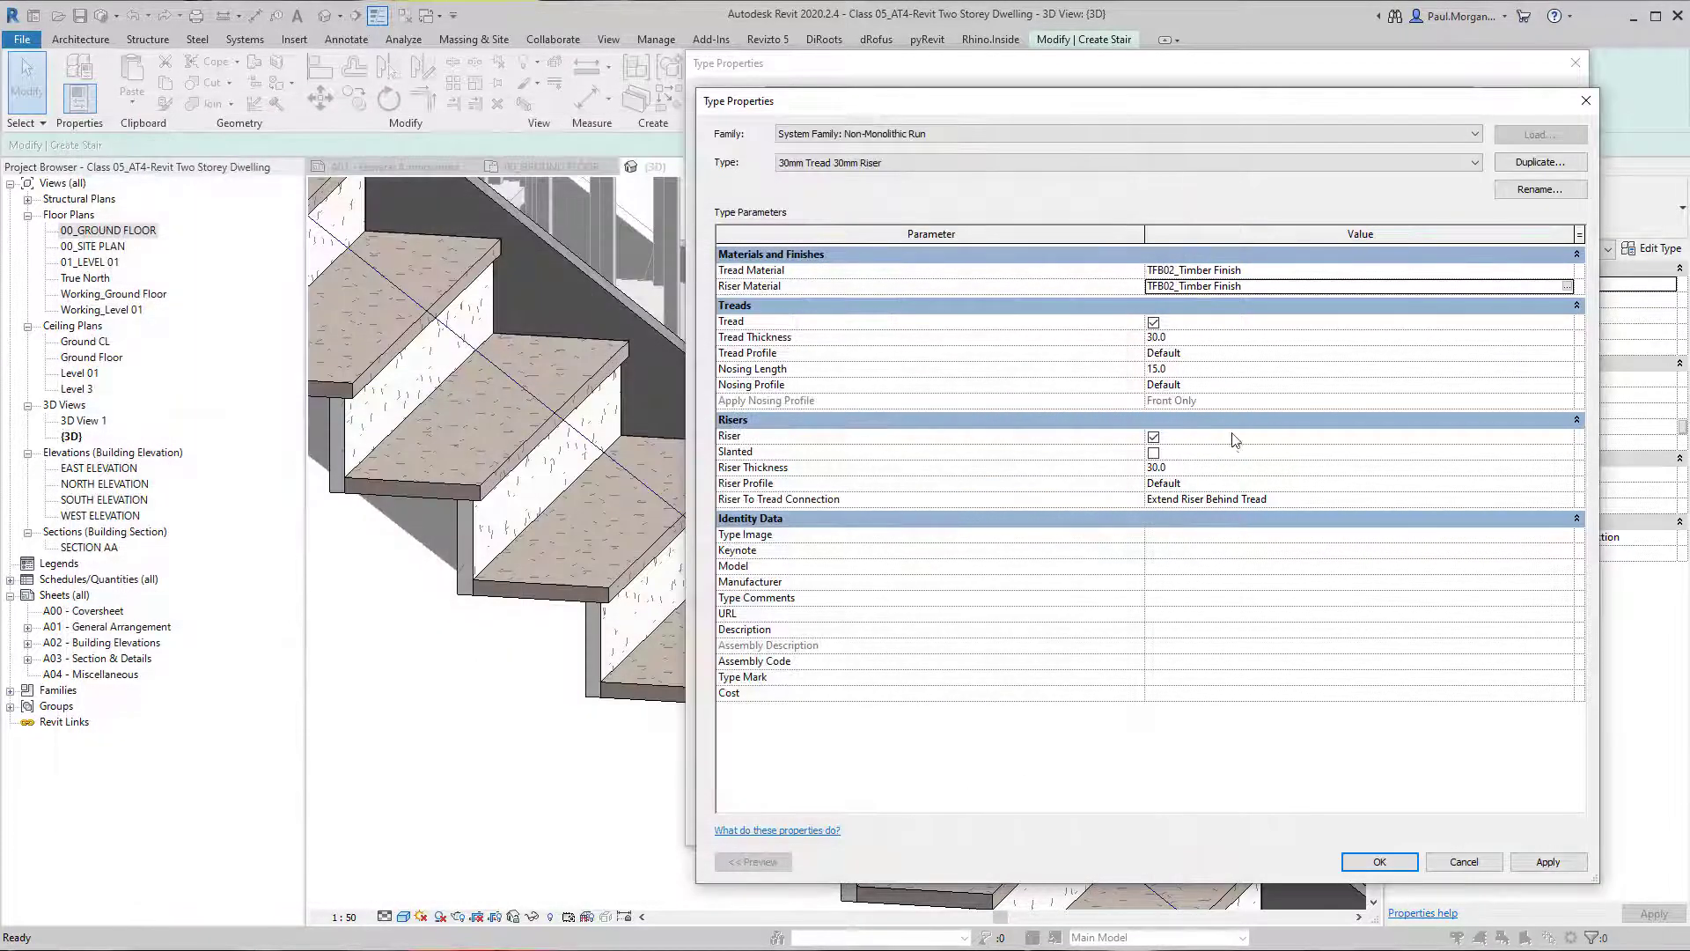
{"action": "left_click", "coordinate": [1549, 863]}
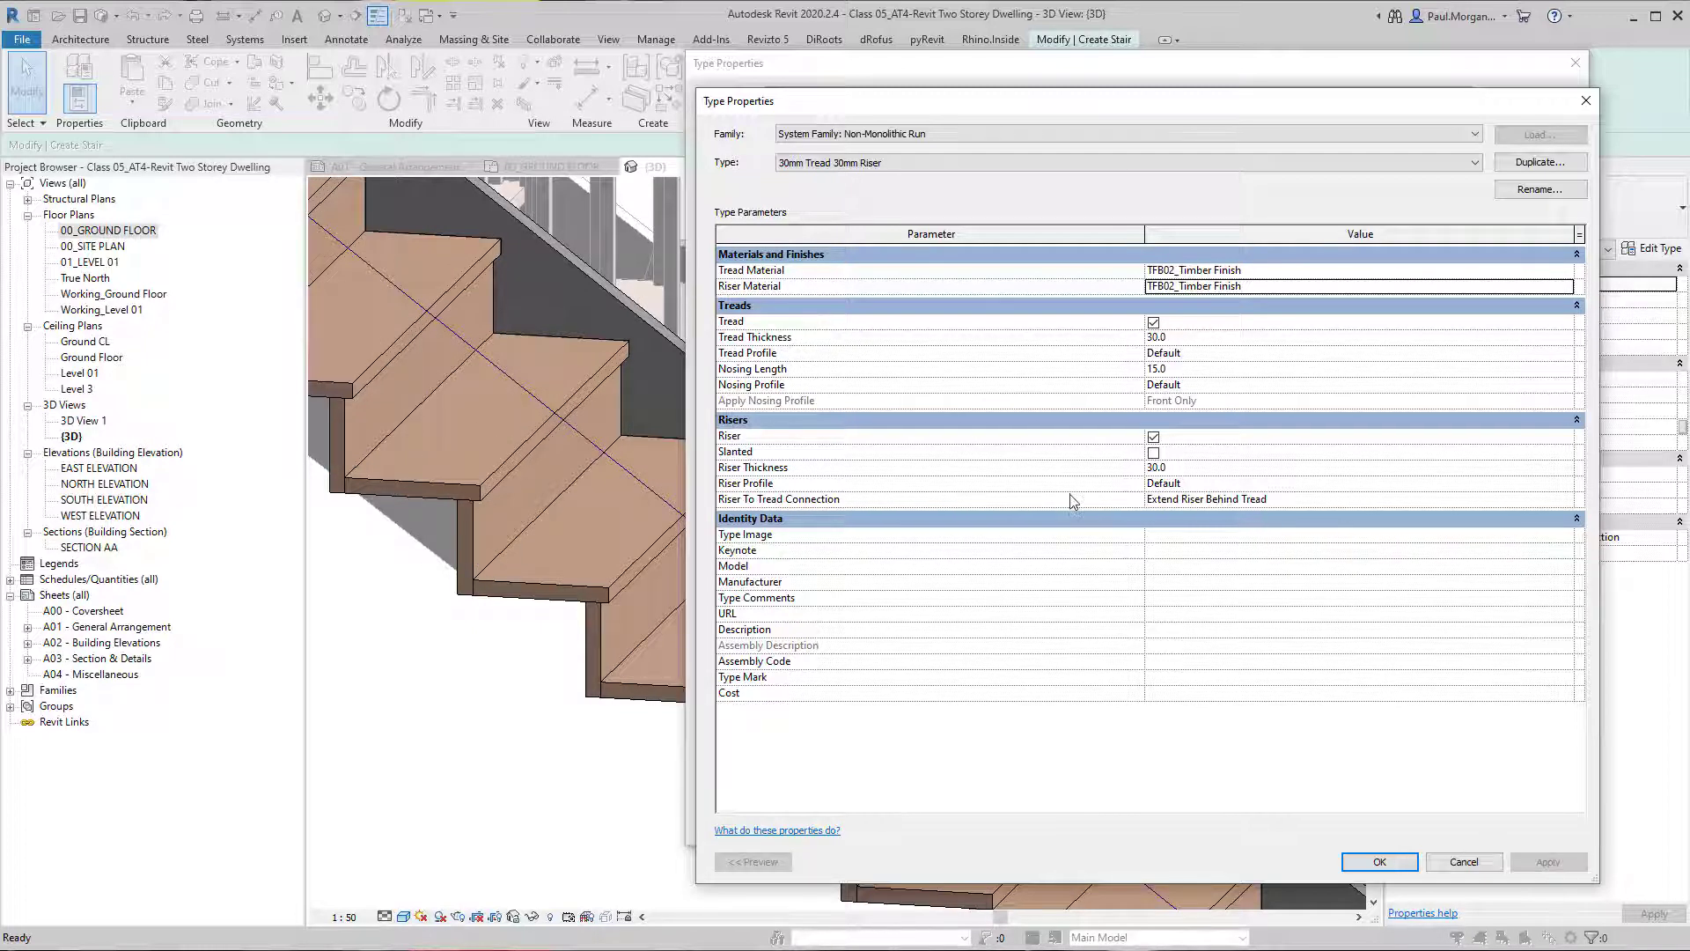
{"action": "left_click", "coordinate": [1375, 861]}
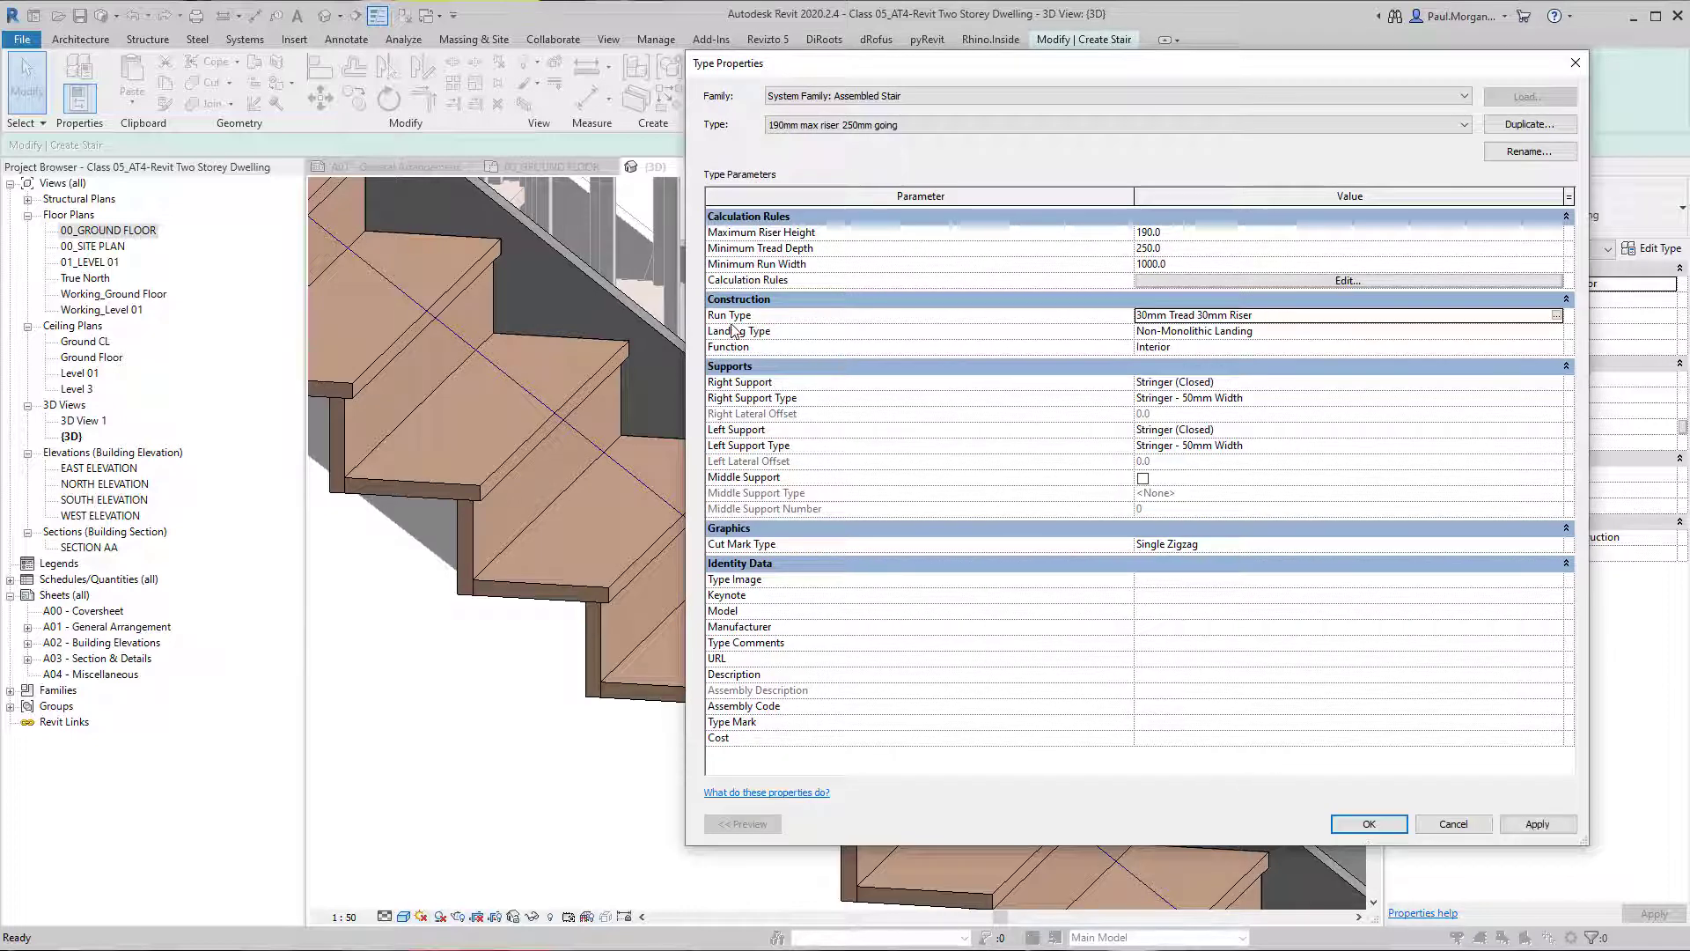
Accept the stair type settings, finish editing the stair, and view all the stairs in 3D.
{"action": "left_click", "coordinate": [763, 330]}
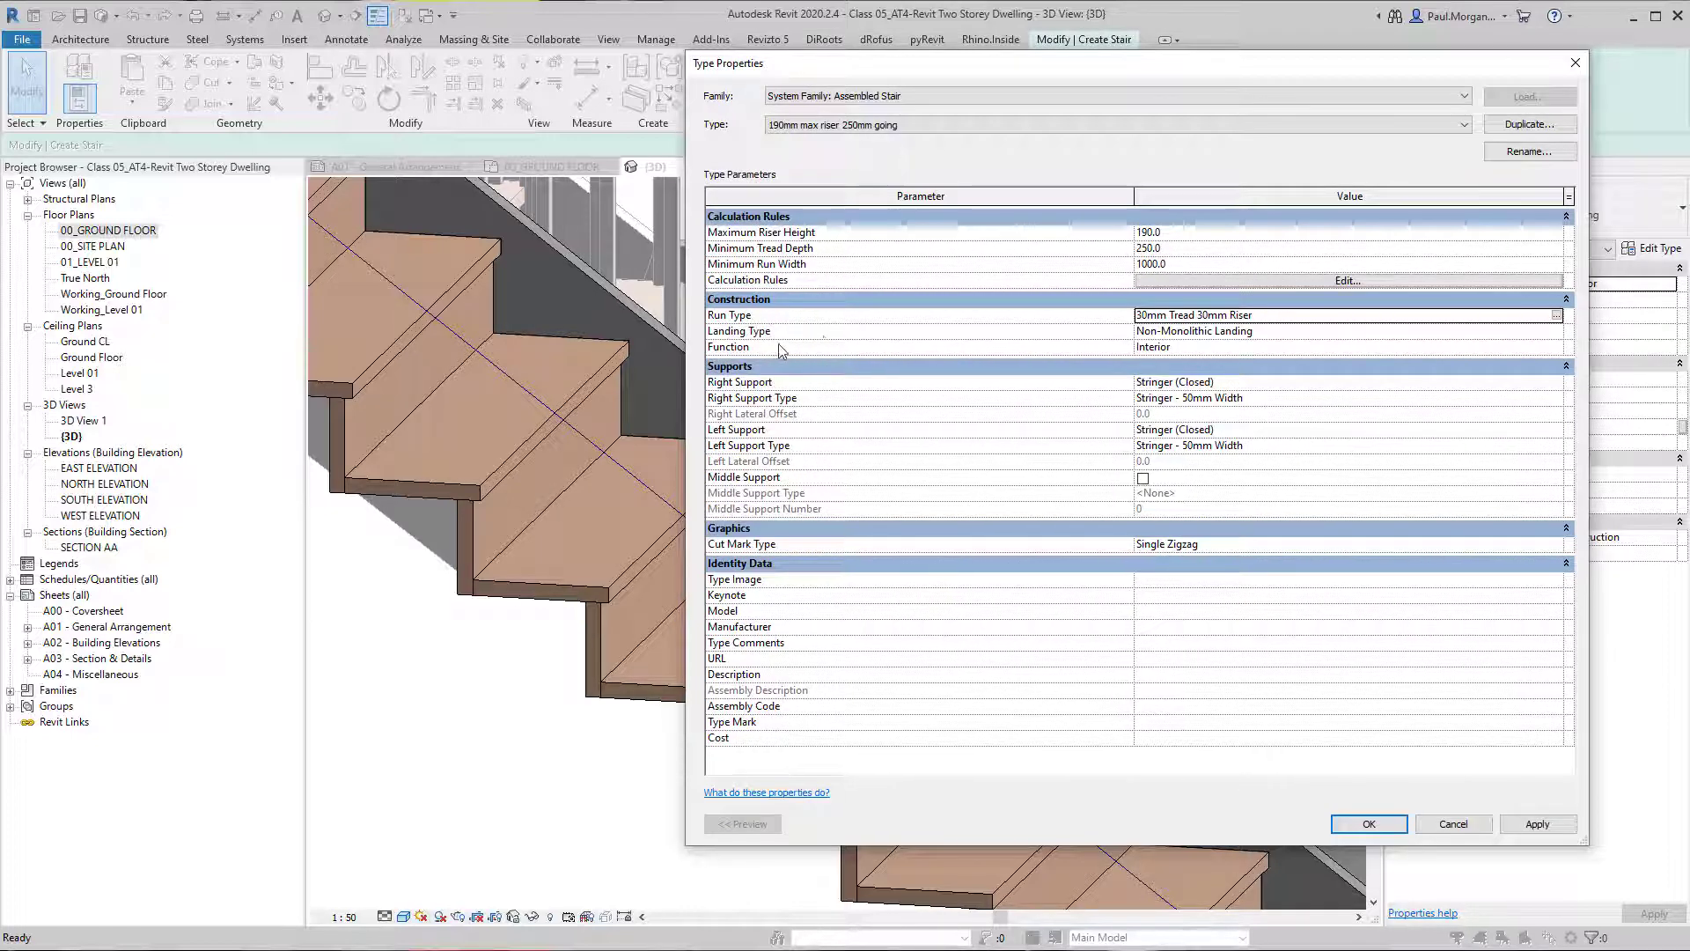
{"action": "left_click", "coordinate": [1378, 830]}
{"action": "scroll", "coordinate": [683, 567], "scroll_direction": "down", "scroll_amount": 2}
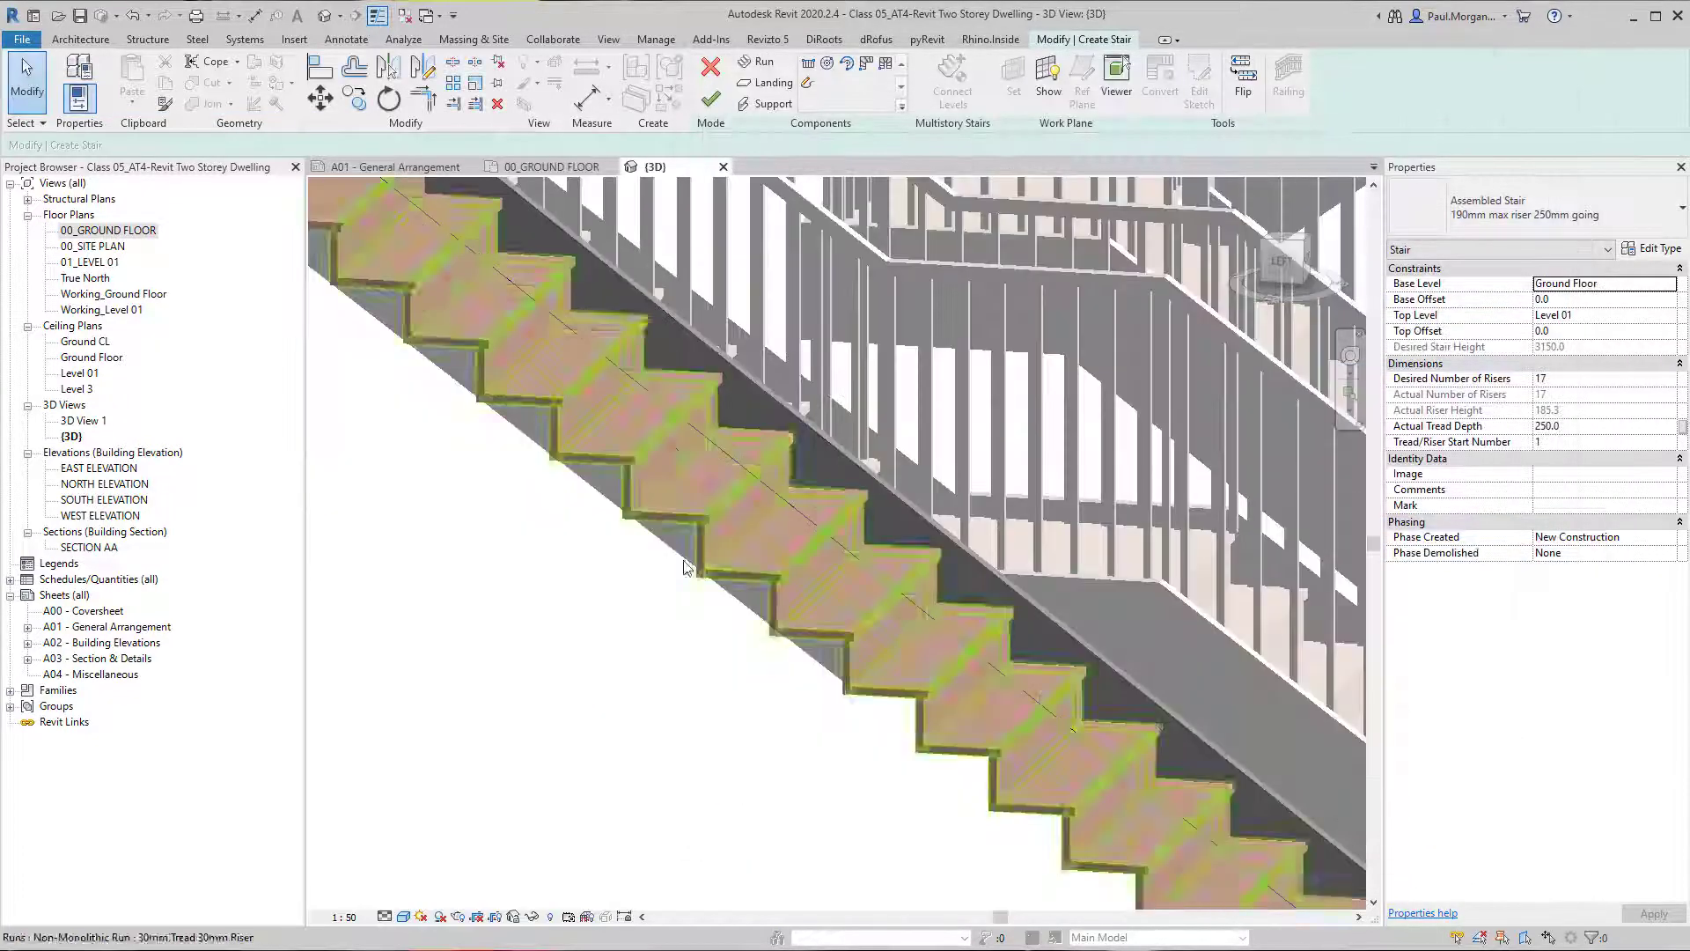
{"action": "middle_click_drag", "start_coordinate": [683, 573], "coordinate": [431, 564]}
{"action": "scroll", "coordinate": [719, 379], "scroll_direction": "down", "scroll_amount": 1}
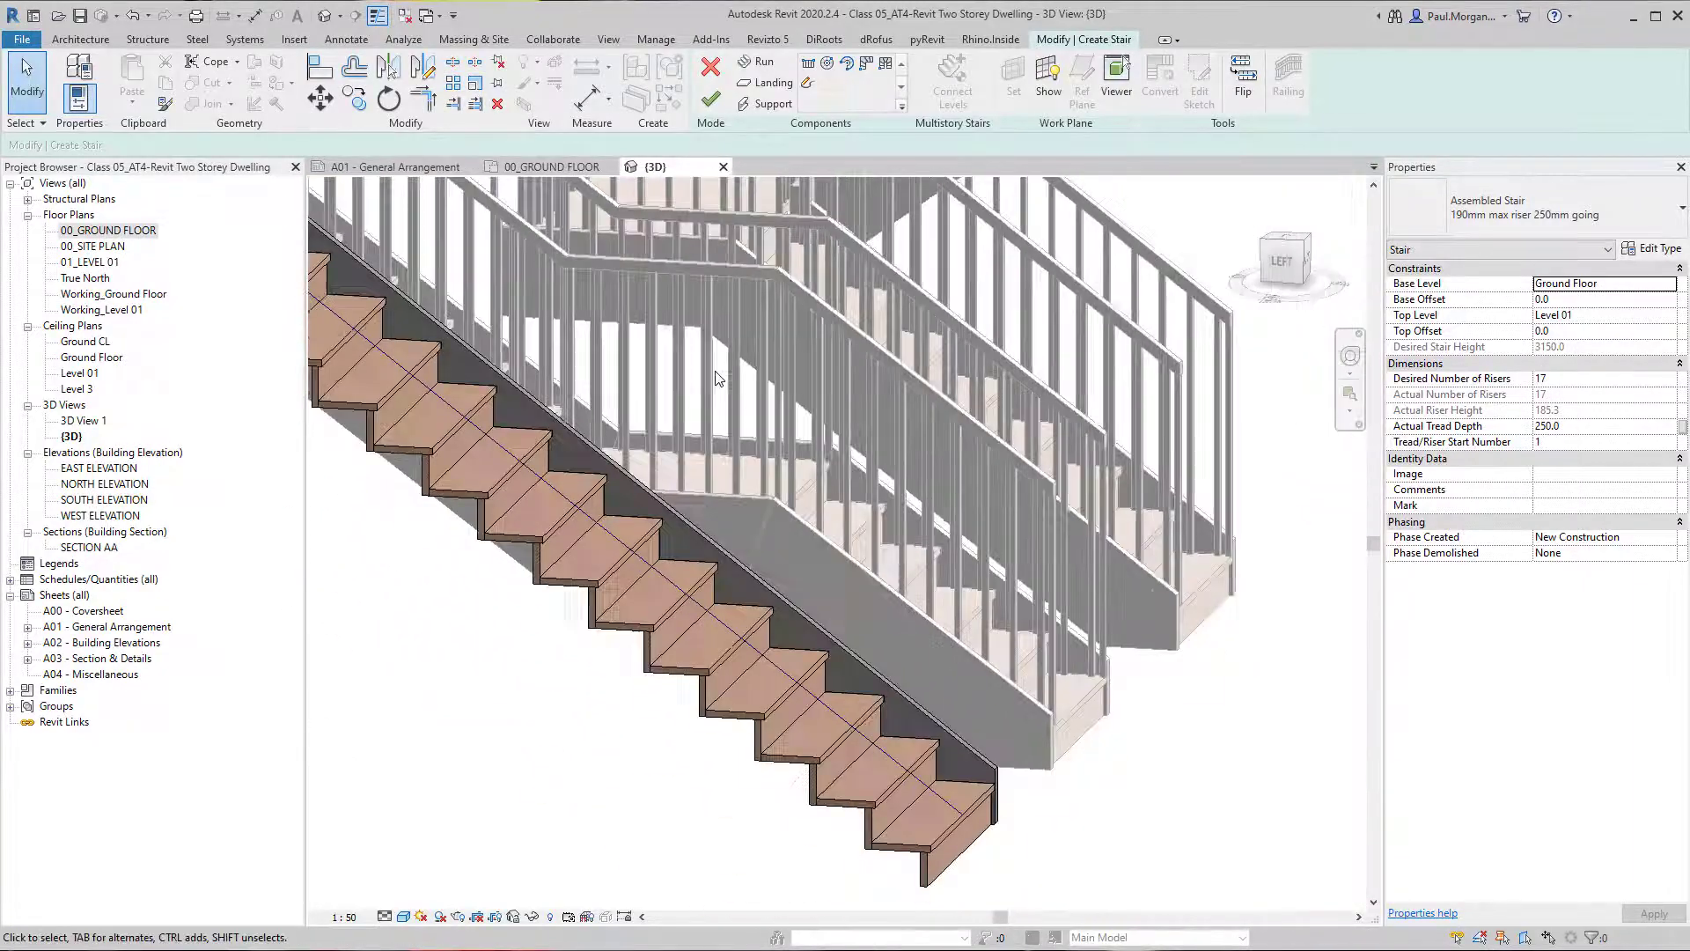
{"action": "left_click", "coordinate": [710, 99]}
{"action": "middle_click_drag", "start_coordinate": [904, 711], "coordinate": [836, 627], "text": "shift"}
{"action": "middle_click_drag", "start_coordinate": [994, 541], "coordinate": [658, 738]}
Duplicate the type of the middle straight stair with a landing as "190mm max riser 250mm going 2".
{"action": "left_click", "coordinate": [595, 625]}
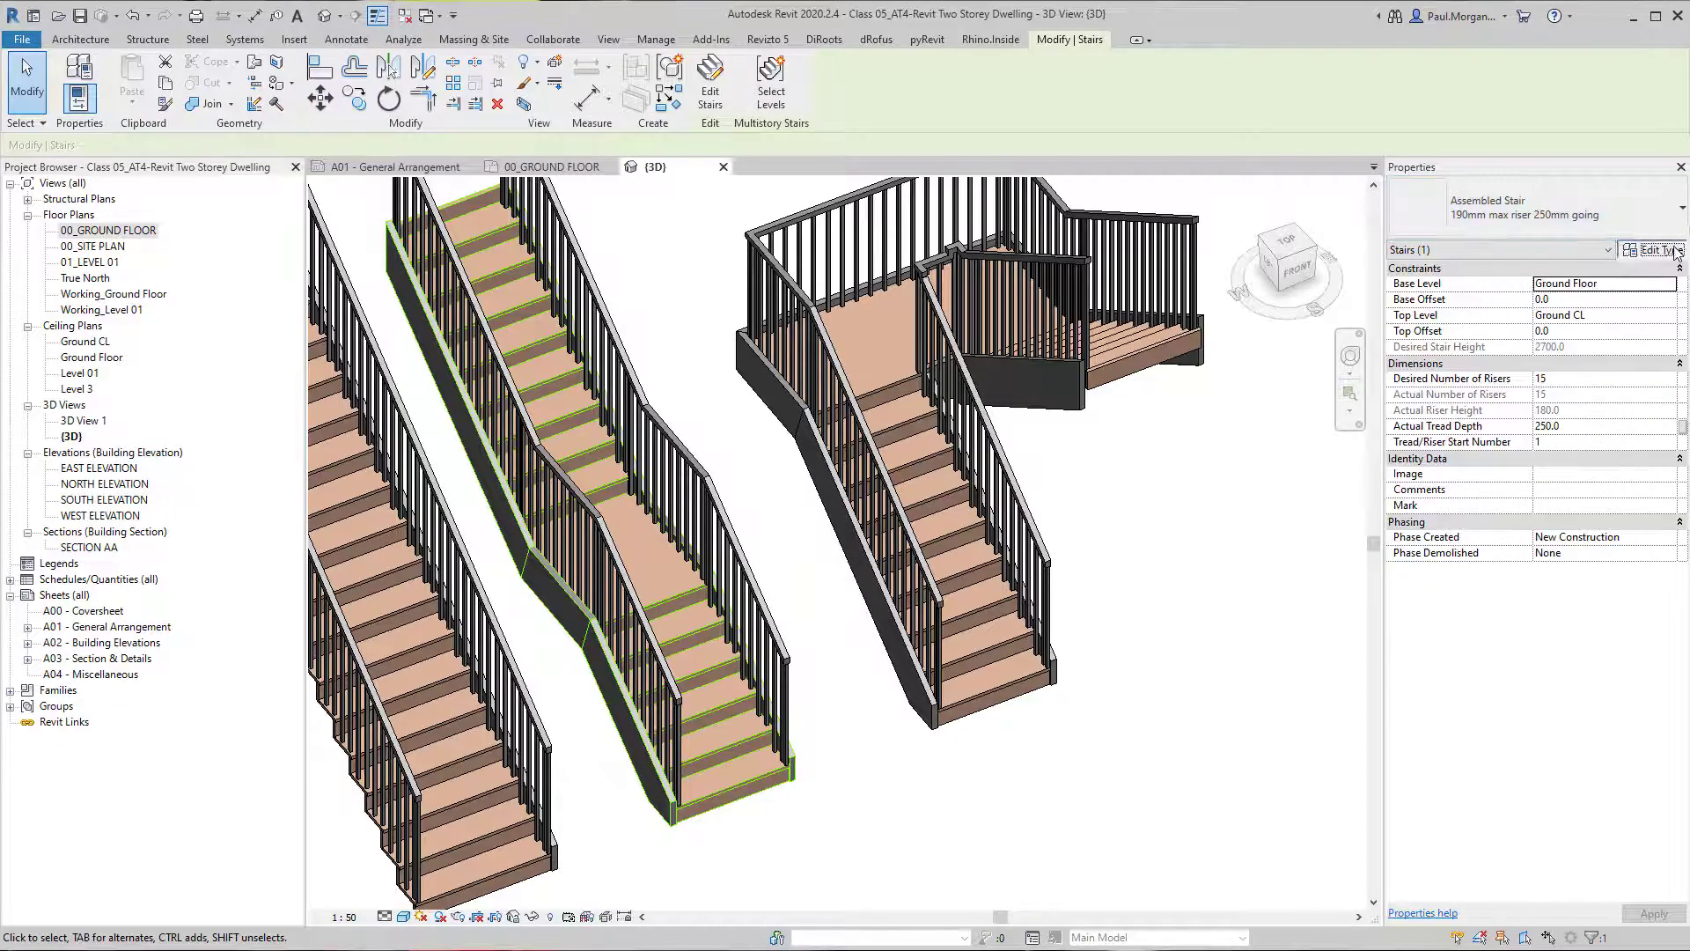
{"action": "left_click", "coordinate": [1653, 249]}
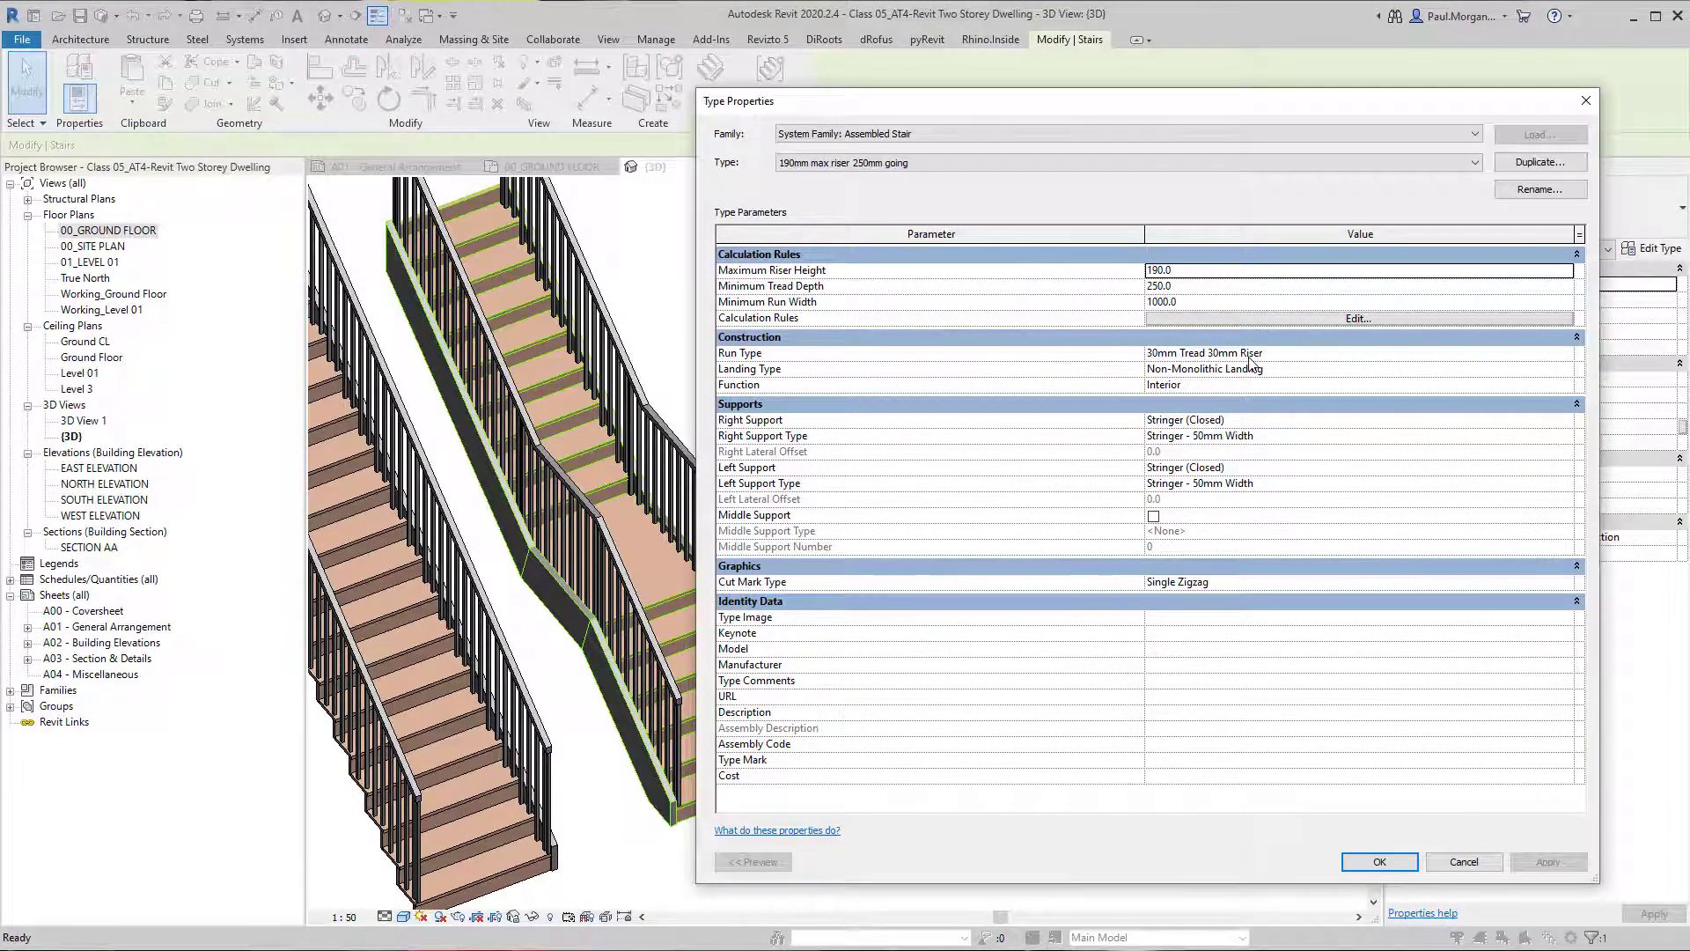
{"action": "left_click", "coordinate": [1529, 164]}
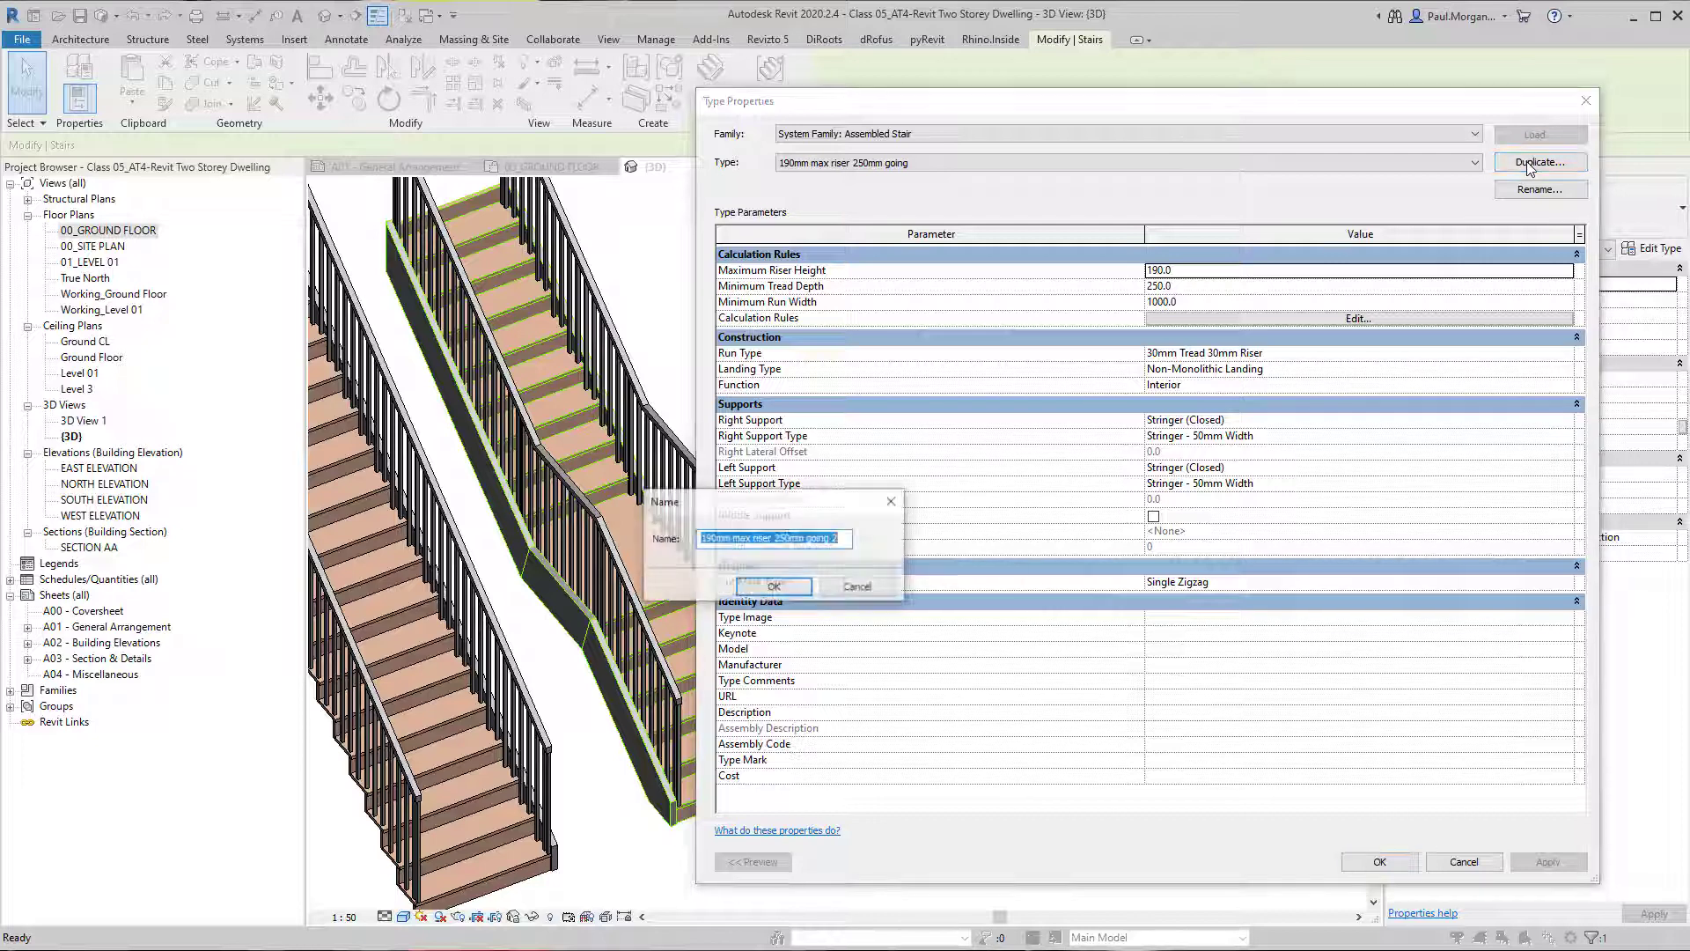
{"action": "left_click", "coordinate": [775, 587]}
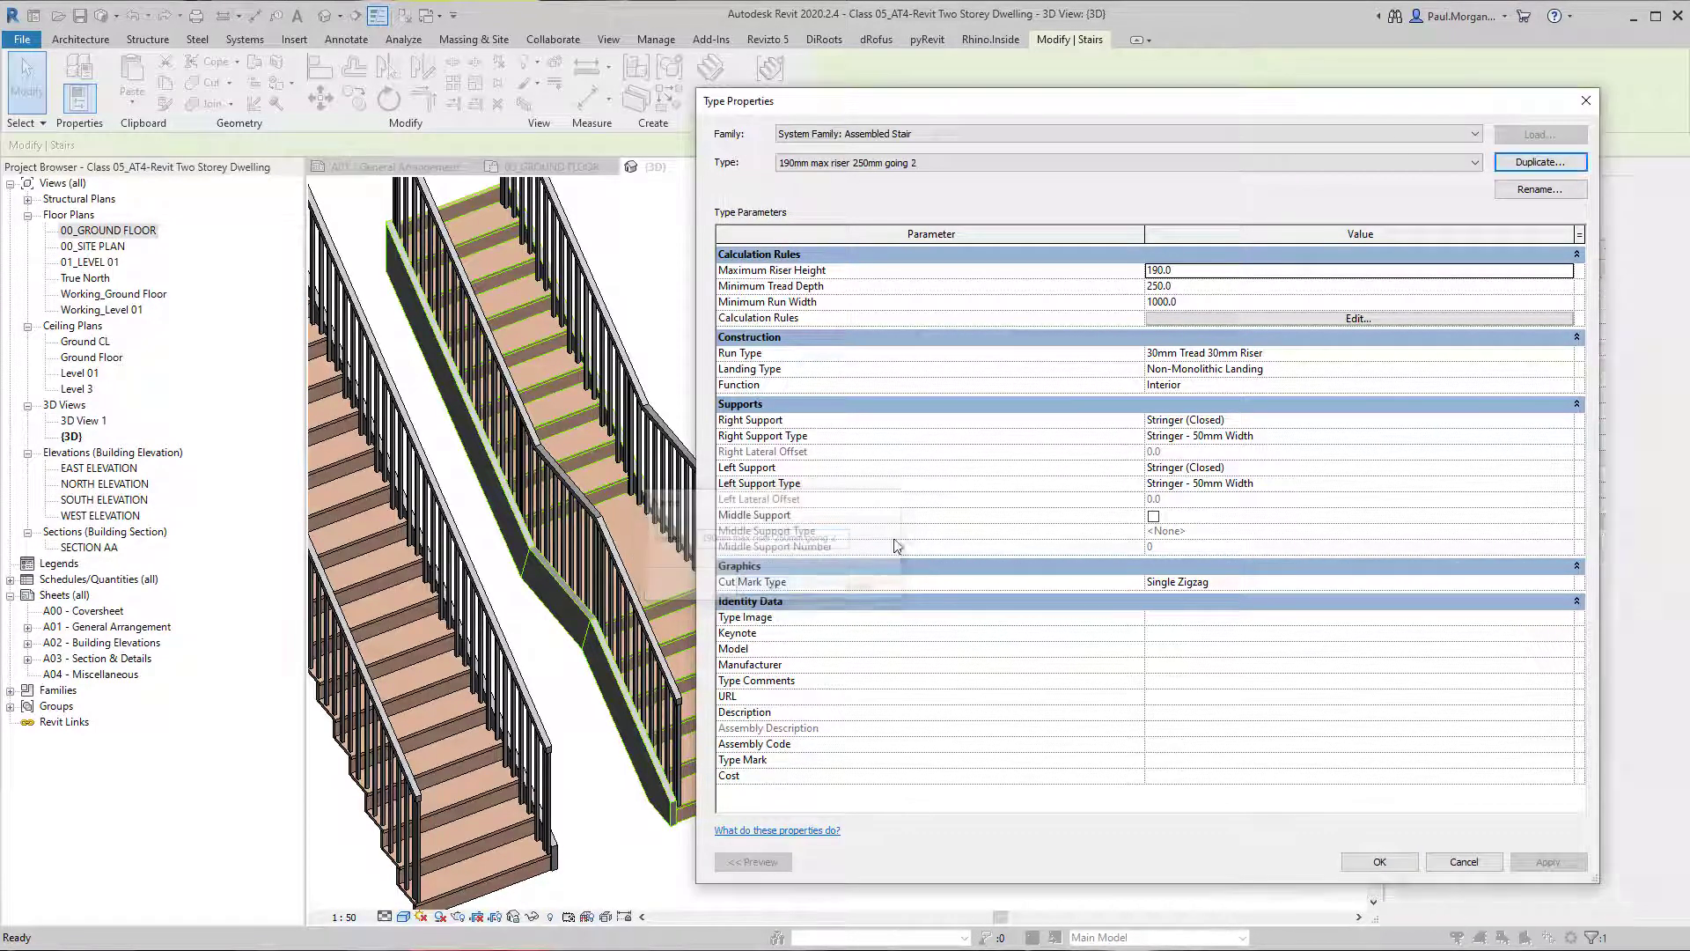
Set the duplicated stair type's run type to "Wood Steps with 50mm Tread 10mm Nosing 13mm Riser".
{"action": "left_click", "coordinate": [1574, 358]}
{"action": "left_click", "coordinate": [1576, 358]}
{"action": "left_click", "coordinate": [890, 163]}
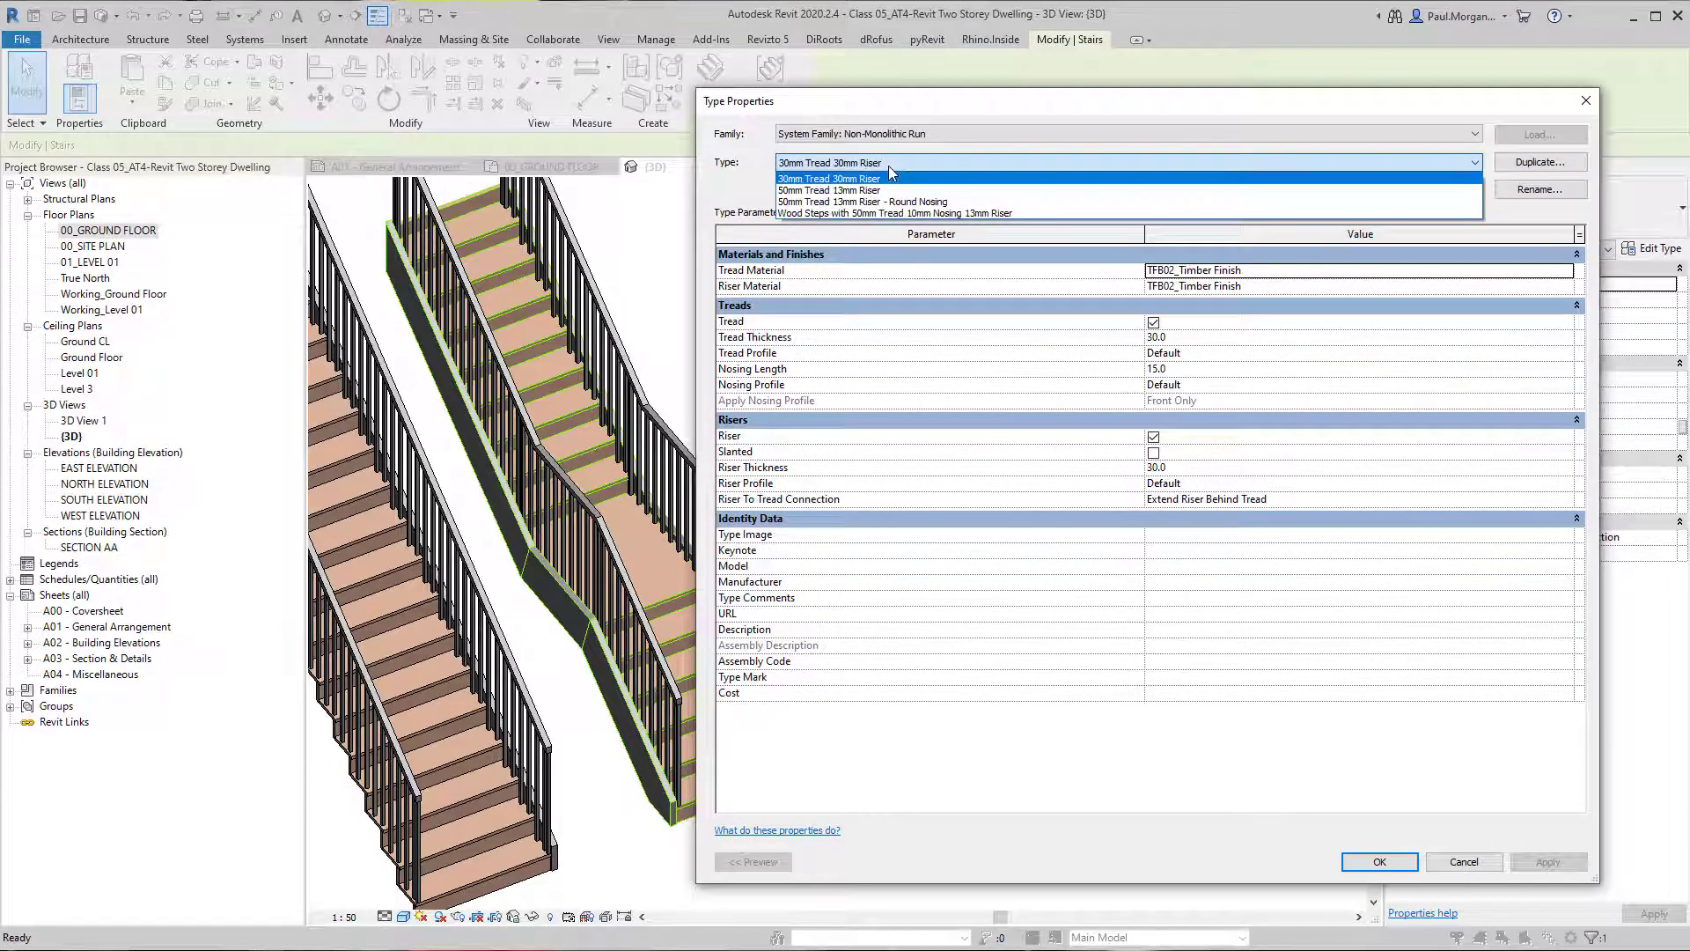
{"action": "left_click", "coordinate": [892, 213]}
{"action": "left_click", "coordinate": [1380, 864]}
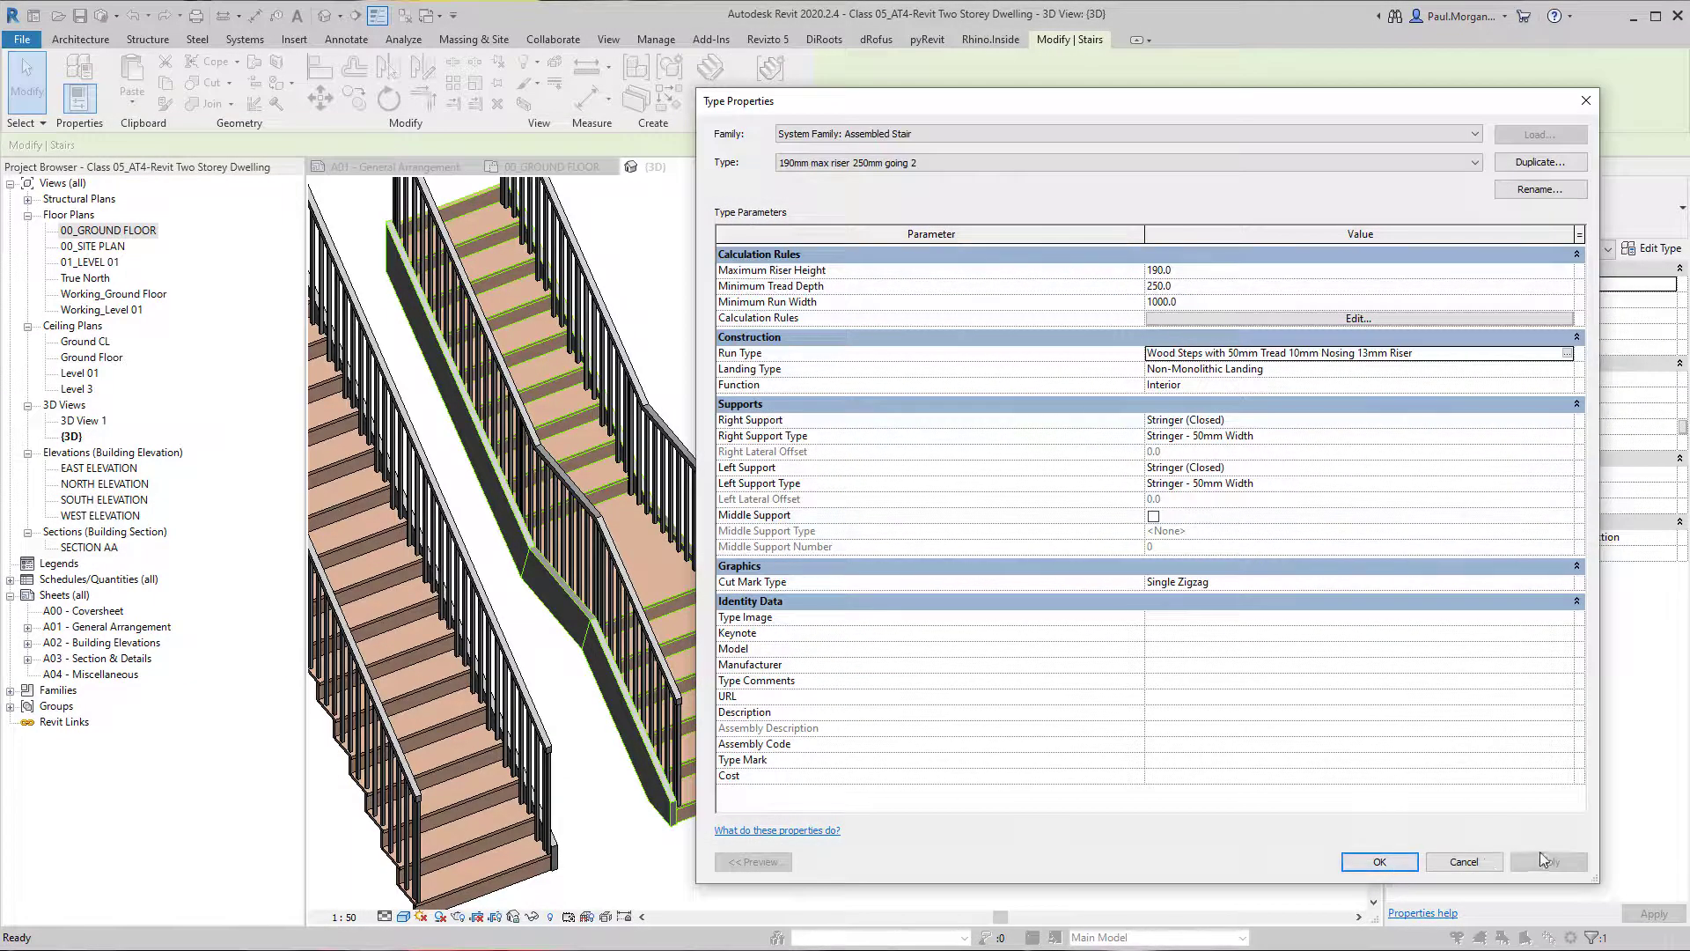
{"action": "left_click", "coordinate": [1380, 862]}
Compare the middle stair's type and step appearance with the neighbouring stairs in the 3D view.
{"action": "left_click", "coordinate": [819, 860]}
{"action": "middle_click_drag", "start_coordinate": [819, 860], "coordinate": [849, 747]}
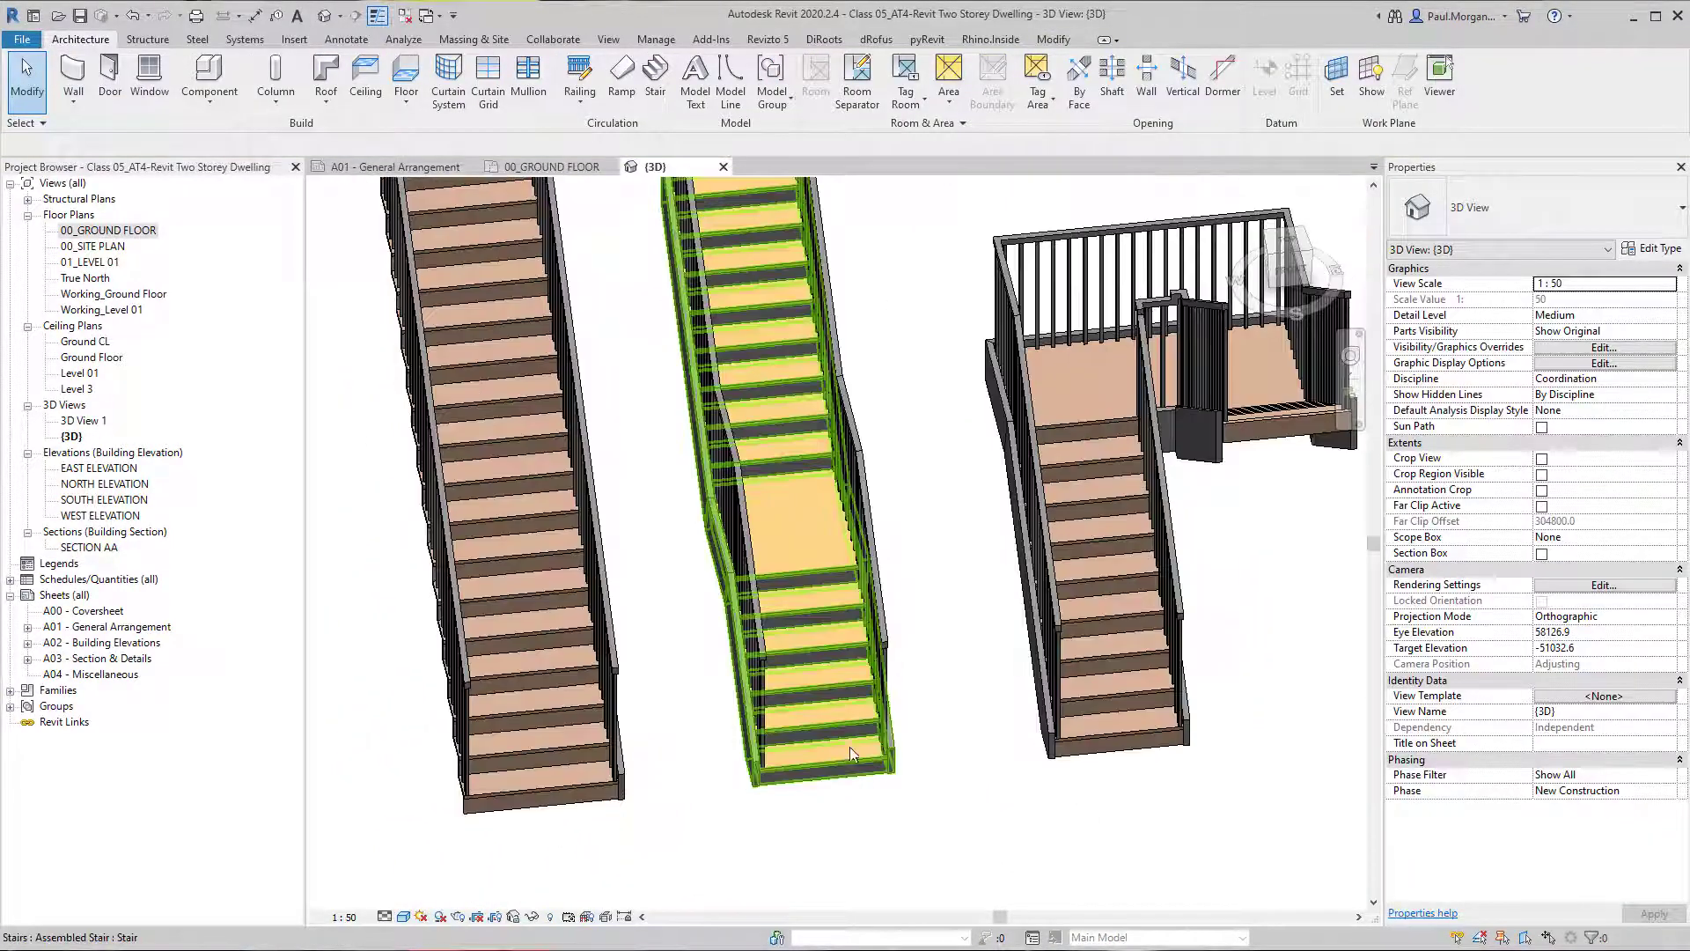
{"action": "left_click", "coordinate": [849, 741]}
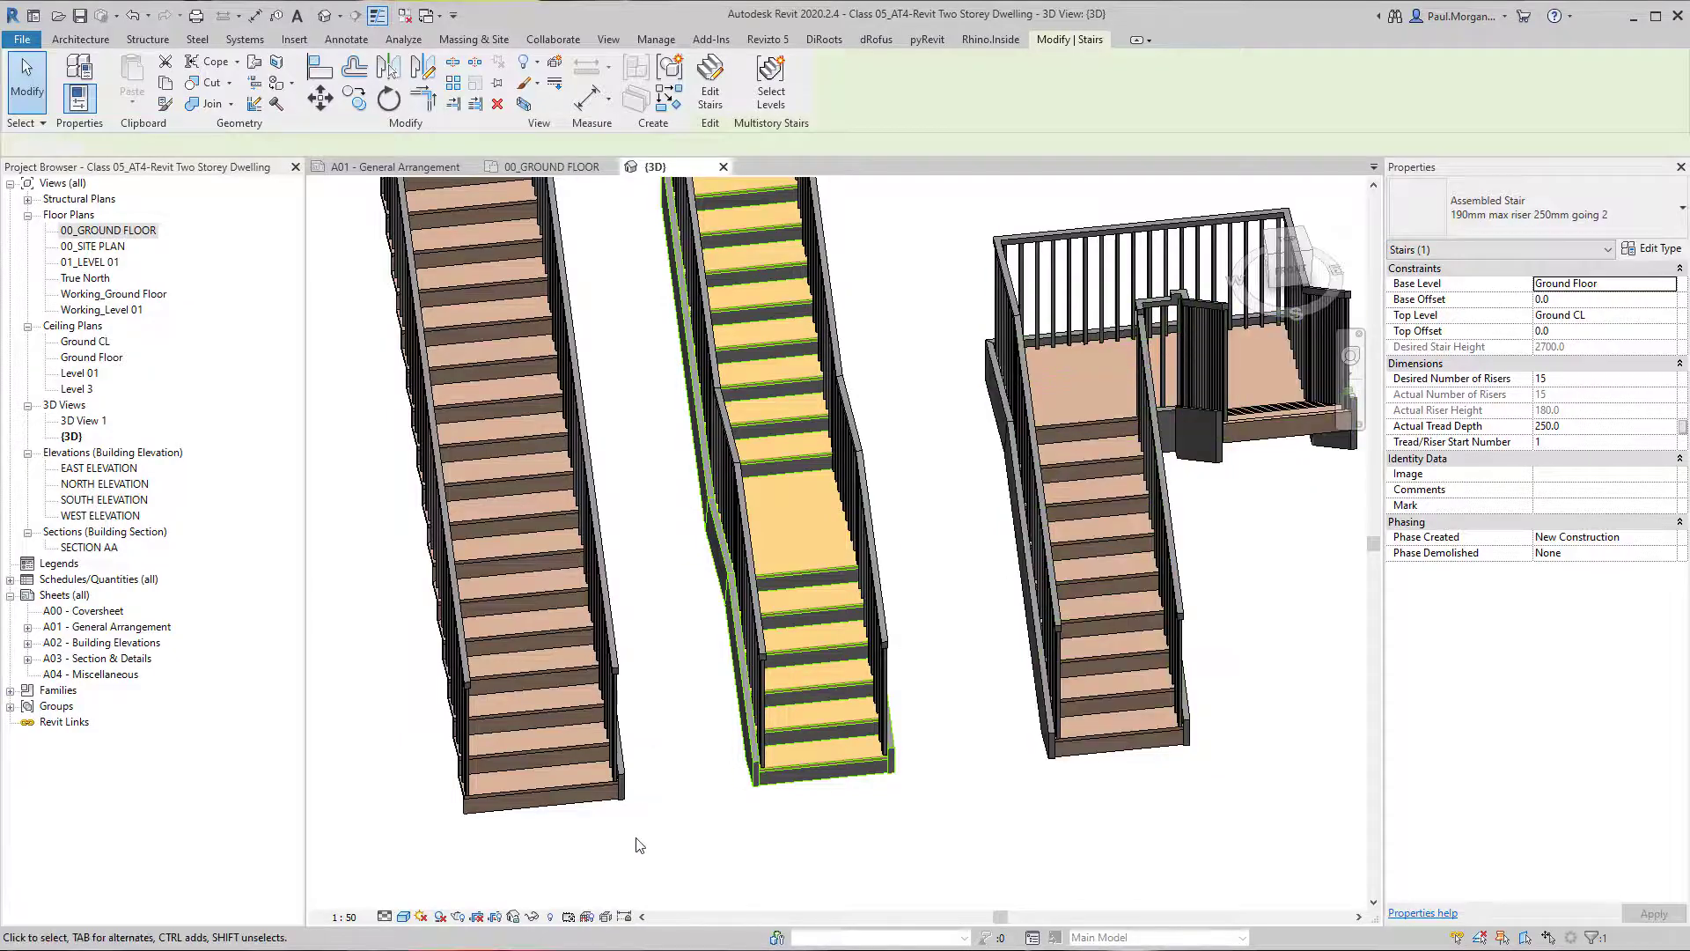
{"action": "left_click", "coordinate": [581, 757]}
{"action": "middle_click_drag", "start_coordinate": [581, 757], "coordinate": [676, 714], "text": "shift"}
{"action": "left_click", "coordinate": [725, 803]}
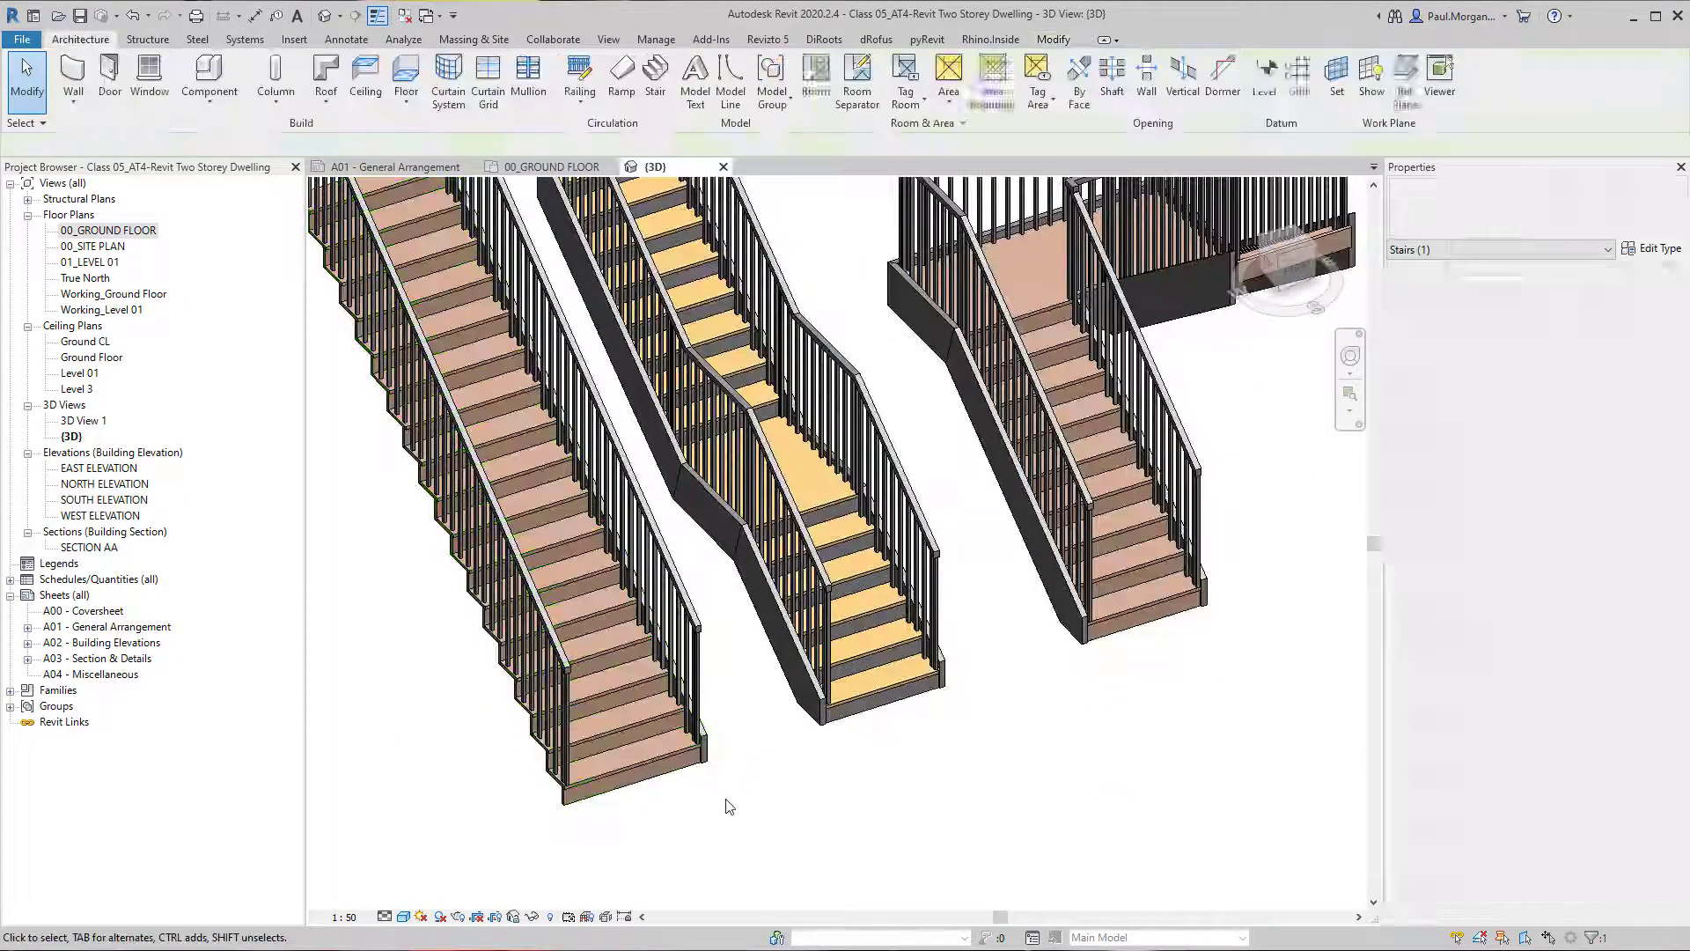
{"action": "middle_click_drag", "start_coordinate": [725, 803], "coordinate": [779, 593], "text": "shift"}
Switch the middle stair back to the "190mm max riser 250mm going" type.
{"action": "left_click", "coordinate": [779, 593]}
{"action": "scroll", "coordinate": [779, 593], "scroll_direction": "up", "scroll_amount": 3}
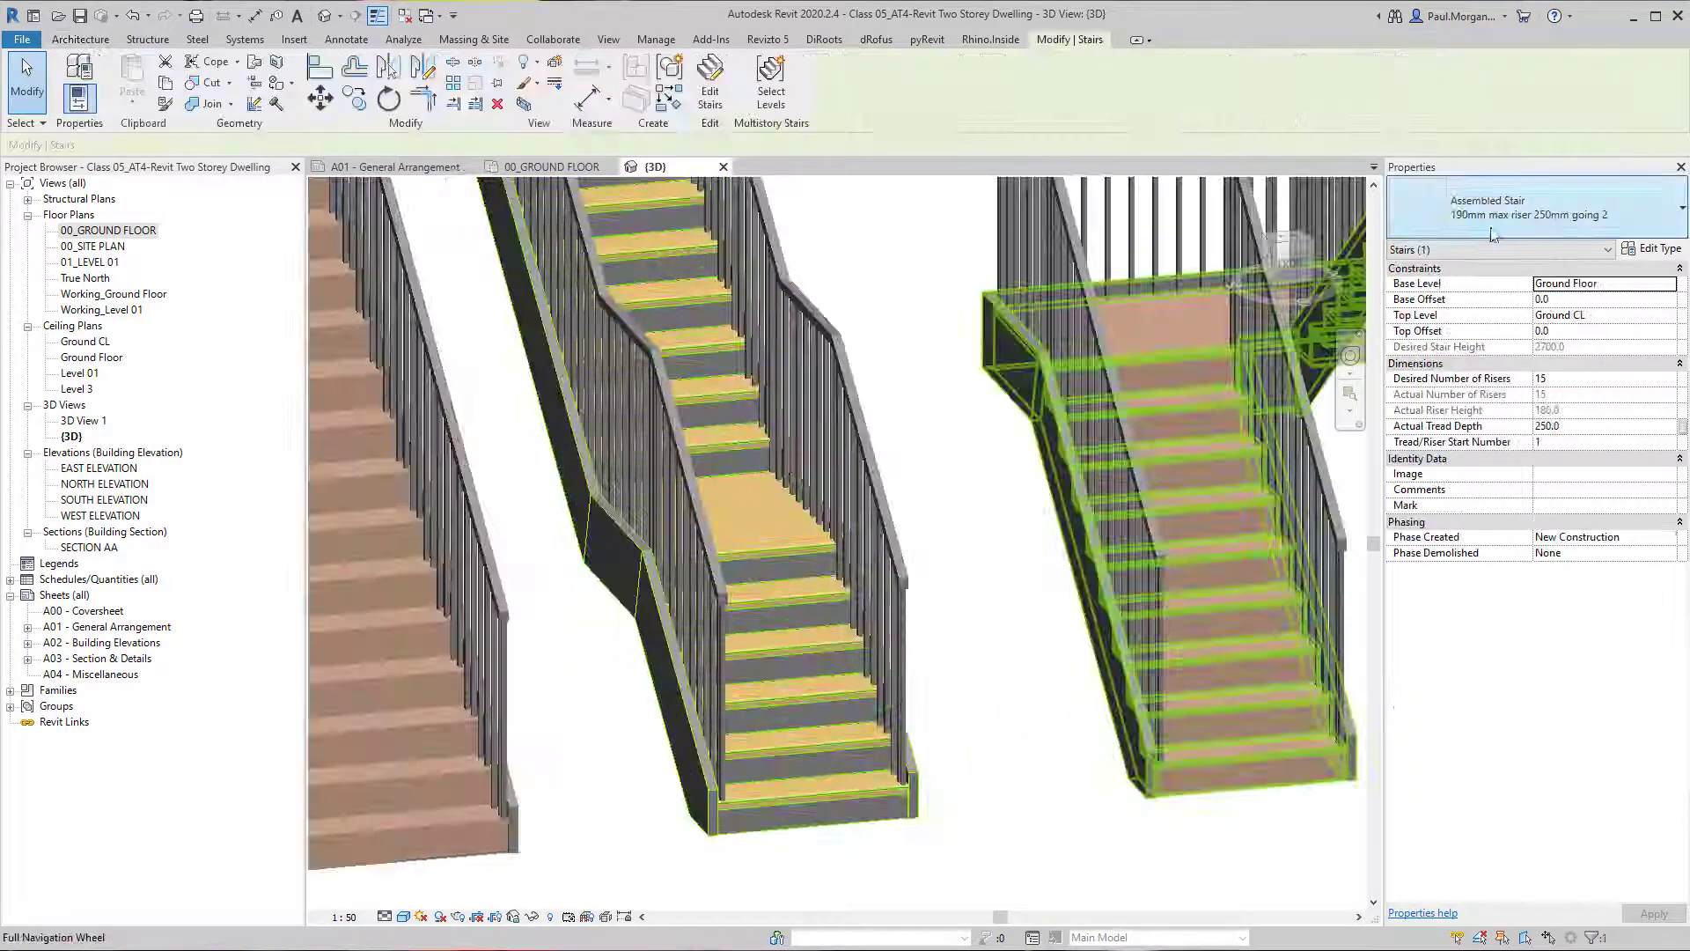
{"action": "left_click", "coordinate": [1541, 212]}
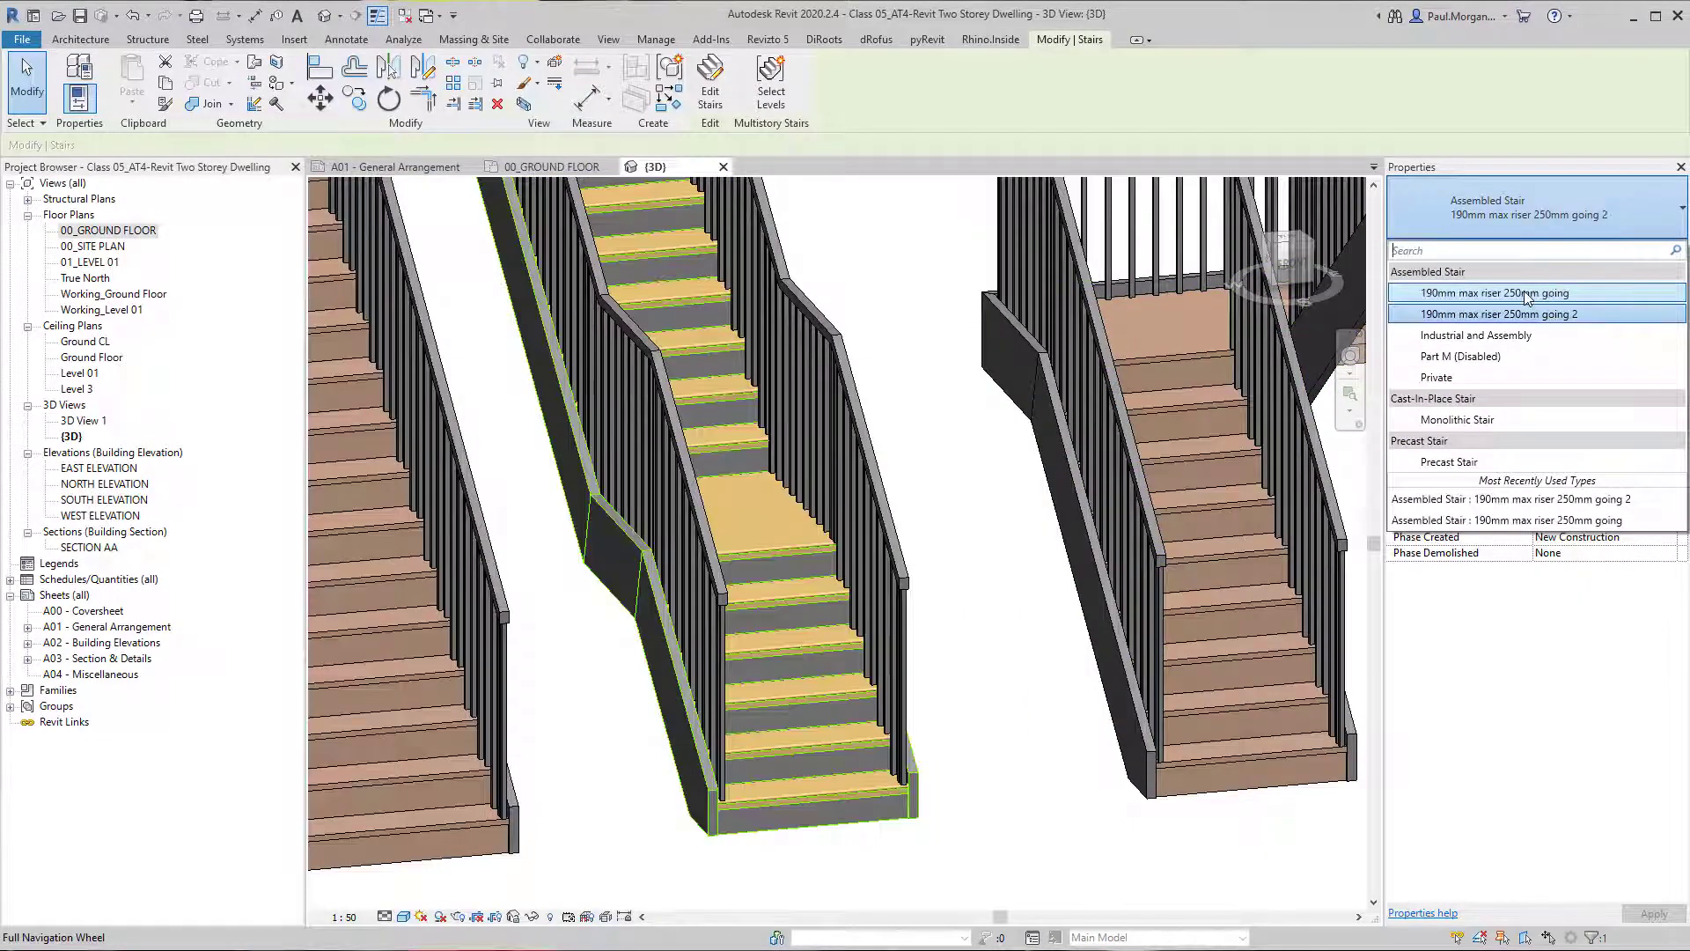
{"action": "left_click", "coordinate": [1529, 293]}
Open the Non-Monolithic Landing type of the middle stair and turn off Same as Run for its tread.
{"action": "middle_click_drag", "start_coordinate": [683, 491], "coordinate": [537, 599], "text": "shift"}
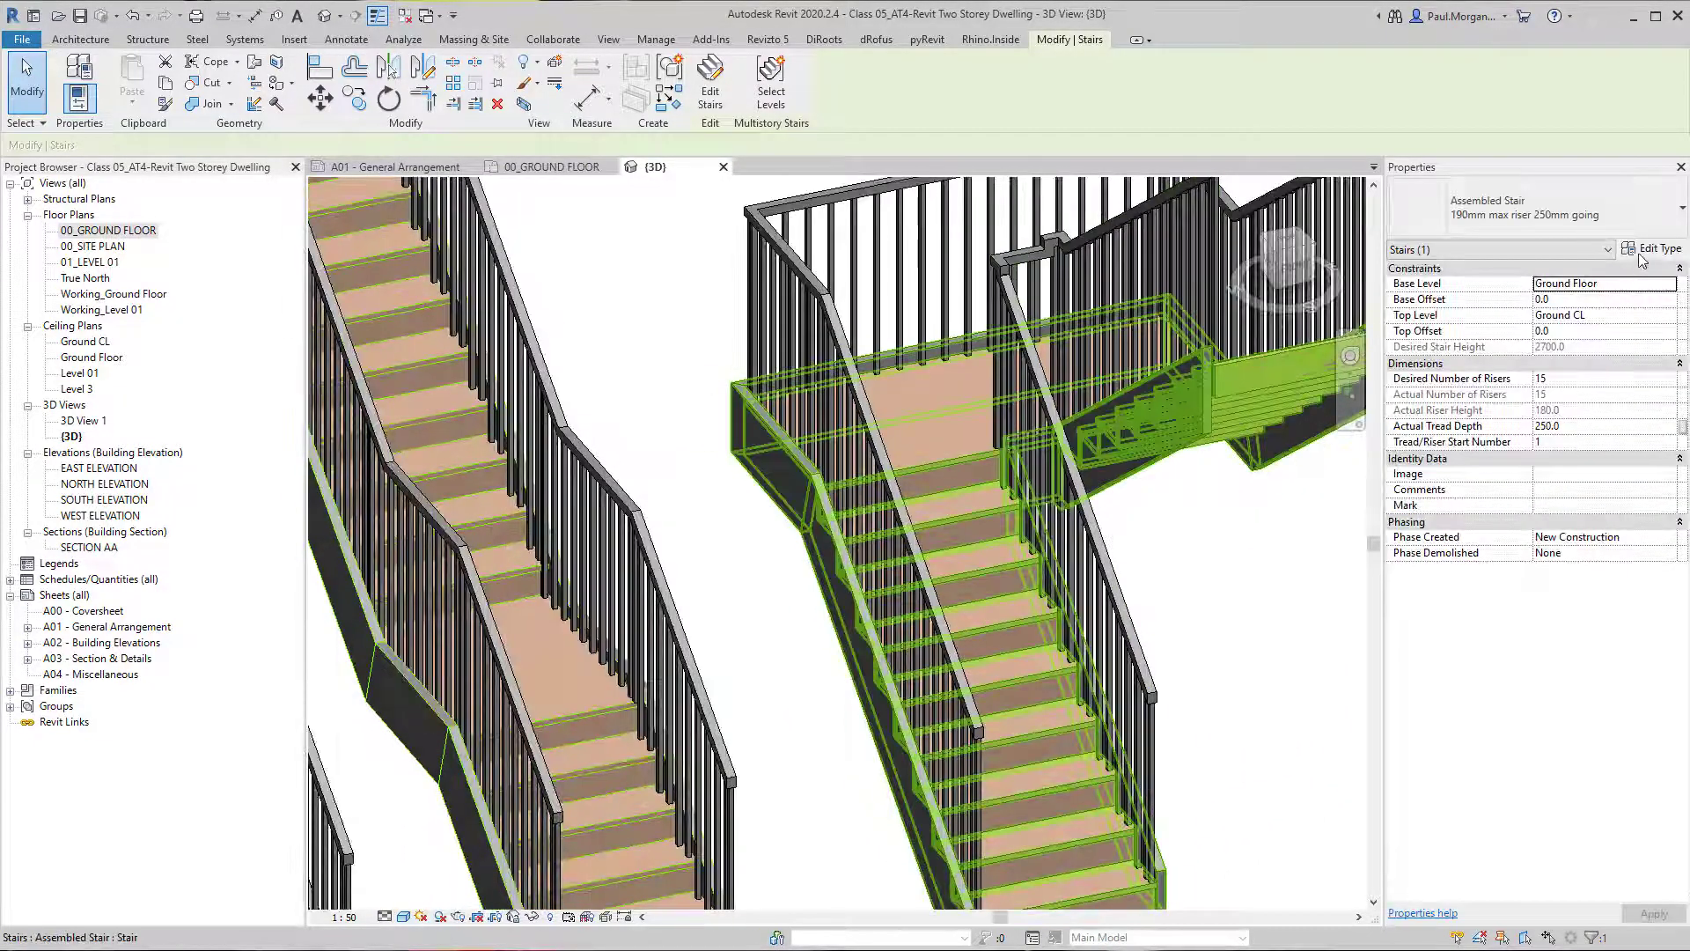
{"action": "left_click", "coordinate": [1640, 255]}
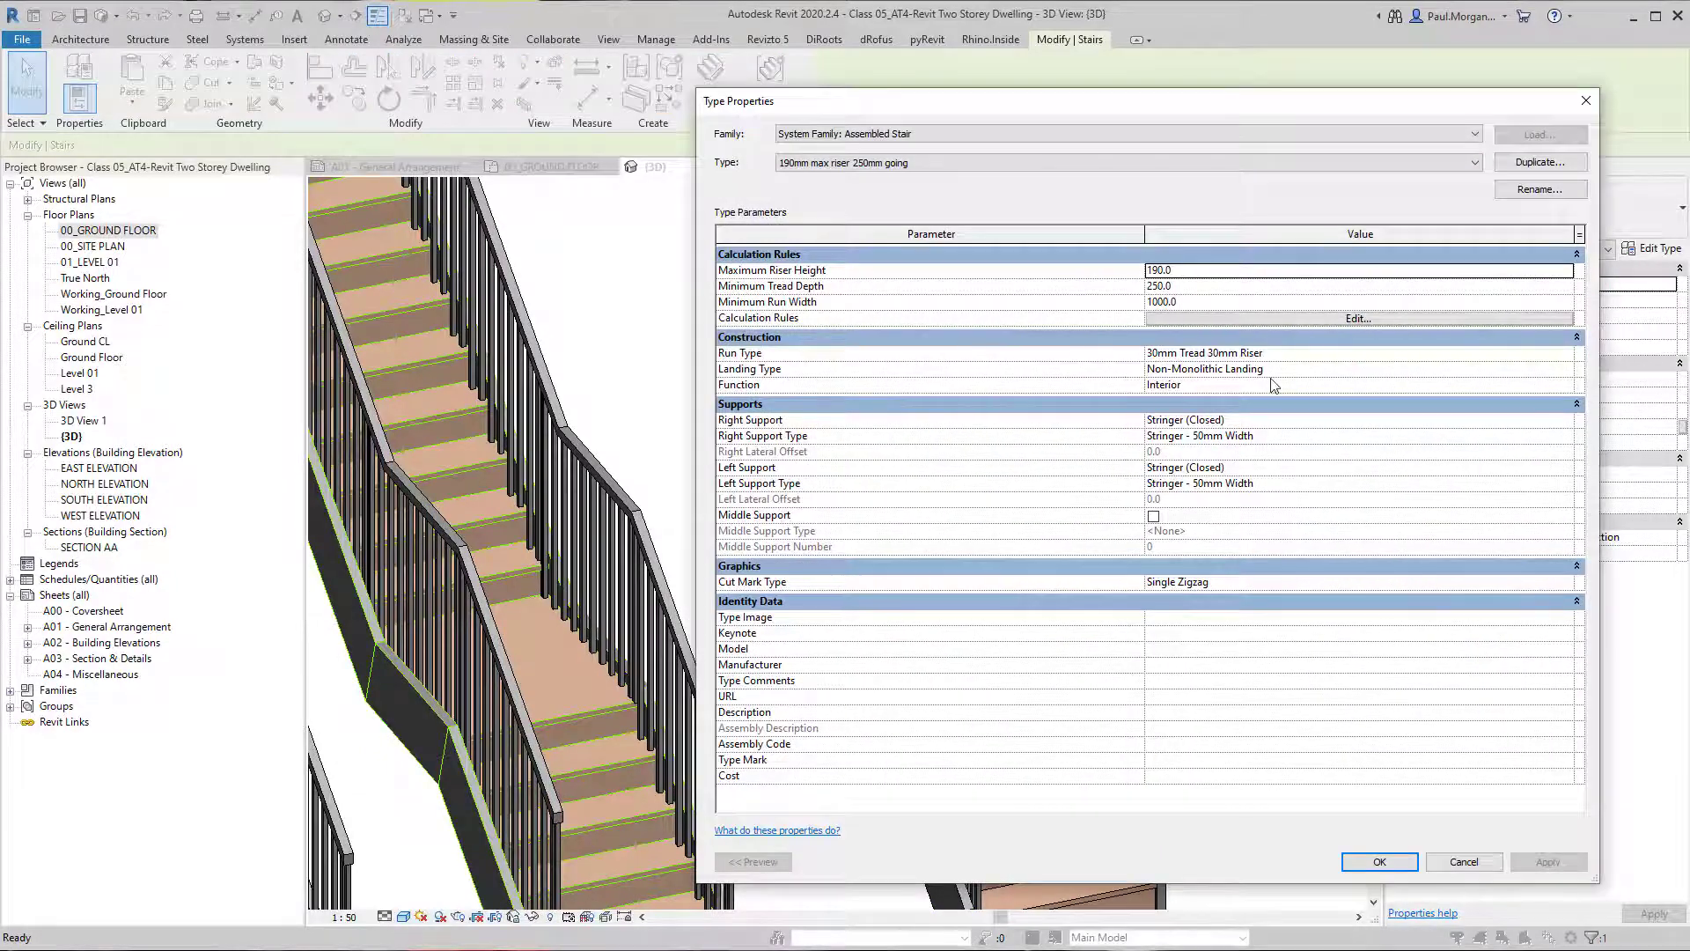
{"action": "left_click", "coordinate": [1567, 370]}
{"action": "left_click", "coordinate": [1567, 370]}
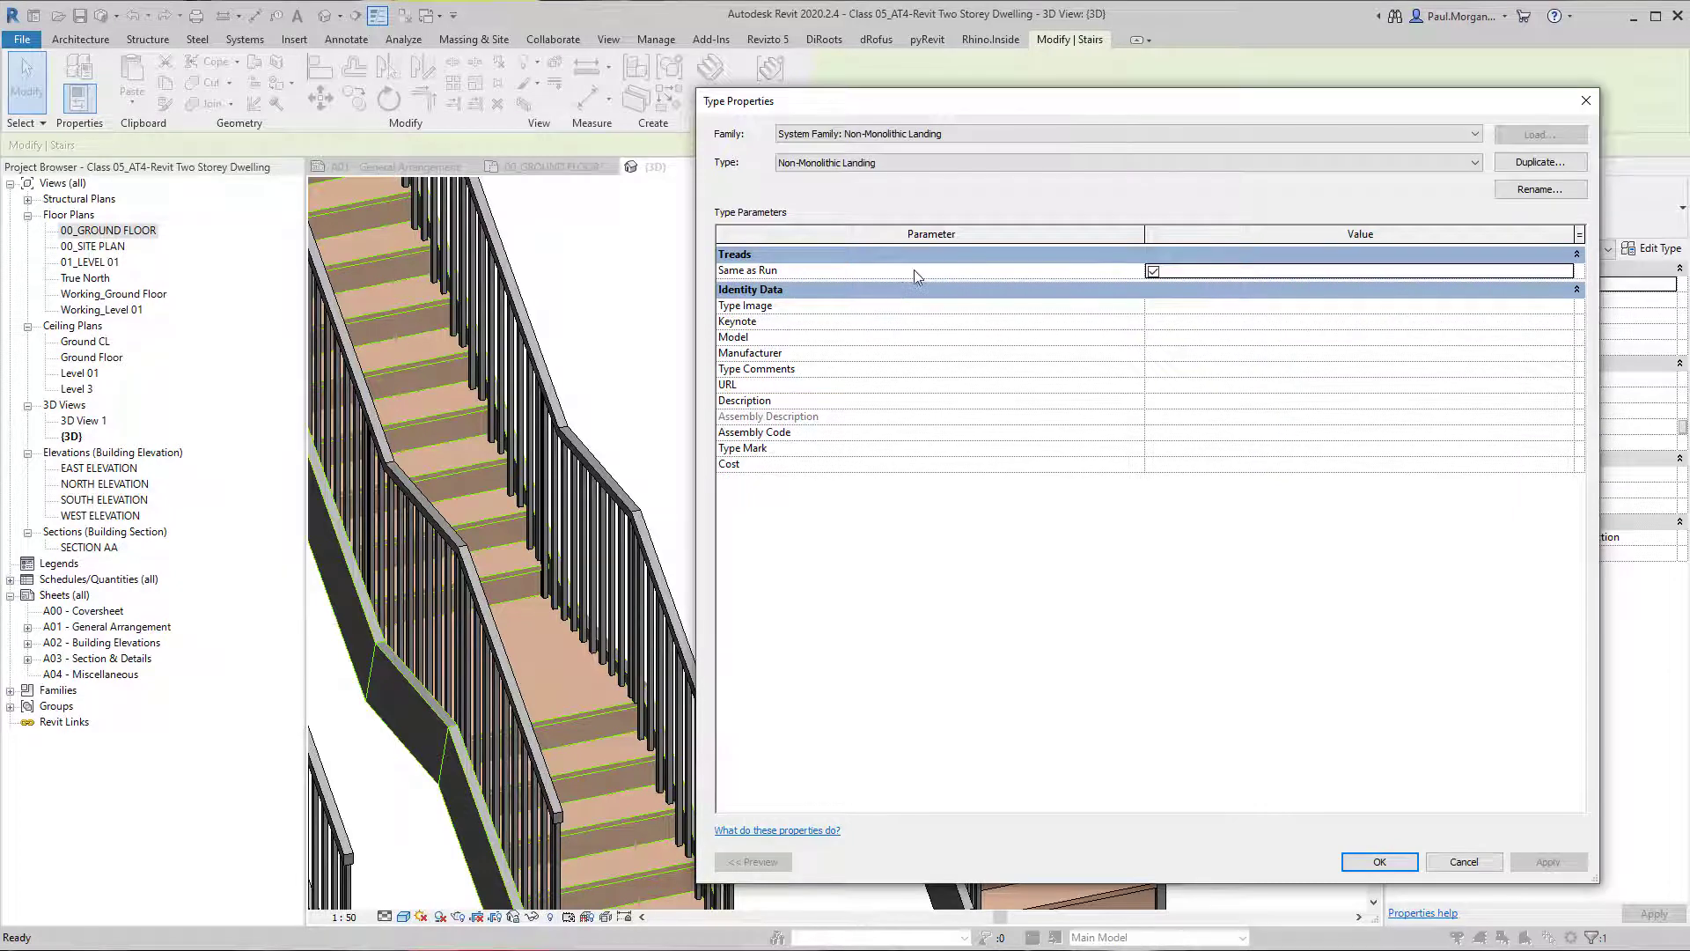
{"action": "left_click", "coordinate": [1154, 271]}
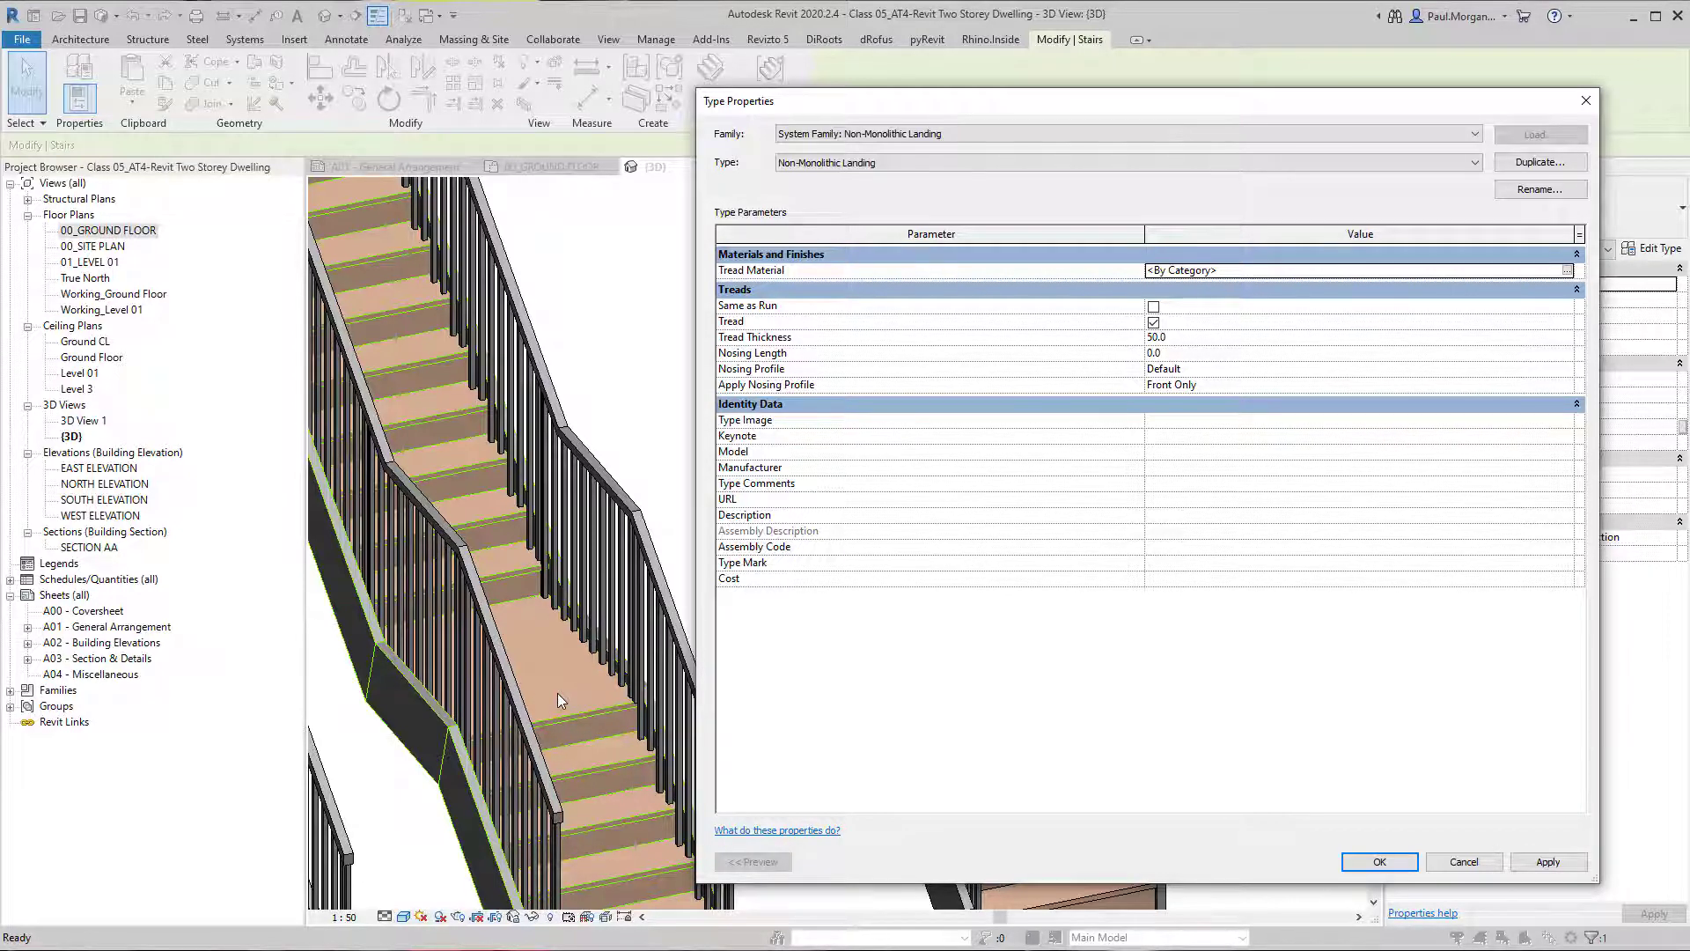
Turn Same as Run back on for the Non-Monolithic Landing type's tread.
{"action": "left_click", "coordinate": [1150, 310]}
{"action": "left_click", "coordinate": [1152, 307]}
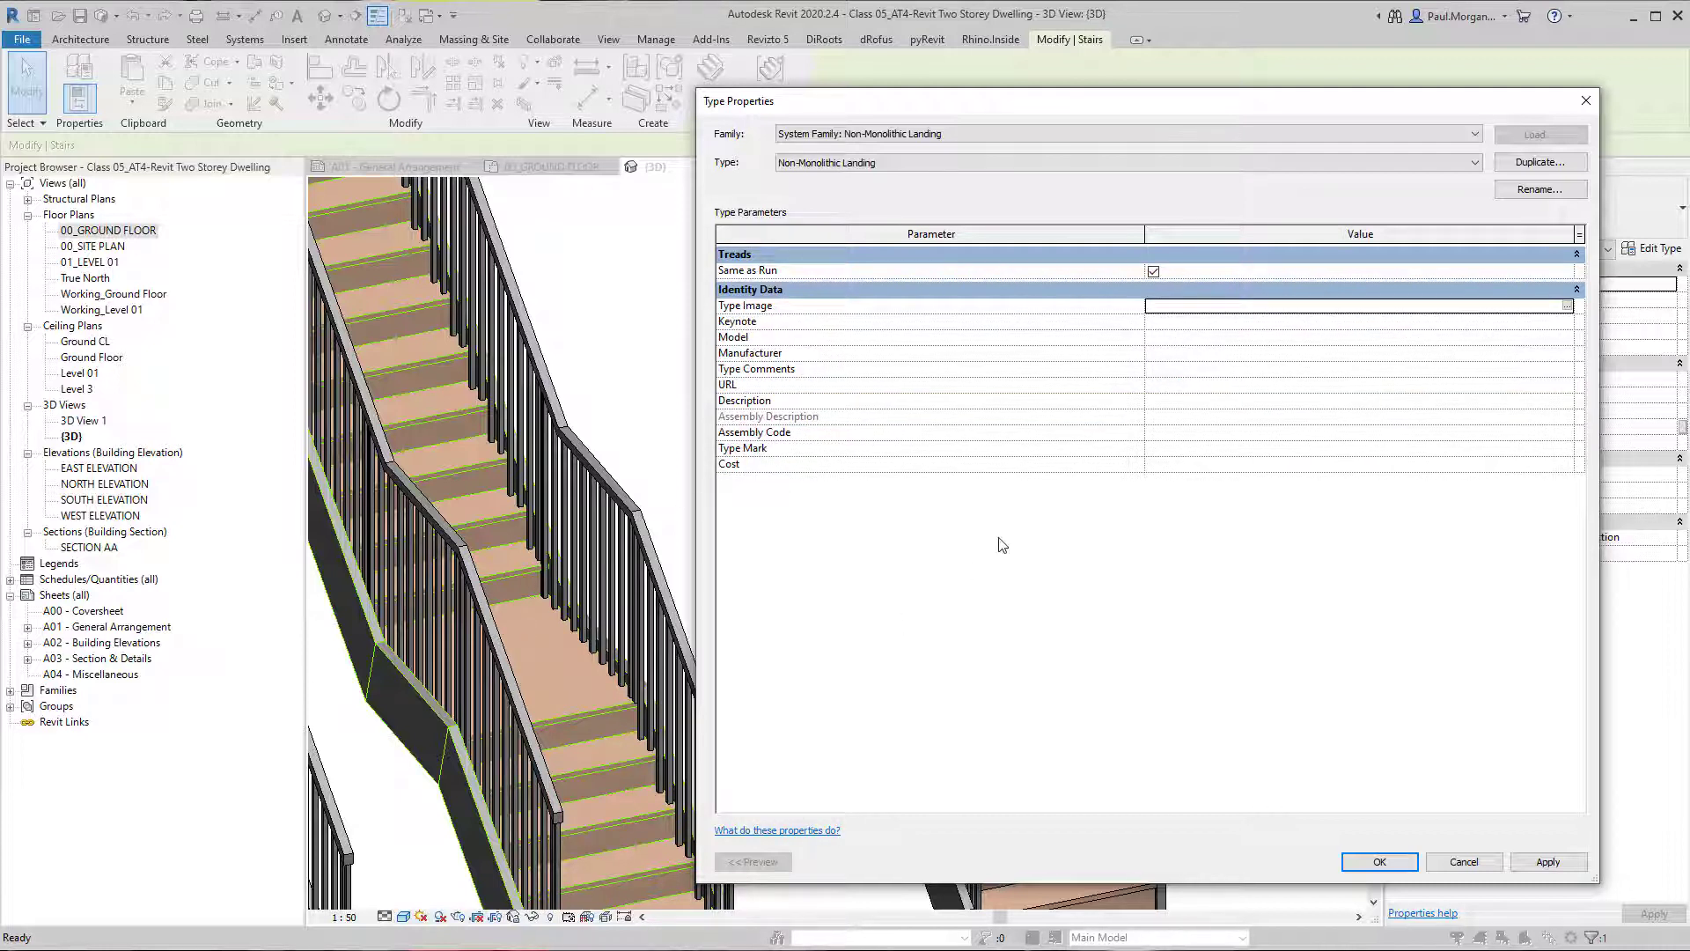
{"action": "left_click", "coordinate": [1380, 860]}
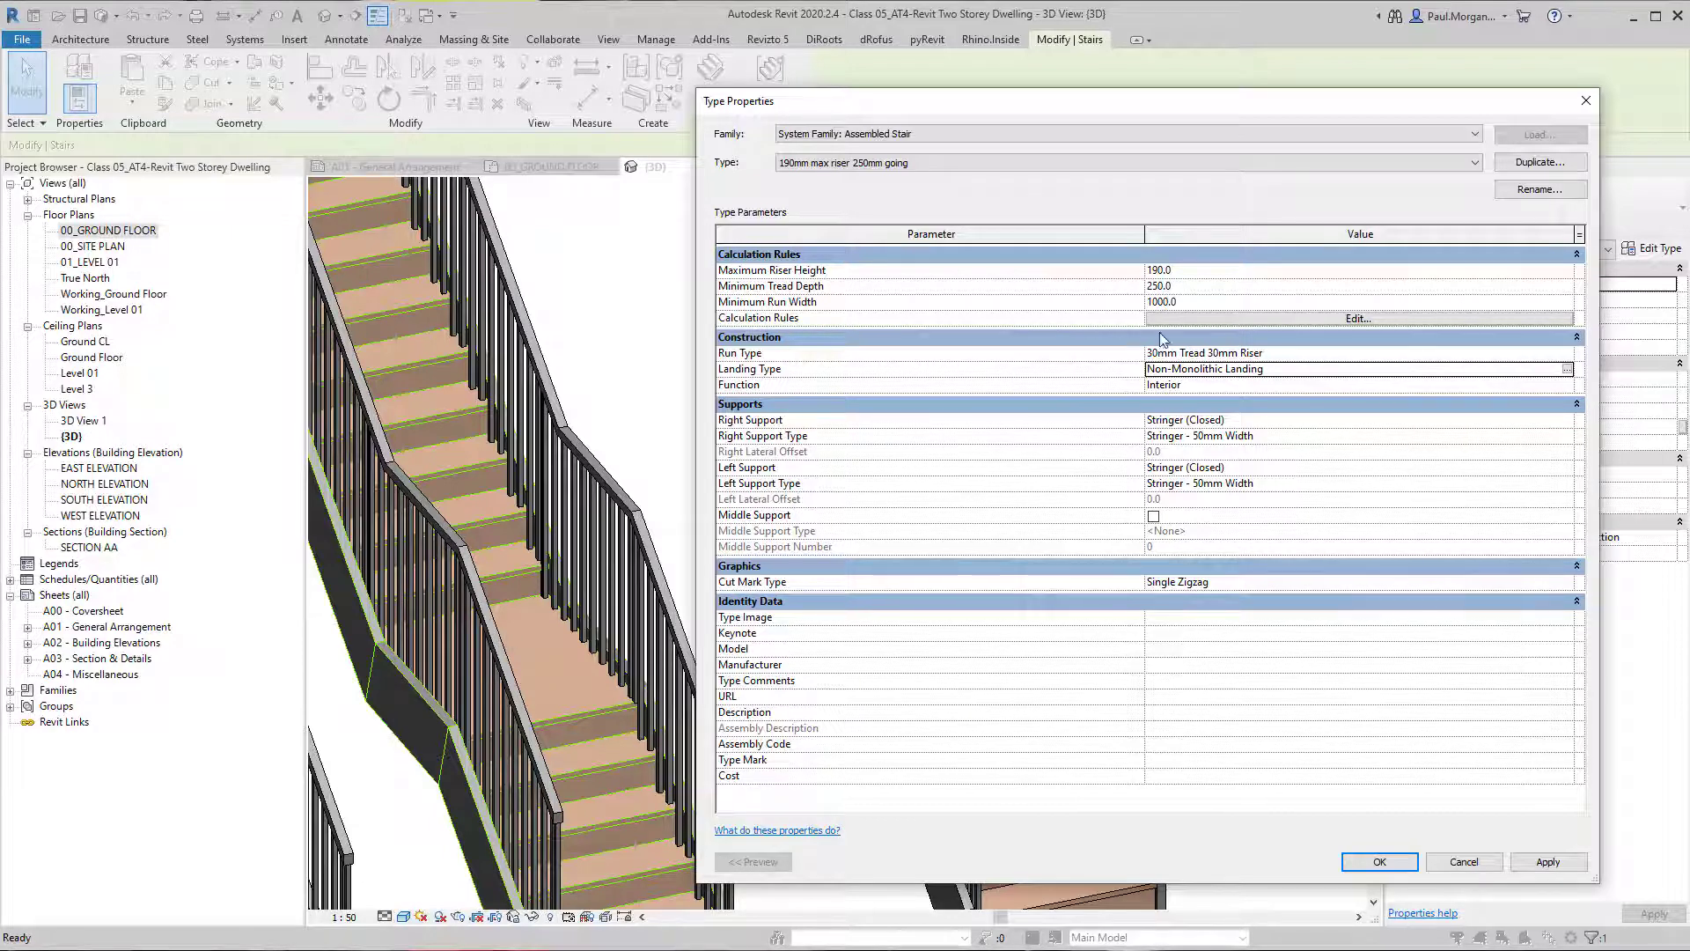
Review the stair type's maximum riser height, minimum tread depth and minimum run width, and accept its type properties.
{"action": "left_click", "coordinate": [1186, 272]}
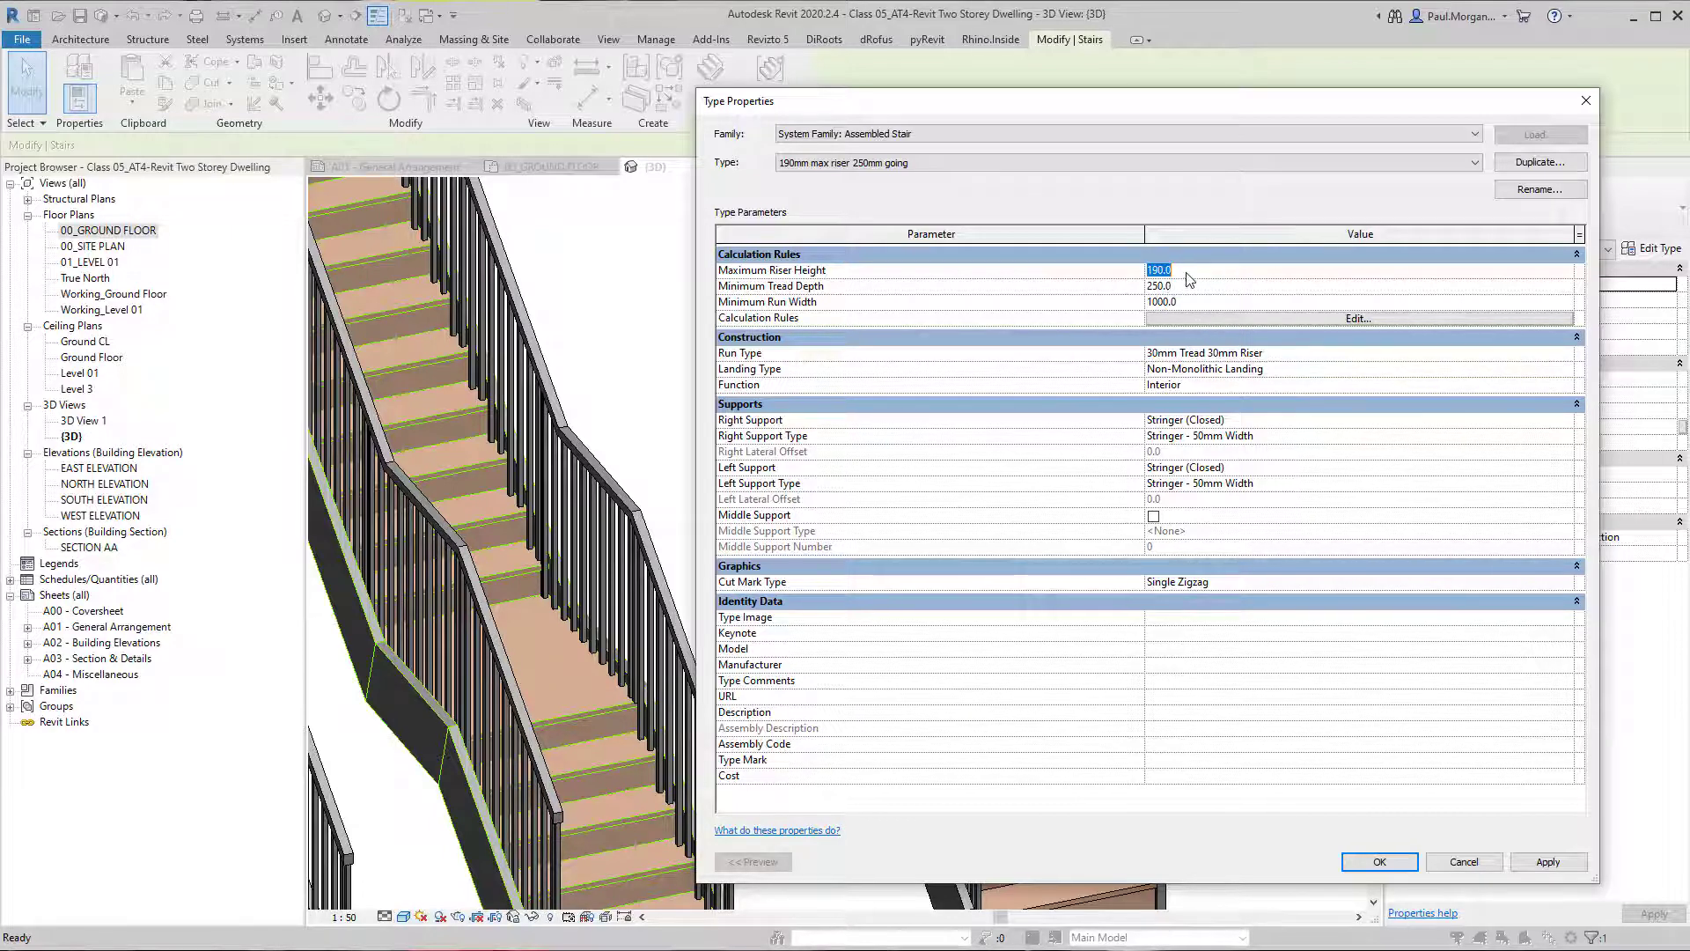
{"action": "left_click", "coordinate": [1198, 286]}
{"action": "key", "text": "Tab"}
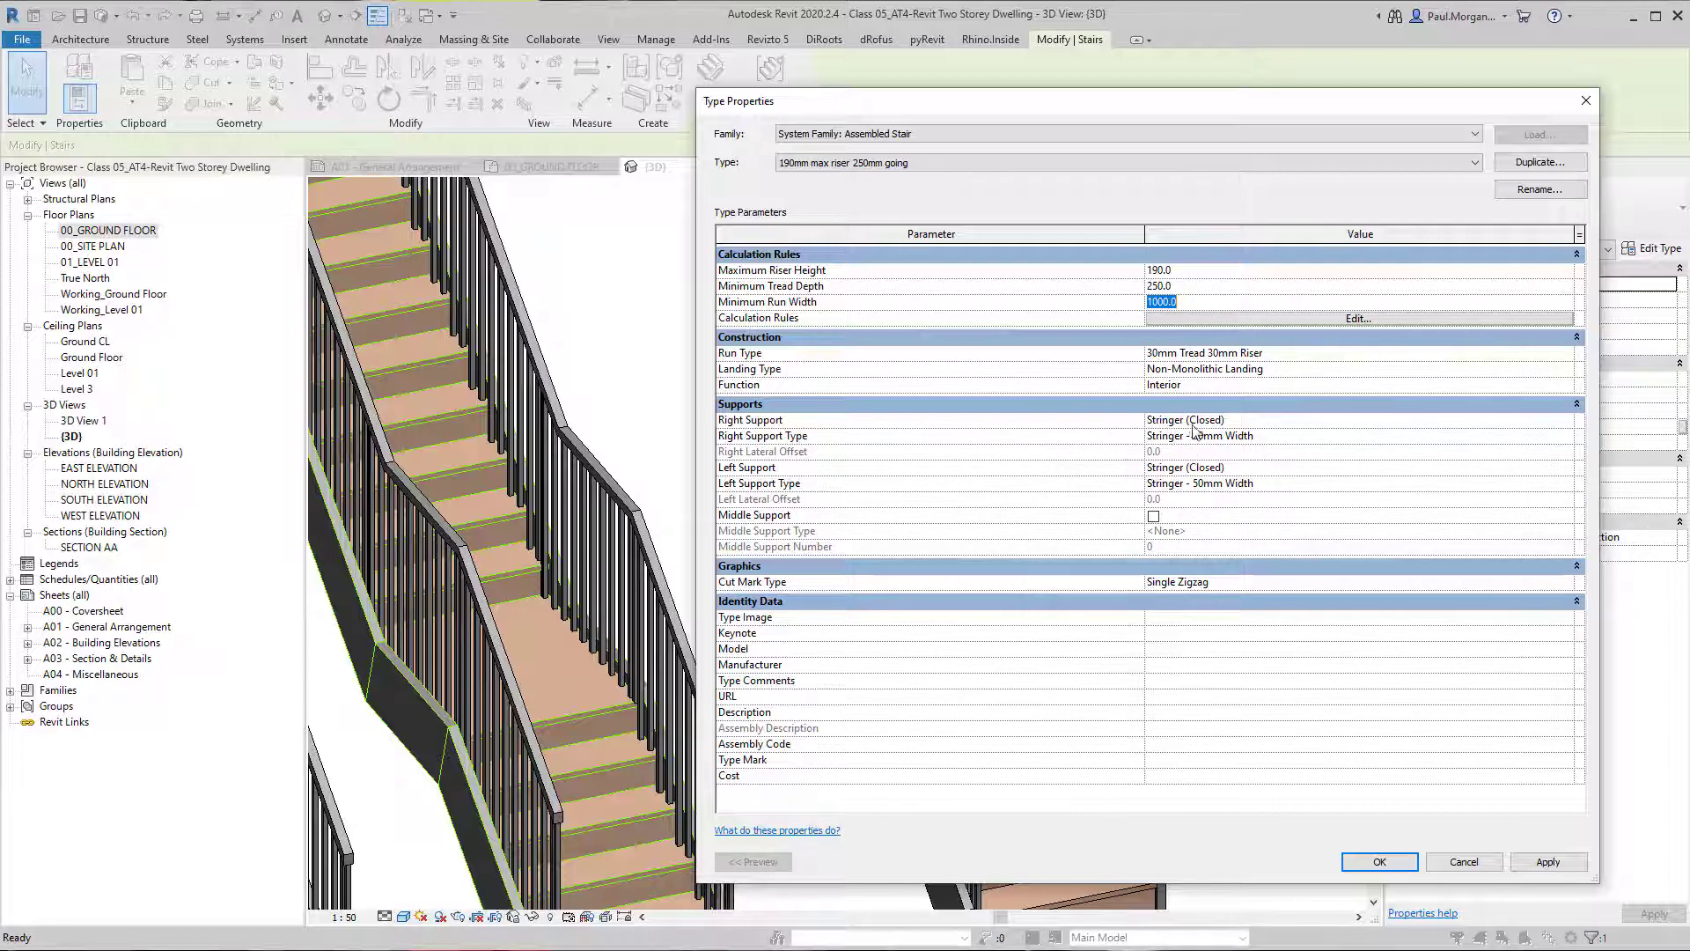
{"action": "left_click", "coordinate": [1409, 866]}
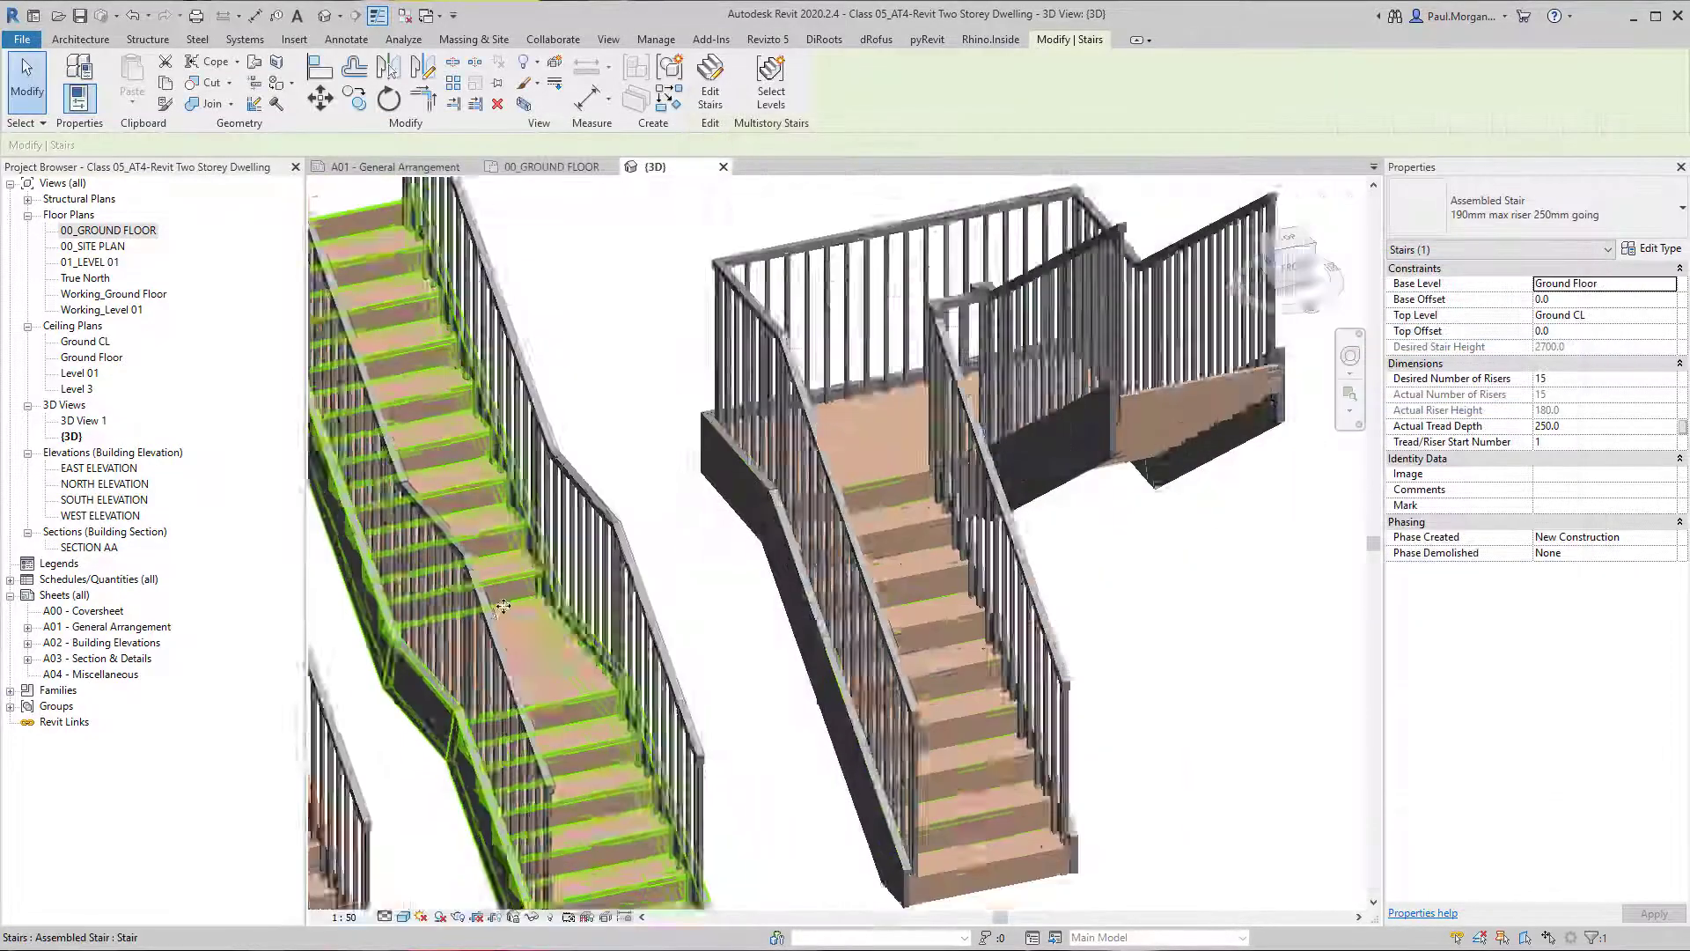
Temporarily isolate the middle stair in the 3D view without its railings.
{"action": "scroll", "coordinate": [508, 658], "scroll_direction": "down", "scroll_amount": 2}
{"action": "middle_click_drag", "start_coordinate": [508, 659], "coordinate": [900, 658]}
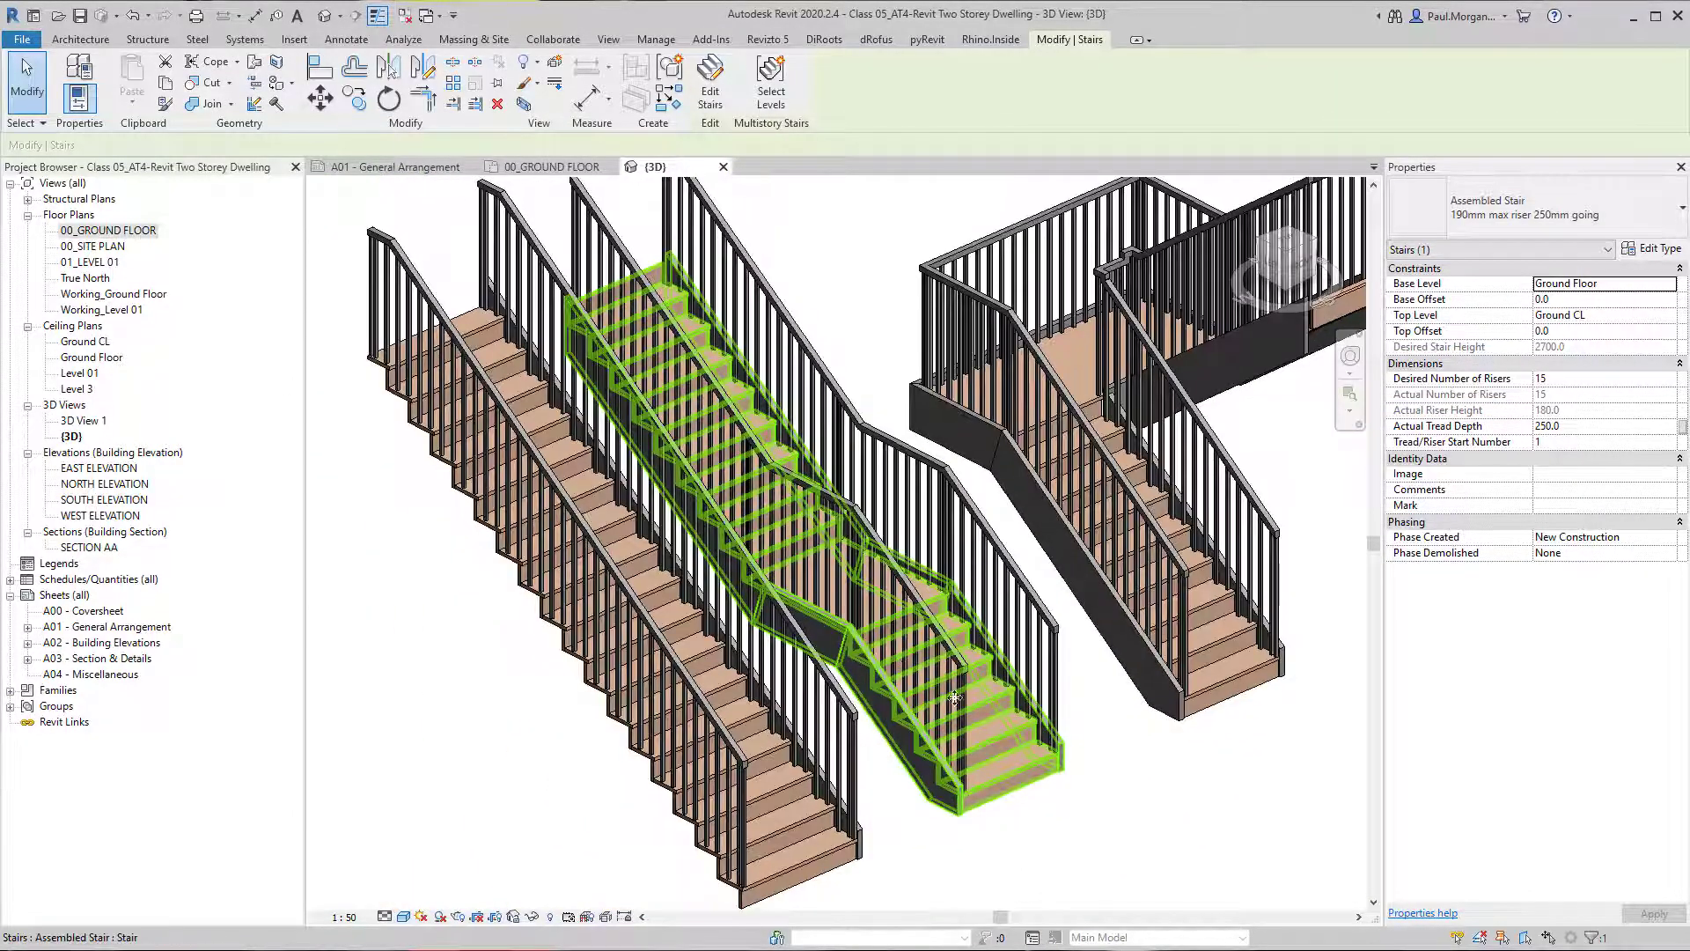
{"action": "left_click", "coordinate": [1043, 835]}
{"action": "left_click", "coordinate": [963, 780]}
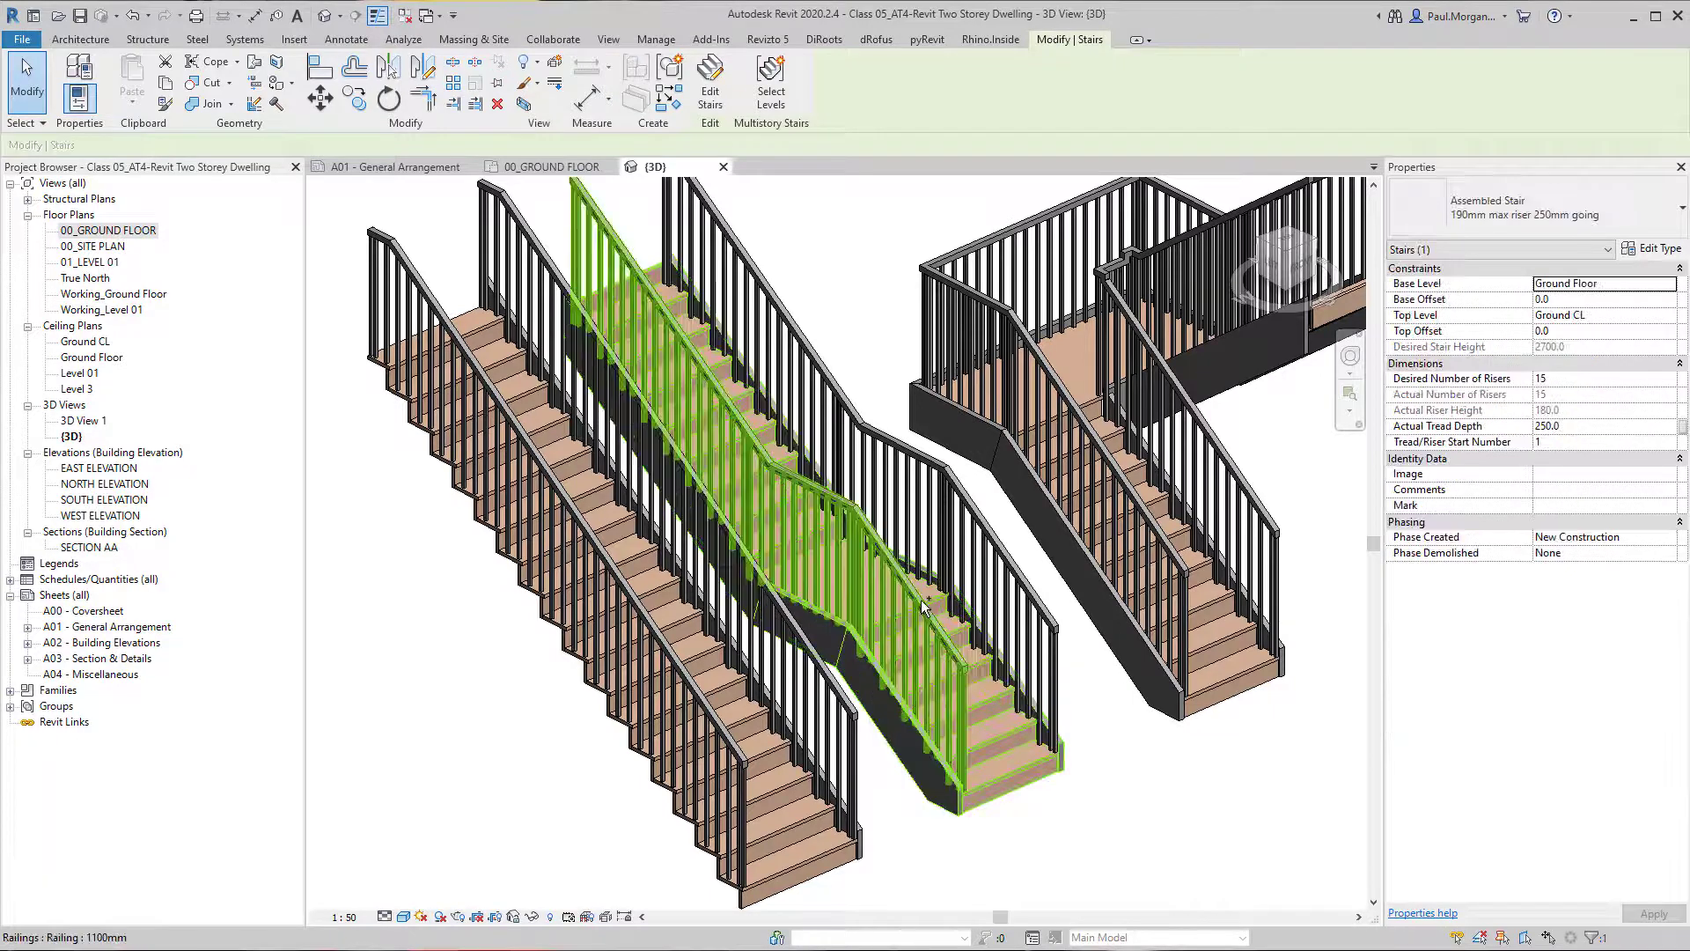
{"action": "key", "text": "h"}
{"action": "key", "text": "i"}
{"action": "left_click", "coordinate": [846, 805]}
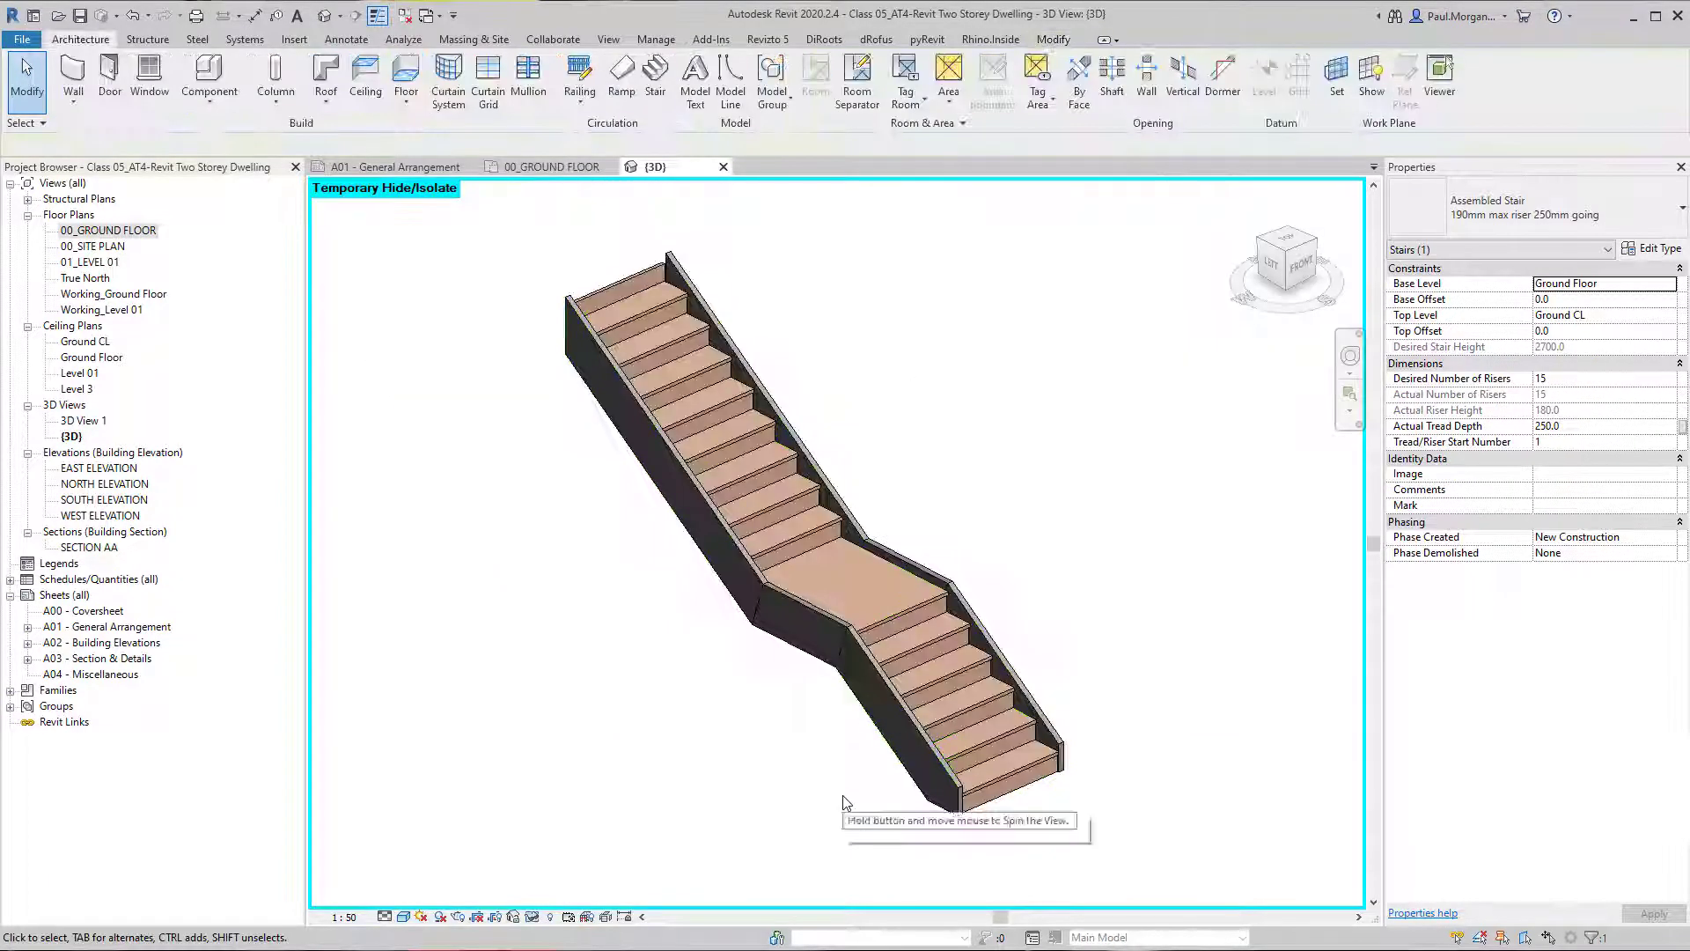
{"action": "middle_click_drag", "start_coordinate": [763, 816], "coordinate": [700, 818]}
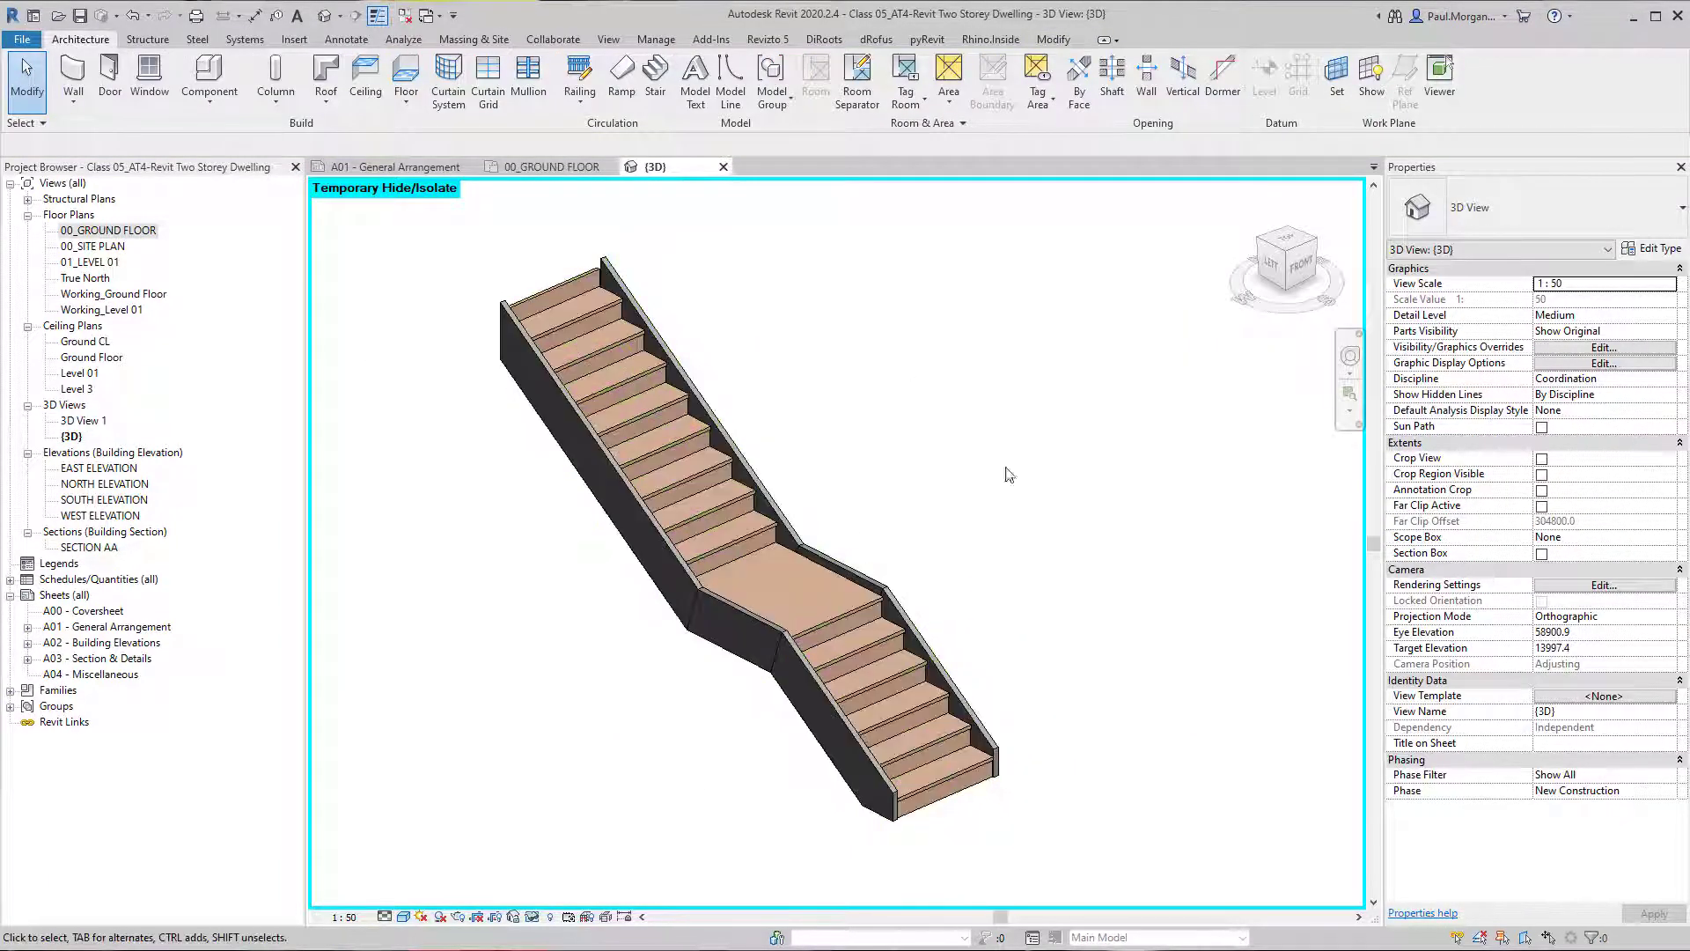
{"action": "left_click", "coordinate": [1660, 268]}
{"action": "scroll", "coordinate": [1060, 491], "scroll_direction": "down", "scroll_amount": 1}
{"action": "middle_click_drag", "start_coordinate": [1060, 491], "coordinate": [846, 532]}
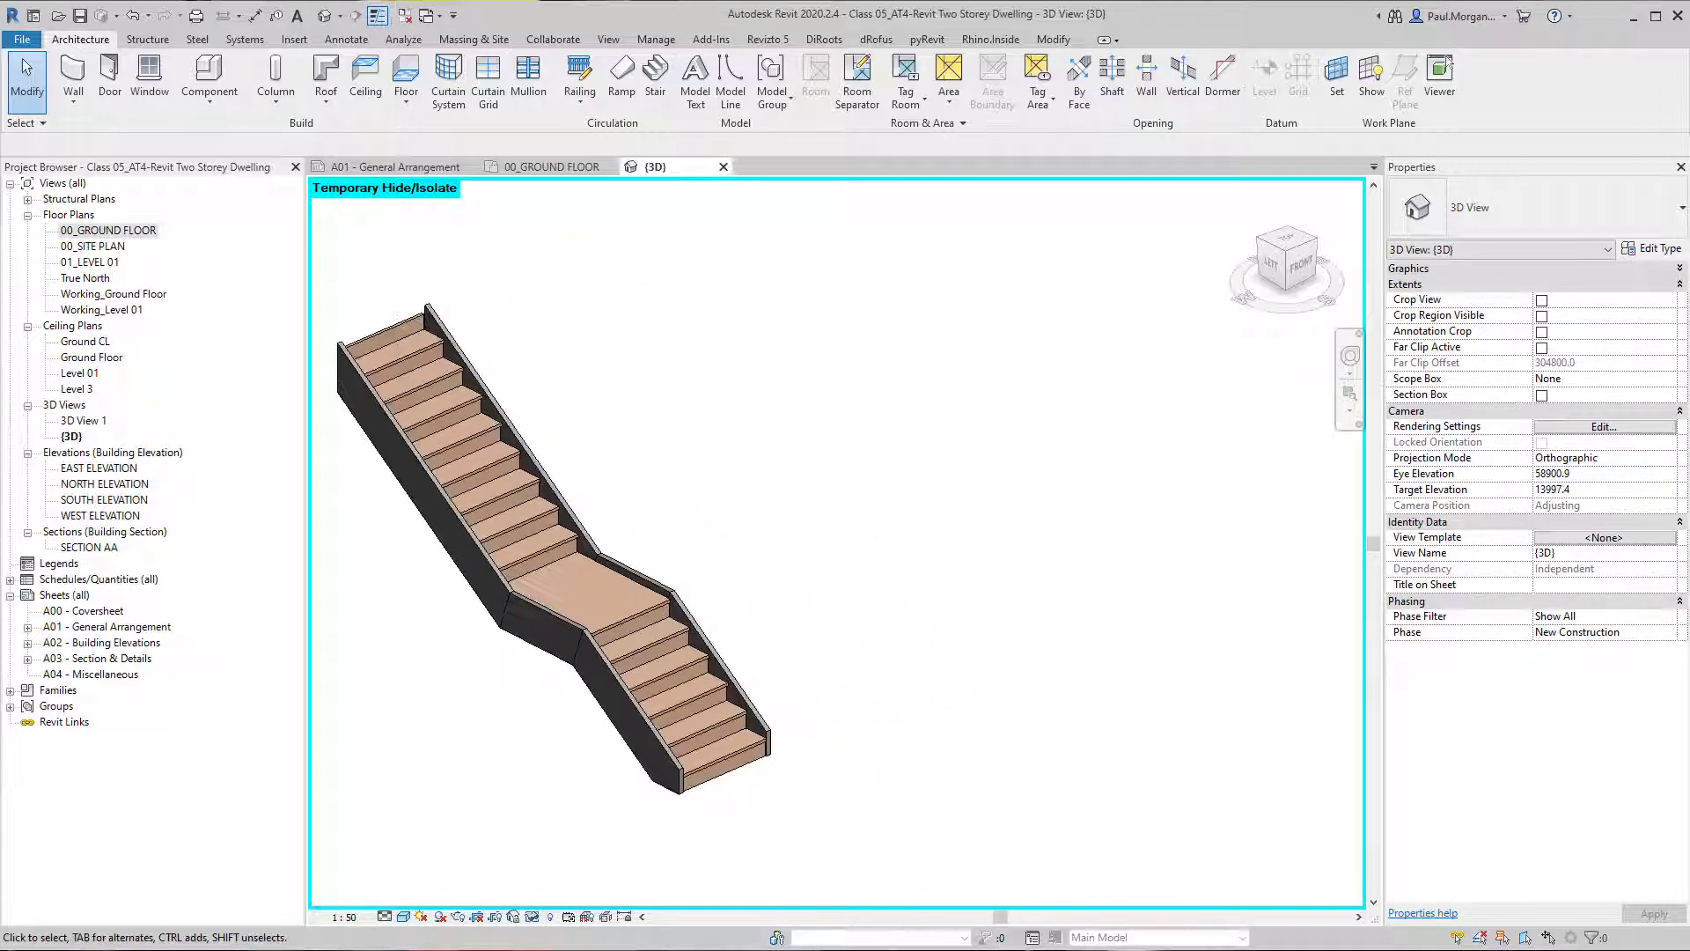
{"action": "left_click", "coordinate": [1631, 270]}
{"action": "left_click", "coordinate": [1651, 249]}
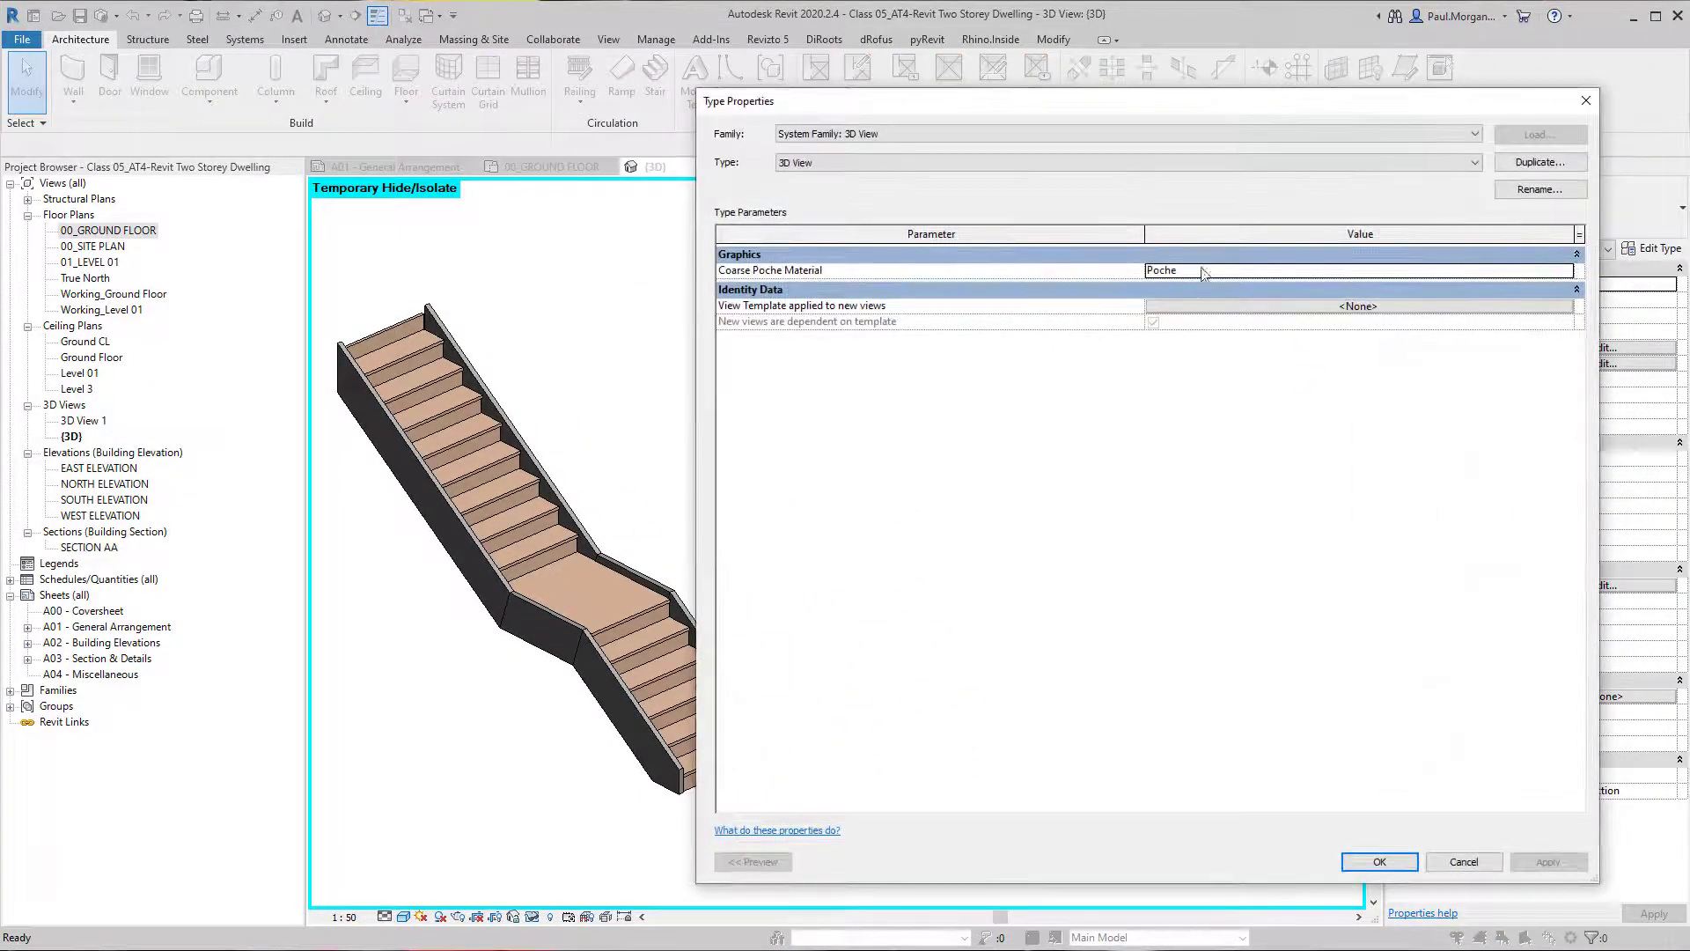
{"action": "left_click", "coordinate": [1585, 100]}
Open the isolated stair's type properties and toggle Middle Support on and off again.
{"action": "left_click", "coordinate": [535, 606]}
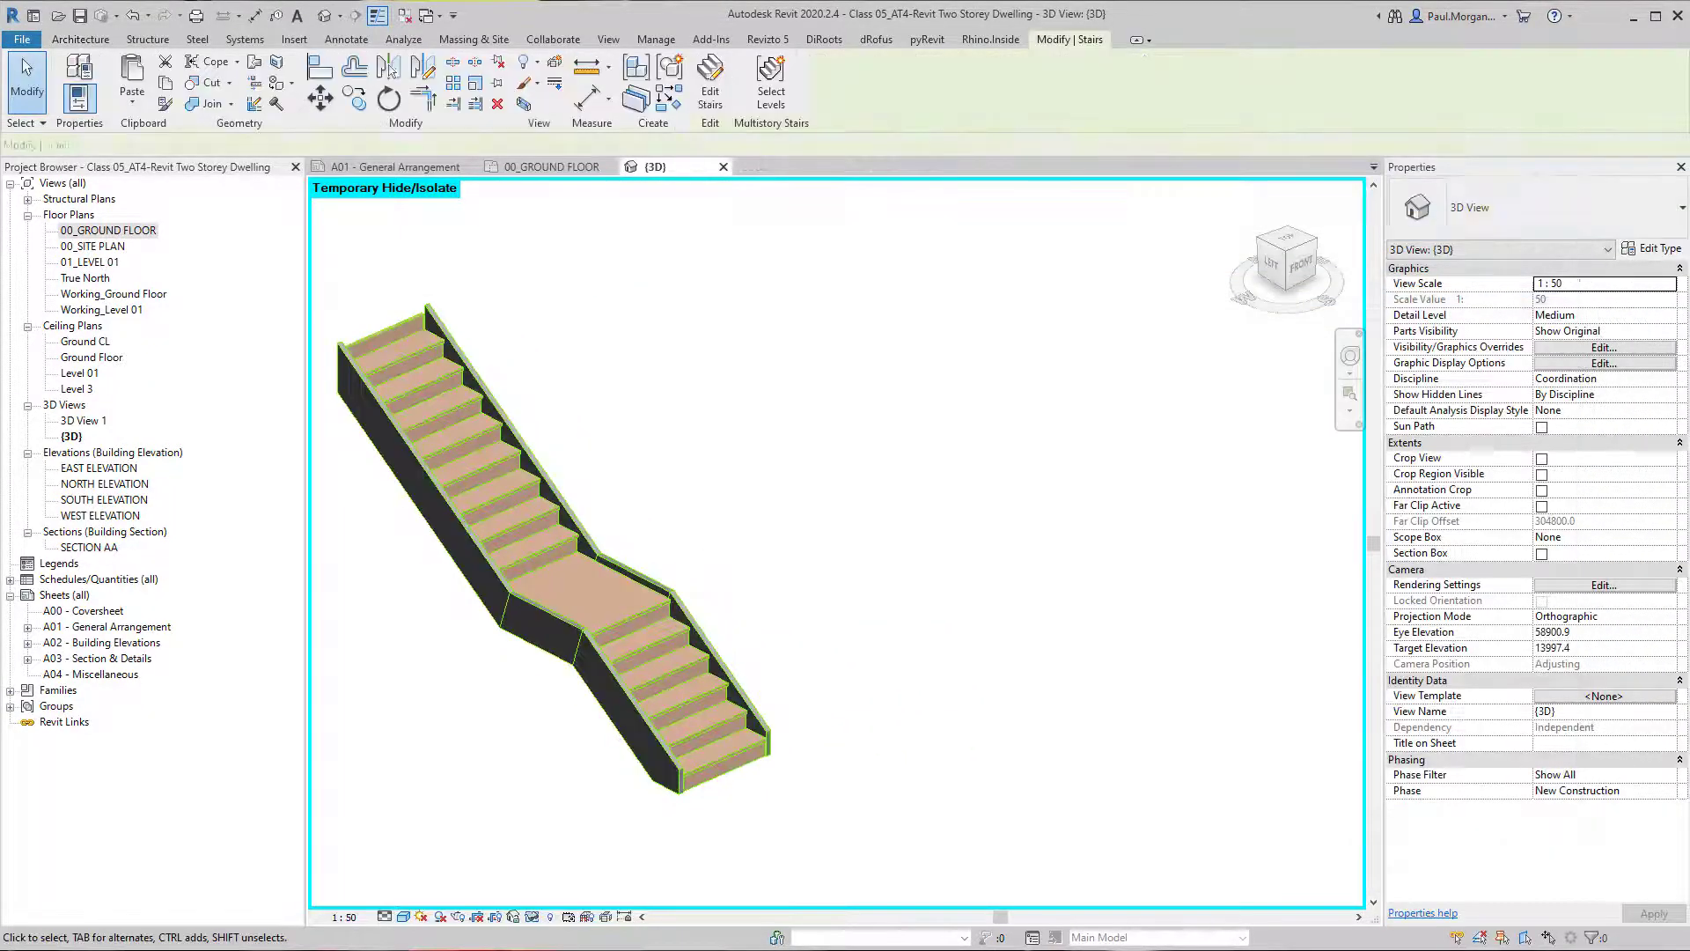
{"action": "left_click", "coordinate": [1678, 254]}
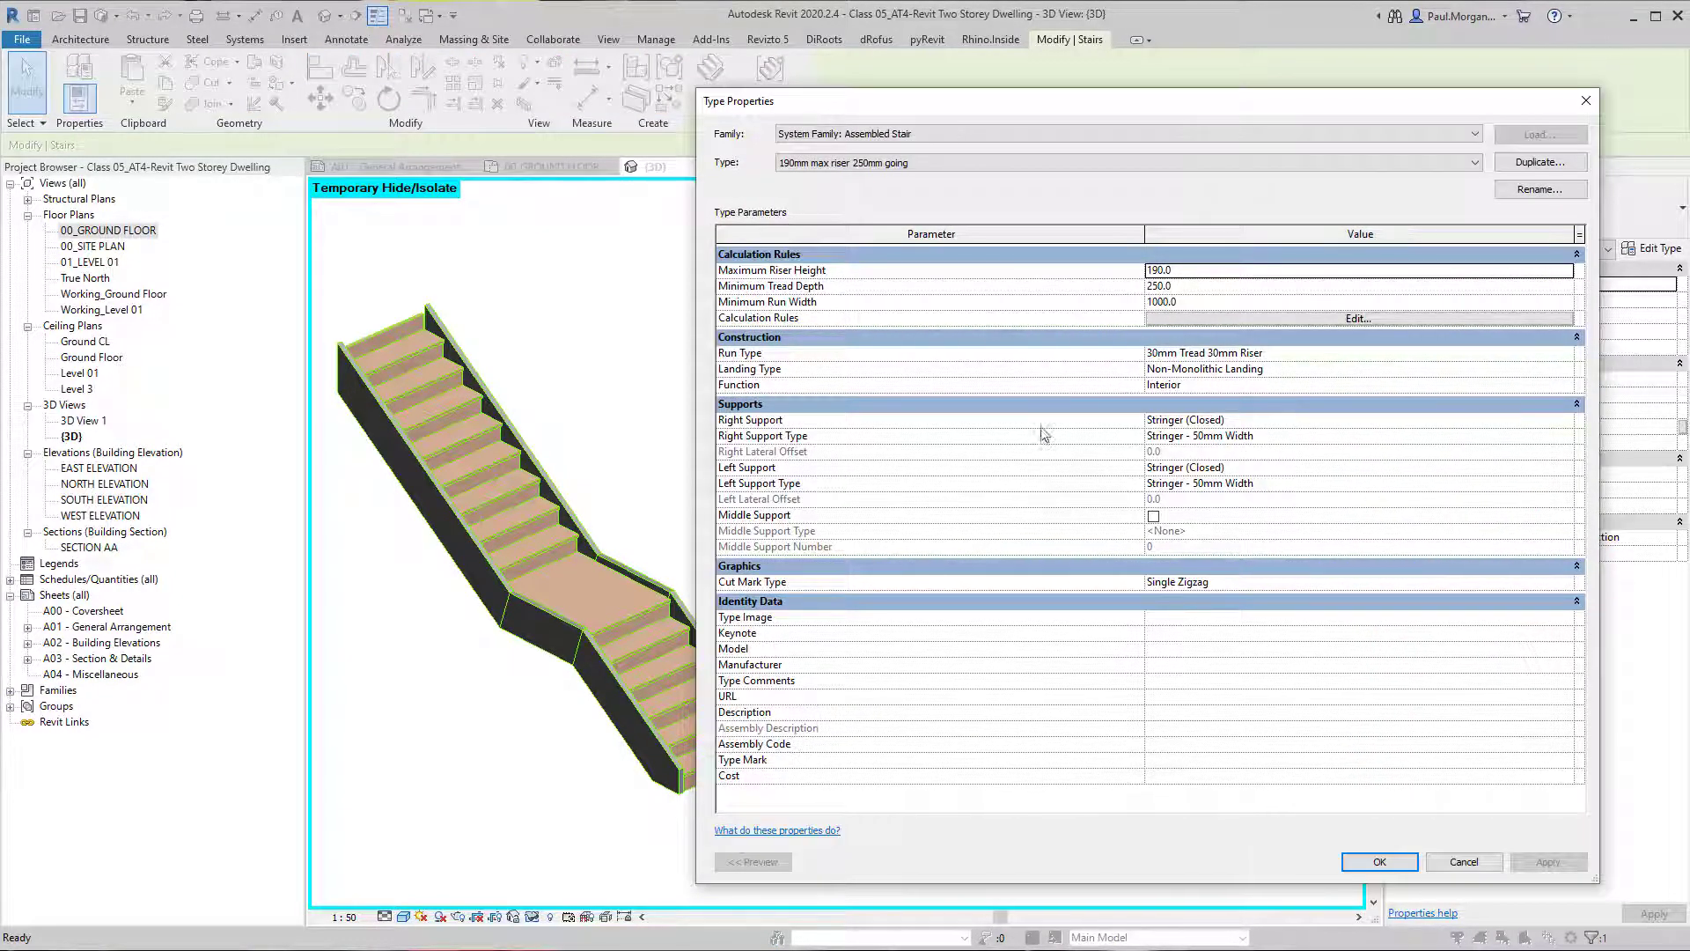
{"action": "left_click", "coordinate": [1276, 438]}
{"action": "left_click", "coordinate": [1270, 471]}
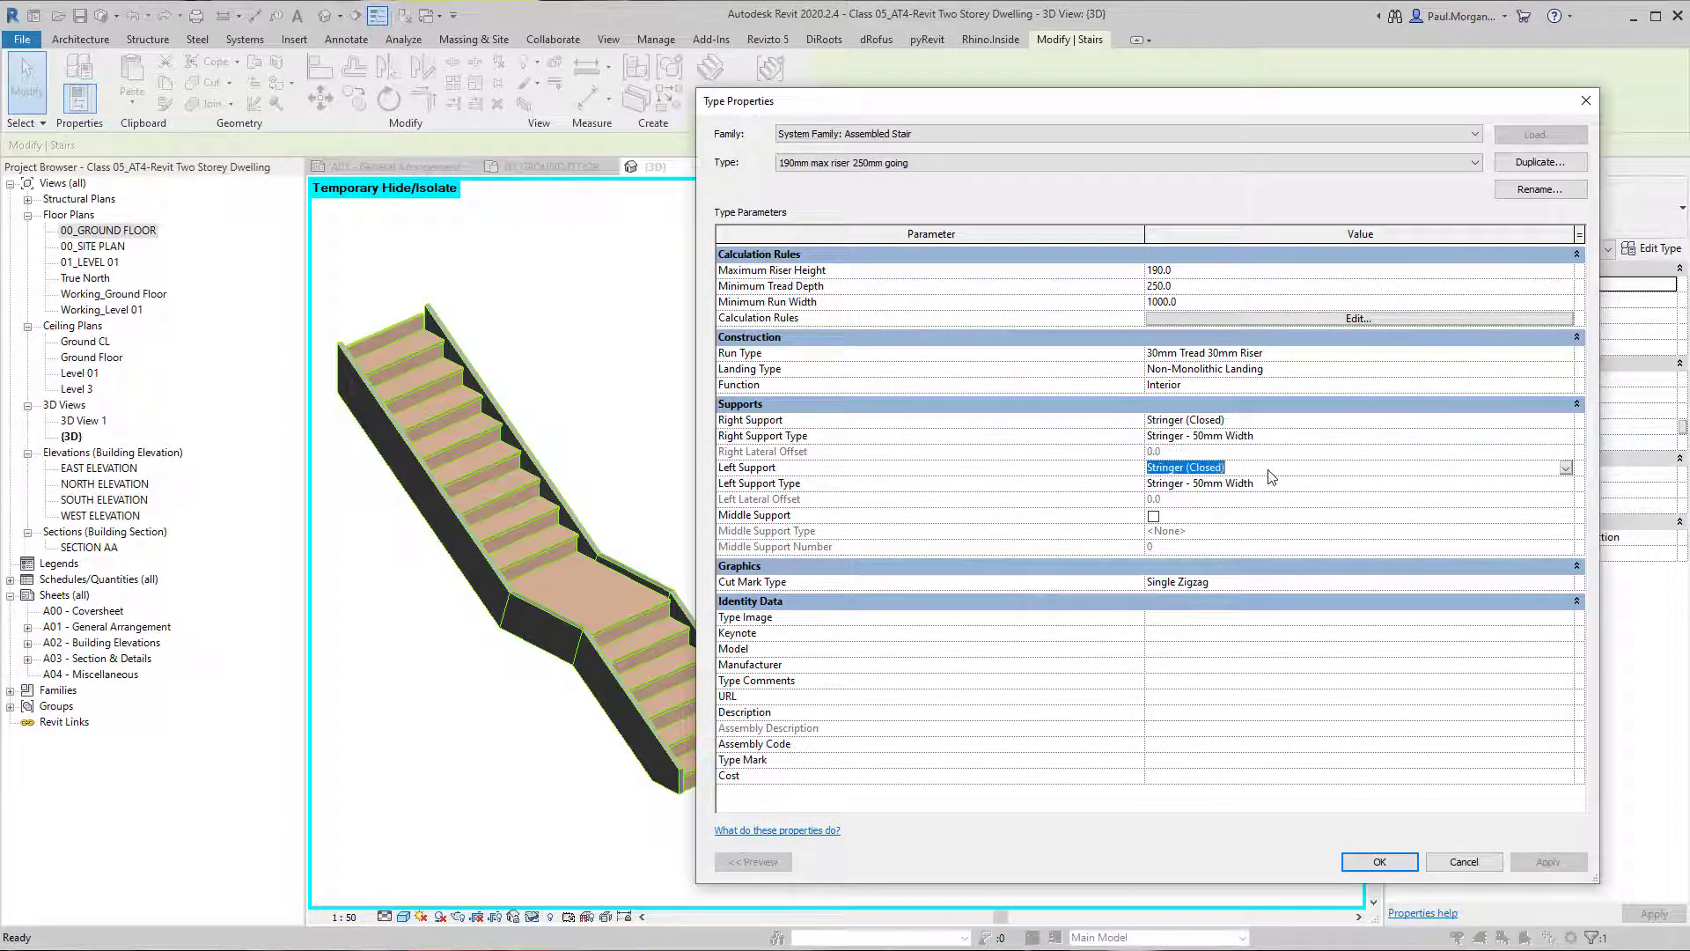
{"action": "left_click", "coordinate": [1155, 518]}
{"action": "left_click", "coordinate": [1155, 518]}
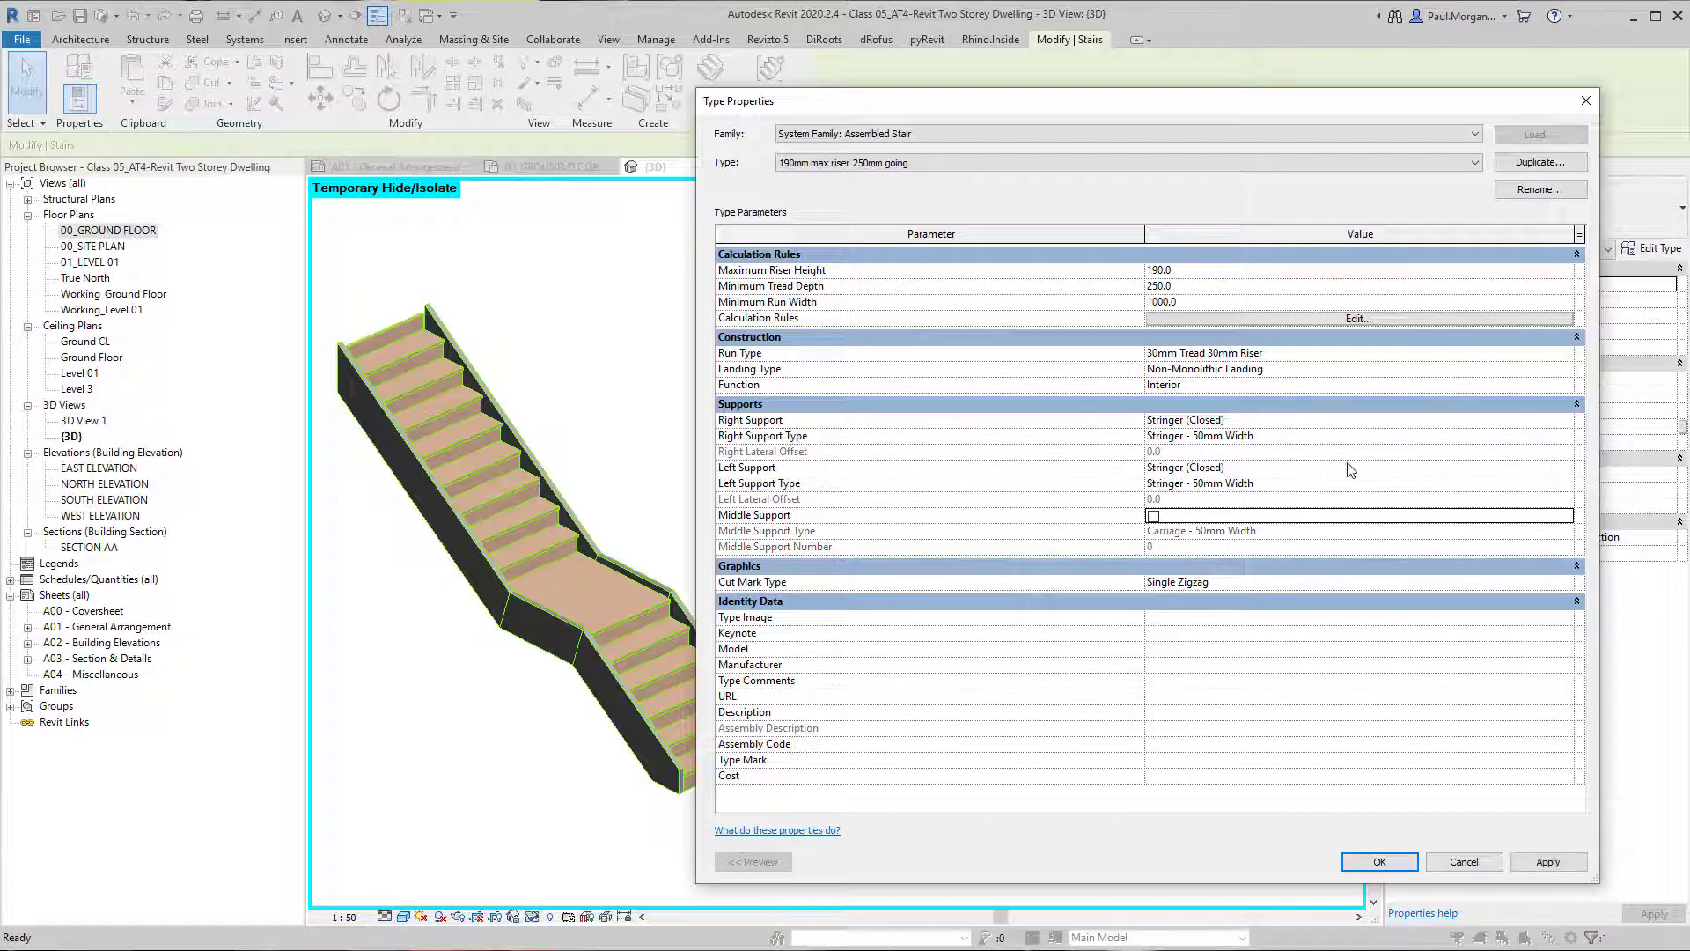
Turn off Riser in the stair's "30mm Tread 30mm Riser" run type.
{"action": "left_click", "coordinate": [1347, 353]}
{"action": "left_click", "coordinate": [1570, 353]}
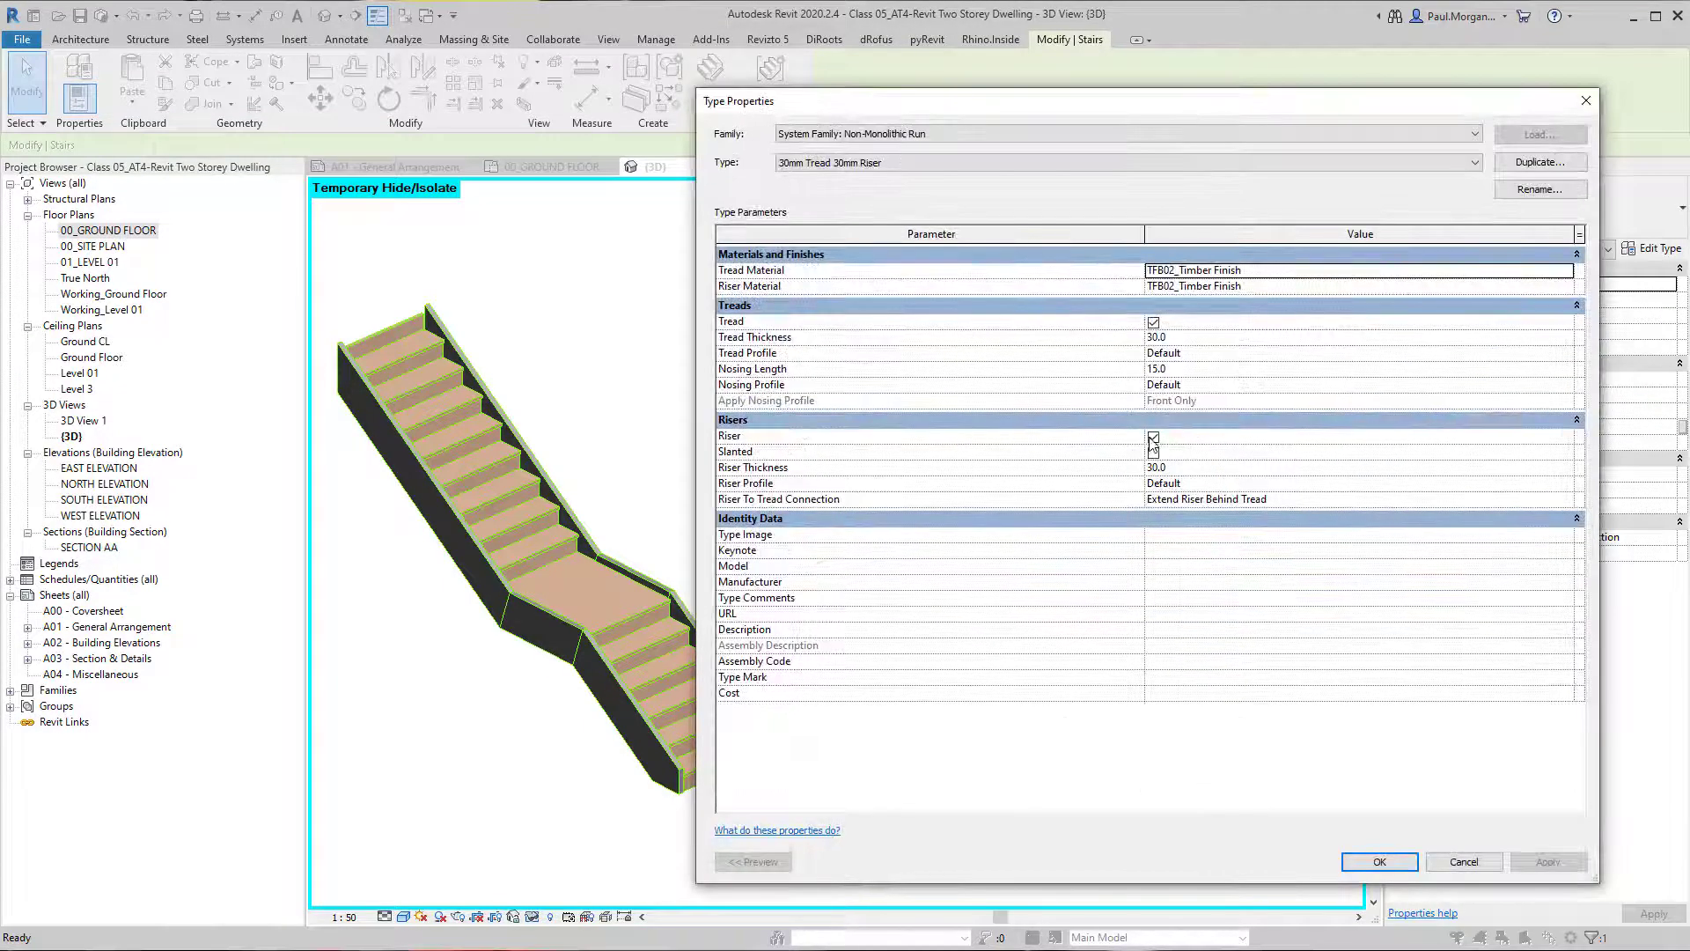
{"action": "left_click", "coordinate": [1153, 438]}
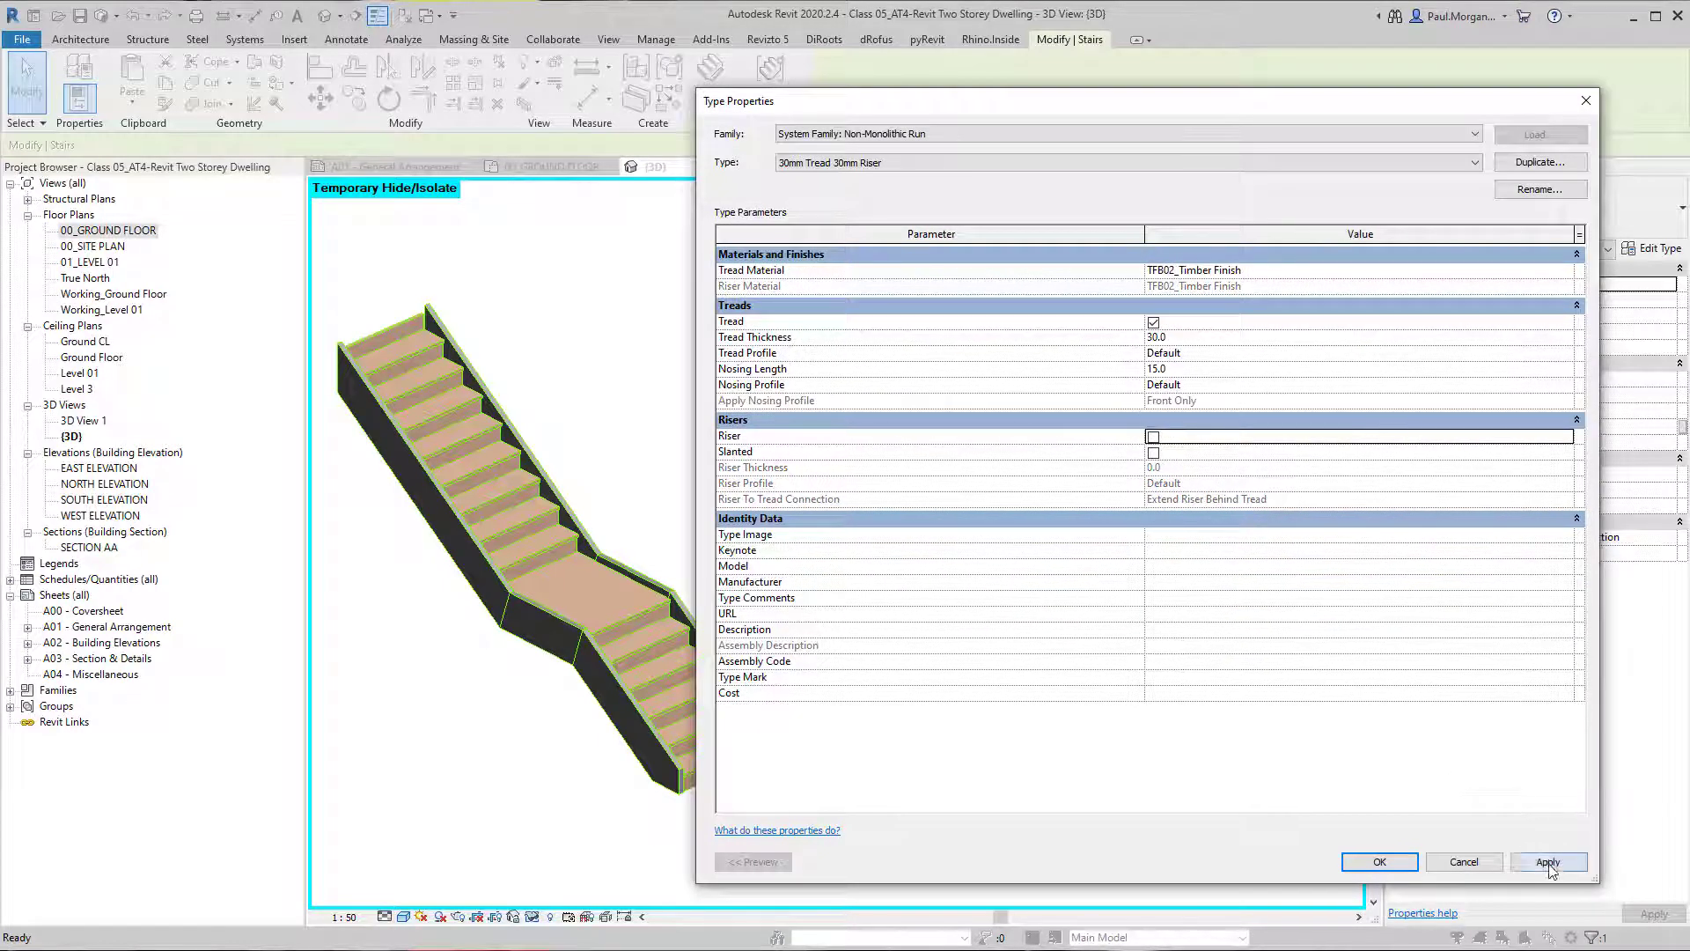
{"action": "left_click", "coordinate": [1550, 862]}
{"action": "left_click", "coordinate": [1379, 863]}
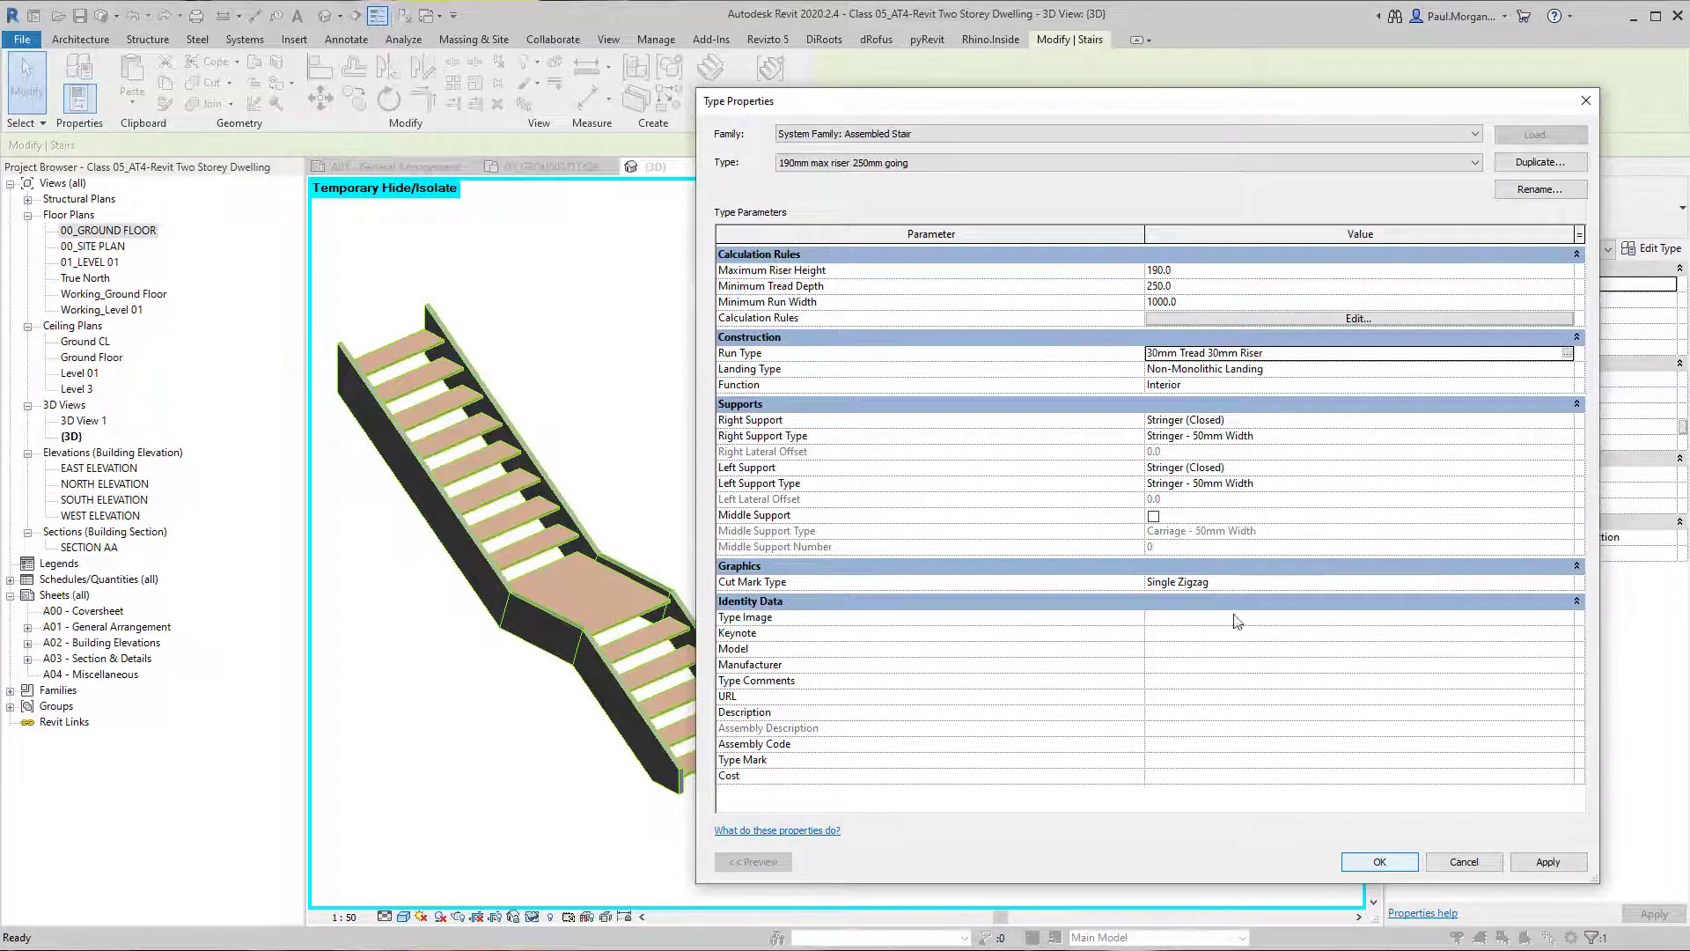
Set the stair type's Right Support to Carriage (Open) and apply it.
{"action": "left_click", "coordinate": [1564, 422]}
{"action": "left_click", "coordinate": [1568, 421]}
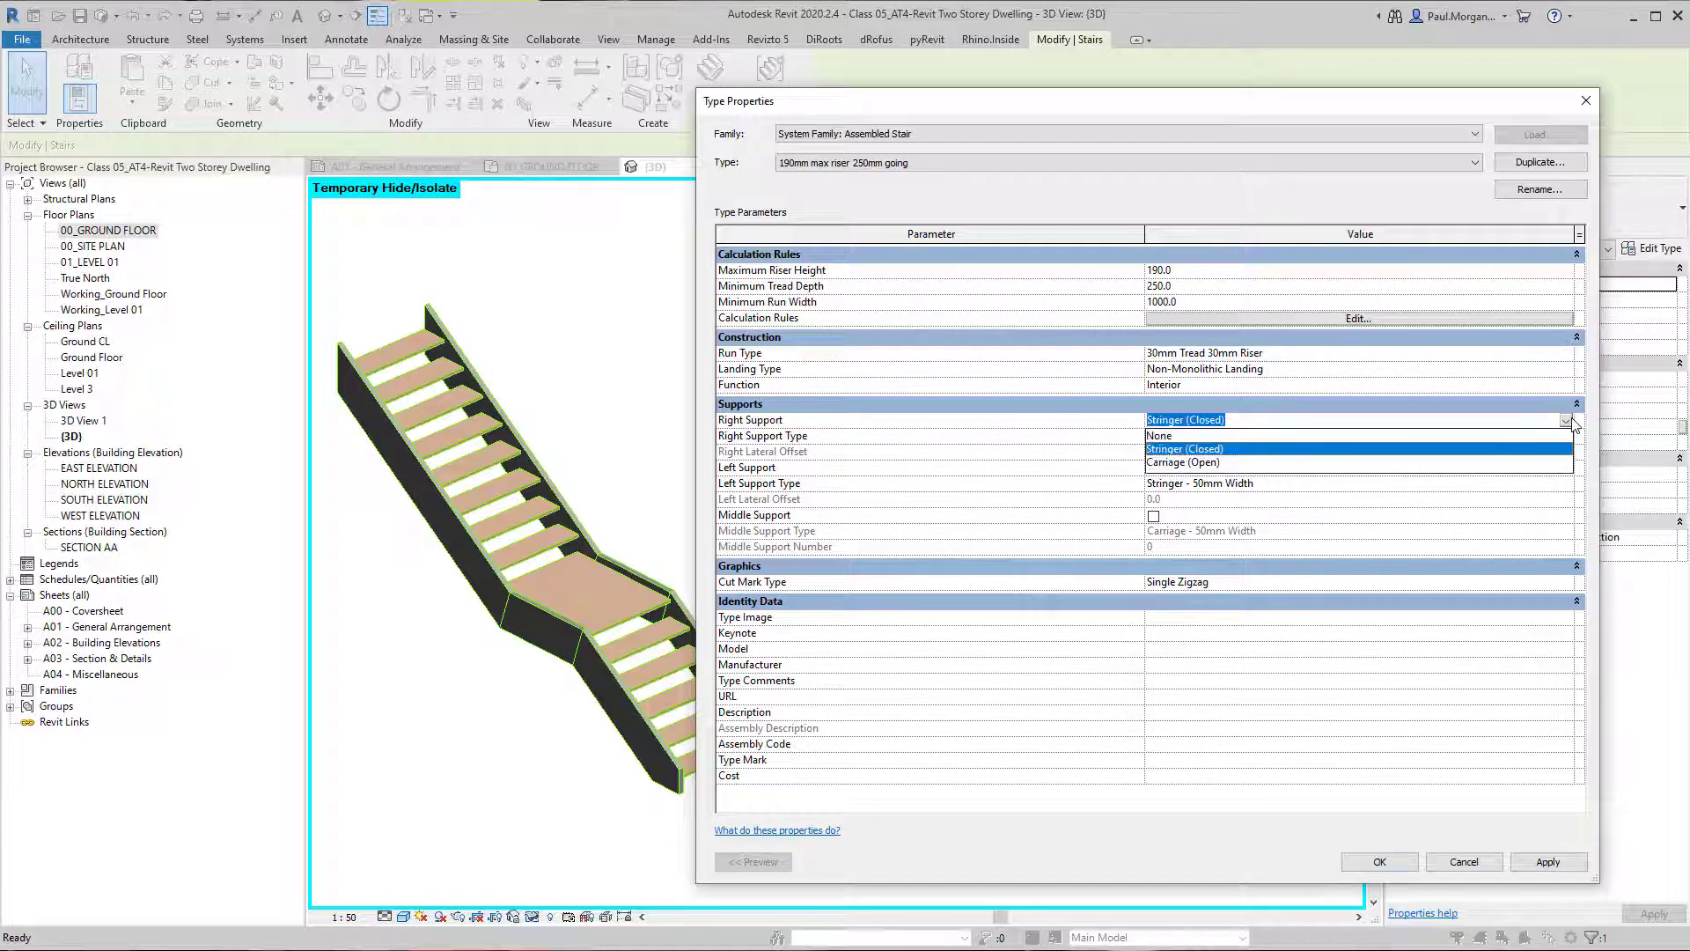
{"action": "left_click", "coordinate": [1177, 462]}
{"action": "left_click", "coordinate": [1548, 861]}
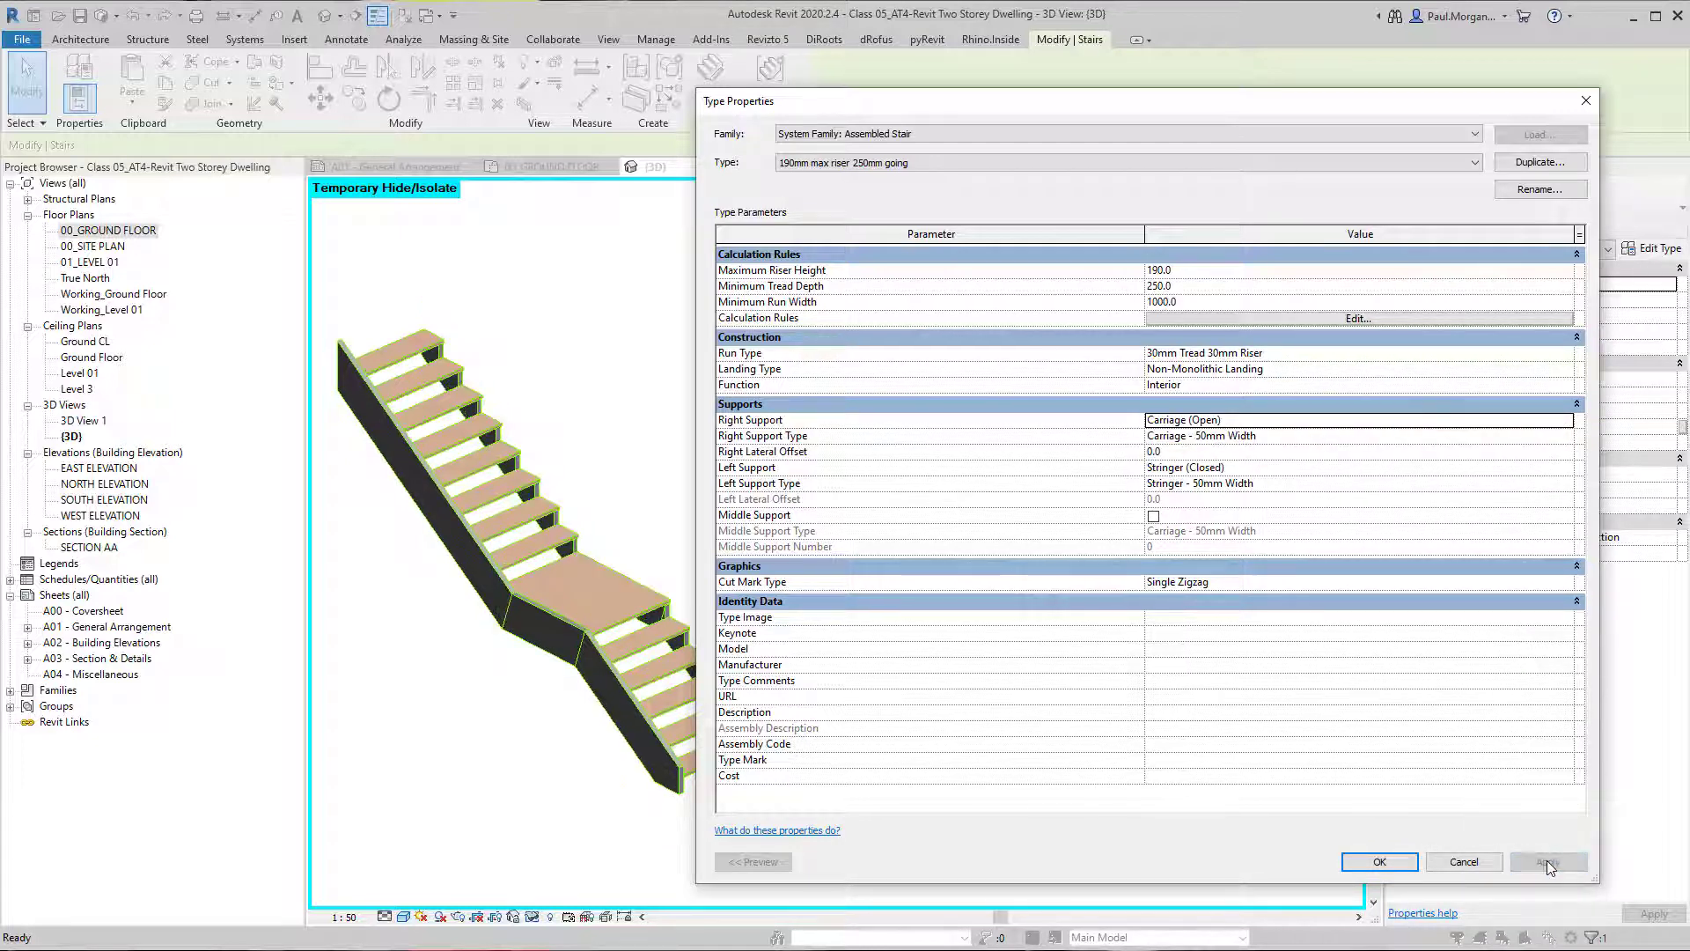
Return the Right Support to Stringer (Closed), set the Left Support to Carriage (Open), and apply both.
{"action": "left_click", "coordinate": [1572, 423]}
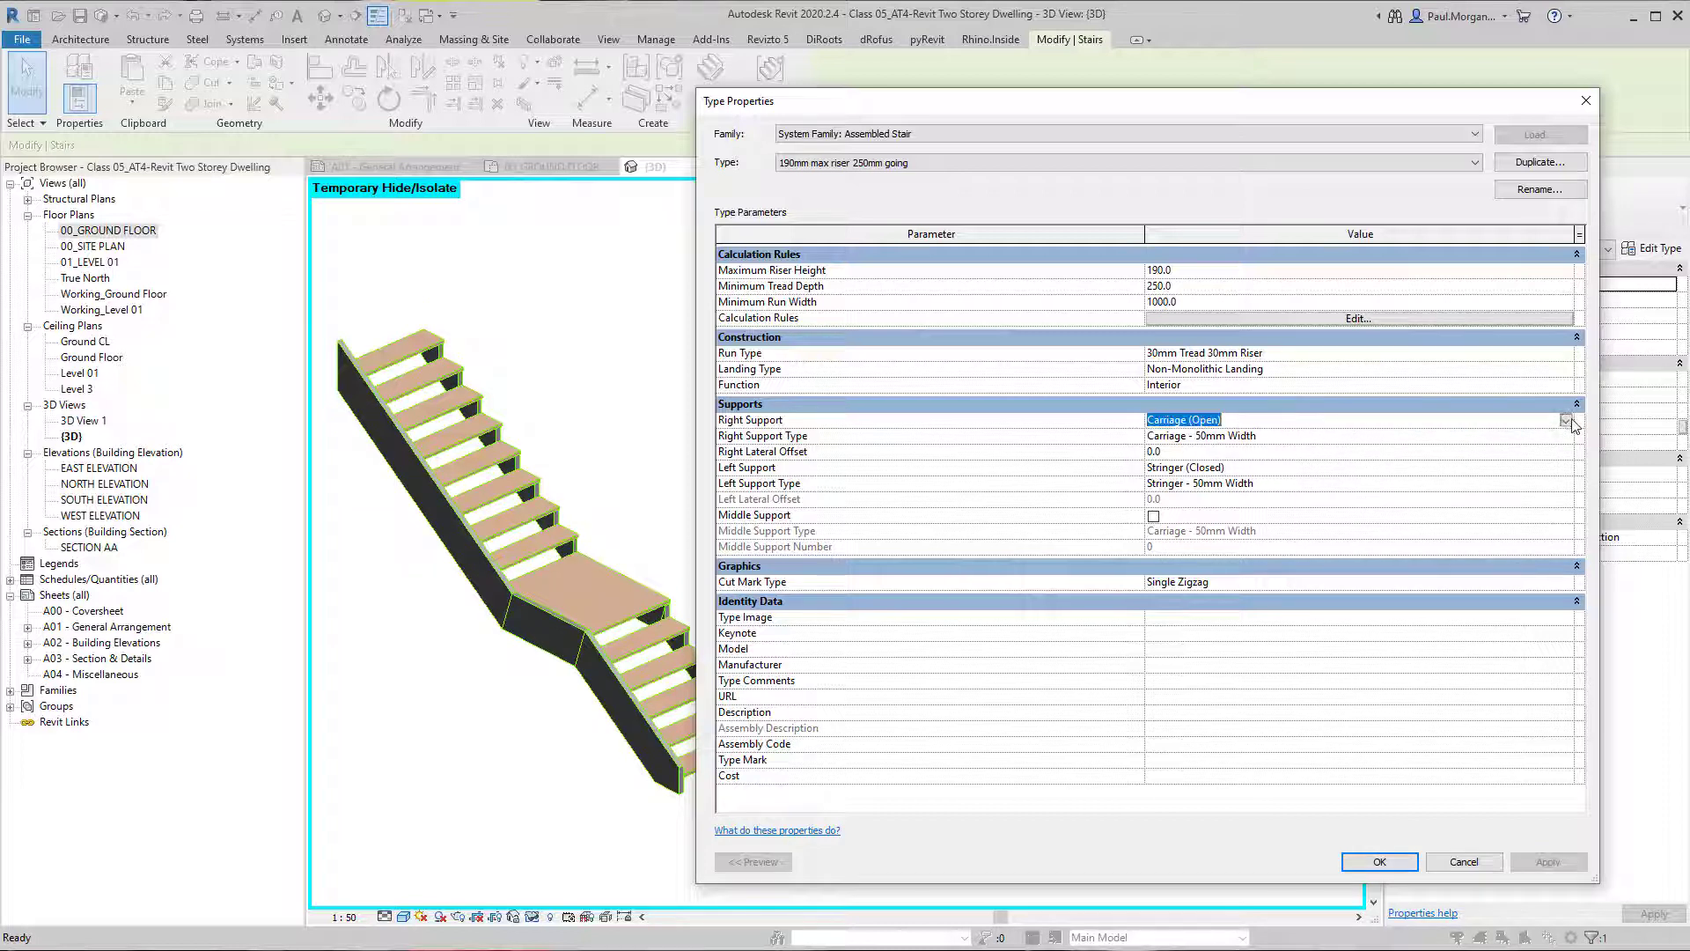
{"action": "left_click", "coordinate": [1573, 423]}
{"action": "left_click", "coordinate": [1194, 460]}
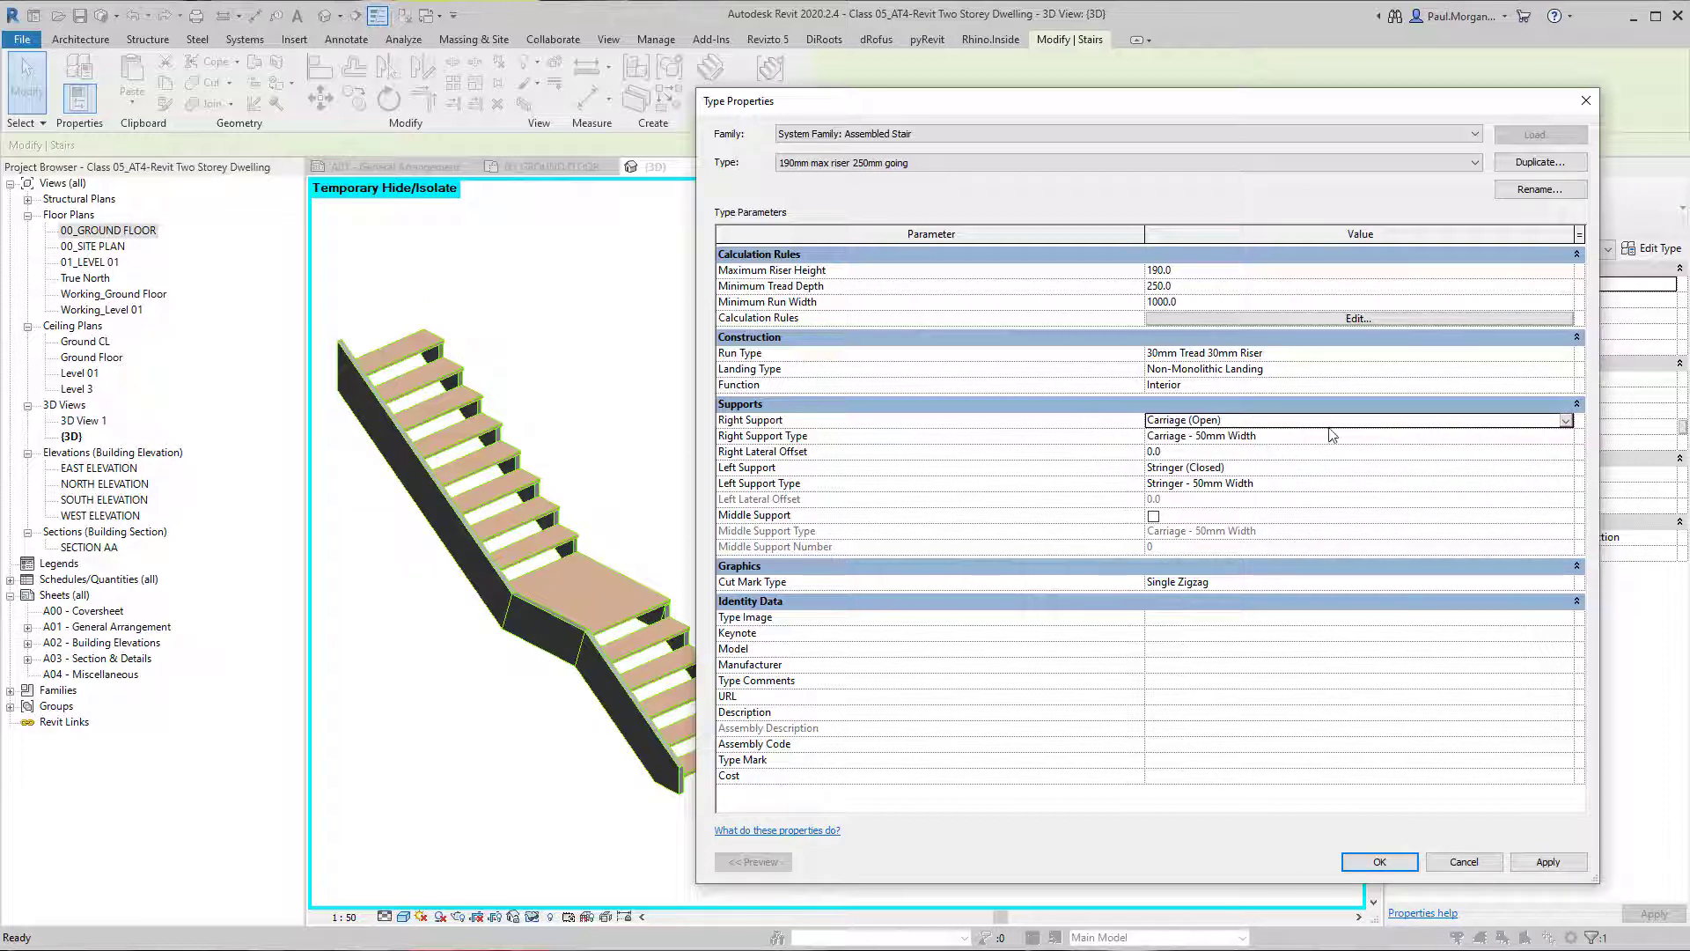
{"action": "left_click", "coordinate": [1566, 421]}
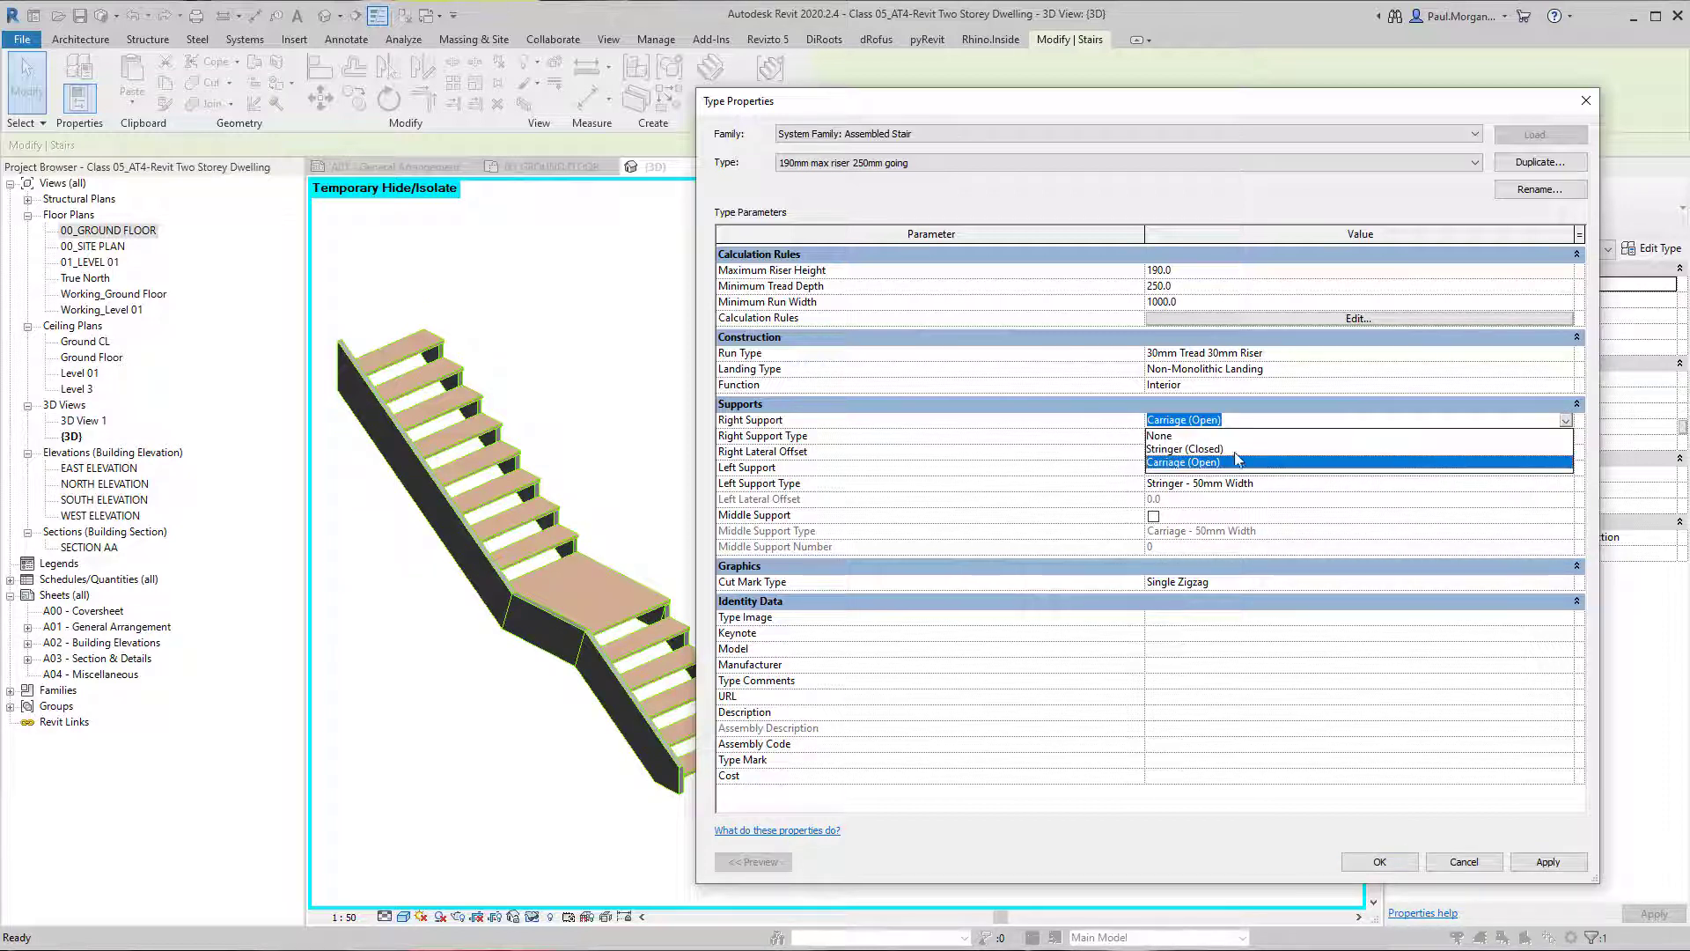
{"action": "left_click", "coordinate": [1230, 450]}
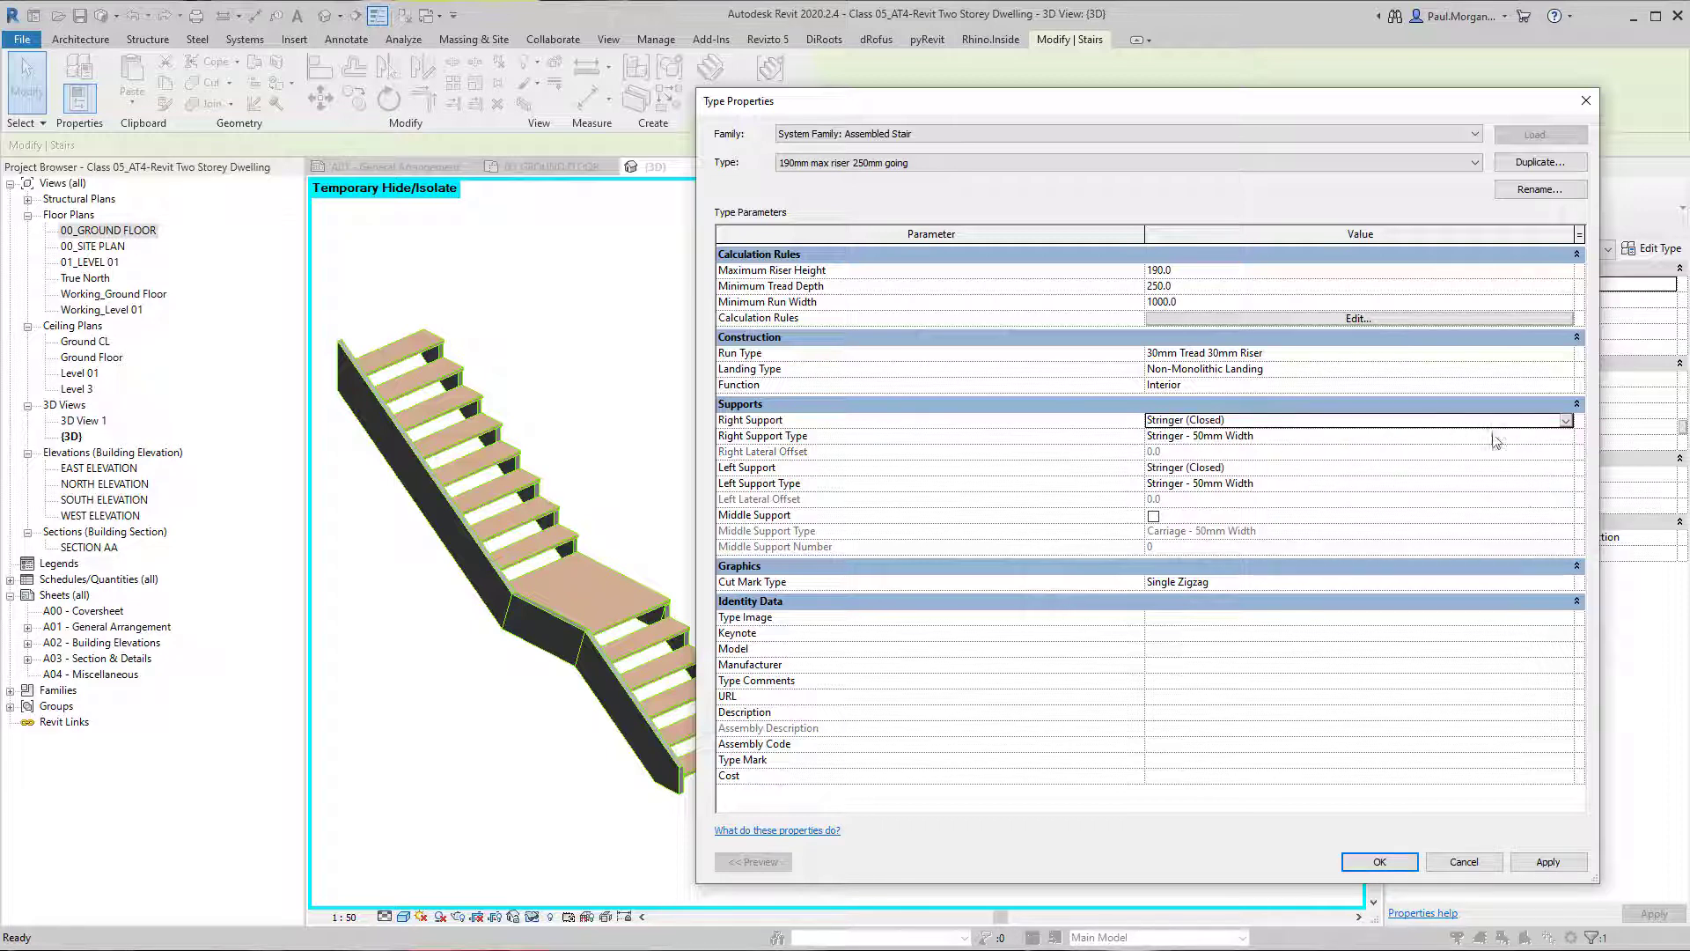
{"action": "left_click", "coordinate": [1566, 474]}
{"action": "left_click", "coordinate": [1241, 516]}
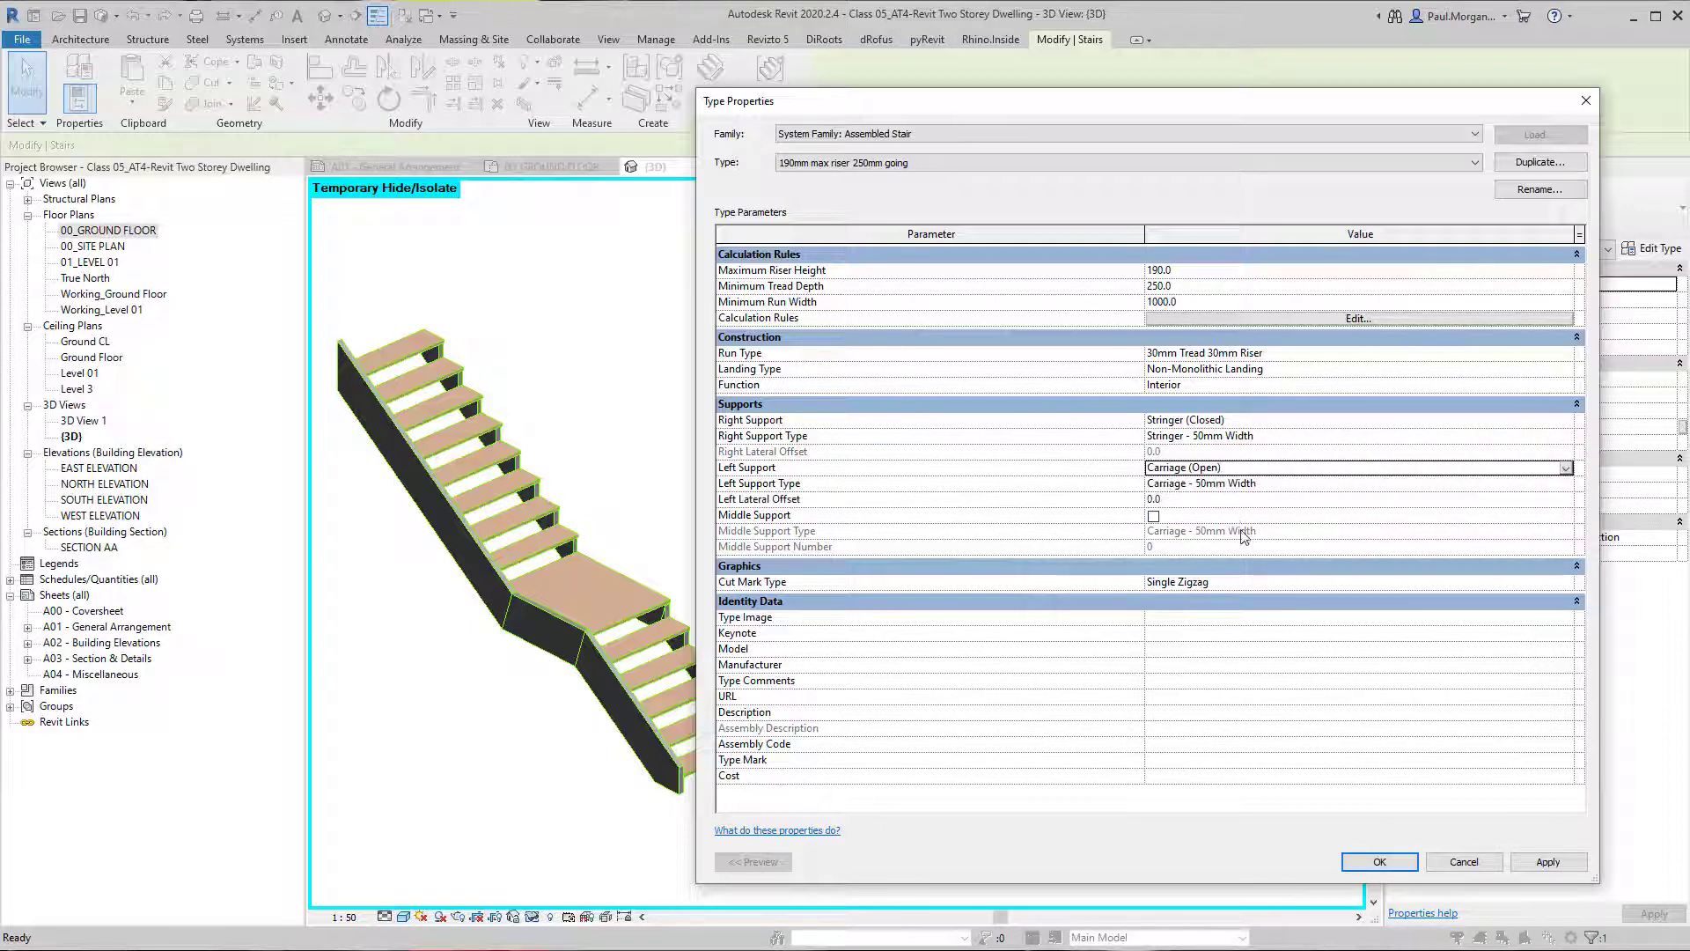
{"action": "left_click", "coordinate": [1549, 865]}
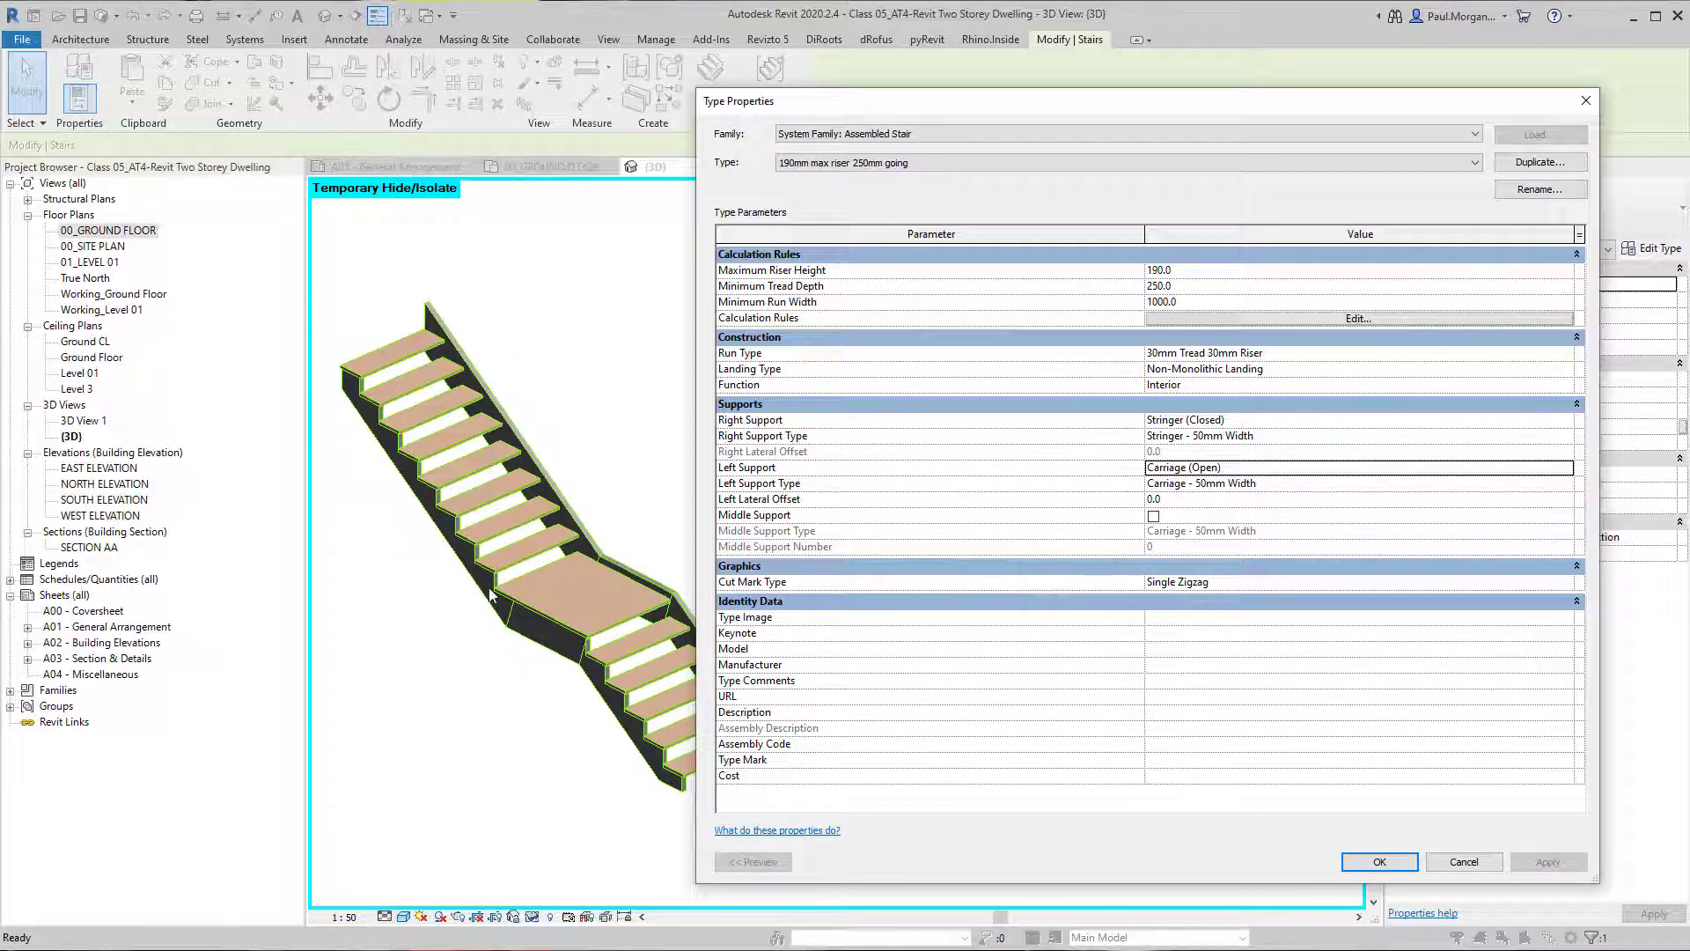
Set the Left Support and the Right Support of the stair type to None, applying each change.
{"action": "left_click", "coordinate": [1566, 467]}
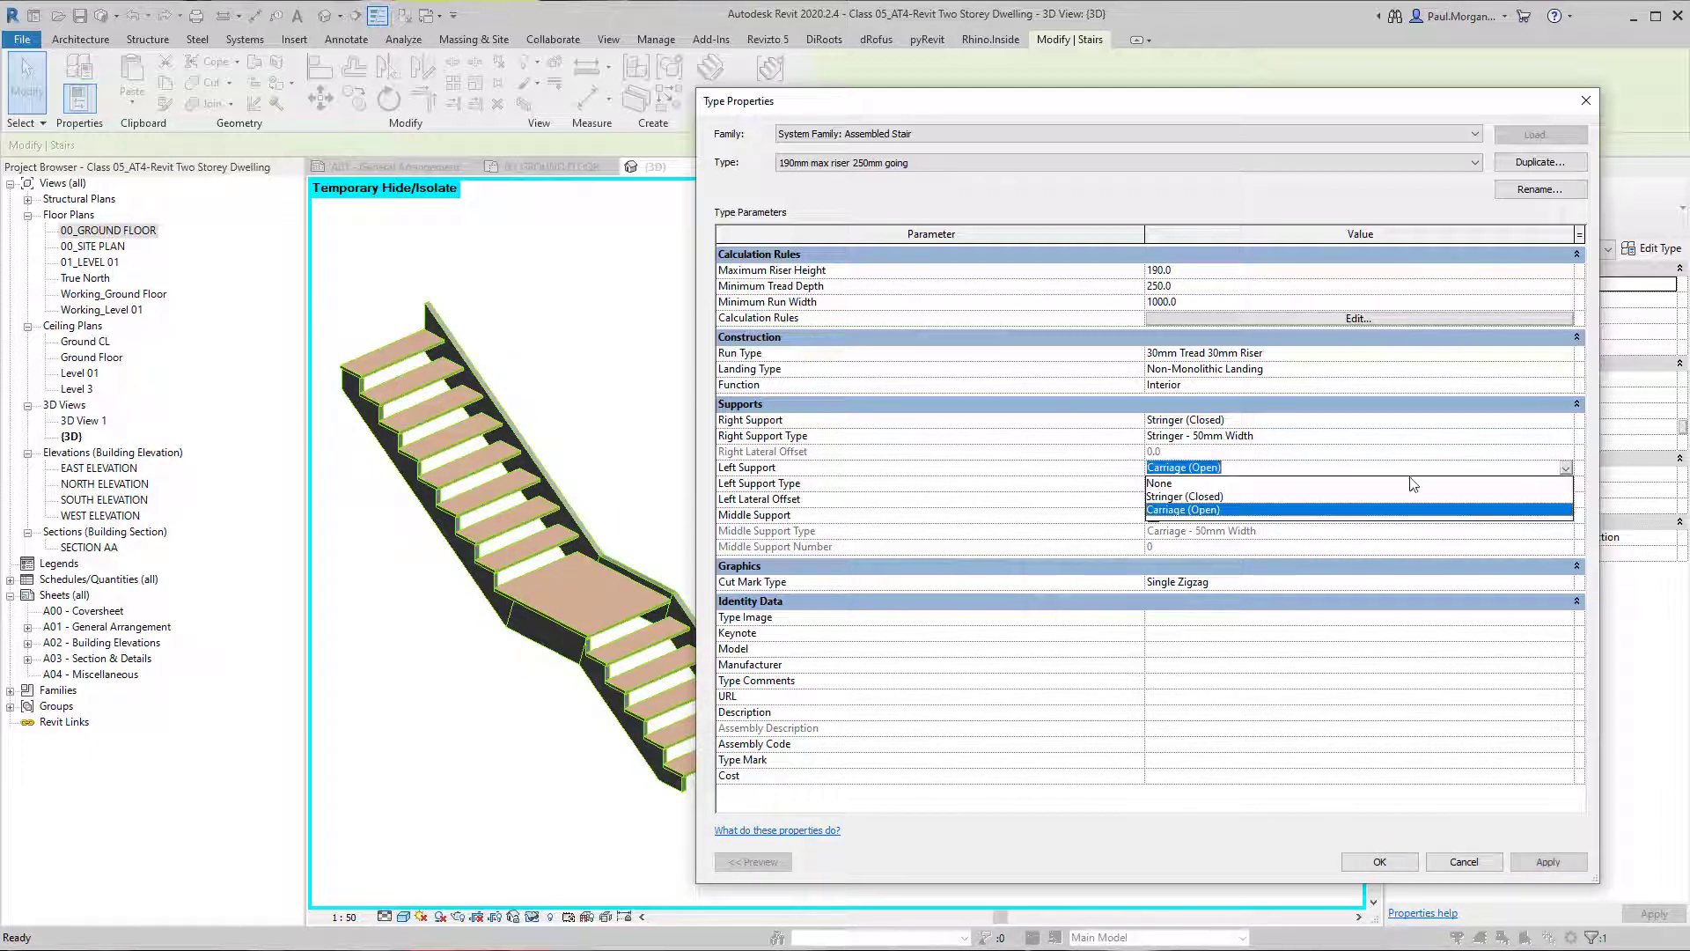
{"action": "left_click", "coordinate": [1206, 484]}
{"action": "left_click", "coordinate": [1548, 862]}
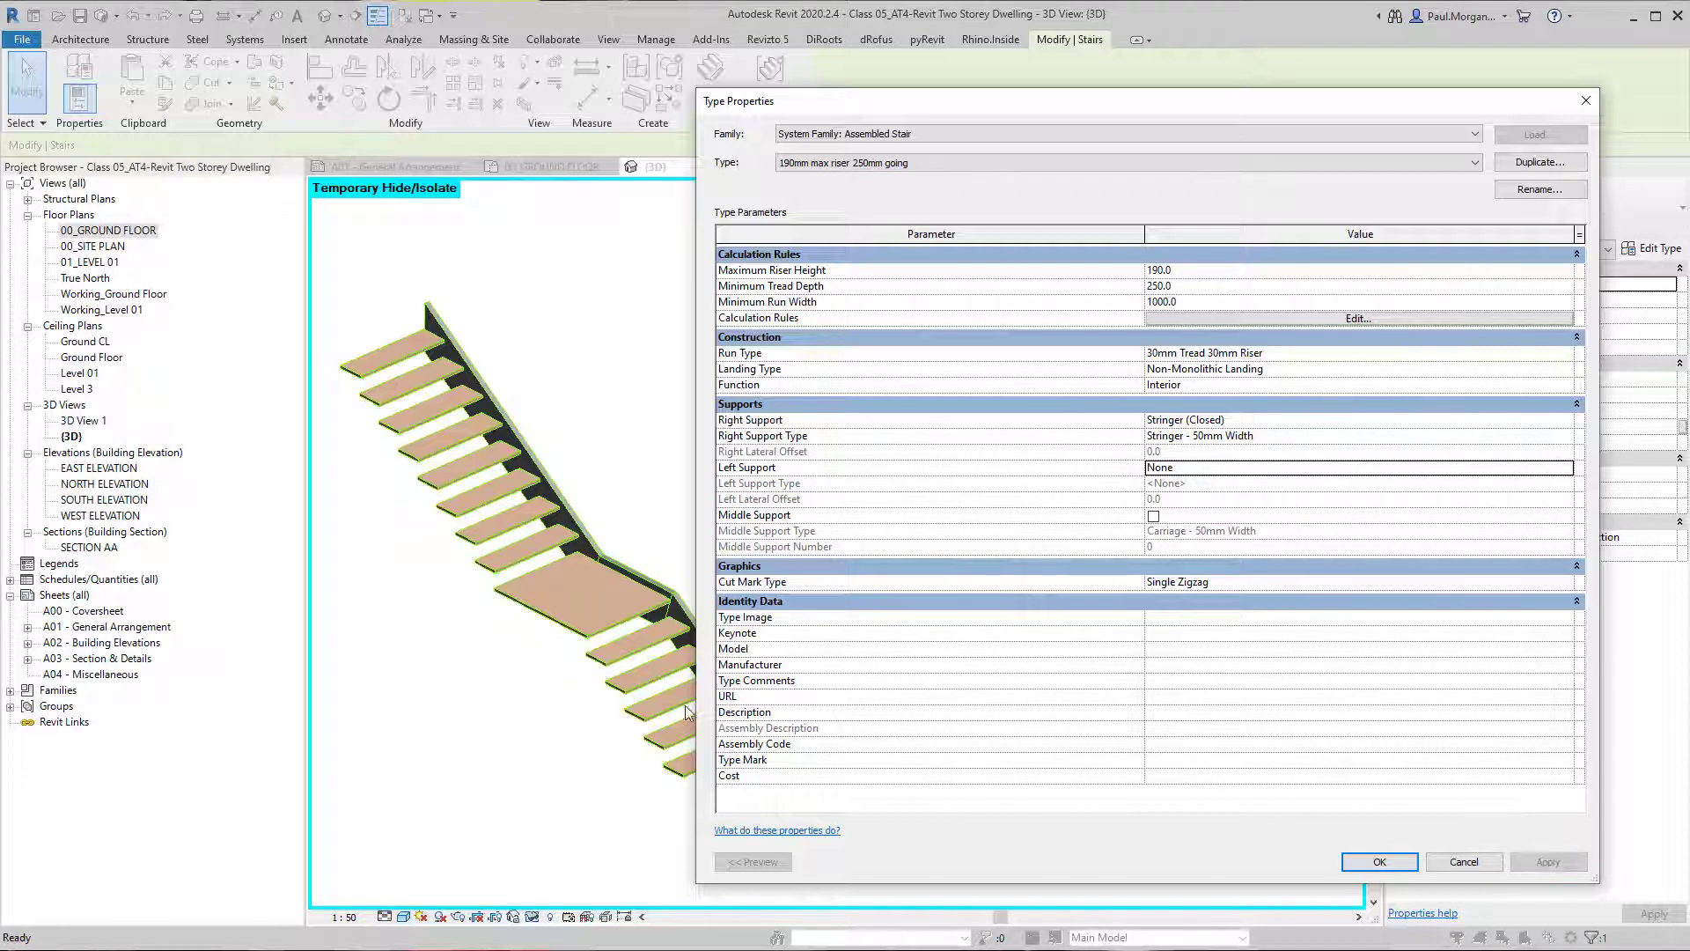
{"action": "left_click", "coordinate": [1566, 420]}
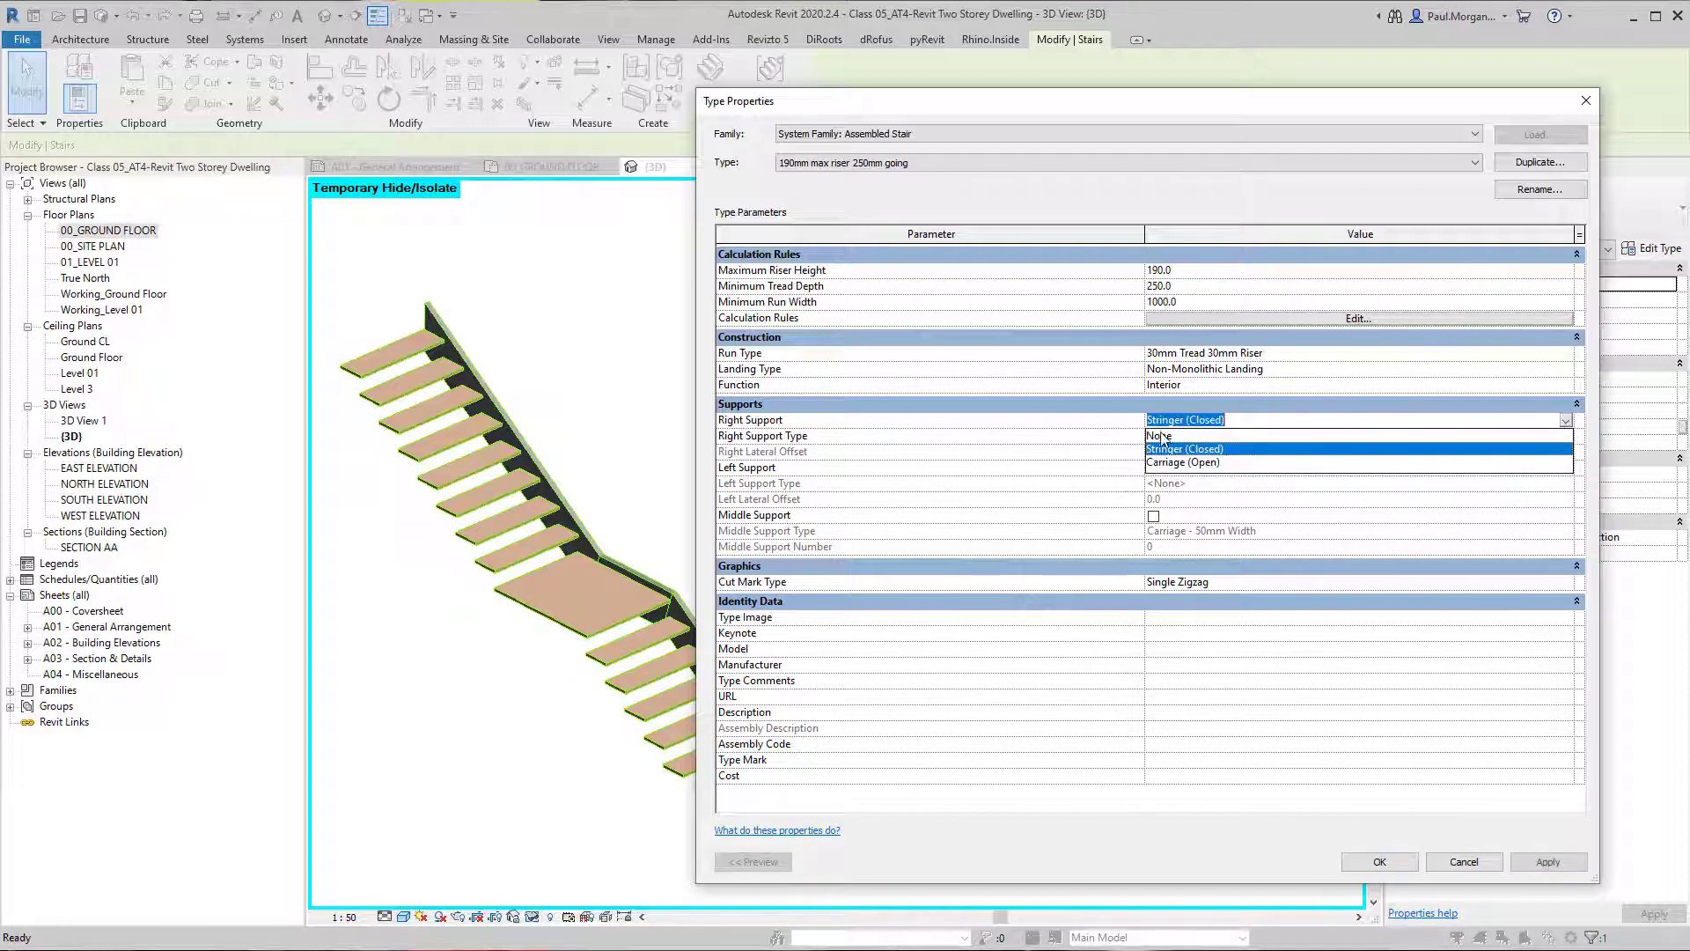
{"action": "left_click", "coordinate": [1166, 437]}
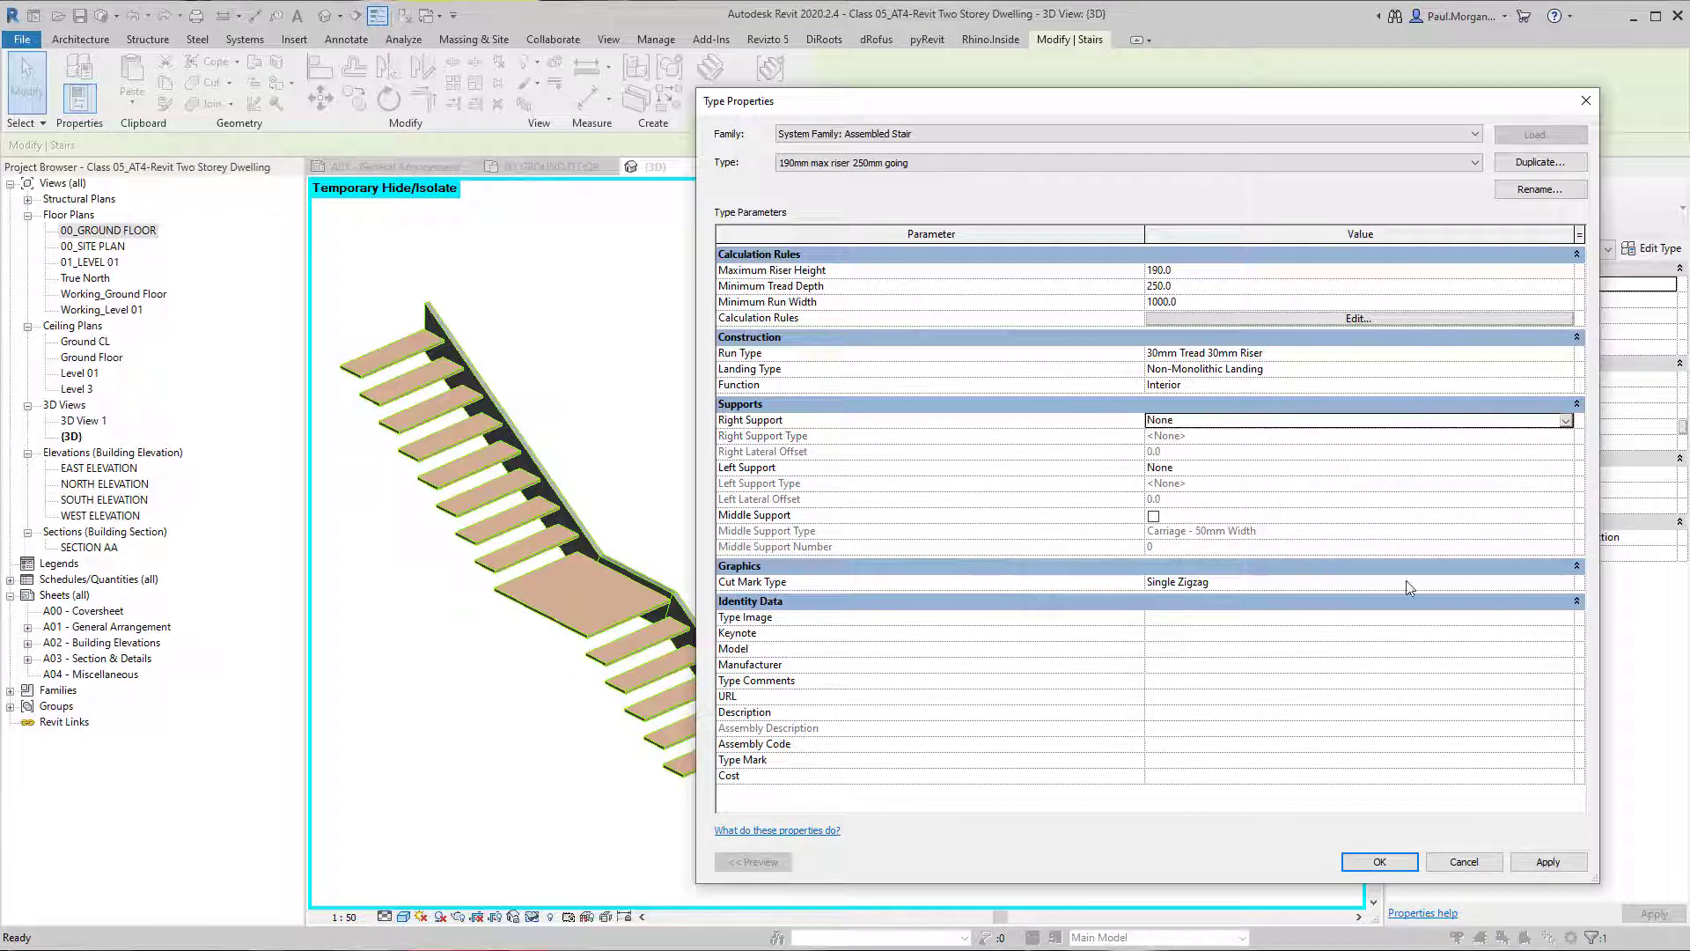
{"action": "left_click", "coordinate": [1548, 862]}
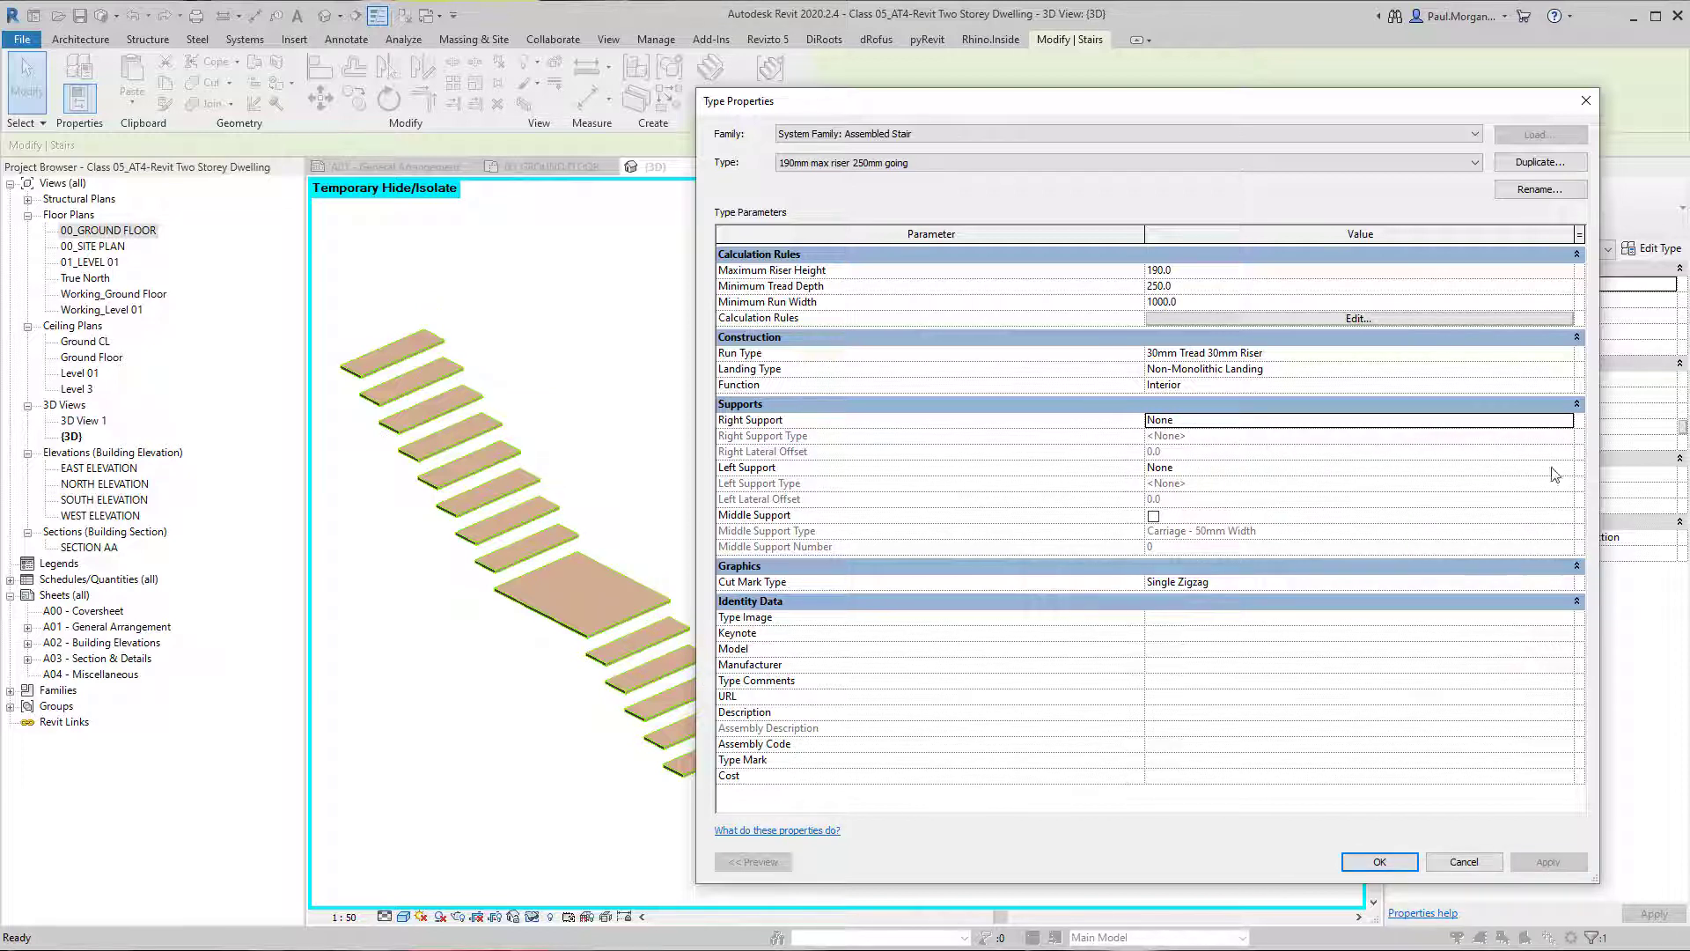
Turn on Middle Support for the stair type and set the Middle Support Number to 3.
{"action": "left_click", "coordinate": [1153, 516]}
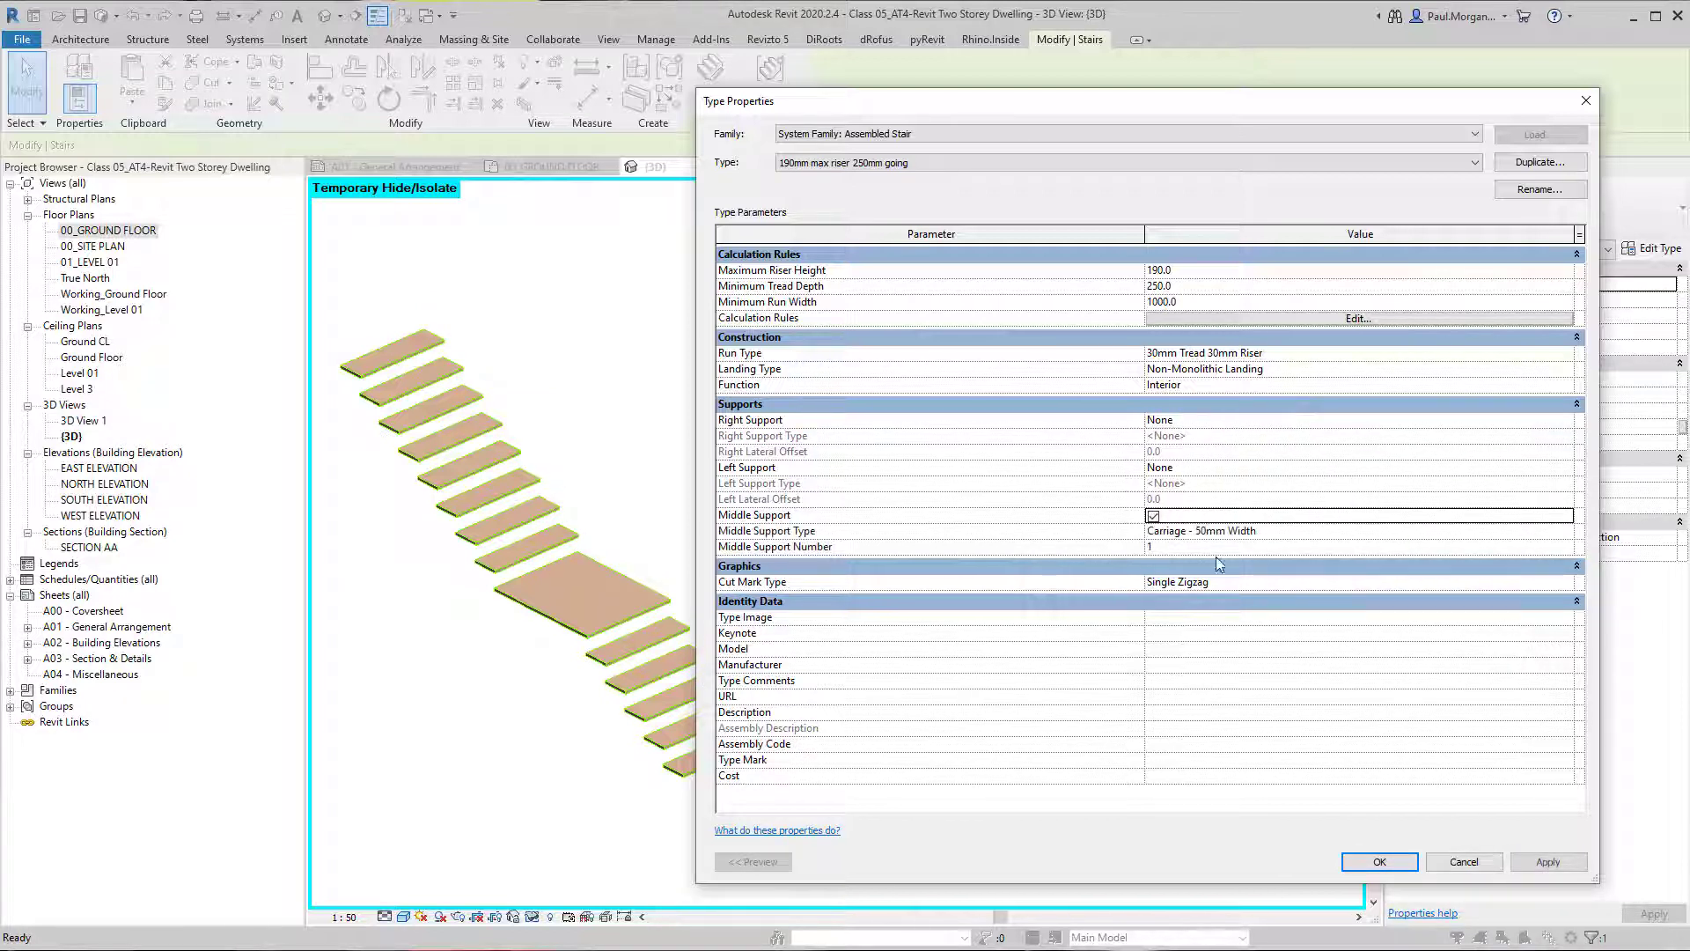
{"action": "left_click", "coordinate": [1549, 861]}
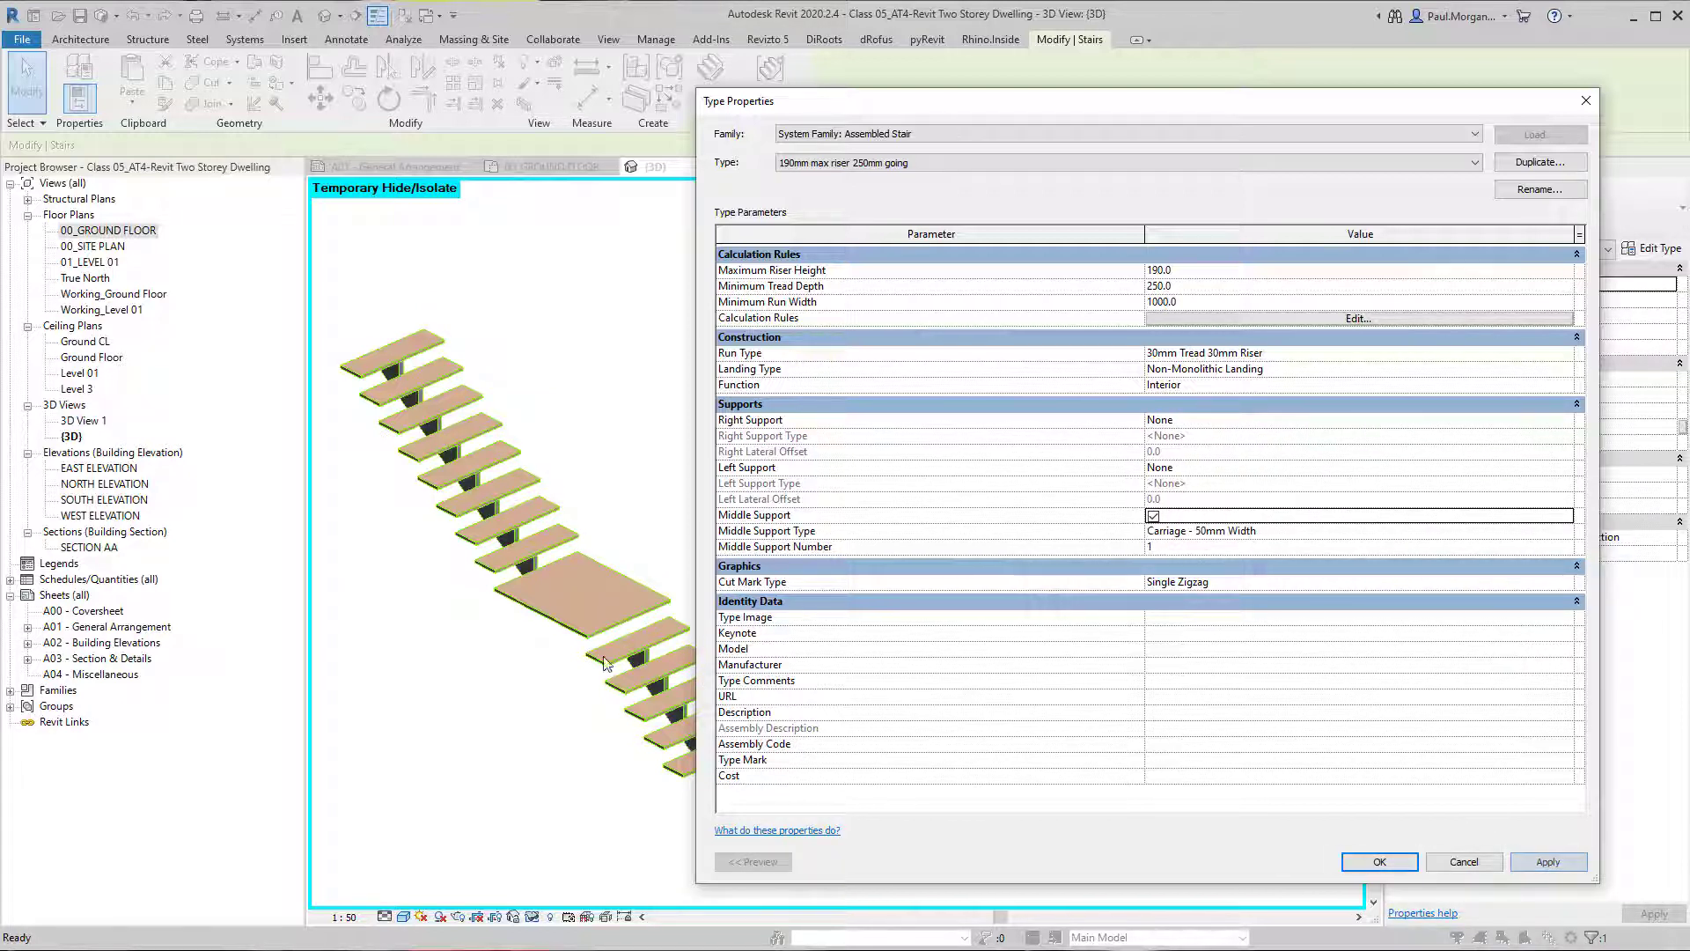
{"action": "left_click", "coordinate": [1256, 549]}
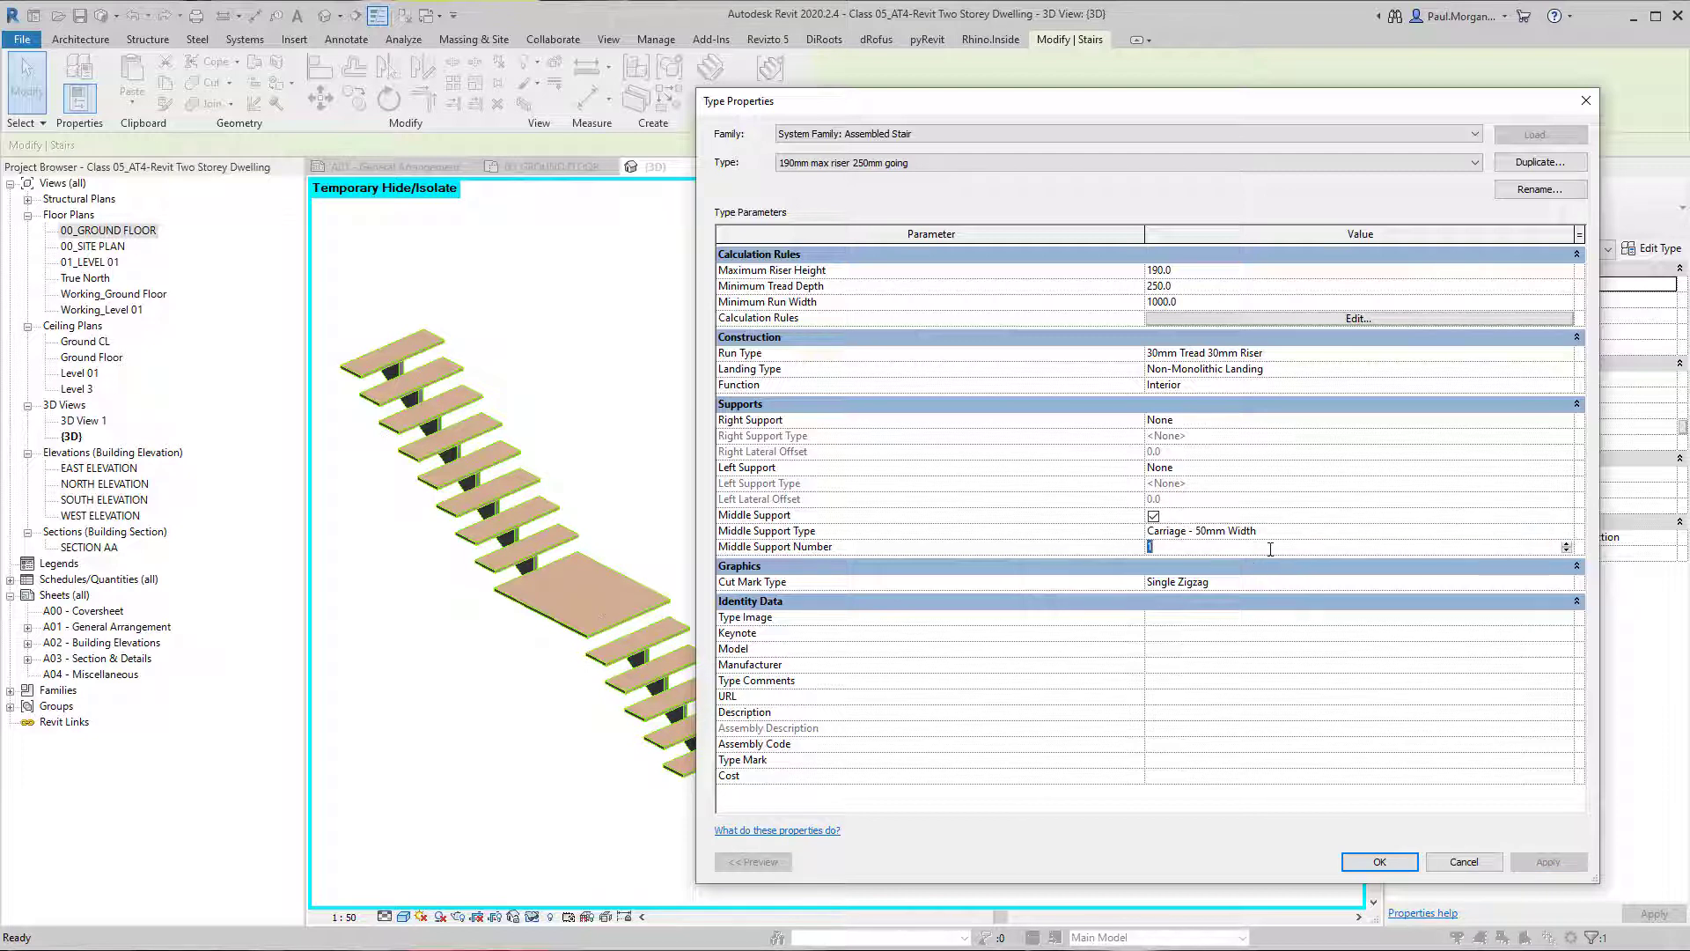
{"action": "left_click", "coordinate": [1567, 544]}
{"action": "left_click", "coordinate": [1548, 862]}
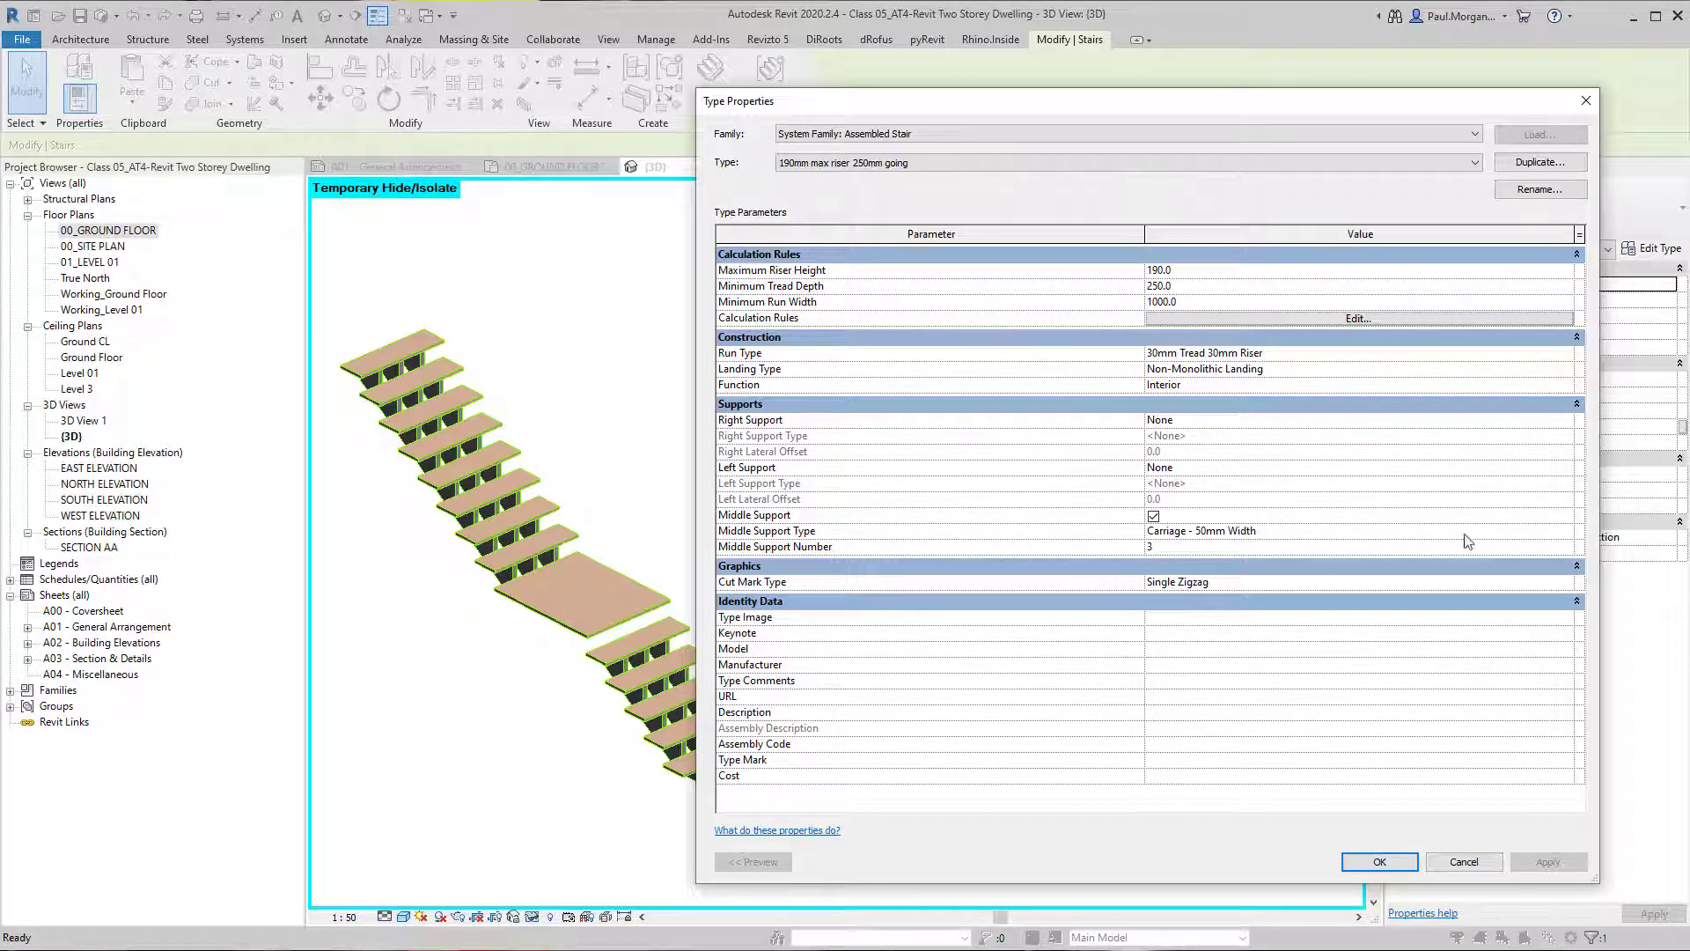
Set the stair type's Middle Support Number to 1 and apply it.
{"action": "left_click", "coordinate": [1567, 544]}
{"action": "left_click", "coordinate": [1568, 550]}
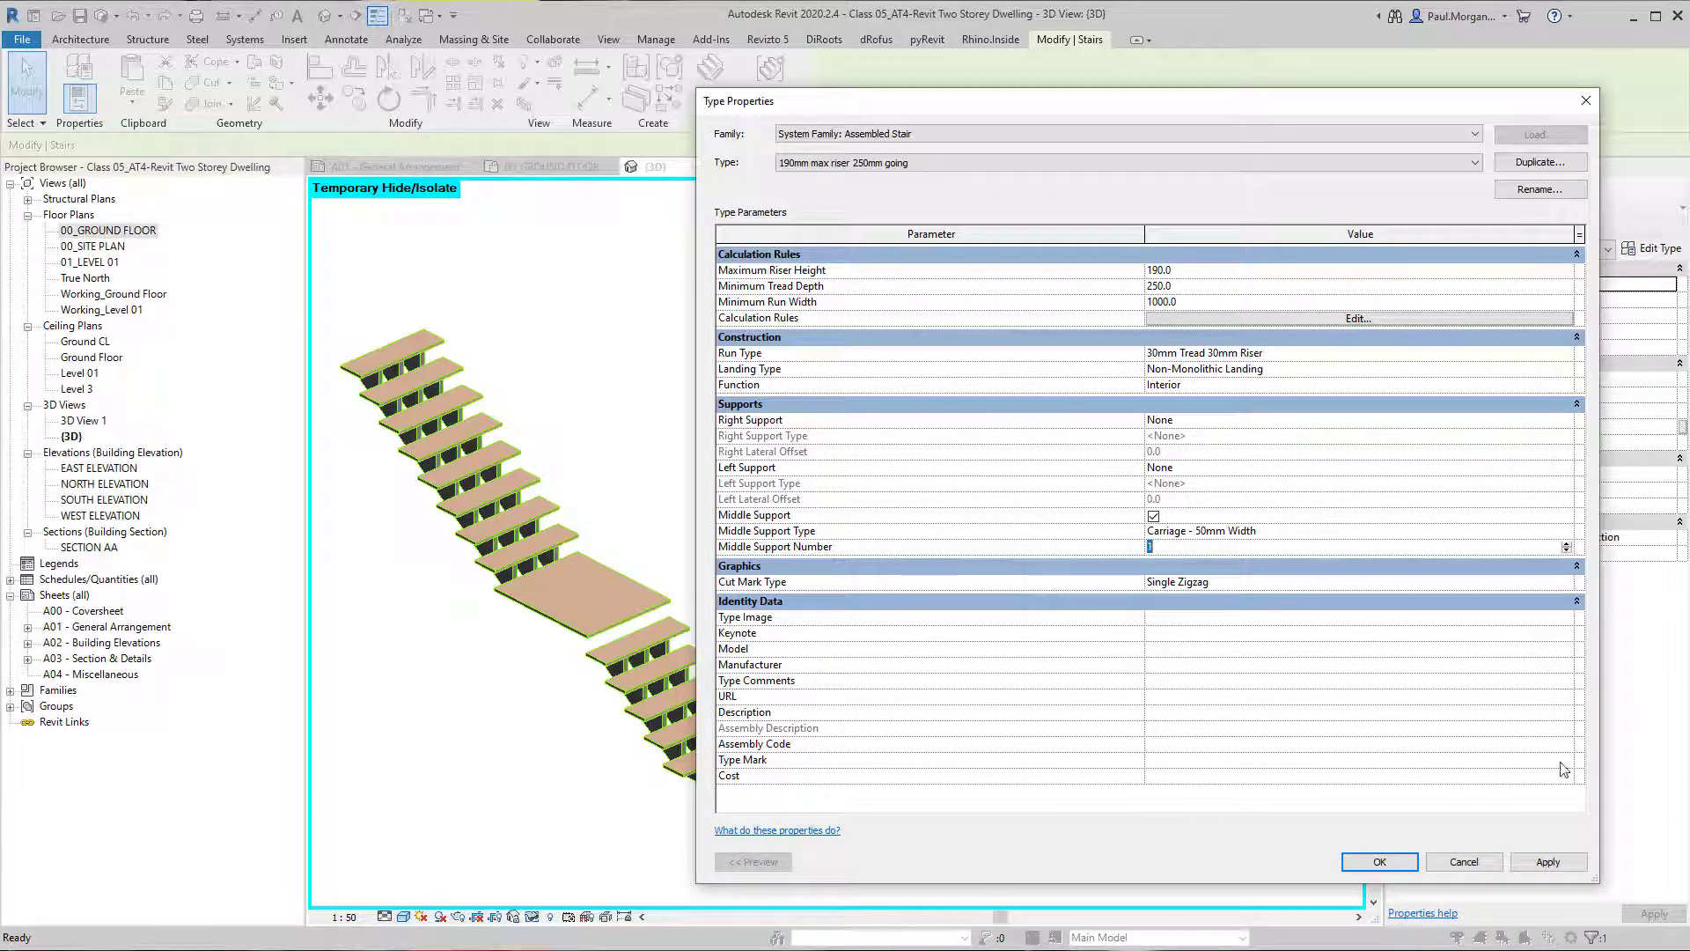
{"action": "left_click", "coordinate": [1548, 862]}
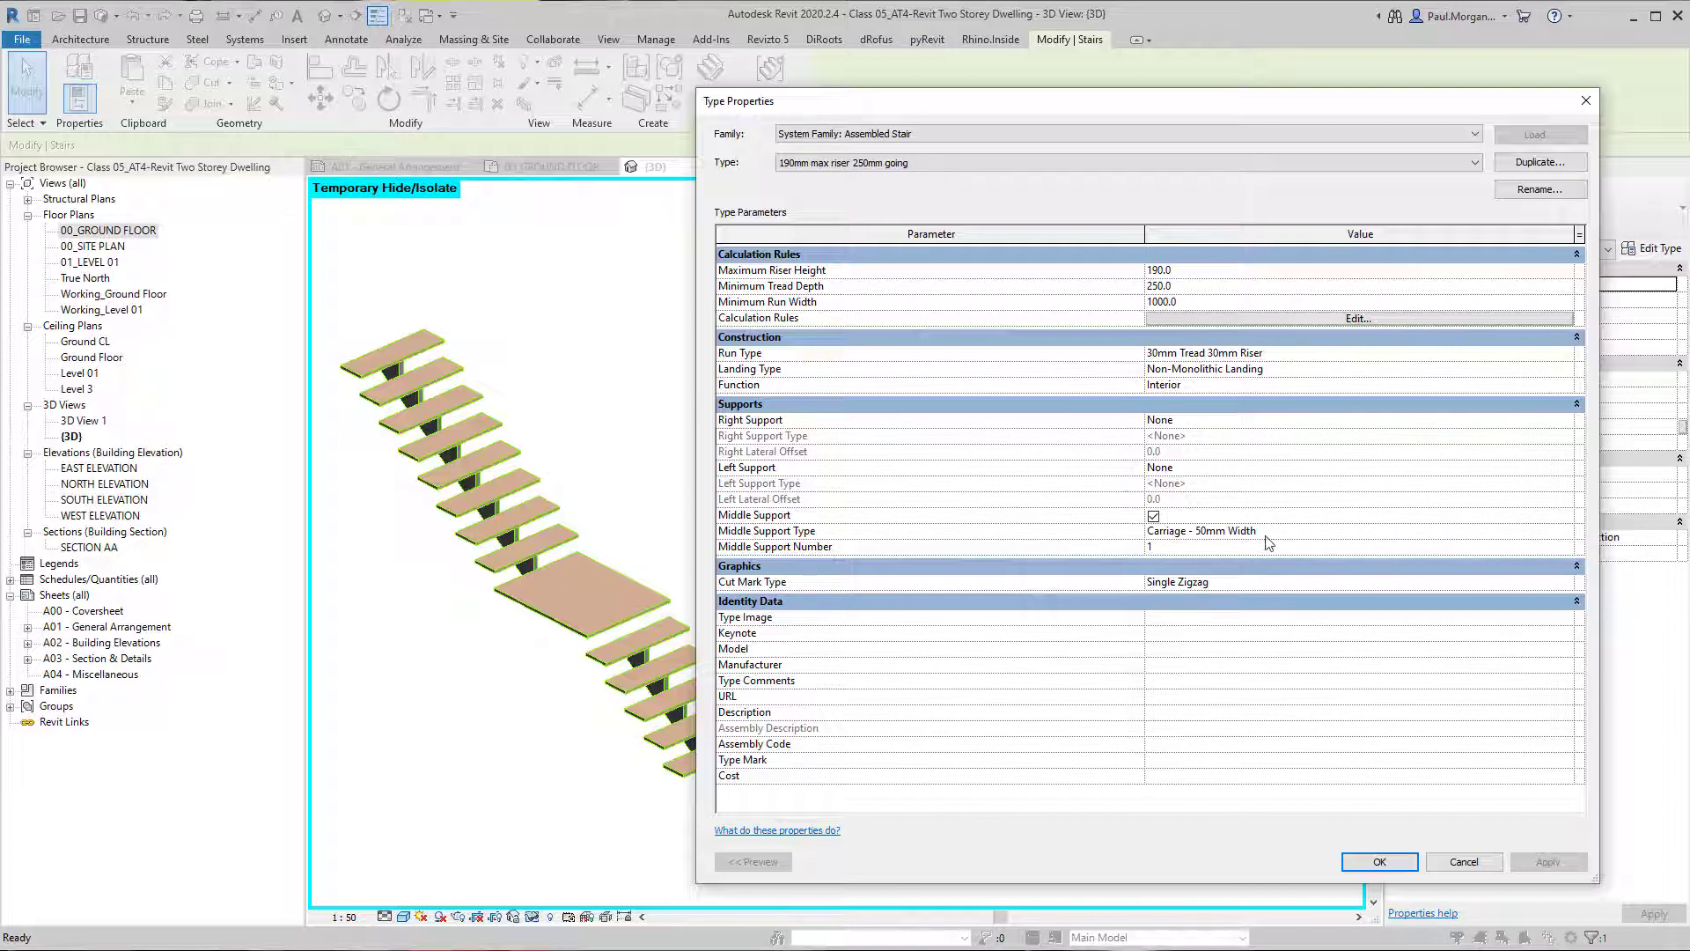
Turn off Middle Support for the stair type and set both the Right Support and Left Support to Stringer (Closed).
{"action": "left_click", "coordinate": [1153, 516]}
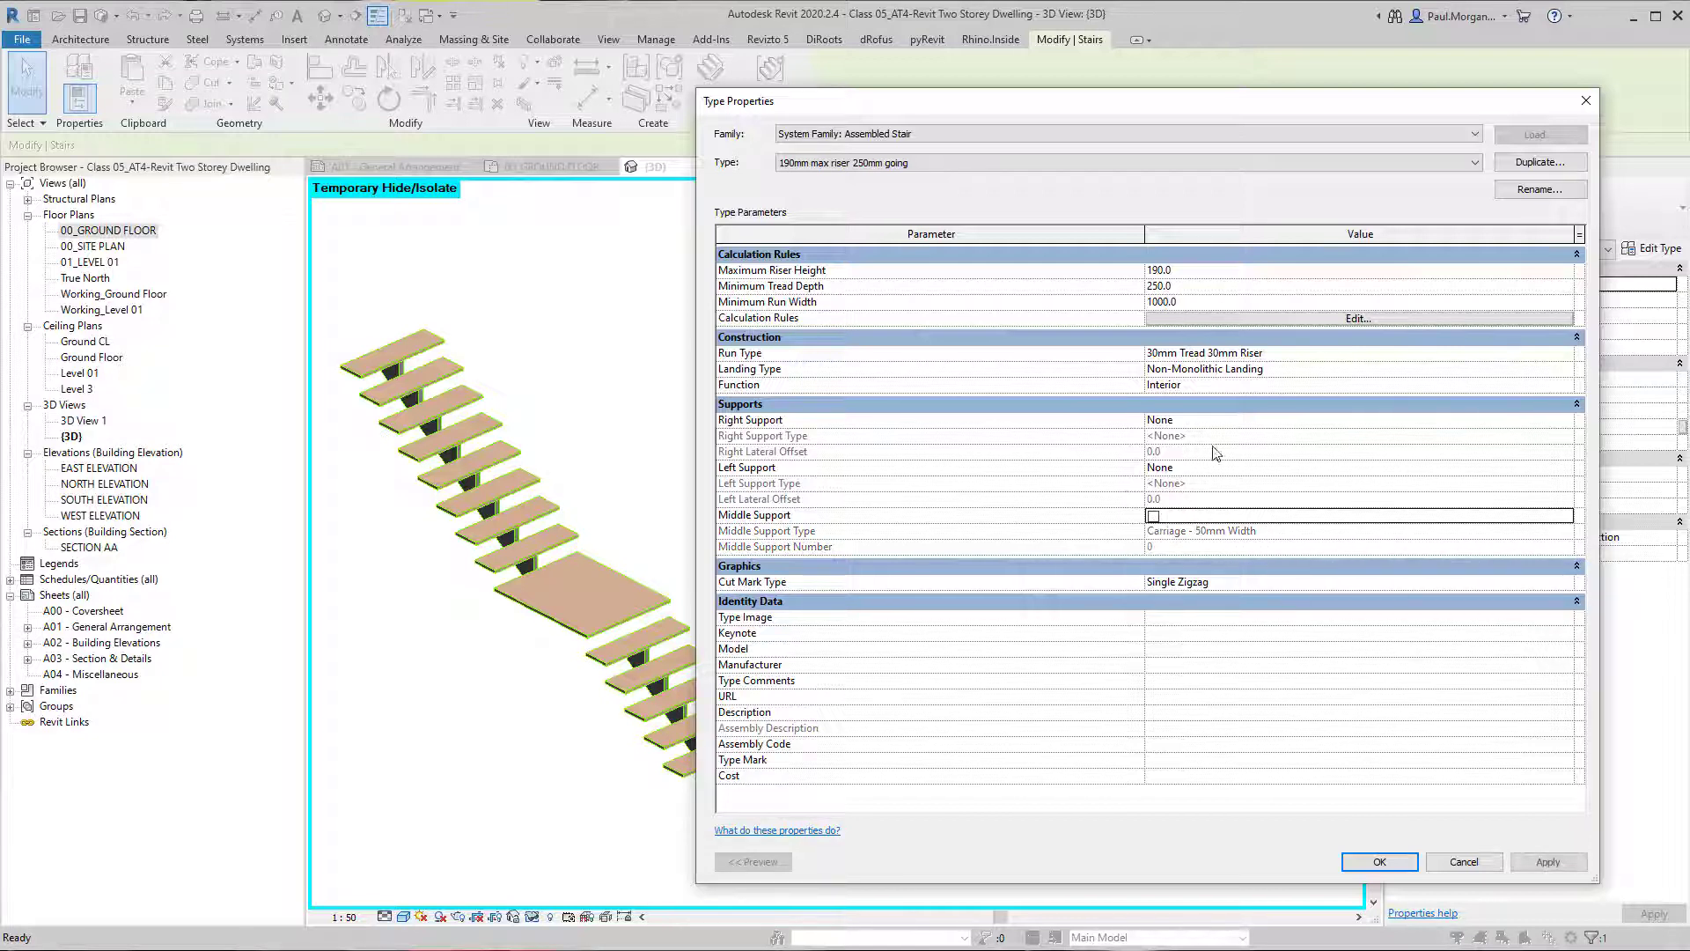
{"action": "left_click", "coordinate": [1565, 420]}
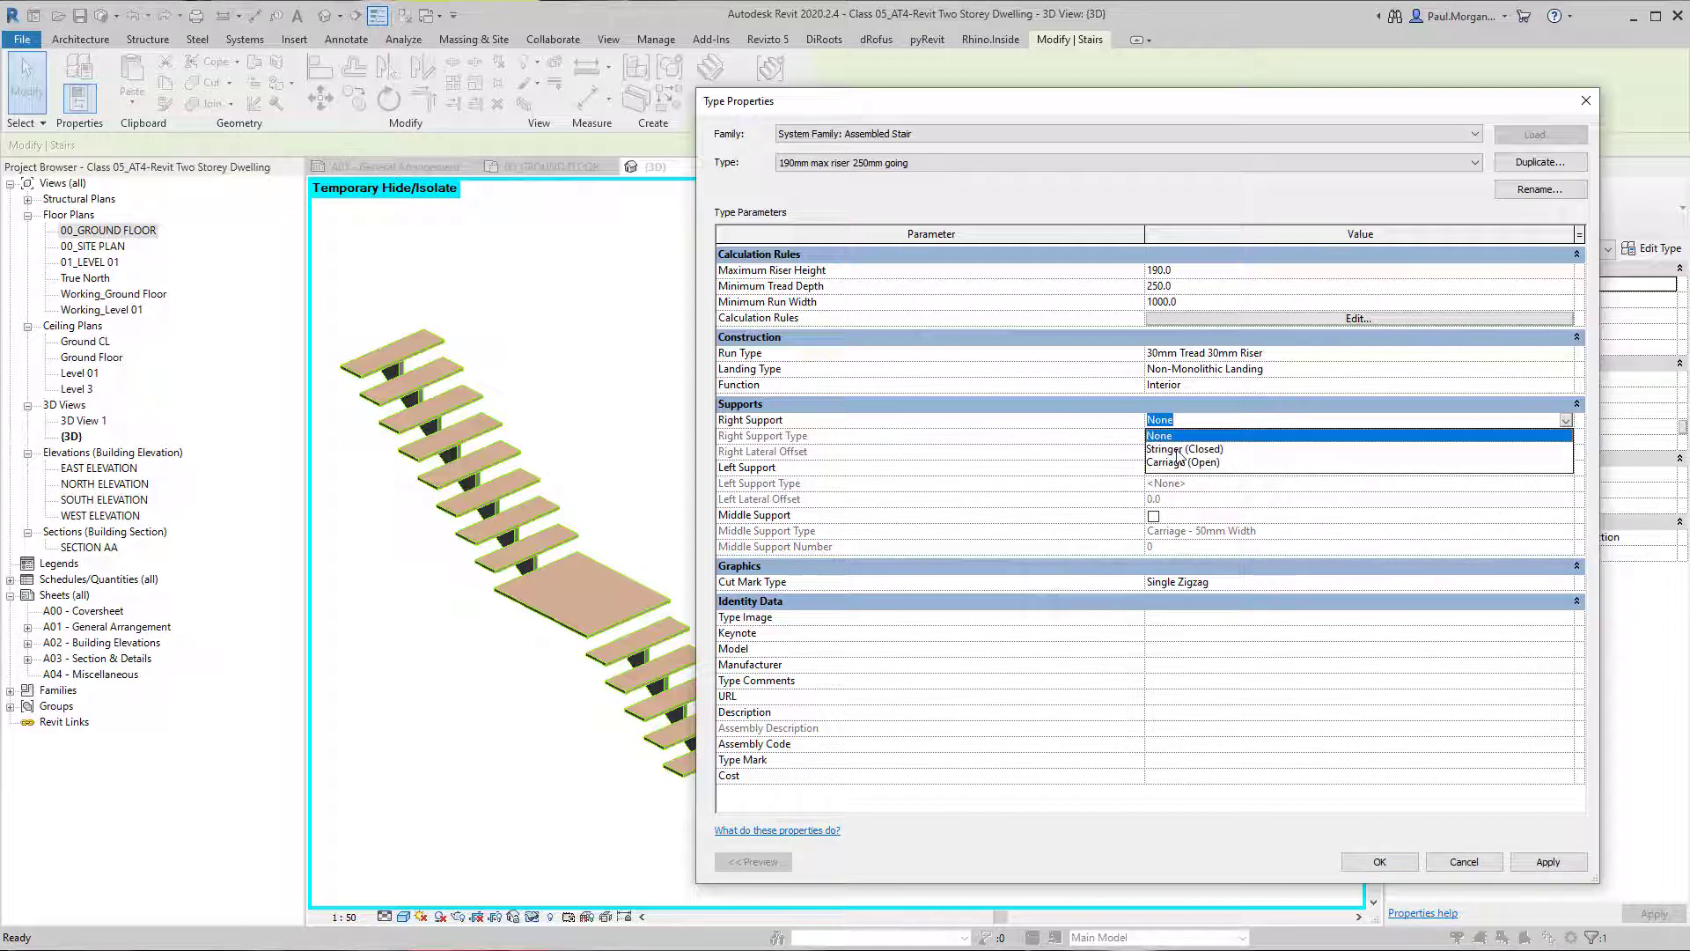
{"action": "left_click", "coordinate": [1179, 450]}
{"action": "left_click", "coordinate": [1563, 468]}
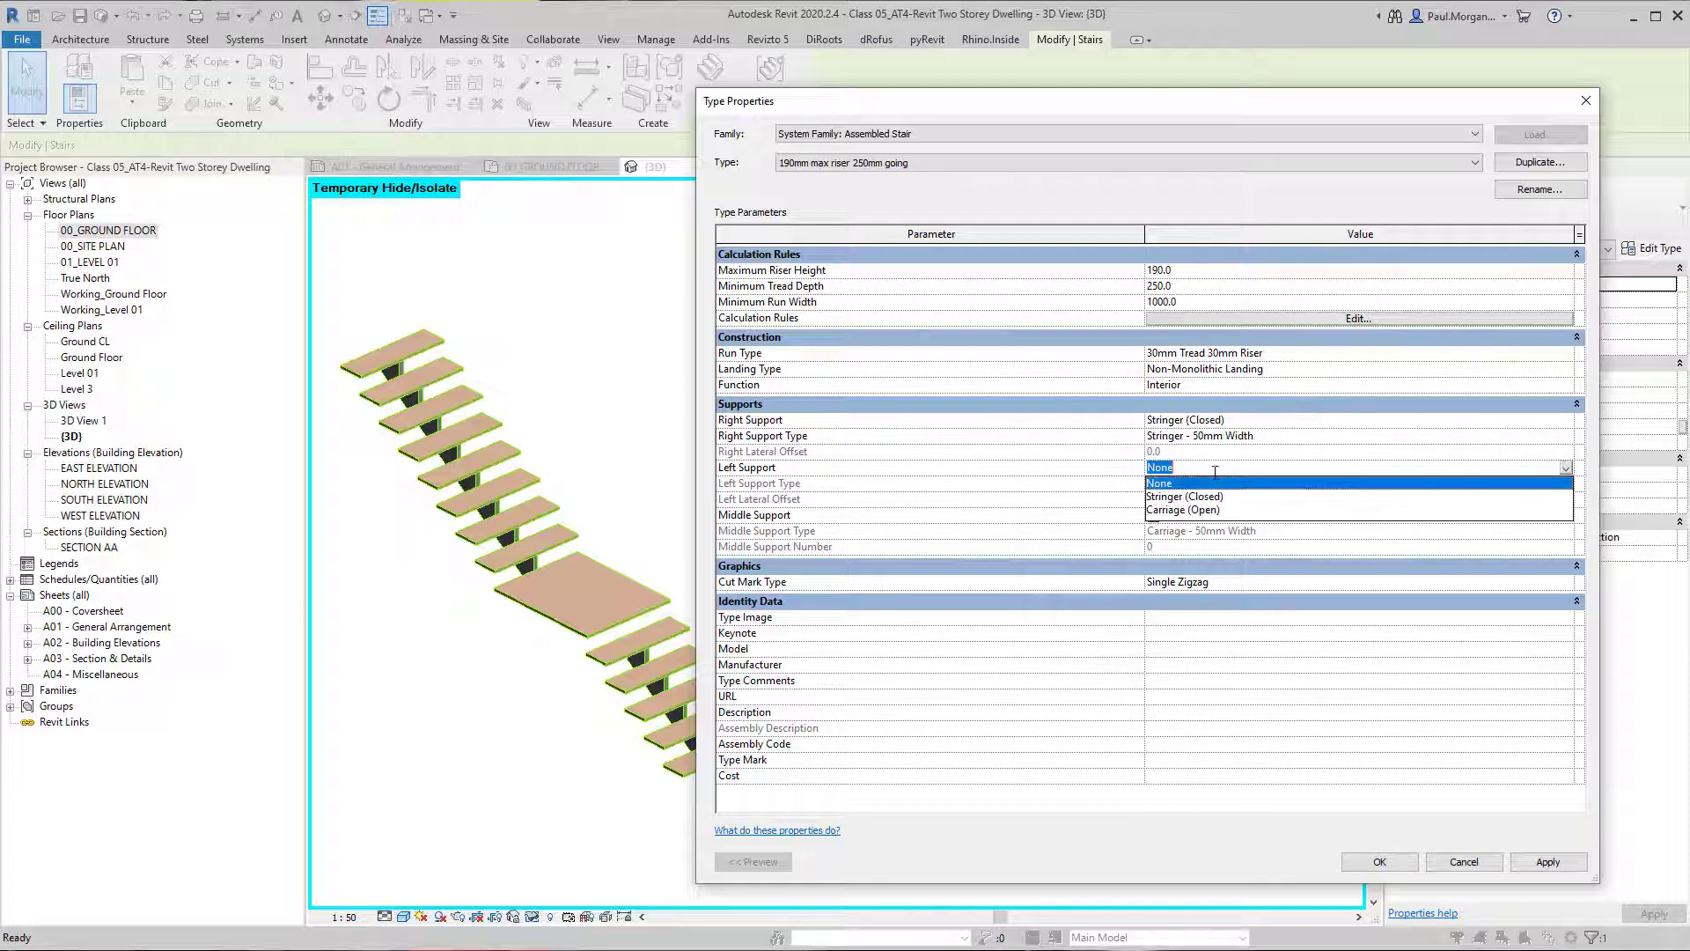
{"action": "left_click", "coordinate": [1174, 496]}
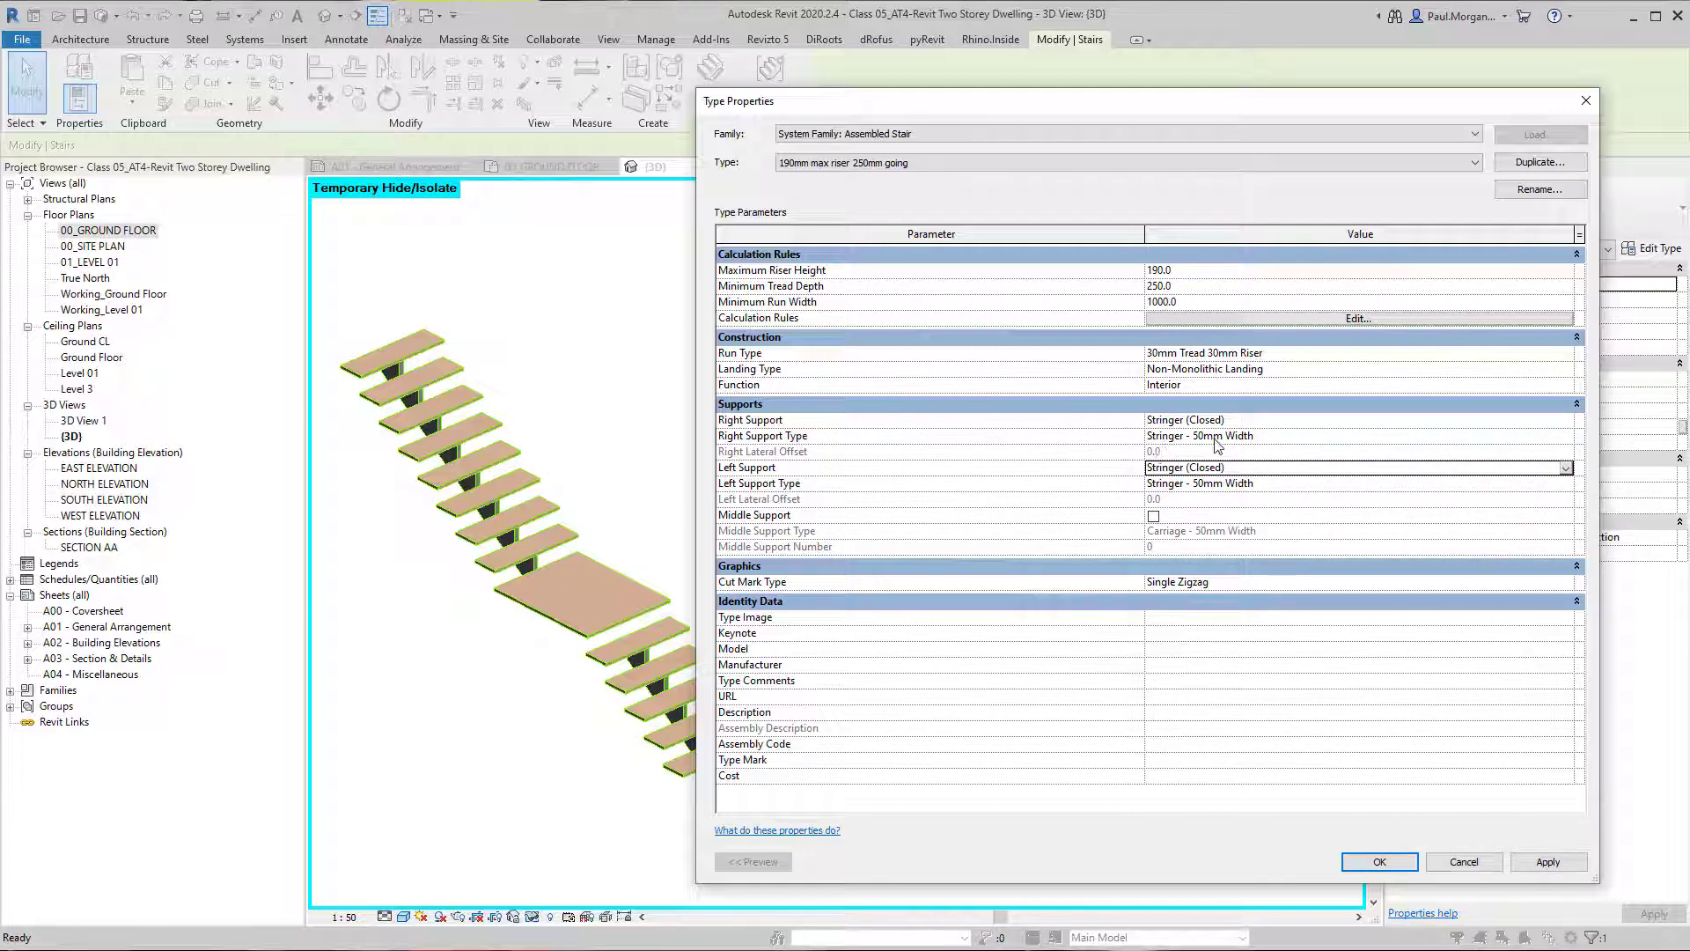
Inspect the Right Support Type's stringer properties, close them, and apply the support changes to the stair type.
{"action": "left_click", "coordinate": [1567, 437]}
{"action": "left_click", "coordinate": [1567, 436]}
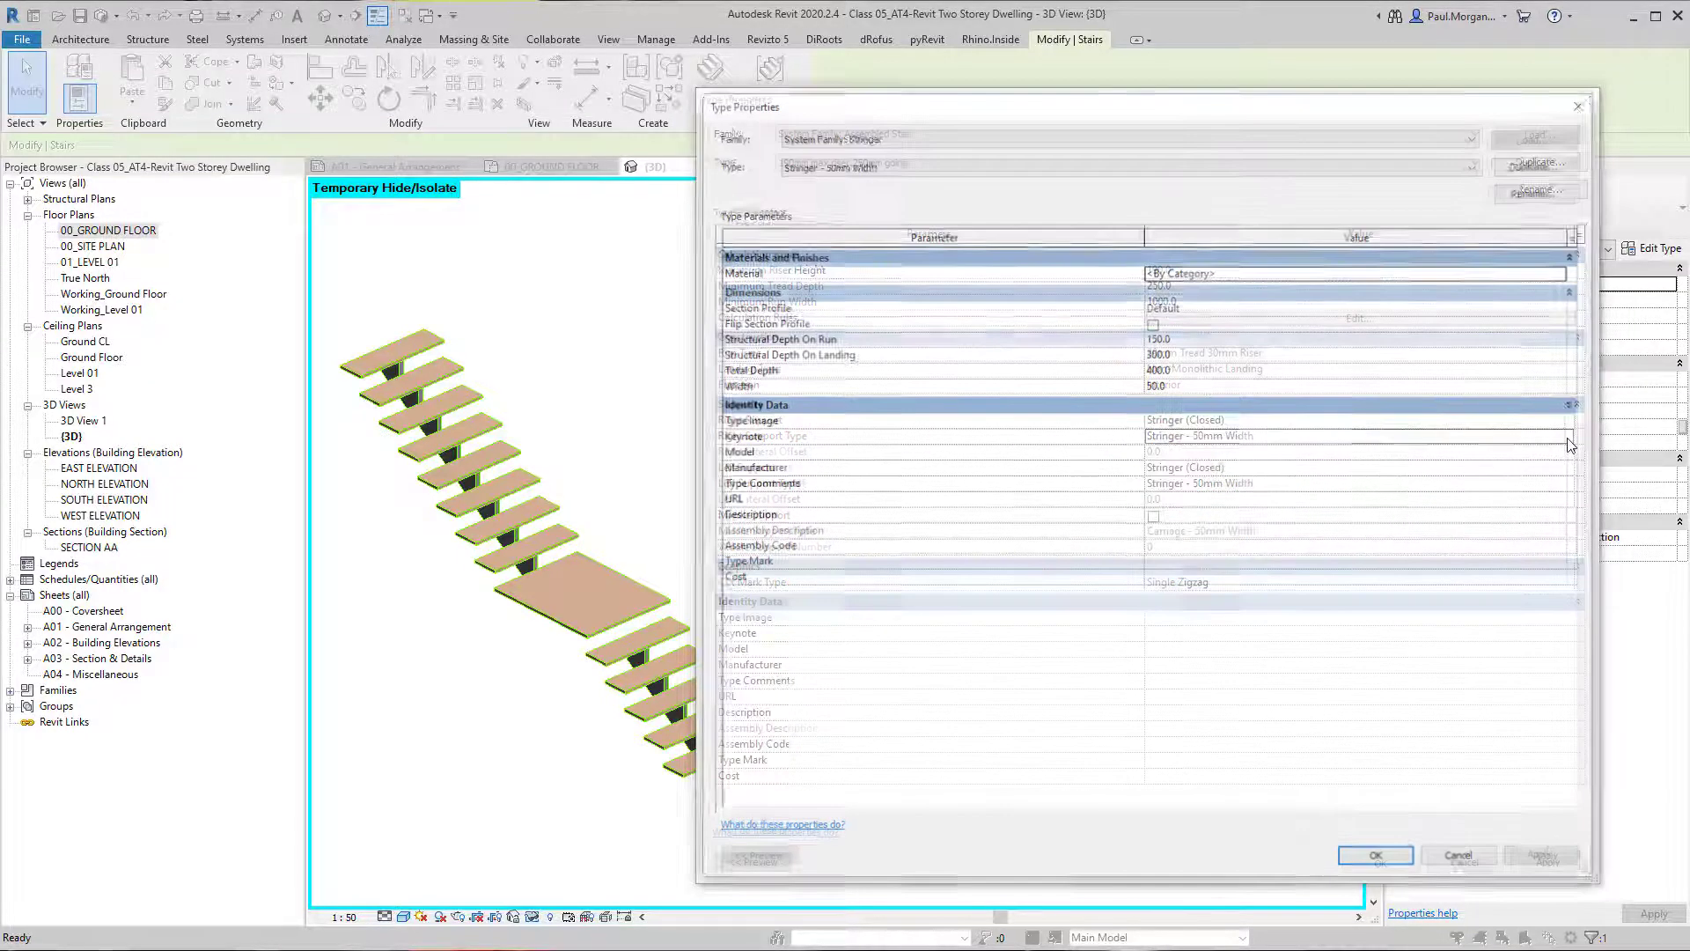
{"action": "left_click_drag", "start_coordinate": [1117, 105], "coordinate": [1052, 91]}
{"action": "left_click", "coordinate": [824, 157]}
{"action": "left_click", "coordinate": [824, 156]}
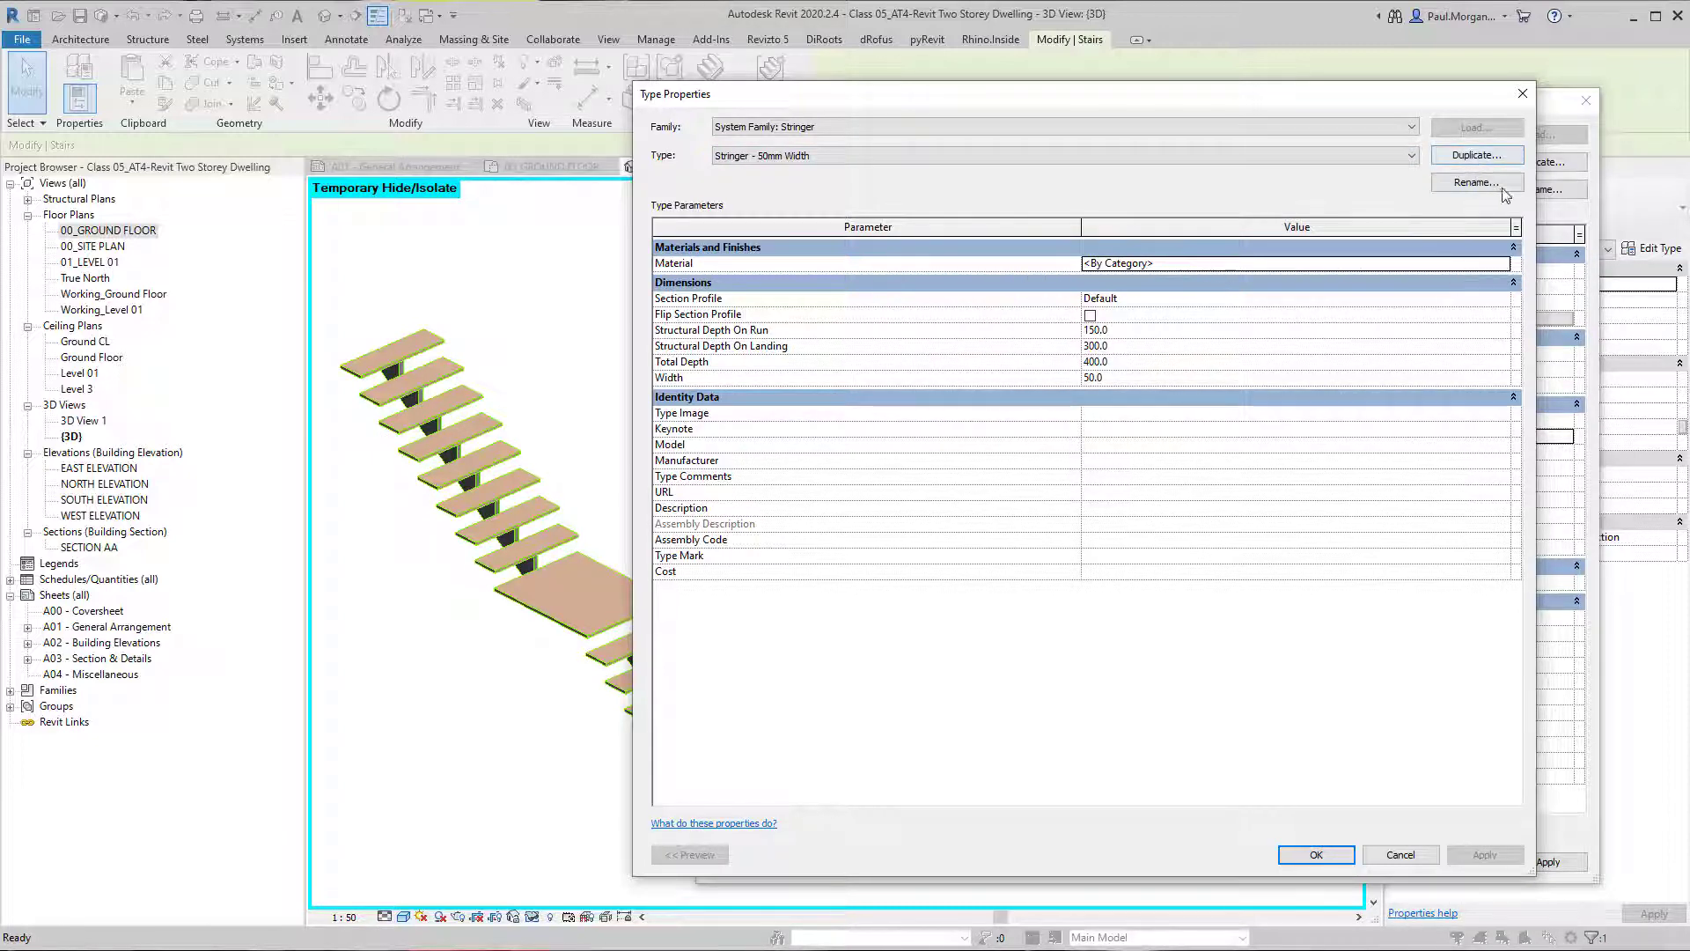
{"action": "left_click", "coordinate": [1320, 856]}
{"action": "left_click", "coordinate": [1545, 862]}
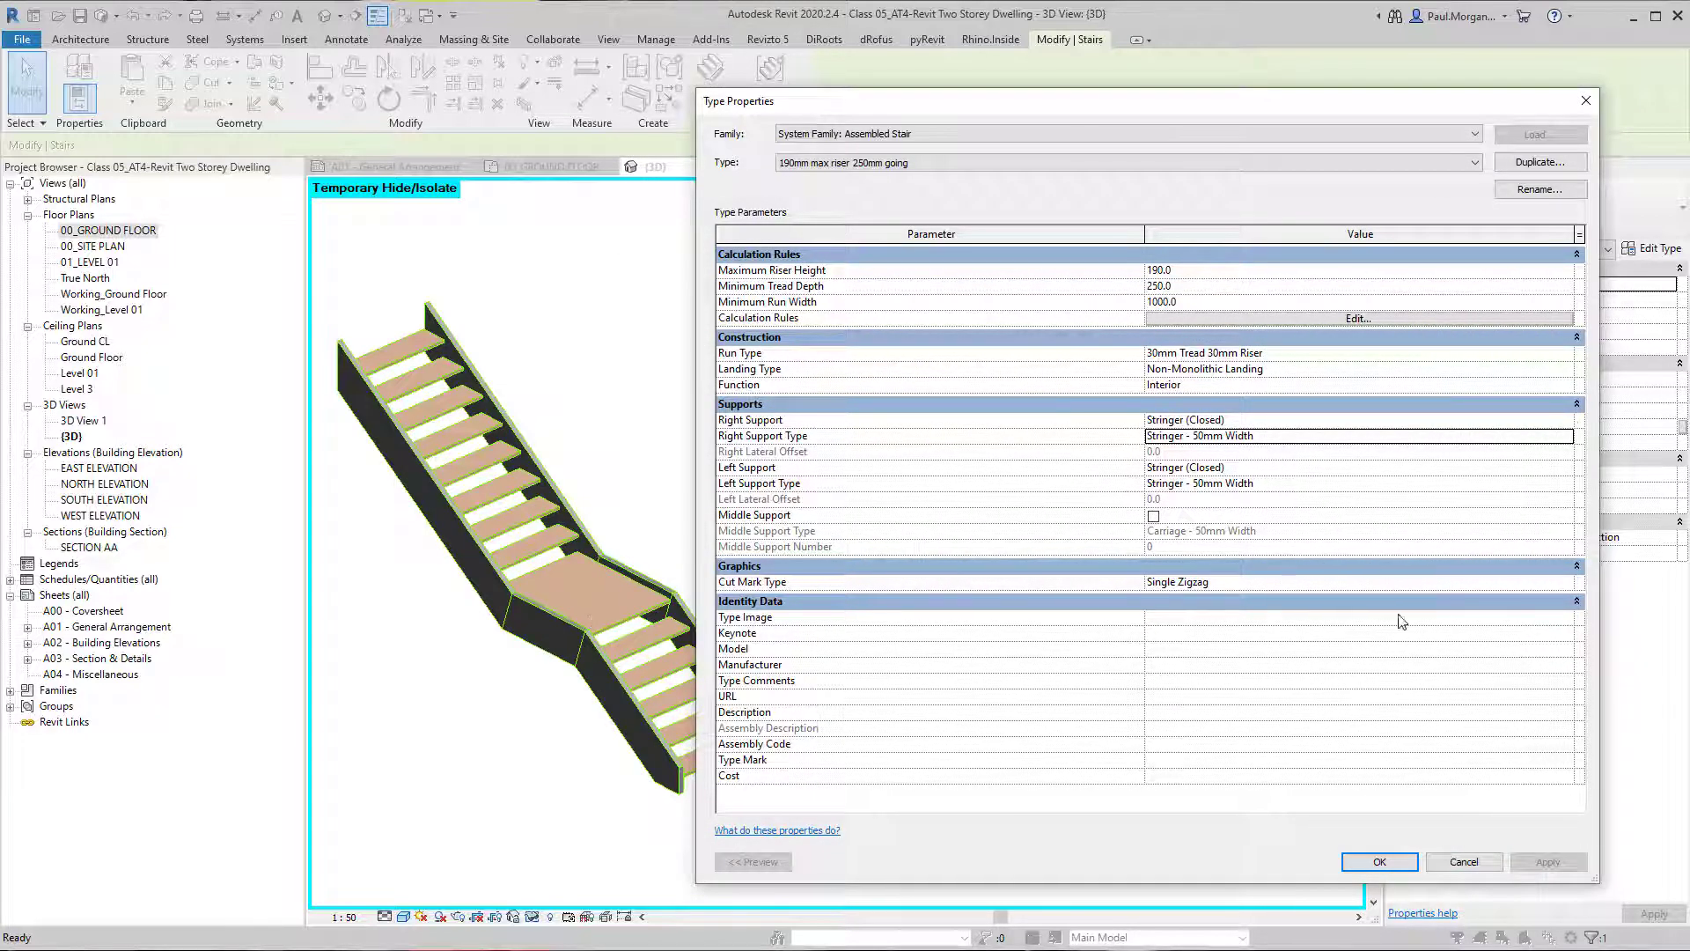
Set the material of the Stringer - 50mm Width support type to TFB02_Timber Finish and apply it.
{"action": "left_click", "coordinate": [1567, 436]}
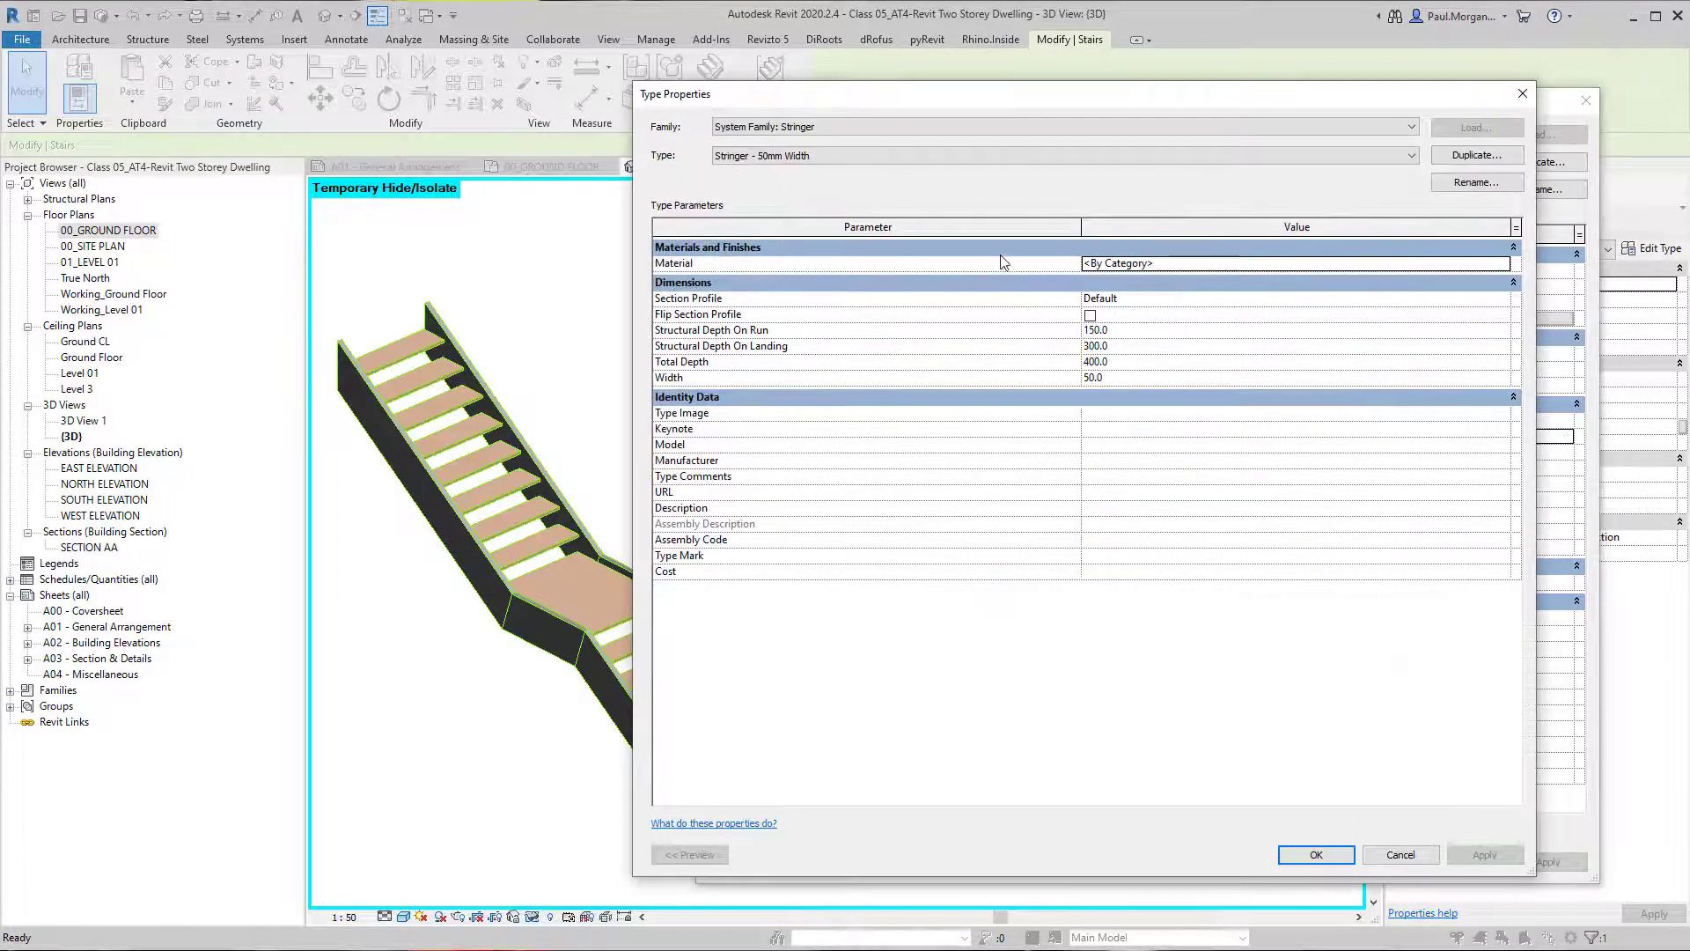
{"action": "left_click", "coordinate": [1503, 264]}
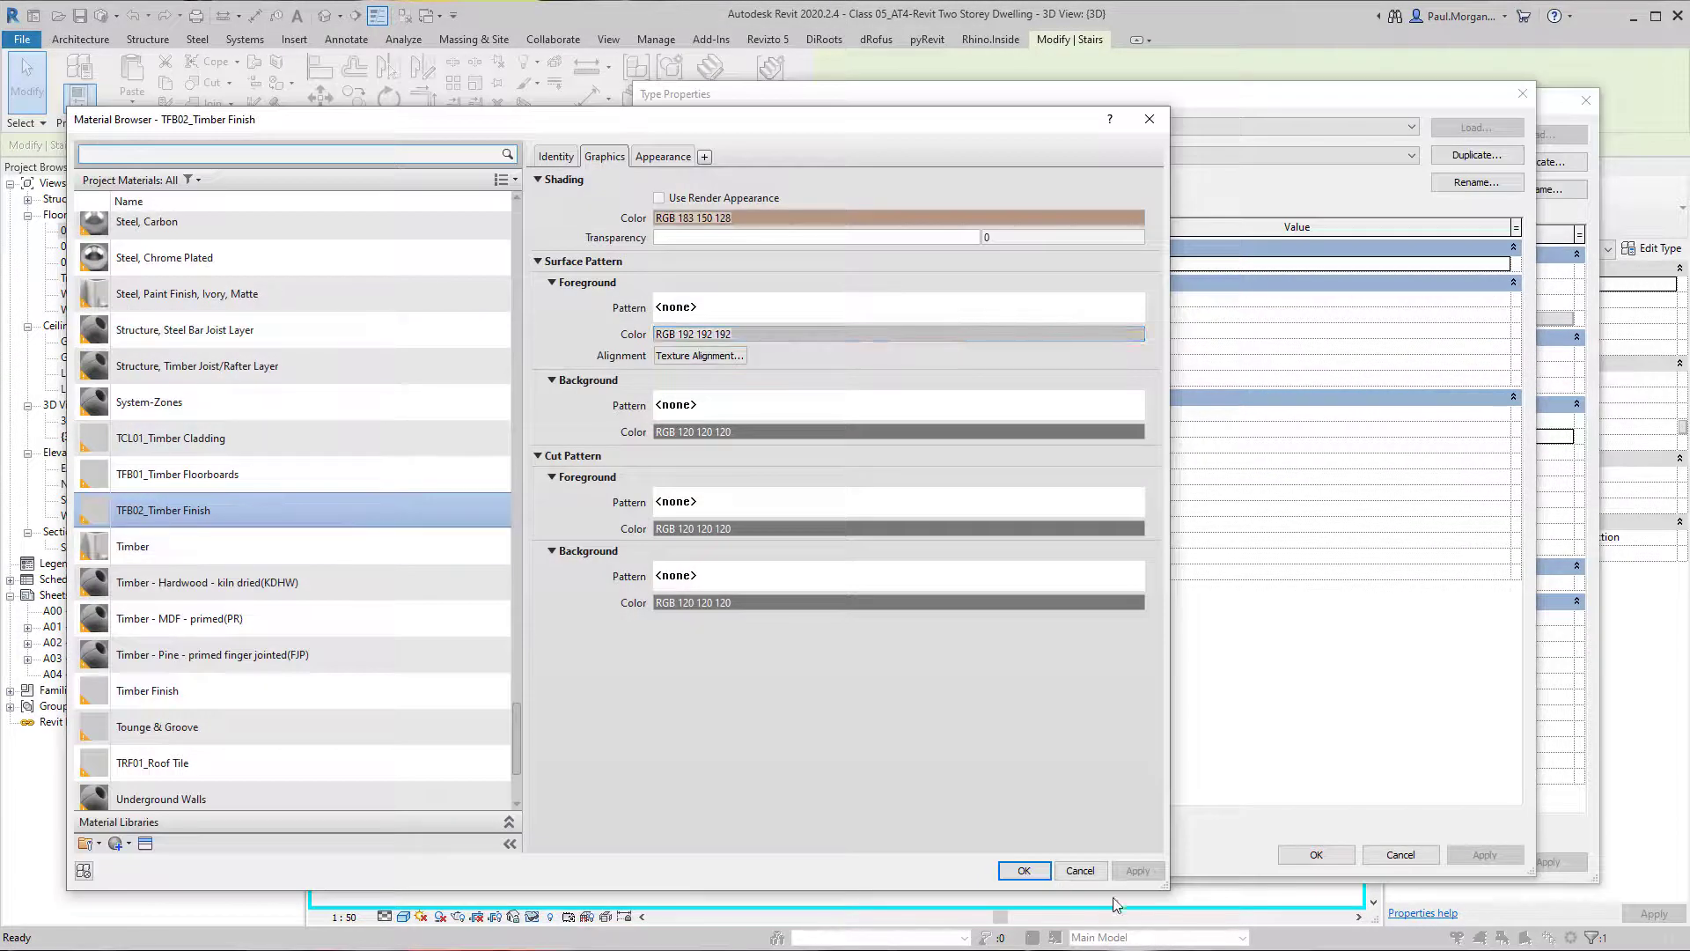
{"action": "left_click", "coordinate": [1024, 870]}
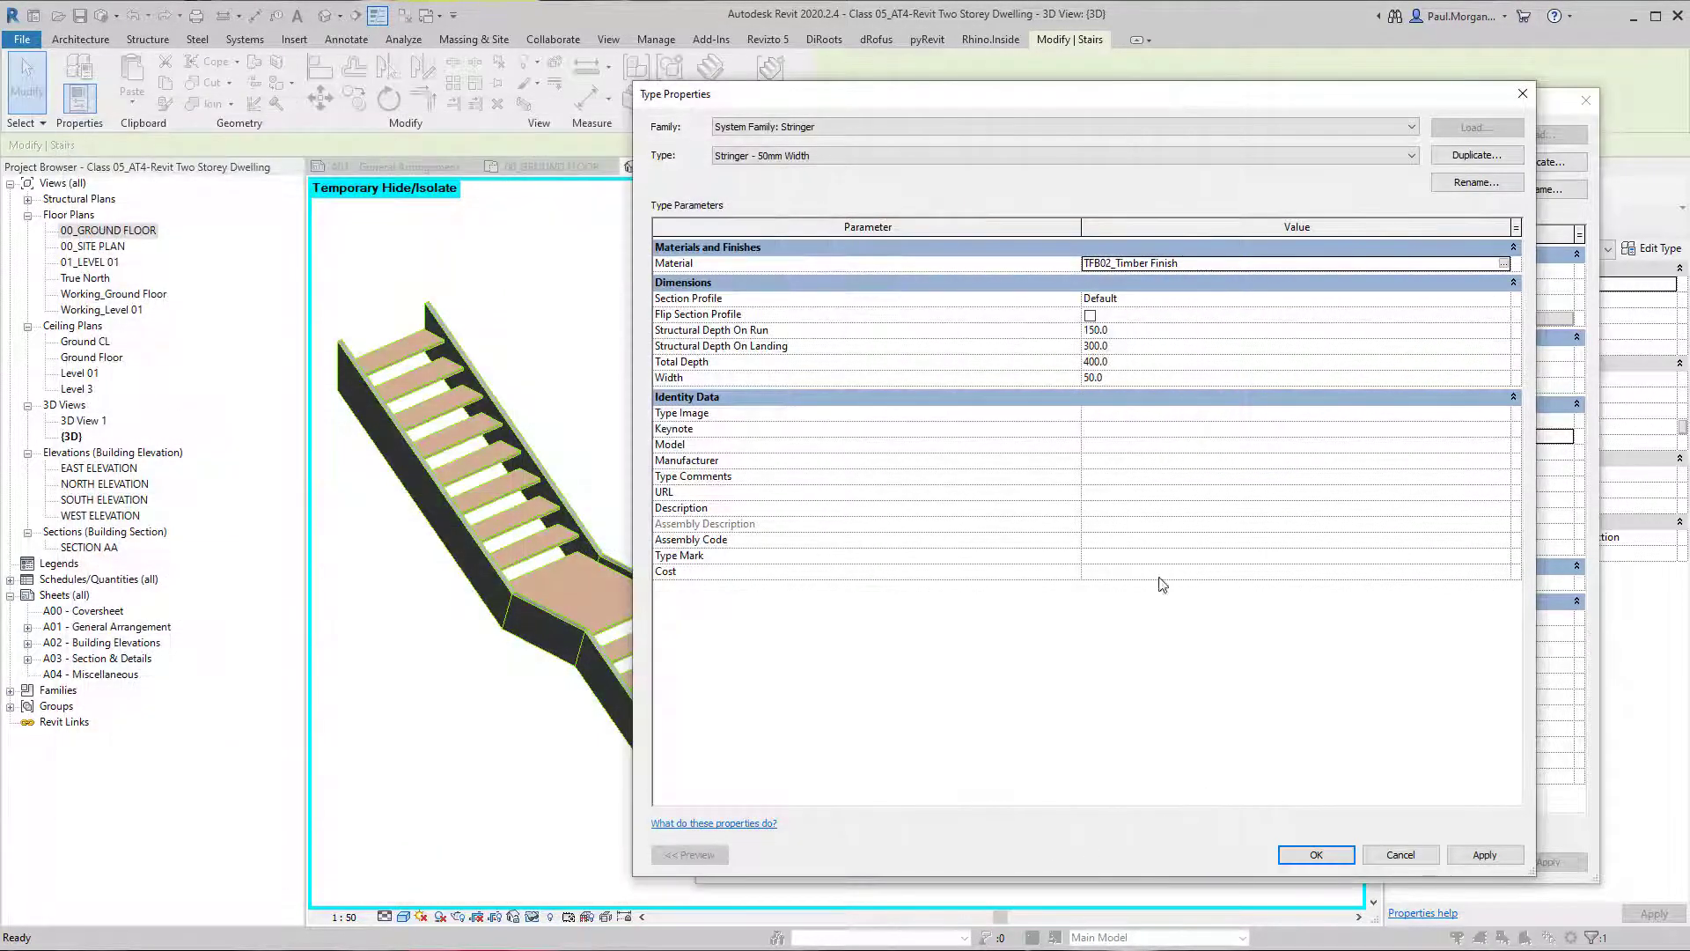
{"action": "left_click", "coordinate": [1486, 855]}
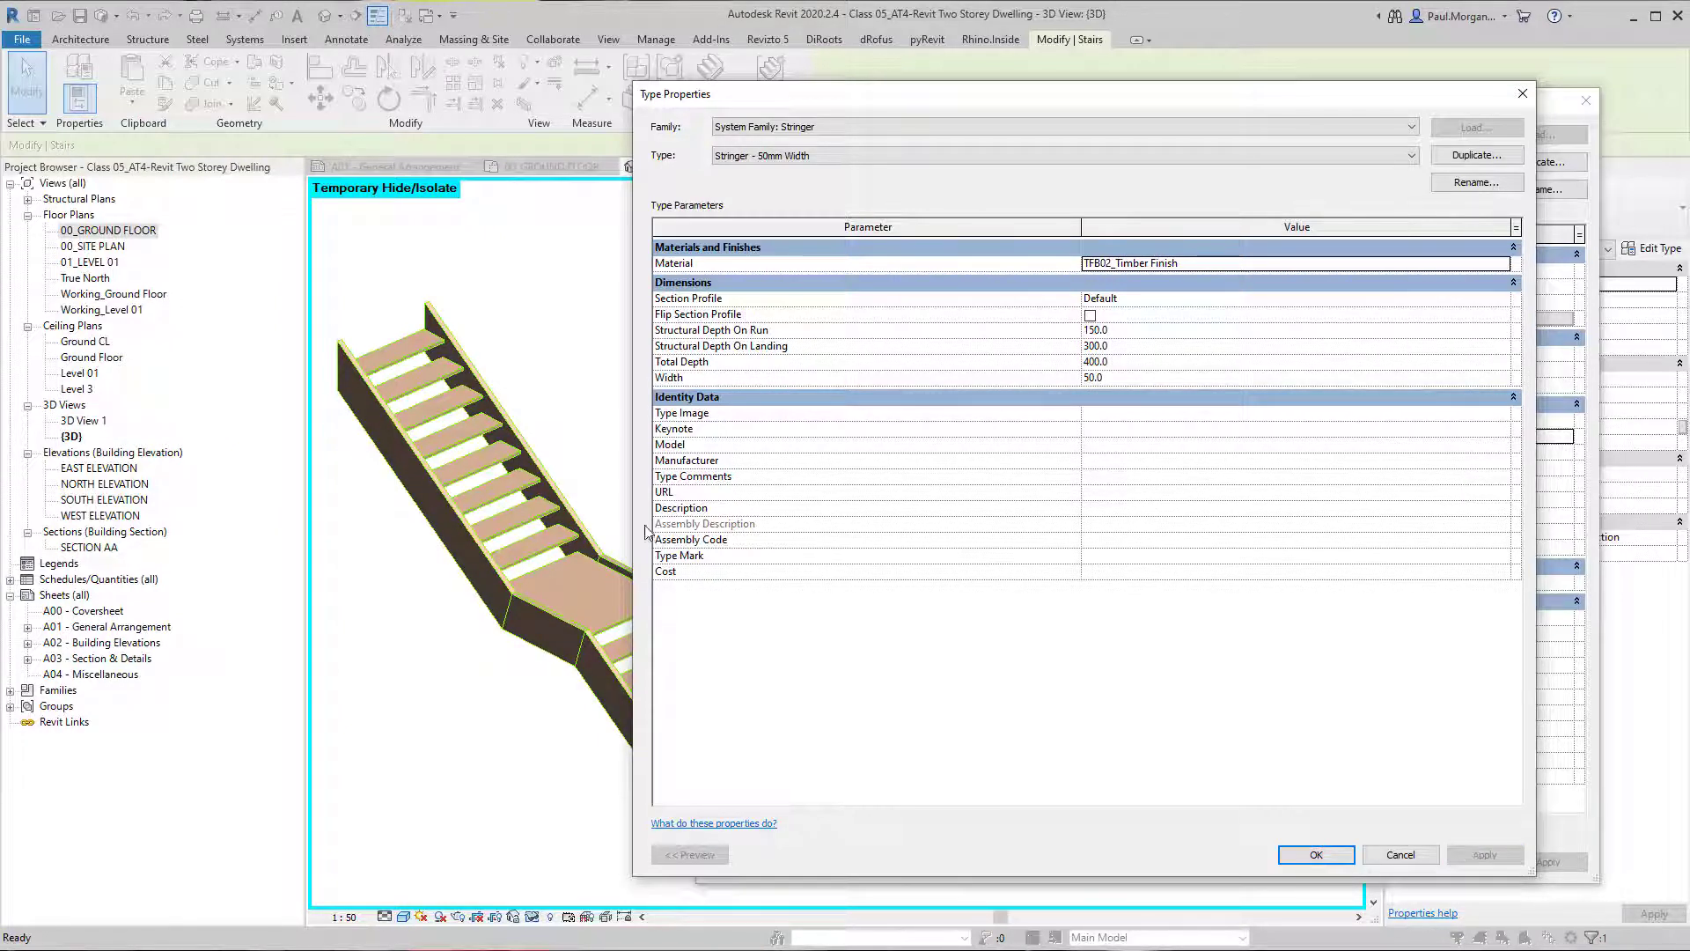
Set the stringer's Section Profile to C-Channel-Profile : C250X30 and turn on Flip Section Profile, applying the changes.
{"action": "left_click", "coordinate": [1197, 299]}
{"action": "left_click", "coordinate": [1502, 301]}
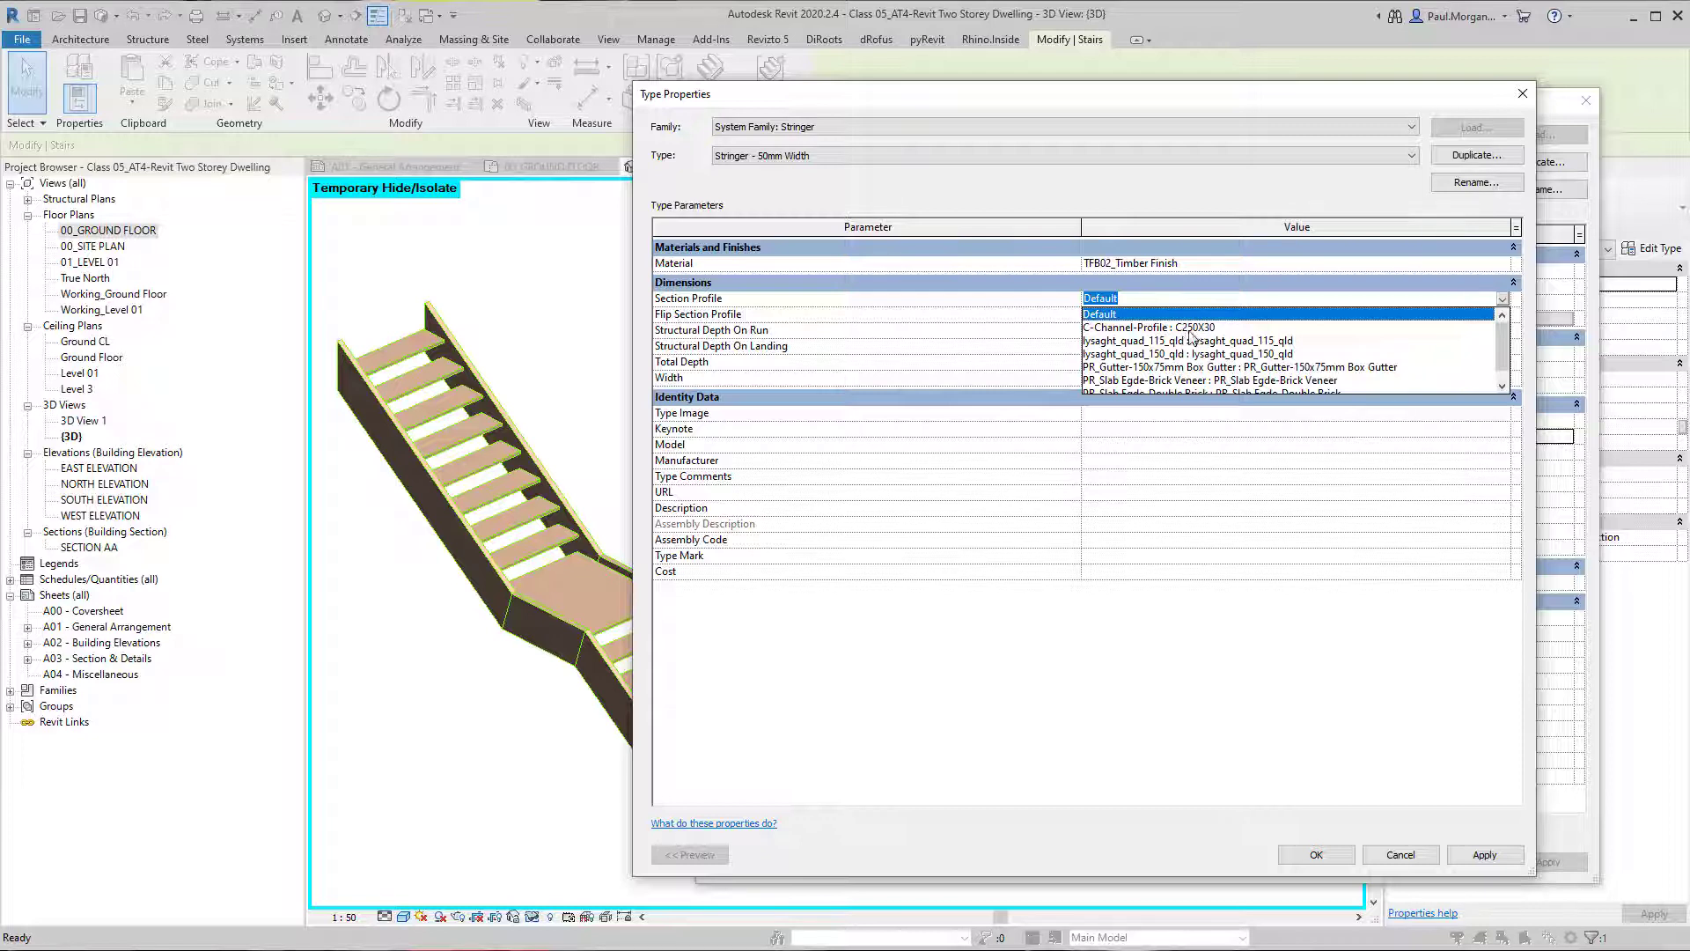
{"action": "left_click", "coordinate": [1211, 329]}
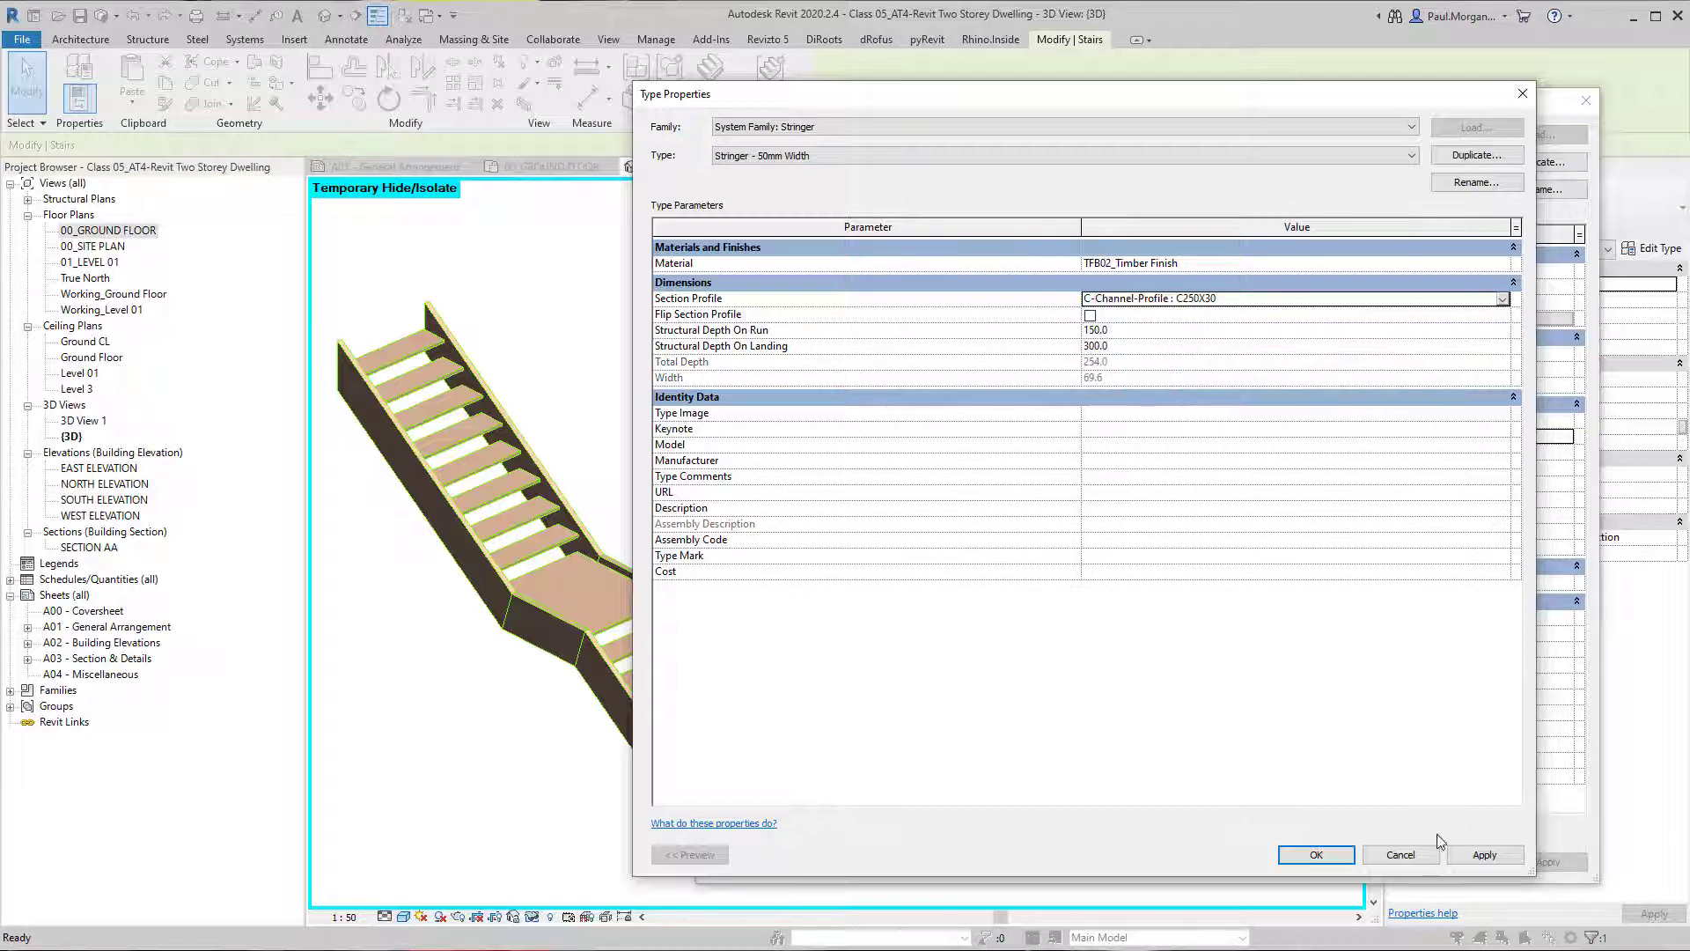
{"action": "left_click", "coordinate": [1497, 853]}
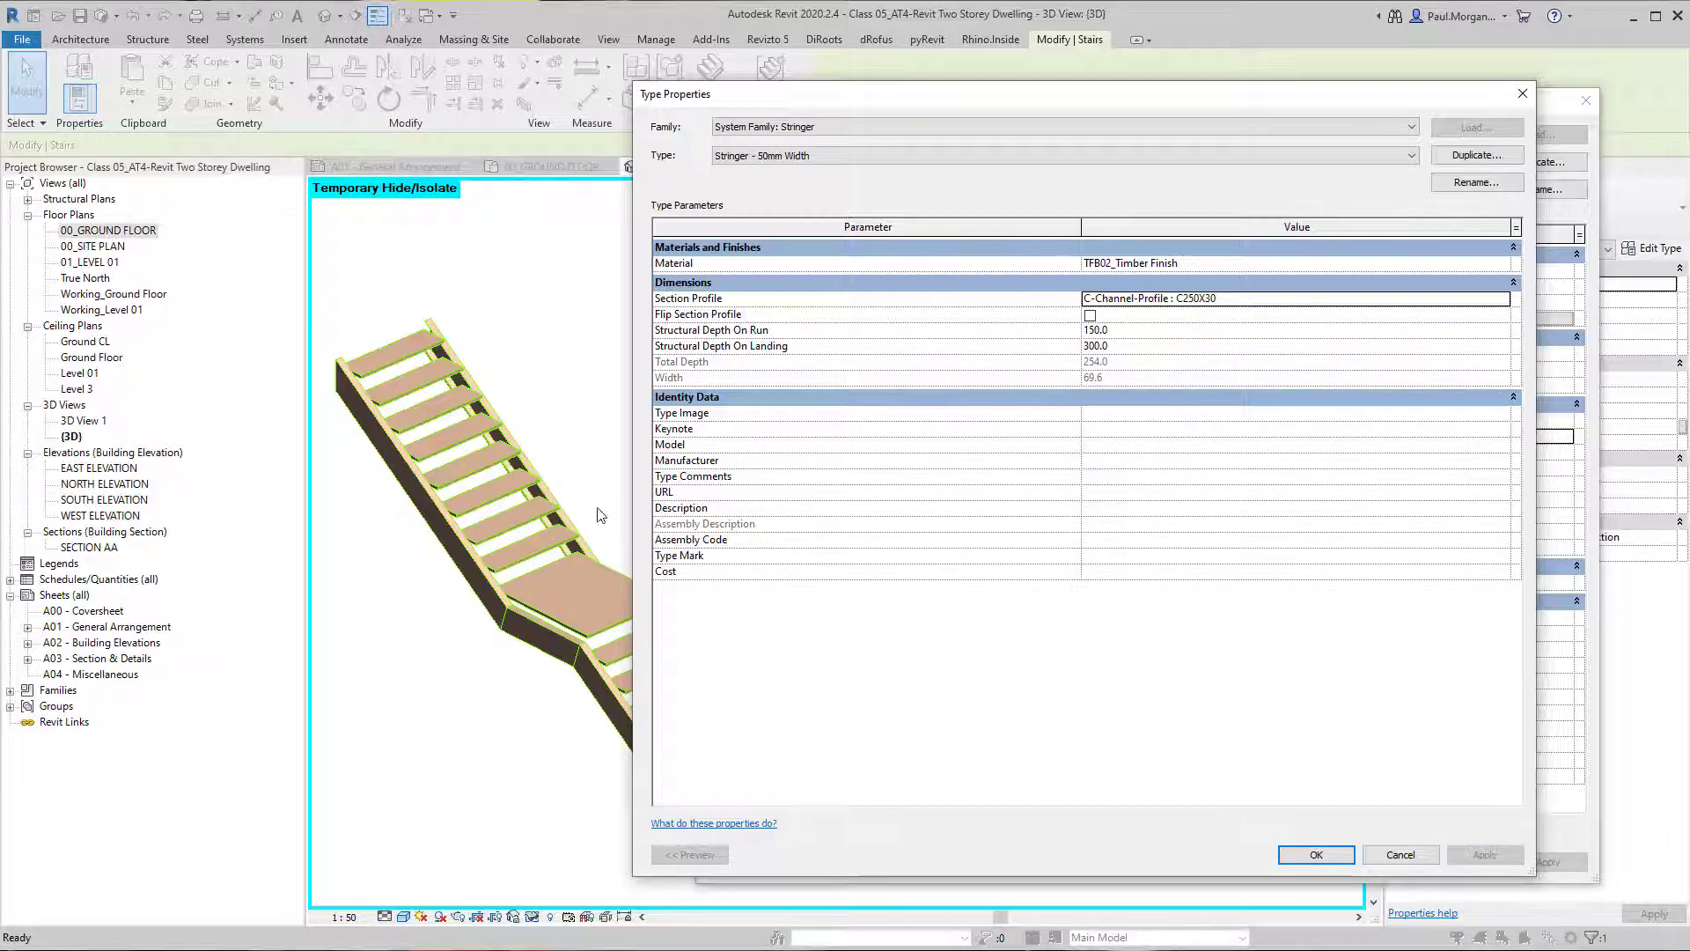
{"action": "left_click", "coordinate": [1091, 316]}
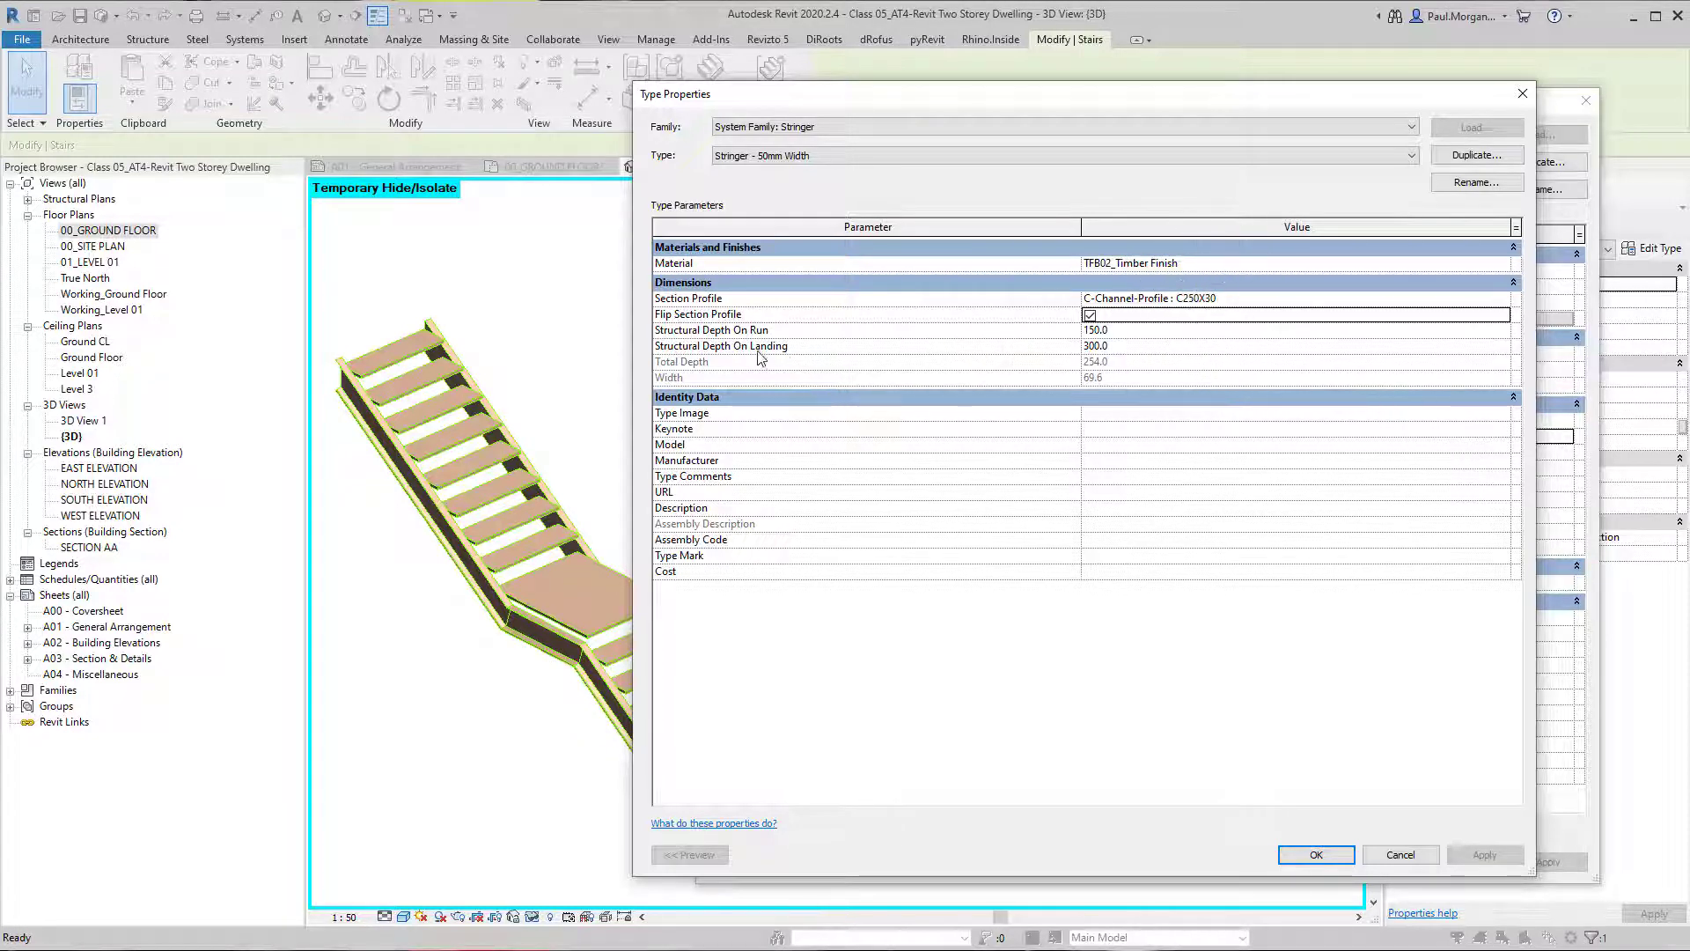
Set the stringer's Structural Depth On Landing to 0.0 and apply it.
{"action": "left_click", "coordinate": [1143, 334]}
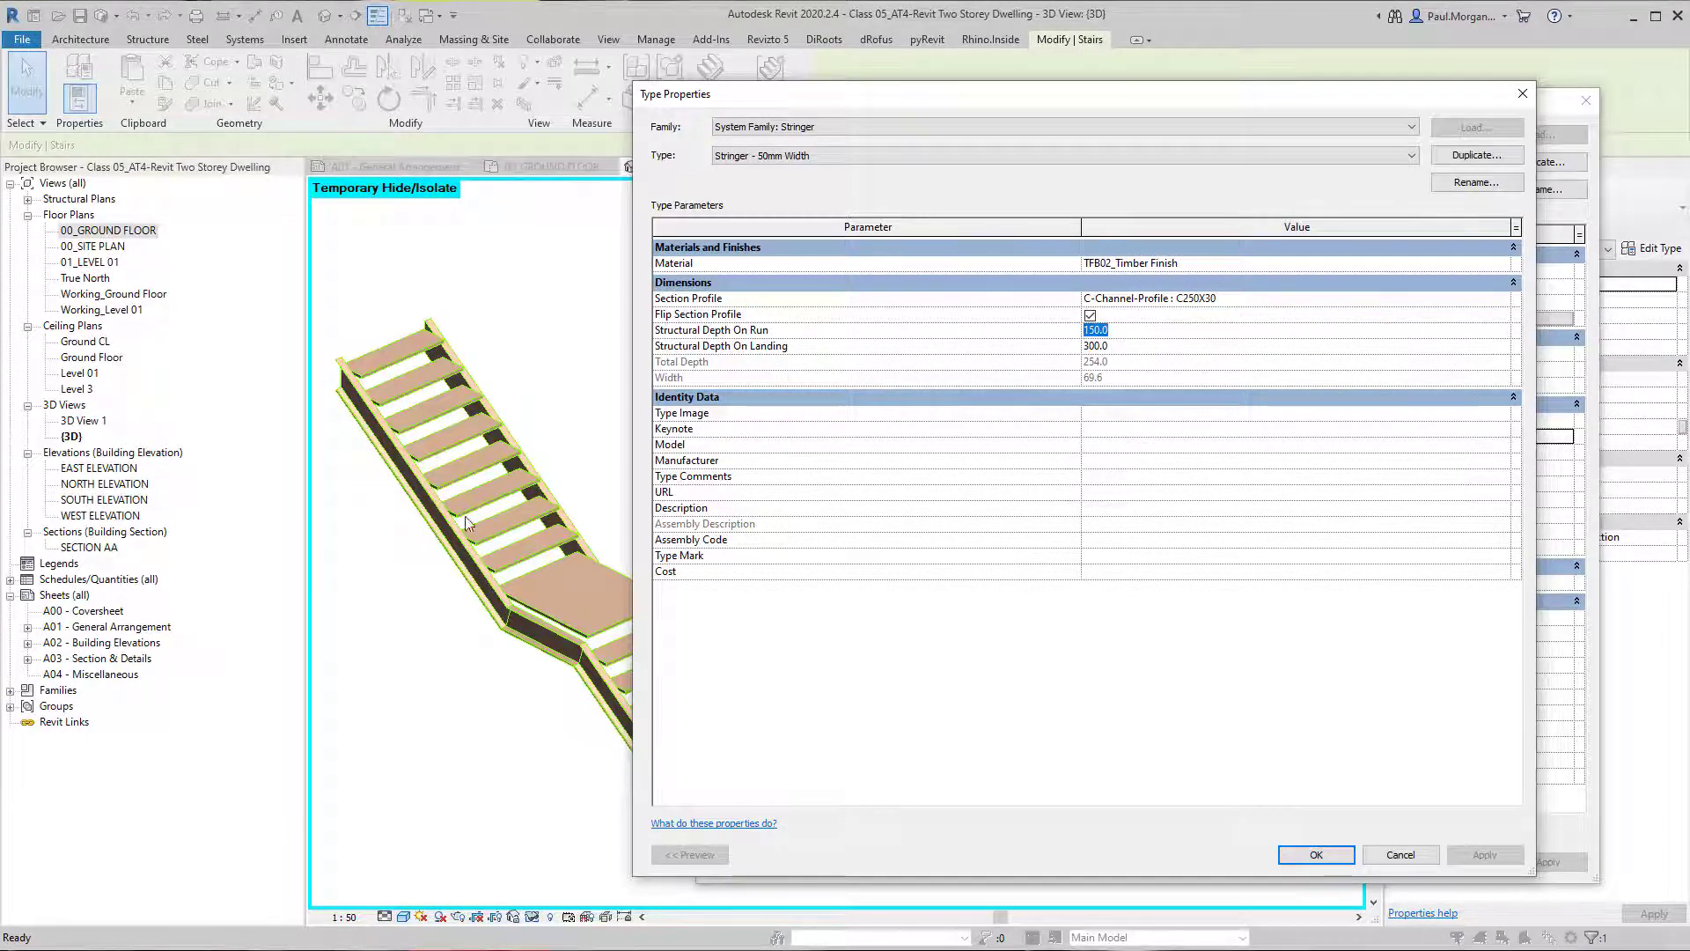
{"action": "key", "text": "ctrl"}
{"action": "key", "text": "ctrl"}
{"action": "key", "text": "ctrl"}
{"action": "left_click", "coordinate": [1116, 348]}
{"action": "type", "text": "0.0"}
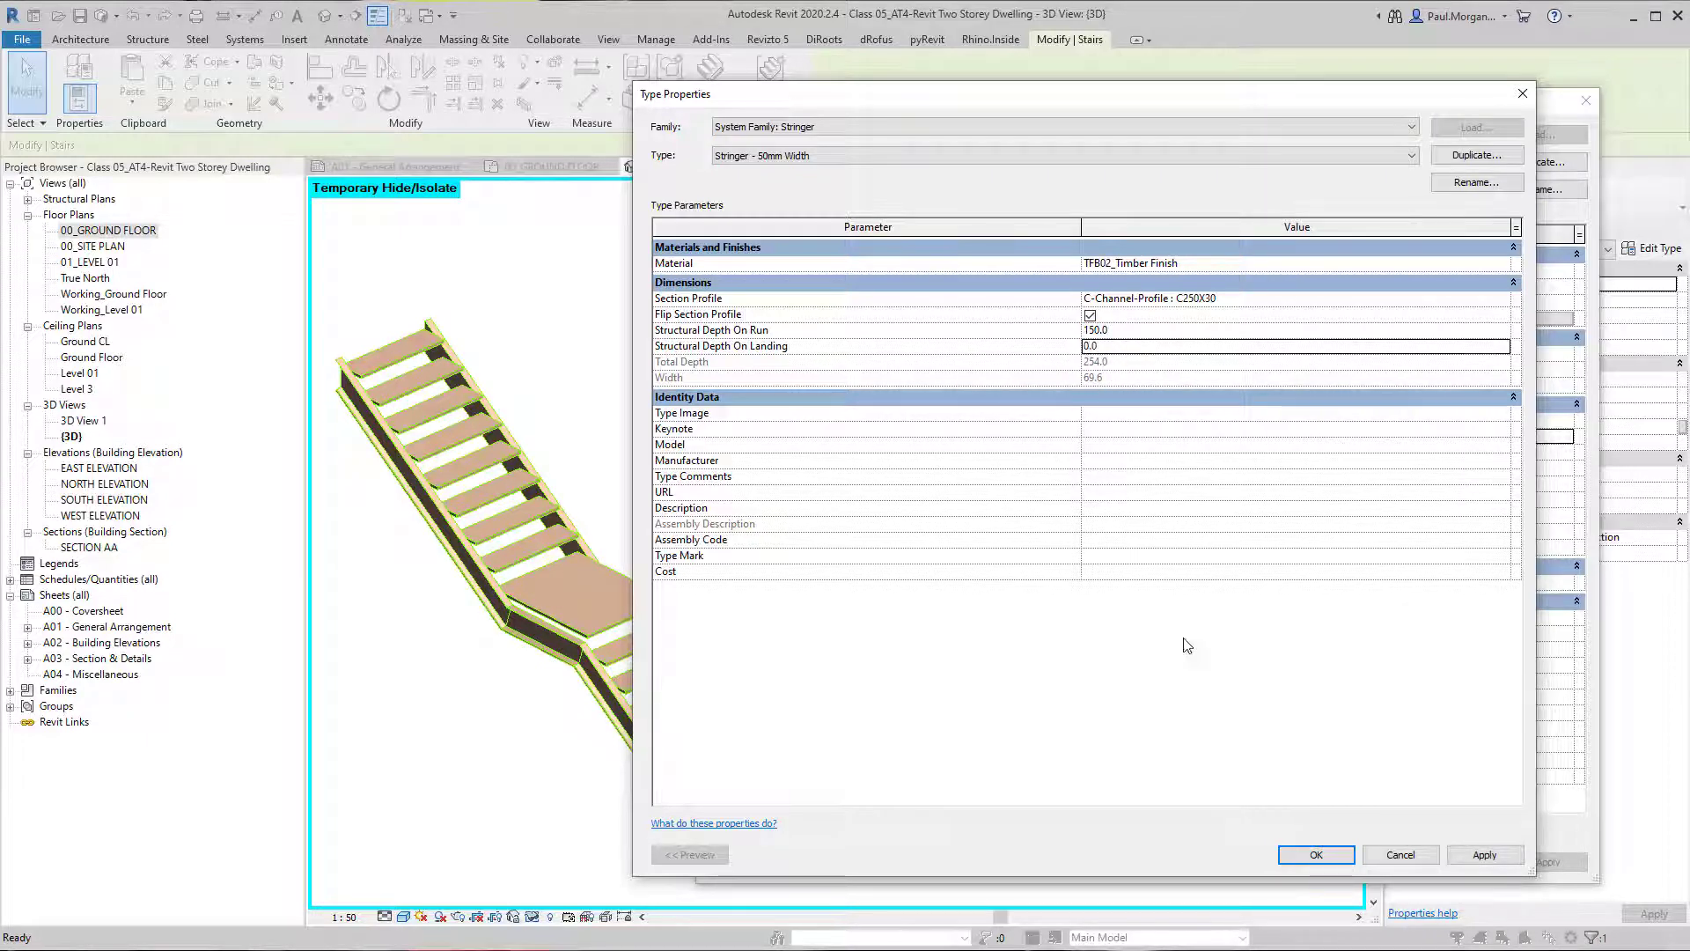
{"action": "left_click", "coordinate": [1485, 854]}
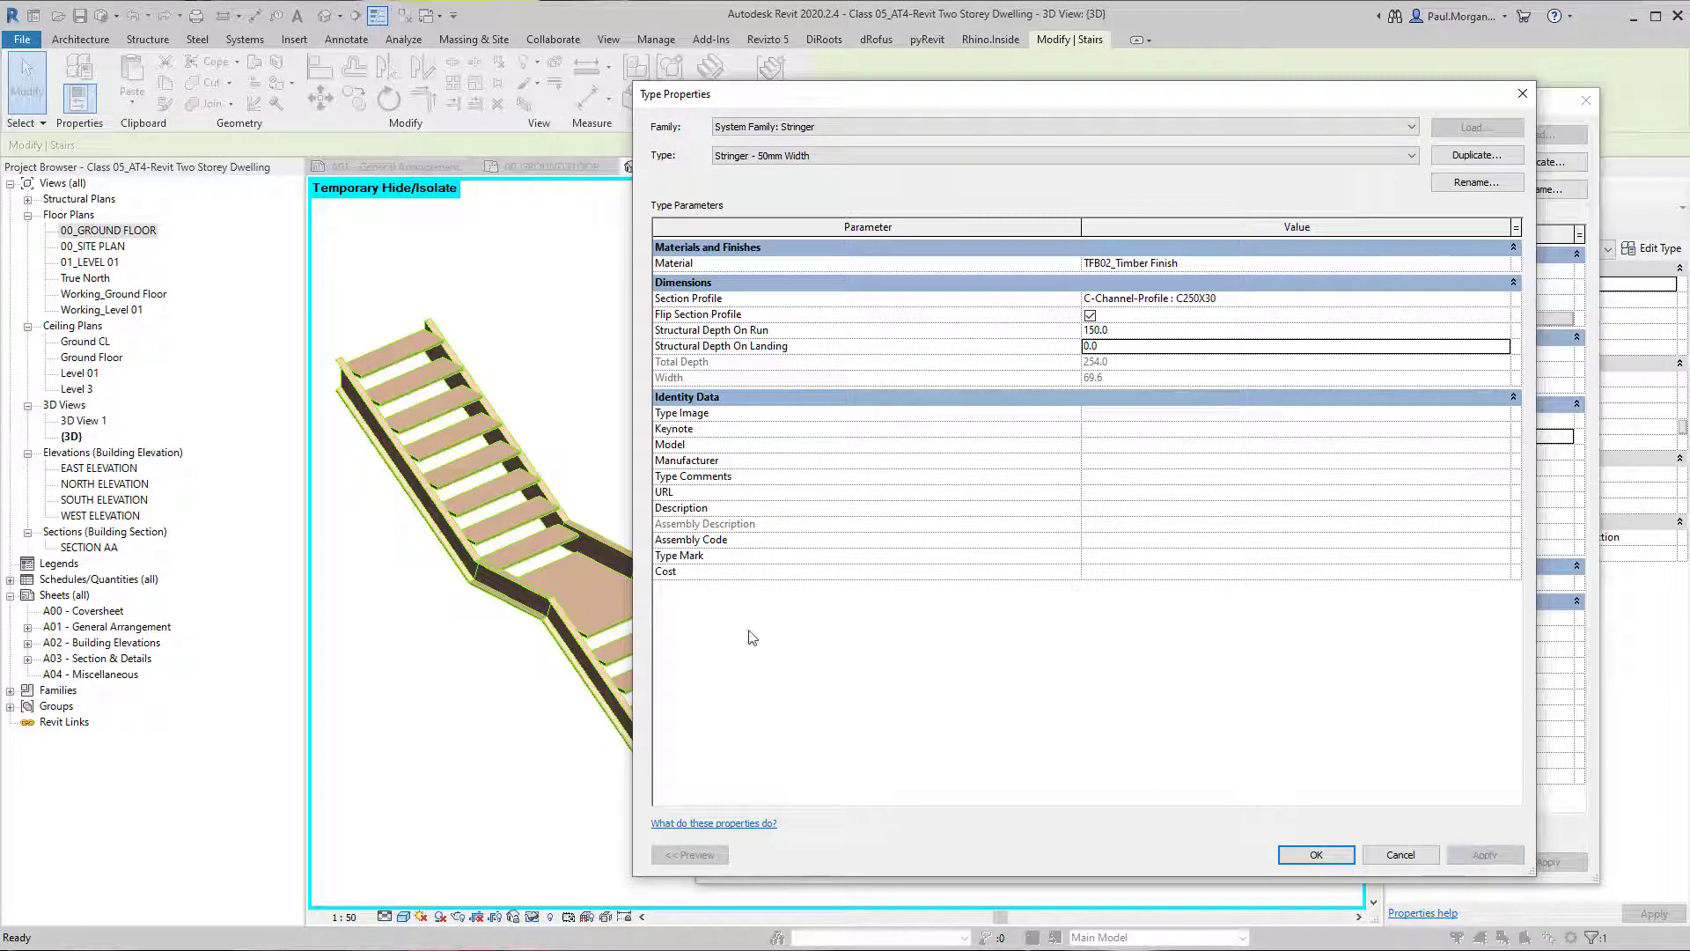
Set the stringer's Structural Depth On Landing to 125 and apply it.
{"action": "left_click", "coordinate": [1136, 348]}
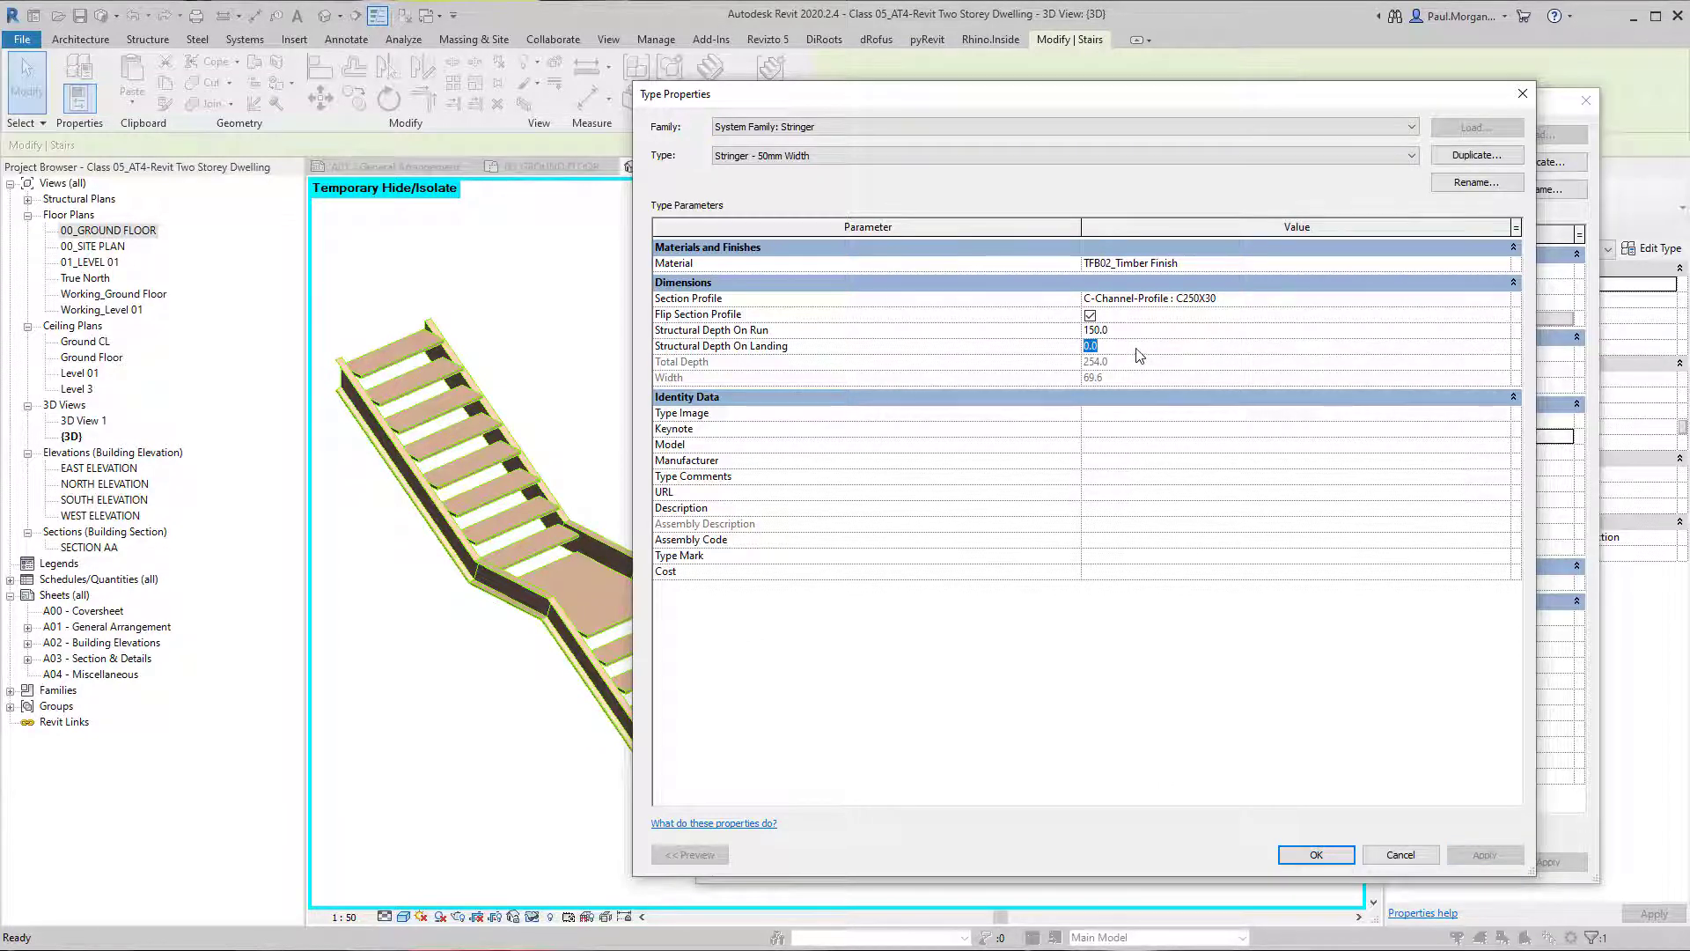
{"action": "type", "text": "125"}
{"action": "left_click", "coordinate": [1485, 855]}
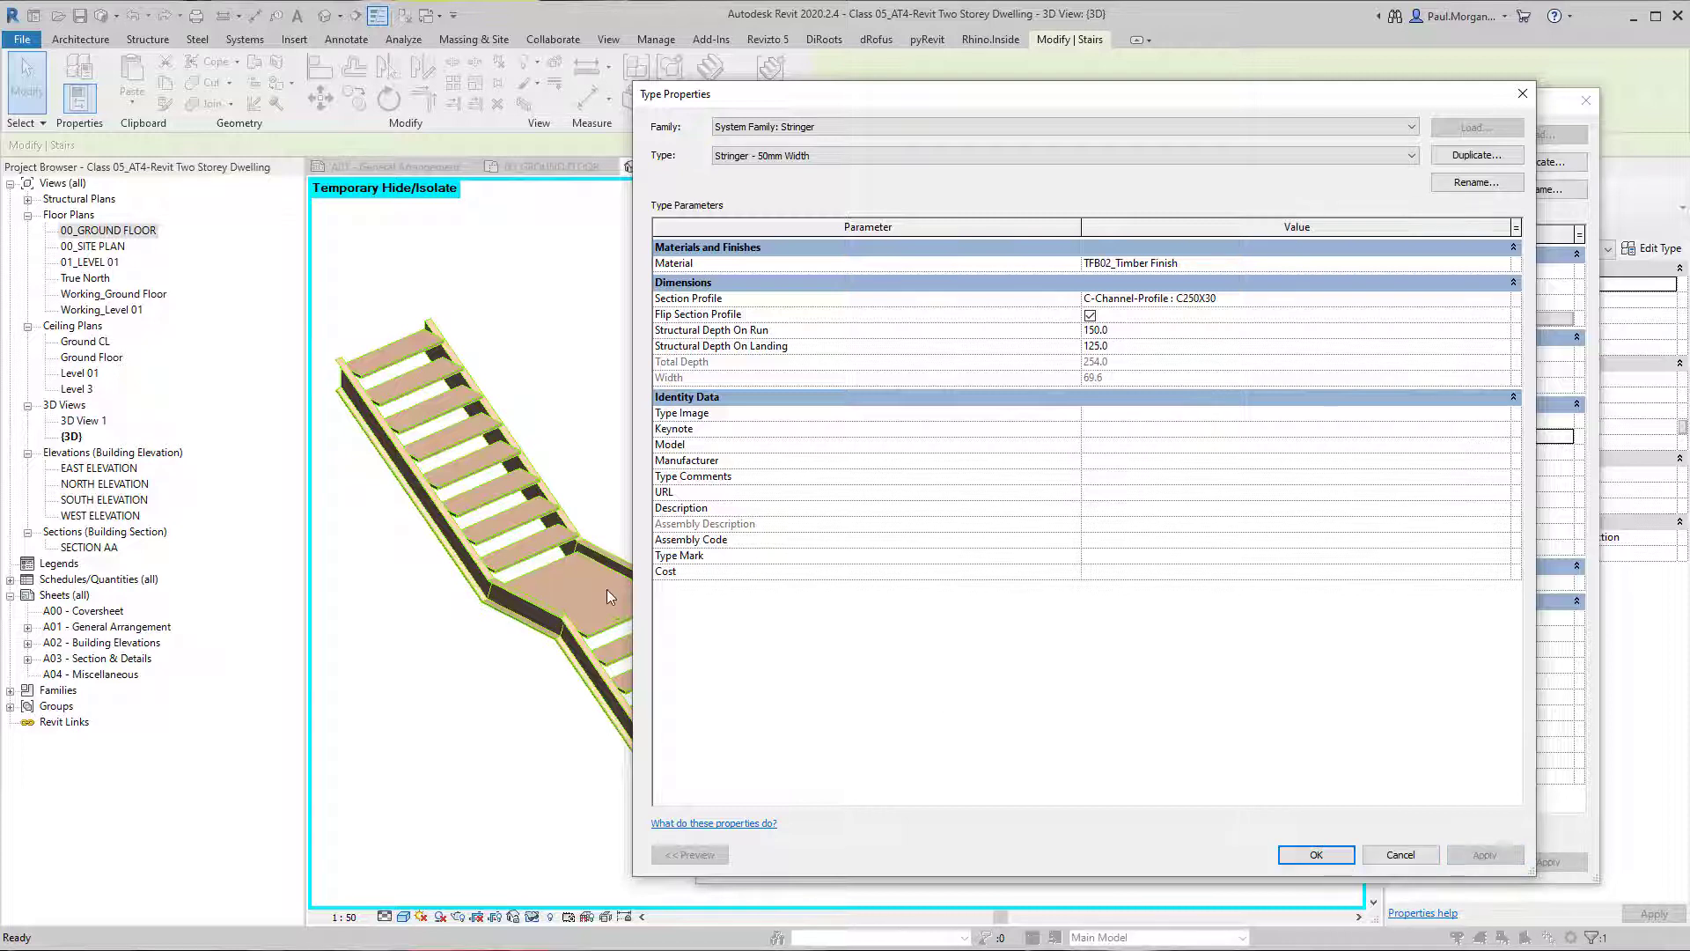
Set the stringer's Structural Depth On Run to 125 and apply it.
{"action": "left_click", "coordinate": [1151, 321]}
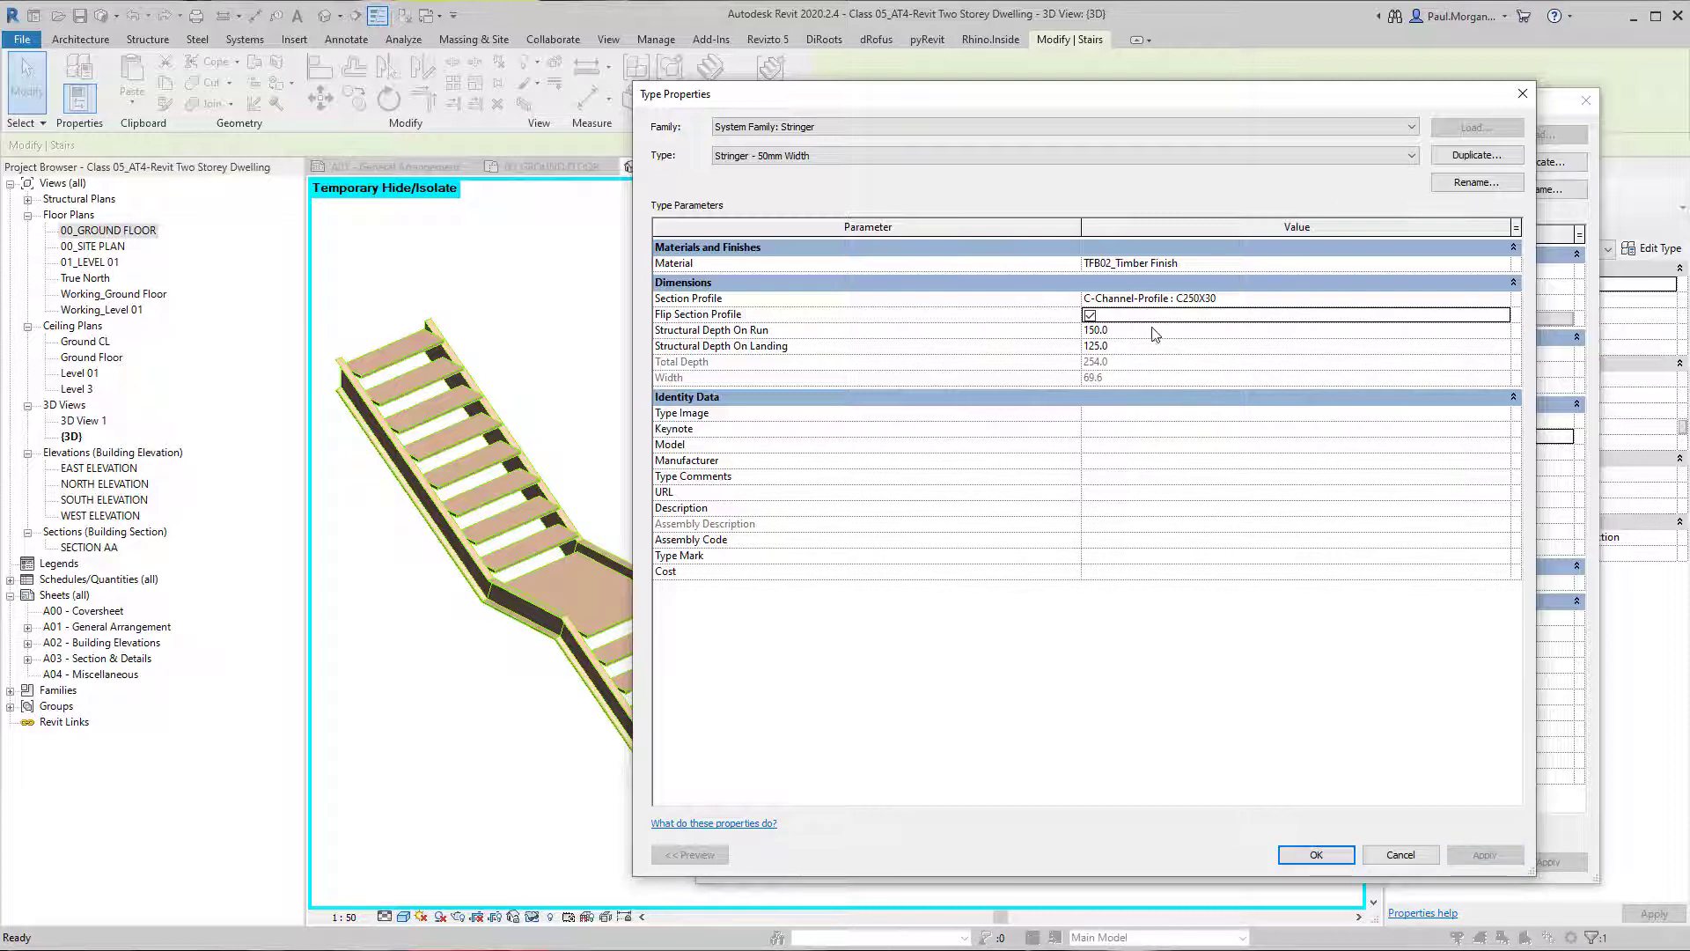
{"action": "left_click", "coordinate": [1153, 329]}
{"action": "type", "text": "125"}
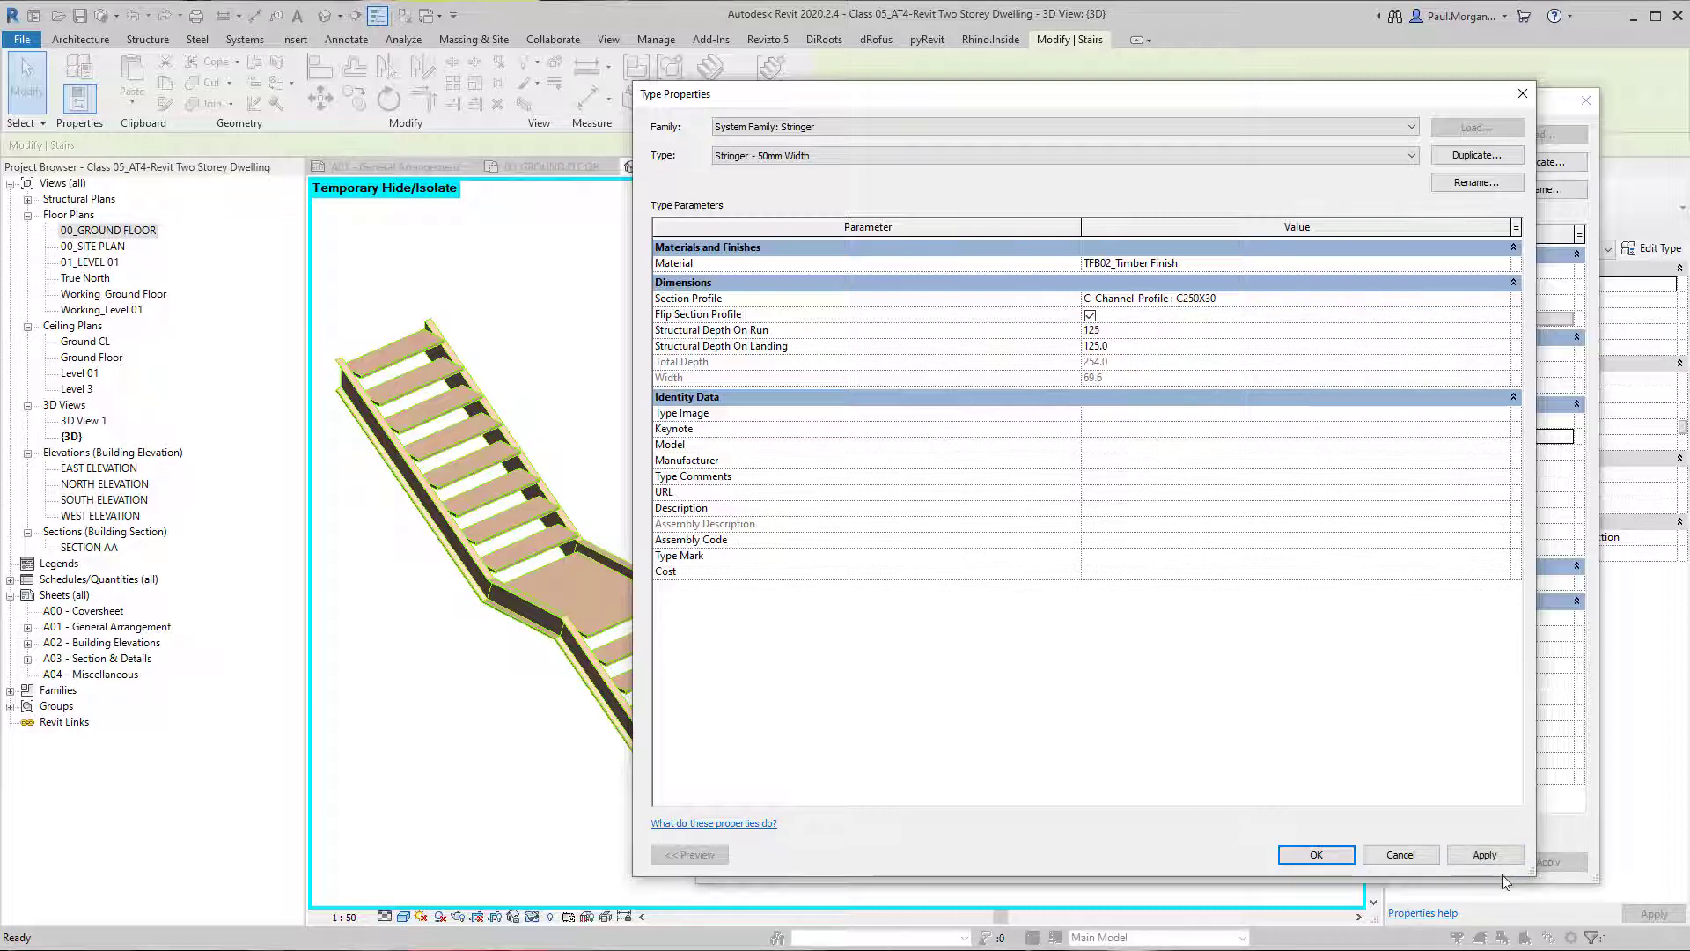
{"action": "left_click", "coordinate": [1512, 855]}
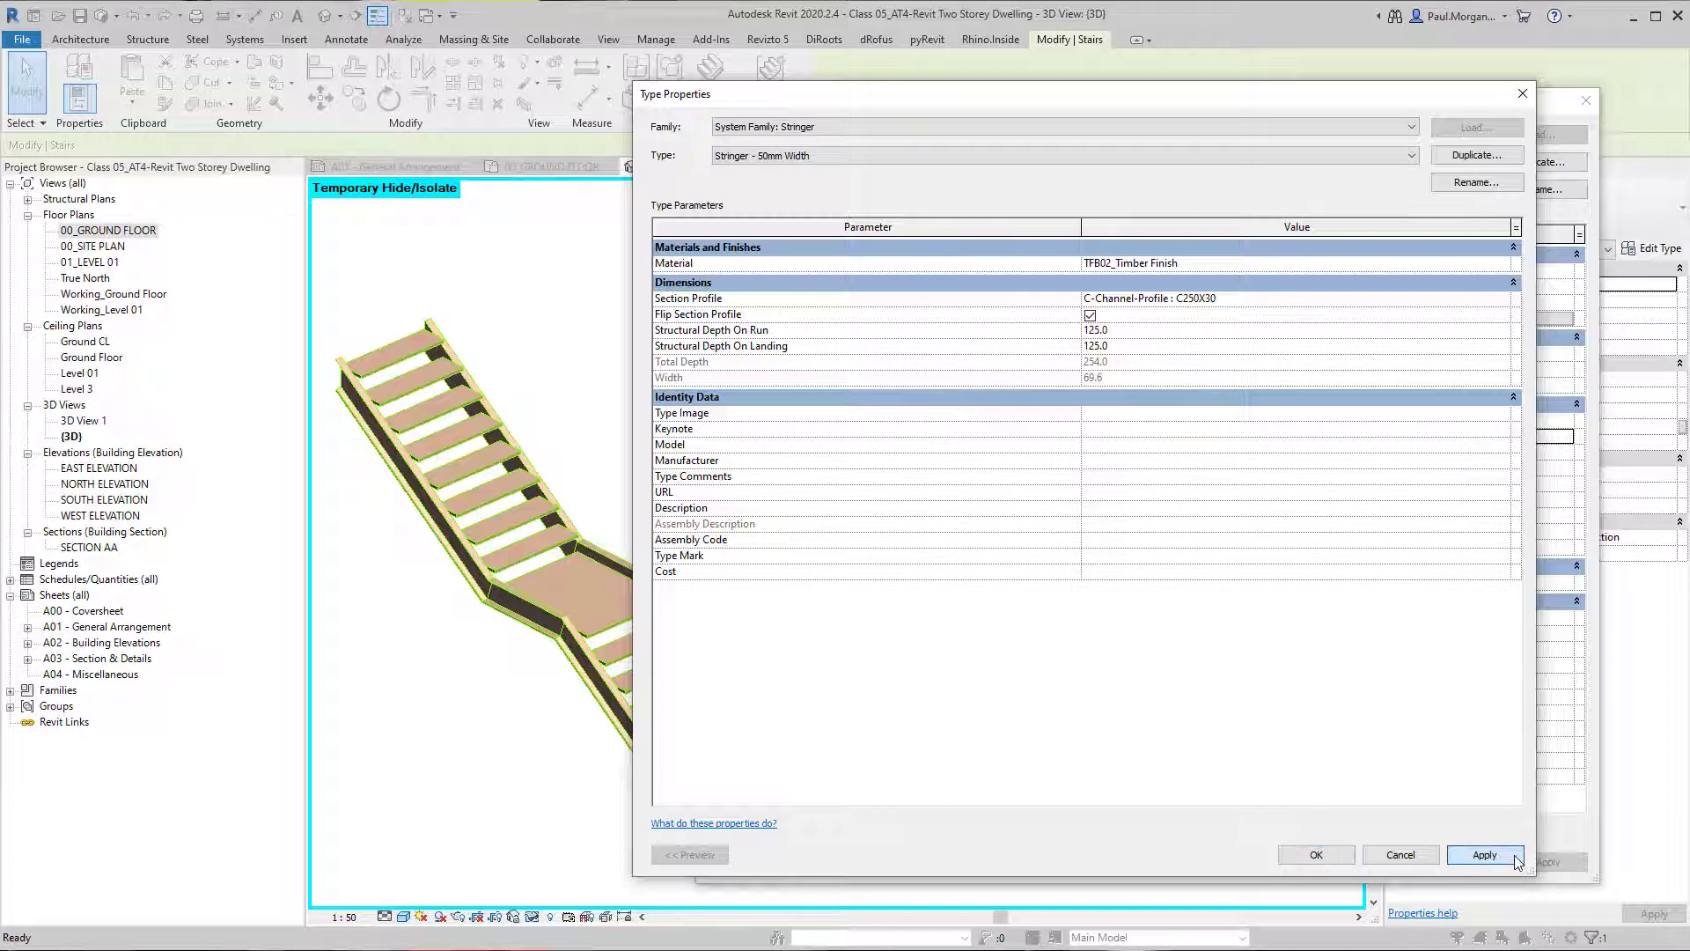
Set the stringer's Structural Depth On Run to 50 and apply it.
{"action": "left_click", "coordinate": [1145, 331]}
{"action": "type", "text": "50"}
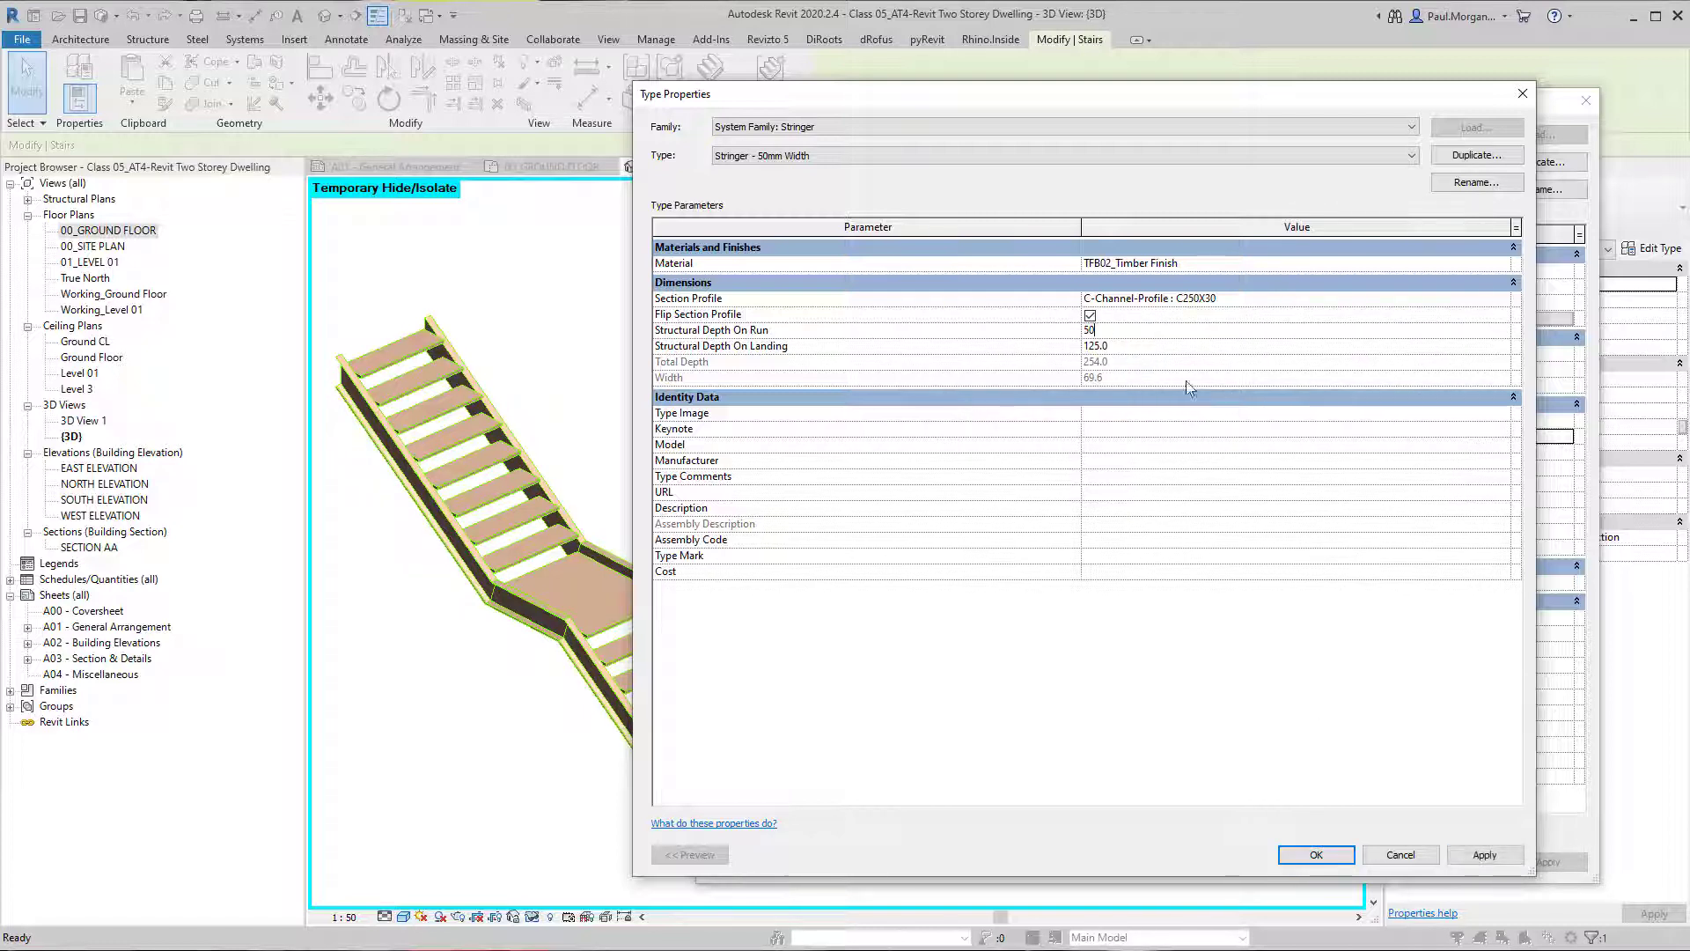
{"action": "left_click", "coordinate": [1479, 856]}
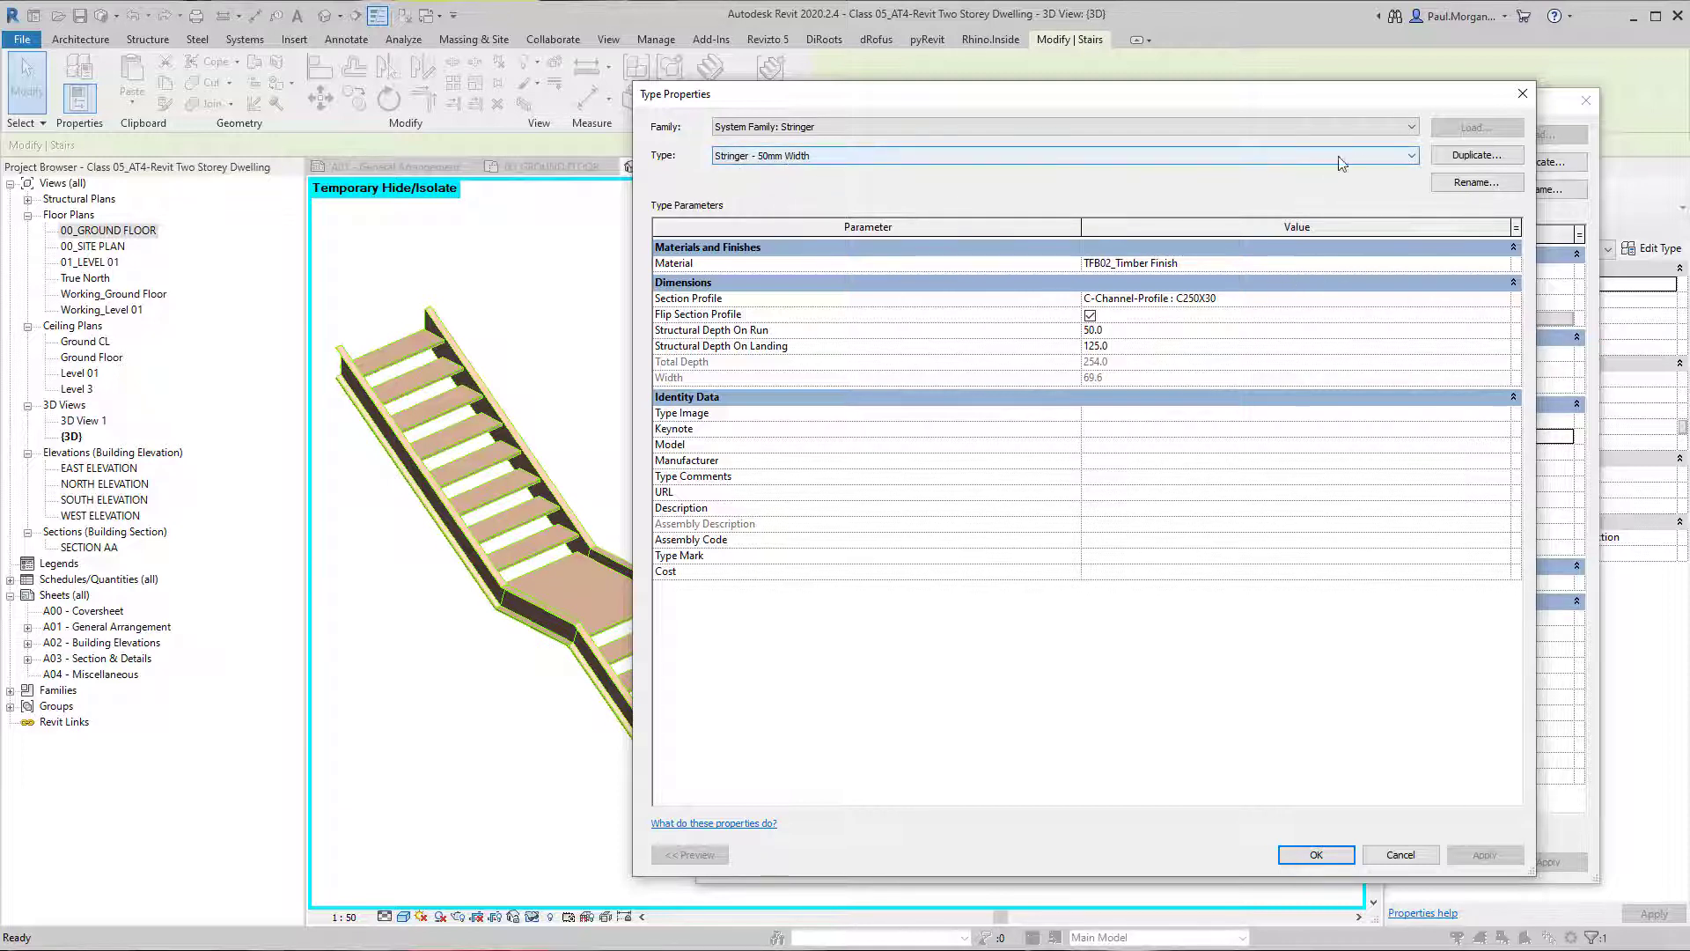
Duplicate the stringer type under the name Stringer - C Channel 250x30mm.
{"action": "left_click", "coordinate": [1477, 154]}
{"action": "left_click", "coordinate": [791, 538]}
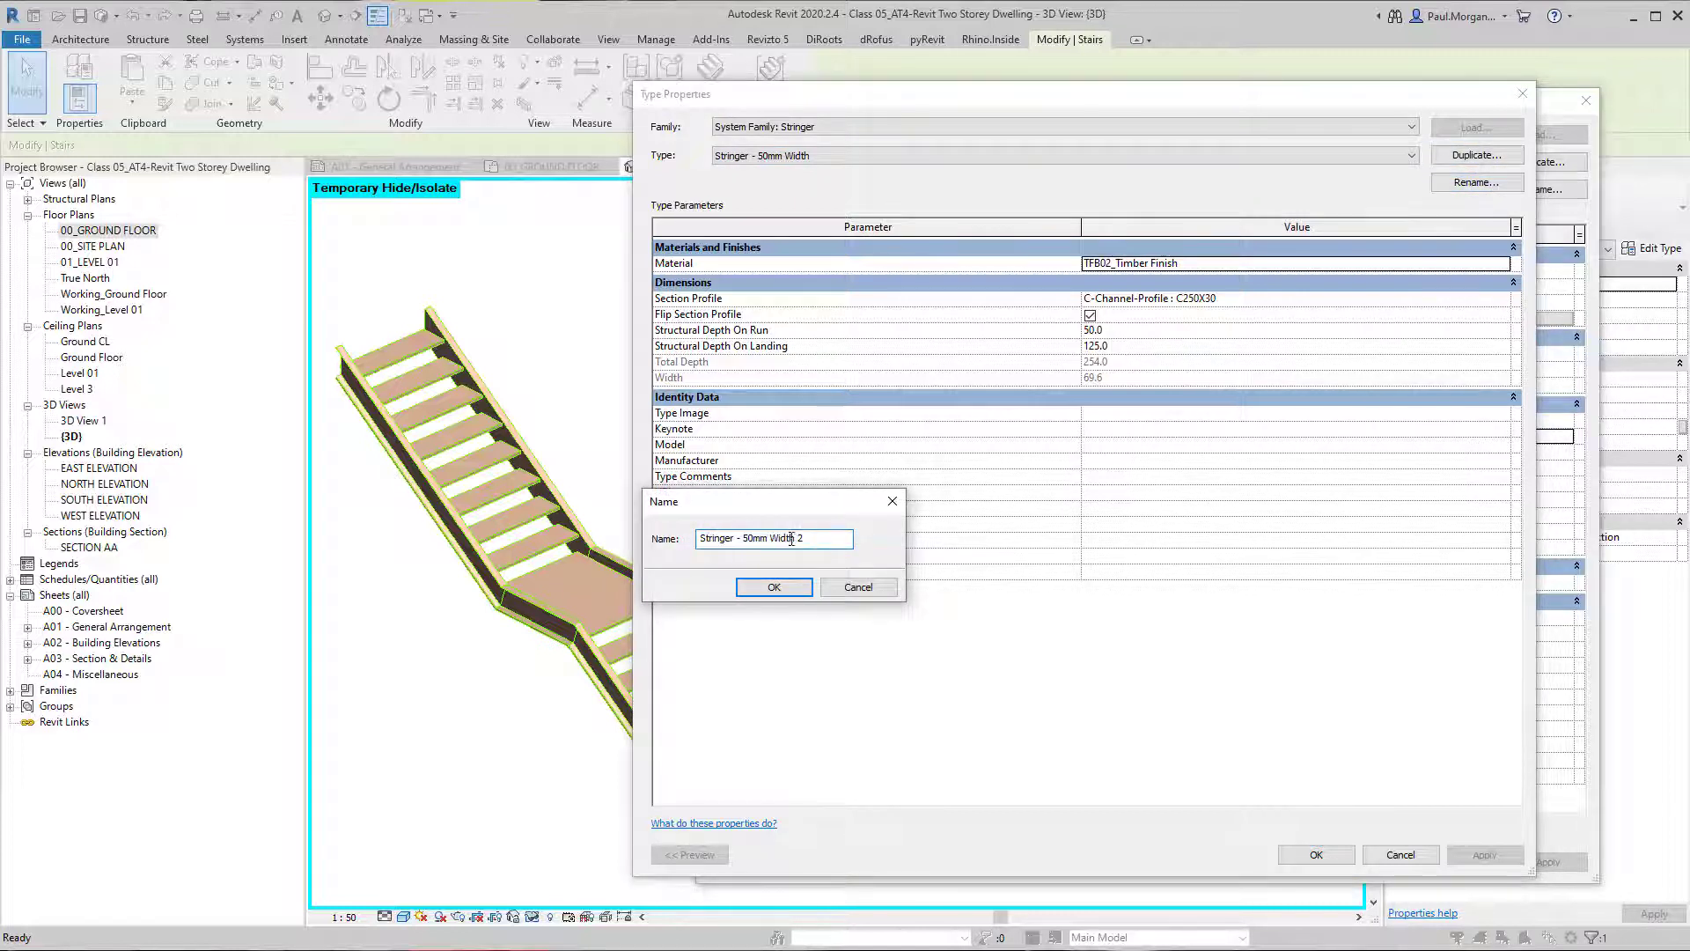
{"action": "left_click_drag", "start_coordinate": [803, 538], "coordinate": [750, 543]}
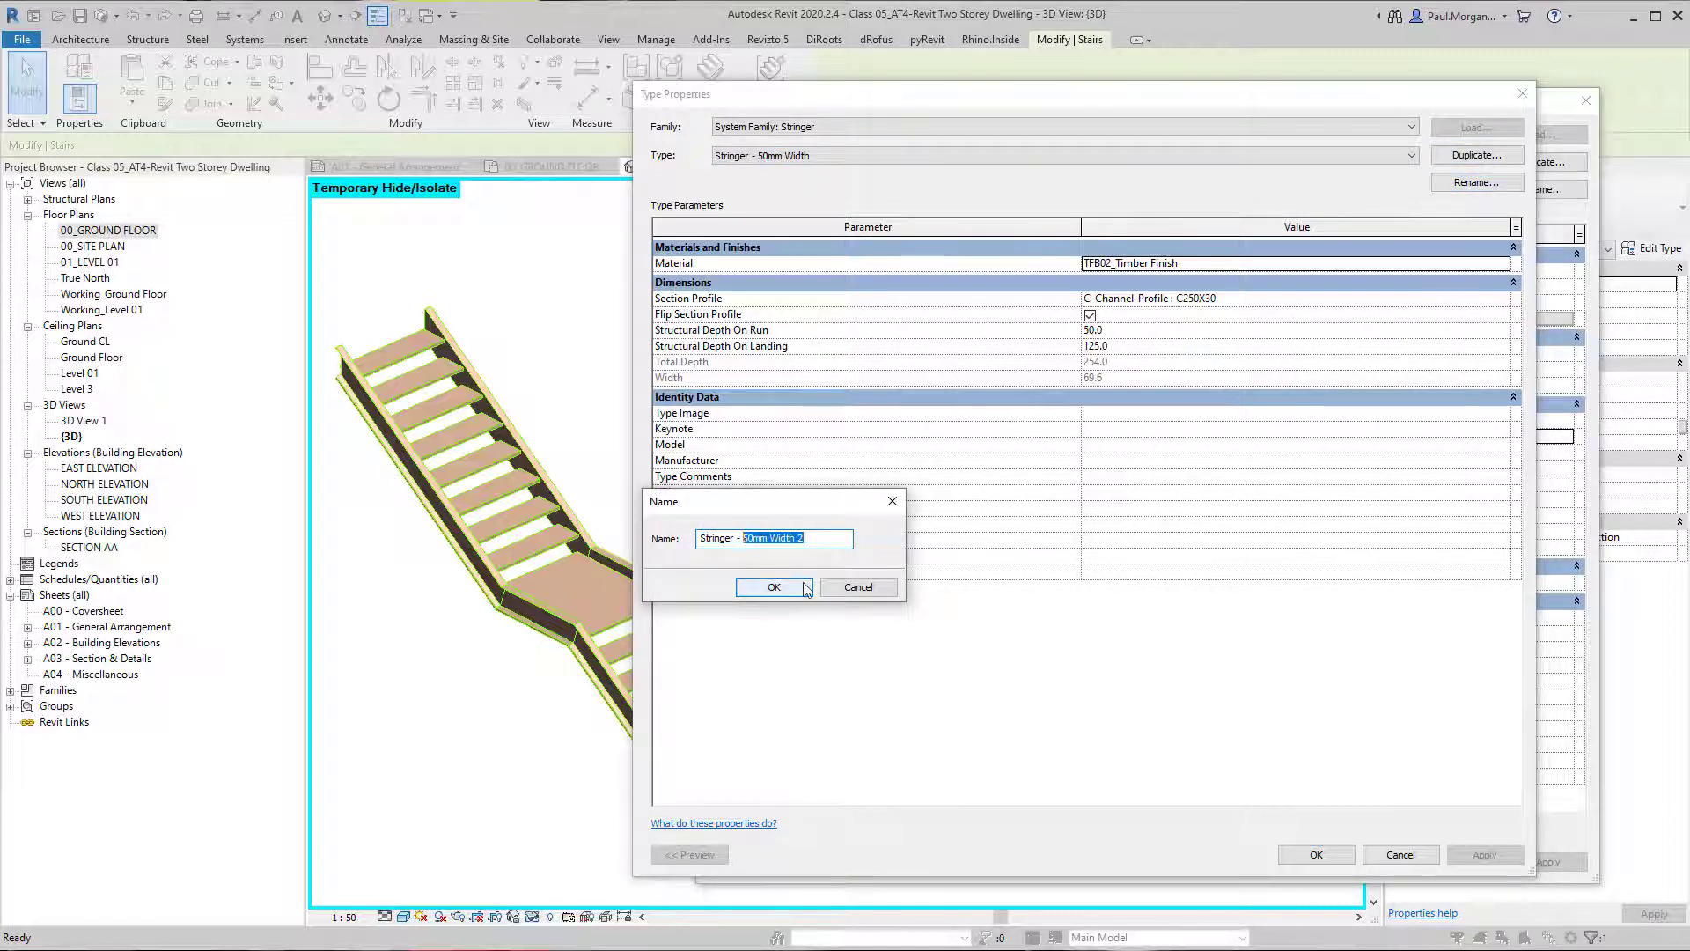
{"action": "type", "text": "S"}
{"action": "left_click", "coordinate": [773, 587]}
Switch back to the Stringer - 50mm Width type and set its Section Profile to Default.
{"action": "left_click", "coordinate": [1108, 159]}
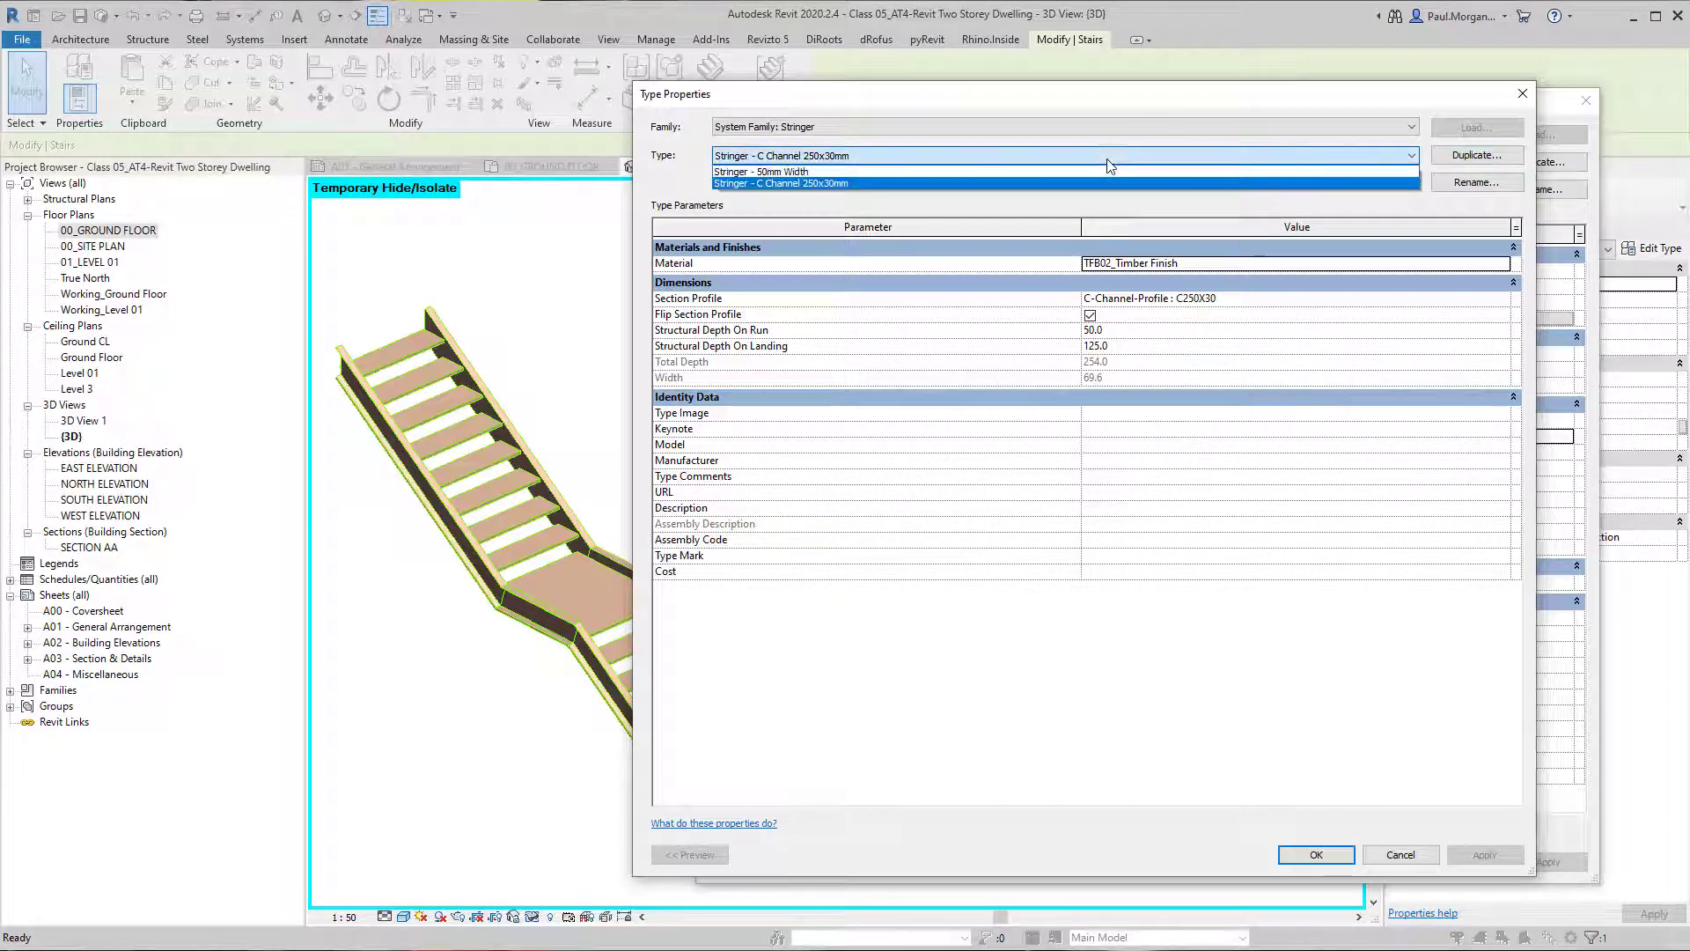
{"action": "left_click", "coordinate": [1107, 160]}
{"action": "left_click", "coordinate": [1108, 160]}
{"action": "left_click", "coordinate": [1109, 172]}
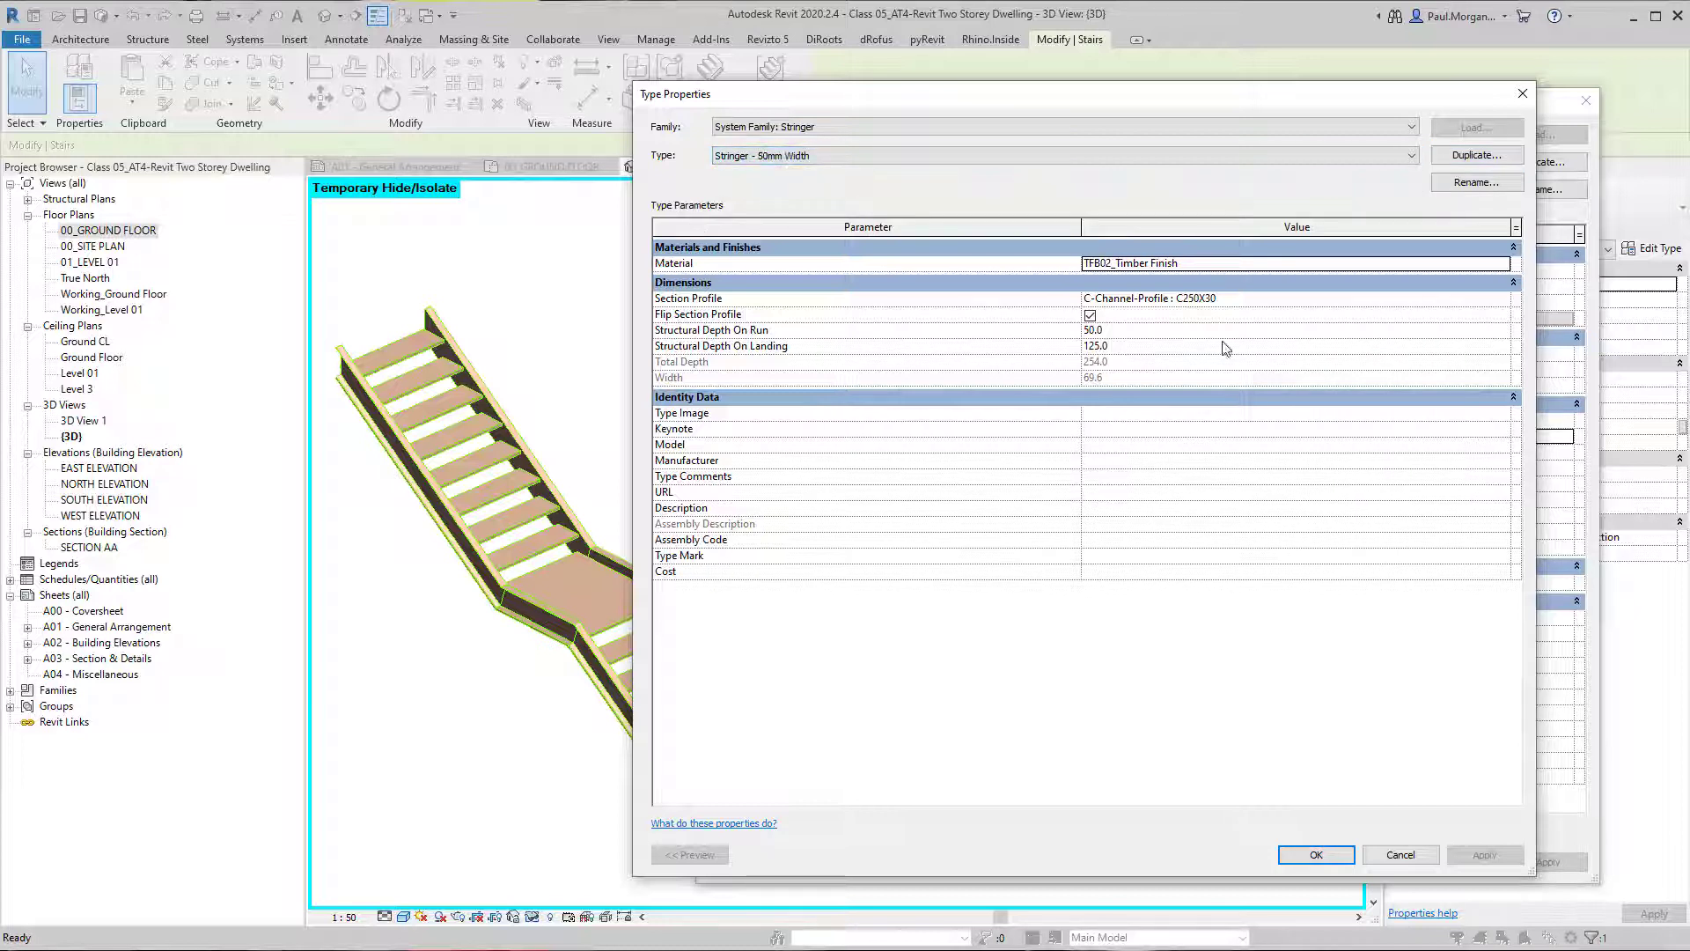
{"action": "left_click", "coordinate": [1472, 300]}
{"action": "left_click", "coordinate": [1471, 301]}
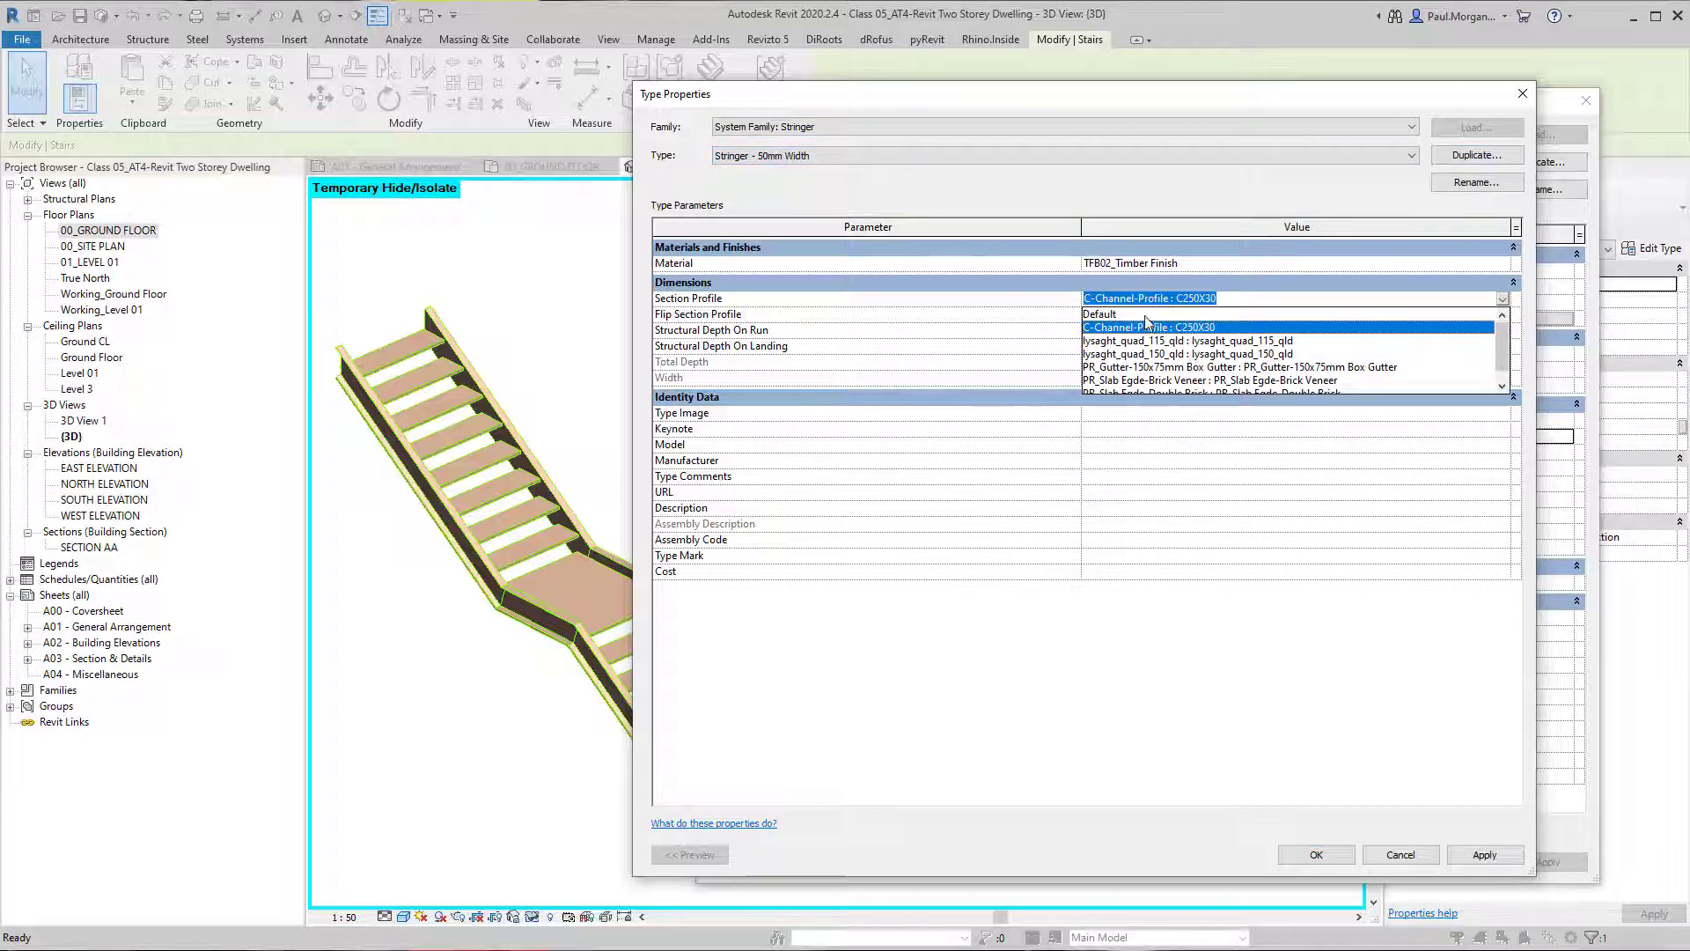
{"action": "left_click", "coordinate": [1118, 315]}
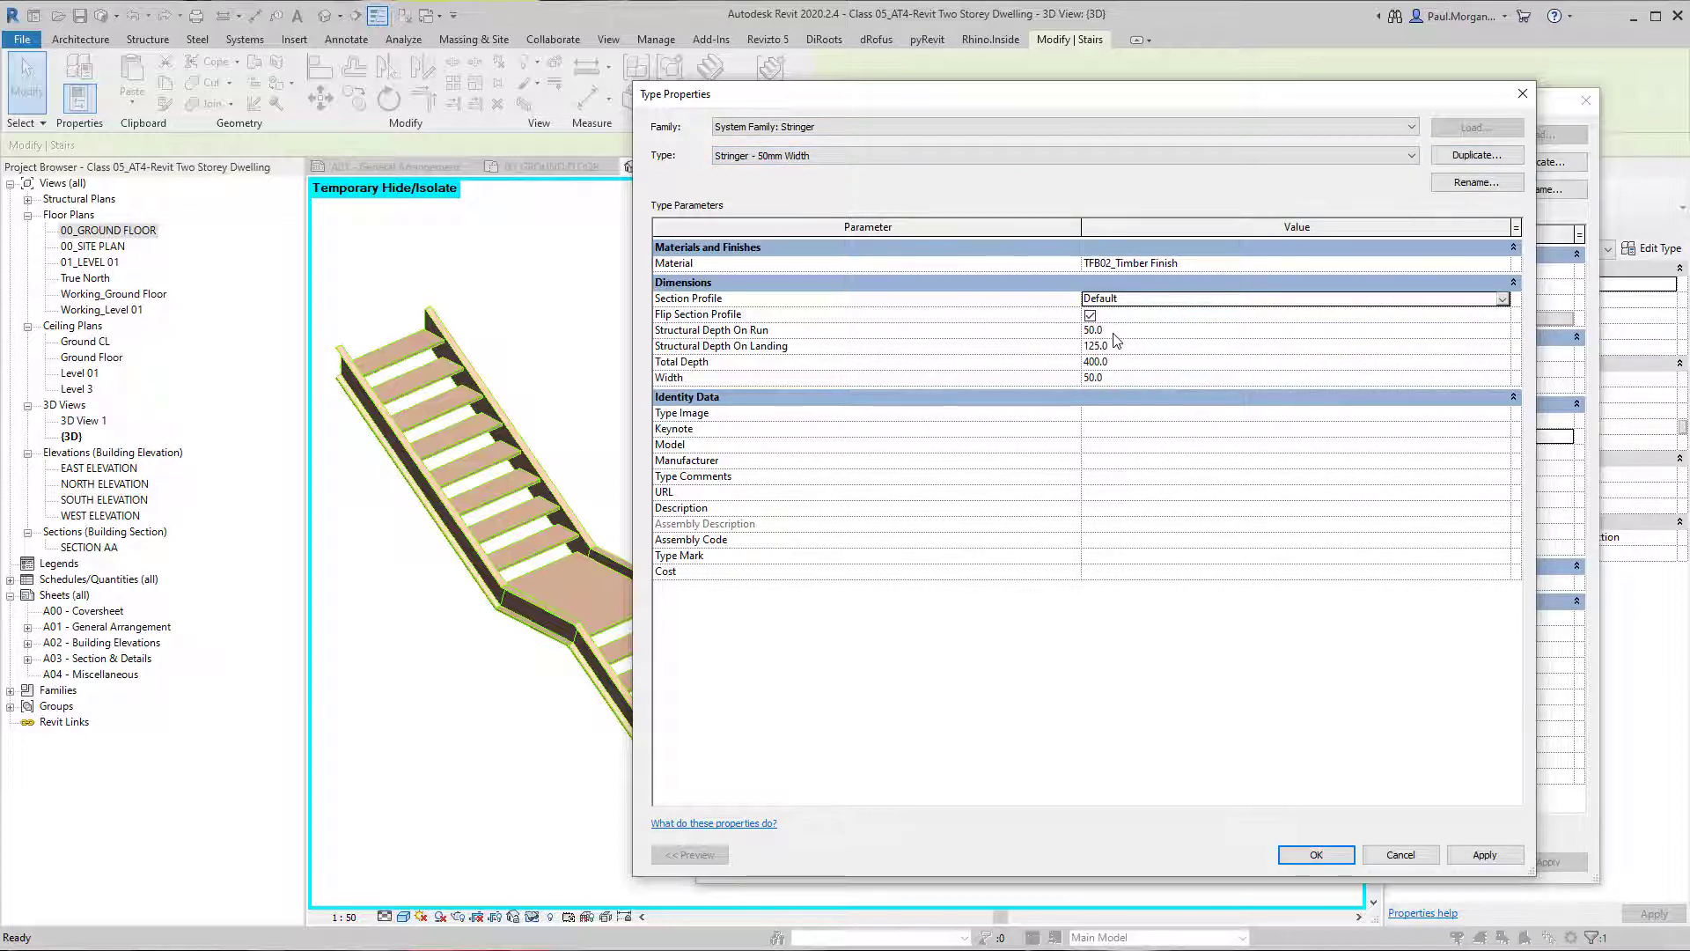
Turn off Flip Section Profile for the Stringer - 50mm Width type and apply the changes.
{"action": "left_click", "coordinate": [1118, 331]}
{"action": "left_click", "coordinate": [1120, 362]}
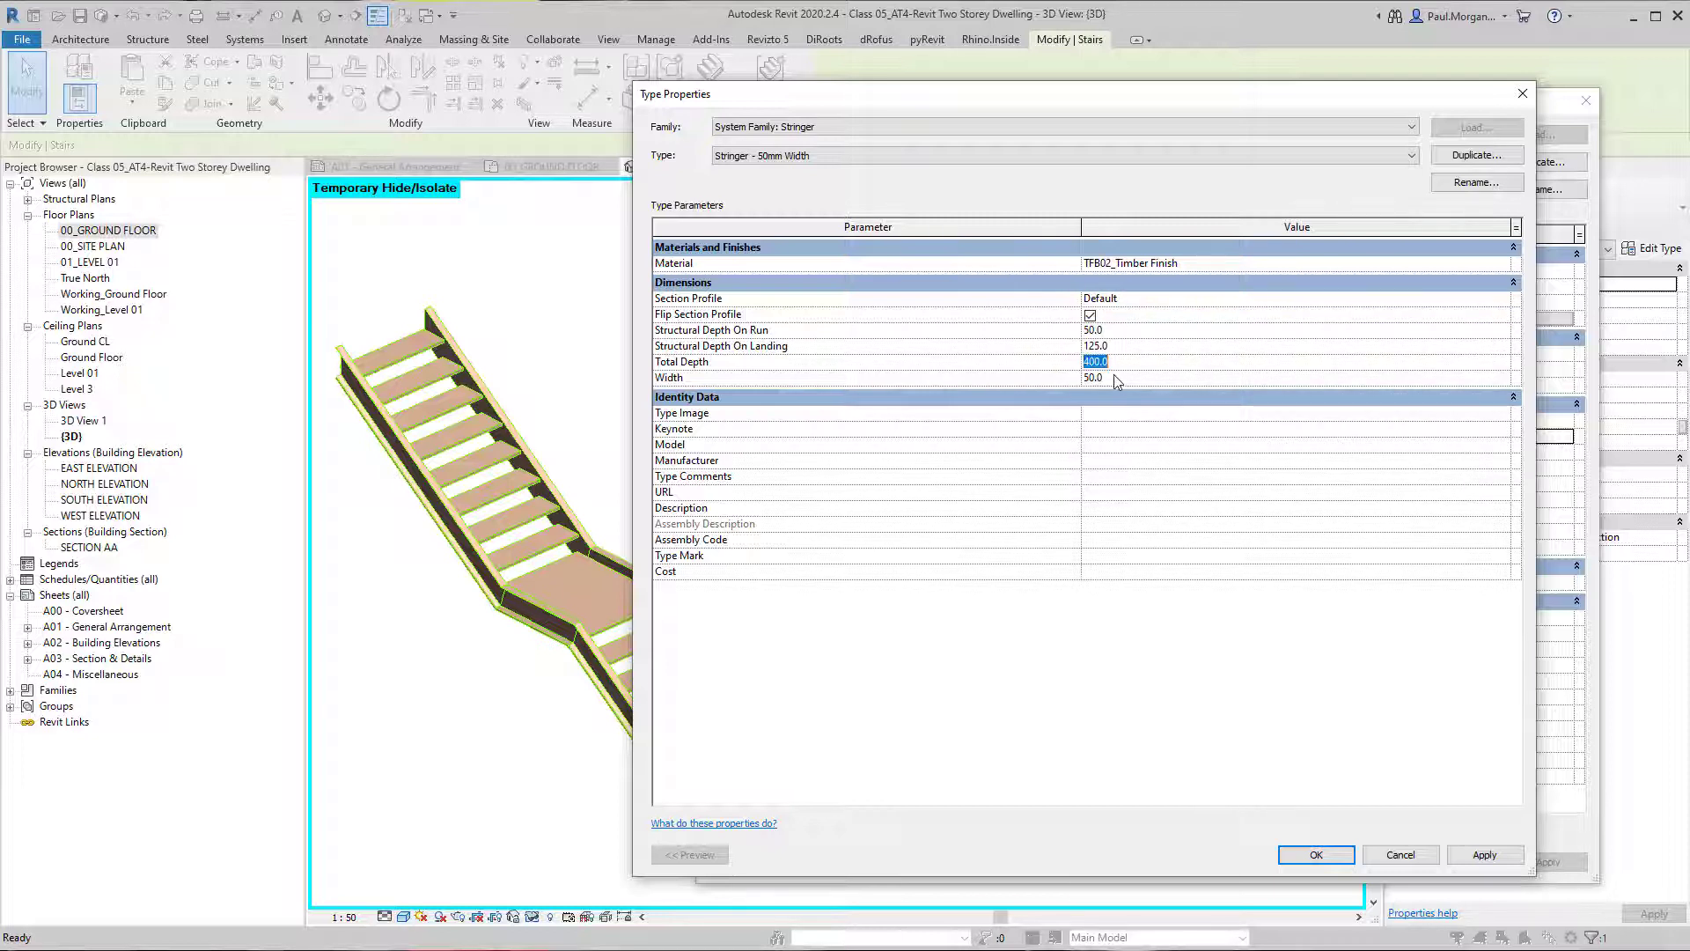
{"action": "left_click", "coordinate": [1115, 378]}
{"action": "left_click", "coordinate": [1115, 363]}
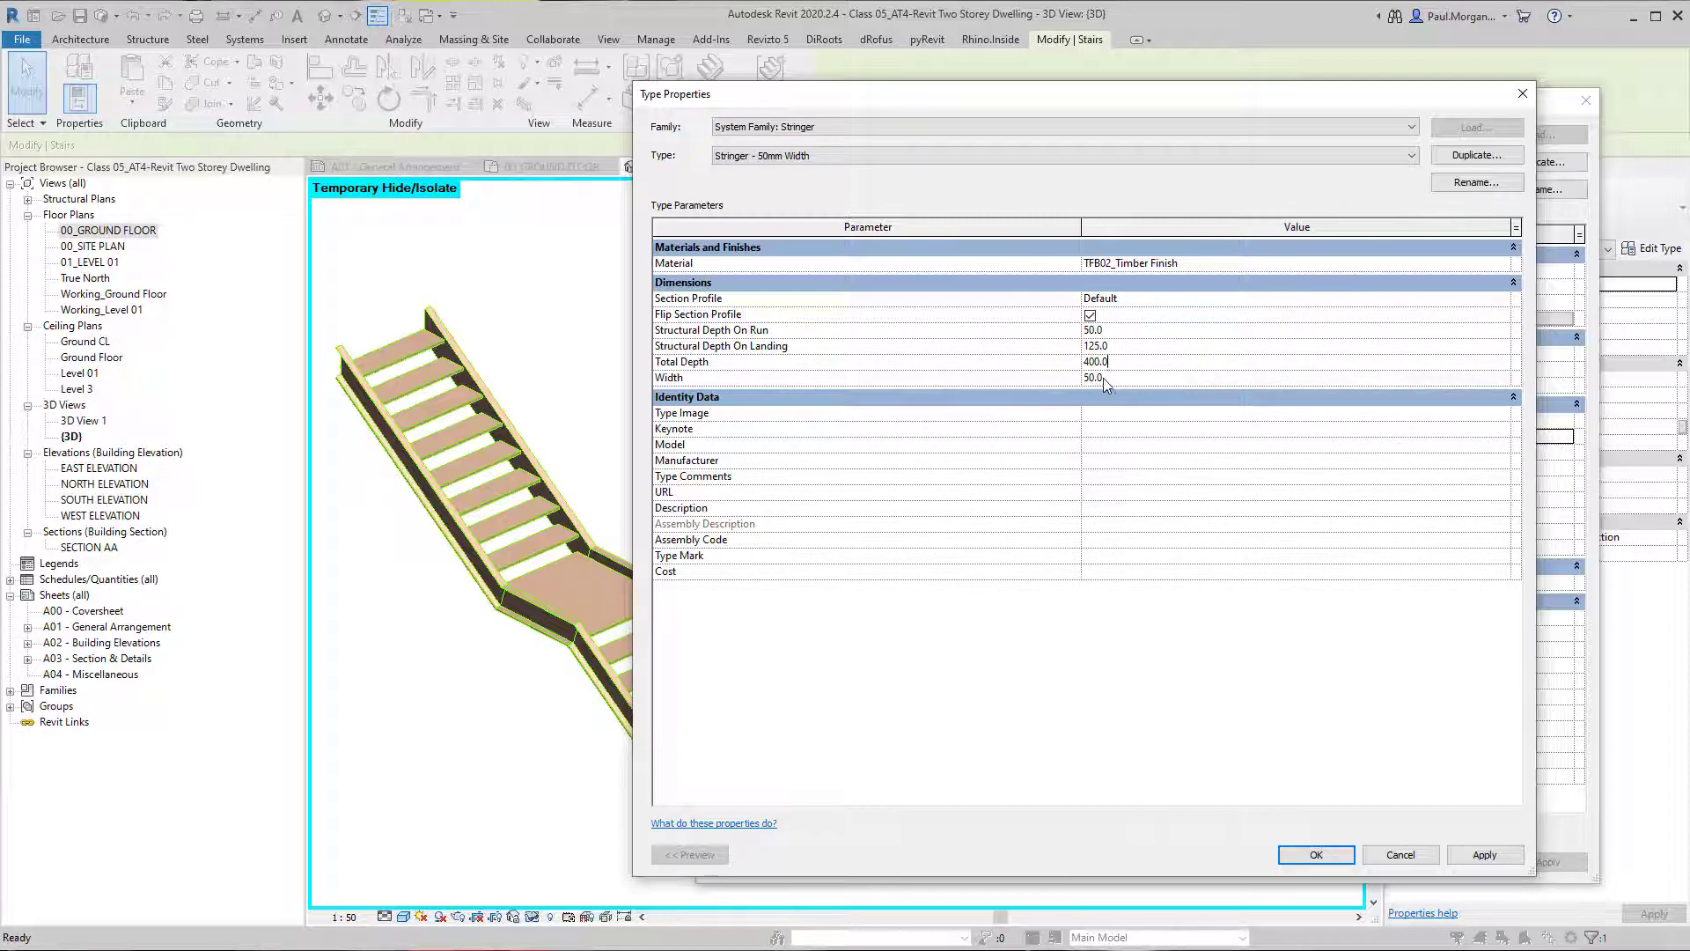
{"action": "left_click", "coordinate": [1090, 316]}
{"action": "left_click", "coordinate": [1484, 854]}
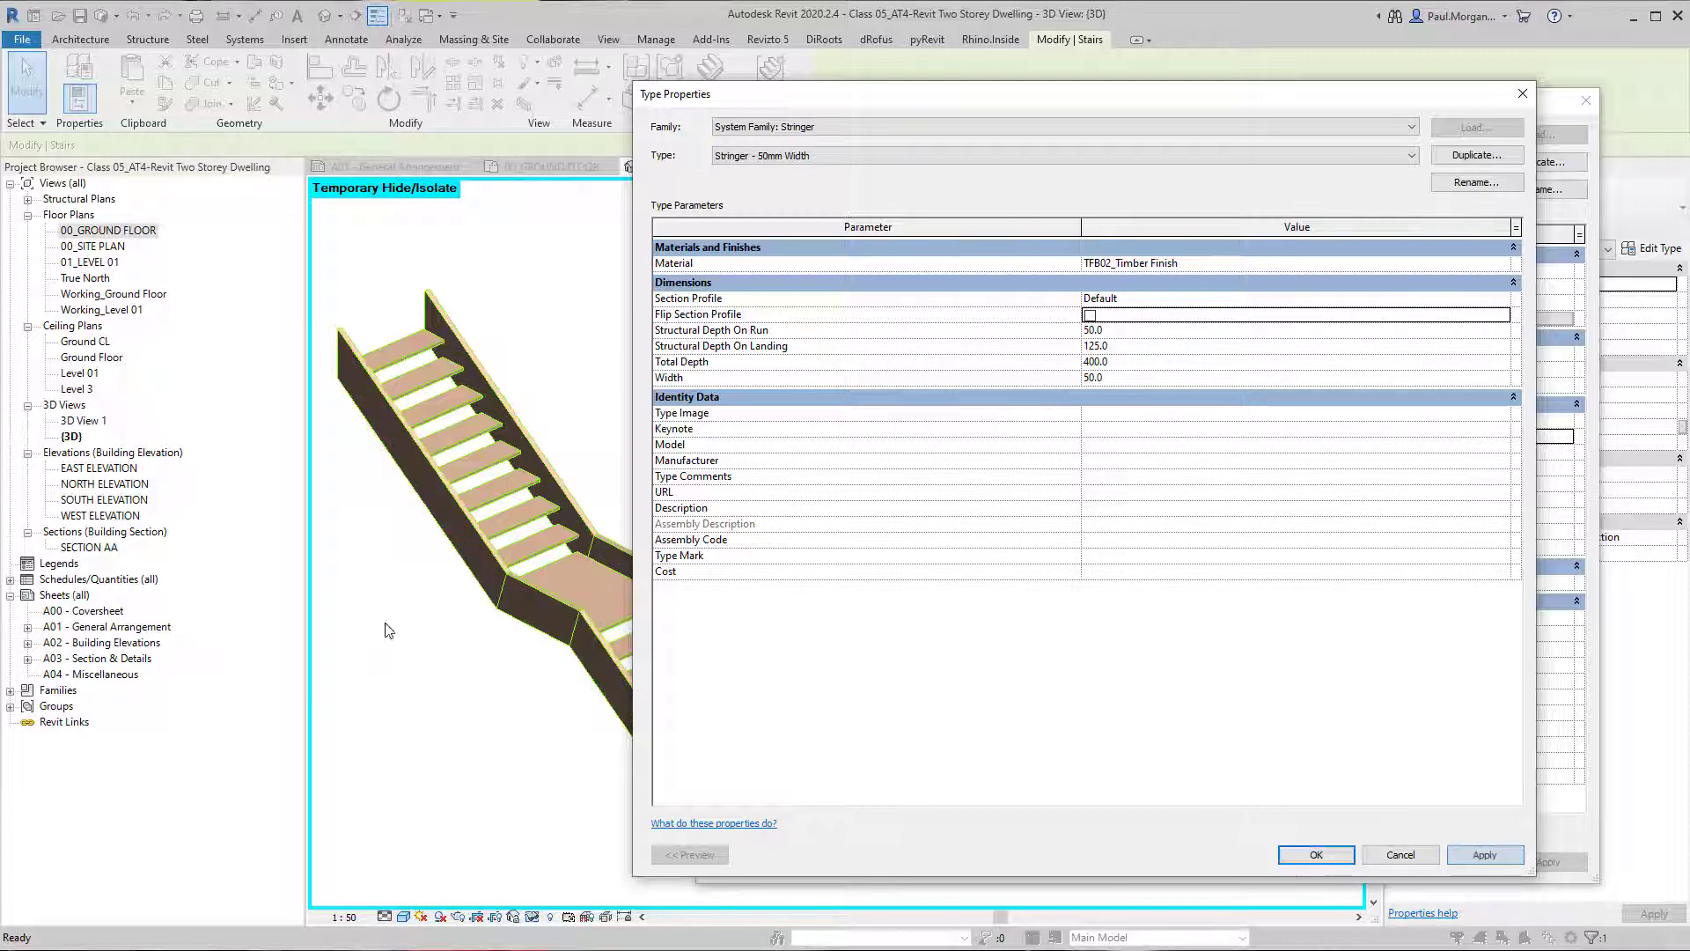
Set the stringer type's Total Depth to 300 and its Width to 18, applying the changes.
{"action": "left_click", "coordinate": [1144, 352]}
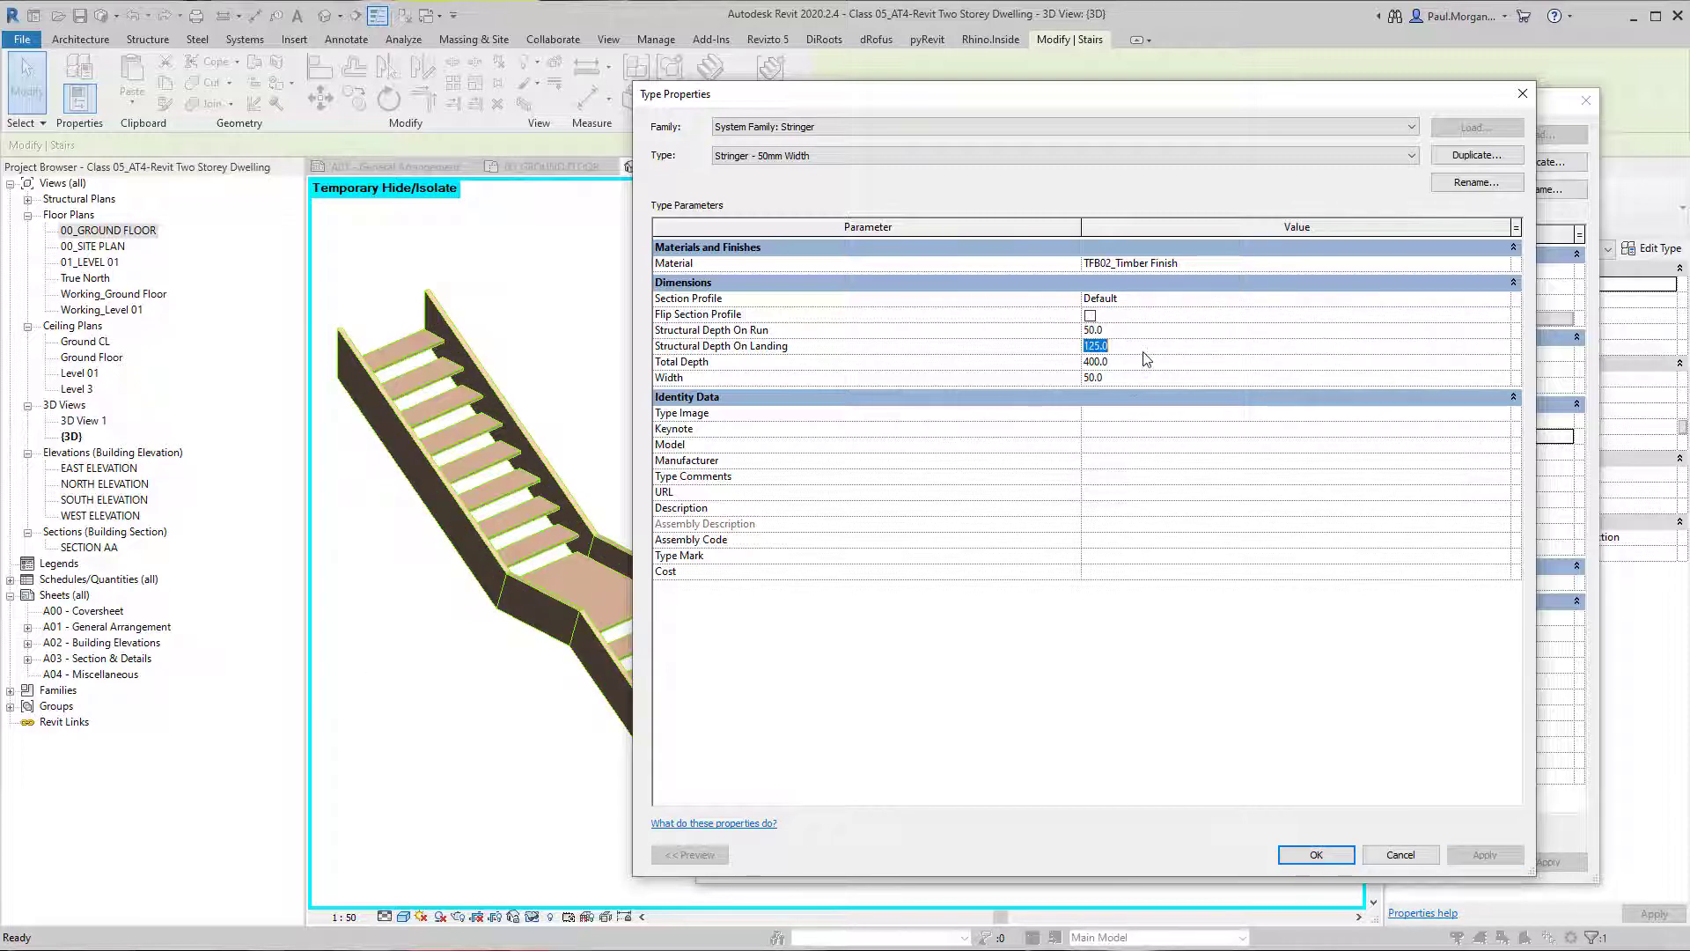
{"action": "left_click", "coordinate": [1136, 366]}
{"action": "type", "text": "300"}
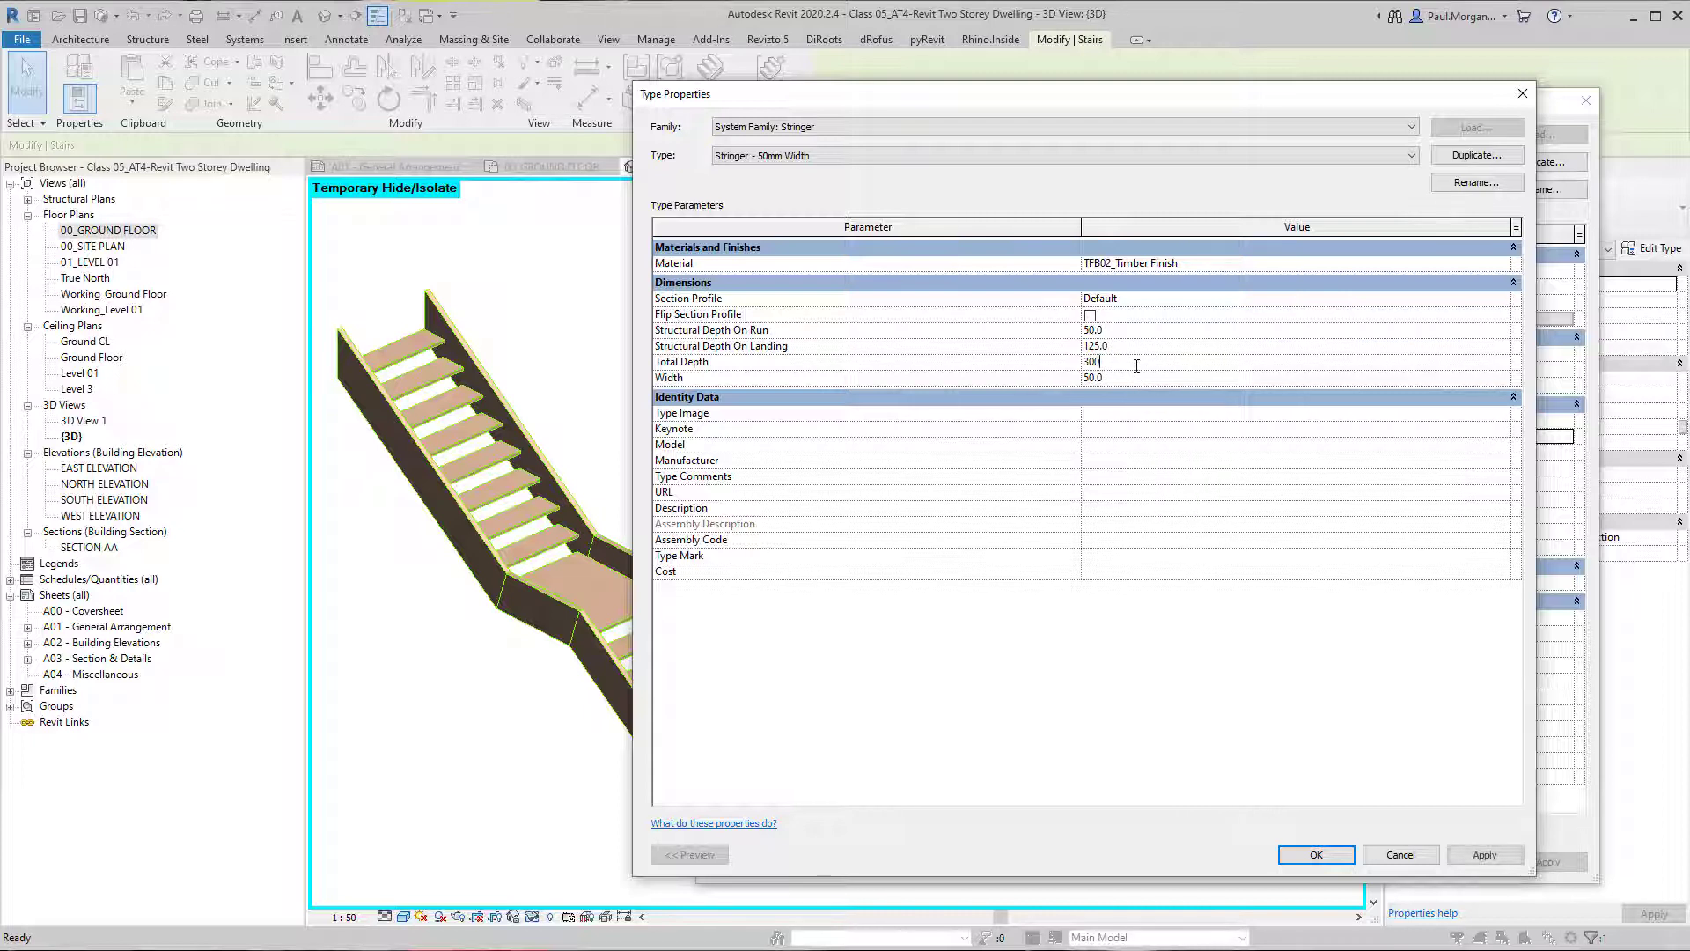
{"action": "left_click", "coordinate": [1489, 860]}
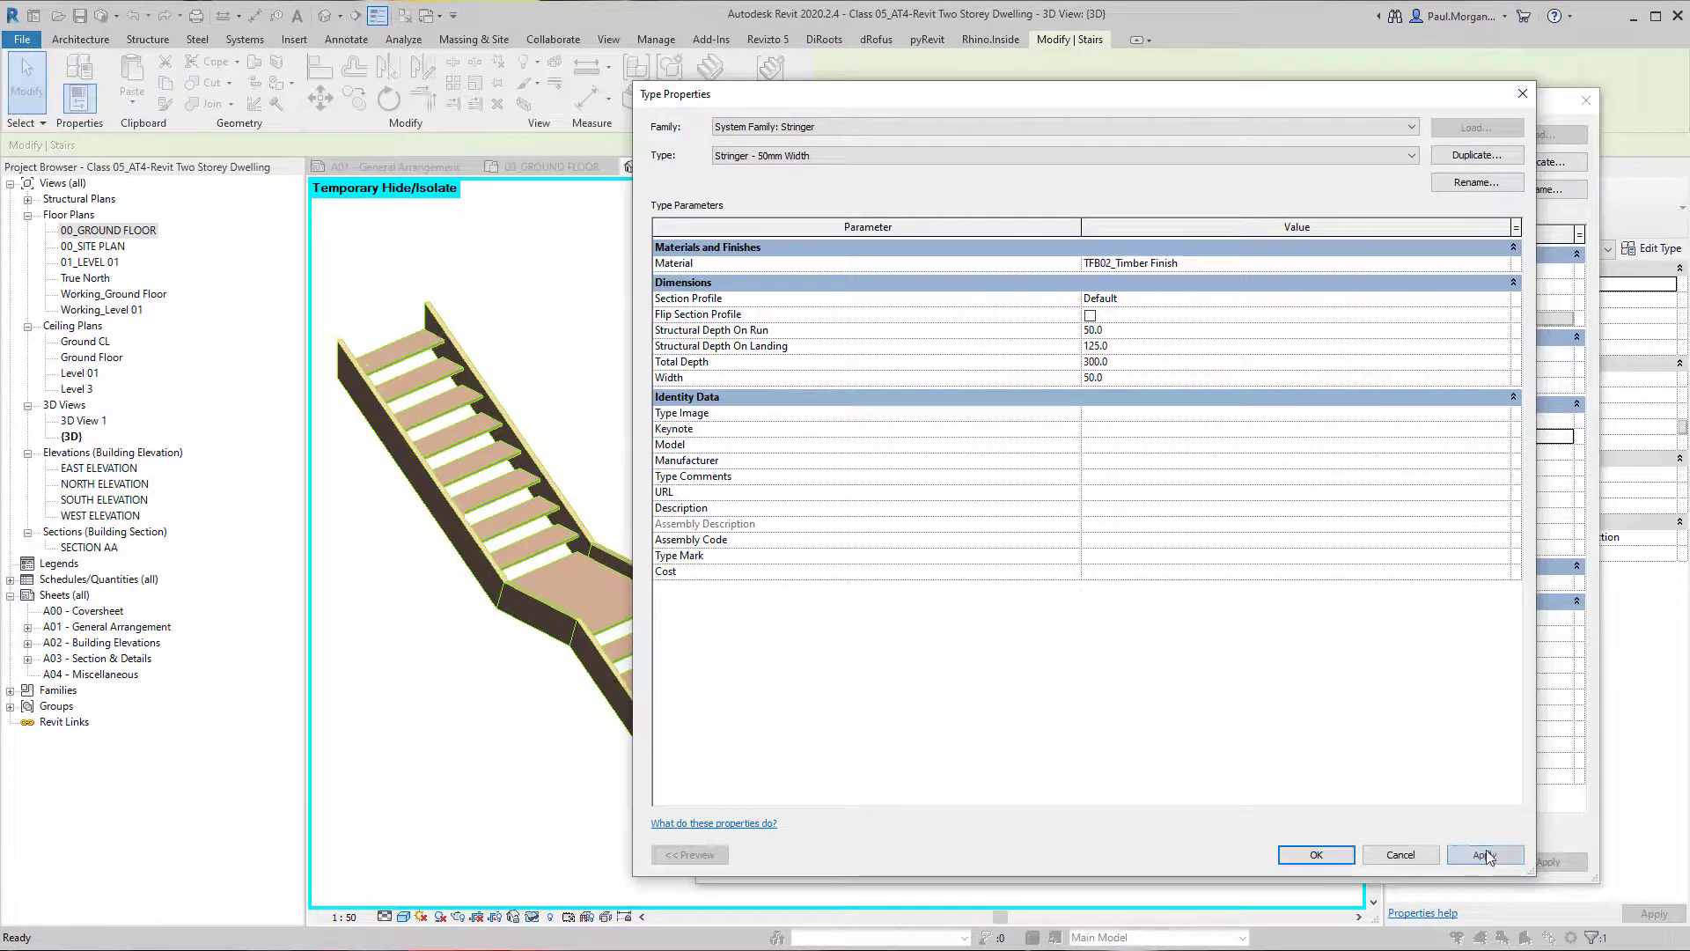
{"action": "left_click", "coordinate": [1133, 381]}
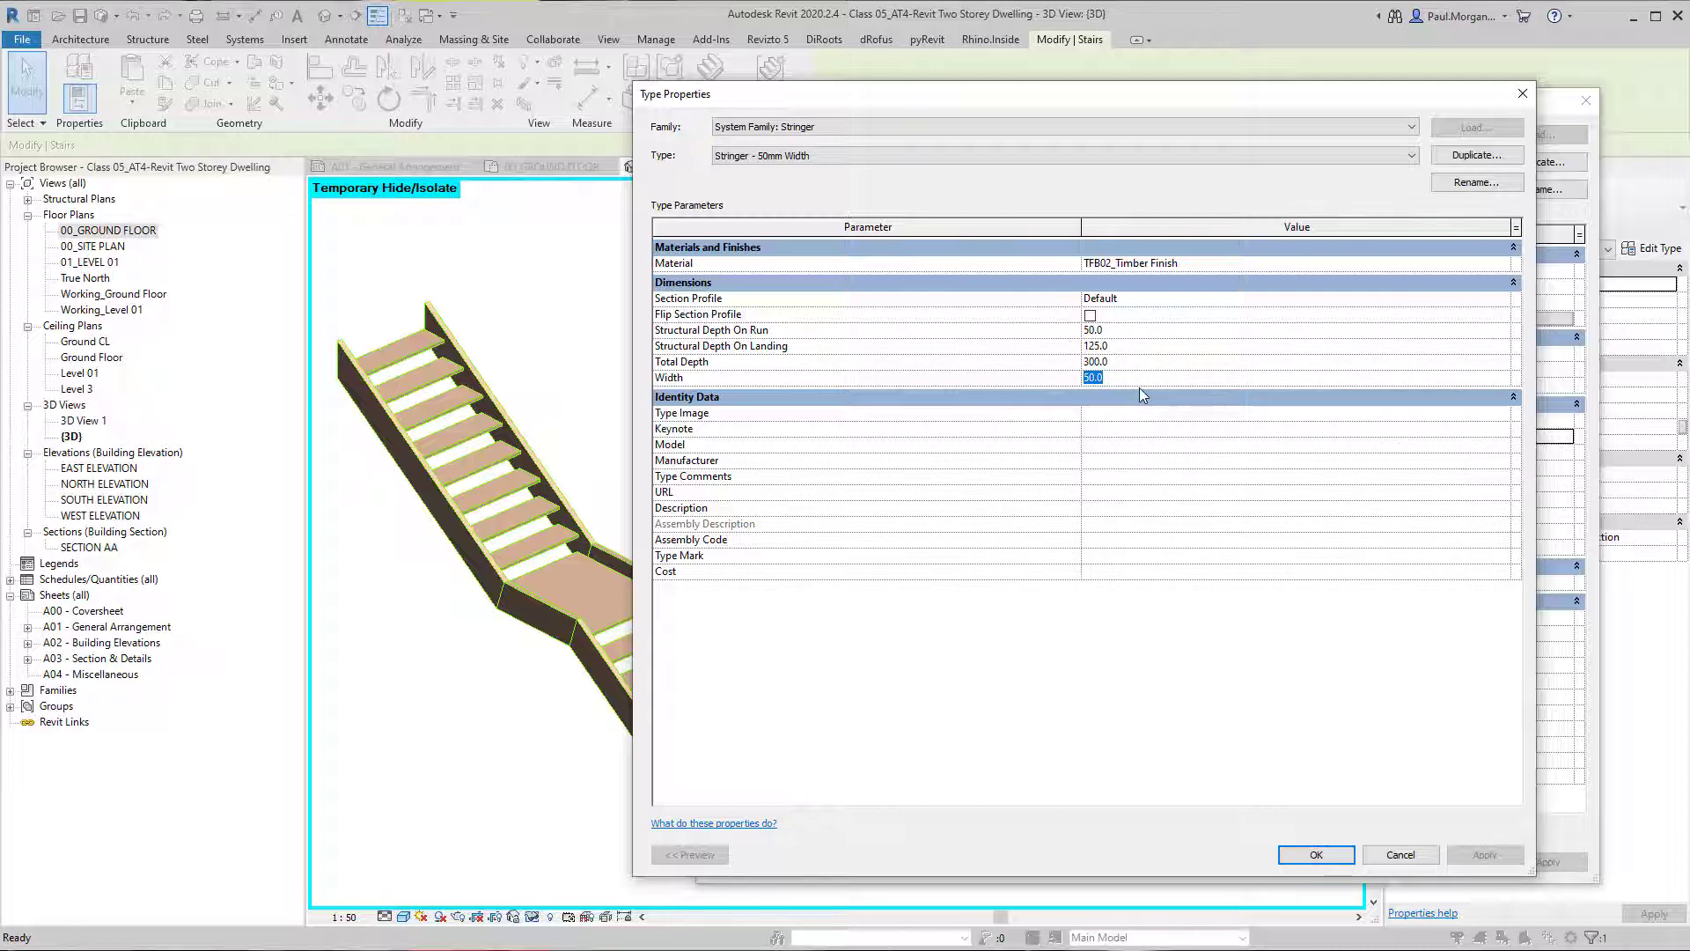
{"action": "type", "text": "18"}
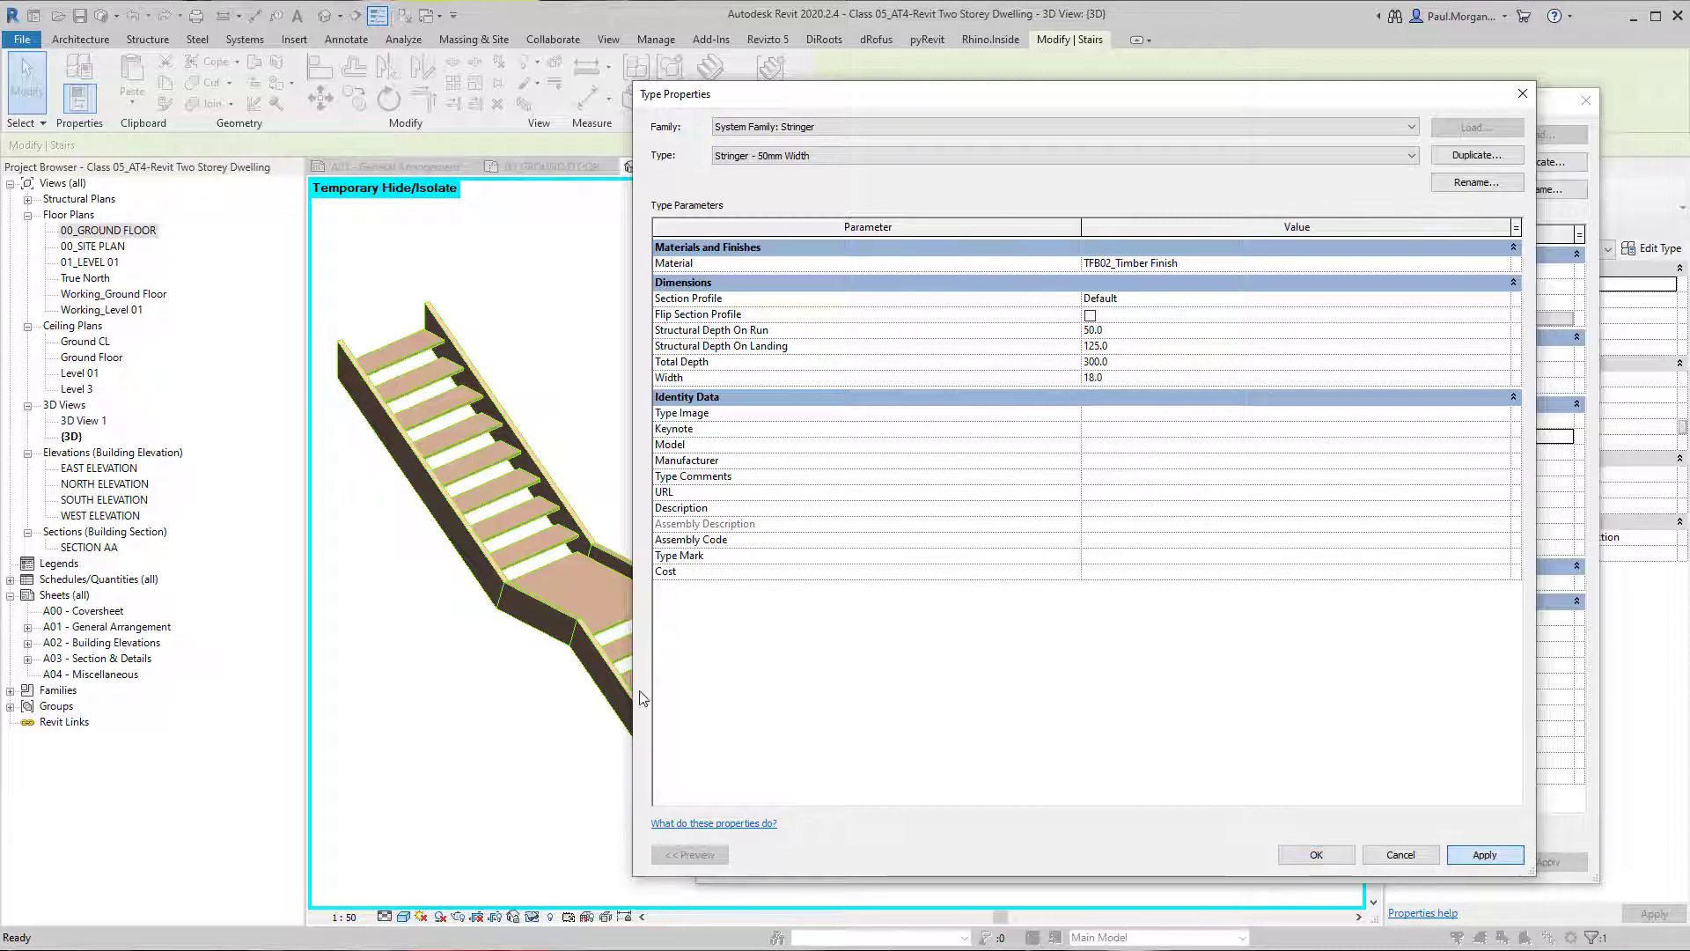
Try a stringer Width of 150 and return it to 18, applying each value.
{"action": "left_click", "coordinate": [1139, 379]}
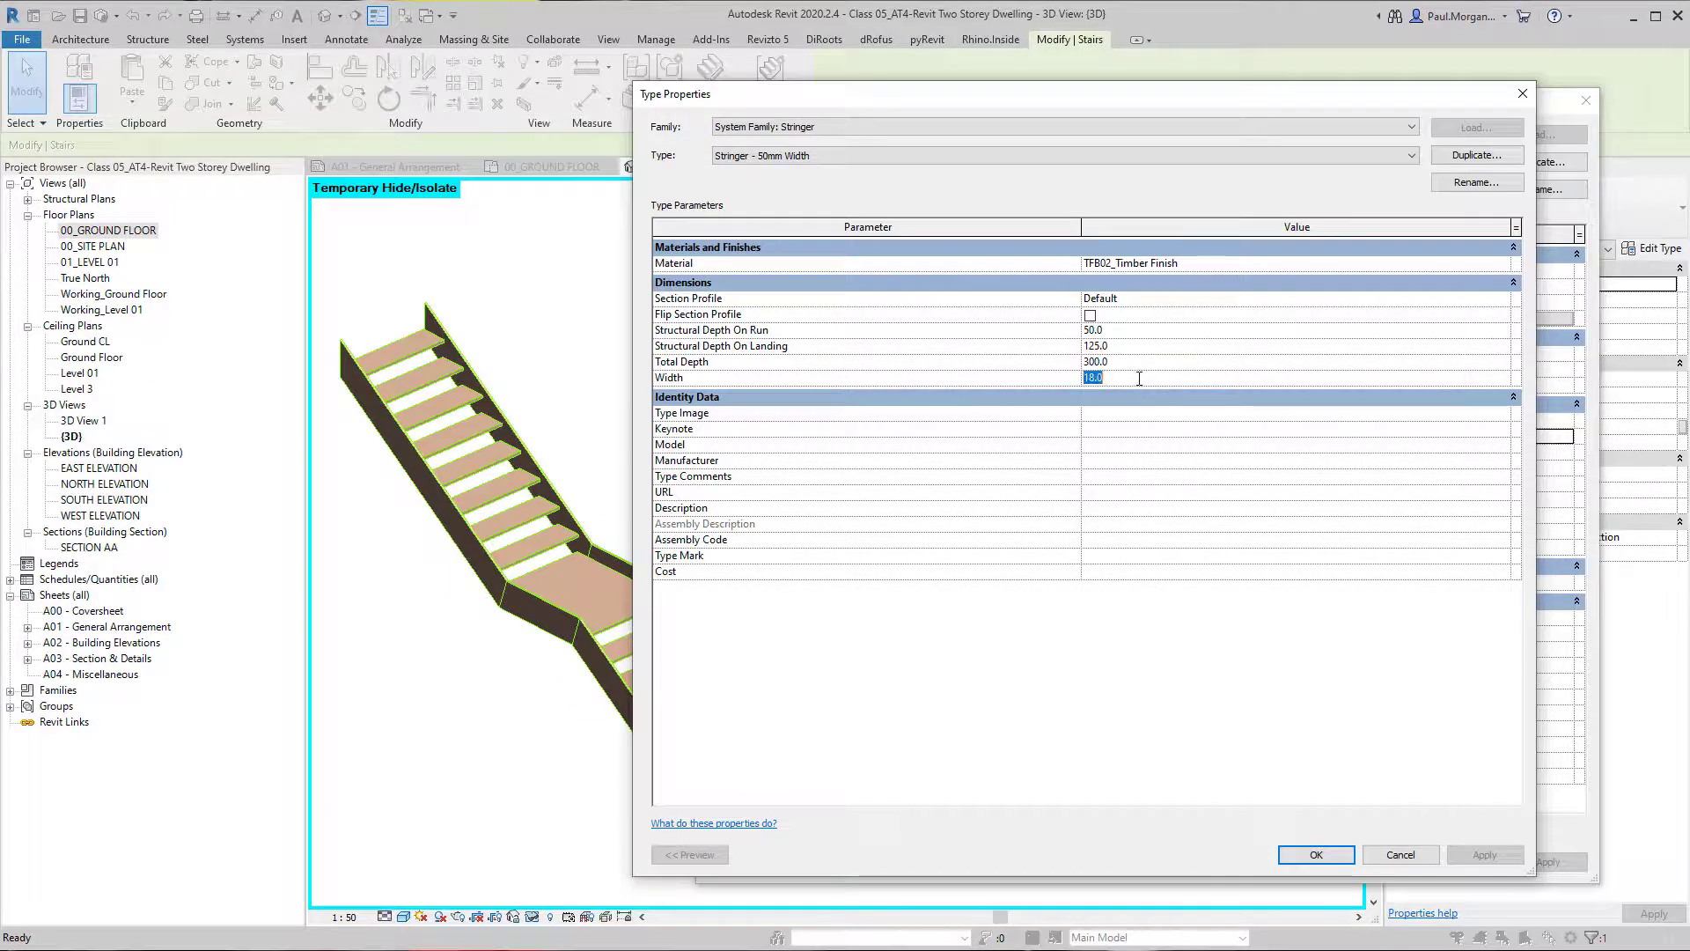
{"action": "type", "text": "150"}
{"action": "left_click", "coordinate": [1484, 855]}
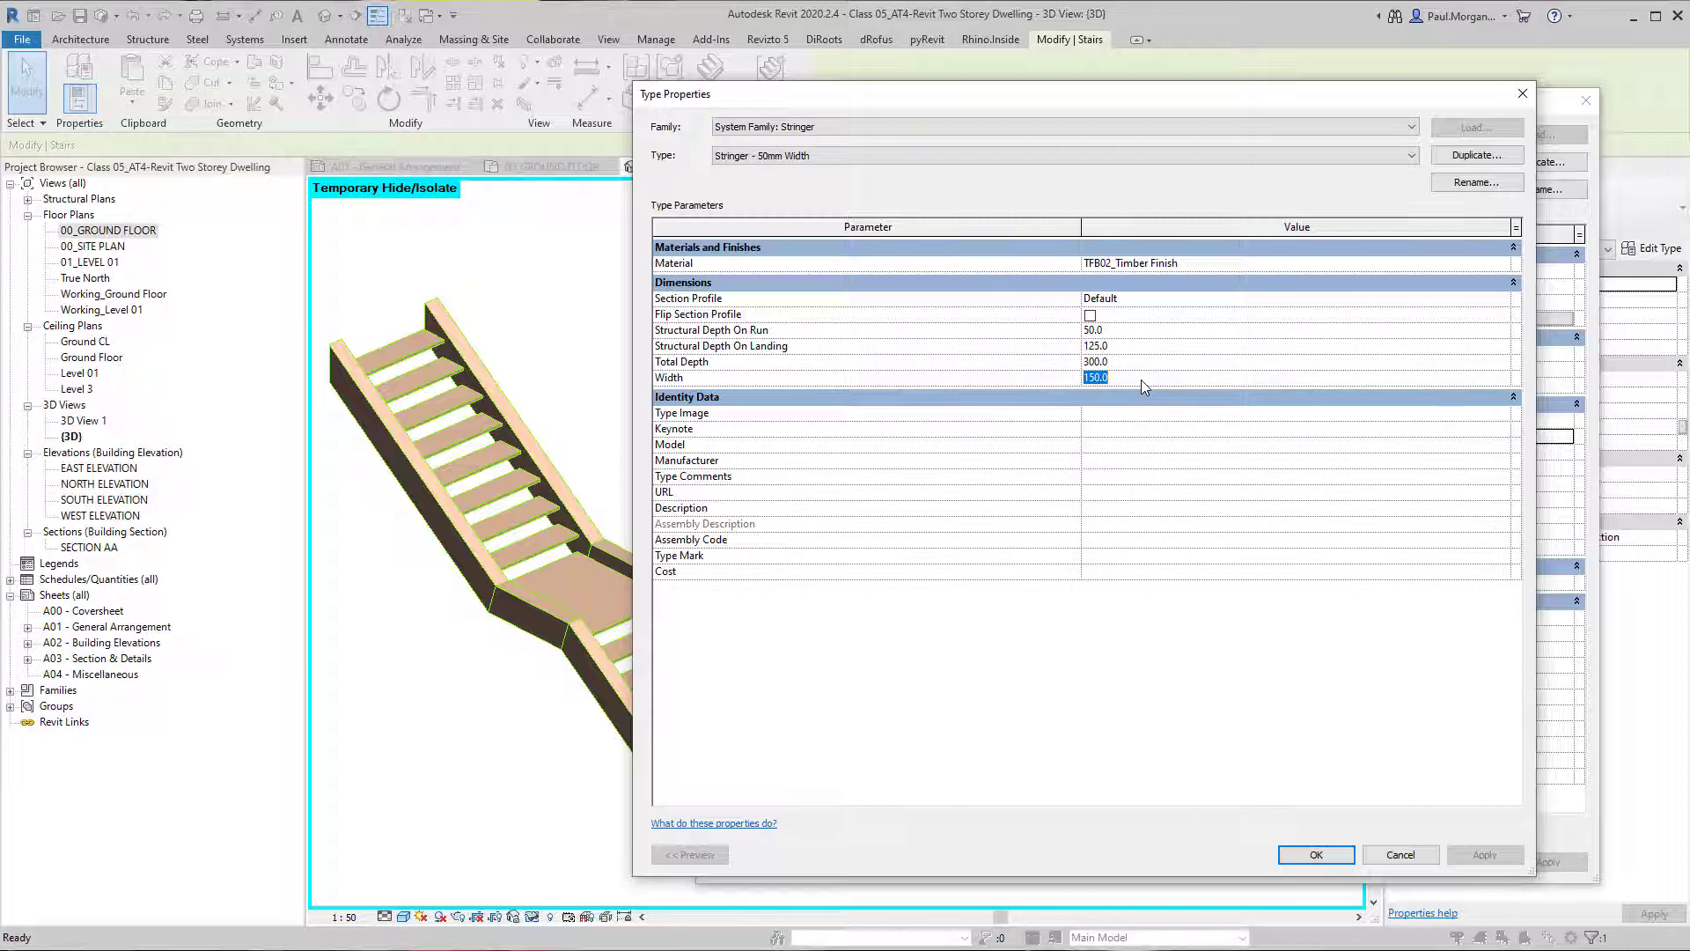
{"action": "type", "text": "18"}
{"action": "left_click", "coordinate": [1484, 855]}
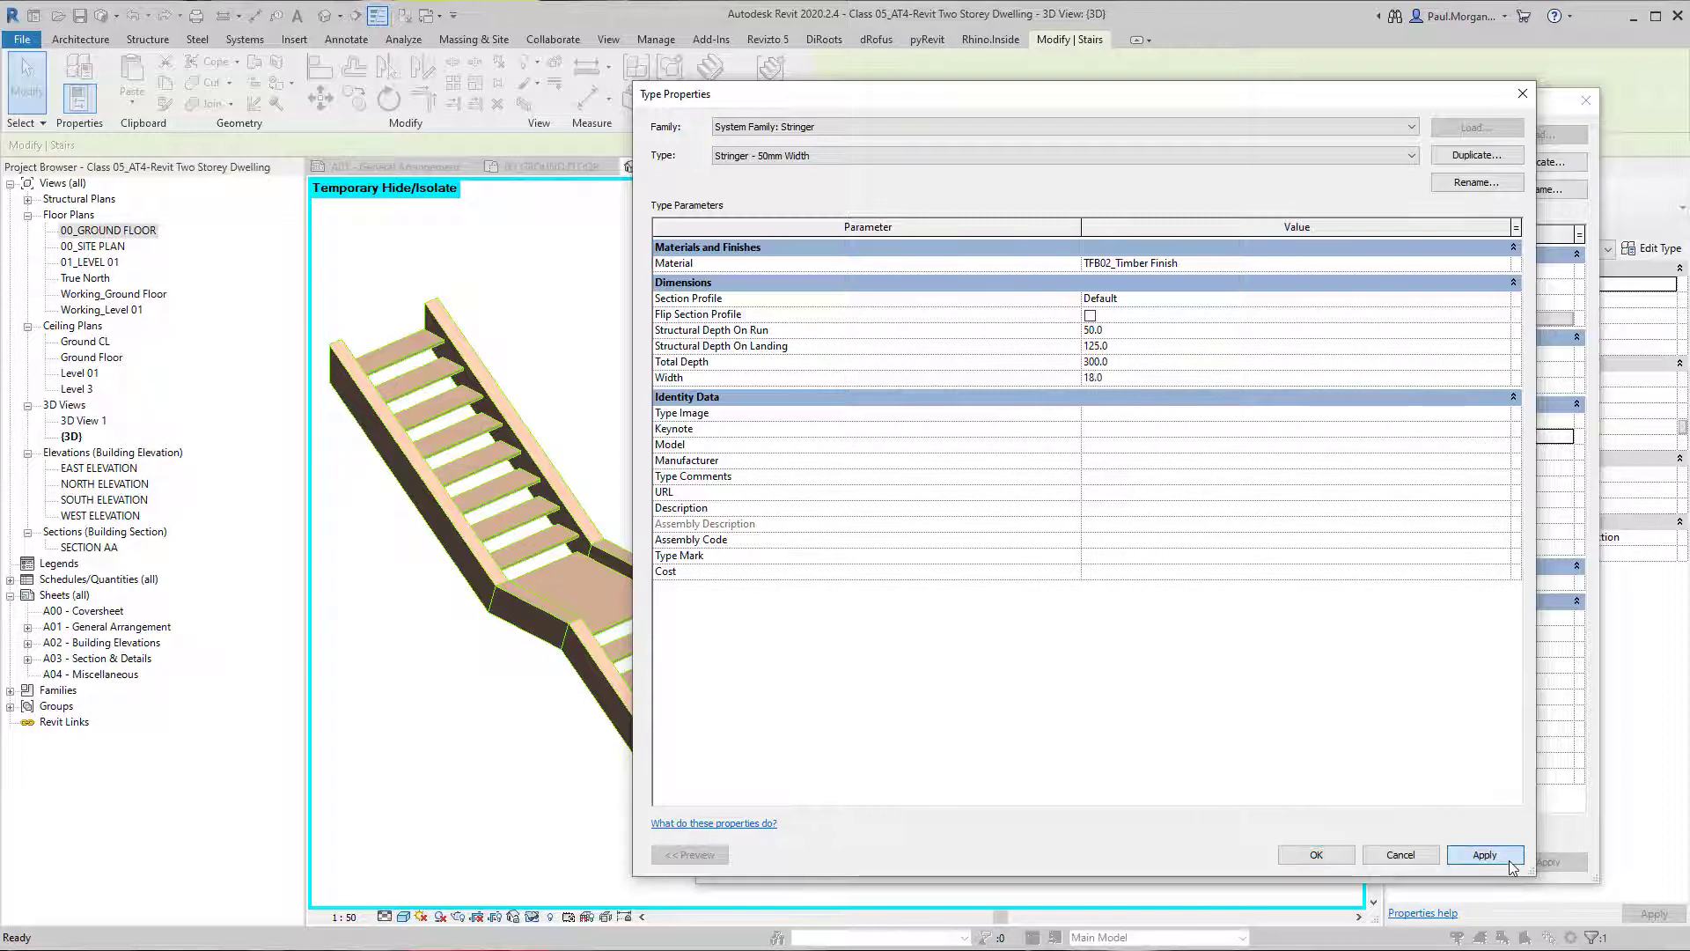
Rename the stringer type to Stringer - 18mm Width and accept its type properties.
{"action": "left_click", "coordinate": [1476, 183]}
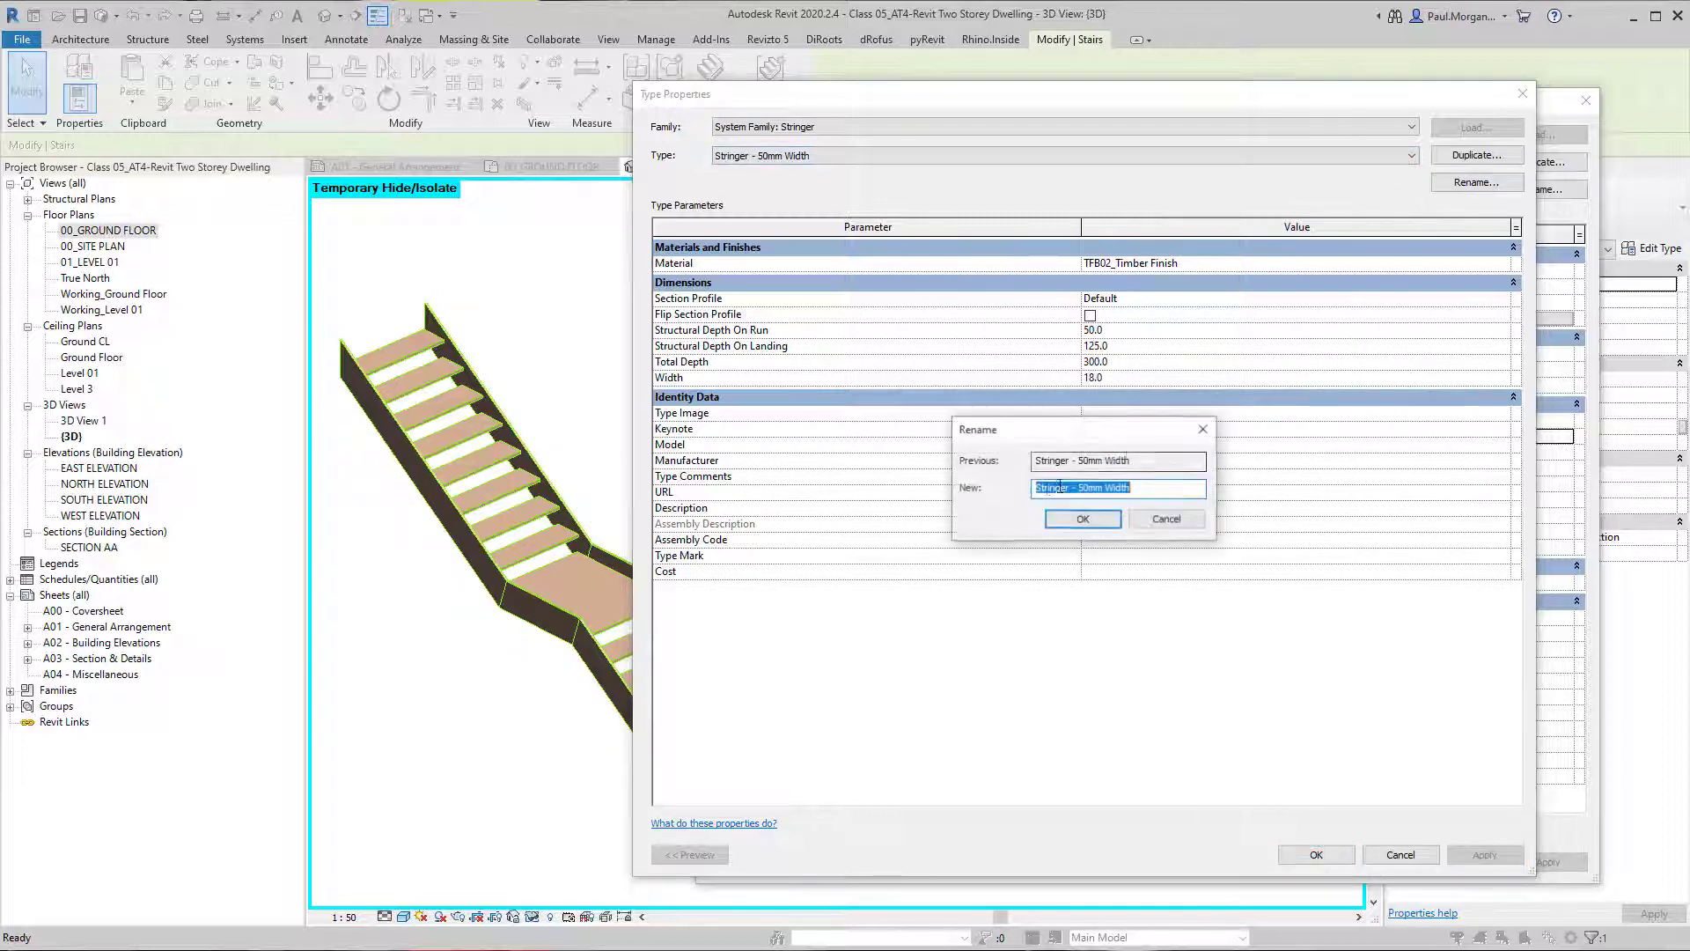
{"action": "left_click", "coordinate": [1093, 490]}
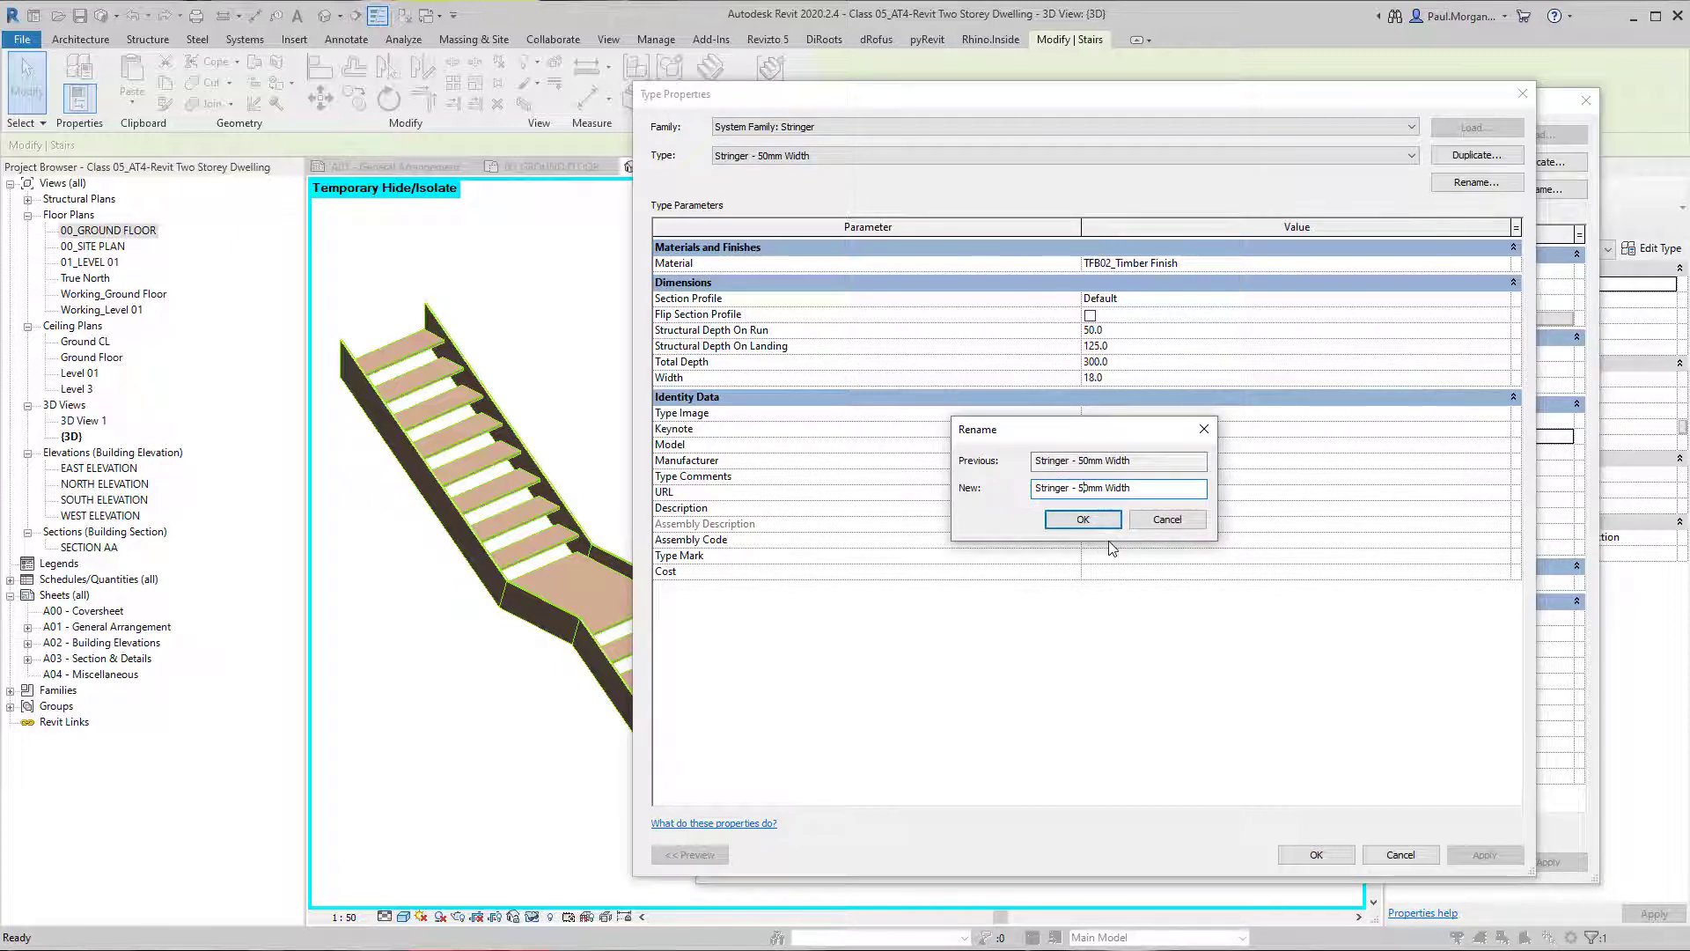
{"action": "key", "text": "BackSpace"}
{"action": "type", "text": "18"}
{"action": "left_click", "coordinate": [1083, 519]}
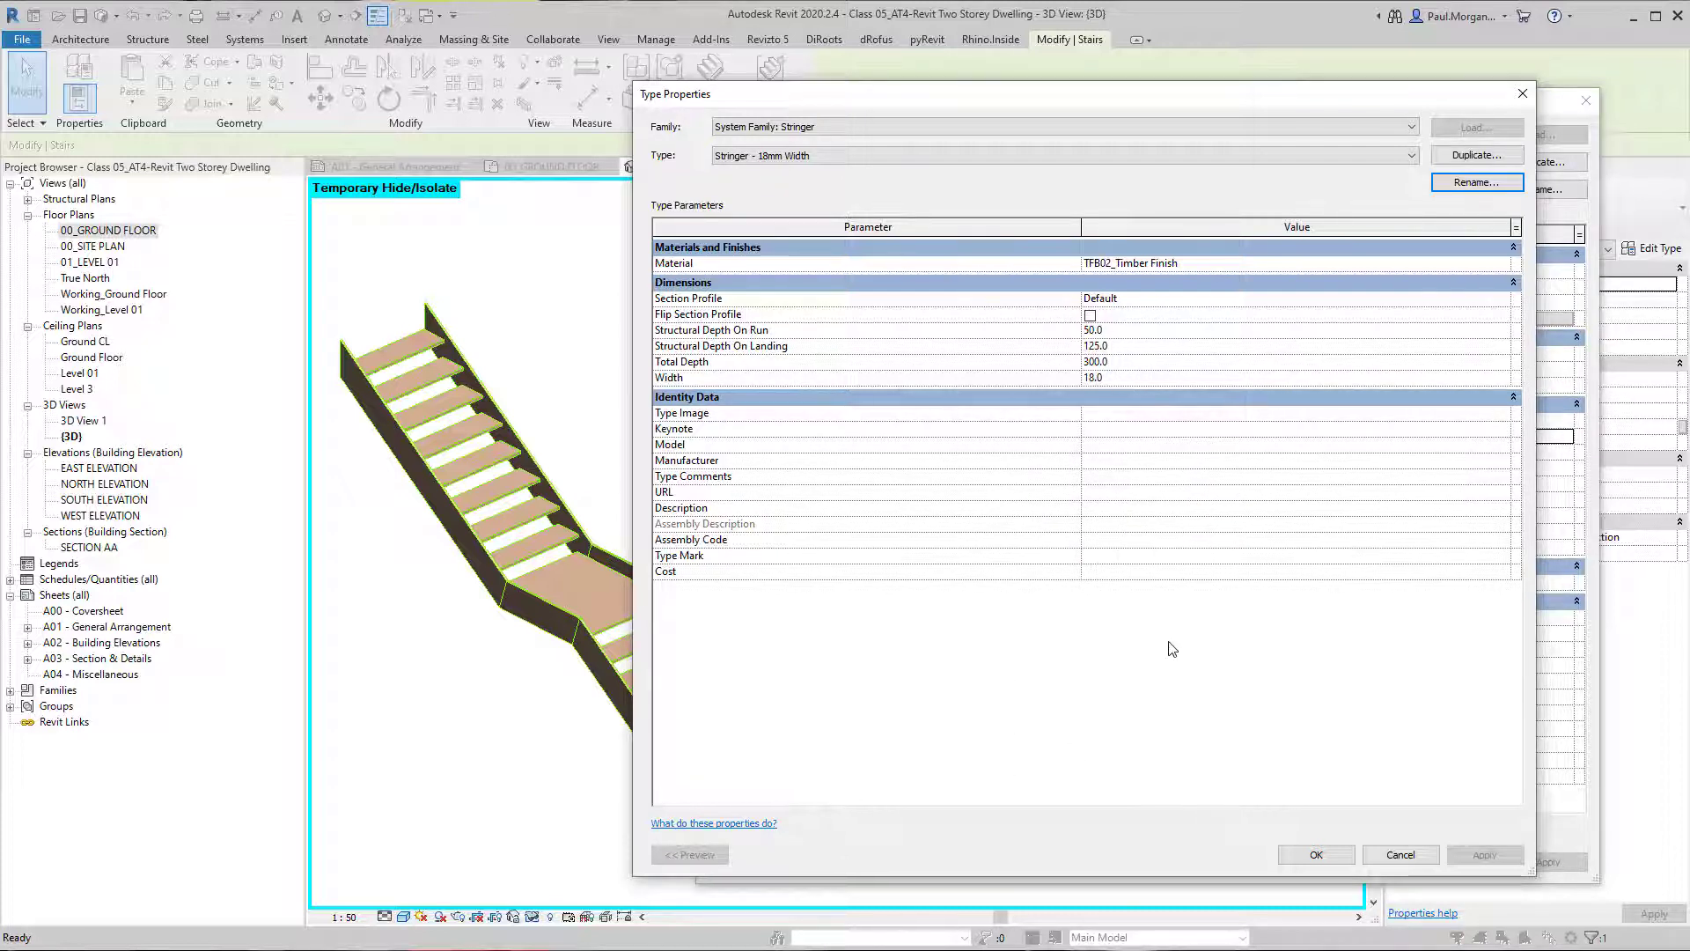
{"action": "left_click", "coordinate": [1324, 856]}
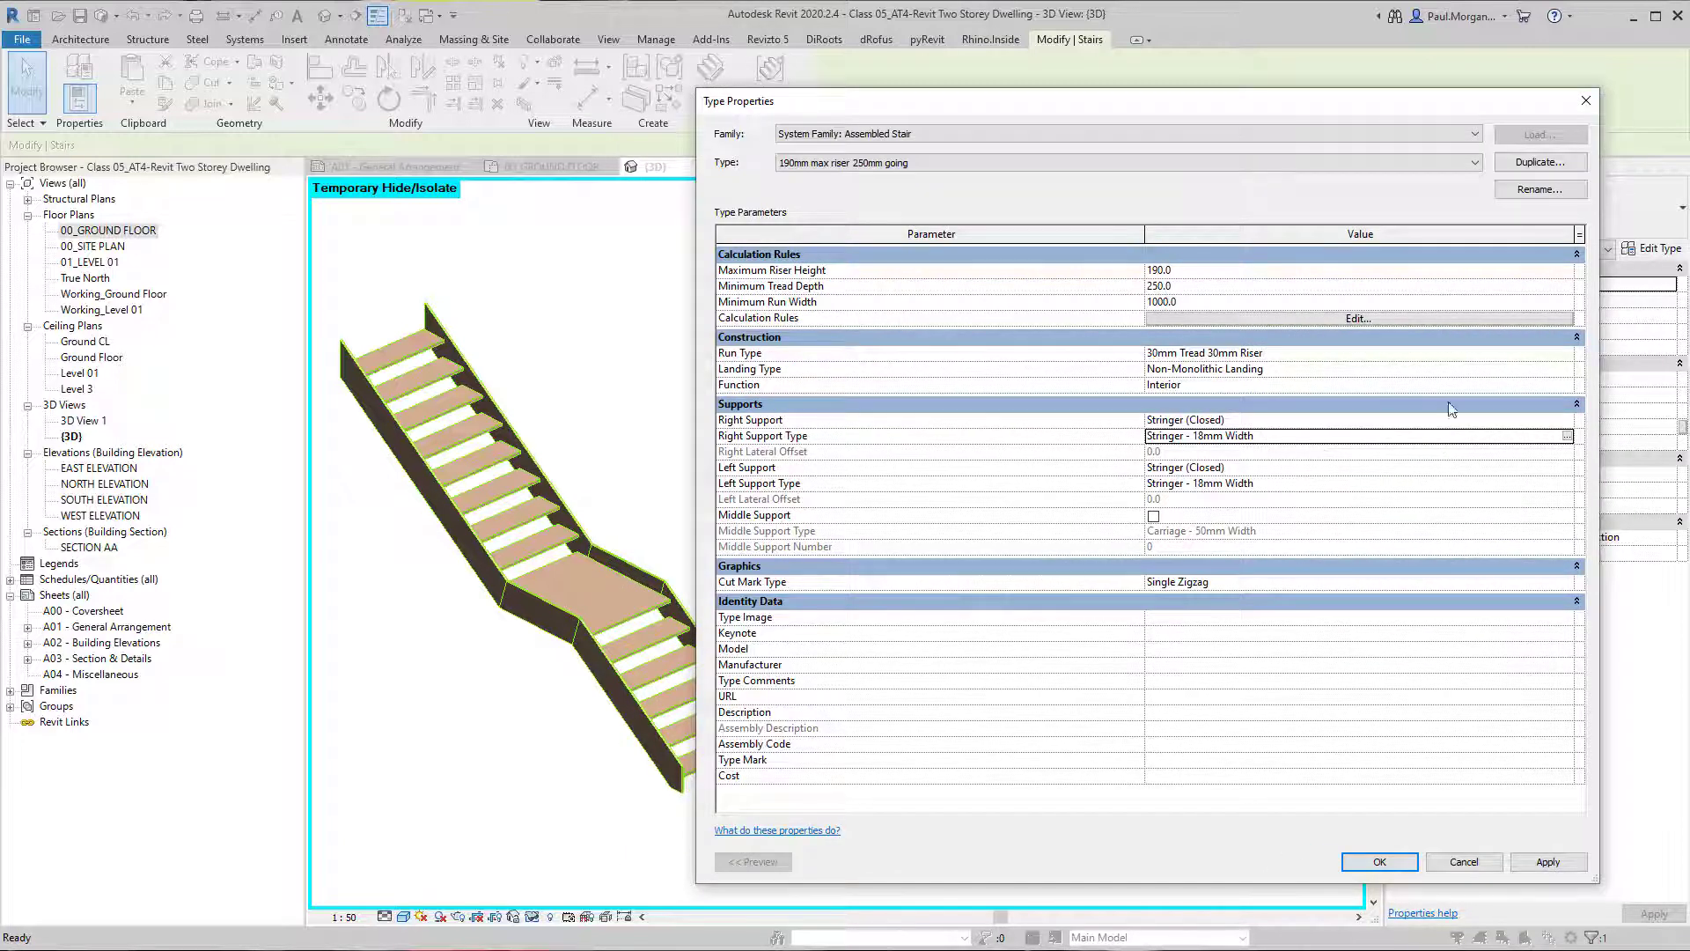
Turn on Riser for the 30mm Tread 30mm Riser run type and apply the change.
{"action": "left_click", "coordinate": [1356, 353]}
{"action": "left_click", "coordinate": [1566, 353]}
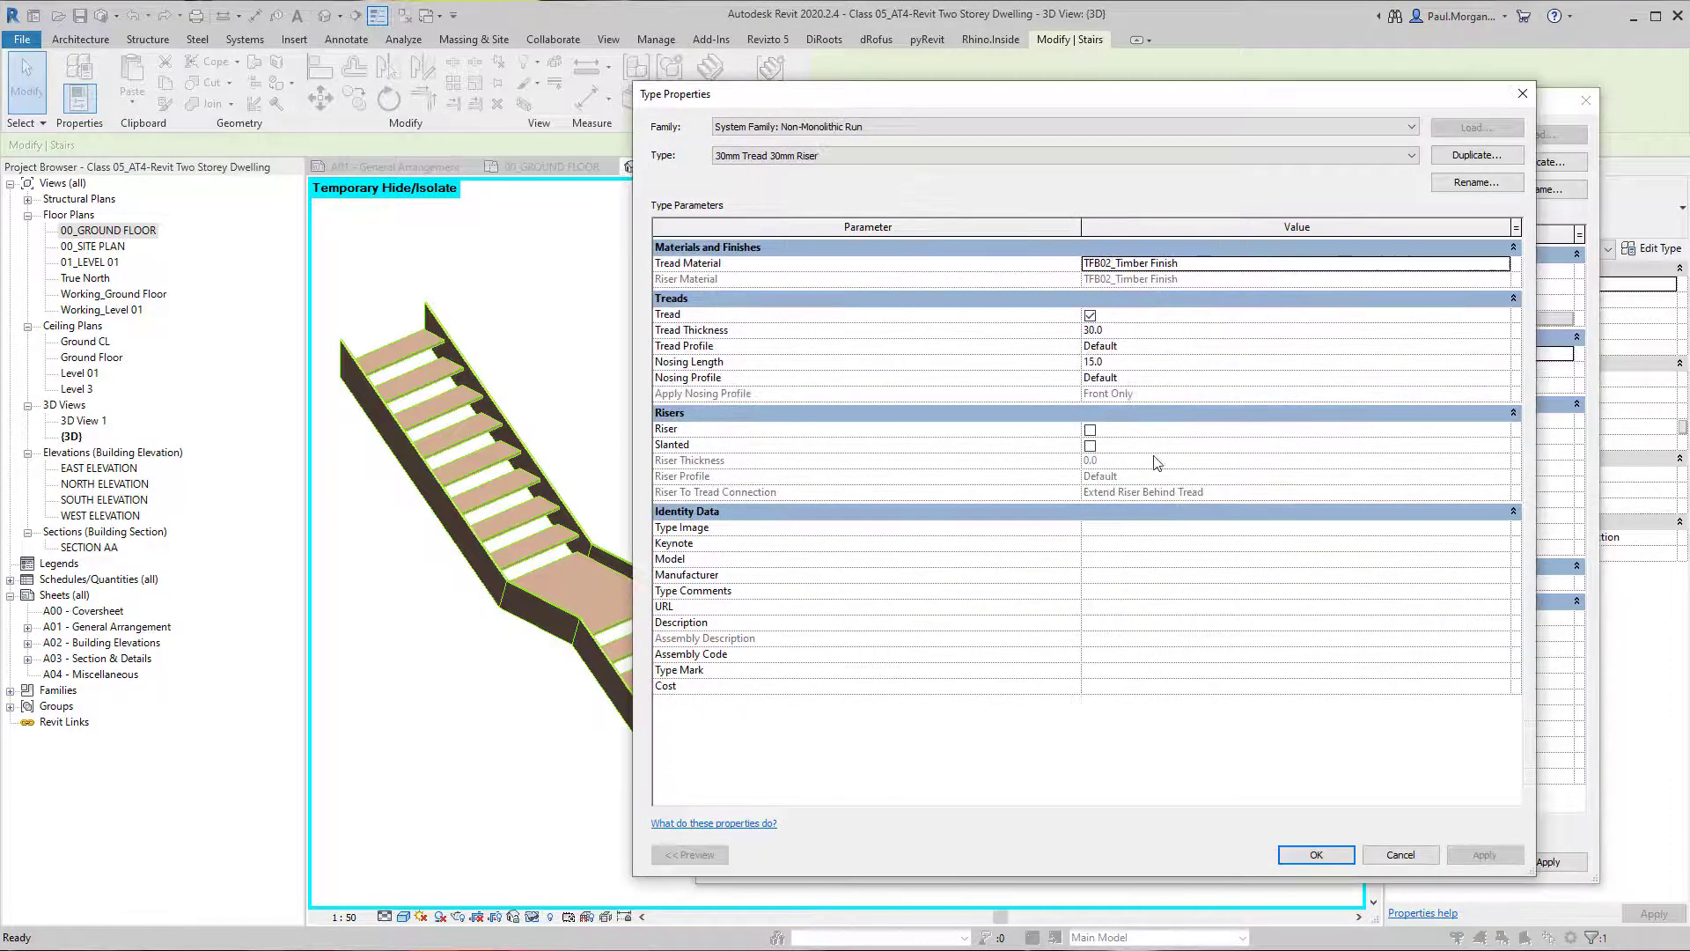
{"action": "left_click", "coordinate": [1089, 430]}
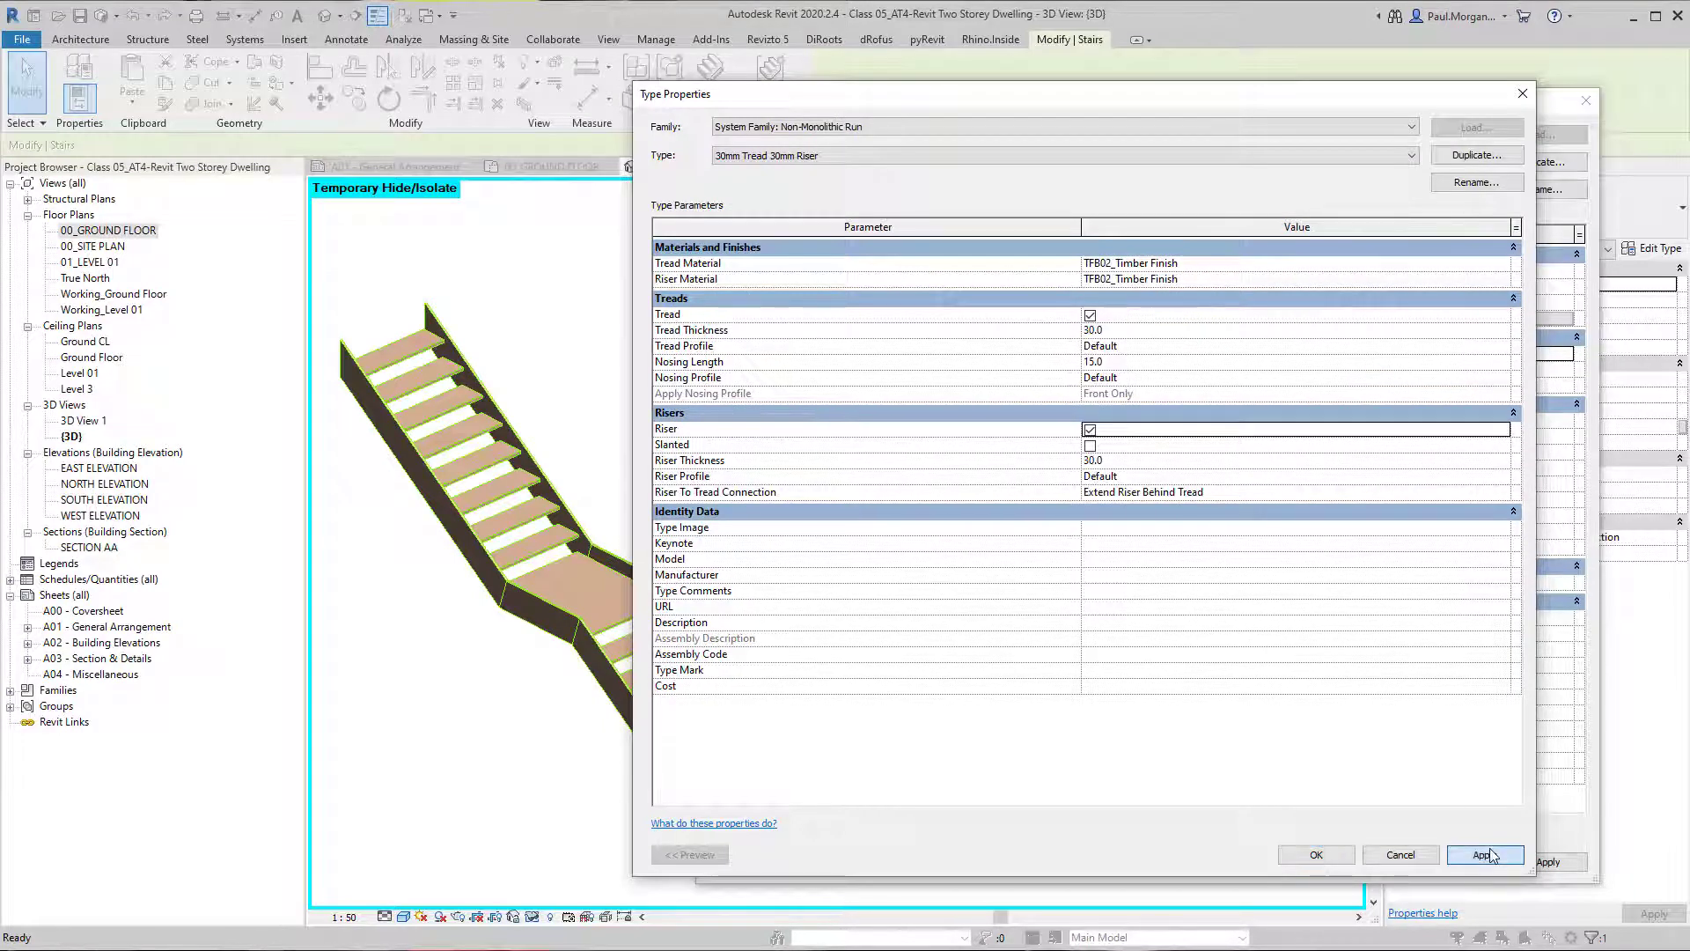
{"action": "left_click", "coordinate": [1485, 855]}
{"action": "left_click", "coordinate": [1320, 857]}
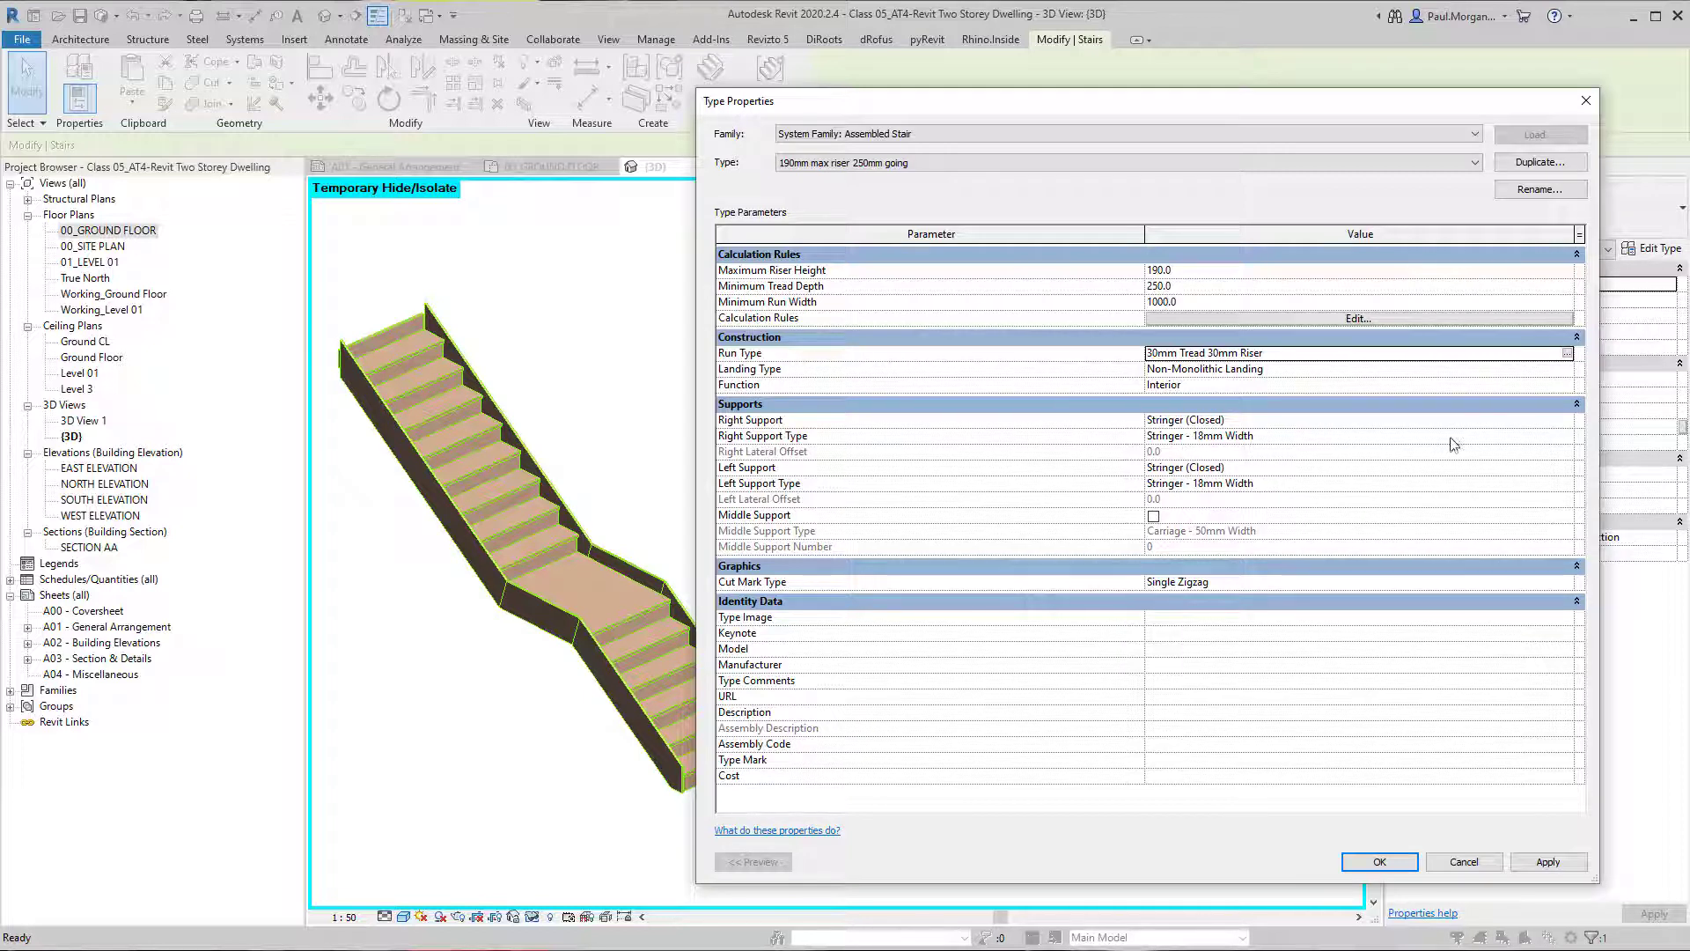
Try the Stringer - C Channel 250x30mm type for the stair's Left Support Type and apply it.
{"action": "left_click", "coordinate": [1570, 473]}
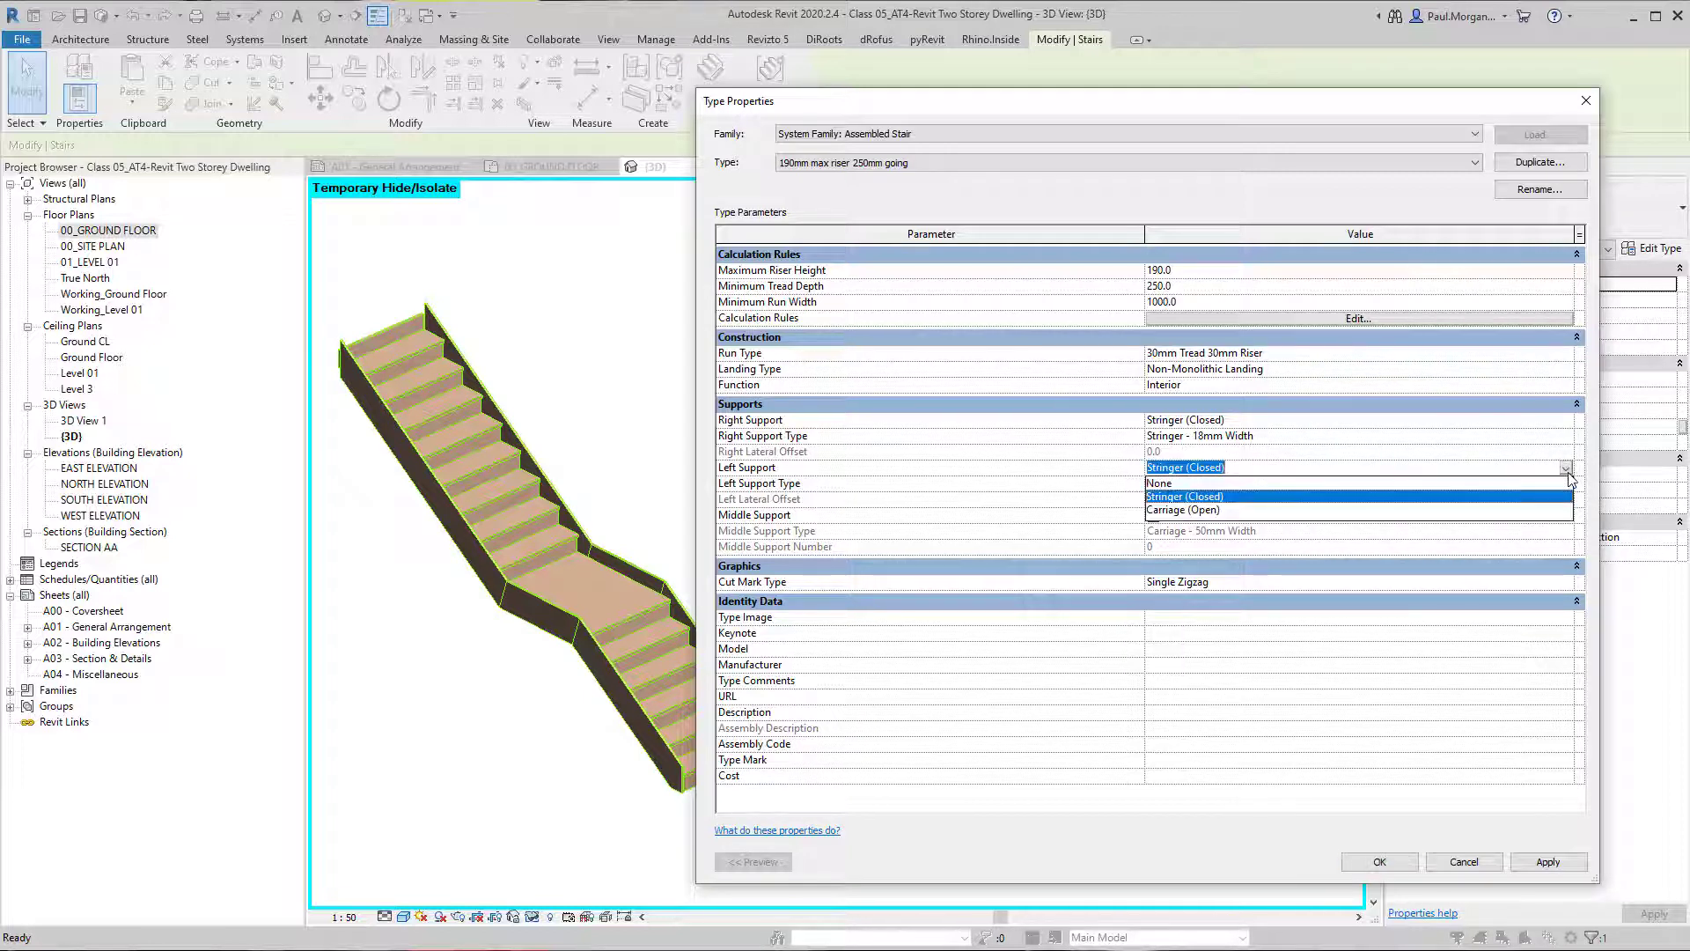
{"action": "left_click", "coordinate": [1194, 497]}
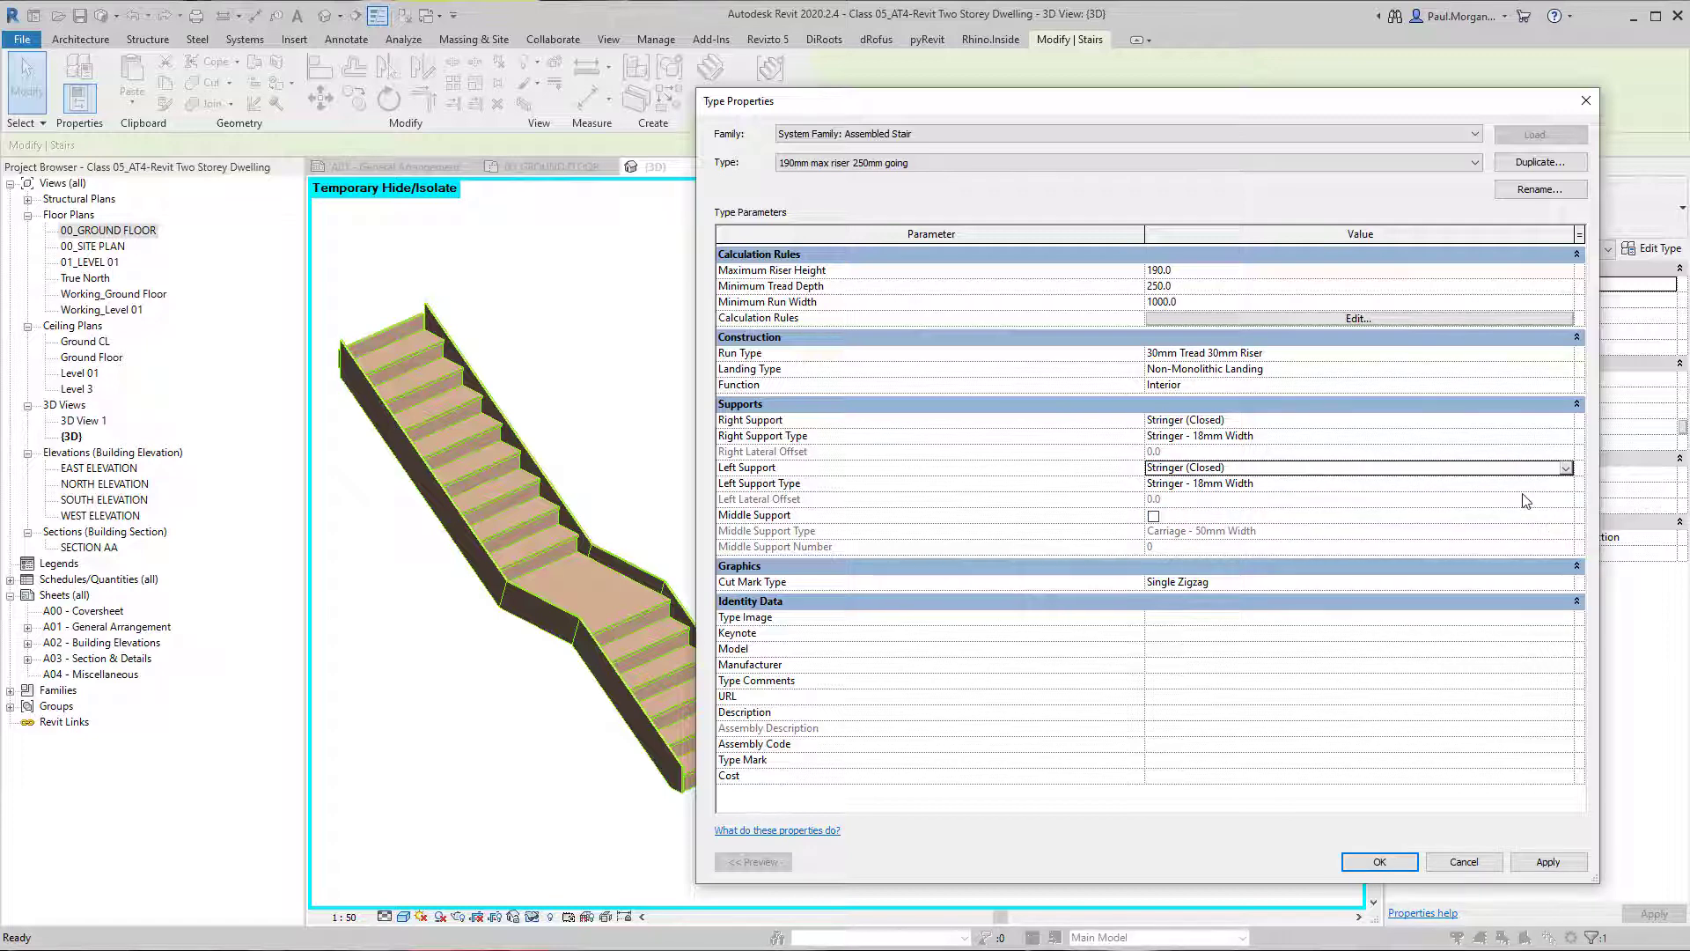
{"action": "left_click", "coordinate": [1566, 483]}
{"action": "left_click", "coordinate": [820, 155]}
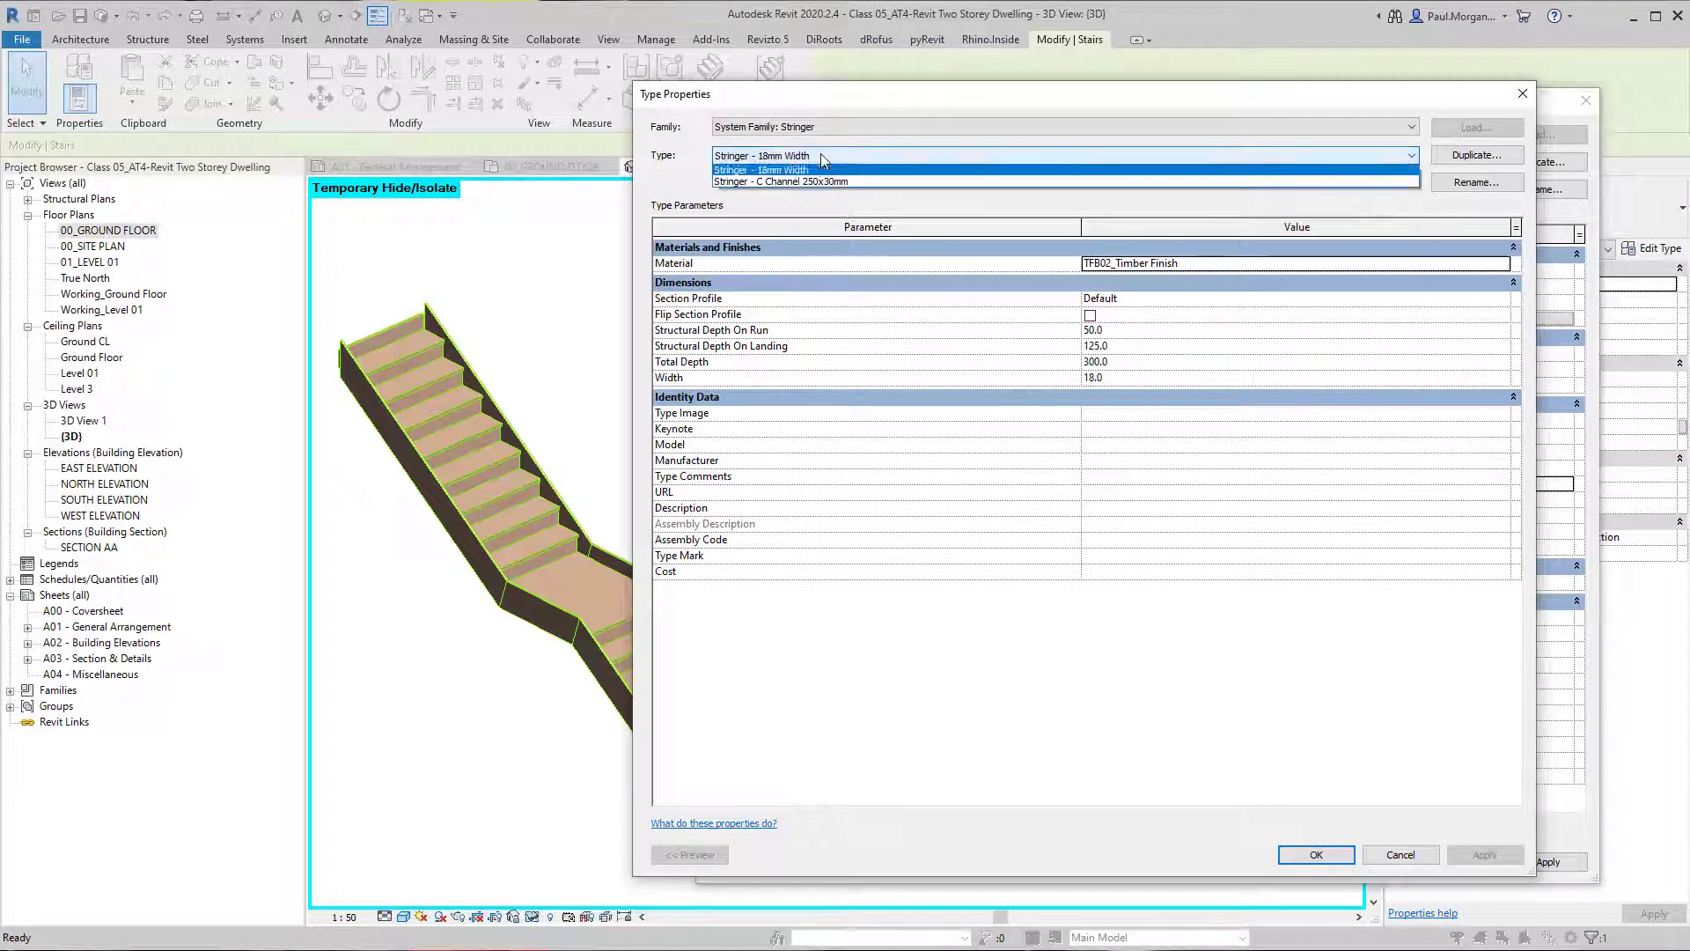
{"action": "left_click", "coordinate": [819, 183]}
{"action": "left_click", "coordinate": [1316, 855]}
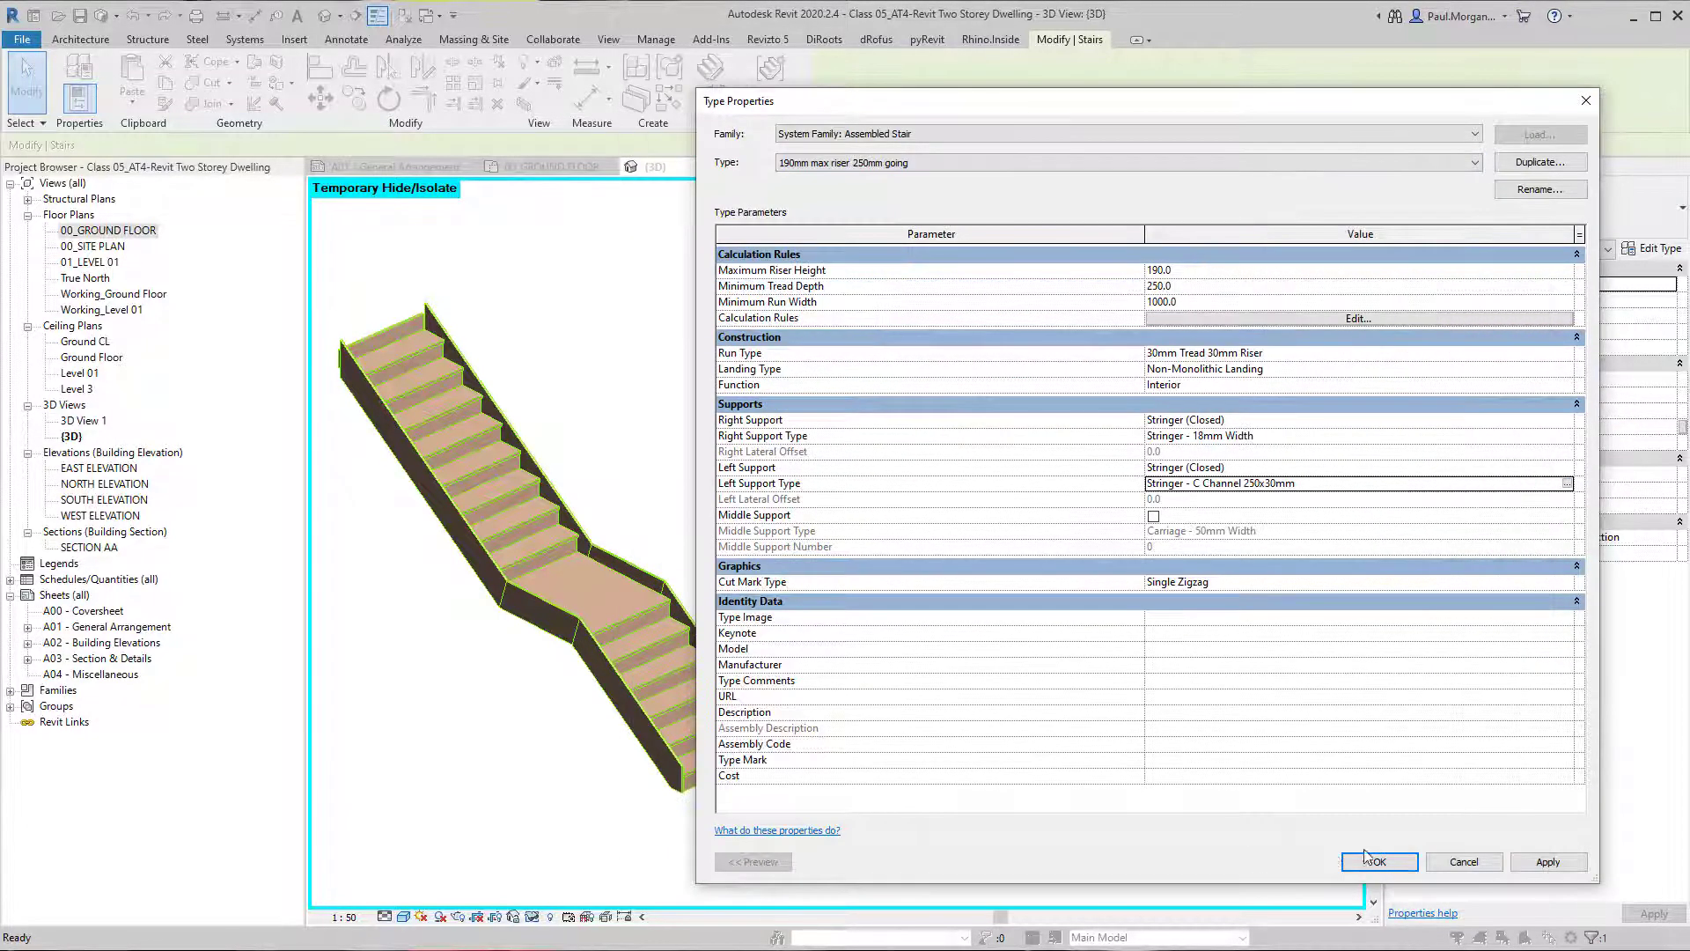
{"action": "left_click", "coordinate": [1548, 861]}
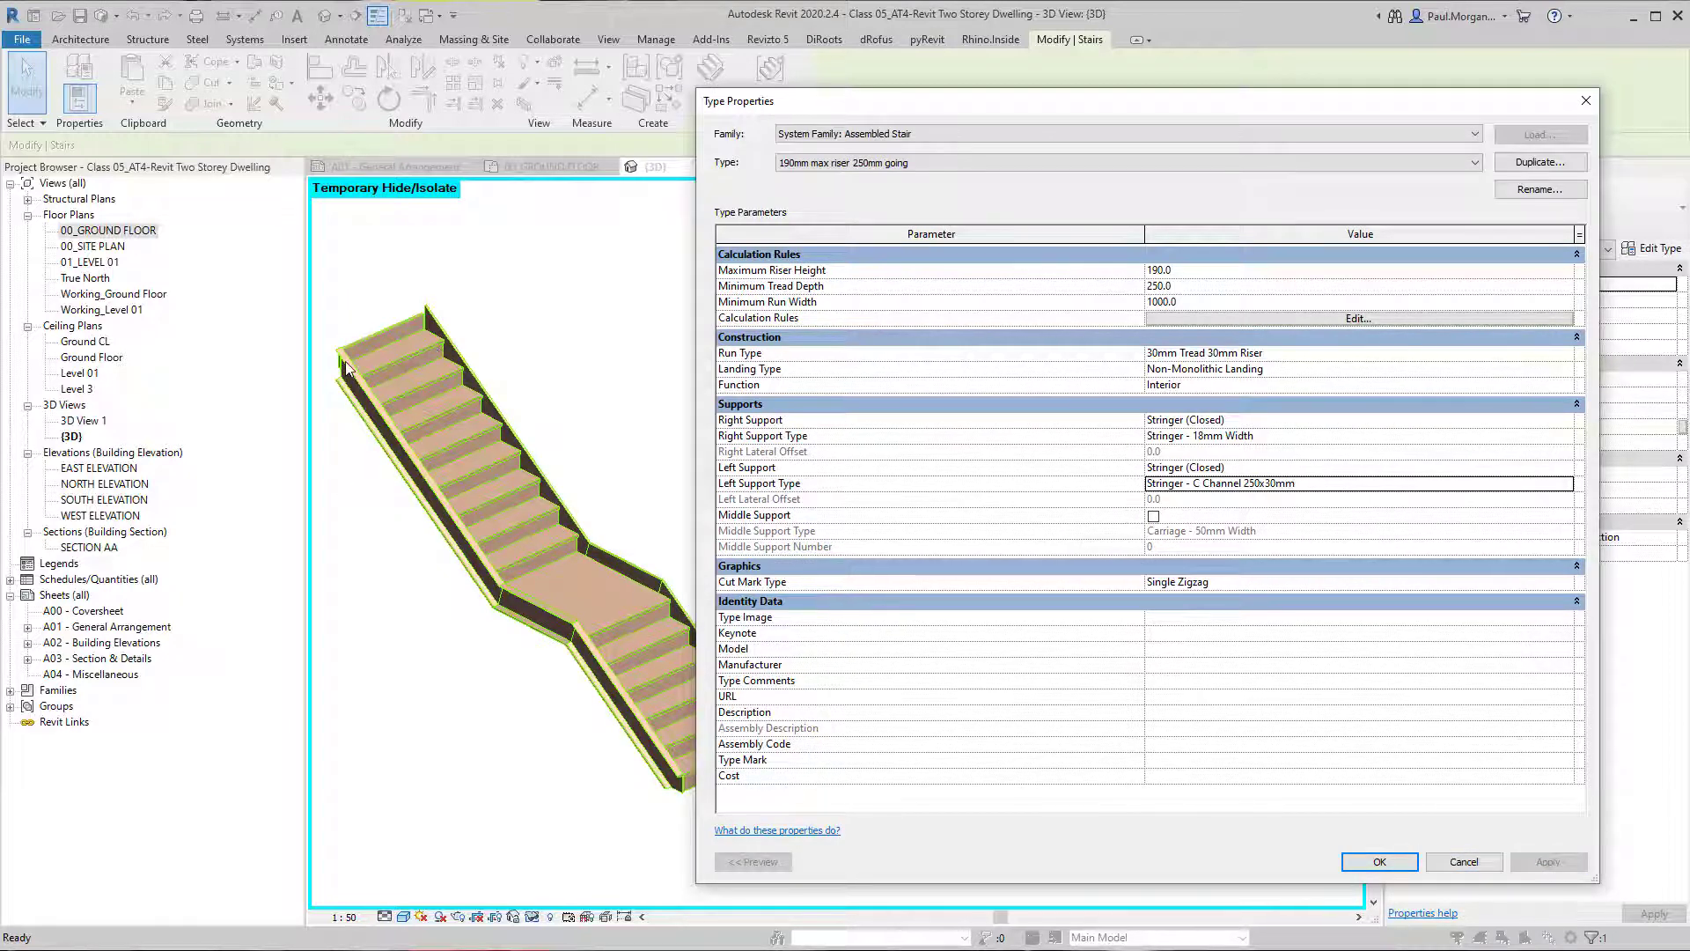
Switch the stair's Left Support Type back to Stringer - 18mm Width.
{"action": "left_click", "coordinate": [1572, 484]}
{"action": "left_click", "coordinate": [837, 155]}
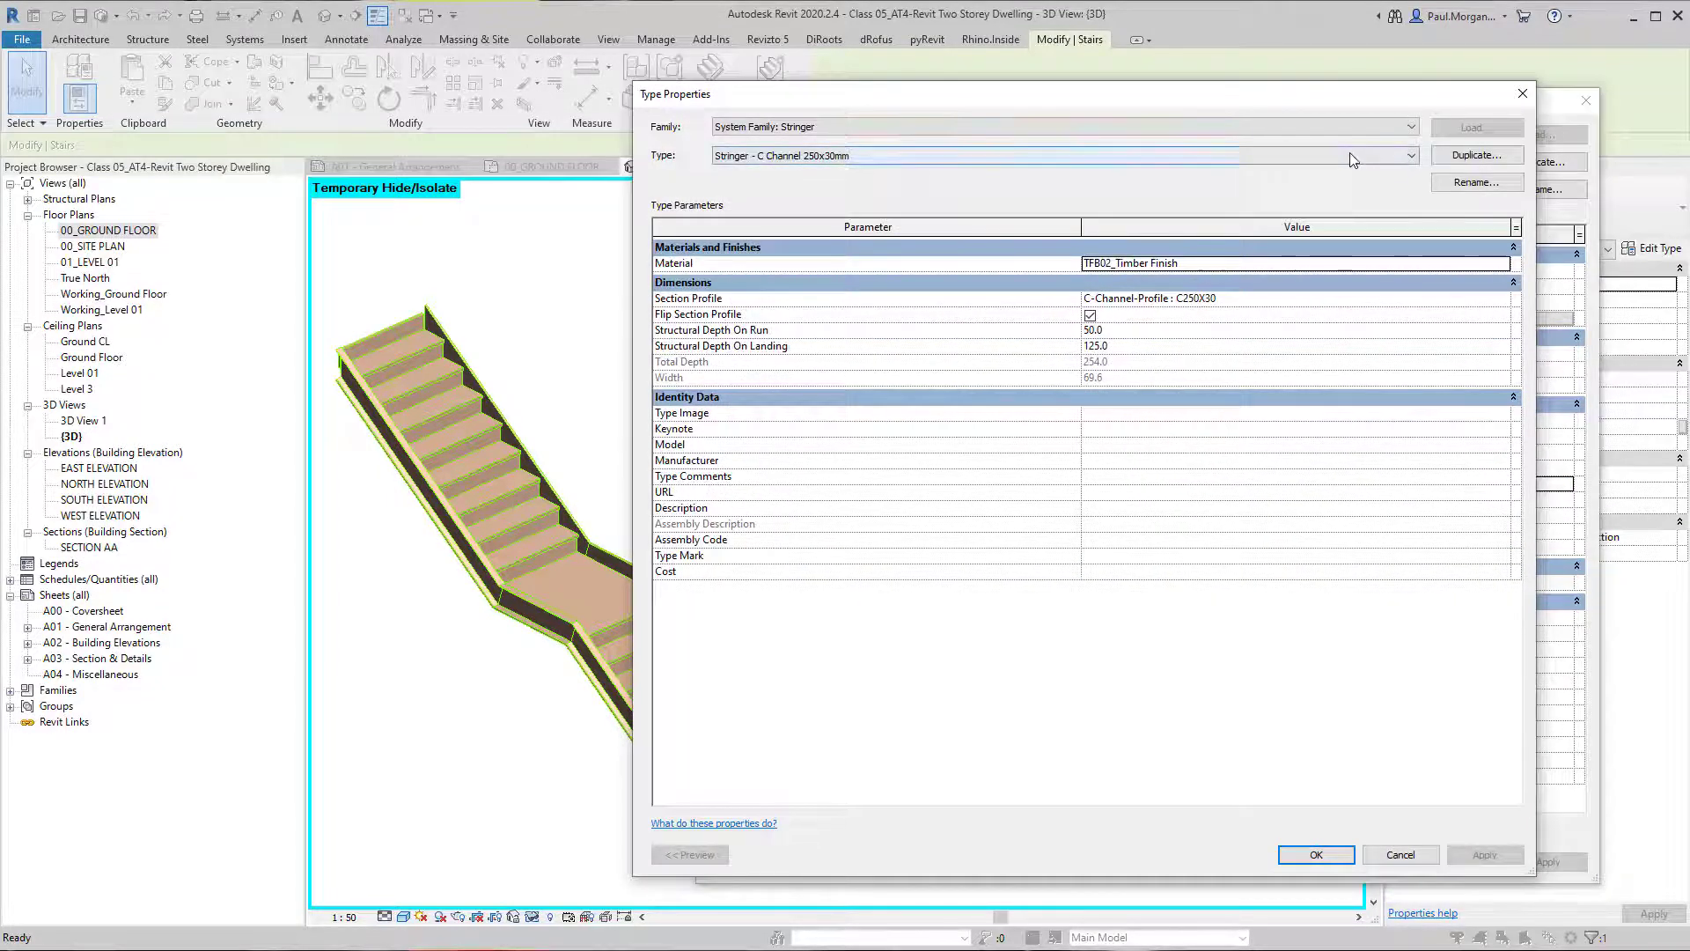
{"action": "left_click", "coordinate": [814, 171]}
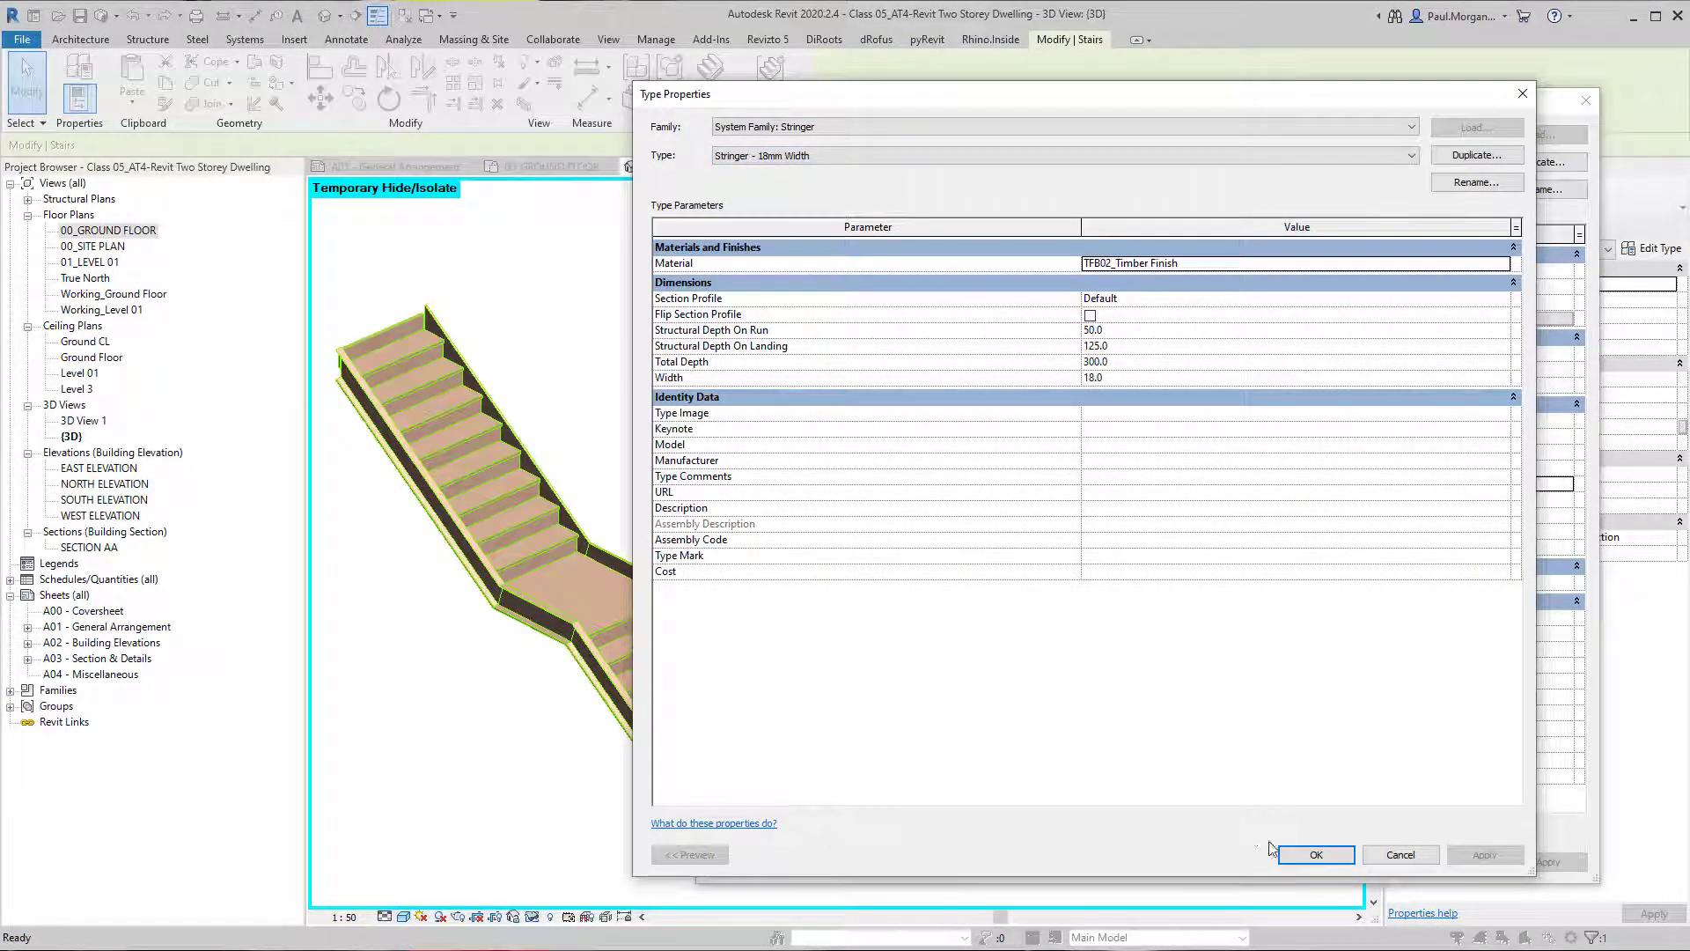
{"action": "left_click", "coordinate": [1316, 854]}
Try Carriage (Open) as the stair's Left Support and apply it.
{"action": "left_click", "coordinate": [1568, 476]}
{"action": "left_click", "coordinate": [1568, 476]}
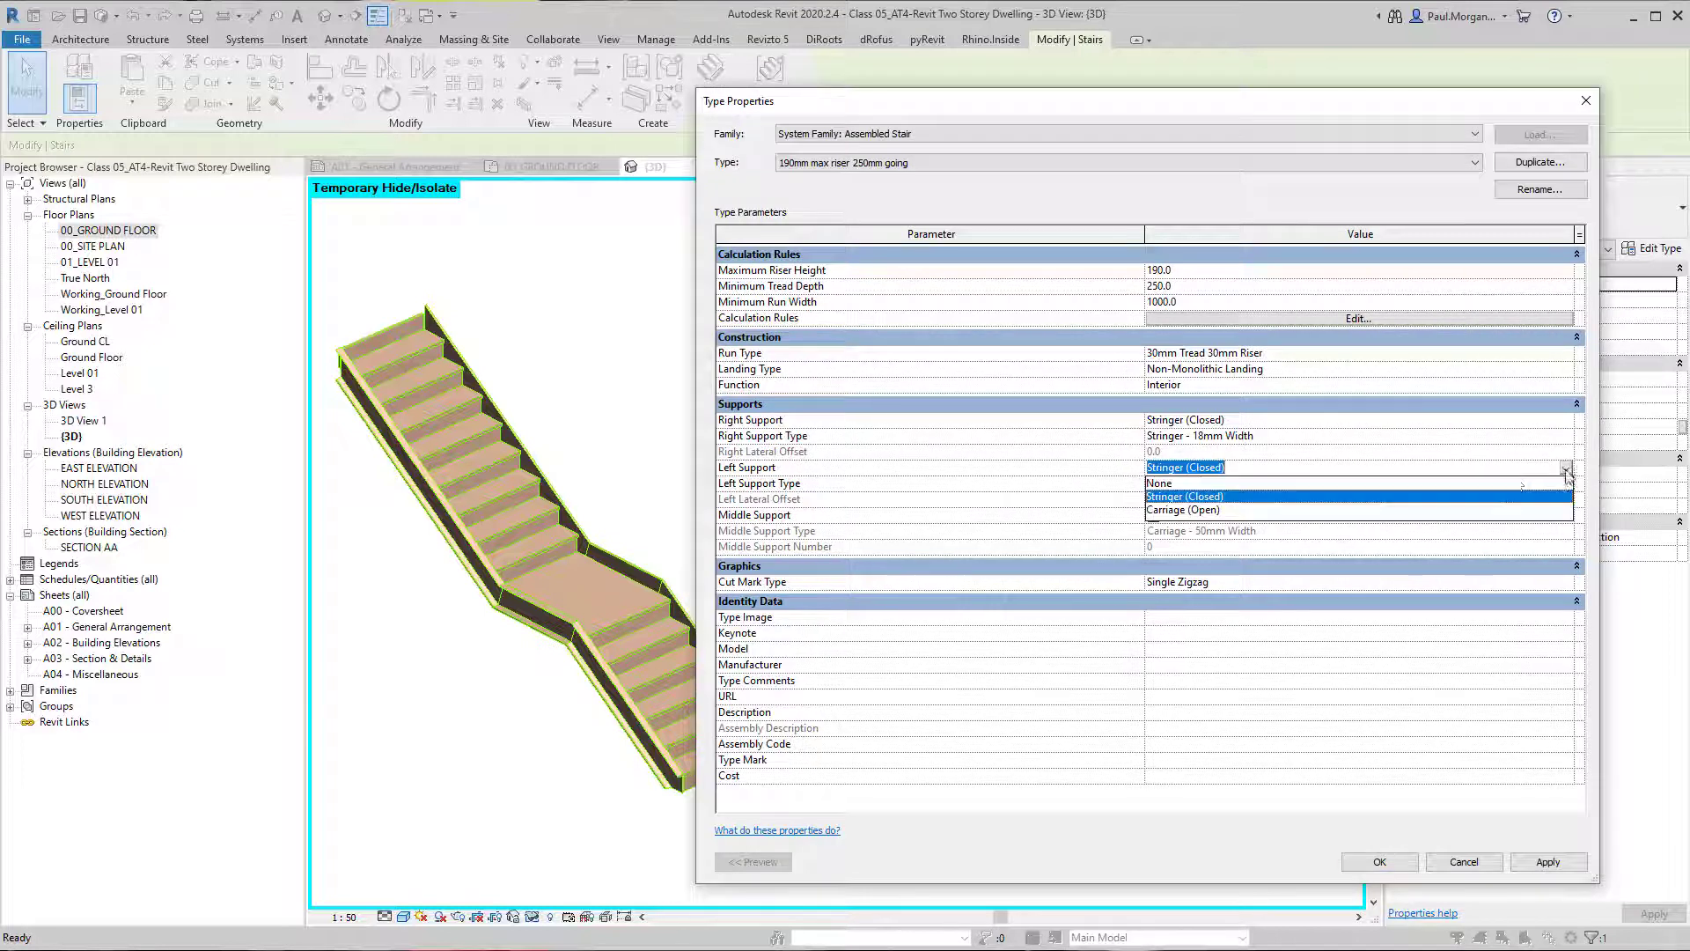
{"action": "left_click", "coordinate": [1189, 510]}
{"action": "left_click", "coordinate": [1548, 862]}
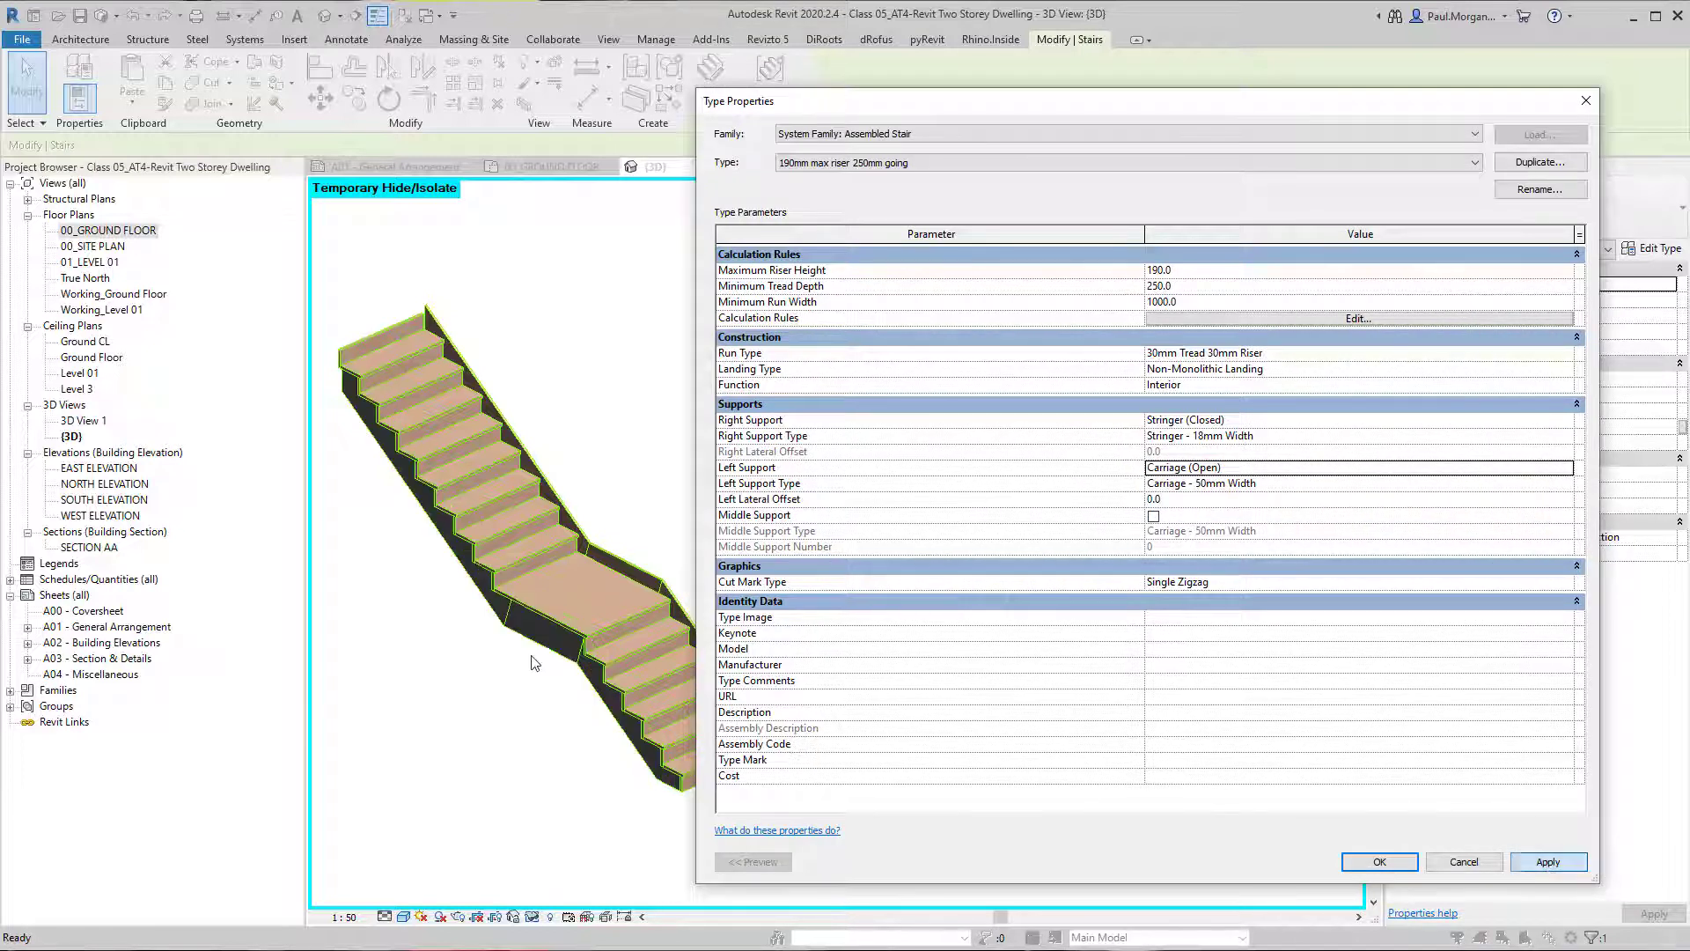
Try the stair without a left support by setting Left Support to None and applying it.
{"action": "left_click", "coordinate": [1571, 477]}
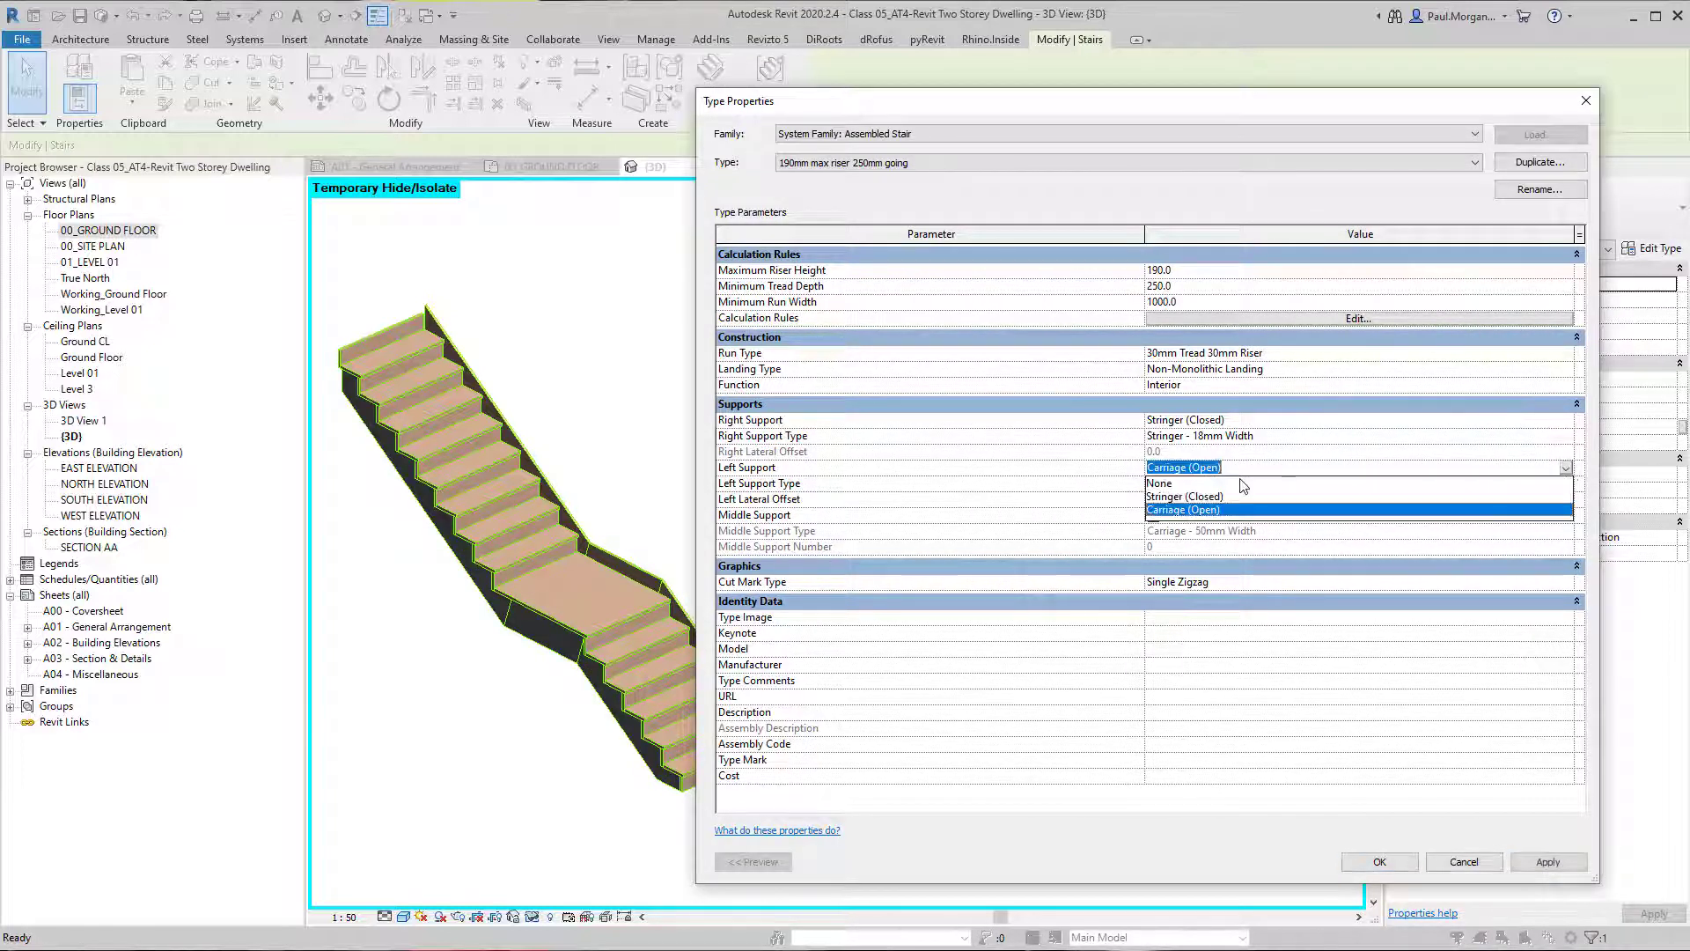
{"action": "left_click", "coordinate": [1311, 483]}
{"action": "left_click", "coordinate": [1548, 862]}
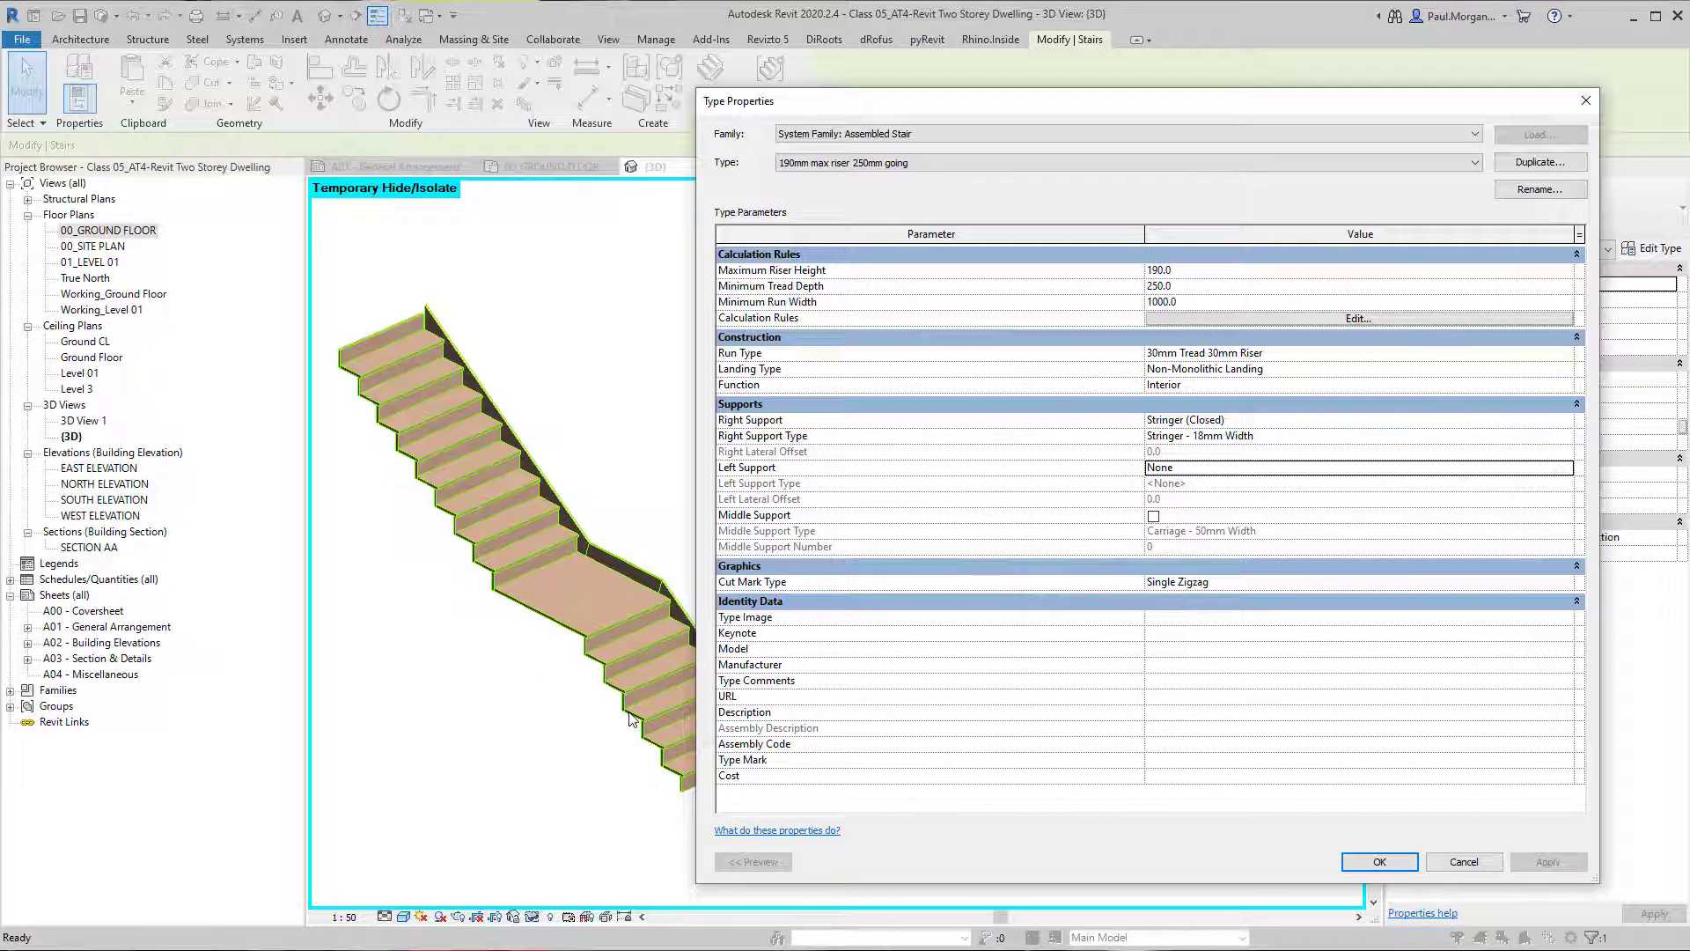
Set the stair's Left Support back to Stringer (Closed), apply it and accept the stair type properties.
{"action": "left_click", "coordinate": [1563, 474]}
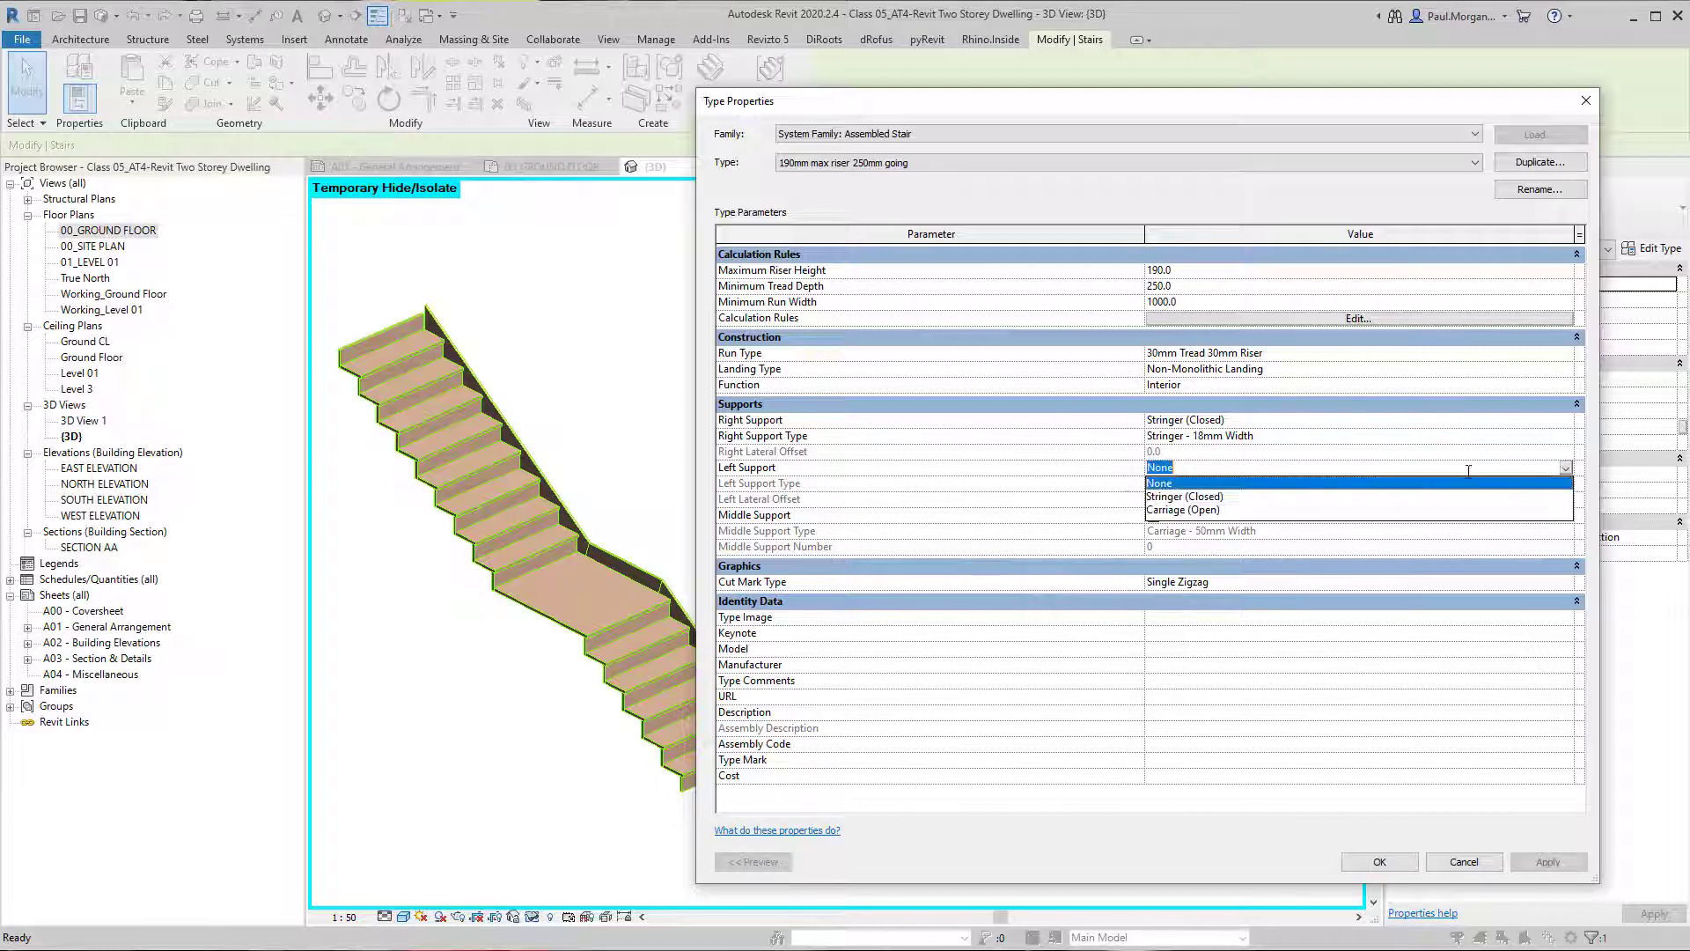
{"action": "left_click", "coordinate": [1174, 491]}
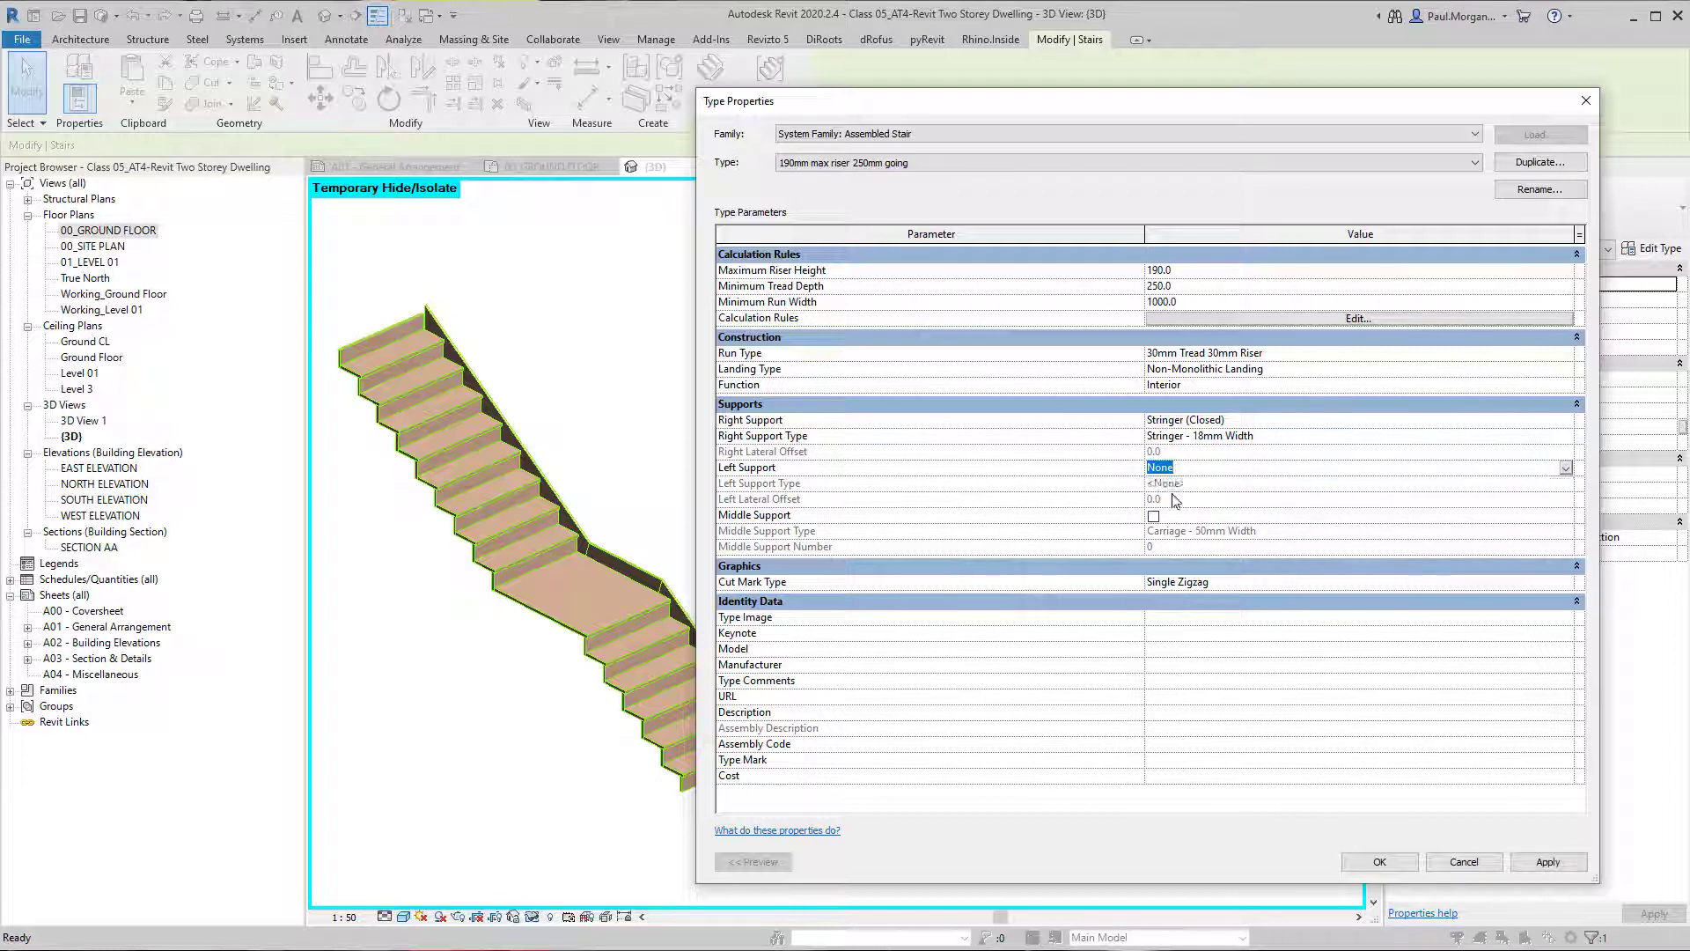
{"action": "left_click", "coordinate": [1548, 862]}
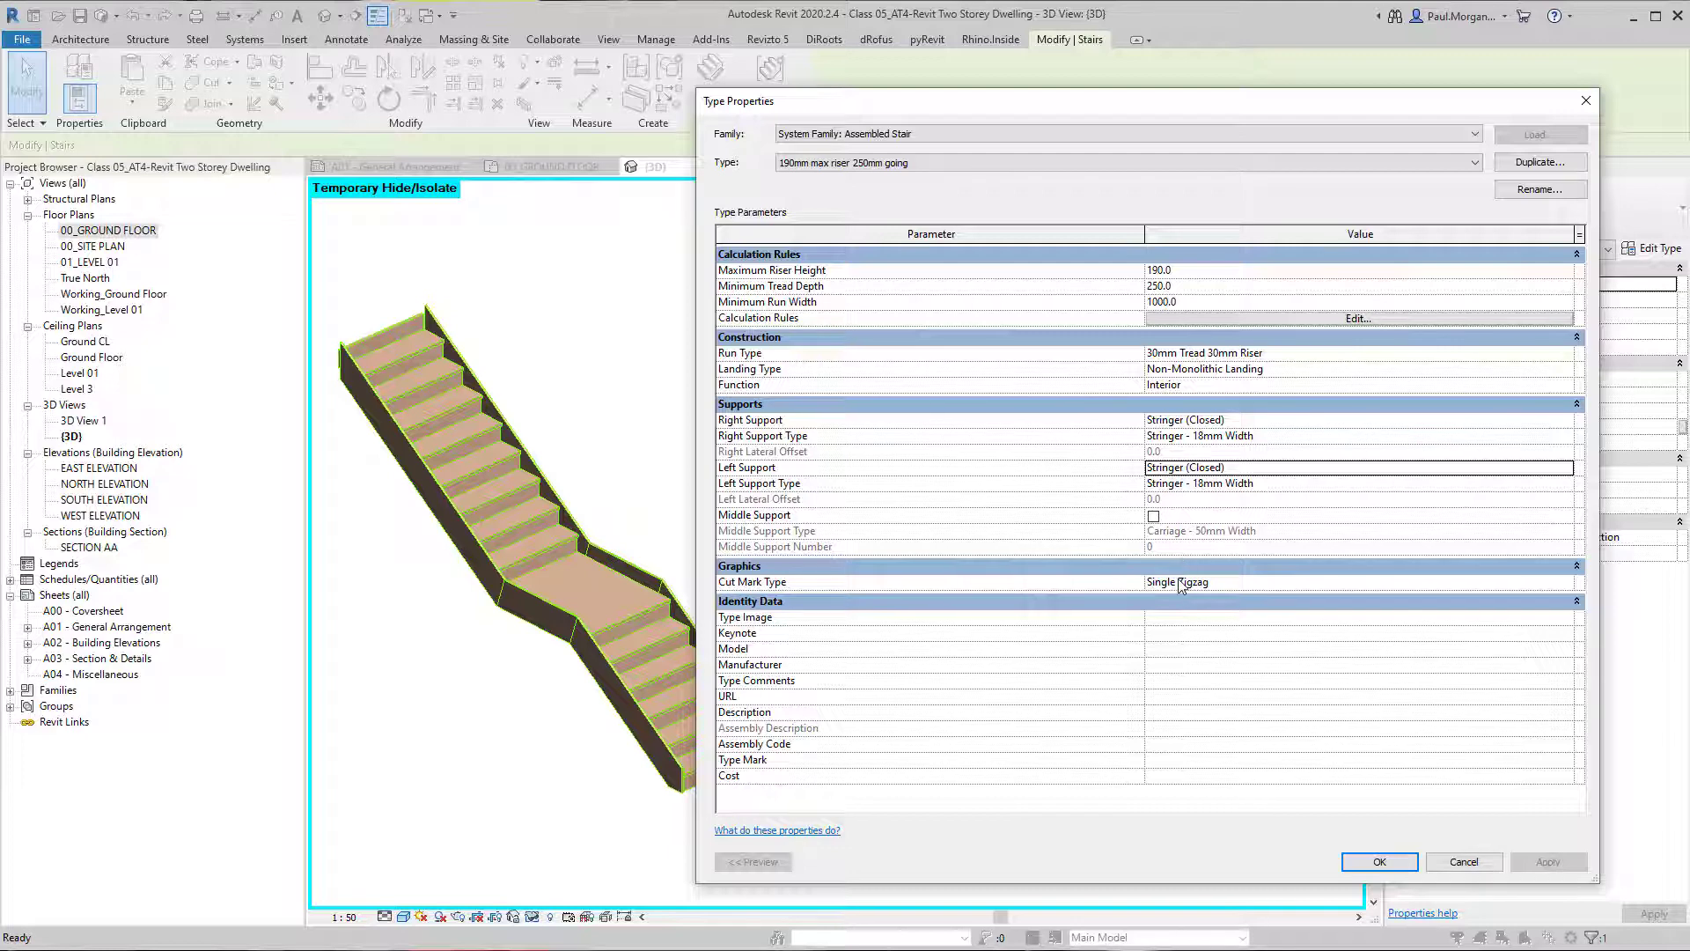
{"action": "left_click", "coordinate": [1375, 861]}
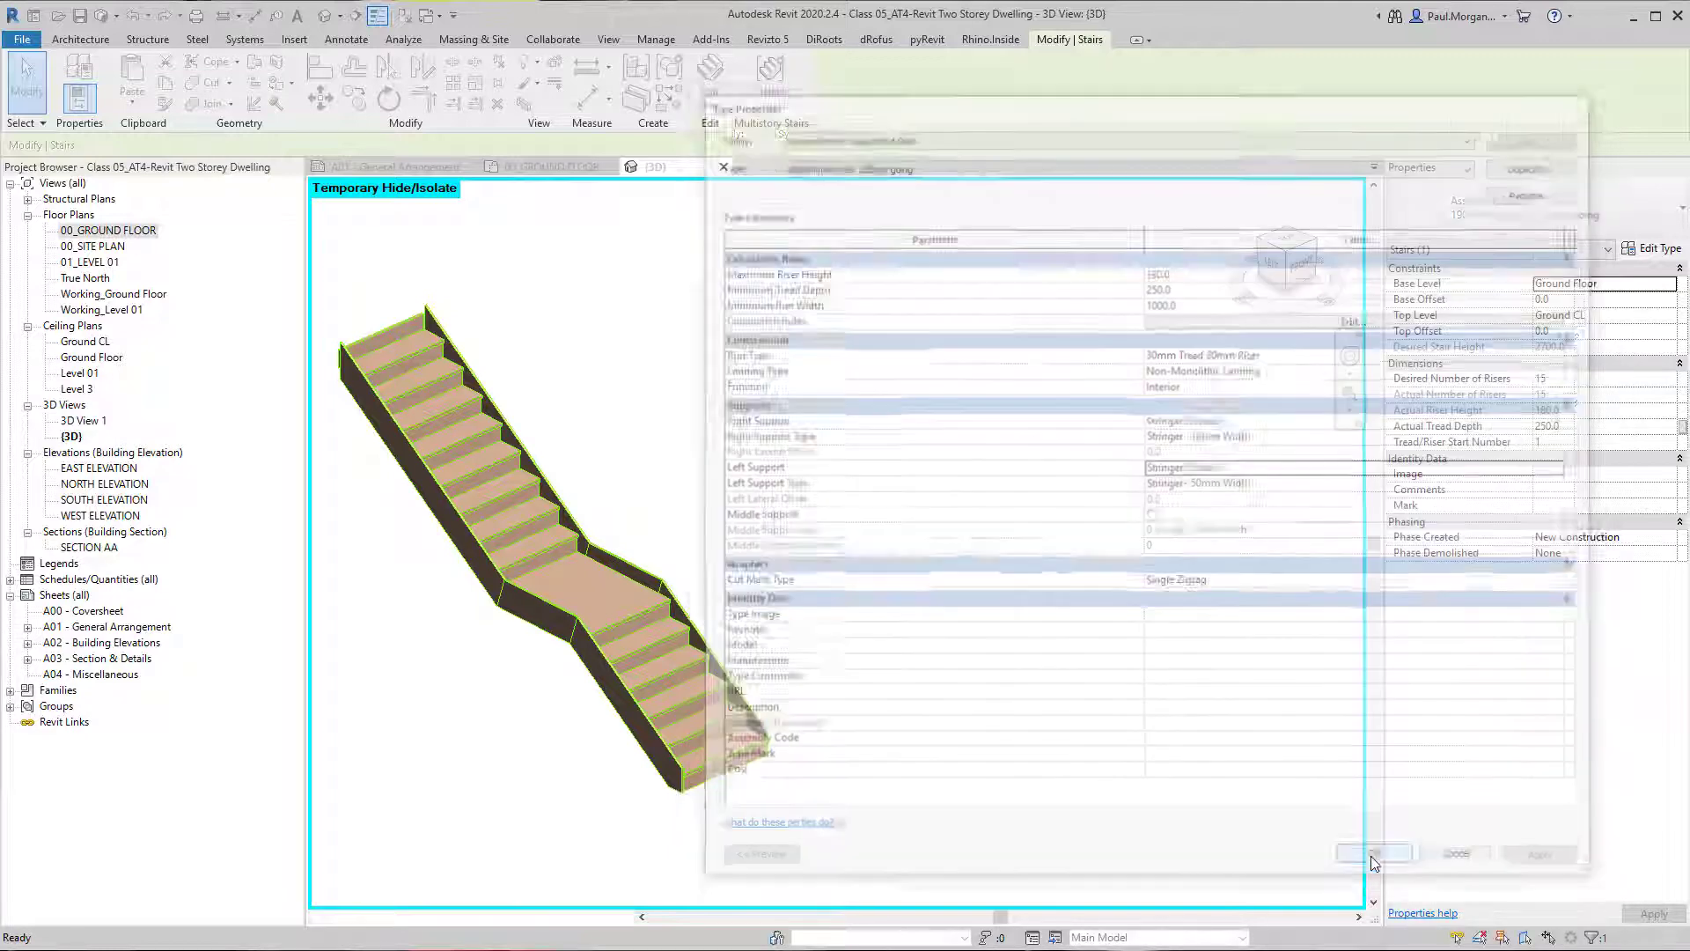
Show all the stairs again and examine their stringers, risers, landings and railings in the 3D view.
{"action": "left_click", "coordinate": [982, 727]}
{"action": "middle_click_drag", "start_coordinate": [530, 609], "coordinate": [630, 631]}
{"action": "scroll", "coordinate": [631, 630], "scroll_direction": "up", "scroll_amount": 3}
{"action": "middle_click_drag", "start_coordinate": [933, 759], "coordinate": [1019, 662], "text": "shift"}
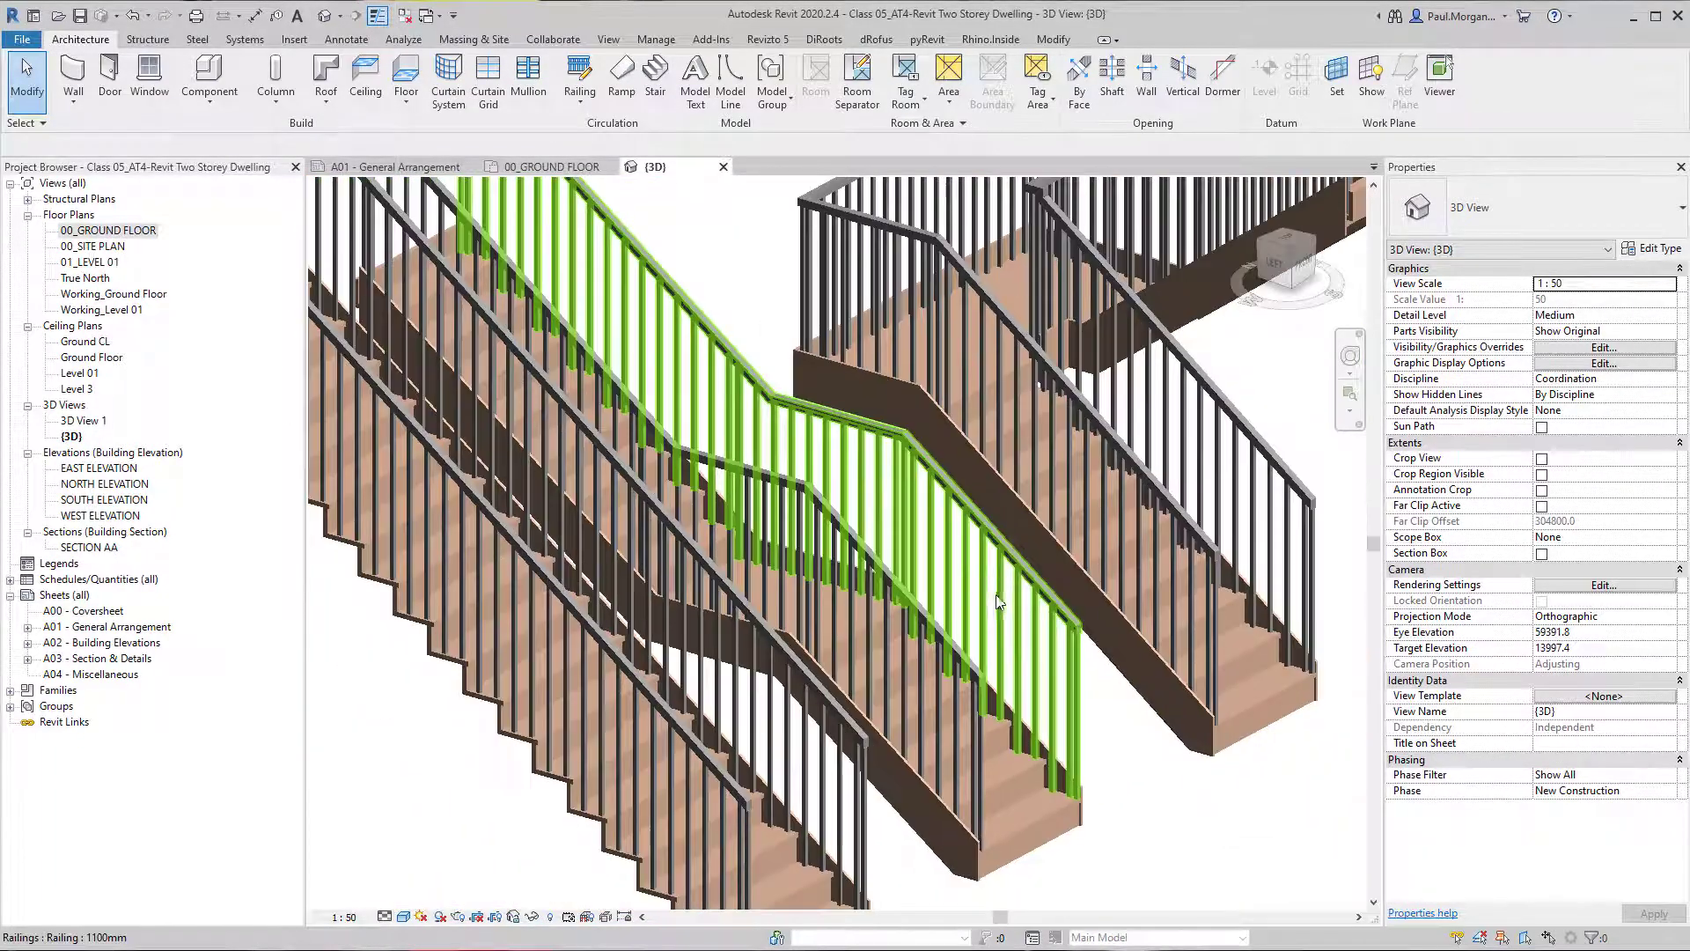
{"action": "scroll", "coordinate": [811, 650], "scroll_direction": "up", "scroll_amount": 4}
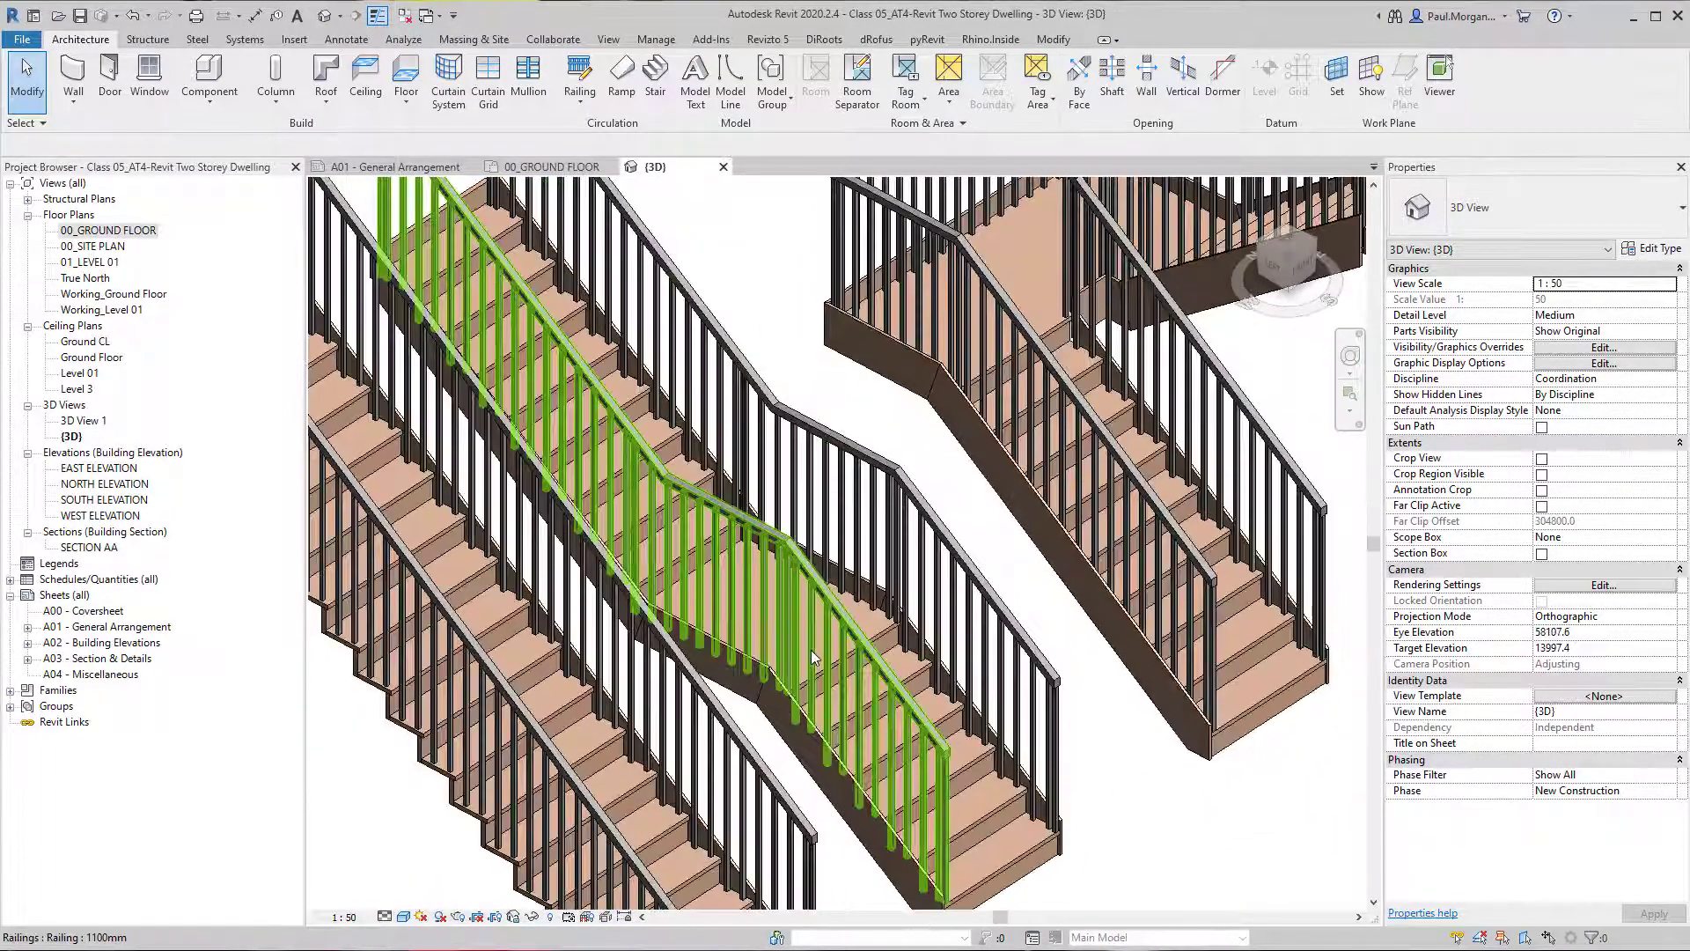
{"action": "left_click", "coordinate": [811, 650]}
{"action": "scroll", "coordinate": [808, 599], "scroll_direction": "down", "scroll_amount": 2}
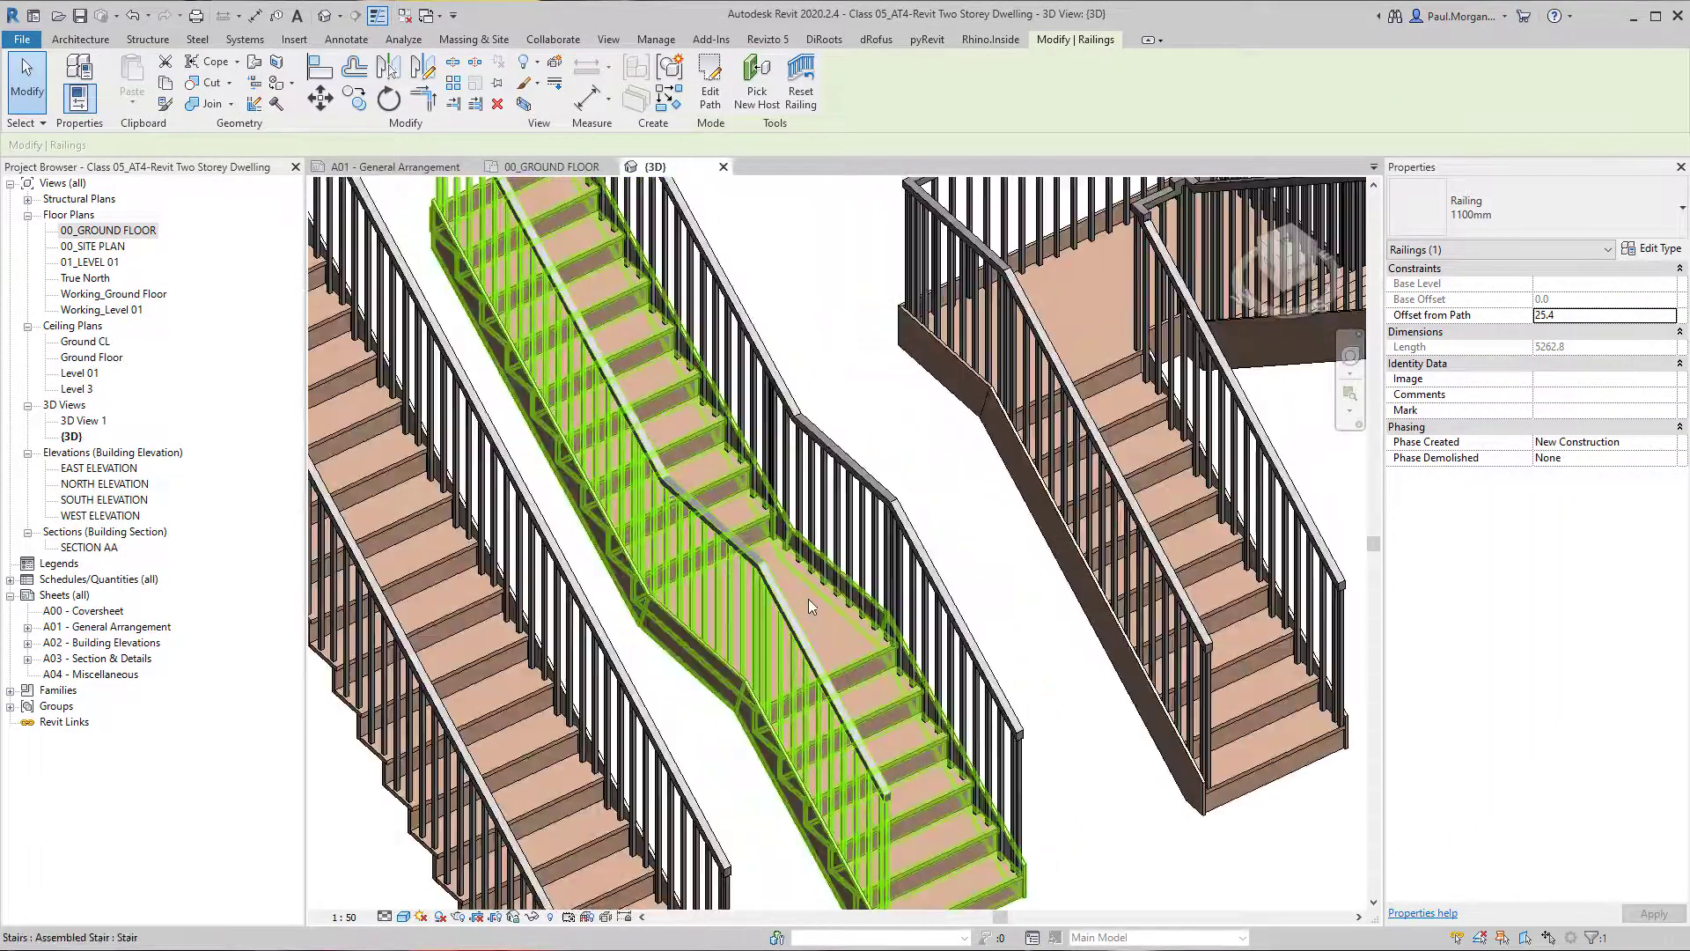
{"action": "middle_click_drag", "start_coordinate": [828, 571], "coordinate": [686, 523], "text": "shift"}
{"action": "key", "text": "Escape"}
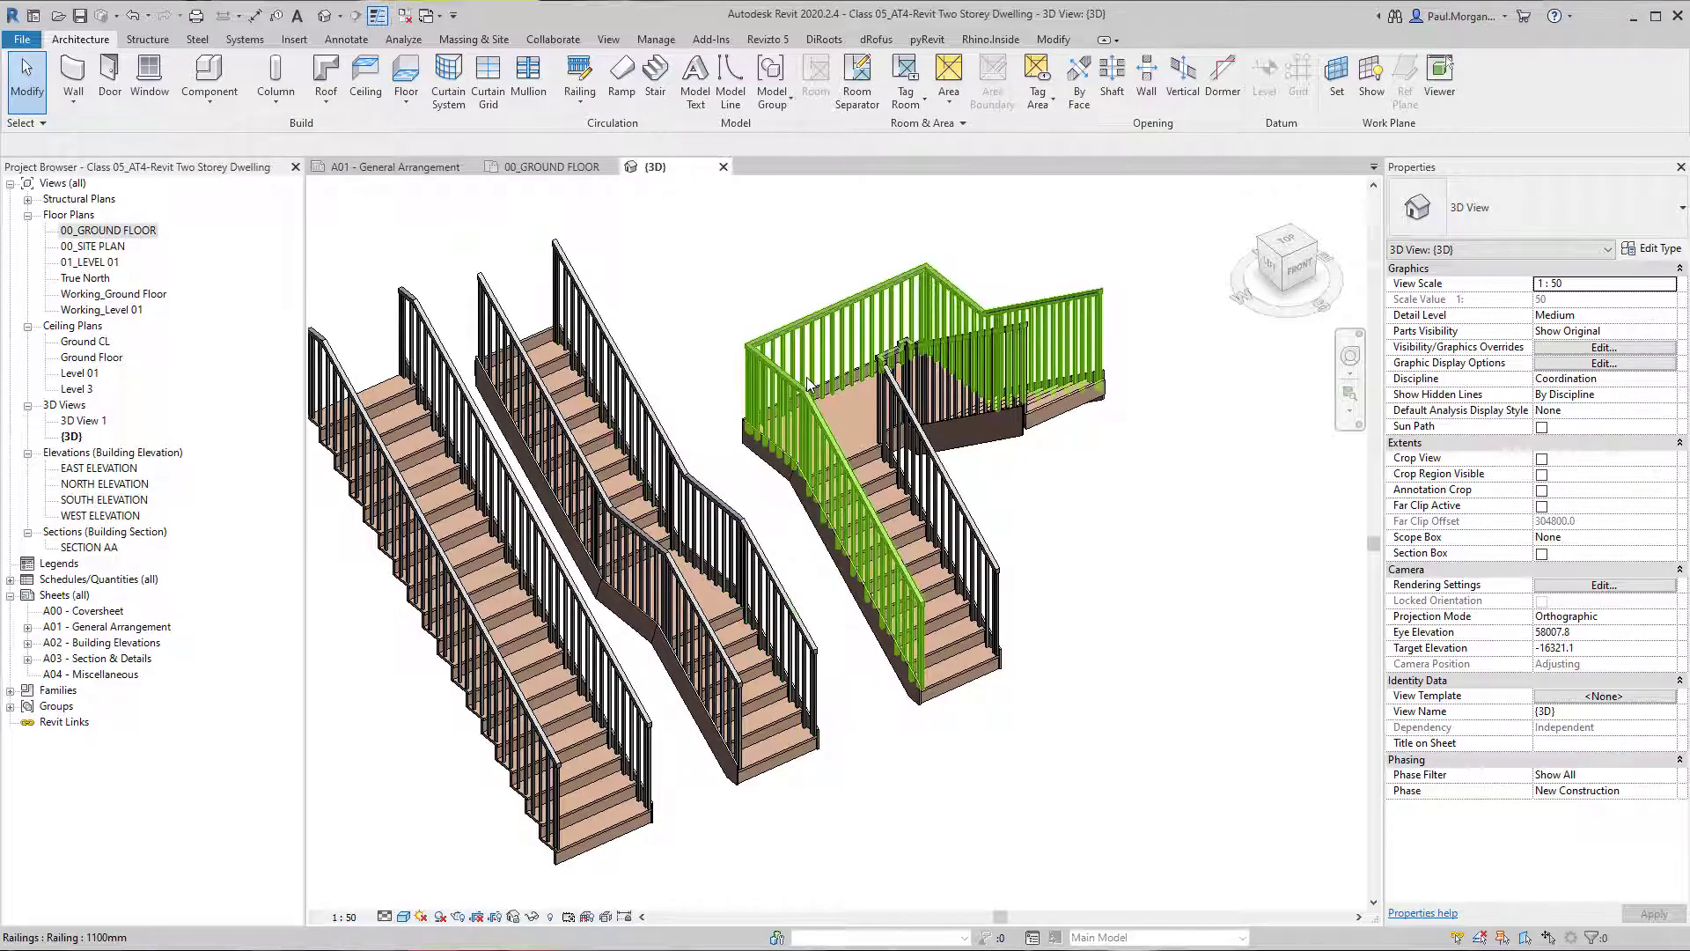
{"action": "middle_click_drag", "start_coordinate": [823, 697], "coordinate": [896, 726]}
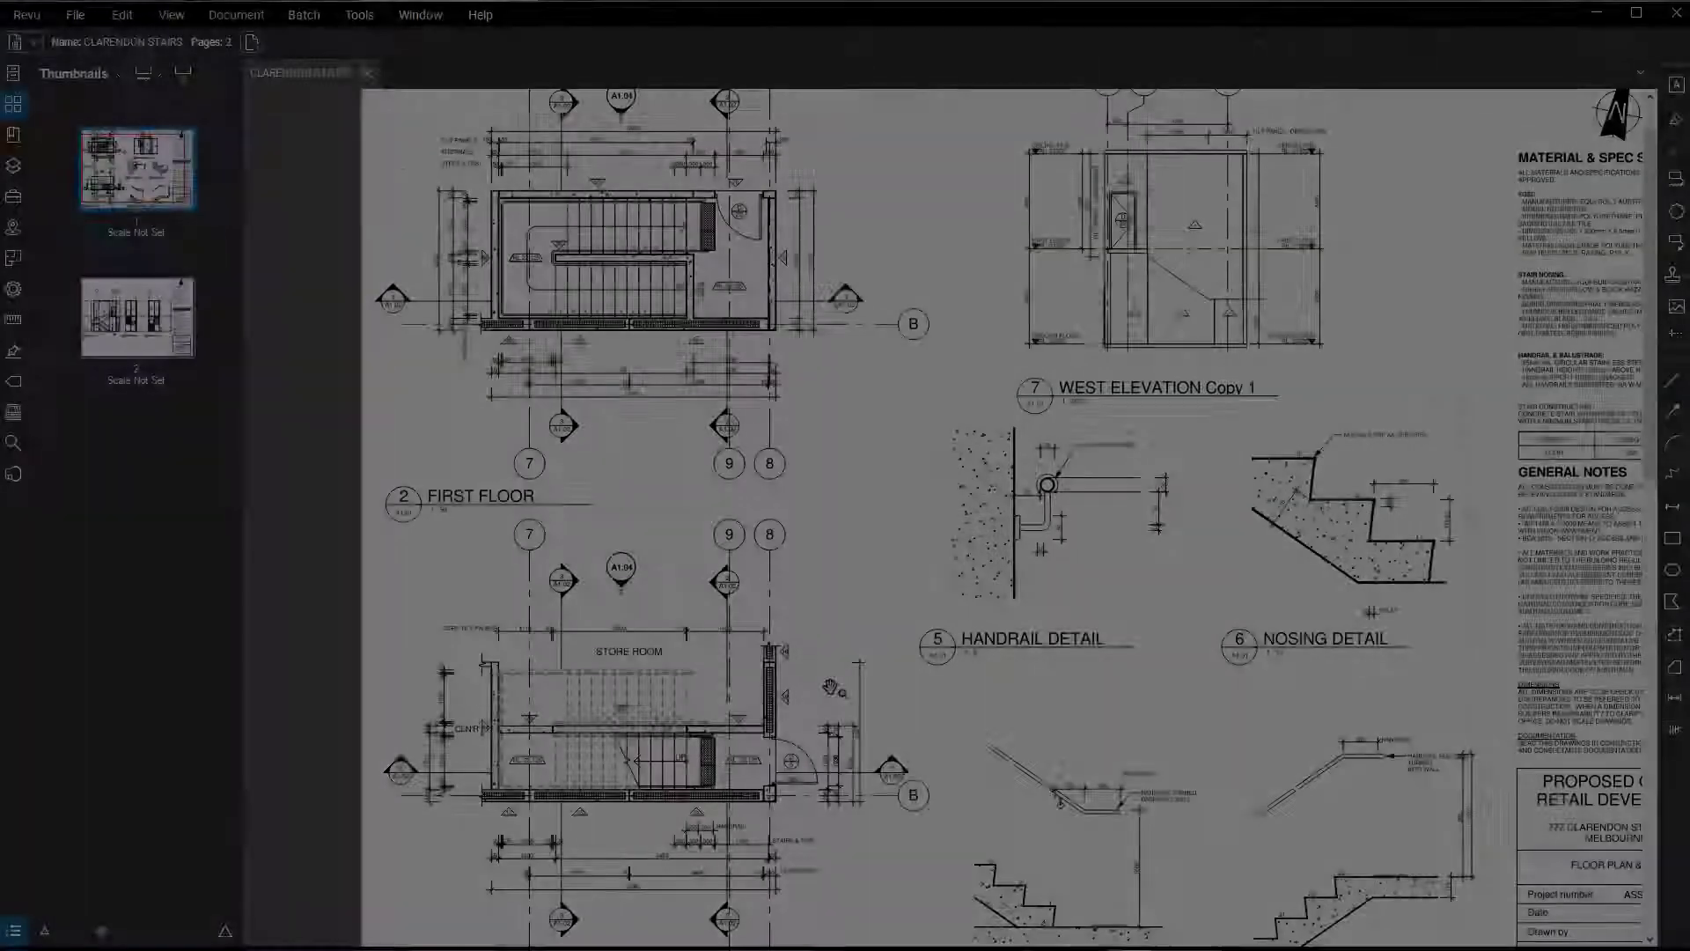
Examine the ground floor stair plan on sheet A1.01 of the CLARENDON STAIRS drawings, including its treads, handrails, levels and dimensions.
{"action": "scroll", "coordinate": [881, 587], "scroll_direction": "down", "scroll_amount": 3}
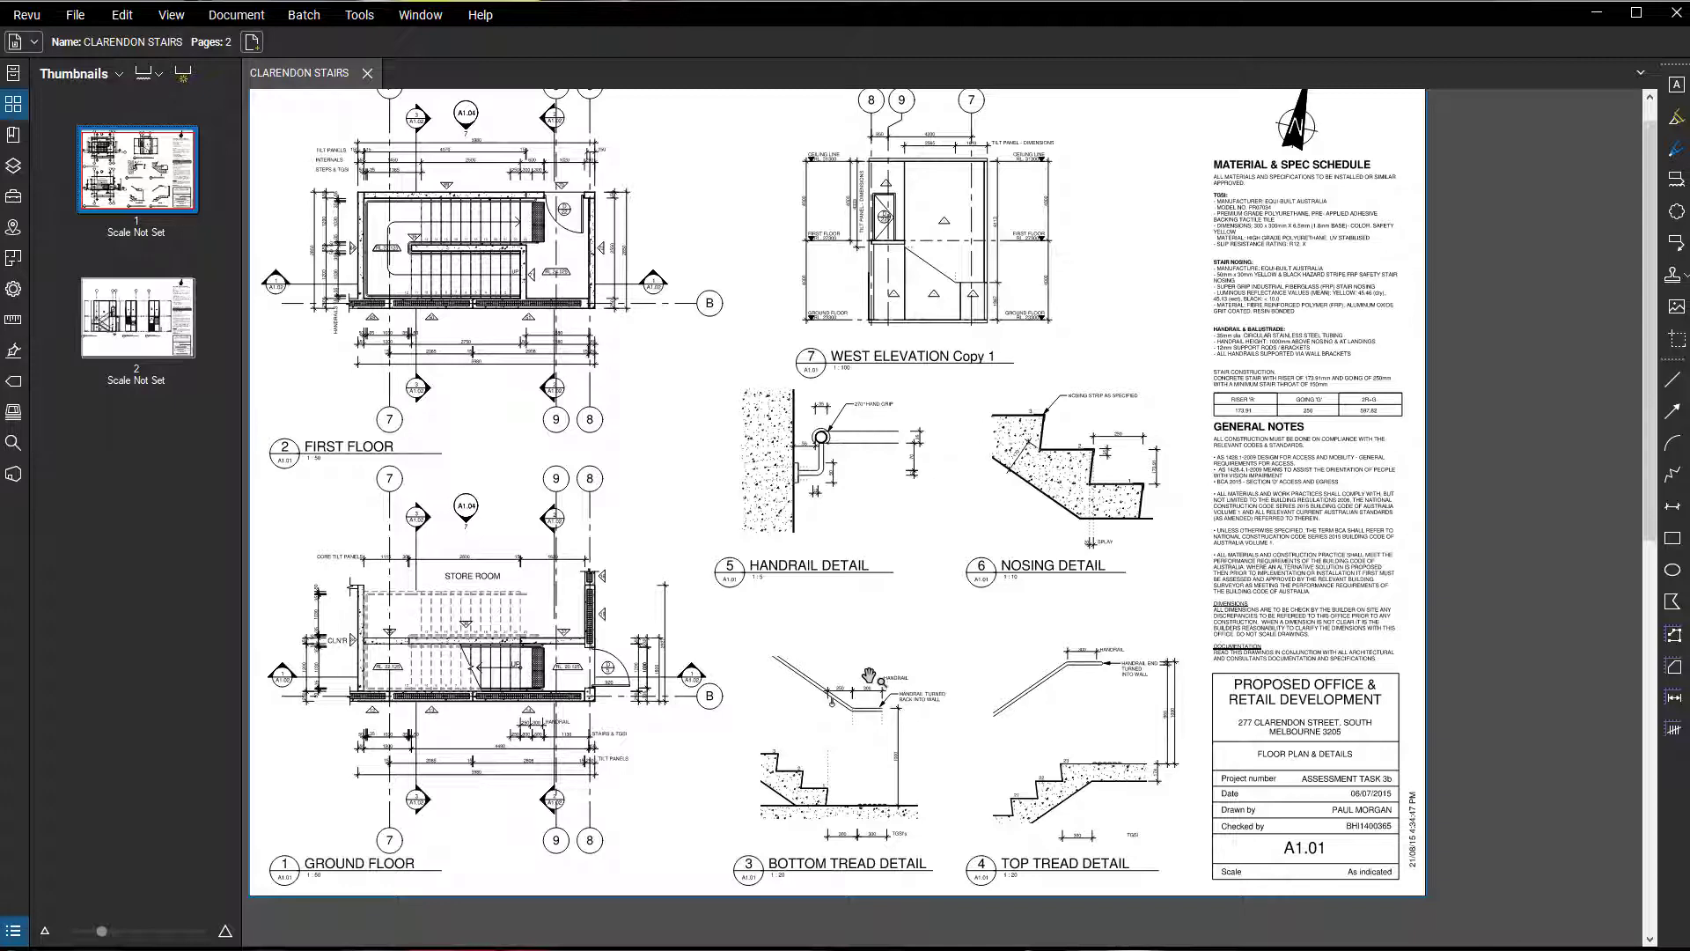
{"action": "left_click_drag", "start_coordinate": [632, 669], "coordinate": [656, 675]}
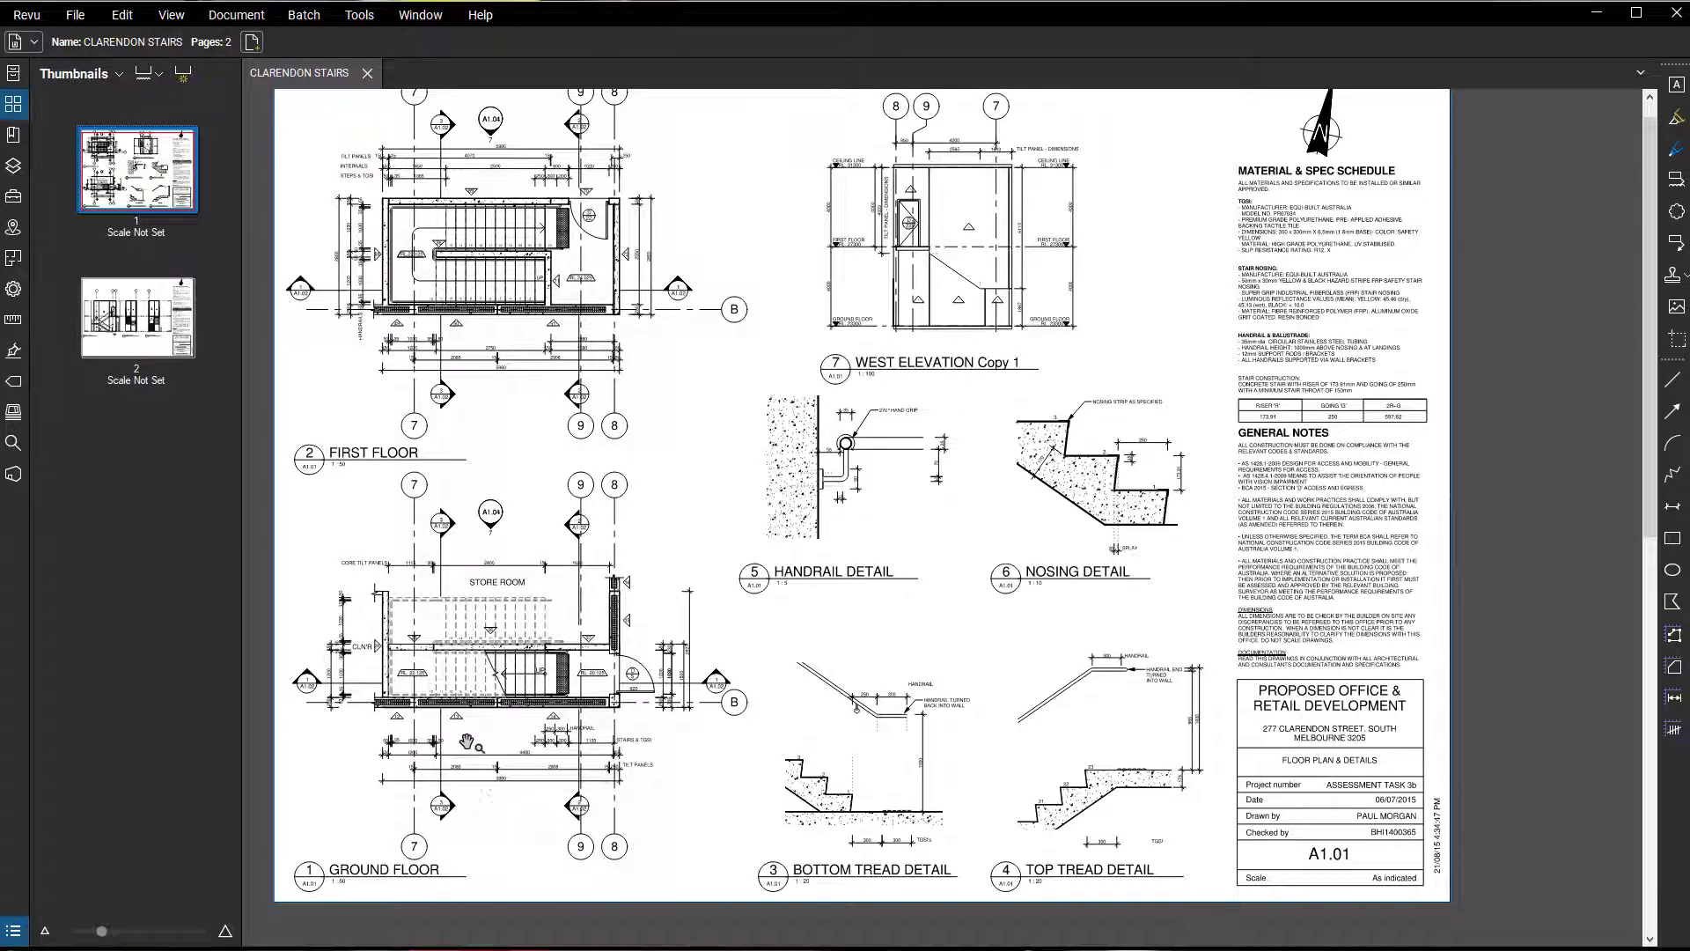
{"action": "scroll", "coordinate": [466, 742], "scroll_direction": "up", "scroll_amount": 4}
{"action": "left_click_drag", "start_coordinate": [505, 705], "coordinate": [608, 674]}
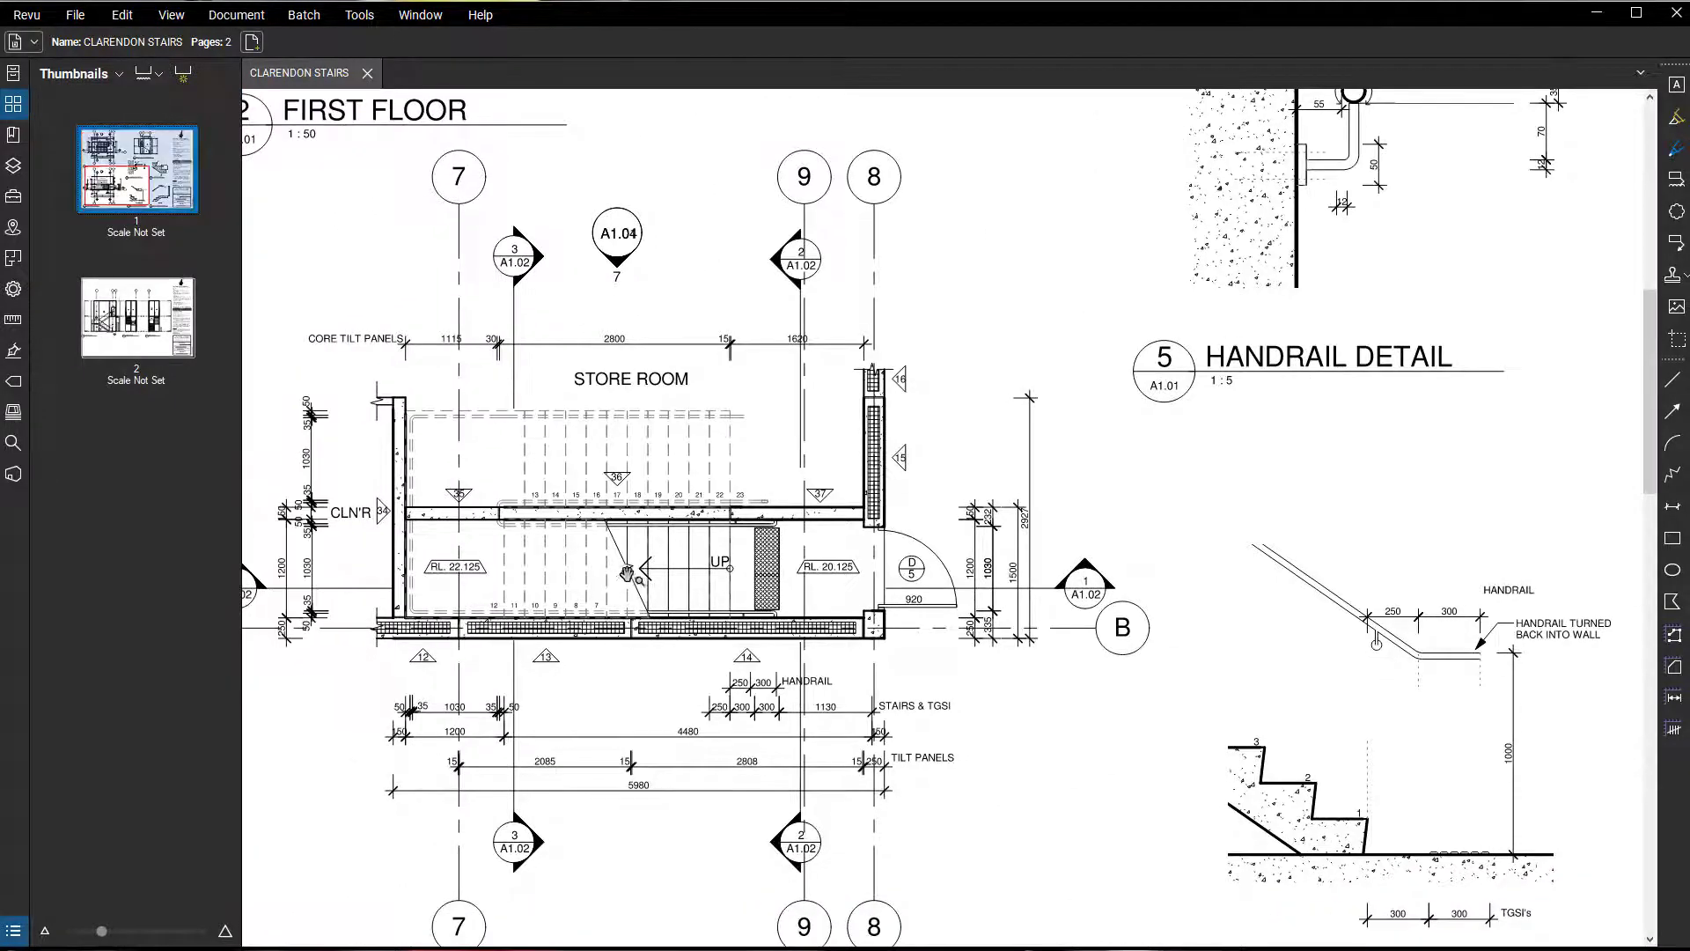
{"action": "scroll", "coordinate": [630, 574], "scroll_direction": "up", "scroll_amount": 4}
{"action": "left_click_drag", "start_coordinate": [680, 578], "coordinate": [919, 681]}
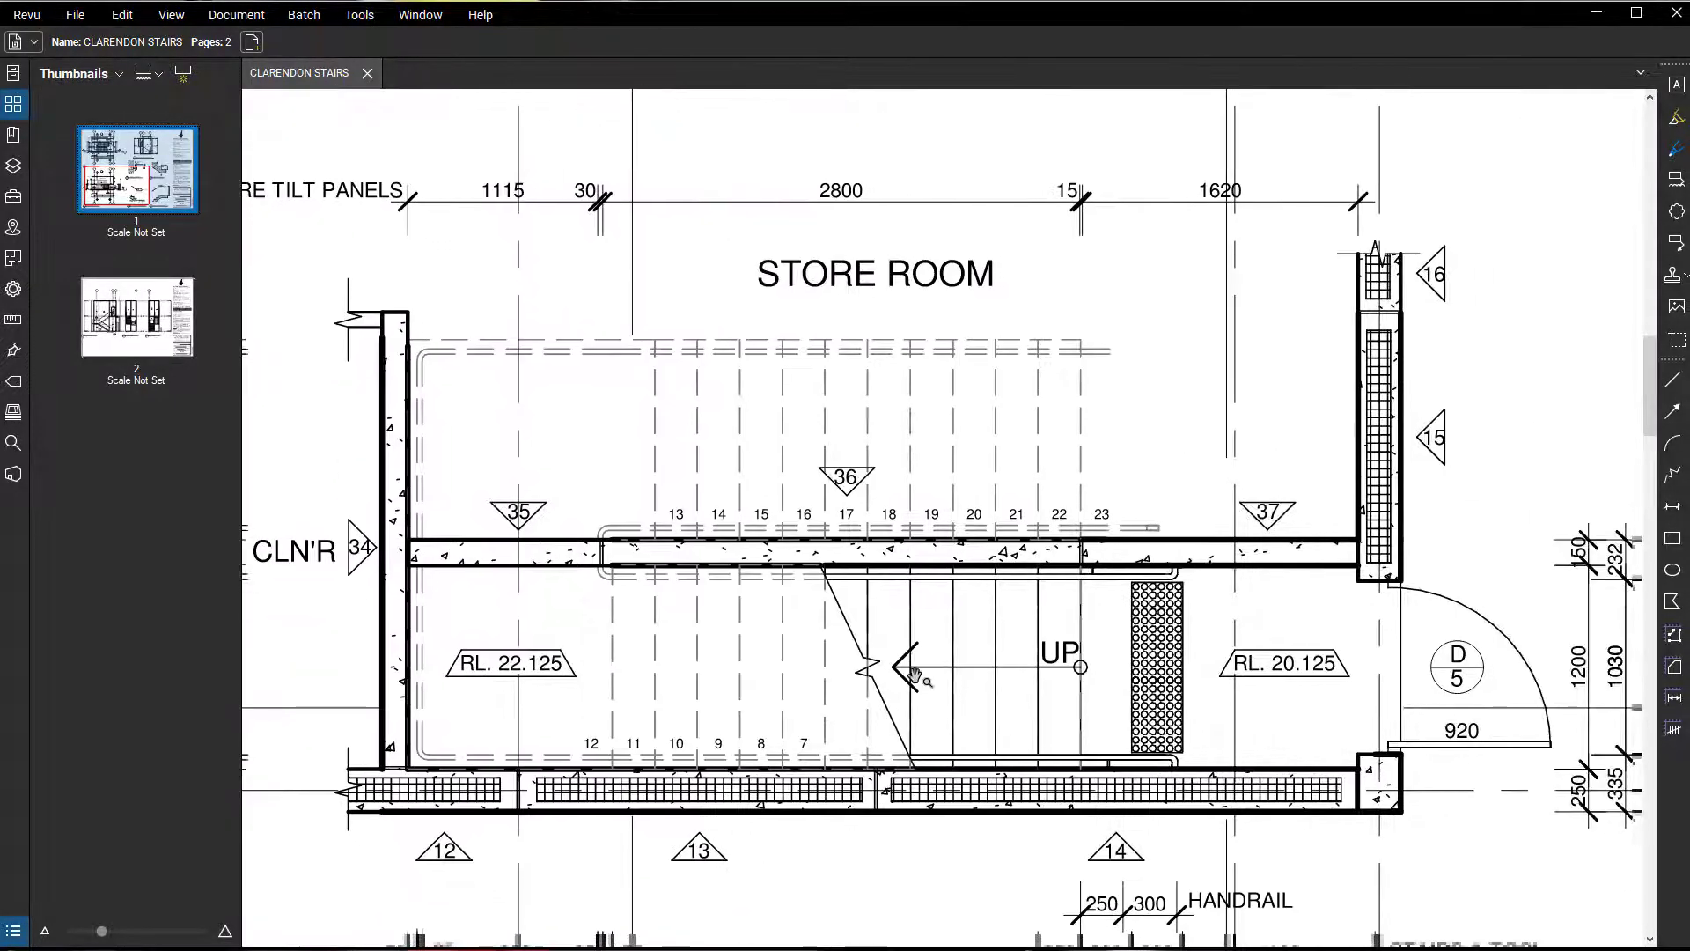
{"action": "scroll", "coordinate": [916, 673], "scroll_direction": "down", "scroll_amount": 1}
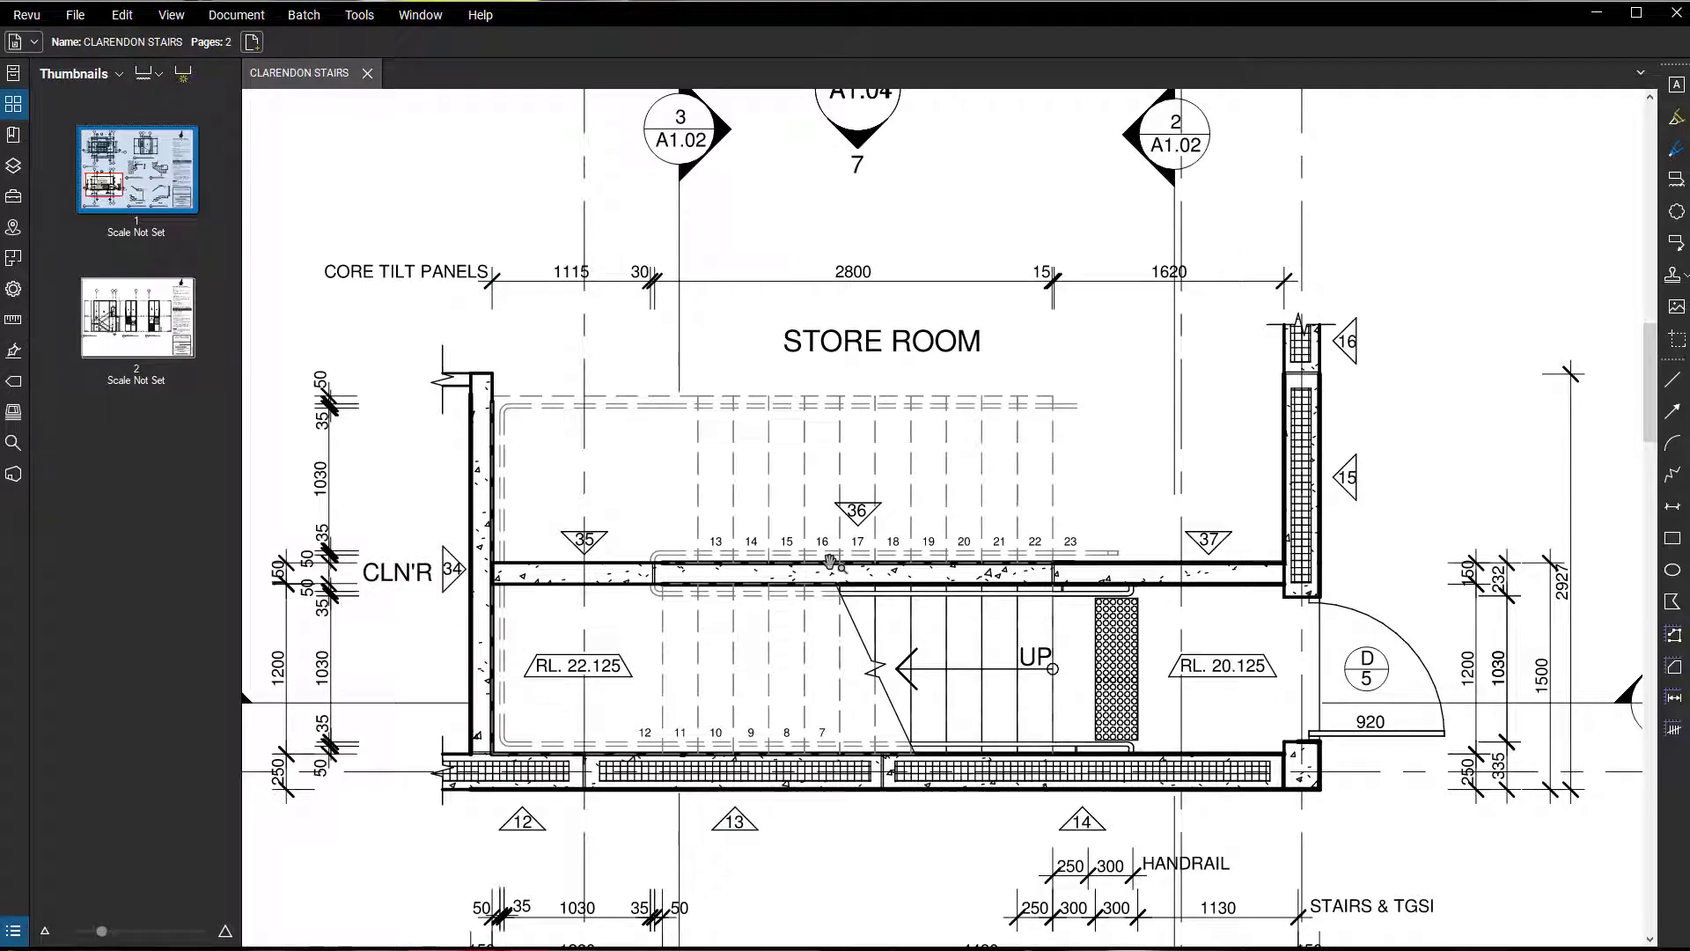
{"action": "scroll", "coordinate": [709, 548], "scroll_direction": "down", "scroll_amount": 2}
{"action": "left_click_drag", "start_coordinate": [928, 600], "coordinate": [789, 559]}
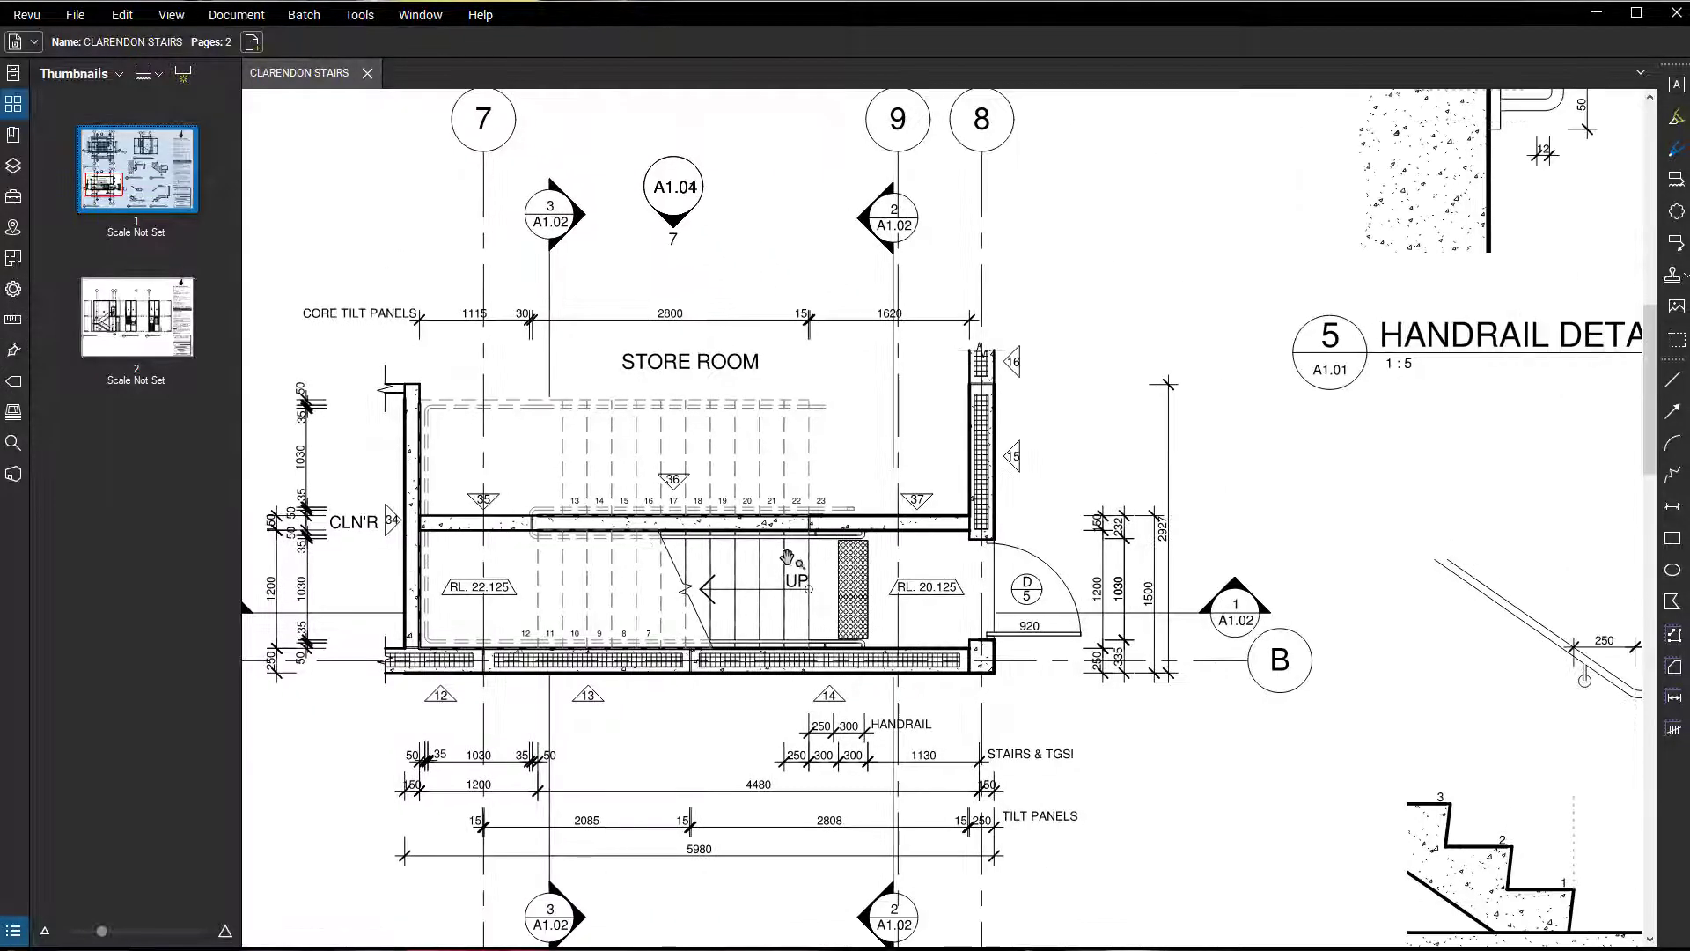
{"action": "scroll", "coordinate": [774, 609], "scroll_direction": "down", "scroll_amount": 2}
Review the first floor stair plan, the west elevation and the handrail and nosing details on the same sheet.
{"action": "mouse_move", "coordinate": [1315, 738]}
{"action": "left_mouse_down"}
{"action": "mouse_move", "coordinate": [1027, 868]}
{"action": "mouse_move", "coordinate": [924, 942]}
{"action": "left_mouse_up"}
{"action": "left_click_drag", "start_coordinate": [676, 547], "coordinate": [906, 737]}
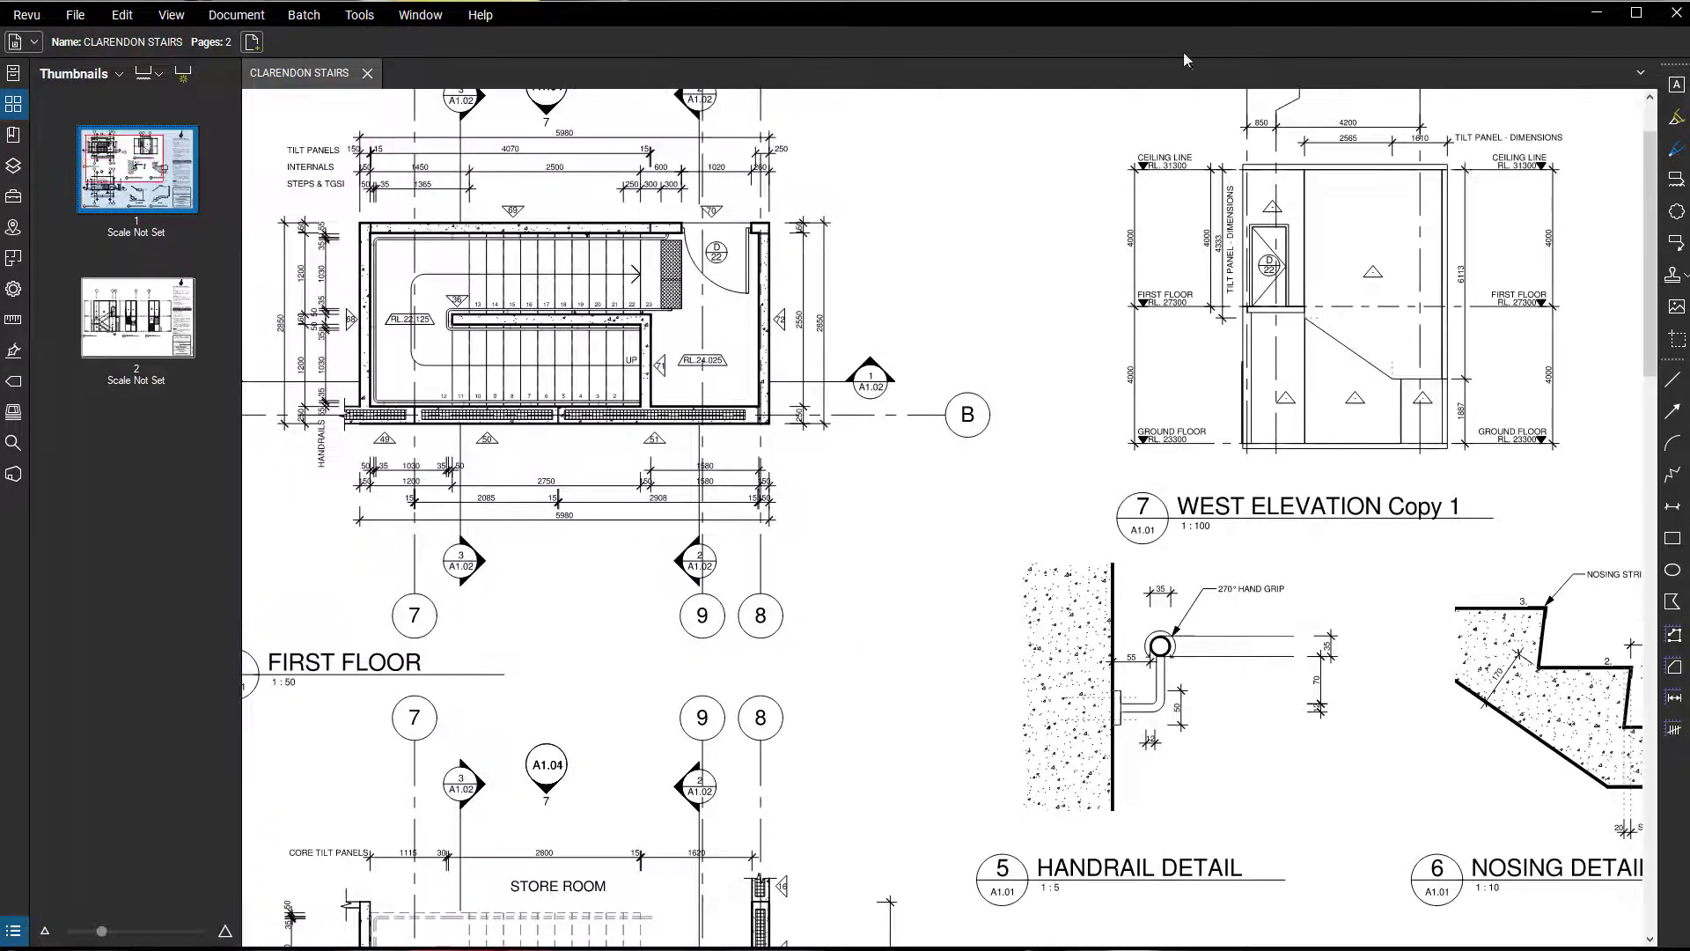
{"action": "left_click_drag", "start_coordinate": [1052, 427], "coordinate": [867, 376]}
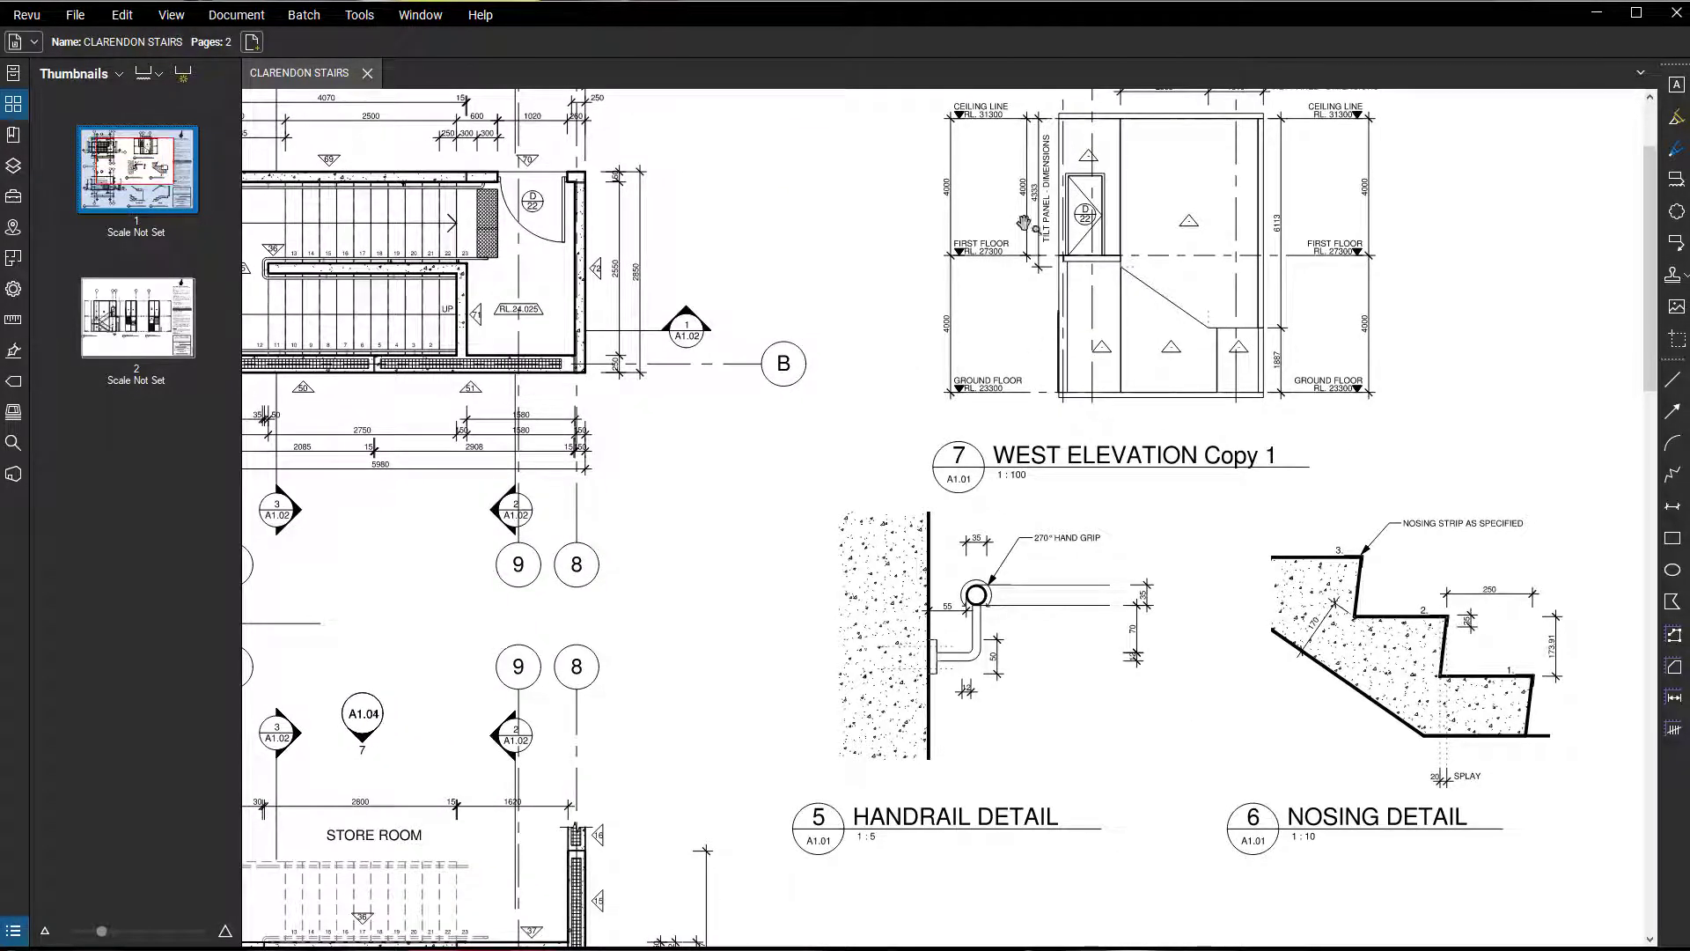
{"action": "scroll", "coordinate": [942, 334], "scroll_direction": "up", "scroll_amount": 4}
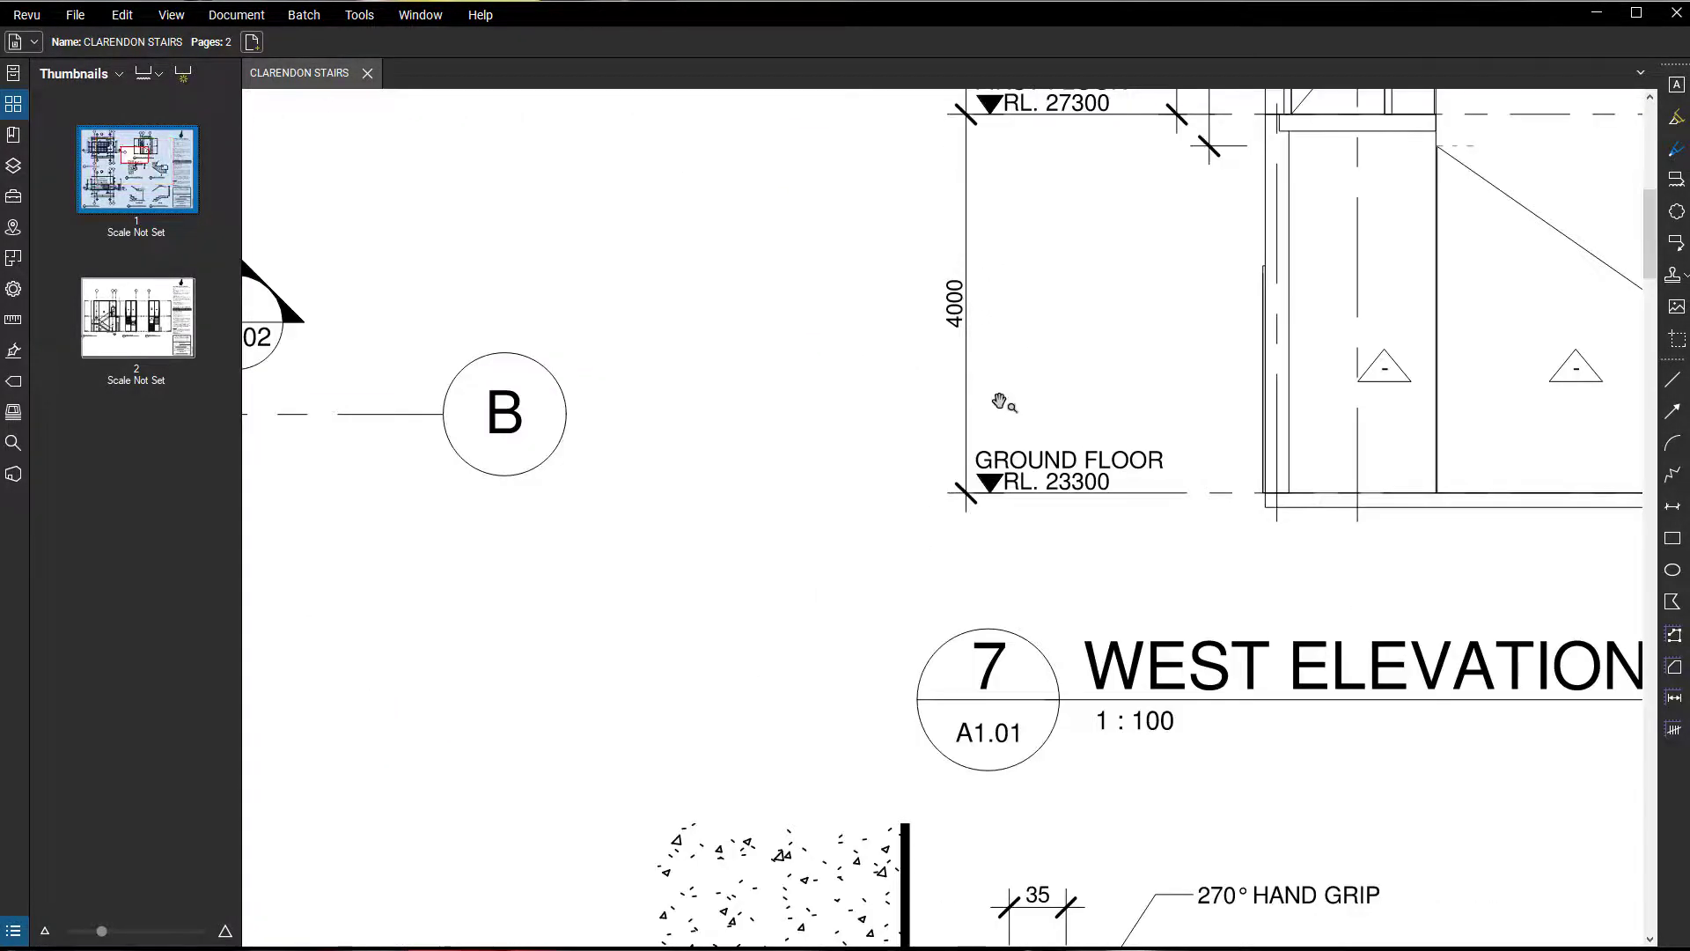
{"action": "scroll", "coordinate": [1000, 402], "scroll_direction": "down", "scroll_amount": 5}
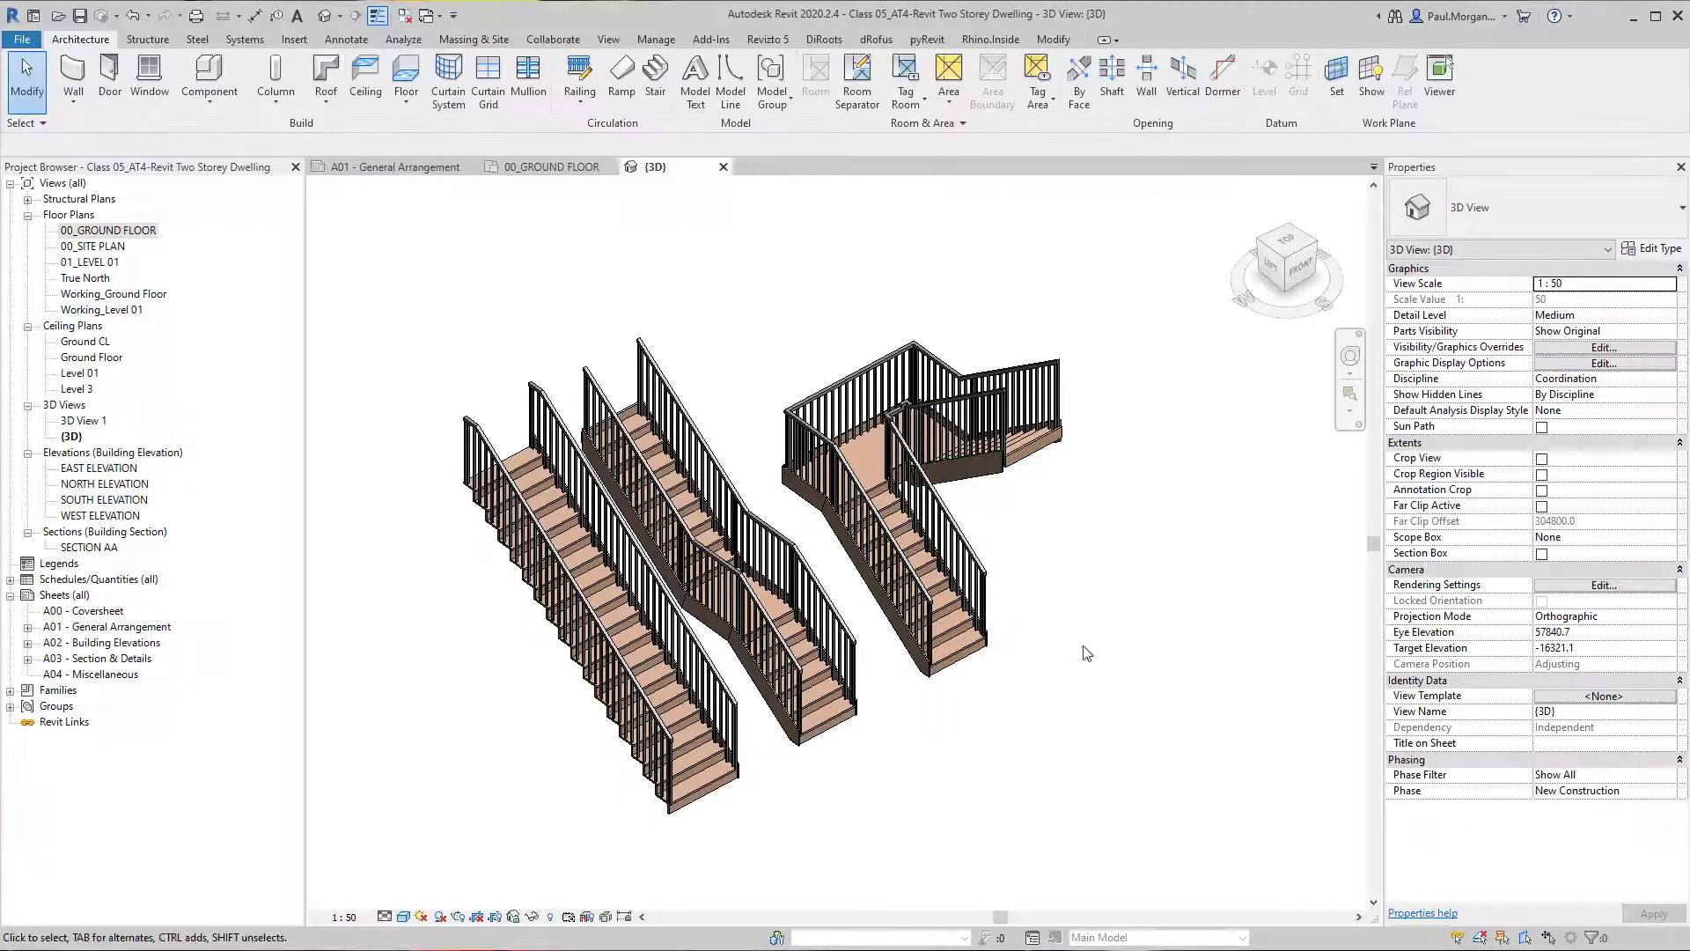
Switch to Revit and delete all the existing stairs and their railings in the 3D view.
{"action": "scroll", "coordinate": [1092, 616], "scroll_direction": "down", "scroll_amount": 2}
{"action": "left_click_drag", "start_coordinate": [983, 379], "coordinate": [507, 714]}
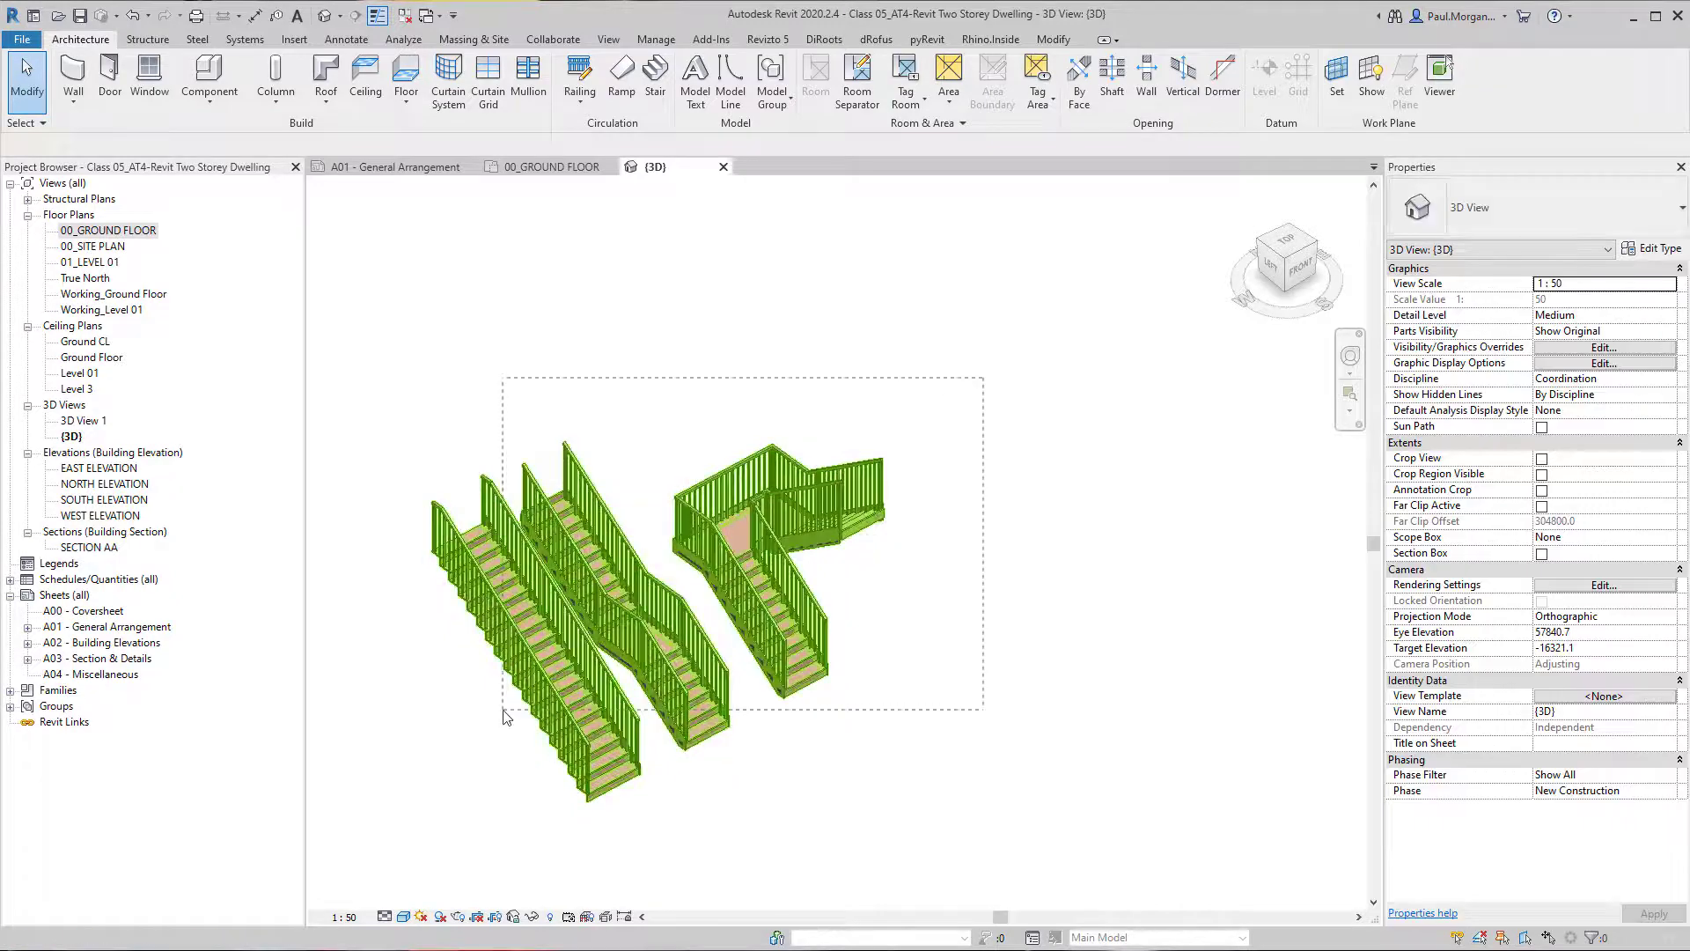
{"action": "key", "text": "Delete"}
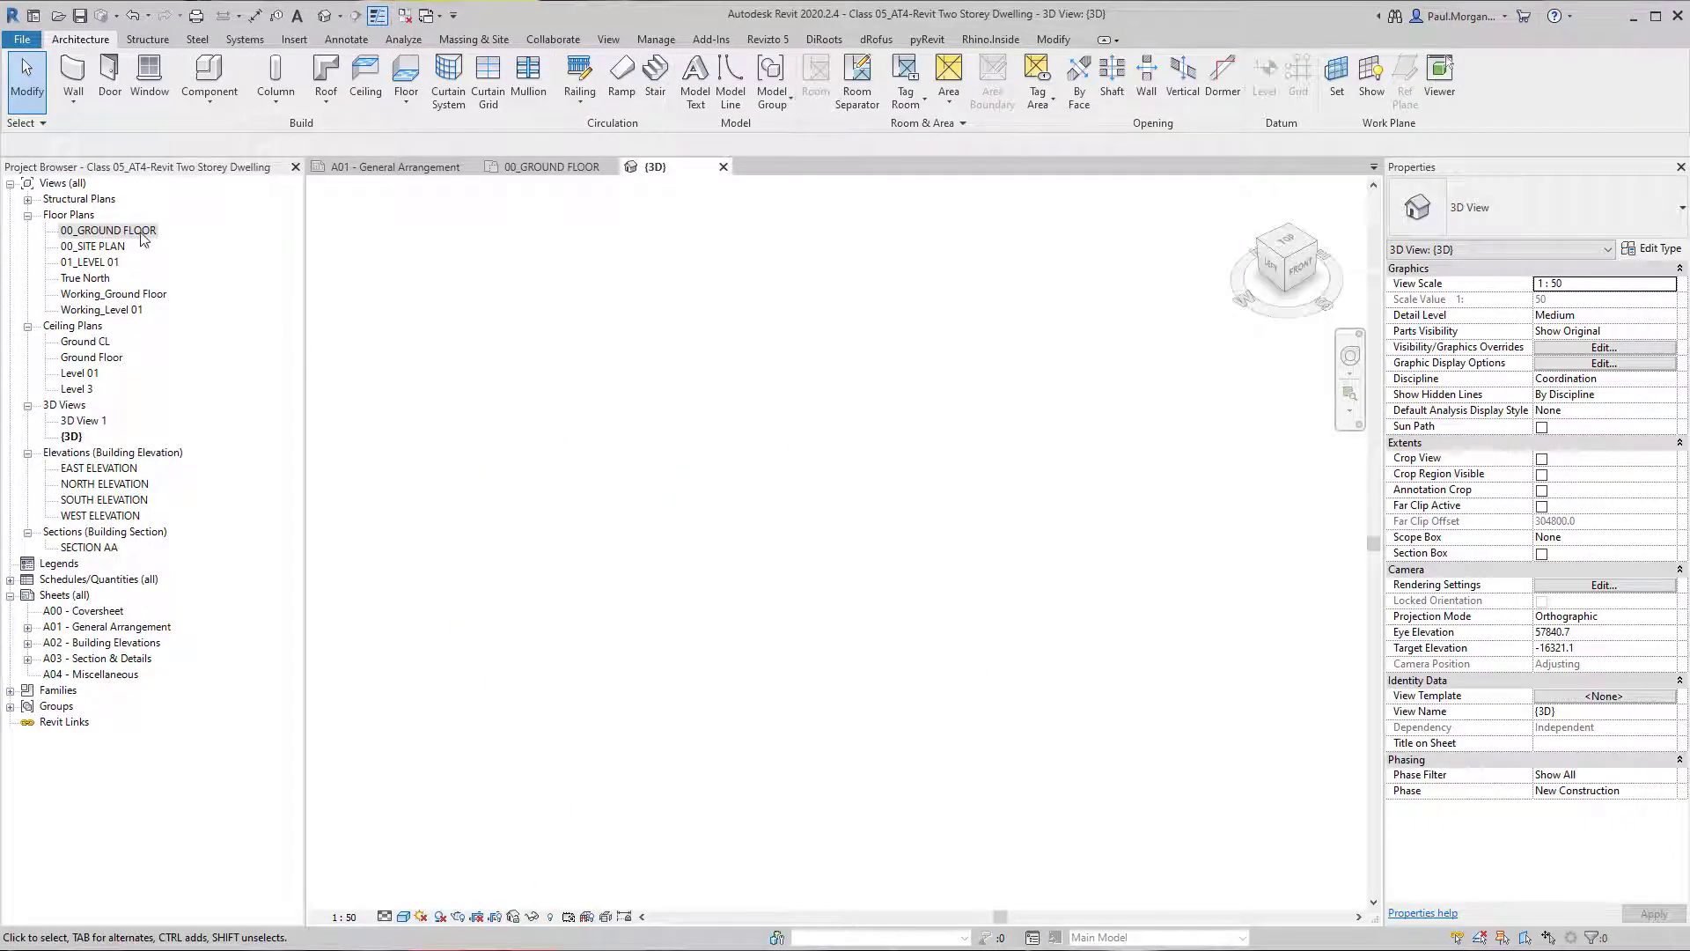
Start a stair on the 00_GROUND FLOOR plan using the Cast-In-Place Monolithic Stair type with its Top Level set to Level 01.
{"action": "double_click", "coordinate": [108, 231]}
{"action": "left_click", "coordinate": [747, 528]}
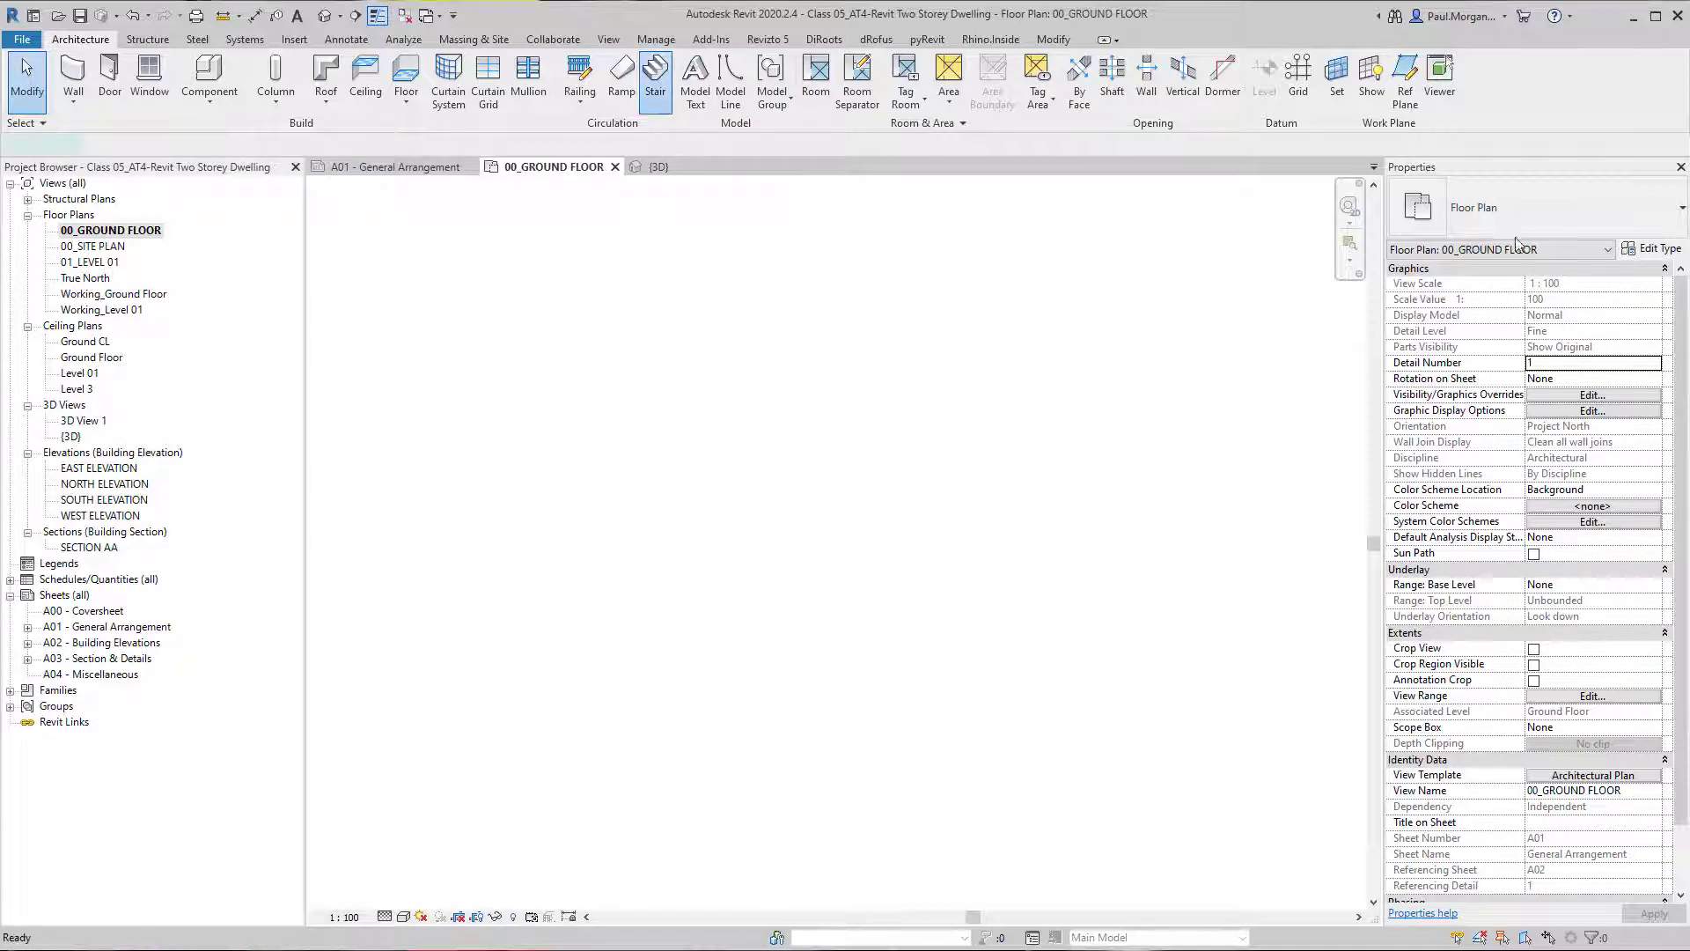
{"action": "left_click", "coordinate": [655, 74]}
{"action": "left_click", "coordinate": [1484, 214]}
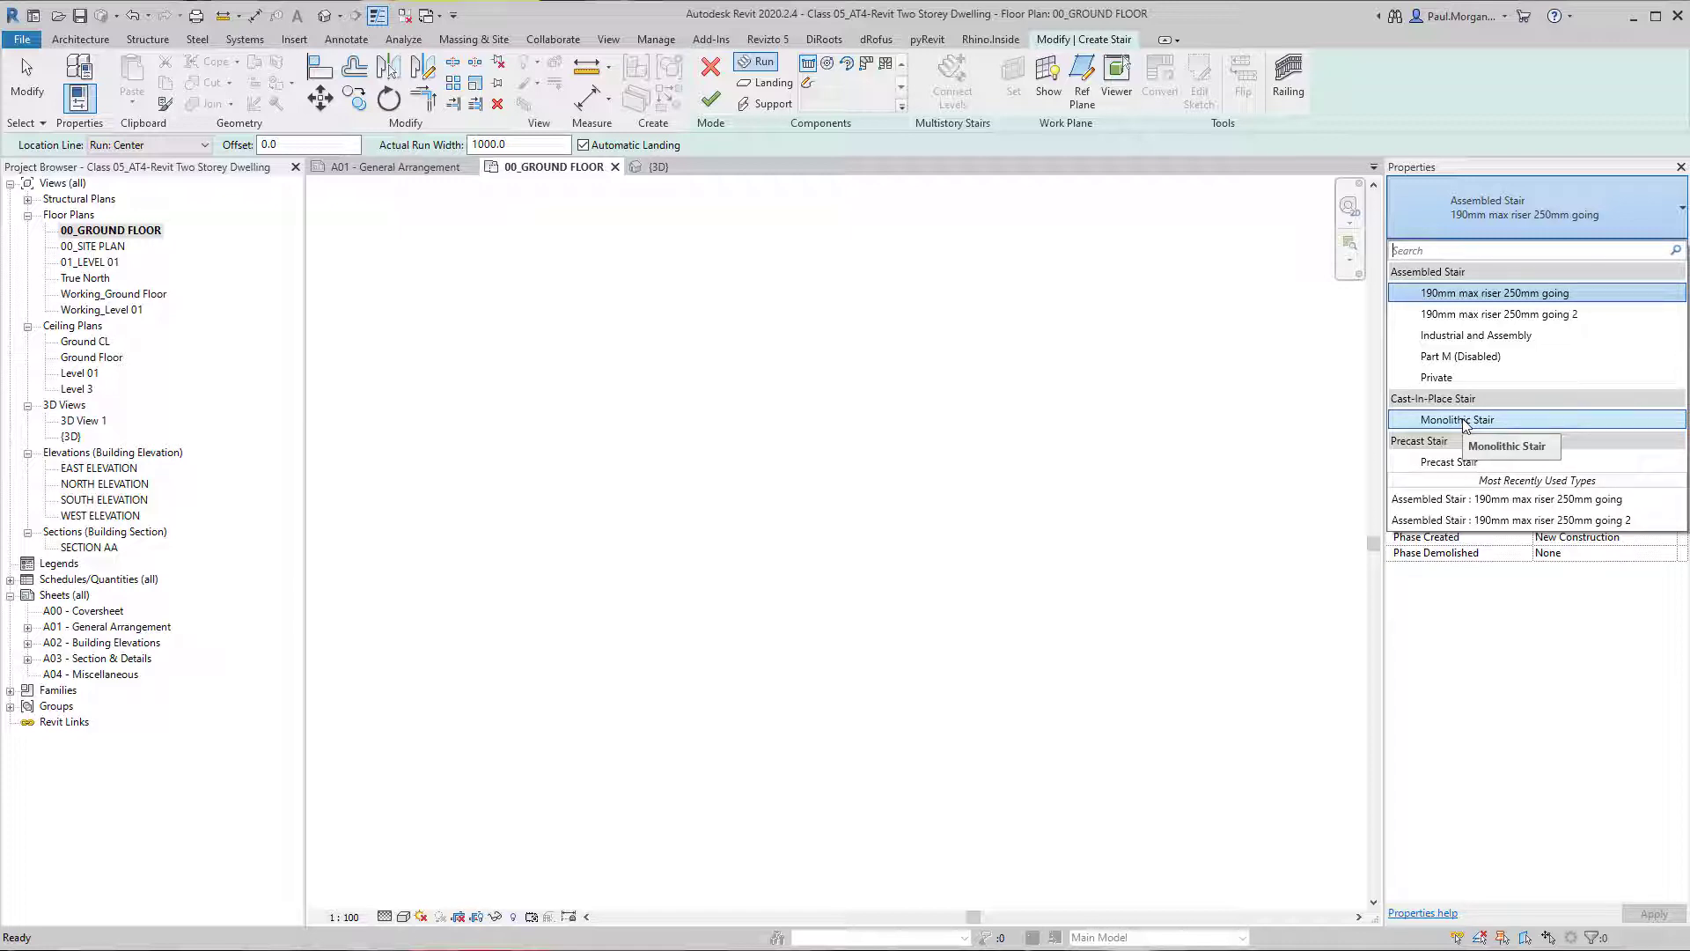
{"action": "left_click", "coordinate": [1464, 423]}
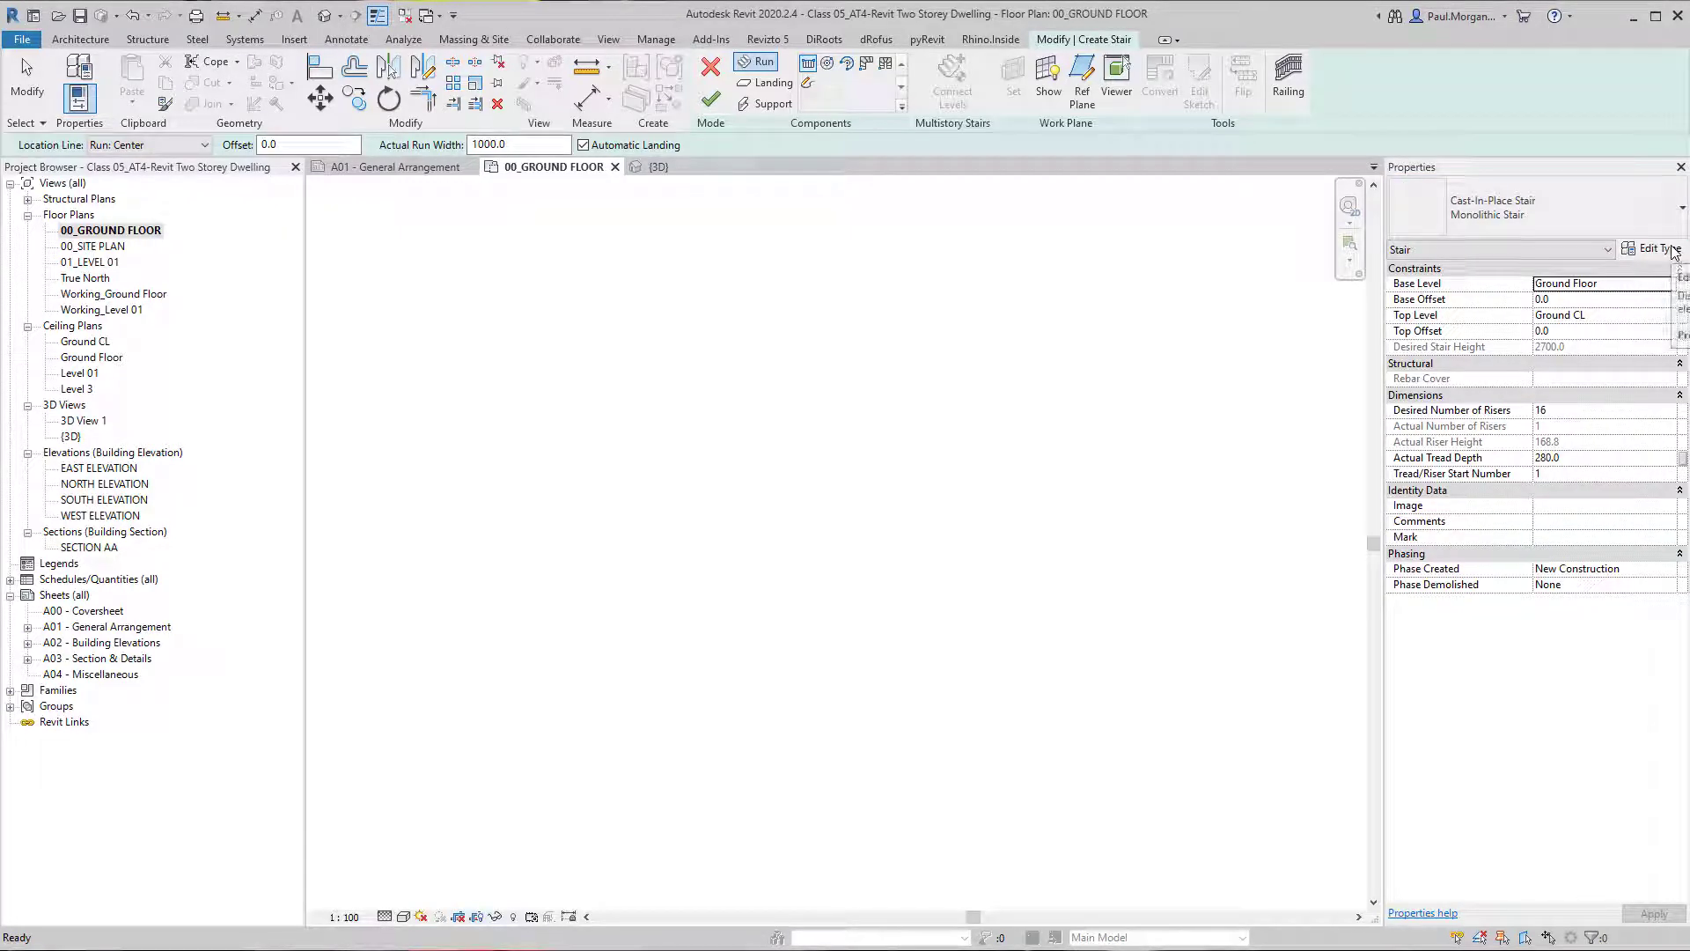
{"action": "left_click", "coordinate": [1670, 316]}
{"action": "left_click", "coordinate": [1585, 370]}
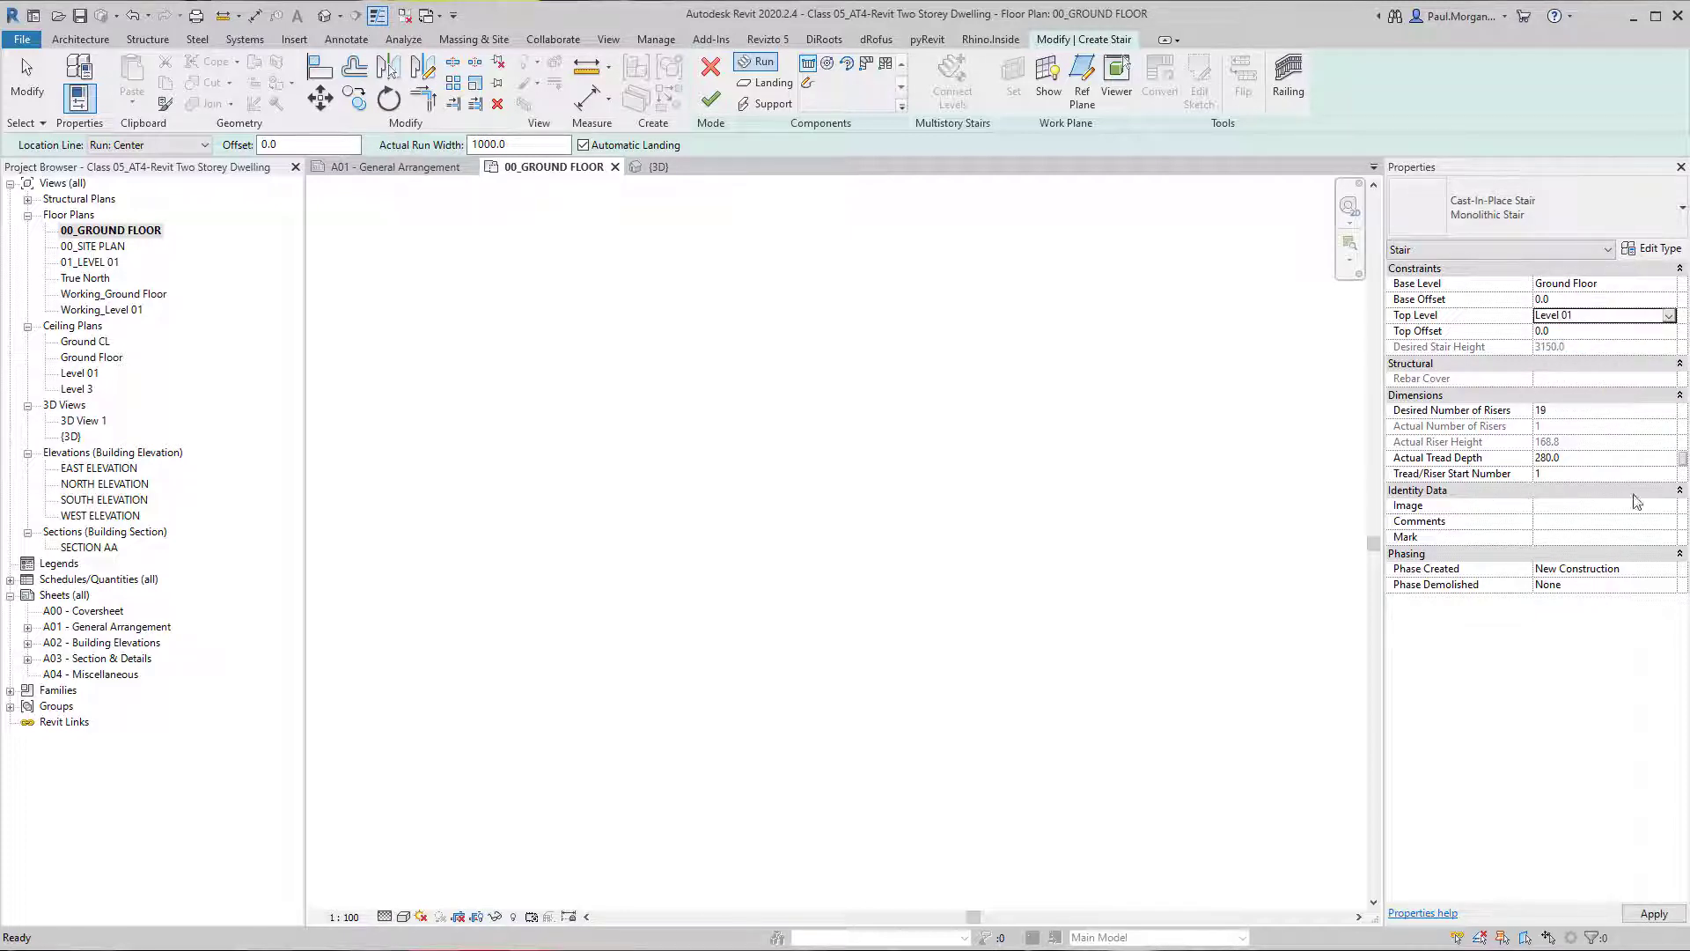
Set the Monolithic Stair type's maximum riser height to 190, minimum tread depth to 250 and minimum run width to 1100, and accept.
{"action": "left_click", "coordinate": [1652, 248]}
{"action": "left_click", "coordinate": [1091, 331]}
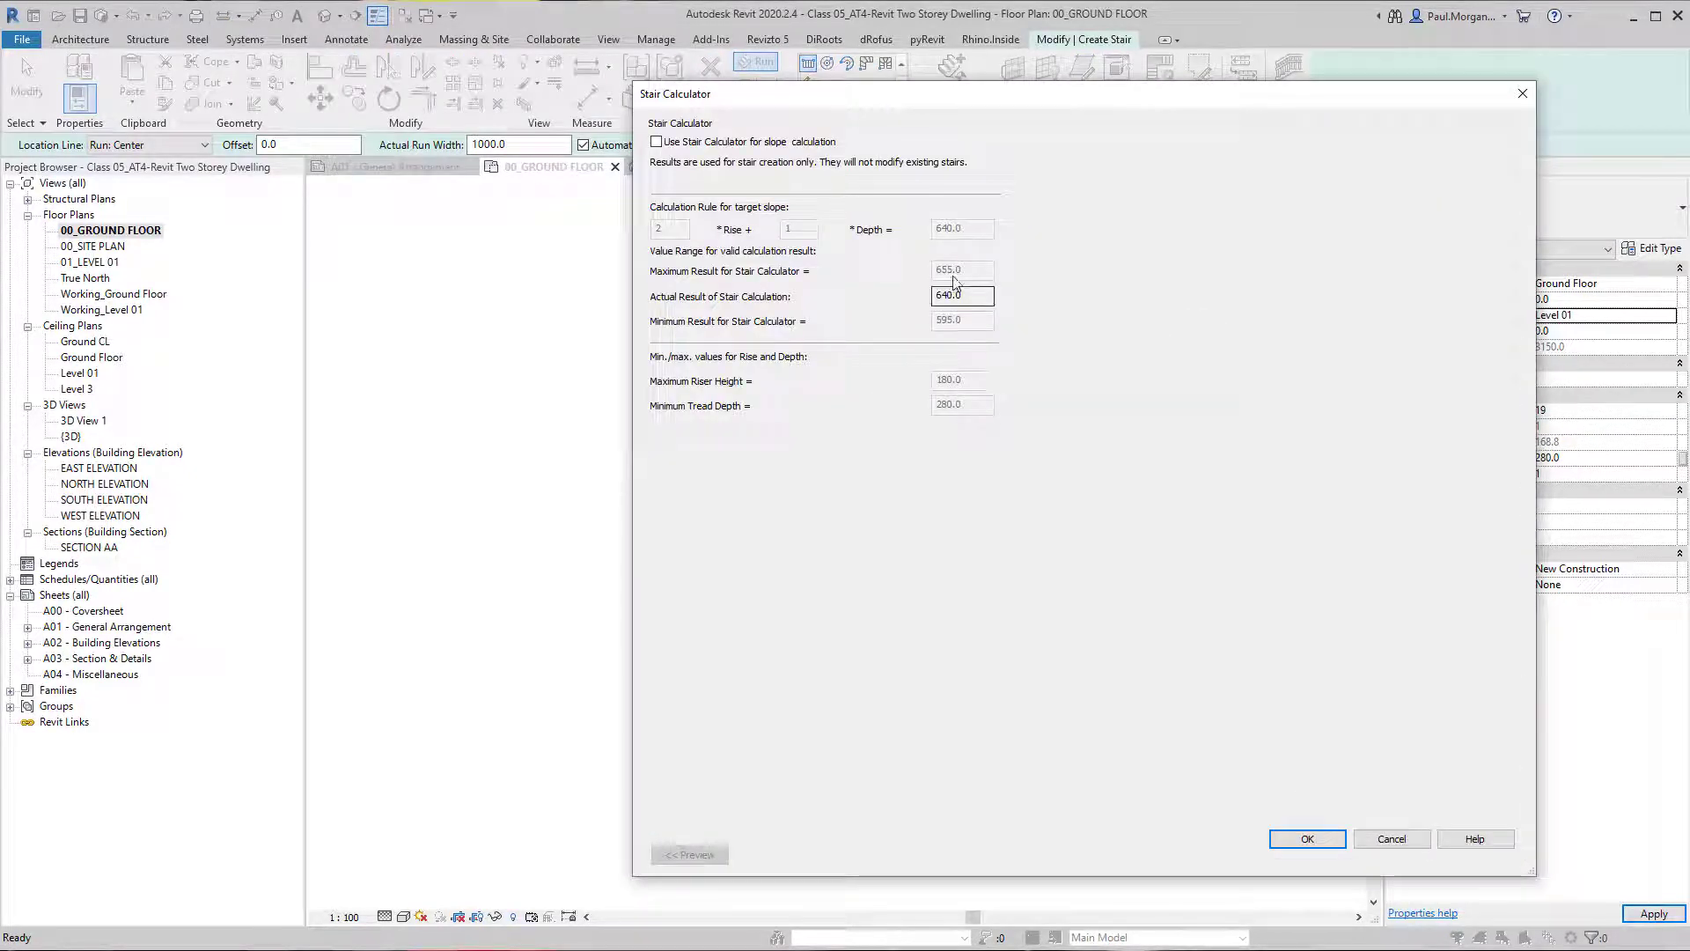
{"action": "left_click", "coordinate": [1301, 839]}
{"action": "left_click", "coordinate": [1119, 264]}
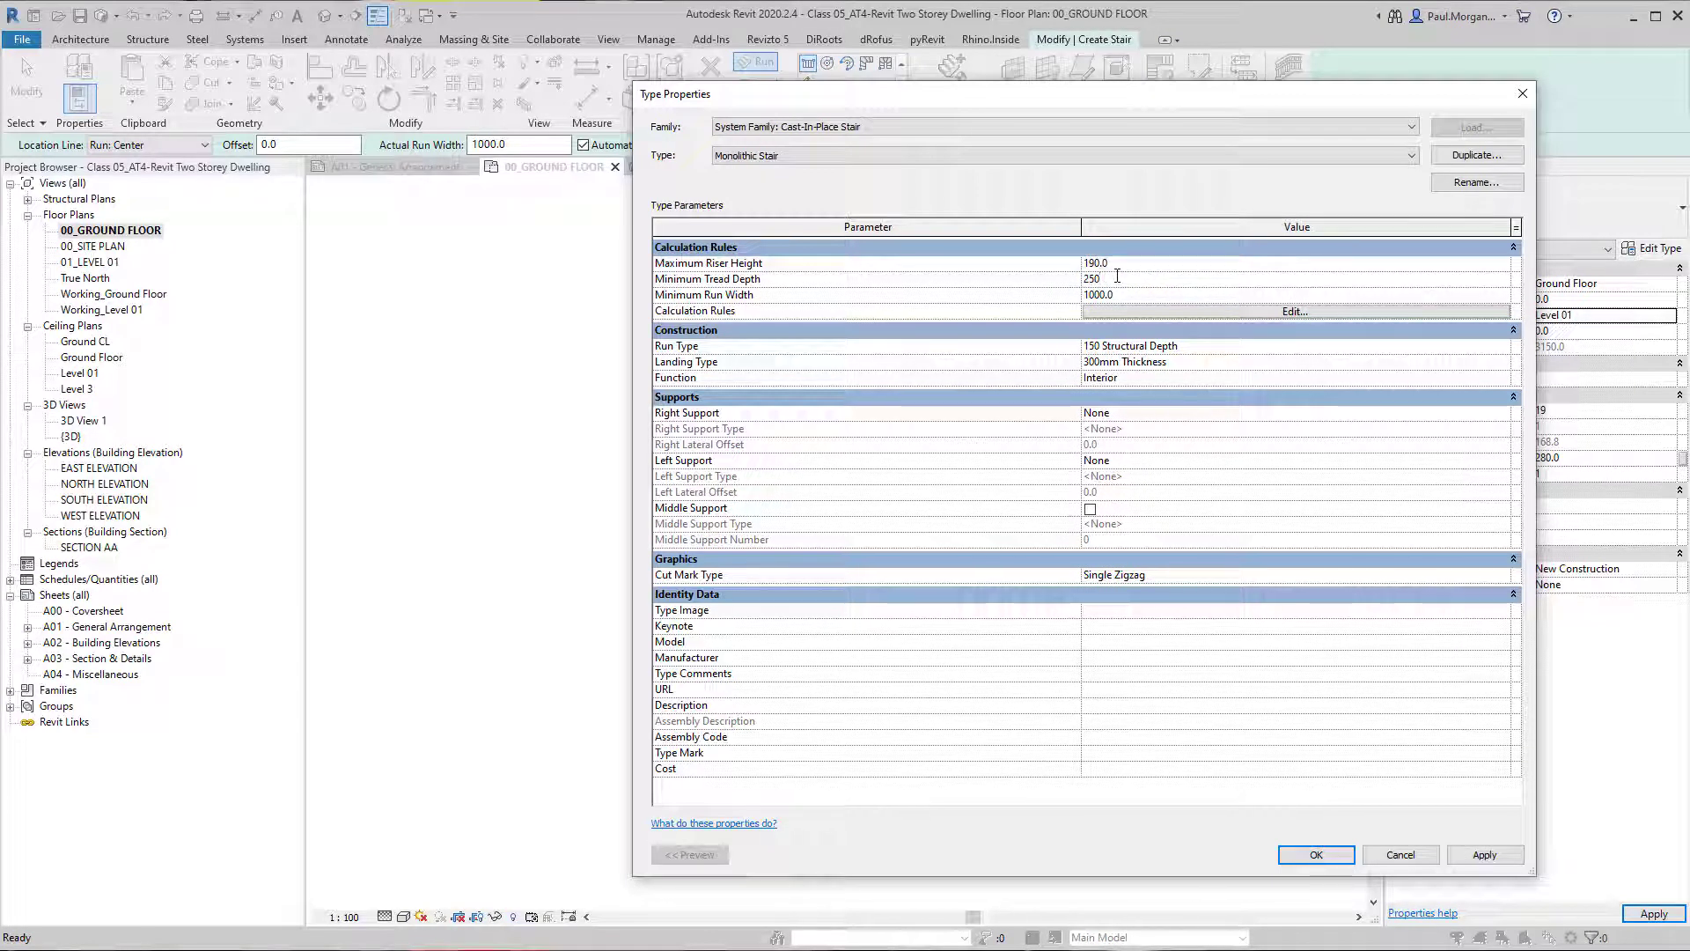
{"action": "left_click", "coordinate": [1145, 295]}
{"action": "type", "text": "12"}
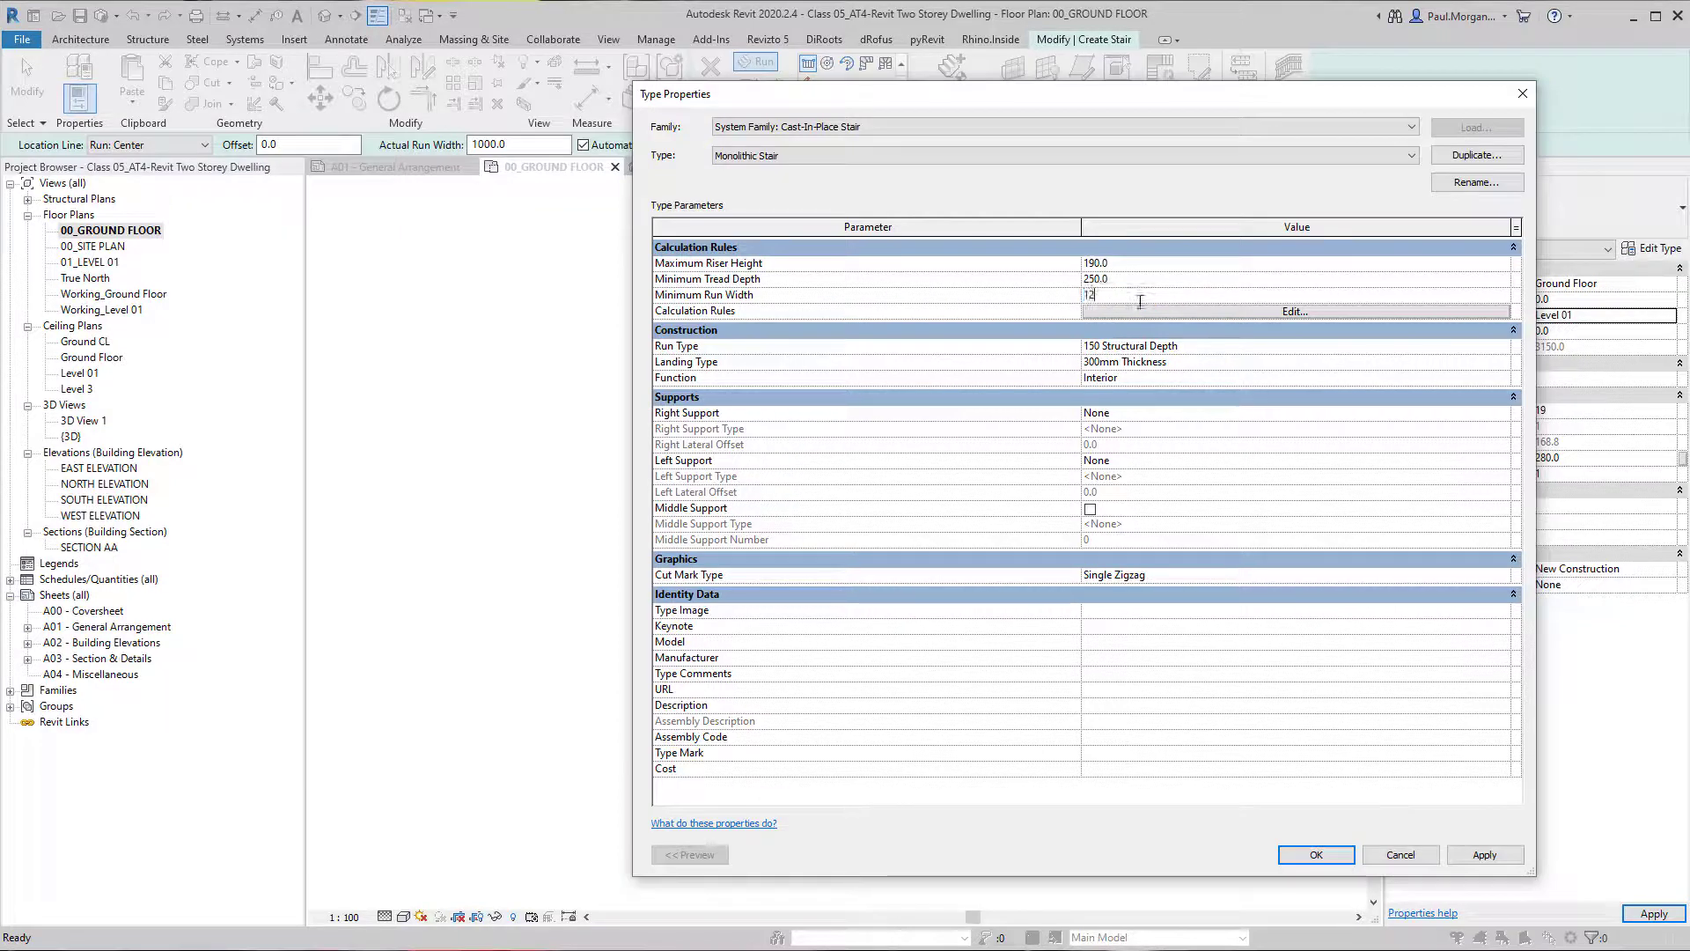
{"action": "type", "text": "00"}
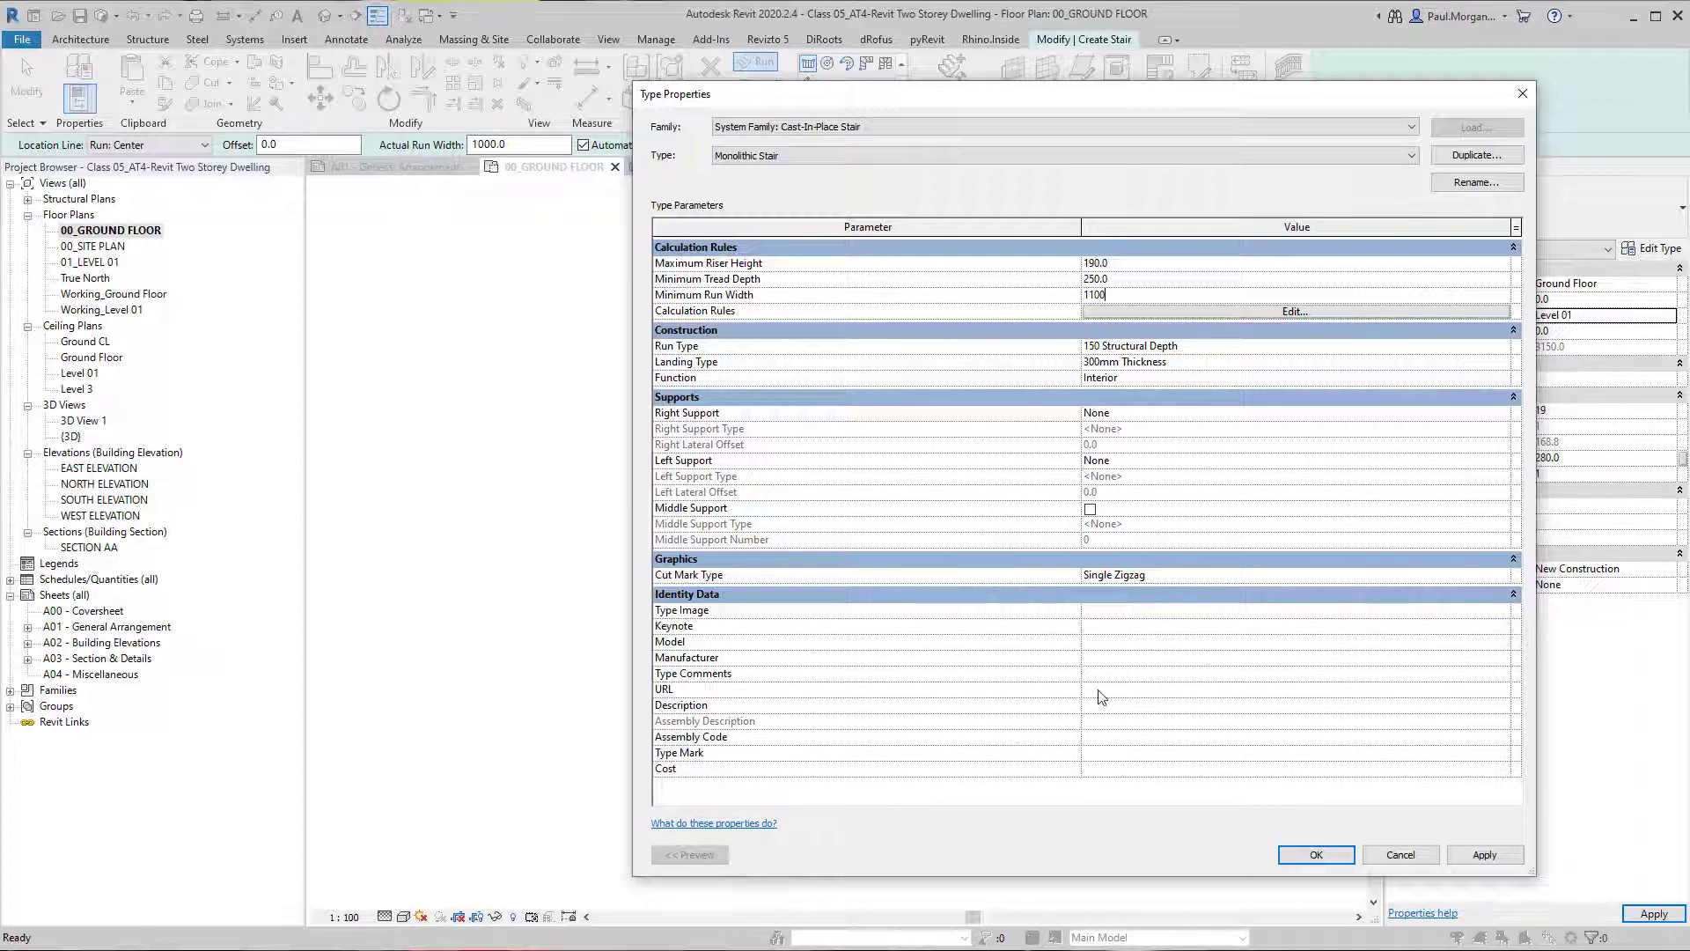
{"action": "left_click", "coordinate": [1321, 854]}
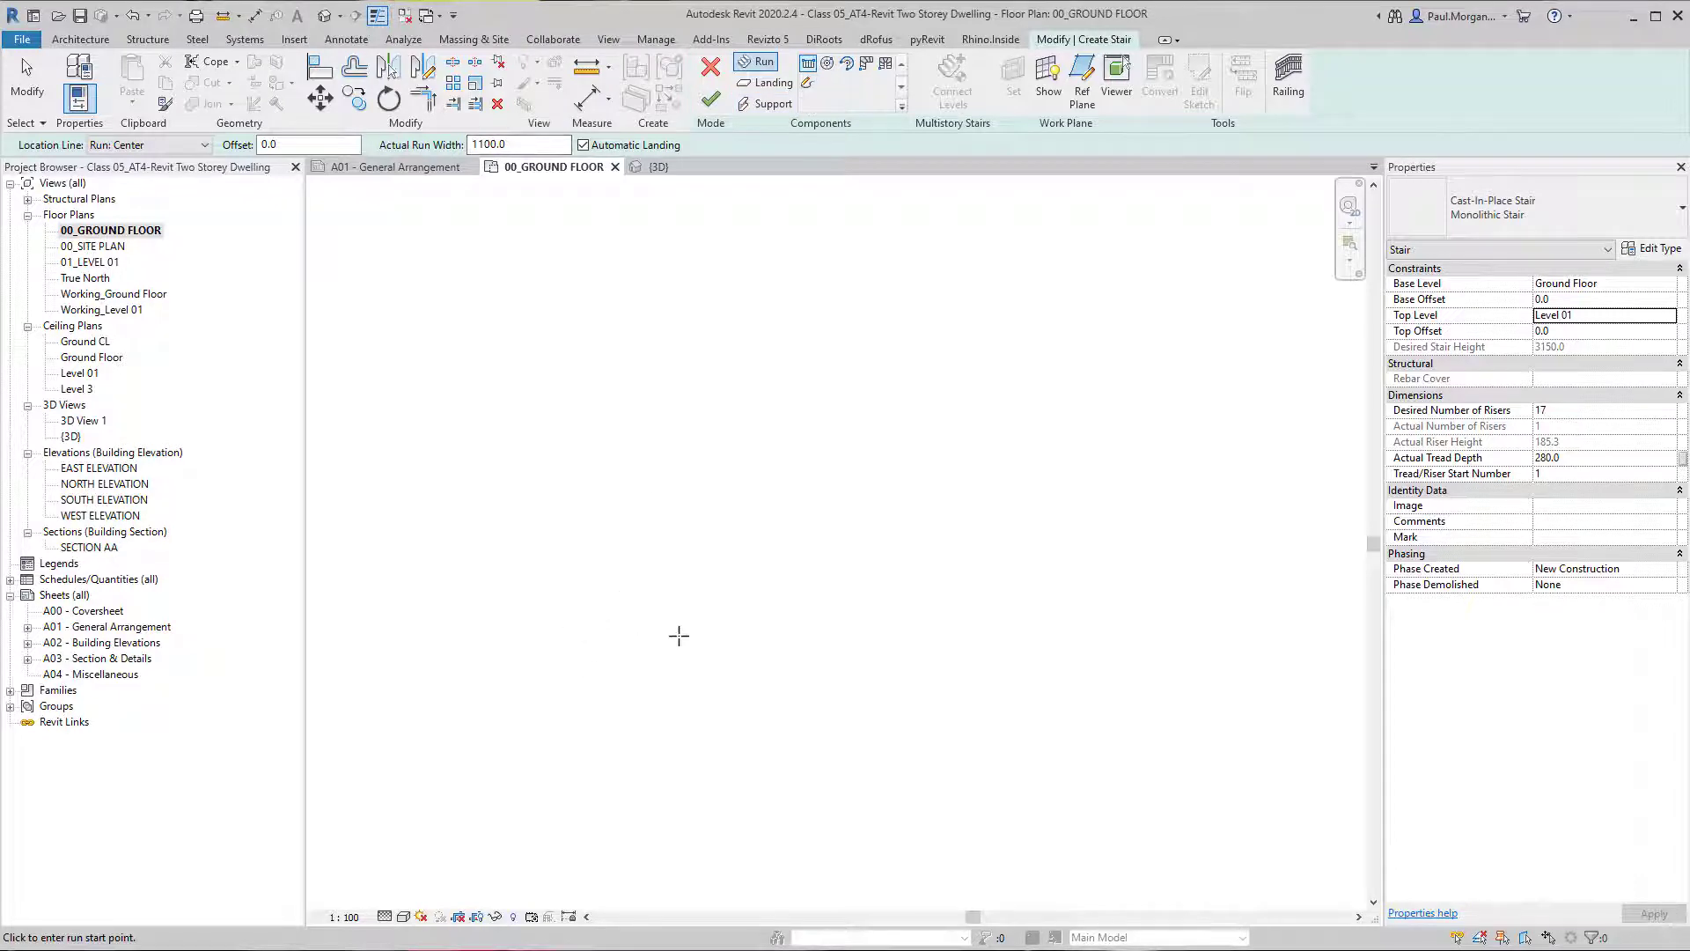
Draw a U-shaped stair with an 8-riser lower run about 1960 mm long, an automatic landing and a 9-riser upper return run.
{"action": "left_click", "coordinate": [784, 624]}
{"action": "middle_click_drag", "start_coordinate": [593, 626], "coordinate": [642, 631]}
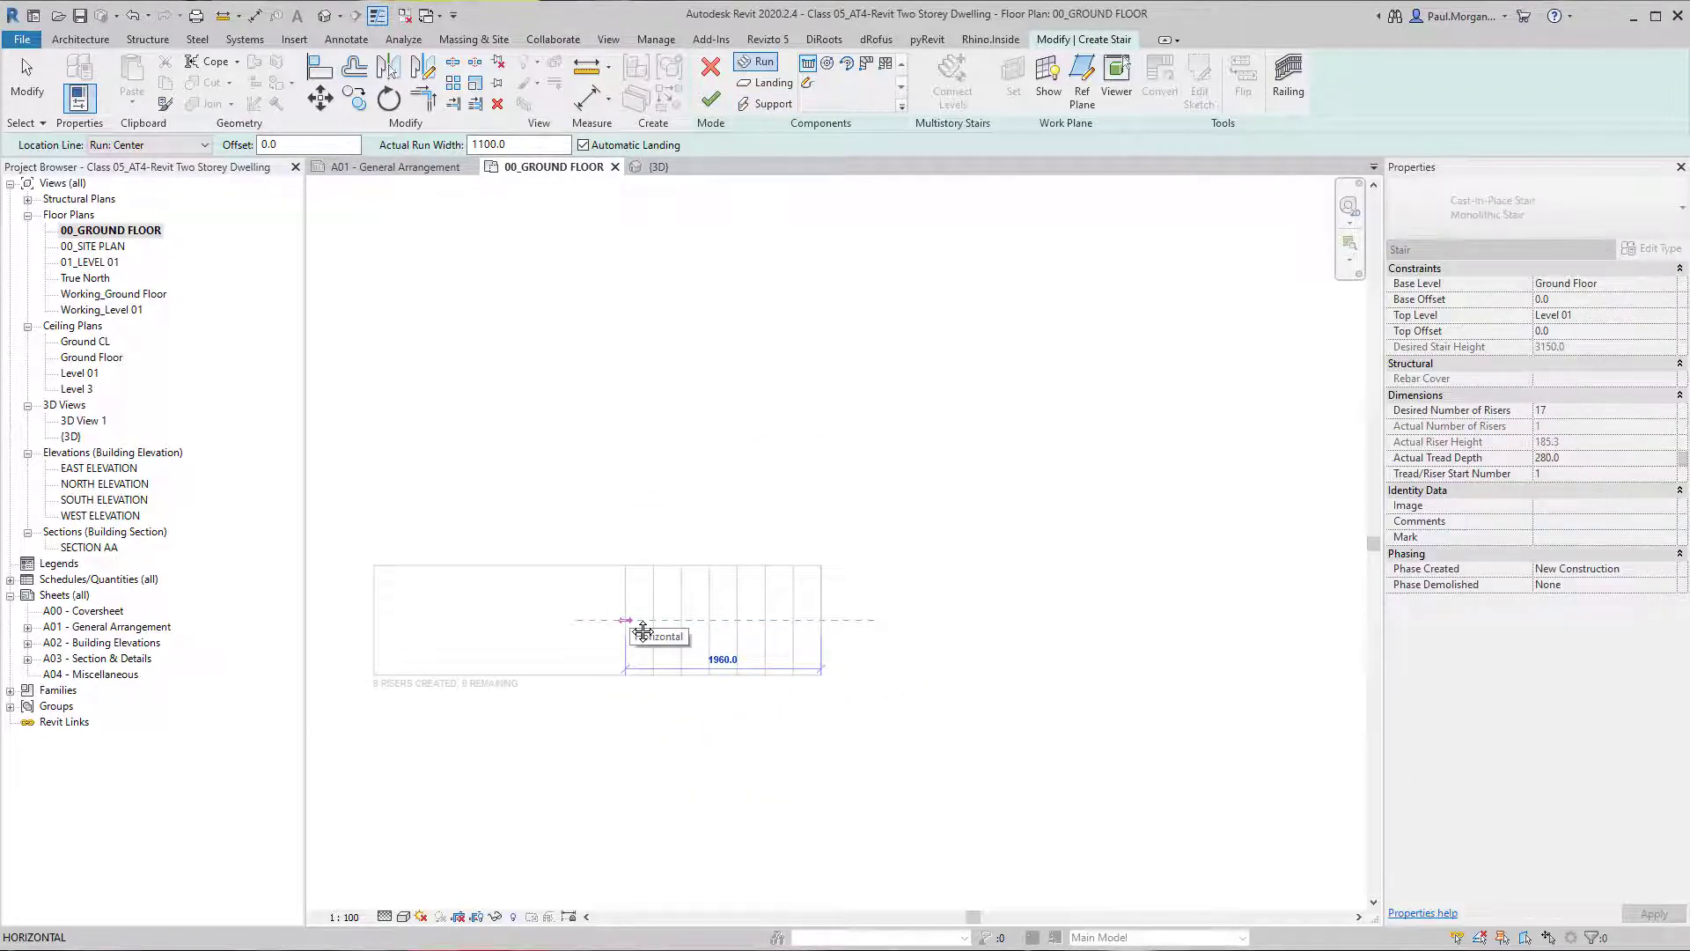
{"action": "left_click", "coordinate": [643, 632]}
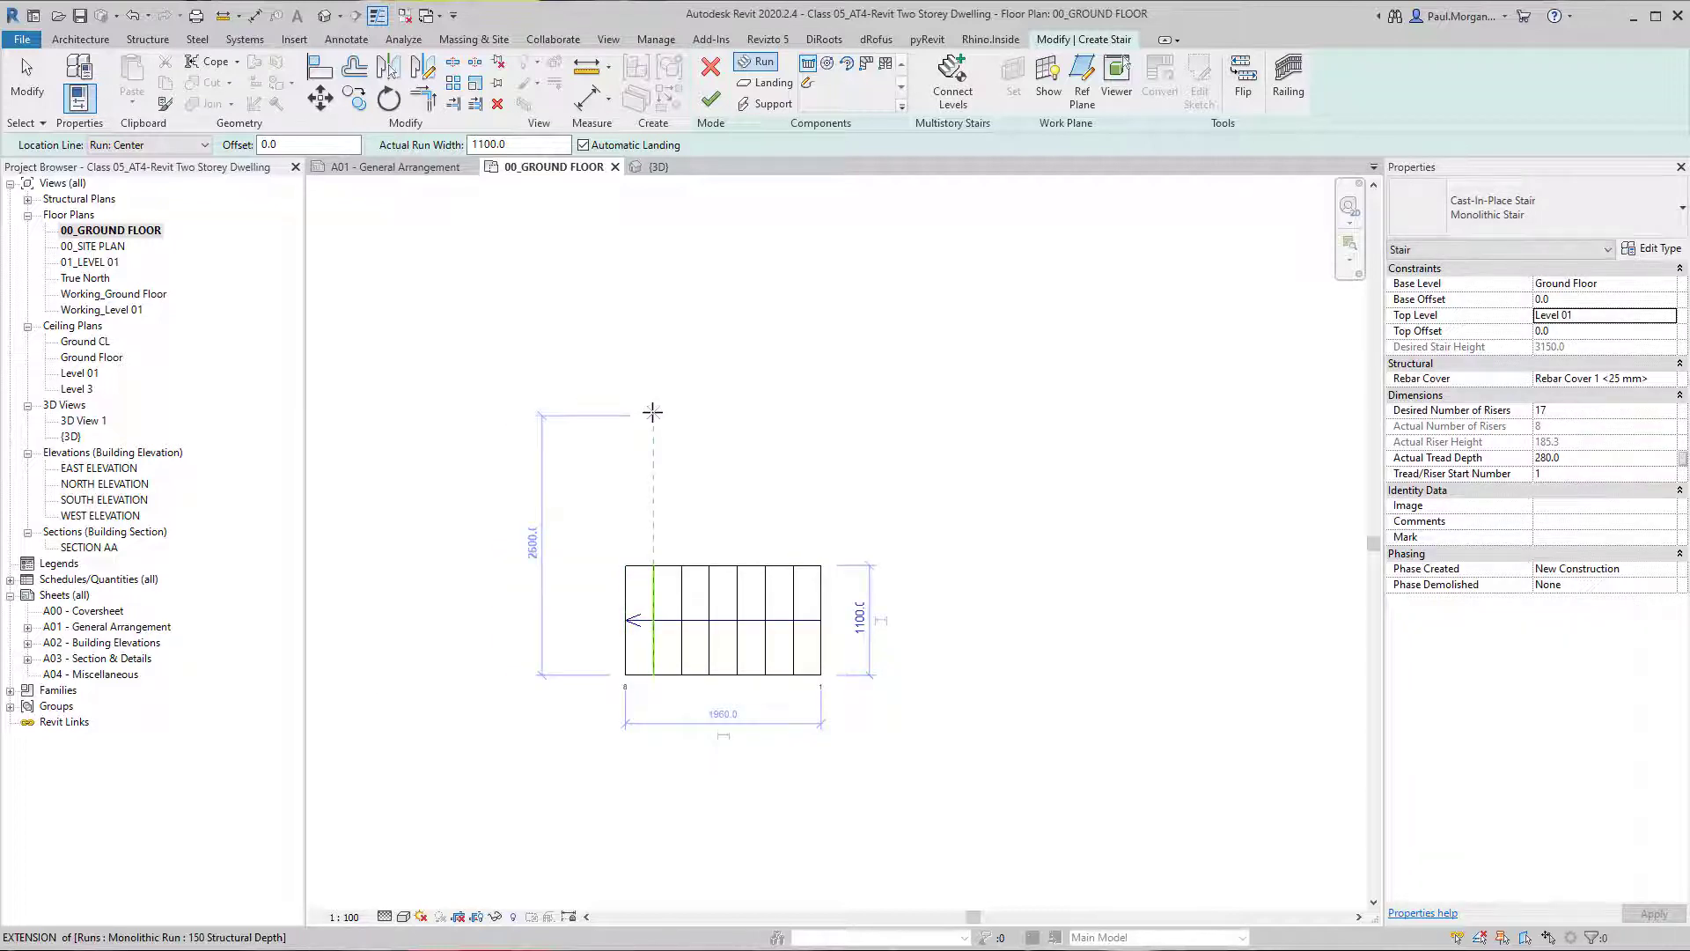
{"action": "left_click", "coordinate": [652, 412]}
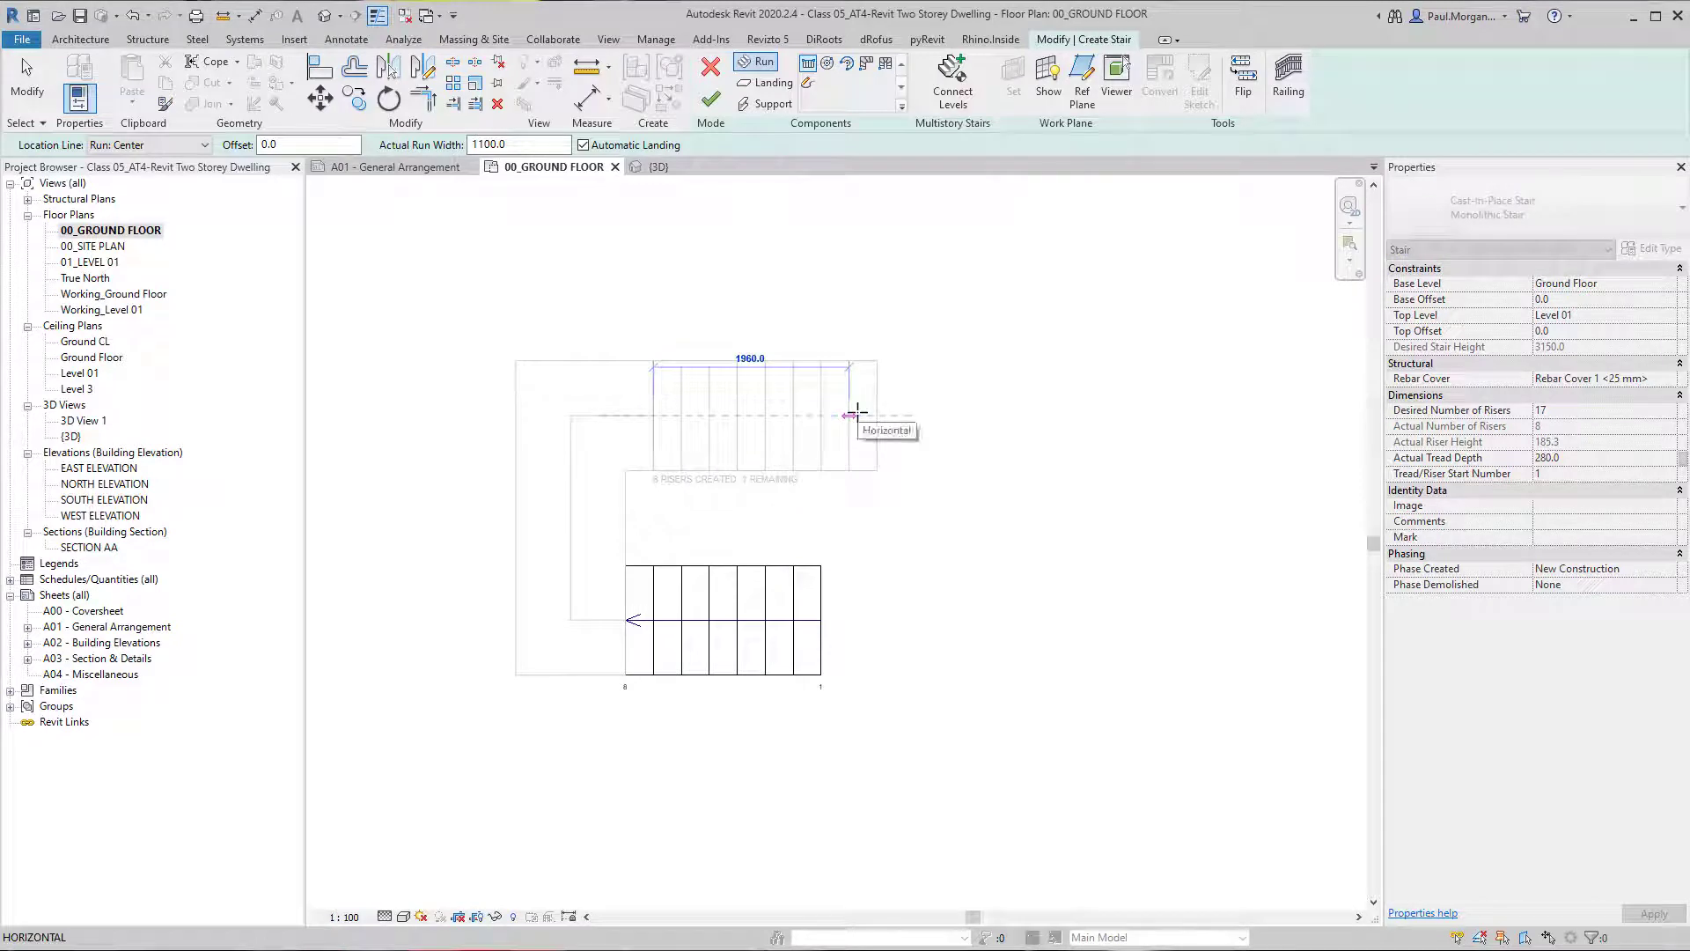
{"action": "left_click", "coordinate": [877, 414]}
{"action": "key", "text": "Escape"}
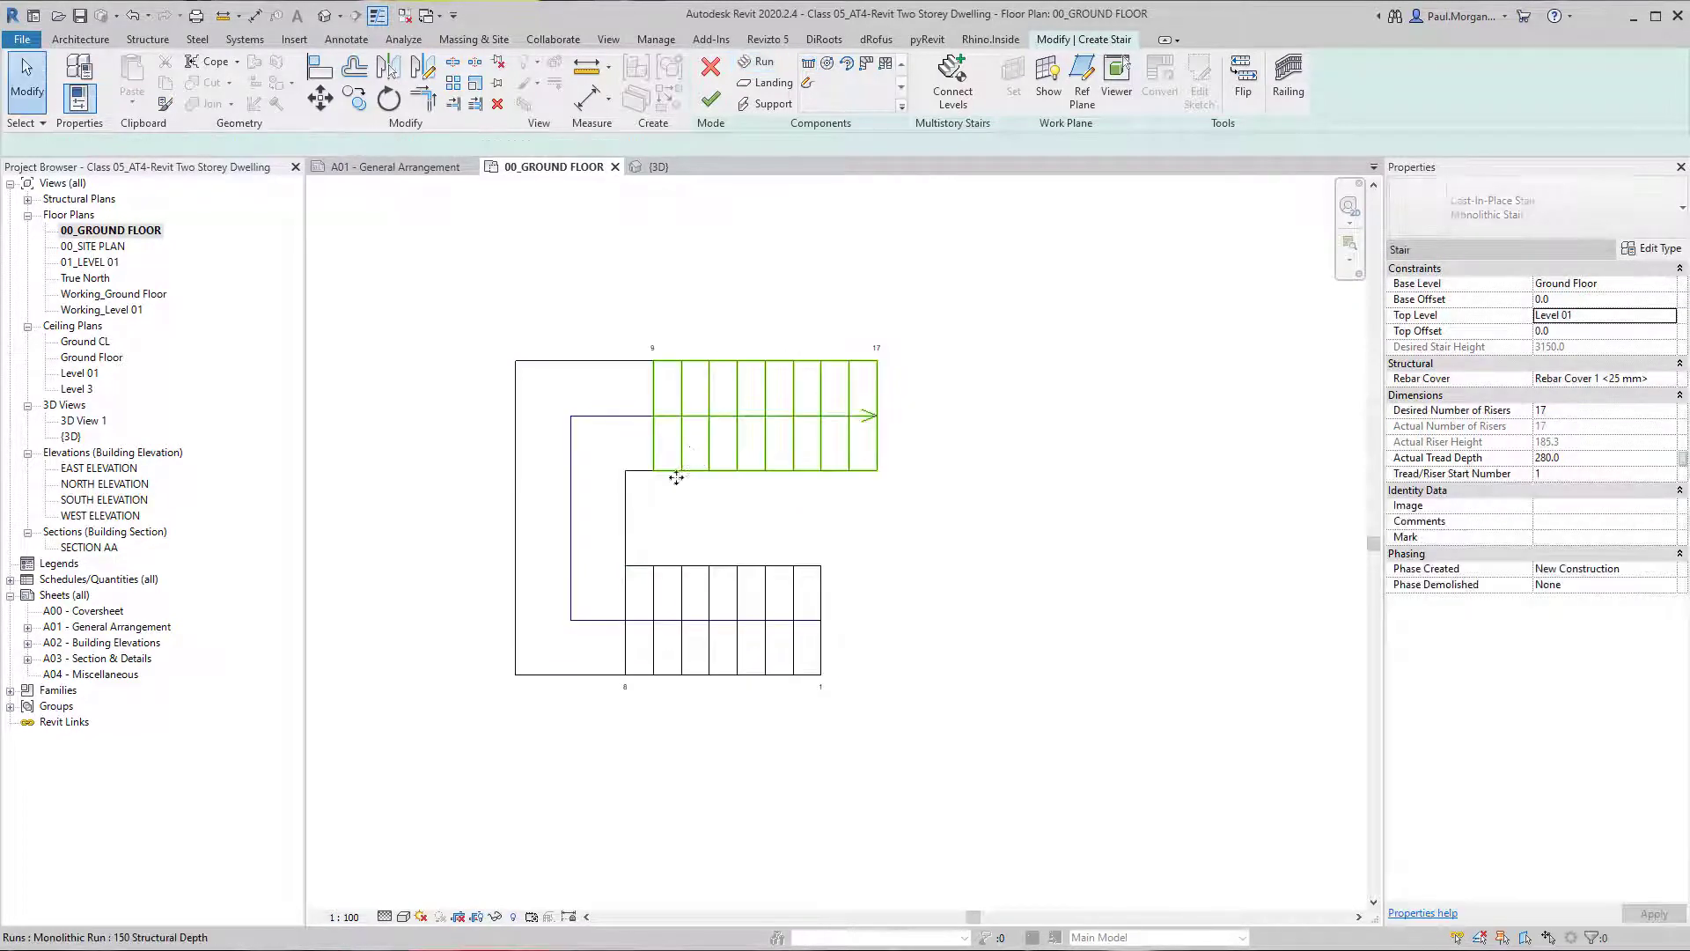
Try to lengthen the lower run by pulling out its starting end.
{"action": "scroll", "coordinate": [684, 522], "scroll_direction": "up", "scroll_amount": 2}
{"action": "left_click", "coordinate": [687, 714]}
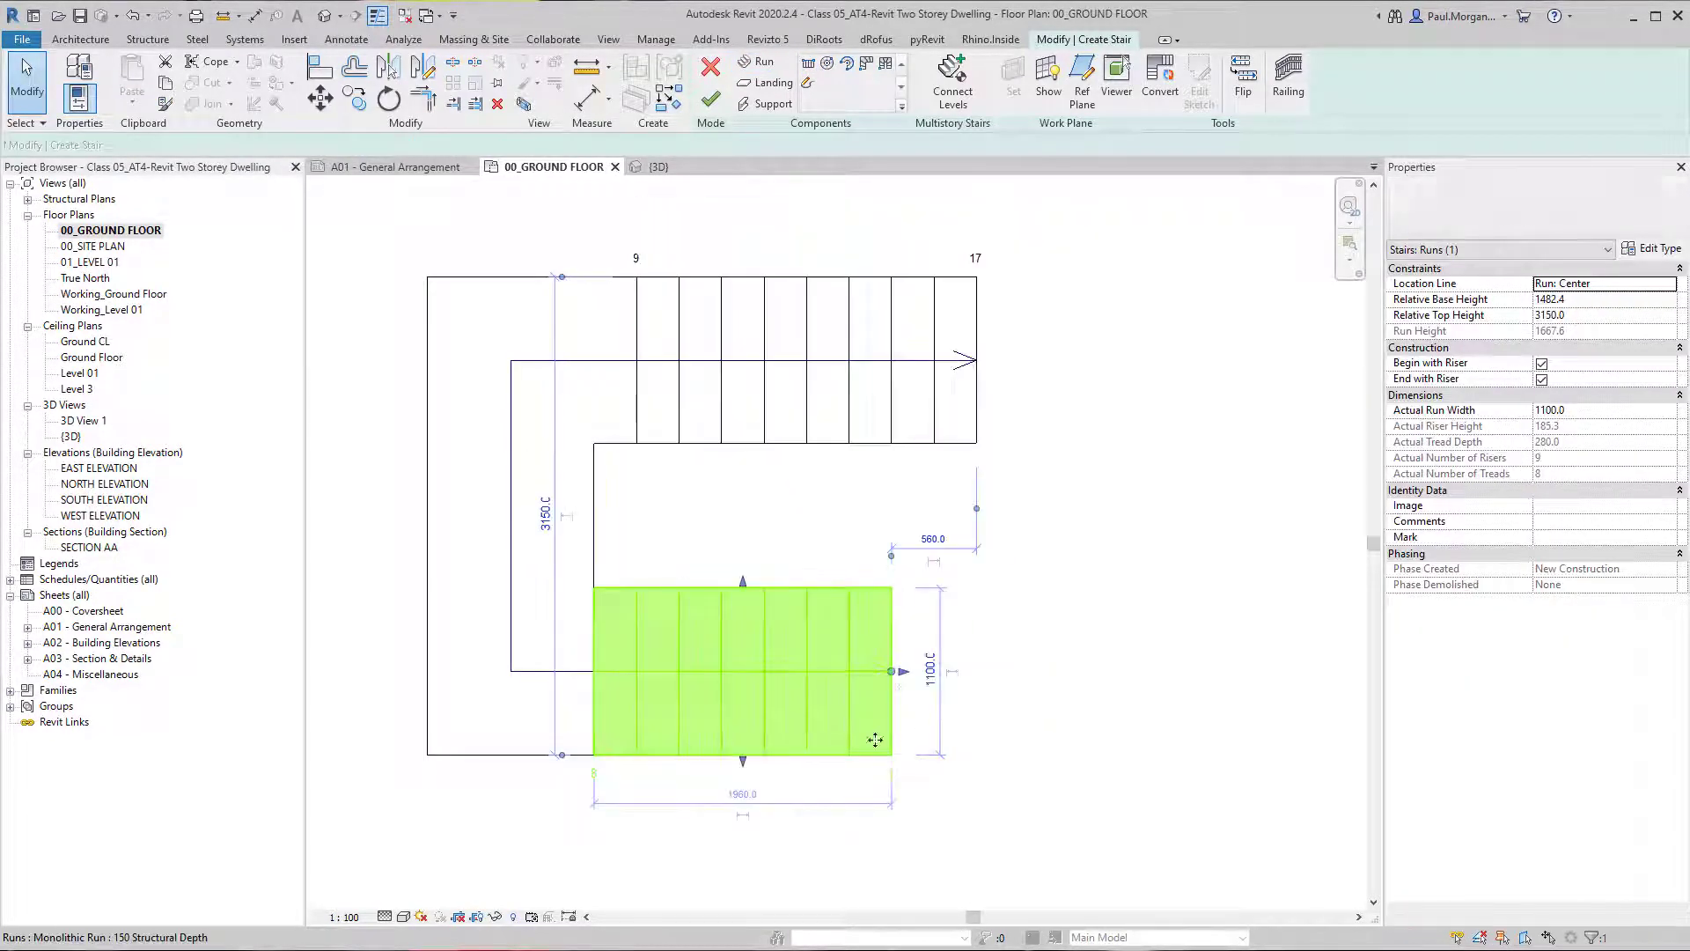
{"action": "left_click_drag", "start_coordinate": [892, 671], "coordinate": [999, 706]}
{"action": "left_click", "coordinate": [1079, 911]}
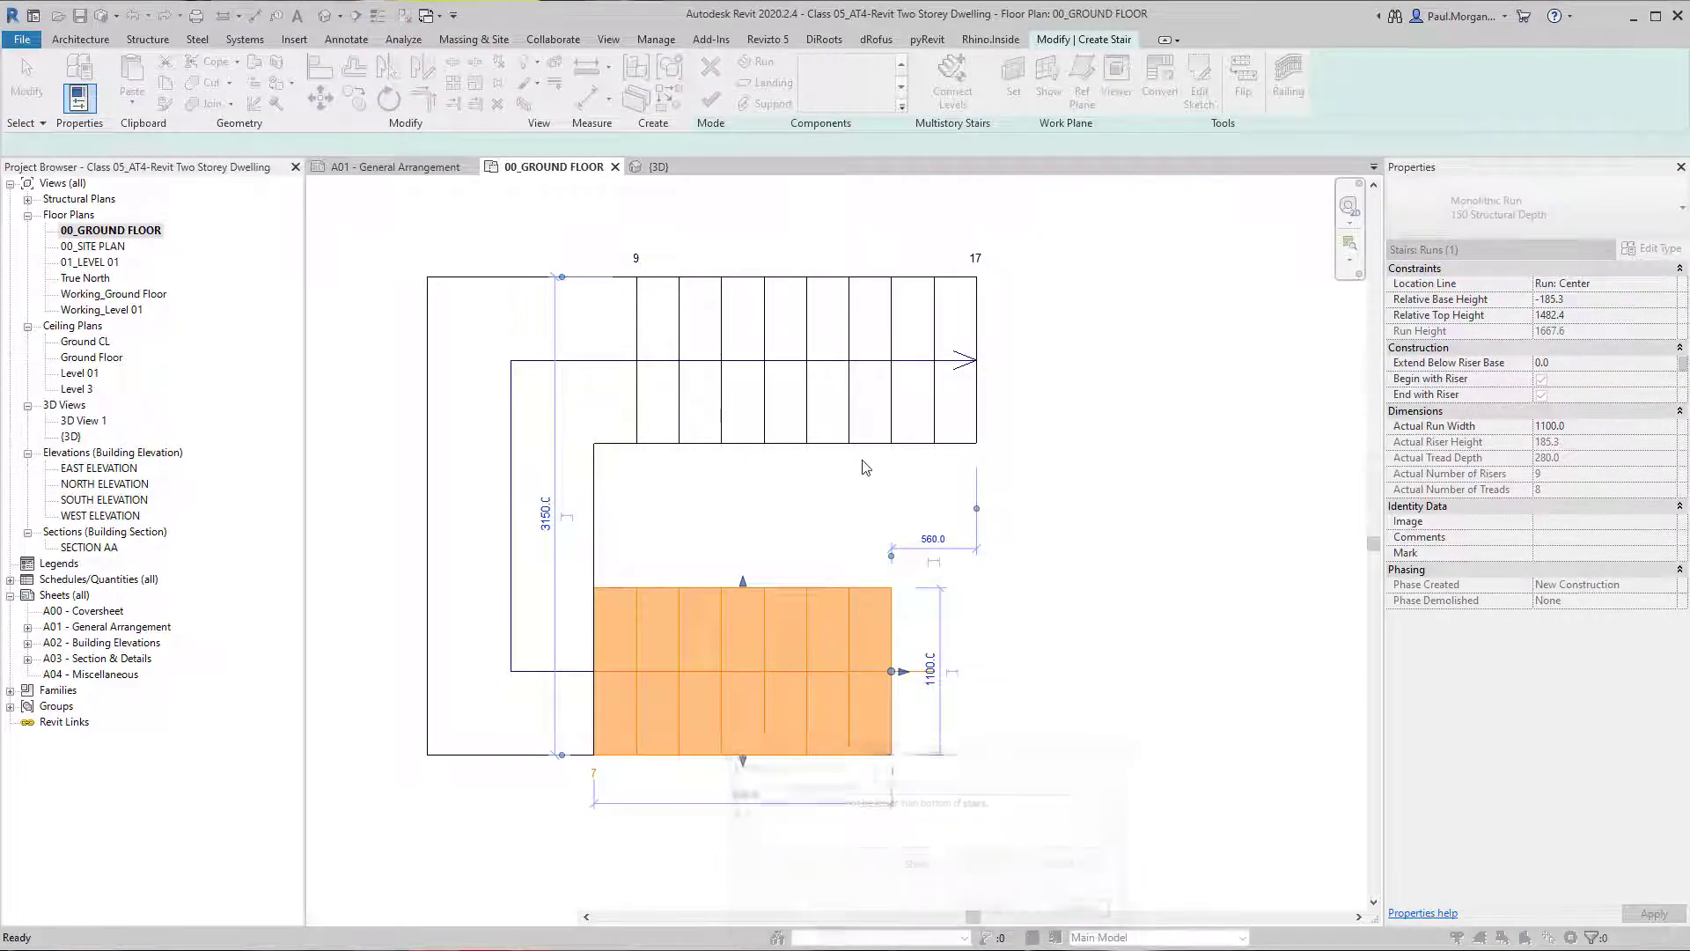
Shorten the upper run by one tread so it ends at riser 16.
{"action": "left_click", "coordinate": [786, 377]}
{"action": "left_click_drag", "start_coordinate": [977, 360], "coordinate": [934, 360]}
{"action": "left_click", "coordinate": [905, 547]}
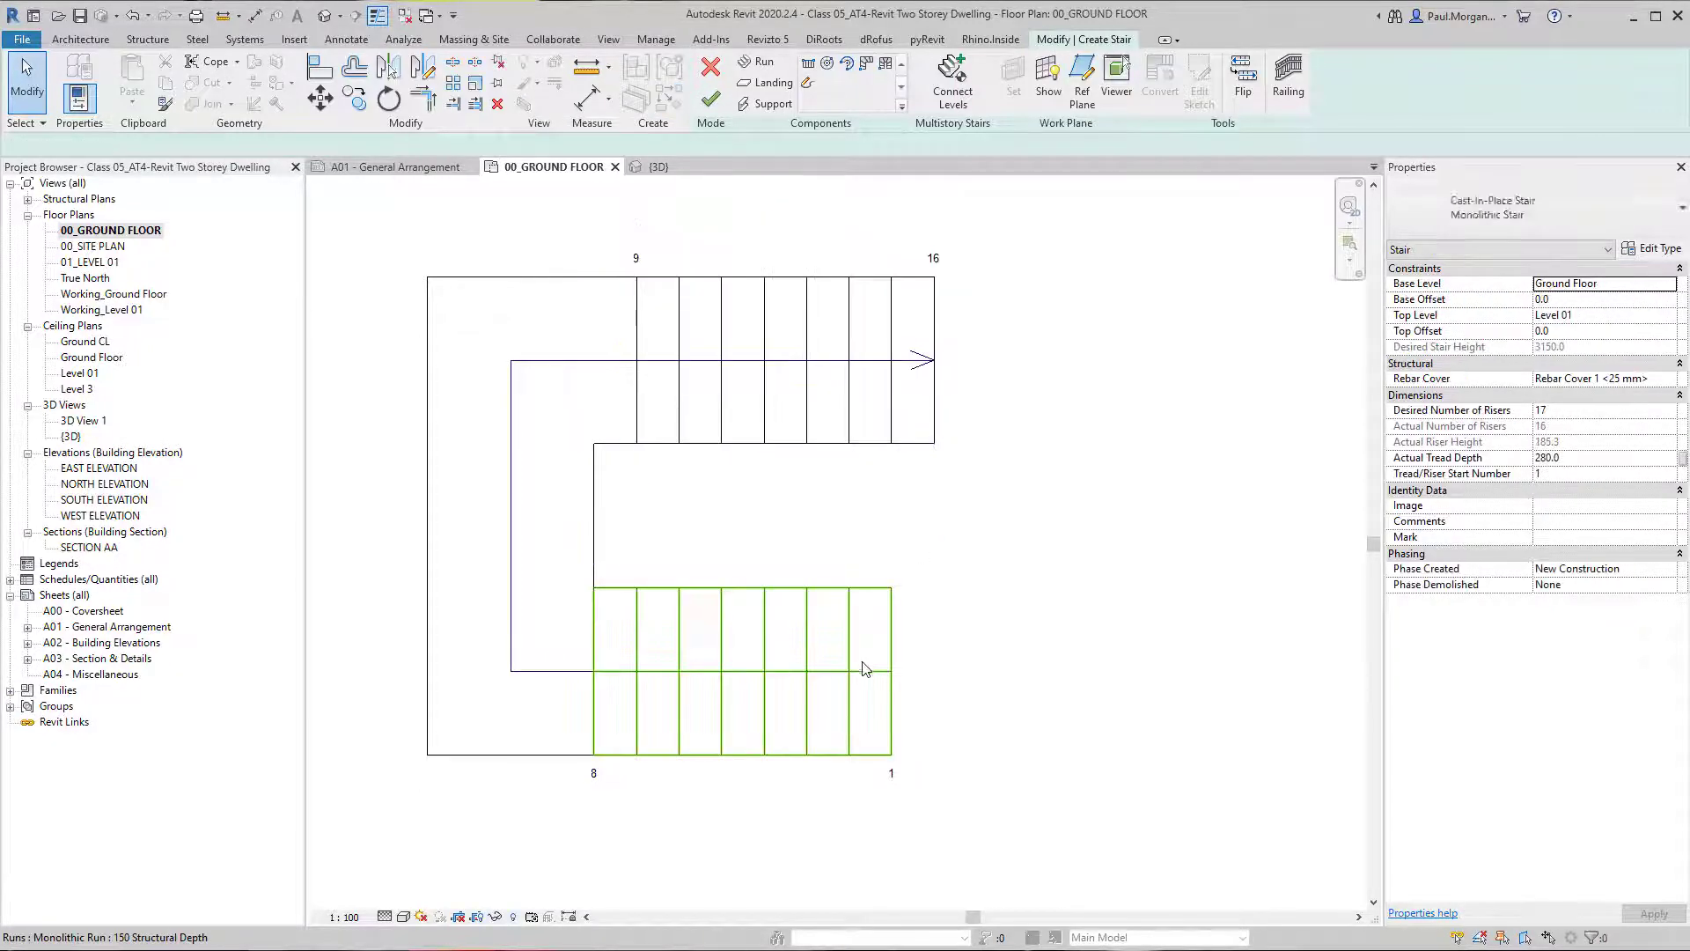
Try to extend the start of the lower run until it lines up with the end of the upper run.
{"action": "left_click", "coordinate": [865, 670]}
{"action": "left_click_drag", "start_coordinate": [892, 672], "coordinate": [937, 680]}
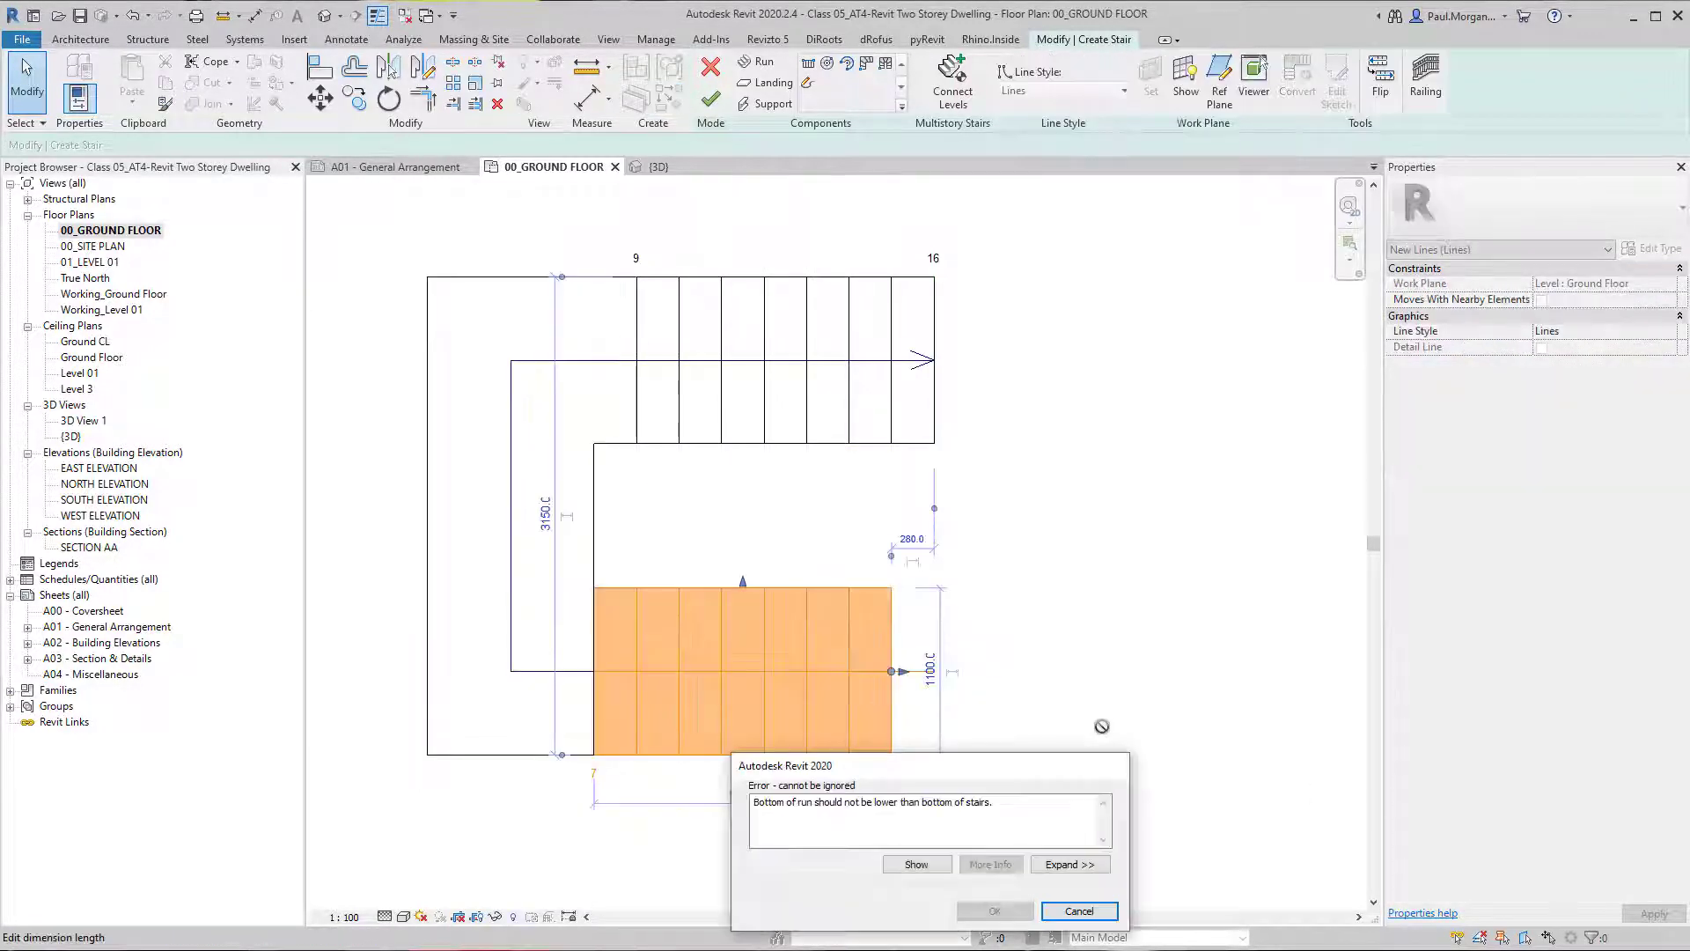
{"action": "left_click", "coordinate": [1075, 864]}
{"action": "left_click", "coordinate": [712, 440]}
{"action": "left_click", "coordinate": [642, 602]}
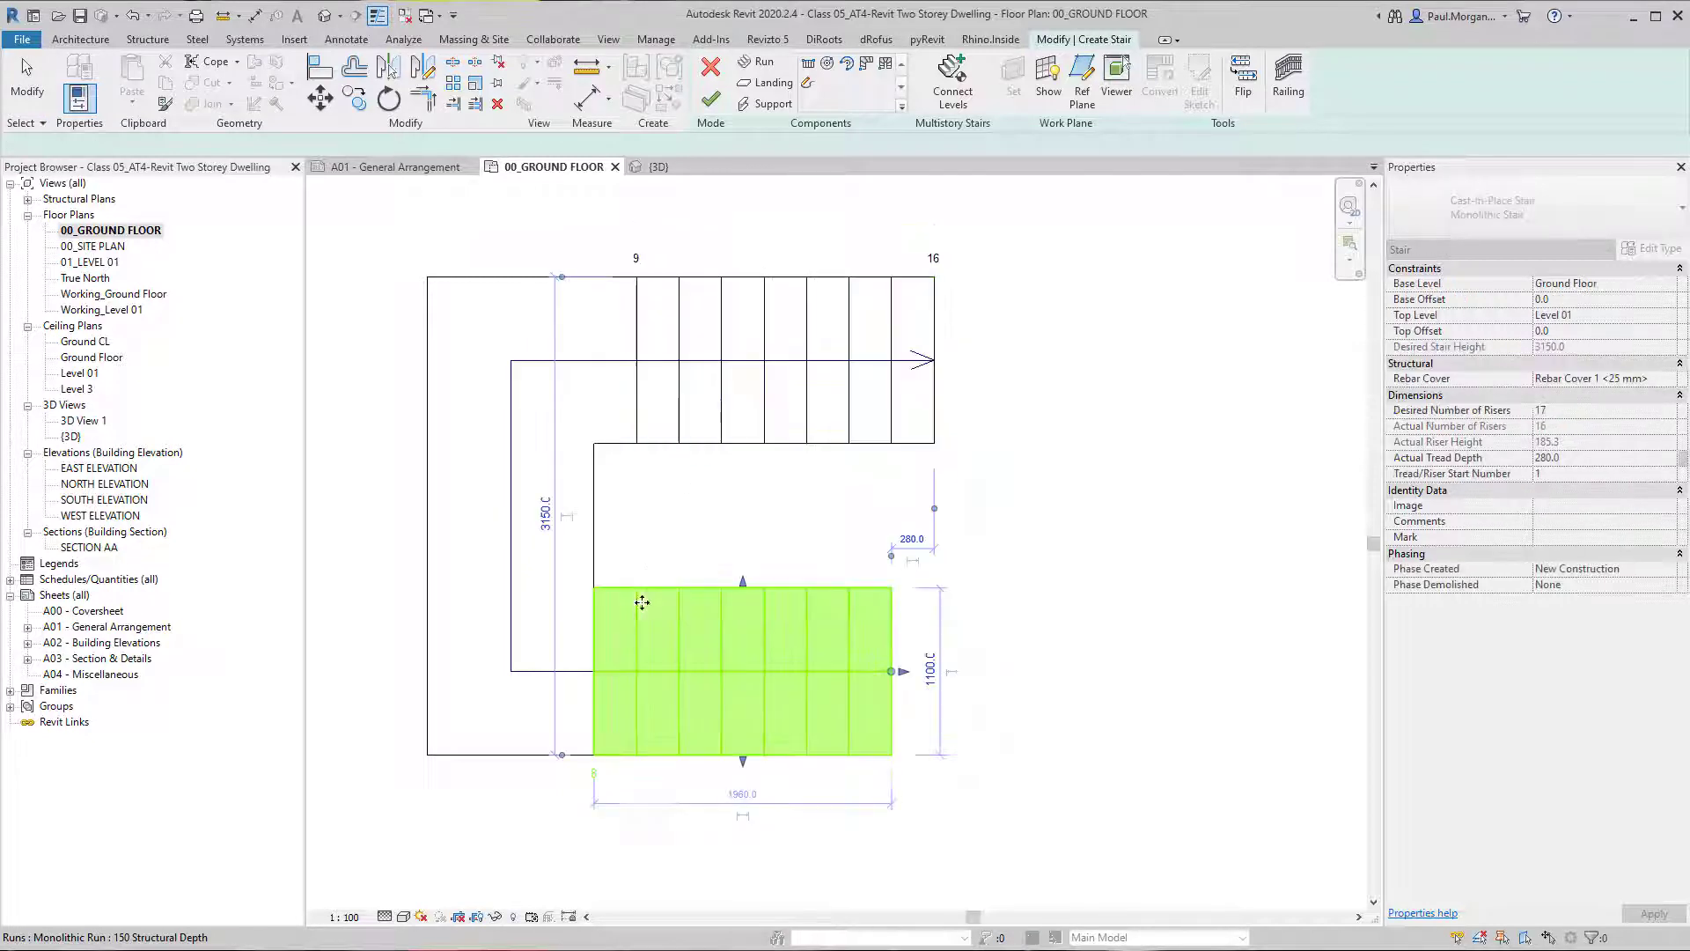
Shorten the upper run by another tread to 1680 mm, ending at riser 15 in line with the lower run's start.
{"action": "left_click", "coordinate": [626, 400]}
{"action": "left_click", "coordinate": [899, 434]}
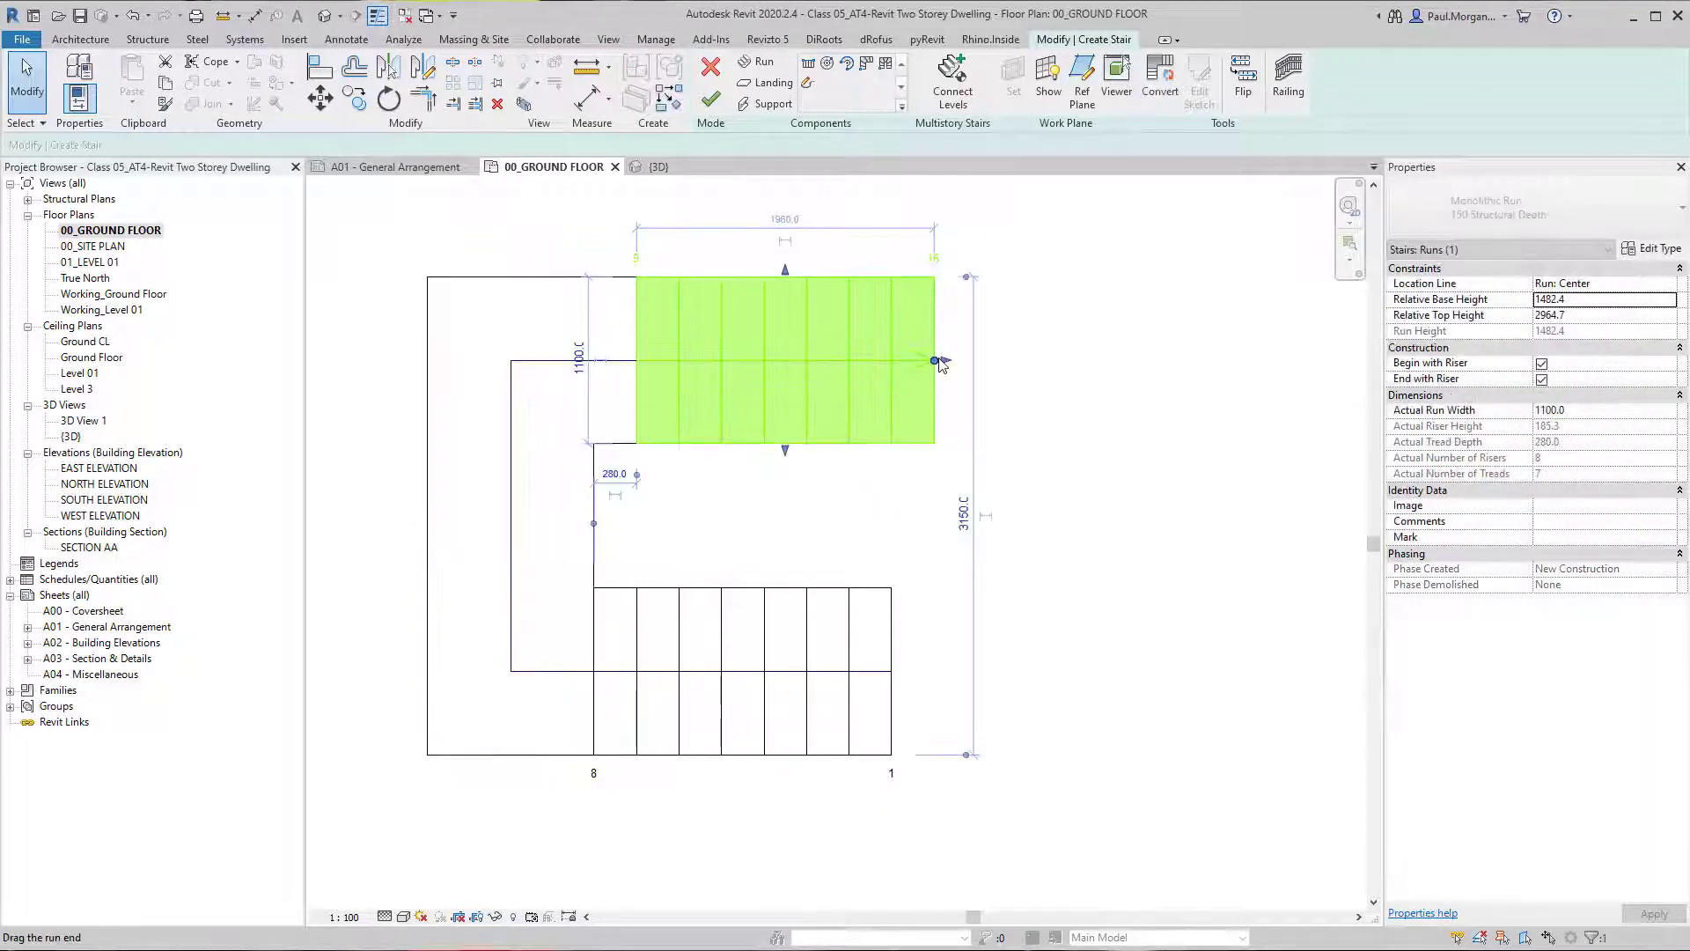
{"action": "left_click_drag", "start_coordinate": [935, 361], "coordinate": [891, 361]}
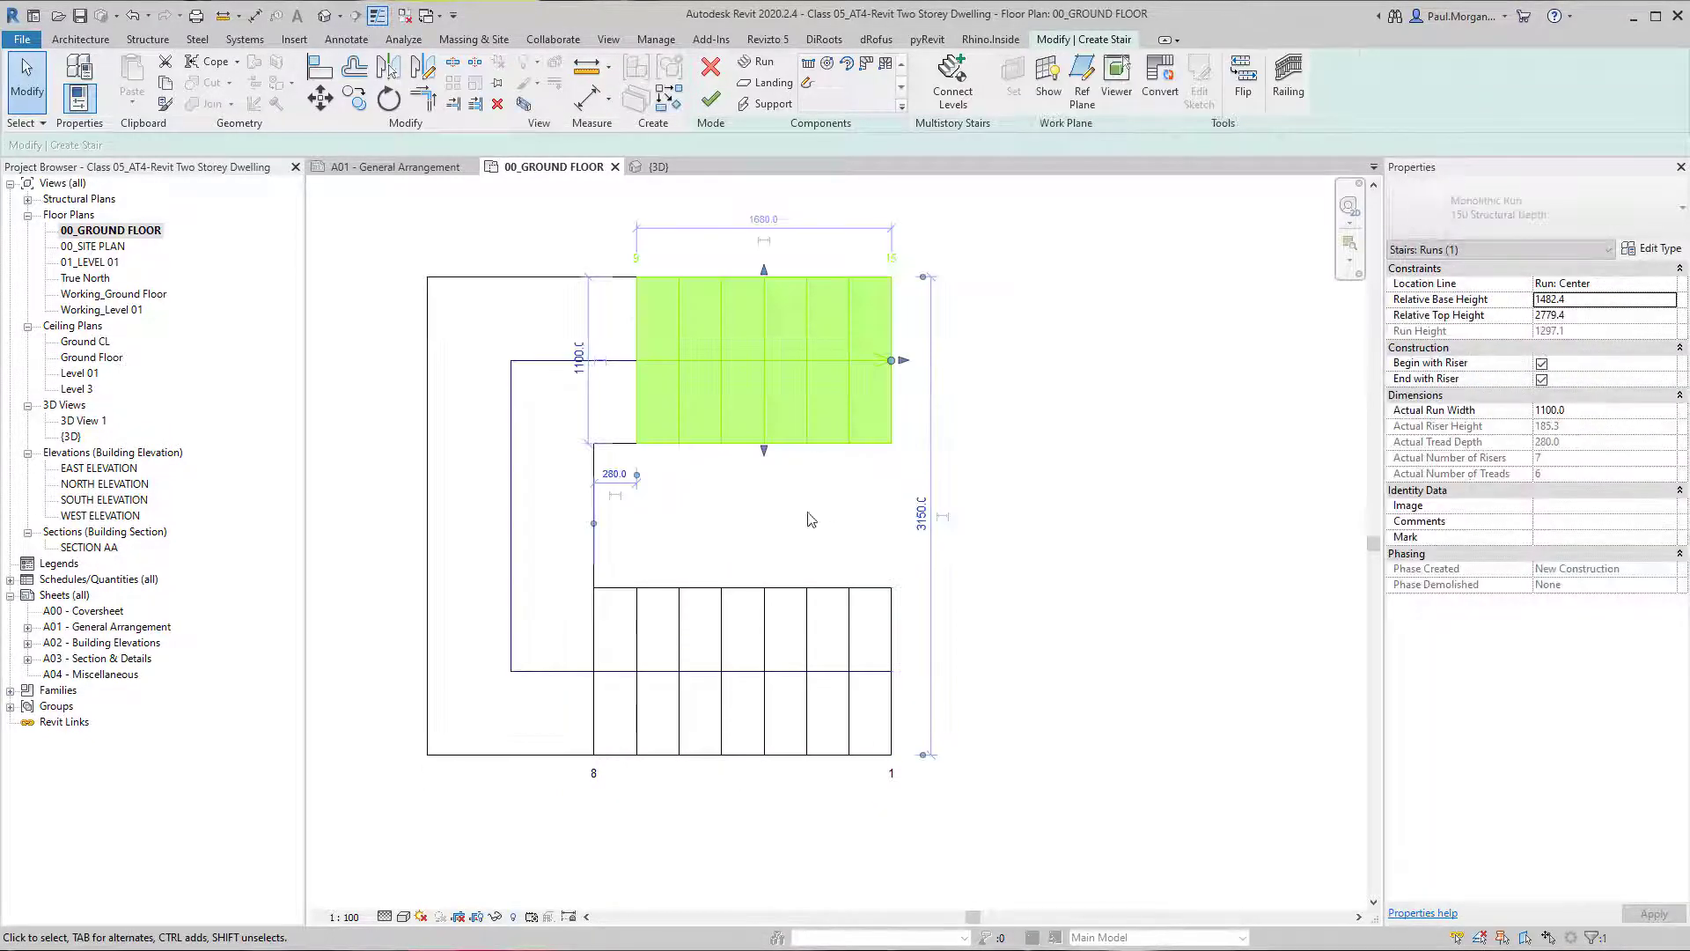
{"action": "left_click", "coordinate": [810, 521]}
Try once more to add a tread at the start of the lower run.
{"action": "left_click", "coordinate": [755, 654]}
{"action": "mouse_move", "coordinate": [892, 673]}
{"action": "left_mouse_down"}
{"action": "mouse_move", "coordinate": [952, 676]}
{"action": "mouse_move", "coordinate": [922, 694]}
{"action": "left_mouse_up"}
{"action": "left_click", "coordinate": [1076, 909]}
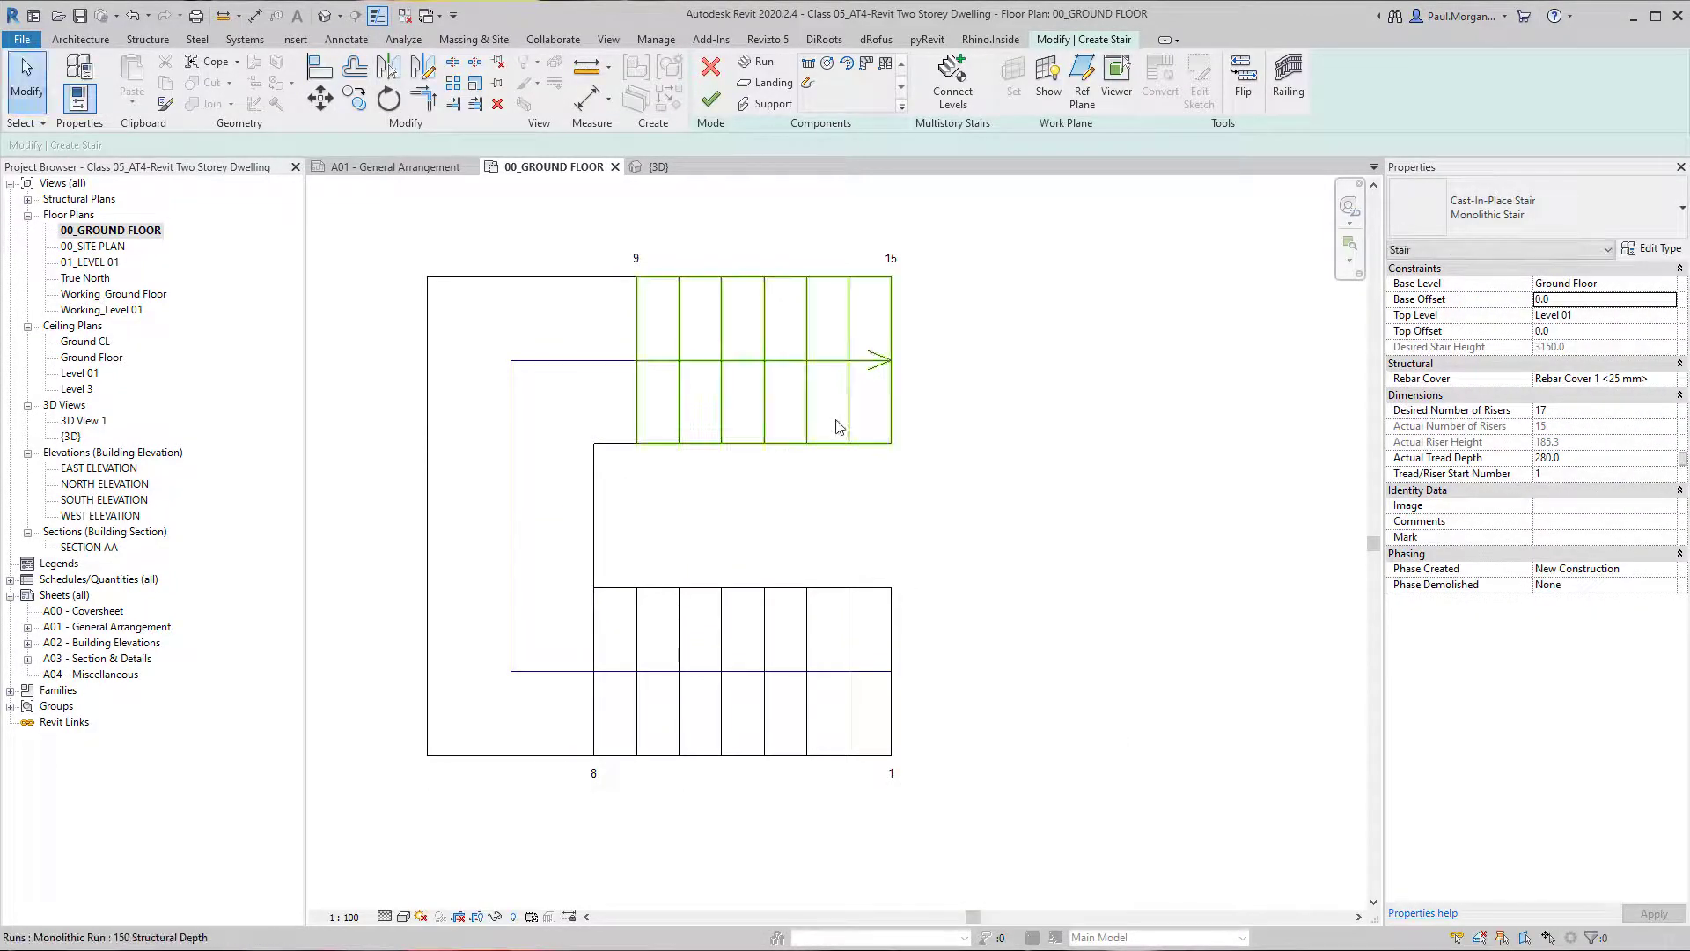
Finish the monolithic stair with its two aligned runs and landing.
{"action": "middle_click_drag", "start_coordinate": [828, 531], "coordinate": [826, 540]}
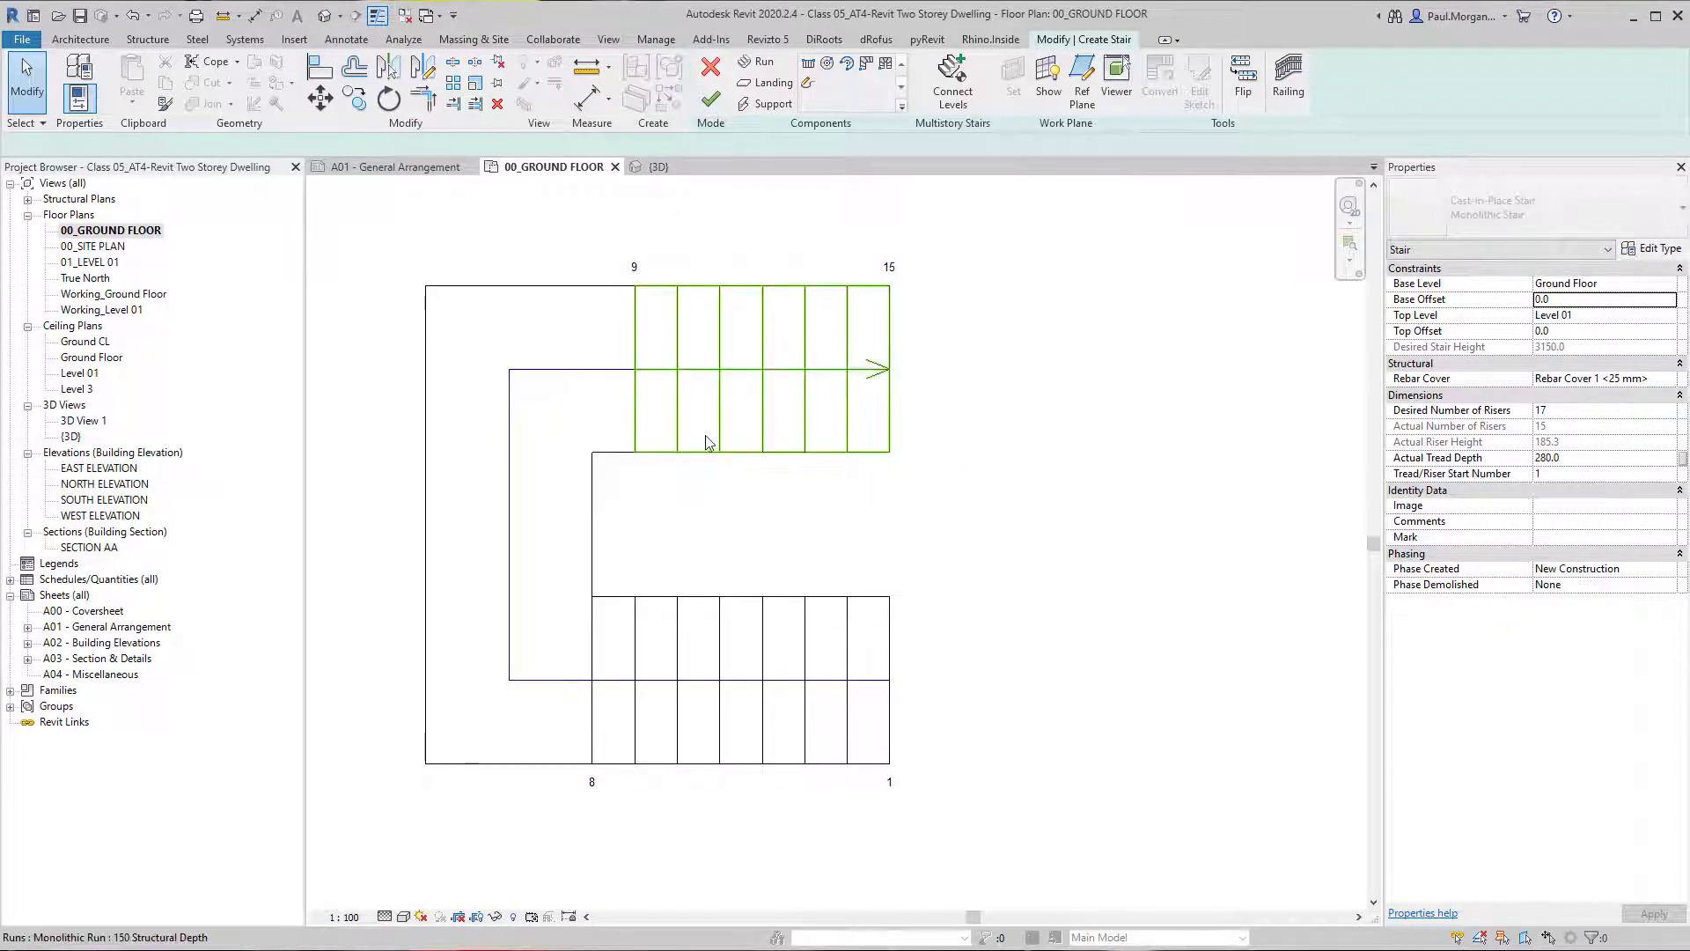
{"action": "left_click", "coordinate": [737, 445]}
{"action": "left_click", "coordinate": [712, 99]}
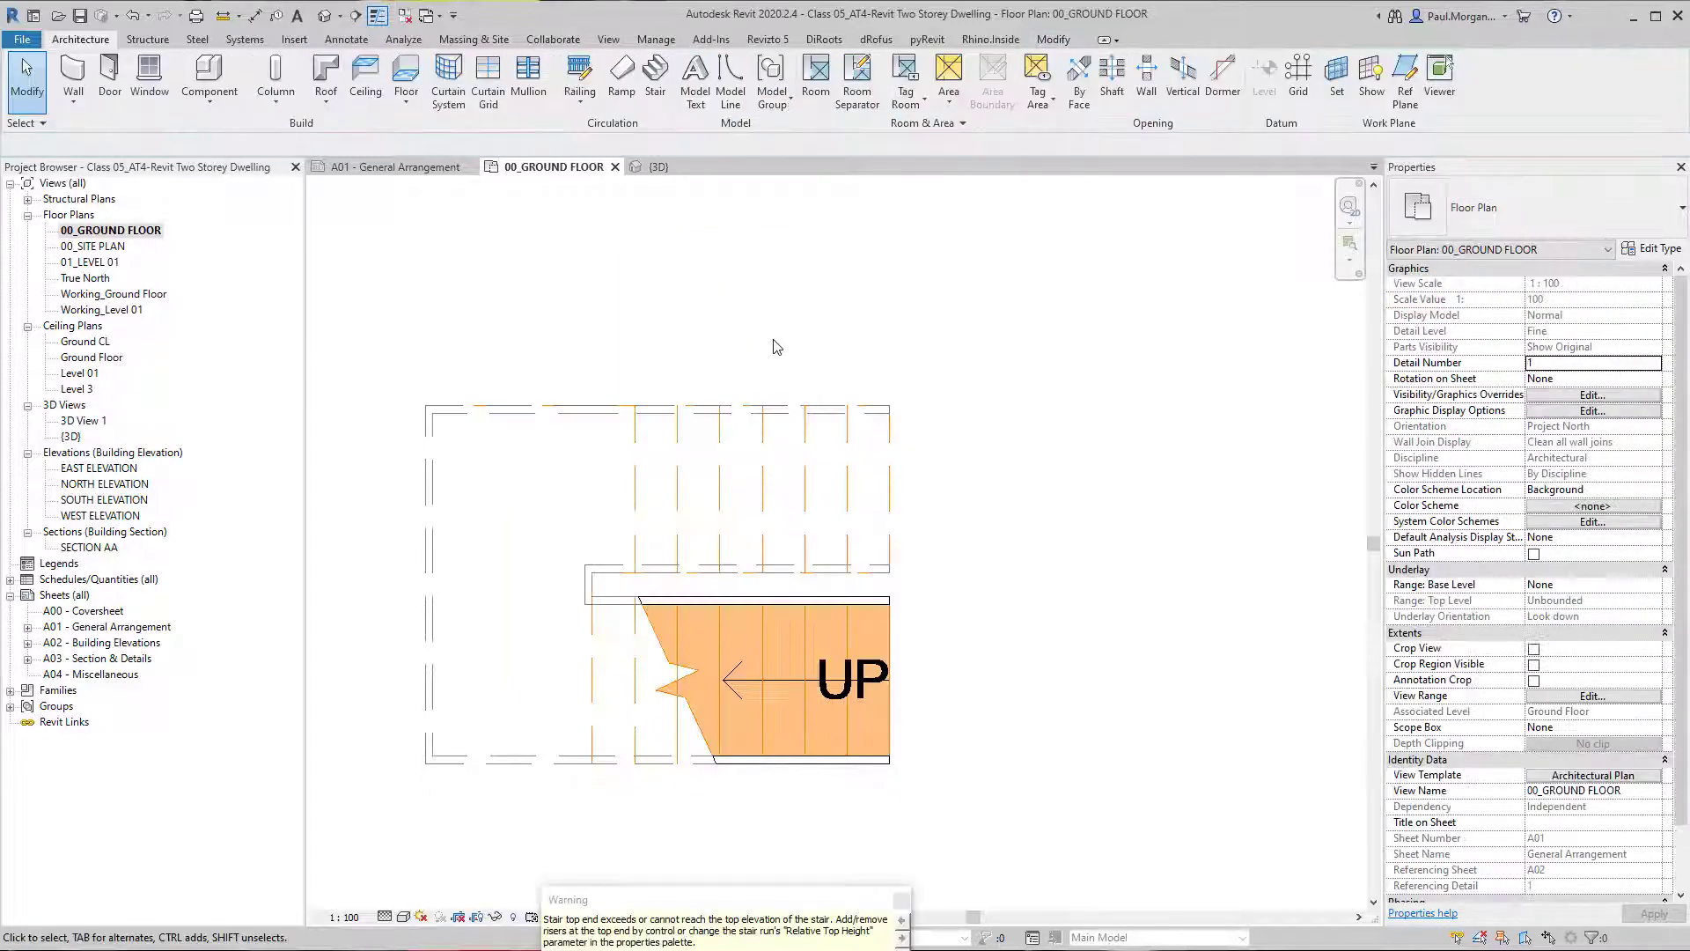
Delete both railings of the monolithic stair in the 3D view.
{"action": "left_click", "coordinate": [322, 19]}
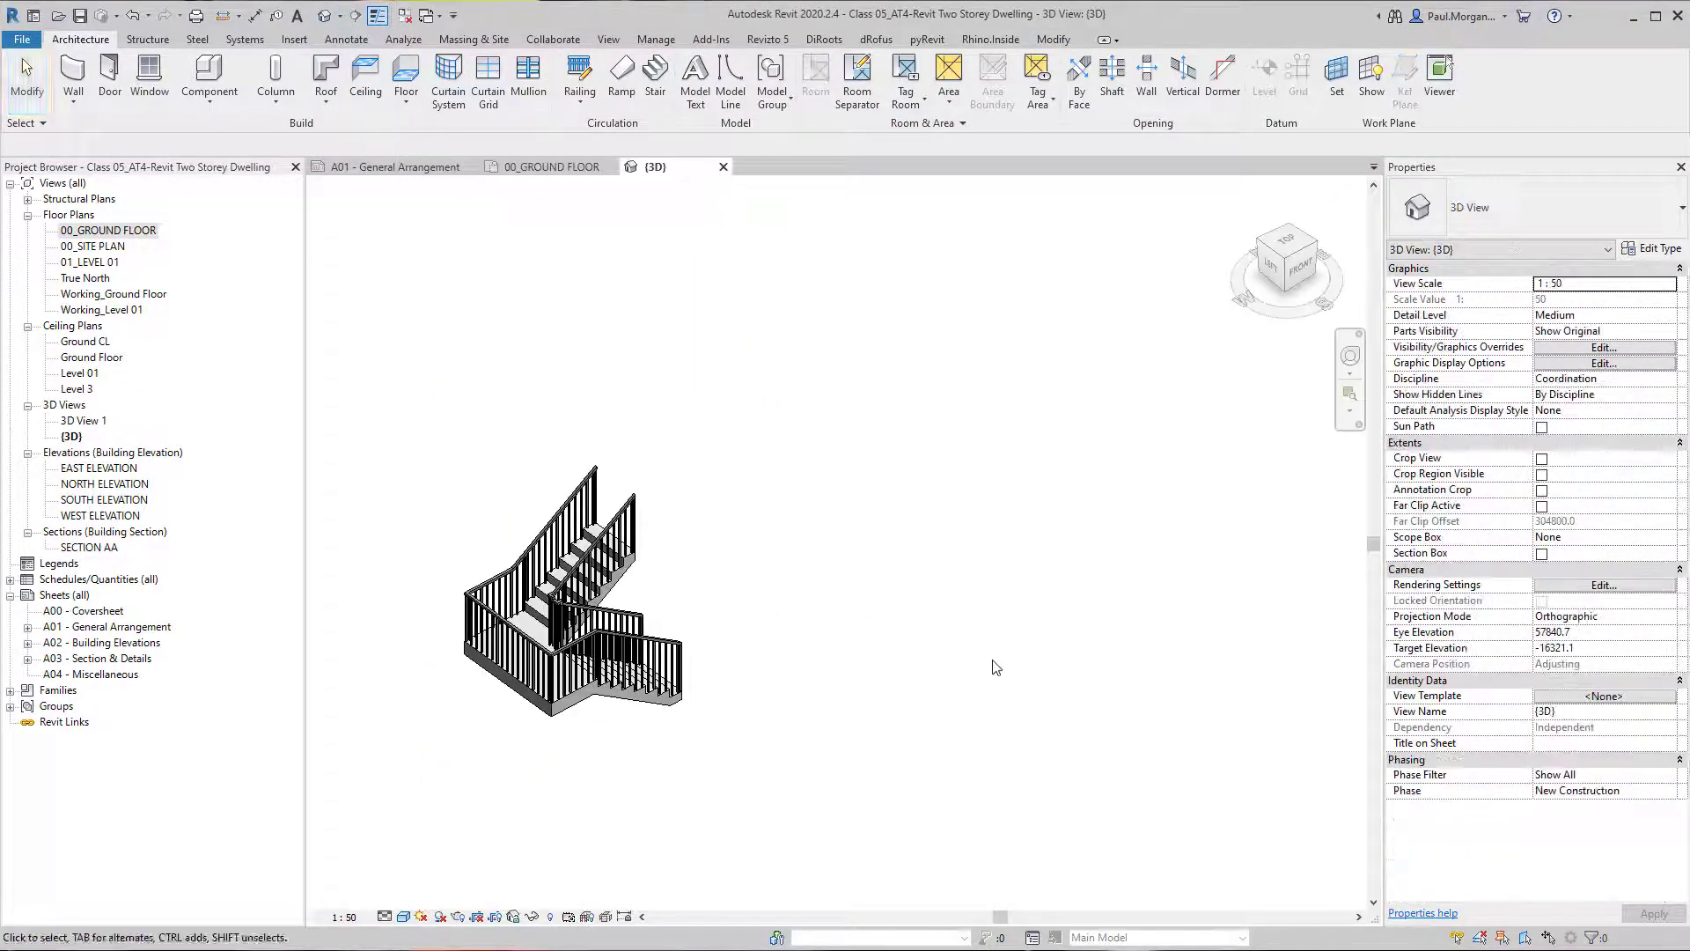
{"action": "scroll", "coordinate": [574, 624], "scroll_direction": "up", "scroll_amount": 3}
{"action": "left_click", "coordinate": [653, 671]}
{"action": "left_click", "coordinate": [632, 610], "text": "ctrl"}
{"action": "middle_click_drag", "start_coordinate": [738, 643], "coordinate": [806, 674]}
{"action": "key", "text": "Delete"}
{"action": "middle_click_drag", "start_coordinate": [724, 773], "coordinate": [900, 772], "text": "shift"}
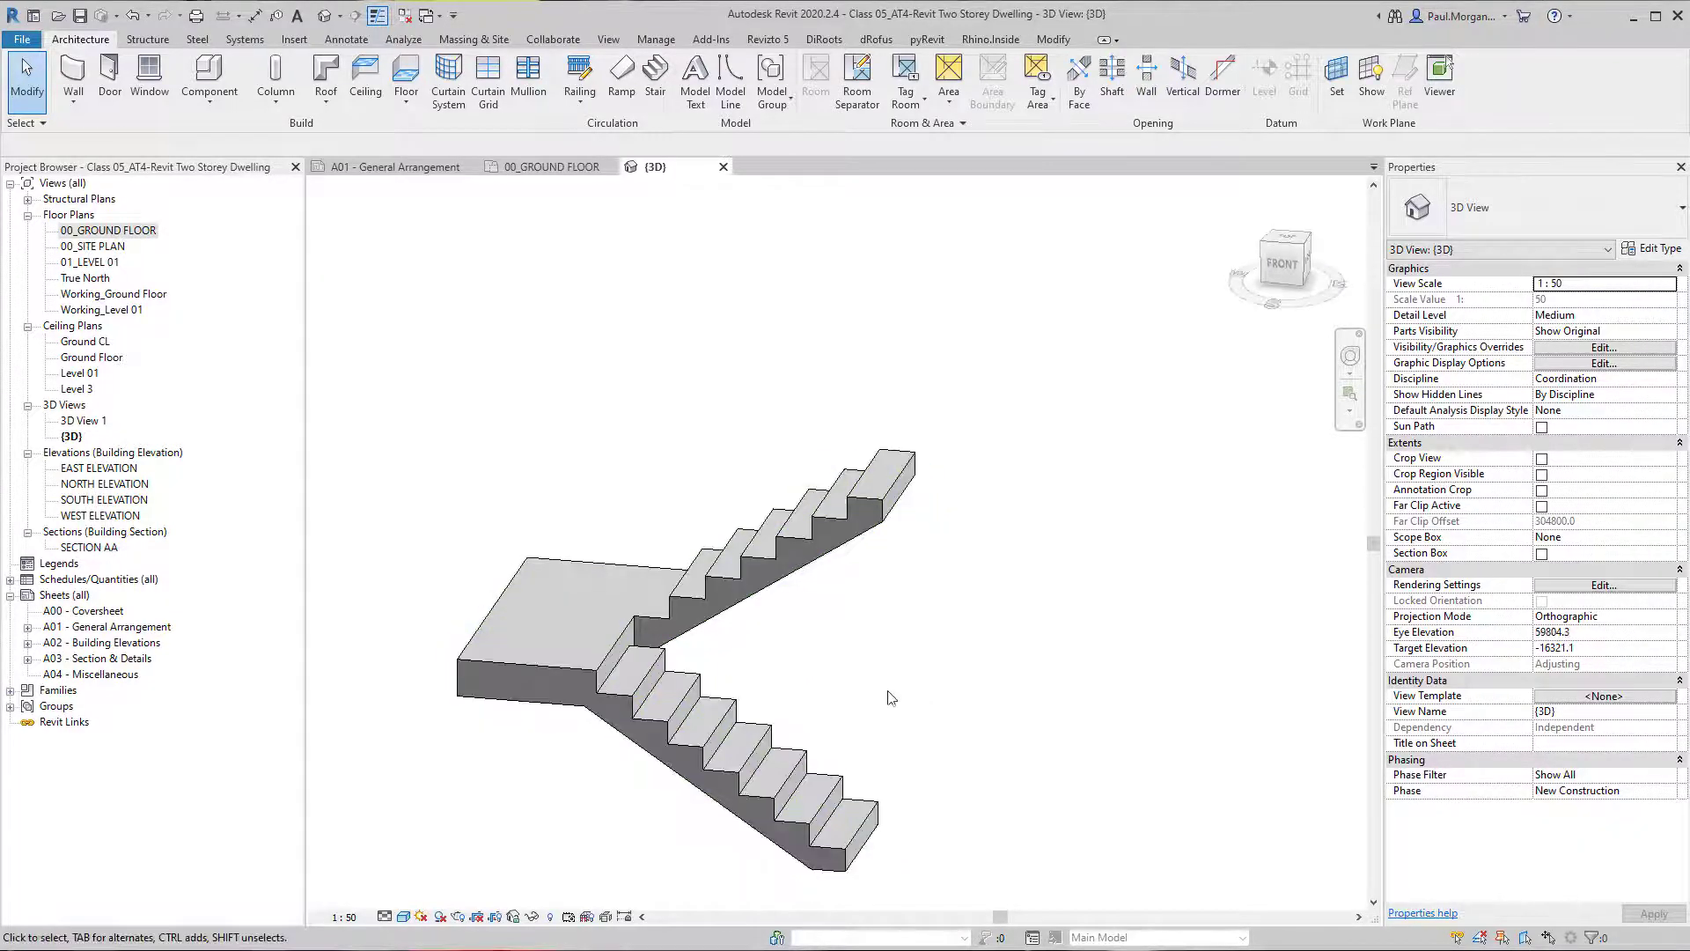
Cut a building section lengthwise through the stair's lower run on the ground floor plan and open the section view.
{"action": "double_click", "coordinate": [143, 236]}
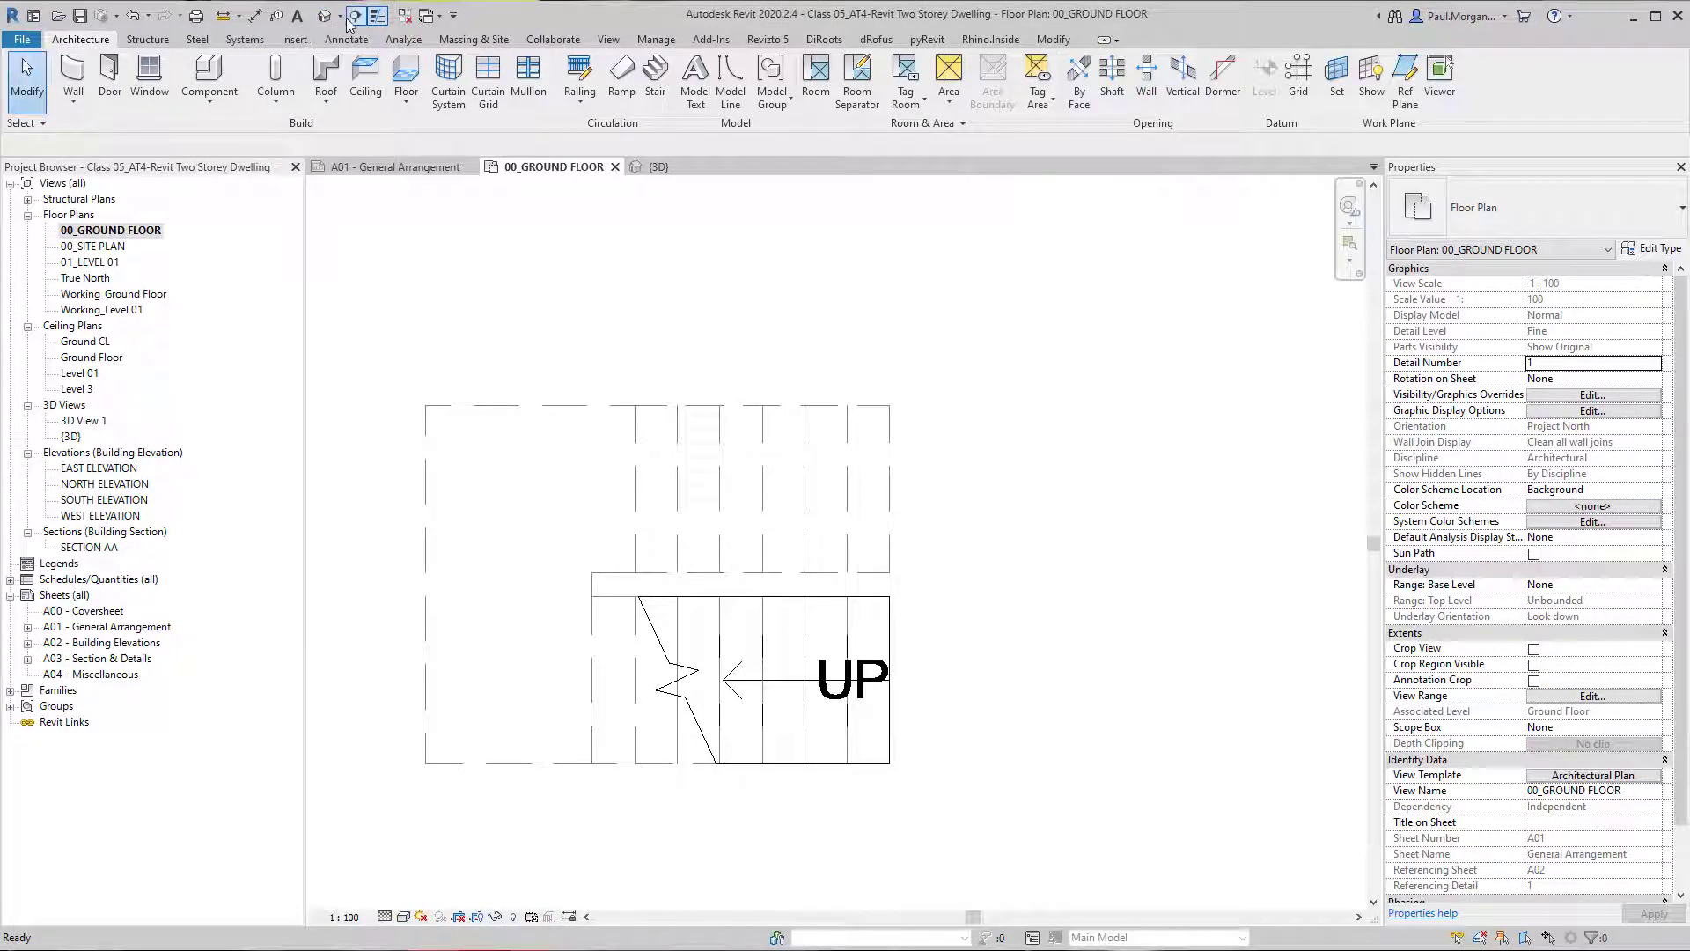
{"action": "left_click", "coordinate": [356, 17]}
{"action": "left_click", "coordinate": [1055, 711]}
{"action": "key", "text": "Escape"}
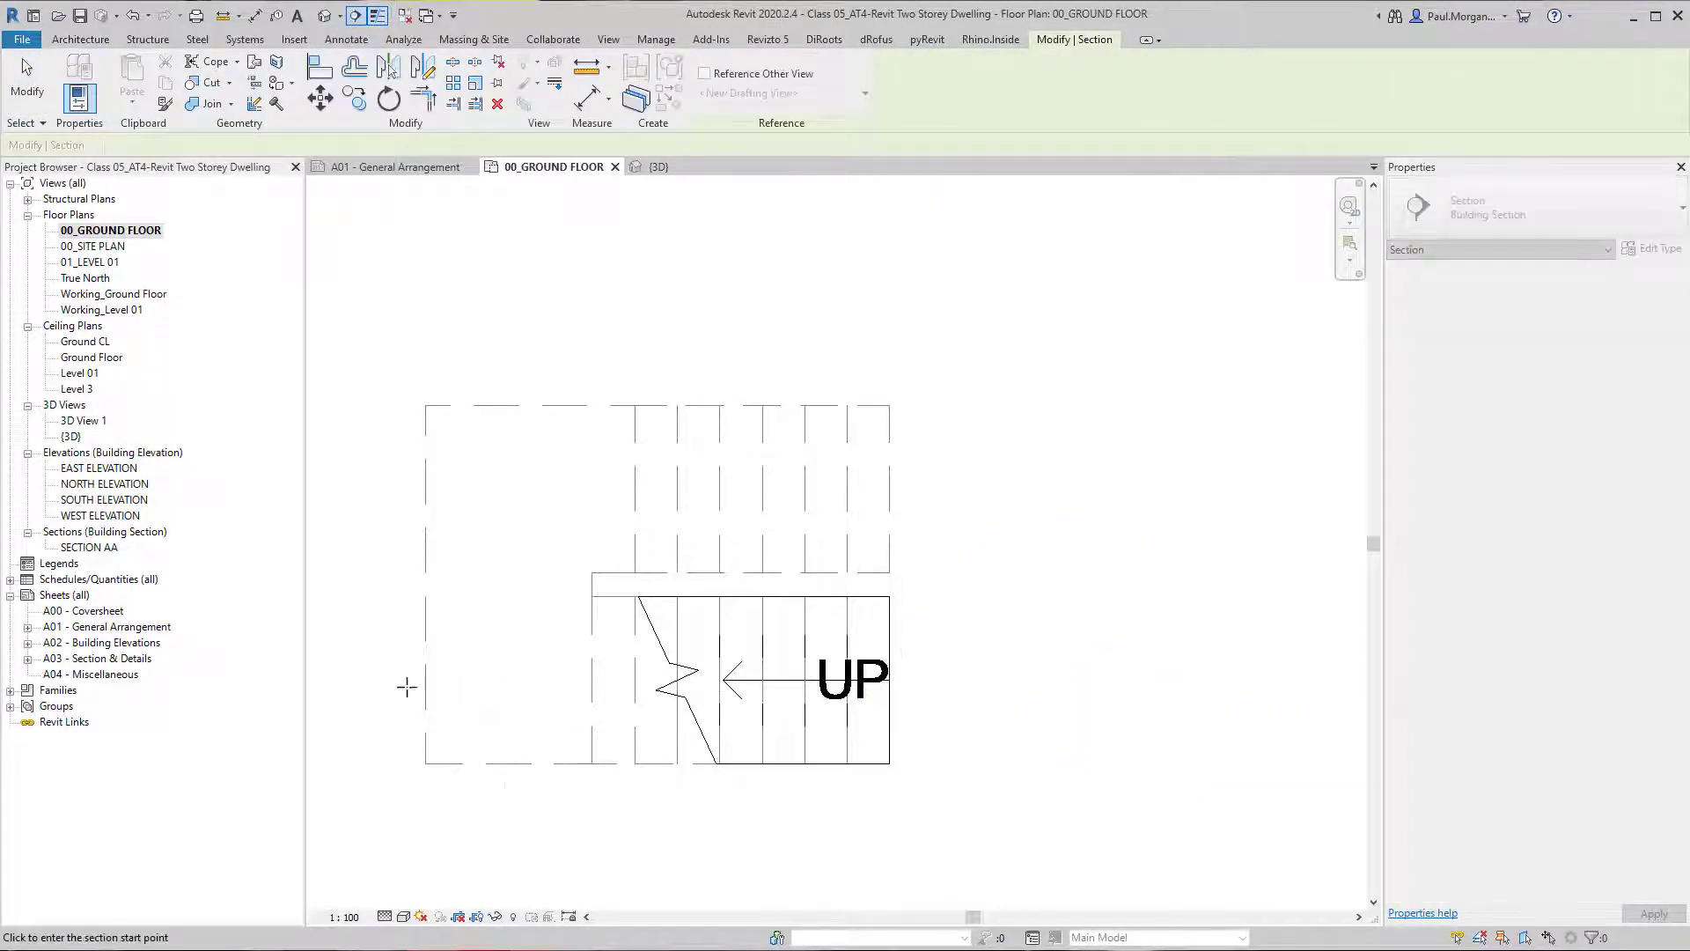
{"action": "left_click", "coordinate": [343, 698]}
{"action": "scroll", "coordinate": [968, 687], "scroll_direction": "down", "scroll_amount": 2}
{"action": "left_click", "coordinate": [1031, 692]}
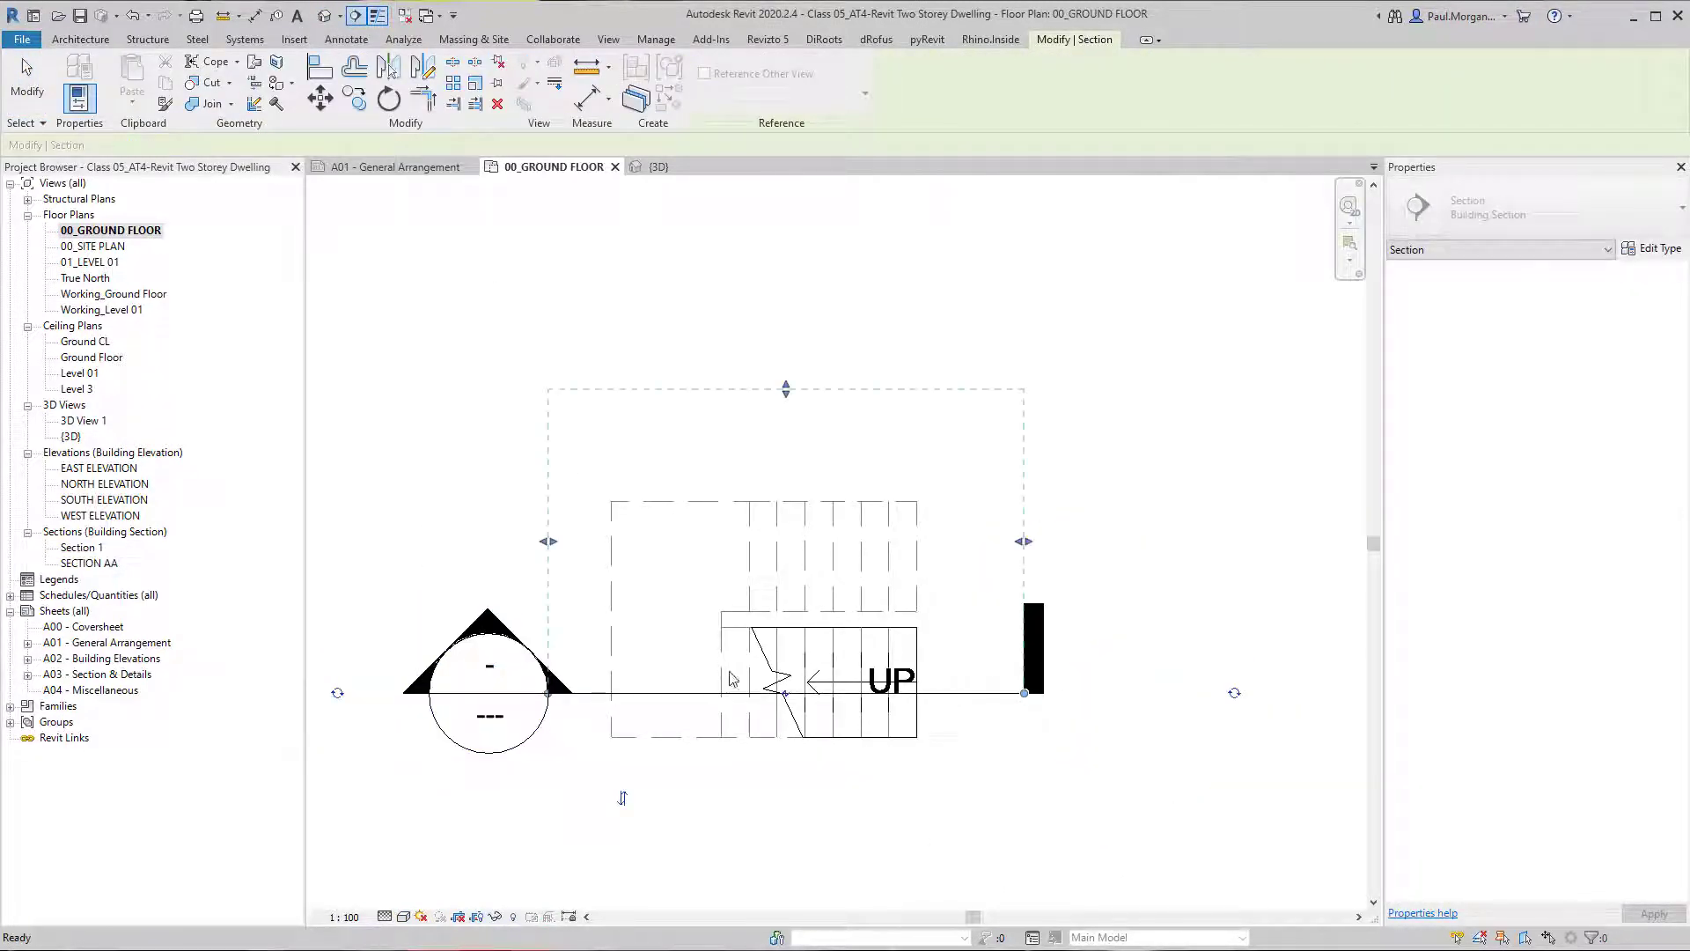
{"action": "key", "text": "Escape"}
{"action": "key", "text": "Escape"}
{"action": "double_click", "coordinate": [485, 619]}
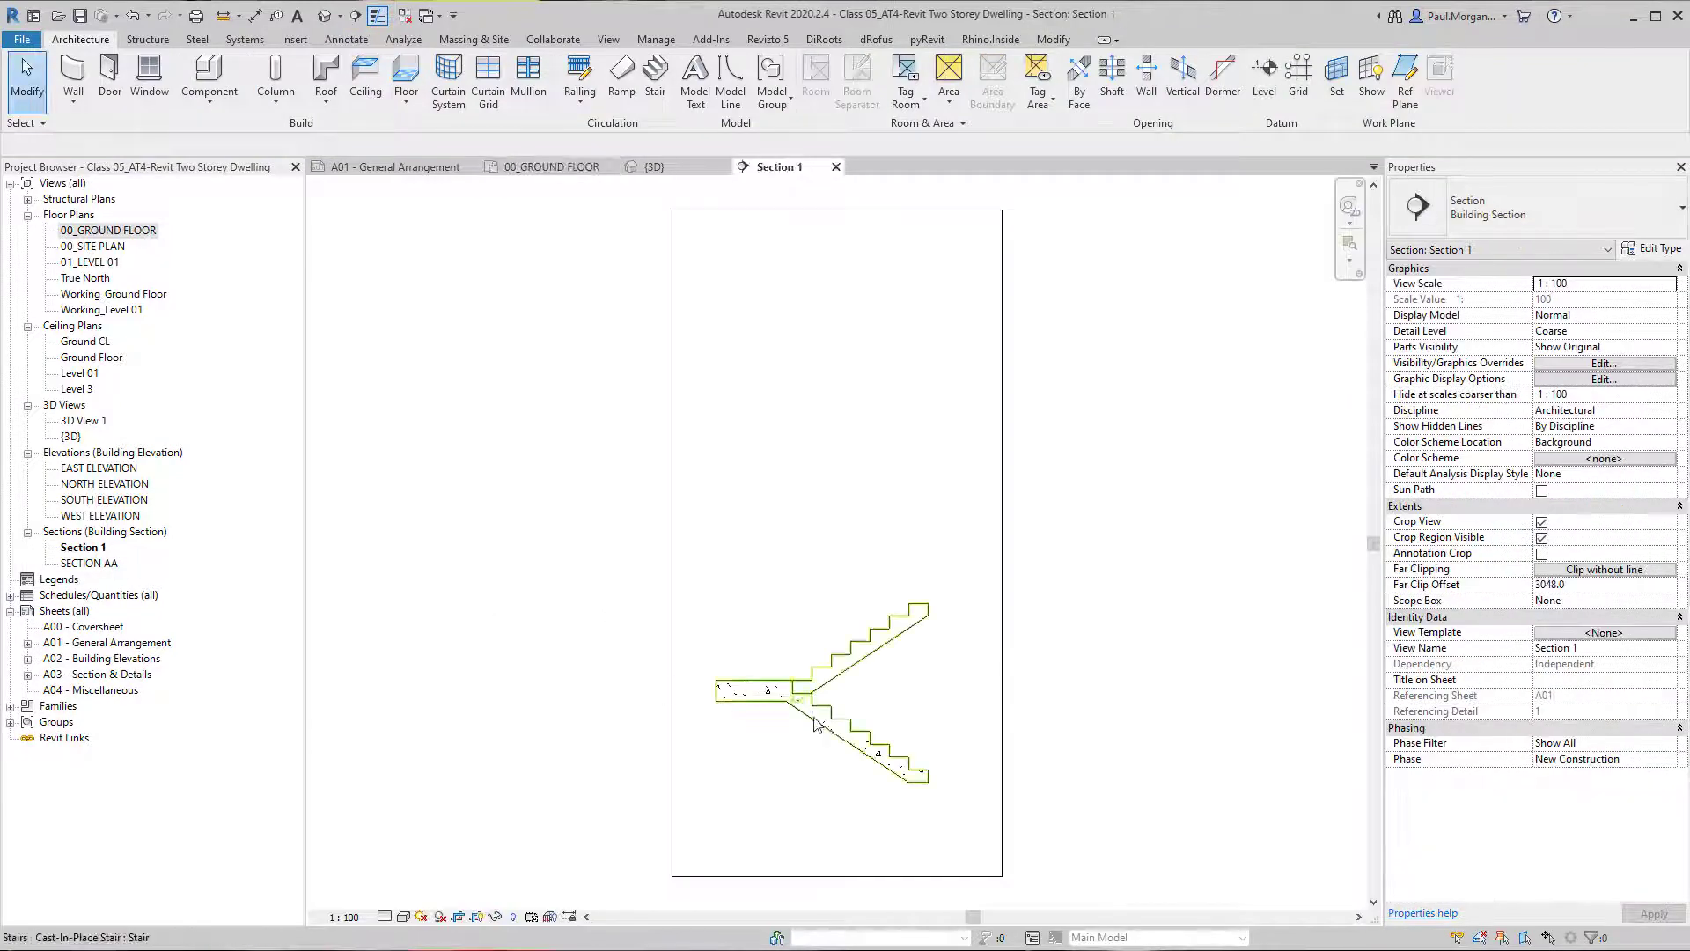
Dimension the stair's overall height in the section, from the top tread to the base of the lower run.
{"action": "scroll", "coordinate": [755, 670], "scroll_direction": "up", "scroll_amount": 3}
{"action": "key", "text": "d"}
{"action": "key", "text": "i"}
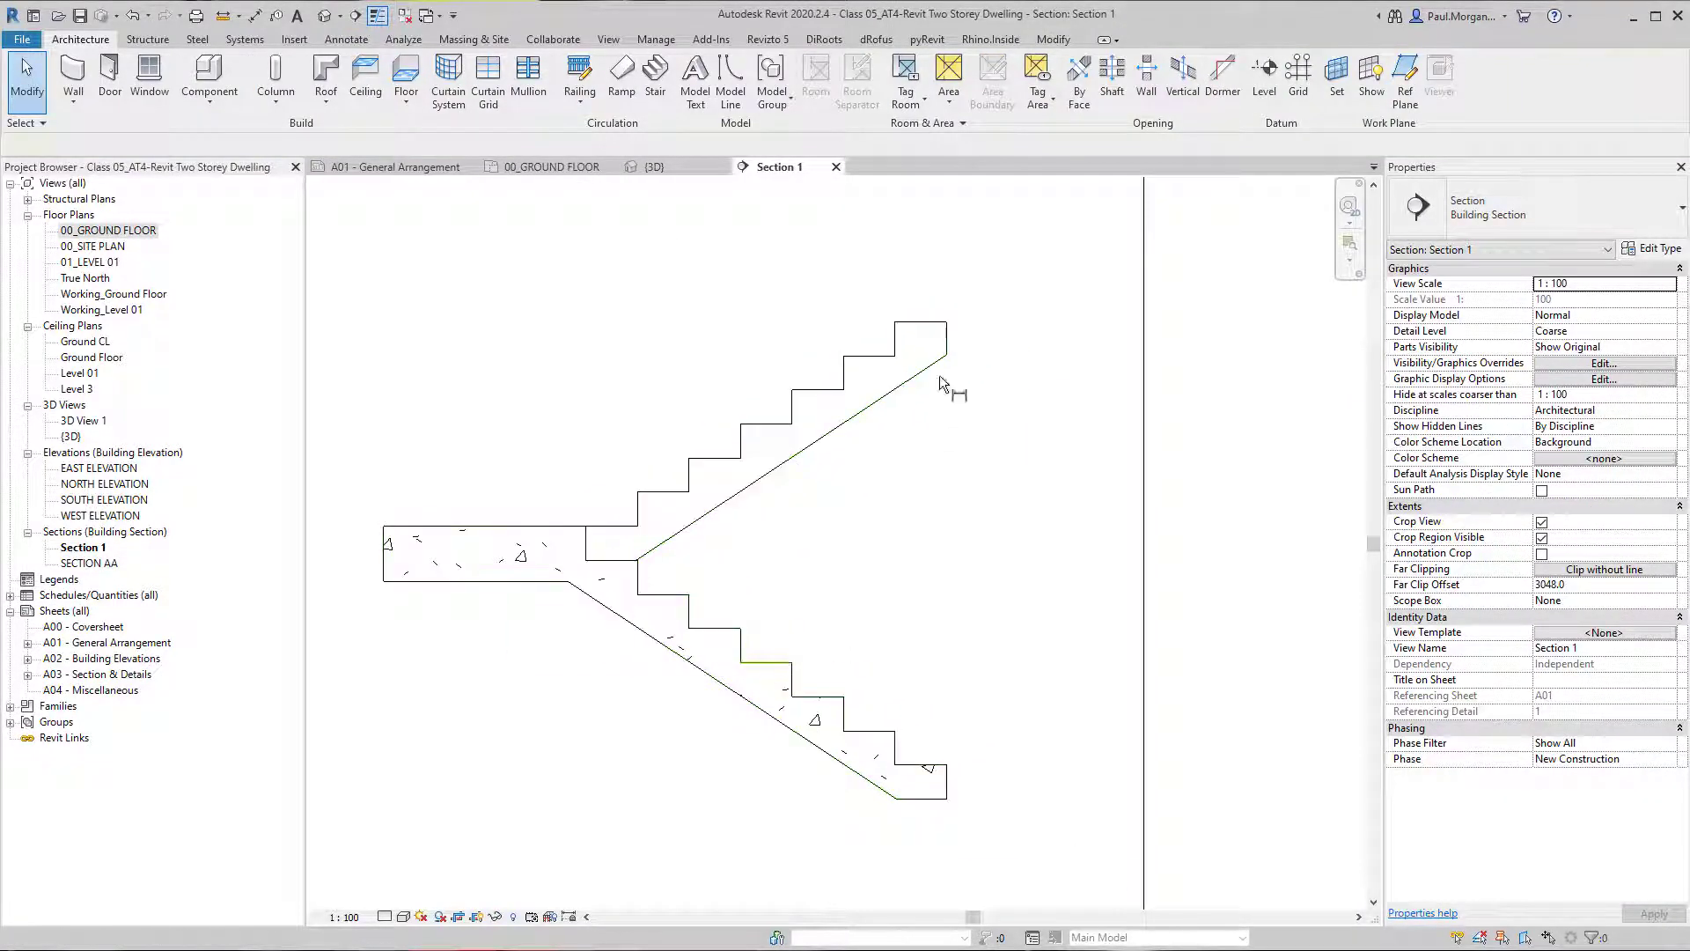
{"action": "left_click", "coordinate": [938, 323]}
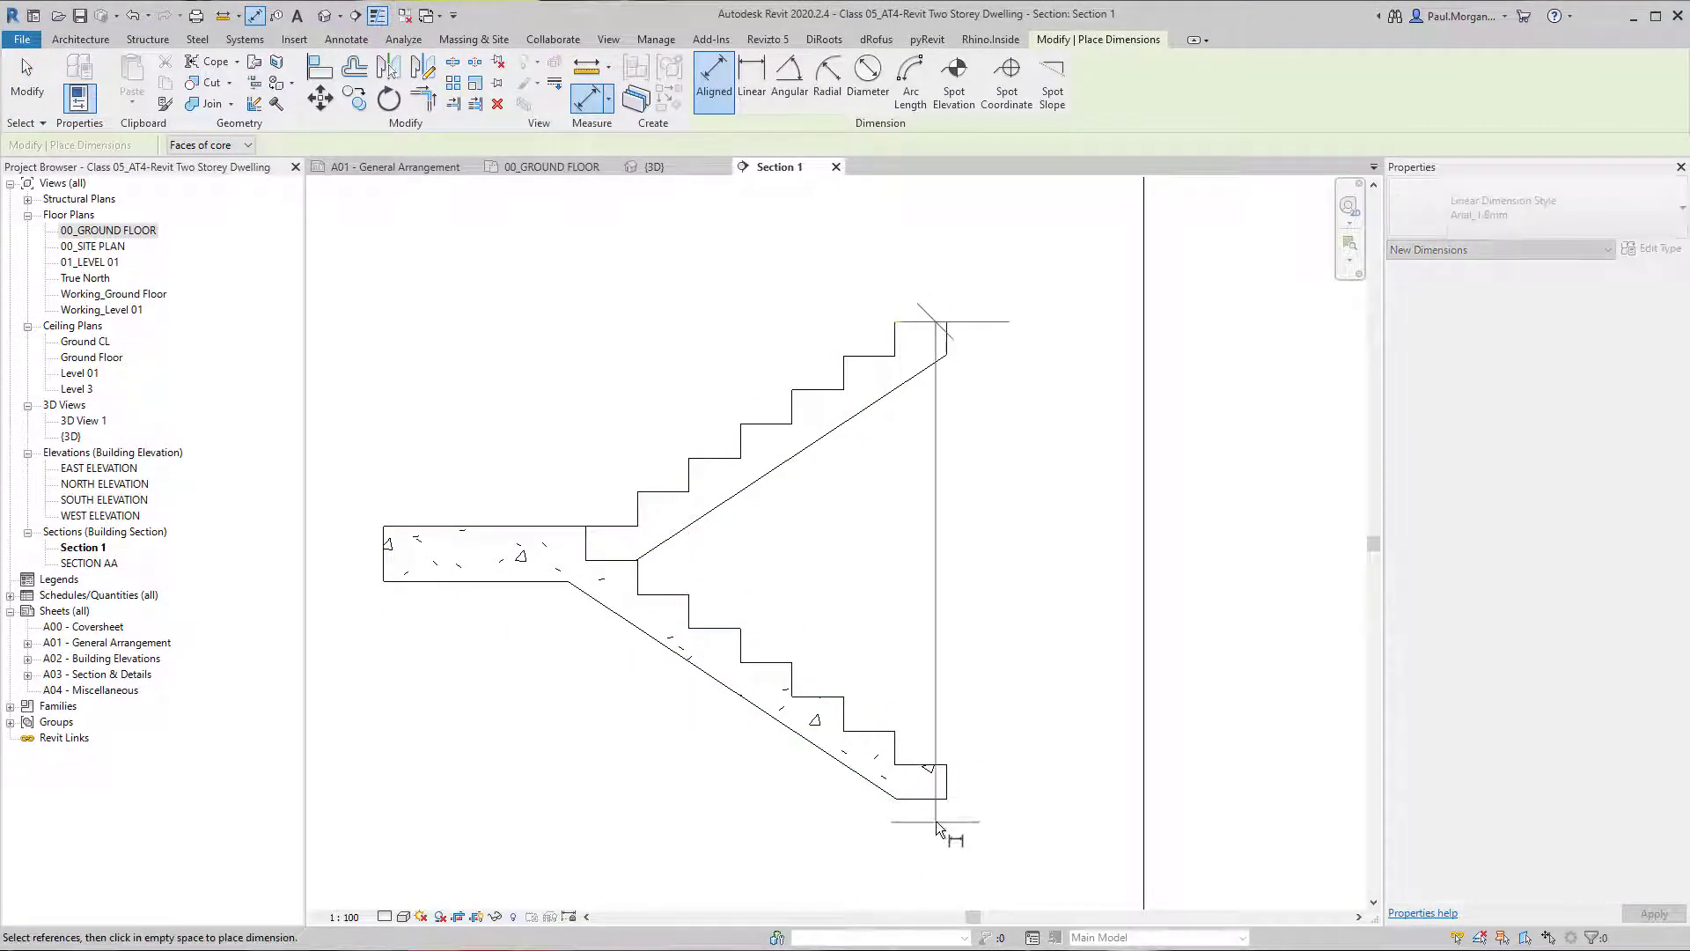
{"action": "left_click", "coordinate": [937, 800]}
{"action": "left_click", "coordinate": [1081, 655]}
{"action": "scroll", "coordinate": [1039, 612], "scroll_direction": "down", "scroll_amount": 2}
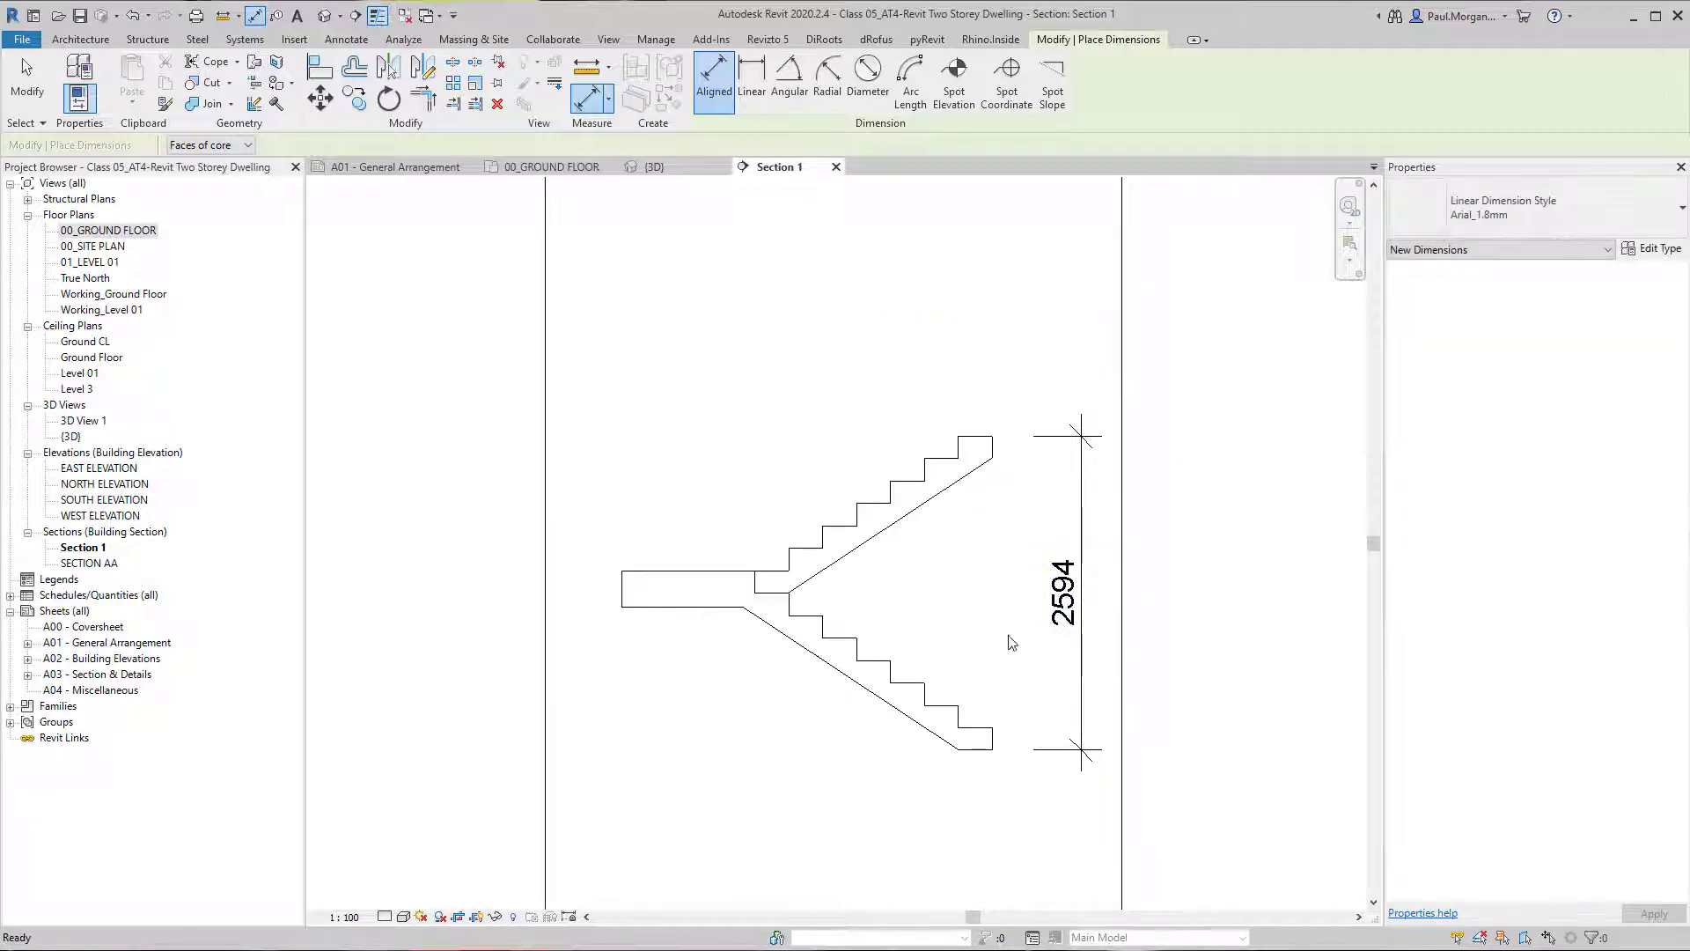
{"action": "key", "text": "Escape"}
{"action": "key", "text": "Escape"}
Return to the ground floor plan and delete the monolithic stair, keeping the section line.
{"action": "key", "text": "ctrl+Tab"}
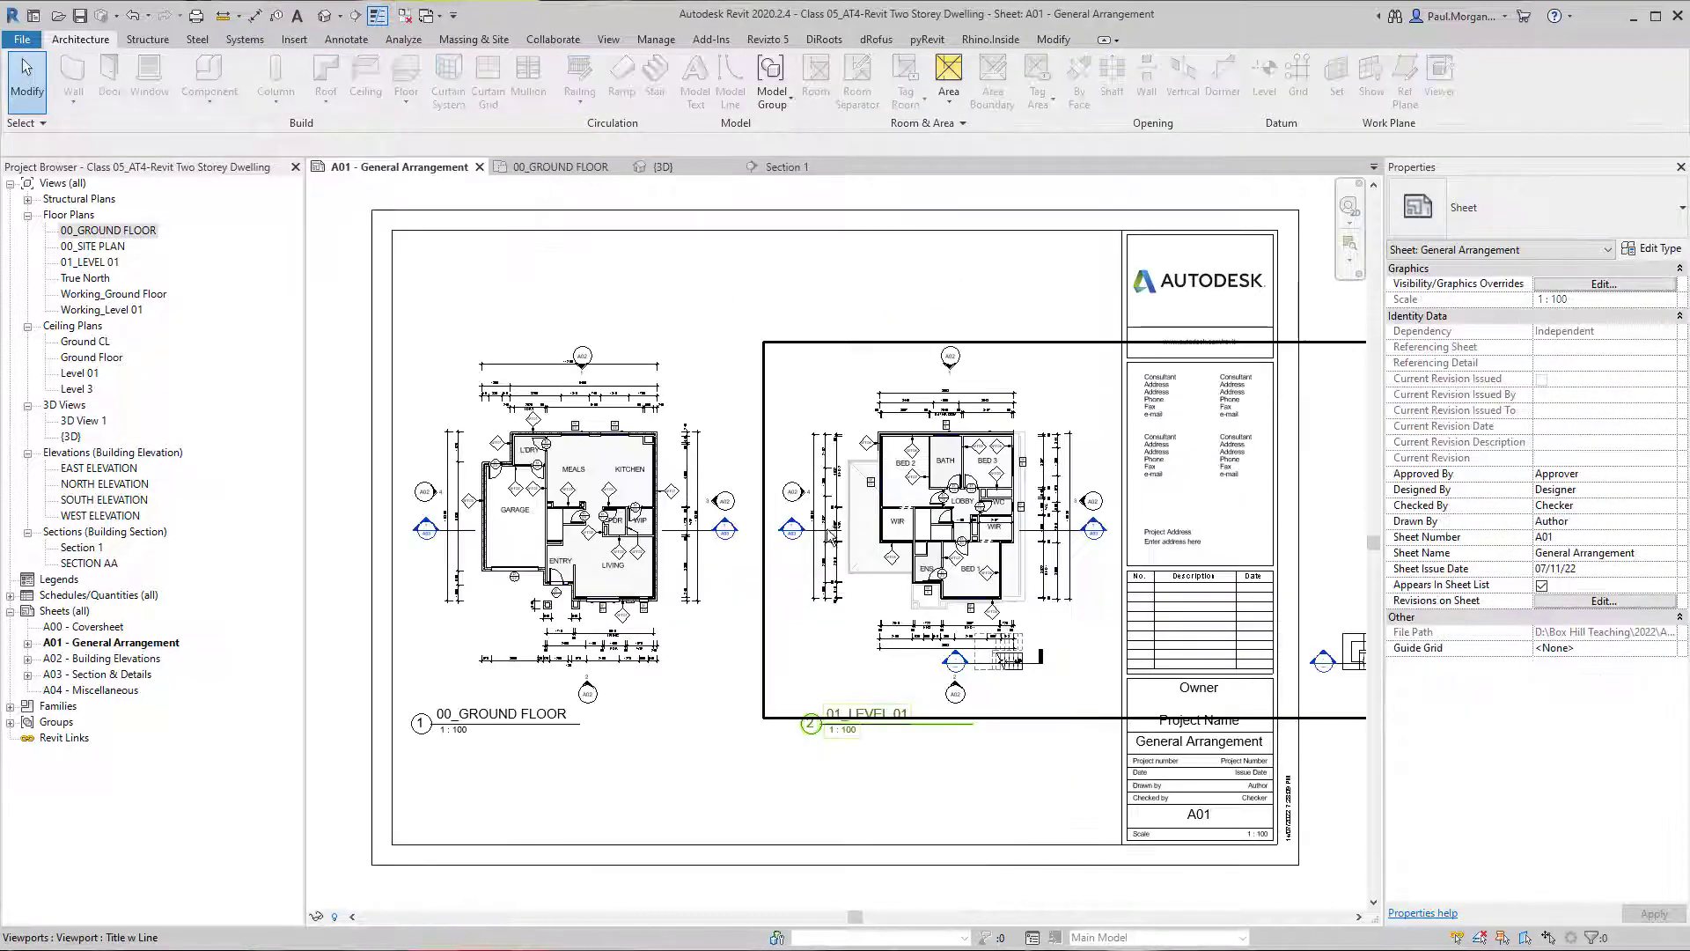
{"action": "key", "text": "ctrl+shift+Tab"}
{"action": "key", "text": "ctrl+shift+Tab"}
{"action": "key", "text": "ctrl+shift+Tab"}
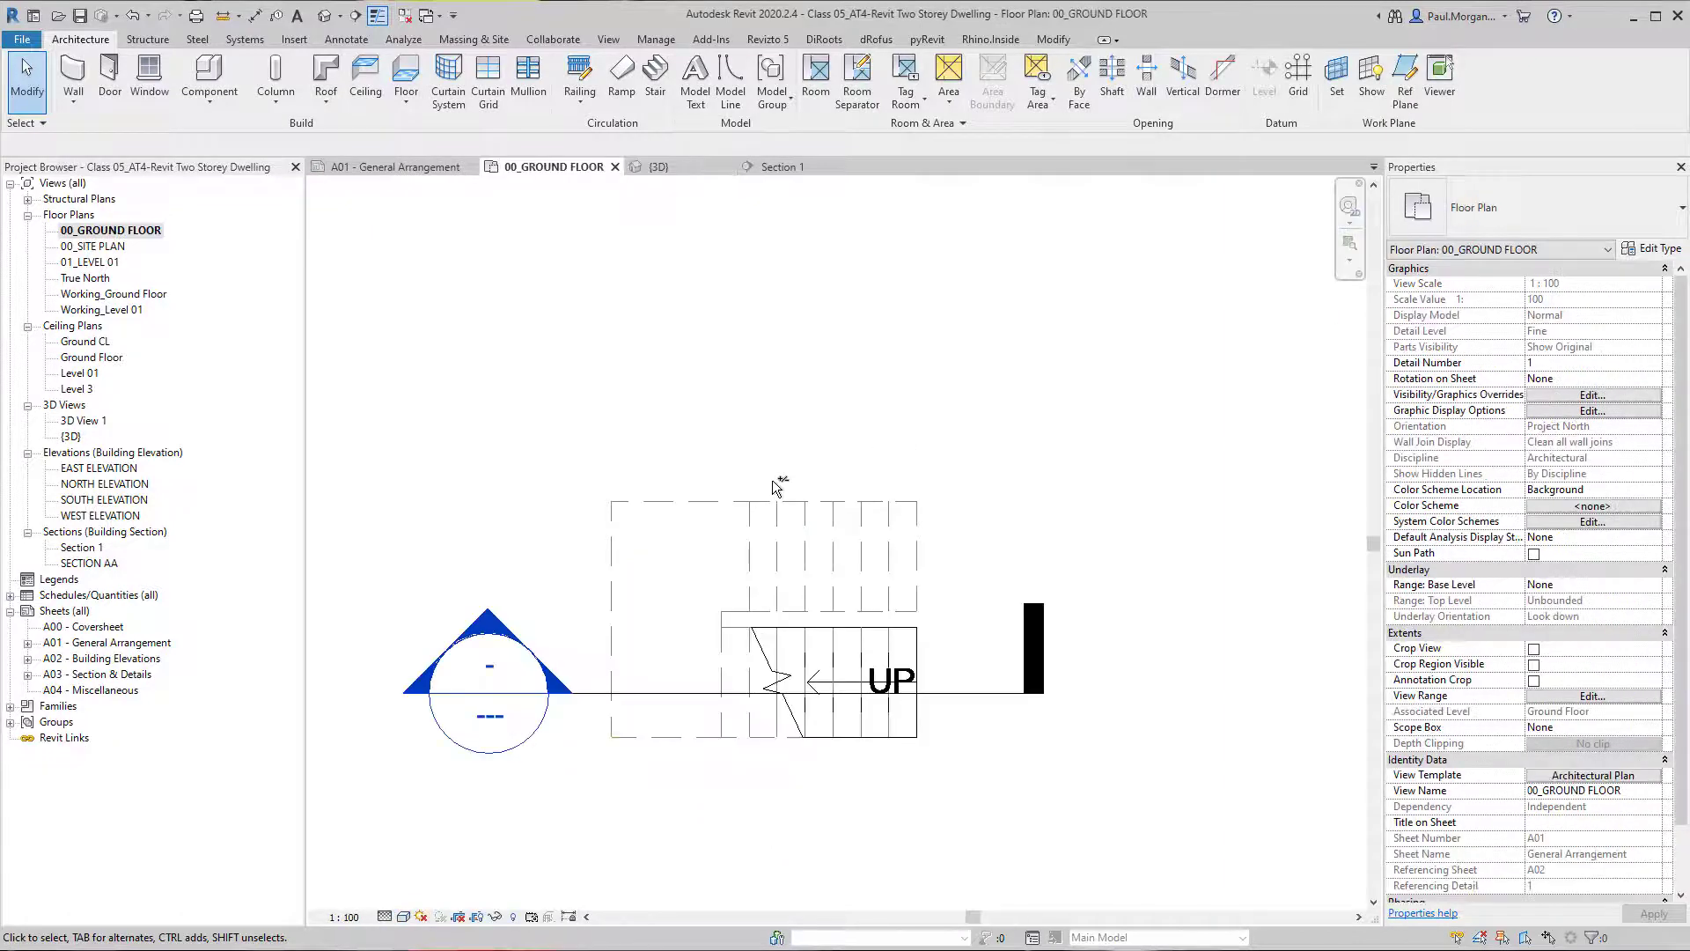
{"action": "left_click", "coordinate": [828, 656]}
{"action": "middle_click_drag", "start_coordinate": [828, 656], "coordinate": [786, 648]}
{"action": "key", "text": "Delete"}
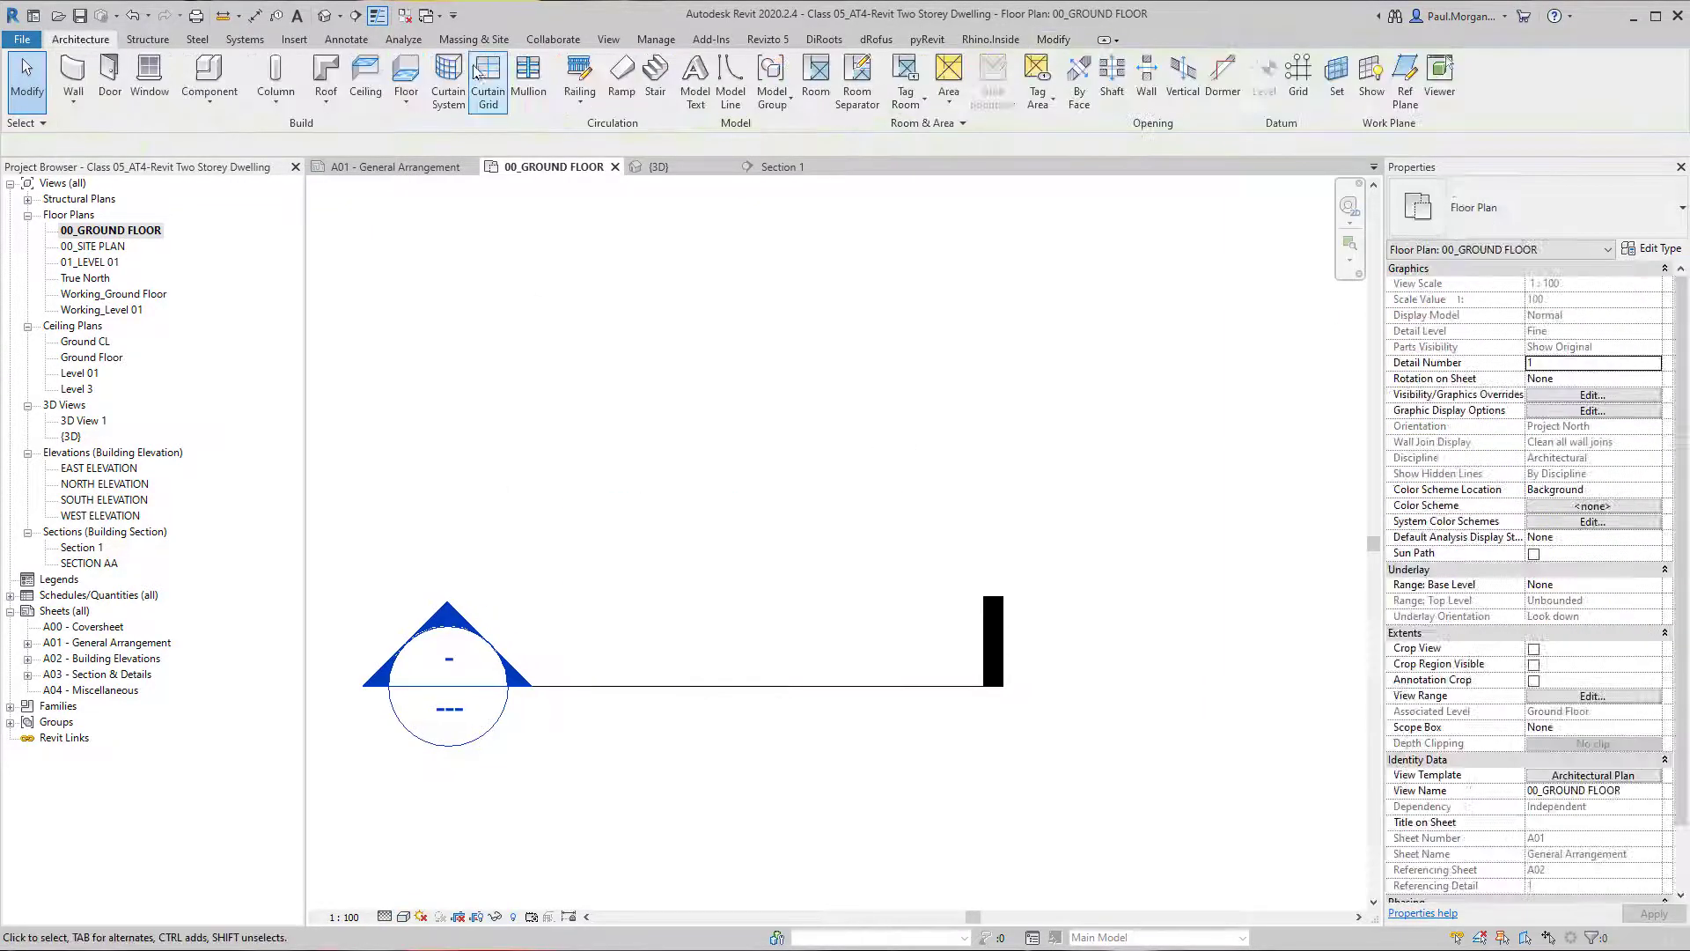
Create a U-shaped cast-in-place monolithic stair up to Level 01 with a 2000 mm lower run and a parallel 1750 mm upper run.
{"action": "left_click", "coordinate": [654, 79]}
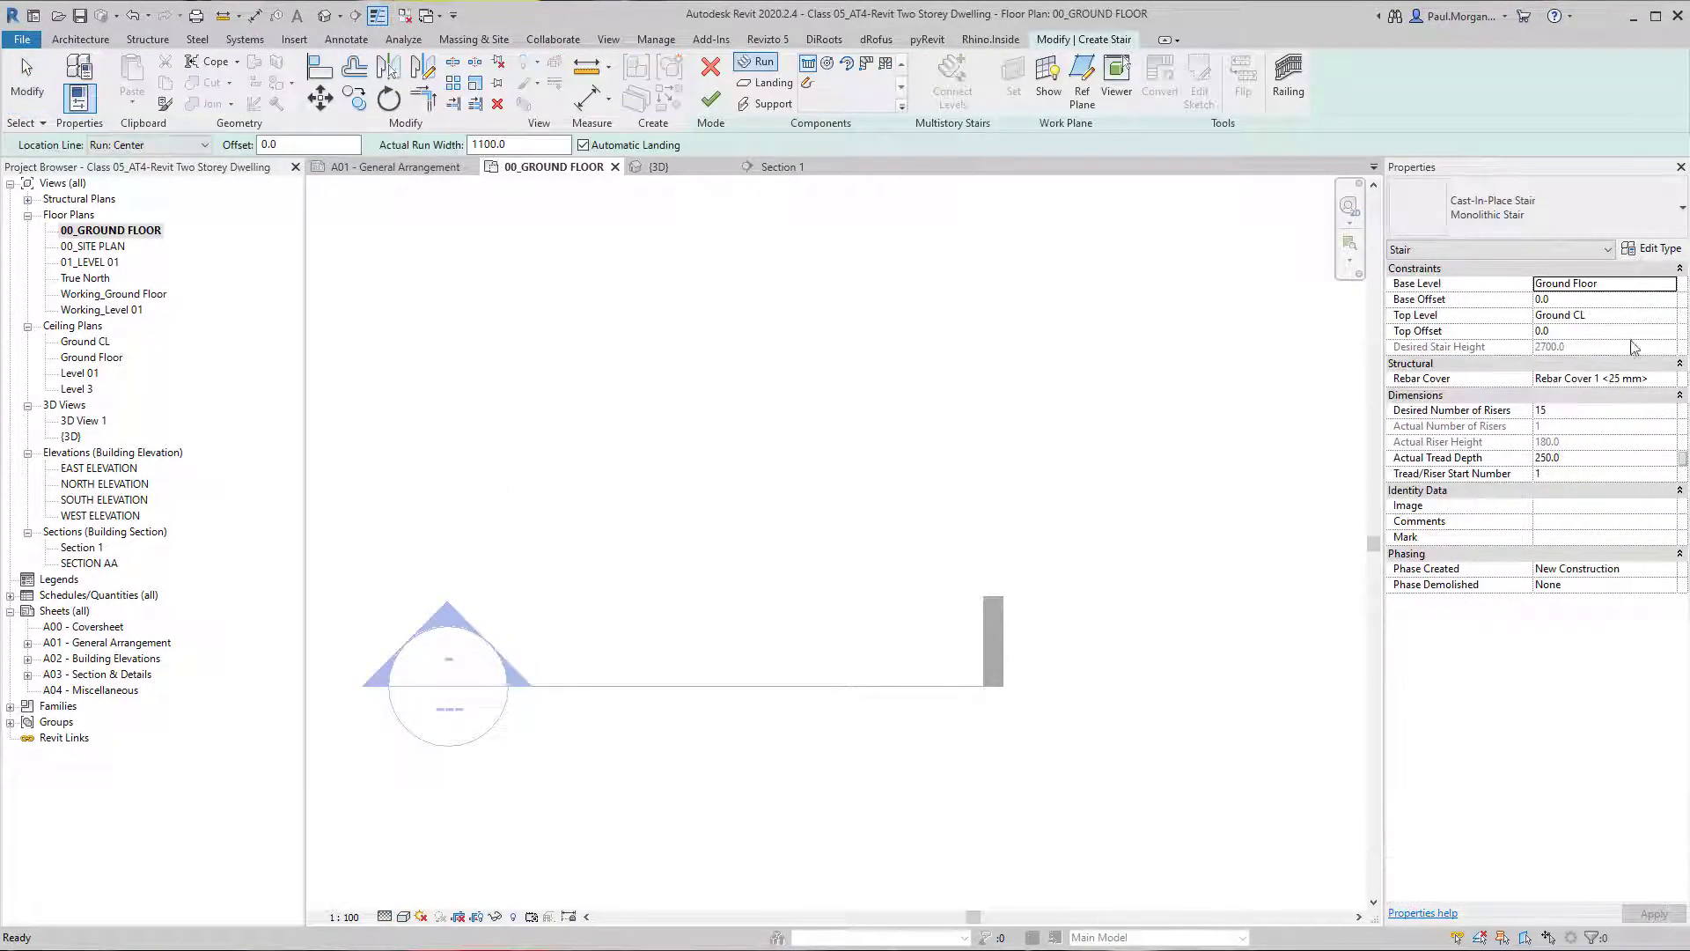
{"action": "left_click", "coordinate": [1668, 317]}
{"action": "left_click", "coordinate": [1554, 371]}
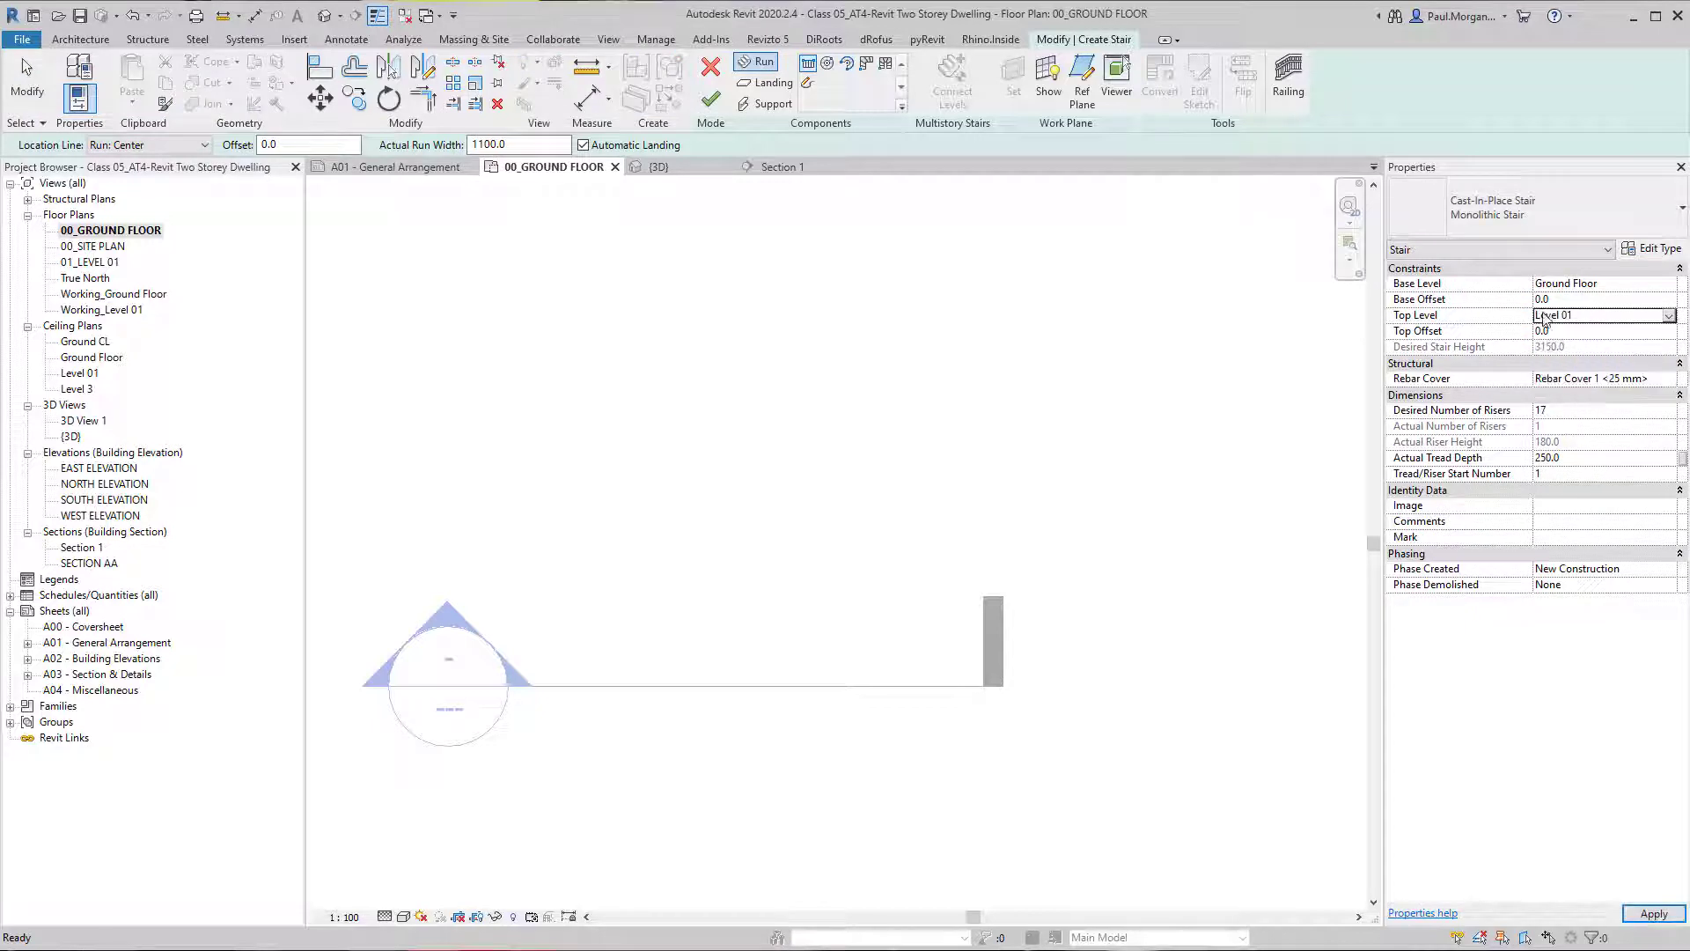
{"action": "left_click", "coordinate": [947, 733]}
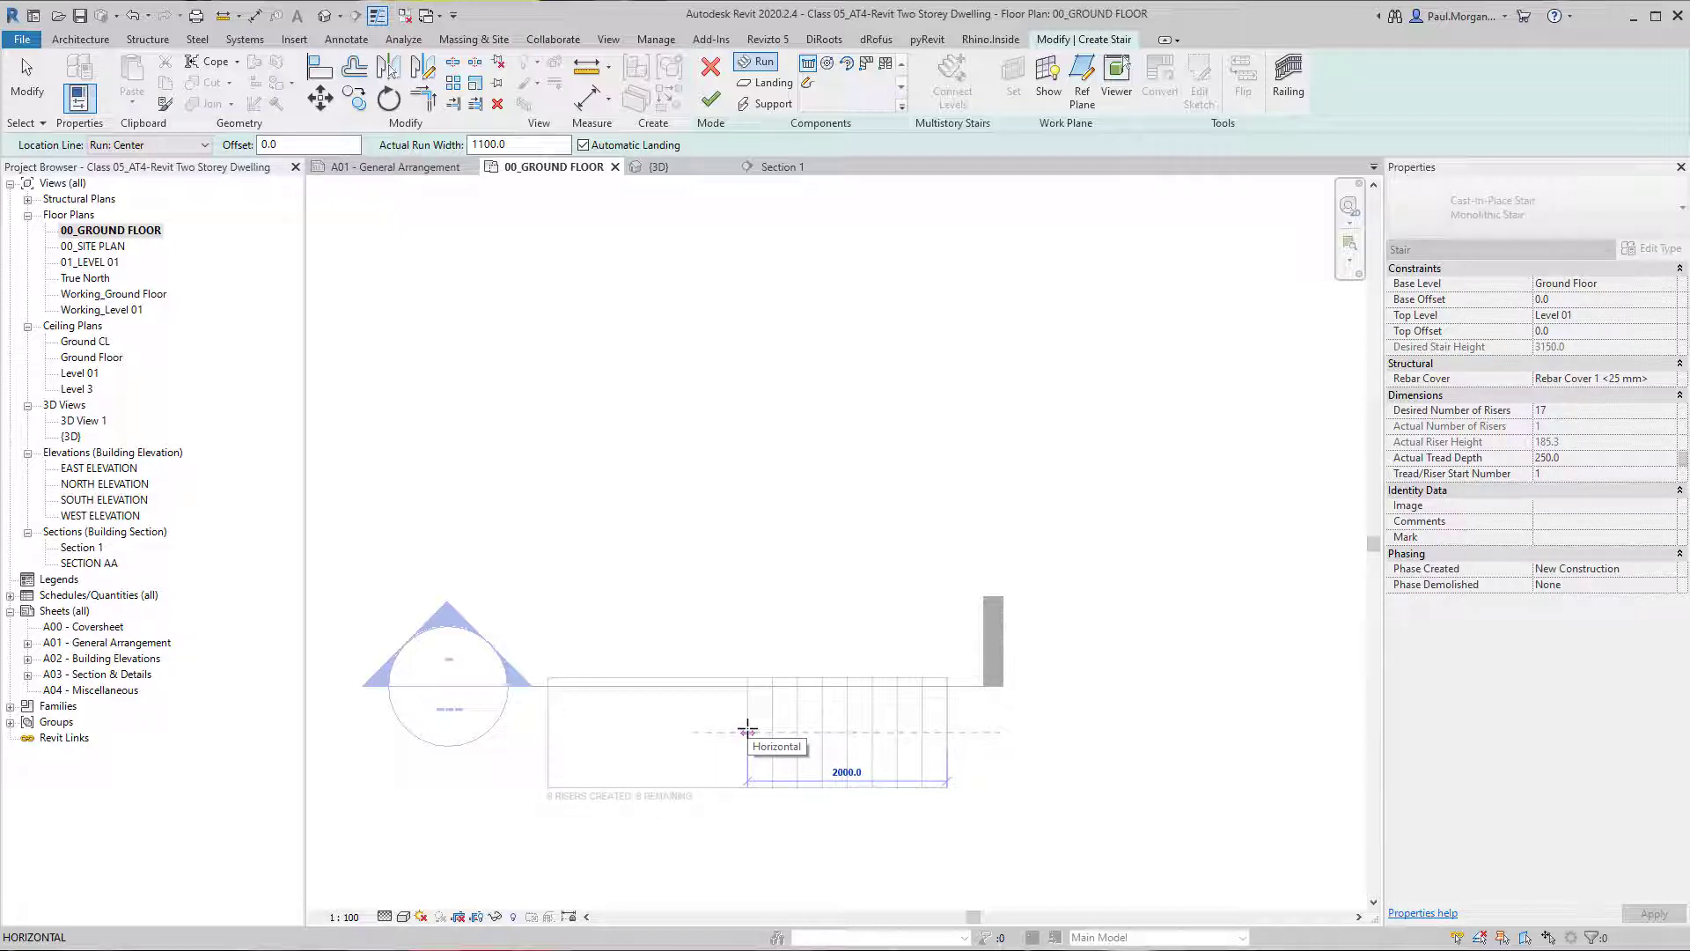
{"action": "left_click", "coordinate": [747, 732]}
{"action": "left_click", "coordinate": [767, 556]}
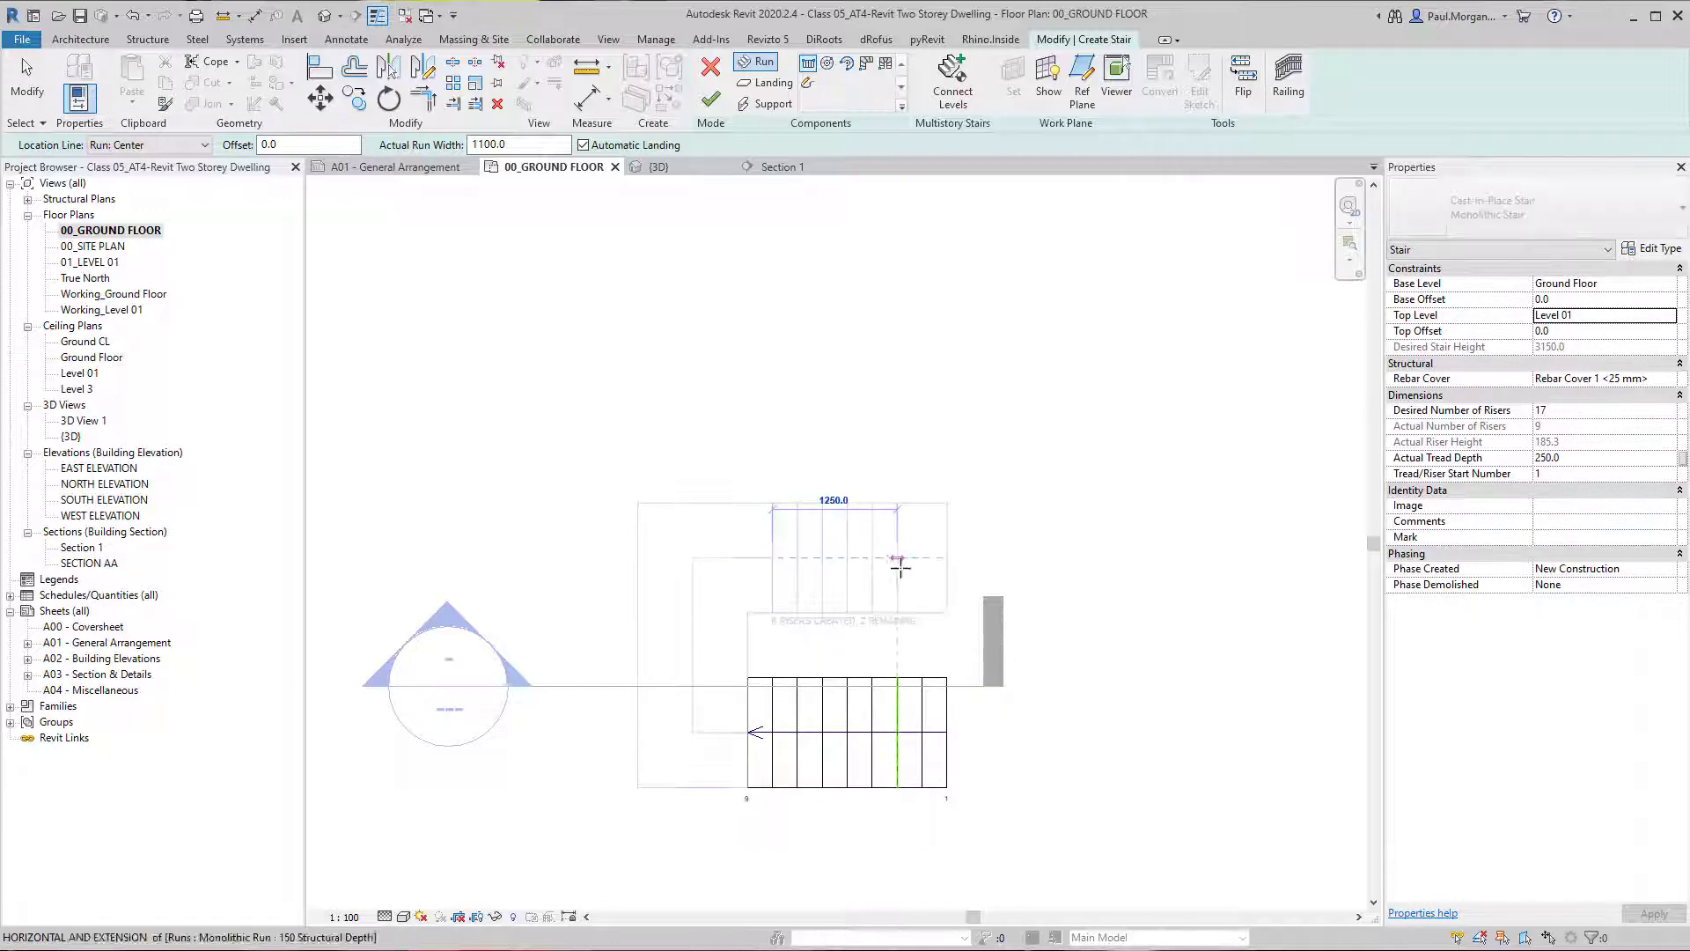
{"action": "left_click", "coordinate": [966, 554]}
{"action": "key", "text": "Escape"}
Move the upper run closer to the lower run for an overall stair width of 2380 mm, and finish the stair.
{"action": "middle_click_drag", "start_coordinate": [860, 619], "coordinate": [817, 587]}
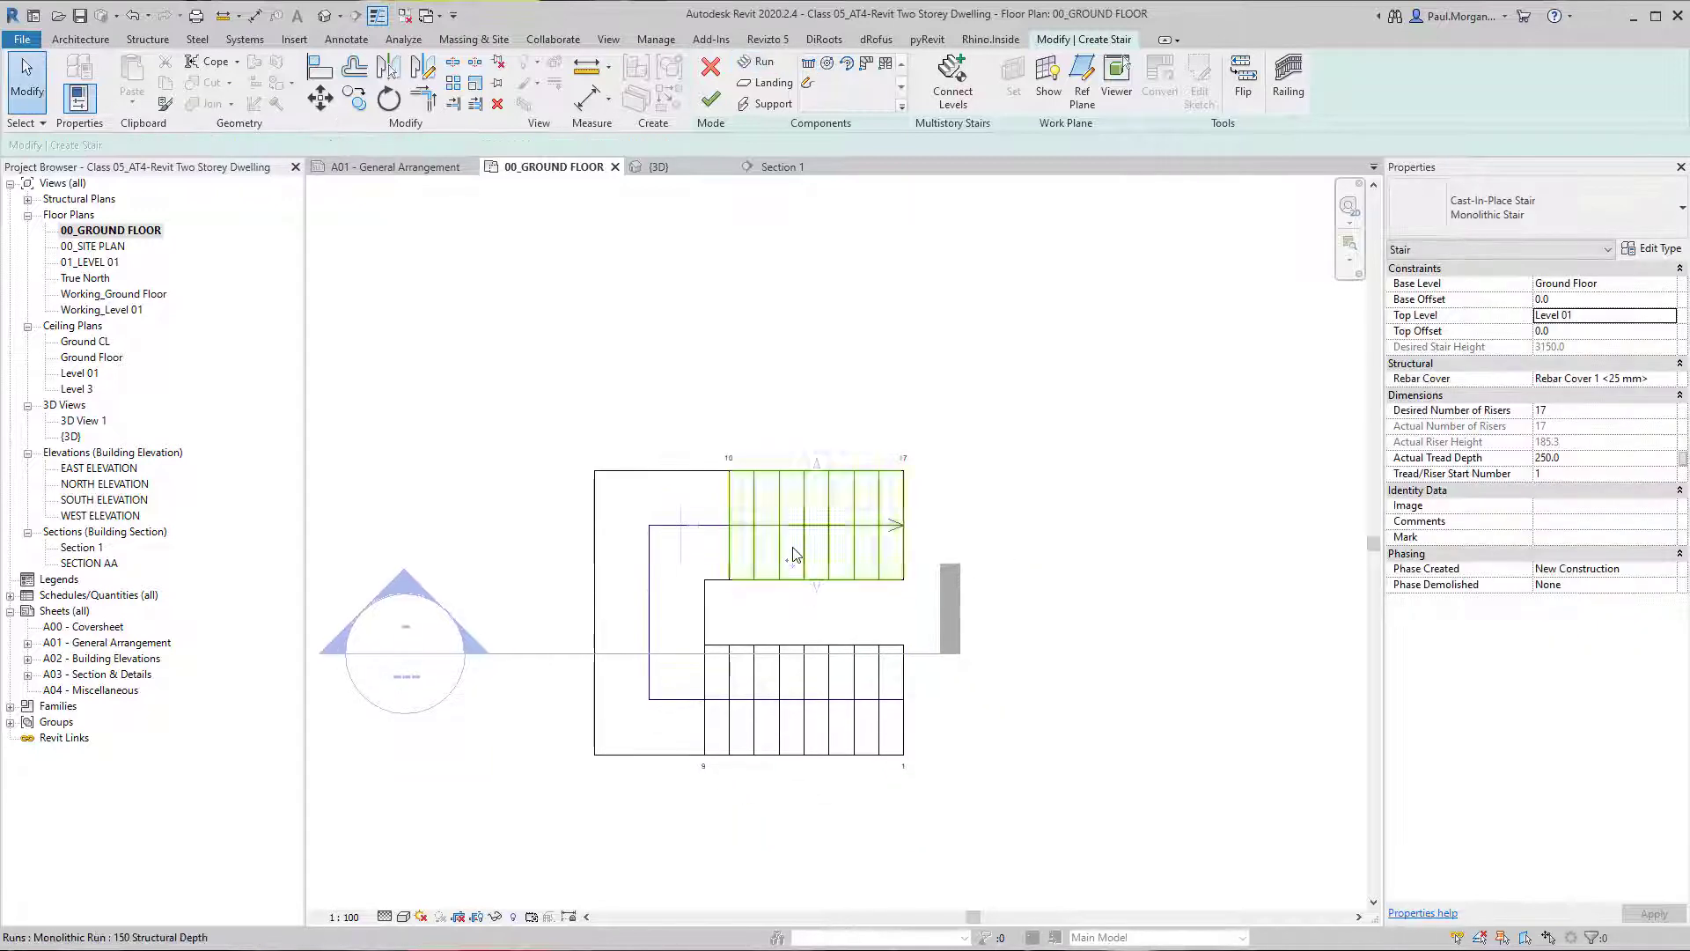
{"action": "left_click", "coordinate": [797, 559]}
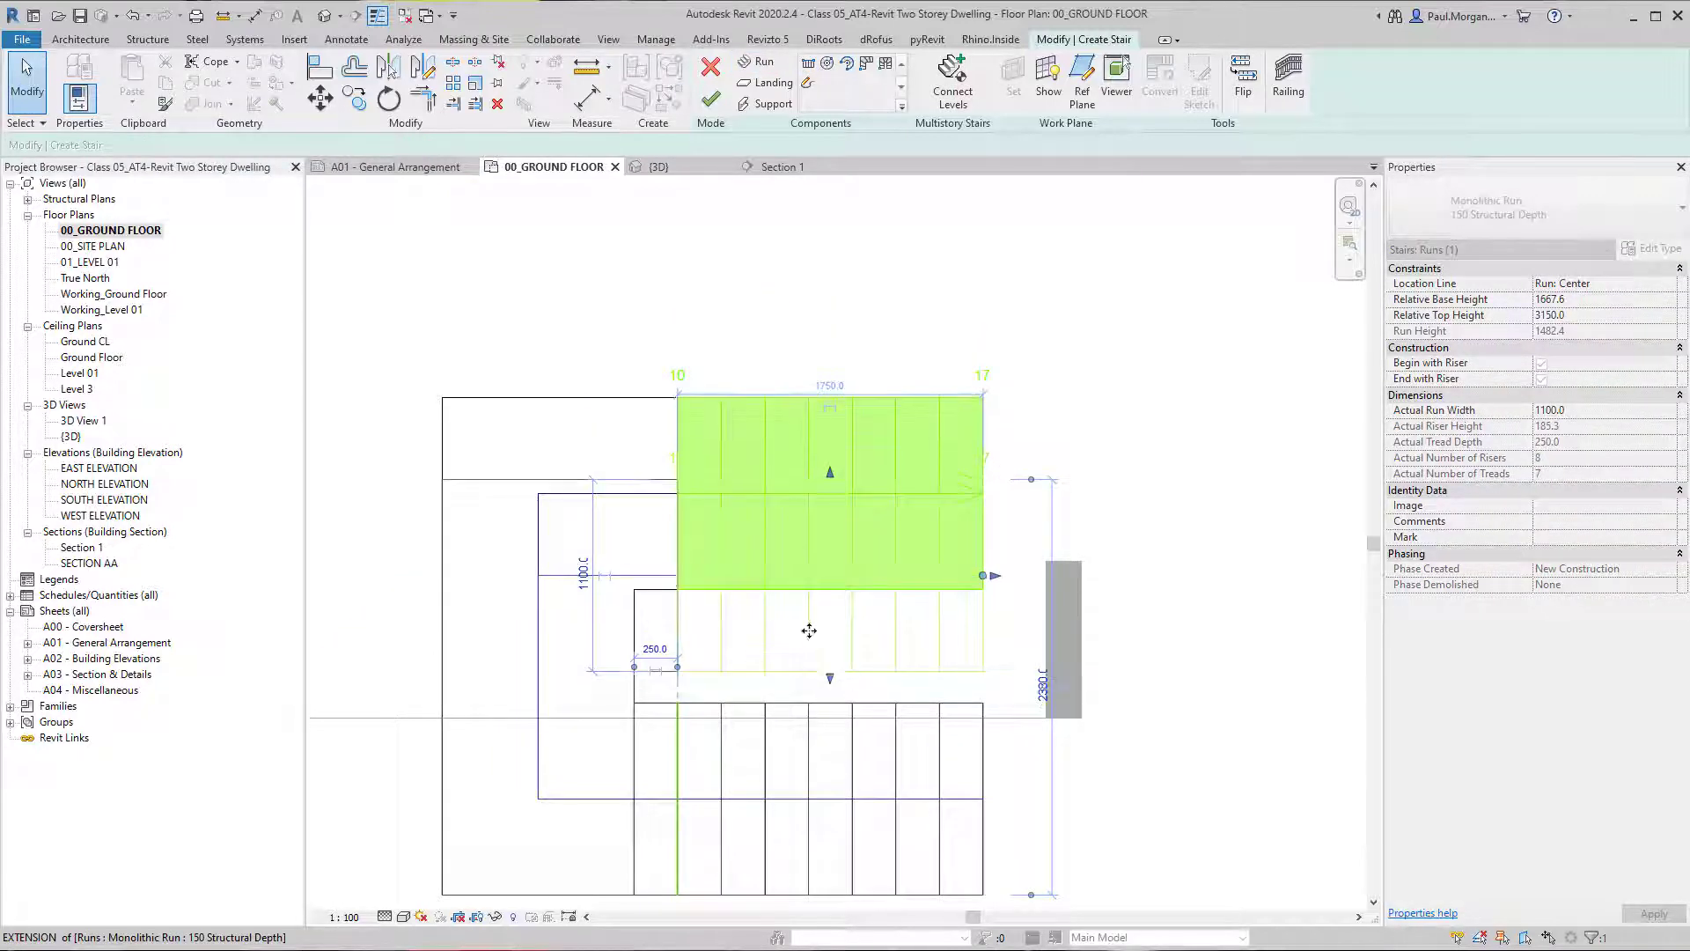
{"action": "scroll", "coordinate": [786, 678], "scroll_direction": "up", "scroll_amount": 2}
{"action": "left_click", "coordinate": [842, 596]}
{"action": "scroll", "coordinate": [1071, 568], "scroll_direction": "down", "scroll_amount": 2}
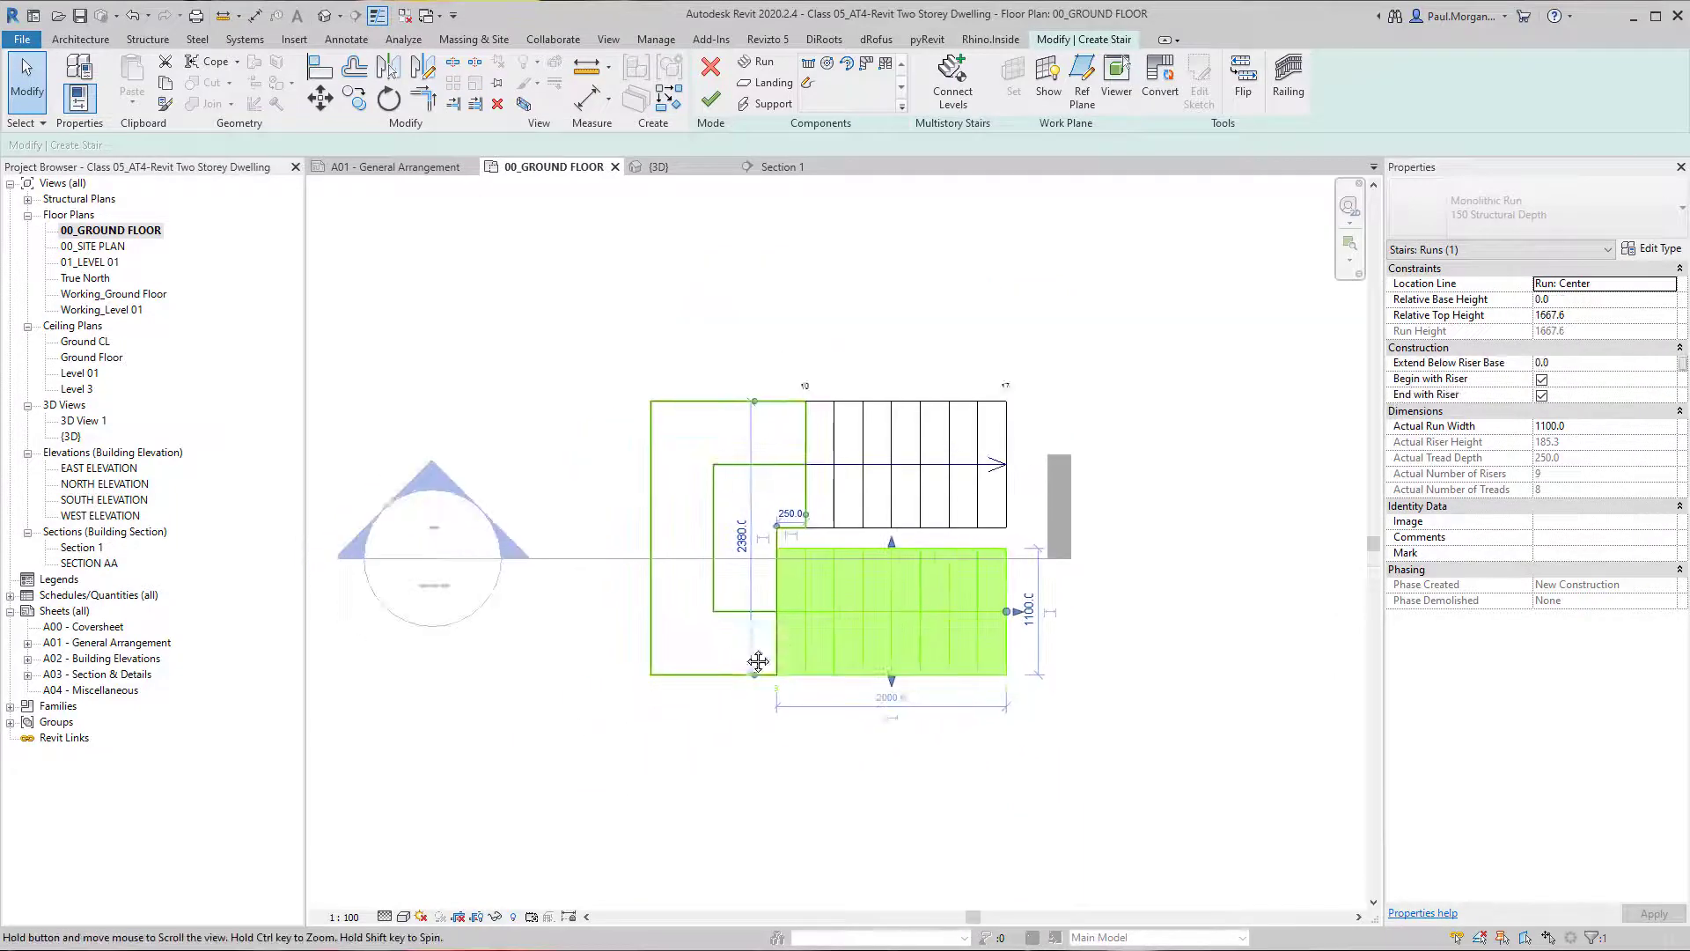
{"action": "key", "text": "Escape"}
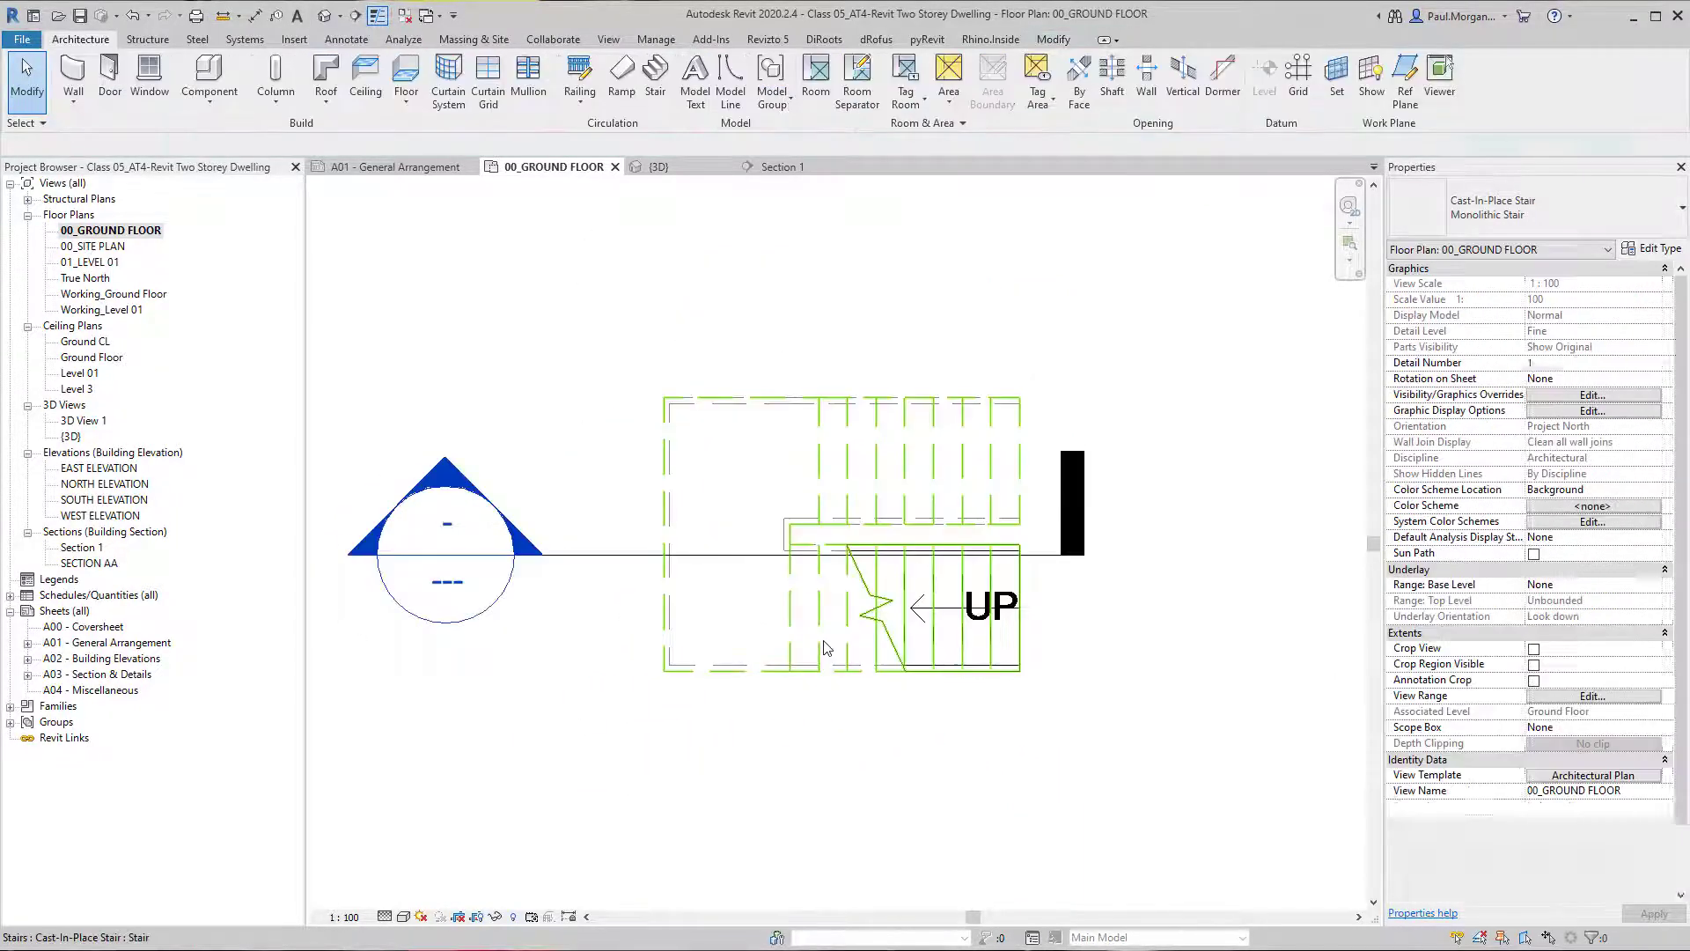
Nudge the stair slightly up the plan so the section line cuts well inside the lower run.
{"action": "left_click", "coordinate": [815, 669]}
{"action": "key", "text": "Tab"}
{"action": "left_click", "coordinate": [836, 630]}
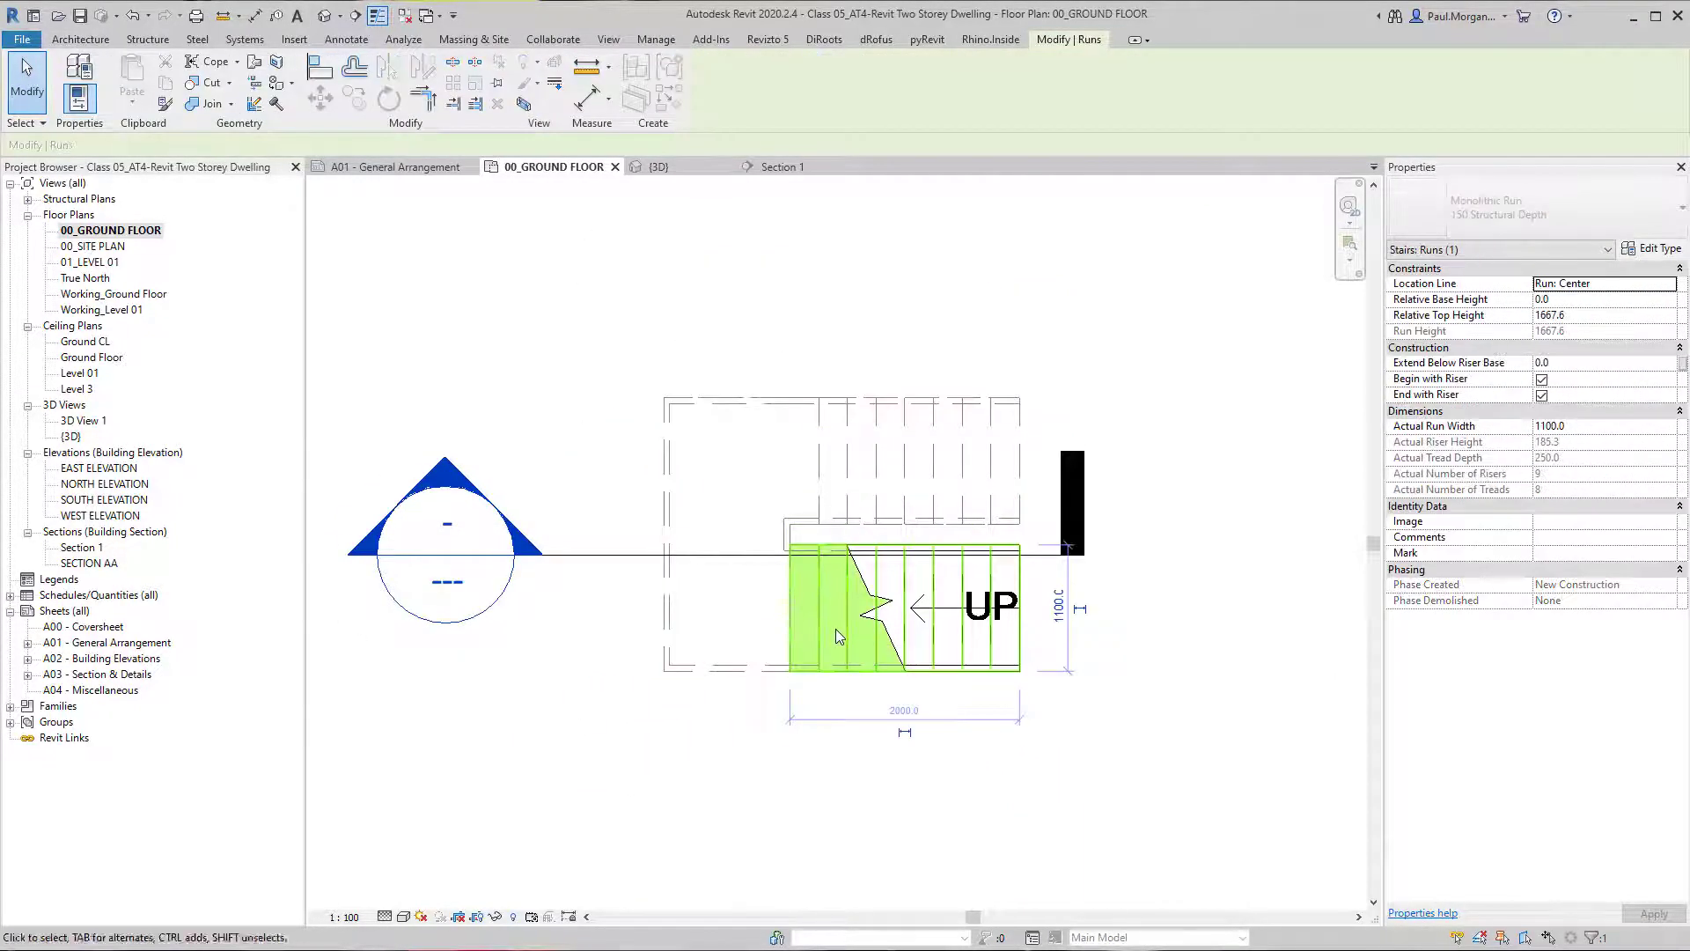
{"action": "key", "text": "Up"}
{"action": "key", "text": "Up"}
{"action": "key", "text": "Escape"}
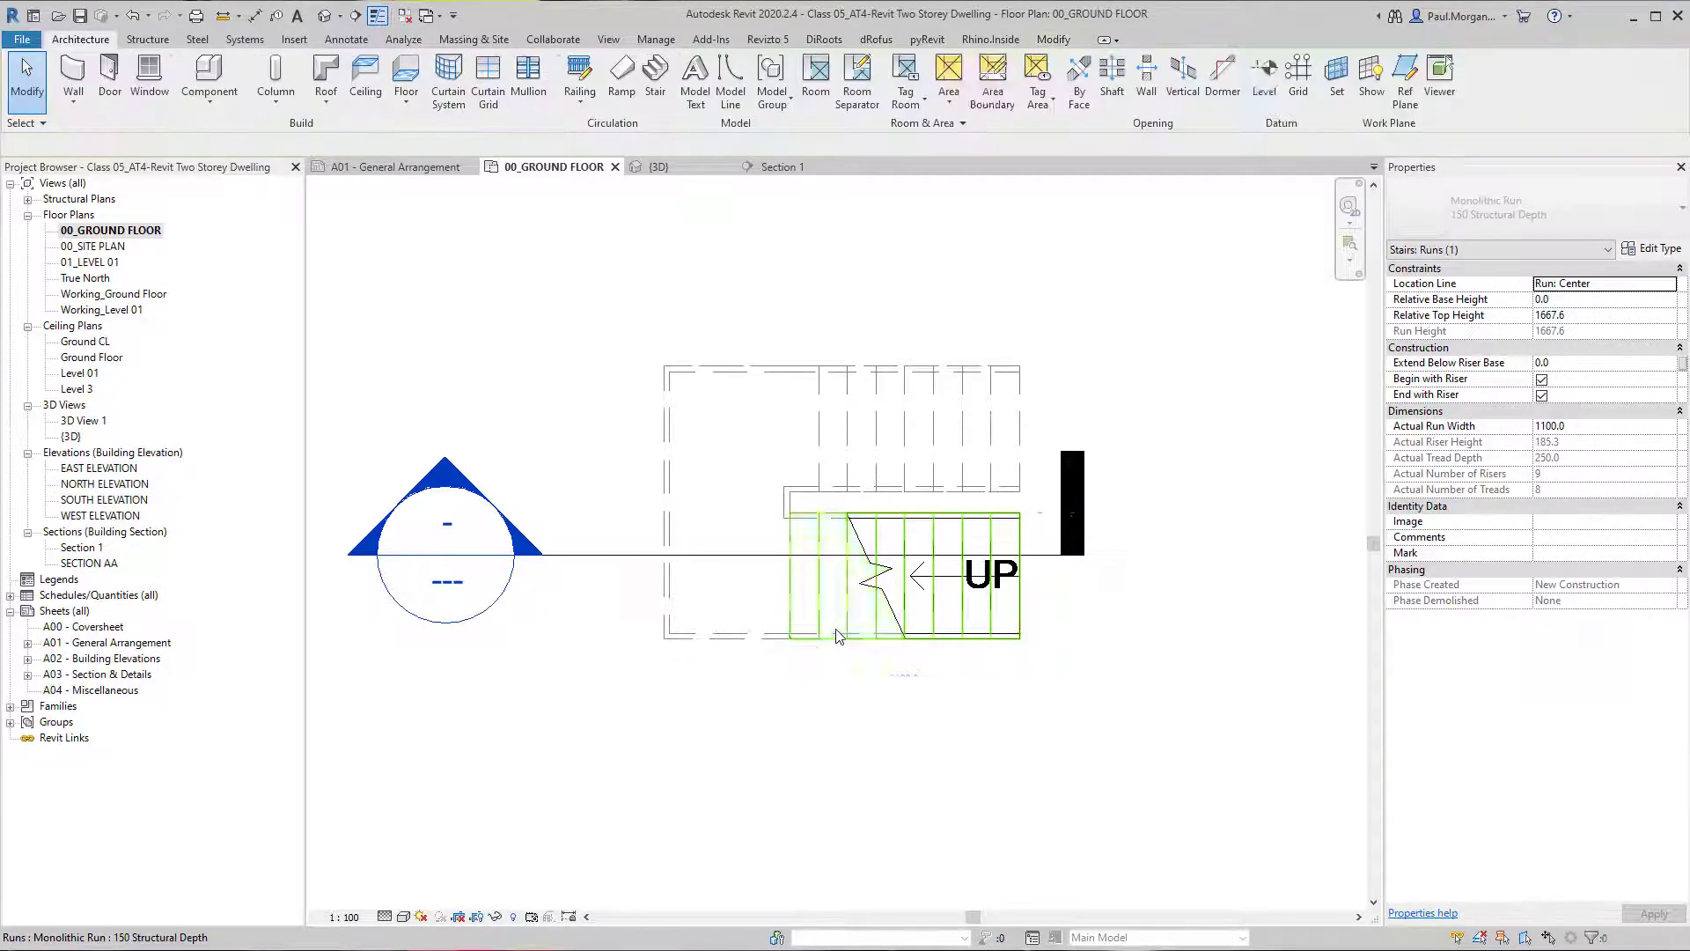
Open the section through the new stair and delete both of its railings.
{"action": "double_click", "coordinate": [444, 487]}
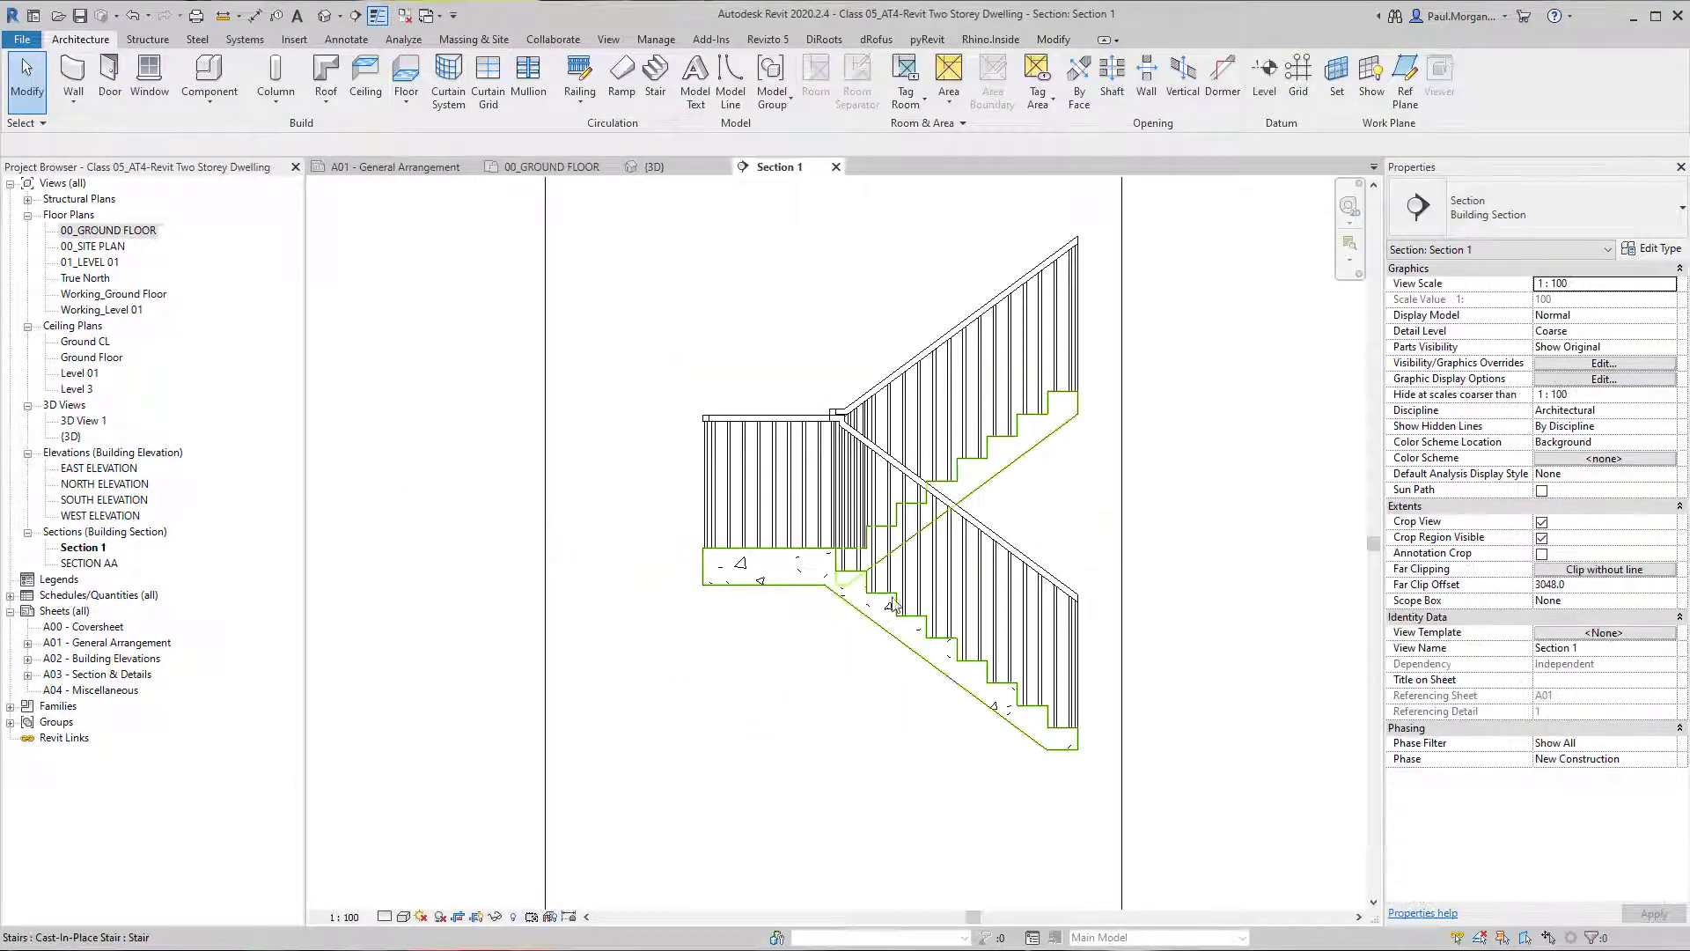
{"action": "left_click", "coordinate": [694, 669]}
{"action": "key", "text": "Delete"}
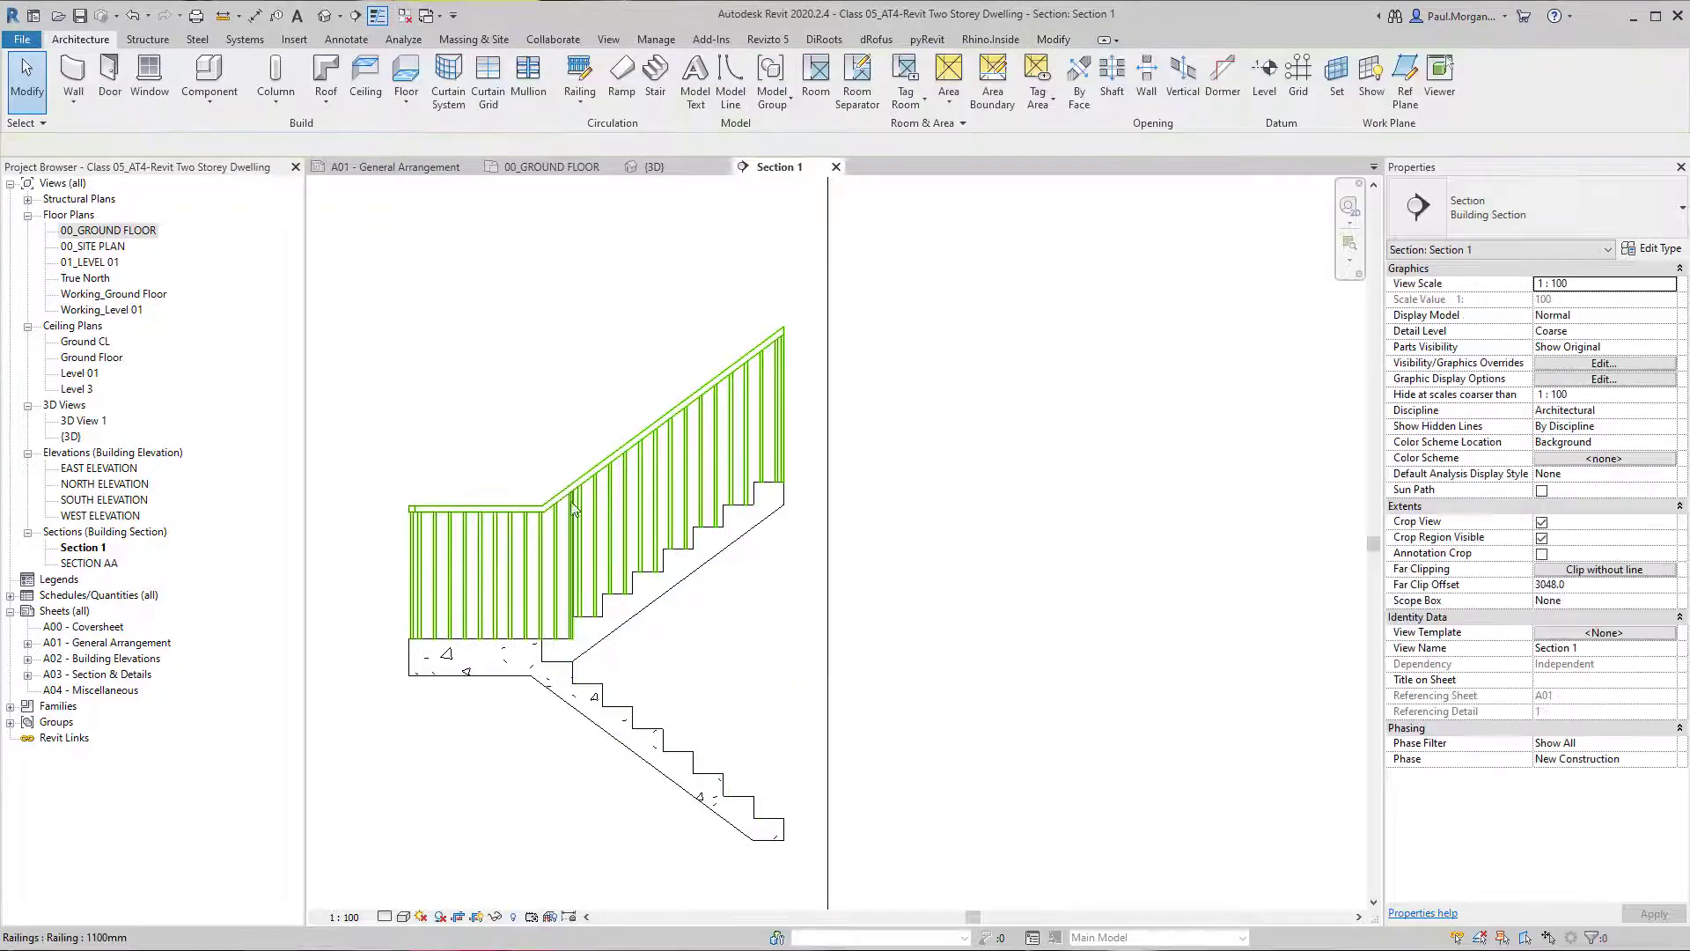
{"action": "left_click", "coordinate": [520, 553]}
{"action": "key", "text": "Delete"}
{"action": "middle_click_drag", "start_coordinate": [598, 578], "coordinate": [521, 579]}
Measure the new stair's overall height in the section with an aligned dimension, without placing it.
{"action": "key", "text": "d"}
{"action": "key", "text": "i"}
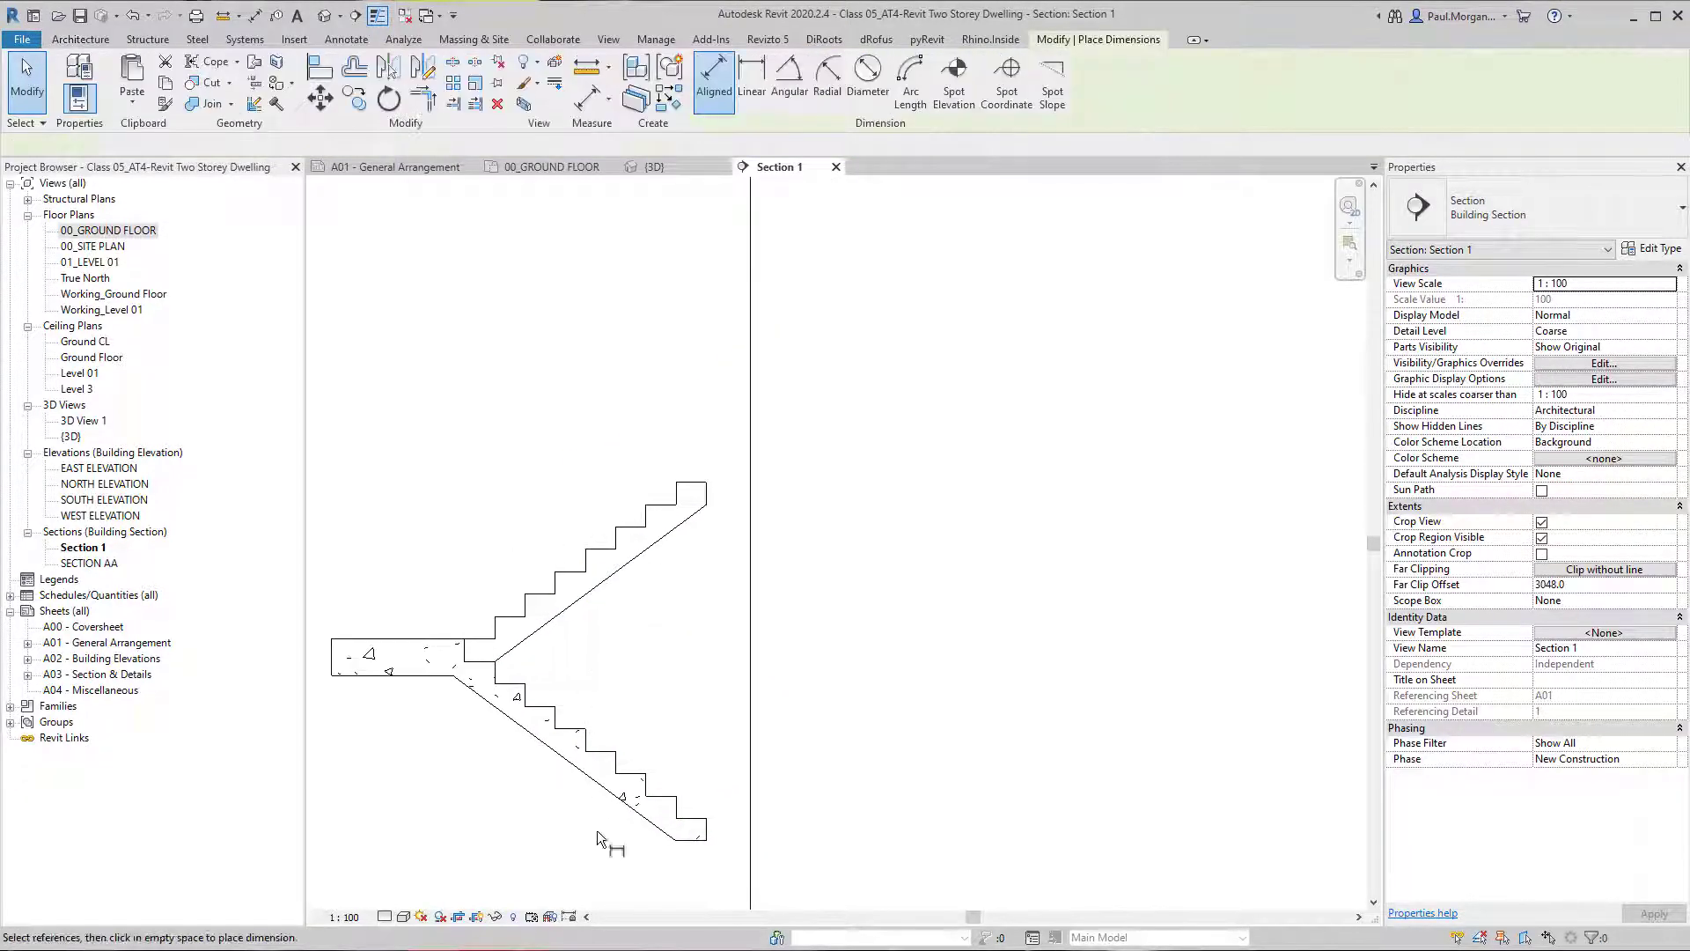
{"action": "left_click", "coordinate": [691, 839]}
{"action": "left_click", "coordinate": [692, 483]}
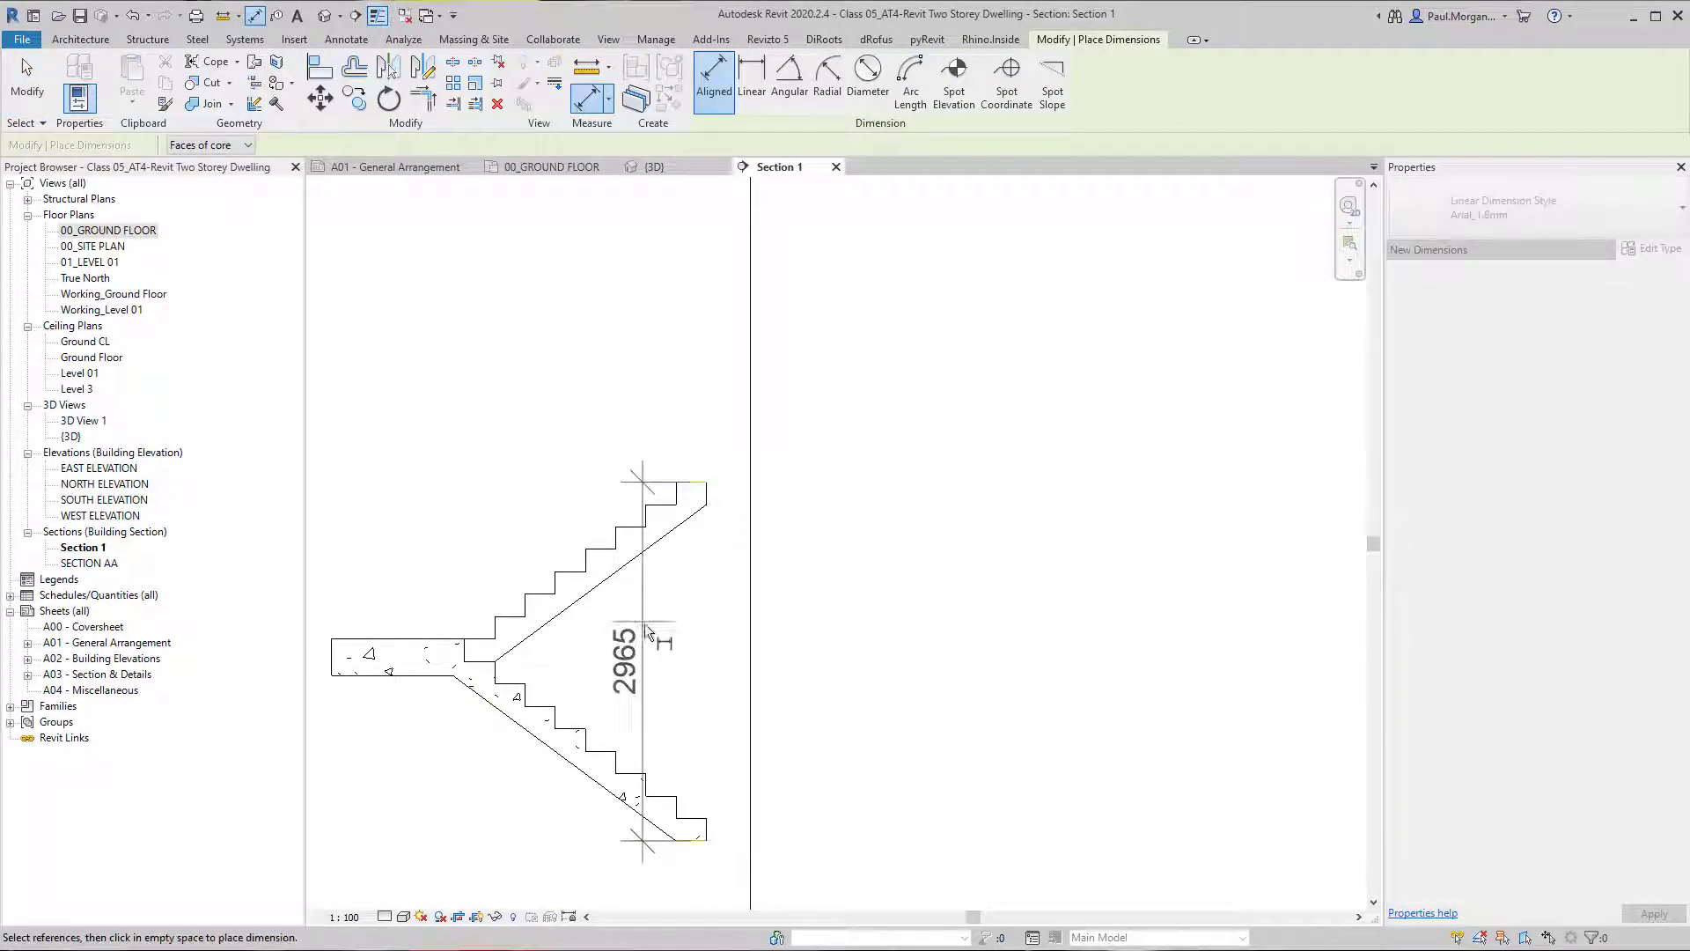
{"action": "key", "text": "Escape"}
{"action": "key", "text": "Escape"}
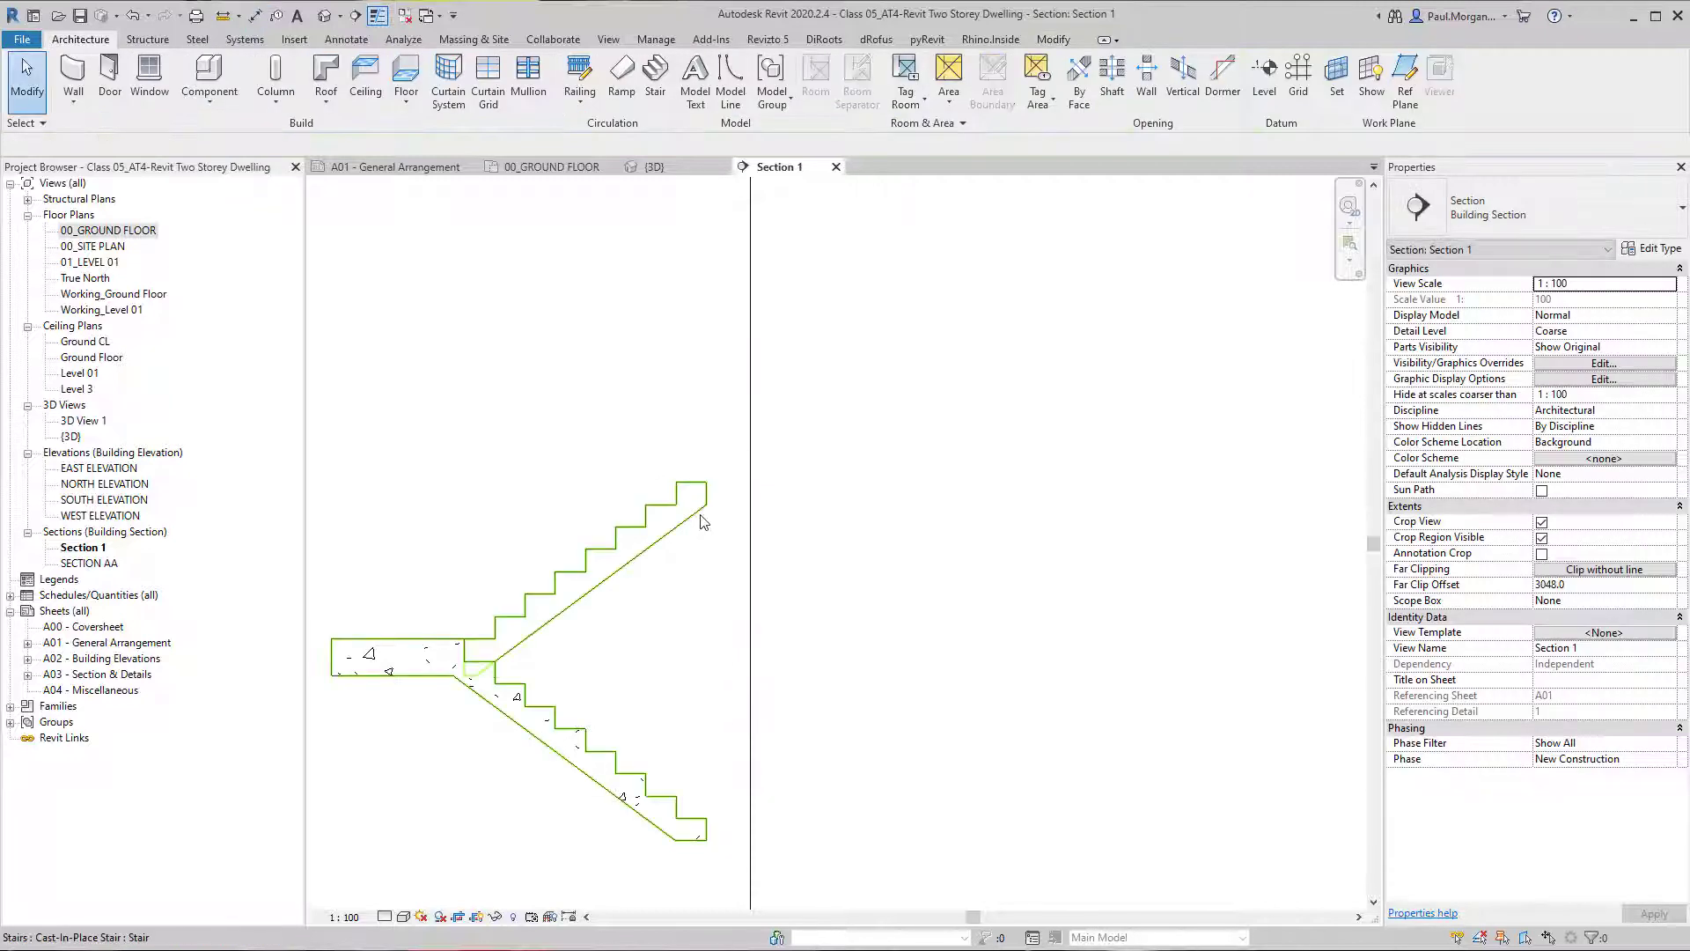
{"action": "left_click", "coordinate": [700, 512]}
{"action": "middle_click_drag", "start_coordinate": [667, 574], "coordinate": [699, 558]}
{"action": "middle_click_drag", "start_coordinate": [720, 655], "coordinate": [713, 648]}
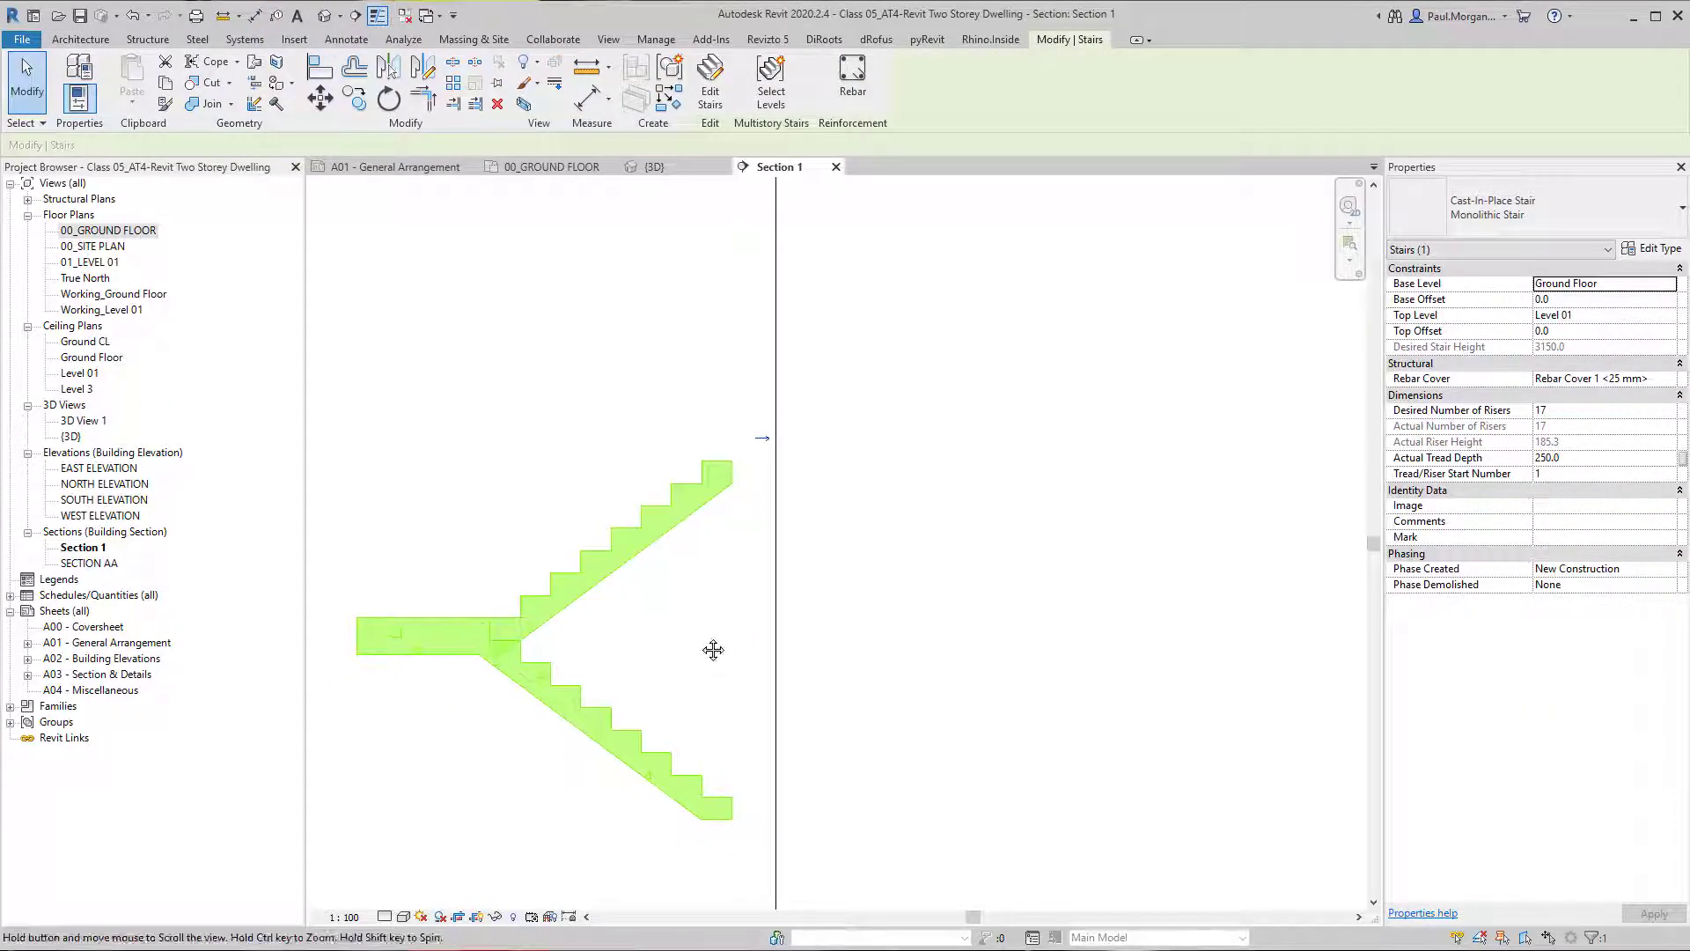
{"action": "left_click", "coordinate": [558, 649]}
In the 3D view, set the underside surface of the stair's 150 Structural Depth run type to Stepped and apply it.
{"action": "left_click", "coordinate": [324, 15]}
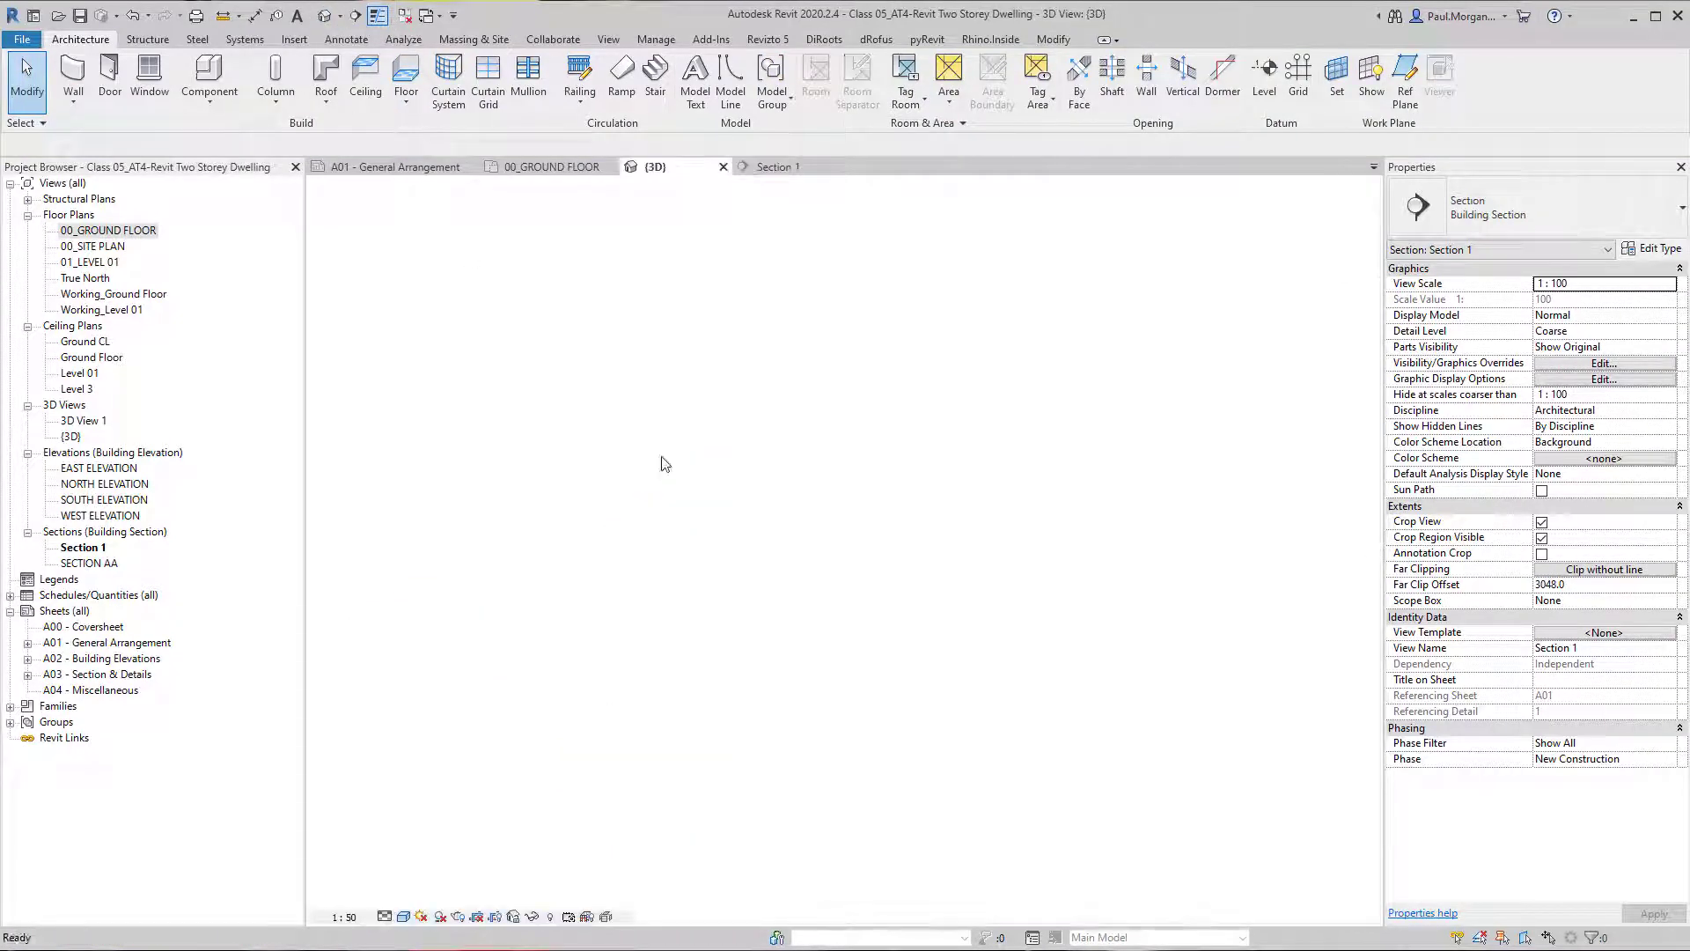
{"action": "left_click", "coordinate": [683, 592]}
{"action": "scroll", "coordinate": [607, 709], "scroll_direction": "up", "scroll_amount": 3}
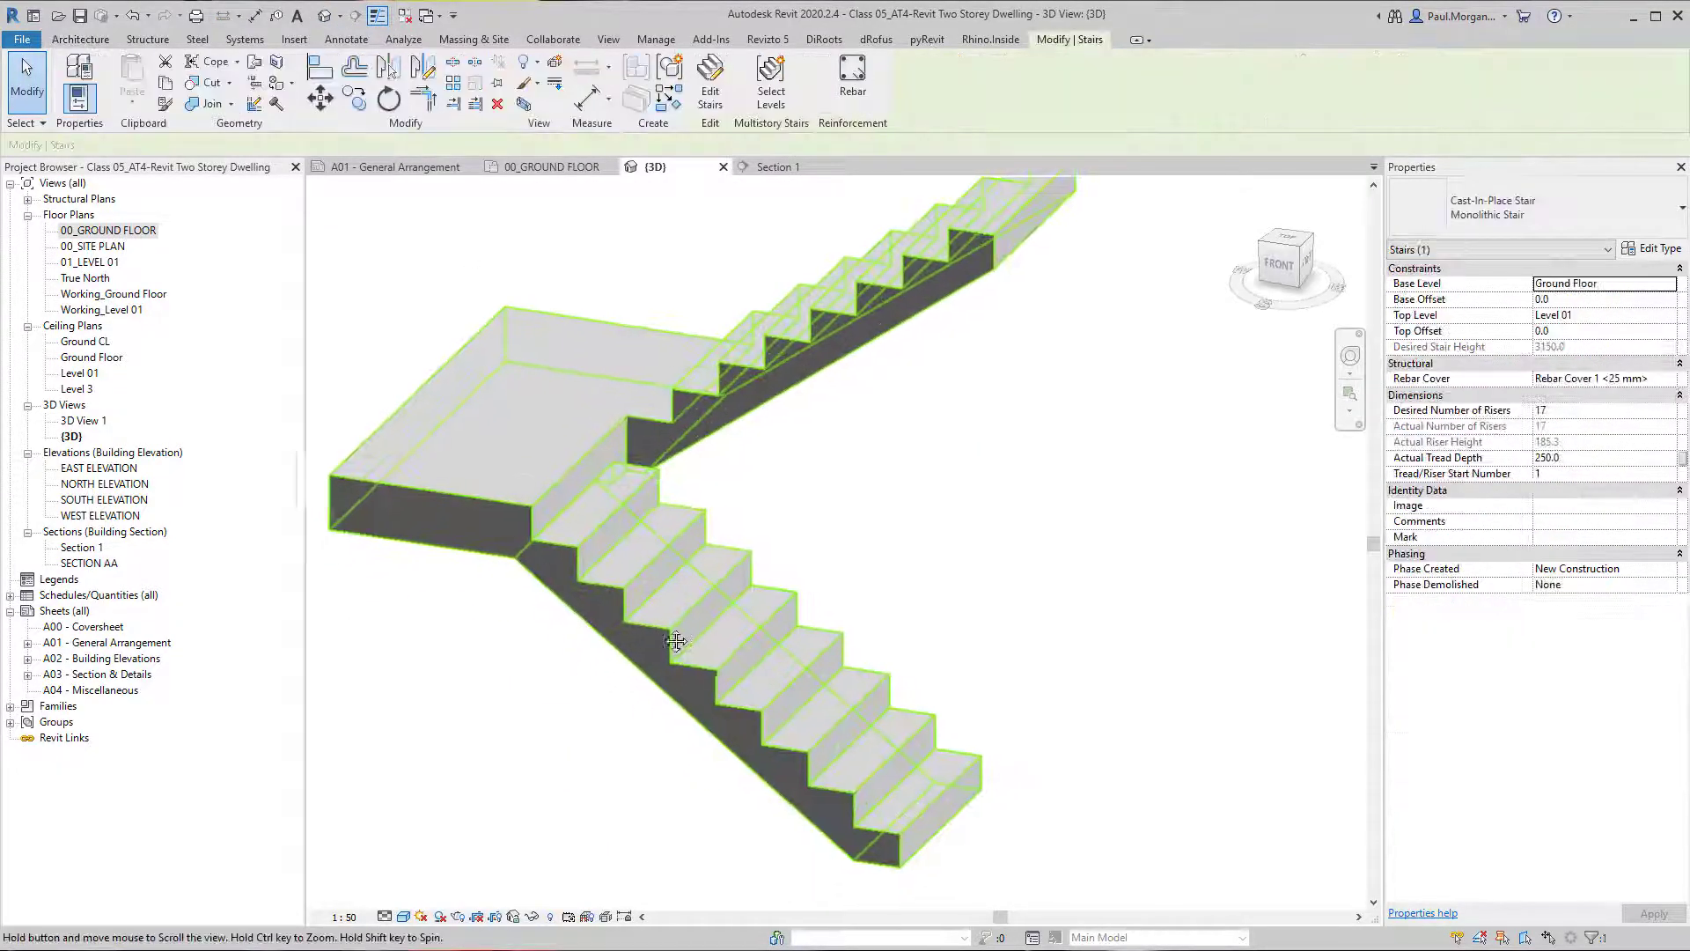
{"action": "left_click", "coordinate": [1656, 249]}
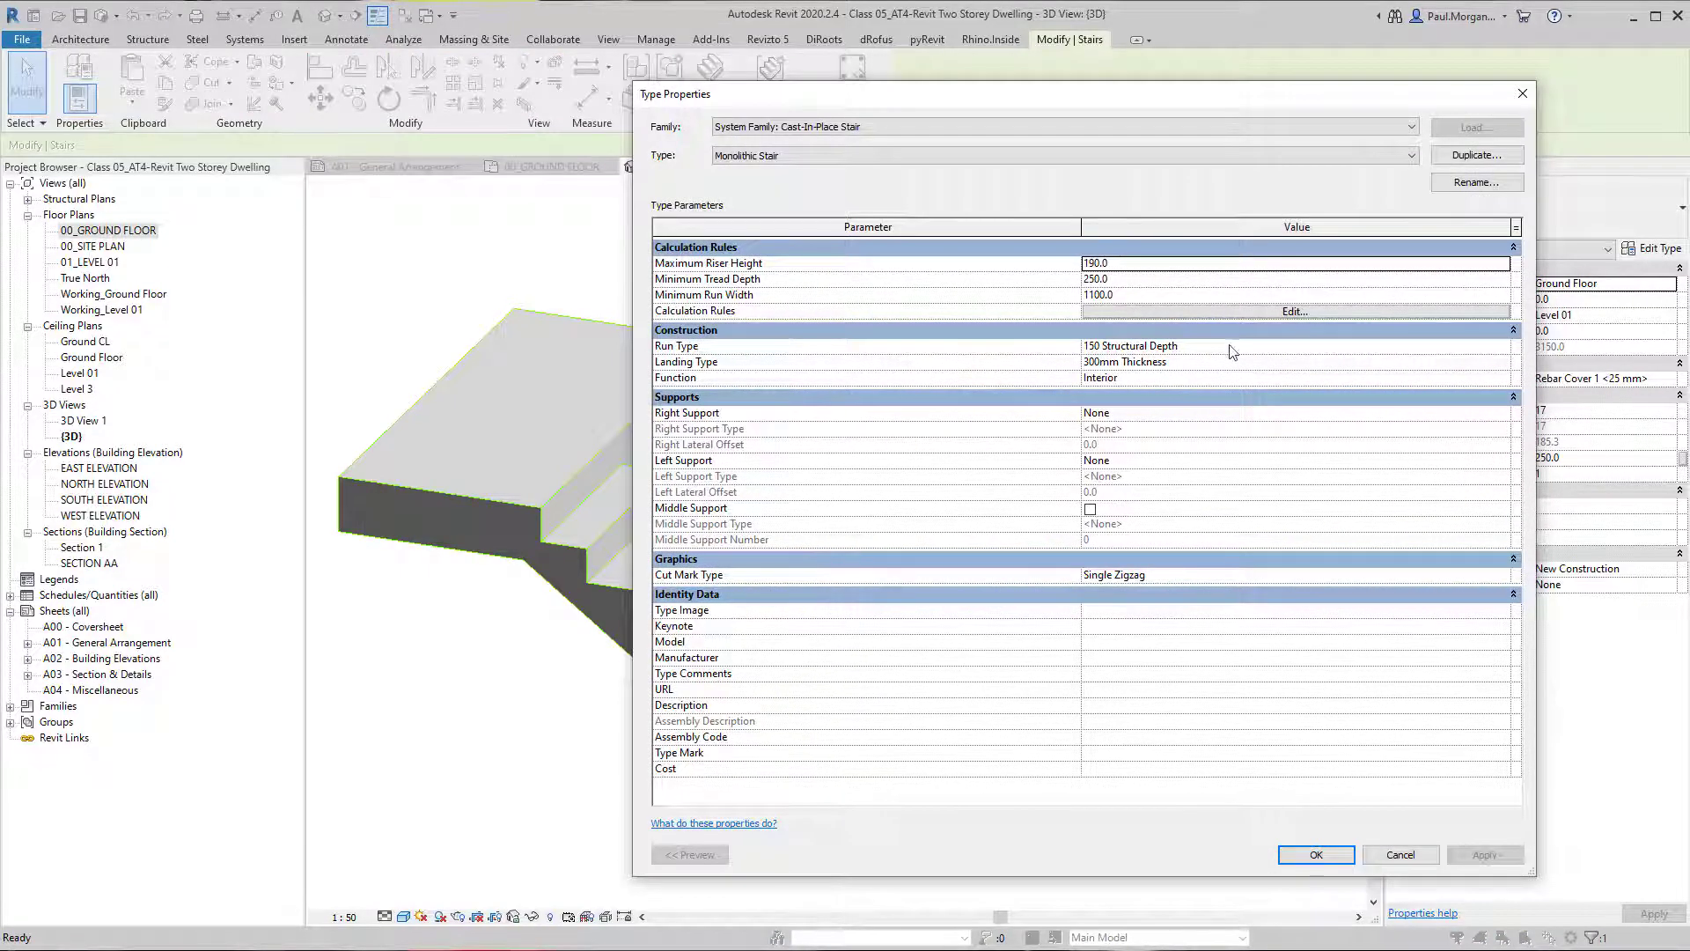
{"action": "left_click", "coordinate": [1503, 346]}
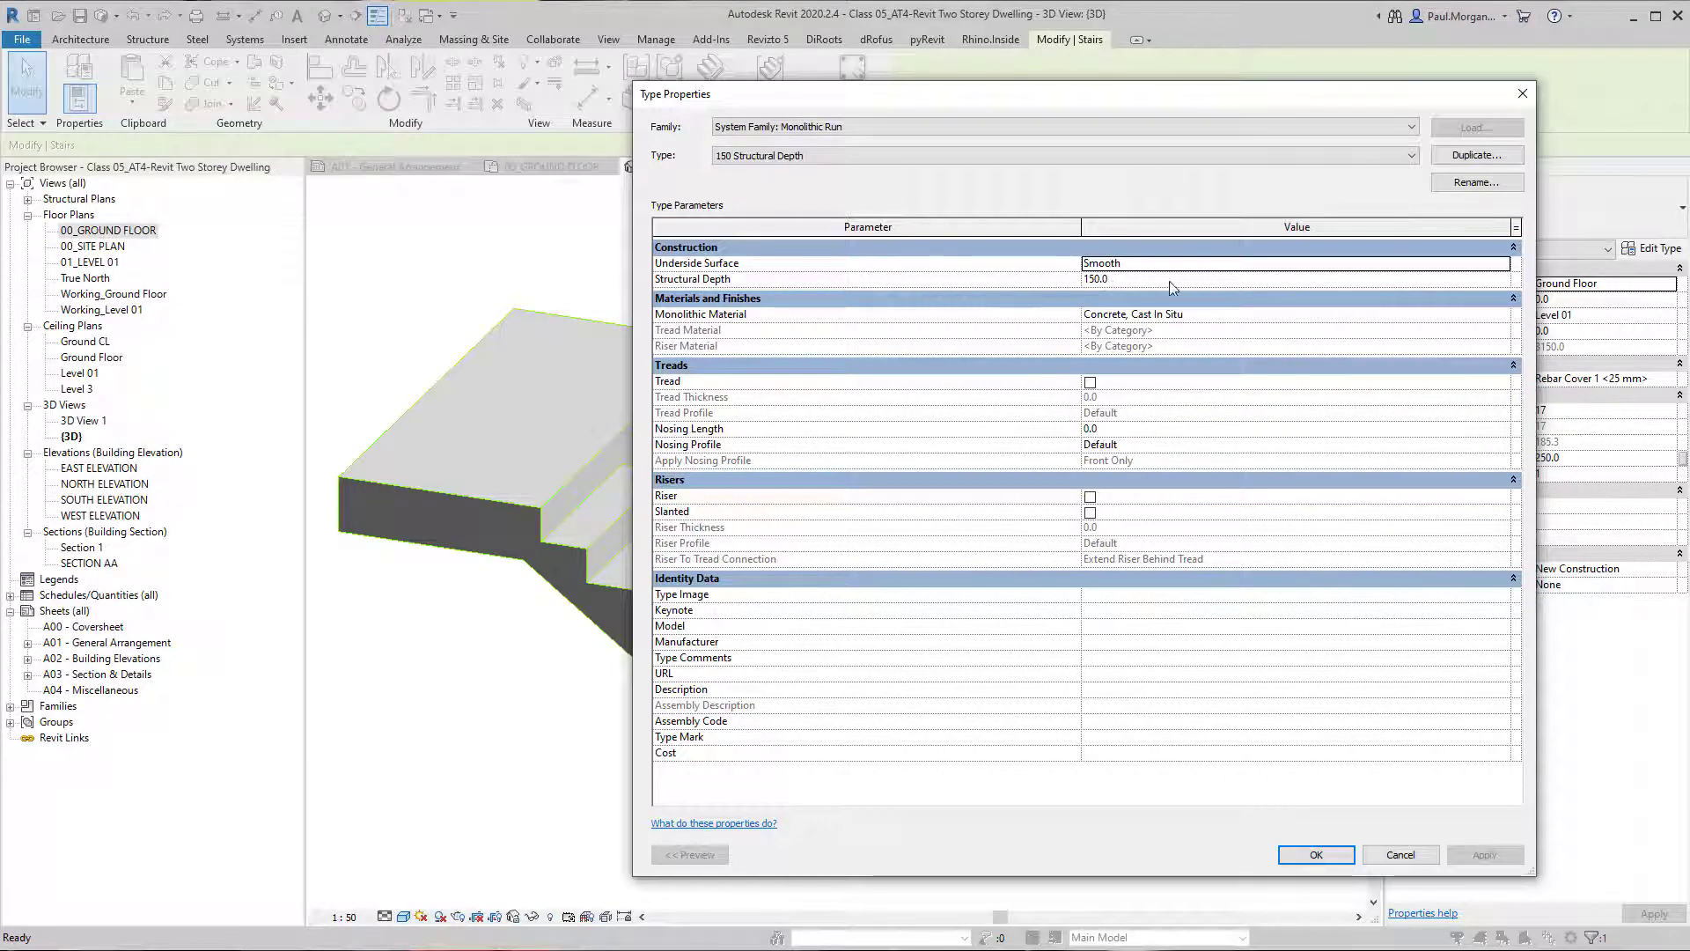
{"action": "left_click", "coordinate": [1501, 263]}
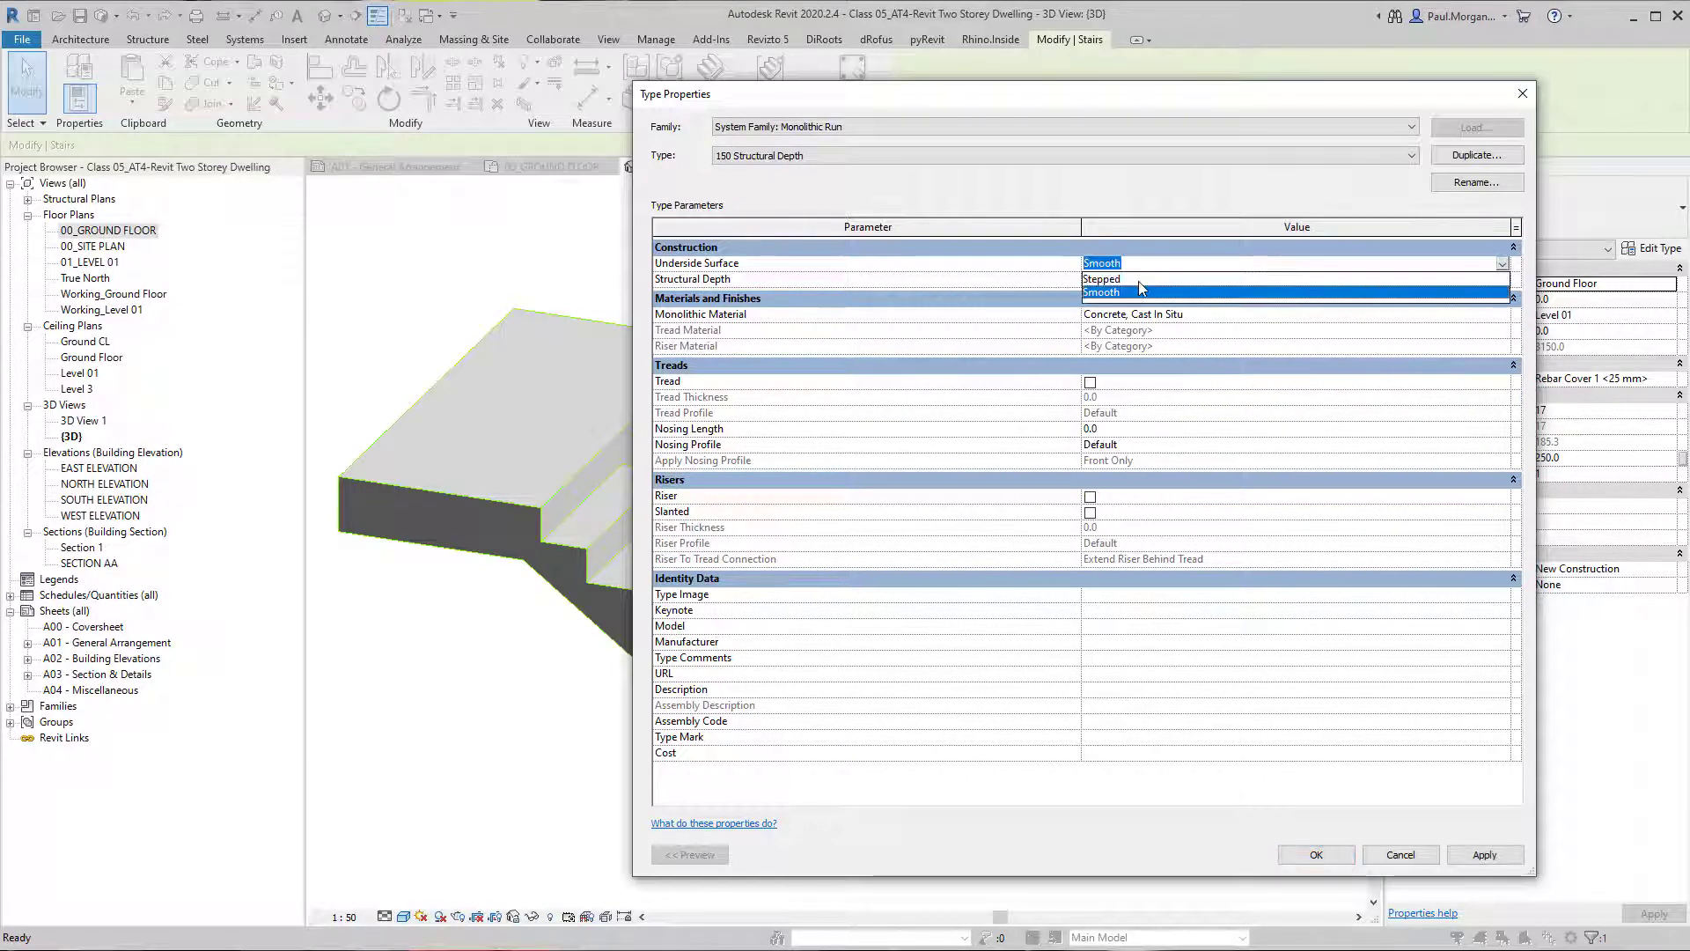
{"action": "left_click", "coordinate": [1138, 280]}
{"action": "left_click_drag", "start_coordinate": [921, 100], "coordinate": [1093, 81]}
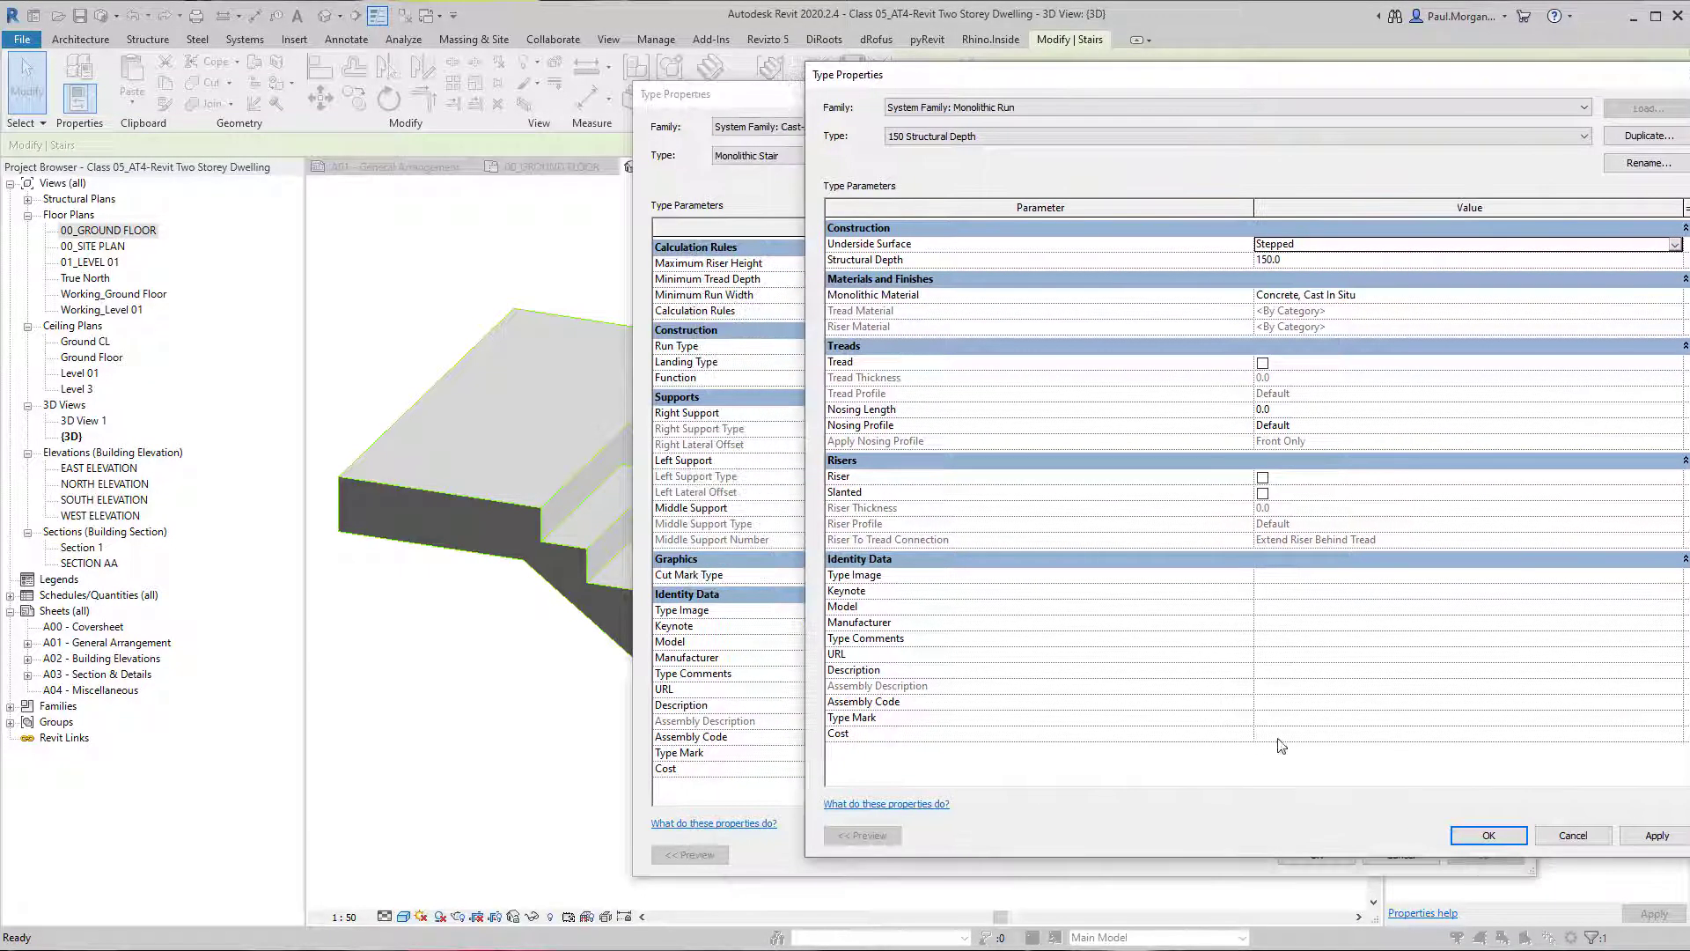
{"action": "left_click", "coordinate": [1658, 835]}
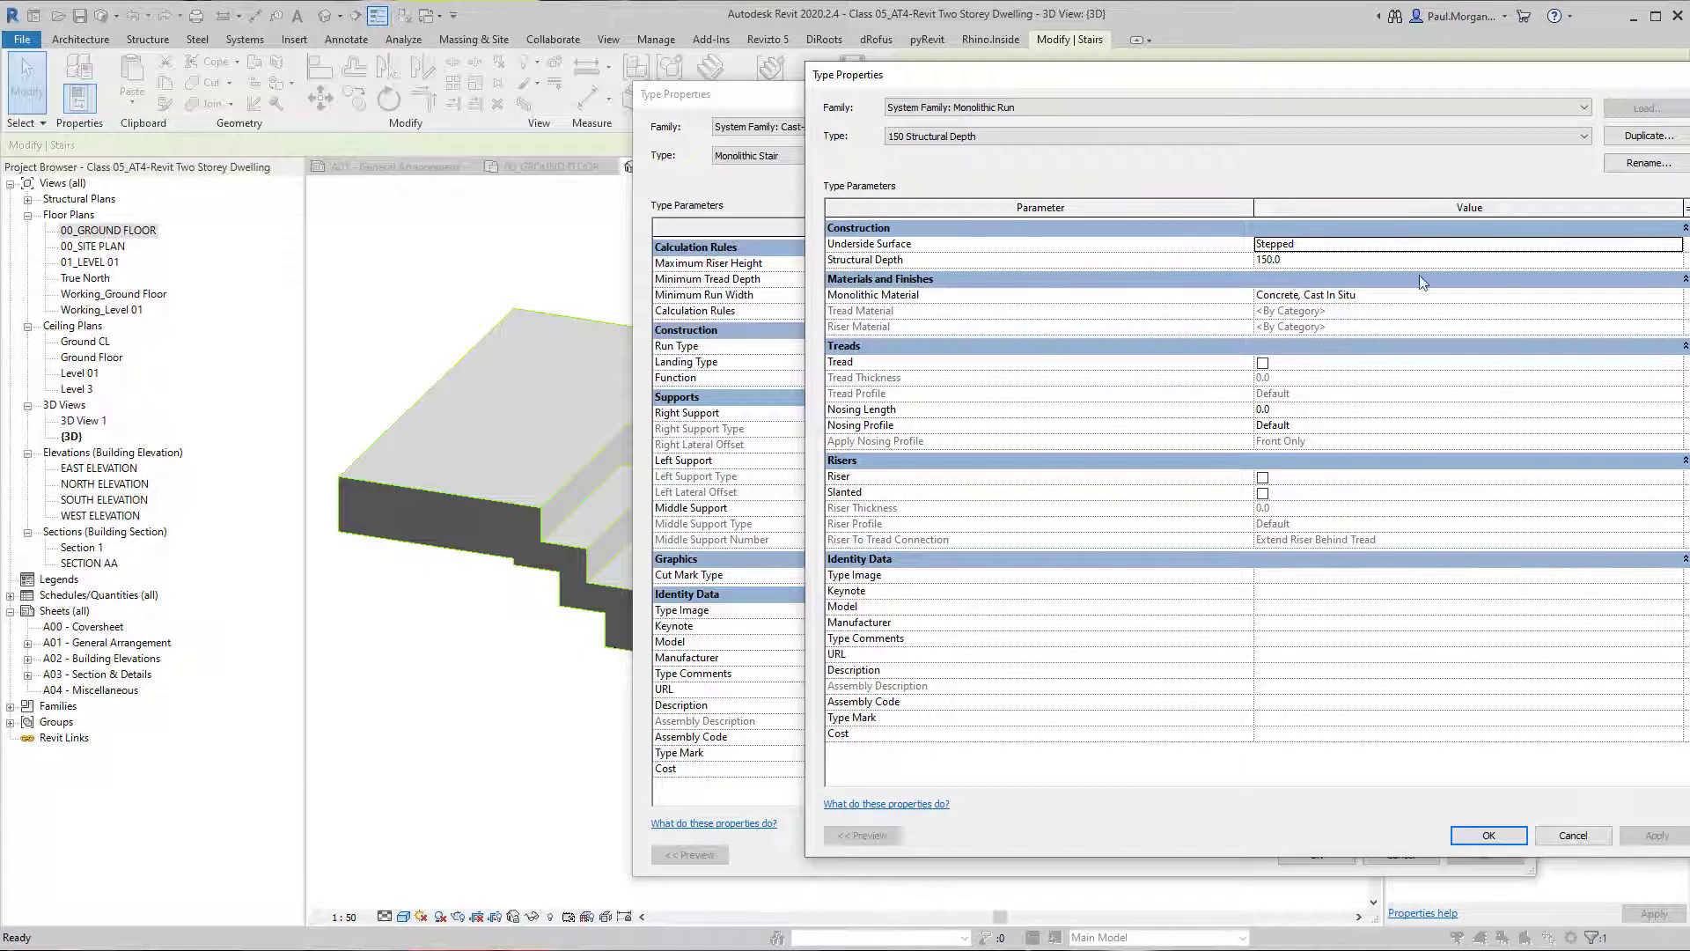
Set the run type's underside surface to Smooth and apply it.
{"action": "left_click", "coordinate": [1675, 243]}
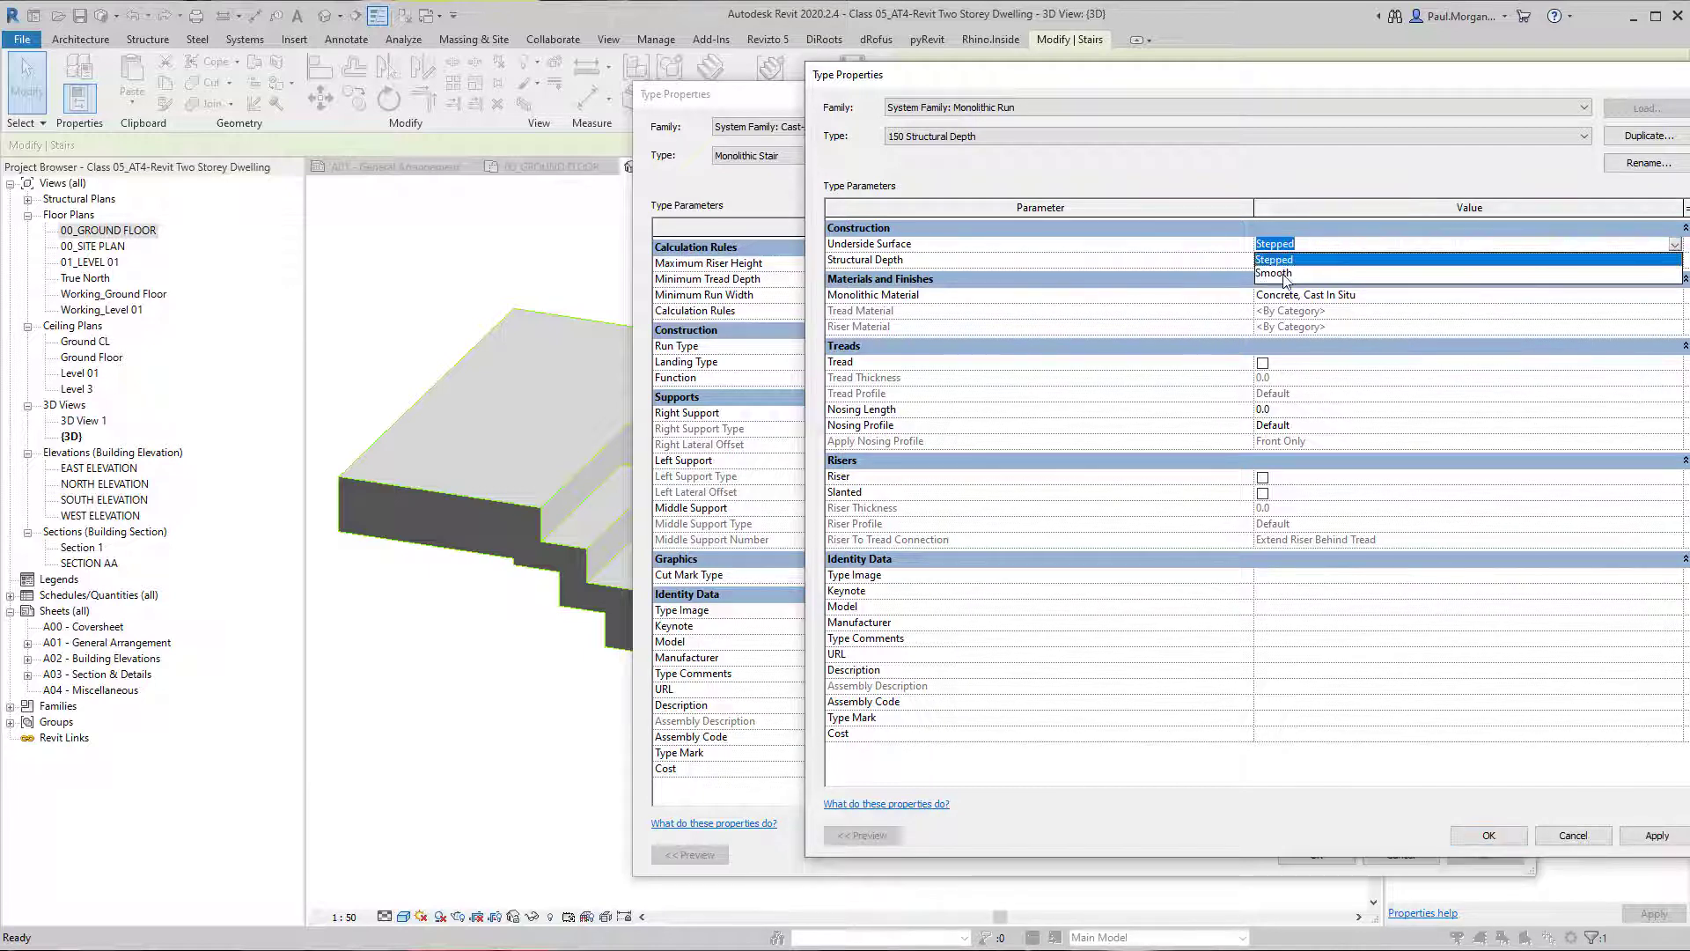
{"action": "left_click", "coordinate": [1281, 273]}
{"action": "left_click", "coordinate": [1303, 259]}
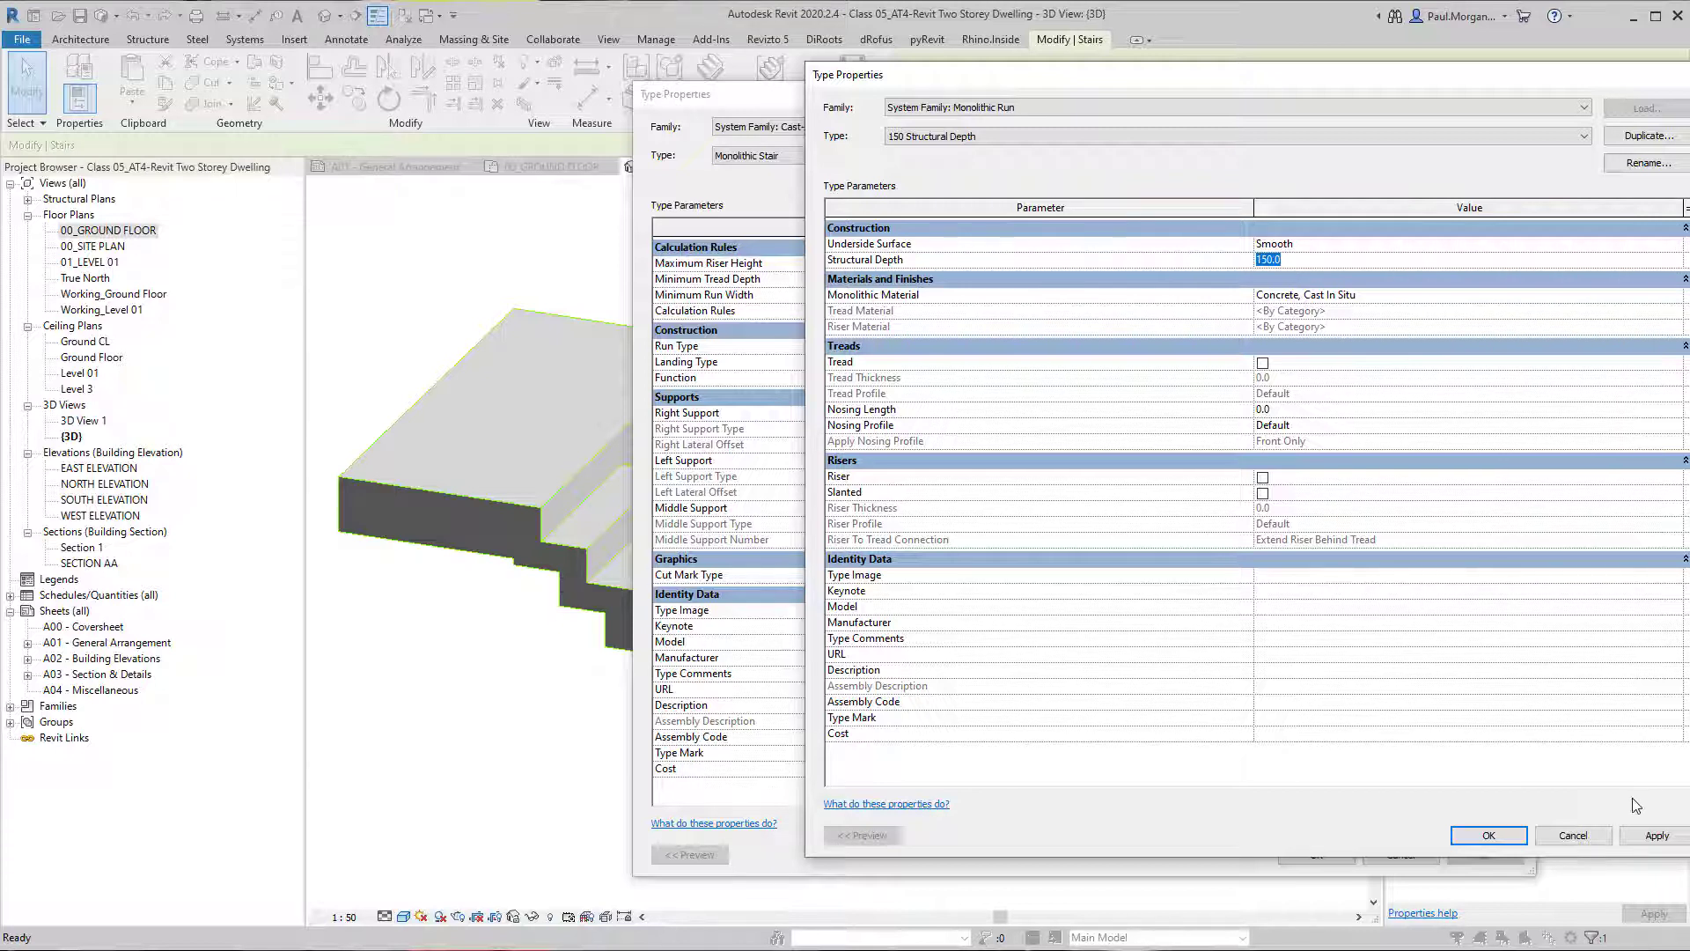
{"action": "left_click", "coordinate": [1657, 834]}
Try a structural depth of 250 on the run type, applying it, and return the depth to 150.
{"action": "left_click", "coordinate": [1323, 260]}
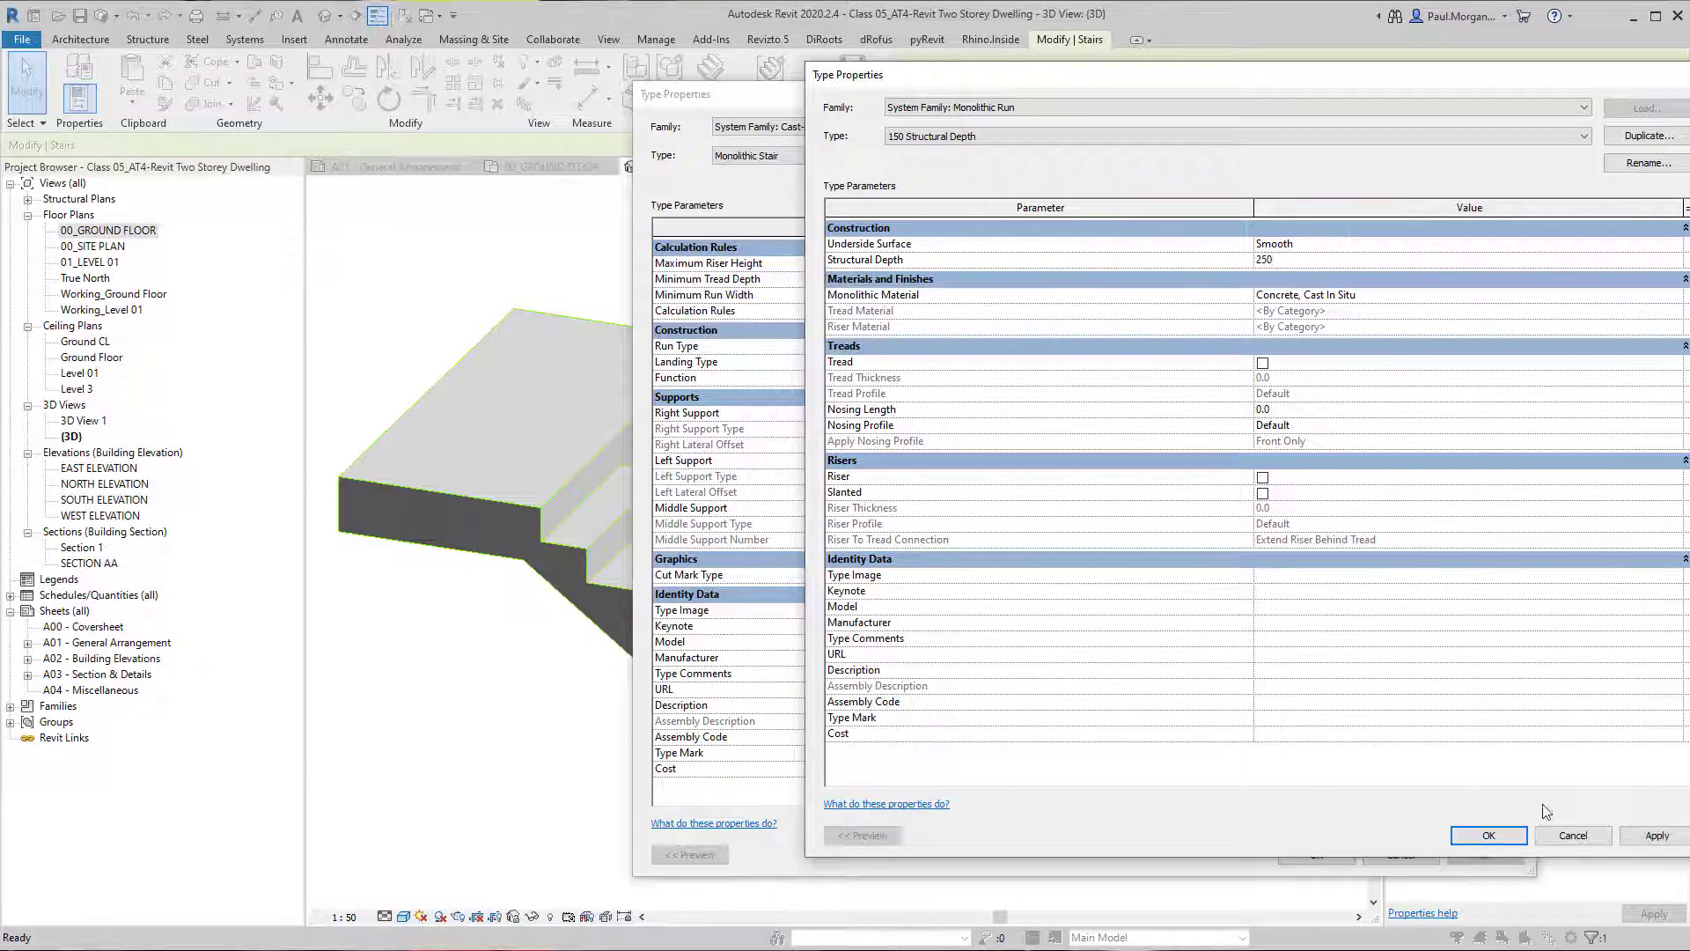
{"action": "left_click", "coordinate": [1657, 835]}
{"action": "key", "text": "ctrl"}
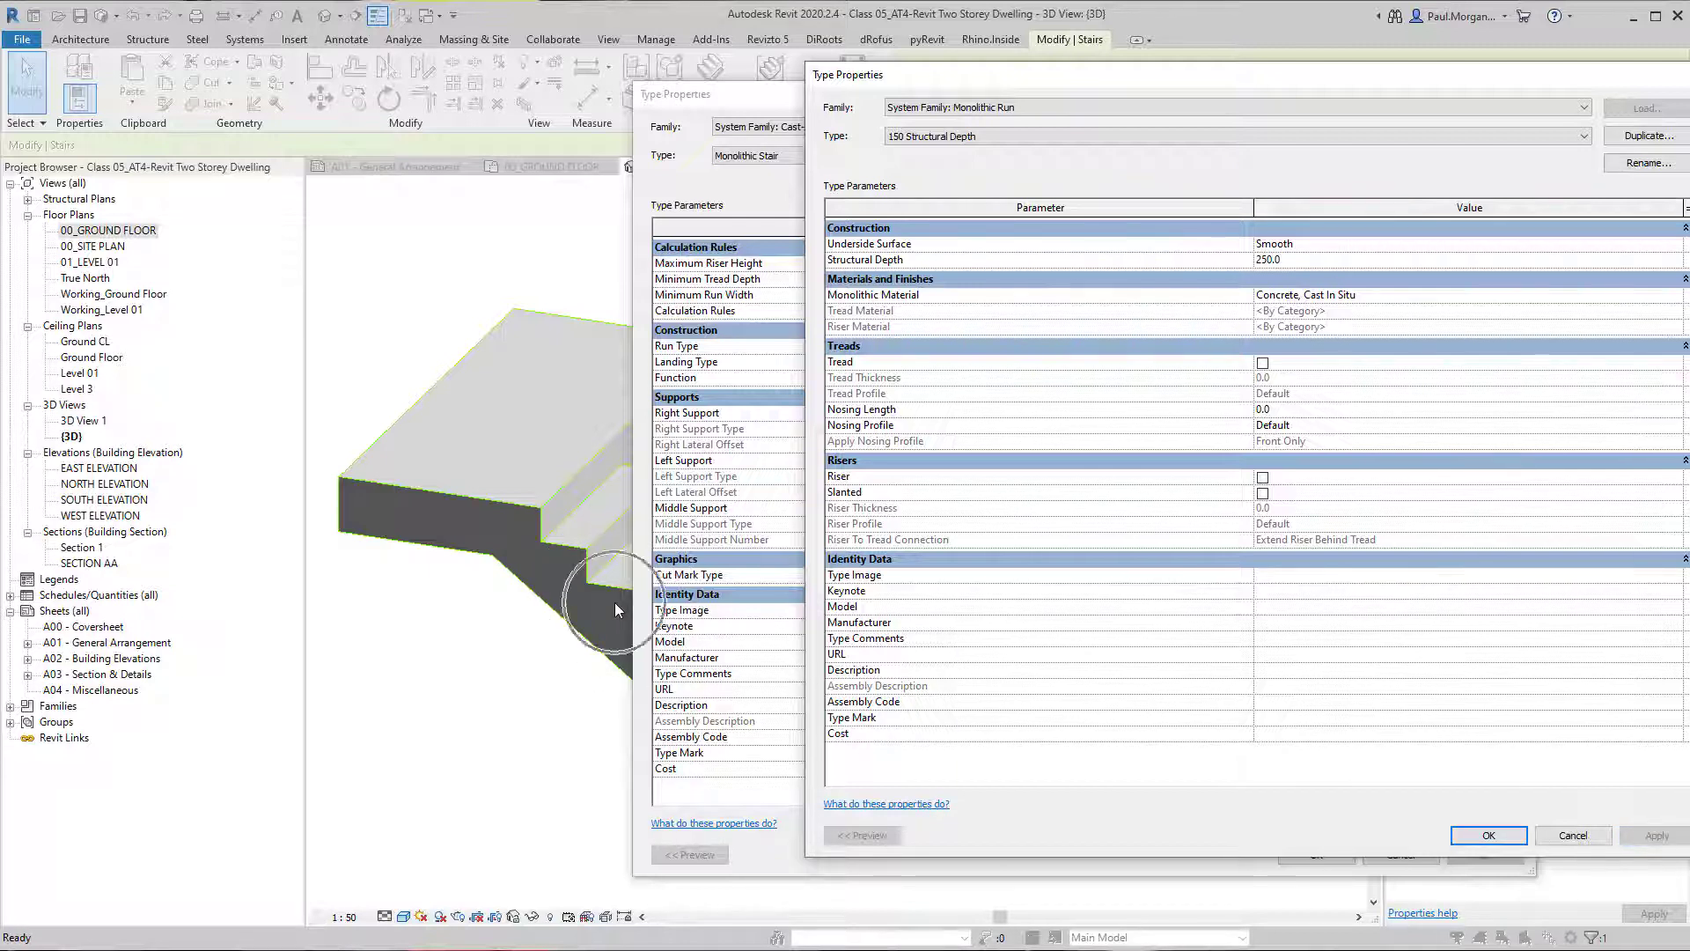
{"action": "left_click", "coordinate": [1322, 261]}
{"action": "type", "text": "150"}
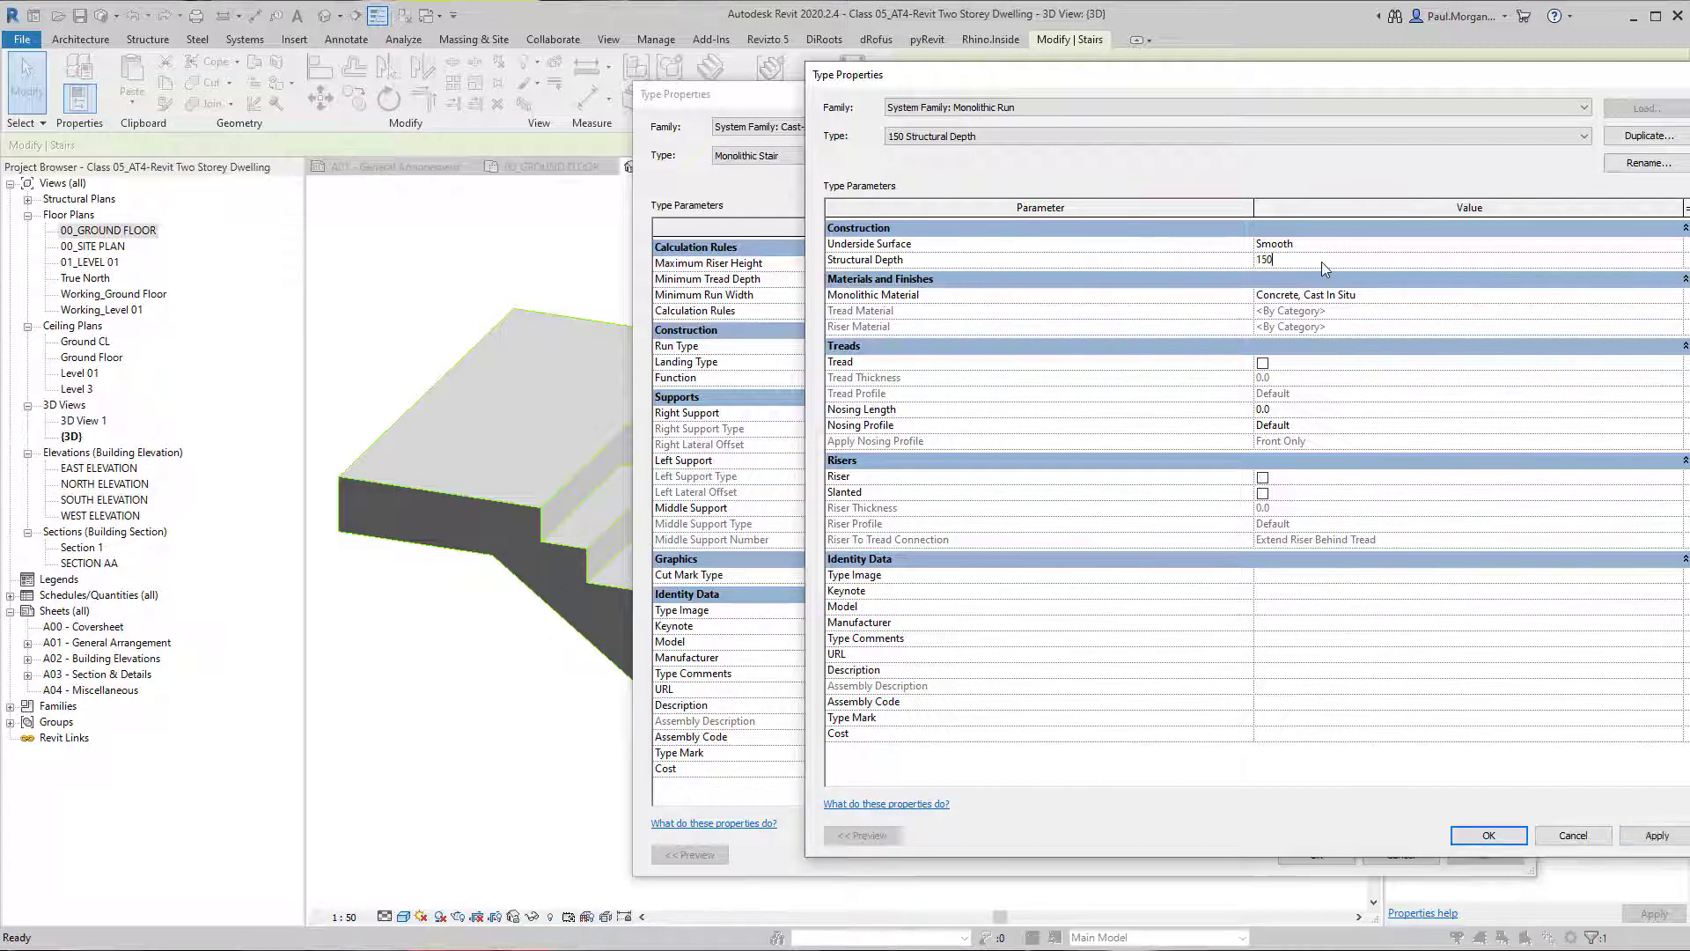
{"action": "left_click", "coordinate": [1664, 833]}
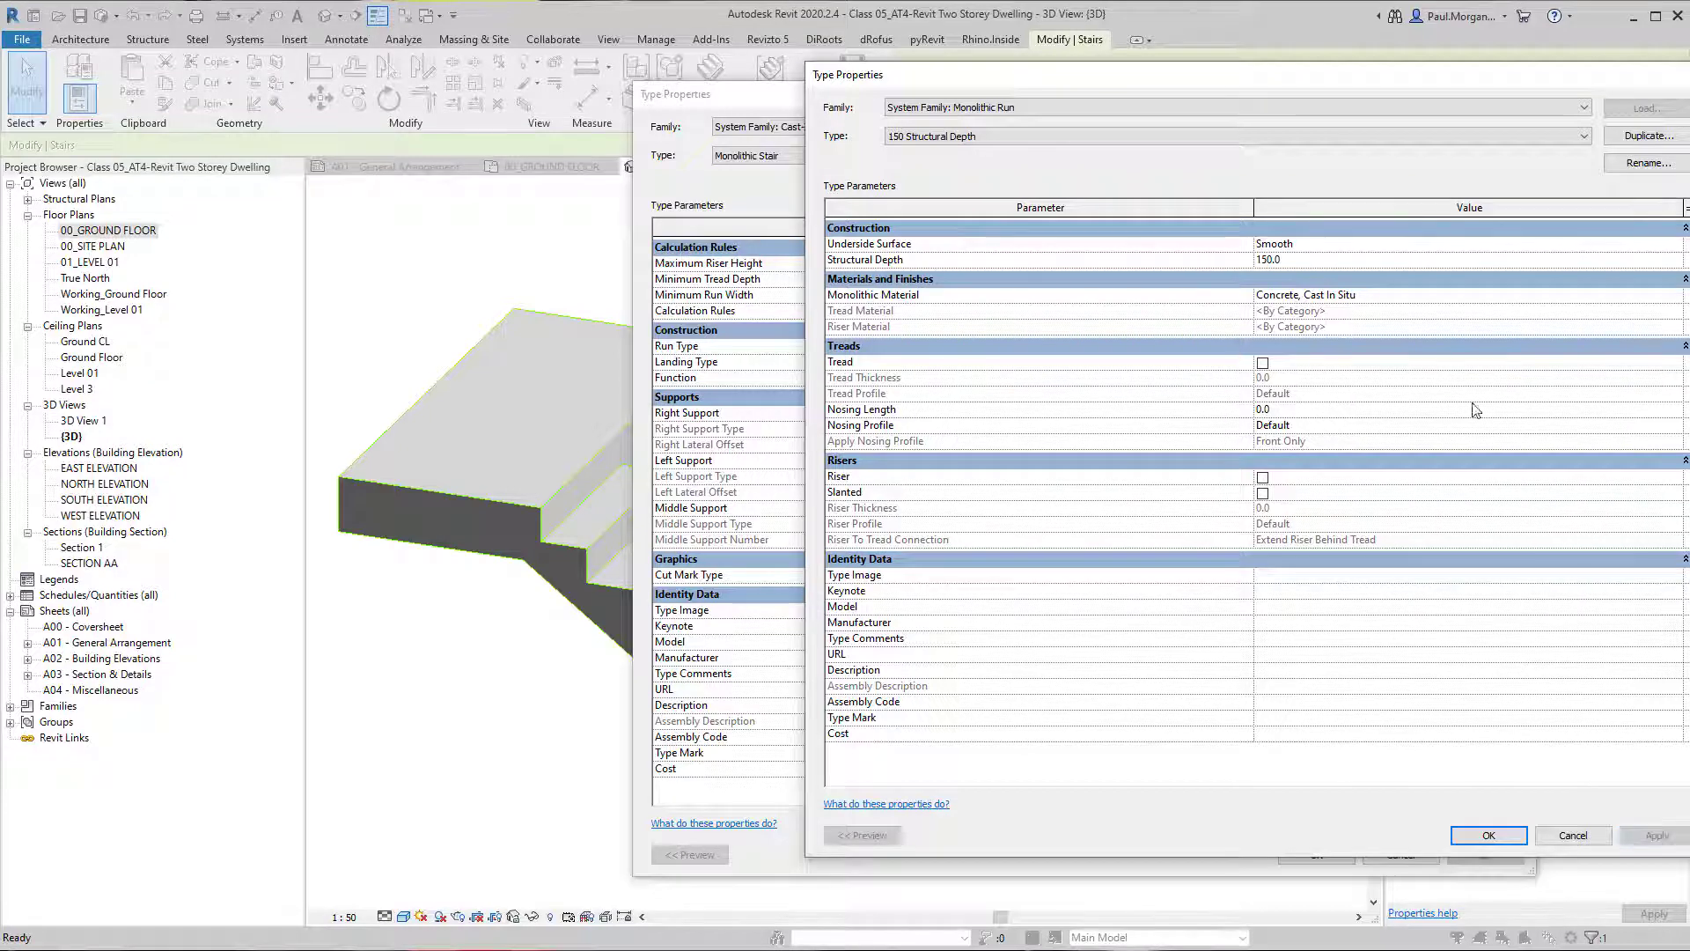
Set the run type's structural depth to 180 and apply it.
{"action": "left_click", "coordinate": [1417, 260]}
{"action": "type", "text": "180"}
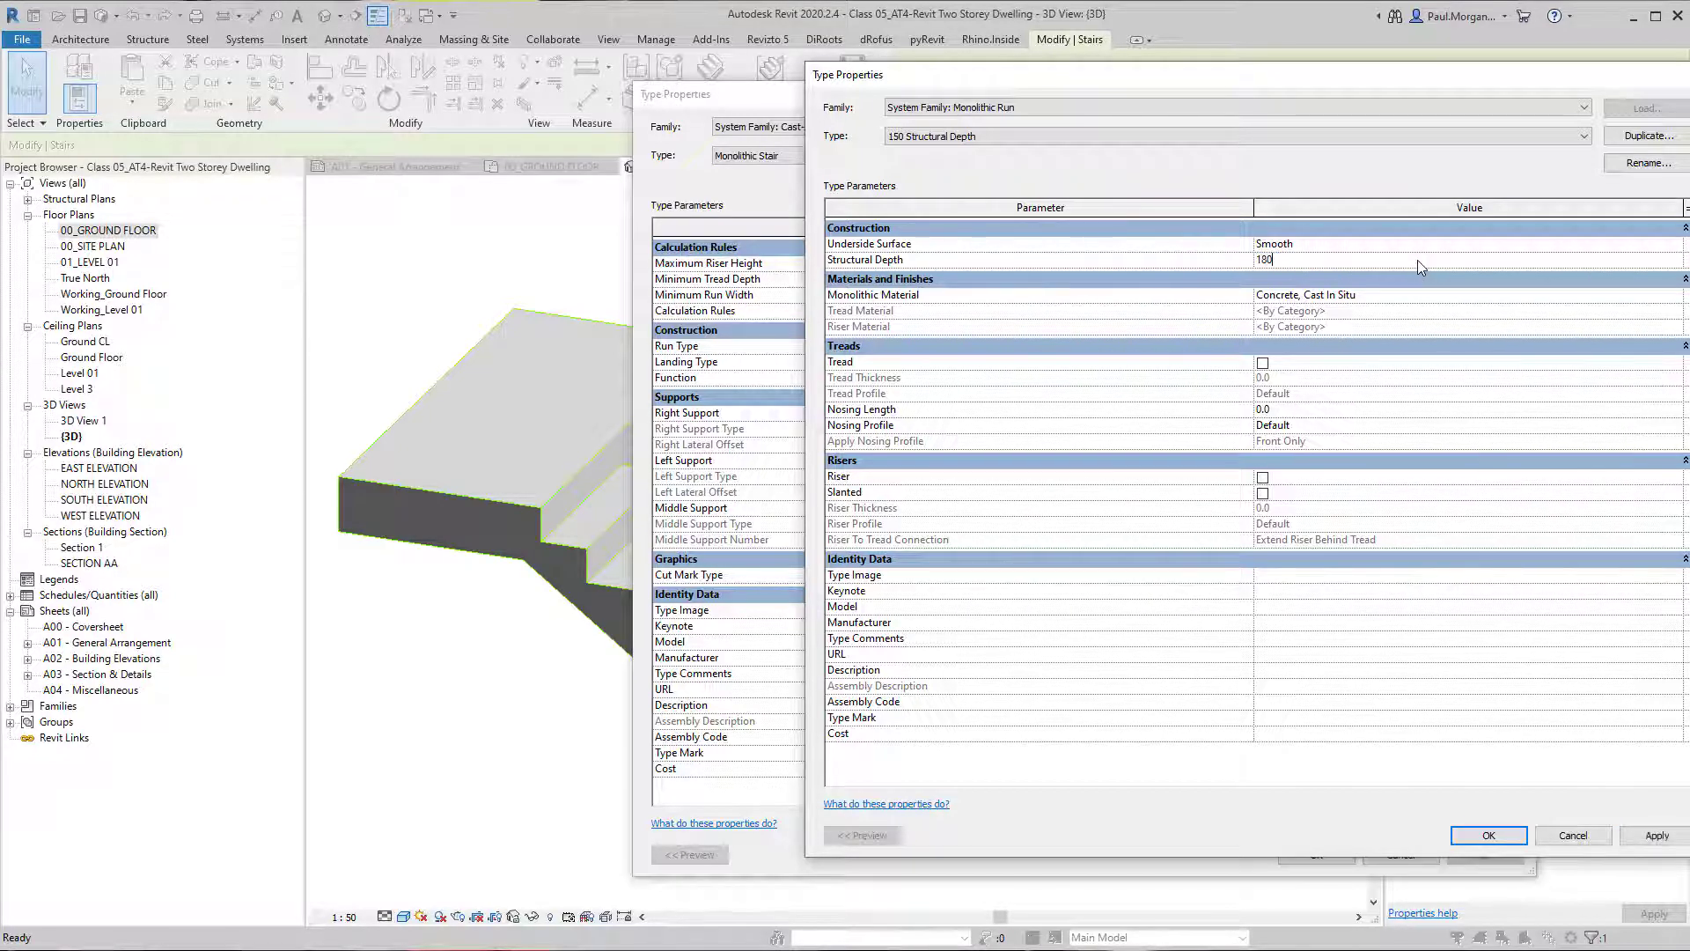
{"action": "left_click", "coordinate": [1624, 836]}
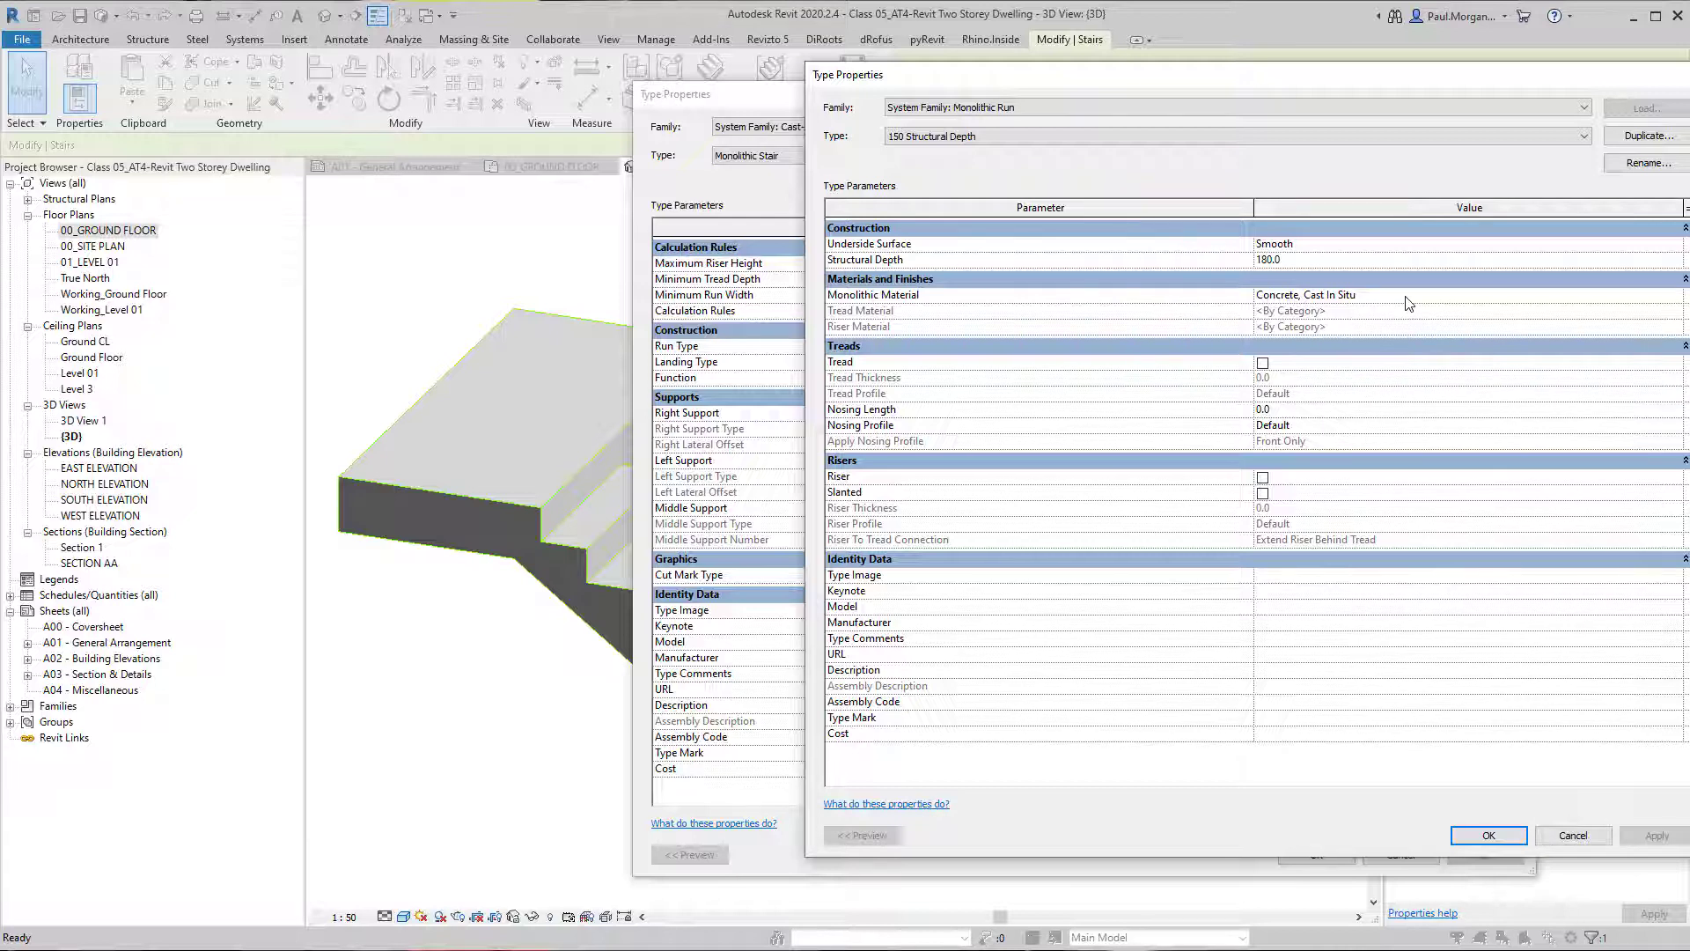
Try adding separate treads and risers to the monolithic run type, applying each change.
{"action": "left_click", "coordinate": [1262, 363]}
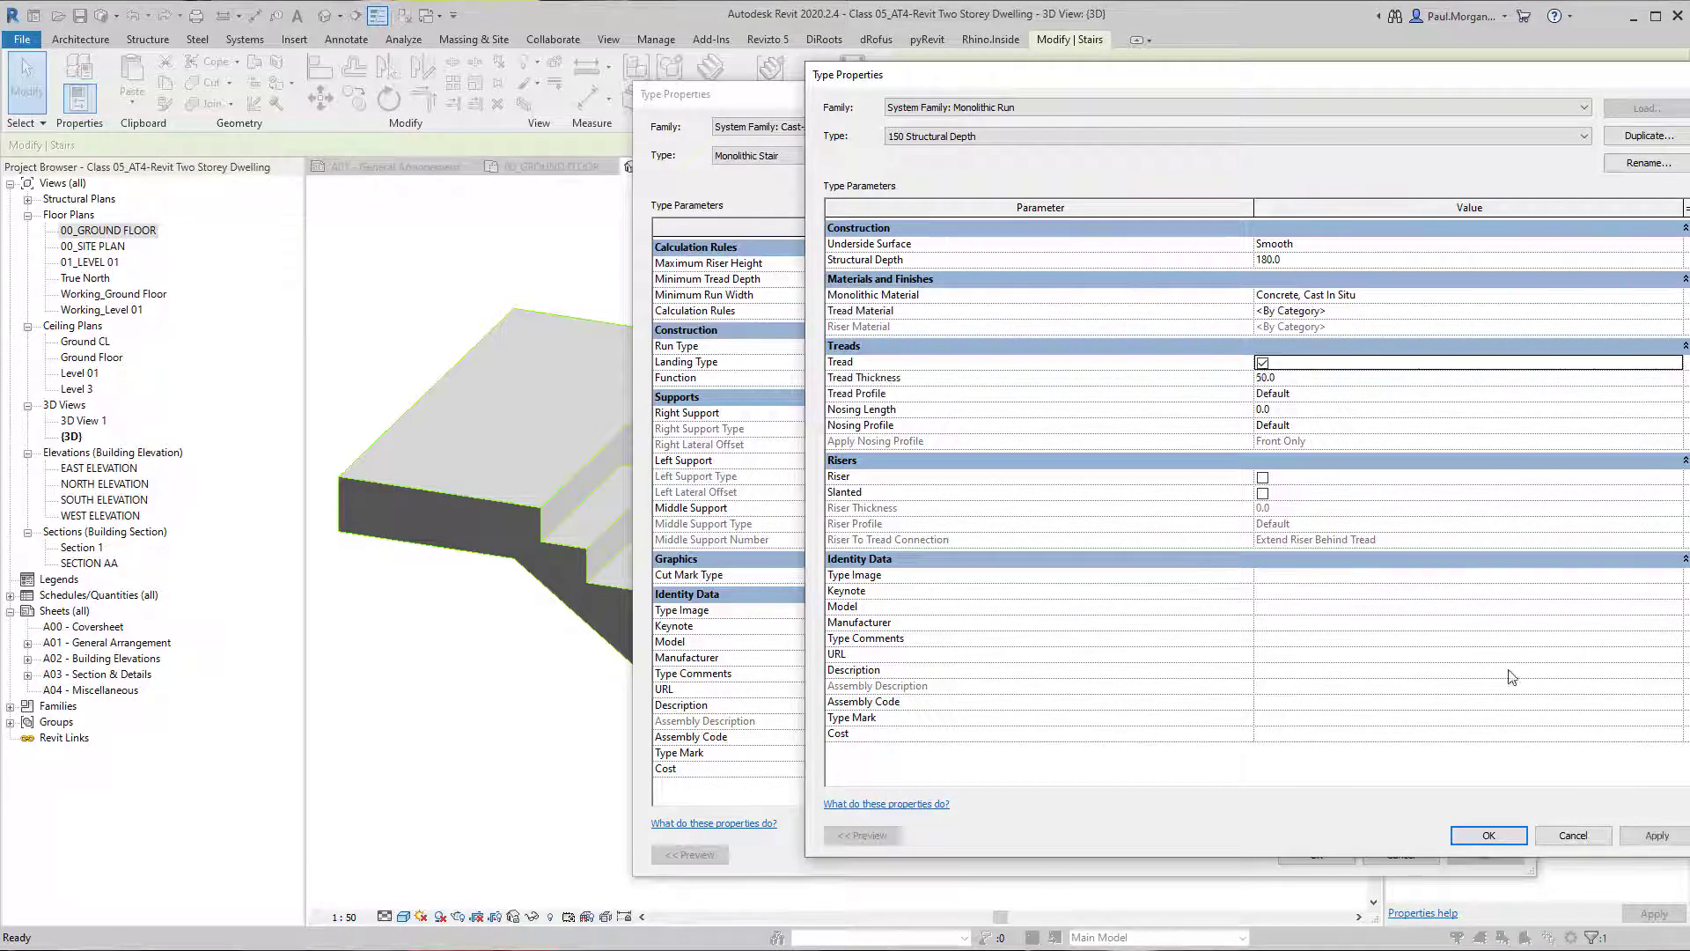
{"action": "left_click", "coordinate": [1655, 834]}
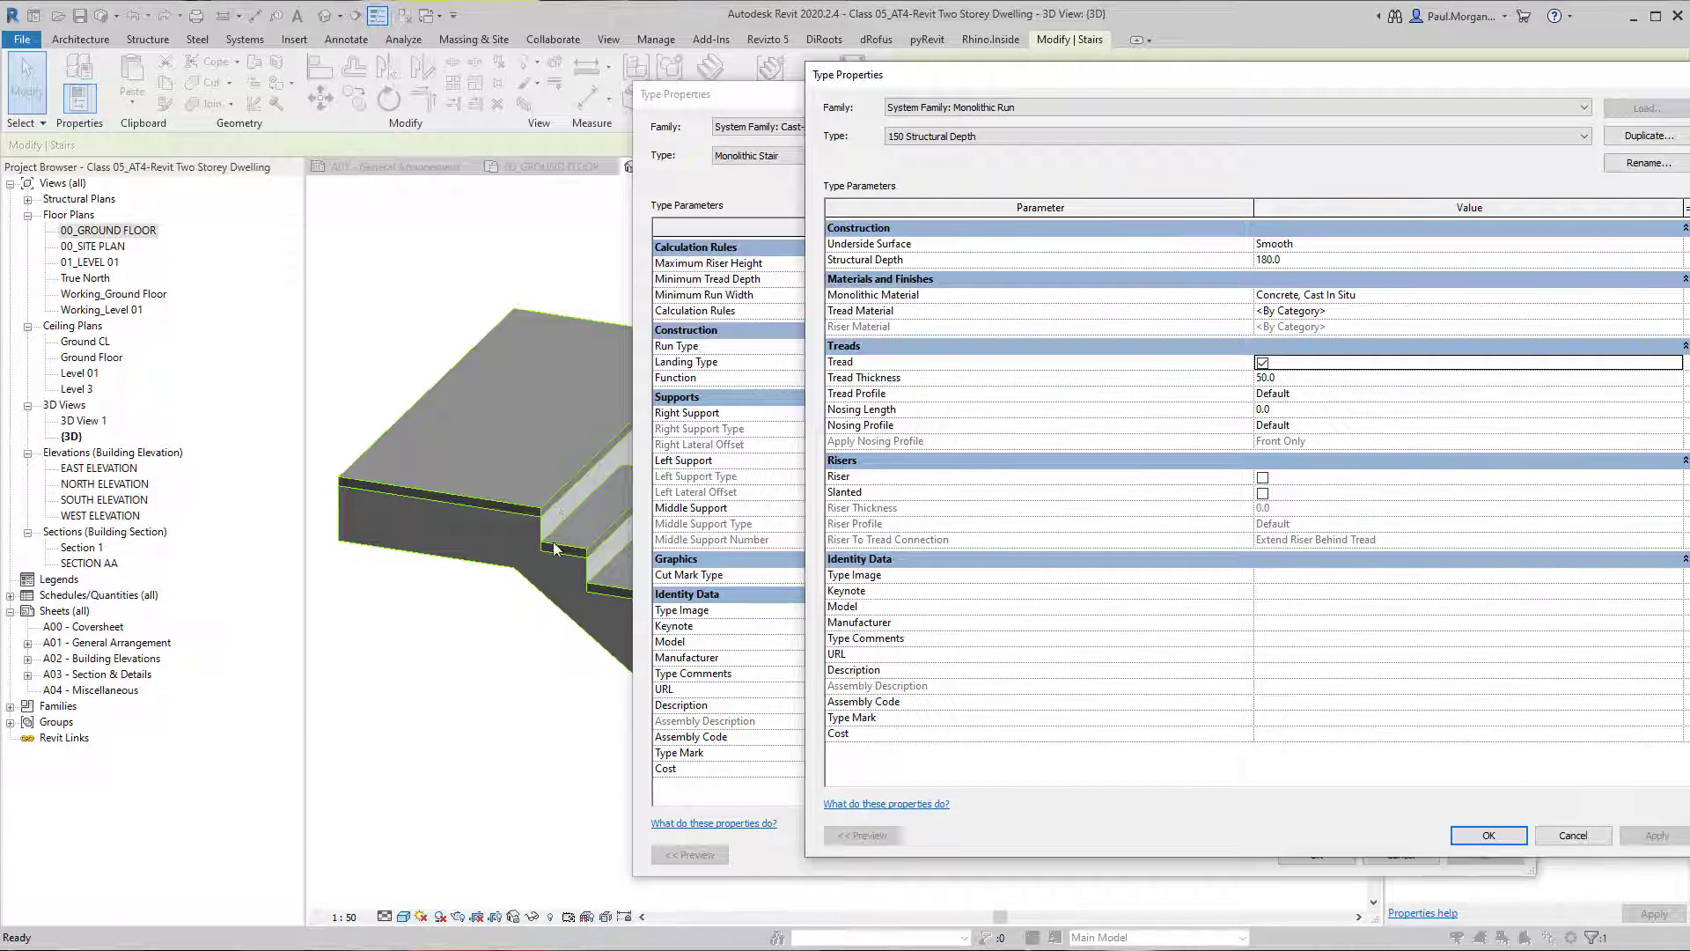
{"action": "left_click", "coordinate": [1263, 478]}
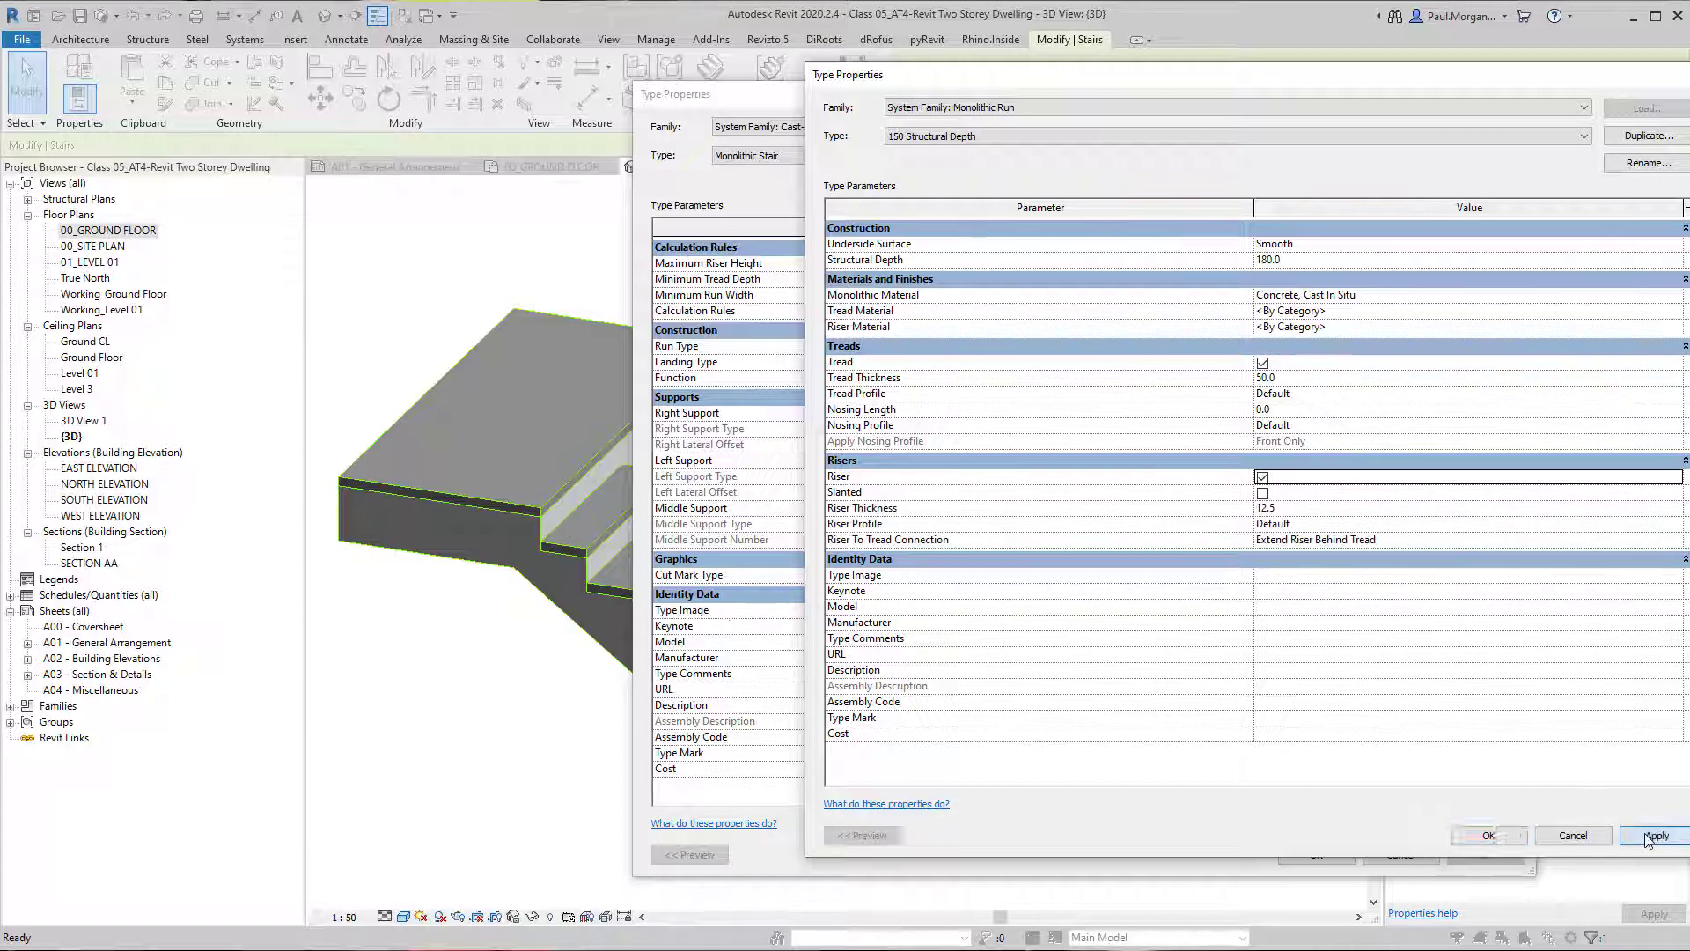
{"action": "left_click", "coordinate": [1657, 834]}
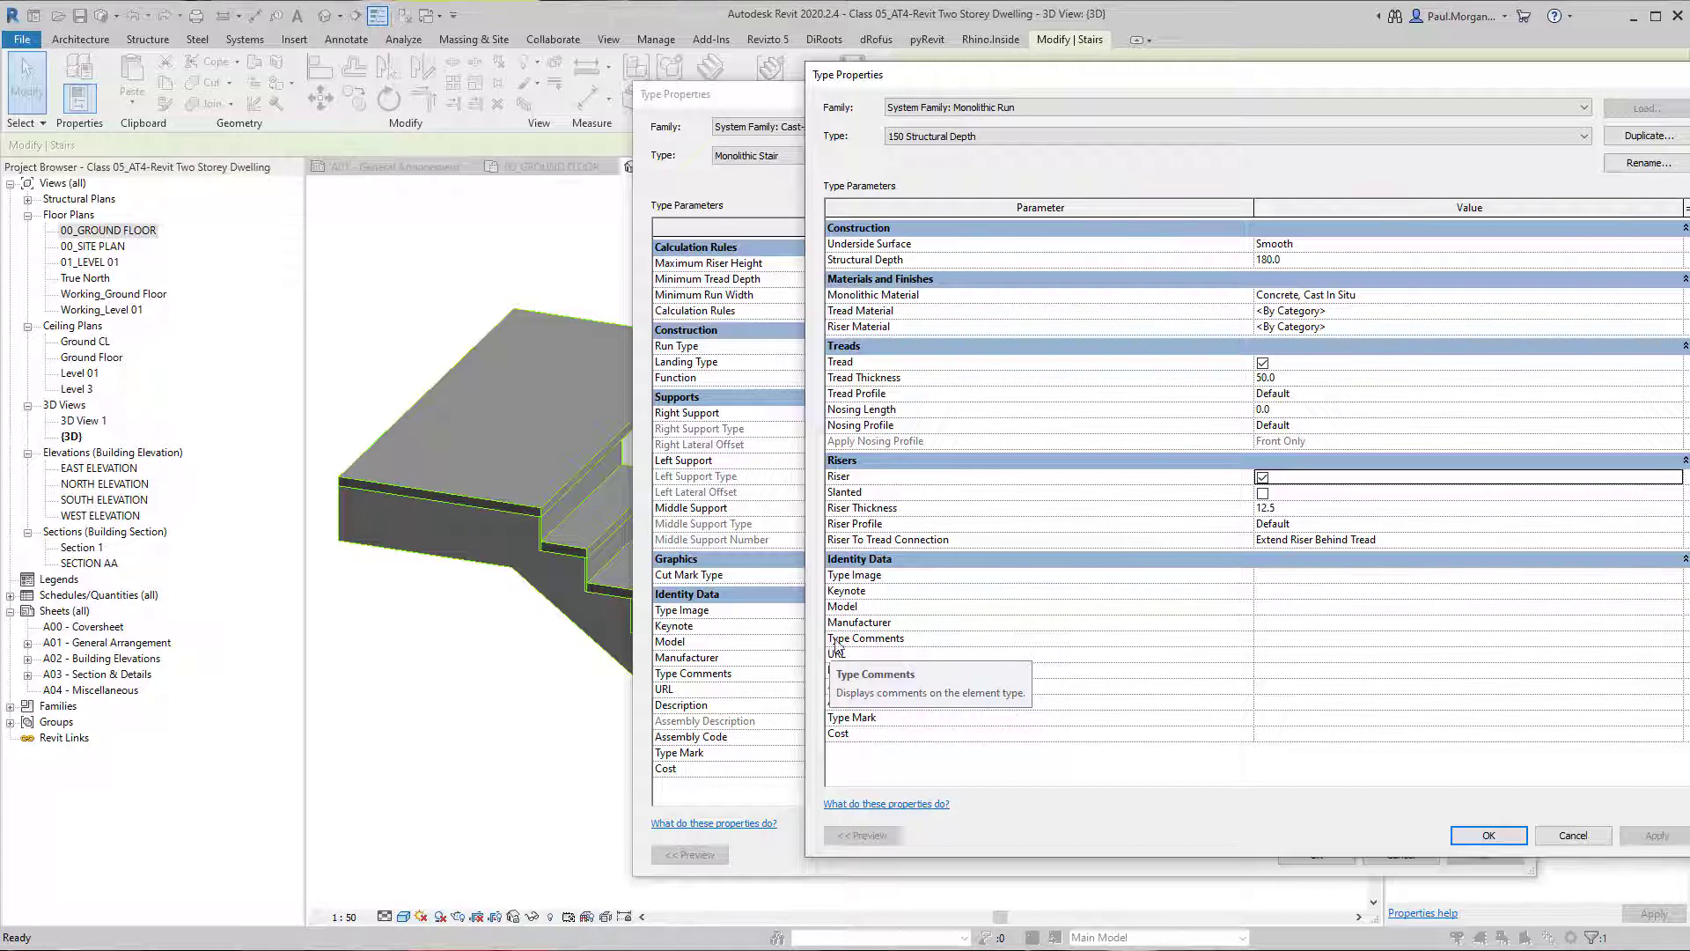
Turn off the separate treads and risers in the run type and apply the change.
{"action": "left_click", "coordinate": [1262, 362]}
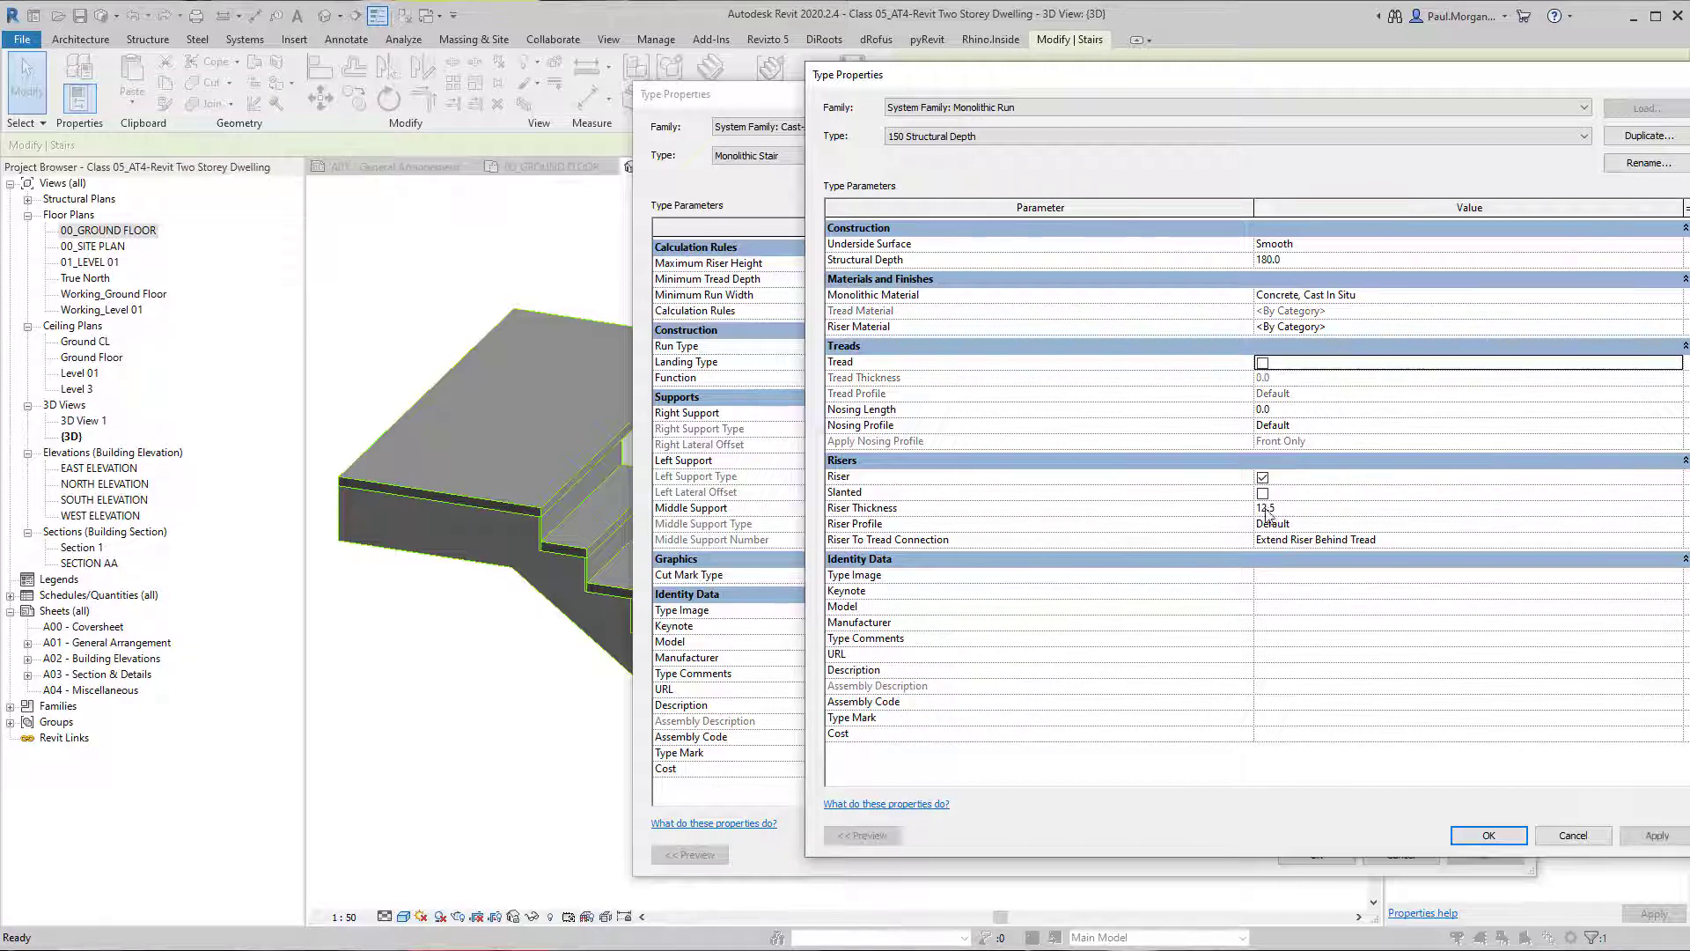
{"action": "left_click", "coordinate": [1262, 478]}
{"action": "left_click", "coordinate": [1643, 836]}
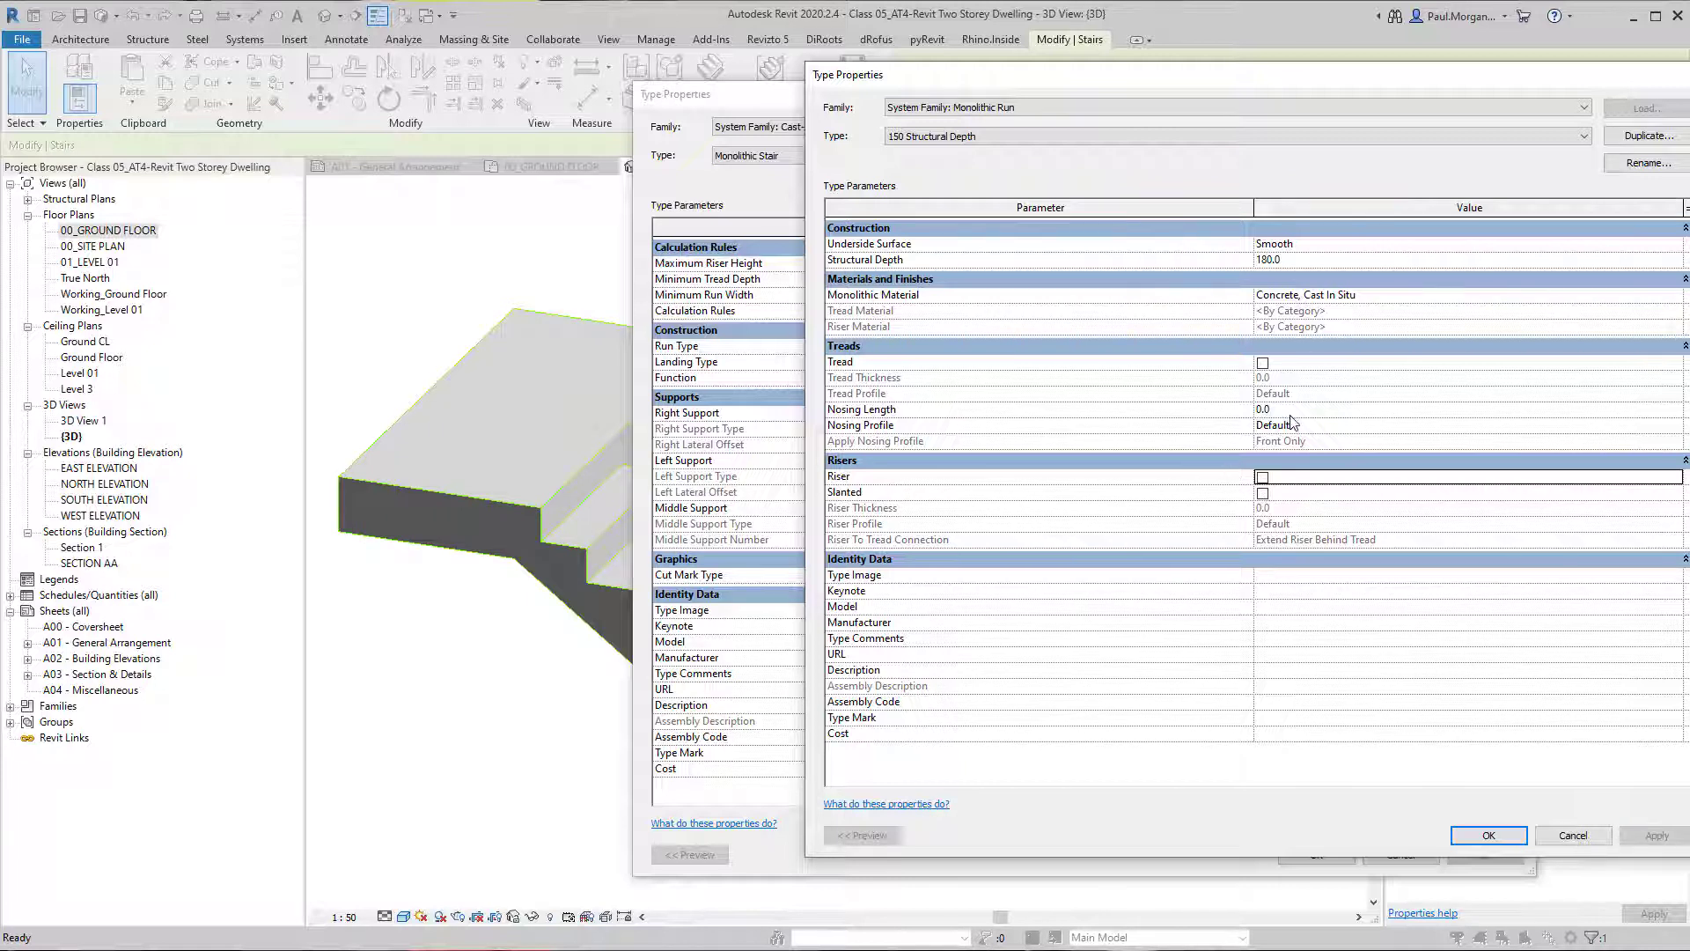
Make the run type's risers slanted with a nosing length of 20 and apply the changes.
{"action": "left_click", "coordinate": [1262, 493]}
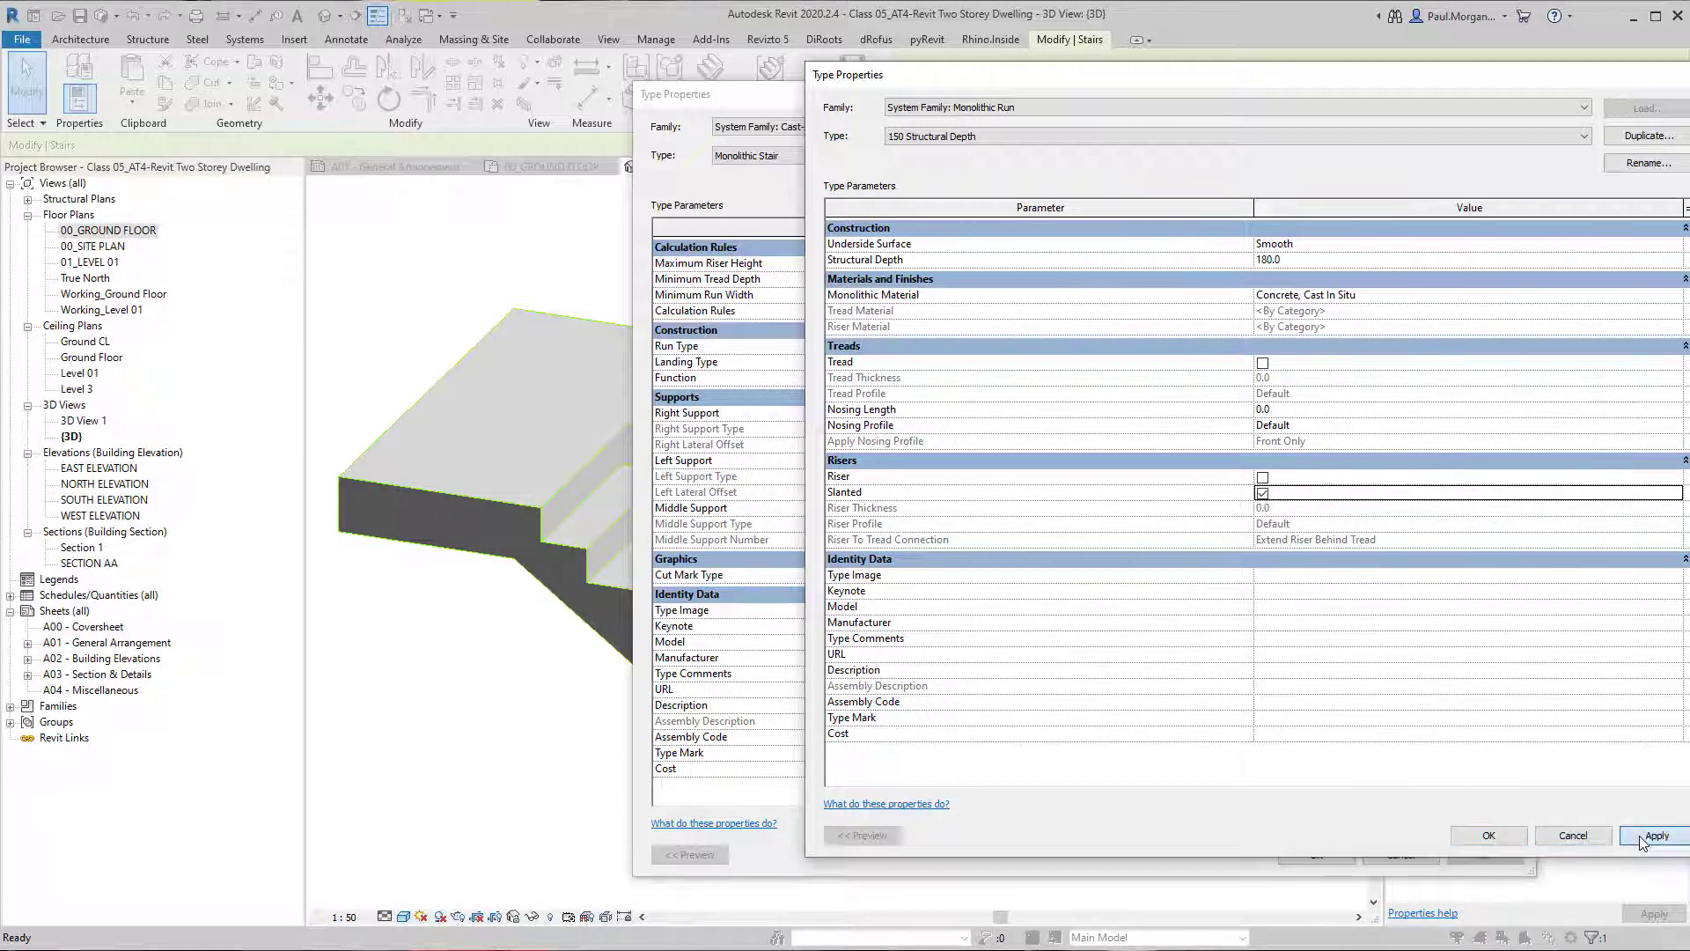
{"action": "left_click", "coordinate": [1657, 835]}
{"action": "left_click", "coordinate": [1290, 409]}
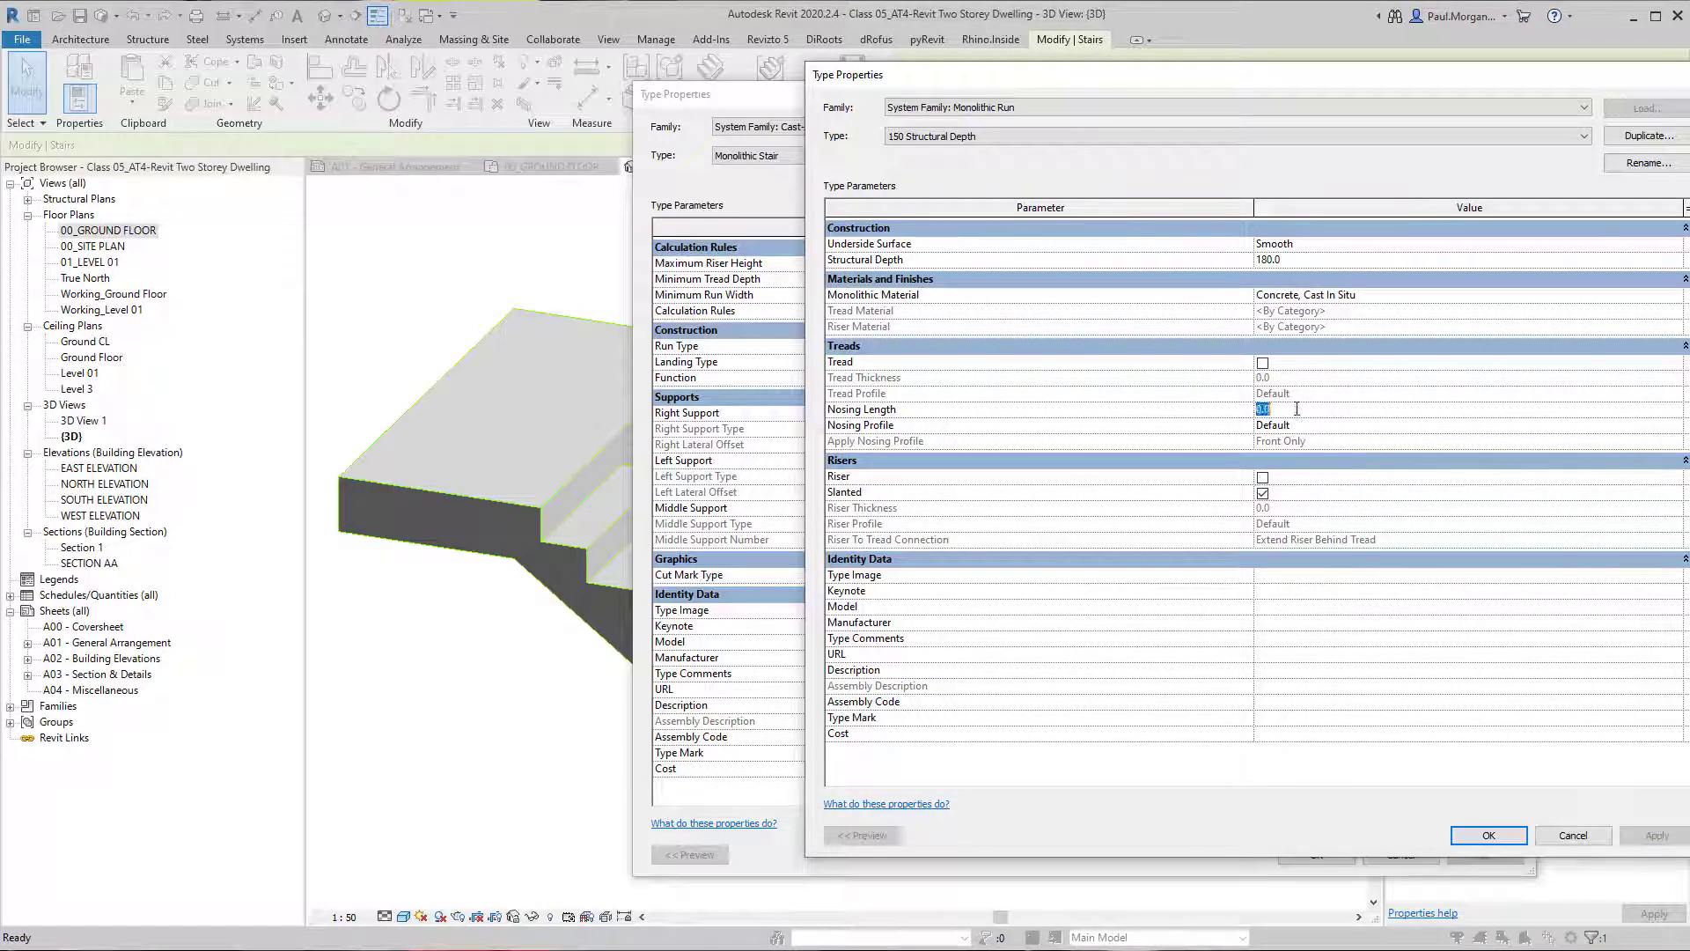
{"action": "type", "text": "20"}
{"action": "left_click", "coordinate": [1654, 835]}
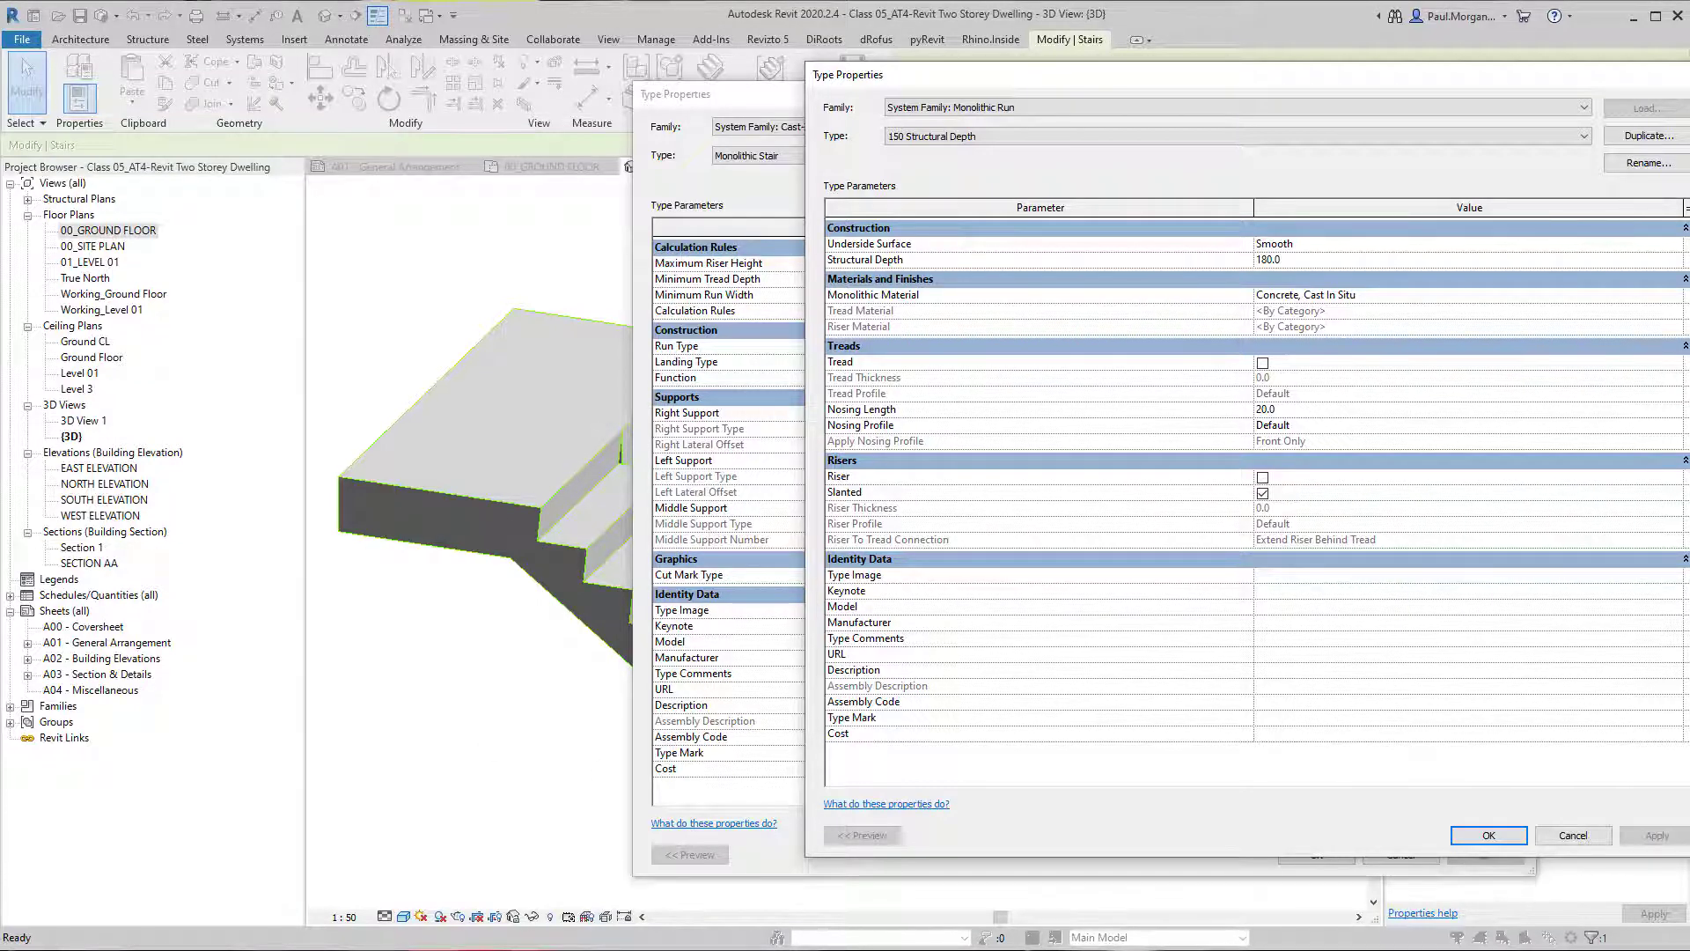
Switch to the CLARENDON STAIRS drawing in Revu, examine the splay and throat dimensions in the nosing detail, and return to Revit.
{"action": "key", "text": "alt+Tab"}
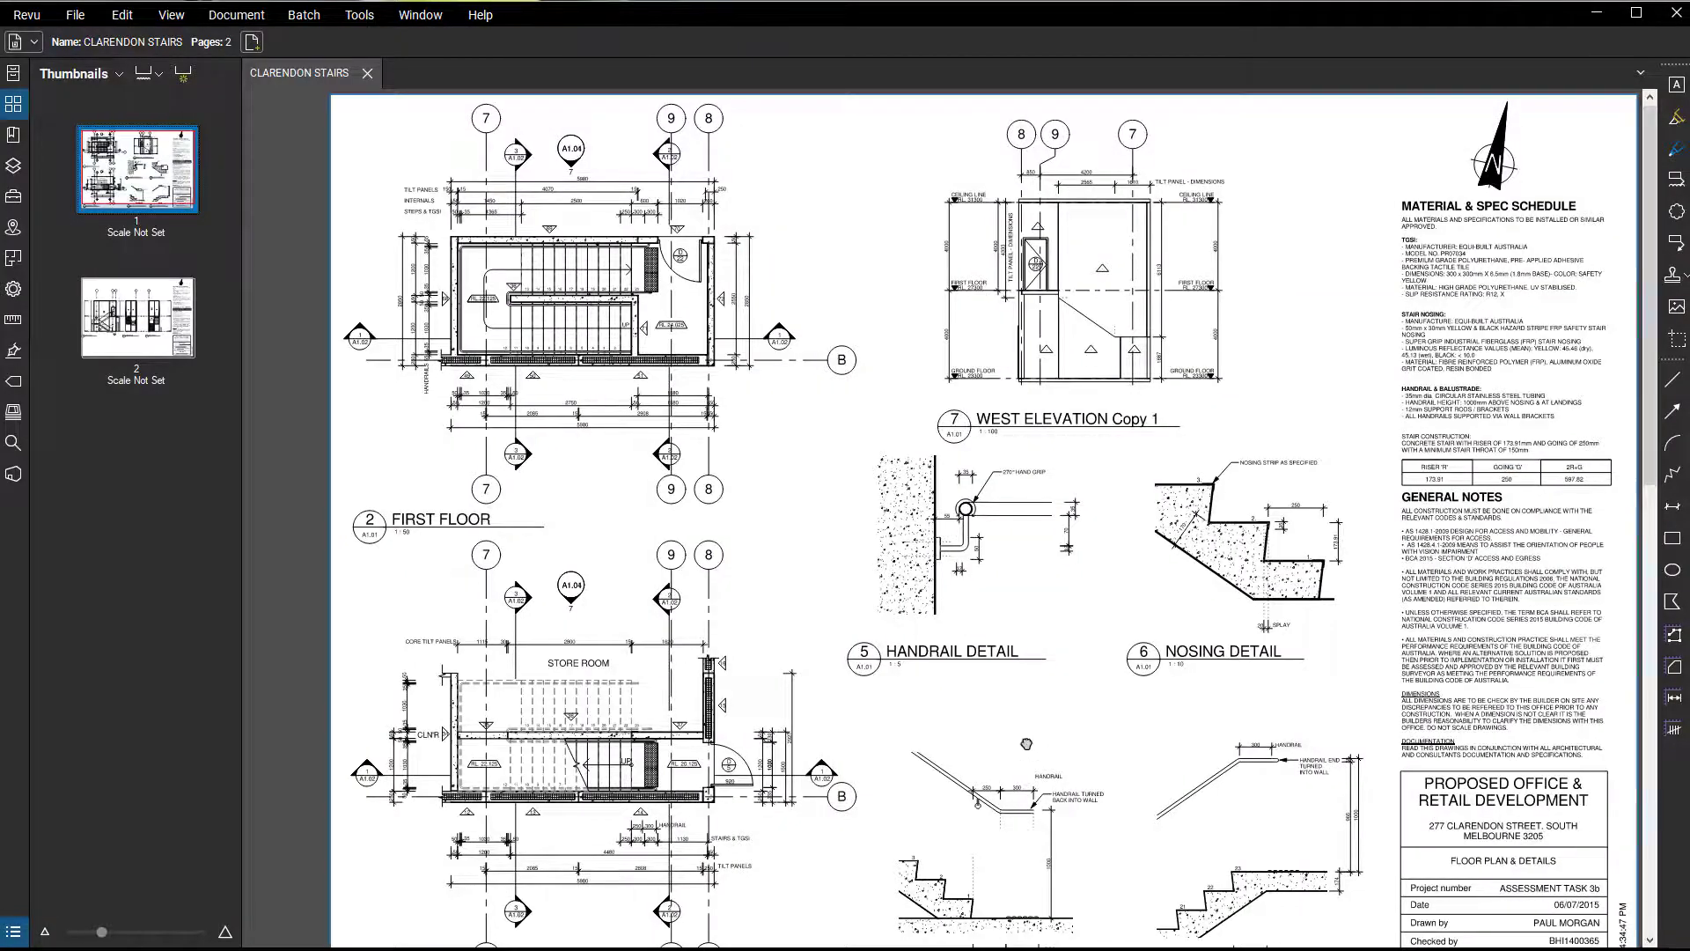
{"action": "middle_click_drag", "start_coordinate": [1026, 743], "coordinate": [925, 679]}
{"action": "scroll", "coordinate": [1208, 379], "scroll_direction": "up", "scroll_amount": 8}
{"action": "scroll", "coordinate": [1142, 606], "scroll_direction": "down", "scroll_amount": 5}
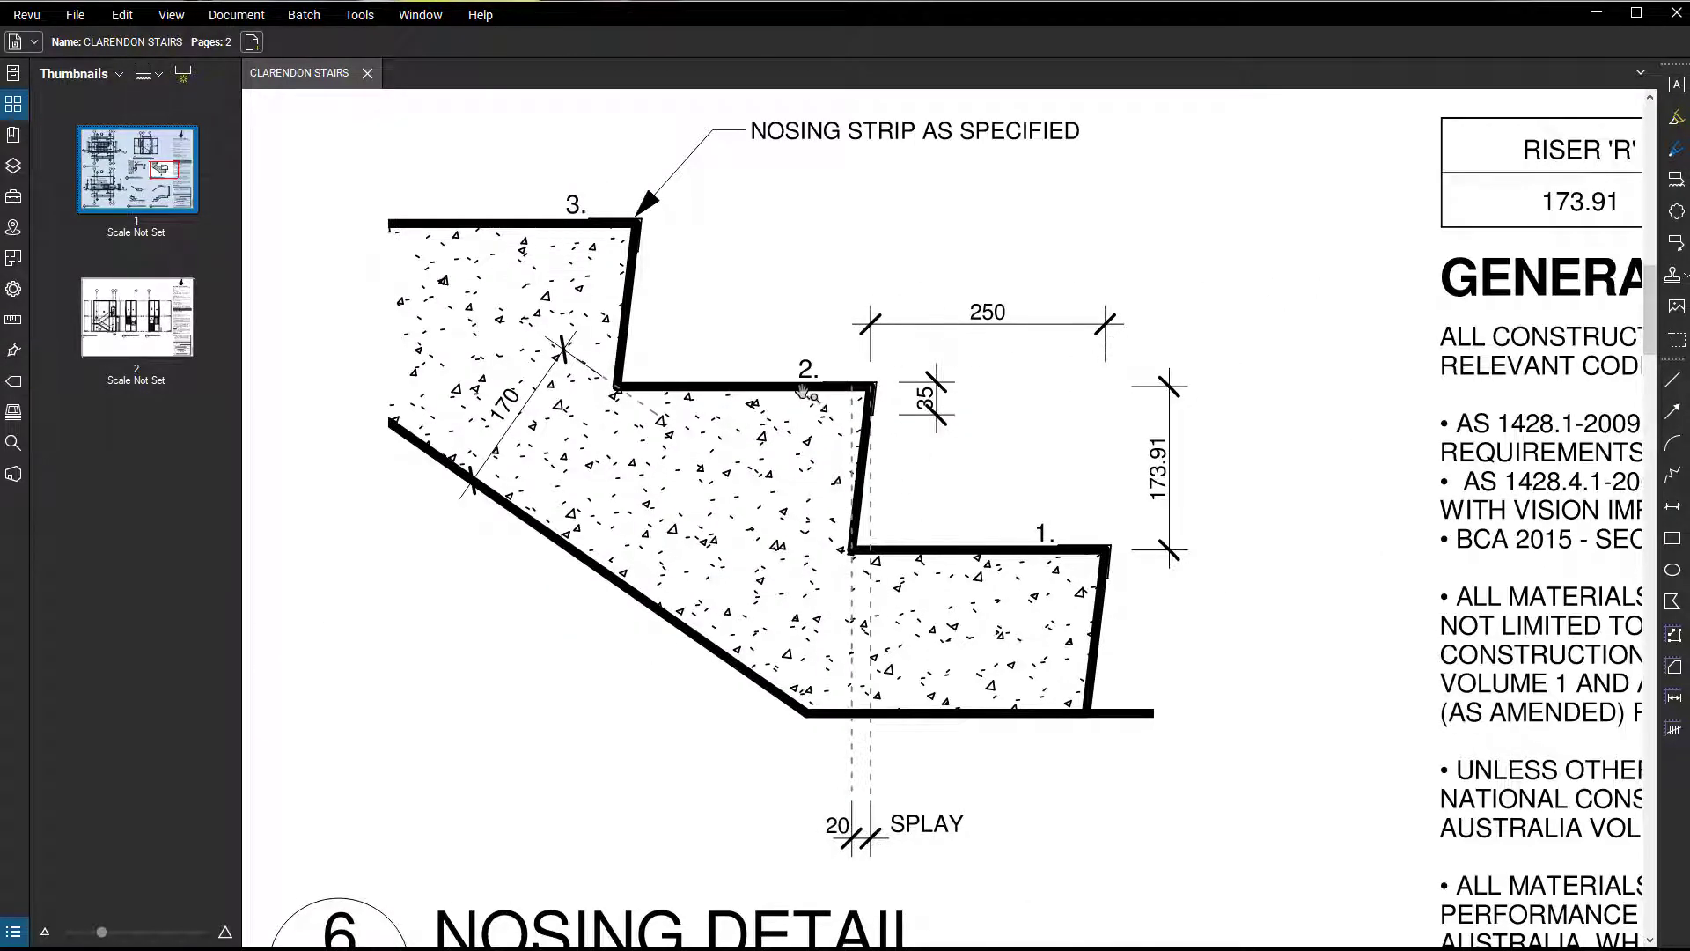
{"action": "scroll", "coordinate": [968, 801], "scroll_direction": "down", "scroll_amount": 3}
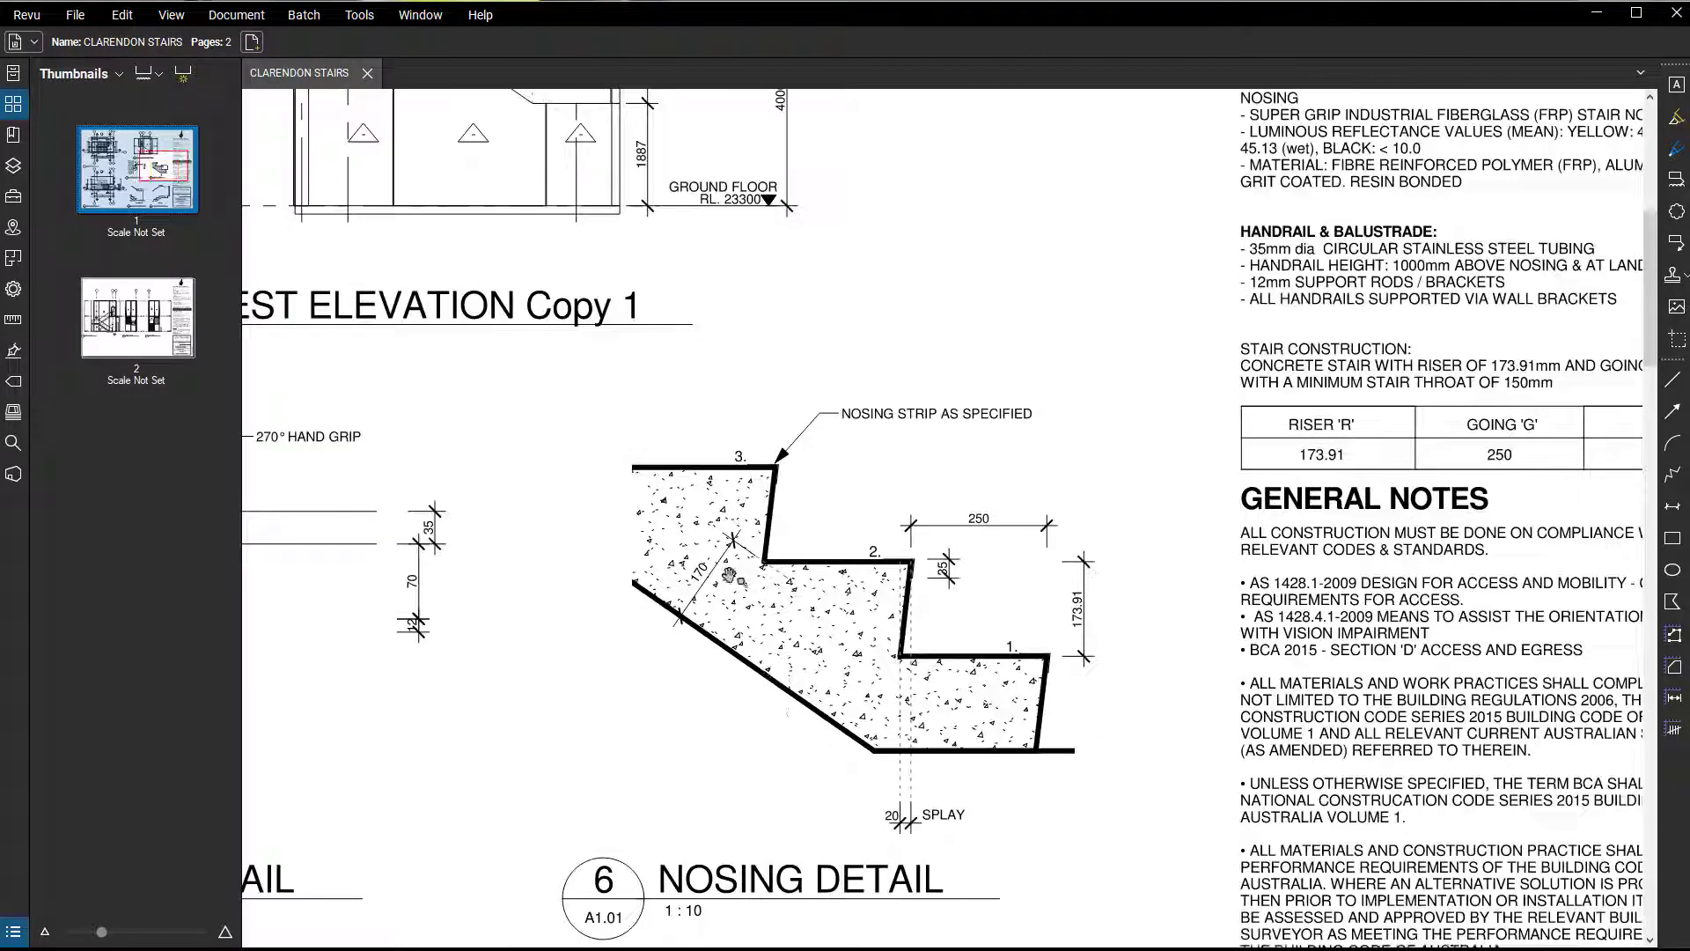
{"action": "scroll", "coordinate": [704, 566], "scroll_direction": "up", "scroll_amount": 5}
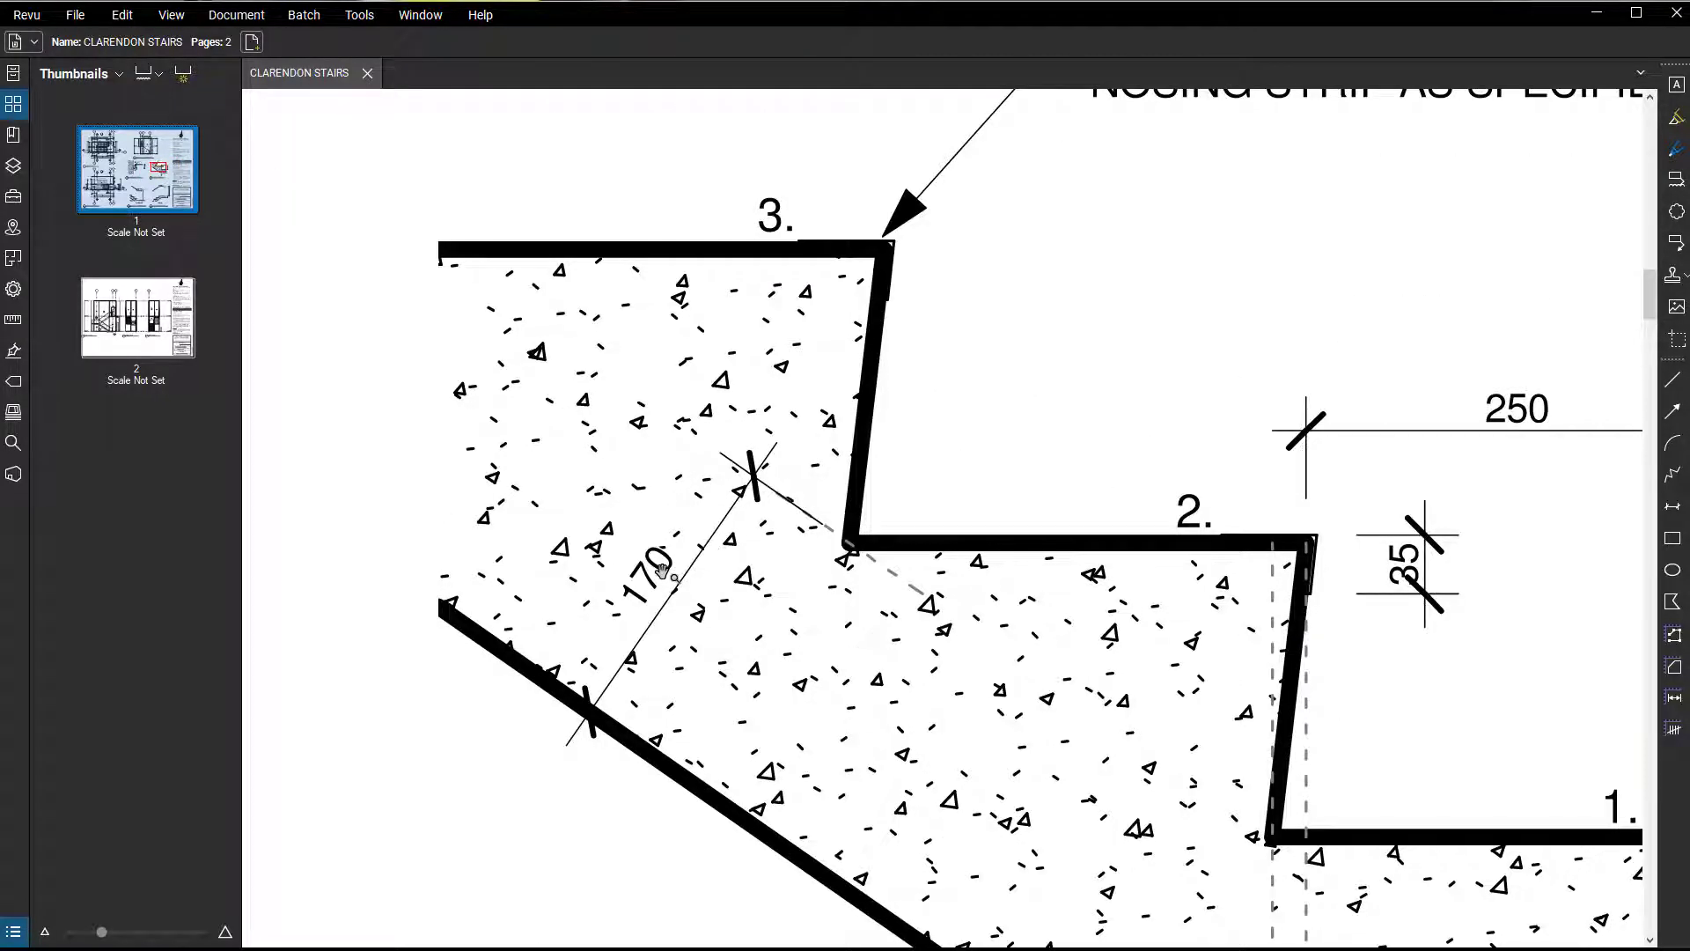
{"action": "scroll", "coordinate": [662, 570], "scroll_direction": "down", "scroll_amount": 3}
{"action": "scroll", "coordinate": [683, 616], "scroll_direction": "down", "scroll_amount": 1}
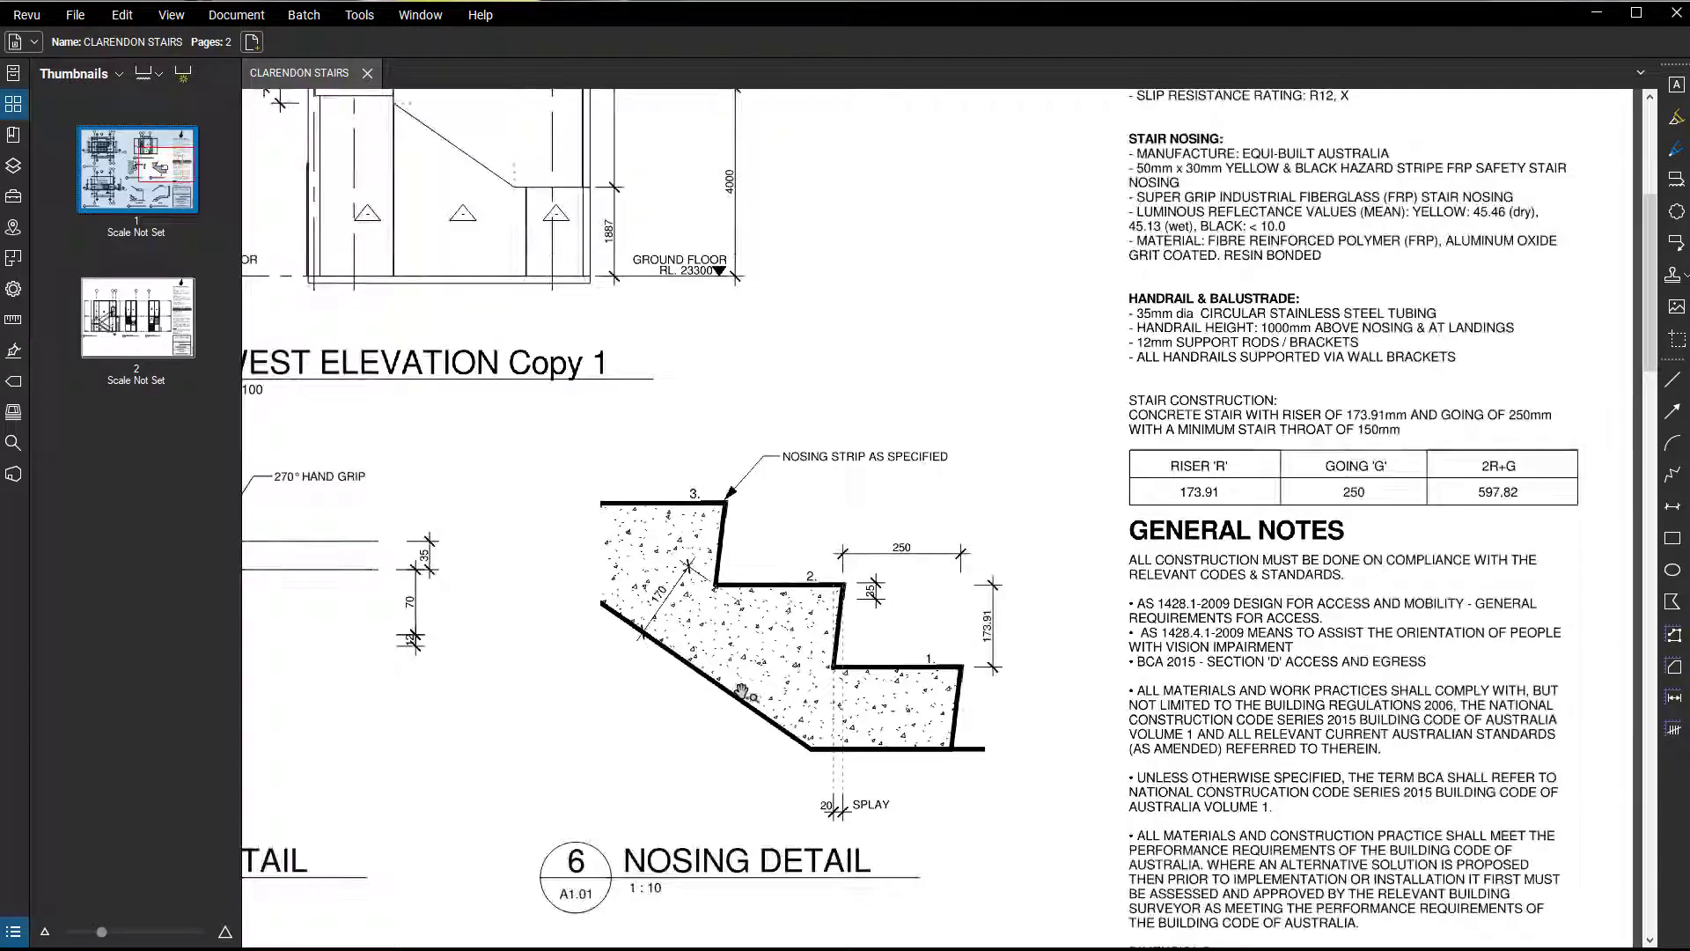
{"action": "left_click_drag", "start_coordinate": [742, 692], "coordinate": [905, 670]}
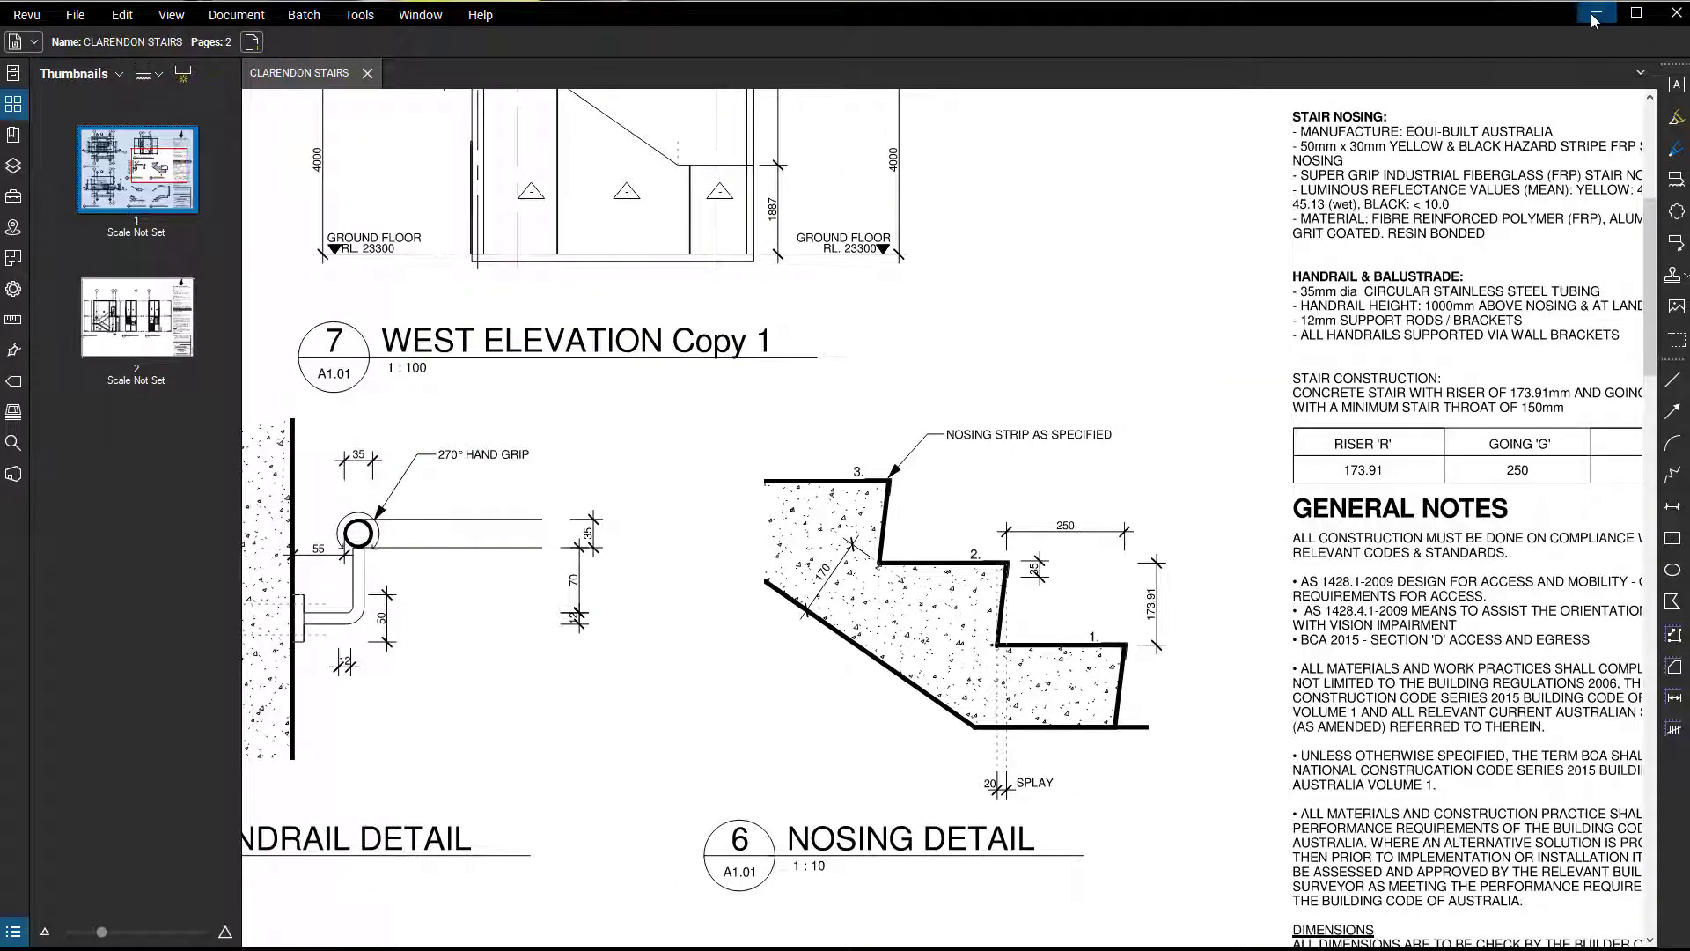
{"action": "left_click", "coordinate": [1595, 16]}
Accept the run type settings and rename the stair's 300mm Thickness landing type to 180mm Thickness.
{"action": "left_click", "coordinate": [1468, 834]}
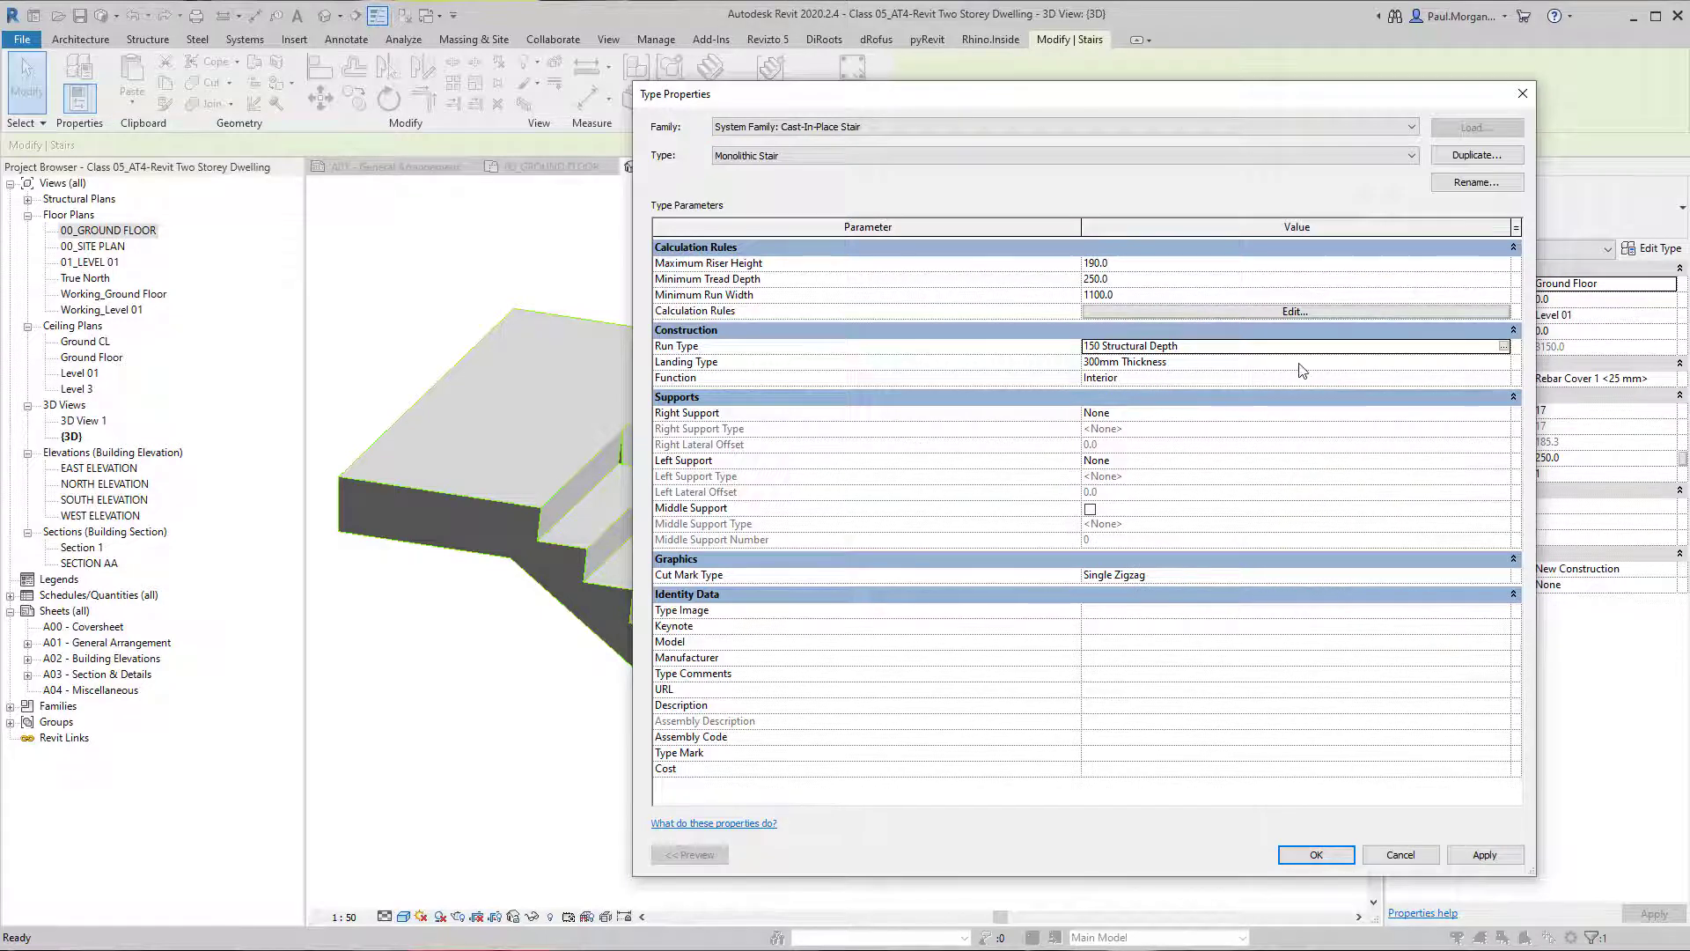
{"action": "left_click", "coordinate": [1408, 362]}
{"action": "left_click", "coordinate": [1503, 362]}
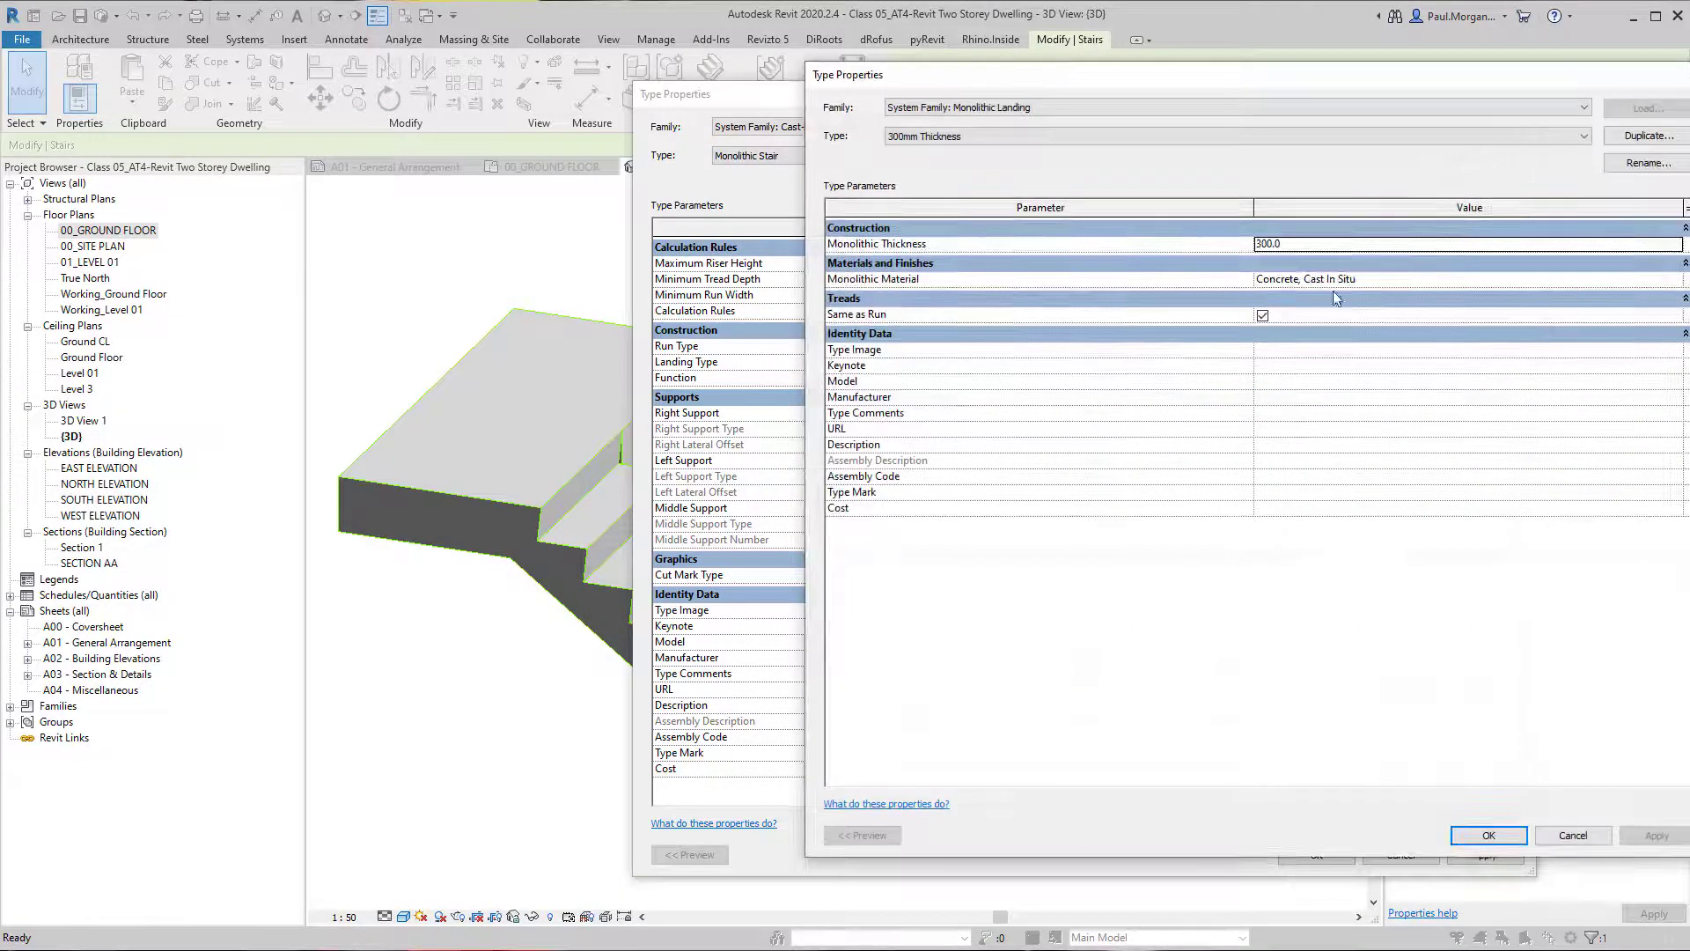
{"action": "left_click", "coordinate": [1380, 247]}
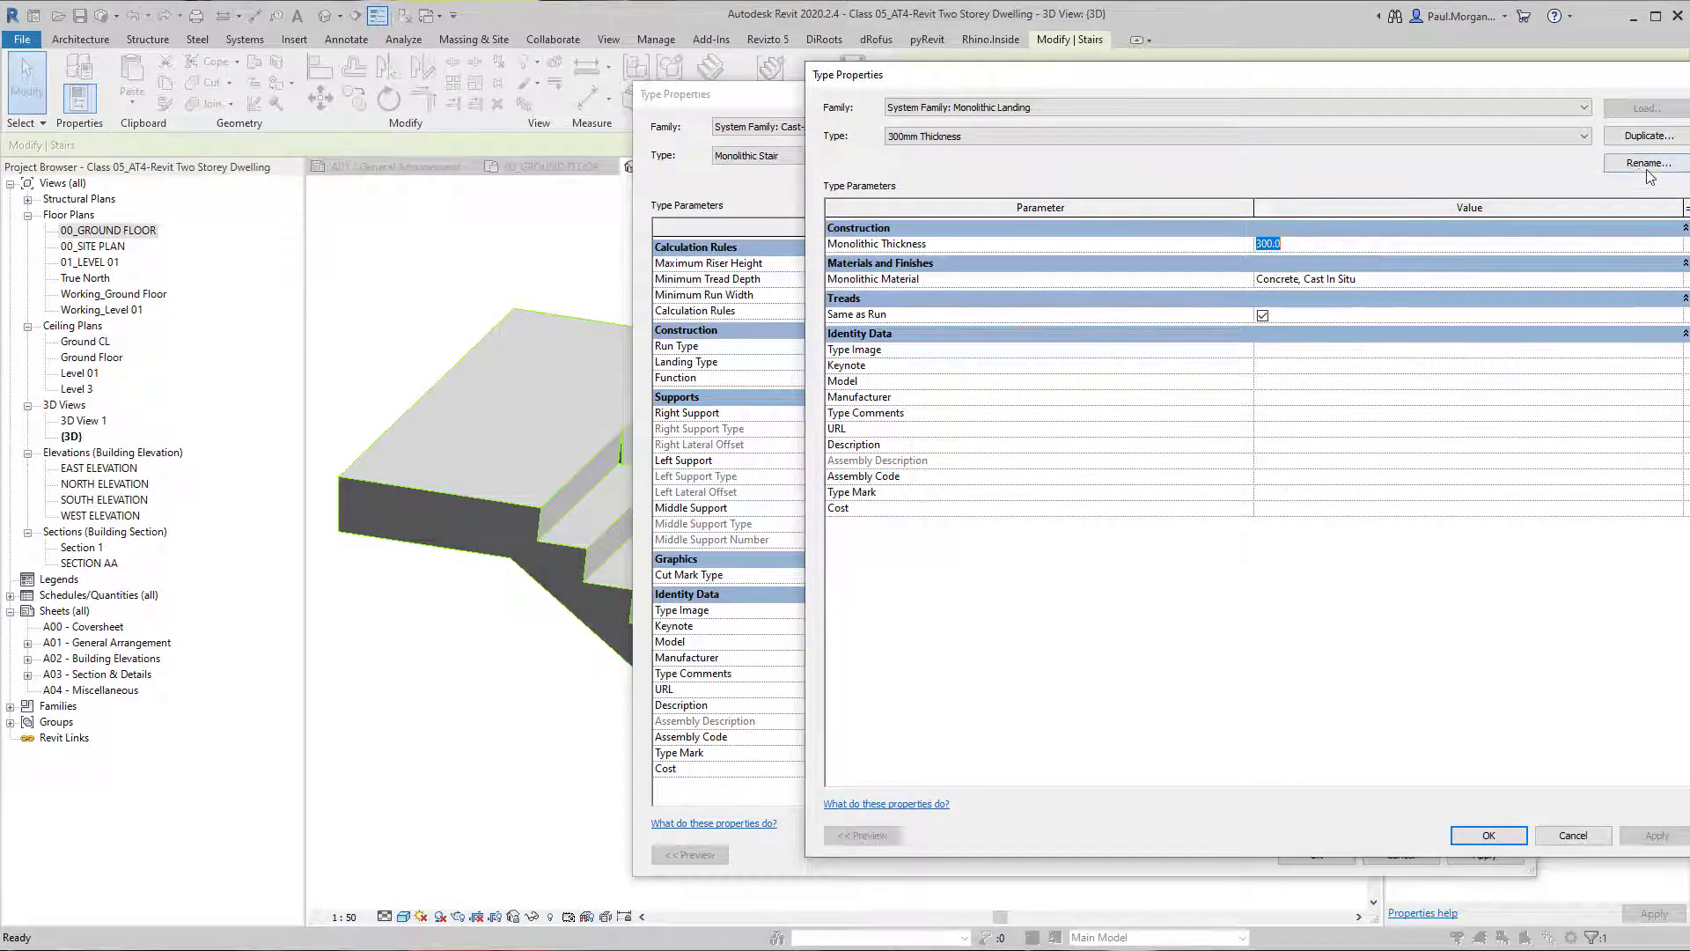
{"action": "left_click_drag", "start_coordinate": [1596, 83], "coordinate": [1399, 103]}
{"action": "left_click", "coordinate": [1451, 183]}
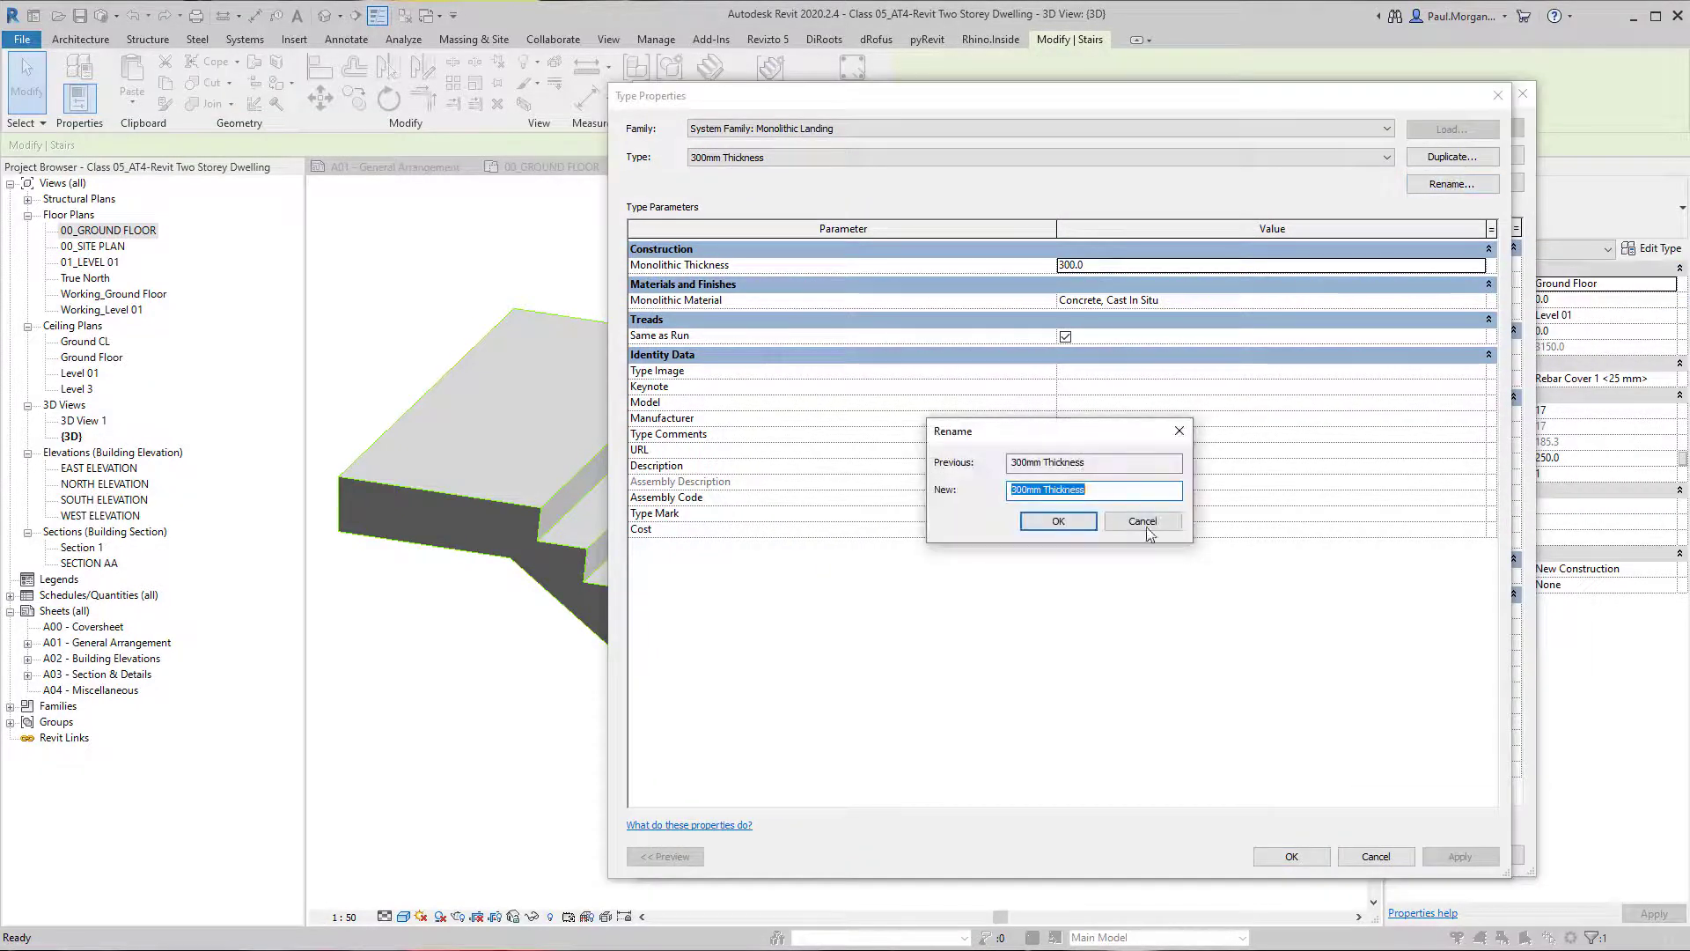
{"action": "key", "text": "Home"}
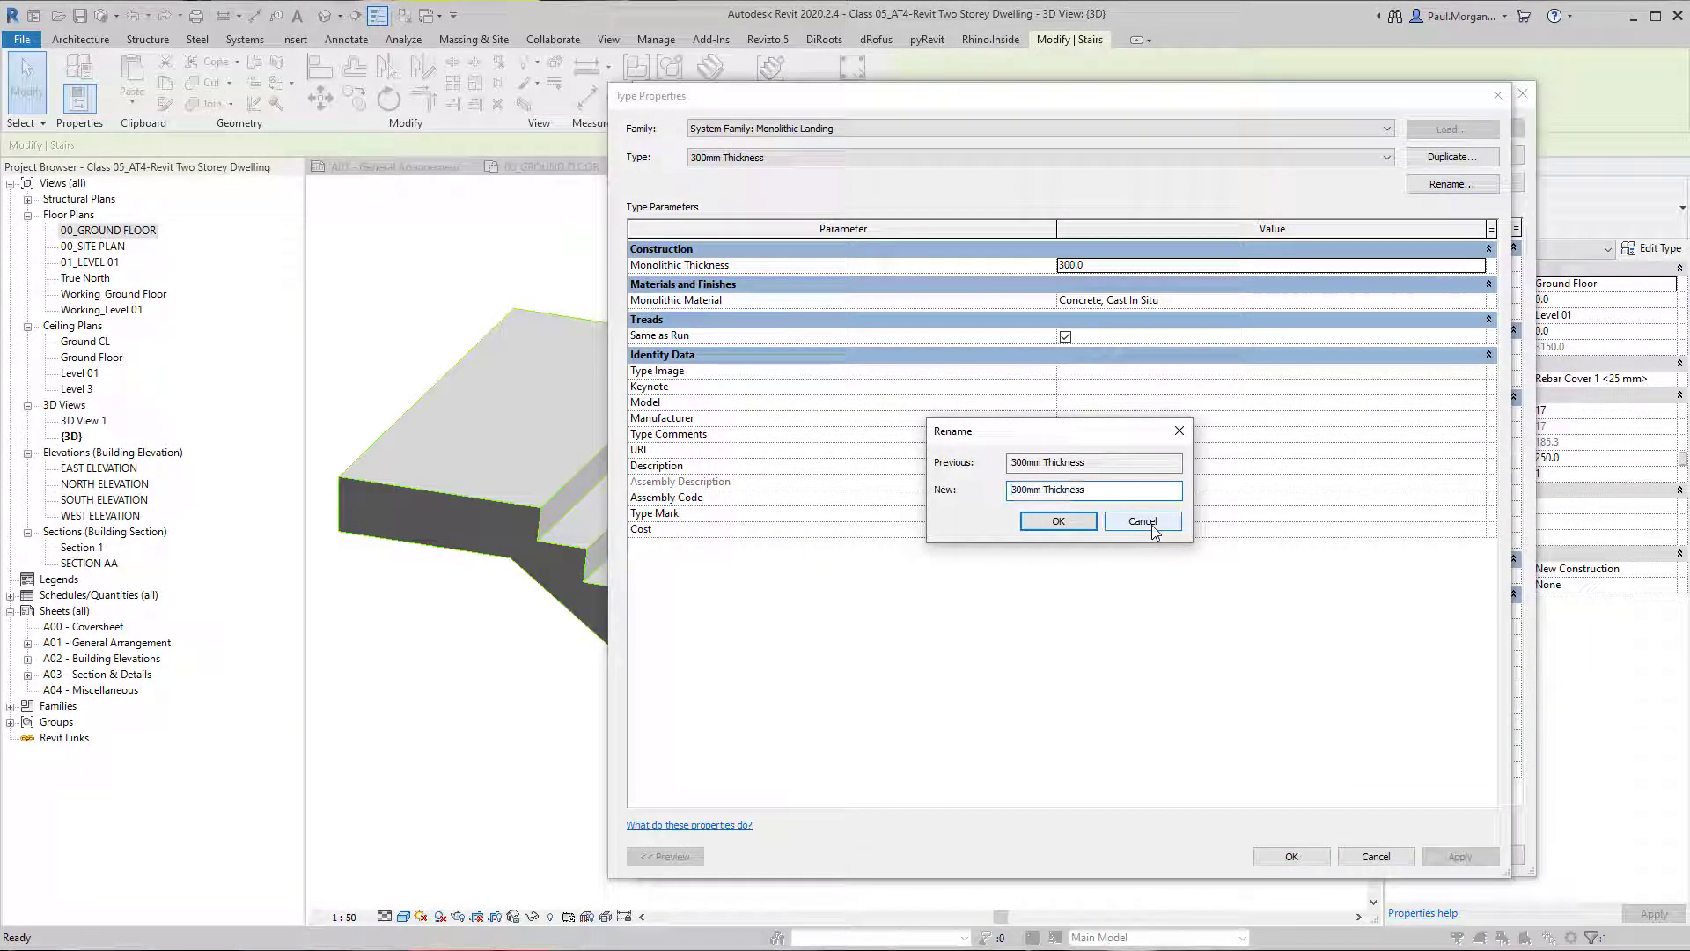
{"action": "type", "text": "180"}
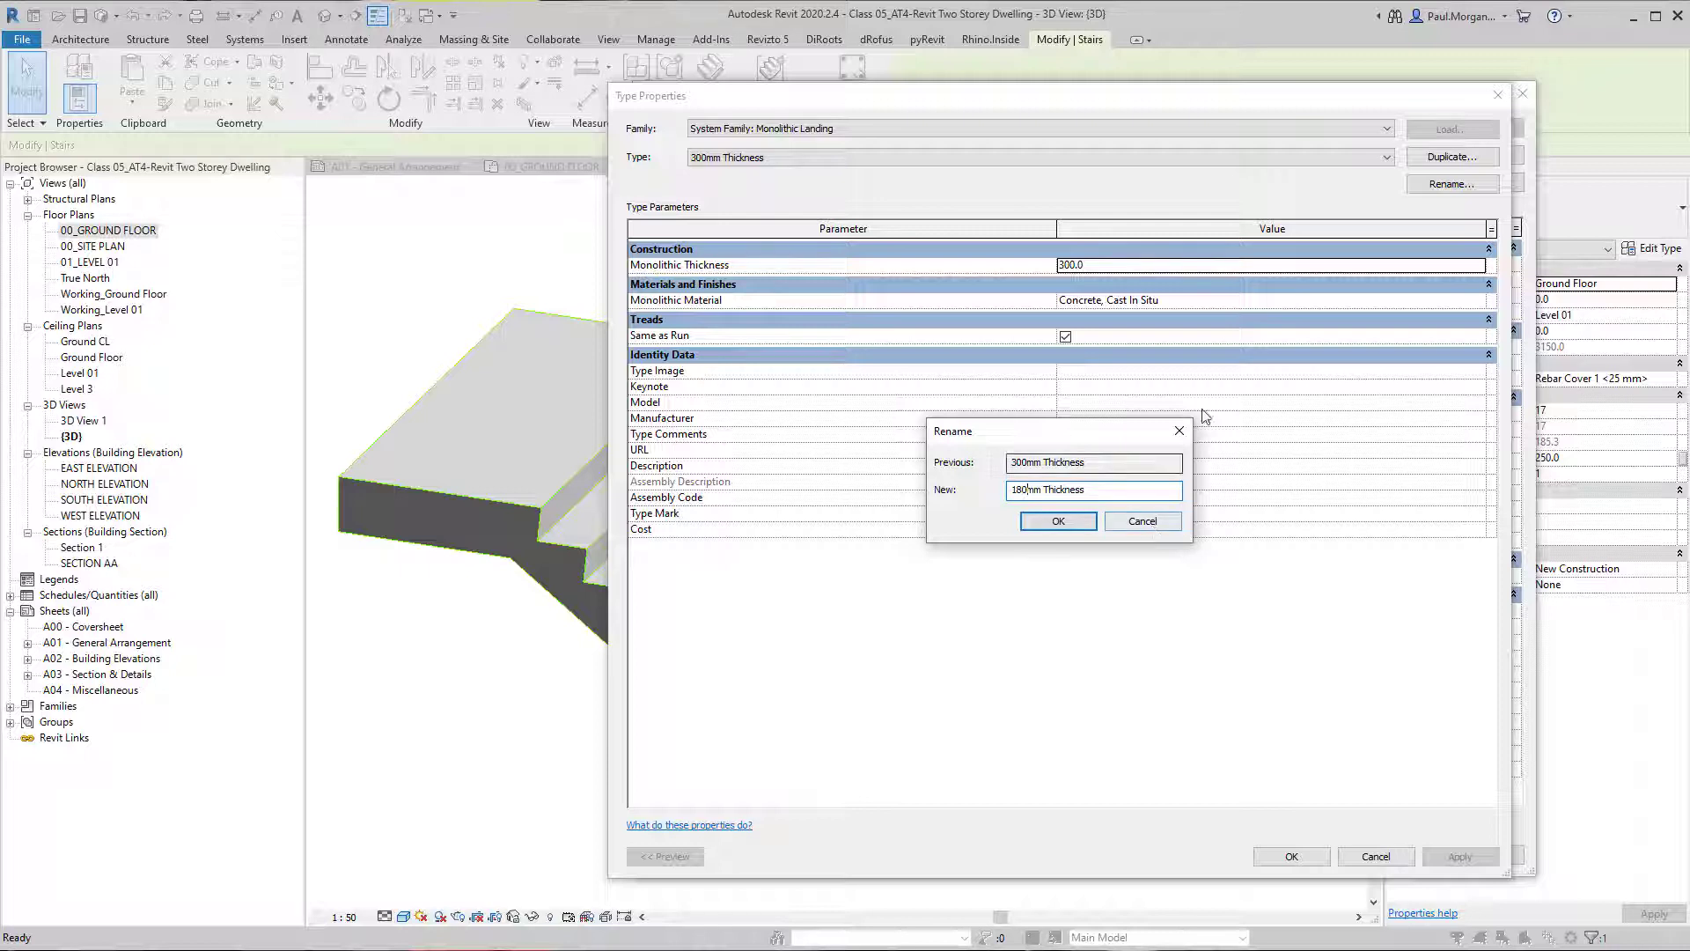
{"action": "left_click", "coordinate": [1056, 521]}
Set the landing type's monolithic thickness to 180, accept the stair type changes, and inspect the whole stair in 3D.
{"action": "double_click", "coordinate": [1097, 267]}
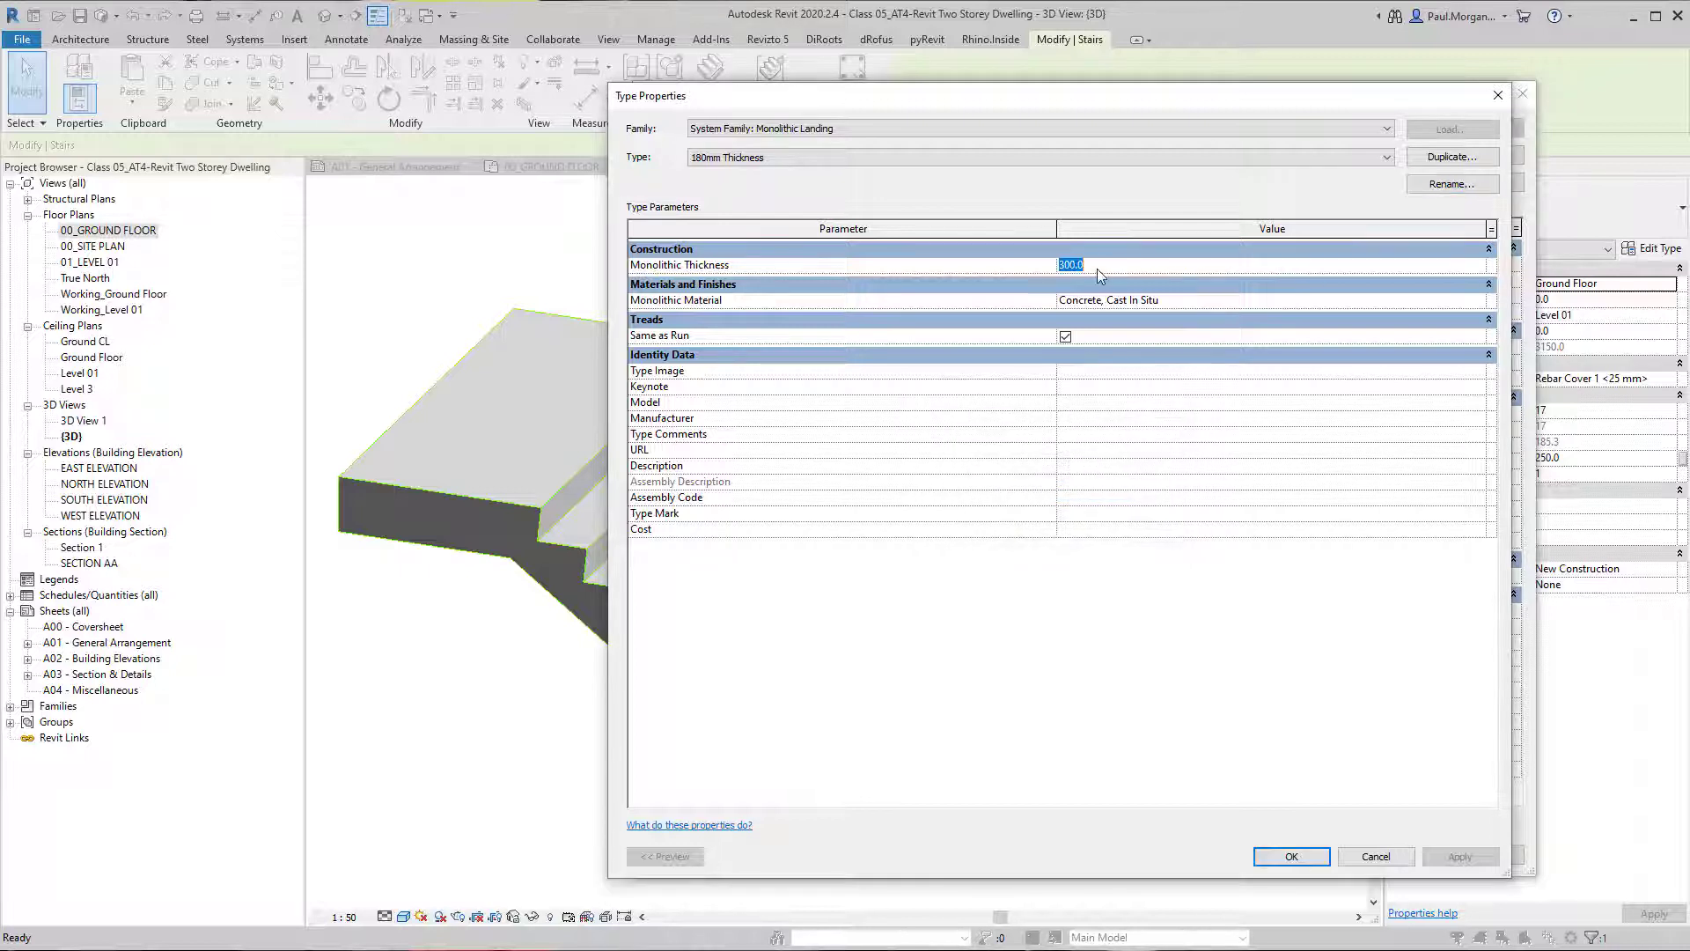
{"action": "type", "text": "180"}
{"action": "left_click", "coordinate": [1312, 858]}
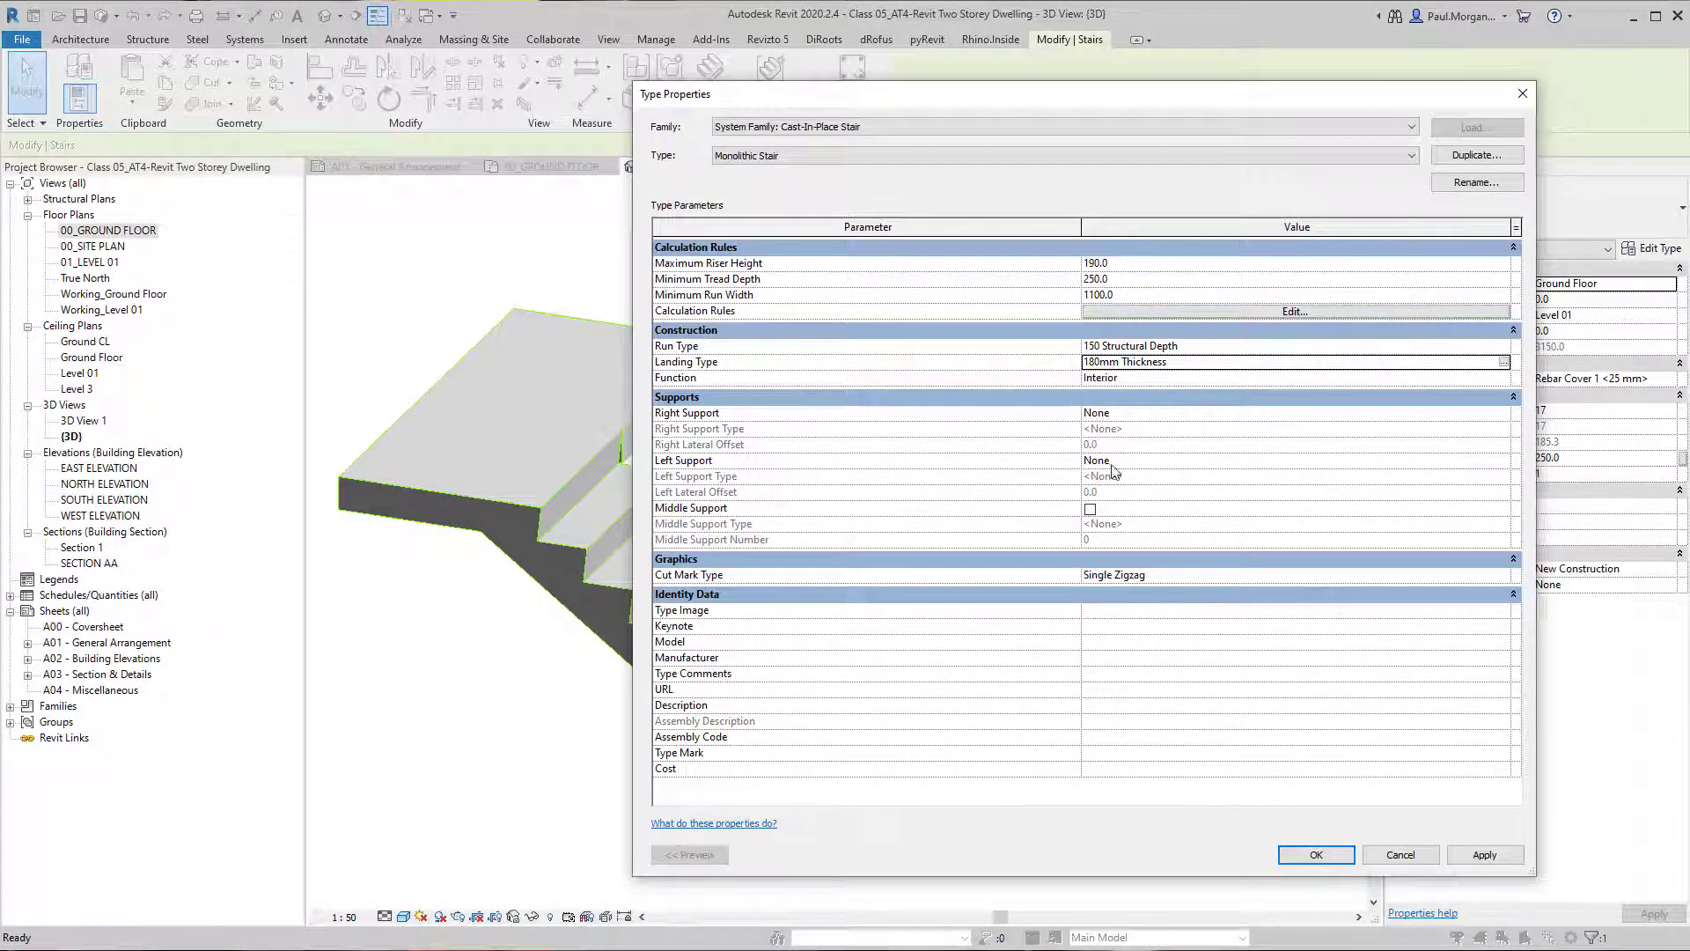
{"action": "left_click", "coordinate": [1316, 855]}
{"action": "key", "text": "Escape"}
{"action": "middle_click_drag", "start_coordinate": [889, 633], "coordinate": [1227, 534], "text": "shift"}
{"action": "middle_click_drag", "start_coordinate": [1125, 532], "coordinate": [950, 652]}
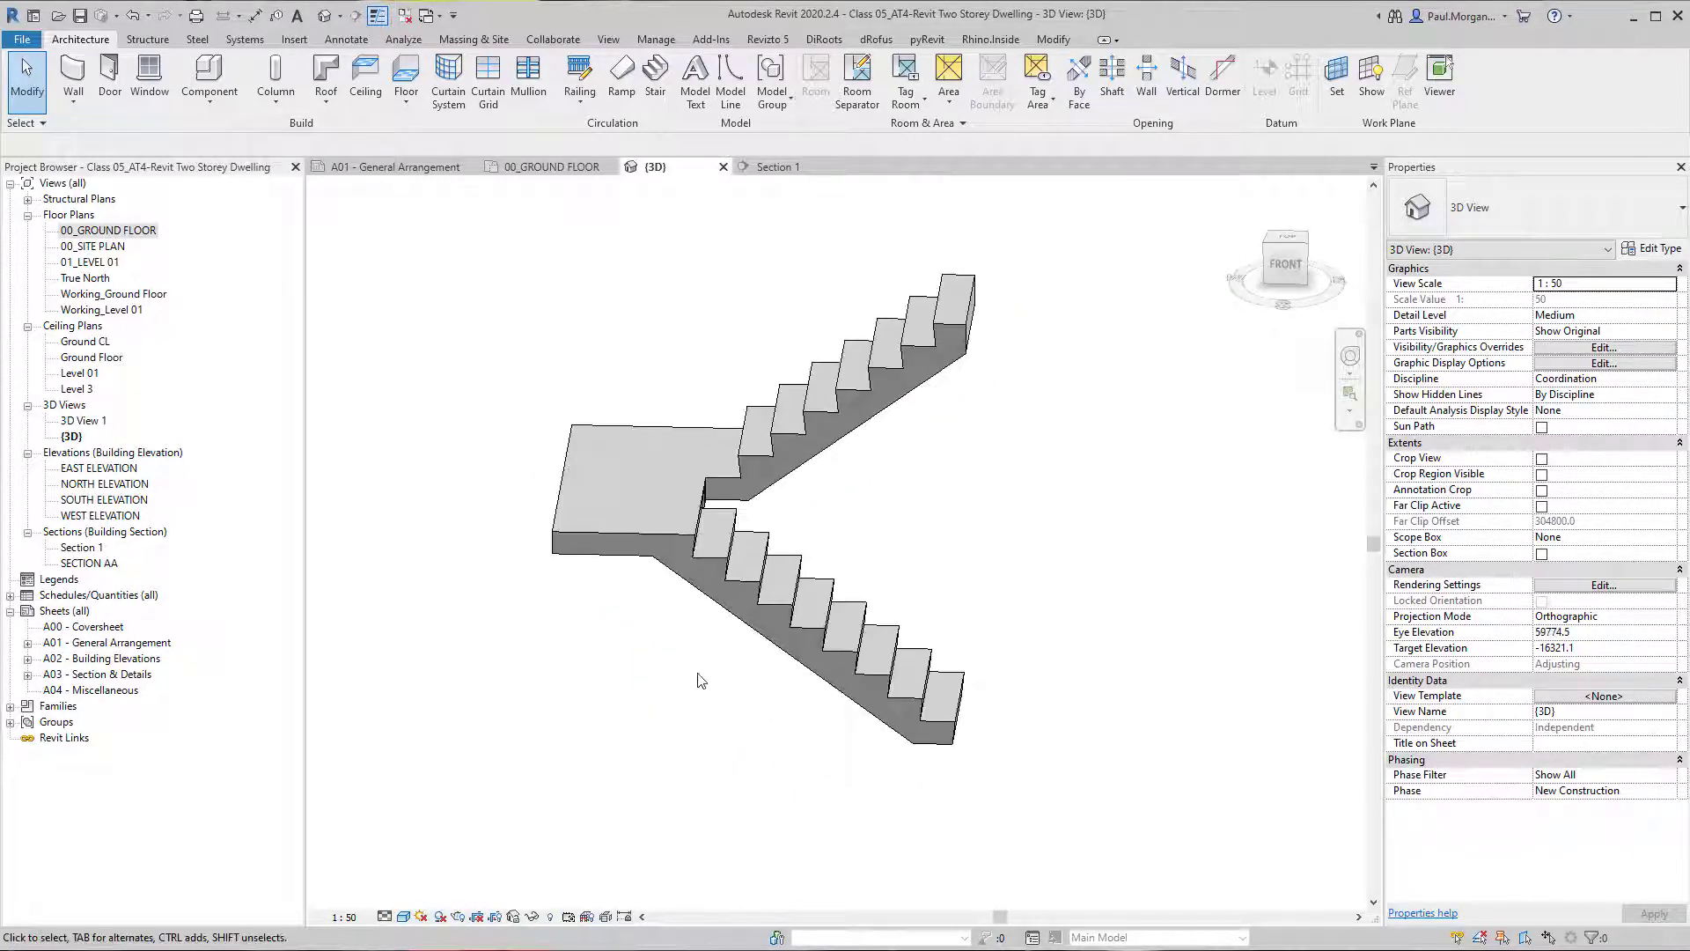
In the 00_GROUND FLOOR plan, create a rectangular 100_Concrete Slab floor about 5600 by 3200 mm from the landing's outer corner.
{"action": "double_click", "coordinate": [103, 232]}
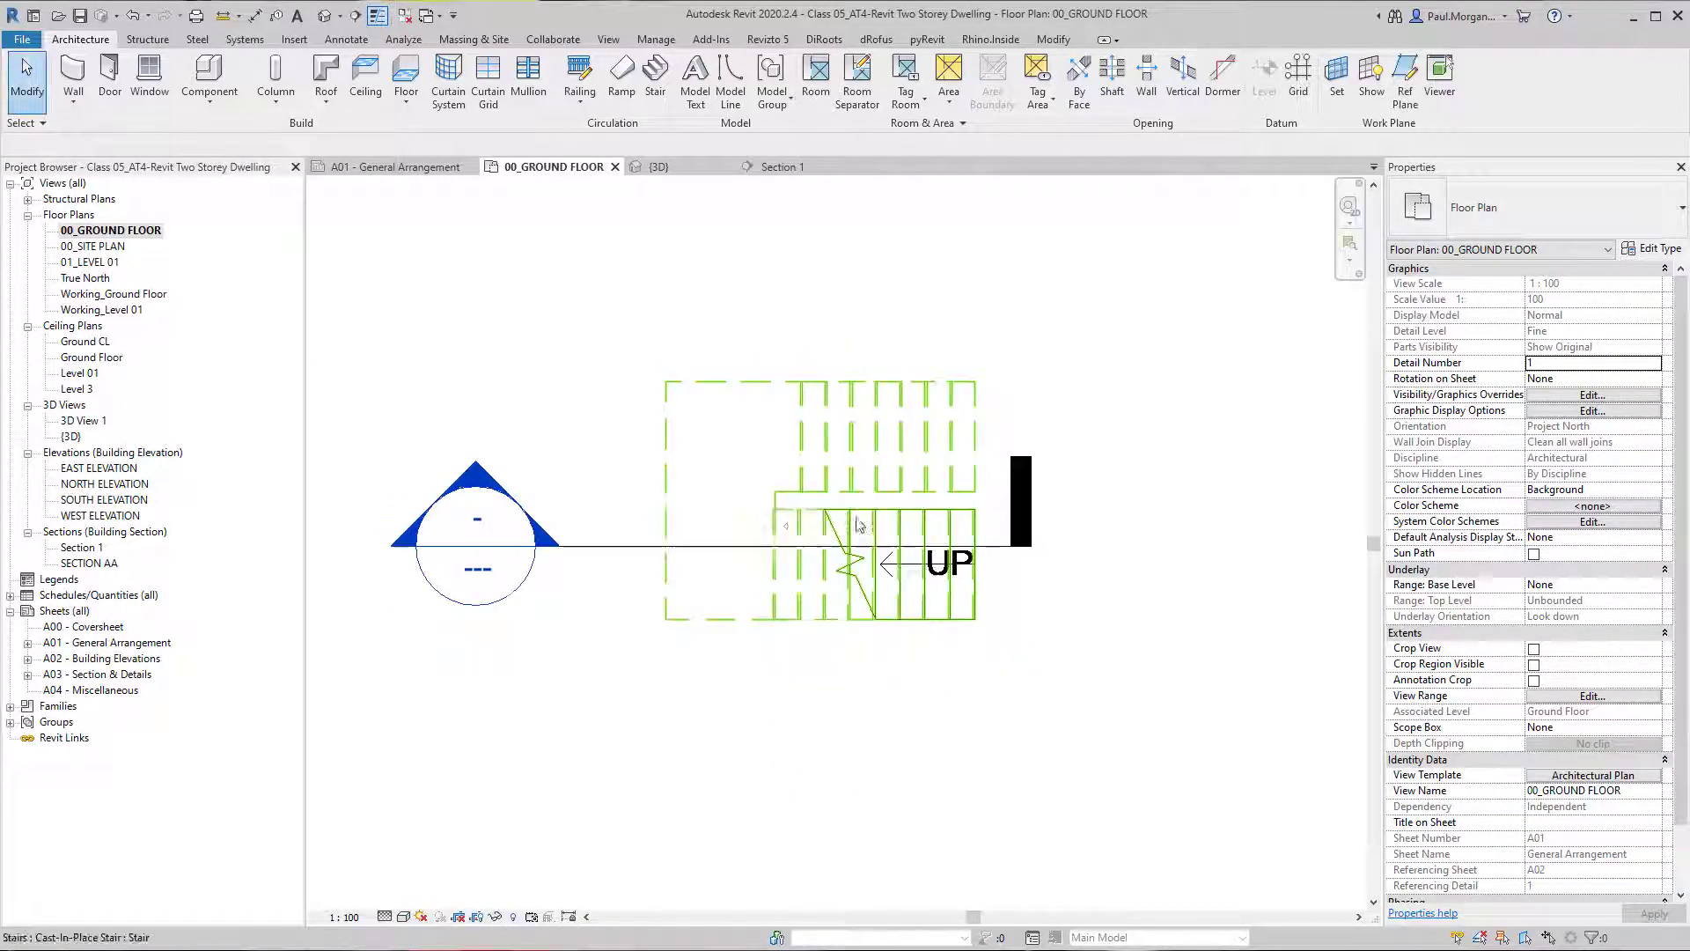
{"action": "left_click", "coordinate": [406, 102]}
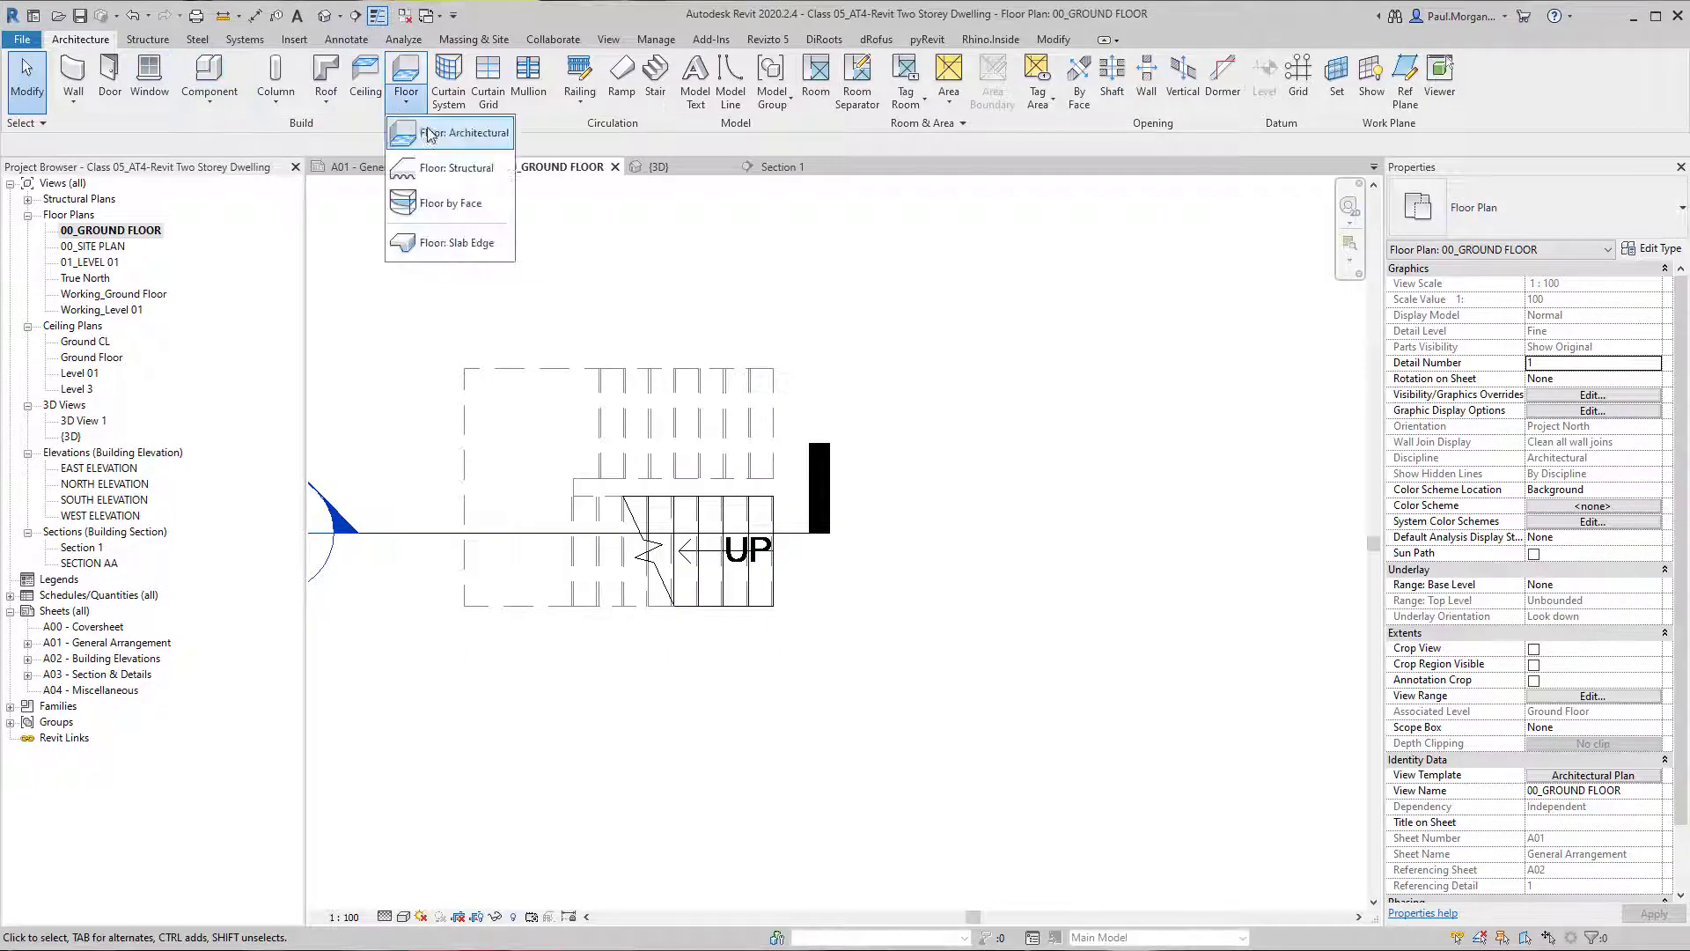
{"action": "left_click", "coordinate": [1536, 210]}
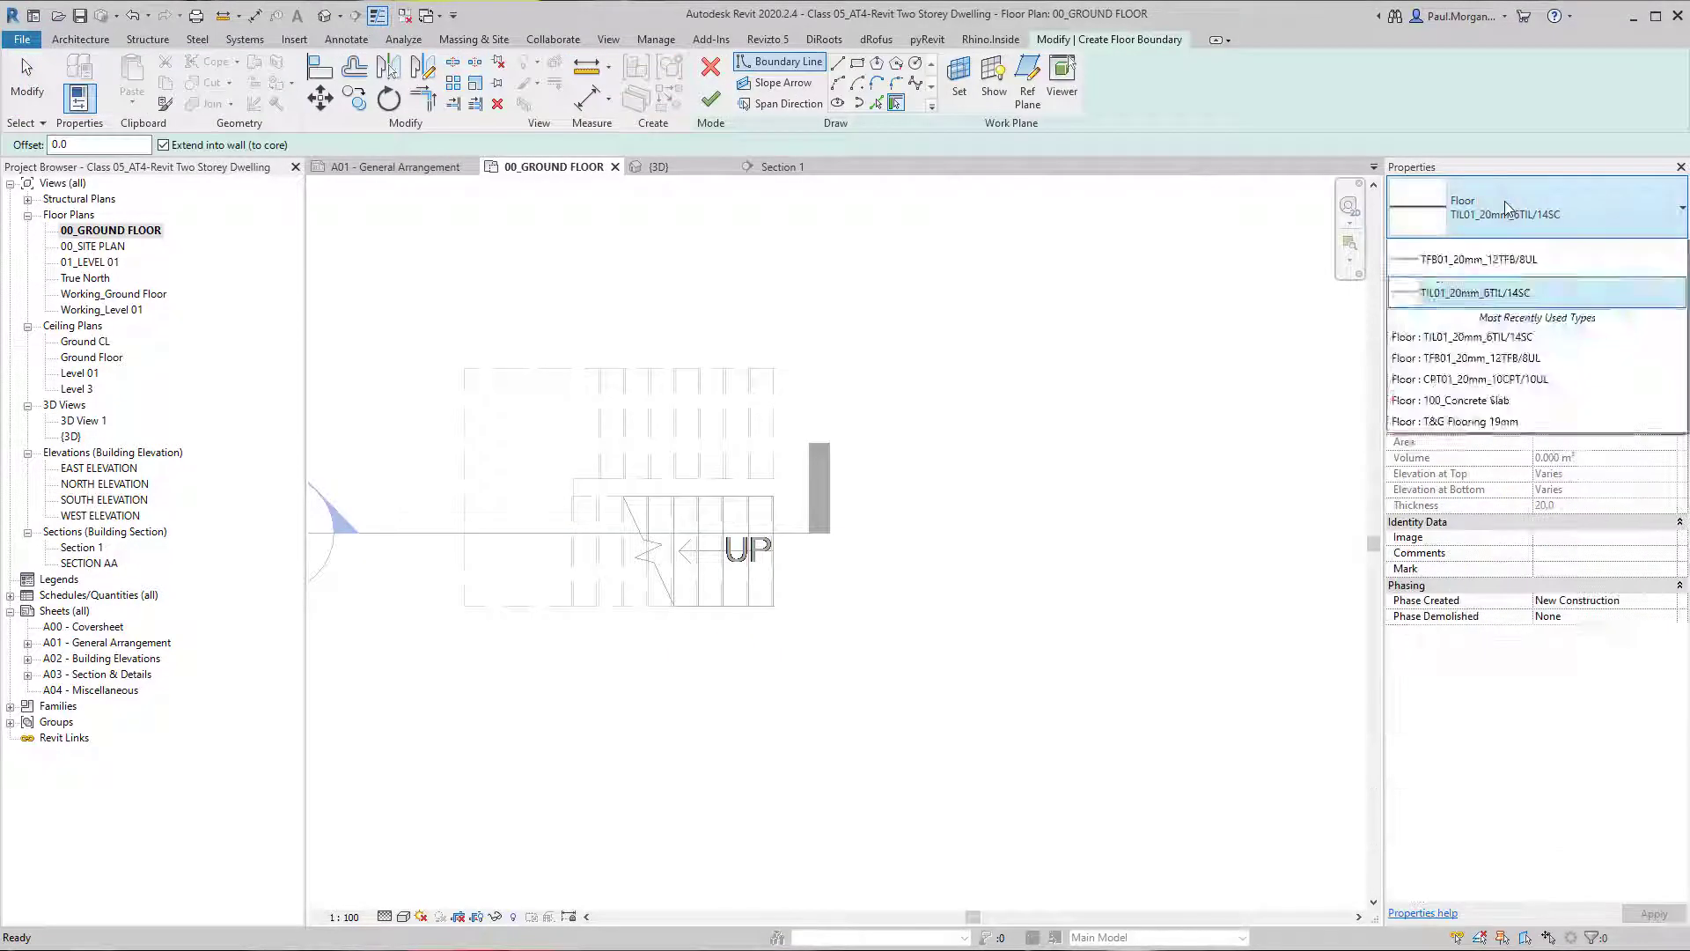
{"action": "left_click", "coordinate": [1508, 305]}
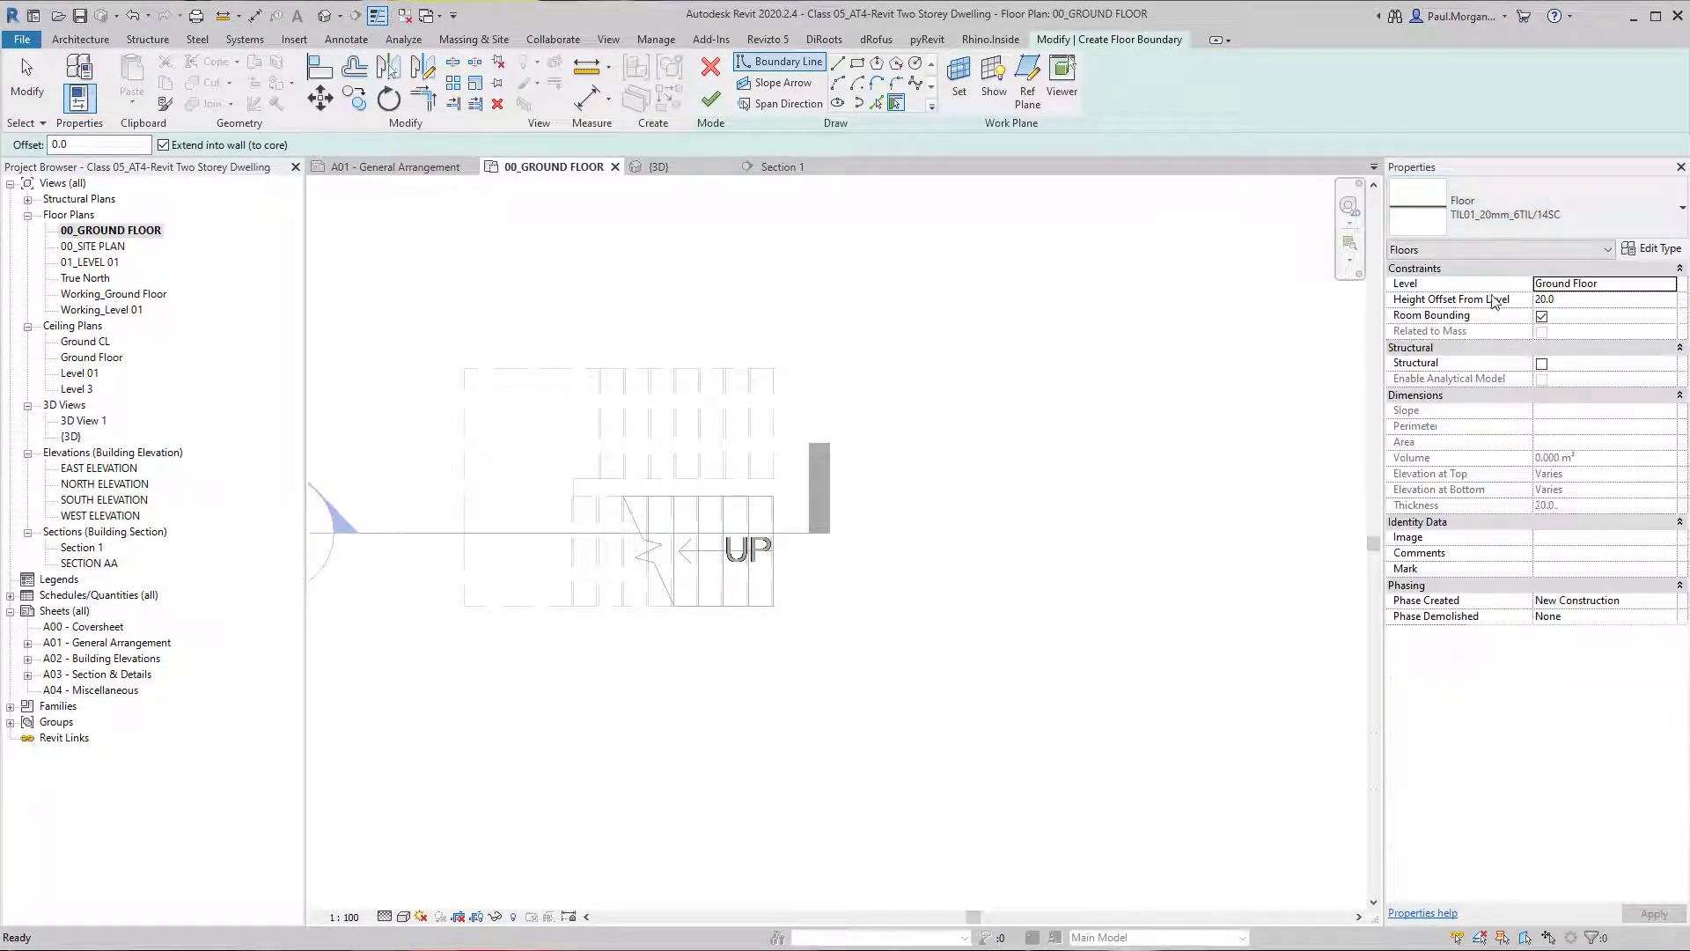
{"action": "left_click", "coordinate": [857, 62]}
{"action": "left_click", "coordinate": [465, 367]}
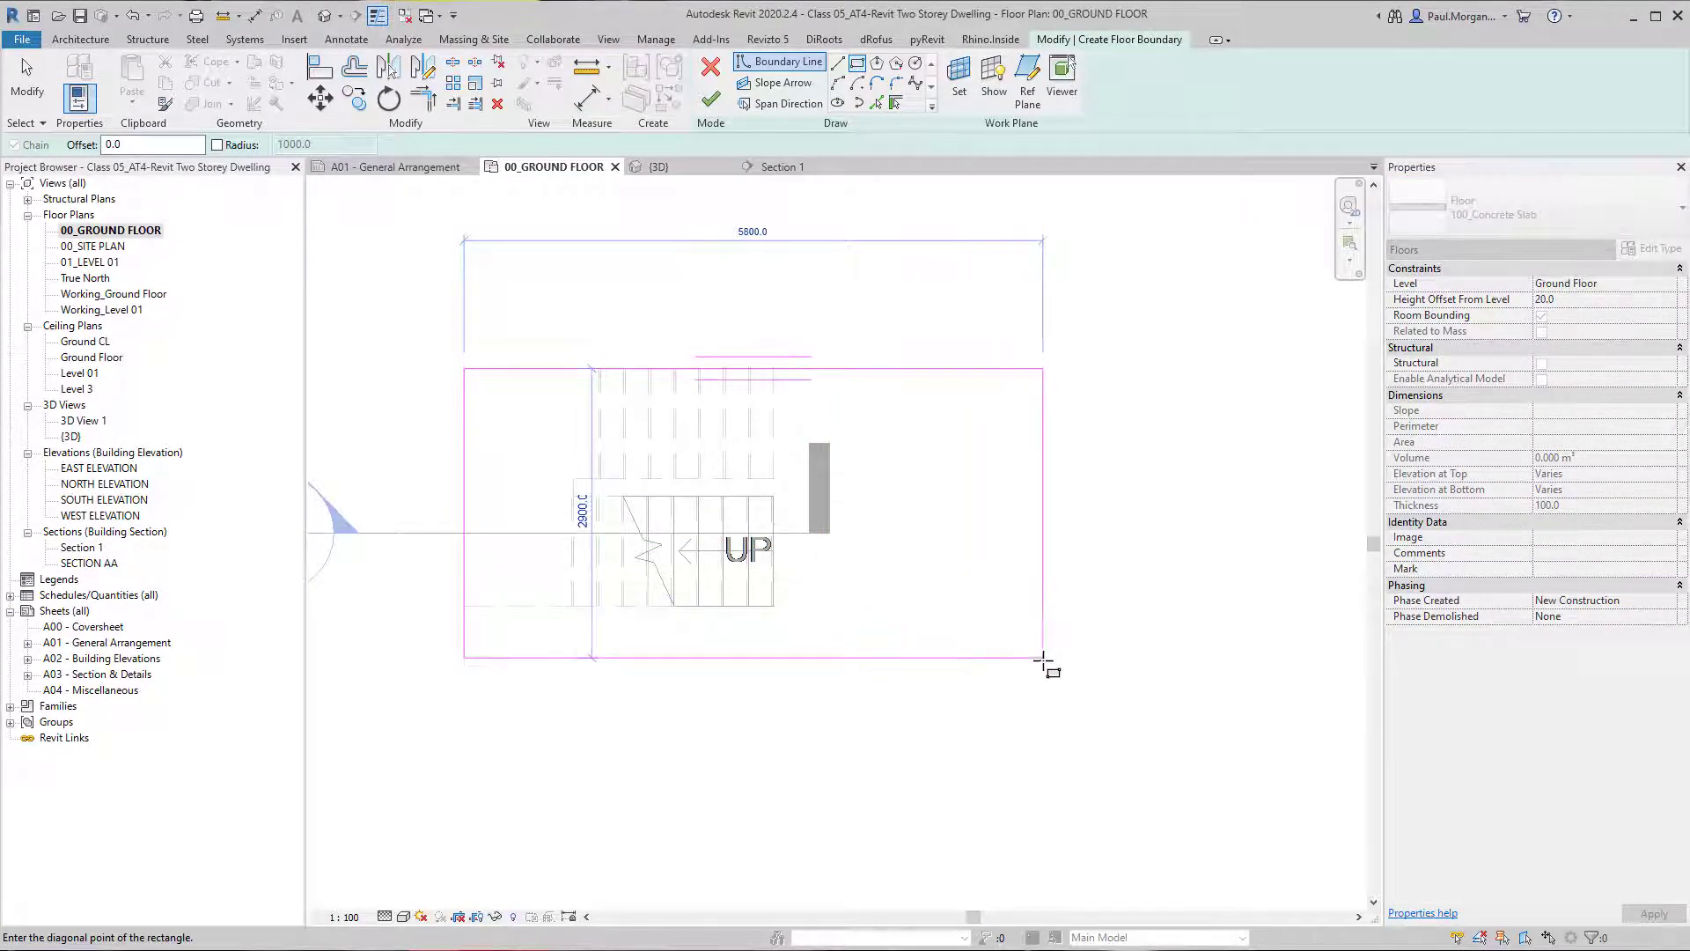
{"action": "left_click", "coordinate": [1023, 687]}
{"action": "left_click", "coordinate": [710, 98]}
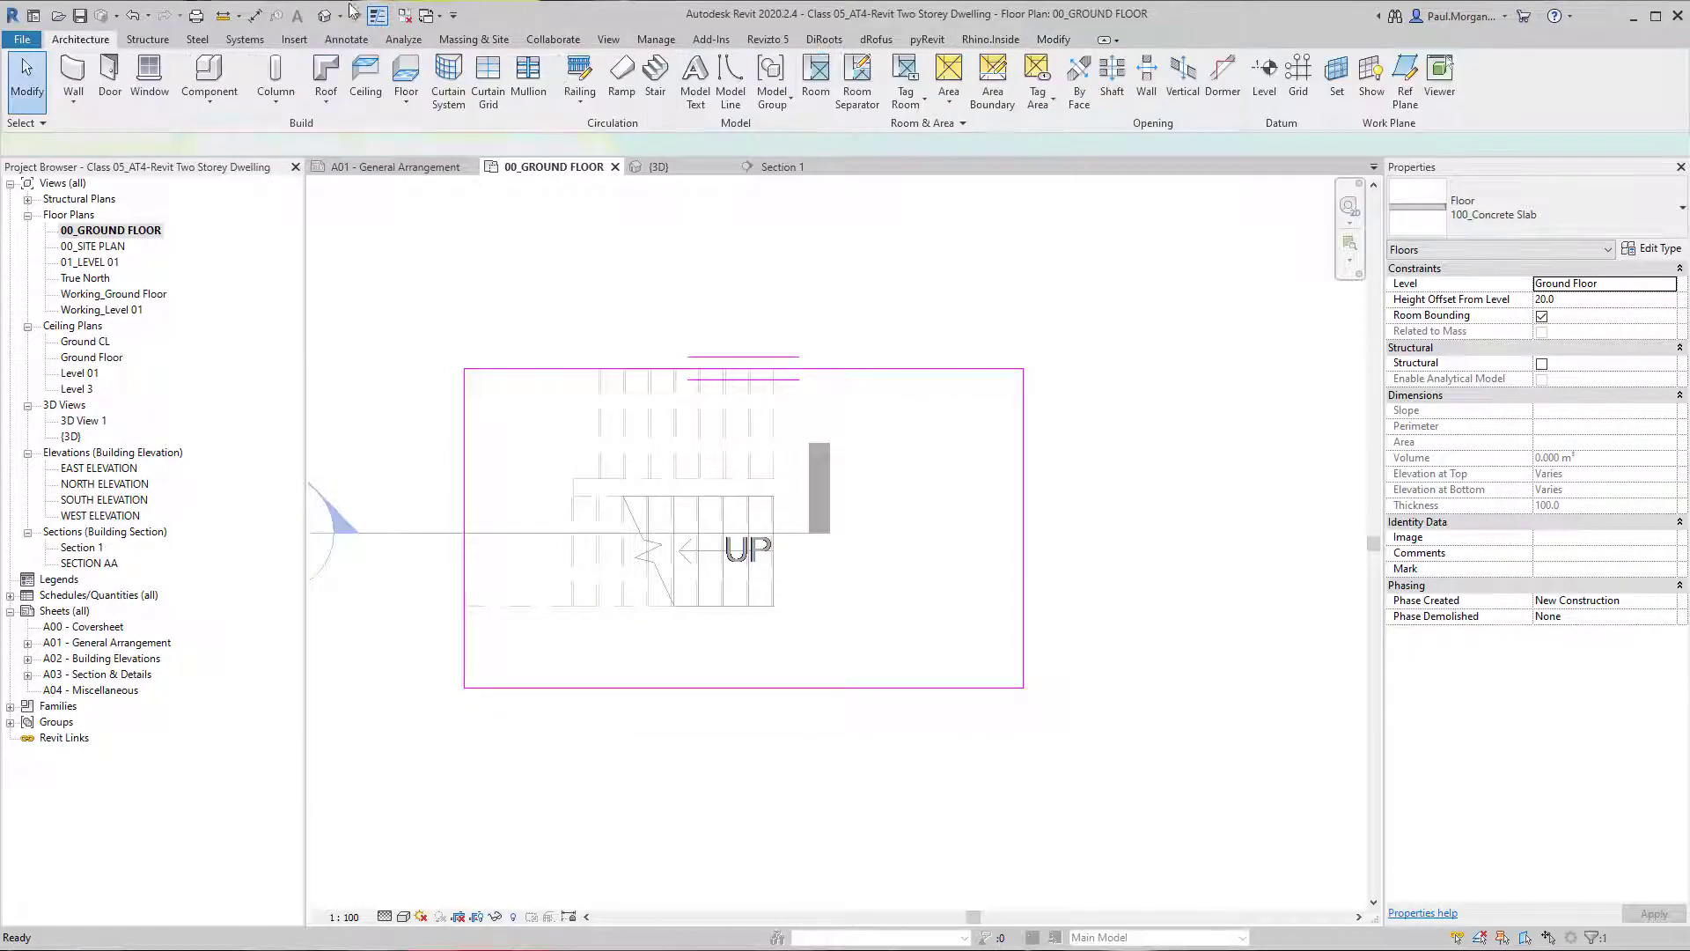
In the 3D view, copy the concrete slab and paste it aligned to Level 01.
{"action": "left_click", "coordinate": [325, 18]}
{"action": "middle_click_drag", "start_coordinate": [945, 694], "coordinate": [717, 766]}
{"action": "left_click", "coordinate": [663, 816]}
{"action": "left_click", "coordinate": [646, 706]}
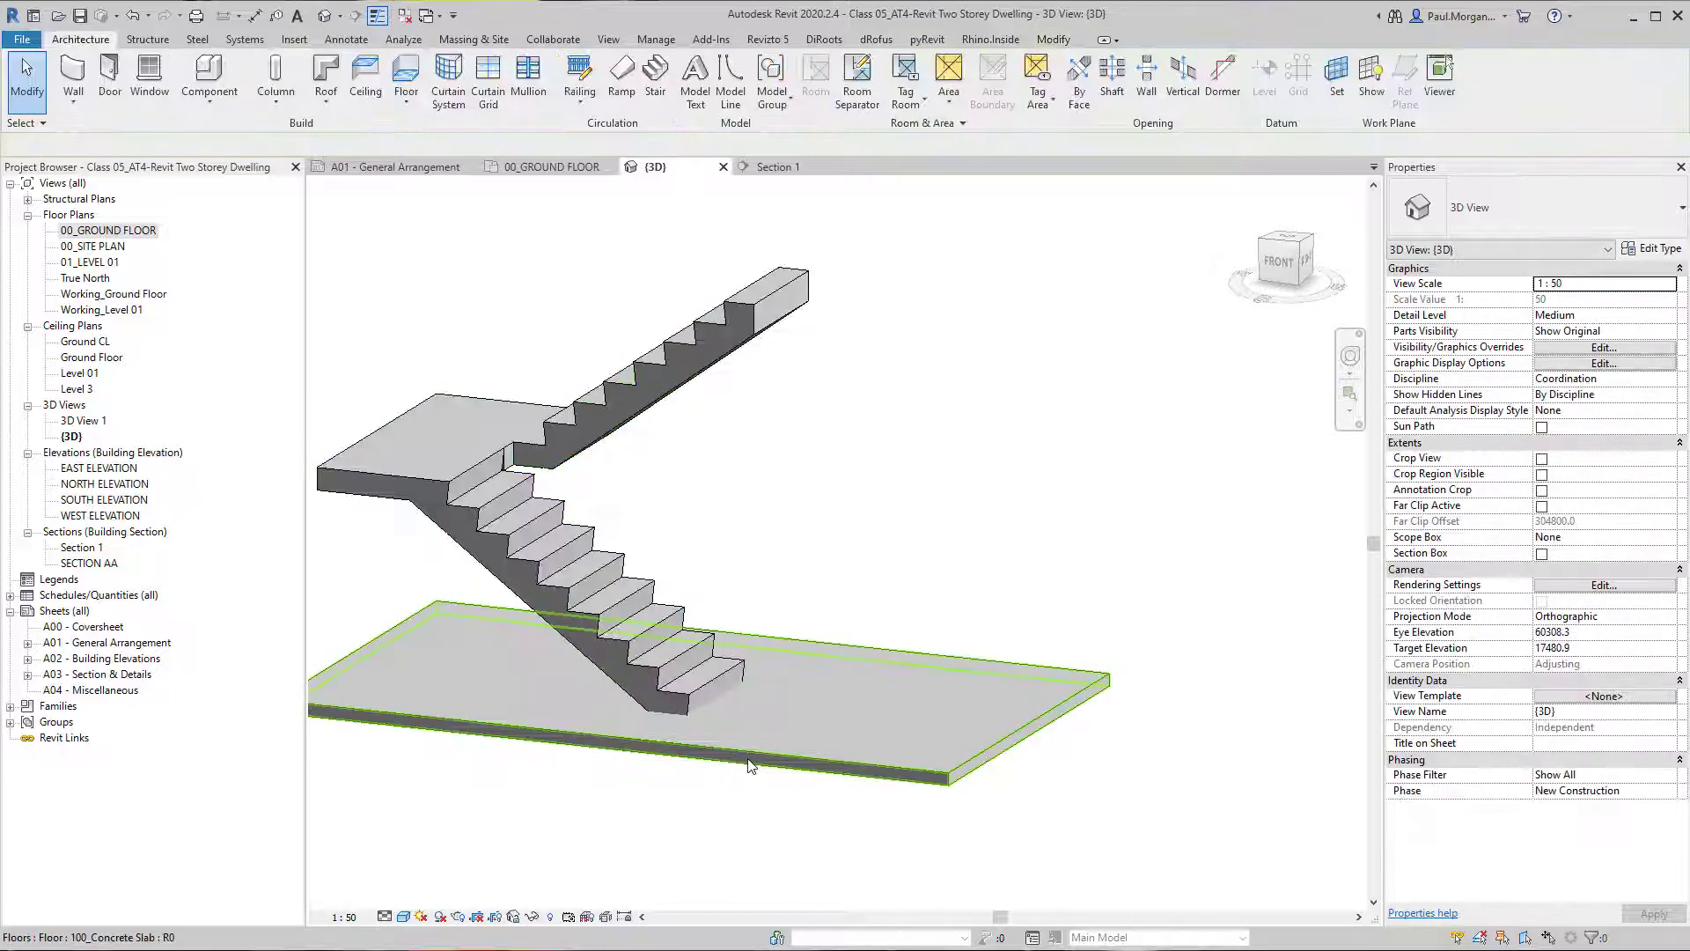
{"action": "left_click", "coordinate": [747, 758]}
{"action": "left_click", "coordinate": [436, 282]}
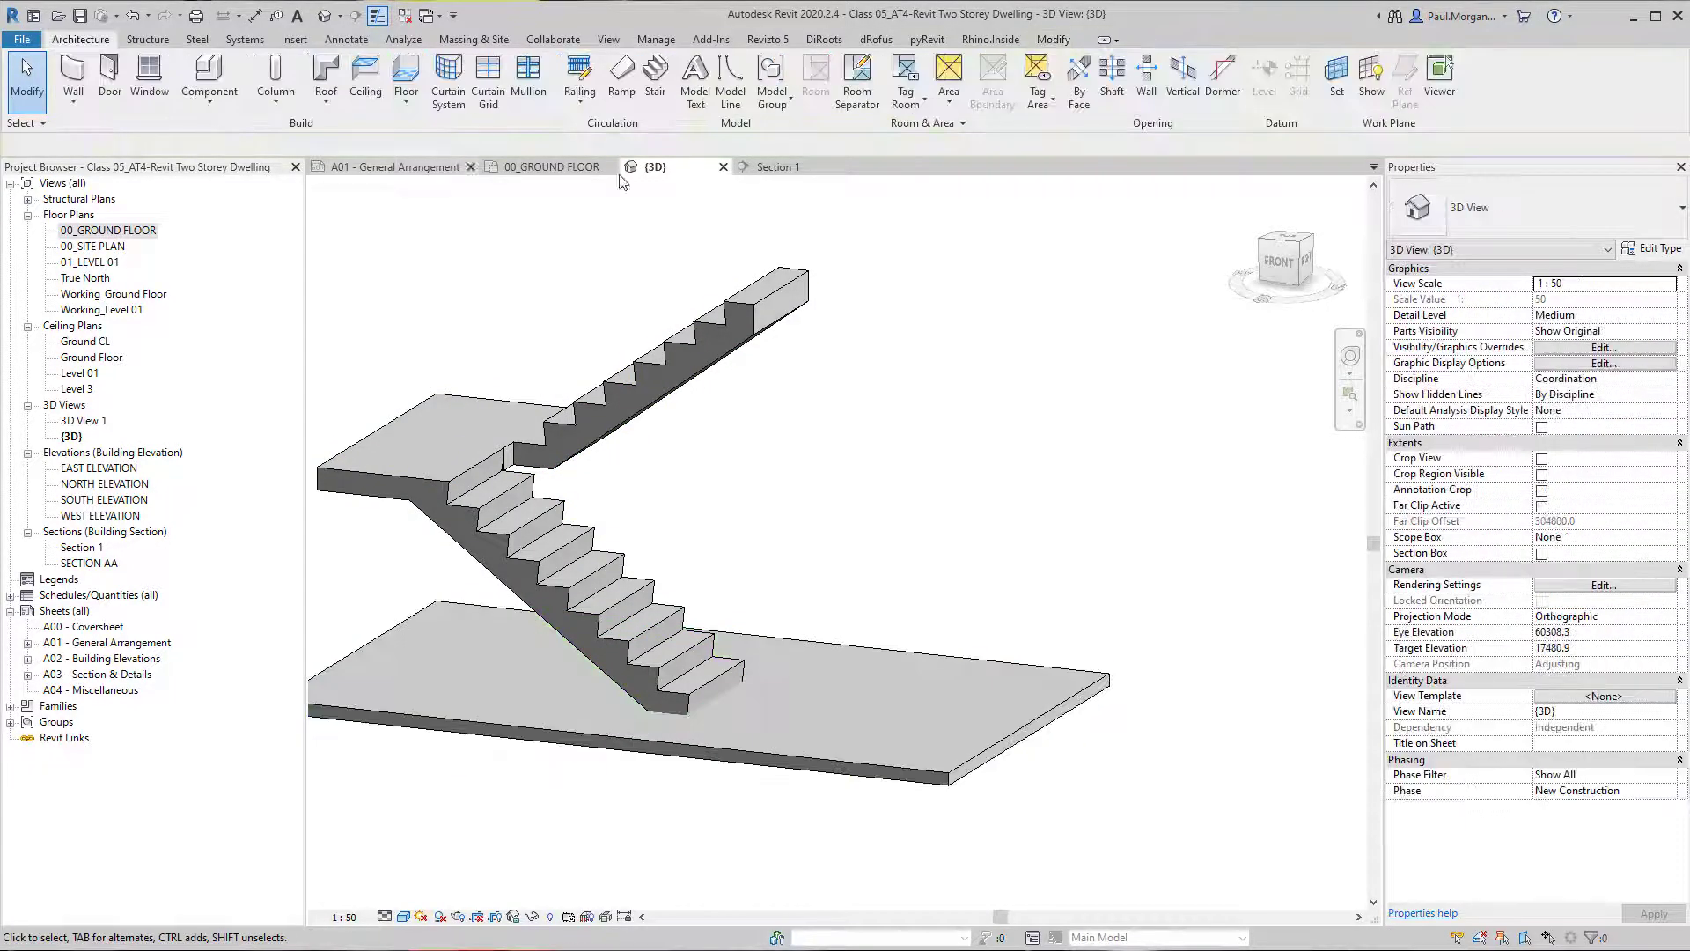
{"action": "left_click", "coordinate": [1052, 39]}
{"action": "left_click", "coordinate": [132, 98]}
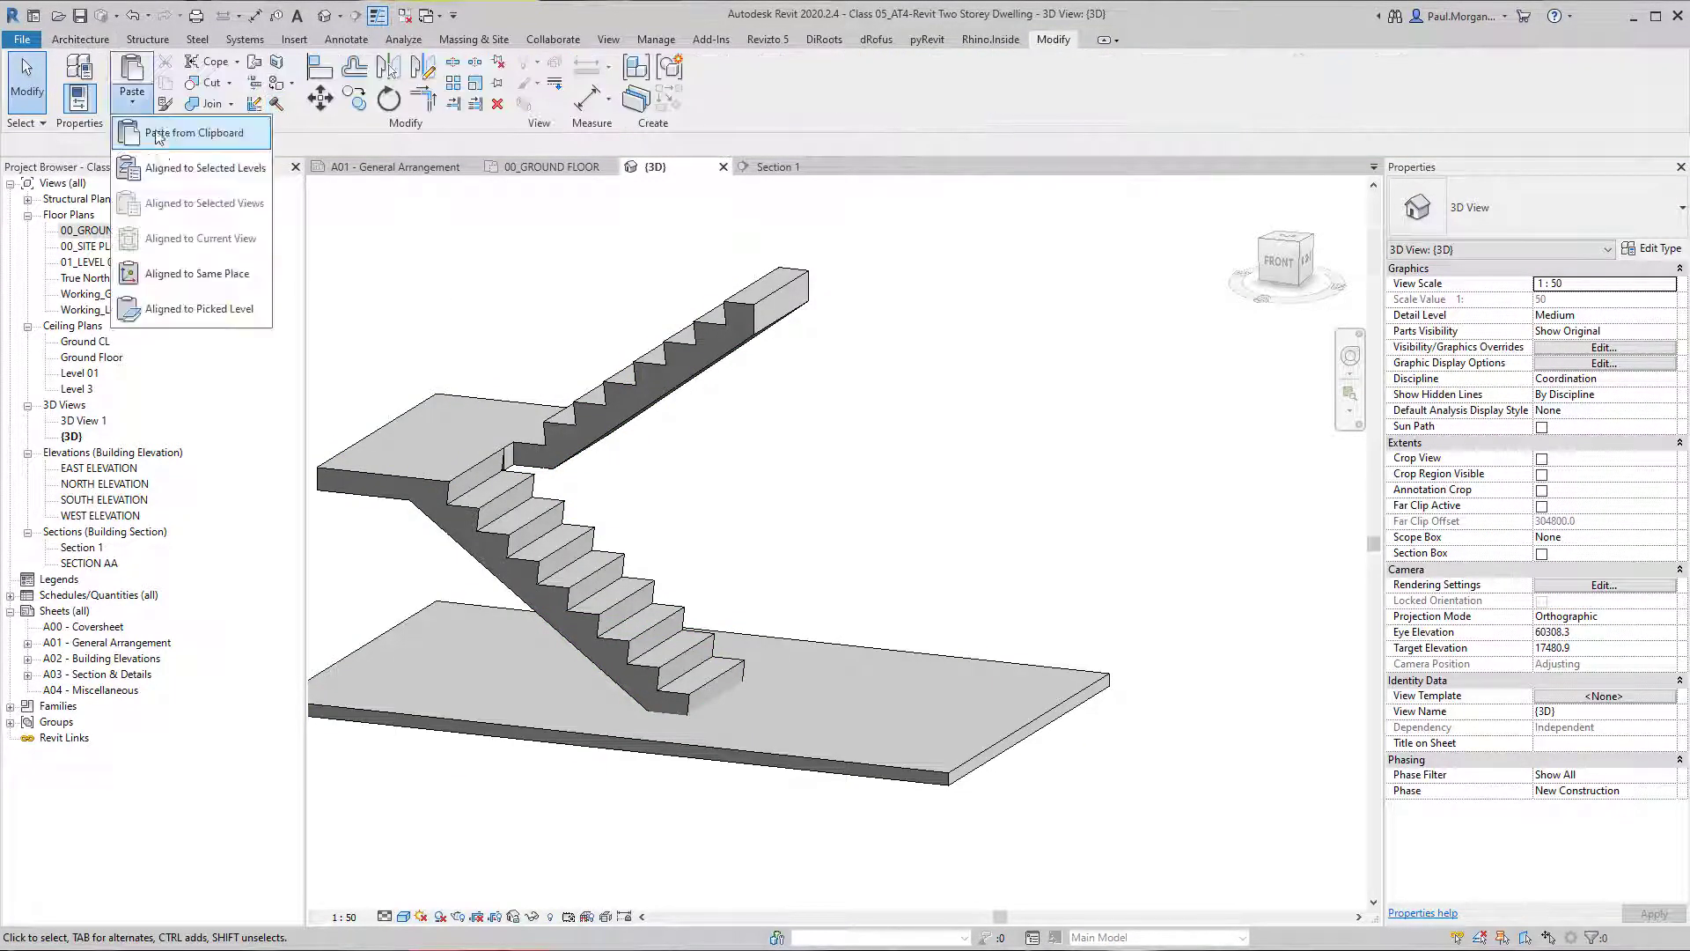
{"action": "left_click", "coordinate": [189, 163]}
{"action": "left_click", "coordinate": [775, 389]}
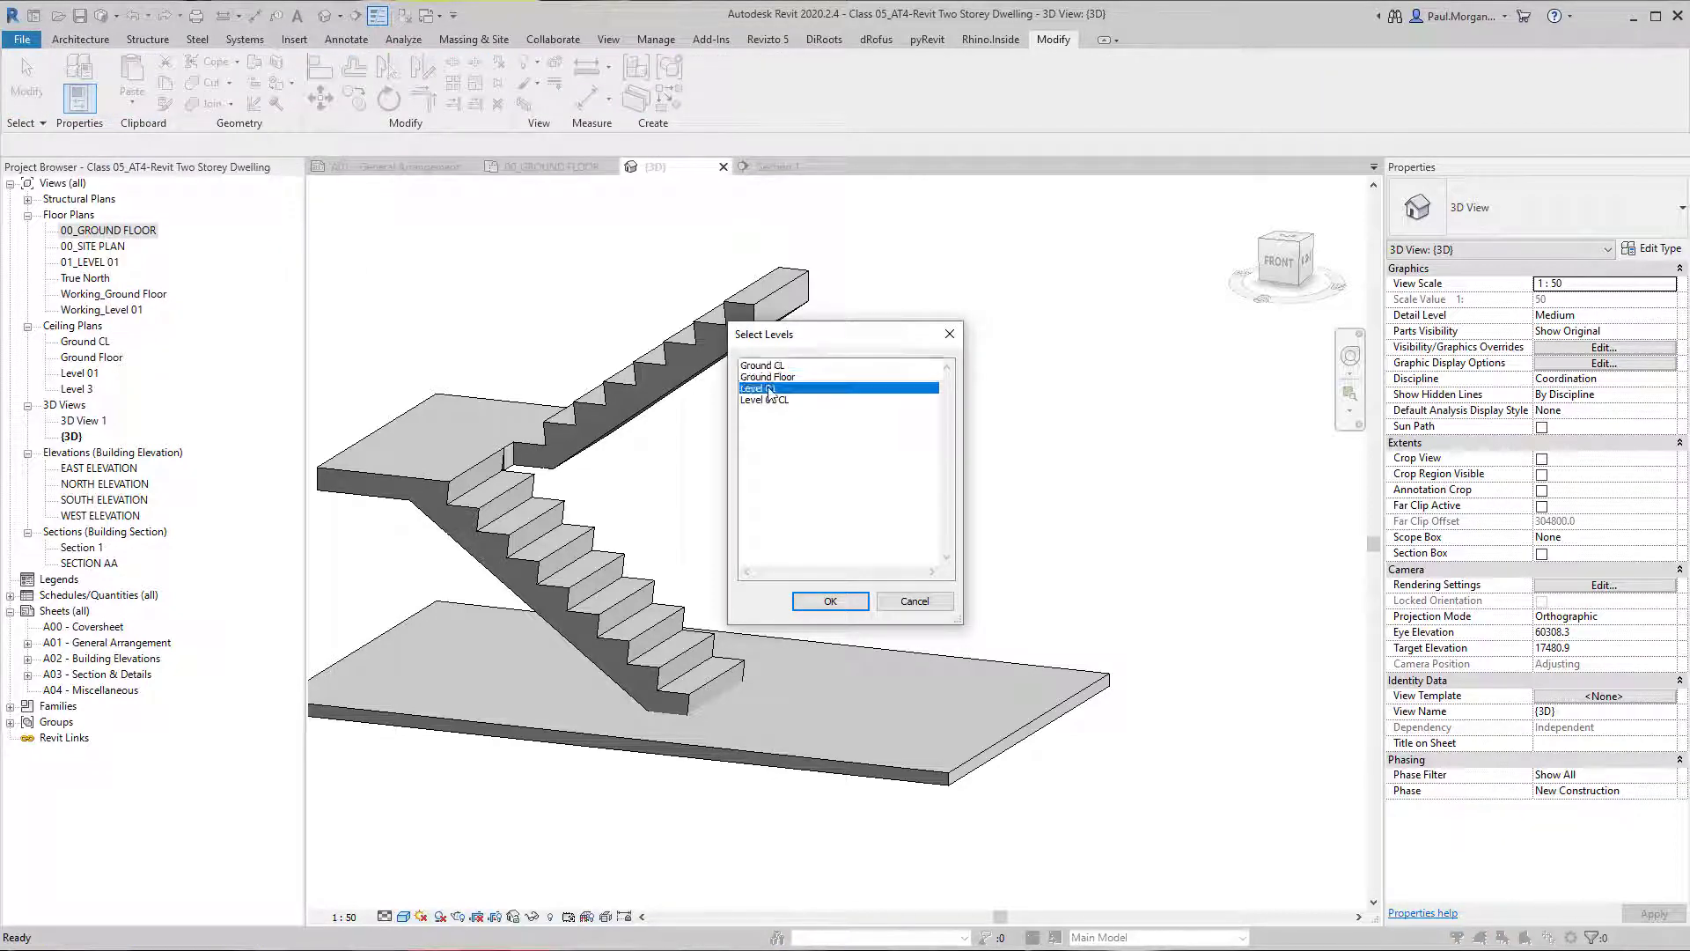
{"action": "left_click", "coordinate": [830, 598]}
{"action": "left_click", "coordinate": [986, 532]}
{"action": "middle_click_drag", "start_coordinate": [1052, 533], "coordinate": [1091, 489], "text": "shift"}
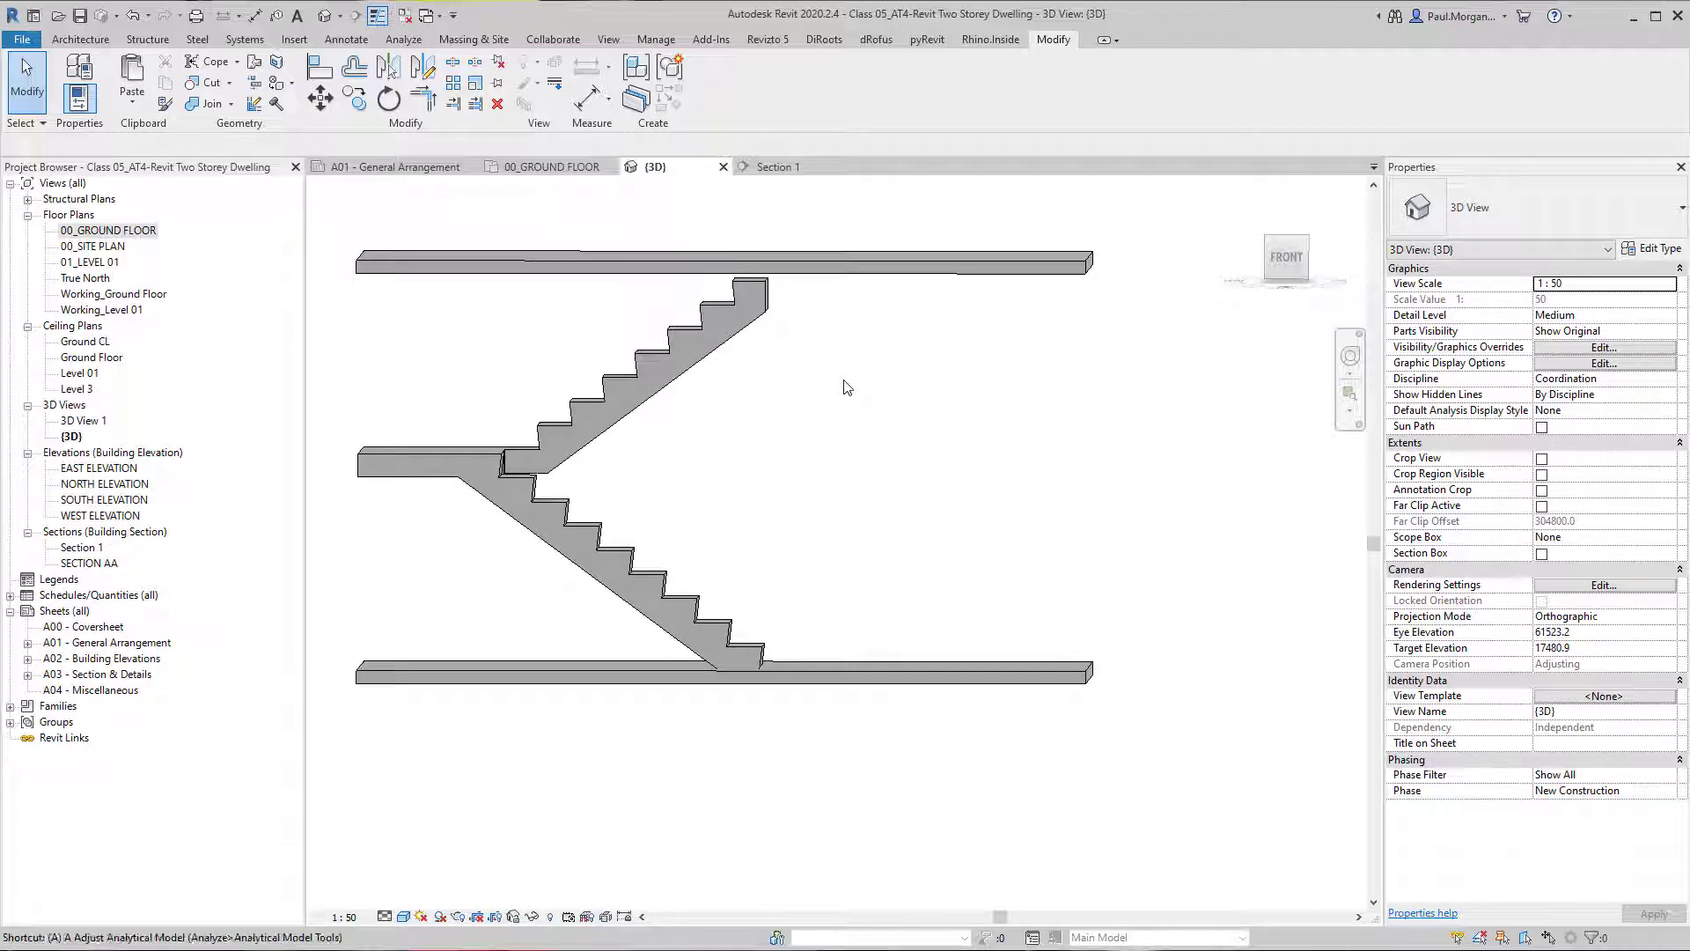
{"action": "key", "text": "a"}
{"action": "key", "text": "l"}
{"action": "left_click", "coordinate": [827, 256]}
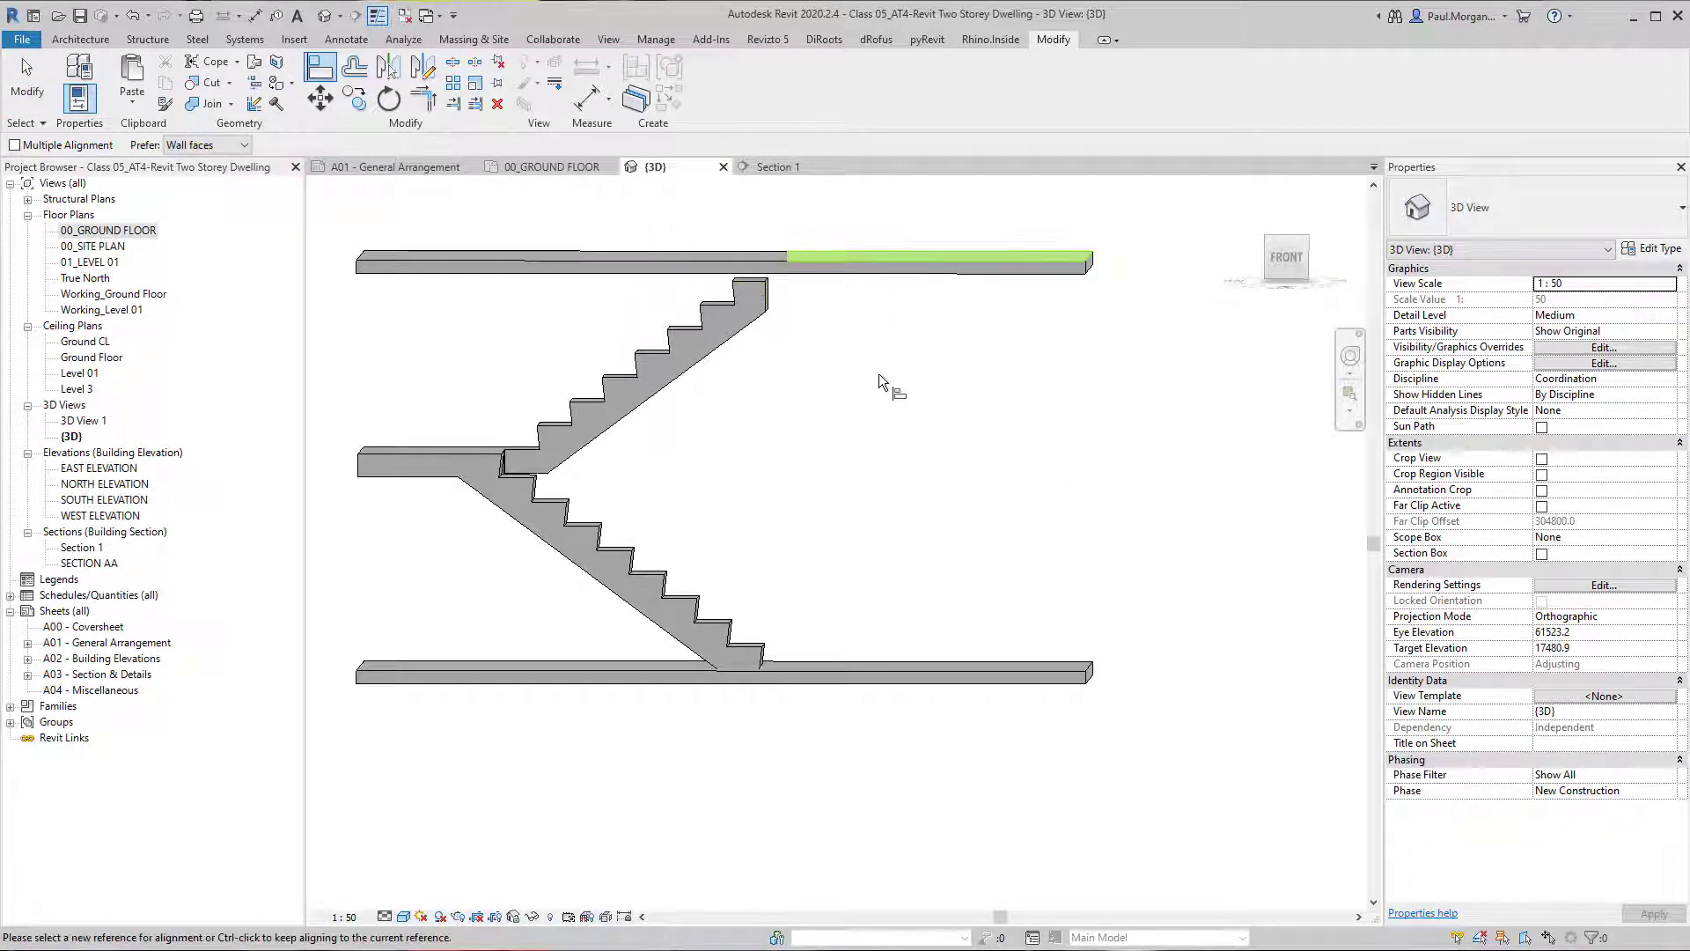
{"action": "key", "text": "Escape"}
{"action": "key", "text": "Escape"}
Edit the stair and extend its upper run by one riser in the 00_GROUND FLOOR plan, and finish the stair.
{"action": "double_click", "coordinate": [762, 291]}
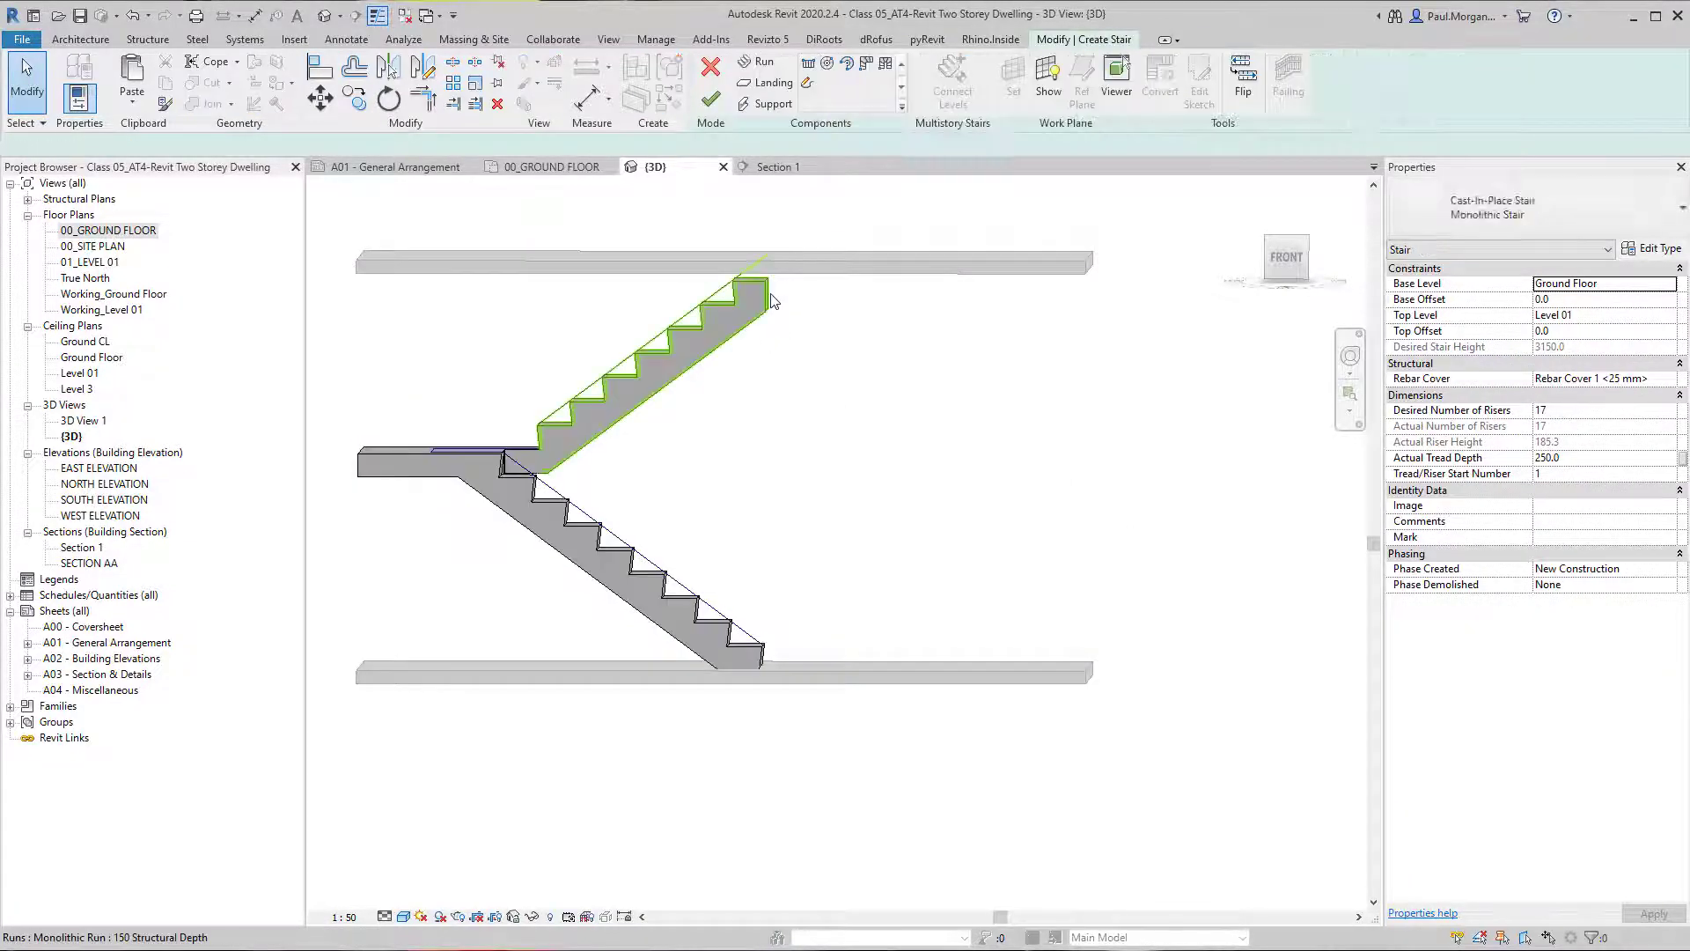
{"action": "left_click", "coordinate": [764, 297]}
{"action": "middle_click_drag", "start_coordinate": [928, 305], "coordinate": [1171, 432], "text": "shift"}
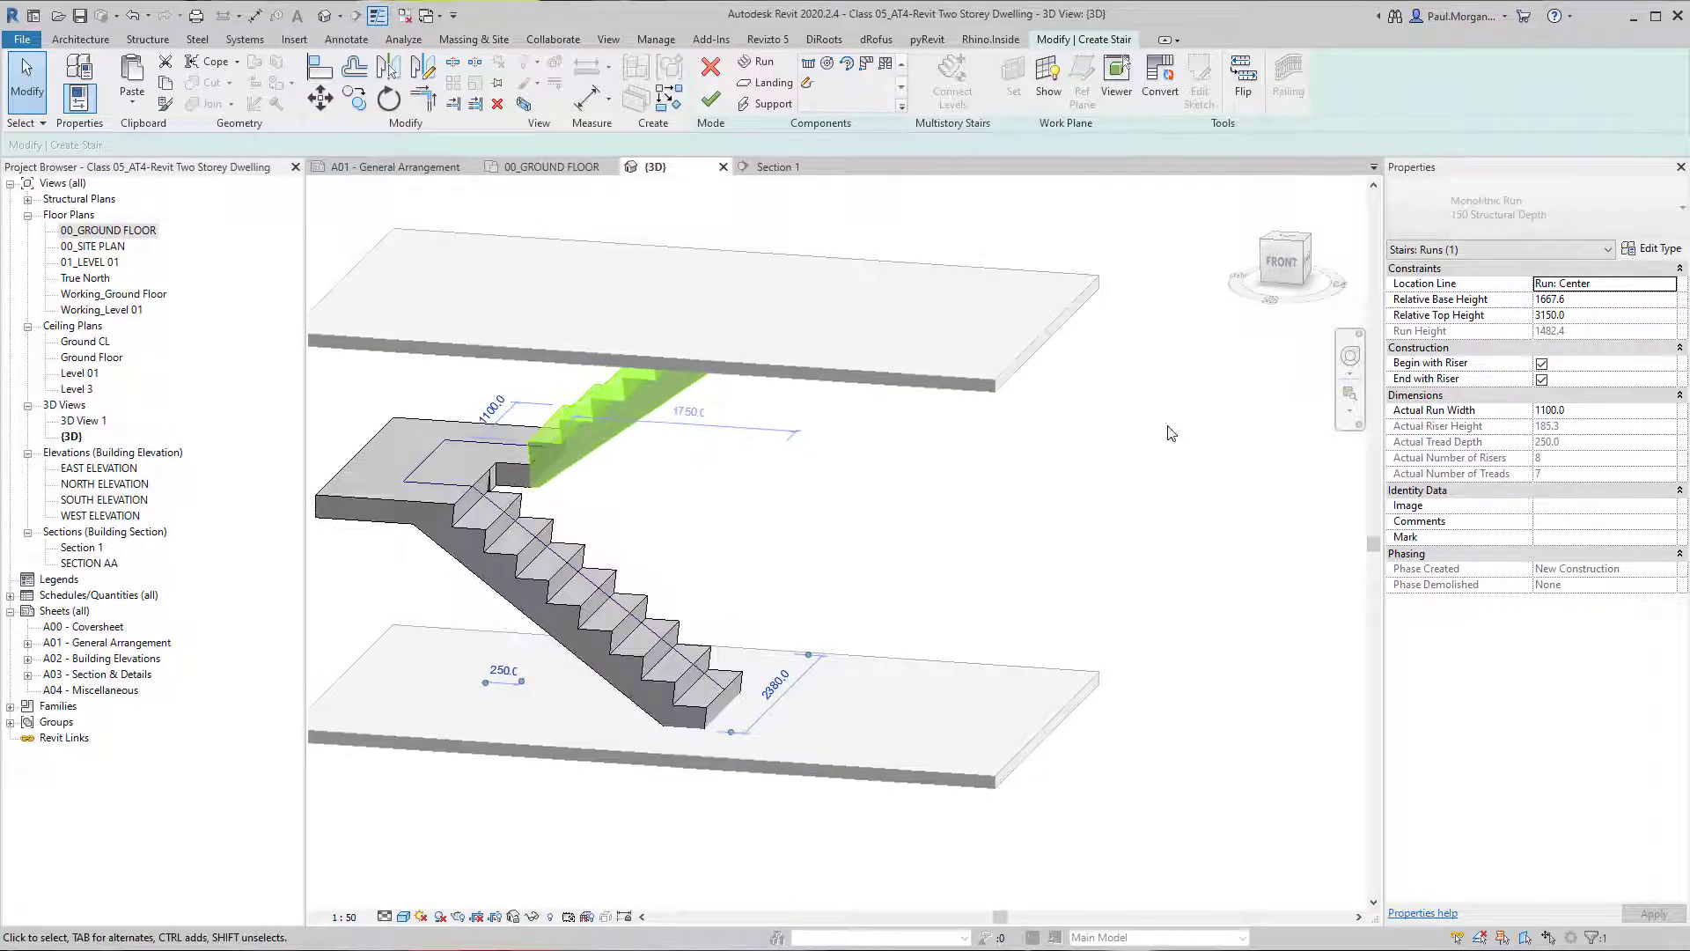
{"action": "double_click", "coordinate": [118, 232]}
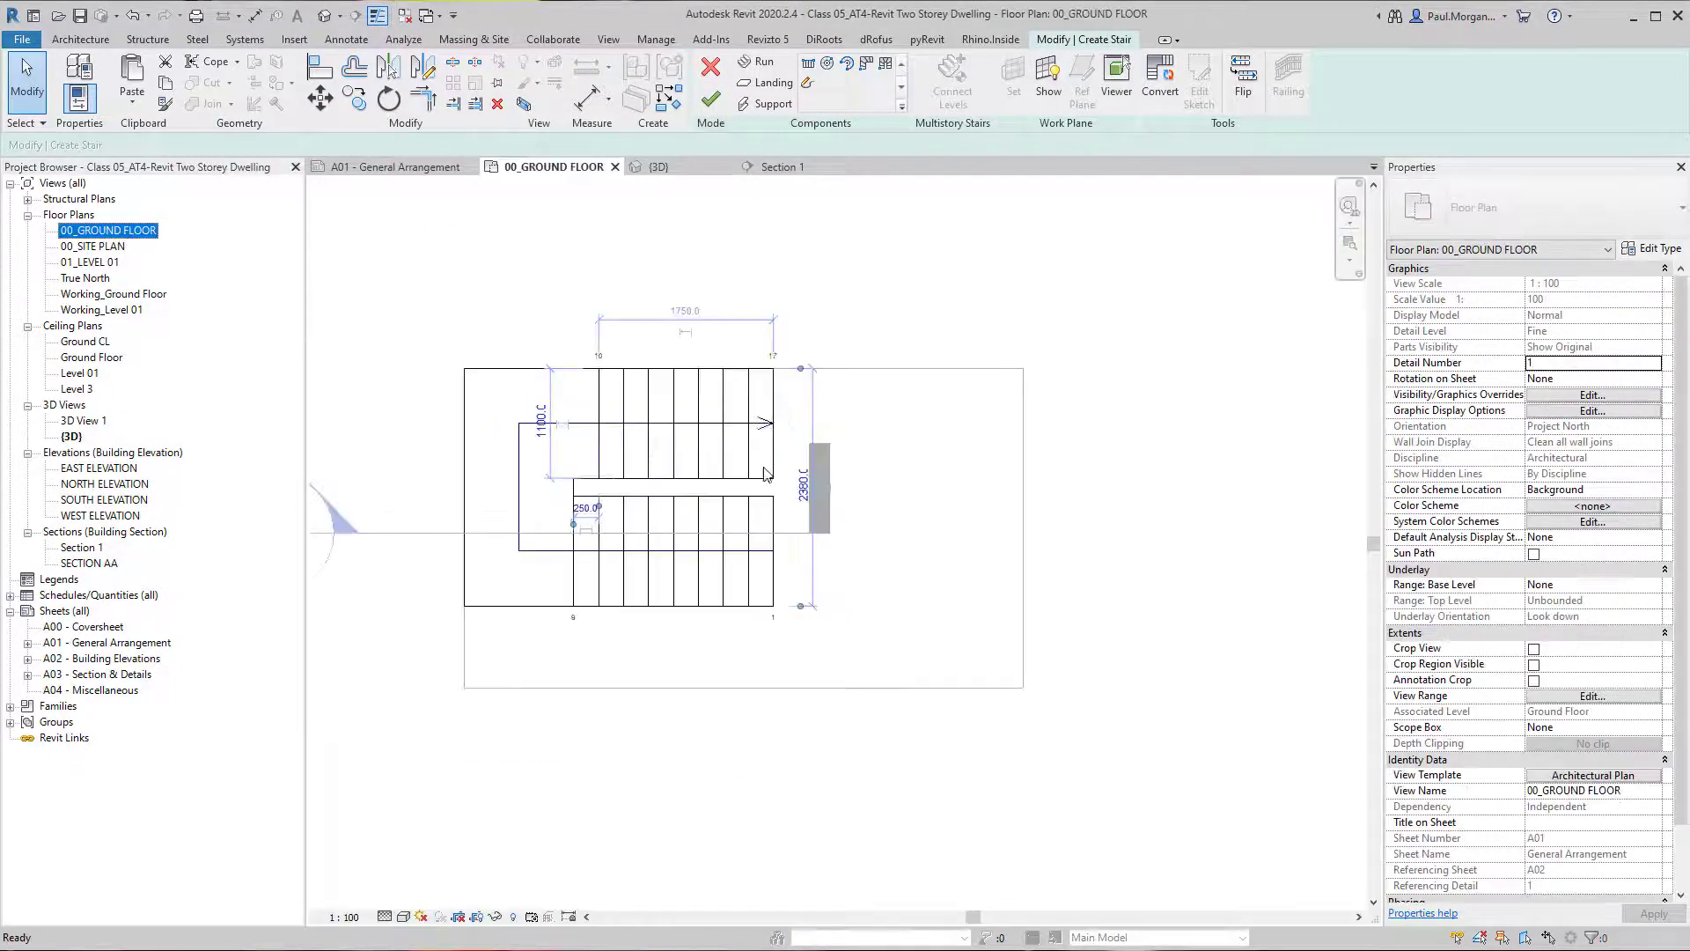
{"action": "left_click_drag", "start_coordinate": [784, 424], "coordinate": [808, 423]}
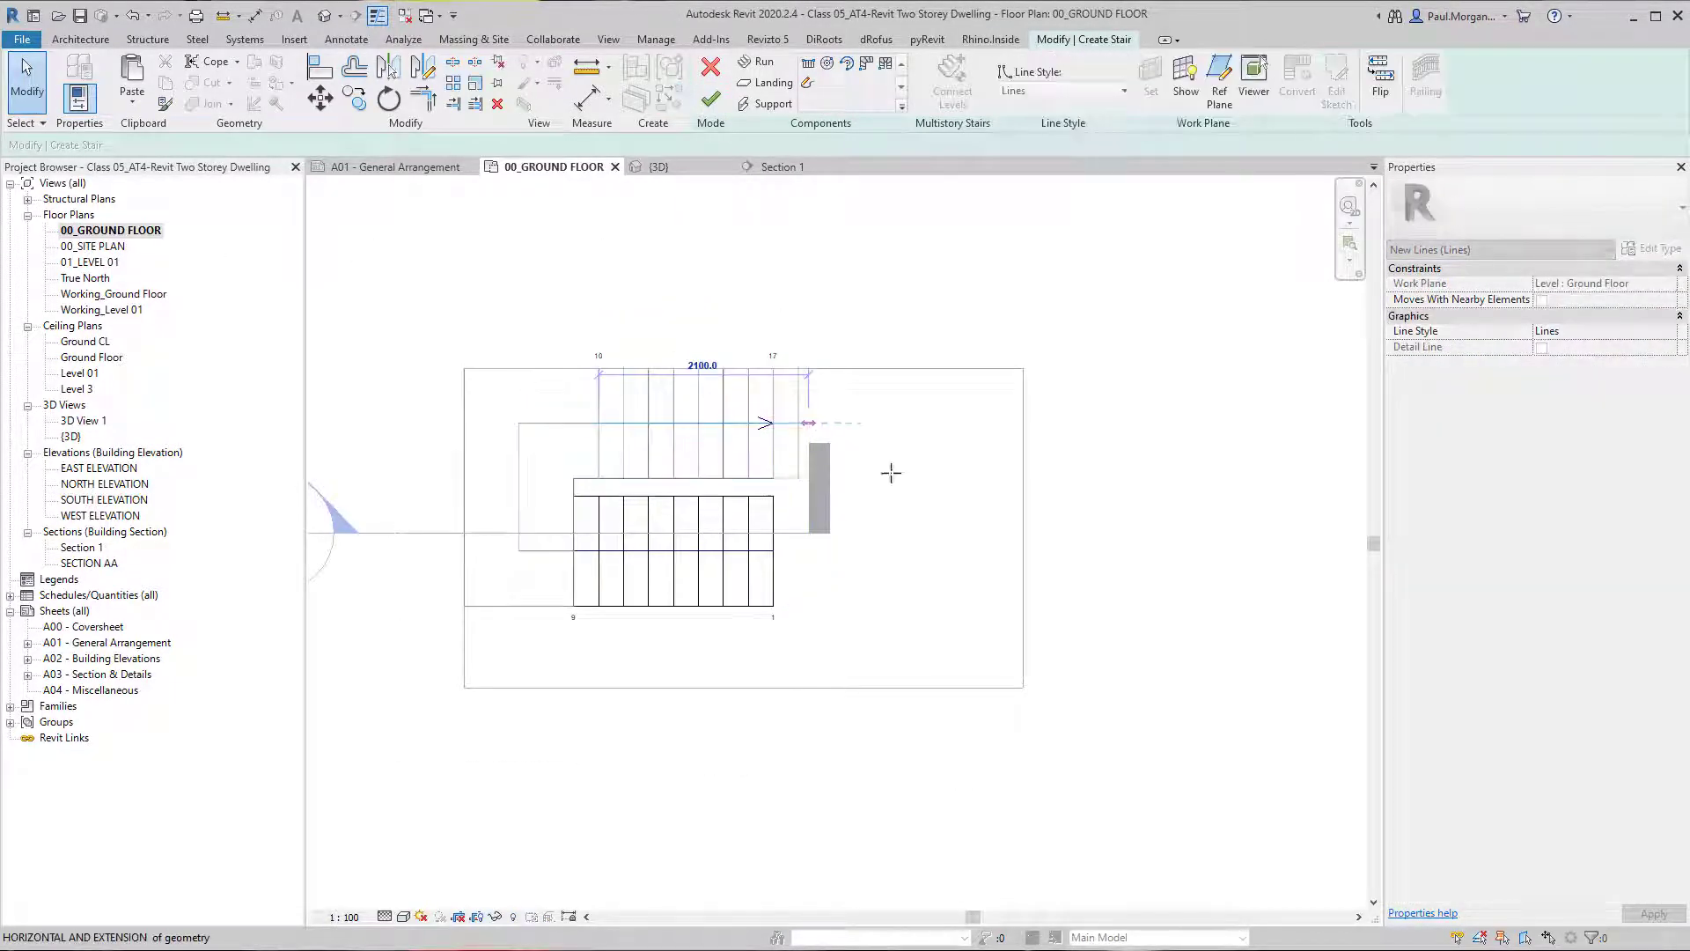
{"action": "left_click", "coordinate": [884, 513]}
{"action": "left_click", "coordinate": [710, 100]}
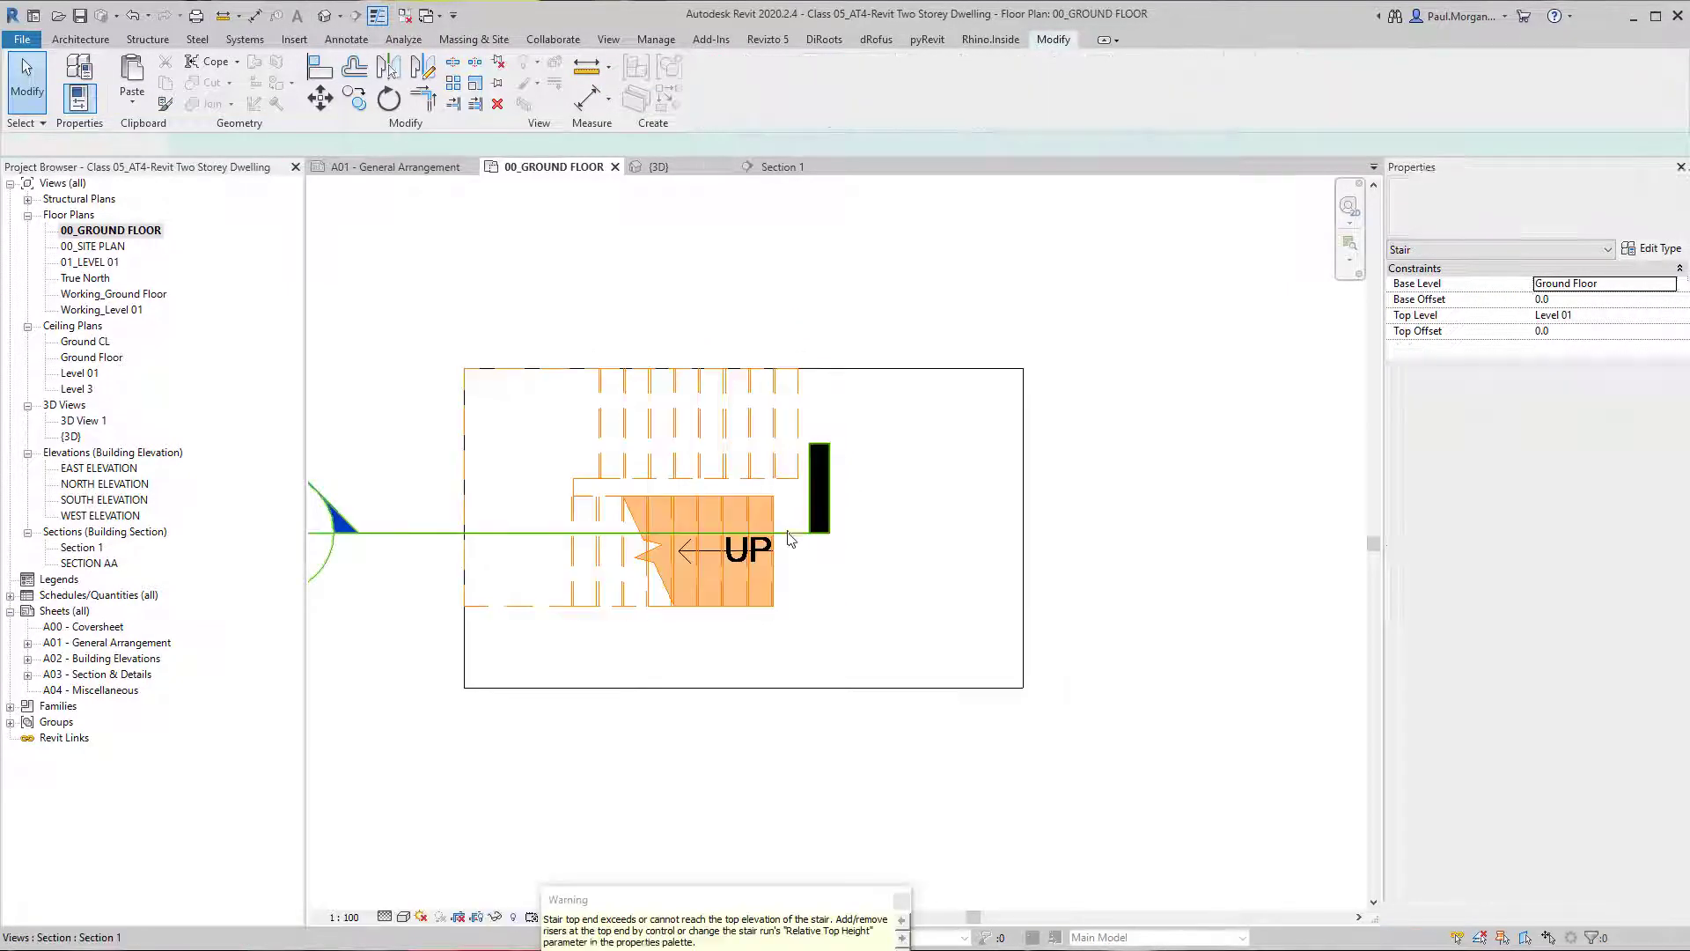
{"action": "left_click", "coordinate": [908, 624]}
Edit the Level 01 slab's boundary in 3D to cut a stair opening along the upper run's end and inner edge.
{"action": "key", "text": "ctrl+Tab"}
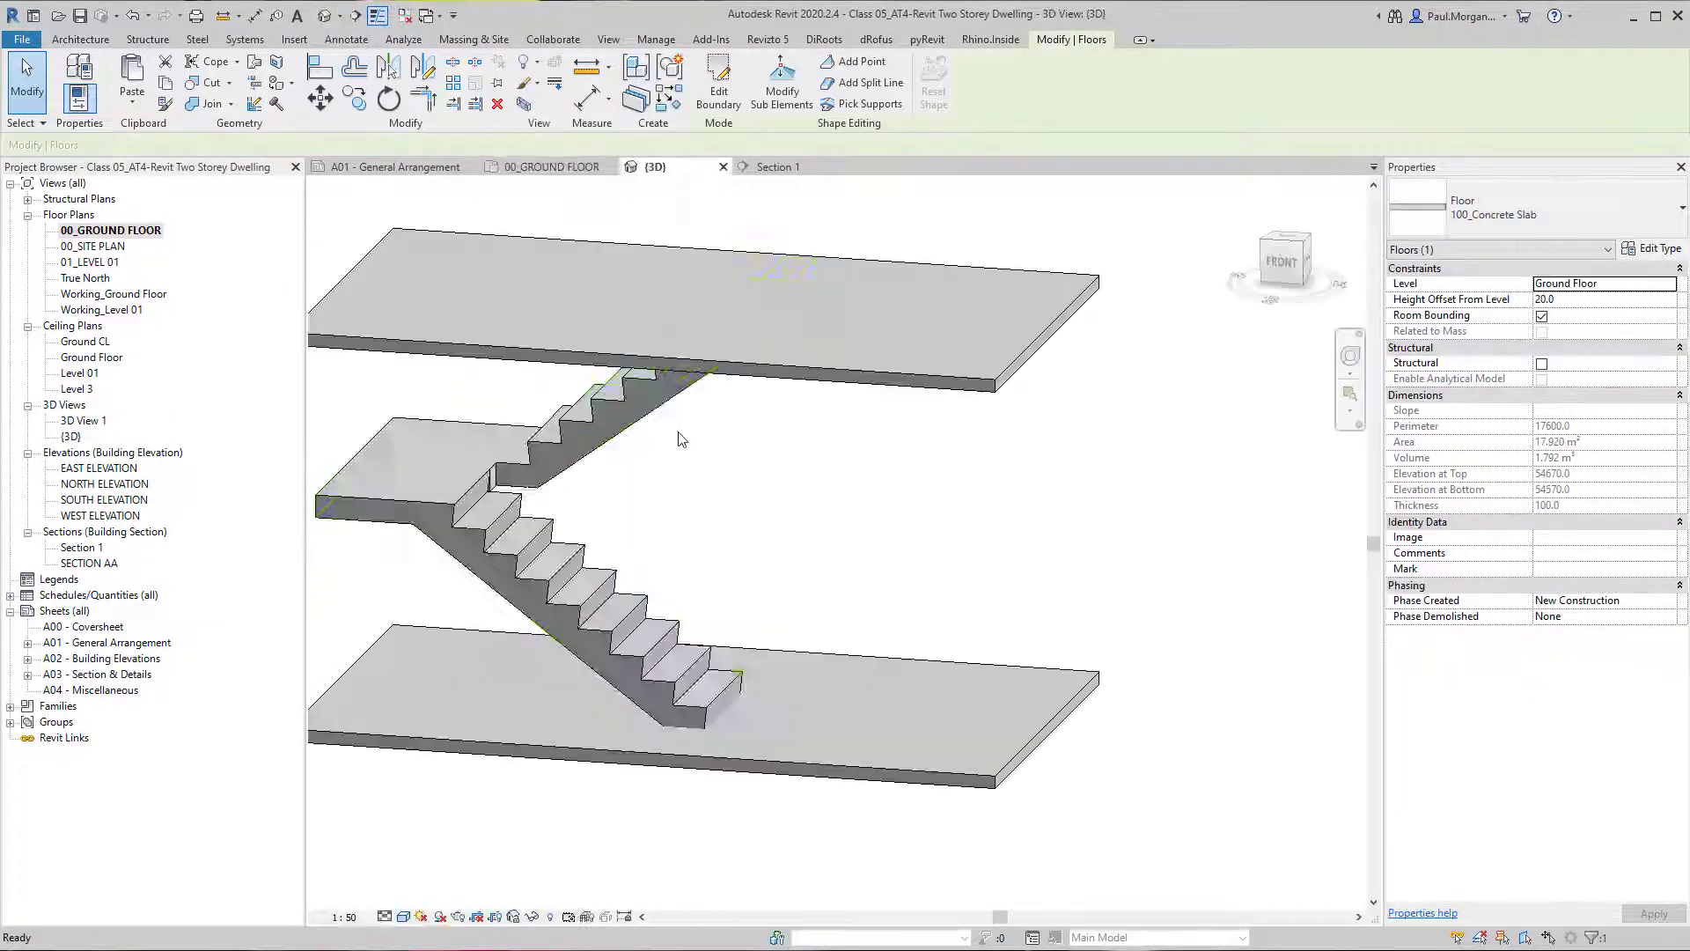
{"action": "middle_click_drag", "start_coordinate": [759, 517], "coordinate": [801, 415], "text": "shift"}
{"action": "left_click", "coordinate": [759, 282]}
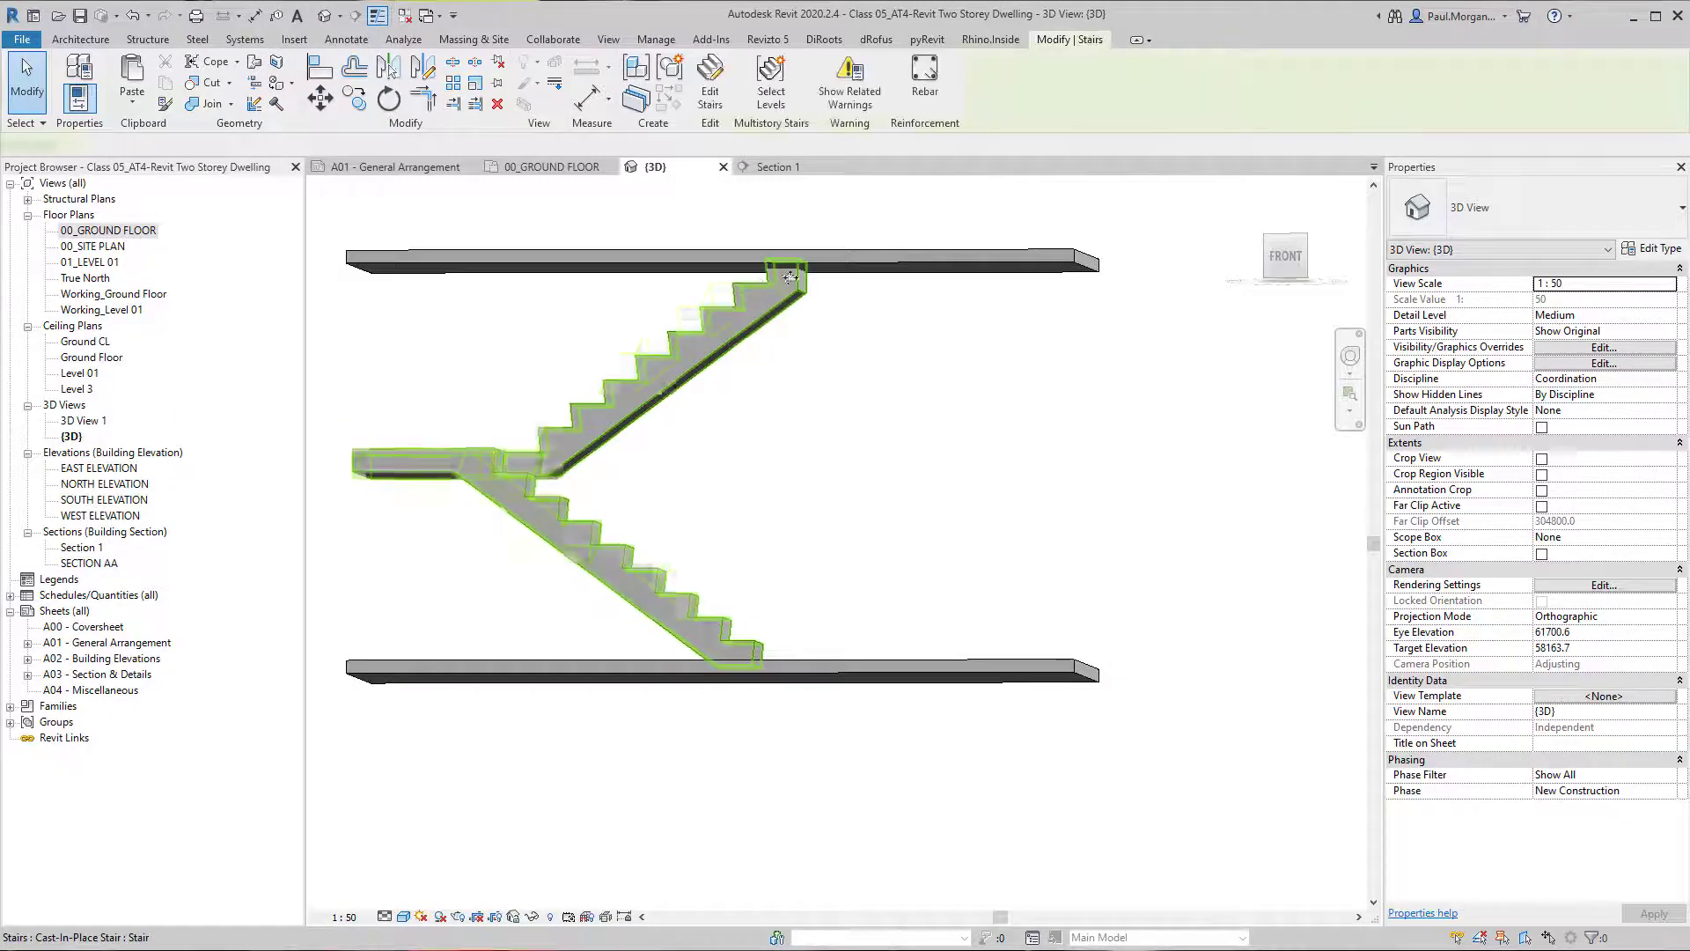
{"action": "middle_click_drag", "start_coordinate": [759, 283], "coordinate": [807, 470], "text": "shift"}
{"action": "left_click", "coordinate": [808, 470]}
{"action": "left_click", "coordinate": [809, 438]}
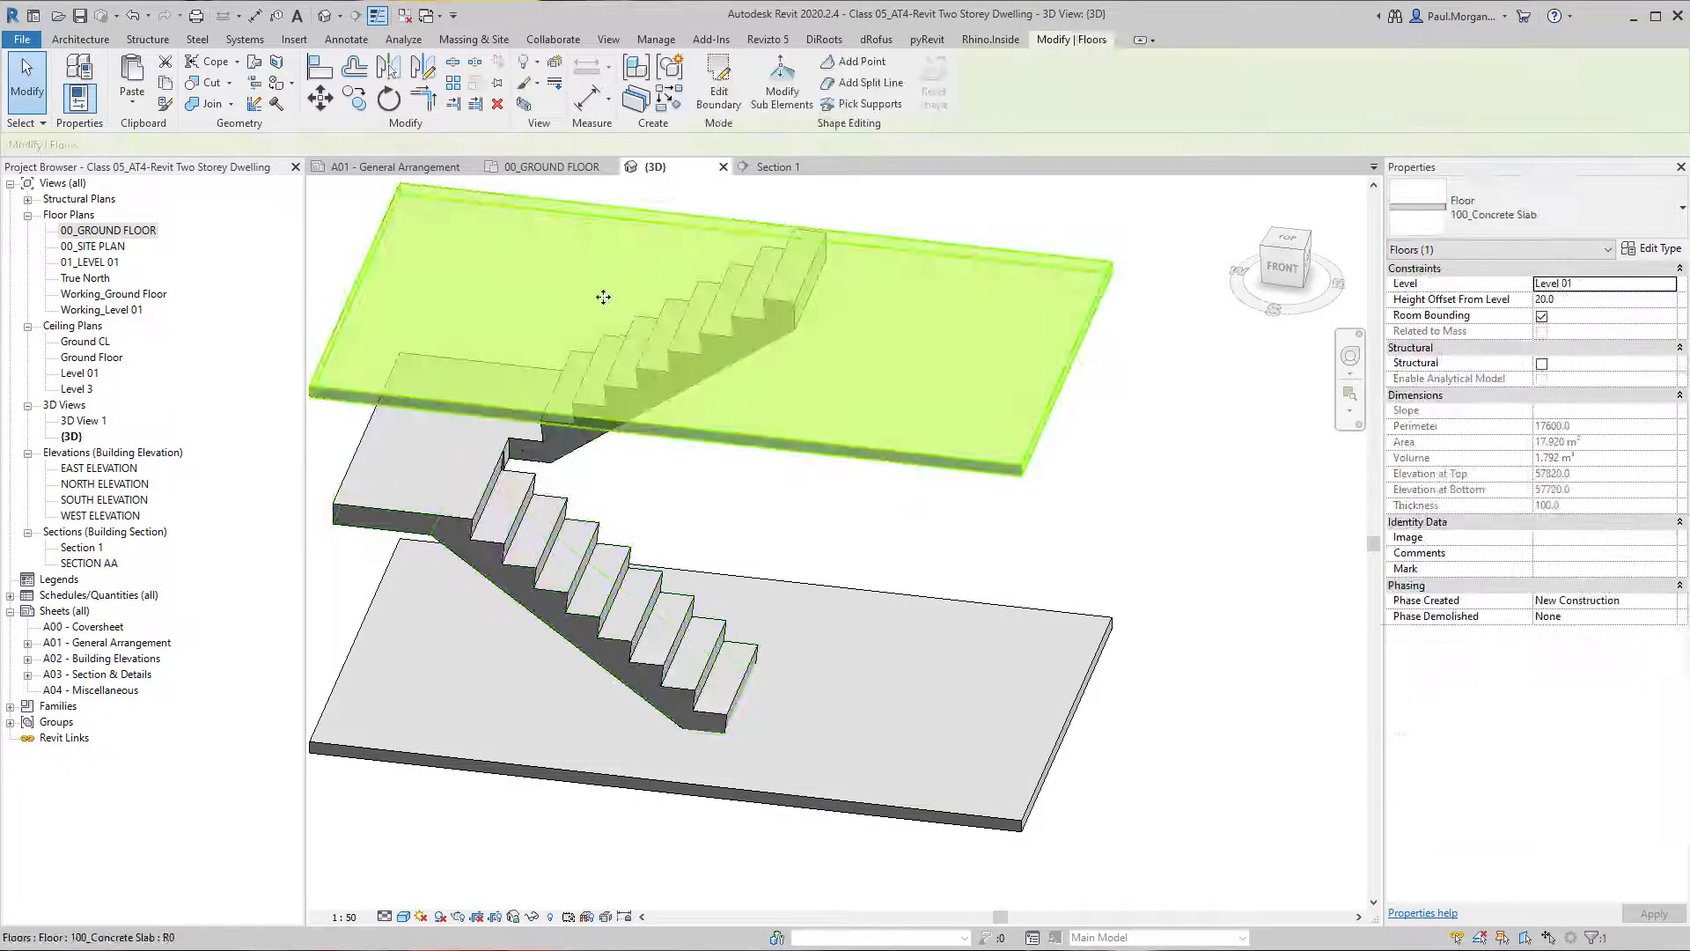
{"action": "mouse_move", "coordinate": [606, 299]}
{"action": "middle_mouse_down", "text": "shift"}
{"action": "mouse_move", "coordinate": [718, 286]}
{"action": "mouse_move", "coordinate": [754, 303]}
{"action": "middle_mouse_up", "text": "shift"}
{"action": "double_click", "coordinate": [754, 304]}
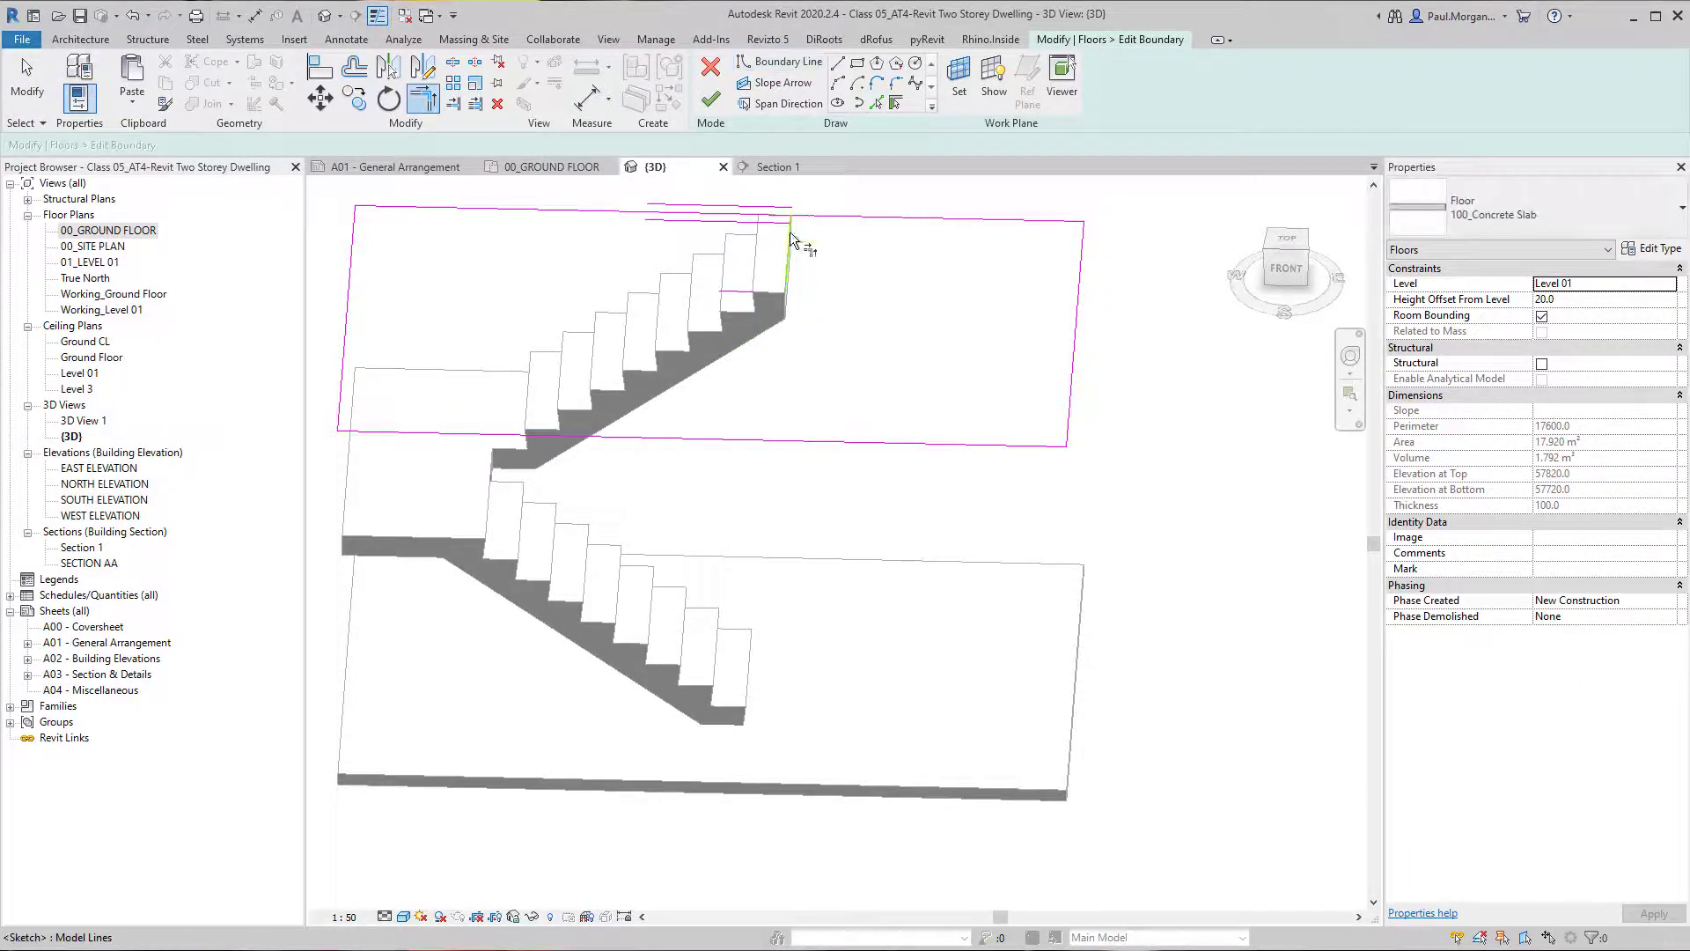
{"action": "left_click", "coordinate": [789, 232]}
{"action": "left_click", "coordinate": [800, 218]}
{"action": "left_click", "coordinate": [786, 236]}
{"action": "left_click", "coordinate": [735, 295]}
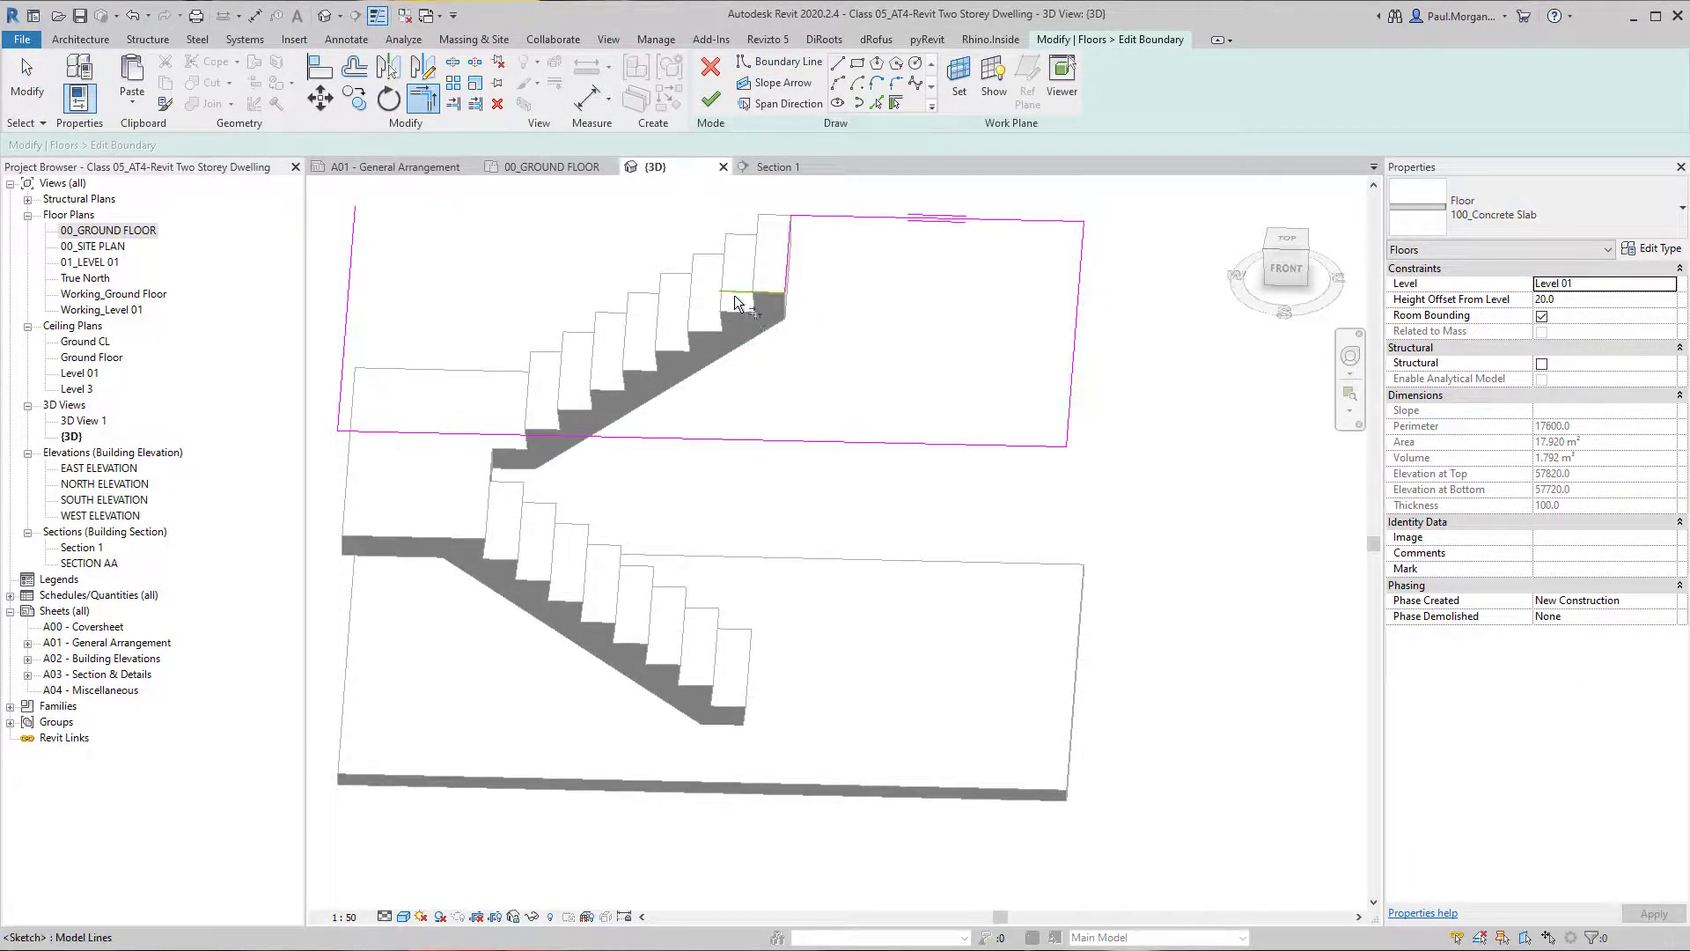
{"action": "left_click", "coordinate": [348, 320]}
{"action": "left_click", "coordinate": [710, 99]}
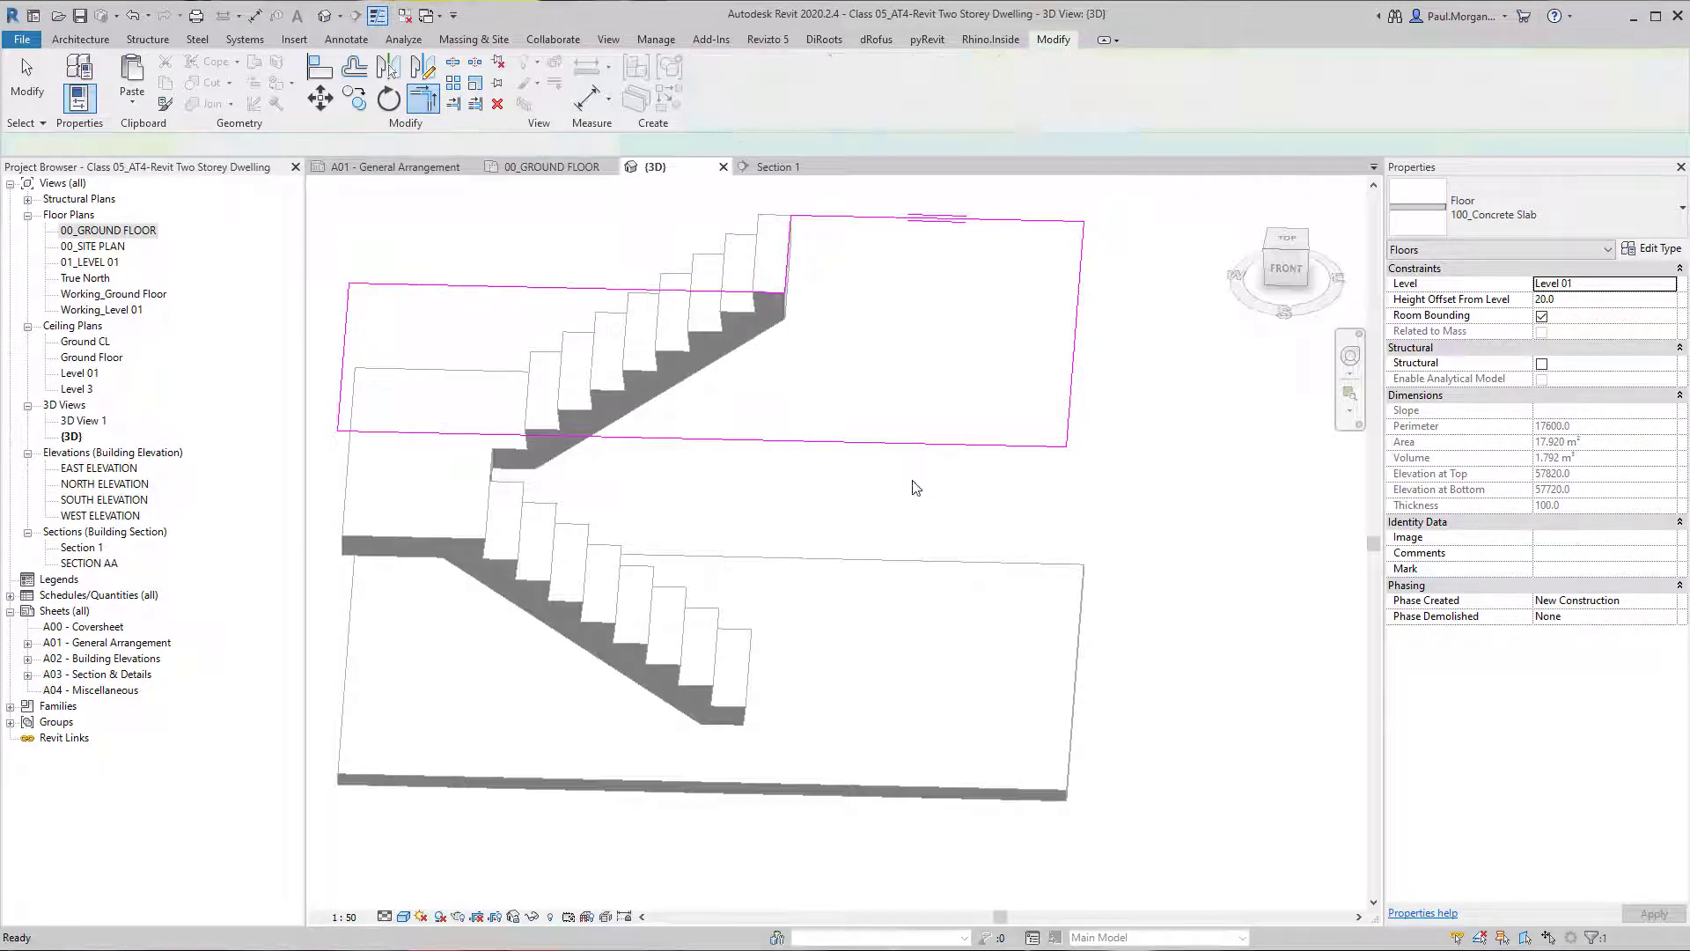
Set the stair's desired number of risers to 18 and inspect its top end against the Level 01 slab.
{"action": "left_click", "coordinate": [834, 559]}
{"action": "left_click", "coordinate": [728, 511]}
{"action": "middle_click_drag", "start_coordinate": [729, 510], "coordinate": [765, 540], "text": "shift"}
{"action": "left_click", "coordinate": [760, 621]}
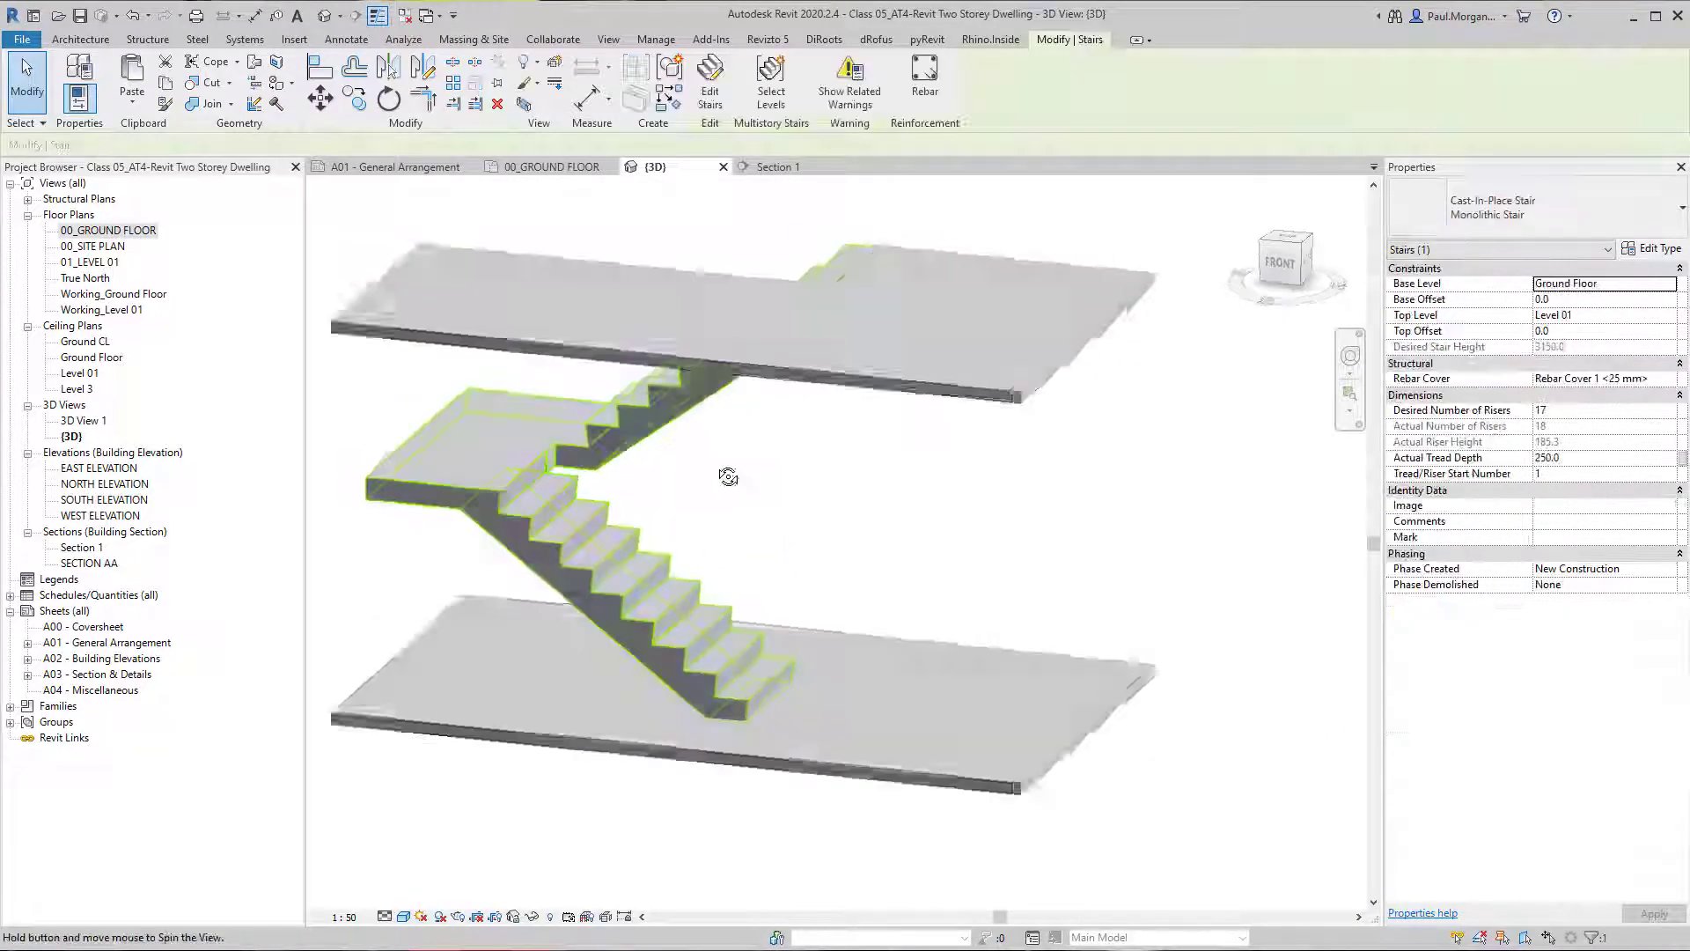
{"action": "middle_click_drag", "start_coordinate": [728, 477], "coordinate": [834, 302], "text": "shift"}
{"action": "left_click", "coordinate": [1602, 410]}
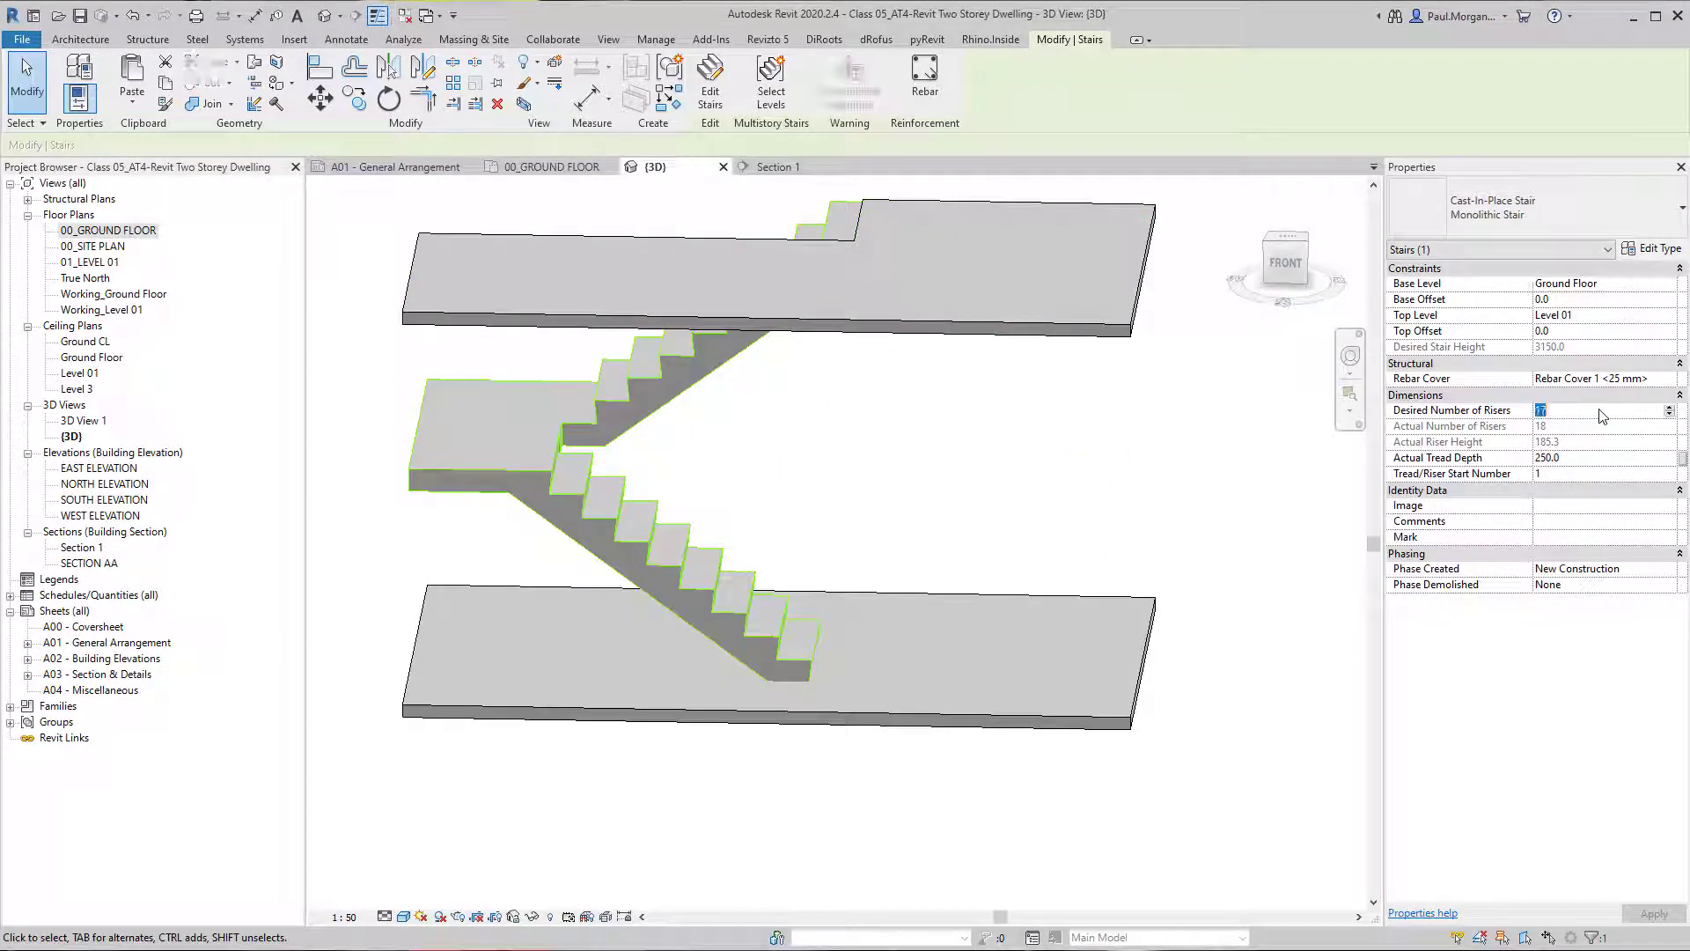
{"action": "type", "text": "18"}
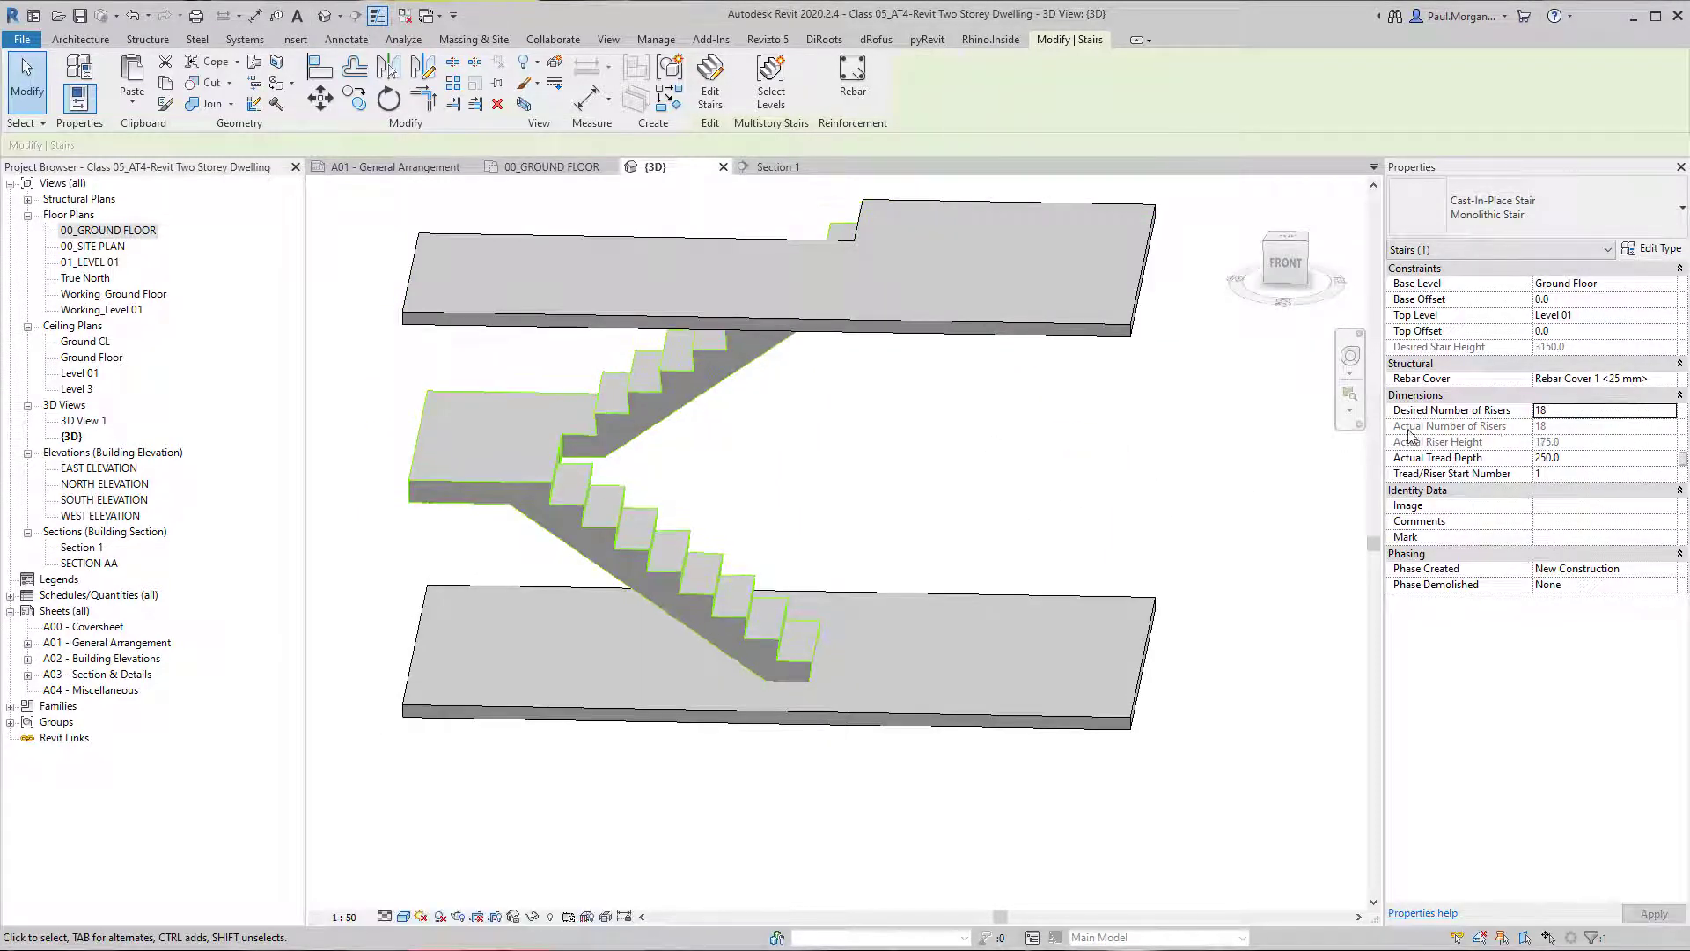
{"action": "middle_click_drag", "start_coordinate": [1258, 457], "coordinate": [1060, 367], "text": "shift"}
{"action": "left_click", "coordinate": [1185, 458]}
Try setting the stair's desired number of risers to 19, cancel it, and undo the previous riser count change.
{"action": "left_click", "coordinate": [775, 340]}
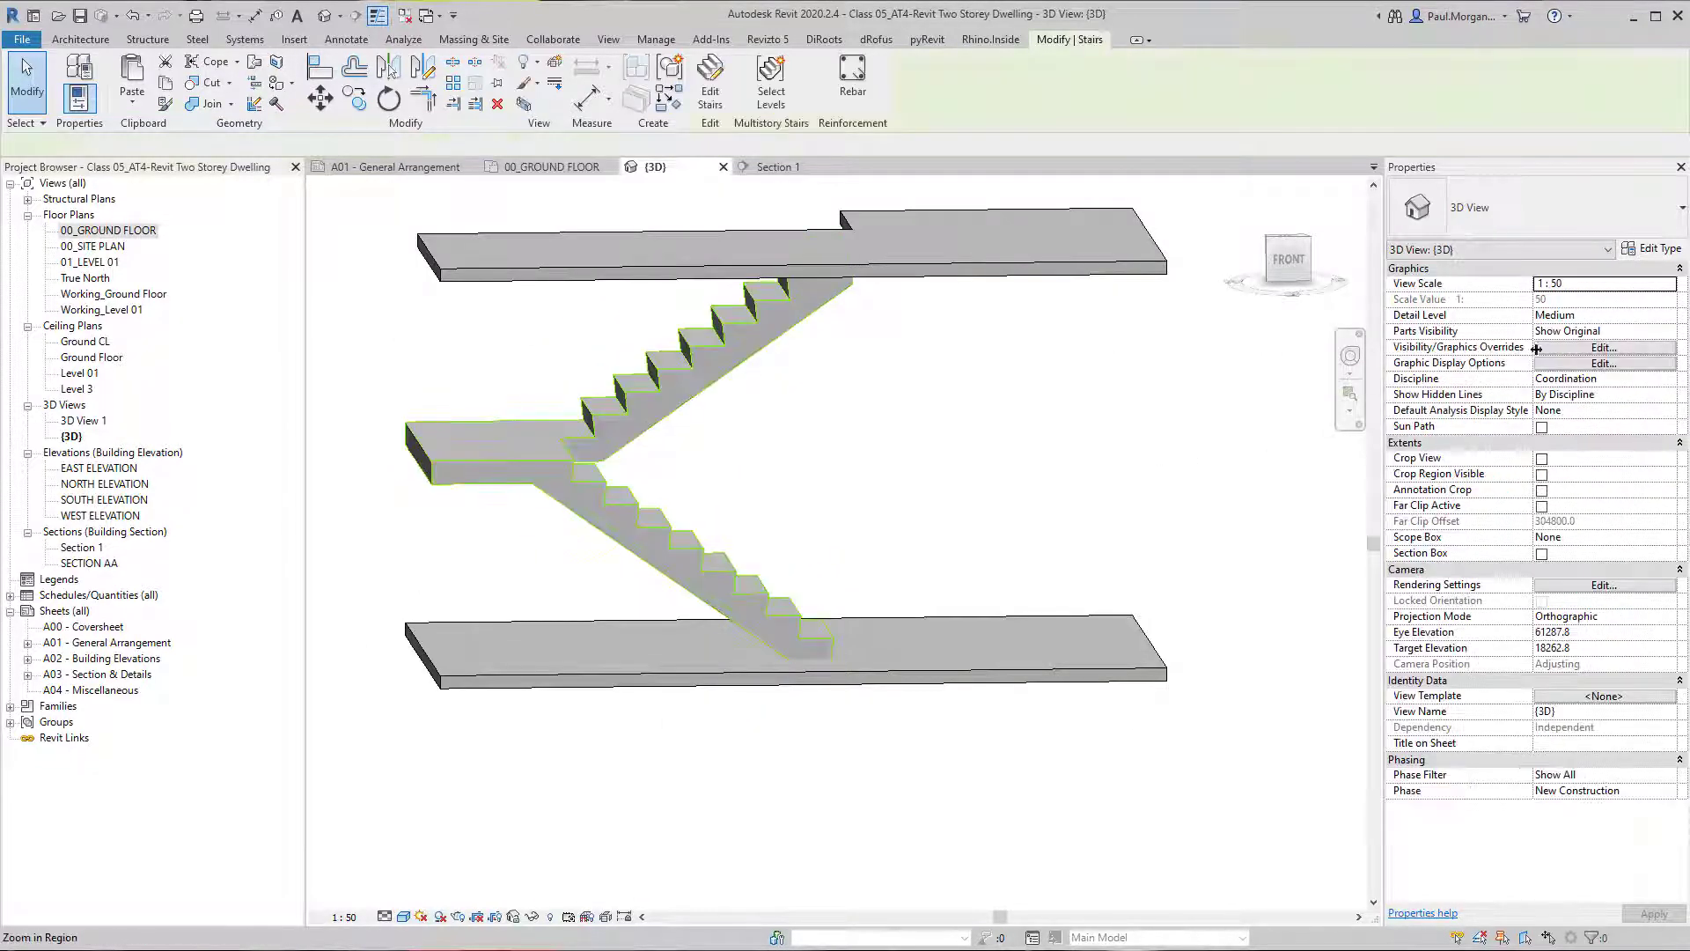
{"action": "left_click", "coordinate": [1580, 412]}
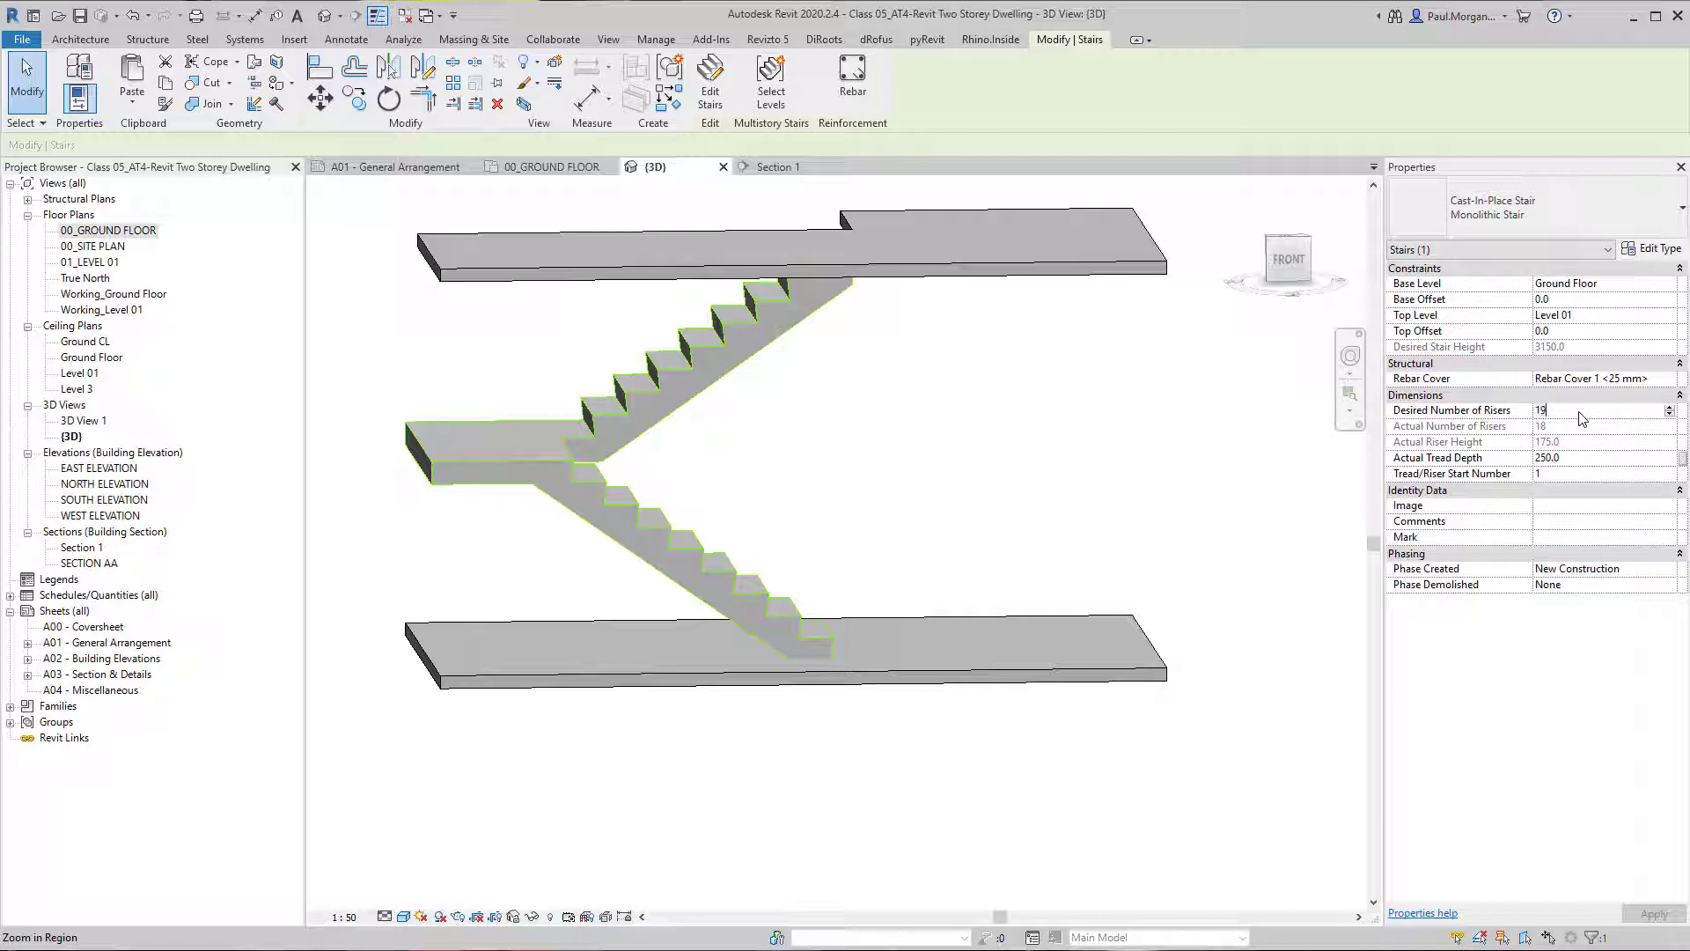
{"action": "key", "text": "Return"}
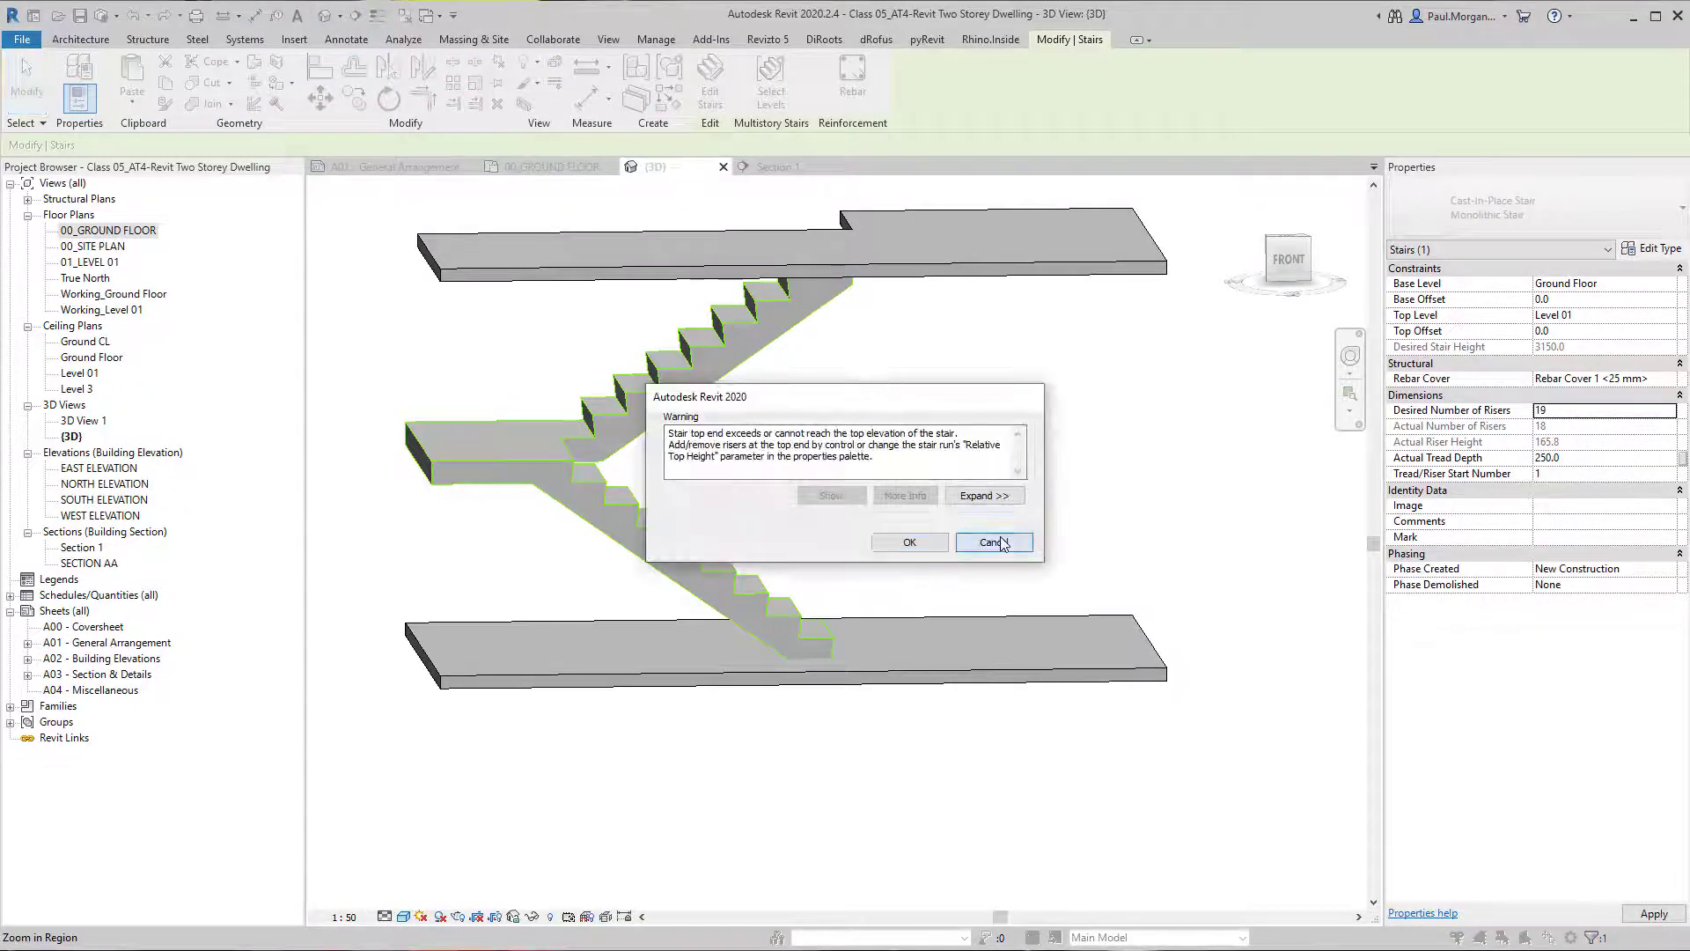
{"action": "left_click", "coordinate": [995, 542]}
{"action": "key", "text": "Escape"}
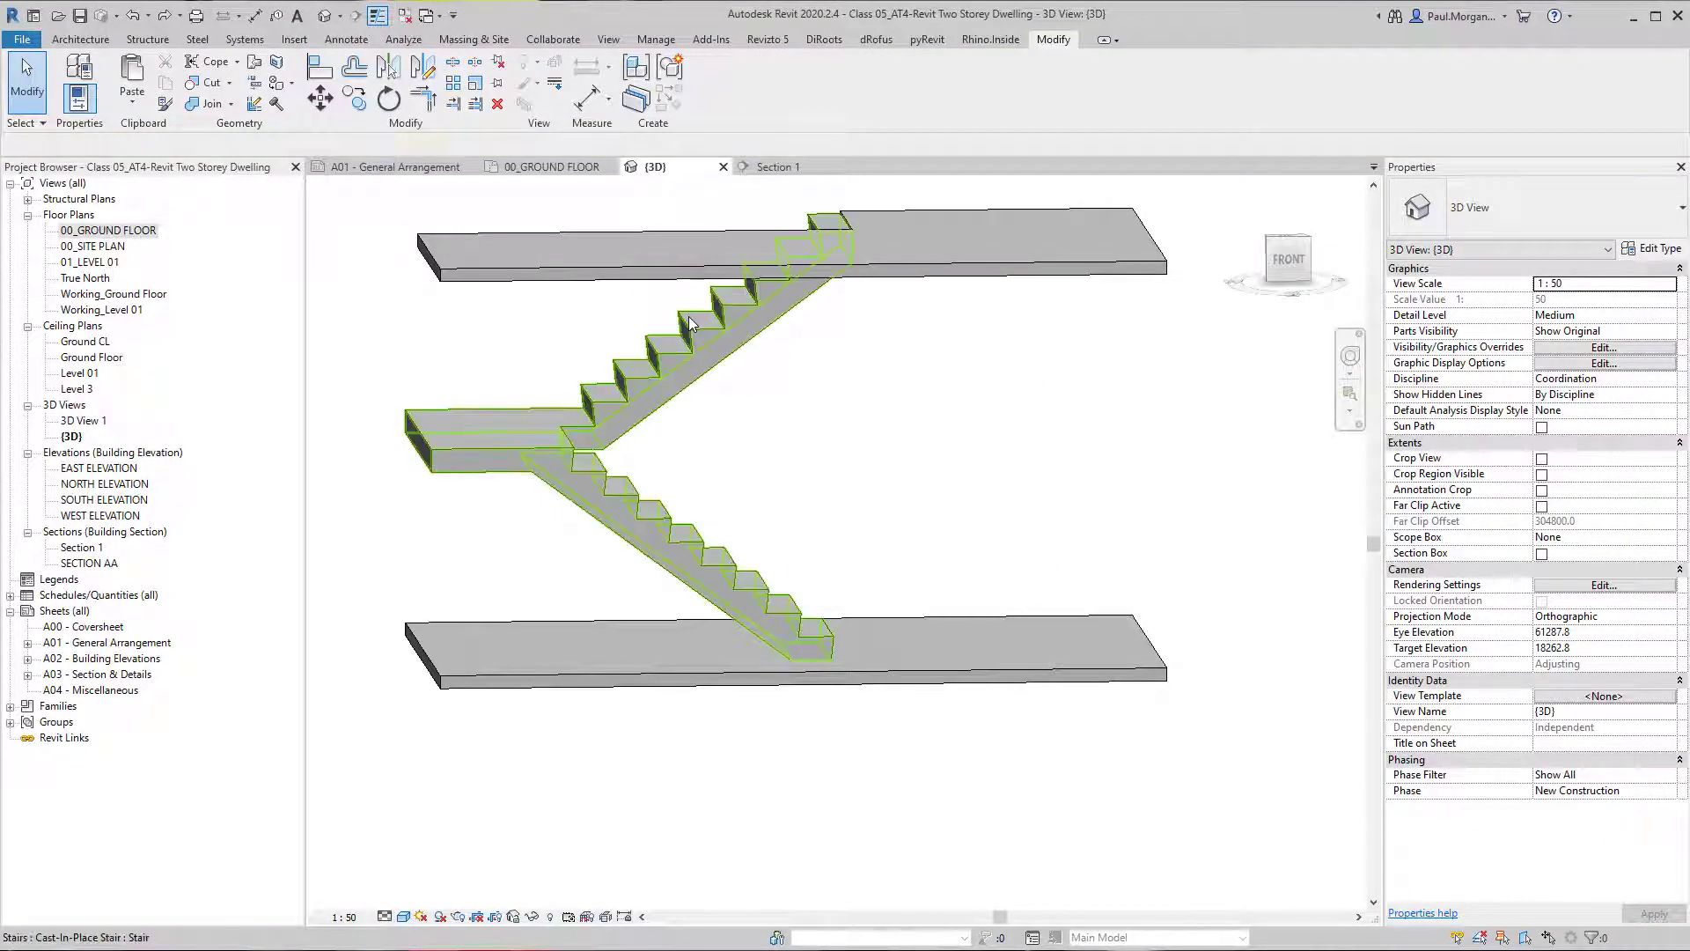
Examine the stair's riser and tread properties and how its top end meets the Level 01 slab in 3D.
{"action": "left_click", "coordinate": [691, 324]}
{"action": "left_click", "coordinate": [1586, 412]}
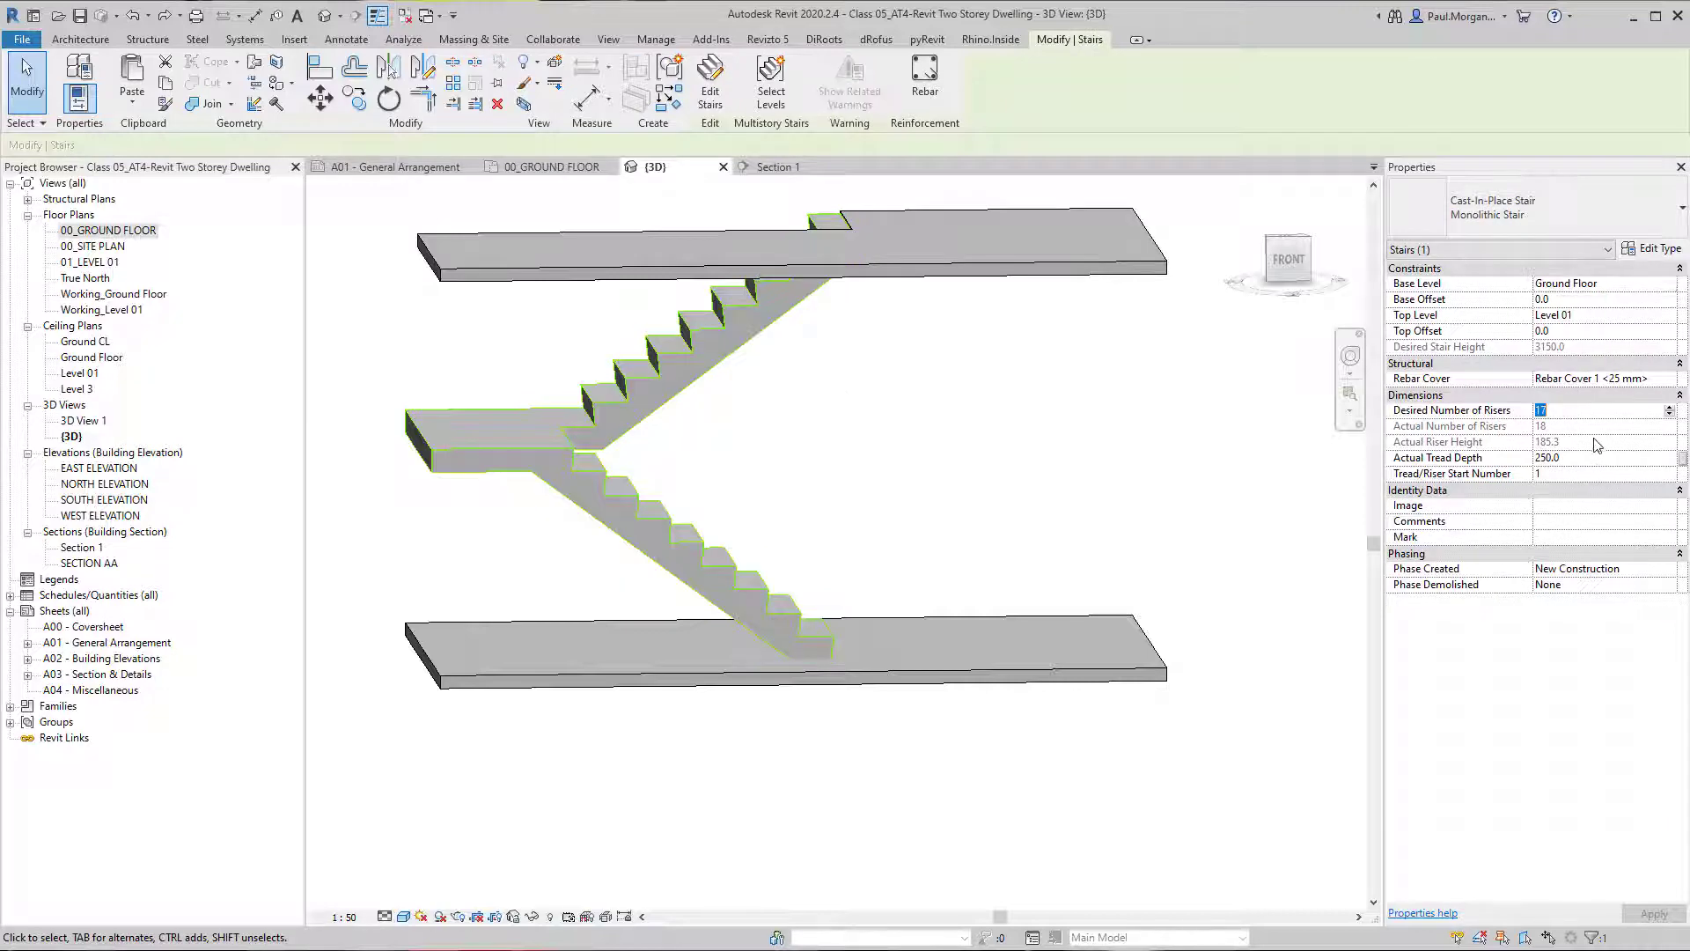
{"action": "left_click", "coordinate": [1597, 458]}
{"action": "key", "text": "Escape"}
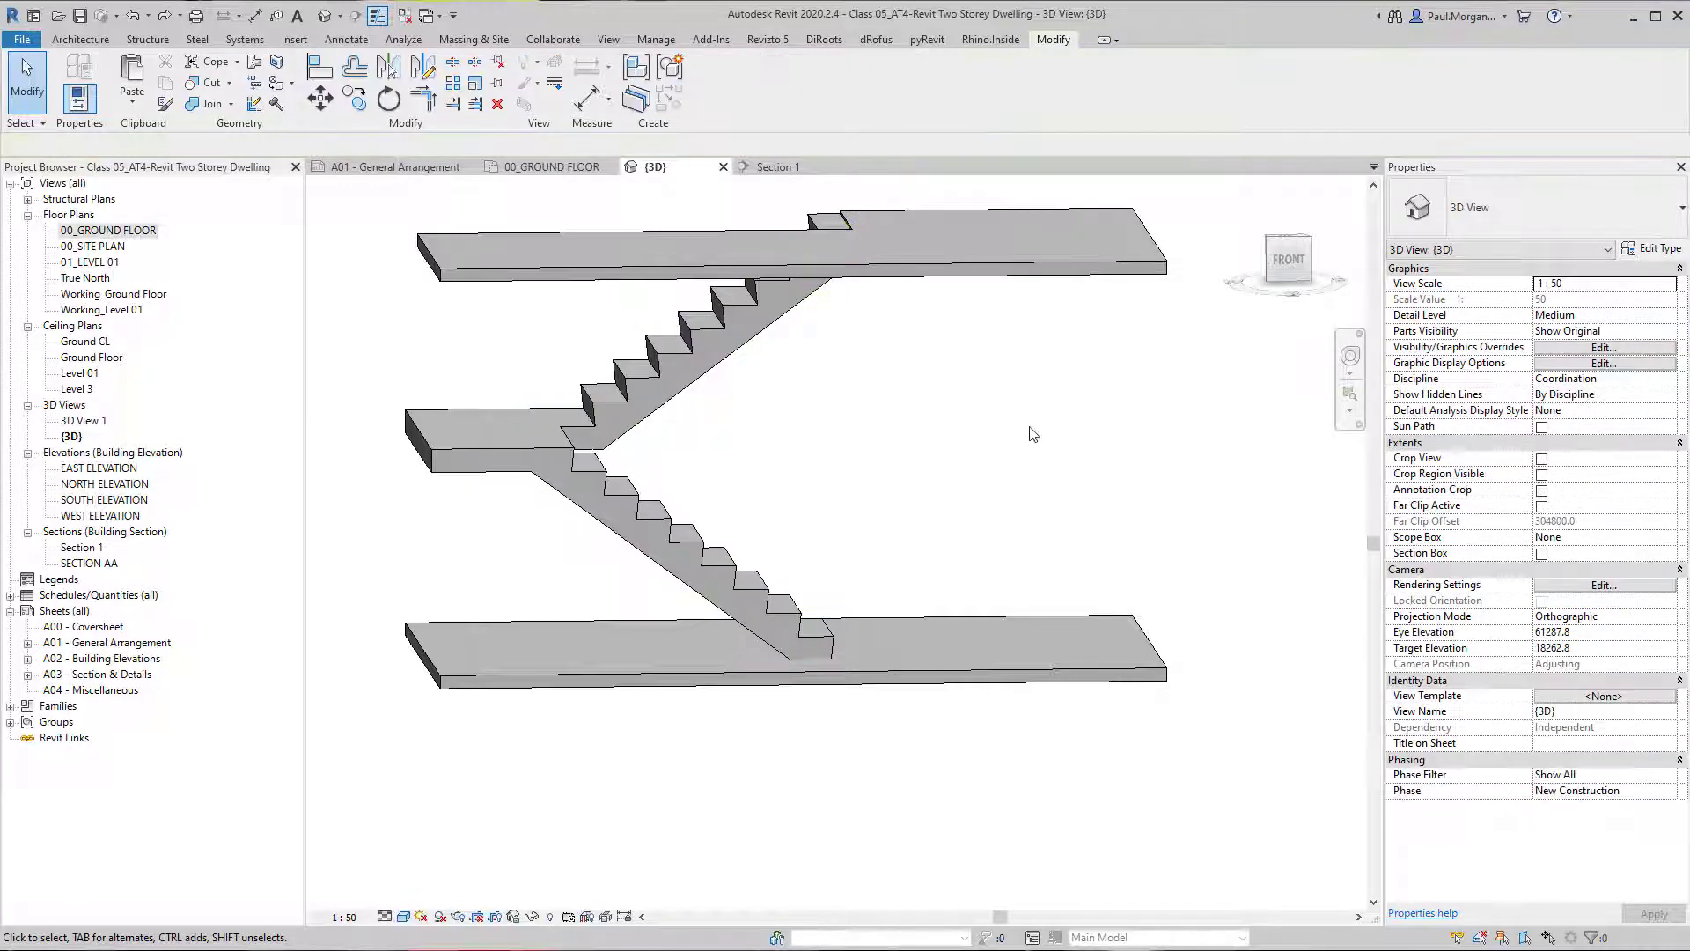
{"action": "left_click", "coordinate": [588, 447]}
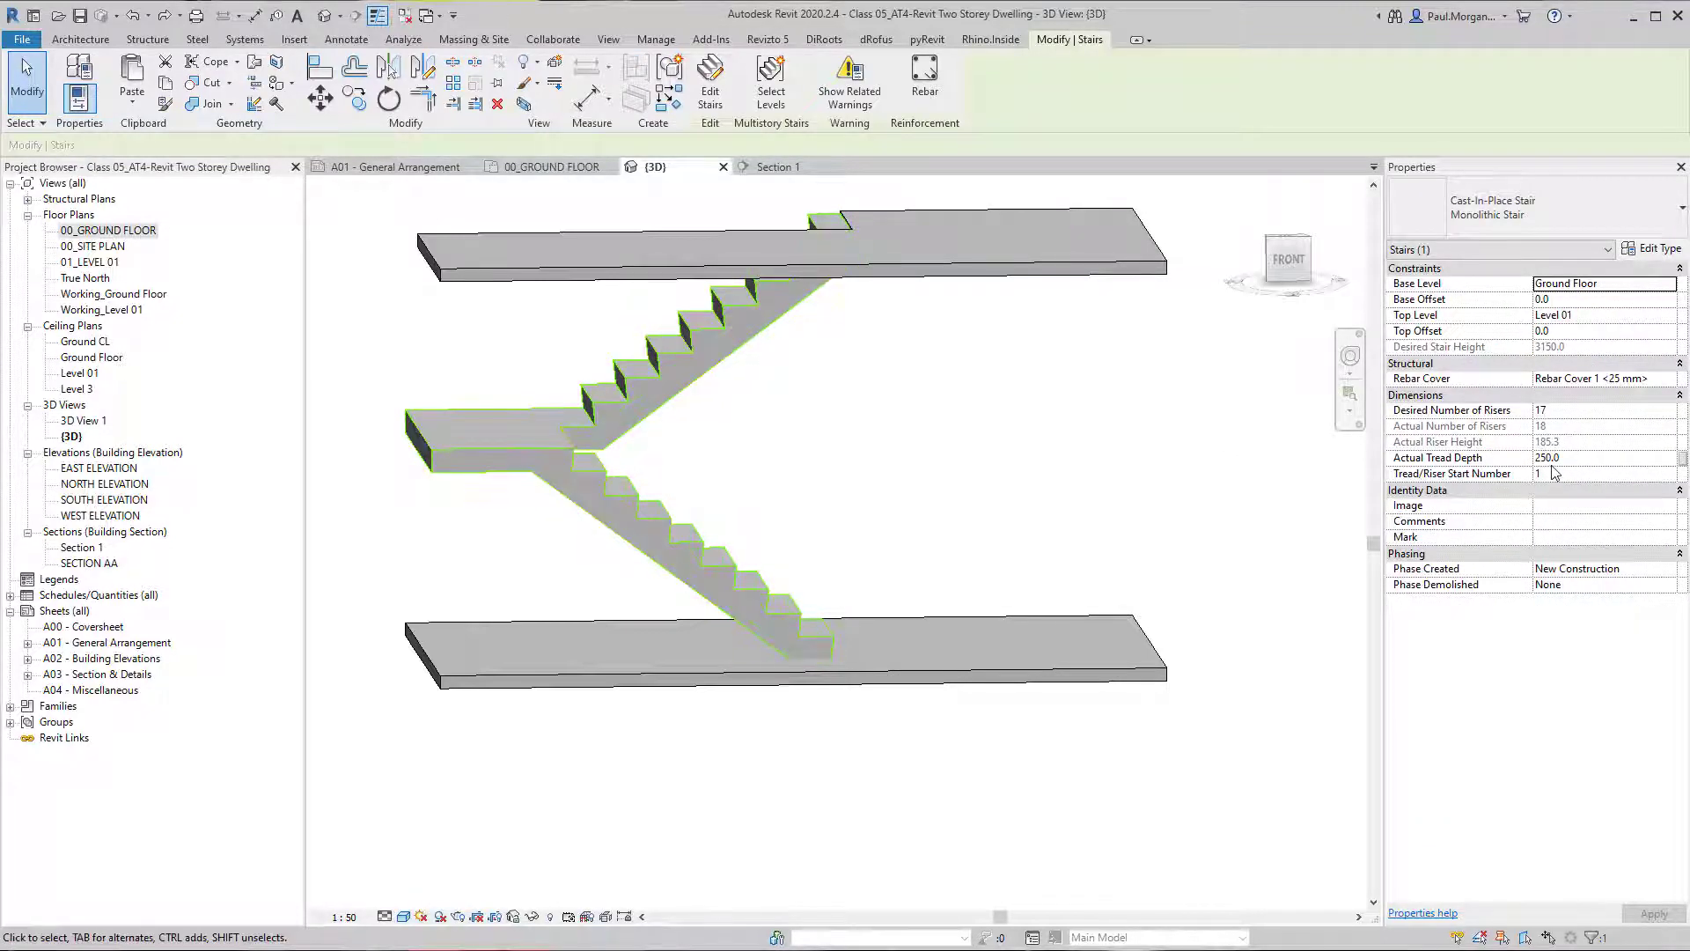
{"action": "left_click", "coordinate": [766, 475]}
{"action": "mouse_move", "coordinate": [766, 476]}
{"action": "middle_mouse_down", "text": "shift"}
{"action": "mouse_move", "coordinate": [713, 494]}
{"action": "mouse_move", "coordinate": [796, 434]}
{"action": "mouse_move", "coordinate": [970, 499]}
{"action": "mouse_move", "coordinate": [689, 369]}
{"action": "middle_mouse_up", "text": "shift"}
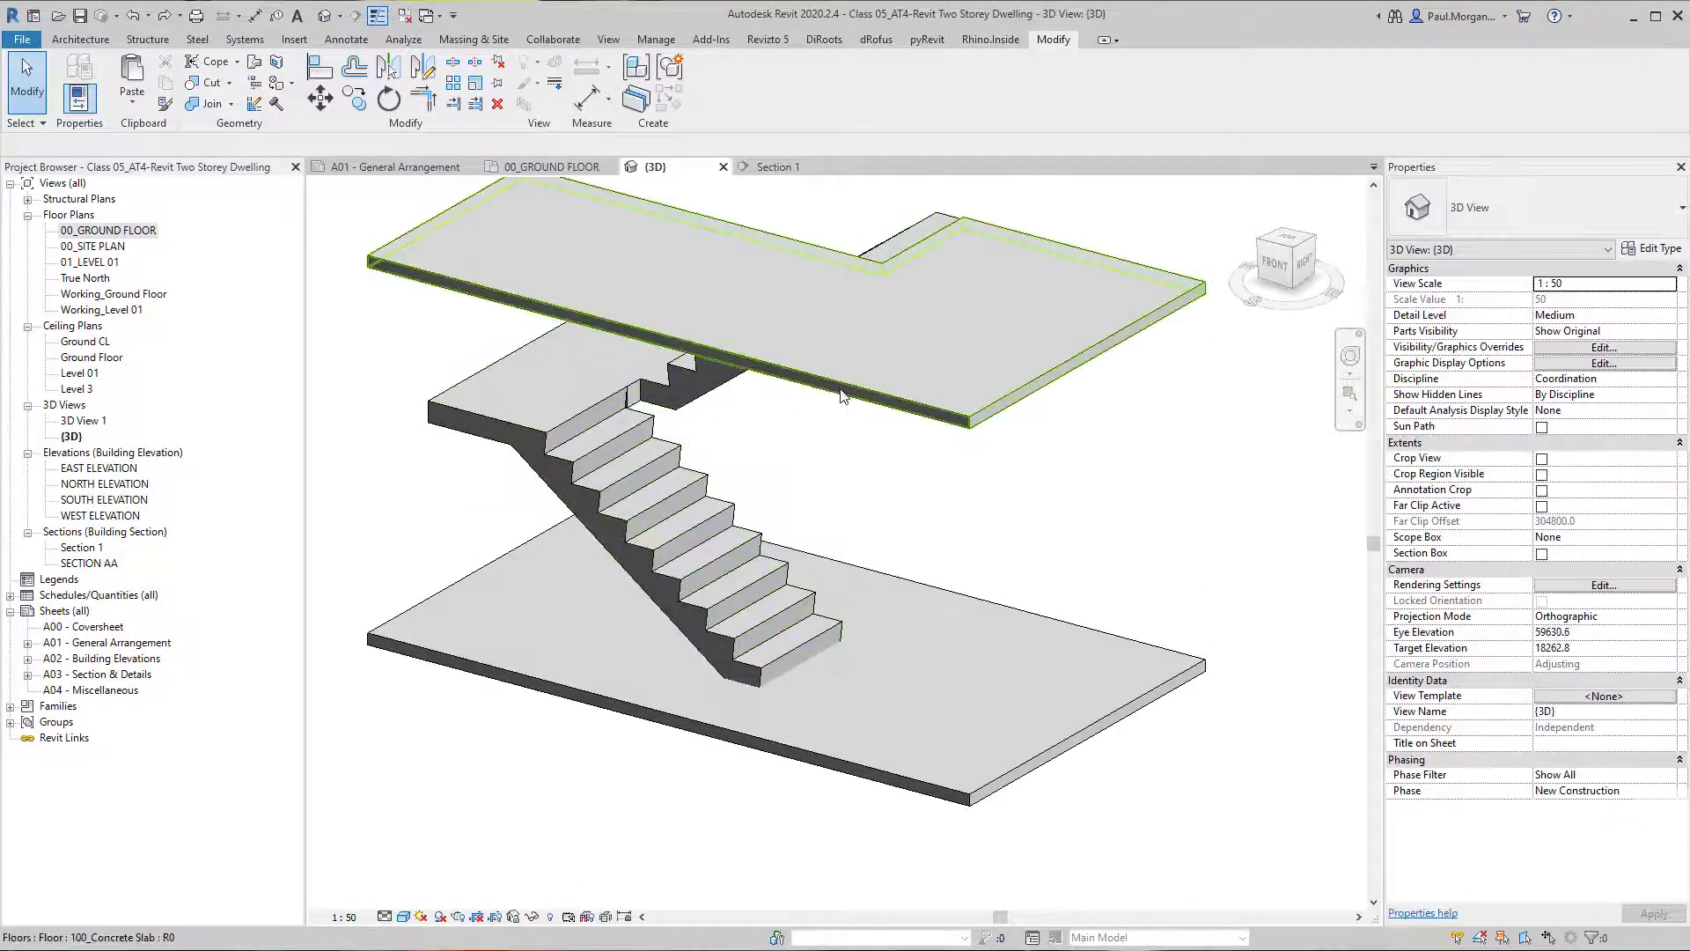
{"action": "left_click", "coordinate": [870, 440]}
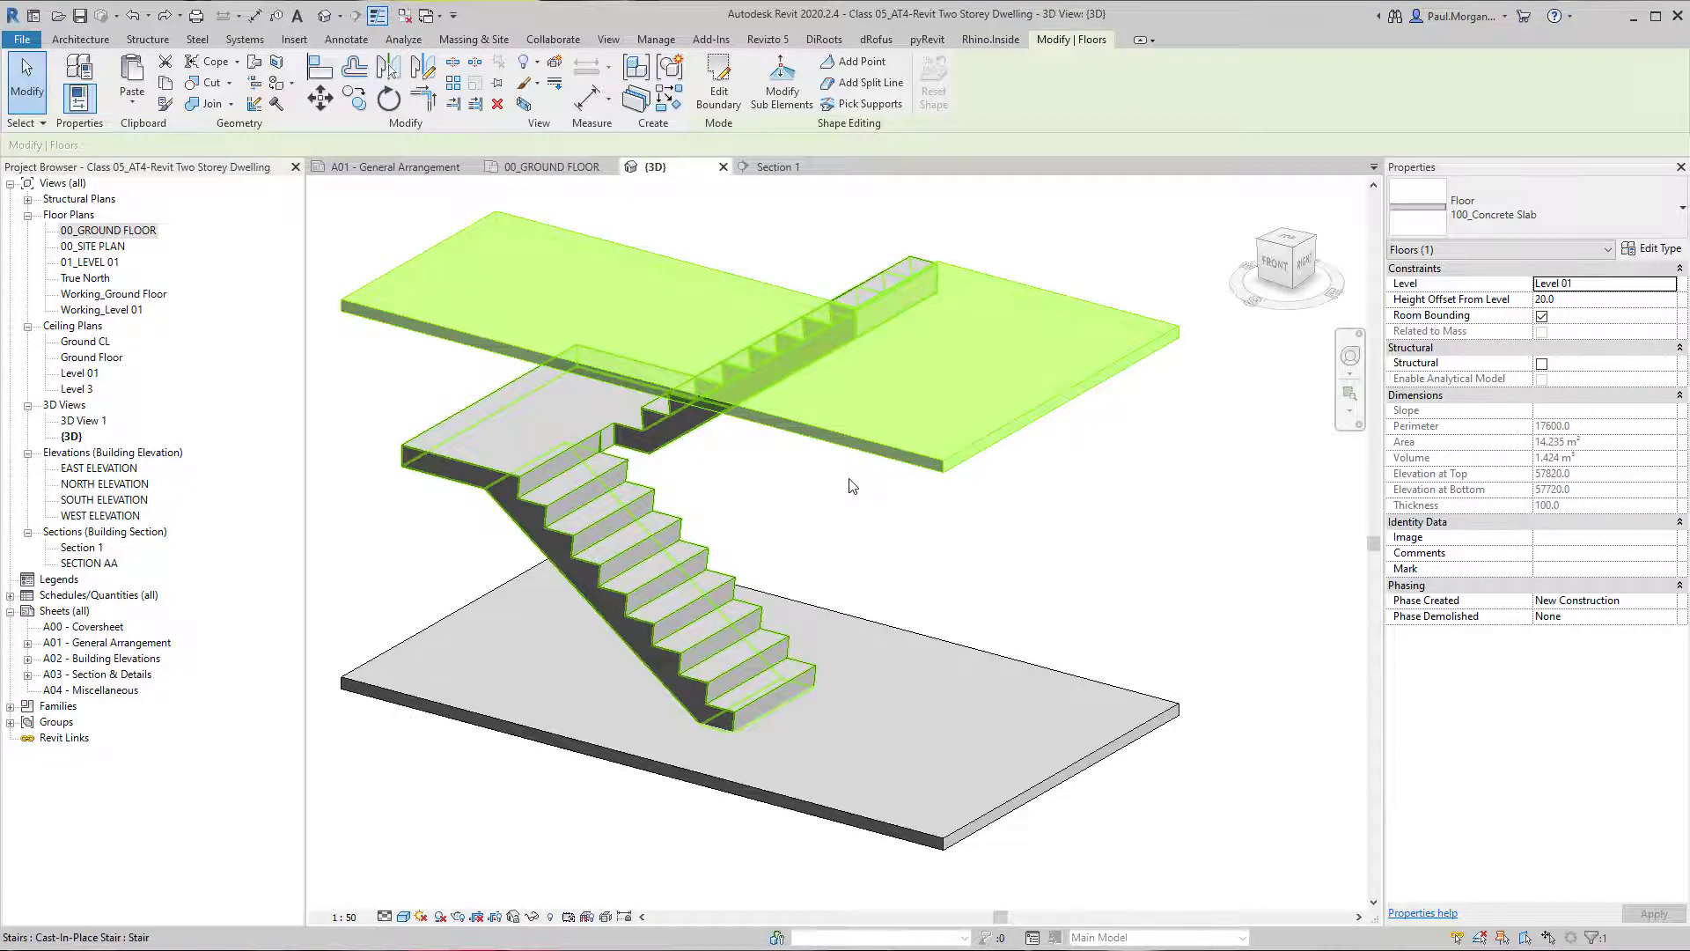
Temporarily hide the Level 01 slab in the 3D view, leaving the stair and lower slab displayed.
{"action": "key", "text": "h"}
{"action": "key", "text": "h"}
{"action": "middle_click_drag", "start_coordinate": [801, 482], "coordinate": [827, 501], "text": "shift"}
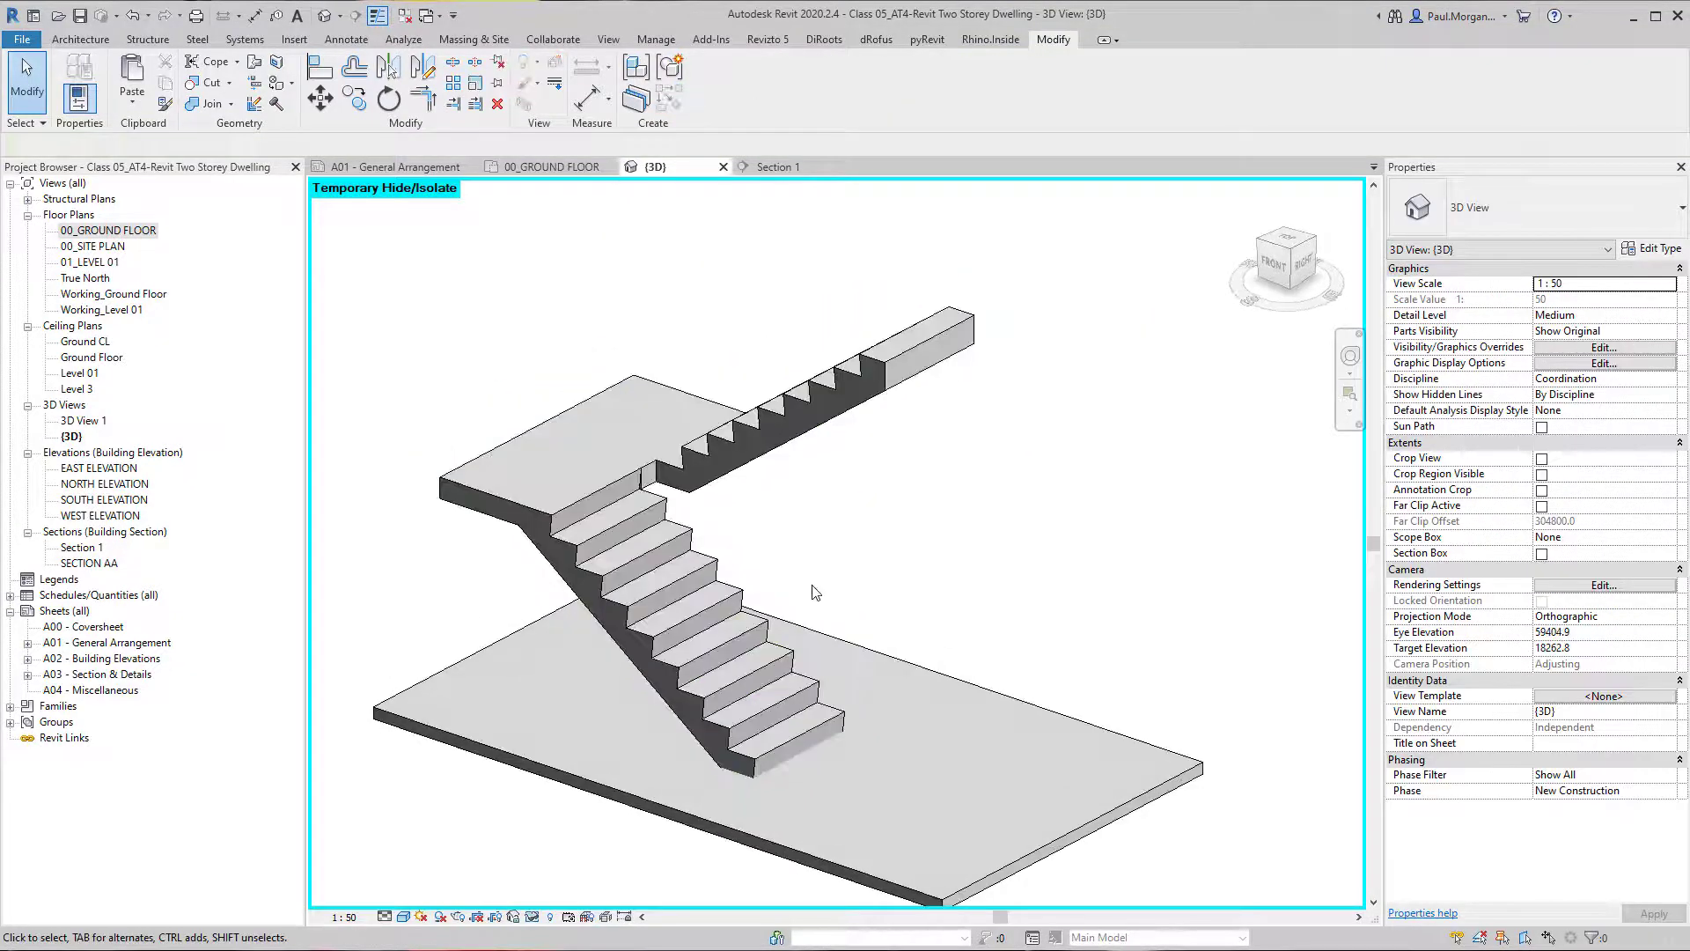
{"action": "left_click", "coordinate": [721, 601]}
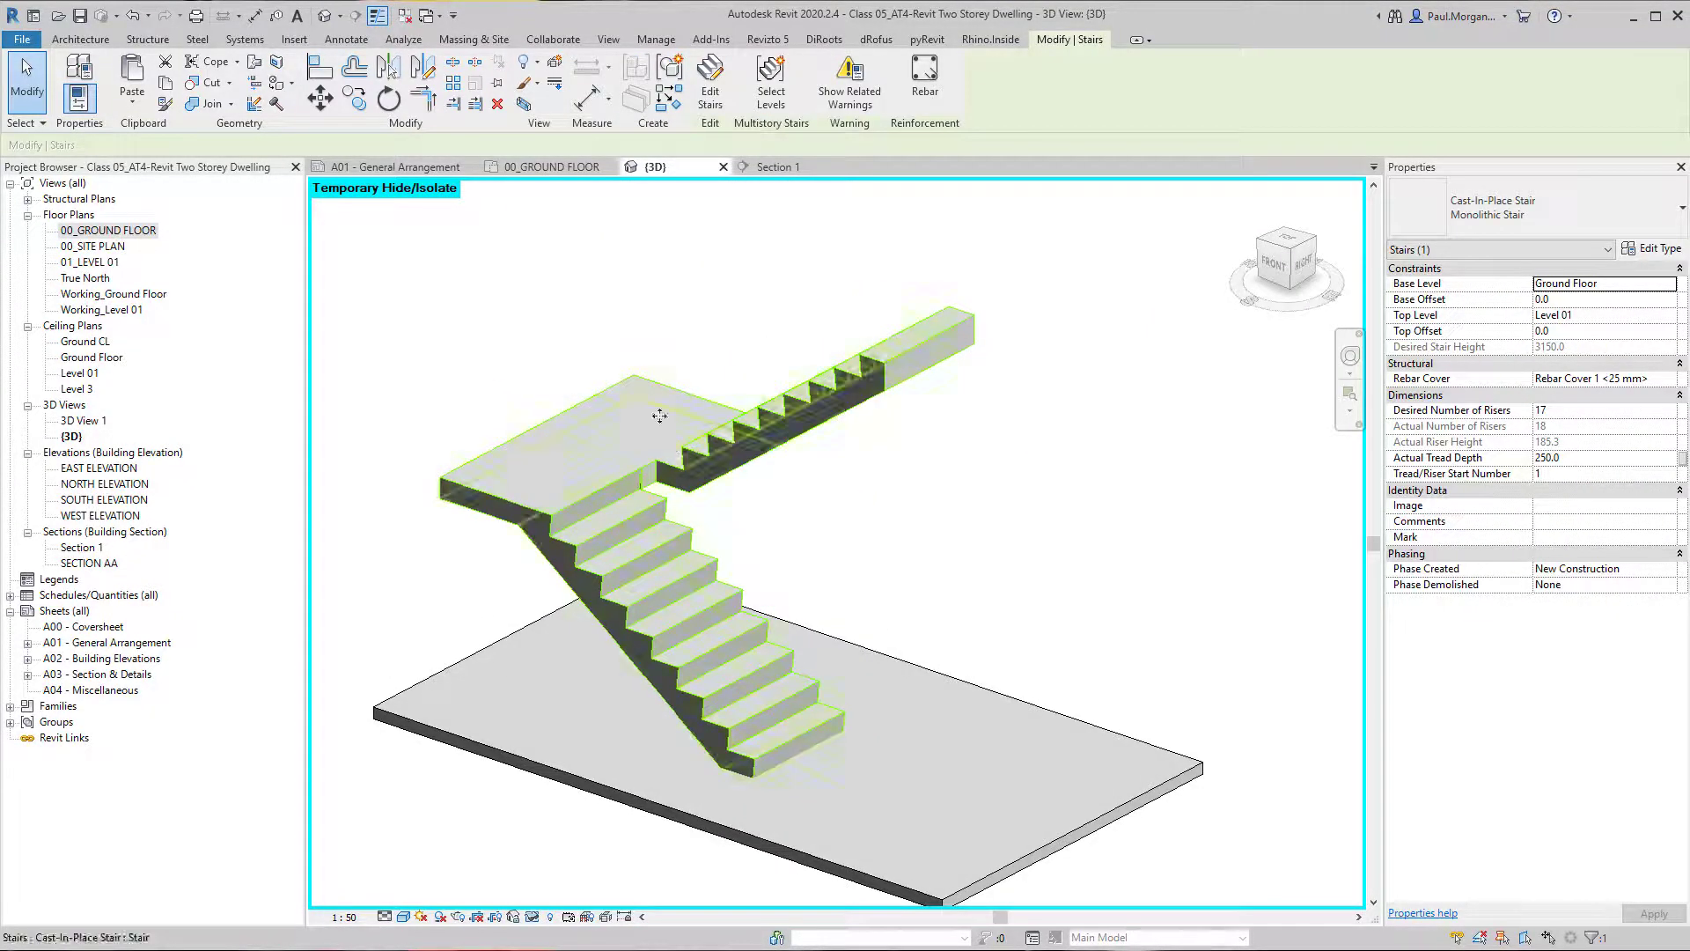
{"action": "left_click", "coordinate": [709, 90]}
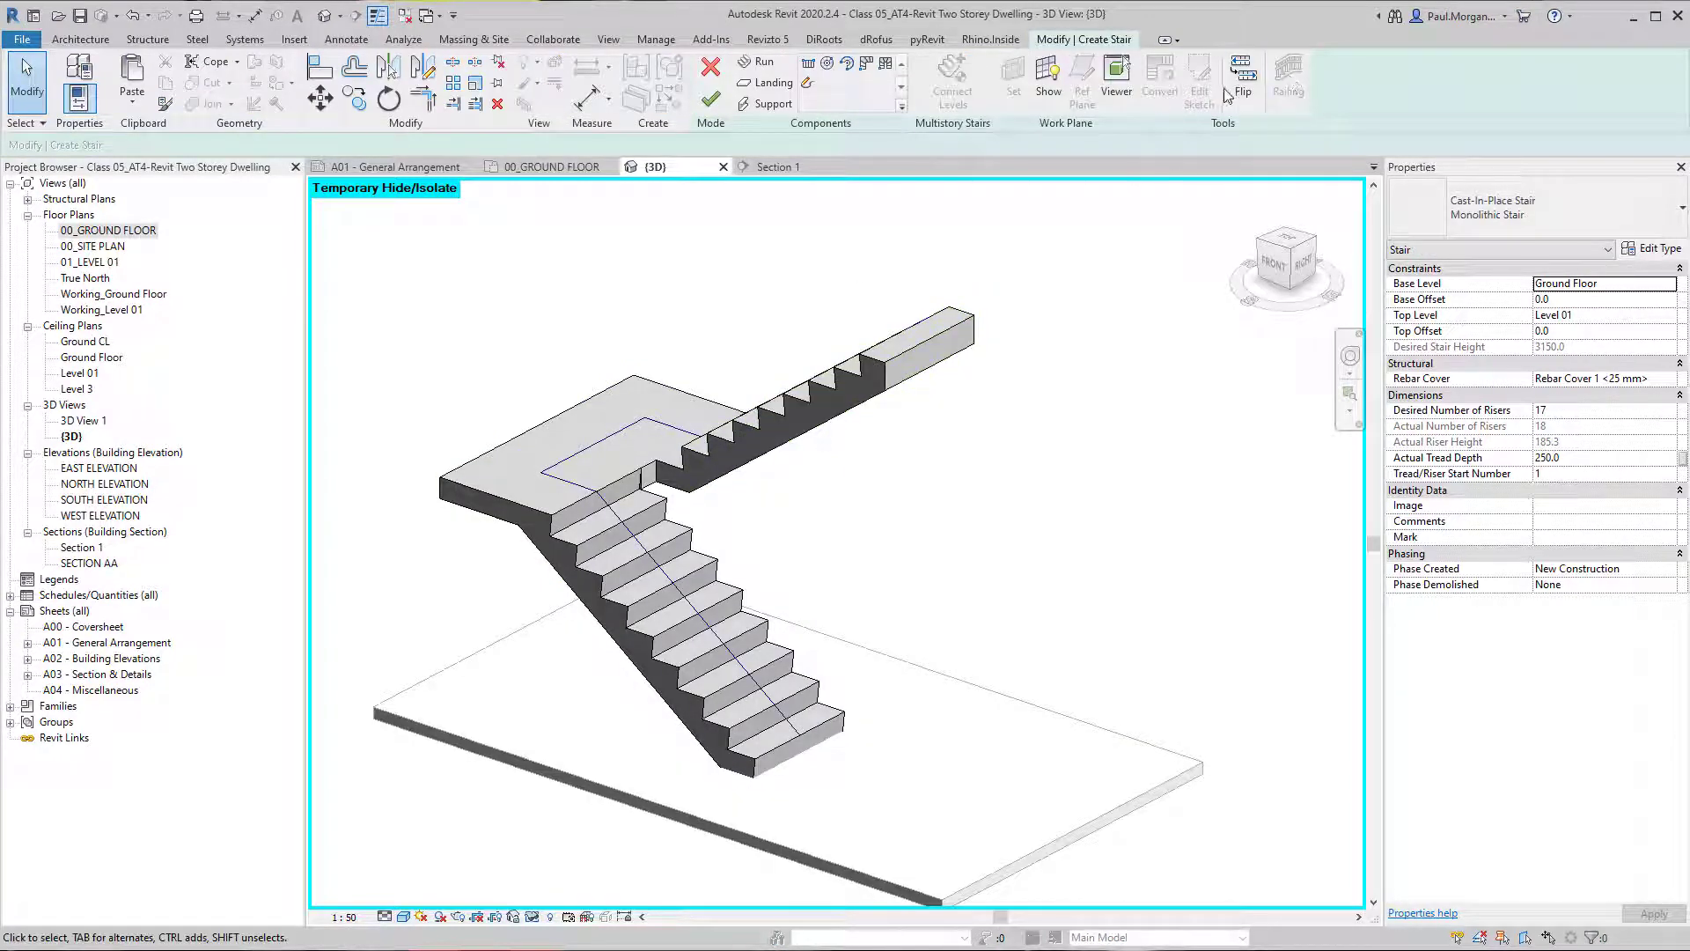
{"action": "middle_click_drag", "start_coordinate": [1002, 405], "coordinate": [1024, 500], "text": "shift"}
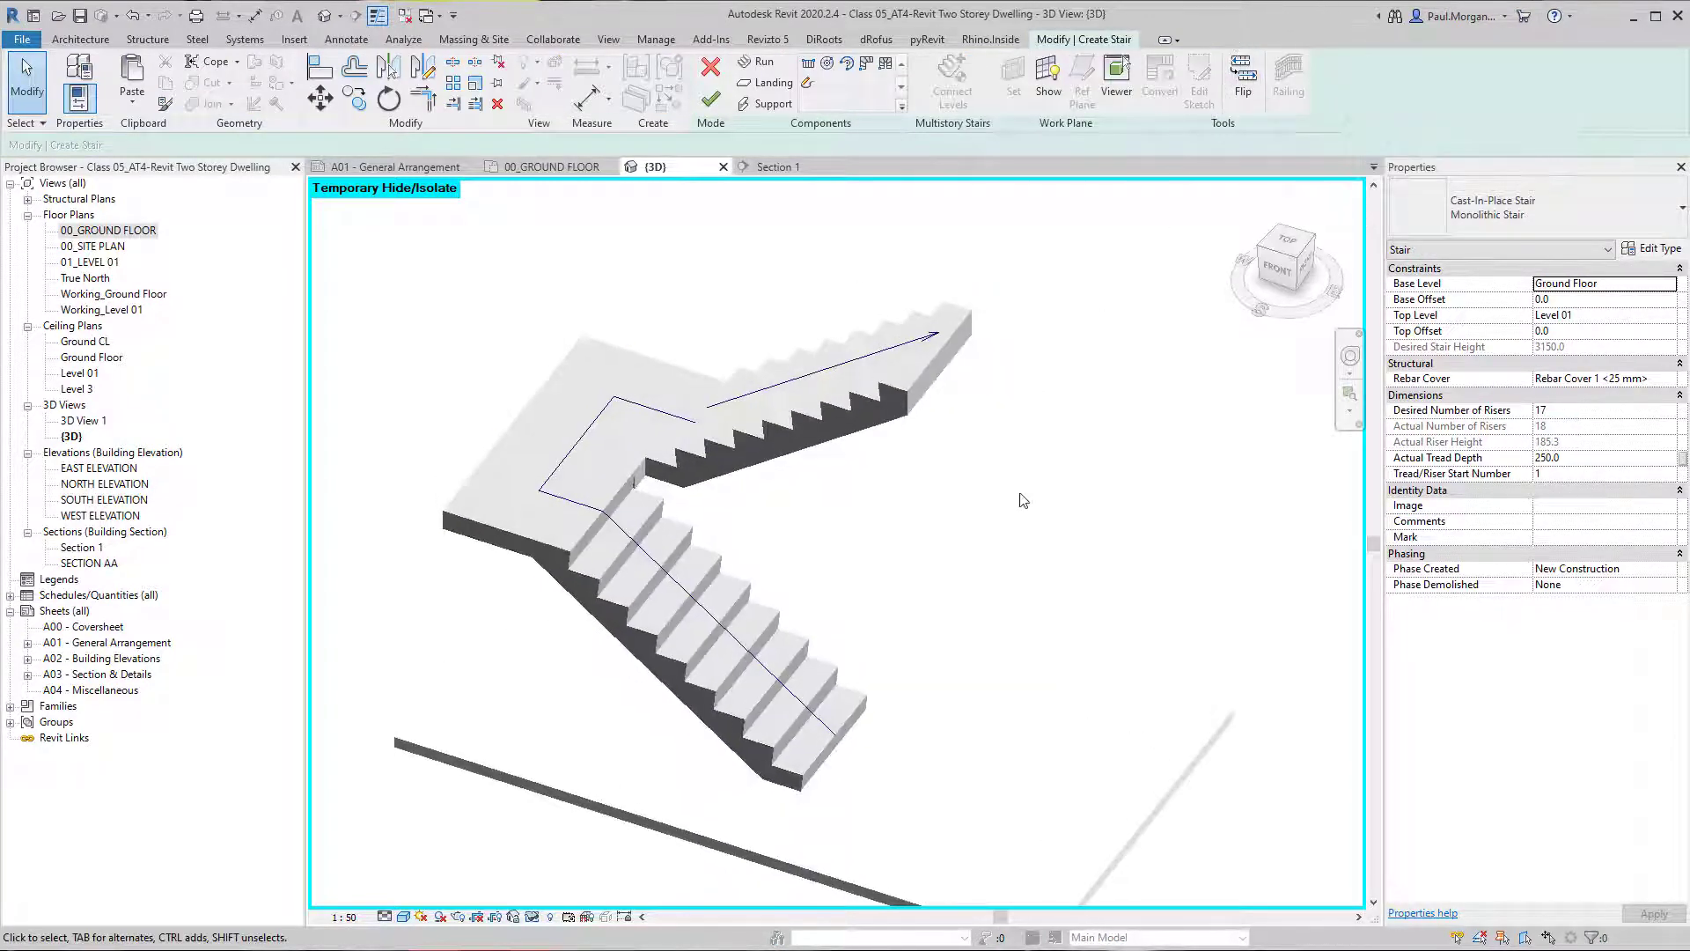
{"action": "middle_click_drag", "start_coordinate": [793, 514], "coordinate": [837, 498], "text": "shift"}
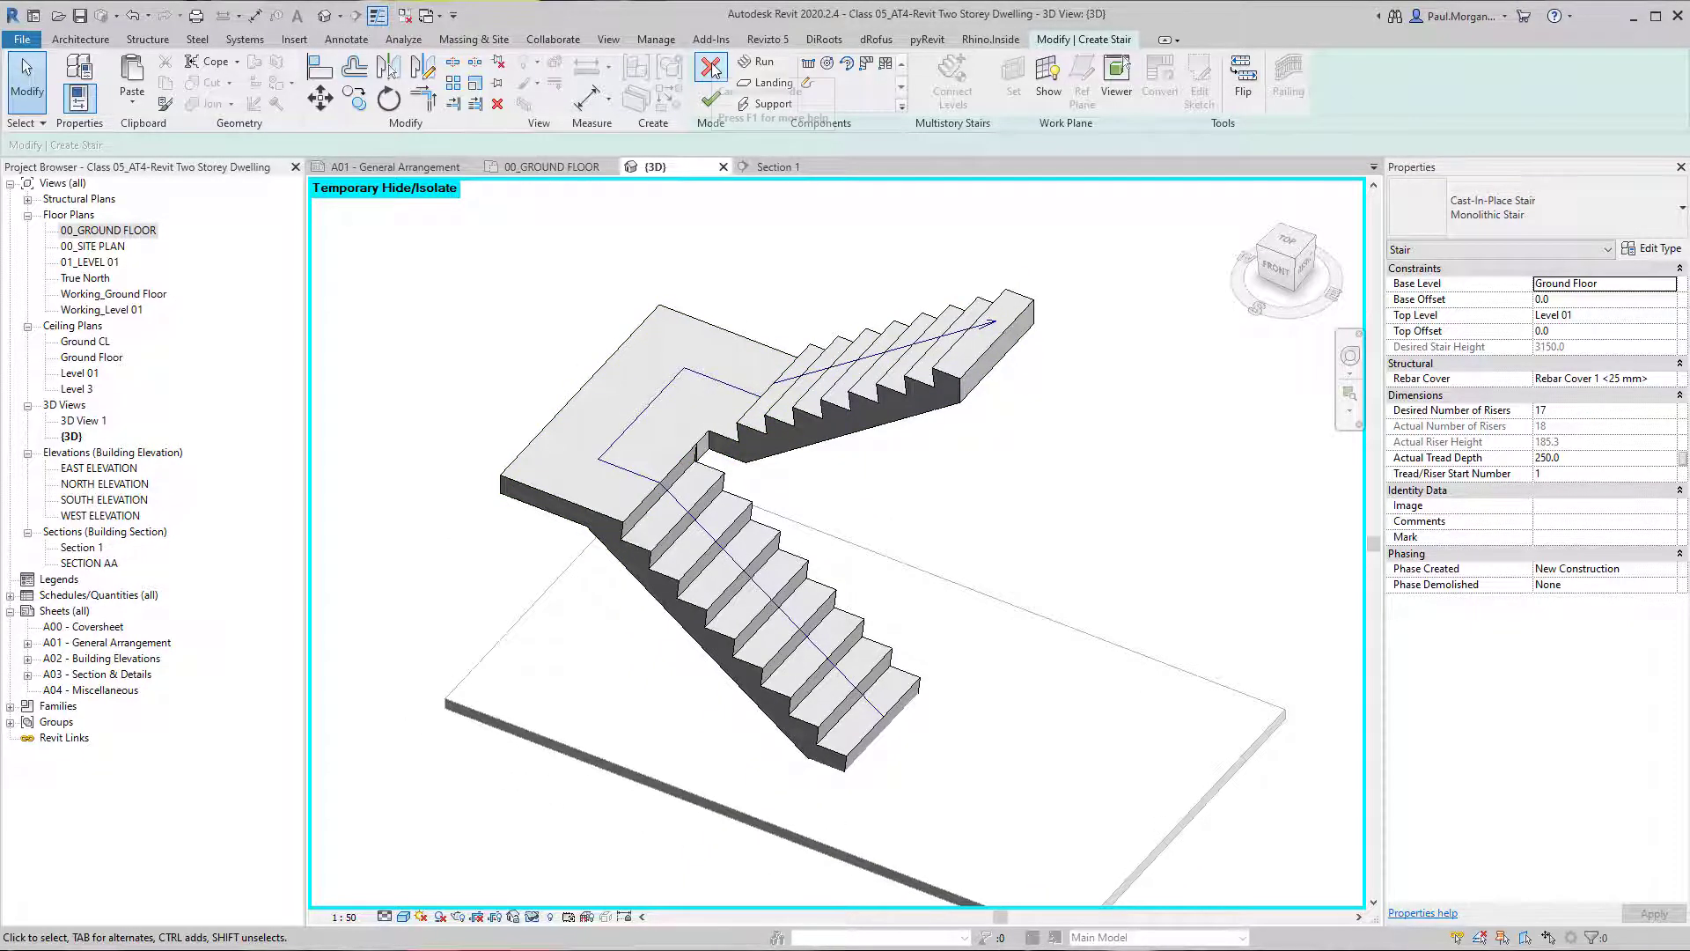
{"action": "left_click", "coordinate": [714, 68]}
Place 1100mm railings on the treads along both sides of the U-shaped cast-in-place stair.
{"action": "middle_click_drag", "start_coordinate": [695, 347], "coordinate": [893, 335], "text": "shift"}
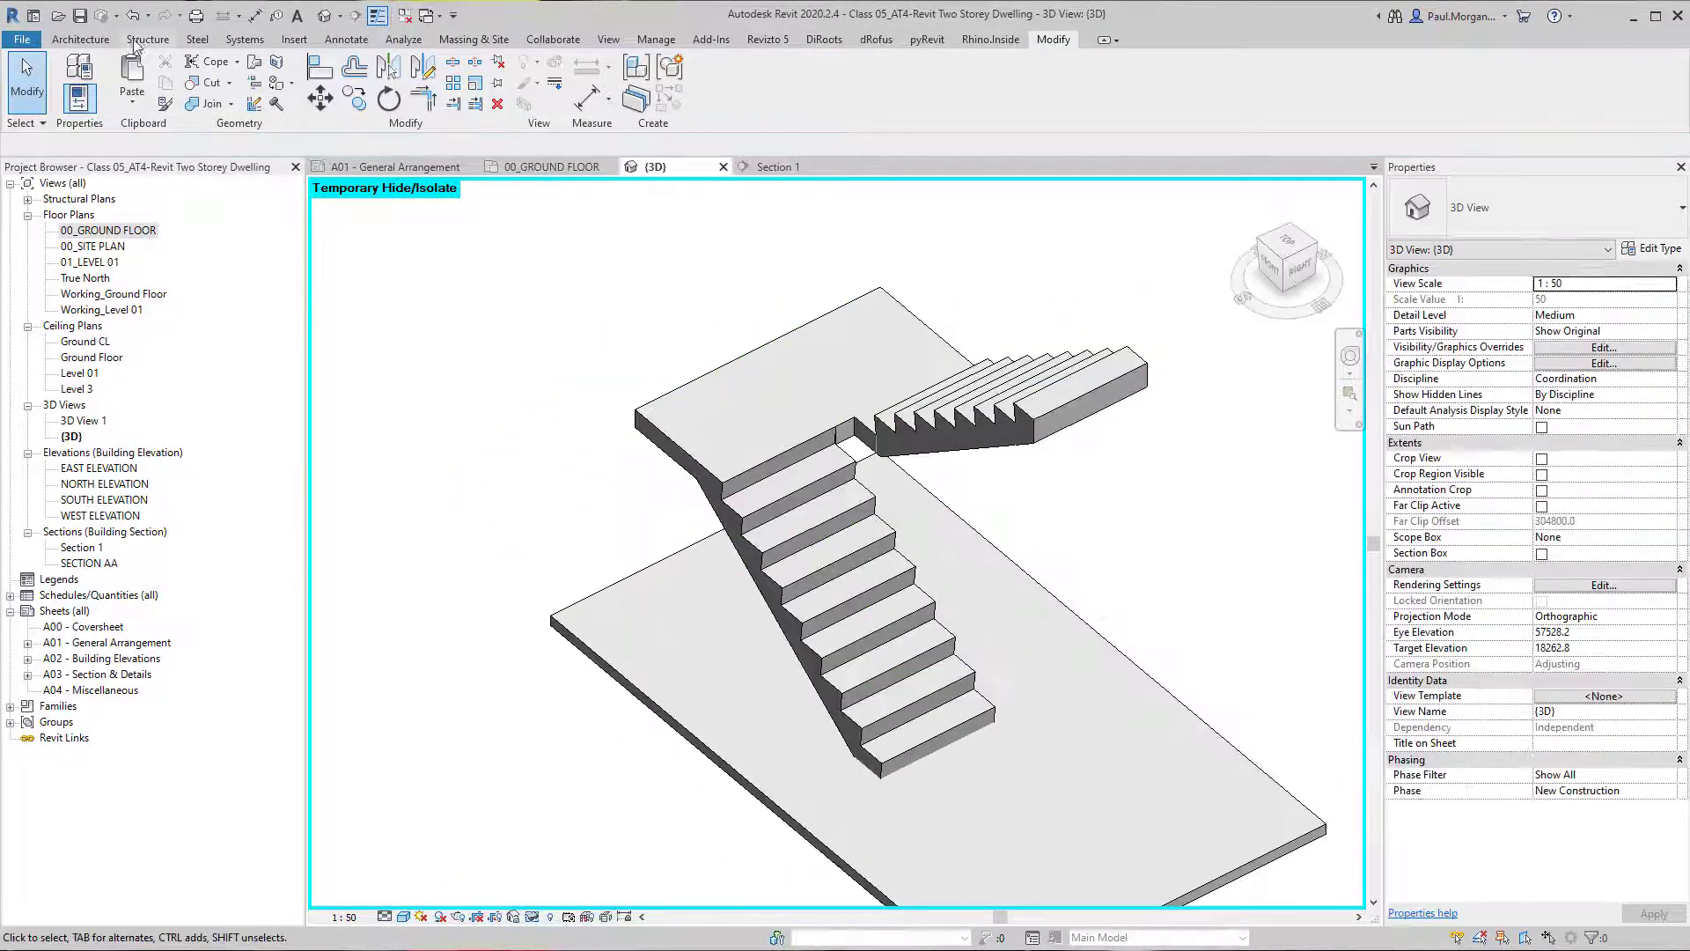
{"action": "left_click", "coordinate": [80, 40]}
{"action": "middle_click_drag", "start_coordinate": [410, 274], "coordinate": [558, 302], "text": "shift"}
{"action": "left_click", "coordinate": [580, 95]}
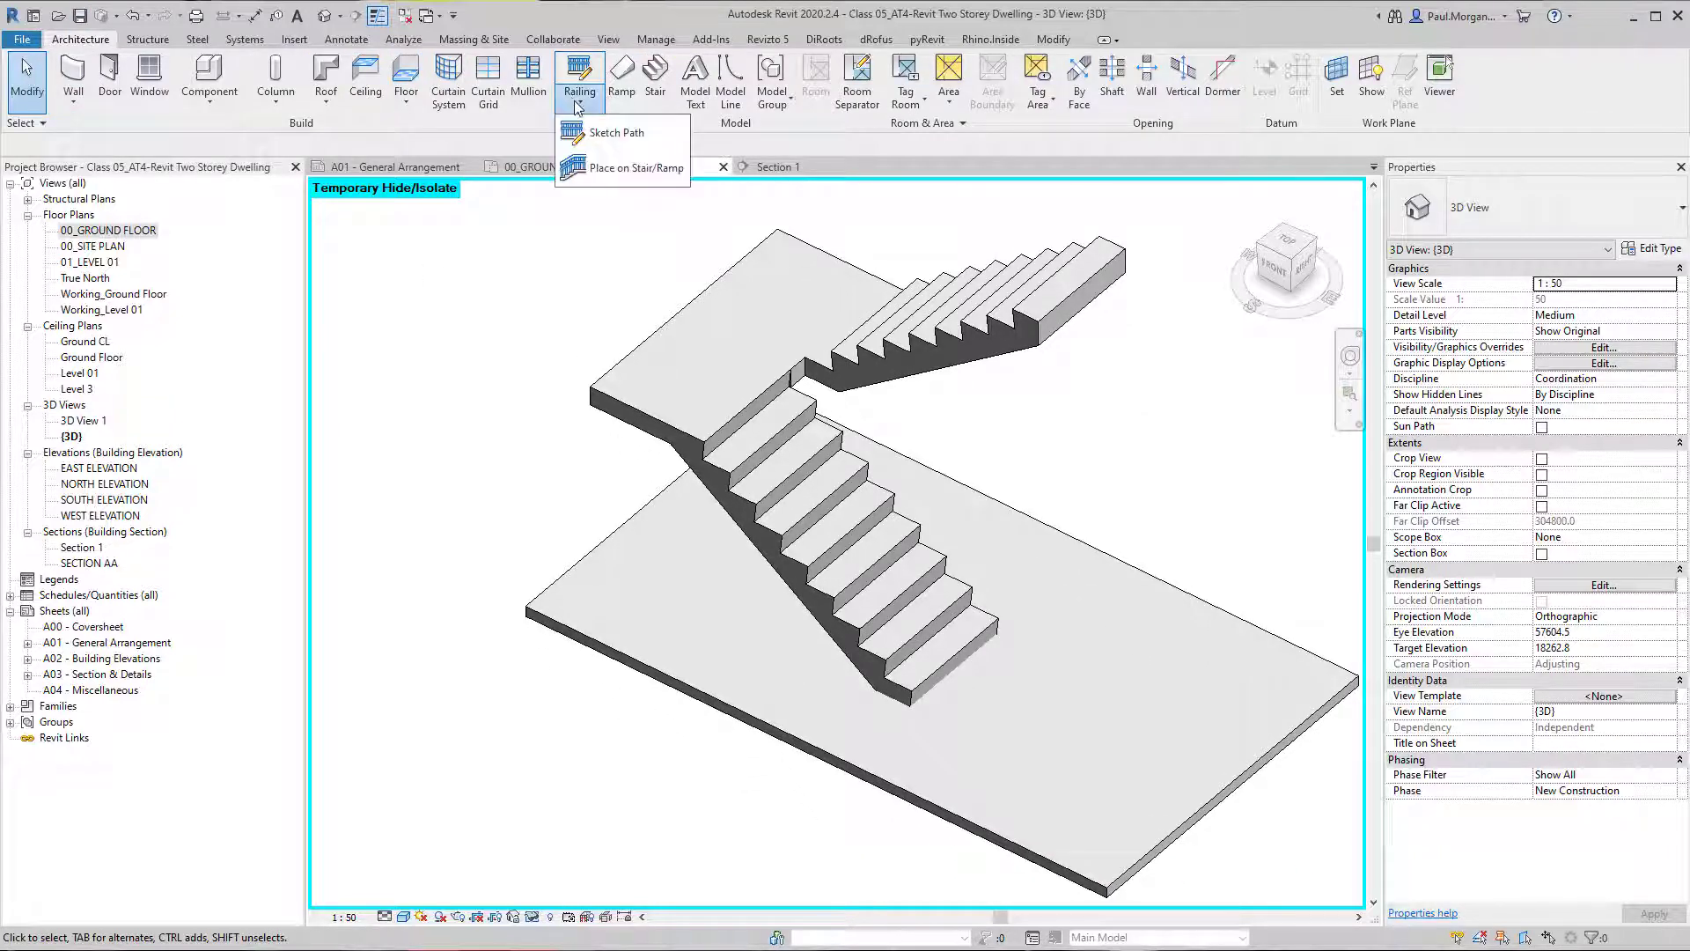
{"action": "left_click", "coordinate": [603, 168]}
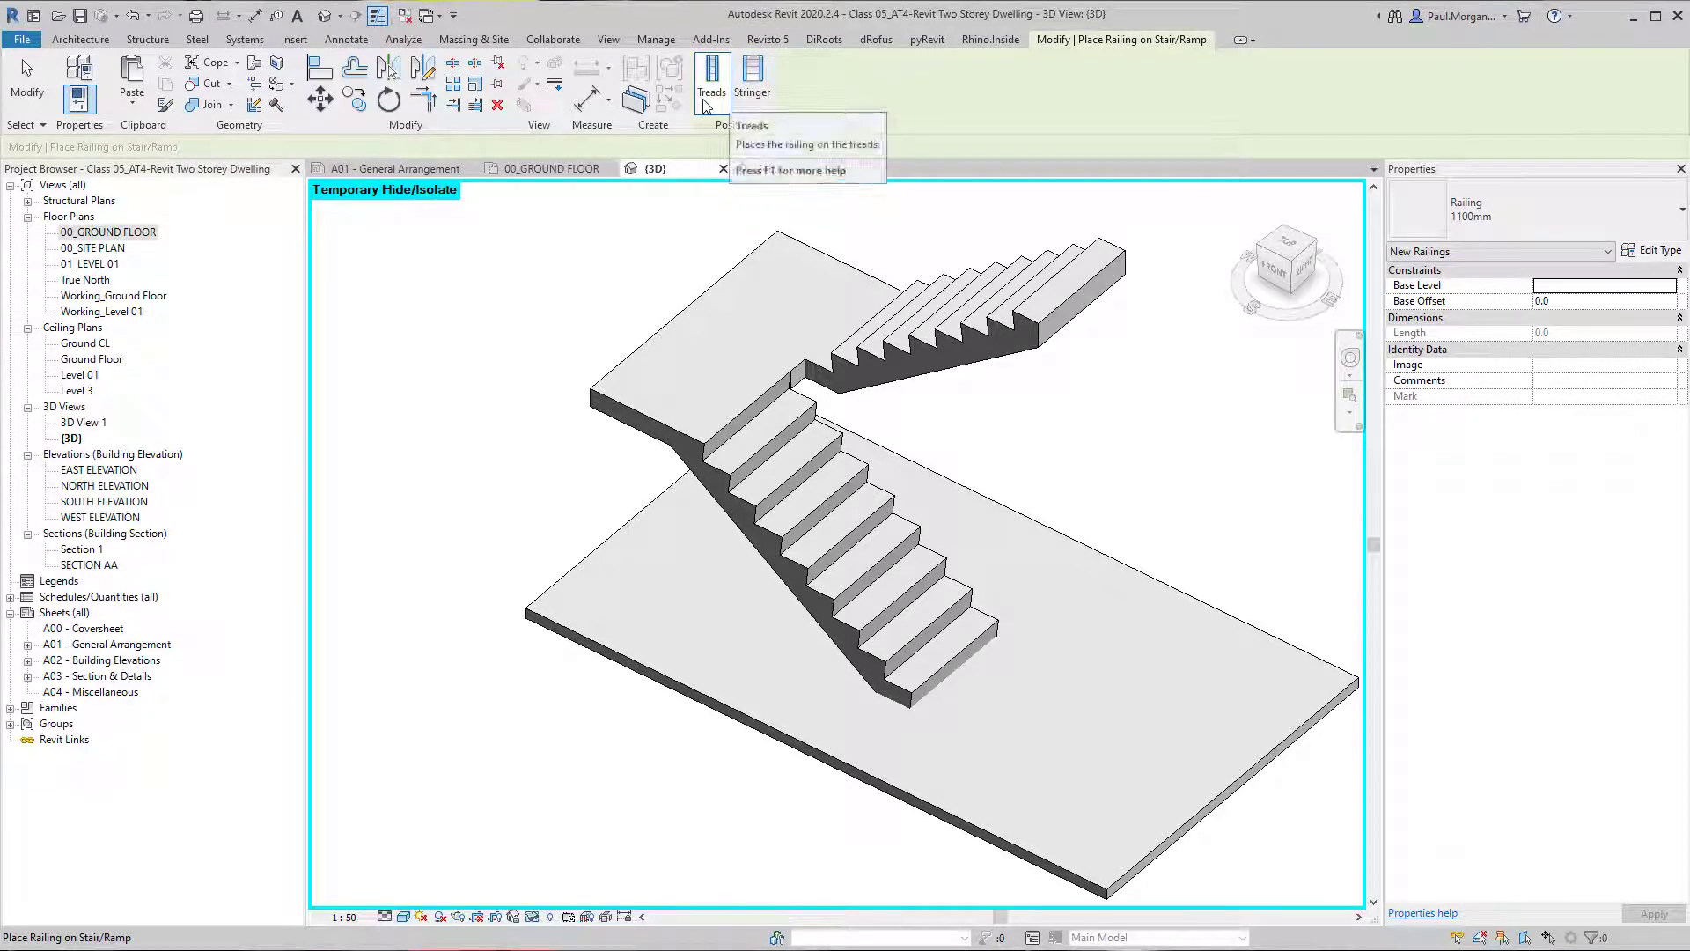
{"action": "left_click", "coordinate": [787, 521]}
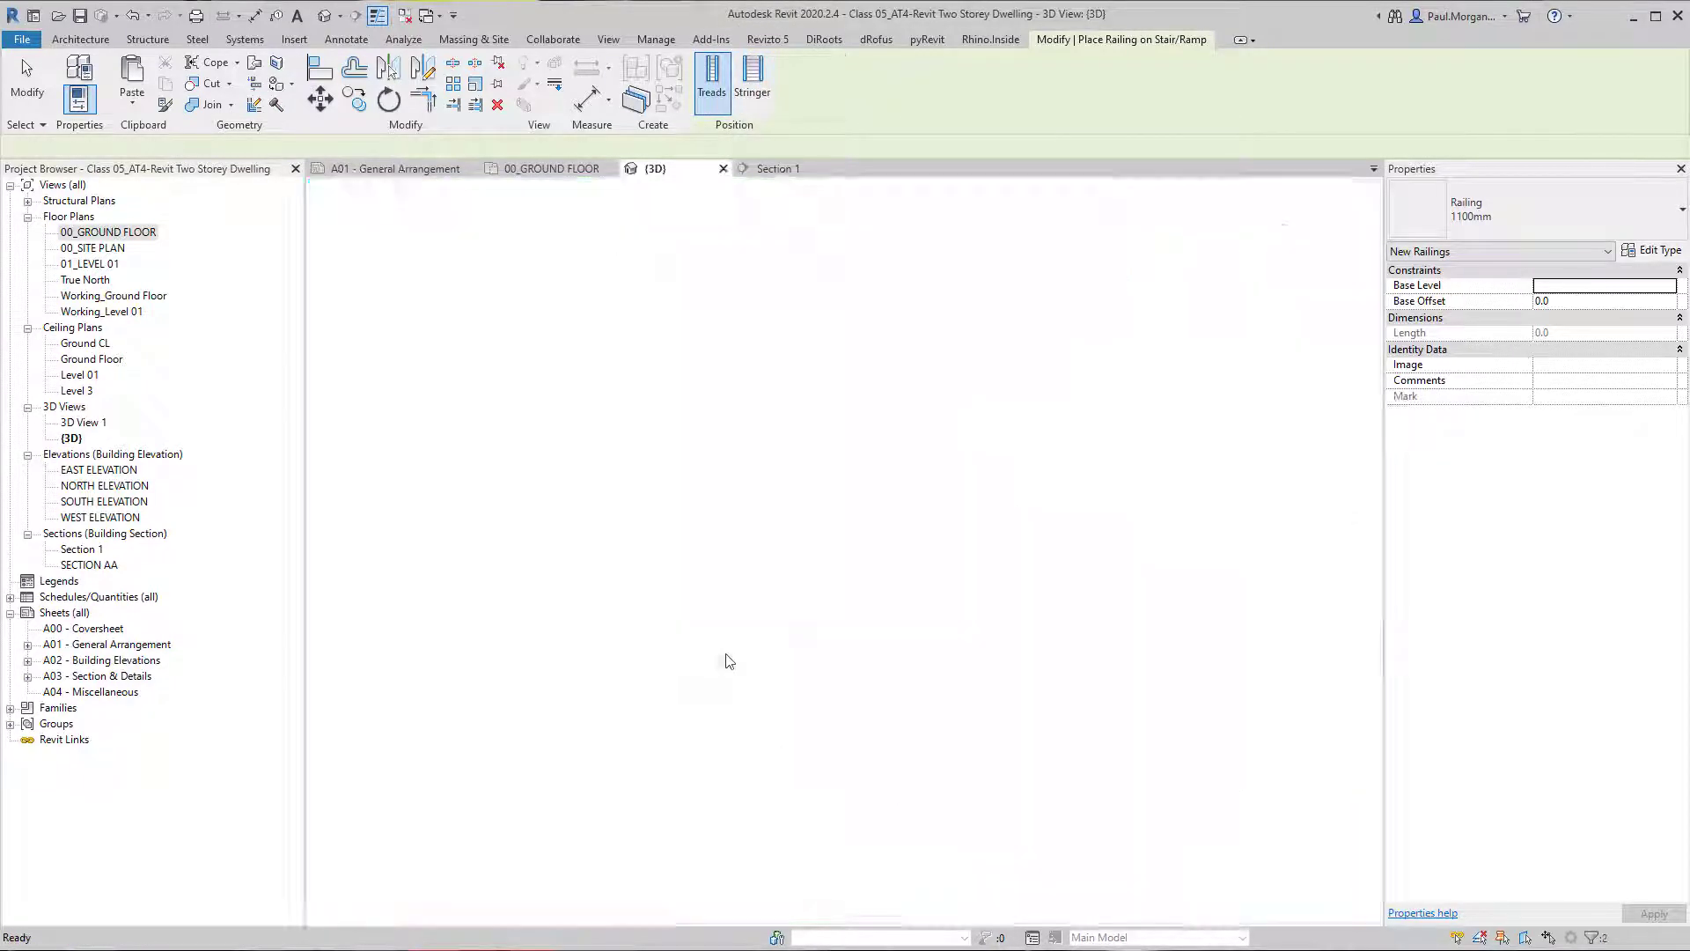
{"action": "middle_click_drag", "start_coordinate": [774, 598], "coordinate": [804, 587]}
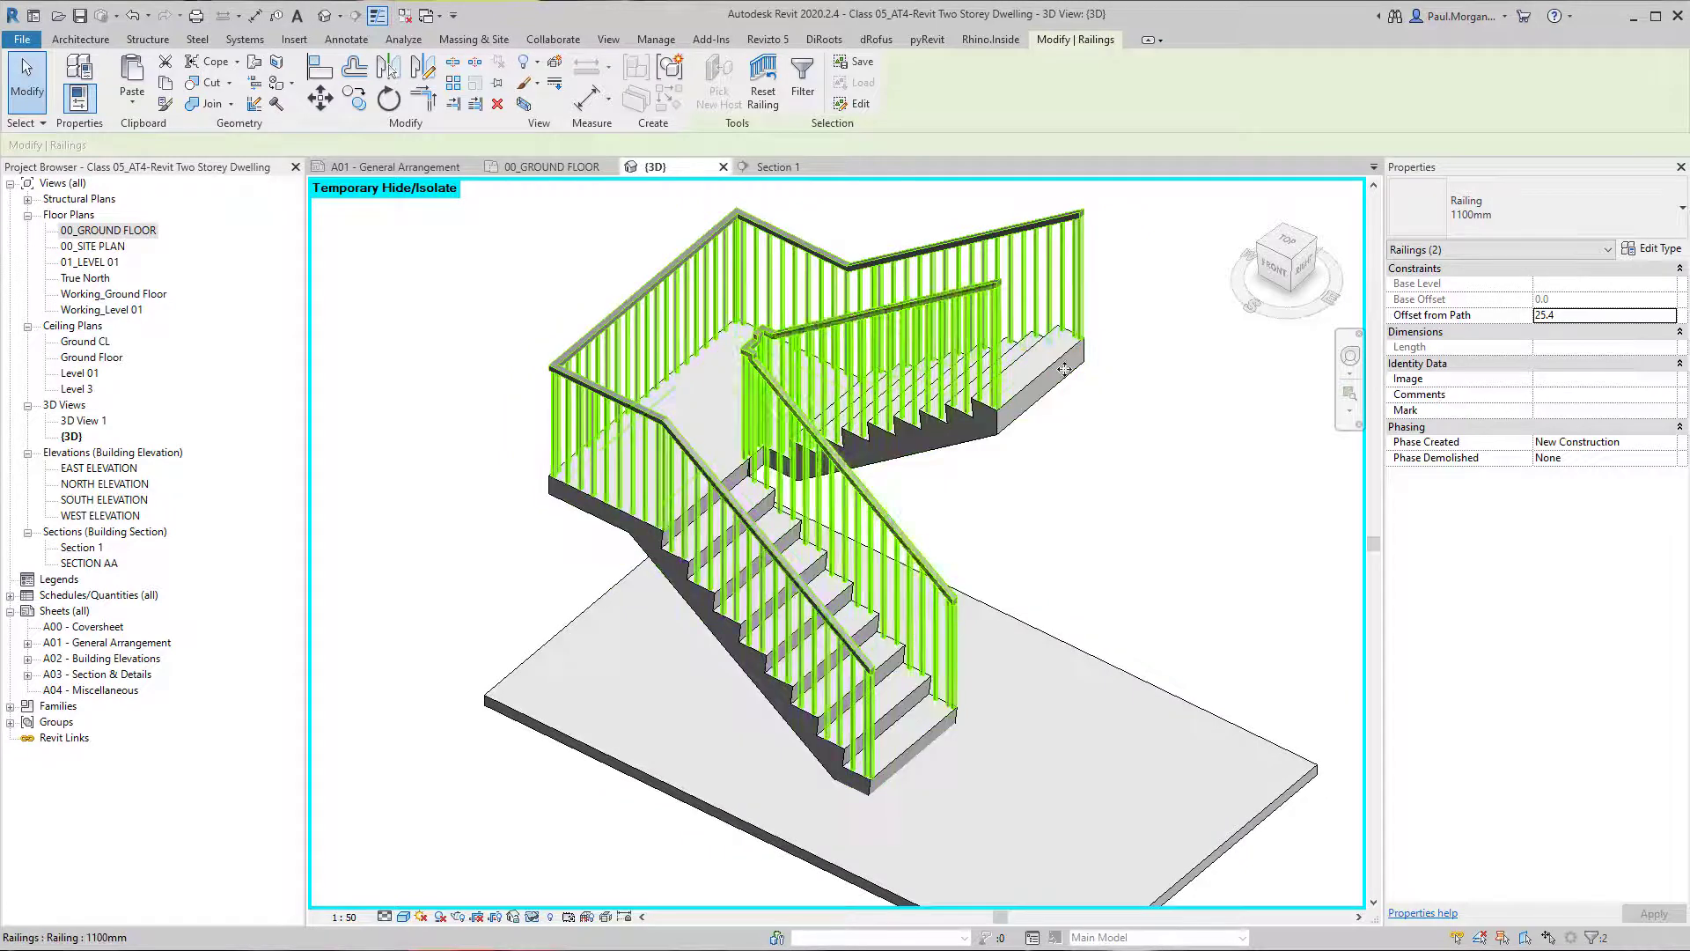
{"action": "left_click", "coordinate": [942, 505]}
{"action": "middle_click_drag", "start_coordinate": [870, 517], "coordinate": [767, 603], "text": "shift"}
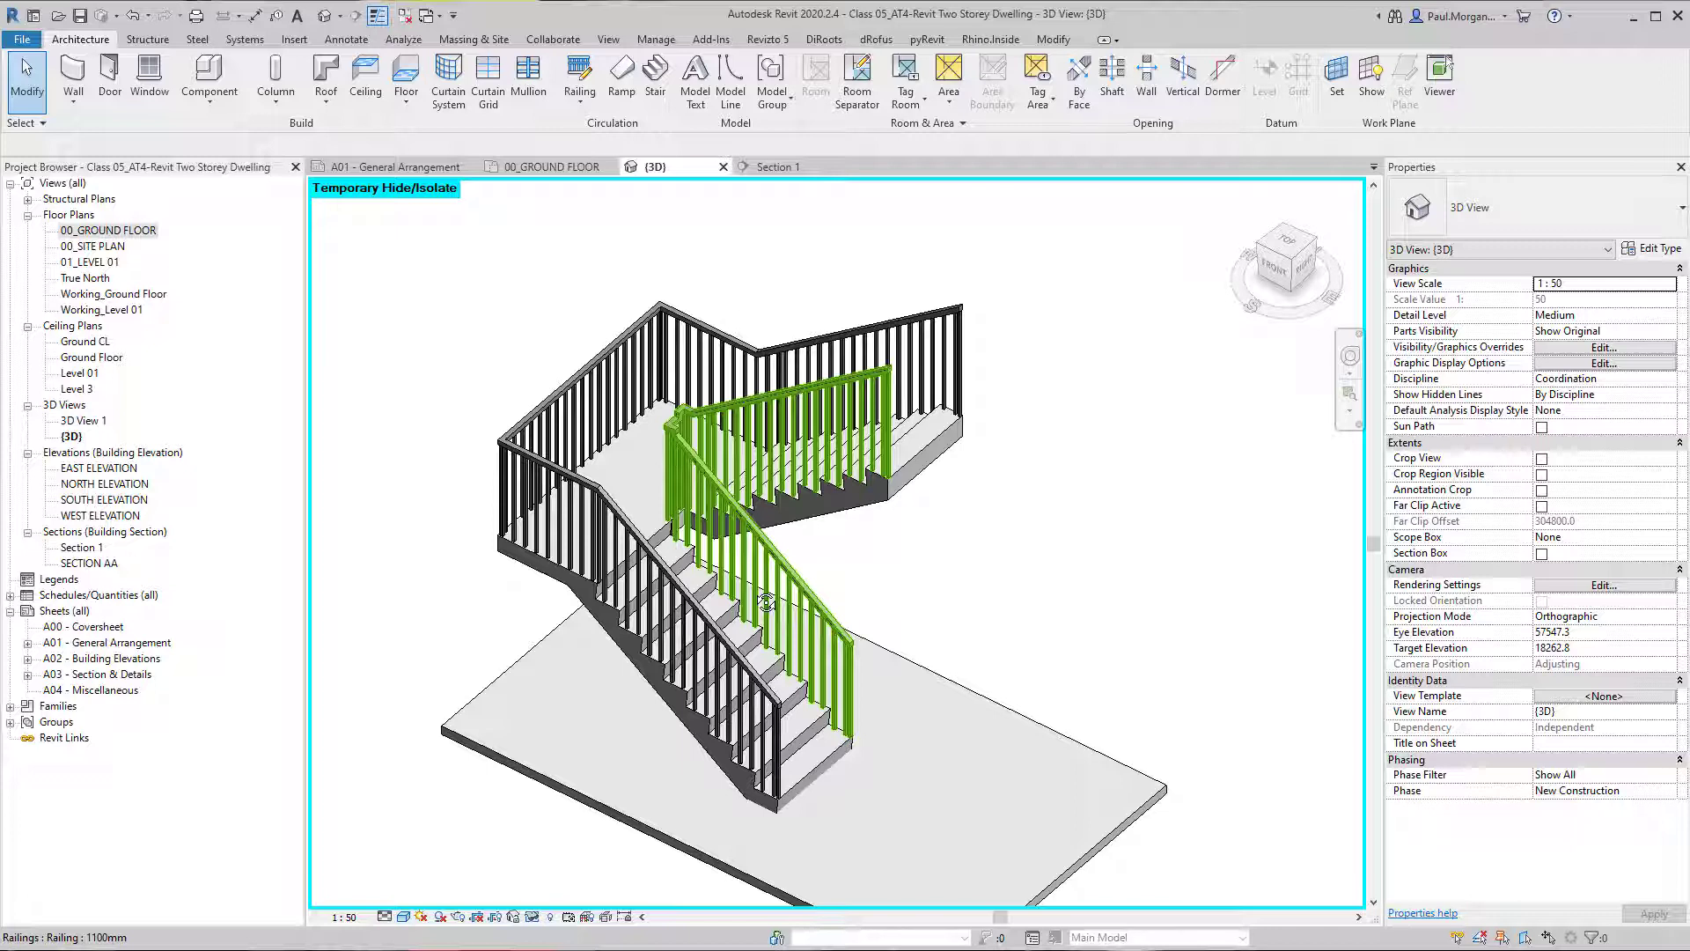
Change the outer railing of the U-shaped stair to the 900mm Pipe type.
{"action": "left_click", "coordinate": [600, 361]}
{"action": "scroll", "coordinate": [640, 521], "scroll_direction": "up", "scroll_amount": 1}
{"action": "scroll", "coordinate": [640, 521], "scroll_direction": "up", "scroll_amount": 3}
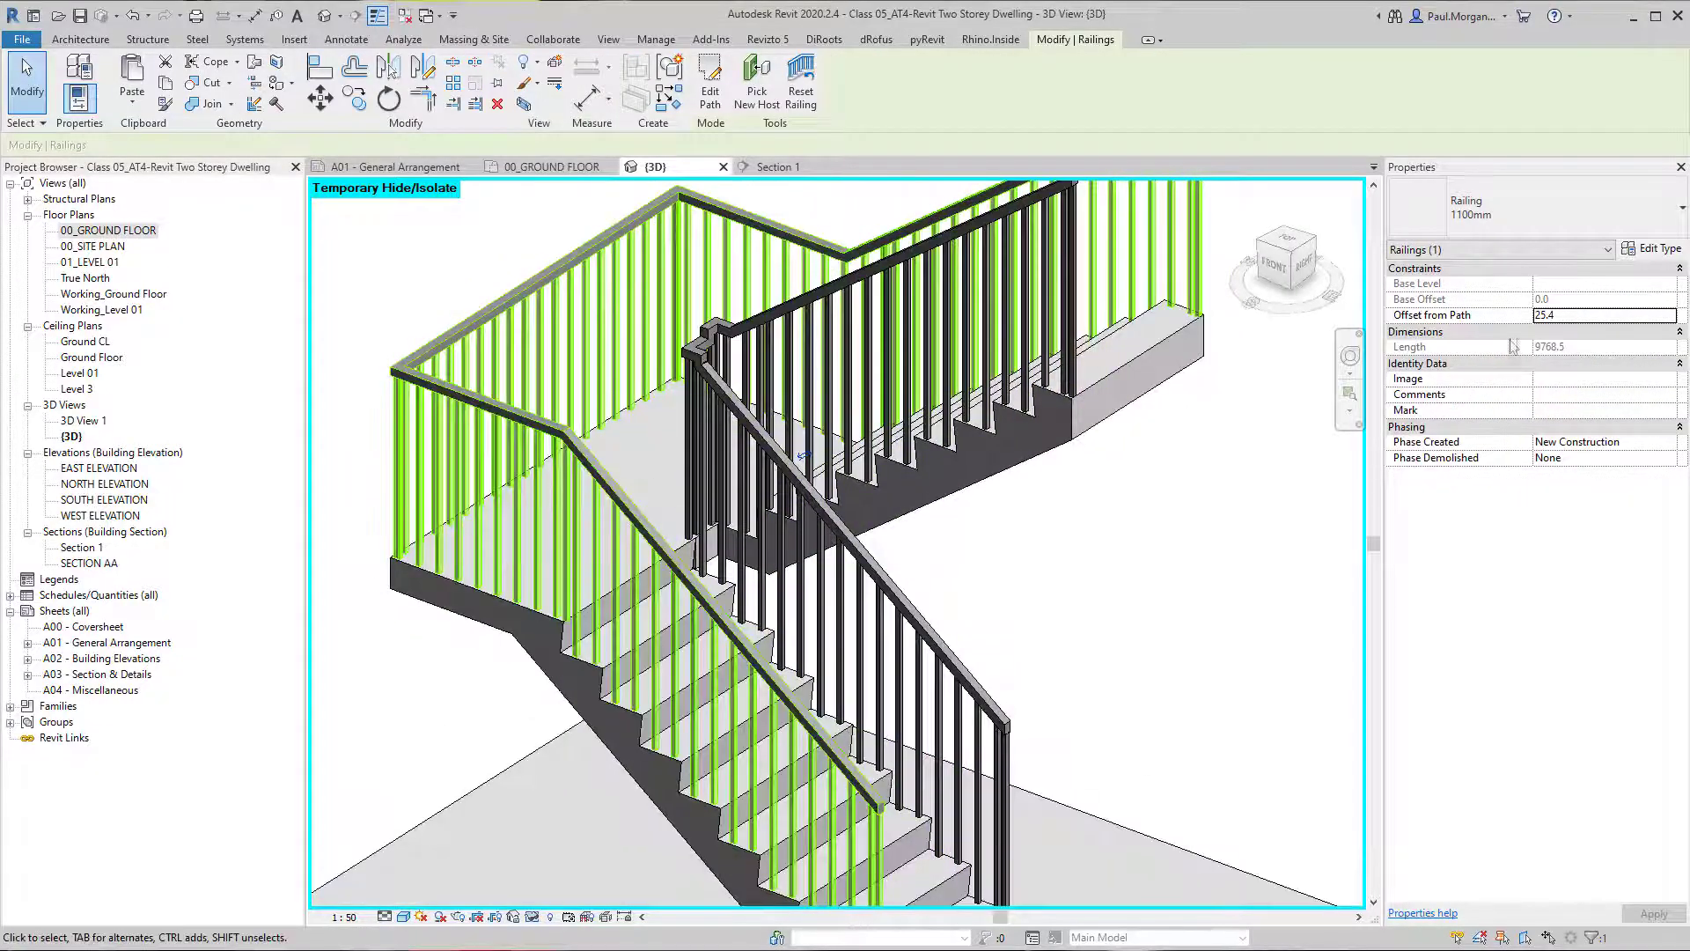
{"action": "left_click", "coordinate": [1556, 222]}
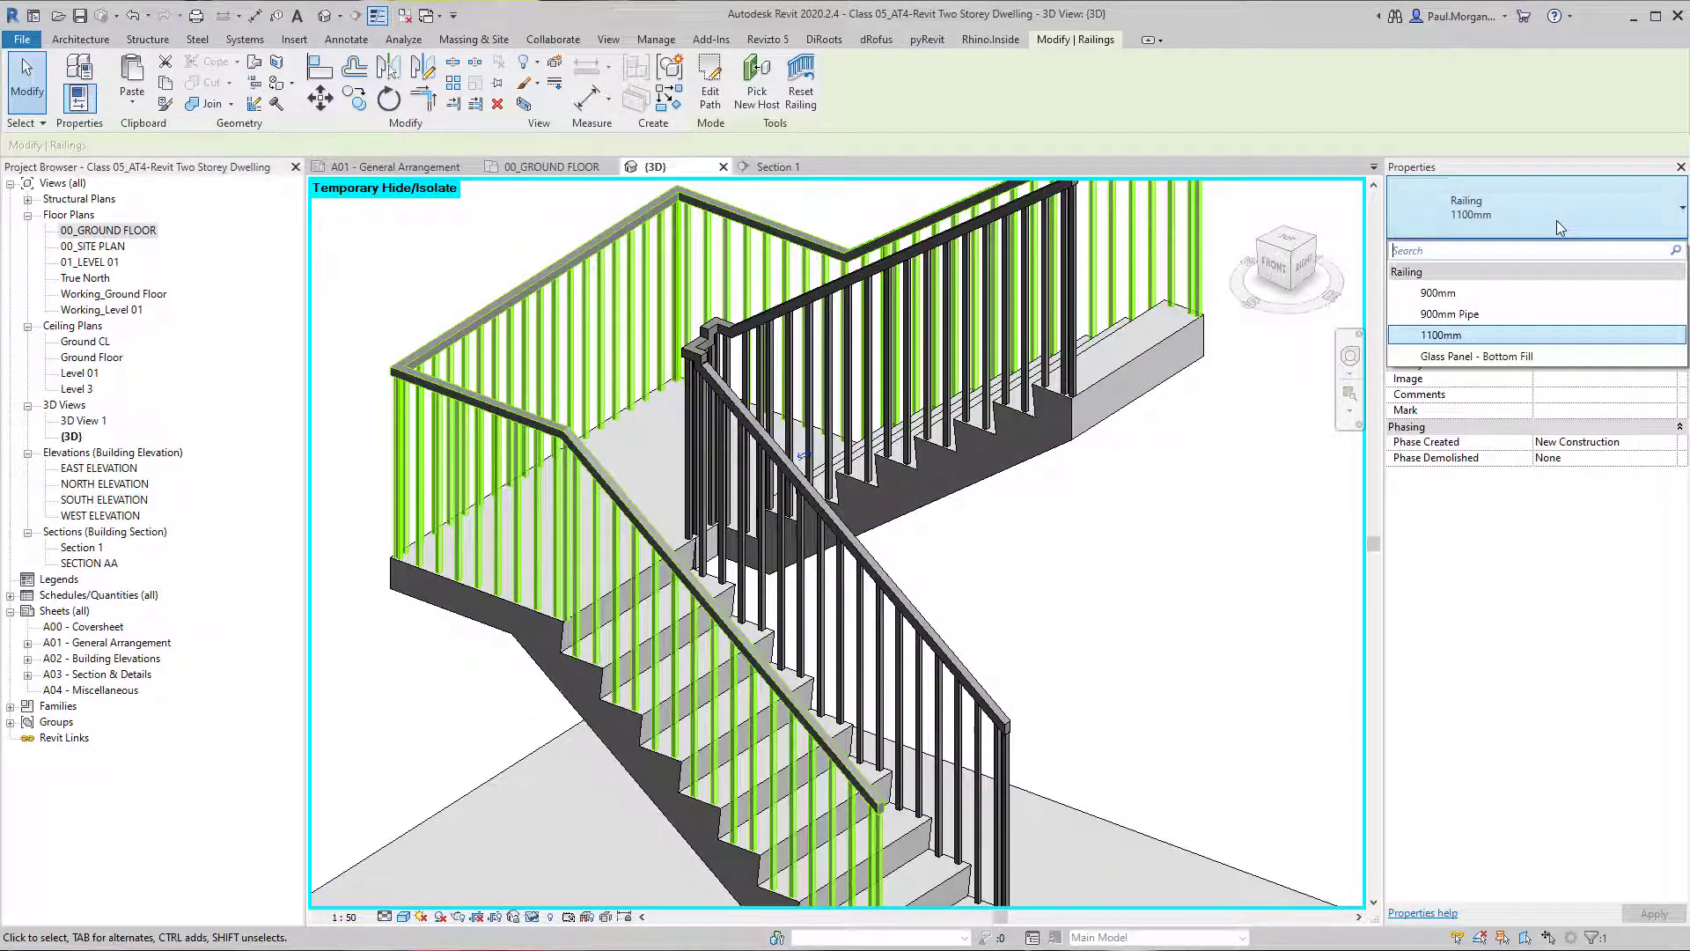
{"action": "left_click", "coordinate": [1486, 312]}
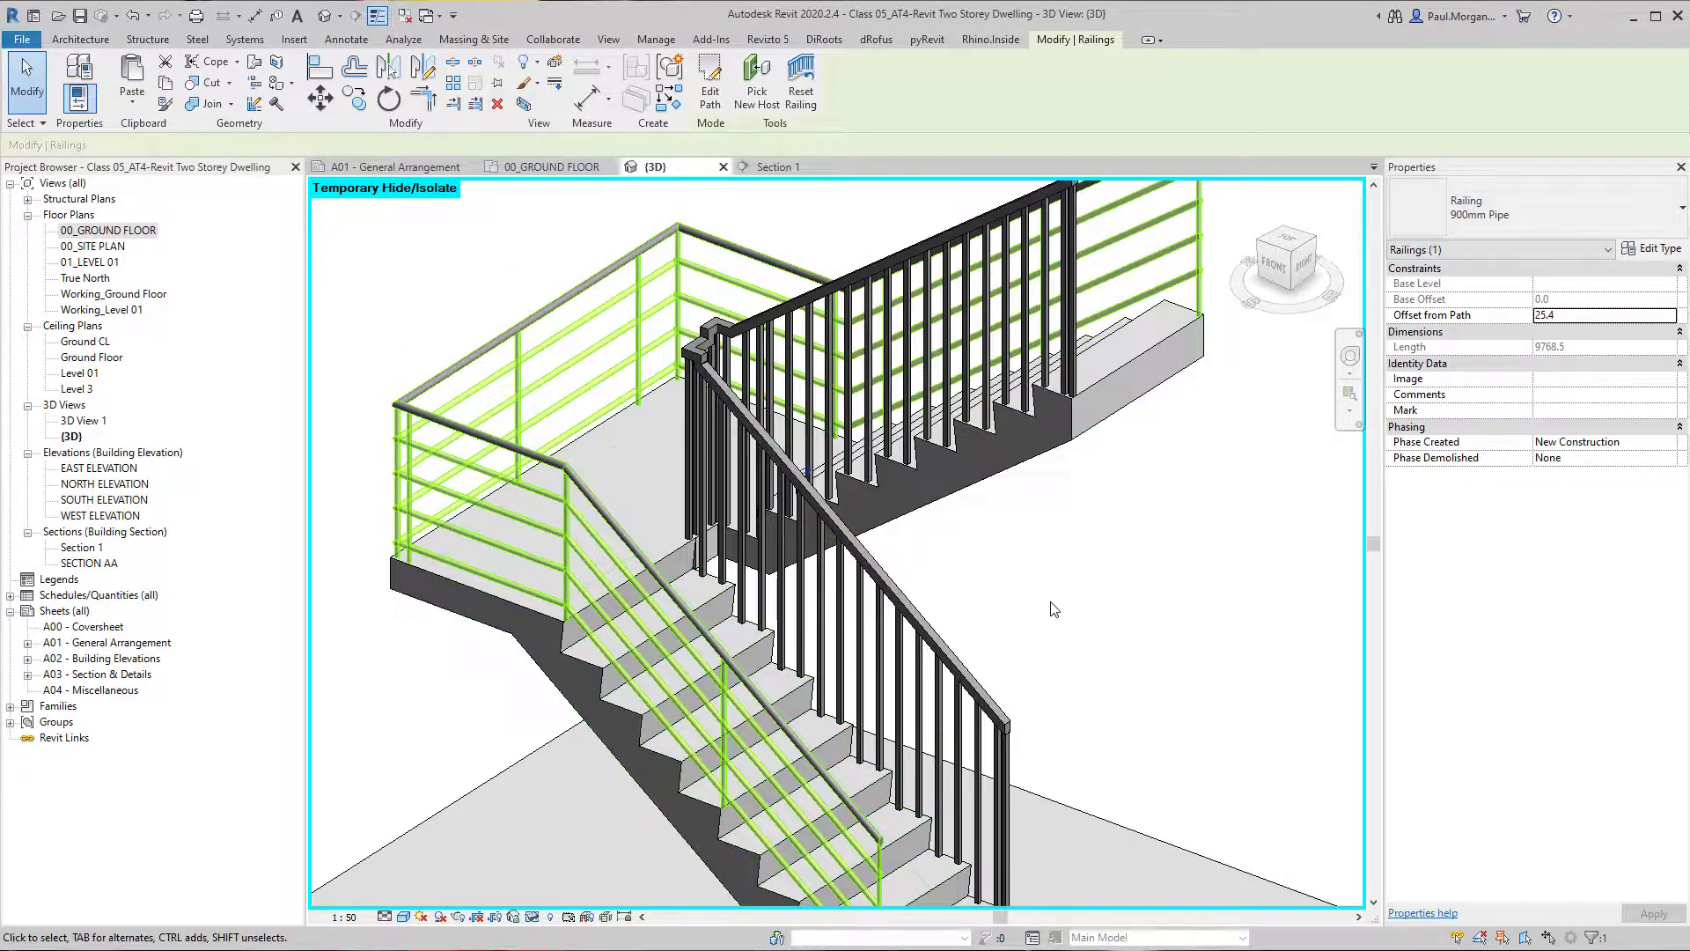
{"action": "key", "text": "Escape"}
{"action": "middle_click_drag", "start_coordinate": [1023, 631], "coordinate": [960, 583], "text": "shift"}
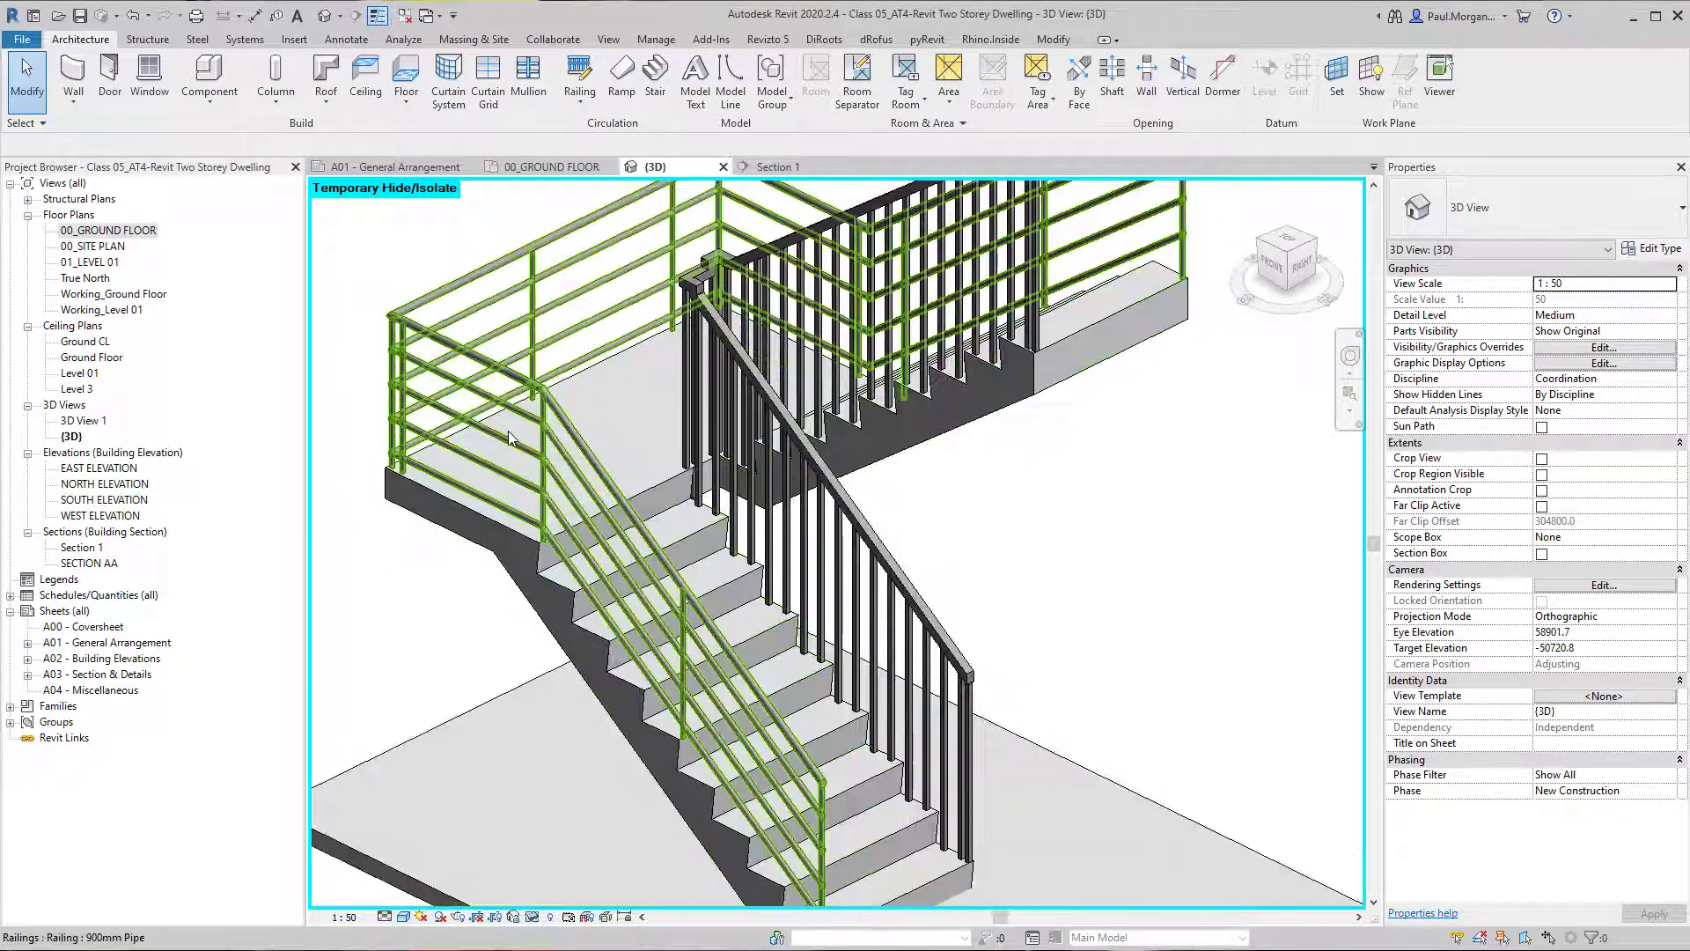
Duplicate the outer railing's 900mm Pipe type as 900mm Pipe 2.
{"action": "left_click", "coordinate": [509, 432]}
{"action": "left_click", "coordinate": [1484, 217]}
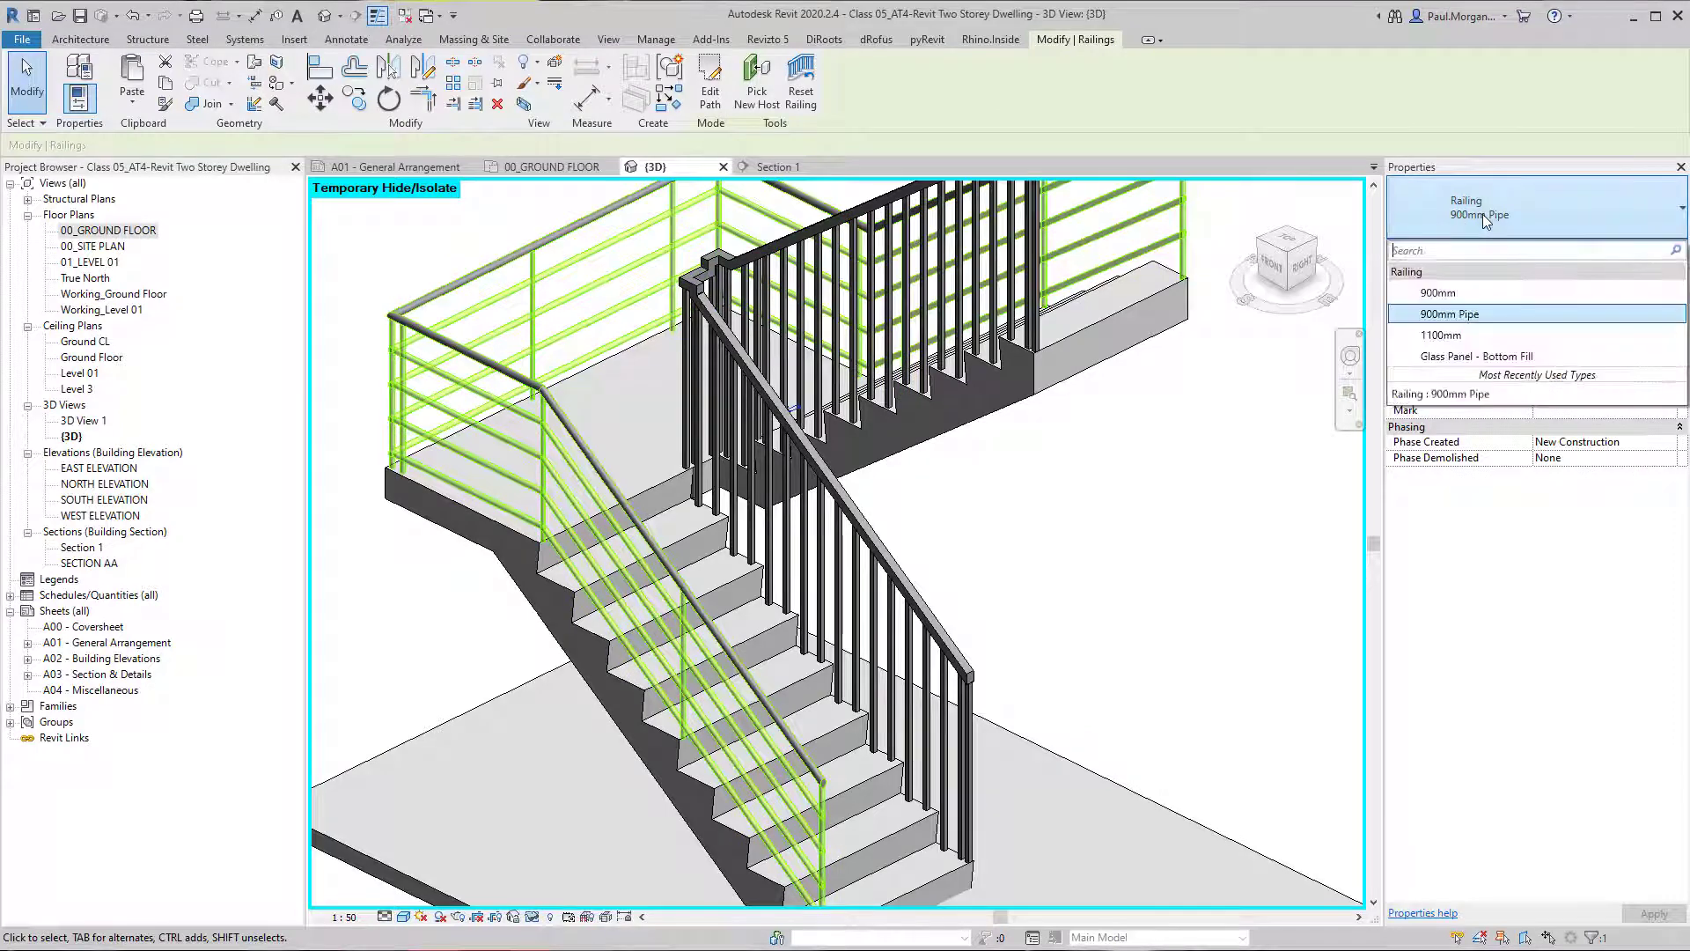
{"action": "left_click", "coordinate": [1491, 219]}
{"action": "left_click", "coordinate": [1653, 249]}
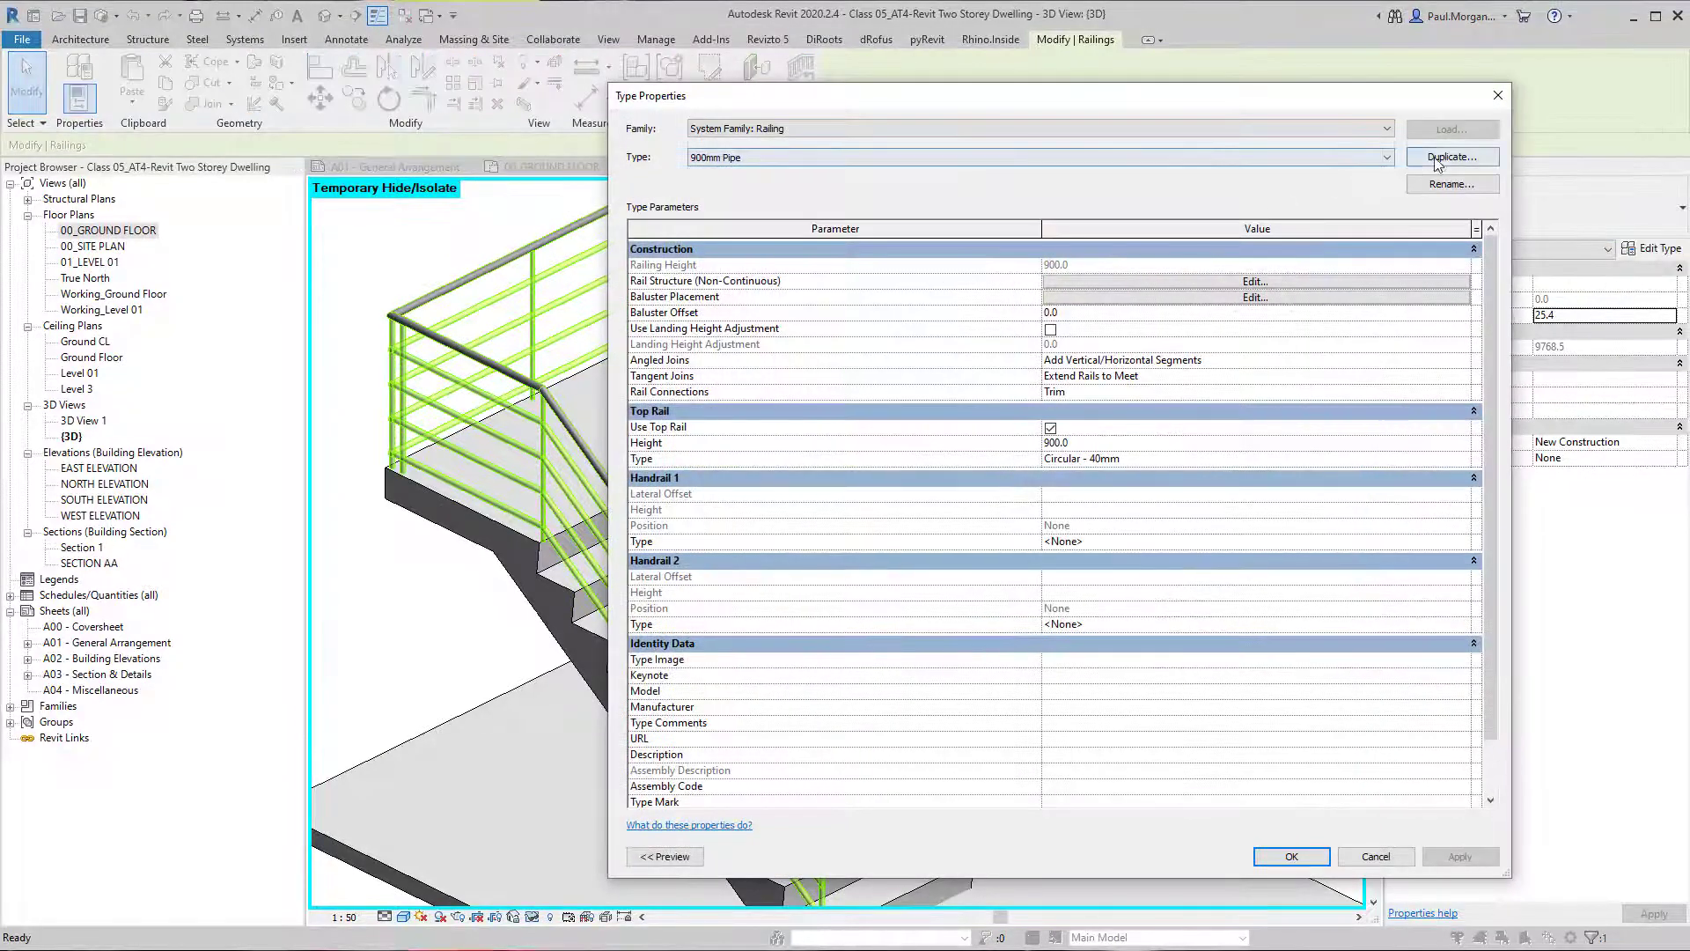
{"action": "left_click", "coordinate": [1453, 157]}
{"action": "left_click", "coordinate": [775, 541]}
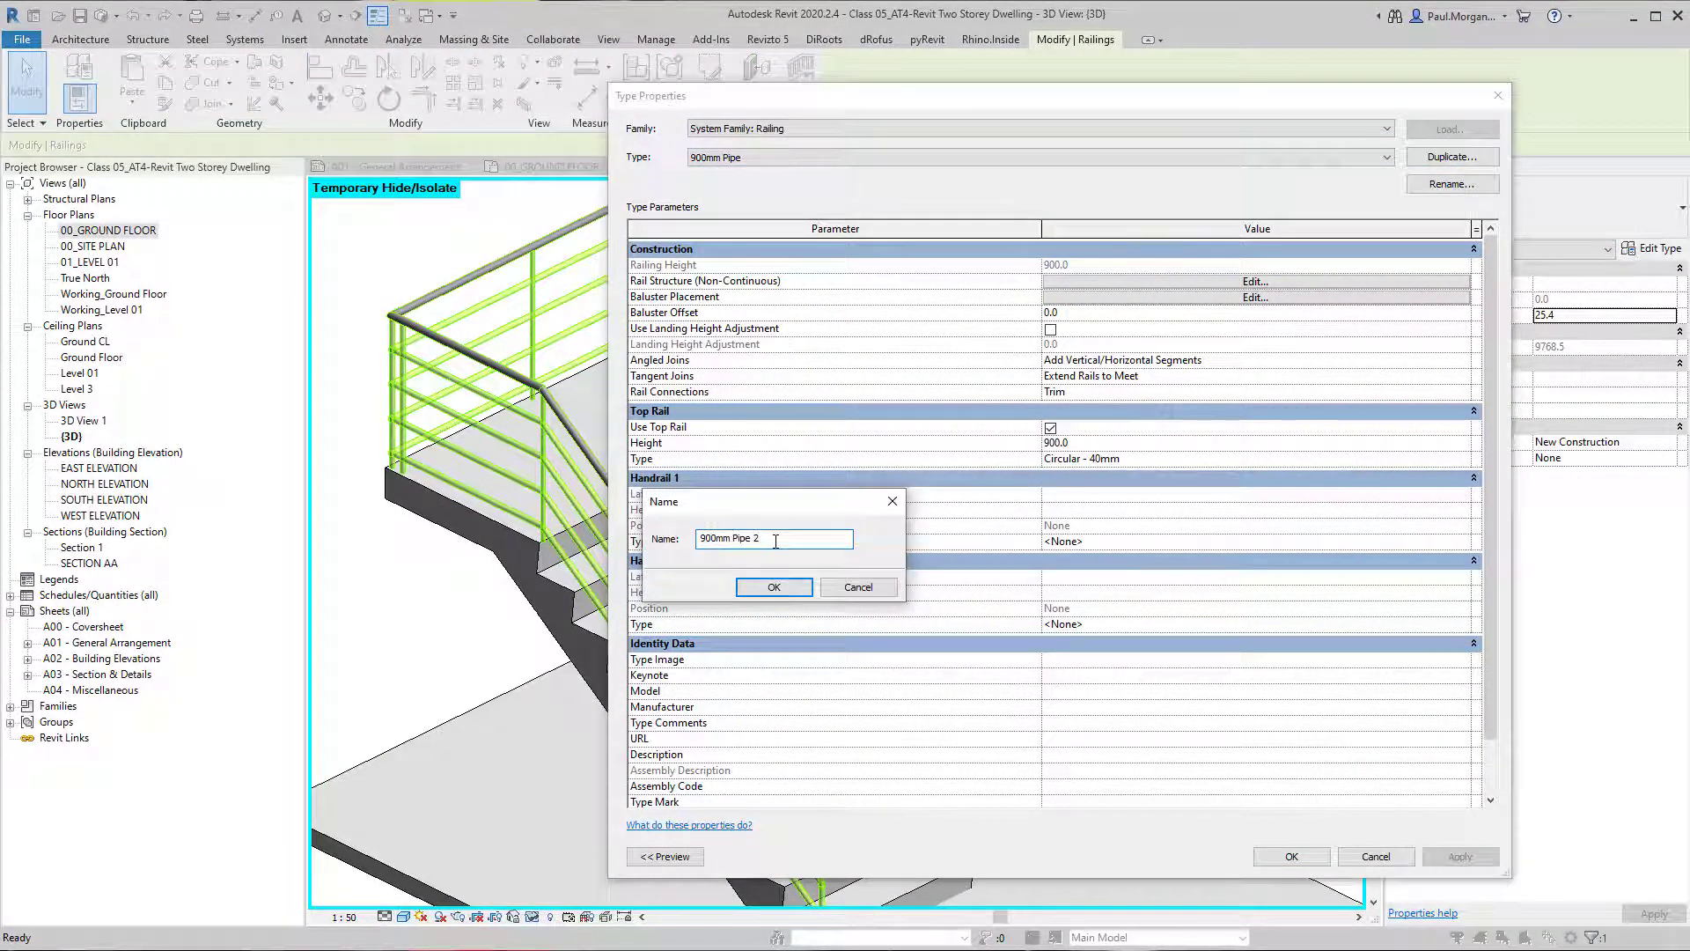
{"action": "left_click", "coordinate": [765, 586]}
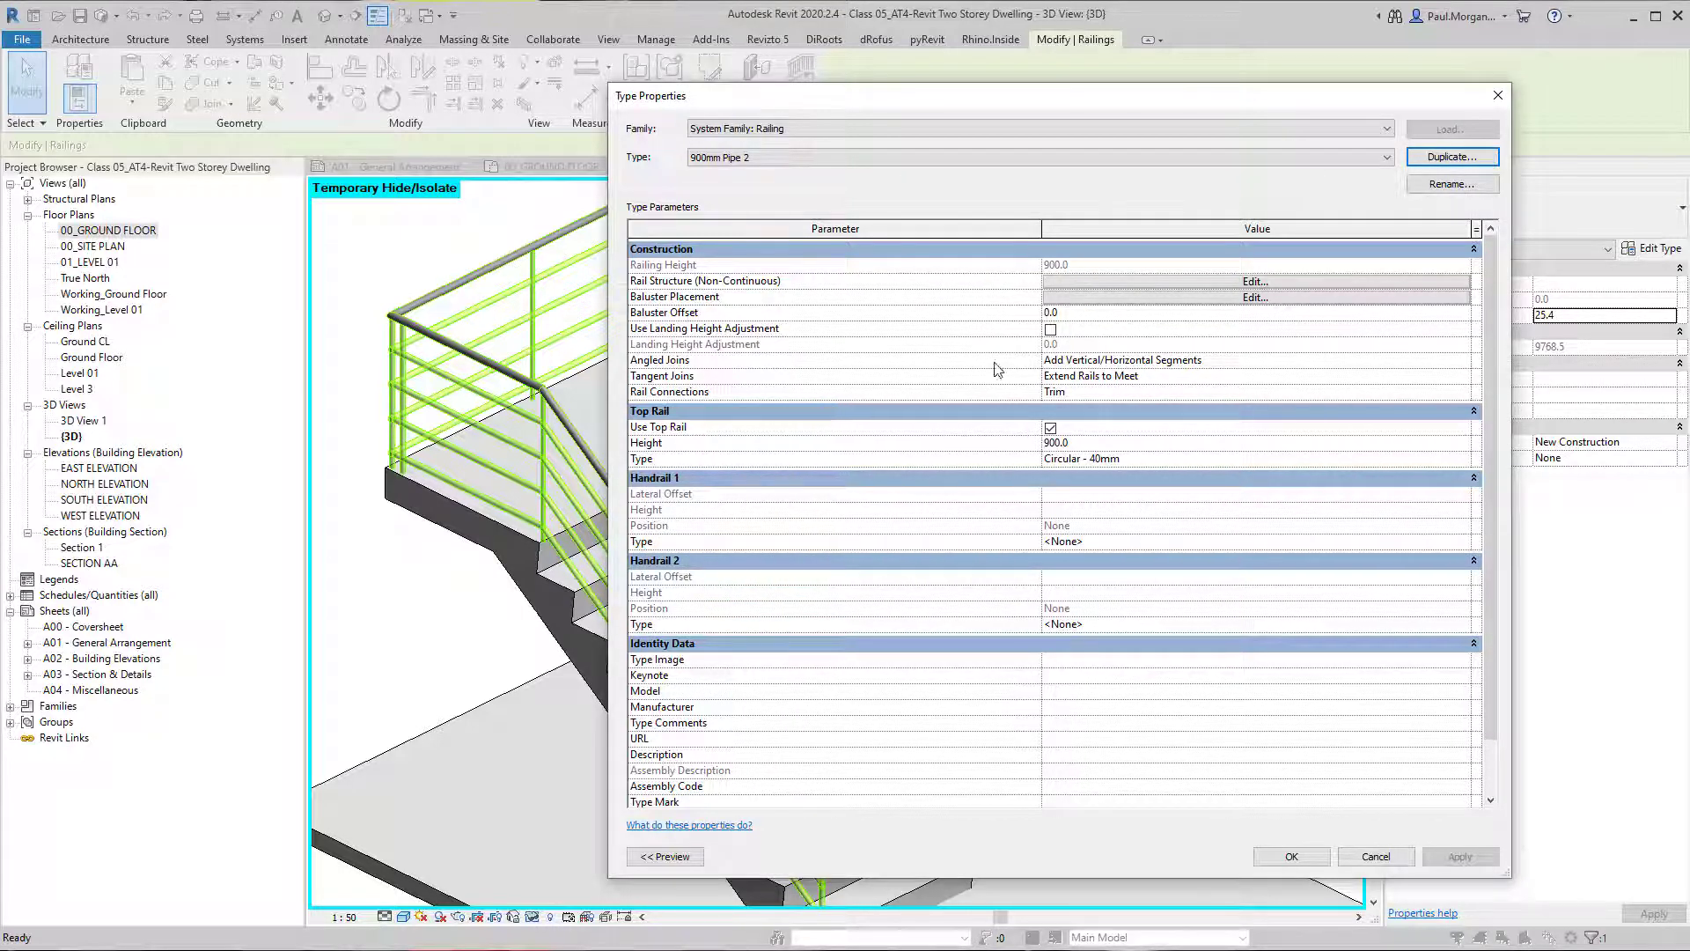
Show the 3D preview of the 900mm Pipe 2 railing type and open its non-continuous rail structure for editing.
{"action": "left_click_drag", "start_coordinate": [893, 88], "coordinate": [1051, 27]}
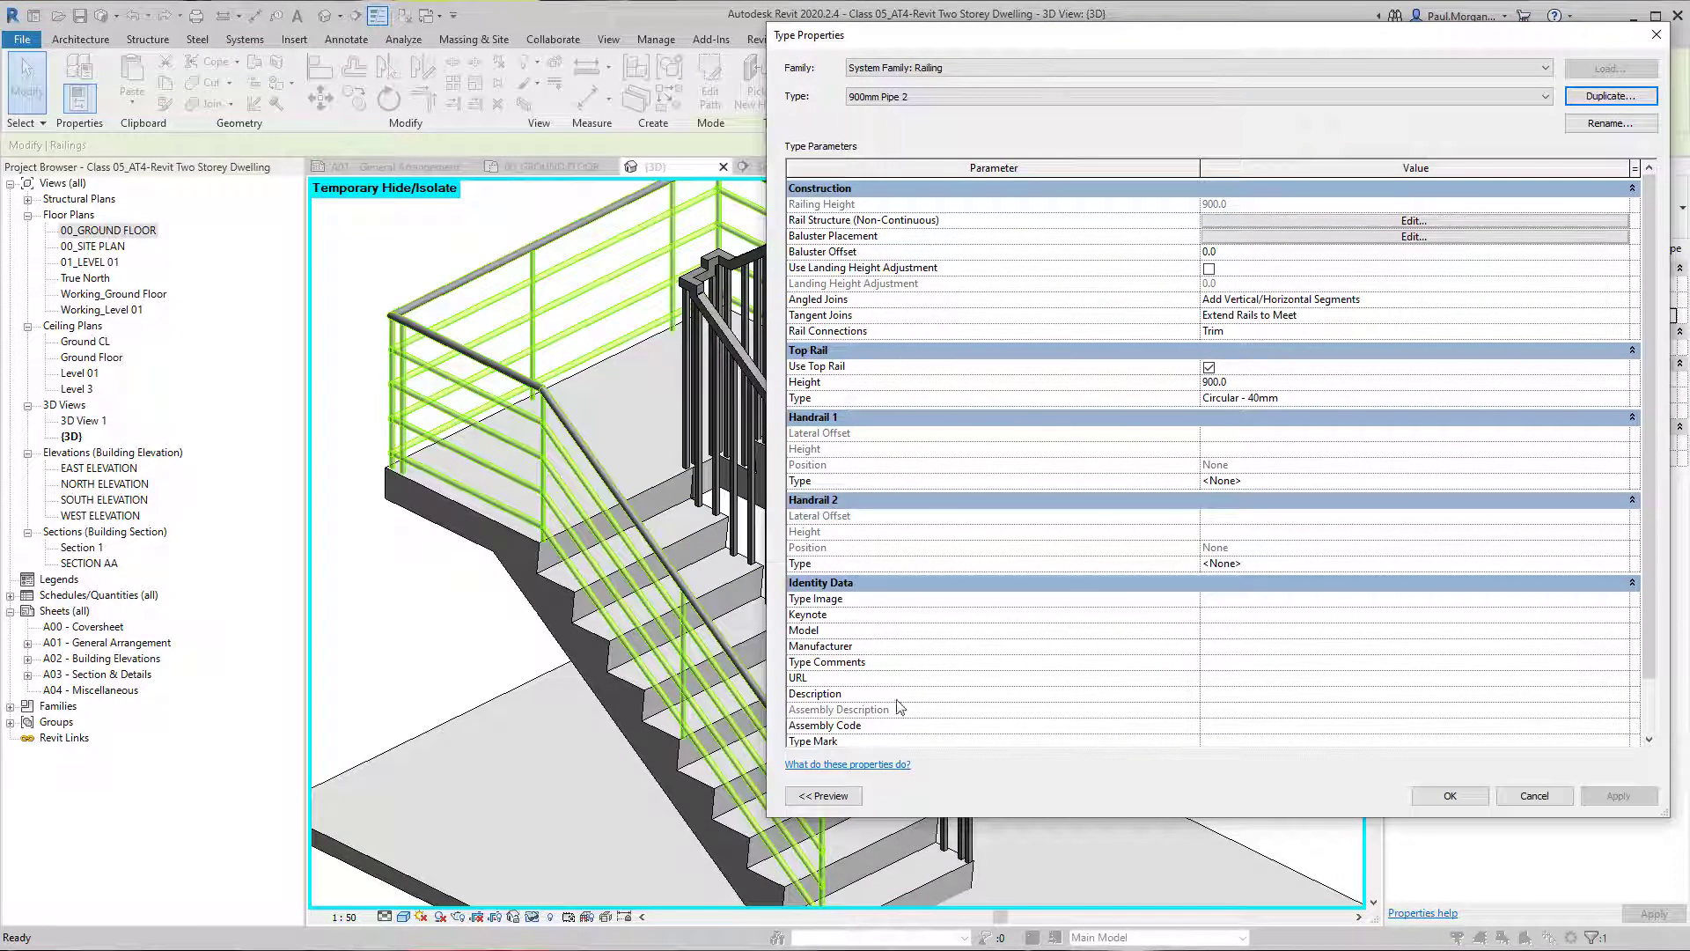
{"action": "left_click", "coordinate": [823, 795]}
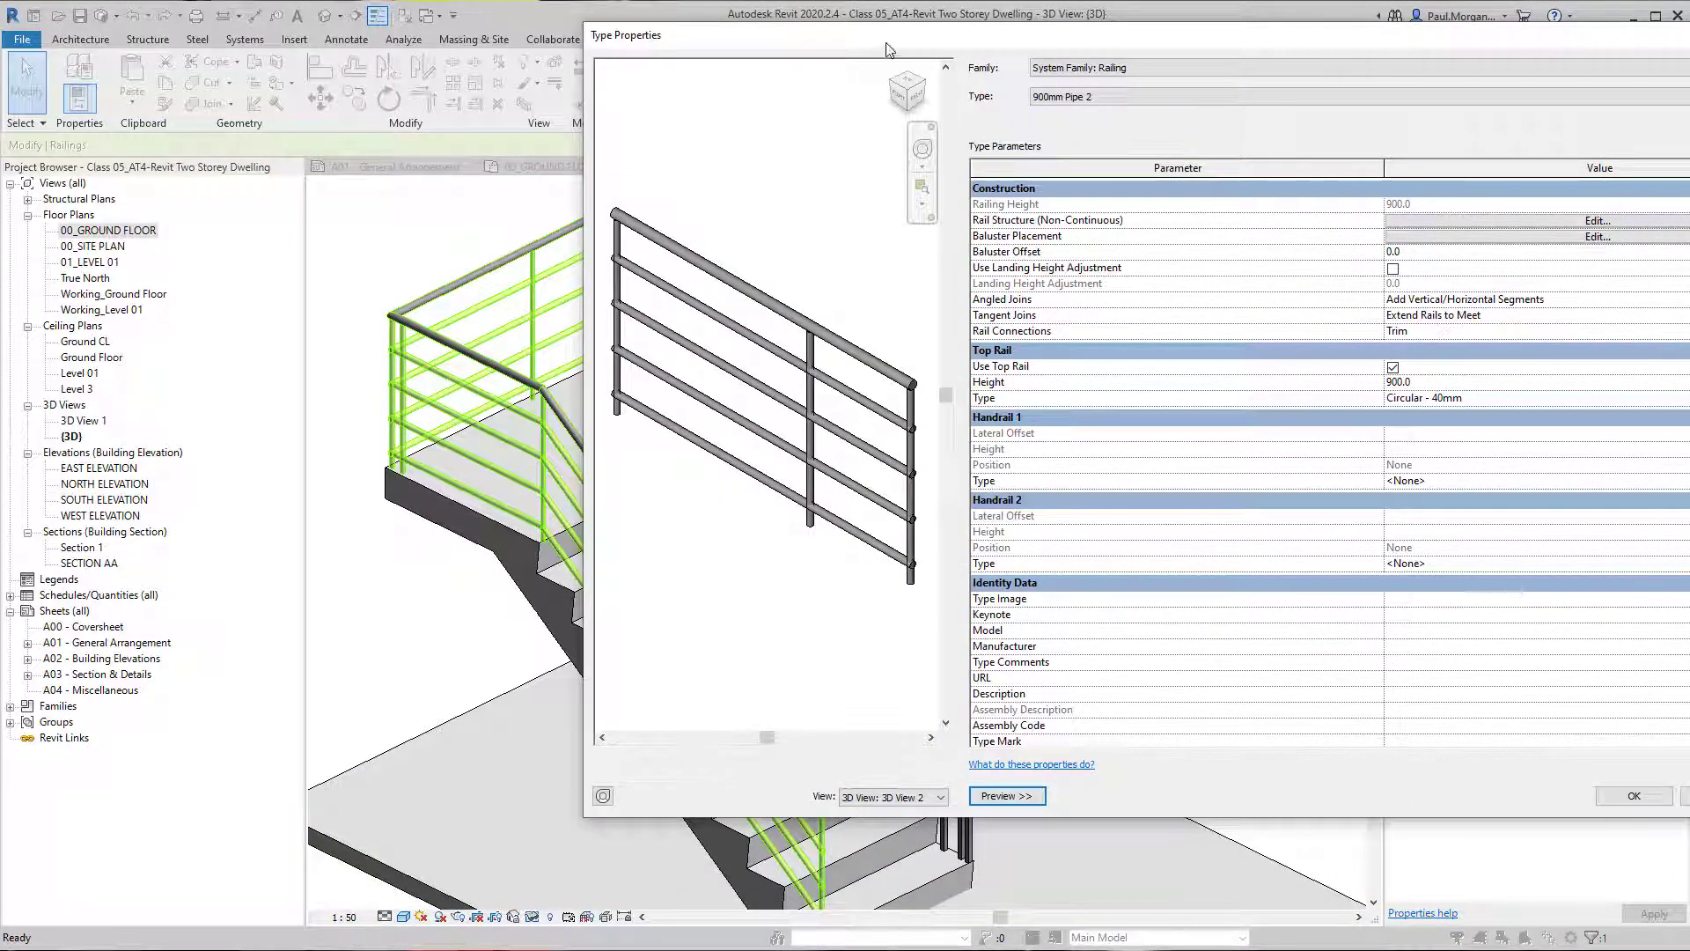
{"action": "left_click_drag", "start_coordinate": [888, 43], "coordinate": [701, 126]}
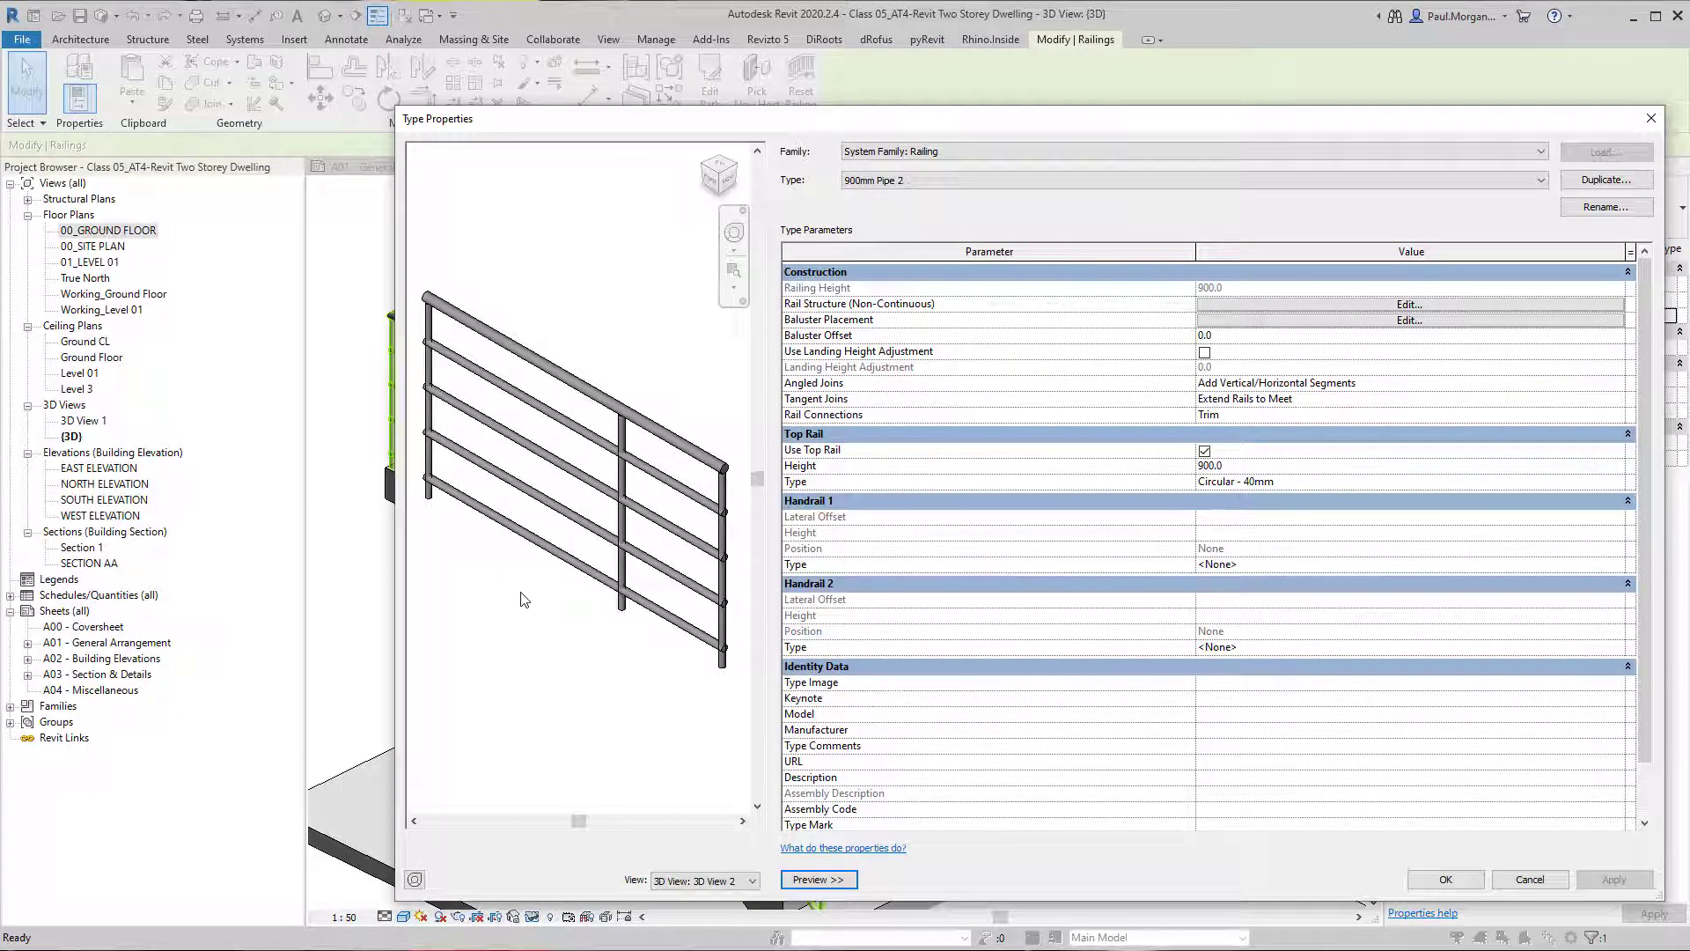
{"action": "left_click", "coordinate": [1305, 305]}
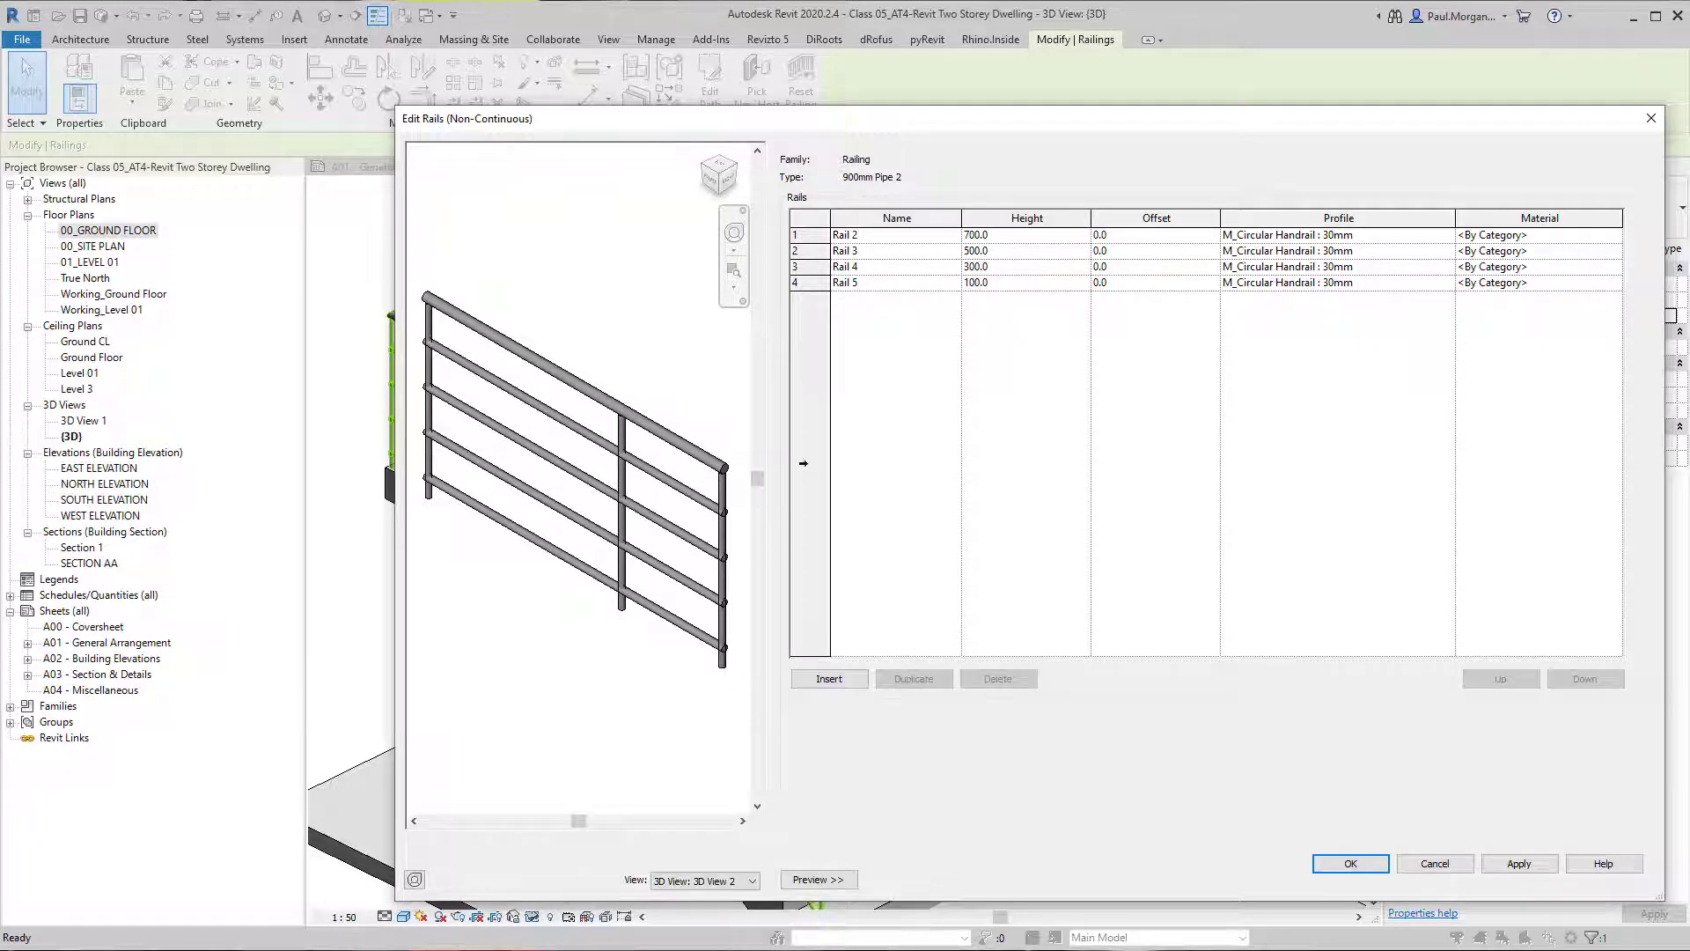
Examine which rail in the preview corresponds to each of the entries Rail 2 to Rail 5.
{"action": "left_click", "coordinate": [805, 252]}
{"action": "left_click", "coordinate": [805, 235]}
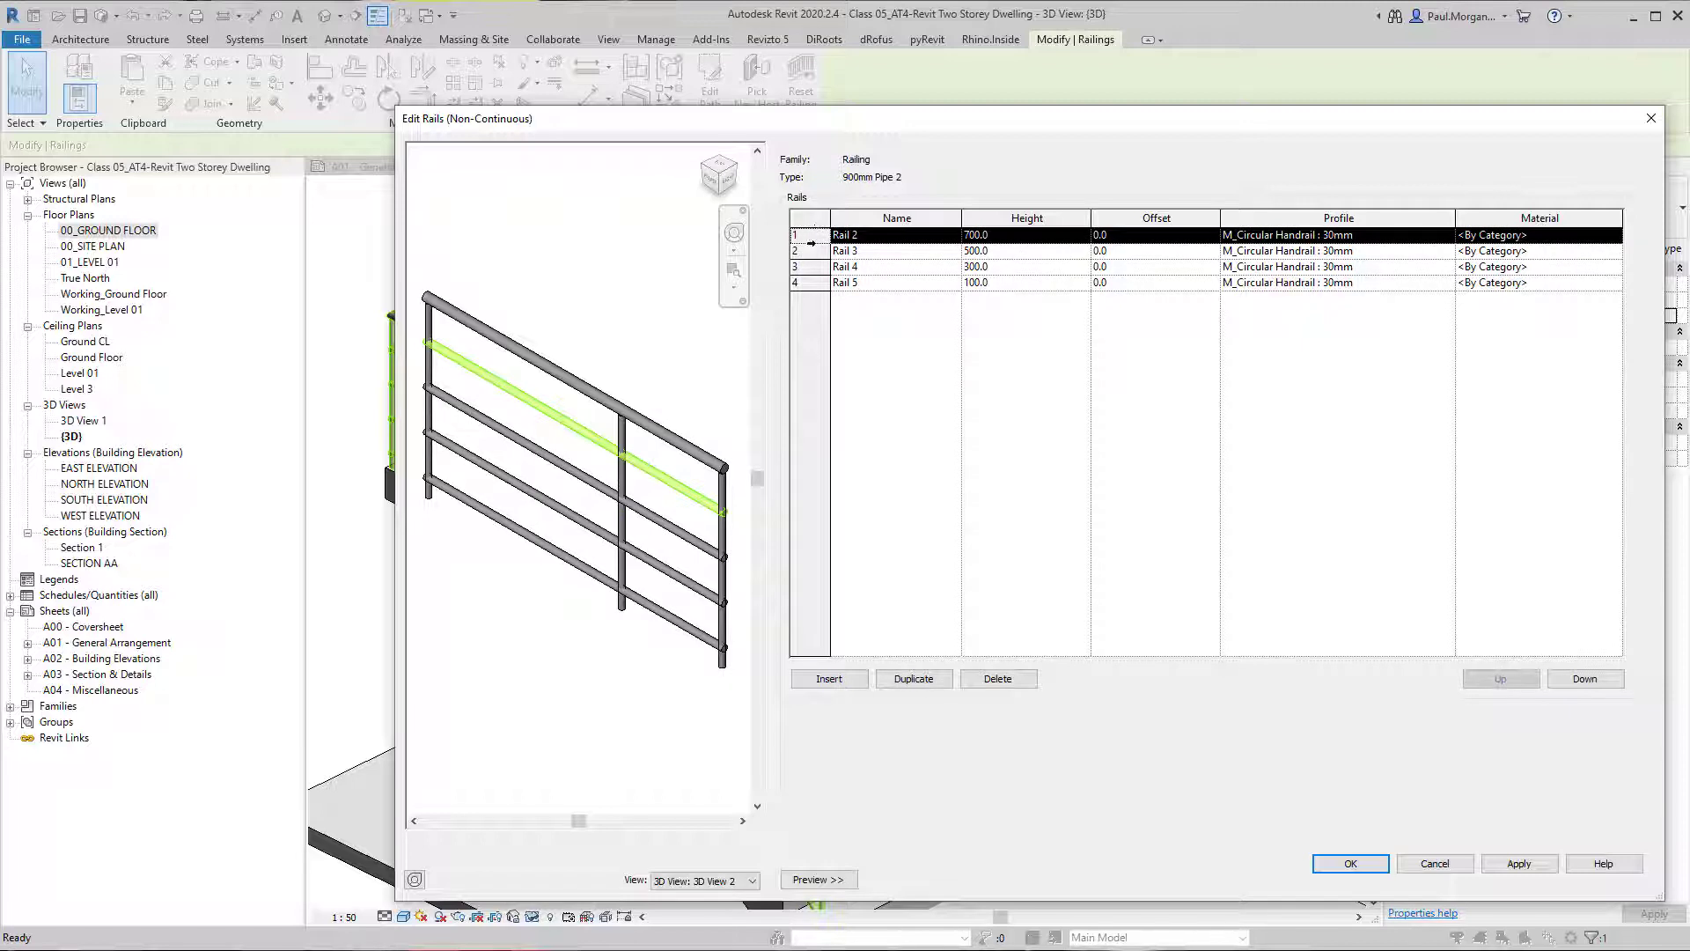
{"action": "left_click", "coordinate": [808, 251]}
{"action": "left_click", "coordinate": [810, 282]}
{"action": "left_click", "coordinate": [808, 267]}
{"action": "left_click", "coordinate": [1001, 253]}
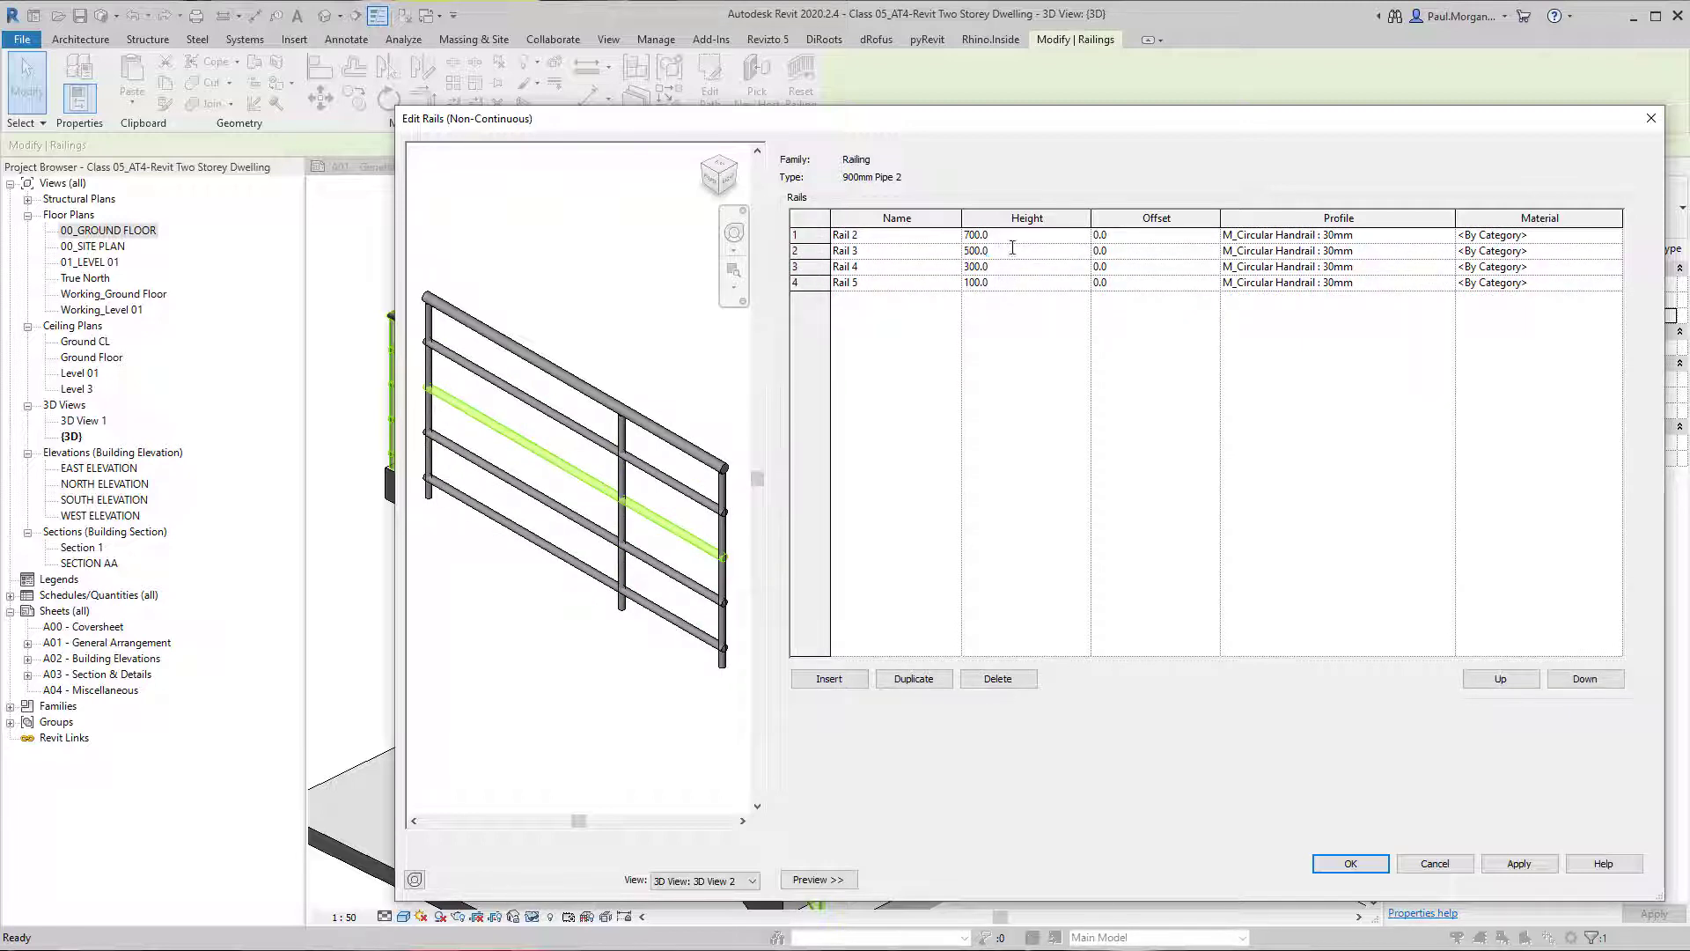
Set the height of Rail 2 to 450 in the rail structure.
{"action": "left_click", "coordinate": [805, 235]}
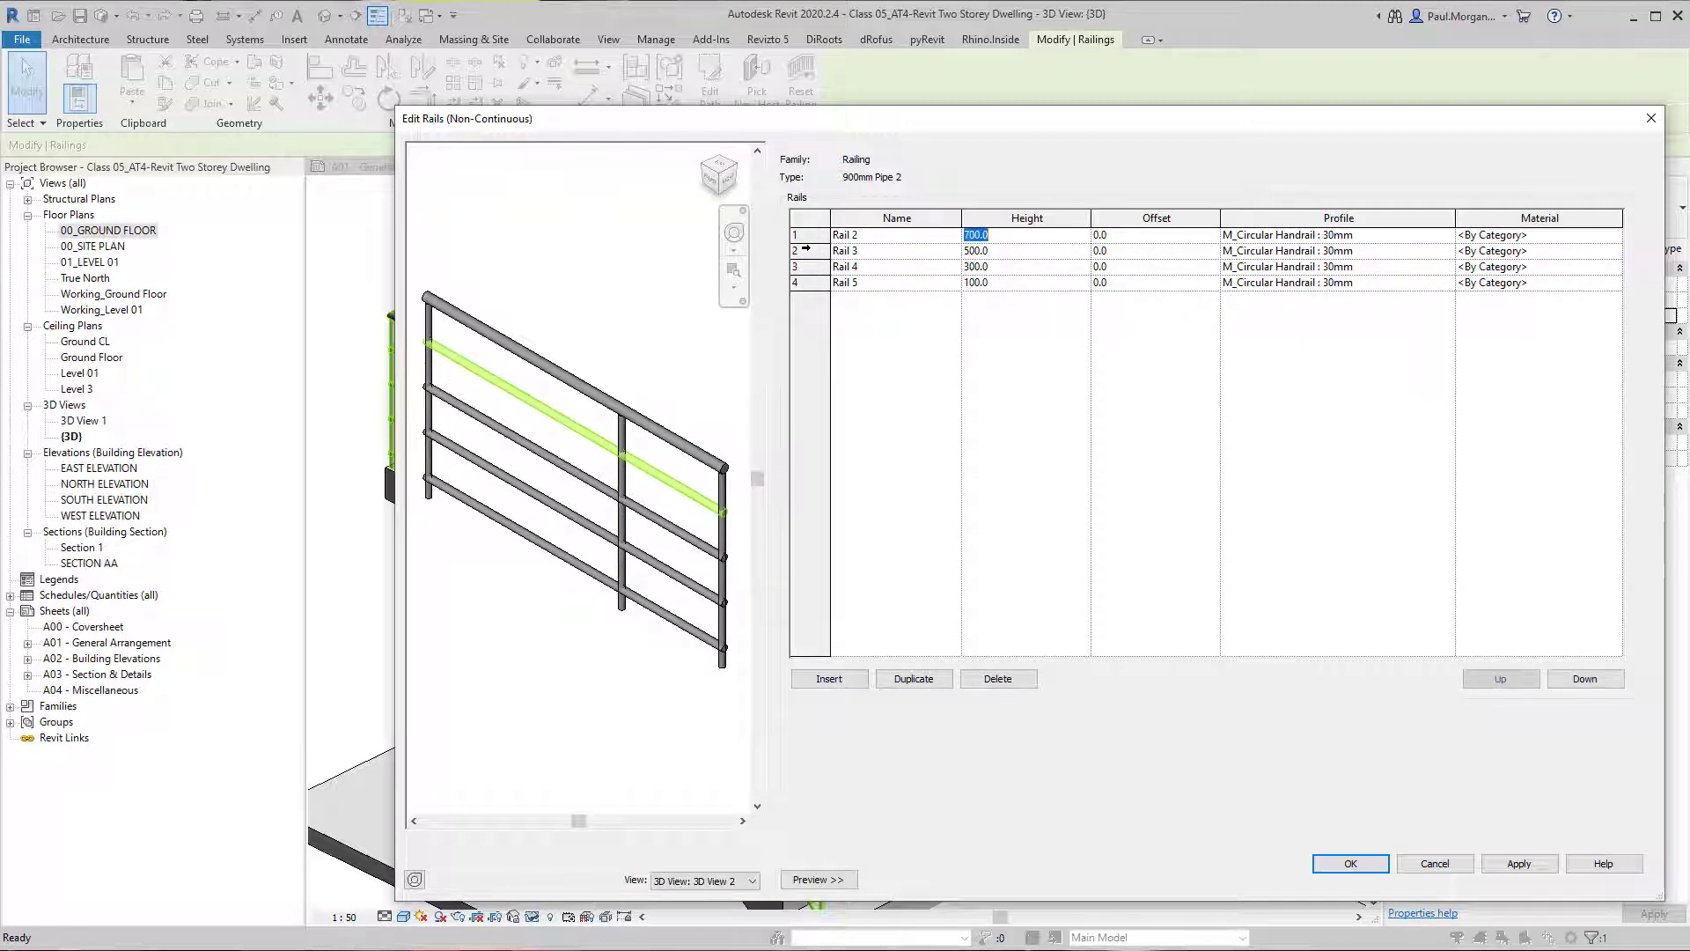
{"action": "left_click", "coordinate": [1010, 236]}
{"action": "left_click", "coordinate": [1042, 492]}
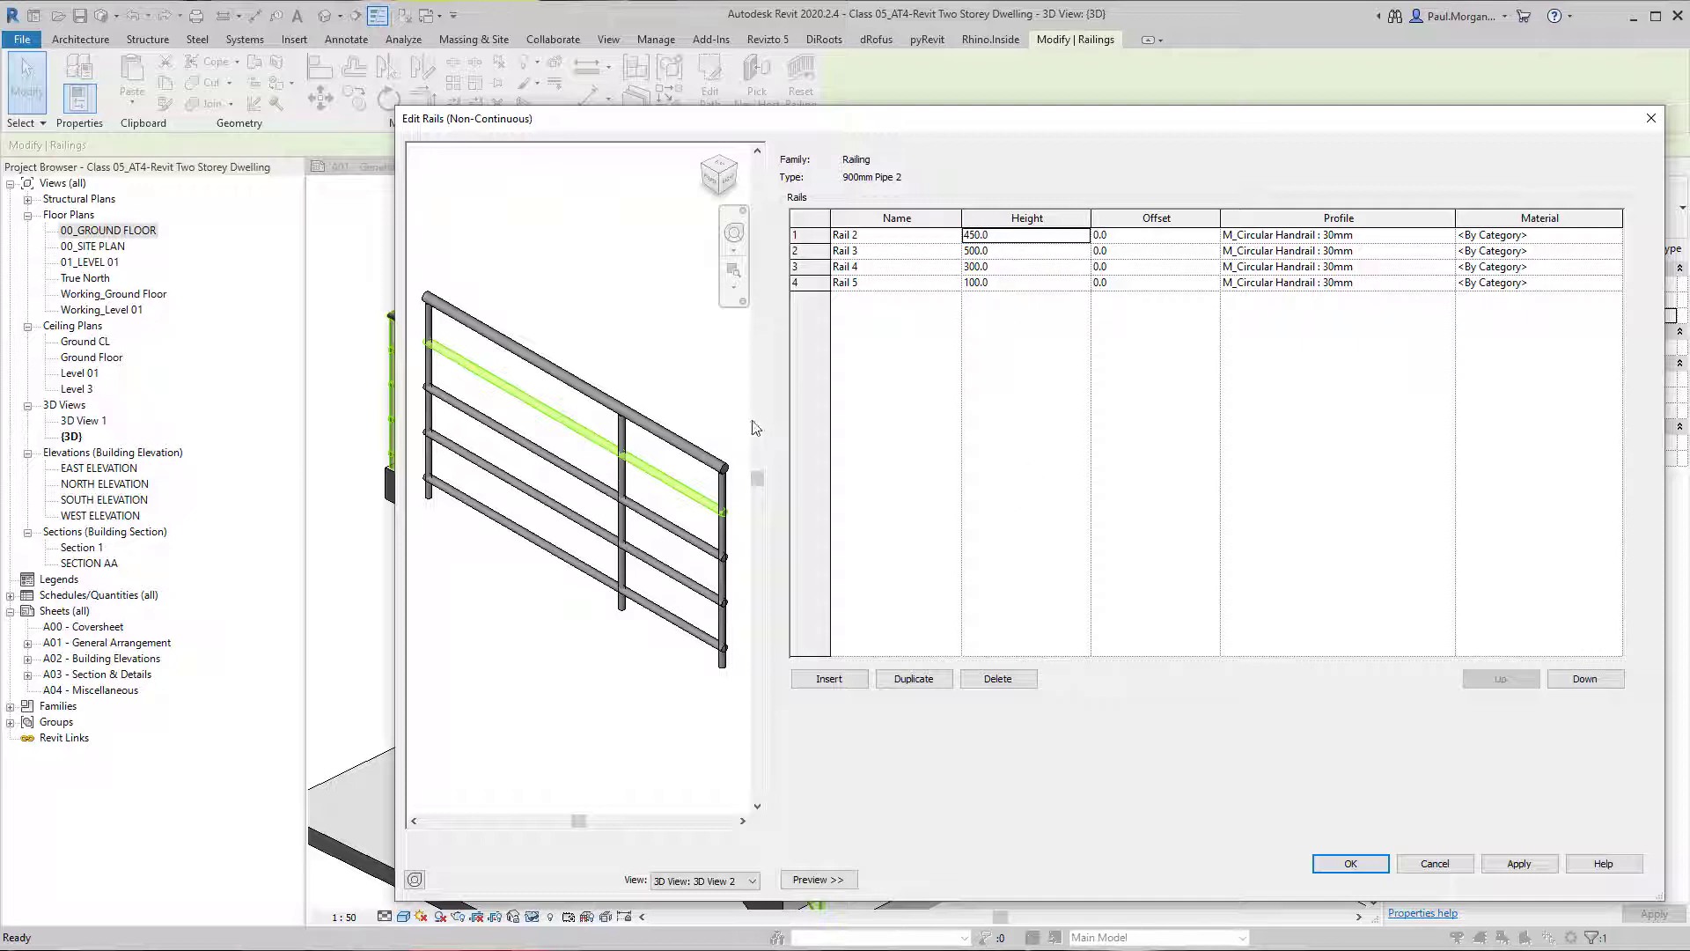
{"action": "left_click", "coordinate": [810, 251]}
{"action": "left_click", "coordinate": [826, 236]}
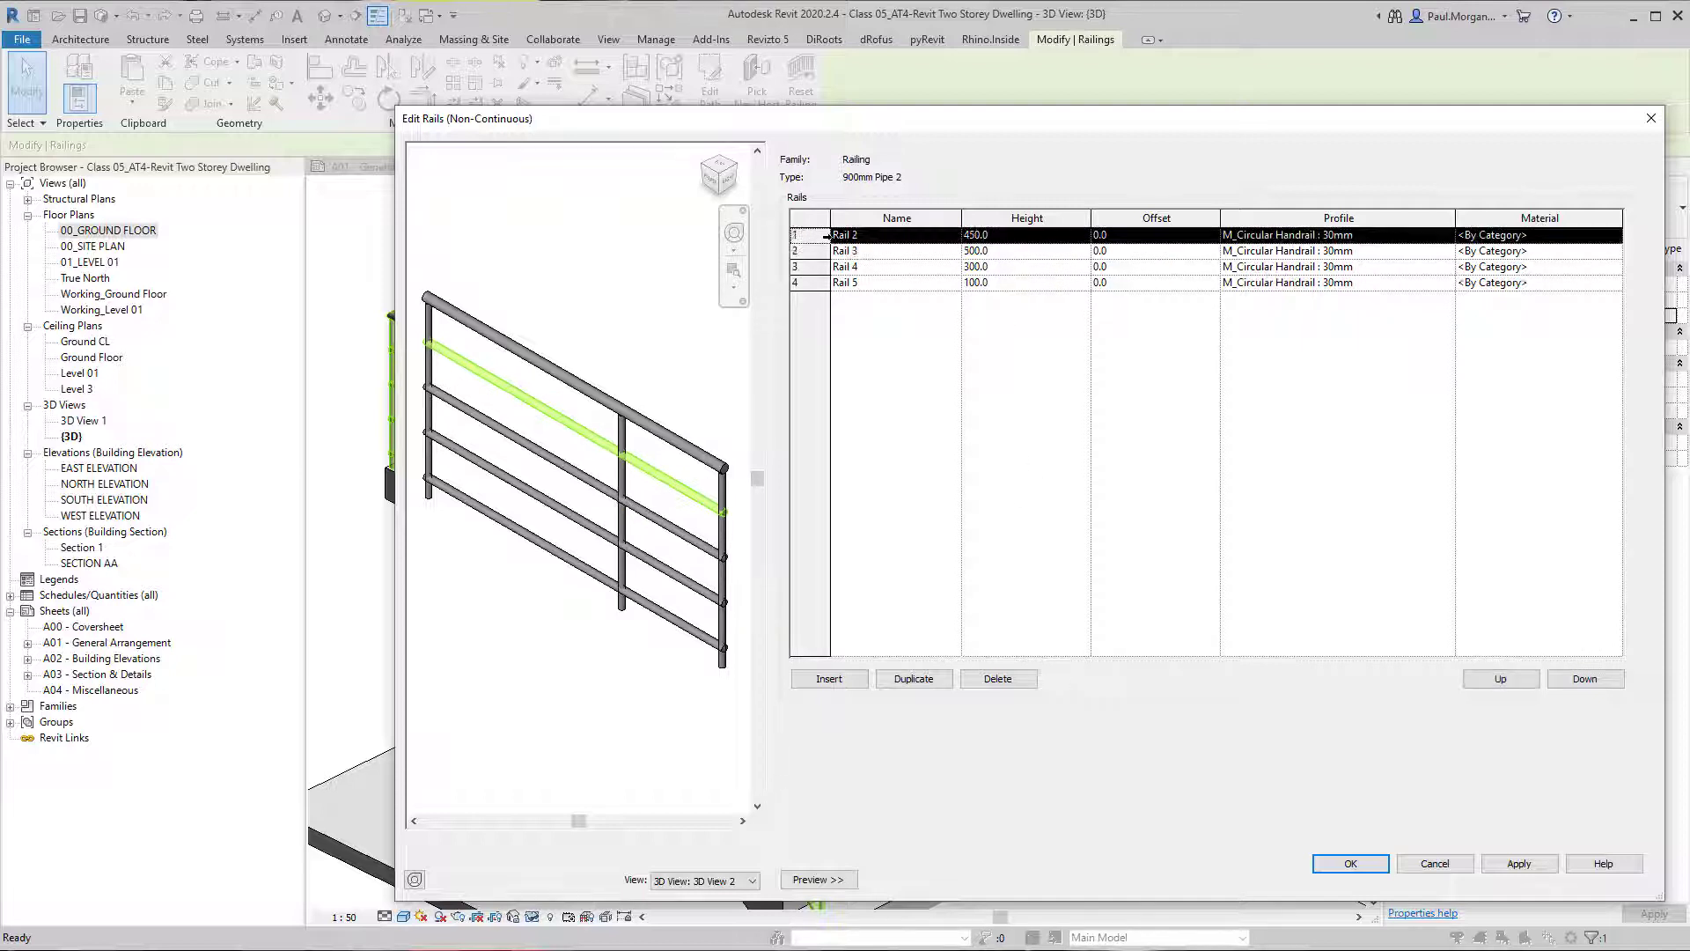
Set the height of Rail 4 to 400 and apply the rail changes to the preview.
{"action": "left_click", "coordinate": [817, 266]}
{"action": "left_click", "coordinate": [817, 251]}
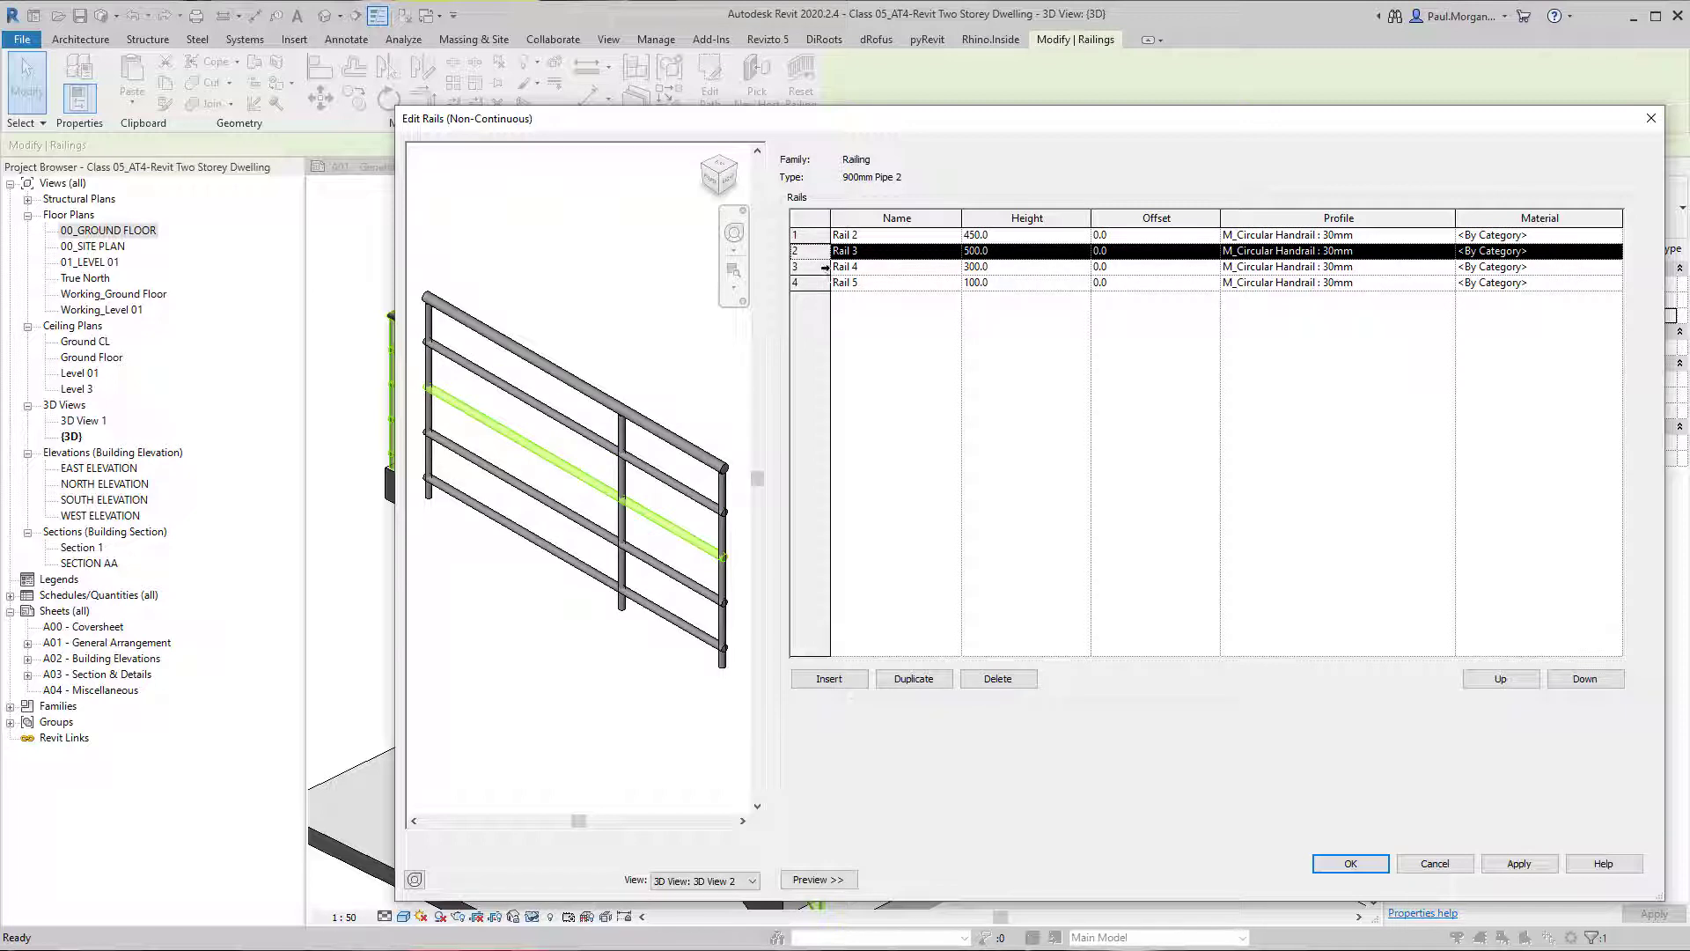
{"action": "left_click", "coordinate": [826, 266]}
{"action": "left_click", "coordinate": [1028, 267]}
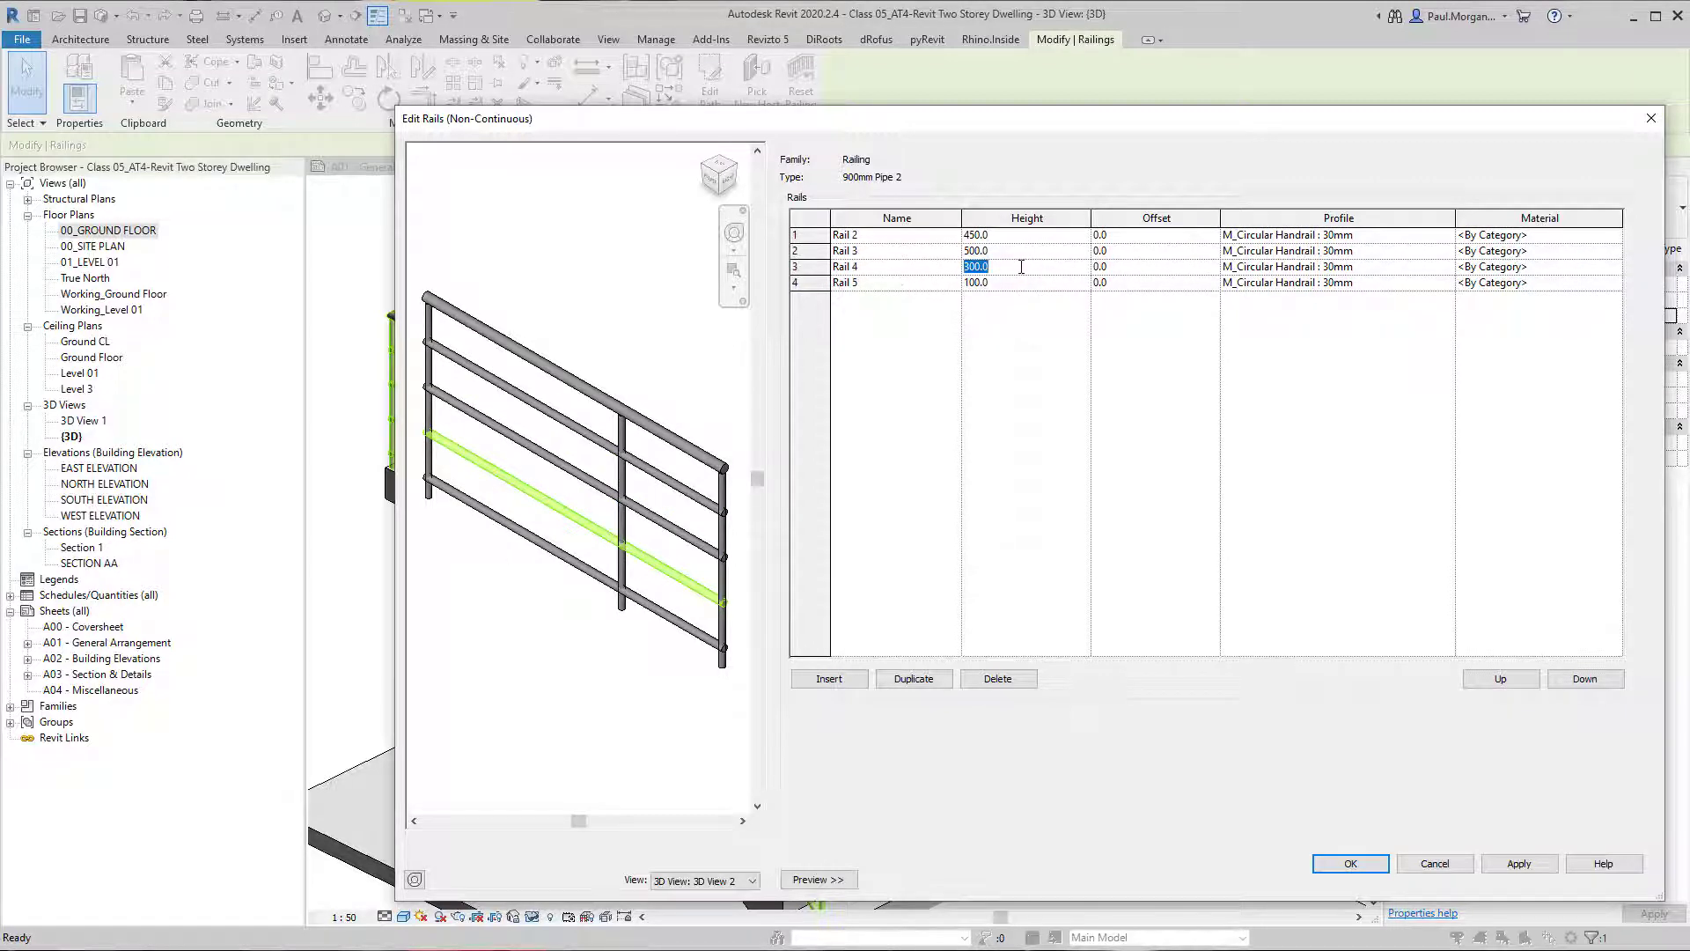
{"action": "type", "text": "400"}
{"action": "left_click", "coordinate": [930, 344]}
{"action": "left_click", "coordinate": [1519, 864]}
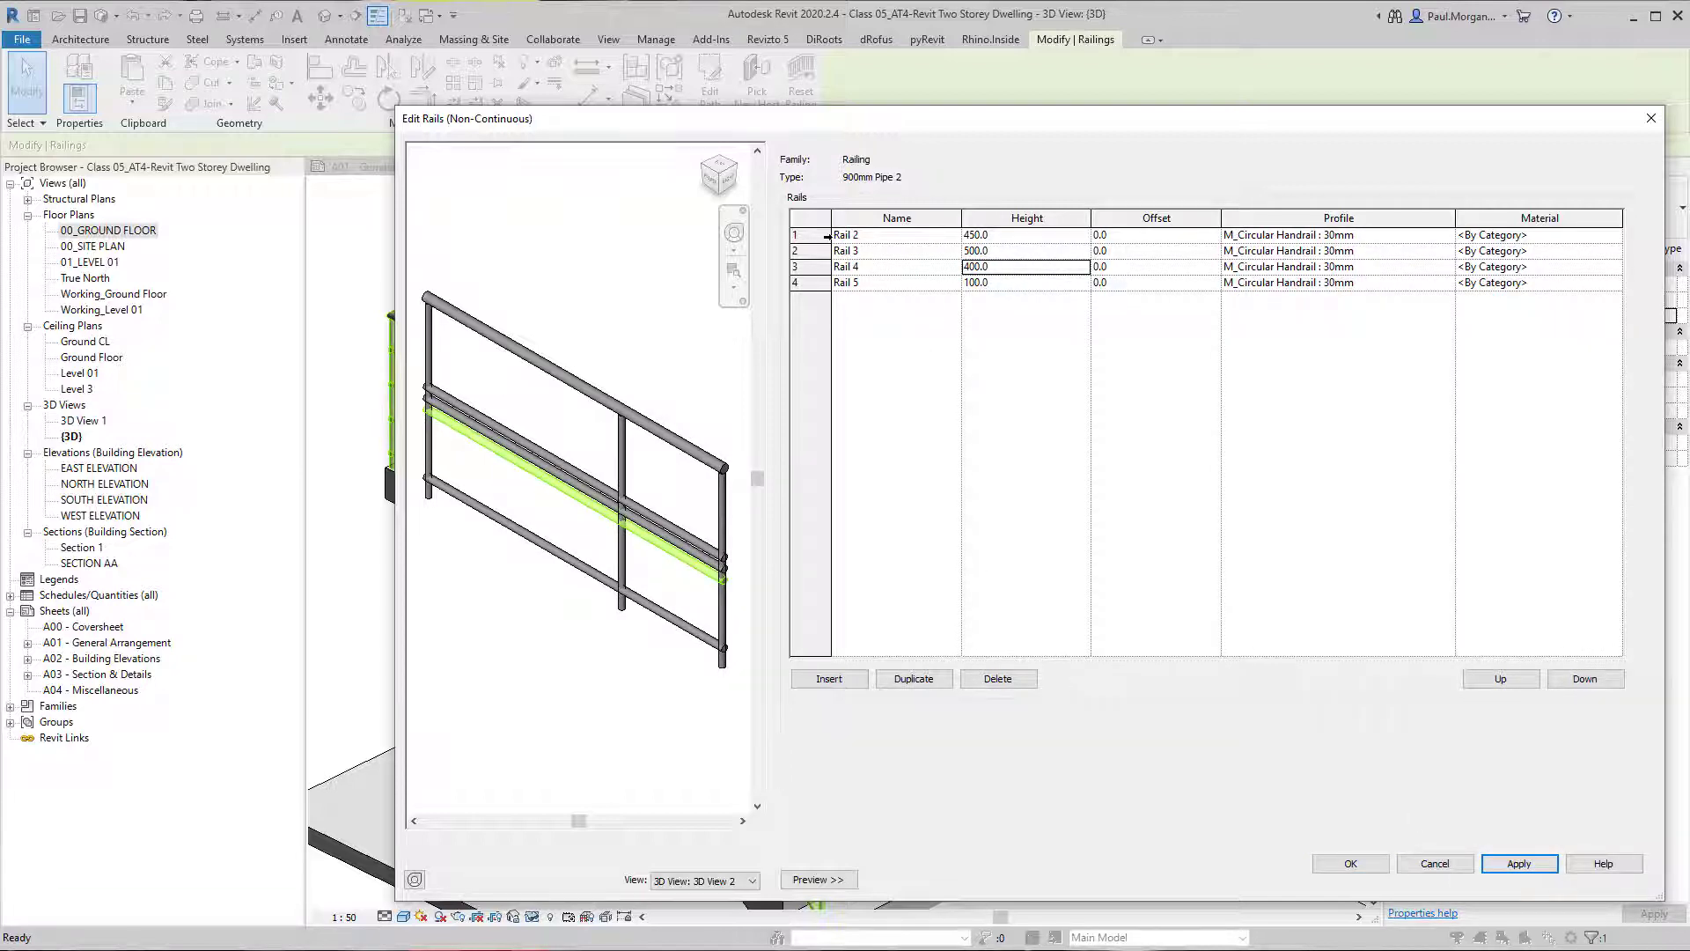
Delete all intermediate rails, Rail 2 to Rail 5, from the railing type and accept the rail structure.
{"action": "left_click", "coordinate": [827, 236]}
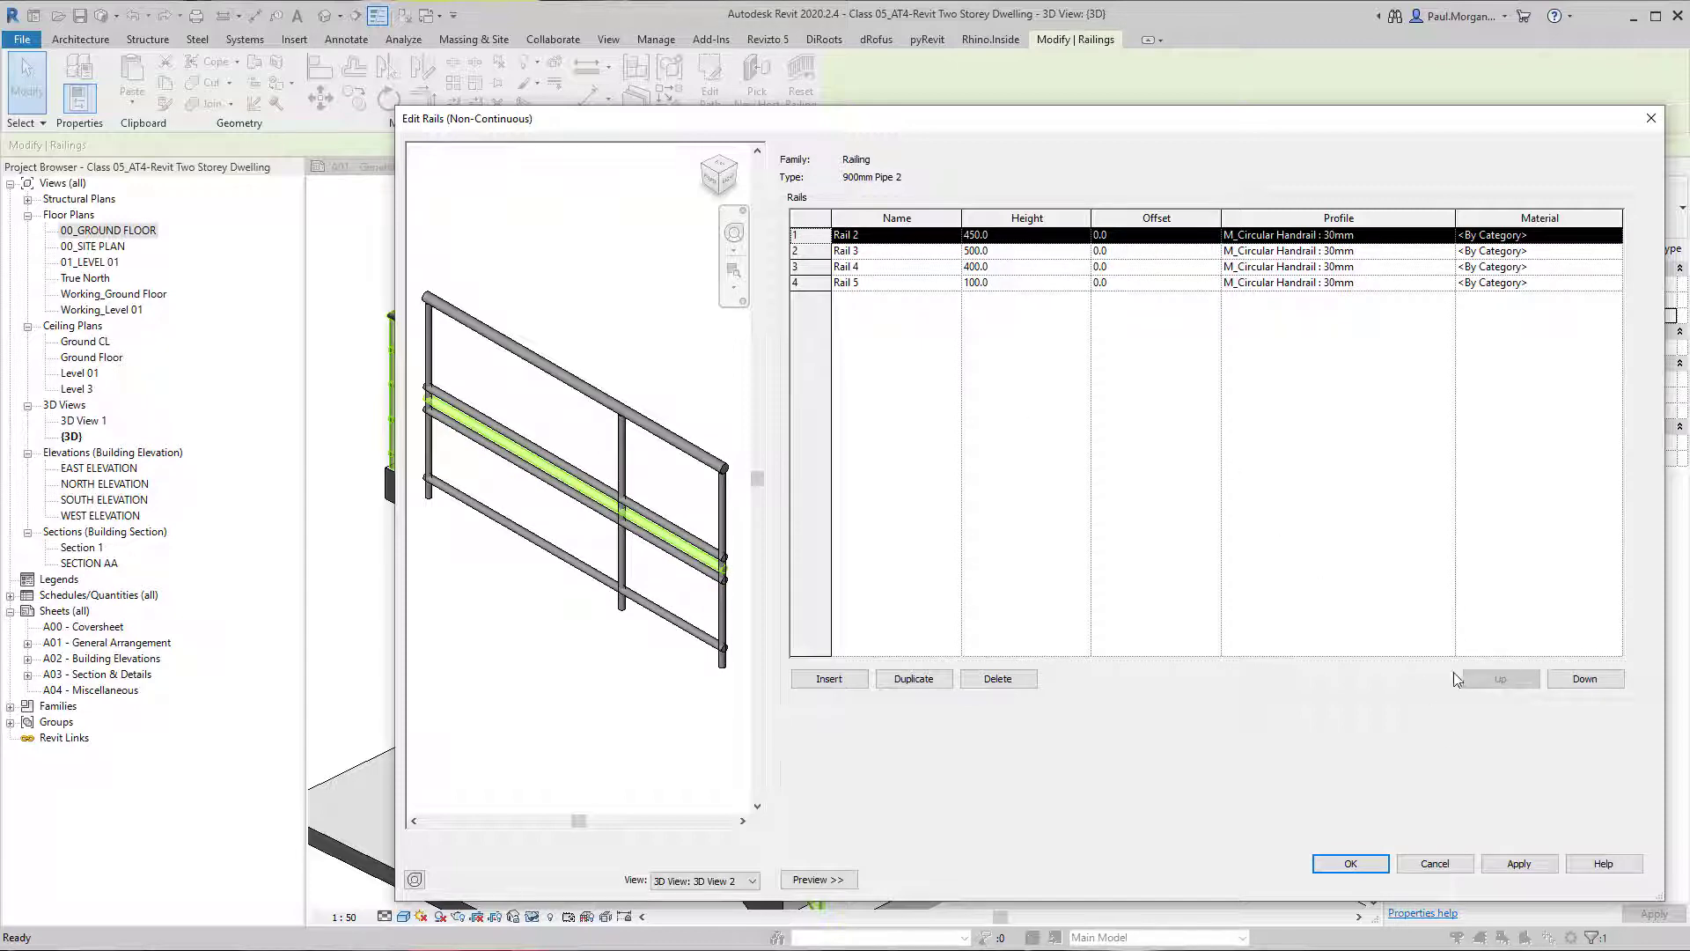
{"action": "left_click", "coordinate": [997, 679]}
{"action": "left_click", "coordinate": [997, 679]}
{"action": "left_click", "coordinate": [998, 678]}
{"action": "left_click", "coordinate": [997, 679]}
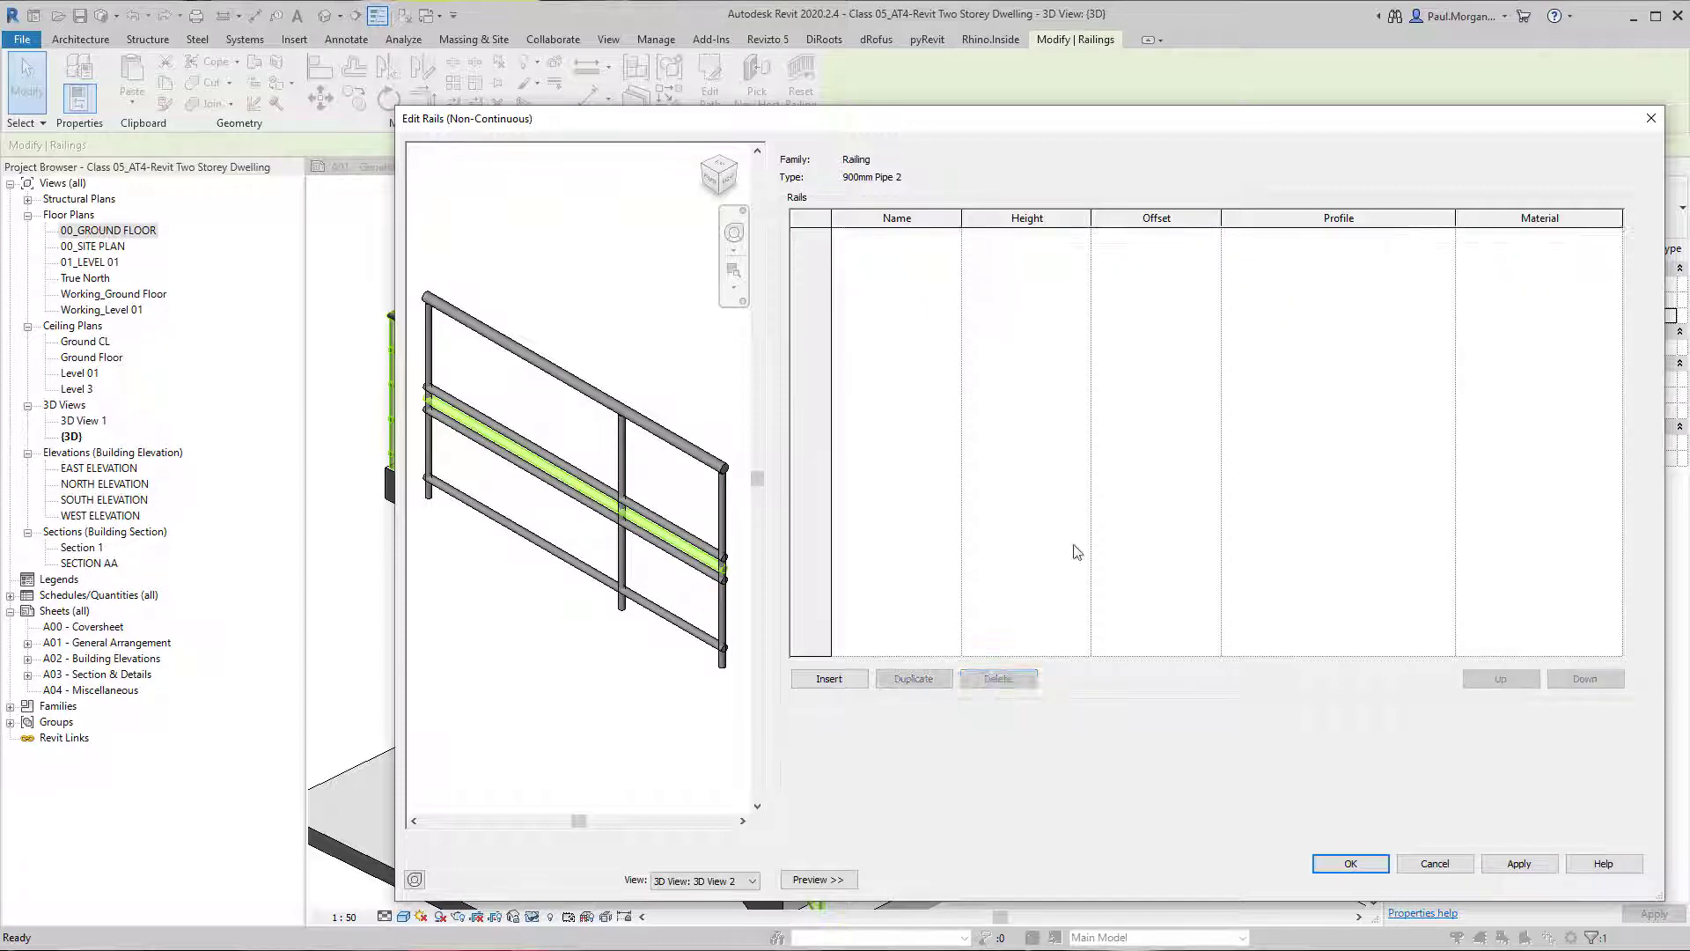
{"action": "left_click", "coordinate": [1350, 863]}
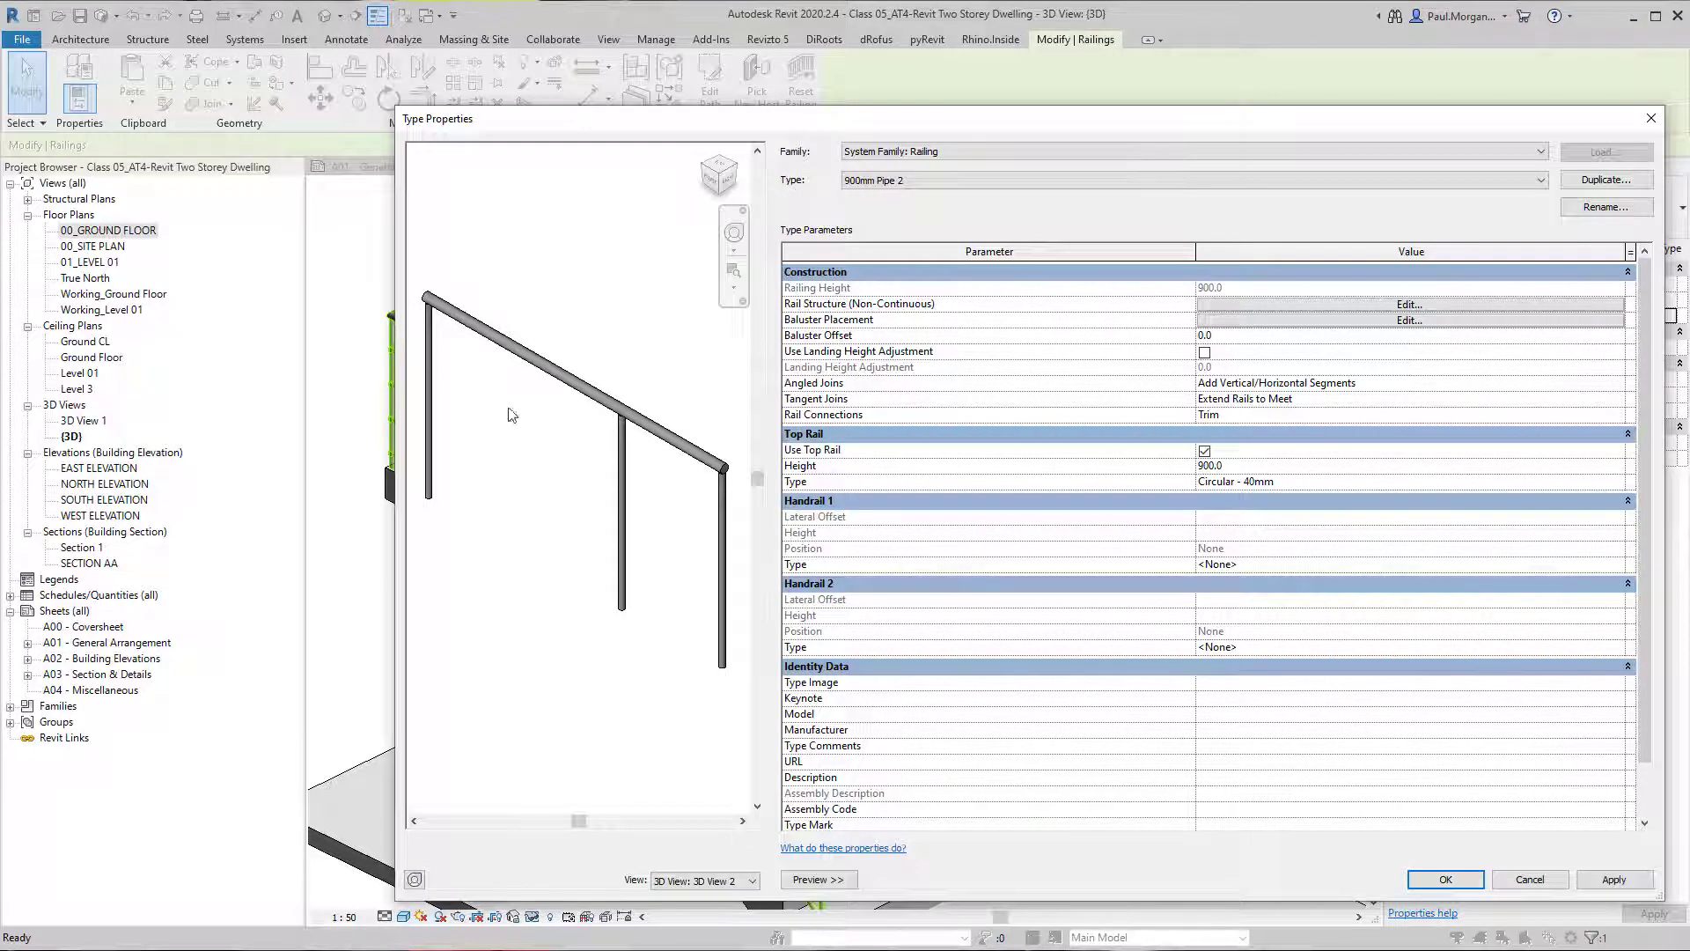
Open the railing type's baluster placement and select the regular baluster's family in the main pattern.
{"action": "left_click", "coordinate": [1260, 321]}
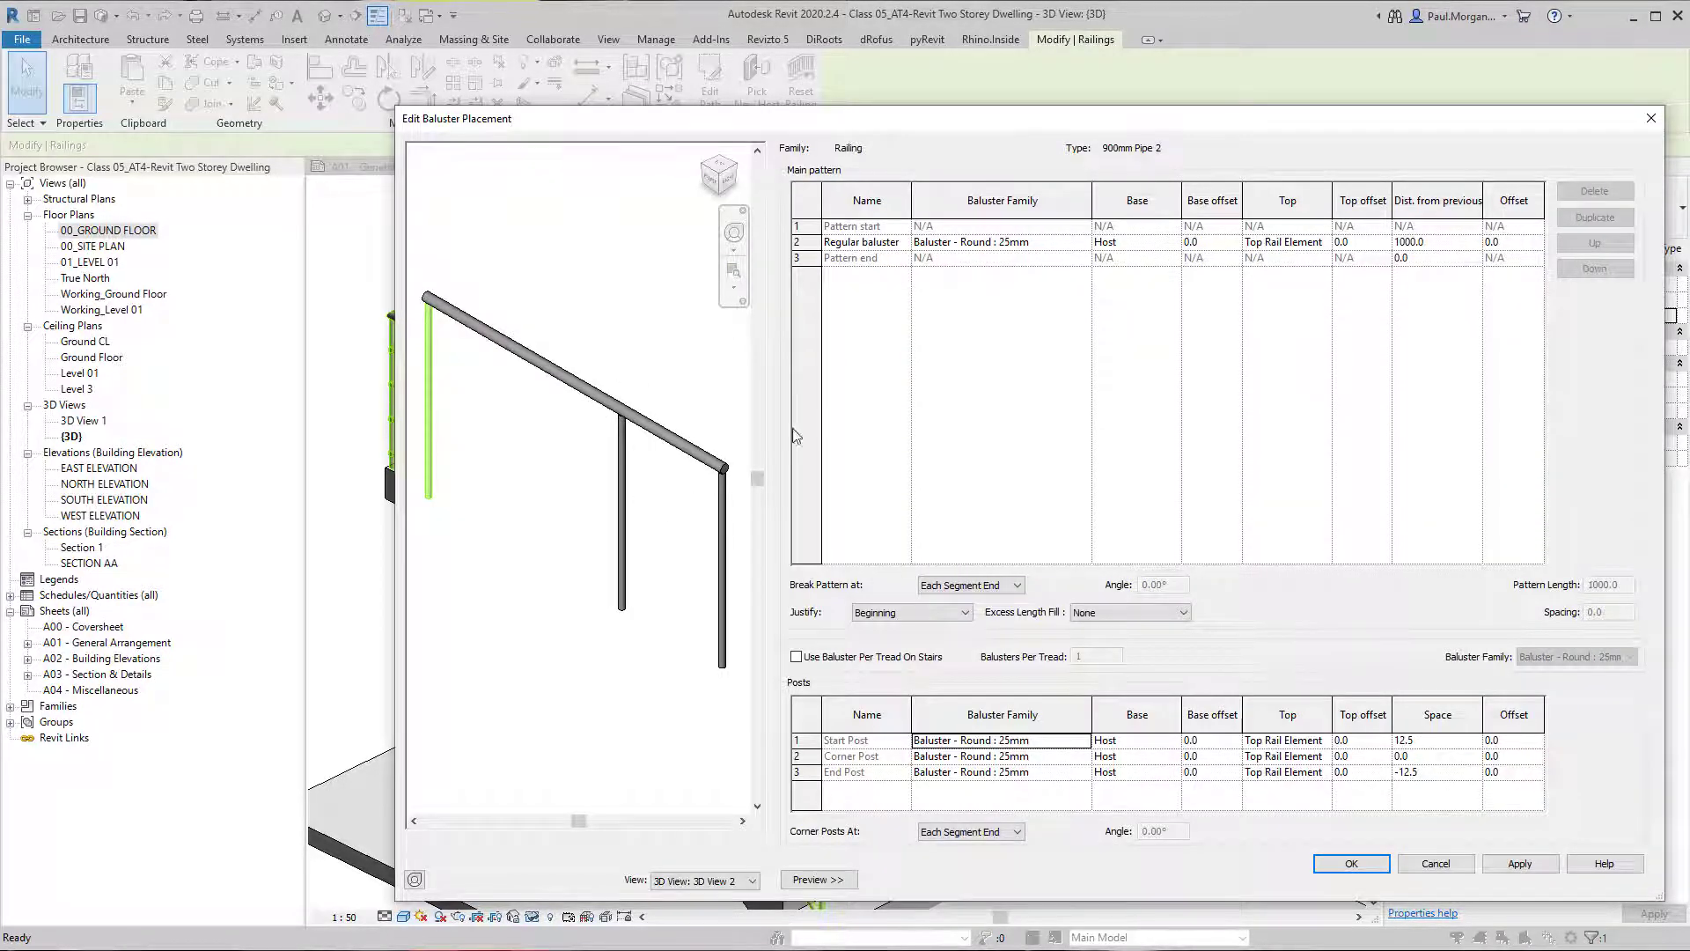
{"action": "left_click", "coordinate": [799, 238]}
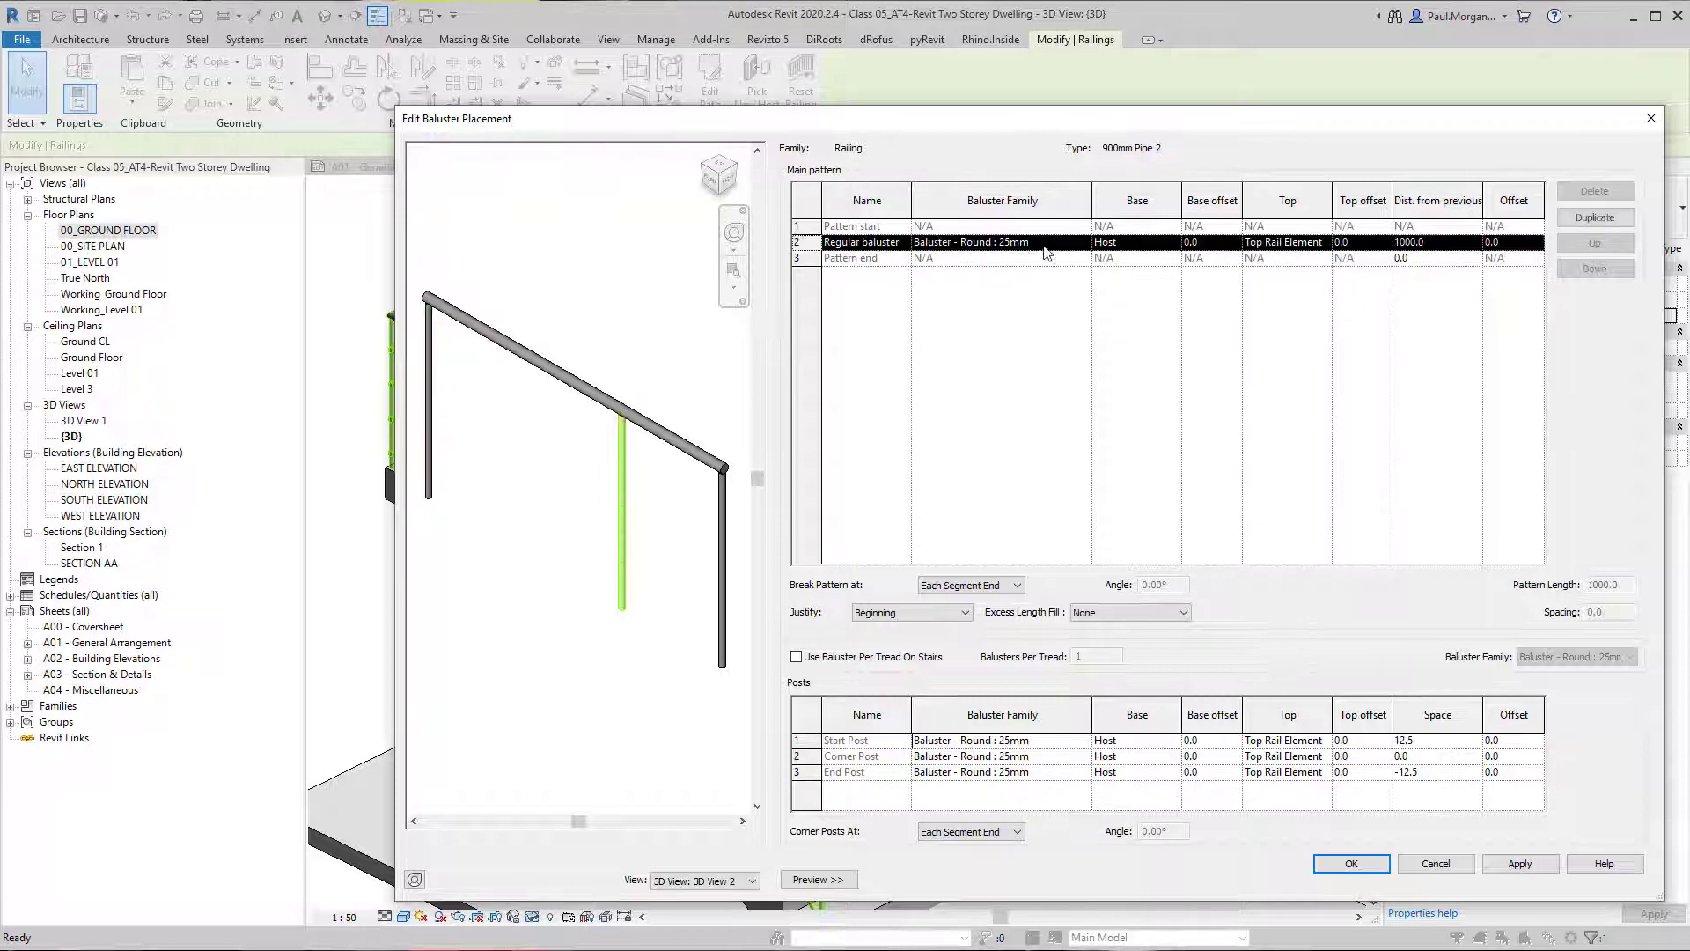
{"action": "left_click", "coordinate": [1047, 242]}
Try Panel - Glazed : 800mm as the regular baluster family and apply it to the preview.
{"action": "left_click", "coordinate": [1083, 243]}
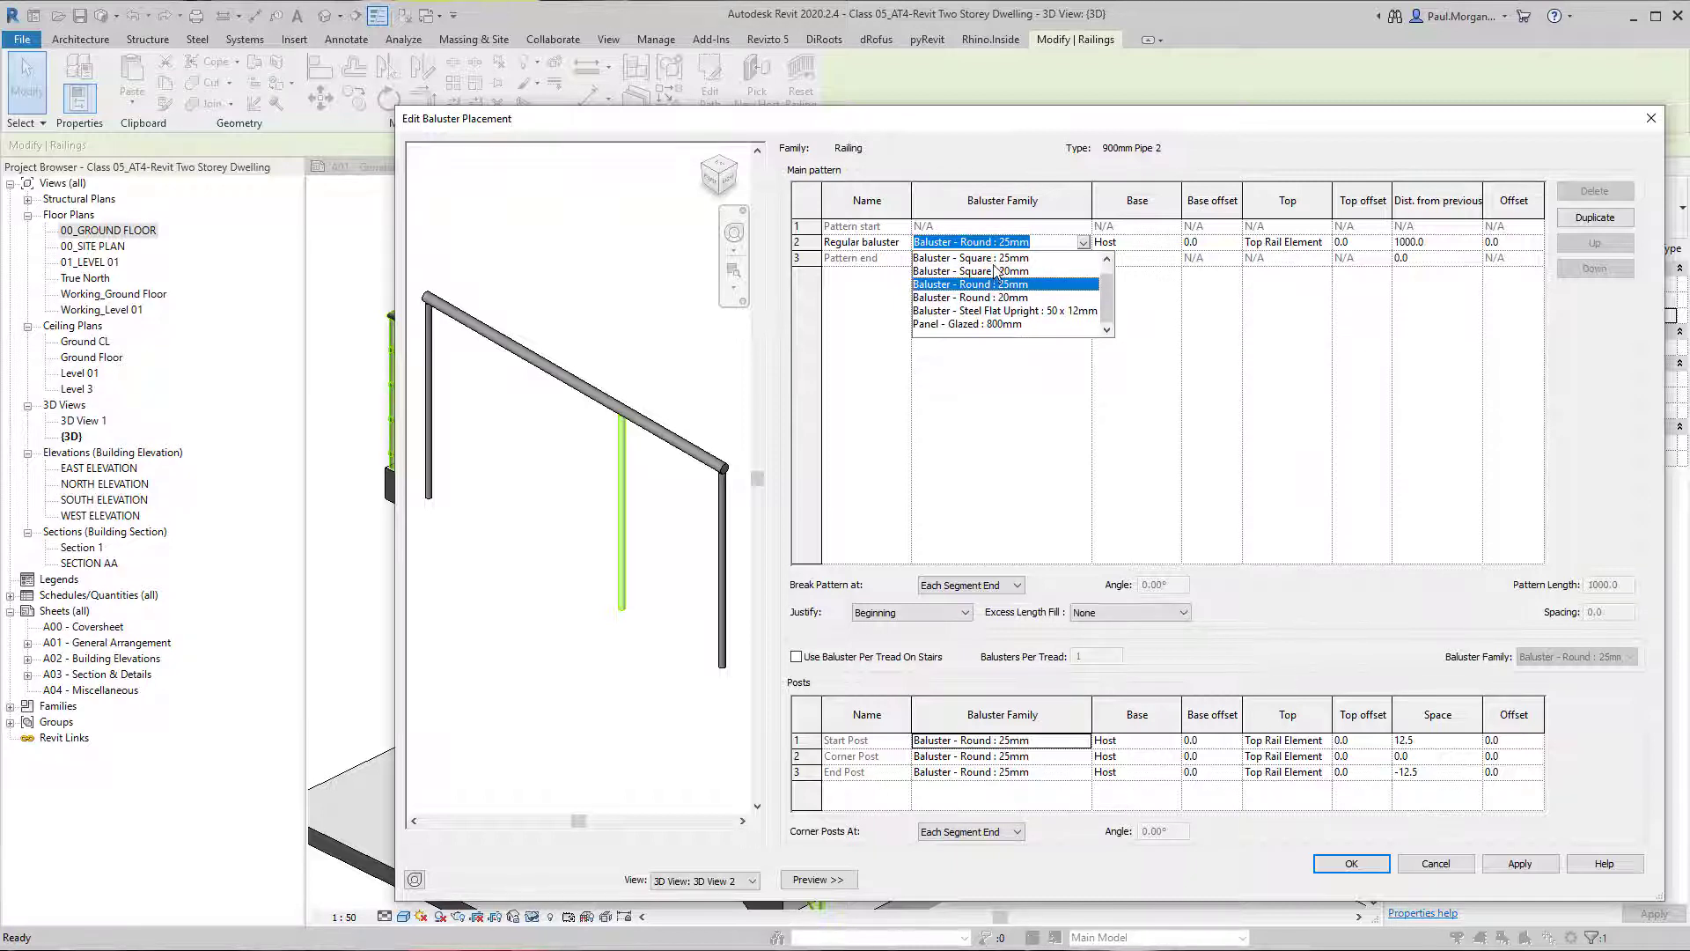
{"action": "scroll", "coordinate": [1001, 262], "scroll_direction": "up", "scroll_amount": 1}
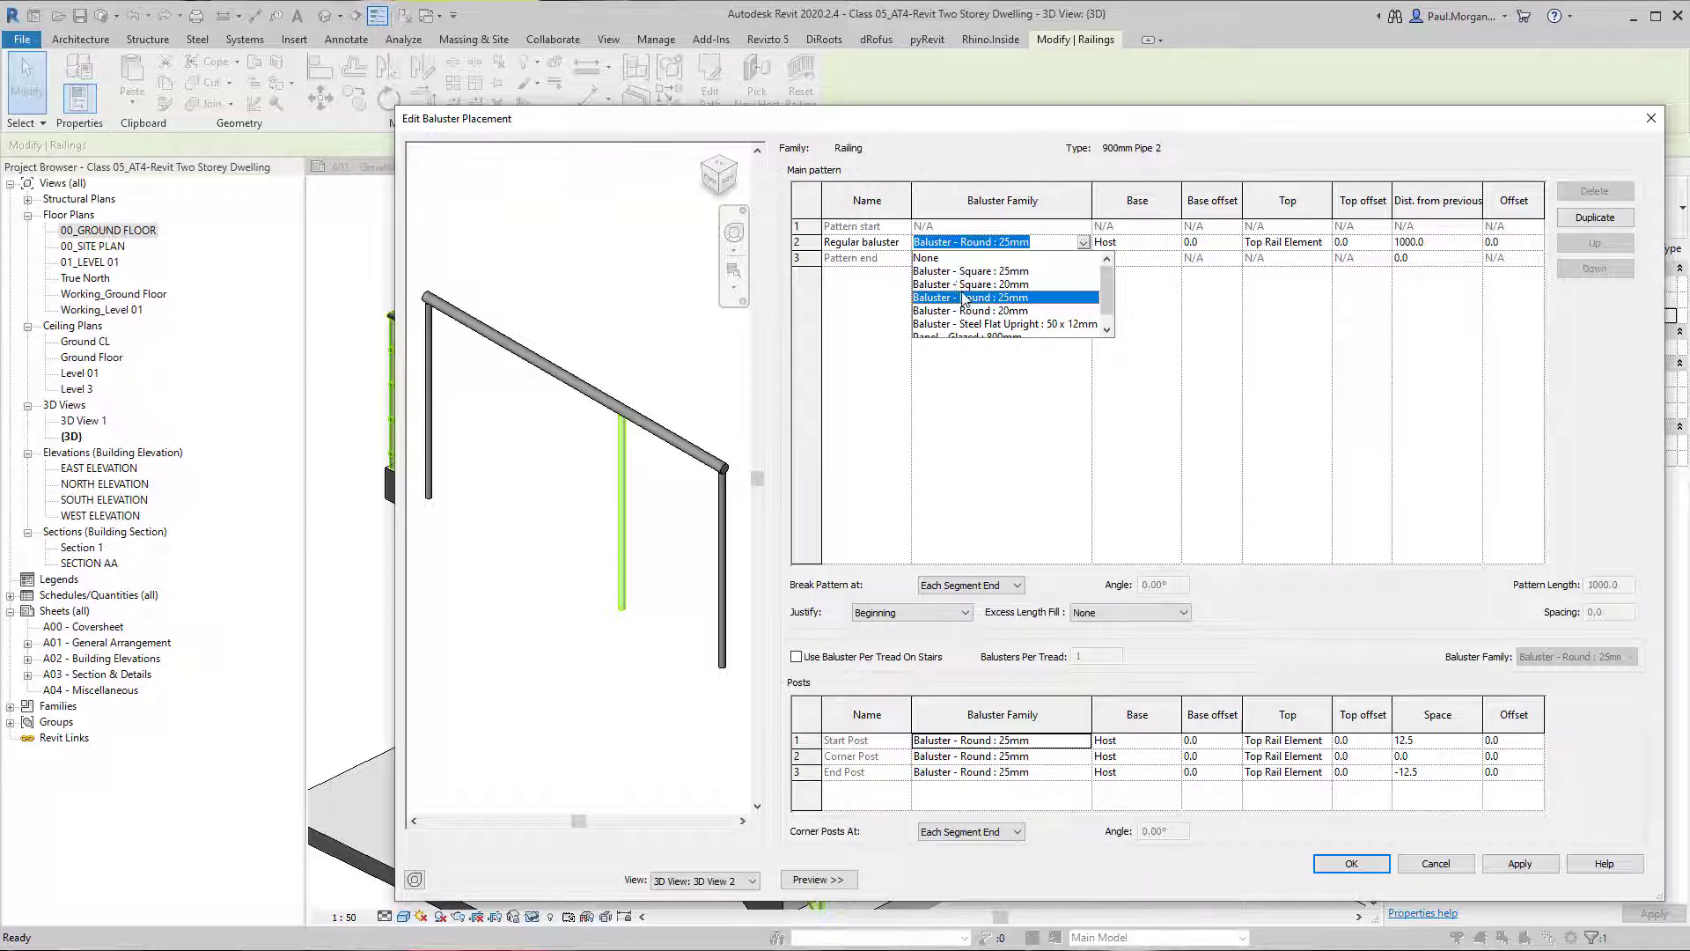
{"action": "scroll", "coordinate": [962, 300], "scroll_direction": "down", "scroll_amount": 1}
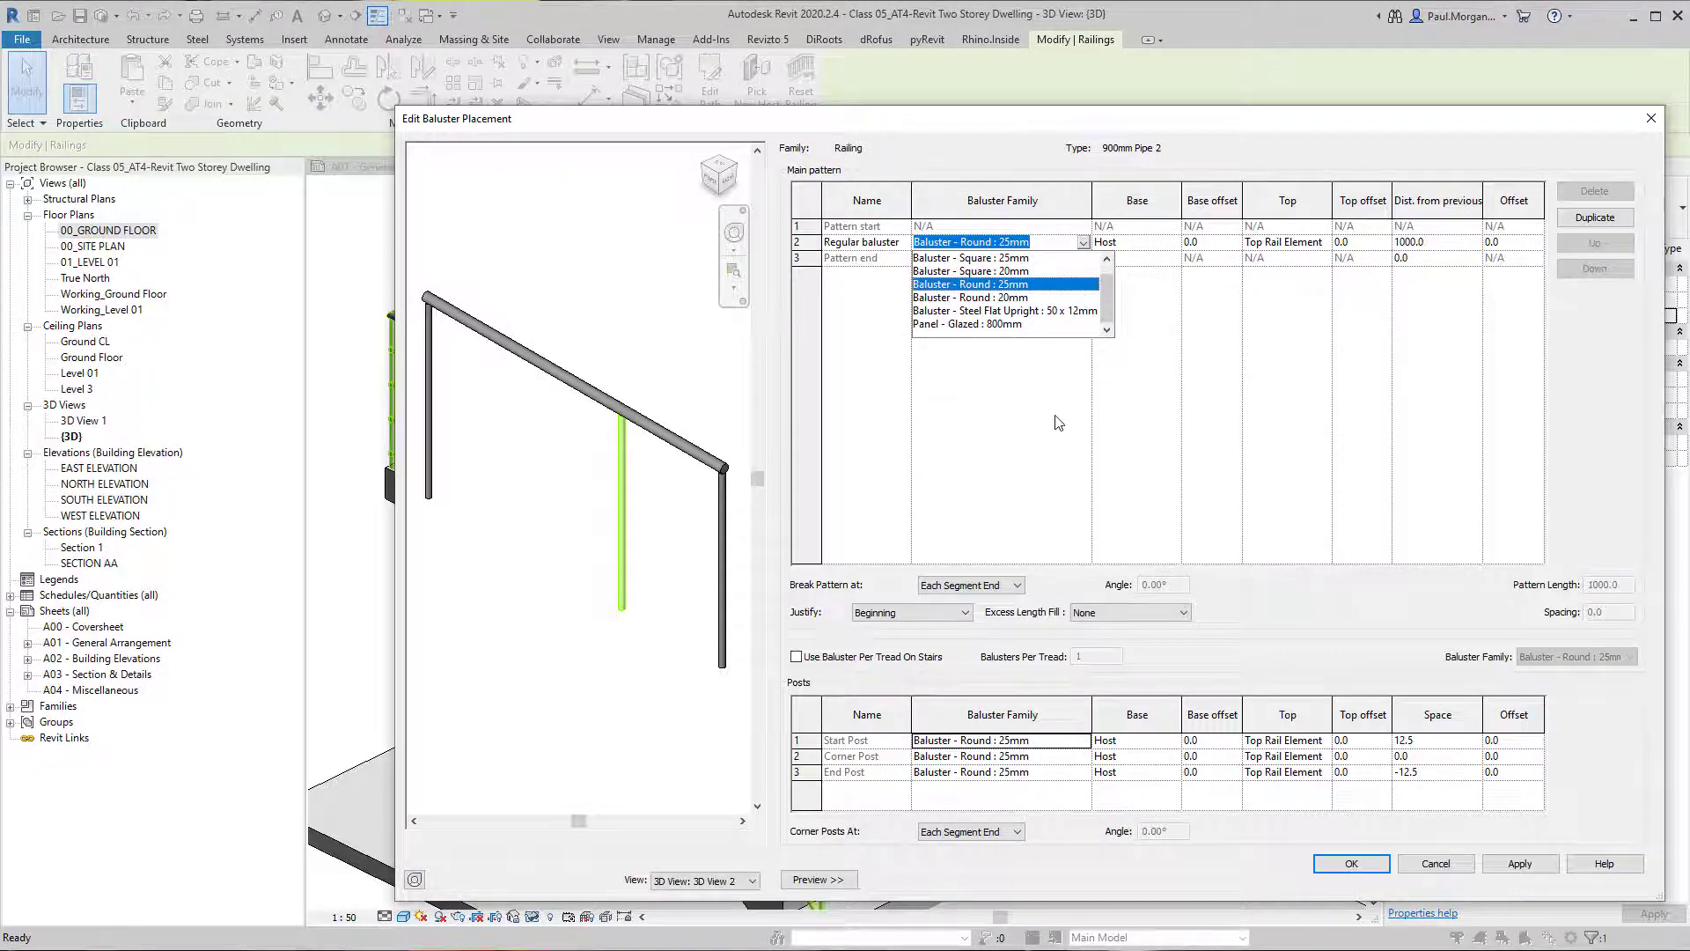
{"action": "left_click", "coordinate": [990, 325]}
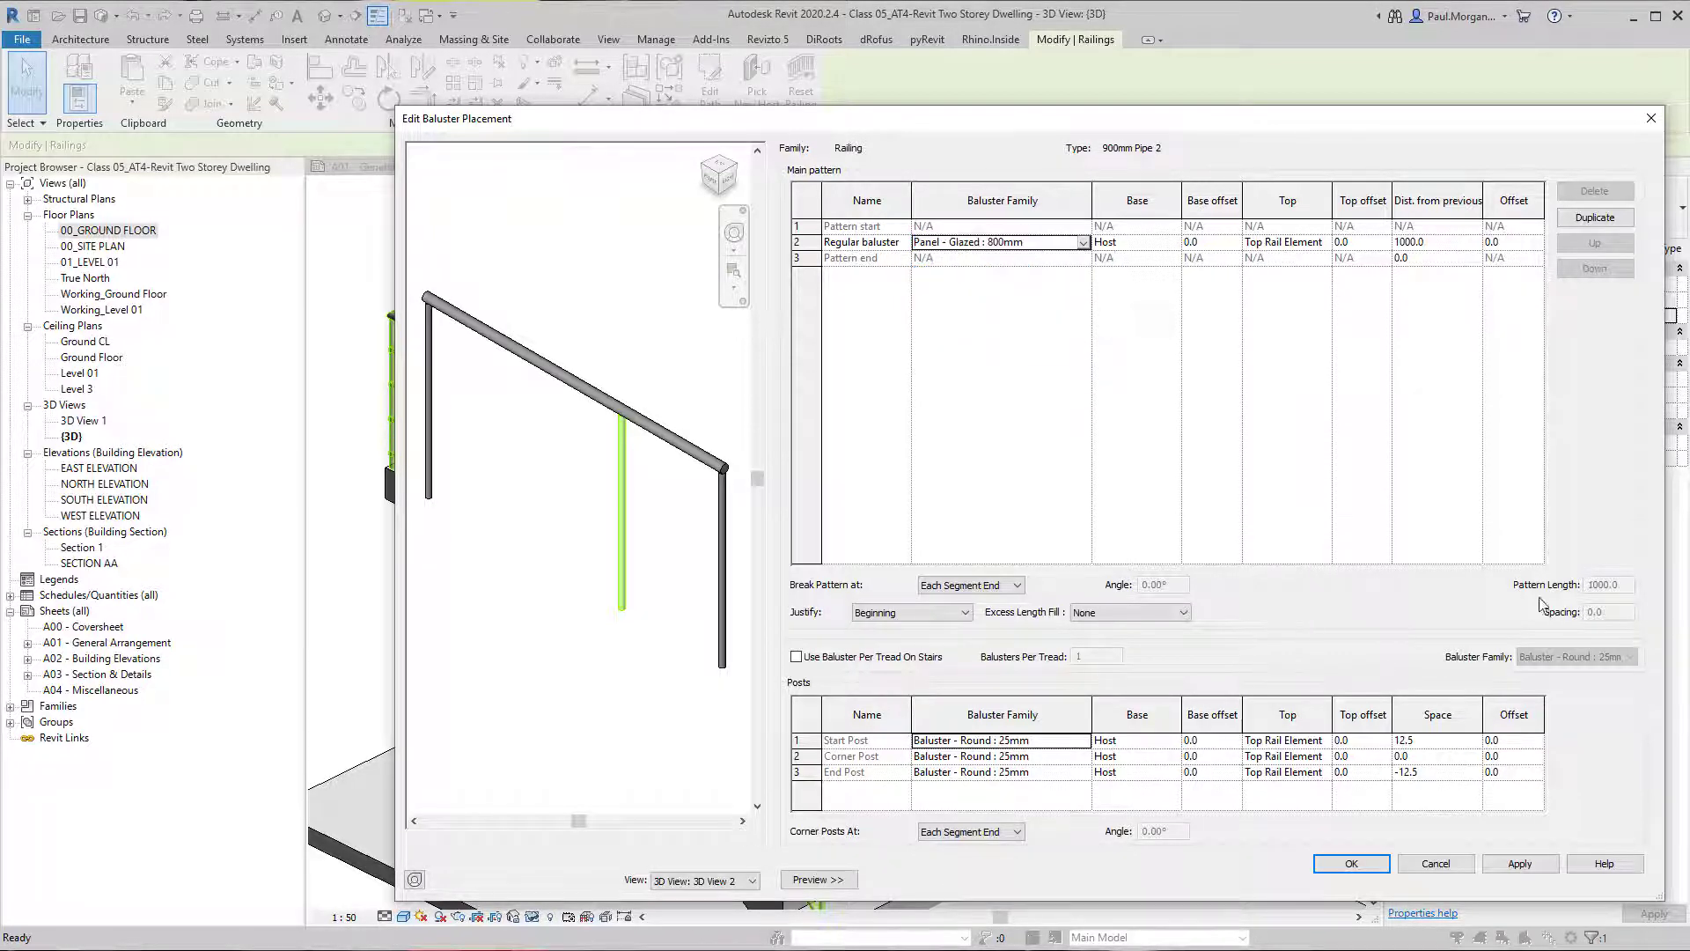
{"action": "left_click", "coordinate": [1520, 864]}
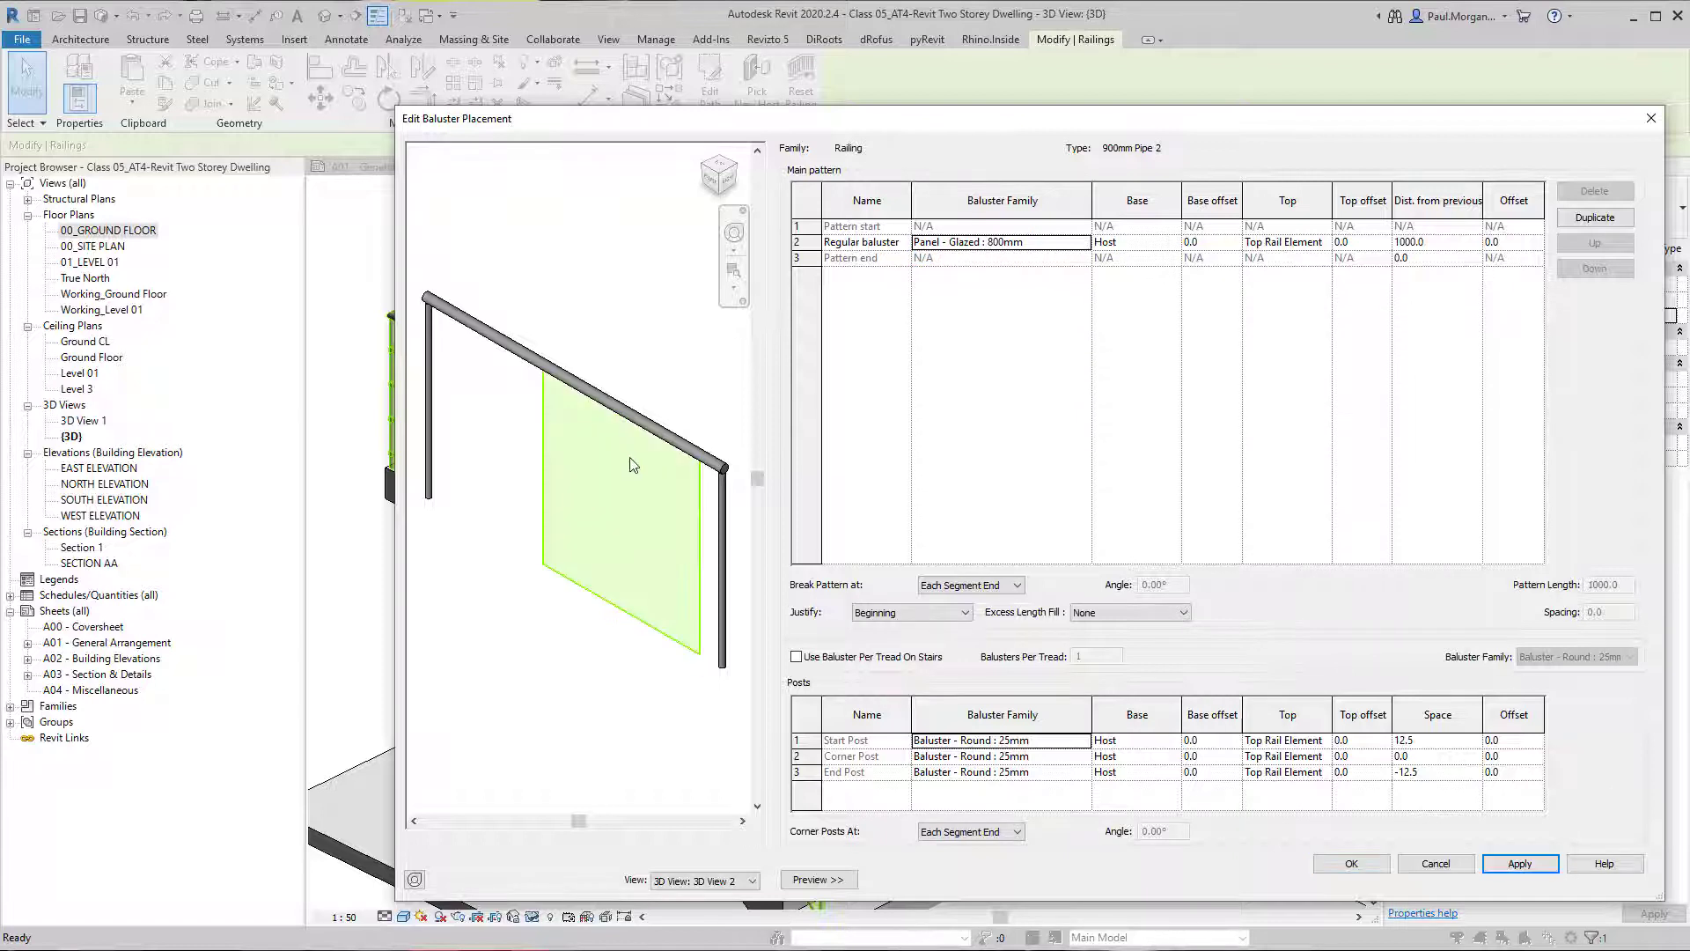
Set the regular baluster family in the main pattern to None and apply the change.
{"action": "left_click", "coordinate": [1082, 243]}
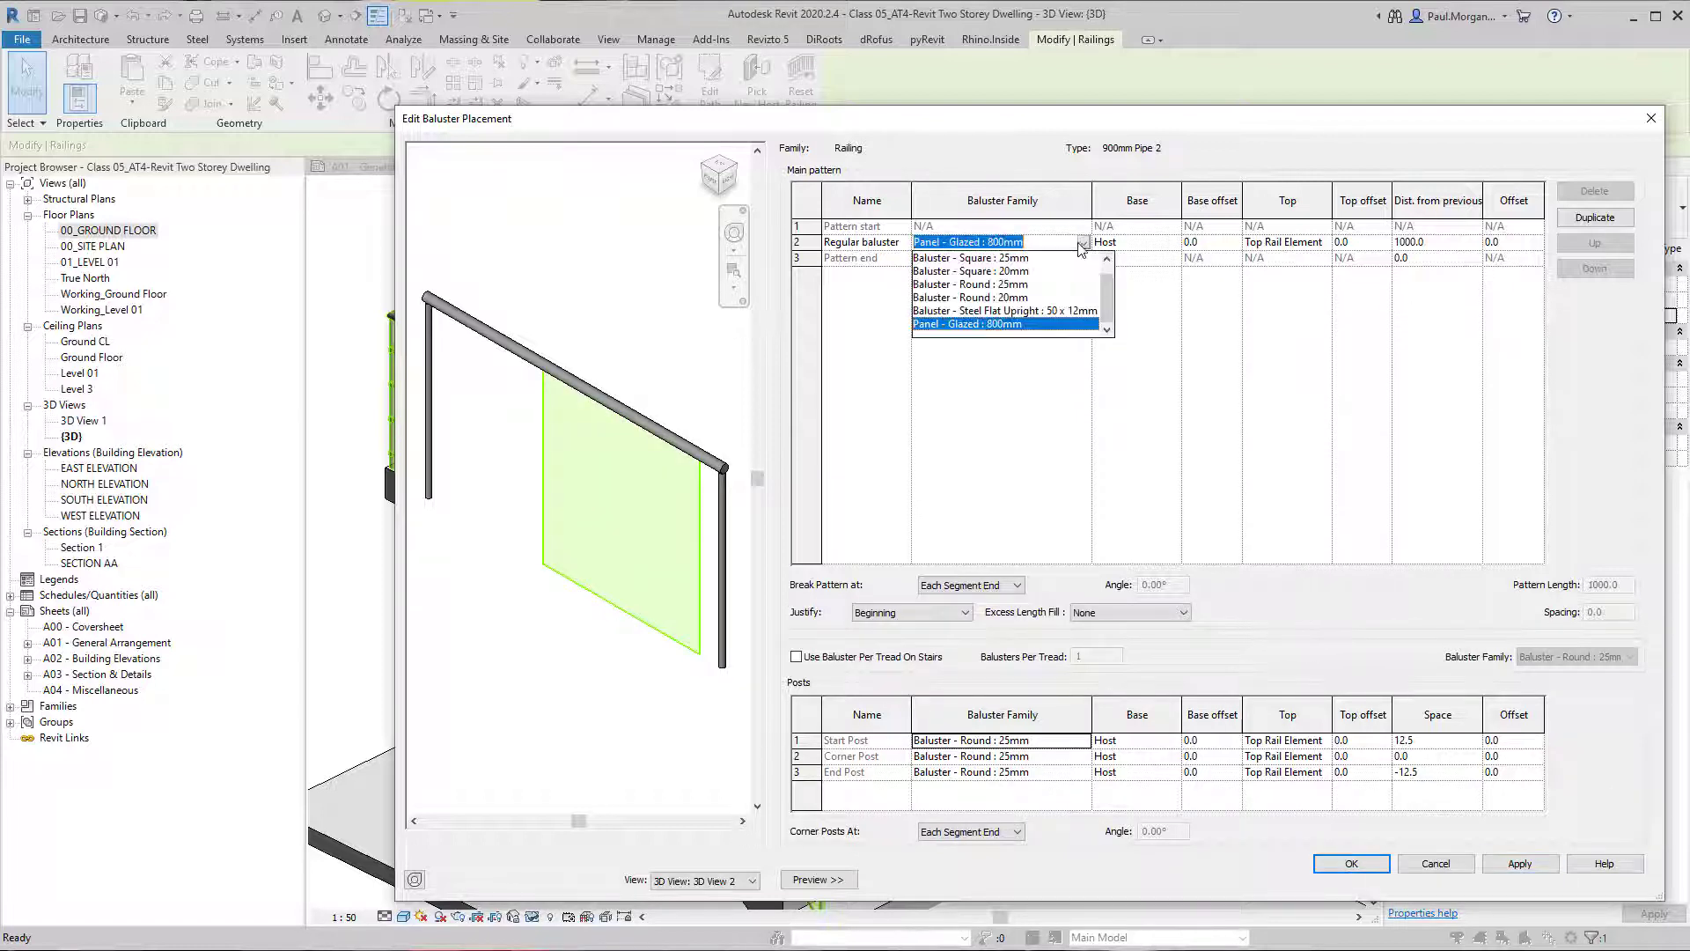
{"action": "scroll", "coordinate": [1066, 268], "scroll_direction": "up", "scroll_amount": 1}
{"action": "left_click", "coordinate": [1040, 259]}
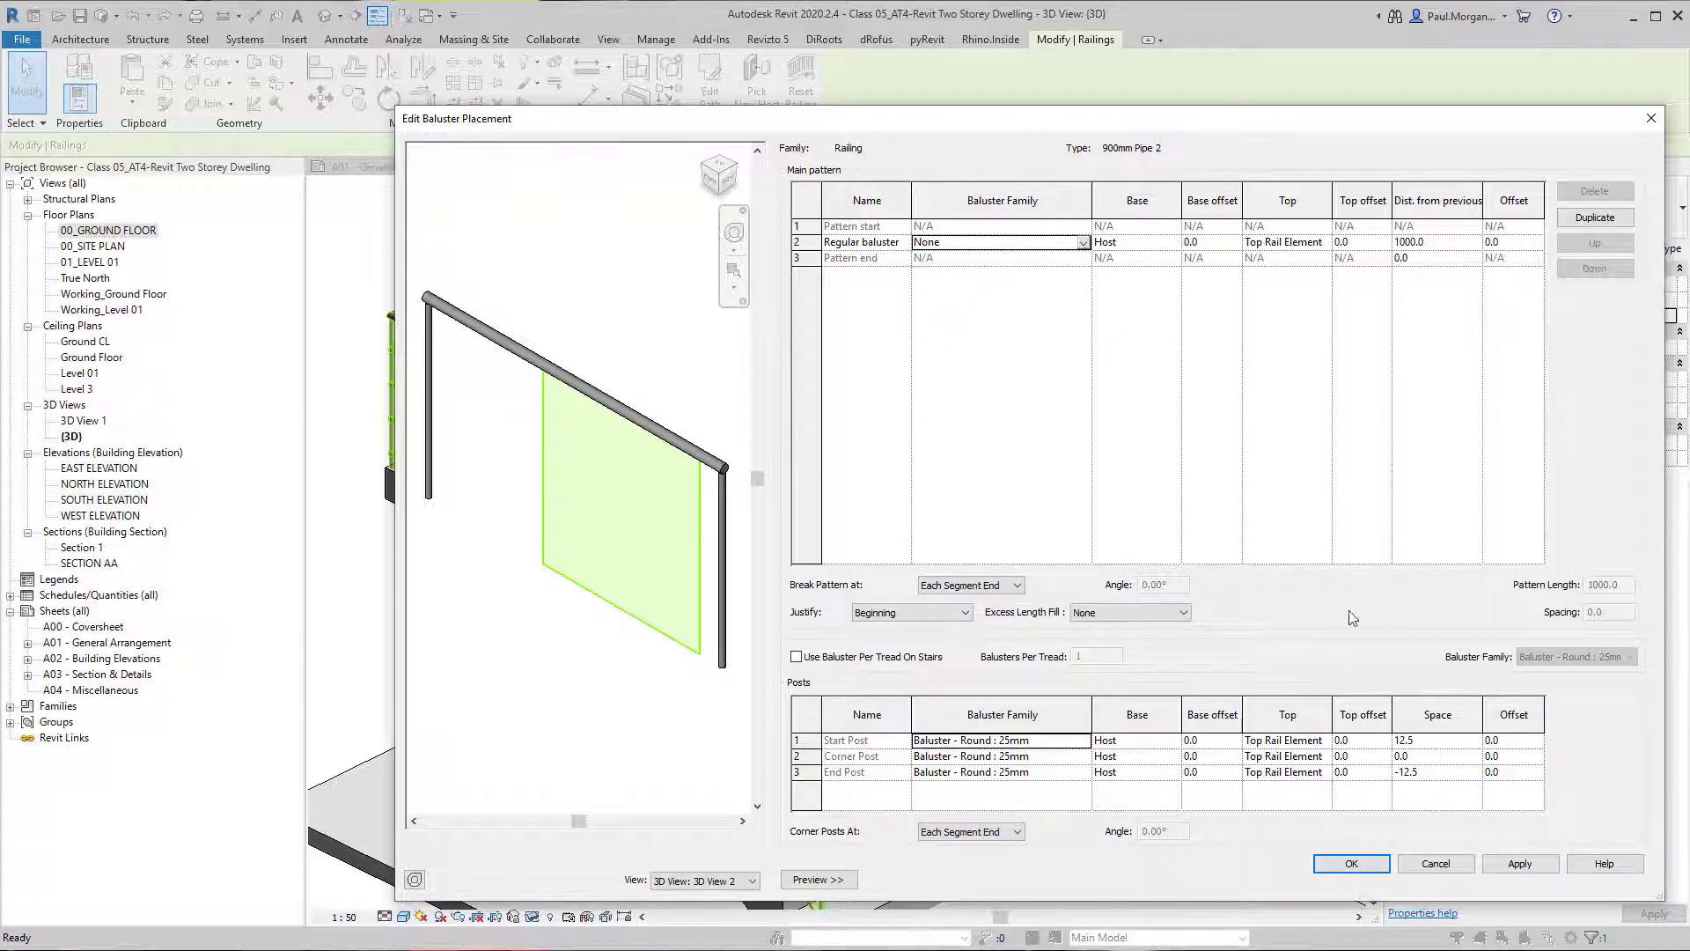
{"action": "left_click", "coordinate": [1520, 864]}
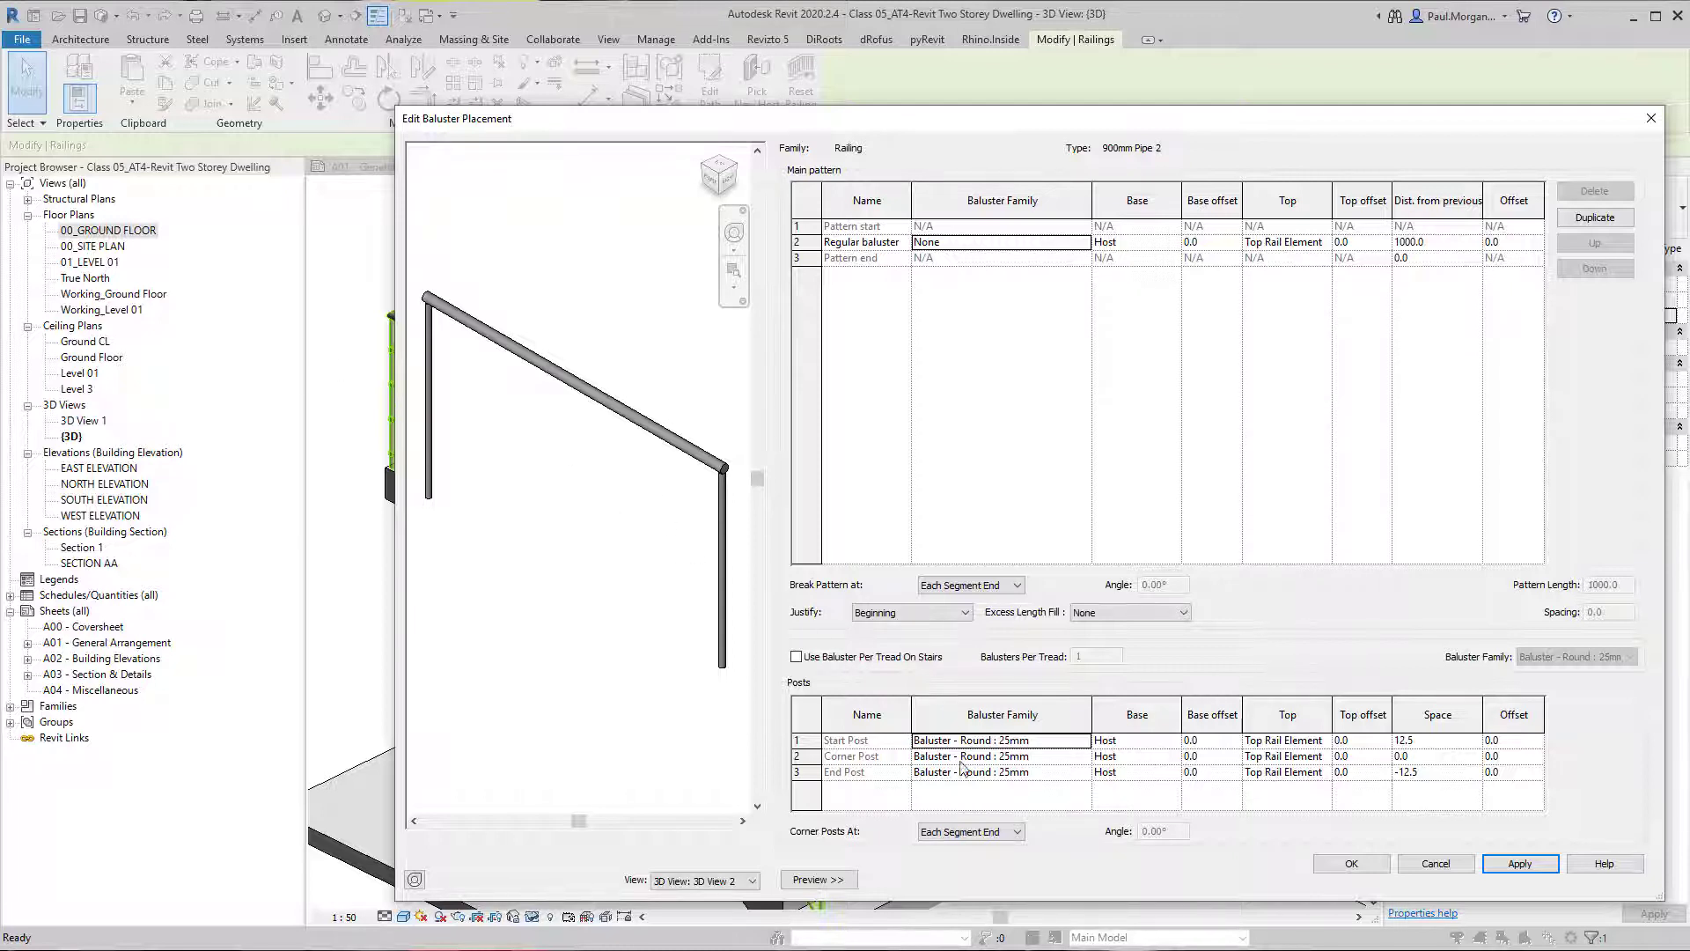
Set the baluster family of the start, corner and end posts to None.
{"action": "left_click", "coordinate": [1086, 747]}
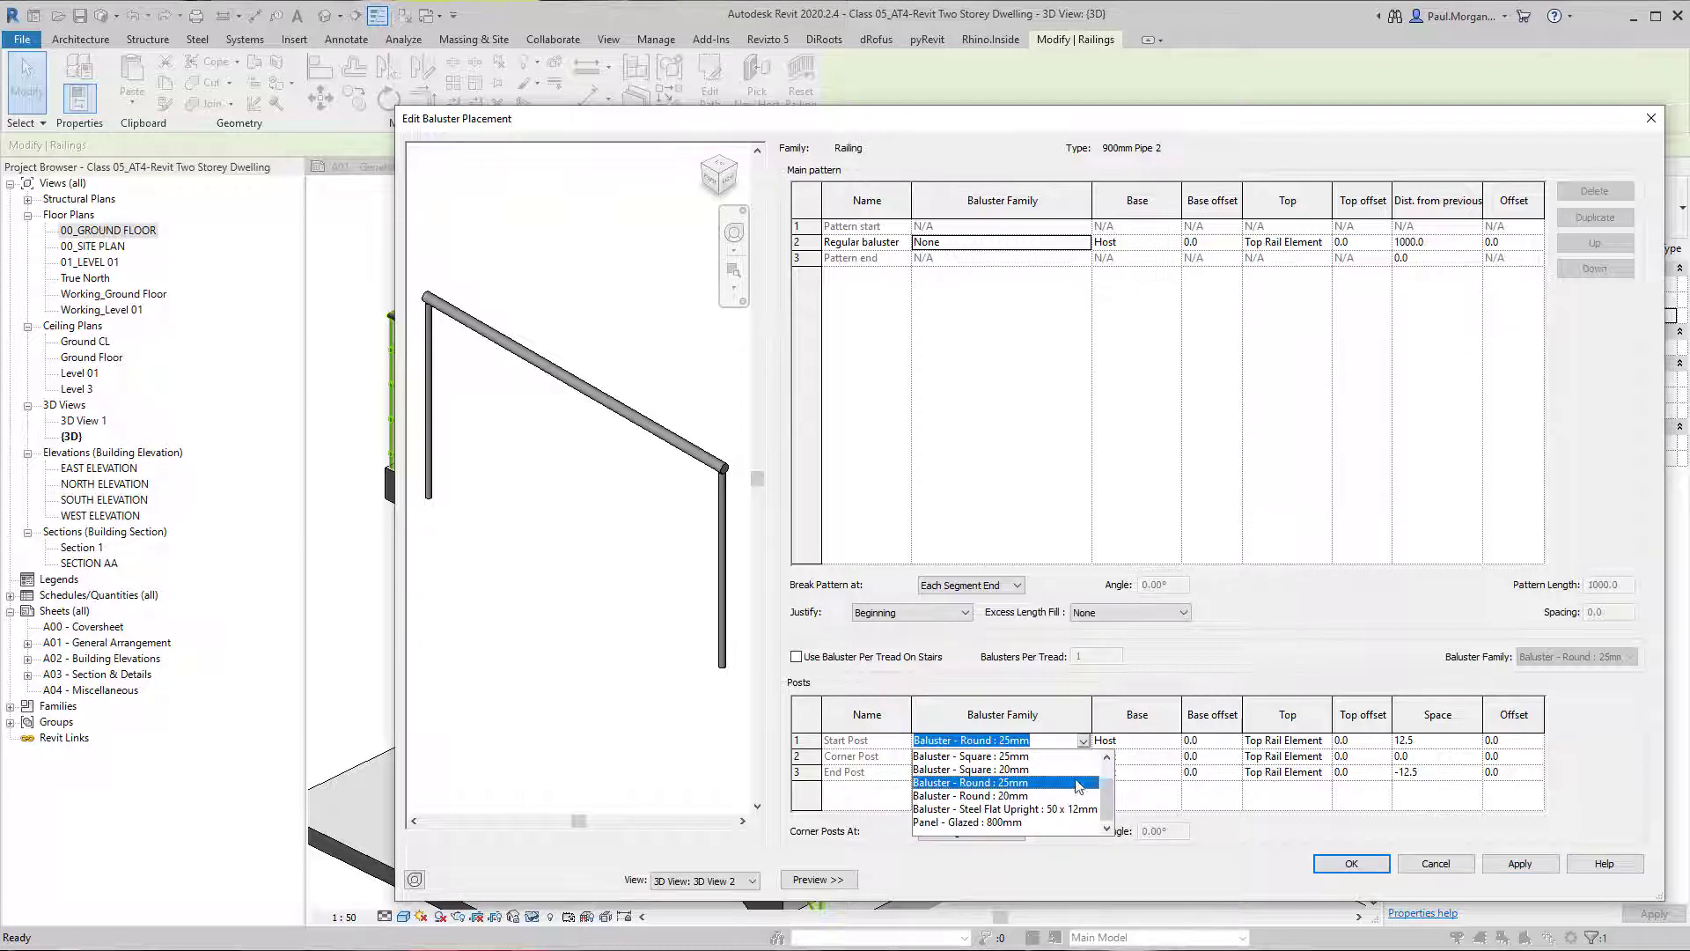
{"action": "scroll", "coordinate": [1019, 818], "scroll_direction": "up", "scroll_amount": 1}
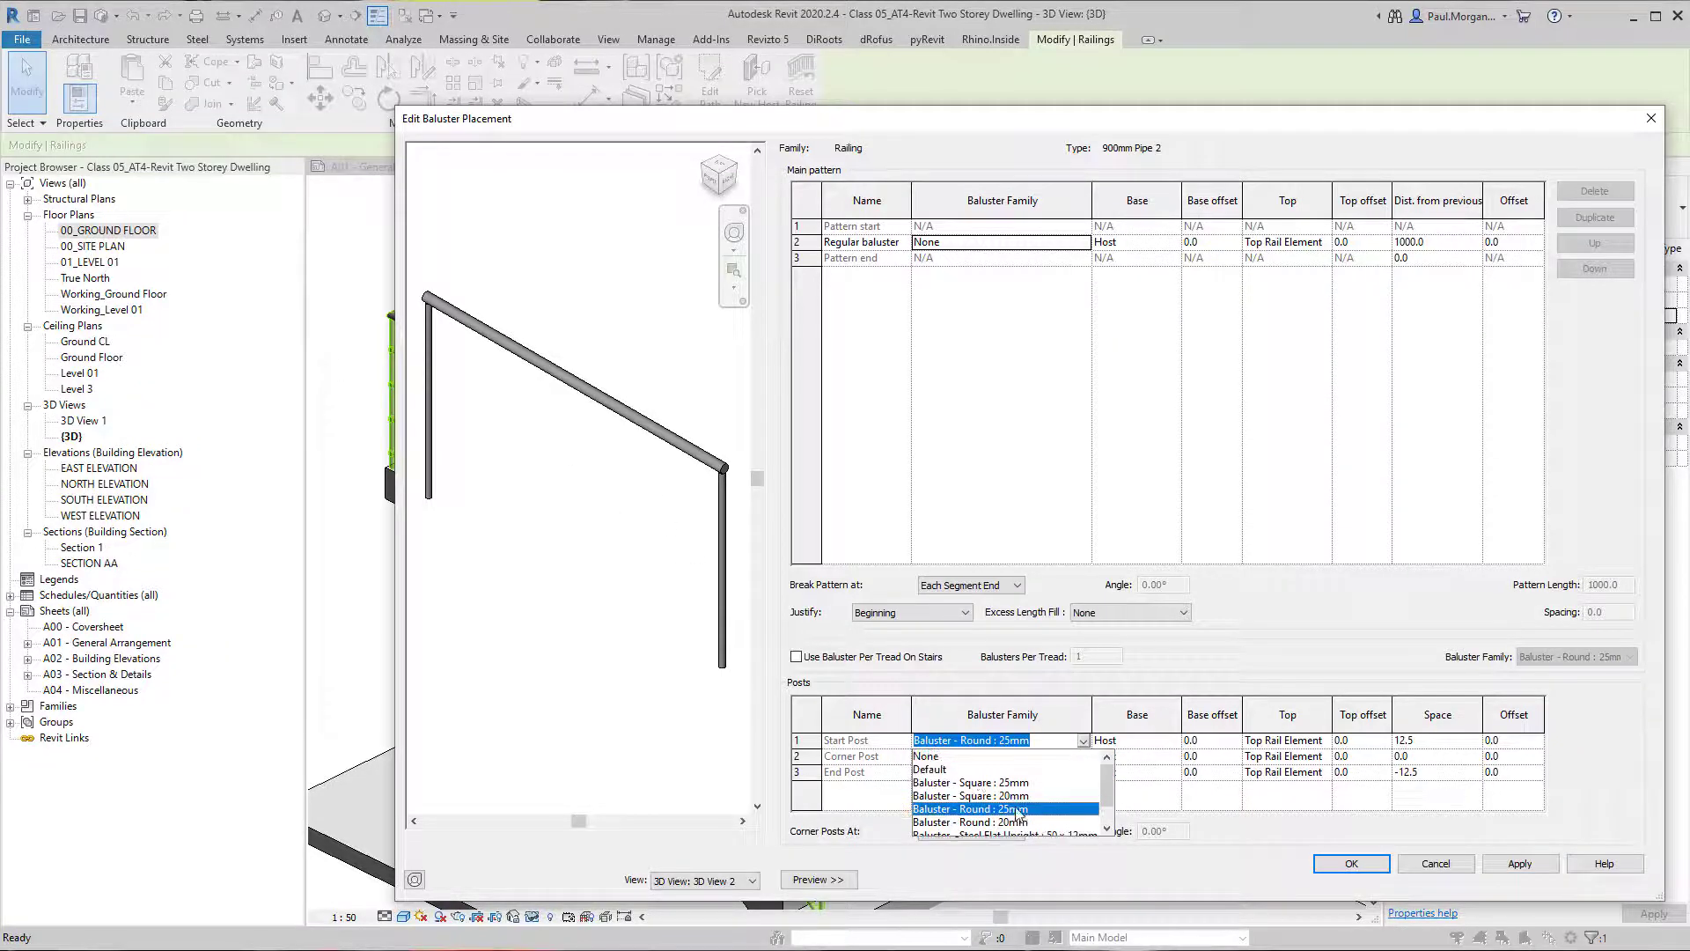
{"action": "left_click", "coordinate": [926, 757]}
{"action": "left_click", "coordinate": [1082, 756]}
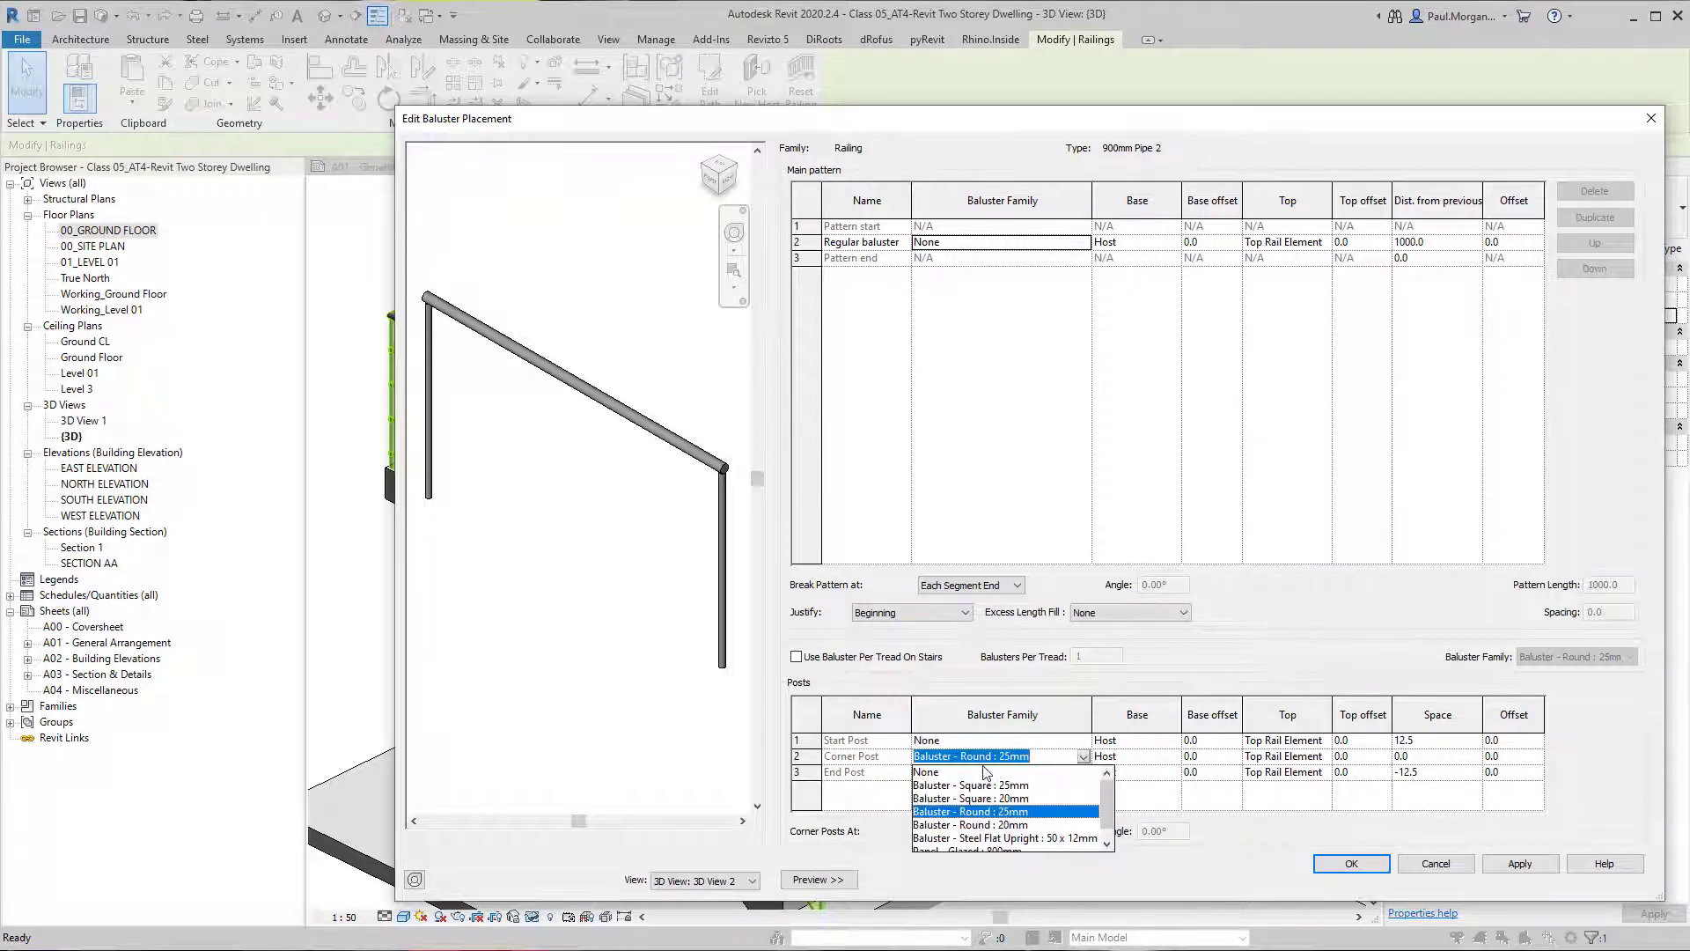
{"action": "left_click", "coordinate": [986, 772]}
{"action": "left_click", "coordinate": [1082, 756]}
{"action": "left_click", "coordinate": [1085, 775]}
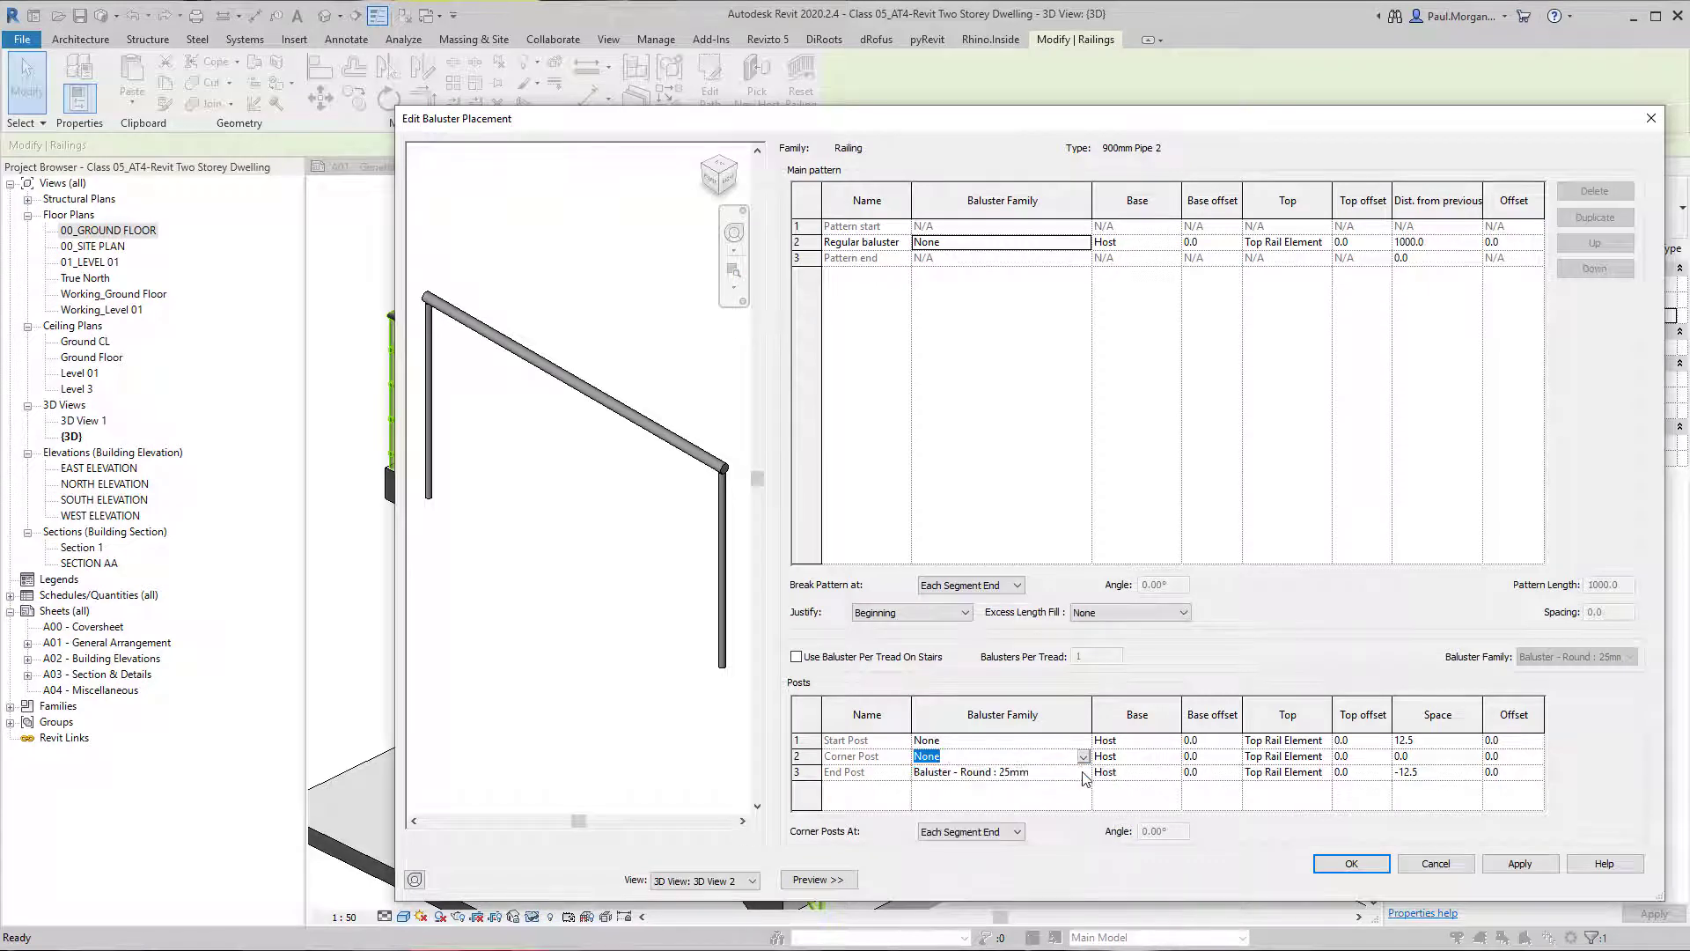
{"action": "left_click", "coordinate": [1084, 774]}
{"action": "left_click", "coordinate": [950, 788]}
Apply the post changes to the railing preview and accept the baluster placement.
{"action": "left_click", "coordinate": [969, 831]}
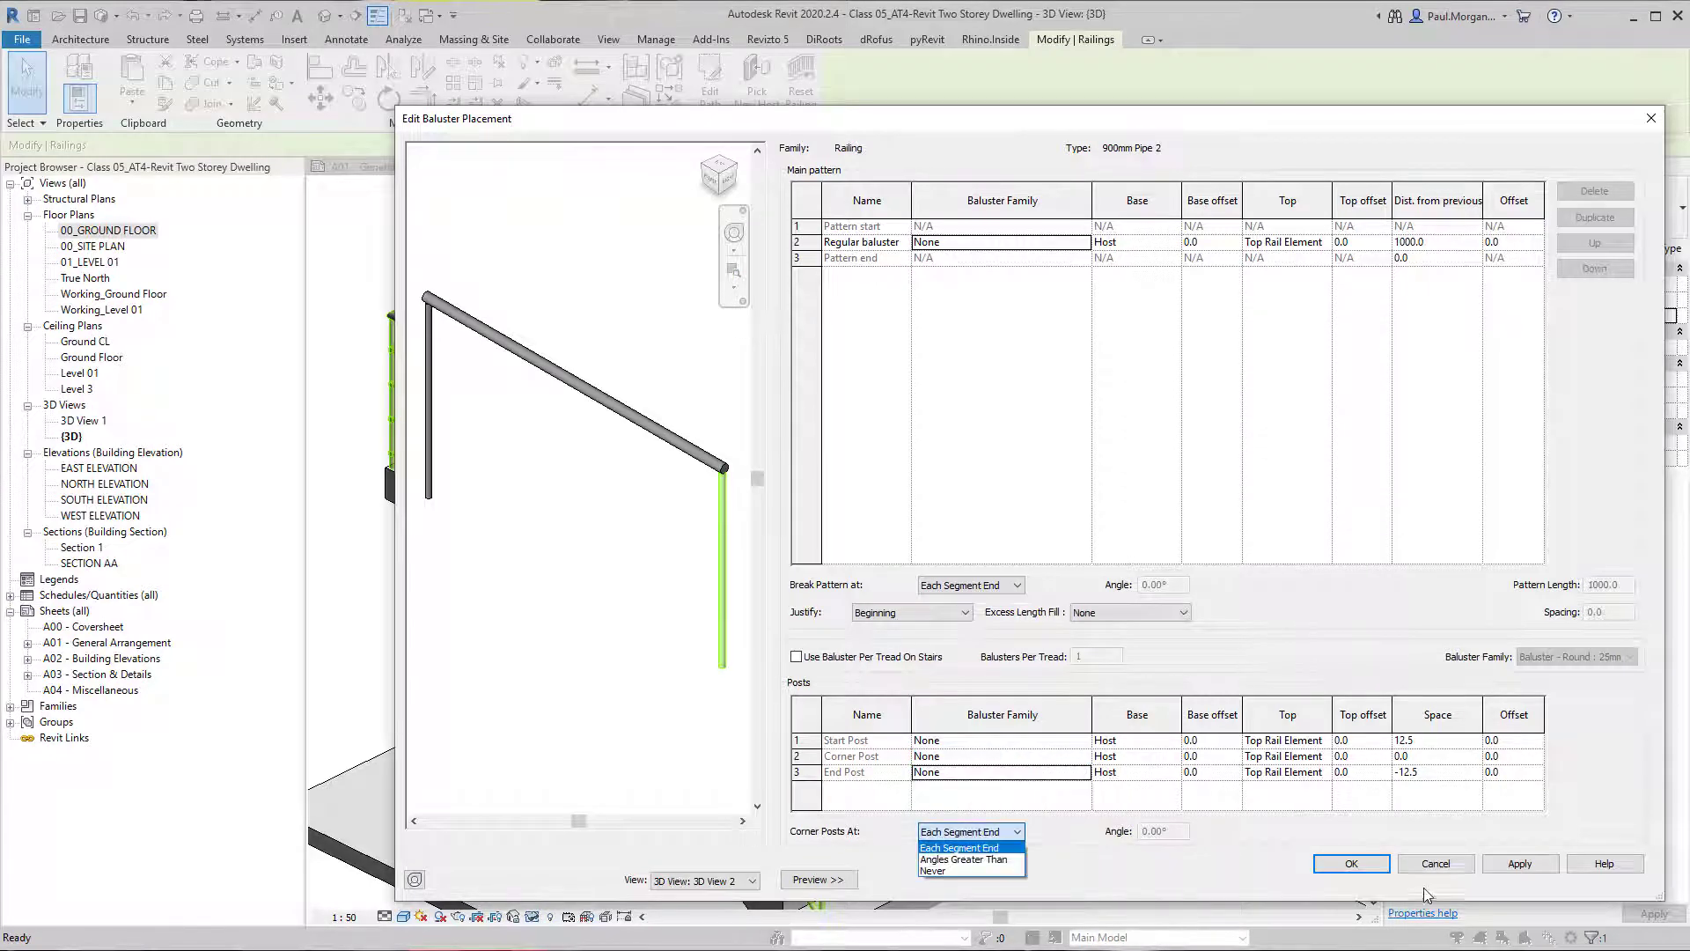
{"action": "left_click", "coordinate": [1074, 812]}
{"action": "left_click", "coordinate": [1505, 864]}
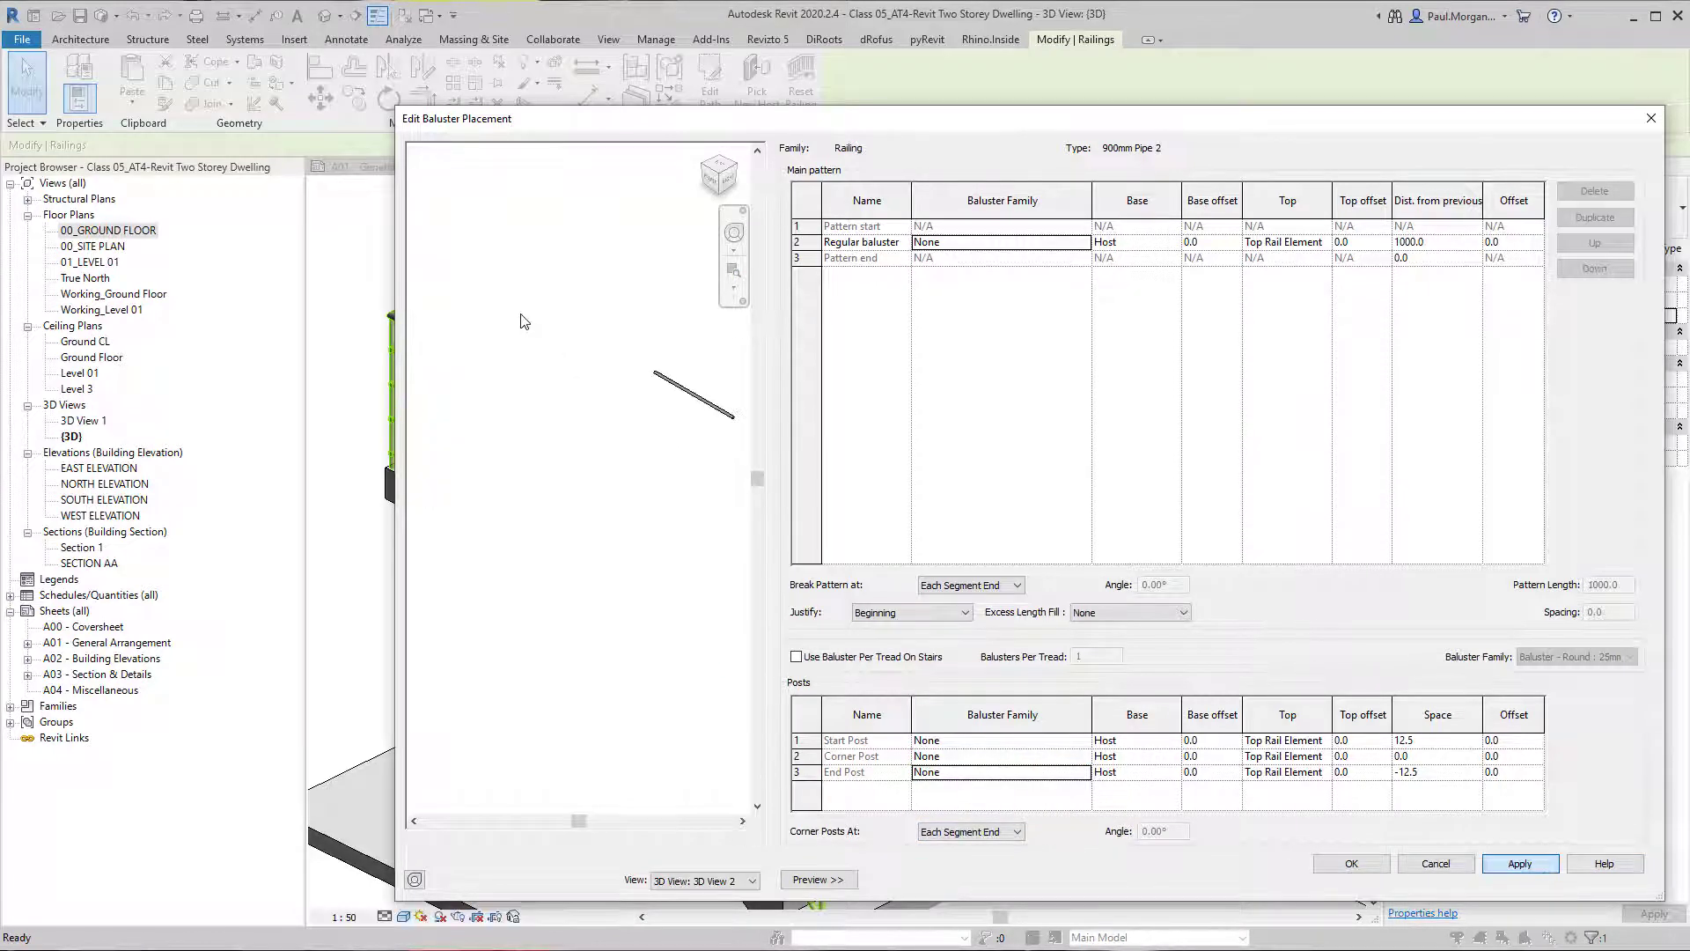
{"action": "scroll", "coordinate": [722, 412], "scroll_direction": "up", "scroll_amount": 5}
{"action": "middle_click_drag", "start_coordinate": [593, 540], "coordinate": [523, 586]}
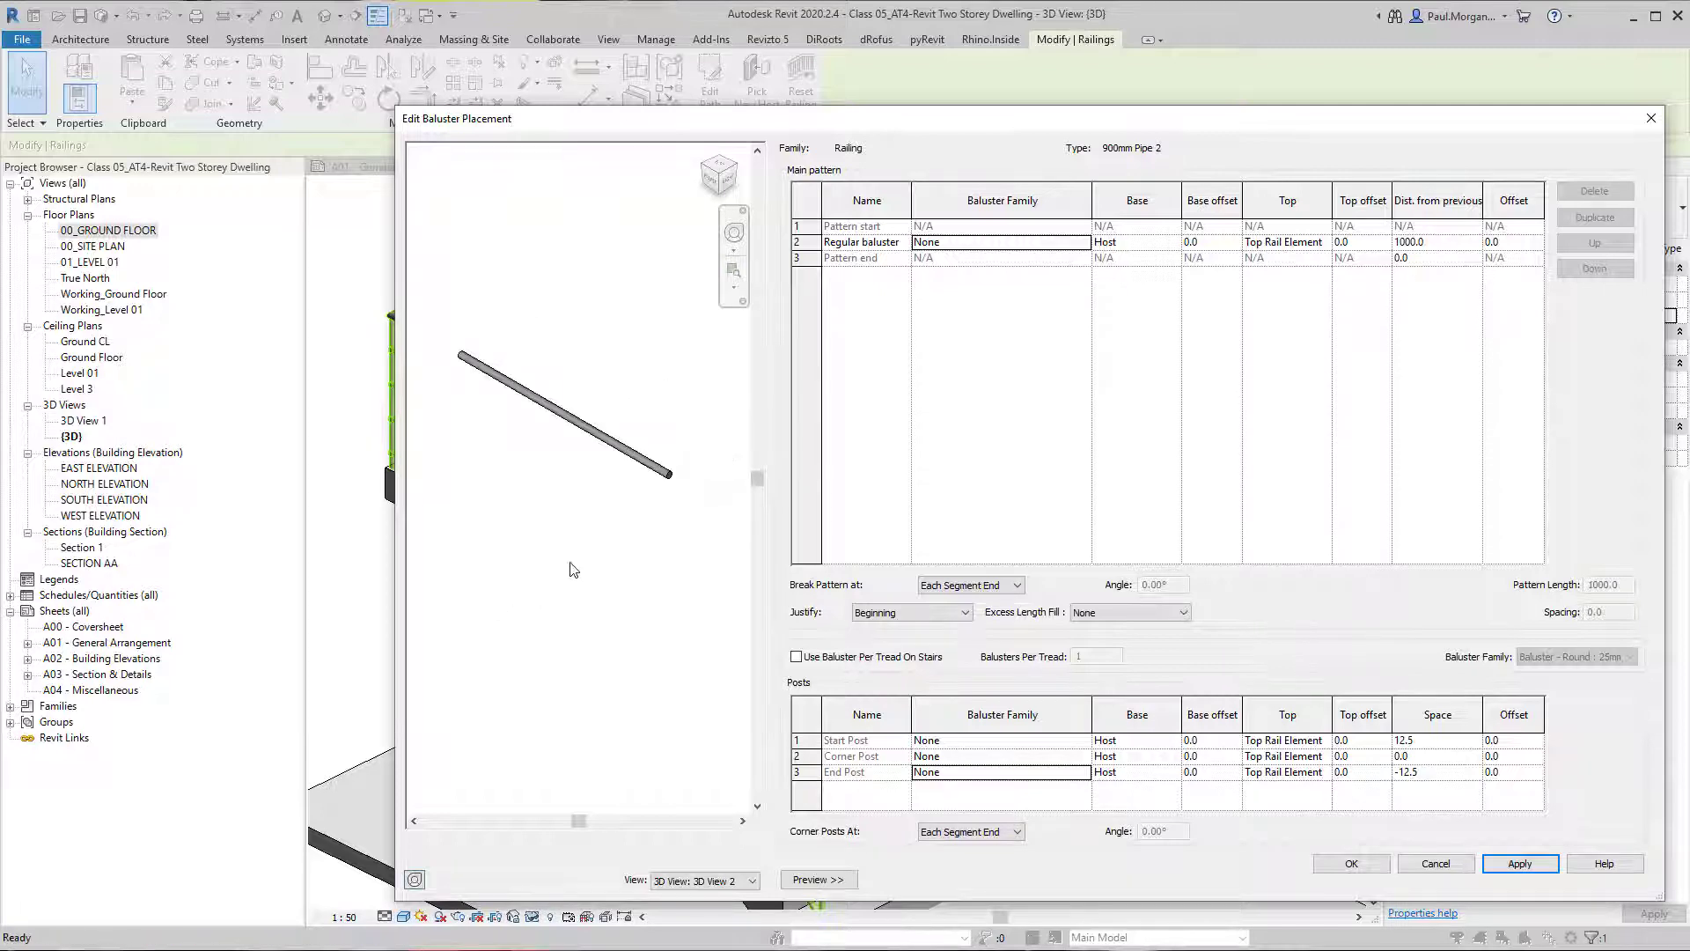
{"action": "left_click", "coordinate": [1409, 867]}
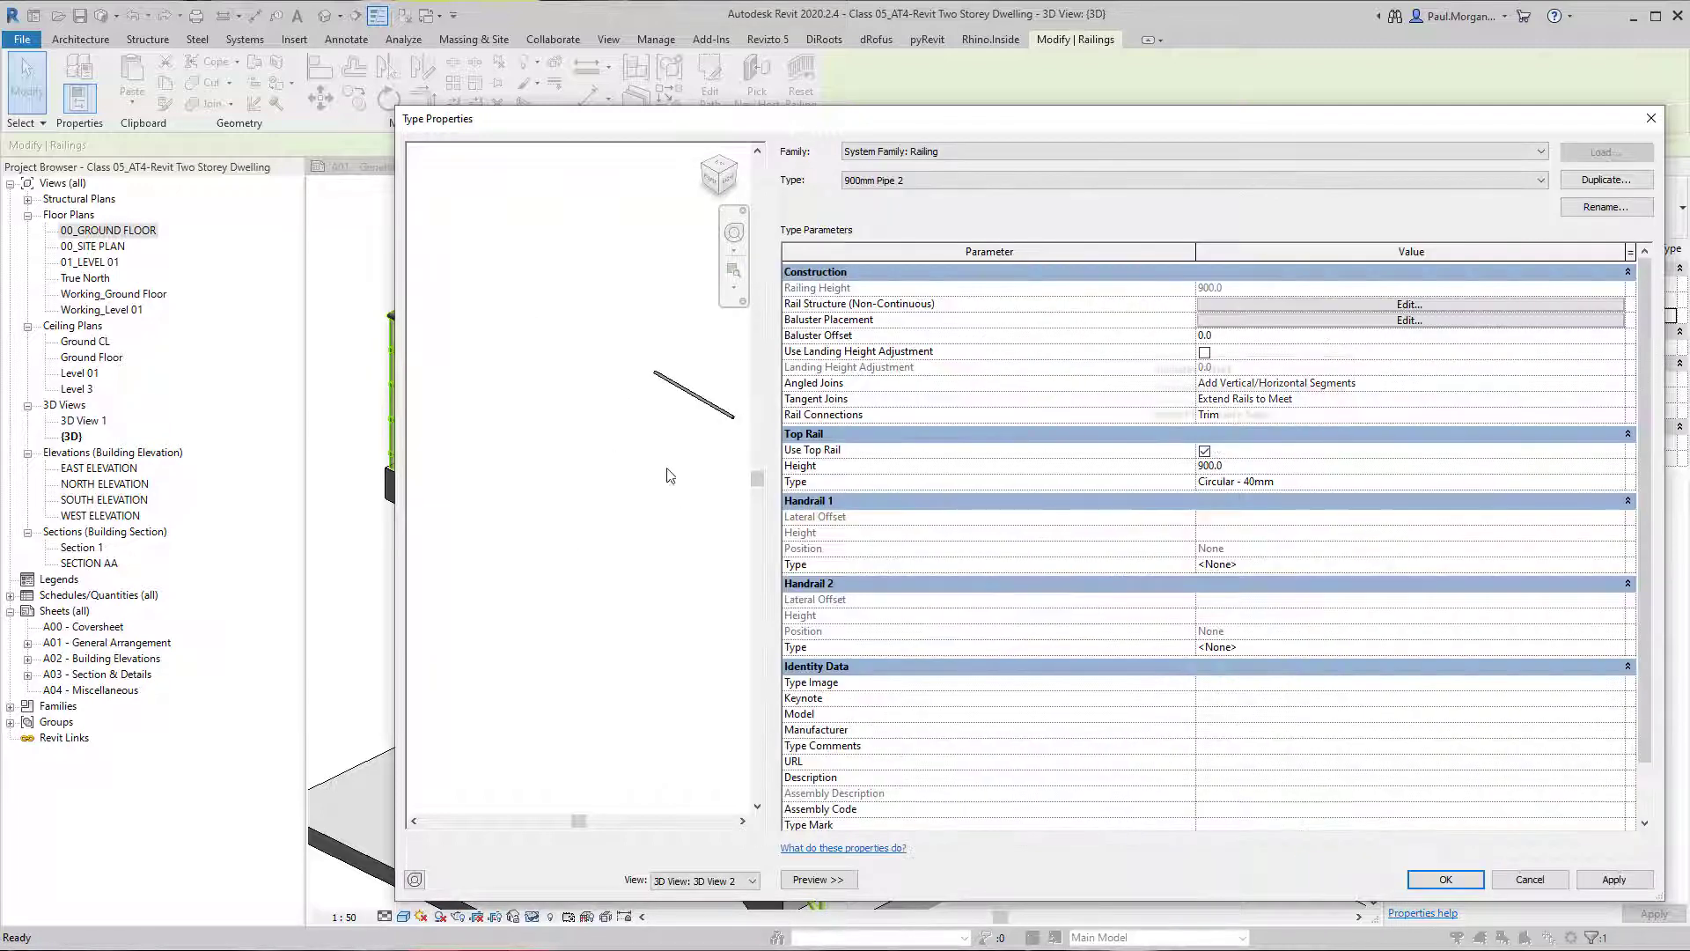
Examine the available options for rail connections and angled joins in the 900mm Pipe 2 railing type.
{"action": "scroll", "coordinate": [521, 469], "scroll_direction": "up", "scroll_amount": 3}
{"action": "mouse_move", "coordinate": [632, 479]}
{"action": "middle_mouse_down"}
{"action": "mouse_move", "coordinate": [599, 491]}
{"action": "mouse_move", "coordinate": [615, 486]}
{"action": "middle_mouse_up"}
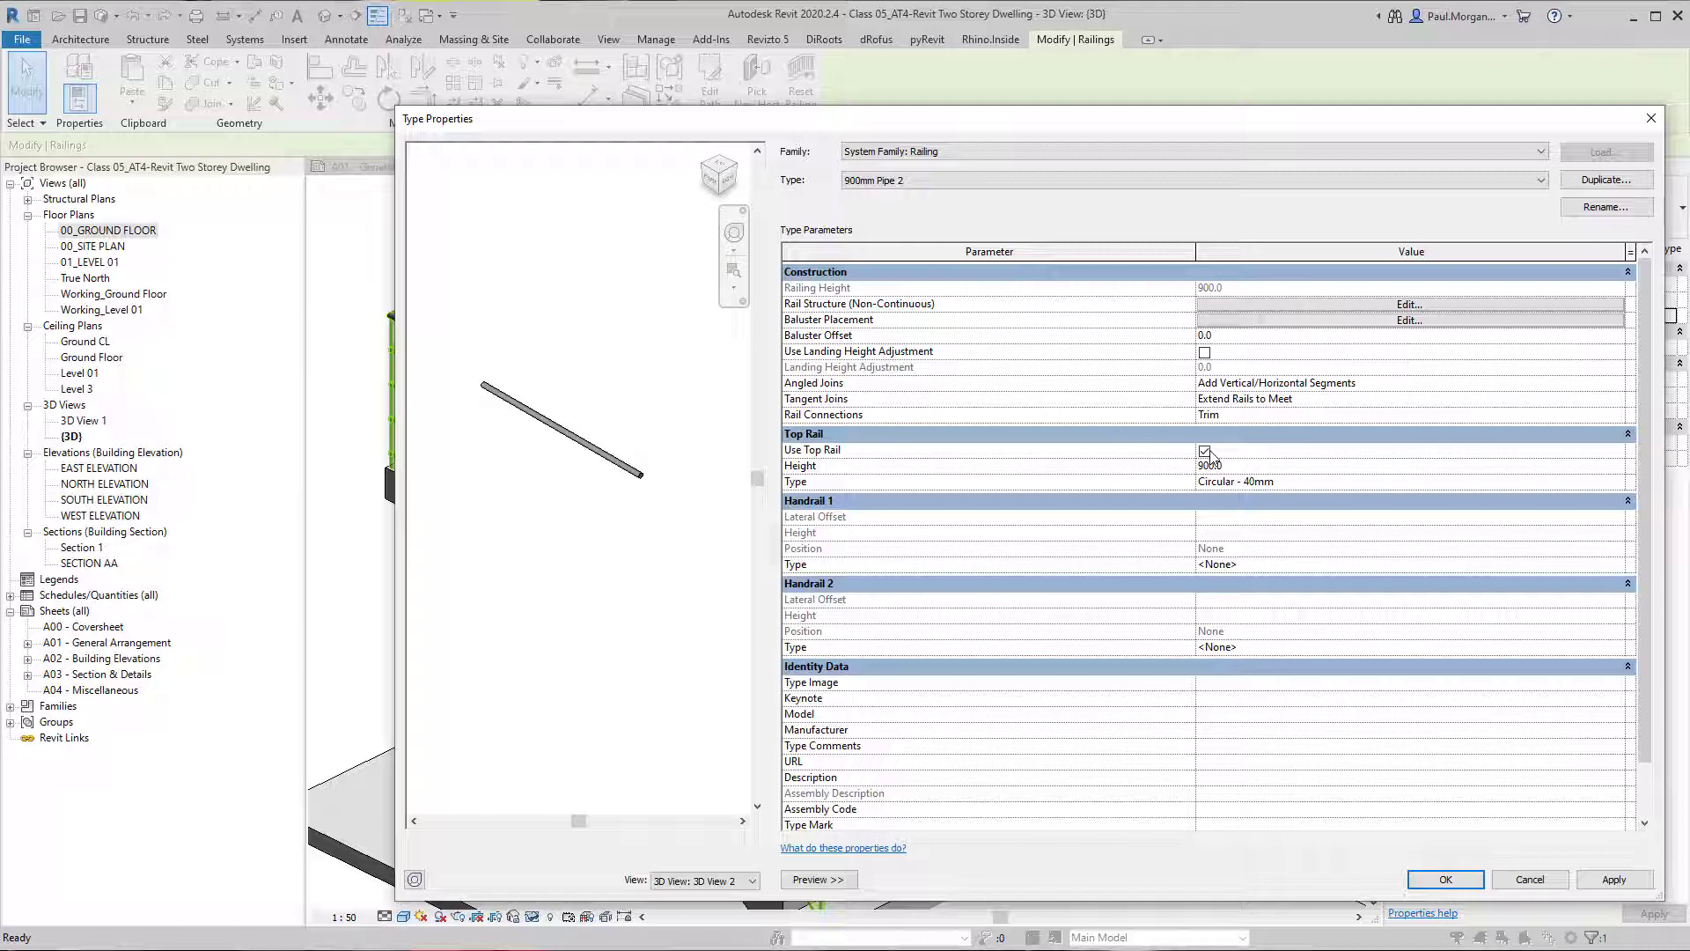
{"action": "left_click", "coordinate": [1257, 415]}
{"action": "left_click", "coordinate": [1618, 415]}
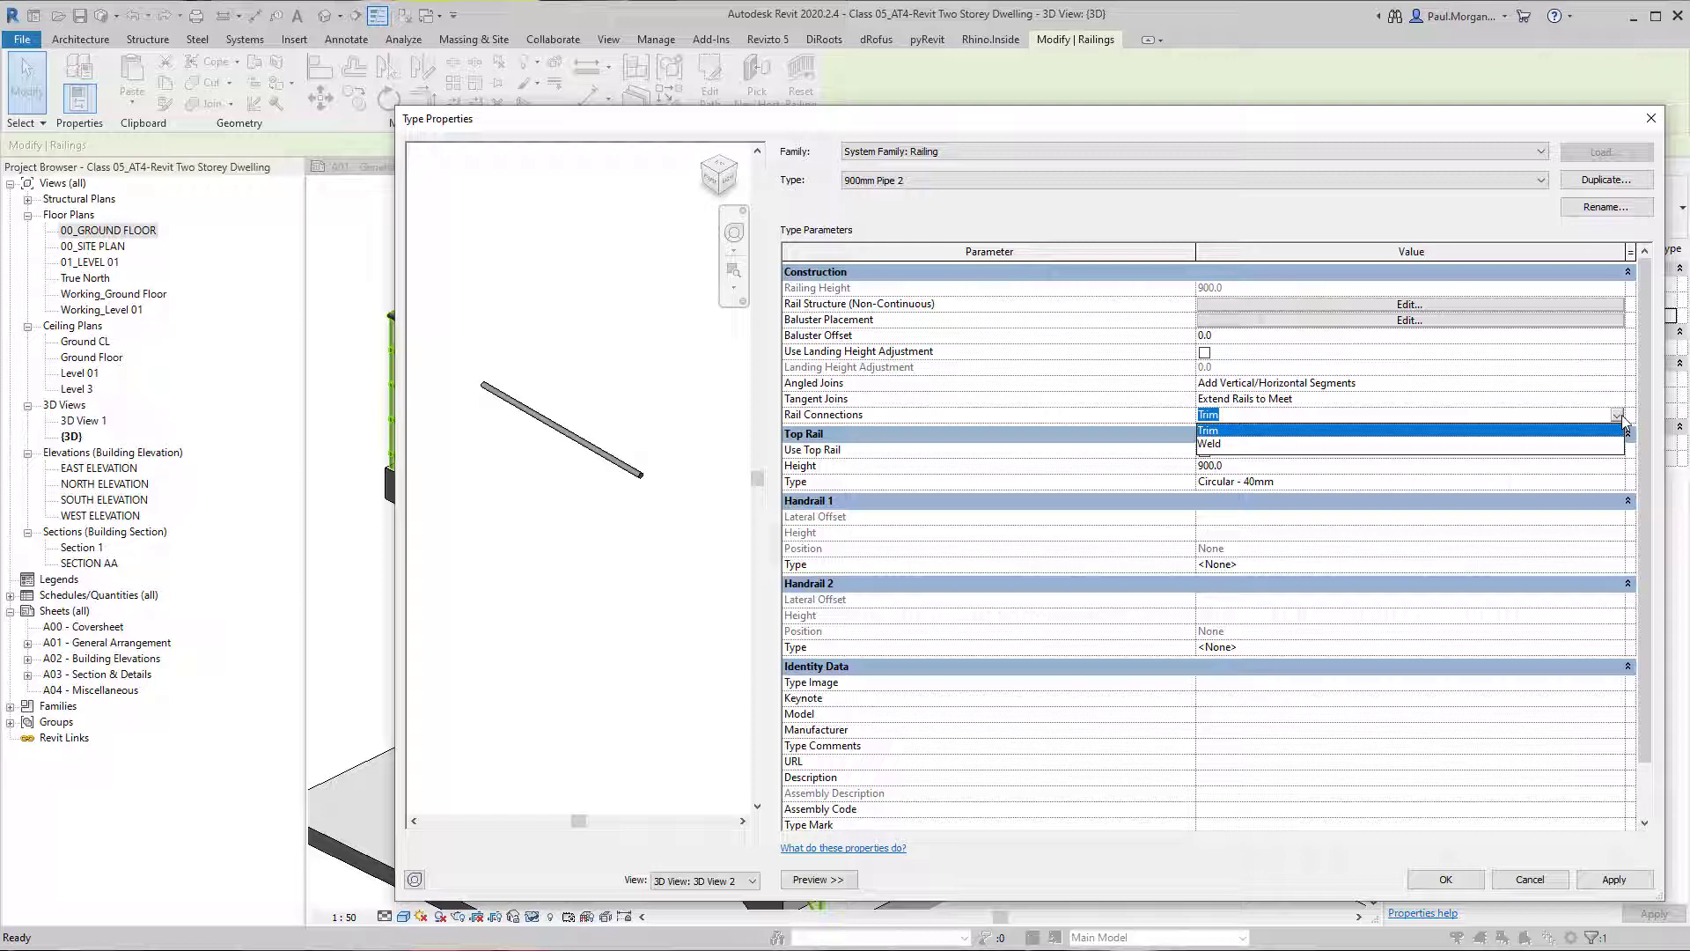
{"action": "left_click", "coordinate": [1579, 431]}
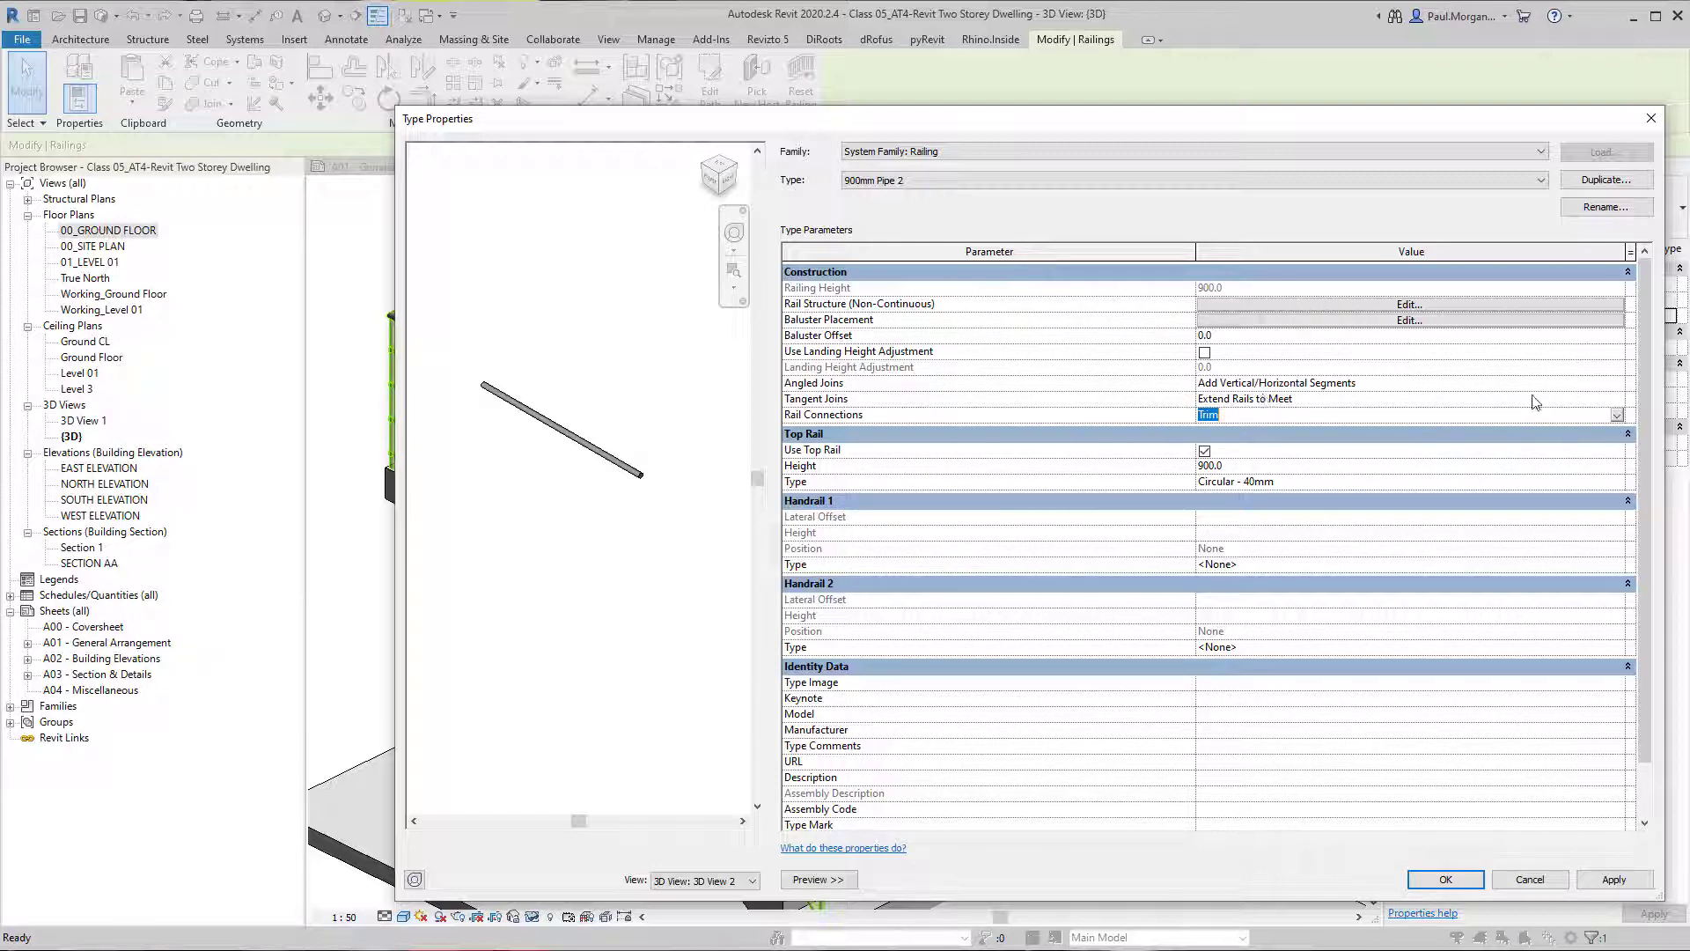
{"action": "left_click", "coordinate": [1559, 388]}
{"action": "left_click", "coordinate": [1618, 385]}
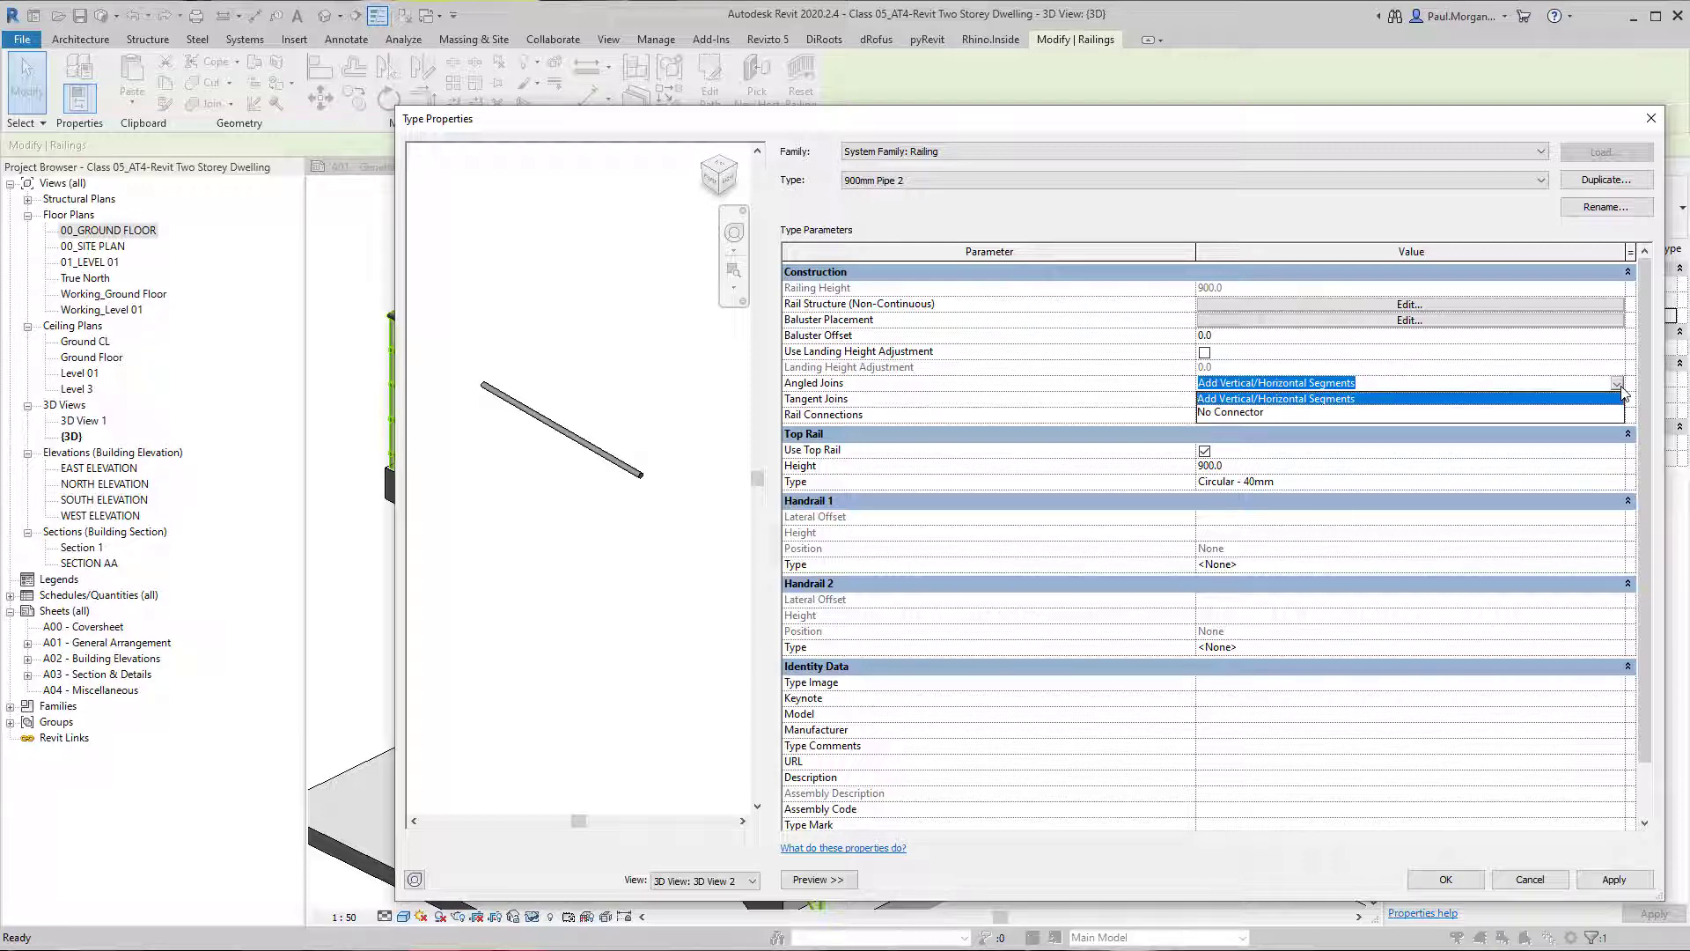
{"action": "left_click", "coordinate": [1621, 388]}
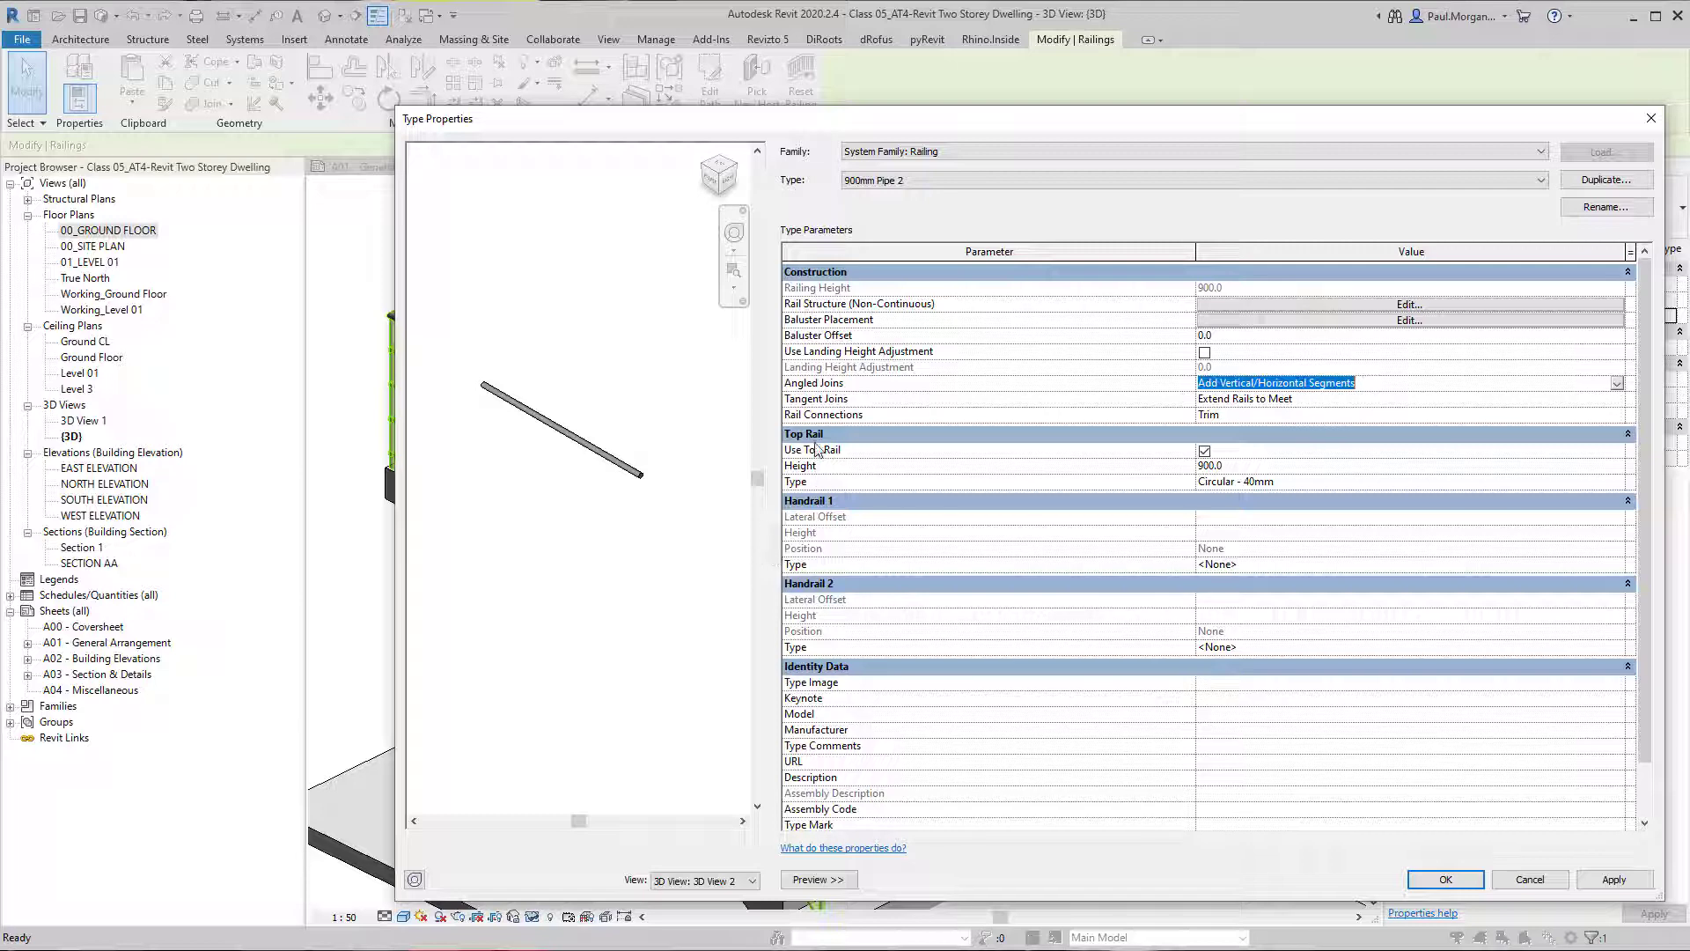
Set the railing type's top rail height to 1000 and apply it to the preview.
{"action": "left_click", "coordinate": [1264, 469]}
{"action": "type", "text": "1000"}
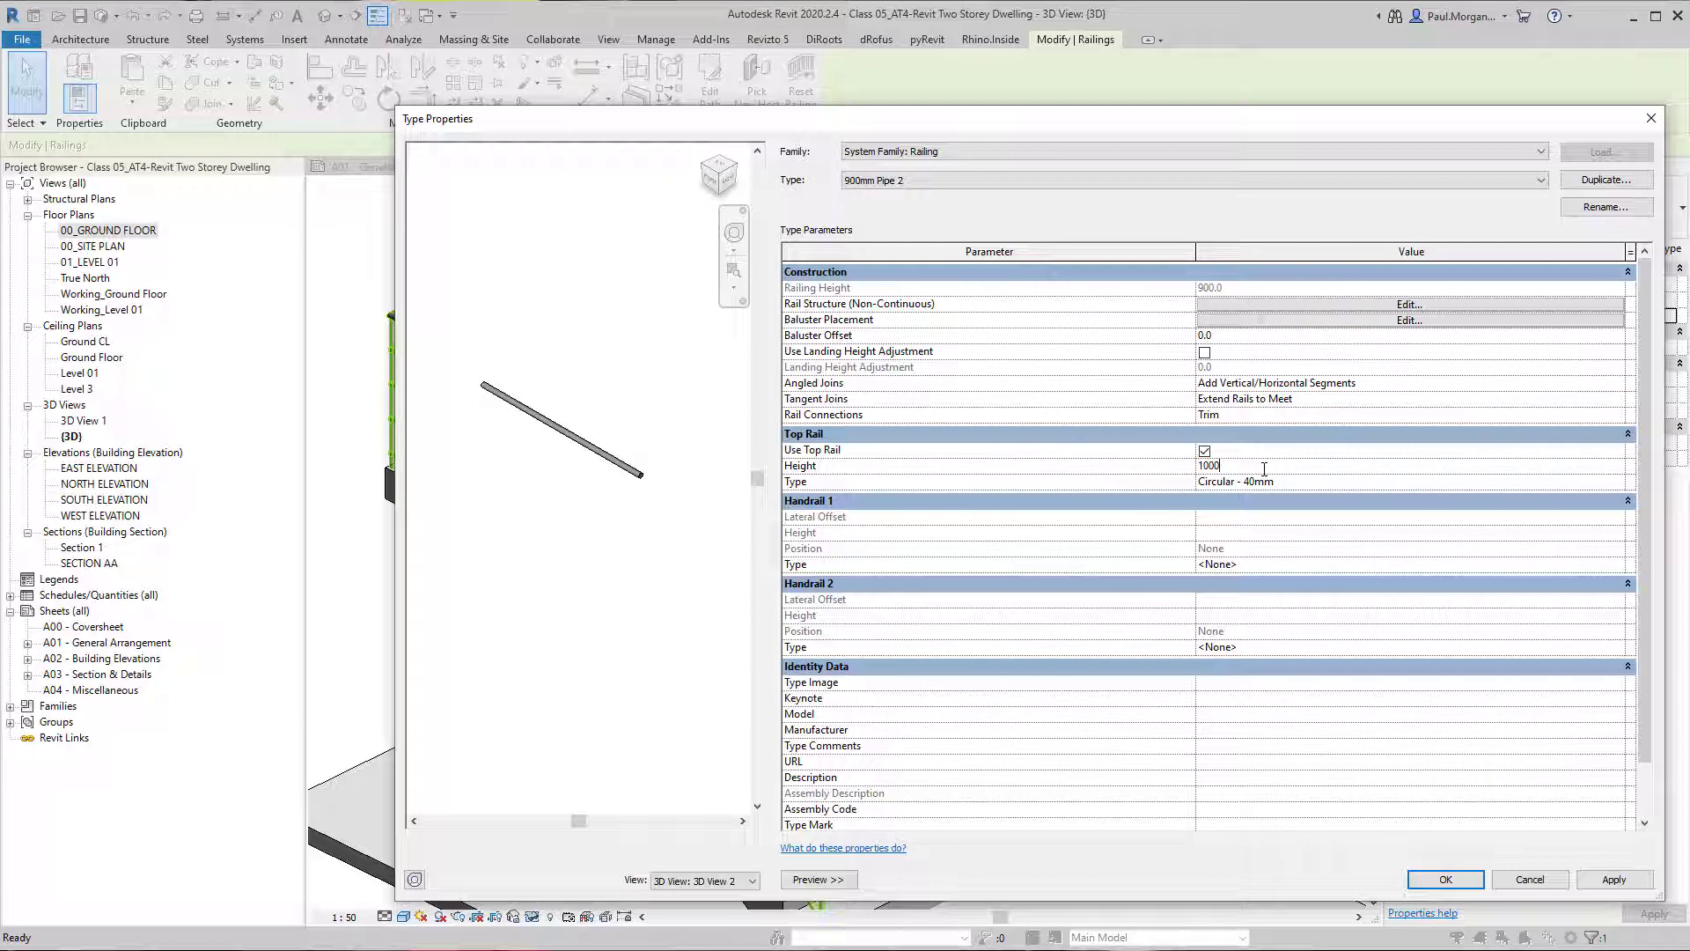
{"action": "left_click", "coordinate": [1614, 879]}
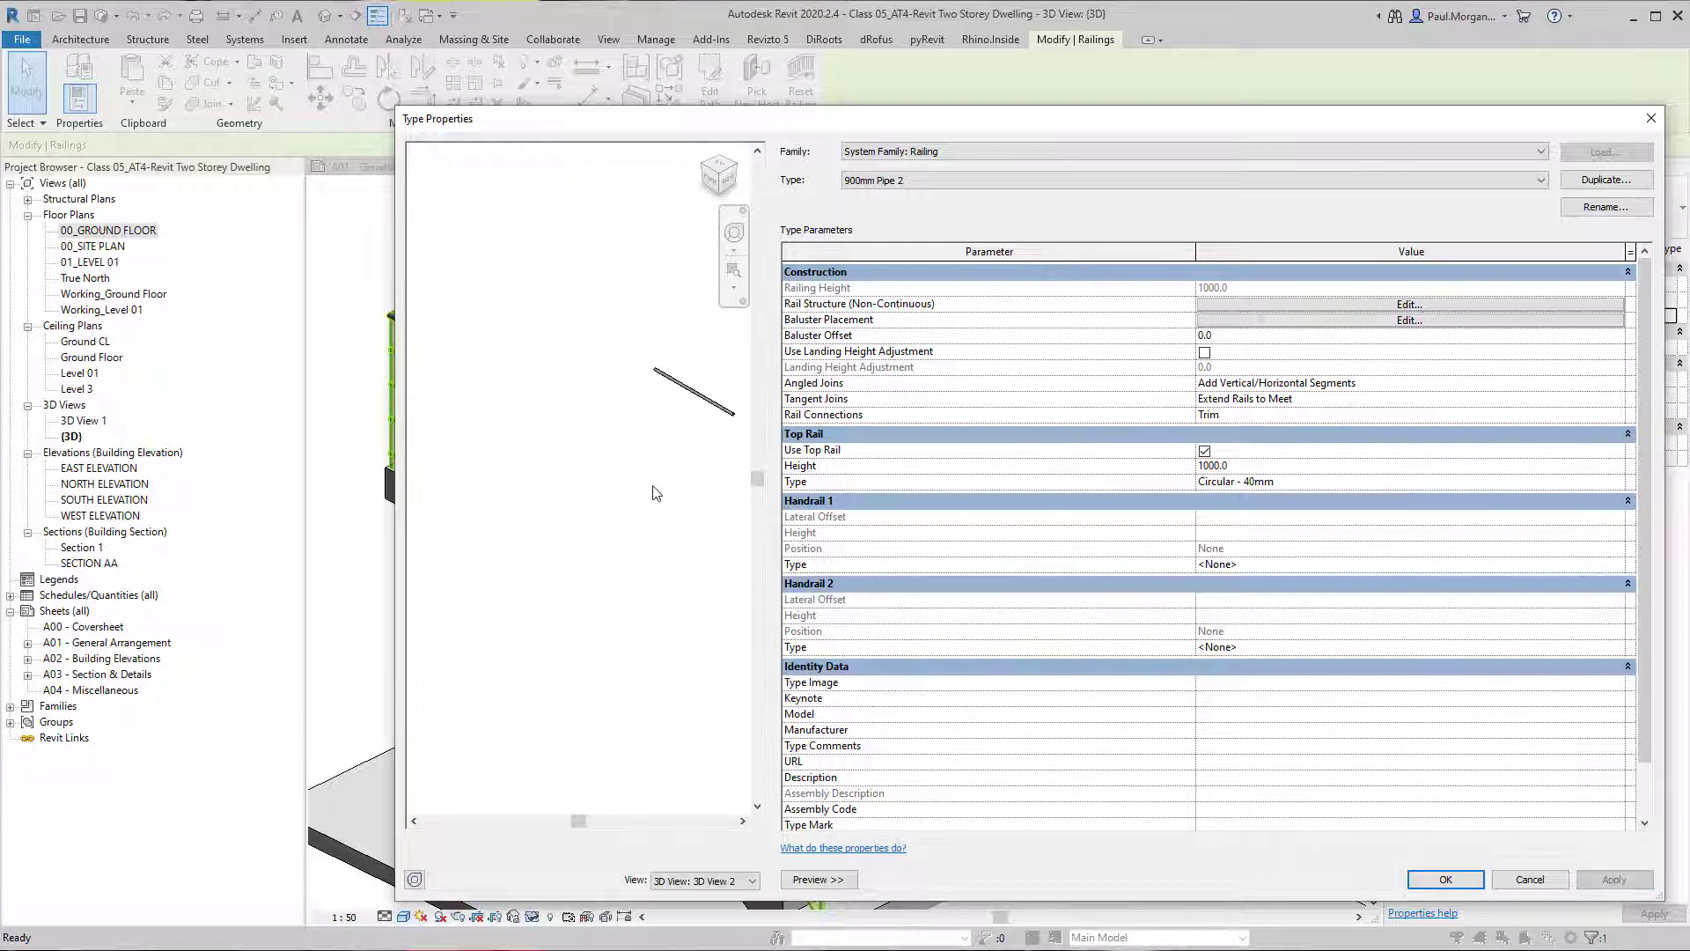
{"action": "scroll", "coordinate": [615, 512], "scroll_direction": "up", "scroll_amount": 2}
{"action": "middle_click_drag", "start_coordinate": [663, 520], "coordinate": [628, 568]}
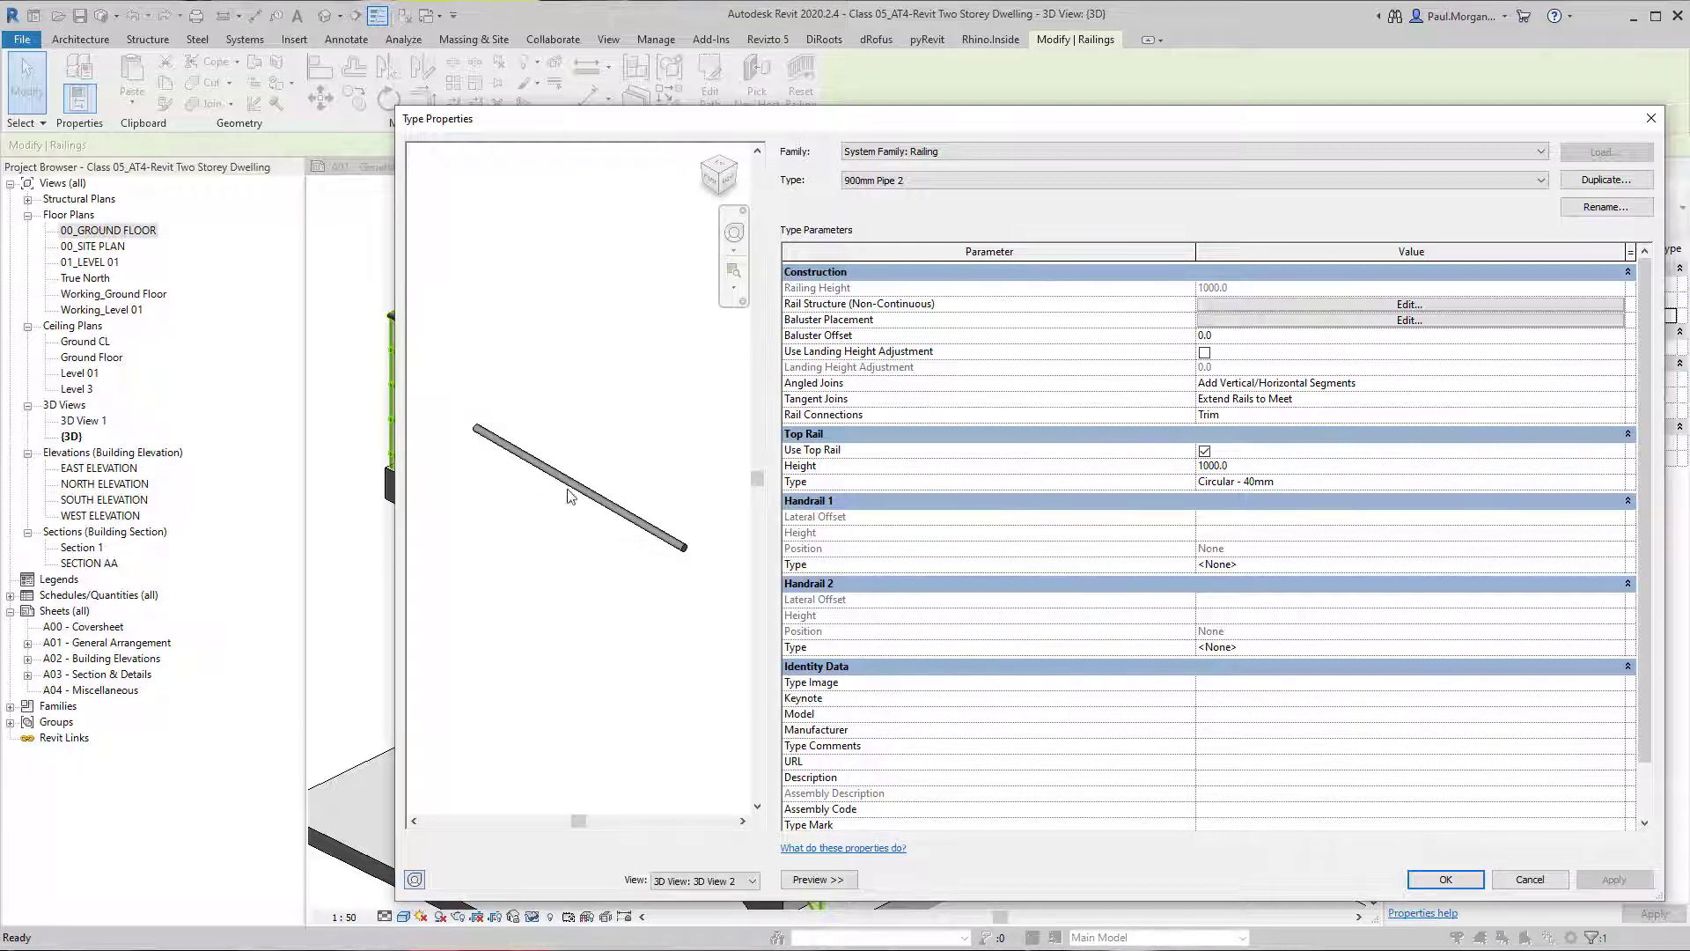
Open the Circular - 40mm top rail type's properties and review its default join options.
{"action": "left_click", "coordinate": [1340, 489]}
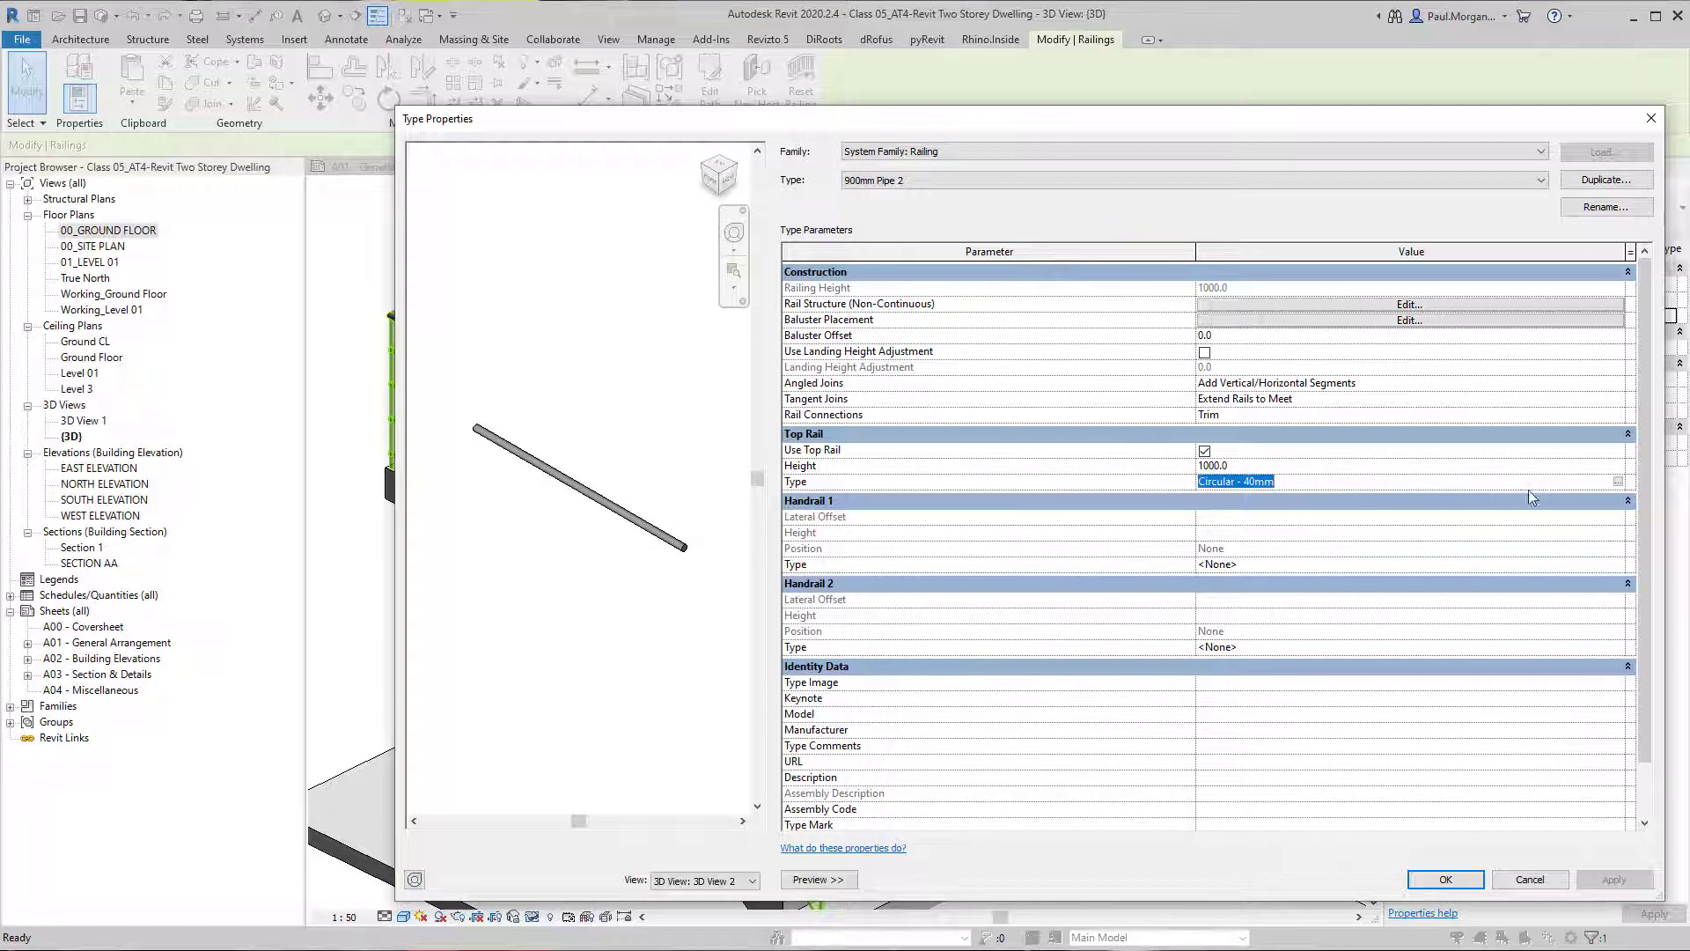
{"action": "left_click", "coordinate": [1618, 485]}
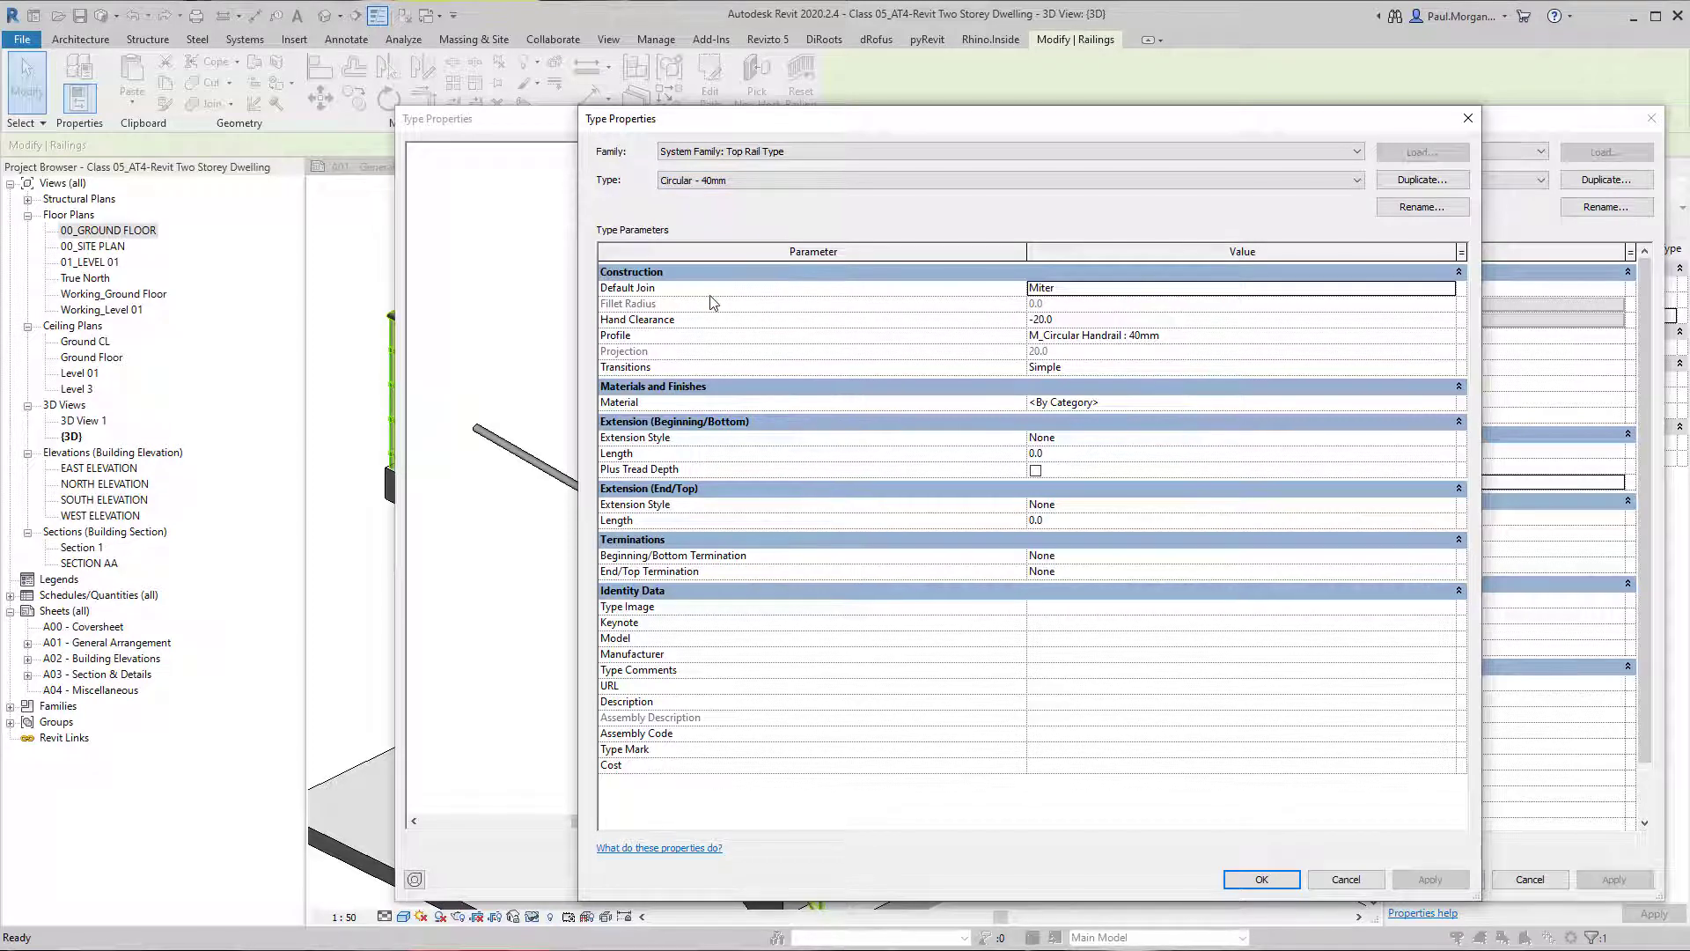
{"action": "left_click", "coordinate": [1448, 289]}
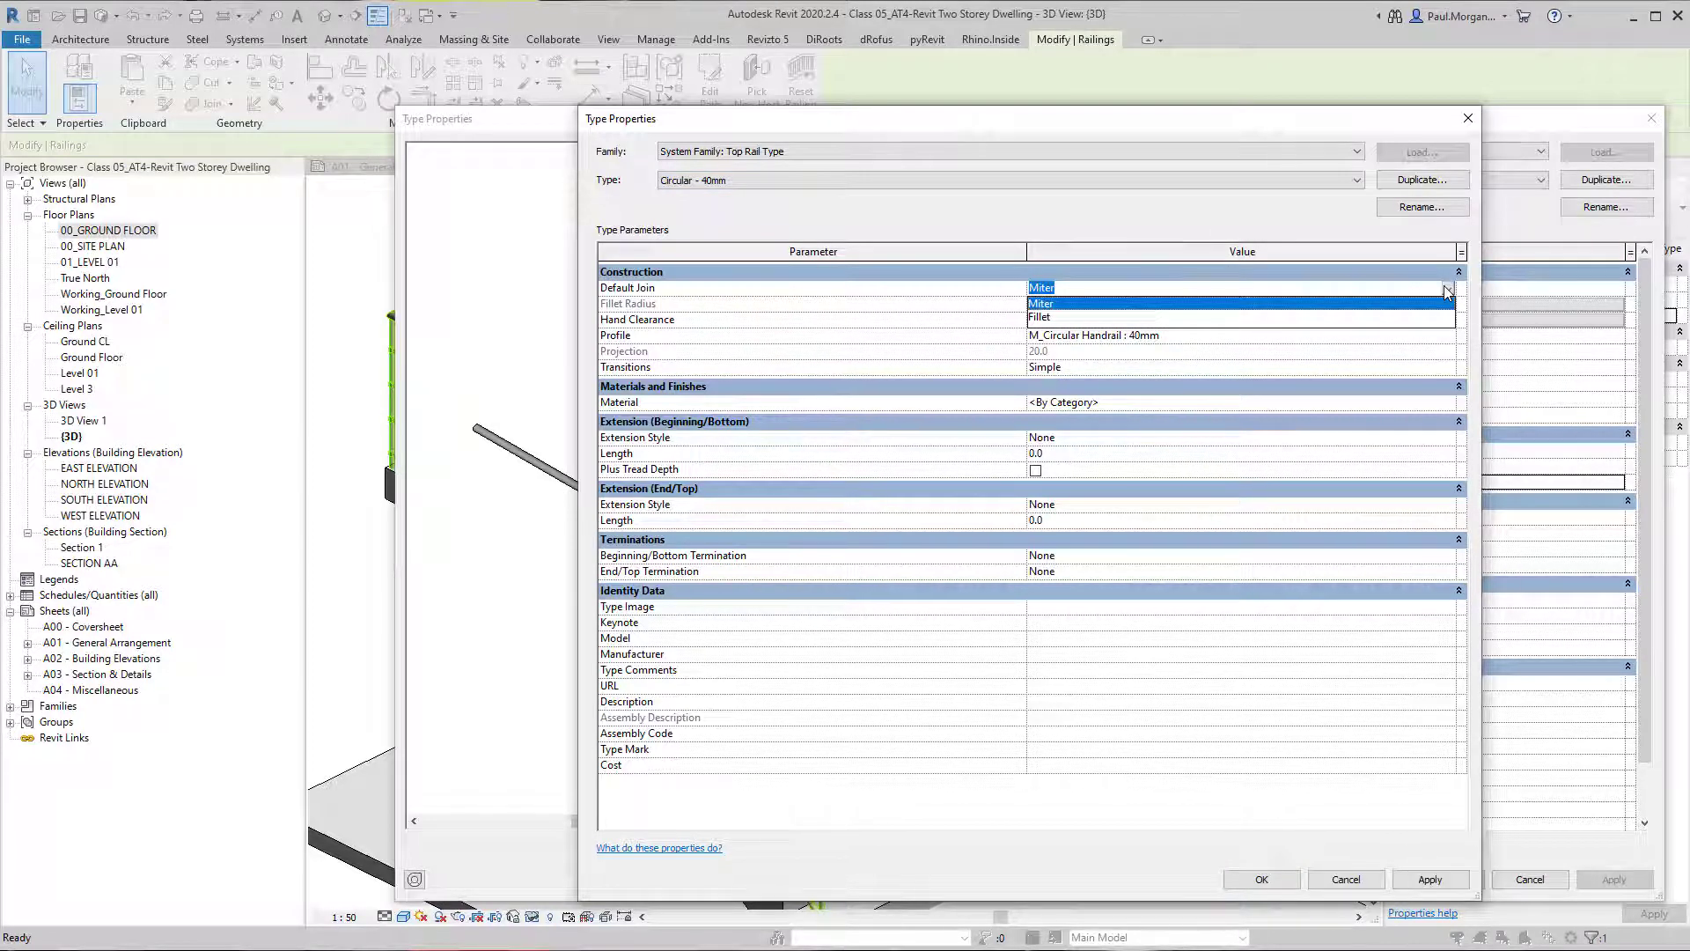
{"action": "left_click", "coordinate": [1447, 292]}
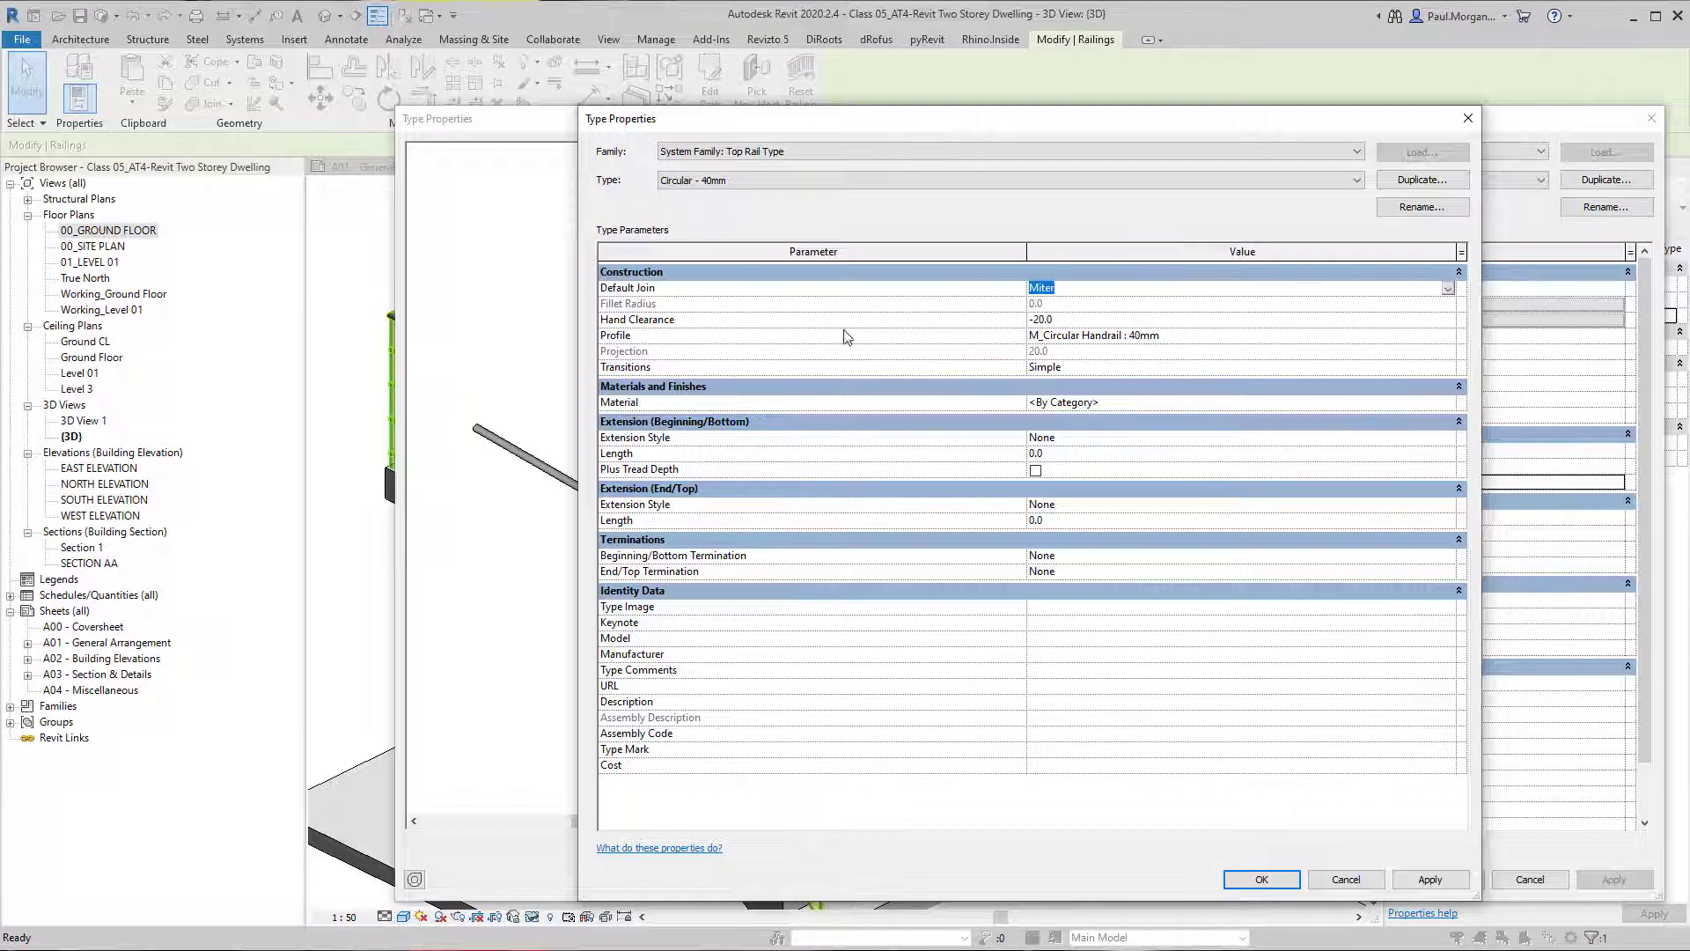
Check the handrail detail in the CLARENDON STAIRS PDF in Revu and set the top rail's hand clearance to -50 in Revit.
{"action": "left_click", "coordinate": [1091, 321]}
{"action": "key", "text": "alt+Tab"}
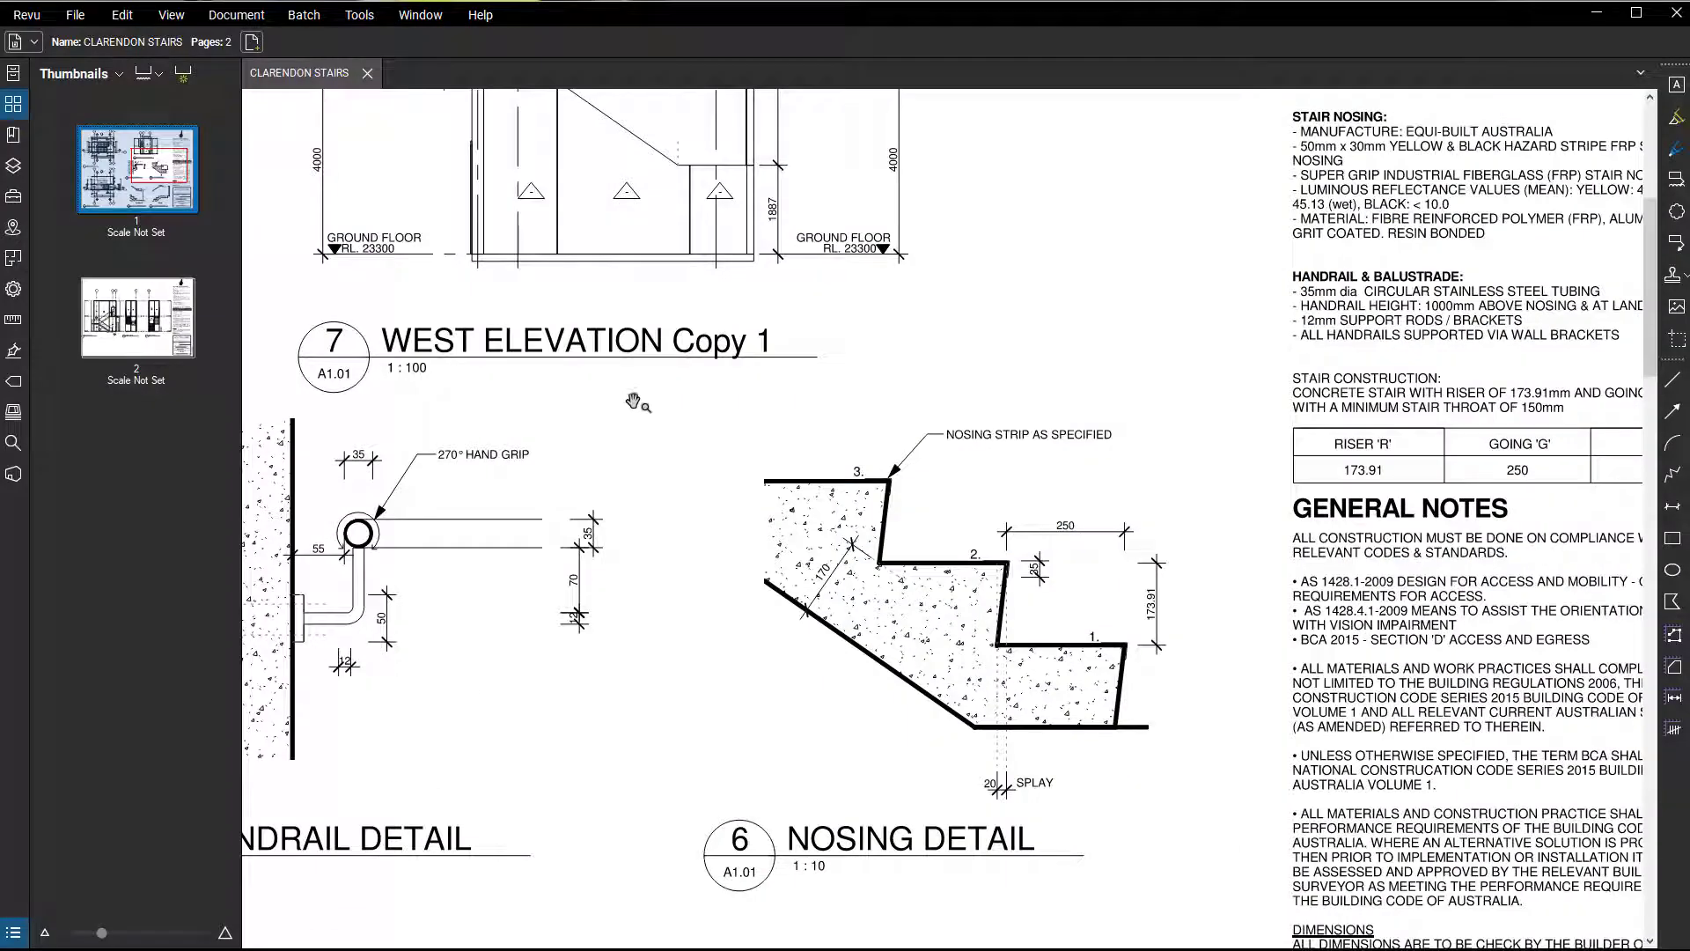
{"action": "scroll", "coordinate": [264, 535], "scroll_direction": "up", "scroll_amount": 5}
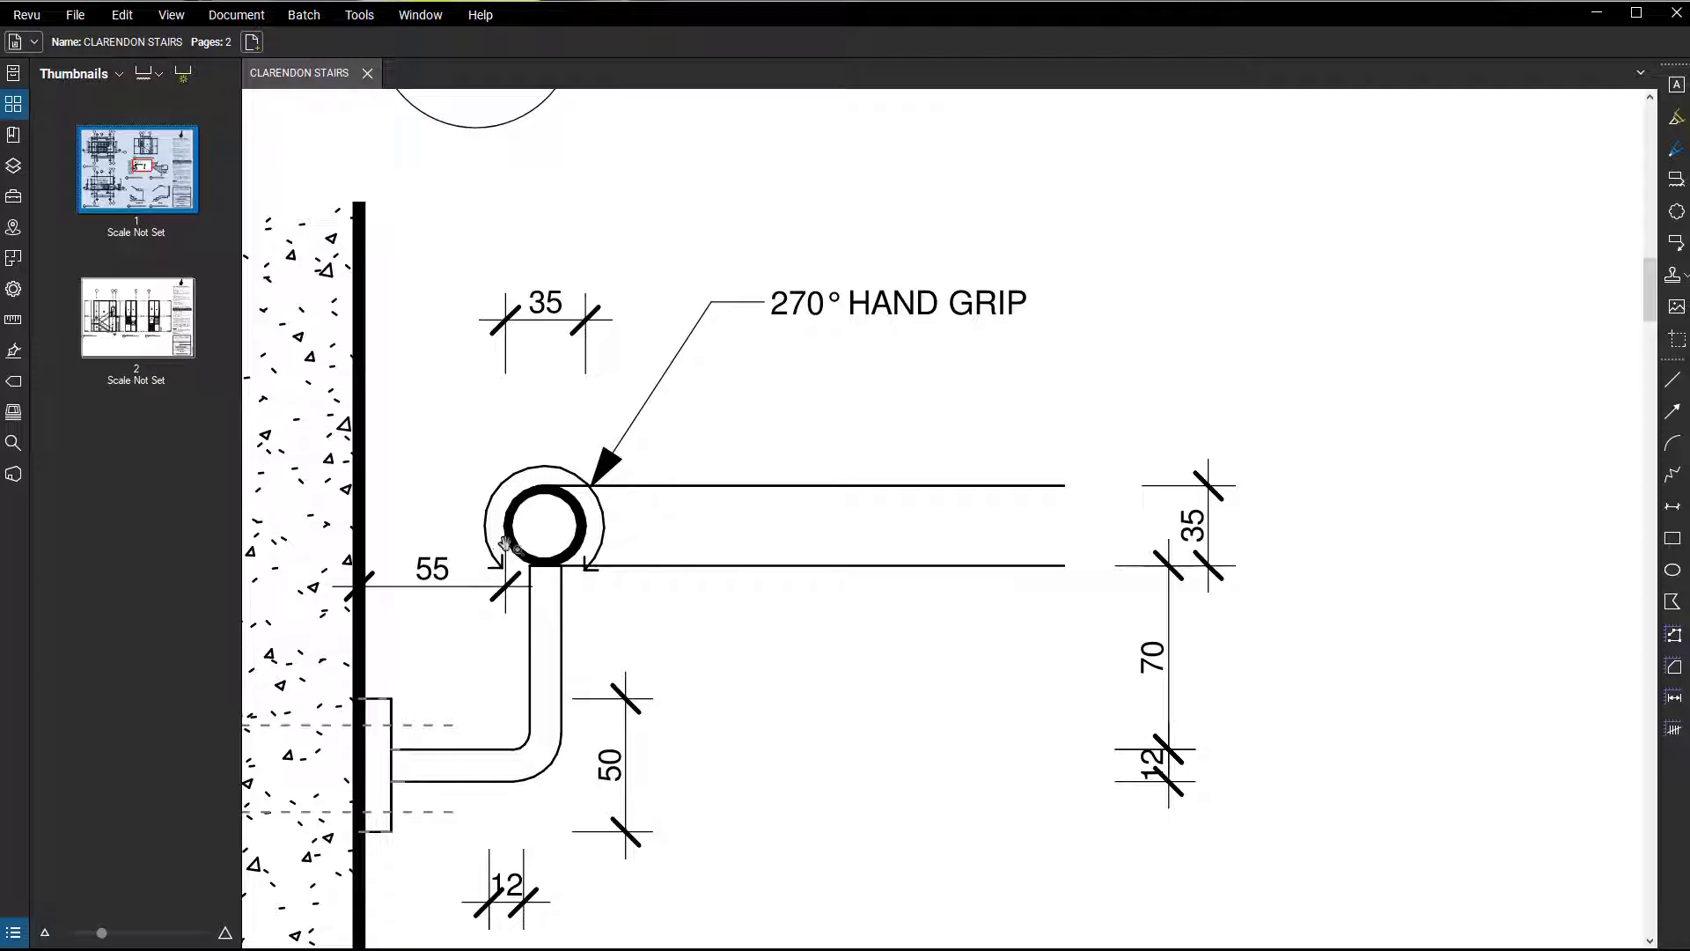
{"action": "left_click", "coordinate": [1596, 14]}
{"action": "double_click", "coordinate": [1095, 319]}
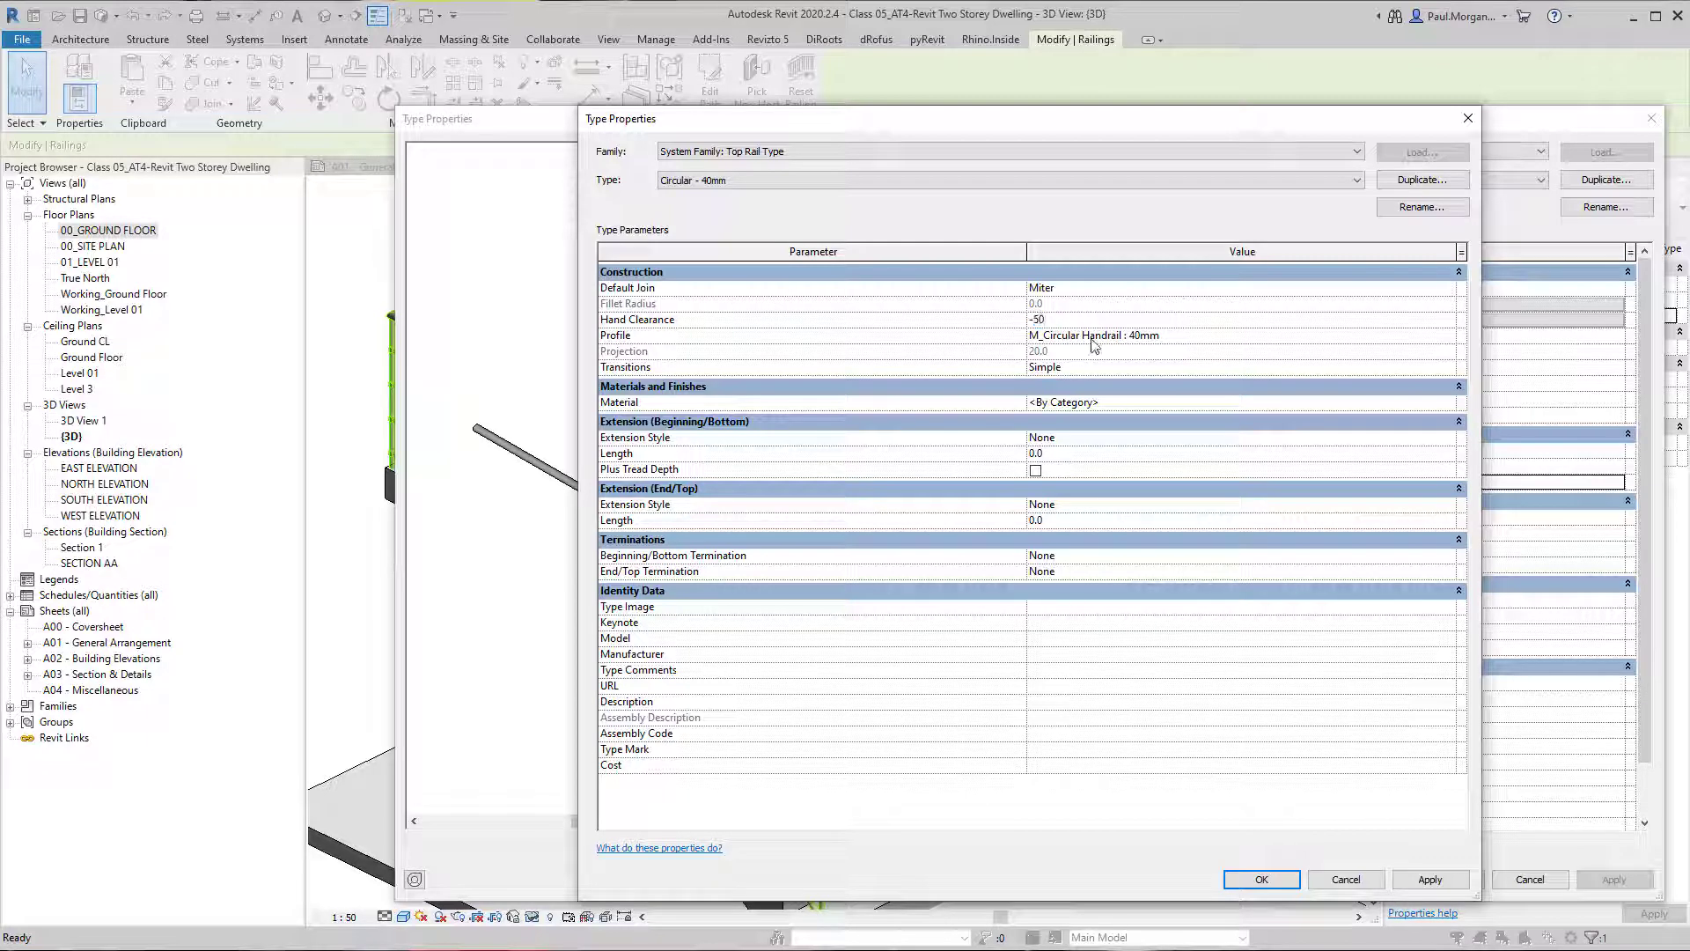
Keep M_Circular Handrail : 40mm as the top rail profile and accept both the top rail and railing type properties.
{"action": "left_click", "coordinate": [1243, 342]}
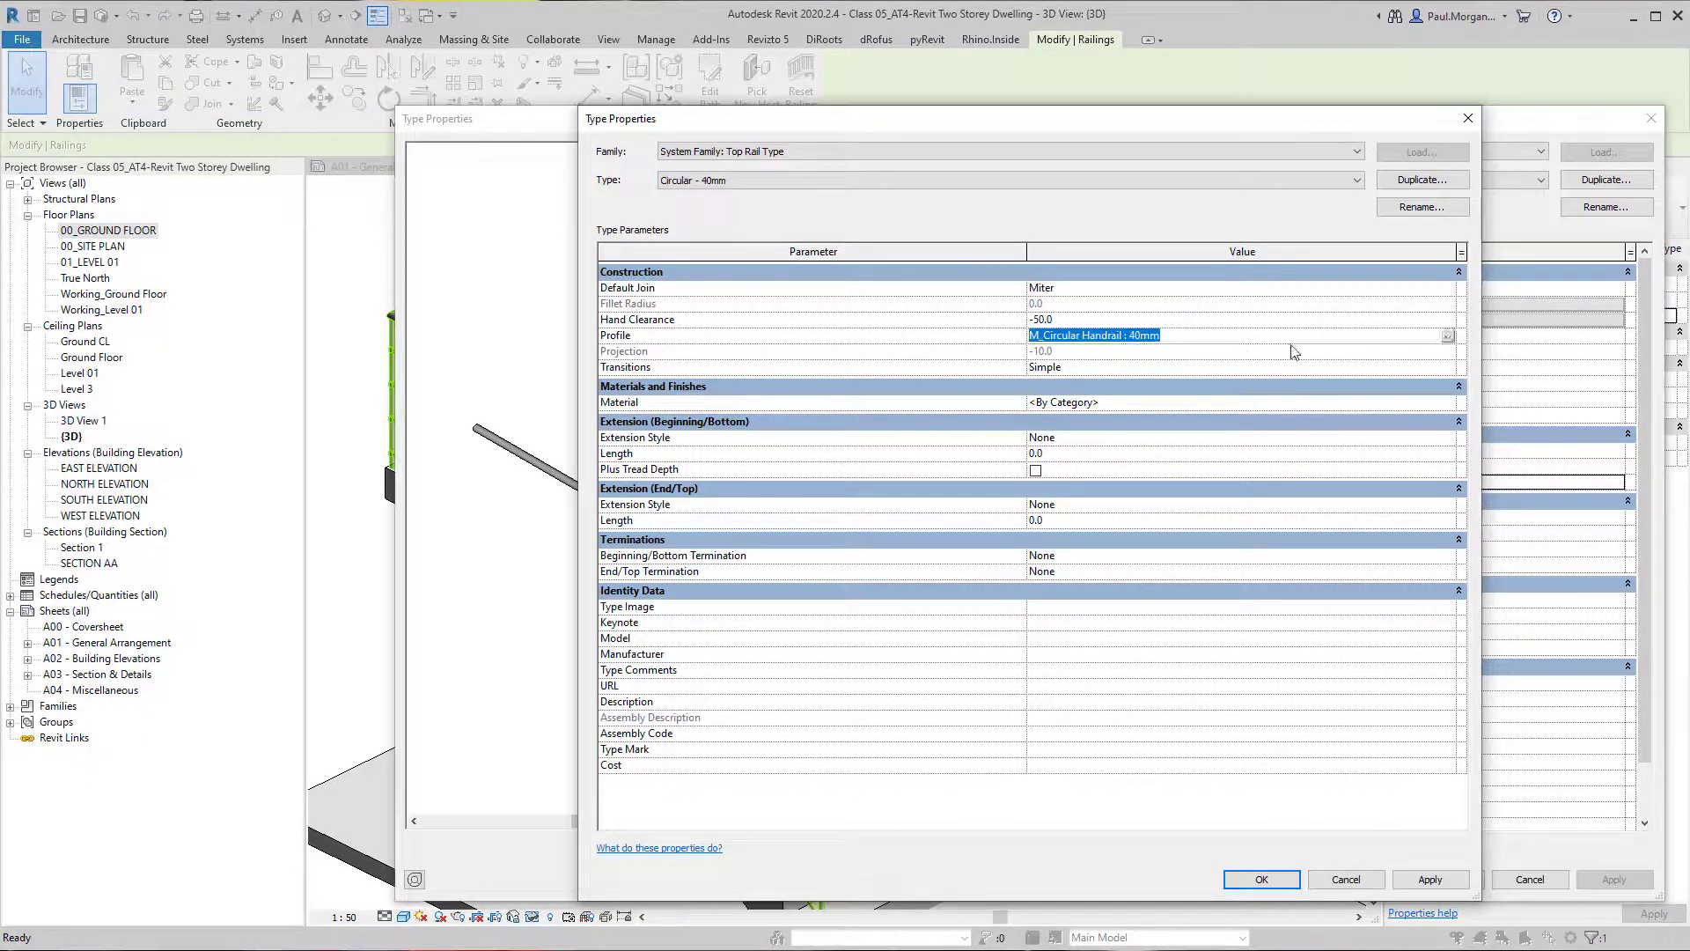
{"action": "left_click", "coordinate": [1448, 336]}
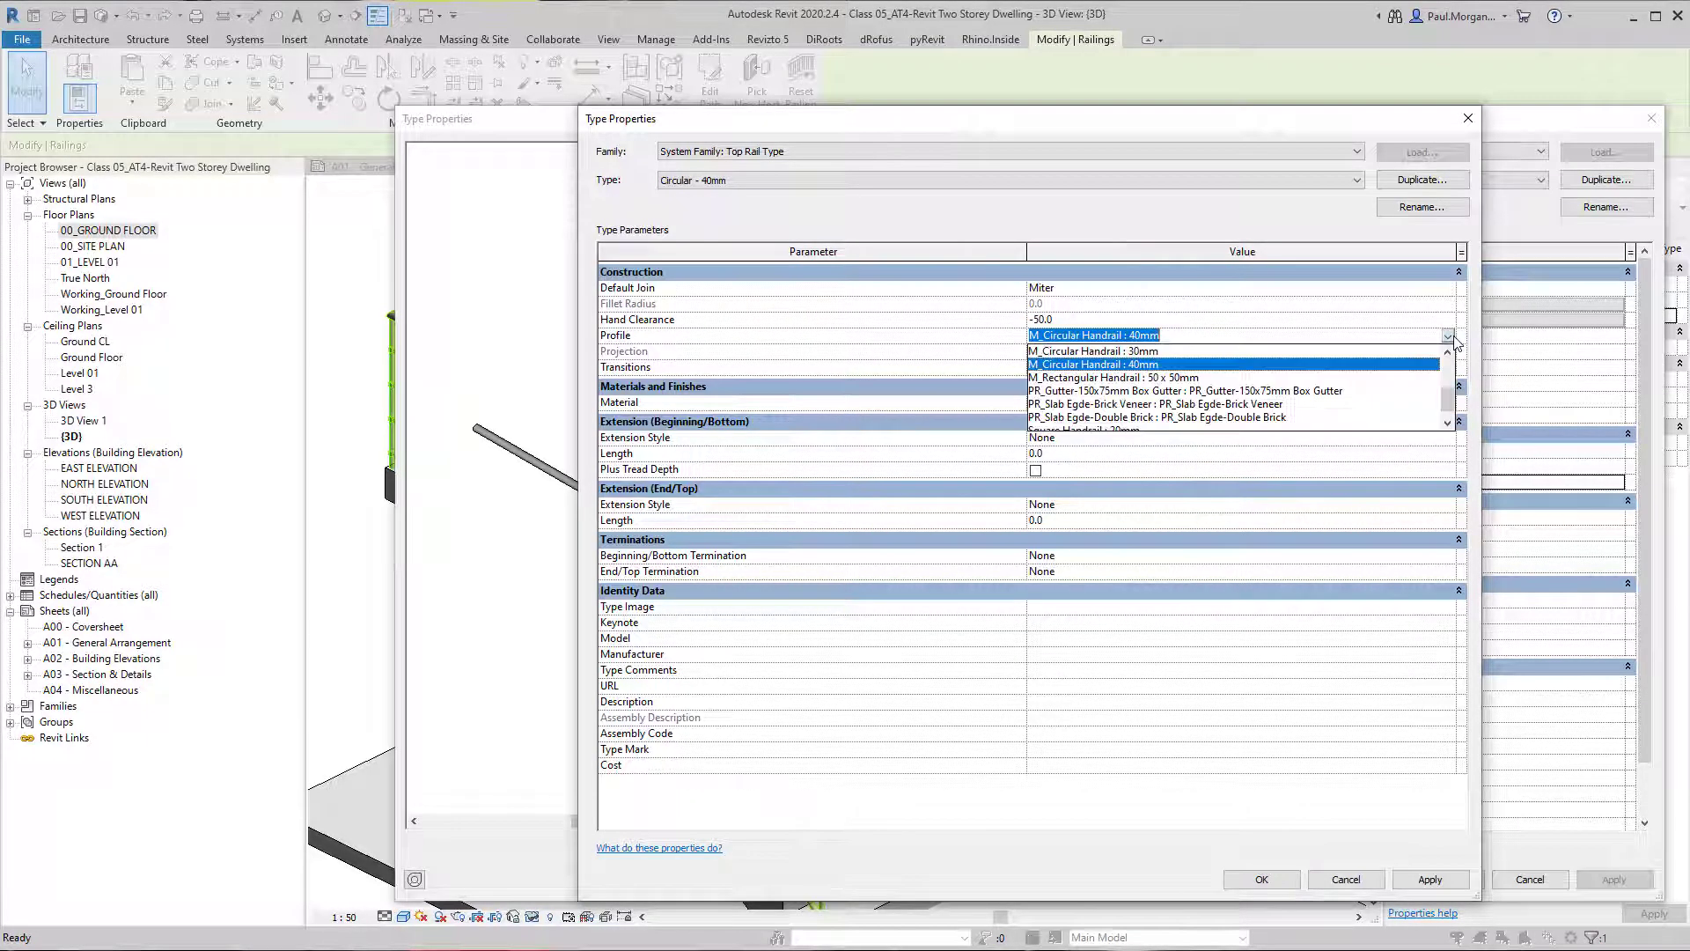
{"action": "left_click", "coordinate": [1144, 367]}
{"action": "left_click", "coordinate": [1119, 374]}
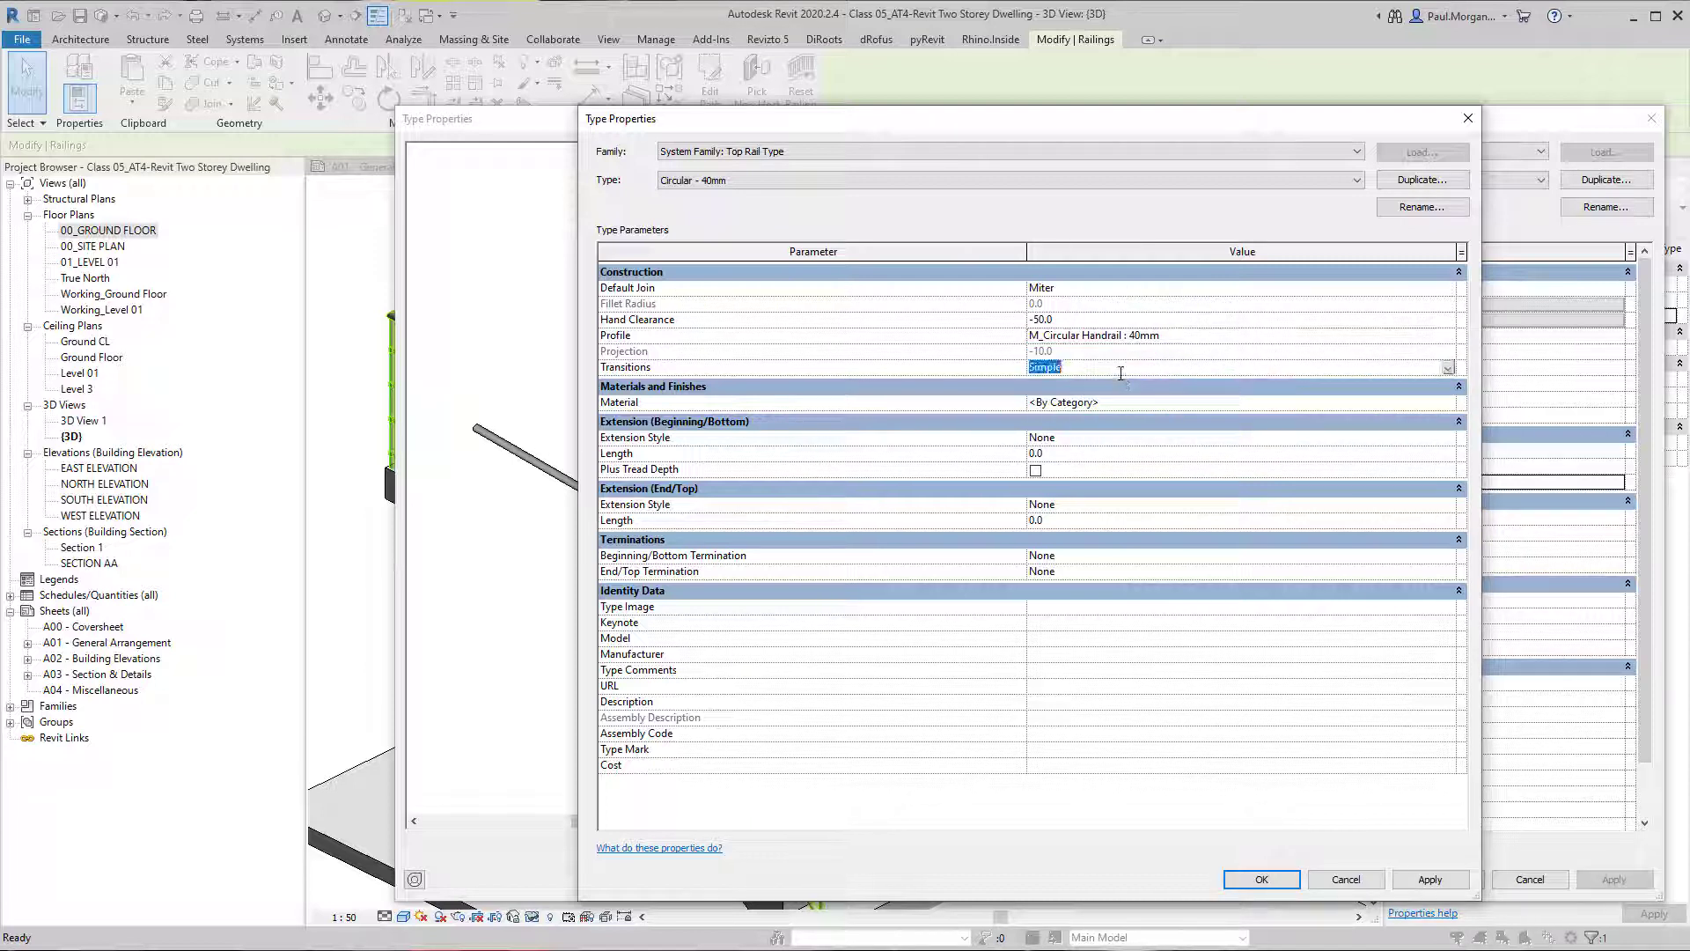
{"action": "left_click", "coordinate": [1144, 404]}
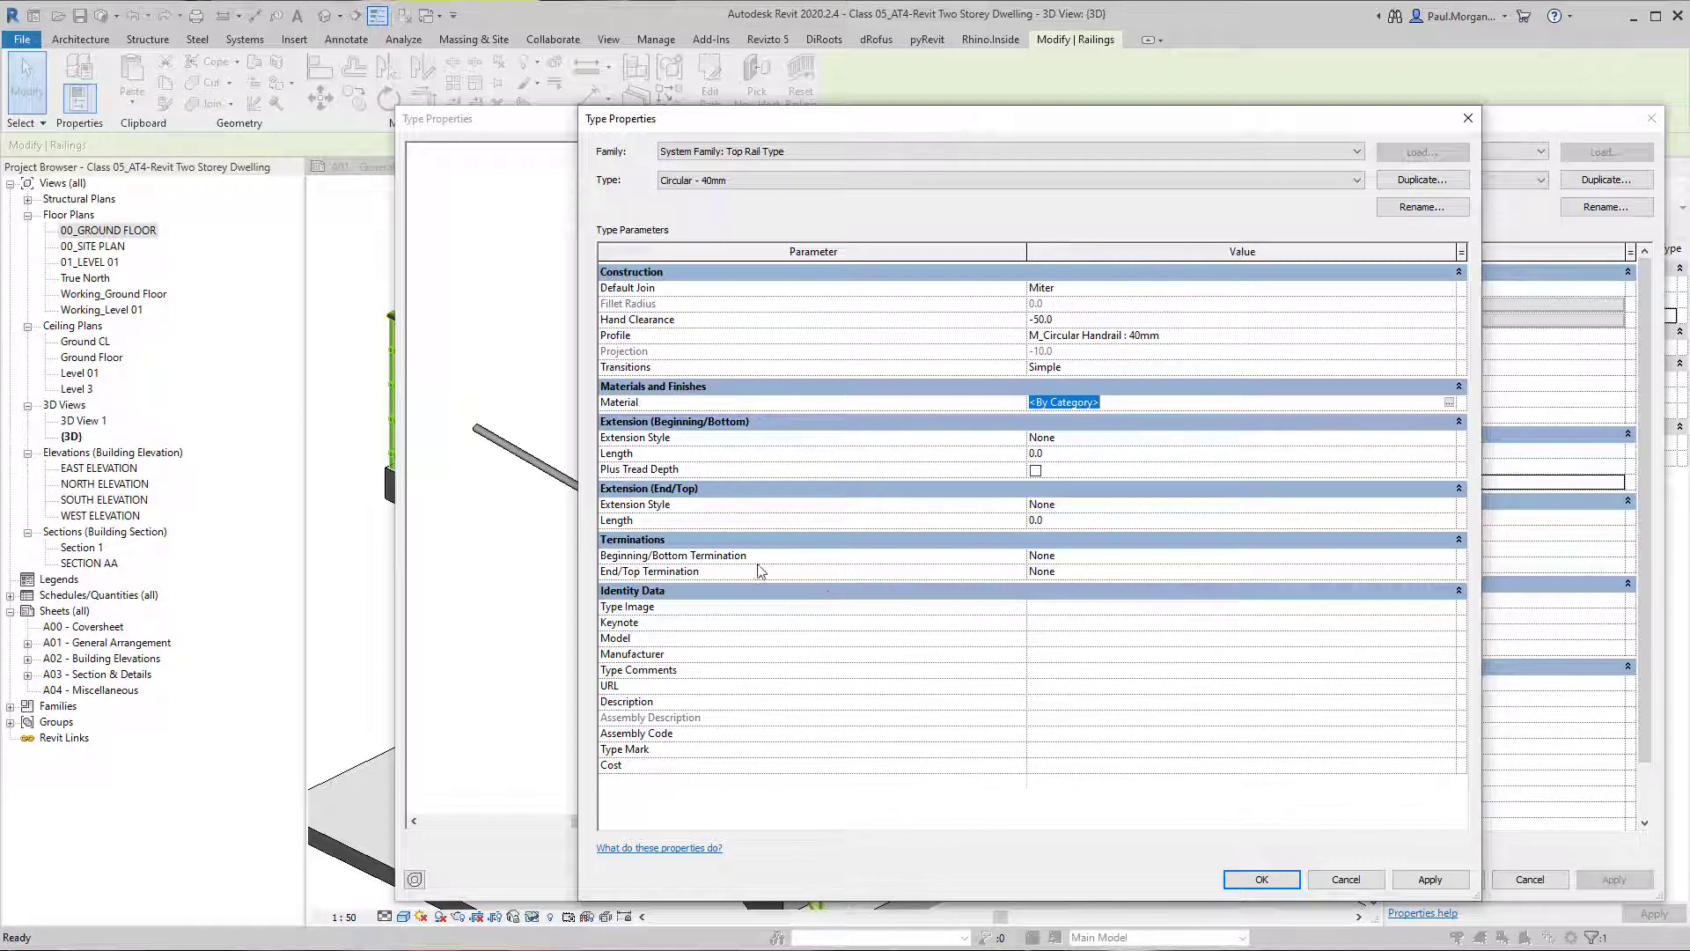
{"action": "left_click", "coordinate": [1264, 880]}
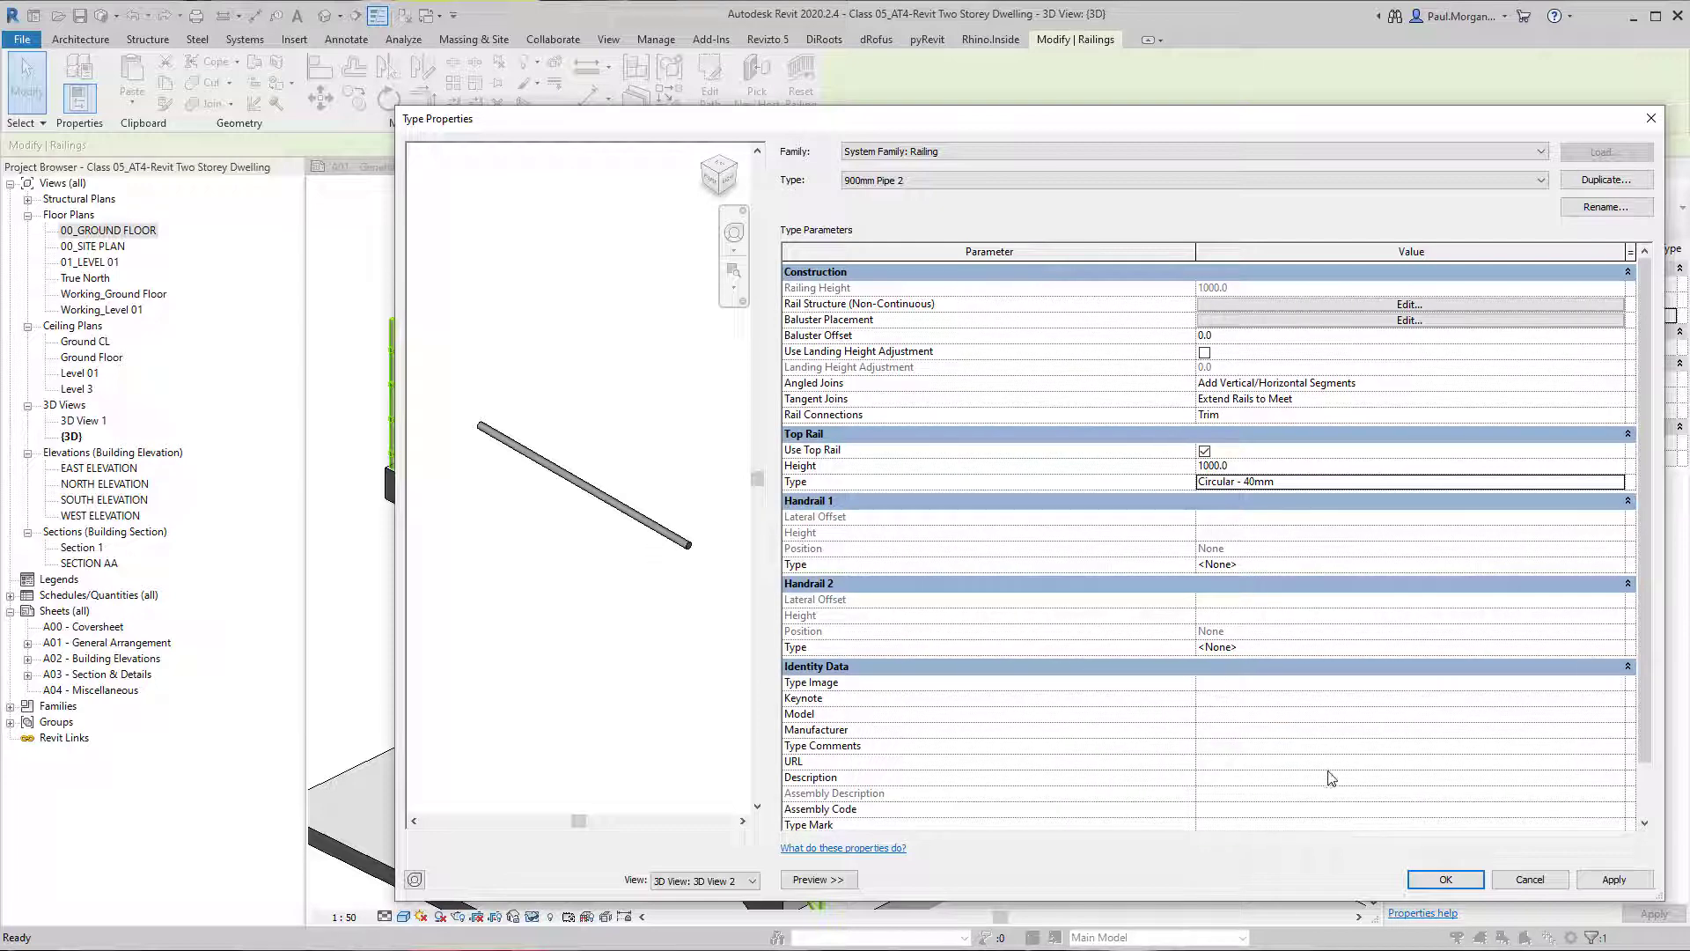
{"action": "left_click", "coordinate": [1445, 879]}
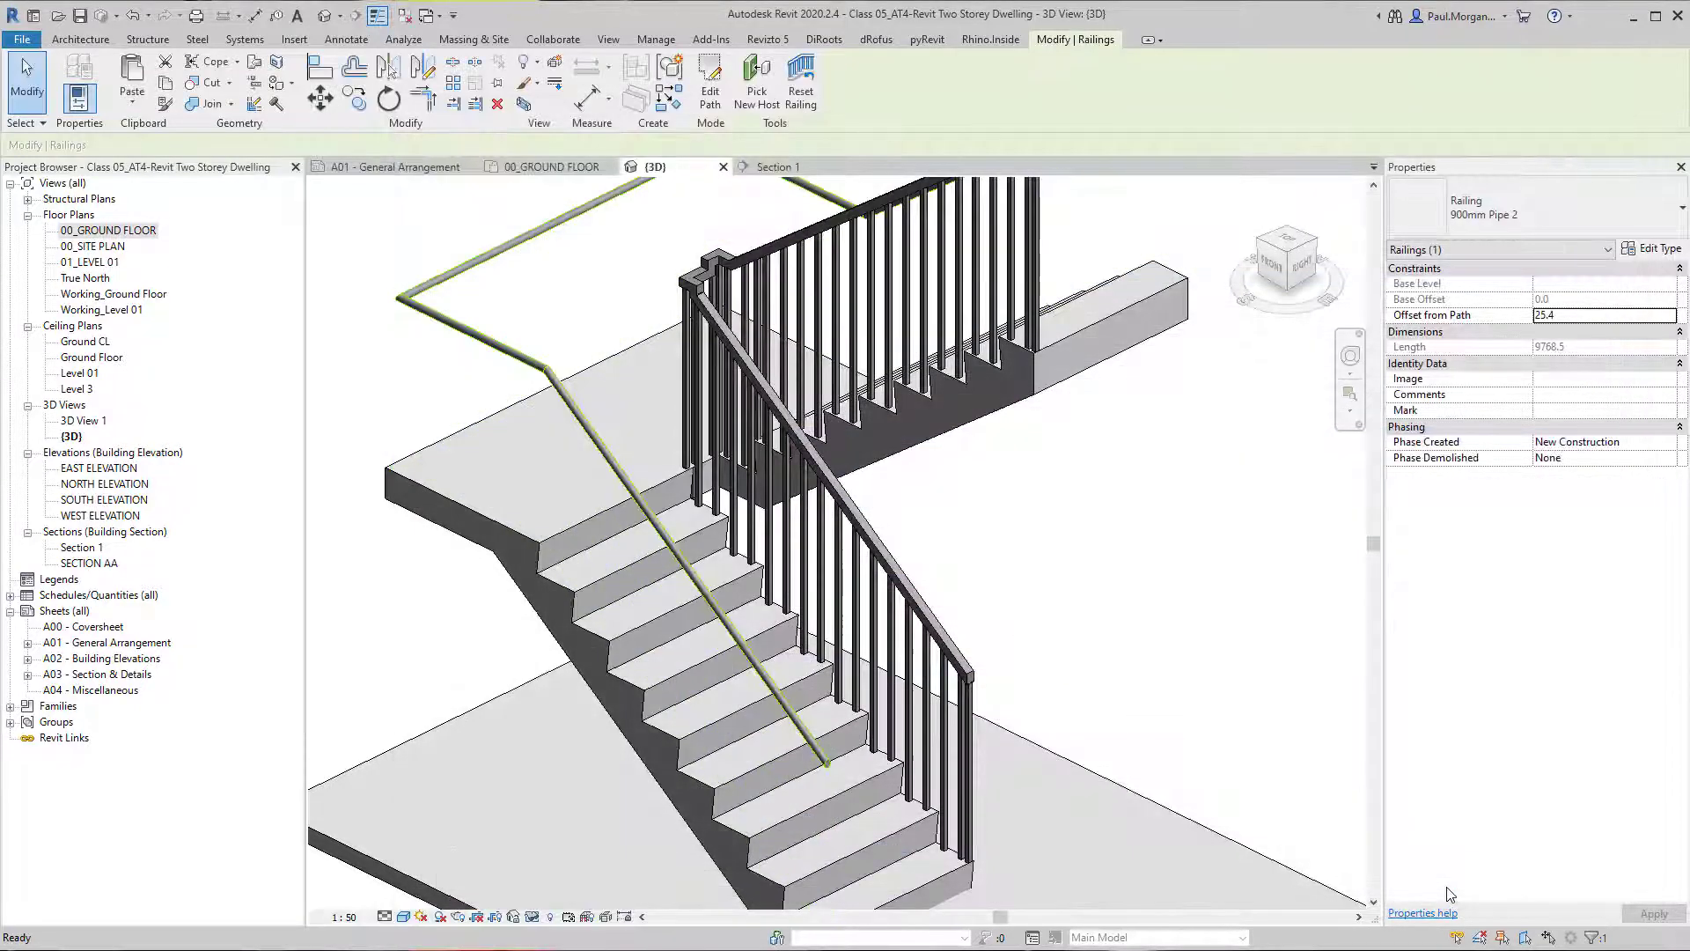
Change the stair's inner balustrade railing to the 900mm Pipe 2 type.
{"action": "middle_click_drag", "start_coordinate": [769, 645], "coordinate": [661, 582], "text": "shift"}
{"action": "scroll", "coordinate": [738, 478], "scroll_direction": "up", "scroll_amount": 4}
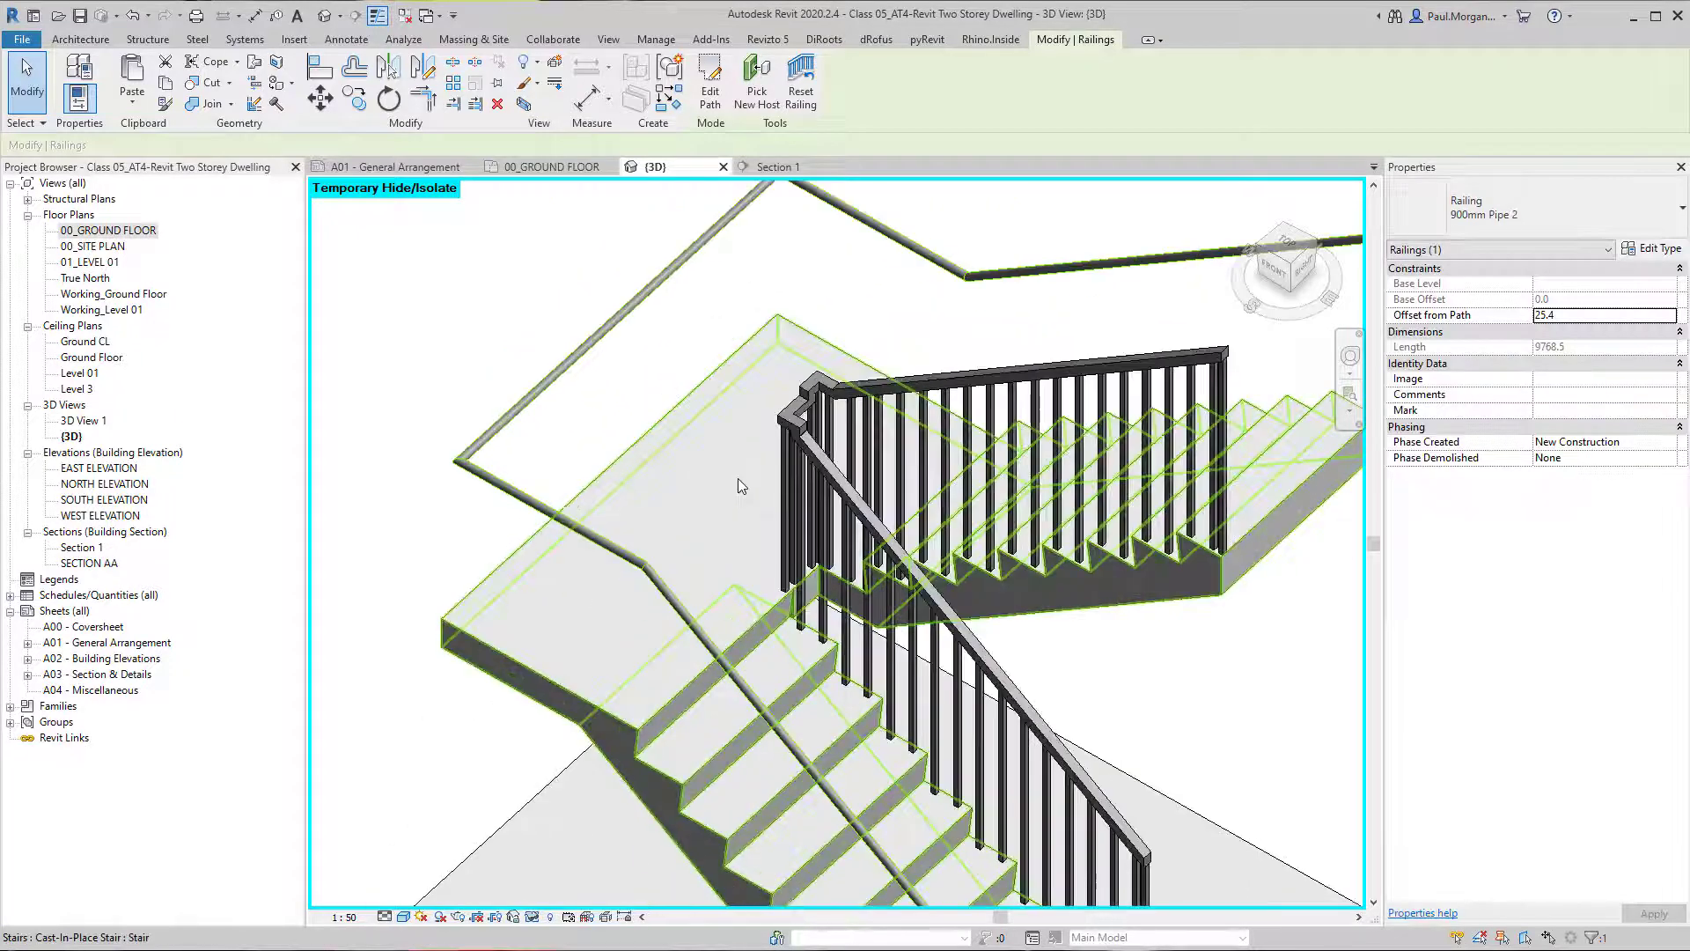
{"action": "left_click", "coordinate": [783, 462]}
{"action": "scroll", "coordinate": [783, 462], "scroll_direction": "down", "scroll_amount": 3}
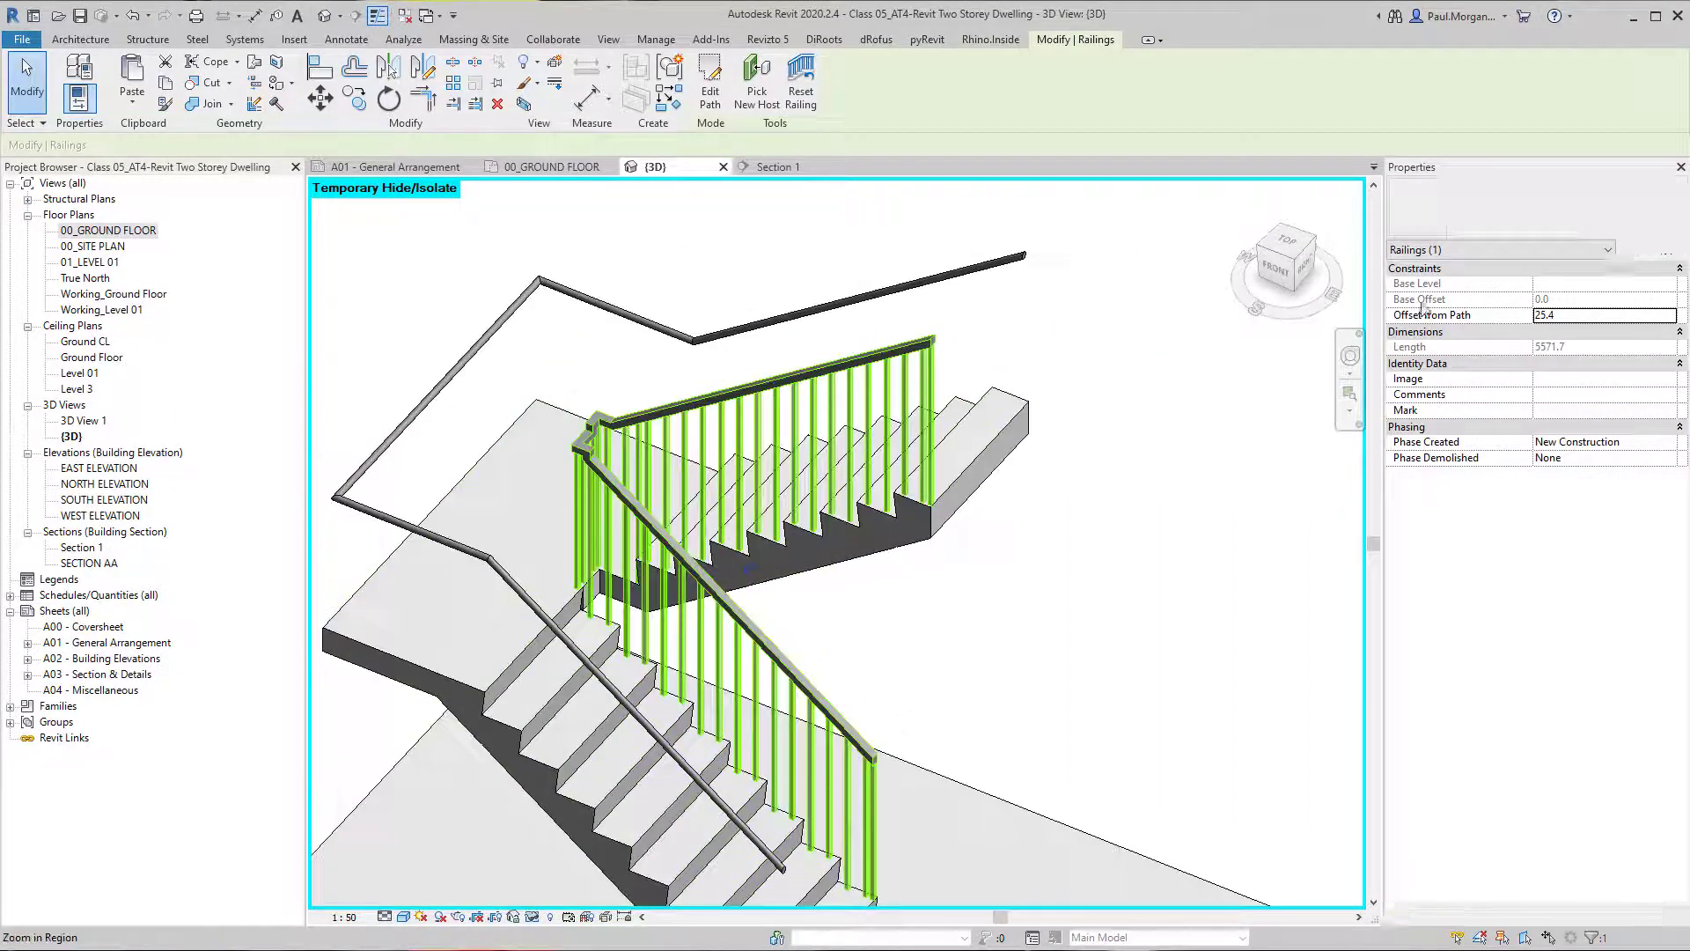
{"action": "left_click", "coordinate": [1486, 215]}
{"action": "left_click", "coordinate": [1466, 327]}
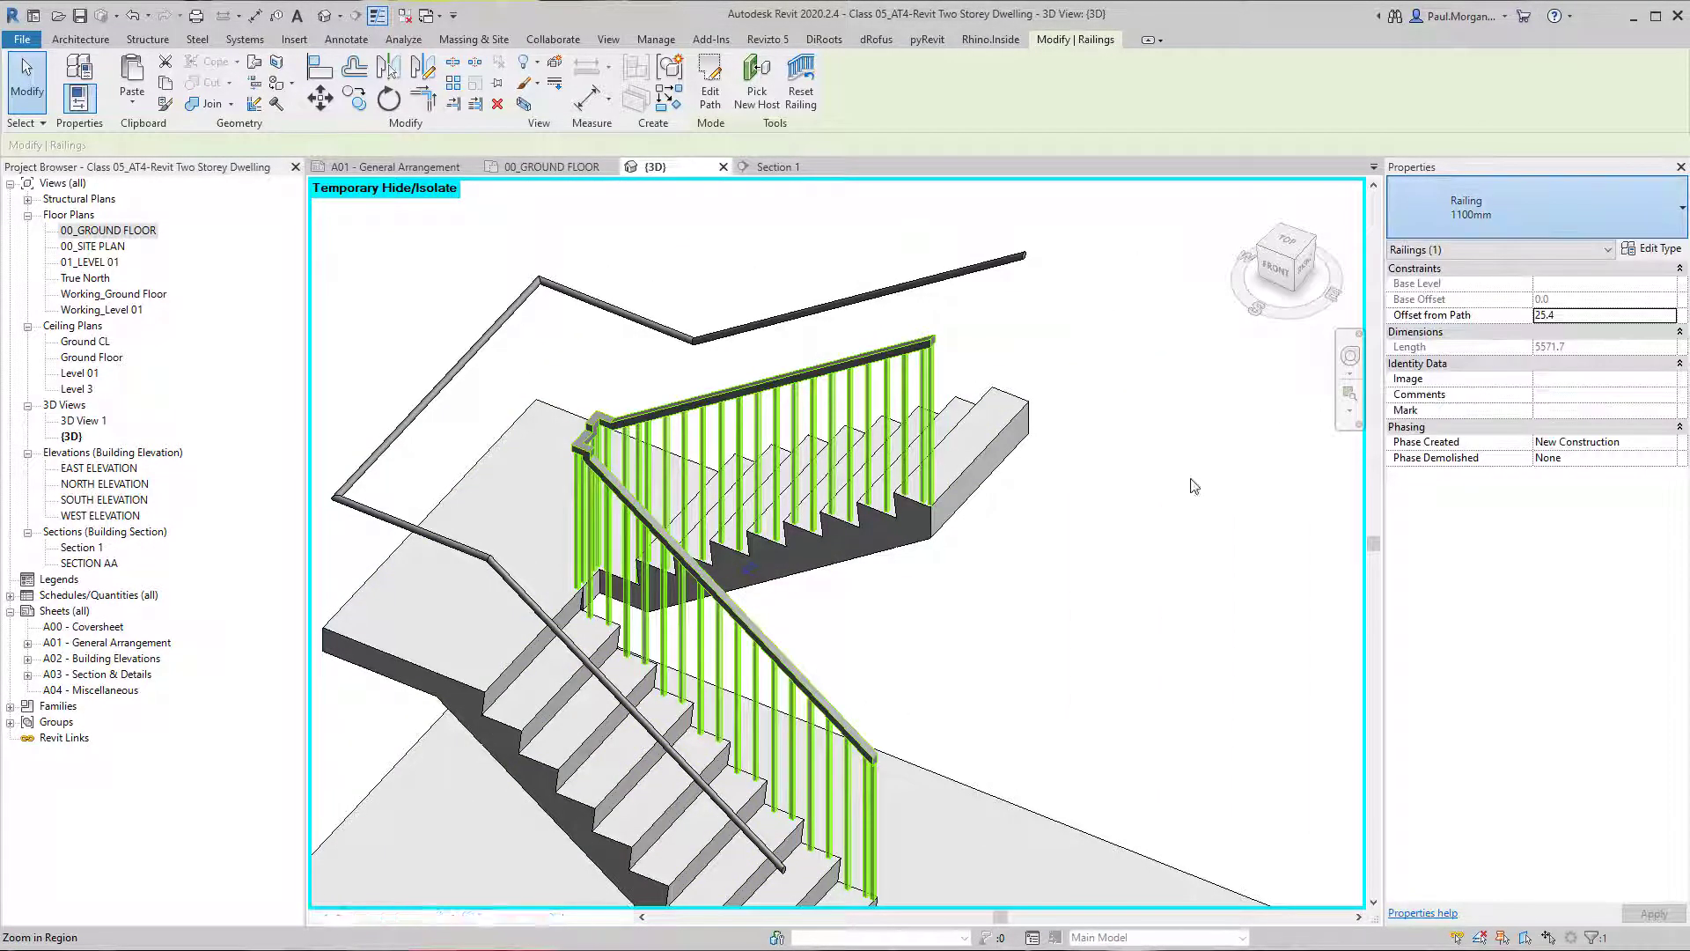
Examine the inner and outer handrails around the monolithic stair's landing from several angles.
{"action": "left_click", "coordinate": [1018, 601]}
{"action": "middle_click_drag", "start_coordinate": [1019, 600], "coordinate": [598, 695], "text": "shift"}
{"action": "scroll", "coordinate": [558, 702], "scroll_direction": "up", "scroll_amount": 6}
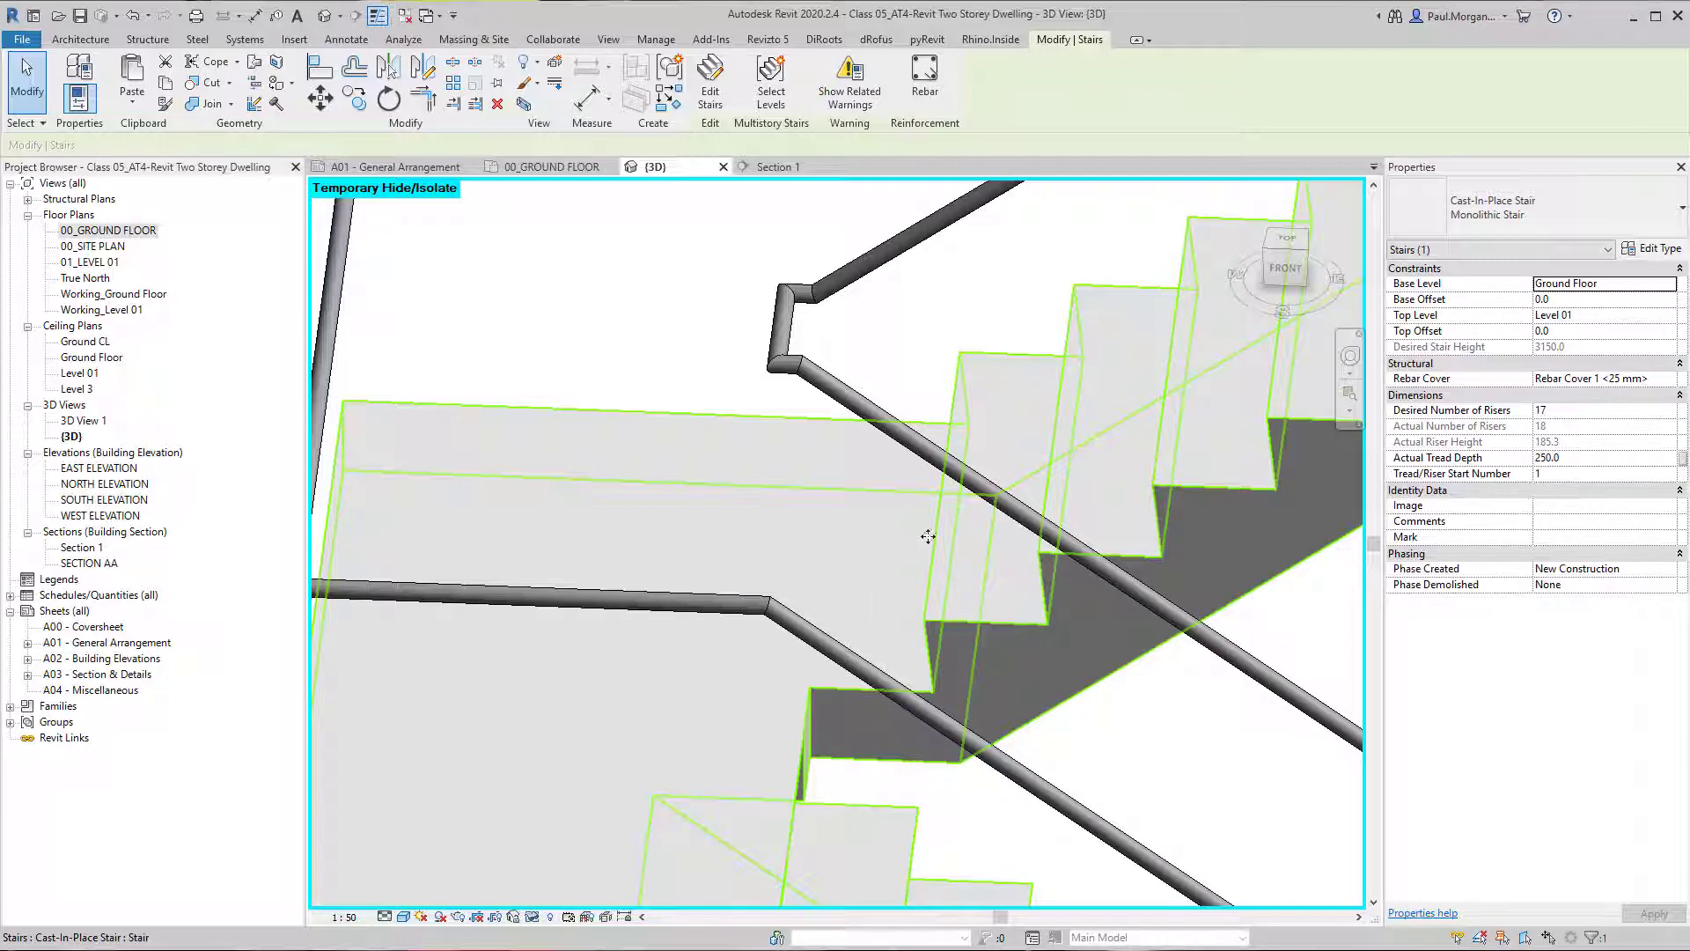
{"action": "scroll", "coordinate": [994, 544], "scroll_direction": "down", "scroll_amount": 2}
{"action": "middle_click_drag", "start_coordinate": [920, 626], "coordinate": [761, 695]}
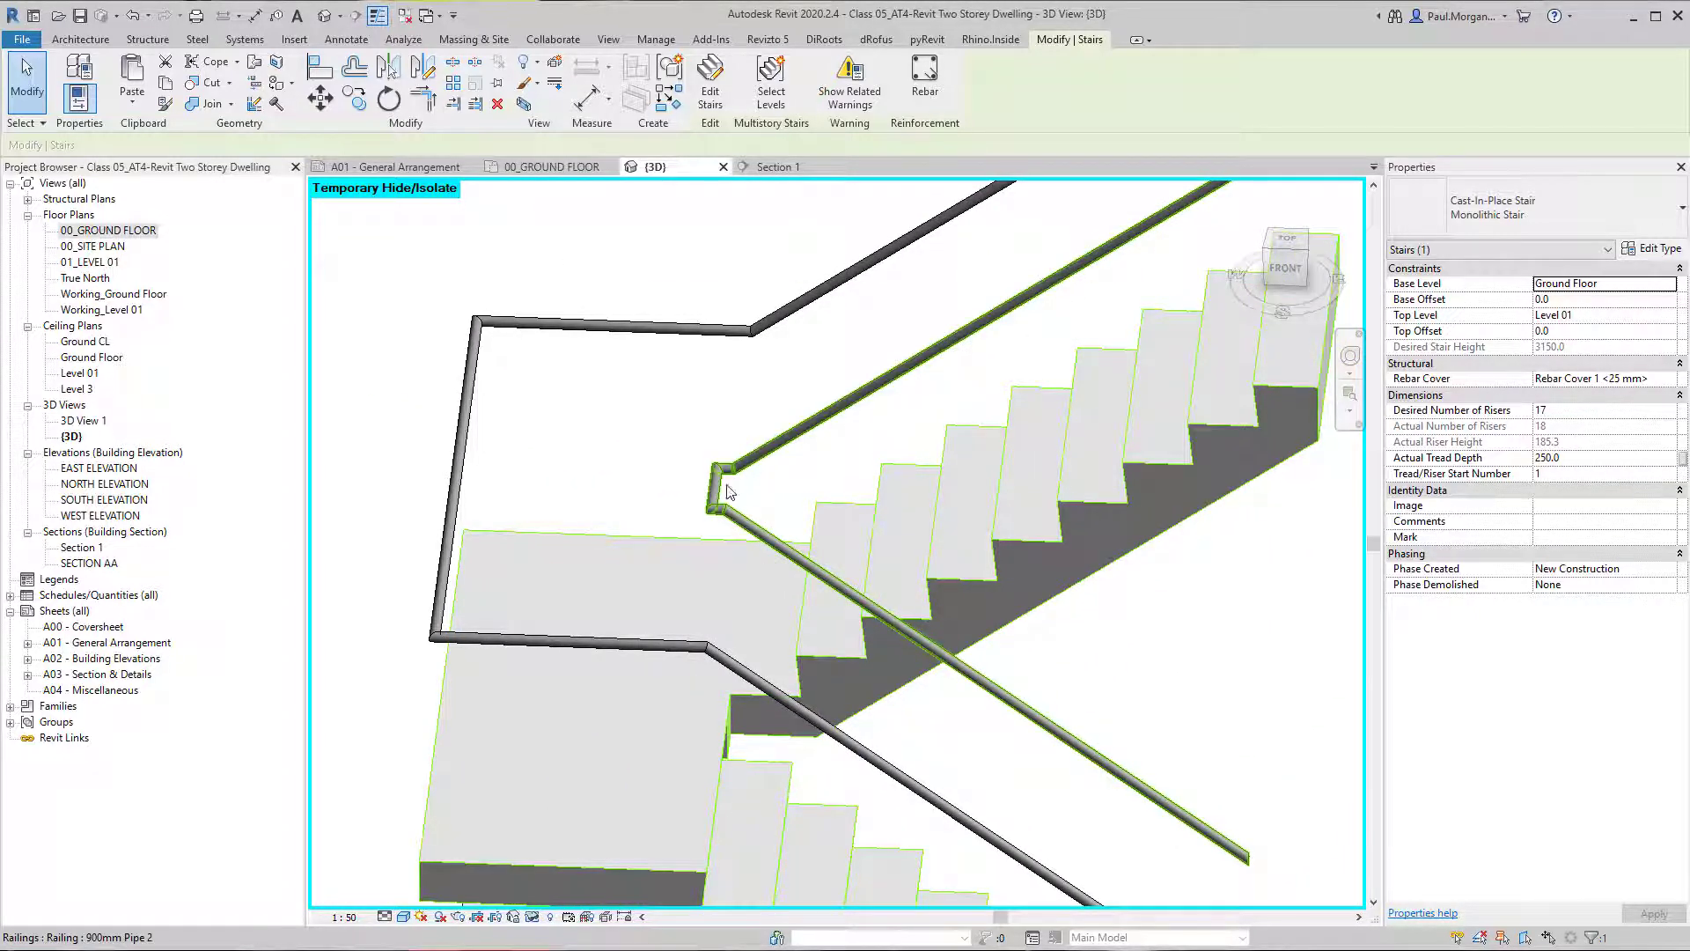
{"action": "middle_click_drag", "start_coordinate": [728, 491], "coordinate": [611, 586], "text": "shift"}
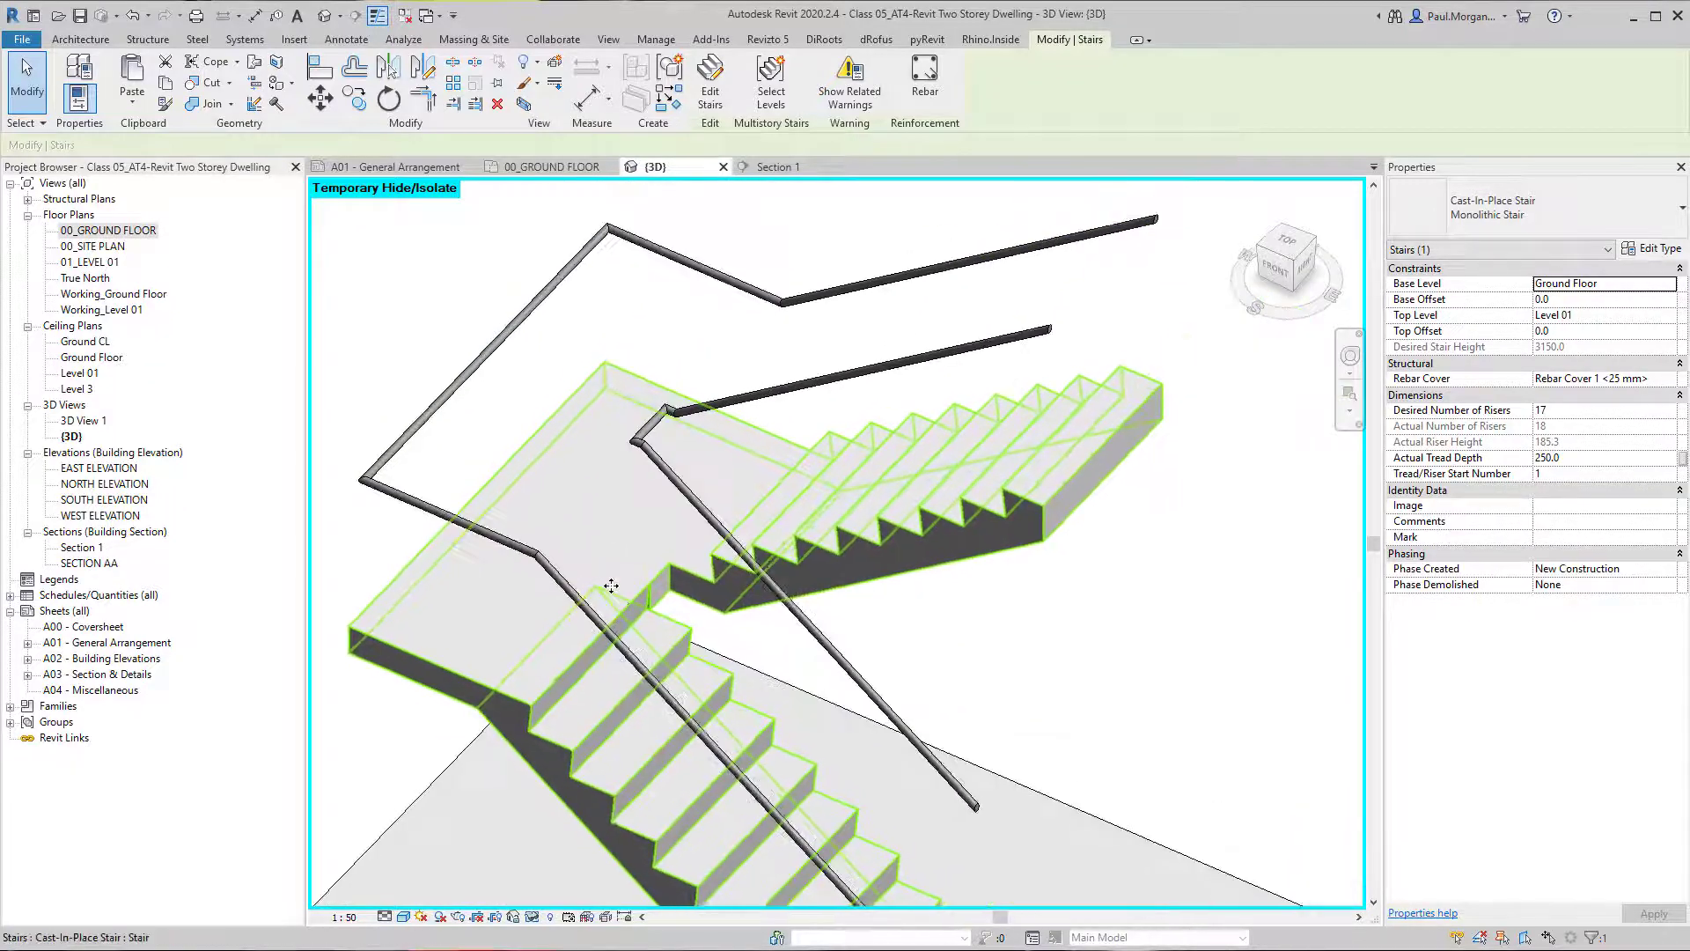
Set the outer railing's Circular - 40mm top rail type to a Fillet default join and try a fillet radius of 40.
{"action": "left_click", "coordinate": [528, 549]}
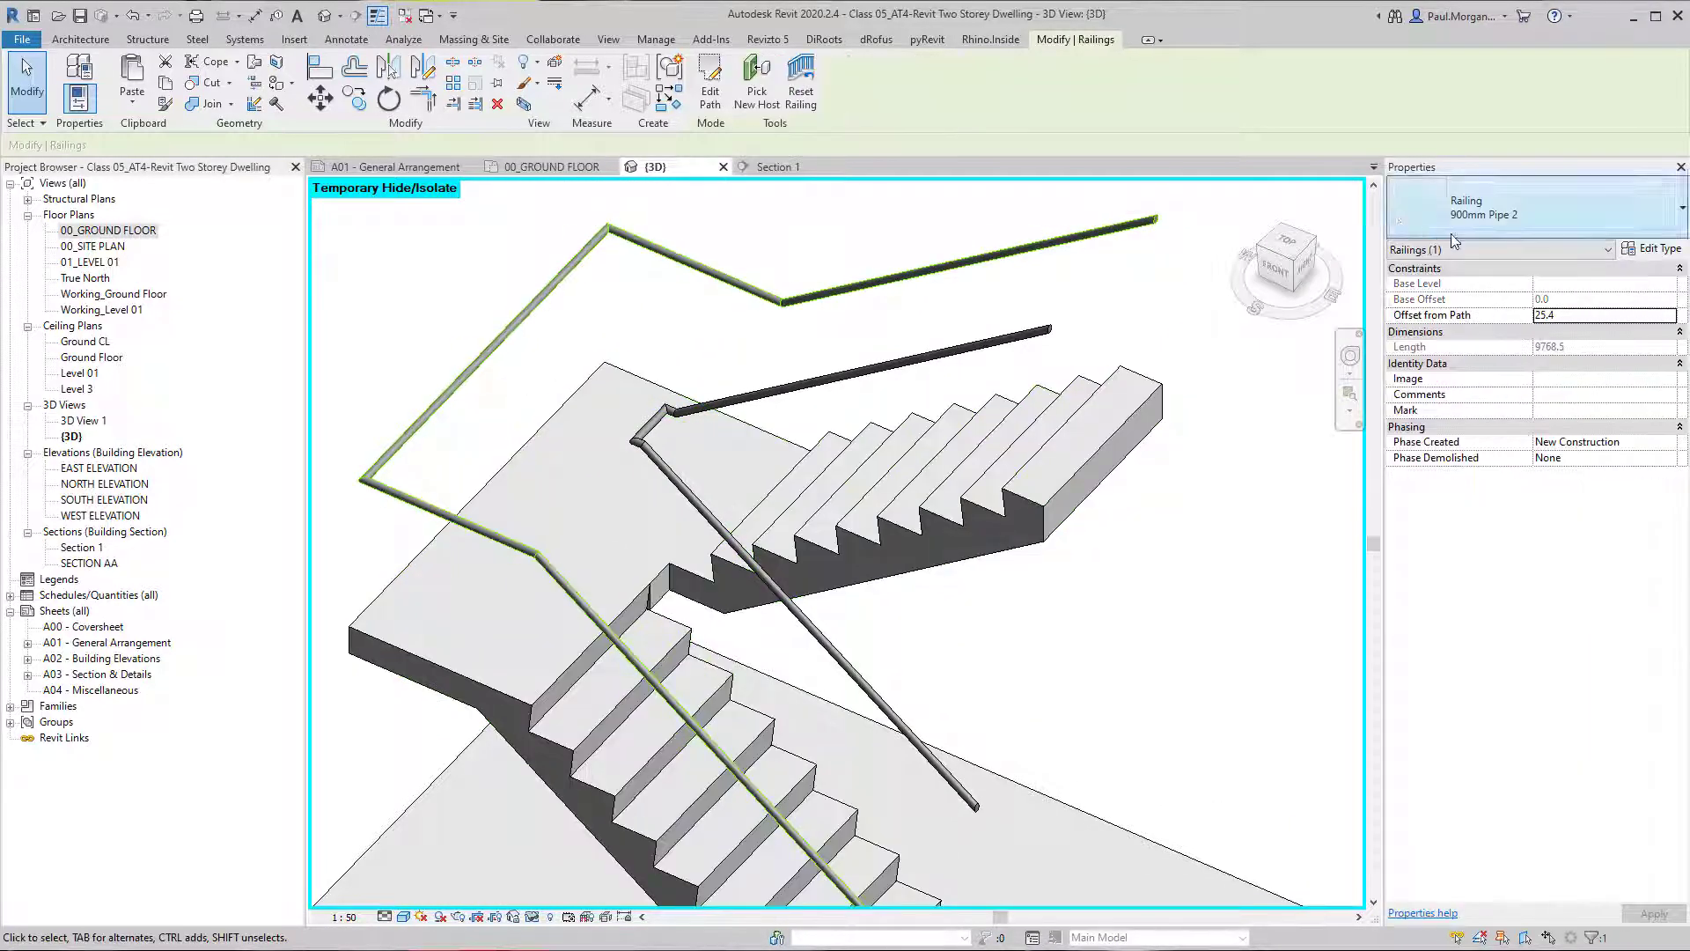
{"action": "left_click", "coordinate": [1658, 250]}
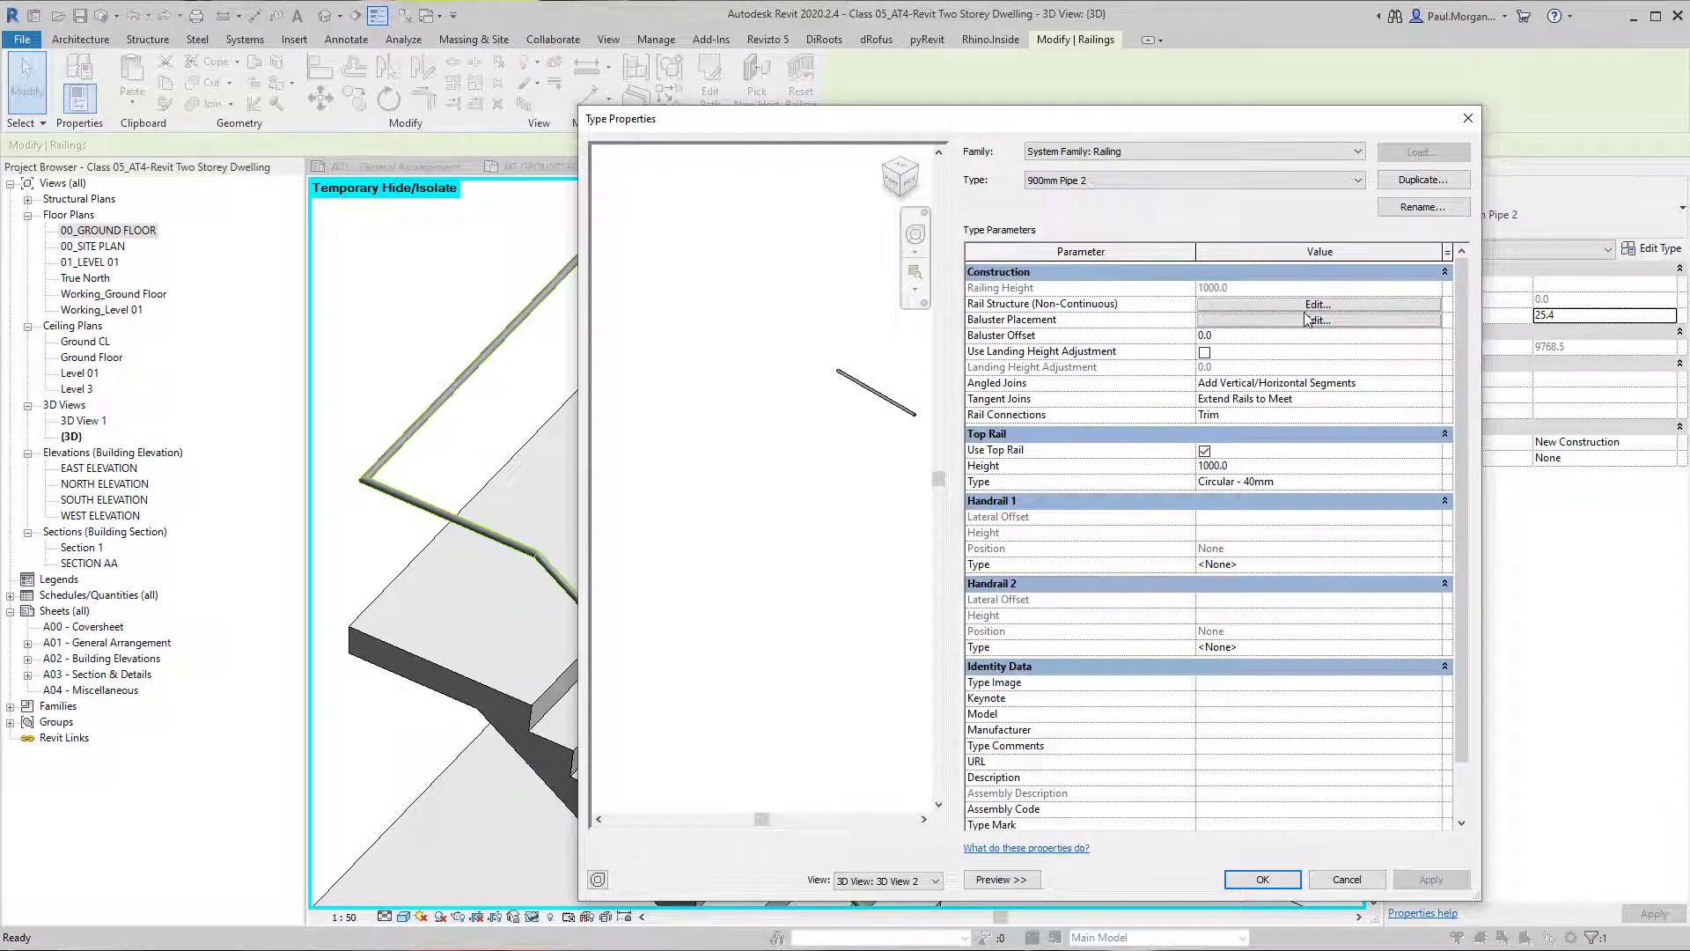
{"action": "left_click", "coordinate": [1441, 487]}
{"action": "left_click", "coordinate": [1441, 487]}
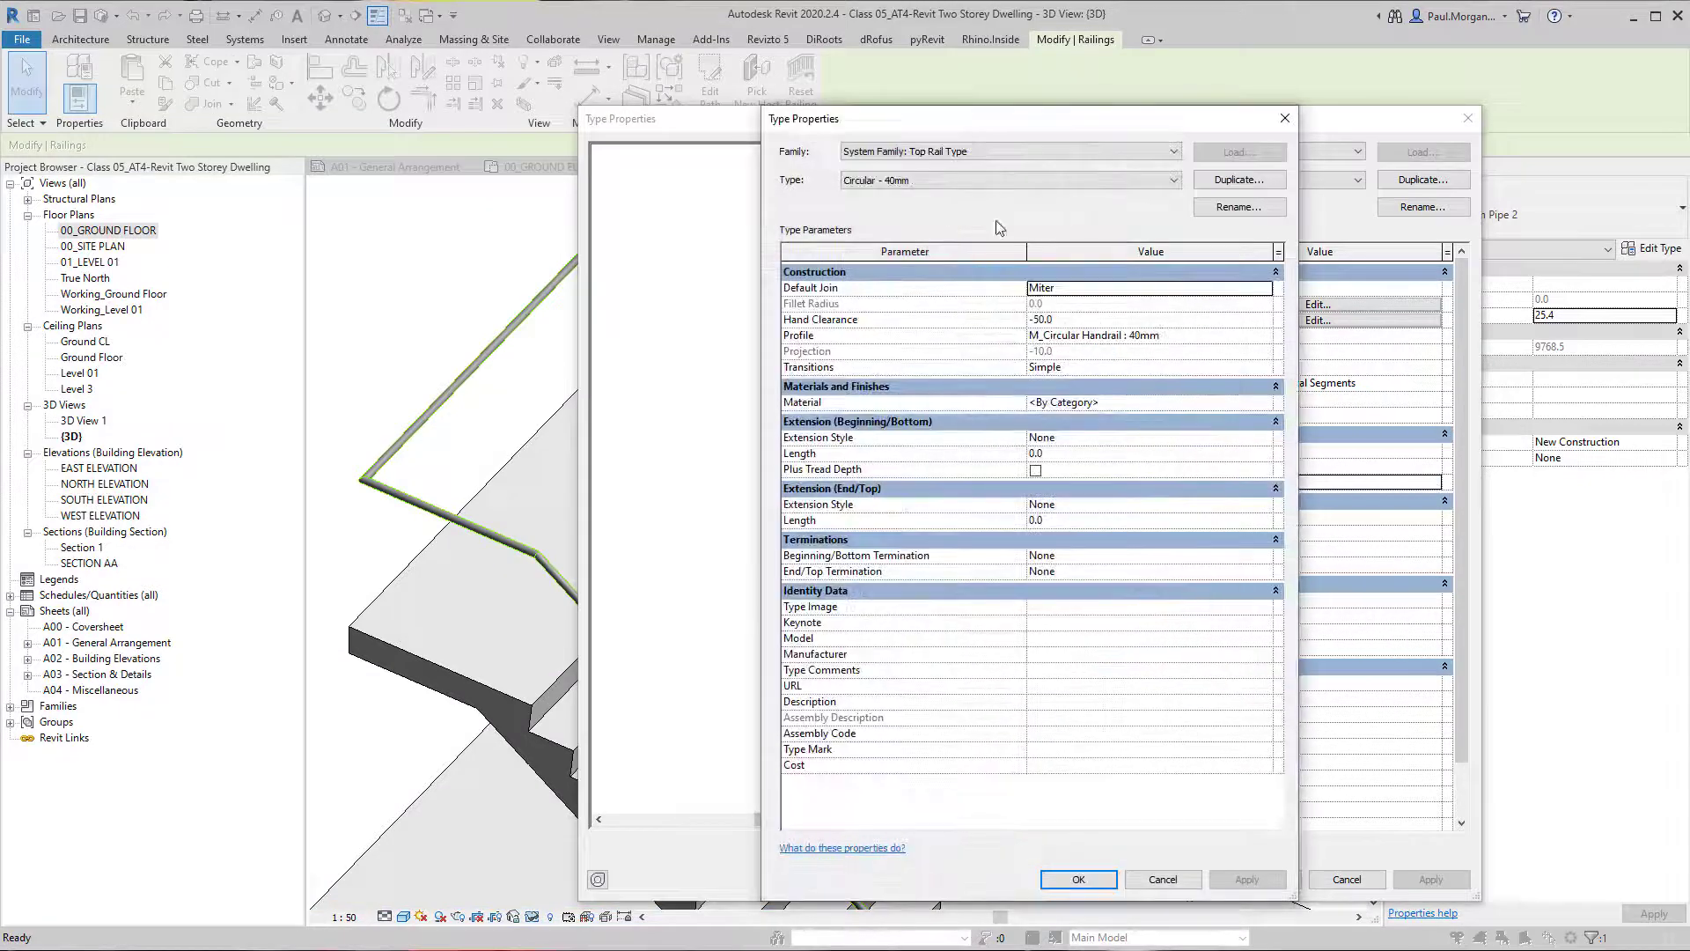
{"action": "left_click", "coordinate": [1260, 287]}
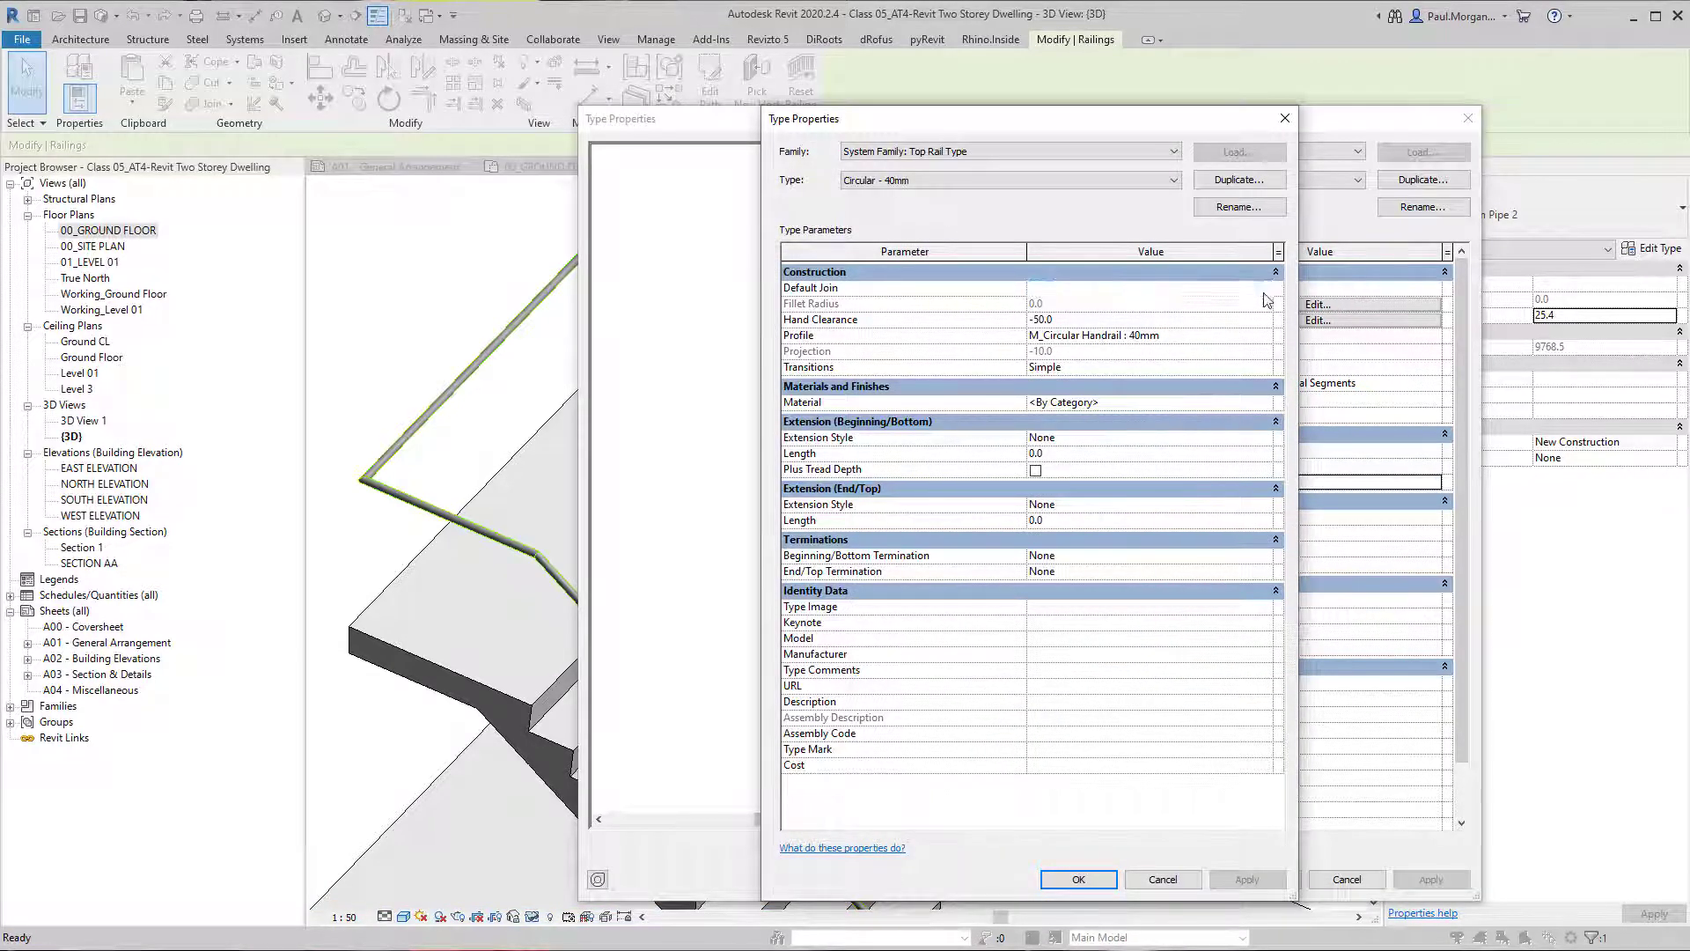
{"action": "left_click", "coordinate": [1075, 320]}
{"action": "left_click", "coordinate": [1083, 304]}
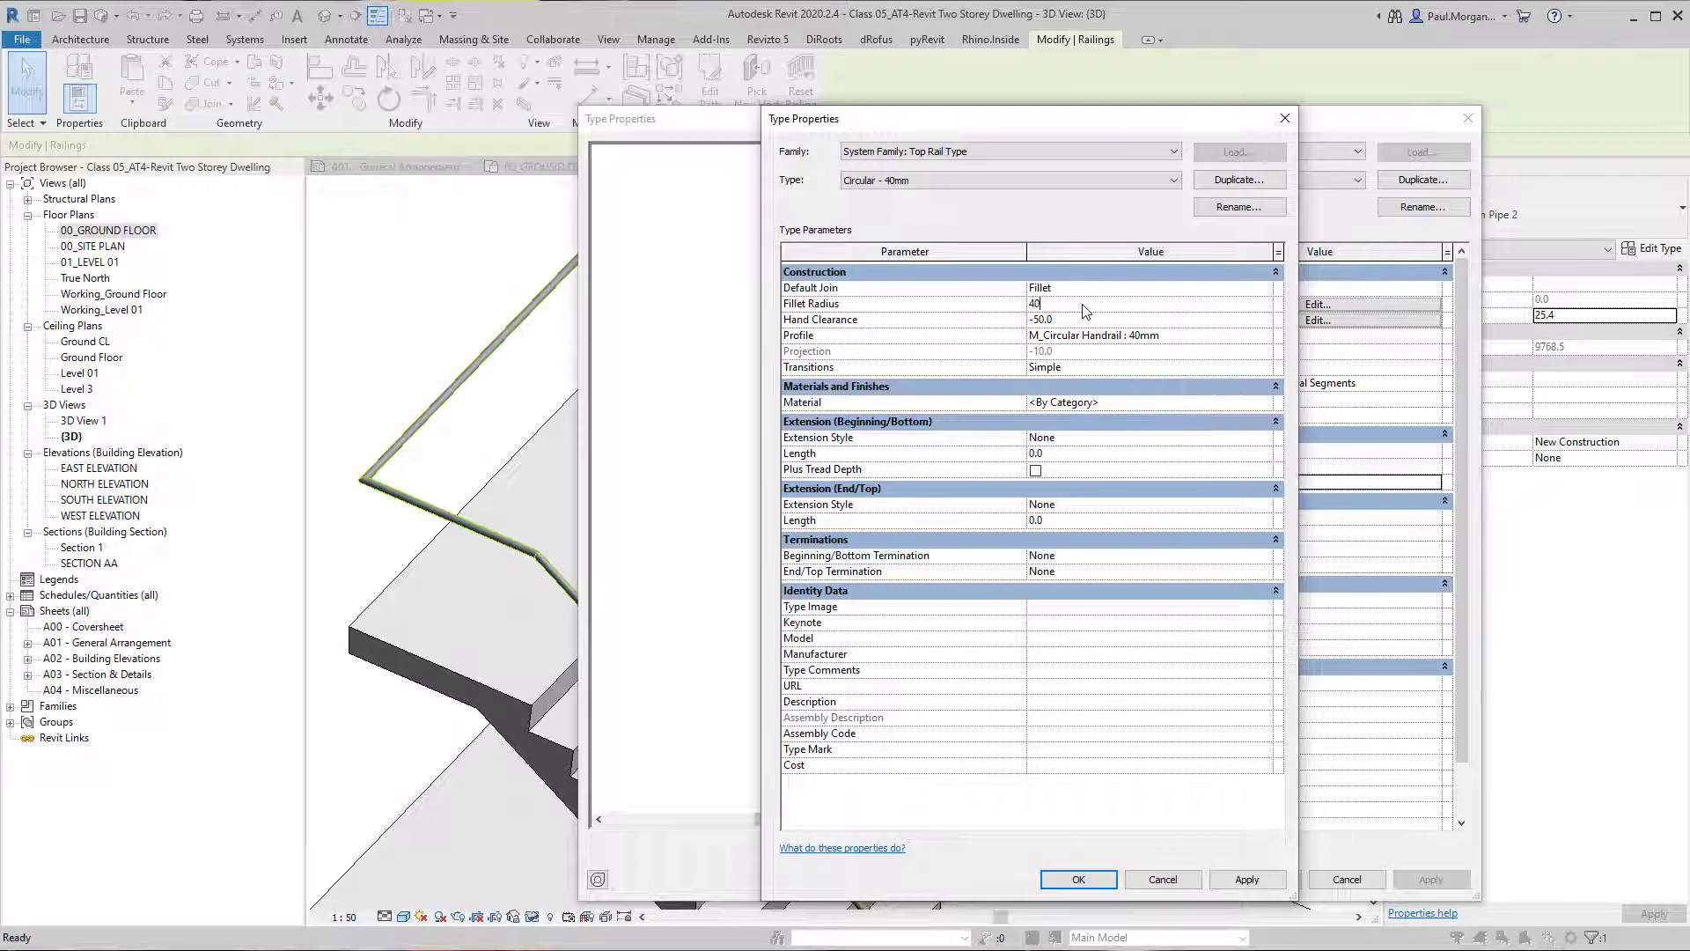
{"action": "left_click", "coordinate": [1247, 879]}
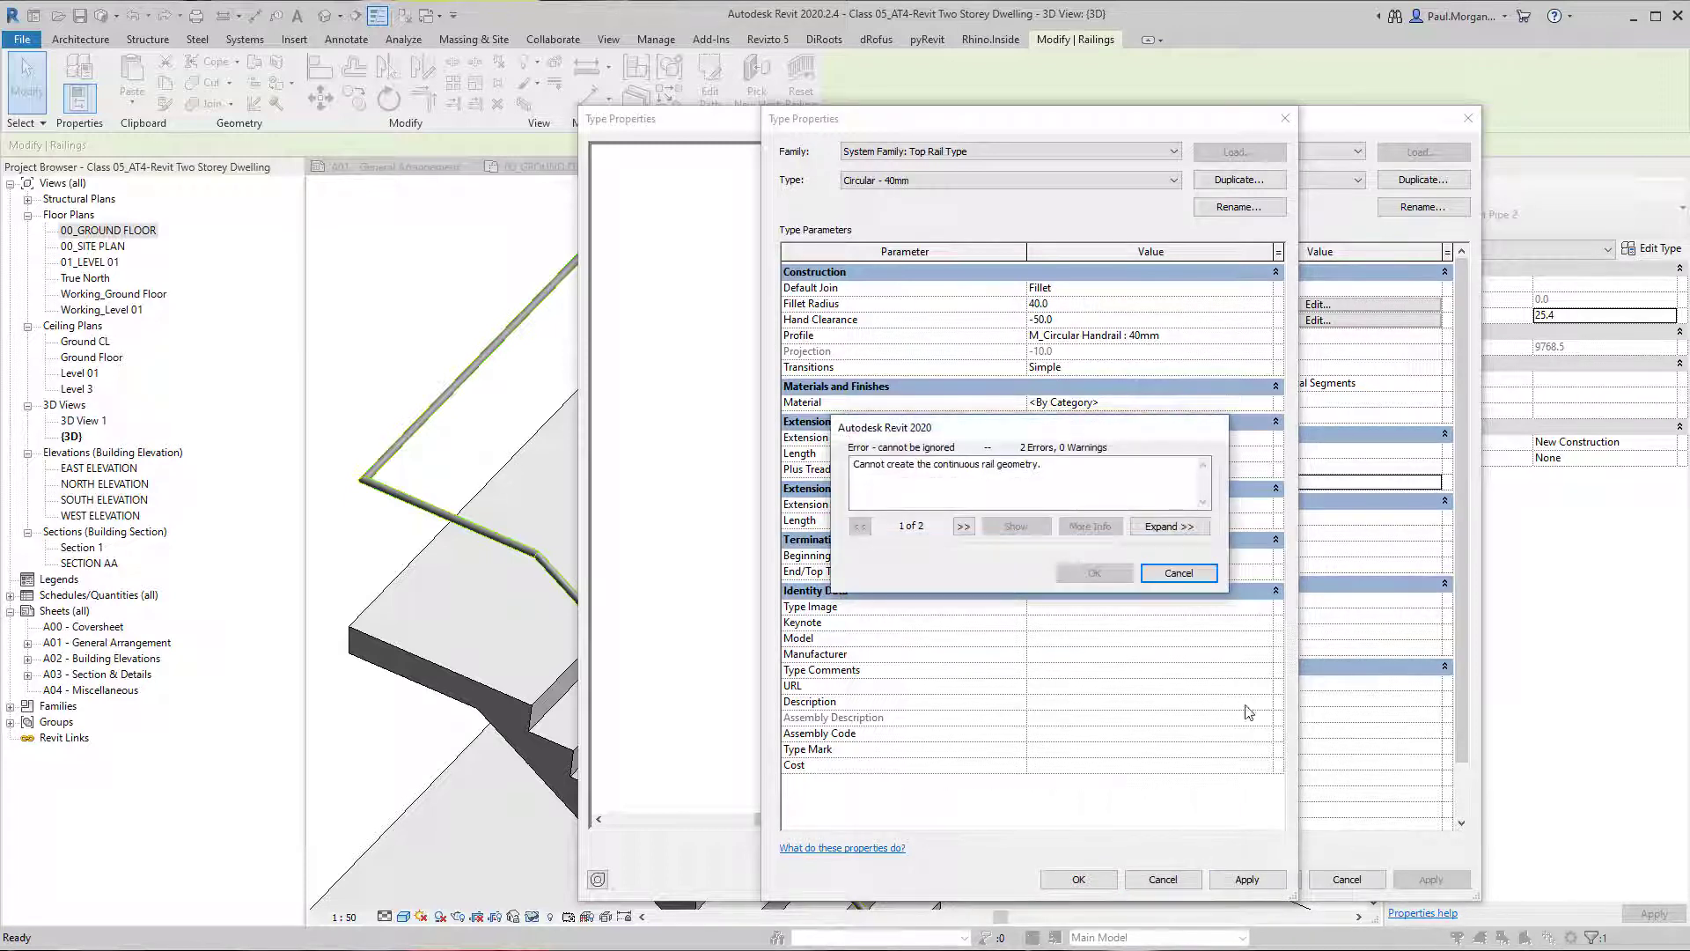
{"action": "left_click", "coordinate": [1178, 573]}
Set the top rail's fillet radius to 50 and accept both the top rail and railing type properties.
{"action": "left_click", "coordinate": [1079, 306]}
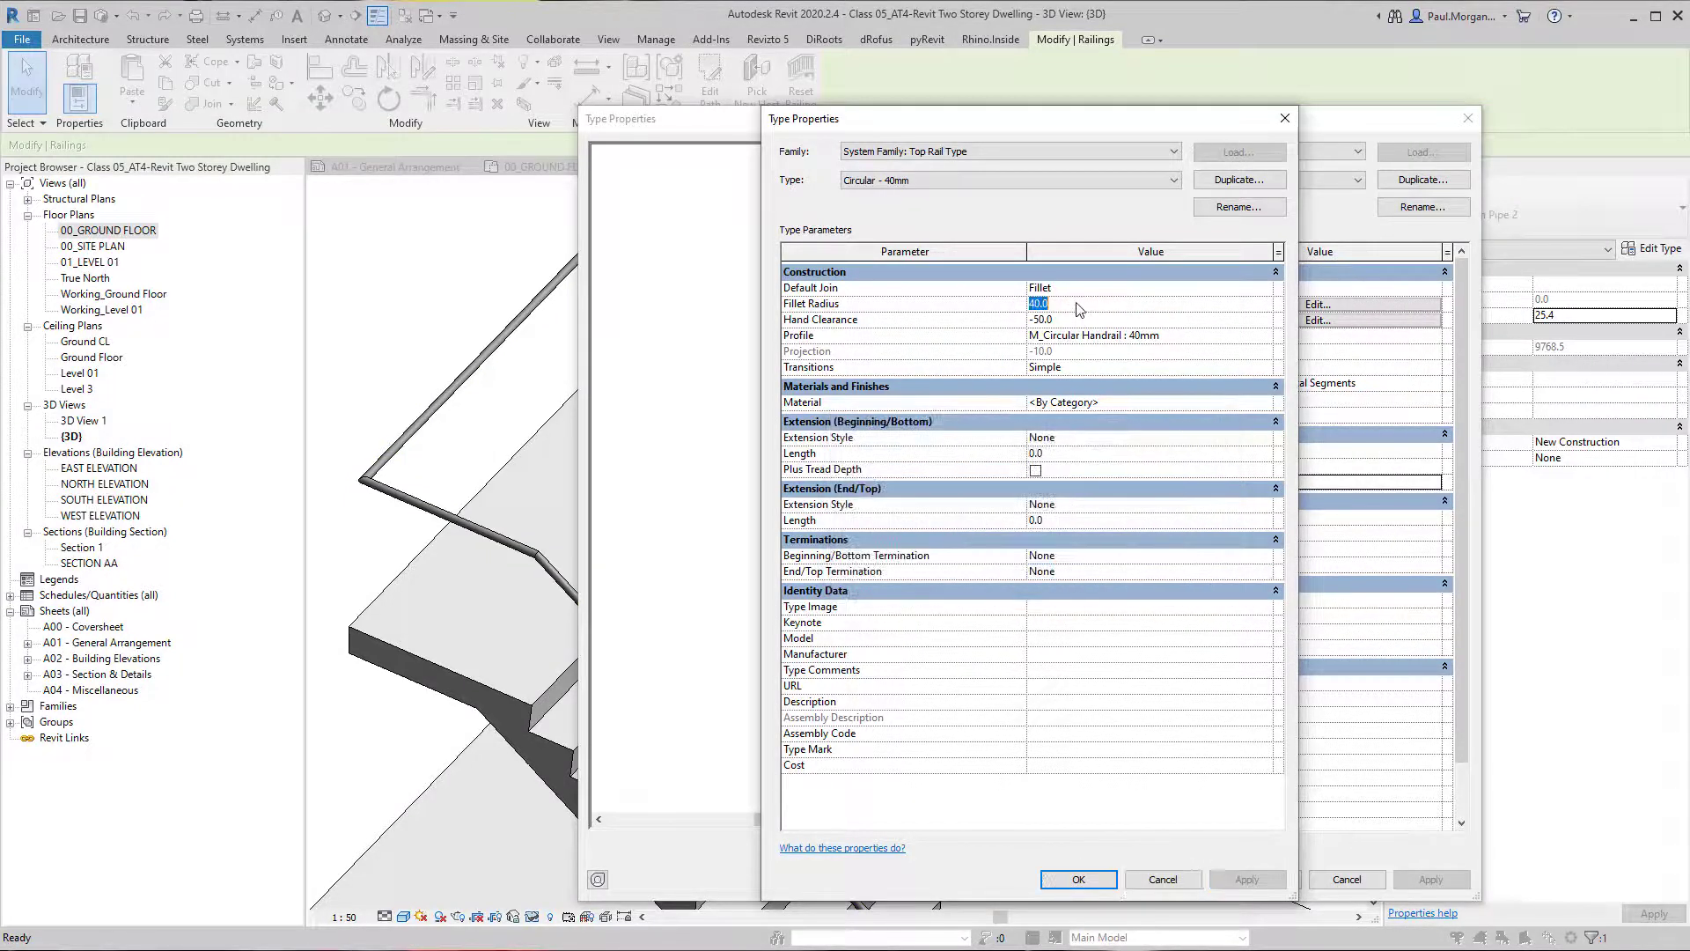
{"action": "type", "text": "50"}
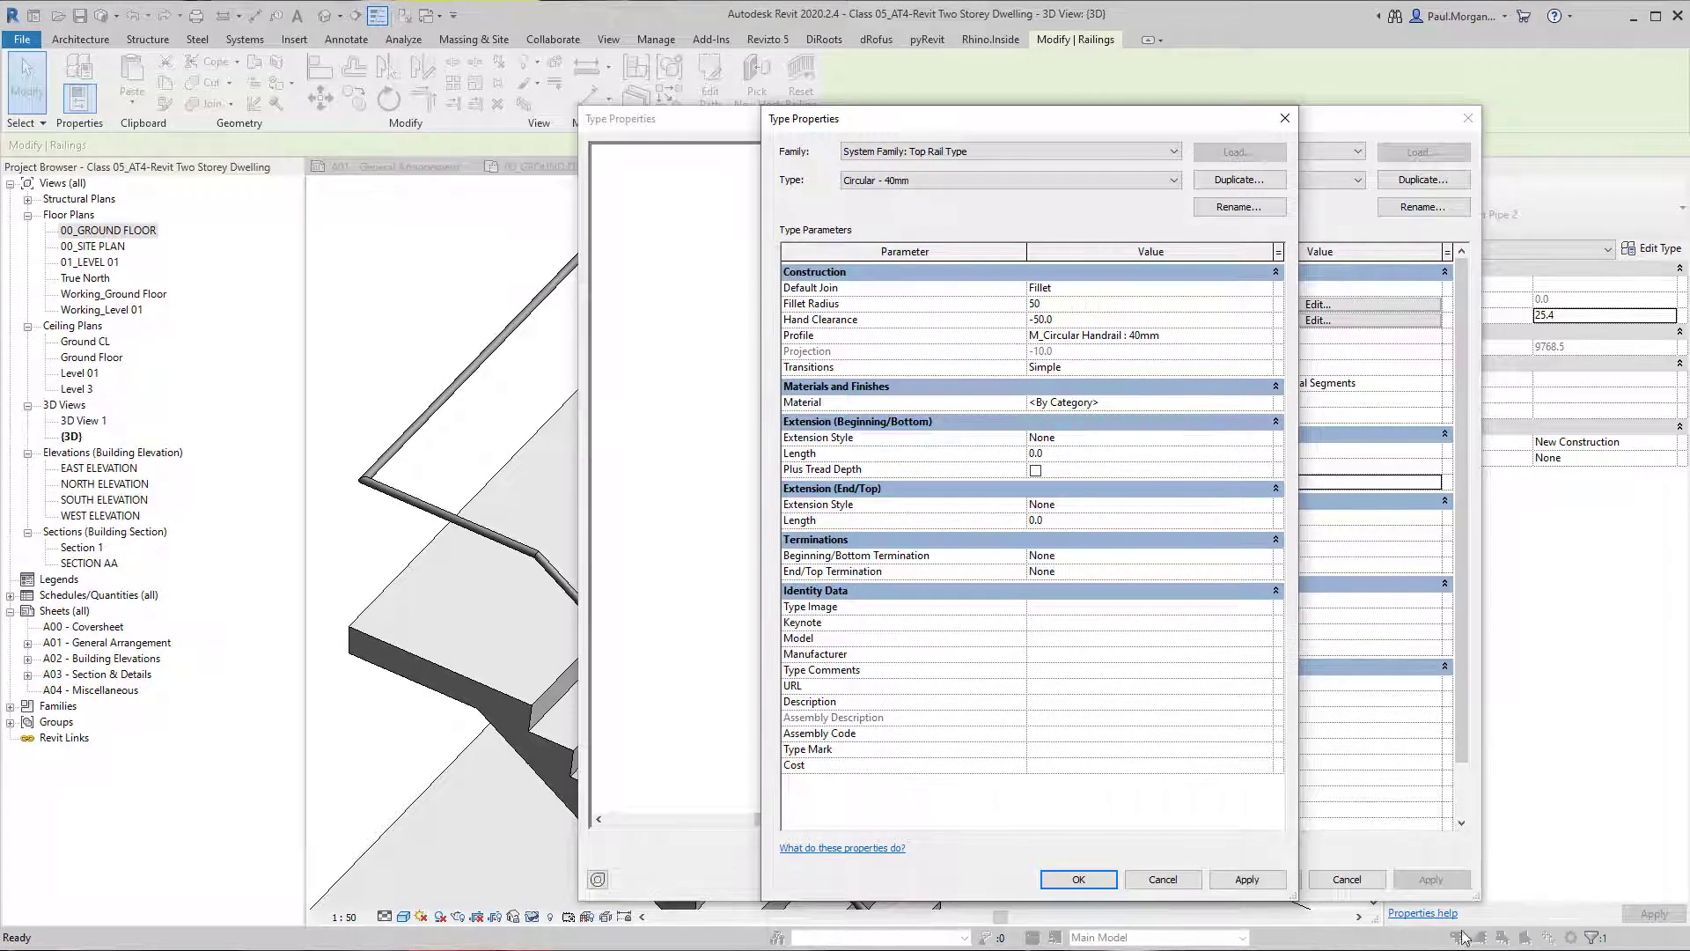
{"action": "left_click", "coordinate": [1247, 879]}
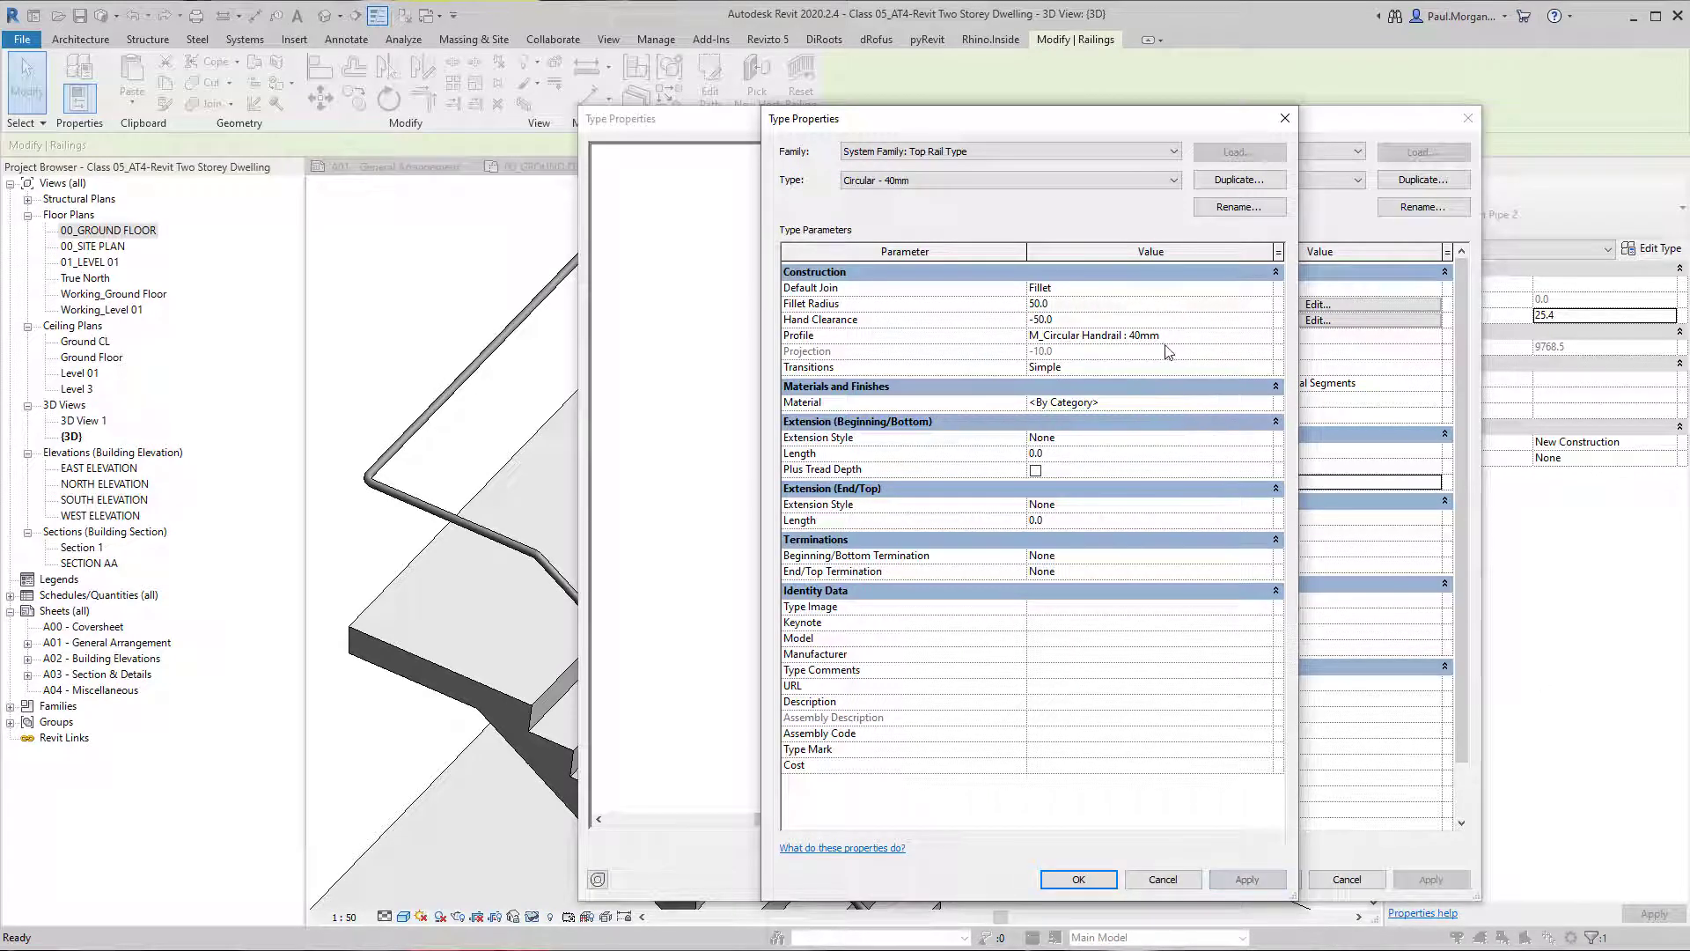
{"action": "left_click", "coordinate": [1078, 879]}
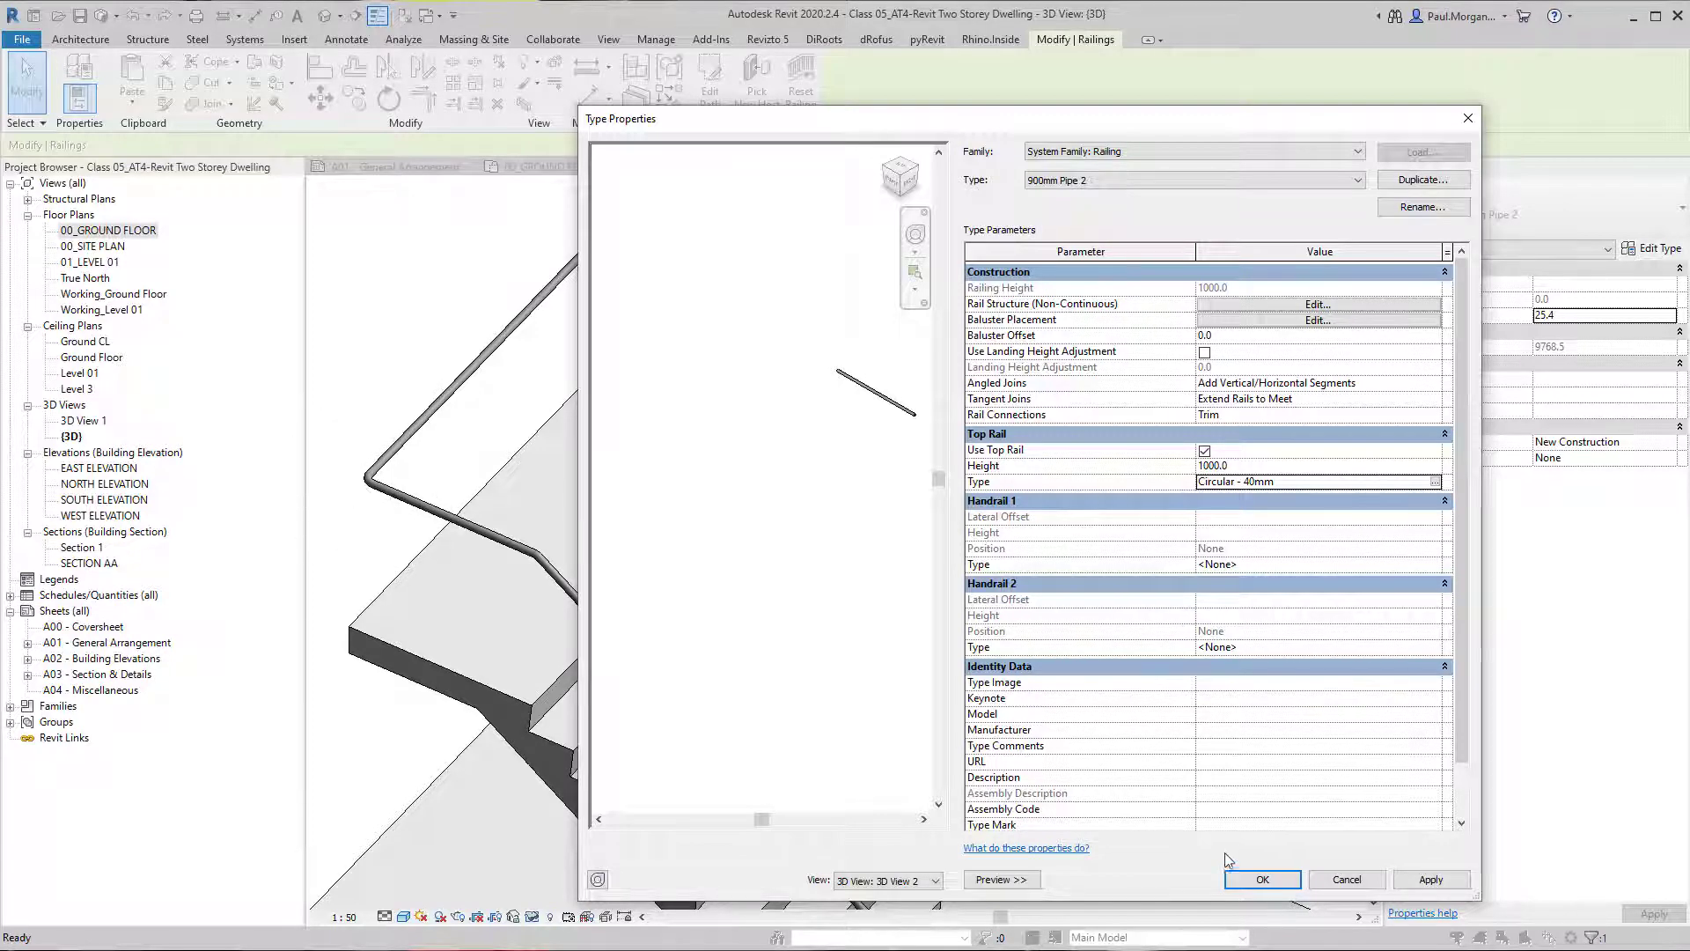
{"action": "left_click", "coordinate": [1254, 878]}
Inspect the filleted handrail corners in 3D, then measure the outer handrail's gap to the stair edge in the 00_GROUND FLOOR plan.
{"action": "scroll", "coordinate": [613, 413], "scroll_direction": "up", "scroll_amount": 3}
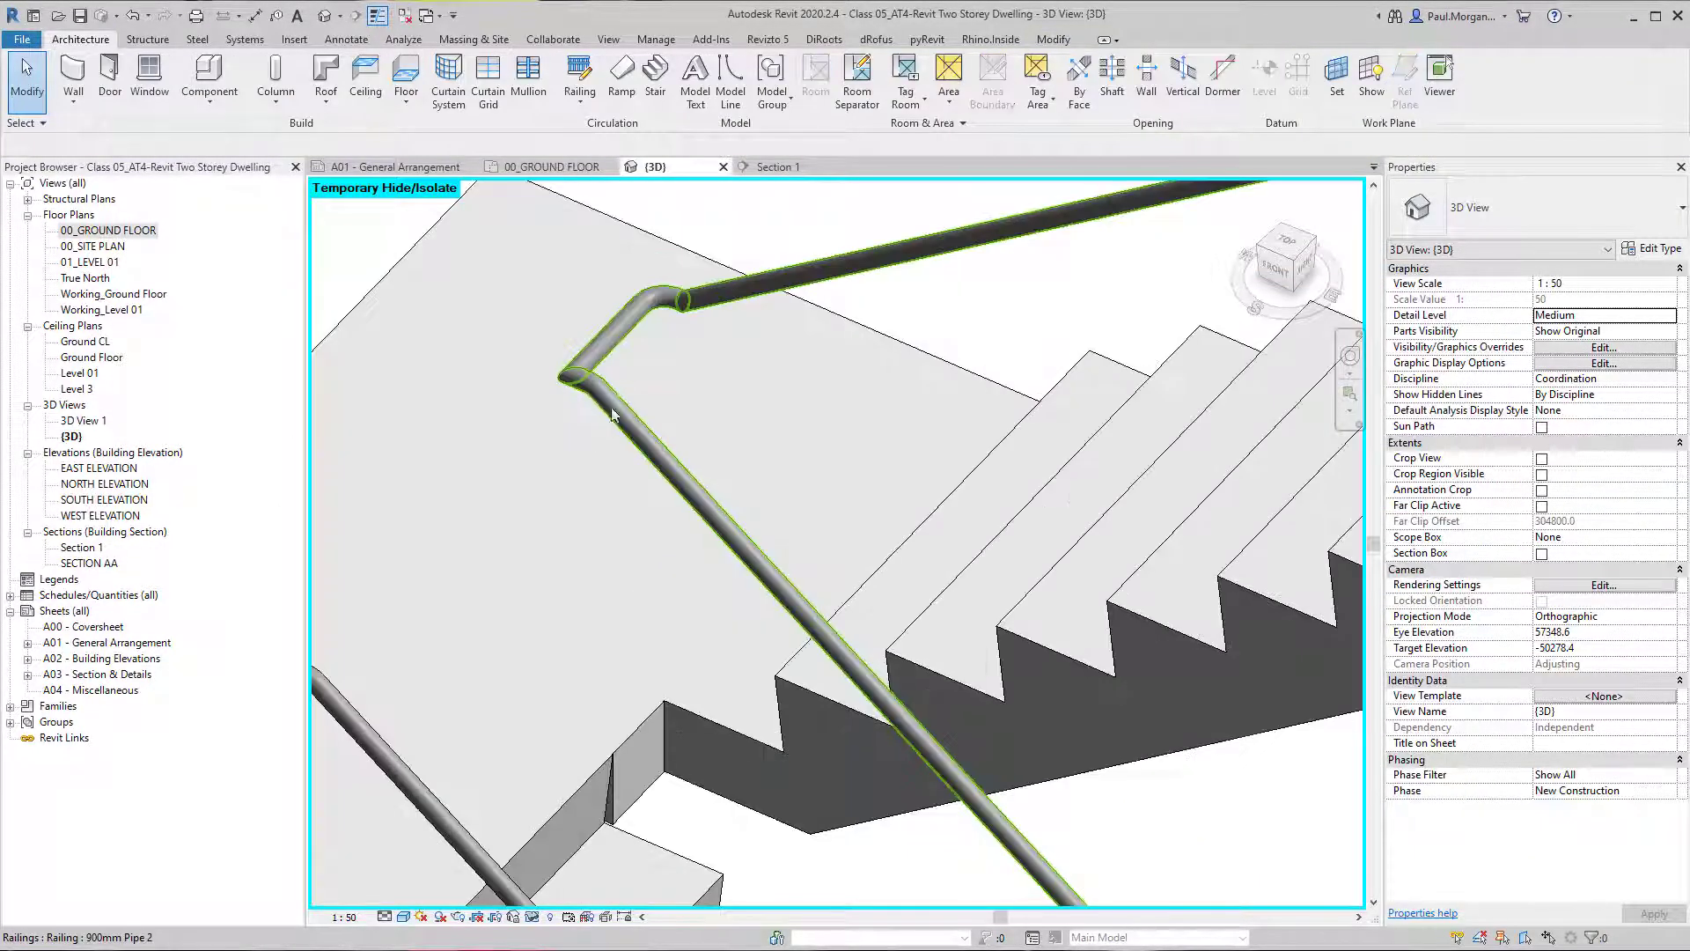
{"action": "middle_click_drag", "start_coordinate": [588, 354], "coordinate": [694, 684], "text": "shift"}
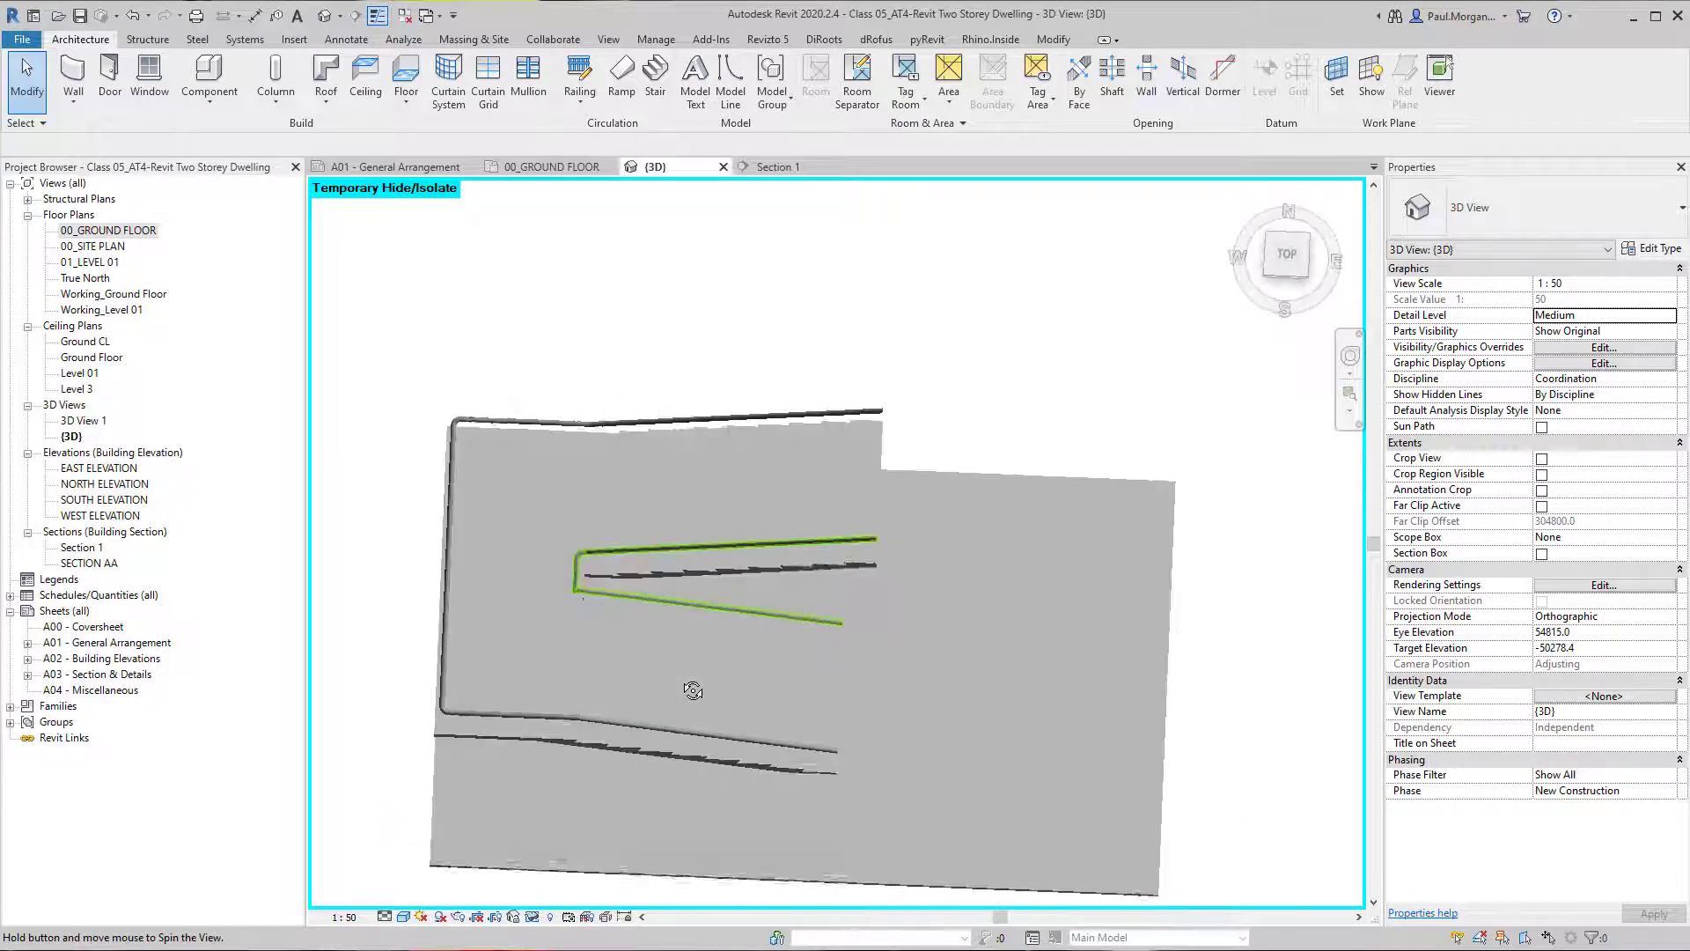
{"action": "double_click", "coordinate": [132, 233]}
{"action": "scroll", "coordinate": [690, 585], "scroll_direction": "up", "scroll_amount": 3}
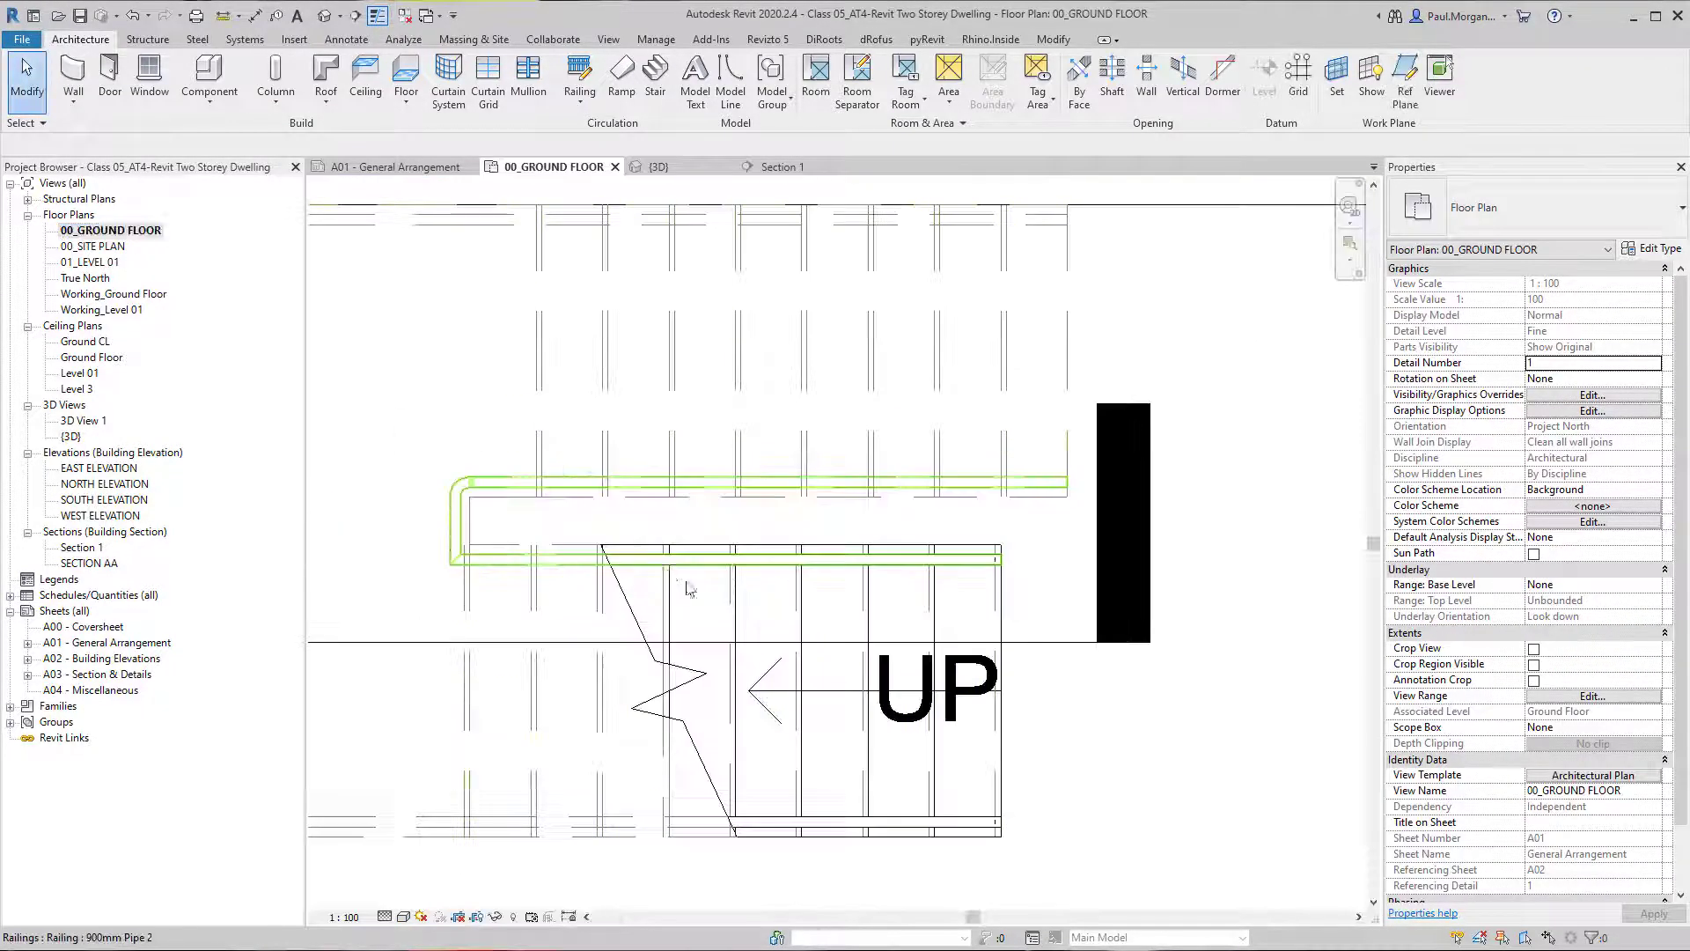
{"action": "middle_click_drag", "start_coordinate": [690, 584], "coordinate": [633, 495]}
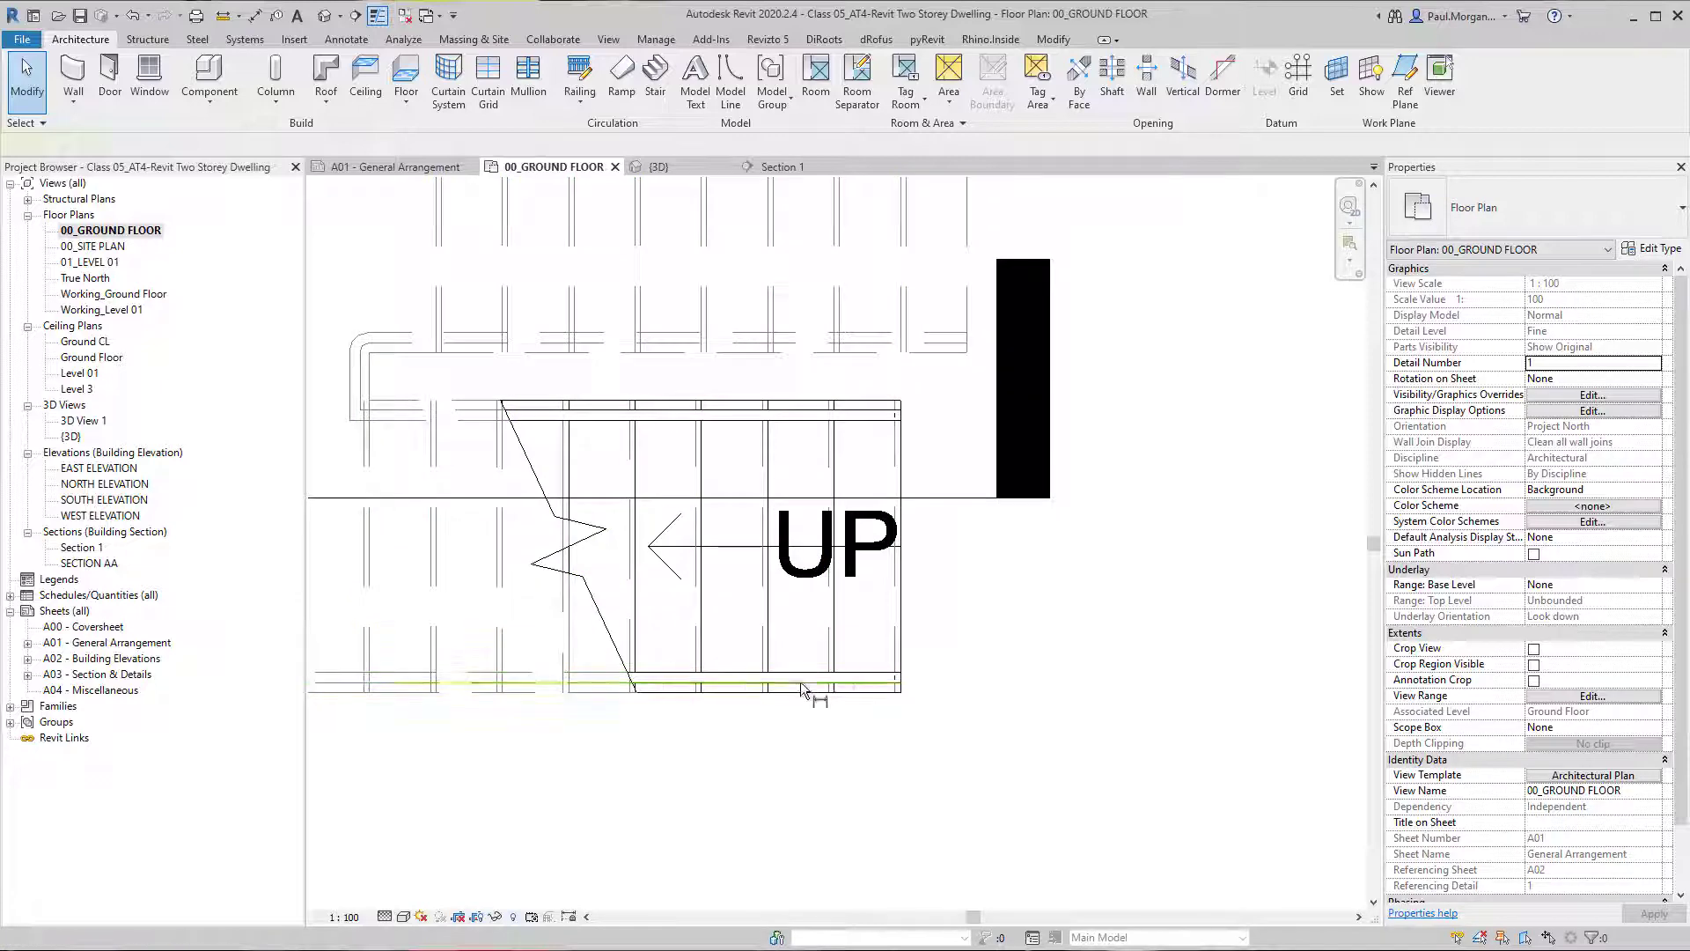
{"action": "key", "text": "d"}
{"action": "key", "text": "i"}
{"action": "scroll", "coordinate": [800, 683], "scroll_direction": "up", "scroll_amount": 3}
{"action": "left_click", "coordinate": [801, 684]}
{"action": "left_click", "coordinate": [801, 709]}
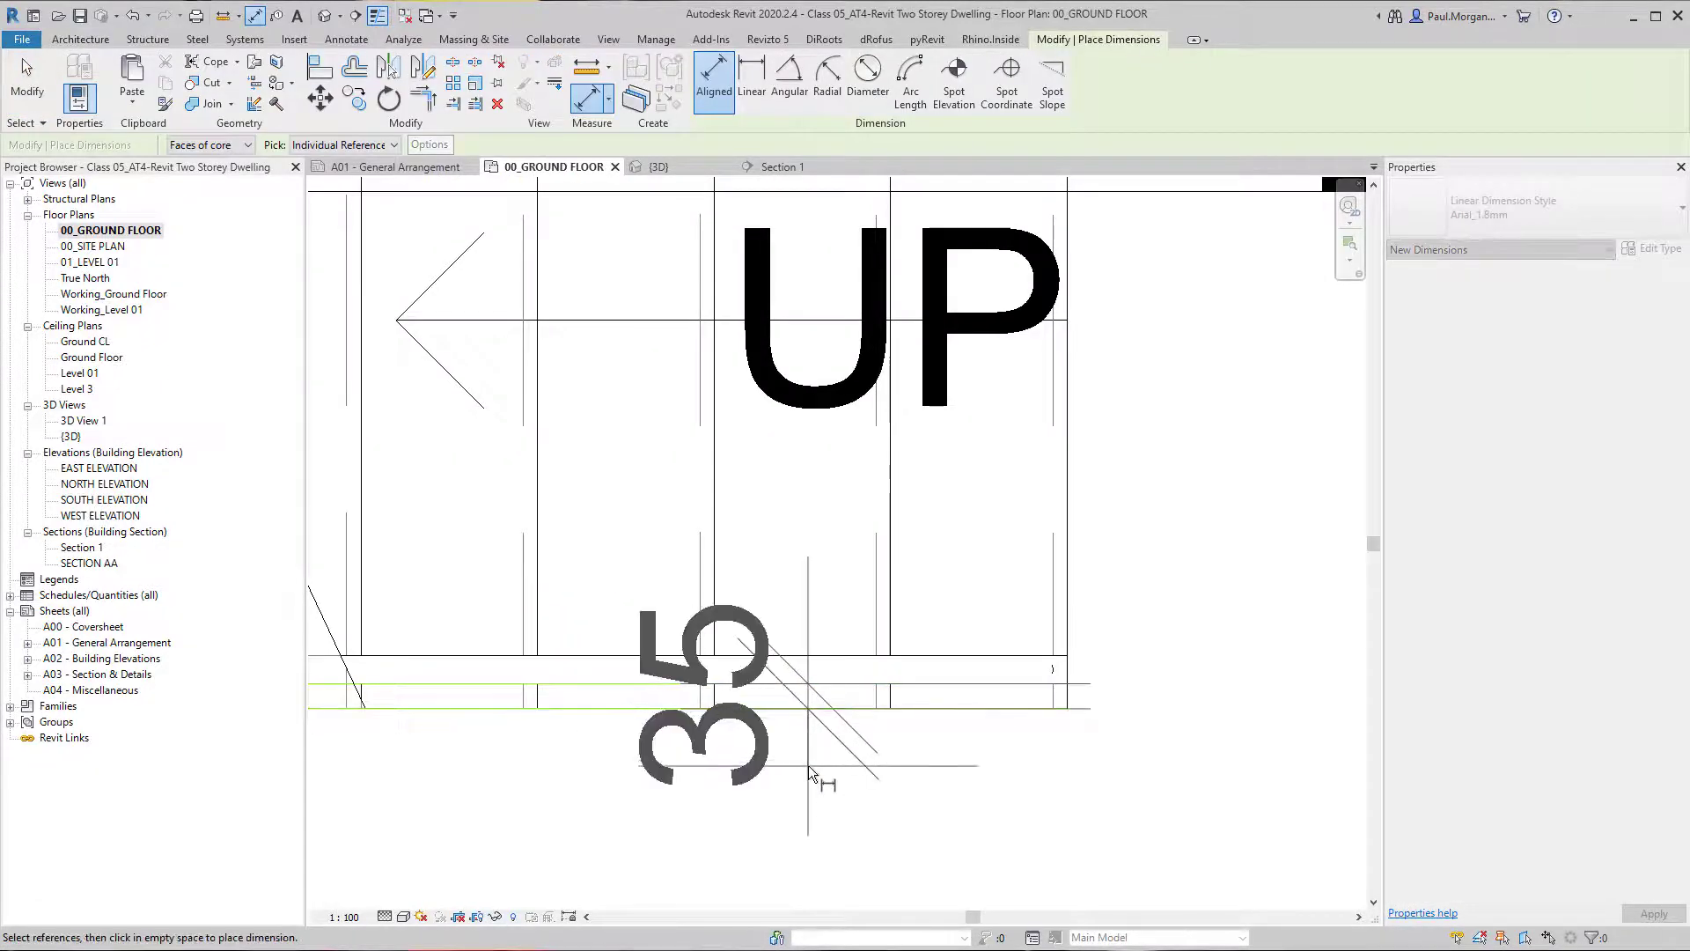
{"action": "key", "text": "Escape"}
{"action": "key", "text": "Escape"}
{"action": "scroll", "coordinate": [803, 679], "scroll_direction": "down", "scroll_amount": 2}
Set the inner railing's offset from path to 50.
{"action": "left_click", "coordinate": [804, 678]}
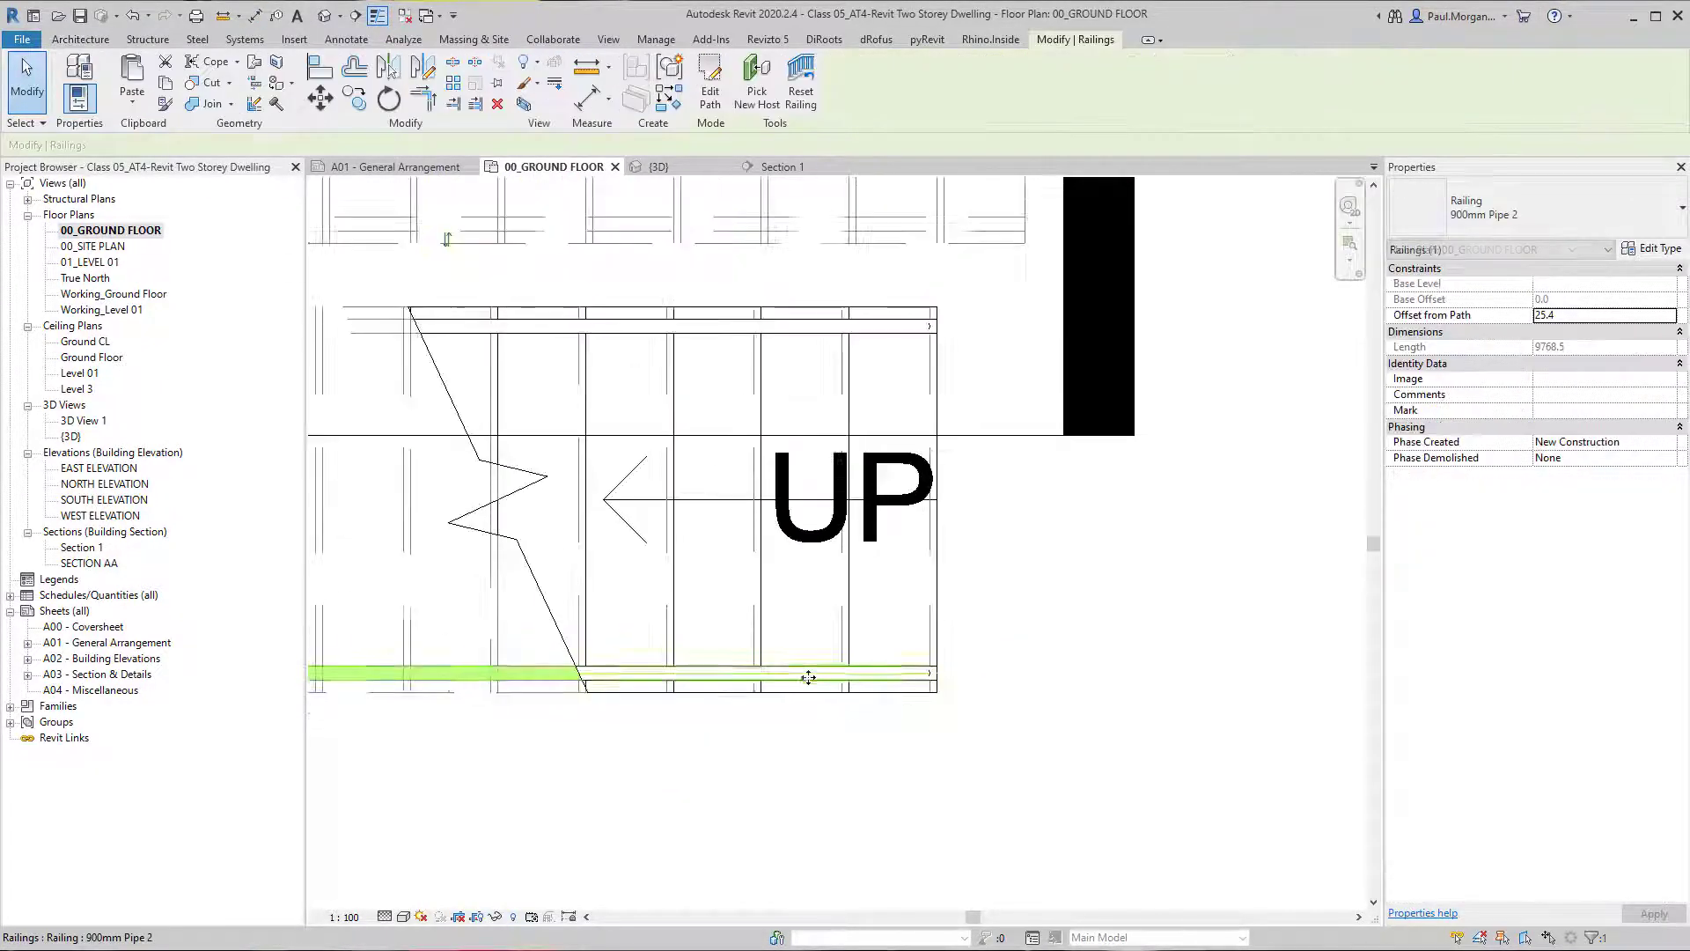
{"action": "scroll", "coordinate": [947, 898], "scroll_direction": "down", "scroll_amount": 3}
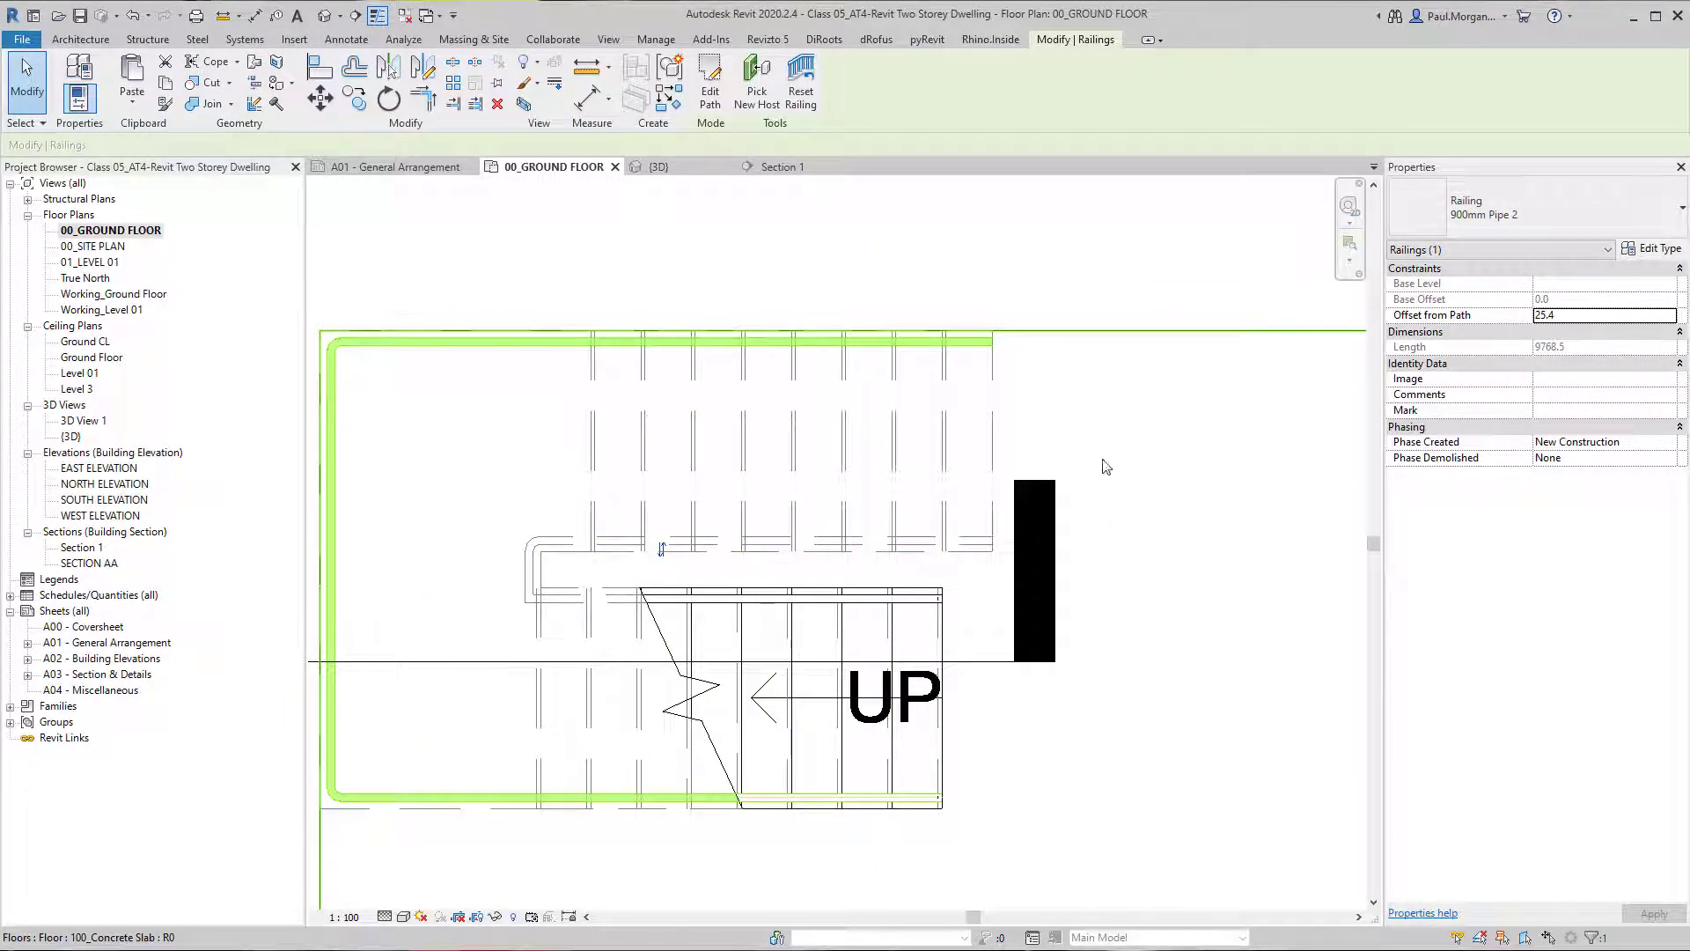
{"action": "left_click", "coordinate": [673, 598]}
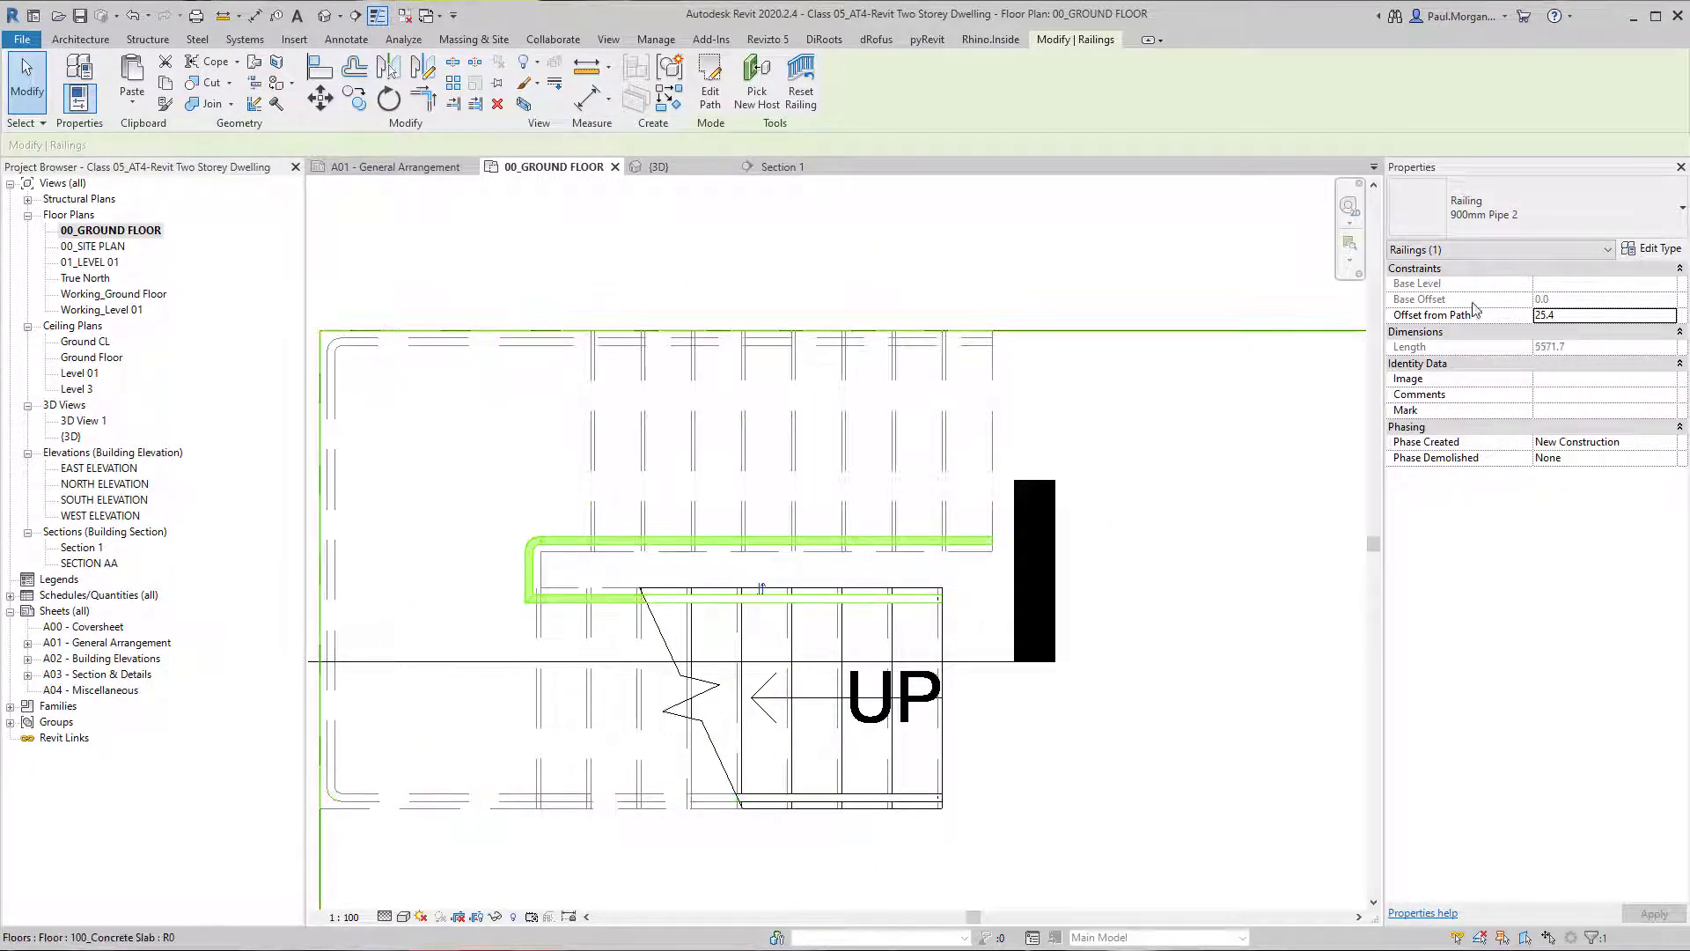
{"action": "left_click", "coordinate": [1564, 316]}
{"action": "double_click", "coordinate": [1609, 315]}
{"action": "type", "text": "50"}
{"action": "key", "text": "Return"}
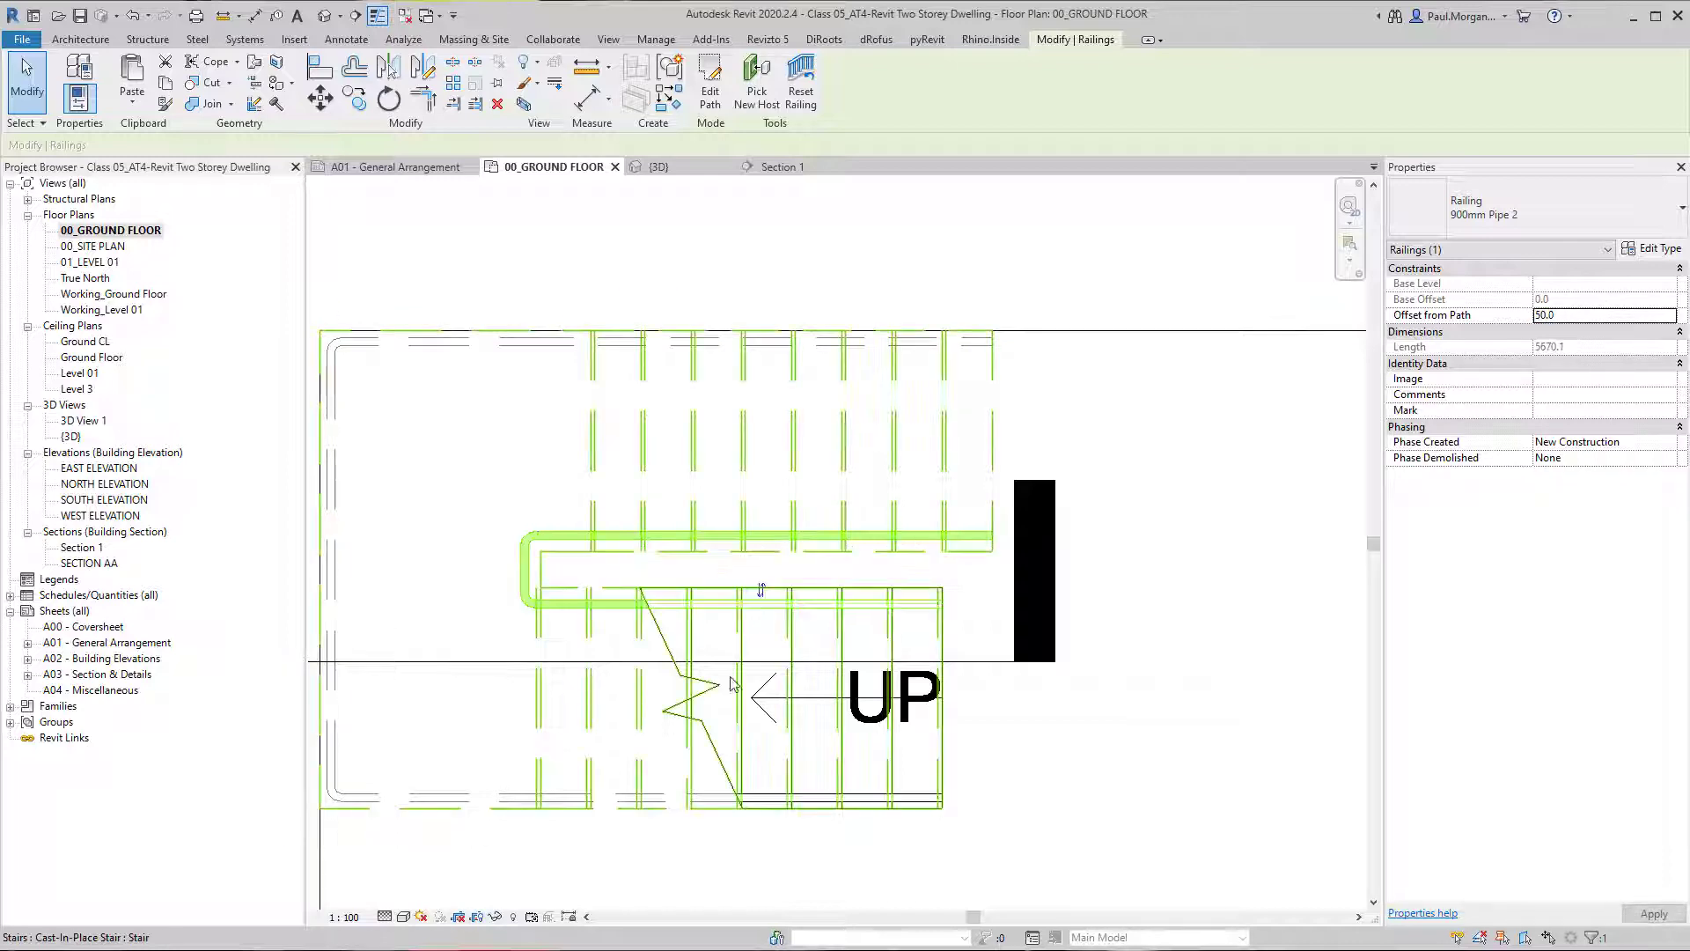
{"action": "scroll", "coordinate": [566, 573], "scroll_direction": "up", "scroll_amount": 5}
{"action": "key", "text": "Escape"}
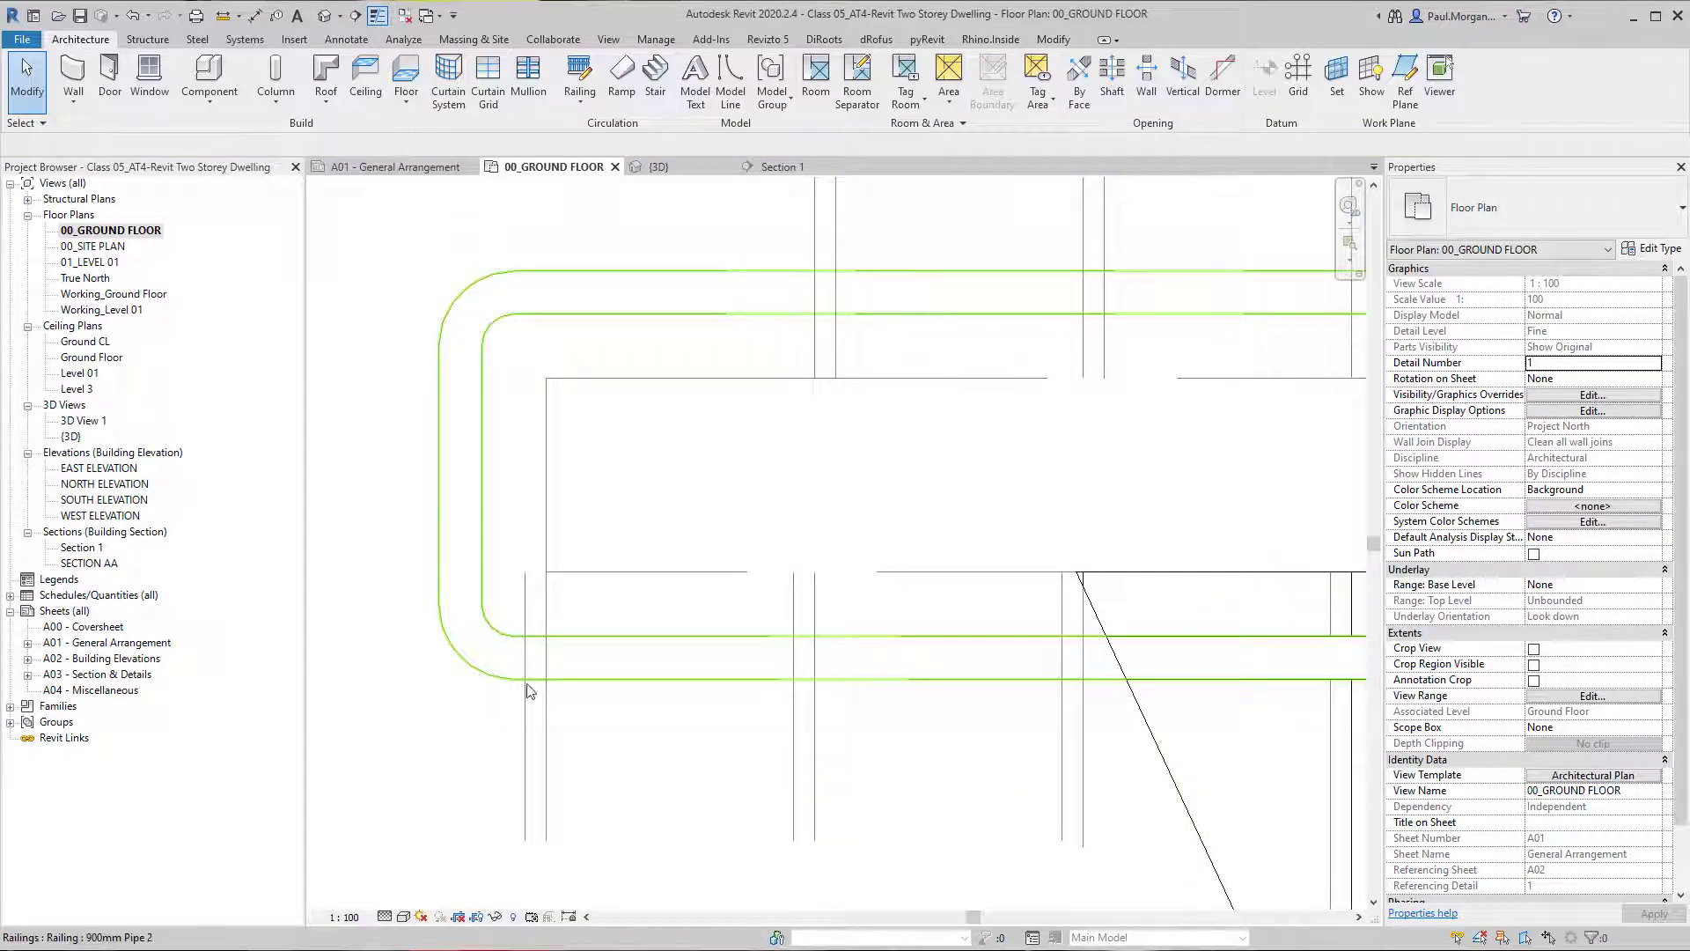
Measure the gap between the inner handrail and the stair edge beside the landing.
{"action": "key", "text": "d"}
{"action": "key", "text": "i"}
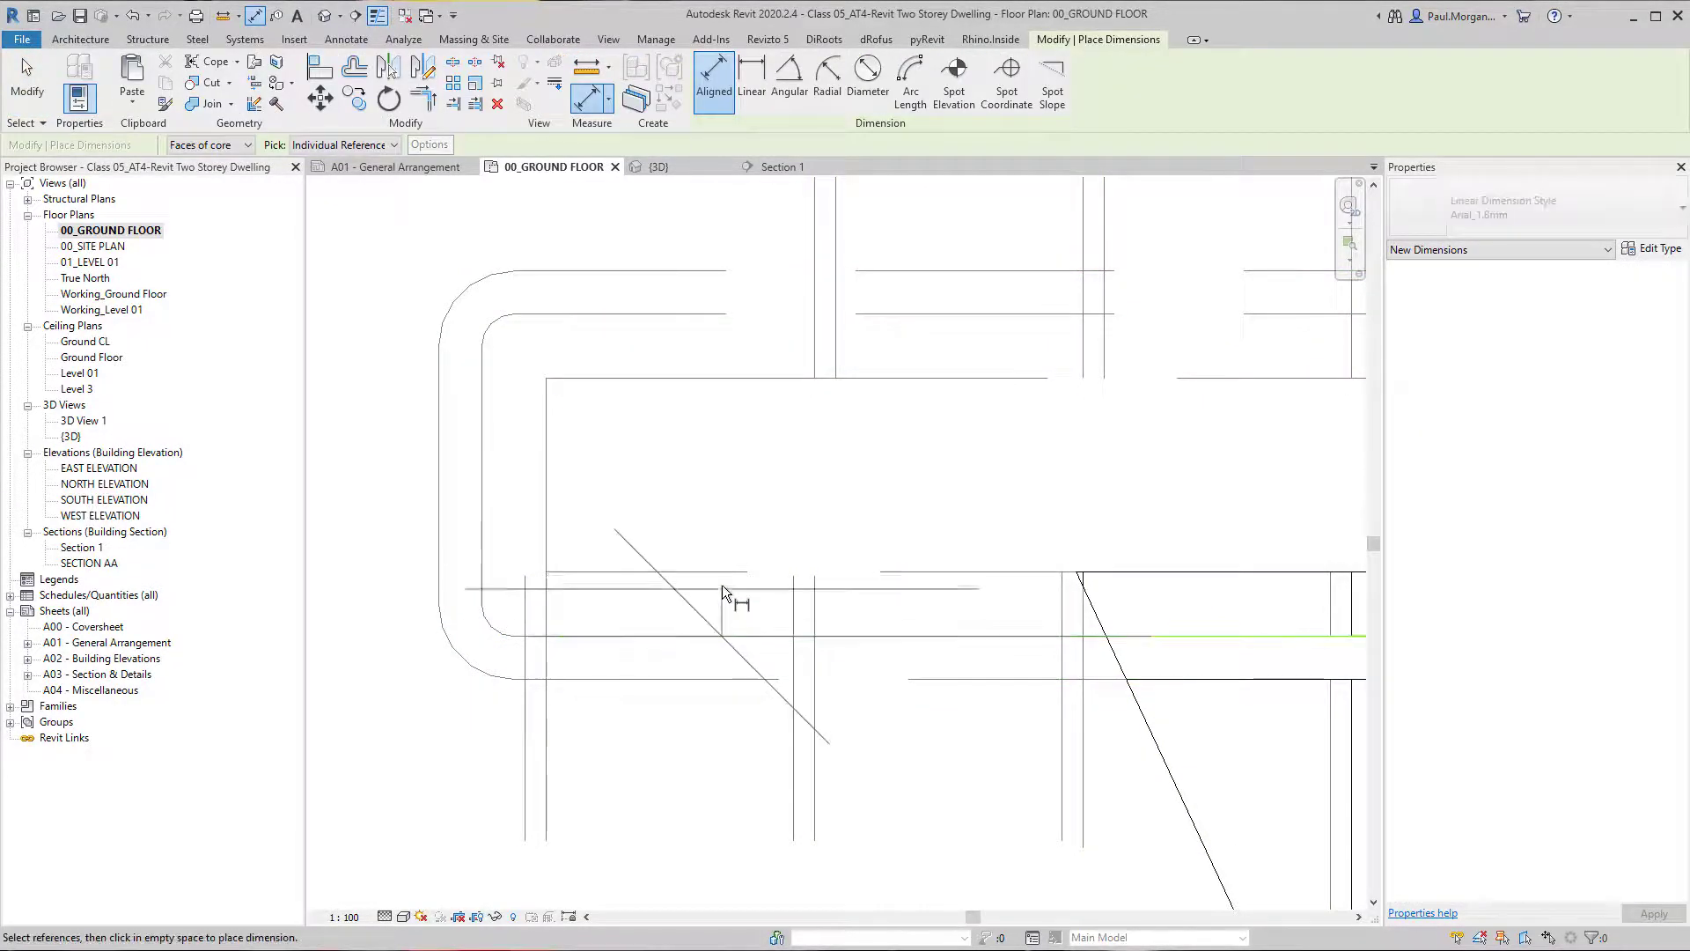
{"action": "left_click", "coordinate": [722, 579]}
{"action": "scroll", "coordinate": [721, 579], "scroll_direction": "down", "scroll_amount": 3}
{"action": "scroll", "coordinate": [721, 577], "scroll_direction": "up", "scroll_amount": 3}
{"action": "key", "text": "Escape"}
{"action": "key", "text": "Escape"}
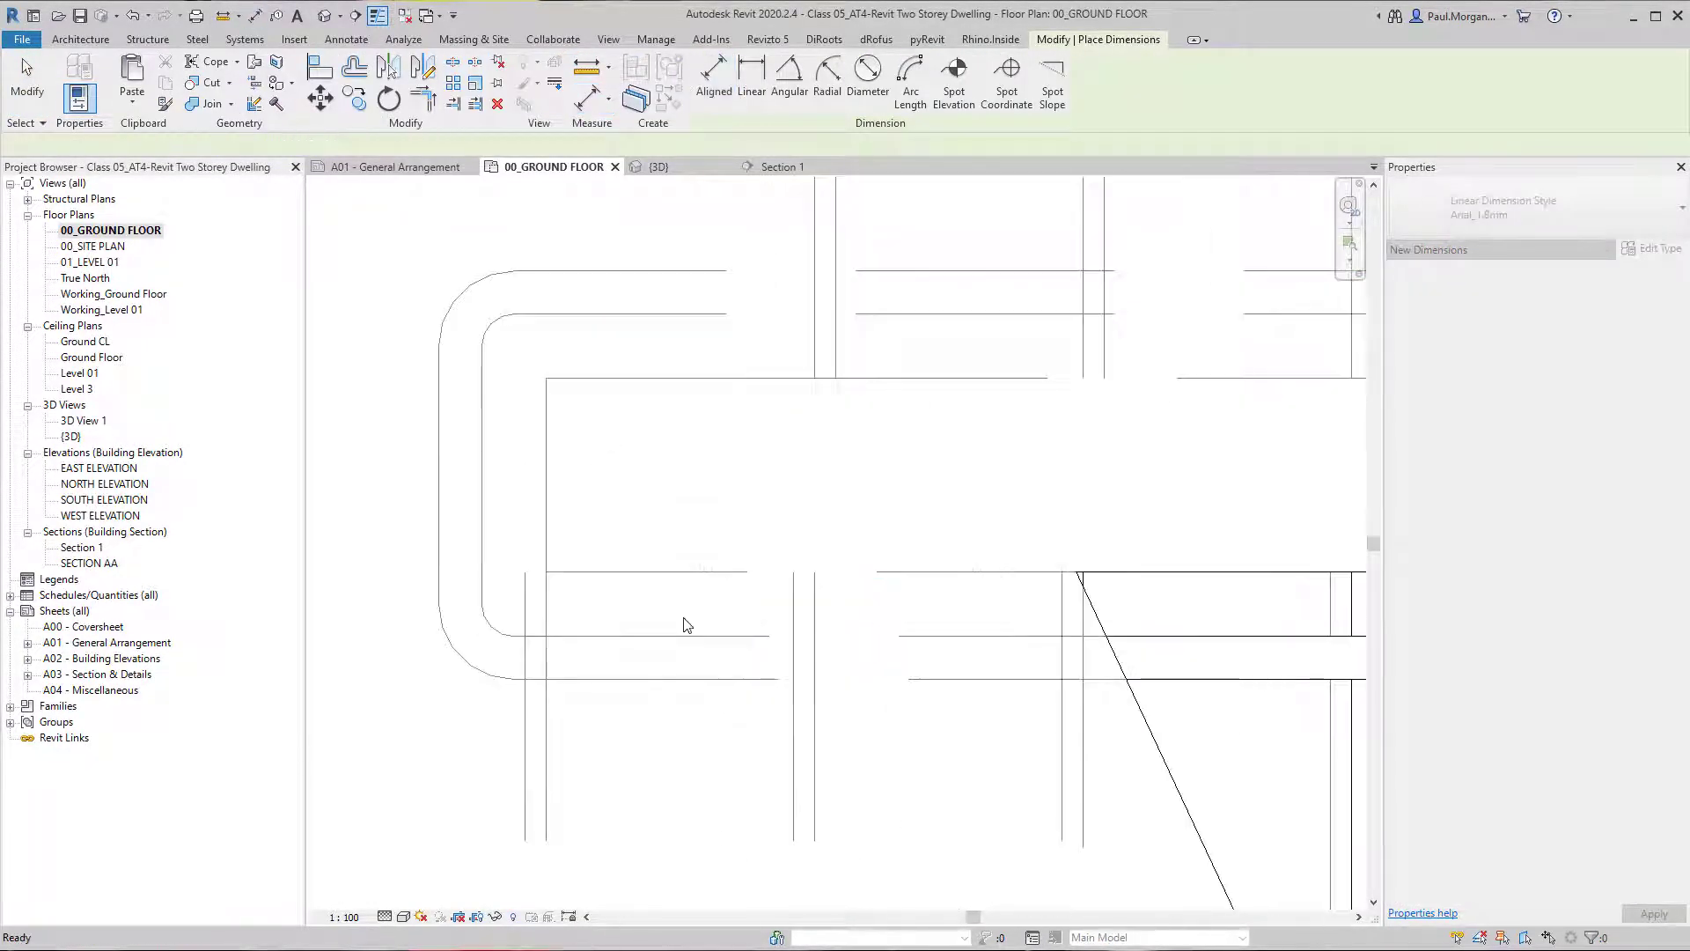
Set the inner railing's offset from path to 40.
{"action": "left_click", "coordinate": [673, 656]}
{"action": "left_click", "coordinate": [1651, 317]}
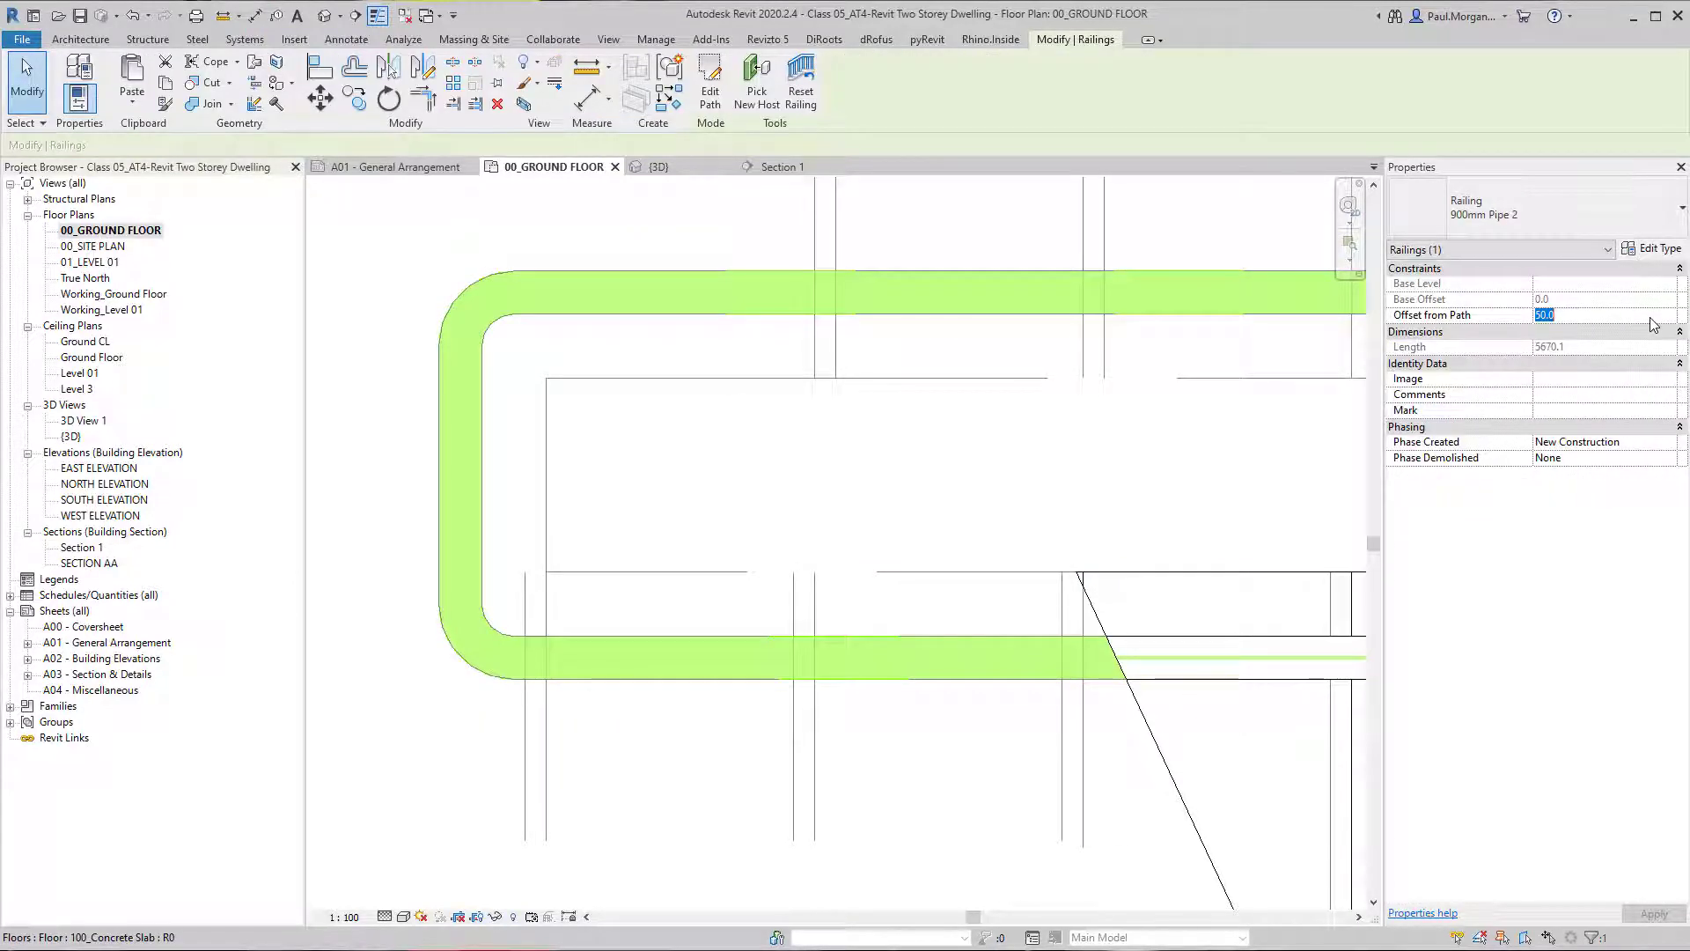
{"action": "type", "text": "40"}
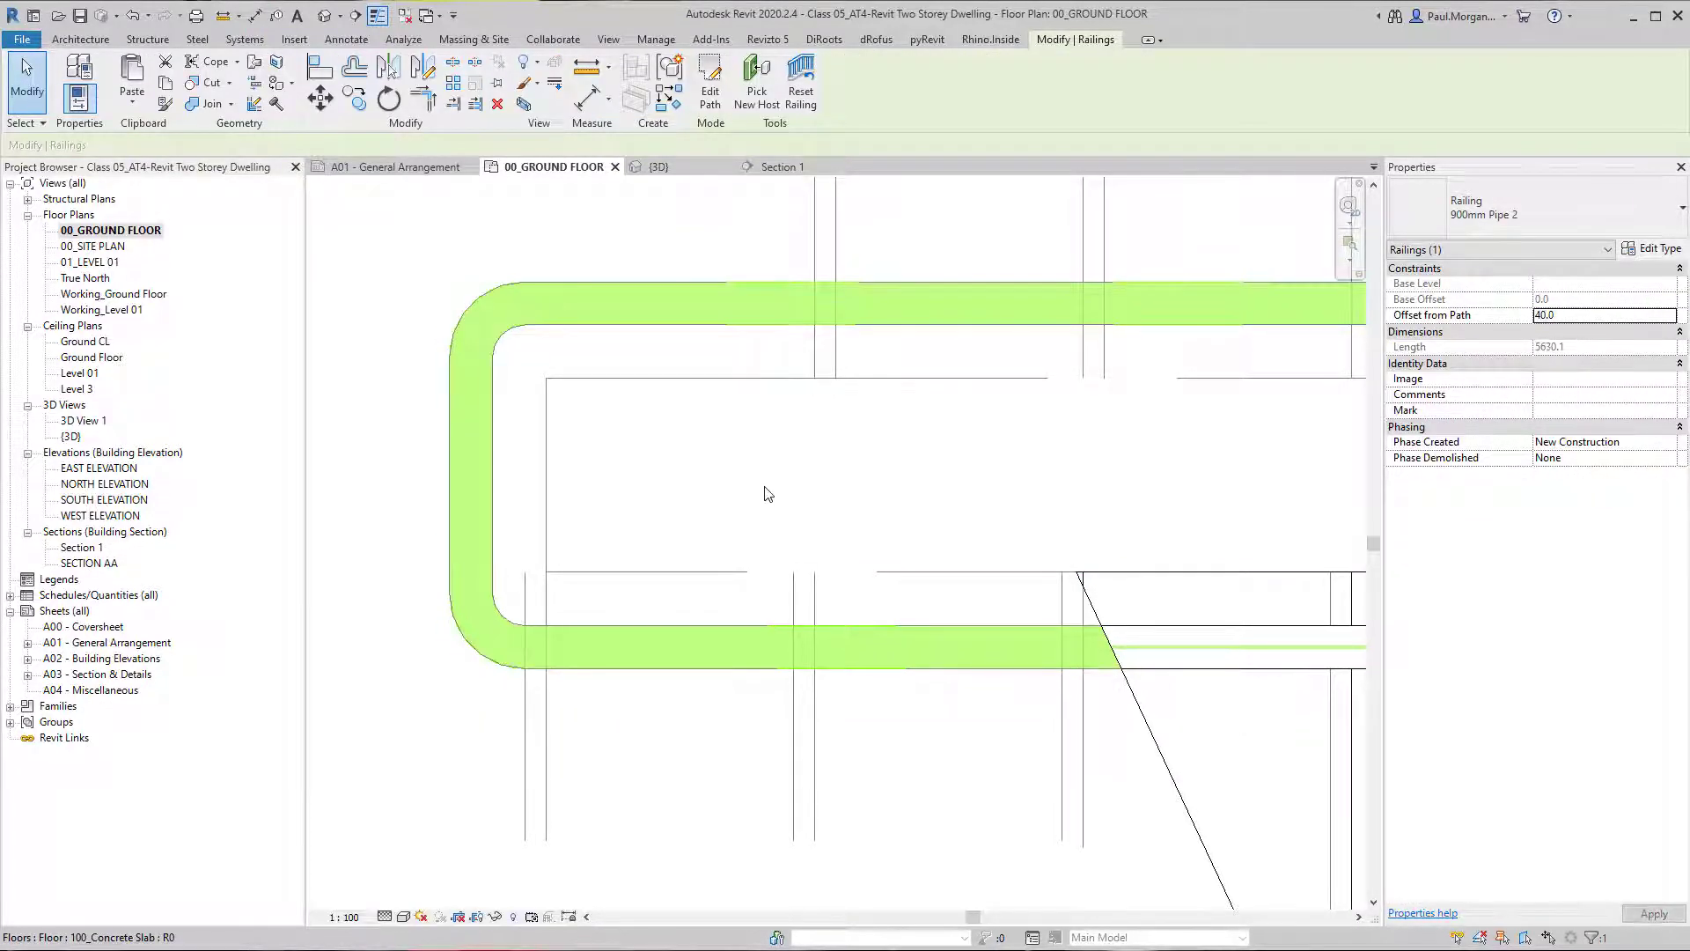
{"action": "key", "text": "Escape"}
Measure the inner handrail's gap to the stair edge again without placing a dimension.
{"action": "key", "text": "d"}
{"action": "key", "text": "i"}
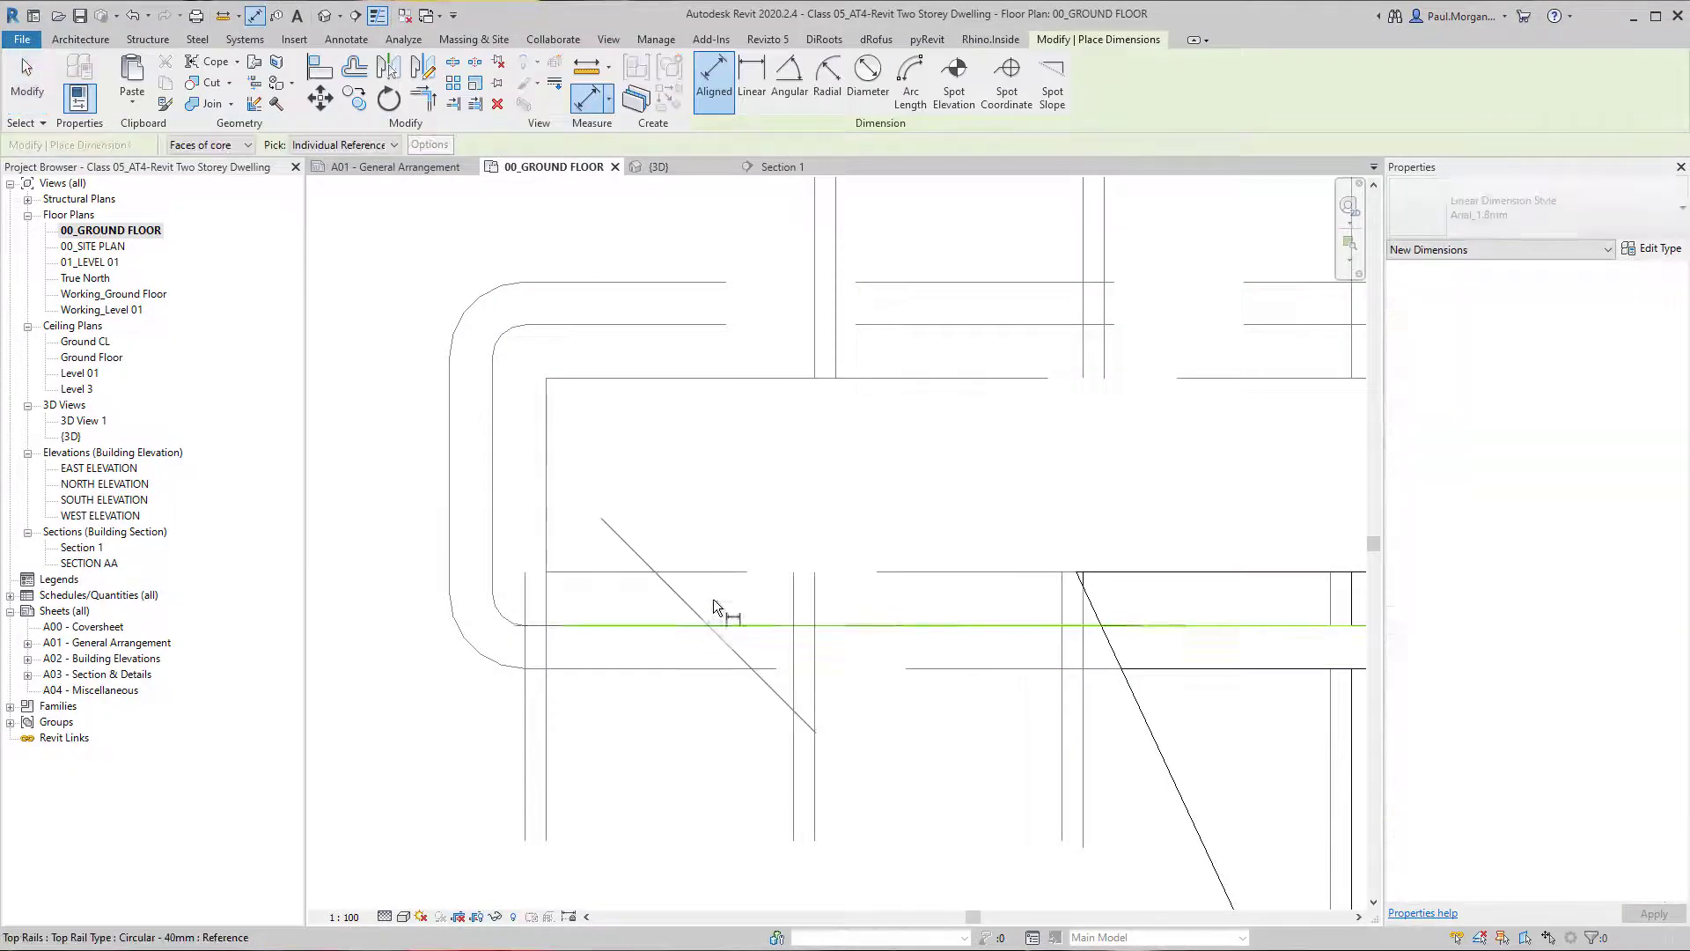
{"action": "left_click", "coordinate": [716, 574]}
{"action": "scroll", "coordinate": [717, 574], "scroll_direction": "down", "scroll_amount": 3}
{"action": "scroll", "coordinate": [715, 576], "scroll_direction": "up", "scroll_amount": 10}
{"action": "key", "text": "Escape"}
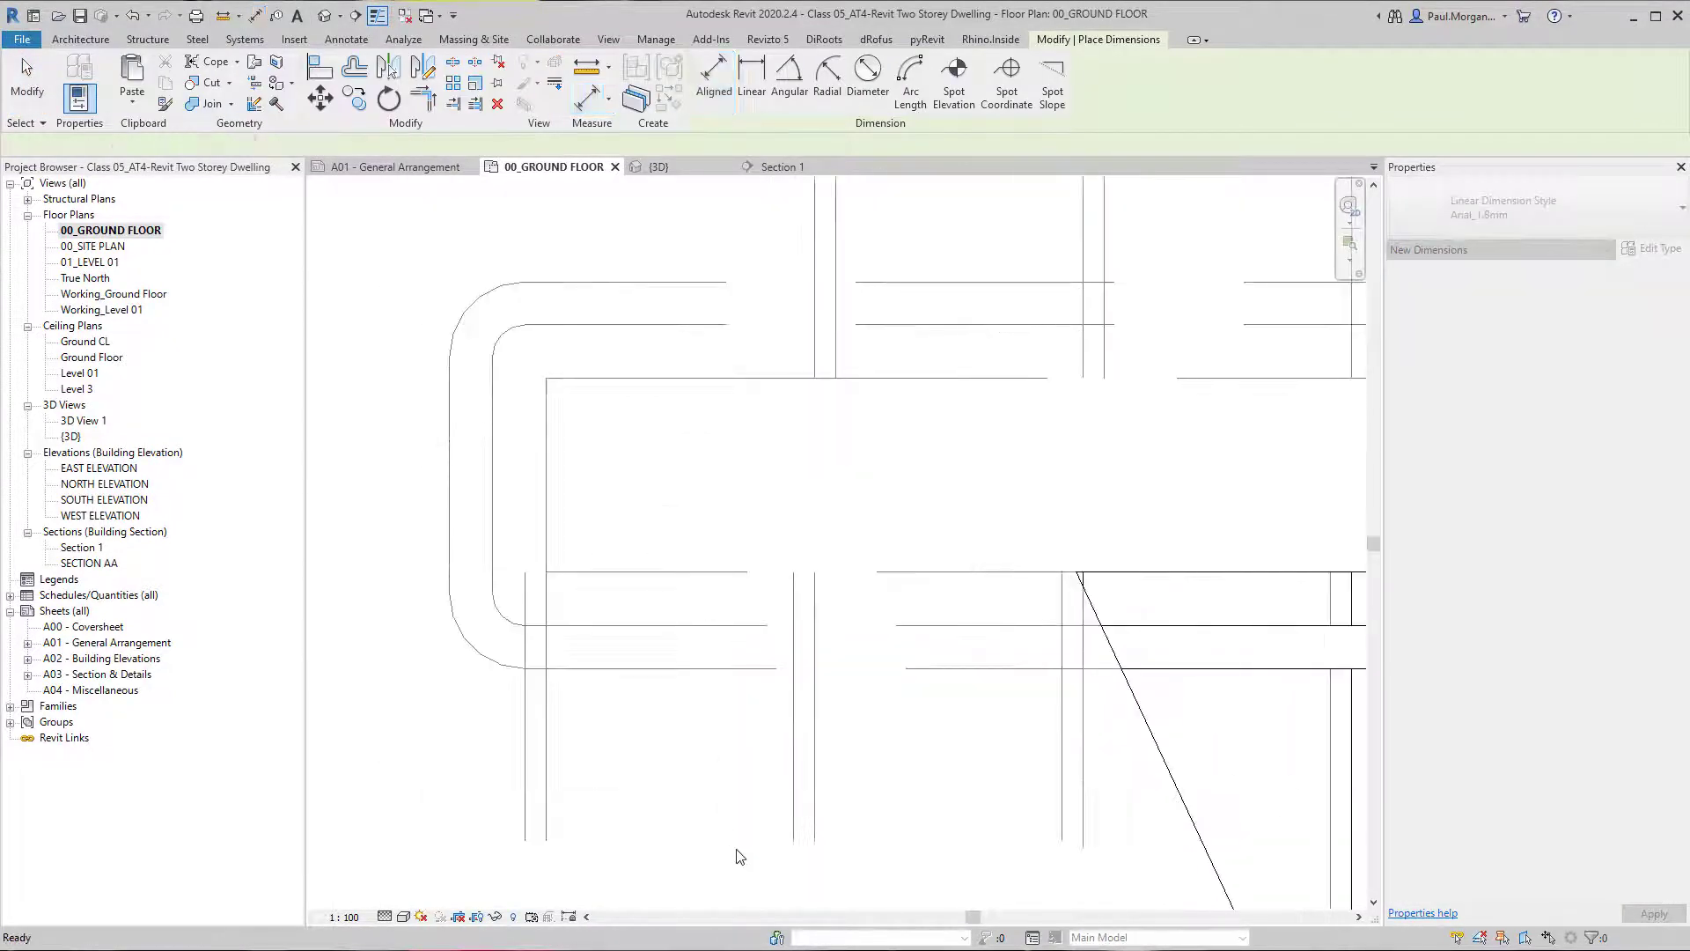
{"action": "scroll", "coordinate": [759, 675], "scroll_direction": "down", "scroll_amount": 8}
{"action": "middle_click_drag", "start_coordinate": [812, 773], "coordinate": [704, 500]}
{"action": "key", "text": "Escape"}
{"action": "key", "text": "Escape"}
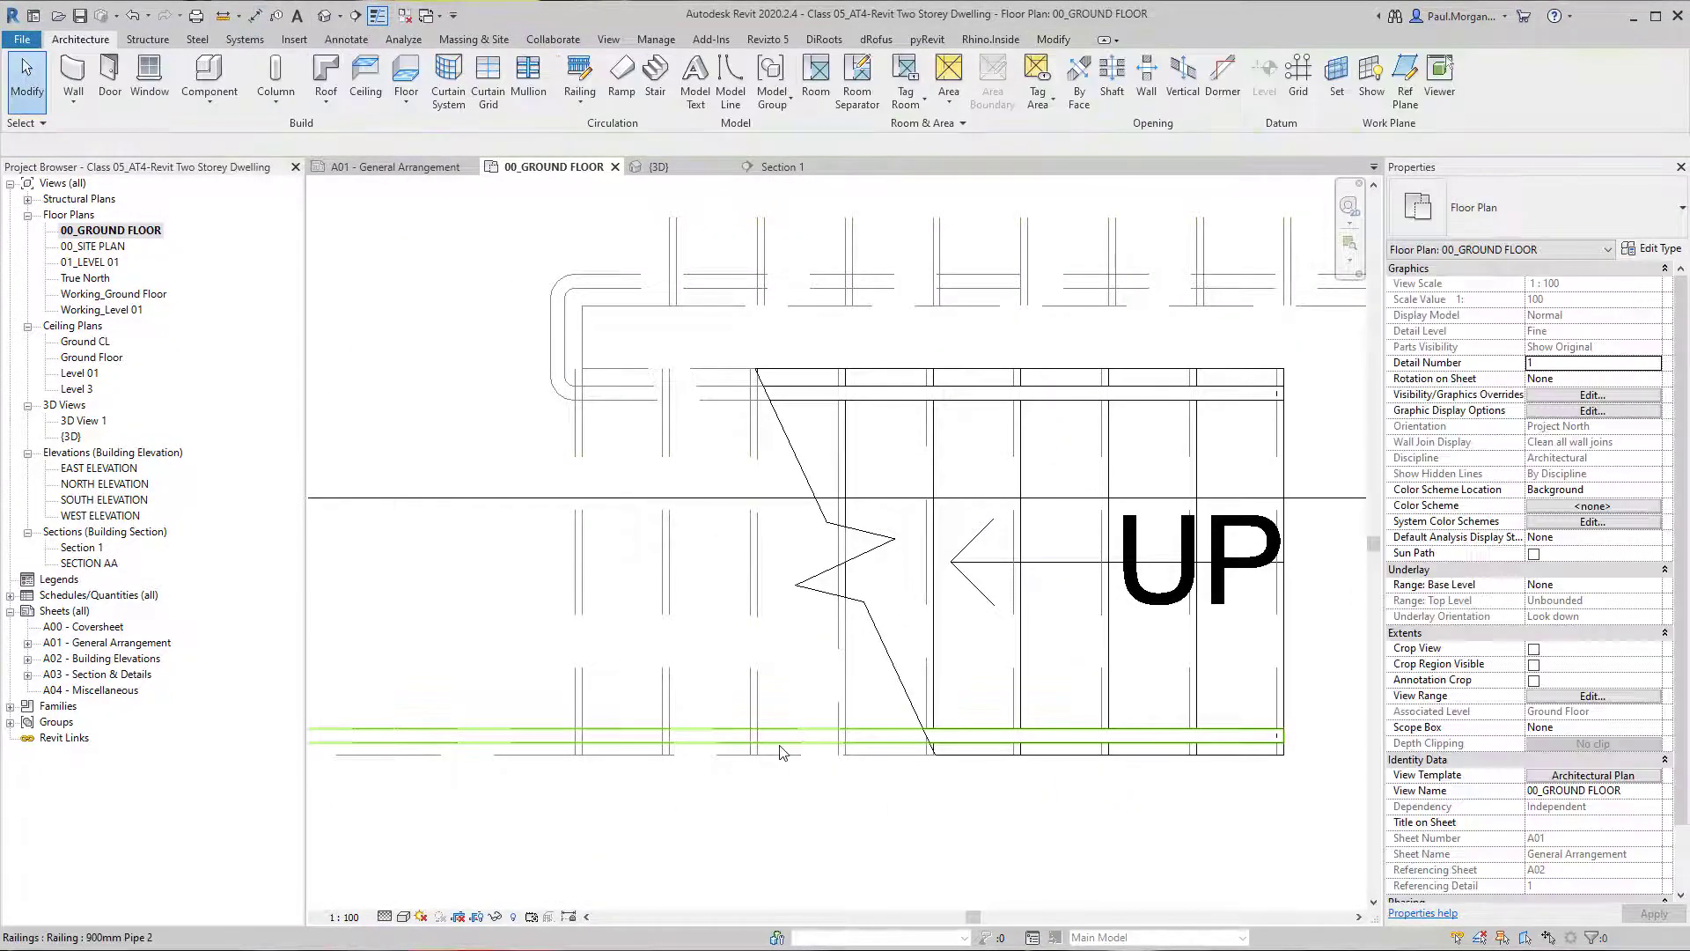
Set the outer railing's offset from path to 40.
{"action": "left_click", "coordinate": [779, 736]}
{"action": "left_click", "coordinate": [1593, 323]}
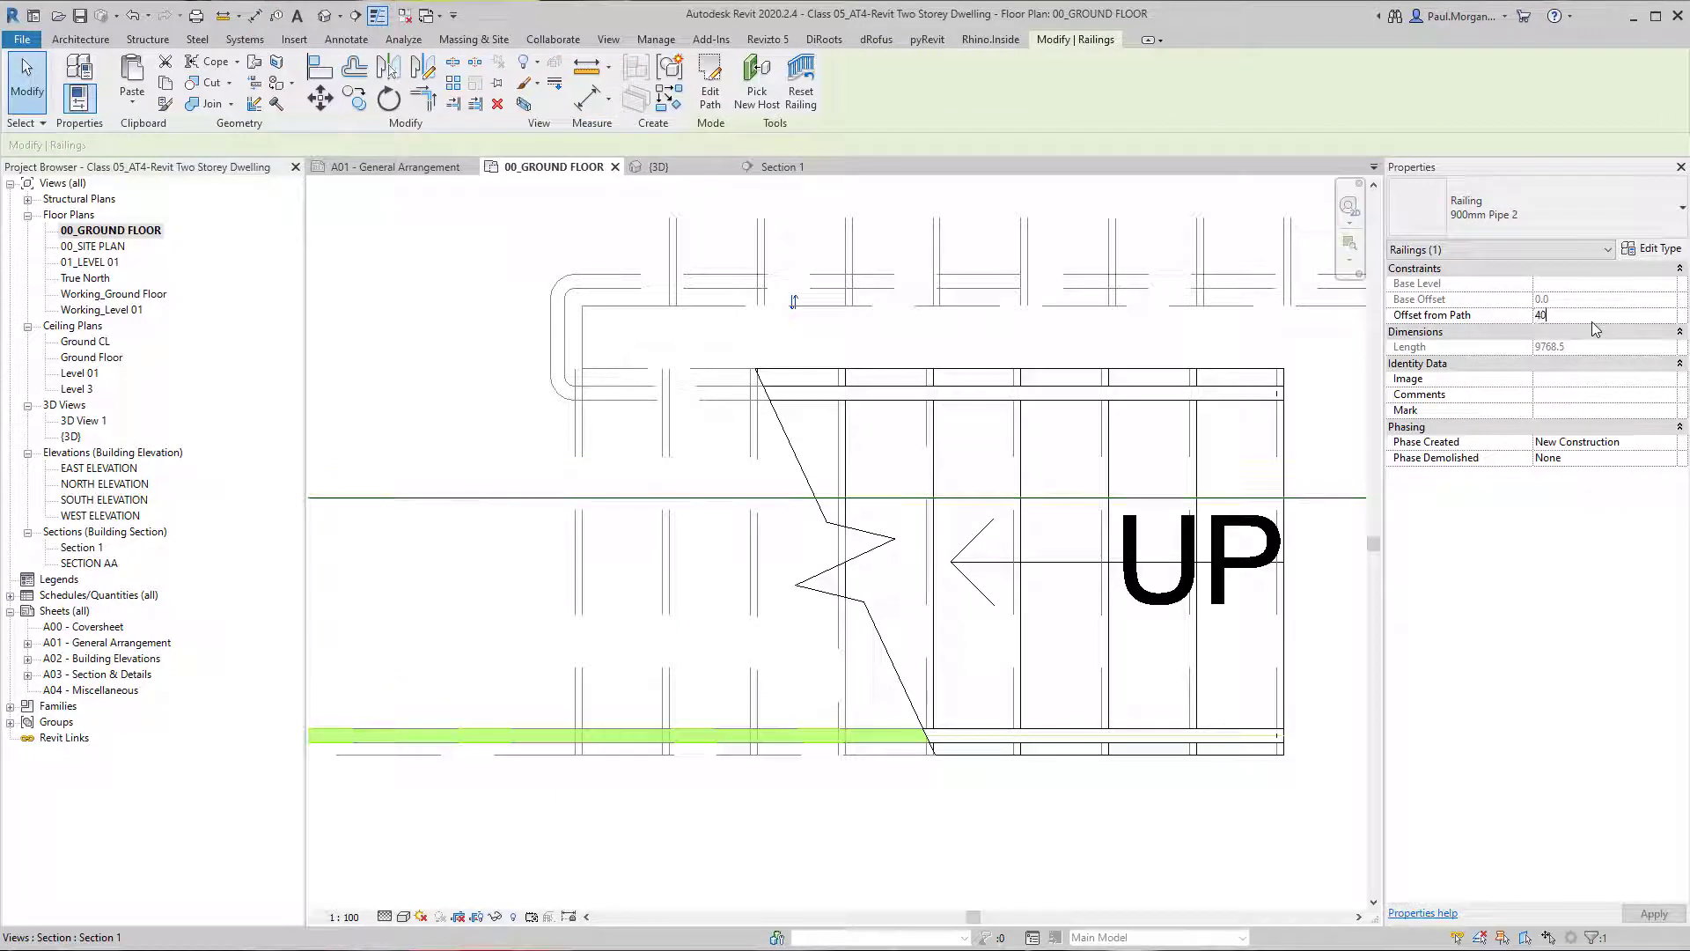
{"action": "left_click", "coordinate": [591, 791]}
Measure the outer handrail's clearance from the stair's outer edge in the ground floor plan.
{"action": "key", "text": "d"}
{"action": "key", "text": "i"}
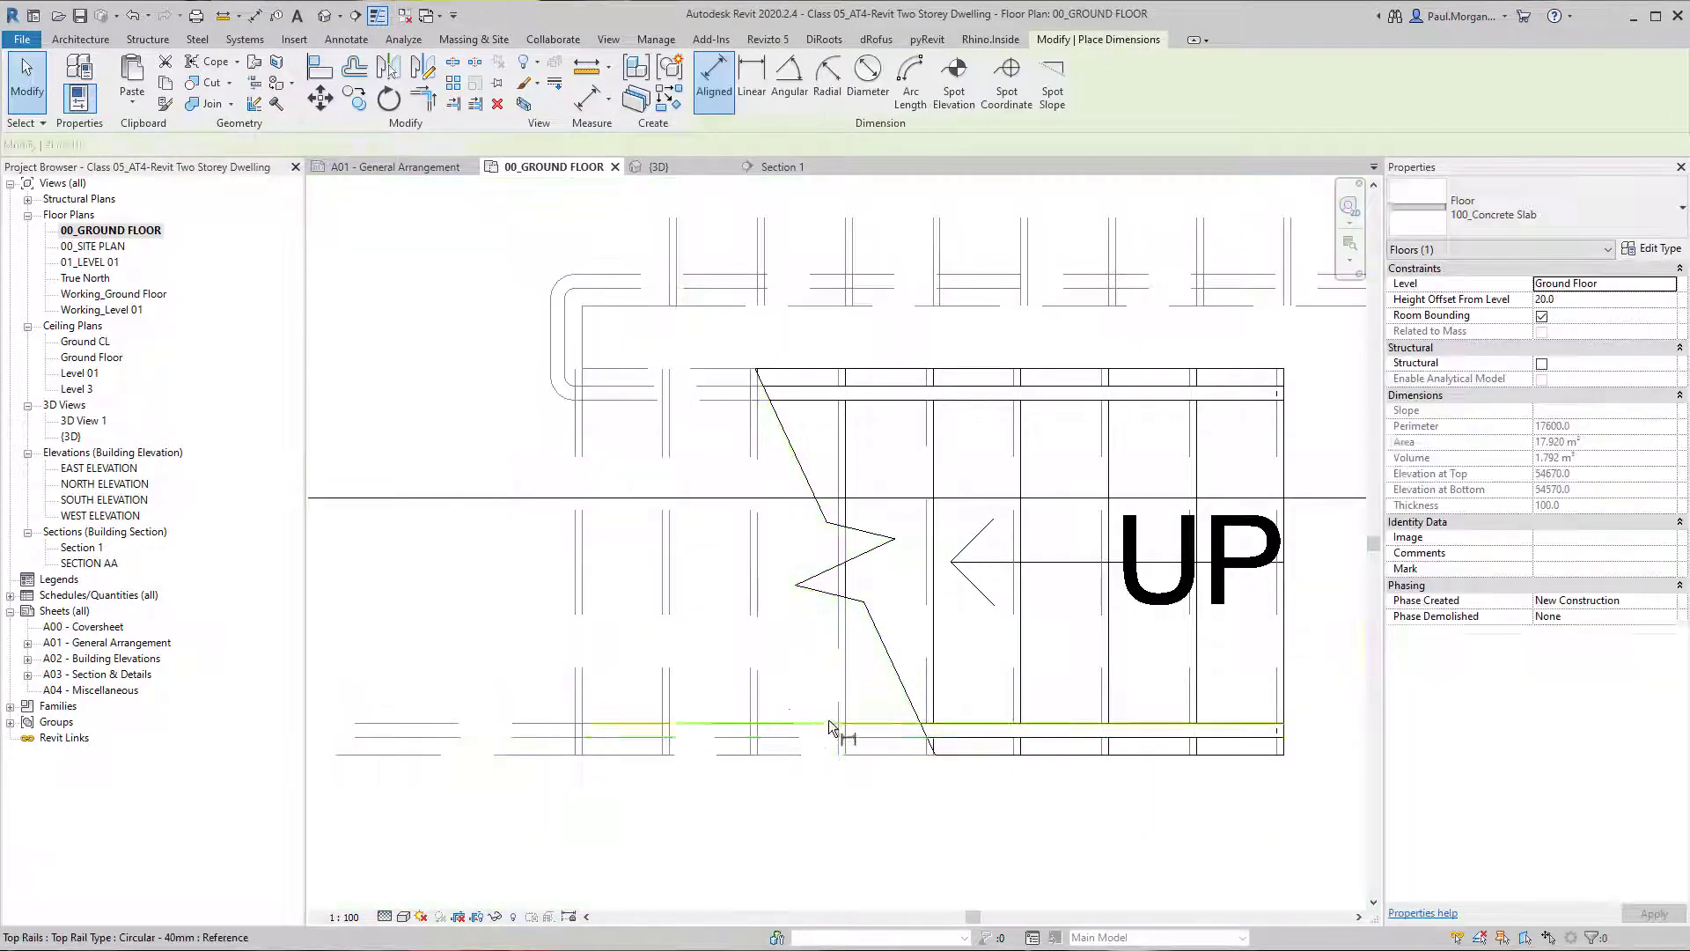
{"action": "left_click", "coordinate": [830, 745]}
{"action": "scroll", "coordinate": [828, 748], "scroll_direction": "up", "scroll_amount": 4}
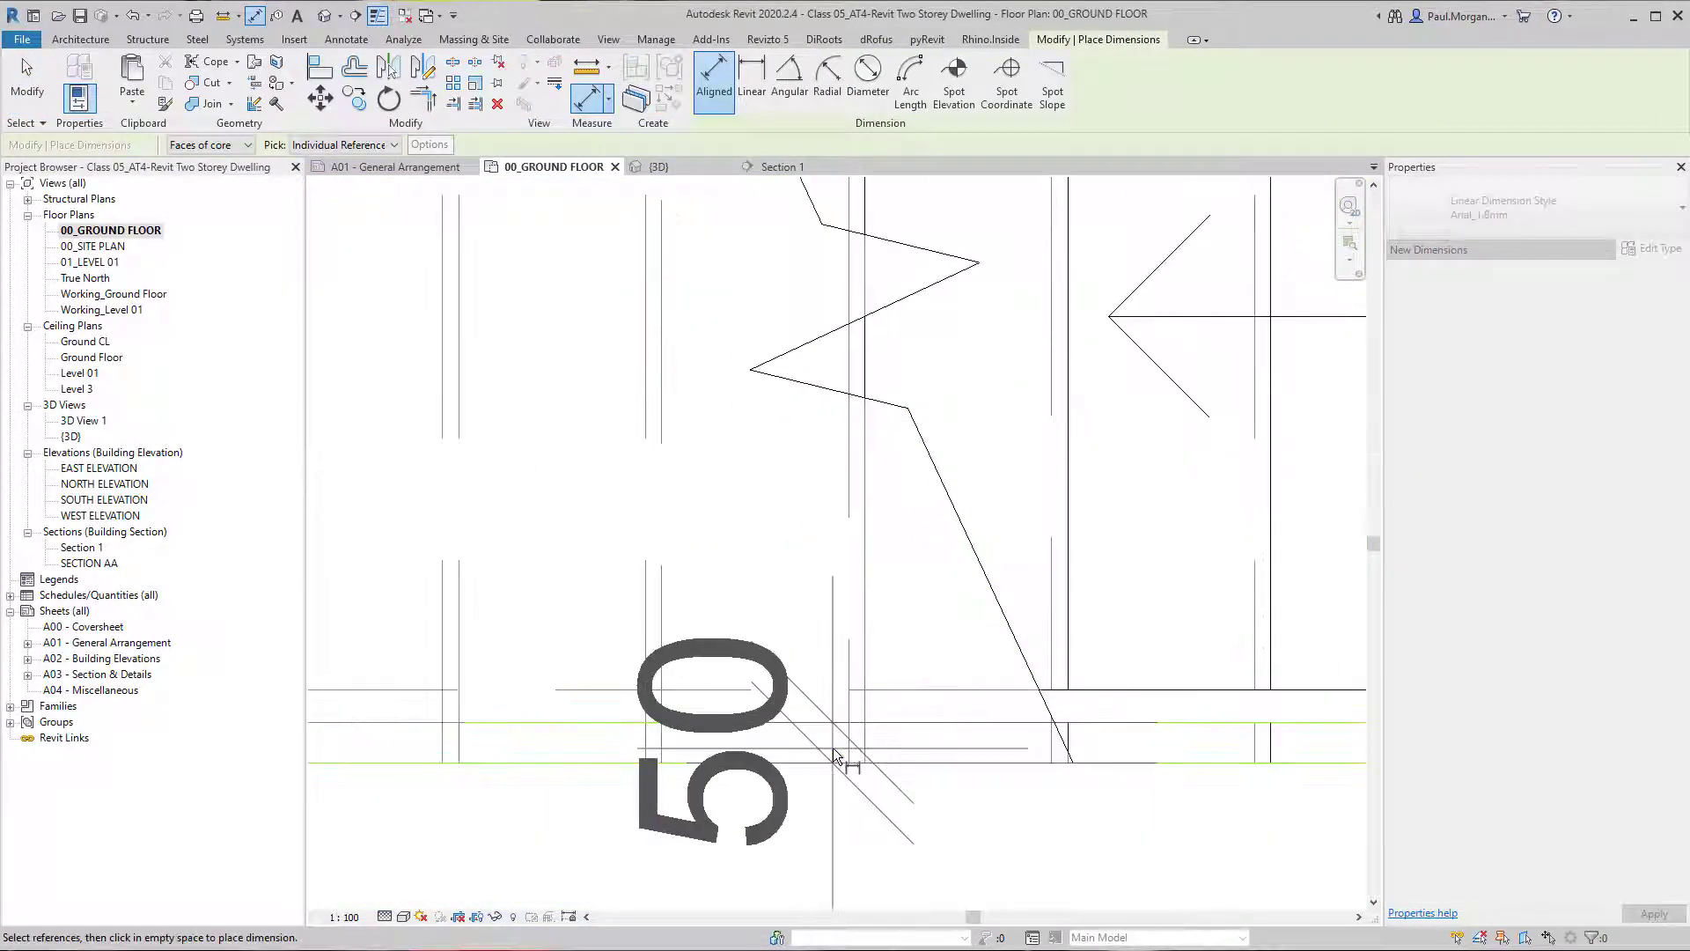
{"action": "scroll", "coordinate": [834, 756], "scroll_direction": "down", "scroll_amount": 5}
{"action": "key", "text": "Escape"}
{"action": "key", "text": "Escape"}
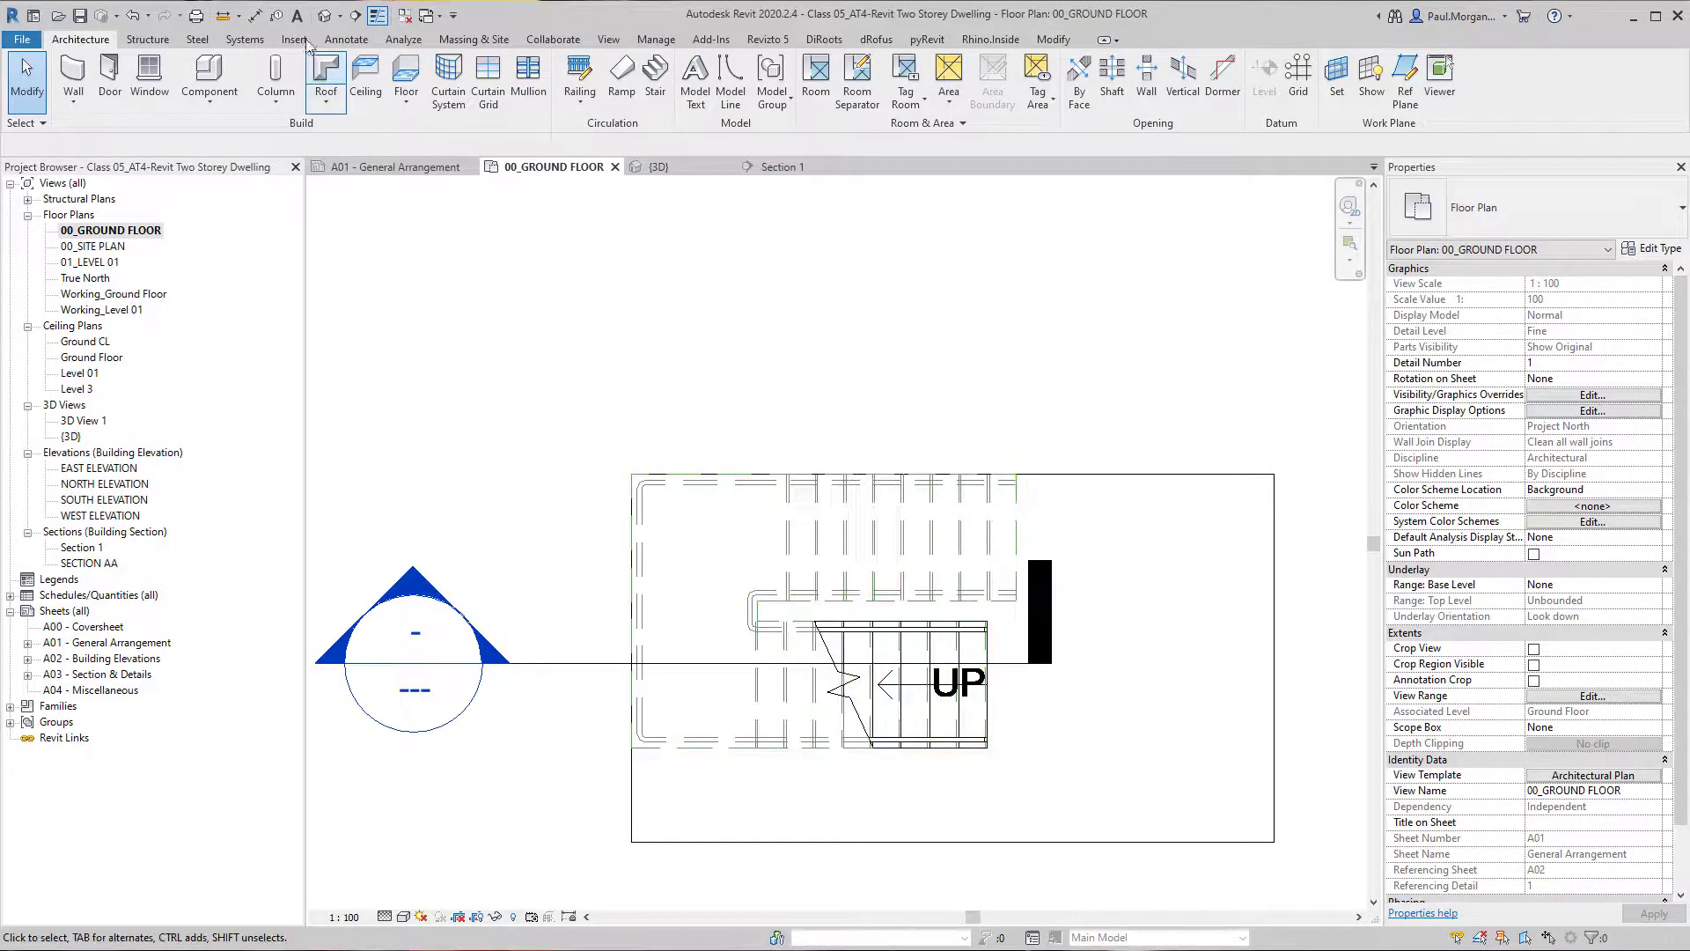
Inspect the lower ends of both handrails in the 3D view and switch to the CLARENDON STAIRS PDF in Revu.
{"action": "left_click", "coordinate": [322, 16]}
{"action": "middle_click_drag", "start_coordinate": [785, 678], "coordinate": [774, 540], "text": "shift"}
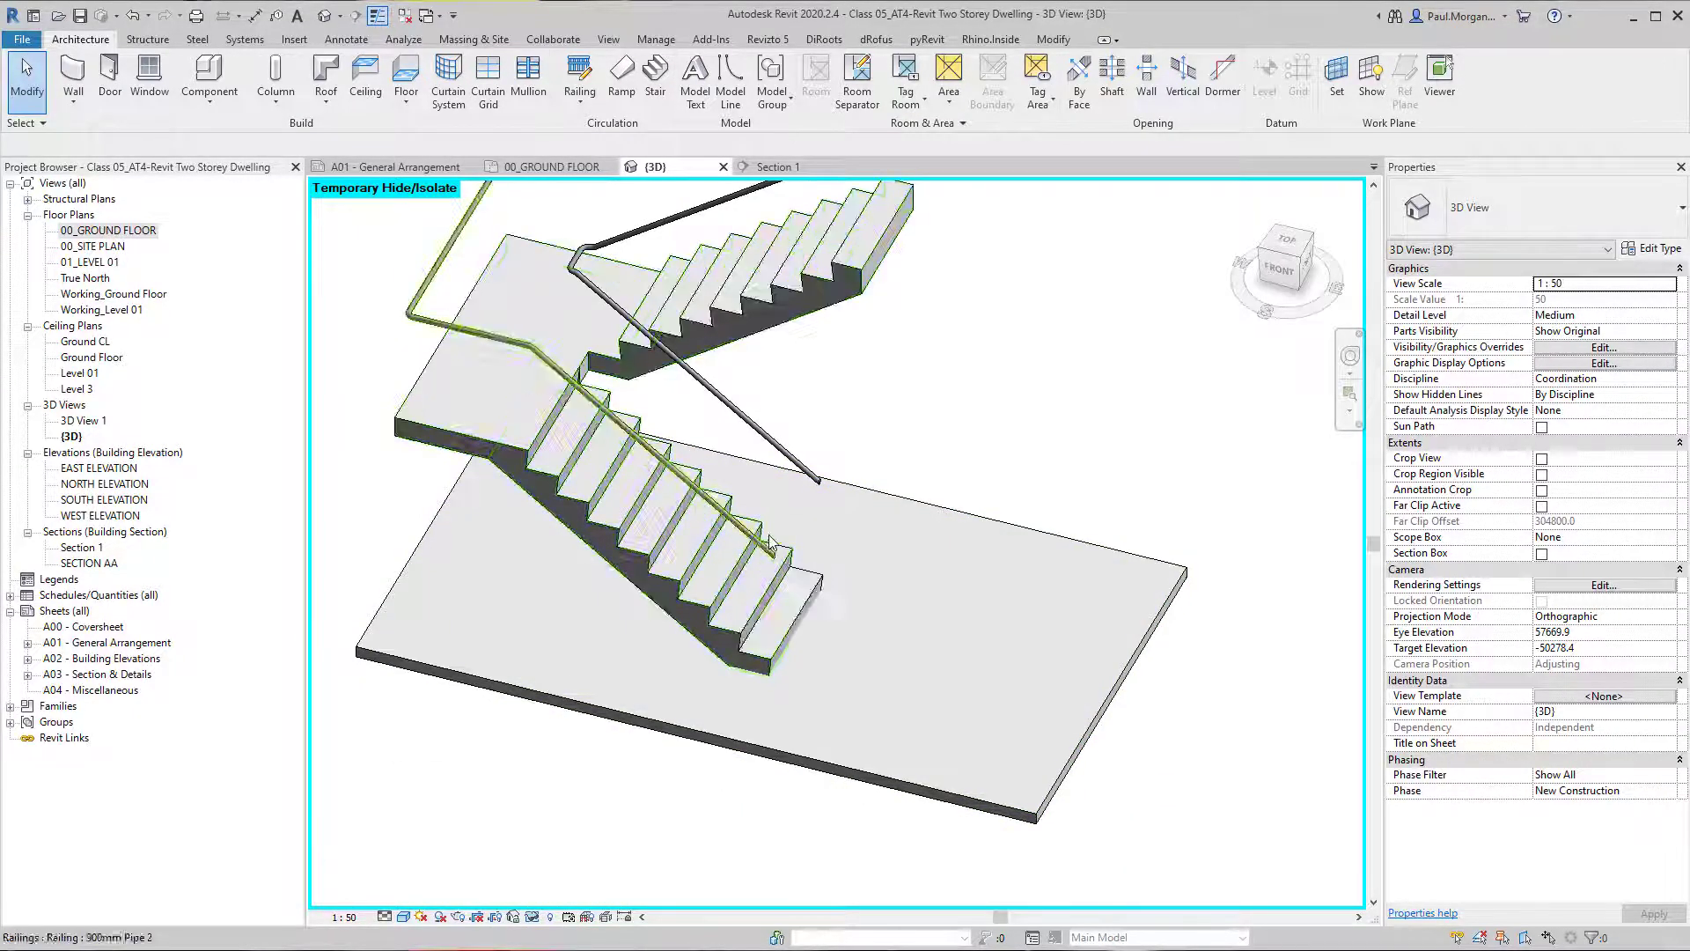
{"action": "scroll", "coordinate": [764, 537], "scroll_direction": "up", "scroll_amount": 4}
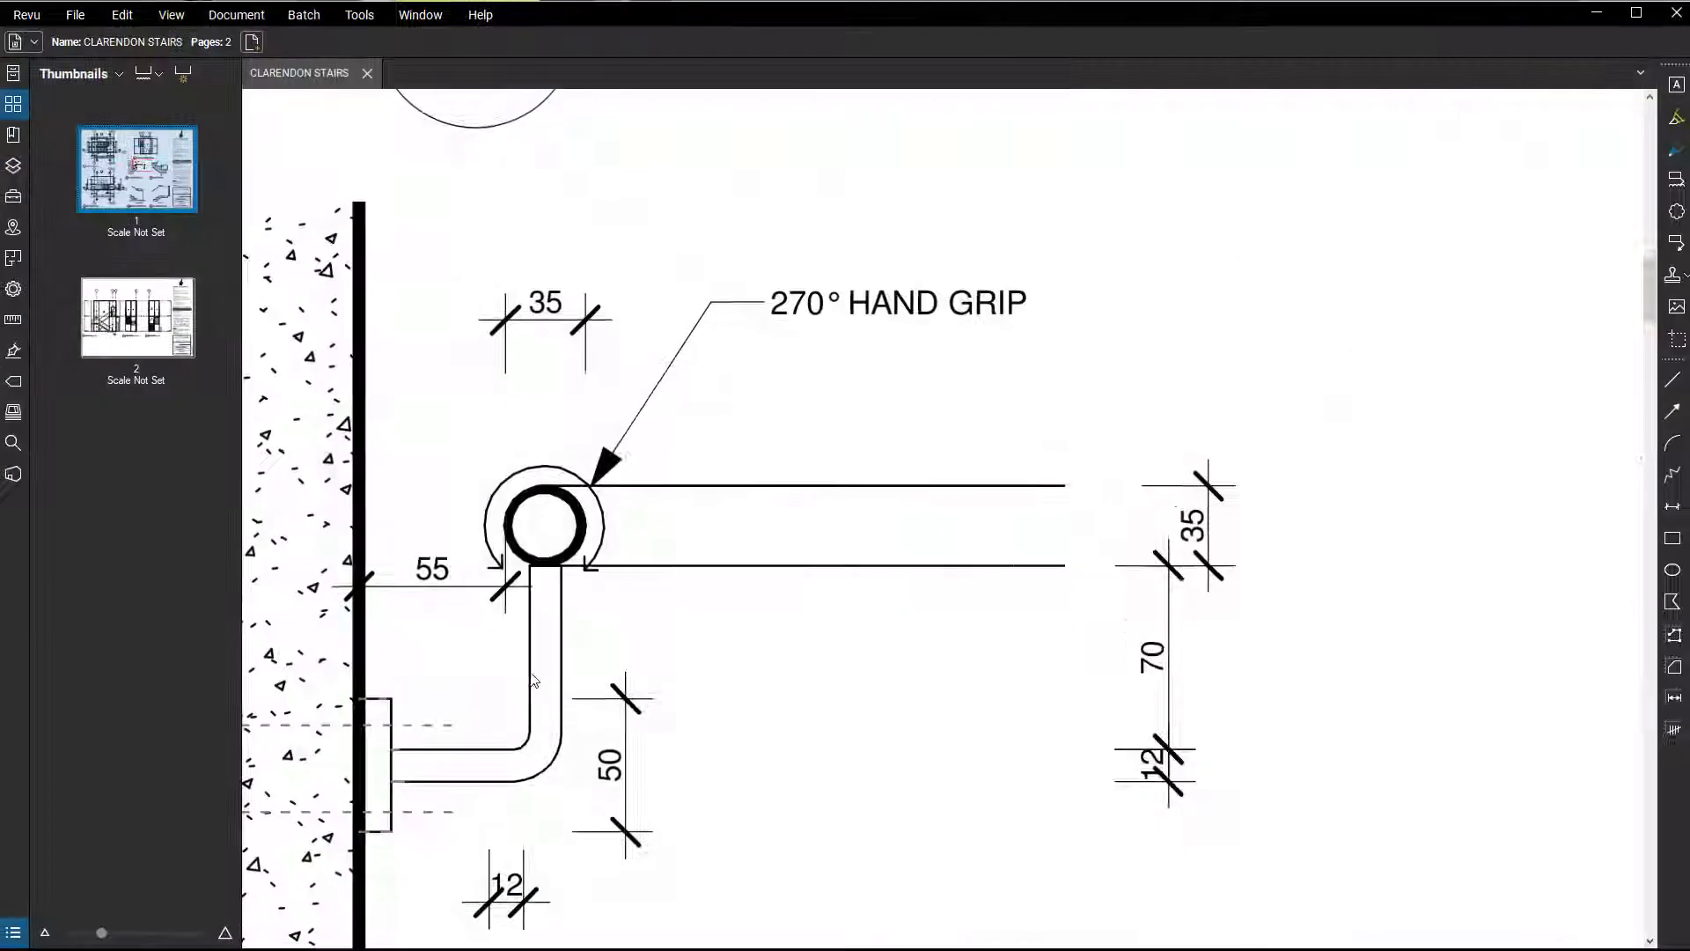
{"action": "scroll", "coordinate": [729, 447], "scroll_direction": "down", "scroll_amount": 10}
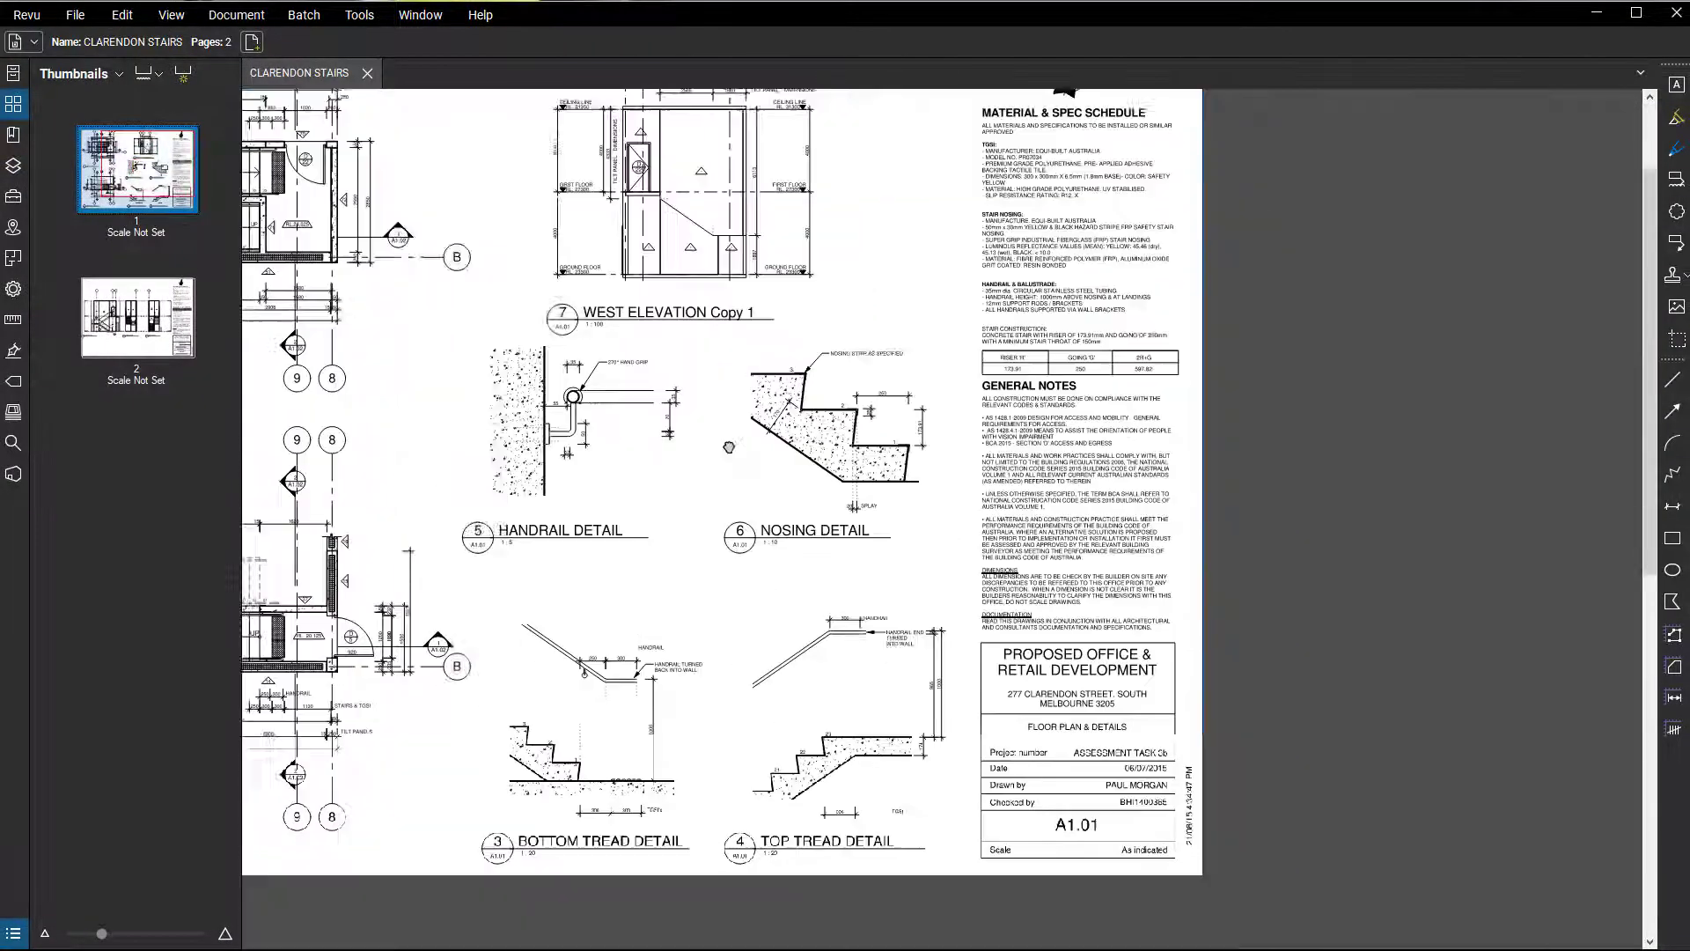
Examine the bottom and top tread details and the handrail end beside the tactile indicators in the floor plan.
{"action": "scroll", "coordinate": [692, 499], "scroll_direction": "up", "scroll_amount": 8}
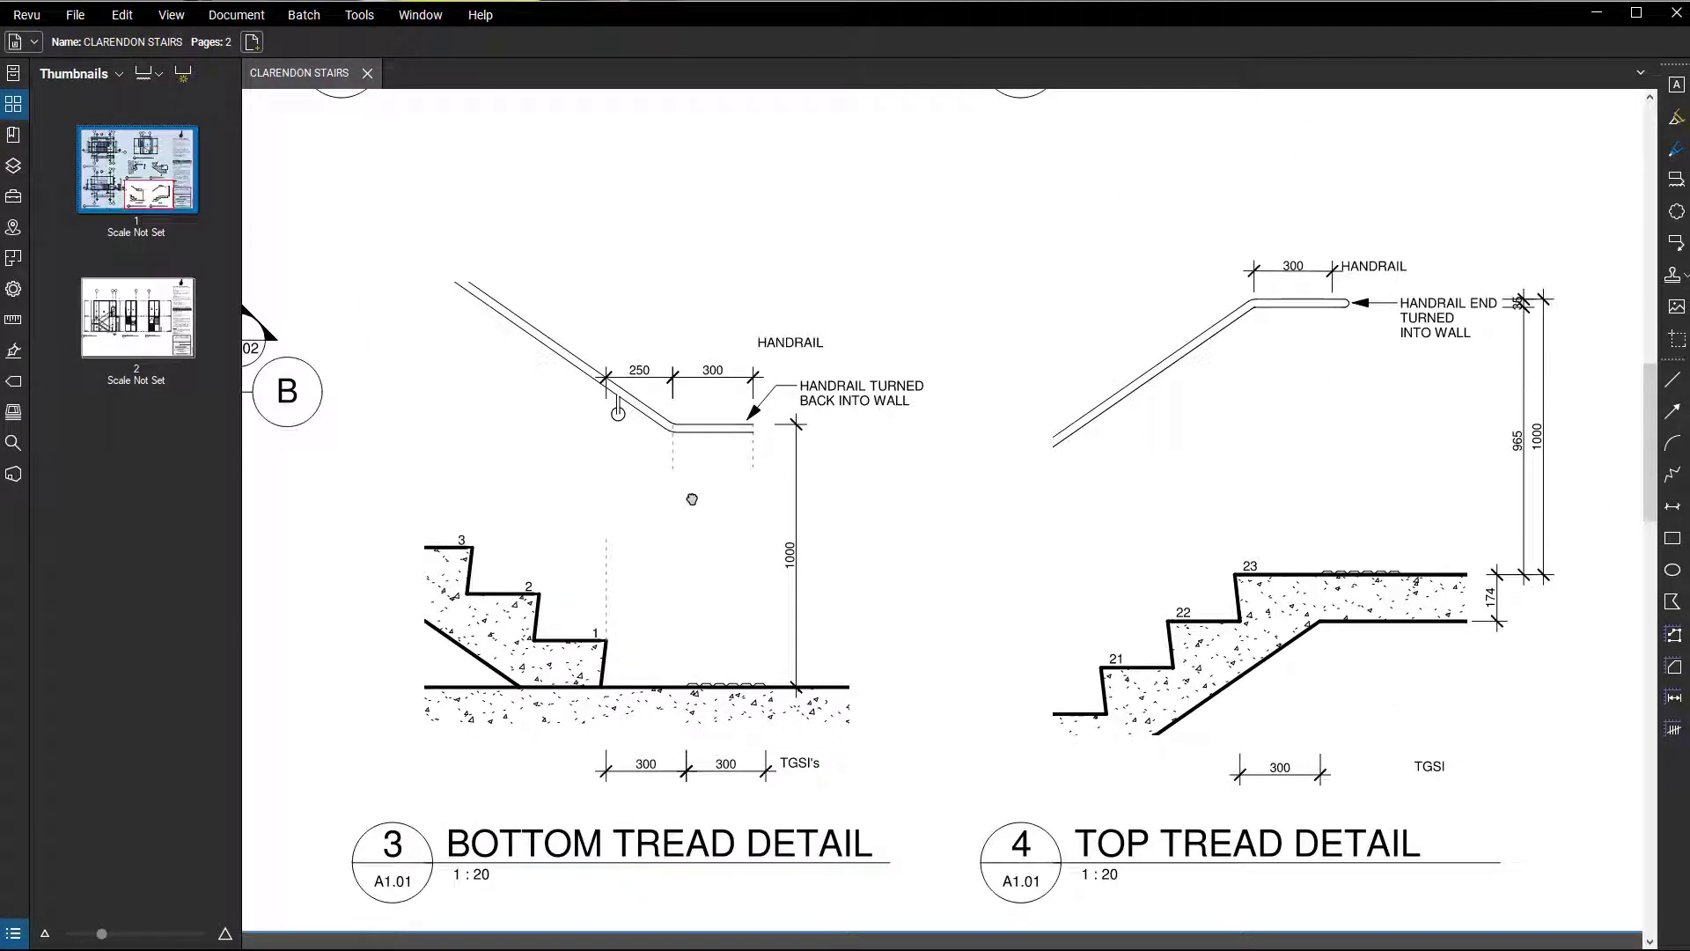
{"action": "left_click_drag", "start_coordinate": [692, 500], "coordinate": [706, 551]}
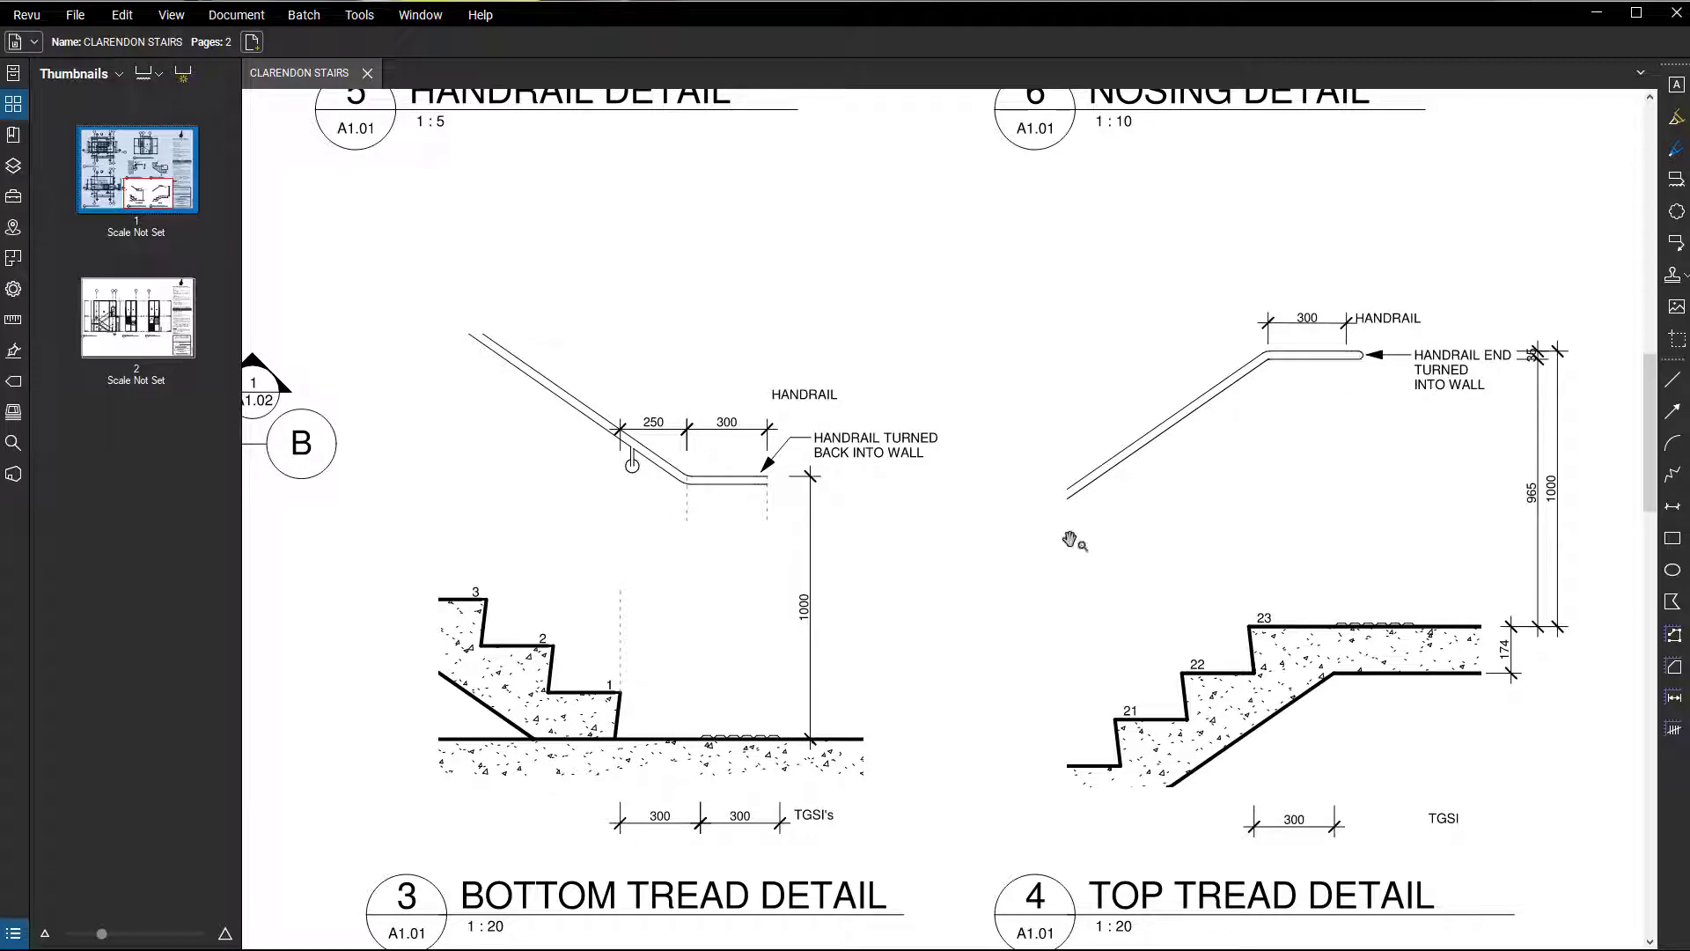
{"action": "left_click_drag", "start_coordinate": [661, 653], "coordinate": [671, 603]}
{"action": "scroll", "coordinate": [687, 574], "scroll_direction": "down", "scroll_amount": 5}
{"action": "left_click_drag", "start_coordinate": [396, 503], "coordinate": [598, 596]}
{"action": "scroll", "coordinate": [598, 596], "scroll_direction": "up", "scroll_amount": 5}
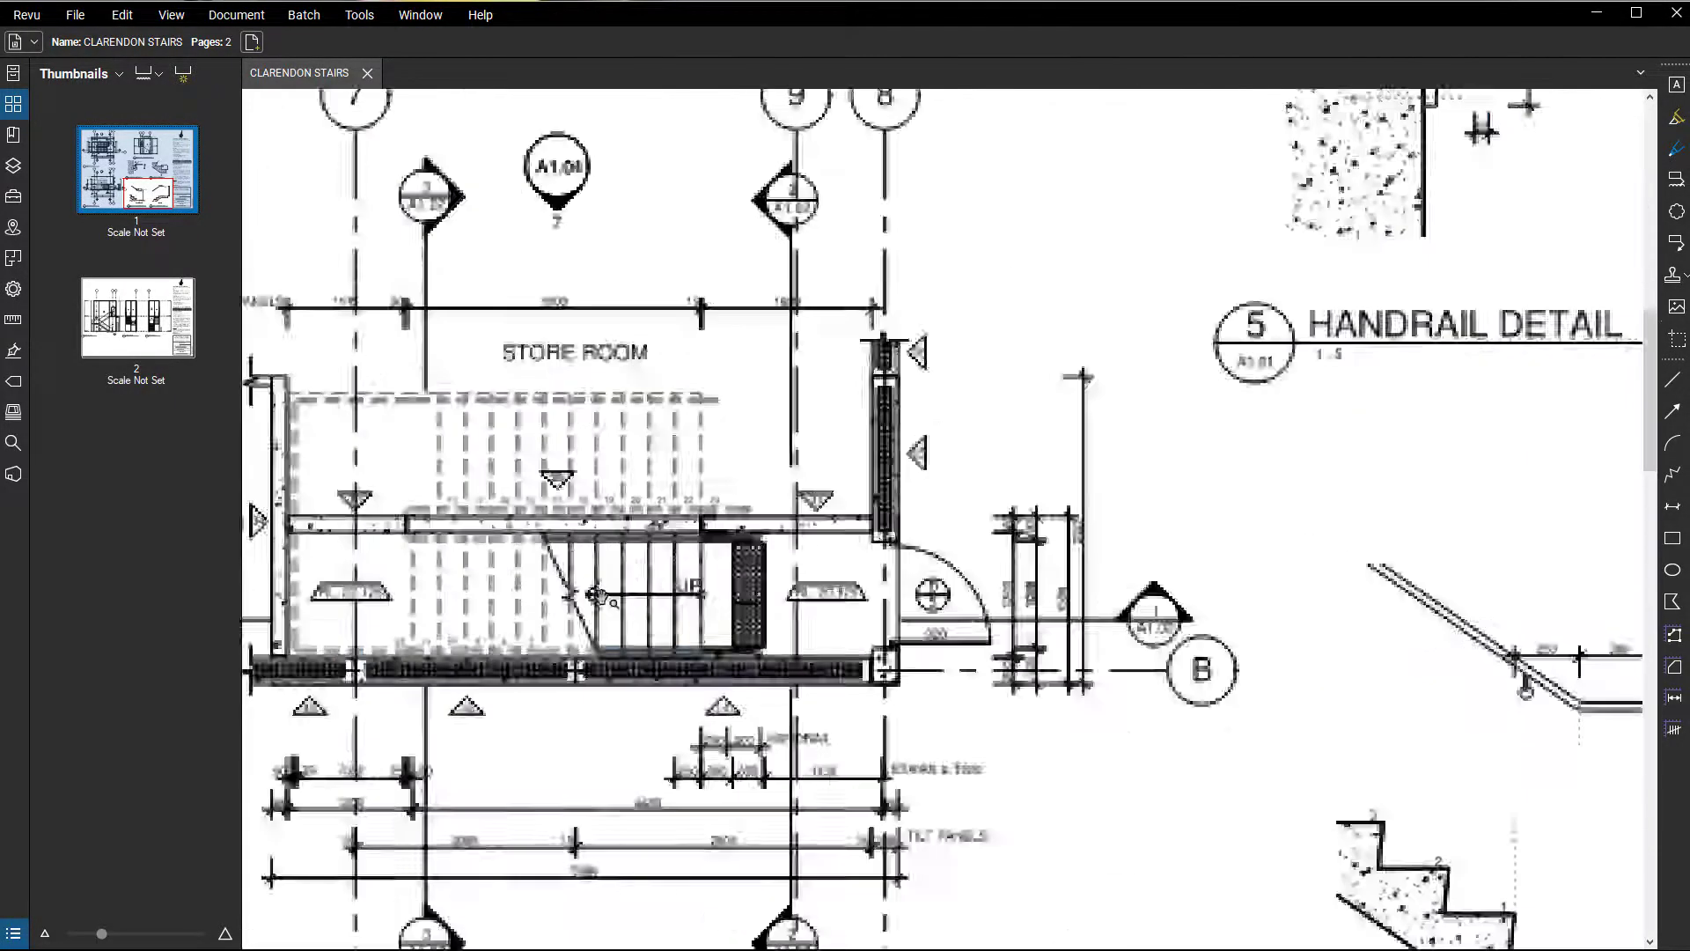
{"action": "scroll", "coordinate": [689, 634], "scroll_direction": "up", "scroll_amount": 10}
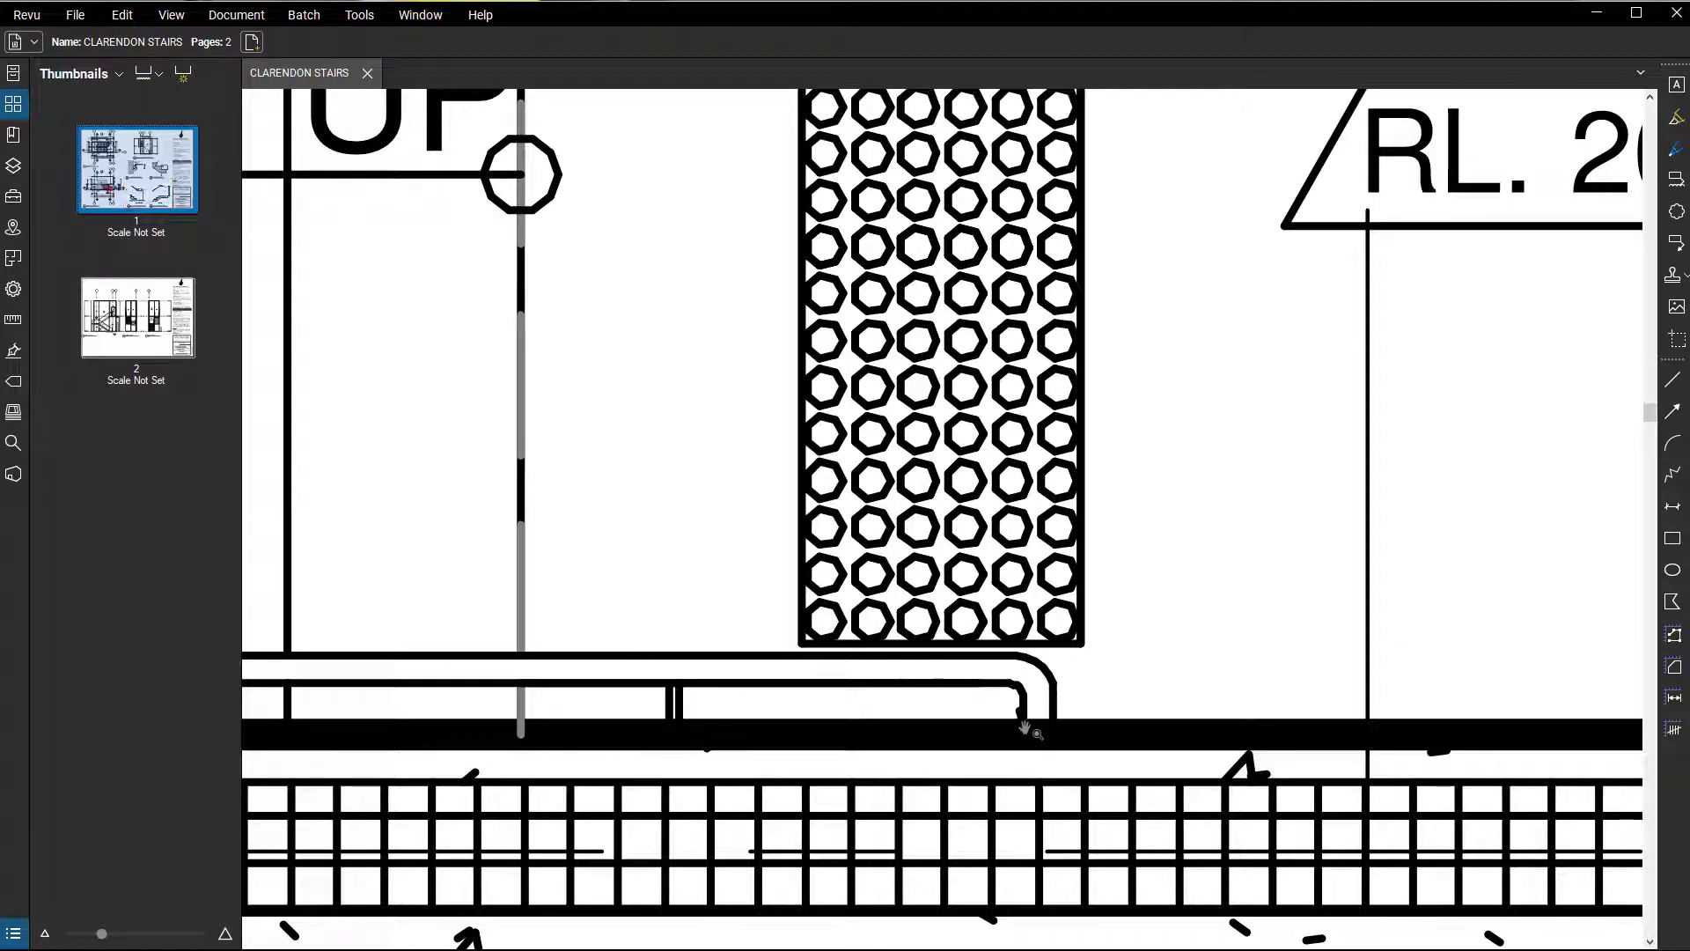
{"action": "scroll", "coordinate": [1021, 715], "scroll_direction": "down", "scroll_amount": 10}
{"action": "left_click_drag", "start_coordinate": [830, 710], "coordinate": [81, 610]}
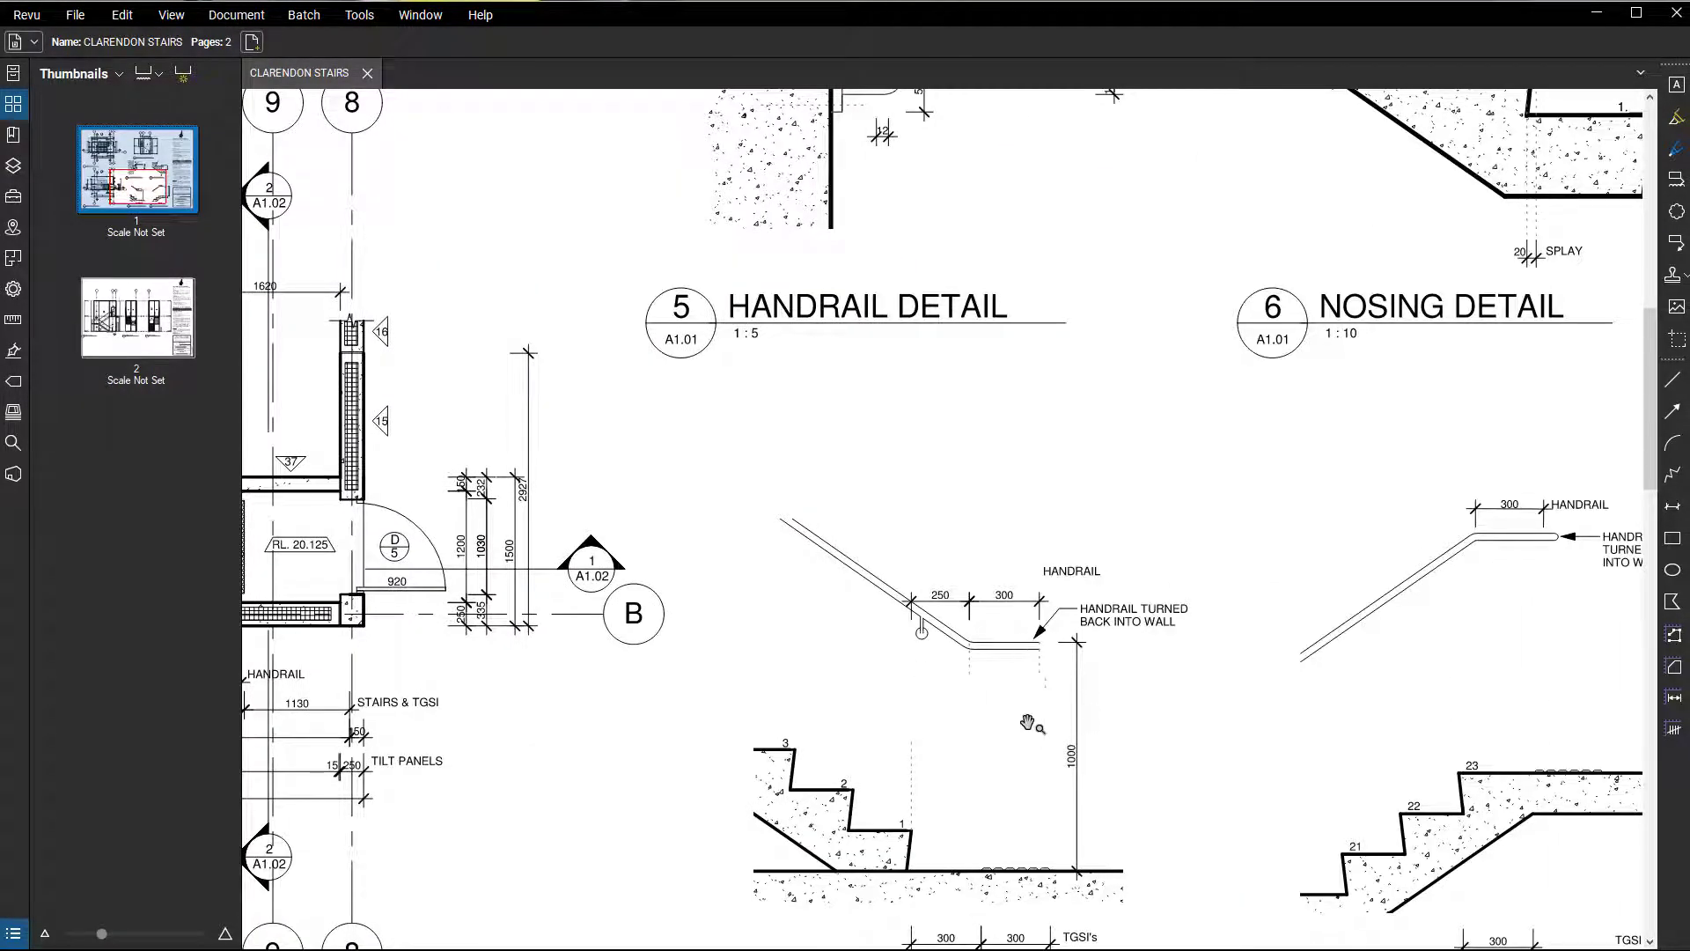
Study the handrail extension dimensions and end note beyond the first riser in the BOTTOM TREAD DETAIL.
{"action": "left_click_drag", "start_coordinate": [1028, 723], "coordinate": [954, 659]}
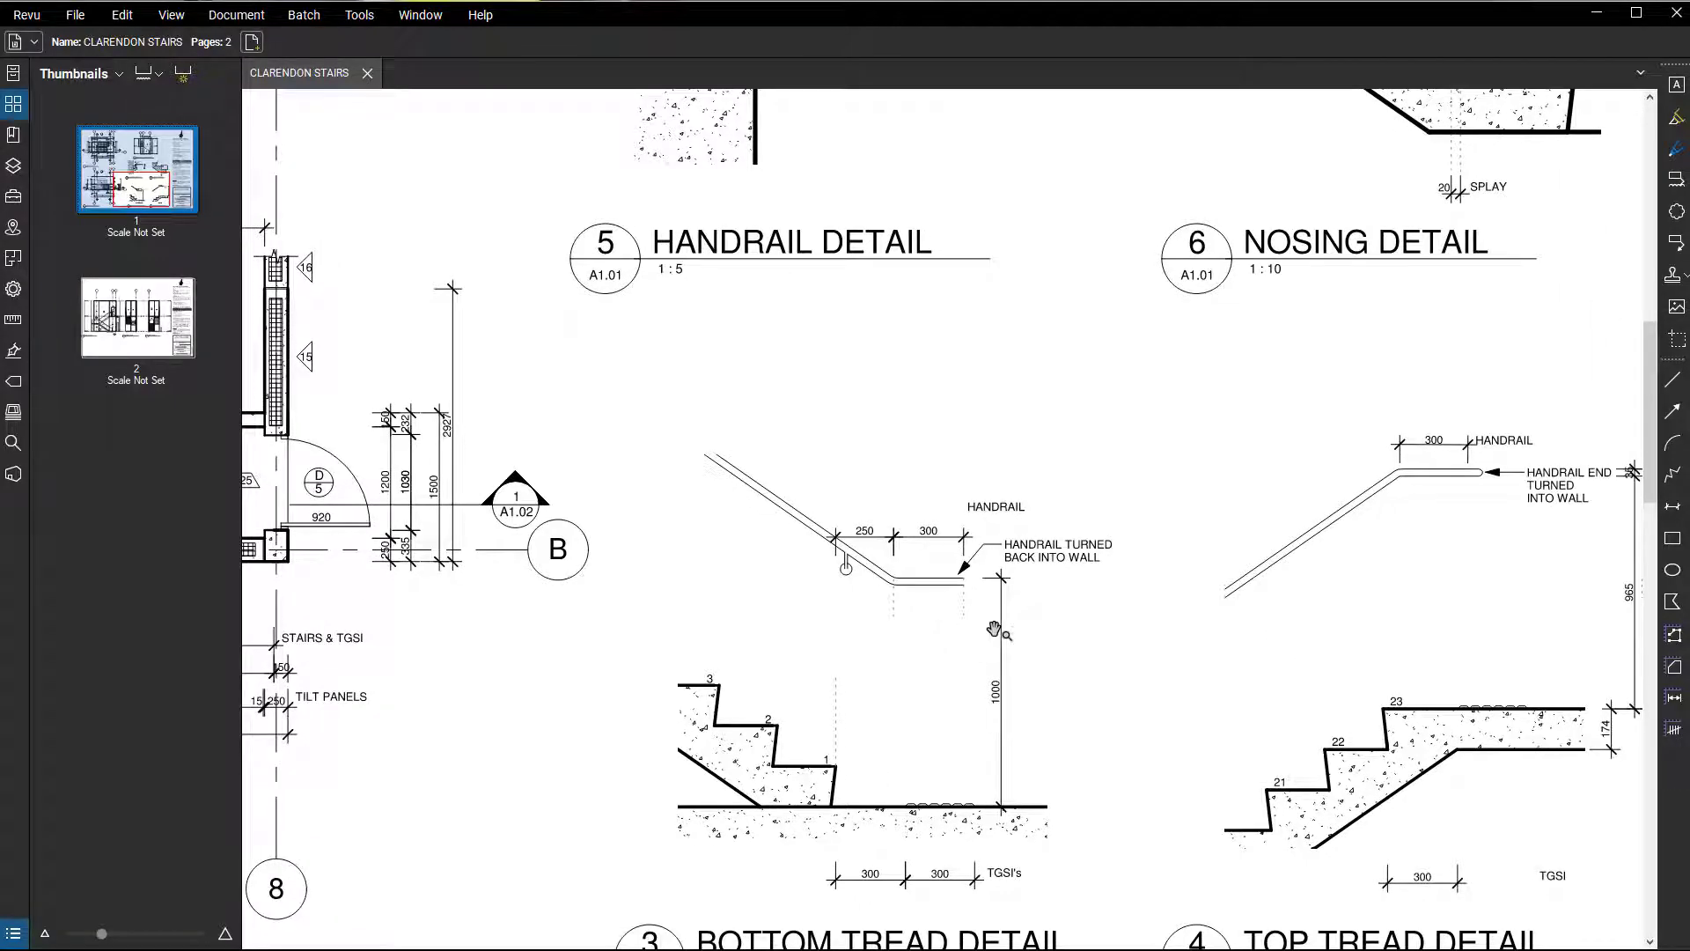
{"action": "scroll", "coordinate": [1003, 650], "scroll_direction": "up", "scroll_amount": 4}
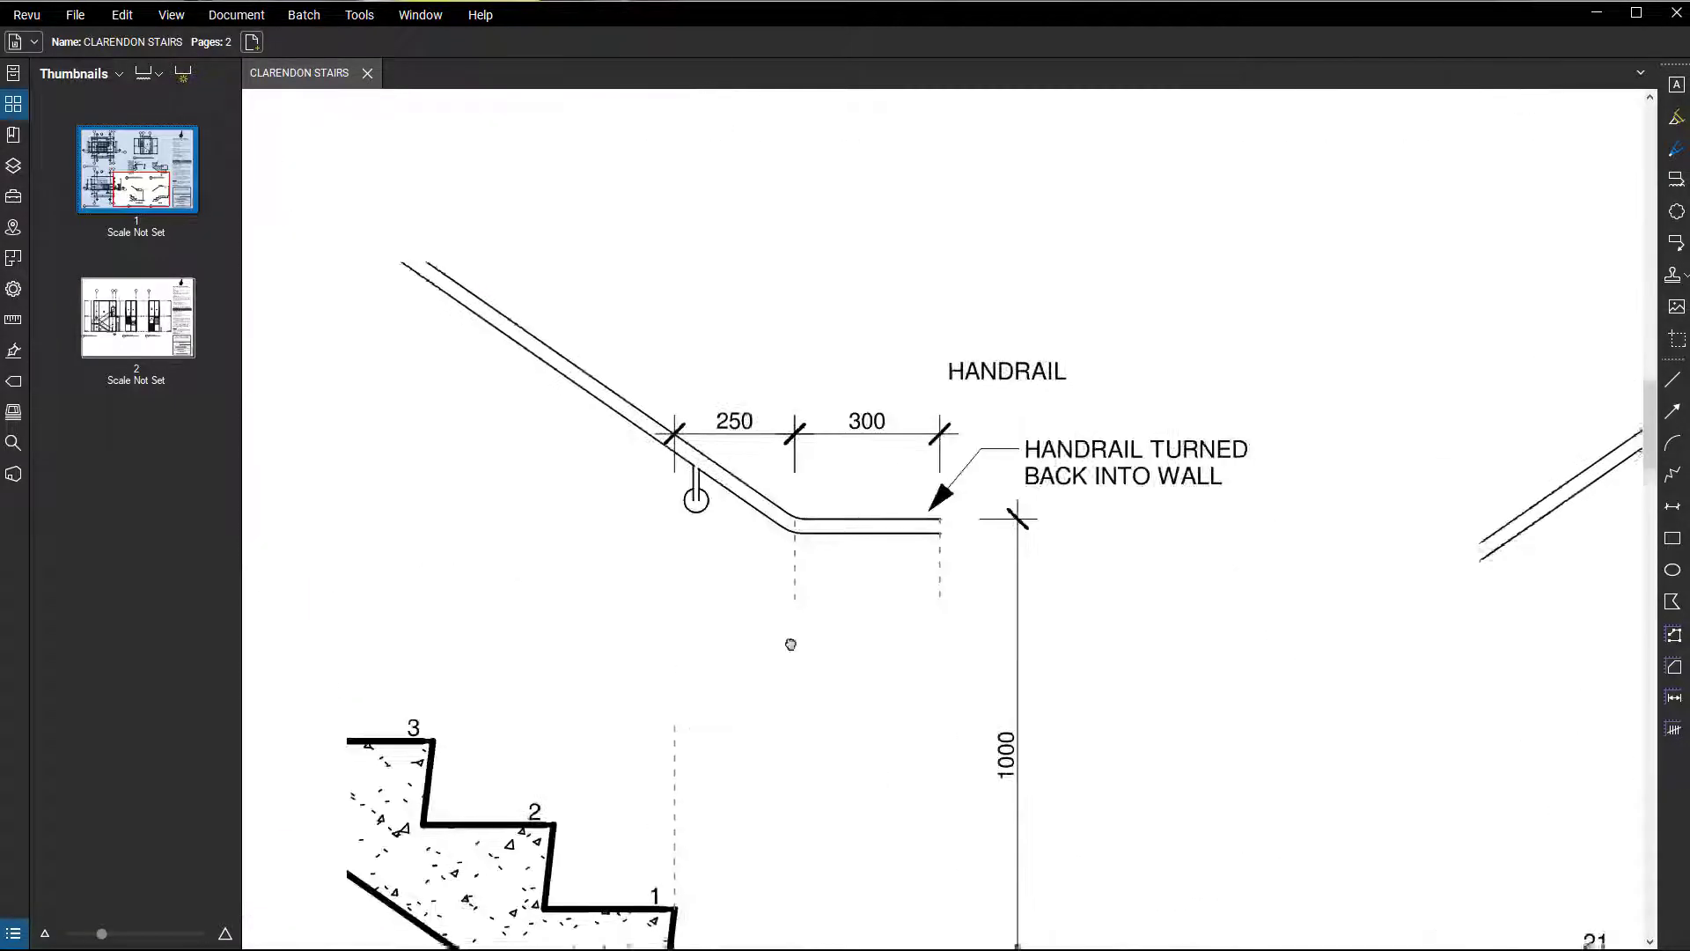
{"action": "left_click_drag", "start_coordinate": [690, 490], "coordinate": [683, 297]}
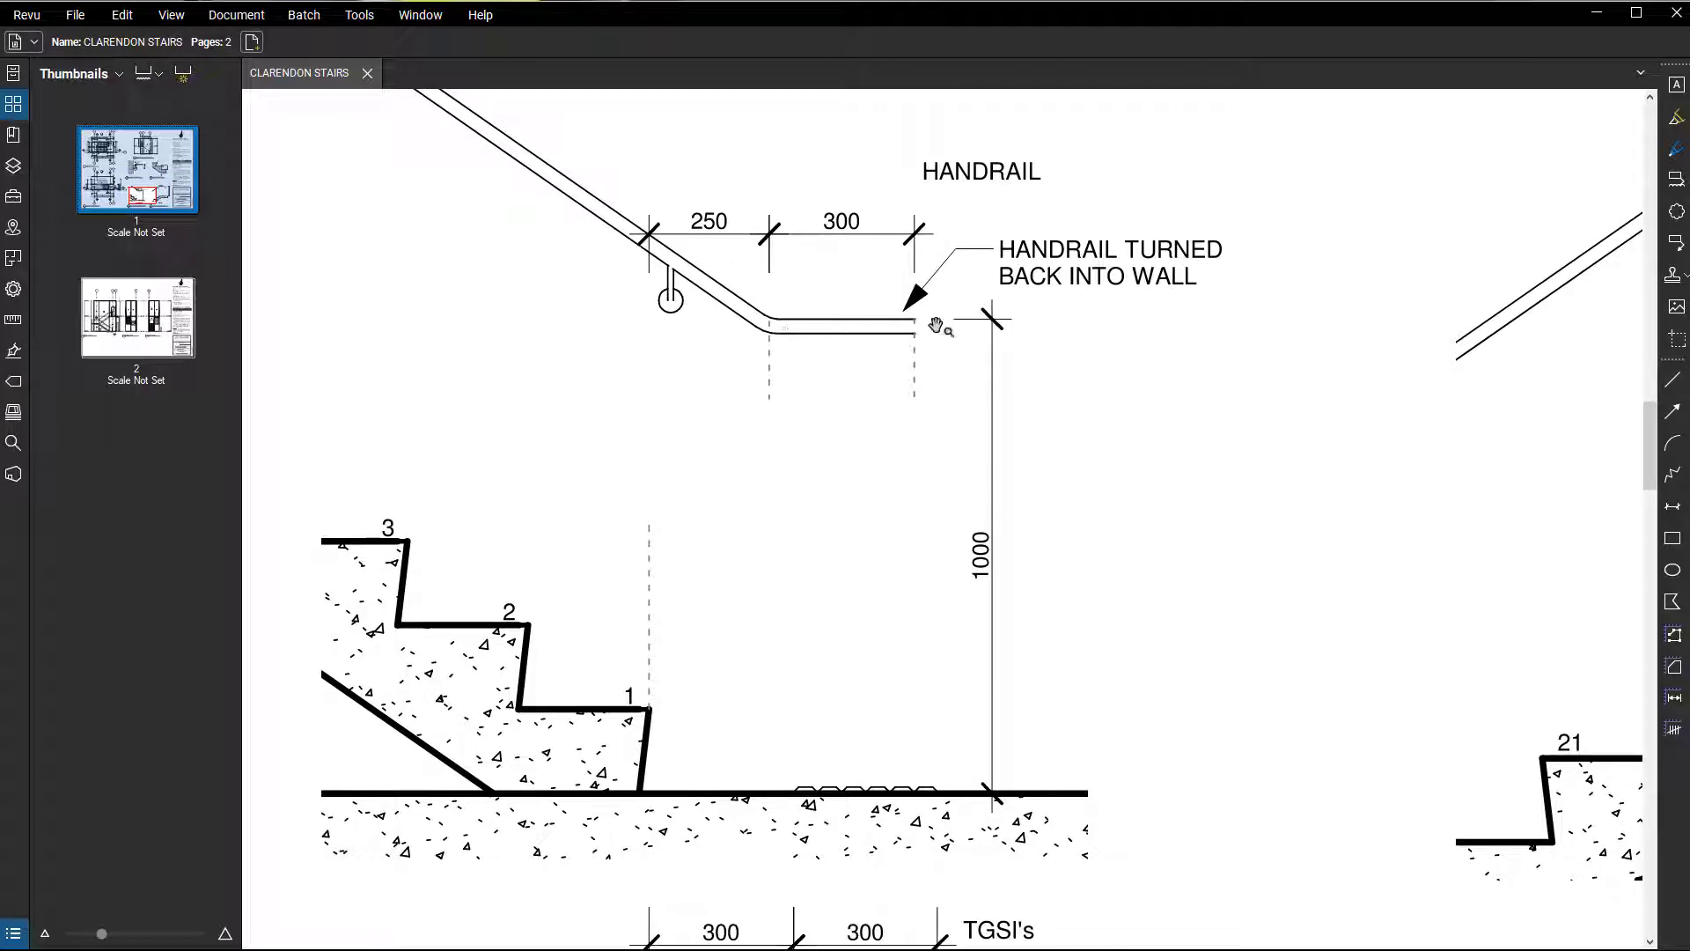
{"action": "scroll", "coordinate": [1042, 717], "scroll_direction": "down", "scroll_amount": 1}
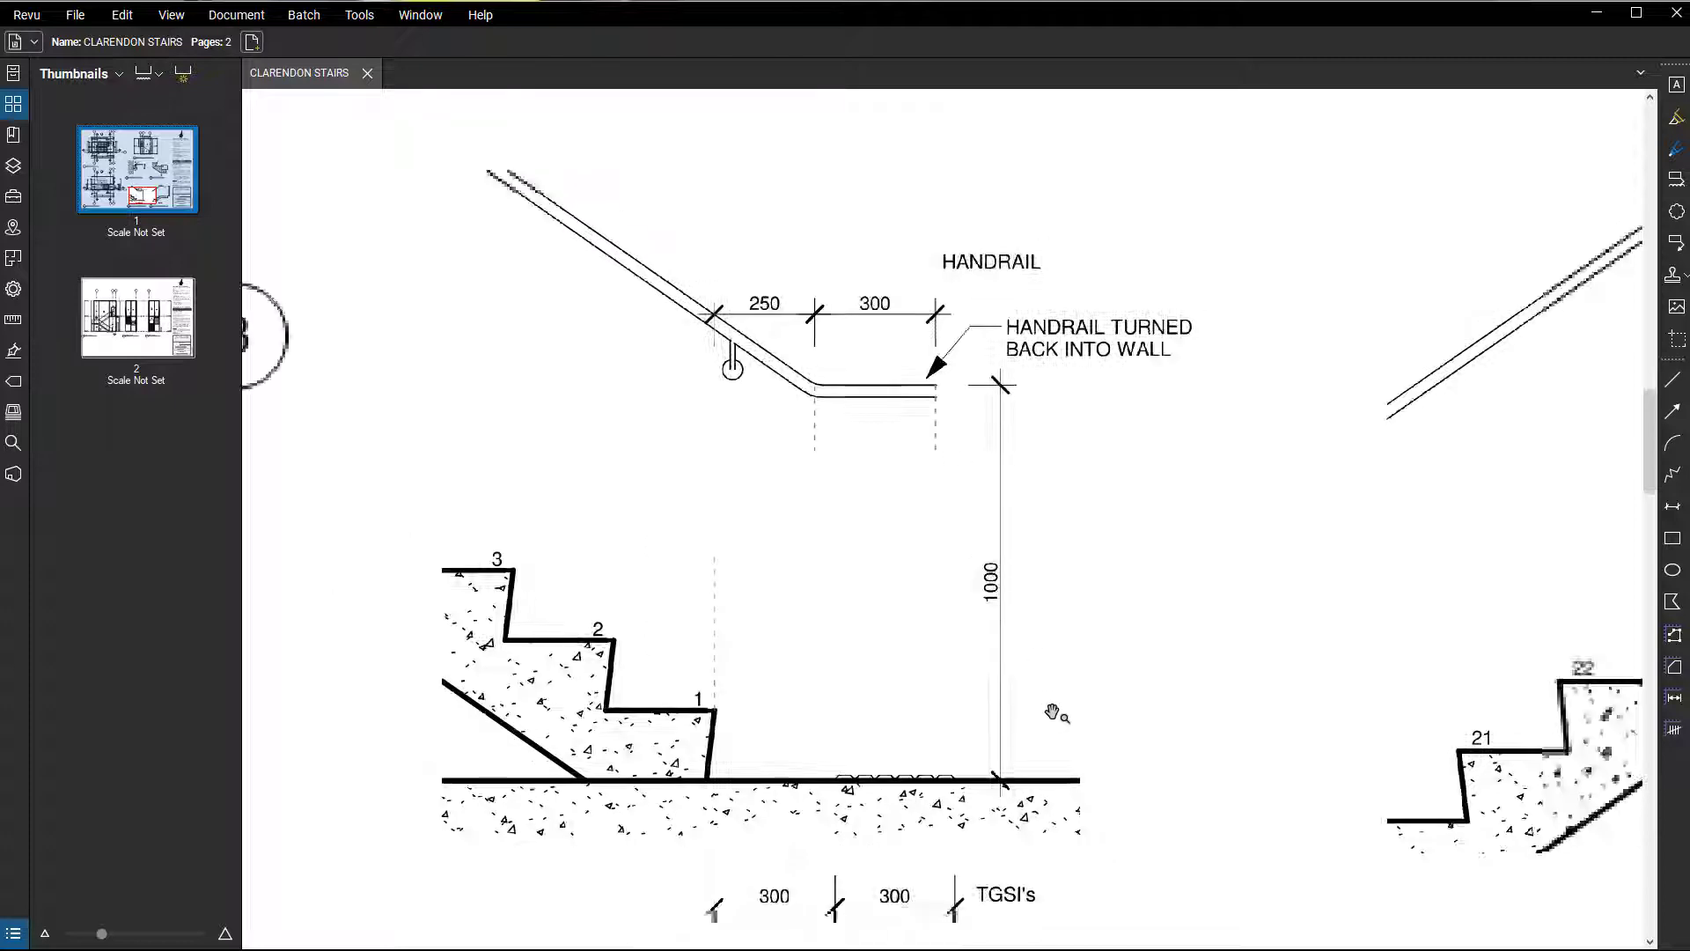
Switch to Revit and open the Circular - 40mm top rail type properties of the inner 900mm Pipe 2 railing.
{"action": "left_click", "coordinate": [1596, 13]}
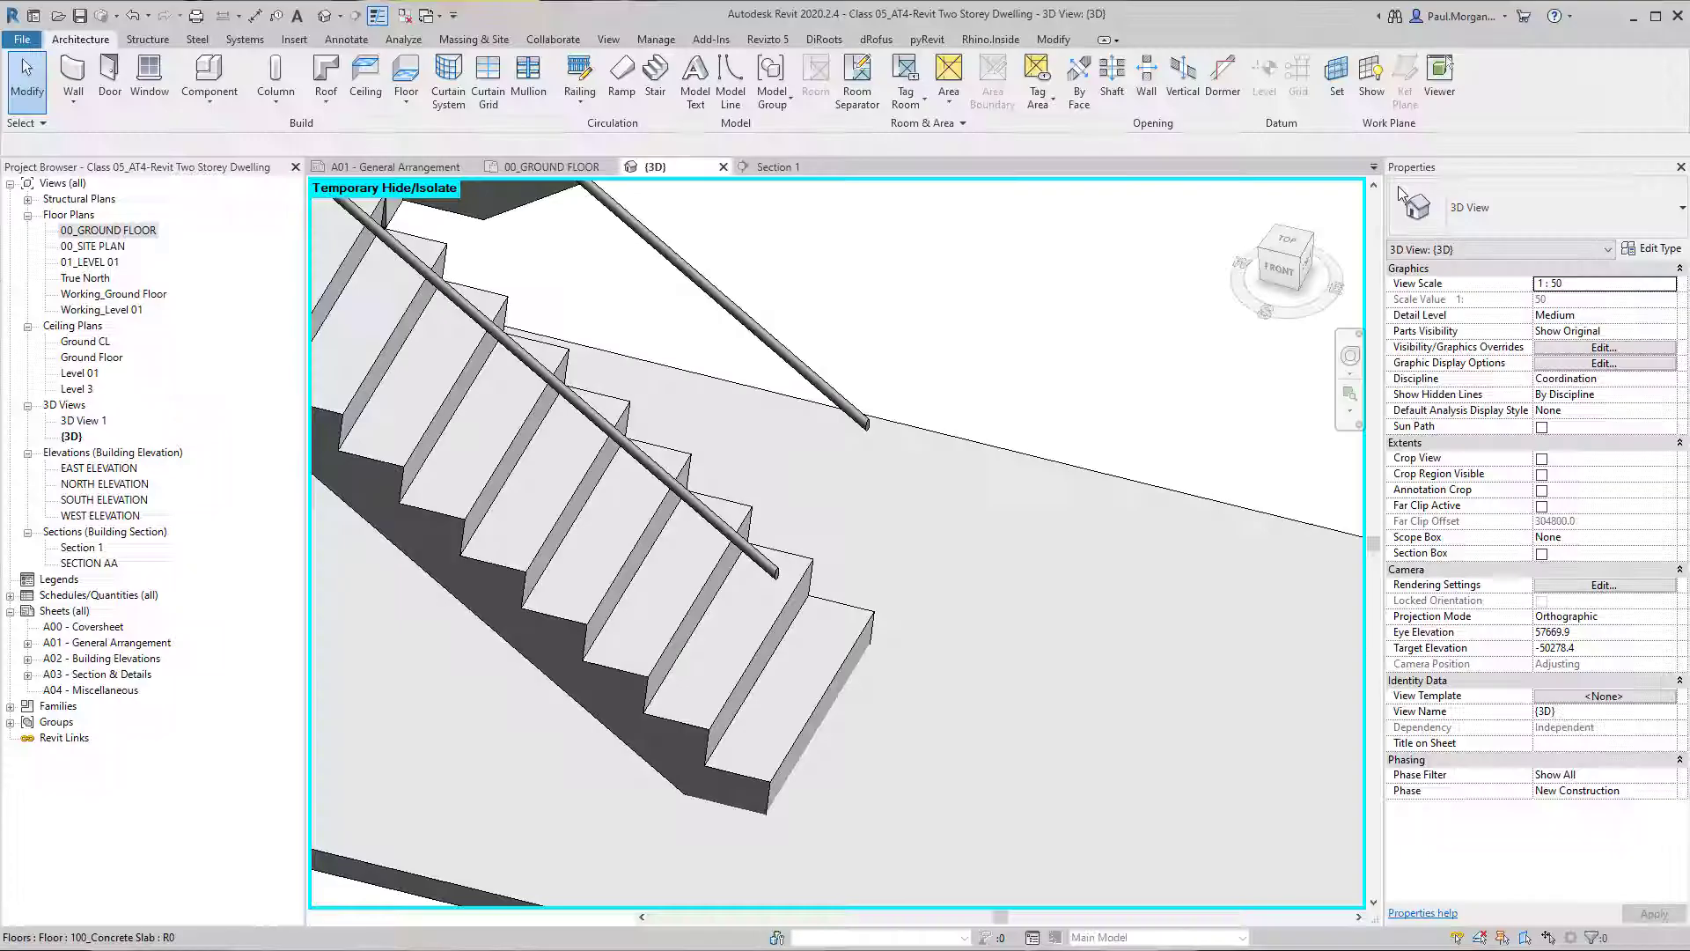
{"action": "left_click", "coordinate": [748, 553]}
{"action": "left_click", "coordinate": [826, 383]}
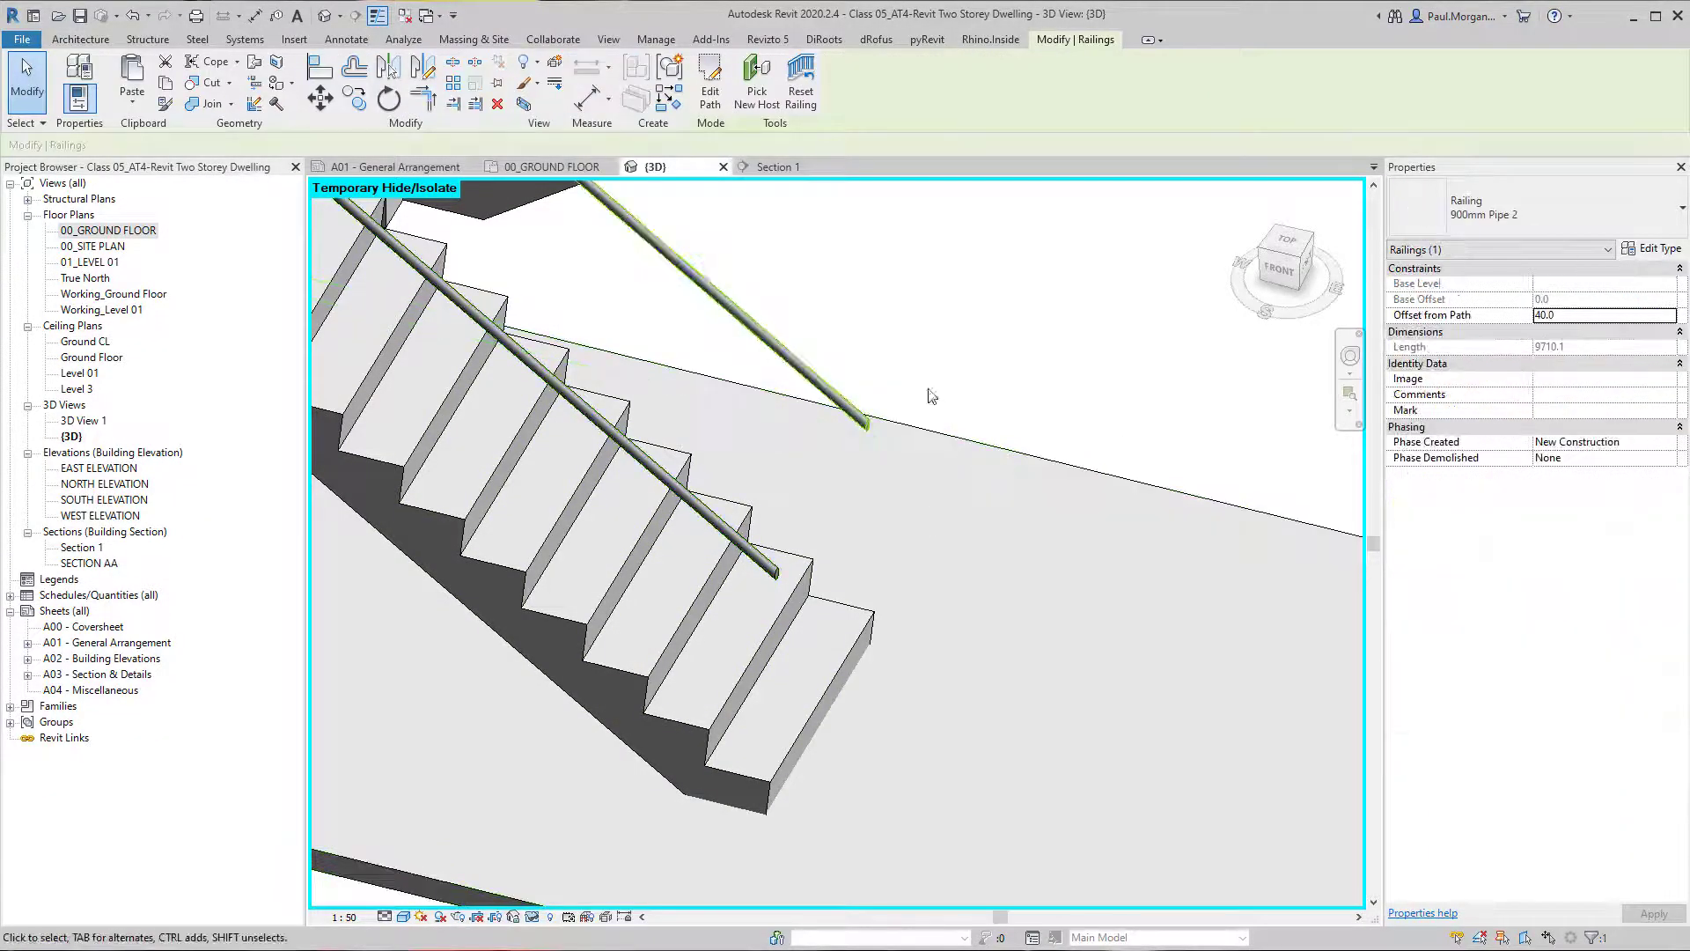
{"action": "left_click", "coordinate": [1655, 249]}
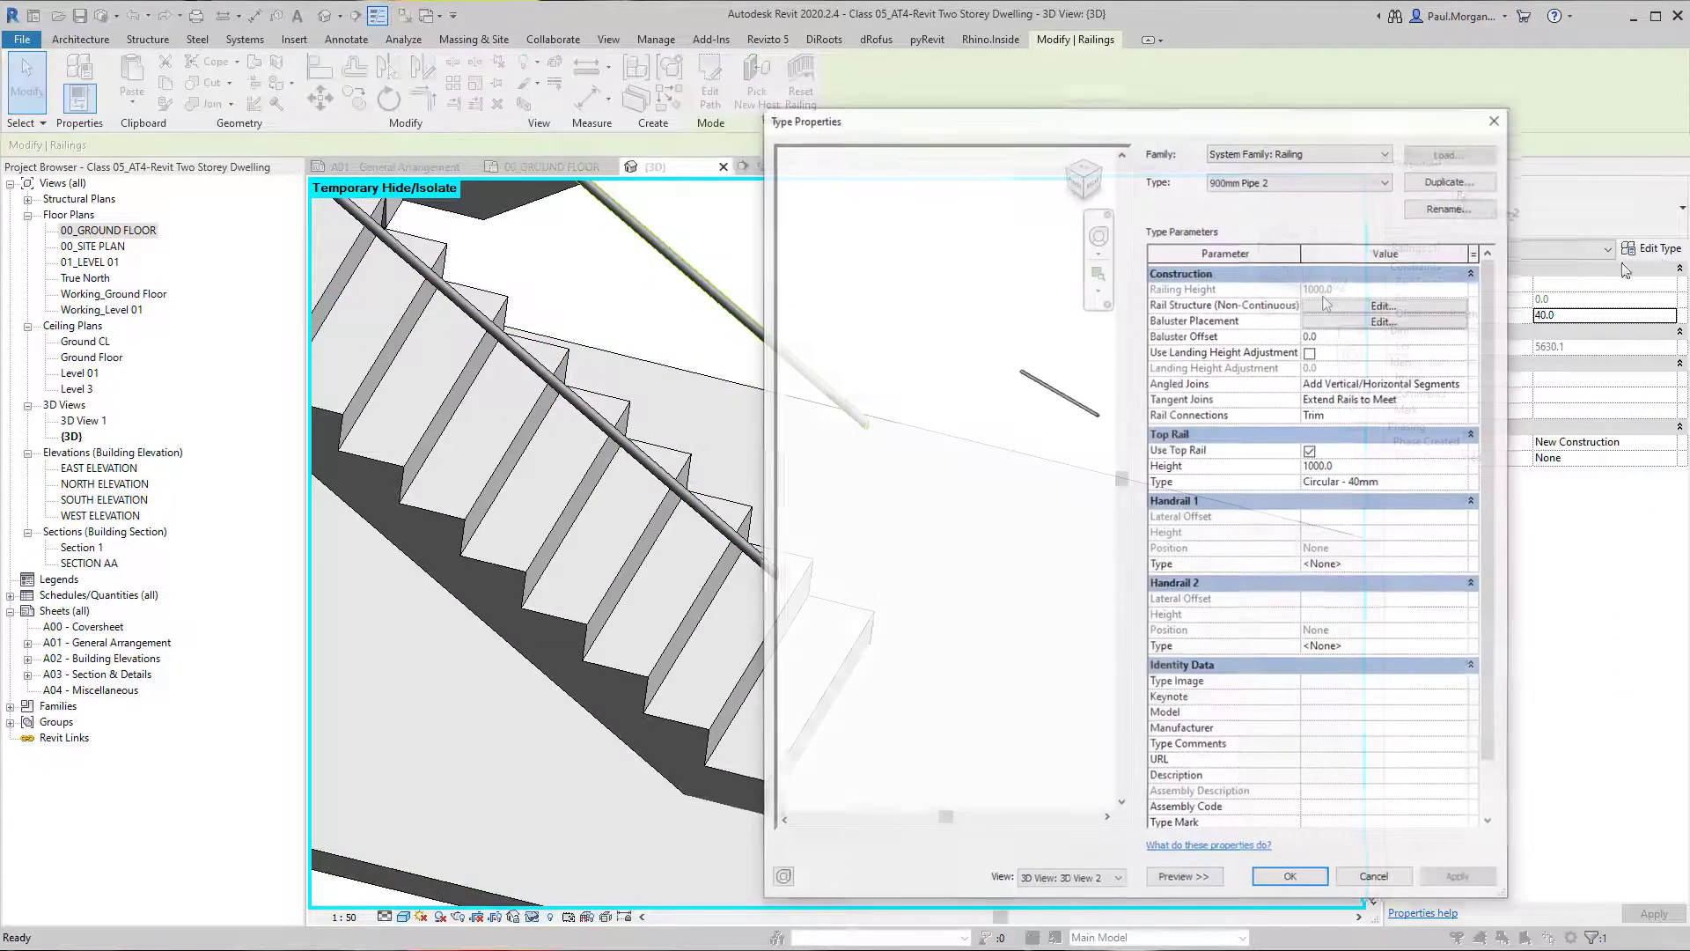
{"action": "left_click", "coordinate": [1462, 483]}
{"action": "left_click", "coordinate": [1466, 481]}
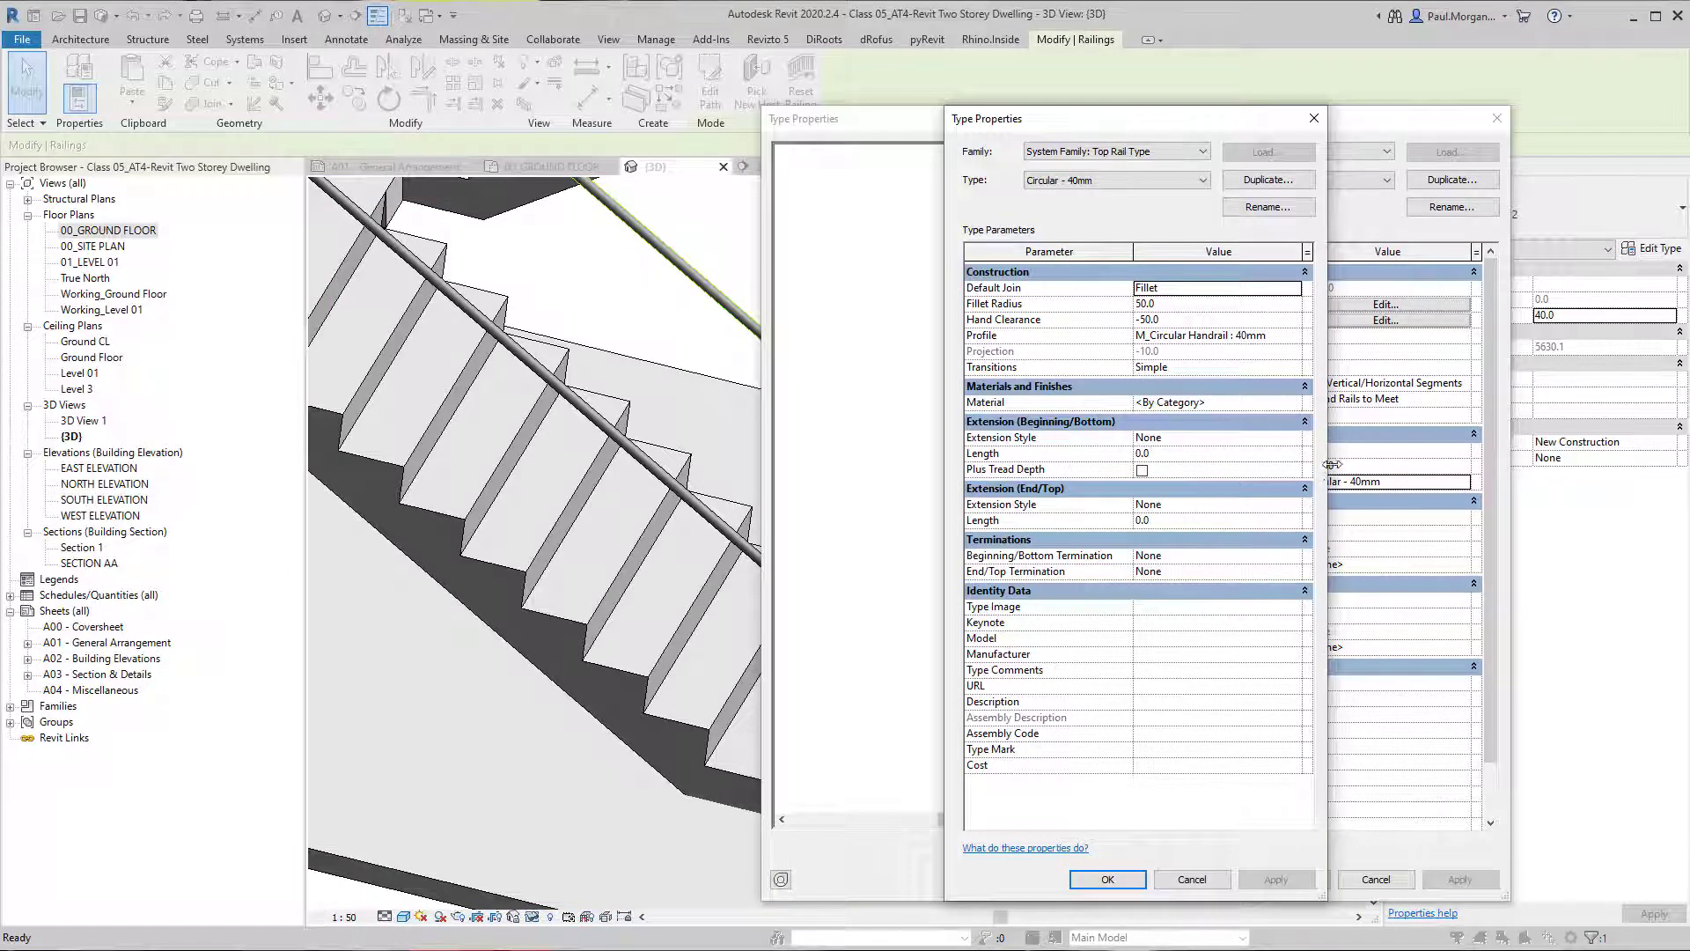
{"action": "left_click_drag", "start_coordinate": [1328, 465], "coordinate": [1522, 468]}
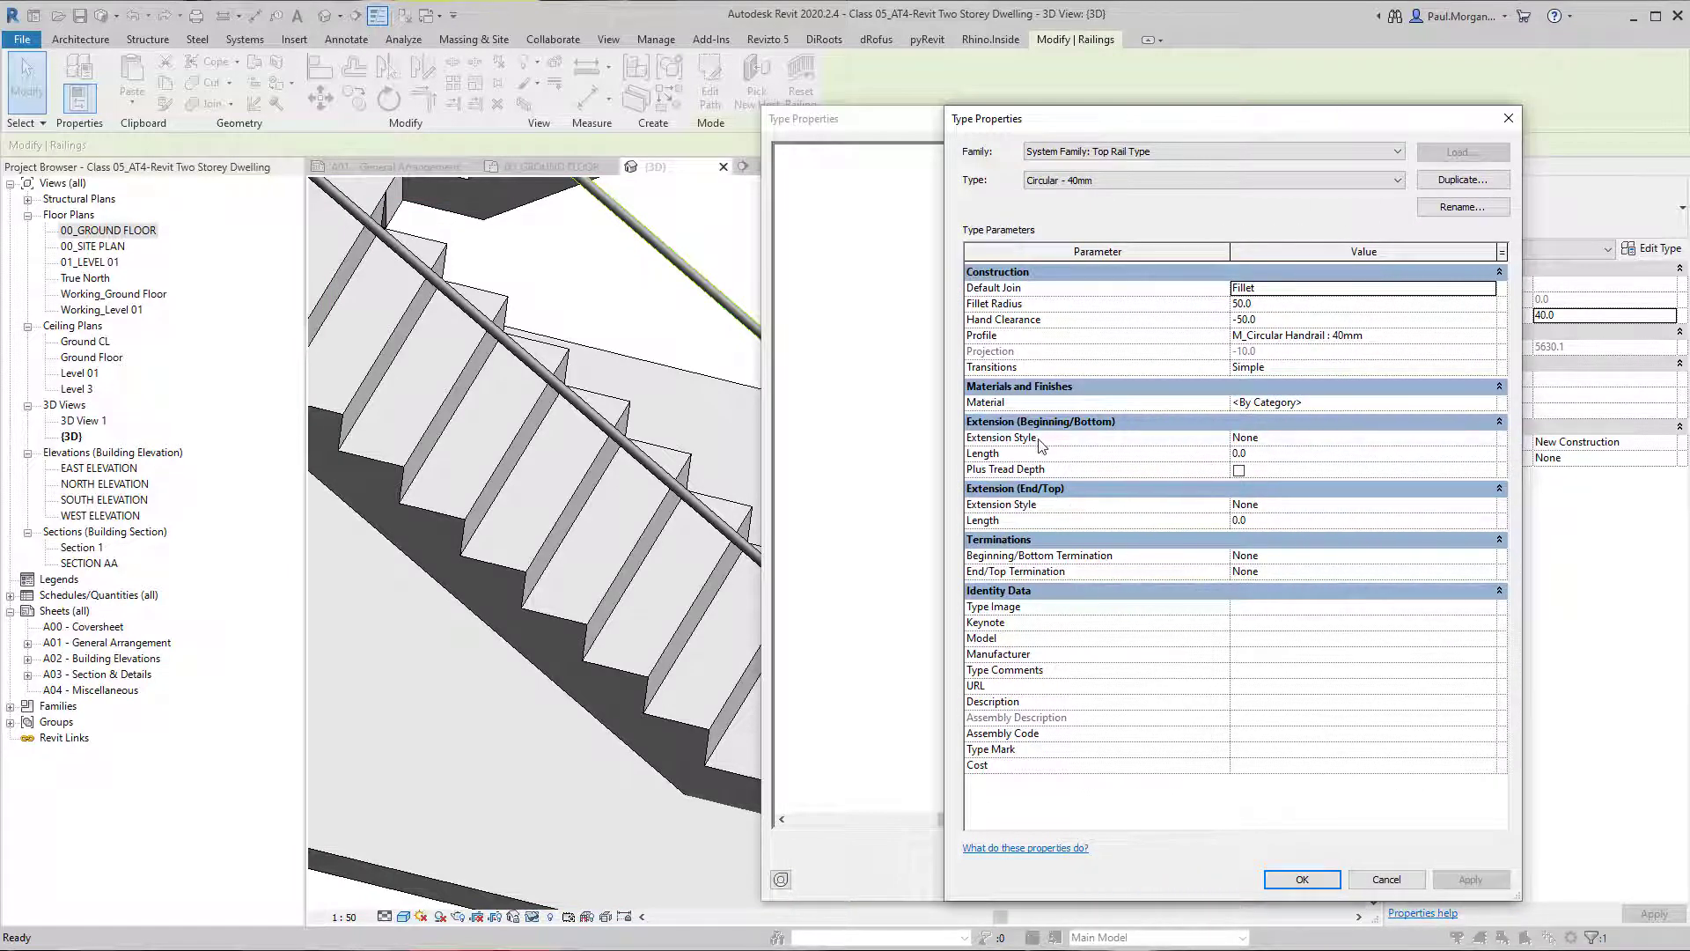
Enable Plus Tread Depth for the Circular - 40mm top rail's beginning extension and apply it to the railing type.
{"action": "left_click", "coordinate": [1294, 438]}
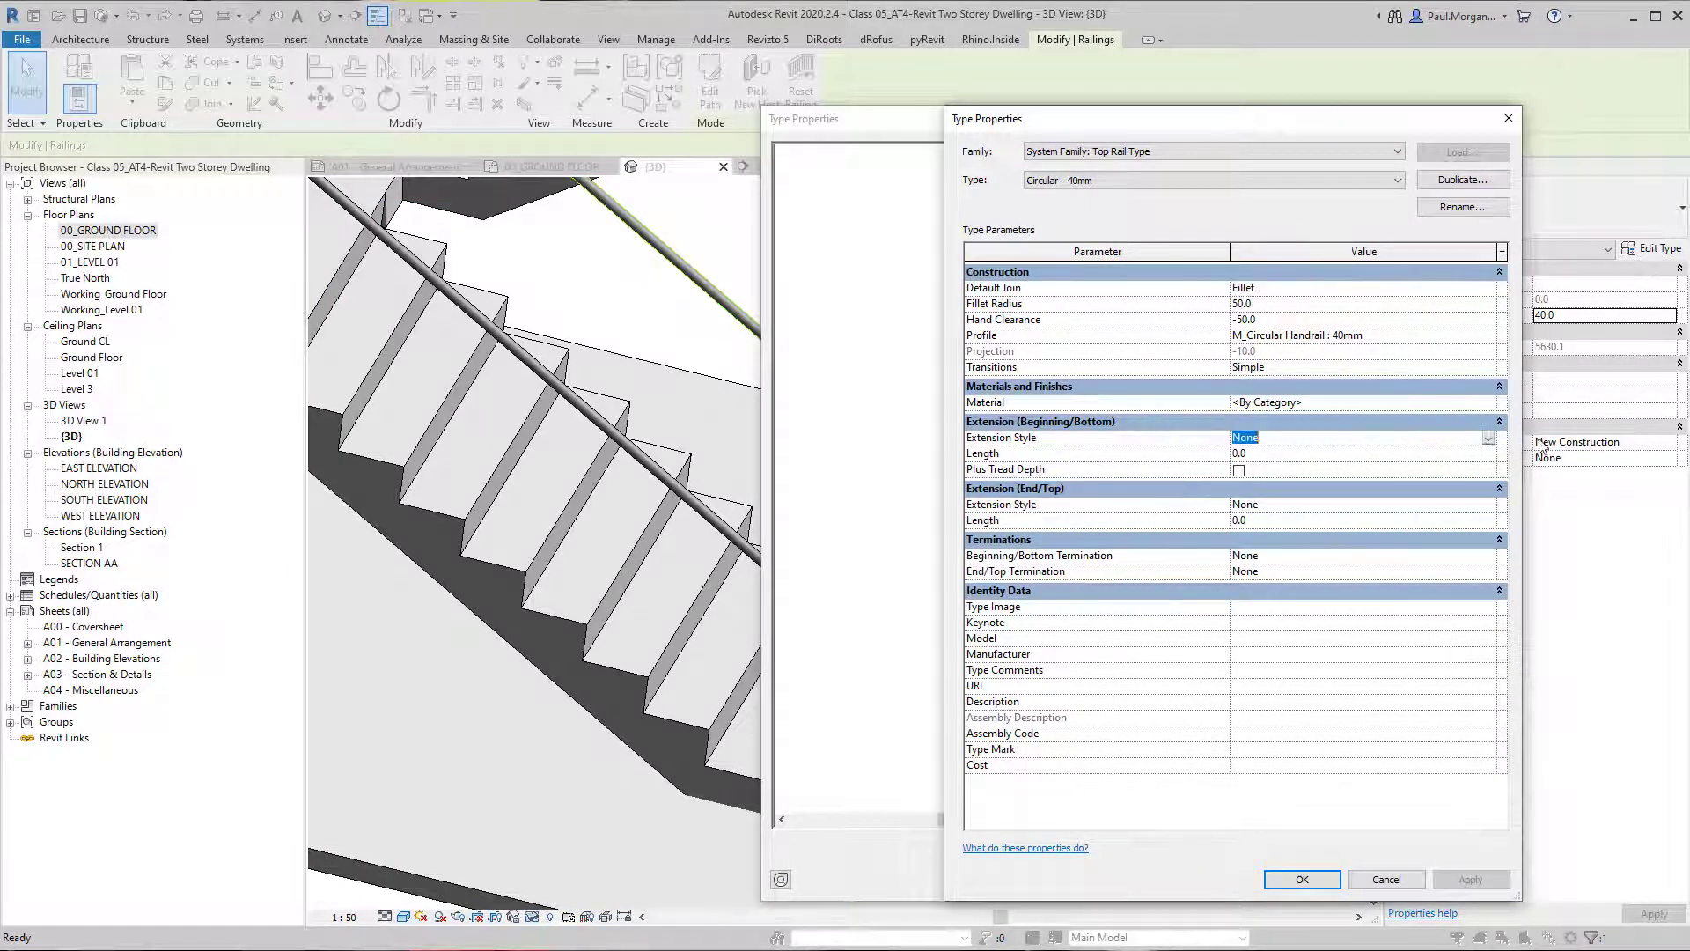
{"action": "left_click", "coordinate": [1488, 438]}
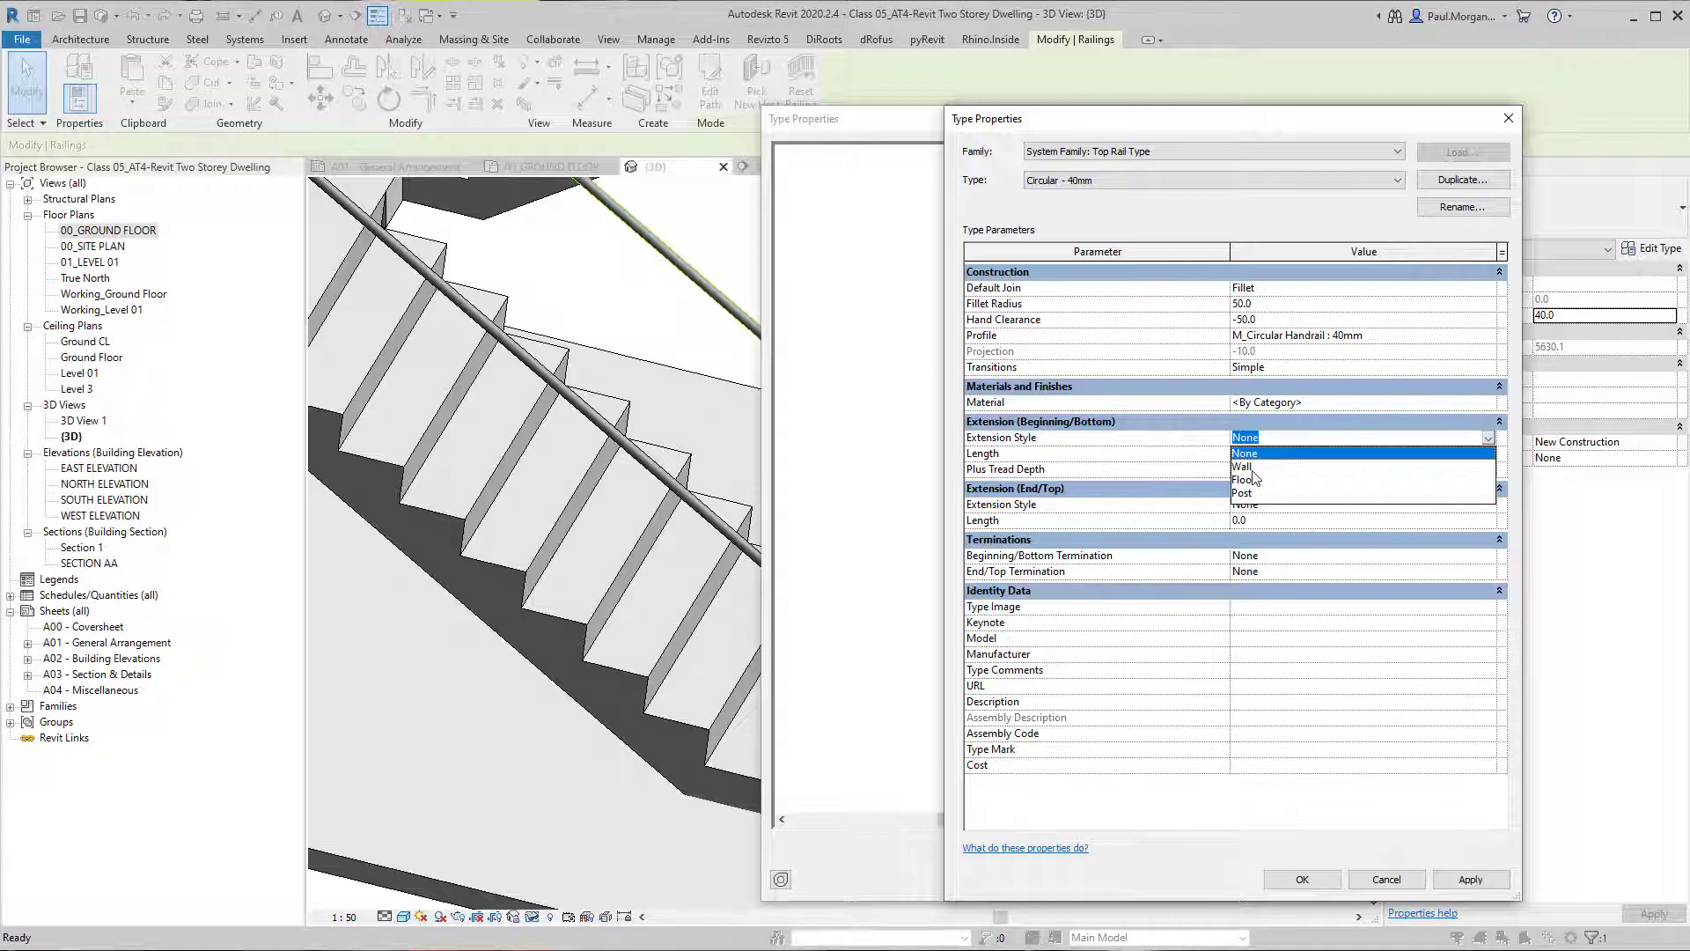
{"action": "left_click", "coordinate": [1184, 459]}
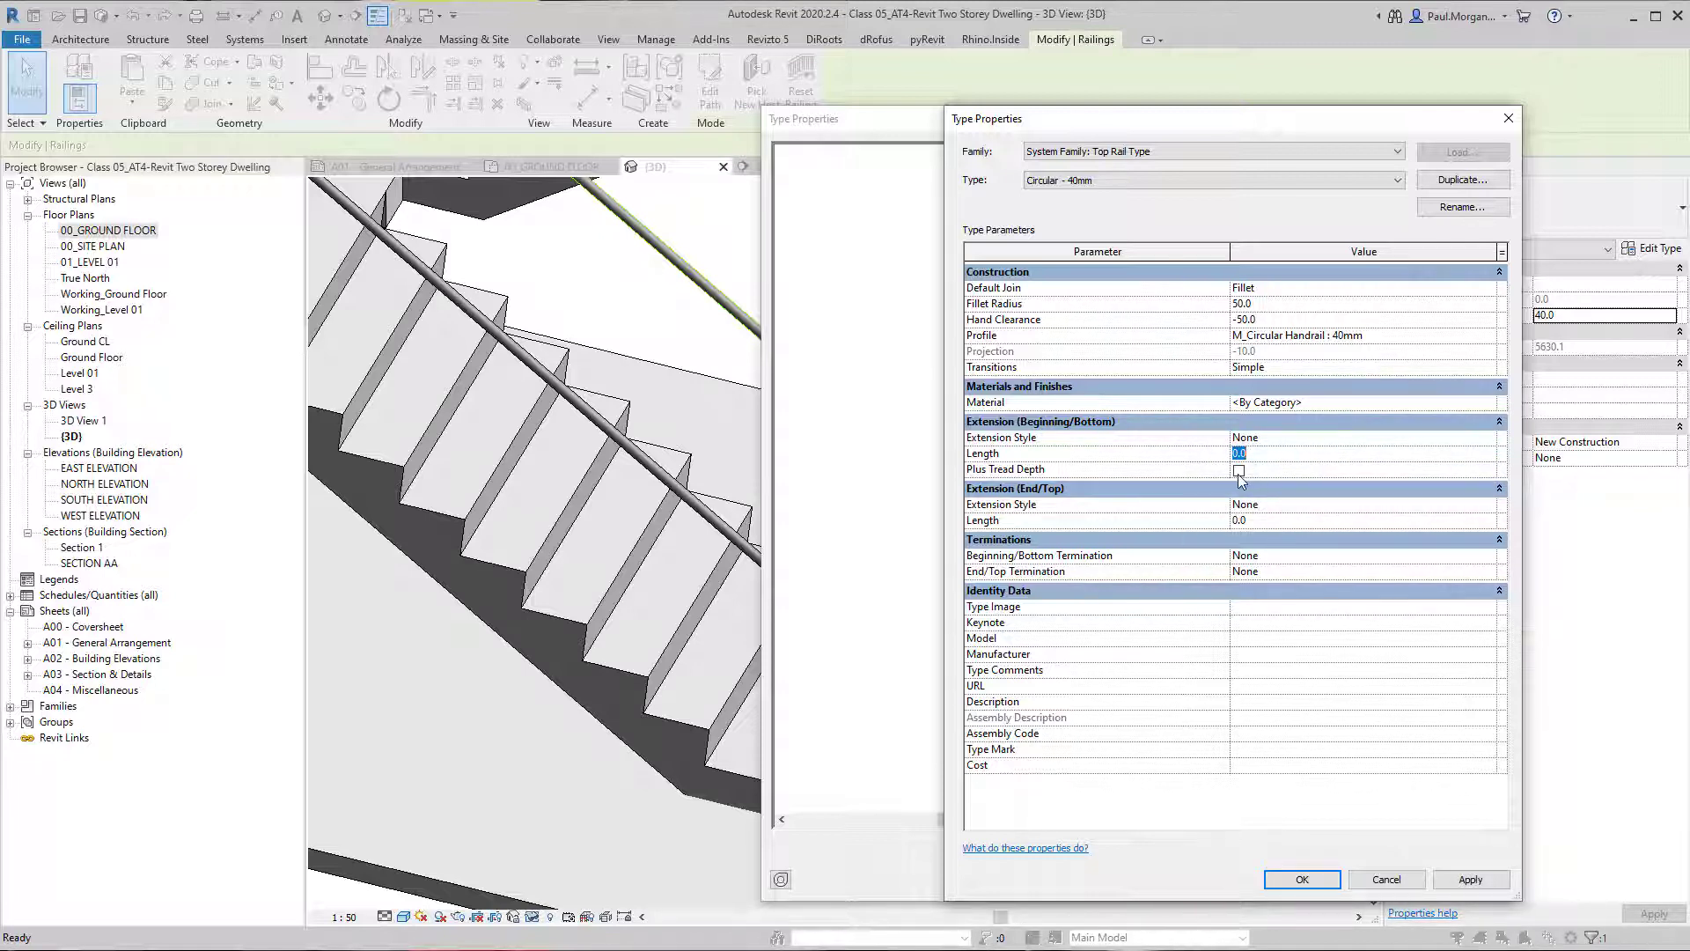
{"action": "left_click", "coordinate": [1239, 472]}
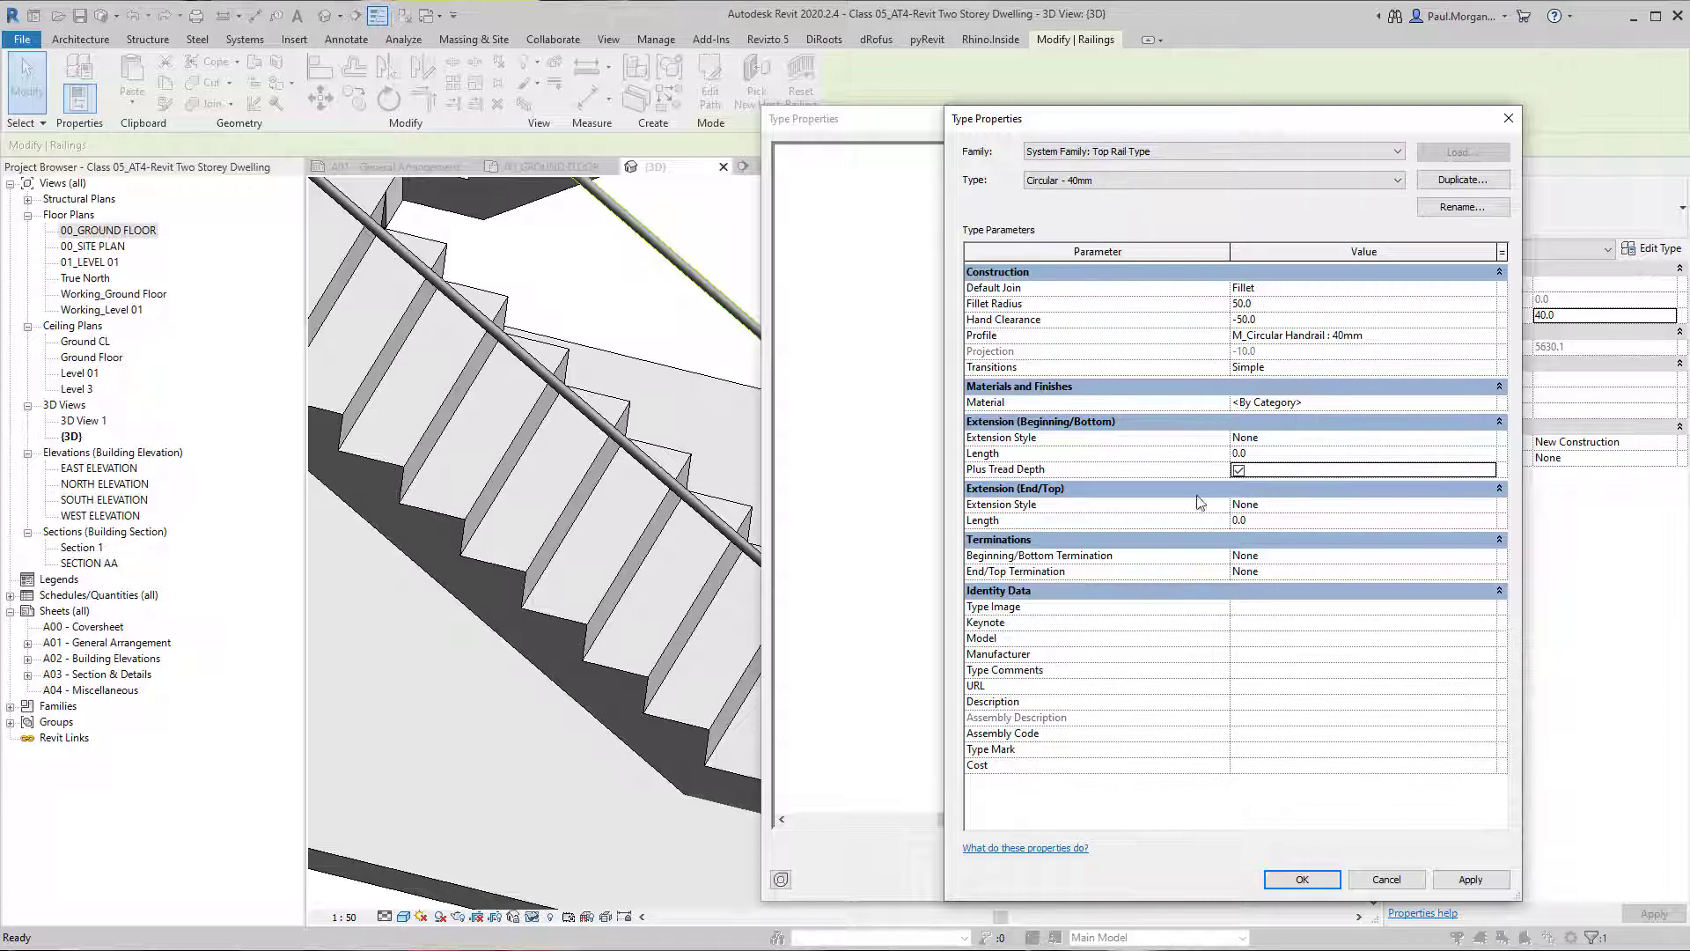
{"action": "left_click", "coordinate": [1302, 880]}
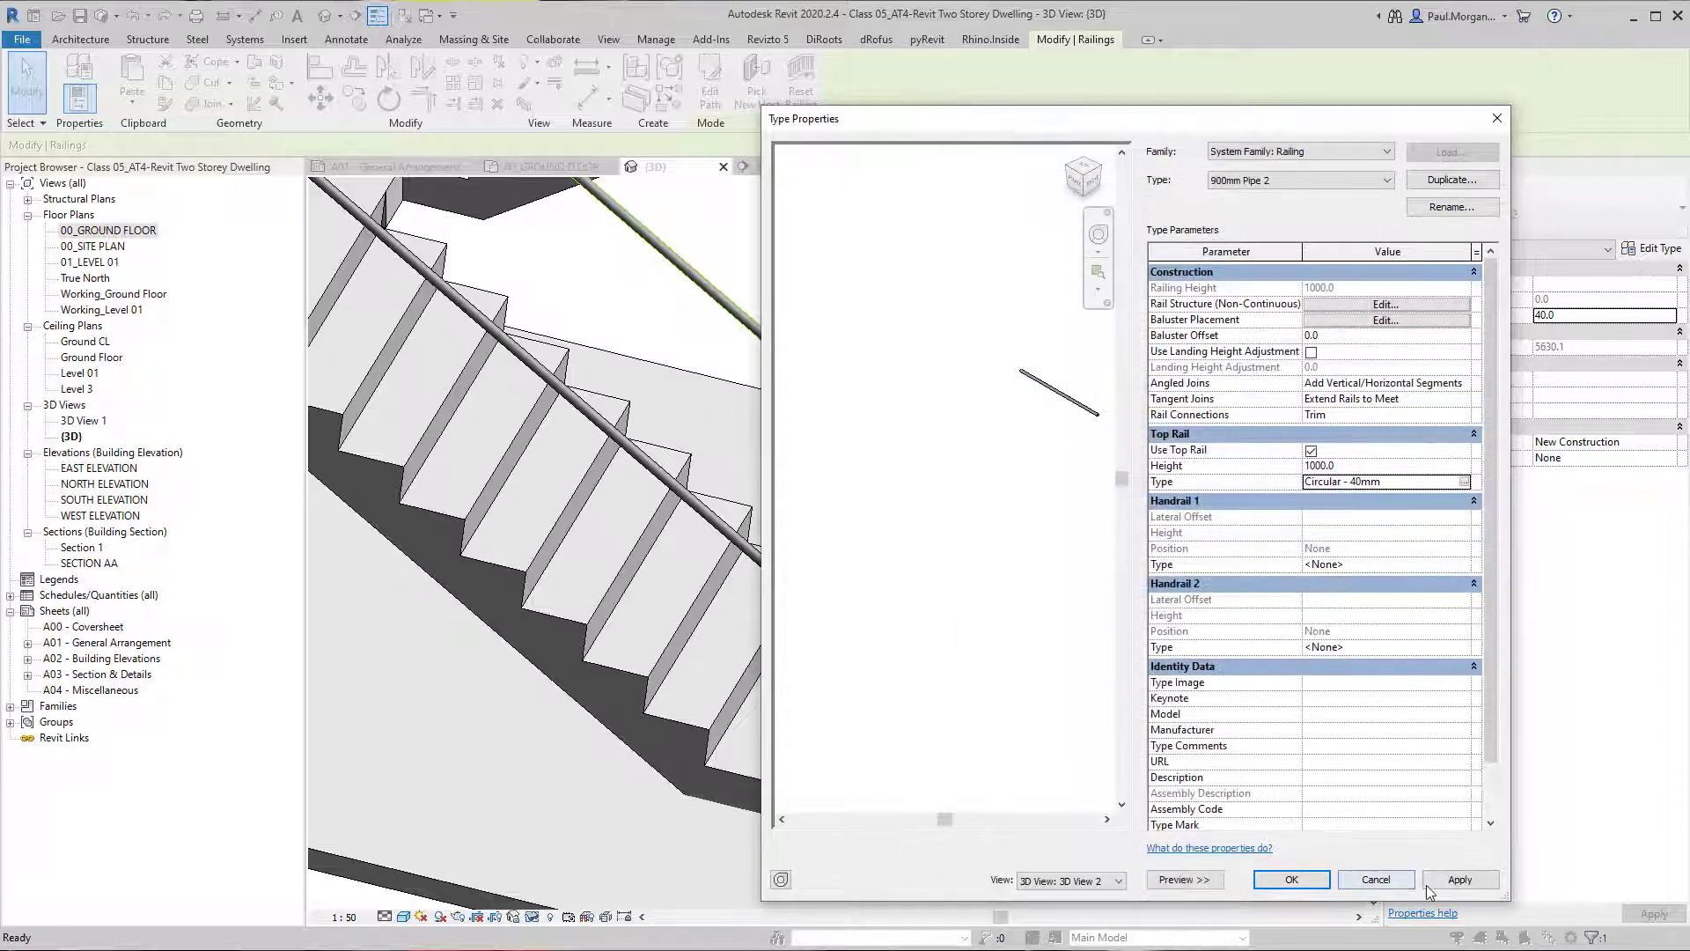
{"action": "left_click", "coordinate": [1460, 880]}
{"action": "left_click_drag", "start_coordinate": [1032, 132], "coordinate": [1321, 133]}
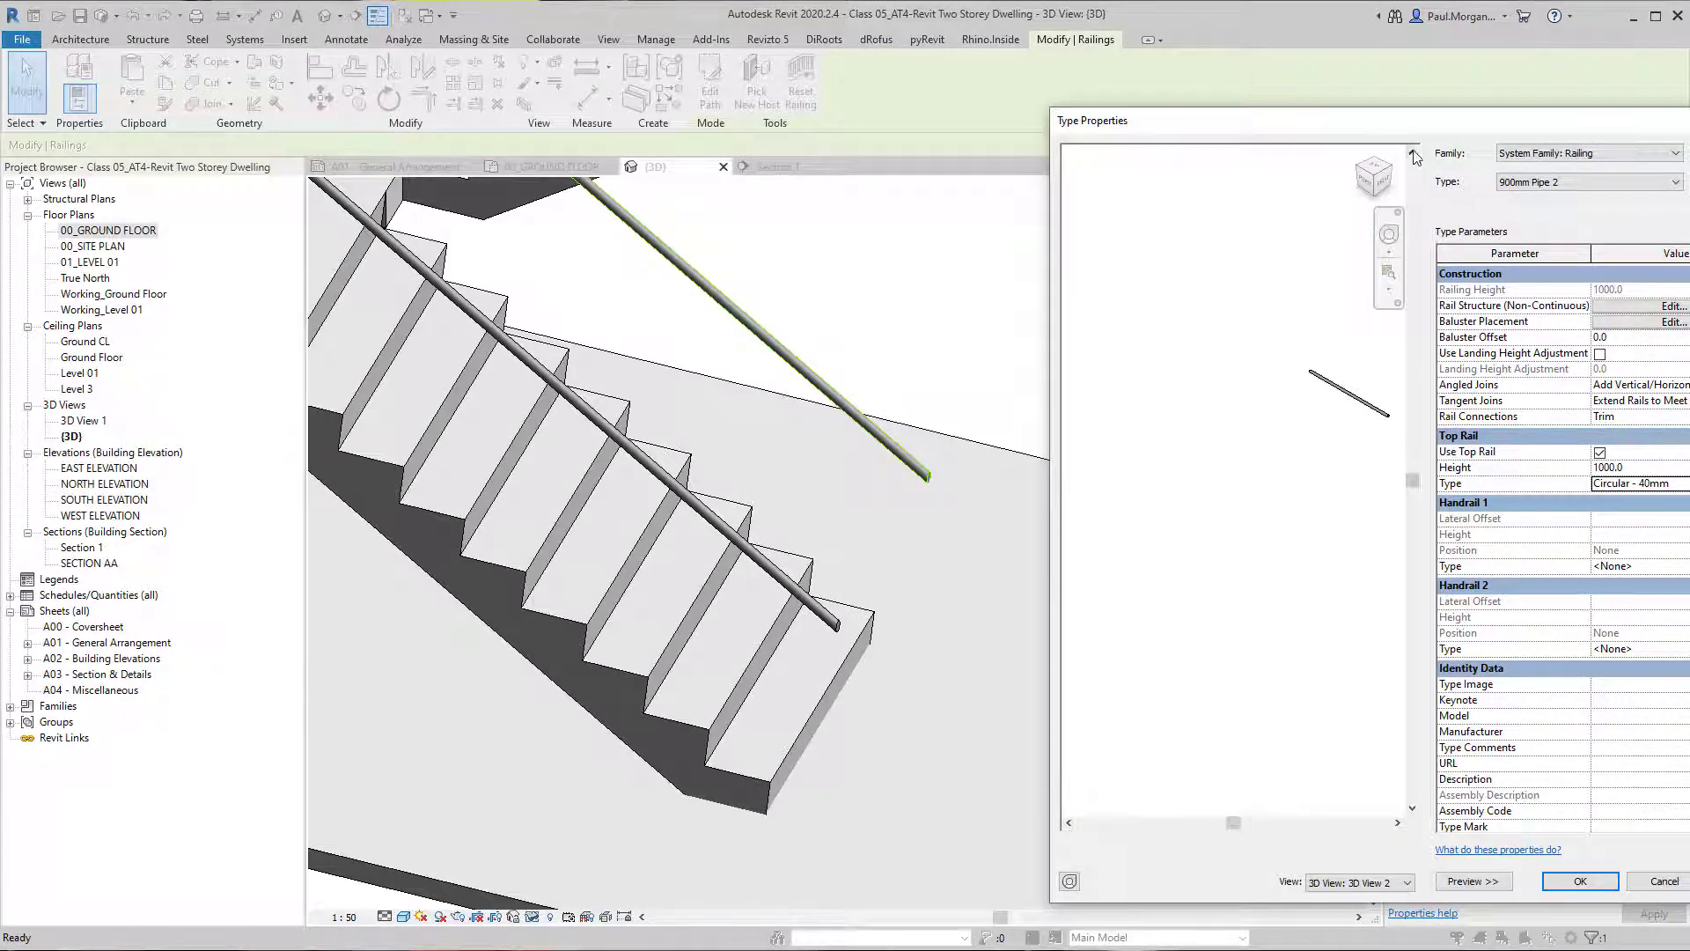
{"action": "left_click_drag", "start_coordinate": [1428, 130], "coordinate": [1201, 114]}
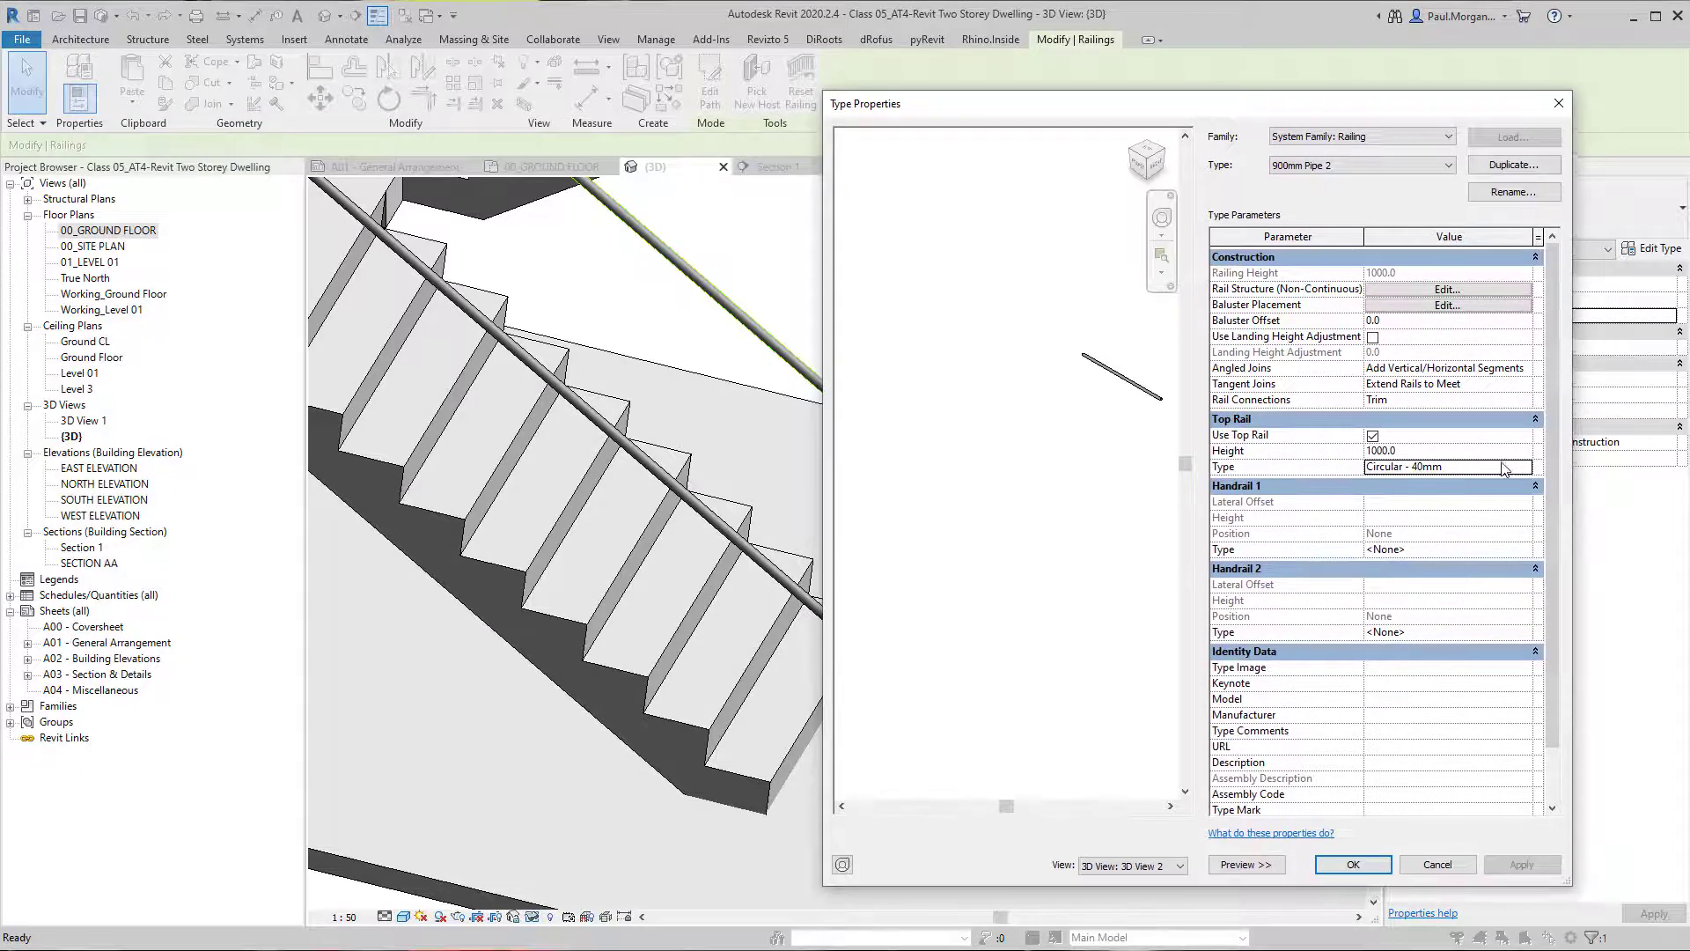
Set the Circular - 40mm top rail's beginning extension length to 300, apply it and view the lower handrail ends in 3D.
{"action": "left_click", "coordinate": [1525, 469]}
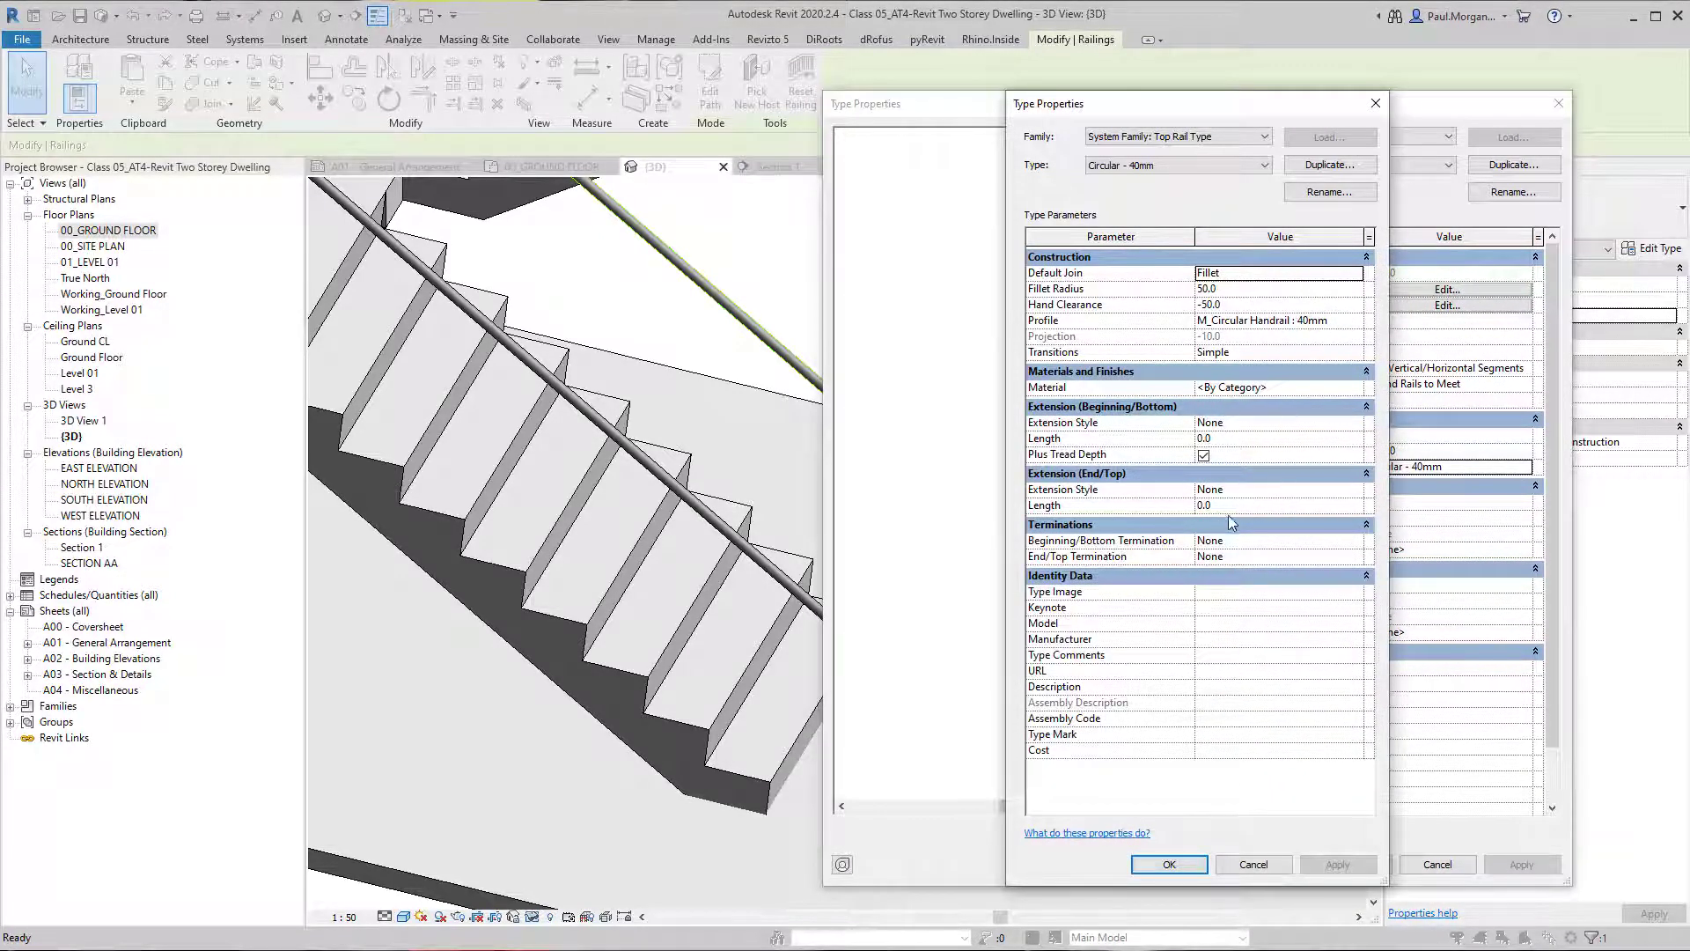
{"action": "left_click_drag", "start_coordinate": [1390, 504], "coordinate": [1525, 504]}
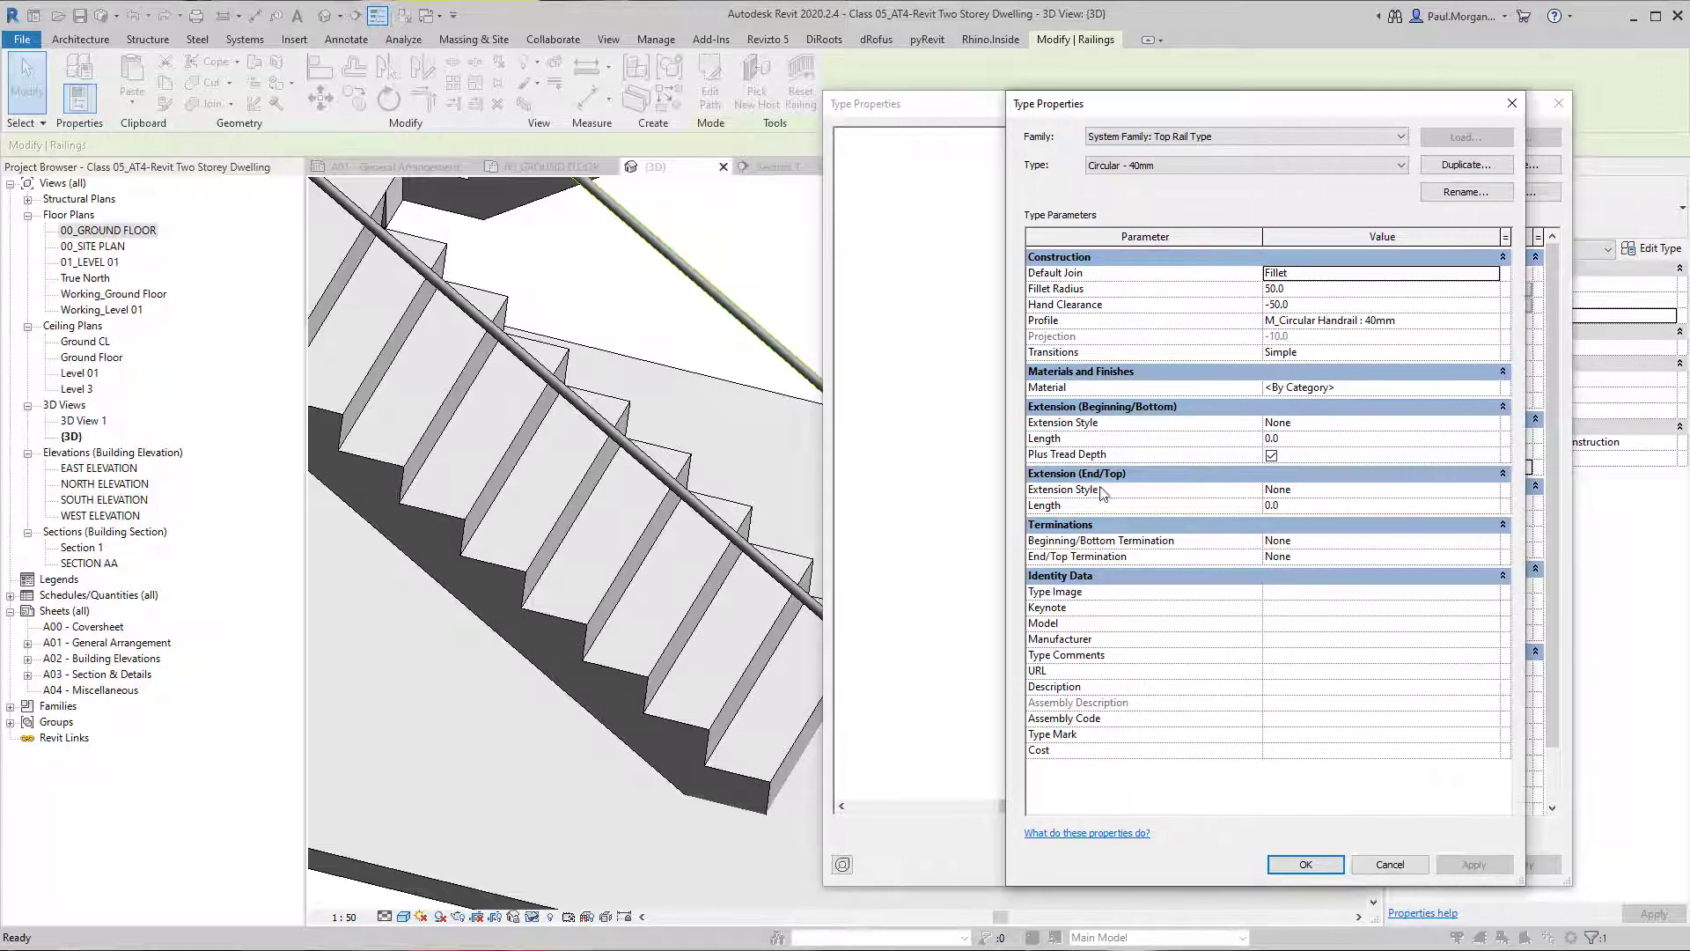
{"action": "left_click", "coordinate": [1287, 438]}
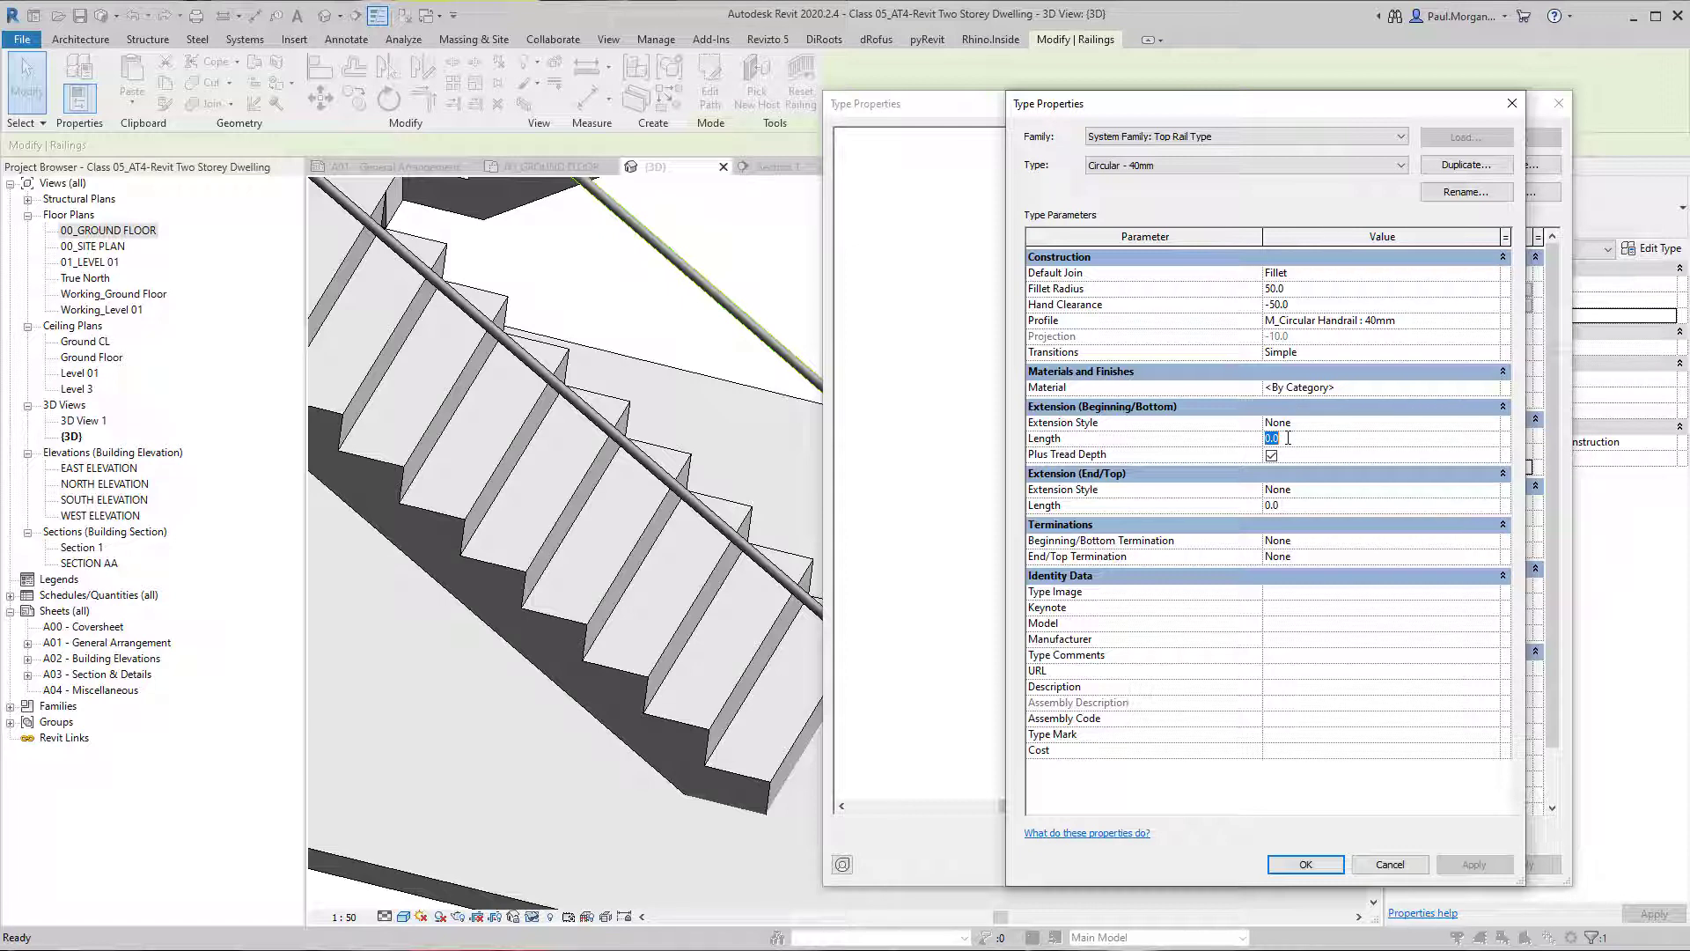
{"action": "type", "text": "300"}
{"action": "left_click", "coordinate": [1474, 865]}
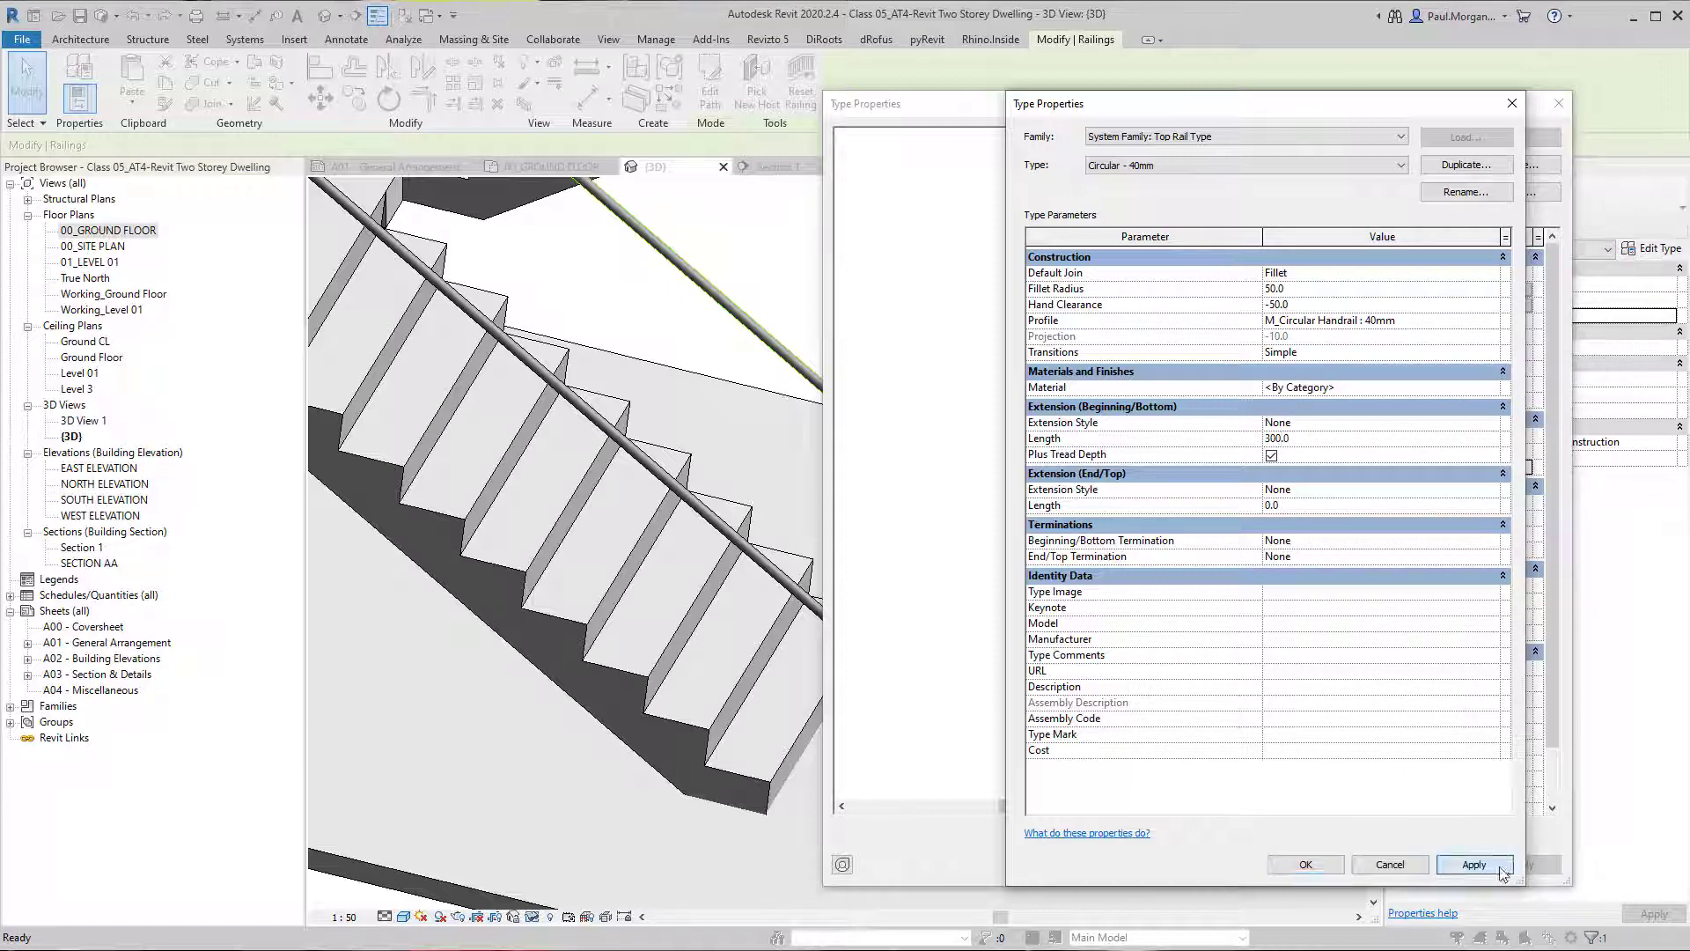
{"action": "left_click", "coordinate": [1306, 865]}
{"action": "left_click", "coordinate": [1511, 865]}
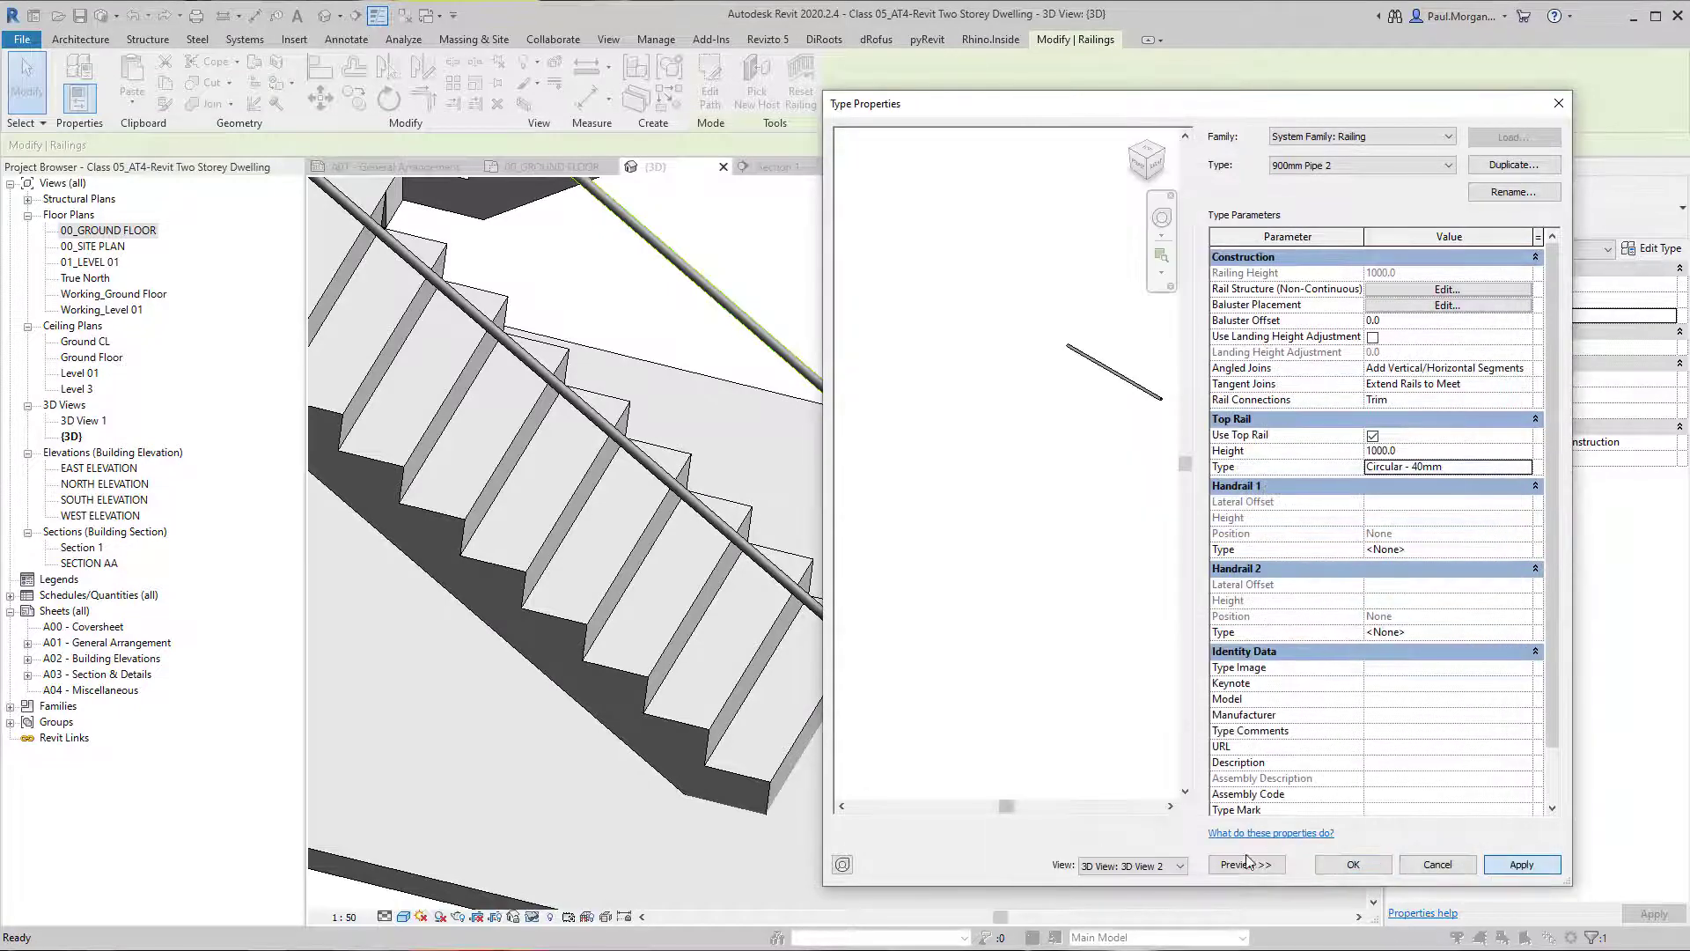
{"action": "left_click", "coordinate": [1331, 865]}
{"action": "middle_click_drag", "start_coordinate": [1067, 622], "coordinate": [1036, 506], "text": "shift"}
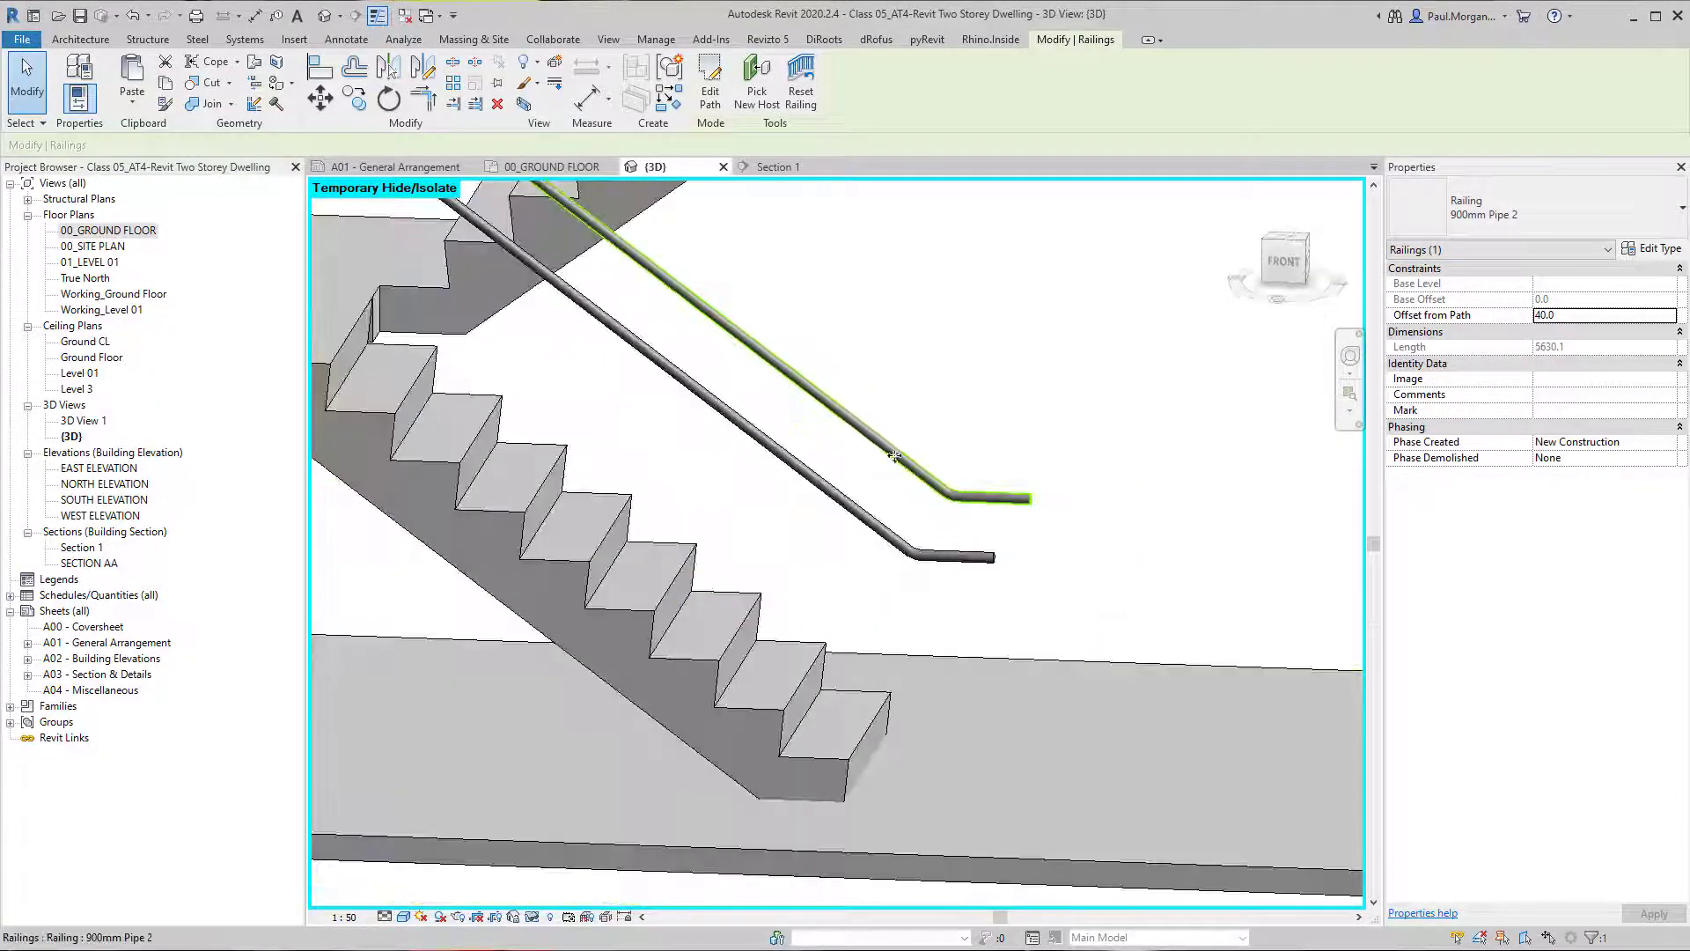
{"action": "key", "text": "Escape"}
Open the section through the stair from 3D and widen its crop region beyond the lower handrail end.
{"action": "double_click", "coordinate": [108, 231]}
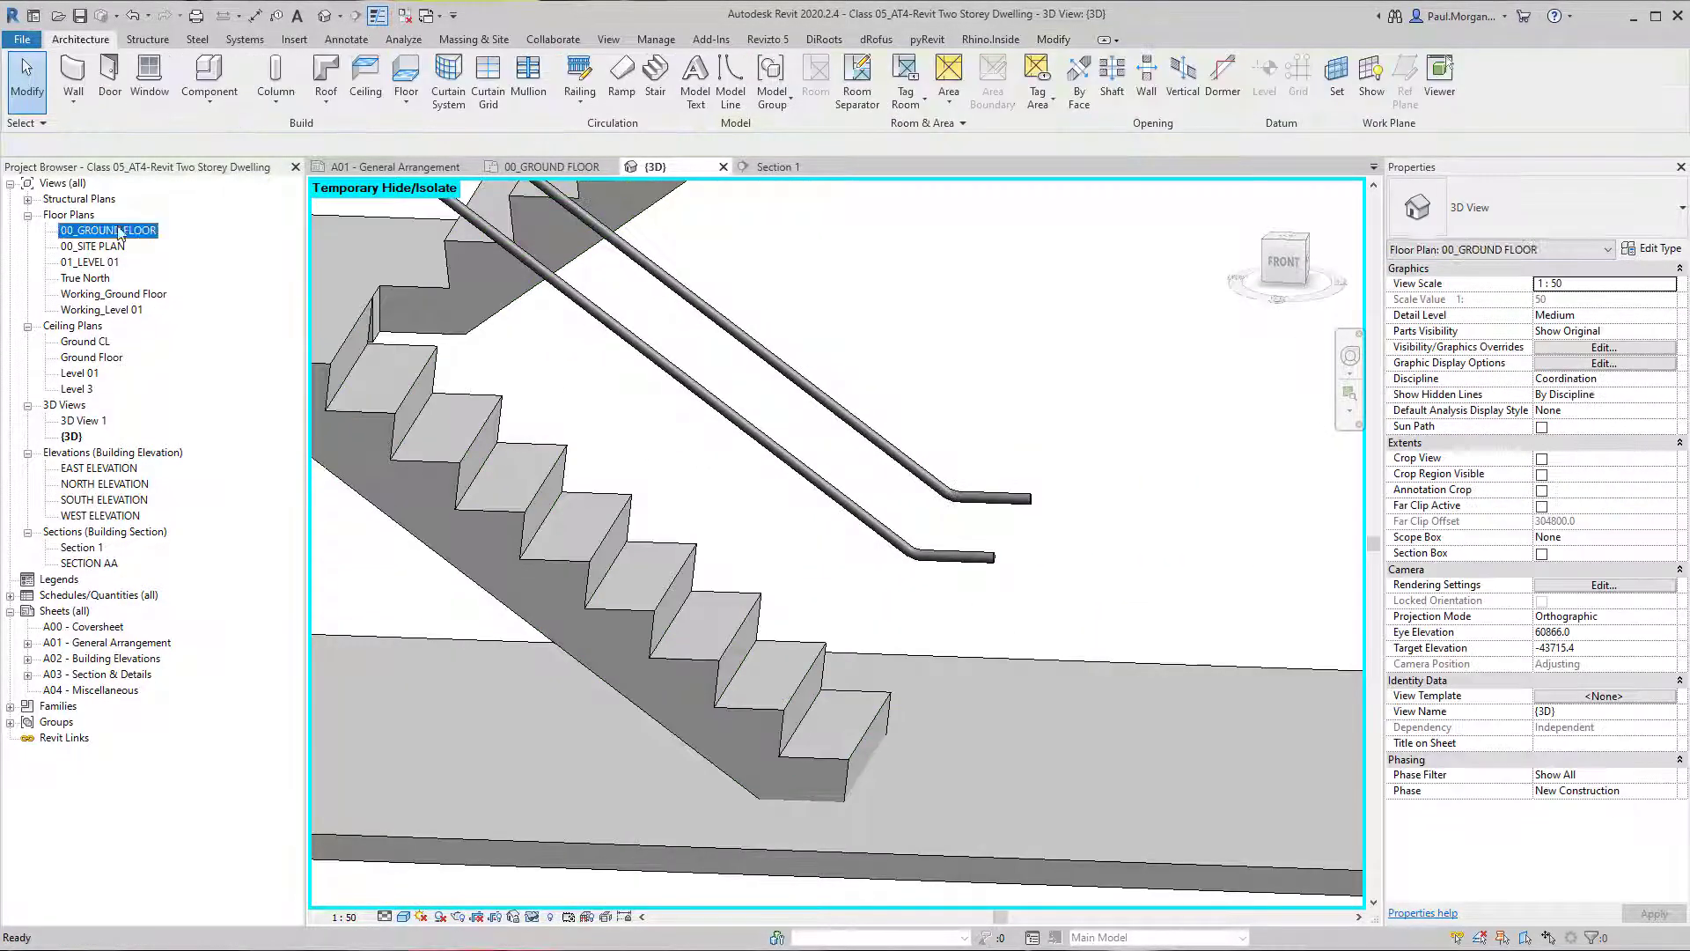
{"action": "scroll", "coordinate": [510, 607], "scroll_direction": "down", "scroll_amount": 2}
{"action": "double_click", "coordinate": [509, 581]}
{"action": "scroll", "coordinate": [630, 653], "scroll_direction": "up", "scroll_amount": 3}
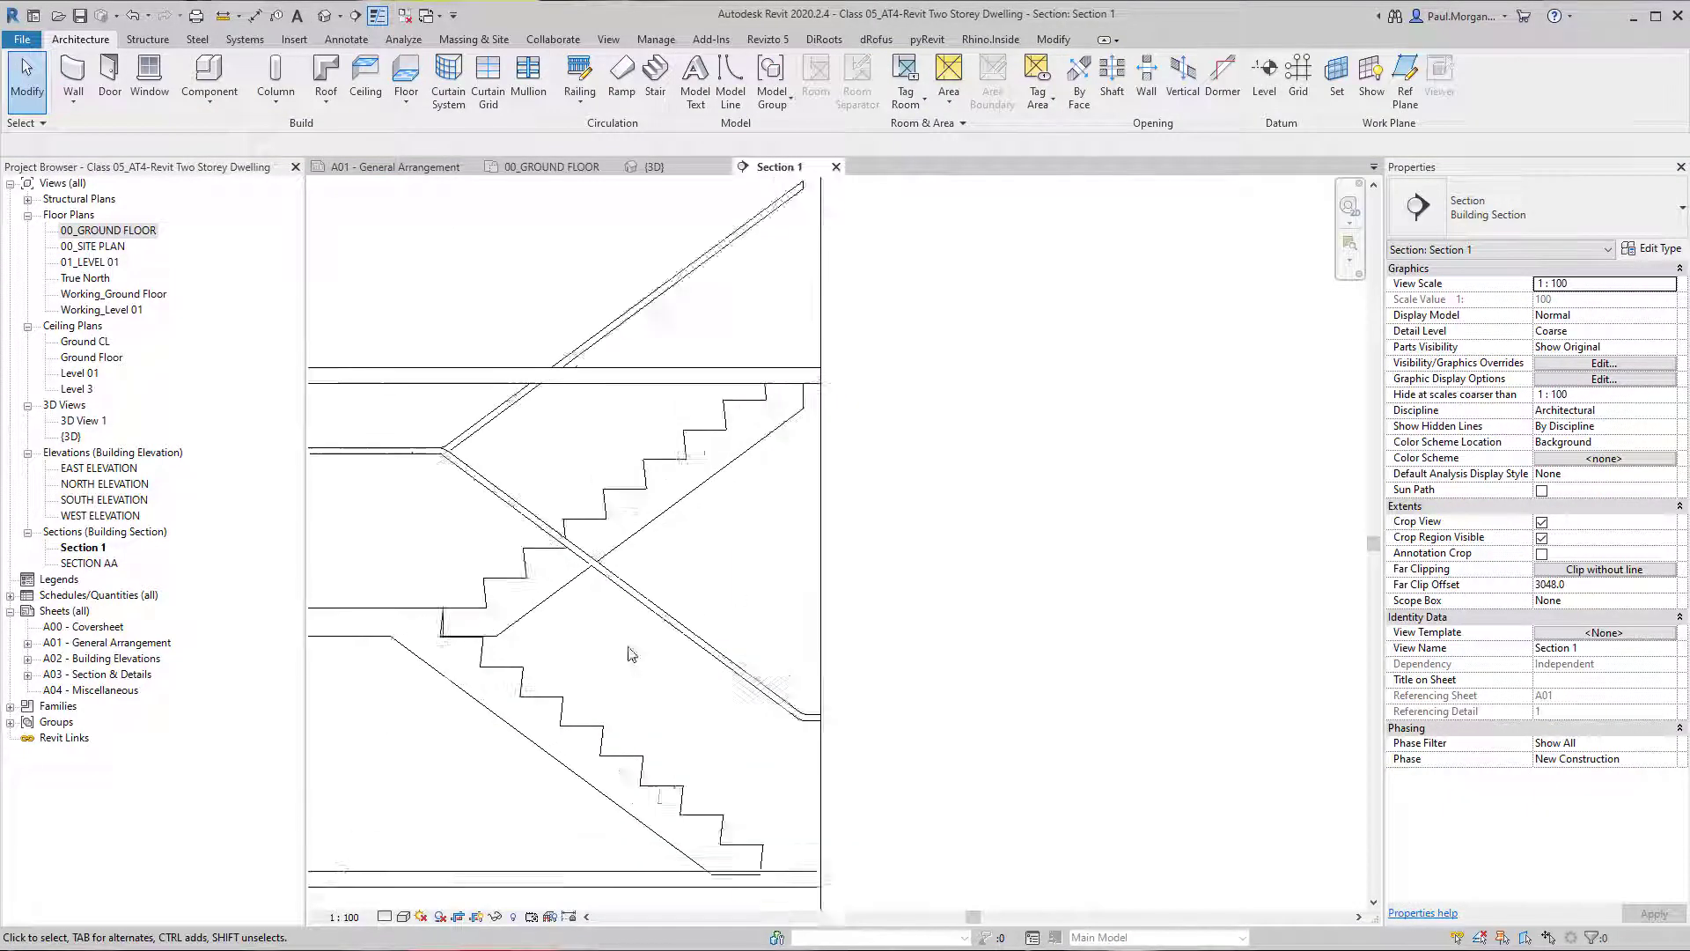
{"action": "left_click", "coordinate": [850, 644]}
{"action": "scroll", "coordinate": [856, 627], "scroll_direction": "down", "scroll_amount": 4}
{"action": "left_click_drag", "start_coordinate": [850, 434], "coordinate": [1030, 433]}
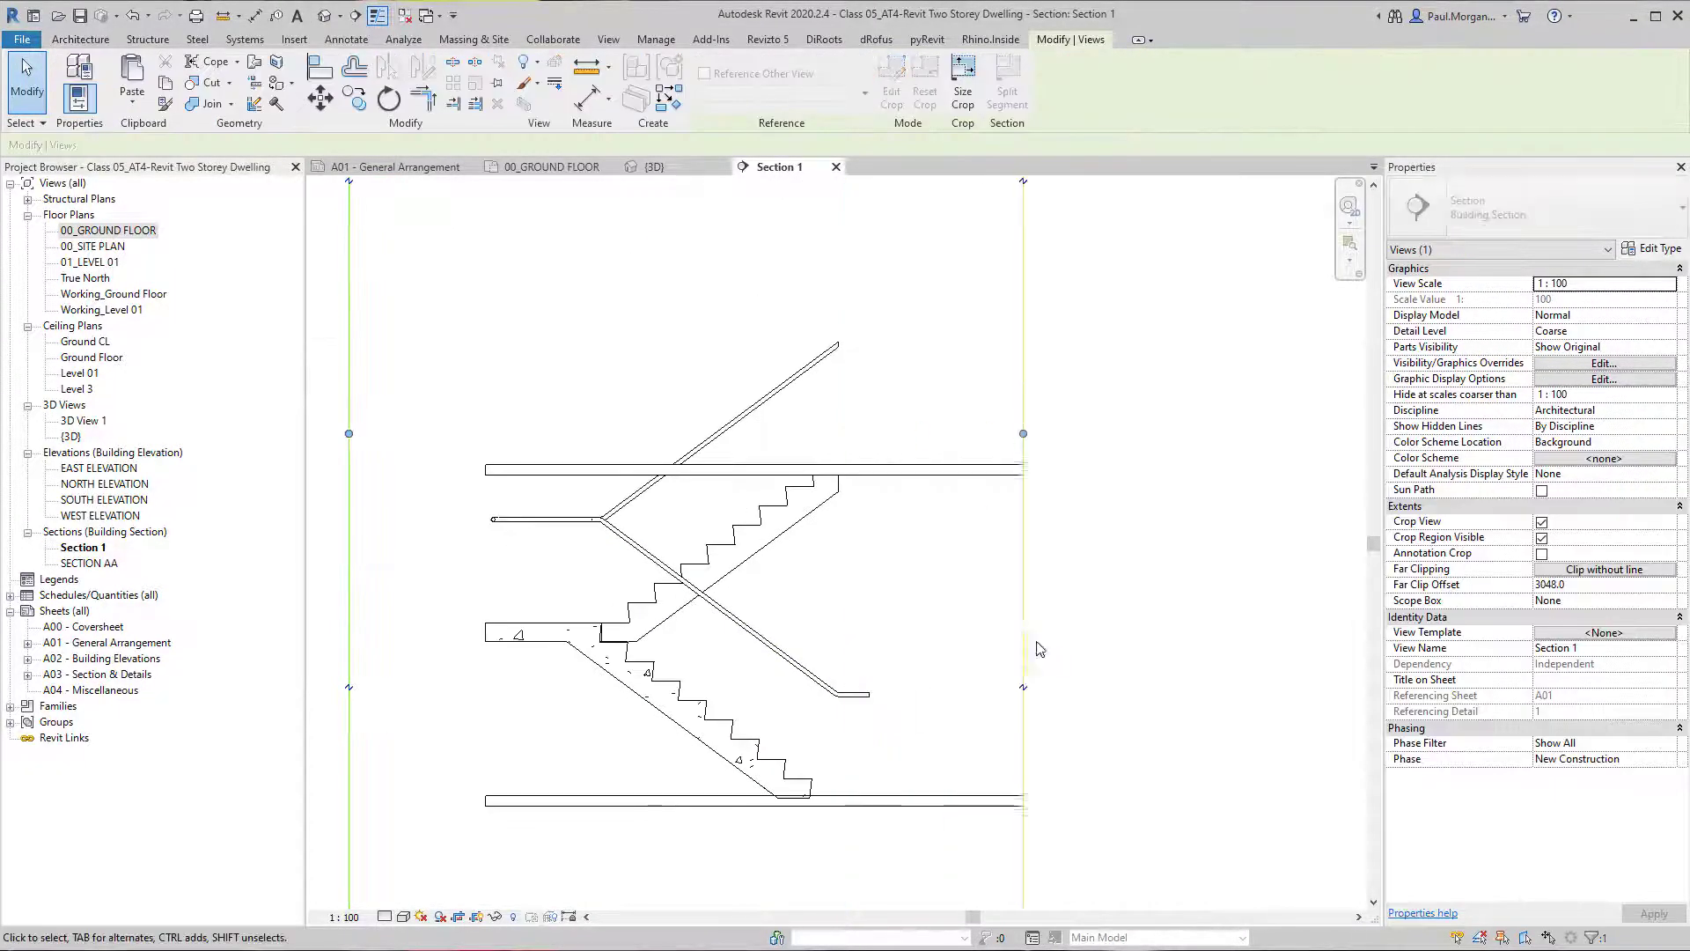
{"action": "key", "text": "Escape"}
Draw a vertical thin detail line from the first riser's nosing up past the sloping handrail in Section 1.
{"action": "scroll", "coordinate": [880, 783], "scroll_direction": "up", "scroll_amount": 5}
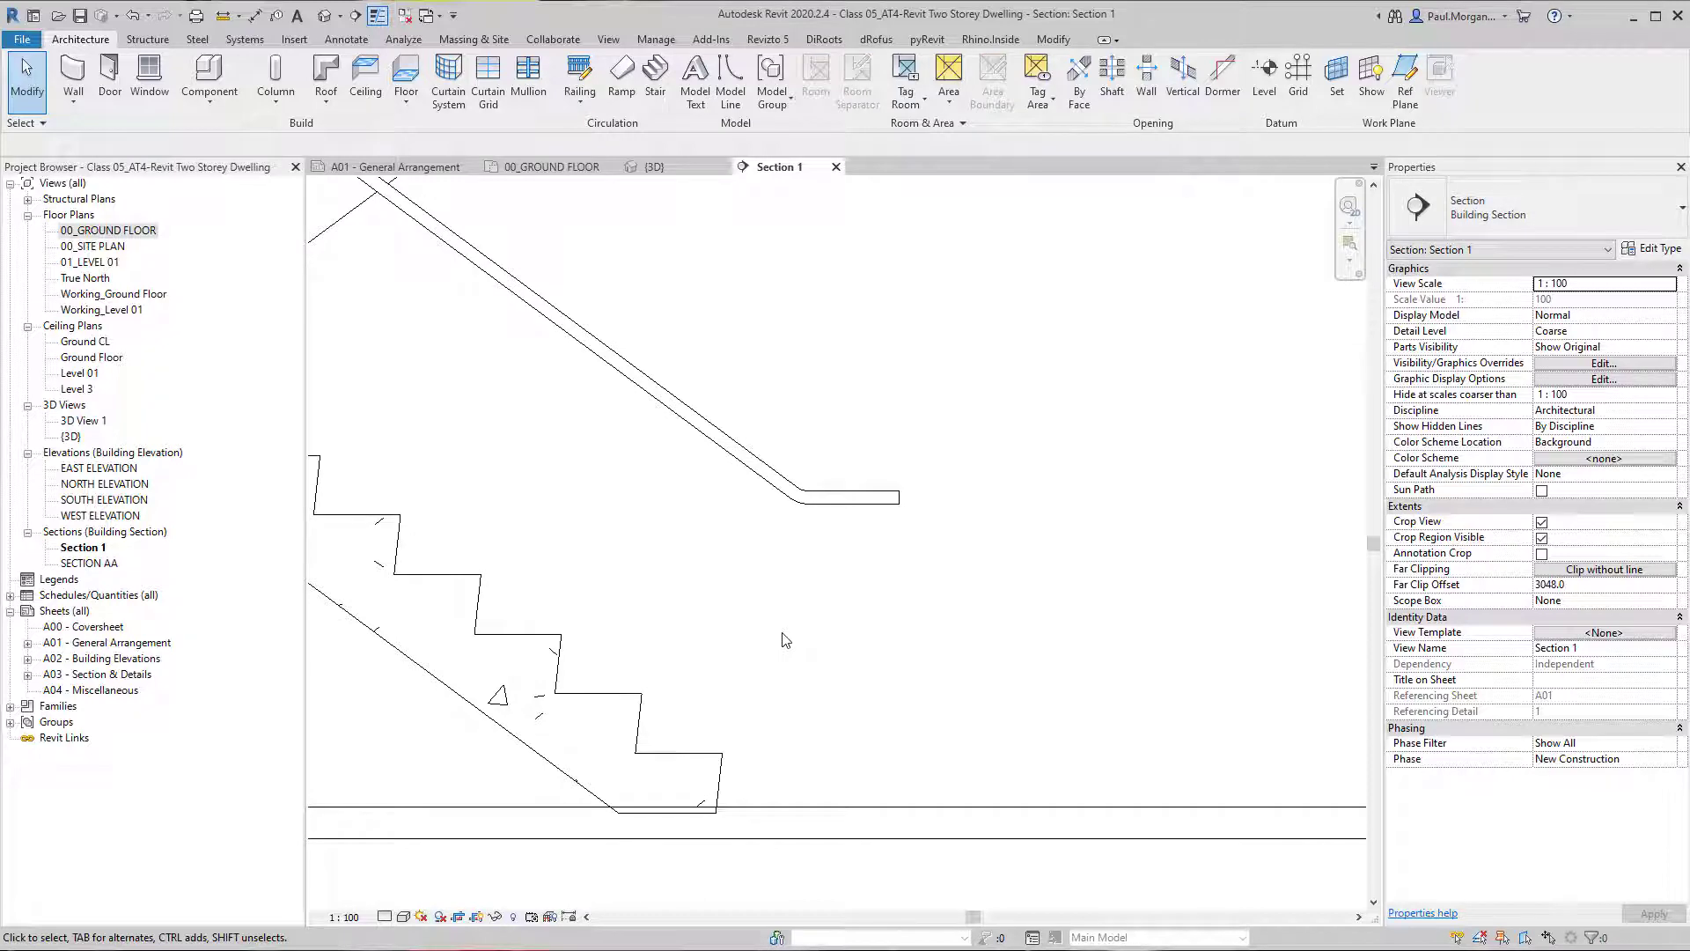
{"action": "key", "text": "d"}
{"action": "key", "text": "l"}
{"action": "left_click", "coordinate": [722, 753]}
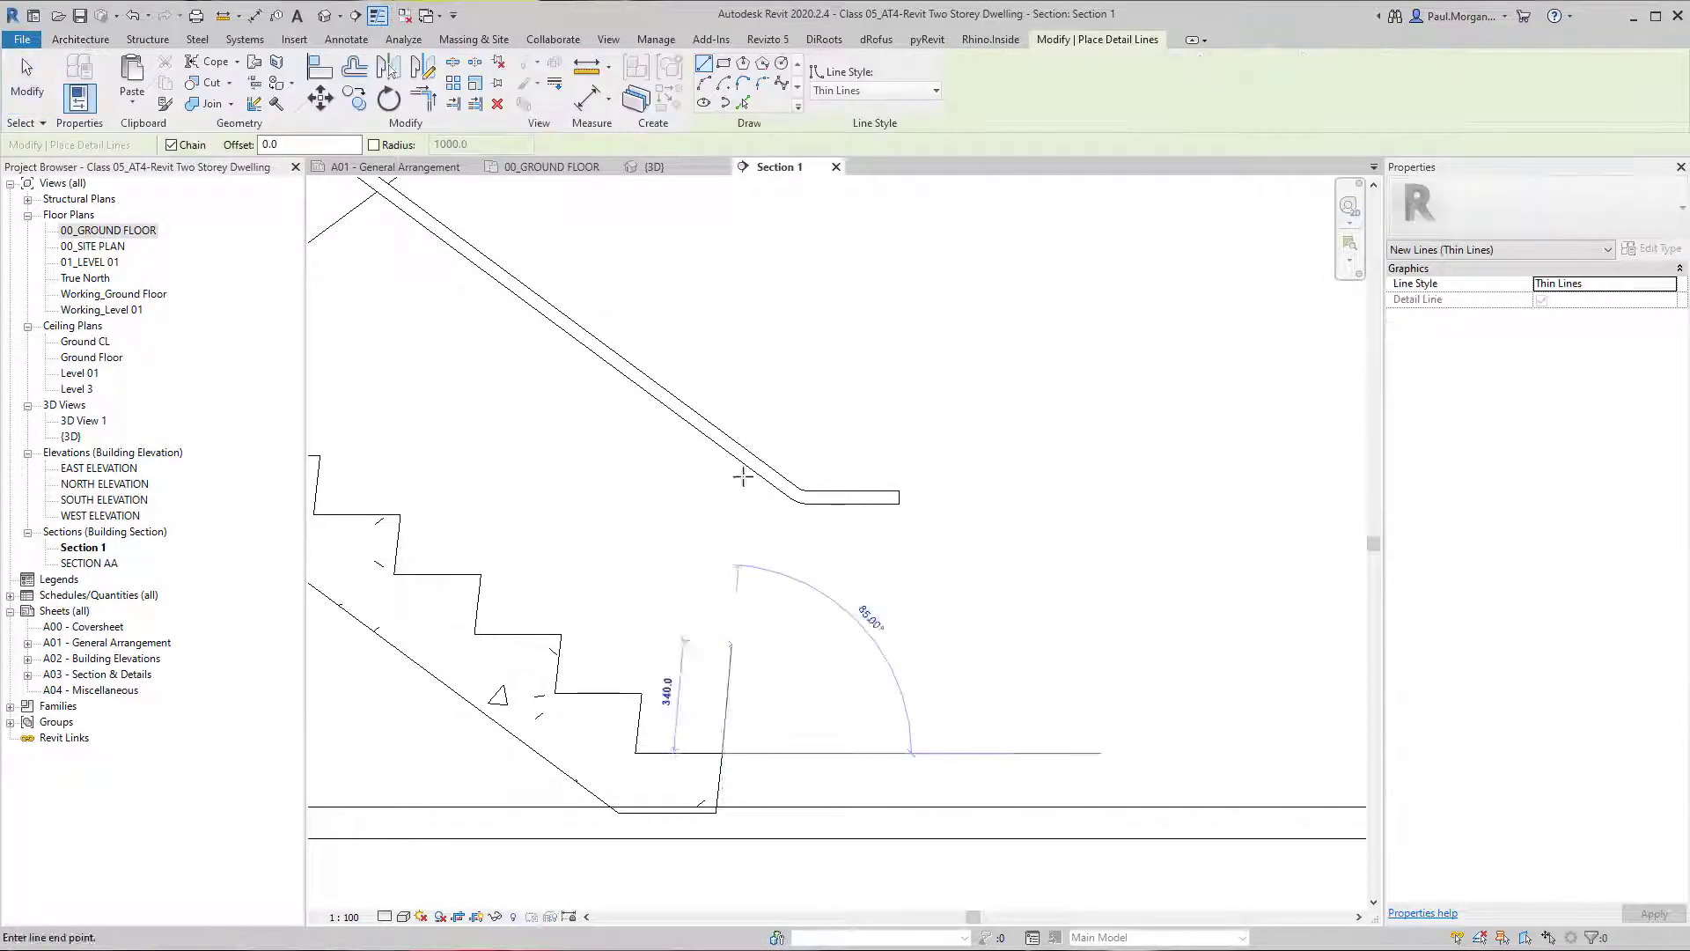
{"action": "left_click", "coordinate": [732, 361]}
{"action": "key", "text": "Escape"}
{"action": "key", "text": "Escape"}
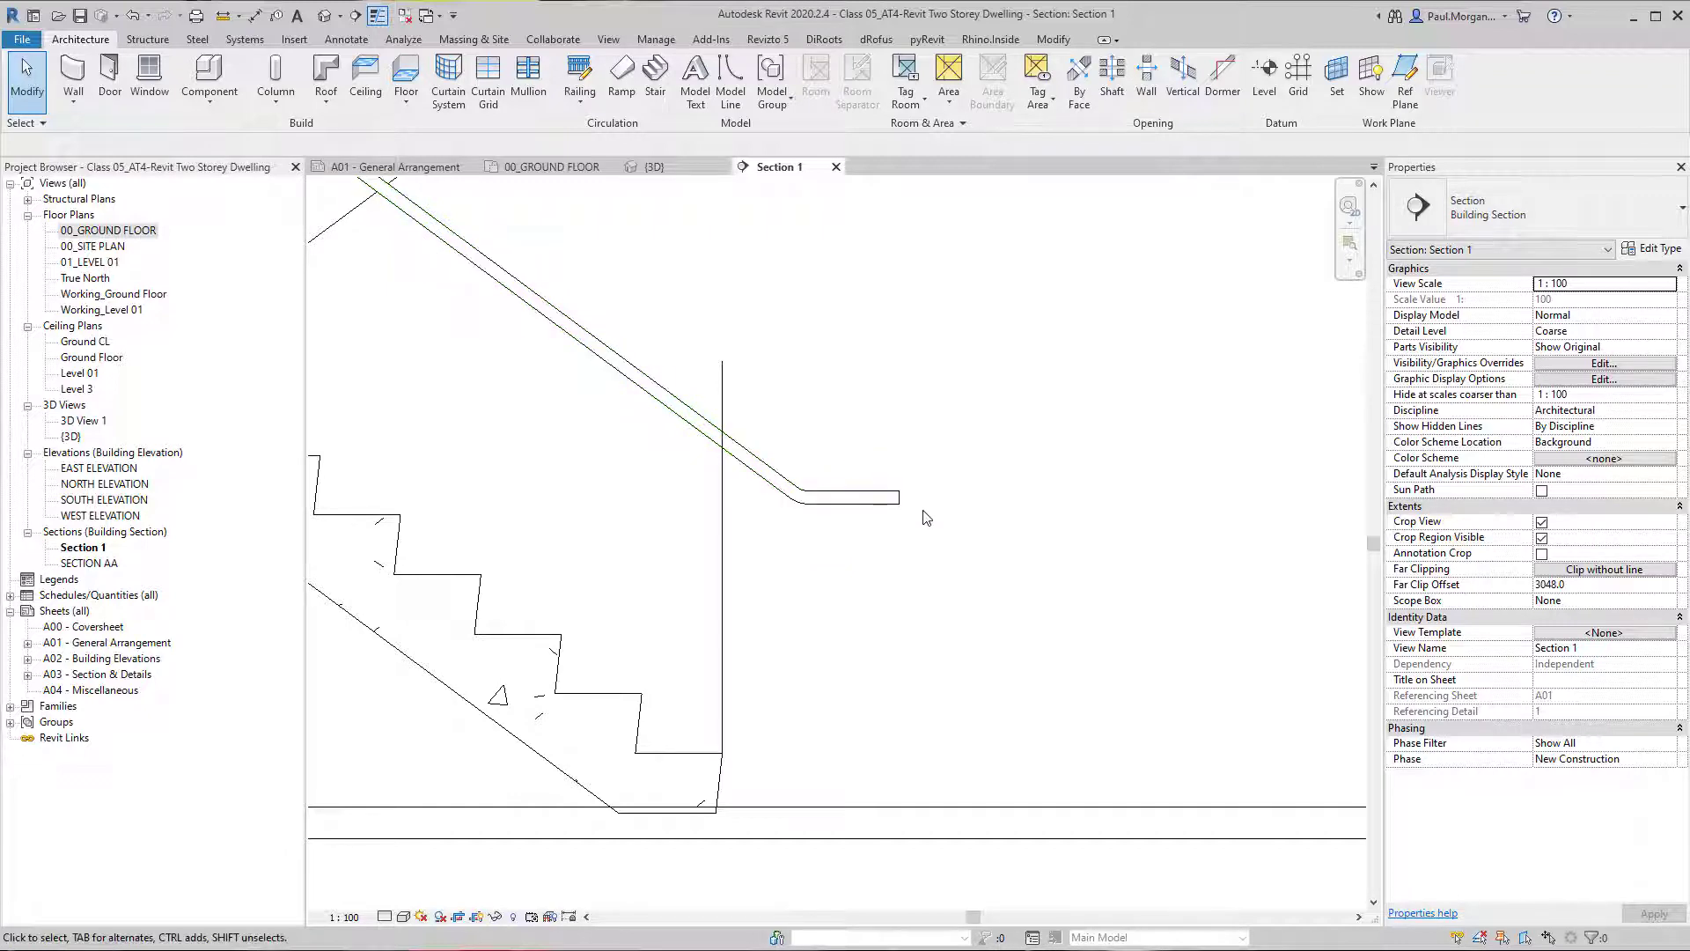
Open the type properties of the Circular - 40mm top rail from the 900mm Pipe 2 railing in the 3D view.
{"action": "scroll", "coordinate": [919, 526], "scroll_direction": "down", "scroll_amount": 3}
{"action": "middle_click_drag", "start_coordinate": [949, 544], "coordinate": [898, 683]}
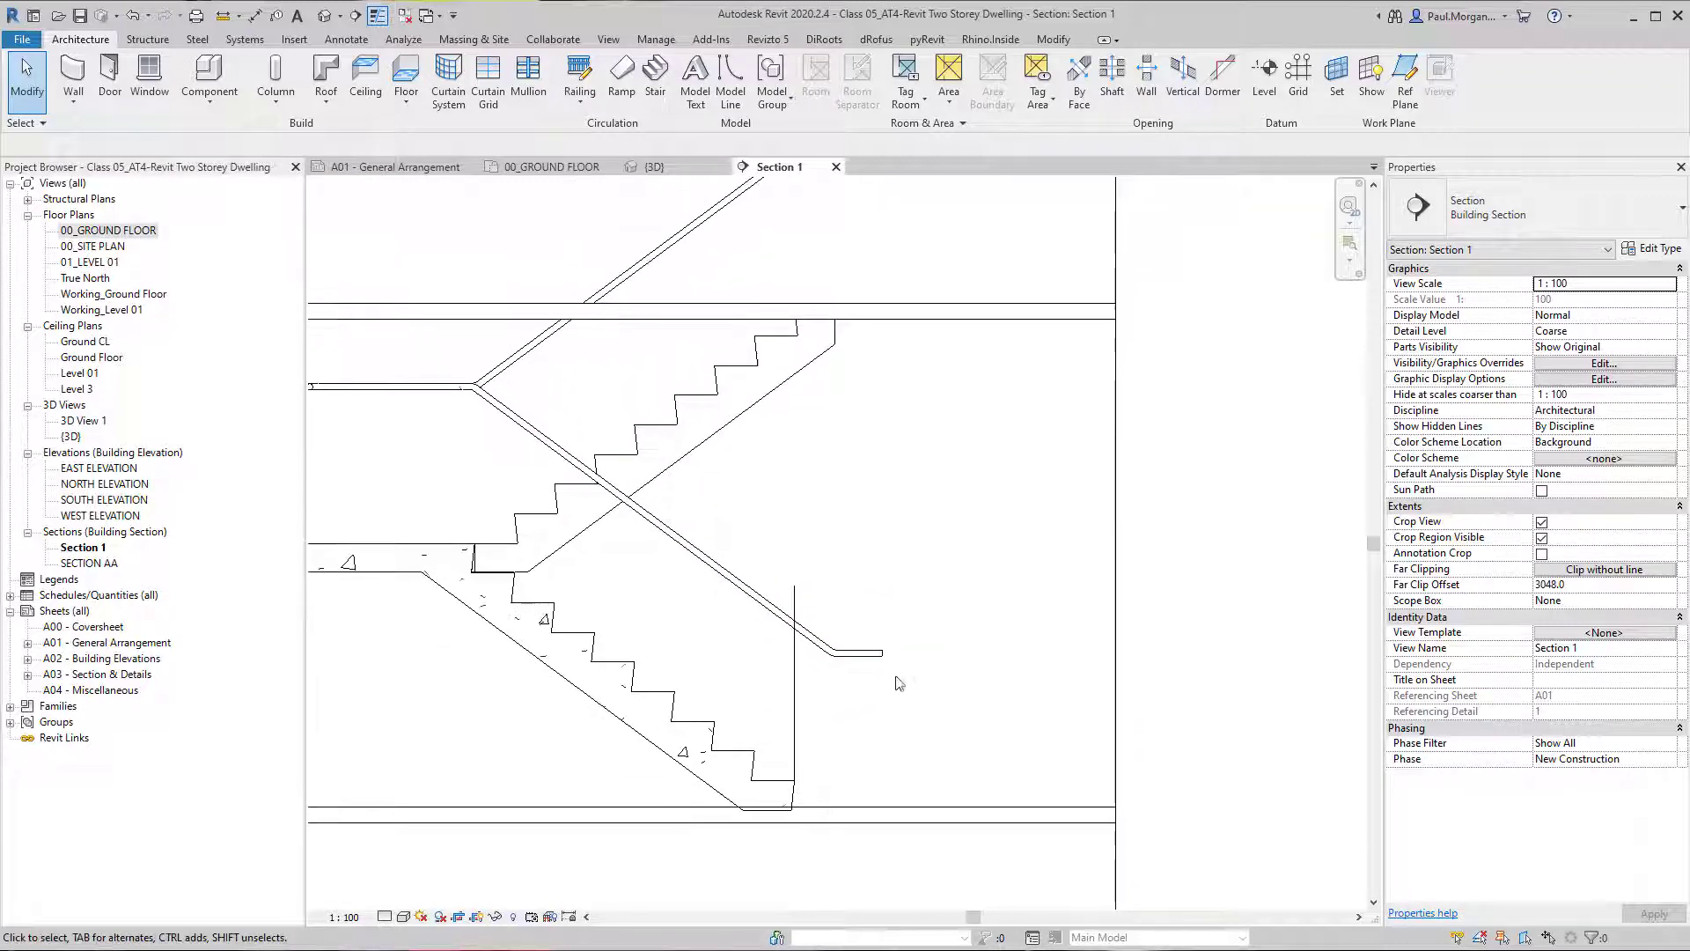
{"action": "left_click", "coordinate": [325, 16]}
{"action": "middle_click_drag", "start_coordinate": [1035, 444], "coordinate": [872, 606], "text": "shift"}
{"action": "left_click", "coordinate": [865, 640]}
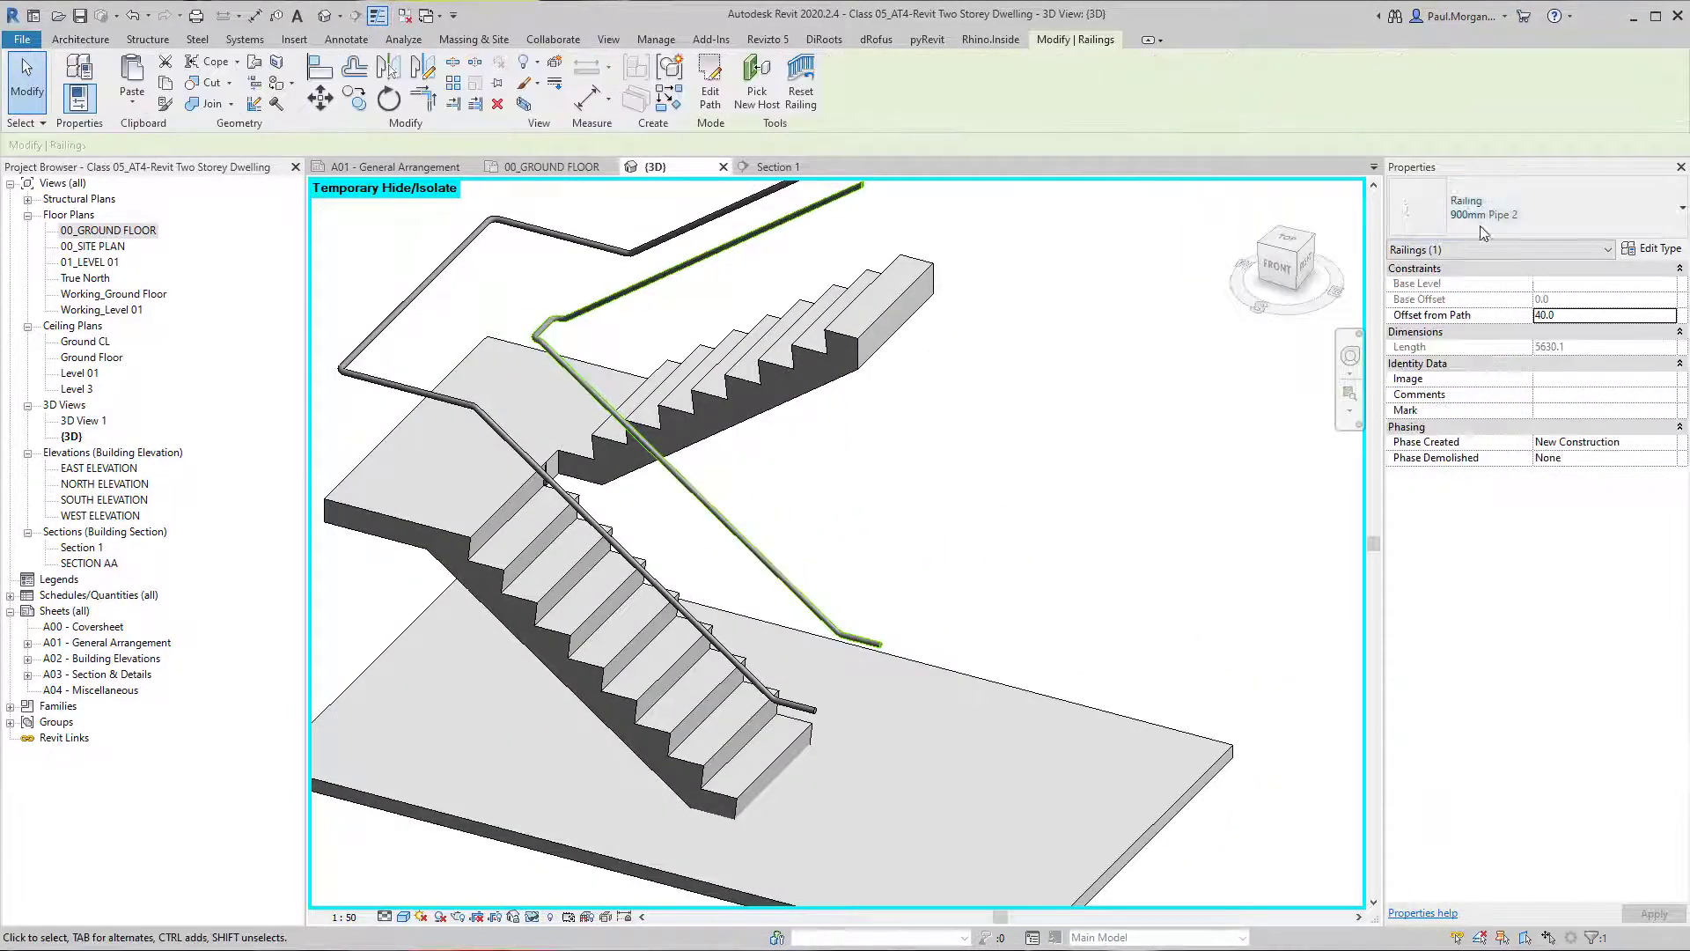
{"action": "left_click", "coordinate": [1647, 249]}
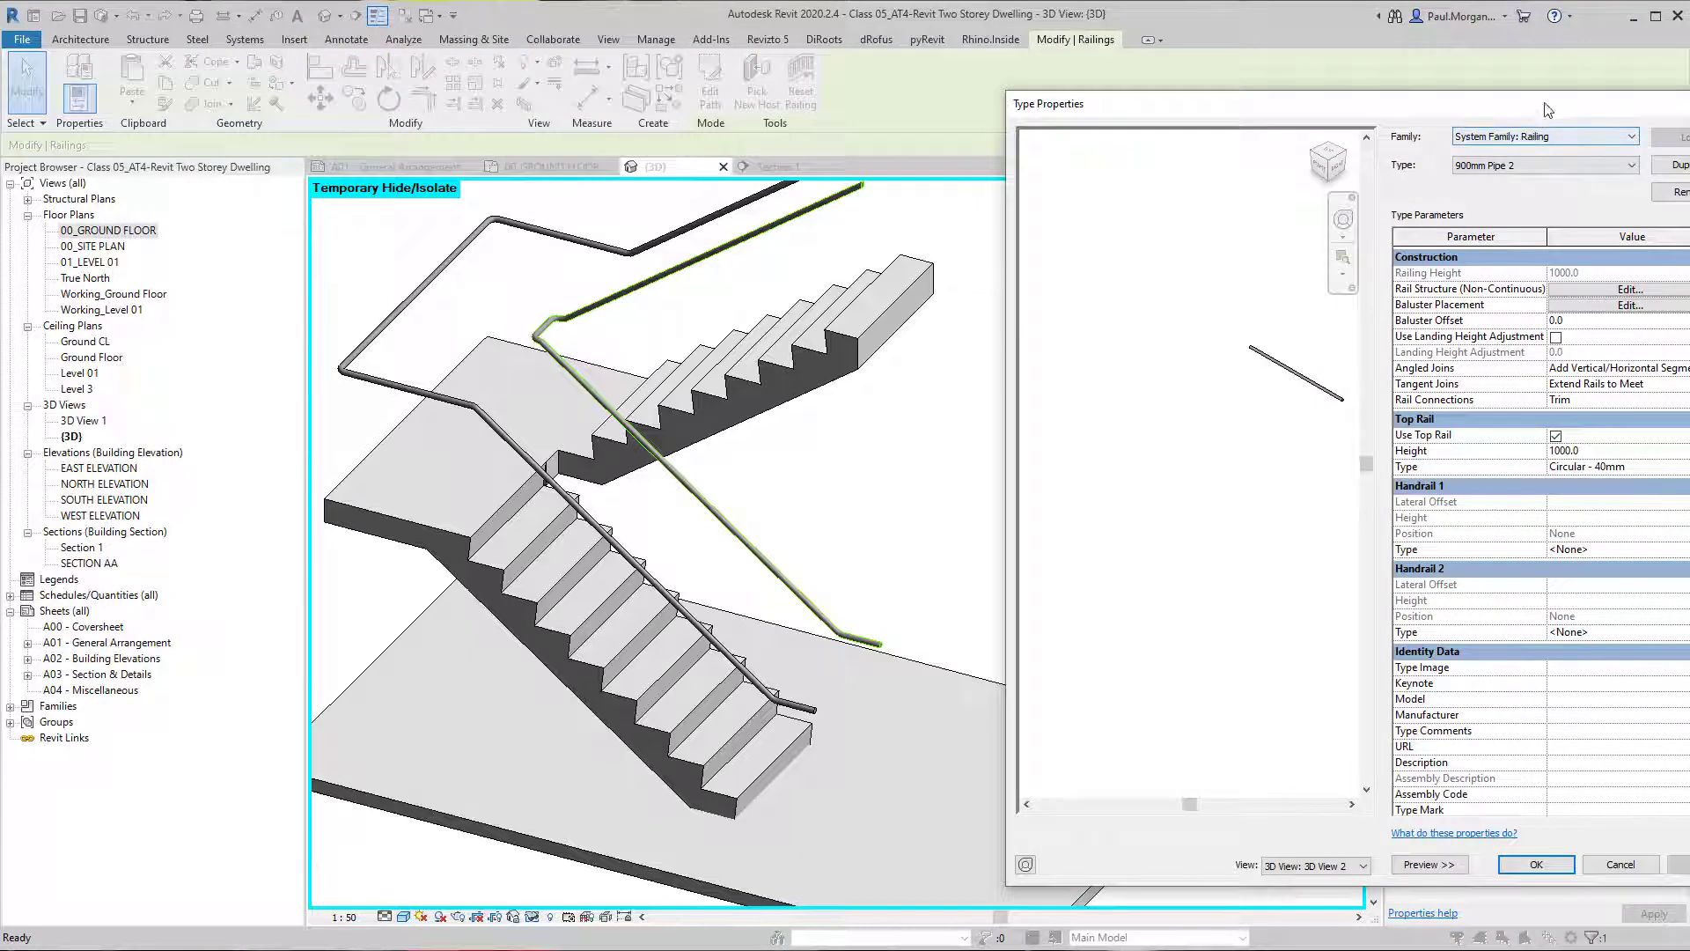
{"action": "left_click", "coordinate": [1526, 455]}
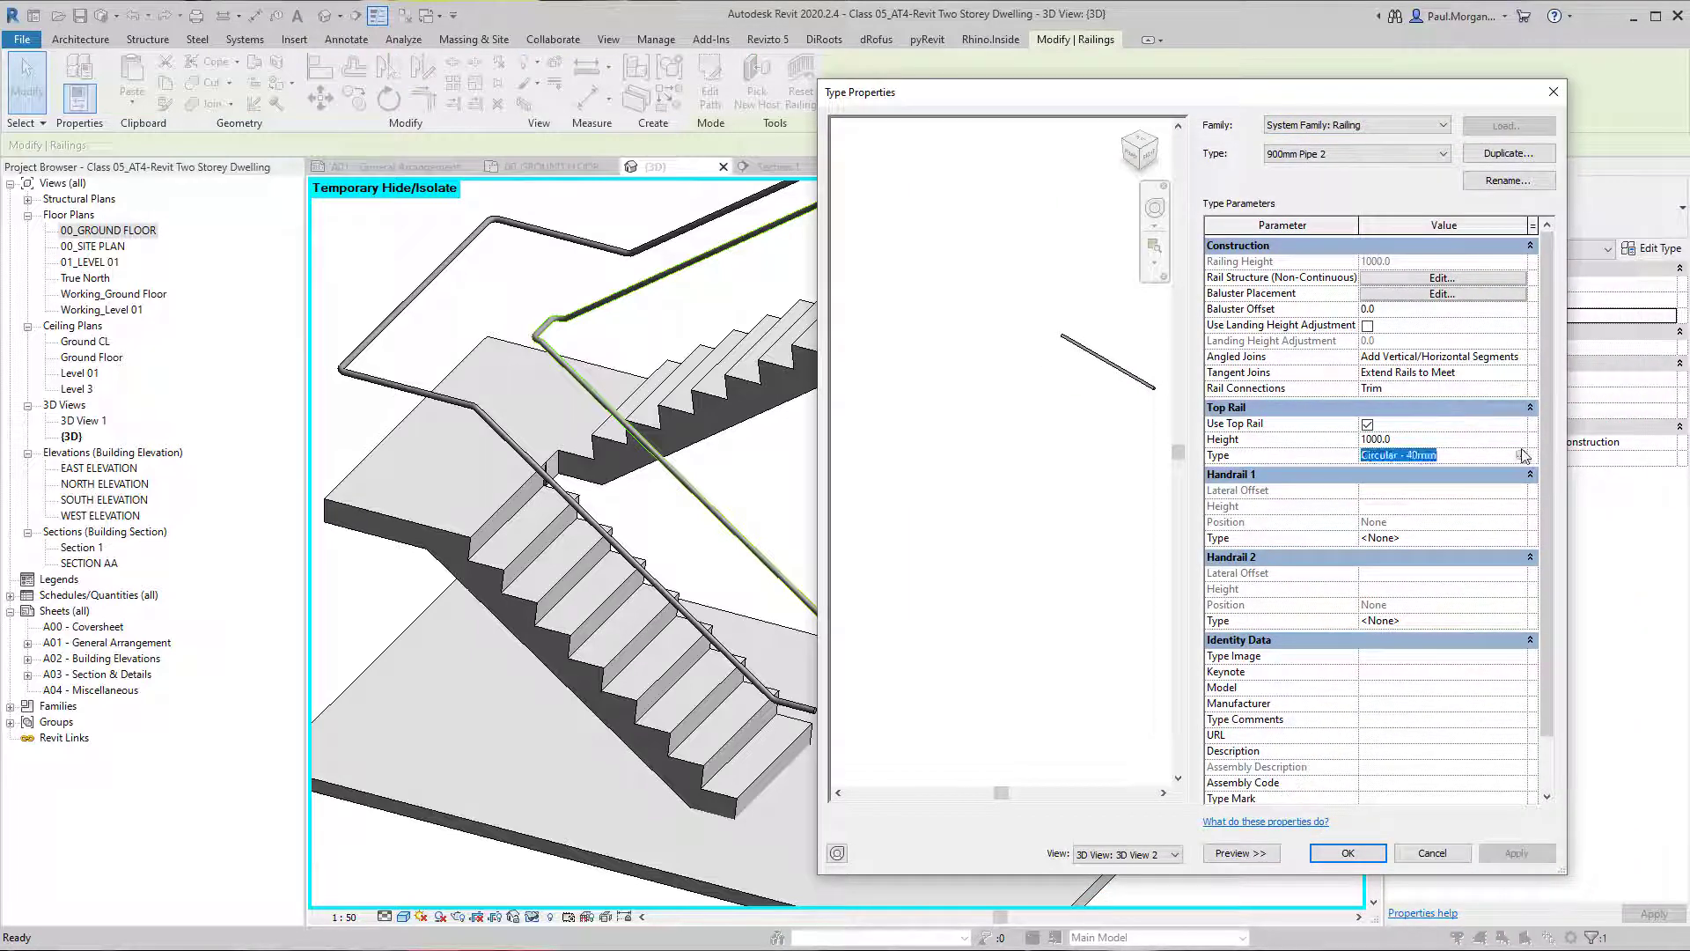
{"action": "left_click", "coordinate": [1522, 455]}
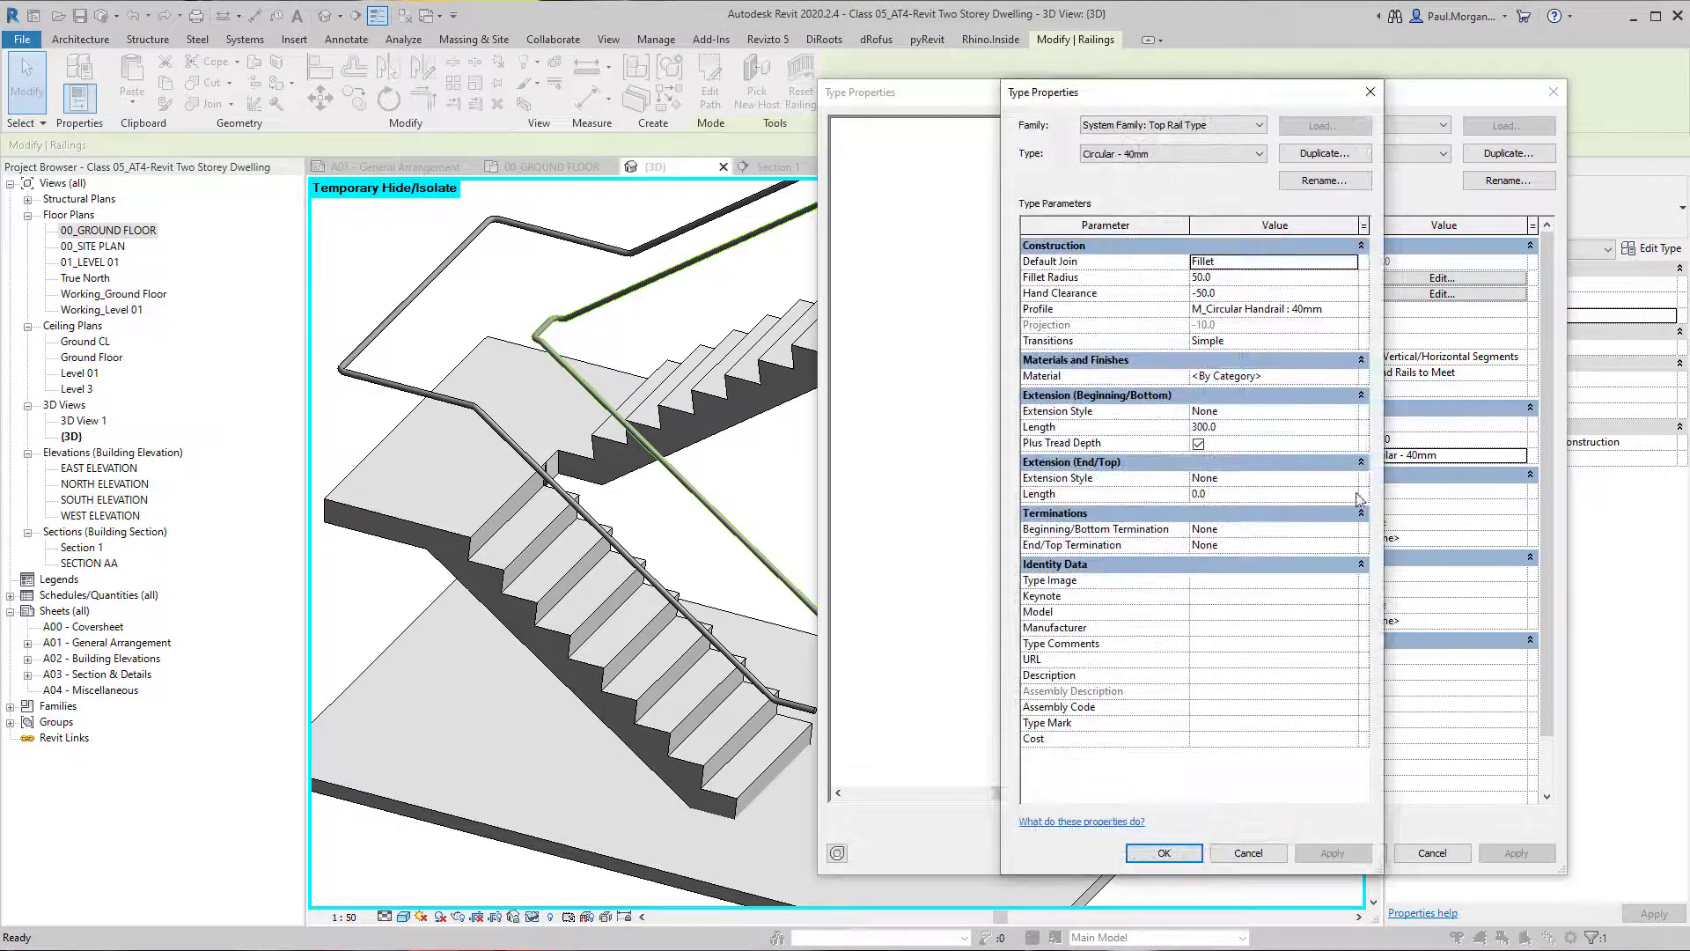
{"action": "left_click_drag", "start_coordinate": [1384, 452], "coordinate": [1558, 454]}
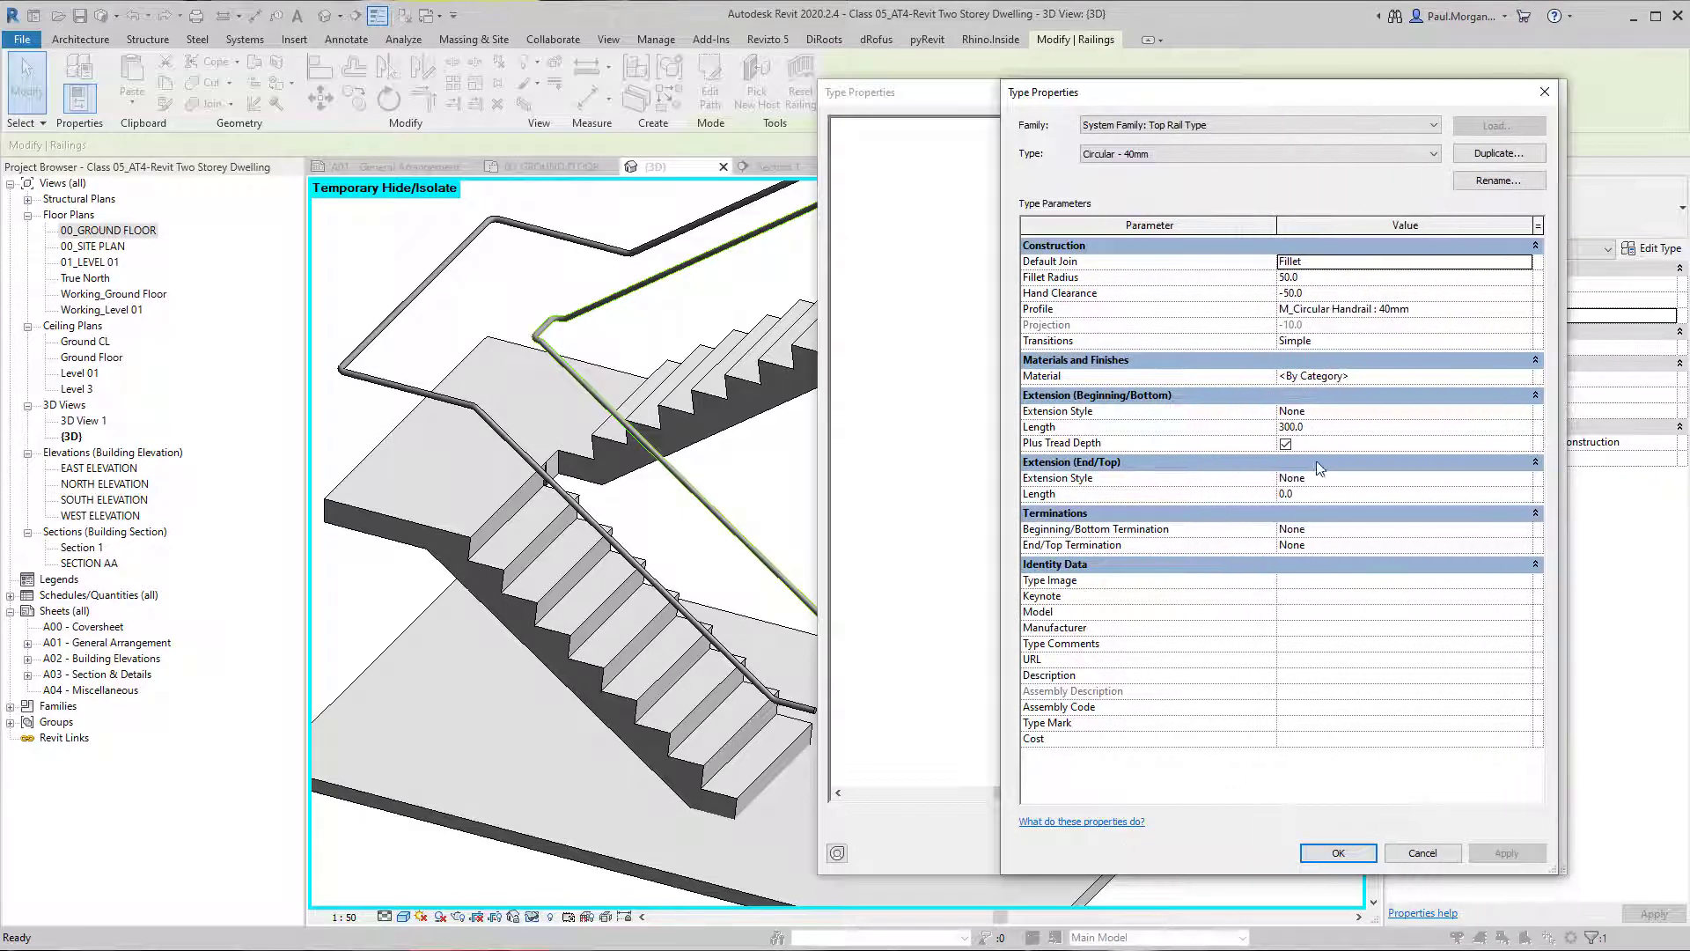
Set the Circular - 40mm top rail's beginning extension style to Wall, apply it and check the lower handrail end.
{"action": "left_click", "coordinate": [1526, 412]}
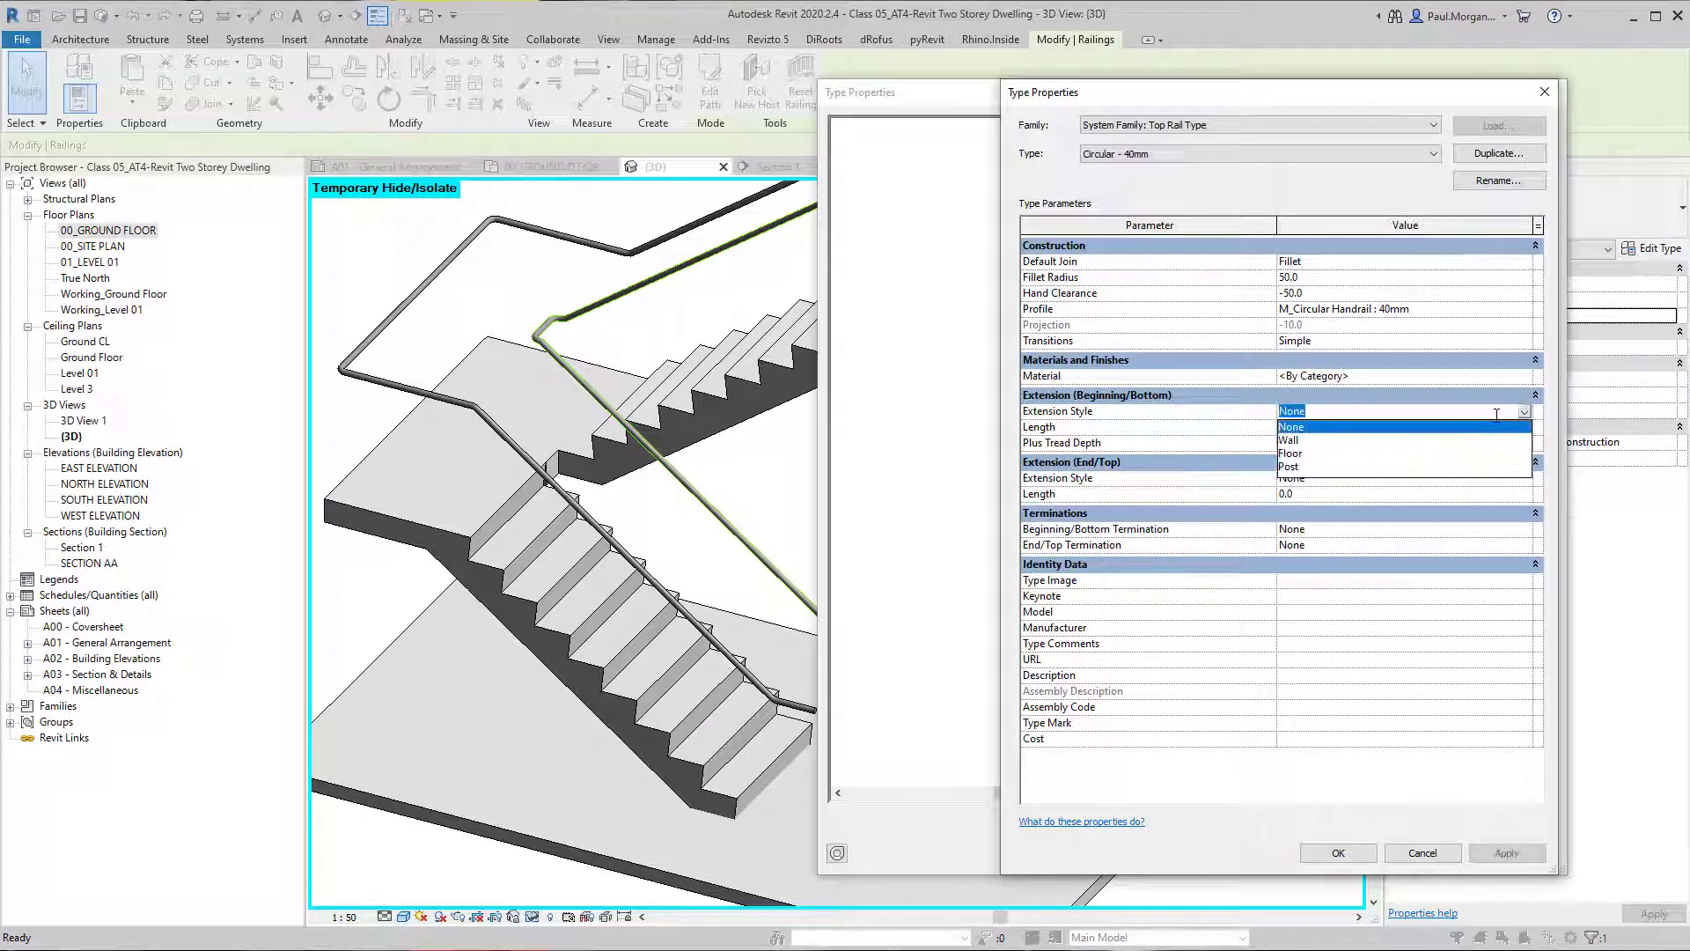
{"action": "left_click", "coordinate": [1300, 441]}
{"action": "left_click", "coordinate": [1507, 853]}
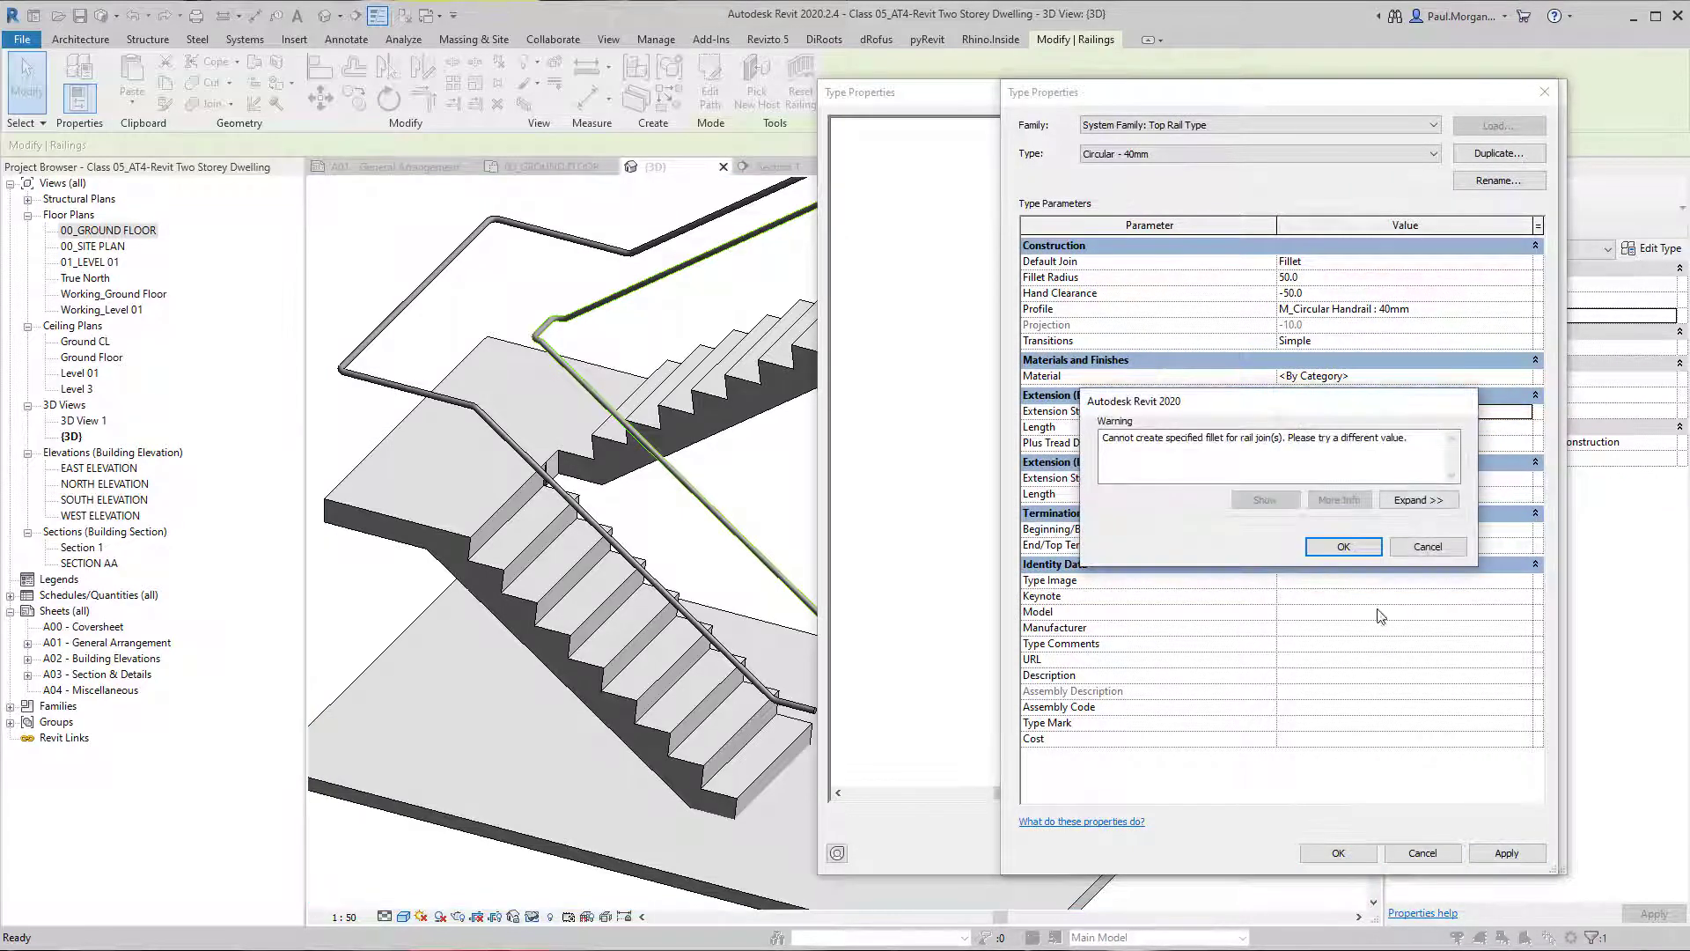
{"action": "left_click", "coordinate": [1347, 547]}
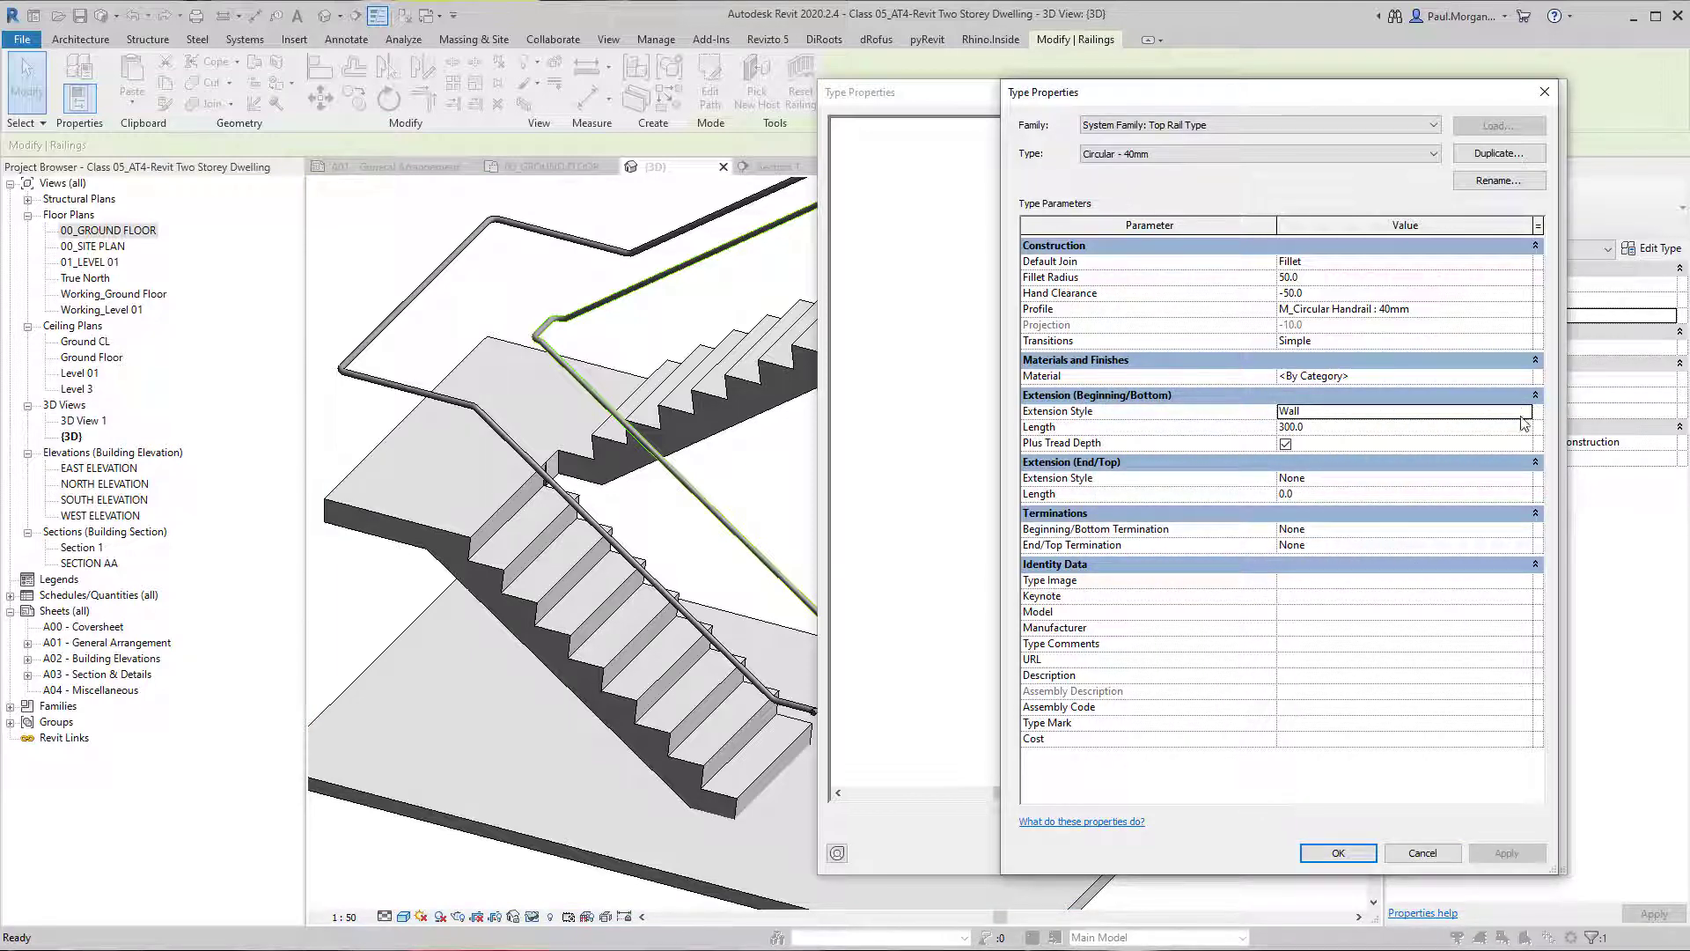
{"action": "left_click", "coordinate": [1336, 851]}
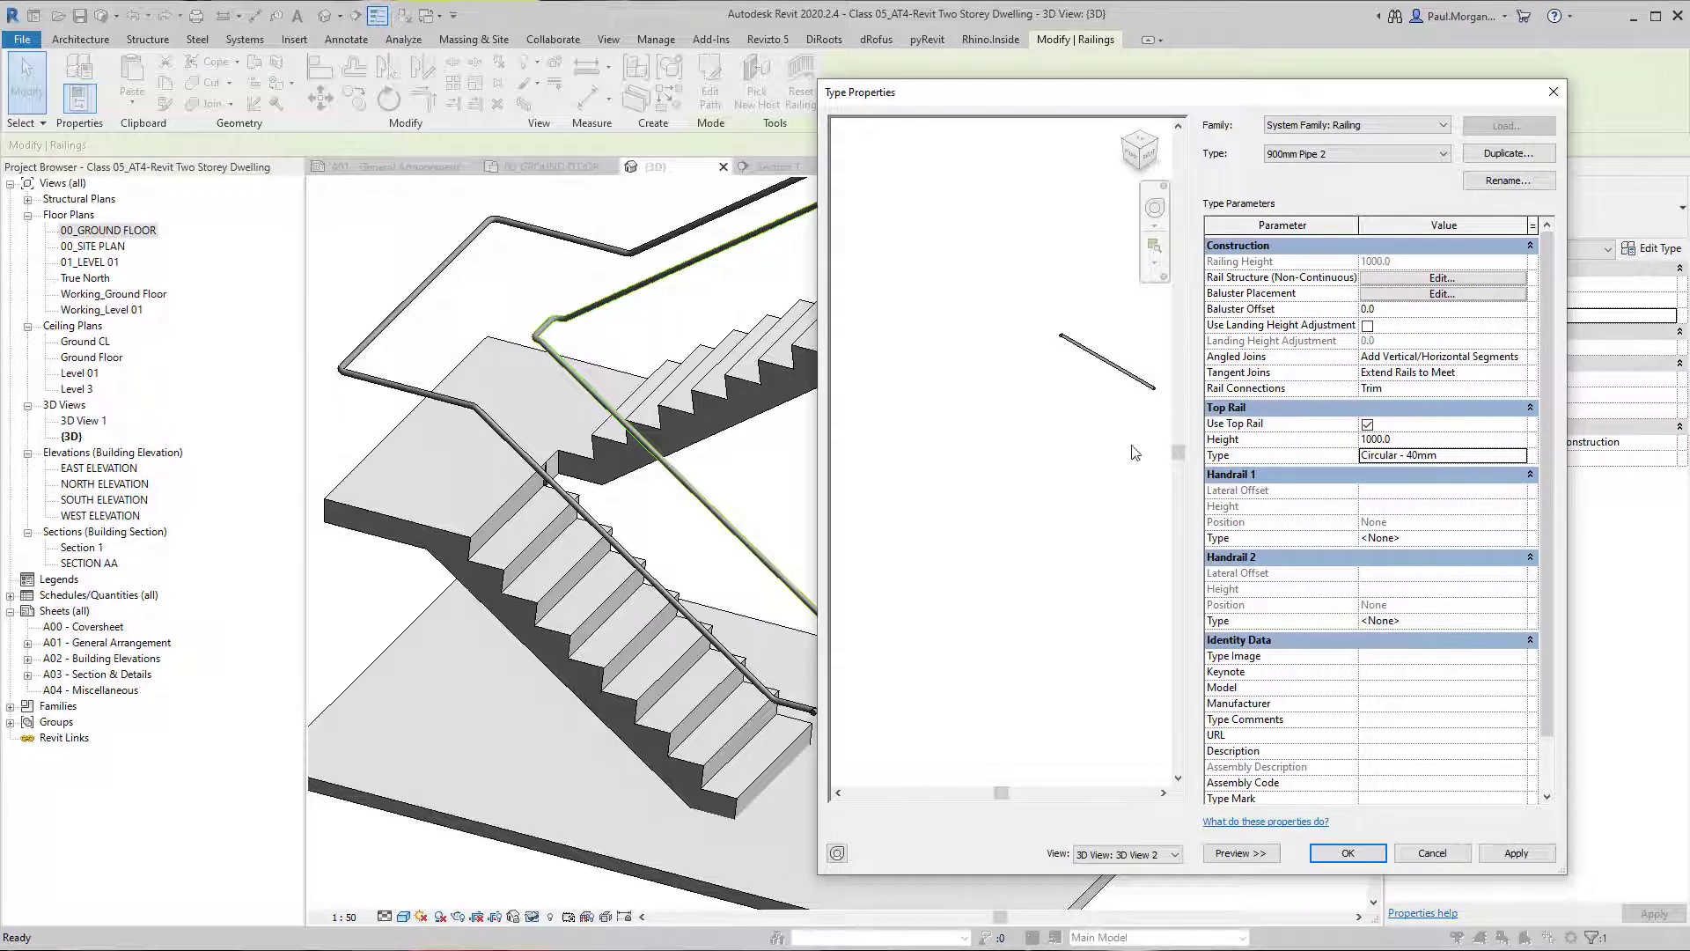
{"action": "left_click_drag", "start_coordinate": [1127, 102], "coordinate": [1347, 107]}
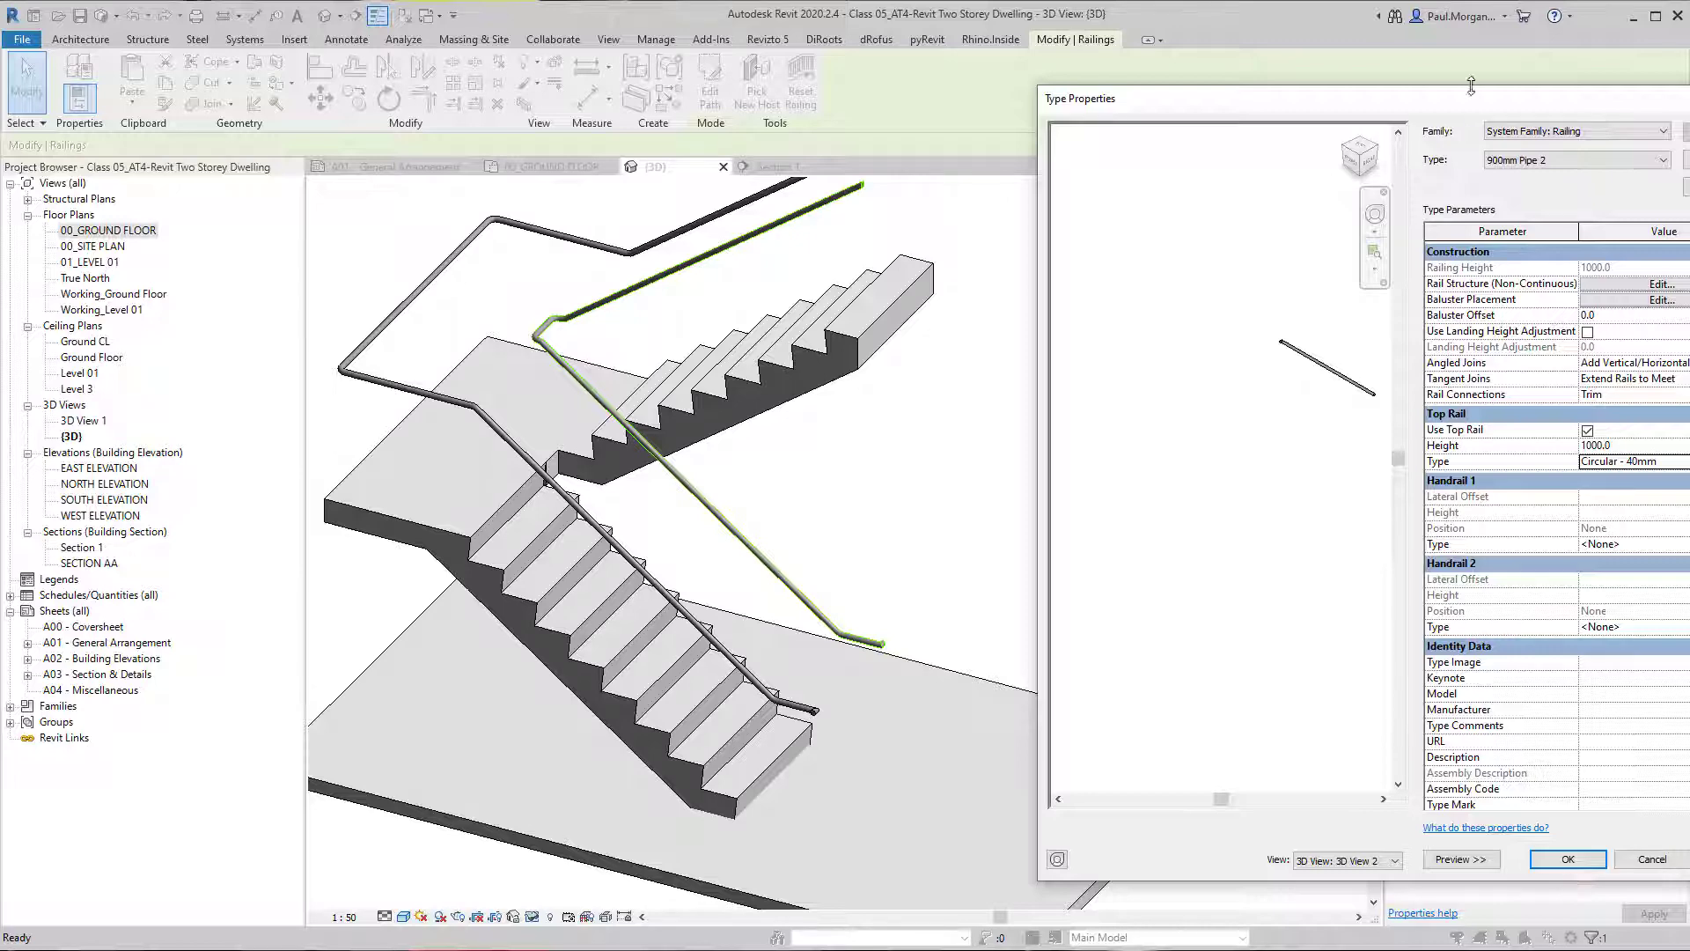
{"action": "left_click_drag", "start_coordinate": [1428, 117], "coordinate": [1219, 98]}
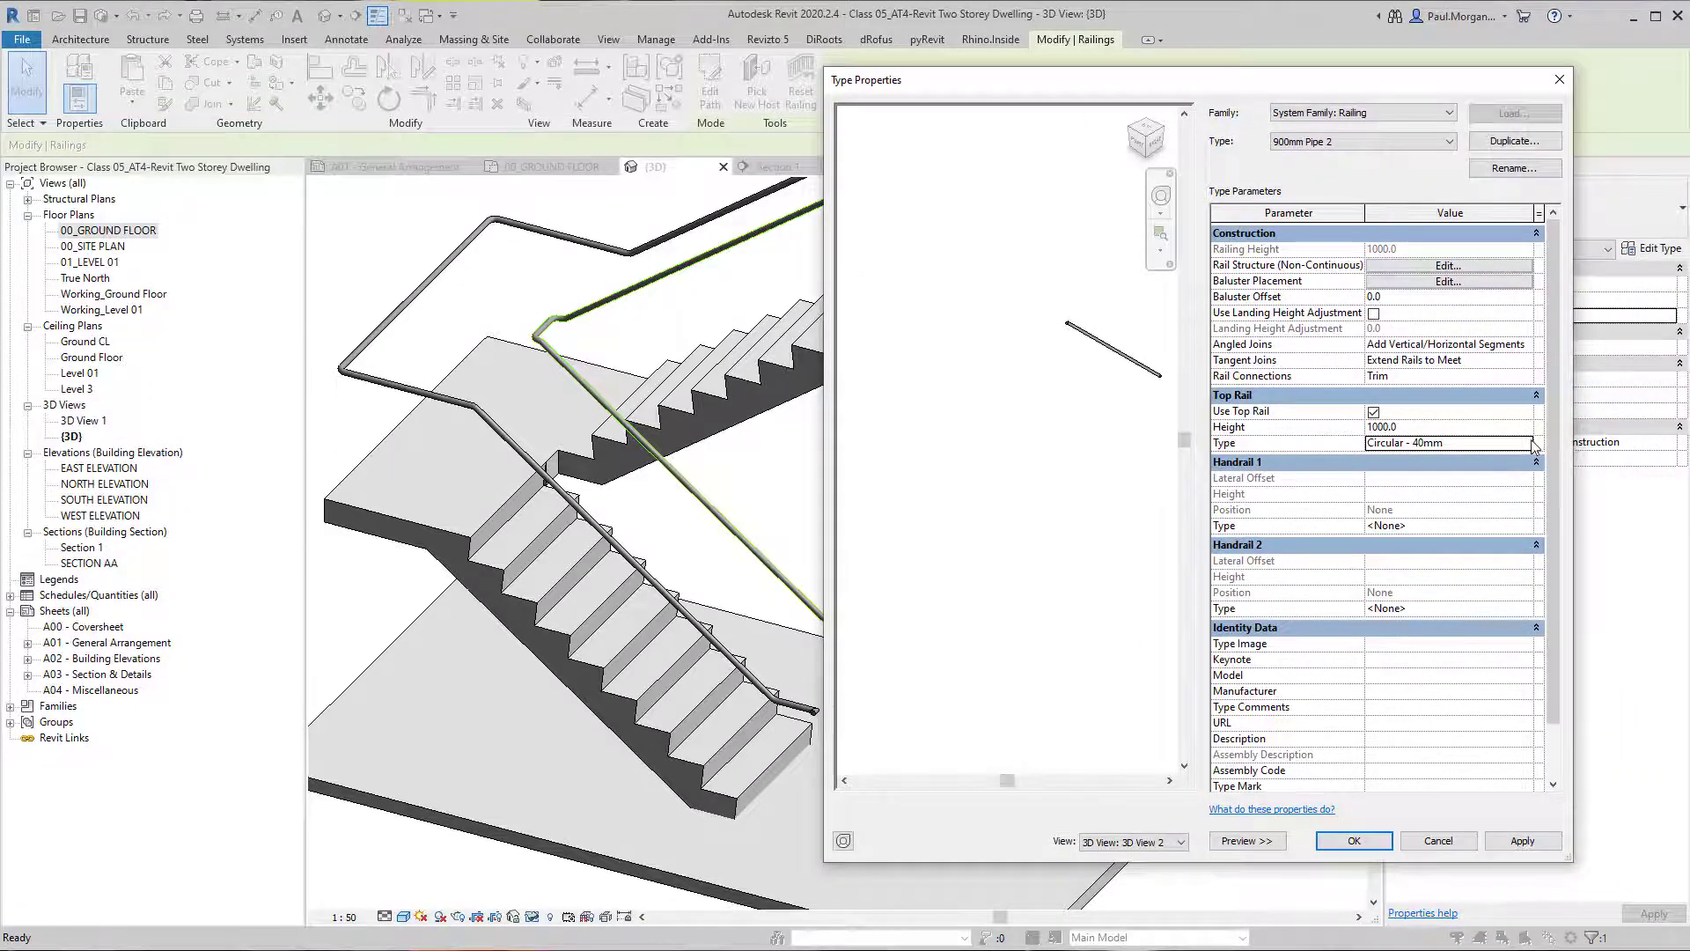
Change the Circular - 40mm top rail's profile to M_Circular Handrail : 30mm and apply it.
{"action": "left_click", "coordinate": [1533, 444]}
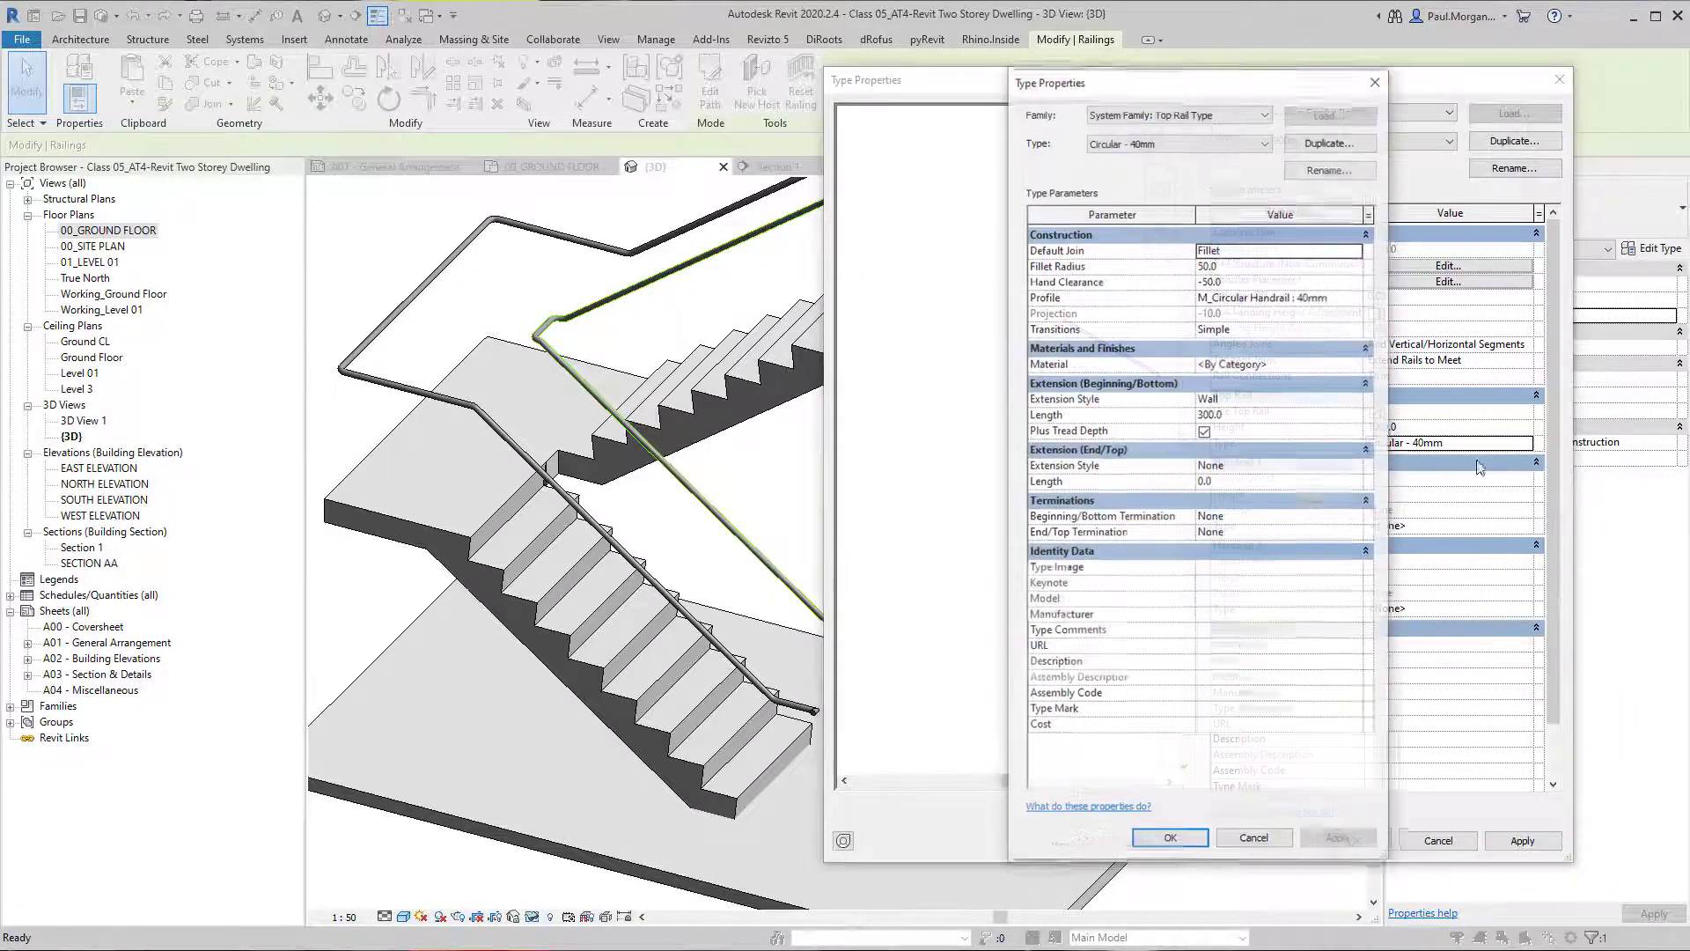
{"action": "left_click", "coordinate": [1364, 301]}
{"action": "left_click", "coordinate": [1278, 323]}
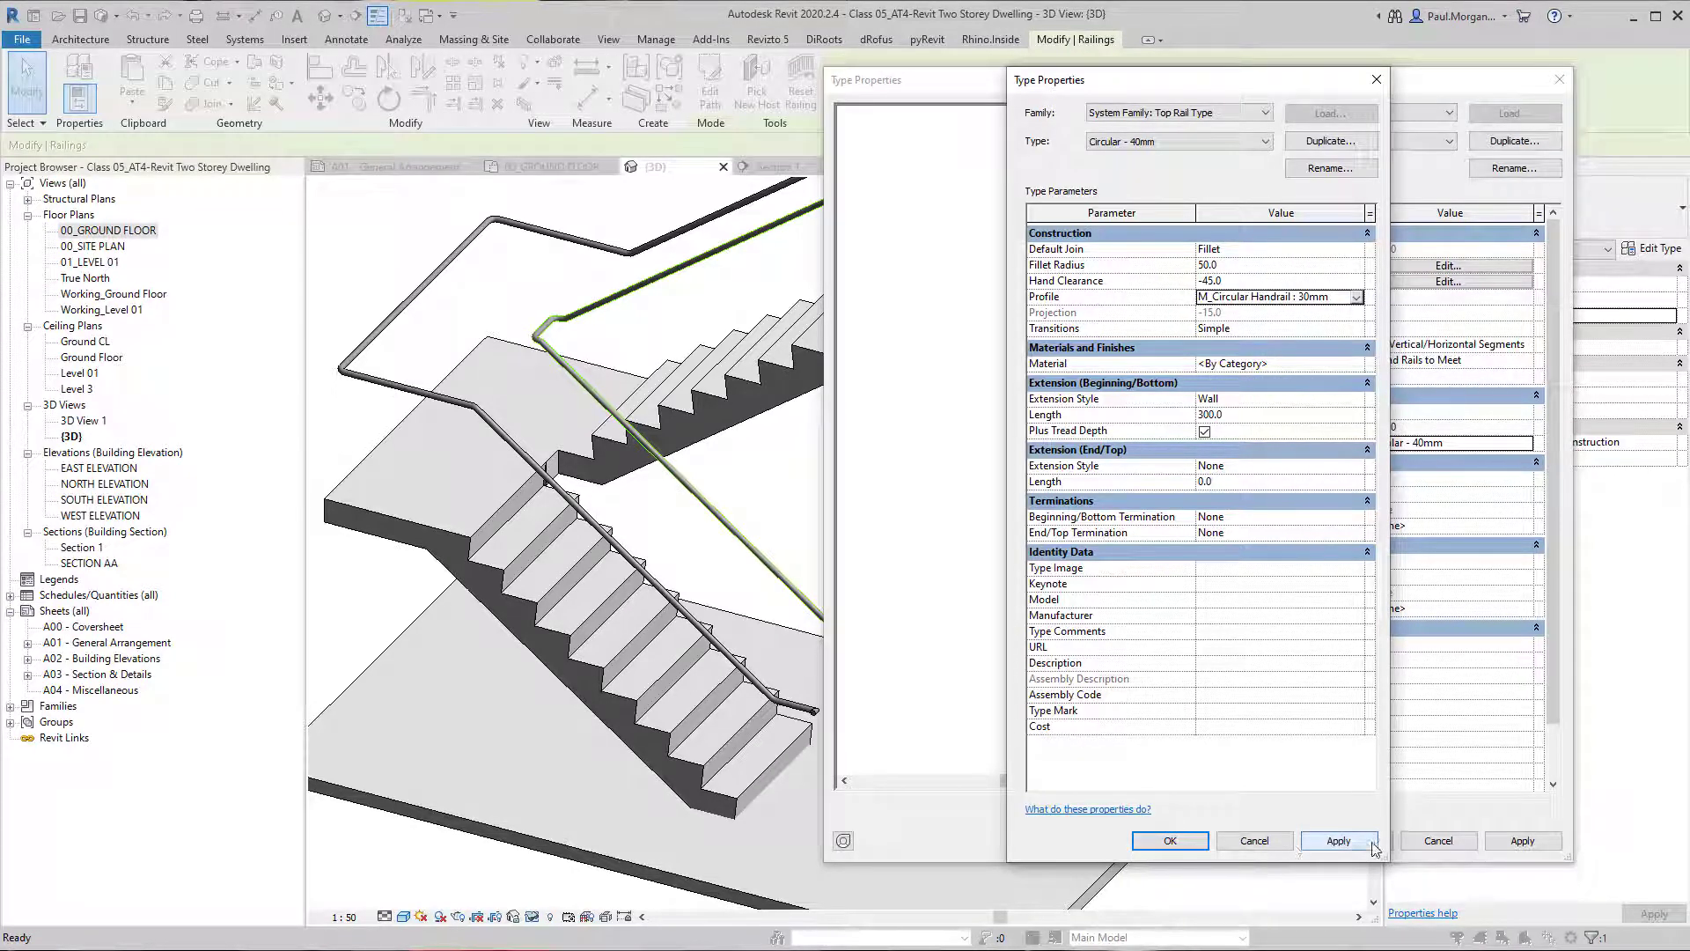
{"action": "left_click", "coordinate": [1191, 841]}
{"action": "left_click", "coordinate": [1263, 535]}
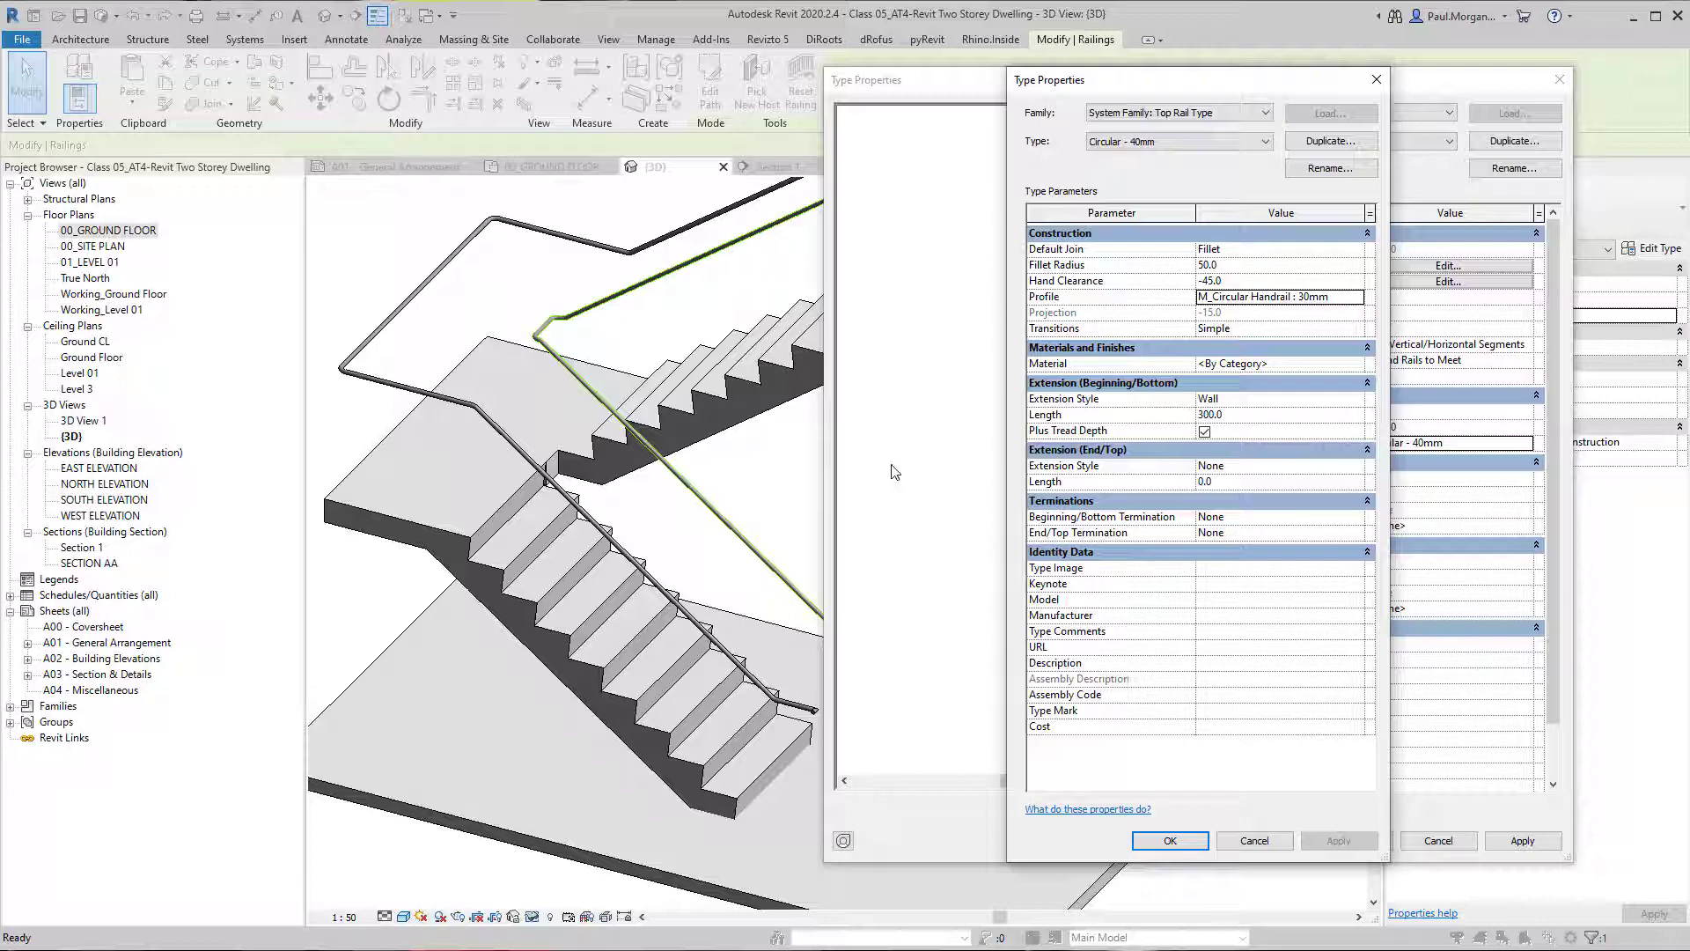
Set the top rail's profile back to M_Circular Handrail : 40mm.
{"action": "left_click", "coordinate": [1362, 300]}
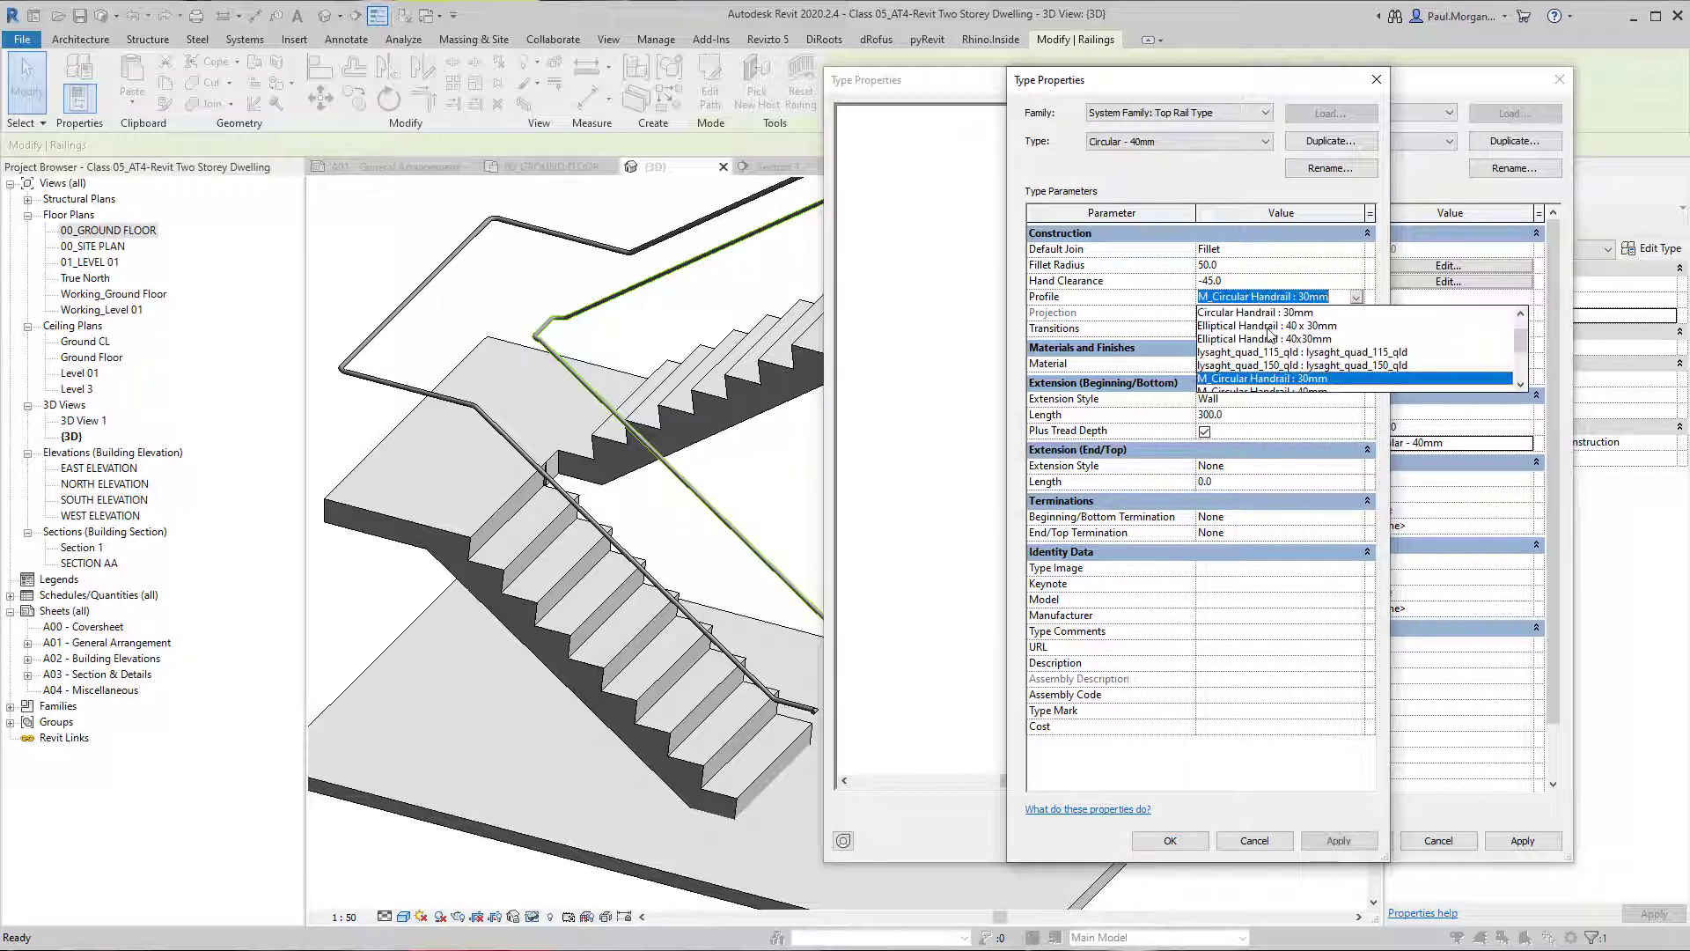
{"action": "scroll", "coordinate": [1285, 385], "scroll_direction": "down", "scroll_amount": 1}
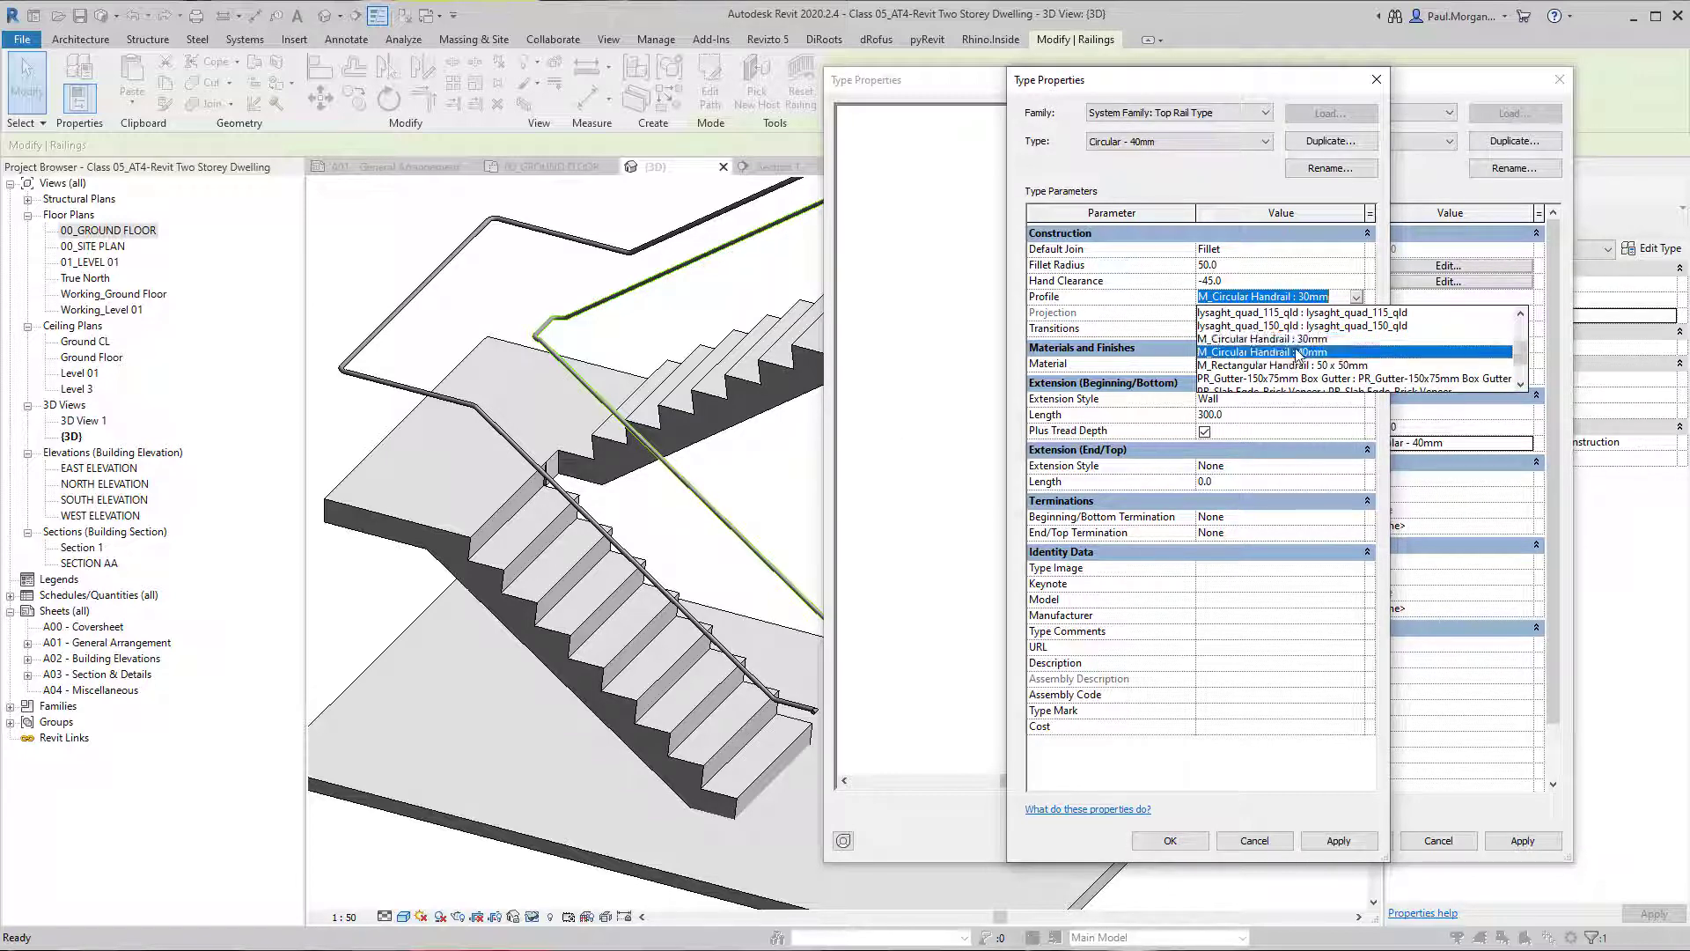
{"action": "left_click", "coordinate": [1289, 352]}
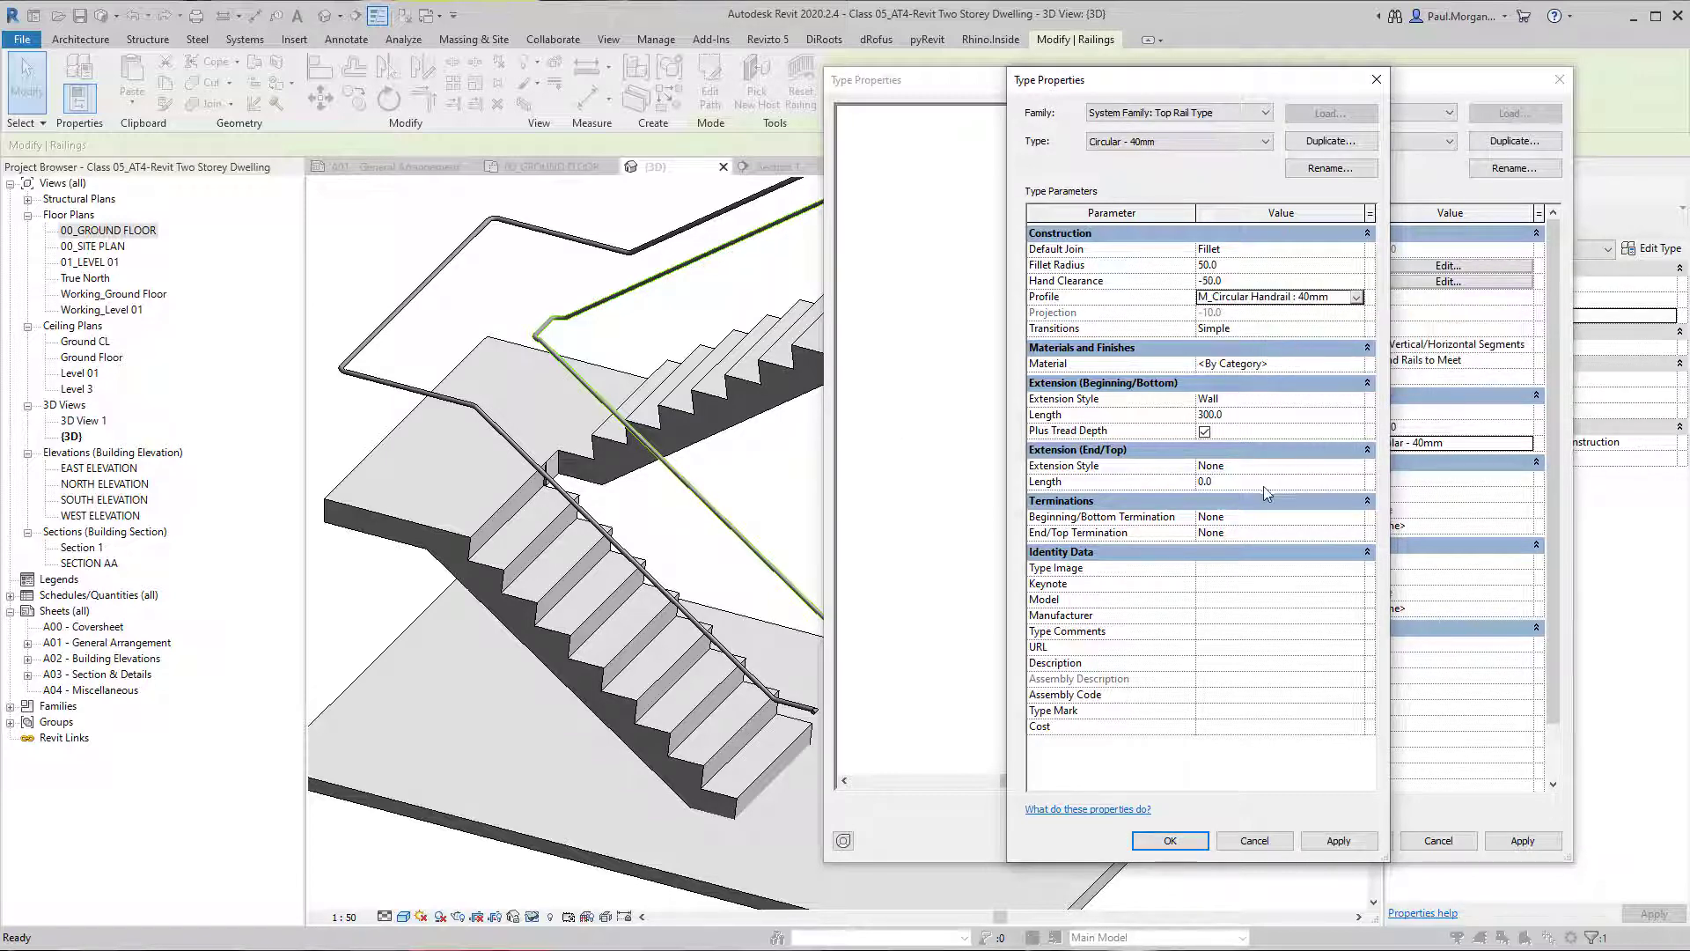
Try Gooseneck transitions for the top rail and return the setting to Simple.
{"action": "left_click", "coordinate": [1258, 415]}
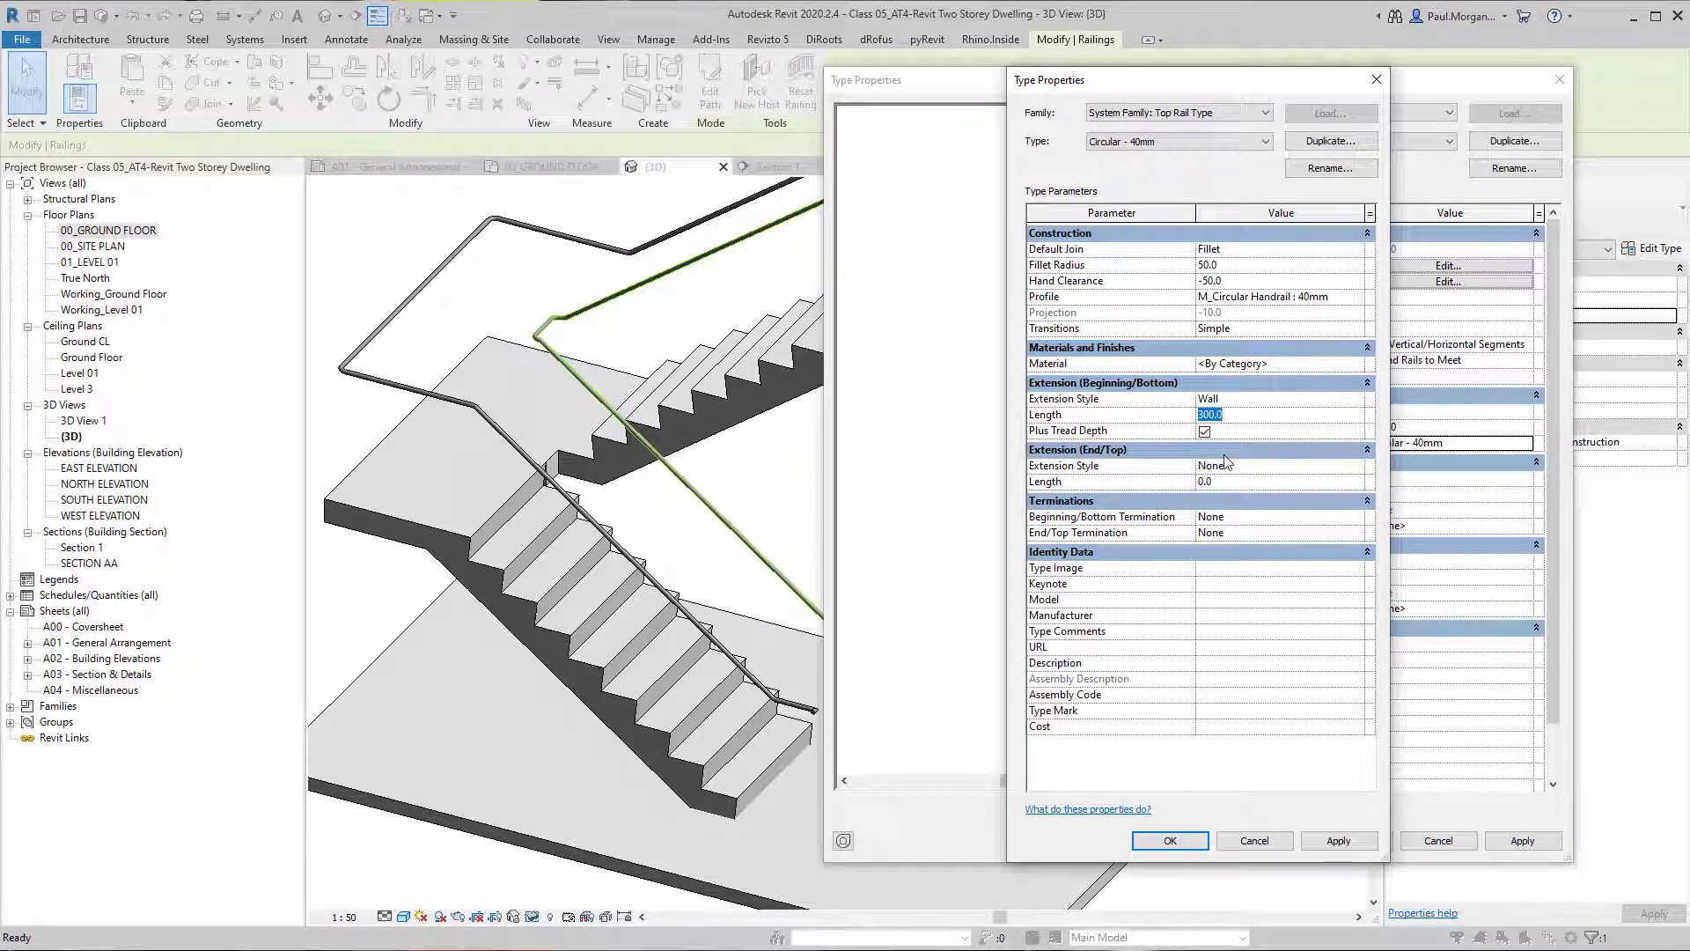
{"action": "left_click", "coordinate": [1359, 330]}
{"action": "left_click", "coordinate": [1268, 359]}
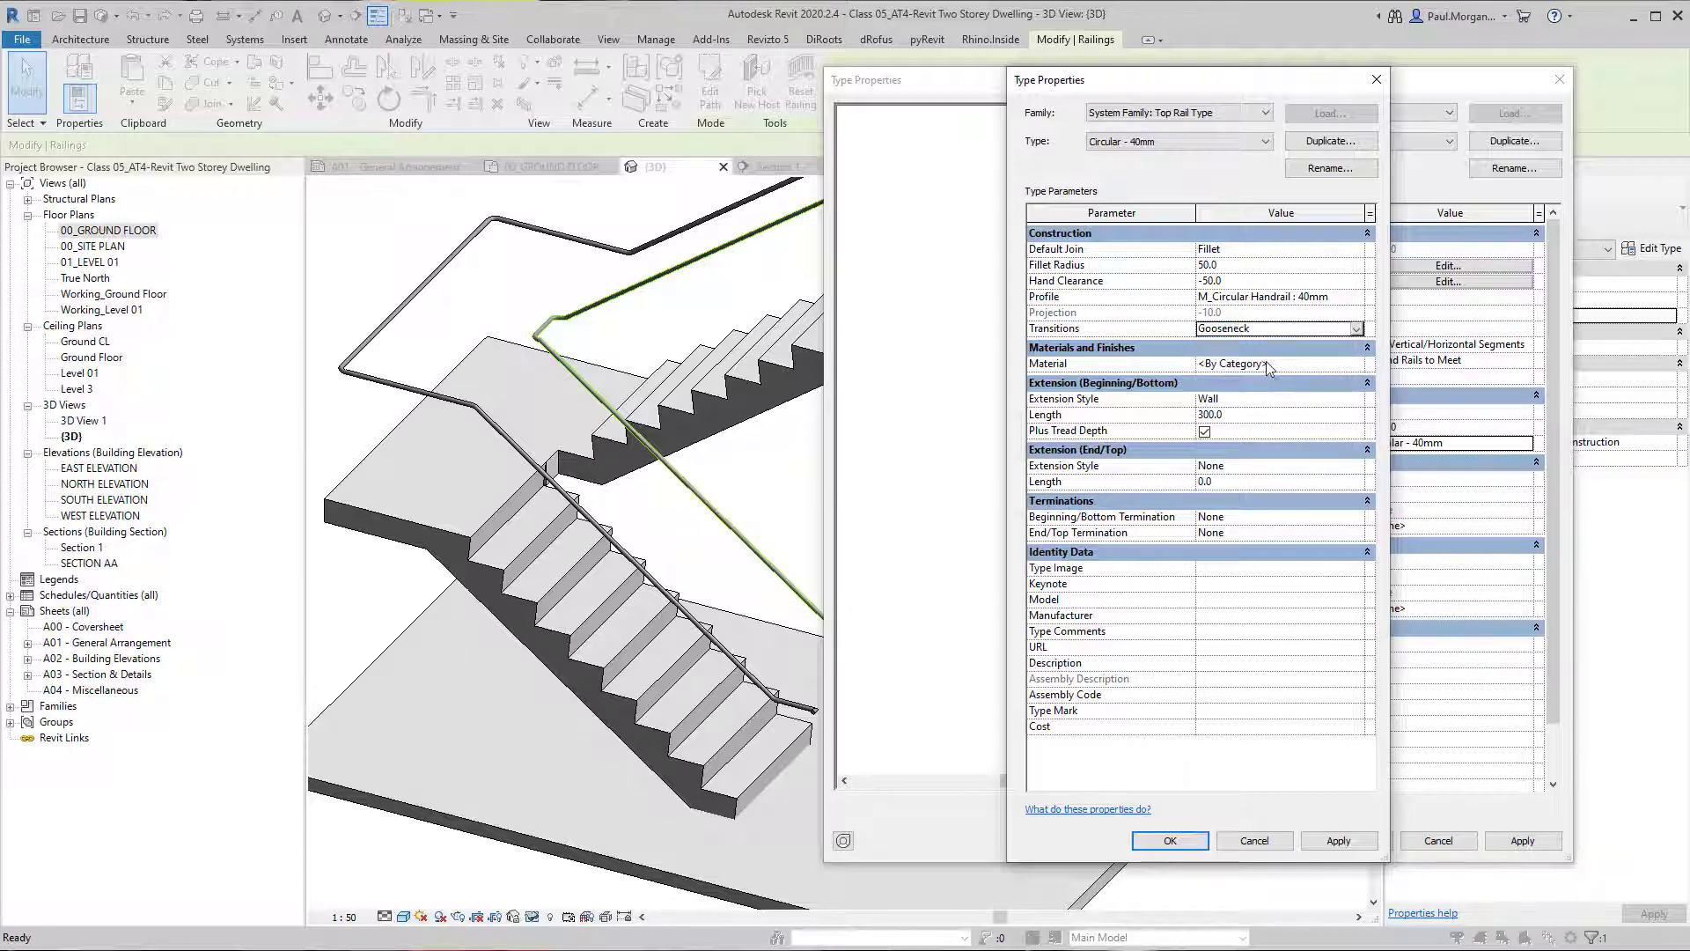
{"action": "left_click", "coordinate": [1356, 330]}
{"action": "left_click", "coordinate": [1220, 376]}
Set the top rail's beginning termination to Termination - Wood - Rectangular and apply it to the top rail type.
{"action": "left_click", "coordinate": [1359, 518]}
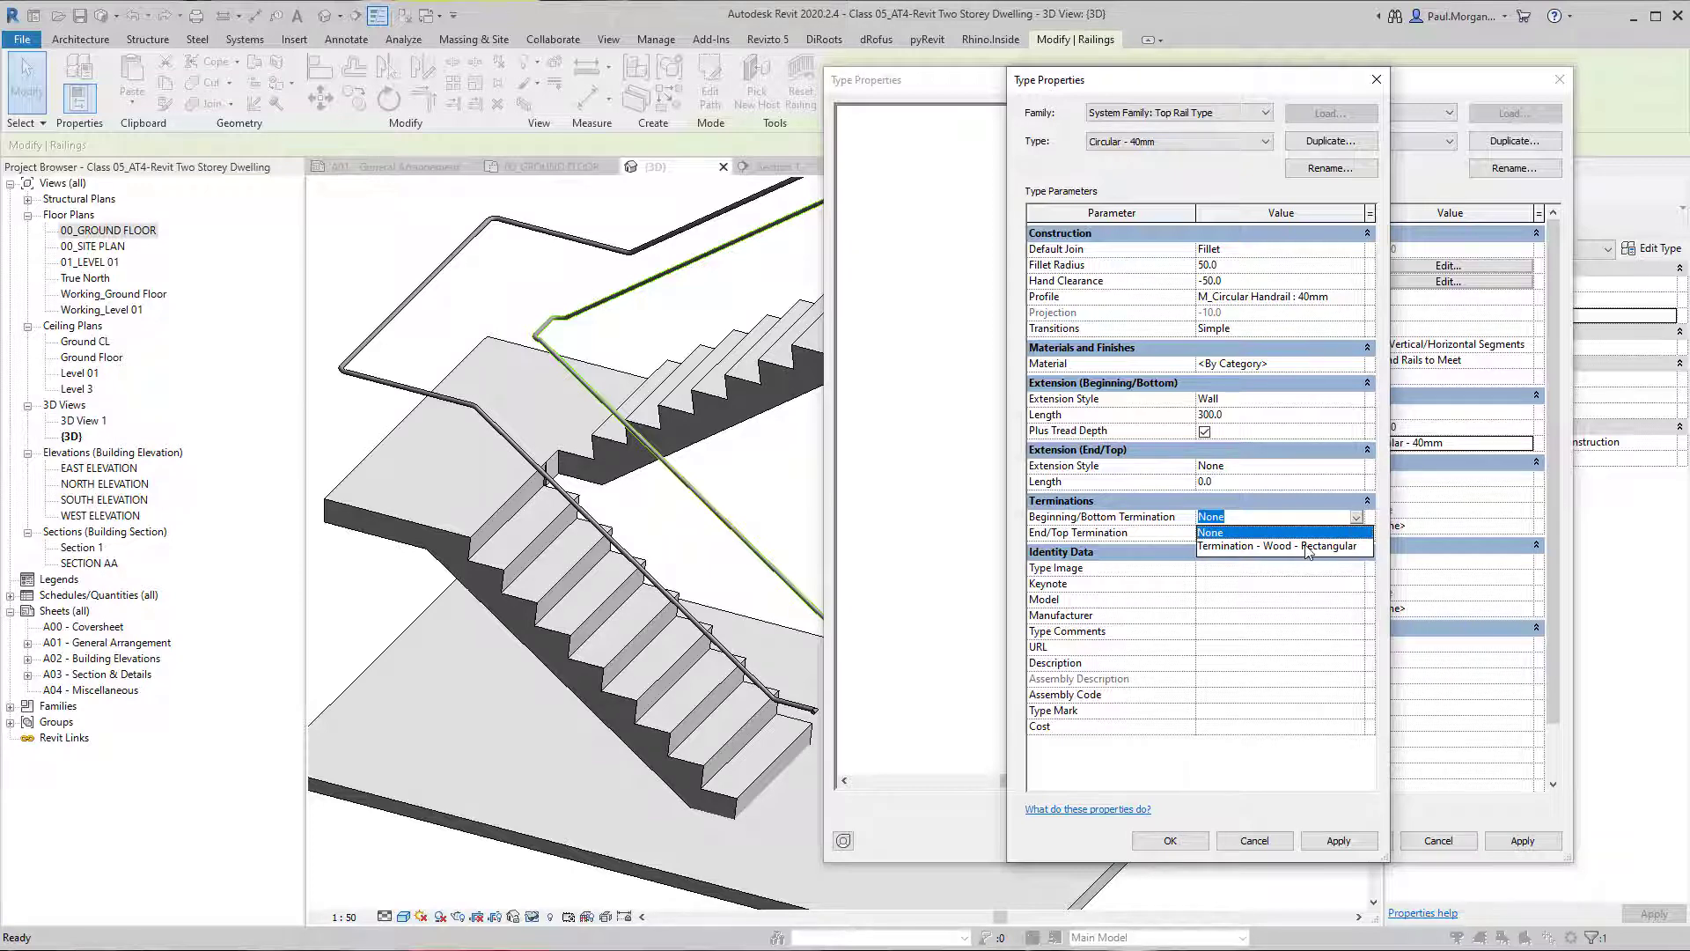
{"action": "left_click", "coordinate": [1309, 546]}
{"action": "left_click", "coordinate": [1334, 841]}
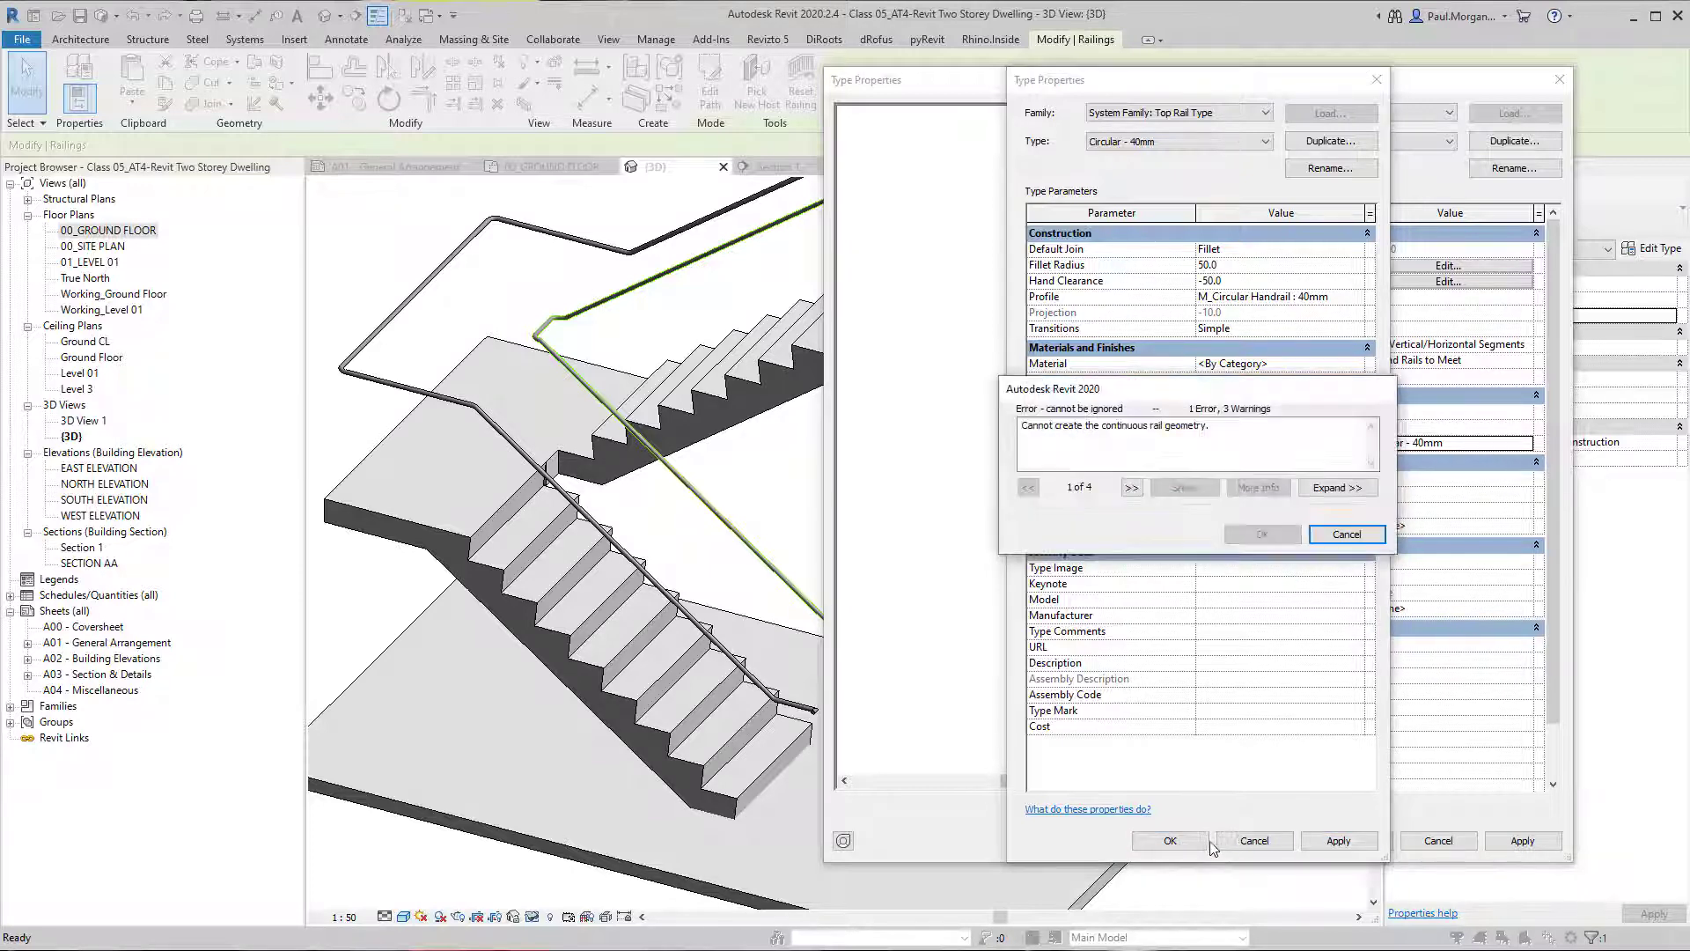
{"action": "left_click", "coordinate": [1325, 537]}
{"action": "left_click", "coordinate": [1357, 519]}
{"action": "left_click", "coordinate": [1357, 519]}
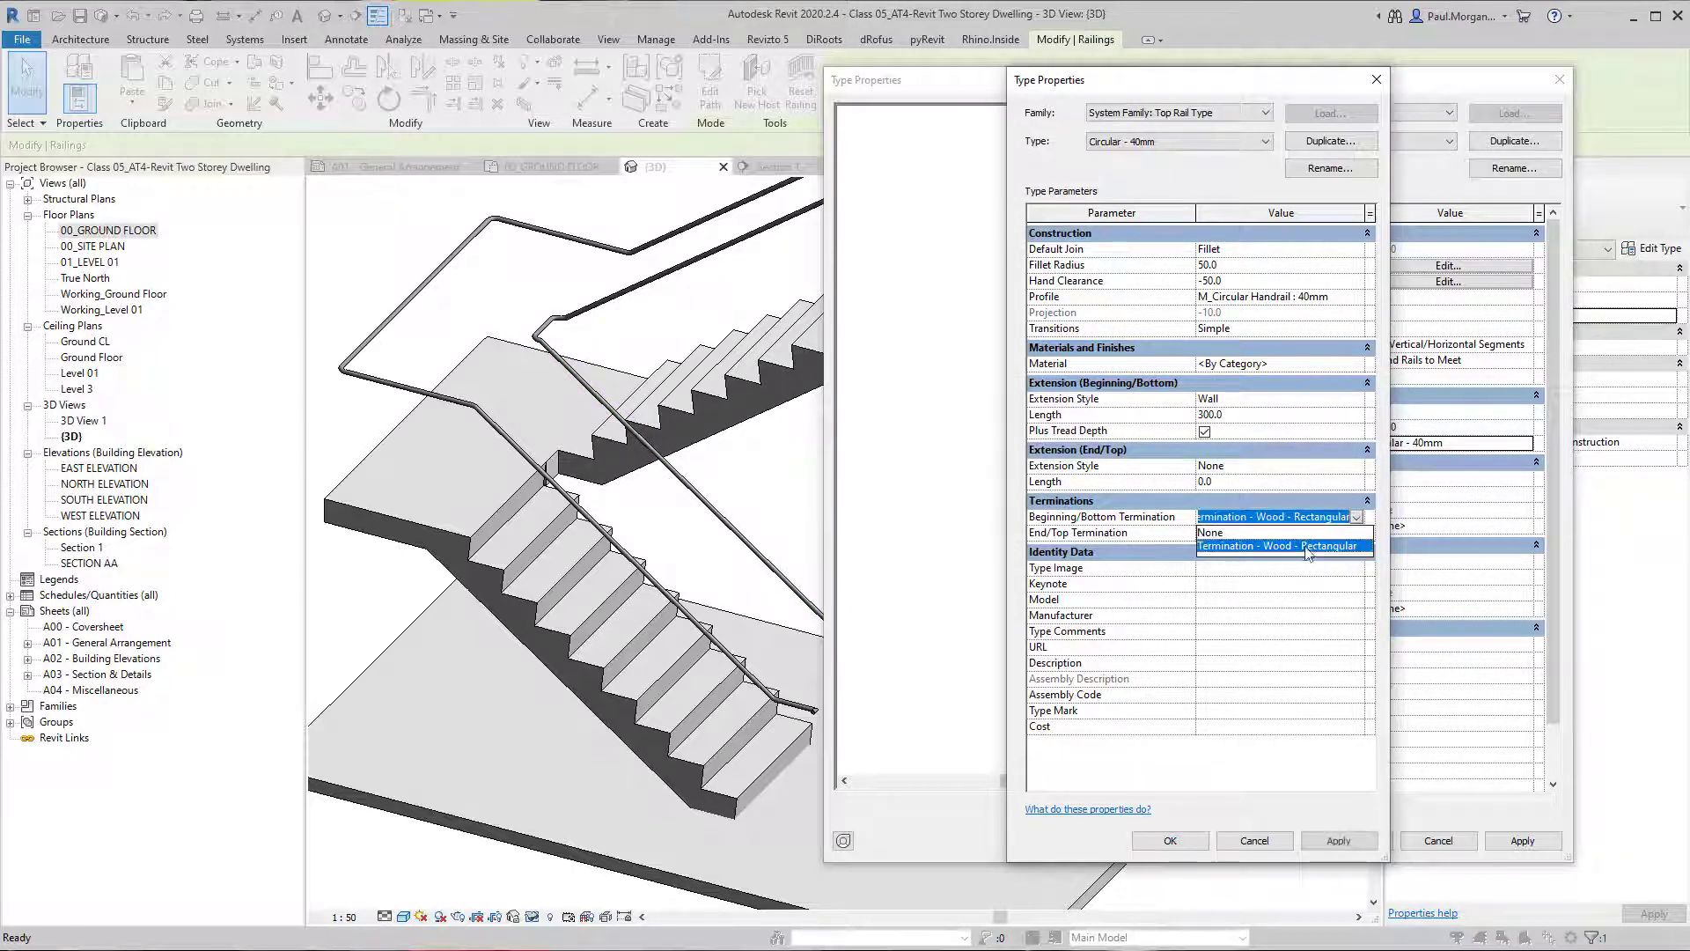
{"action": "left_click", "coordinate": [1303, 548]}
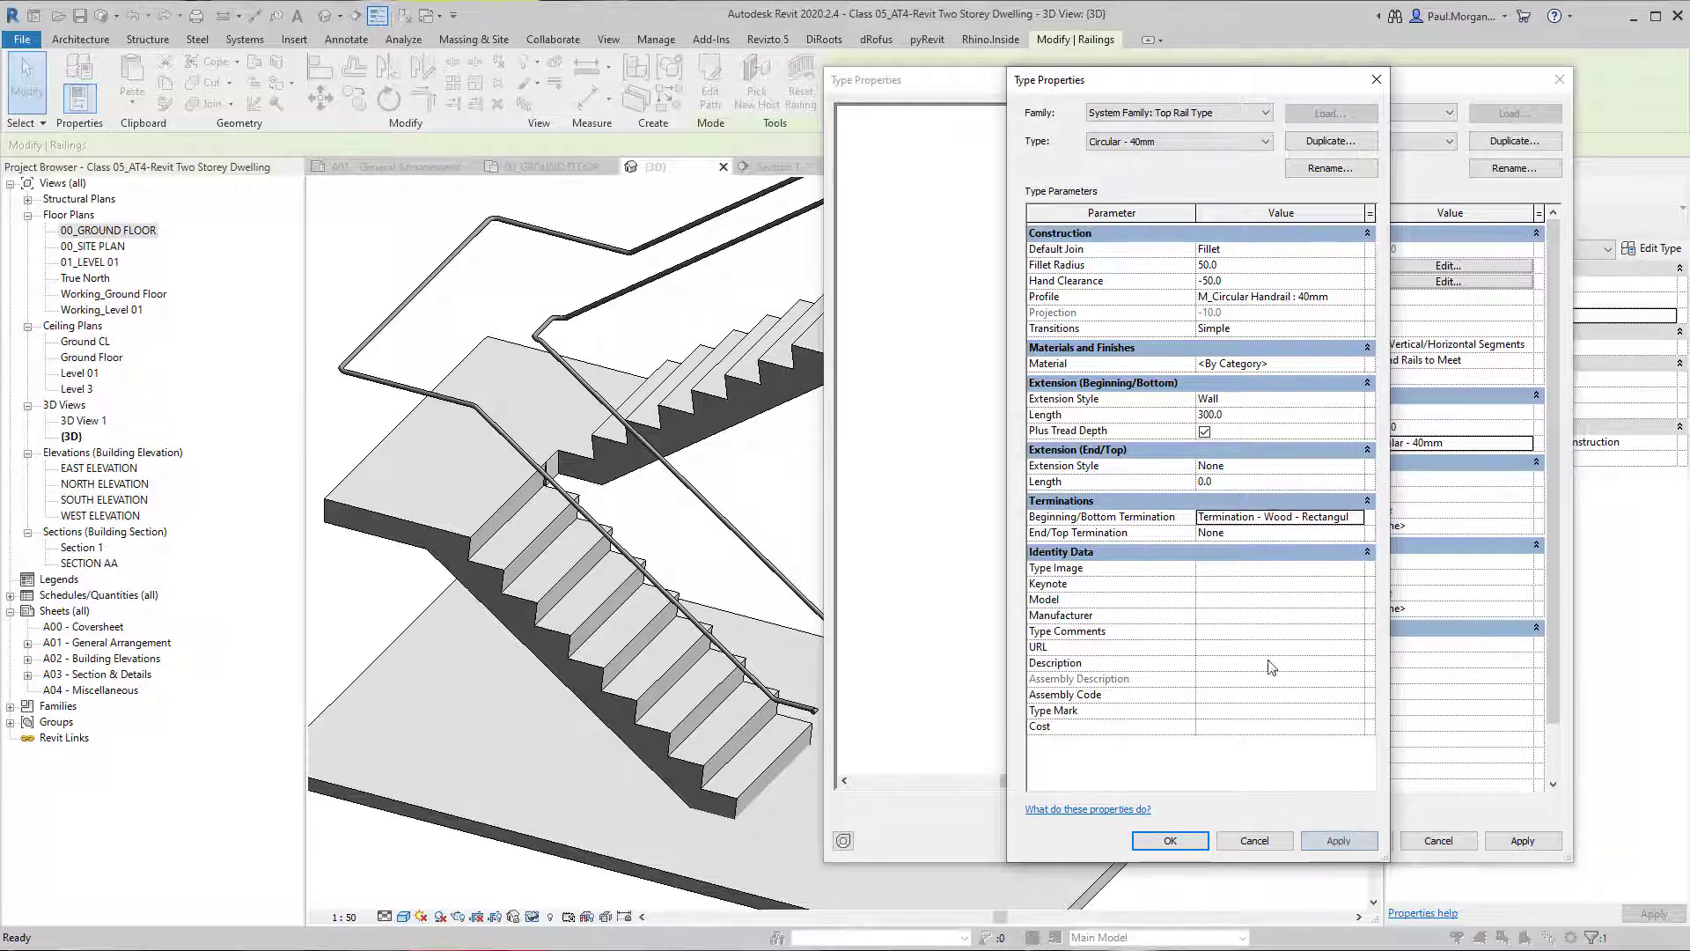
{"action": "left_click", "coordinate": [1318, 840]}
{"action": "left_click", "coordinate": [1170, 841]}
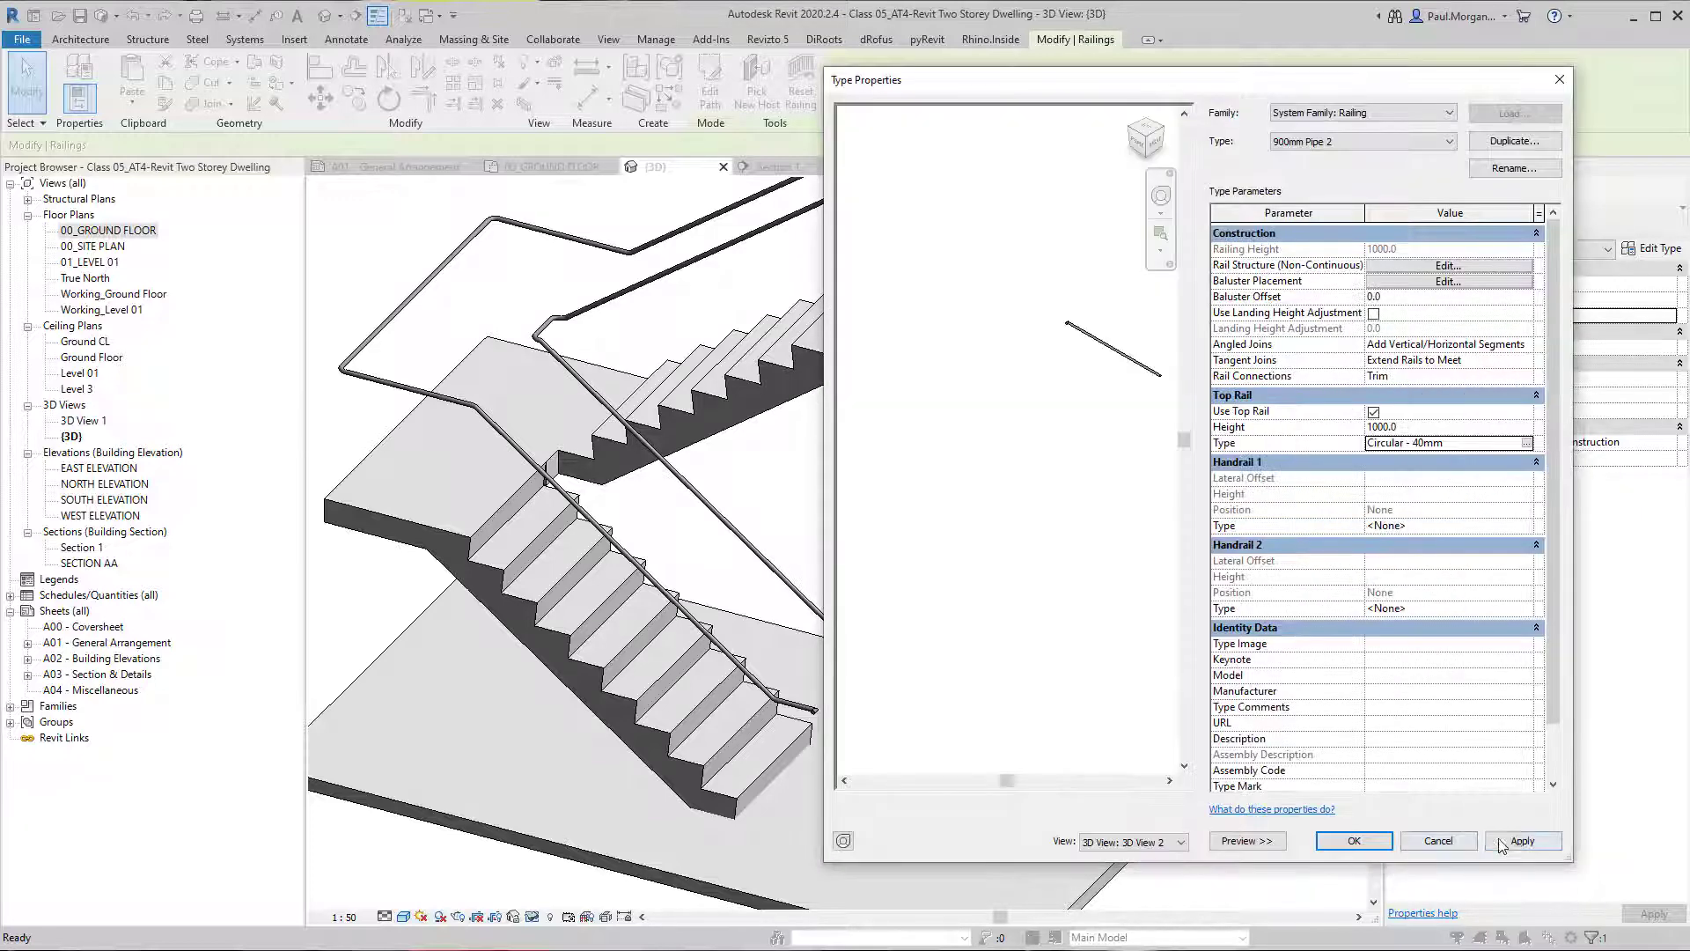
Apply the changes to the 900mm Pipe 2 railing type, accept them and clear the selection.
{"action": "left_click", "coordinate": [1520, 841]}
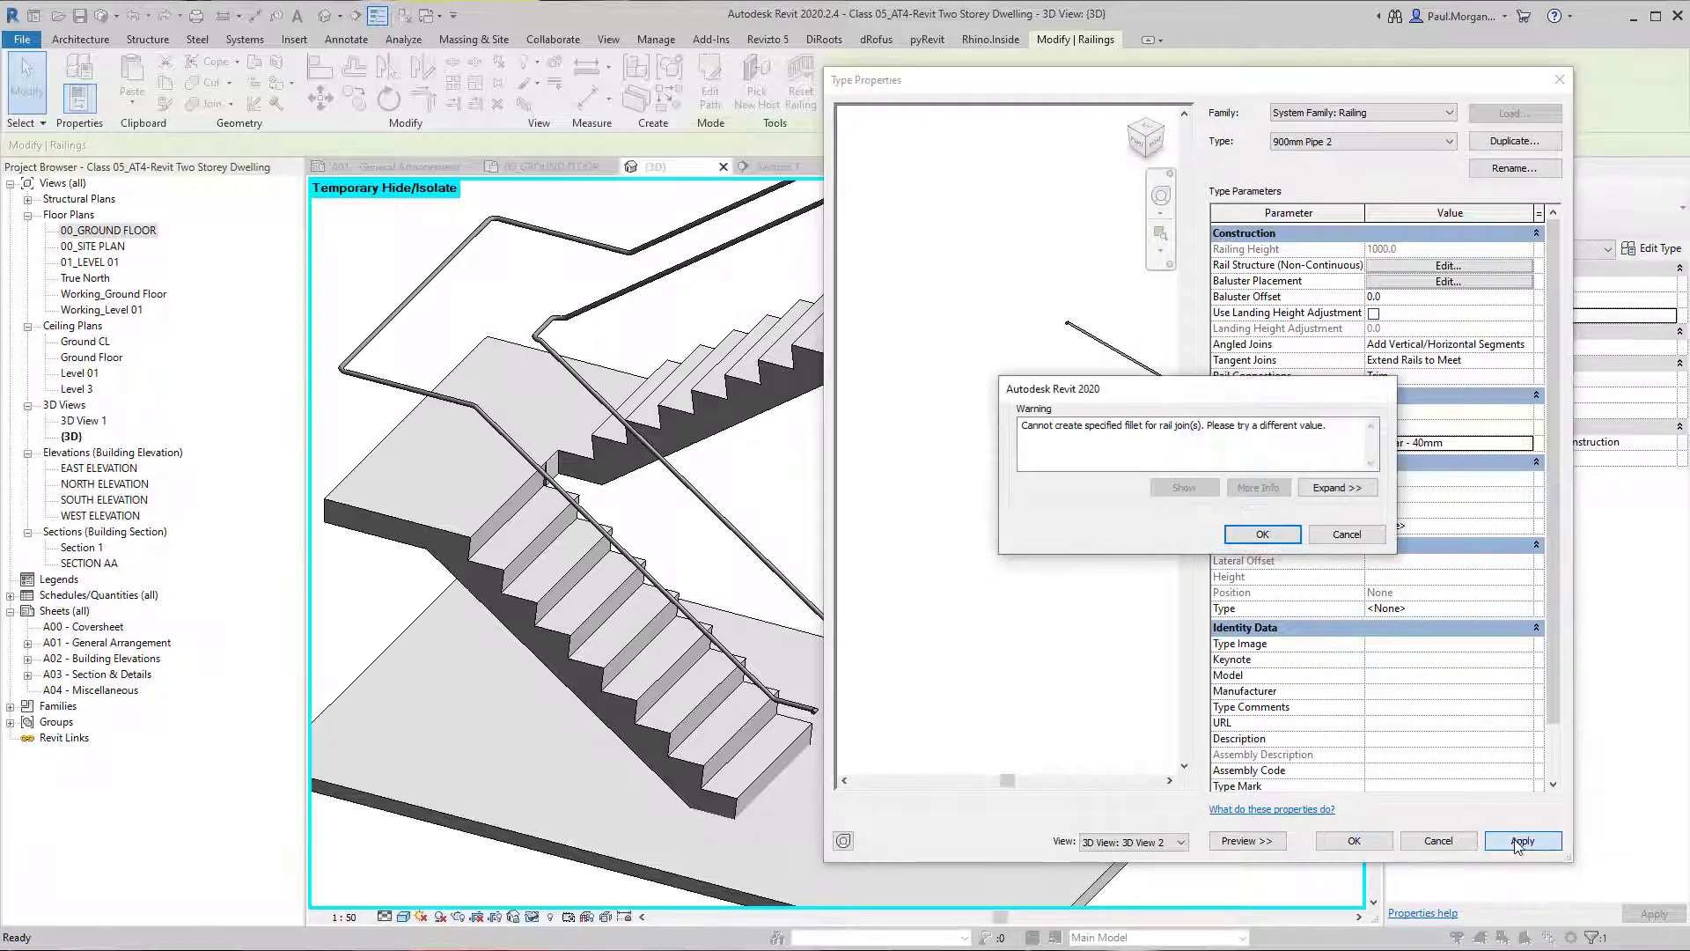
{"action": "left_click", "coordinate": [1262, 534]}
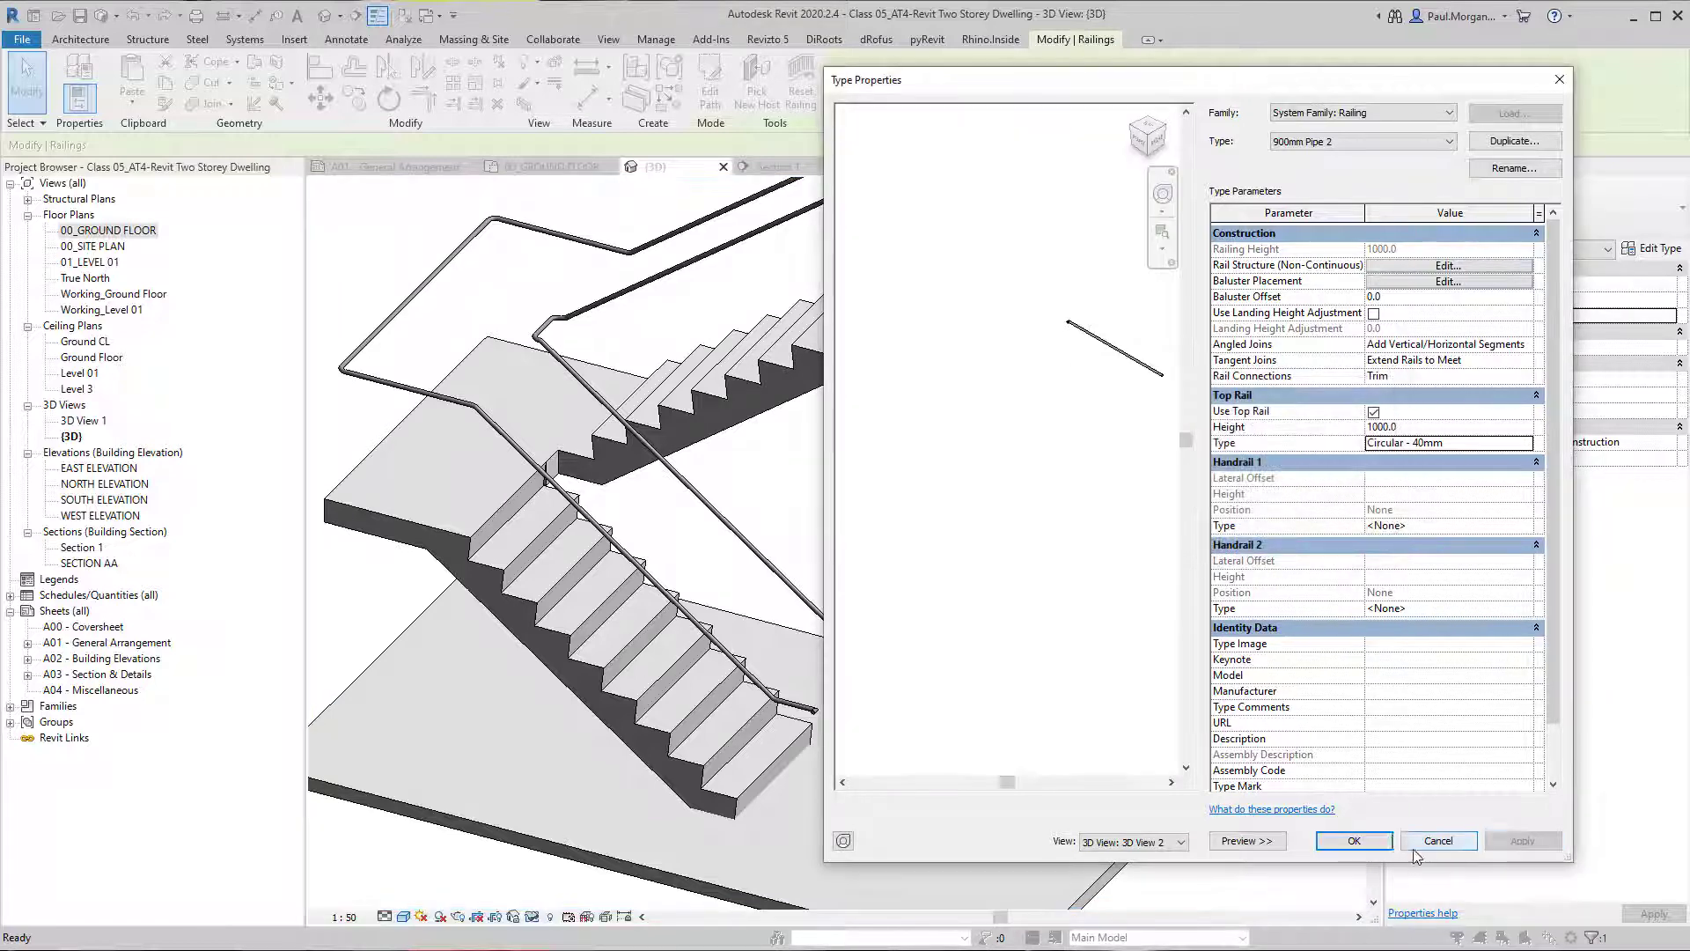
{"action": "left_click", "coordinate": [1354, 841]}
{"action": "key", "text": "Escape"}
Examine the wall extension and termination at the lower ends of both handrails in 3D.
{"action": "scroll", "coordinate": [857, 647], "scroll_direction": "up", "scroll_amount": 3}
{"action": "middle_click_drag", "start_coordinate": [857, 646], "coordinate": [640, 735]}
{"action": "scroll", "coordinate": [854, 704], "scroll_direction": "up", "scroll_amount": 2}
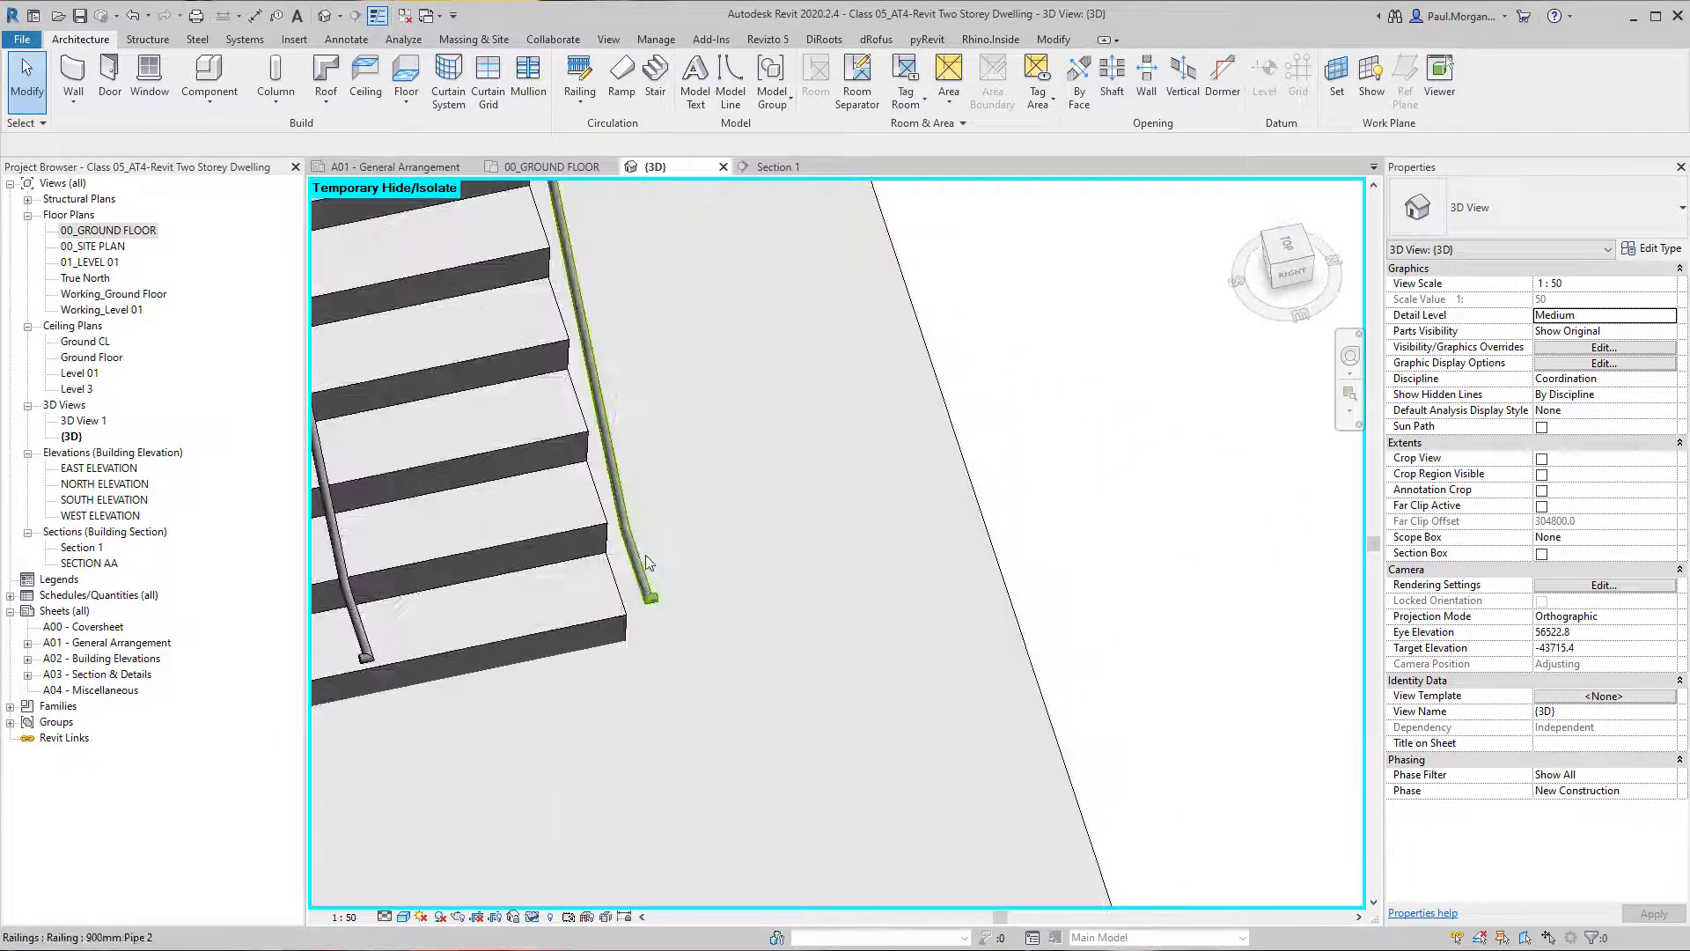
{"action": "scroll", "coordinate": [647, 563], "scroll_direction": "up", "scroll_amount": 2}
{"action": "left_click", "coordinate": [660, 646]}
{"action": "scroll", "coordinate": [661, 645], "scroll_direction": "down", "scroll_amount": 4}
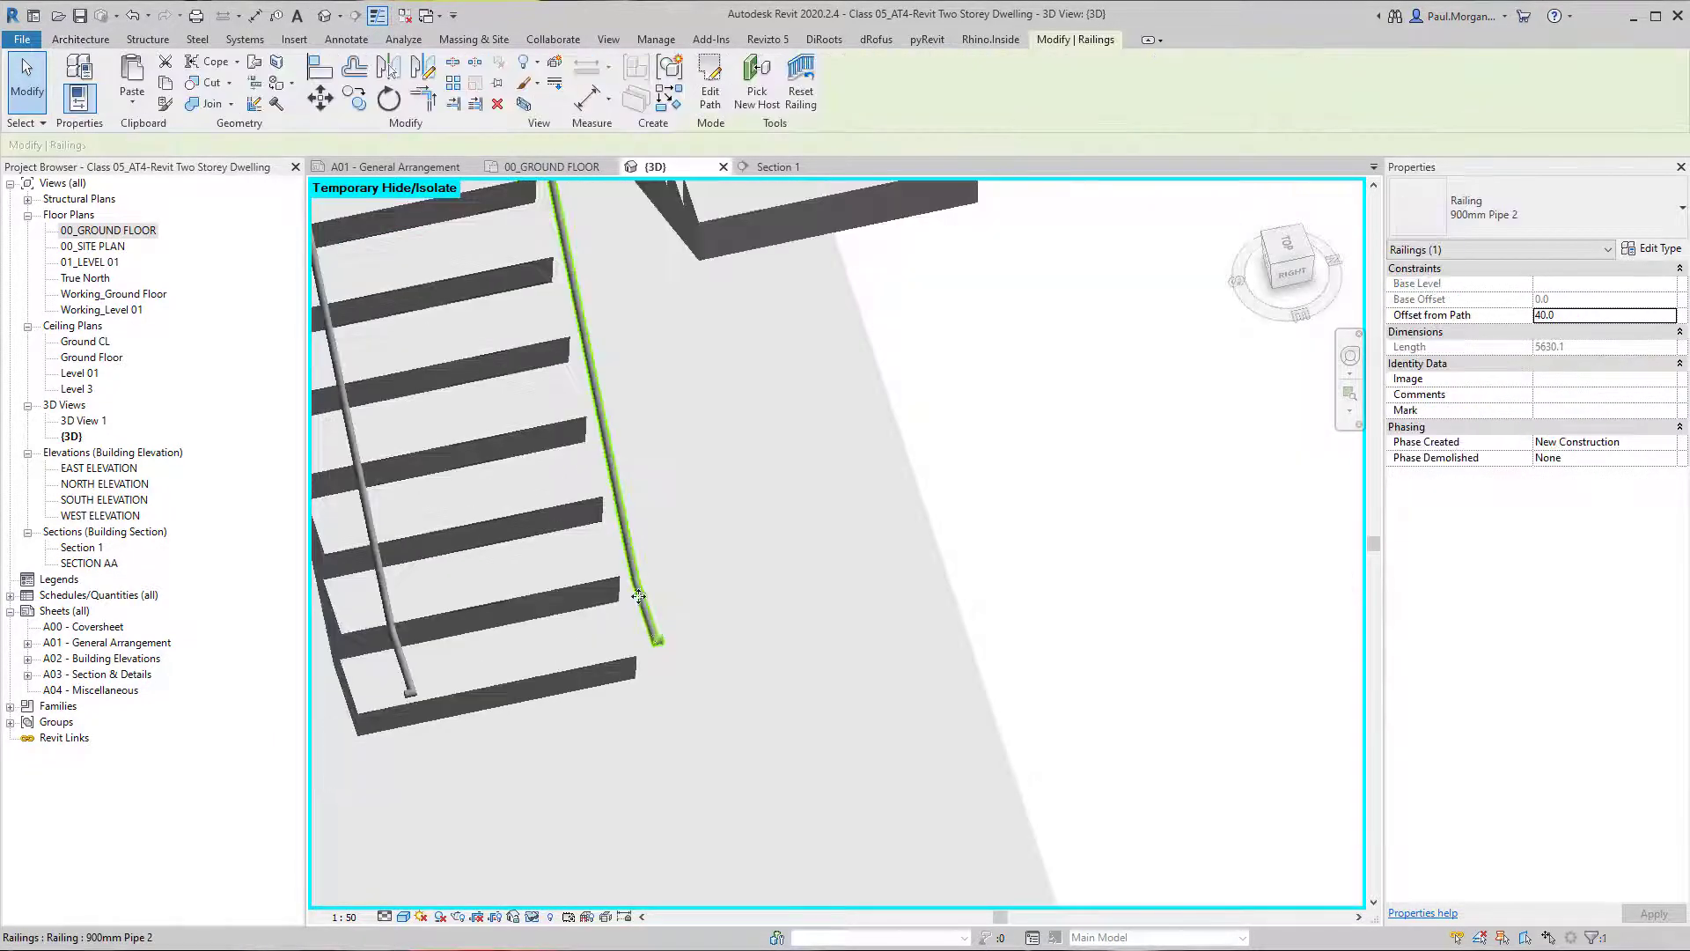
{"action": "middle_click_drag", "start_coordinate": [634, 596], "coordinate": [630, 358], "text": "shift"}
{"action": "middle_click_drag", "start_coordinate": [800, 502], "coordinate": [731, 655]}
{"action": "scroll", "coordinate": [751, 691], "scroll_direction": "up", "scroll_amount": 5}
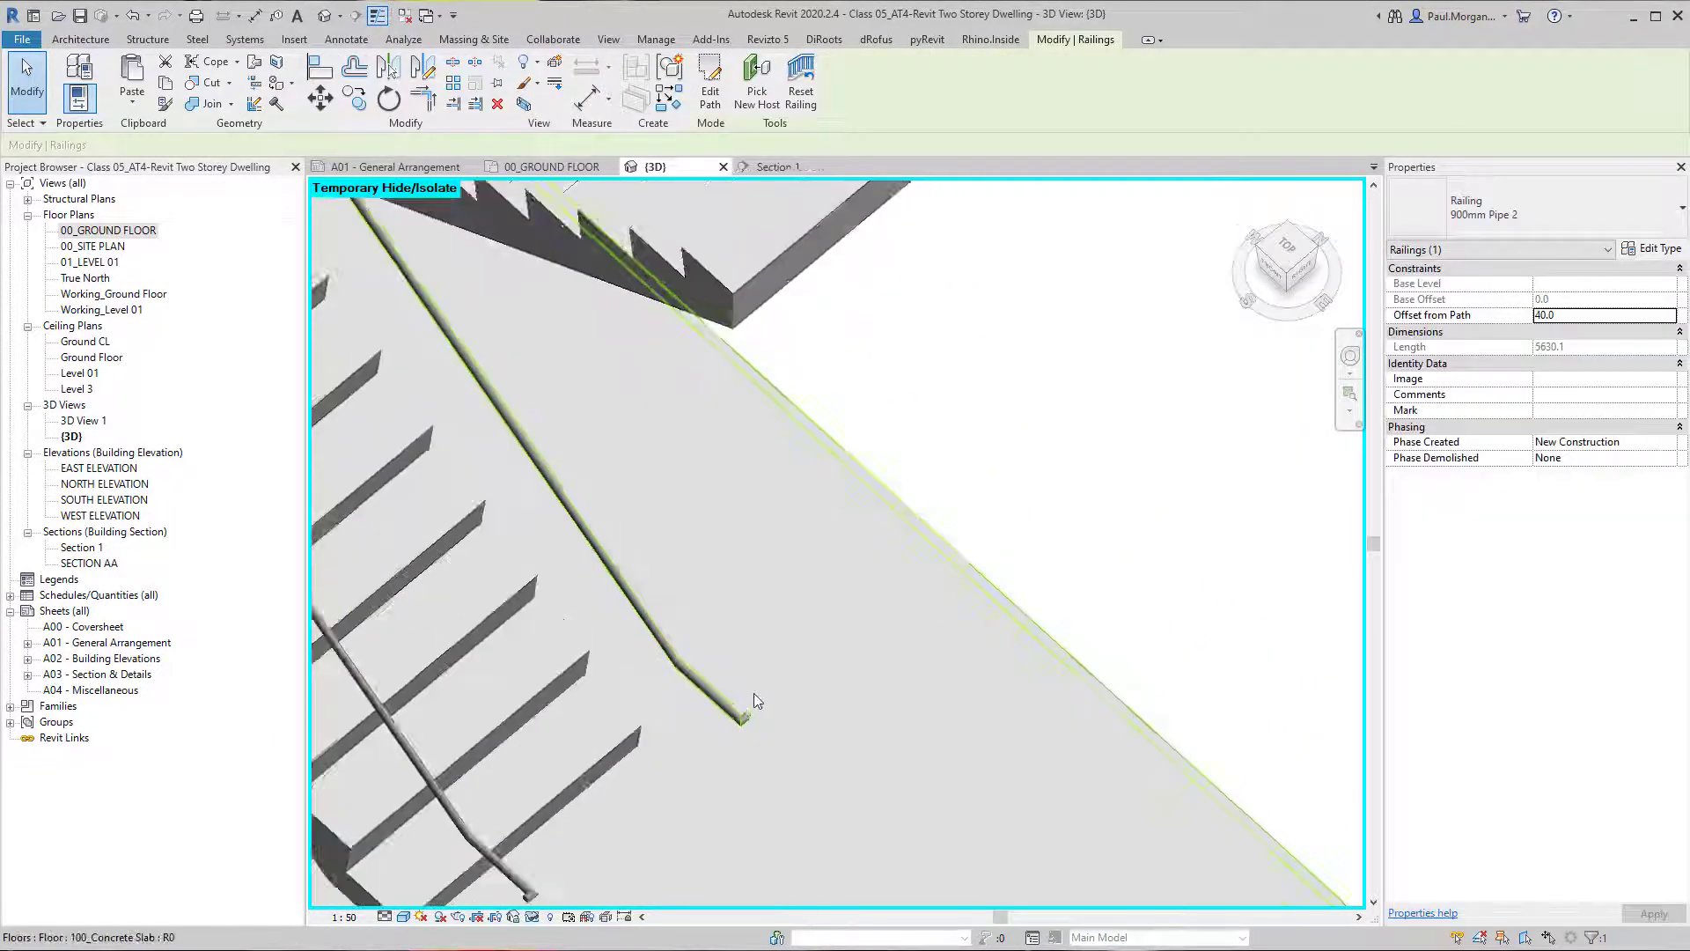
{"action": "left_click", "coordinate": [740, 703]}
{"action": "scroll", "coordinate": [738, 703], "scroll_direction": "down", "scroll_amount": 7}
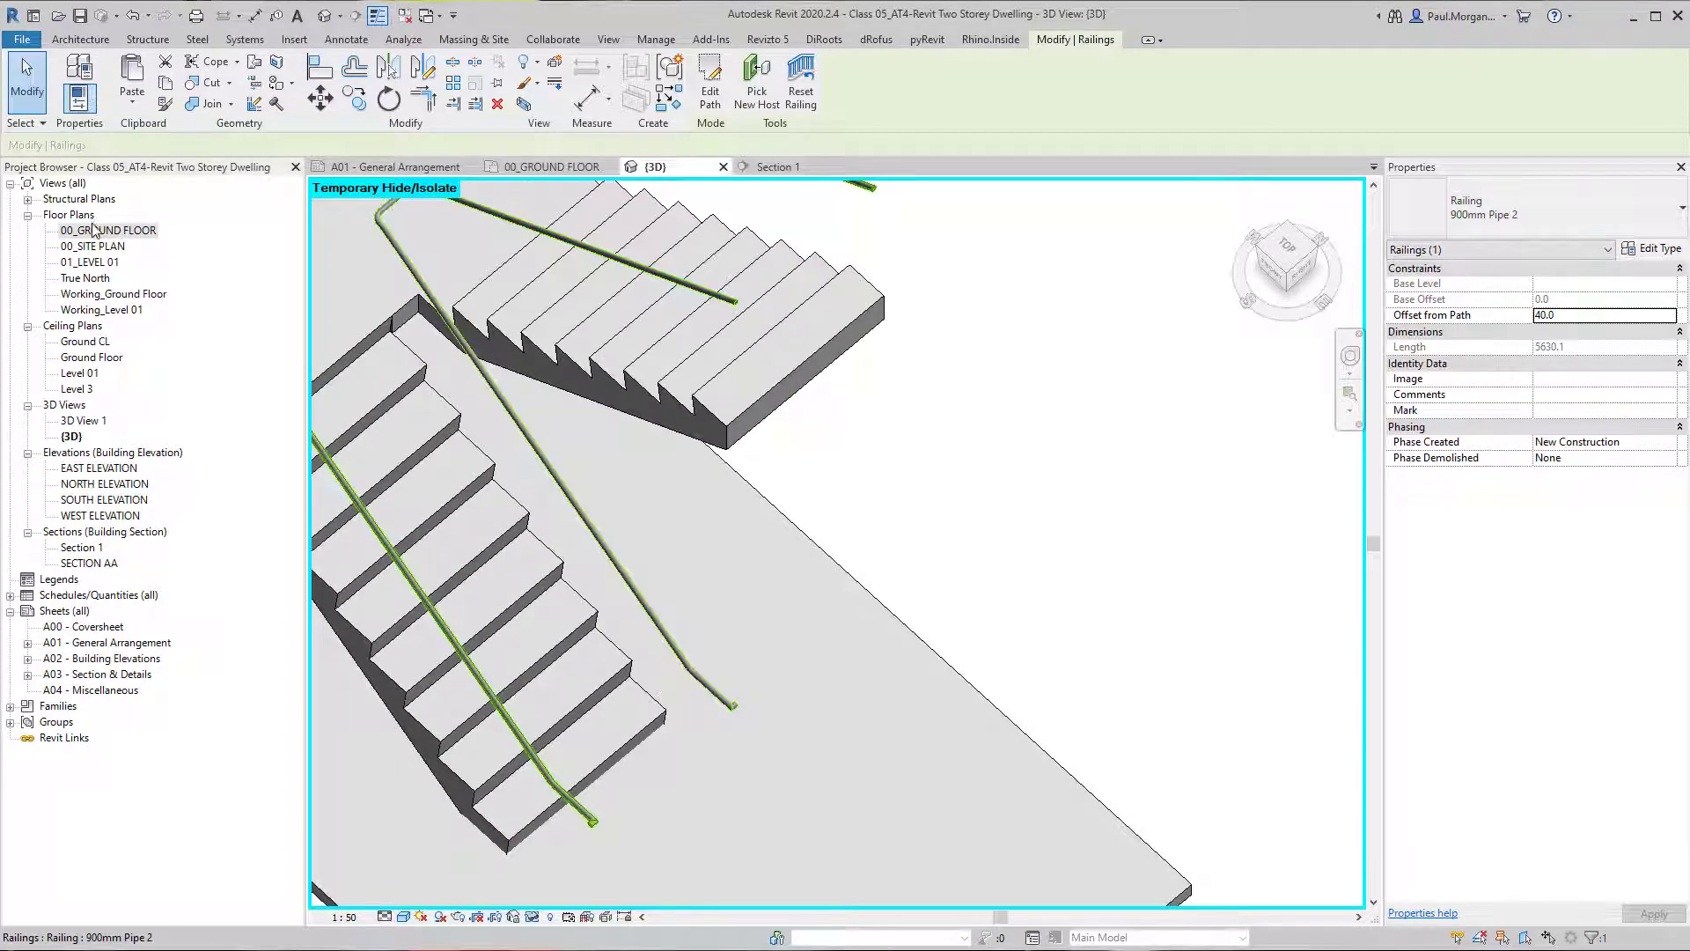
Open the 00_GROUND_FLOOR plan and examine the handrail's lower end beyond the first riser.
{"action": "double_click", "coordinate": [108, 230]}
{"action": "scroll", "coordinate": [938, 696], "scroll_direction": "up", "scroll_amount": 3}
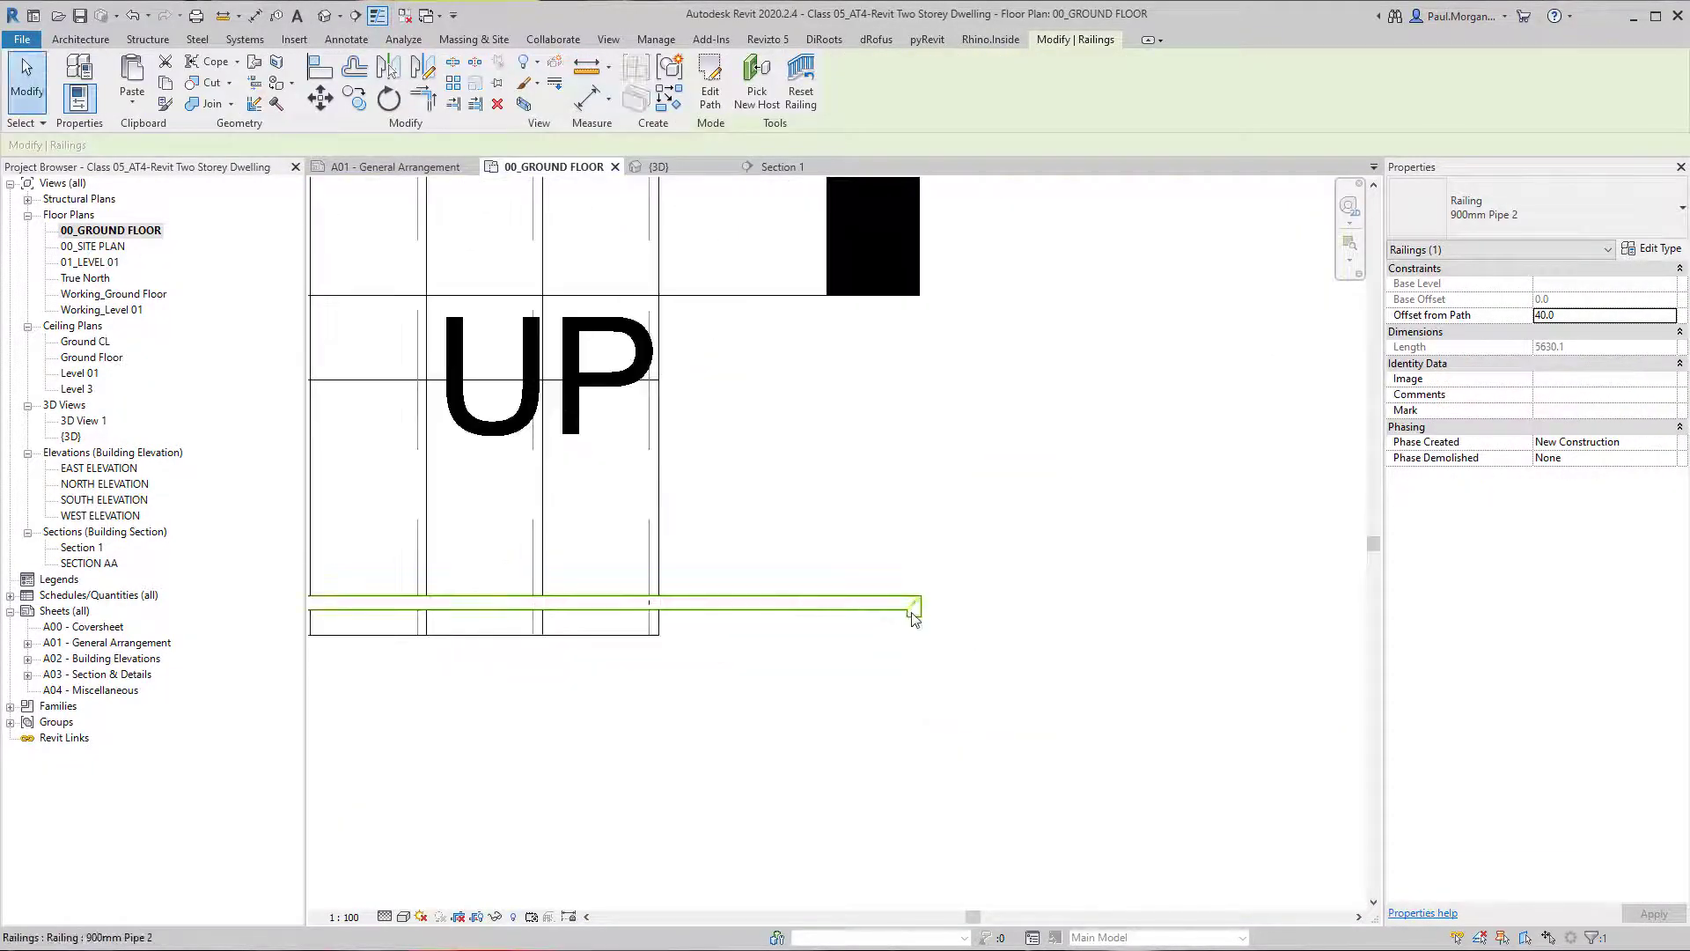
{"action": "scroll", "coordinate": [909, 610], "scroll_direction": "up", "scroll_amount": 3}
{"action": "left_click", "coordinate": [759, 590]}
{"action": "middle_click_drag", "start_coordinate": [757, 591], "coordinate": [785, 594]}
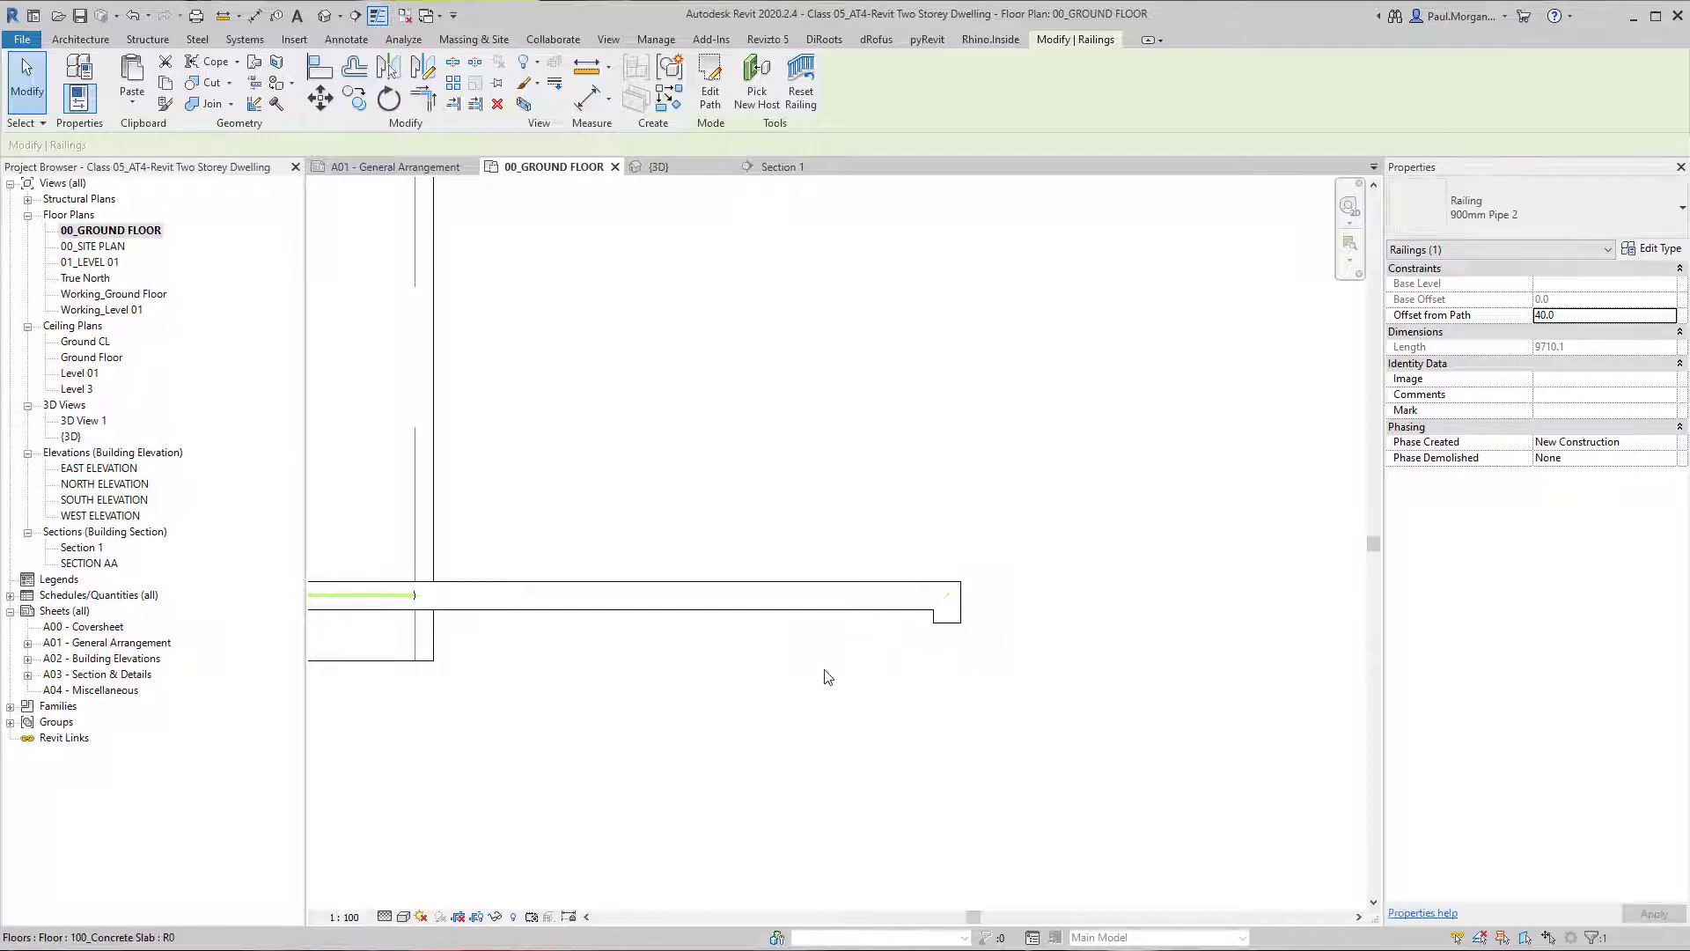
{"action": "middle_click_drag", "start_coordinate": [829, 678], "coordinate": [862, 729]}
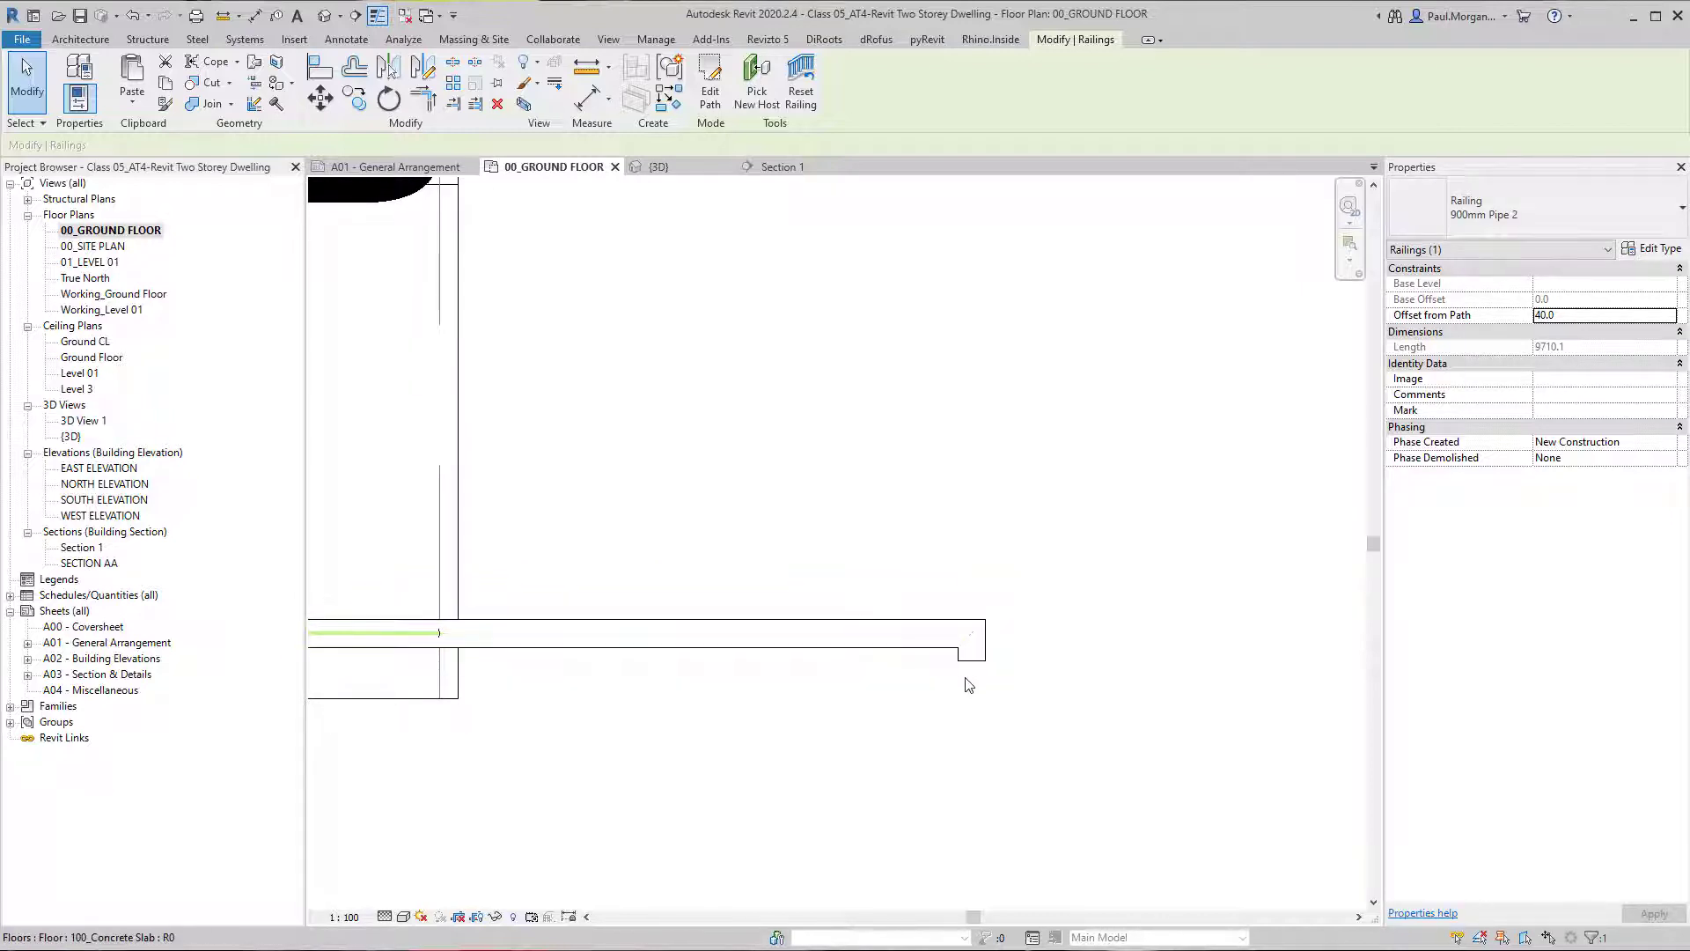
{"action": "left_click", "coordinate": [903, 696]}
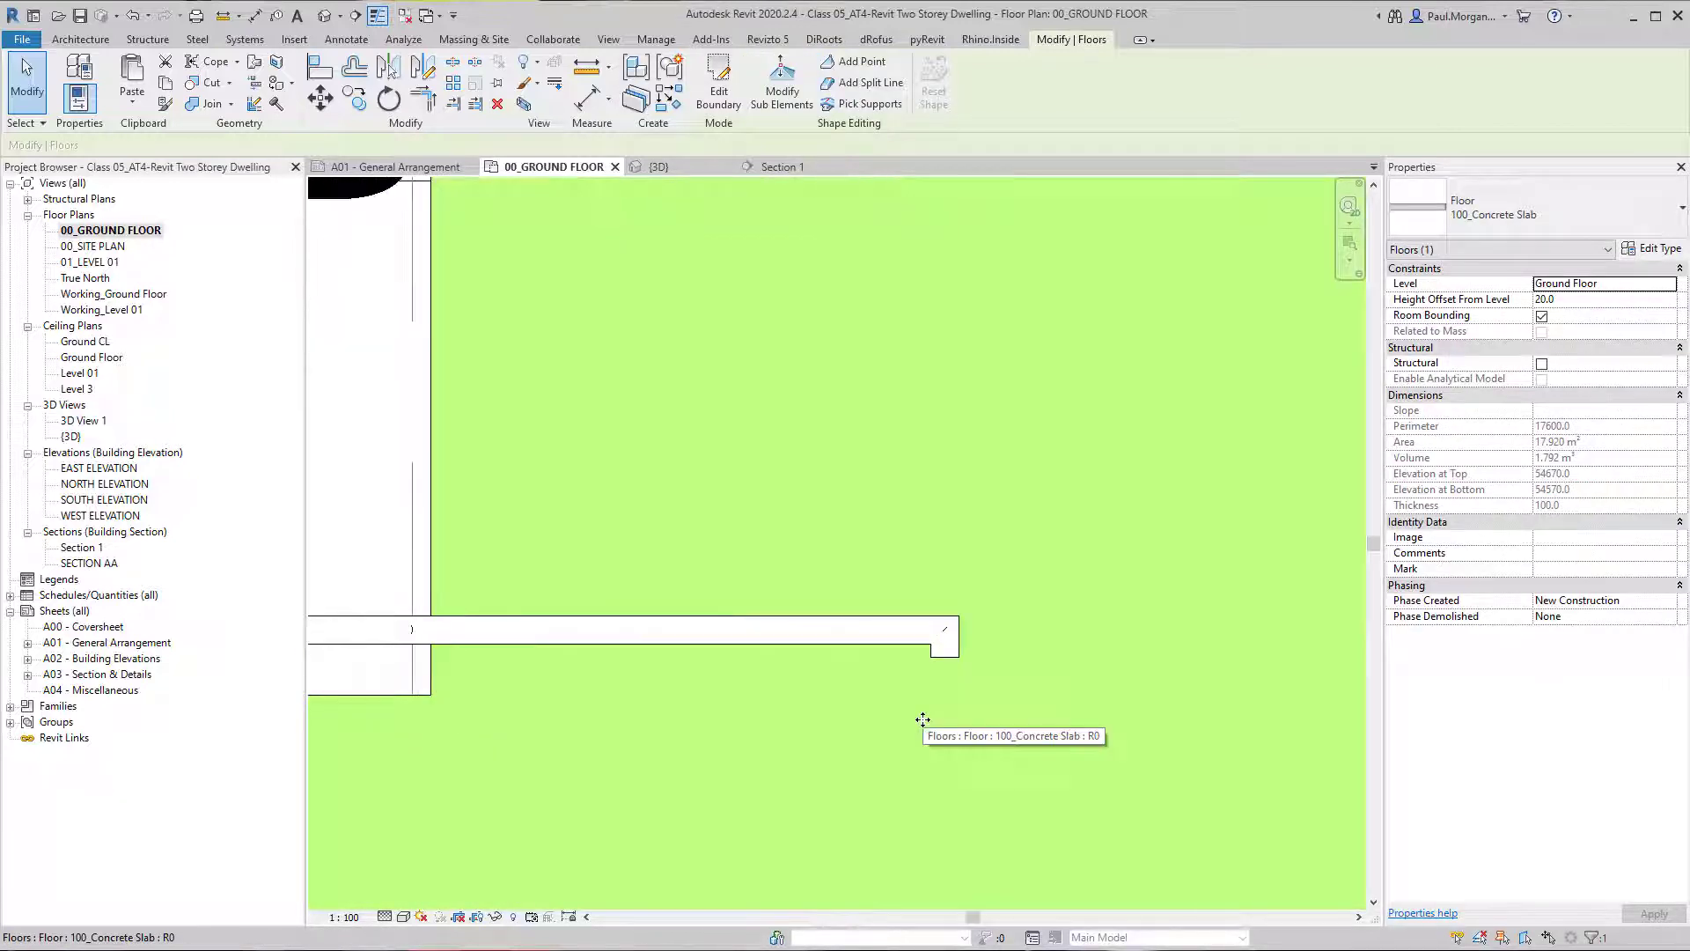
Measure the distance from the handrail's return end to the stair's outer edge in plan.
{"action": "key", "text": "d"}
{"action": "key", "text": "i"}
{"action": "key", "text": "Escape"}
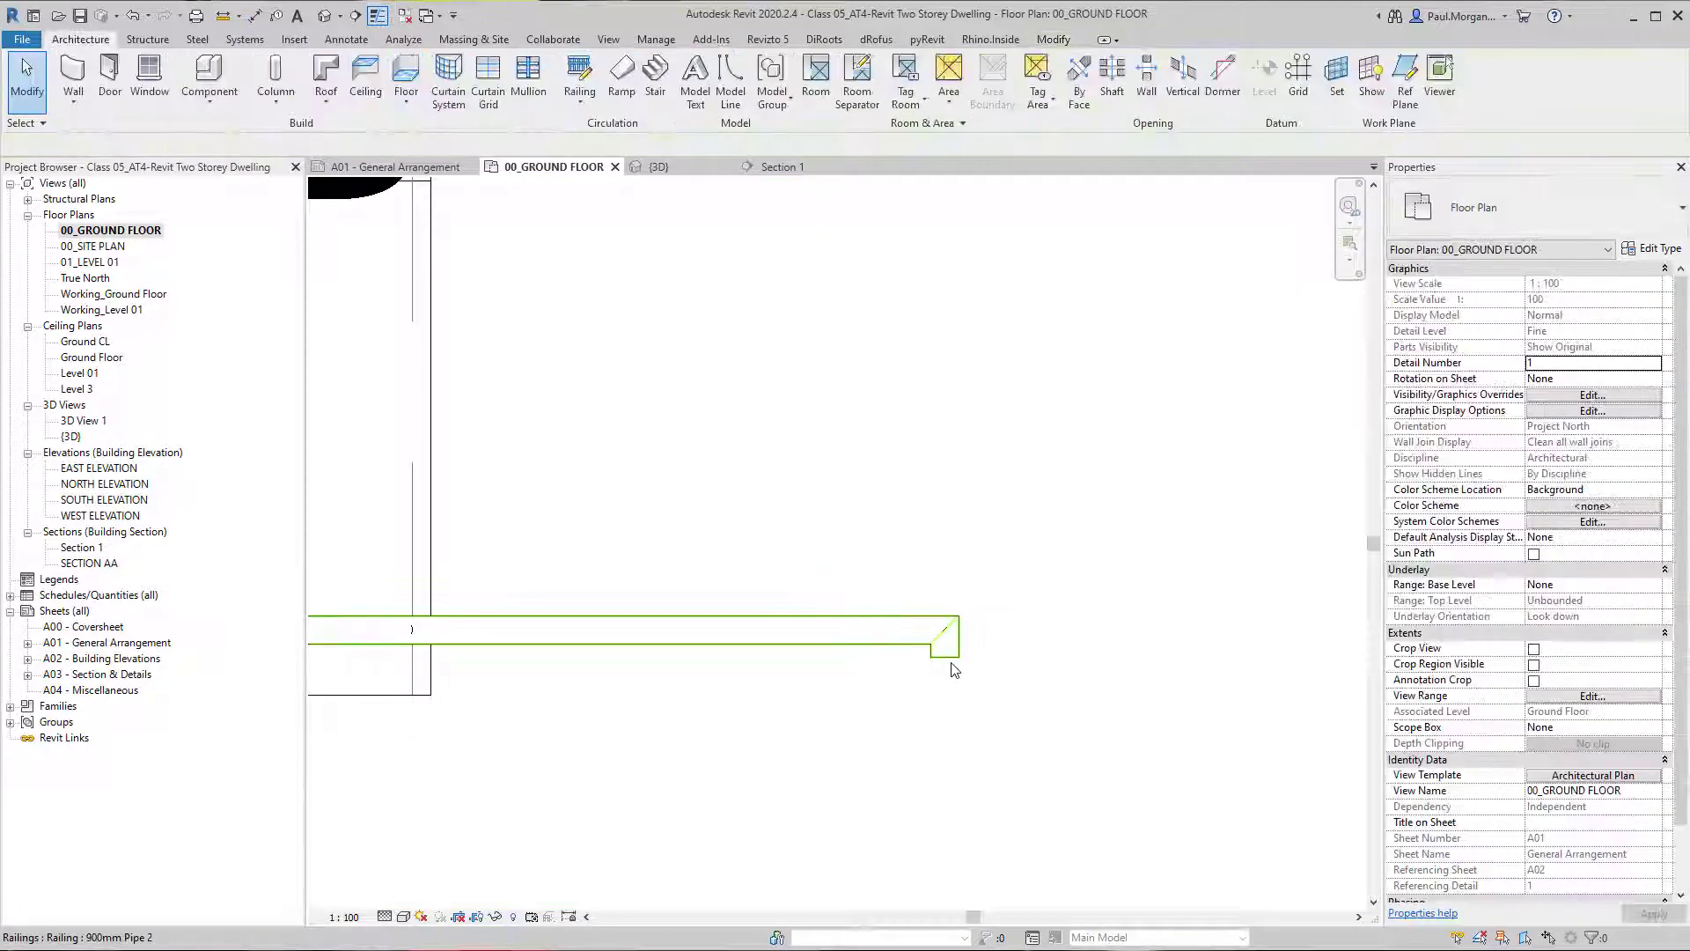
{"action": "key", "text": "d"}
{"action": "key", "text": "i"}
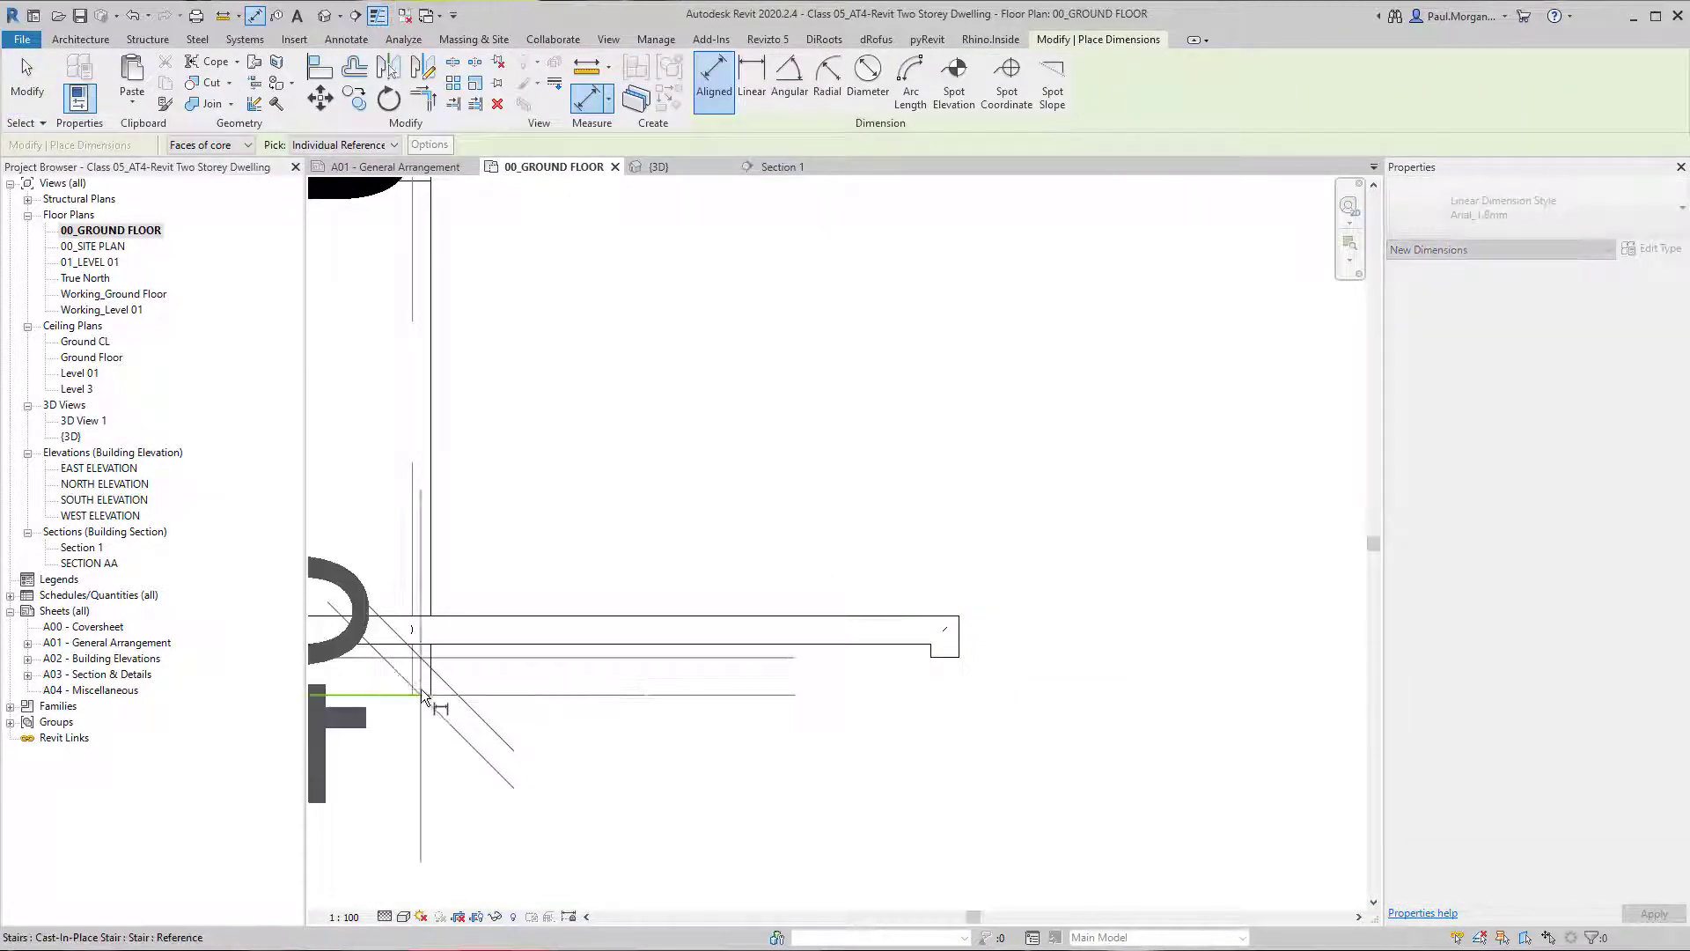
{"action": "key", "text": "Escape"}
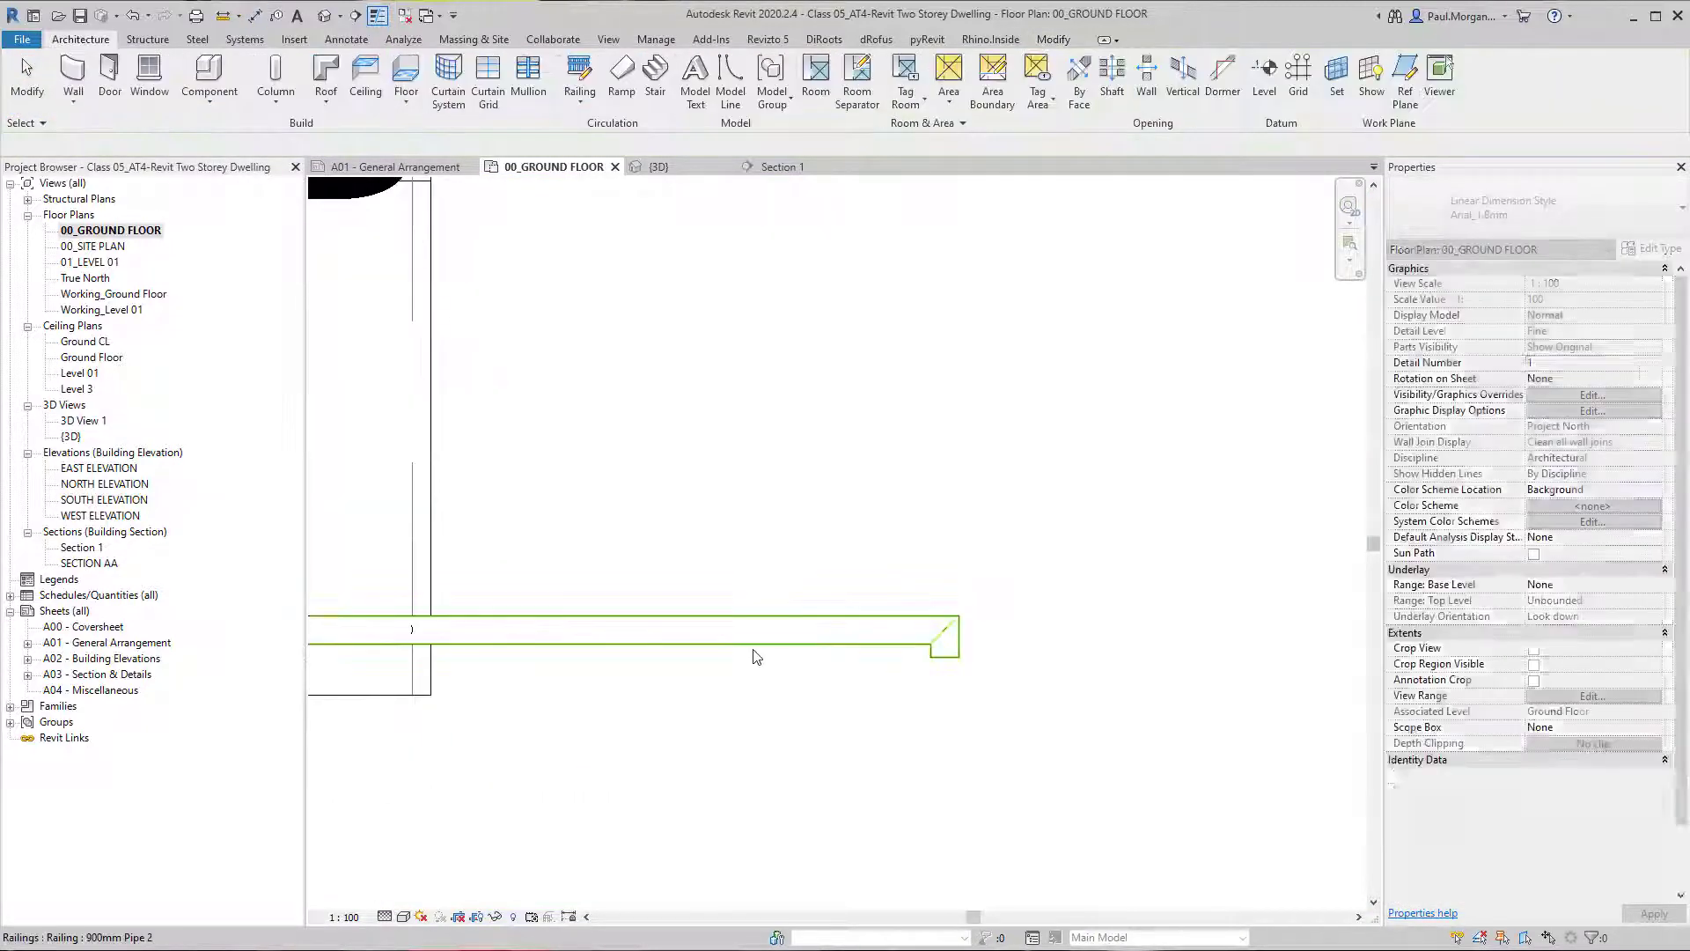
Set the hand clearance of the Circular - 40mm top rail type to -60 through the 900mm Pipe 2 railing type.
{"action": "left_click", "coordinate": [754, 650]}
{"action": "left_click", "coordinate": [1639, 250]}
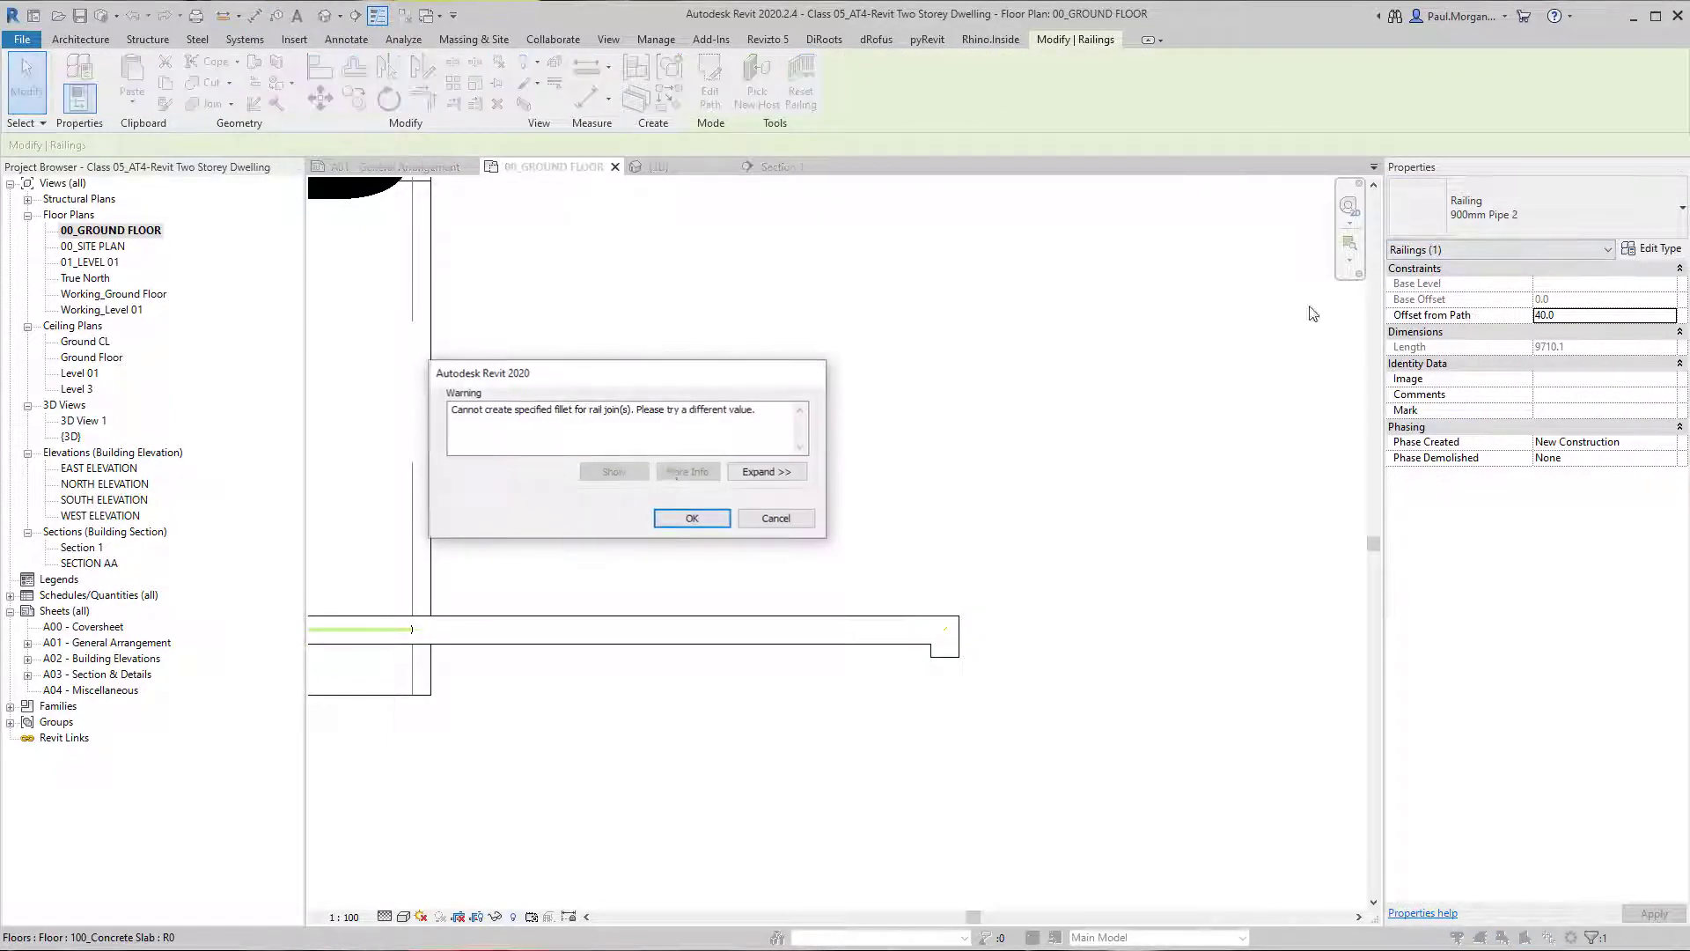
{"action": "left_click", "coordinate": [690, 518]}
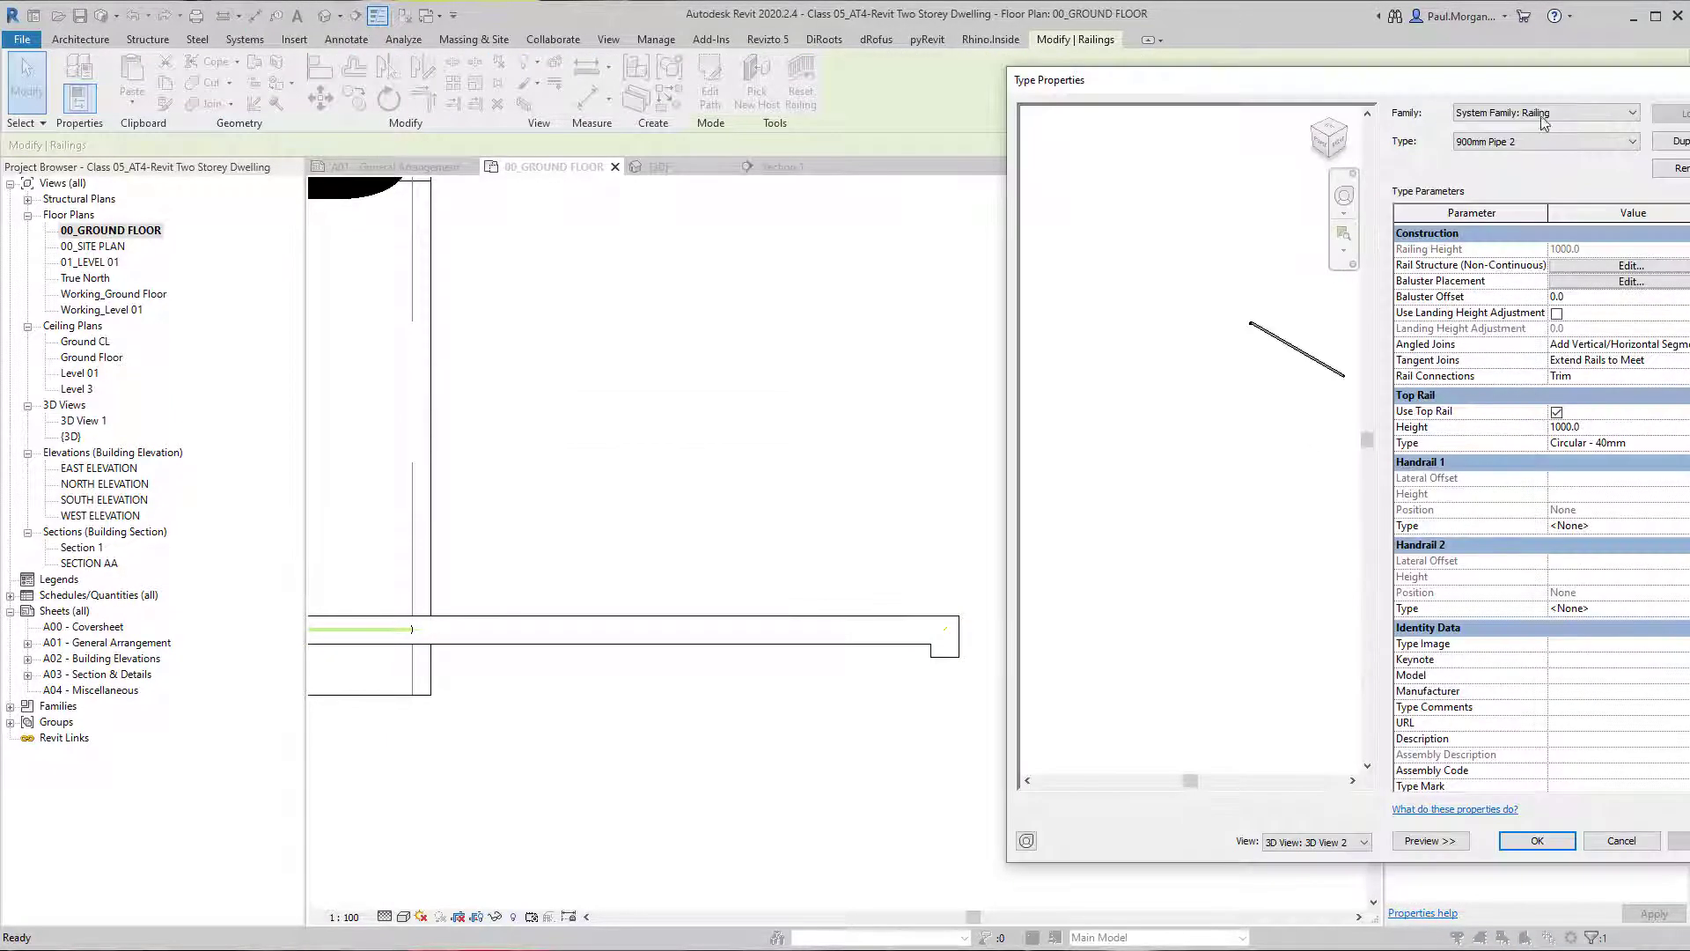
{"action": "left_click_drag", "start_coordinate": [1535, 84], "coordinate": [1415, 75]}
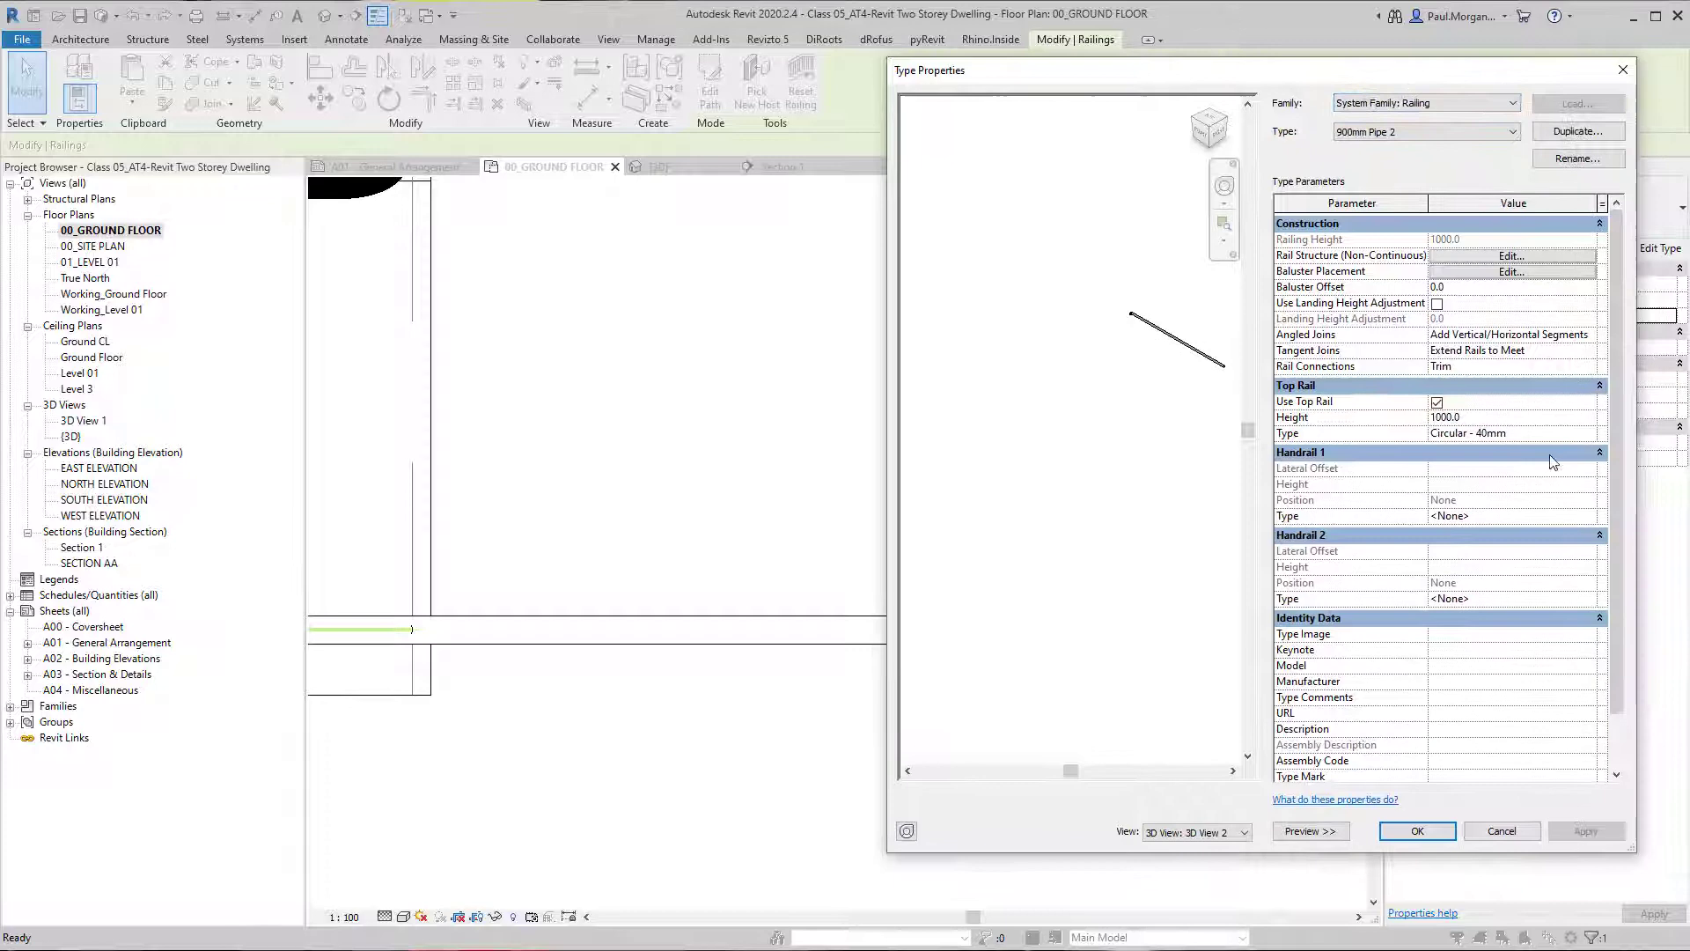
{"action": "left_click", "coordinate": [1589, 434]}
{"action": "left_click", "coordinate": [1589, 434]}
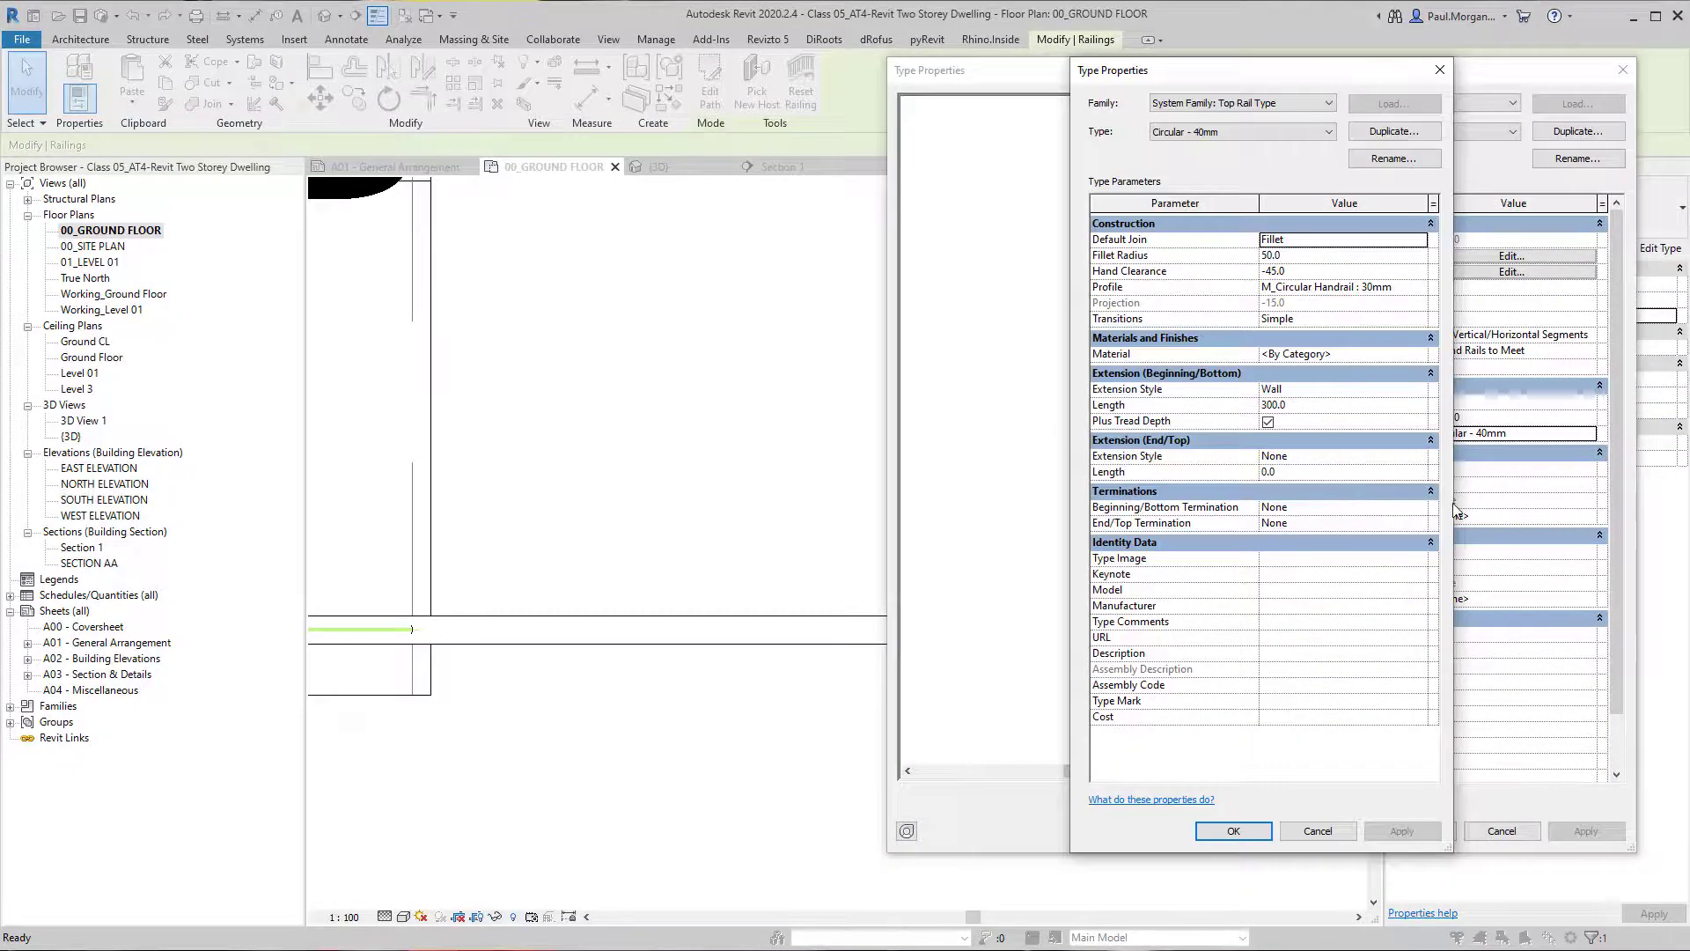
{"action": "left_click_drag", "start_coordinate": [1453, 506], "coordinate": [1629, 503]}
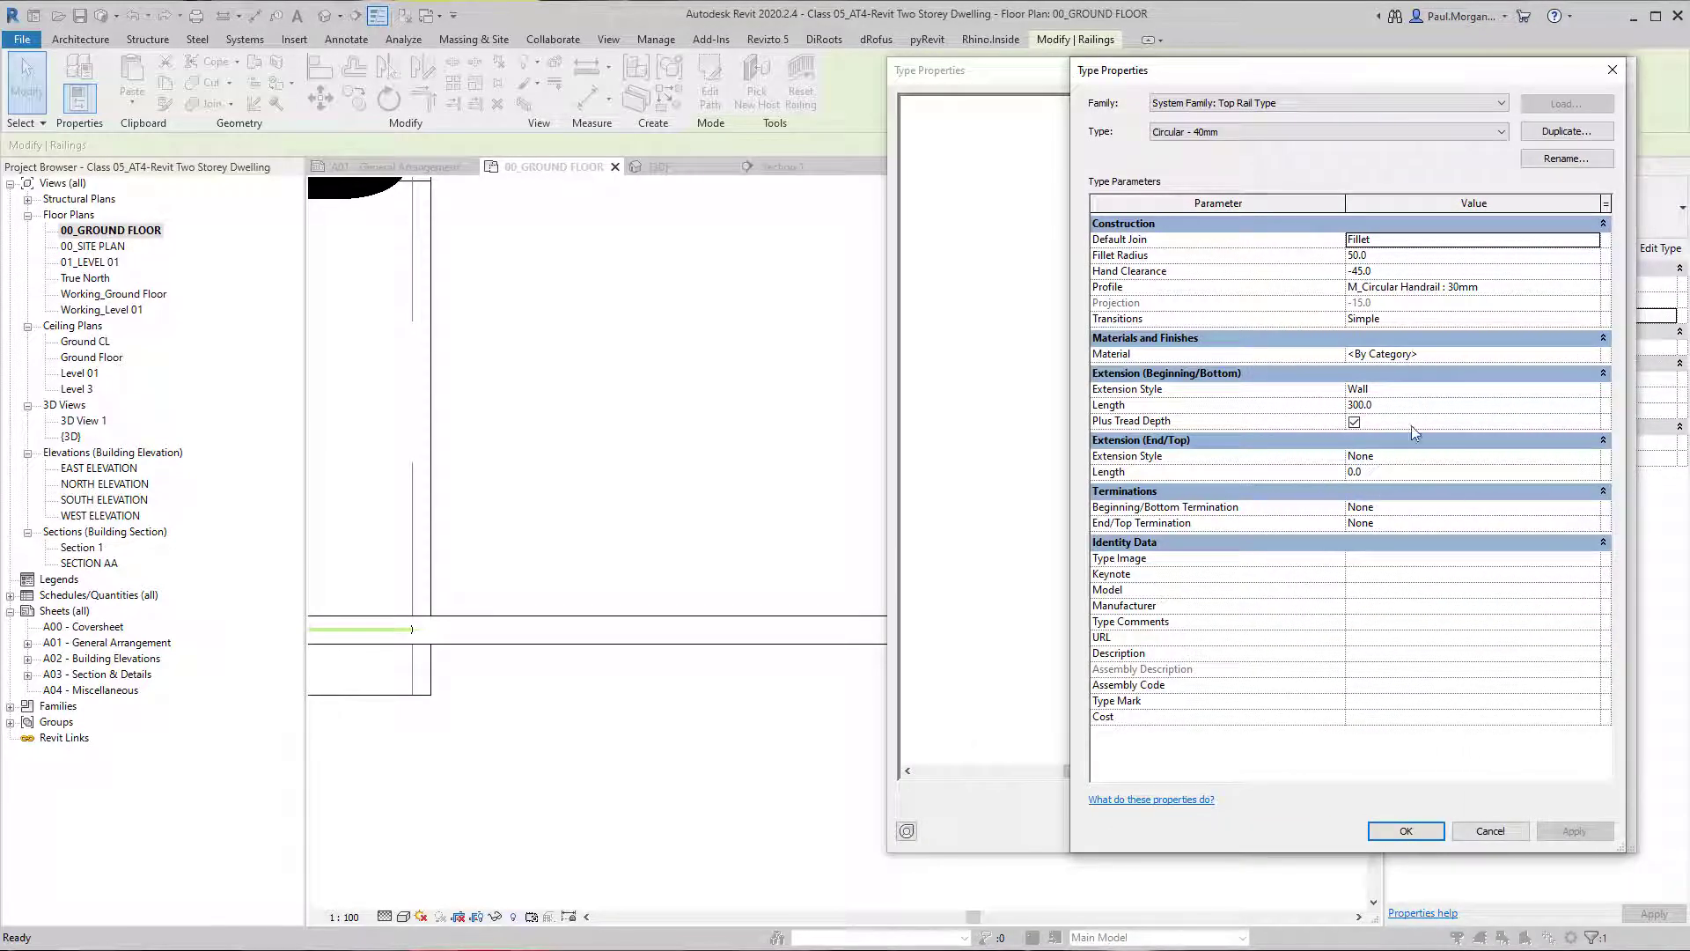
{"action": "left_click", "coordinate": [1410, 270]}
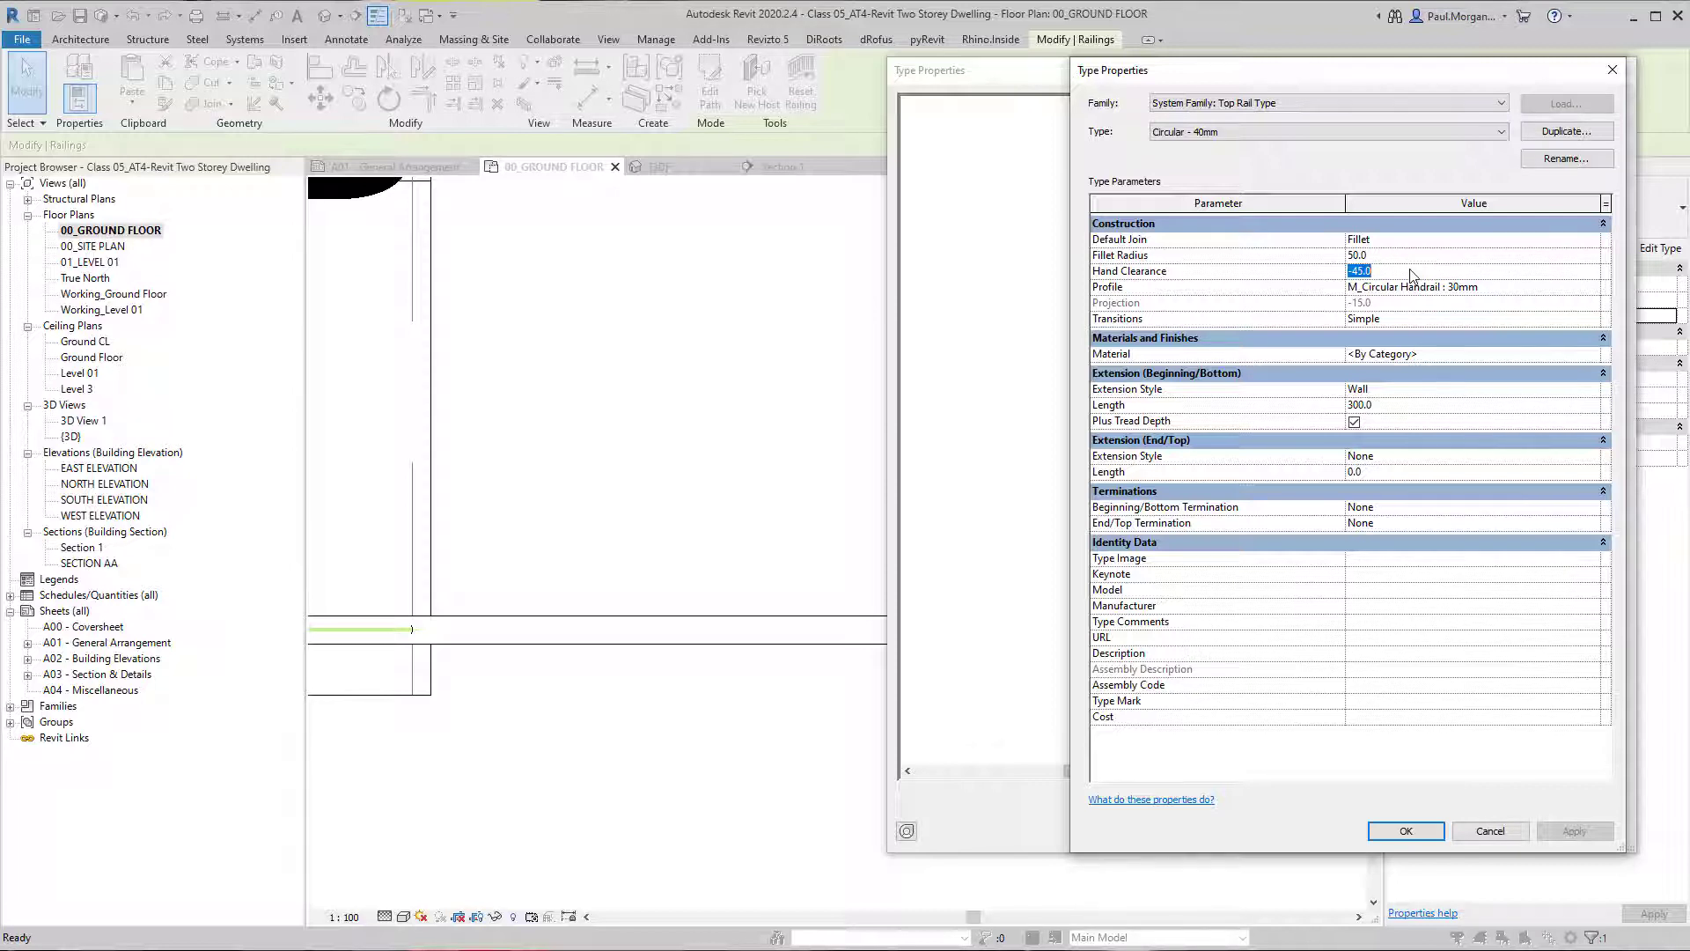
{"action": "type", "text": "-60"}
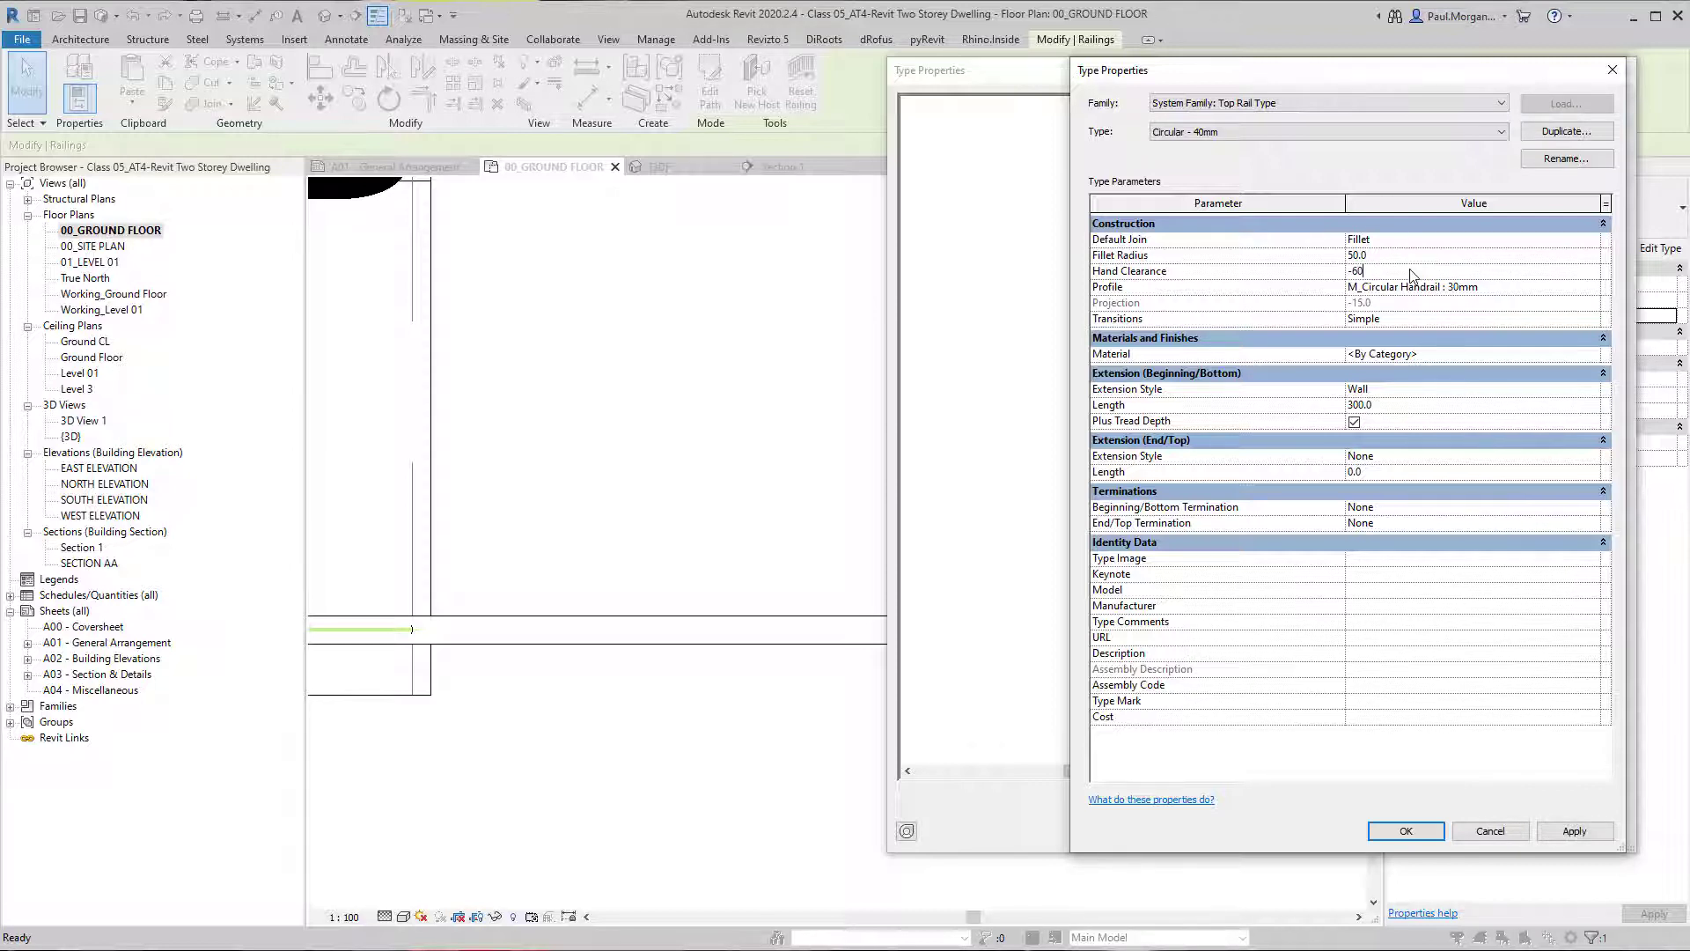
{"action": "key", "text": "Return"}
{"action": "left_click", "coordinate": [1565, 830]}
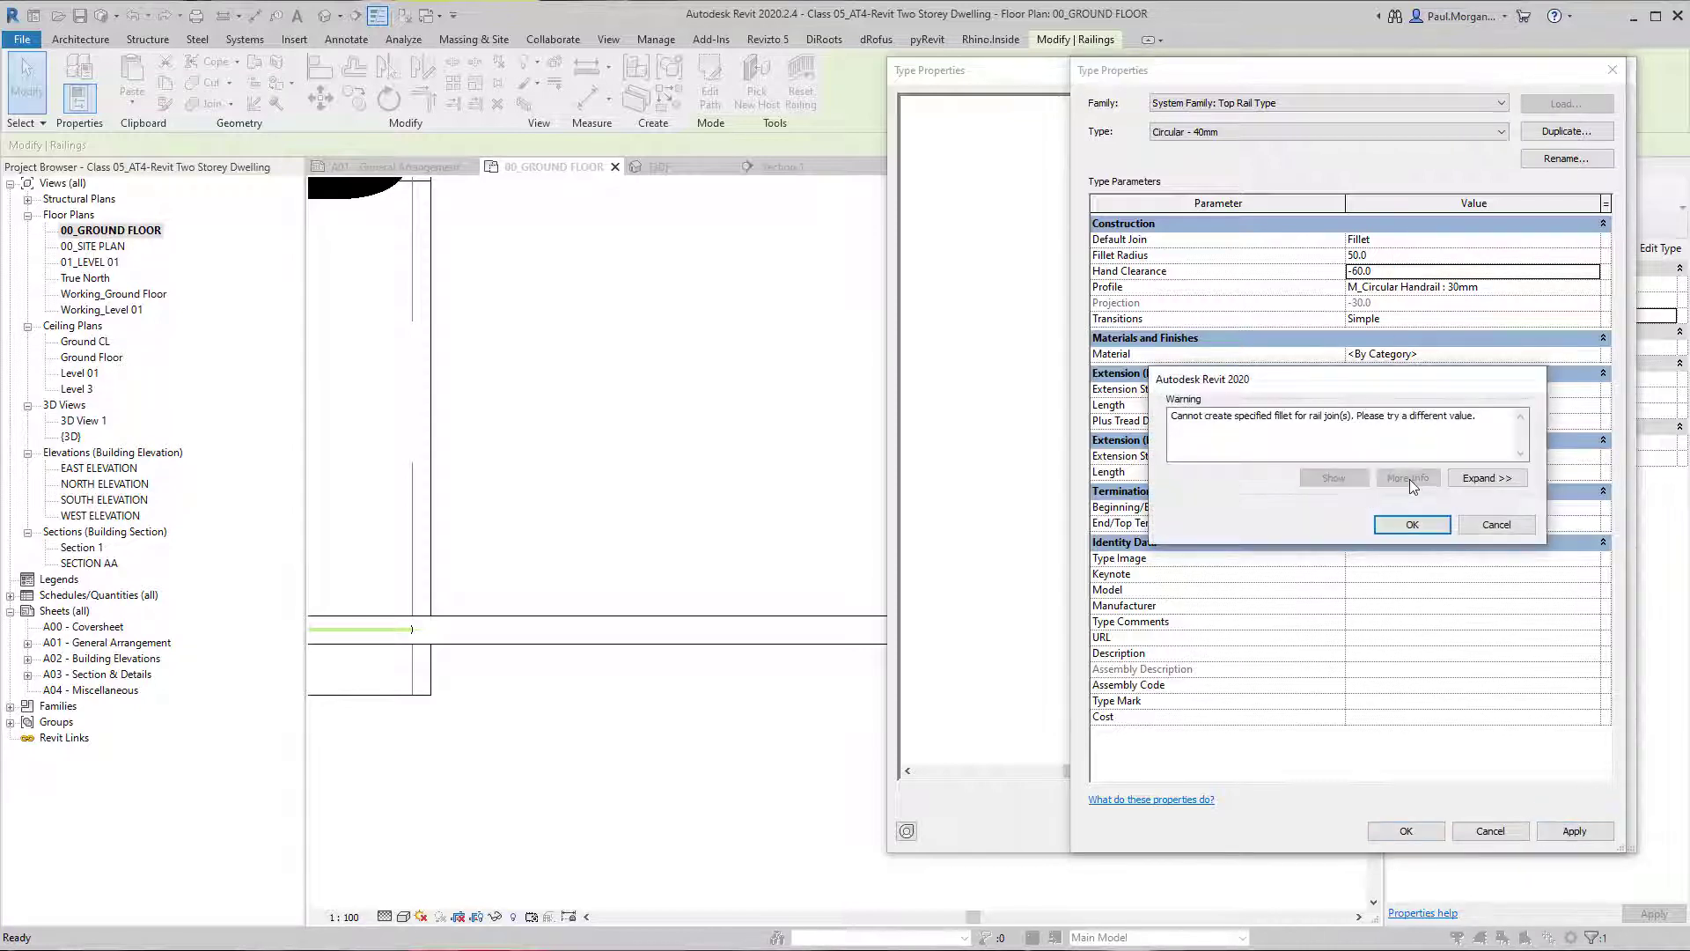
{"action": "left_click", "coordinate": [1409, 528]}
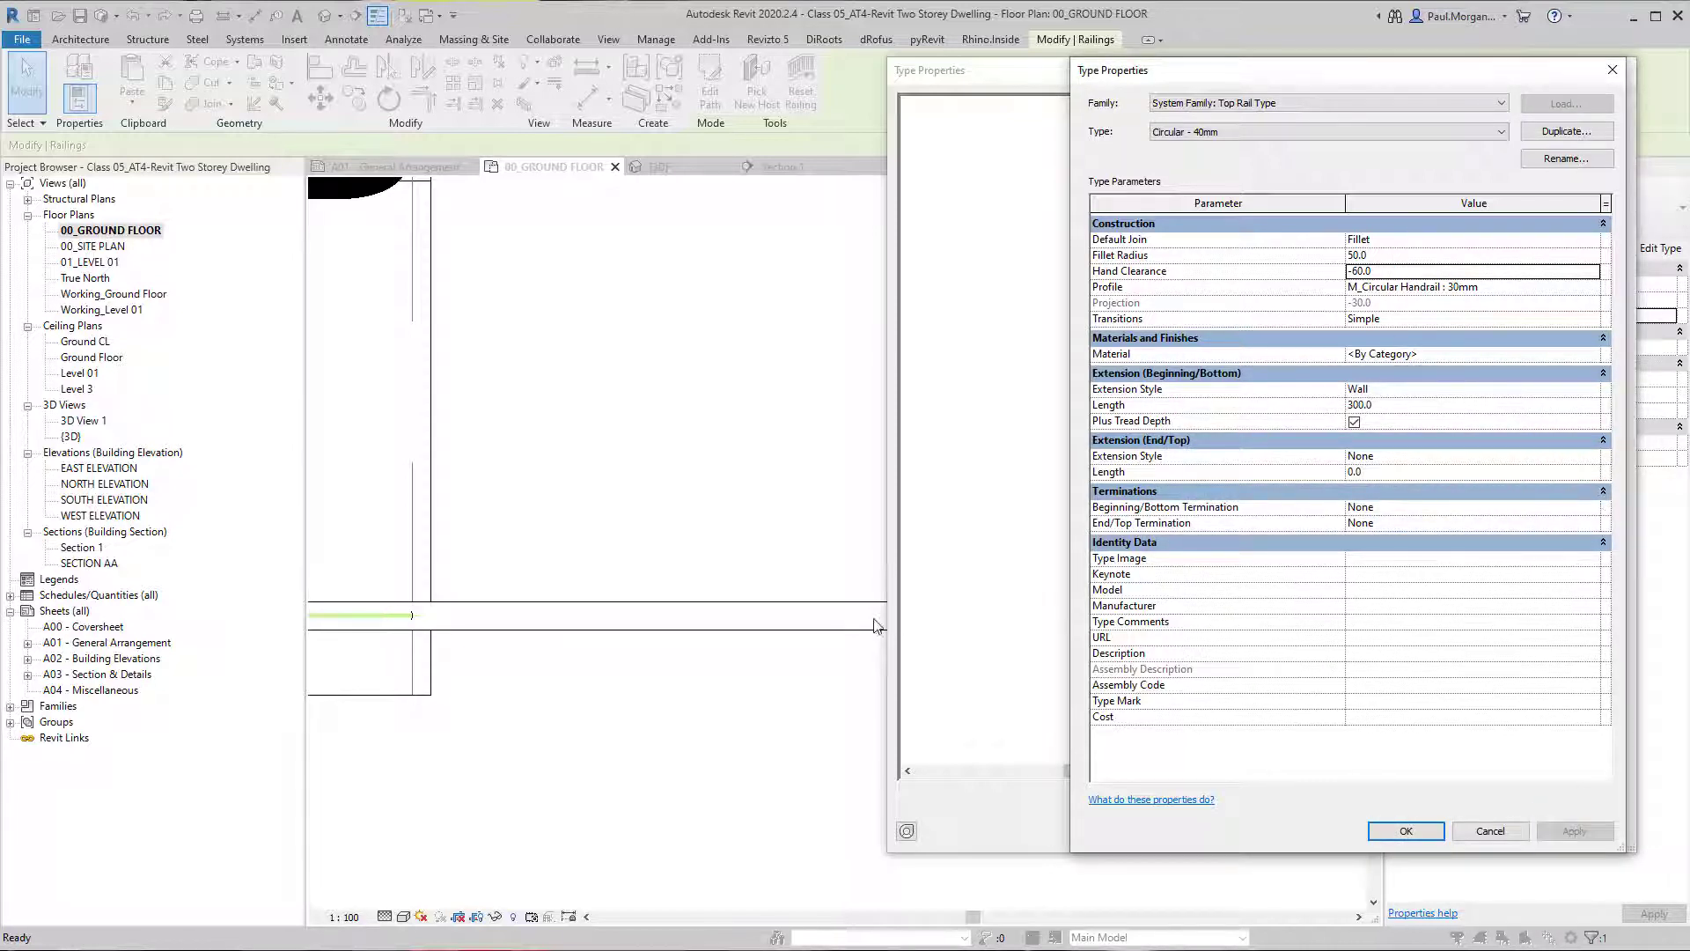
{"action": "left_click", "coordinate": [1405, 830]}
{"action": "left_click", "coordinate": [1437, 836]}
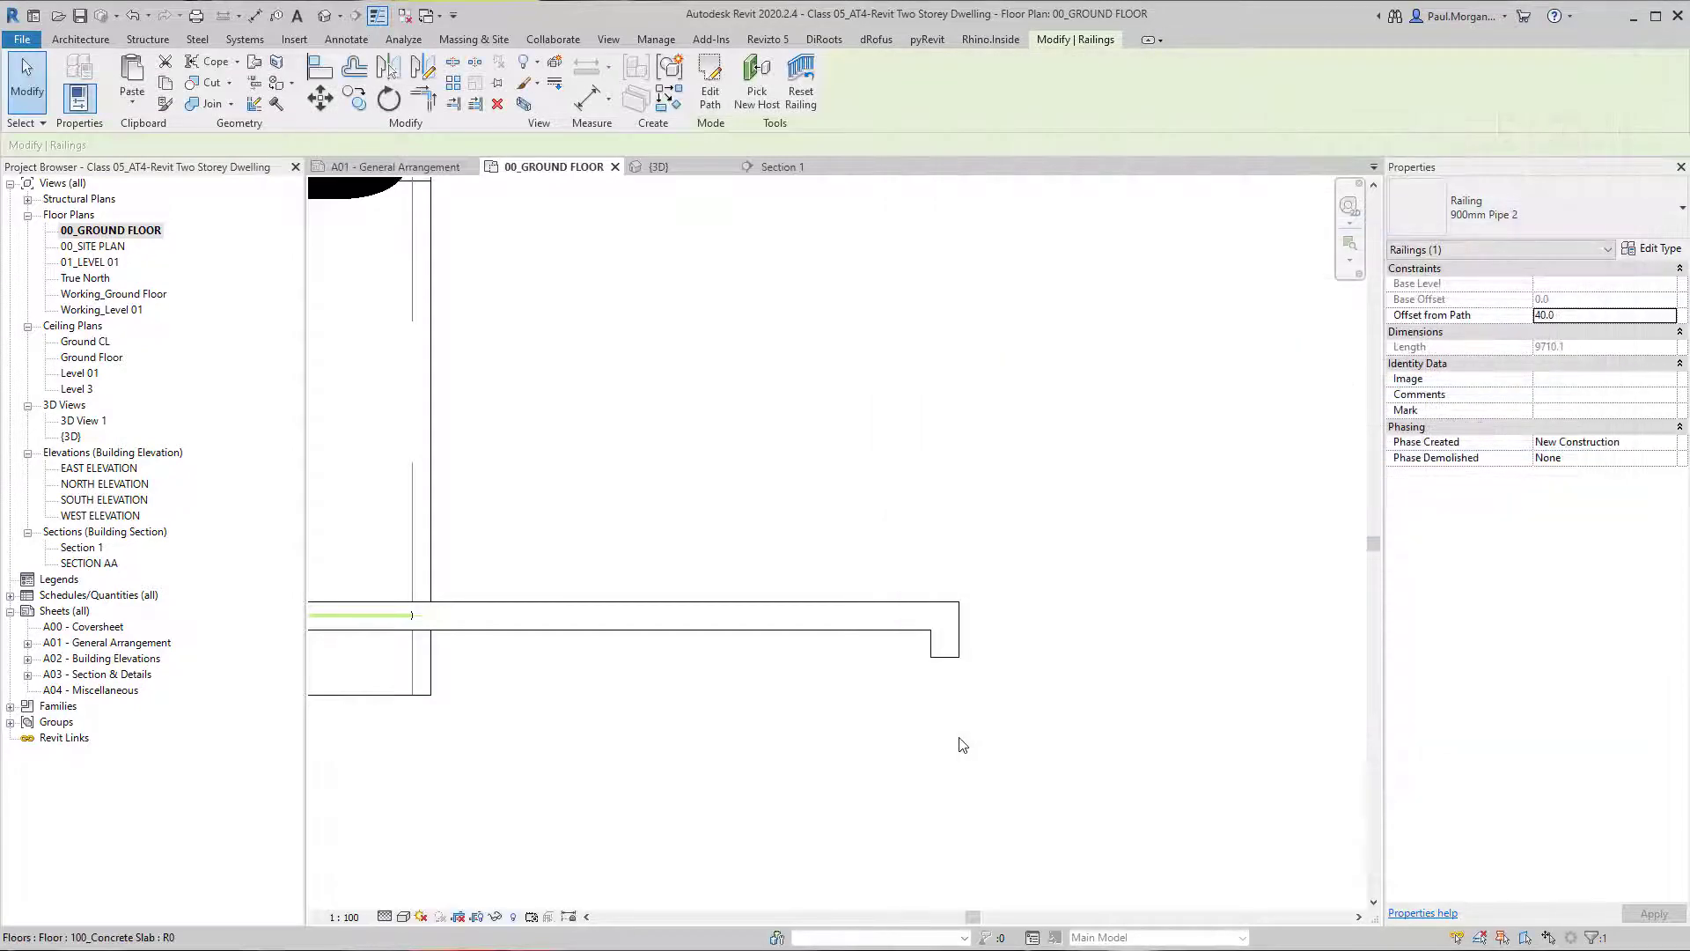
Set the outer railing's offset from path to 0 and clear the selection.
{"action": "scroll", "coordinate": [956, 687], "scroll_direction": "down", "scroll_amount": 2}
{"action": "left_click", "coordinate": [960, 677]}
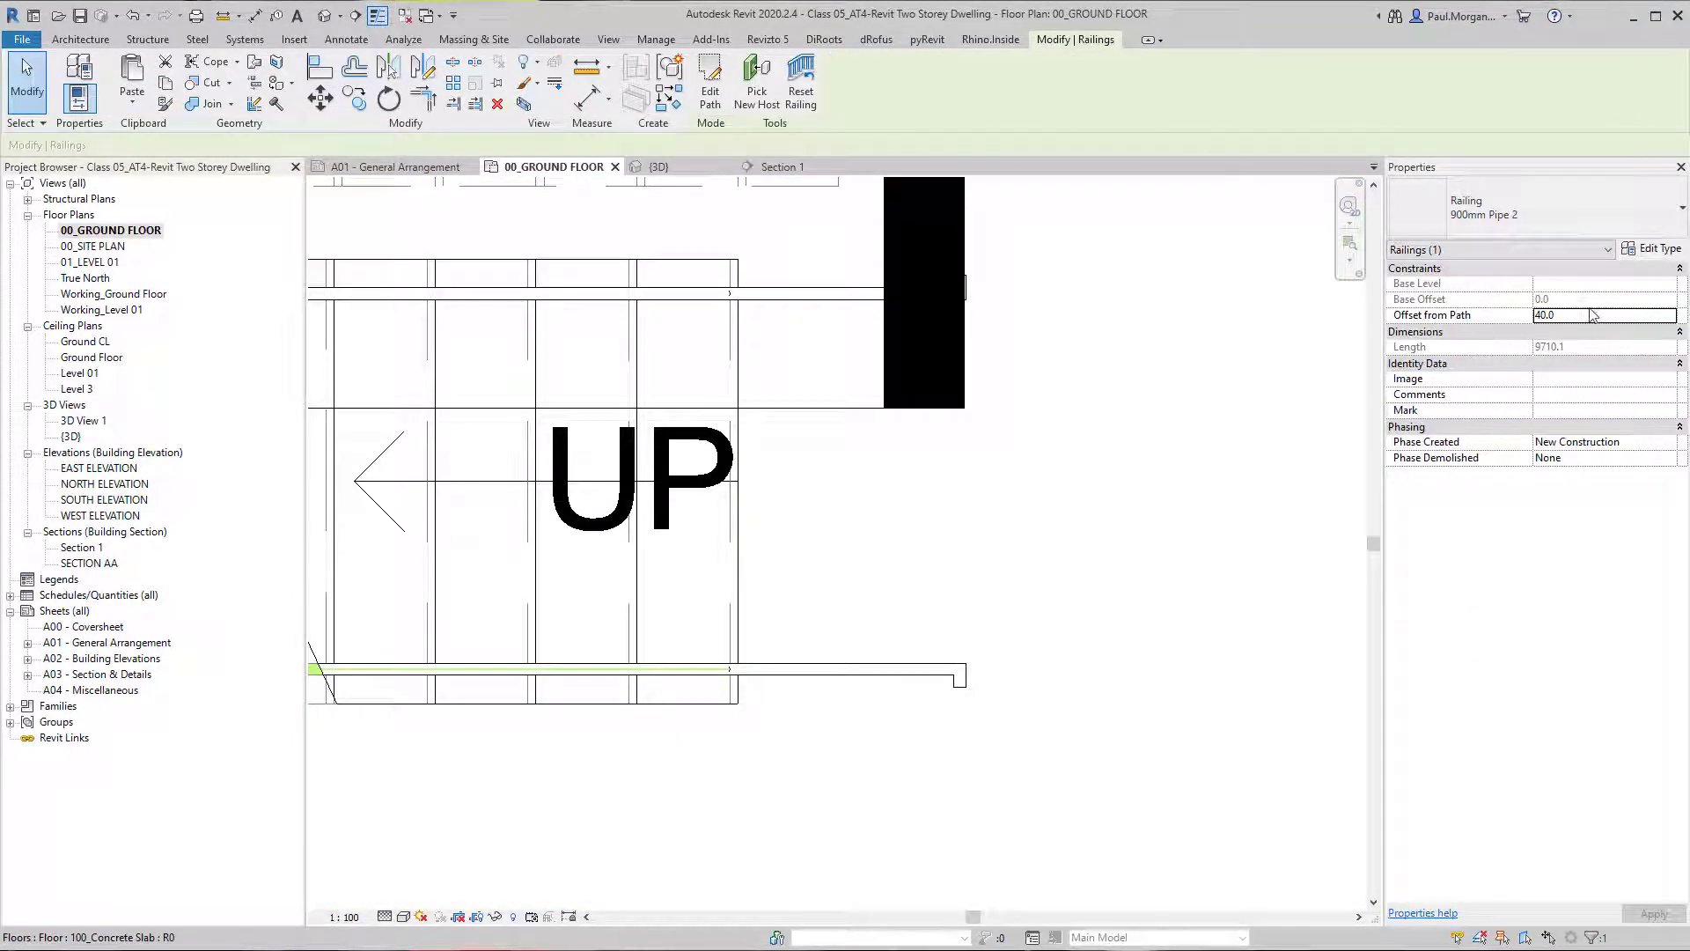
{"action": "double_click", "coordinate": [1590, 317]}
{"action": "type", "text": "0"}
{"action": "left_click", "coordinate": [969, 511]}
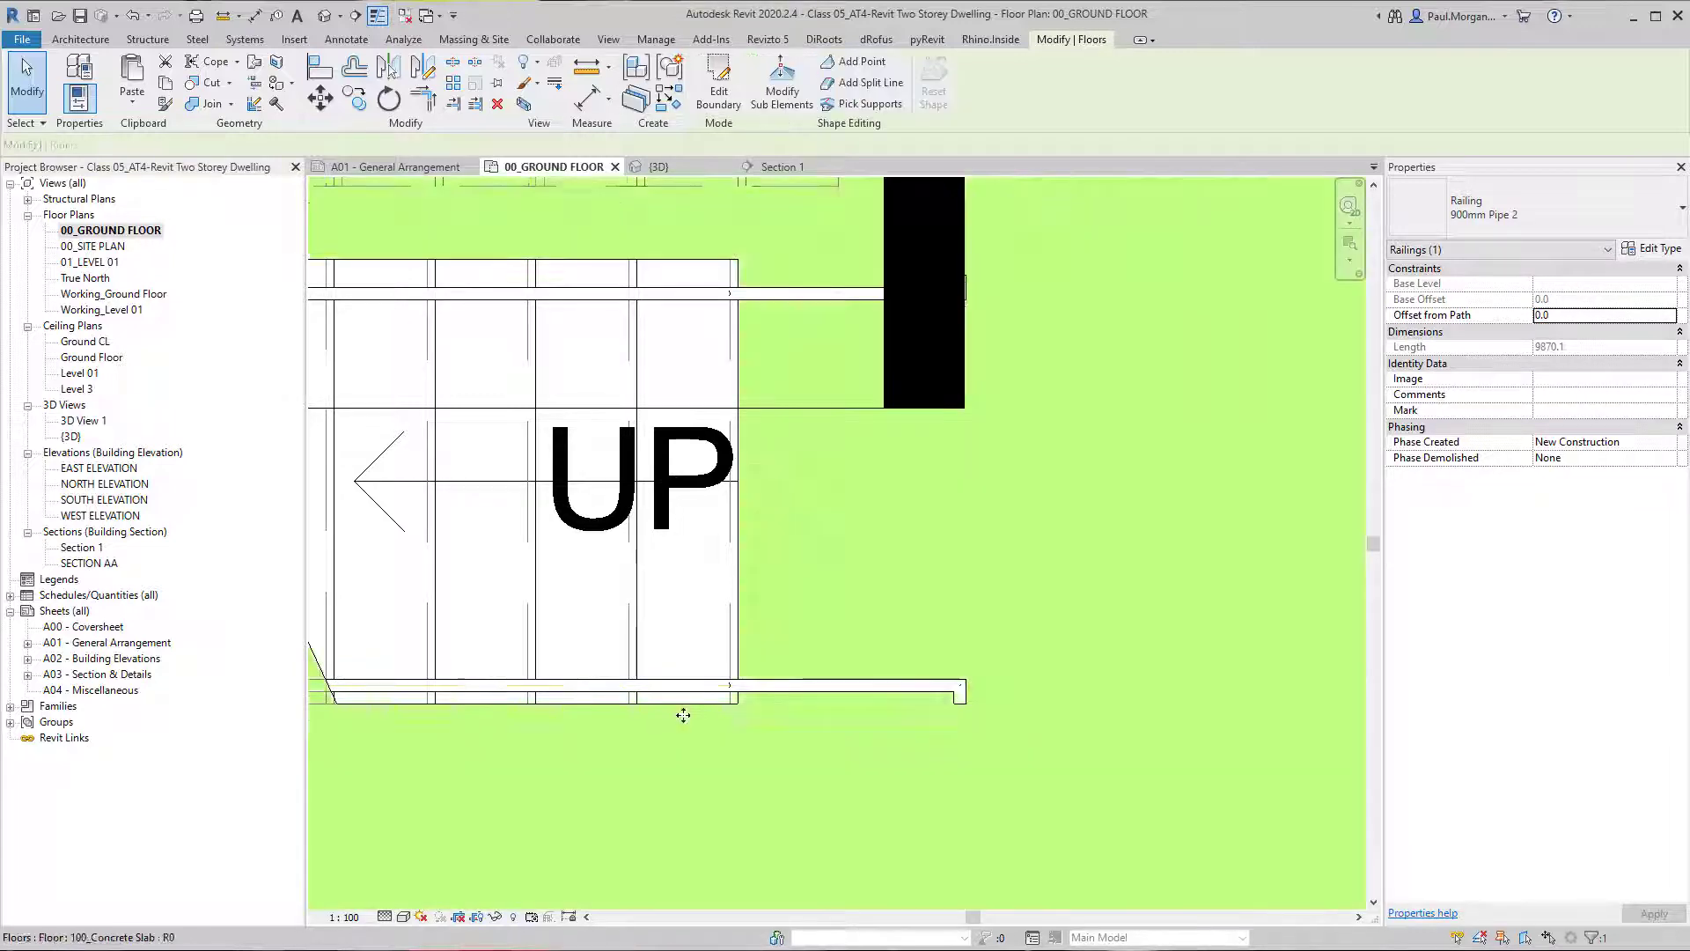
{"action": "middle_click_drag", "start_coordinate": [768, 768], "coordinate": [1061, 785]}
{"action": "scroll", "coordinate": [1061, 785], "scroll_direction": "down", "scroll_amount": 2}
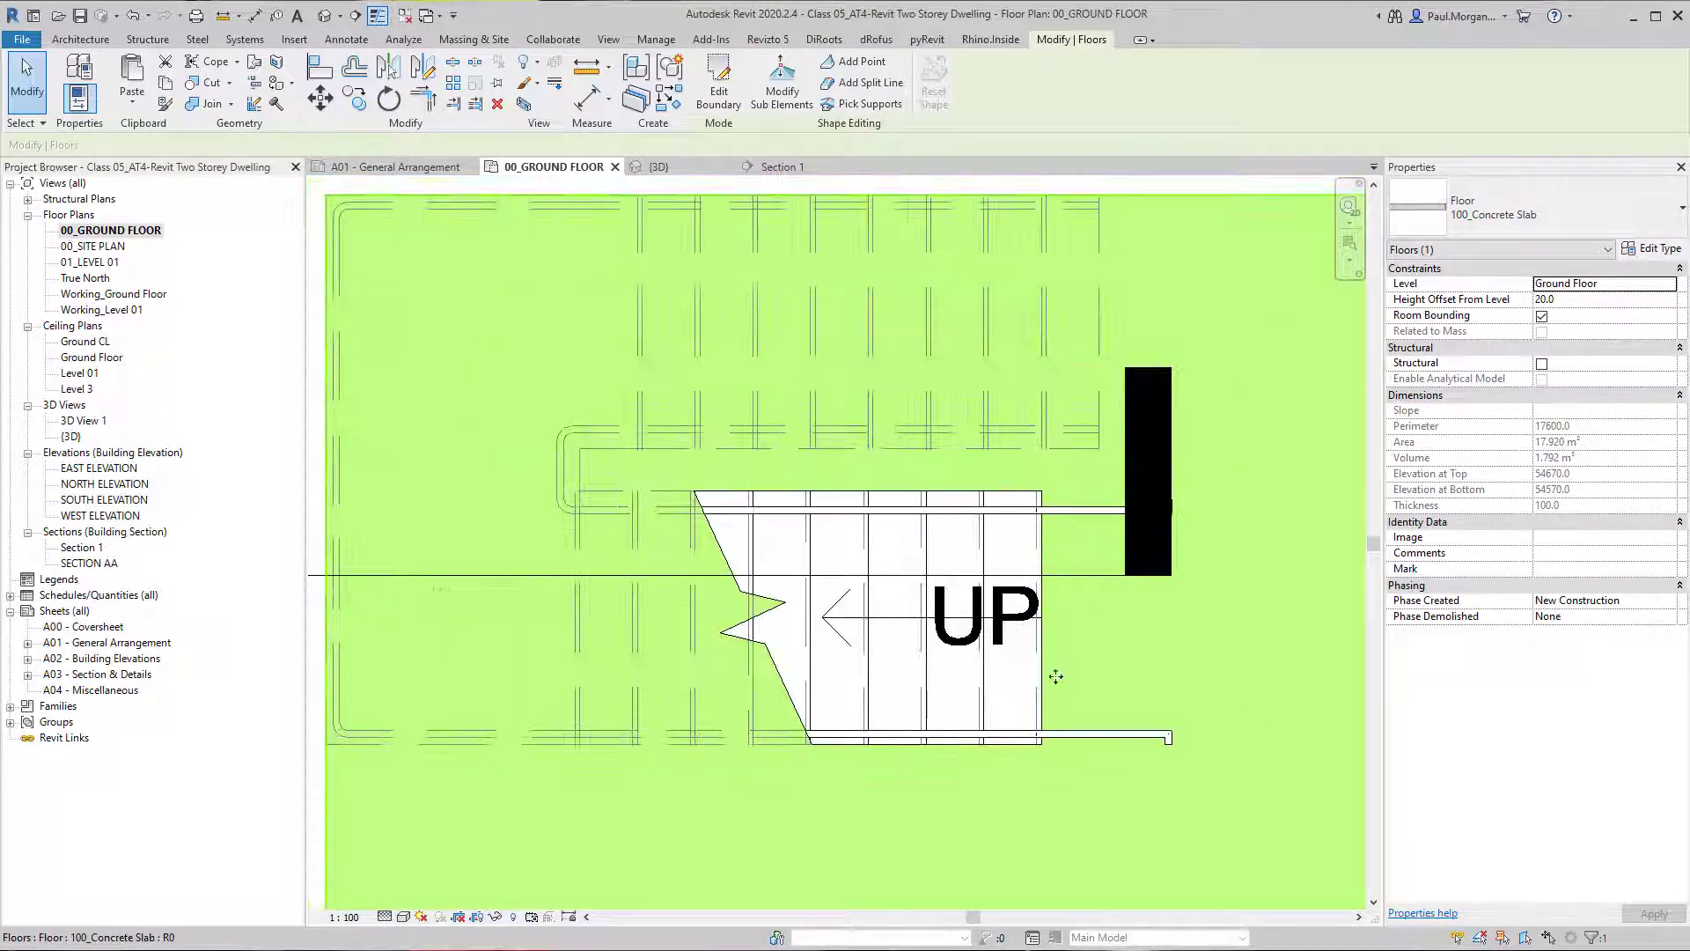
{"action": "key", "text": "Escape"}
Measure the distance between the outer handrail and the stair's outer edge near the first riser.
{"action": "scroll", "coordinate": [1075, 743], "scroll_direction": "up", "scroll_amount": 5}
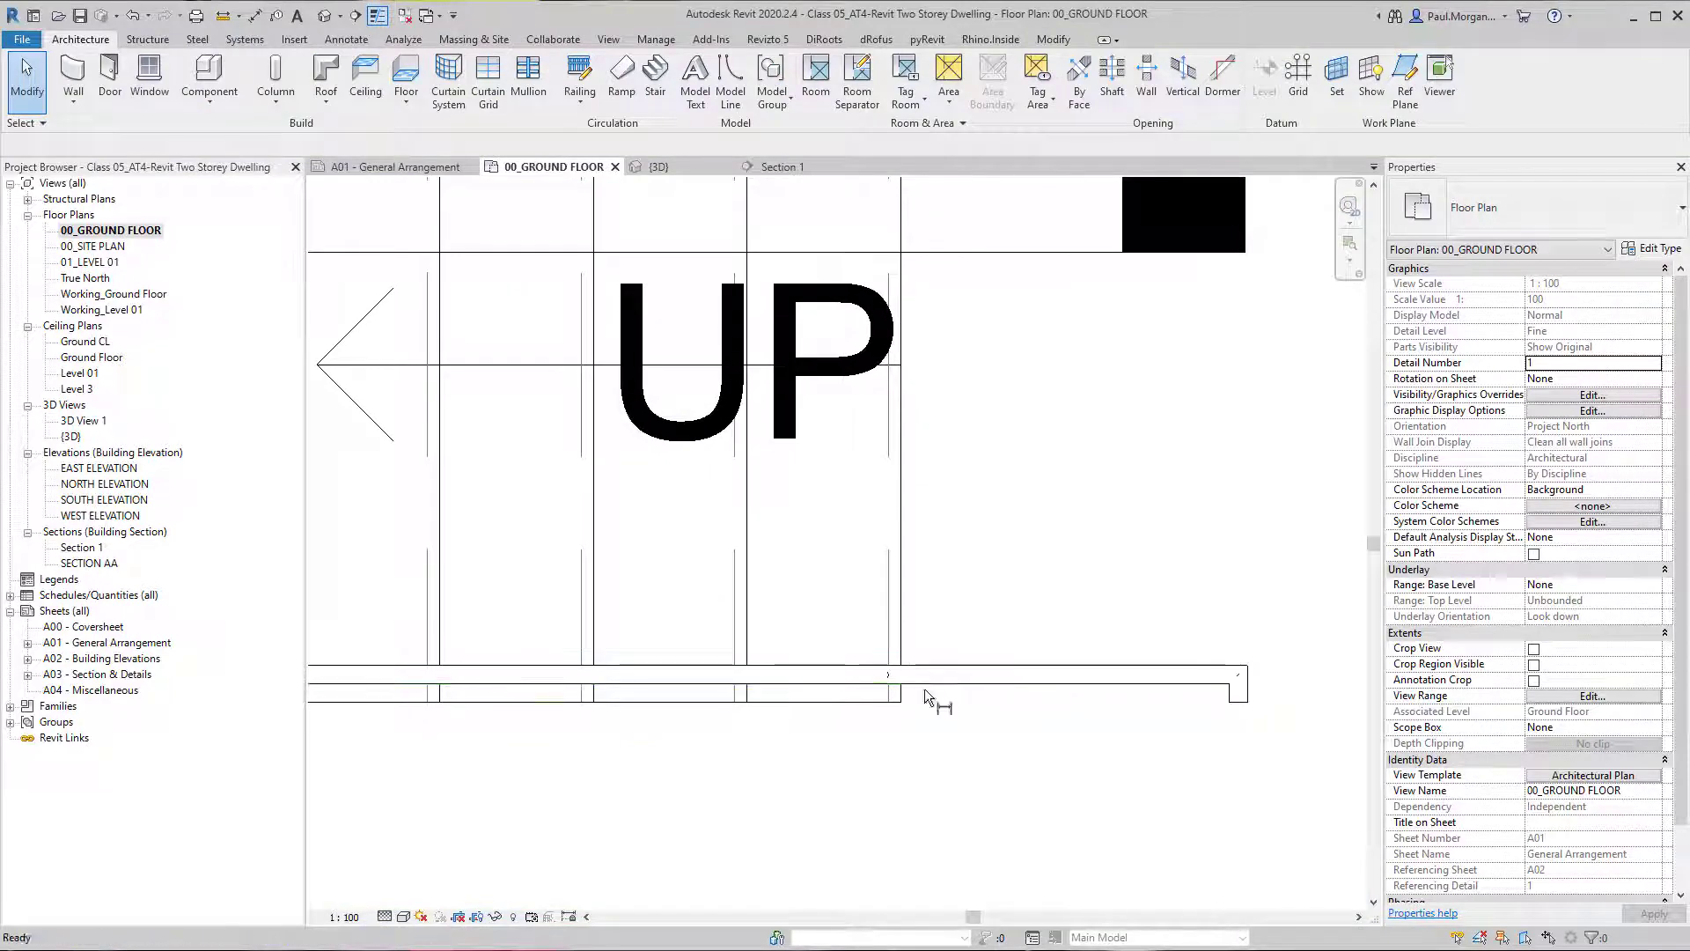
{"action": "key", "text": "d"}
{"action": "key", "text": "i"}
{"action": "left_click", "coordinate": [864, 700]}
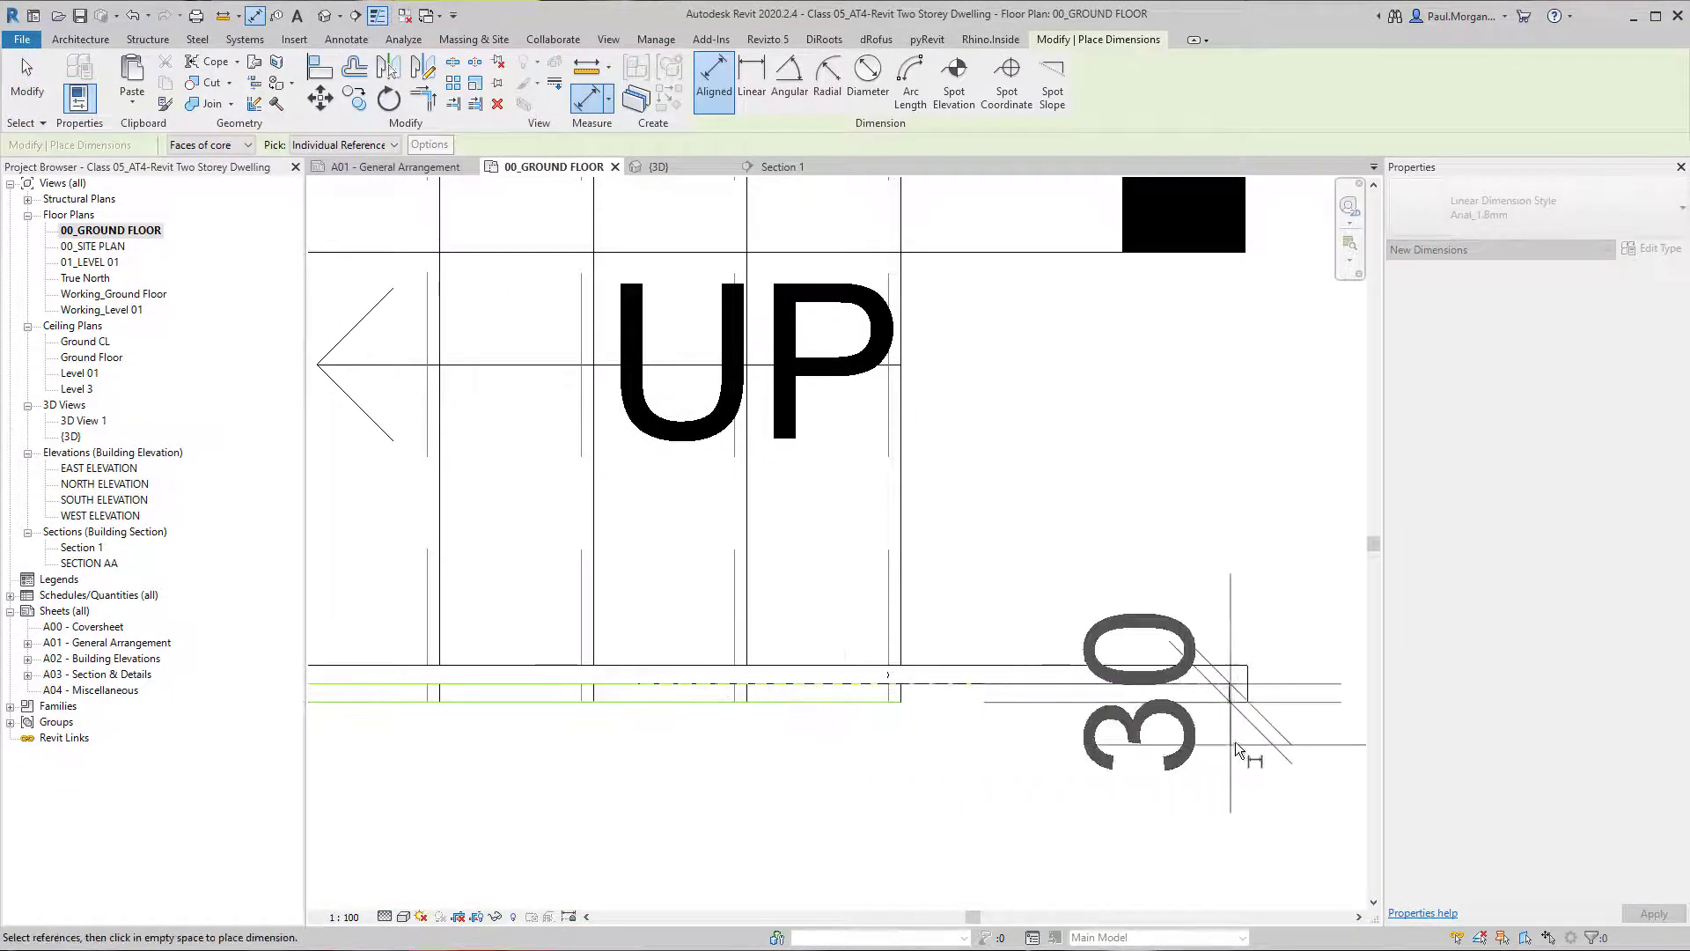
{"action": "key", "text": "Escape"}
{"action": "key", "text": "Escape"}
Set the Circular - 40mm top rail's hand clearance to -90 through the outer railing's type and accept the changes.
{"action": "left_click", "coordinate": [1083, 675]}
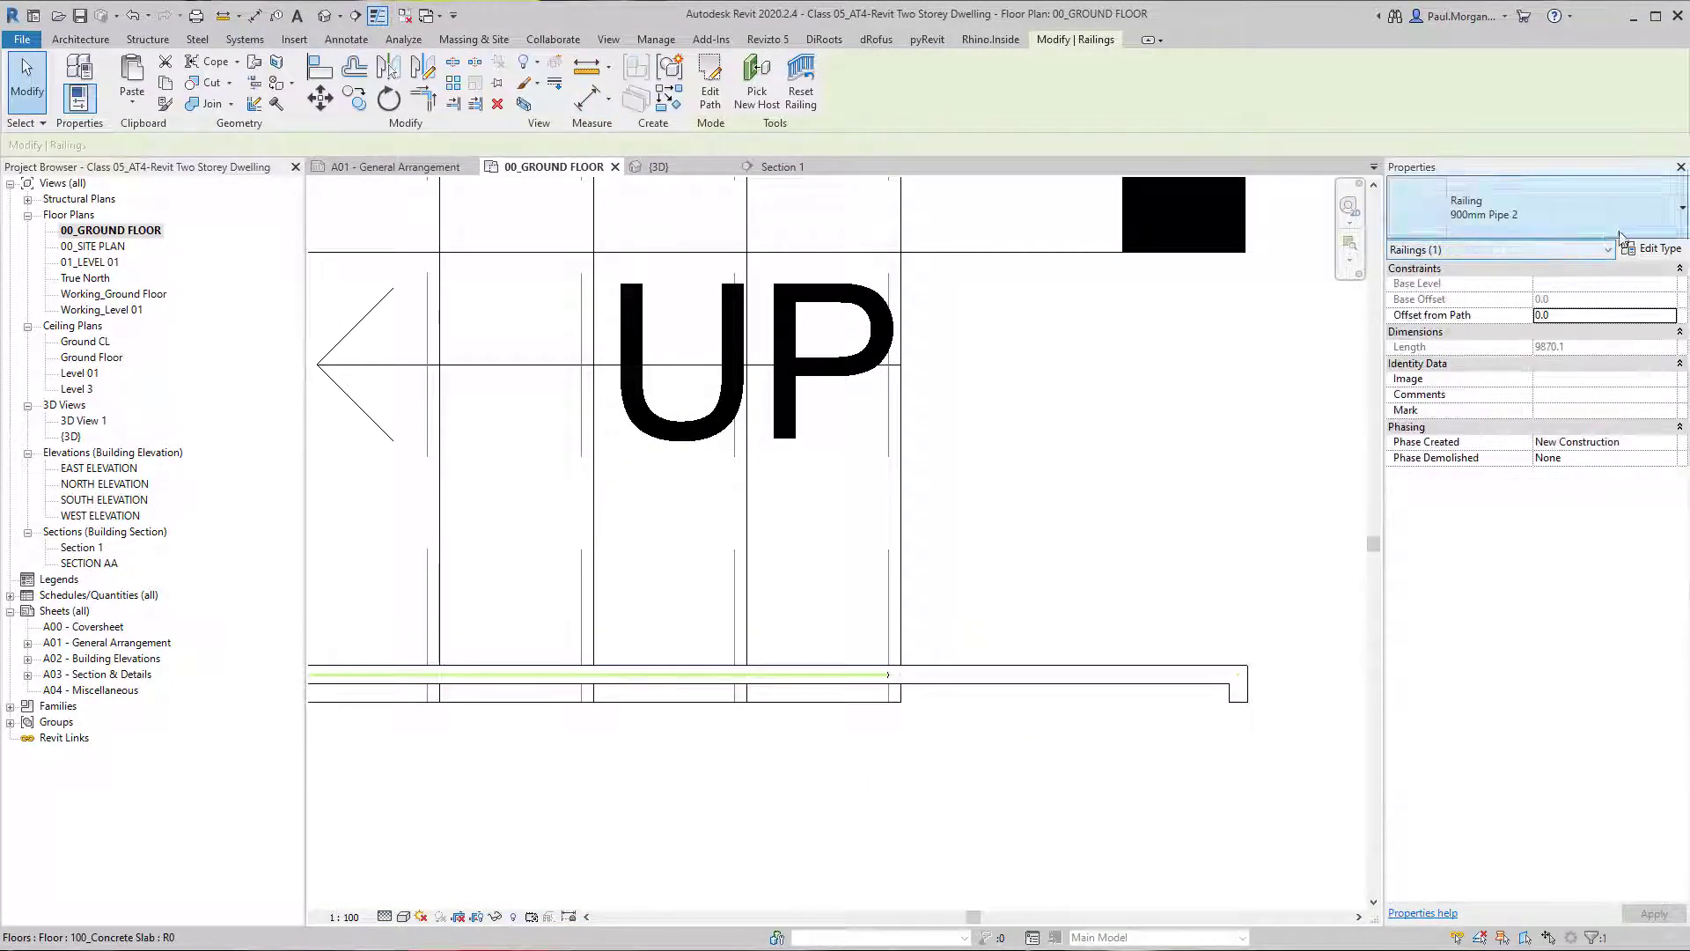
{"action": "left_click", "coordinate": [1653, 250]}
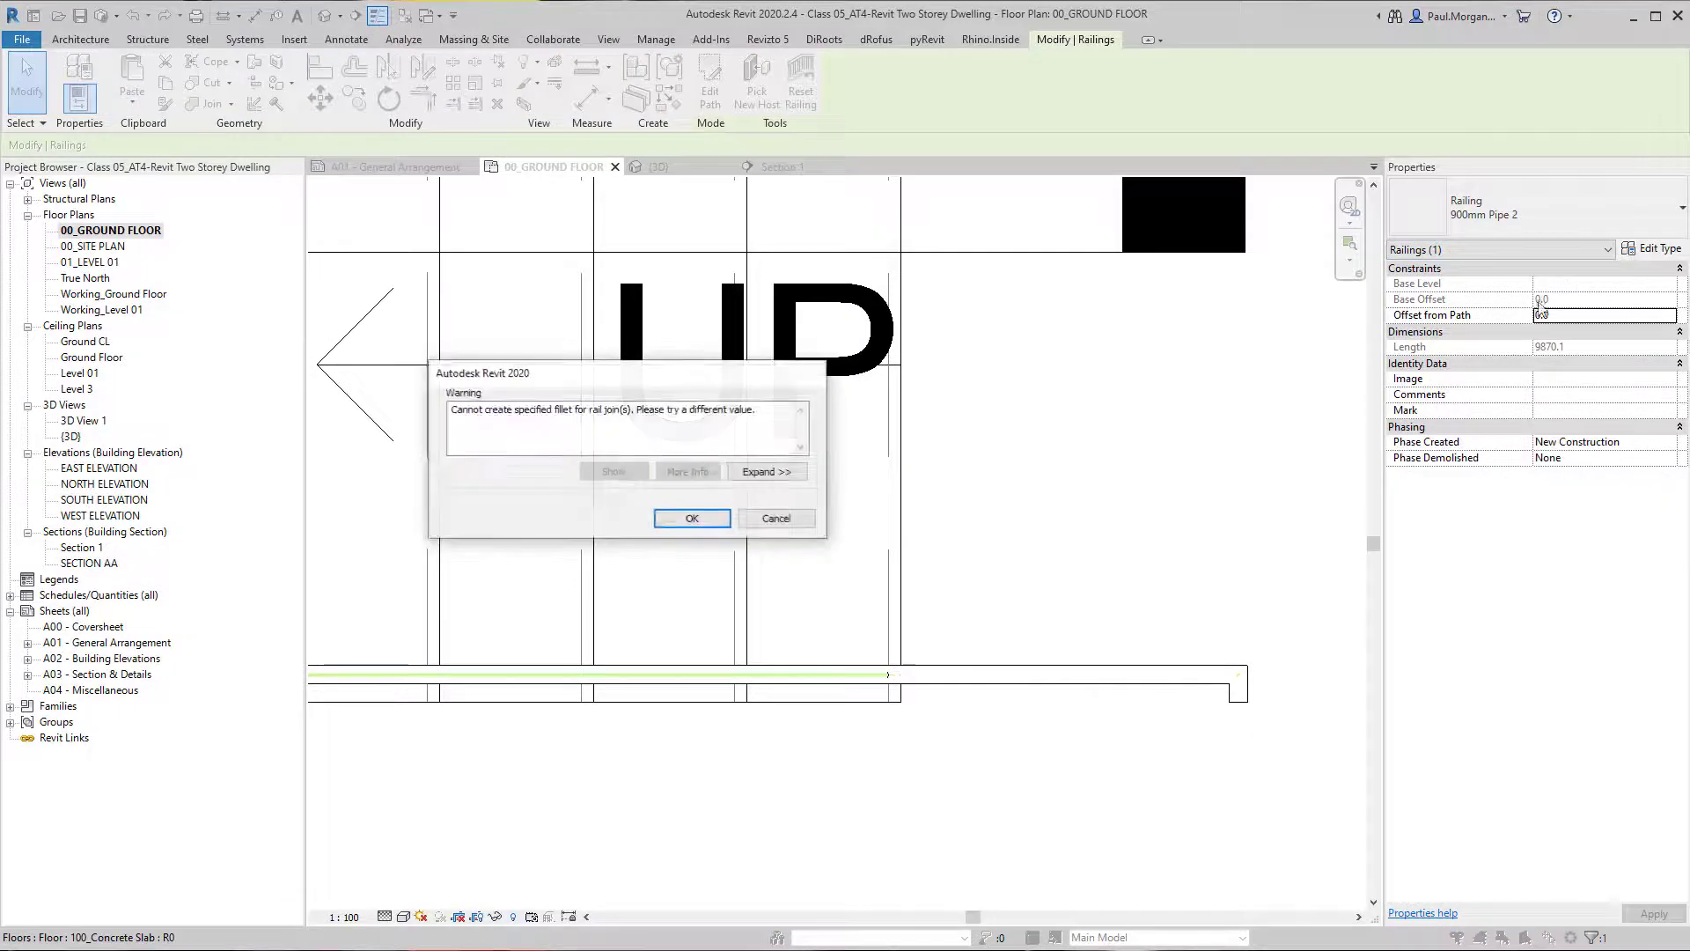
{"action": "left_click", "coordinate": [695, 519]}
{"action": "left_click_drag", "start_coordinate": [1532, 78], "coordinate": [1266, 60]}
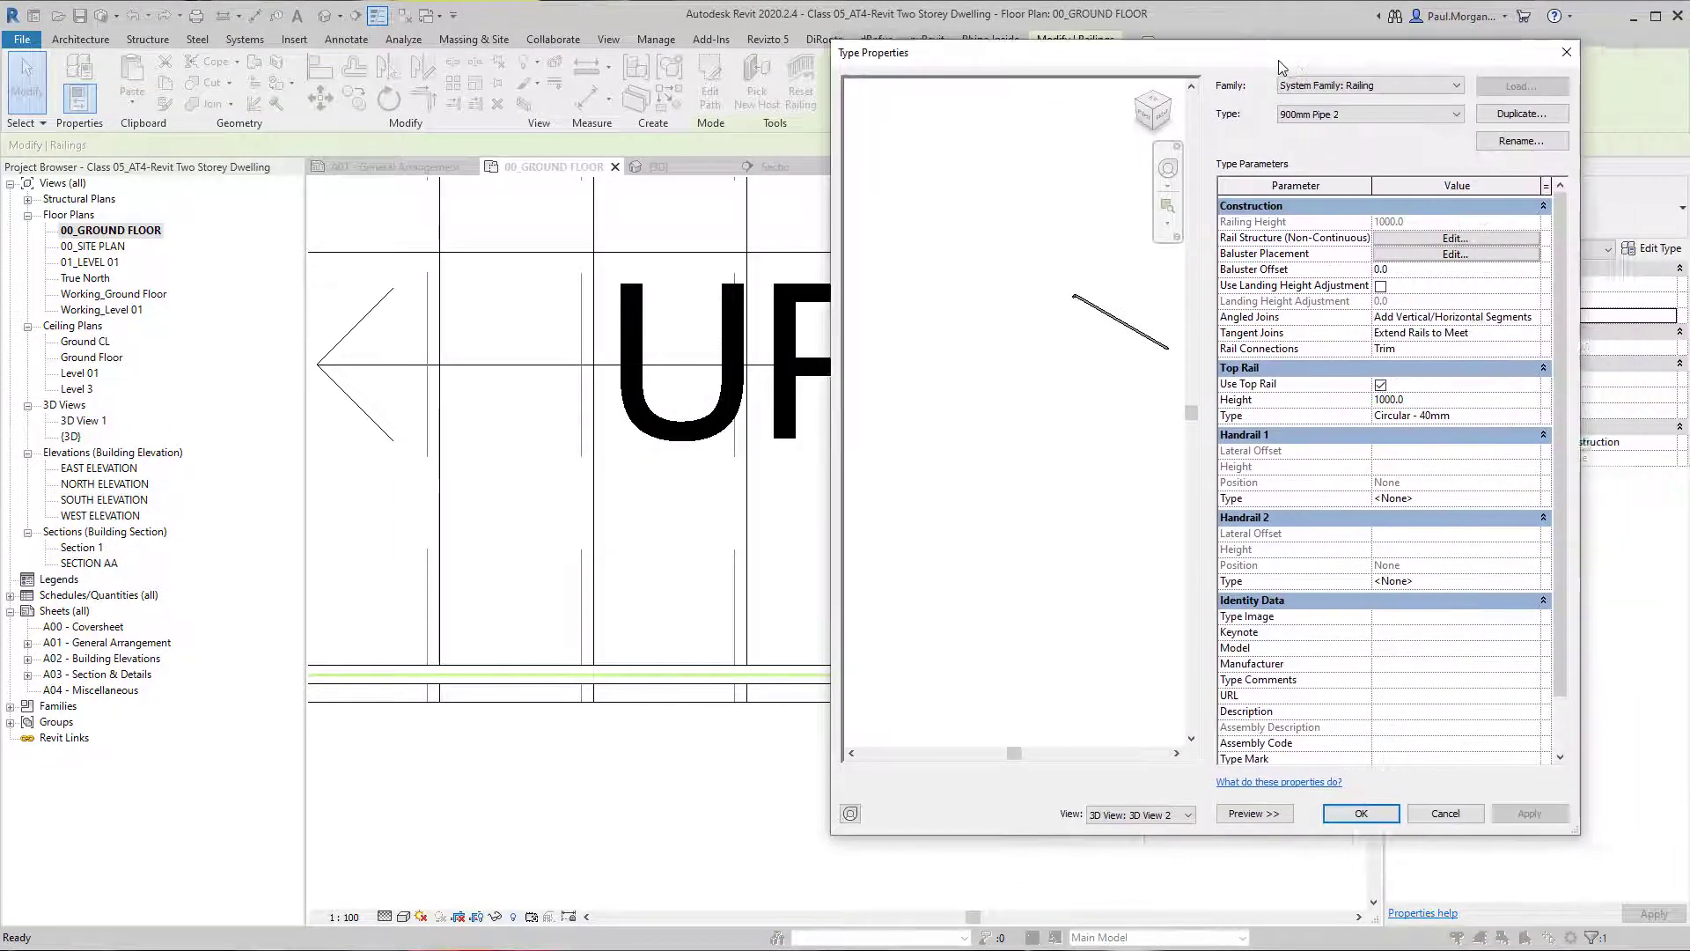
{"action": "left_click", "coordinate": [1514, 417]}
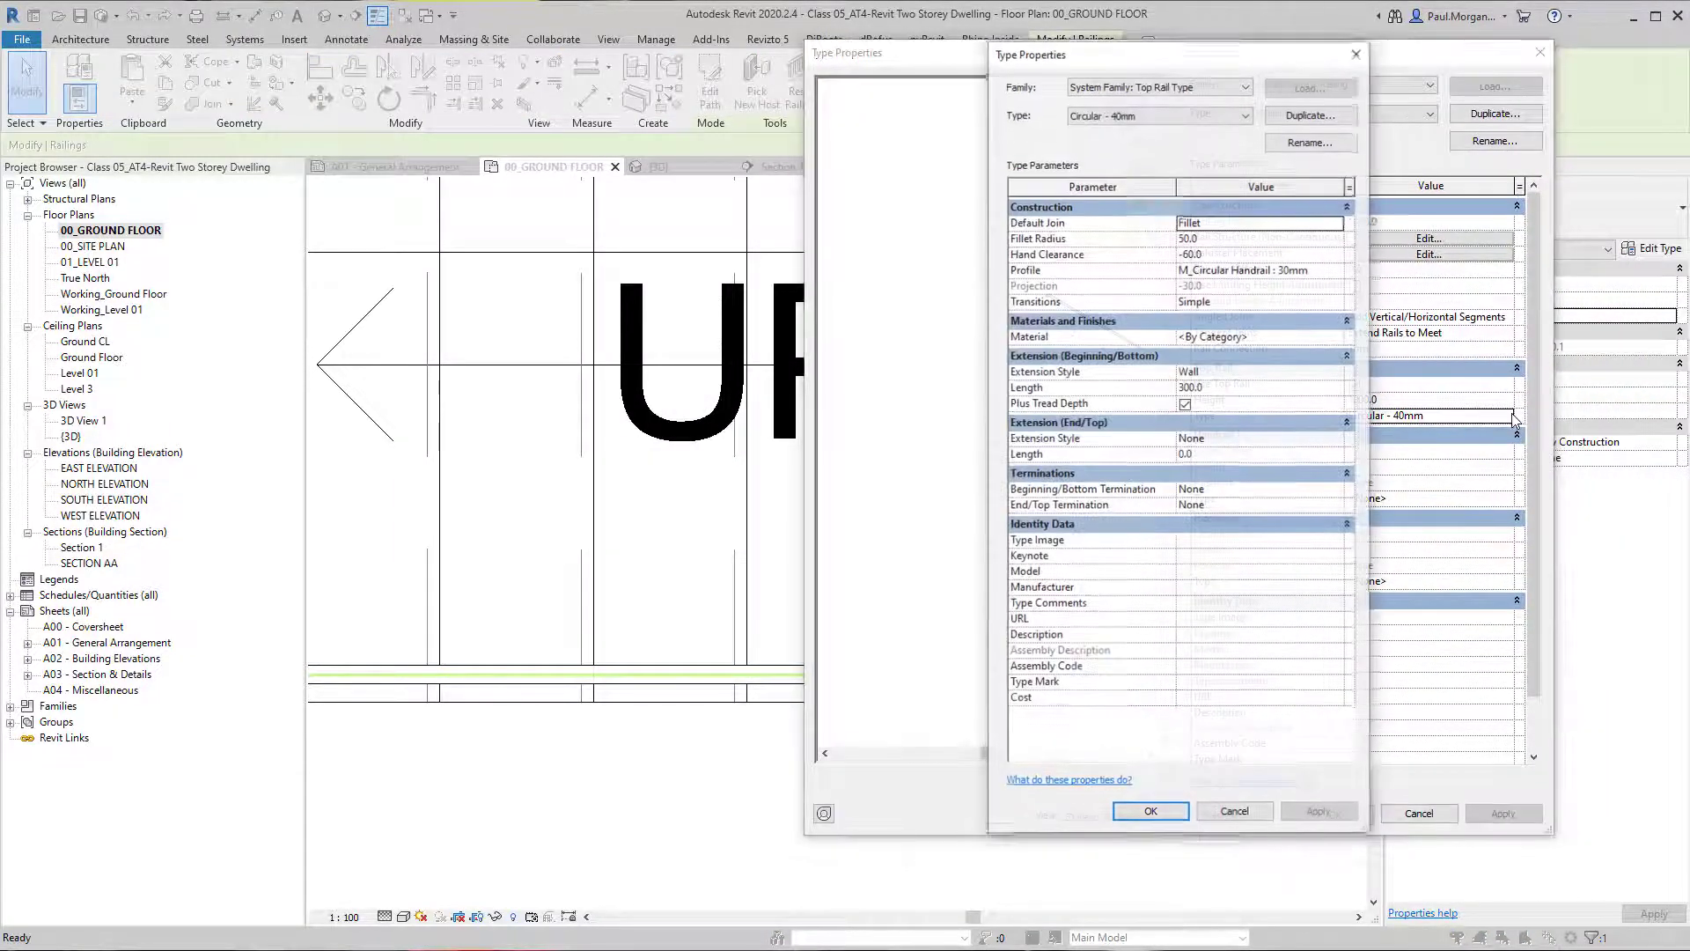
{"action": "left_click", "coordinate": [1247, 252]}
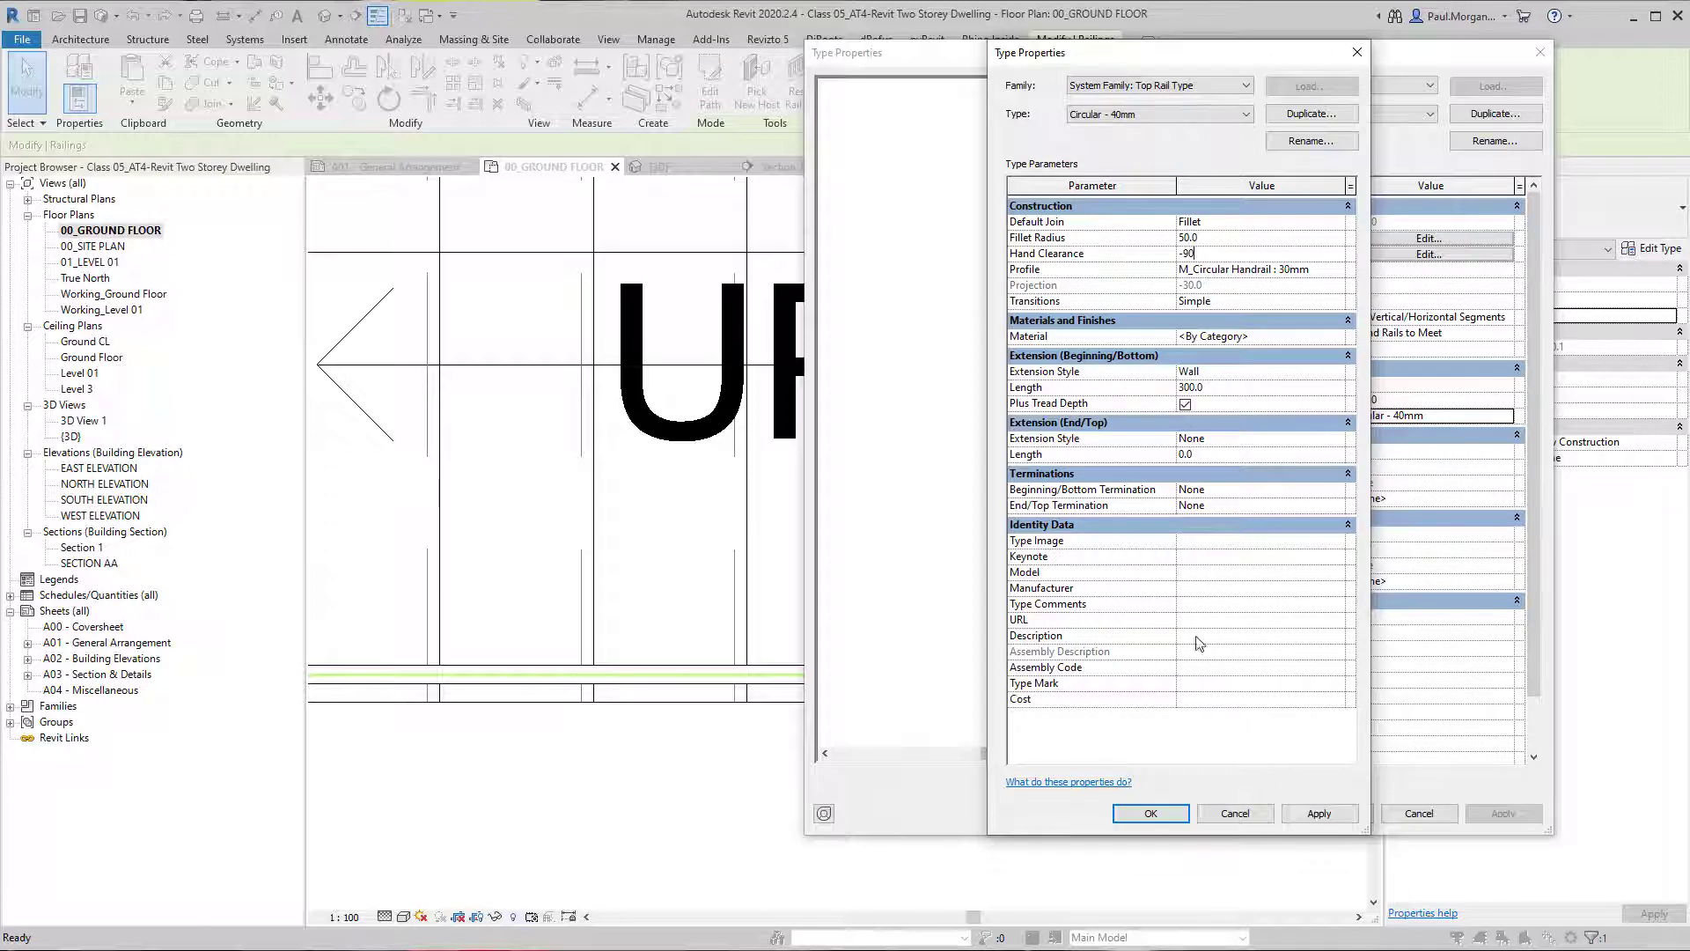
{"action": "left_click", "coordinate": [1150, 812]}
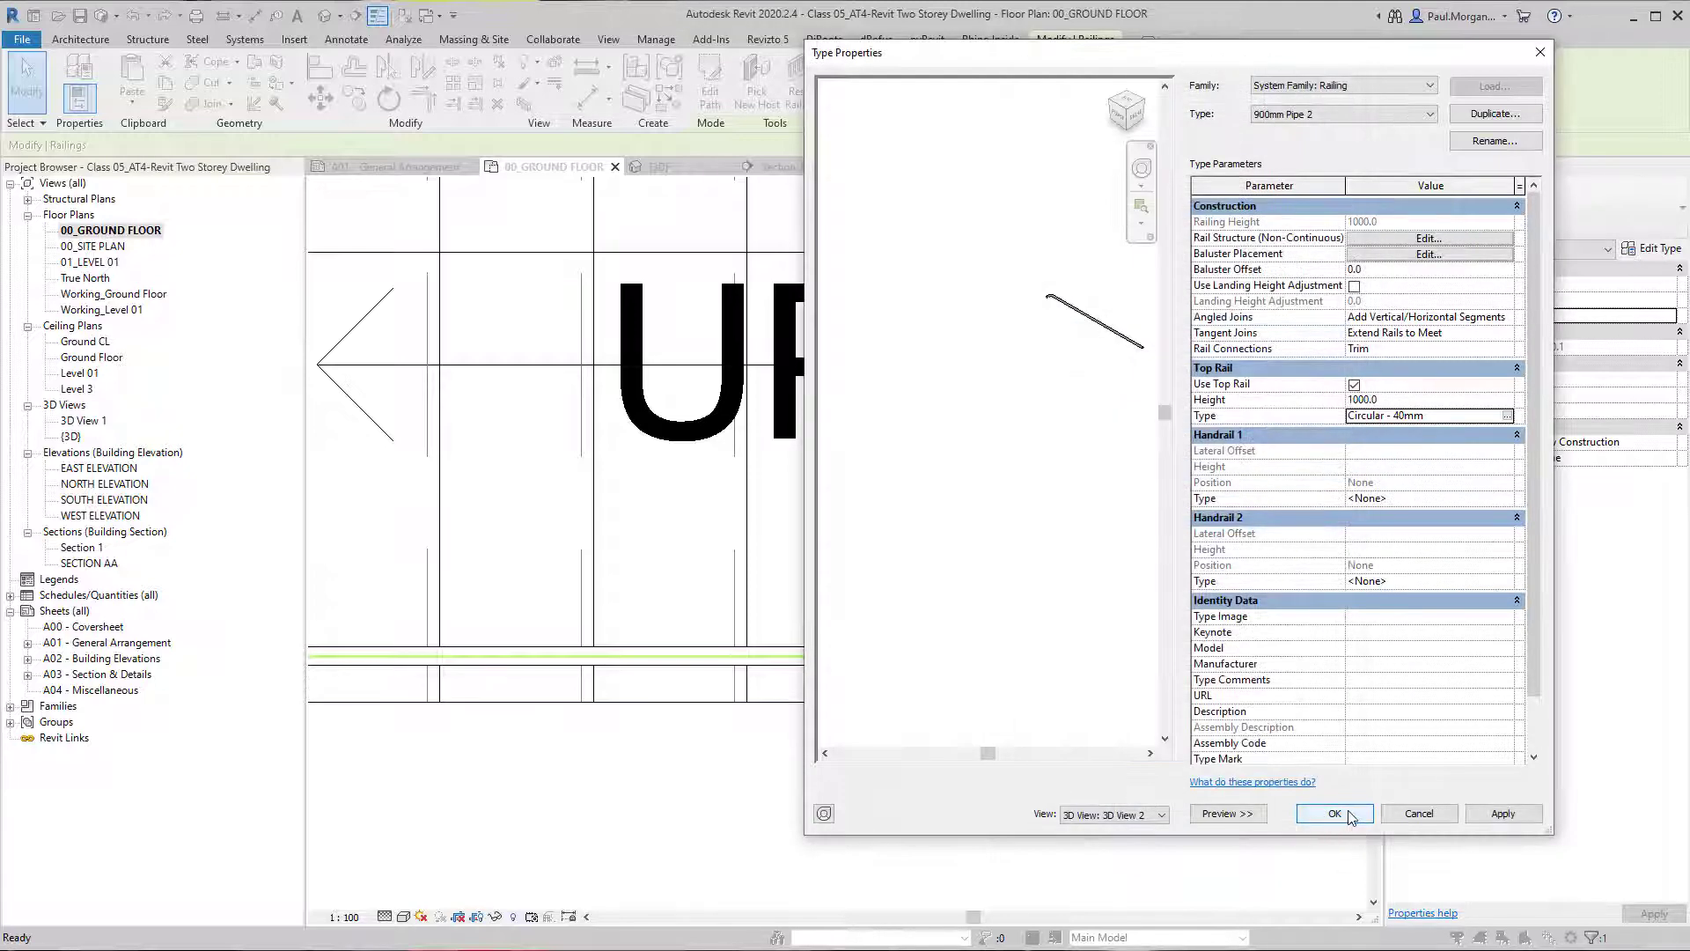
{"action": "left_click", "coordinate": [1350, 814]}
{"action": "left_click", "coordinate": [1123, 667]}
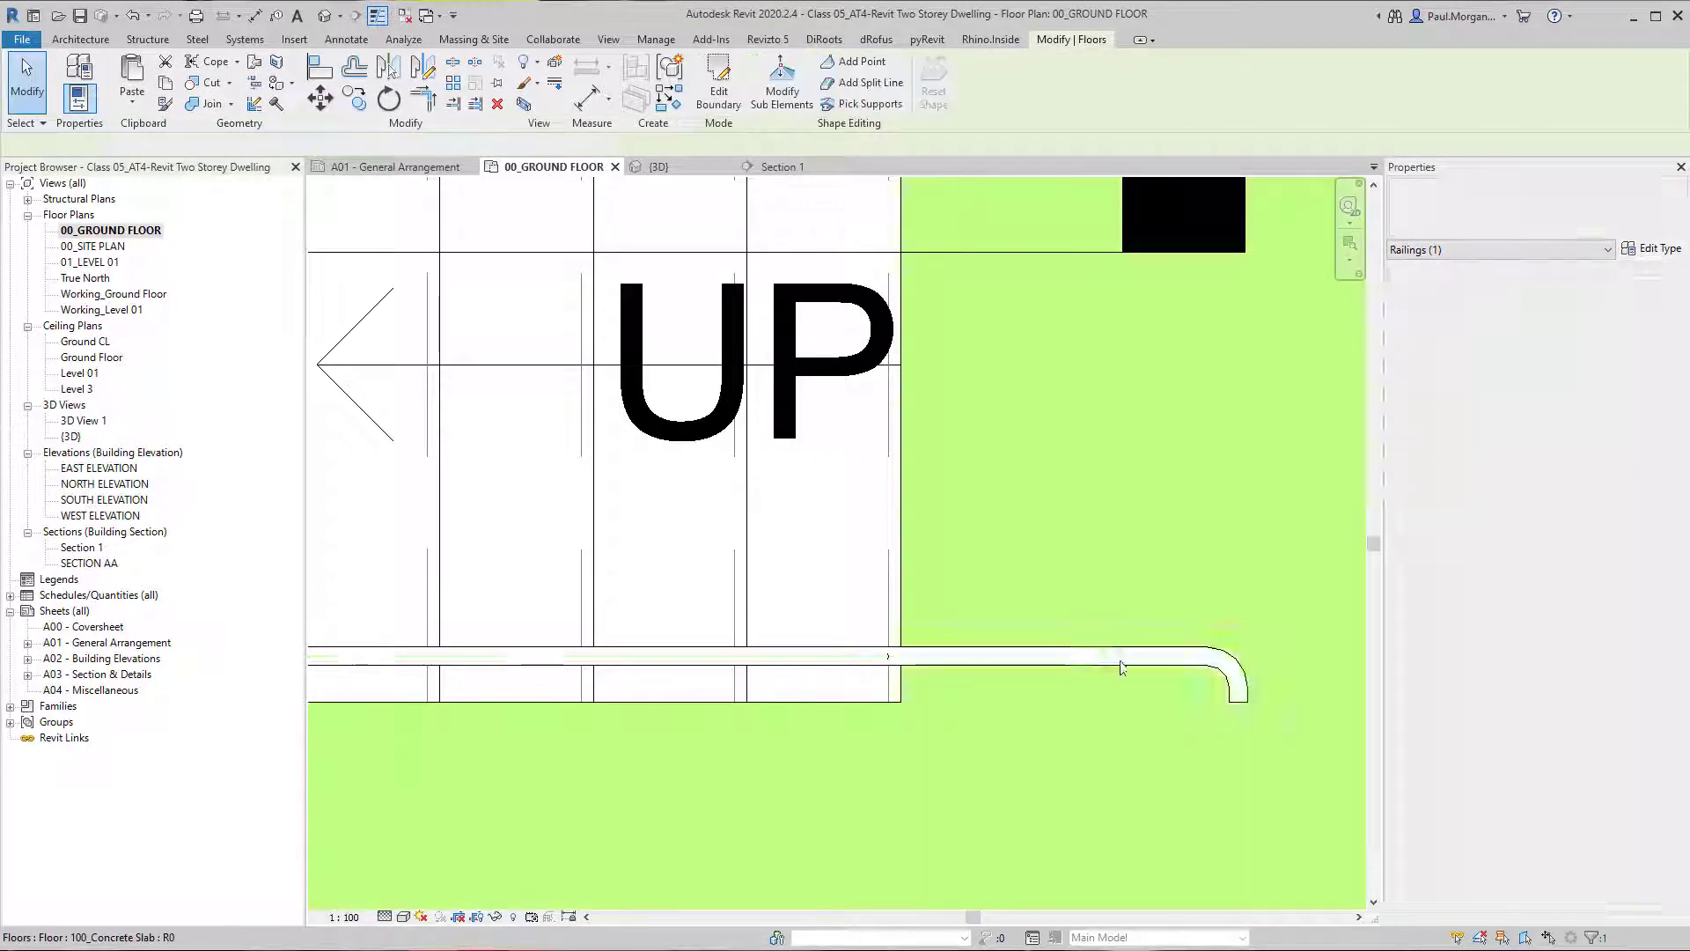
{"action": "scroll", "coordinate": [1188, 663], "scroll_direction": "down", "scroll_amount": 2}
{"action": "key", "text": "Escape"}
{"action": "scroll", "coordinate": [1224, 684], "scroll_direction": "up", "scroll_amount": 3}
{"action": "scroll", "coordinate": [1219, 676], "scroll_direction": "down", "scroll_amount": 3}
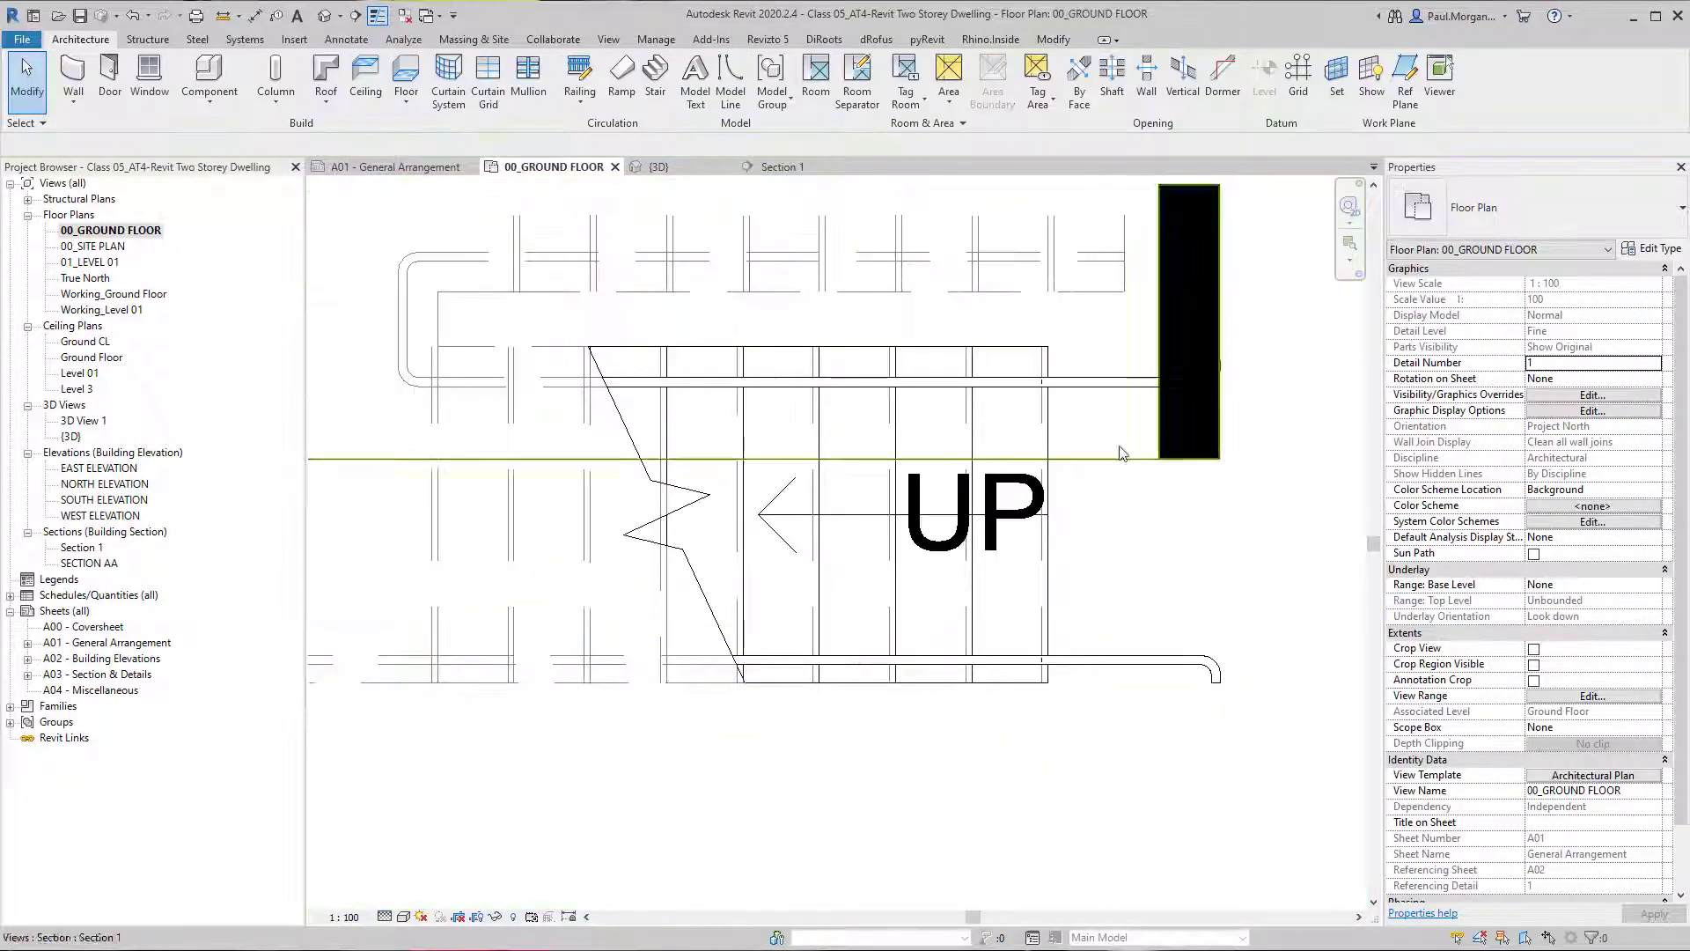
Set the inner 900mm Pipe 2 railing's offset from path to 0.
{"action": "left_click", "coordinate": [1100, 381]}
{"action": "middle_click_drag", "start_coordinate": [1101, 381], "coordinate": [1067, 436]}
{"action": "left_click", "coordinate": [1601, 317]}
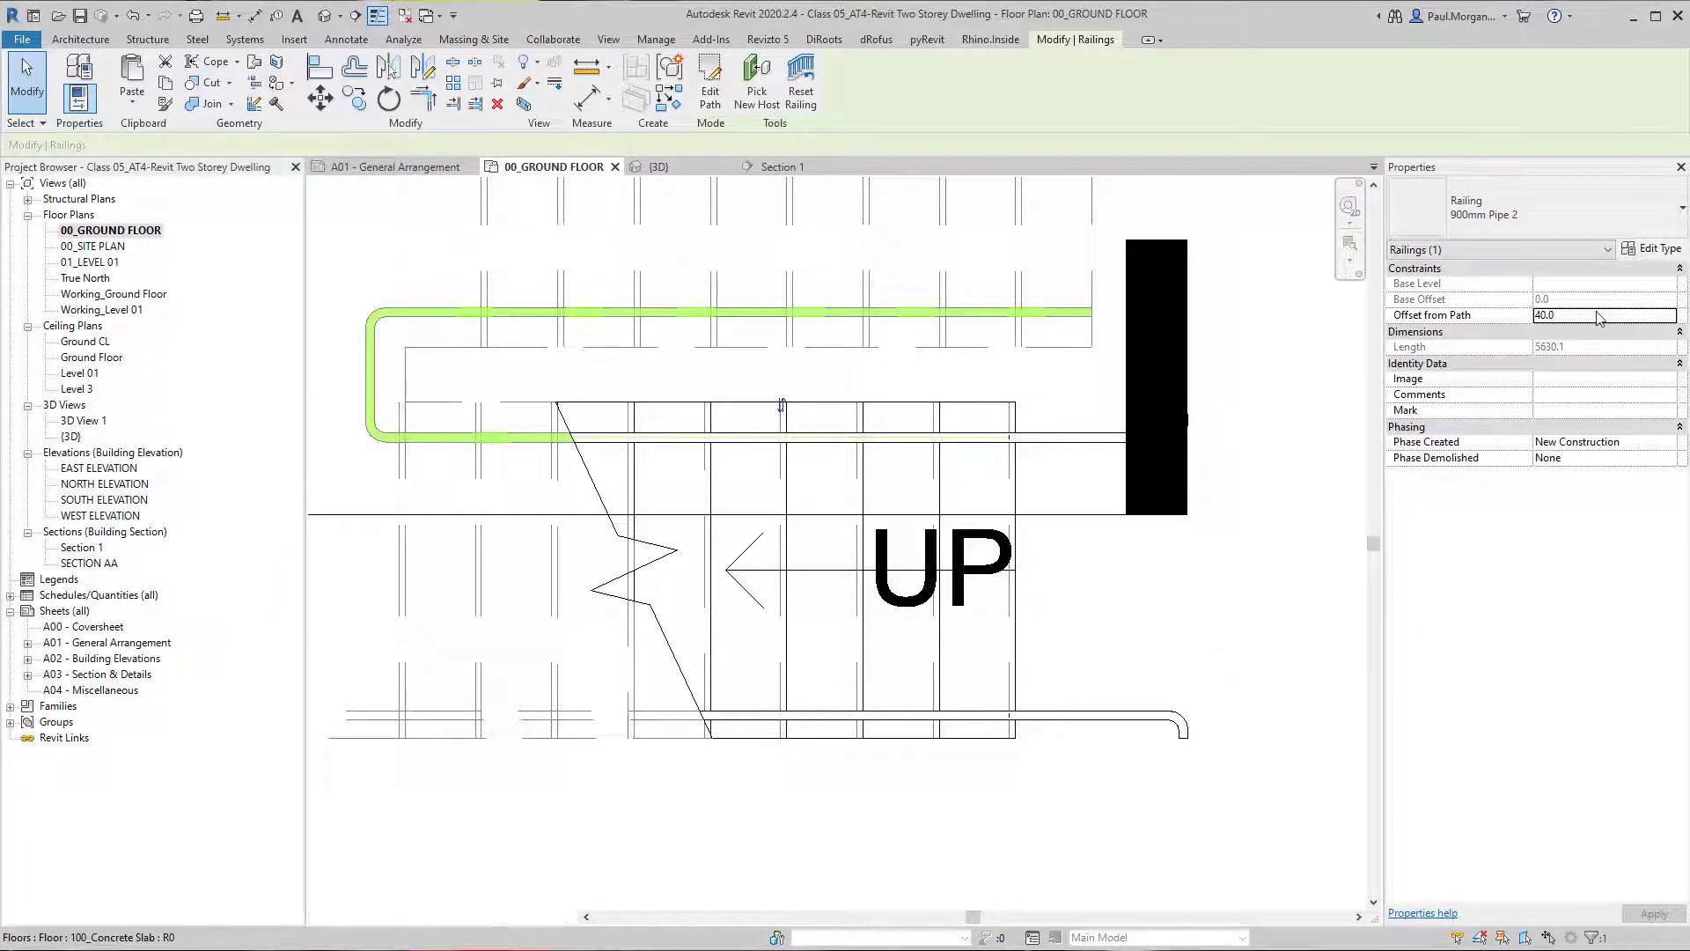
{"action": "key", "text": "Return"}
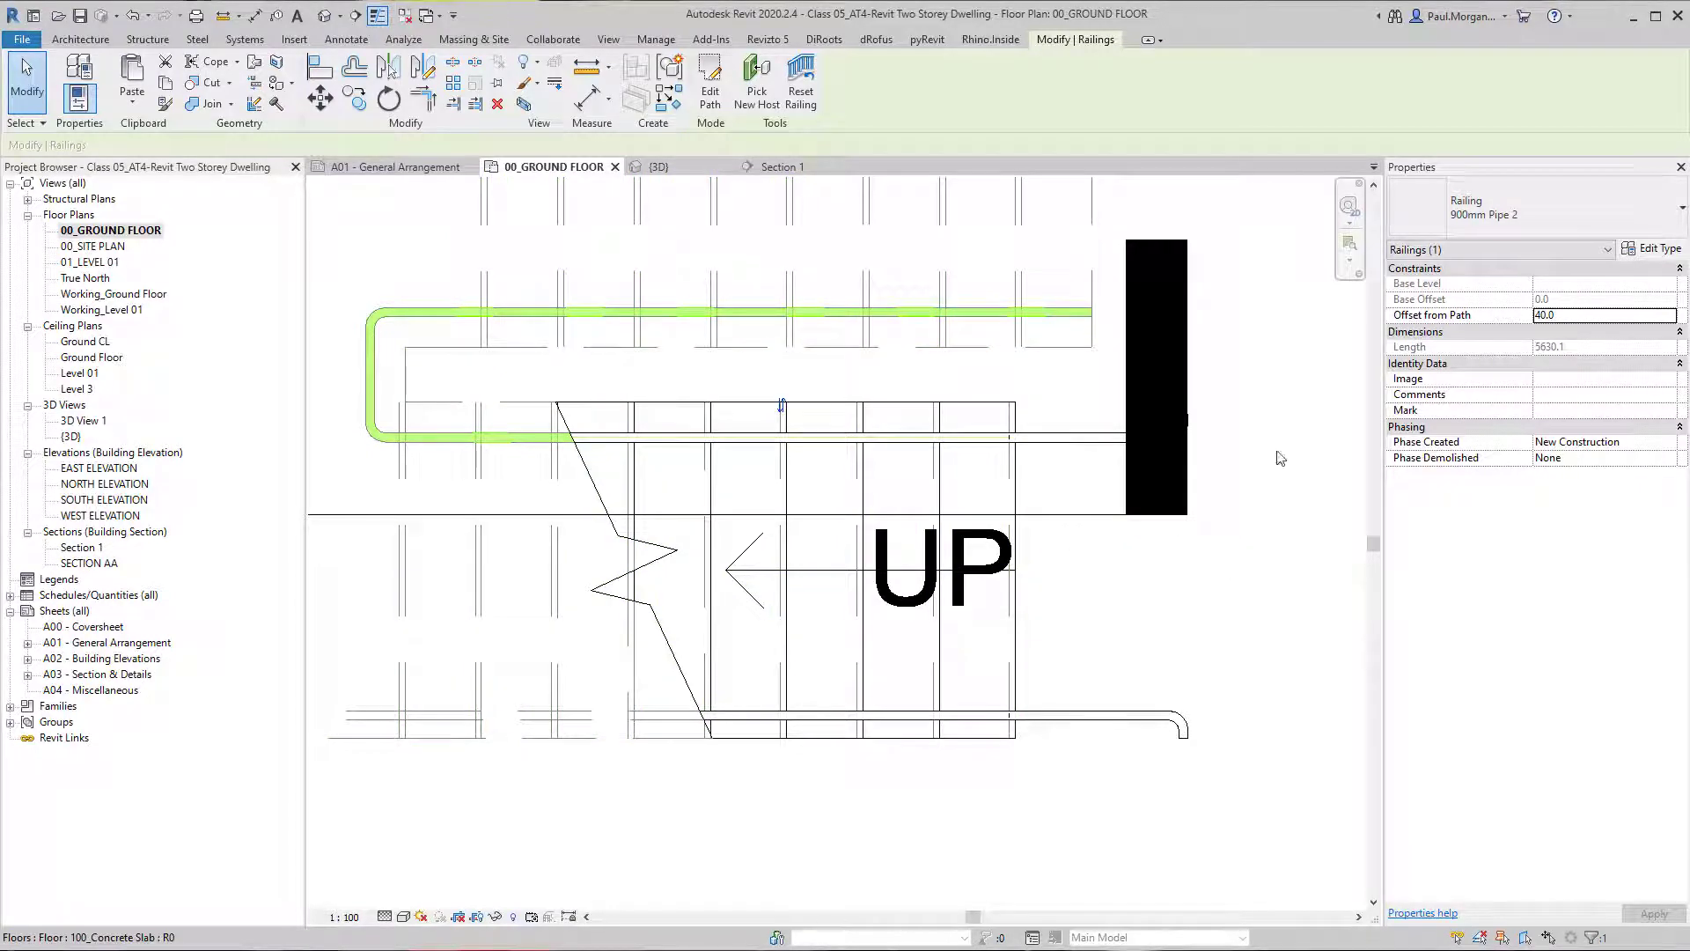
{"action": "left_click", "coordinate": [1613, 317]}
{"action": "key", "text": "Return"}
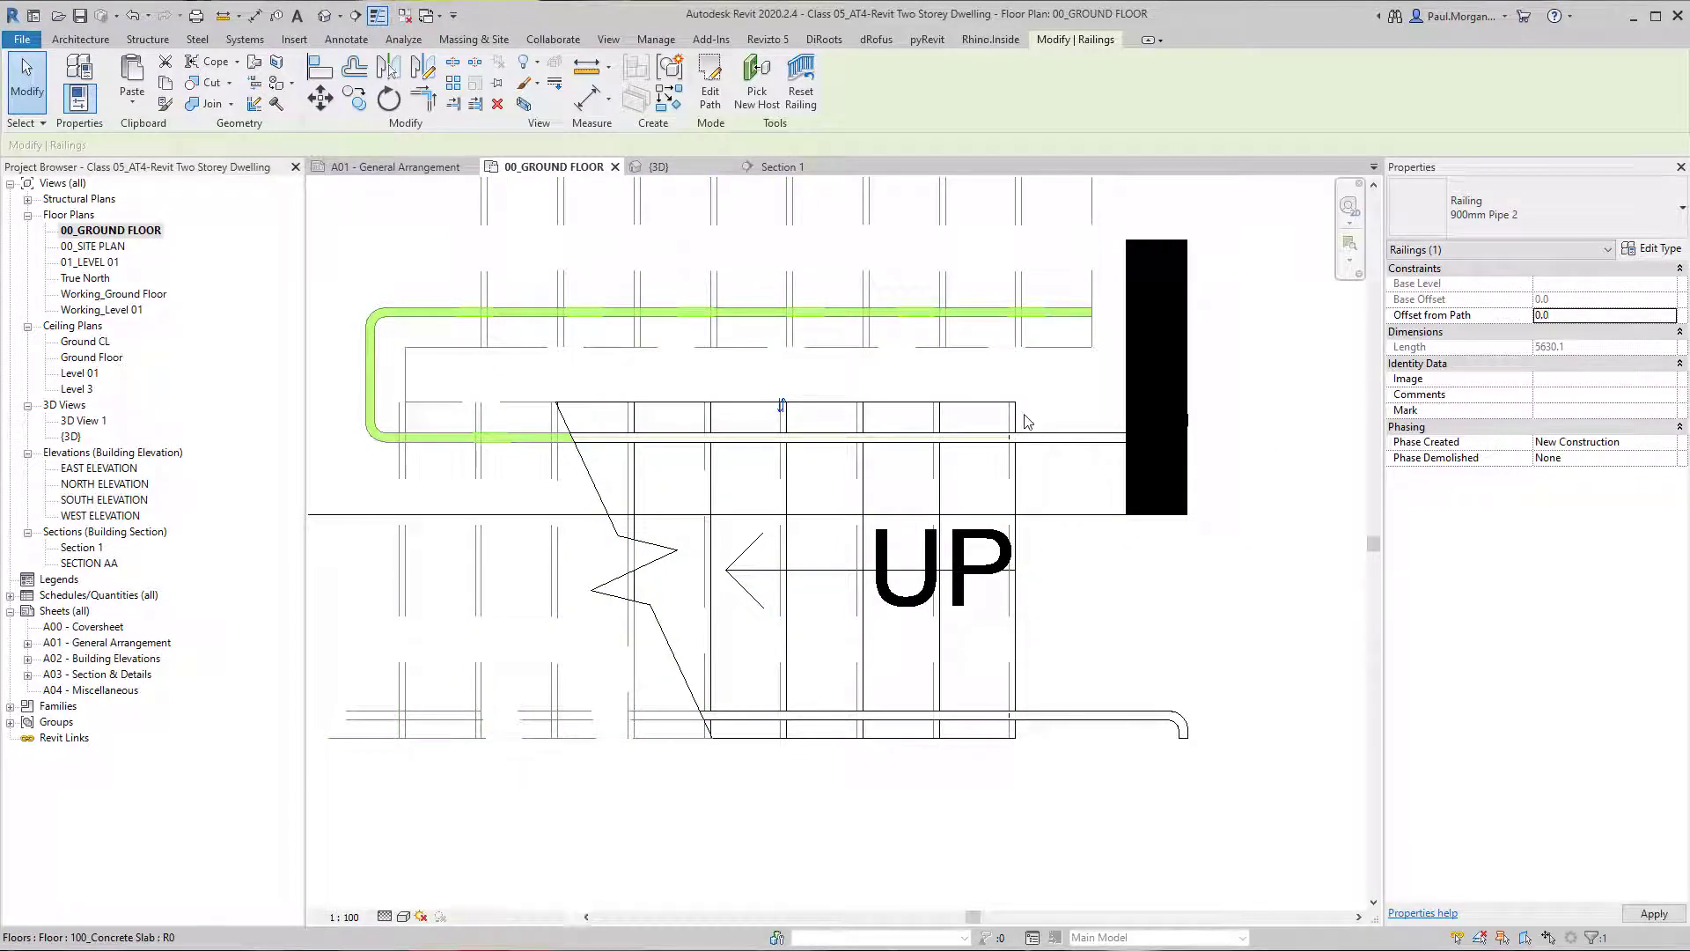
{"action": "left_click", "coordinate": [893, 695]}
{"action": "scroll", "coordinate": [892, 694], "scroll_direction": "down", "scroll_amount": 3}
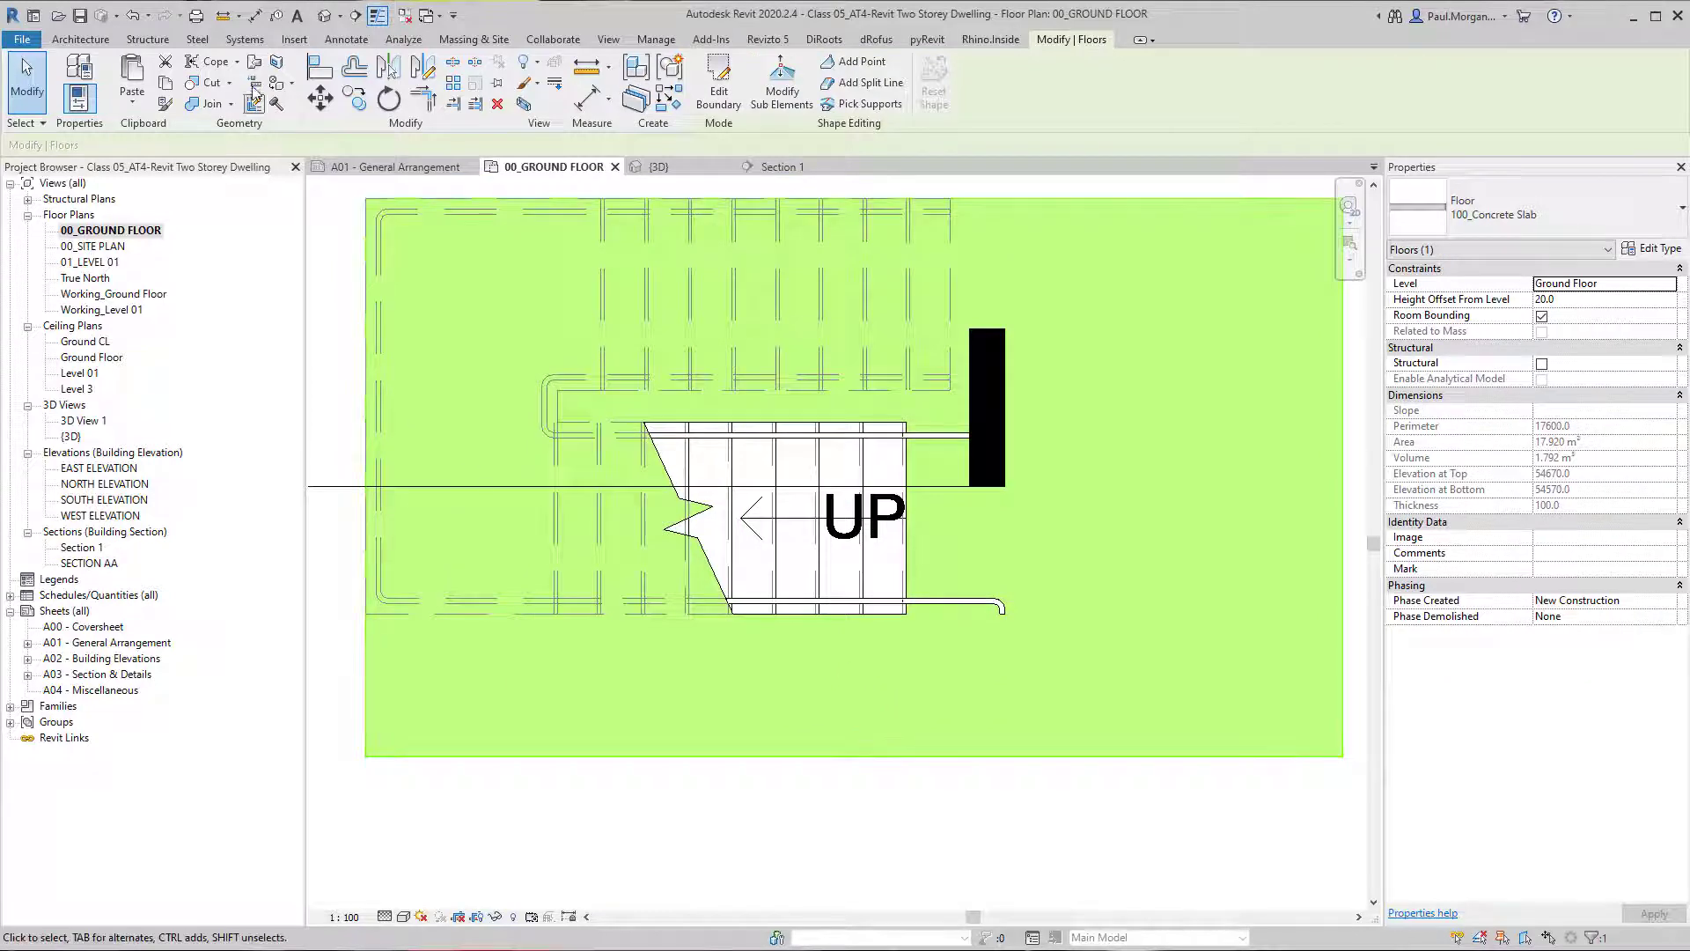
Examine the filleted wall returns at the lower ends of both handrails in the 3D view.
{"action": "left_click", "coordinate": [328, 15]}
{"action": "scroll", "coordinate": [658, 645], "scroll_direction": "up", "scroll_amount": 5}
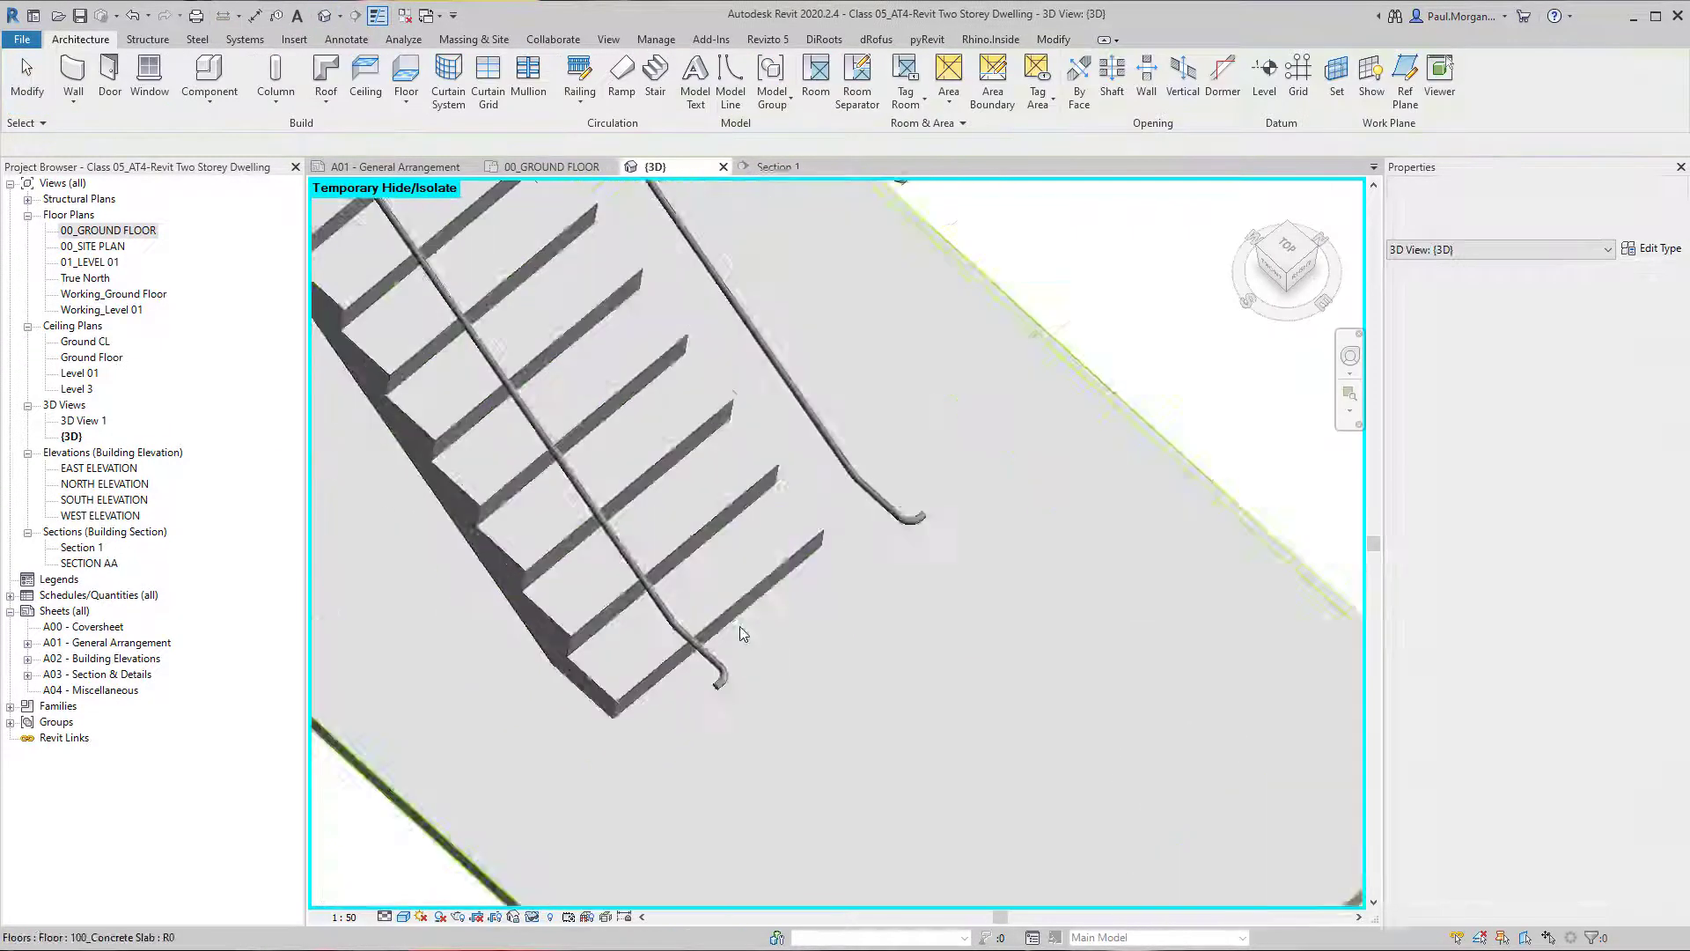
{"action": "left_click", "coordinate": [715, 720]}
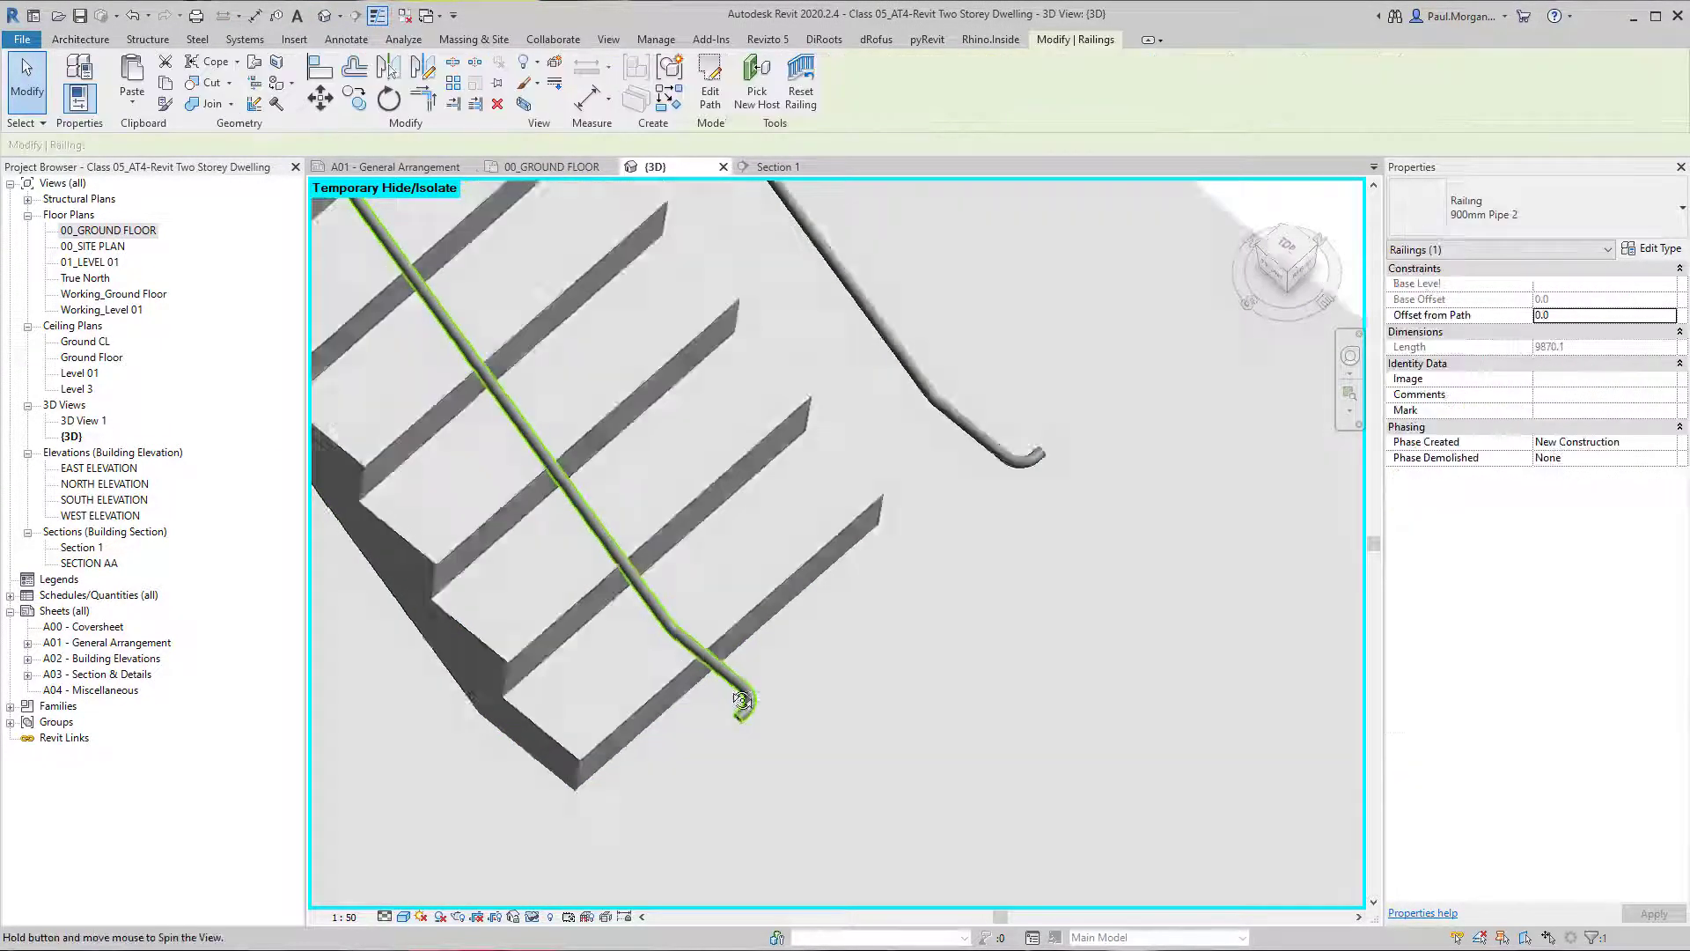
{"action": "middle_click_drag", "start_coordinate": [715, 721], "coordinate": [1041, 550], "text": "shift"}
{"action": "key", "text": "Escape"}
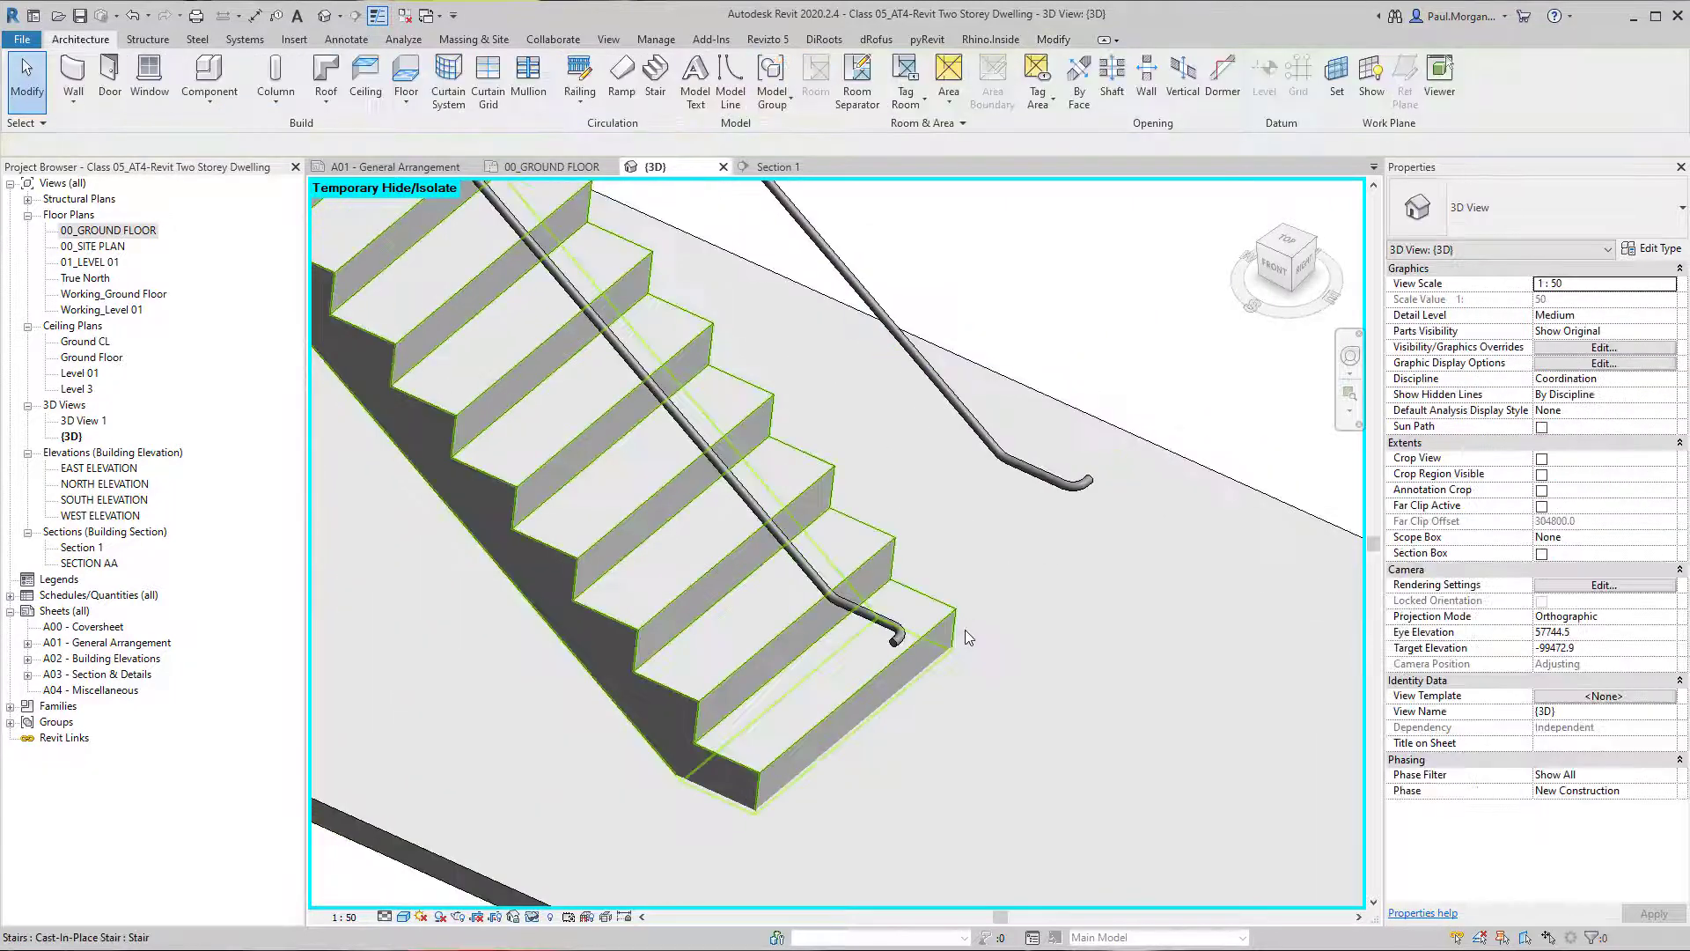
{"action": "scroll", "coordinate": [964, 630], "scroll_direction": "down", "scroll_amount": 2}
{"action": "middle_click_drag", "start_coordinate": [965, 630], "coordinate": [996, 652], "text": "shift"}
{"action": "left_click", "coordinate": [1072, 529]}
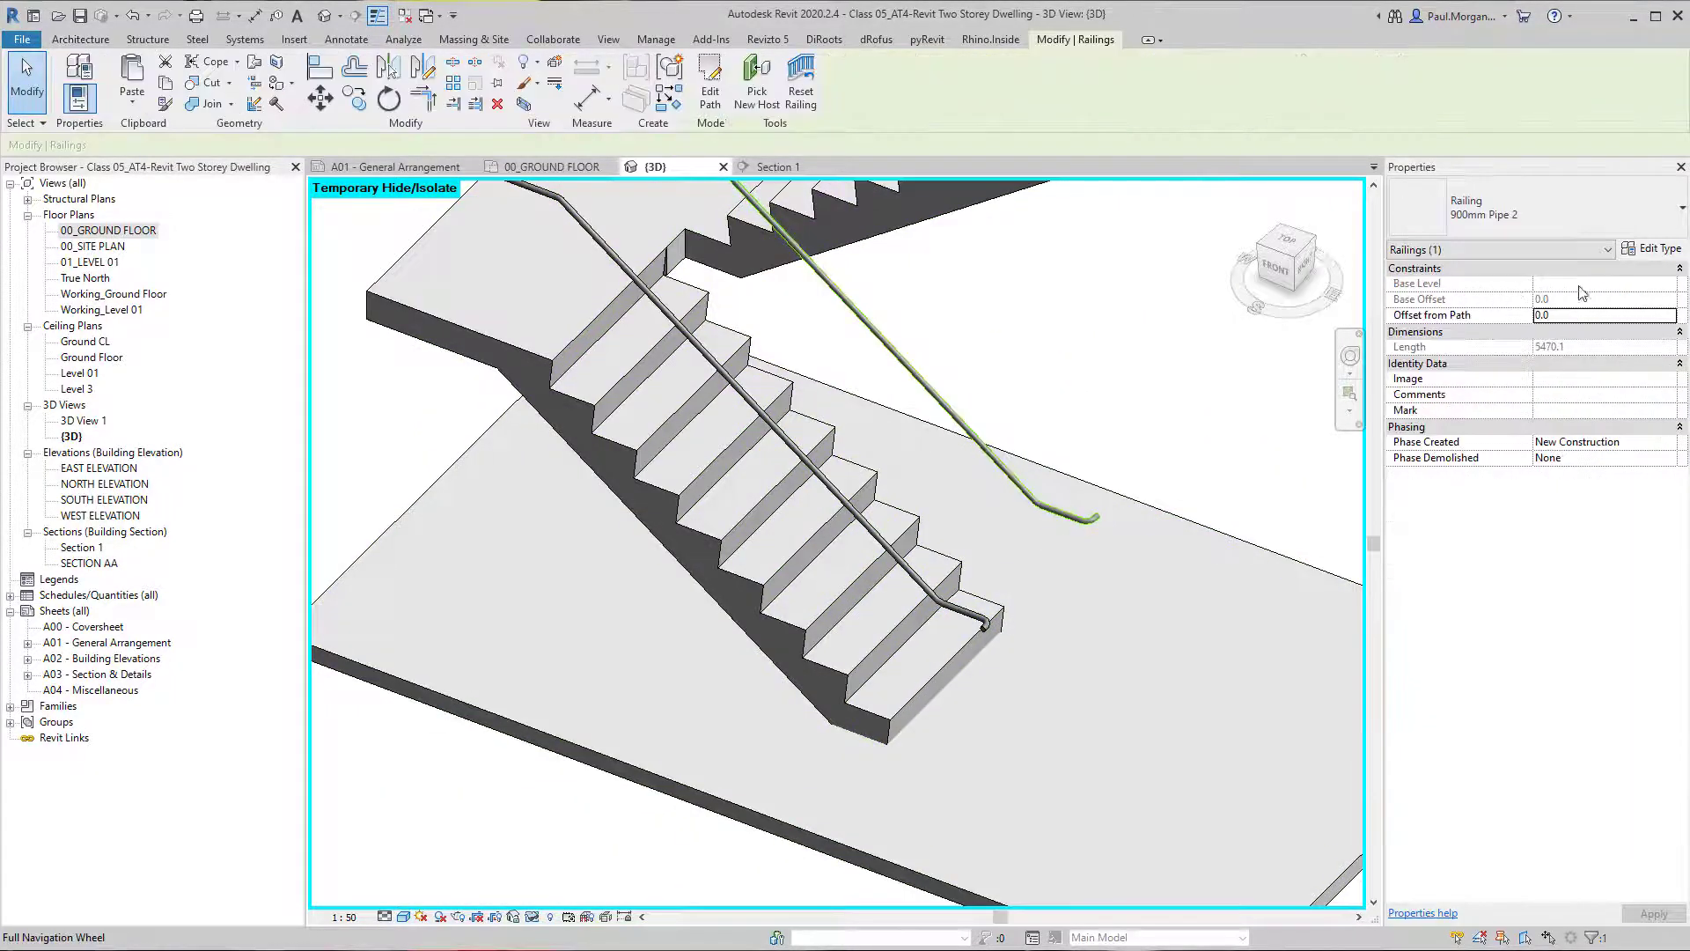
{"action": "scroll", "coordinate": [980, 521], "scroll_direction": "up", "scroll_amount": 2}
{"action": "middle_click_drag", "start_coordinate": [980, 521], "coordinate": [797, 687]}
{"action": "scroll", "coordinate": [797, 687], "scroll_direction": "down", "scroll_amount": 2}
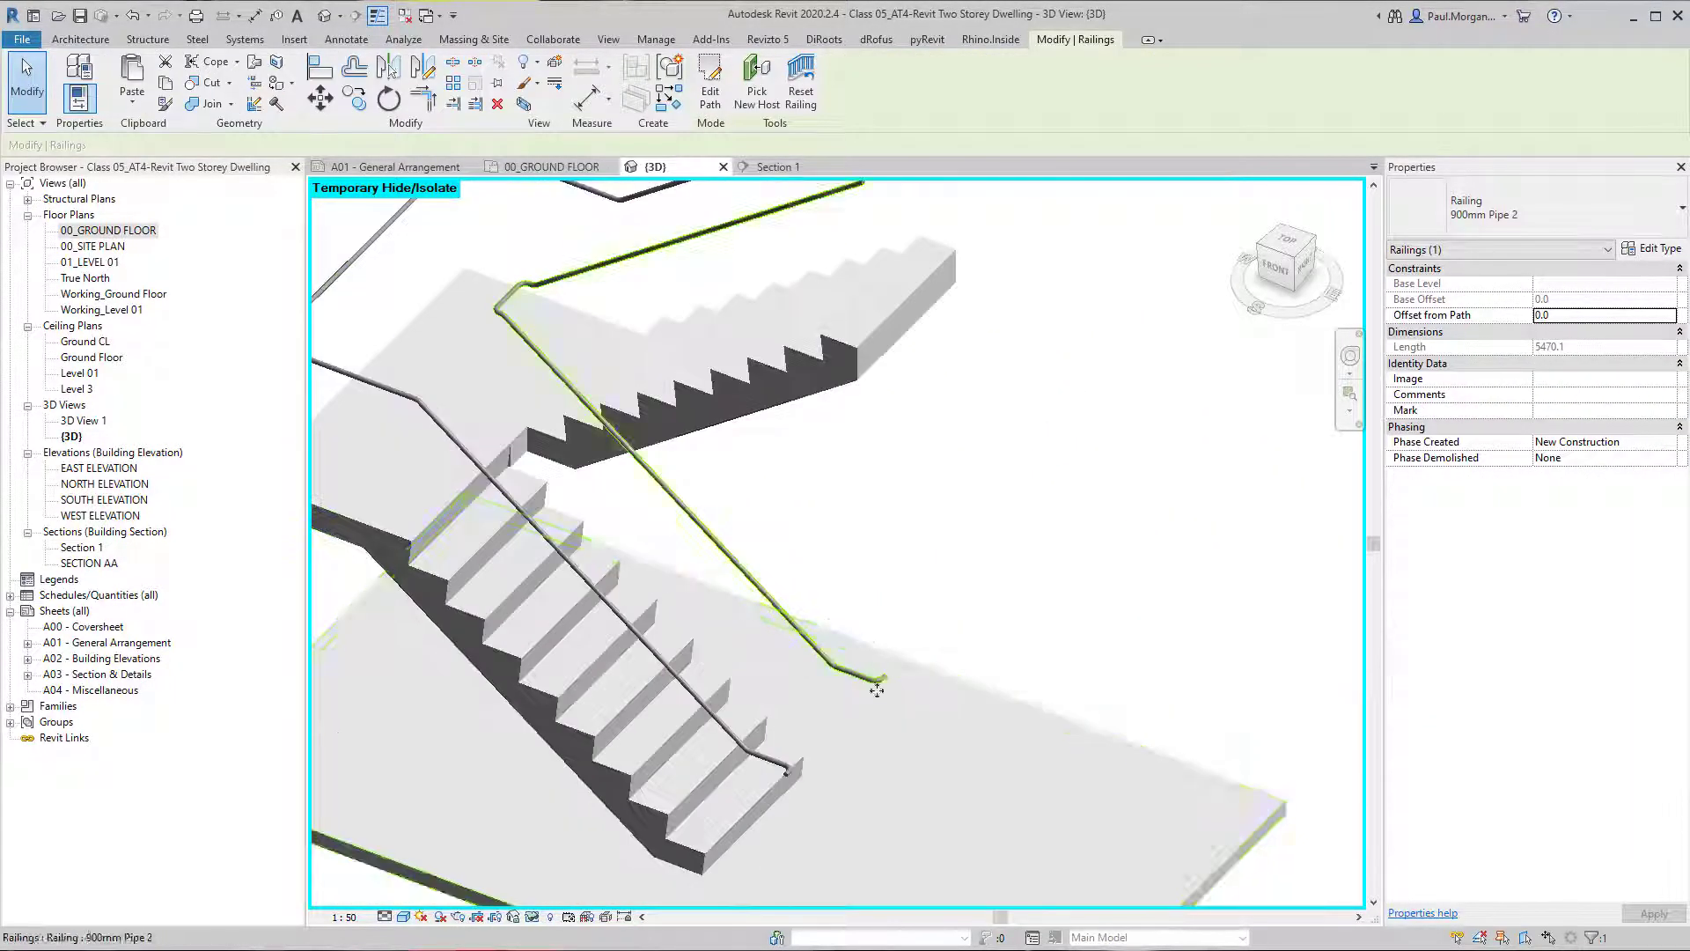
Set the Circular - 40mm top rail's beginning extension style to Floor through the 900mm Pipe 2 railing's type.
{"action": "middle_click_drag", "start_coordinate": [674, 329], "coordinate": [897, 468]}
{"action": "middle_click_drag", "start_coordinate": [897, 467], "coordinate": [838, 386], "text": "shift"}
{"action": "middle_click_drag", "start_coordinate": [920, 649], "coordinate": [886, 461]}
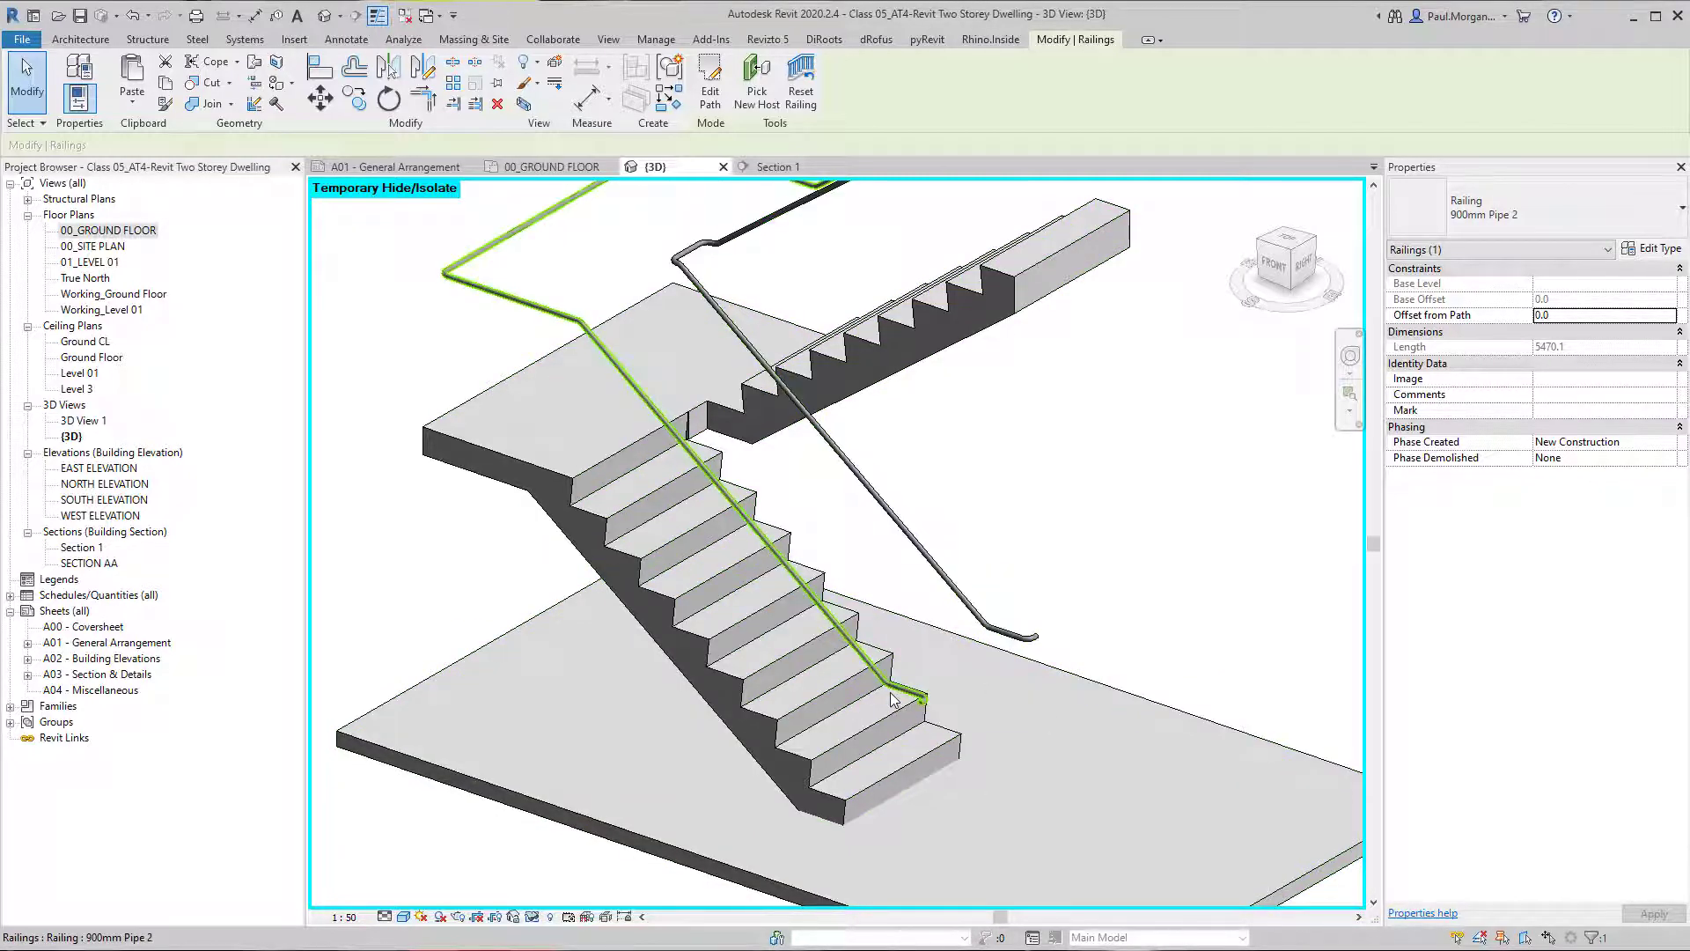
{"action": "left_click", "coordinate": [1652, 248]}
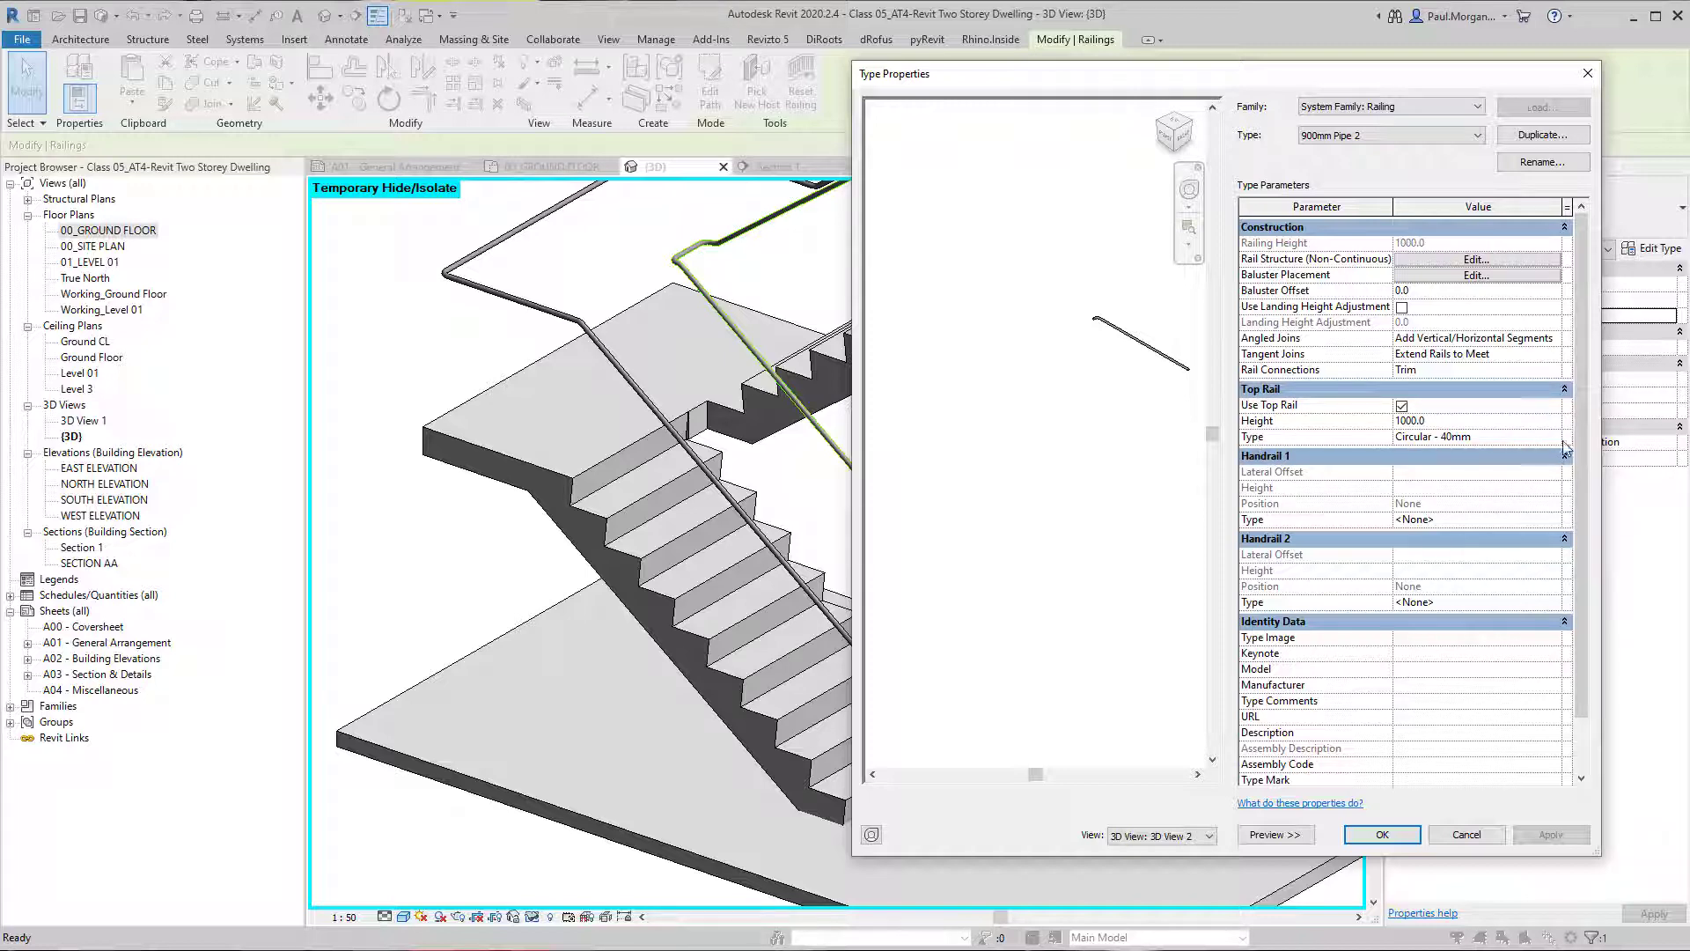
{"action": "left_click", "coordinate": [1496, 437]}
{"action": "left_click", "coordinate": [1565, 437]}
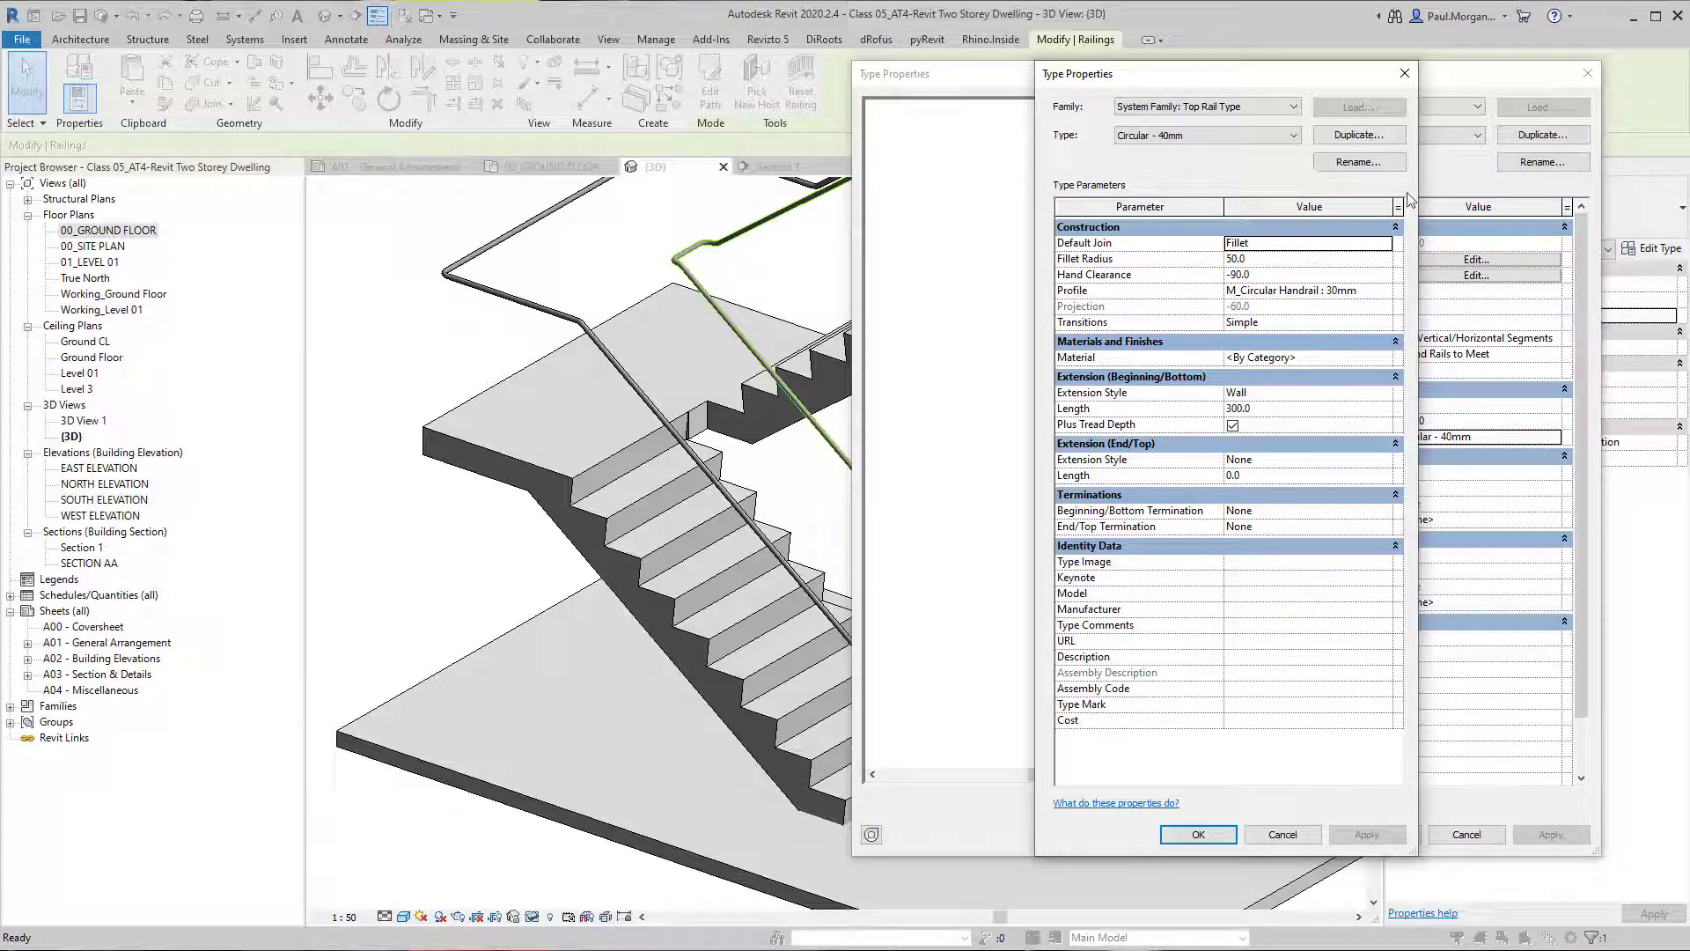
{"action": "left_click_drag", "start_coordinate": [1422, 188], "coordinate": [1579, 205]}
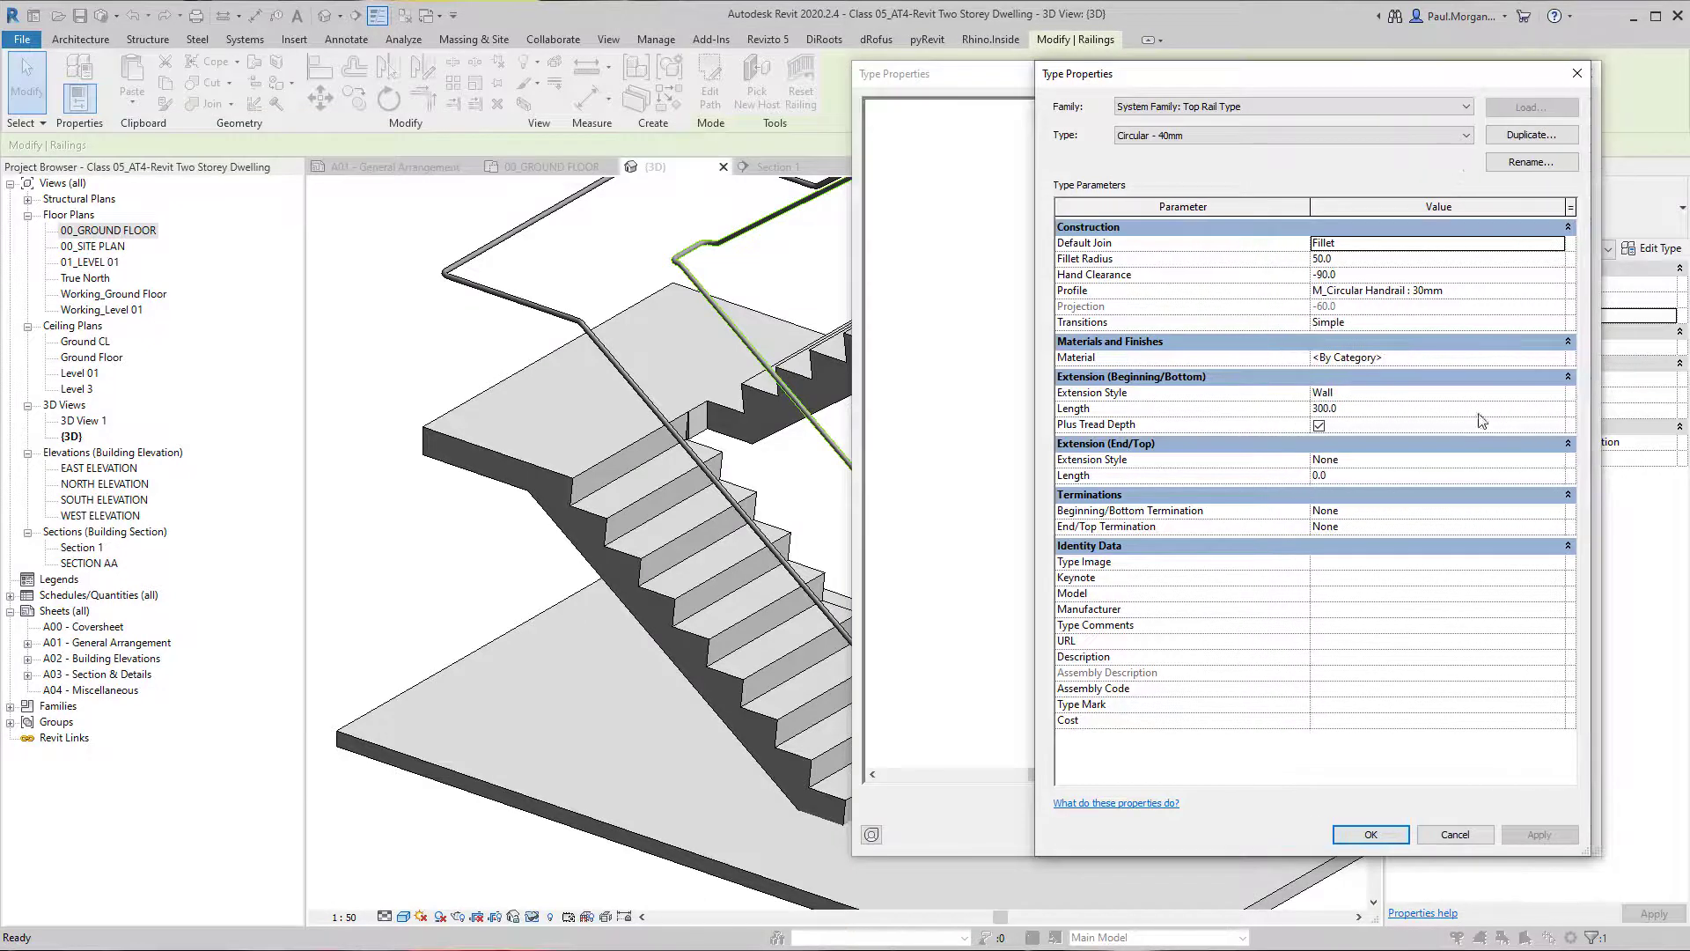
{"action": "left_click", "coordinate": [1557, 392]}
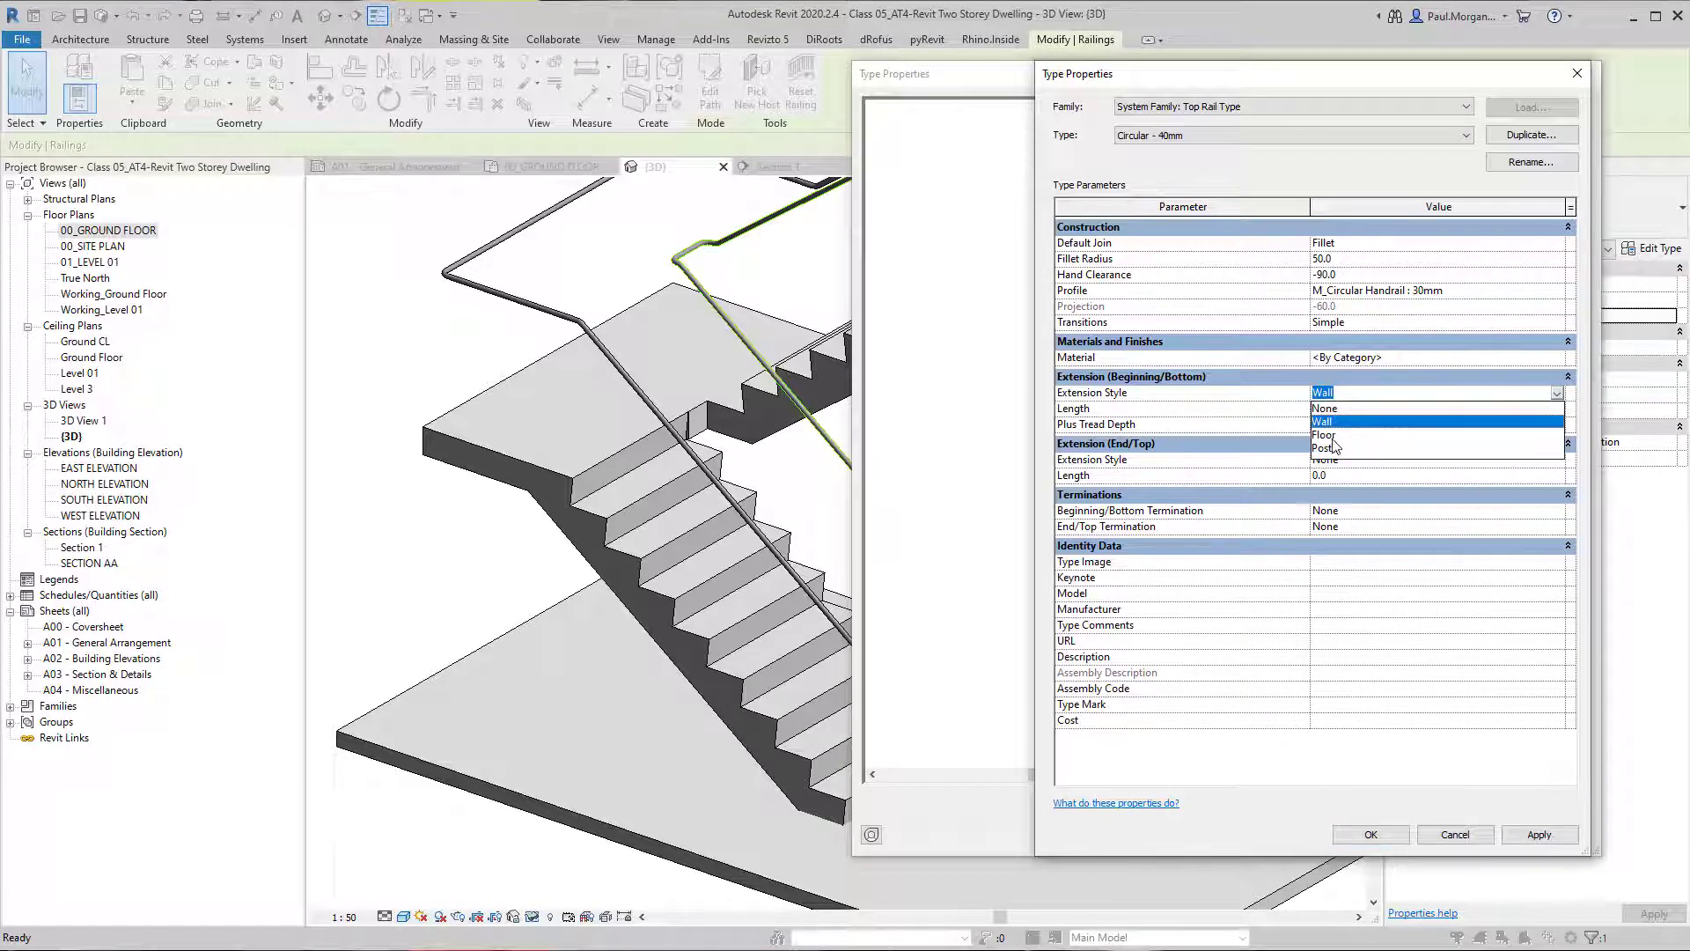
{"action": "left_click", "coordinate": [1326, 435]}
{"action": "left_click", "coordinate": [1535, 836]}
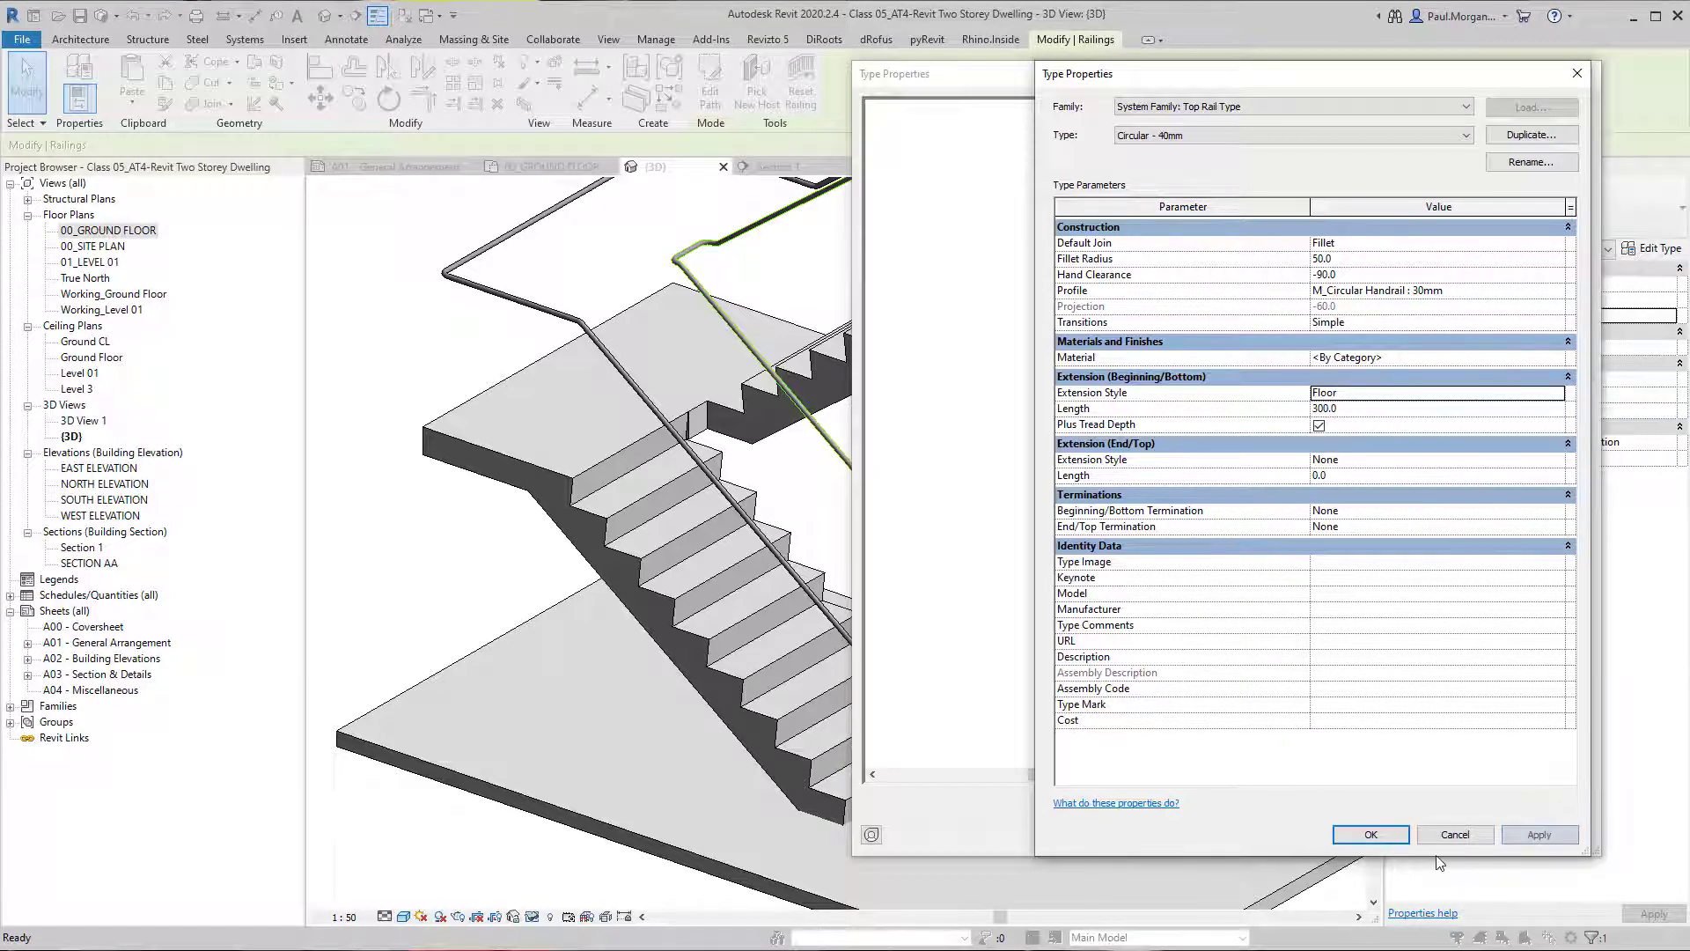
{"action": "left_click", "coordinate": [1367, 834]}
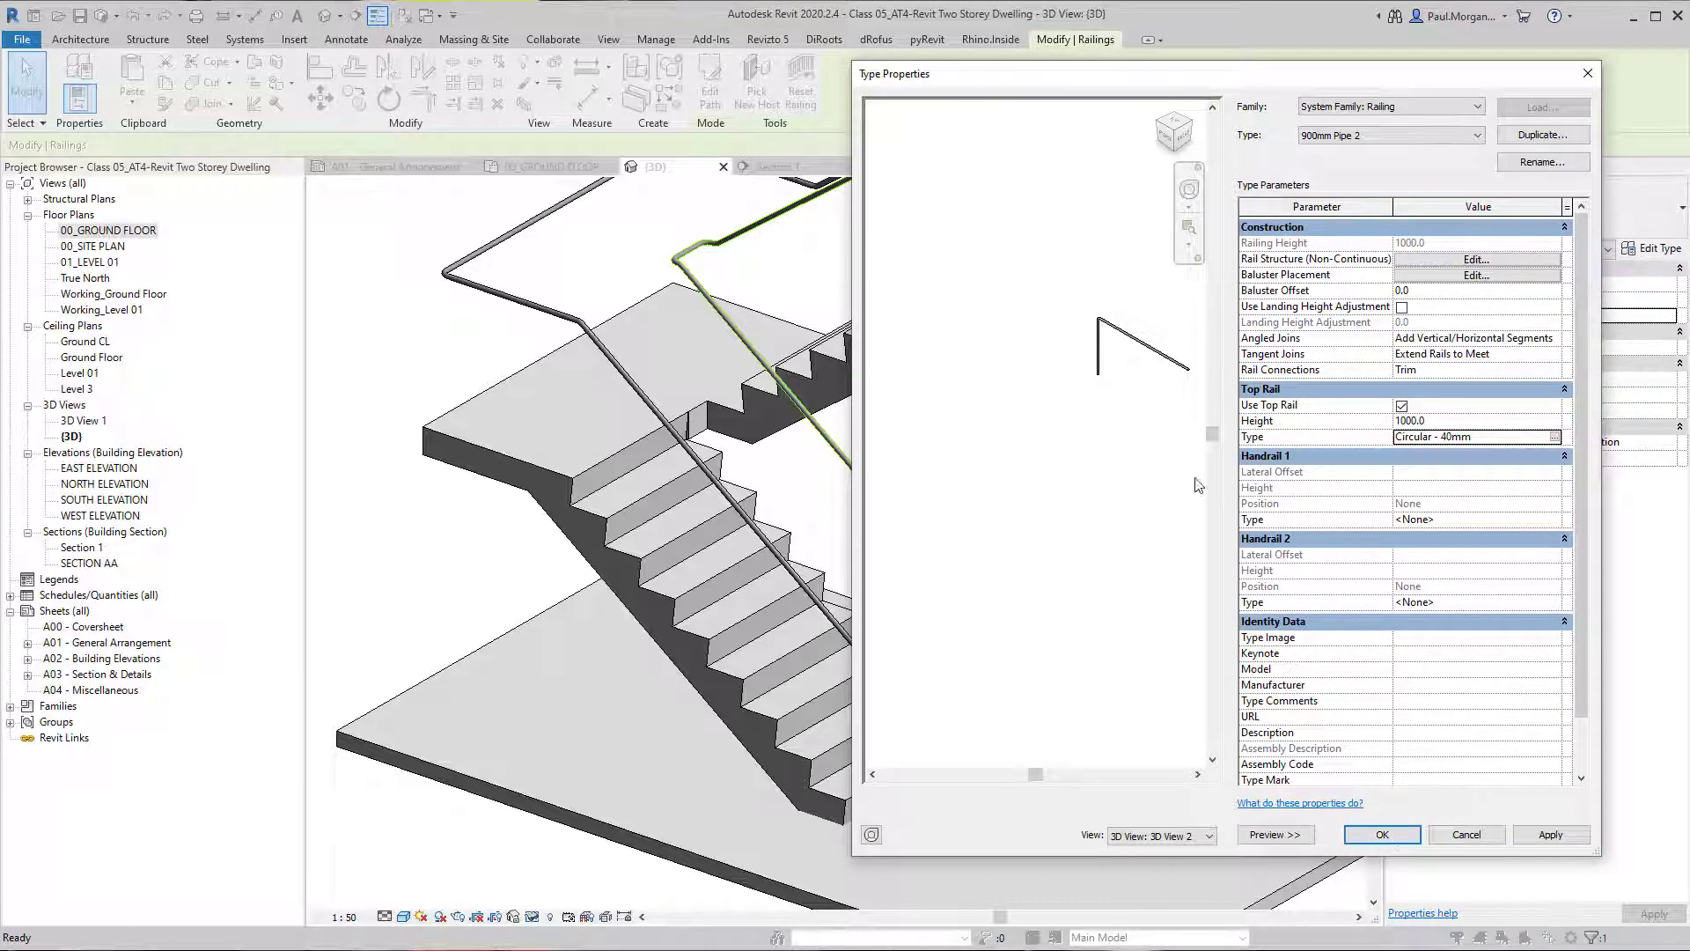
Inspect the rail's downward extension in the type preview and accept the railing type changes.
{"action": "middle_click_drag", "start_coordinate": [1158, 340], "coordinate": [1038, 422]}
{"action": "scroll", "coordinate": [1033, 421], "scroll_direction": "up", "scroll_amount": 4}
{"action": "middle_click_drag", "start_coordinate": [993, 489], "coordinate": [1079, 490], "text": "shift"}
{"action": "middle_click_drag", "start_coordinate": [955, 548], "coordinate": [1090, 528]}
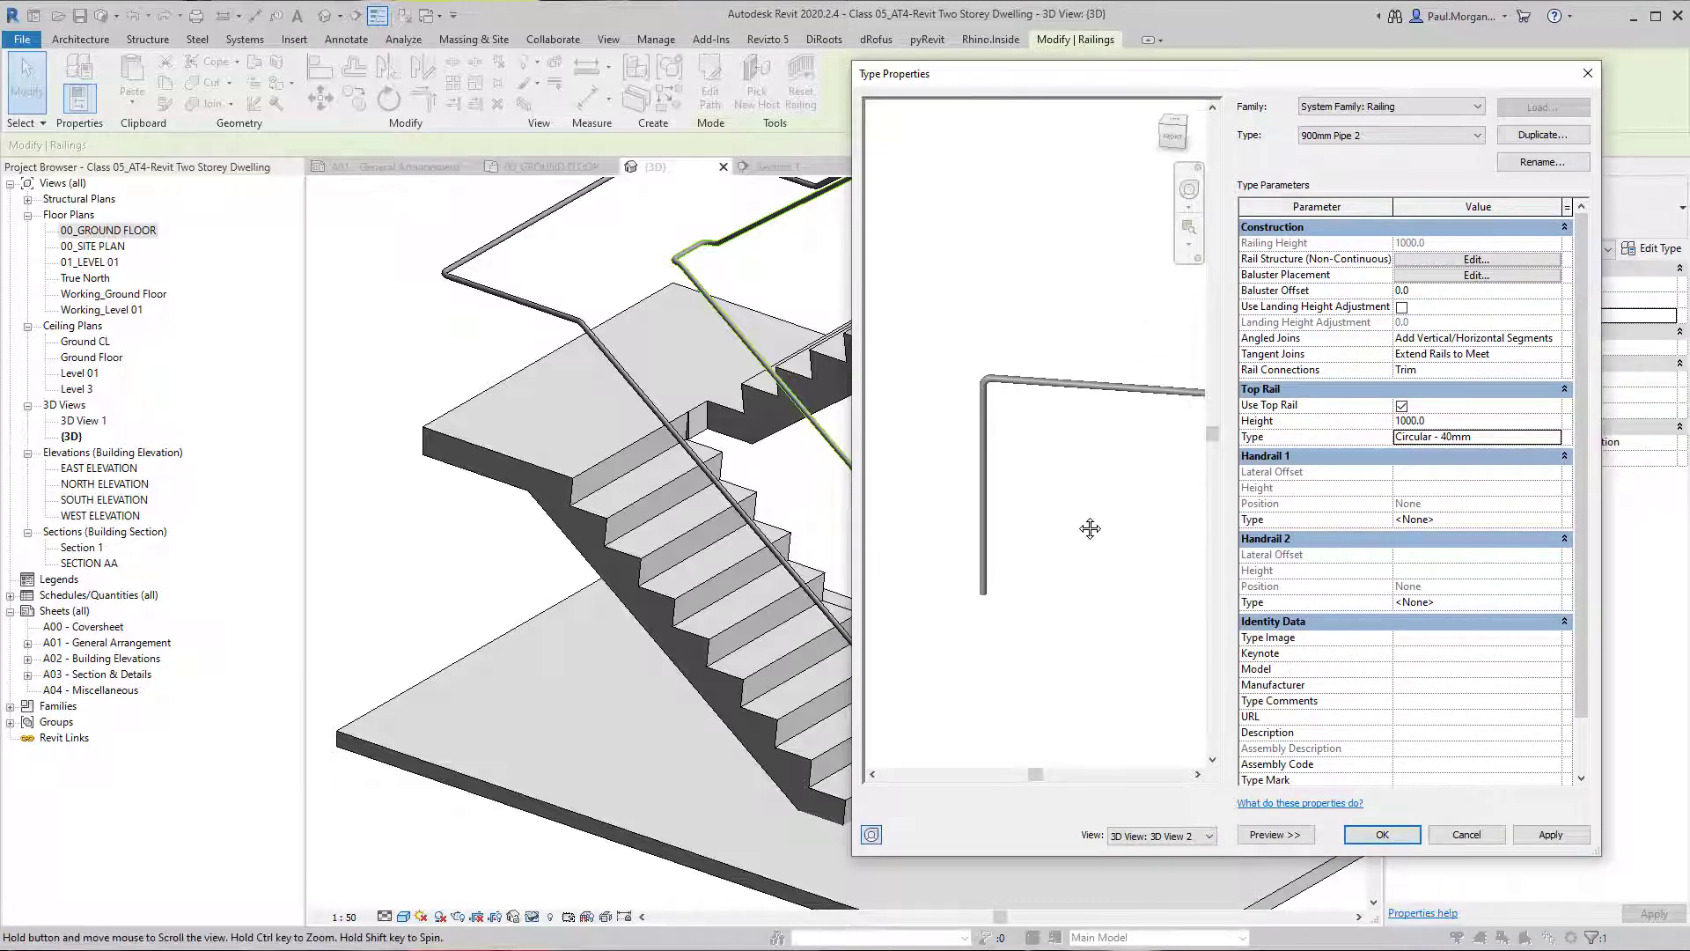
{"action": "left_click", "coordinate": [1534, 837]}
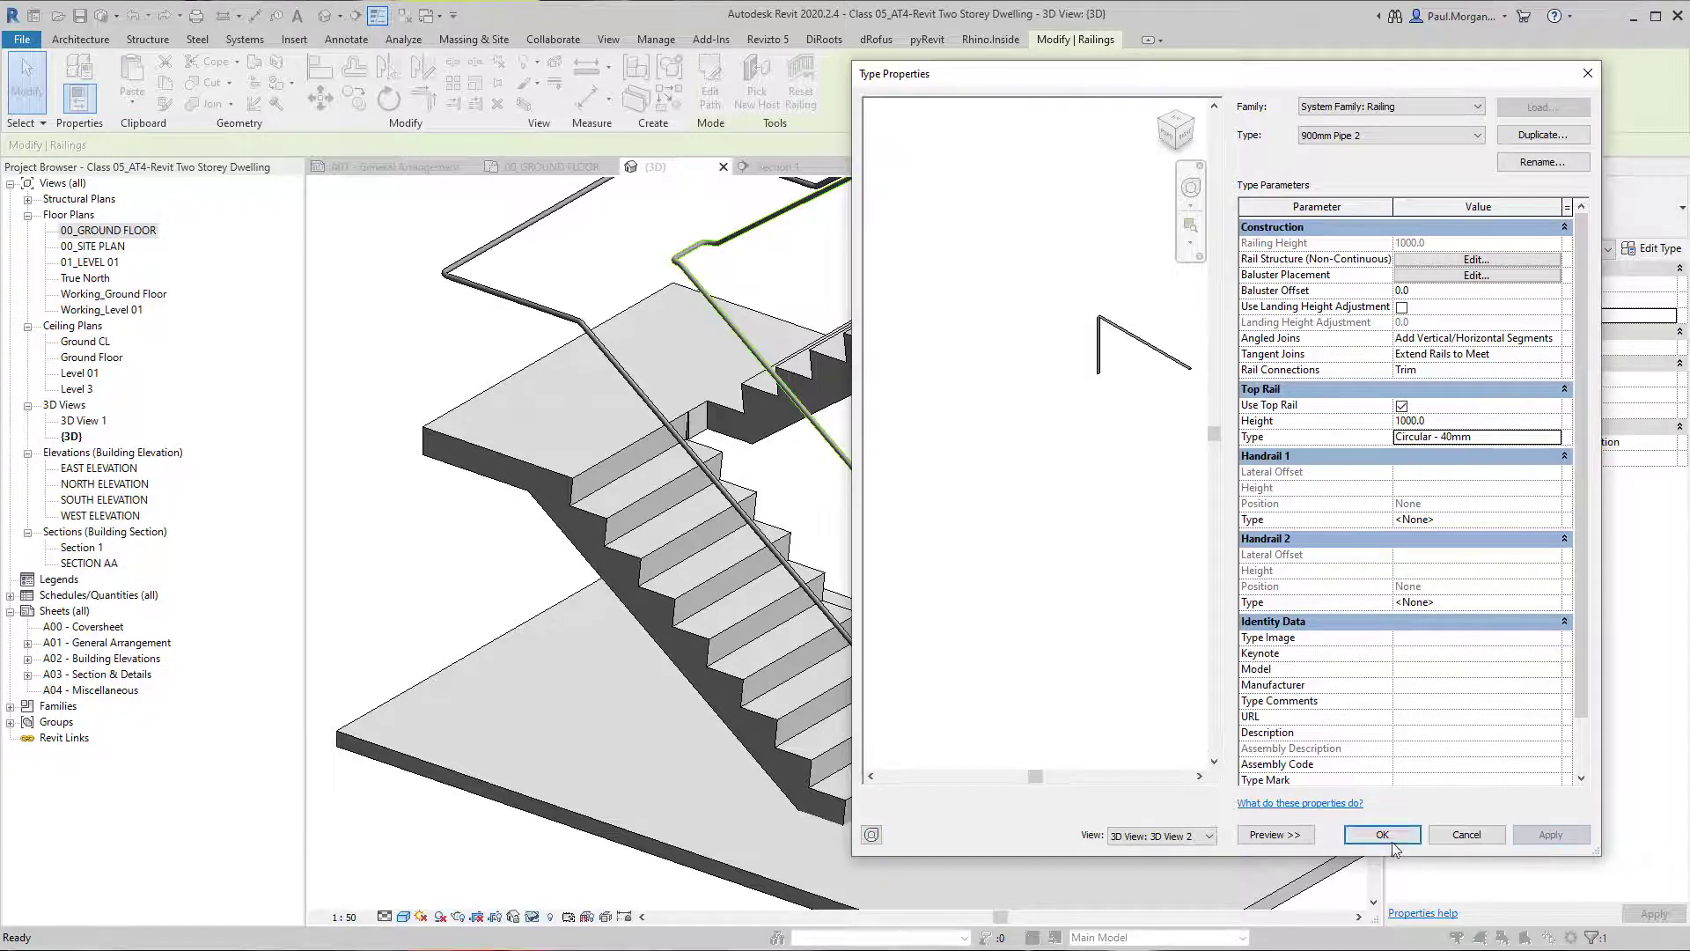
{"action": "left_click", "coordinate": [1393, 843]}
Undo the Floor extension style change and reselect the inner 900mm Pipe 2 railing.
{"action": "left_click", "coordinate": [1176, 632]}
{"action": "middle_click_drag", "start_coordinate": [1176, 632], "coordinate": [1145, 607], "text": "shift"}
{"action": "left_click", "coordinate": [969, 585]}
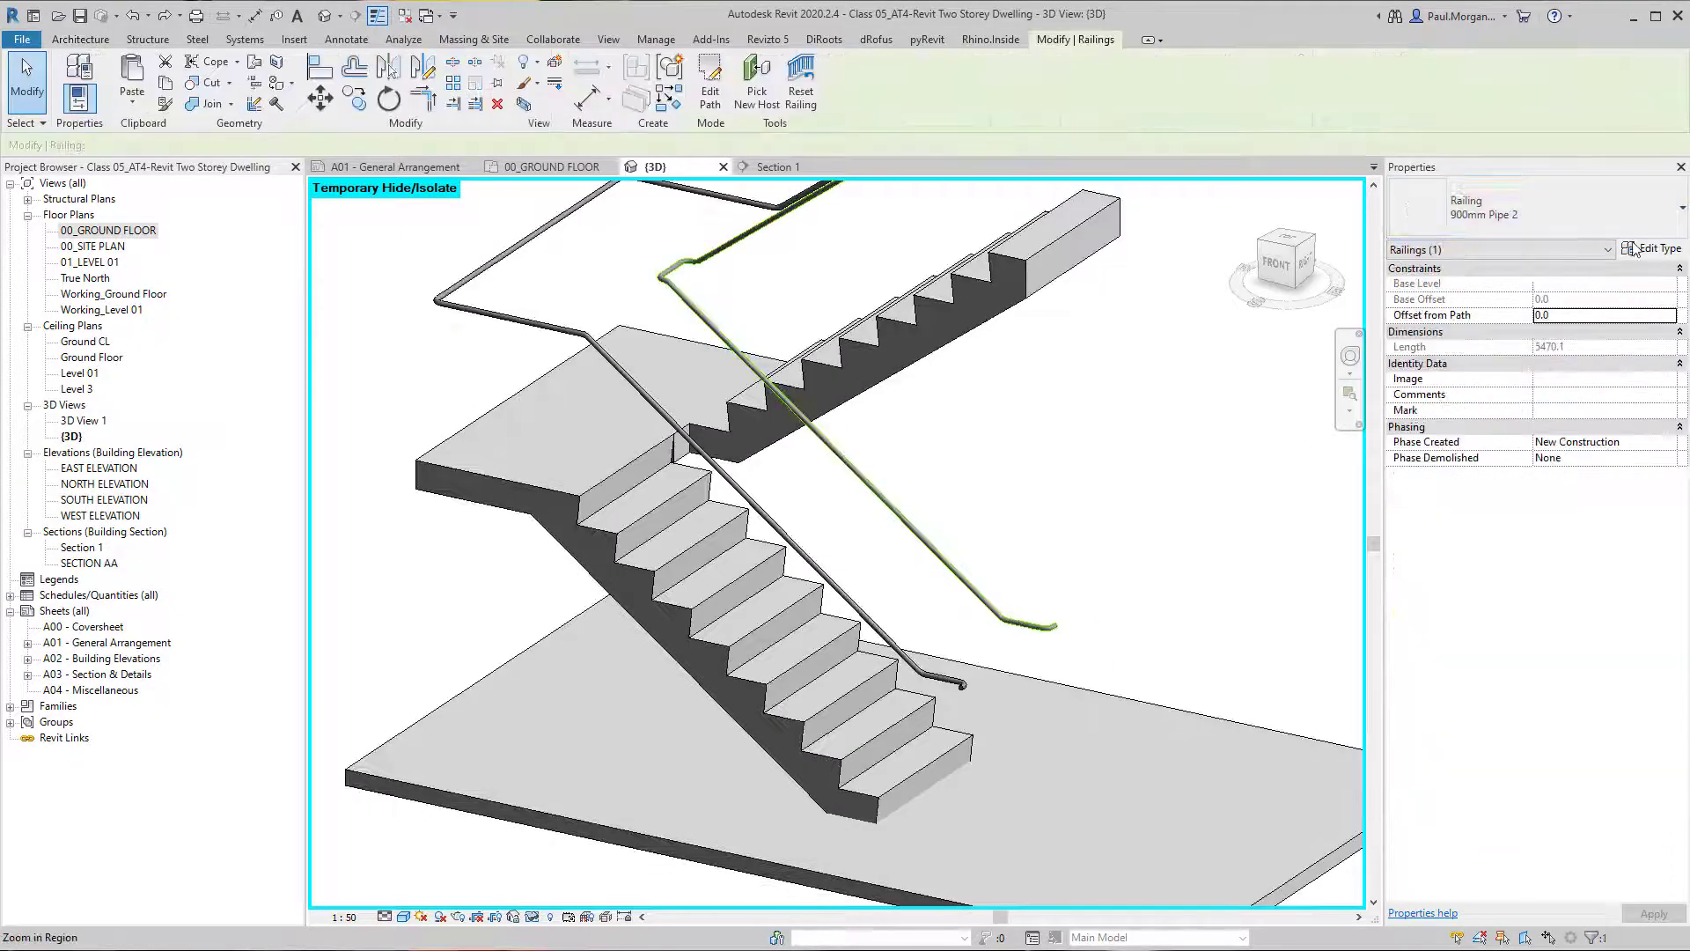
{"action": "left_click", "coordinate": [1637, 249]}
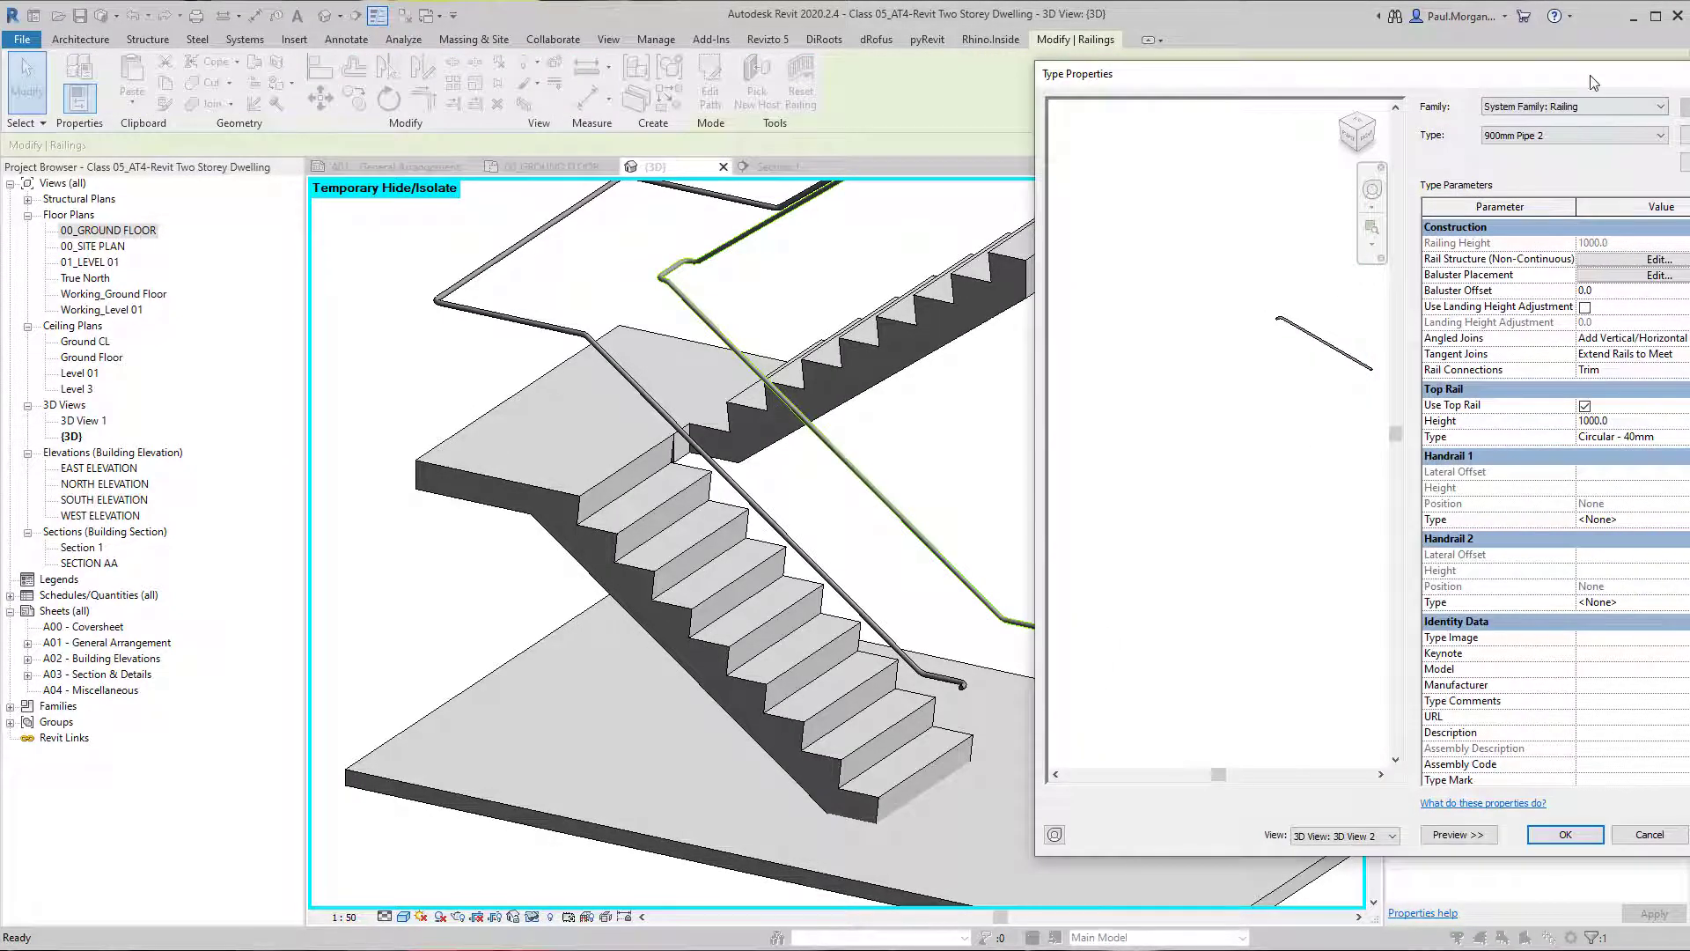
{"action": "left_click_drag", "start_coordinate": [1591, 77], "coordinate": [1422, 92]}
{"action": "key", "text": "Escape"}
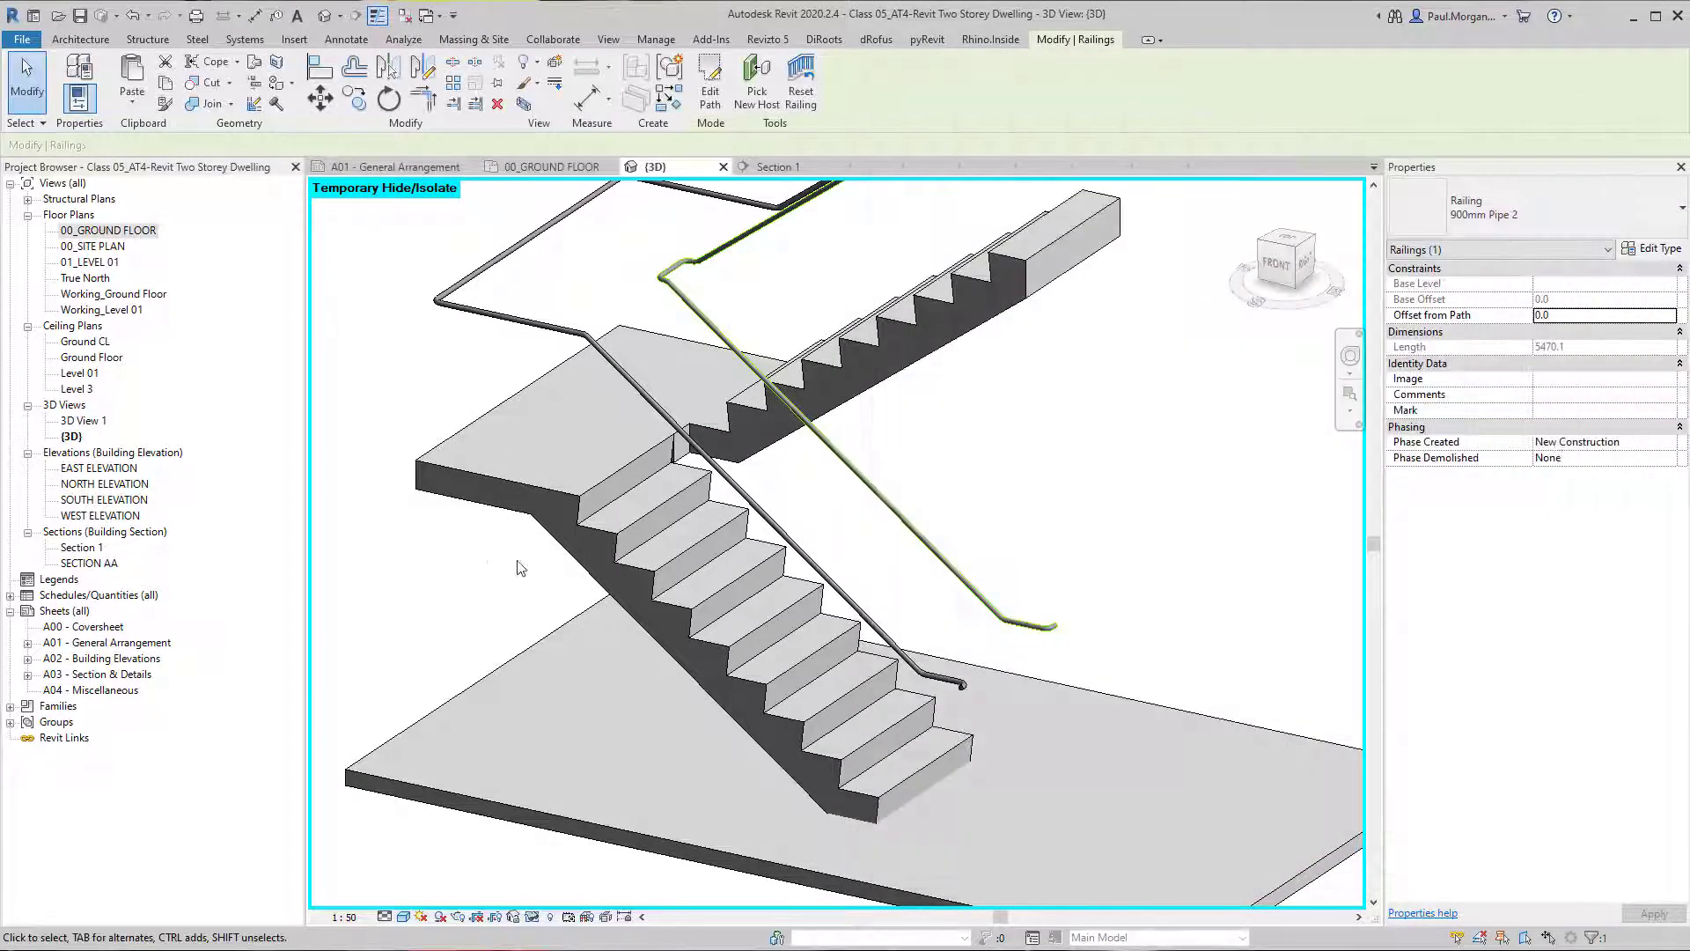
Set the Circular - 40mm top rail's beginning/bottom termination to Termination - Wood - Rectangular through the inner railing's type and apply it.
{"action": "middle_click_drag", "start_coordinate": [949, 547], "coordinate": [644, 546]}
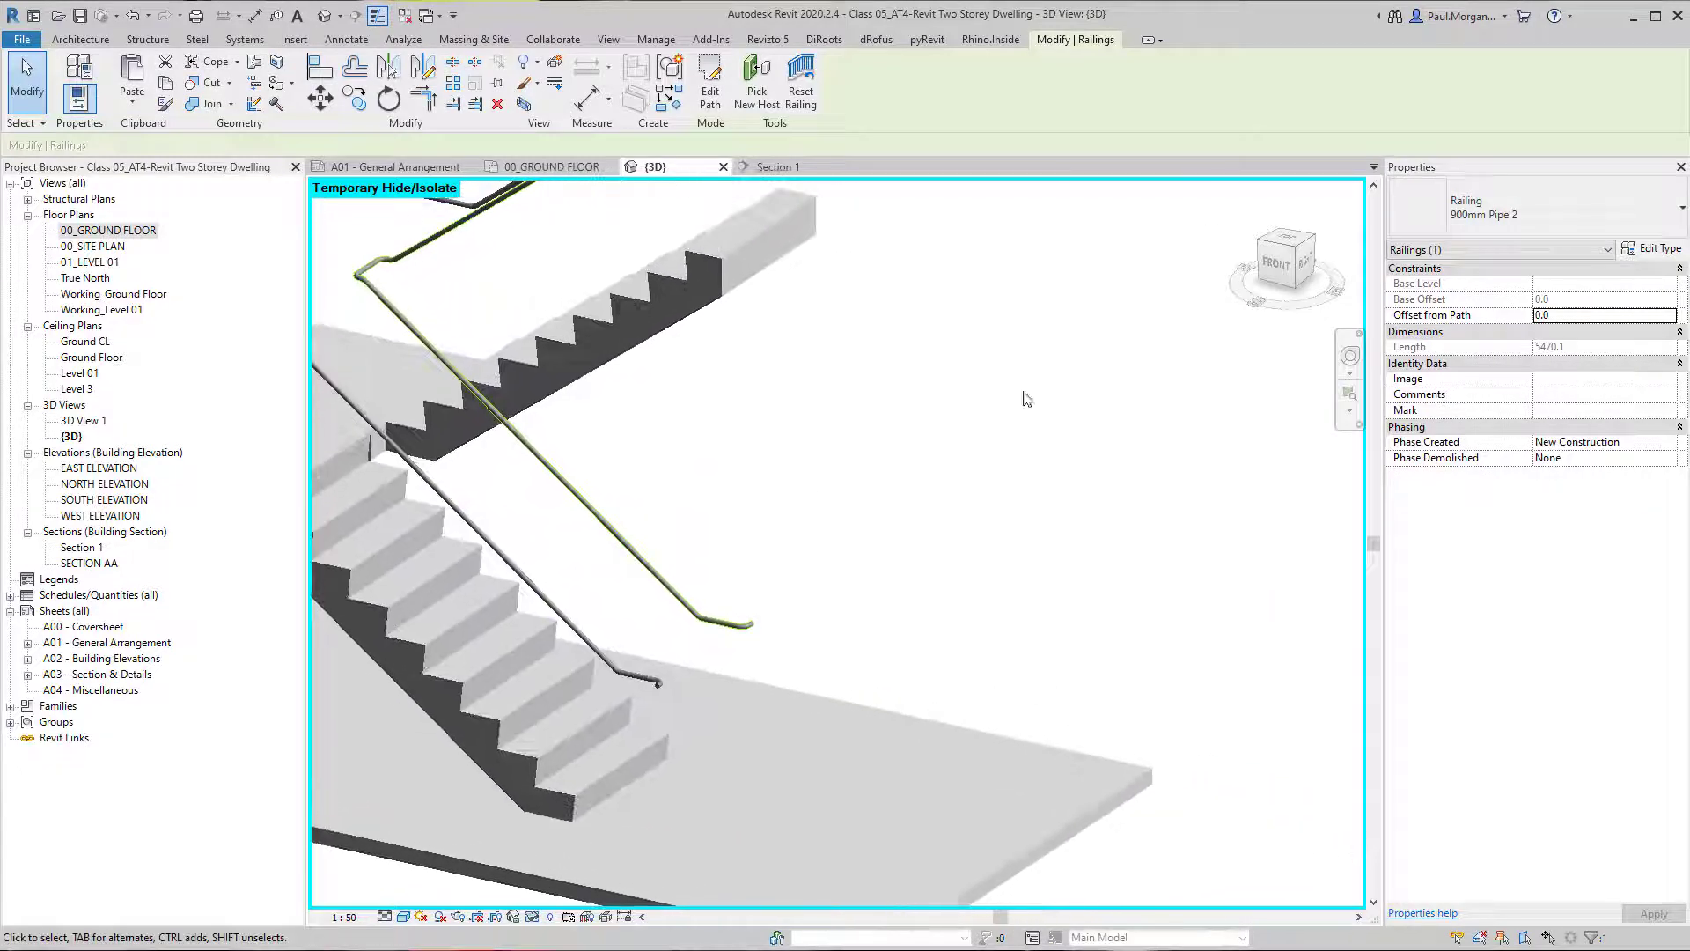
{"action": "left_click", "coordinate": [1653, 251]}
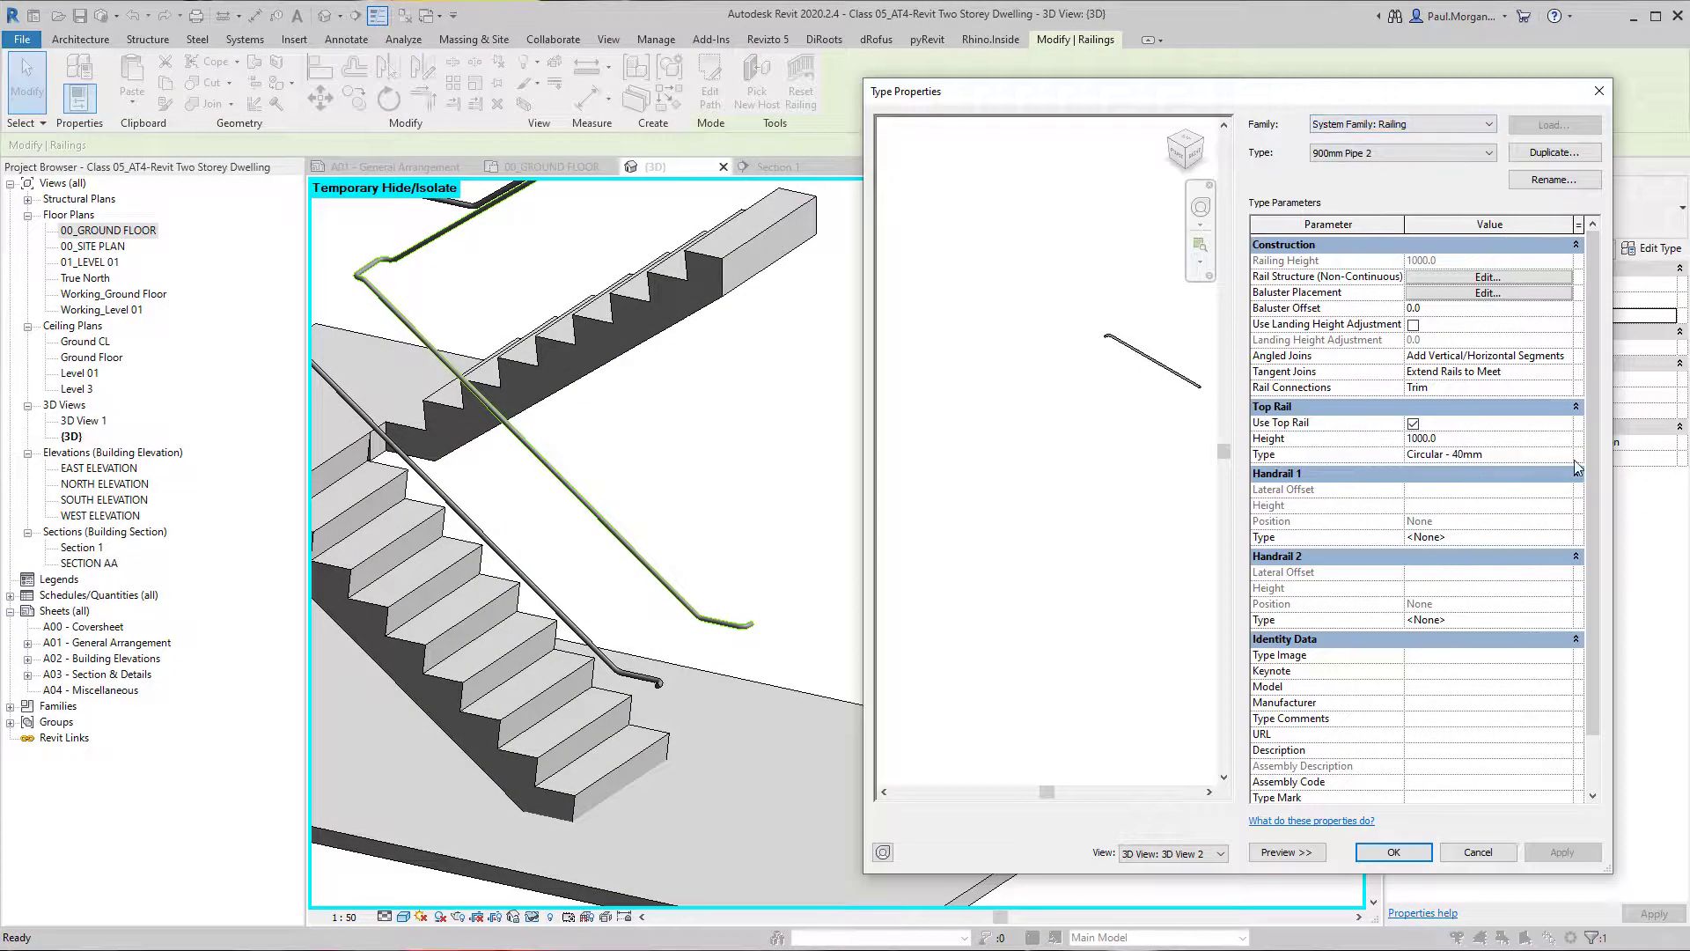
{"action": "left_click", "coordinate": [1574, 458]}
{"action": "left_click", "coordinate": [1575, 458]}
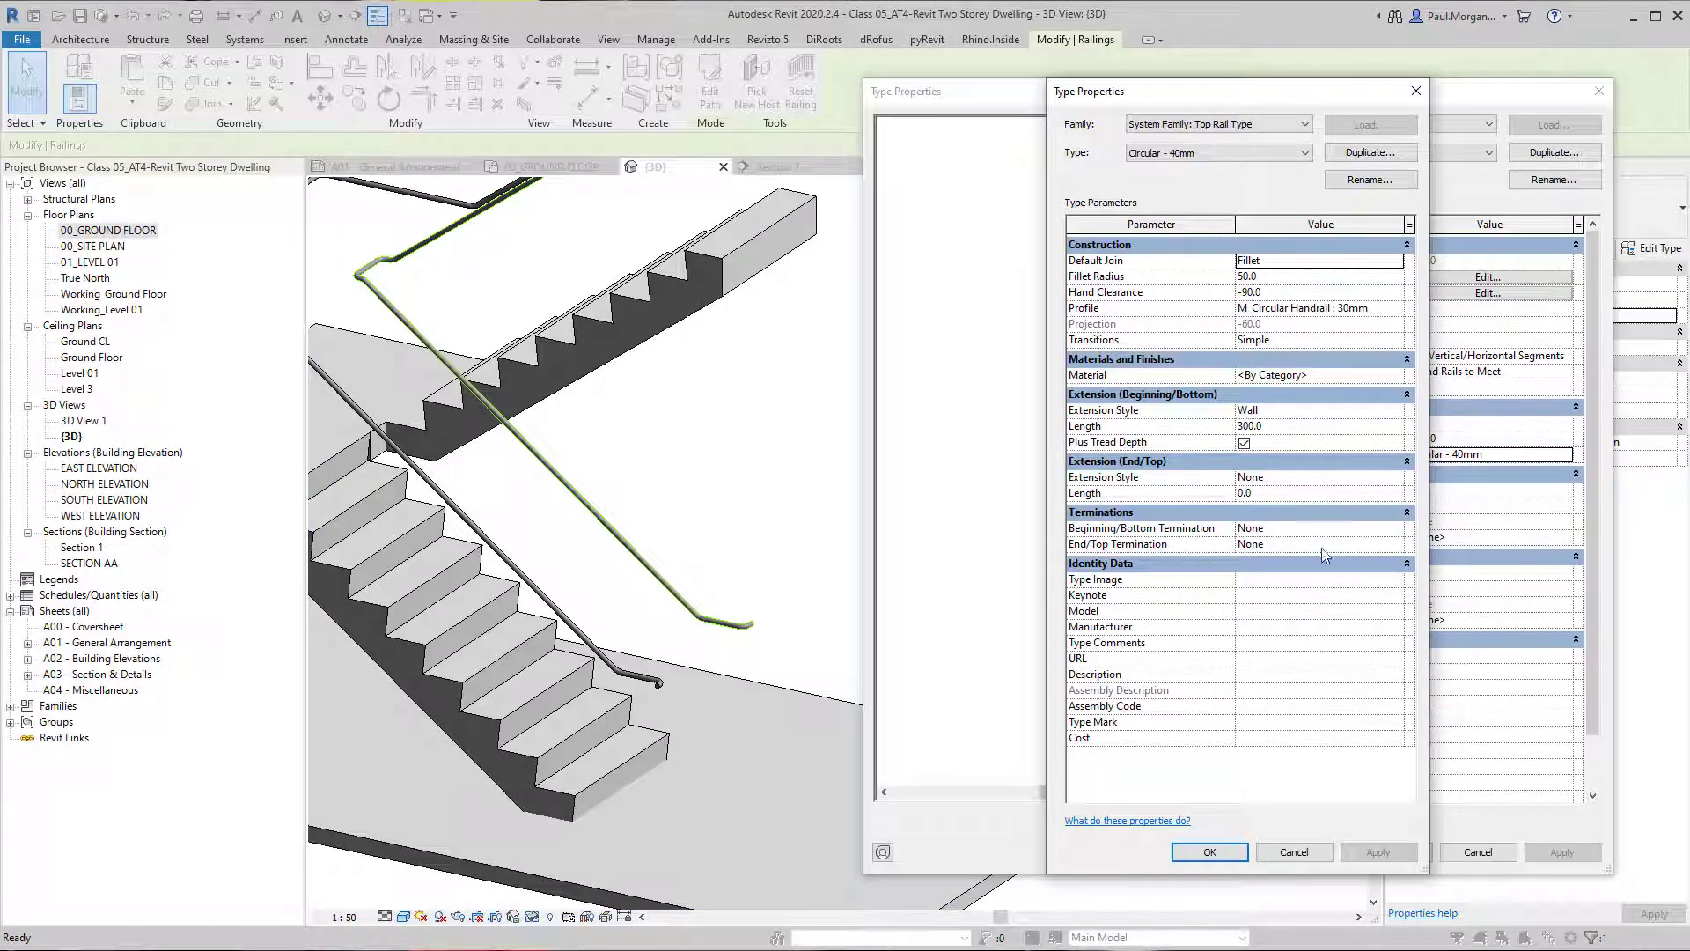
{"action": "left_click", "coordinate": [1397, 544]}
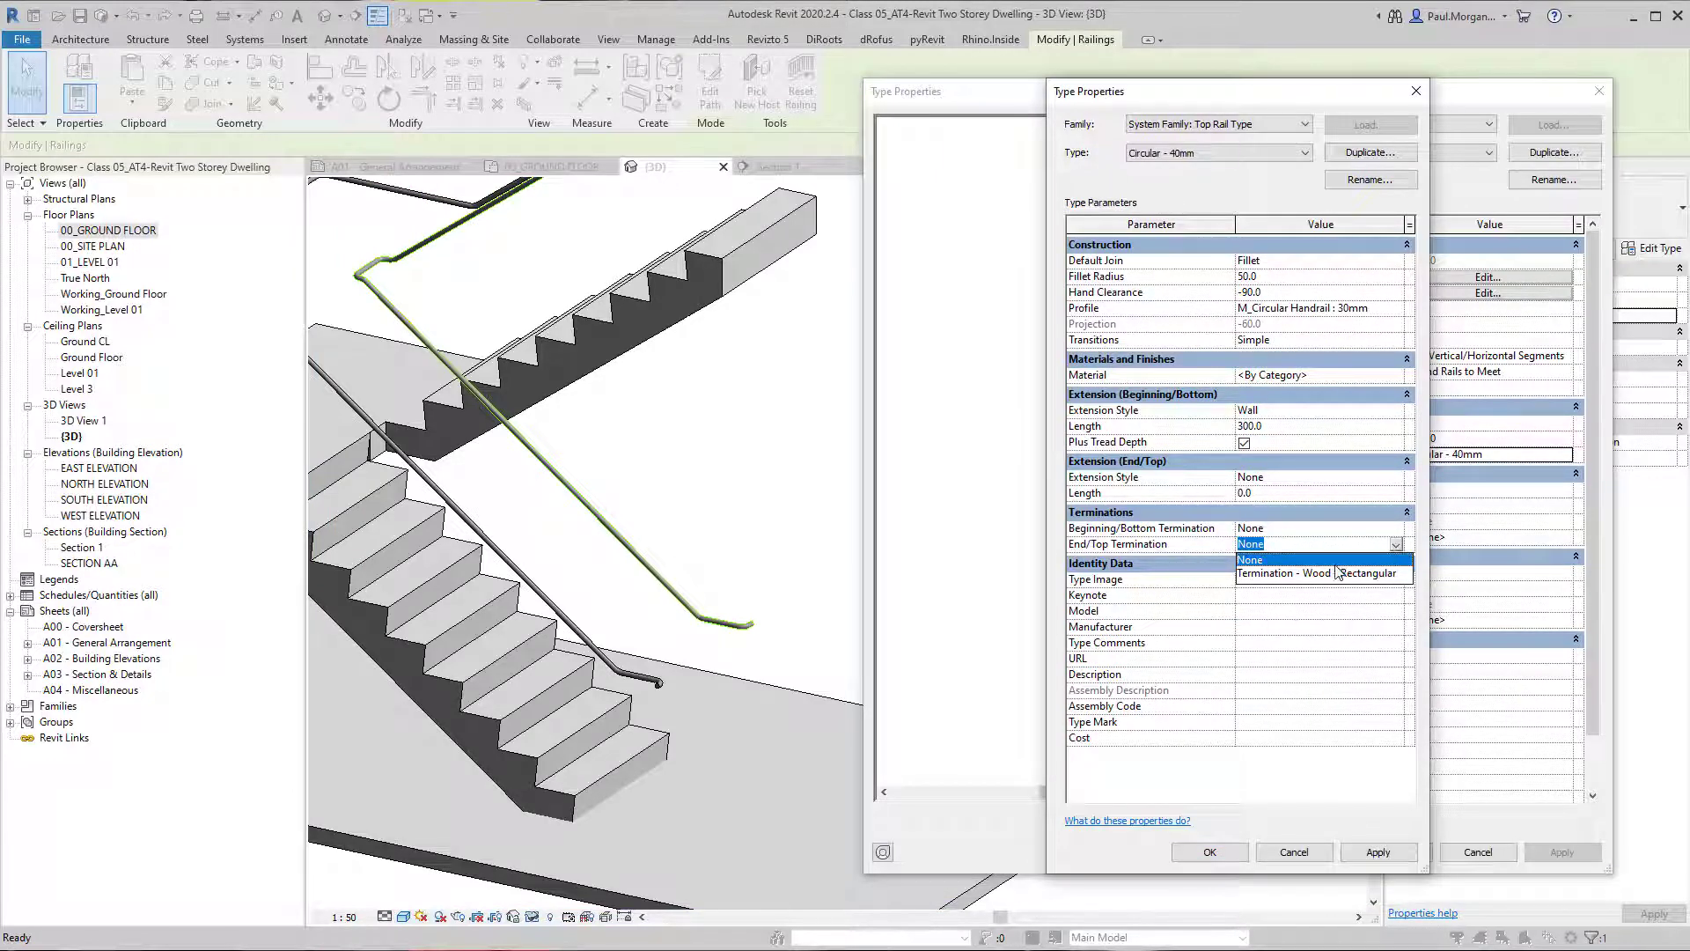
{"action": "left_click", "coordinate": [1391, 543]}
{"action": "left_click", "coordinate": [1393, 530]}
{"action": "left_click", "coordinate": [1397, 529]}
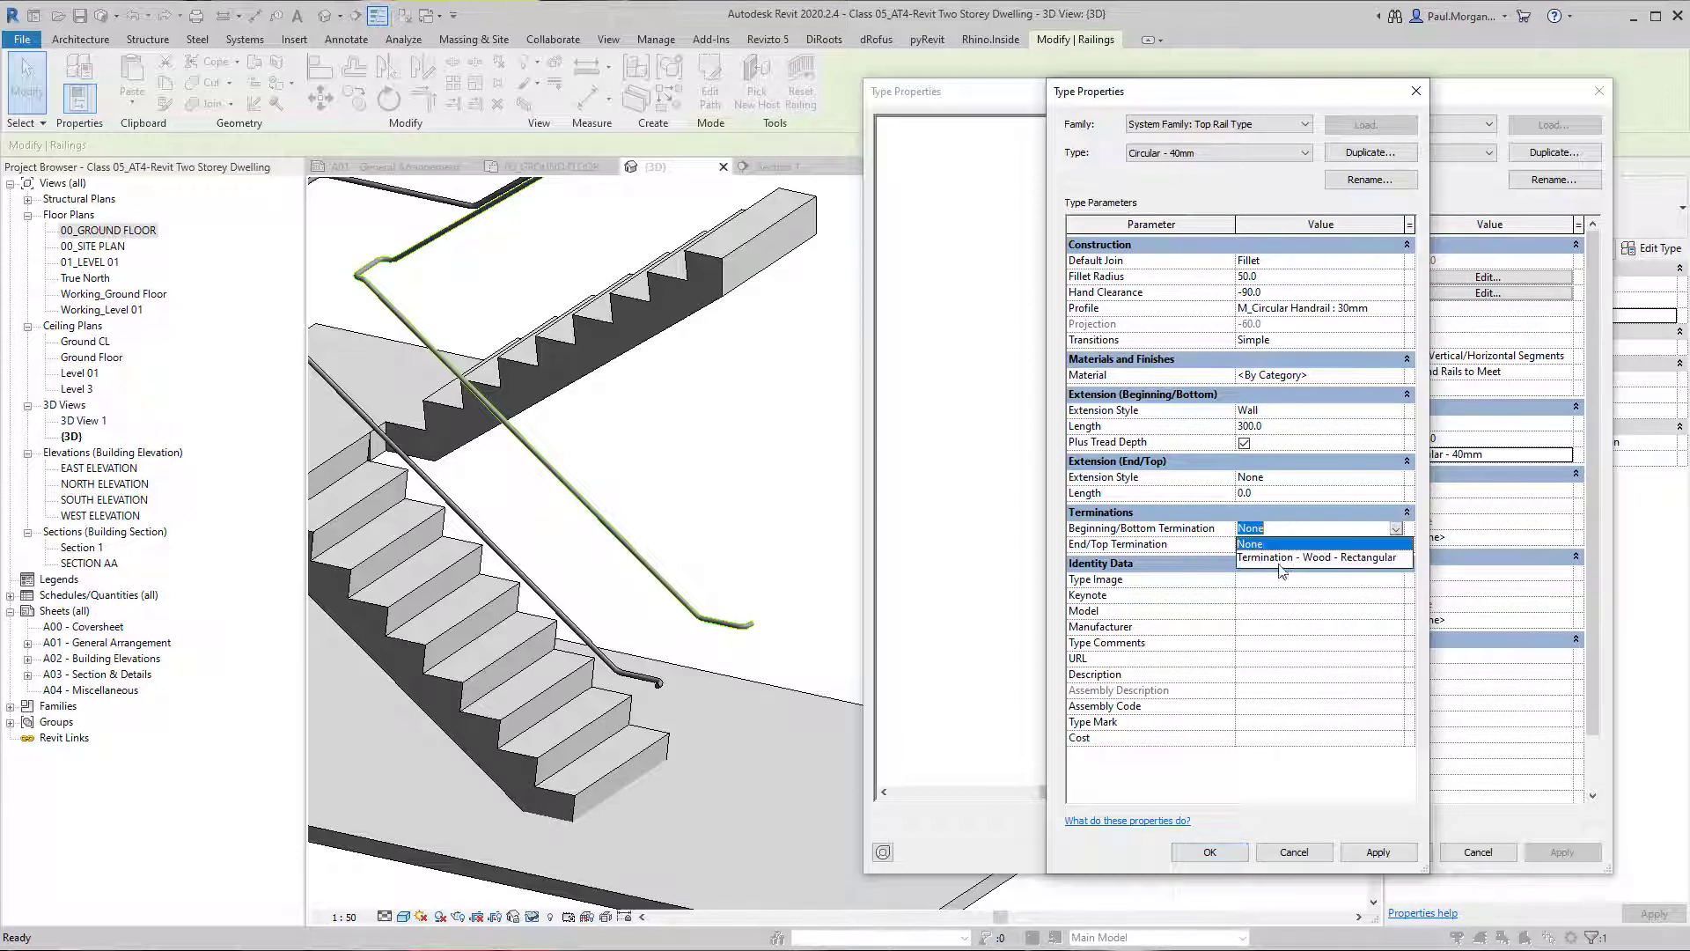
{"action": "left_click", "coordinate": [1280, 561]}
{"action": "left_click", "coordinate": [1389, 854]}
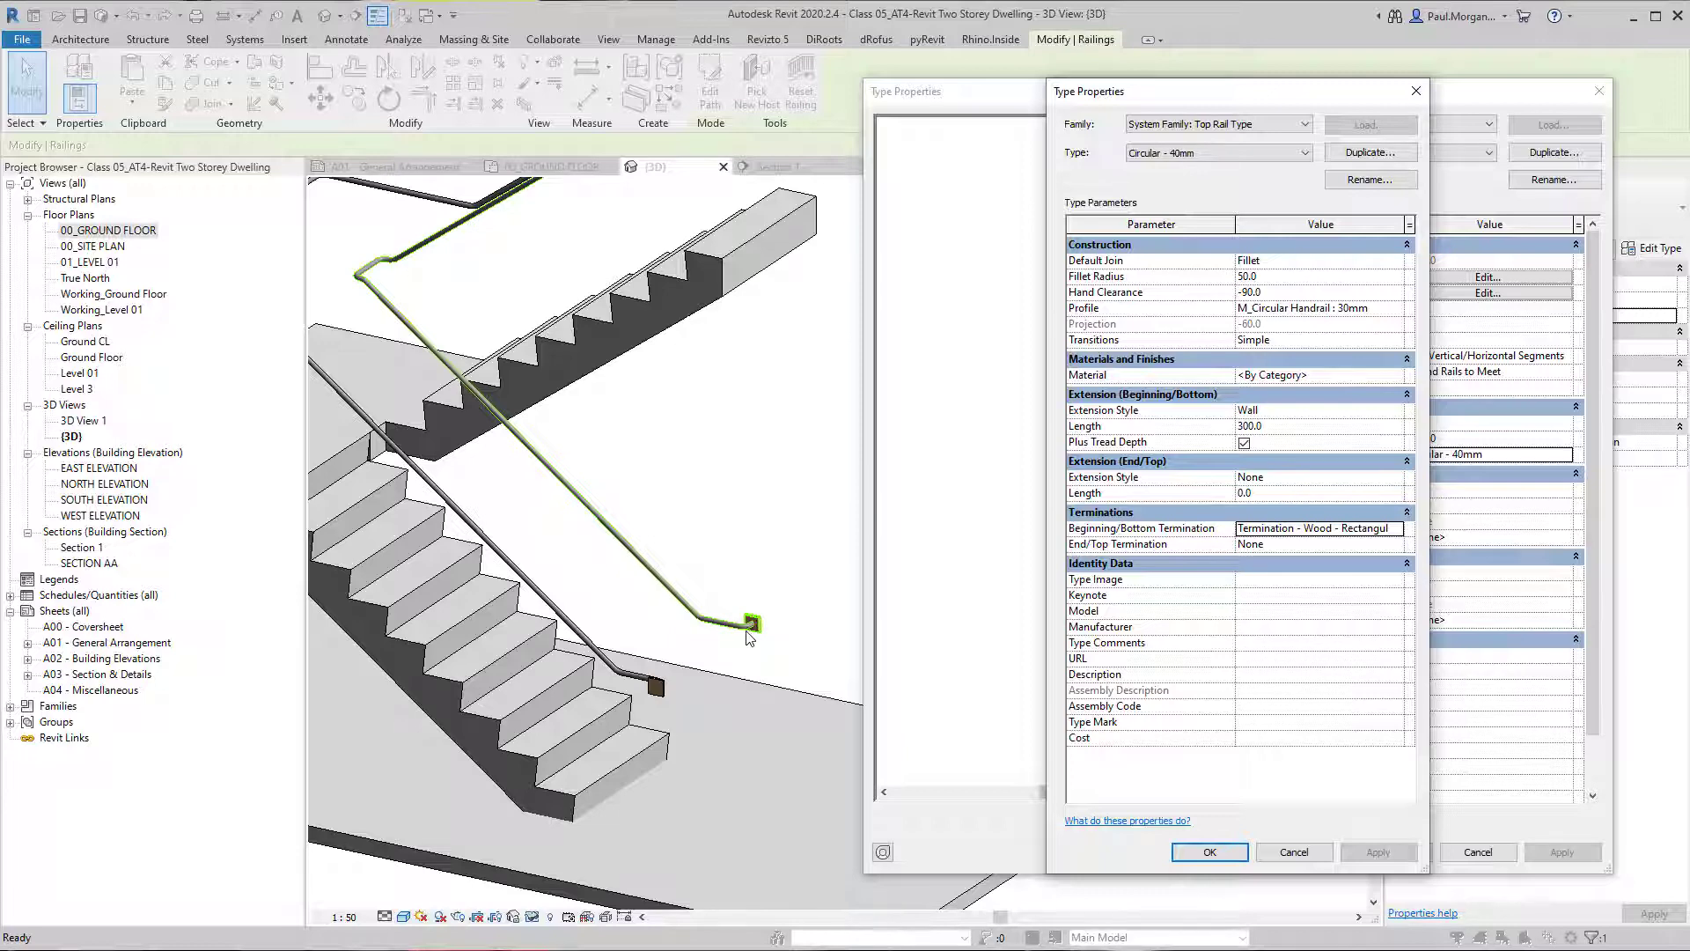
Set the Circular - 40mm top rail's beginning/bottom termination to None and accept the railing type changes.
{"action": "left_click", "coordinate": [1395, 536]}
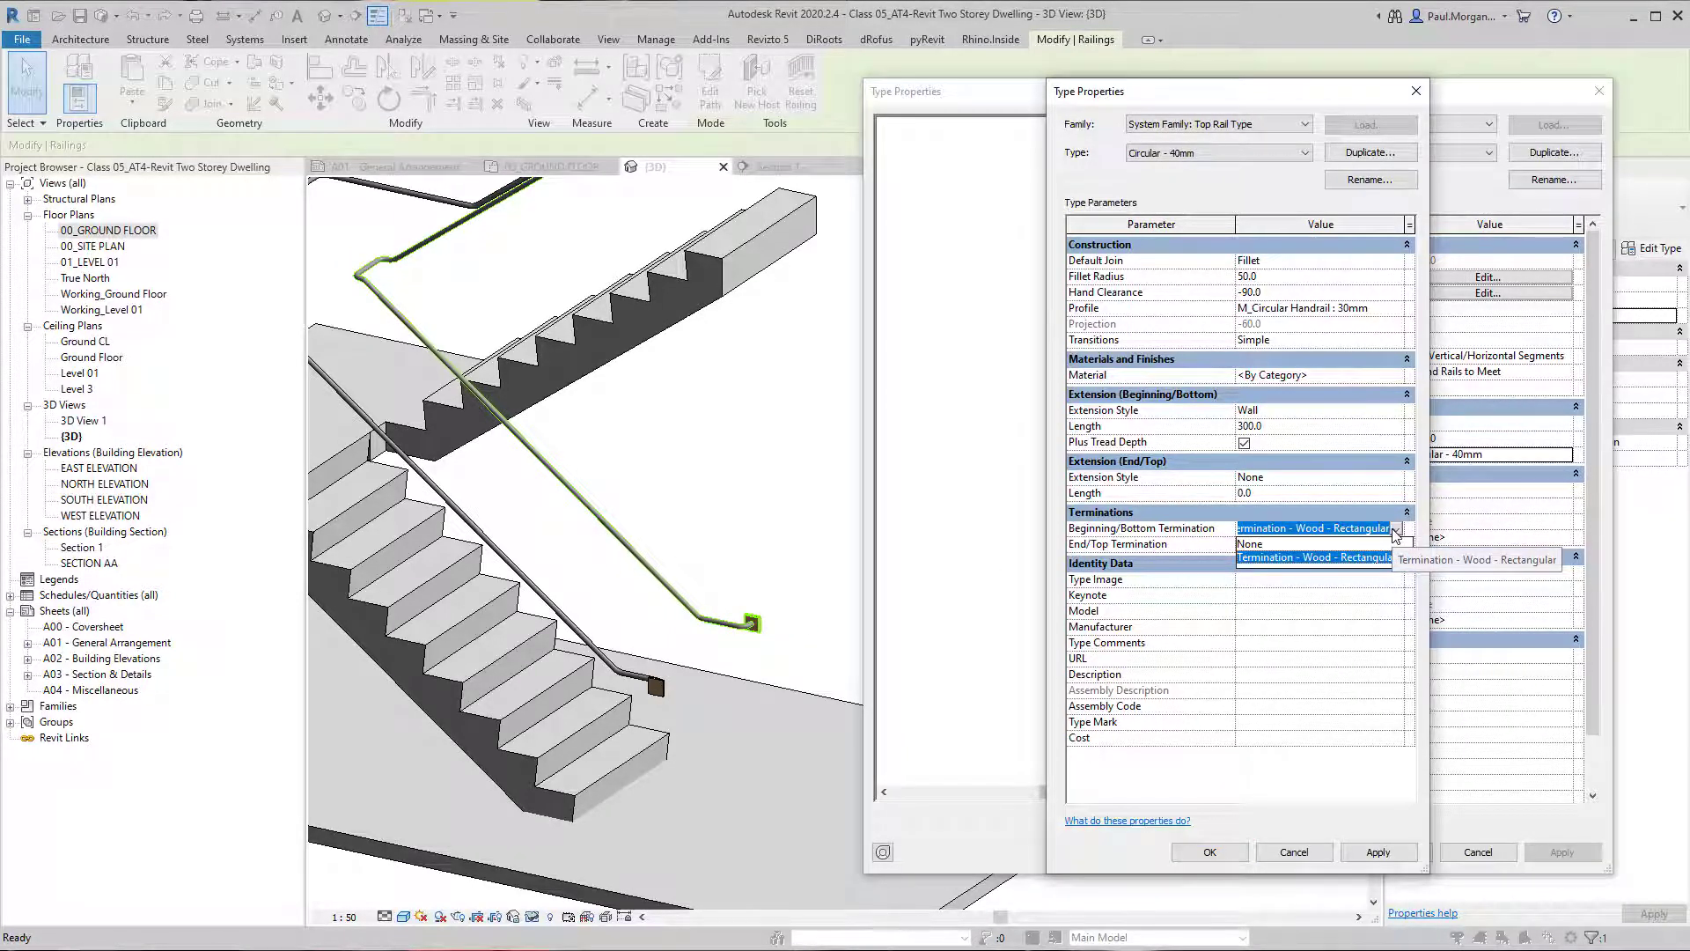
{"action": "left_click", "coordinate": [1366, 544]}
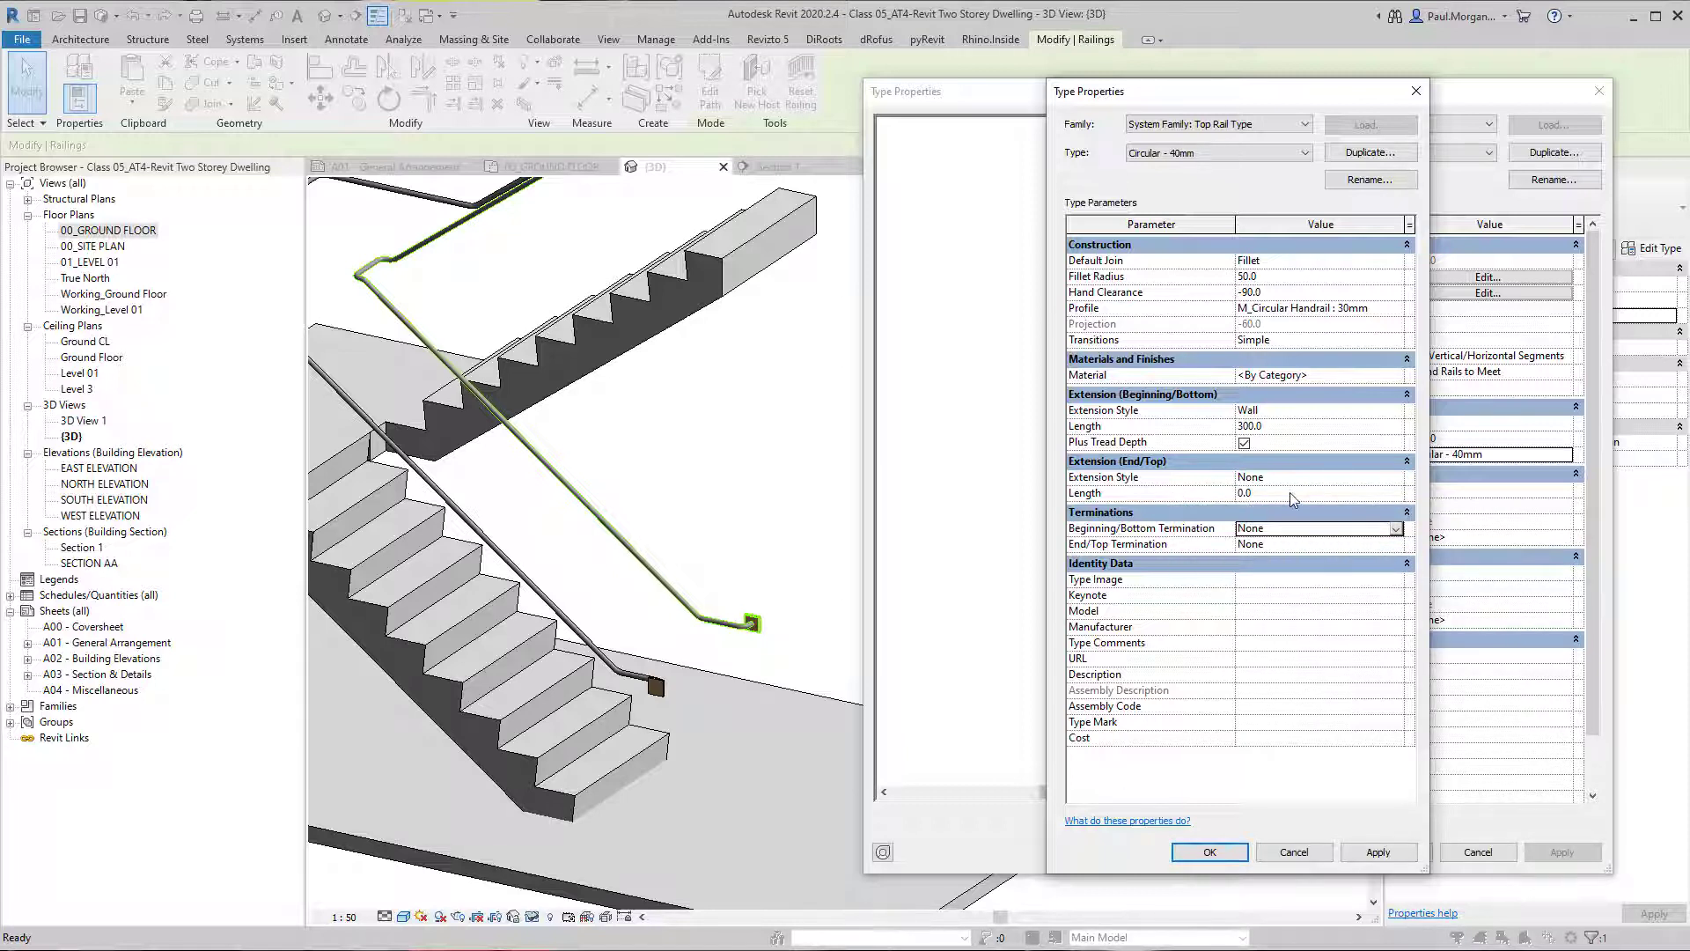
{"action": "left_click", "coordinate": [1210, 853]}
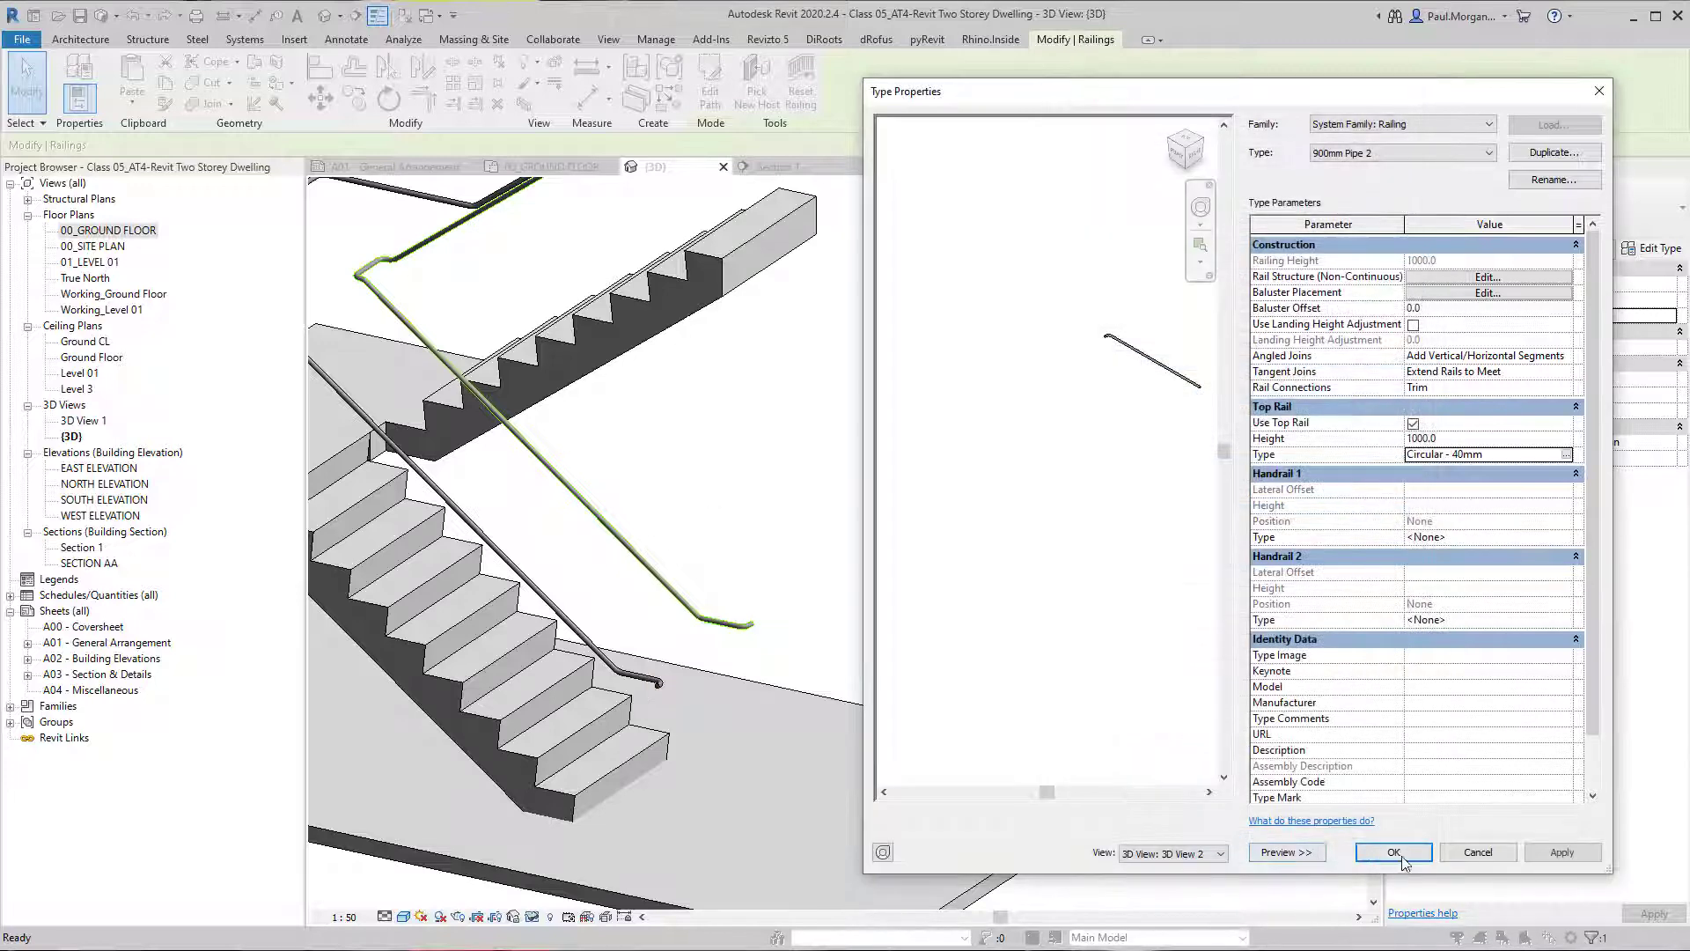
{"action": "left_click", "coordinate": [1395, 852]}
Give the Circular - 40mm top rail a Wall extension style at its end/top with a 300 mm length through the inner railing's type.
{"action": "middle_click_drag", "start_coordinate": [649, 405], "coordinate": [667, 585]}
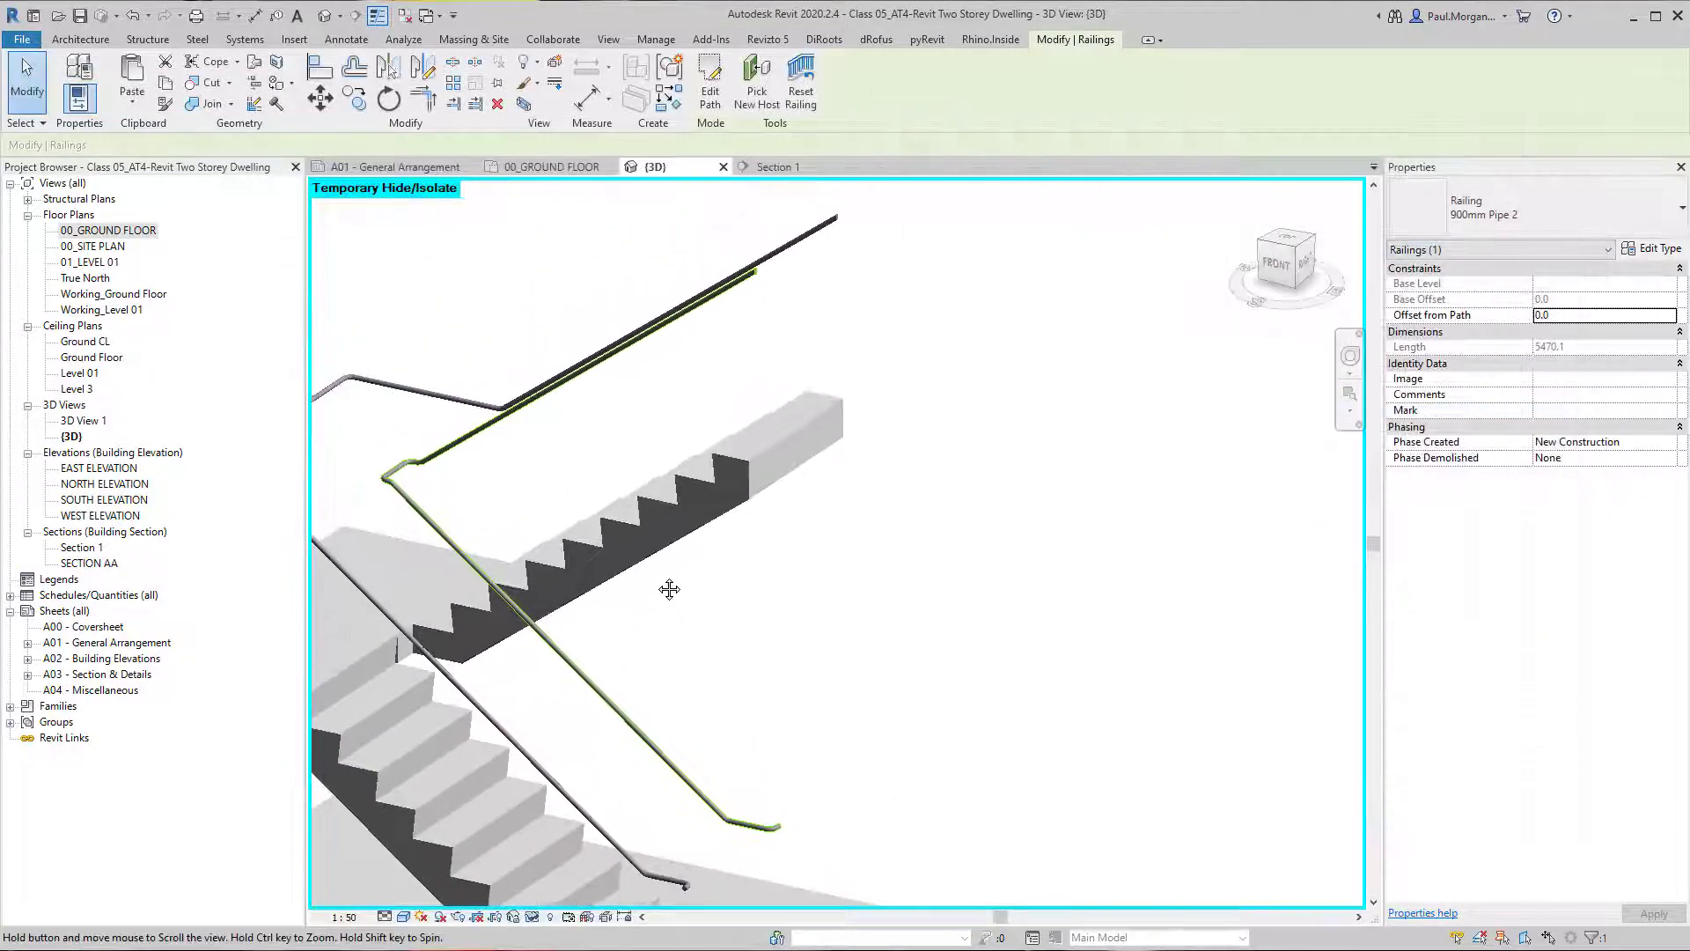
{"action": "mouse_move", "coordinate": [720, 377]}
{"action": "middle_mouse_down", "text": "shift"}
{"action": "mouse_move", "coordinate": [860, 423]}
{"action": "mouse_move", "coordinate": [727, 387]}
{"action": "middle_mouse_up", "text": "shift"}
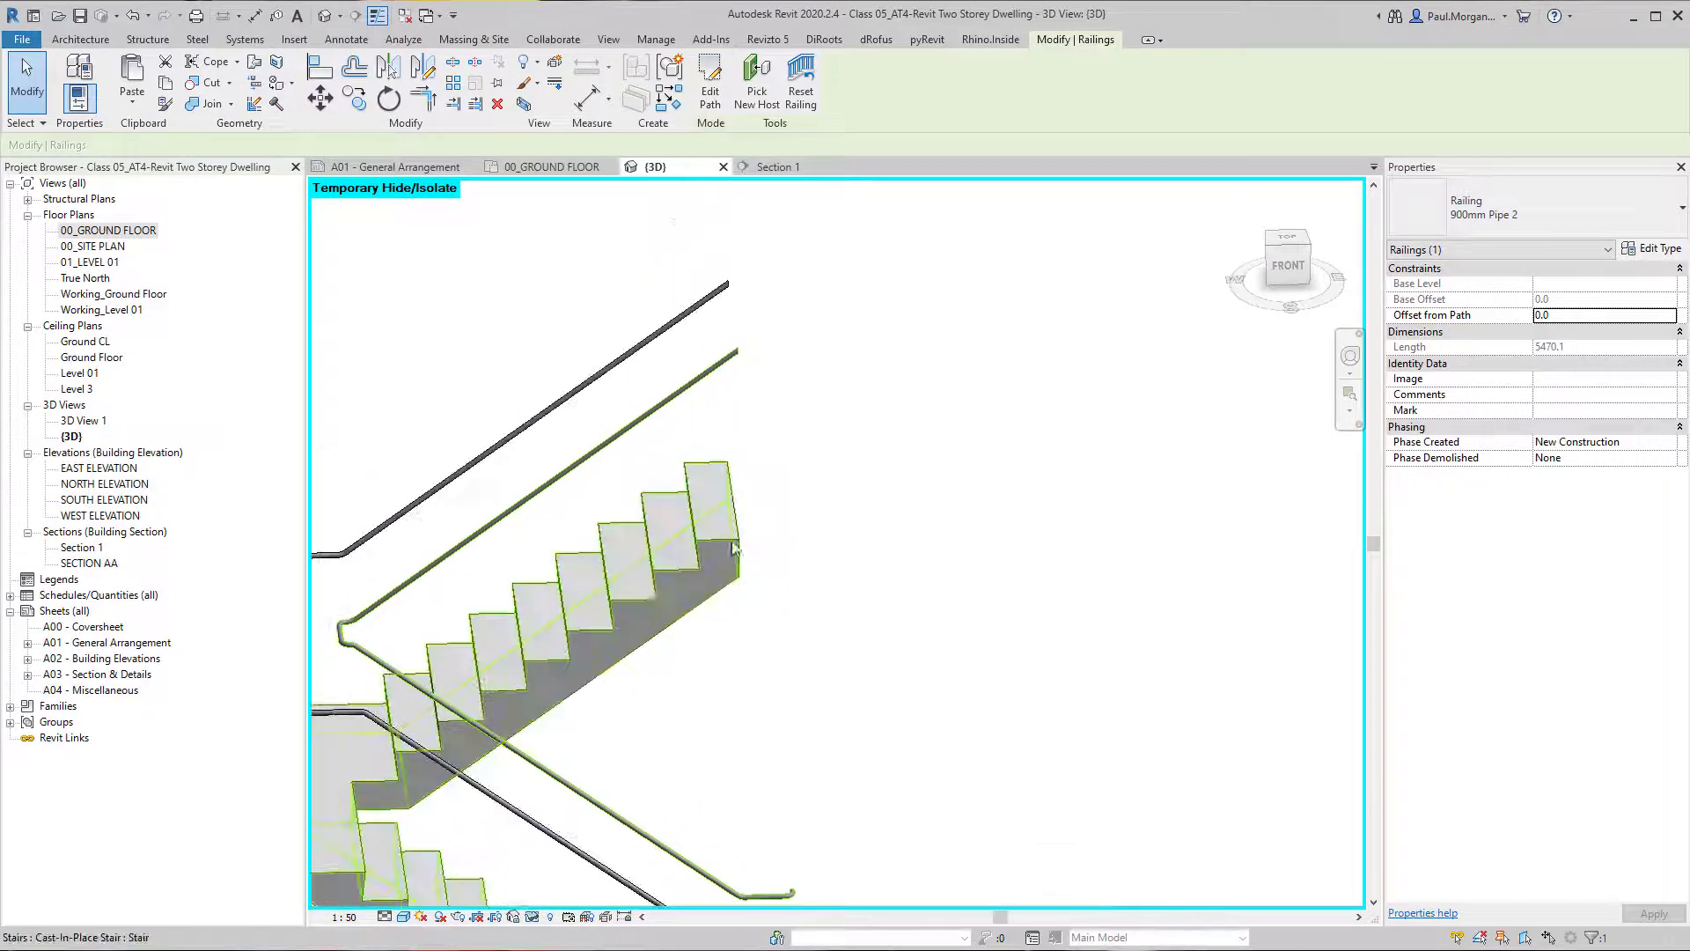
{"action": "scroll", "coordinate": [984, 559], "scroll_direction": "down", "scroll_amount": 3}
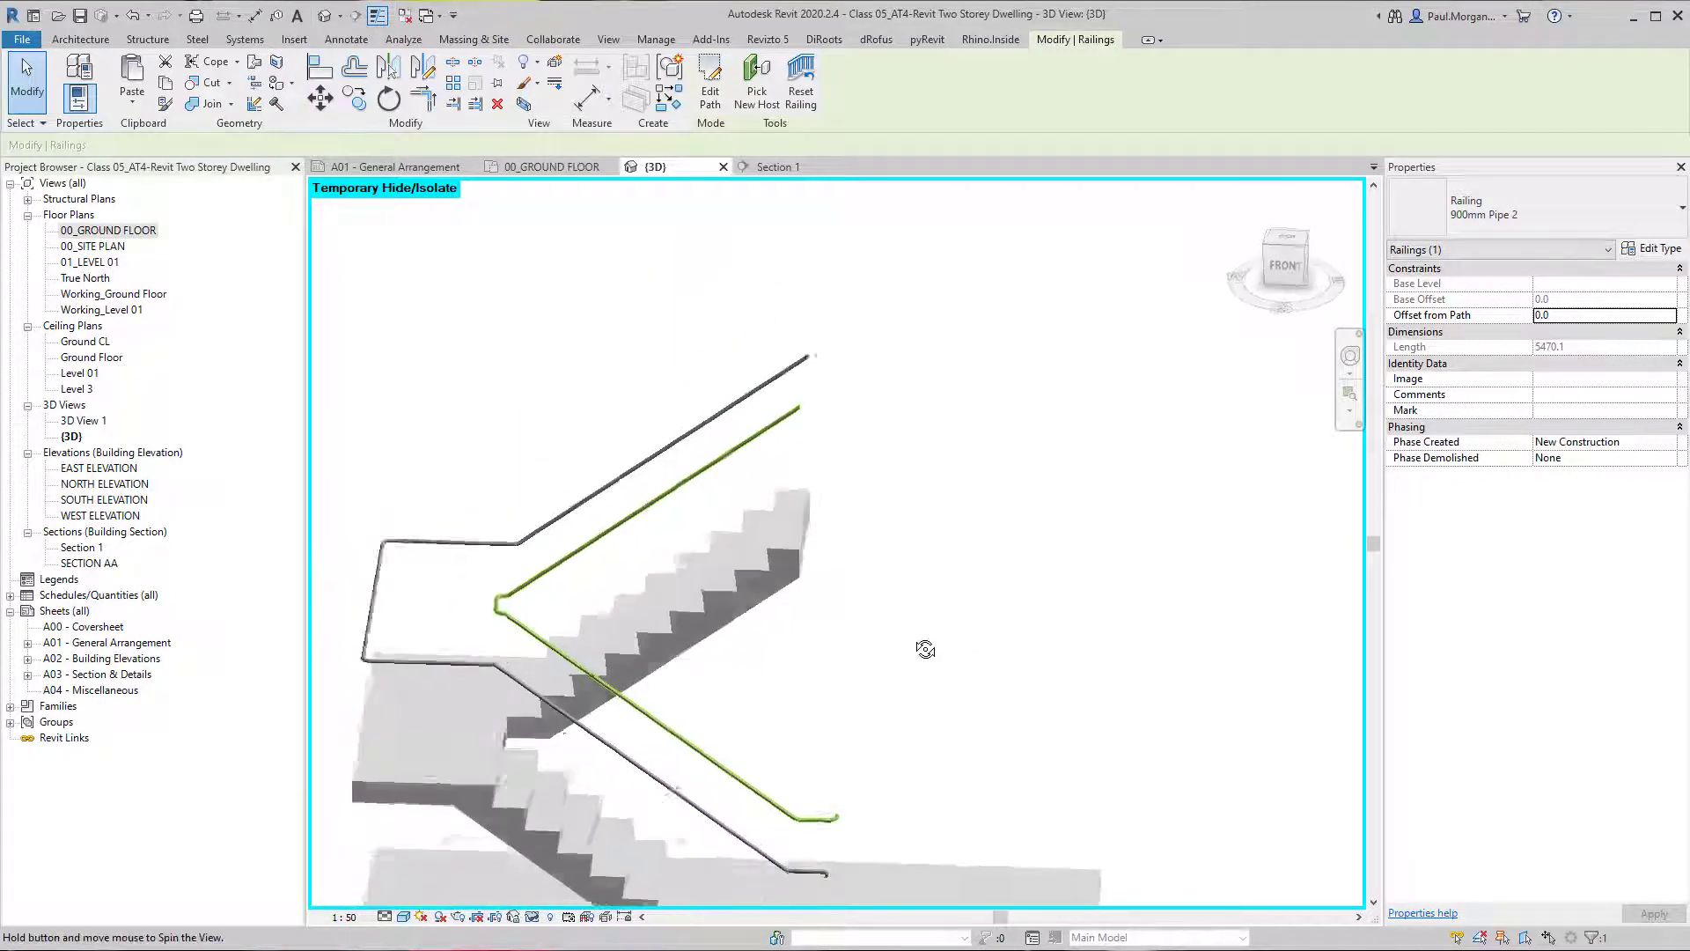
{"action": "middle_click_drag", "start_coordinate": [985, 559], "coordinate": [871, 593], "text": "shift"}
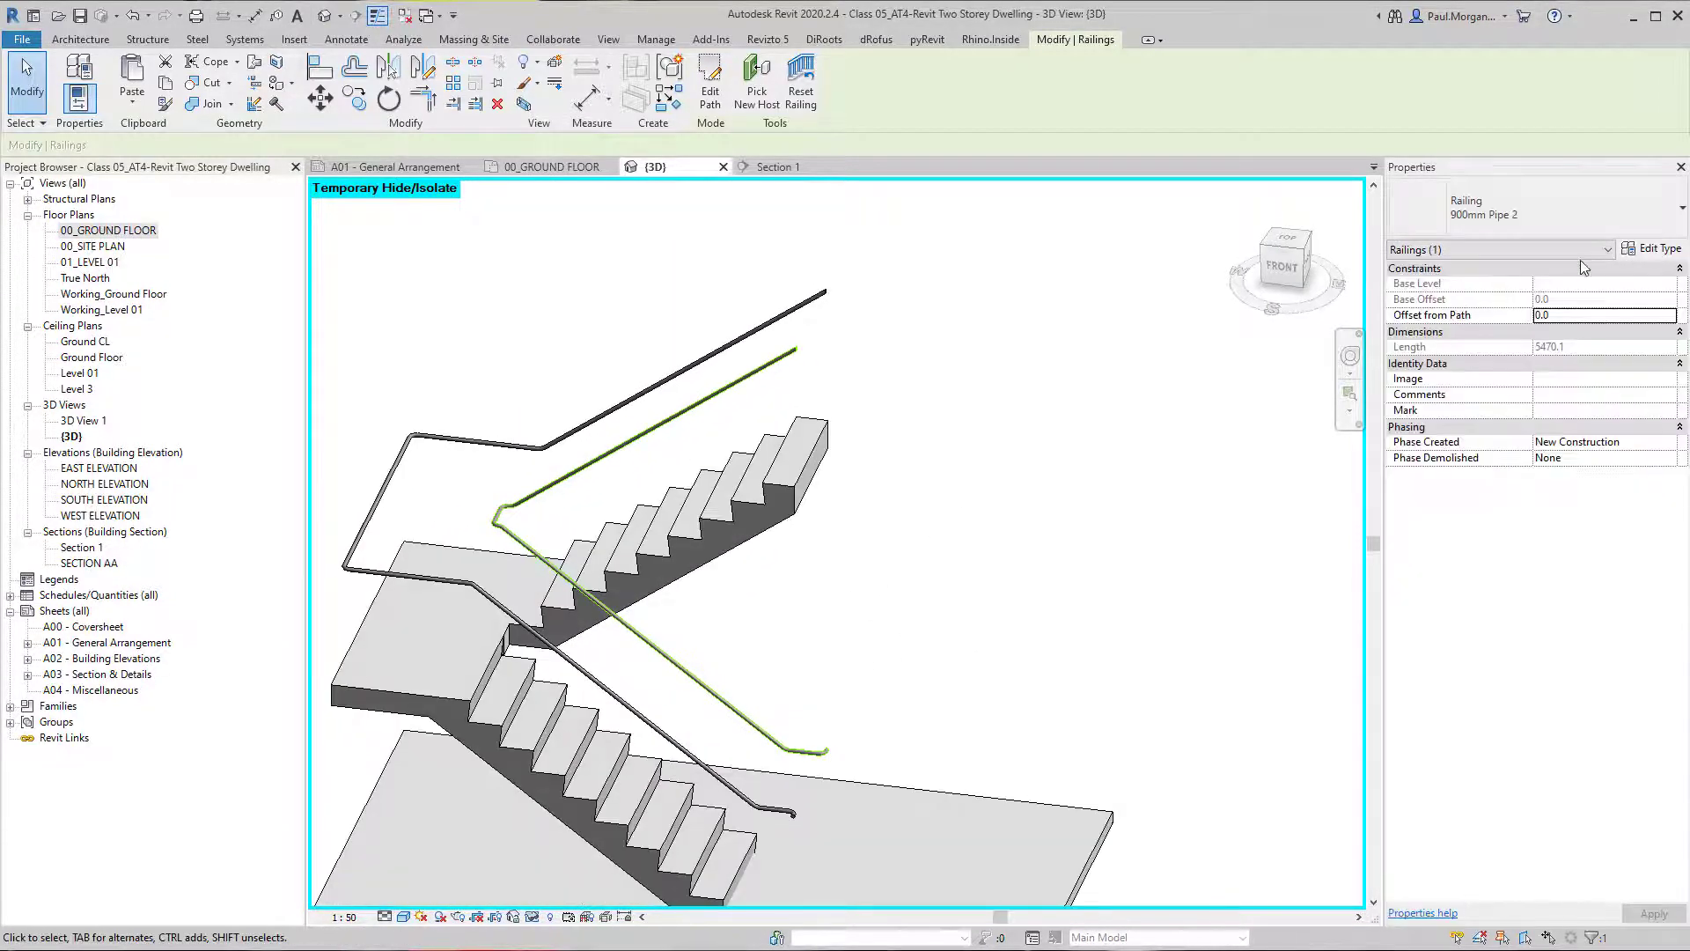
{"action": "left_click", "coordinate": [1652, 248]}
{"action": "left_click_drag", "start_coordinate": [1619, 111], "coordinate": [1482, 125]}
{"action": "left_click", "coordinate": [1619, 453]}
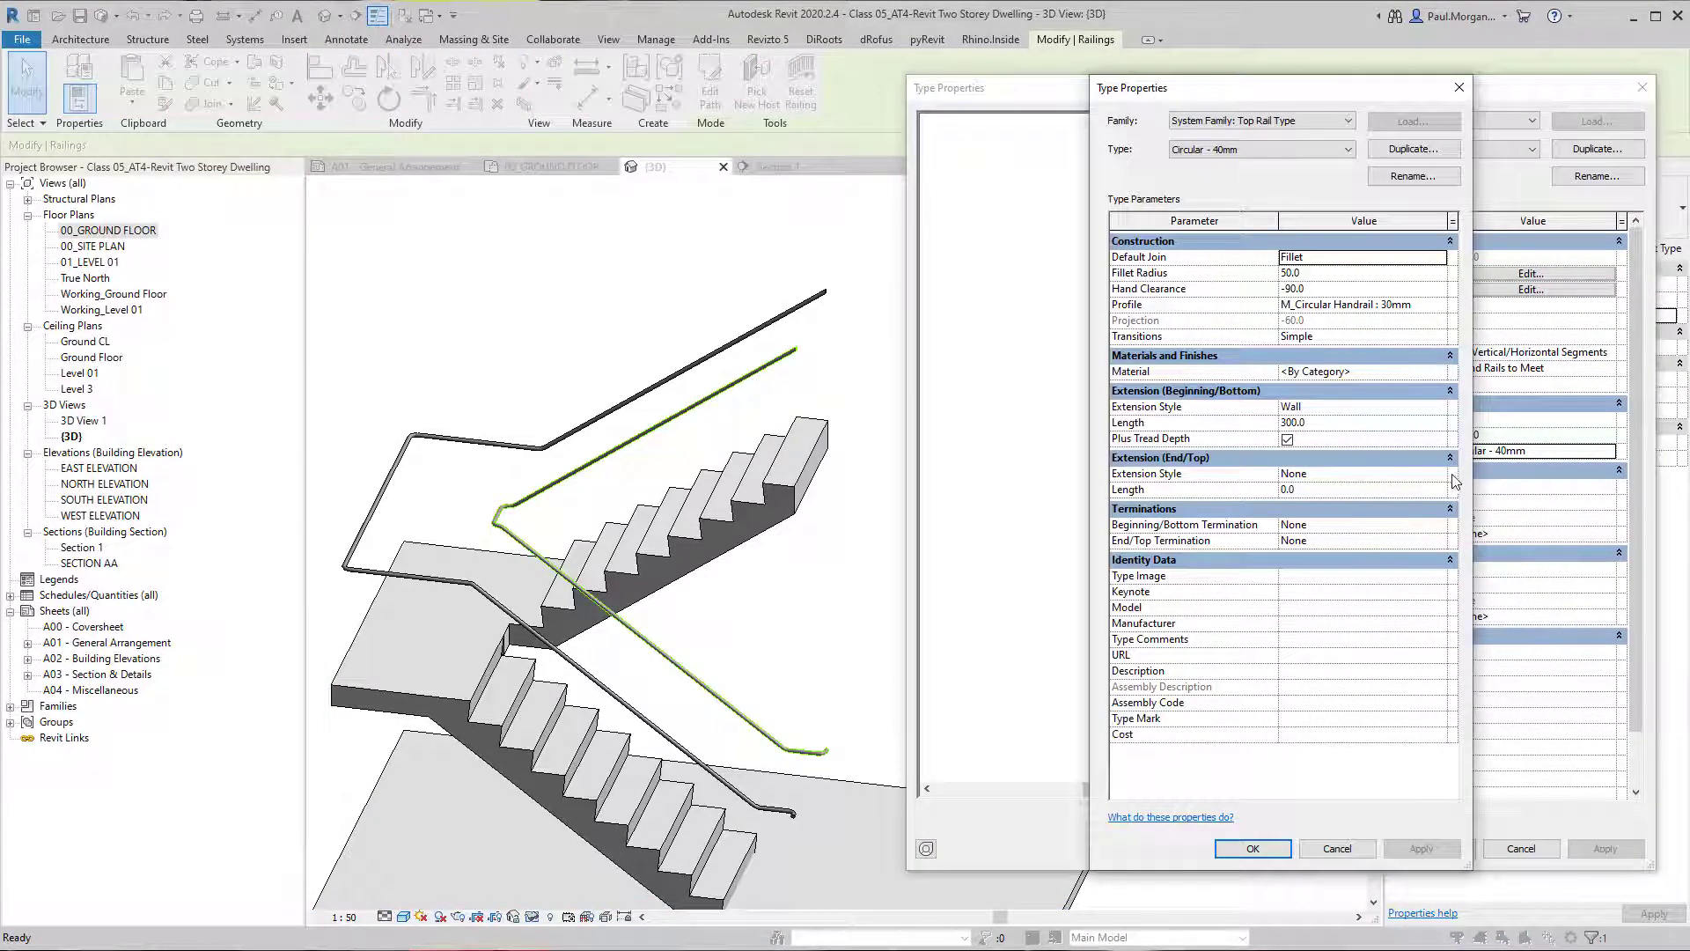
{"action": "left_click", "coordinate": [1356, 474]}
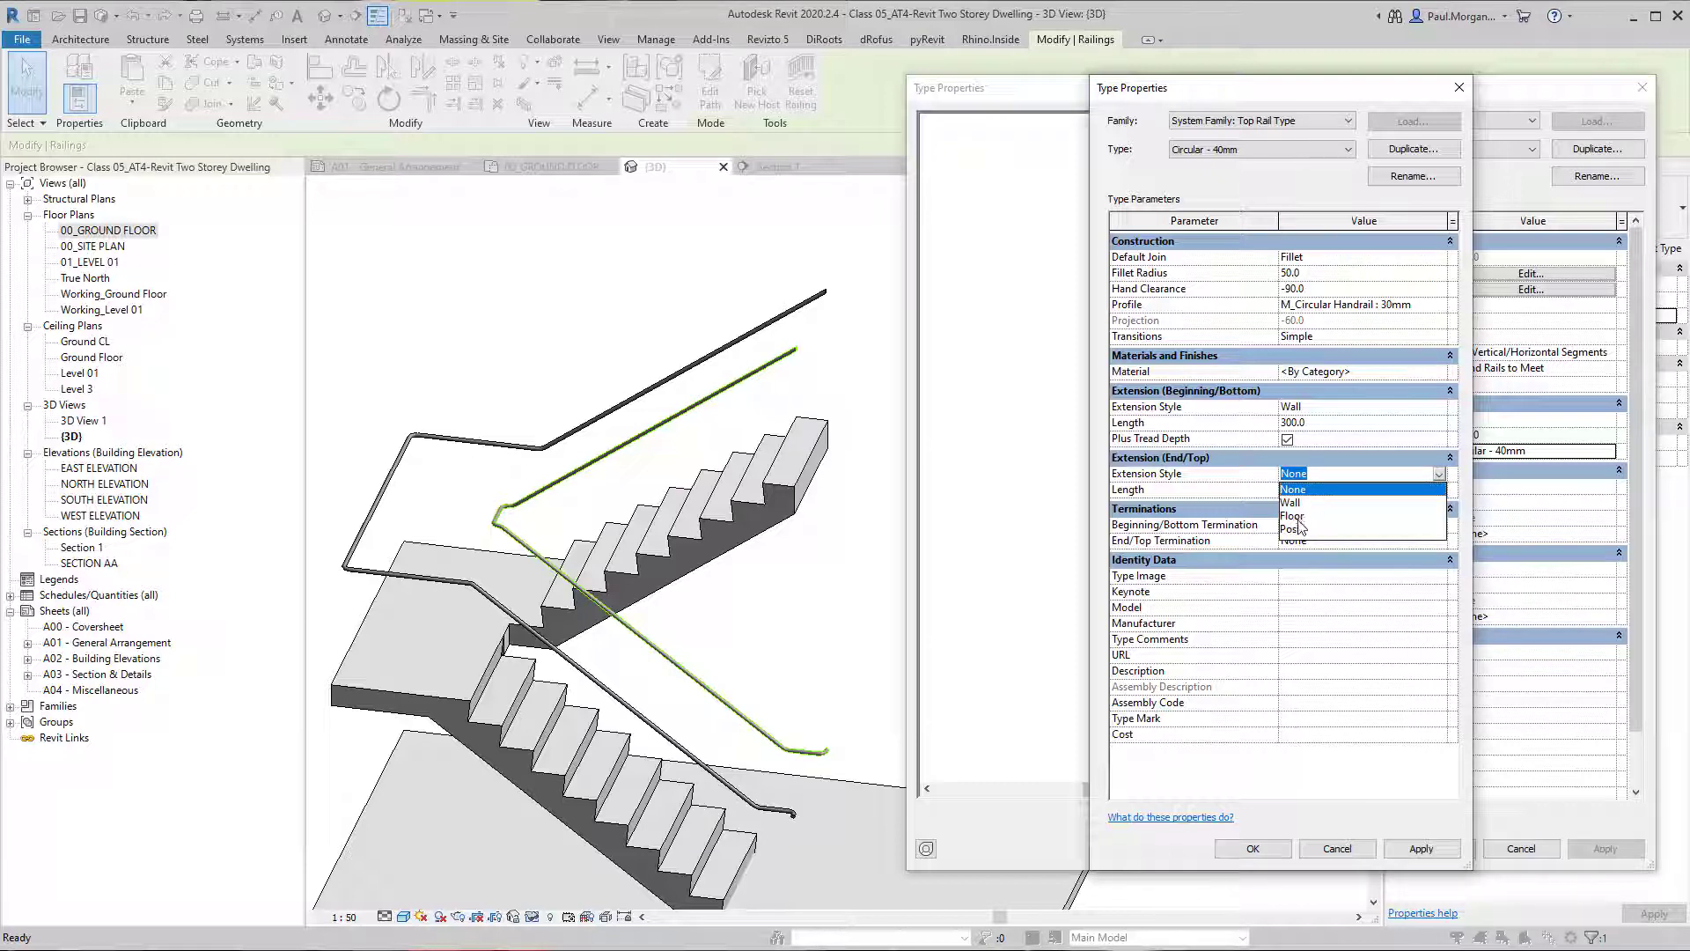
{"action": "left_click", "coordinate": [1307, 504]}
{"action": "left_click", "coordinate": [1394, 493]}
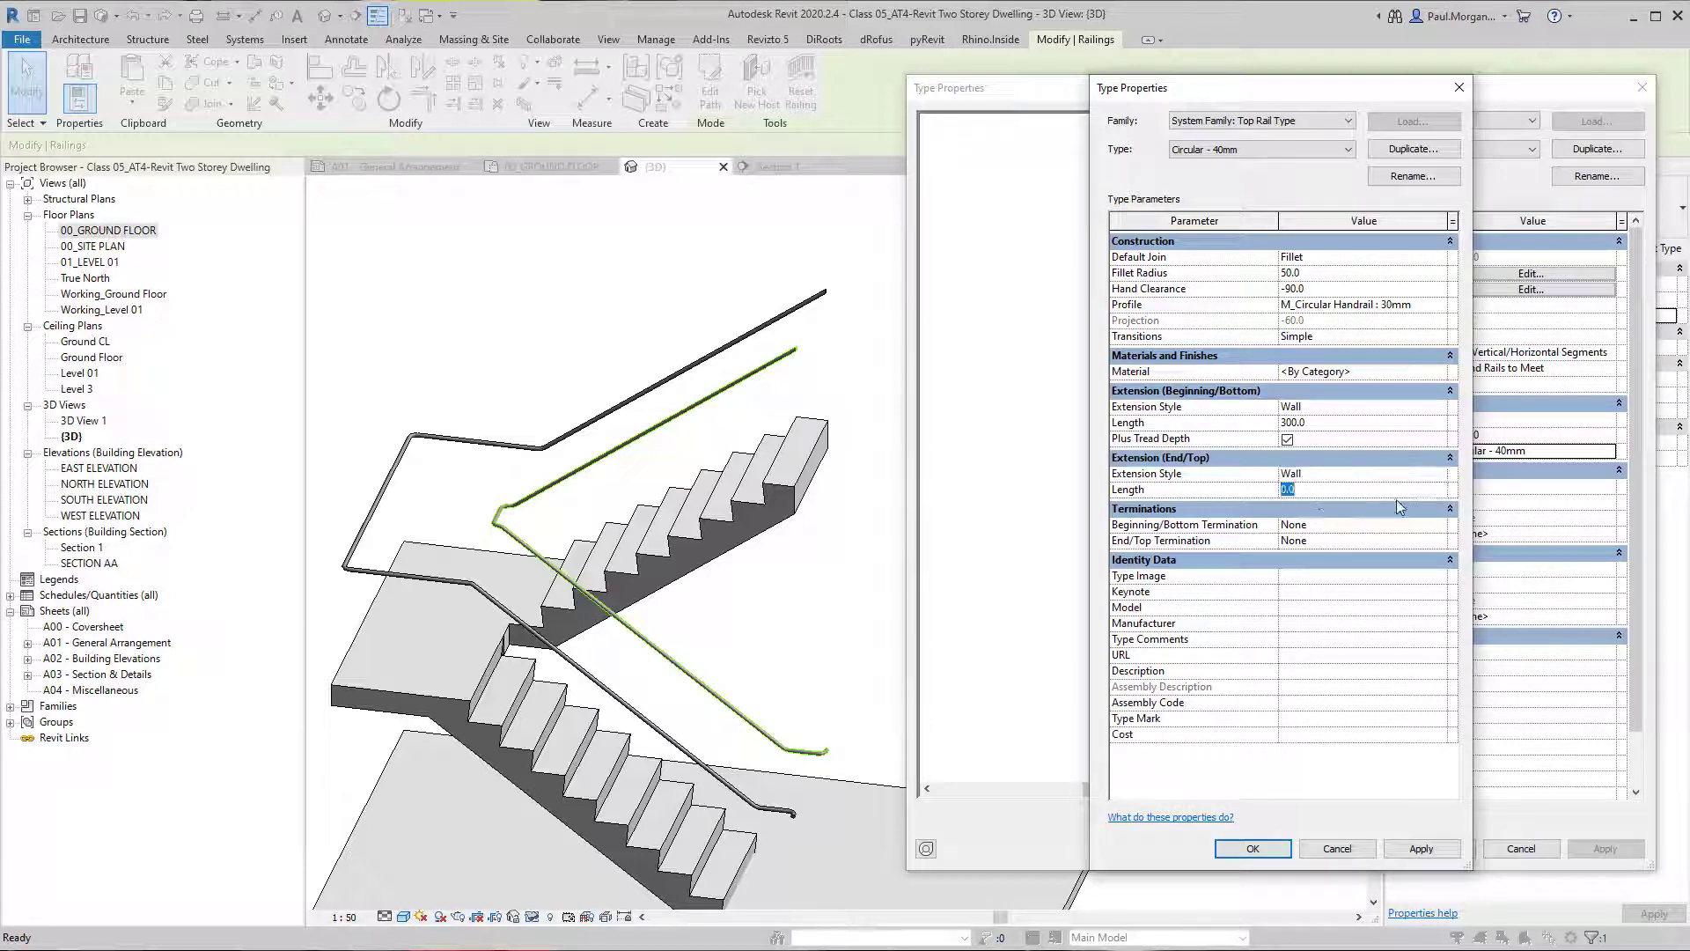
{"action": "type", "text": "300"}
{"action": "left_click", "coordinate": [1421, 849]}
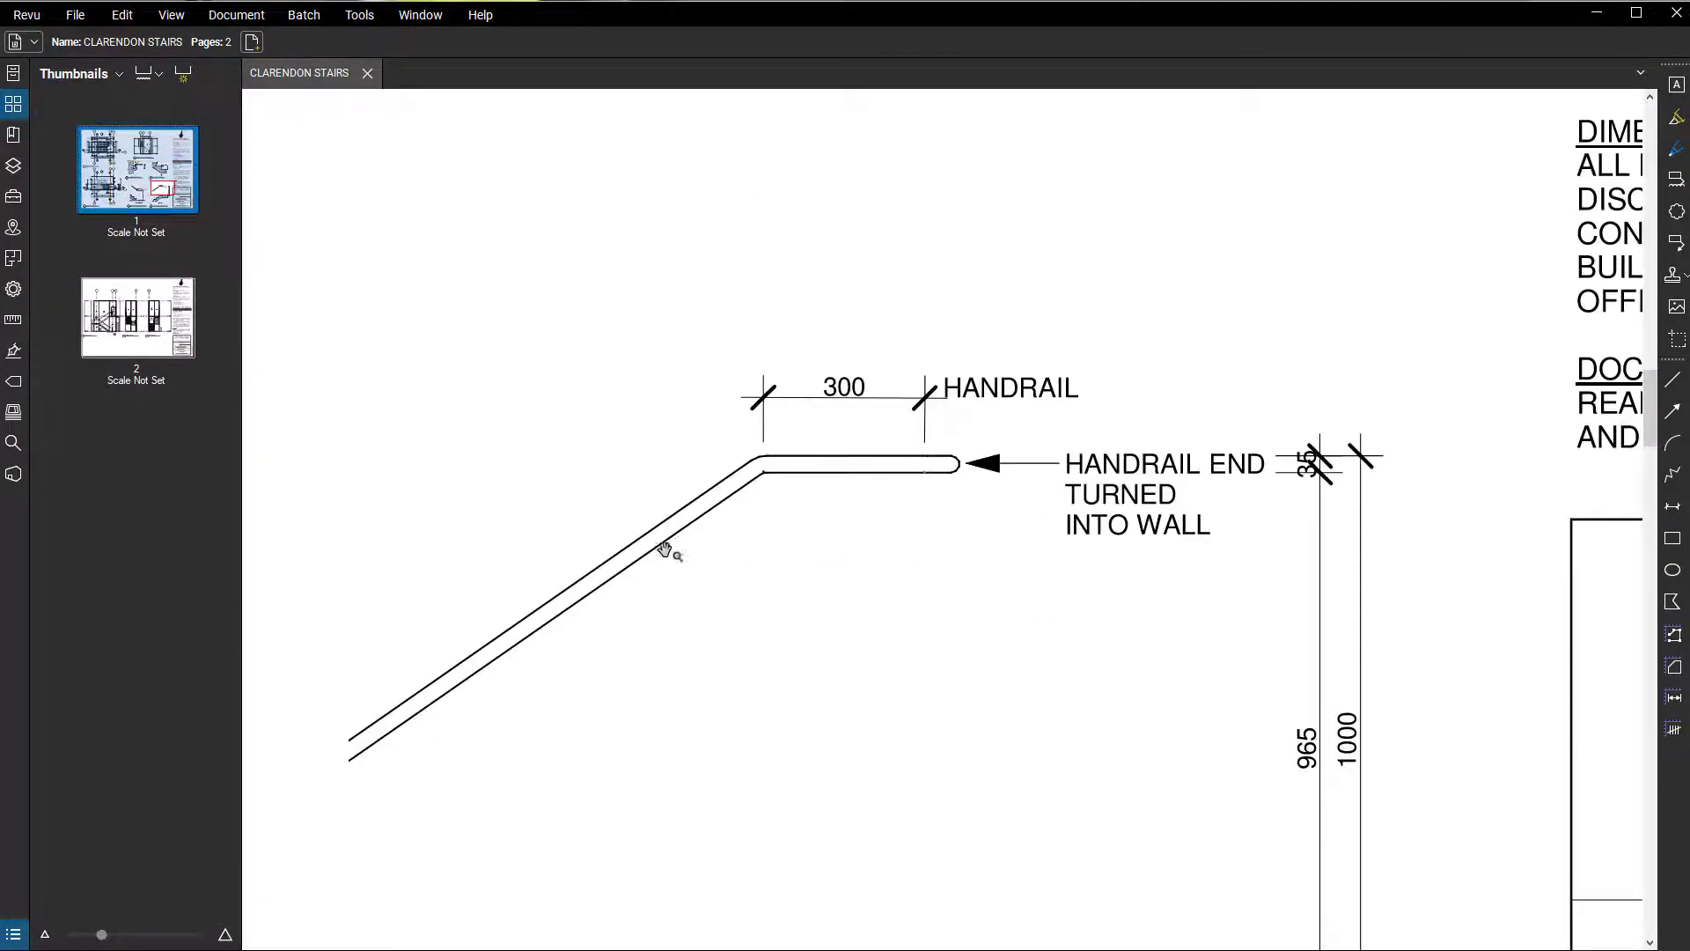
Check how the handrail ends in the Top Tread and Bottom Tread details of the CLARENDON STAIRS drawing in Revu.
{"action": "scroll", "coordinate": [761, 477], "scroll_direction": "down", "scroll_amount": 3}
{"action": "left_click_drag", "start_coordinate": [761, 477], "coordinate": [749, 376]}
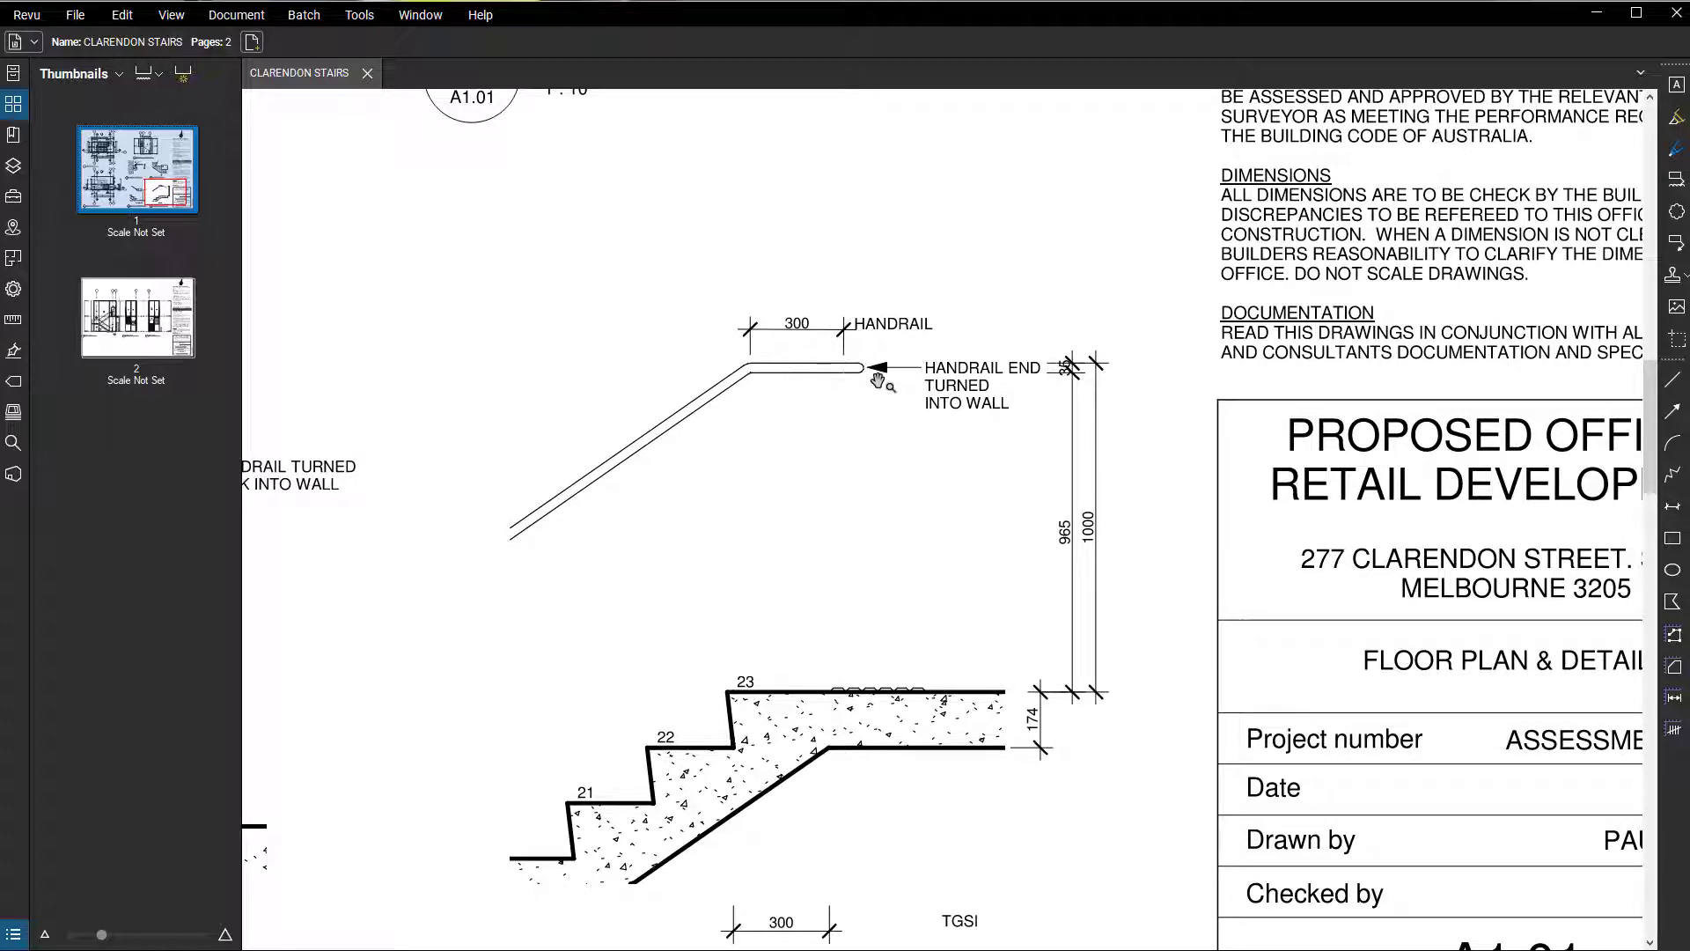
{"action": "scroll", "coordinate": [902, 356], "scroll_direction": "down", "scroll_amount": 5}
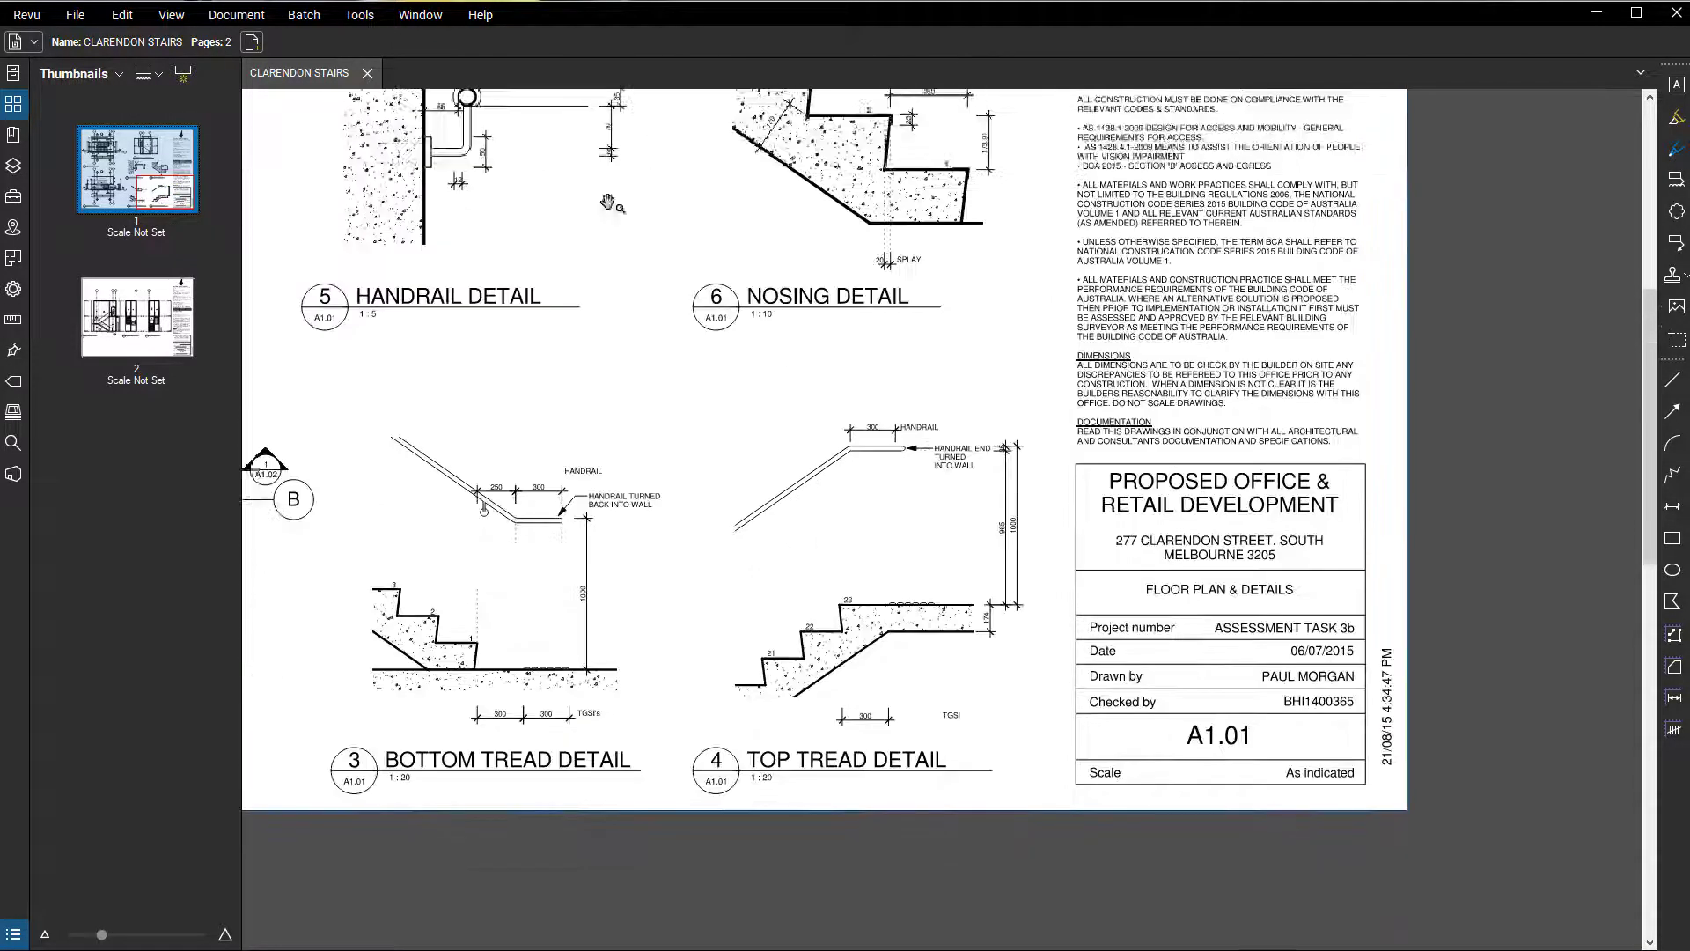
{"action": "left_click", "coordinate": [1597, 13]}
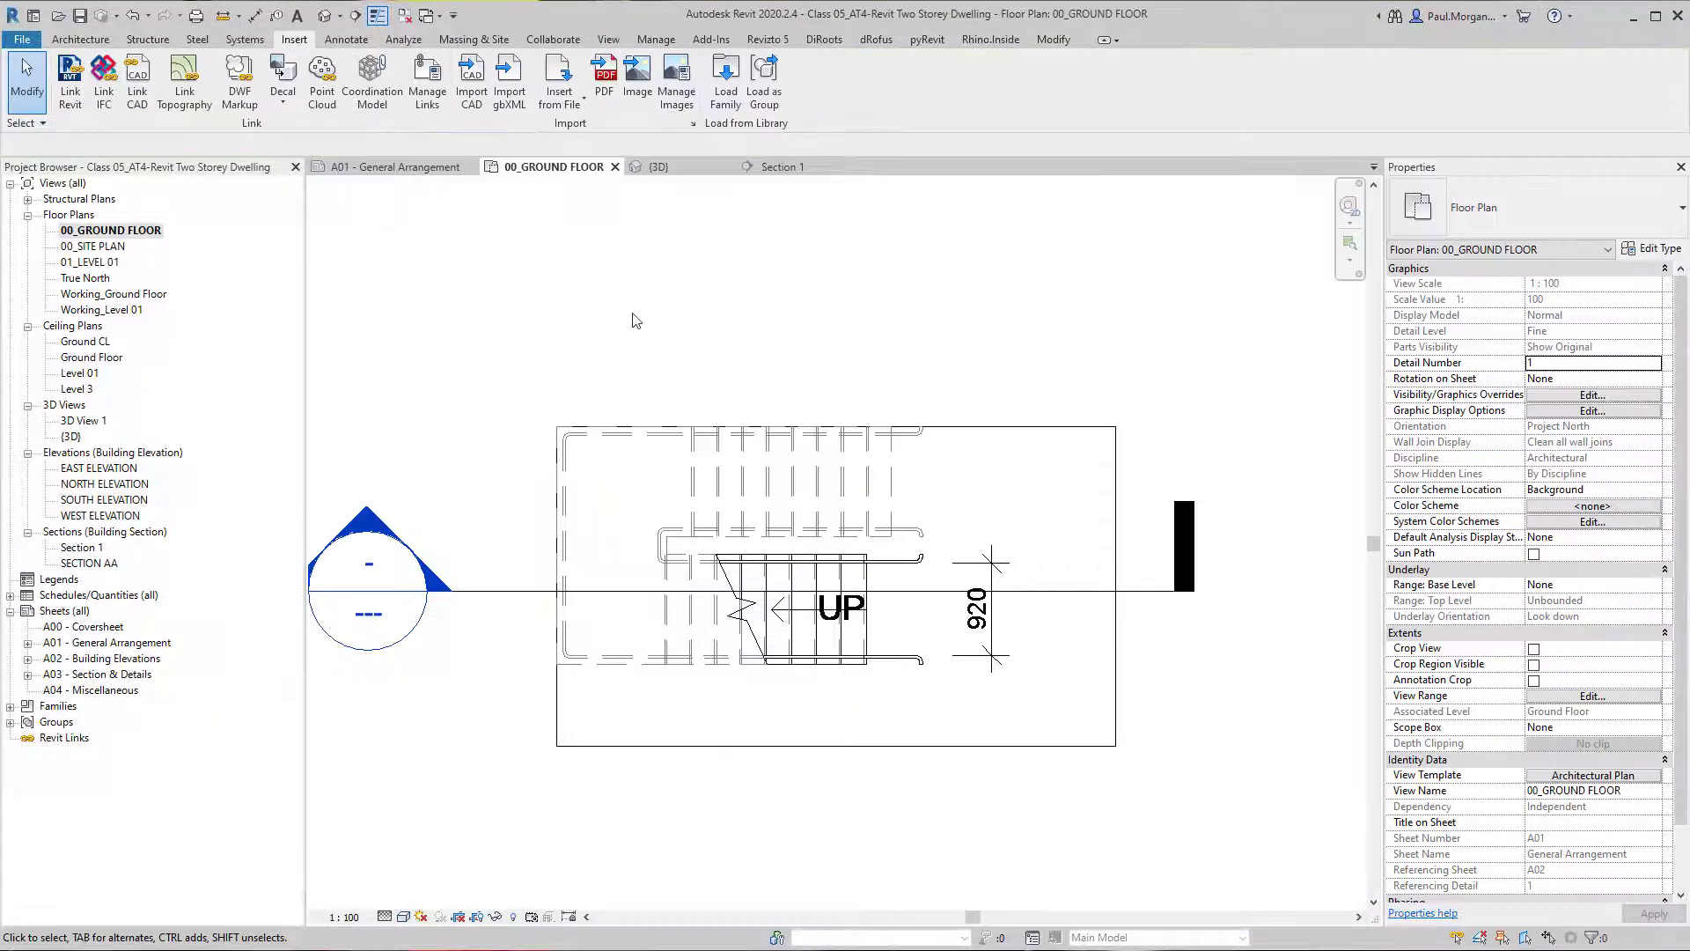
Switch to Revit's 00_GROUND FLOOR plan and open the Cast-In-Place U-shaped stair for editing.
{"action": "scroll", "coordinate": [964, 669], "scroll_direction": "up", "scroll_amount": 3}
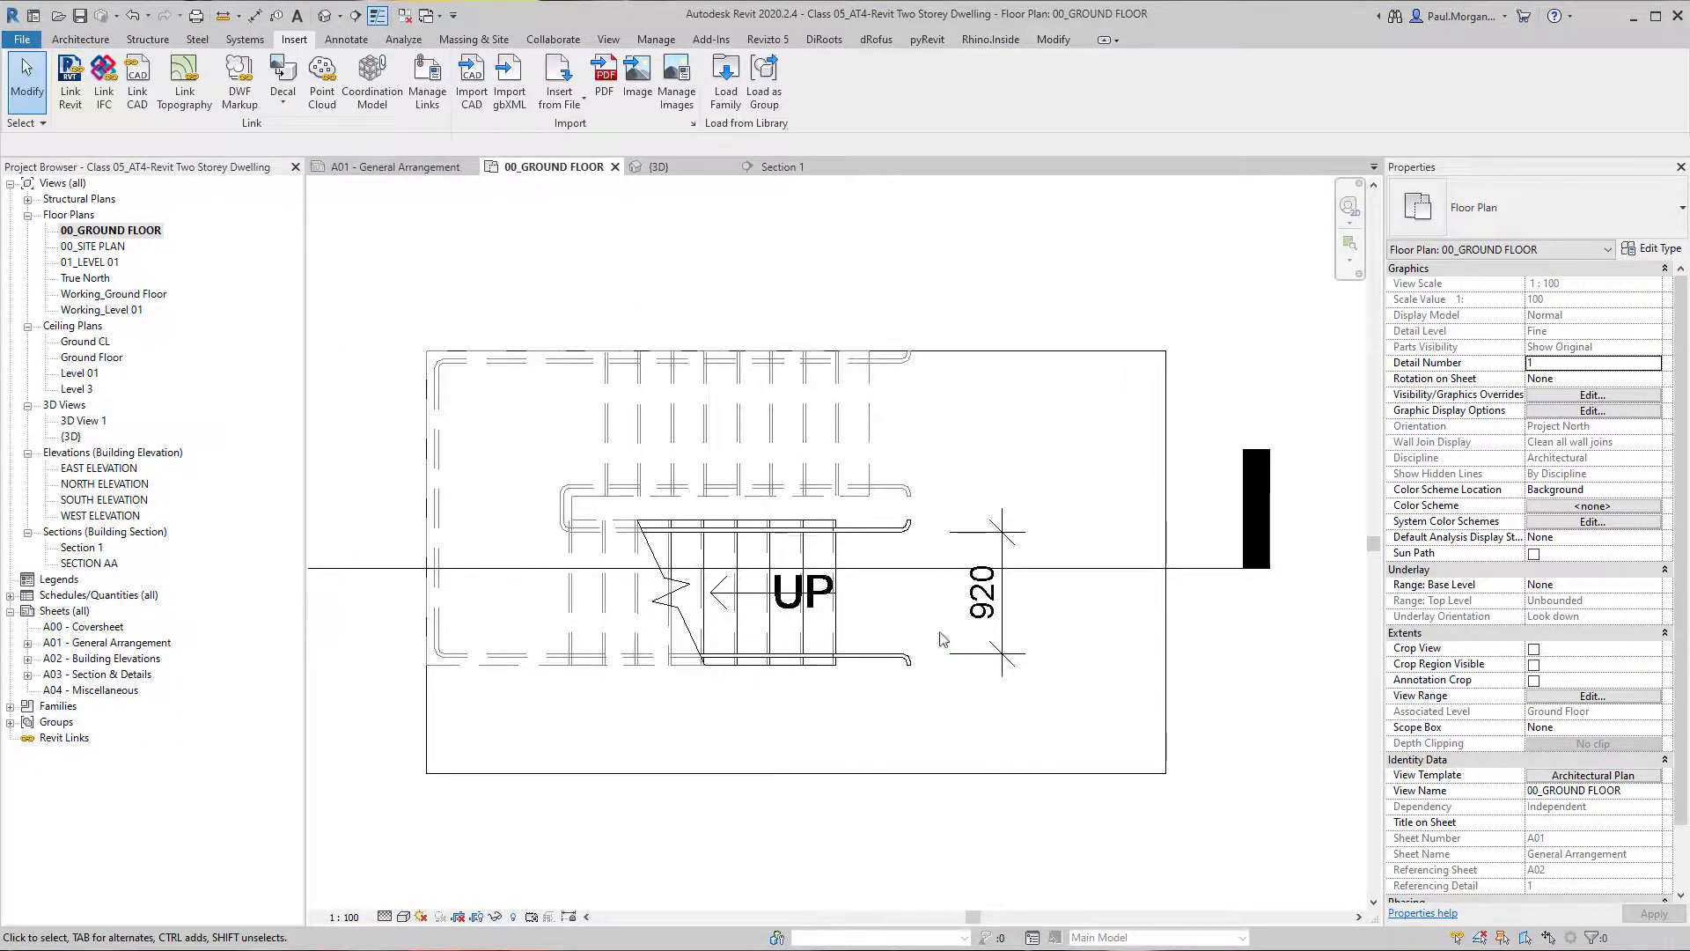
{"action": "scroll", "coordinate": [996, 612], "scroll_direction": "up", "scroll_amount": 3}
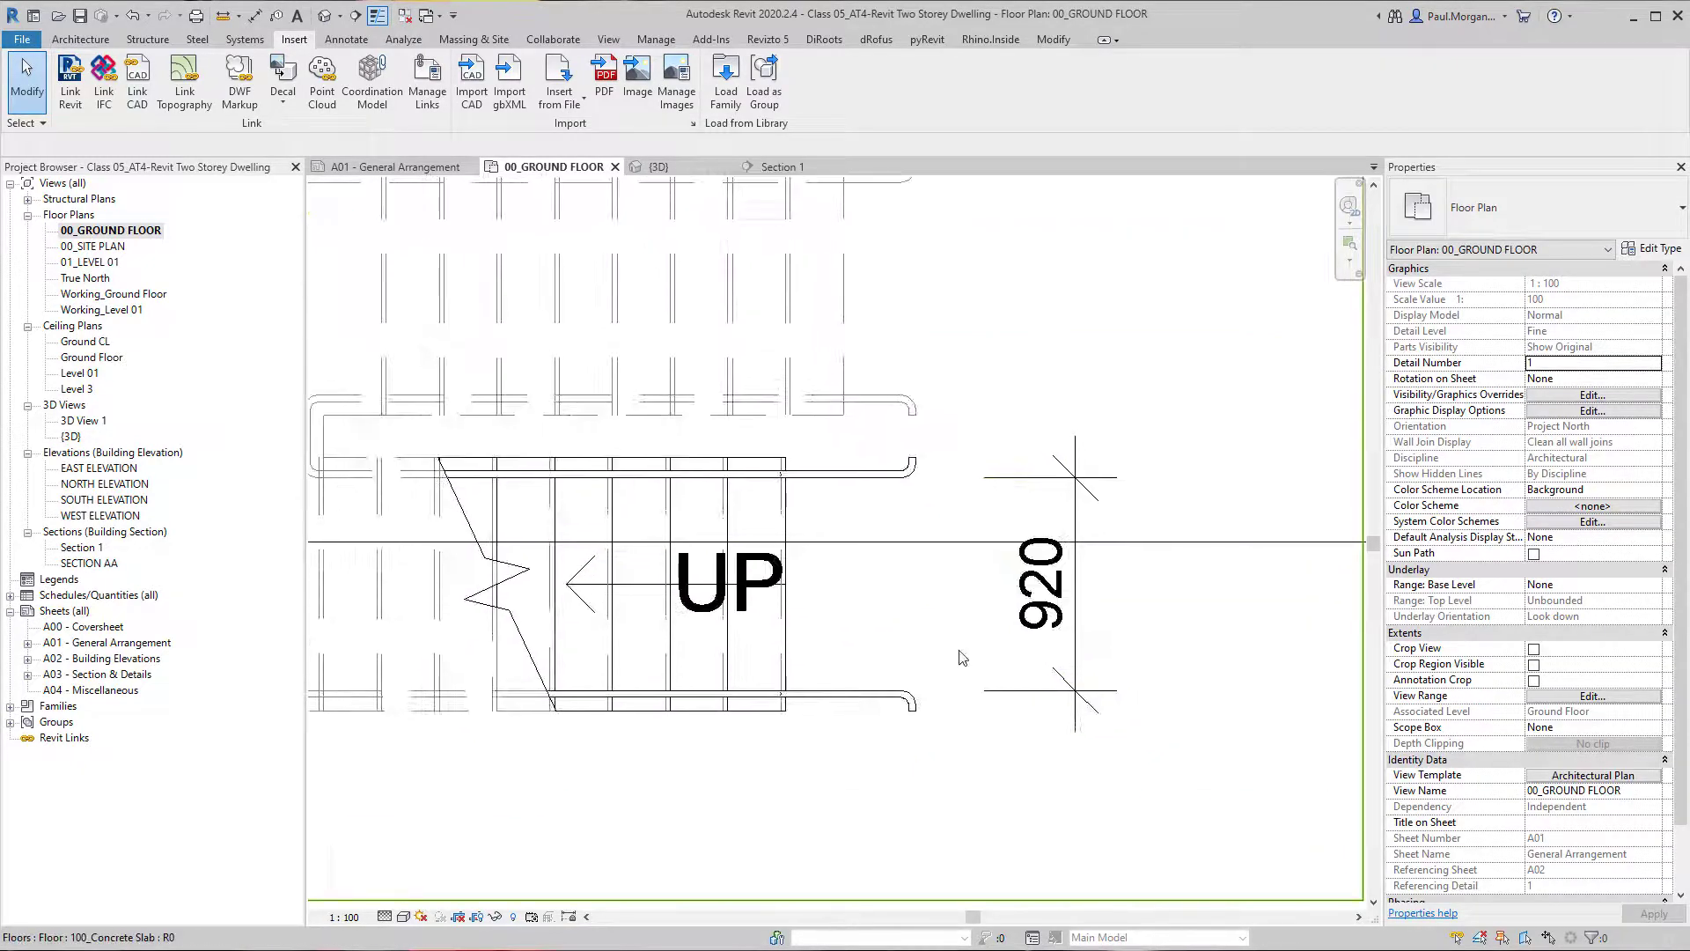
{"action": "left_click", "coordinate": [778, 645]}
{"action": "left_click", "coordinate": [782, 645]}
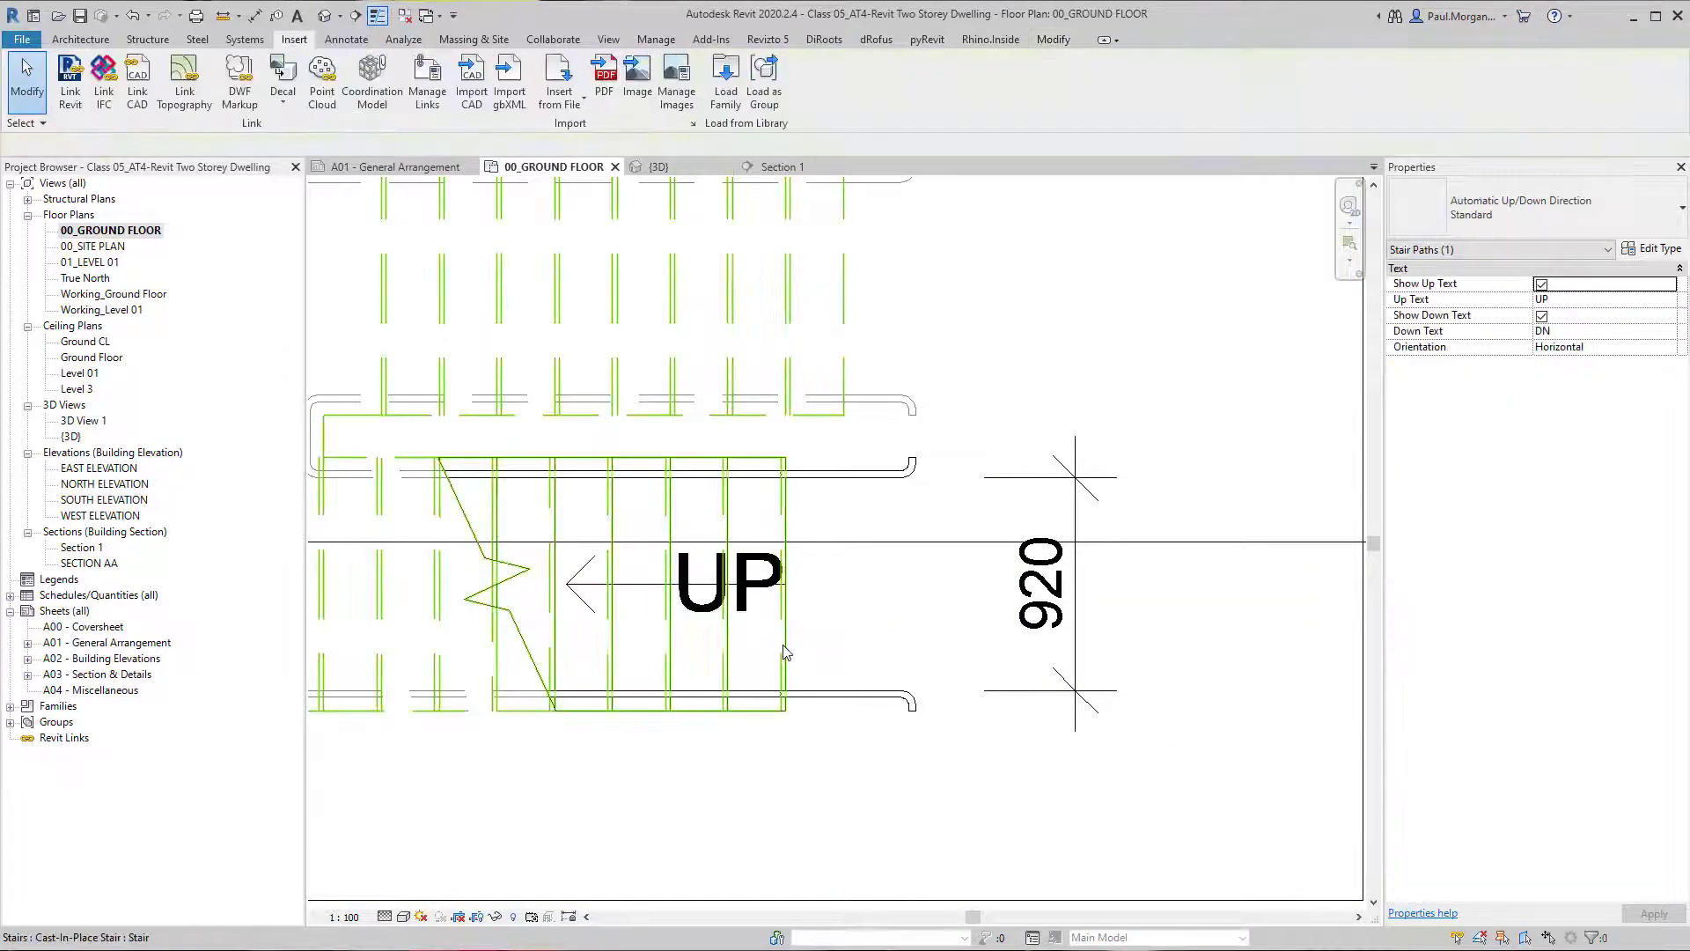
{"action": "middle_click_drag", "start_coordinate": [788, 673], "coordinate": [858, 643]}
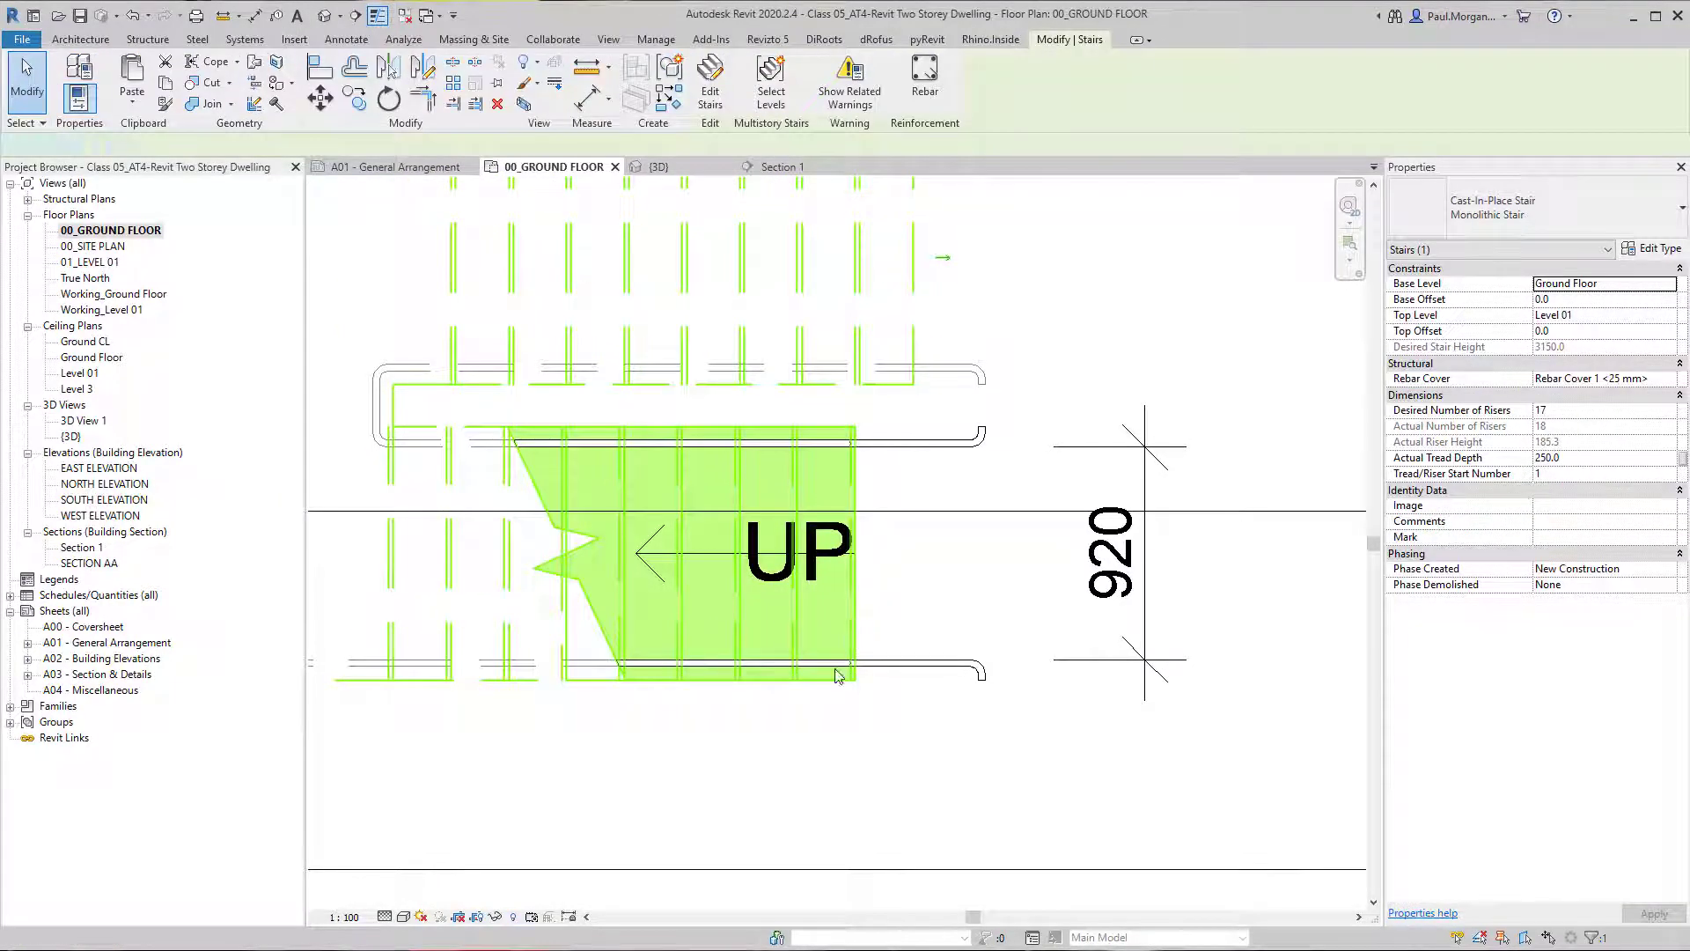
{"action": "double_click", "coordinate": [841, 678]}
Set the width of the lower run, starting at riser 1, to 1180 mm.
{"action": "left_click", "coordinate": [840, 673]}
{"action": "left_click", "coordinate": [894, 560]}
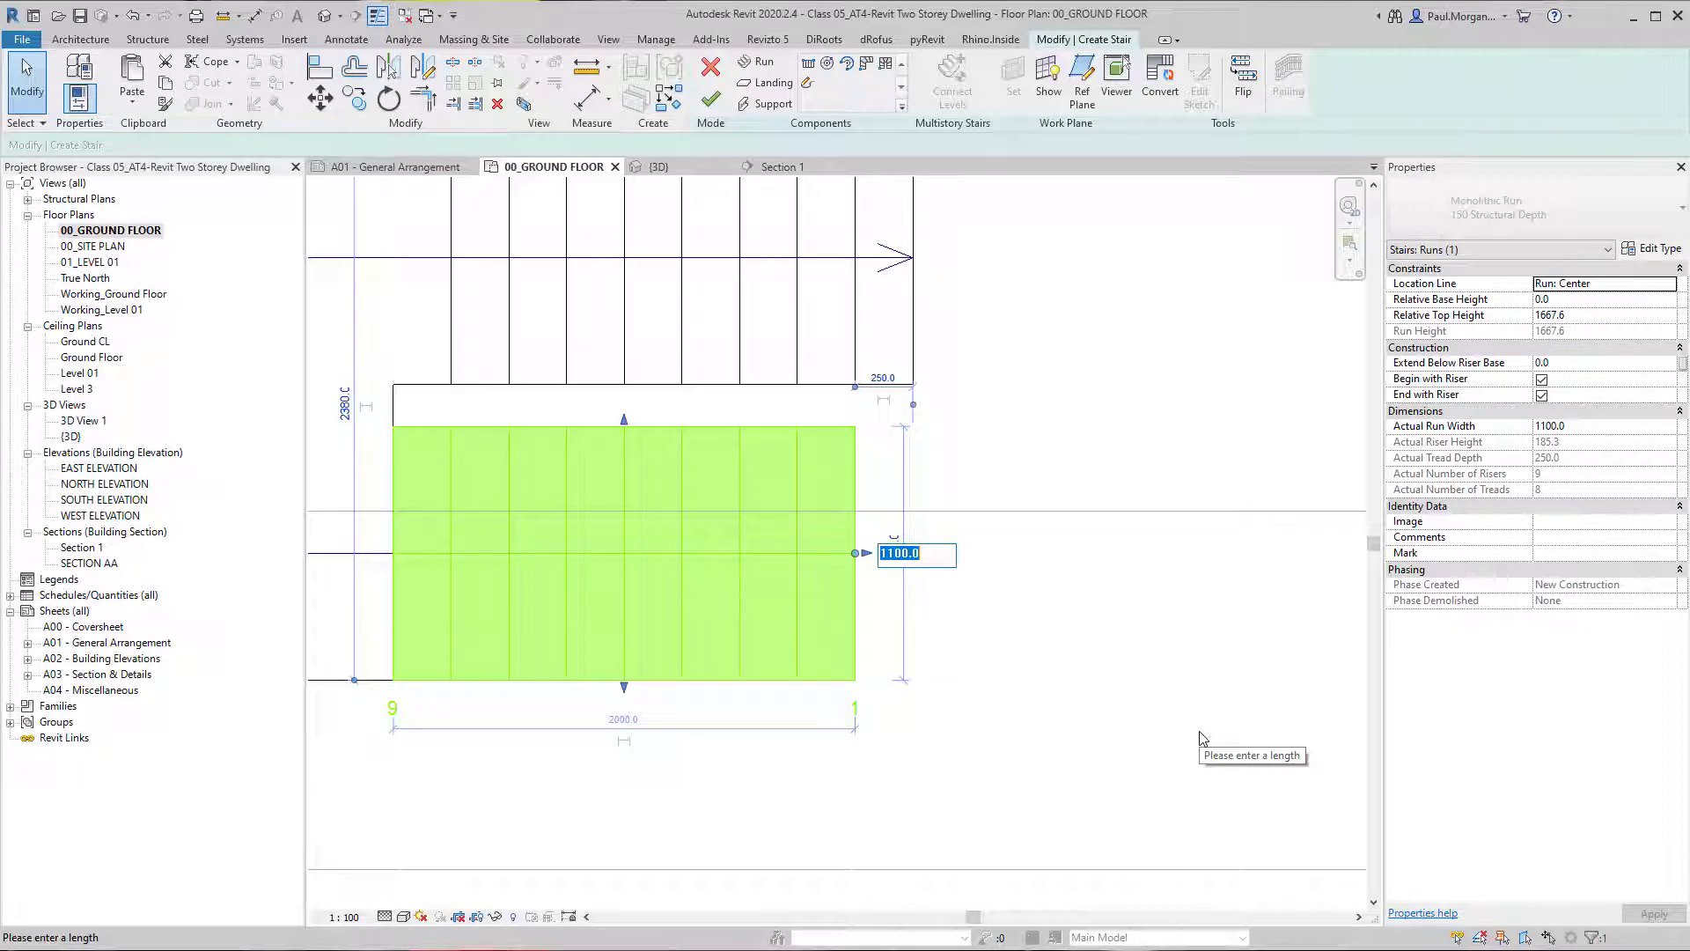
{"action": "type", "text": "11"}
{"action": "key", "text": "Return"}
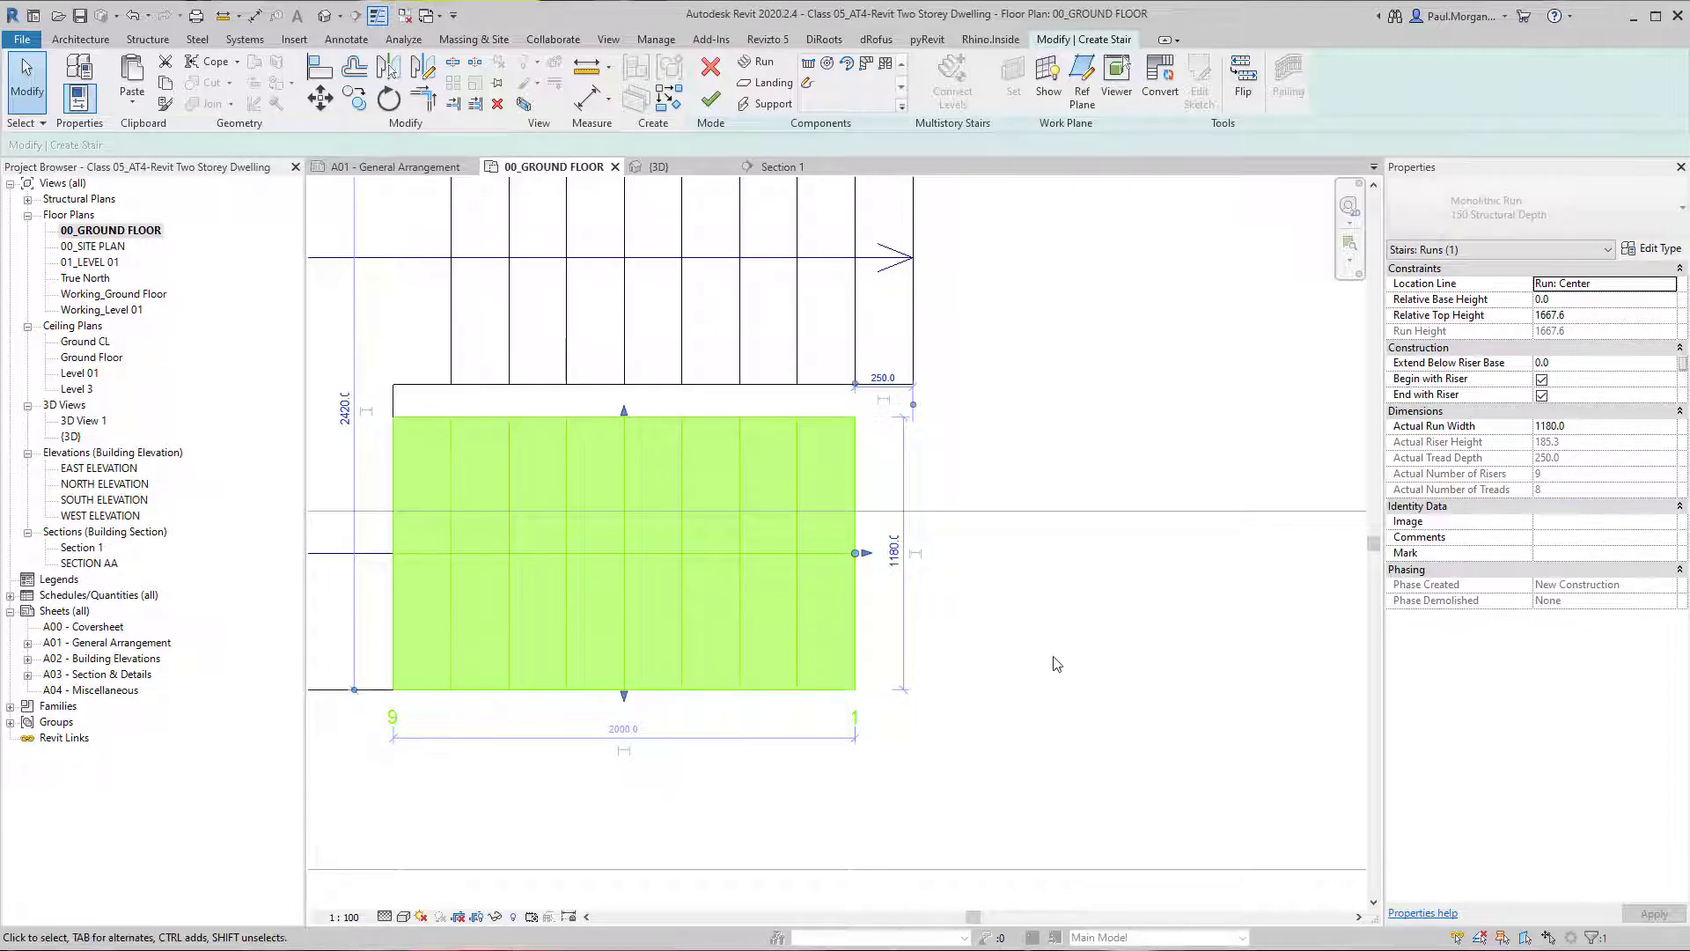
{"action": "left_click", "coordinate": [1057, 664]}
Try a 1200 mm width on the upper run, starting at riser 10, and undo the change.
{"action": "scroll", "coordinate": [1056, 663], "scroll_direction": "down", "scroll_amount": 2}
{"action": "left_click", "coordinate": [874, 462]}
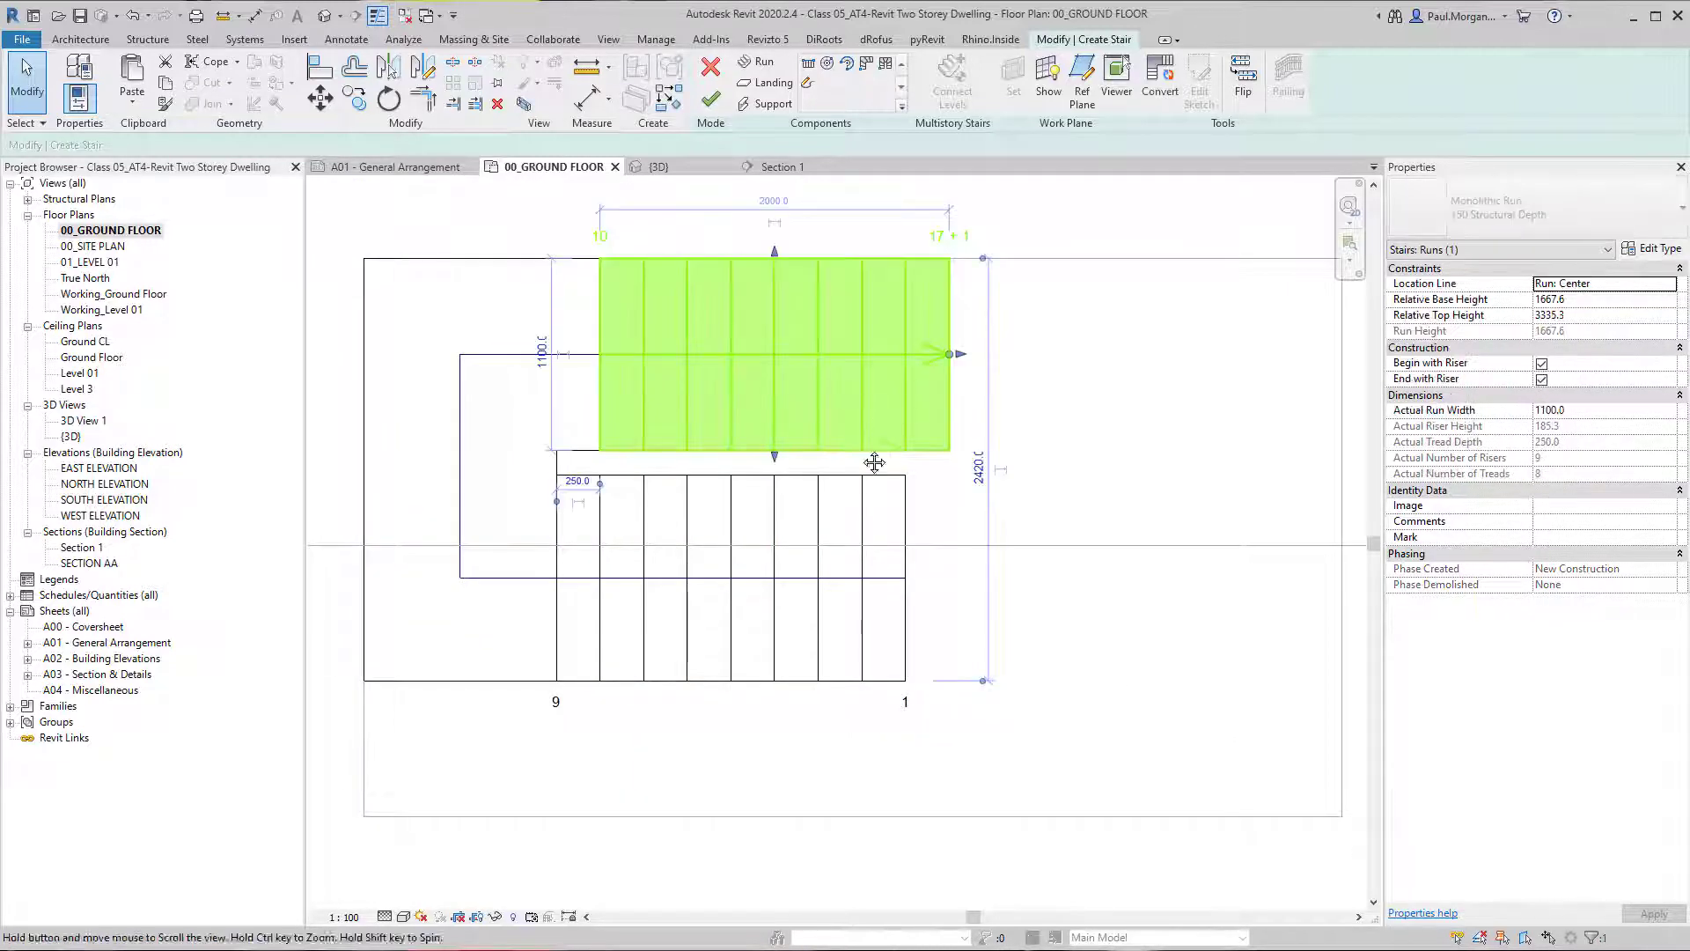
{"action": "middle_click_drag", "start_coordinate": [874, 463], "coordinate": [865, 427]}
{"action": "left_click", "coordinate": [493, 414]}
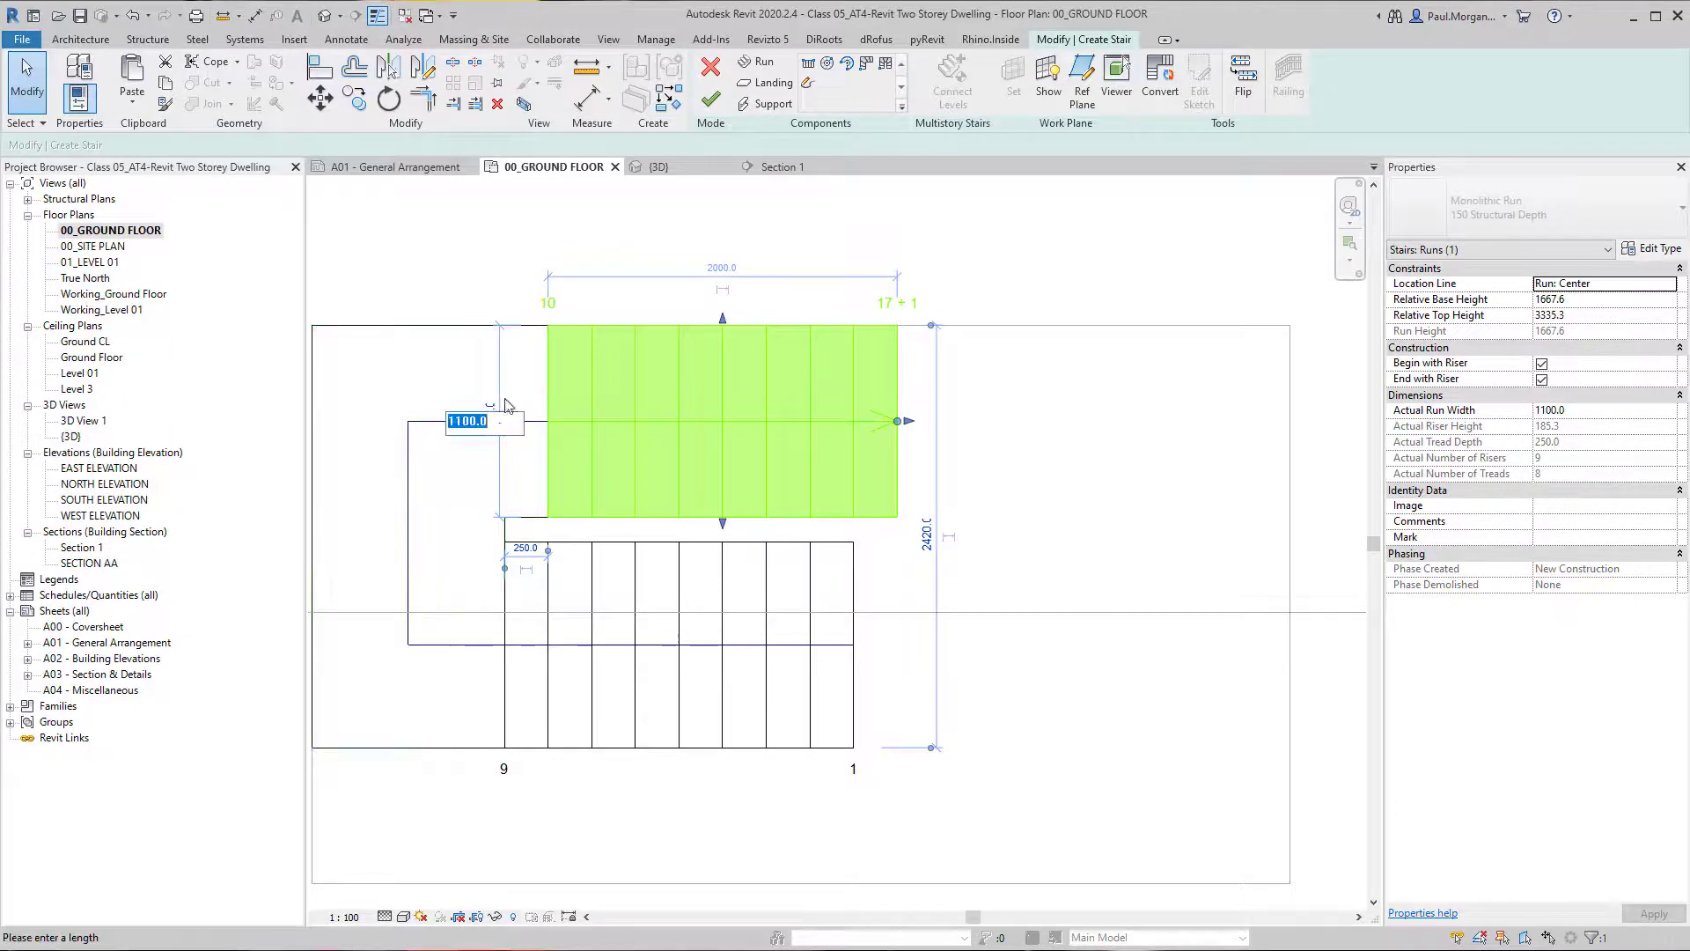
{"action": "type", "text": "1200"}
{"action": "key", "text": "Return"}
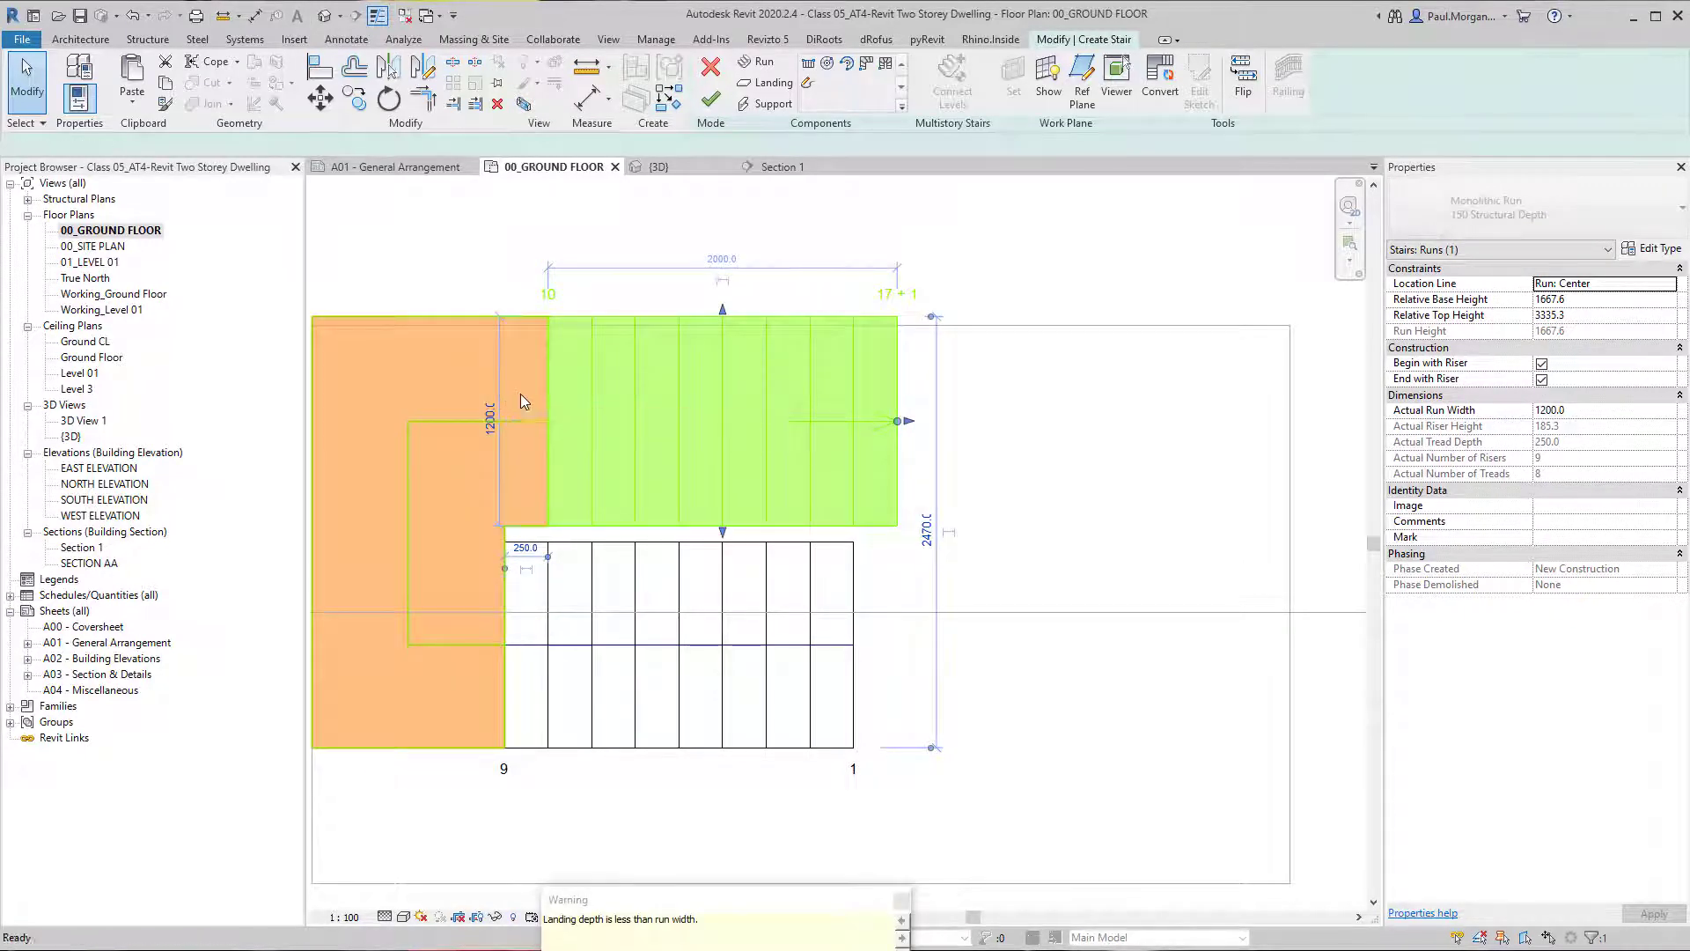
{"action": "key", "text": "ctrl+z"}
Widen the upper run outward from its outer edge and set its width to 1200 mm.
{"action": "left_click", "coordinate": [595, 419]}
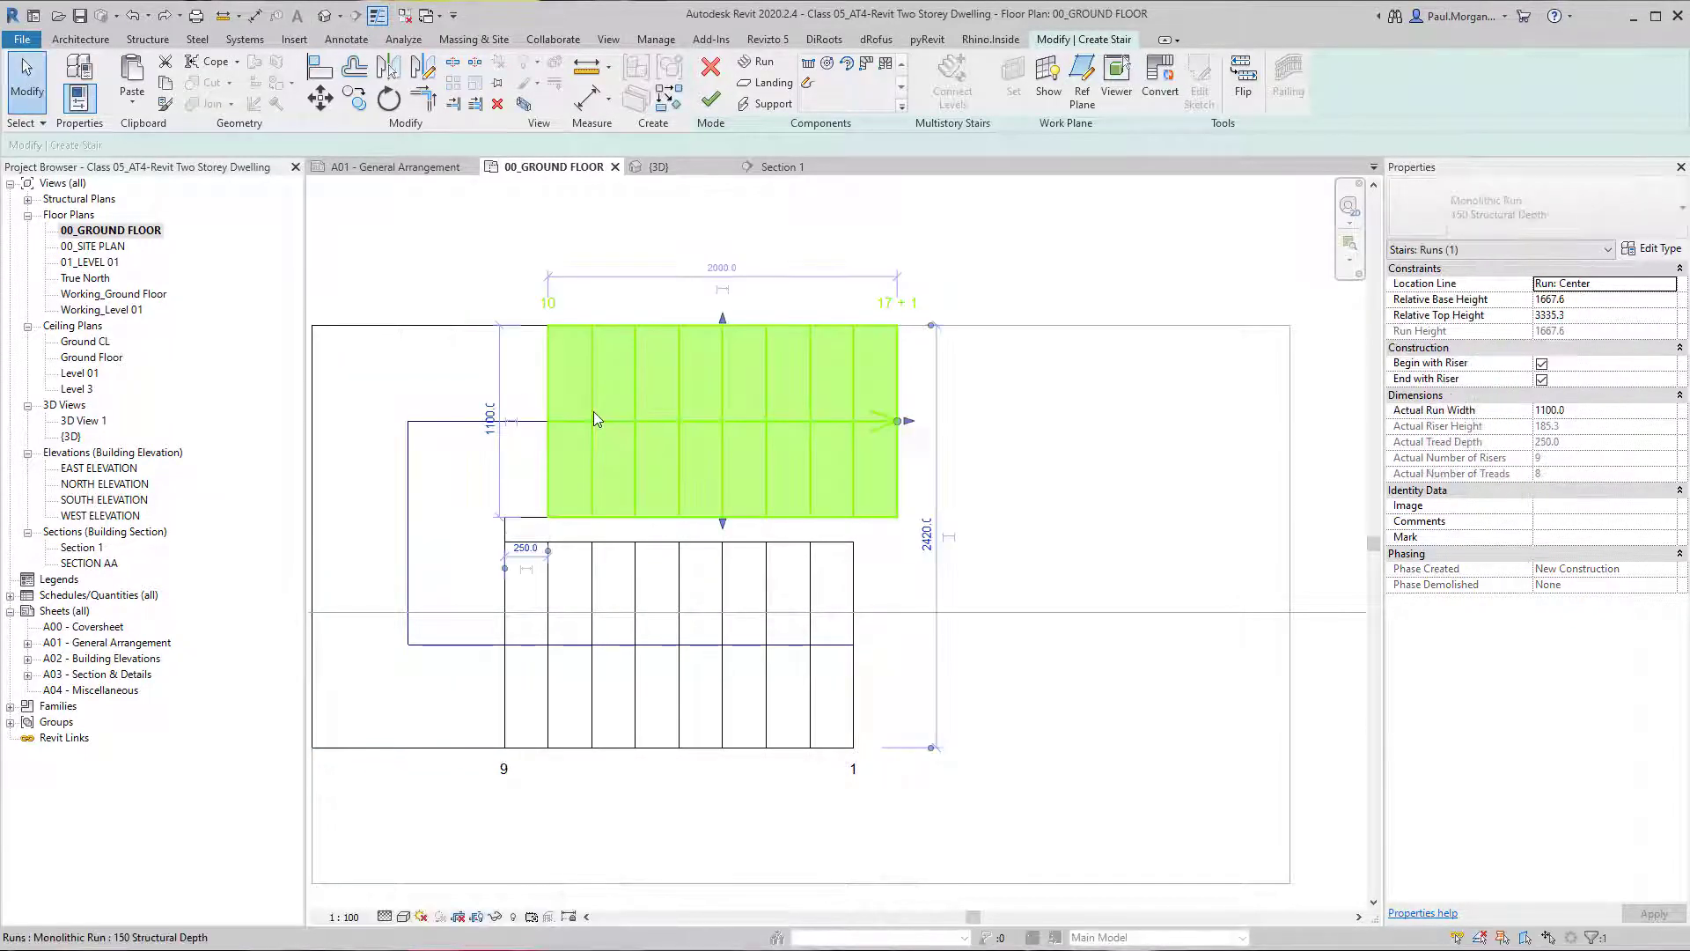
{"action": "left_click_drag", "start_coordinate": [725, 319], "coordinate": [724, 315]}
{"action": "left_click", "coordinate": [491, 410]}
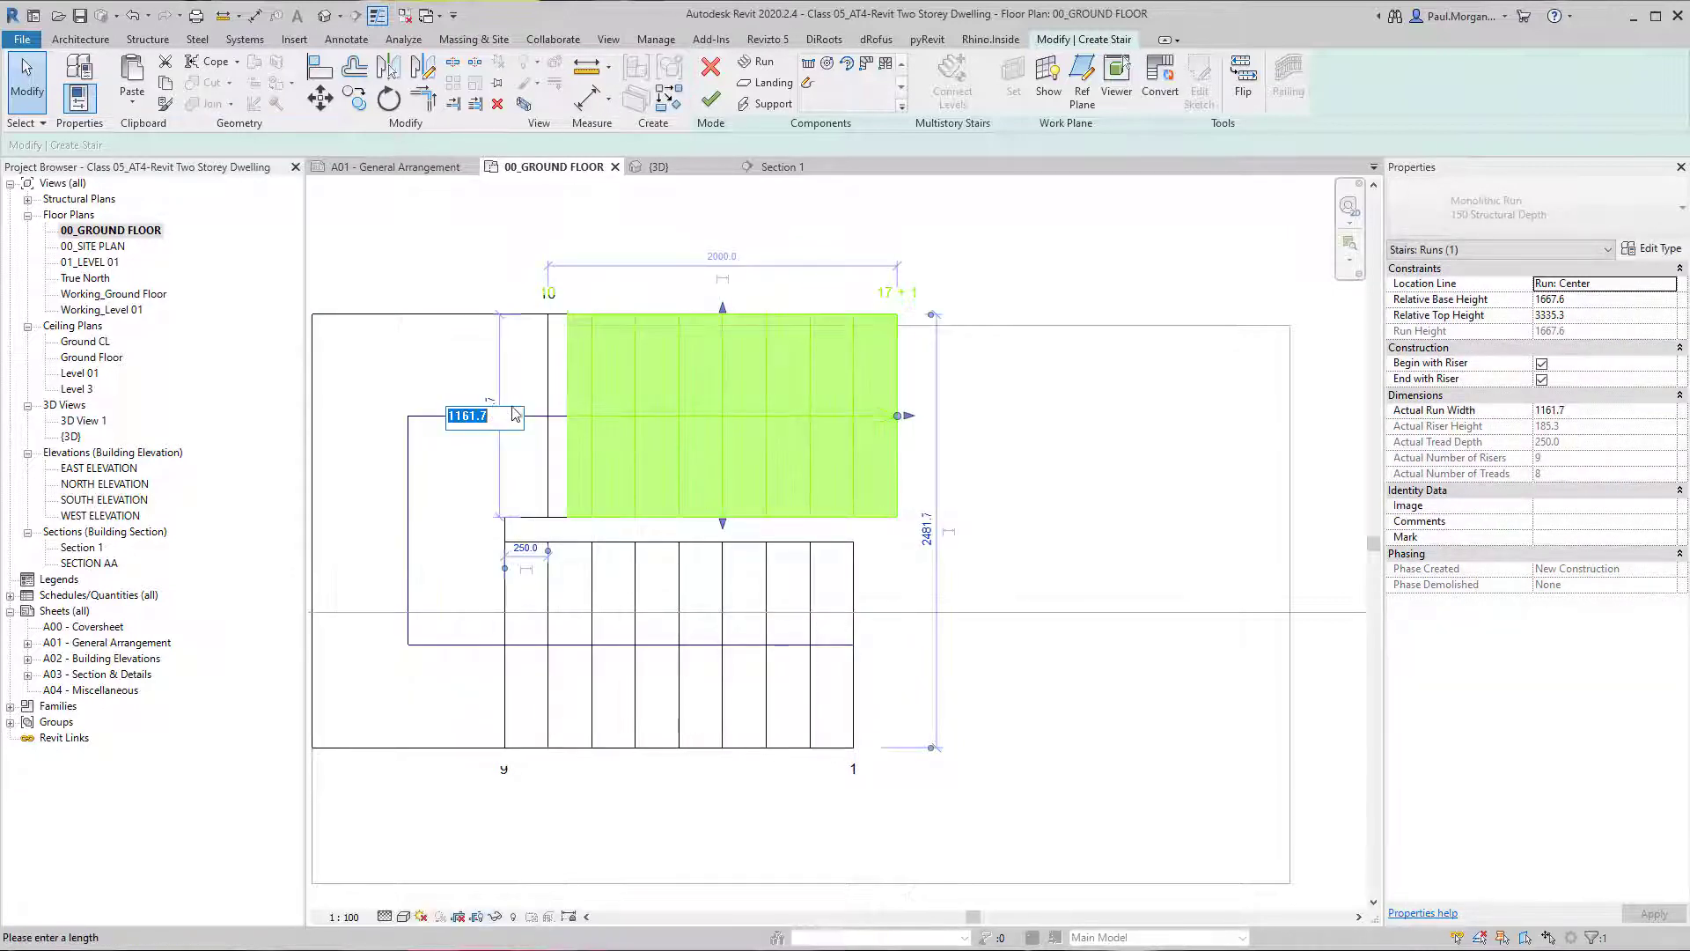
{"action": "type", "text": "1200"}
{"action": "key", "text": "Return"}
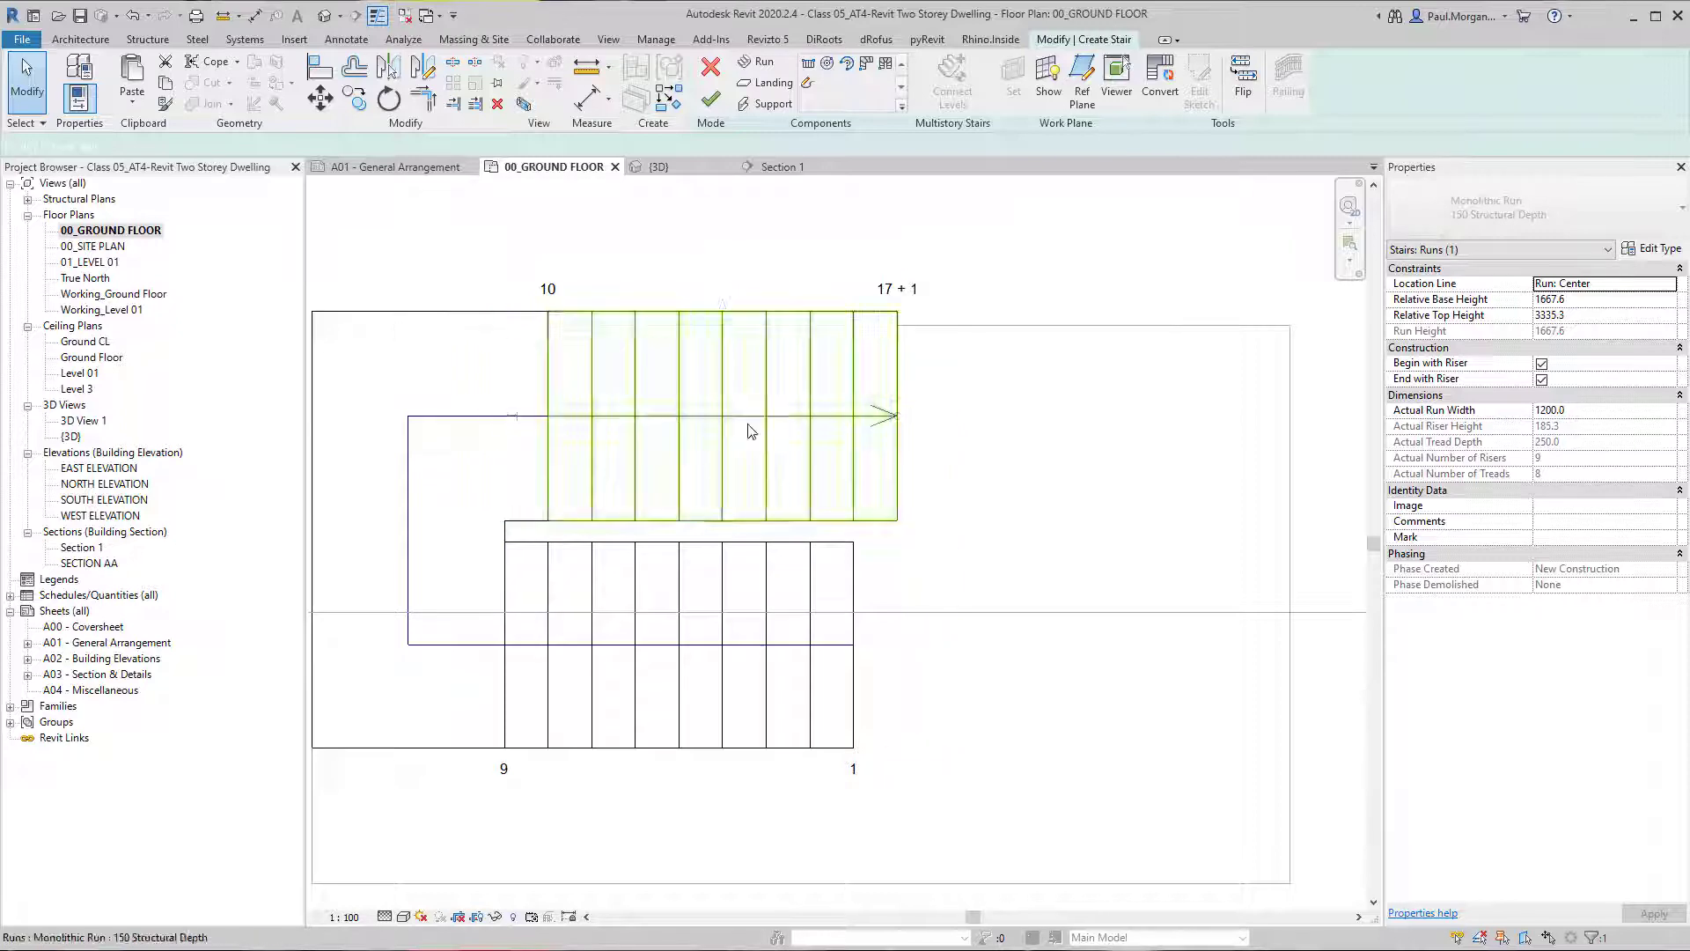
{"action": "left_click", "coordinate": [687, 519]}
{"action": "left_click", "coordinate": [953, 519]}
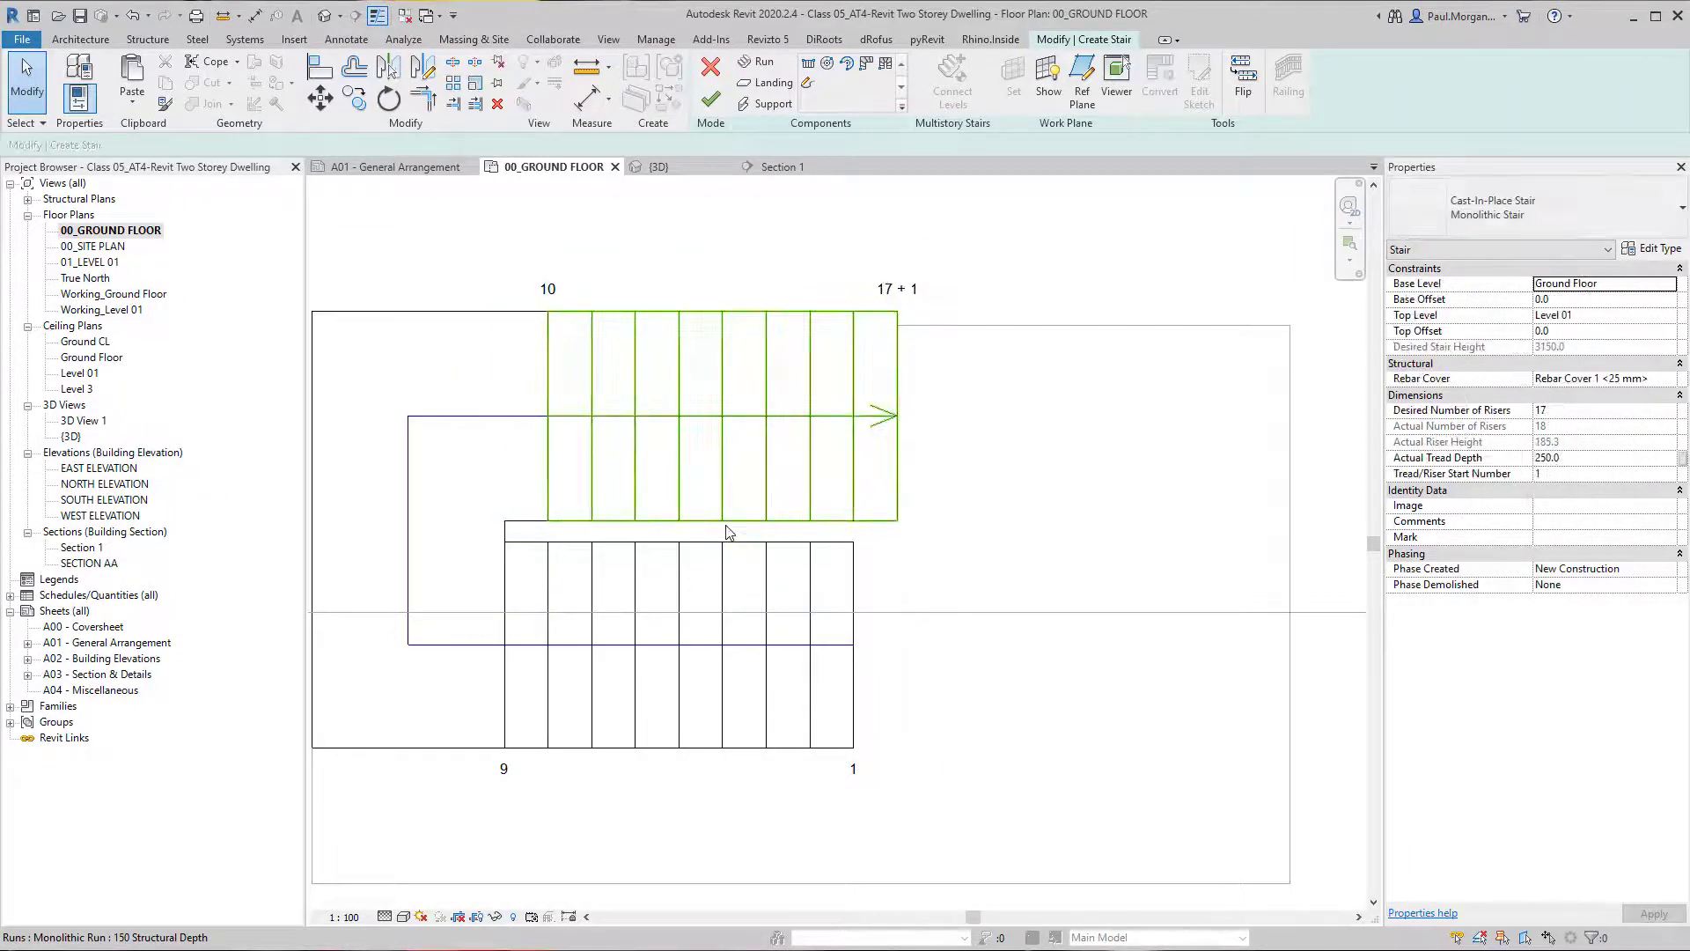
Place an aligned dimension across the gap between the upper and lower runs, just beyond the ends of the flights.
{"action": "key", "text": "d"}
{"action": "key", "text": "i"}
{"action": "left_click", "coordinate": [729, 520]}
{"action": "left_click", "coordinate": [727, 539]}
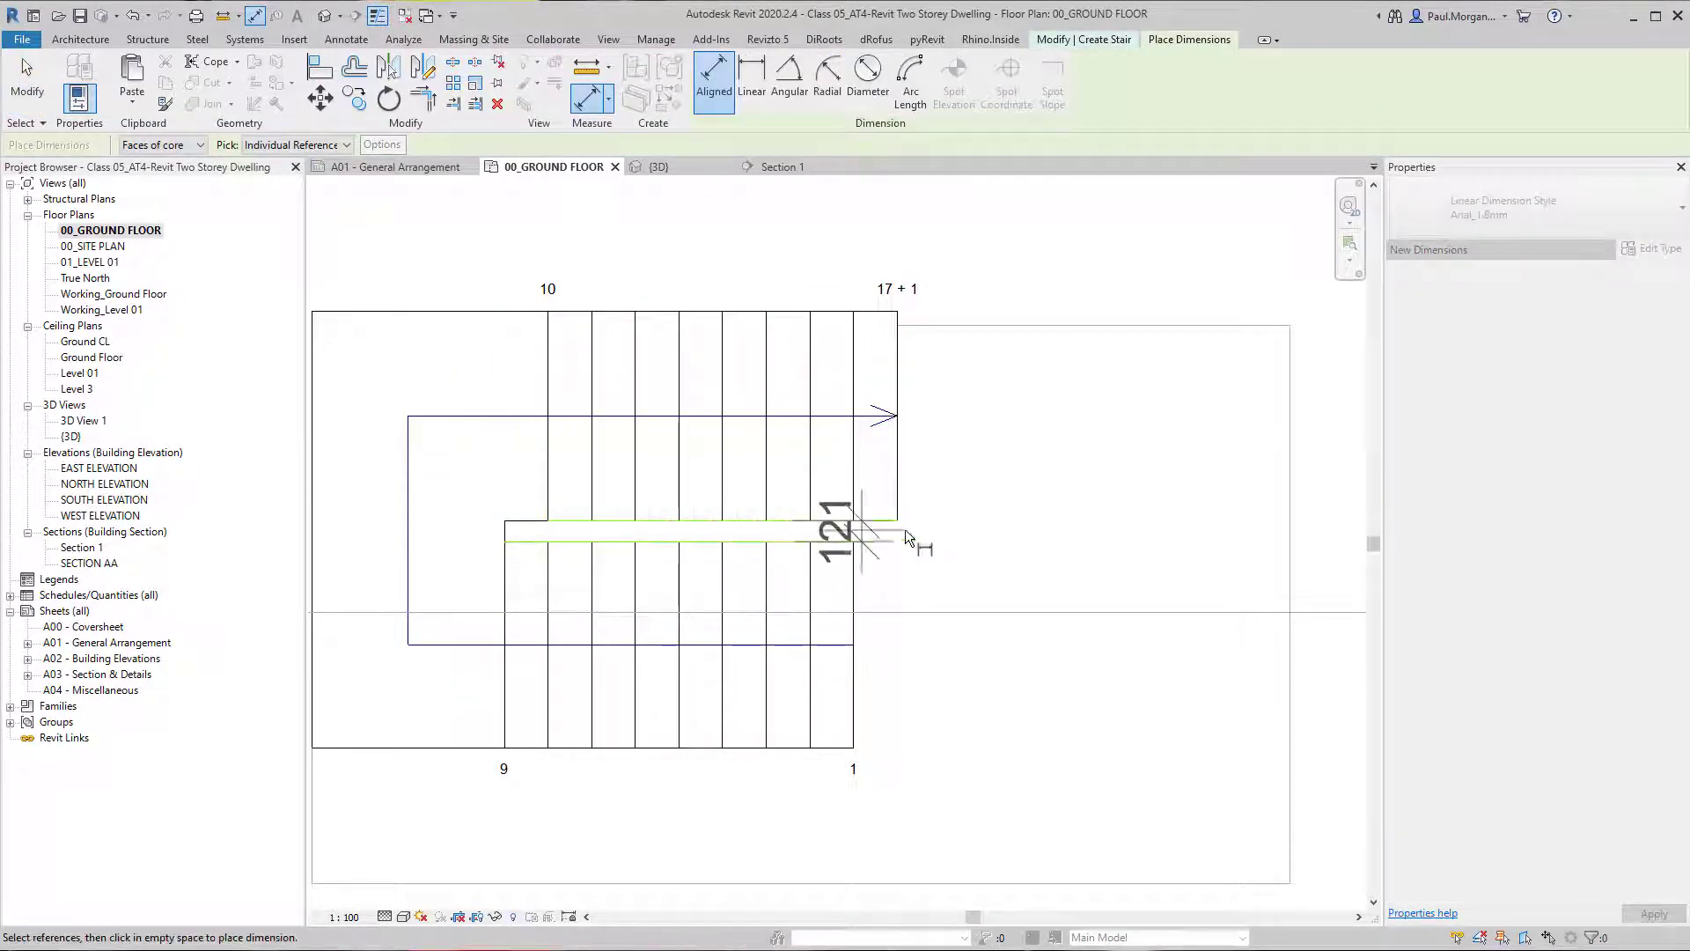
{"action": "left_click", "coordinate": [988, 531]}
{"action": "key", "text": "Escape"}
Move the upper run so that the dimensioned gap between the two runs is 150 mm.
{"action": "left_click", "coordinate": [776, 512]}
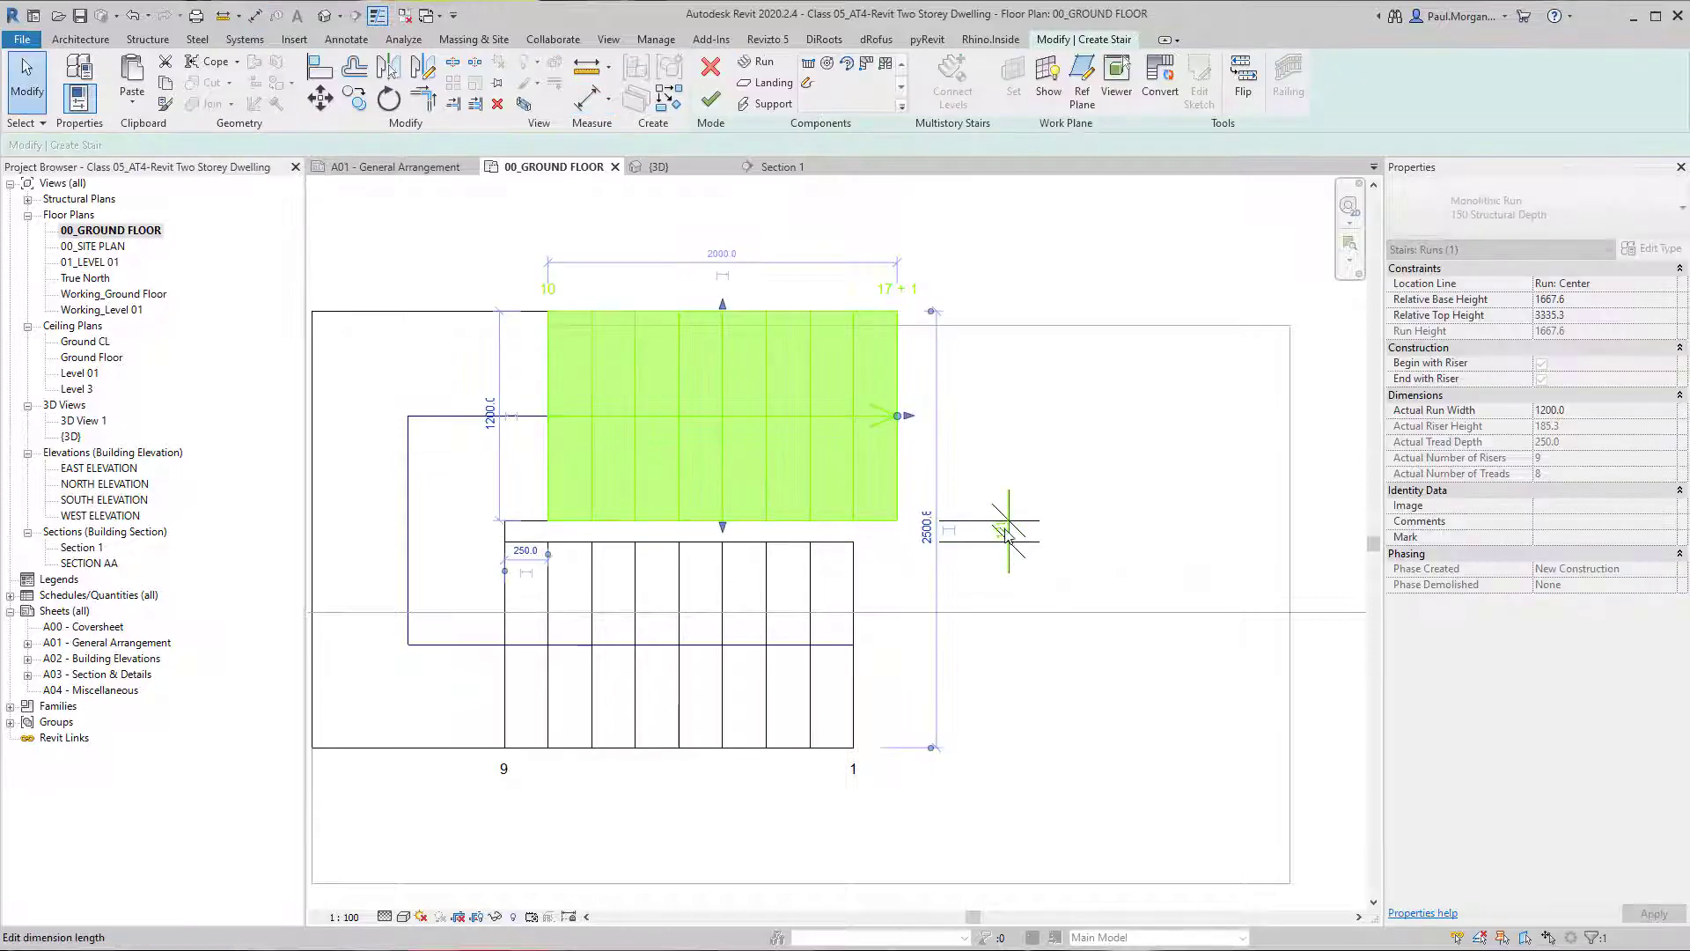
{"action": "left_click", "coordinate": [1008, 529]}
{"action": "type", "text": "150"}
{"action": "key", "text": "Return"}
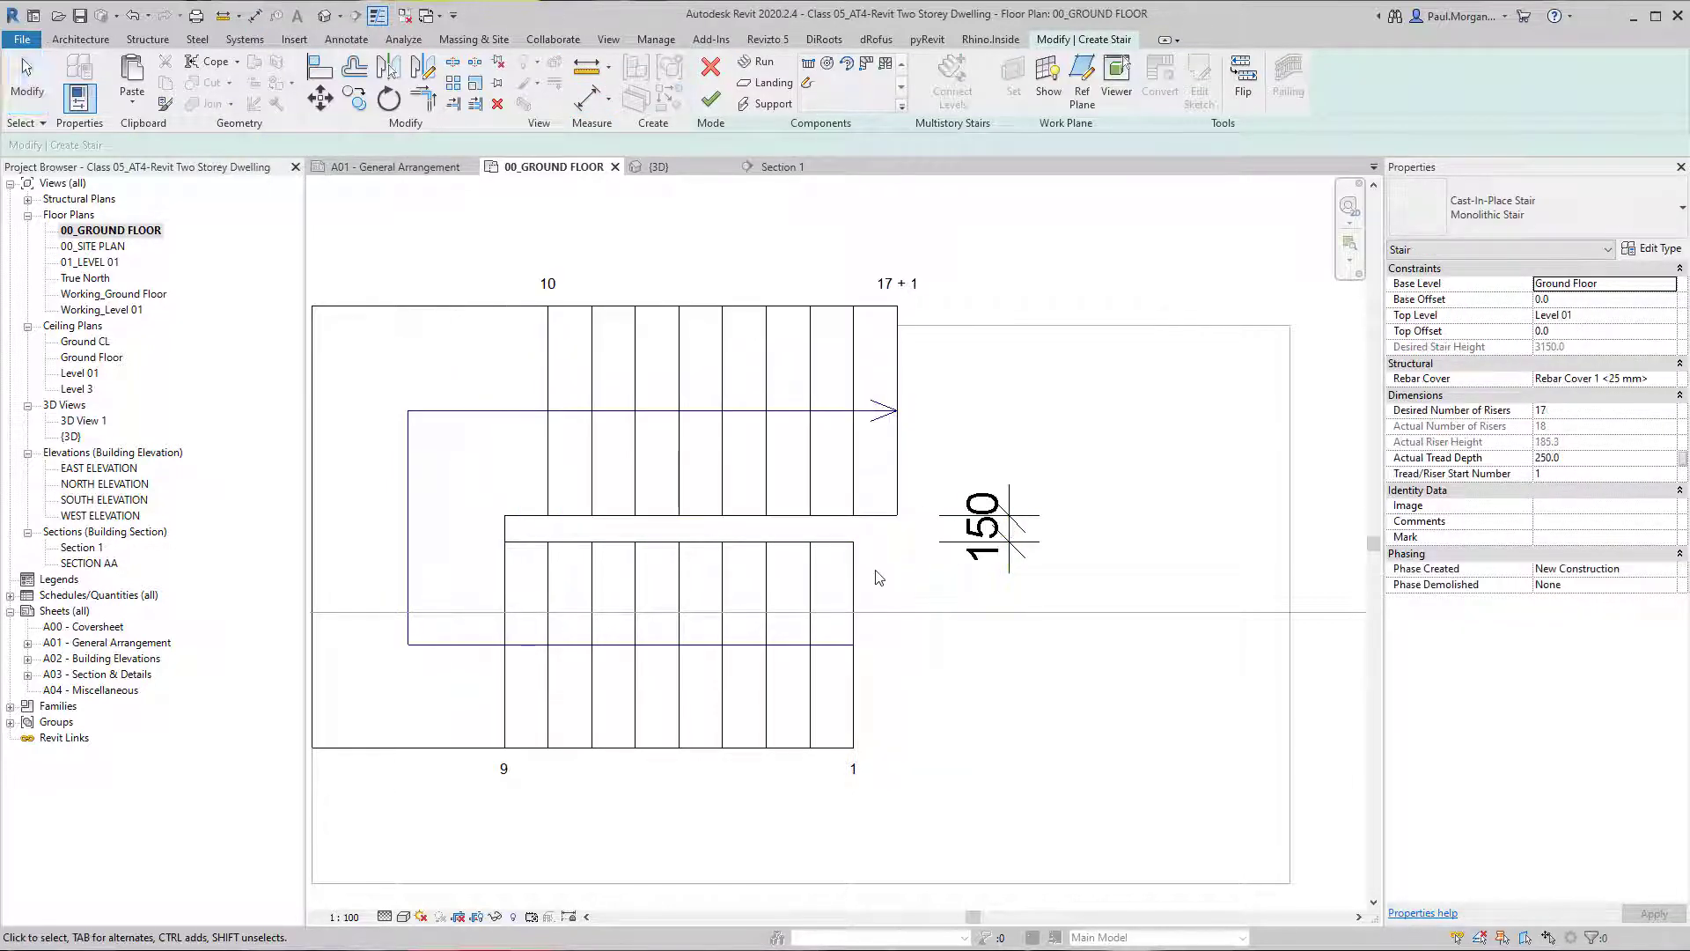
Set the lower run's width to 1200 mm to match the upper run.
{"action": "left_click", "coordinate": [727, 624]}
{"action": "left_click", "coordinate": [893, 644]}
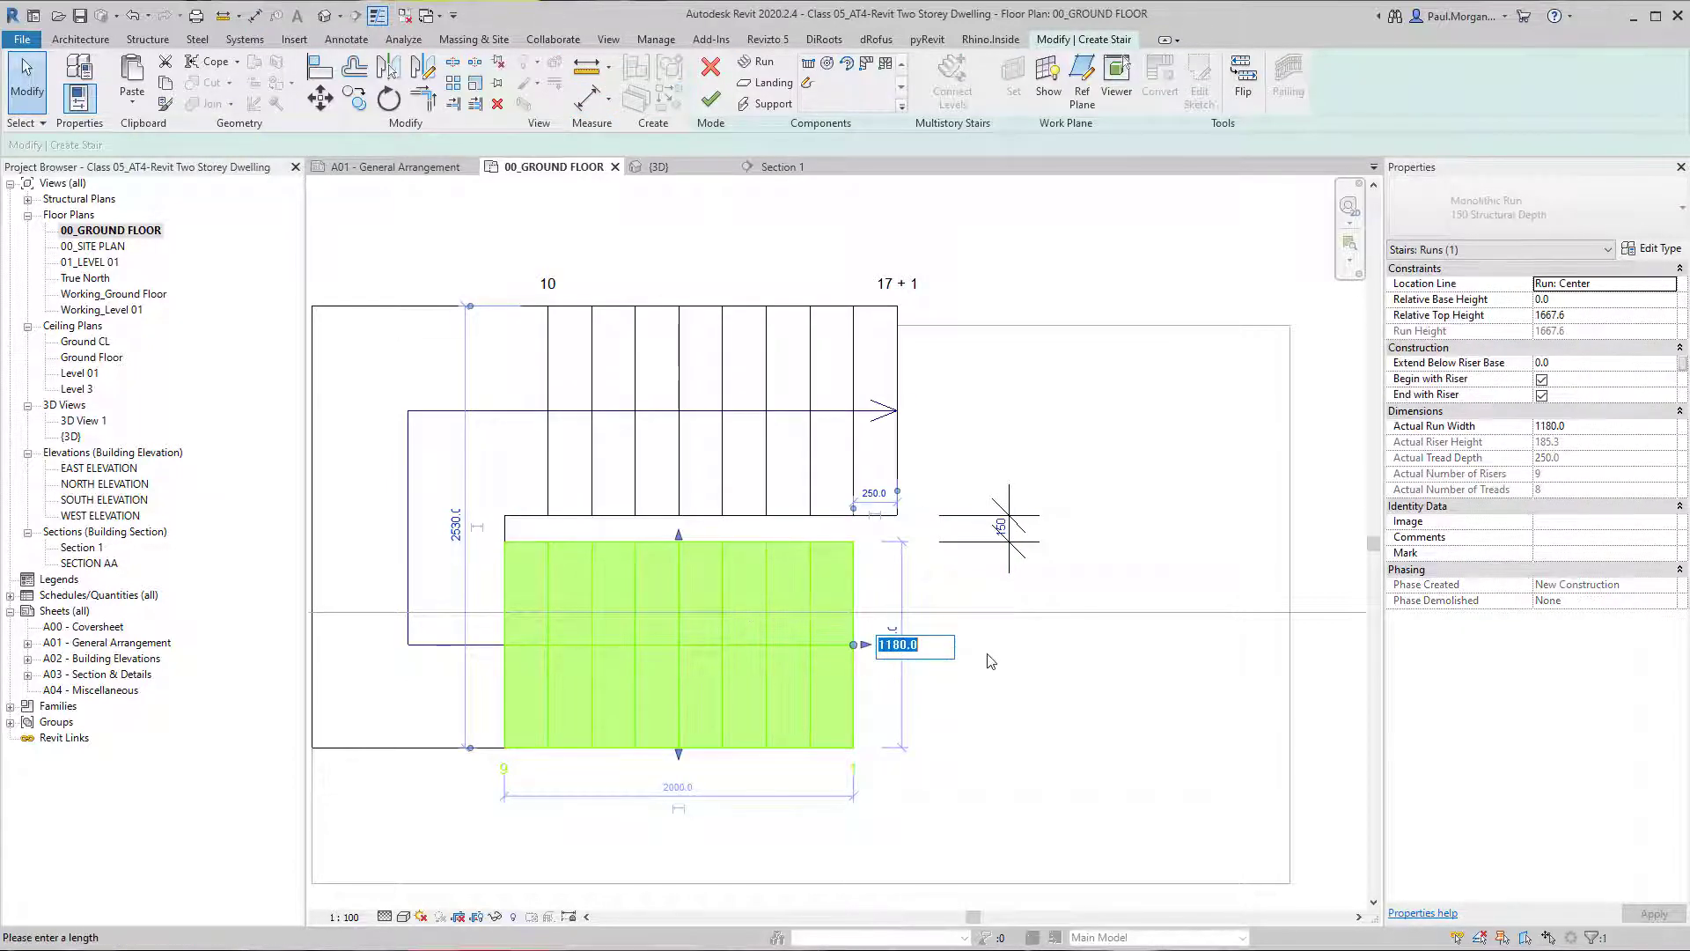
{"action": "key", "text": "Return"}
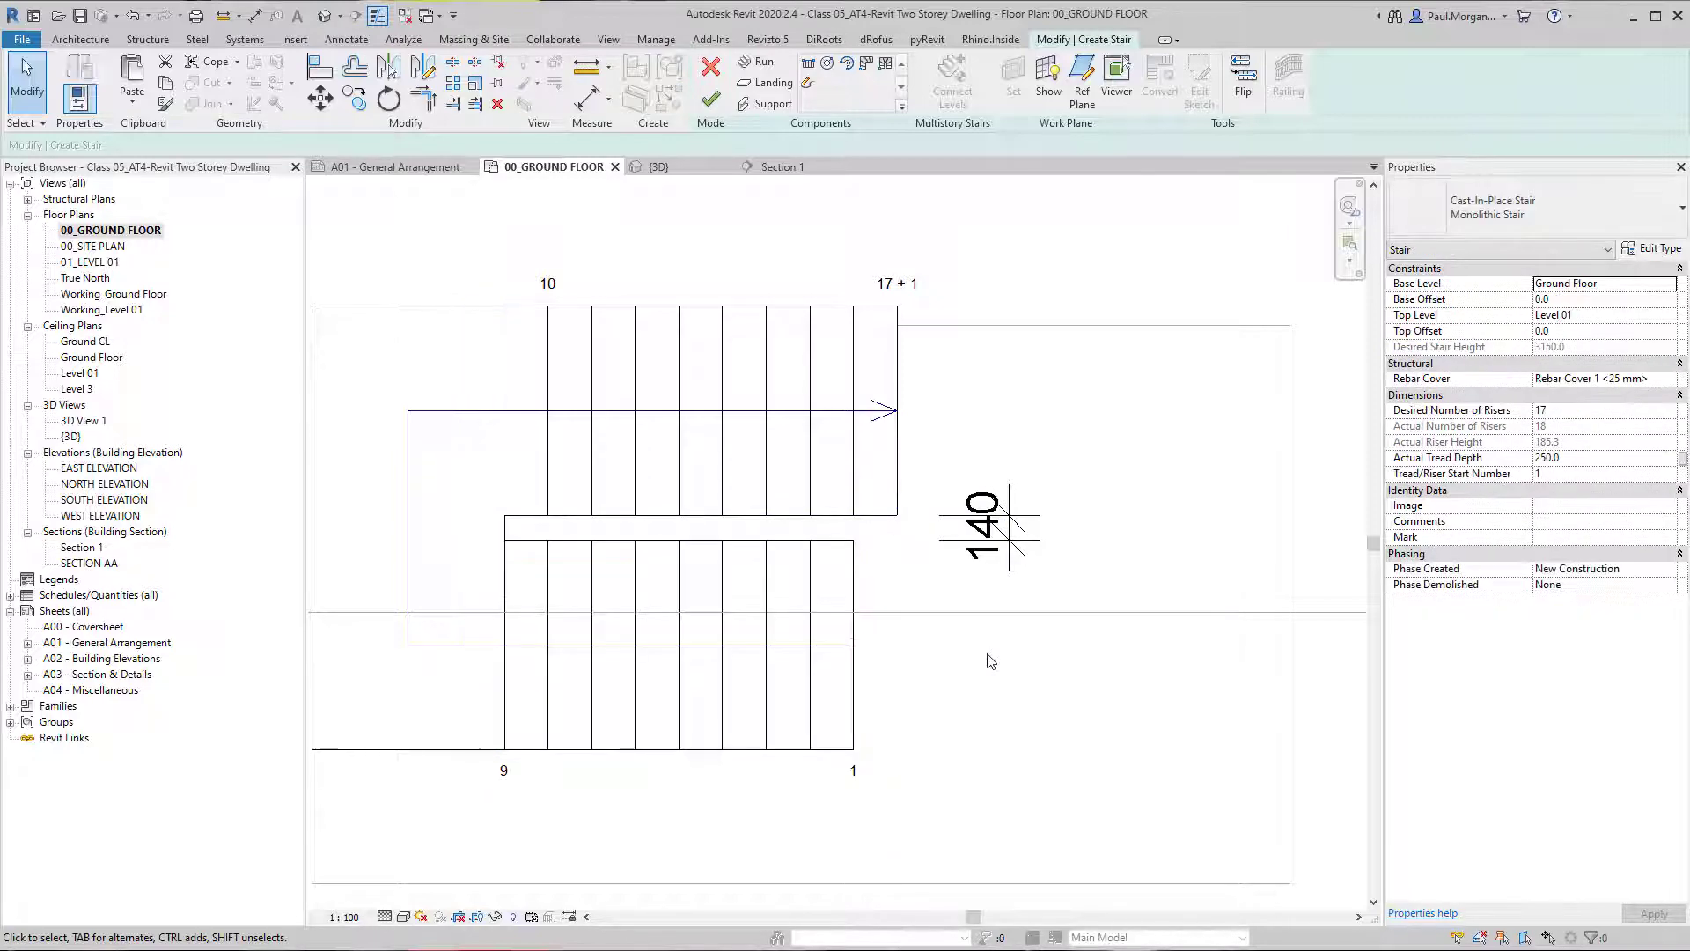
{"action": "key", "text": "Escape"}
Move the lower run to restore the 150 mm gap between the runs and finish editing the stair.
{"action": "left_click", "coordinate": [812, 547]}
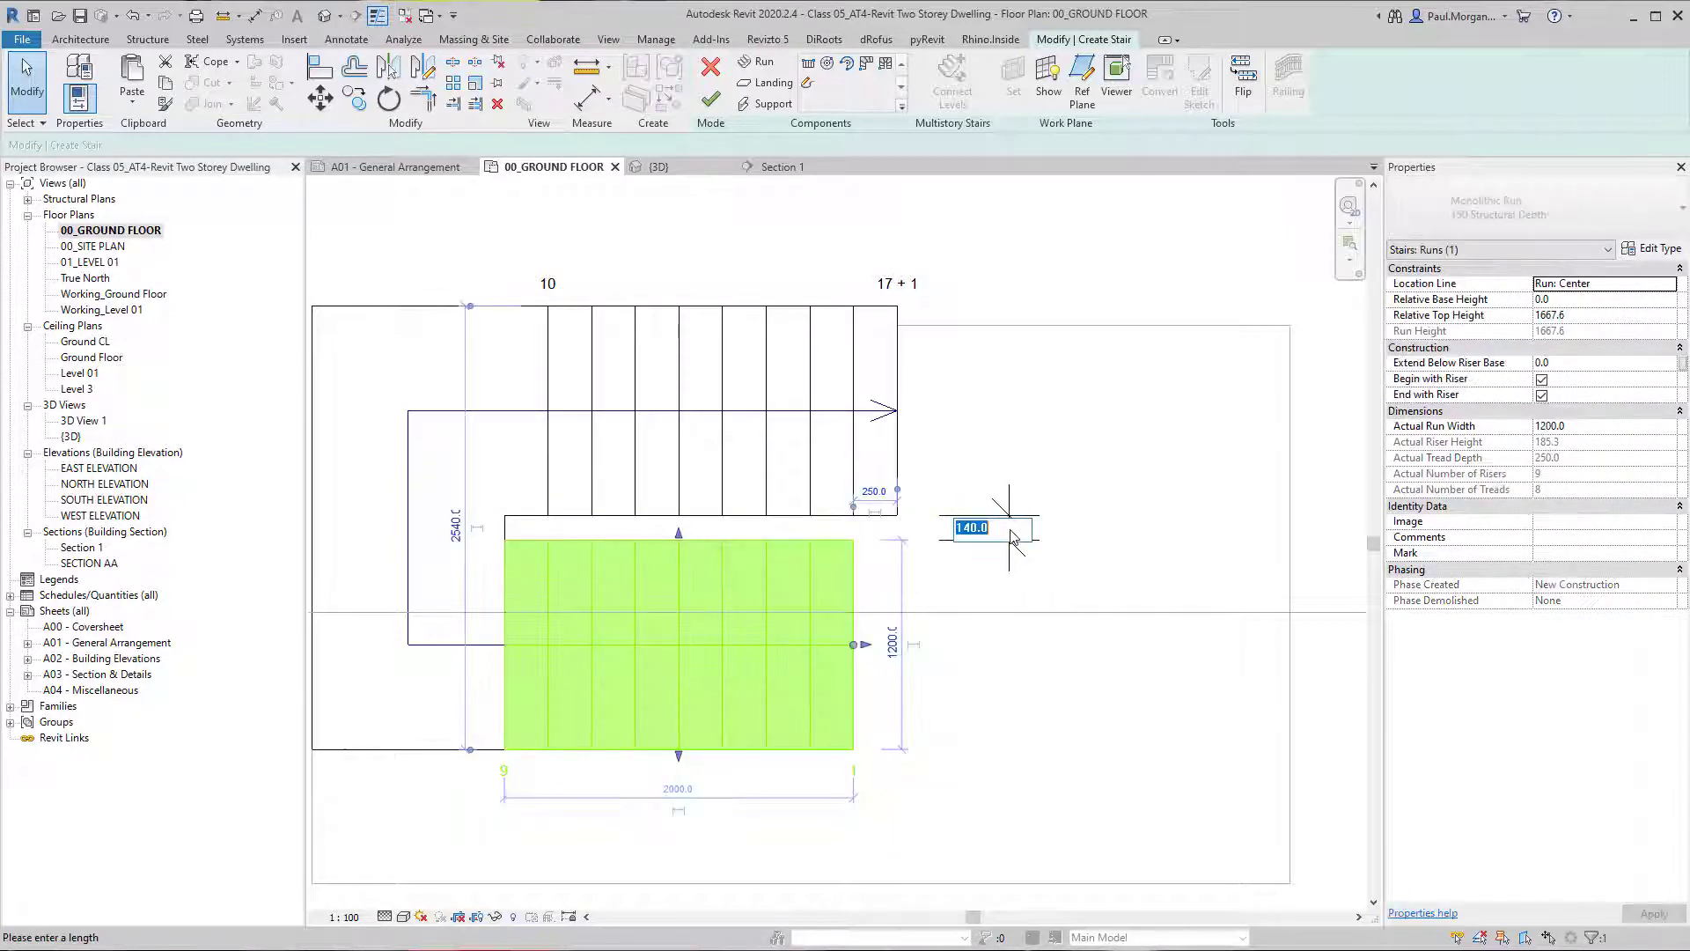
{"action": "left_click", "coordinate": [966, 455]}
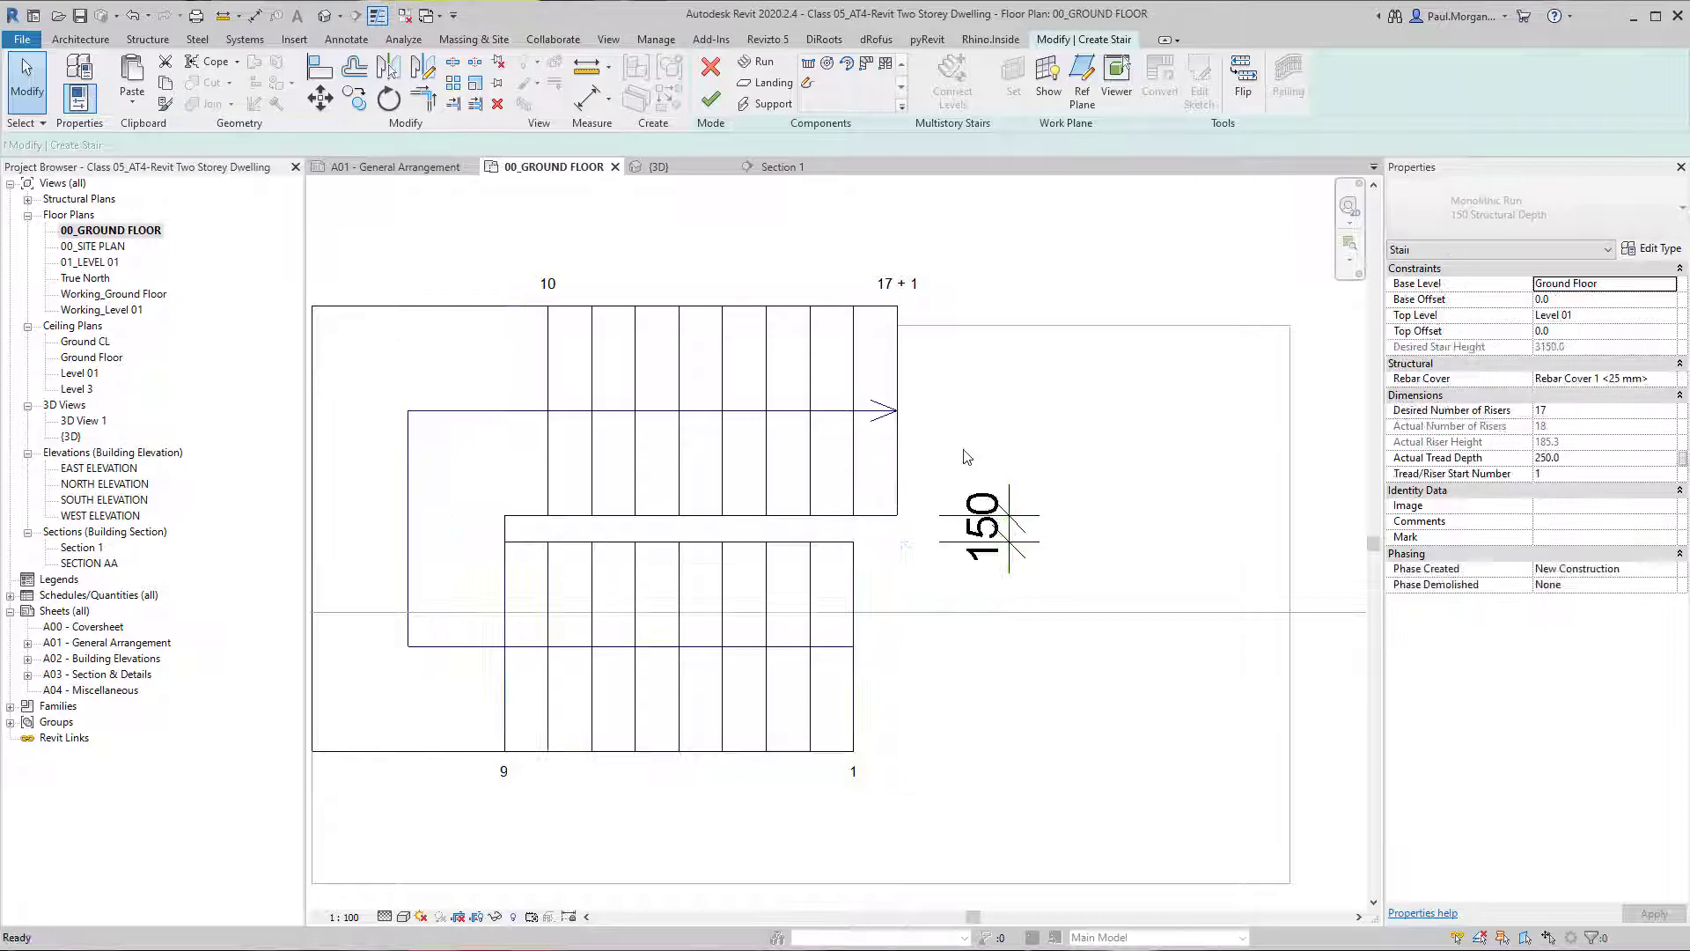
{"action": "left_click", "coordinate": [710, 101]}
{"action": "left_click", "coordinate": [698, 851]}
{"action": "middle_click_drag", "start_coordinate": [780, 793], "coordinate": [876, 754]}
{"action": "key", "text": "Escape"}
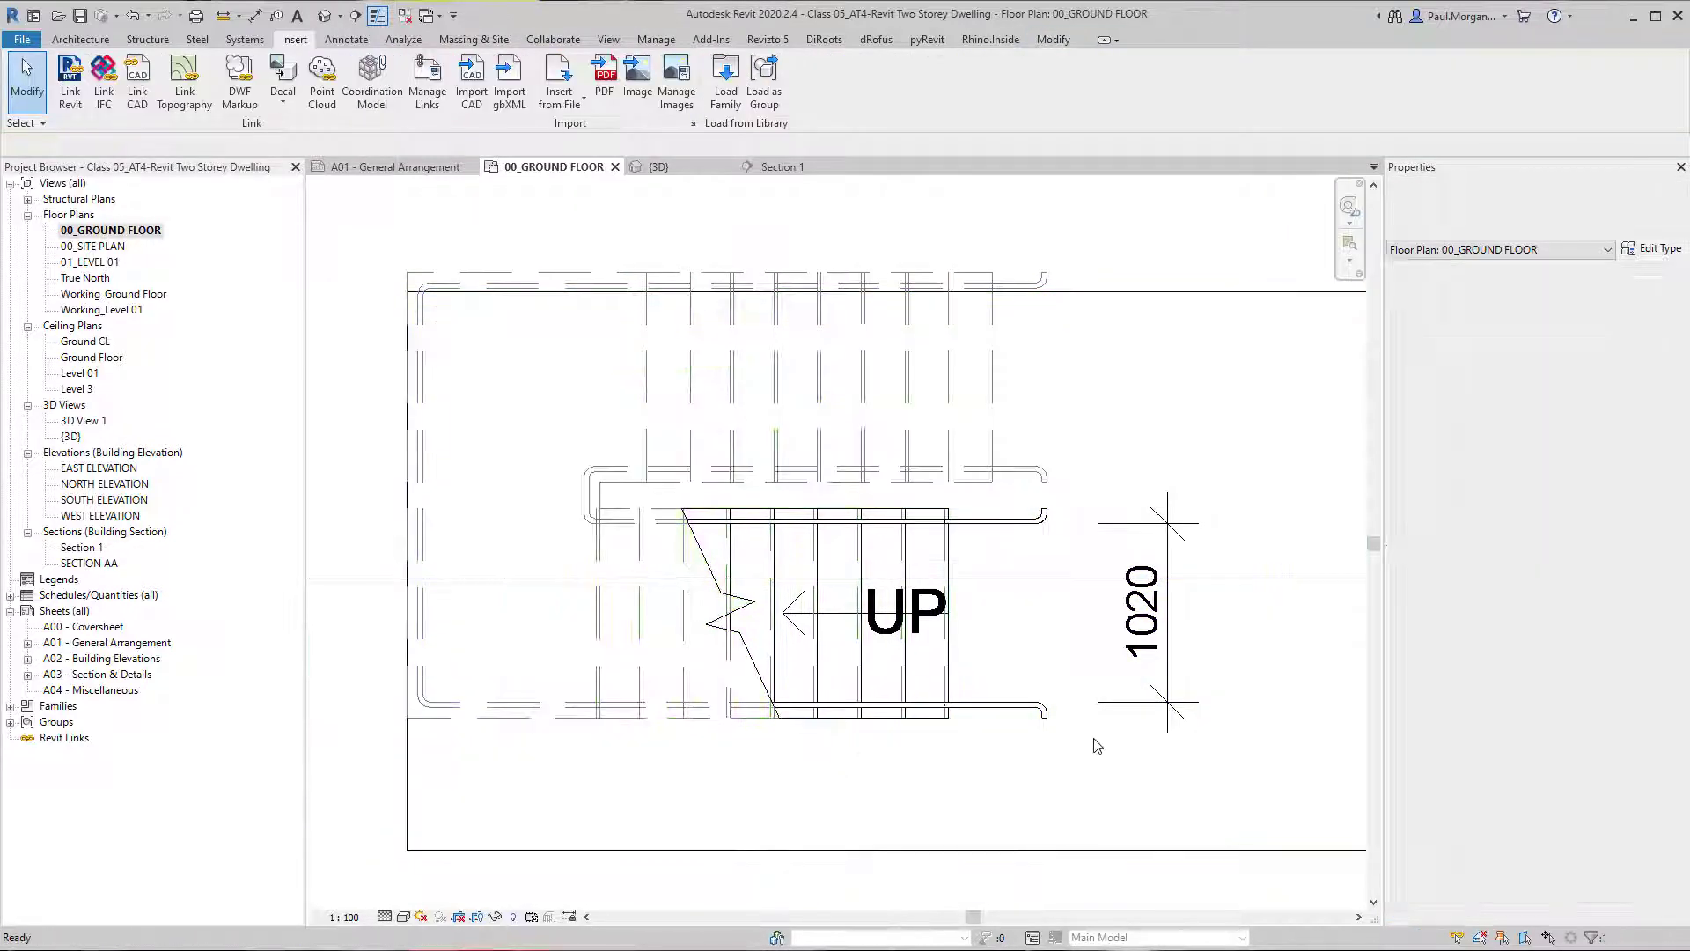
Inspect the widened stair and its handrail ends in plan and in 3D, returning to the ground floor plan.
{"action": "scroll", "coordinate": [1140, 647], "scroll_direction": "up", "scroll_amount": 2}
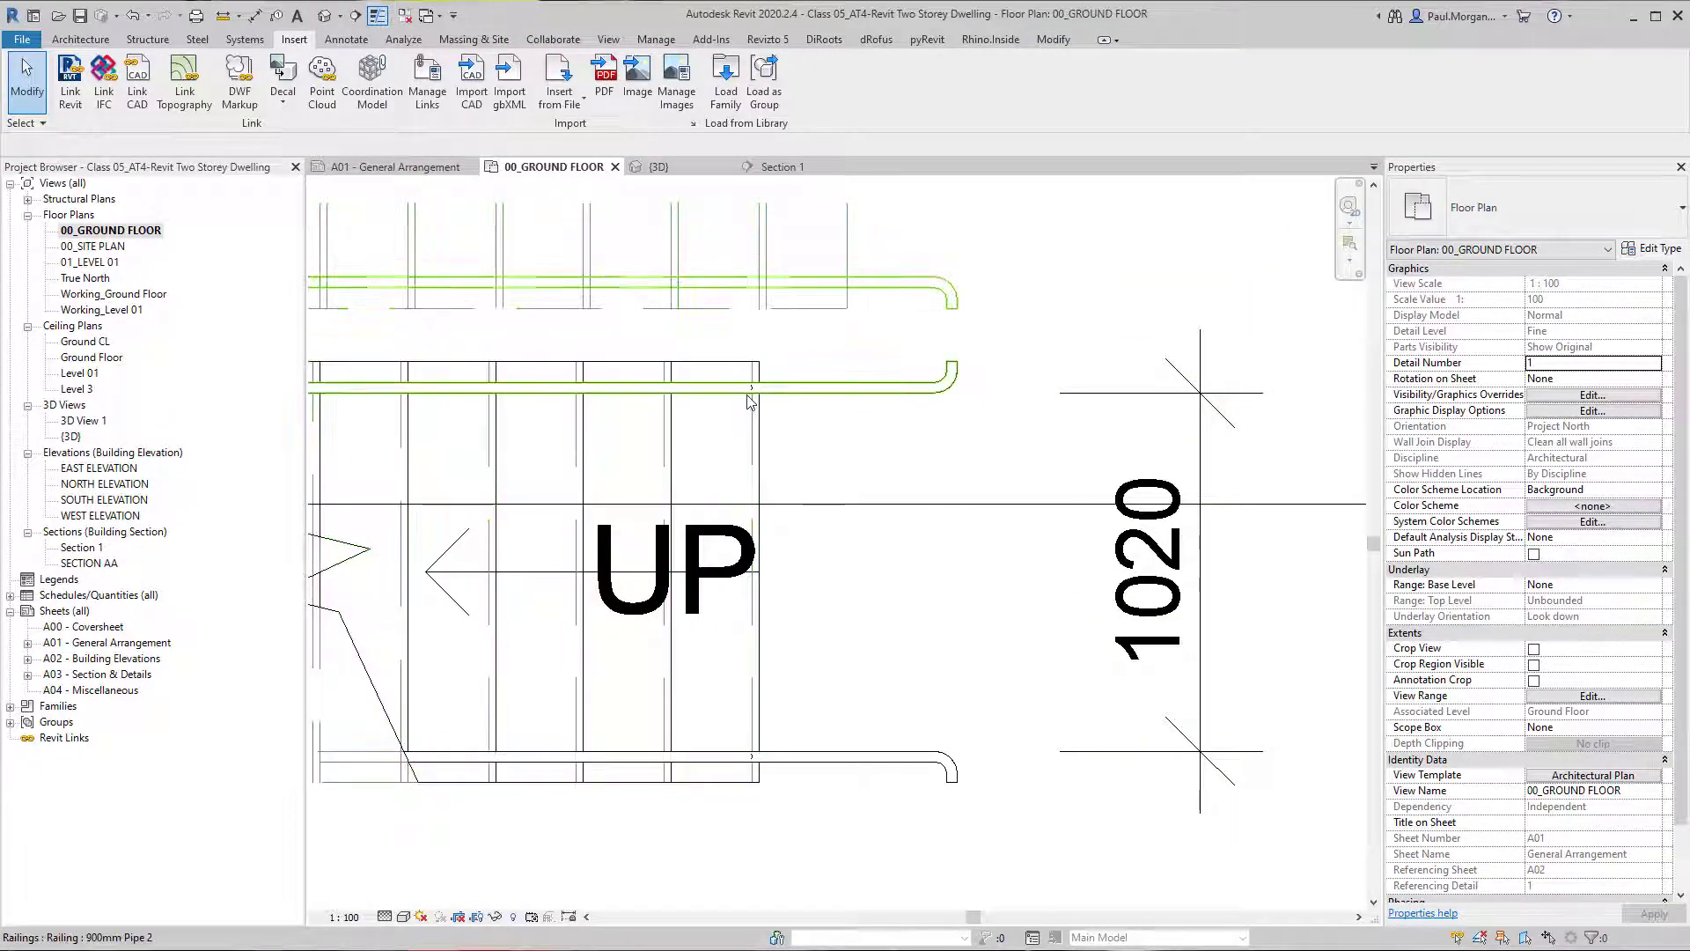
{"action": "scroll", "coordinate": [758, 554], "scroll_direction": "down", "scroll_amount": 2}
{"action": "middle_click_drag", "start_coordinate": [836, 722], "coordinate": [868, 759]}
{"action": "scroll", "coordinate": [922, 734], "scroll_direction": "down", "scroll_amount": 1}
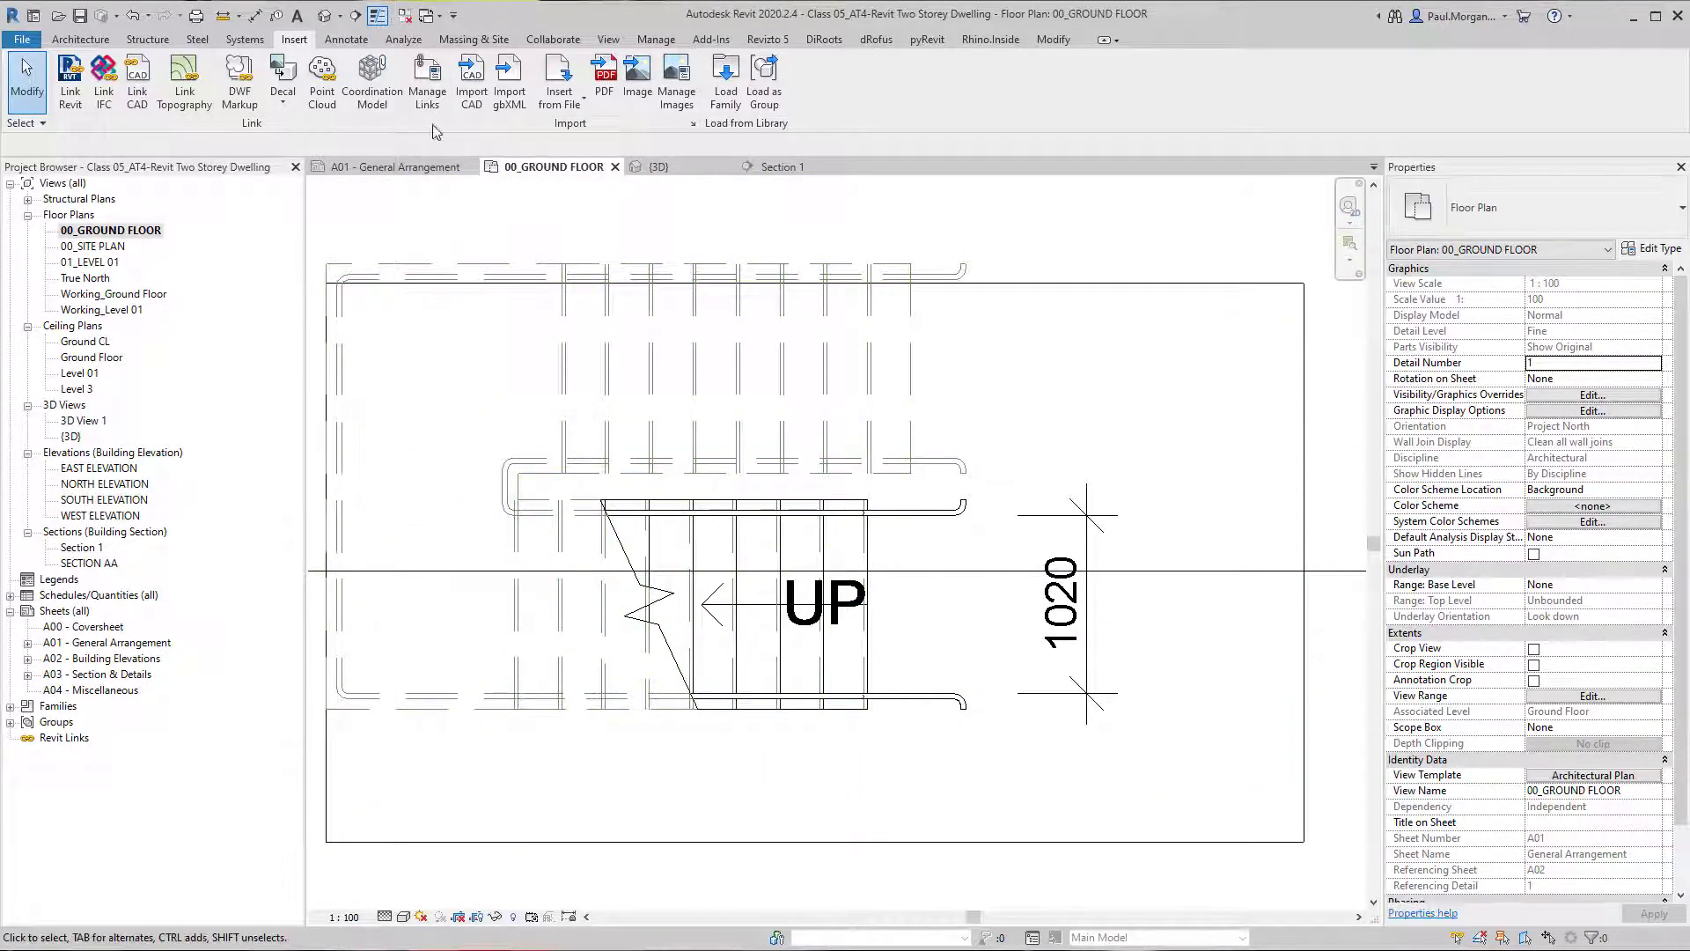
{"action": "left_click", "coordinate": [325, 15]}
{"action": "middle_click_drag", "start_coordinate": [845, 560], "coordinate": [1013, 493], "text": "shift"}
{"action": "double_click", "coordinate": [123, 231]}
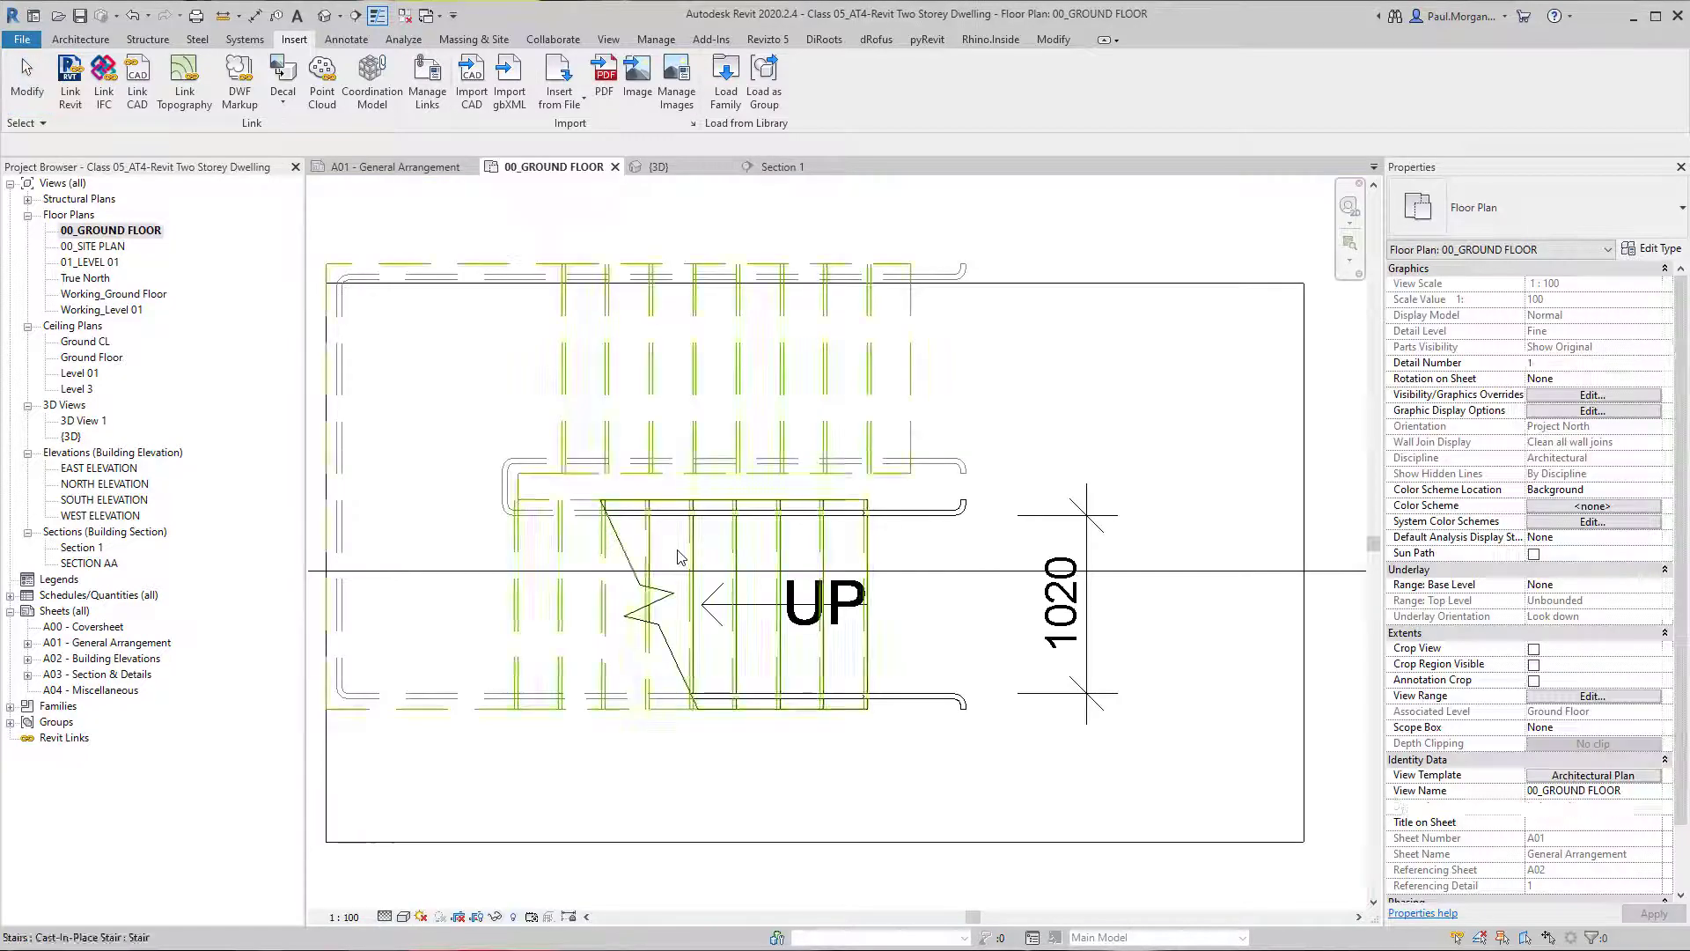
Start a wall of type Generic 200mm Wall with its top constraint set to Up to level: Level 01 CL.
{"action": "key", "text": "w"}
{"action": "key", "text": "a"}
{"action": "left_click", "coordinate": [1510, 203]}
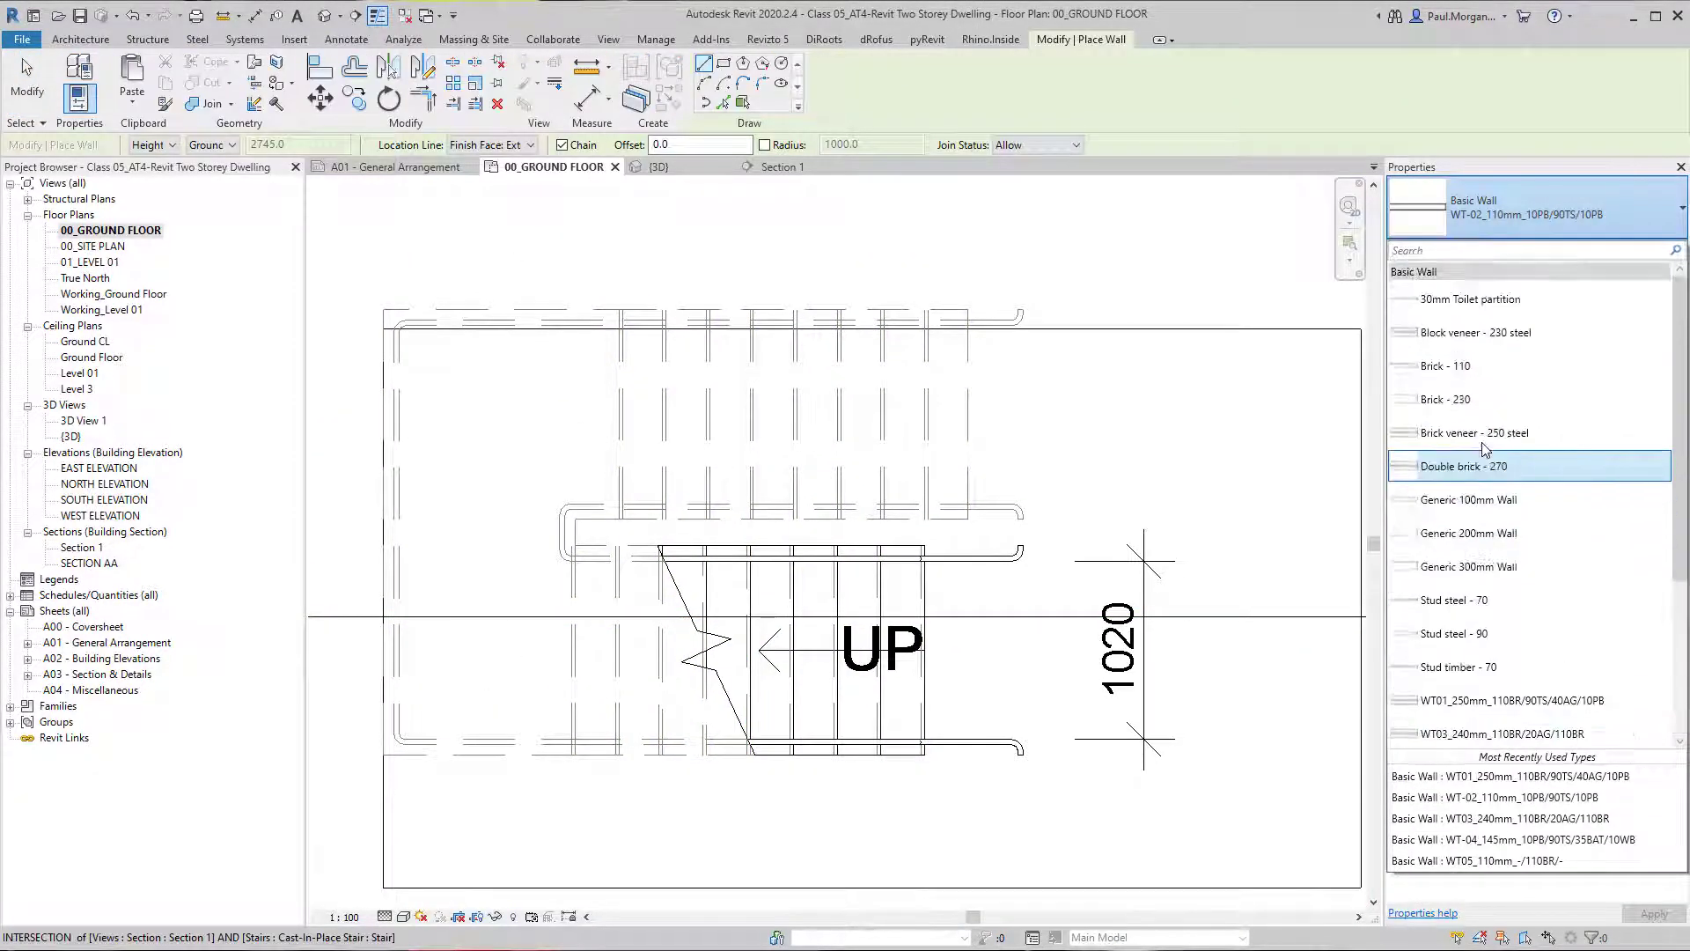
{"action": "left_click", "coordinate": [1469, 532]}
{"action": "scroll", "coordinate": [917, 207], "scroll_direction": "down", "scroll_amount": 2}
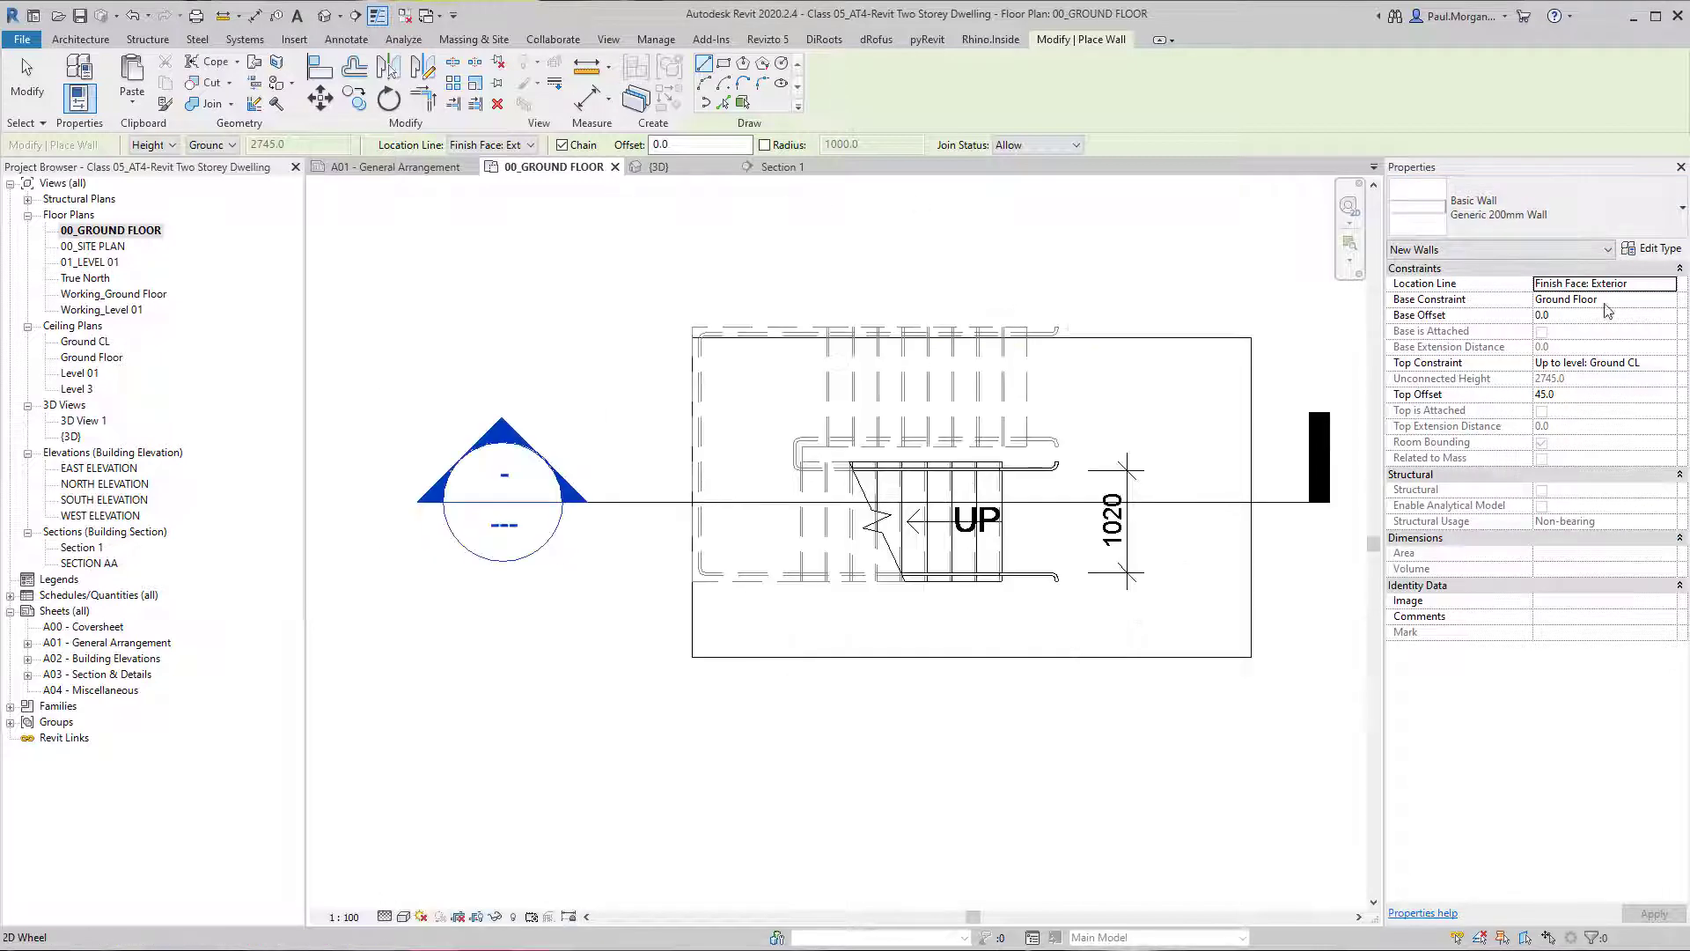
{"action": "left_click", "coordinate": [1666, 362]}
{"action": "left_click", "coordinate": [1668, 362]}
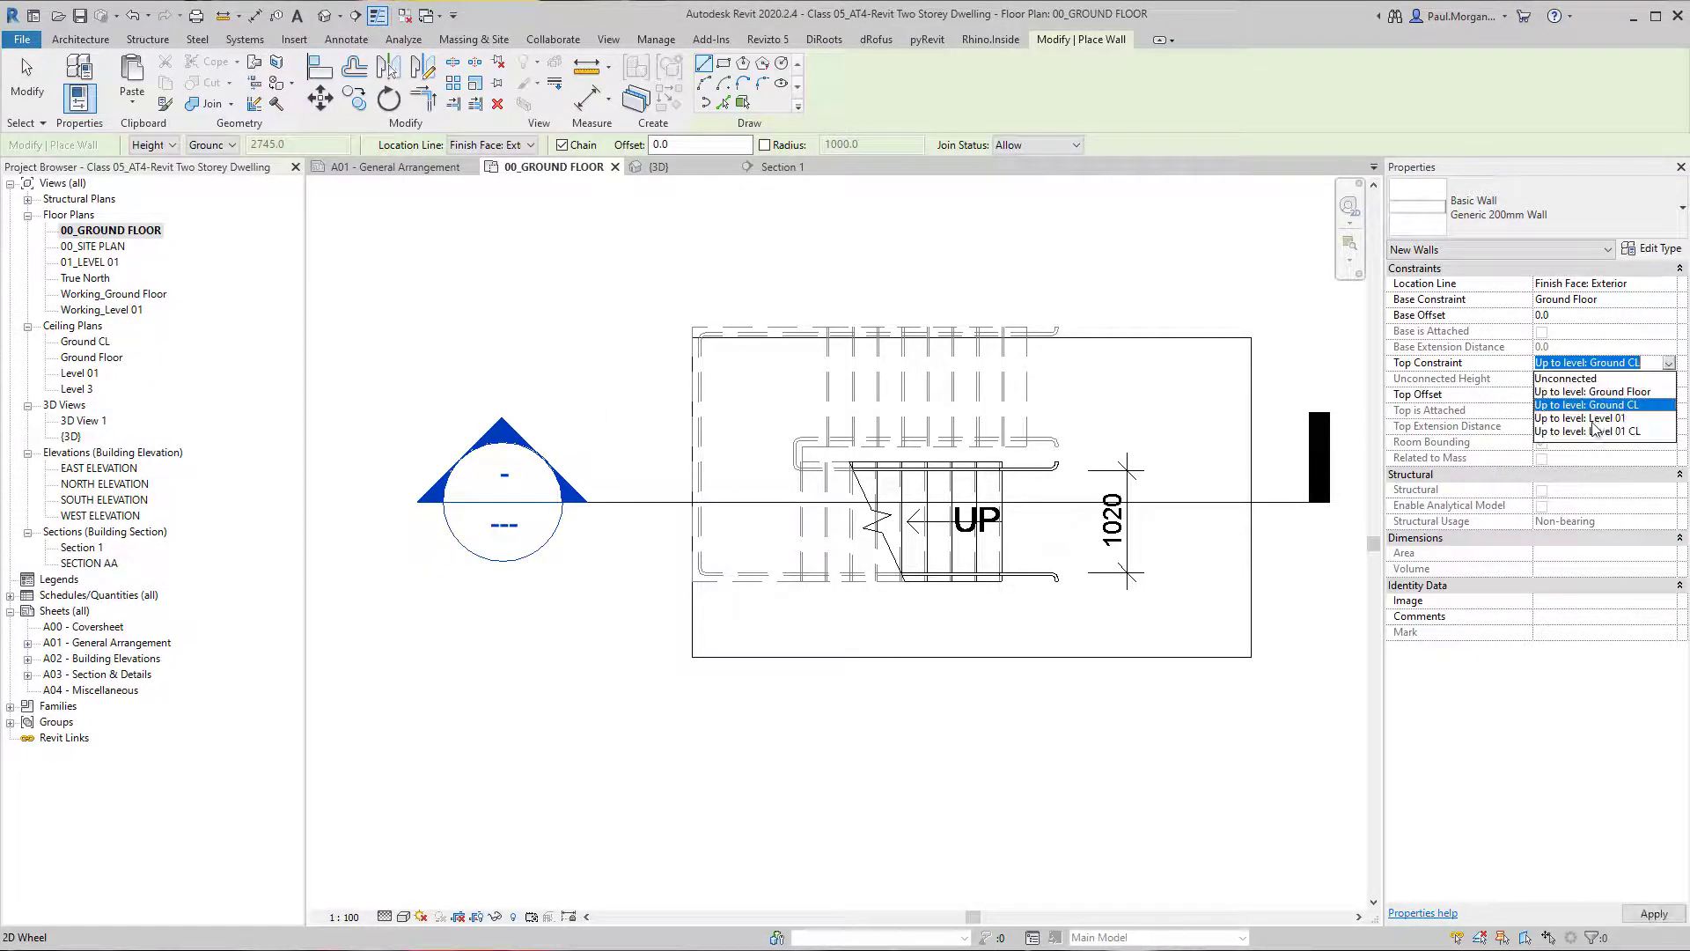
{"action": "left_click", "coordinate": [1591, 433]}
Draw the walls around three sides of the U-shaped stair, following the outer edges of both runs and the landing.
{"action": "middle_click_drag", "start_coordinate": [1179, 460], "coordinate": [1101, 519]}
{"action": "left_click", "coordinate": [982, 641]}
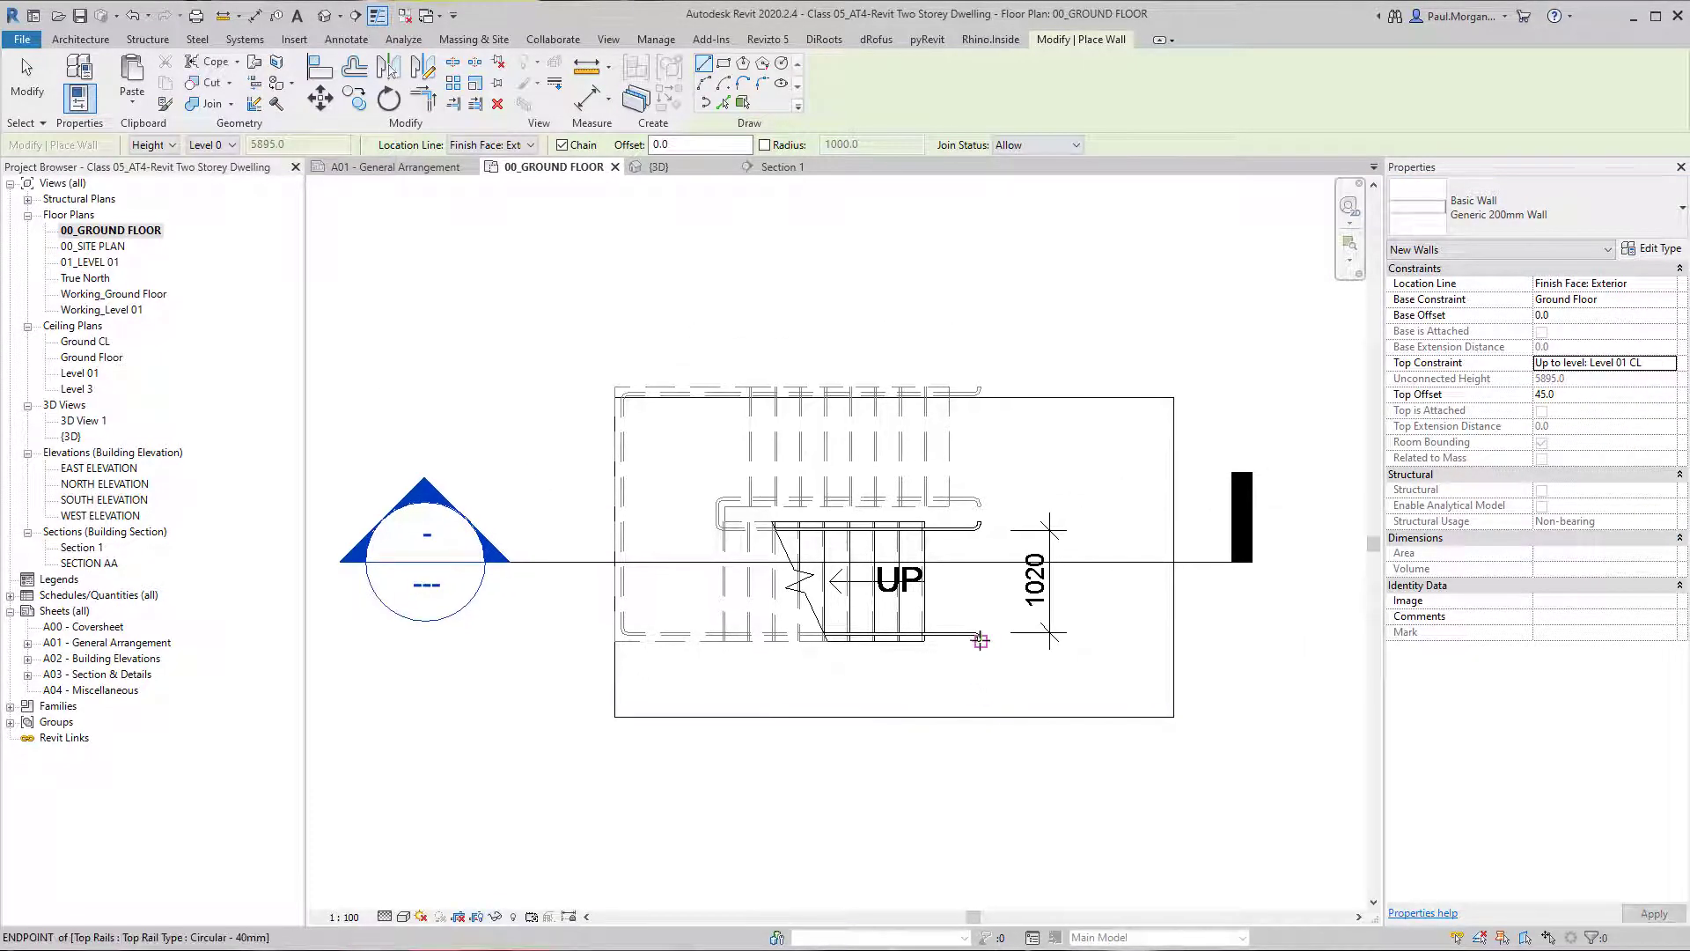
{"action": "left_click", "coordinate": [615, 642]}
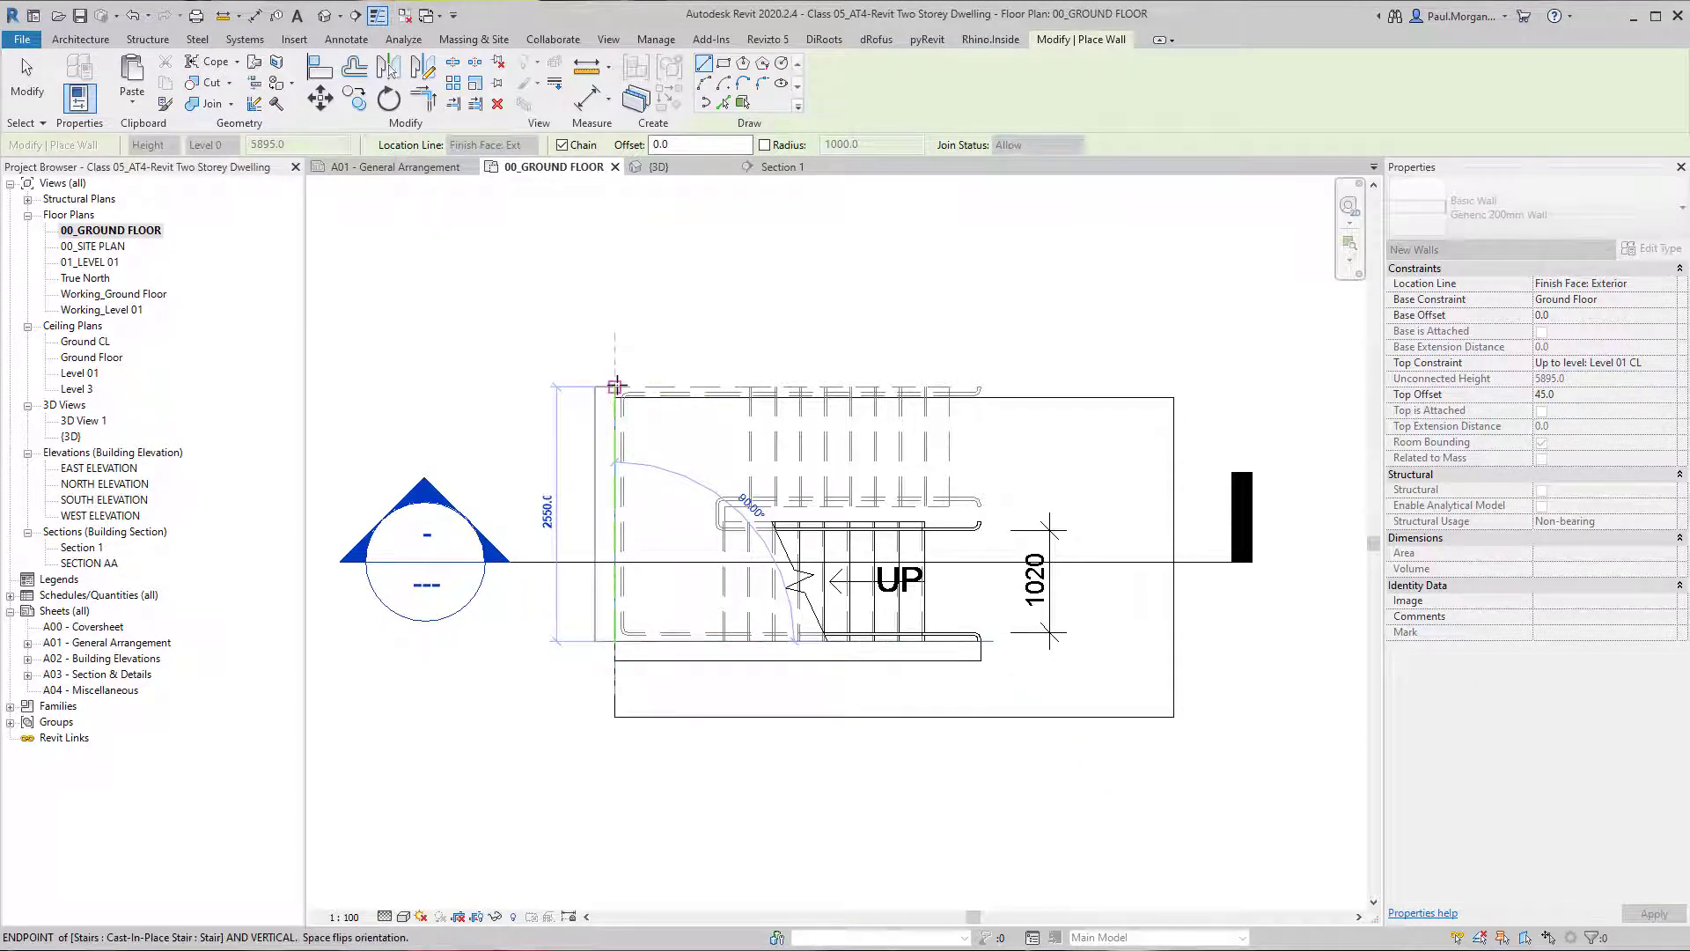
{"action": "left_click", "coordinate": [615, 381]}
{"action": "key", "text": "Escape"}
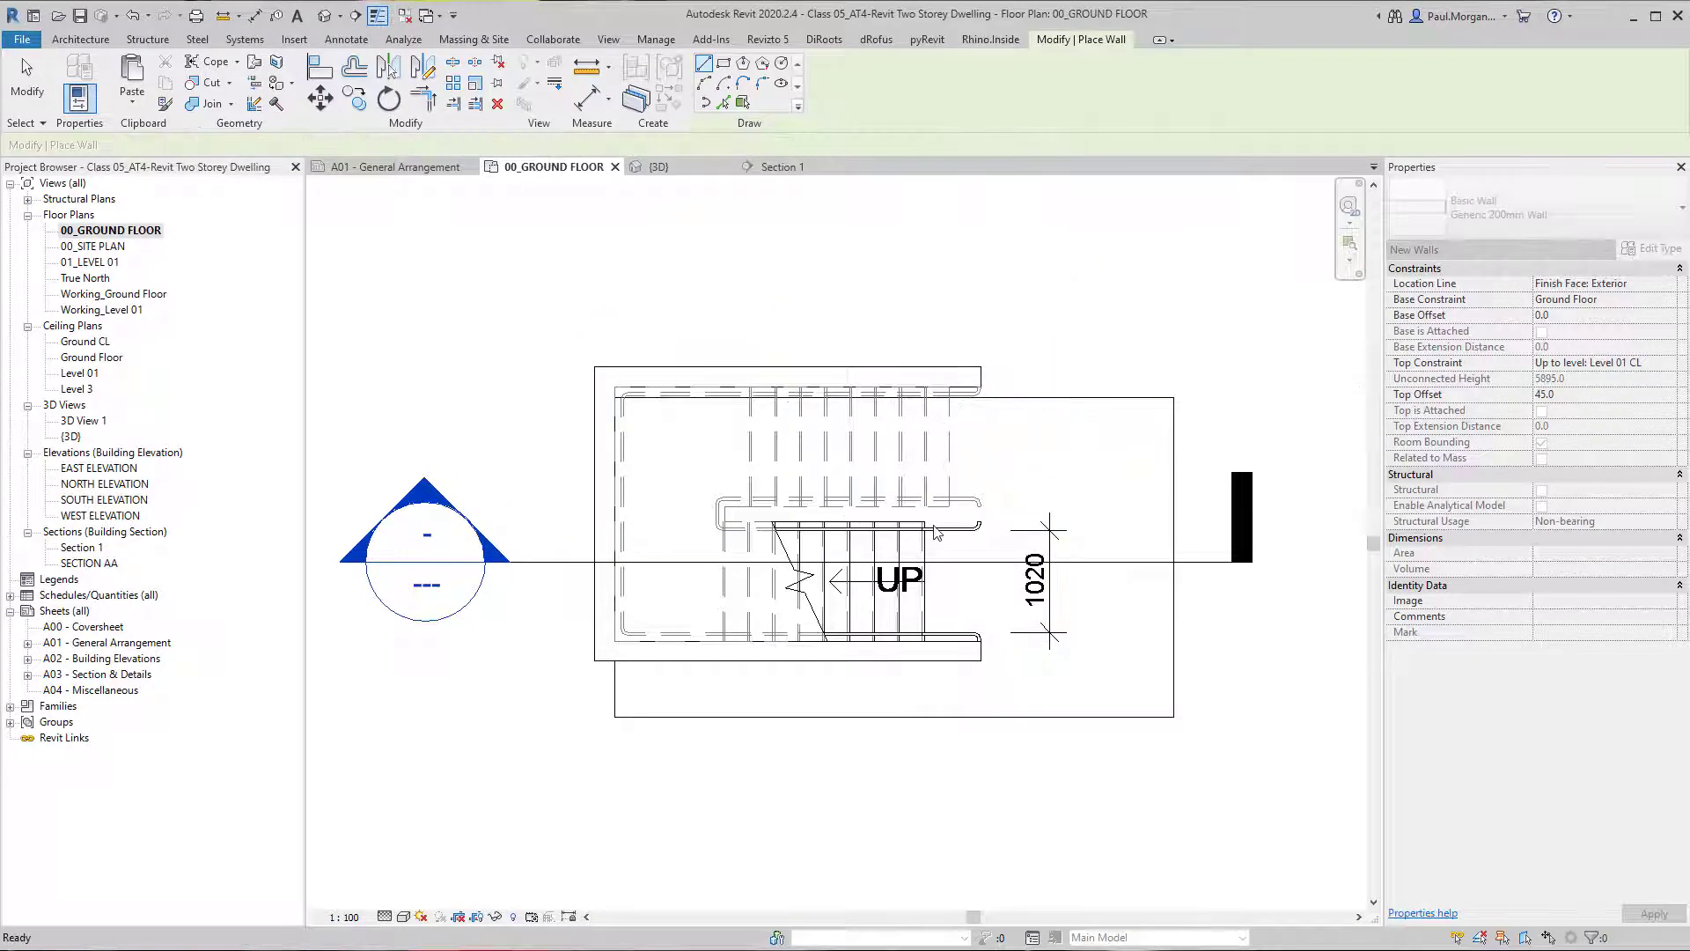
{"action": "scroll", "coordinate": [904, 546], "scroll_direction": "up", "scroll_amount": 5}
{"action": "middle_click_drag", "start_coordinate": [1105, 430], "coordinate": [776, 605]}
{"action": "scroll", "coordinate": [776, 606], "scroll_direction": "down", "scroll_amount": 4}
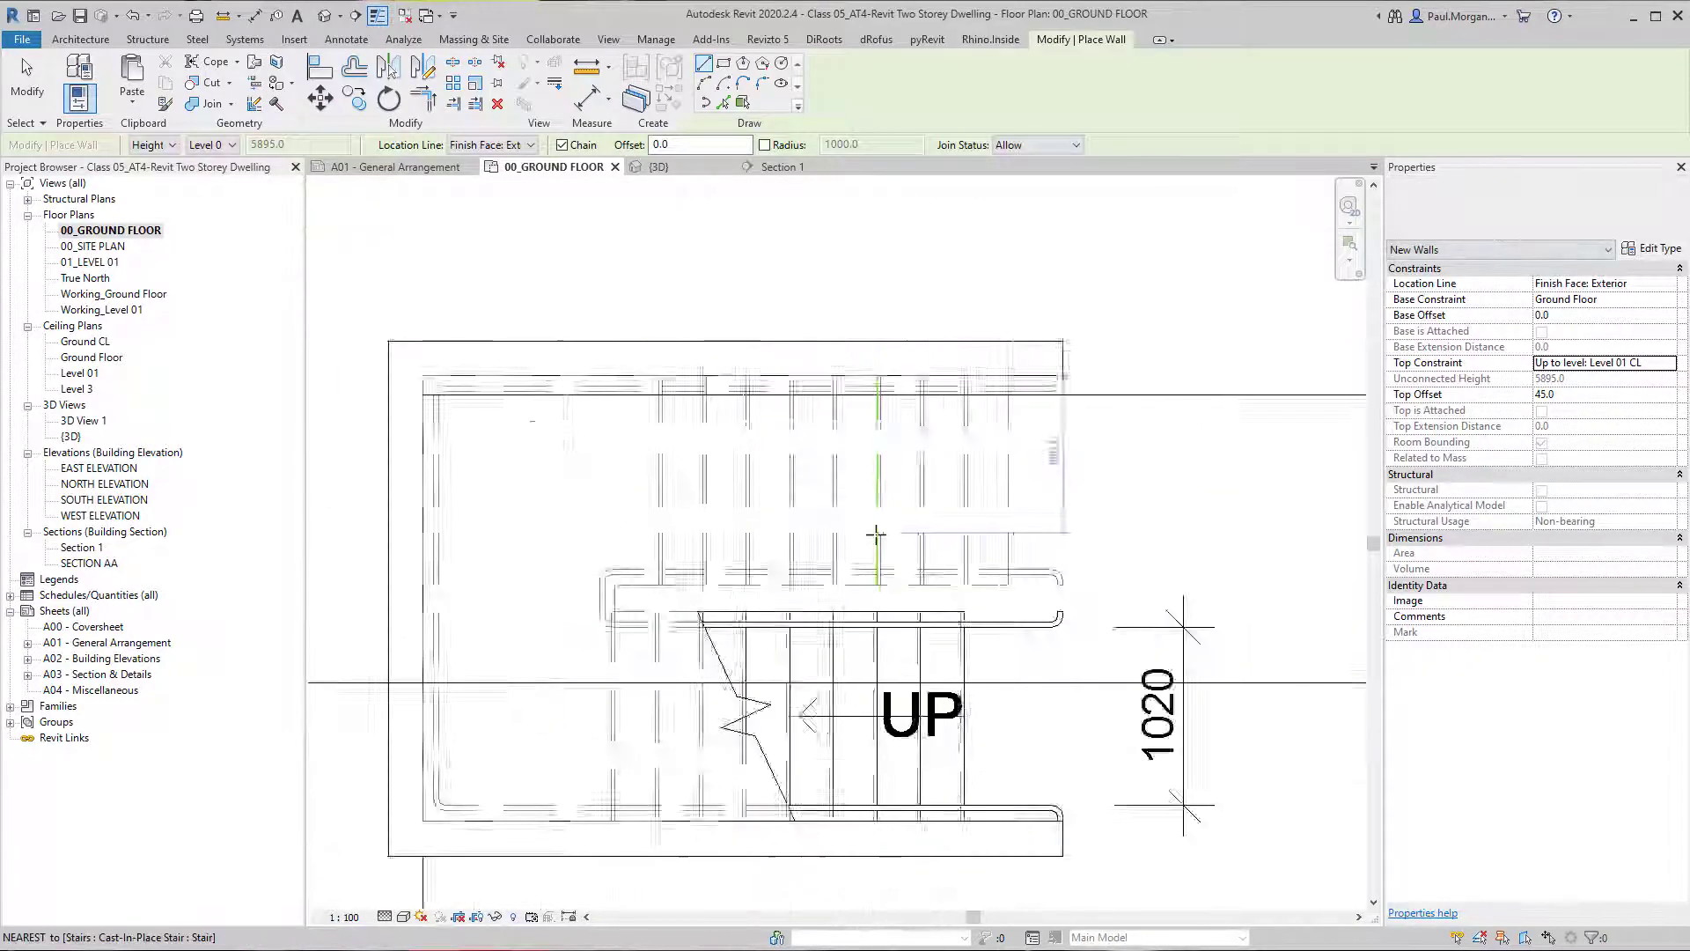
{"action": "key", "text": "Escape"}
Switch to the 3D view and open the type properties of the railing that follows the outer walls.
{"action": "left_click", "coordinate": [324, 16]}
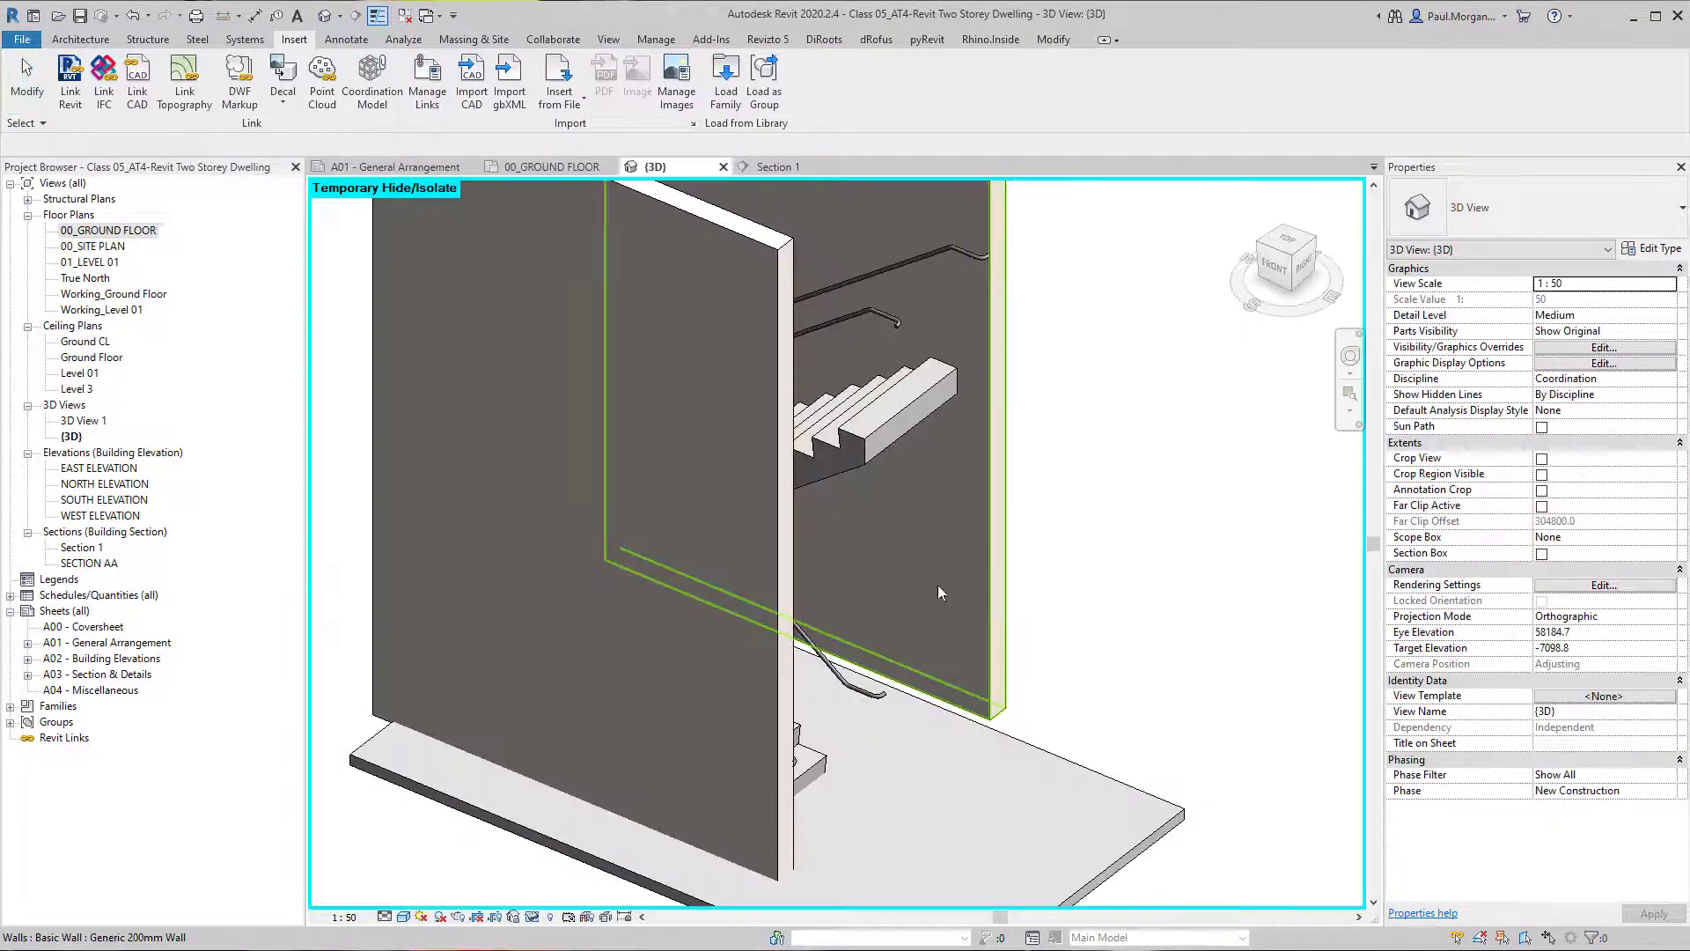
{"action": "middle_click_drag", "start_coordinate": [938, 584], "coordinate": [881, 590], "text": "shift"}
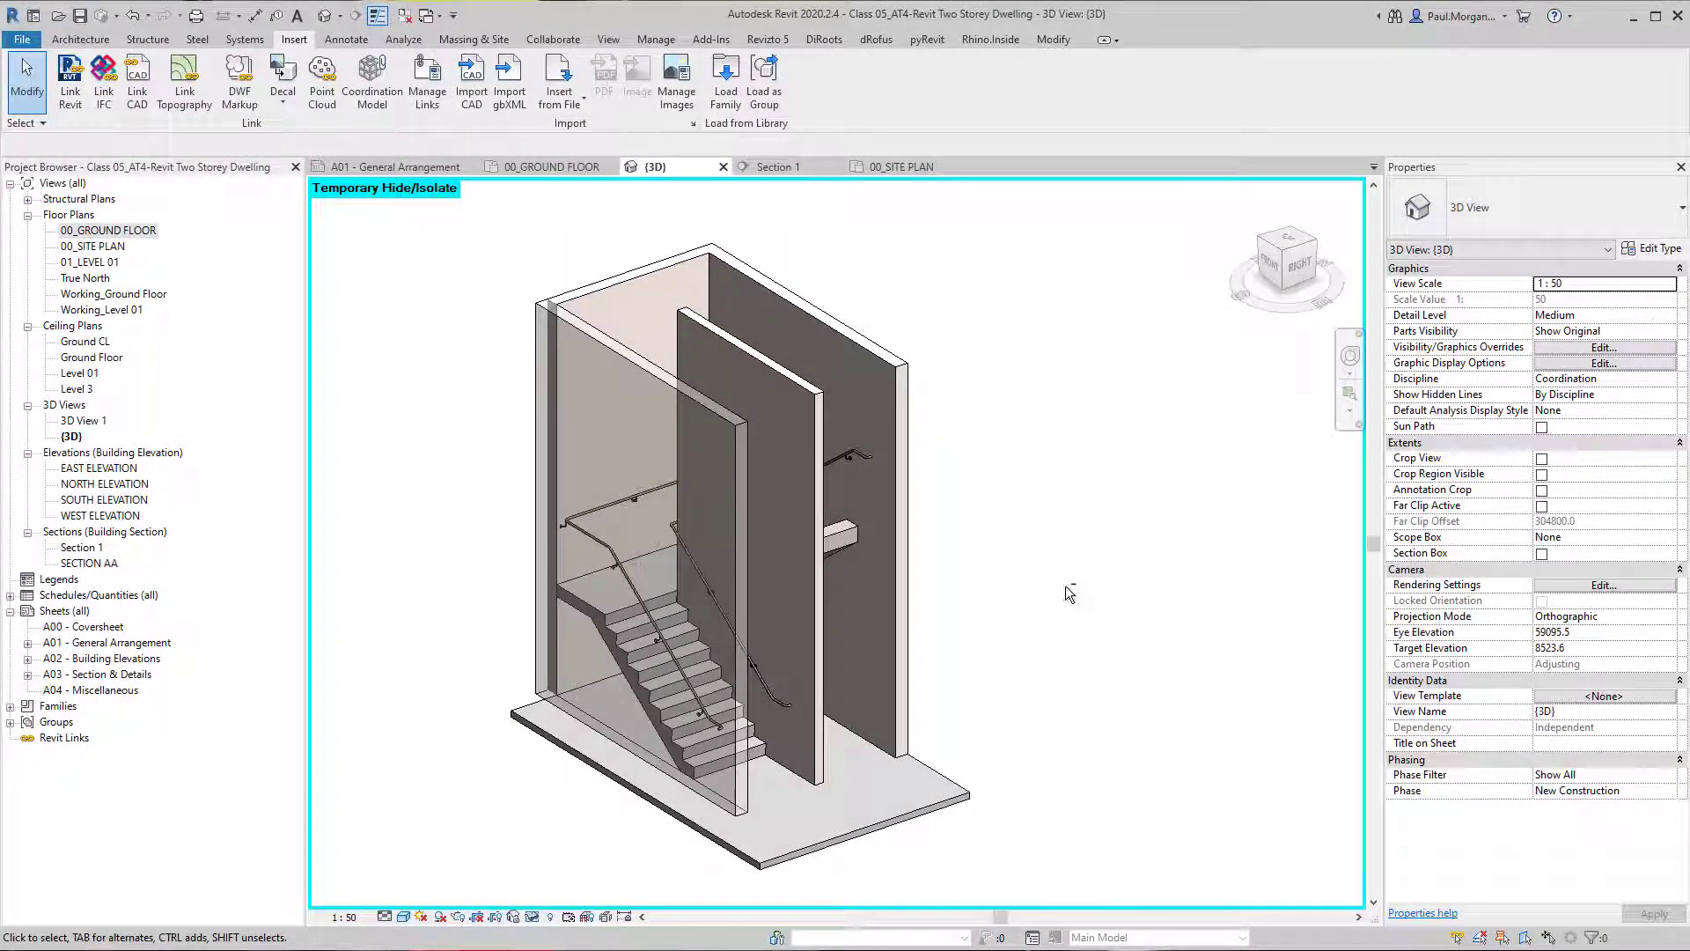
{"action": "middle_click_drag", "start_coordinate": [999, 640], "coordinate": [848, 731], "text": "shift"}
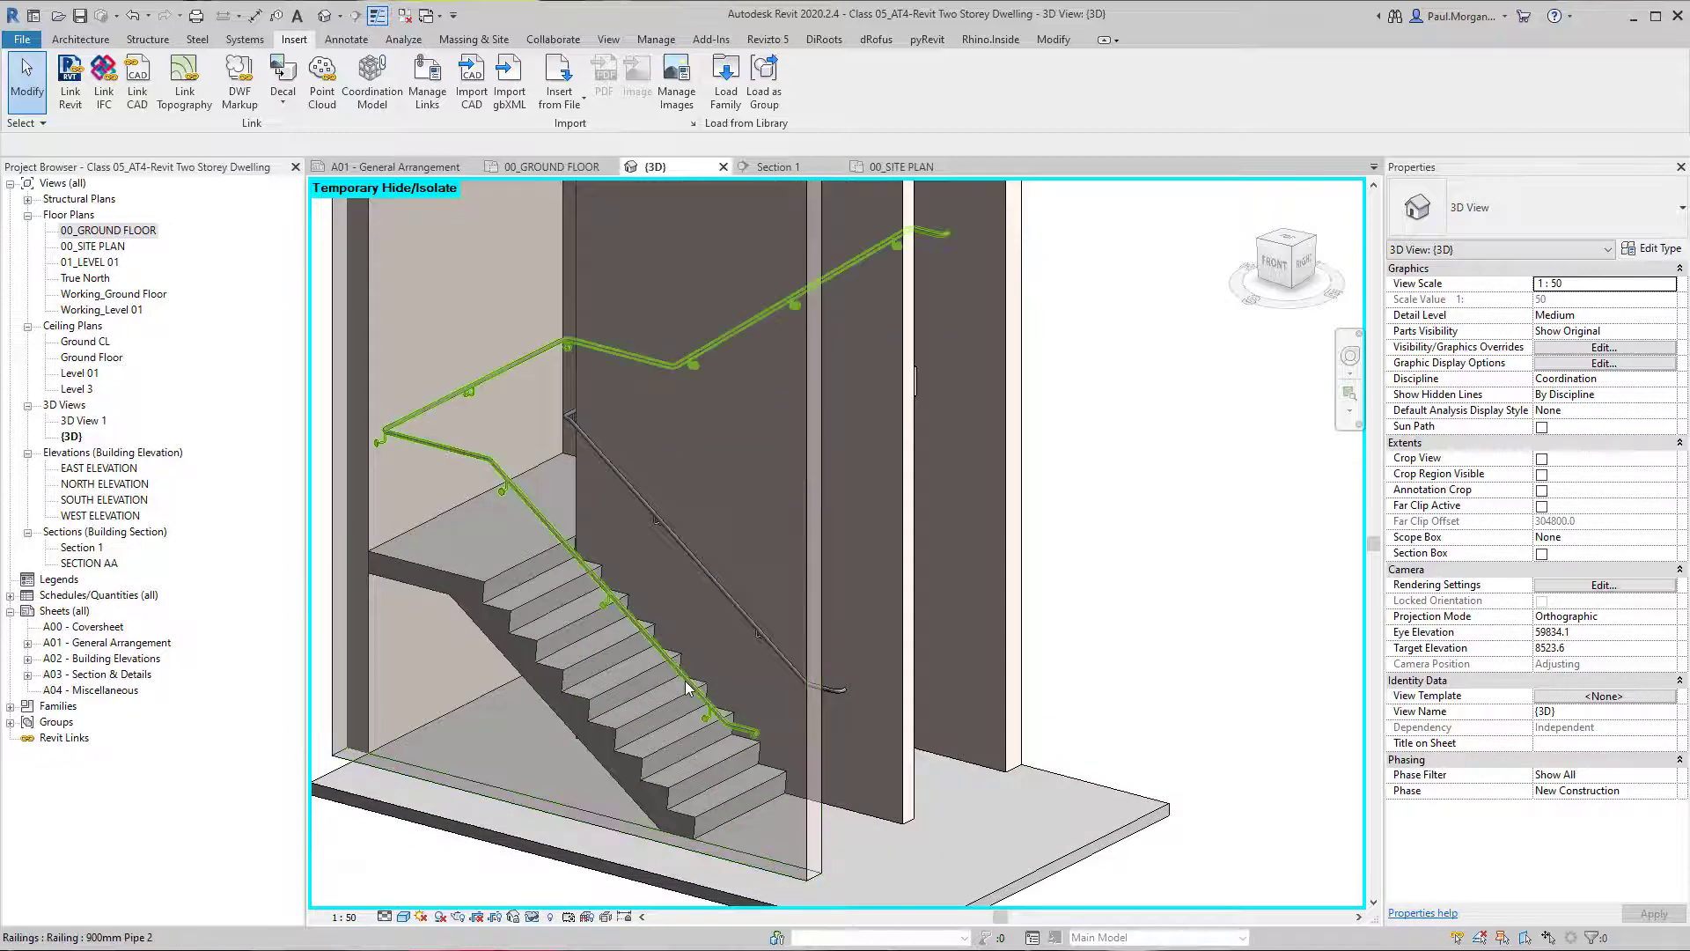
{"action": "left_click", "coordinate": [687, 689]}
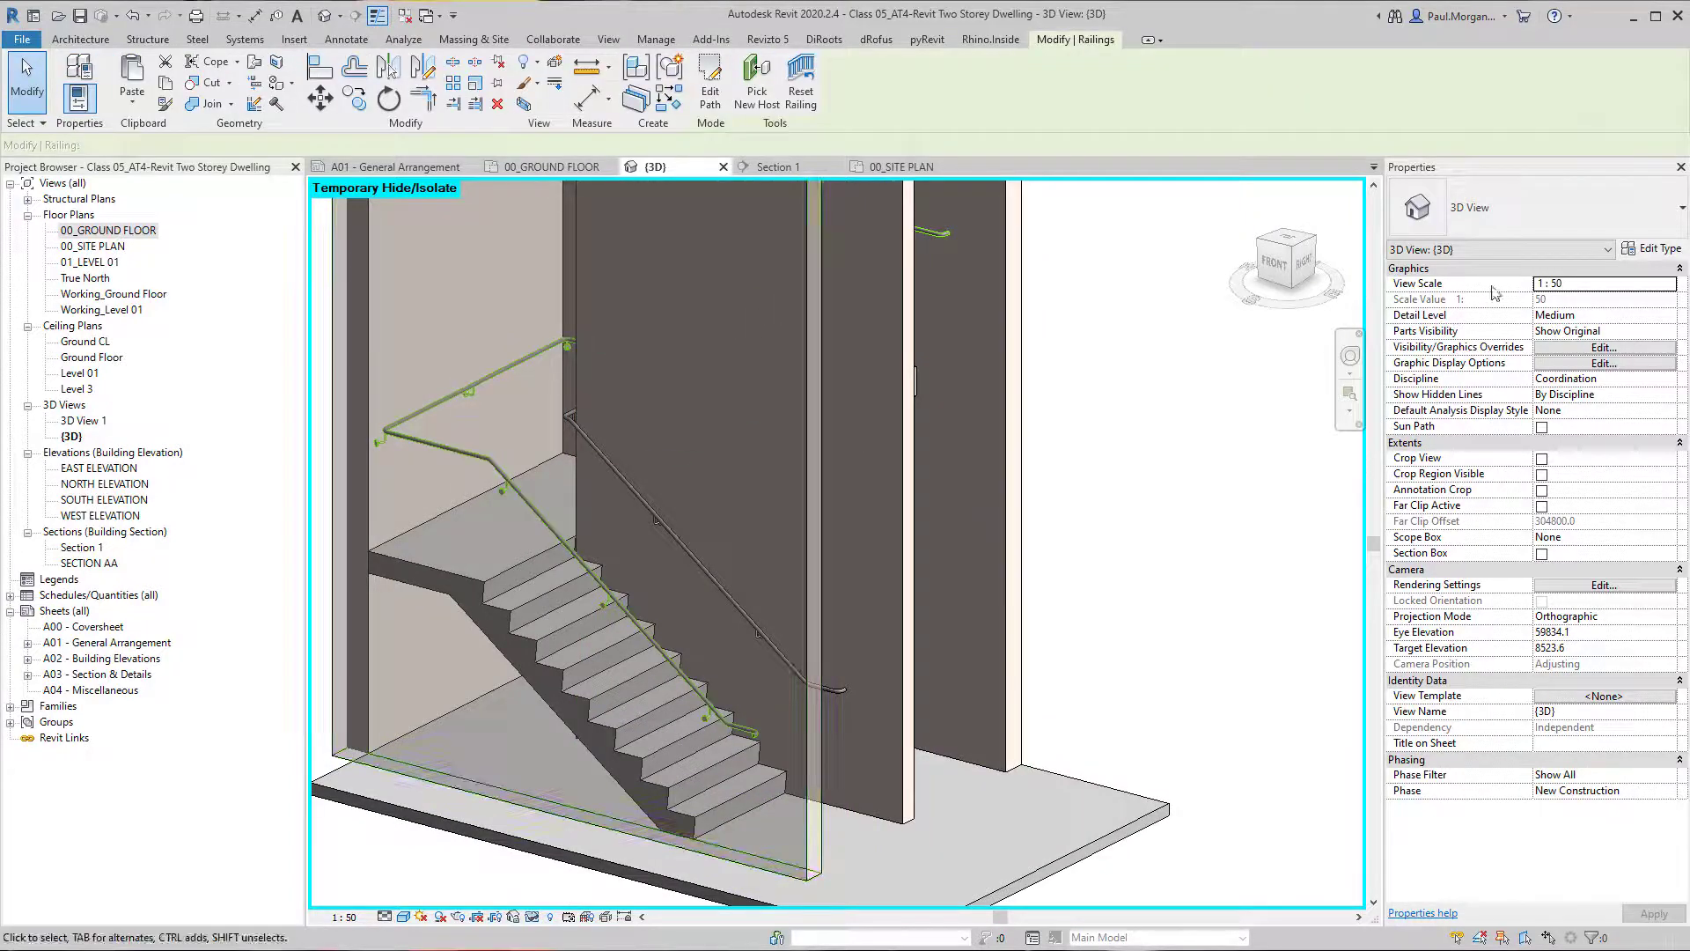
{"action": "left_click", "coordinate": [1655, 249]}
{"action": "left_click_drag", "start_coordinate": [1320, 103], "coordinate": [1160, 107]}
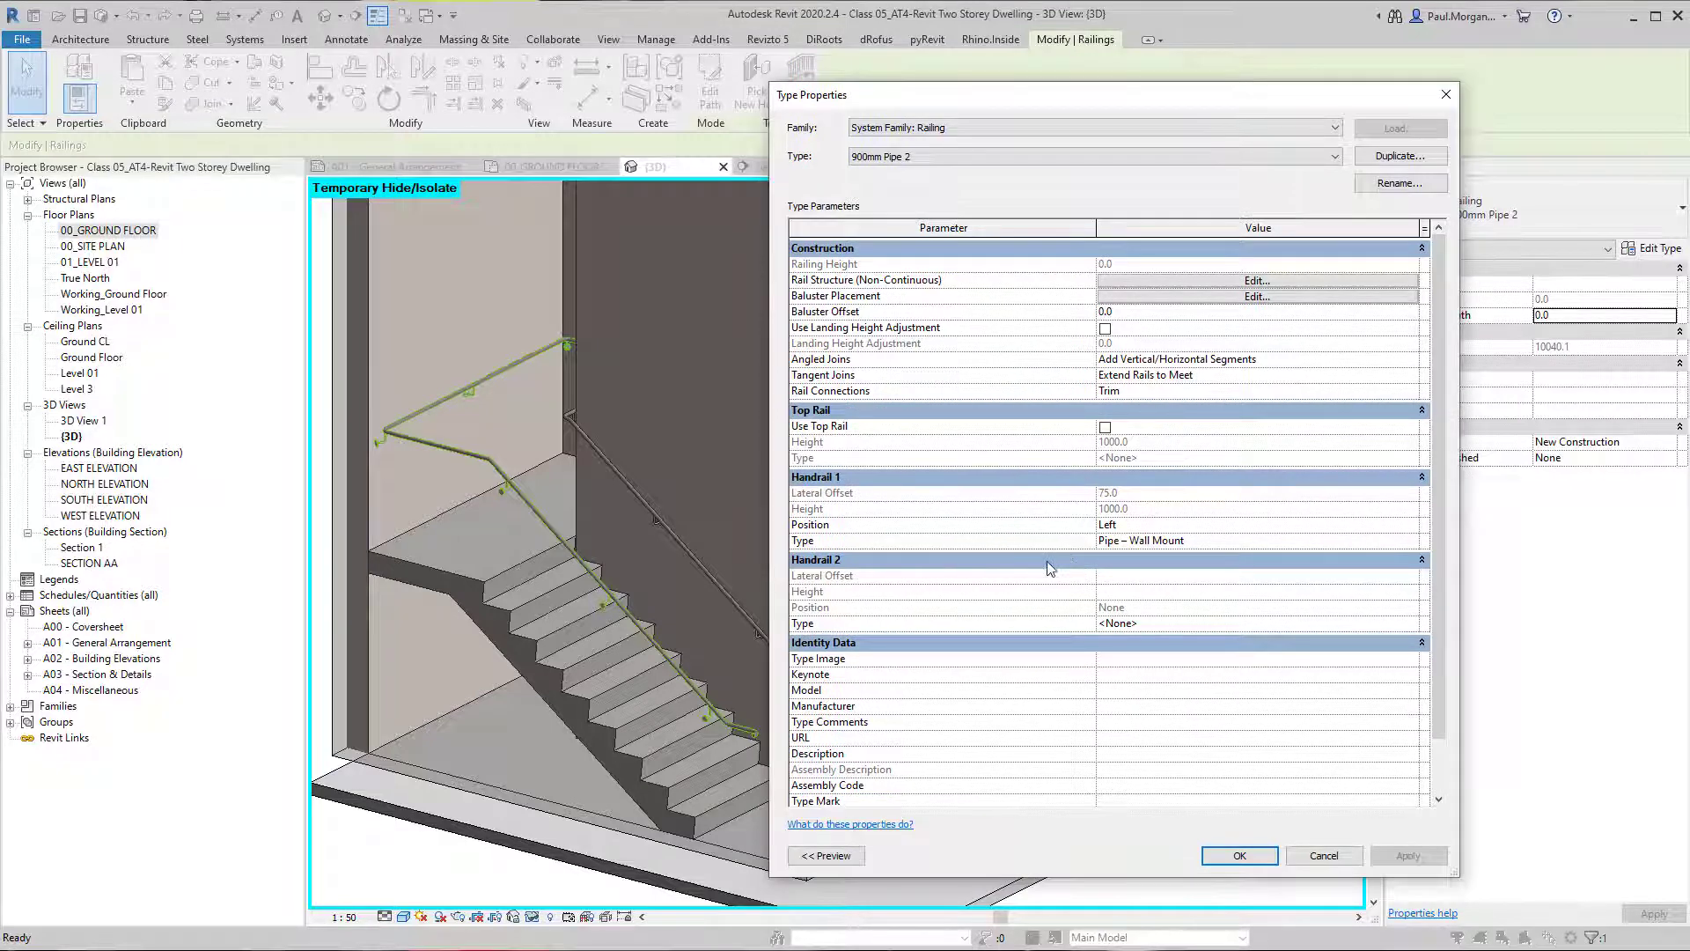
Review the type properties of the railing's Pipe – Wall Mount handrail, including its clearance, extensions and supports.
{"action": "left_click", "coordinate": [1106, 428]}
{"action": "left_click", "coordinate": [1346, 543]}
{"action": "left_click", "coordinate": [1425, 541]}
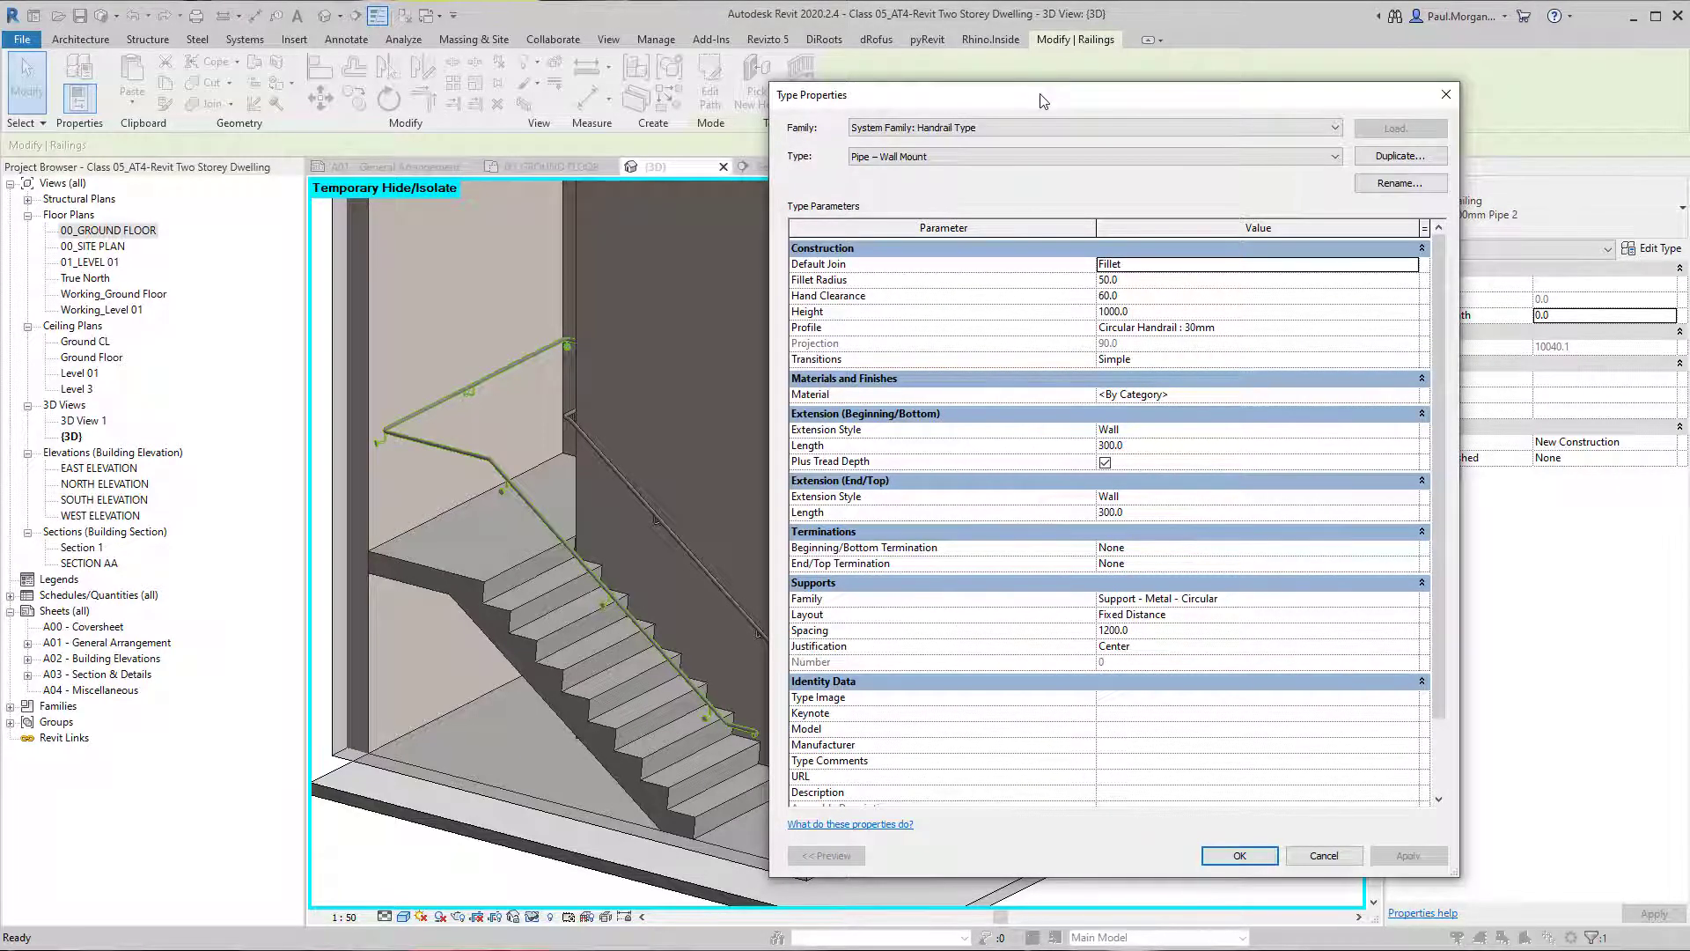
{"action": "left_click_drag", "start_coordinate": [1041, 100], "coordinate": [863, 91]}
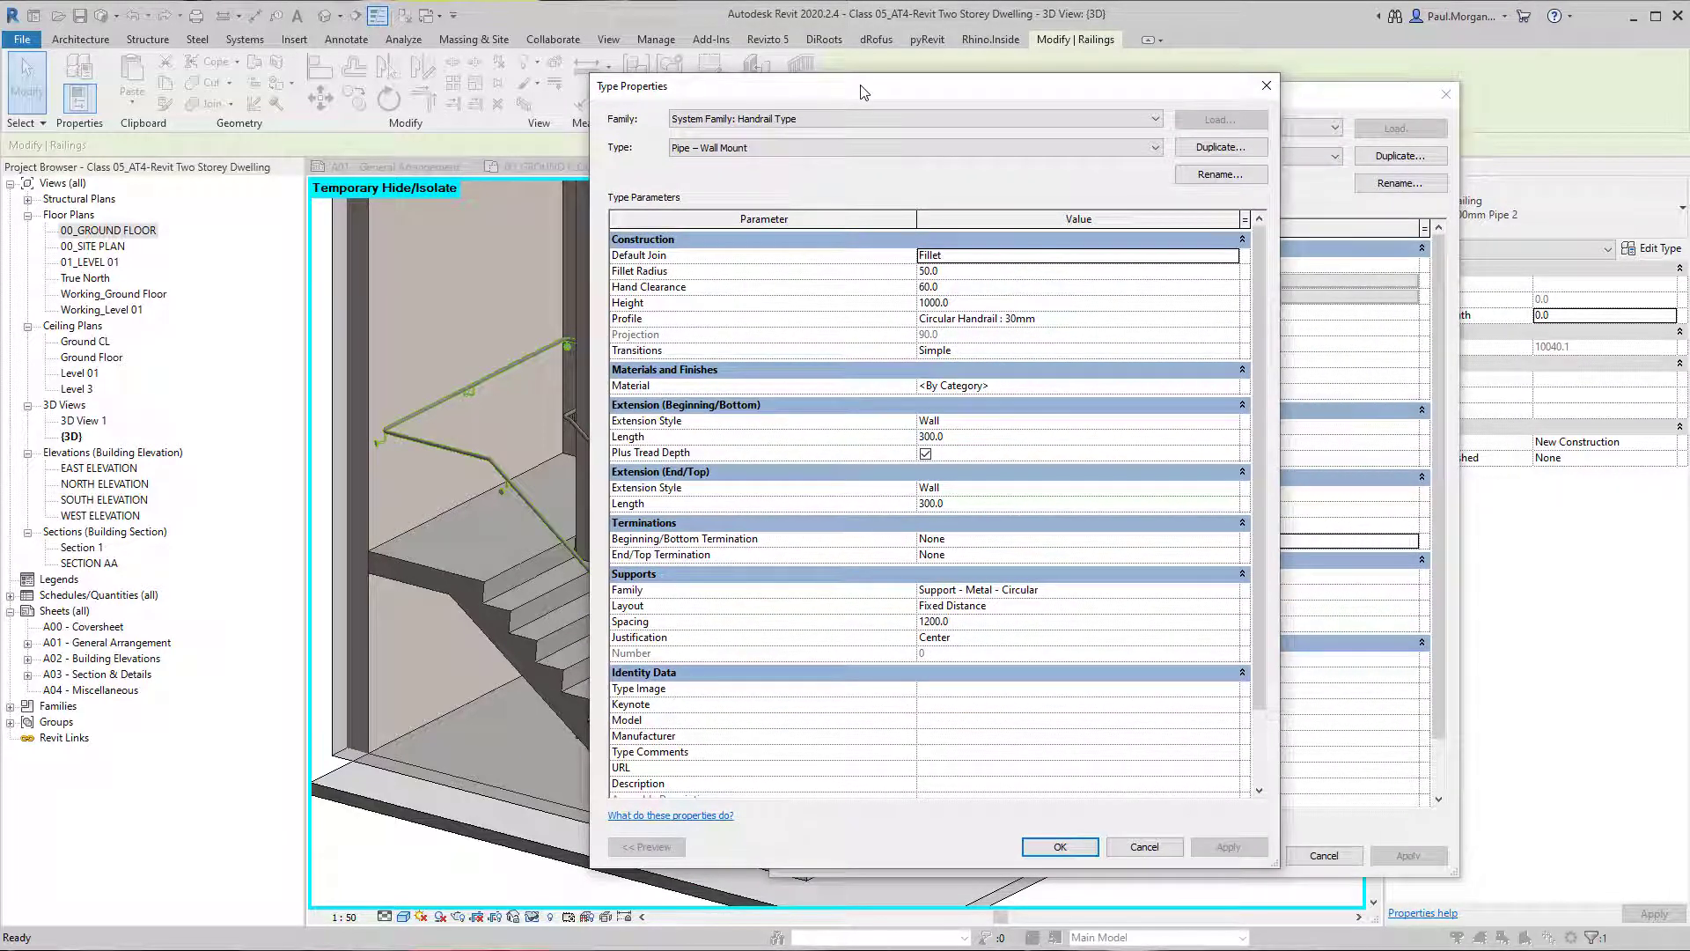
{"action": "left_click", "coordinate": [1060, 846]}
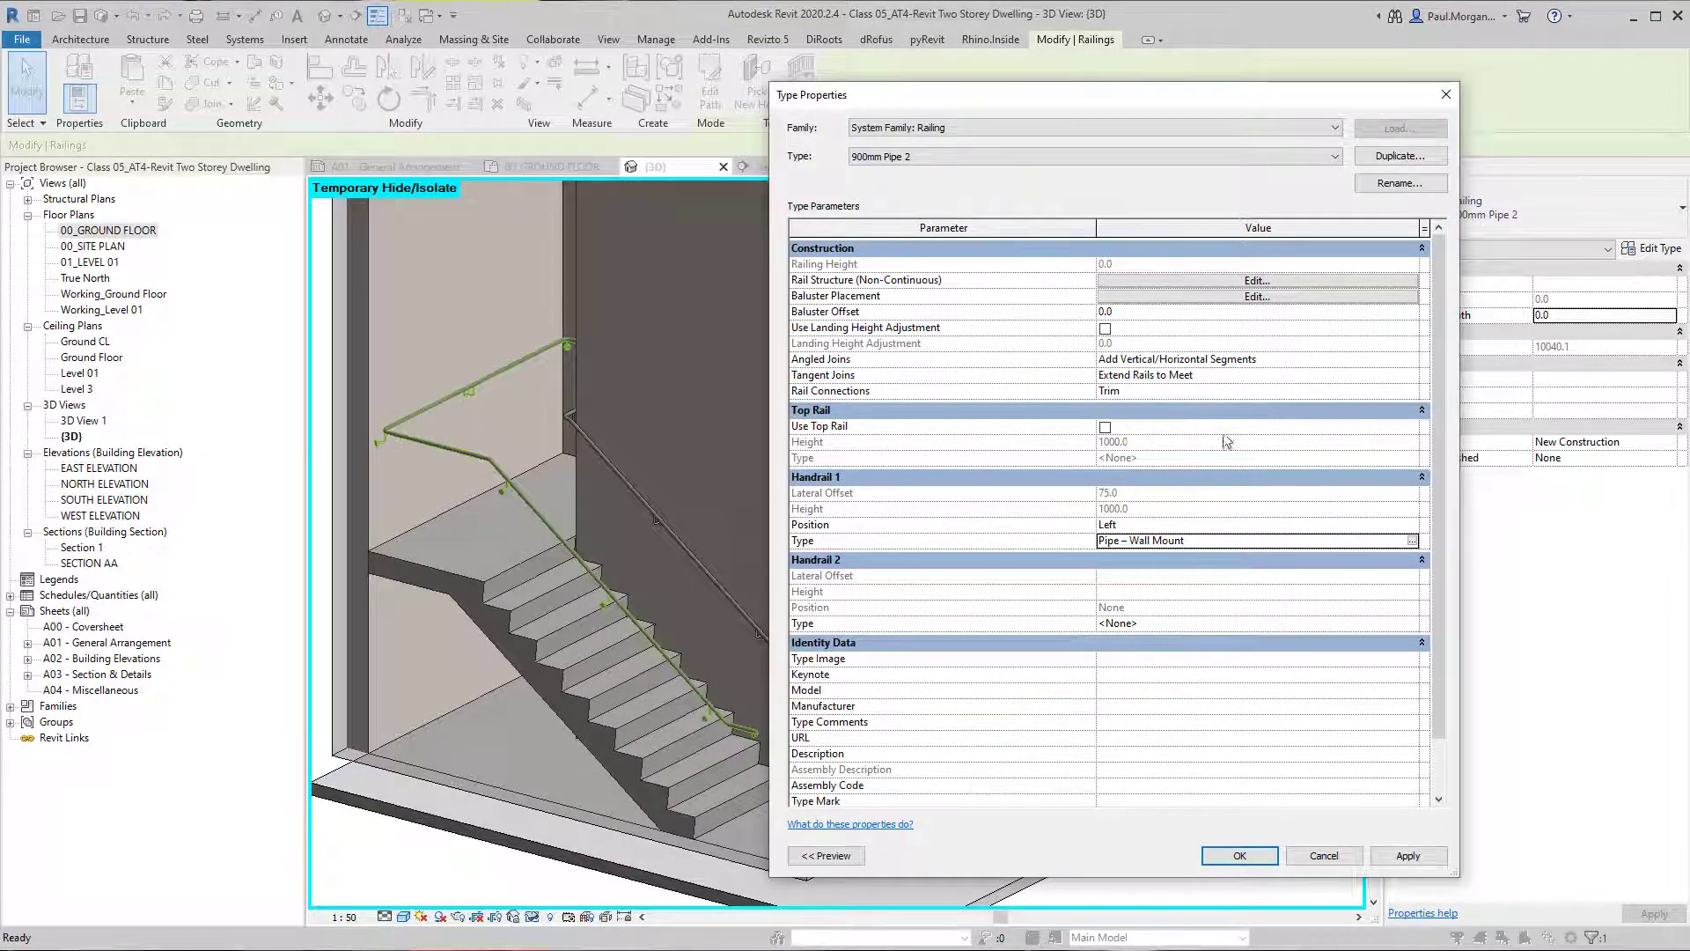
Turn on the railing's top rail, view its Rectangular - 50x50mm type properties, and turn the top rail off again.
{"action": "left_click", "coordinate": [1106, 428]}
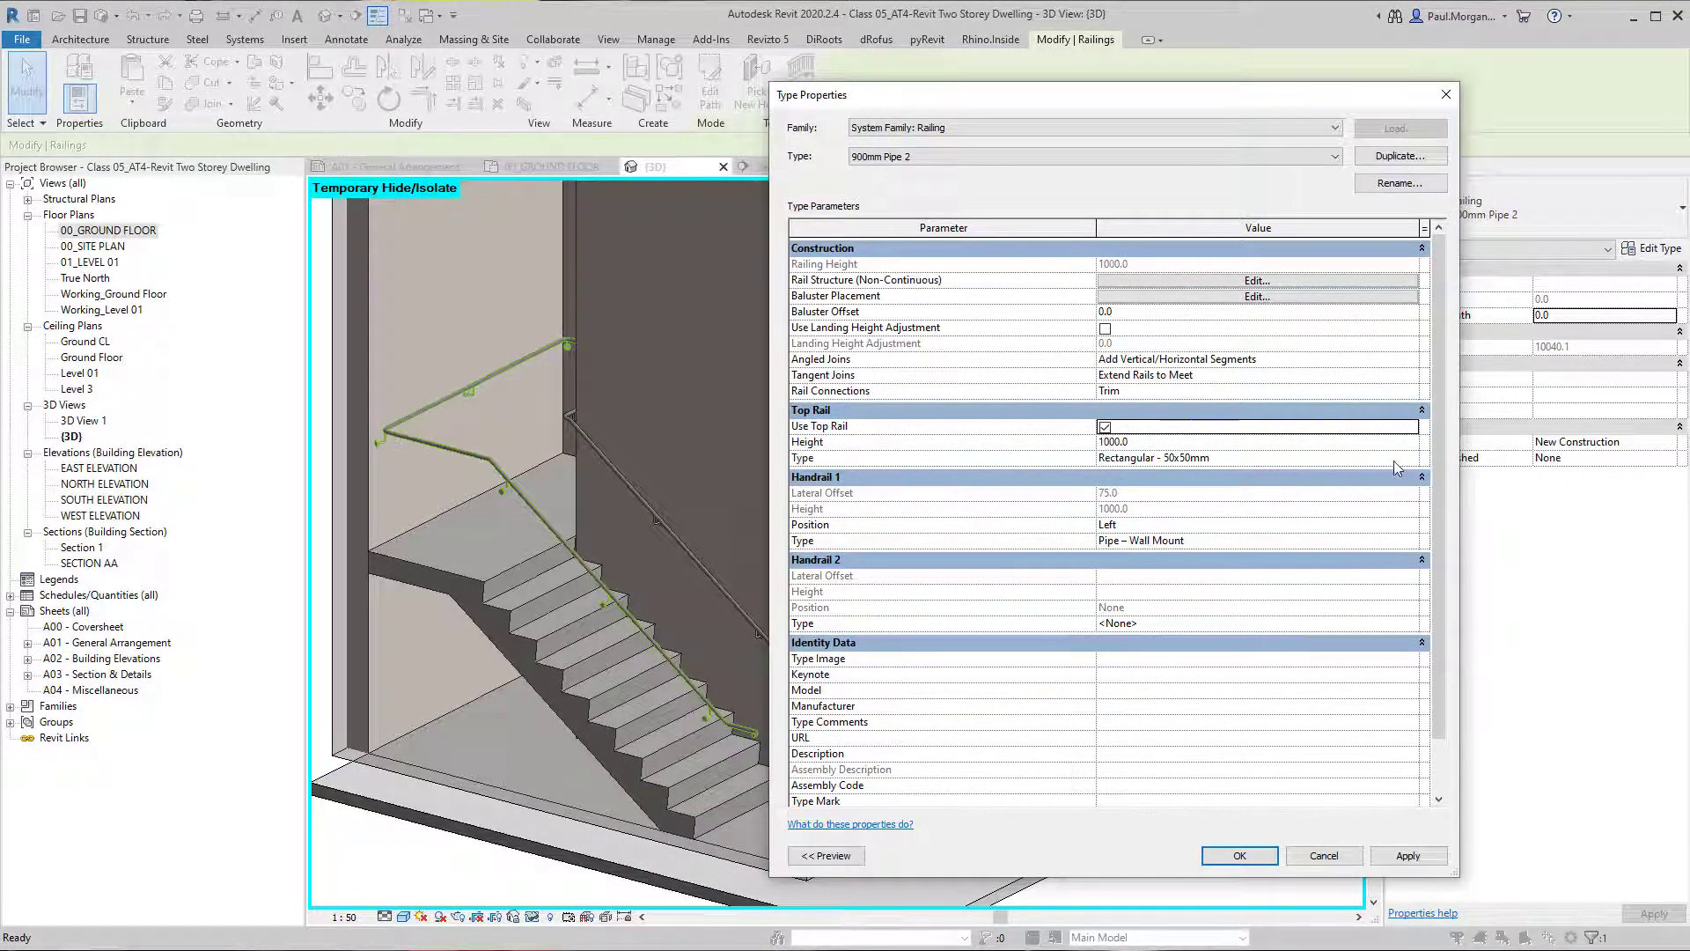
{"action": "left_click", "coordinate": [1393, 457]}
{"action": "left_click", "coordinate": [1412, 457]}
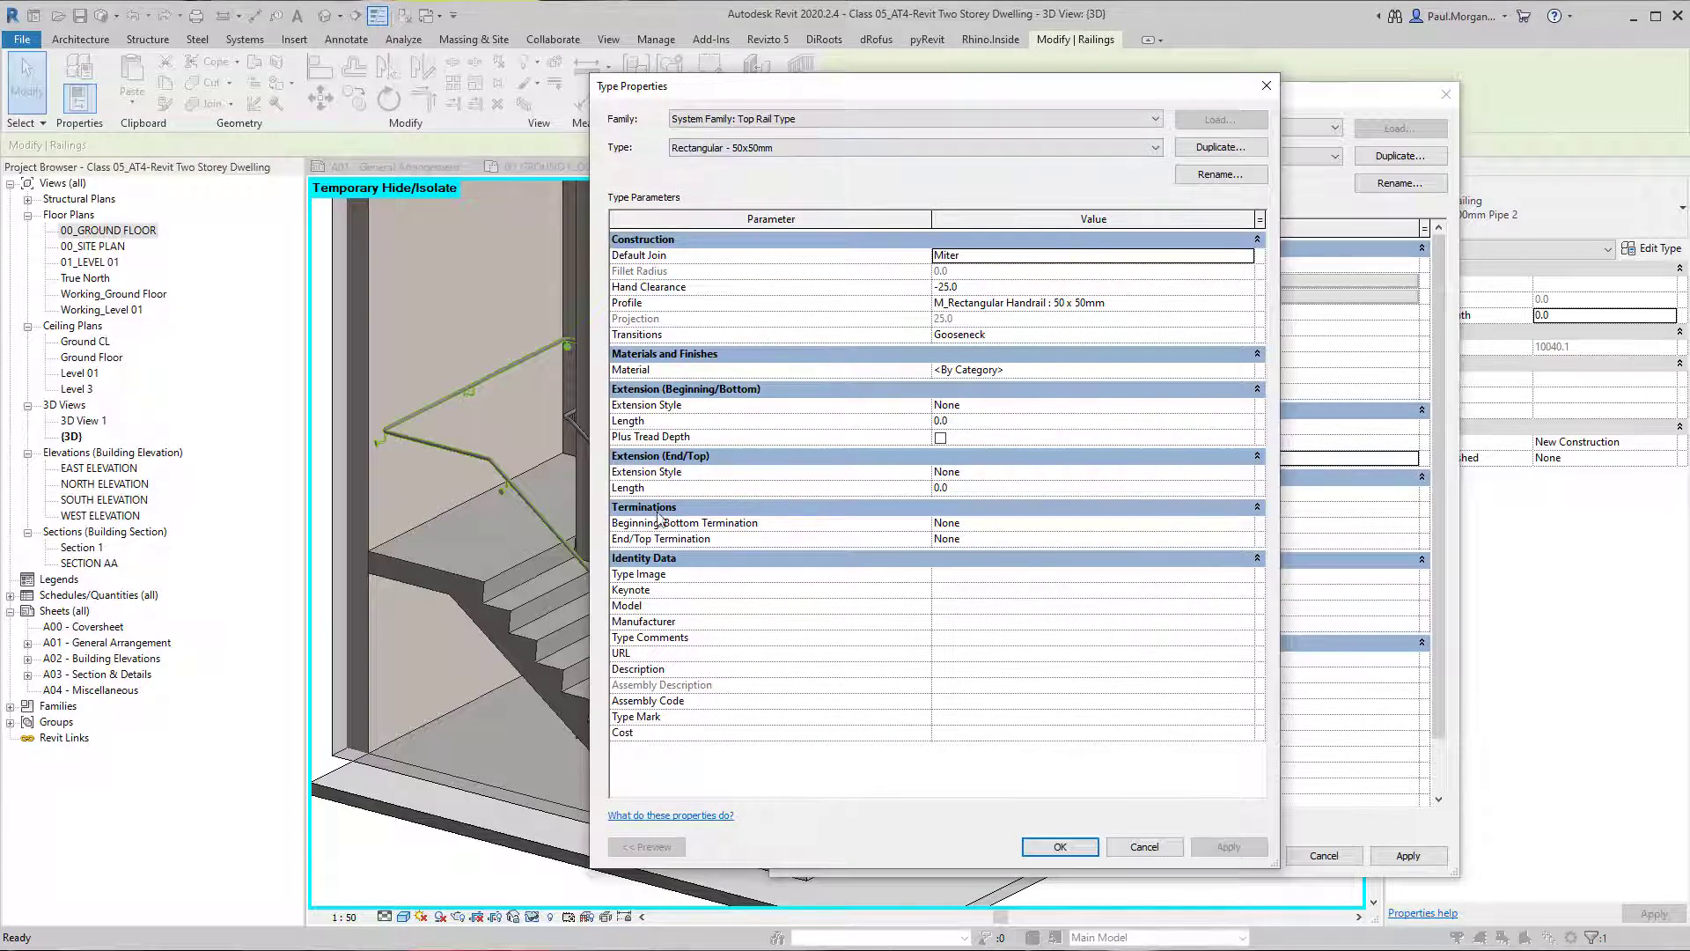
{"action": "left_click", "coordinate": [1265, 86]}
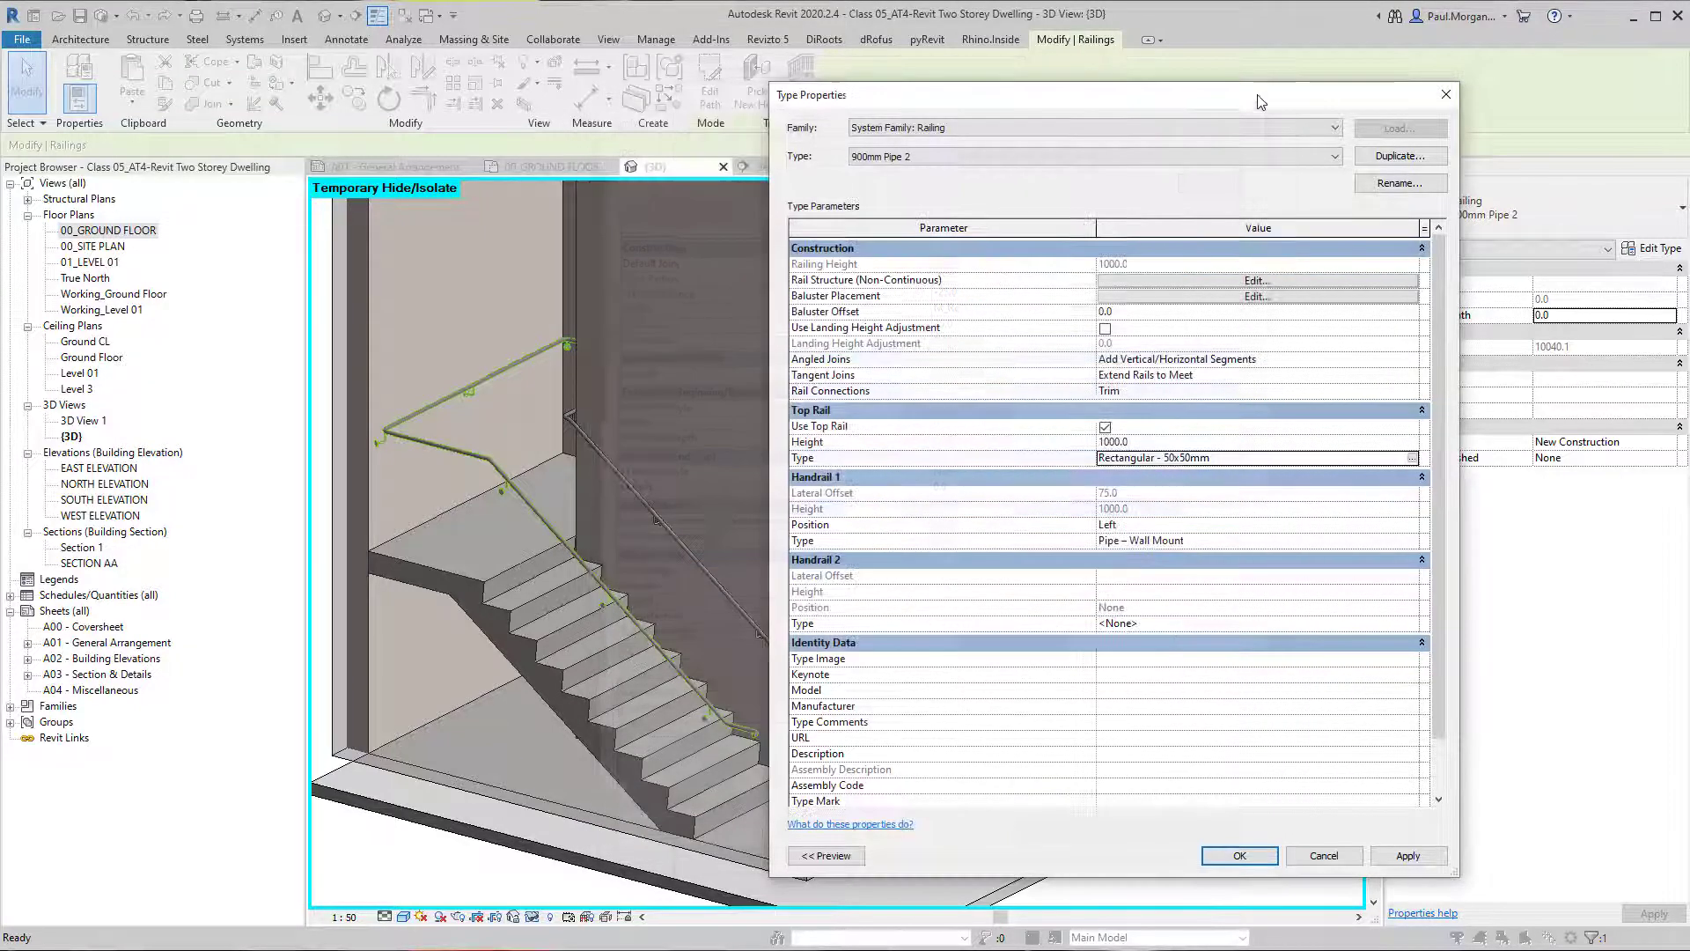
{"action": "left_click", "coordinate": [1105, 428]}
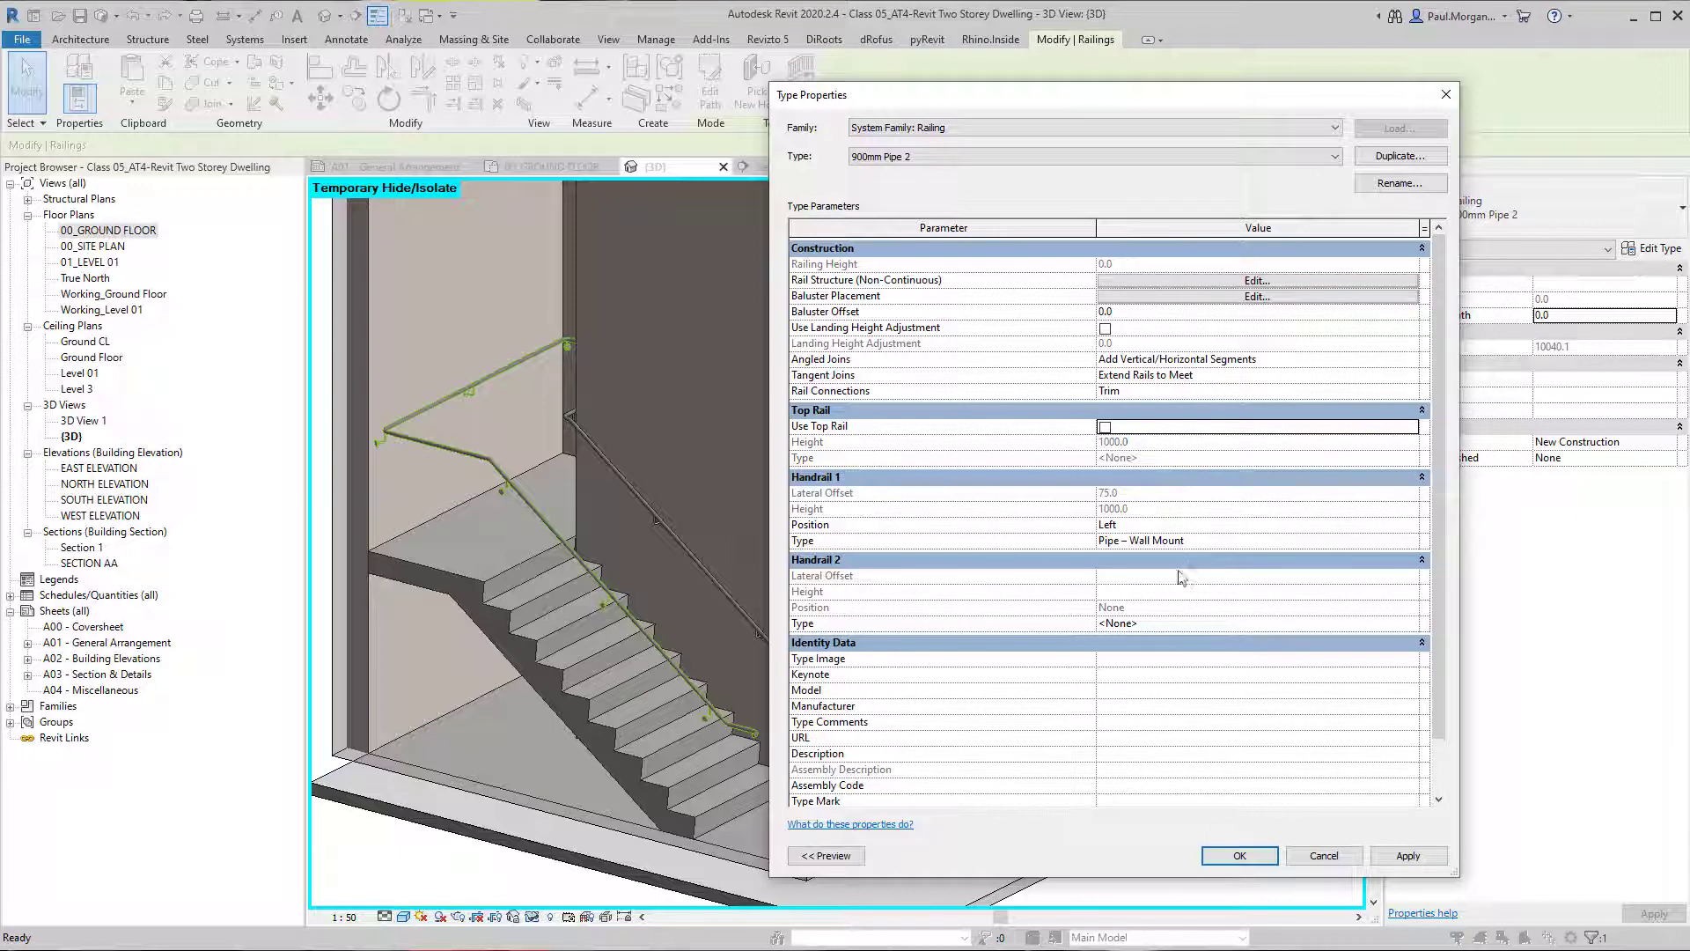
Check the support family choices of the Pipe – Wall Mount handrail, keep Support - Metal - Circular, and accept the type properties.
{"action": "left_click", "coordinate": [1407, 541]}
{"action": "left_click", "coordinate": [1408, 541]}
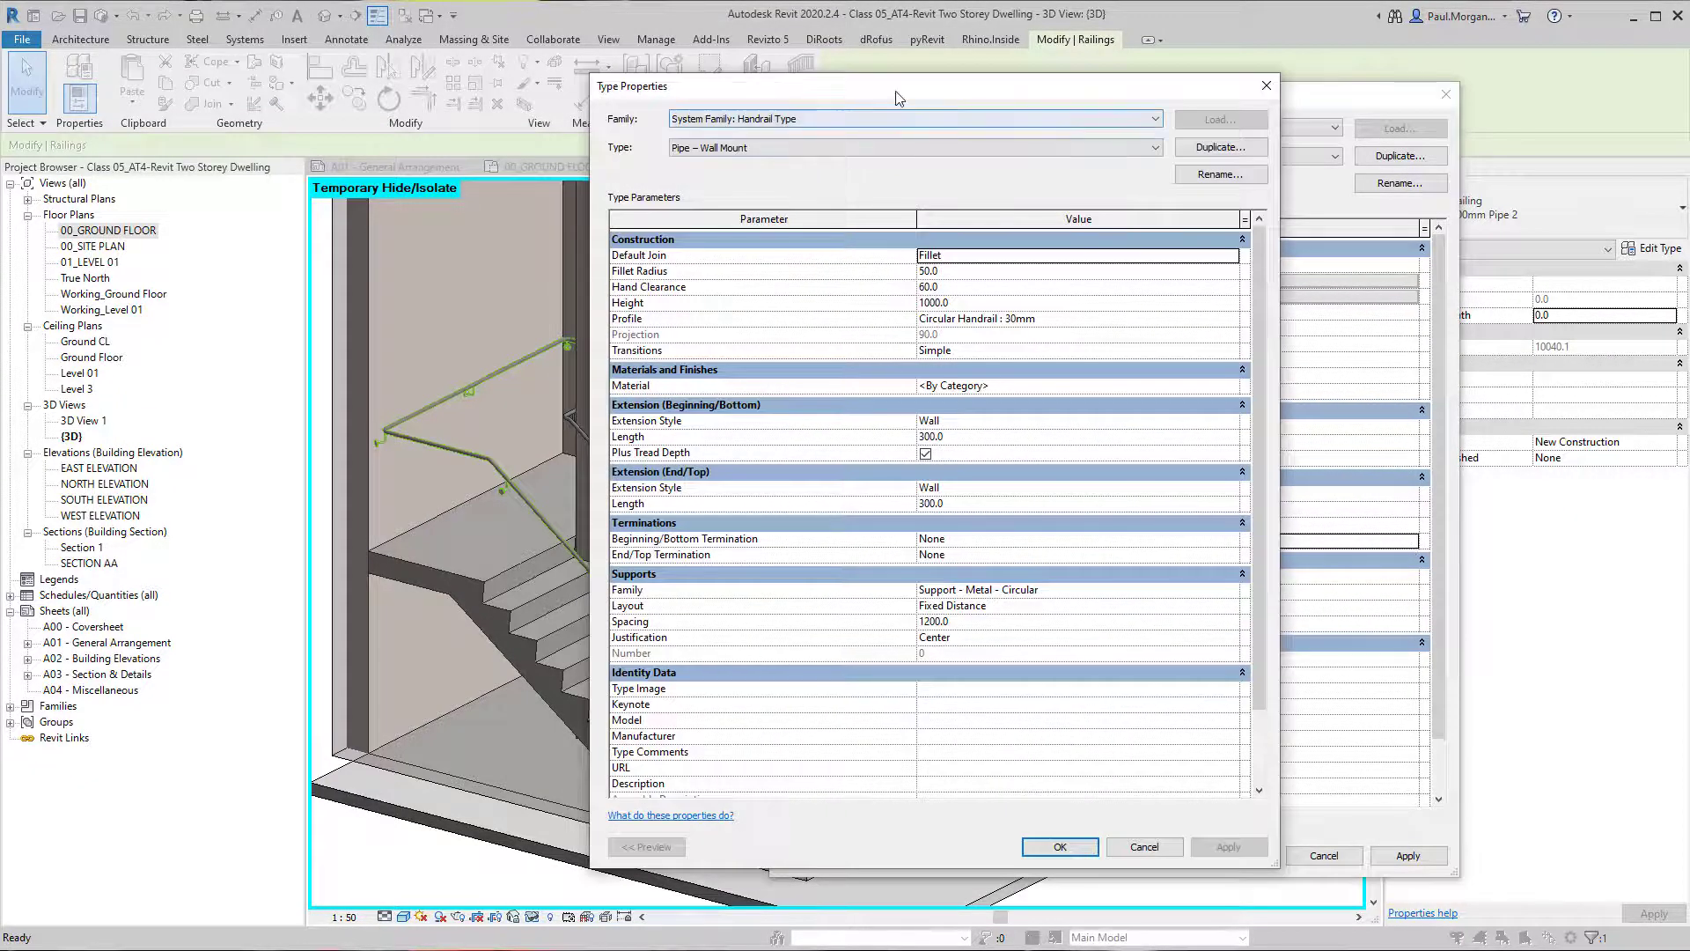
{"action": "left_click_drag", "start_coordinate": [898, 97], "coordinate": [1314, 125]}
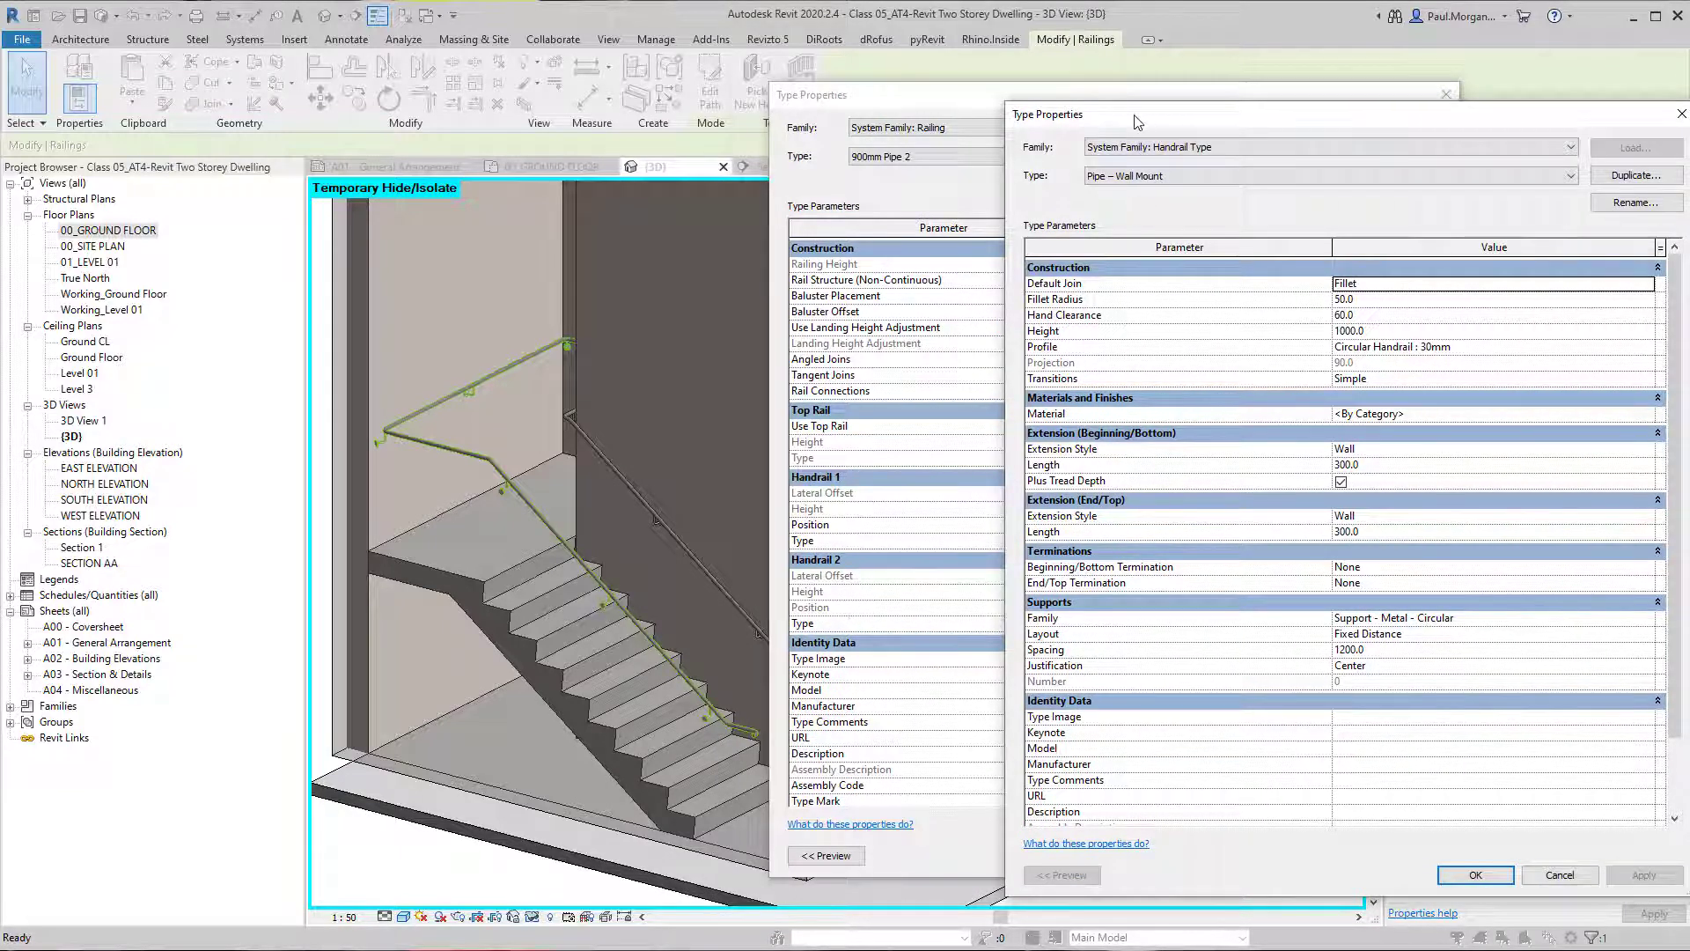
{"action": "left_click_drag", "start_coordinate": [1136, 122], "coordinate": [765, 58]}
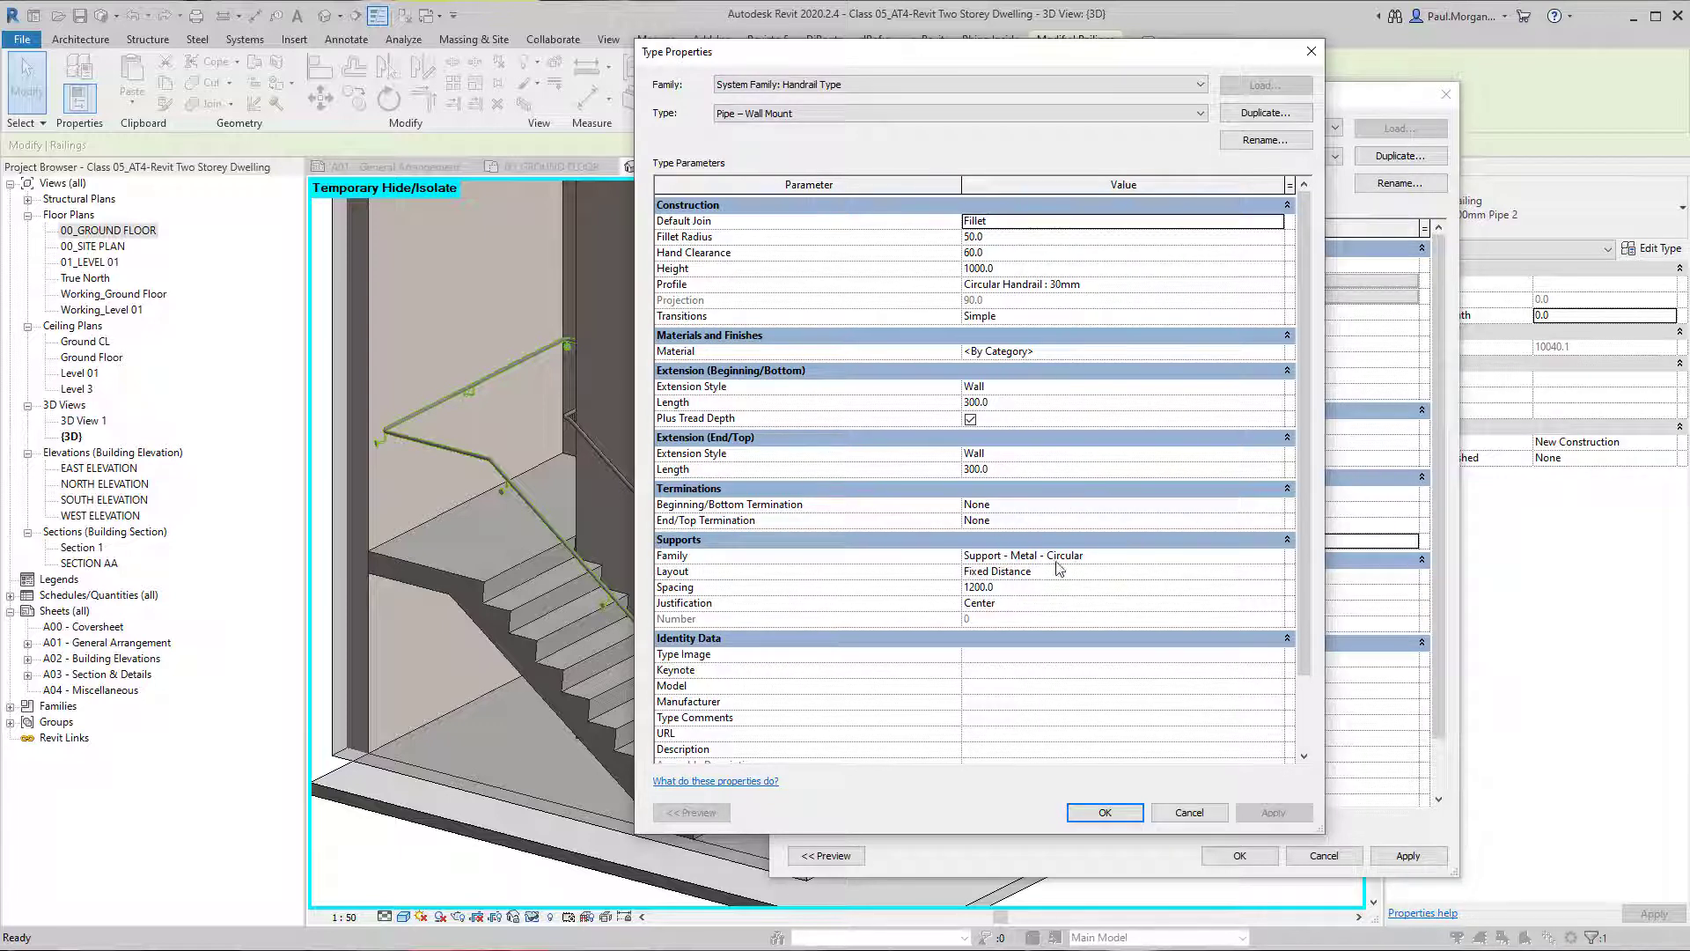
{"action": "left_click", "coordinate": [1277, 556]}
{"action": "left_click", "coordinate": [1279, 557]}
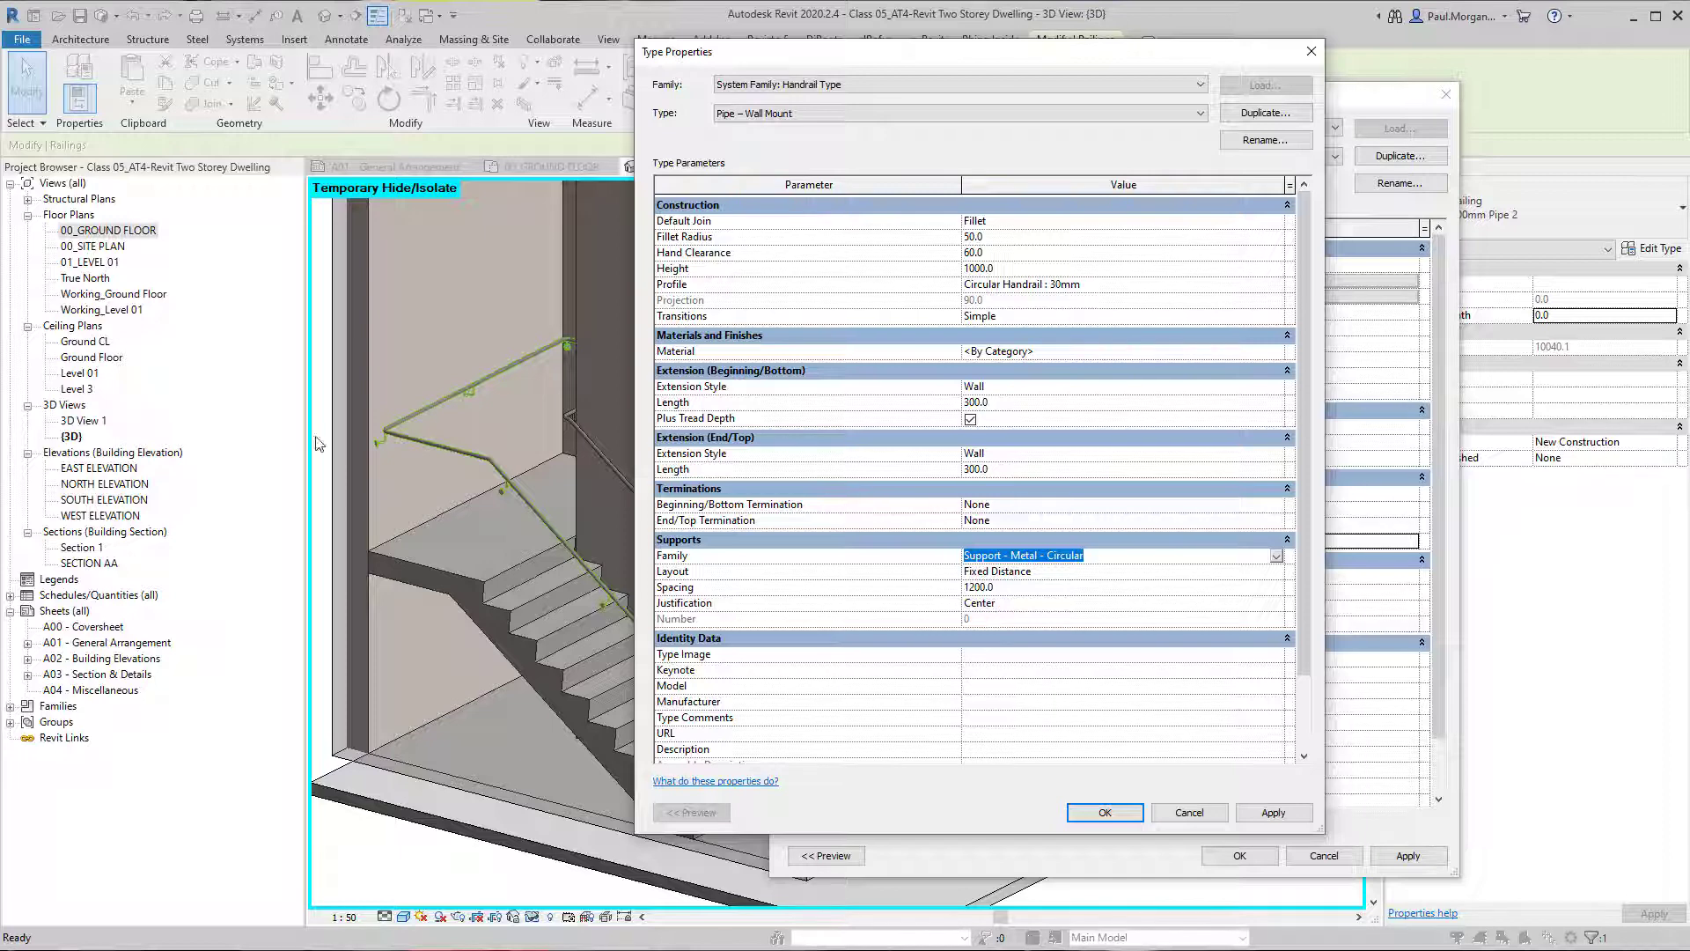
{"action": "left_click", "coordinate": [1105, 812]}
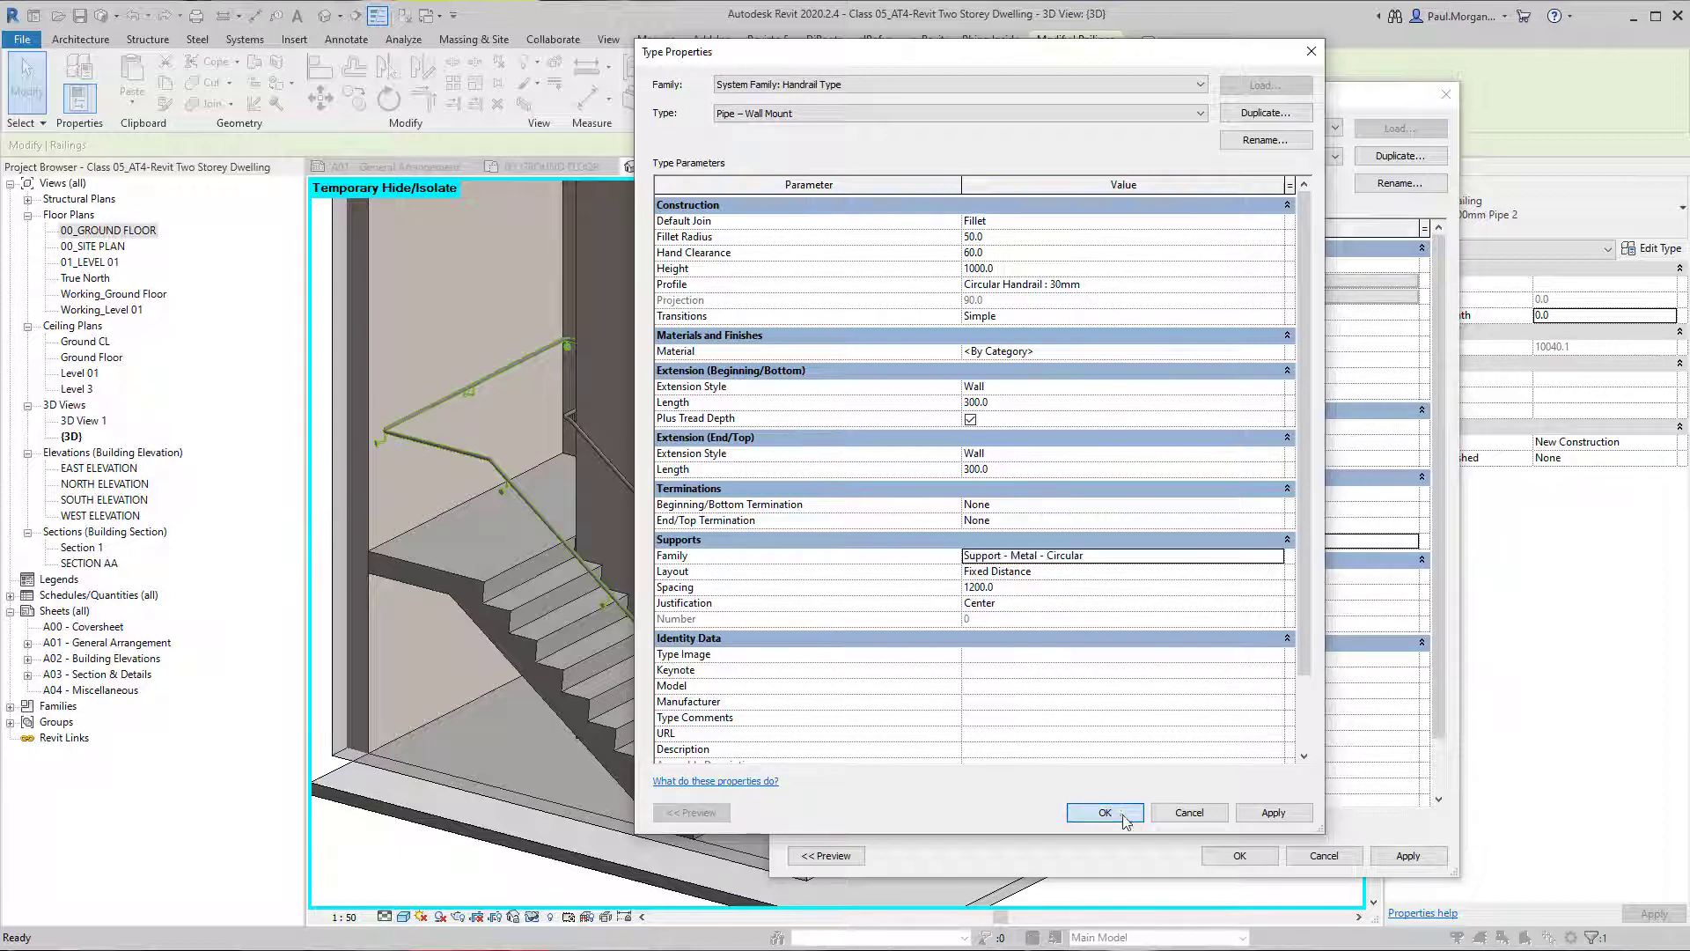
{"action": "left_click", "coordinate": [1239, 855]}
Deselect the railing and examine a wall-mount support bracket on the lower flight's handrail up close.
{"action": "middle_click_drag", "start_coordinate": [827, 642], "coordinate": [761, 640]}
{"action": "scroll", "coordinate": [810, 819], "scroll_direction": "up", "scroll_amount": 8}
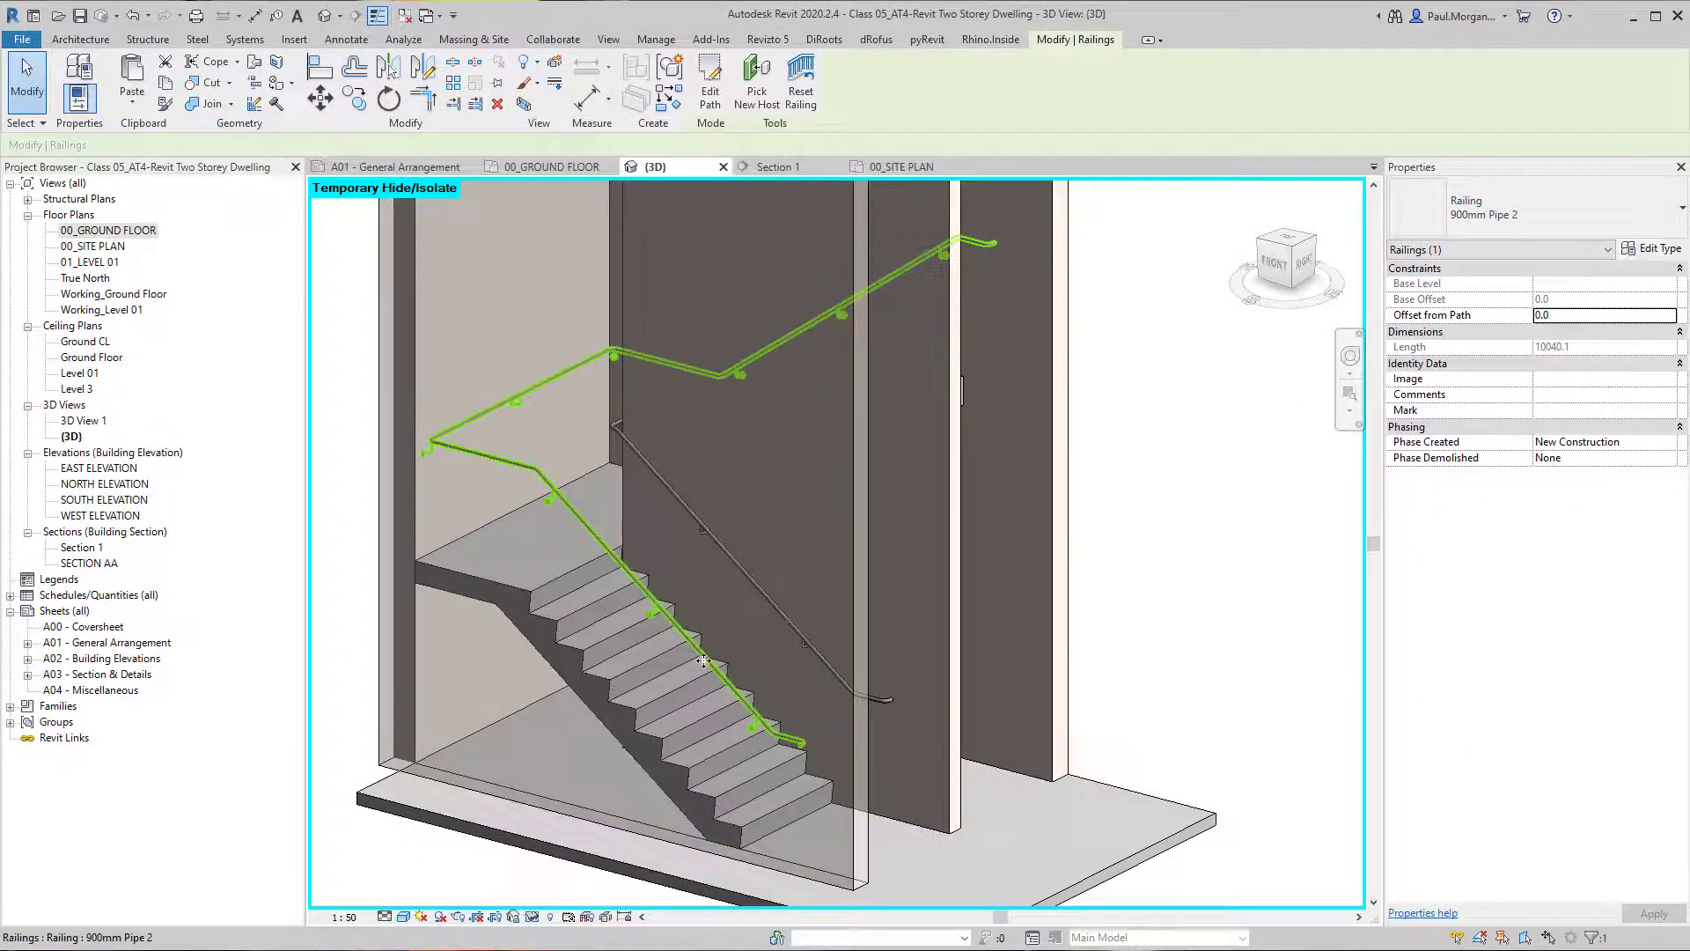
{"action": "key", "text": "Escape"}
{"action": "middle_click_drag", "start_coordinate": [832, 806], "coordinate": [720, 521], "text": "shift"}
{"action": "scroll", "coordinate": [720, 521], "scroll_direction": "up", "scroll_amount": 1}
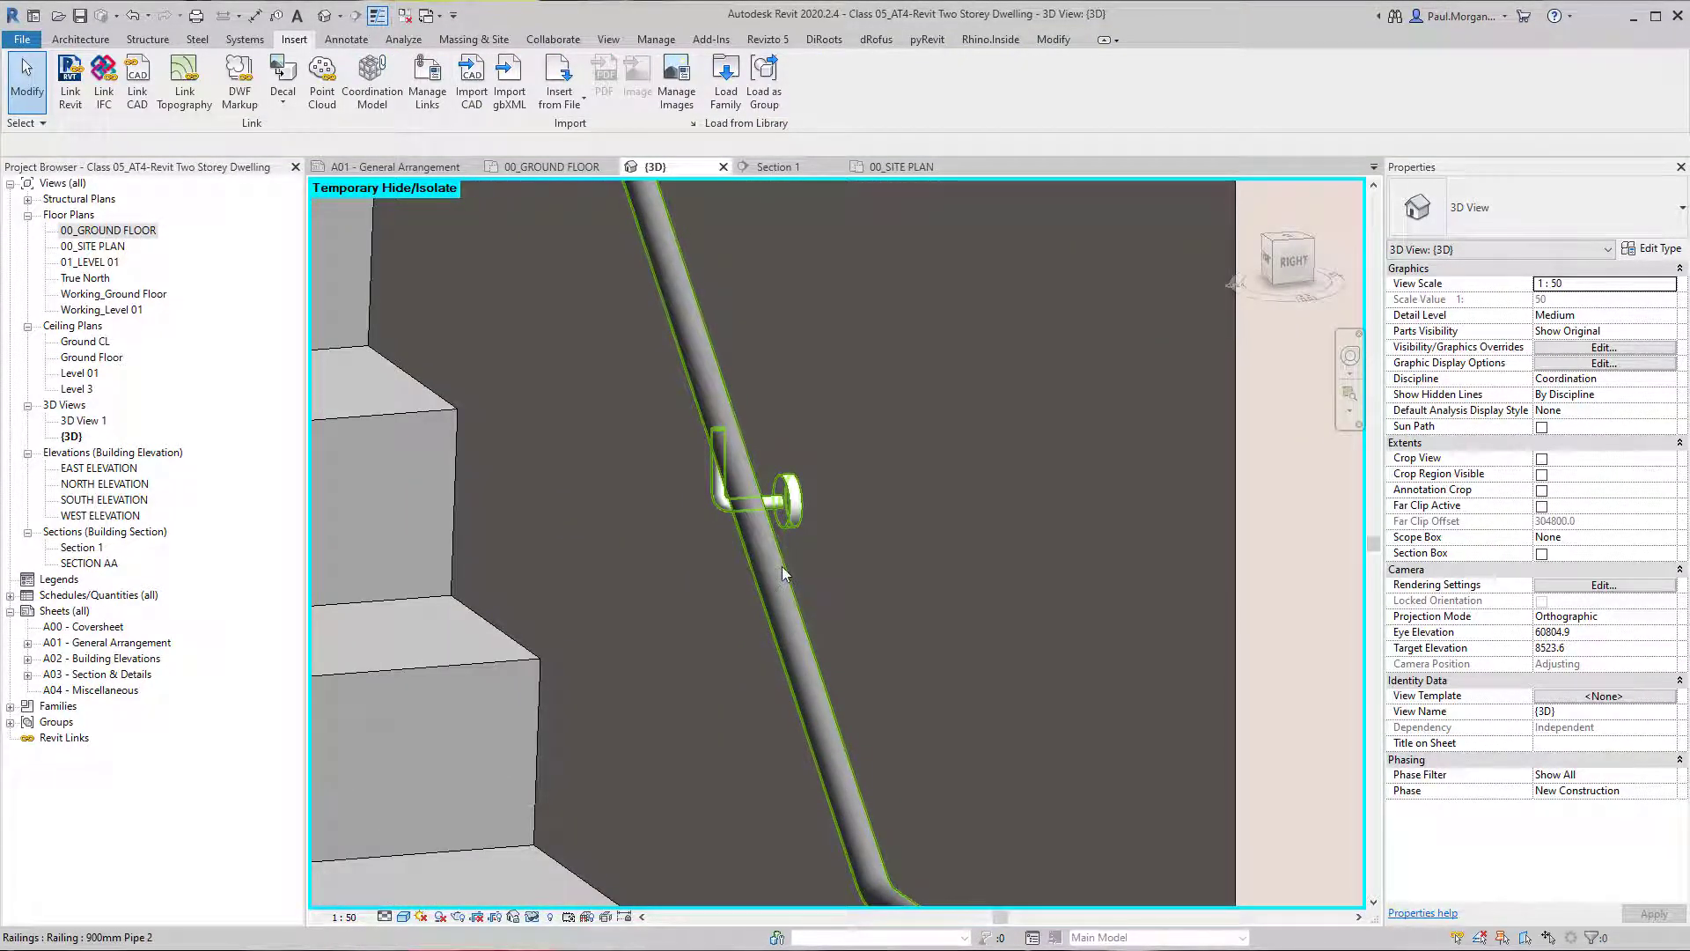
{"action": "scroll", "coordinate": [785, 570], "scroll_direction": "down", "scroll_amount": 1}
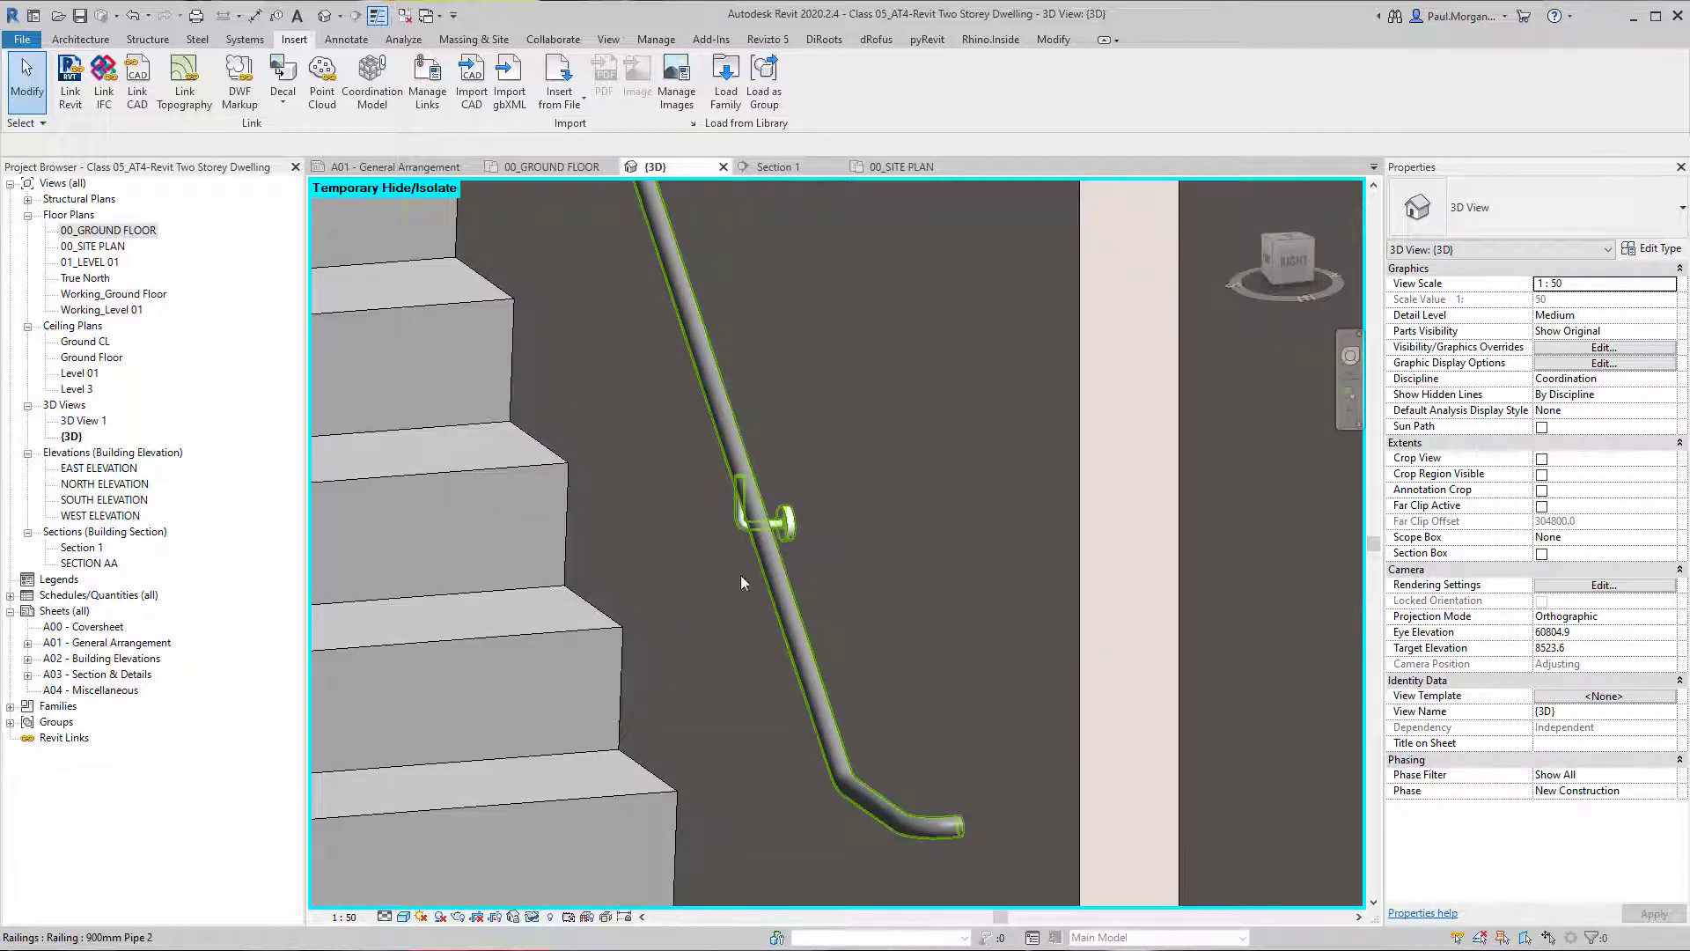
{"action": "middle_click_drag", "start_coordinate": [759, 526], "coordinate": [1108, 660], "text": "shift"}
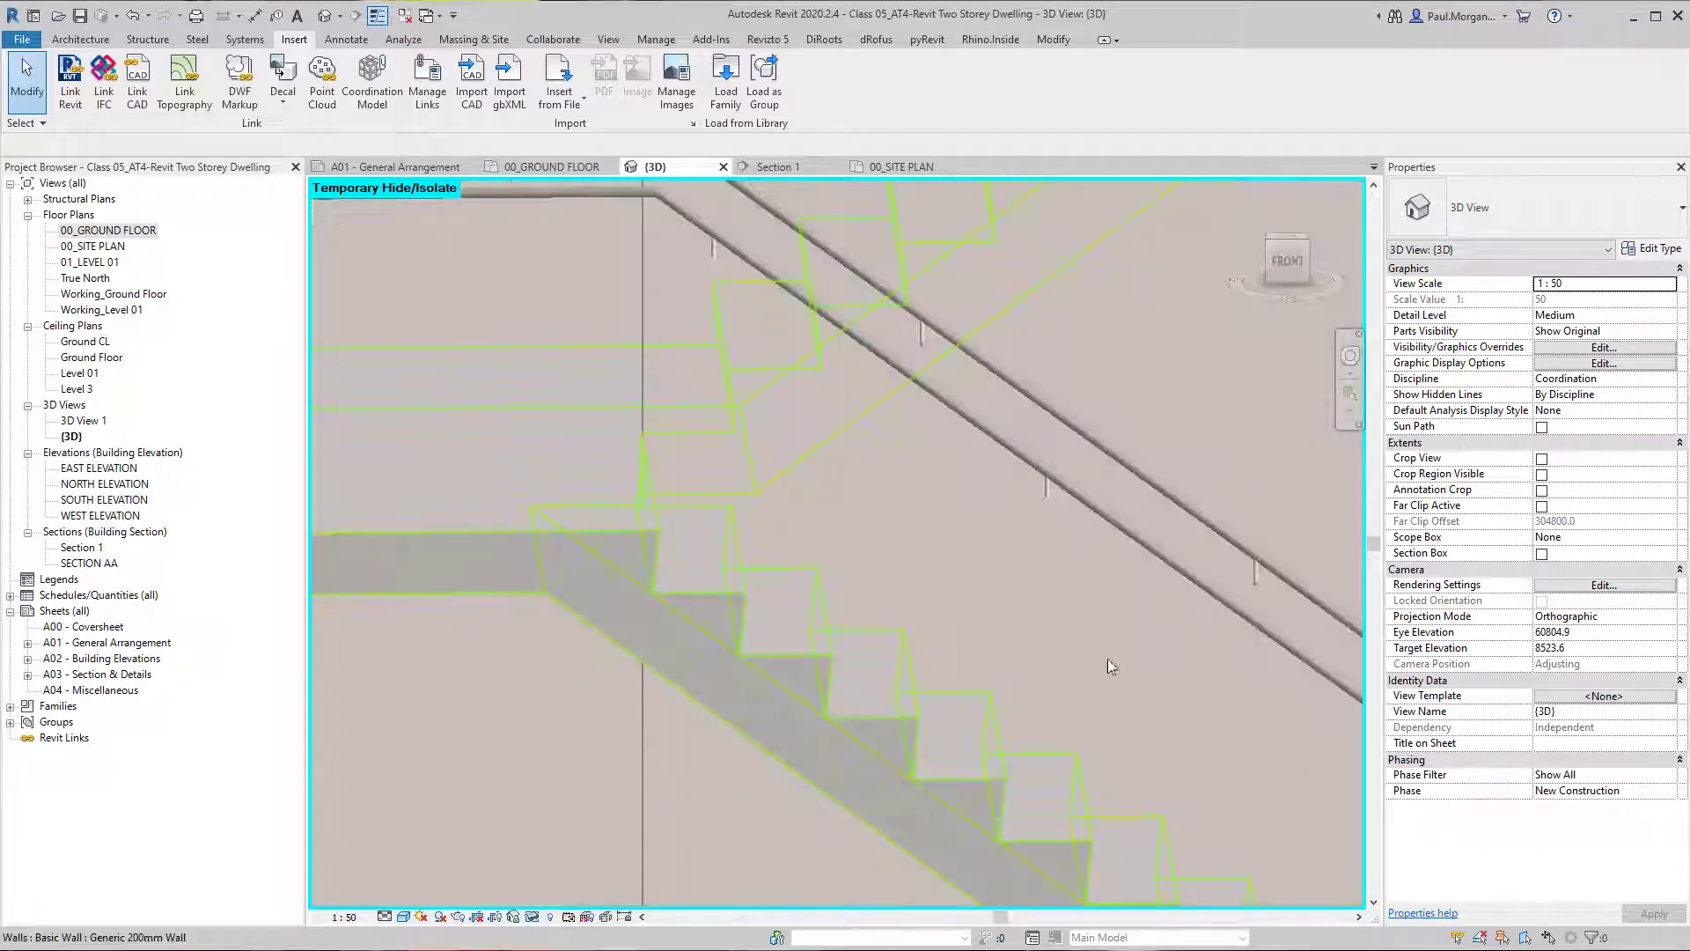
Examine the outer handrail's support brackets, looking closely at the one where the rail turns at the landing corner.
{"action": "middle_click_drag", "start_coordinate": [764, 368], "coordinate": [774, 495], "text": "shift"}
{"action": "middle_click_drag", "start_coordinate": [895, 551], "coordinate": [818, 566]}
{"action": "scroll", "coordinate": [951, 615], "scroll_direction": "down", "scroll_amount": 2}
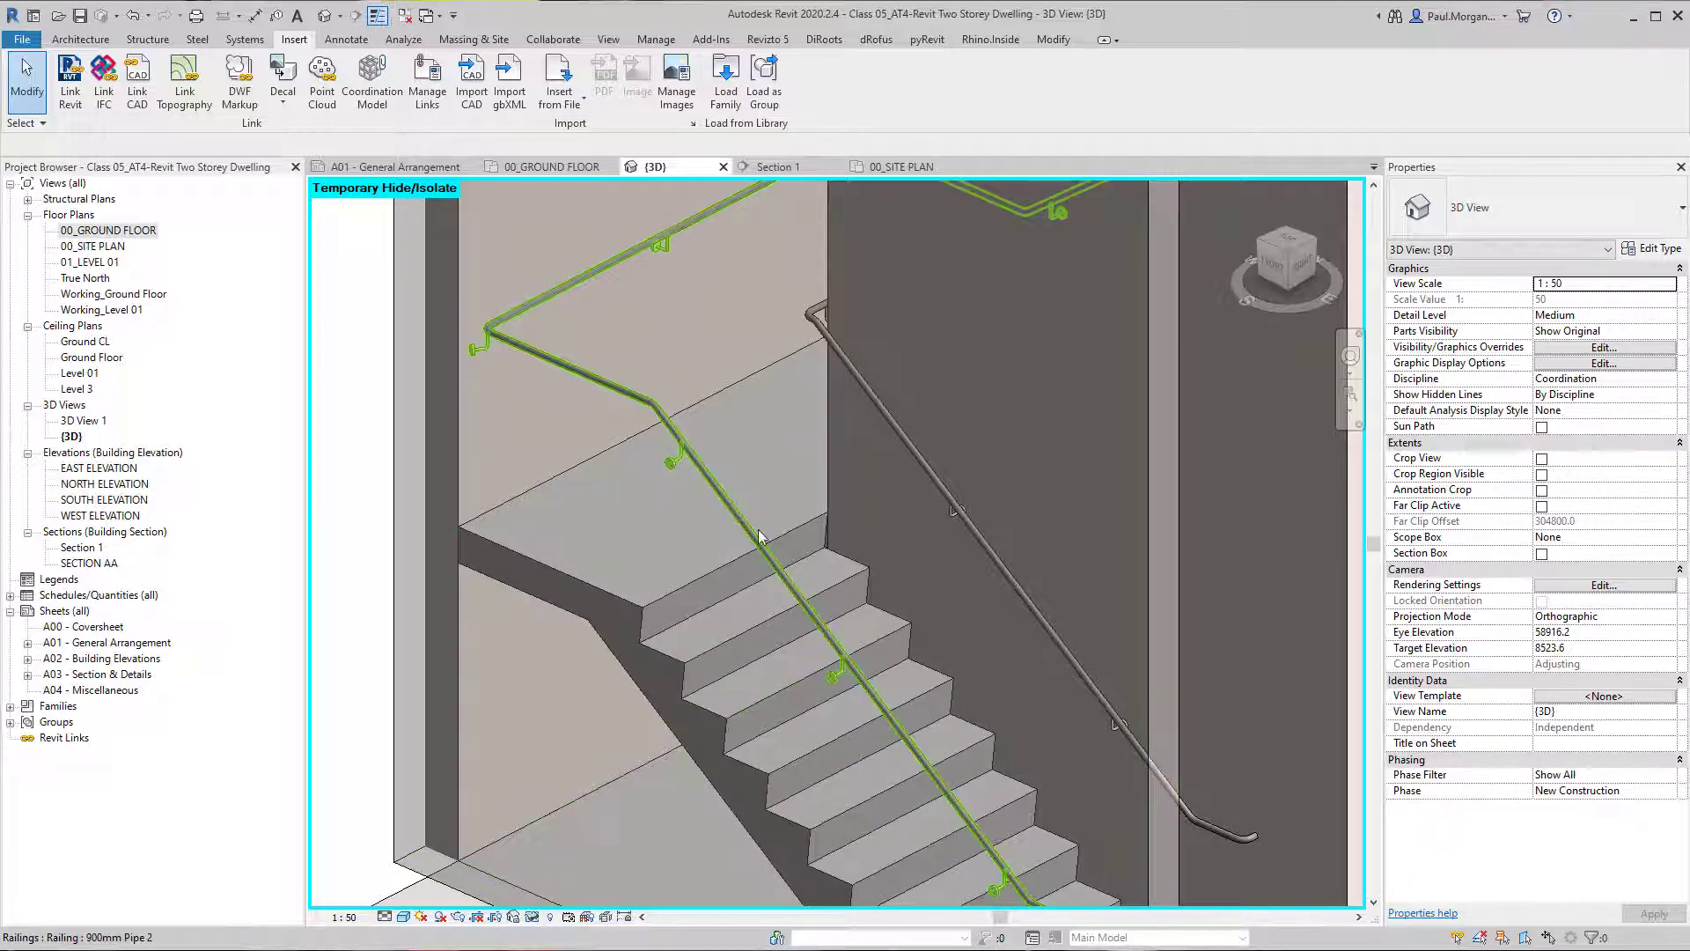
{"action": "scroll", "coordinate": [916, 773], "scroll_direction": "down", "scroll_amount": 2}
{"action": "middle_click_drag", "start_coordinate": [850, 574], "coordinate": [671, 568], "text": "shift"}
{"action": "scroll", "coordinate": [779, 362], "scroll_direction": "up", "scroll_amount": 5}
{"action": "scroll", "coordinate": [904, 501], "scroll_direction": "up", "scroll_amount": 2}
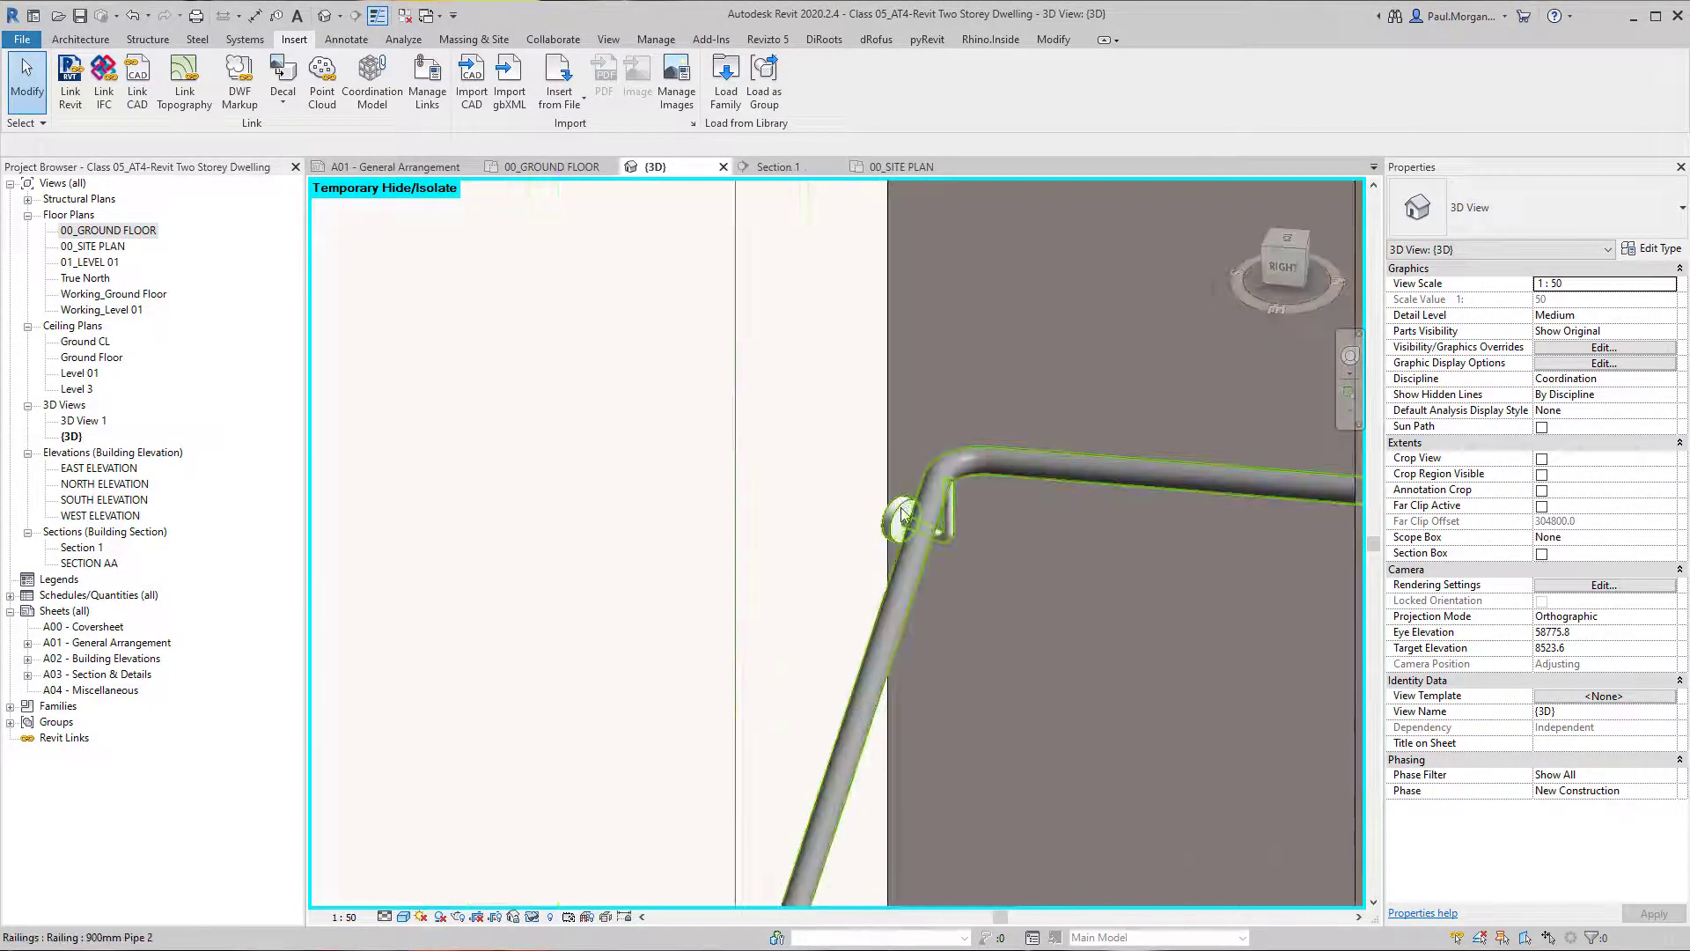
{"action": "scroll", "coordinate": [902, 515], "scroll_direction": "down", "scroll_amount": 3}
{"action": "middle_click_drag", "start_coordinate": [917, 587], "coordinate": [969, 532], "text": "shift"}
{"action": "scroll", "coordinate": [859, 458], "scroll_direction": "up", "scroll_amount": 2}
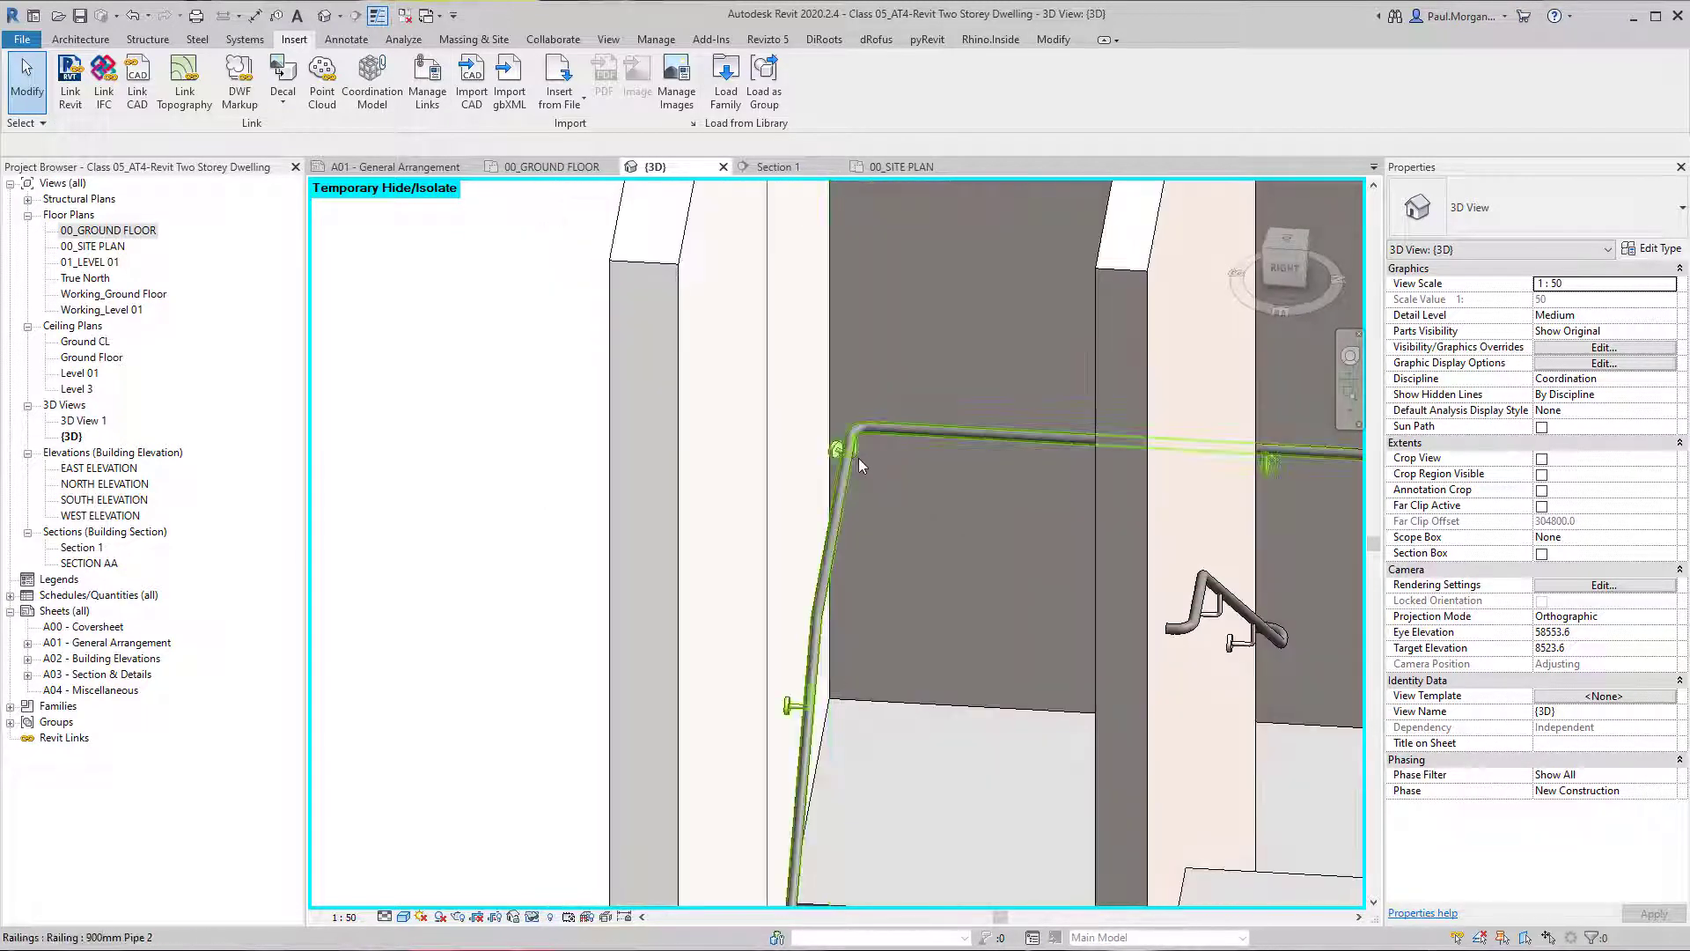
{"action": "scroll", "coordinate": [853, 456], "scroll_direction": "up", "scroll_amount": 3}
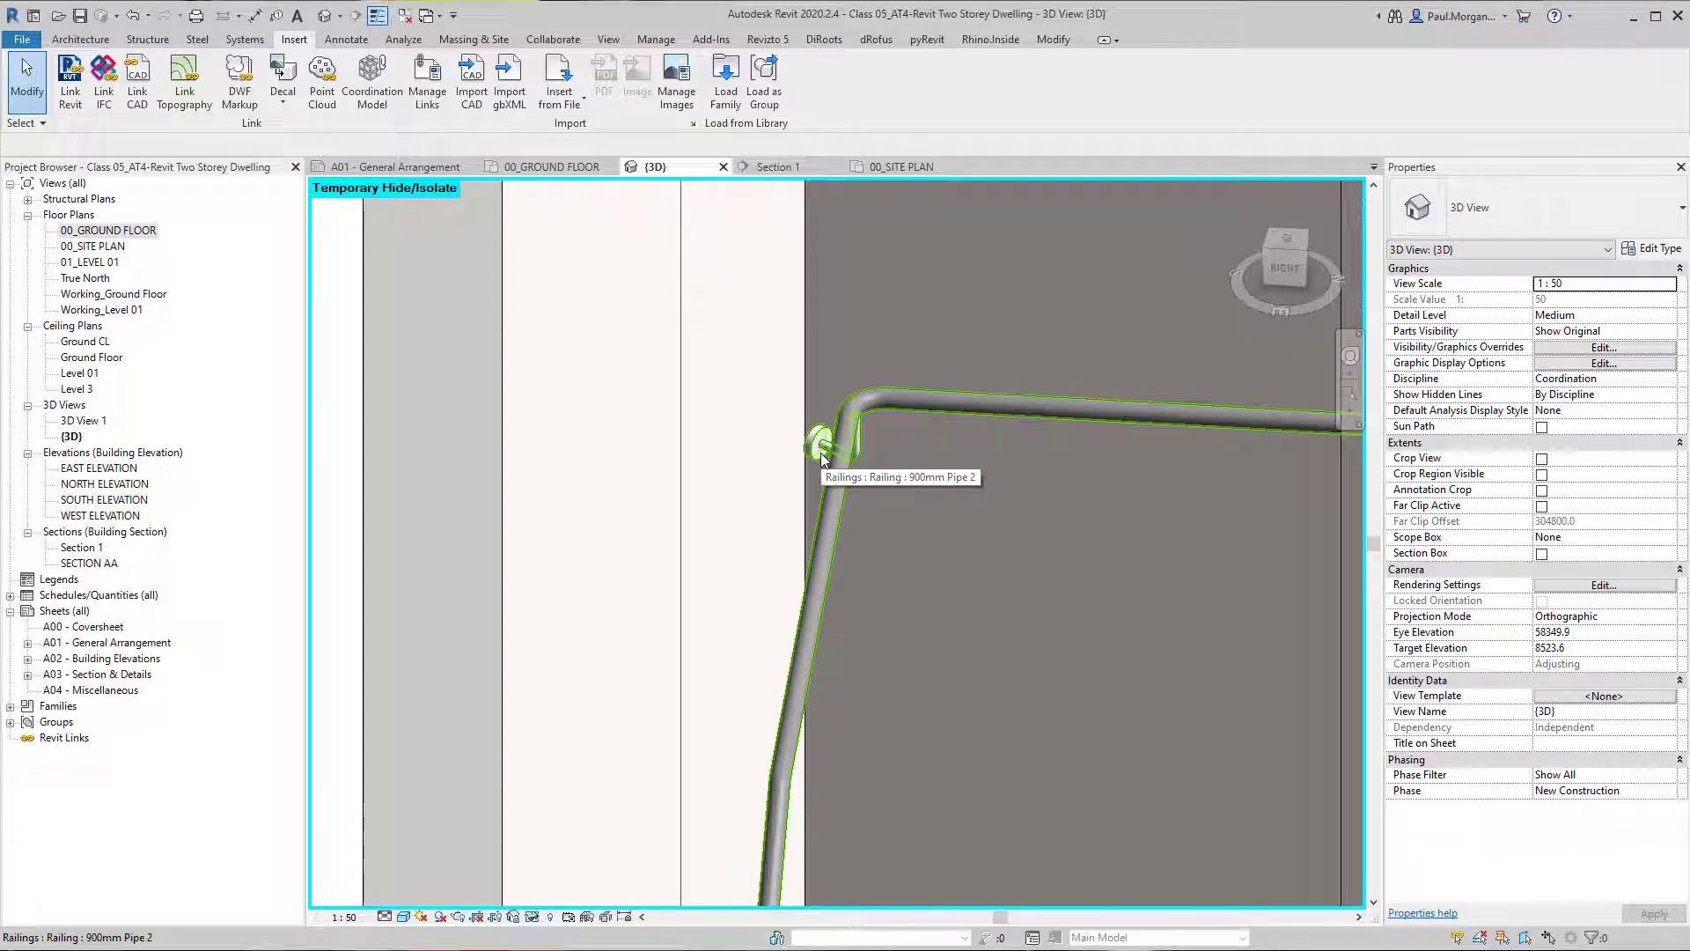
Select the metal circular support at the handrail's landing corner, inspect how it sits against the wall, and deselect it.
{"action": "key", "text": "Tab"}
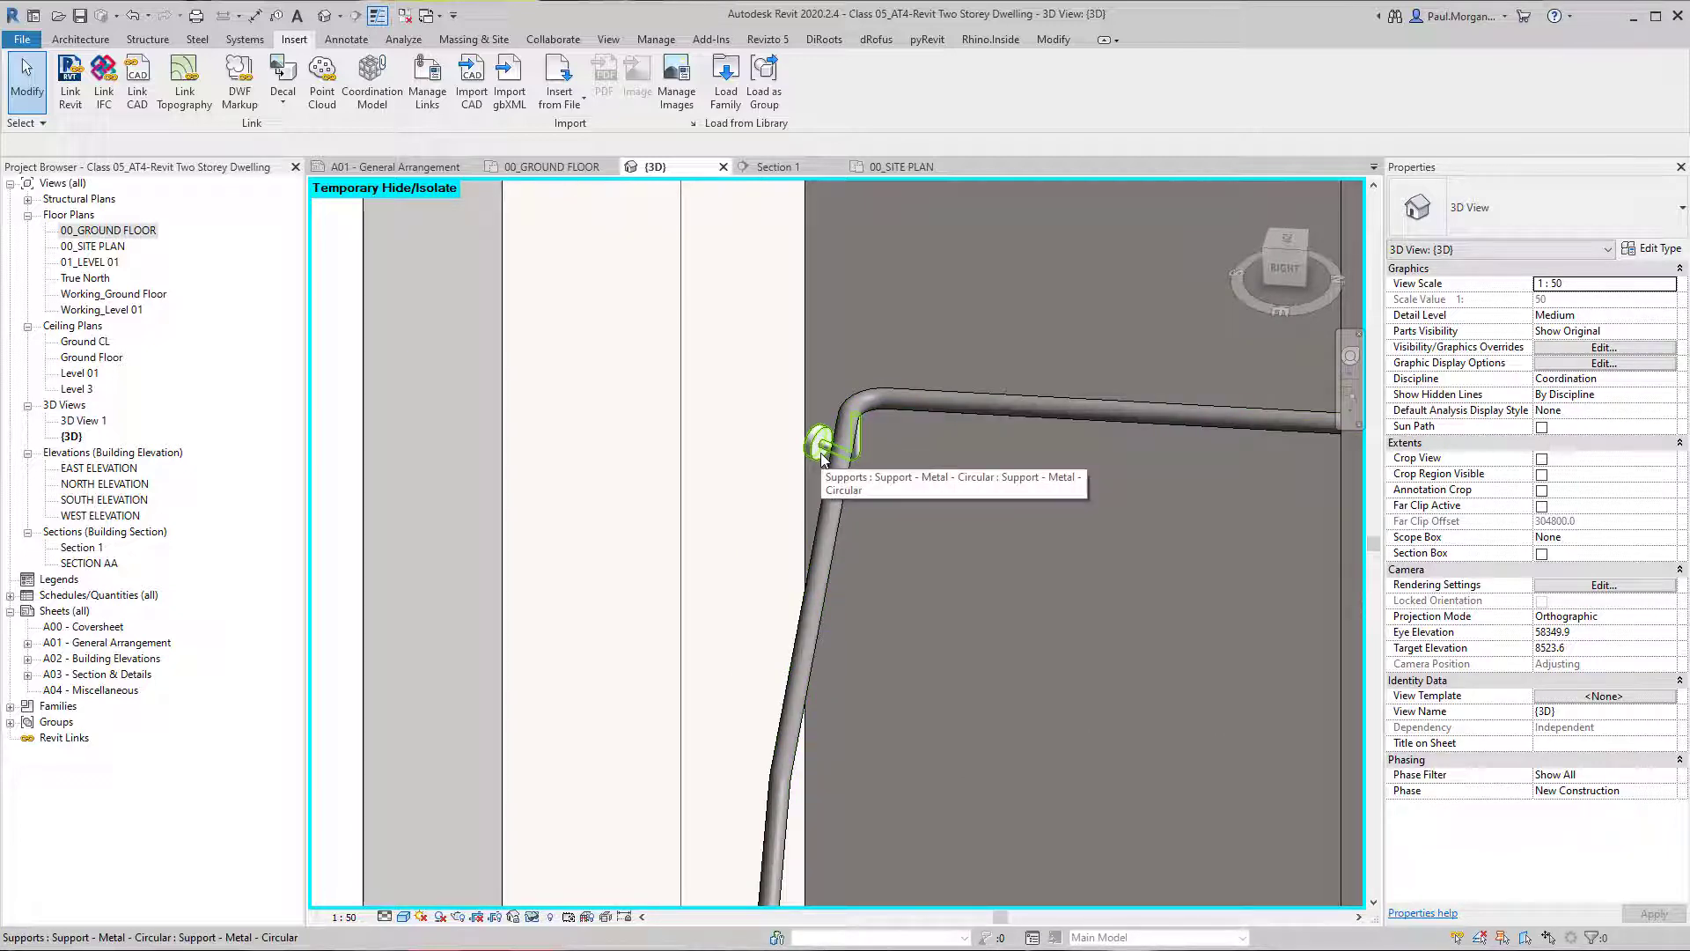
{"action": "left_click", "coordinate": [821, 451]}
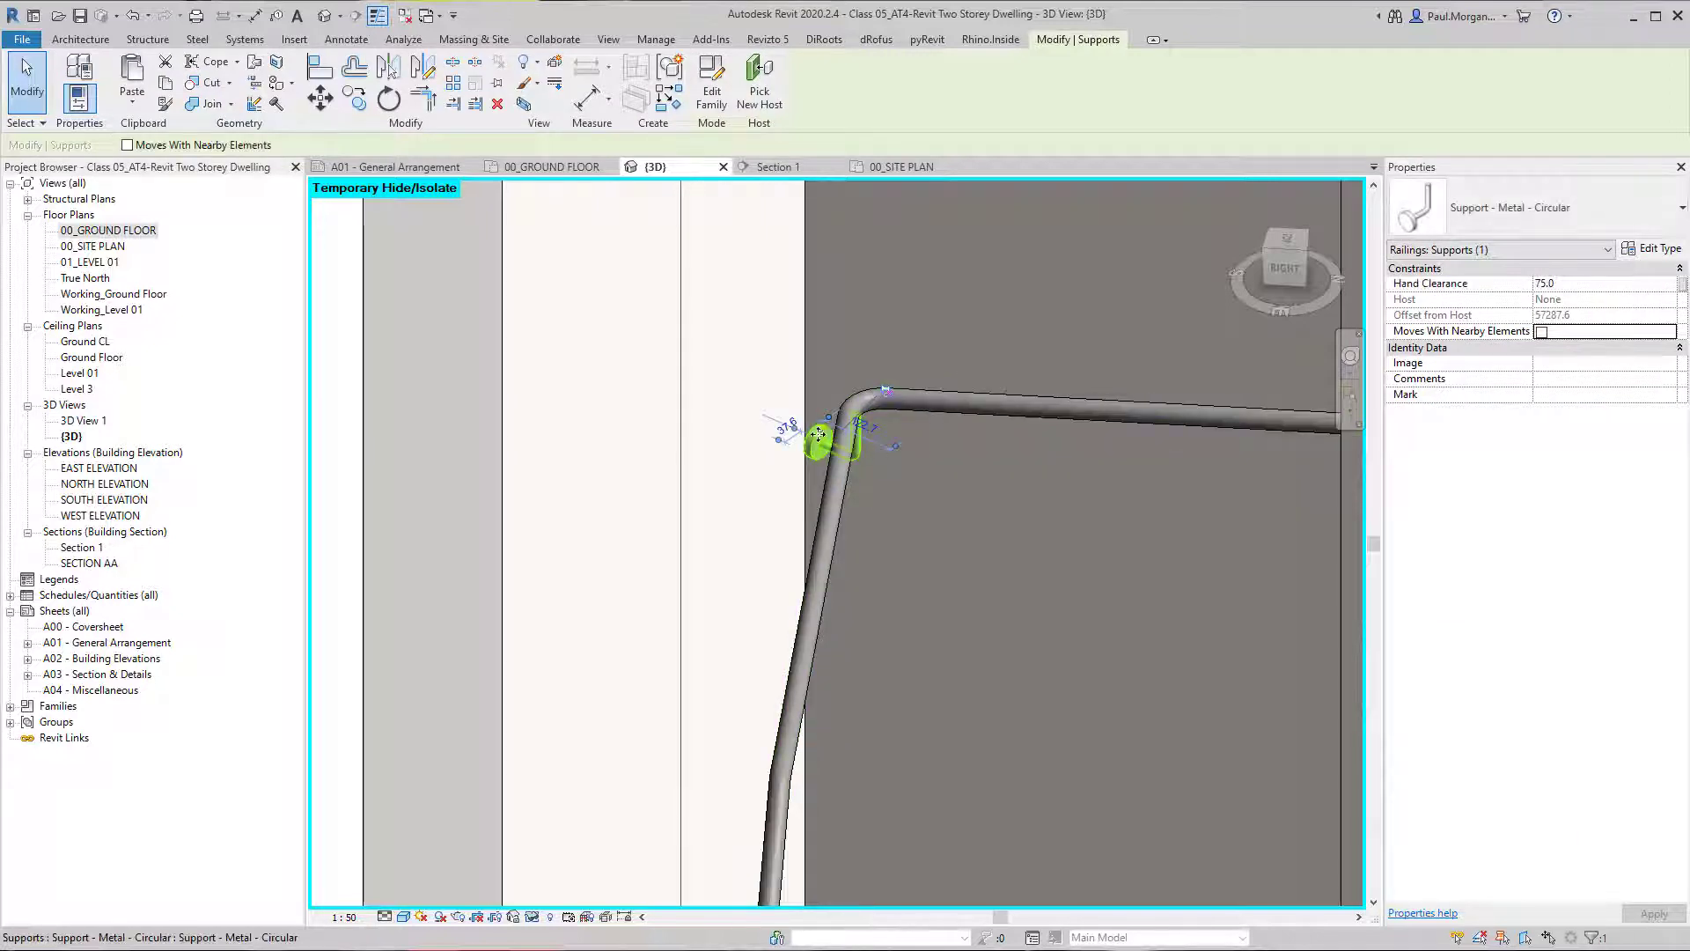
{"action": "left_click_drag", "start_coordinate": [815, 436], "coordinate": [775, 472]}
{"action": "scroll", "coordinate": [862, 563], "scroll_direction": "down", "scroll_amount": 3}
{"action": "key", "text": "Escape"}
{"action": "middle_click_drag", "start_coordinate": [914, 584], "coordinate": [1184, 506], "text": "shift"}
{"action": "scroll", "coordinate": [945, 604], "scroll_direction": "down", "scroll_amount": 3}
{"action": "middle_click_drag", "start_coordinate": [880, 639], "coordinate": [782, 655], "text": "shift"}
{"action": "scroll", "coordinate": [918, 660], "scroll_direction": "down", "scroll_amount": 3}
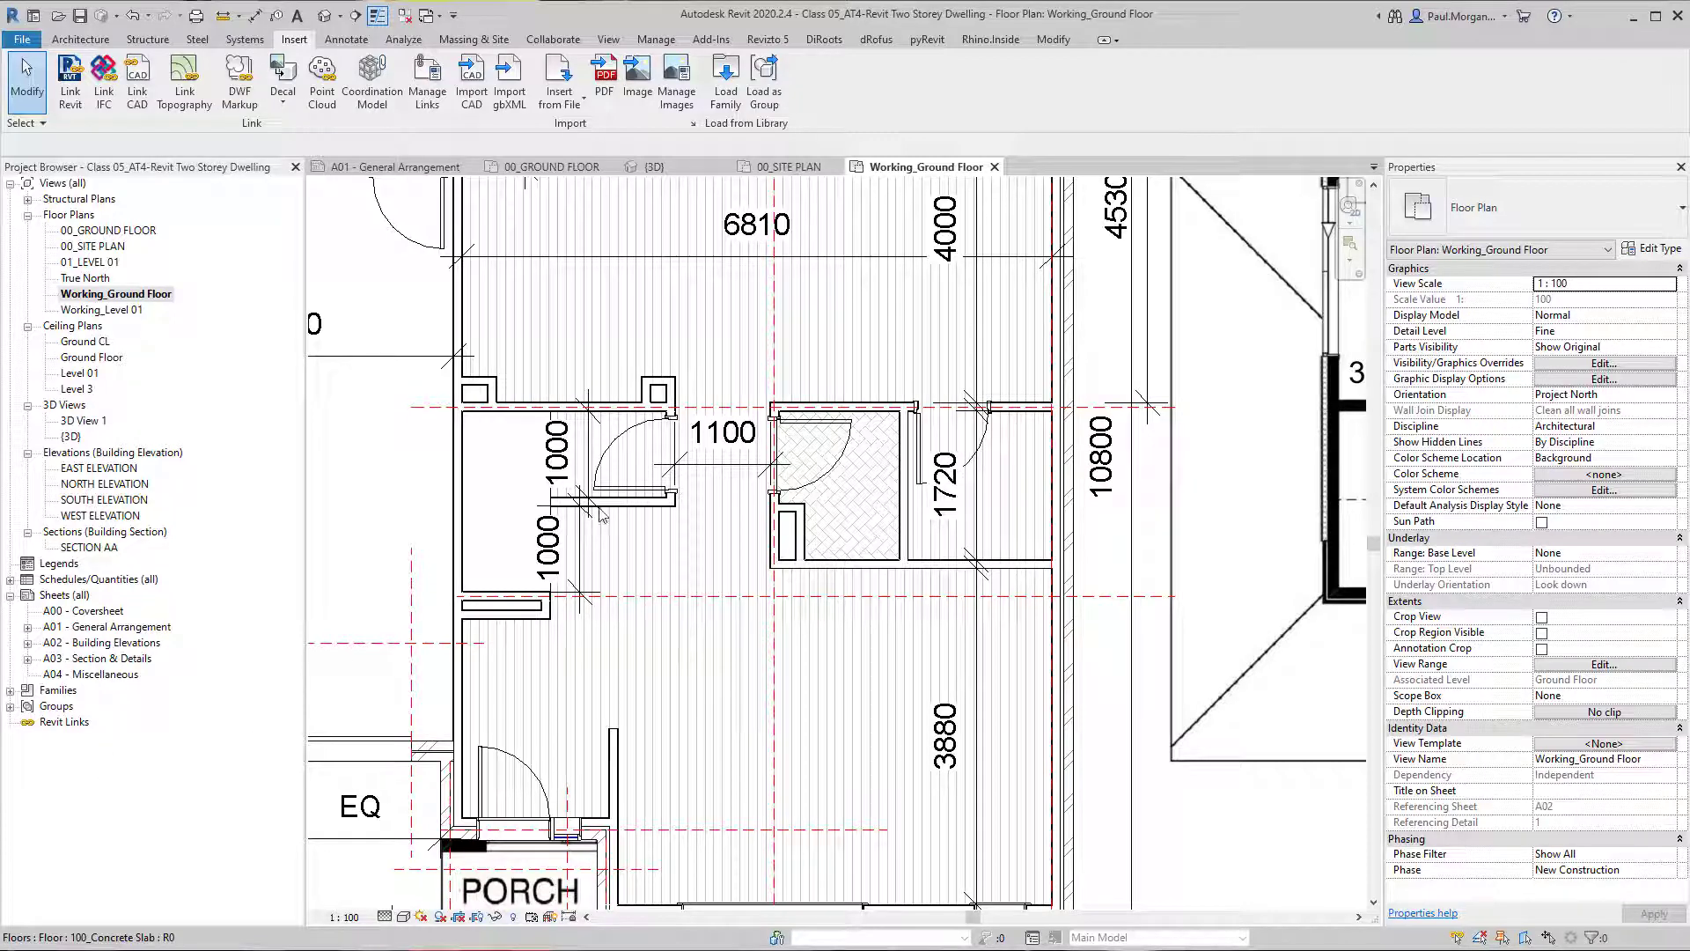
Examine the stairwell's walls, door and dimensions in the Working_Ground_Floor plan.
{"action": "scroll", "coordinate": [581, 523], "scroll_direction": "up", "scroll_amount": 2}
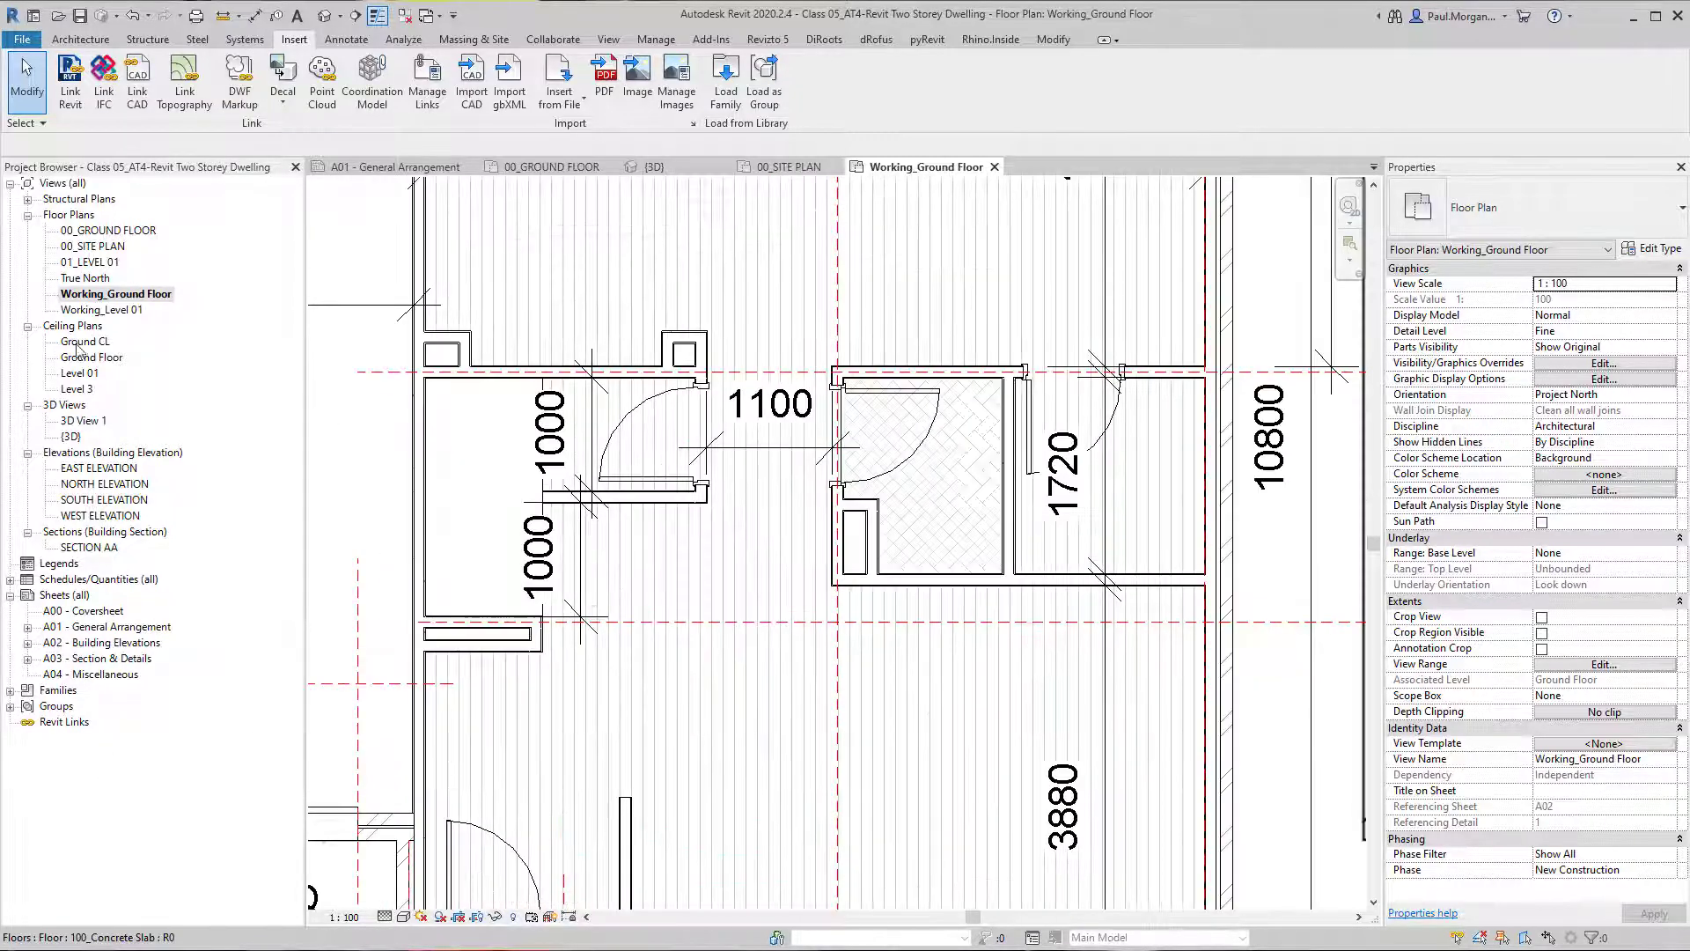
{"action": "scroll", "coordinate": [727, 569], "scroll_direction": "down", "scroll_amount": 2}
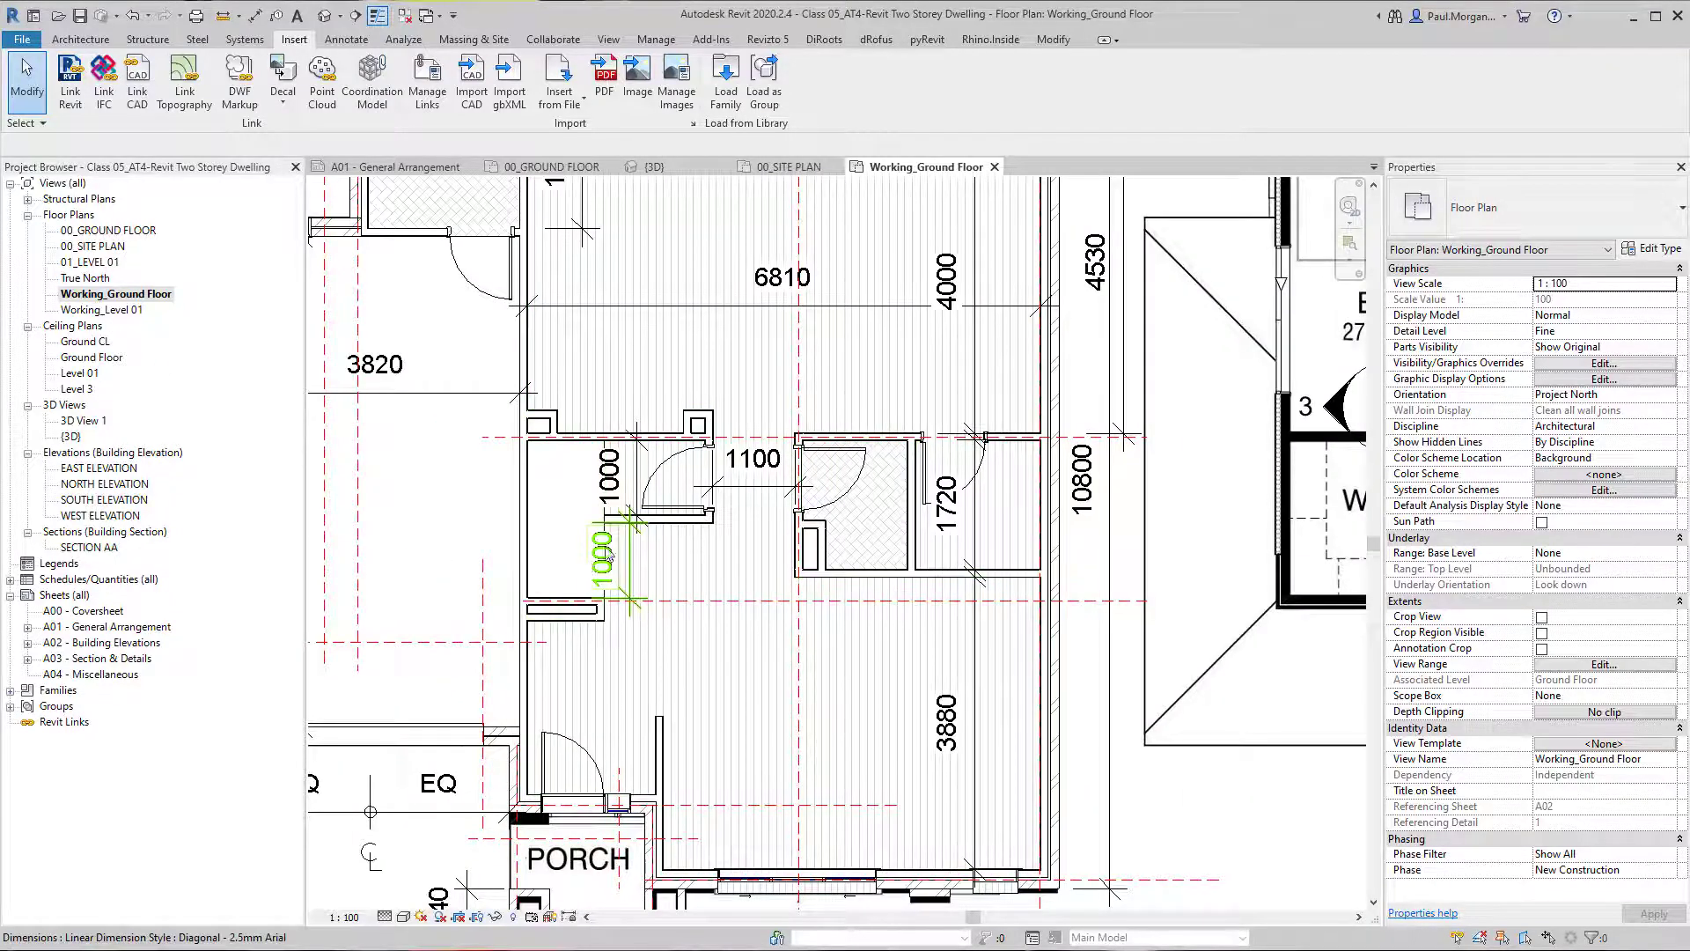
{"action": "scroll", "coordinate": [608, 573], "scroll_direction": "up", "scroll_amount": 5}
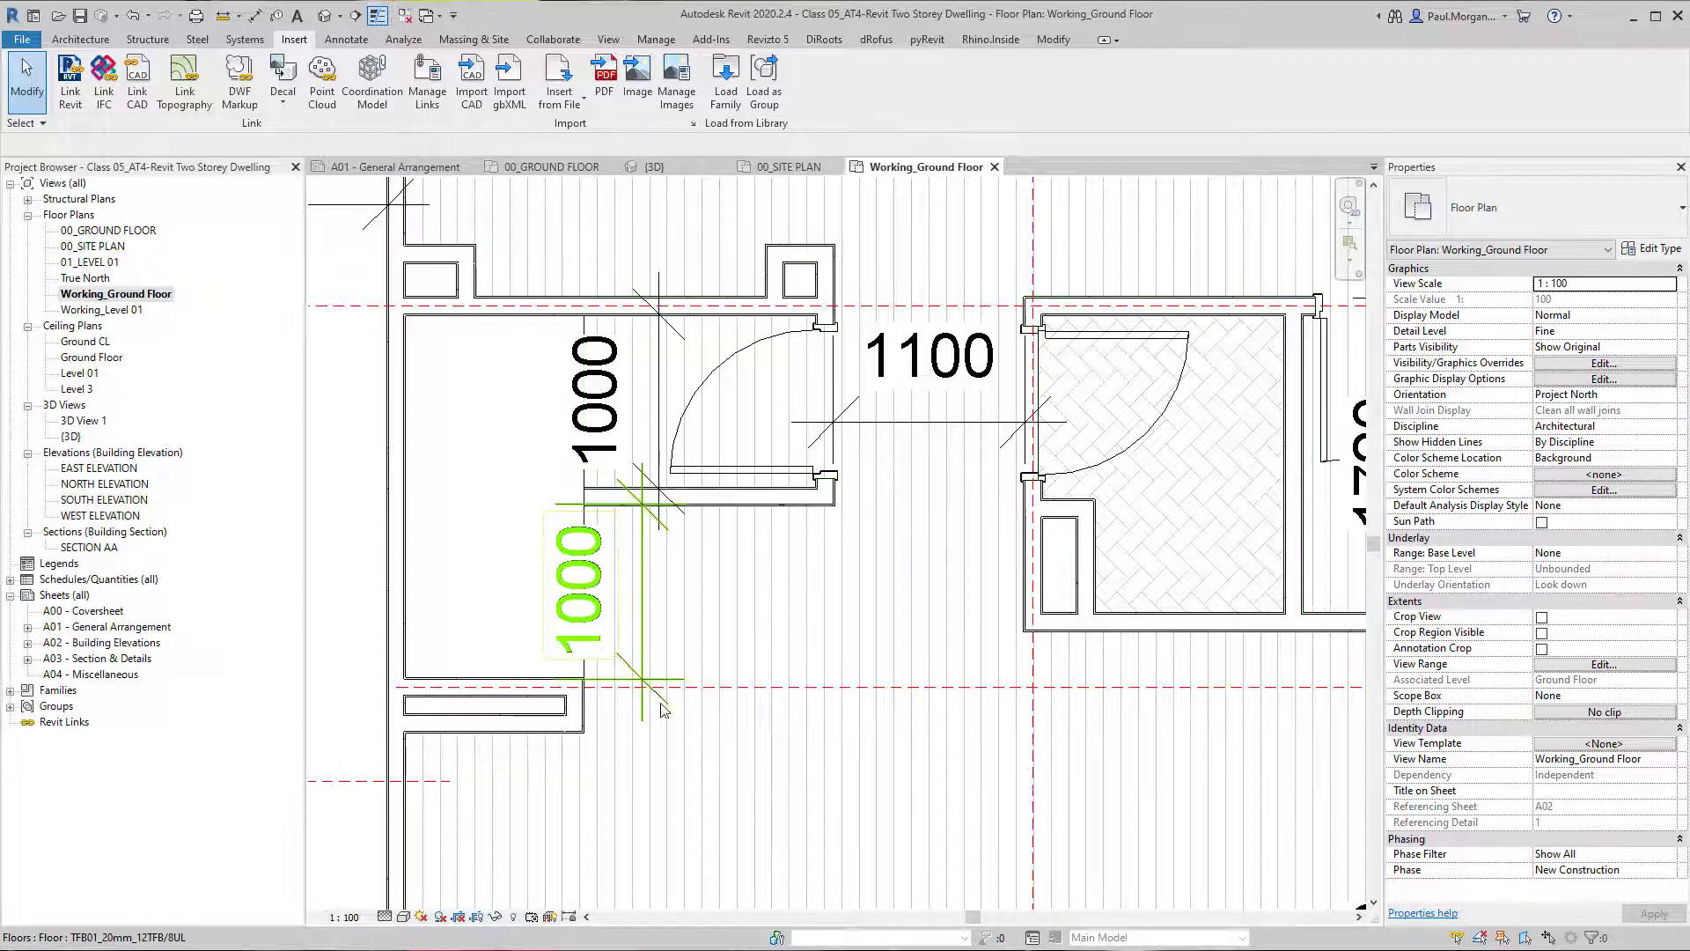
{"action": "scroll", "coordinate": [642, 679], "scroll_direction": "up", "scroll_amount": 3}
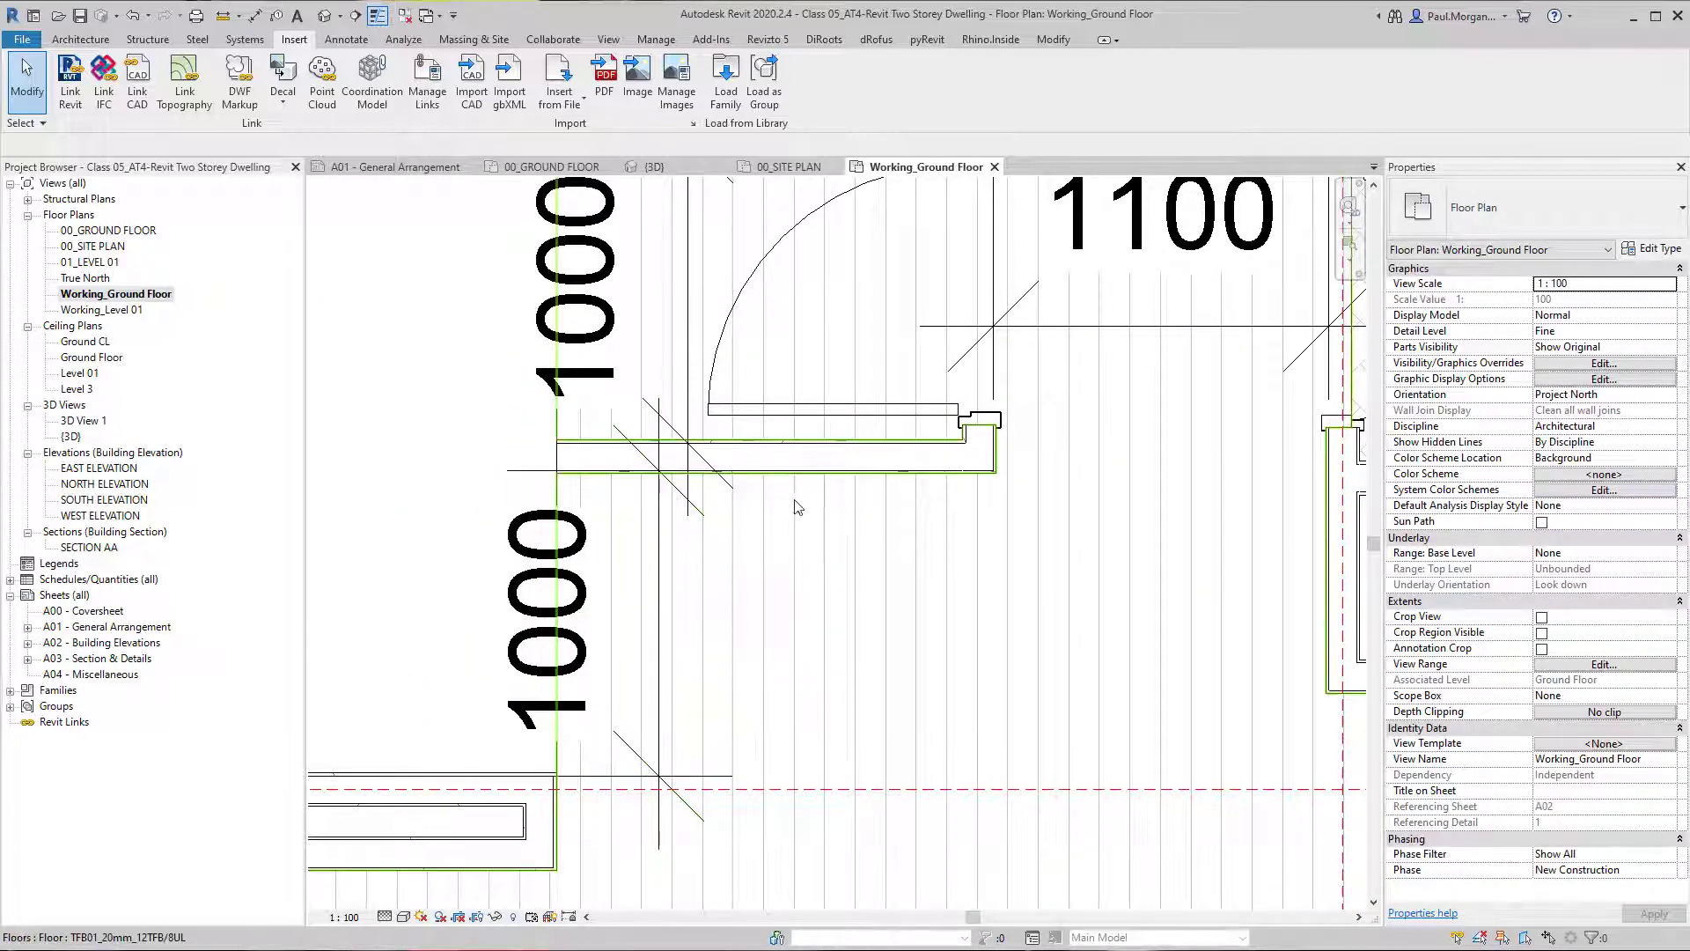
{"action": "scroll", "coordinate": [803, 504], "scroll_direction": "down", "scroll_amount": 3}
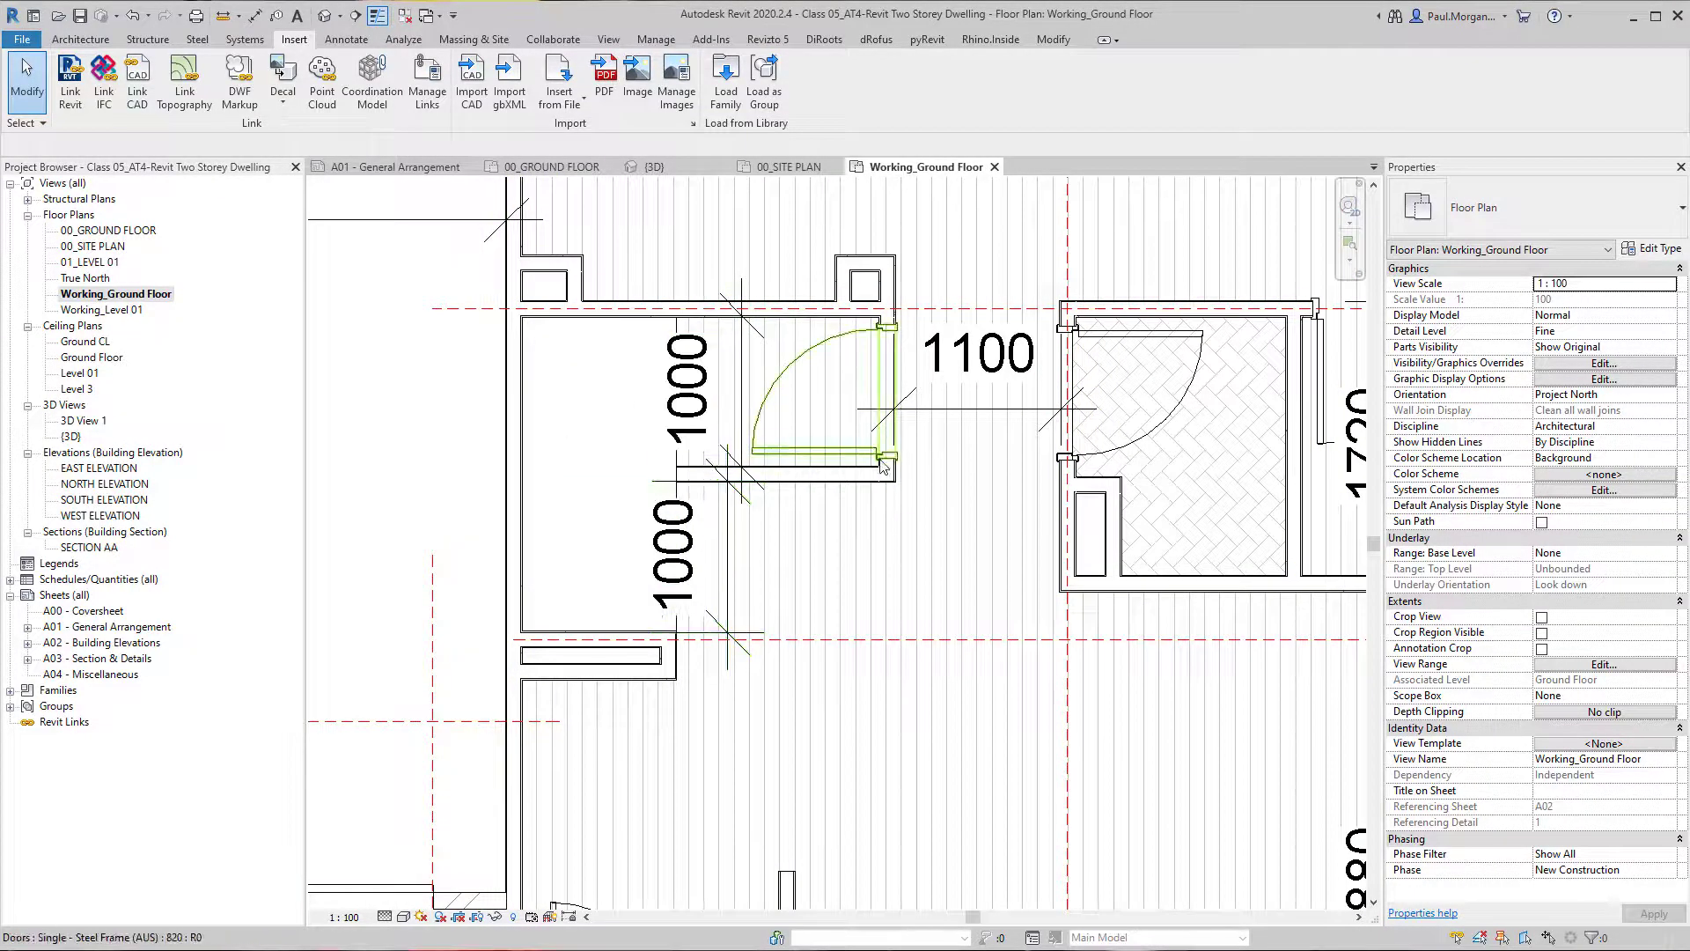
{"action": "scroll", "coordinate": [834, 529], "scroll_direction": "down", "scroll_amount": 10}
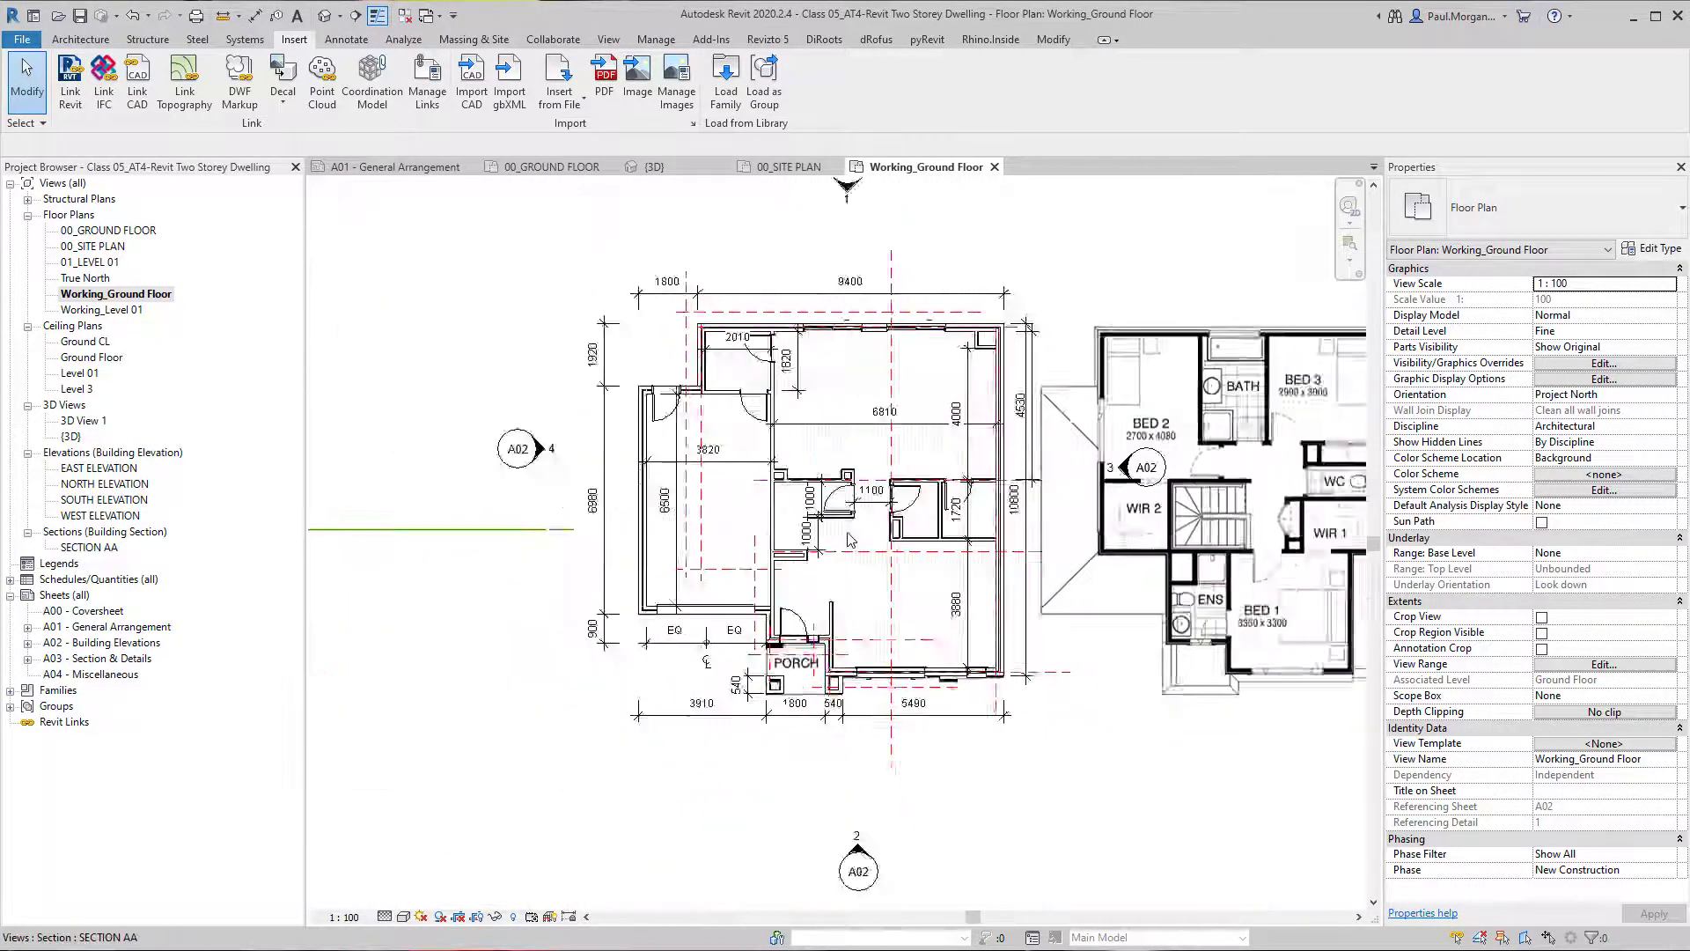
Draw three vertical reference planes, spaced about 1000 and 700 mm apart, in the empty area beyond the Bed 1 corner of the upper-floor plan.
{"action": "middle_click_drag", "start_coordinate": [849, 572], "coordinate": [865, 608]}
{"action": "scroll", "coordinate": [906, 584], "scroll_direction": "up", "scroll_amount": 5}
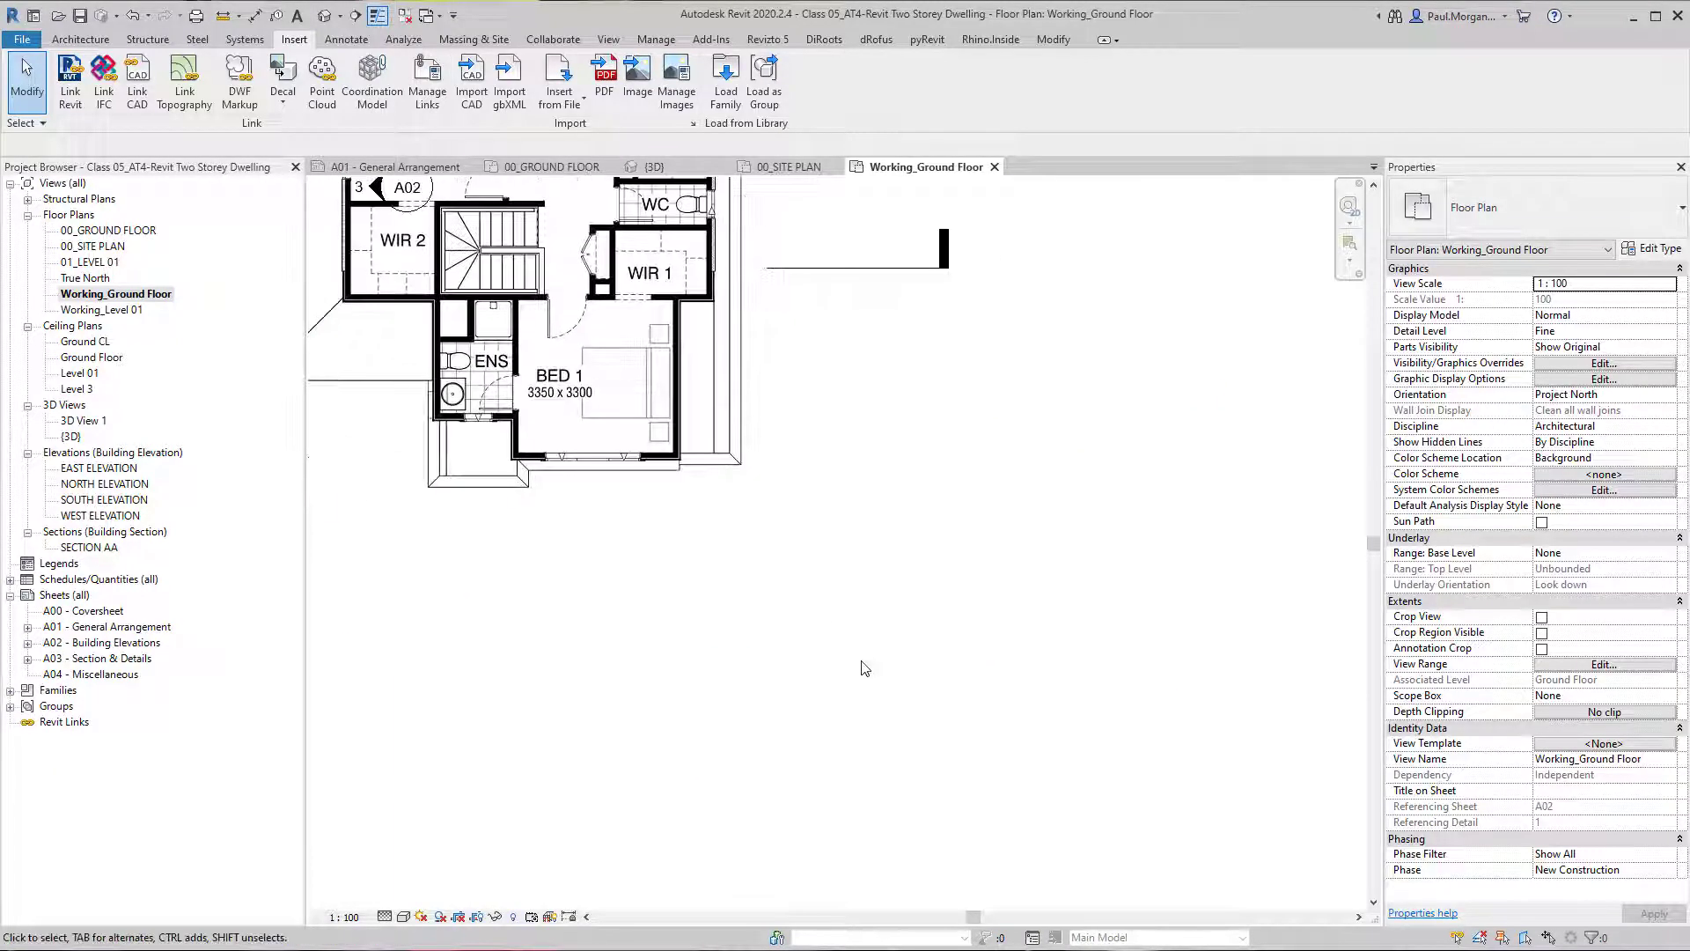
{"action": "middle_click_drag", "start_coordinate": [868, 671], "coordinate": [958, 680]}
{"action": "key", "text": "r"}
{"action": "key", "text": "p"}
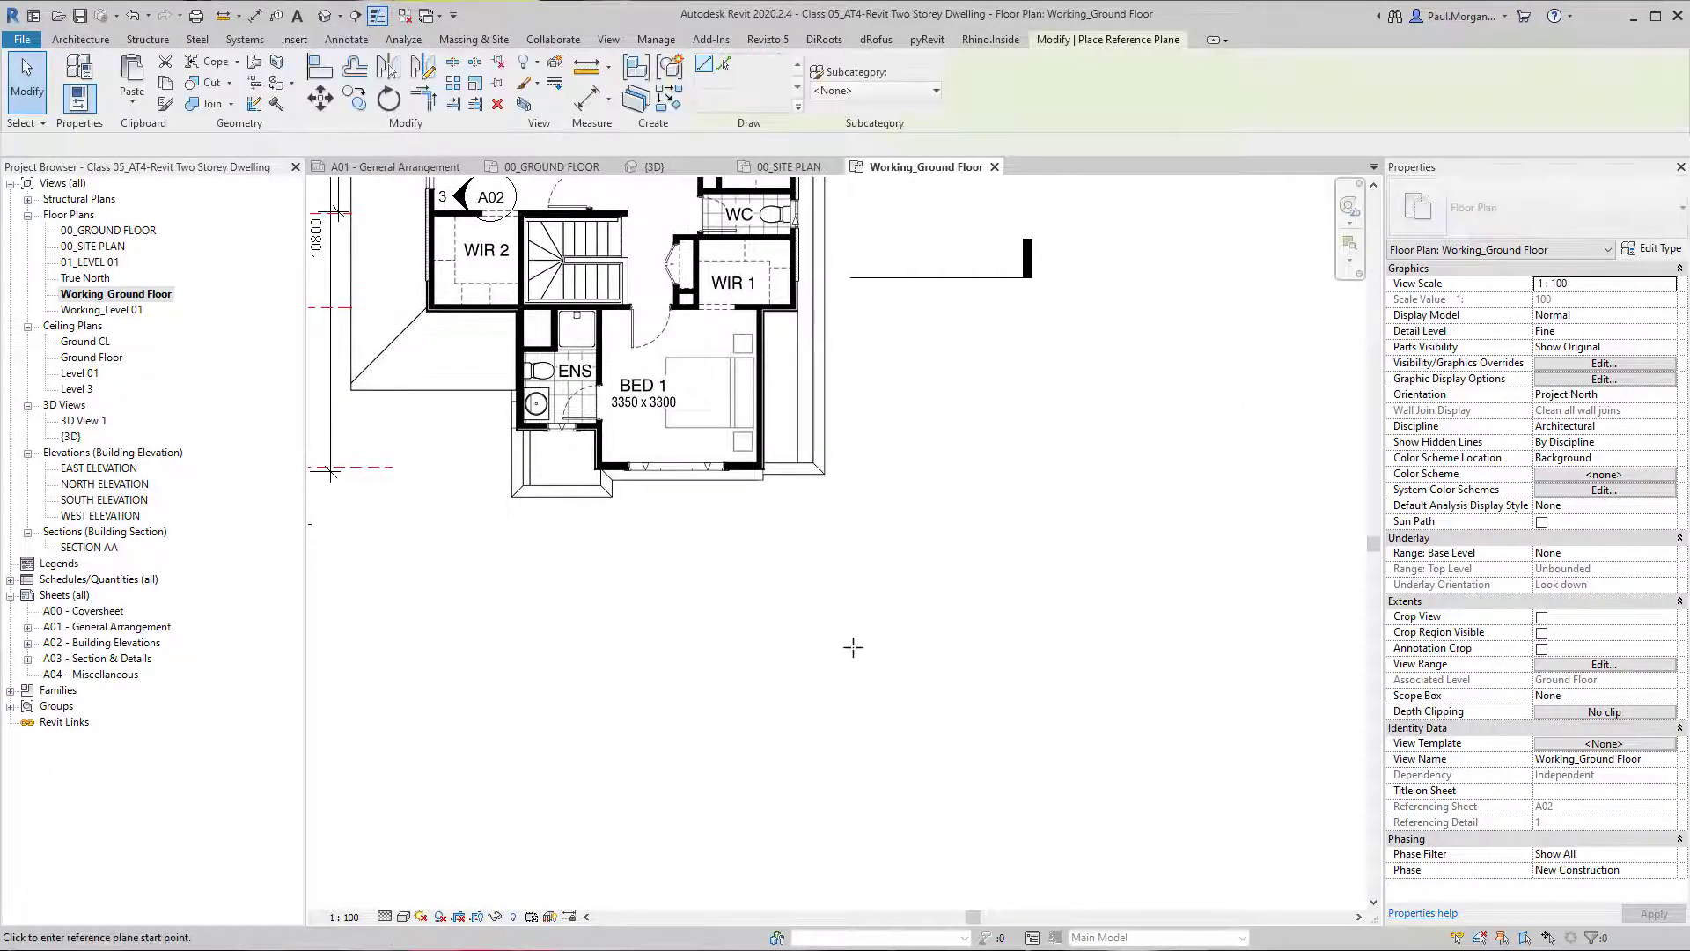
{"action": "scroll", "coordinate": [907, 650], "scroll_direction": "down", "scroll_amount": 2}
{"action": "scroll", "coordinate": [872, 660], "scroll_direction": "up", "scroll_amount": 1}
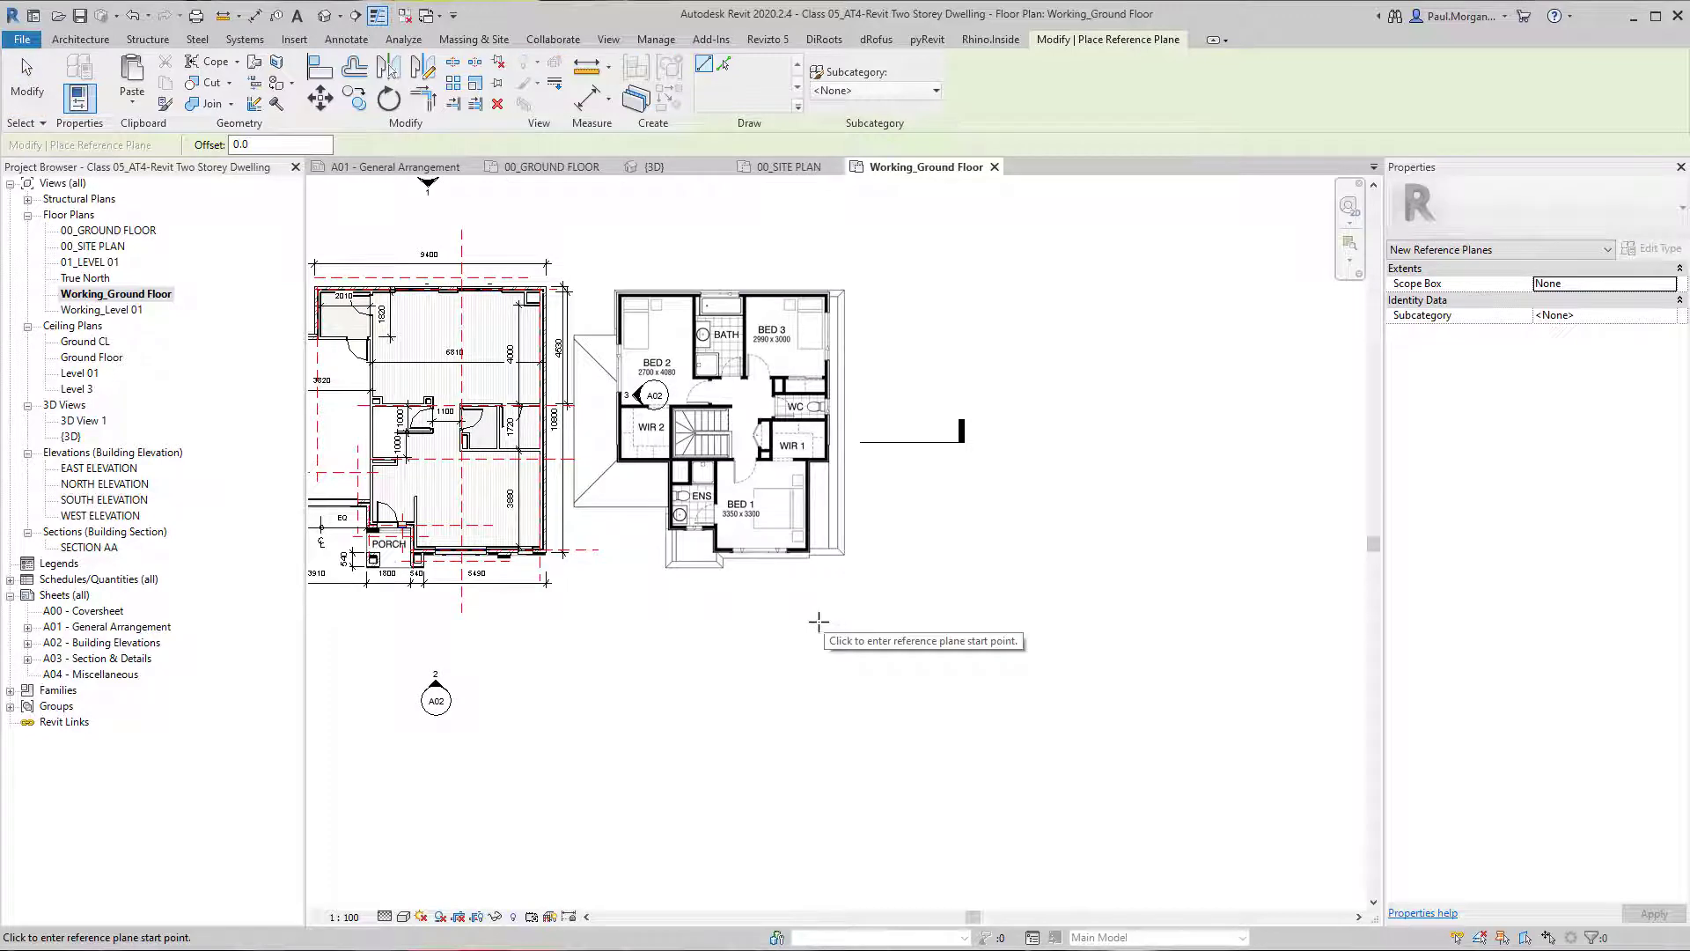
{"action": "scroll", "coordinate": [902, 564], "scroll_direction": "up", "scroll_amount": 3}
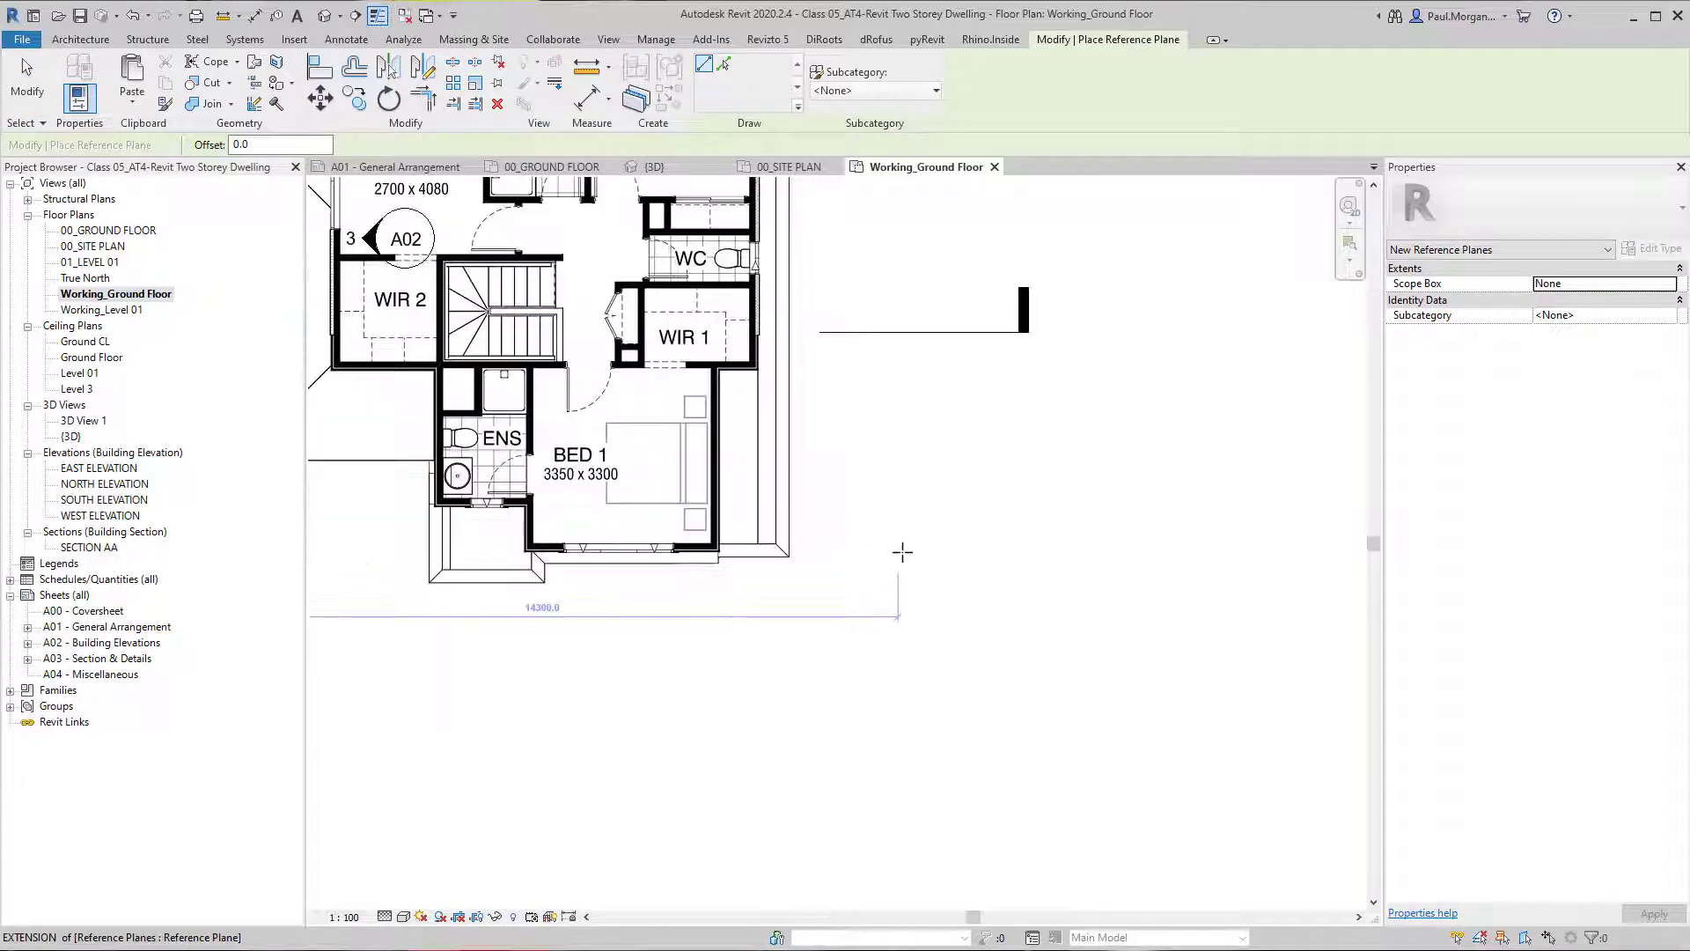
{"action": "middle_click_drag", "start_coordinate": [901, 551], "coordinate": [941, 589]}
{"action": "left_click", "coordinate": [932, 572]}
{"action": "left_click", "coordinate": [931, 647]}
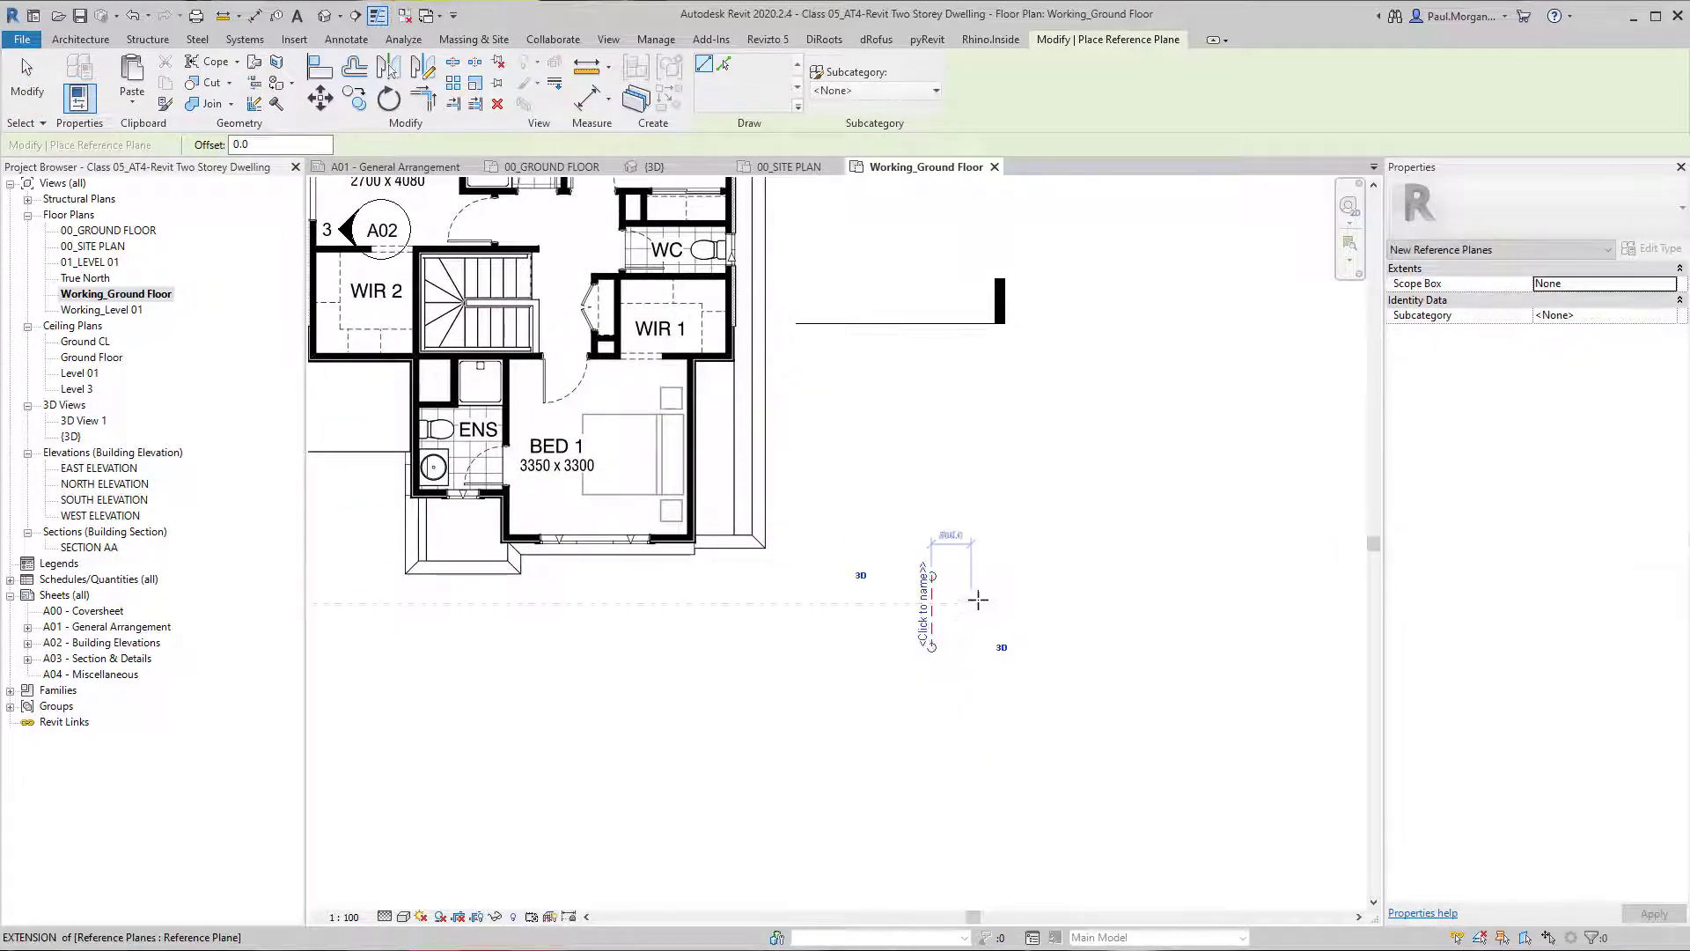
{"action": "left_click", "coordinate": [979, 577]}
{"action": "left_click", "coordinate": [981, 647]}
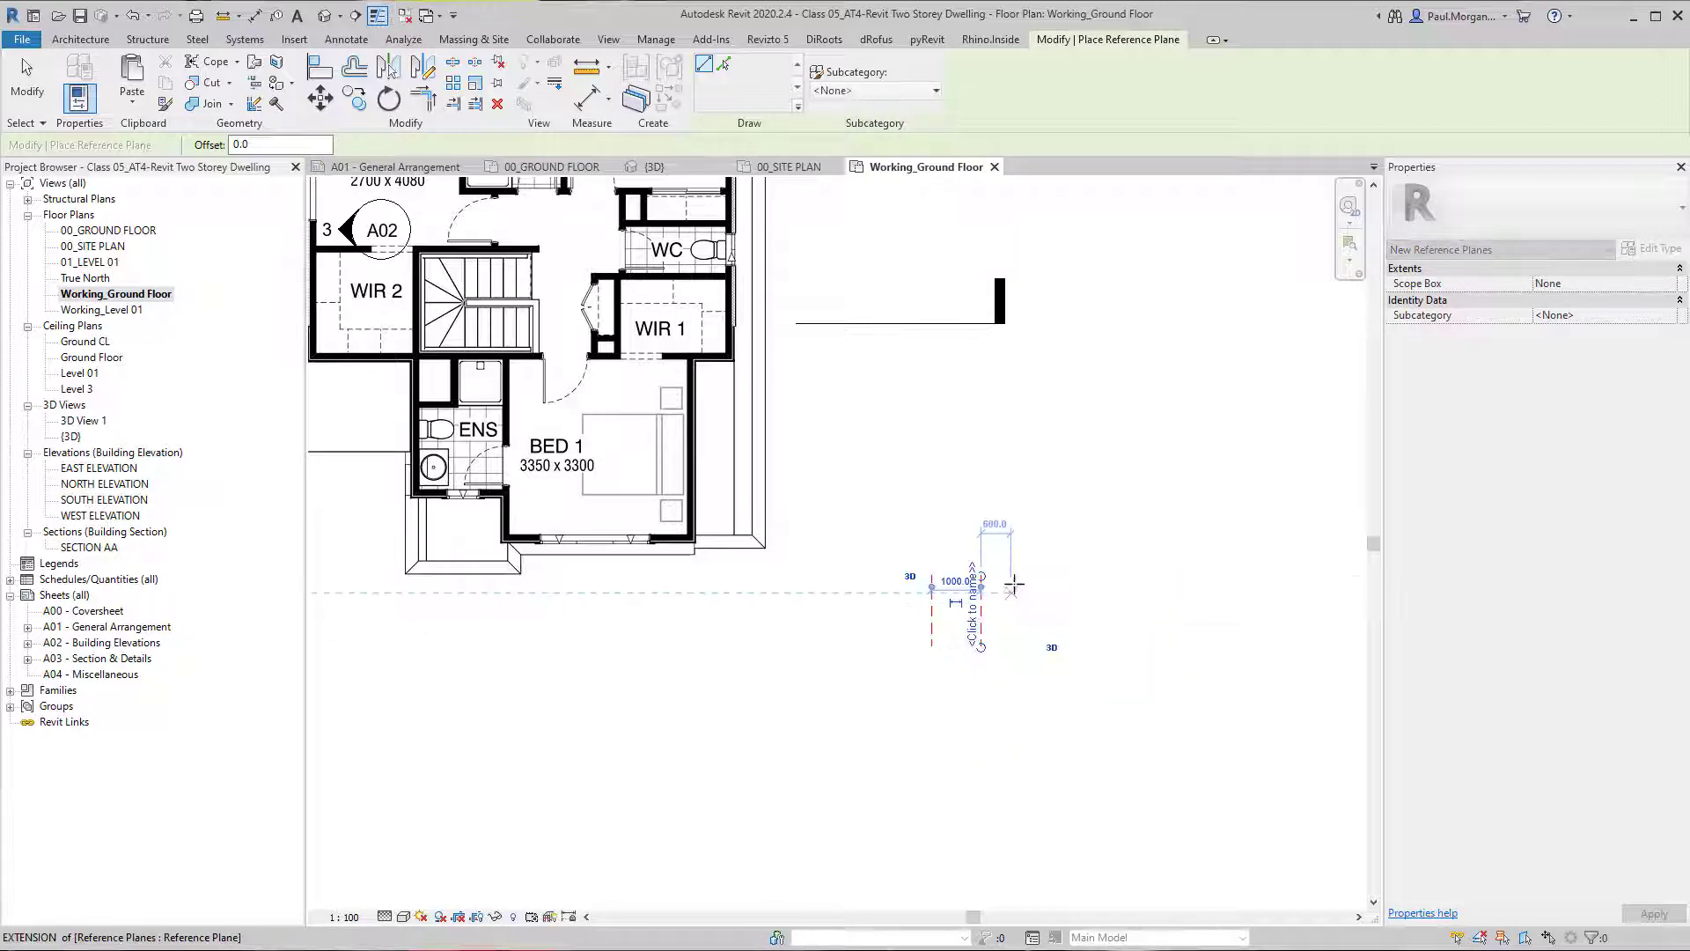
{"action": "left_click", "coordinate": [1016, 577]}
{"action": "left_click", "coordinate": [1016, 648]}
Draw a horizontal reference plane crossing the three vertical planes near their upper ends.
{"action": "scroll", "coordinate": [1042, 627], "scroll_direction": "up", "scroll_amount": 3}
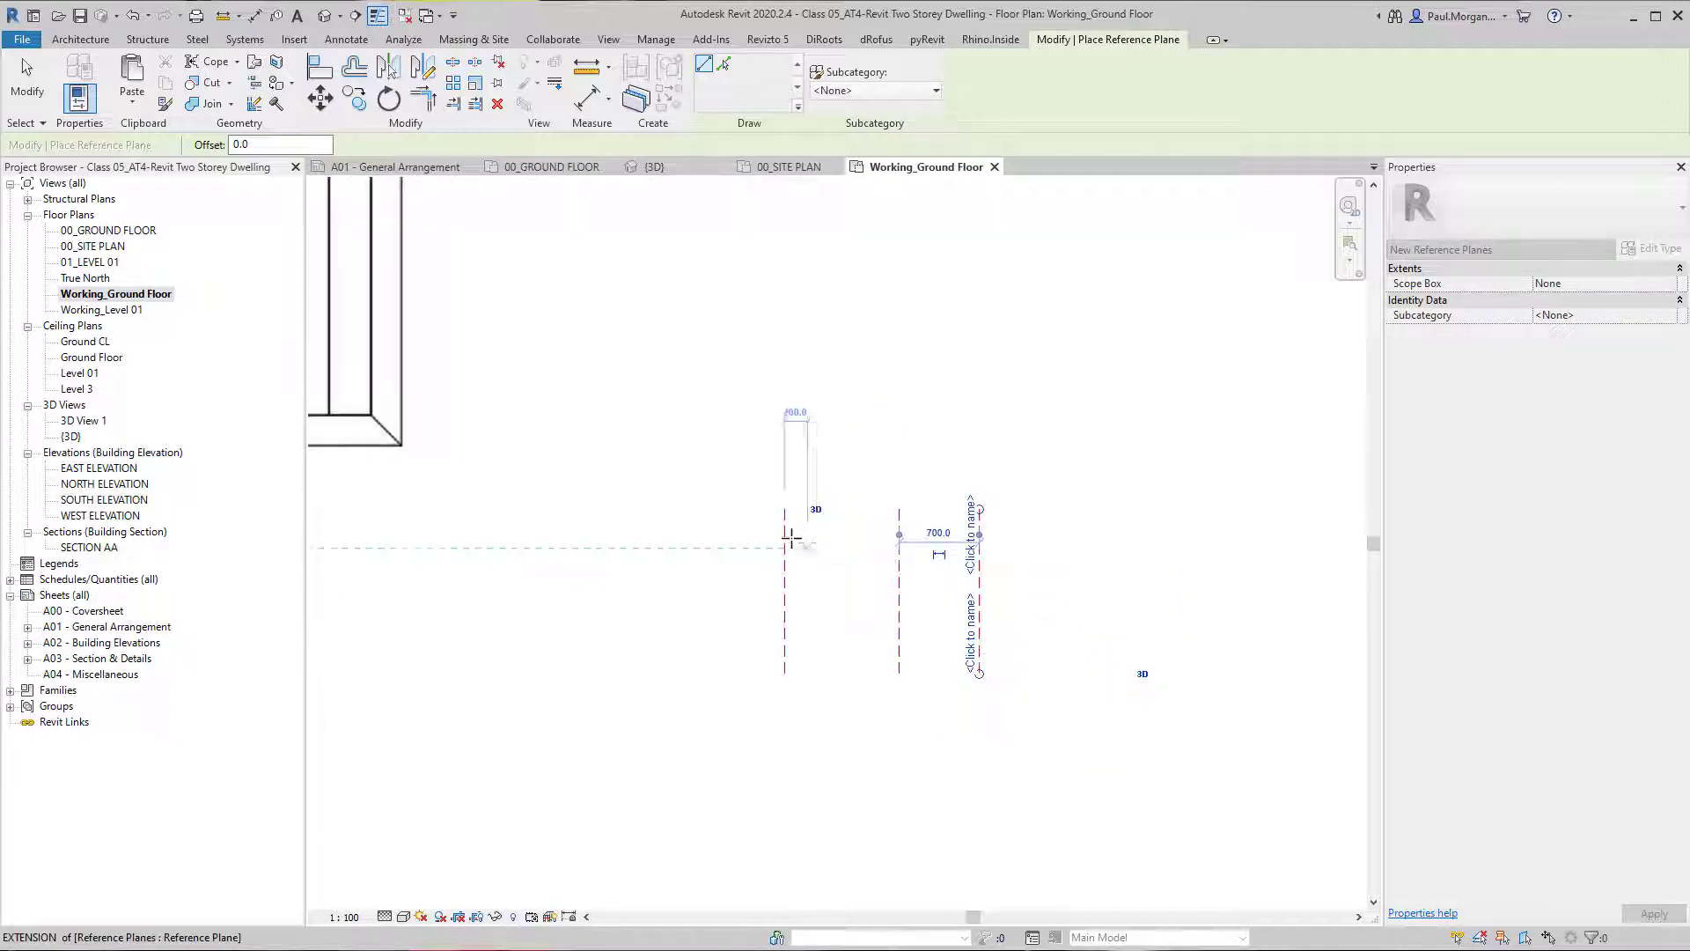
{"action": "left_click", "coordinate": [1057, 526]}
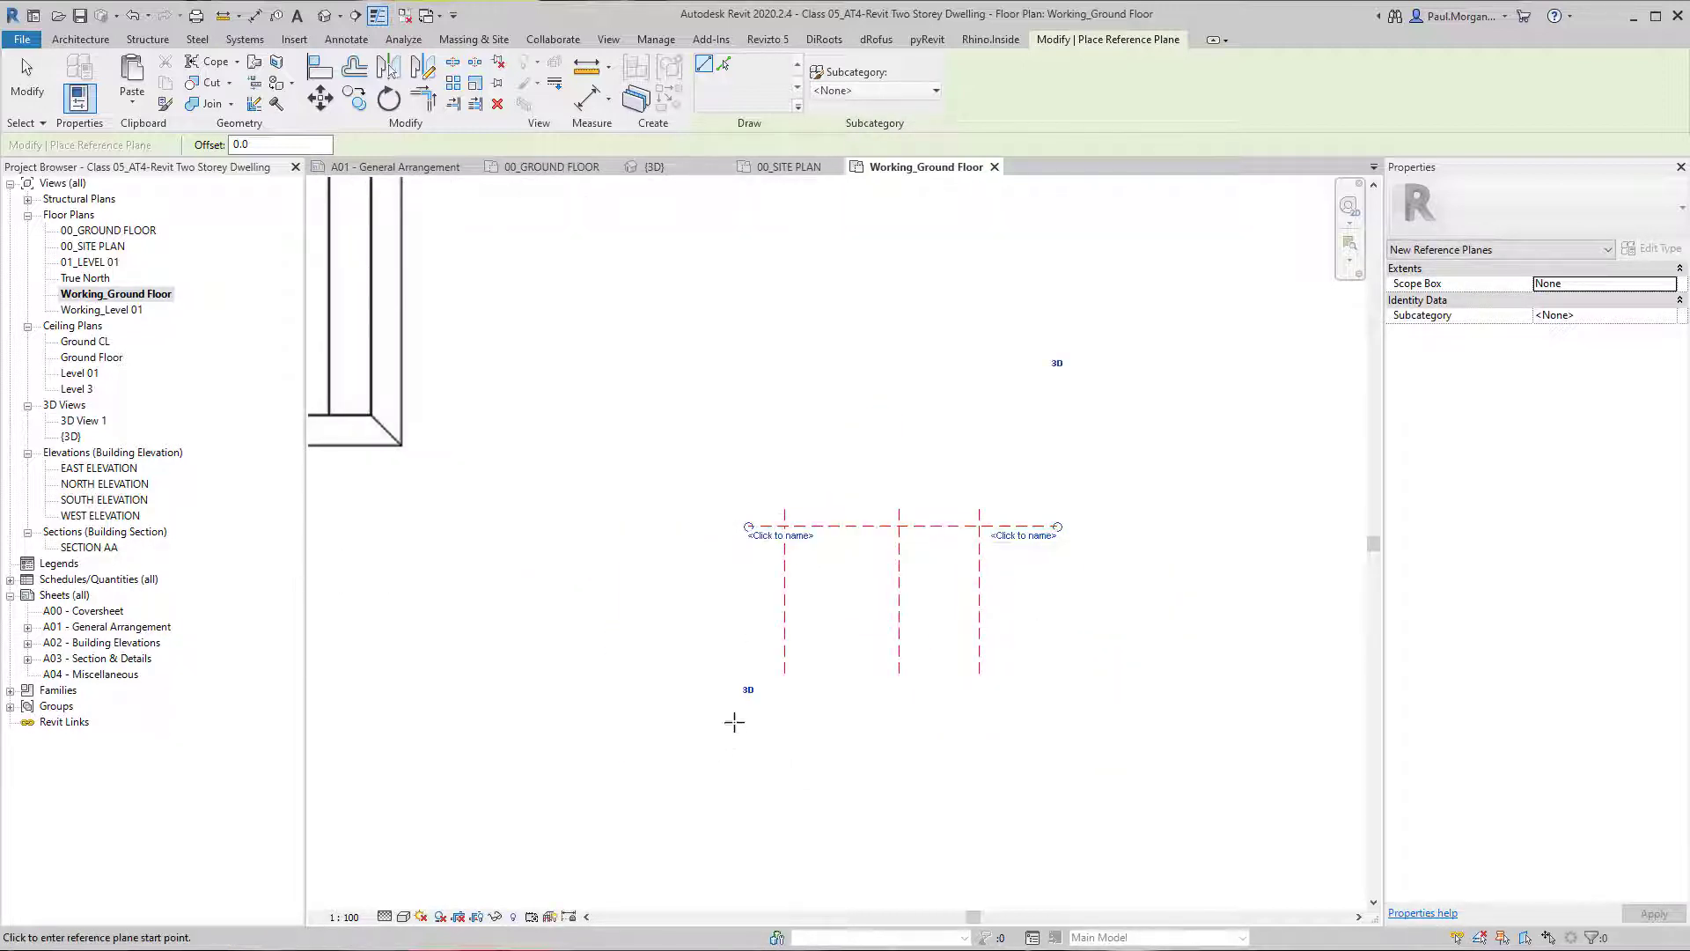
{"action": "key", "text": "Escape"}
{"action": "key", "text": "Escape"}
Add an aligned dimension between the first two vertical reference planes, placed below them.
{"action": "key", "text": "d"}
{"action": "key", "text": "i"}
{"action": "left_click", "coordinate": [785, 591]}
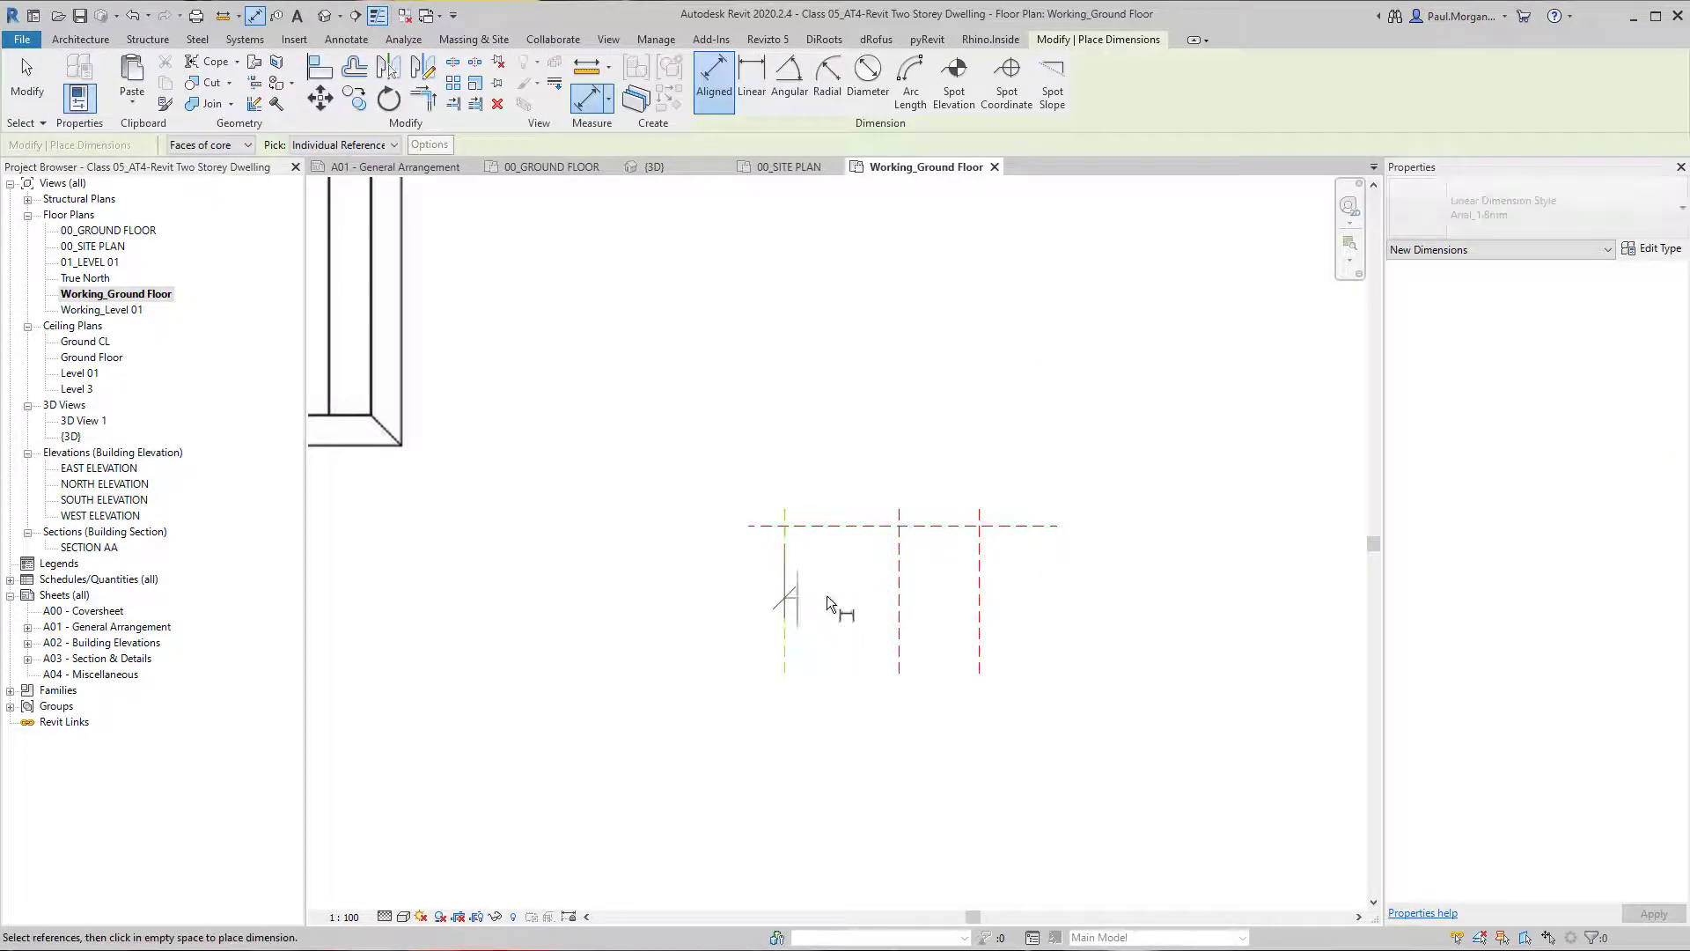
{"action": "left_click", "coordinate": [847, 771]}
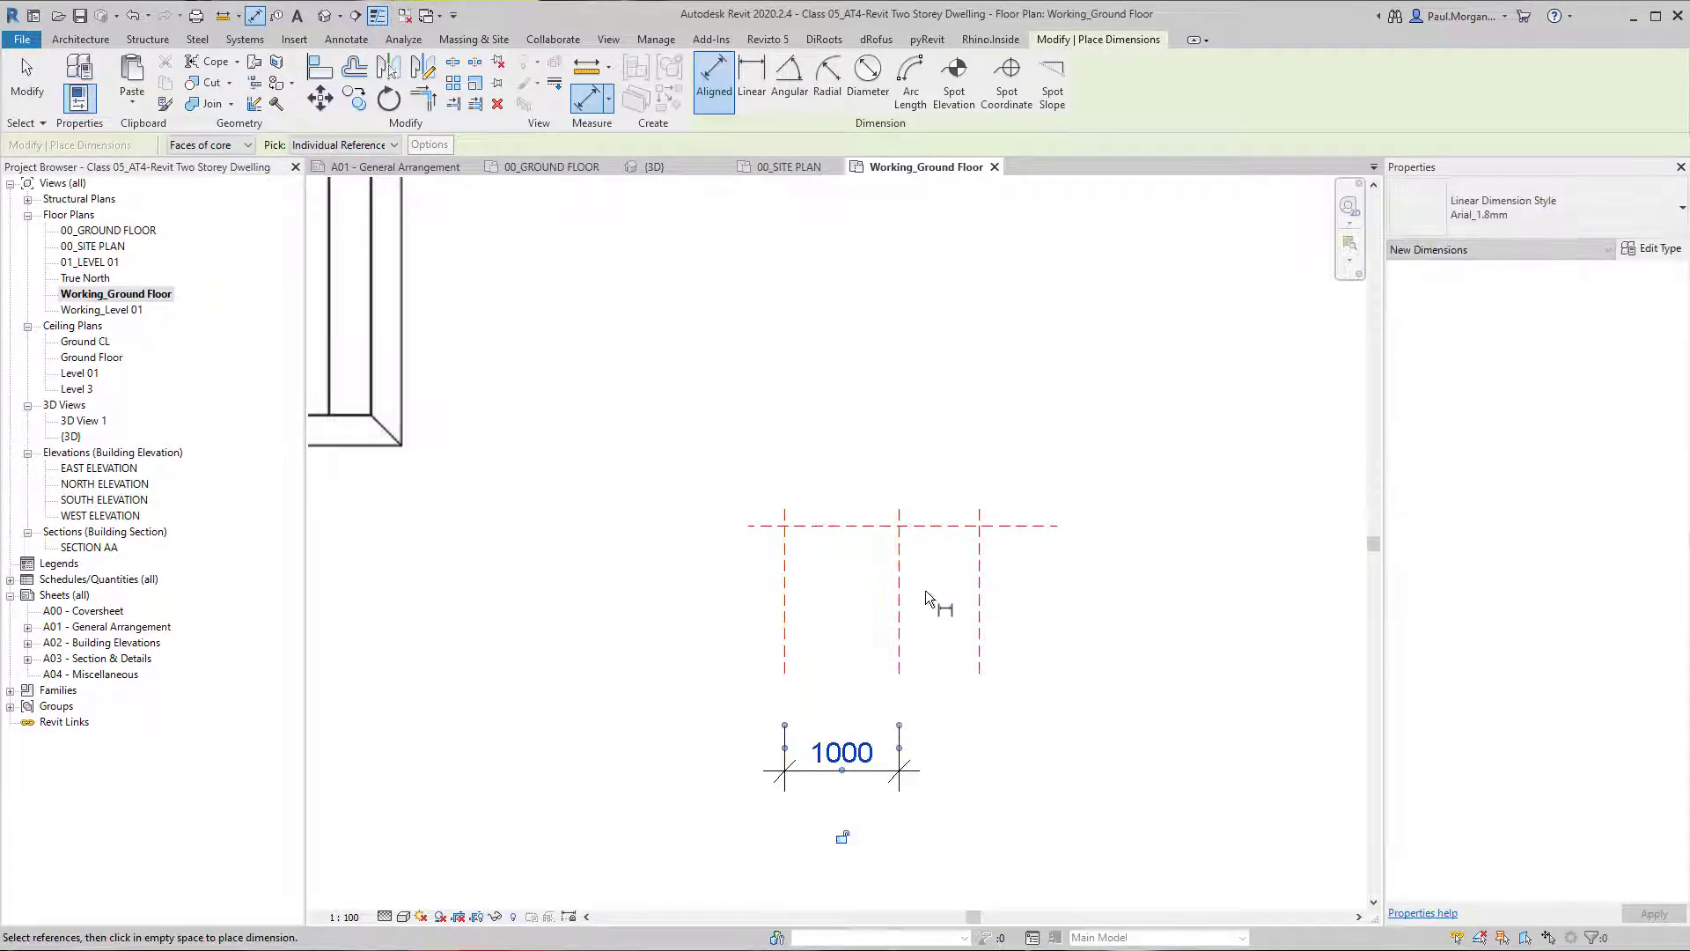
Draw another vertical reference plane between the middle and last ones, about 500 mm from the last plane.
{"action": "key", "text": "r"}
{"action": "key", "text": "p"}
{"action": "left_click", "coordinate": [922, 510]}
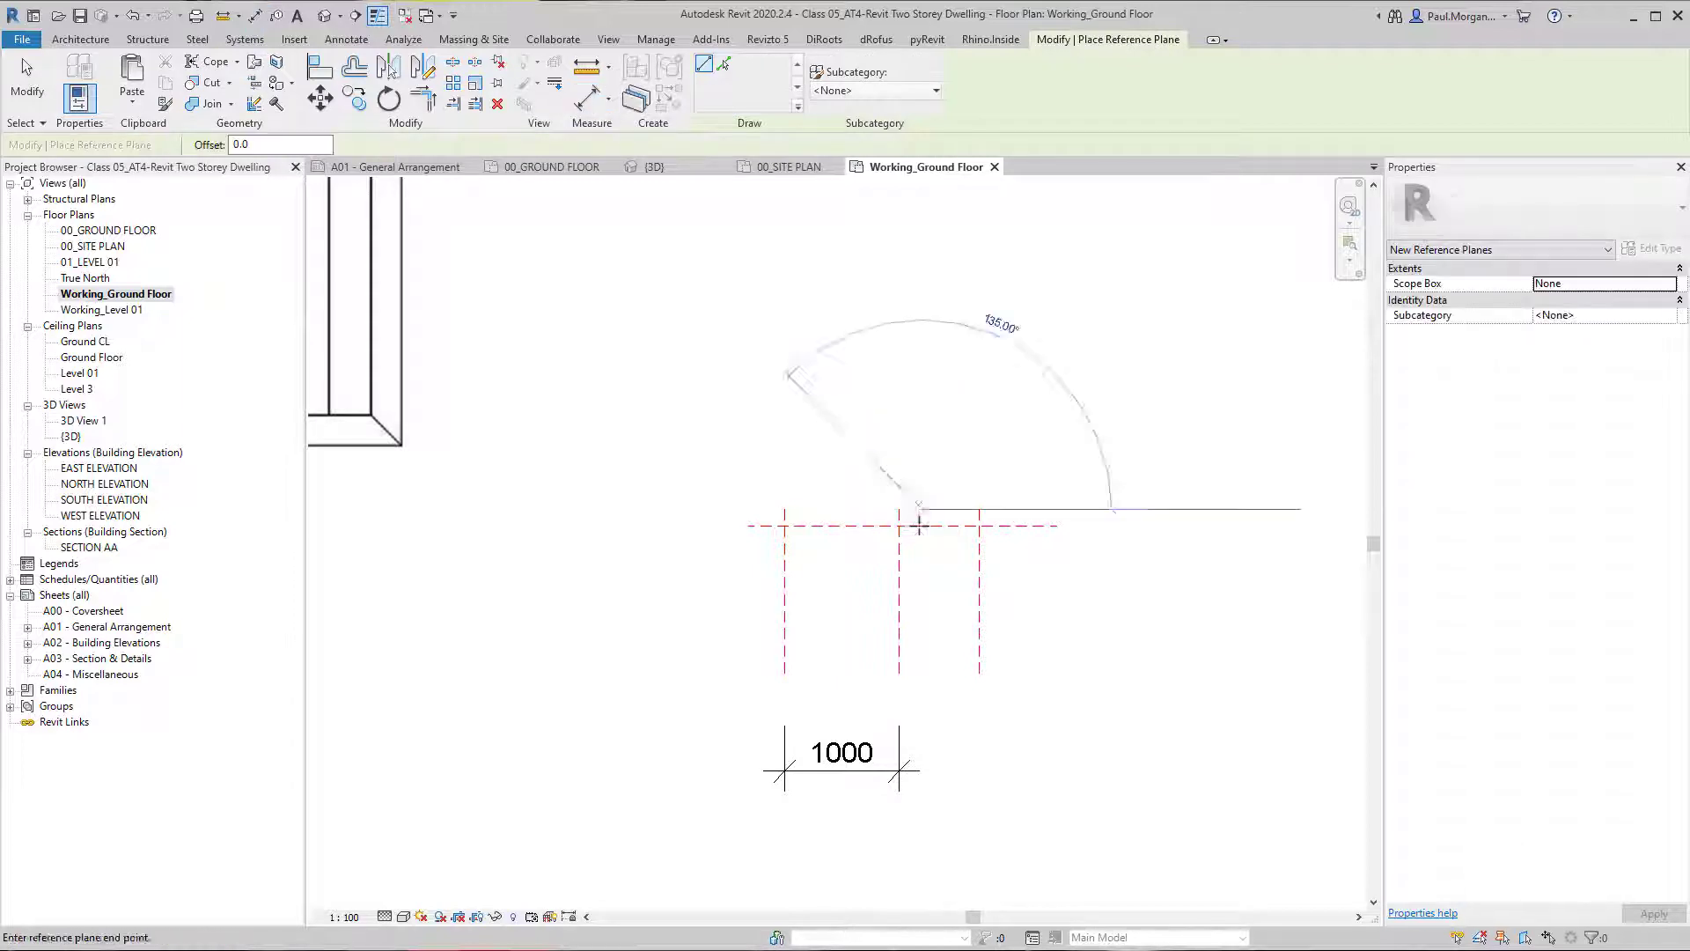
{"action": "left_click", "coordinate": [921, 673]}
{"action": "key", "text": "Escape"}
Dimension the spacing between the new vertical reference plane and the last one, in line with the existing 1000 dimension.
{"action": "key", "text": "d"}
{"action": "key", "text": "i"}
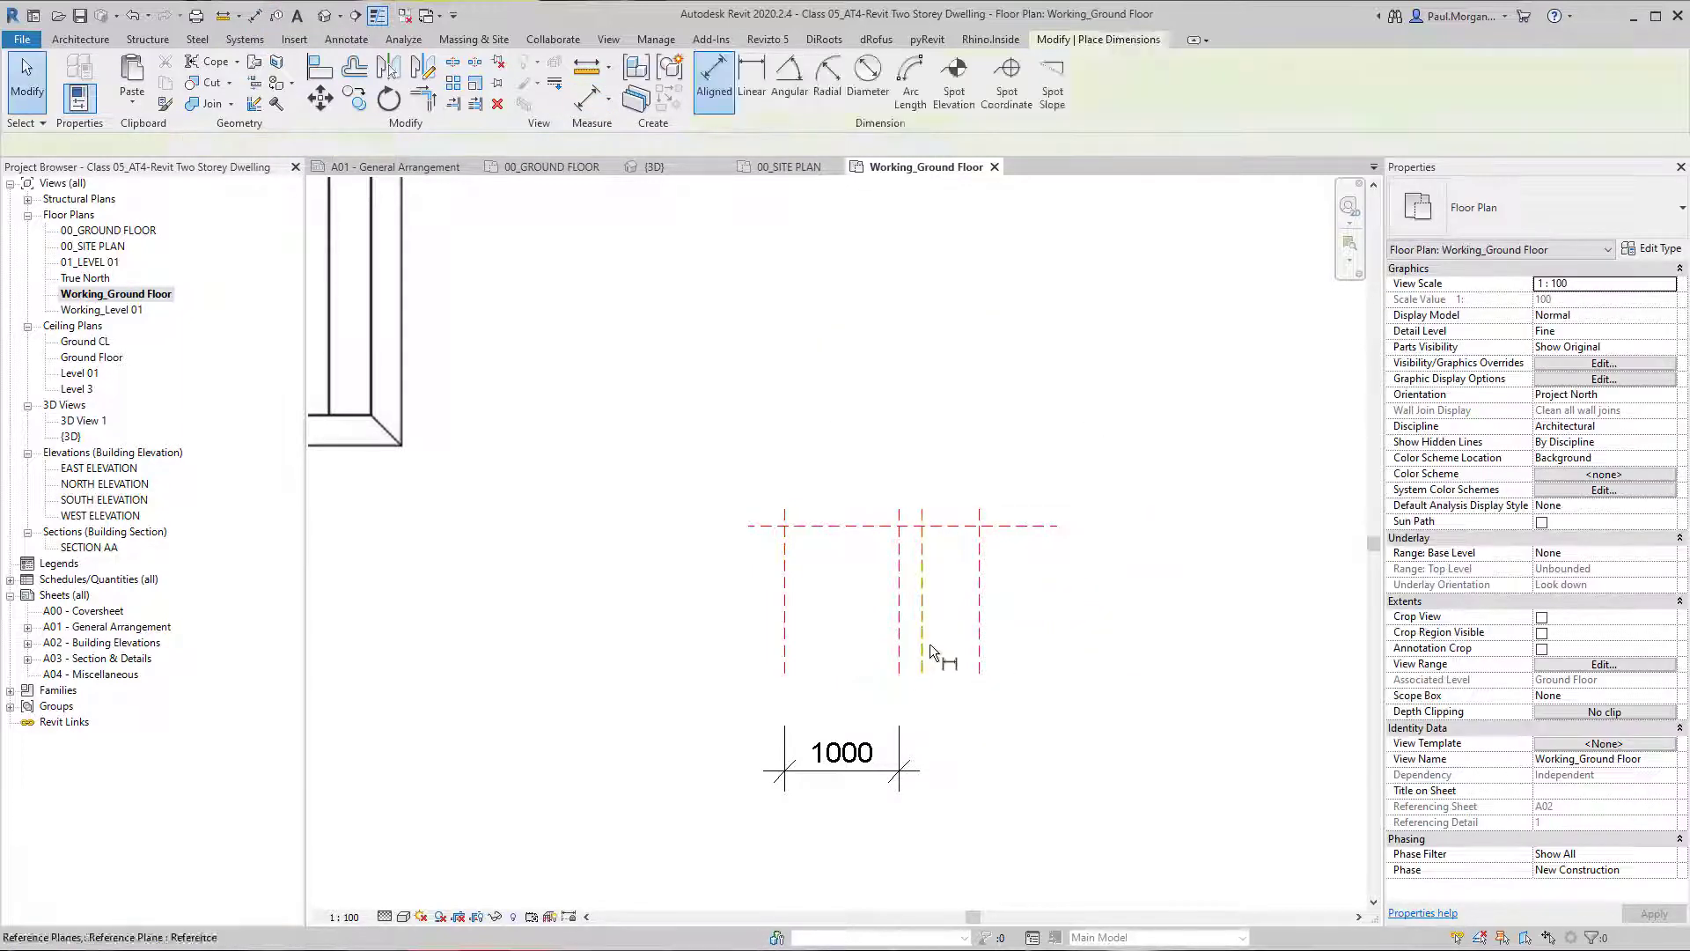
{"action": "left_click", "coordinate": [924, 639]}
{"action": "left_click", "coordinate": [977, 638]}
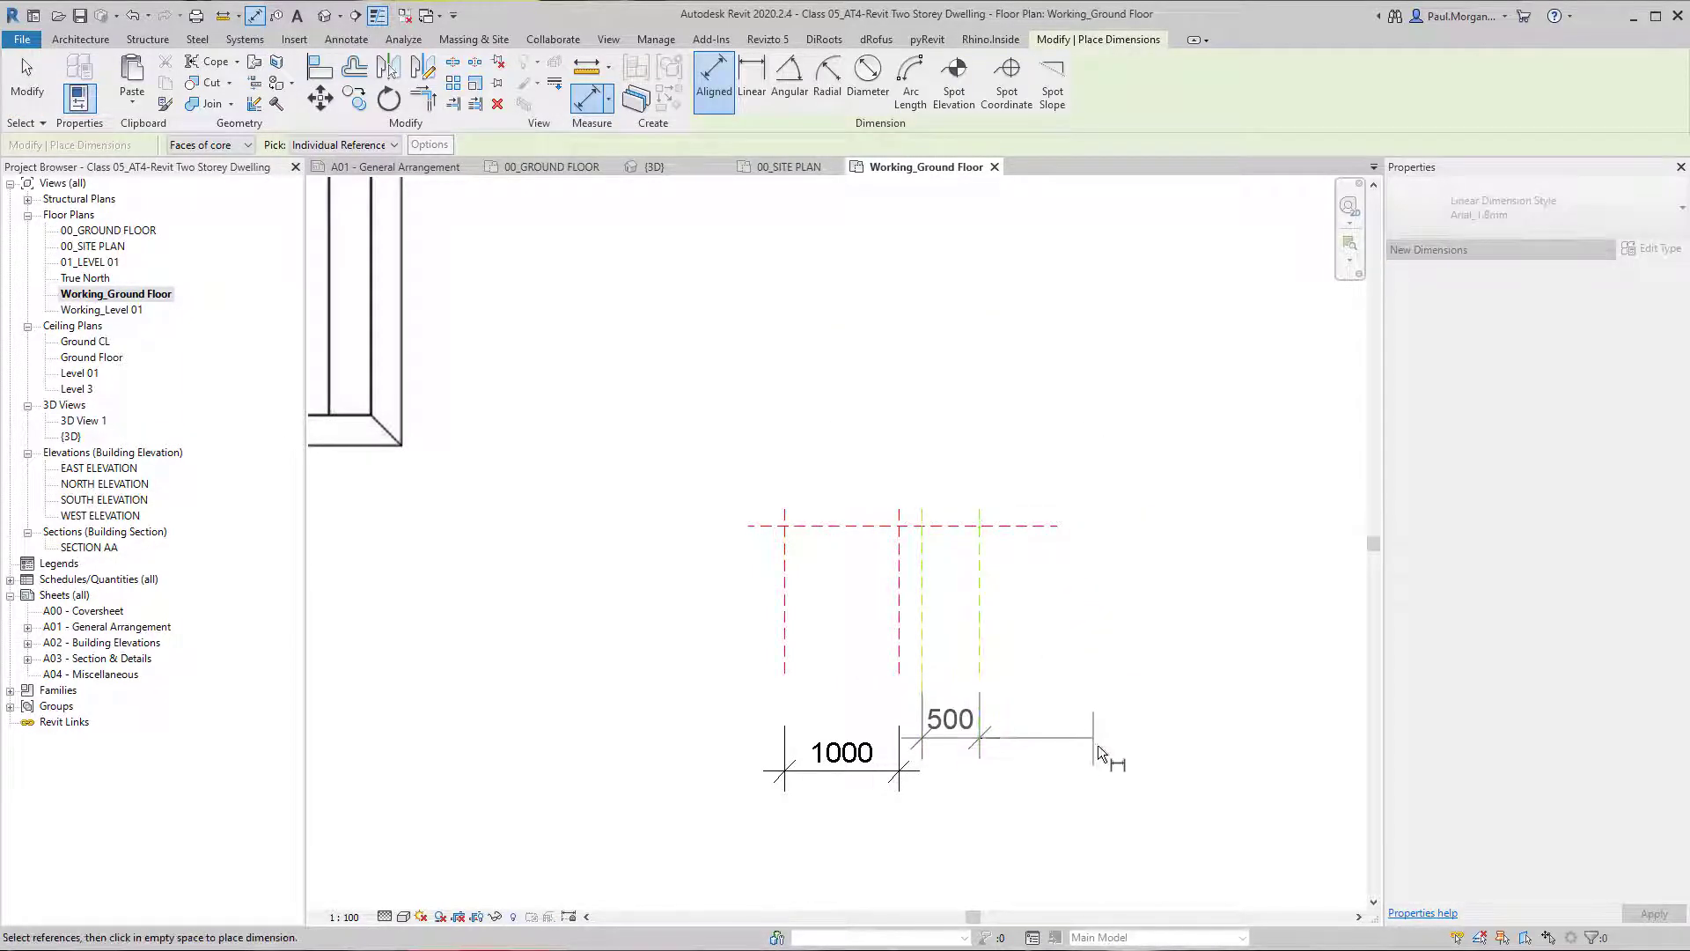
{"action": "left_click", "coordinate": [1102, 766]}
{"action": "key", "text": "Escape"}
{"action": "key", "text": "Escape"}
Move the last vertical reference plane by setting its spacing dimension to 1000 mm.
{"action": "left_click", "coordinate": [979, 647]}
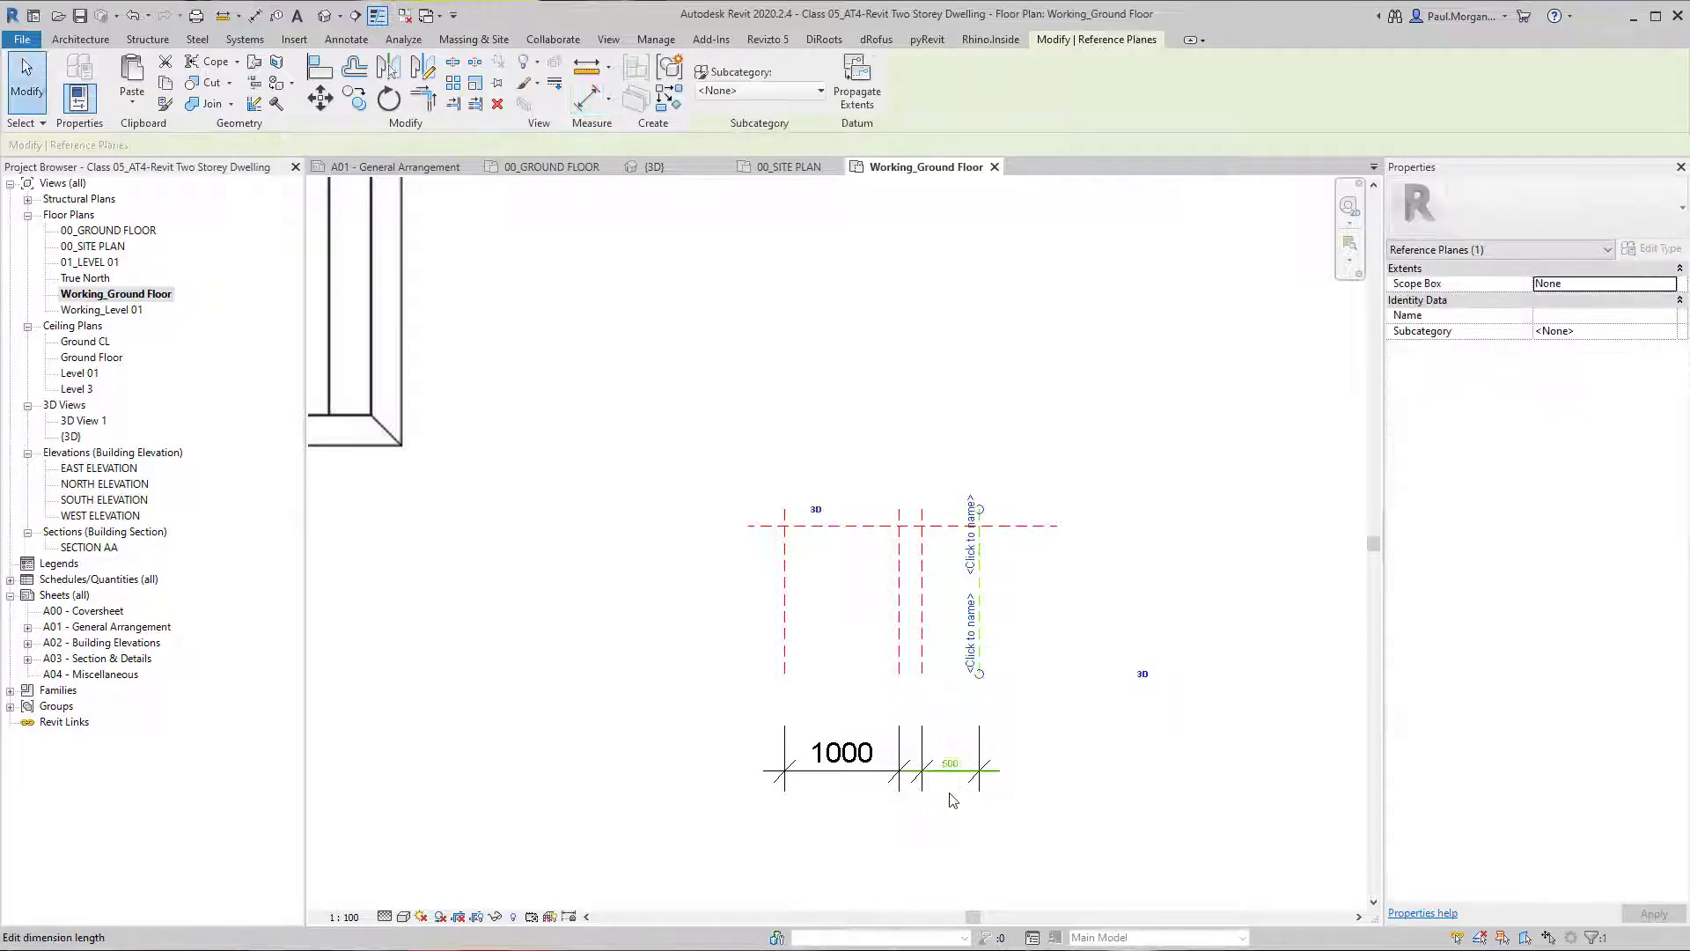
{"action": "left_click", "coordinate": [951, 767]}
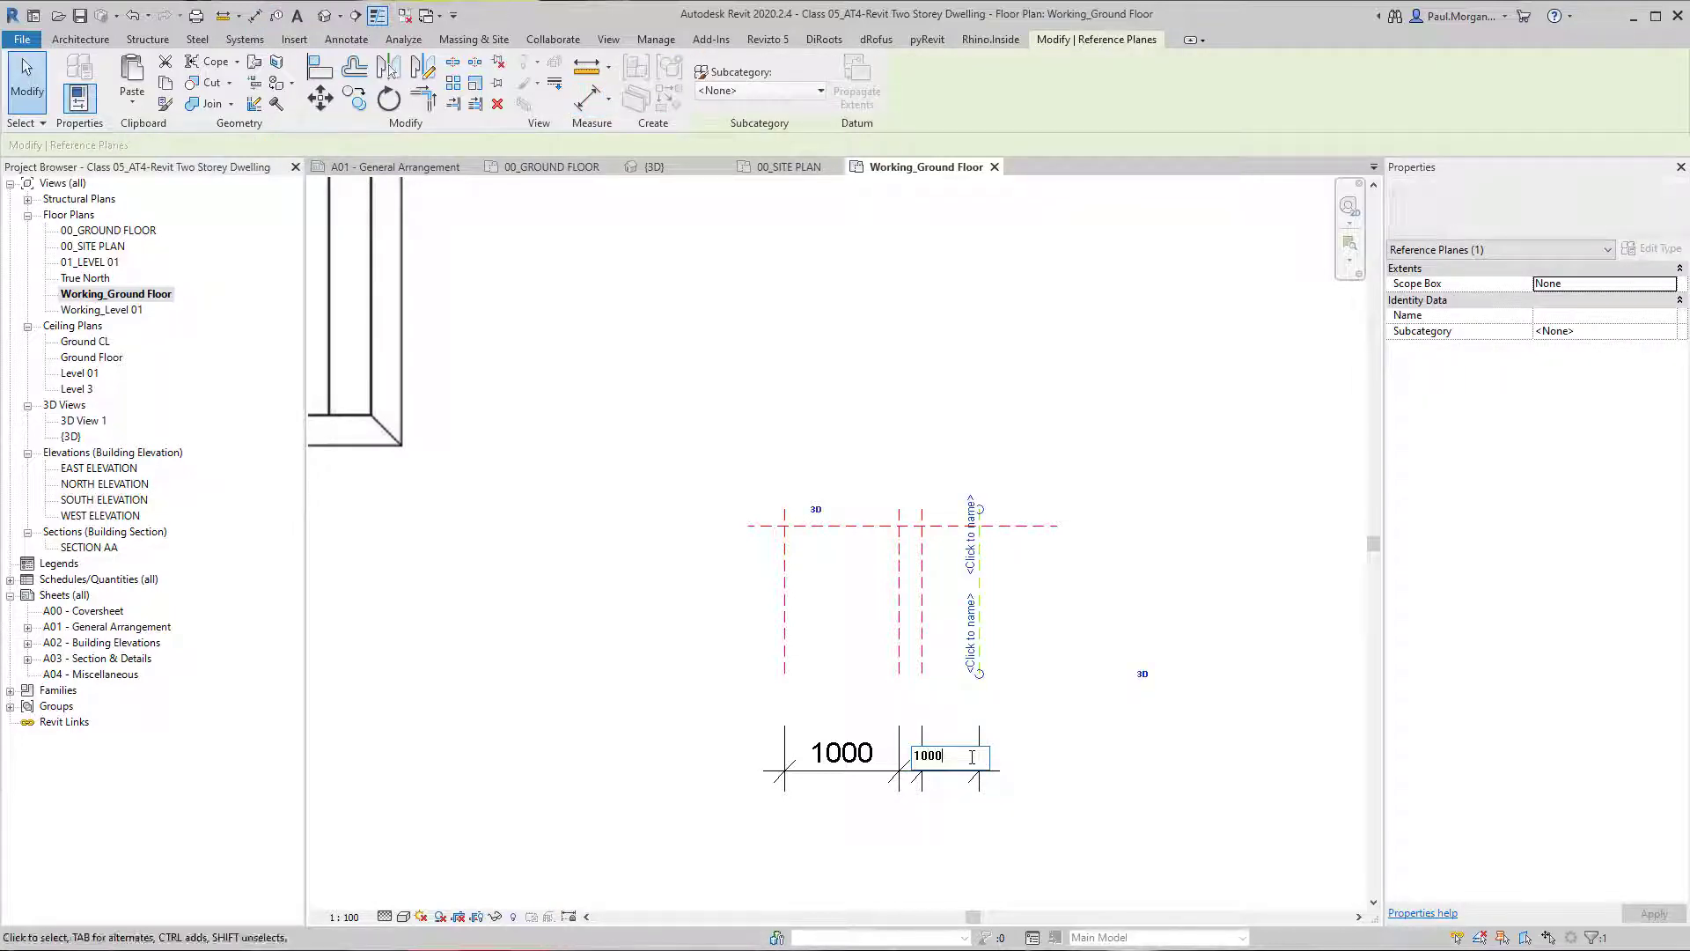
{"action": "key", "text": "Return"}
{"action": "key", "text": "Escape"}
Dimension the ground-floor stair space's length from the long side wall's face to the outer face of the wall beside the cupboard door.
{"action": "scroll", "coordinate": [1353, 870], "scroll_direction": "down", "scroll_amount": 5}
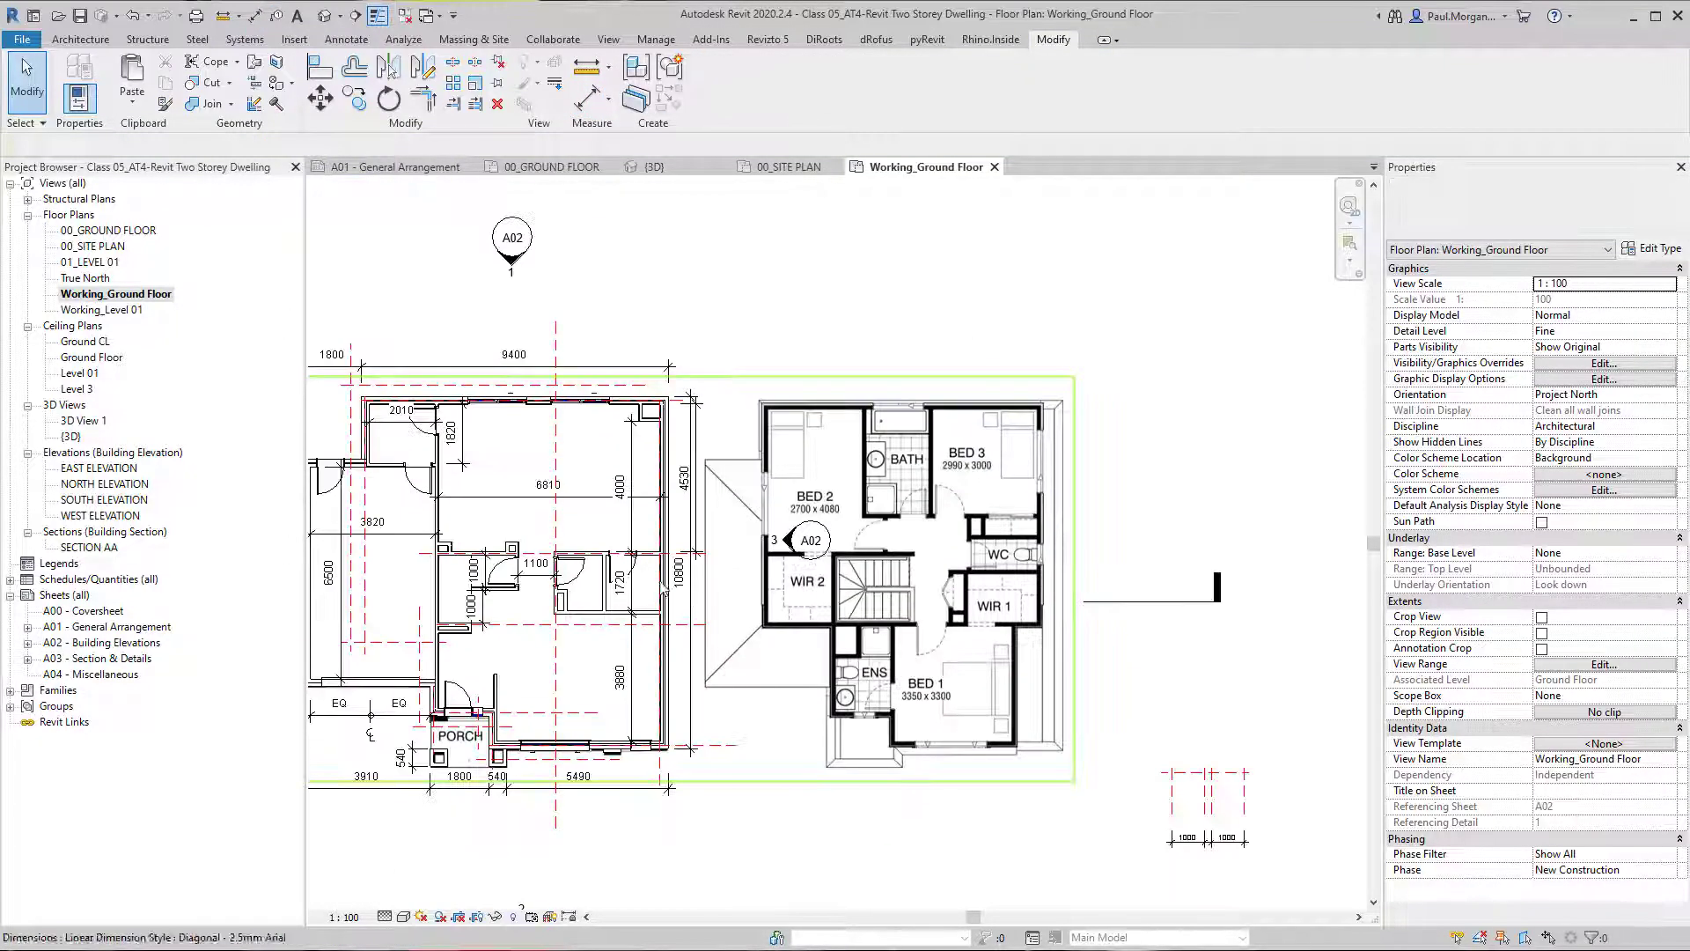
{"action": "scroll", "coordinate": [666, 587], "scroll_direction": "up", "scroll_amount": 5}
{"action": "key", "text": "d"}
{"action": "key", "text": "i"}
{"action": "scroll", "coordinate": [694, 673], "scroll_direction": "up", "scroll_amount": 2}
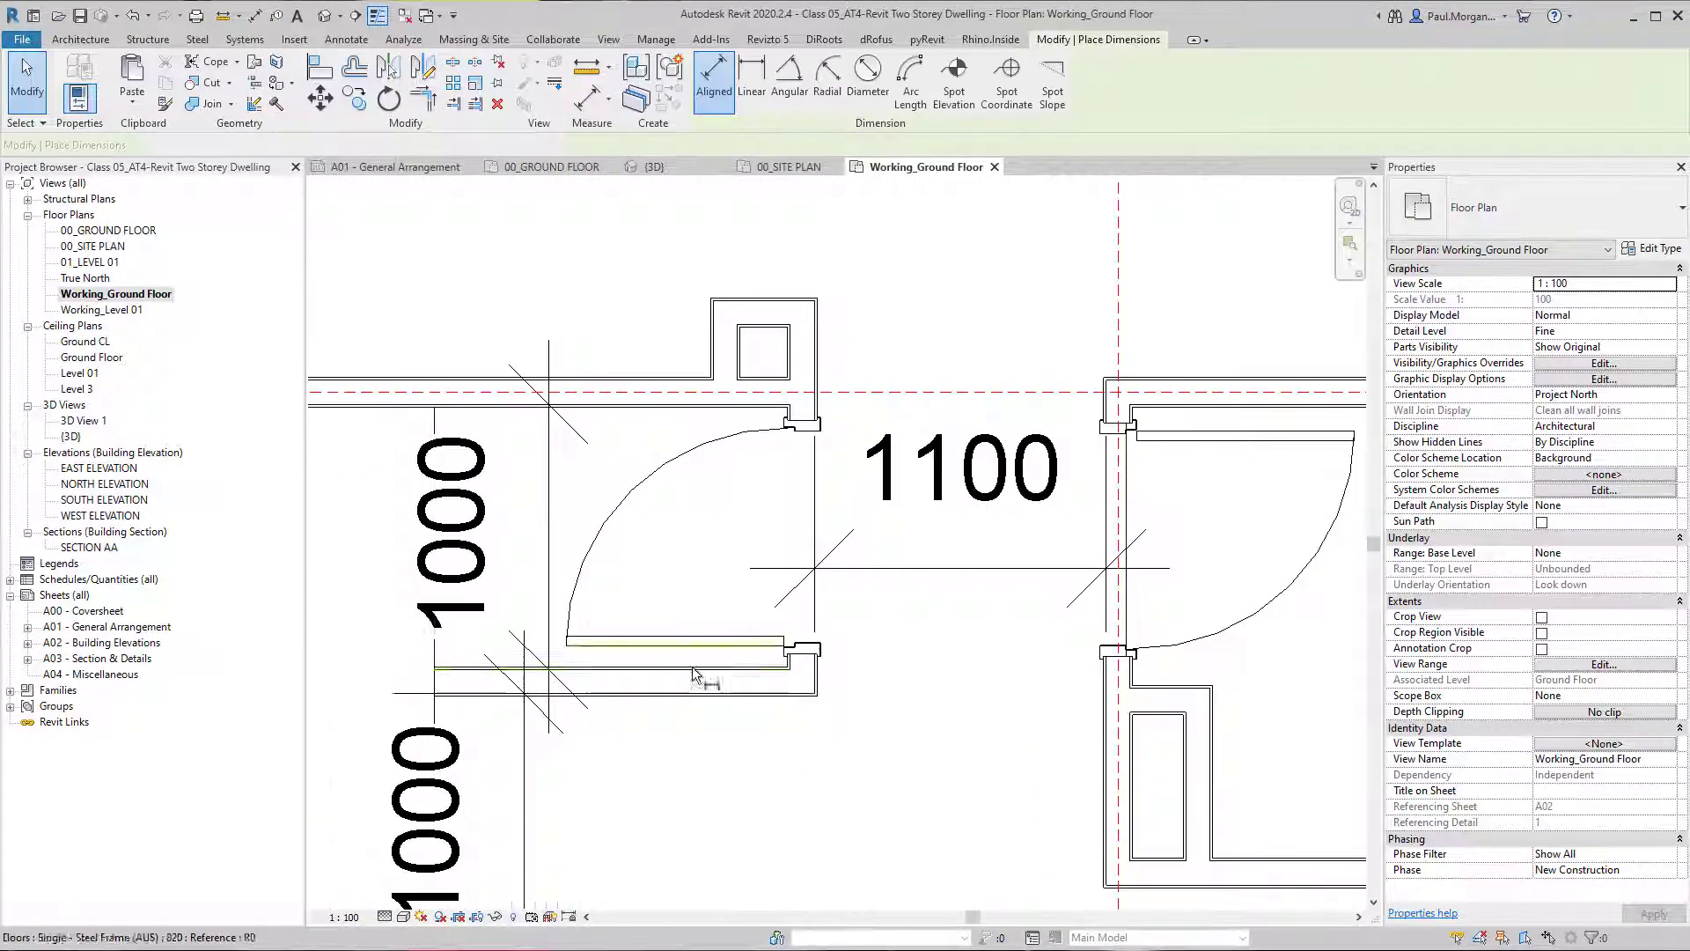
{"action": "left_click", "coordinate": [814, 675]}
{"action": "scroll", "coordinate": [813, 674], "scroll_direction": "down", "scroll_amount": 2}
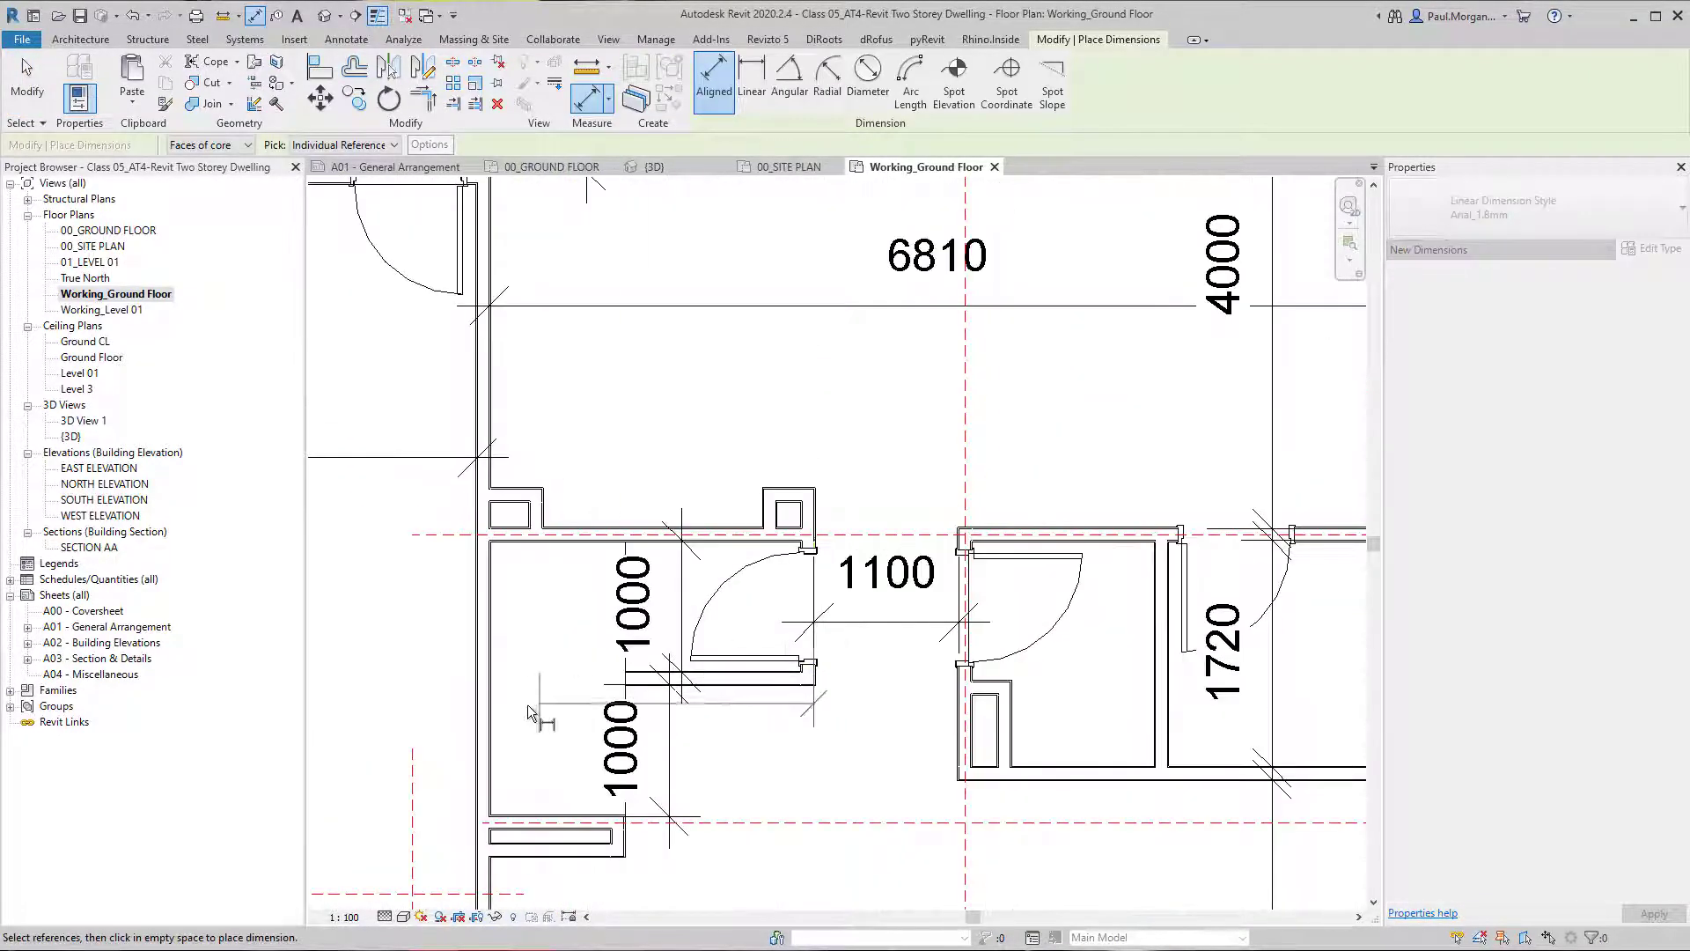
{"action": "left_click", "coordinate": [489, 715]}
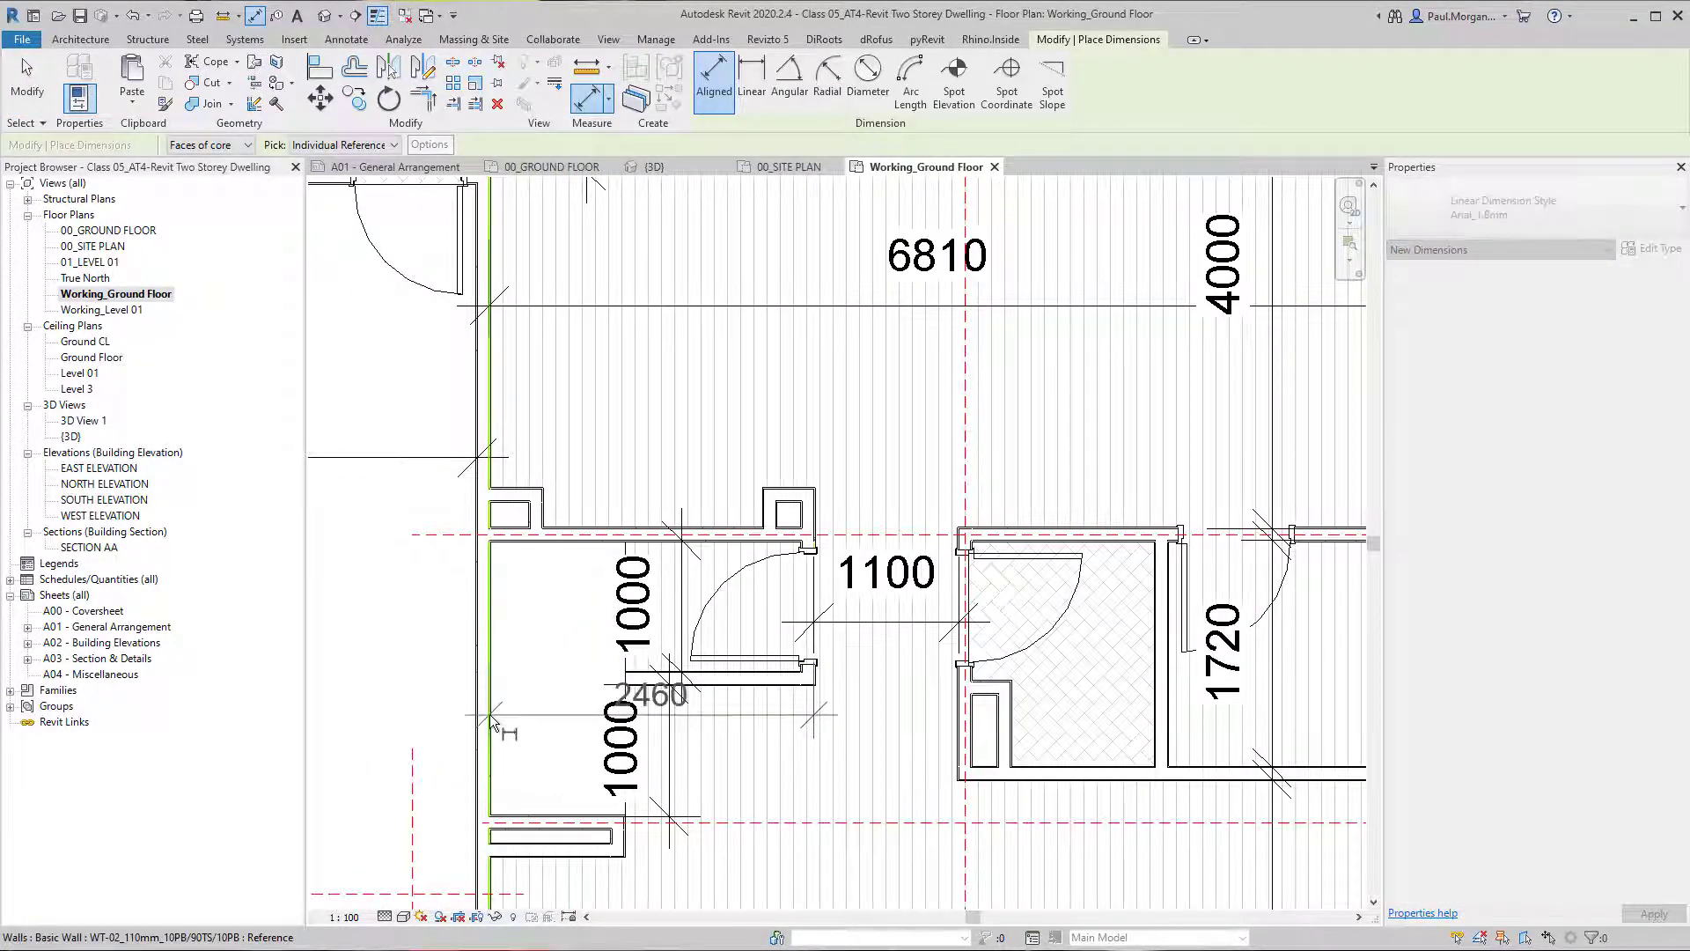
{"action": "left_click", "coordinate": [530, 666]}
Draw a second horizontal reference plane across the lower ends of the four vertical planes, about 1290 mm below the first.
{"action": "scroll", "coordinate": [530, 665], "scroll_direction": "down", "scroll_amount": 3}
{"action": "middle_click_drag", "start_coordinate": [955, 740], "coordinate": [343, 580]}
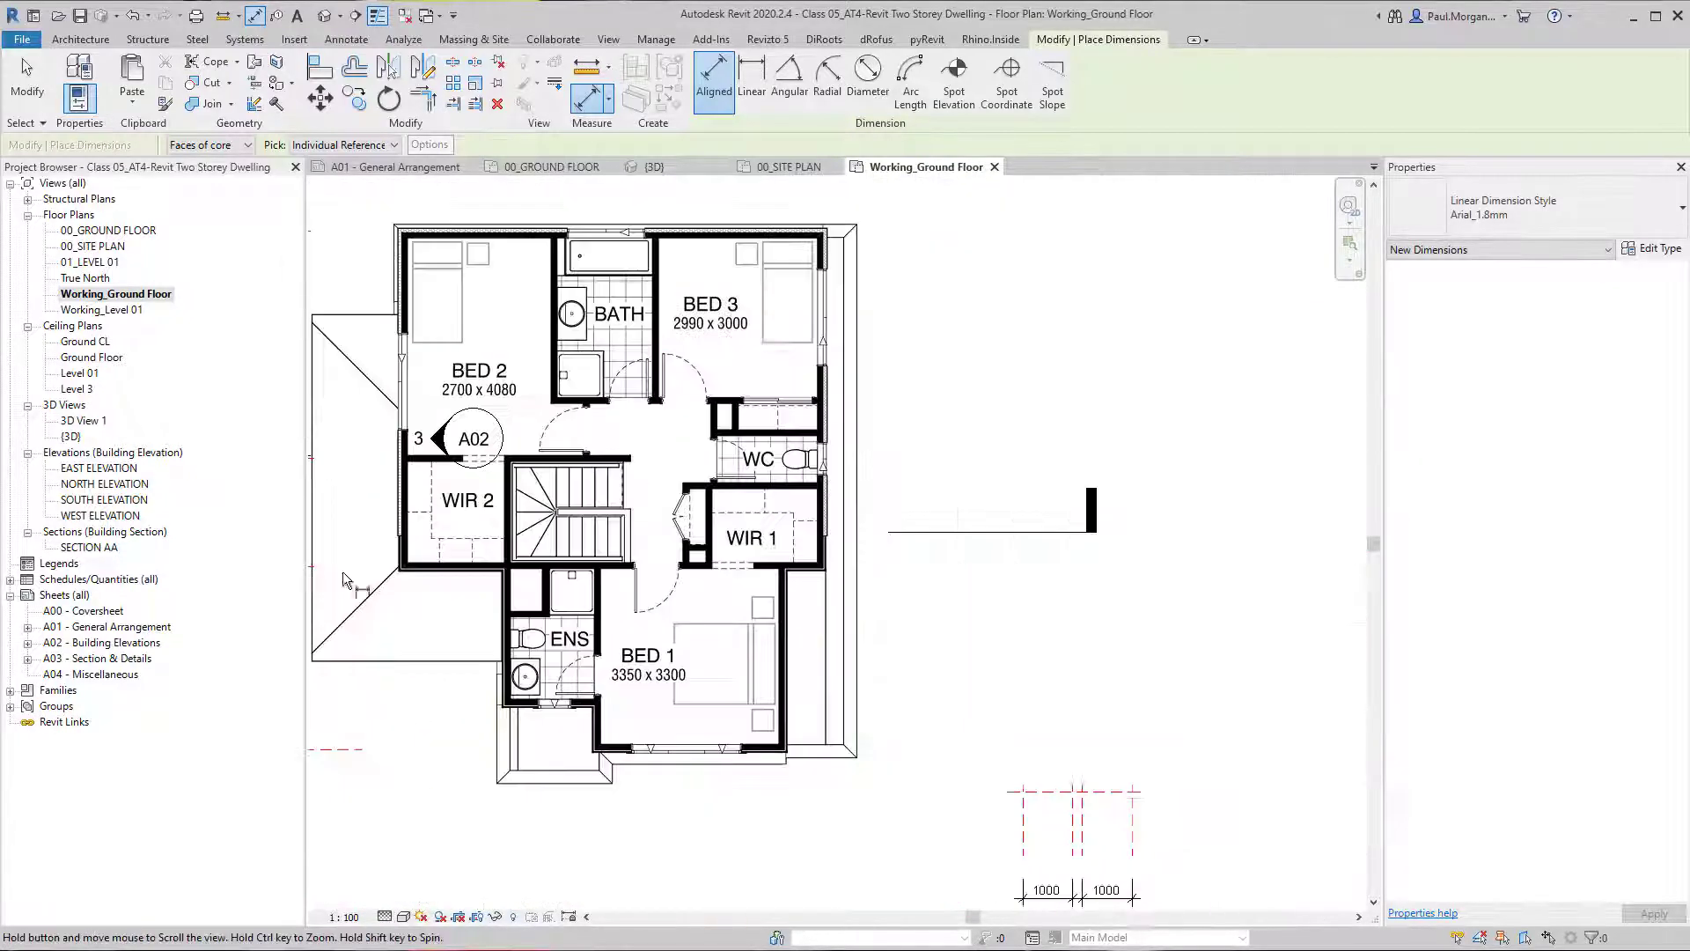
{"action": "middle_click_drag", "start_coordinate": [972, 706], "coordinate": [654, 570]}
{"action": "scroll", "coordinate": [821, 679], "scroll_direction": "up", "scroll_amount": 2}
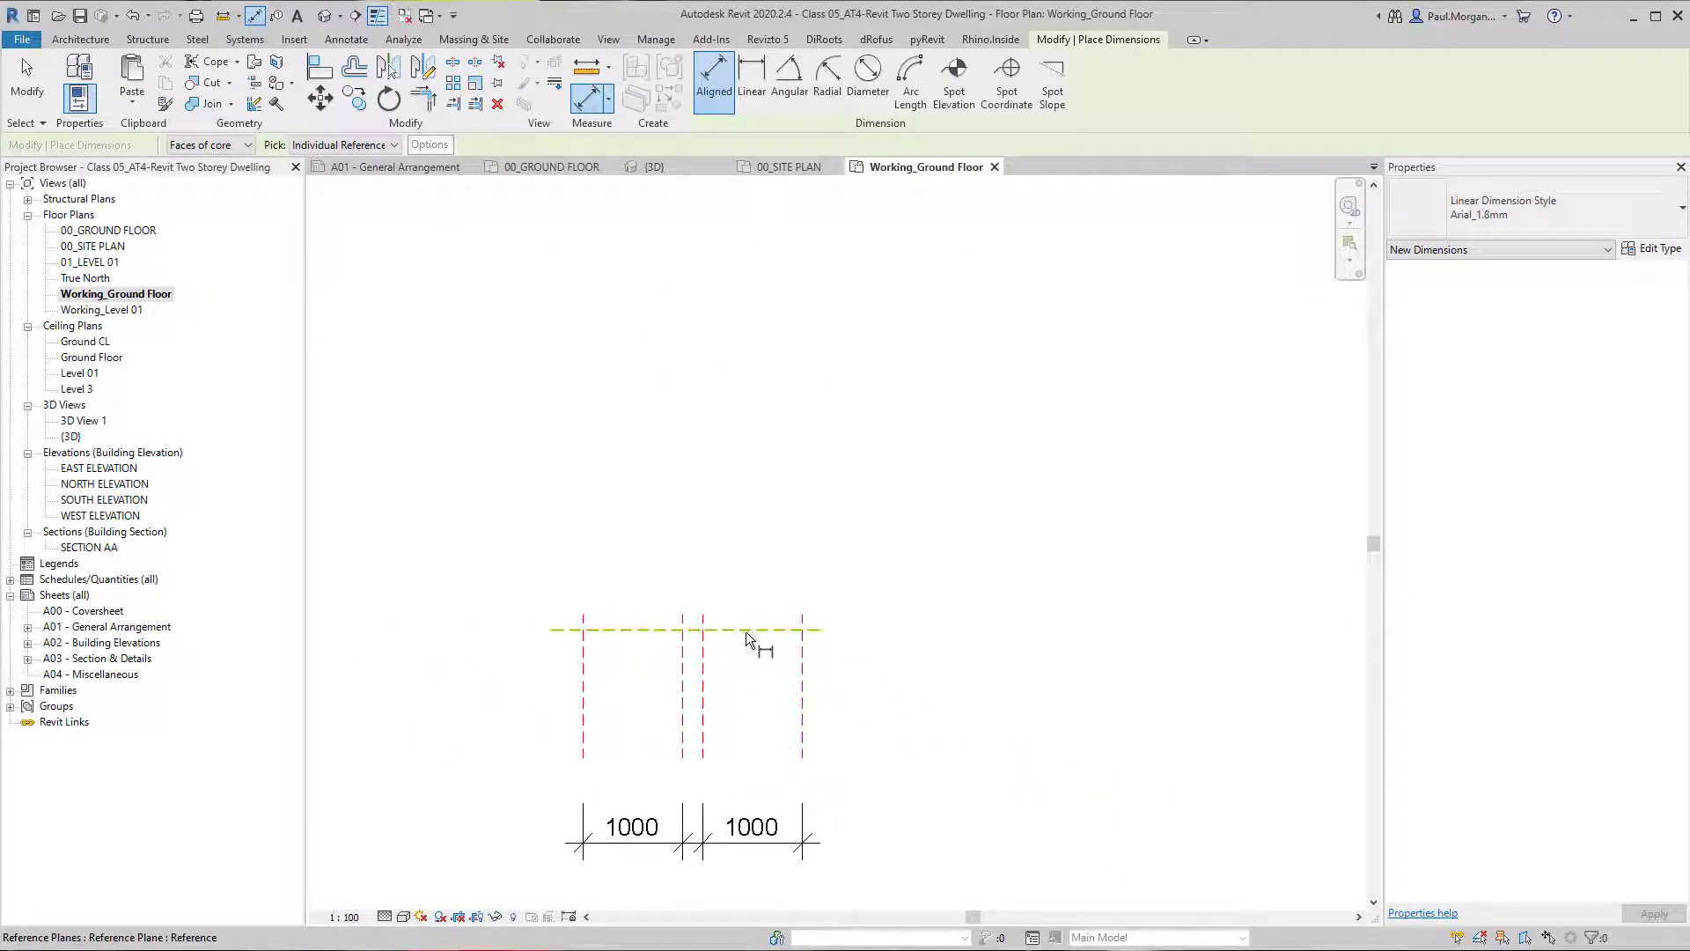
{"action": "key", "text": "r"}
{"action": "key", "text": "p"}
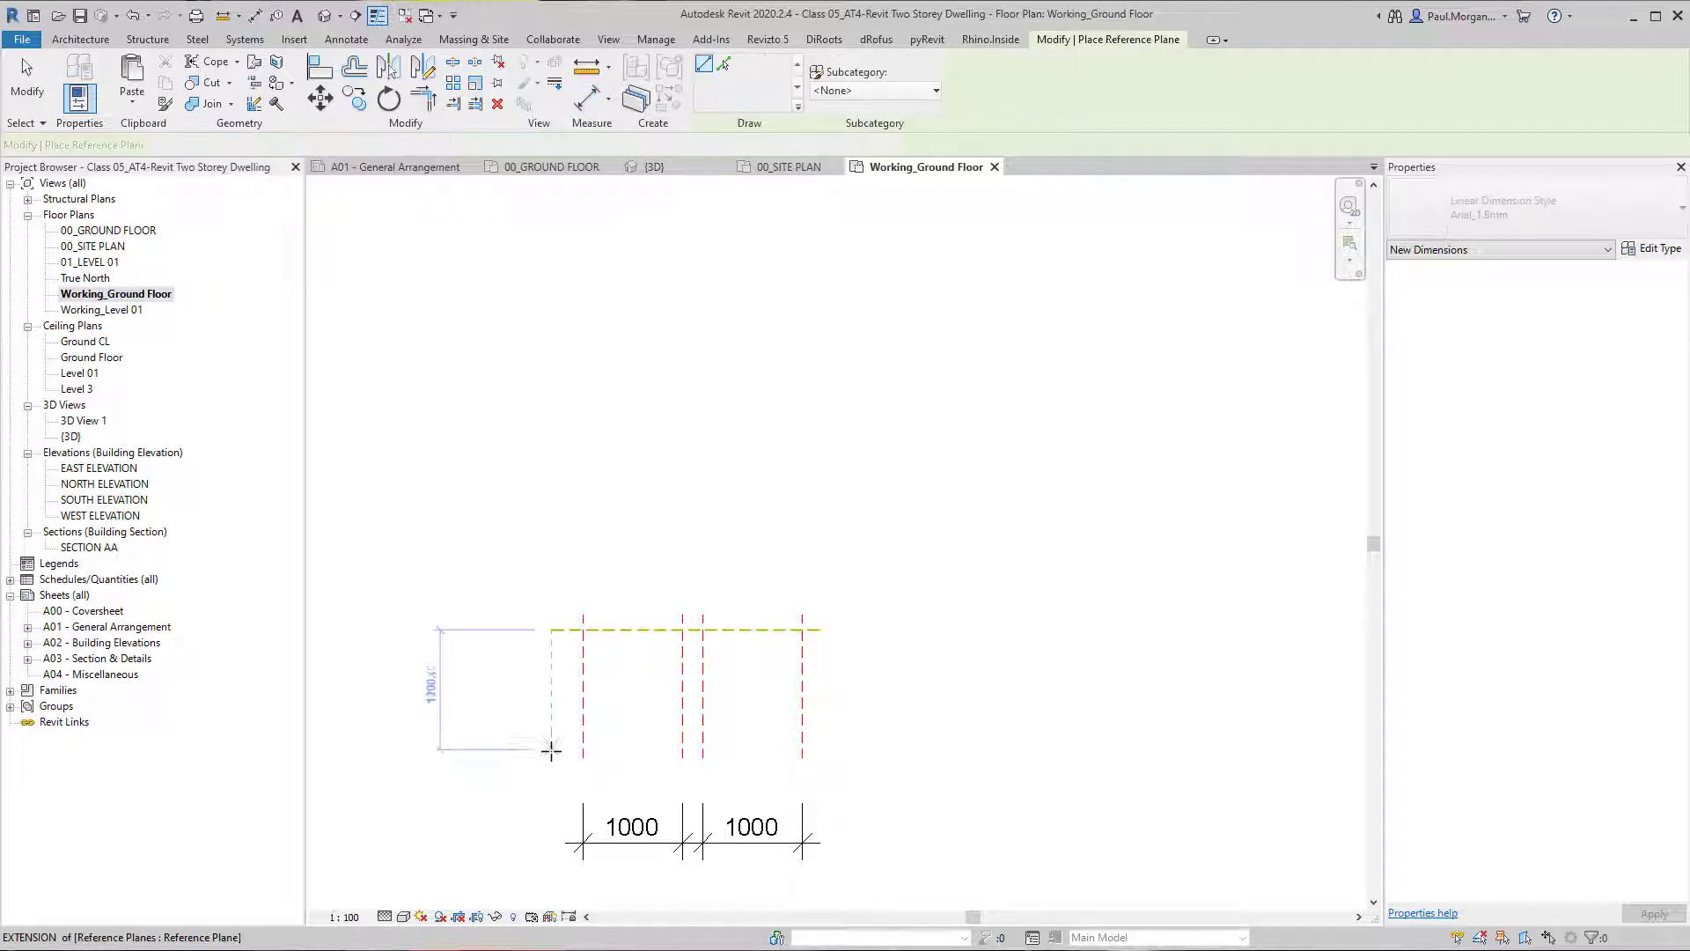
{"action": "left_click", "coordinate": [583, 757]}
{"action": "left_click", "coordinate": [857, 757]}
{"action": "key", "text": "Escape"}
{"action": "key", "text": "Escape"}
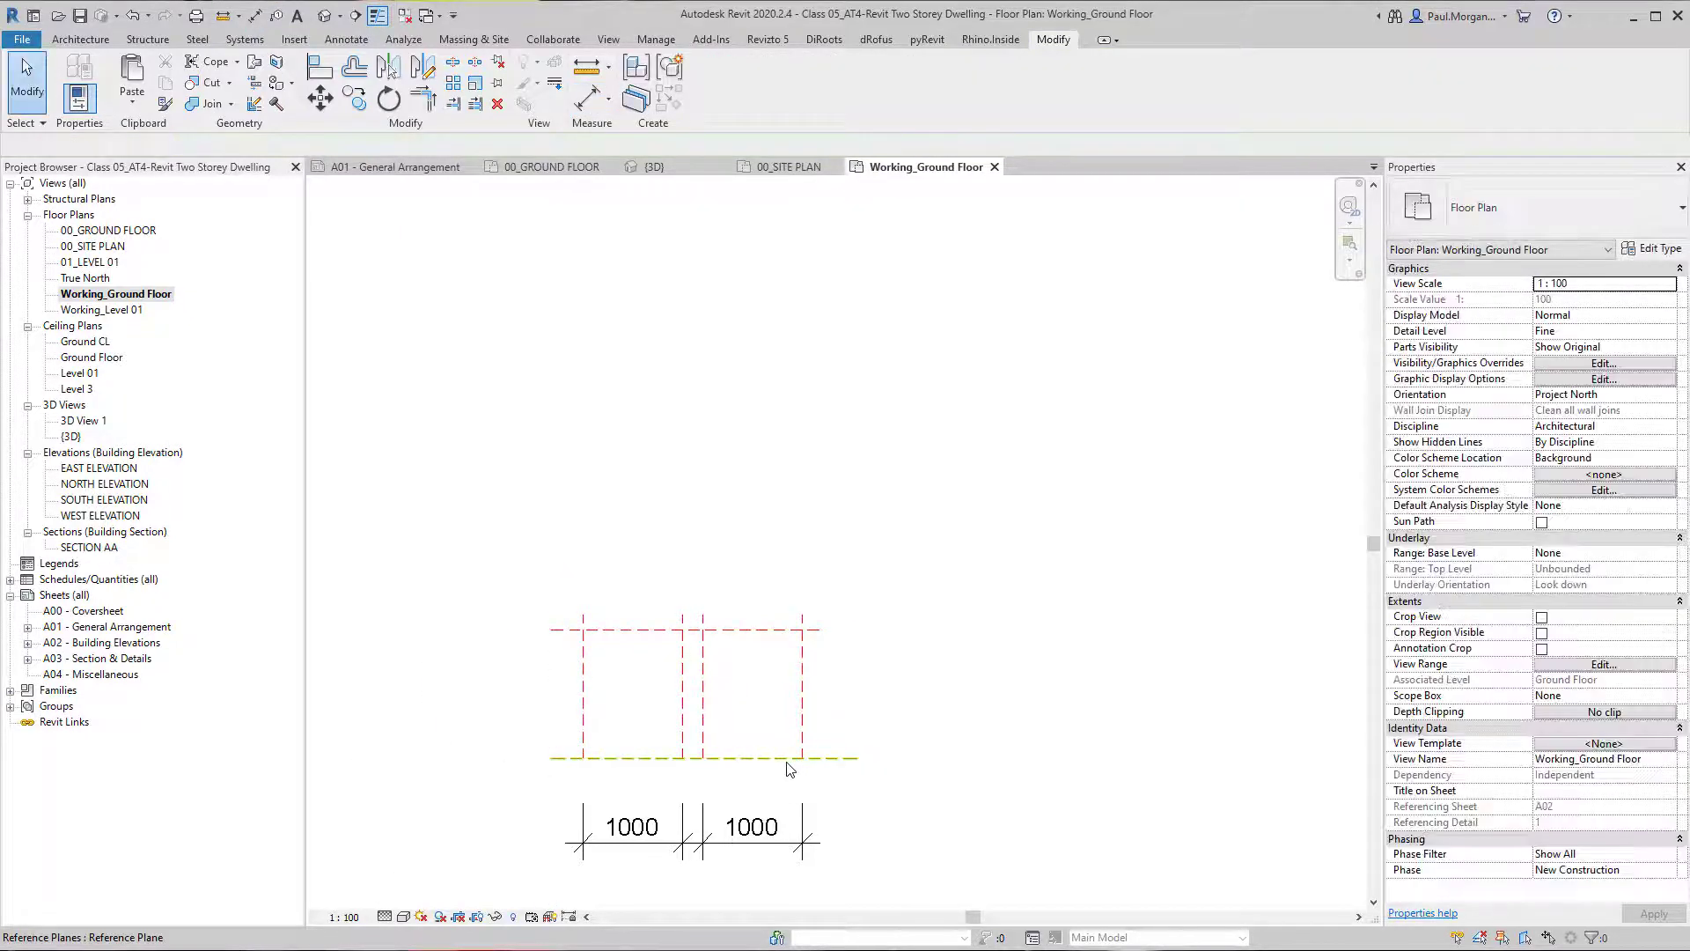
Add an aligned dimension between the two horizontal reference planes, placed beside the layout.
{"action": "key", "text": "d"}
{"action": "key", "text": "i"}
{"action": "left_click", "coordinate": [786, 757]}
{"action": "left_click", "coordinate": [767, 645]}
{"action": "left_click", "coordinate": [911, 691]}
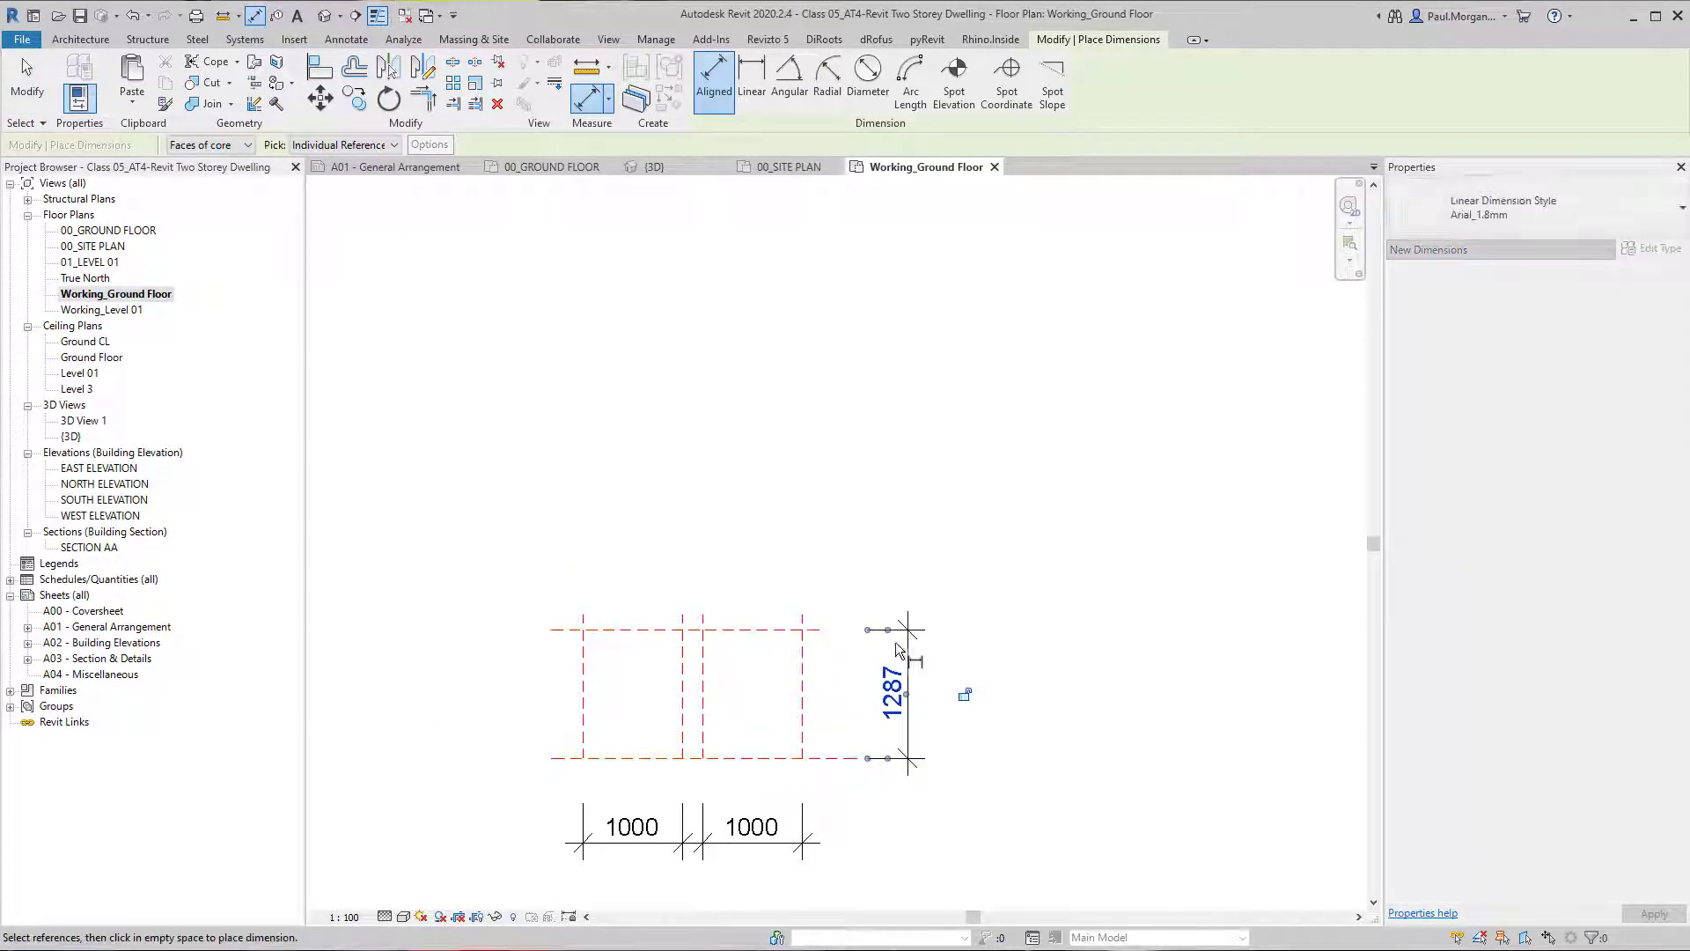
{"action": "key", "text": "Escape"}
{"action": "key", "text": "Escape"}
Move the upper horizontal reference plane by setting its distance from the lower one to 2460 mm.
{"action": "left_click", "coordinate": [758, 631]}
{"action": "left_click", "coordinate": [893, 693]}
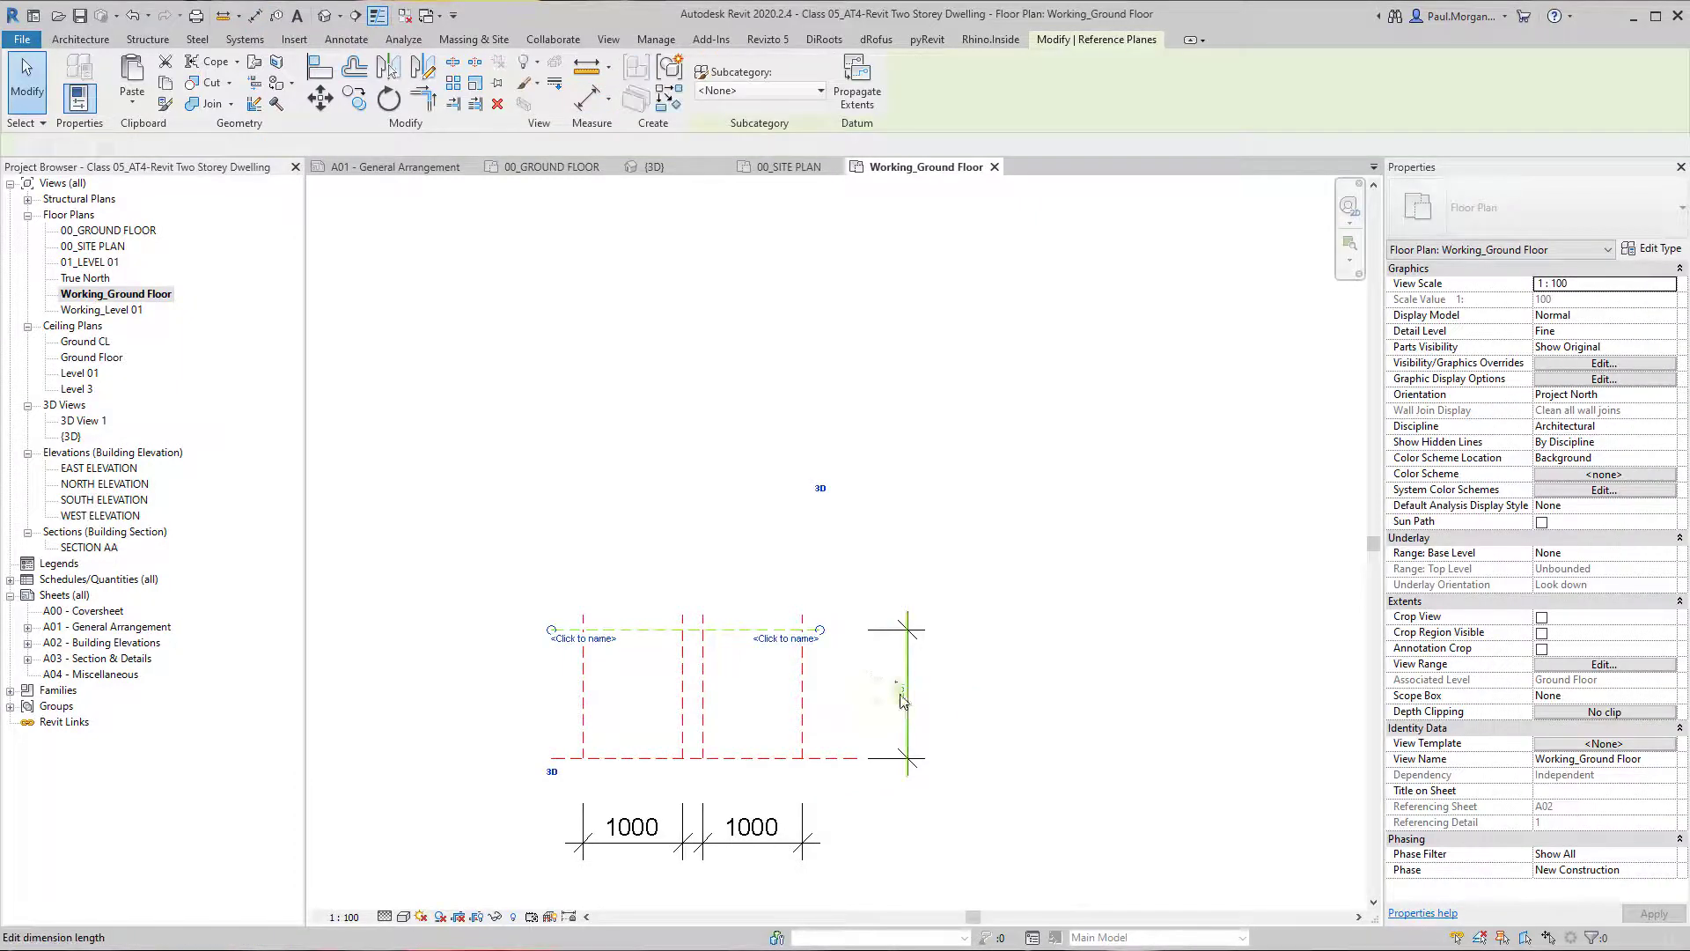
{"action": "type", "text": "2460"}
{"action": "key", "text": "Return"}
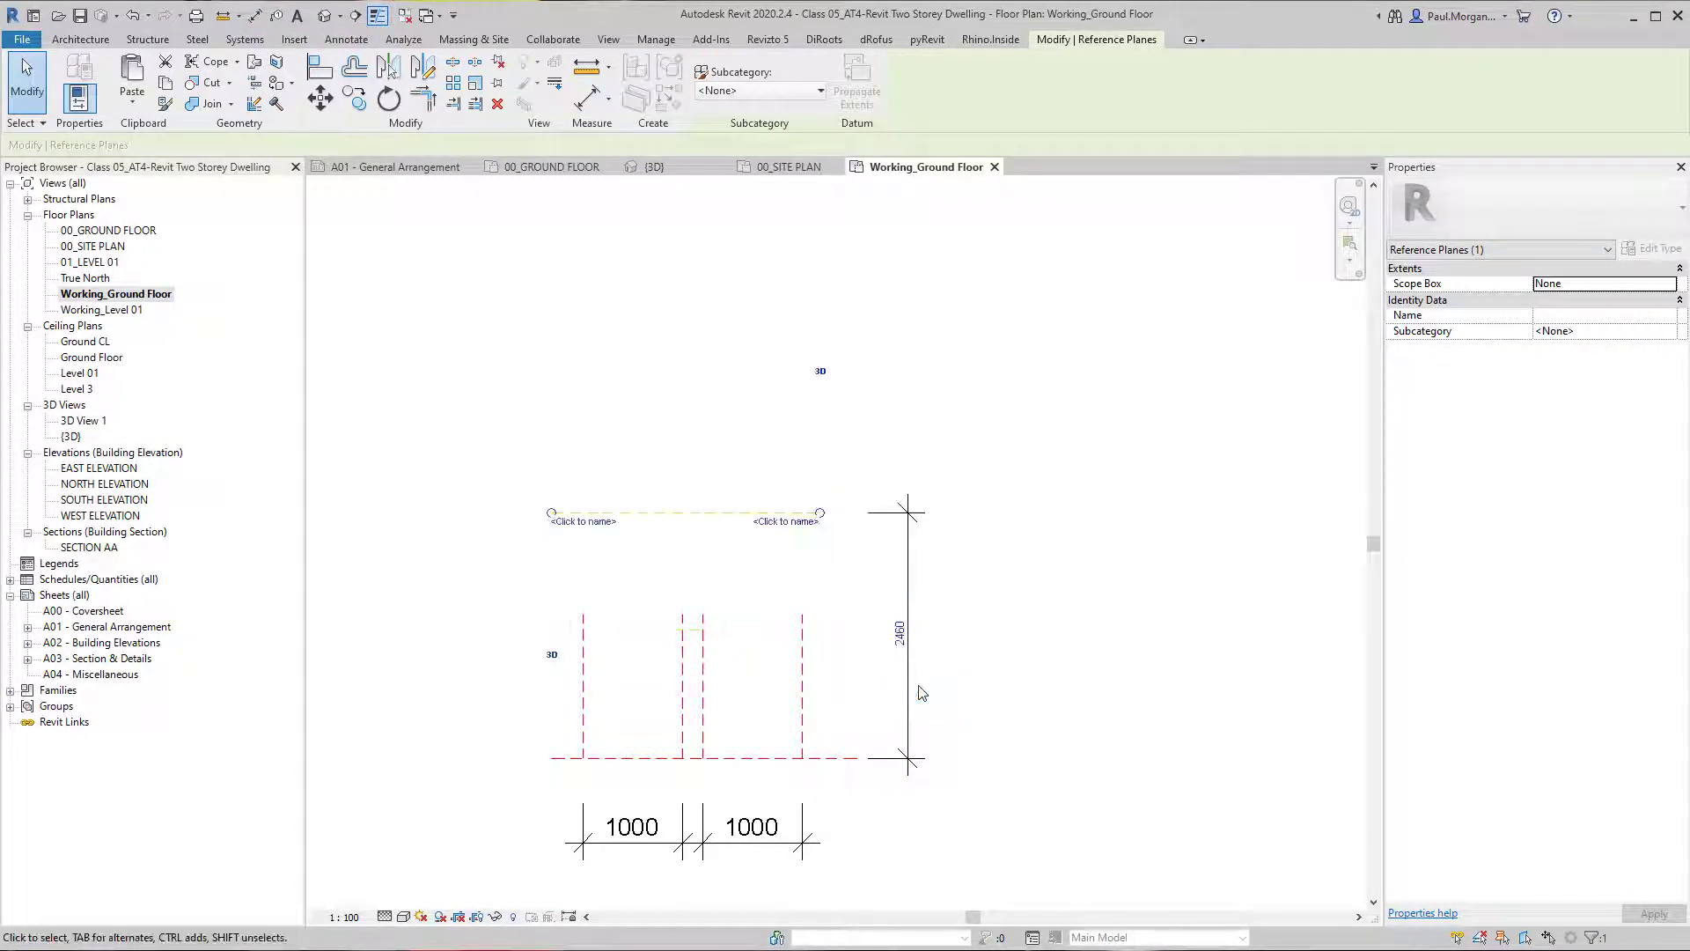
Extend the upper ends of all four vertical reference planes past the upper horizontal reference plane.
{"action": "key", "text": "Escape"}
{"action": "left_click", "coordinate": [803, 622]}
{"action": "left_click_drag", "start_coordinate": [802, 615], "coordinate": [802, 475]}
{"action": "left_click", "coordinate": [702, 637]}
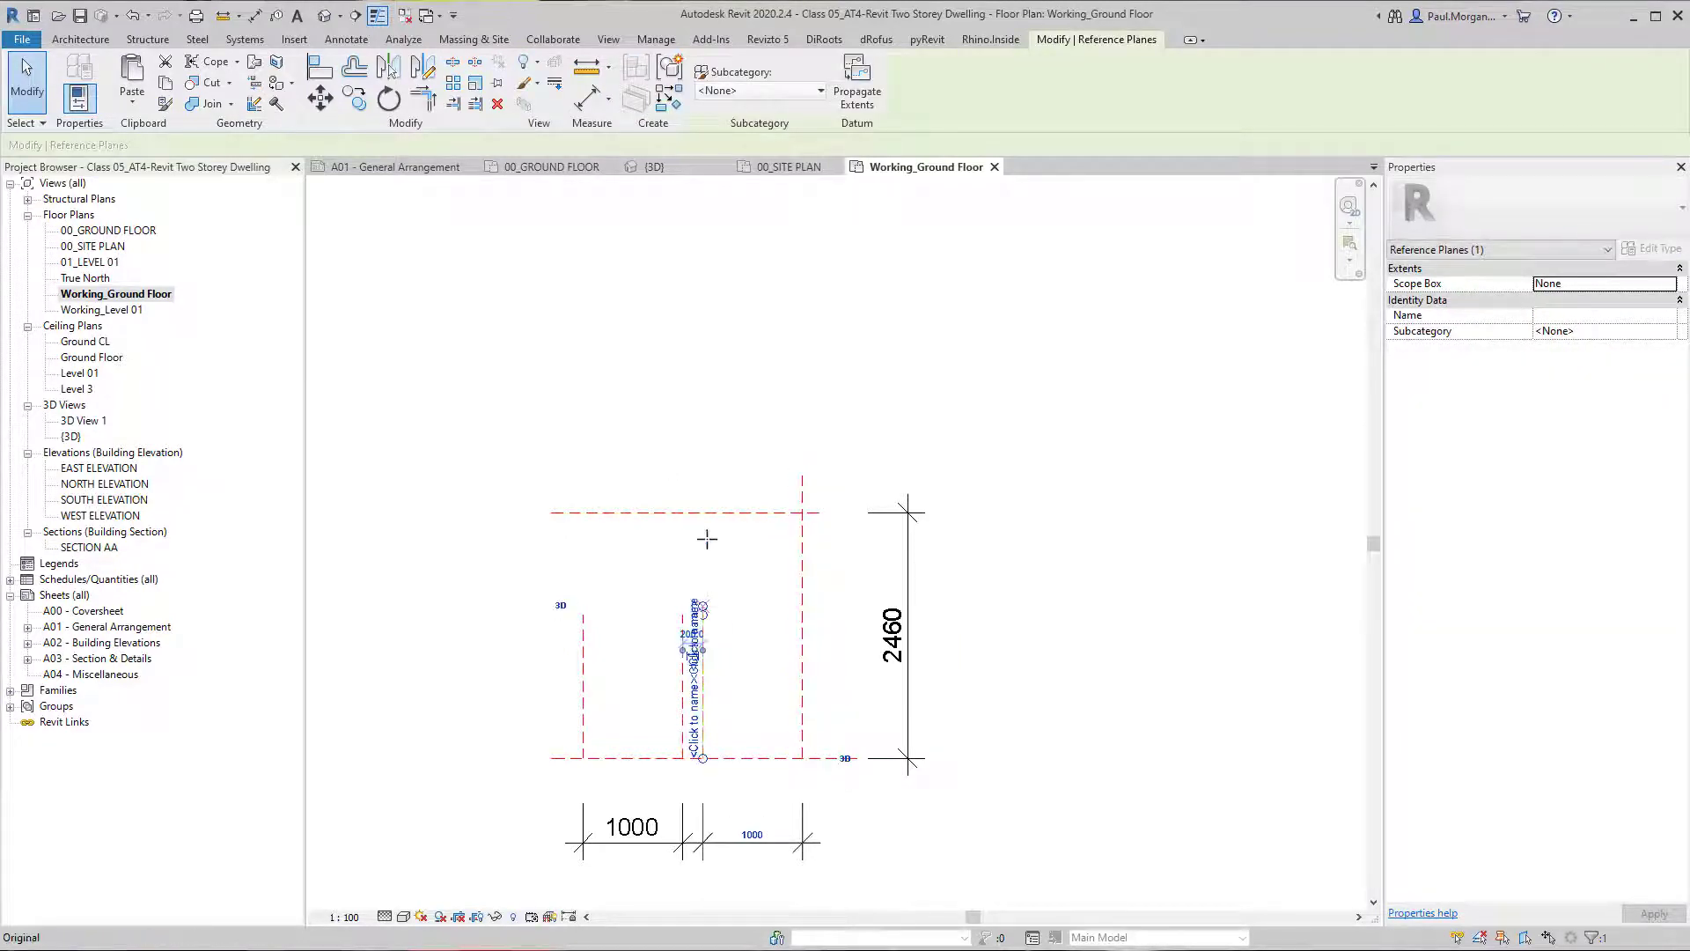
{"action": "left_click", "coordinate": [683, 625]}
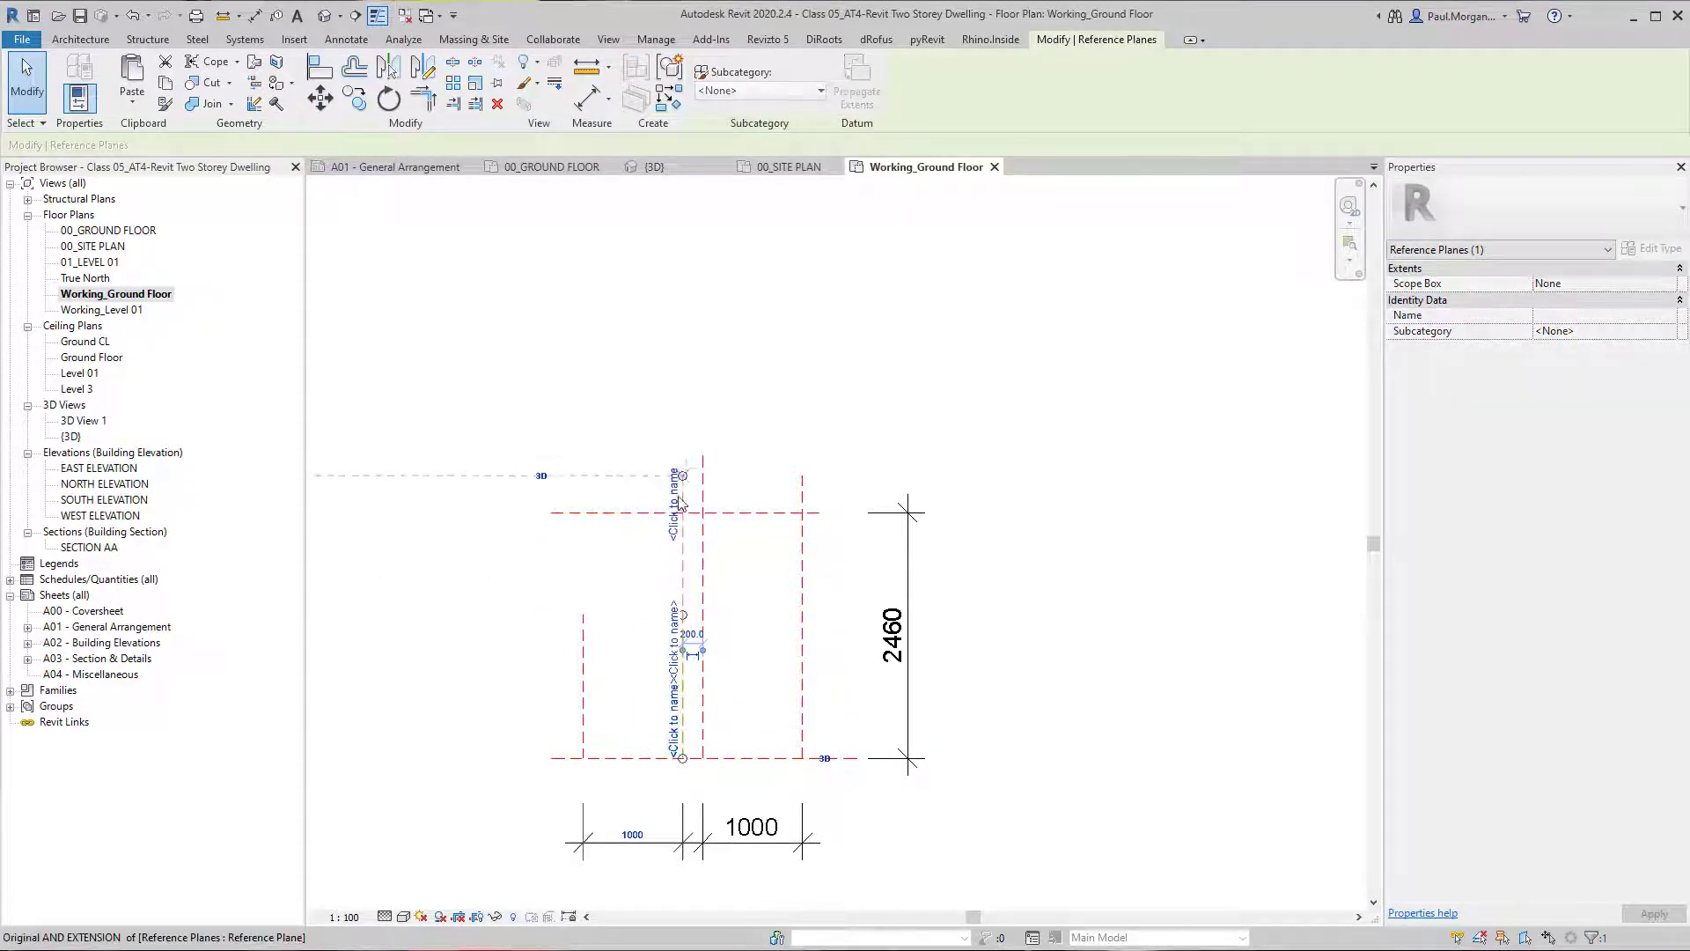
{"action": "left_click", "coordinate": [585, 631]}
{"action": "left_click_drag", "start_coordinate": [598, 483], "coordinate": [596, 475]}
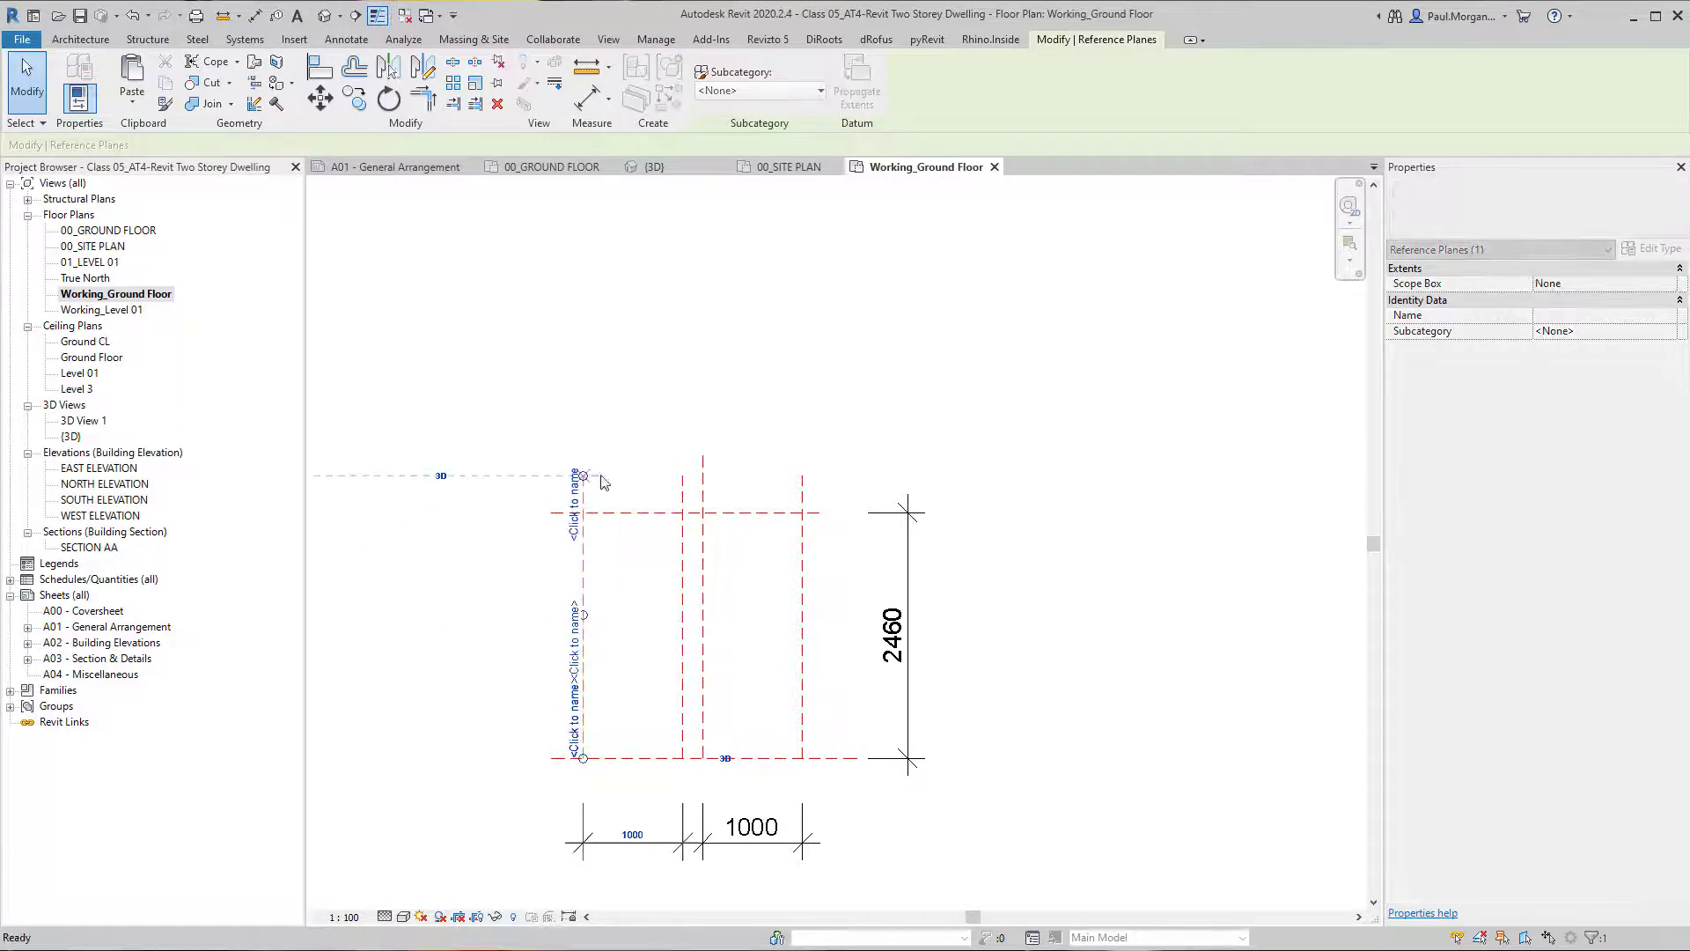
{"action": "left_click", "coordinate": [641, 581]}
Add an aligned dimension between the two middle vertical reference planes, placed inside the layout.
{"action": "key", "text": "d"}
{"action": "key", "text": "i"}
{"action": "left_click", "coordinate": [684, 668]}
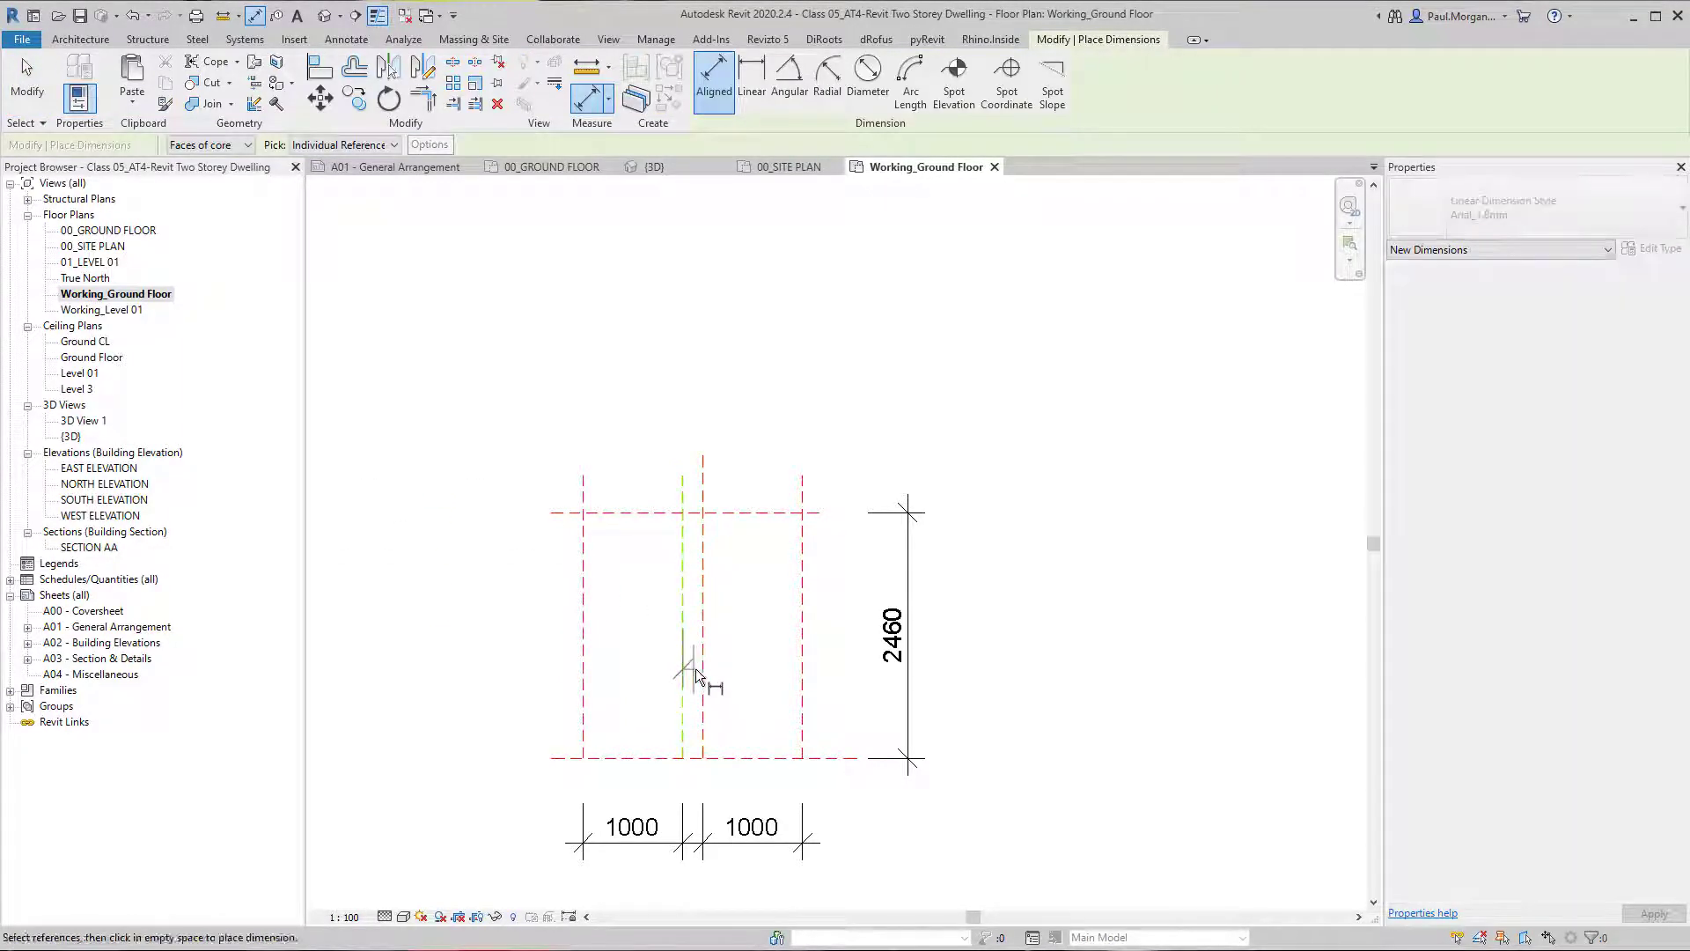
{"action": "left_click", "coordinate": [702, 671]}
{"action": "left_click", "coordinate": [743, 679]}
{"action": "key", "text": "Escape"}
{"action": "left_click", "coordinate": [802, 581]}
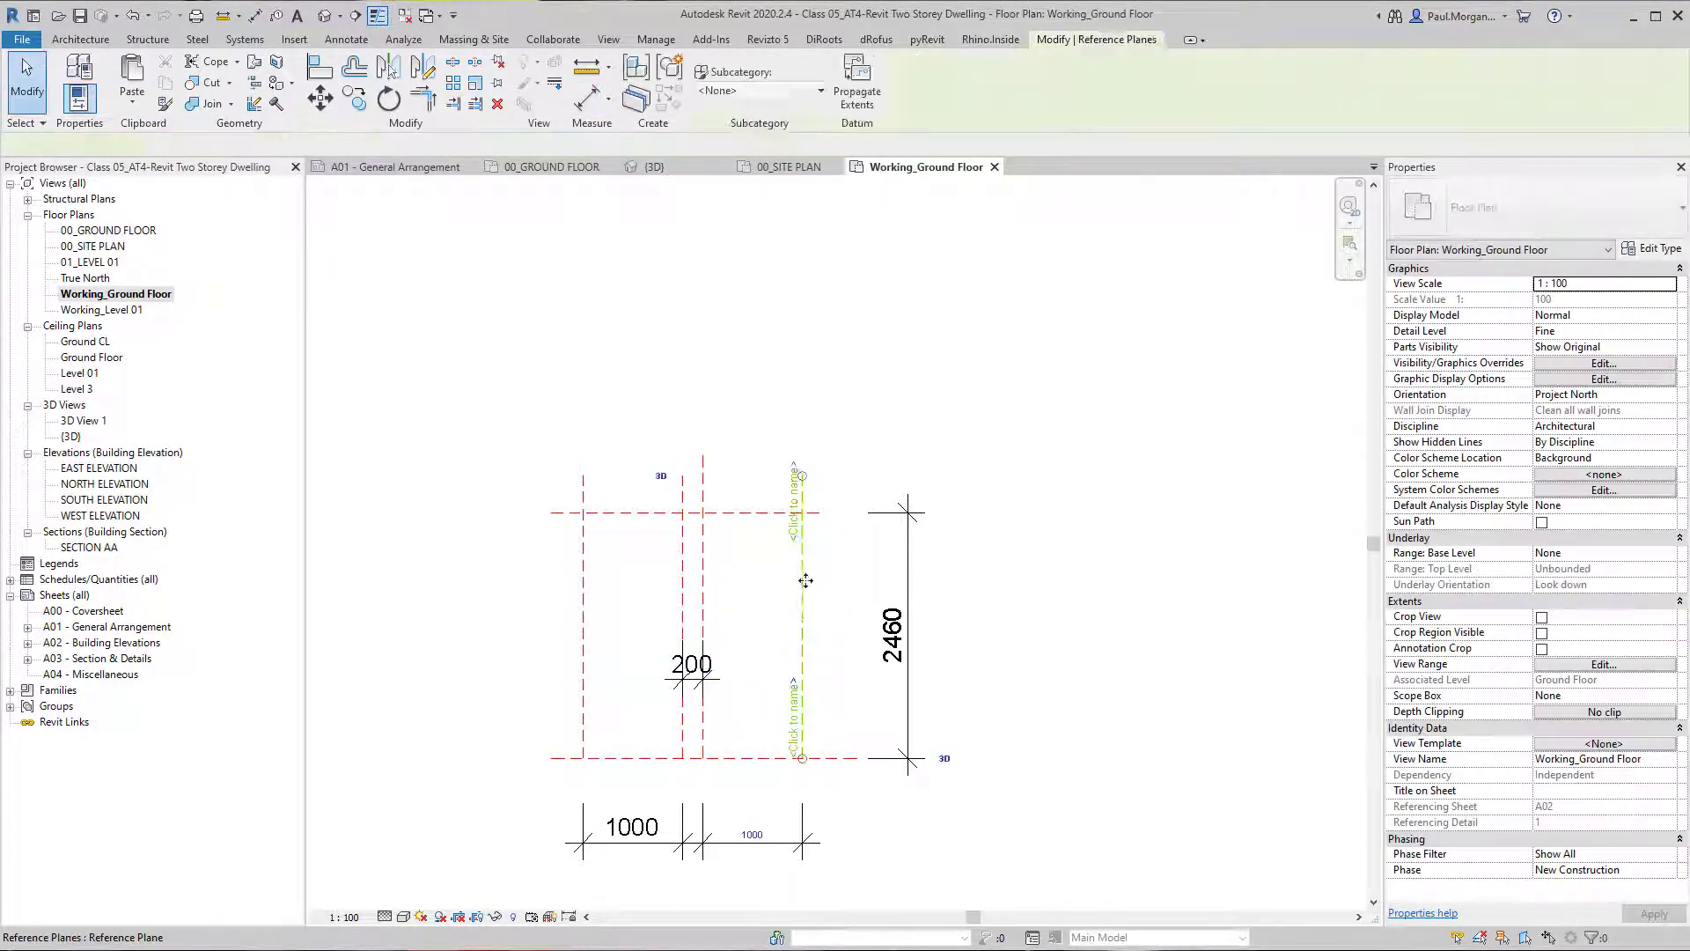
{"action": "left_click", "coordinate": [701, 565], "text": "ctrl"}
{"action": "key", "text": "m"}
{"action": "key", "text": "v"}
{"action": "left_click", "coordinate": [850, 367]}
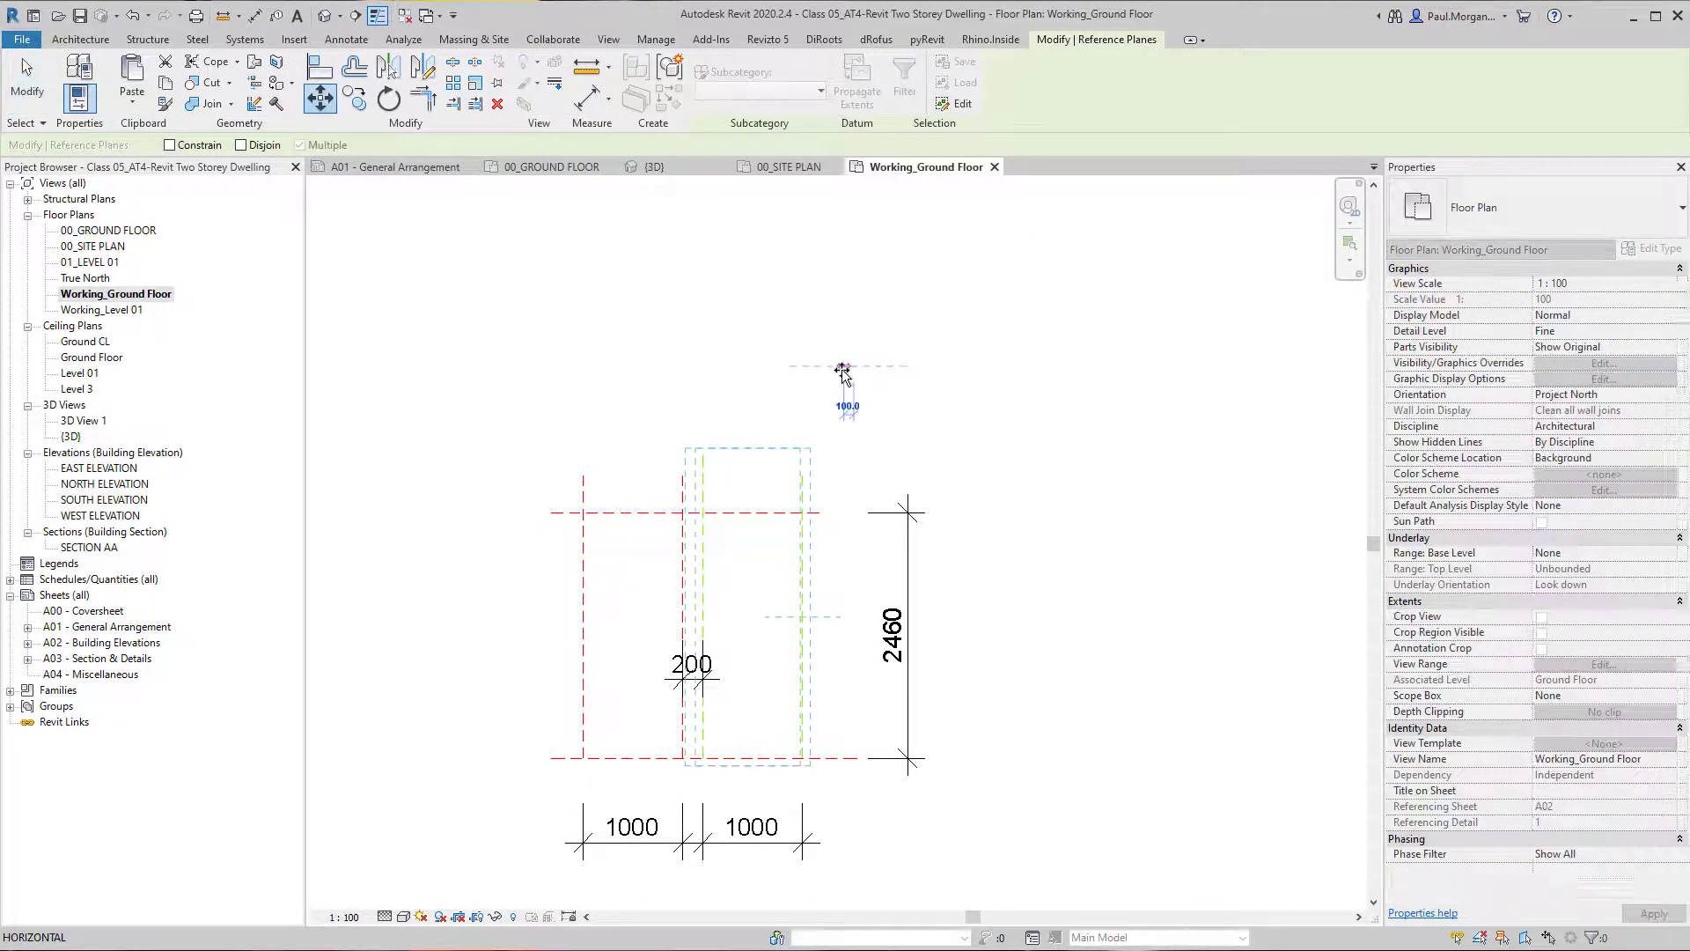
{"action": "key", "text": "d"}
{"action": "key", "text": "i"}
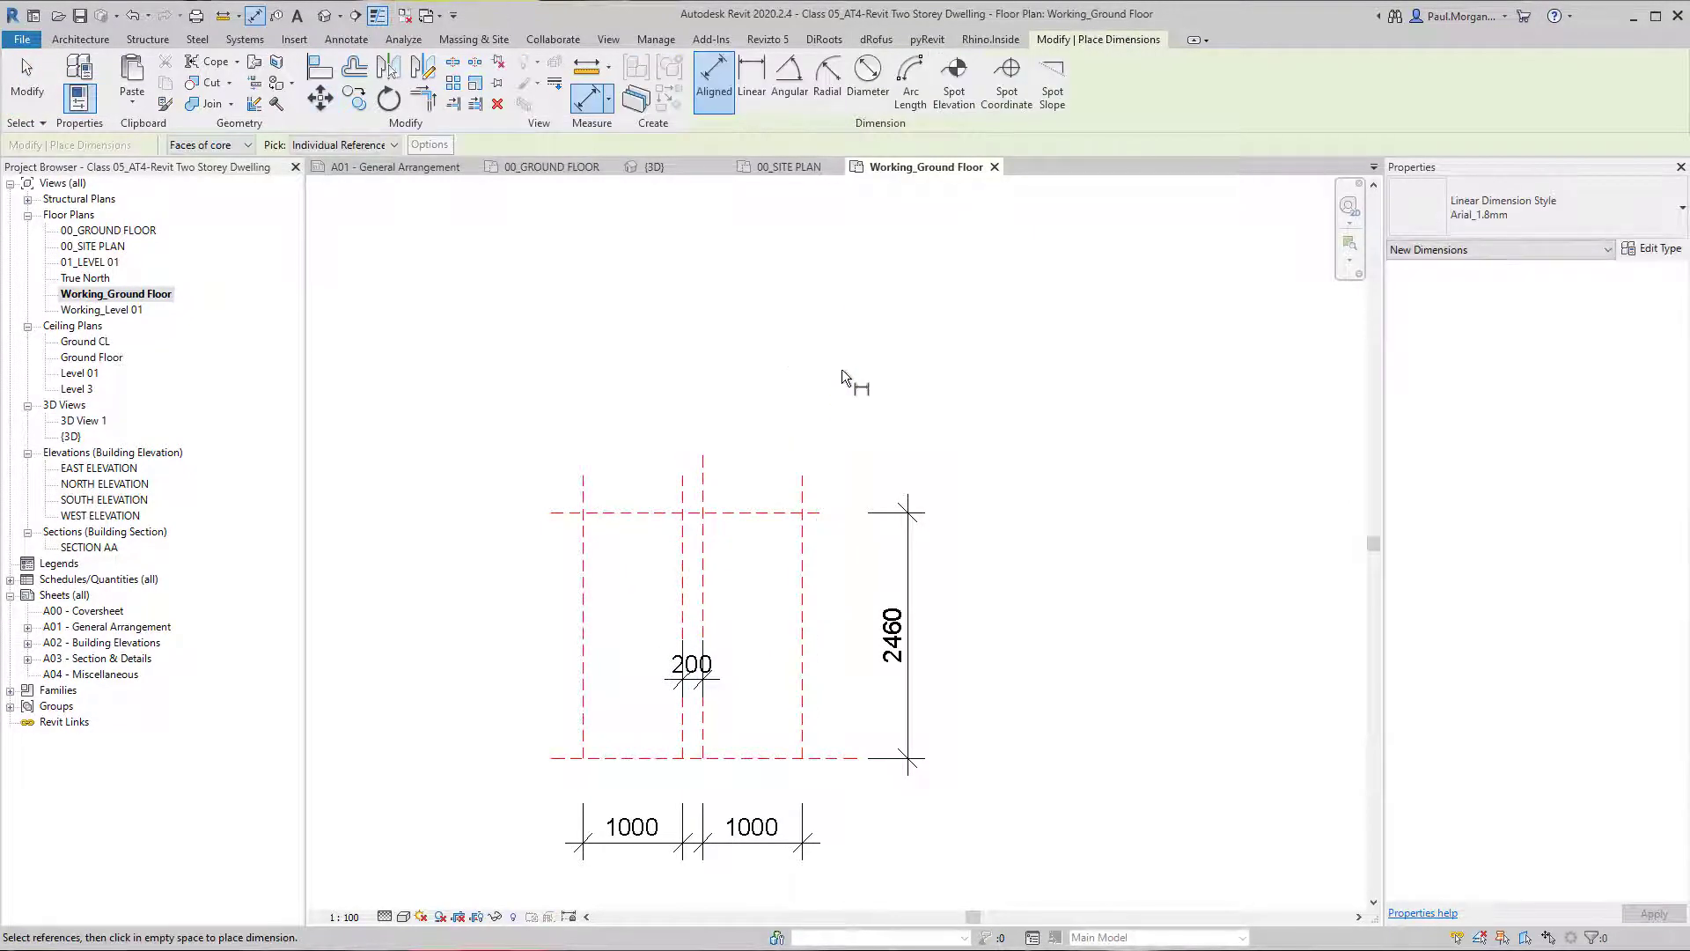
{"action": "key", "text": "Escape"}
Move the two right-hand vertical reference planes 110 mm to the left, leaving a 90 mm gap between the middle planes.
{"action": "scroll", "coordinate": [835, 537], "scroll_direction": "up", "scroll_amount": 3}
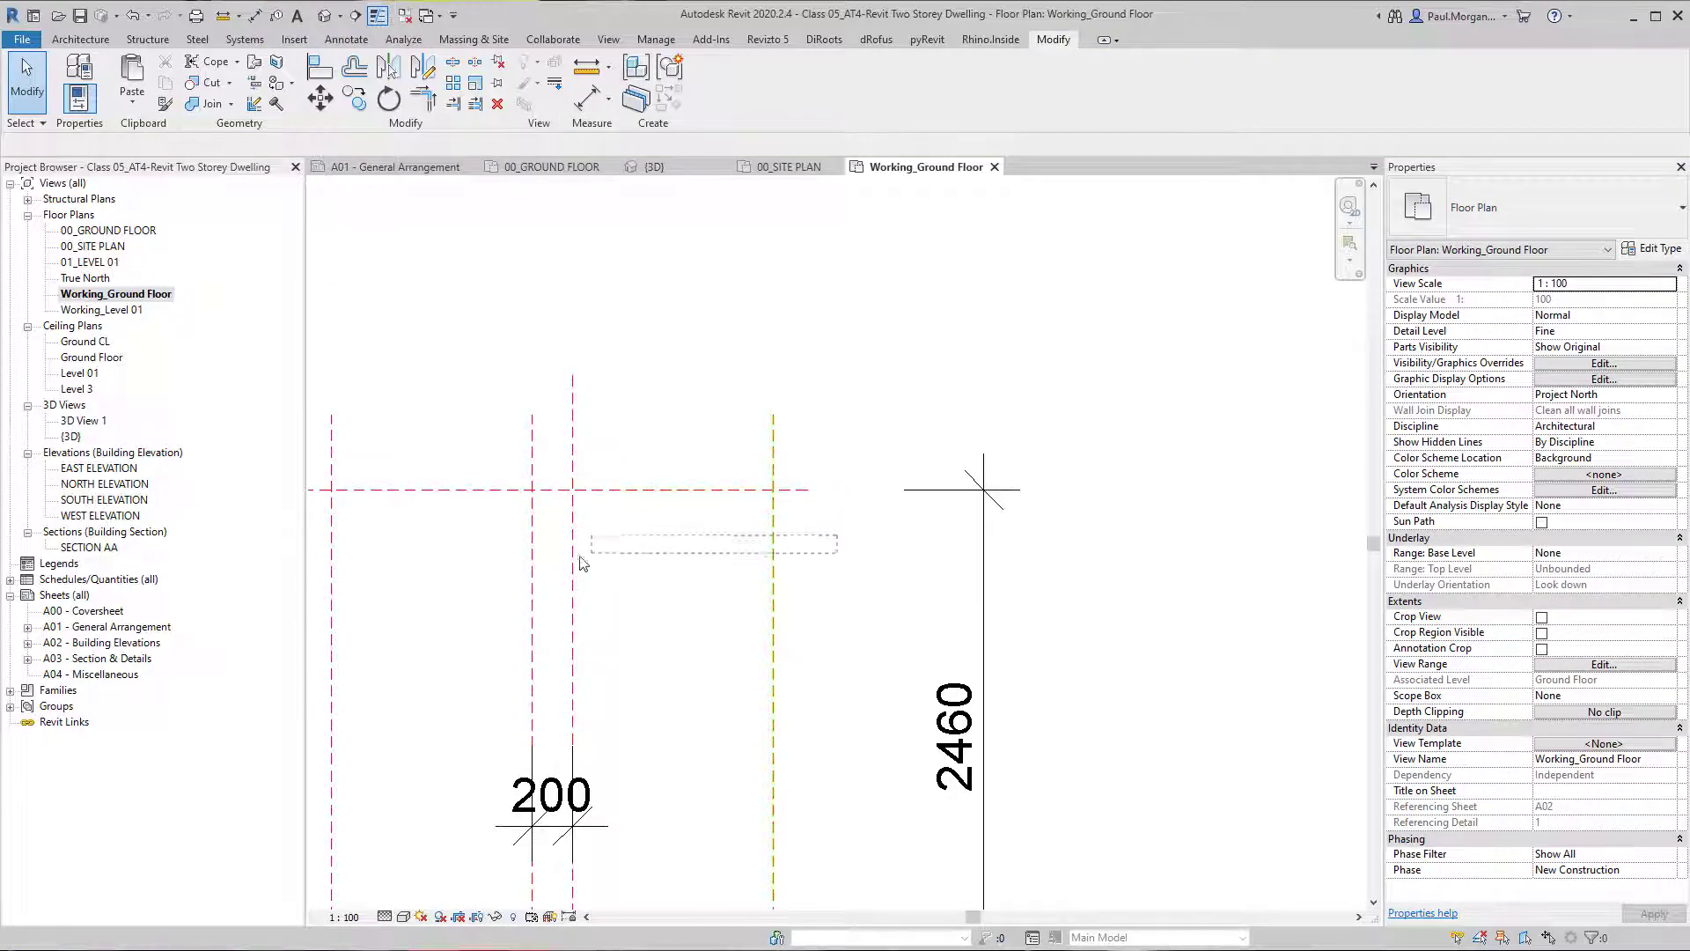
{"action": "left_click_drag", "start_coordinate": [571, 566], "coordinate": [570, 564]}
{"action": "key", "text": "m"}
{"action": "key", "text": "v"}
{"action": "left_click", "coordinate": [908, 544]}
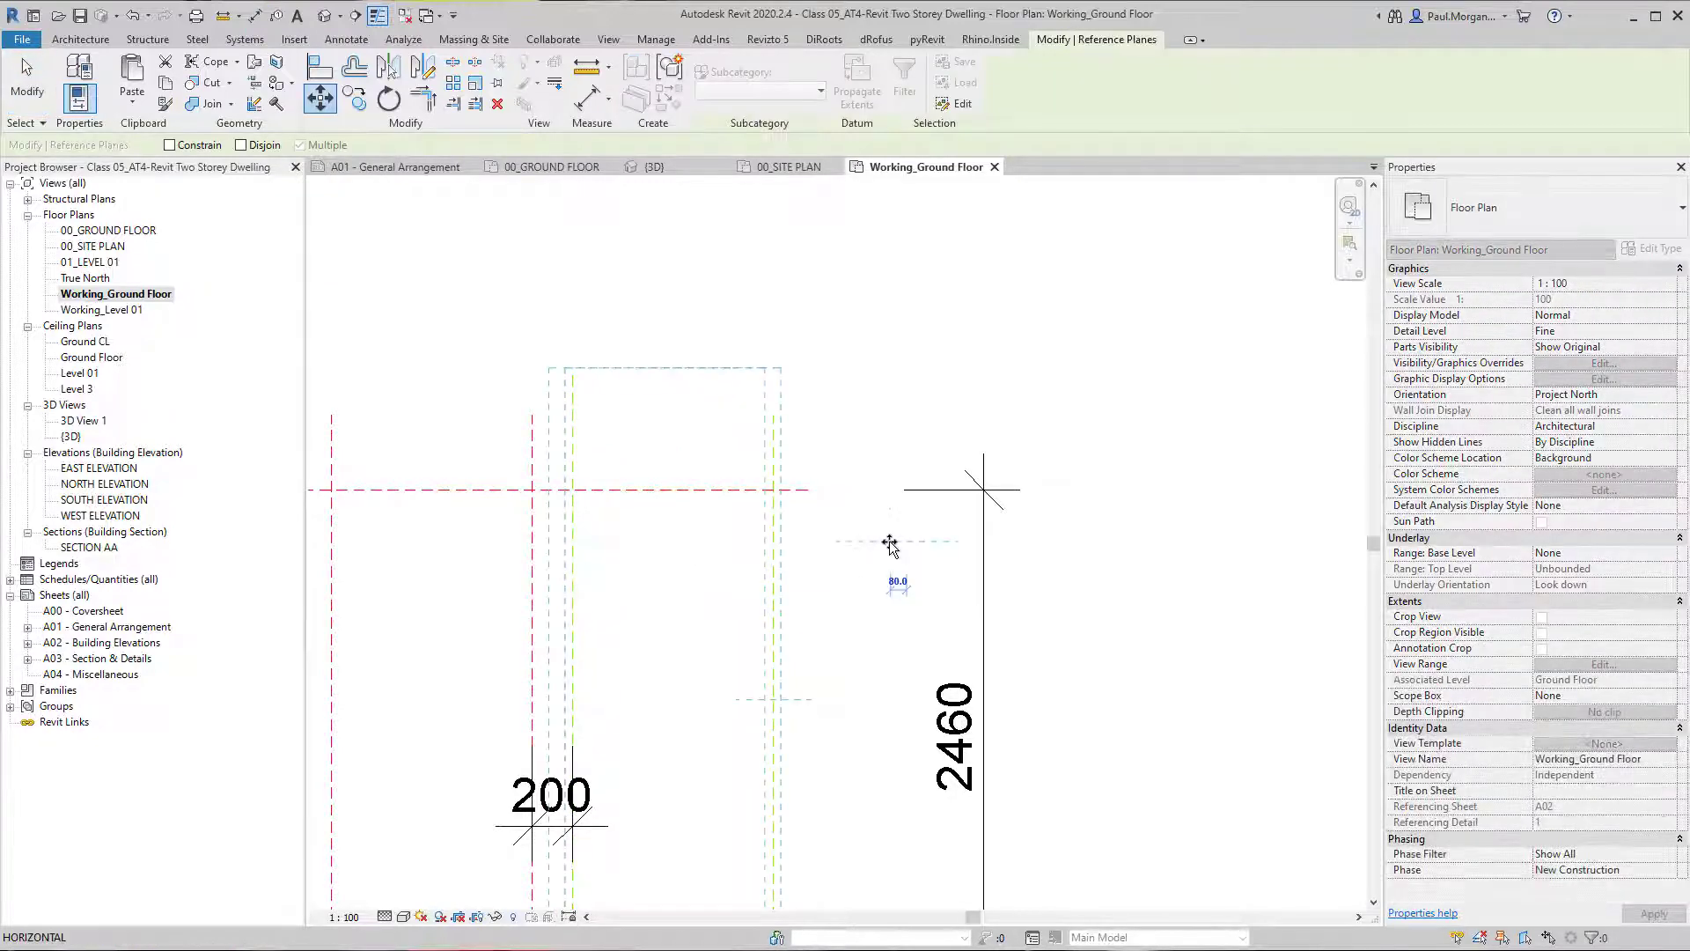
{"action": "type", "text": "1 : 10"}
{"action": "key", "text": "Return"}
{"action": "key", "text": "Escape"}
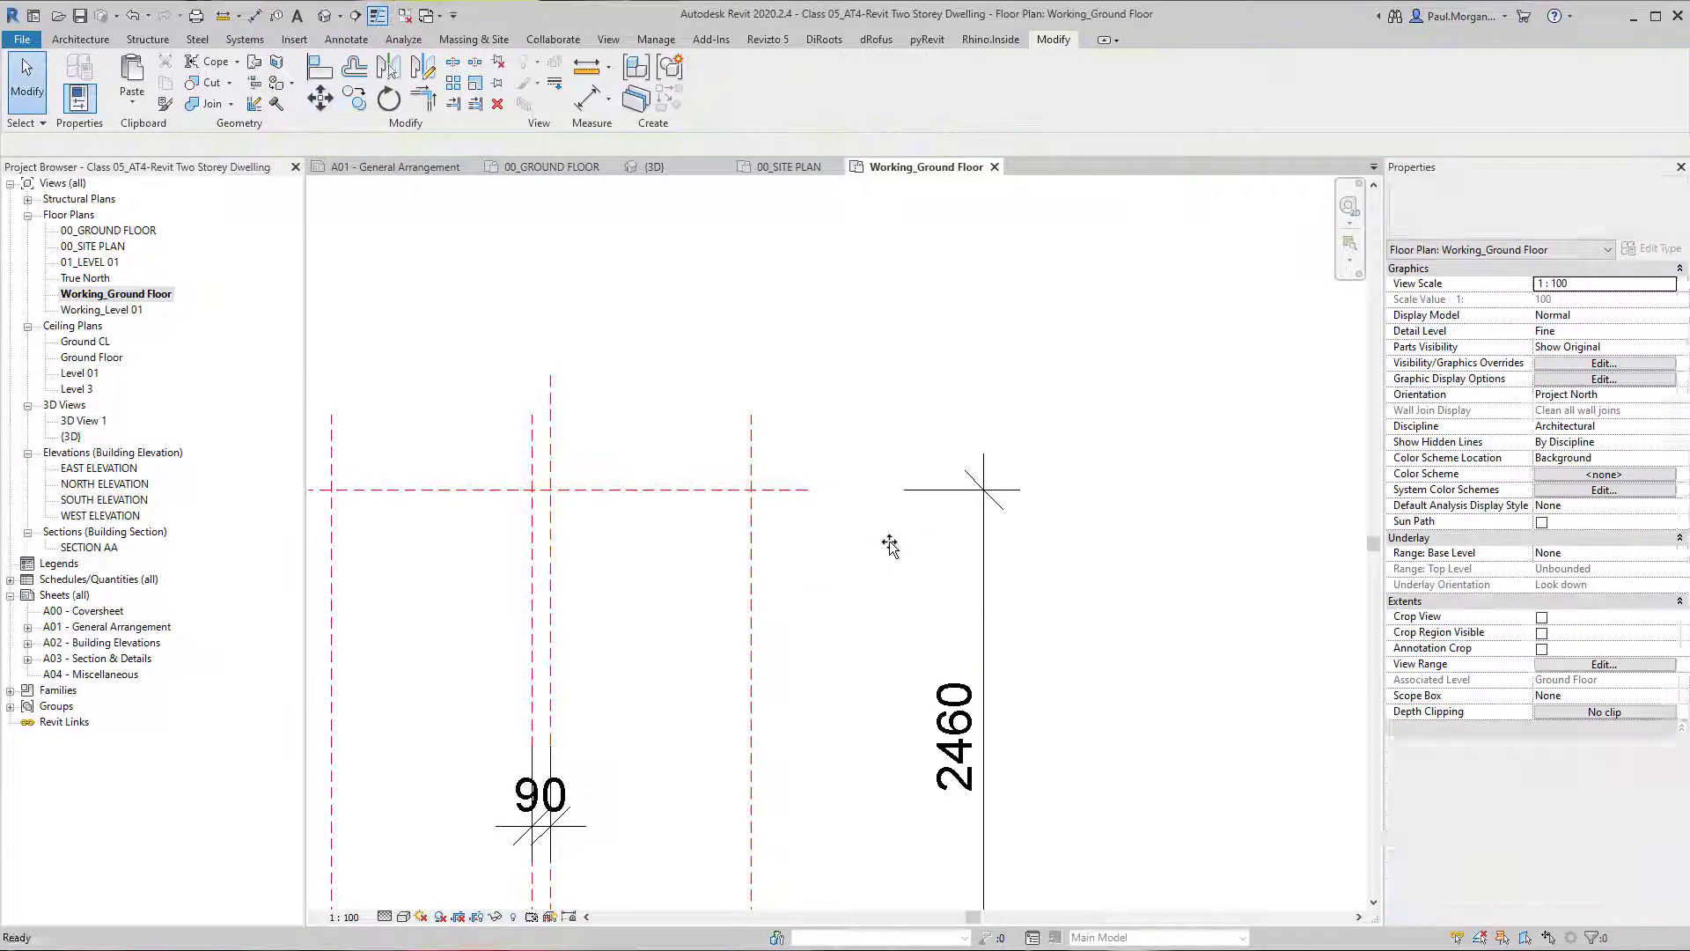
{"action": "scroll", "coordinate": [890, 547], "scroll_direction": "down", "scroll_amount": 4}
{"action": "scroll", "coordinate": [859, 595], "scroll_direction": "up", "scroll_amount": 3}
{"action": "middle_click_drag", "start_coordinate": [859, 595], "coordinate": [825, 600]}
{"action": "scroll", "coordinate": [705, 521], "scroll_direction": "up", "scroll_amount": 3}
{"action": "scroll", "coordinate": [702, 528], "scroll_direction": "down", "scroll_amount": 4}
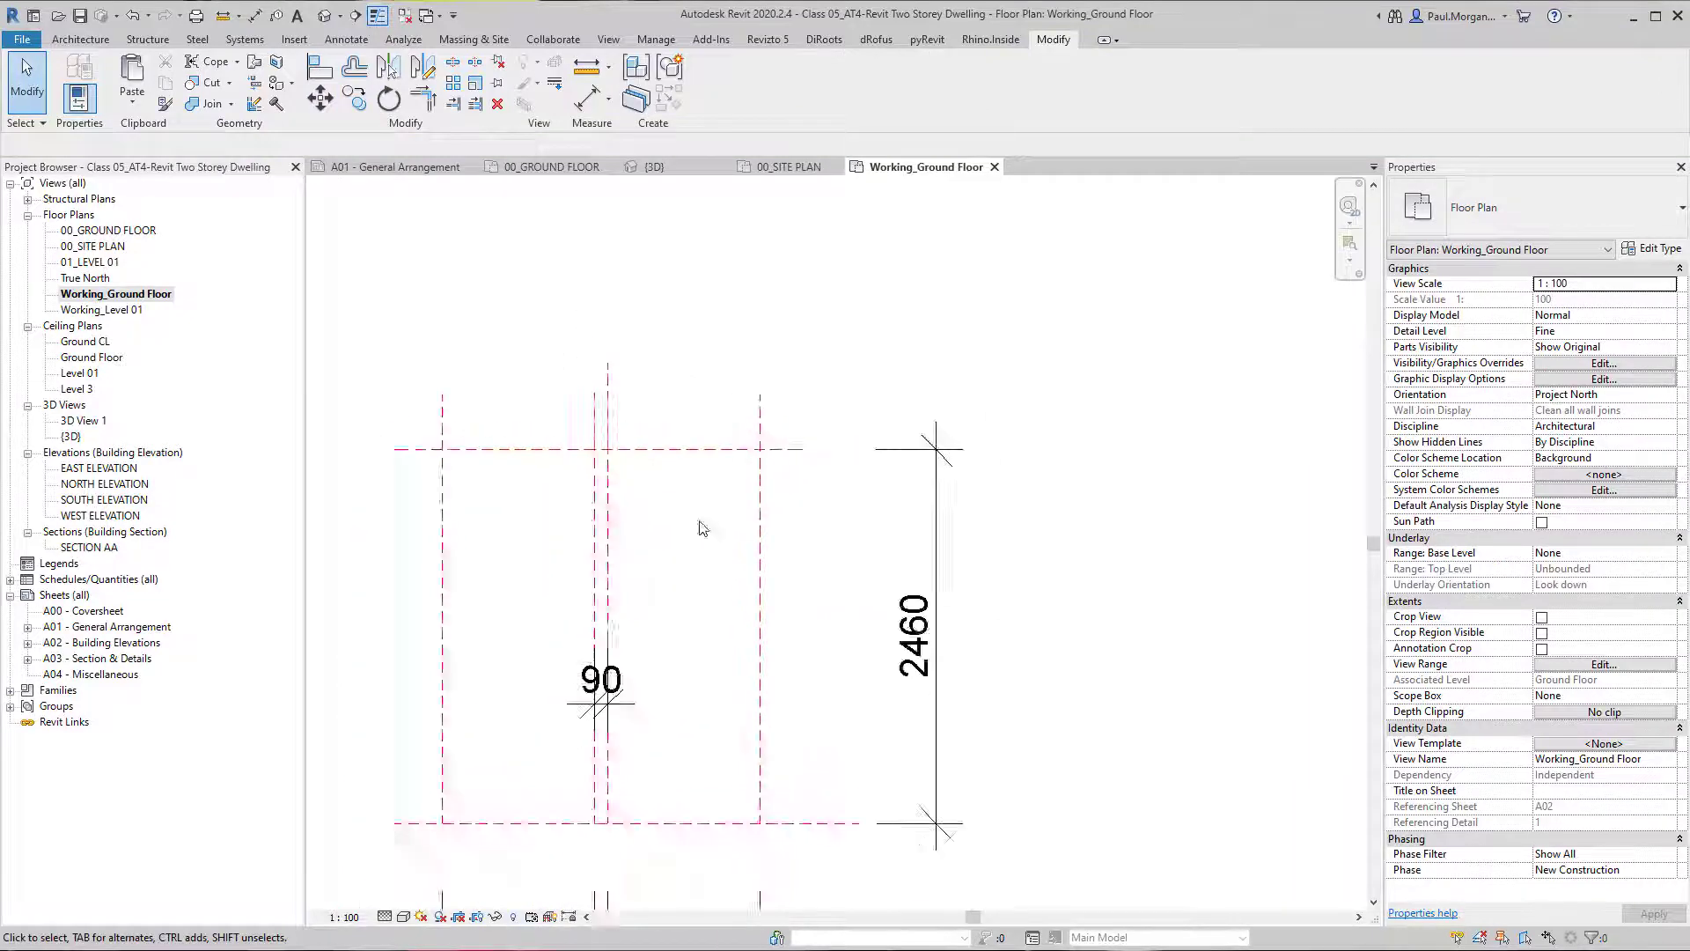
Draw a horizontal reference plane offset 1000 mm below the upper horizontal plane, spanning its full length.
{"action": "middle_click_drag", "start_coordinate": [655, 605], "coordinate": [785, 634]}
{"action": "key", "text": "r"}
{"action": "key", "text": "p"}
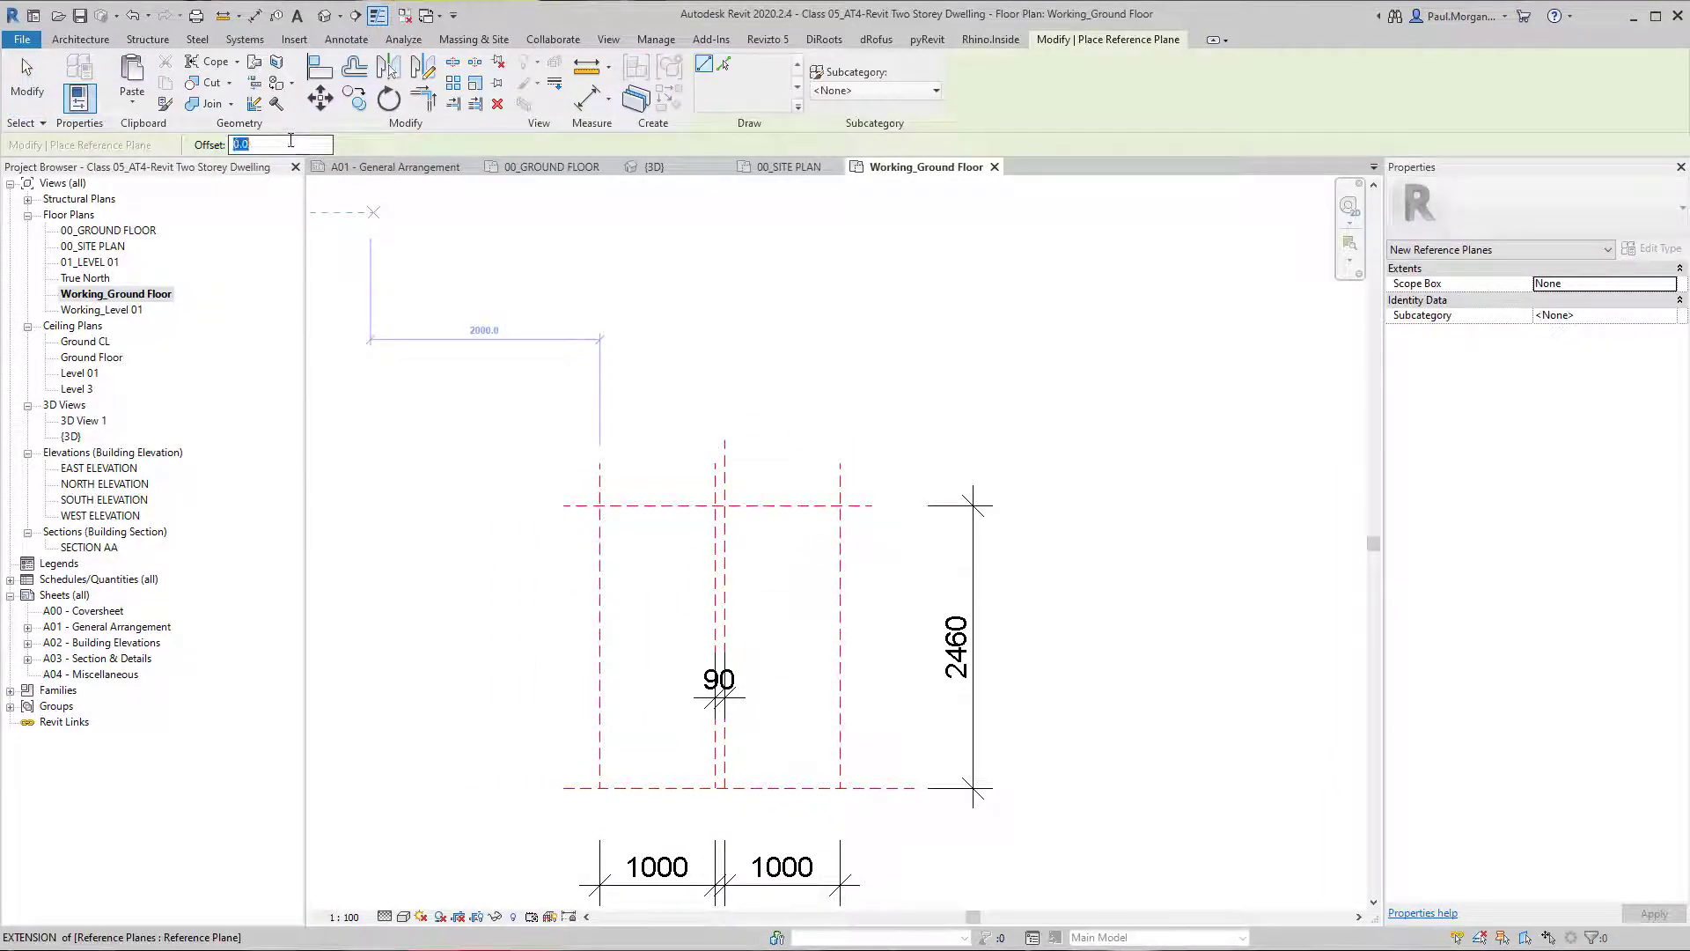
{"action": "type", "text": "1000"}
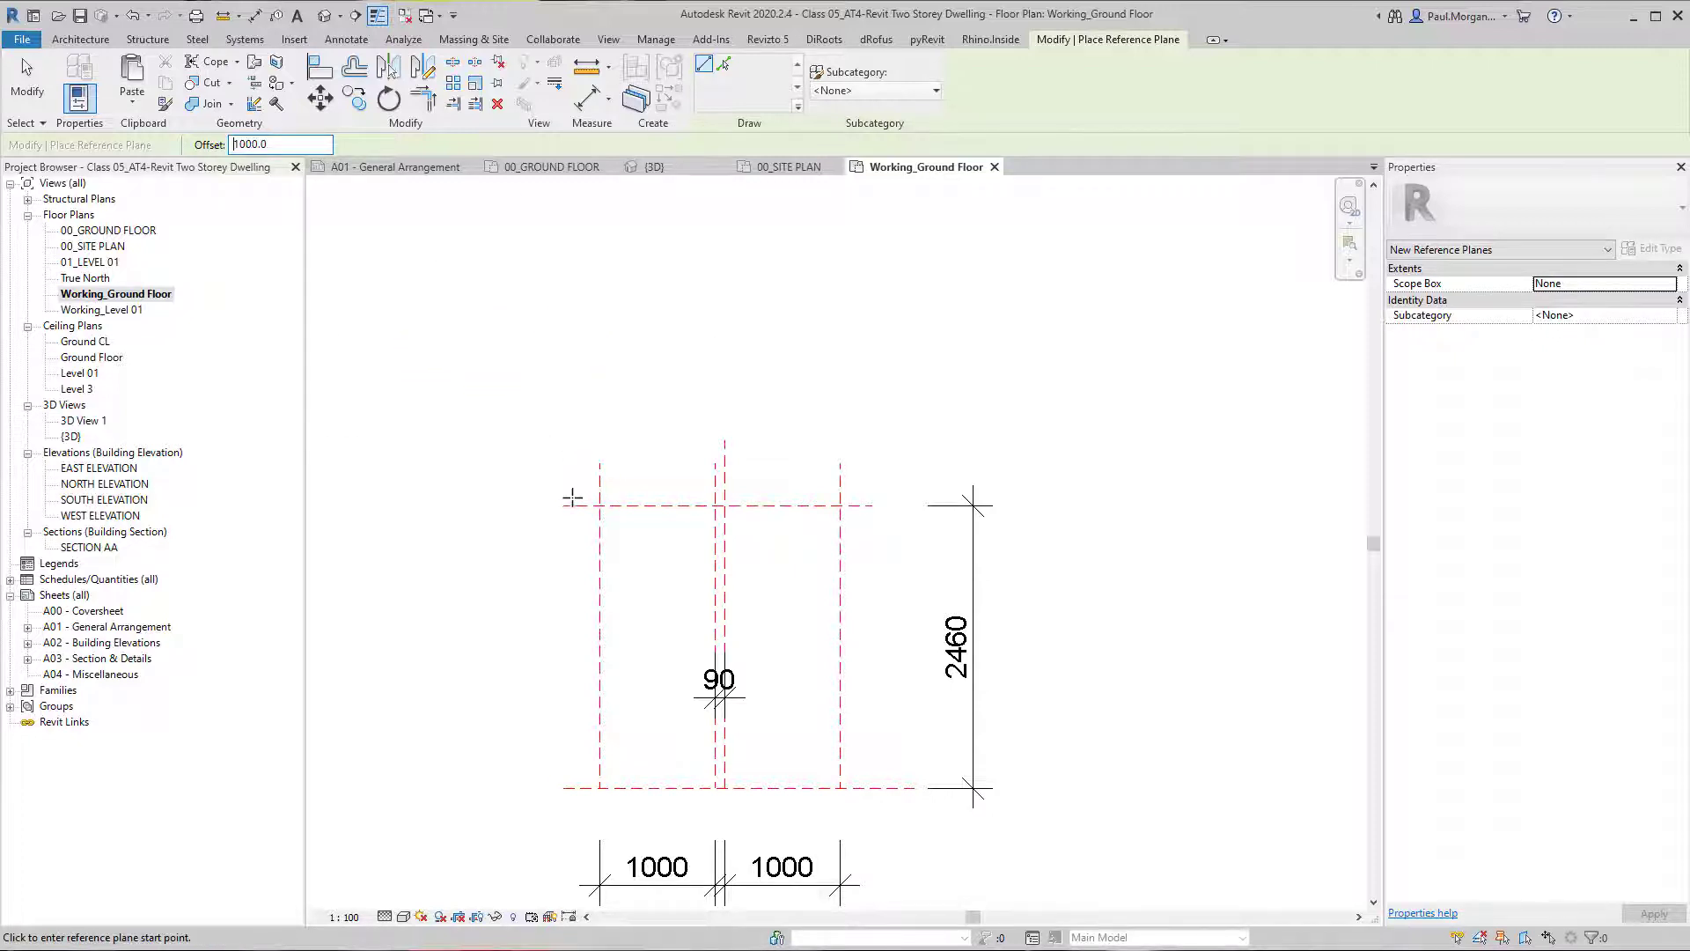
{"action": "left_click", "coordinate": [565, 505]}
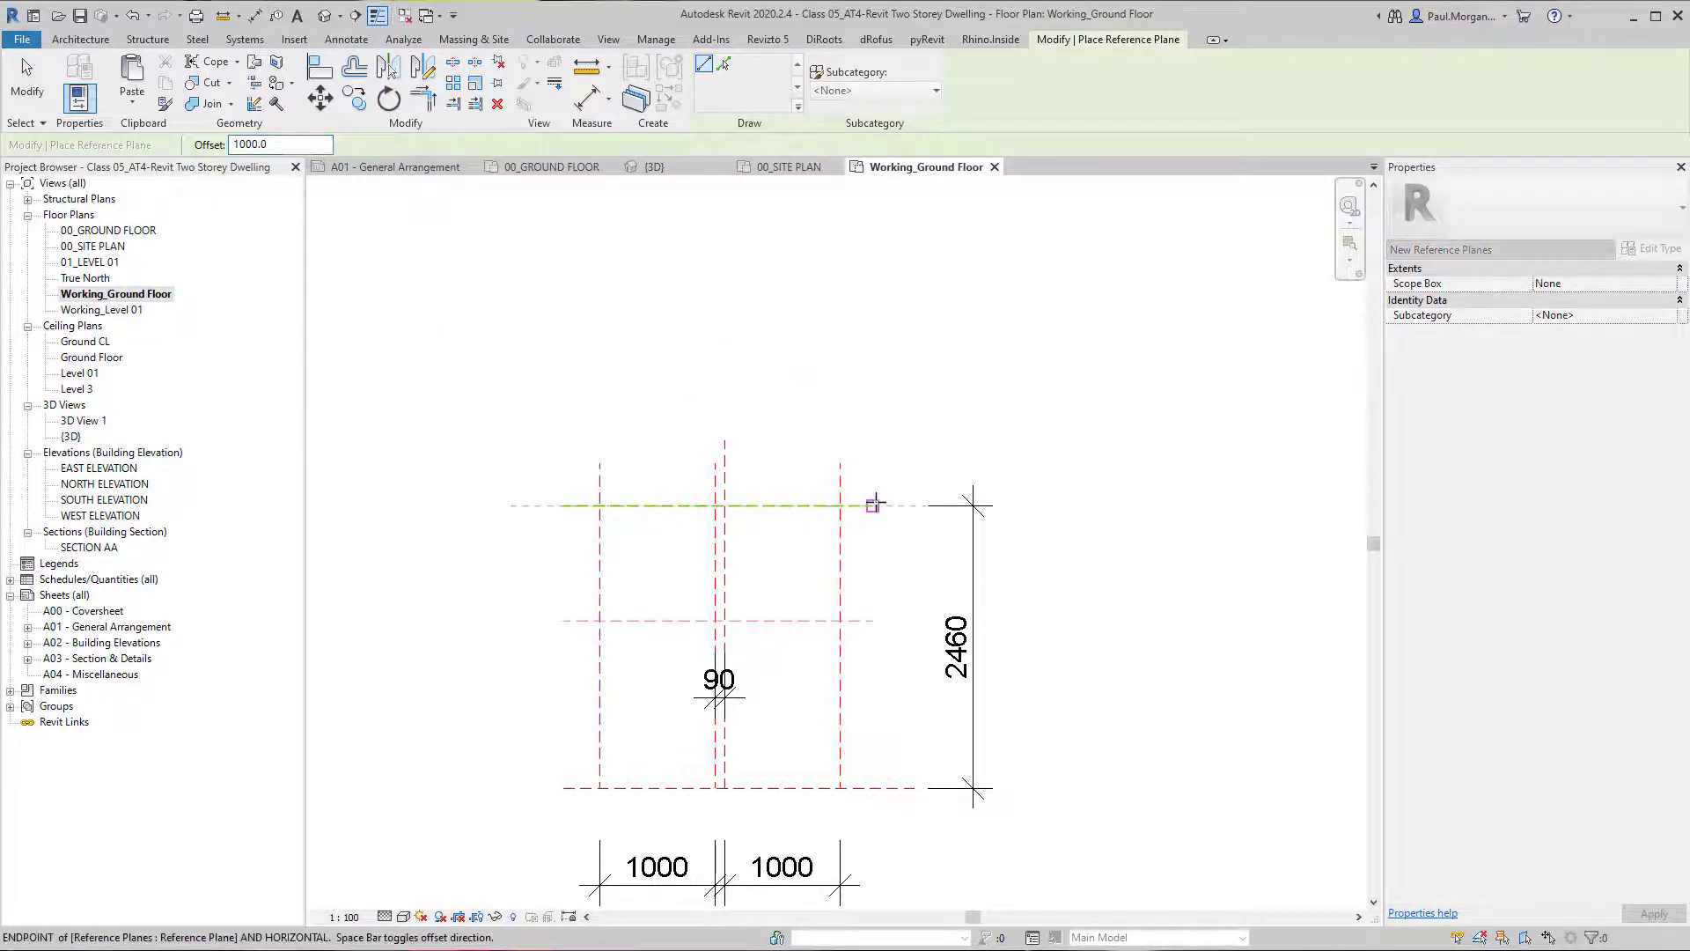
{"action": "left_click", "coordinate": [873, 504]}
{"action": "key", "text": "Escape"}
{"action": "key", "text": "Escape"}
{"action": "scroll", "coordinate": [784, 766], "scroll_direction": "up", "scroll_amount": 1}
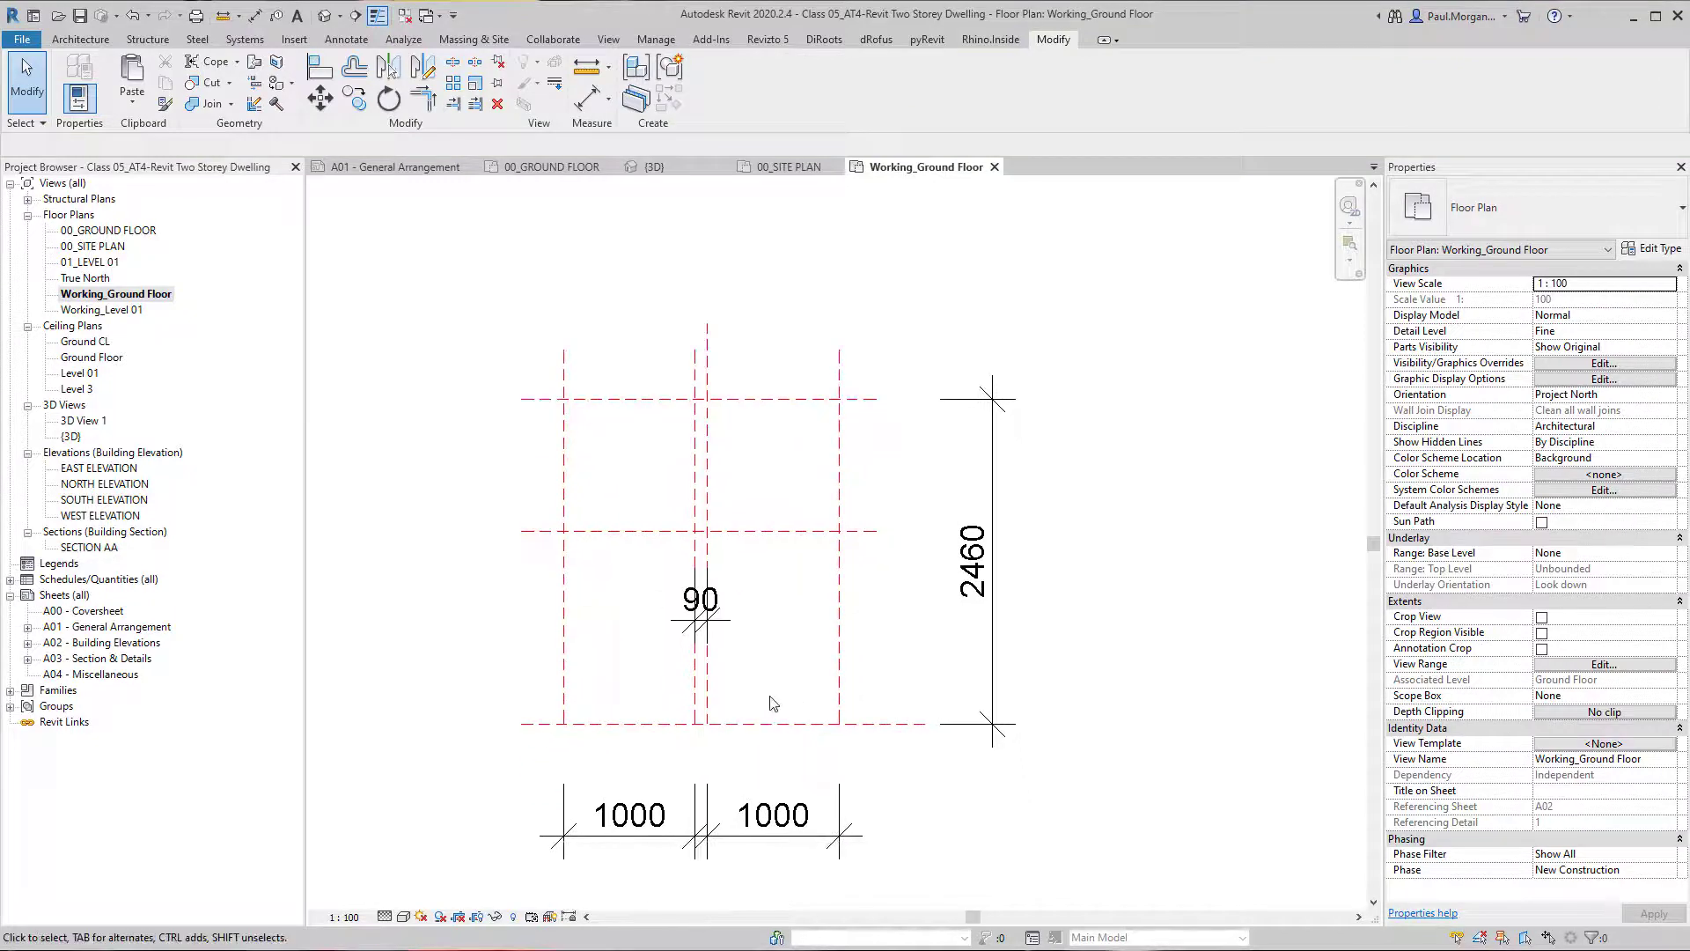
Start creating a new component stair in the ground-floor working plan.
{"action": "left_click", "coordinate": [89, 41]}
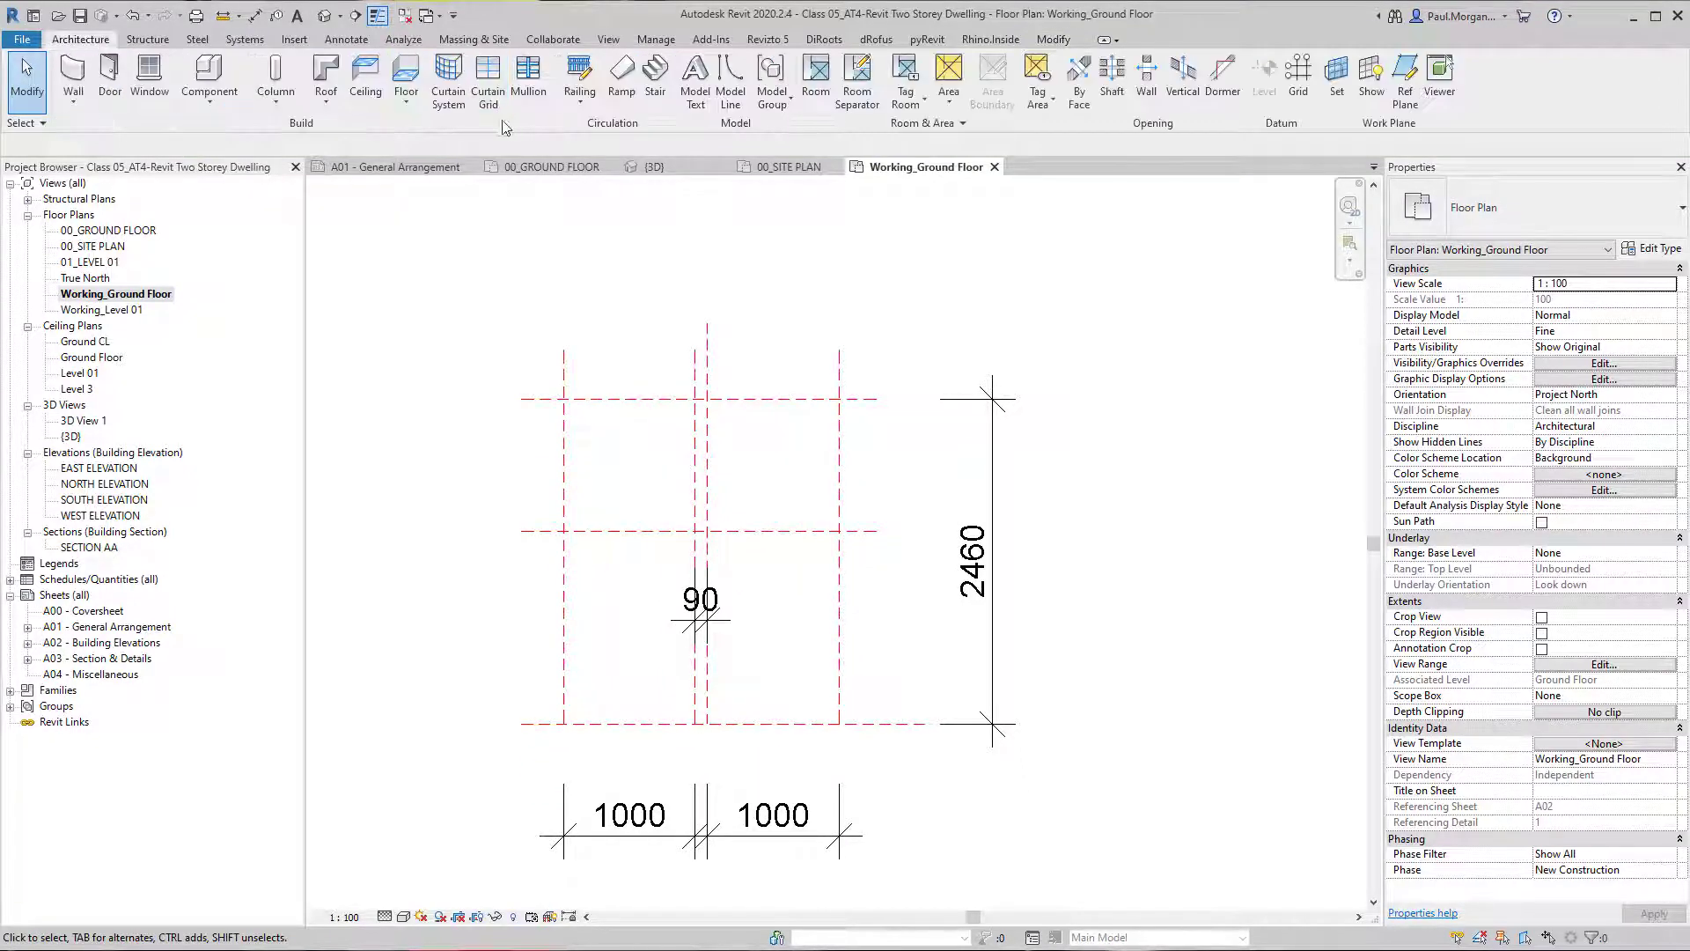
{"action": "left_click", "coordinate": [655, 78]}
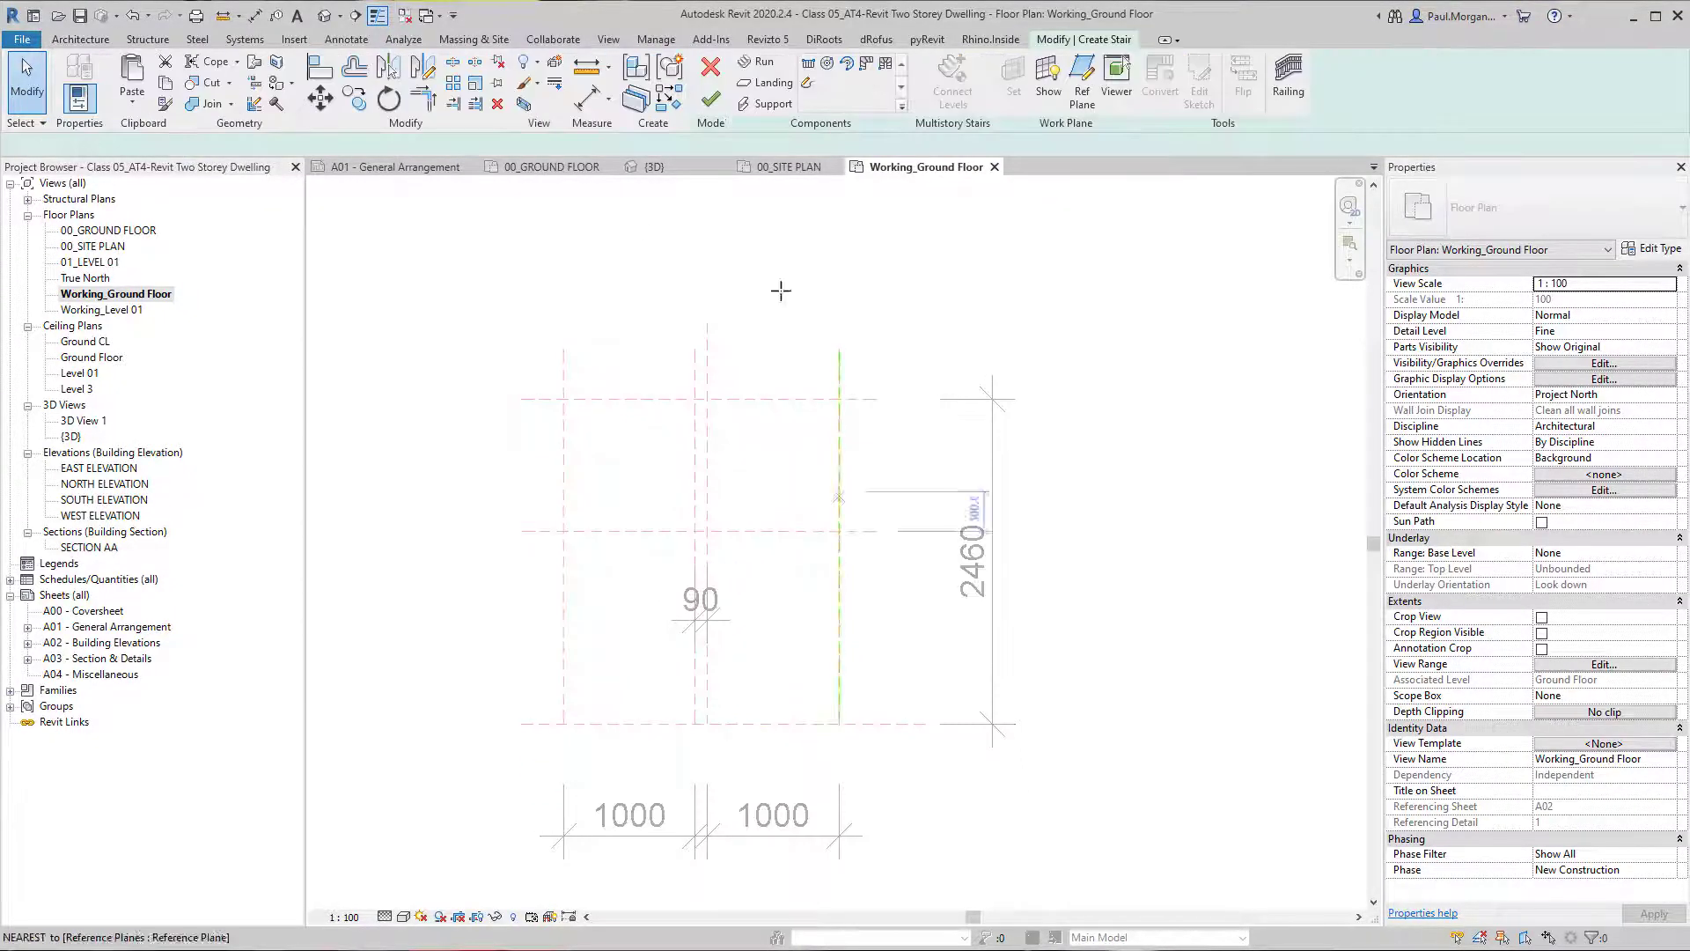
{"action": "left_click", "coordinate": [809, 86]}
{"action": "left_click", "coordinate": [816, 66]}
{"action": "scroll", "coordinate": [773, 275], "scroll_direction": "up", "scroll_amount": 1}
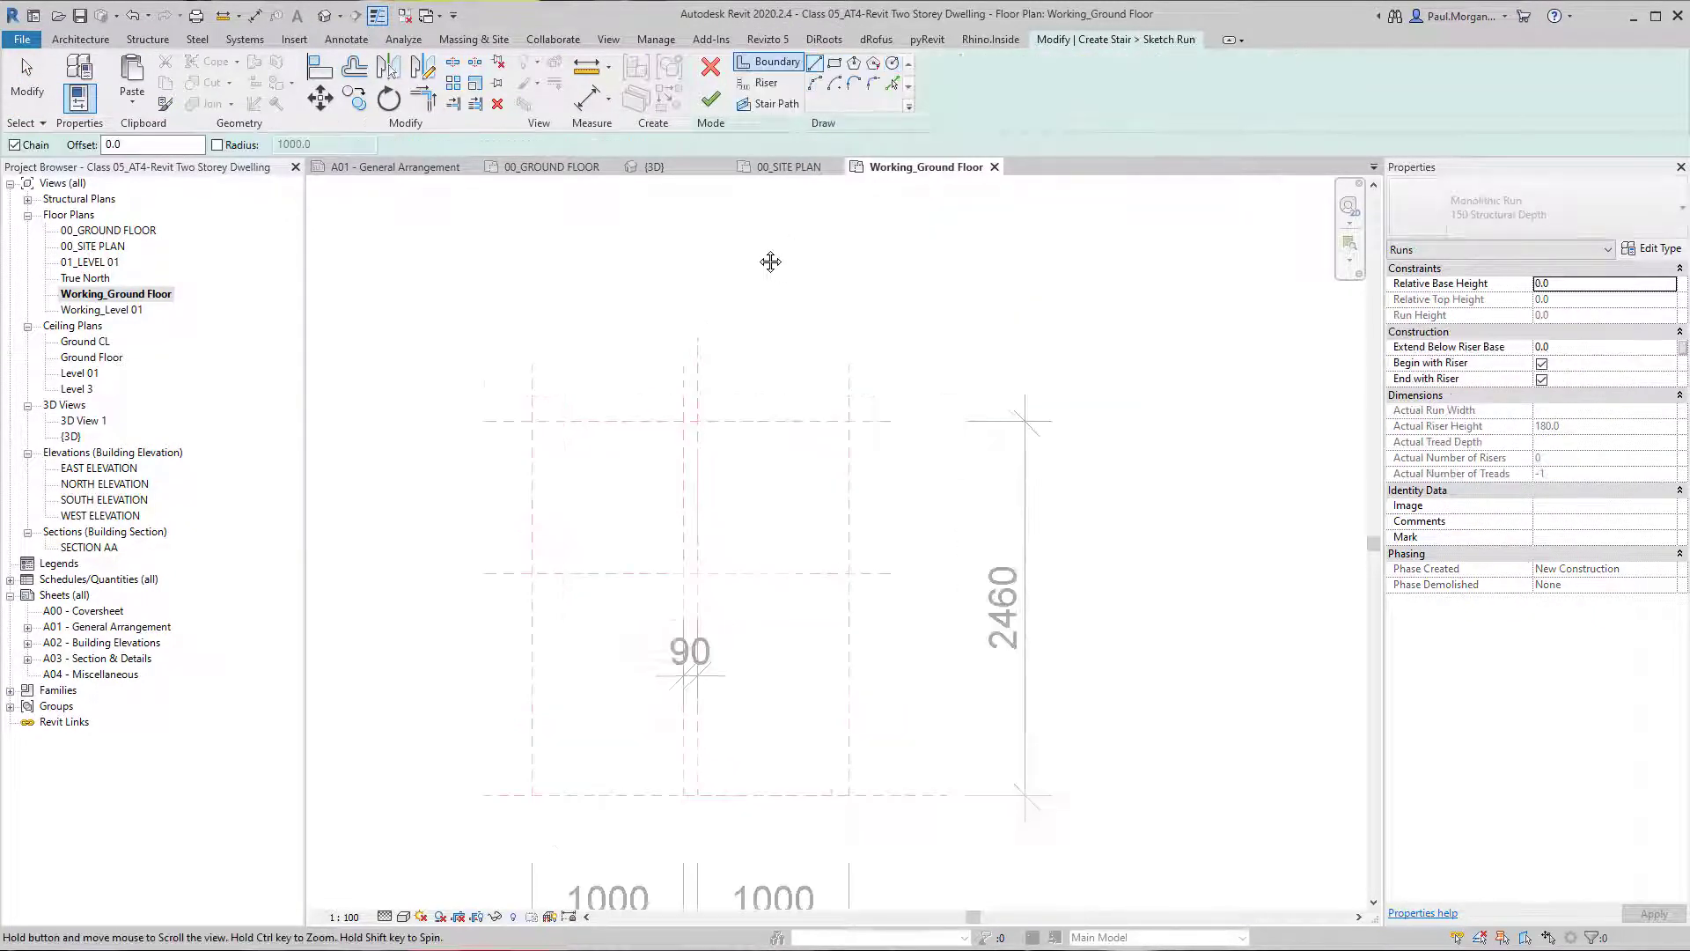
{"action": "middle_click_drag", "start_coordinate": [769, 260], "coordinate": [725, 281]}
{"action": "scroll", "coordinate": [792, 570], "scroll_direction": "down", "scroll_amount": 1}
{"action": "middle_click_drag", "start_coordinate": [783, 608], "coordinate": [787, 502]}
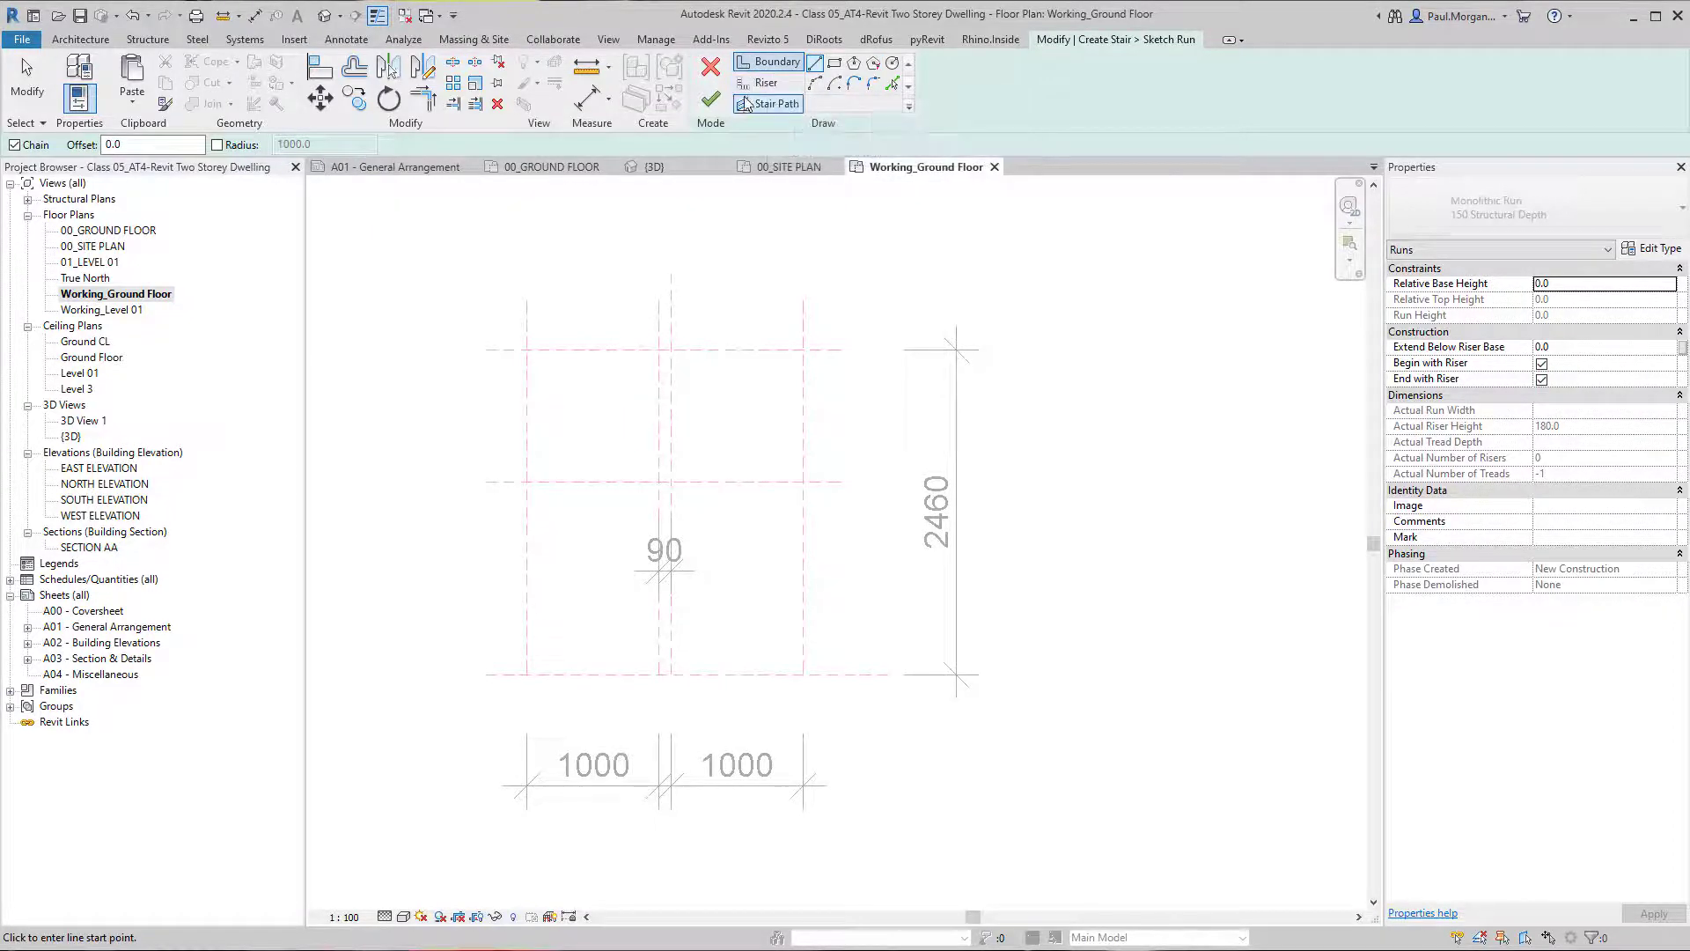
{"action": "key", "text": "Escape"}
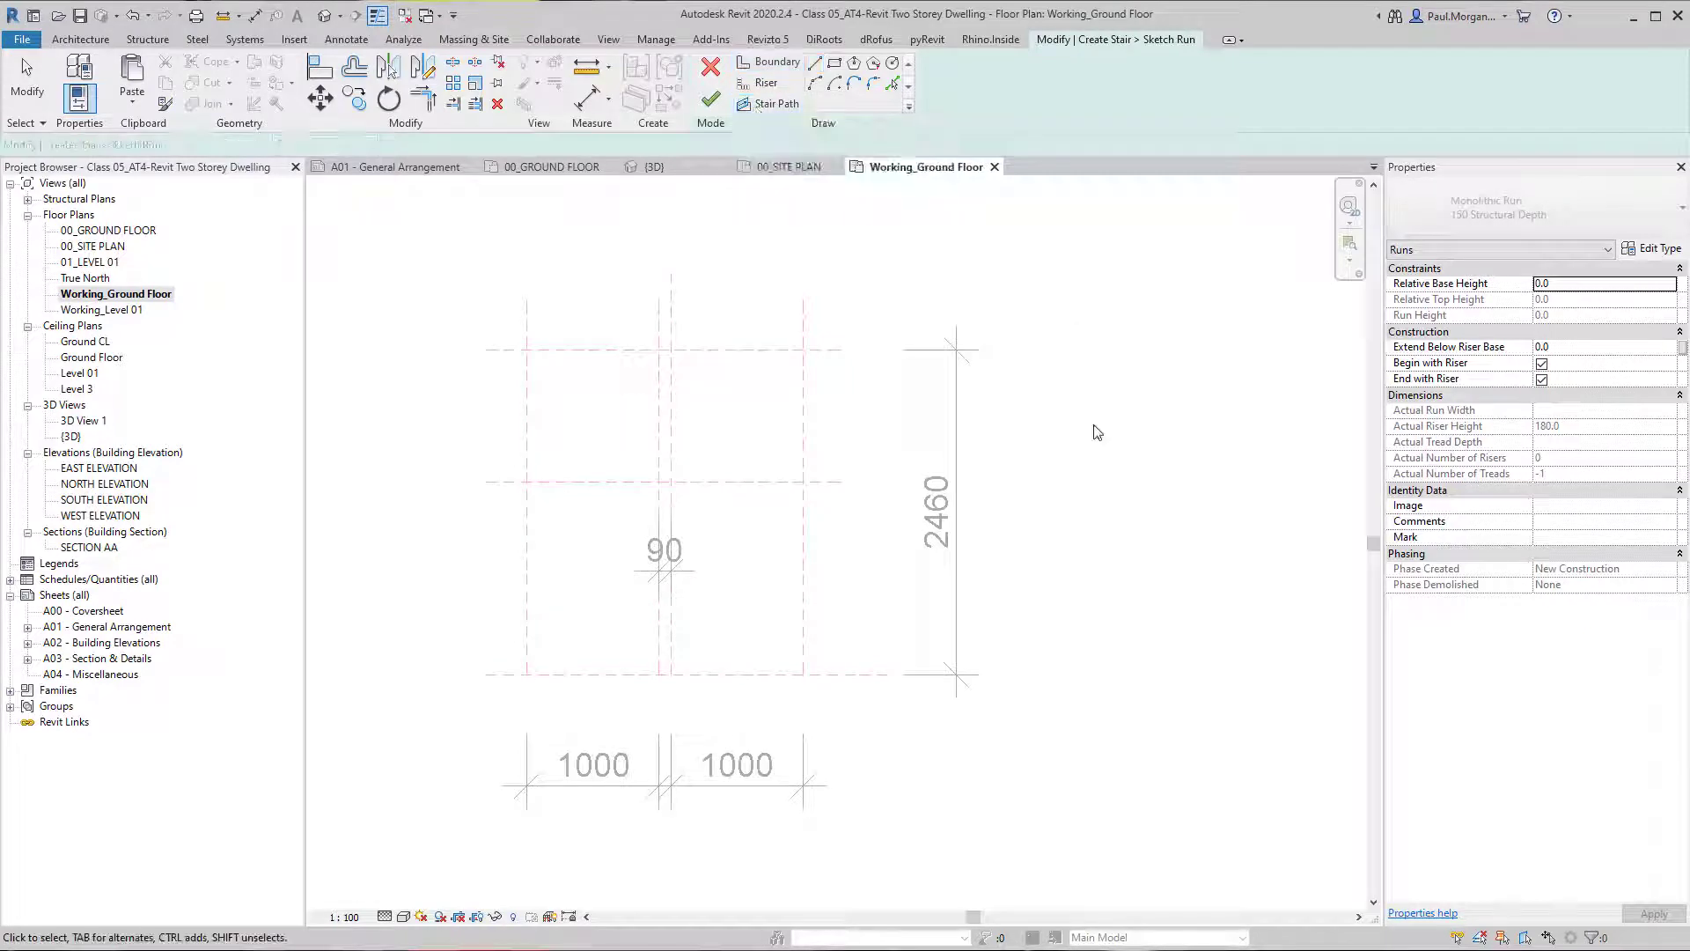
{"action": "scroll", "coordinate": [1144, 405], "scroll_direction": "down", "scroll_amount": 2}
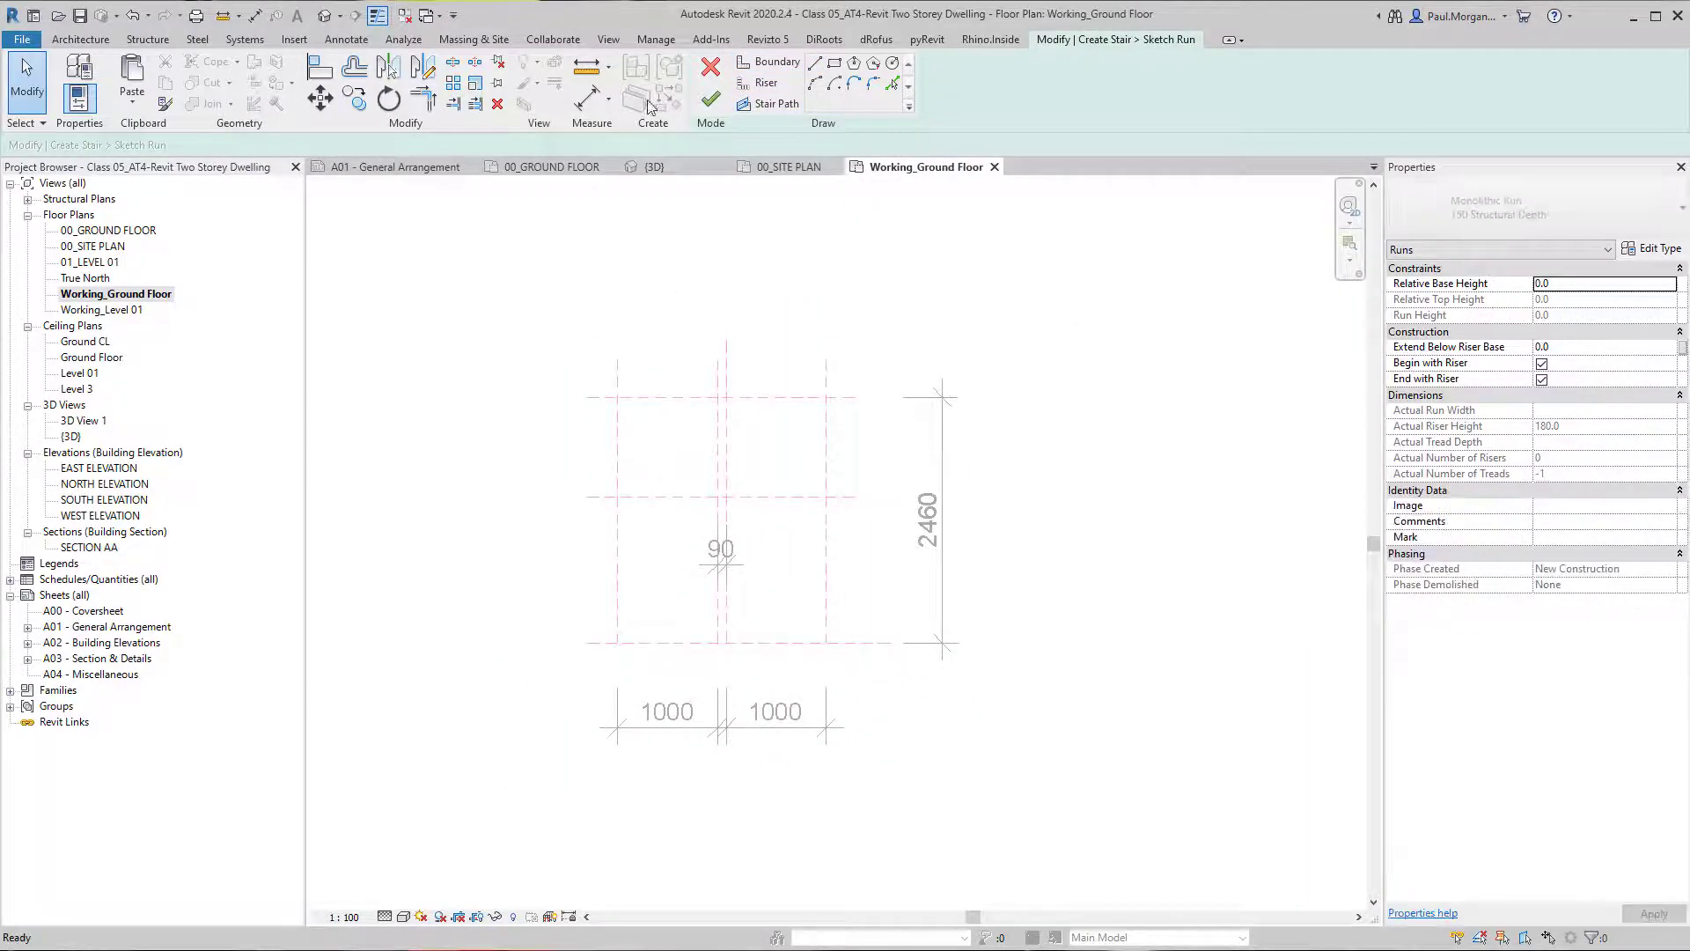
{"action": "left_click", "coordinate": [711, 99]}
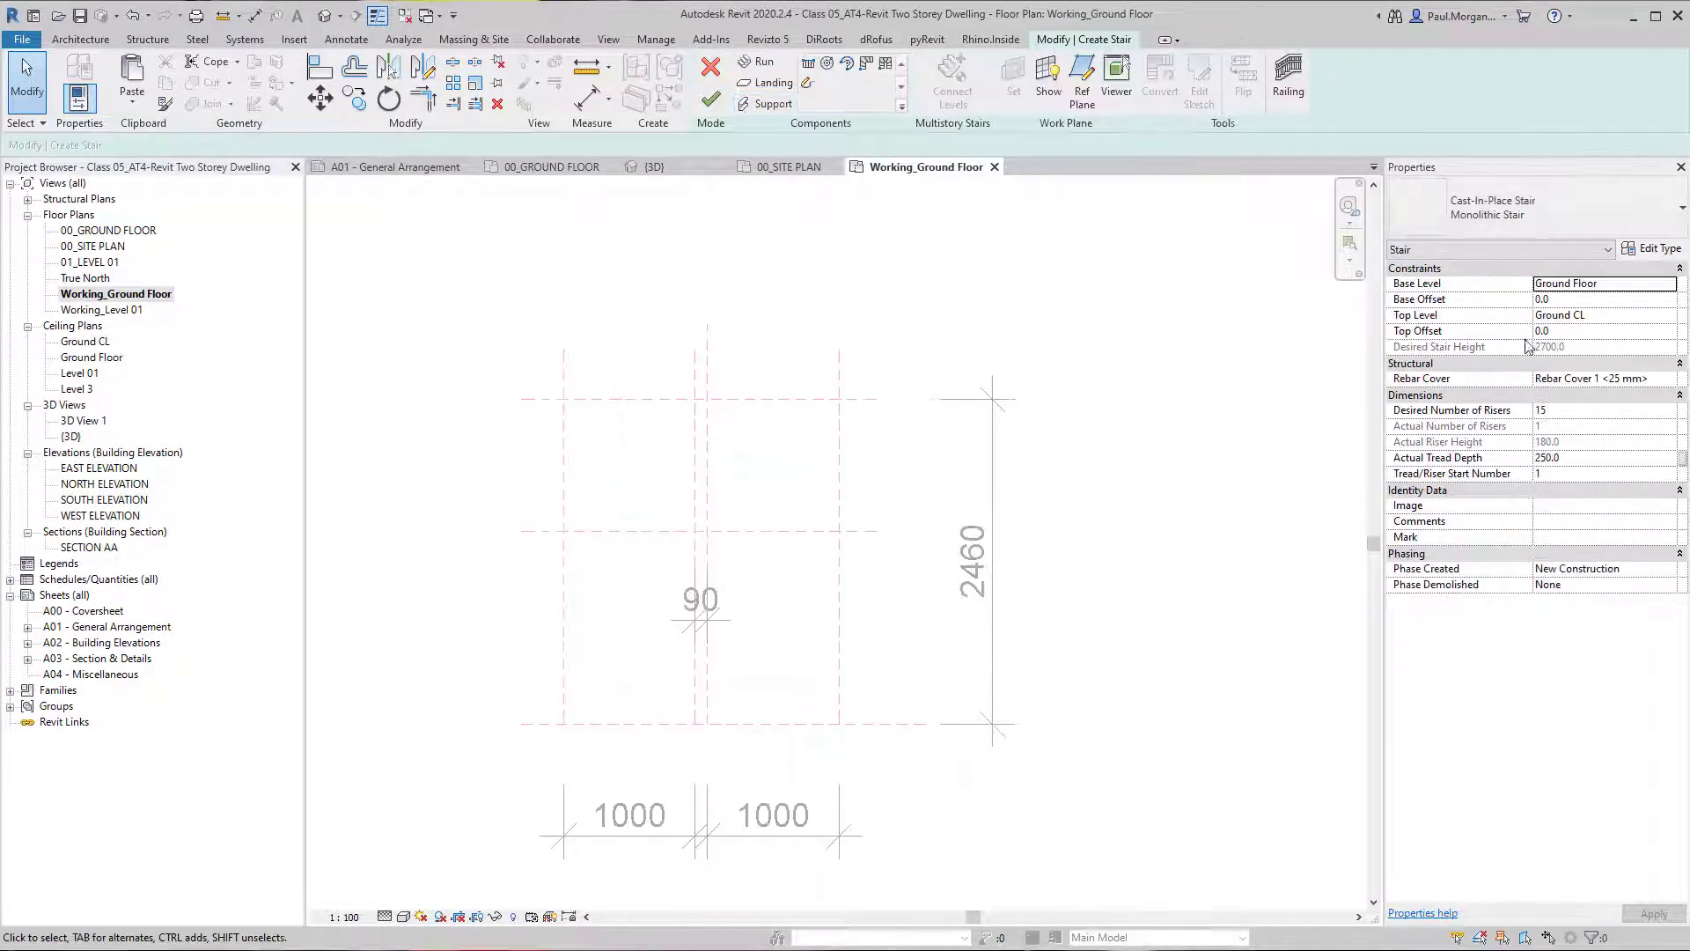
Set the new stair's top level to Level 01.
{"action": "left_click", "coordinate": [1657, 316]}
{"action": "left_click", "coordinate": [1669, 316]}
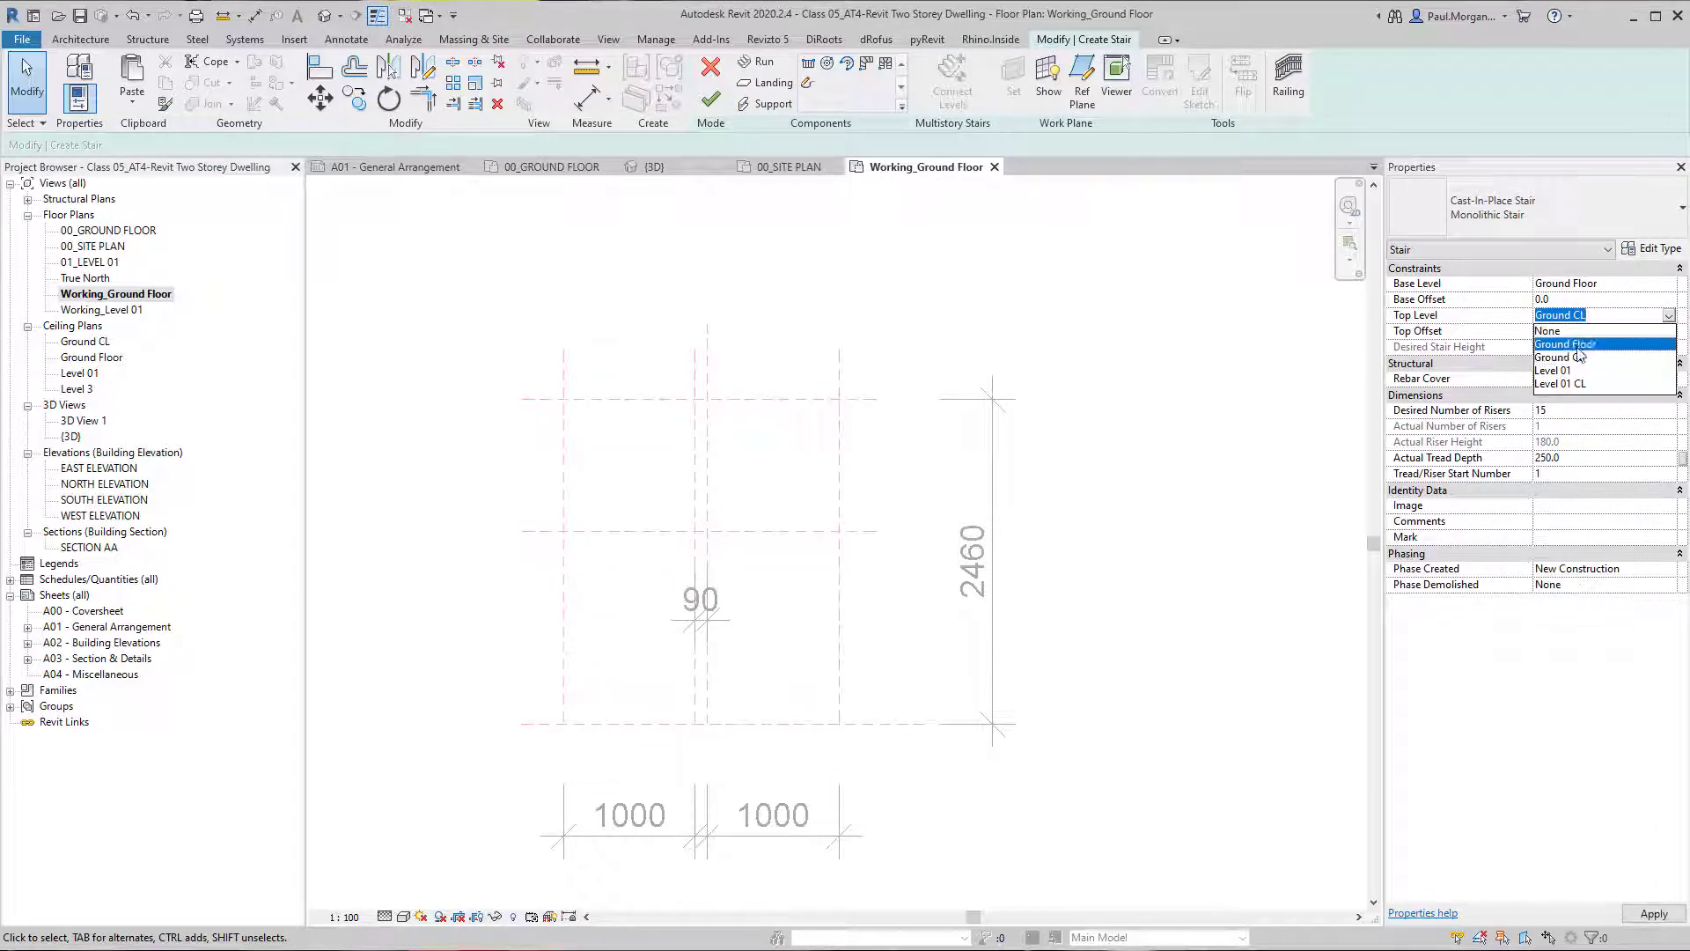
{"action": "left_click", "coordinate": [1582, 345]}
{"action": "left_click", "coordinate": [1669, 315]}
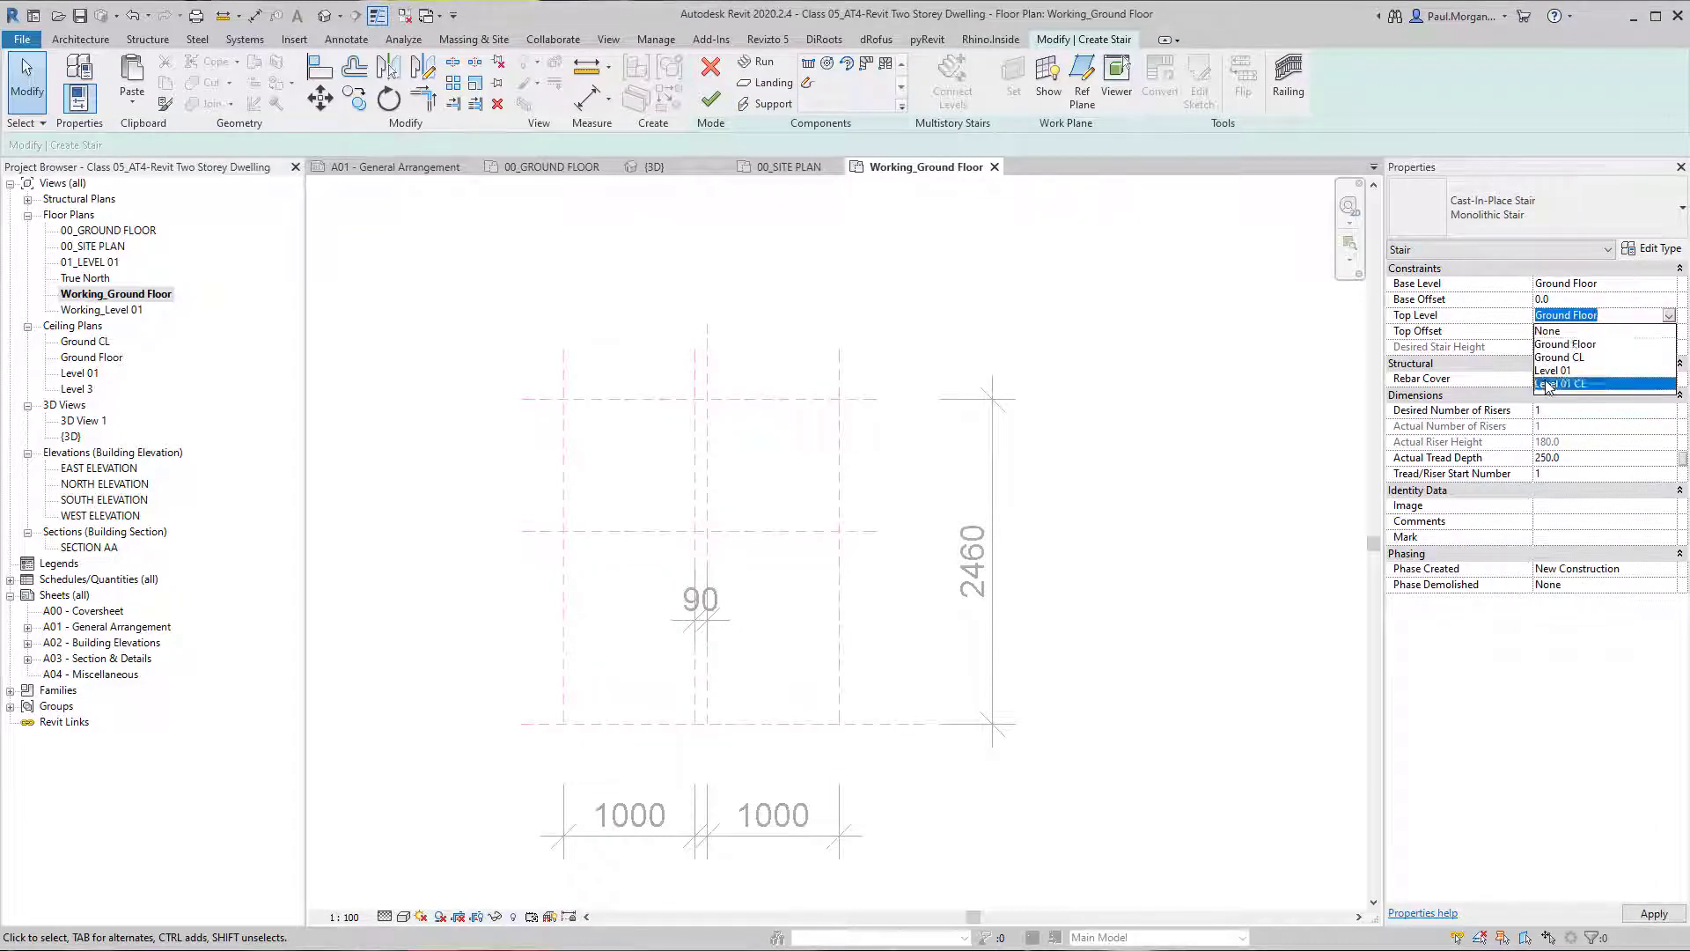
{"action": "left_click", "coordinate": [1576, 384]}
{"action": "left_click", "coordinate": [1669, 315]}
{"action": "left_click", "coordinate": [1567, 364]}
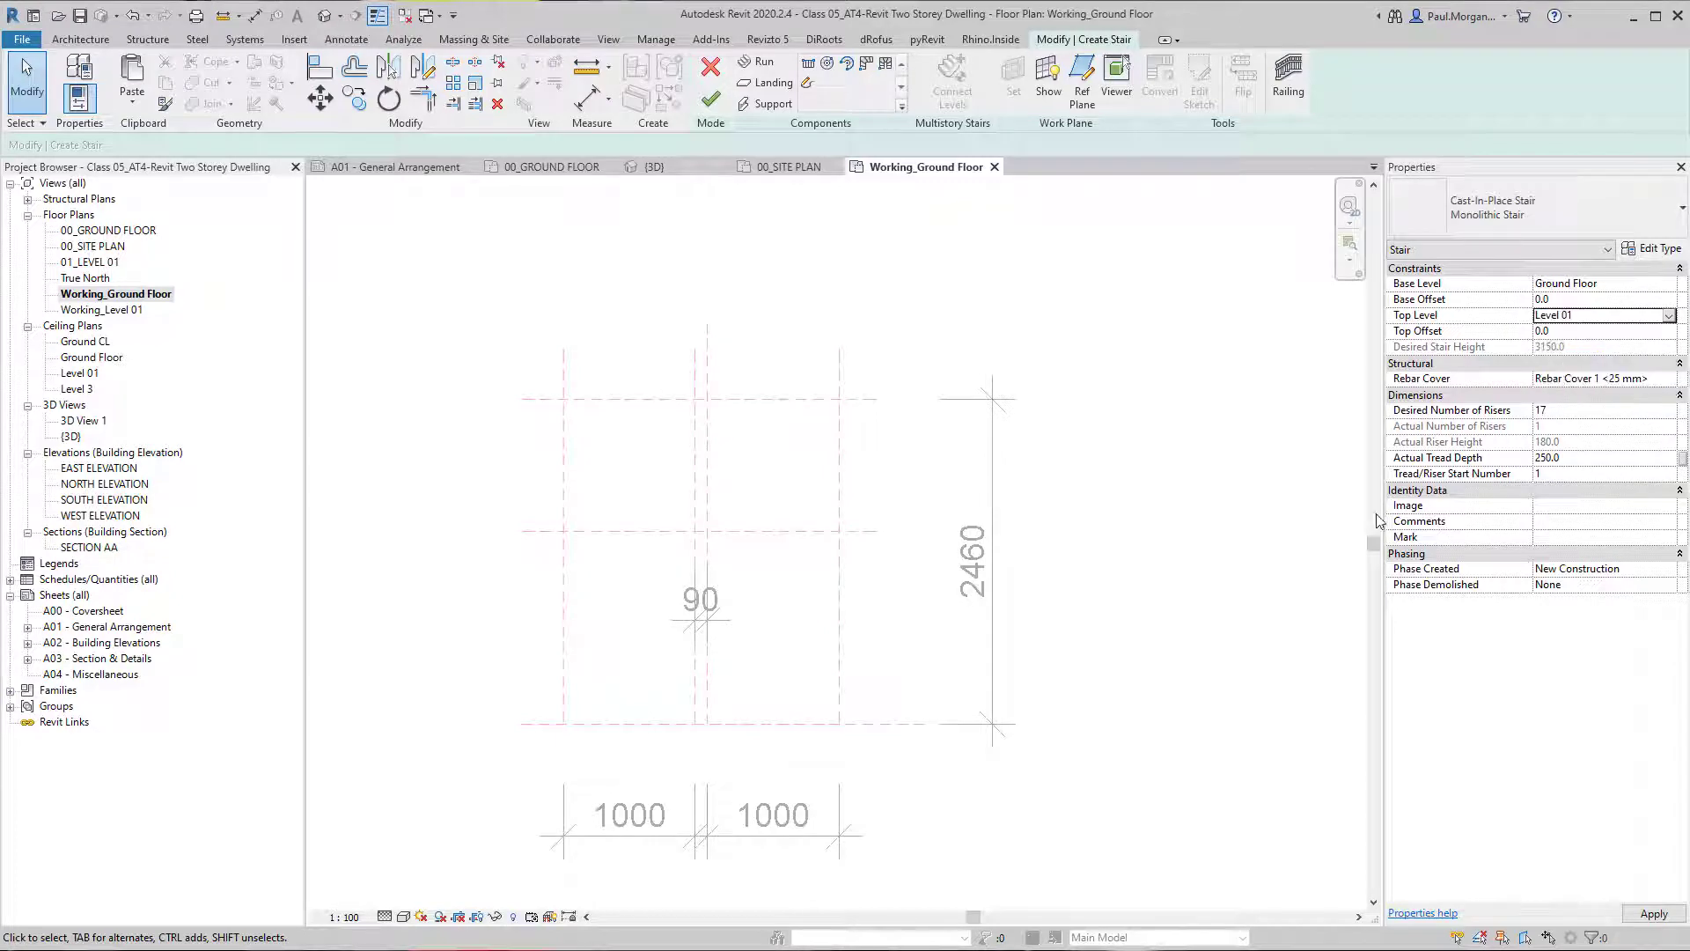
{"action": "middle_click_drag", "start_coordinate": [1214, 659], "coordinate": [1156, 630]}
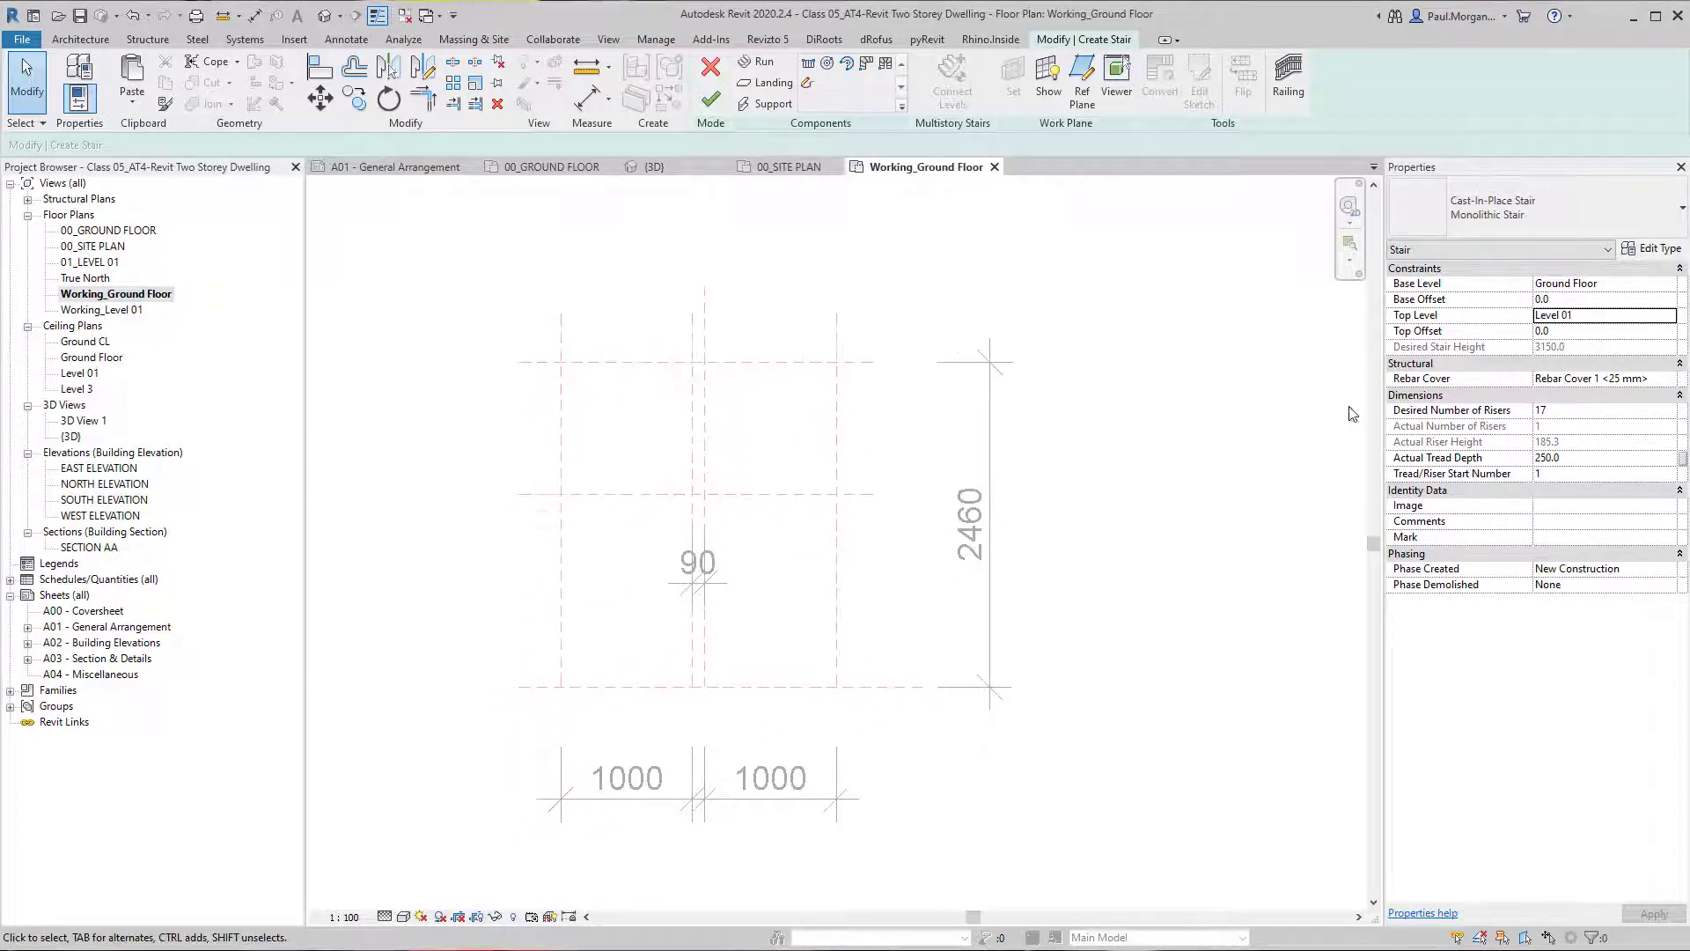
Open the SECTION AA view while the stair is still being created.
{"action": "scroll", "coordinate": [1127, 561], "scroll_direction": "down", "scroll_amount": 4}
{"action": "scroll", "coordinate": [1128, 561], "scroll_direction": "up", "scroll_amount": 3}
{"action": "middle_click_drag", "start_coordinate": [647, 401], "coordinate": [838, 455]}
{"action": "left_click", "coordinate": [98, 295]}
{"action": "scroll", "coordinate": [523, 433], "scroll_direction": "down", "scroll_amount": 3}
{"action": "left_click", "coordinate": [521, 431]}
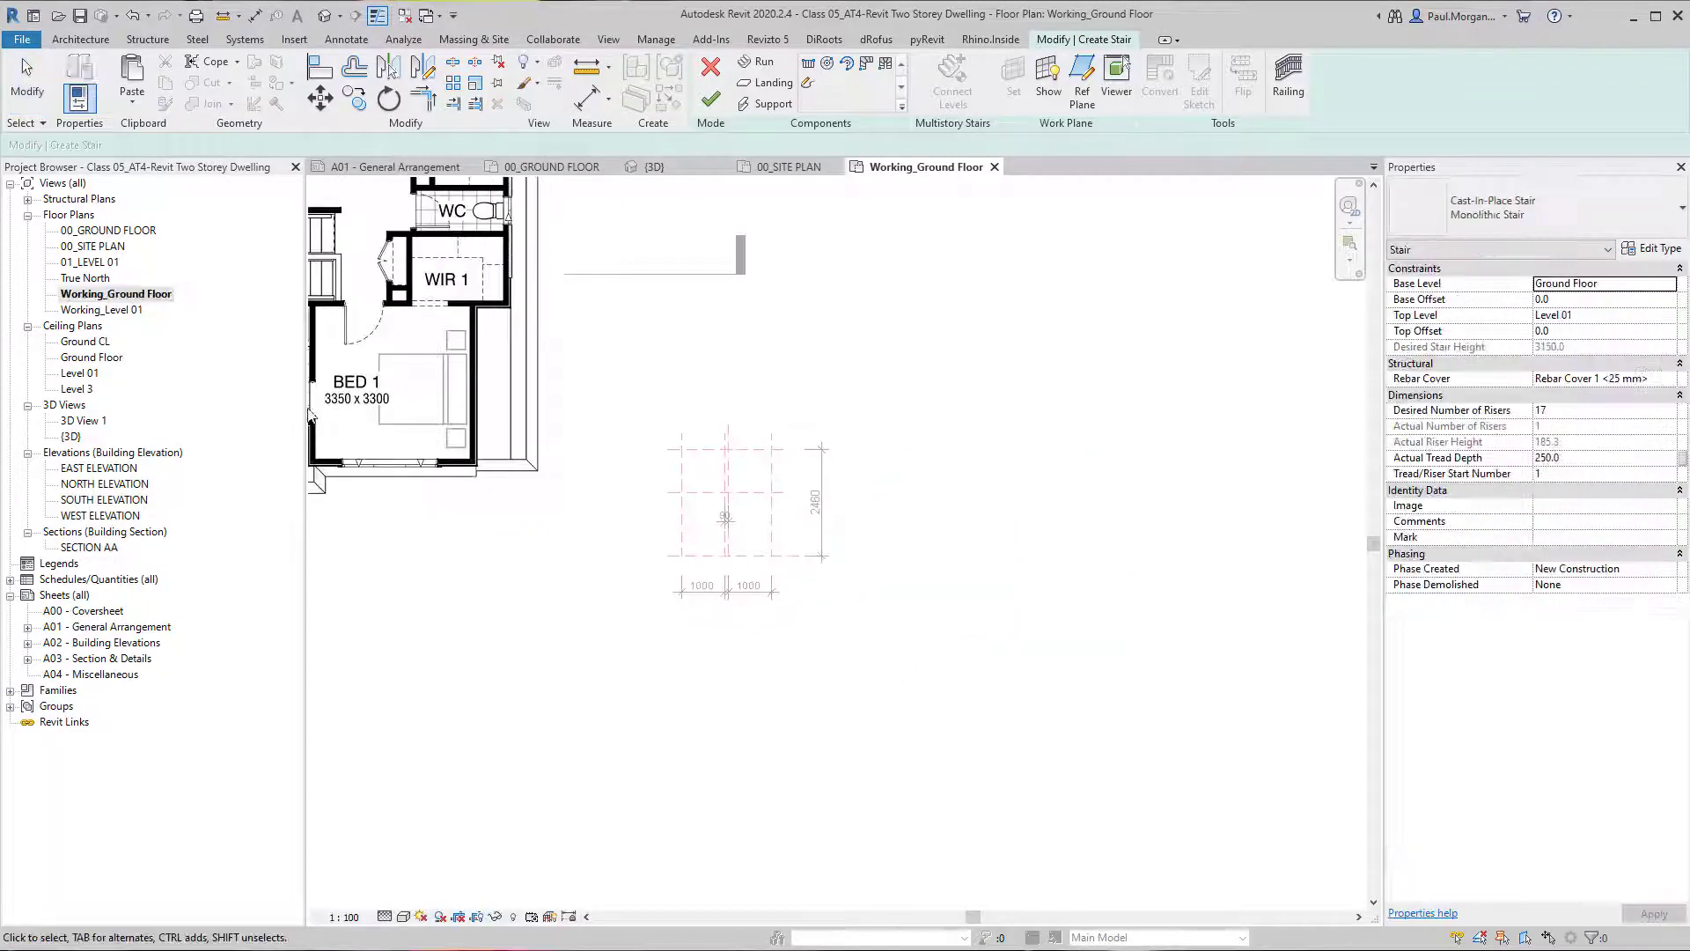
{"action": "double_click", "coordinate": [88, 546]}
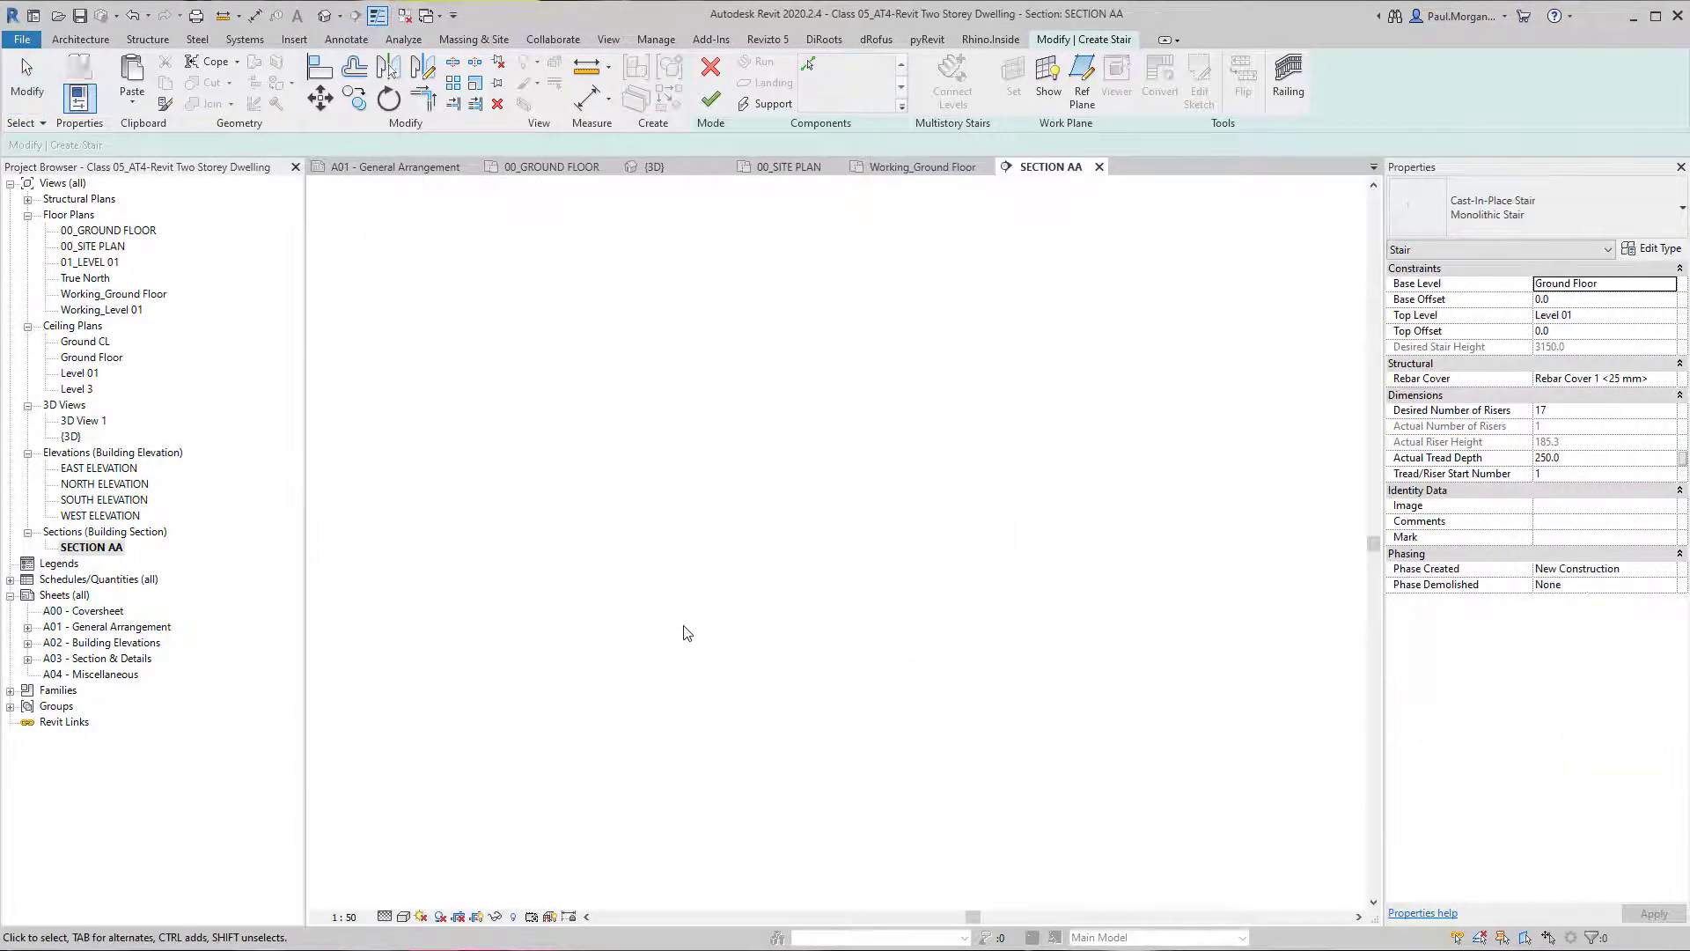
Add an aligned dimension between the Level 01 and Ground Floor levels, placed beside the building section.
{"action": "key", "text": "d"}
{"action": "key", "text": "i"}
{"action": "left_click", "coordinate": [1145, 578]}
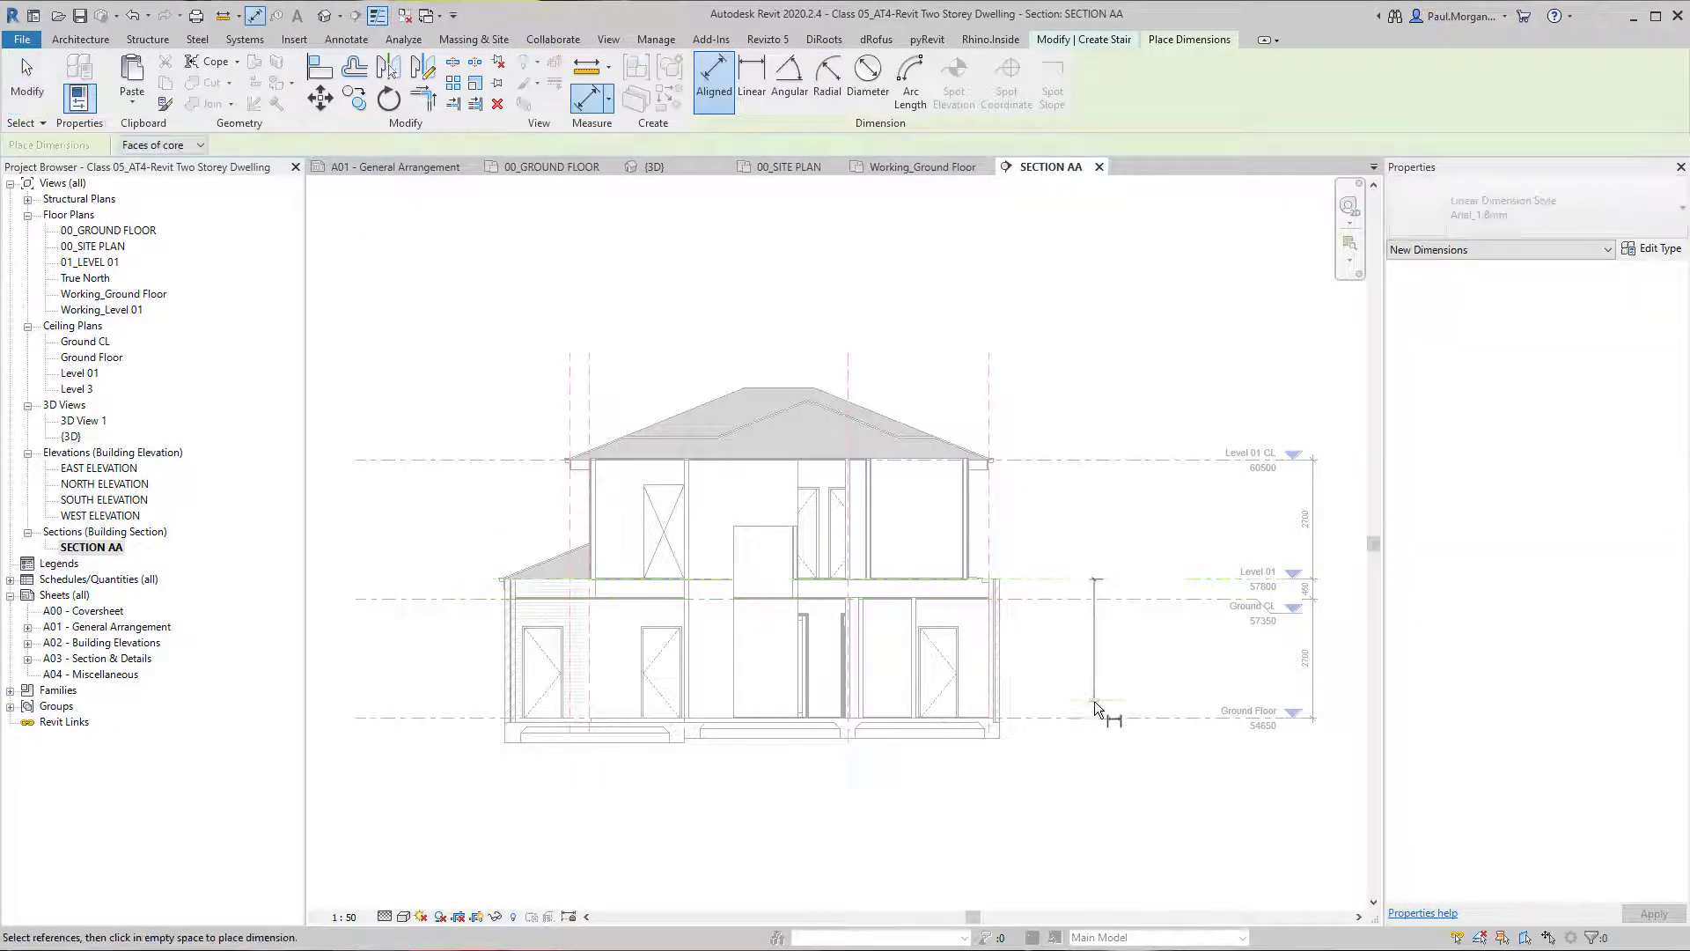
{"action": "left_click", "coordinate": [1091, 718]}
{"action": "scroll", "coordinate": [1092, 718], "scroll_direction": "up", "scroll_amount": 3}
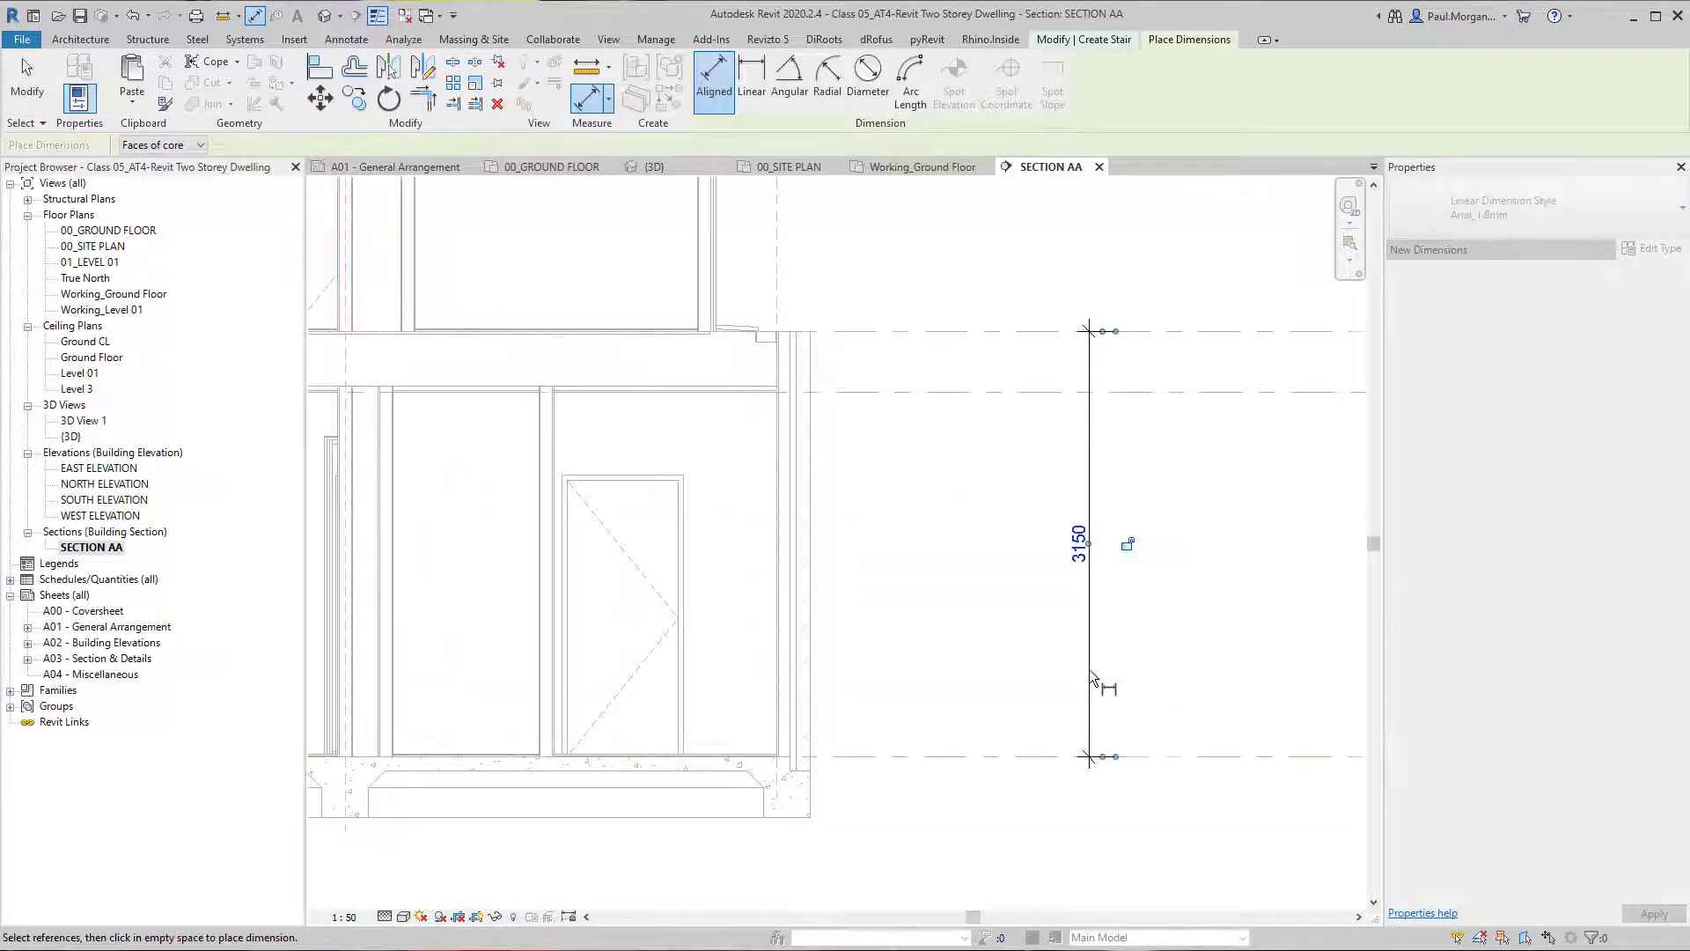
{"action": "left_click", "coordinate": [1125, 541]}
{"action": "scroll", "coordinate": [1090, 556], "scroll_direction": "up", "scroll_amount": 3}
{"action": "scroll", "coordinate": [1086, 570], "scroll_direction": "down", "scroll_amount": 5}
{"action": "key", "text": "Escape"}
{"action": "key", "text": "Escape"}
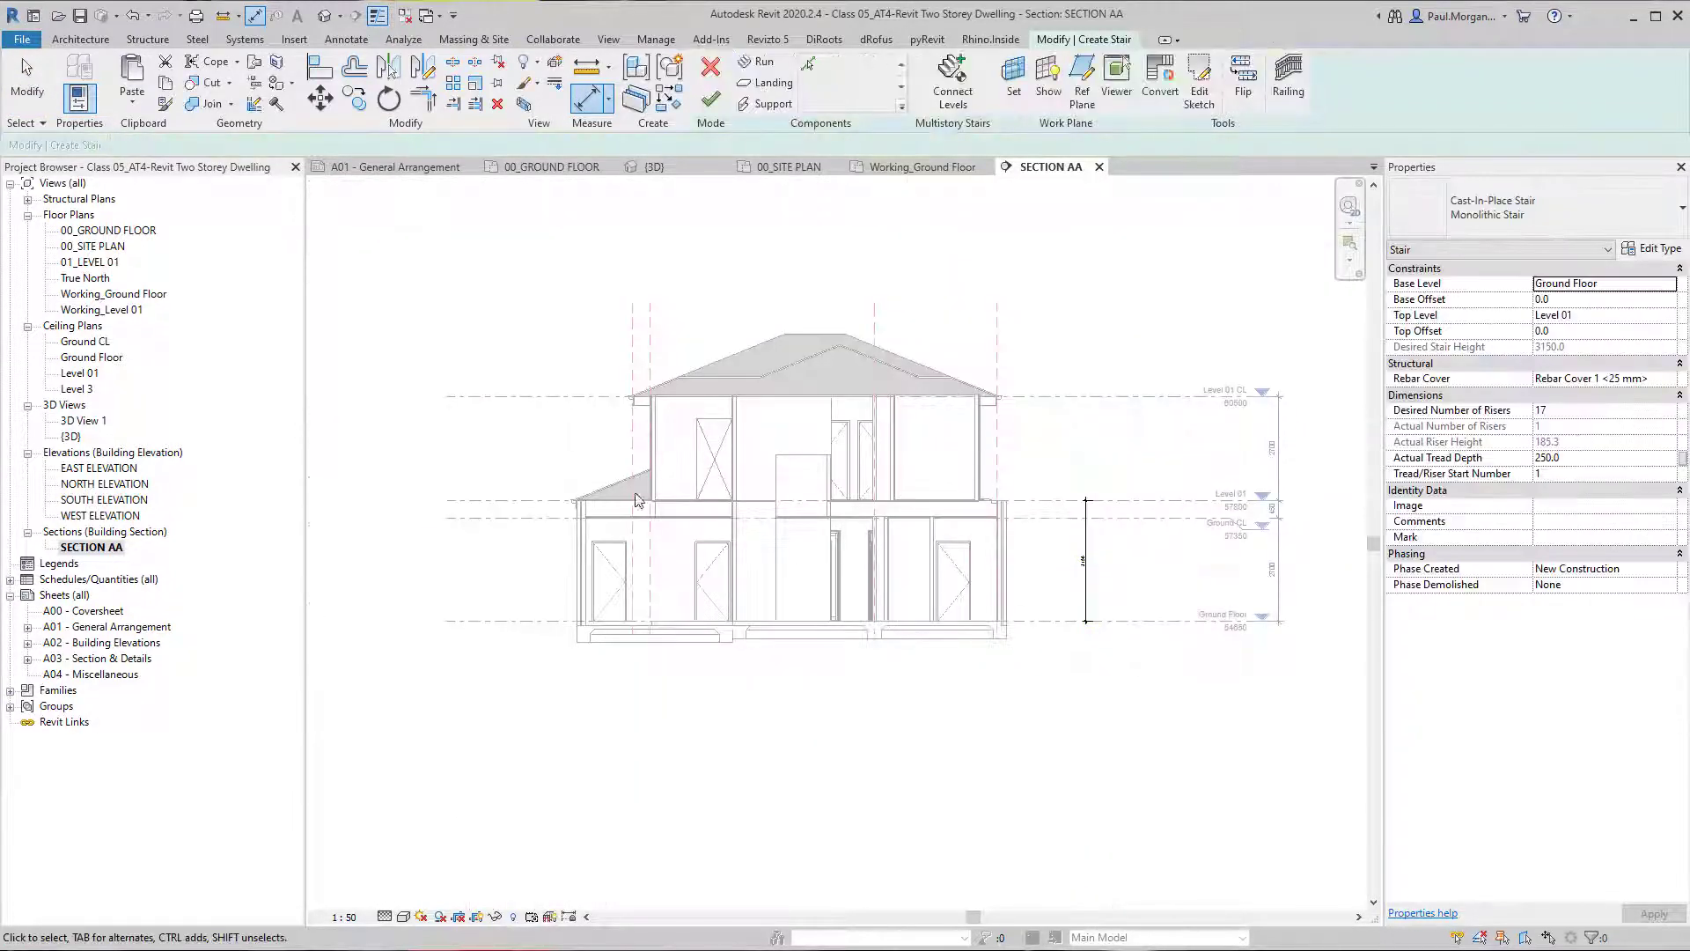
In the Working_Ground Floor plan, start a sketched stair run and draw risers across both flights on the middle horizontal reference plane.
{"action": "double_click", "coordinate": [91, 295]}
{"action": "scroll", "coordinate": [709, 529], "scroll_direction": "up", "scroll_amount": 5}
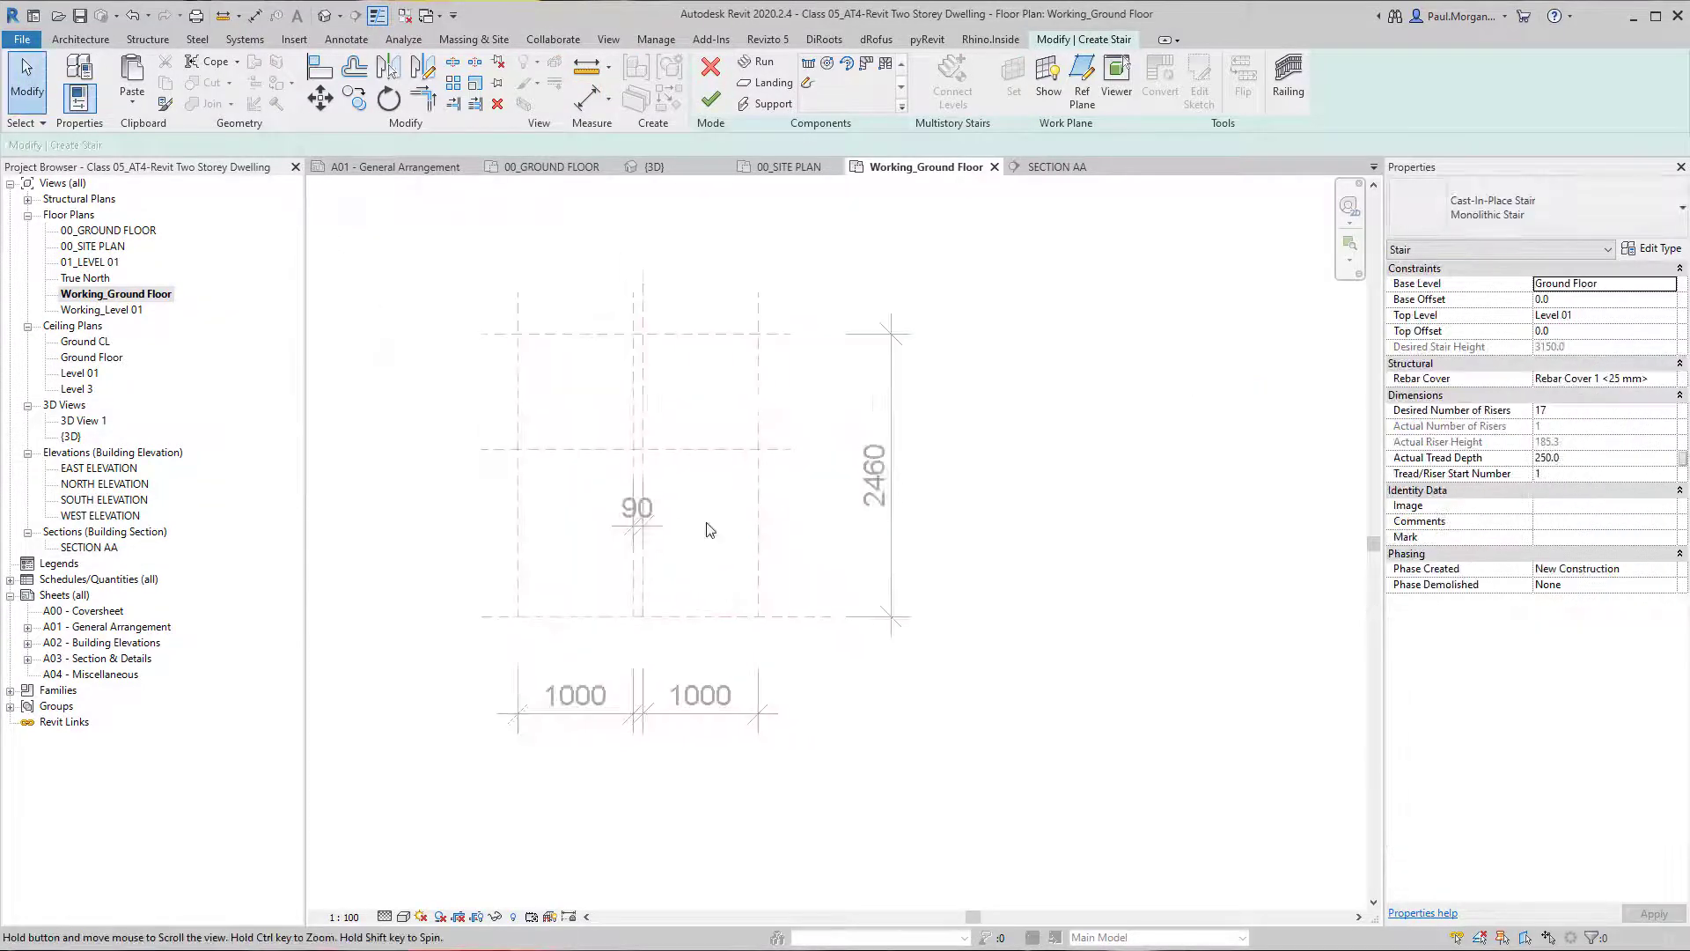
{"action": "left_click", "coordinate": [809, 84]}
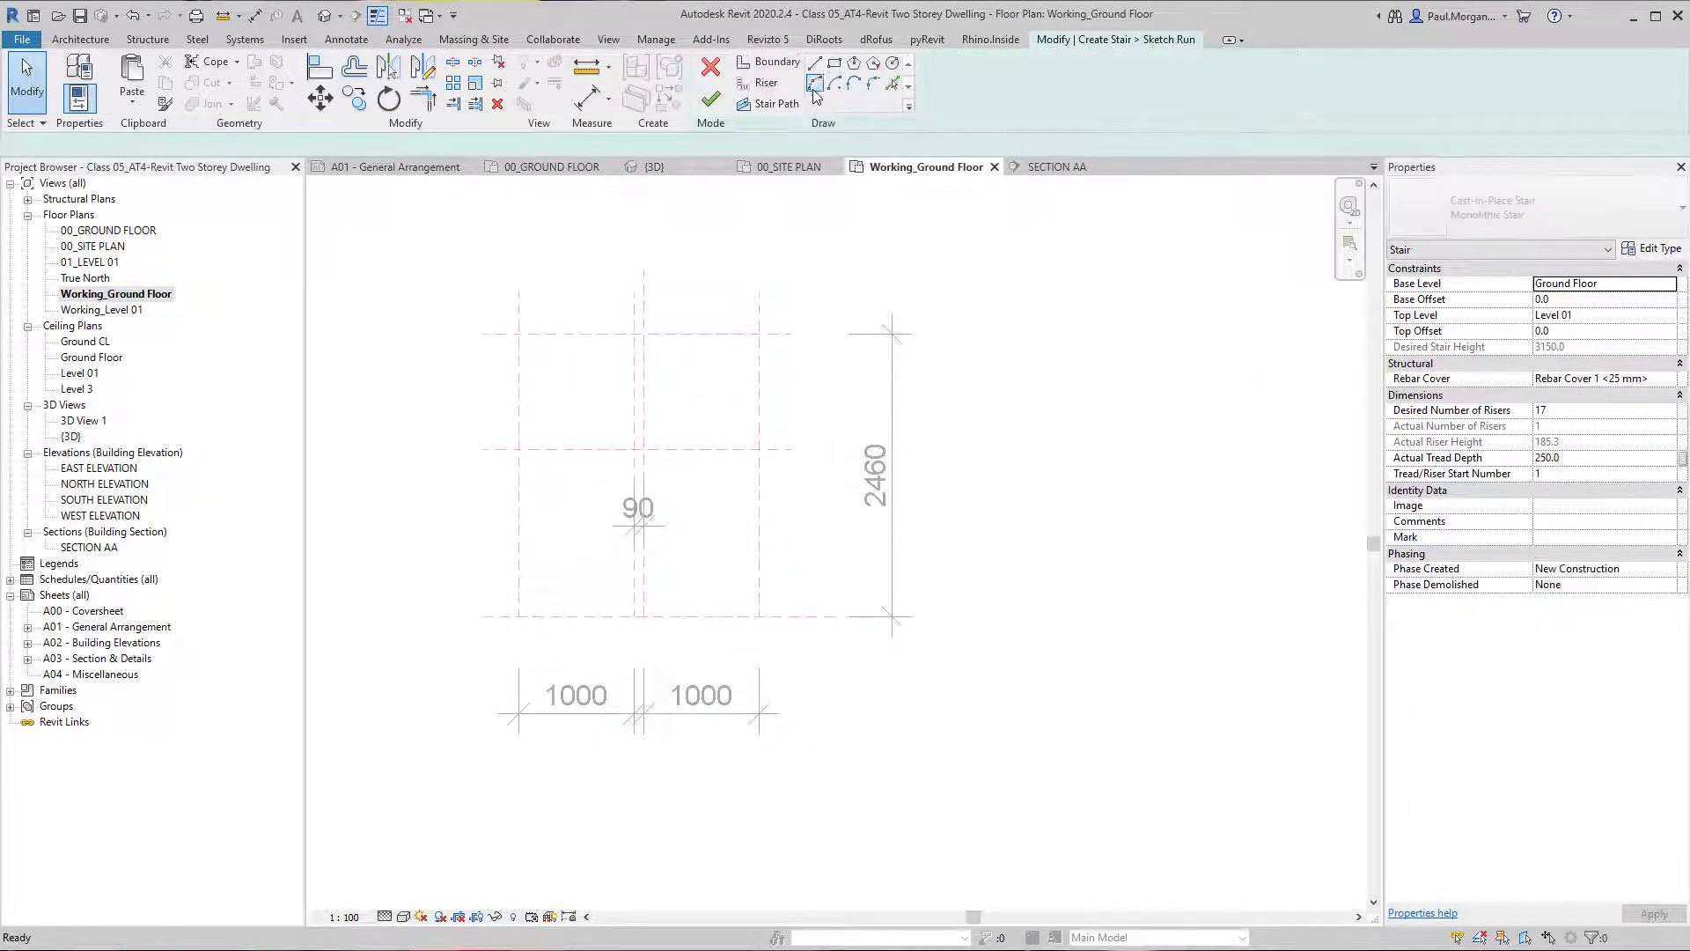
{"action": "left_click", "coordinate": [768, 83]}
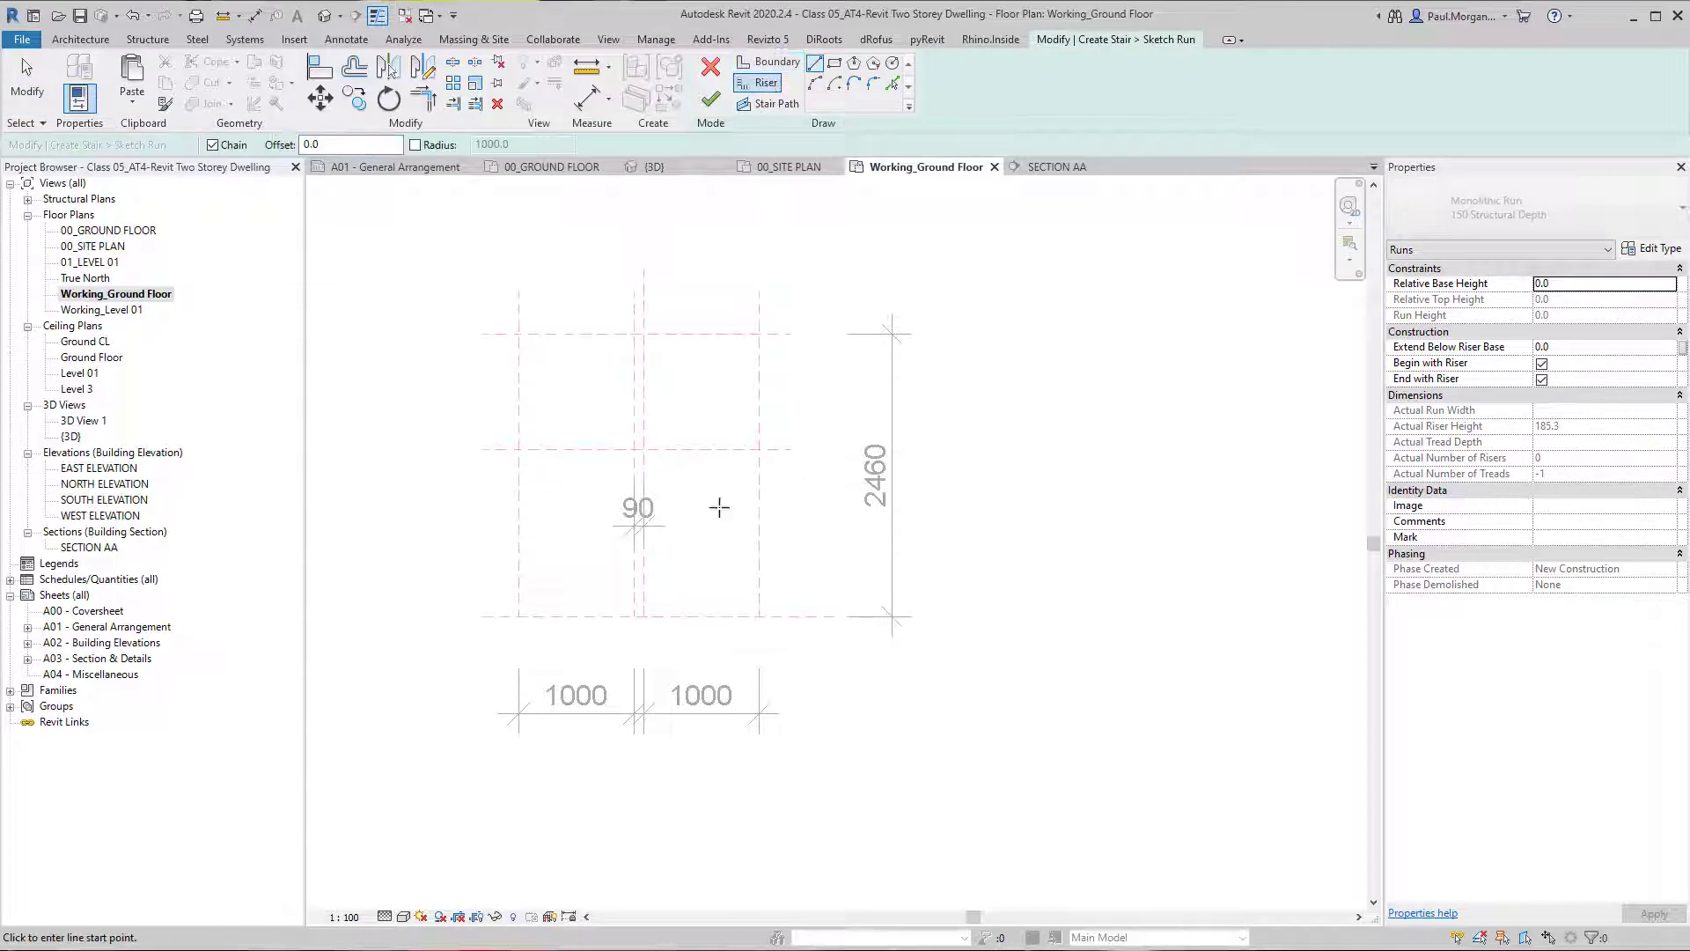
{"action": "scroll", "coordinate": [601, 475], "scroll_direction": "up", "scroll_amount": 2}
{"action": "left_click", "coordinate": [457, 429]}
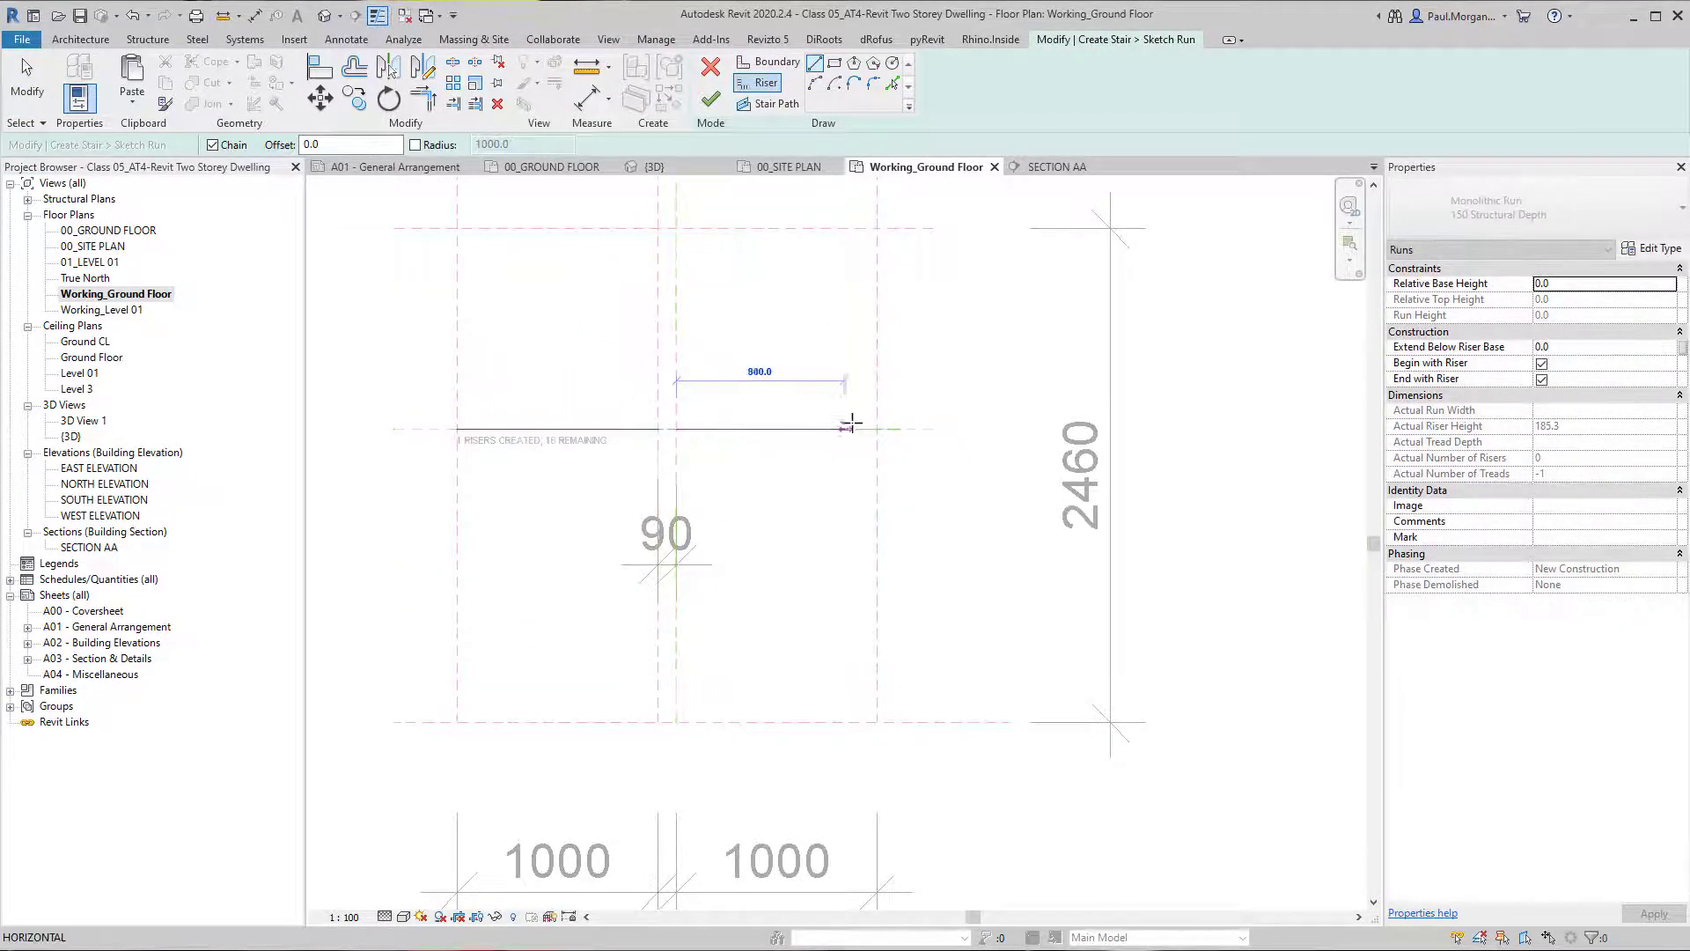
{"action": "left_click", "coordinate": [877, 428]}
Draw two diagonal winder risers from the inner ends of the straight risers to the upper outer corners of the reference-plane layout.
{"action": "scroll", "coordinate": [675, 426], "scroll_direction": "up", "scroll_amount": 3}
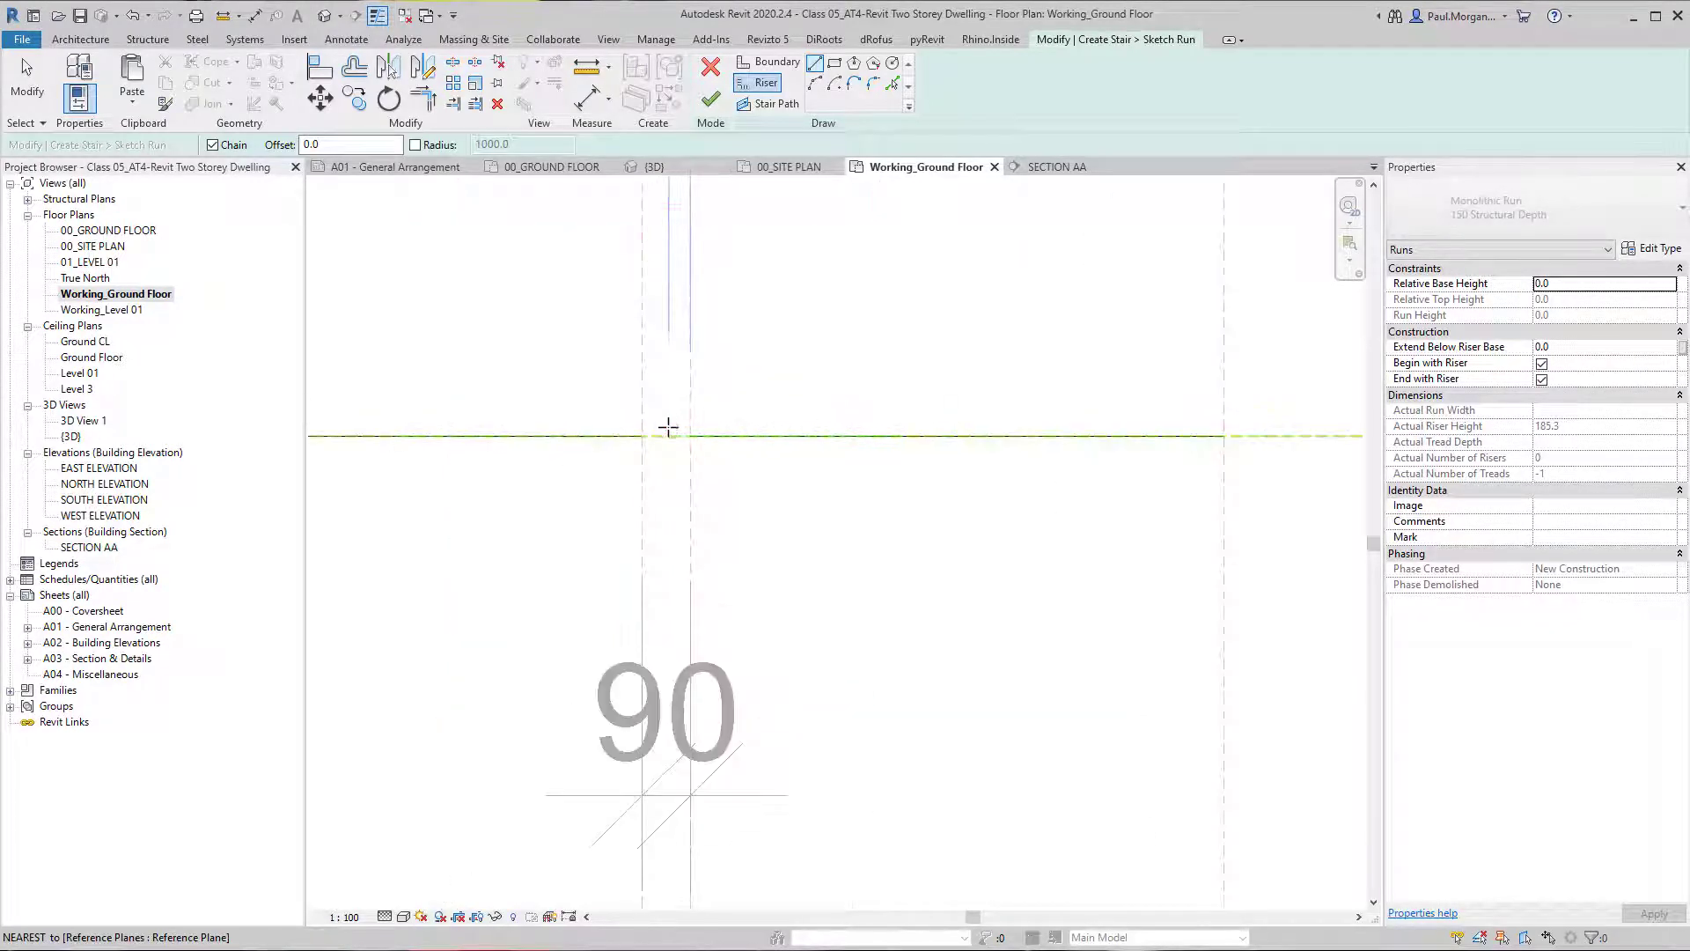
{"action": "left_click", "coordinate": [690, 434]}
{"action": "scroll", "coordinate": [871, 317], "scroll_direction": "down", "scroll_amount": 4}
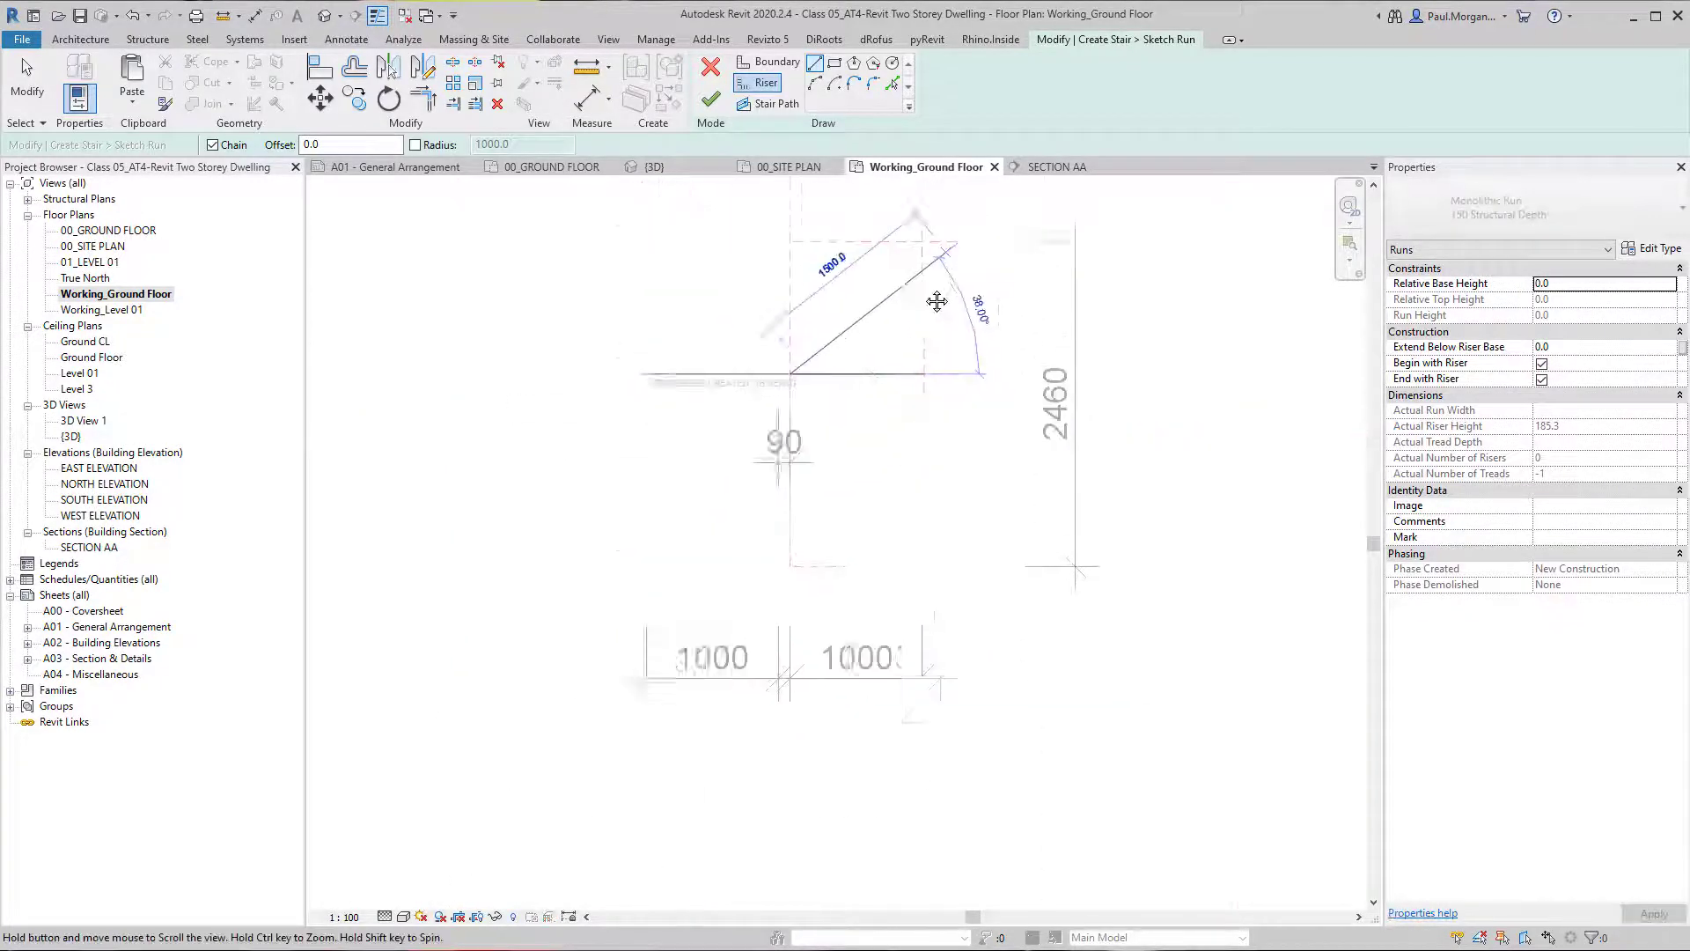
{"action": "left_click", "coordinate": [880, 305]}
{"action": "left_click", "coordinate": [749, 432]}
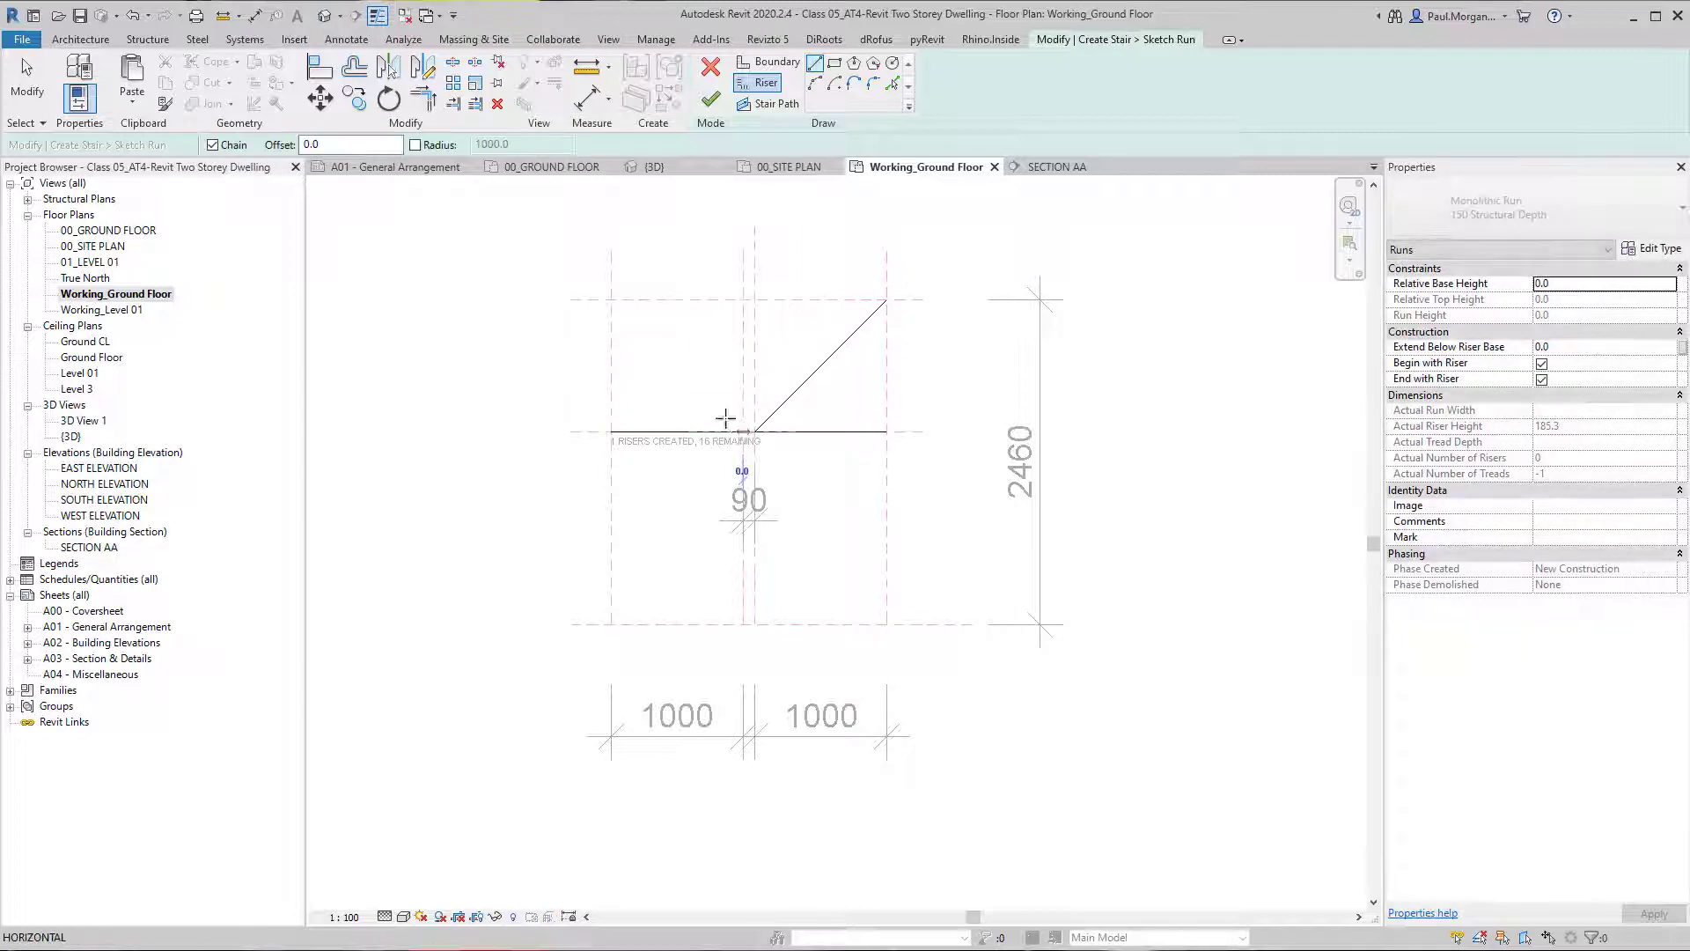
{"action": "left_click", "coordinate": [613, 302]}
{"action": "key", "text": "Escape"}
{"action": "key", "text": "Escape"}
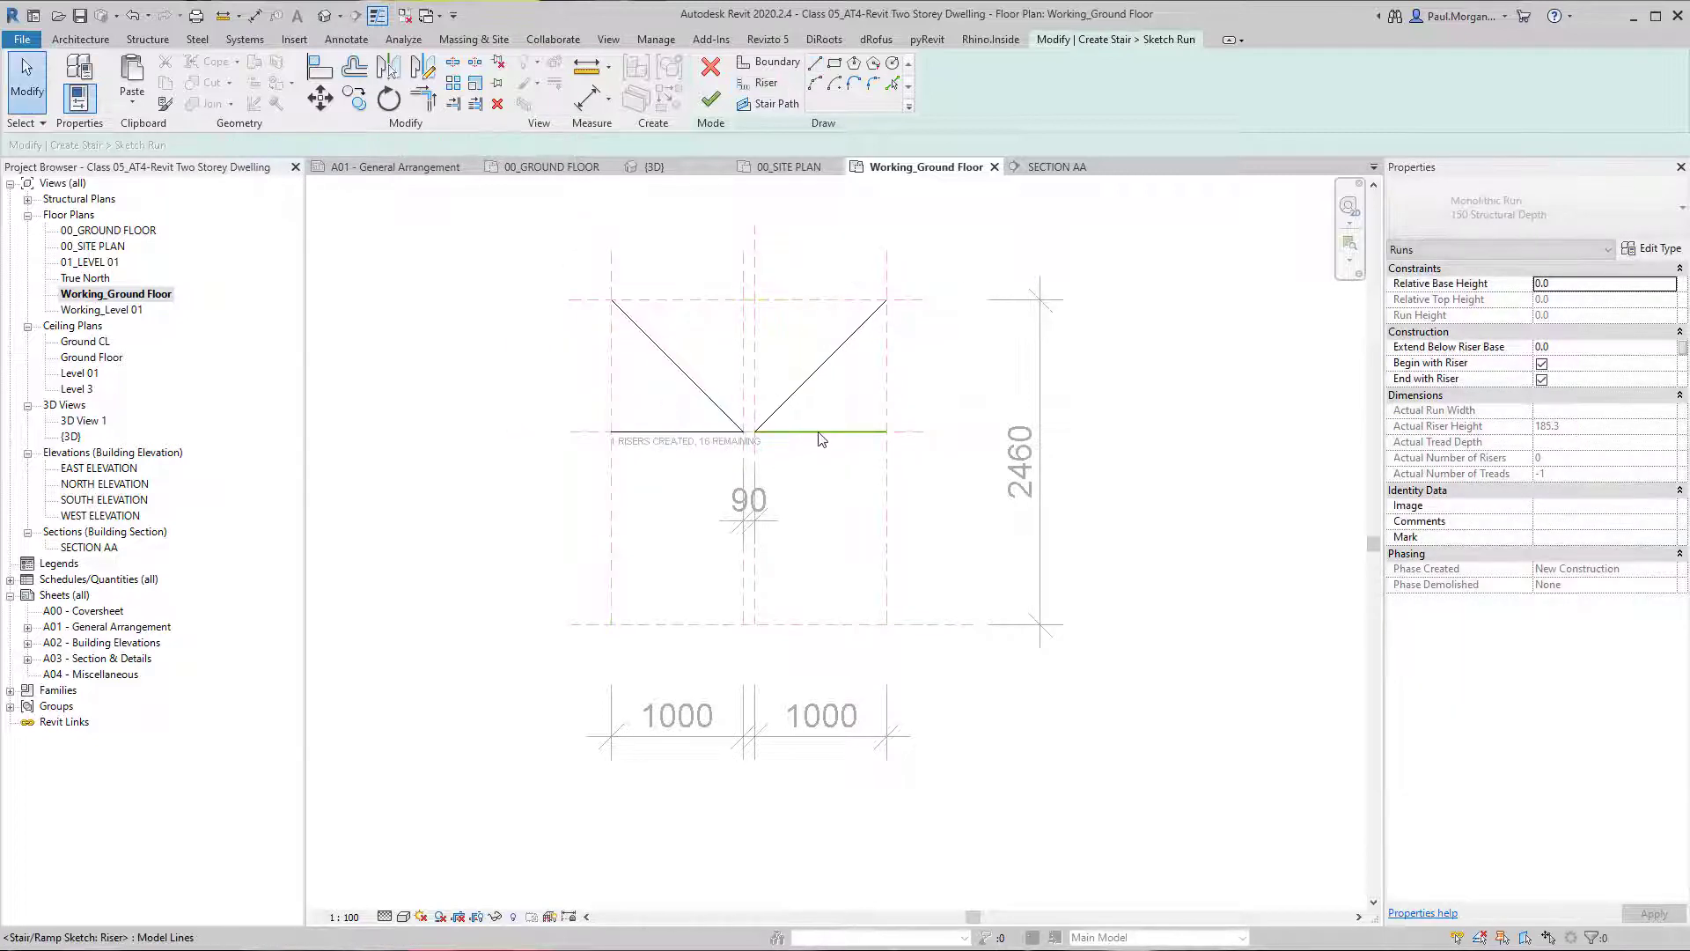
Copy the straight riser pair three times toward the bottom reference plane at 250 mm spacing.
{"action": "left_click", "coordinate": [707, 435]}
{"action": "scroll", "coordinate": [792, 471], "scroll_direction": "up", "scroll_amount": 1}
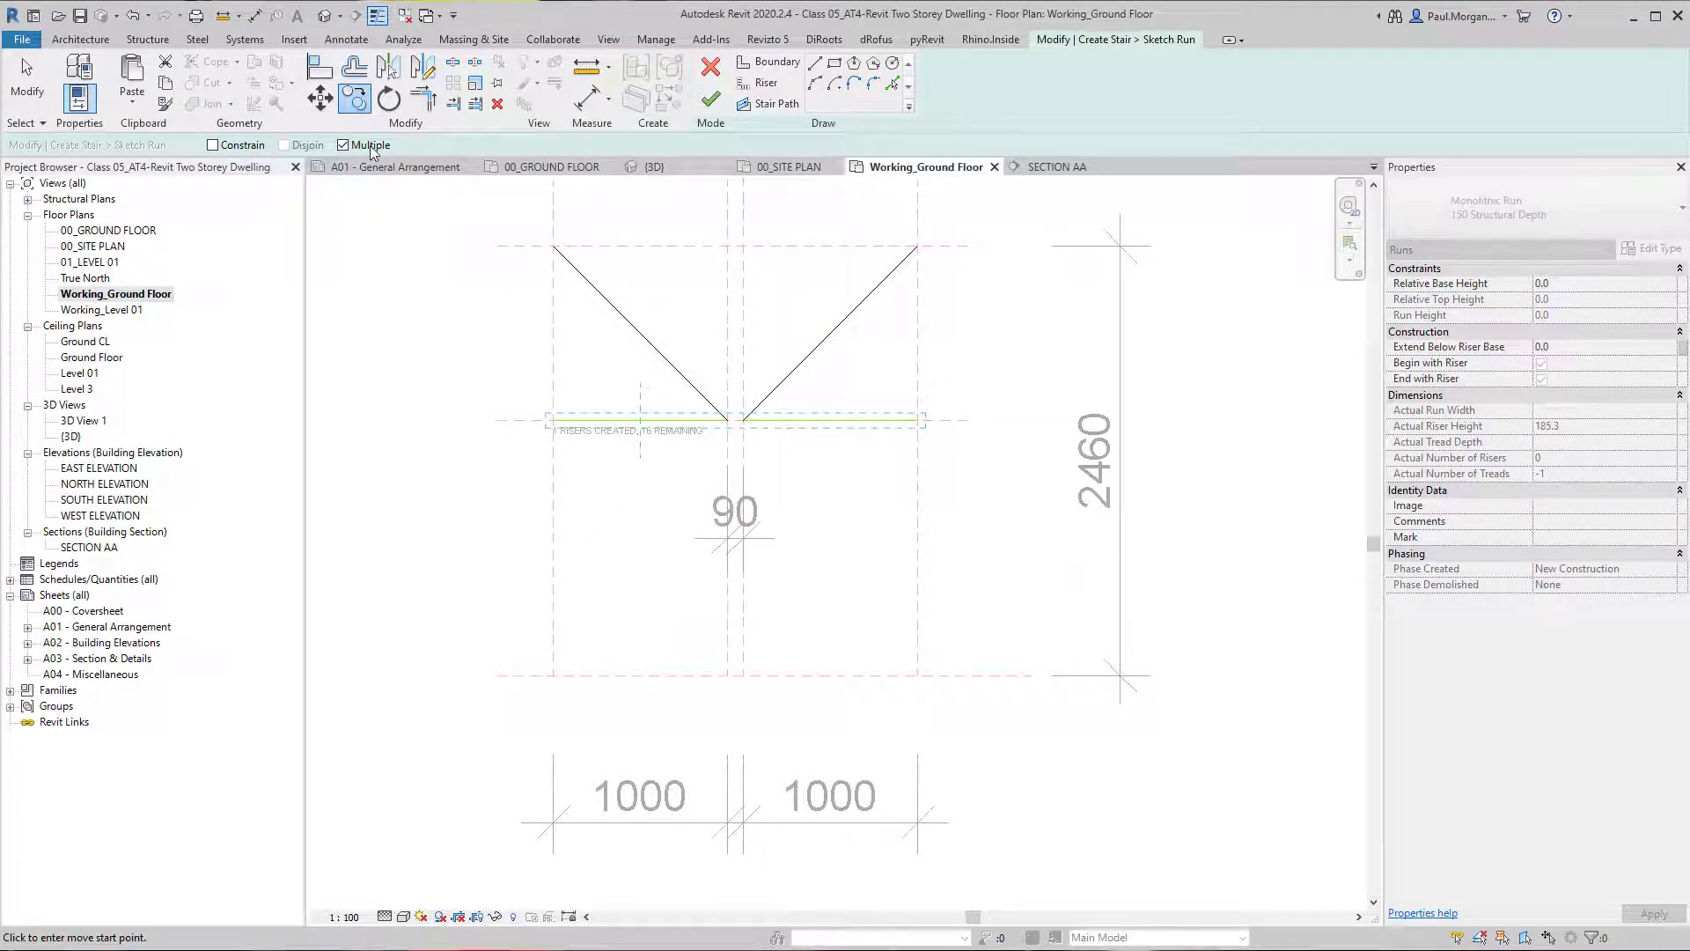
{"action": "left_click", "coordinate": [924, 423]}
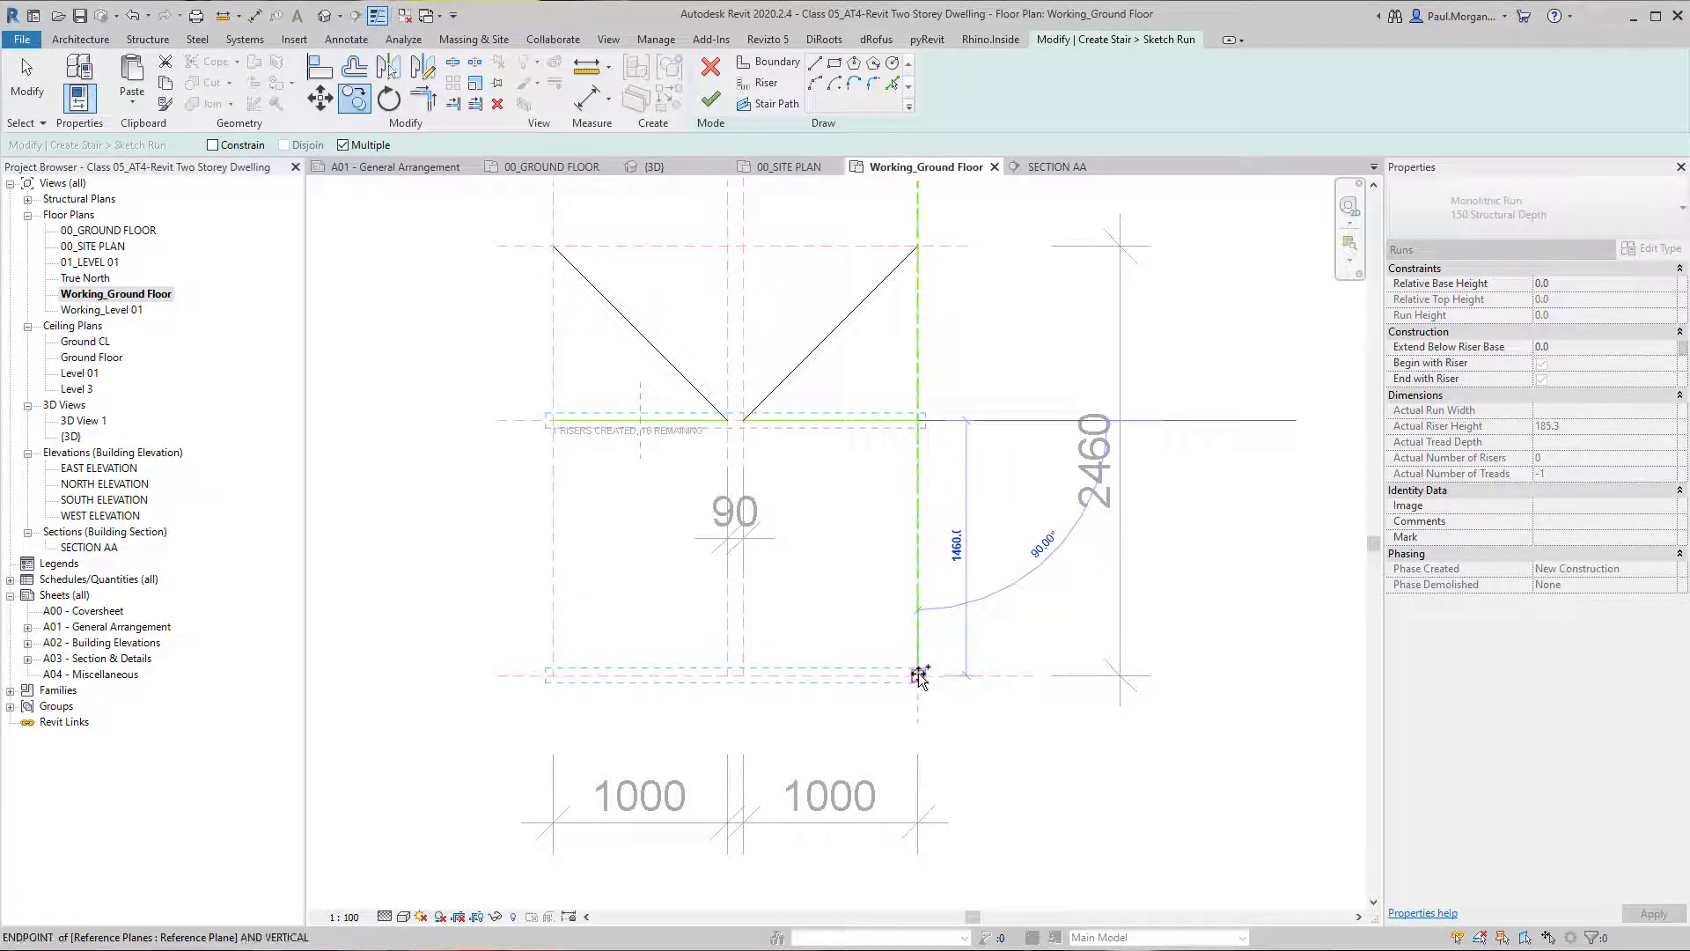
{"action": "type", "text": "240"}
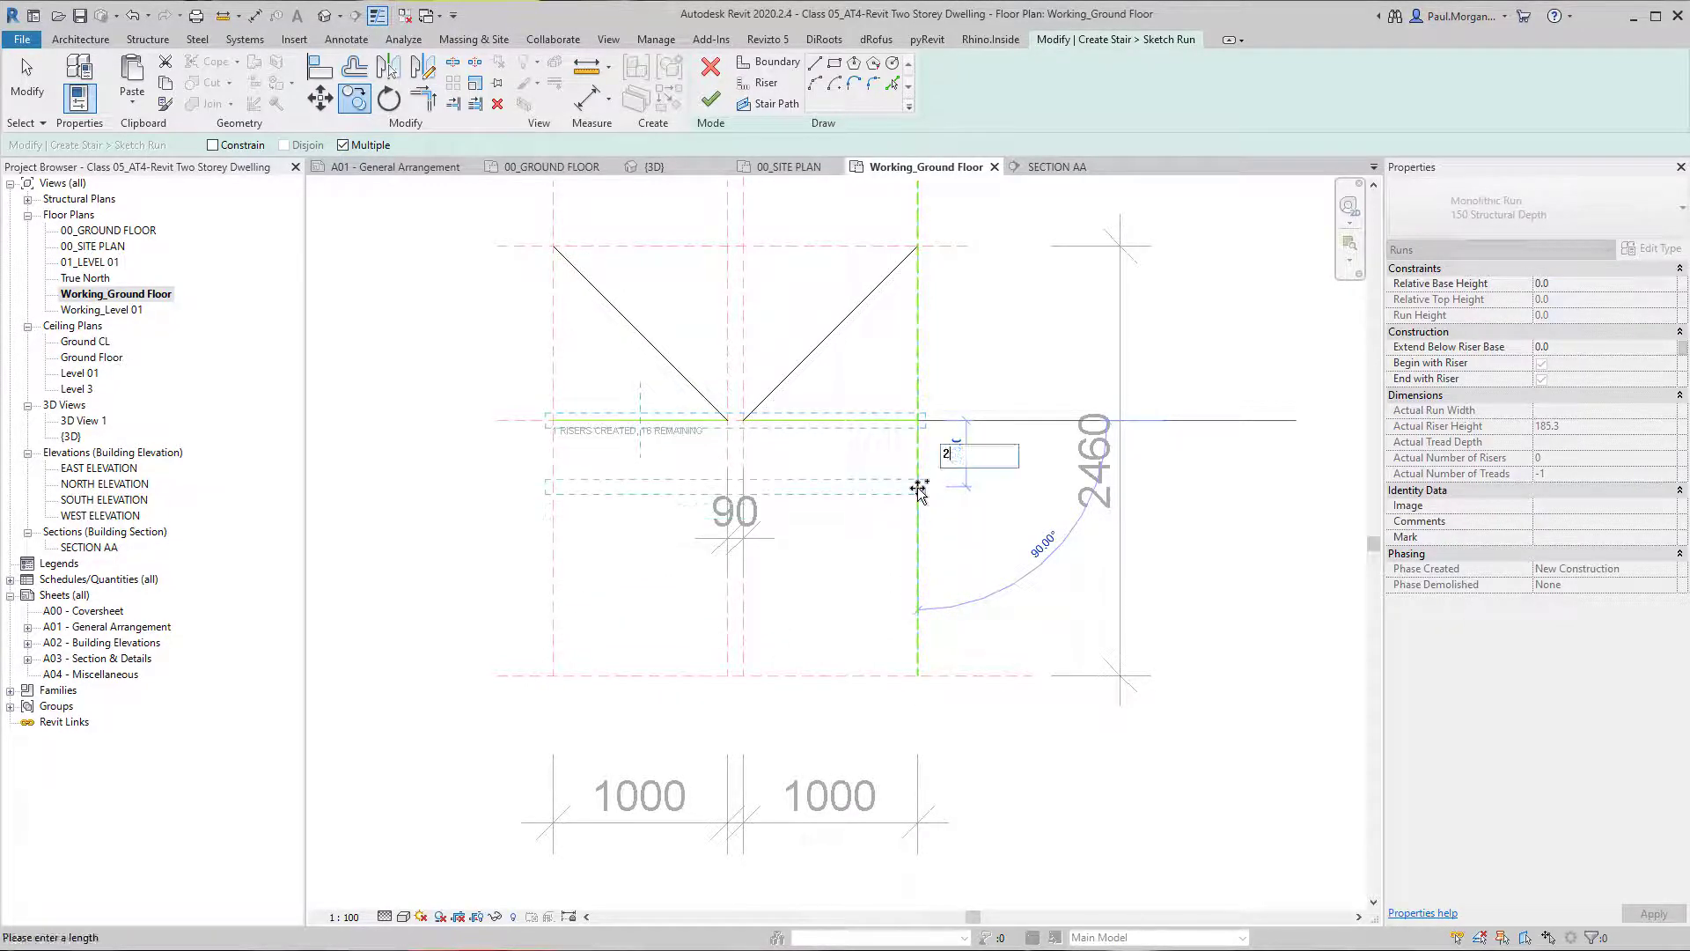
{"action": "key", "text": "Return"}
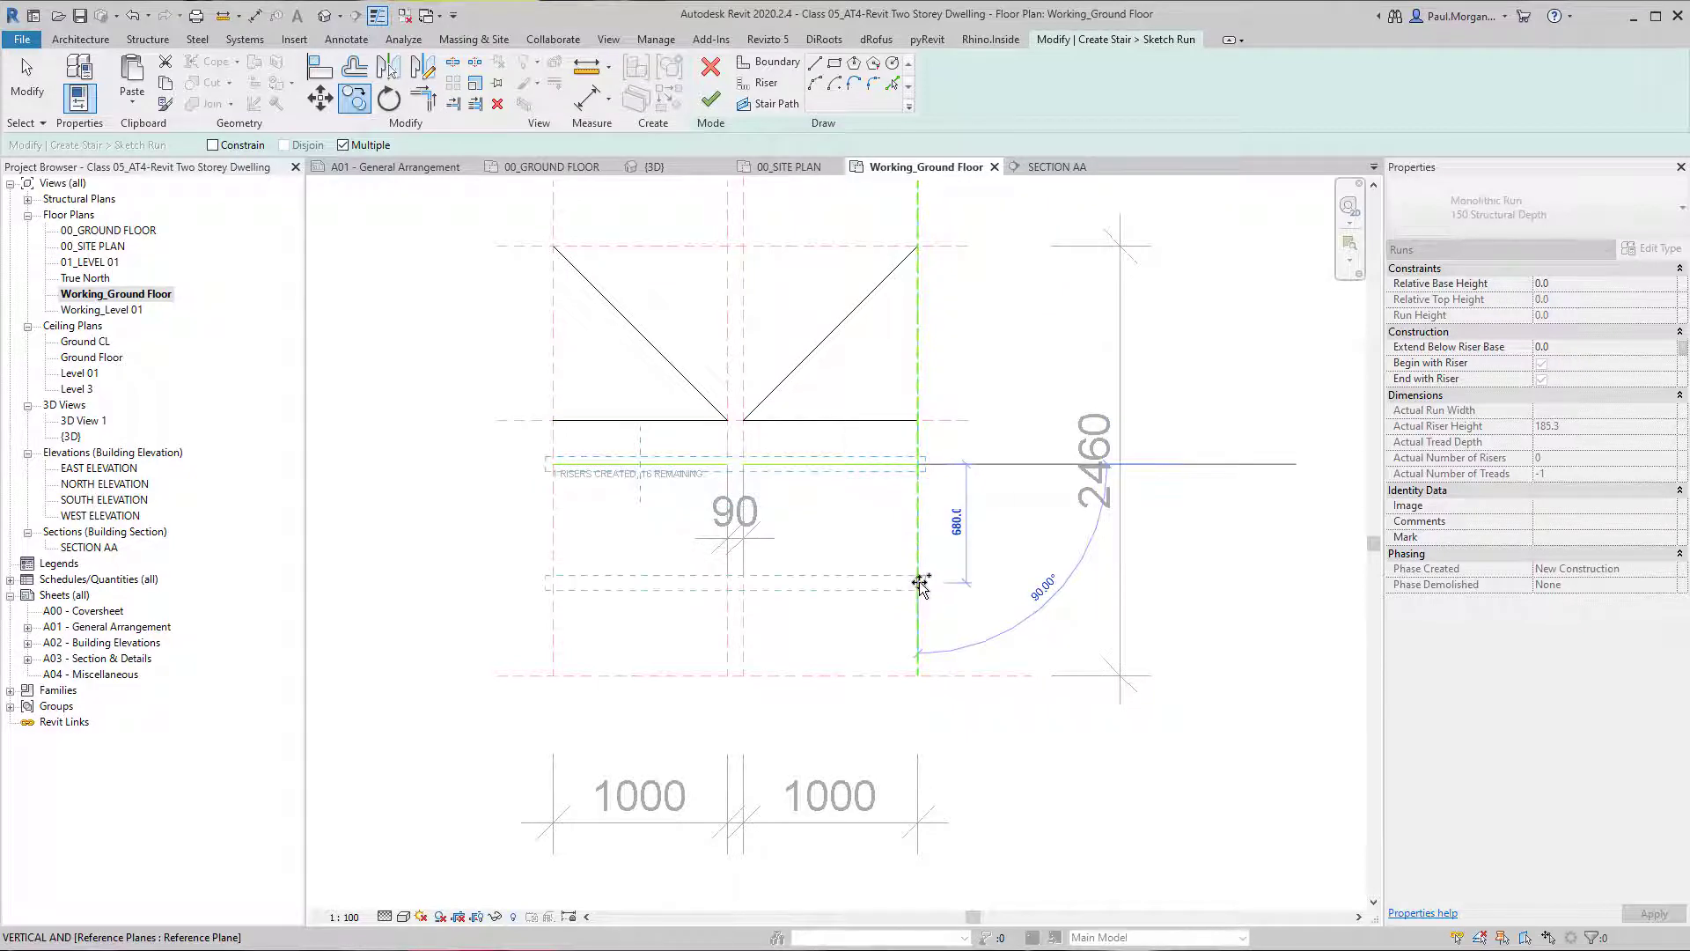
{"action": "type", "text": "250"}
{"action": "key", "text": "Return"}
{"action": "type", "text": "250"}
{"action": "key", "text": "Return"}
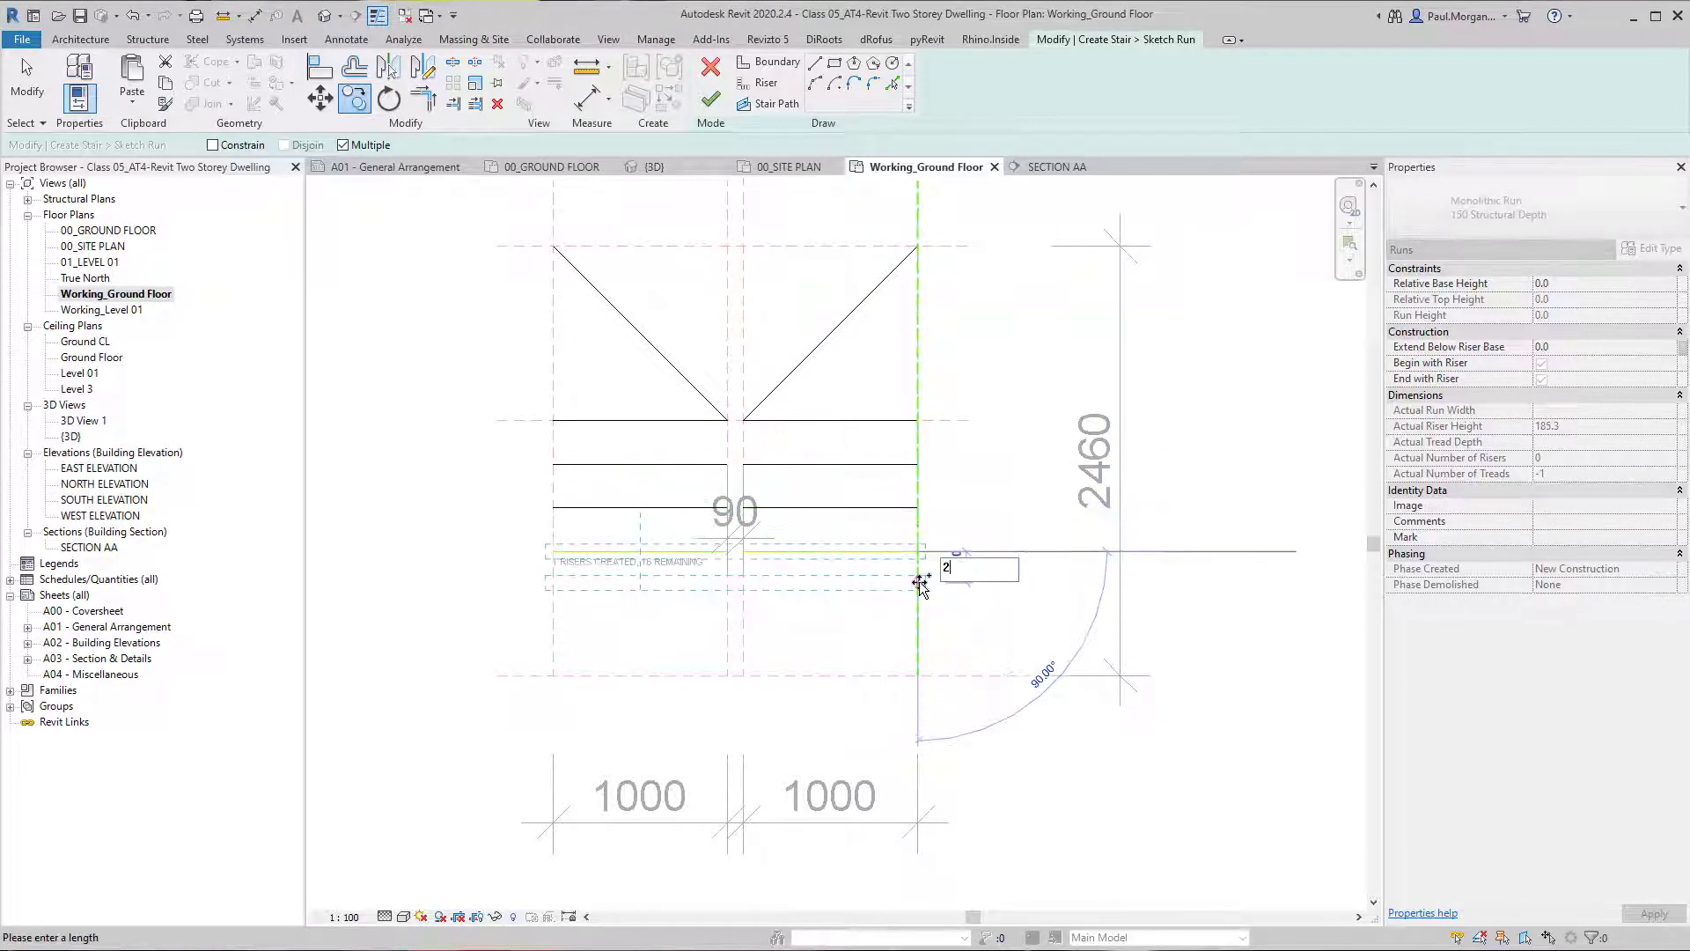
Try further 250 mm copies of the riser pair, and undo the overlapping copies.
{"action": "type", "text": "250"}
{"action": "key", "text": "Return"}
{"action": "type", "text": "250"}
{"action": "key", "text": "Return"}
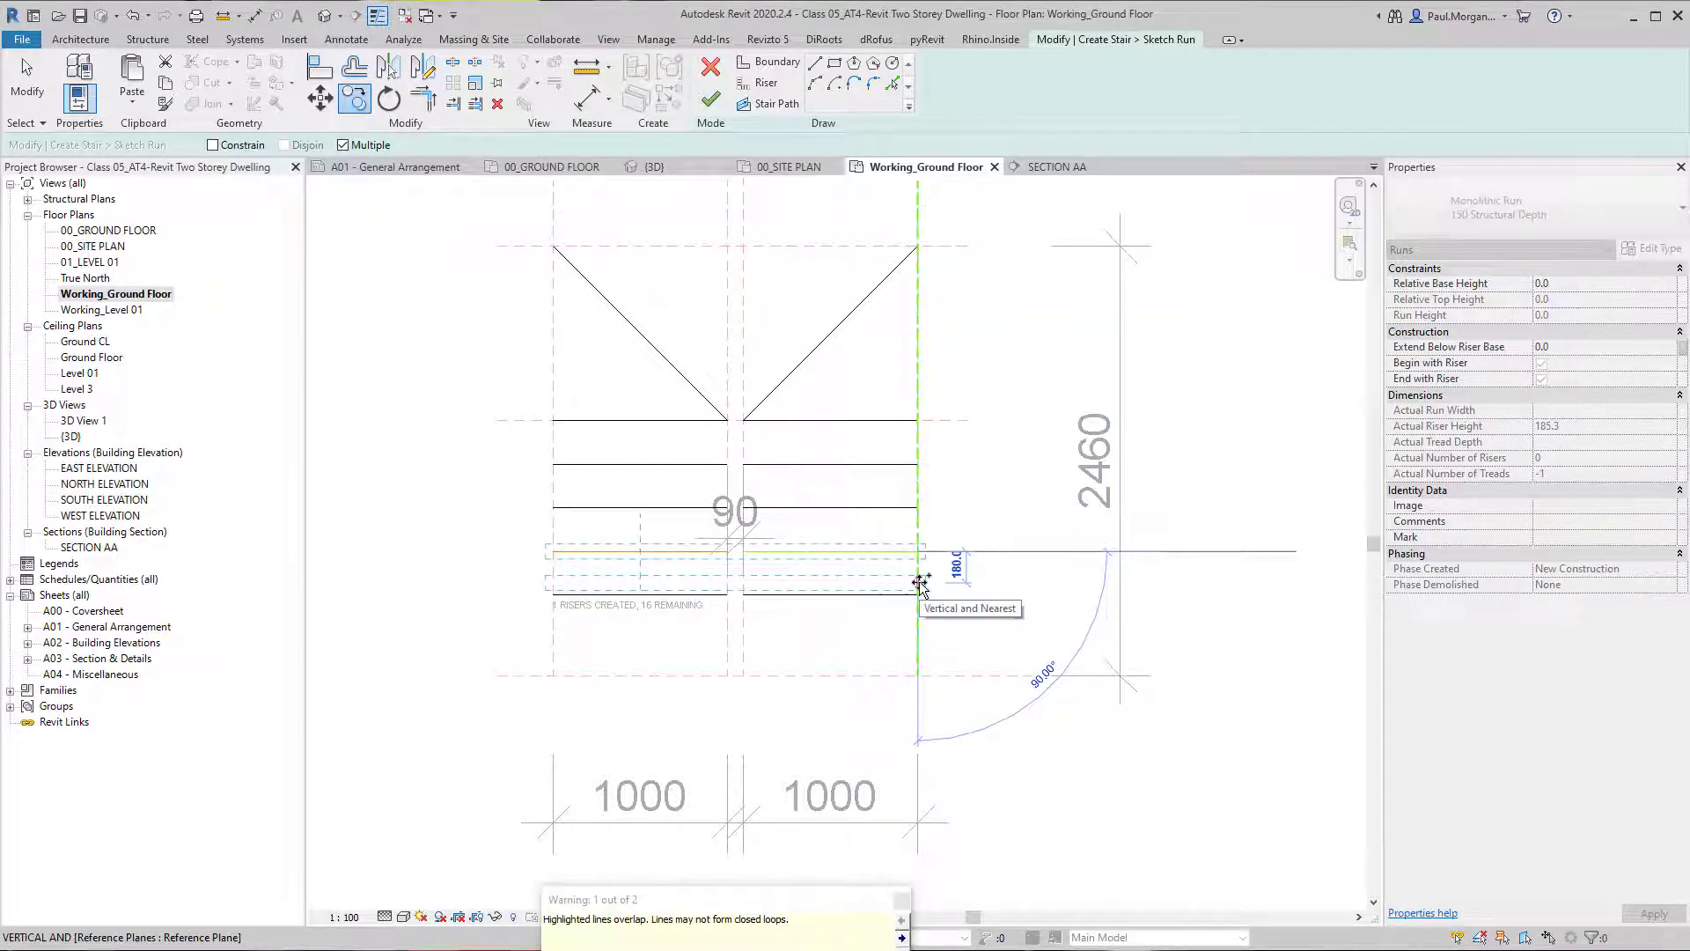
{"action": "key", "text": "ctrl+z"}
{"action": "key", "text": "ctrl+z"}
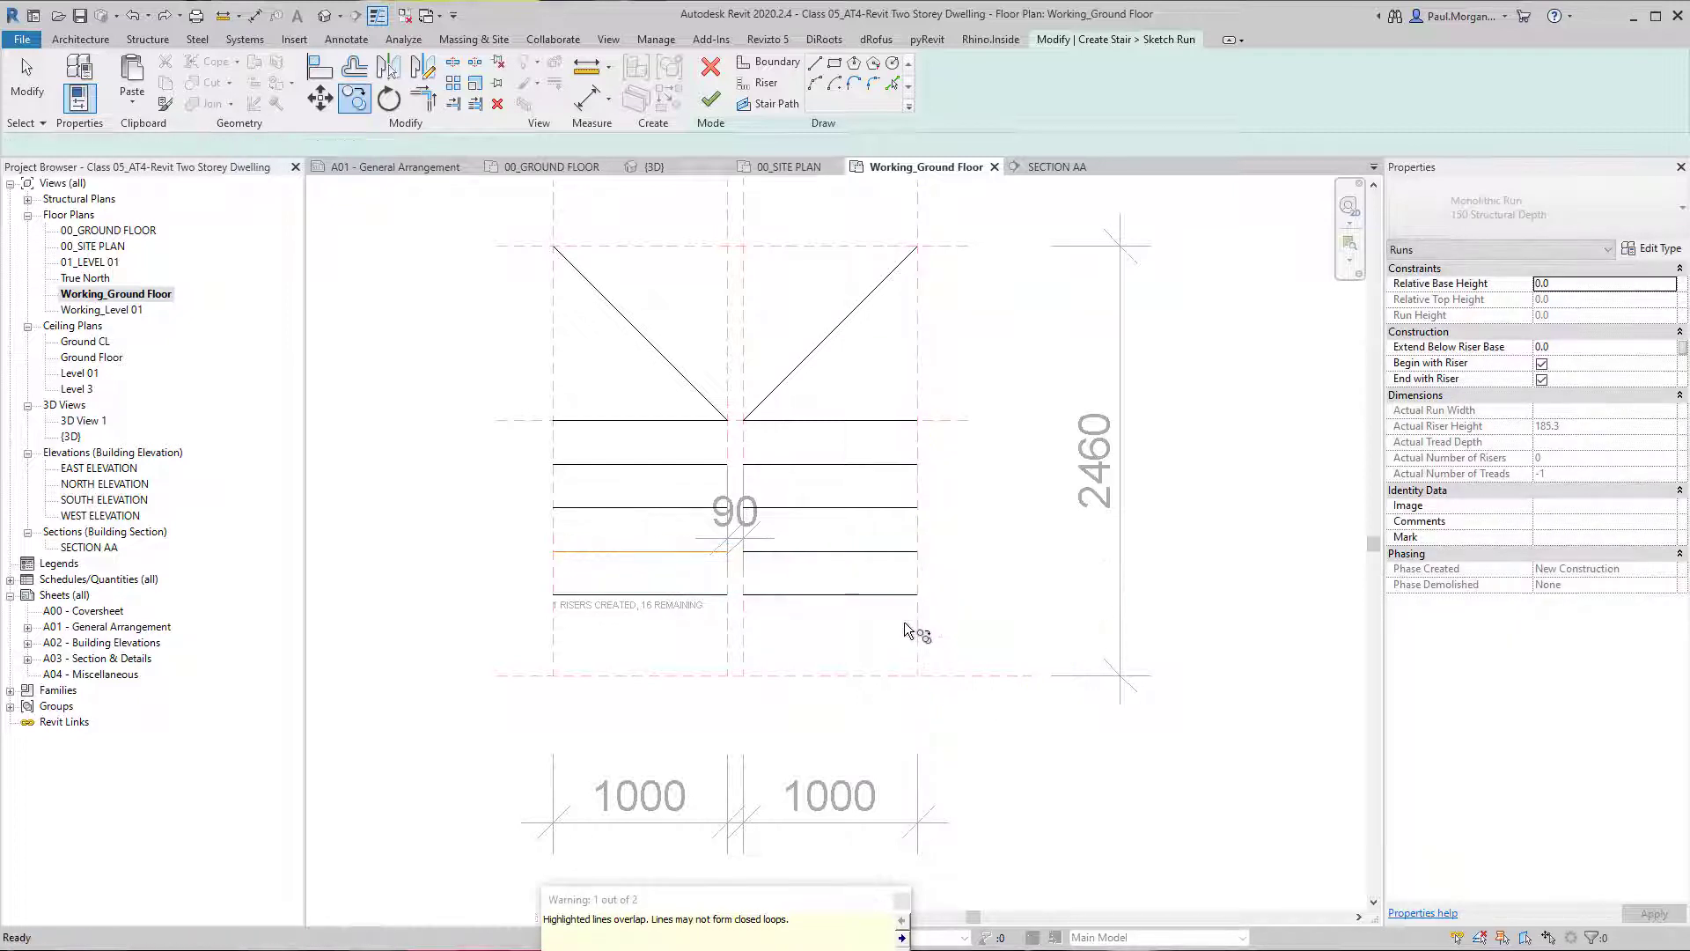
{"action": "key", "text": "Escape"}
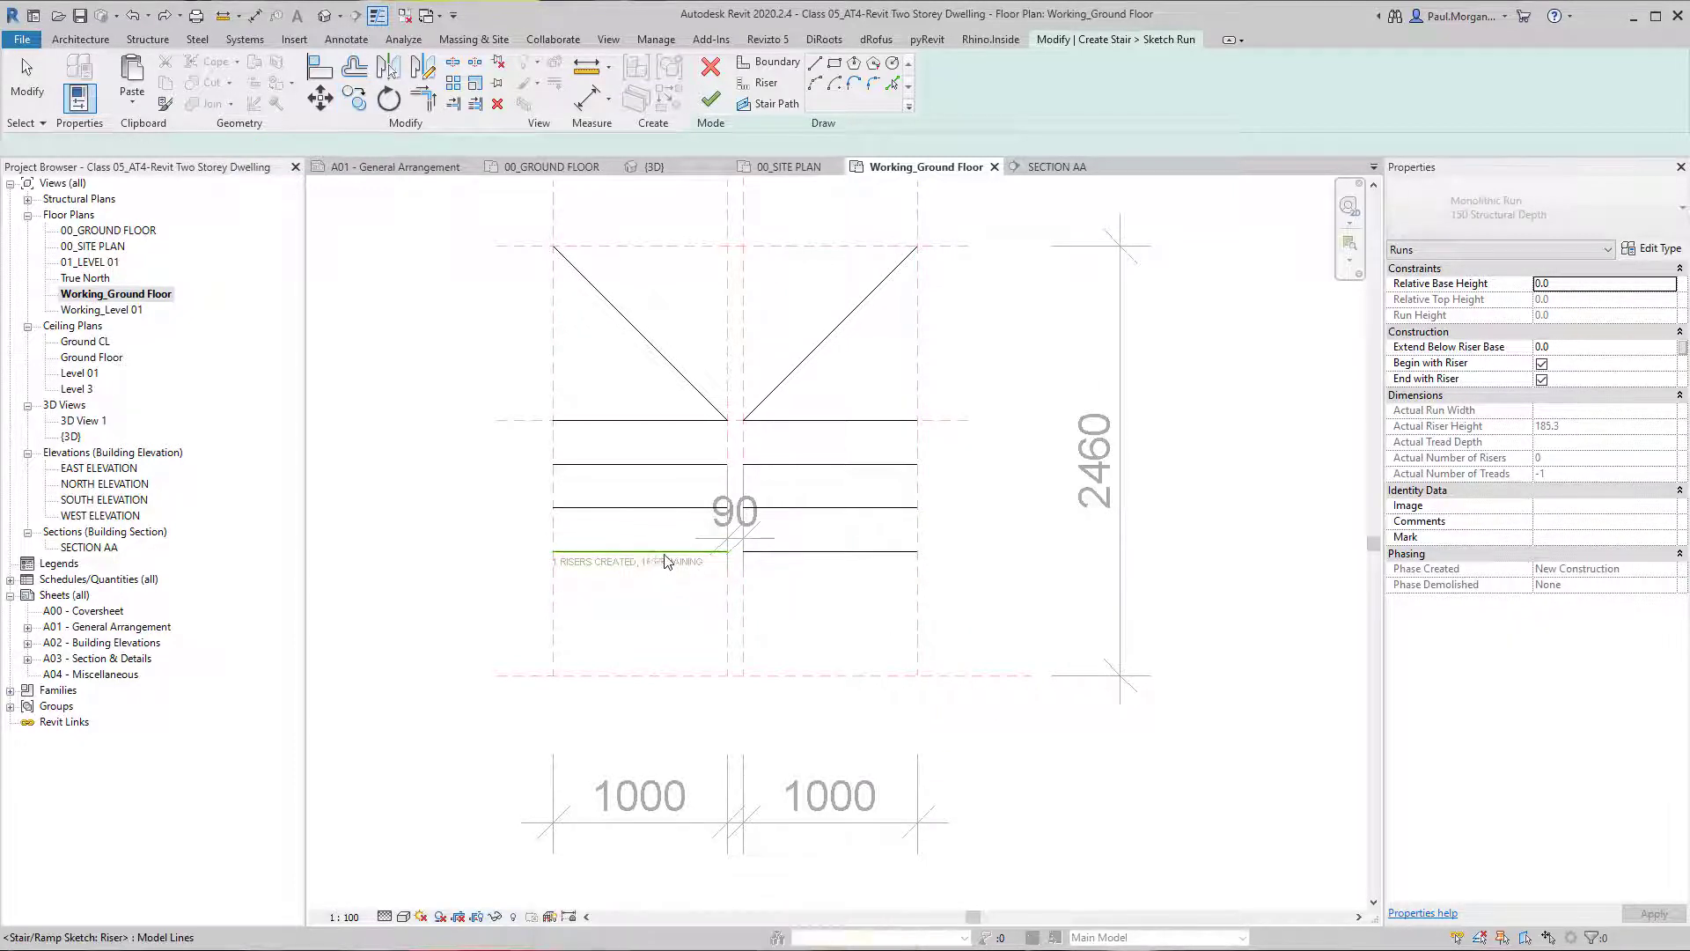
Copy the lowest riser pair two more times toward the bottom reference plane, matching the existing riser spacing.
{"action": "left_click", "coordinate": [784, 551]}
{"action": "left_click", "coordinate": [784, 552], "text": "ctrl"}
{"action": "key", "text": "c"}
{"action": "key", "text": "o"}
{"action": "left_click", "coordinate": [911, 508]}
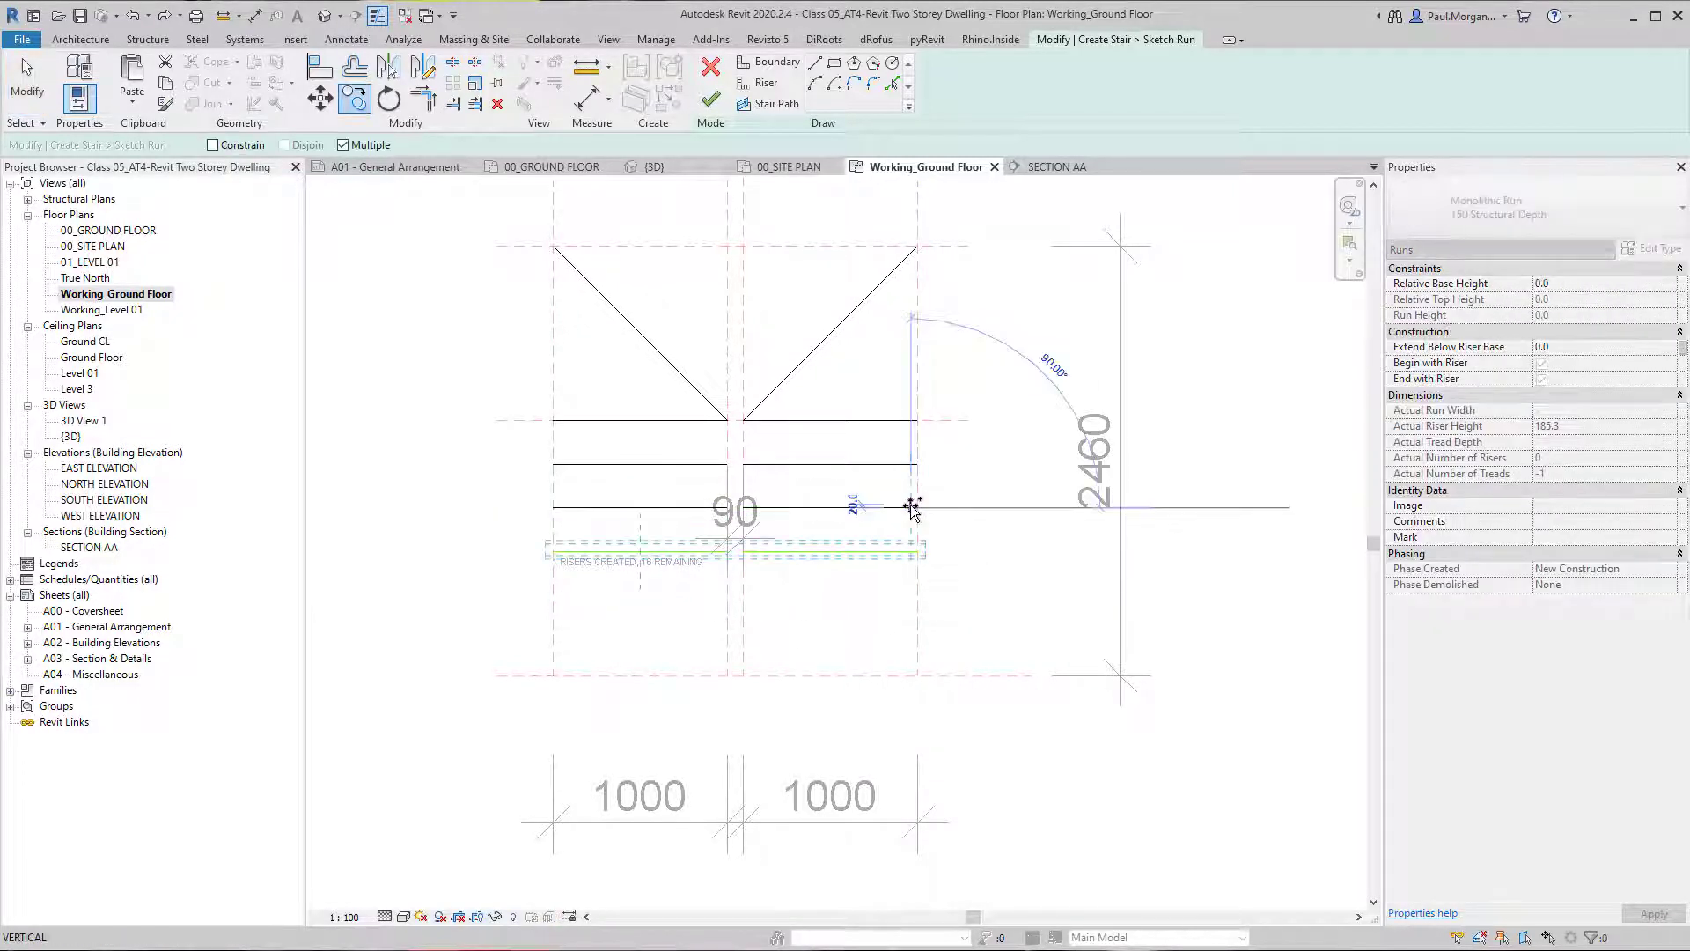
{"action": "left_click", "coordinate": [911, 551]}
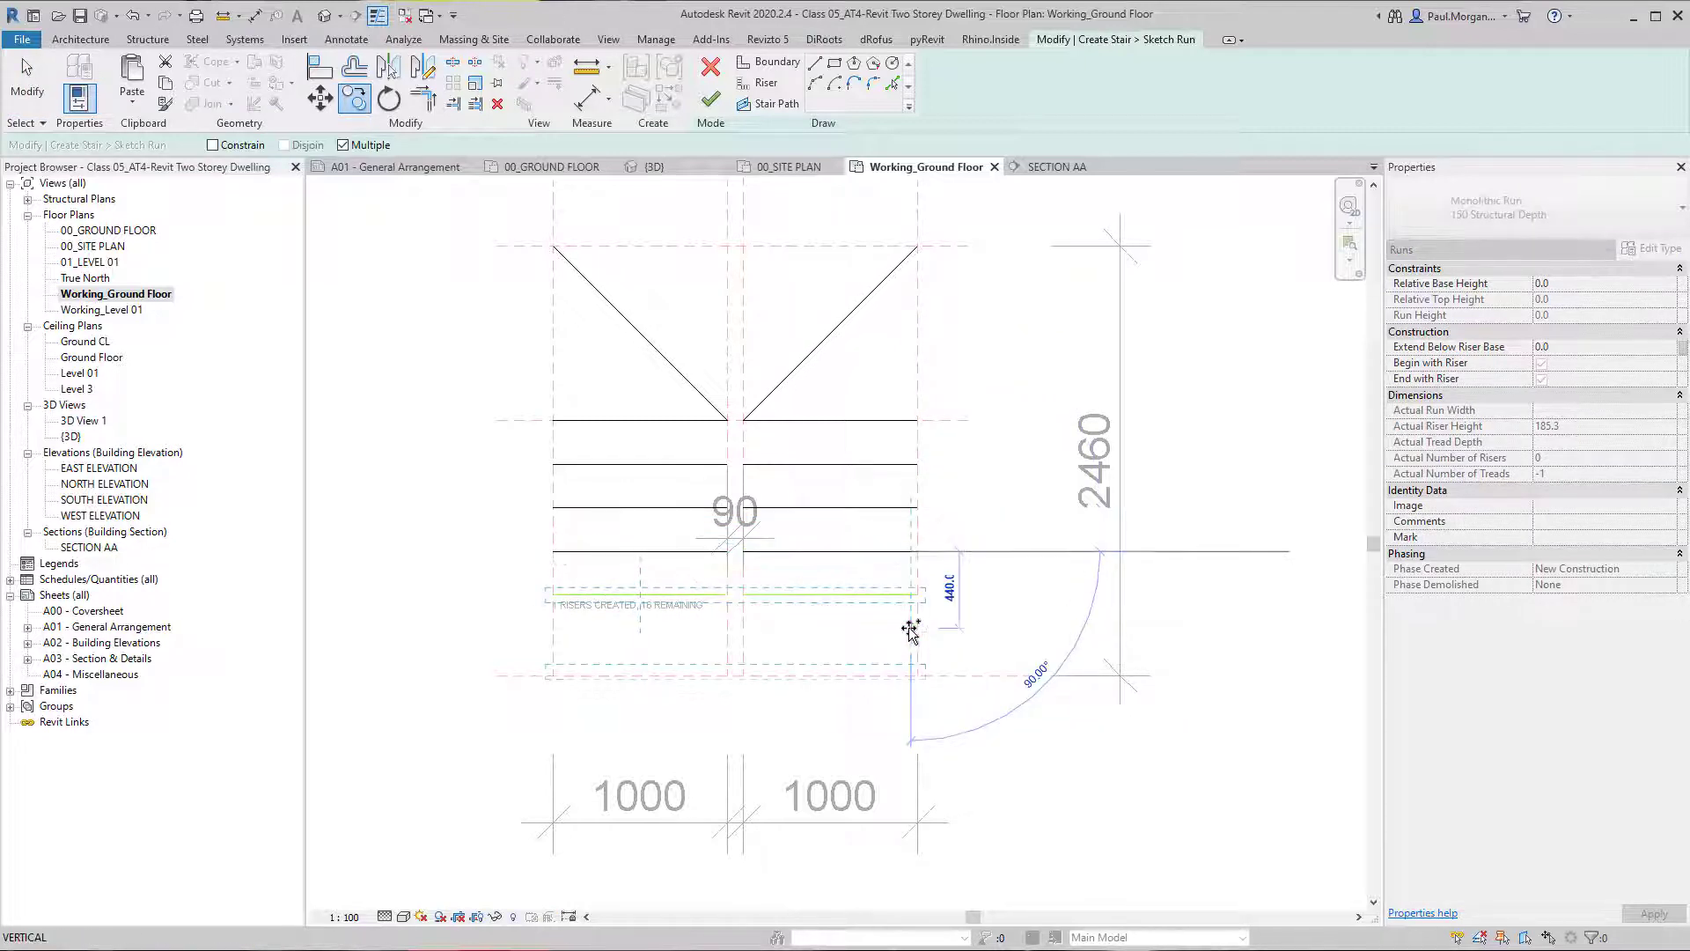
{"action": "left_click", "coordinate": [912, 596]}
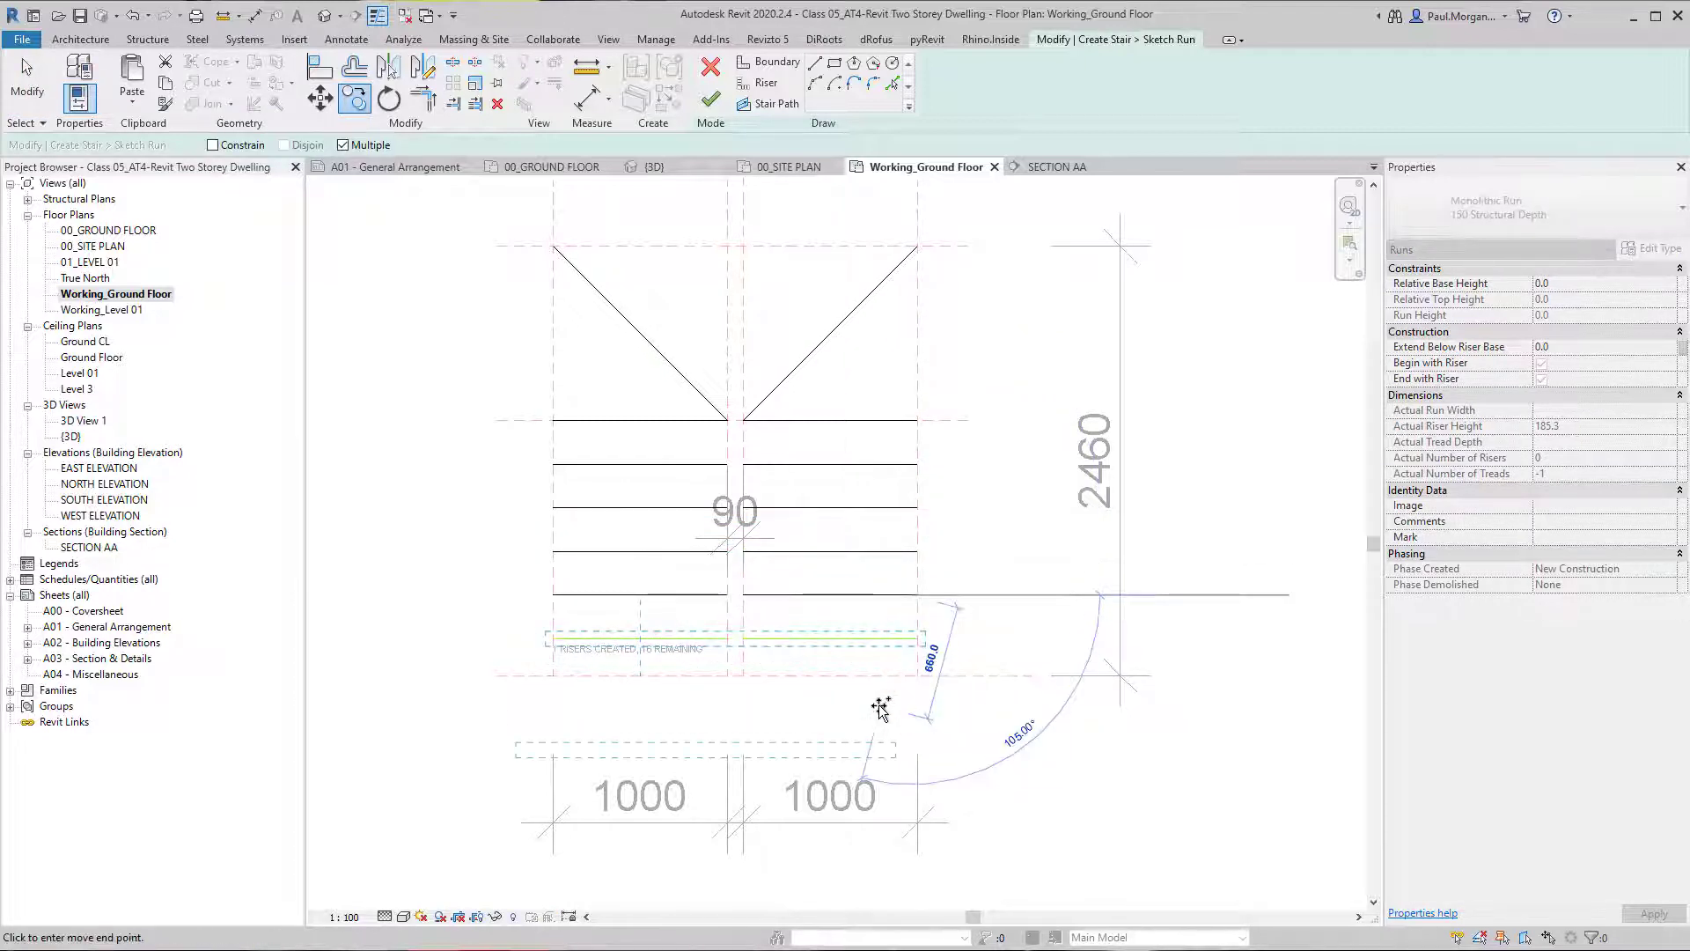
{"action": "key", "text": "Escape"}
{"action": "key", "text": "Escape"}
Draw the outer run boundary from the lowest left riser up, across the top reference plane and down to the lowest right riser.
{"action": "middle_click_drag", "start_coordinate": [728, 420], "coordinate": [722, 516]}
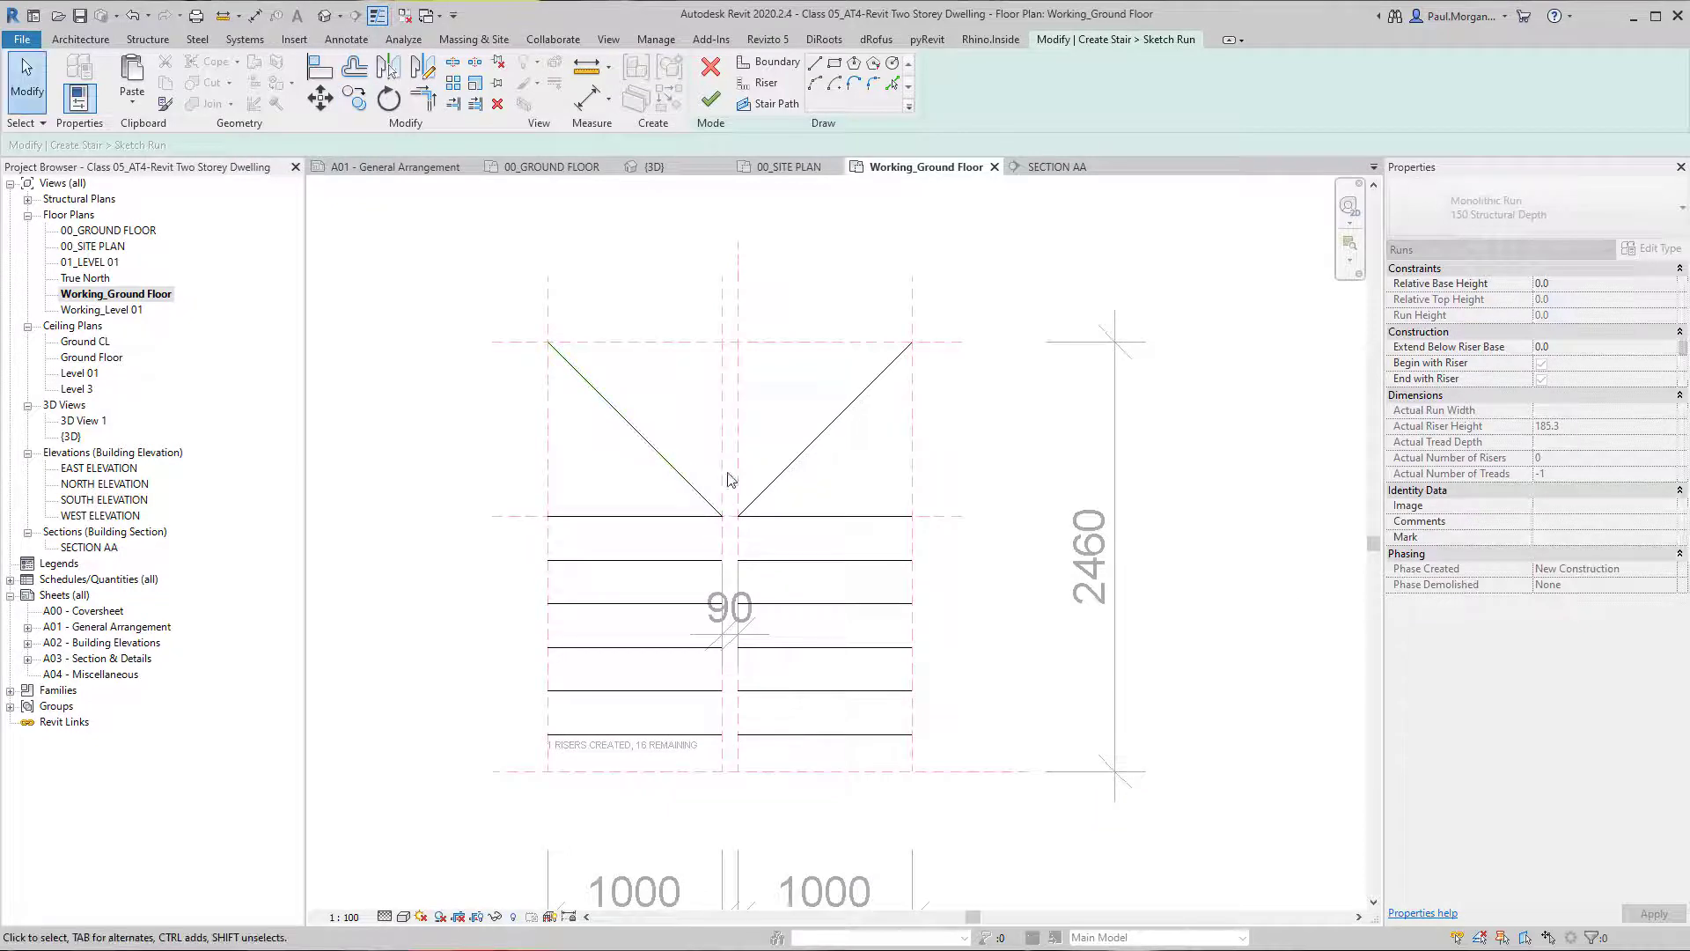
{"action": "left_click", "coordinate": [773, 71]}
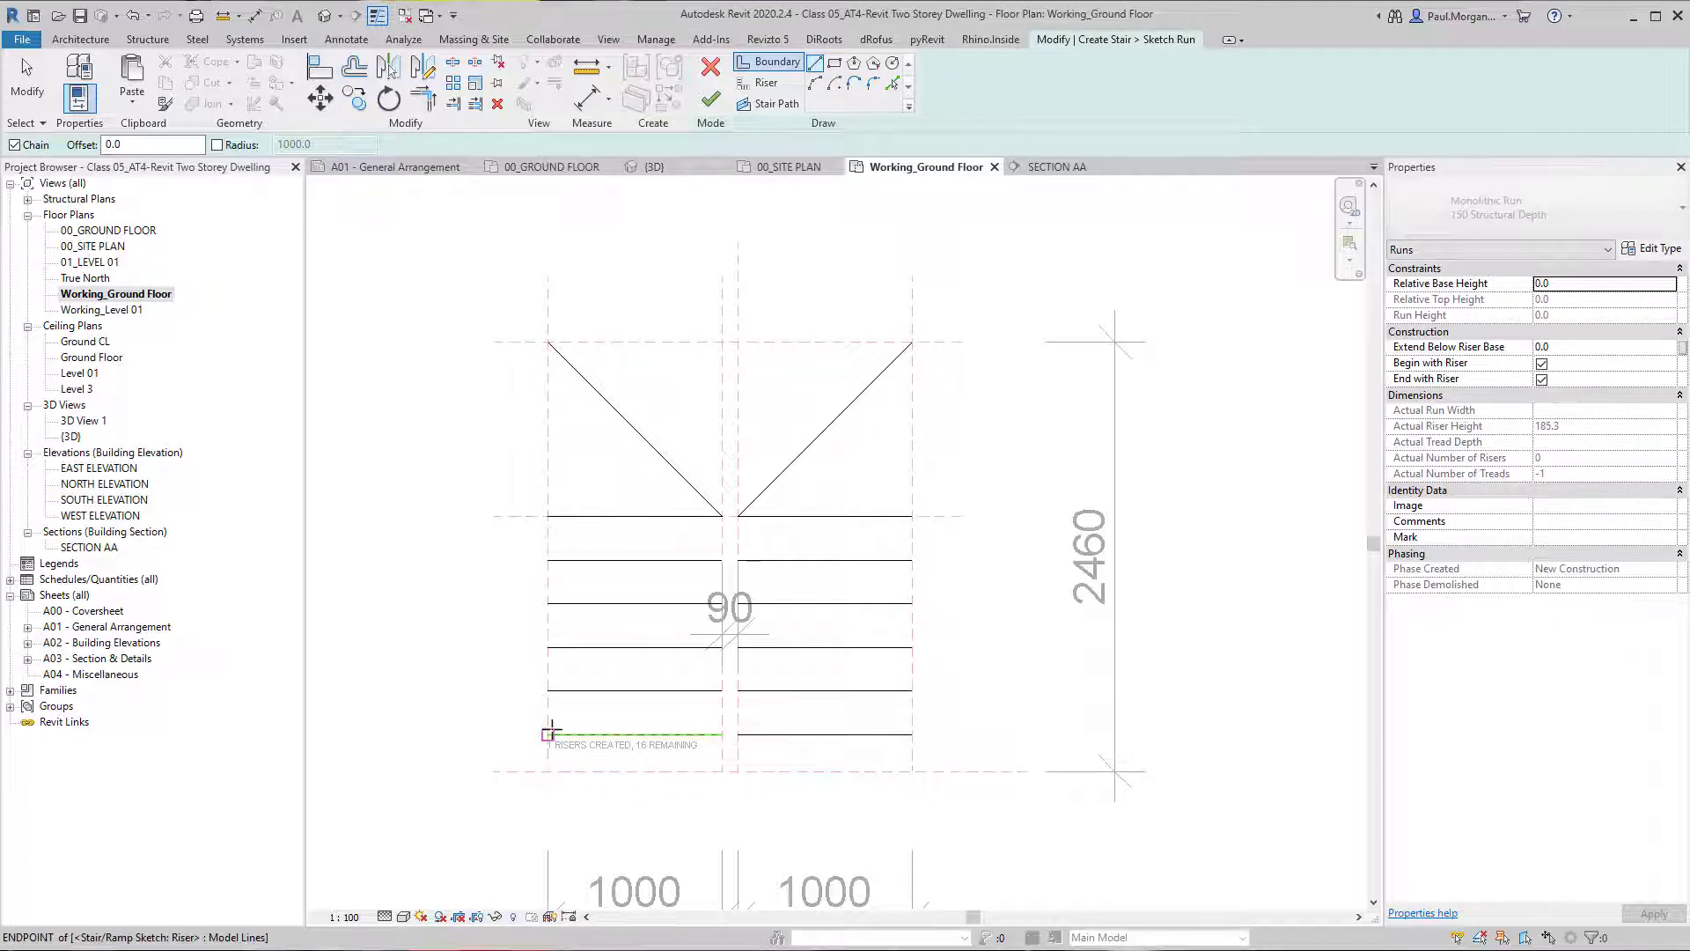
{"action": "left_click", "coordinate": [547, 733]}
{"action": "left_click", "coordinate": [548, 341]}
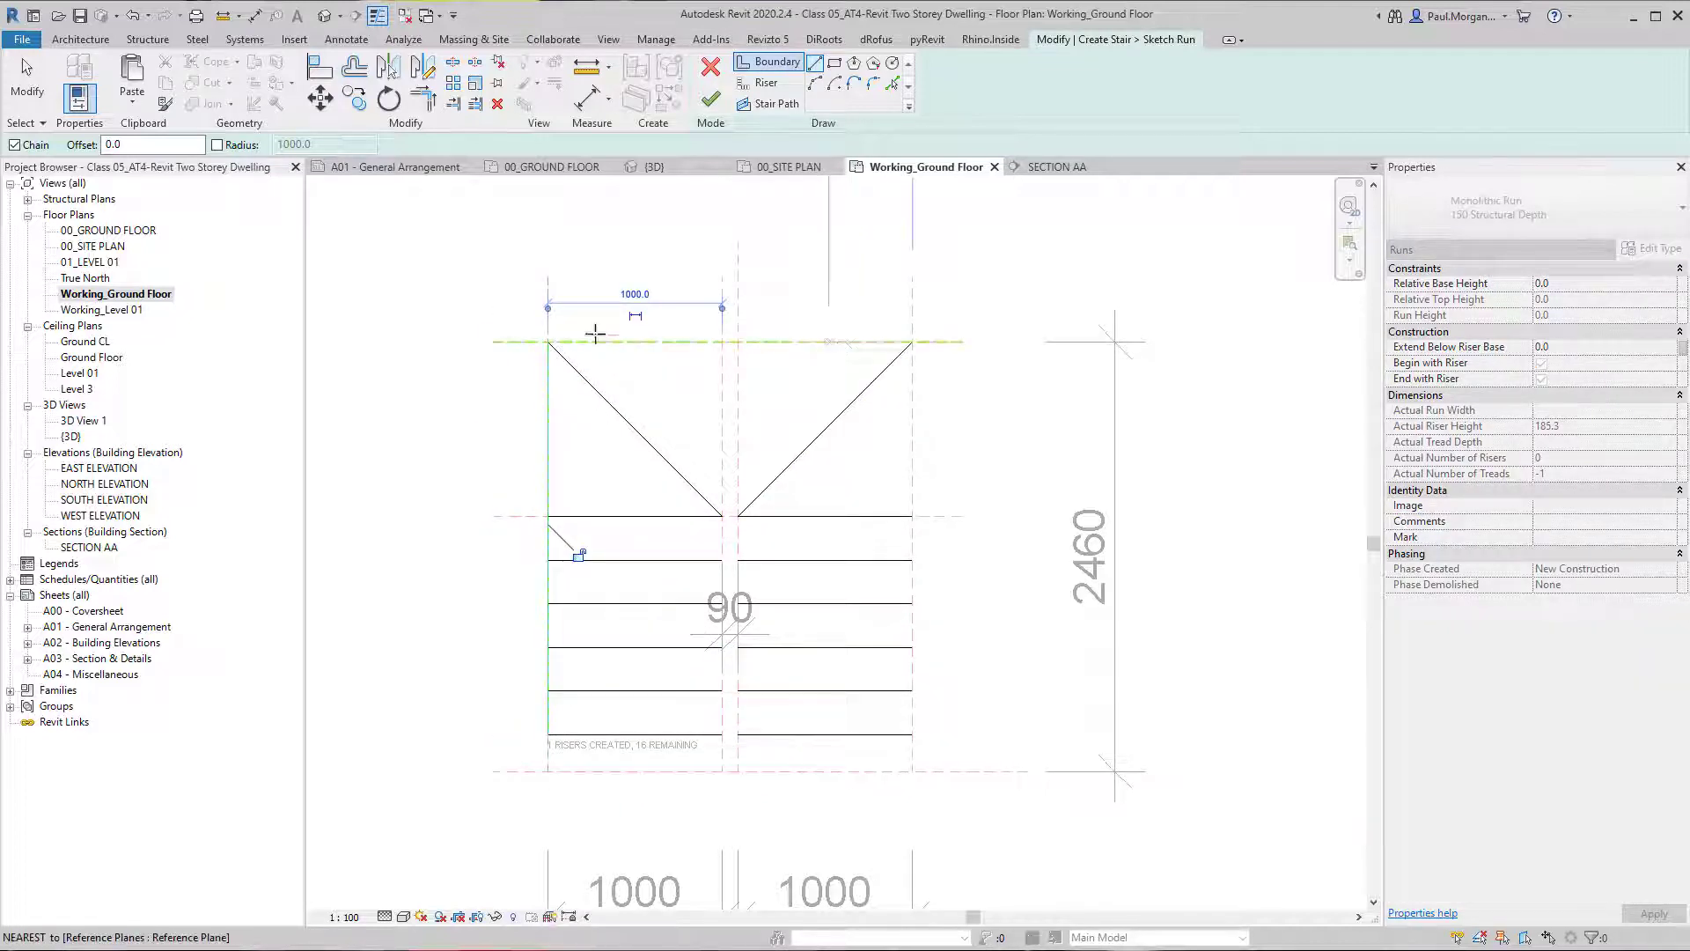
{"action": "left_click", "coordinate": [912, 342]}
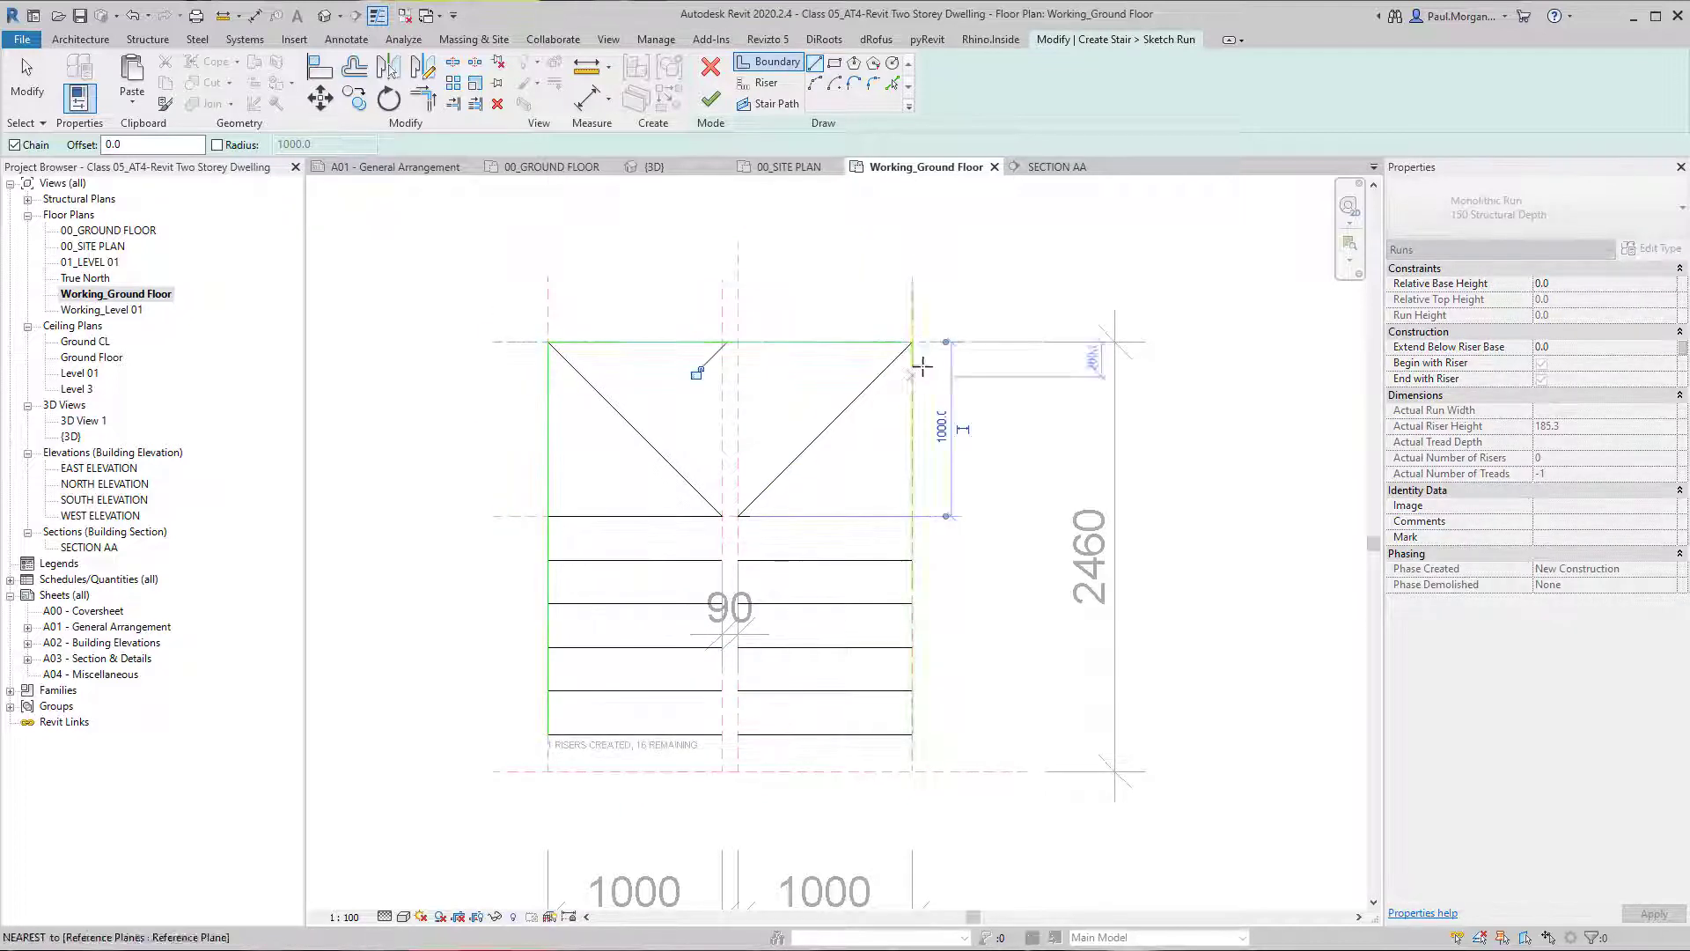
{"action": "left_click", "coordinate": [912, 734]}
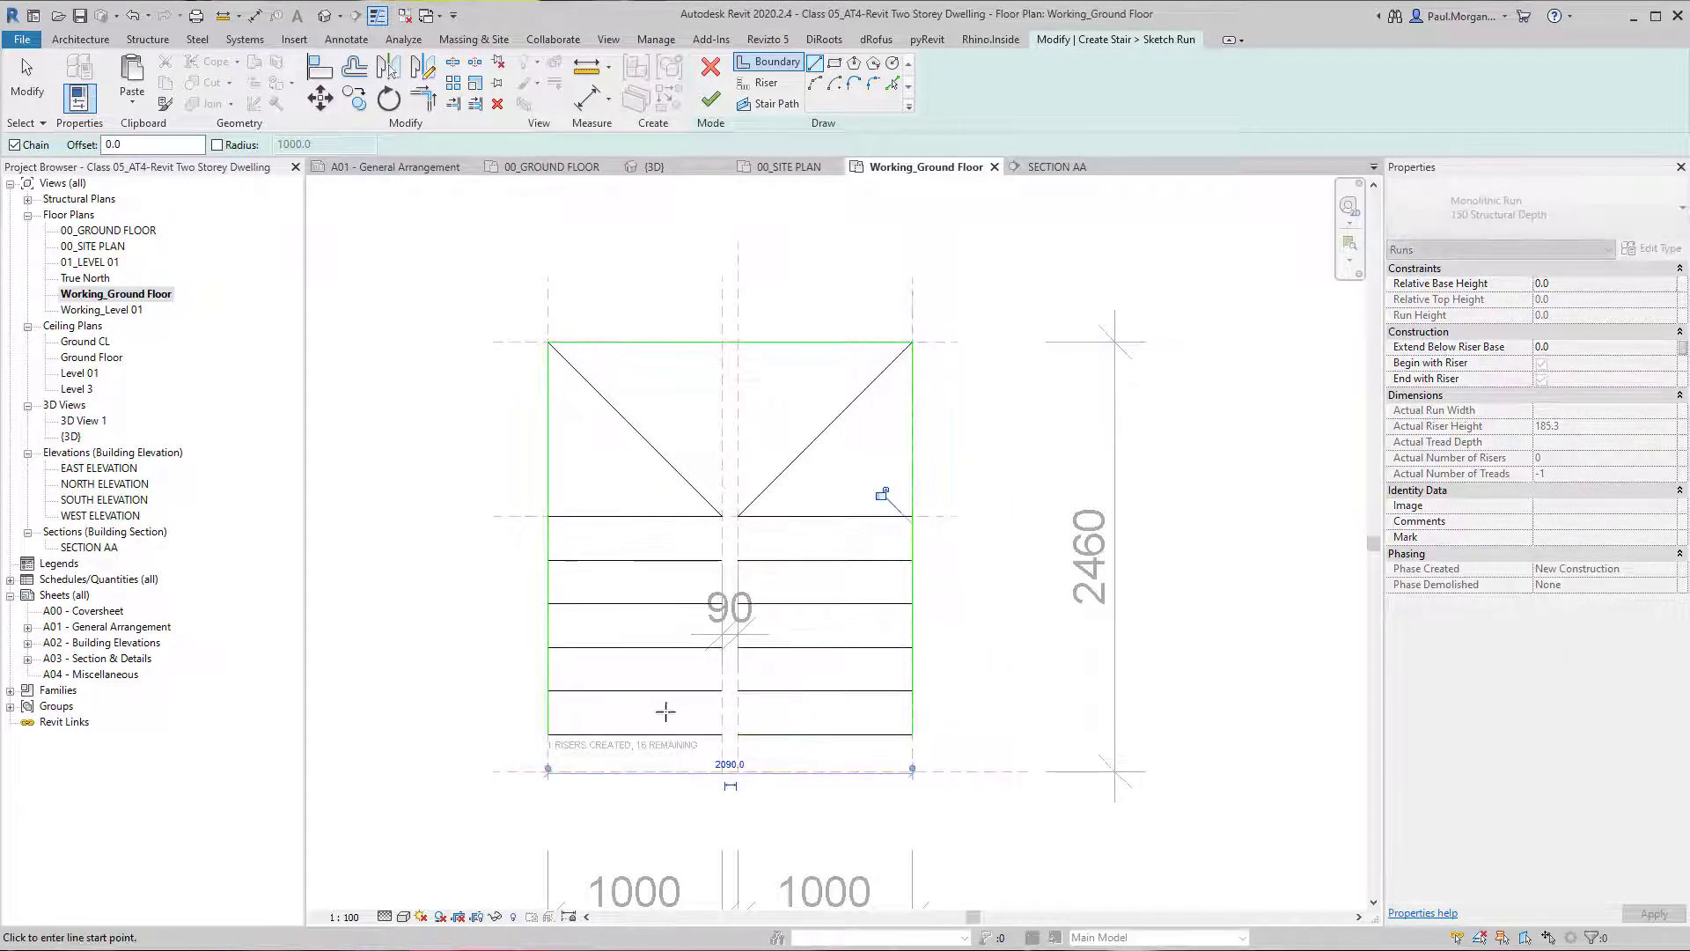
Draw the inner run boundary up one side of the 90 mm gap, across it and down to the lowest right riser.
{"action": "scroll", "coordinate": [710, 724], "scroll_direction": "up", "scroll_amount": 5}
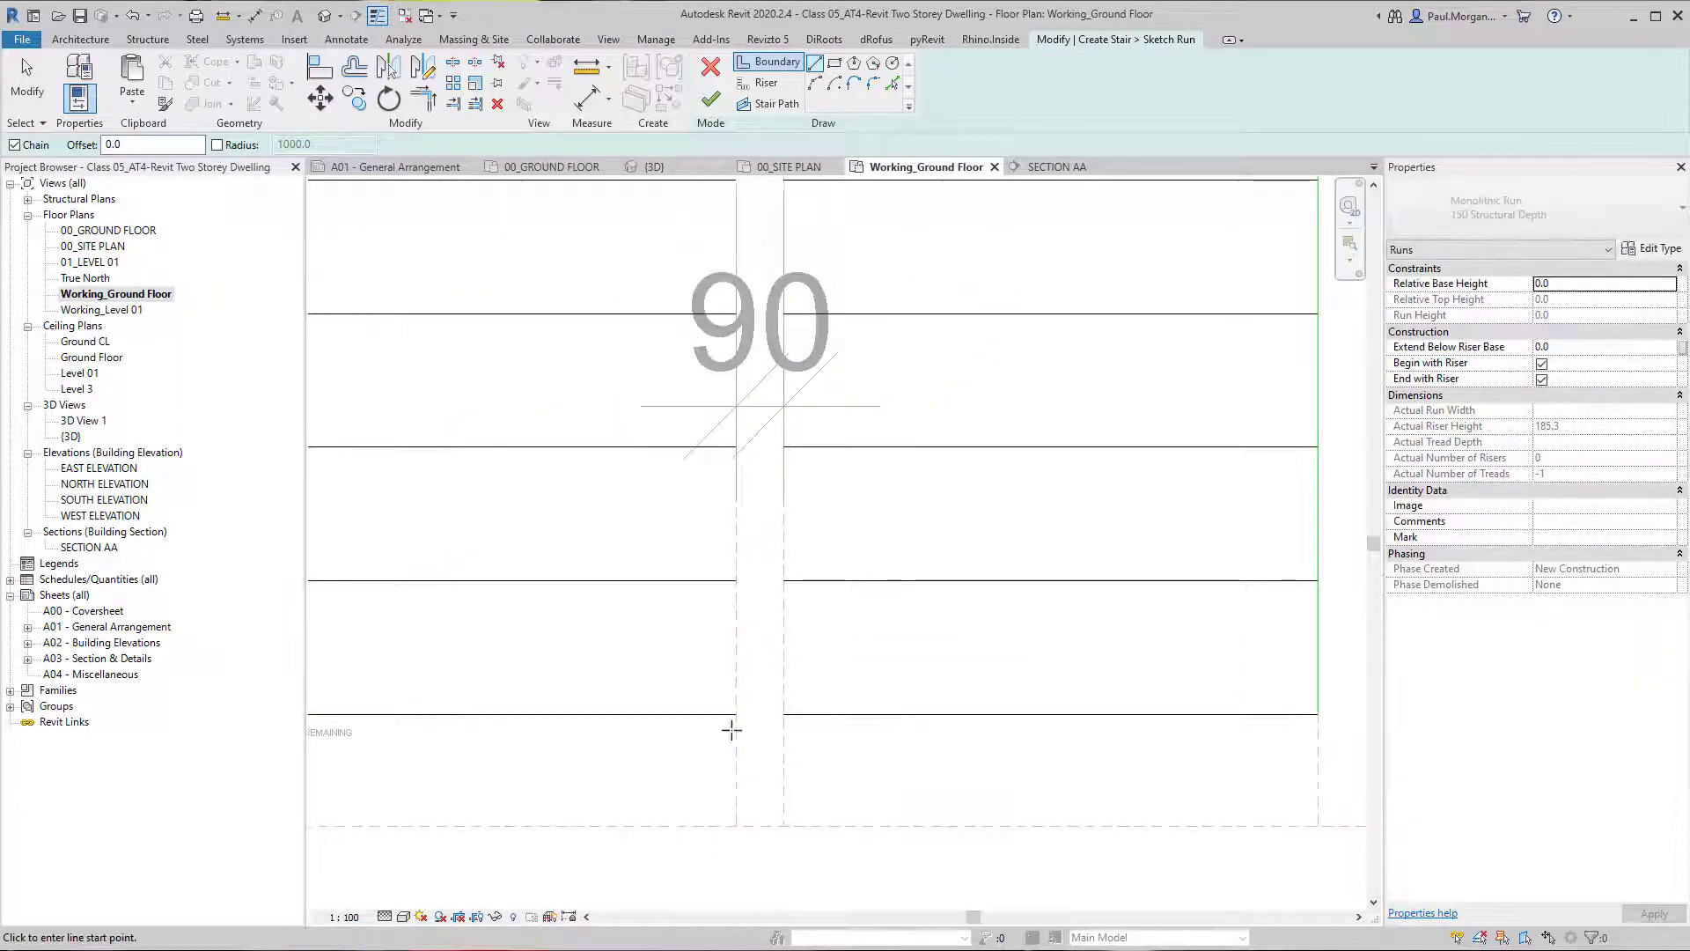
{"action": "scroll", "coordinate": [890, 711], "scroll_direction": "down", "scroll_amount": 3}
{"action": "left_click", "coordinate": [802, 714]}
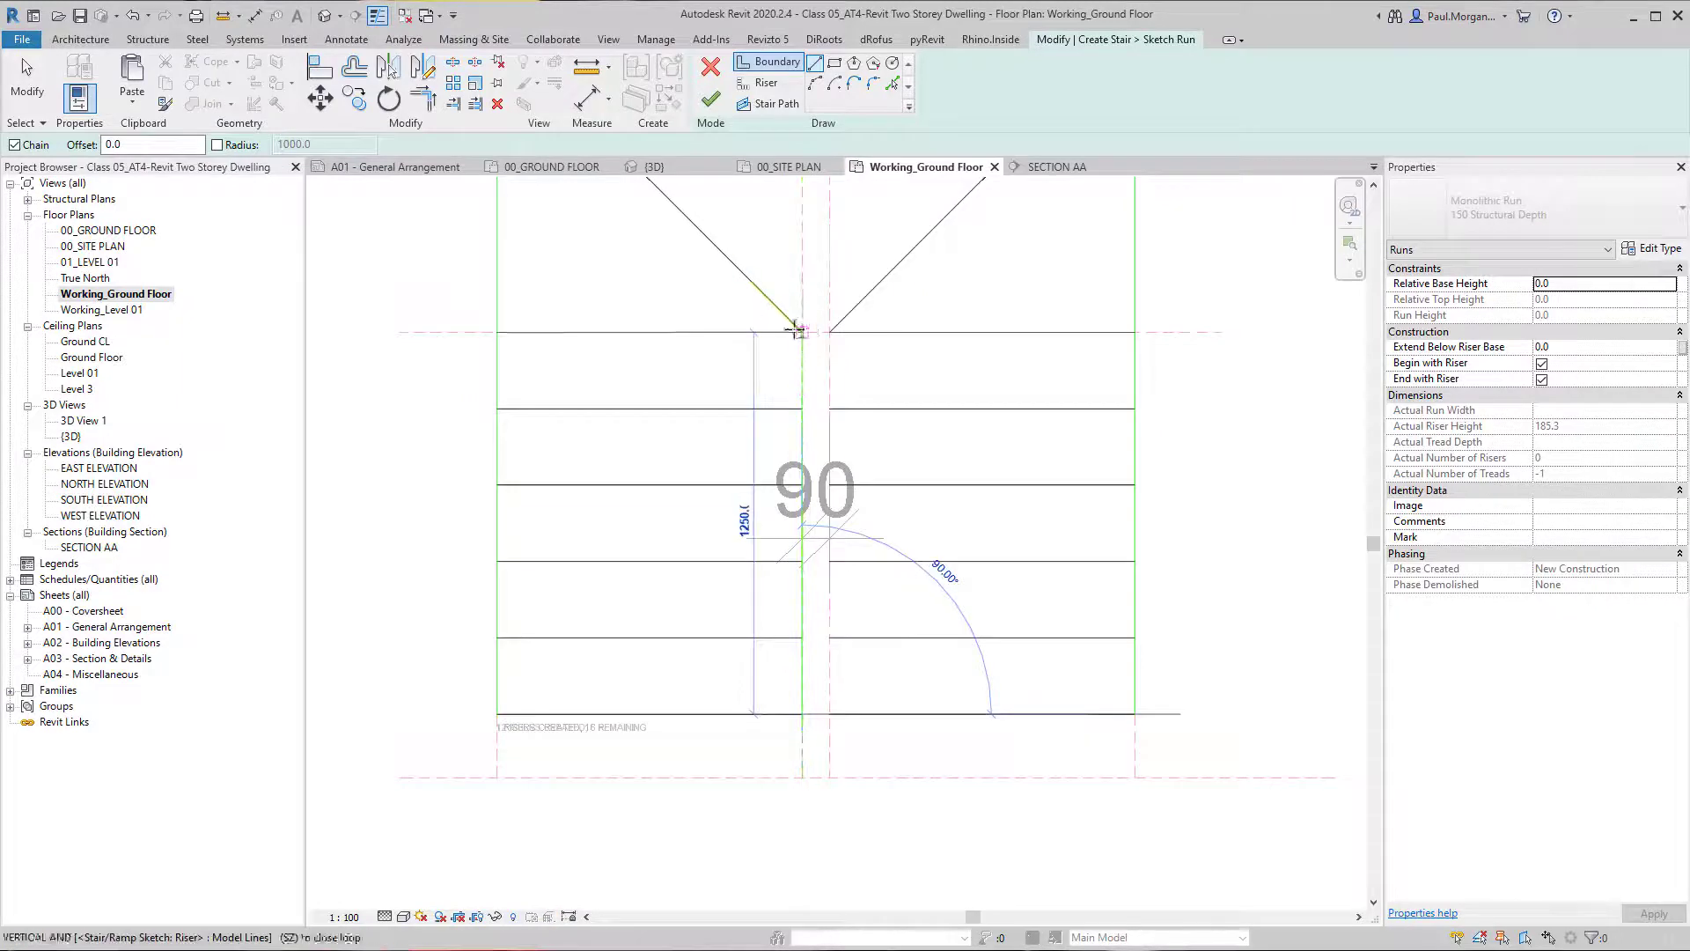
{"action": "left_click", "coordinate": [802, 332]}
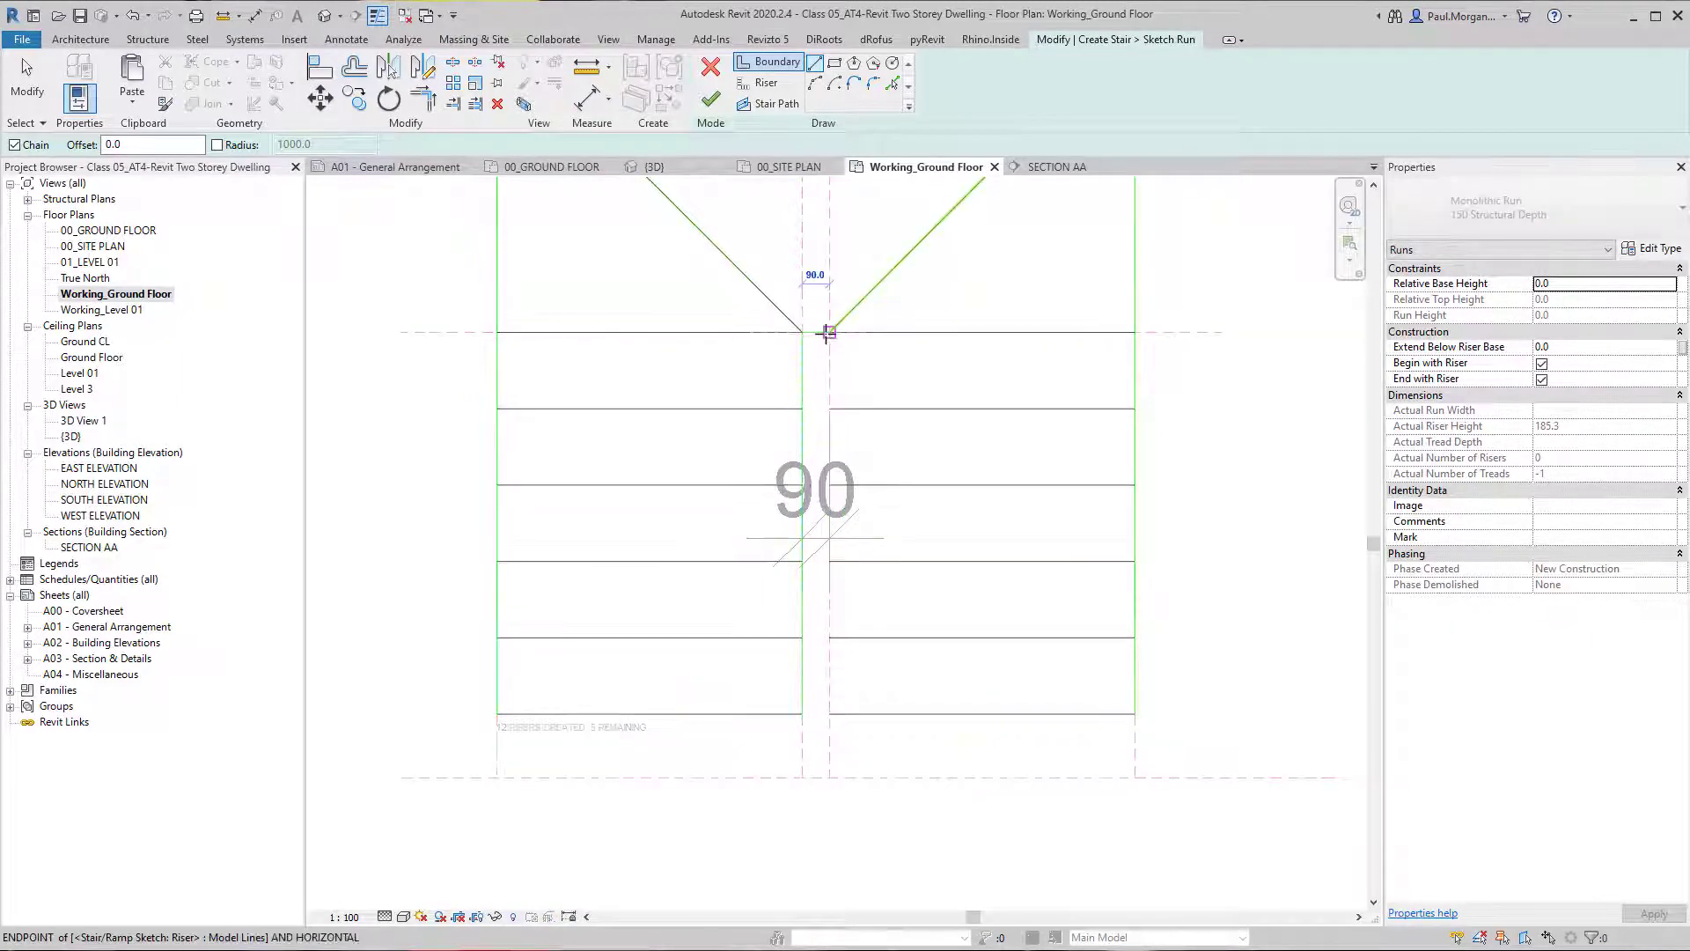
{"action": "left_click", "coordinate": [829, 332]}
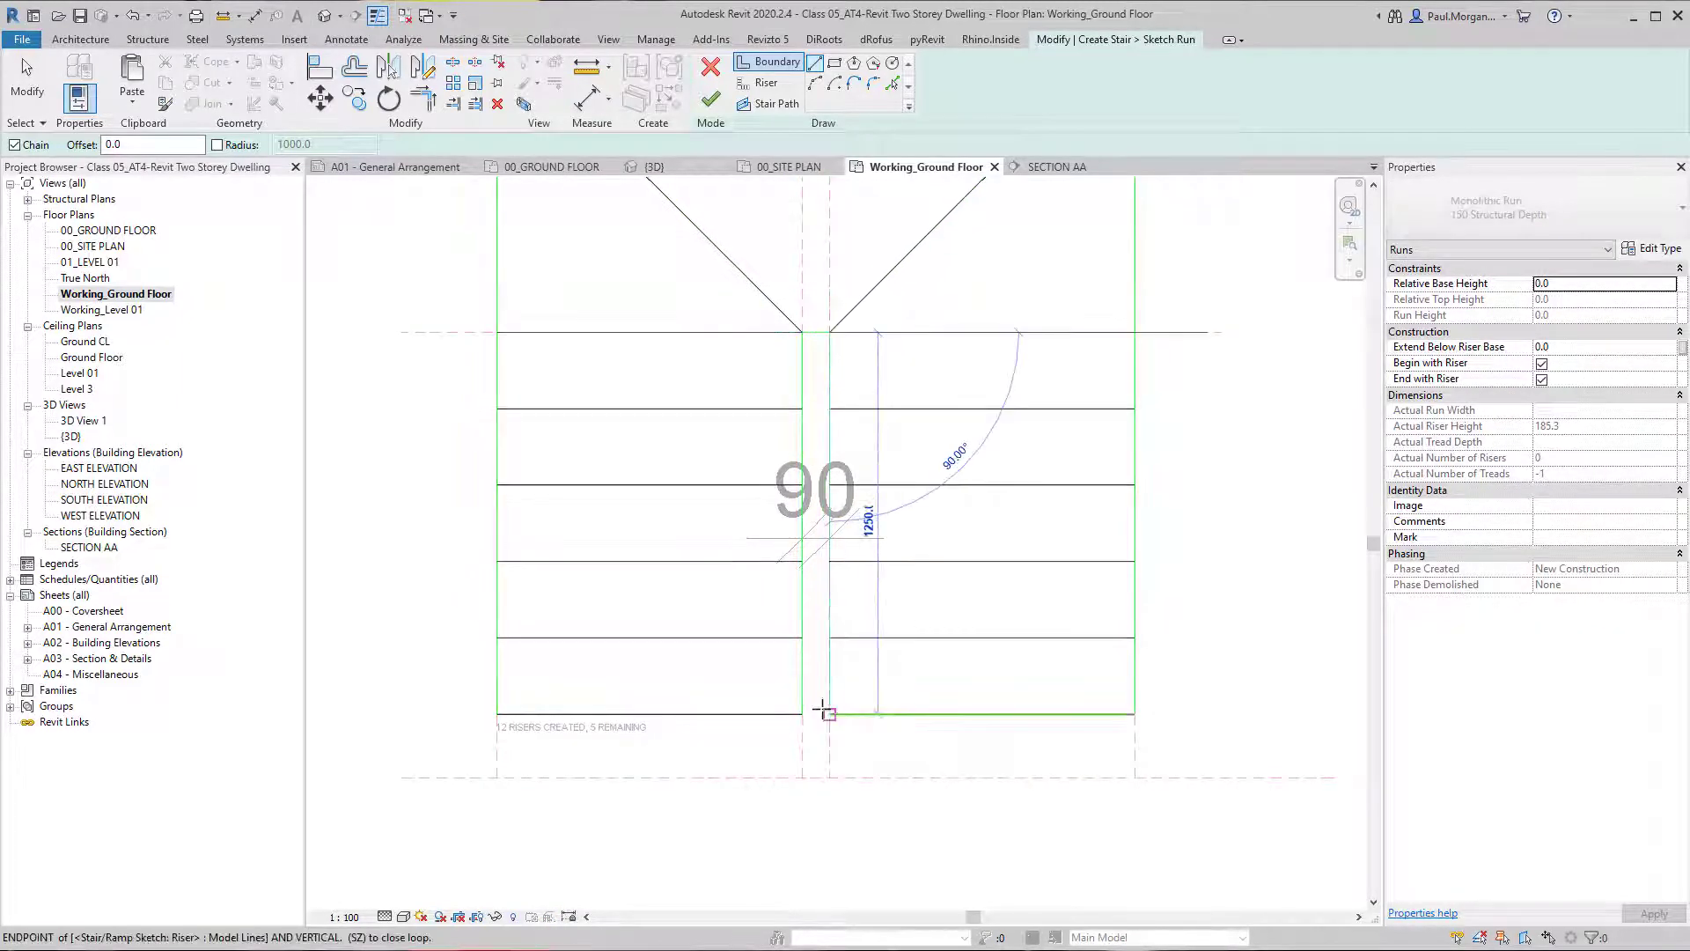
{"action": "left_click", "coordinate": [825, 710]}
{"action": "scroll", "coordinate": [827, 673], "scroll_direction": "down", "scroll_amount": 2}
{"action": "middle_click_drag", "start_coordinate": [822, 493], "coordinate": [781, 602]}
{"action": "key", "text": "Escape"}
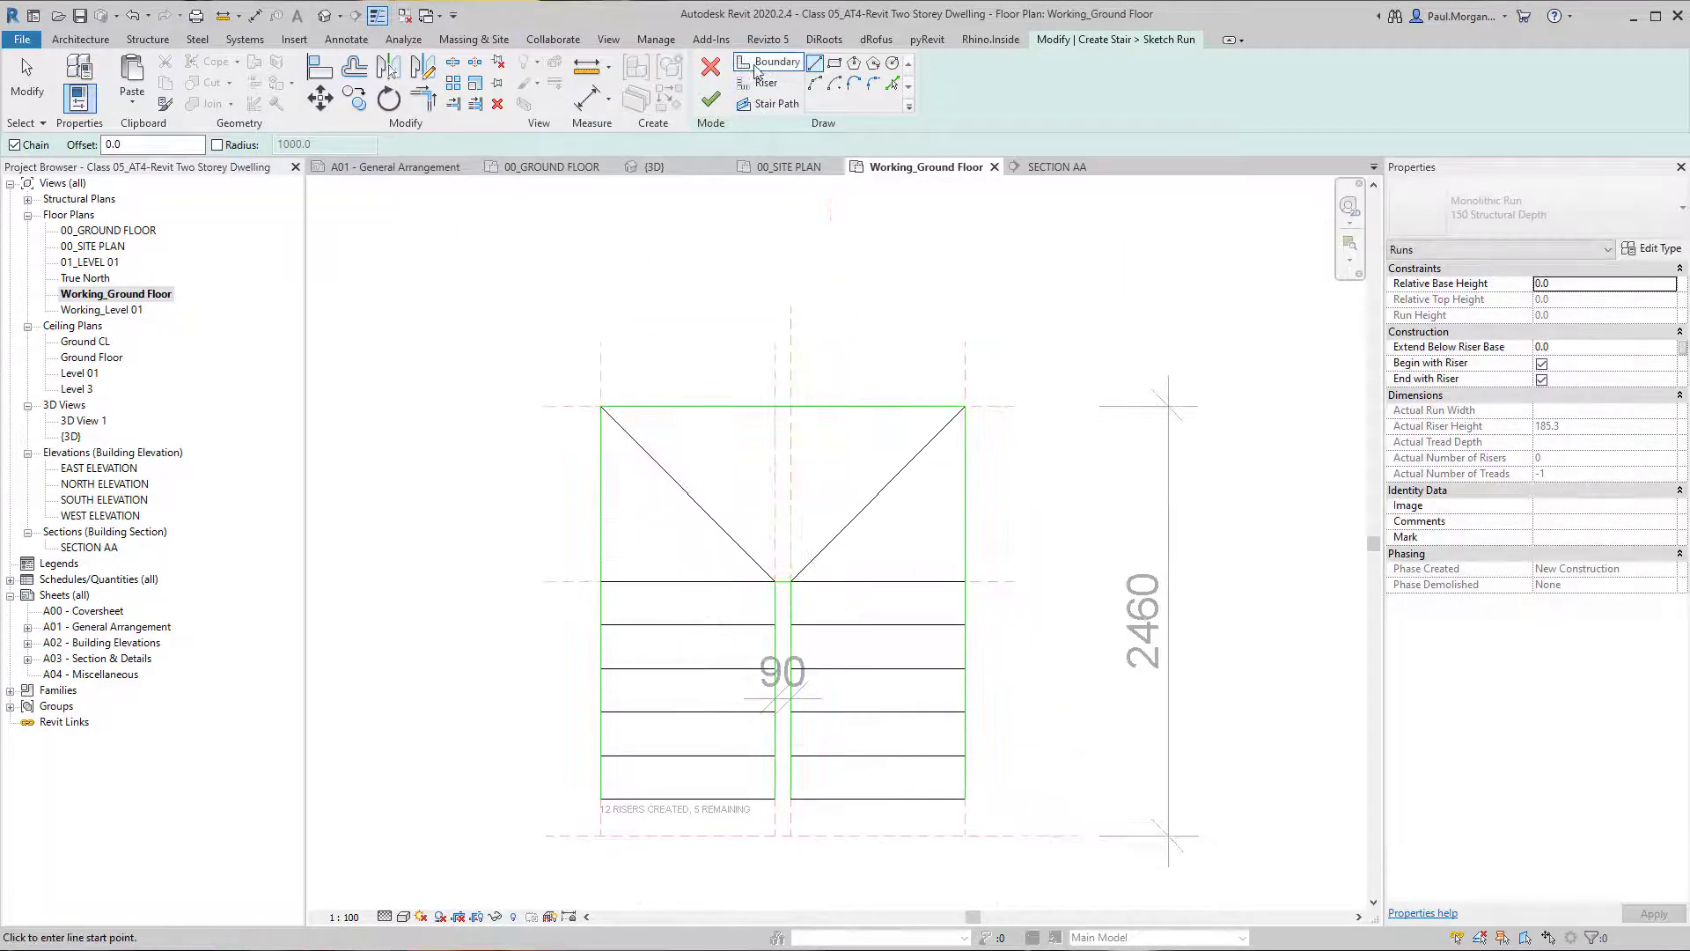
Draw a vertical winder riser from the midpoint of the 90 mm gap up to the top boundary.
{"action": "left_click", "coordinate": [757, 81]}
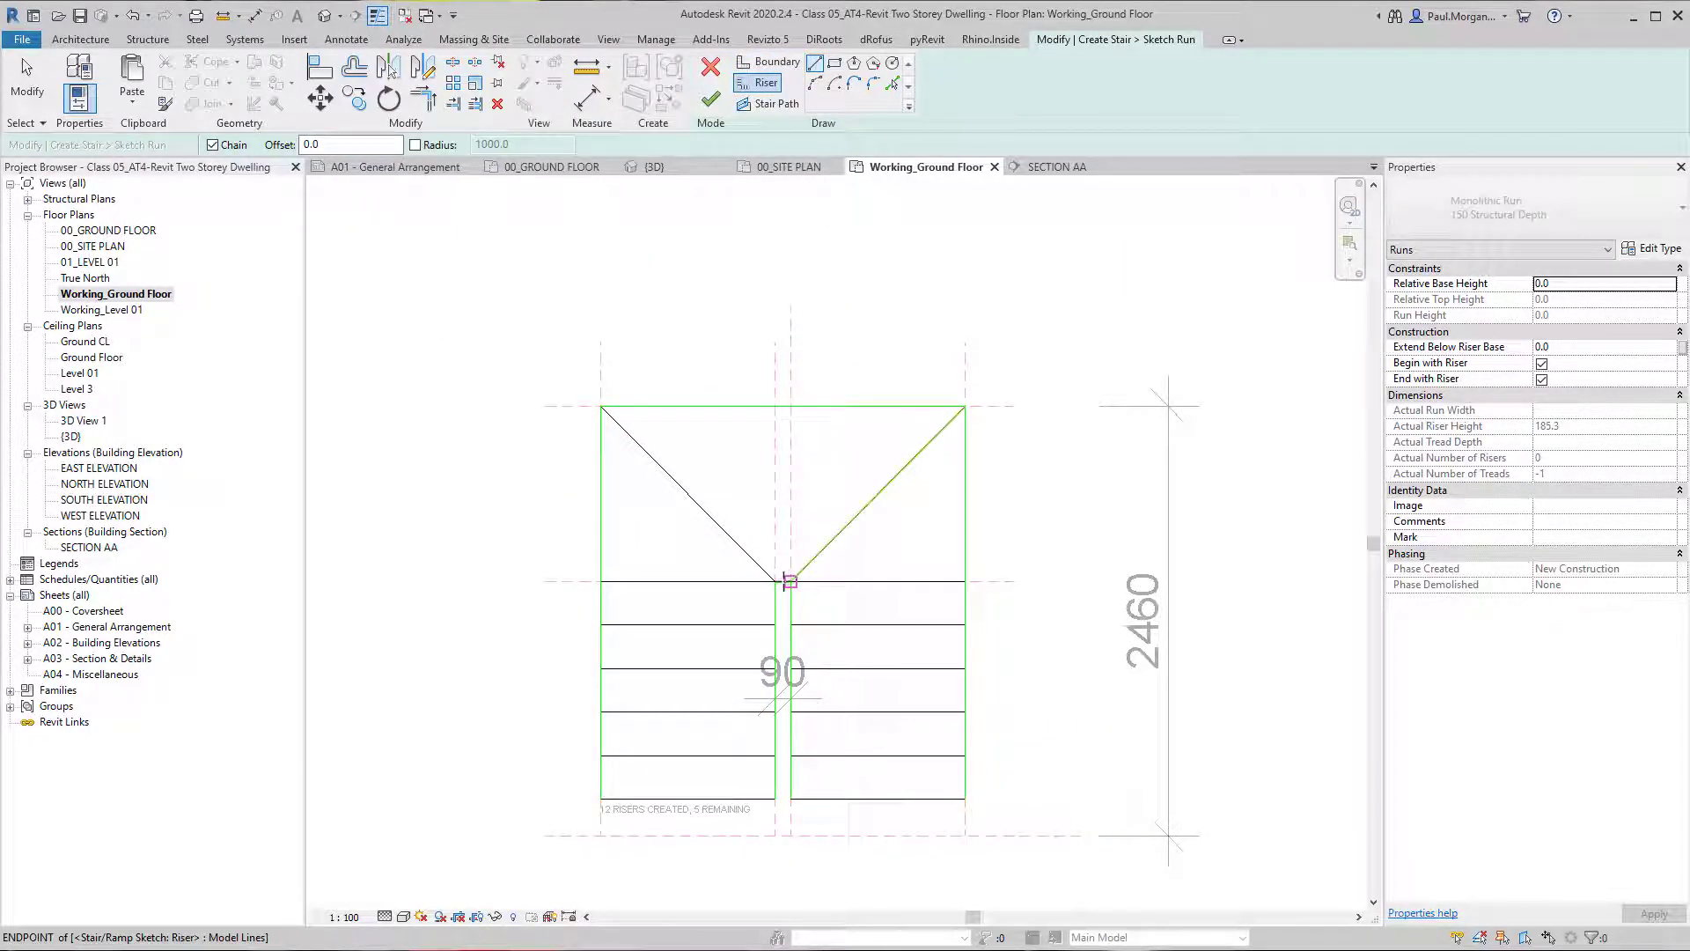
{"action": "scroll", "coordinate": [774, 582], "scroll_direction": "up", "scroll_amount": 2}
{"action": "left_click", "coordinate": [780, 578]}
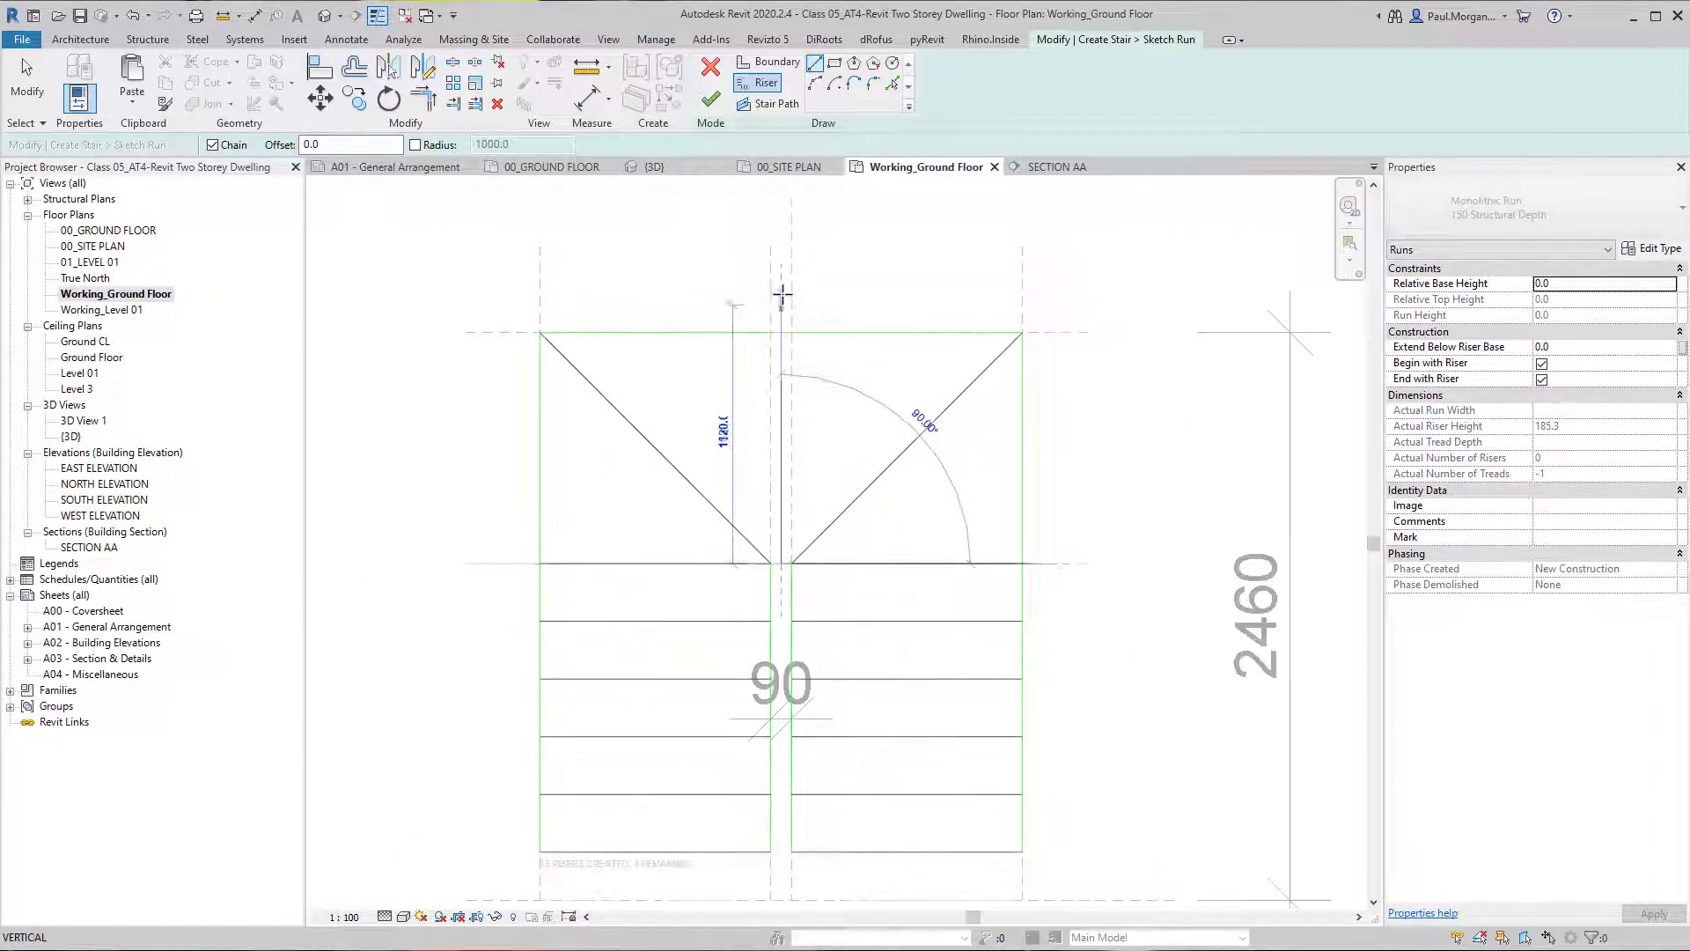
{"action": "left_click", "coordinate": [781, 322]}
{"action": "key", "text": "Escape"}
{"action": "key", "text": "Escape"}
{"action": "scroll", "coordinate": [708, 434], "scroll_direction": "down", "scroll_amount": 3}
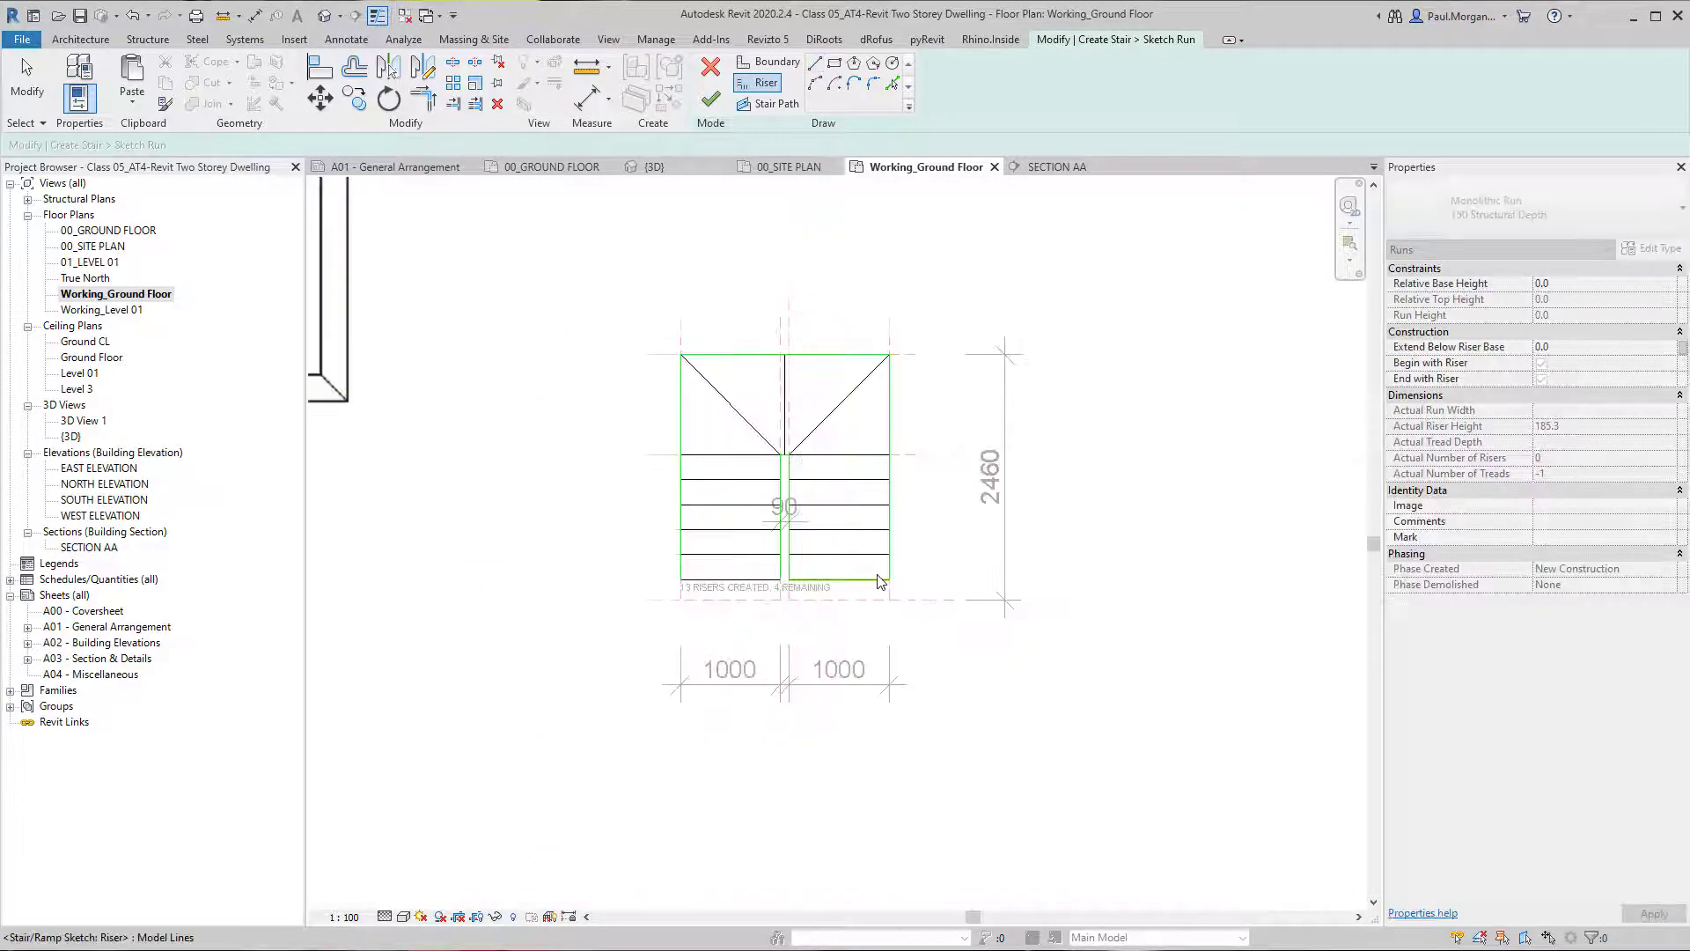
Copy the lowest pair of risers straight down onto the bottom reference plane.
{"action": "scroll", "coordinate": [810, 596], "scroll_direction": "up", "scroll_amount": 2}
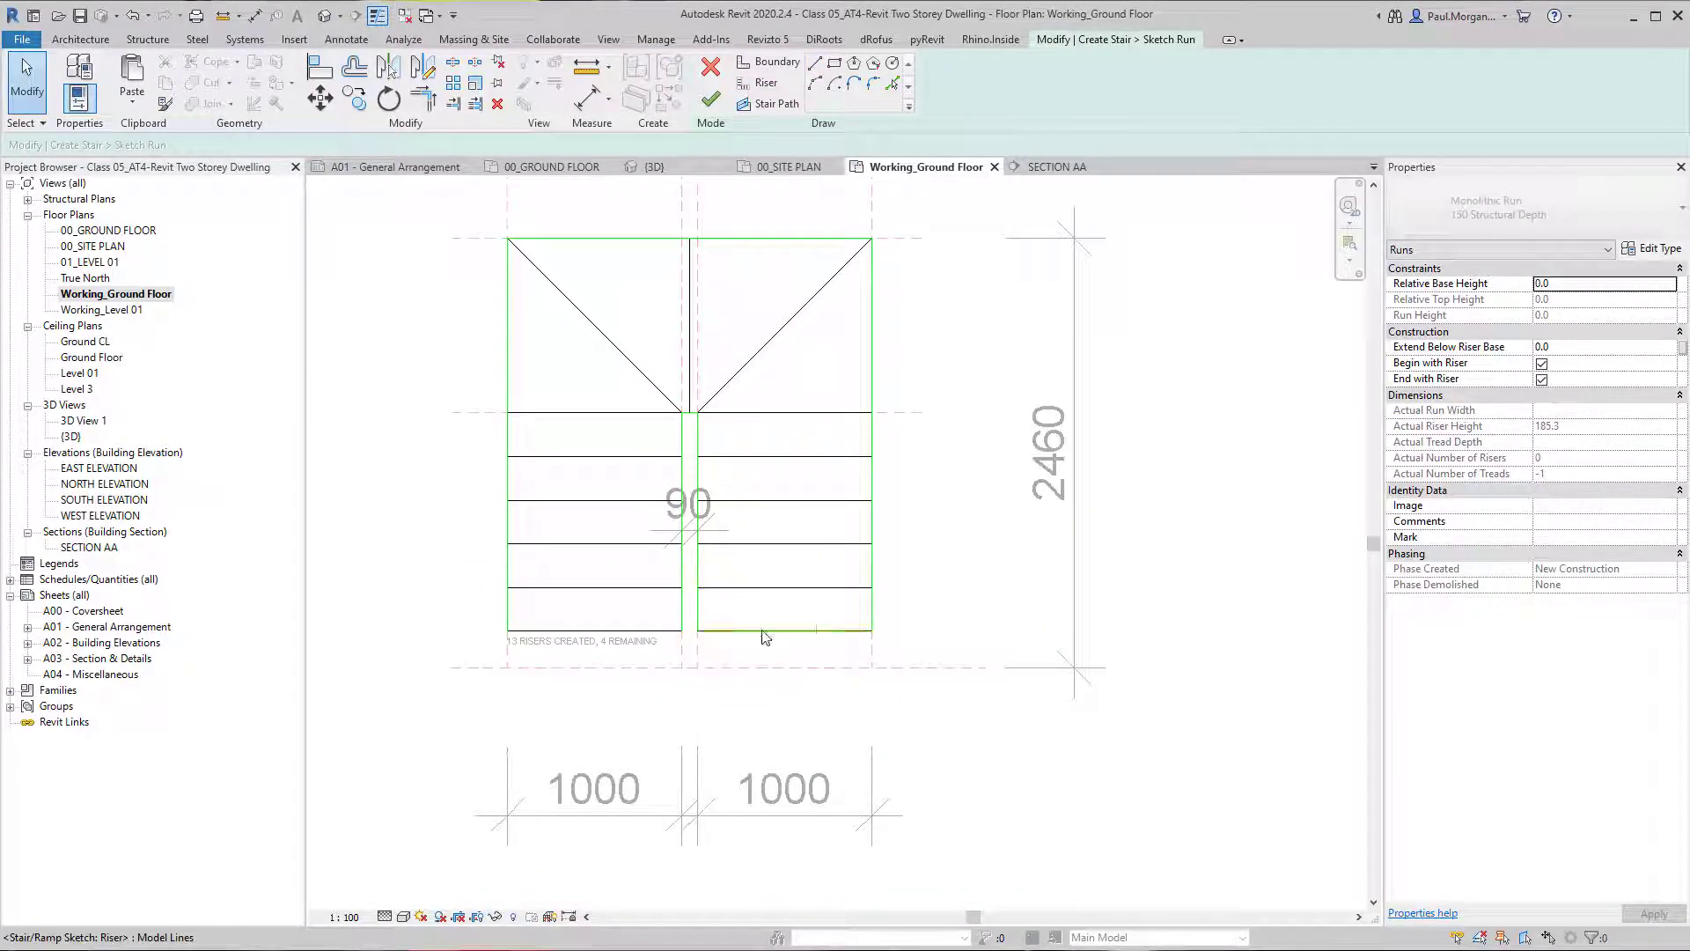
{"action": "scroll", "coordinate": [656, 683], "scroll_direction": "up", "scroll_amount": 2}
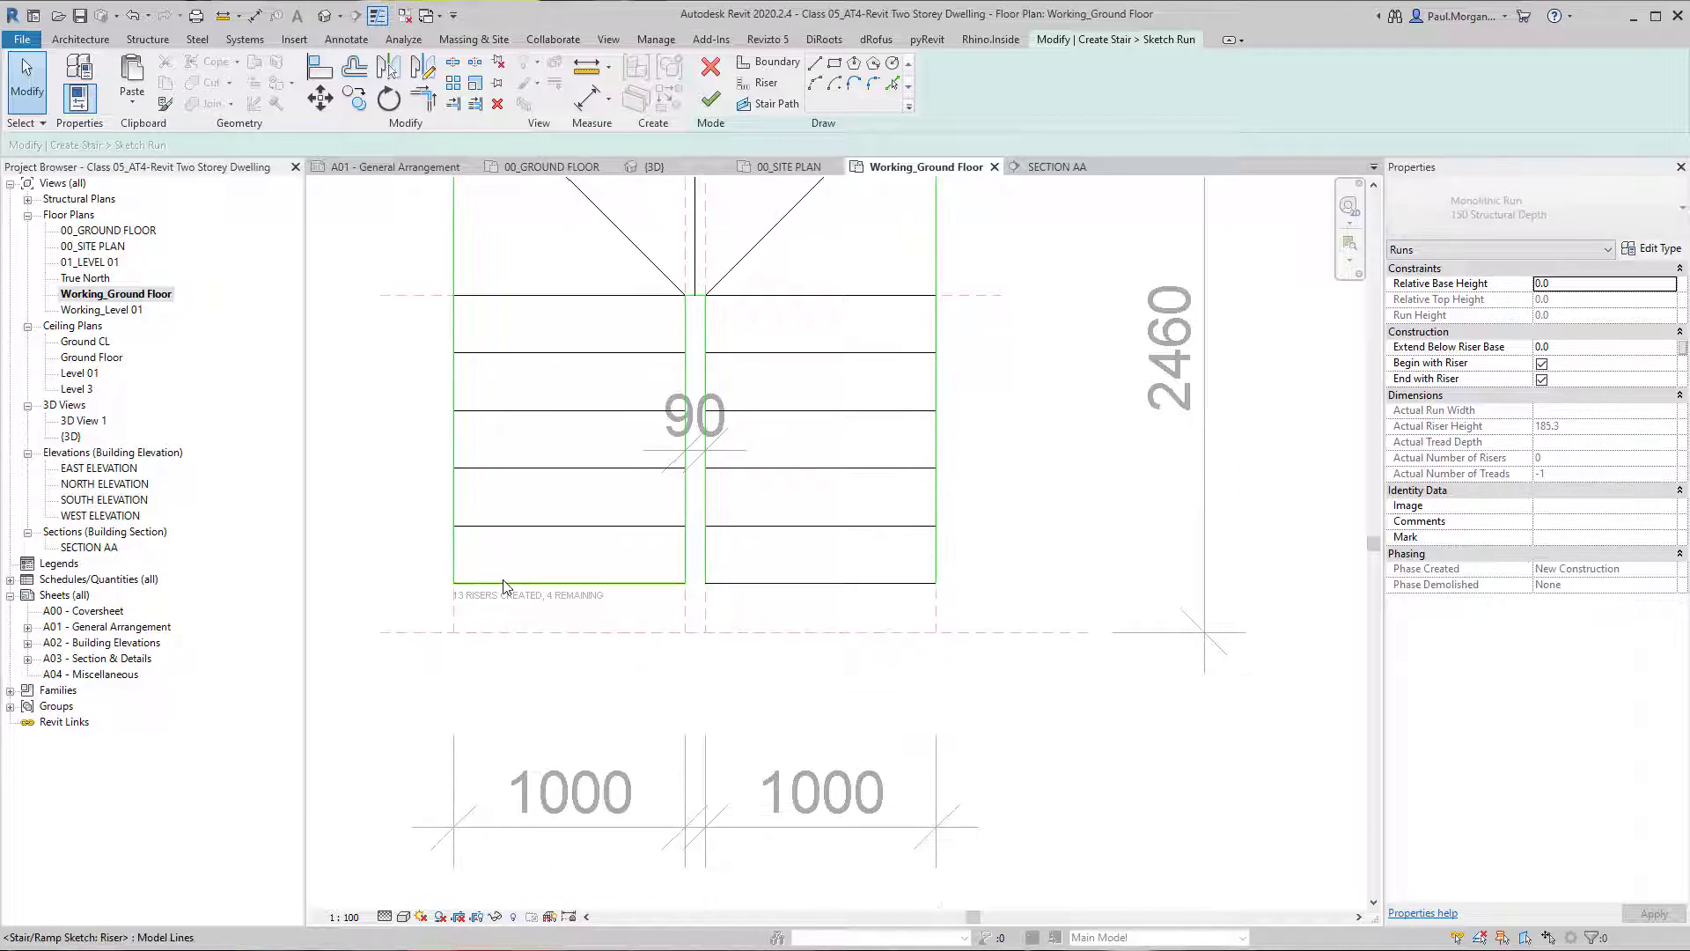
{"action": "left_click", "coordinate": [504, 583]}
{"action": "left_click", "coordinate": [784, 583], "text": "ctrl"}
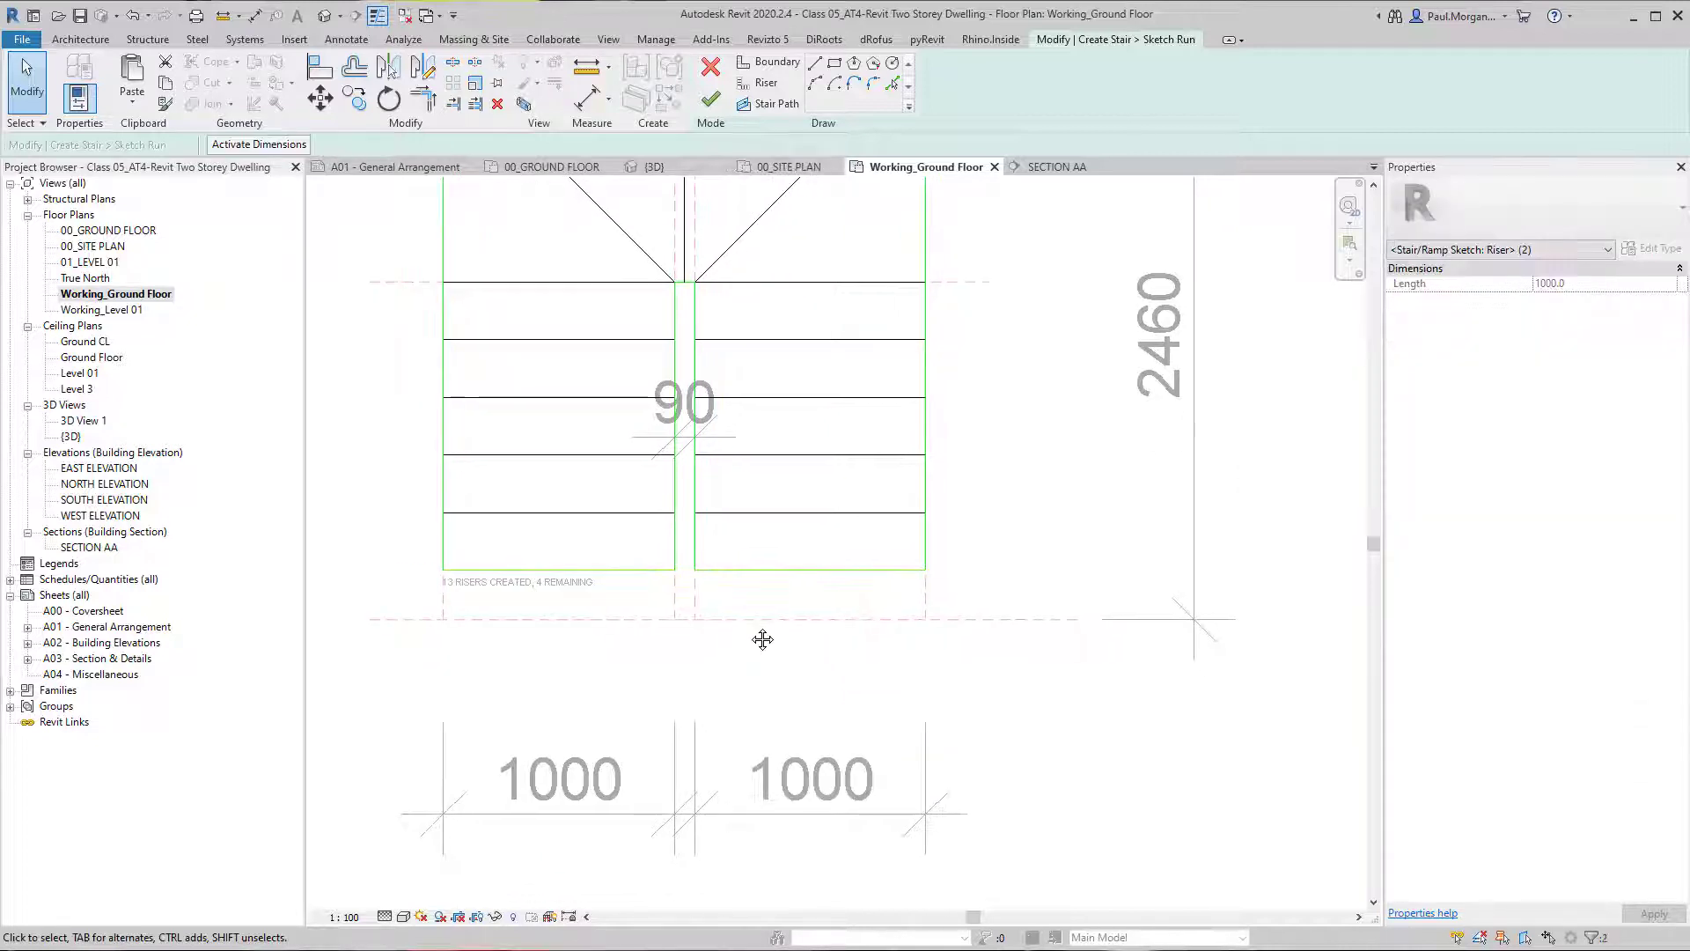
{"action": "key", "text": "m"}
{"action": "key", "text": "v"}
{"action": "left_click", "coordinate": [928, 568]}
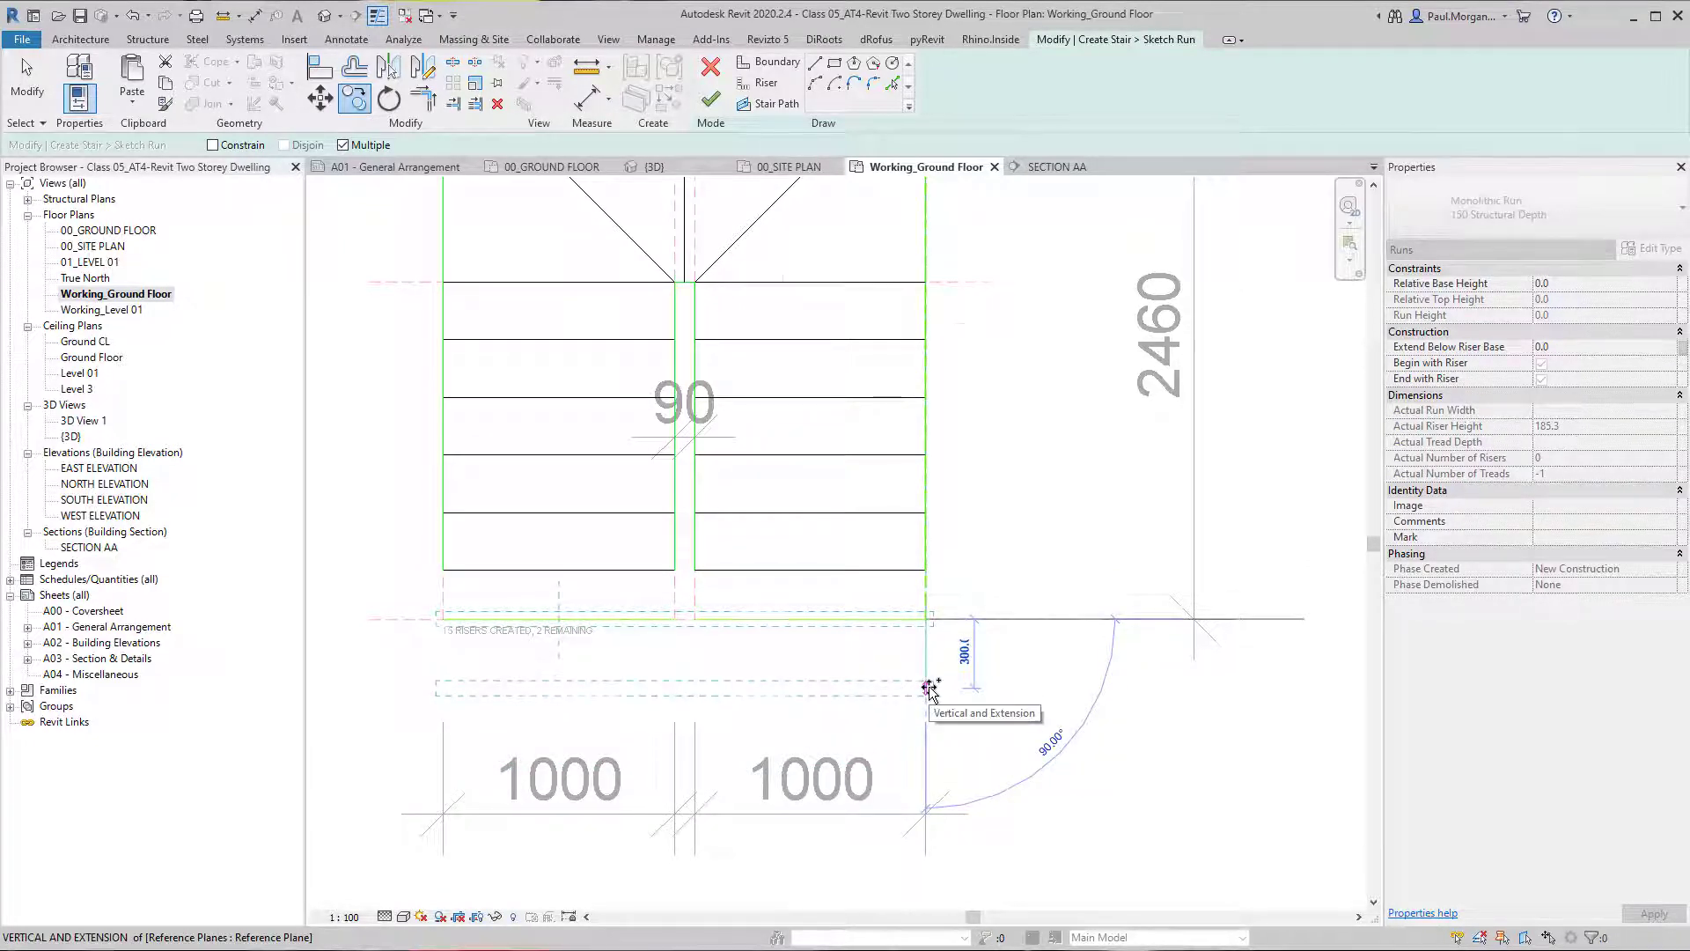
{"action": "scroll", "coordinate": [930, 688], "scroll_direction": "down", "scroll_amount": 2}
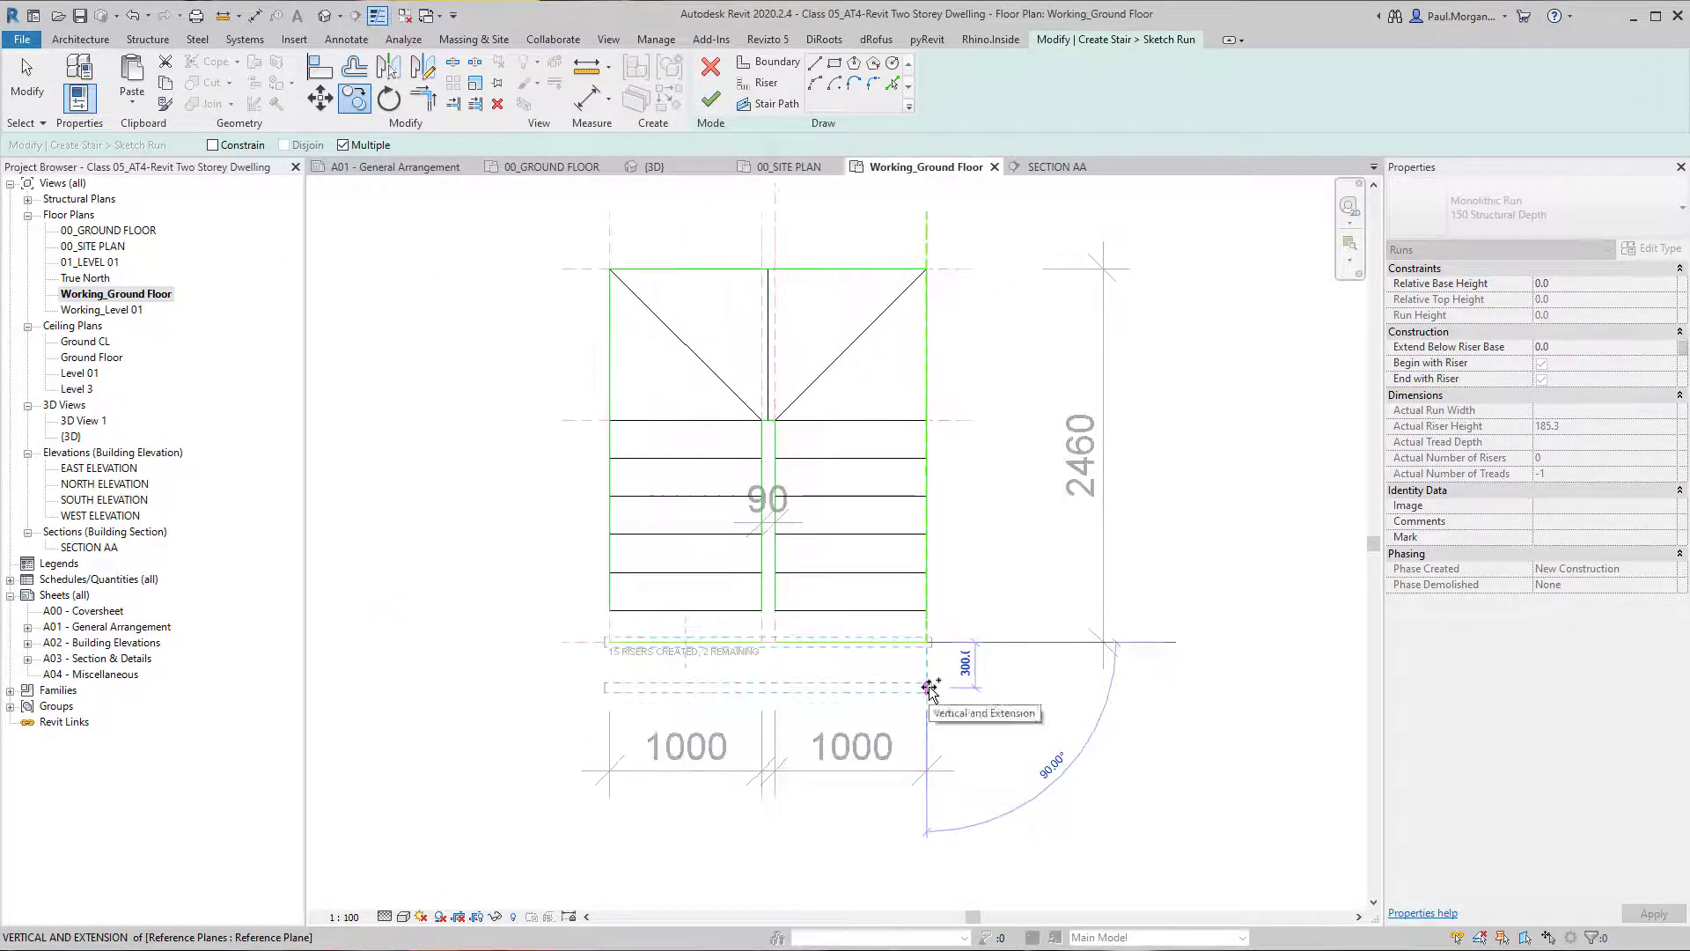
{"action": "left_click", "coordinate": [930, 688]}
{"action": "key", "text": "Escape"}
Extend the outer and inner boundary lines of both flights down to the risers on the bottom reference plane.
{"action": "scroll", "coordinate": [743, 426], "scroll_direction": "up", "scroll_amount": 2}
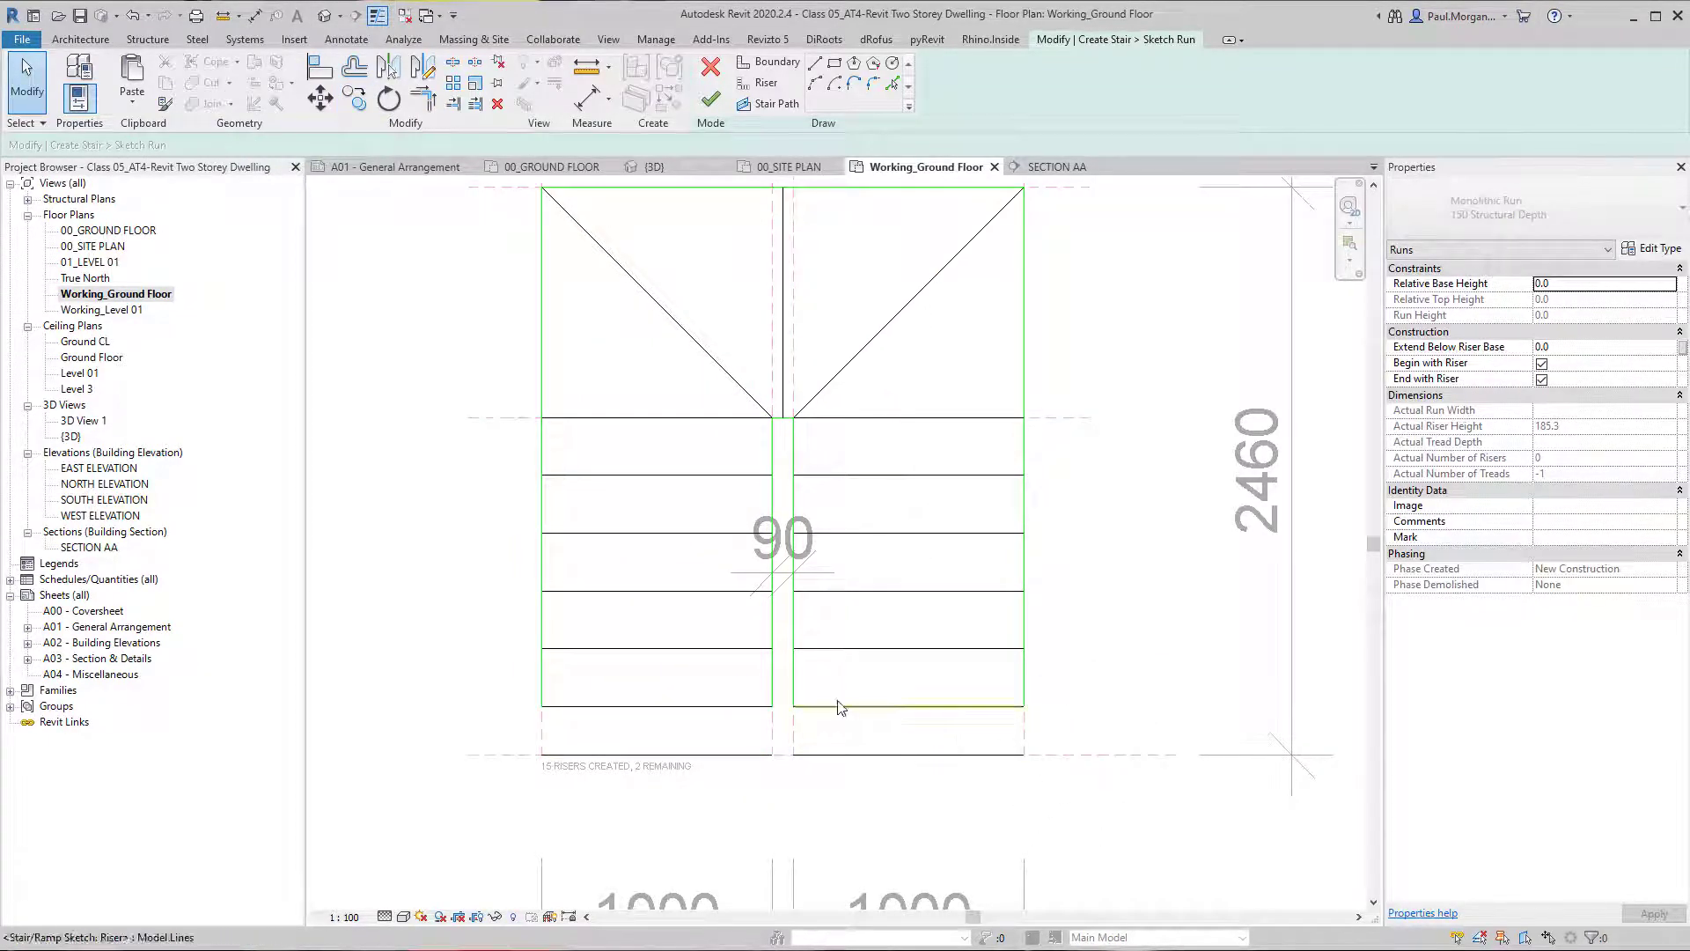
{"action": "scroll", "coordinate": [1056, 761], "scroll_direction": "down", "scroll_amount": 1}
{"action": "middle_click_drag", "start_coordinate": [1049, 698], "coordinate": [980, 685]}
{"action": "left_click", "coordinate": [962, 701]}
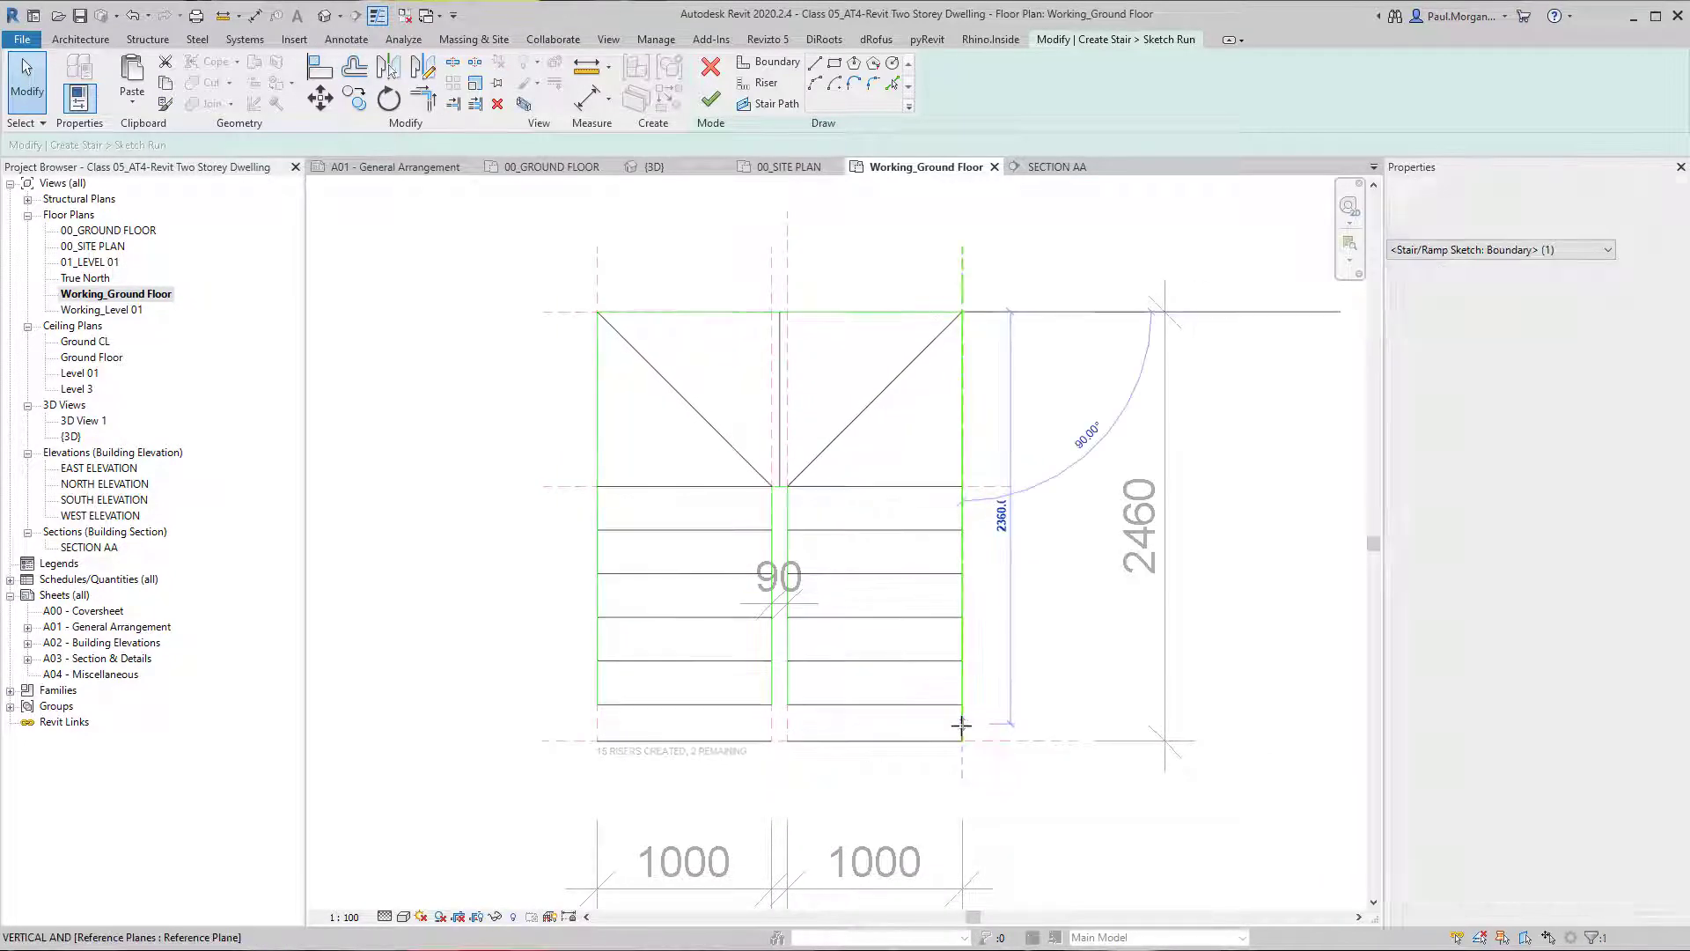
{"action": "left_click", "coordinate": [788, 709]}
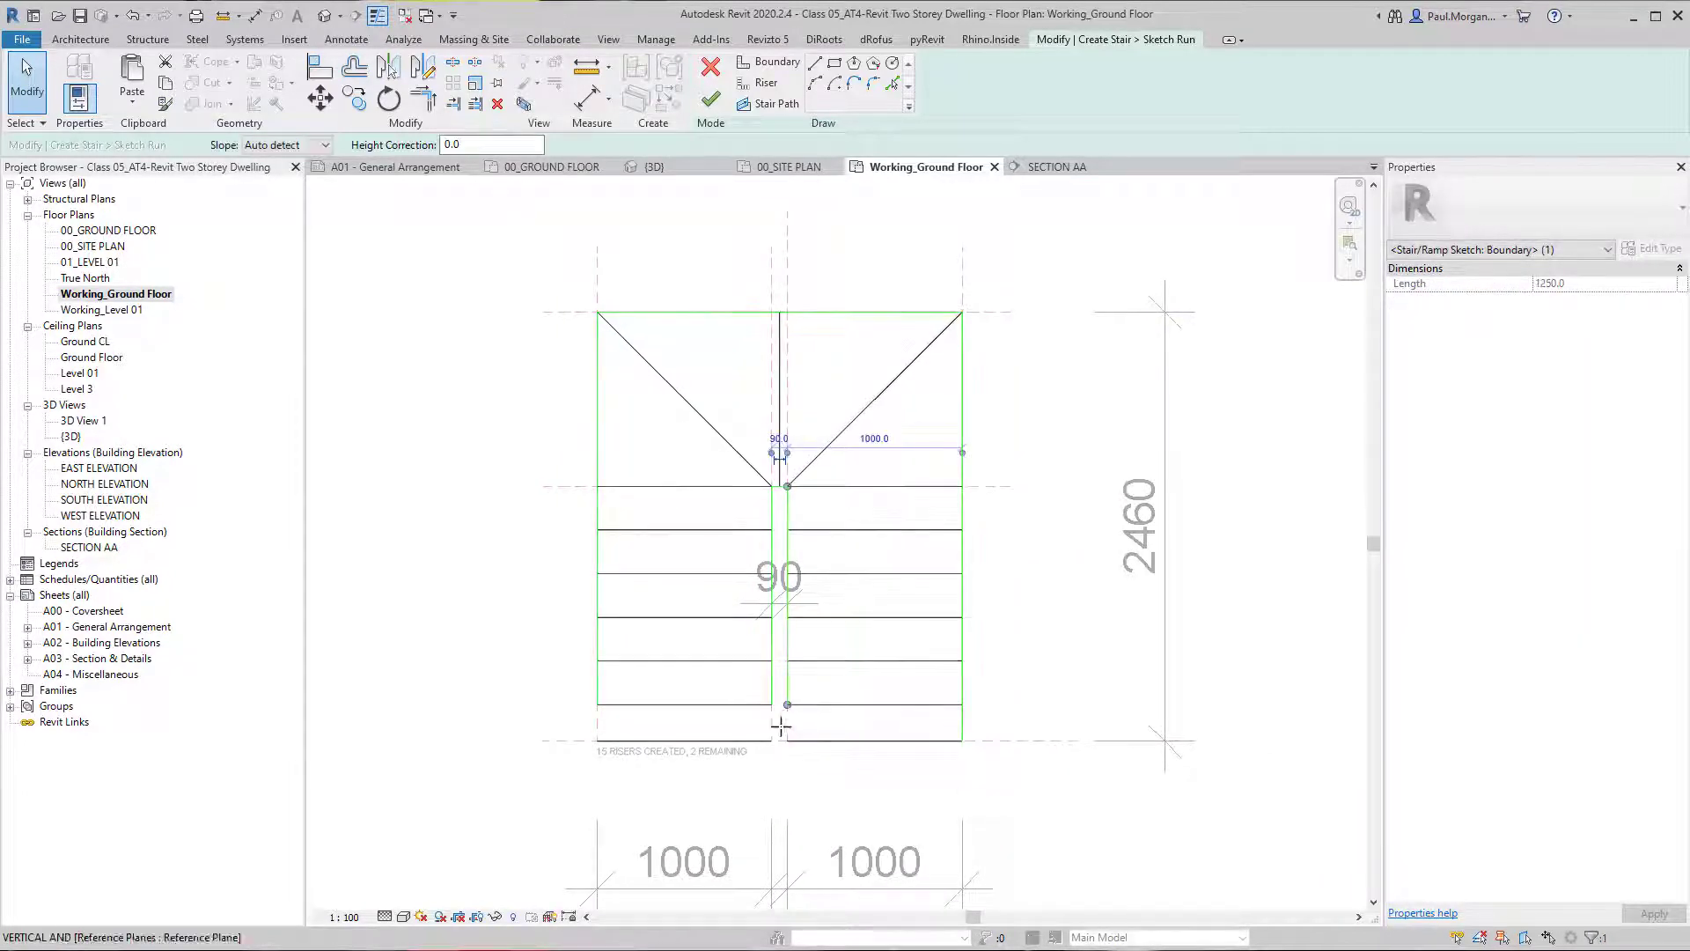
{"action": "scroll", "coordinate": [788, 742], "scroll_direction": "up", "scroll_amount": 2}
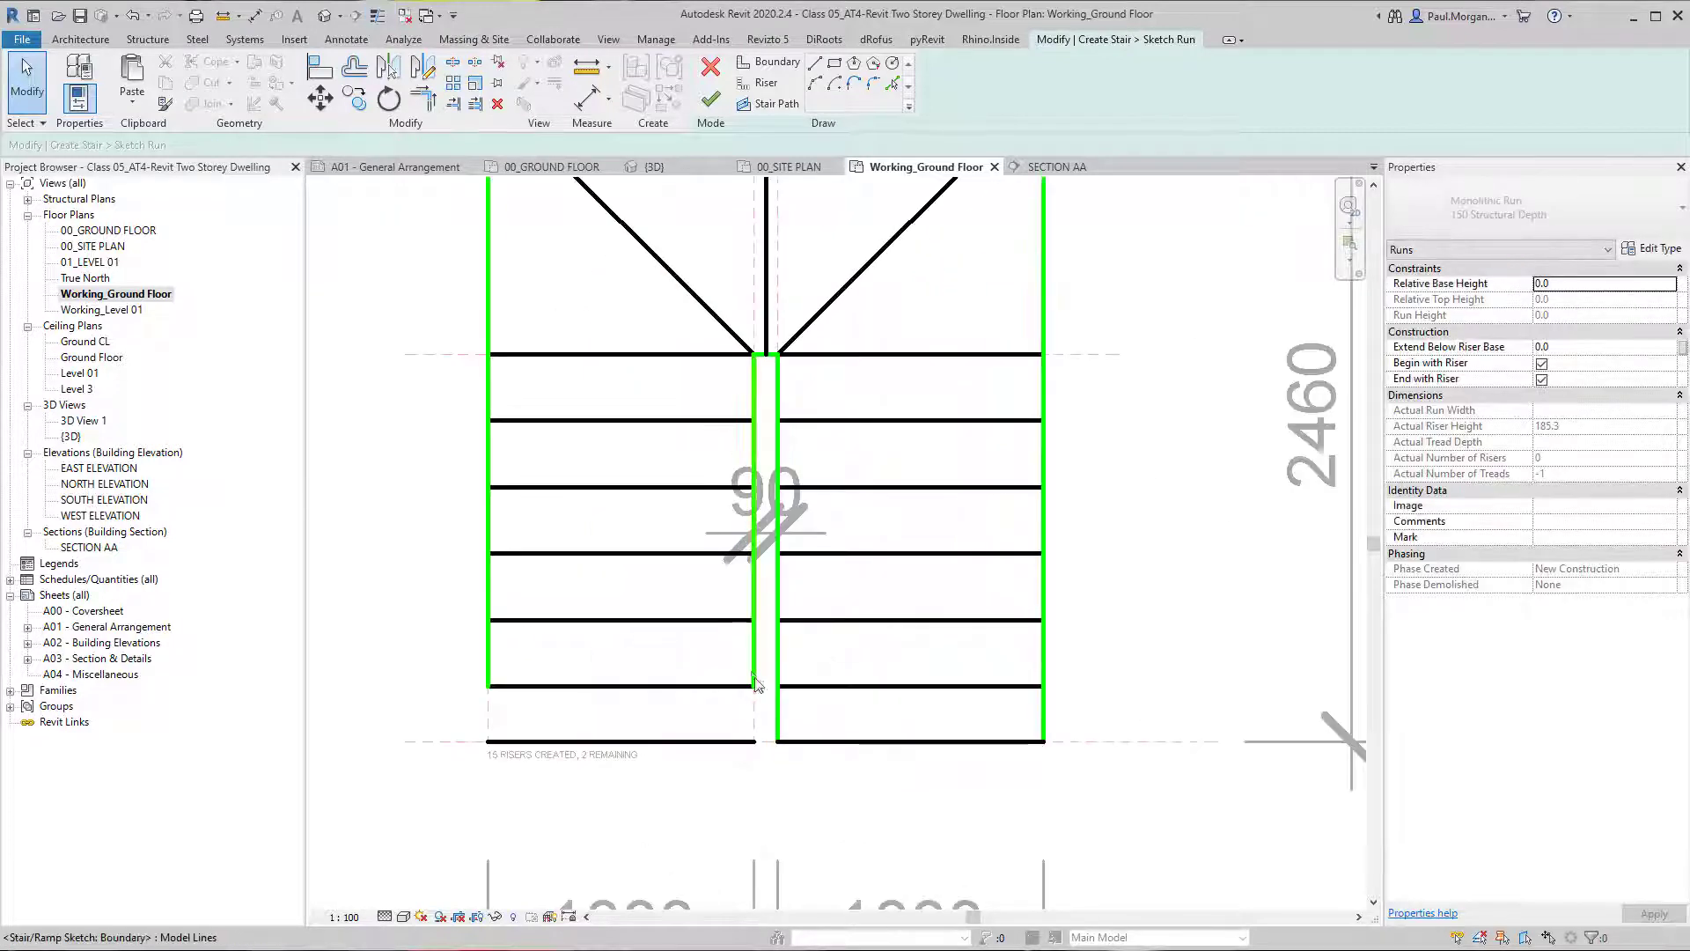
{"action": "left_click", "coordinate": [772, 700]}
{"action": "left_click_drag", "start_coordinate": [754, 724], "coordinate": [755, 741]}
{"action": "left_click", "coordinate": [488, 664]}
{"action": "left_click_drag", "start_coordinate": [488, 686], "coordinate": [493, 737]}
{"action": "scroll", "coordinate": [495, 734], "scroll_direction": "down", "scroll_amount": 1}
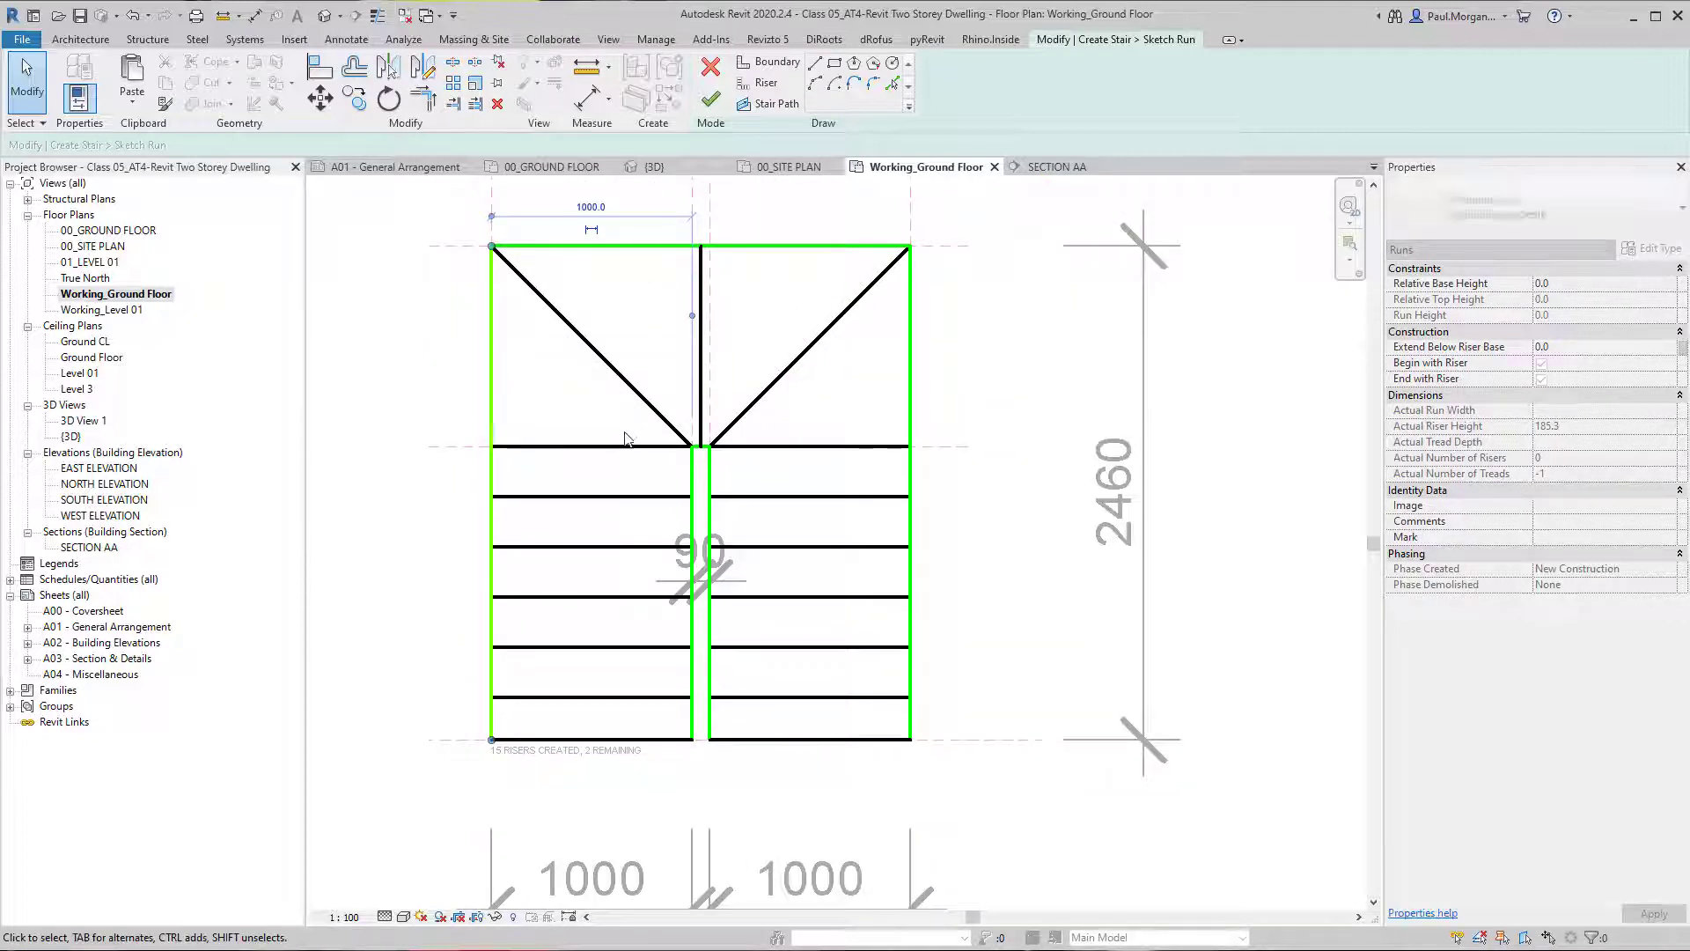
Move the outer end of the right diagonal winder riser from the top corner down to about midway along the right boundary.
{"action": "middle_click_drag", "start_coordinate": [626, 435], "coordinate": [603, 520]}
{"action": "scroll", "coordinate": [729, 488], "scroll_direction": "up", "scroll_amount": 2}
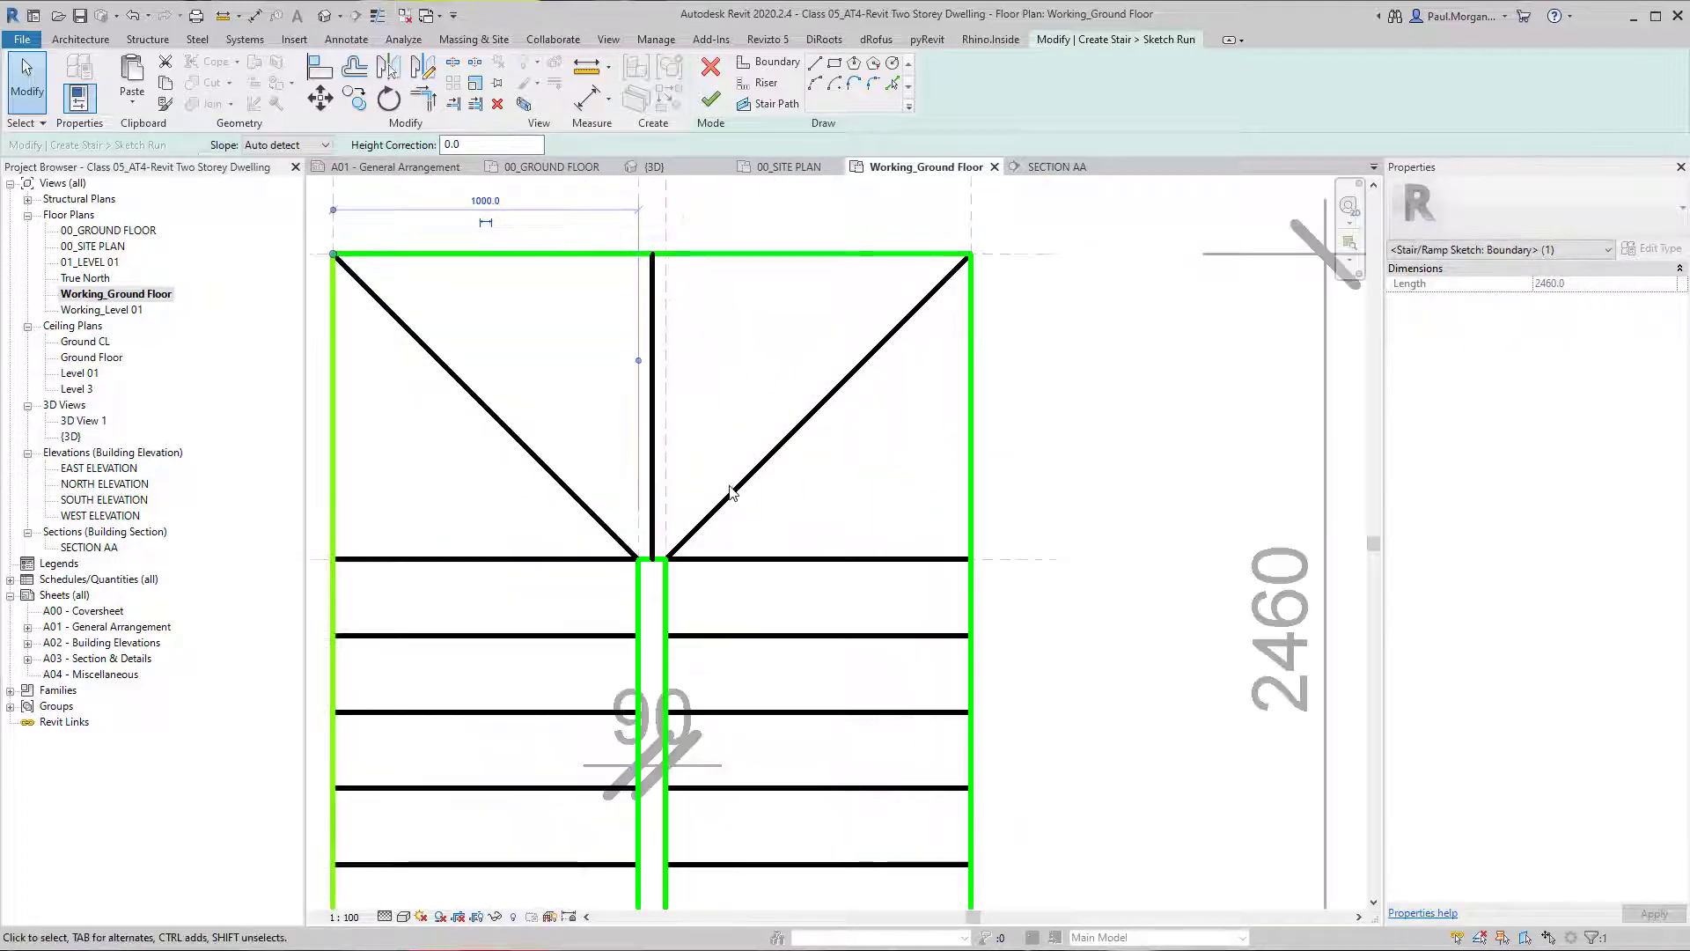
{"action": "left_click", "coordinate": [731, 491]}
{"action": "left_click_drag", "start_coordinate": [972, 255], "coordinate": [969, 399]}
{"action": "left_click", "coordinate": [1144, 471]}
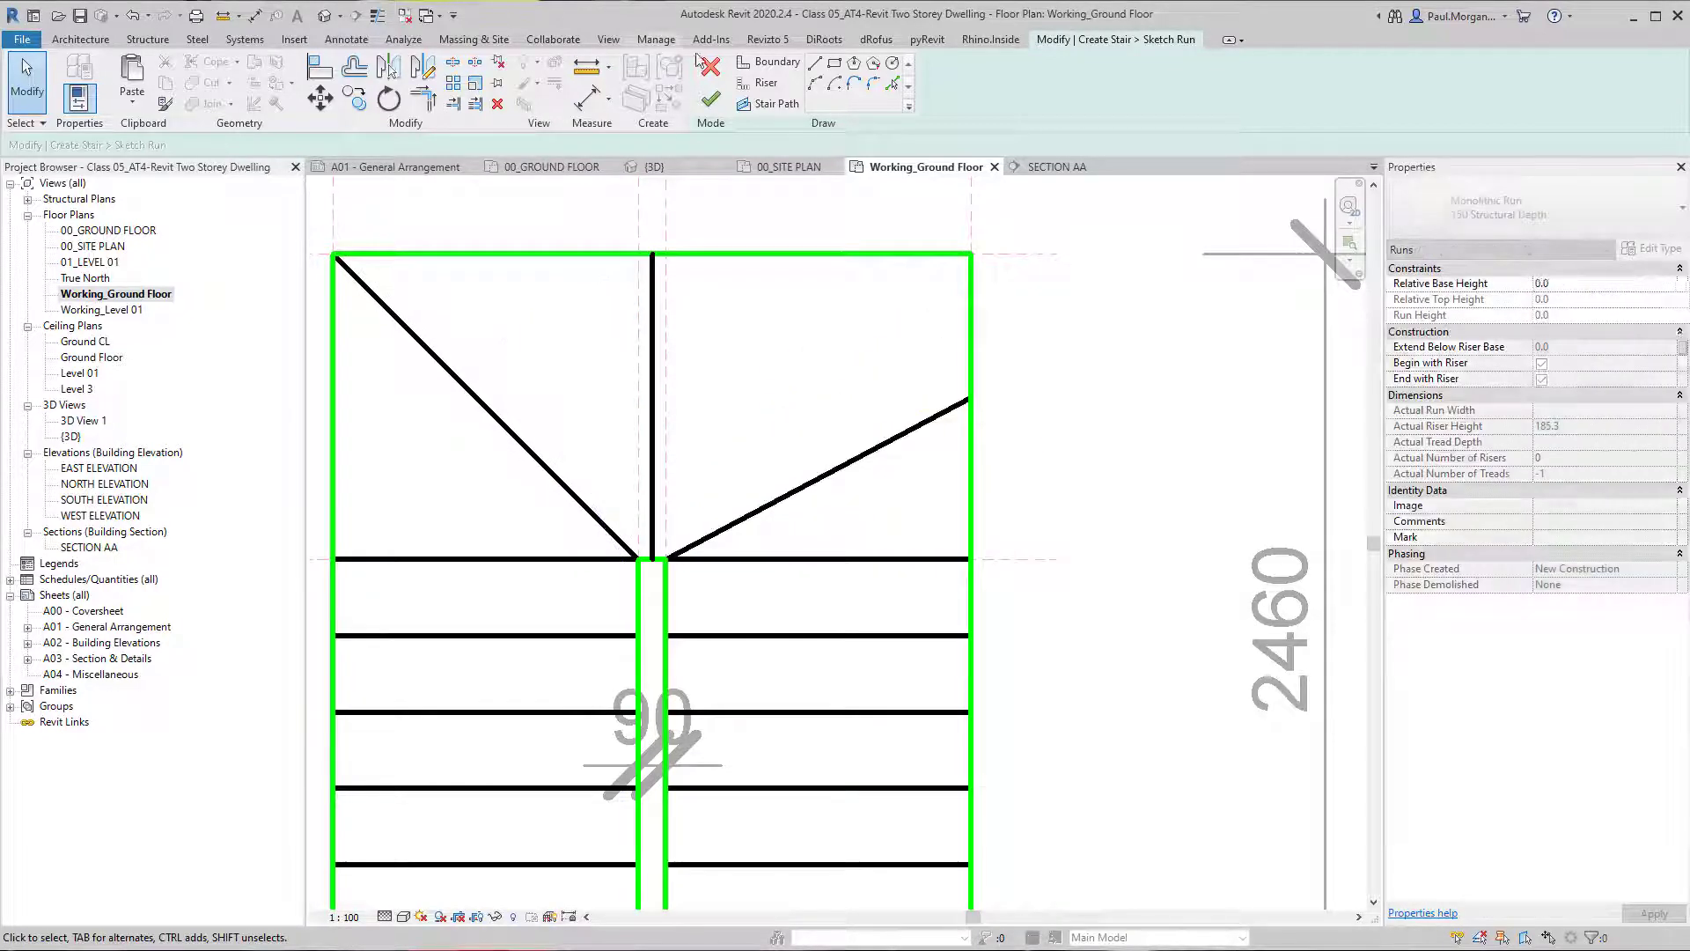
Draw another winder riser from the right inner corner of the gap to about midway along the right half of the top boundary.
{"action": "left_click", "coordinate": [666, 559]}
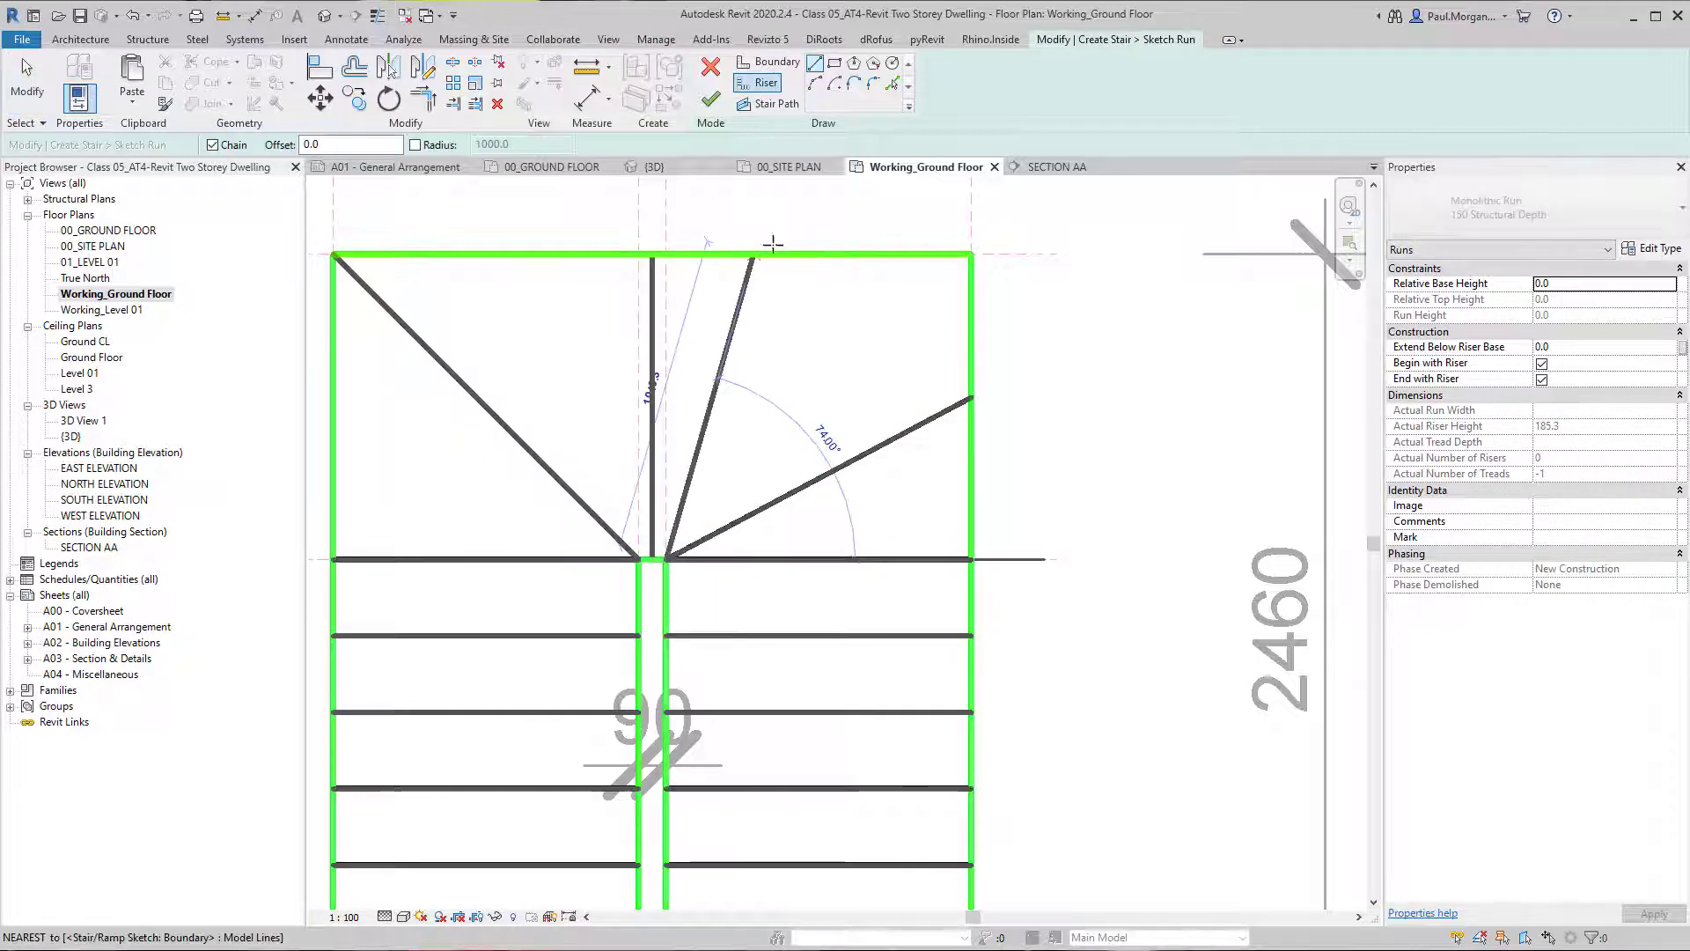
{"action": "left_click", "coordinate": [812, 254]}
{"action": "scroll", "coordinate": [811, 255], "scroll_direction": "down", "scroll_amount": 3}
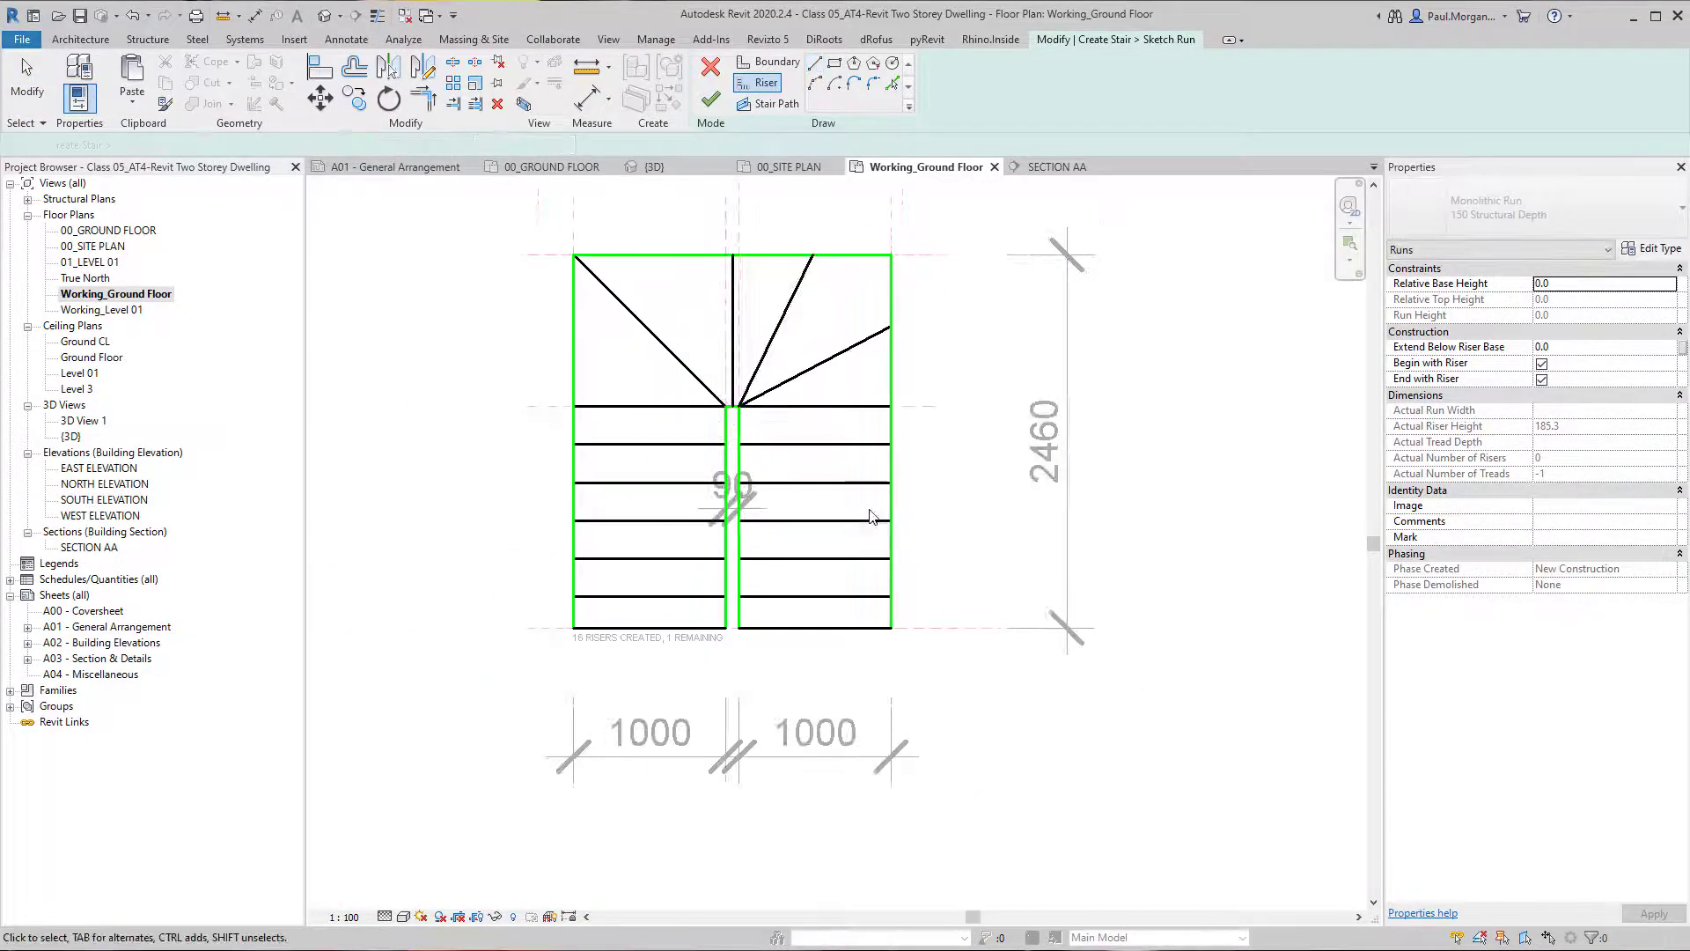
{"action": "key", "text": "Escape"}
{"action": "key", "text": "Escape"}
Delete the left diagonal winder riser and mirror the two right winder risers to the left about the vertical centre riser.
{"action": "key", "text": "Delete"}
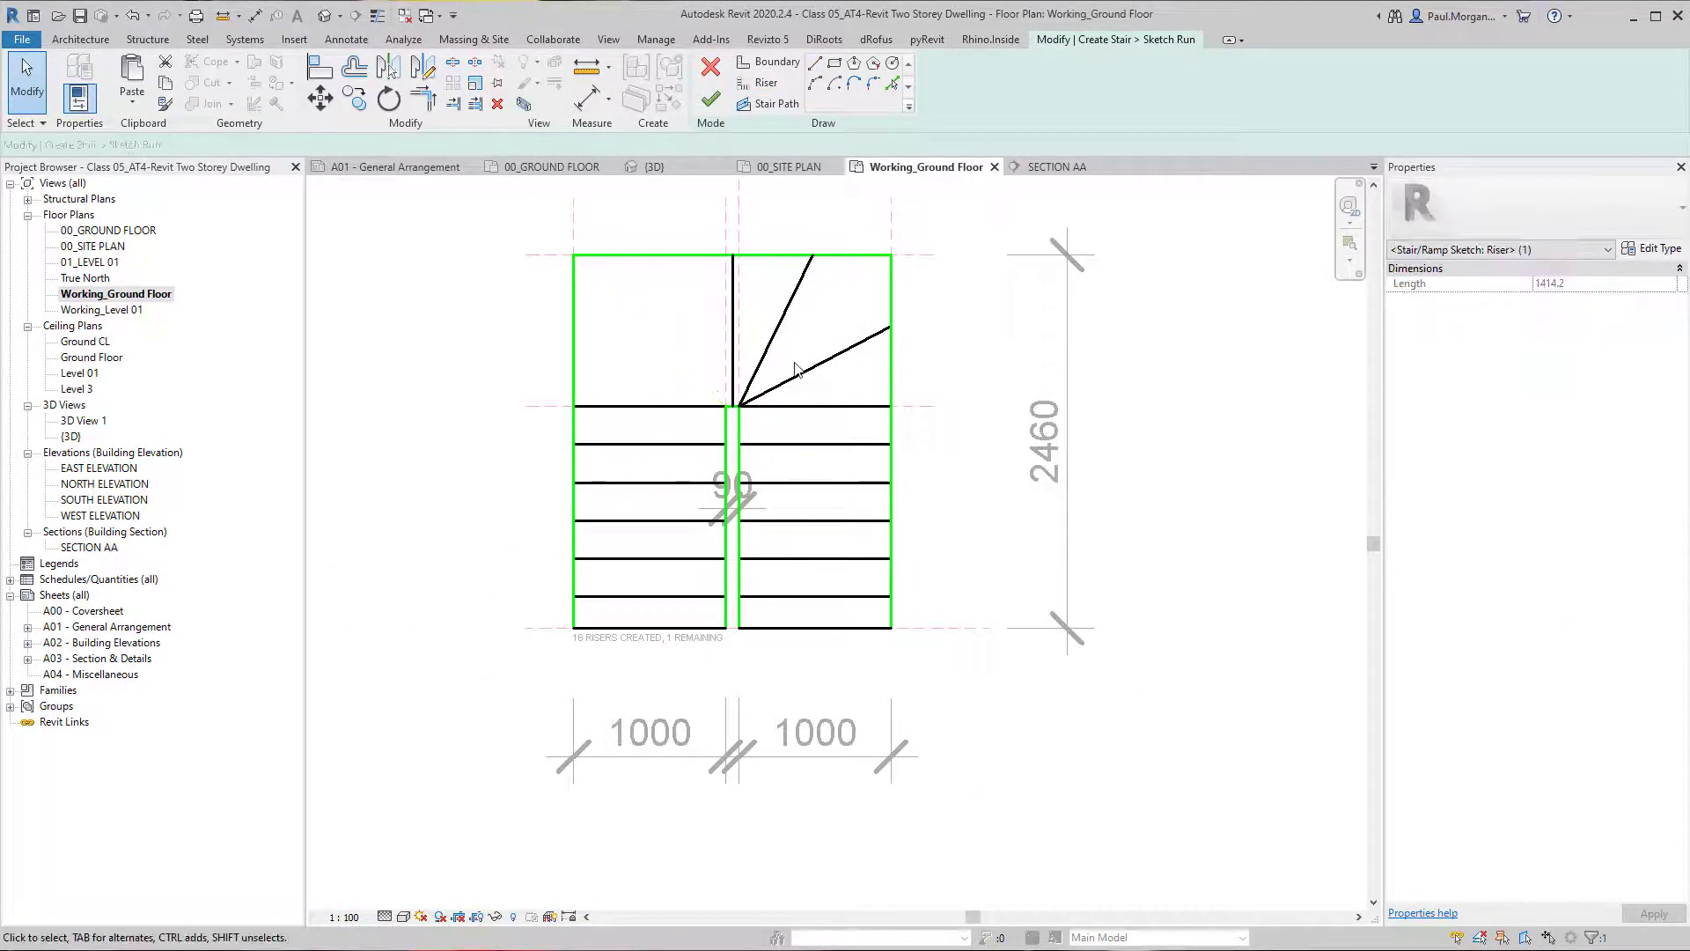
{"action": "left_click_drag", "start_coordinate": [829, 381], "coordinate": [782, 307]}
{"action": "key", "text": "d"}
{"action": "key", "text": "m"}
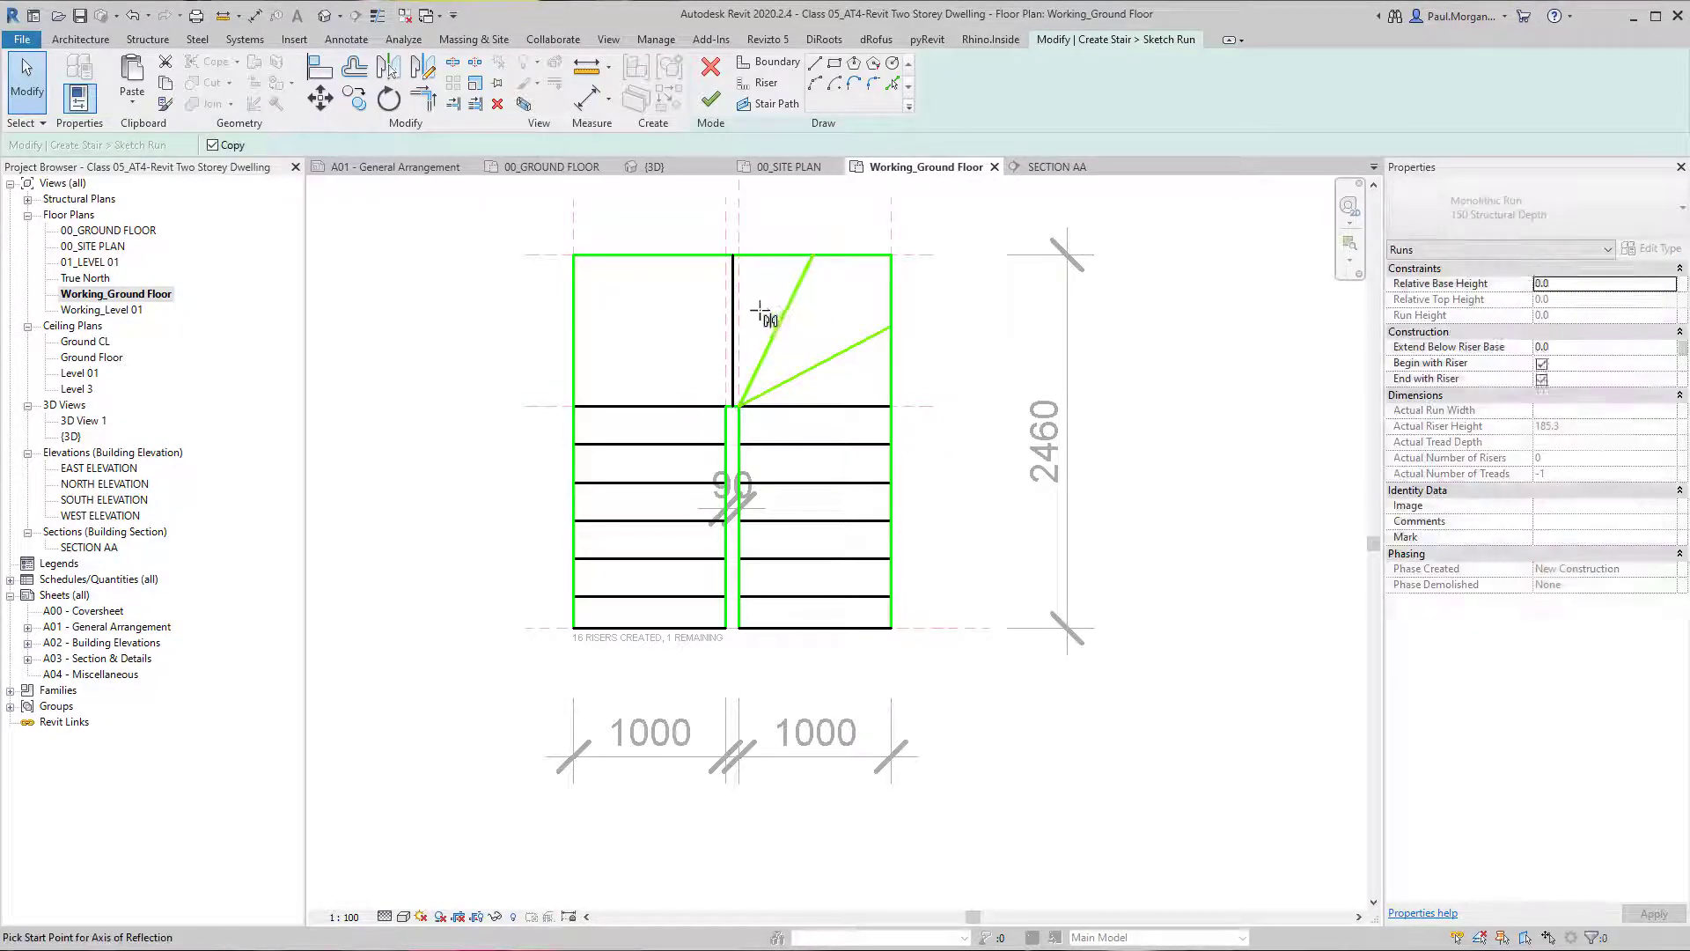
{"action": "left_click", "coordinate": [733, 231]}
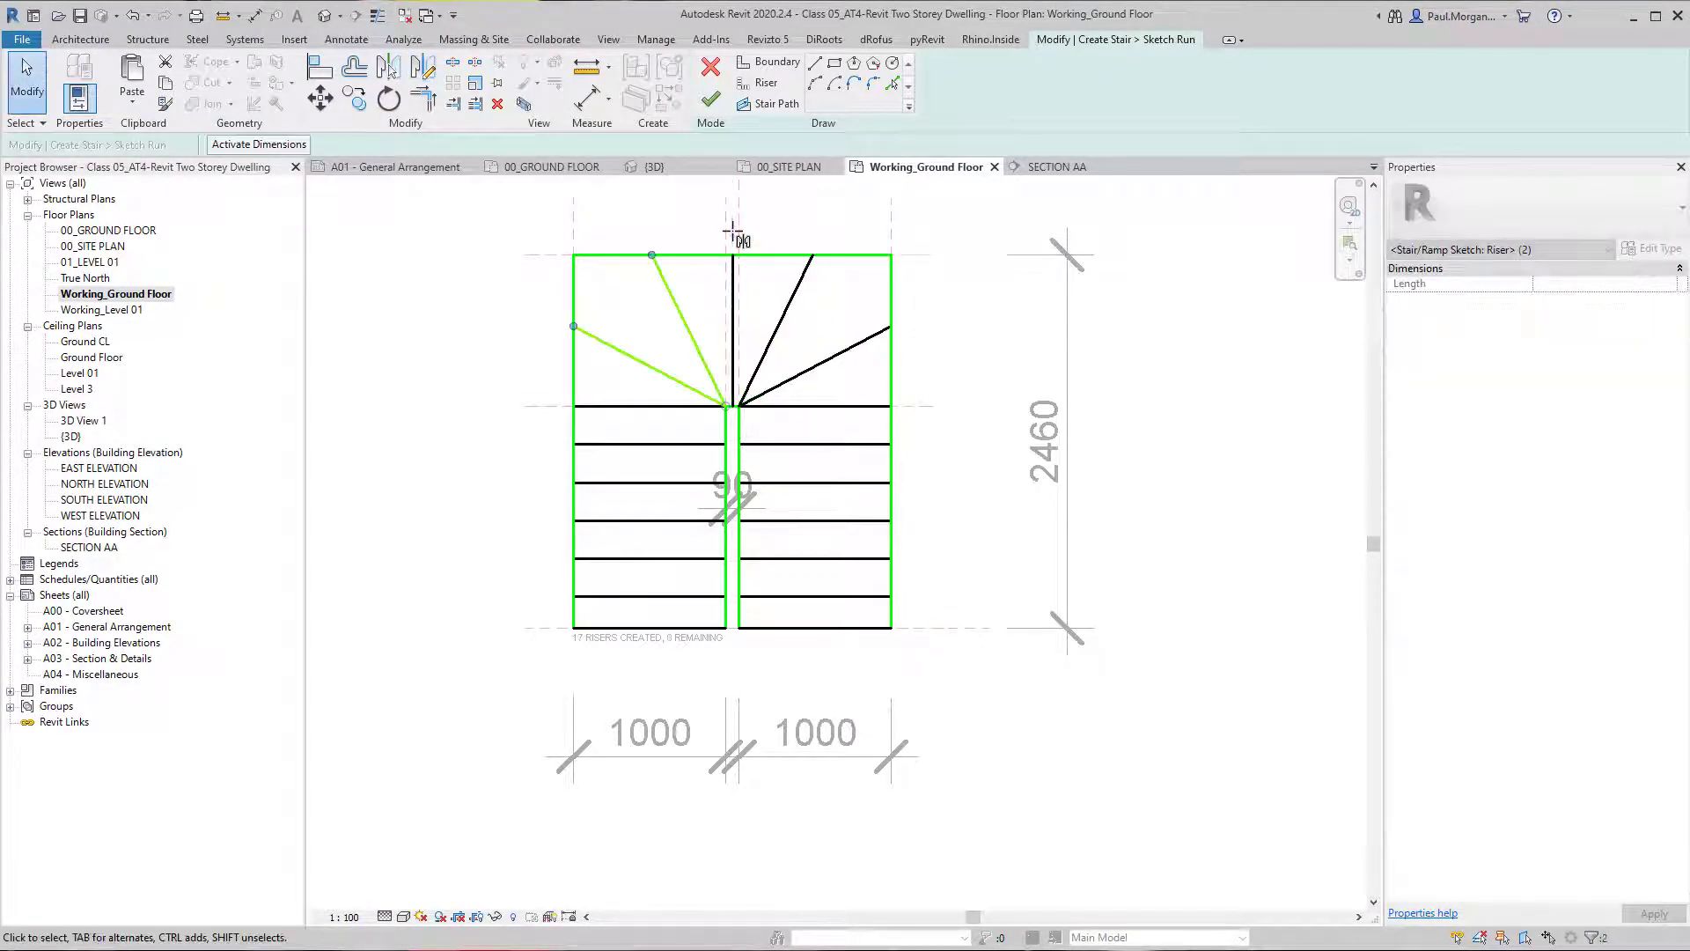
{"action": "key", "text": "Escape"}
{"action": "scroll", "coordinate": [543, 642], "scroll_direction": "up", "scroll_amount": 2}
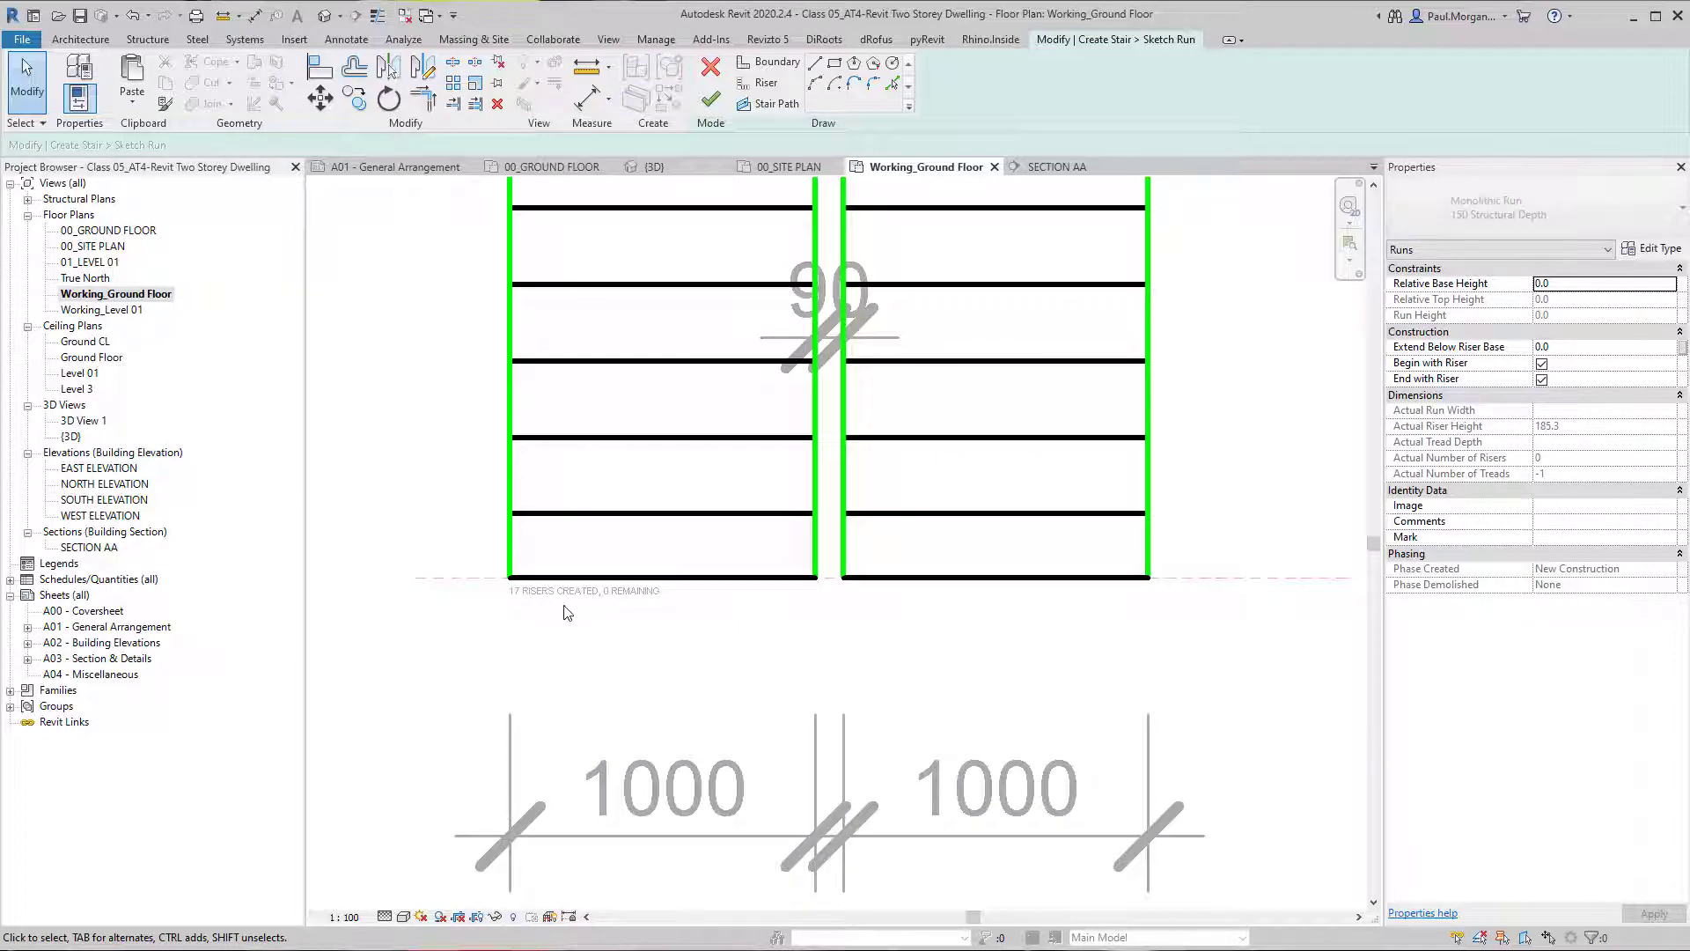
{"action": "scroll", "coordinate": [631, 599], "scroll_direction": "down", "scroll_amount": 2}
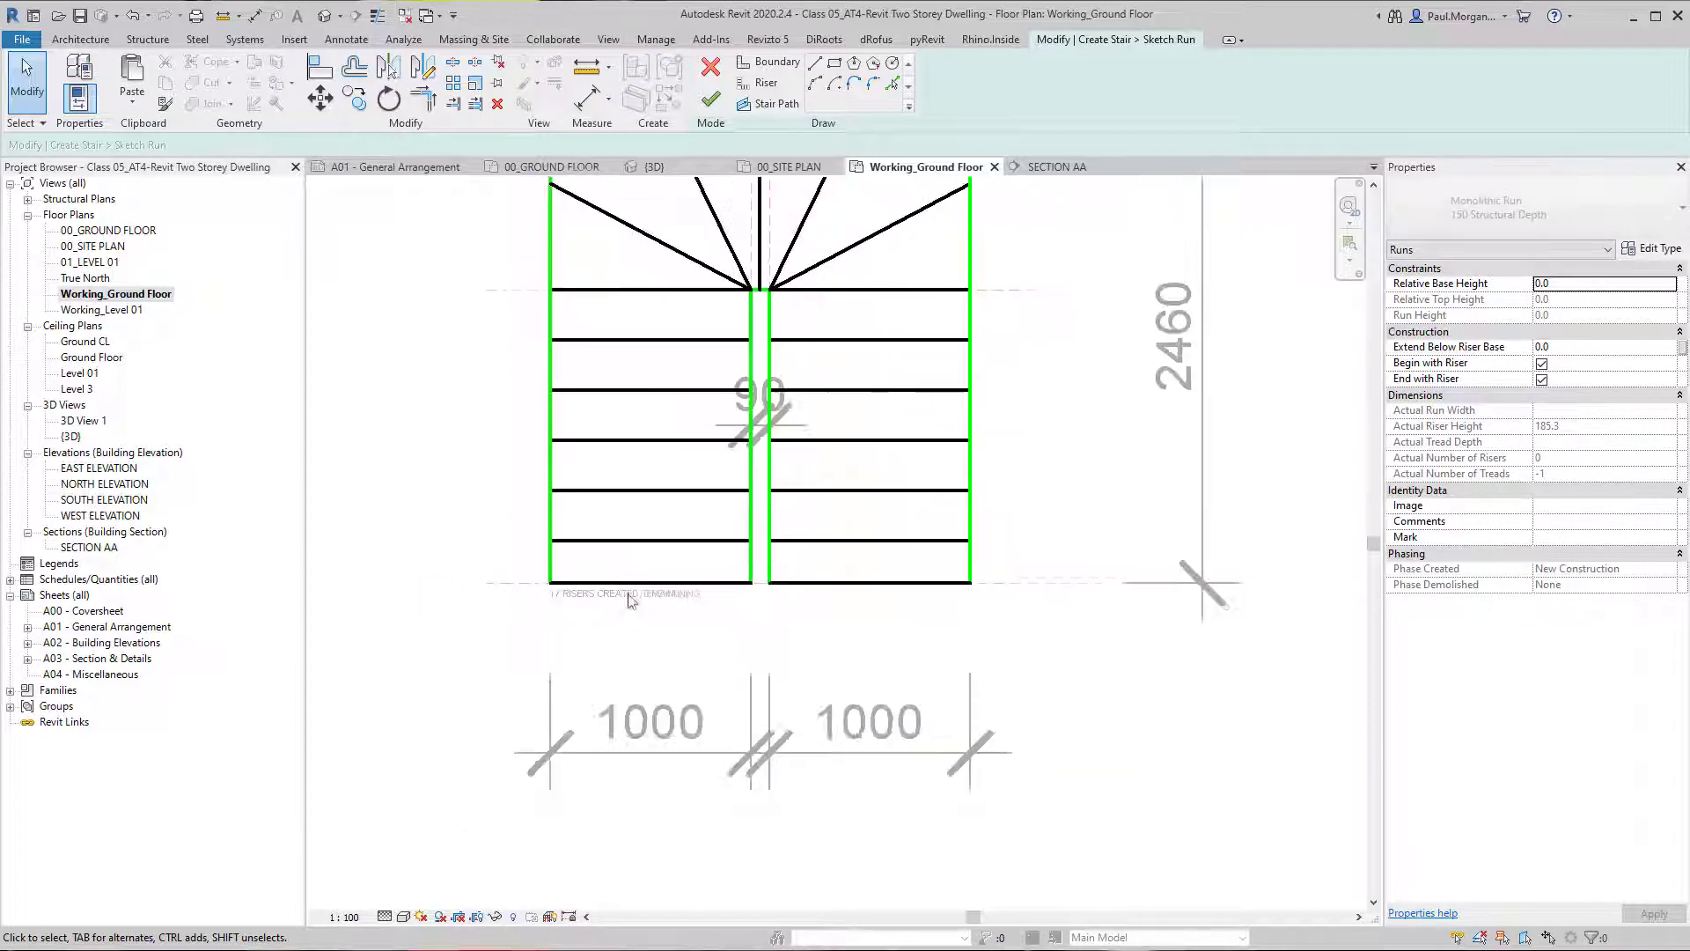
Draw stair path lines up the left flight, horizontally from the centre riser's midpoint, and down the middle of the right flight.
{"action": "middle_click_drag", "start_coordinate": [821, 352], "coordinate": [780, 588]}
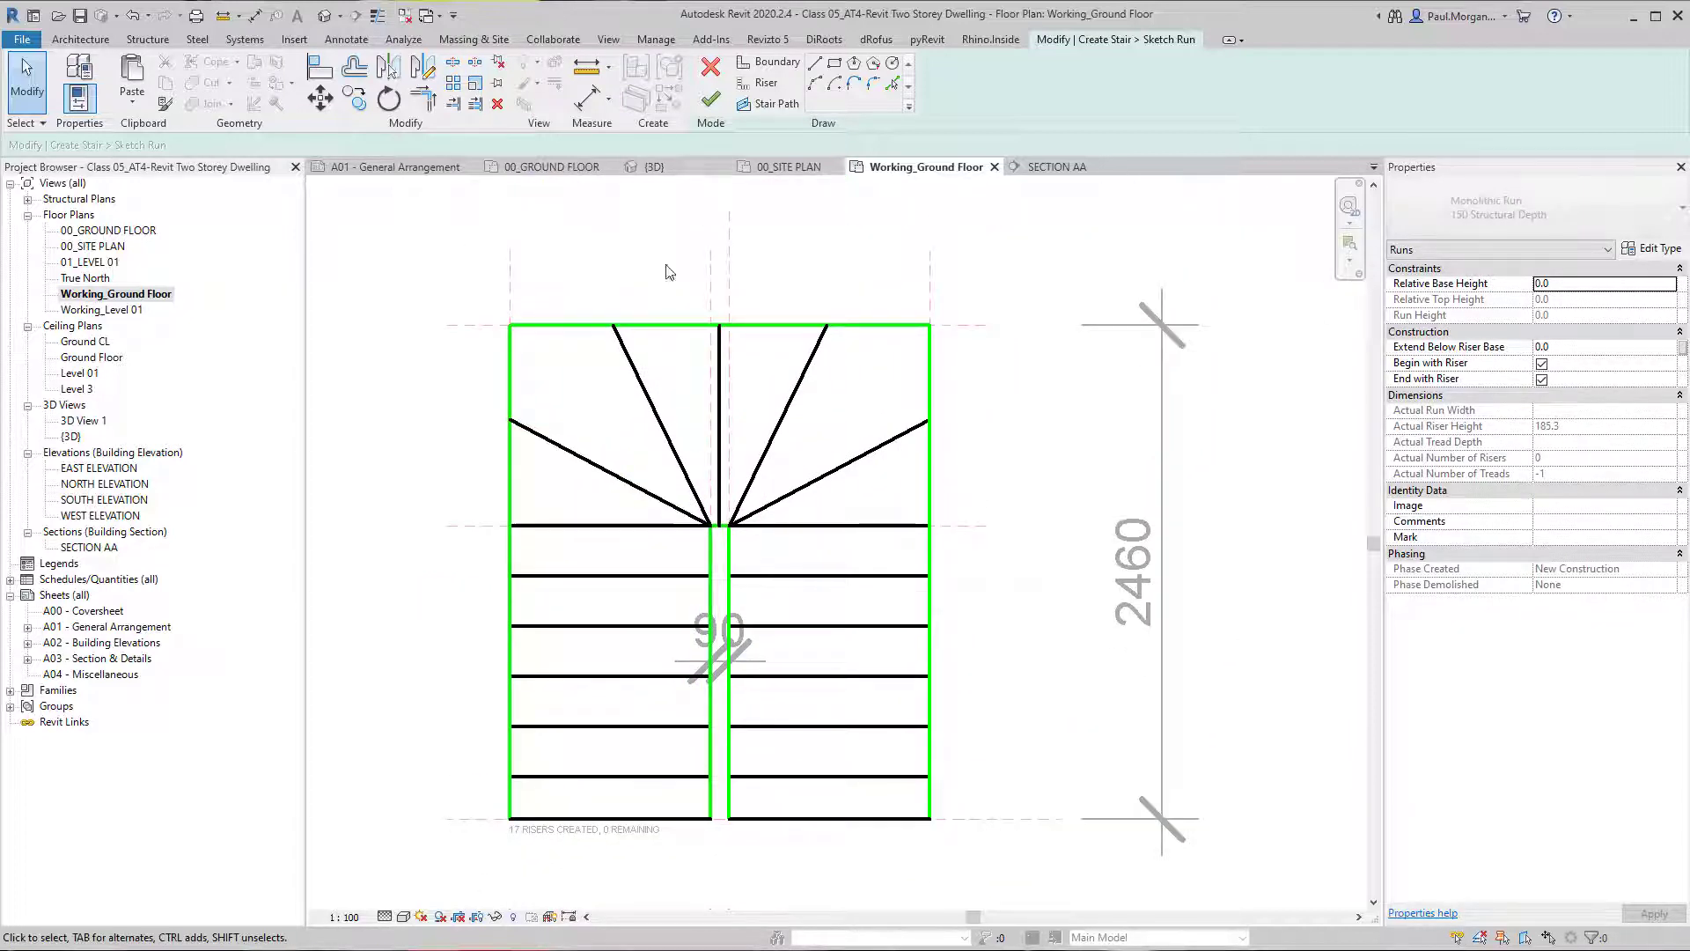
{"action": "left_click", "coordinate": [778, 105]}
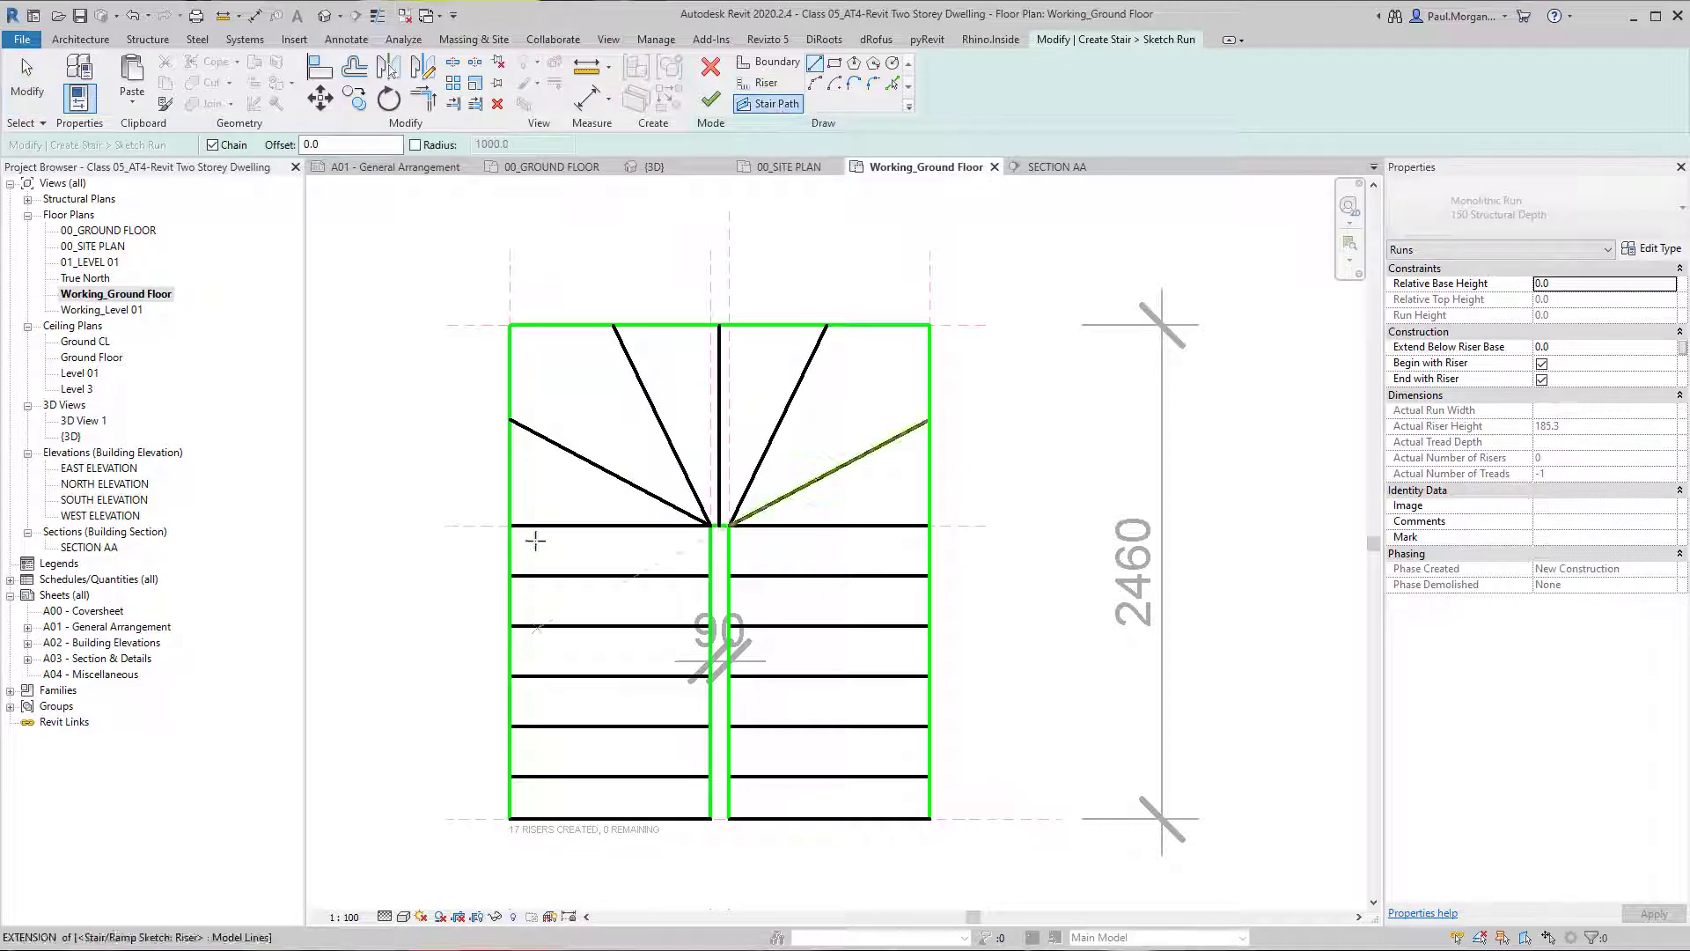
{"action": "left_click", "coordinate": [609, 819]}
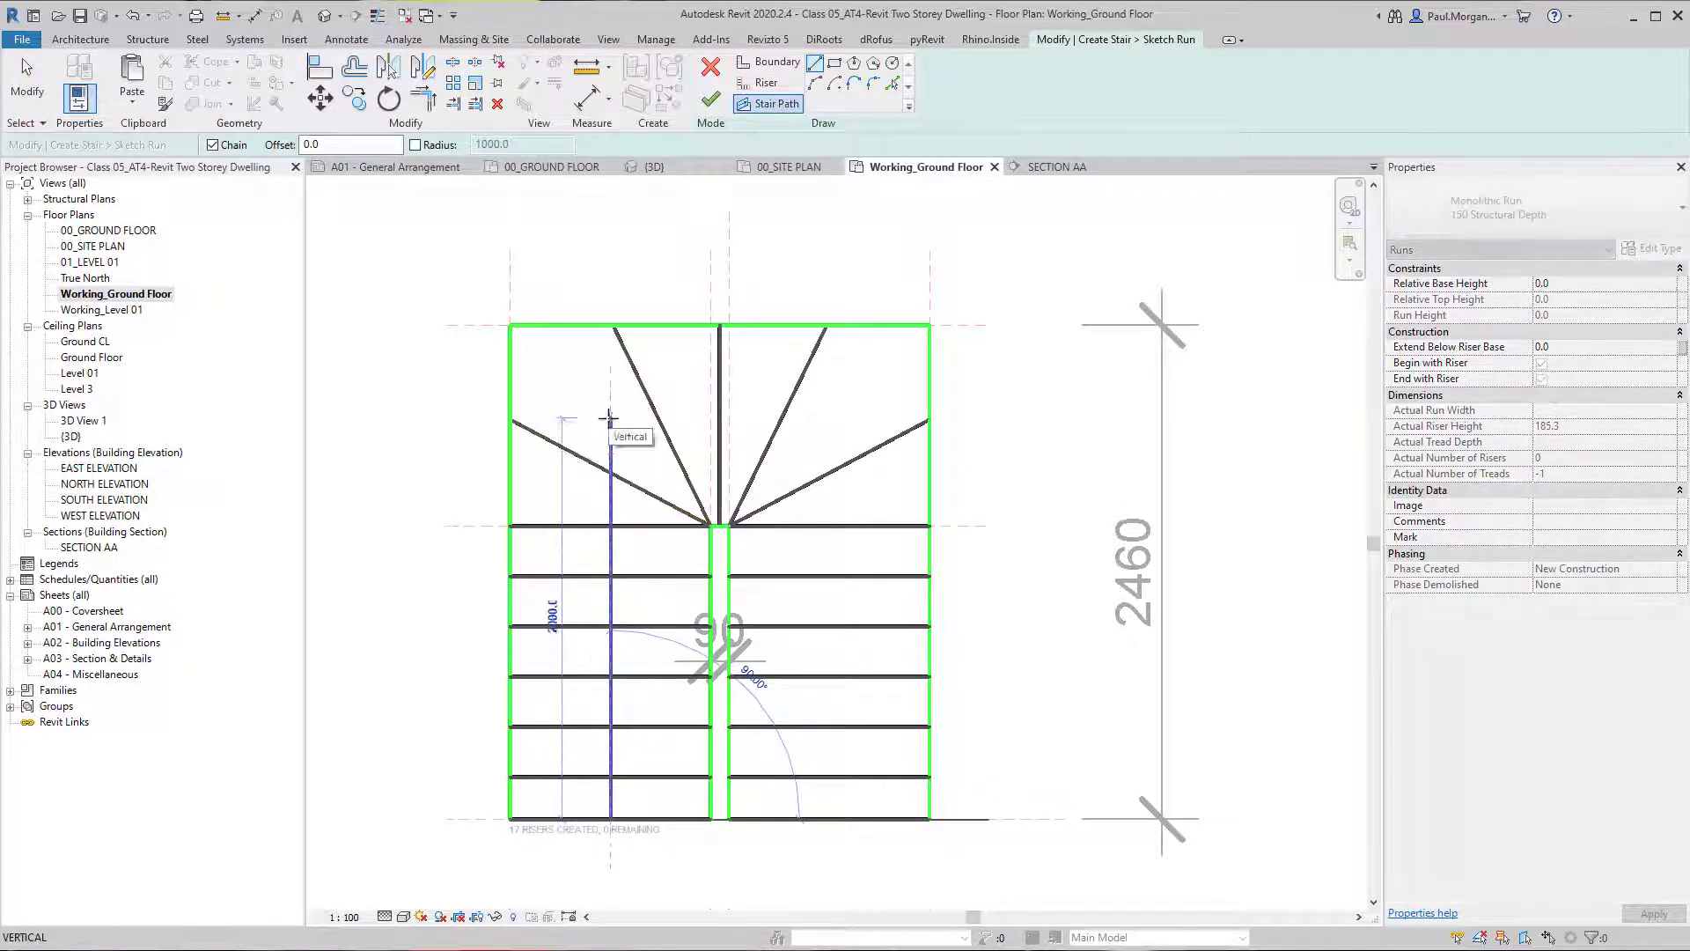
{"action": "left_click", "coordinate": [610, 469]}
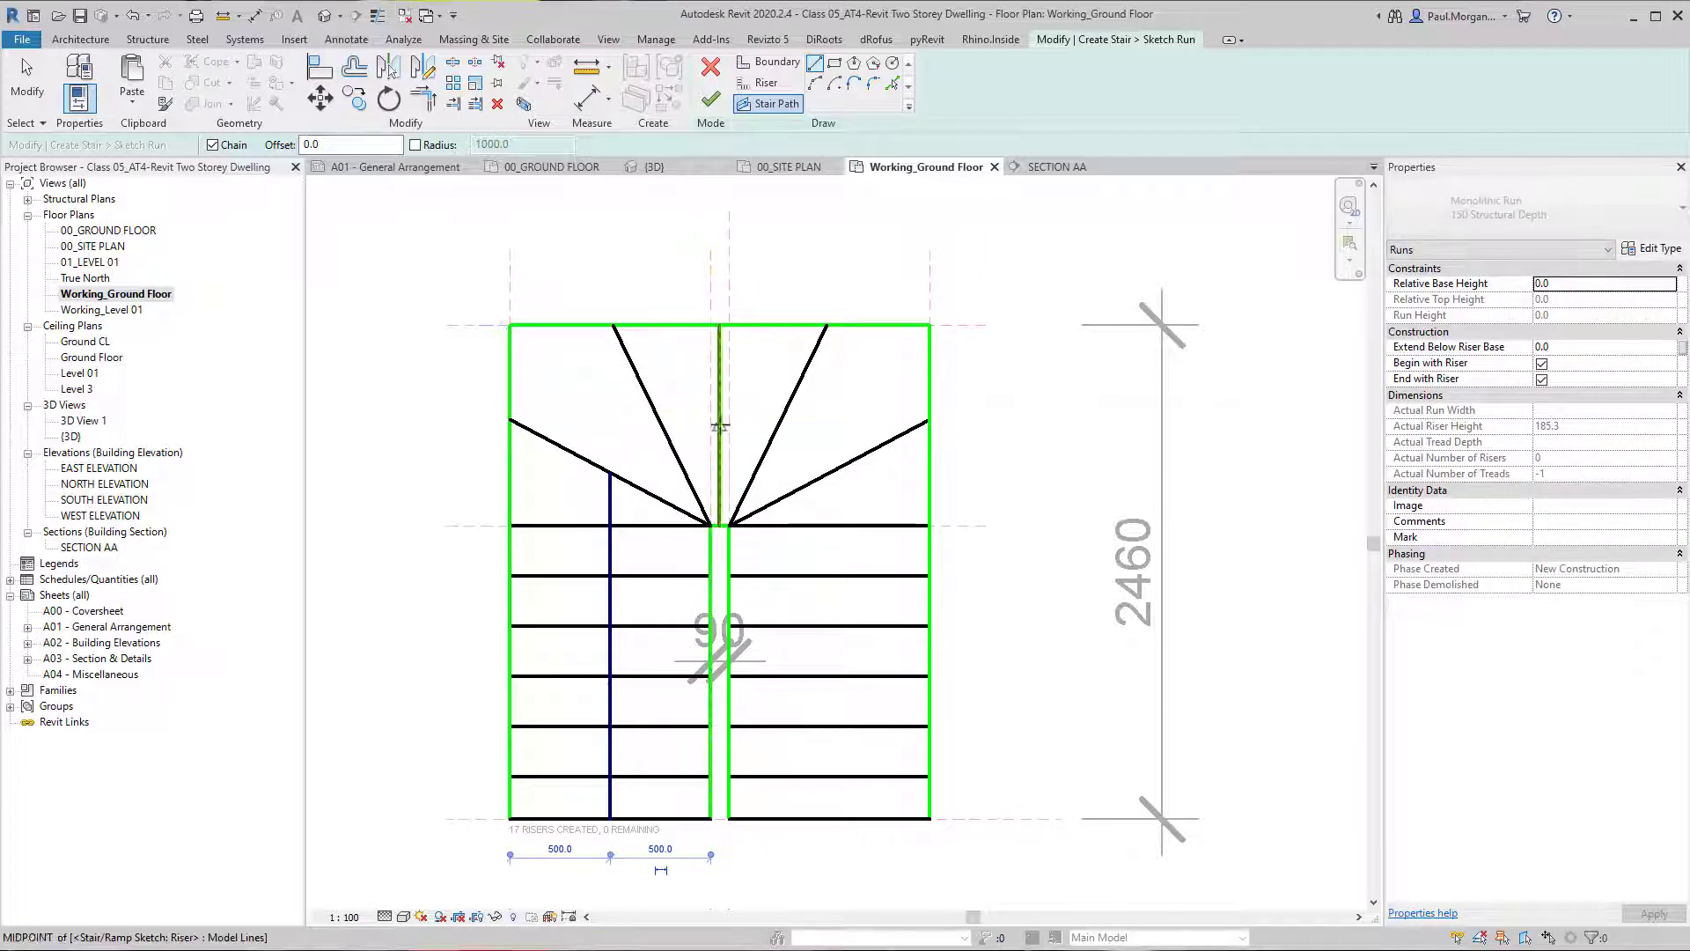
{"action": "left_click", "coordinate": [719, 425]}
{"action": "left_click", "coordinate": [779, 426]}
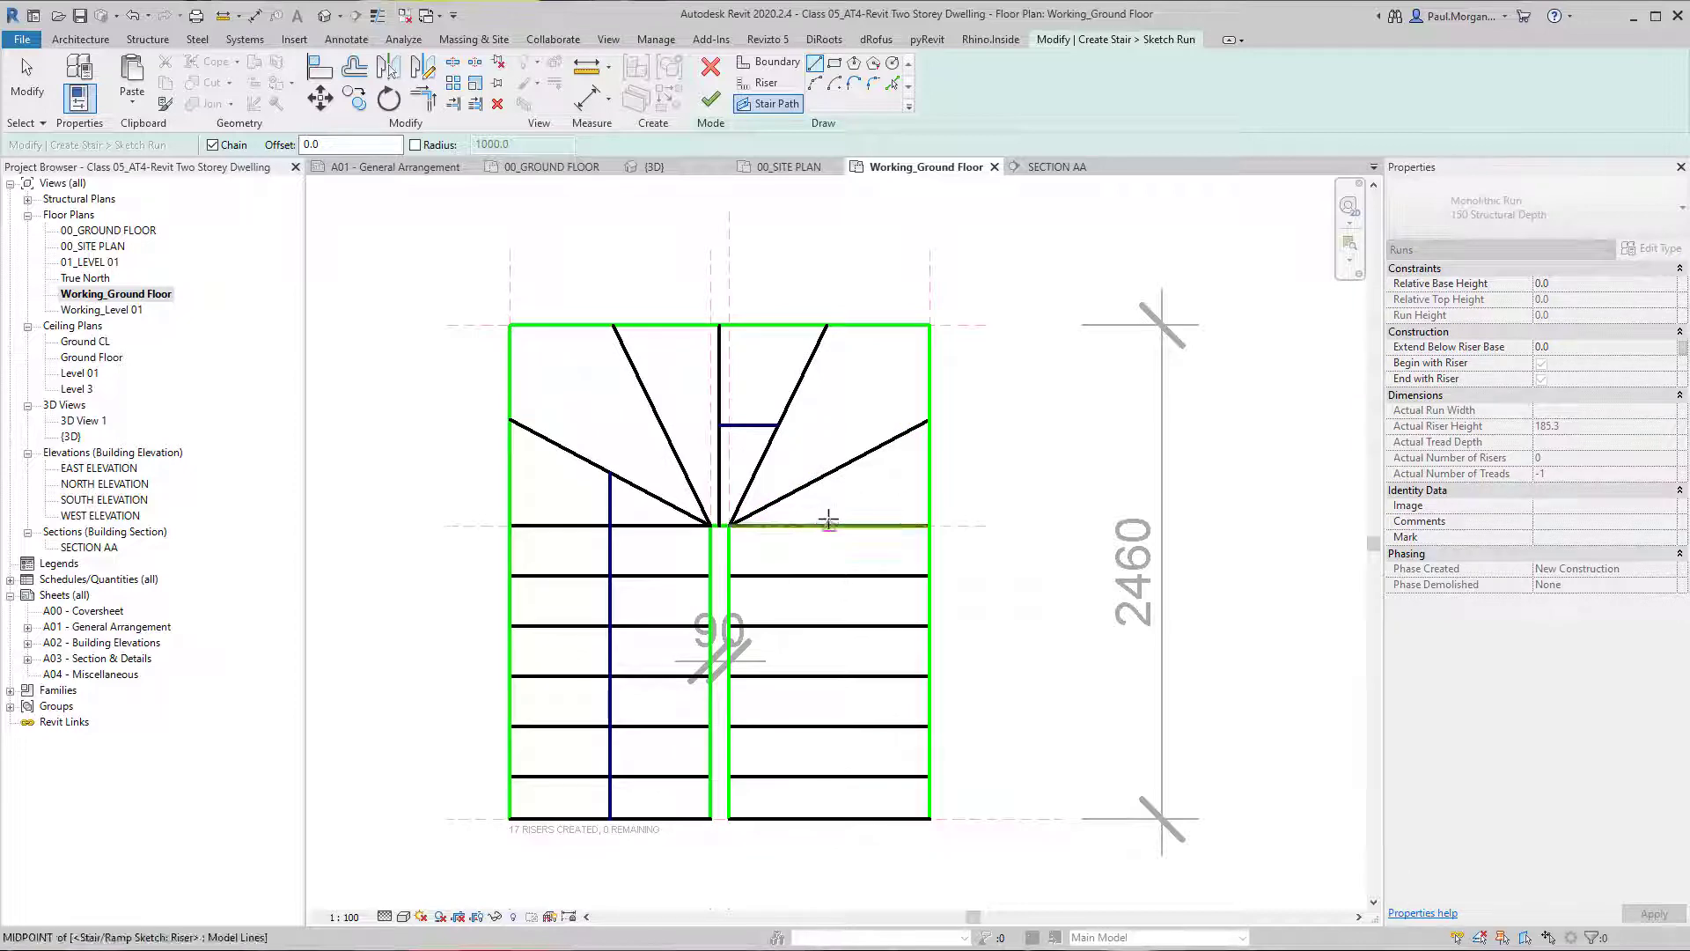
{"action": "left_click", "coordinate": [829, 525]}
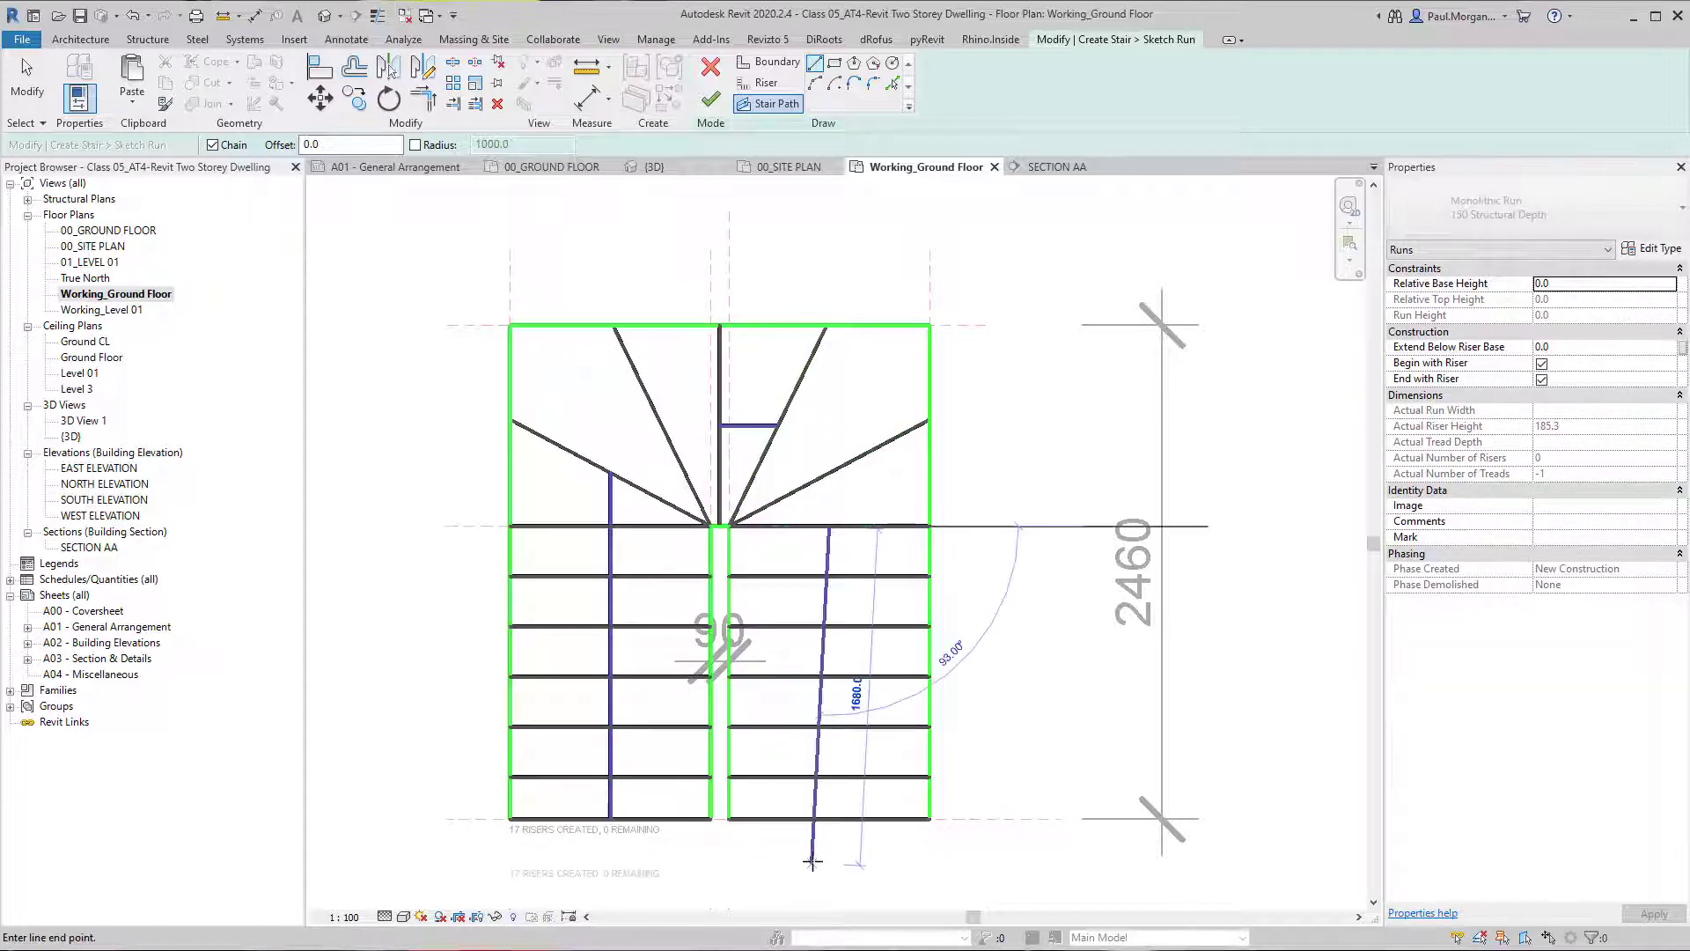
{"action": "left_click", "coordinate": [828, 818]}
{"action": "key", "text": "Escape"}
{"action": "key", "text": "Escape"}
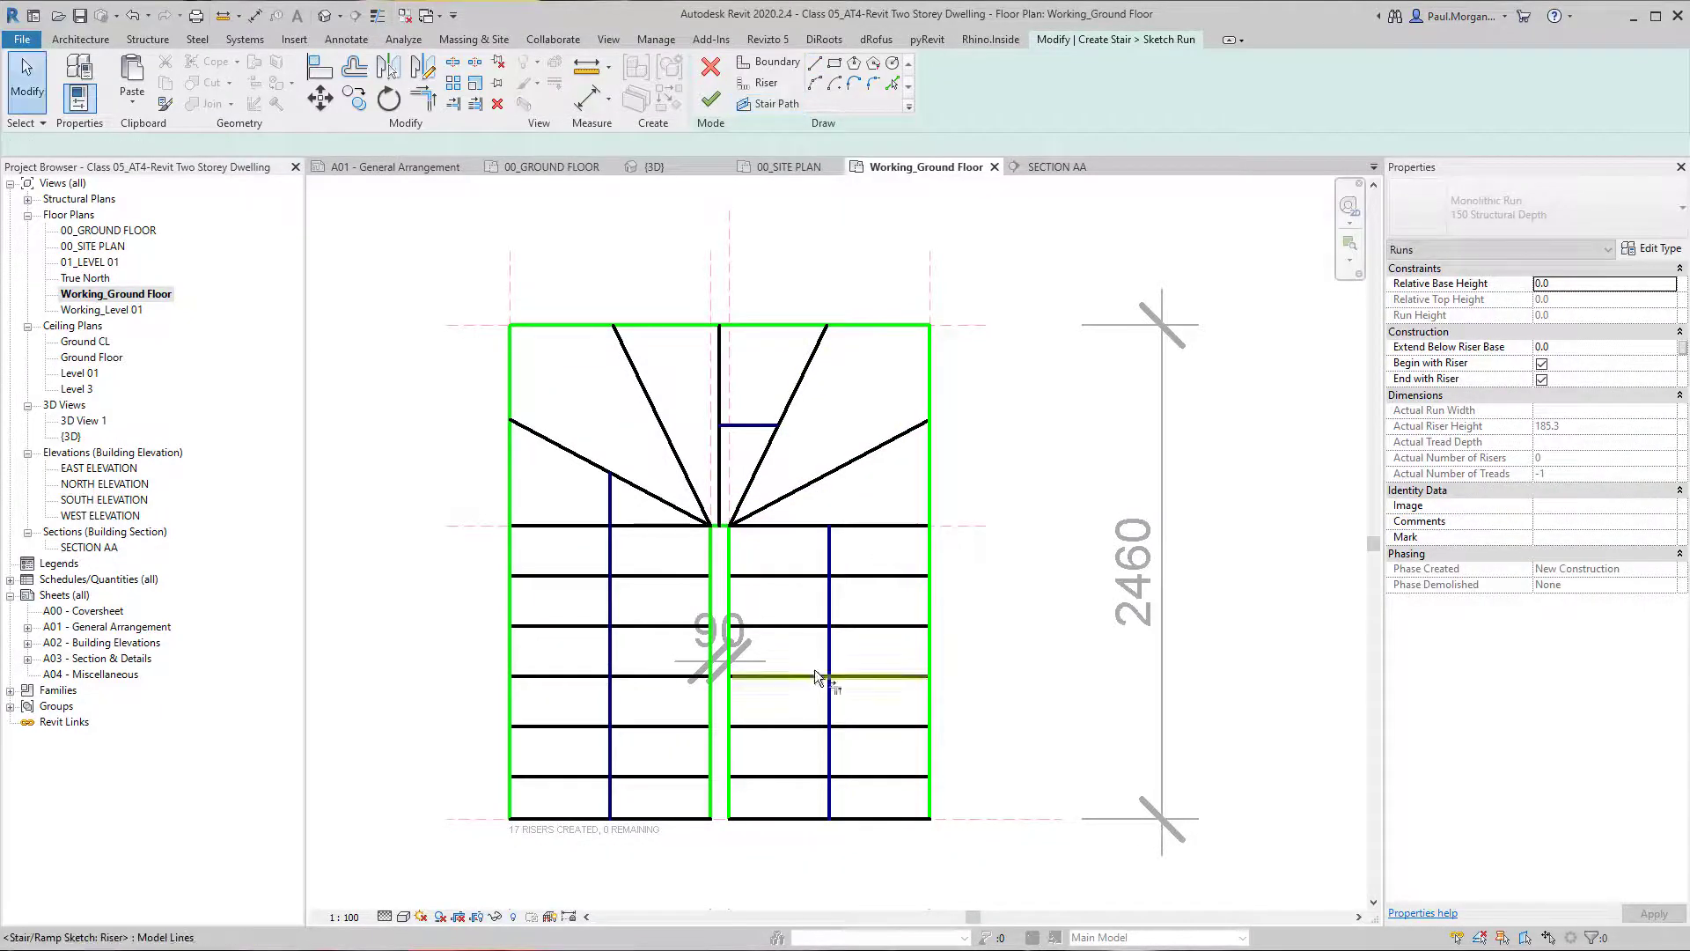
Trim and extend the three stair path segments to corners so they form one continuous U-shaped path.
{"action": "key", "text": "t"}
{"action": "key", "text": "r"}
{"action": "left_click", "coordinate": [828, 583]}
{"action": "left_click", "coordinate": [763, 425]}
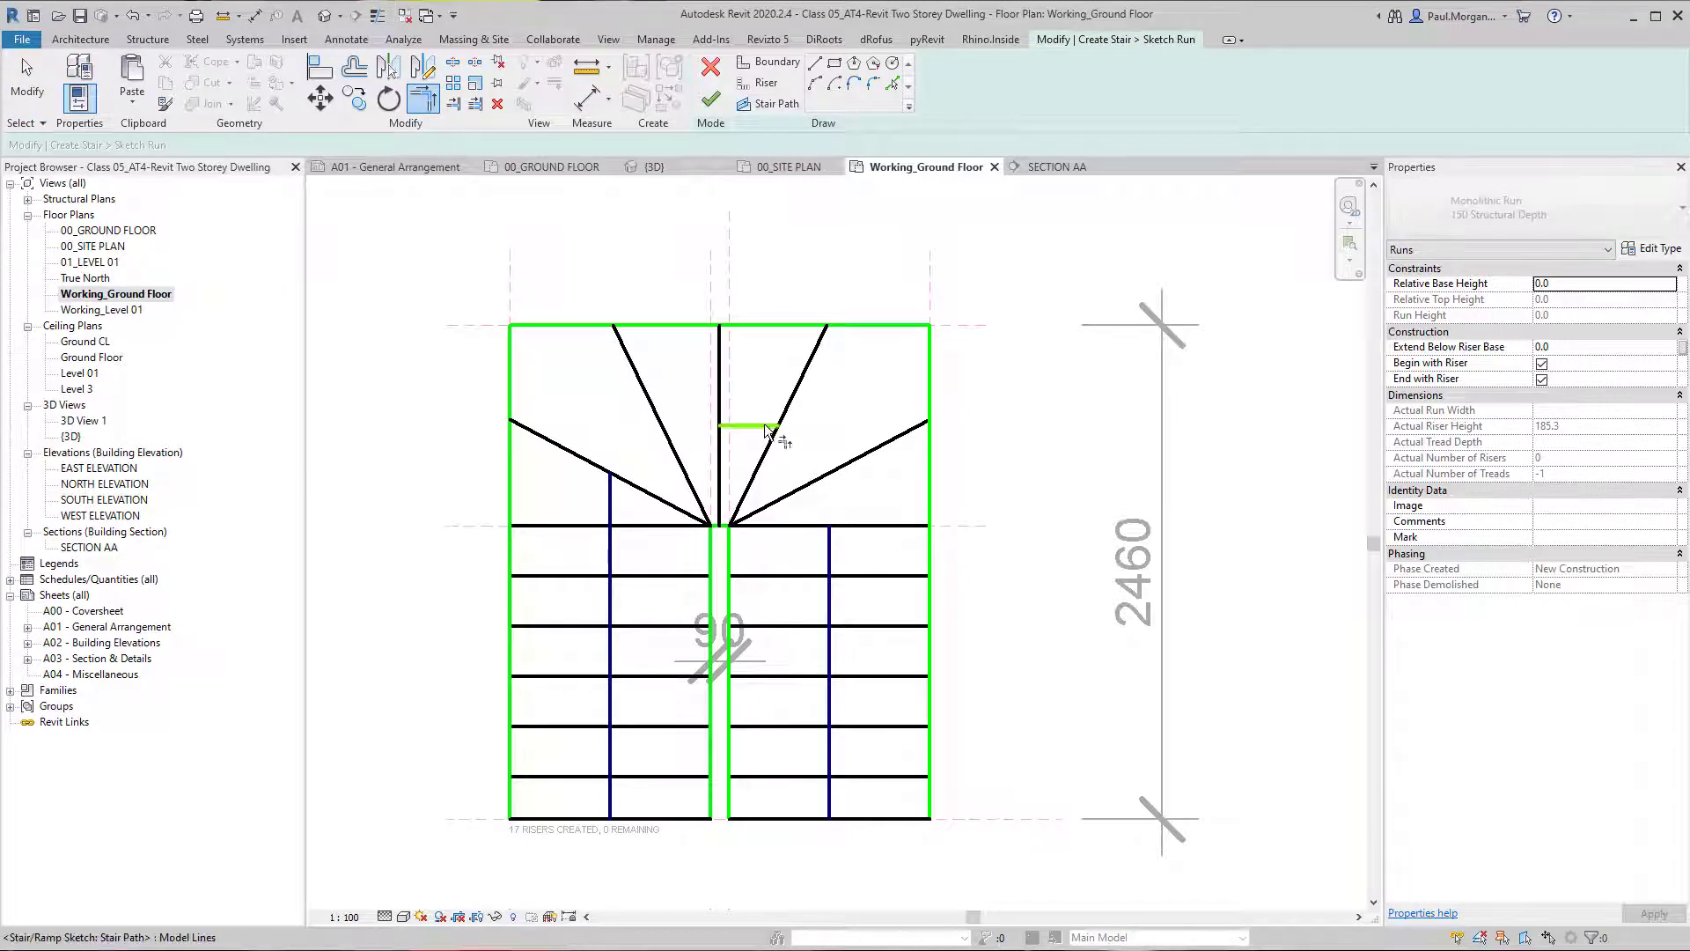
{"action": "left_click", "coordinate": [626, 511]}
{"action": "scroll", "coordinate": [715, 502], "scroll_direction": "down", "scroll_amount": 2}
{"action": "key", "text": "Escape"}
Try to finish the stair, expand the error details to the affected run, and dismiss the dialog.
{"action": "middle_click_drag", "start_coordinate": [770, 581], "coordinate": [669, 592]}
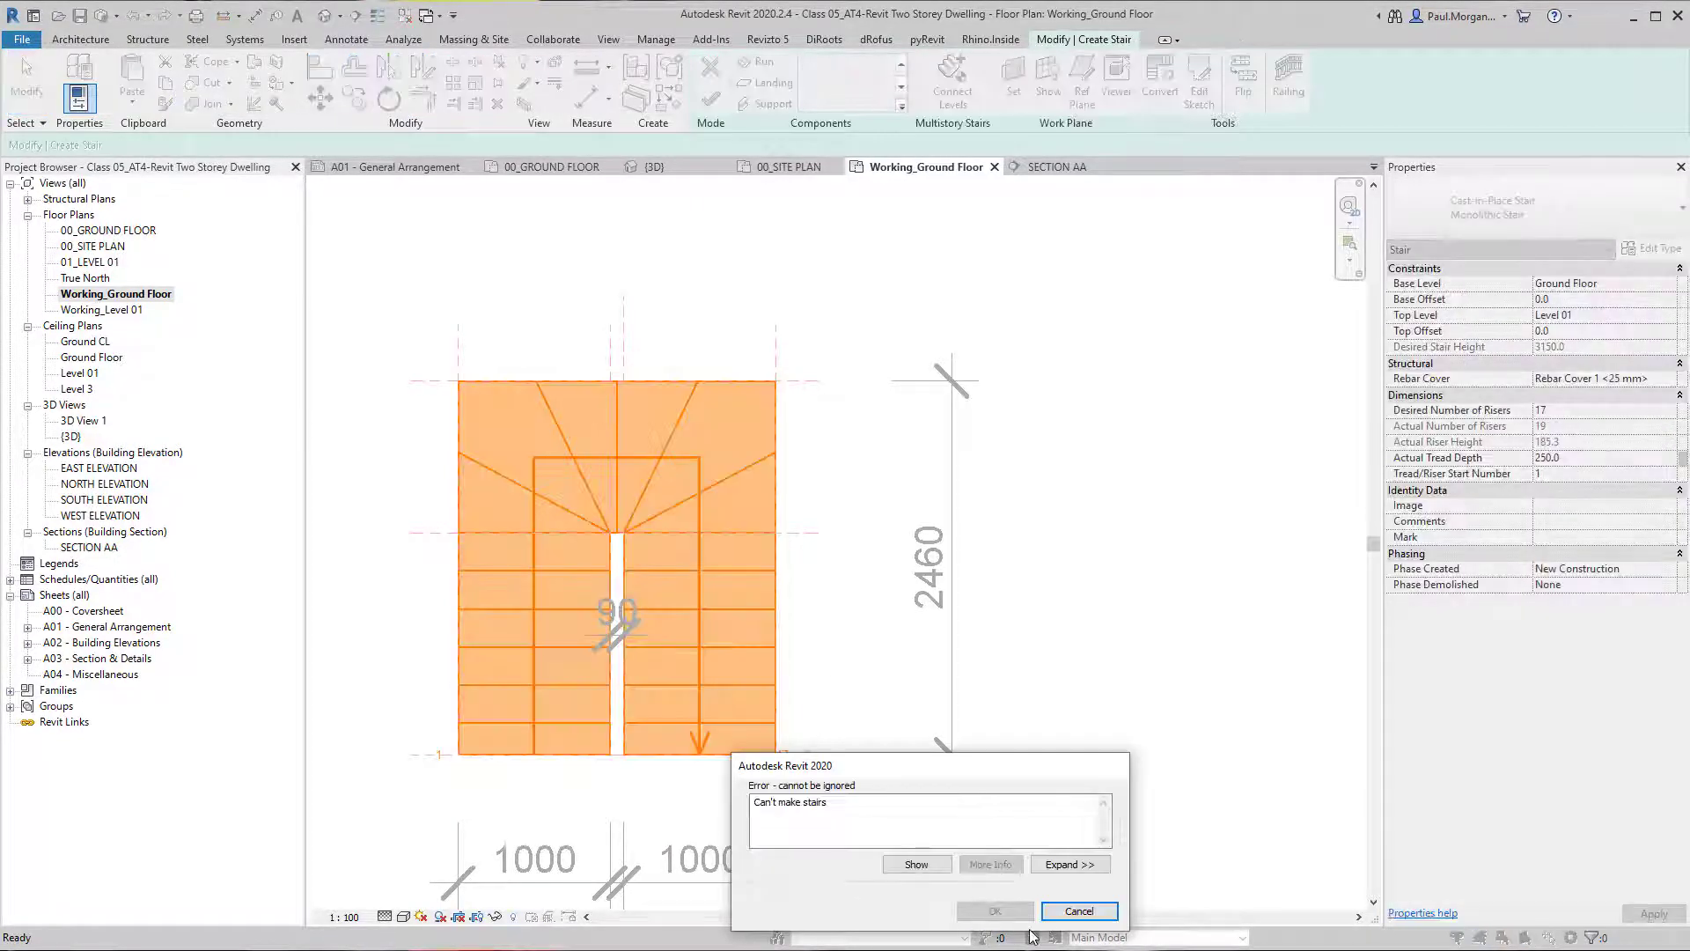
{"action": "left_click", "coordinate": [1070, 864]}
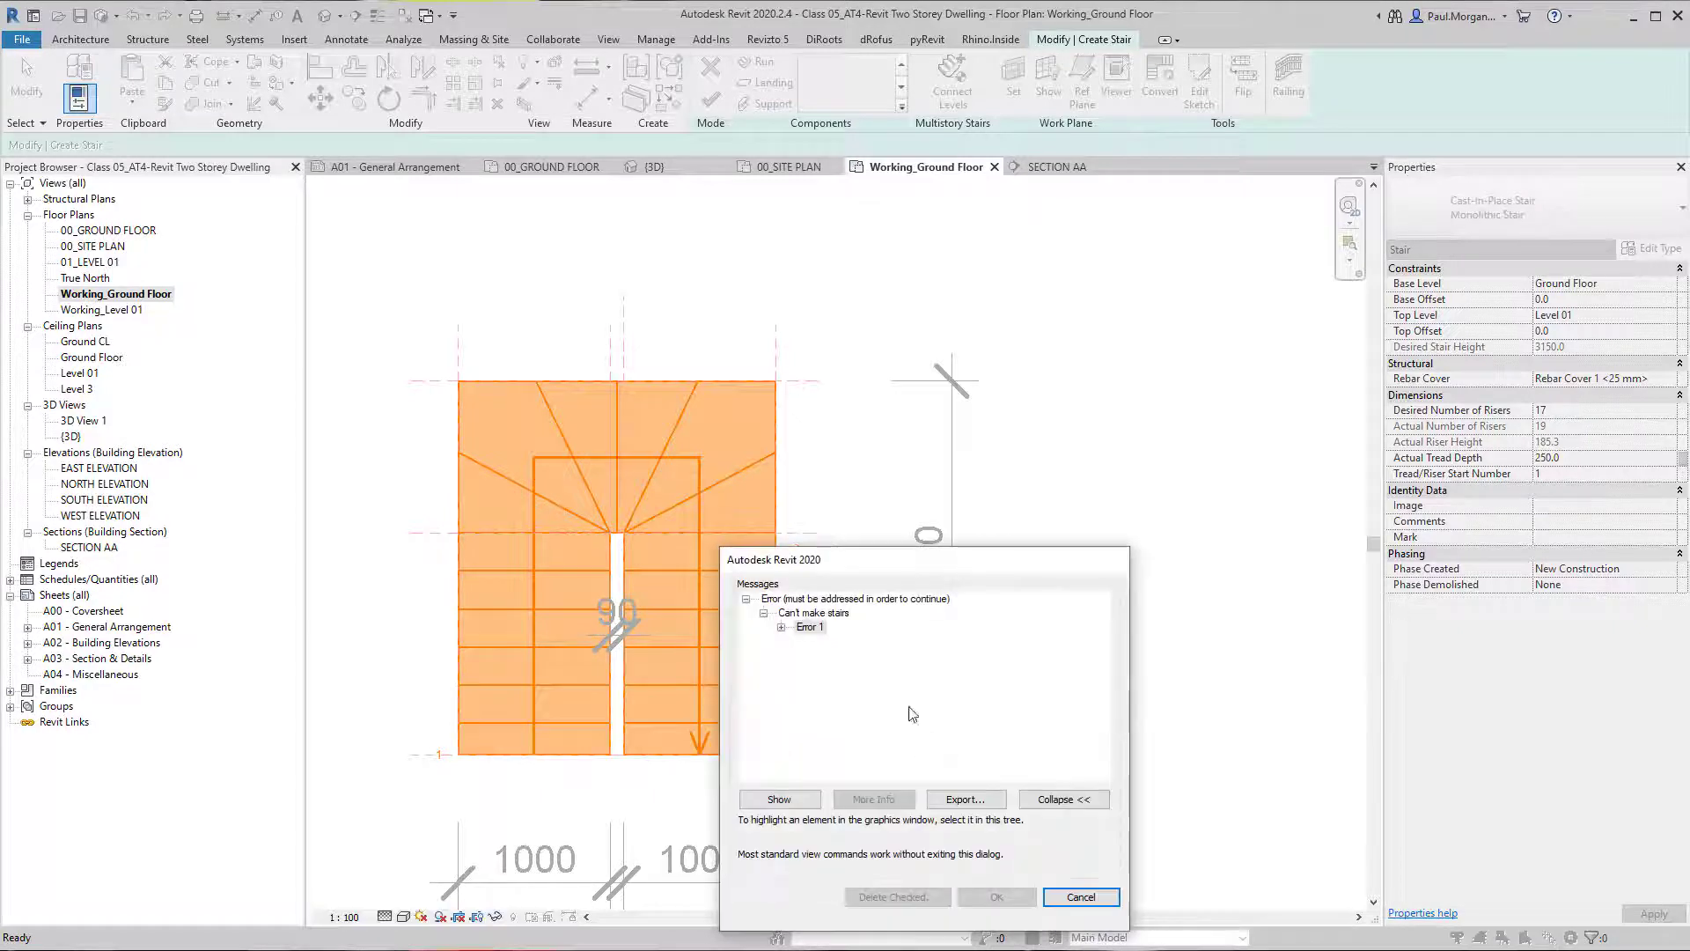
{"action": "left_click", "coordinate": [861, 646]}
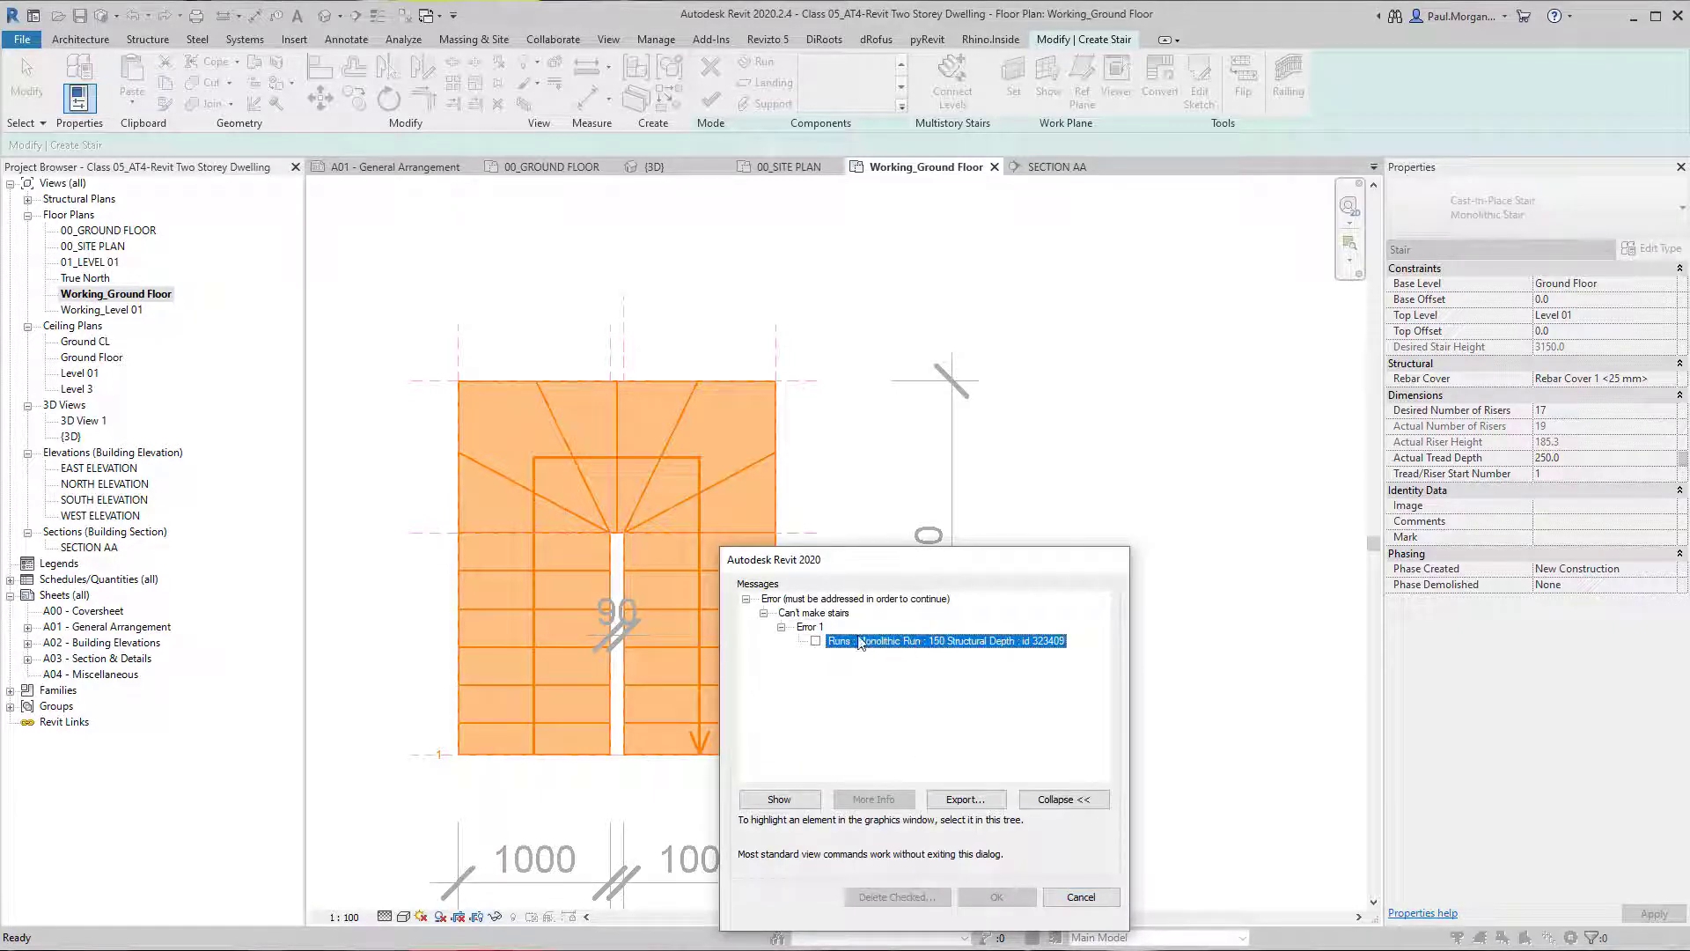
{"action": "left_click", "coordinate": [1100, 897]}
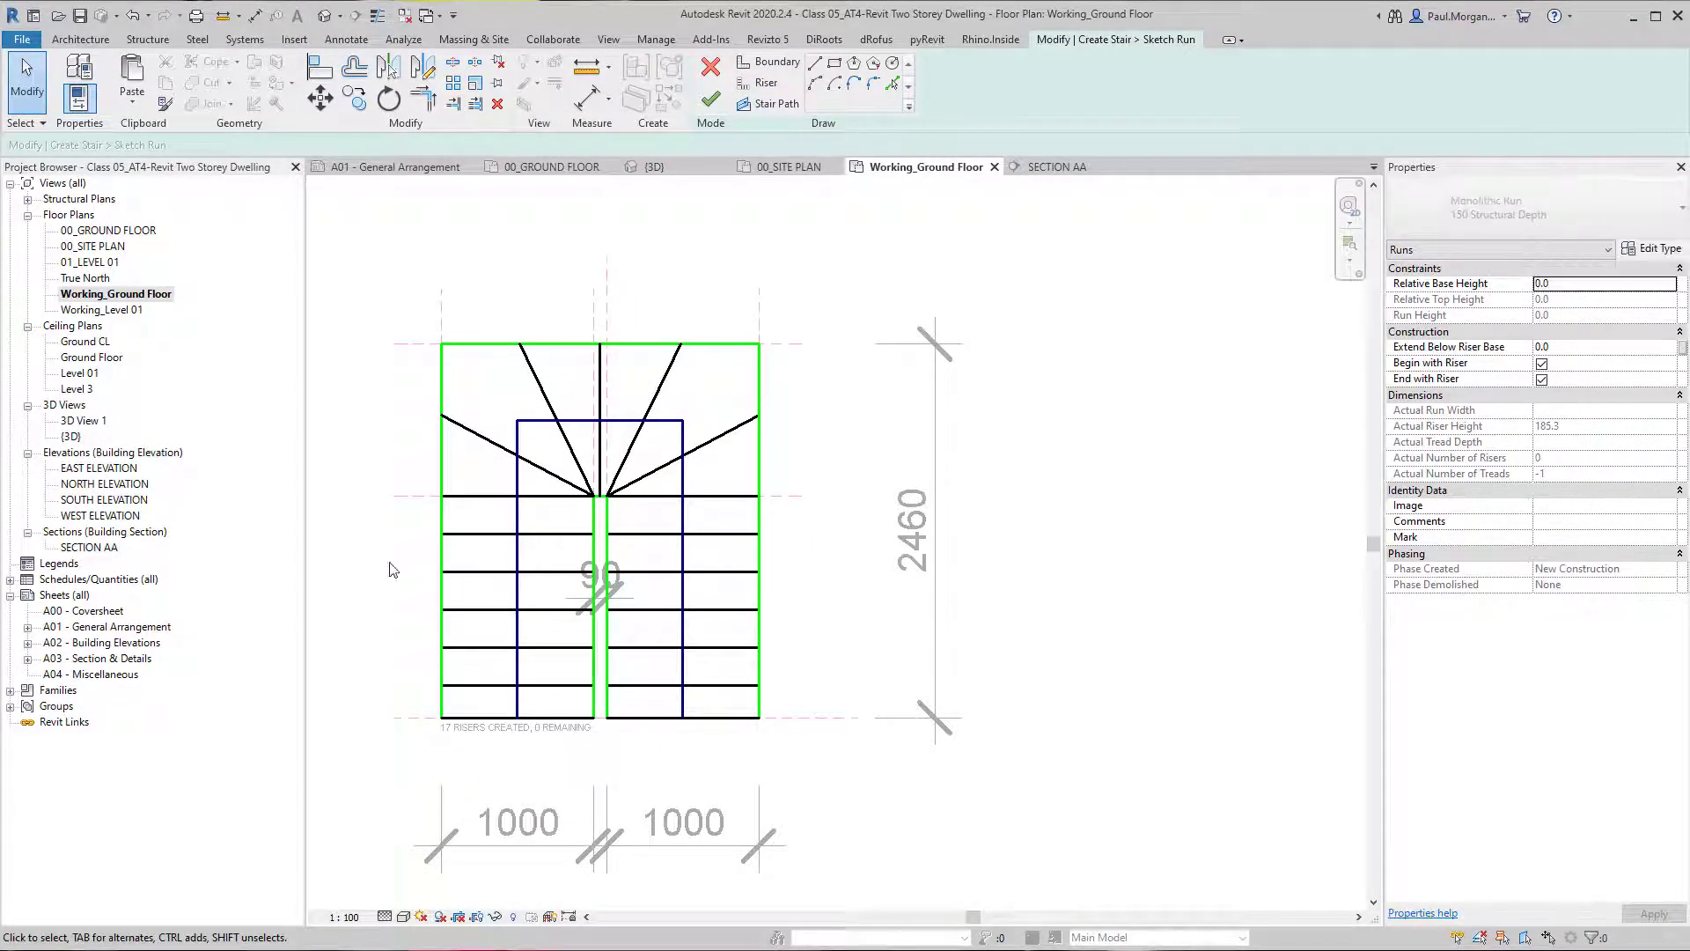
Select all lines of the run sketch, then discard the sketch and return to the stair.
{"action": "mouse_move", "coordinate": [404, 307]}
{"action": "left_mouse_down"}
{"action": "mouse_move", "coordinate": [792, 838]}
{"action": "mouse_move", "coordinate": [827, 766]}
{"action": "left_mouse_up"}
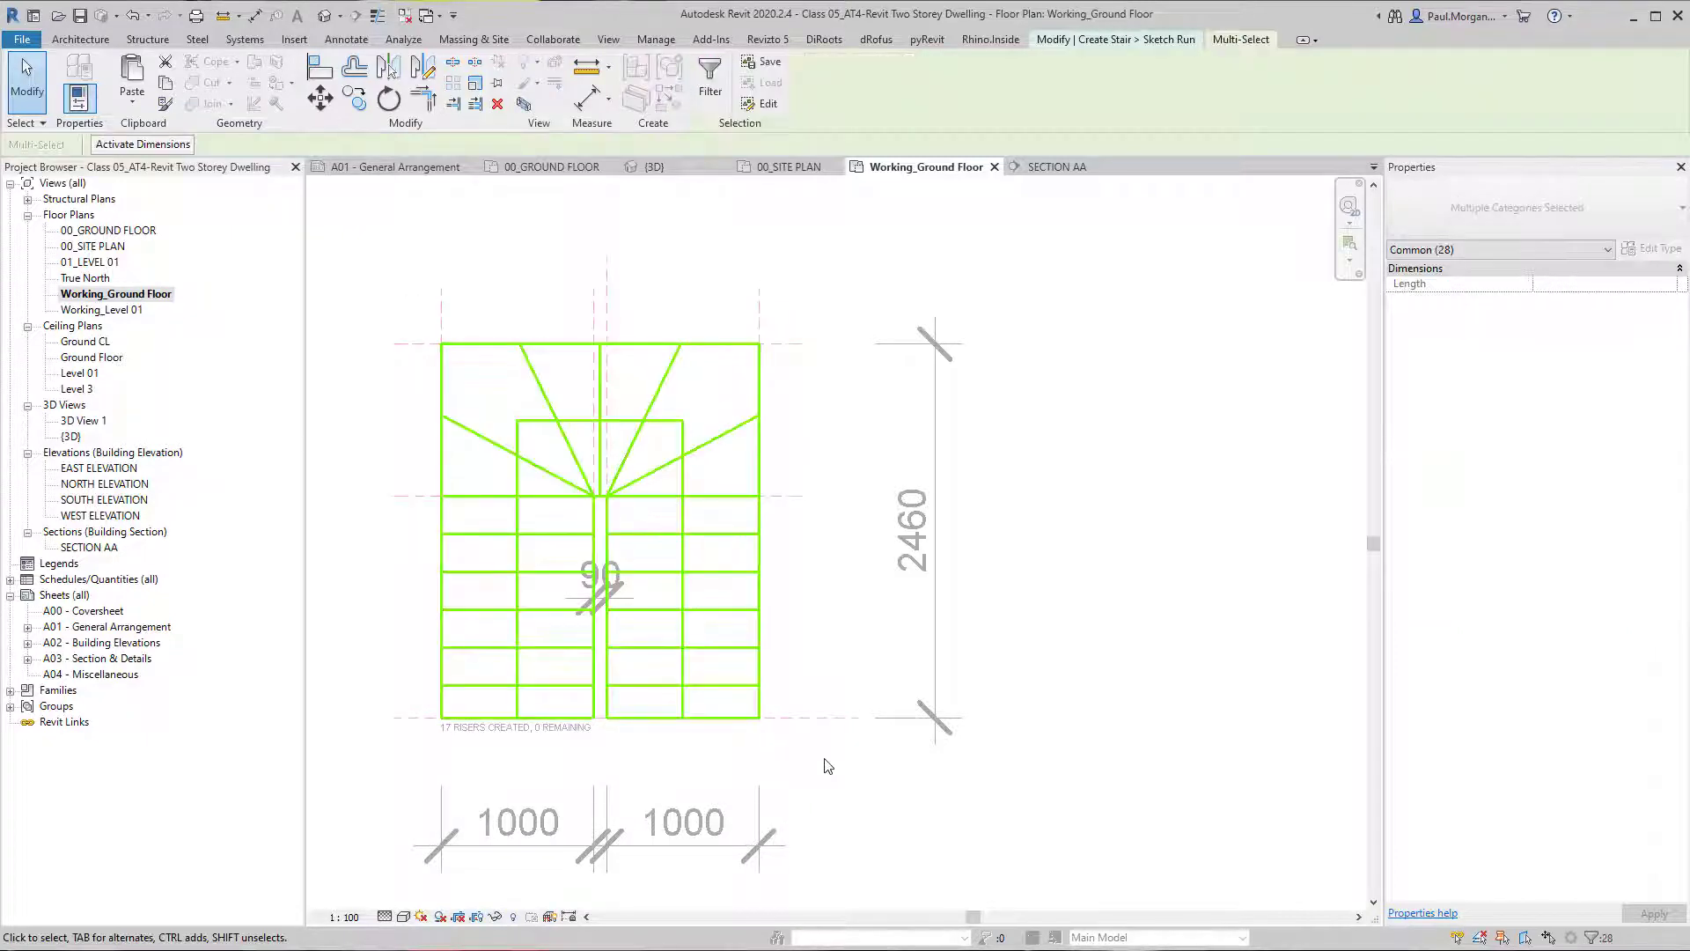
{"action": "left_click", "coordinate": [646, 322]}
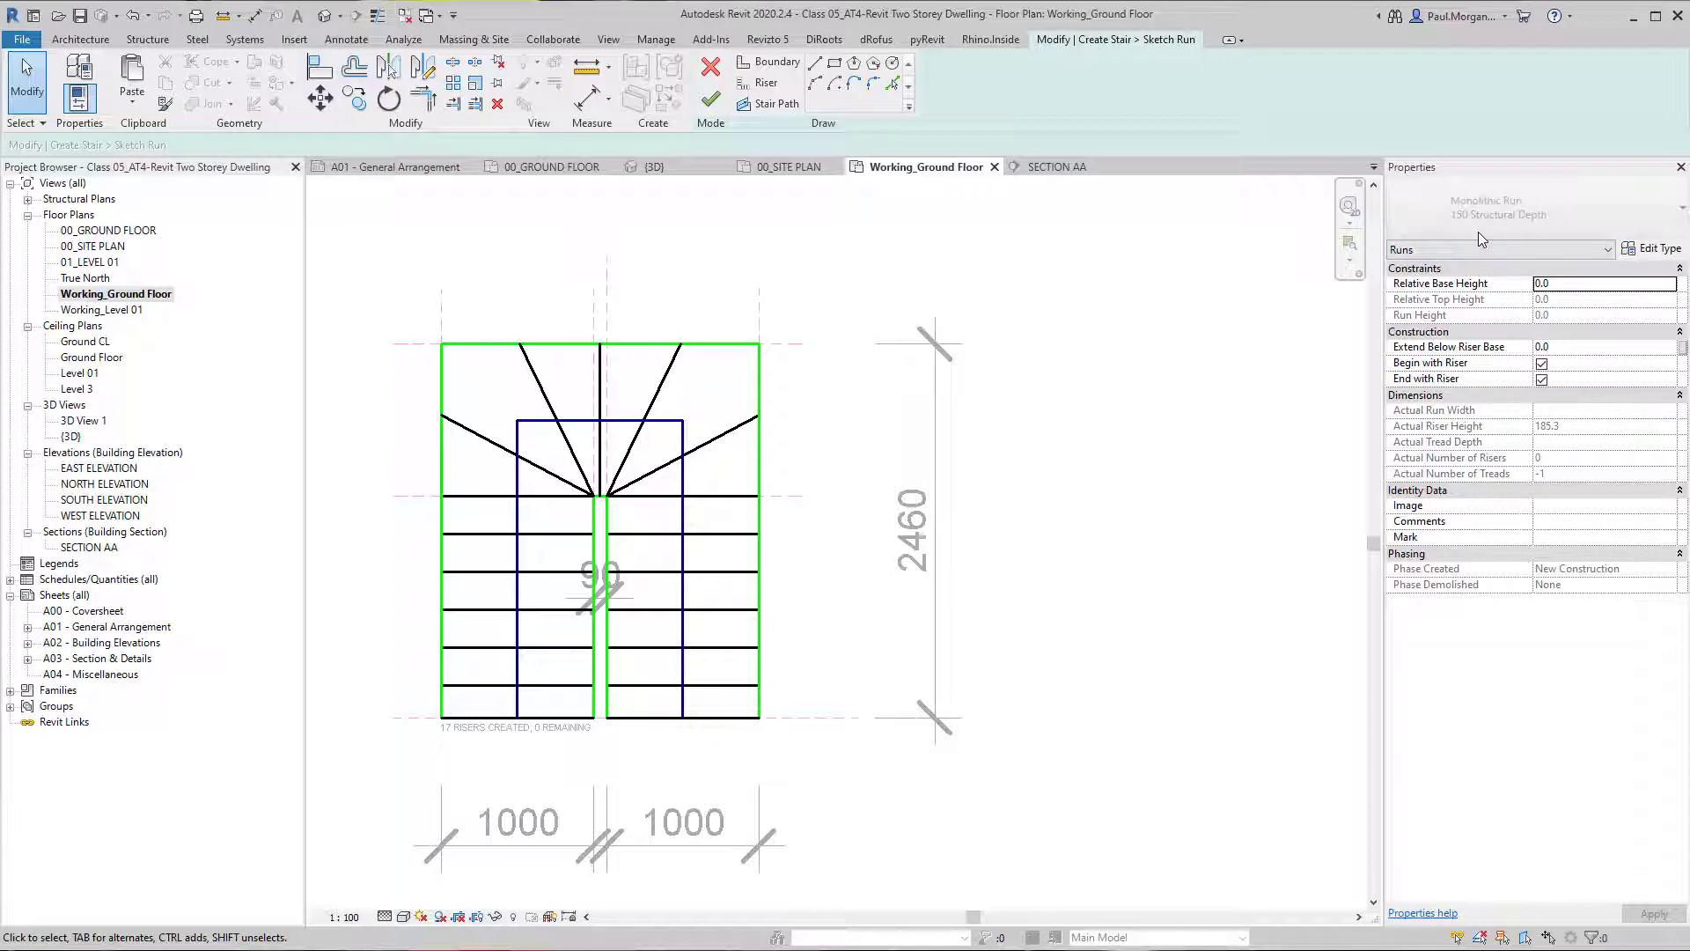
{"action": "left_click", "coordinate": [710, 67]}
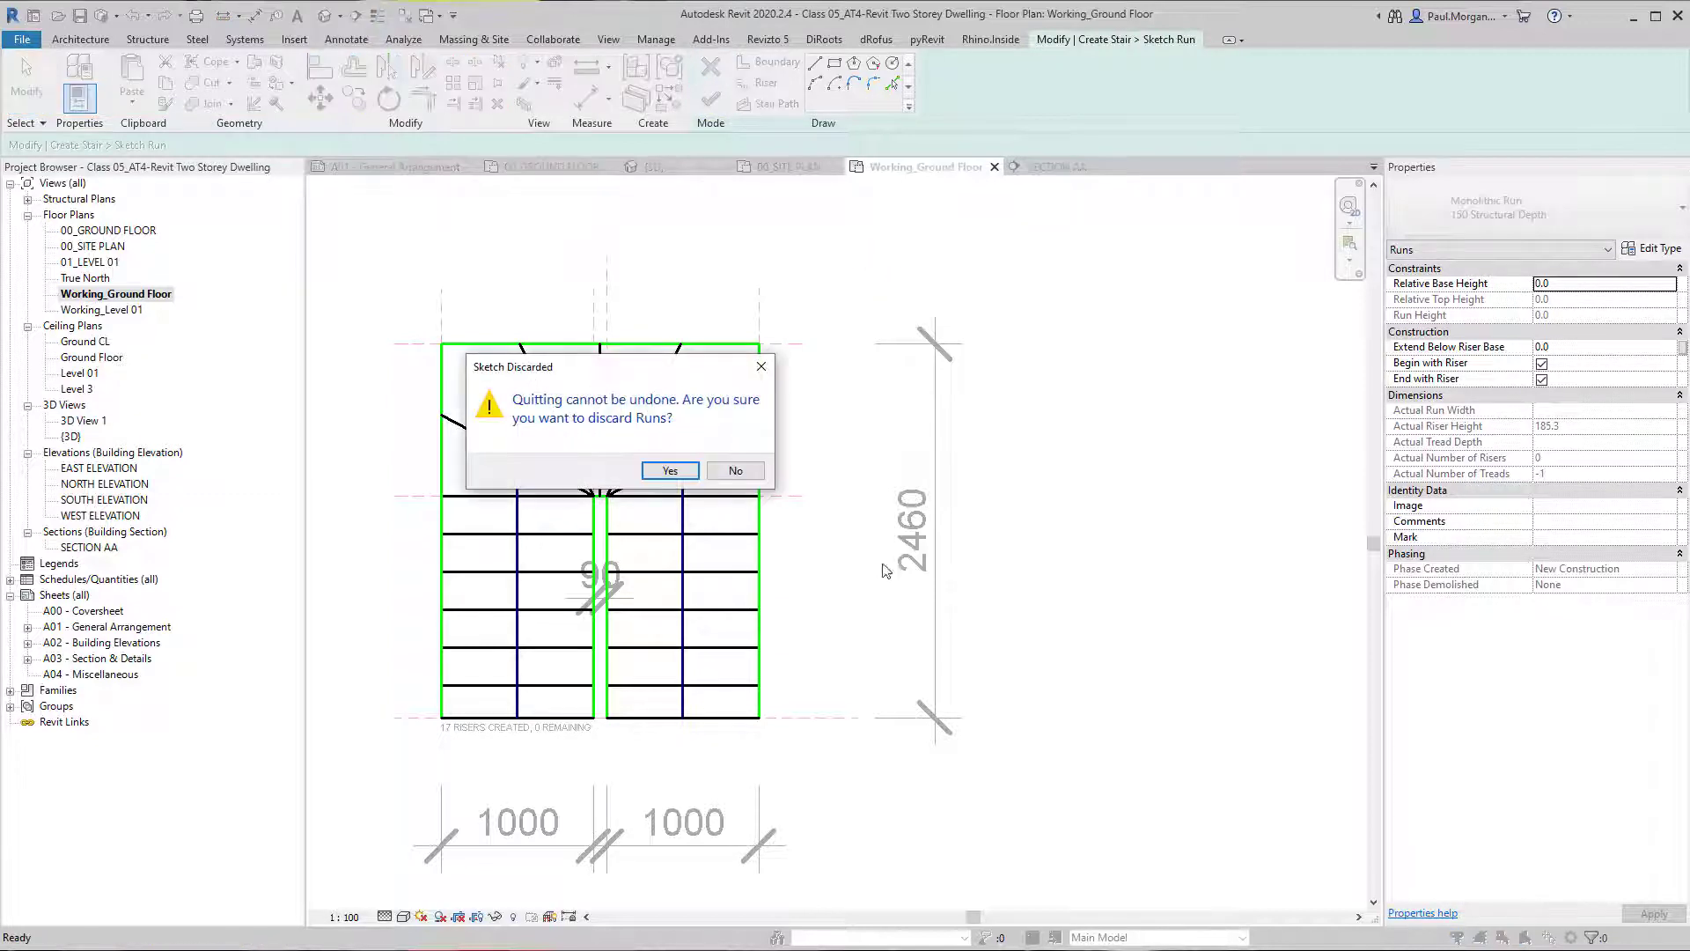
{"action": "left_click", "coordinate": [656, 475]}
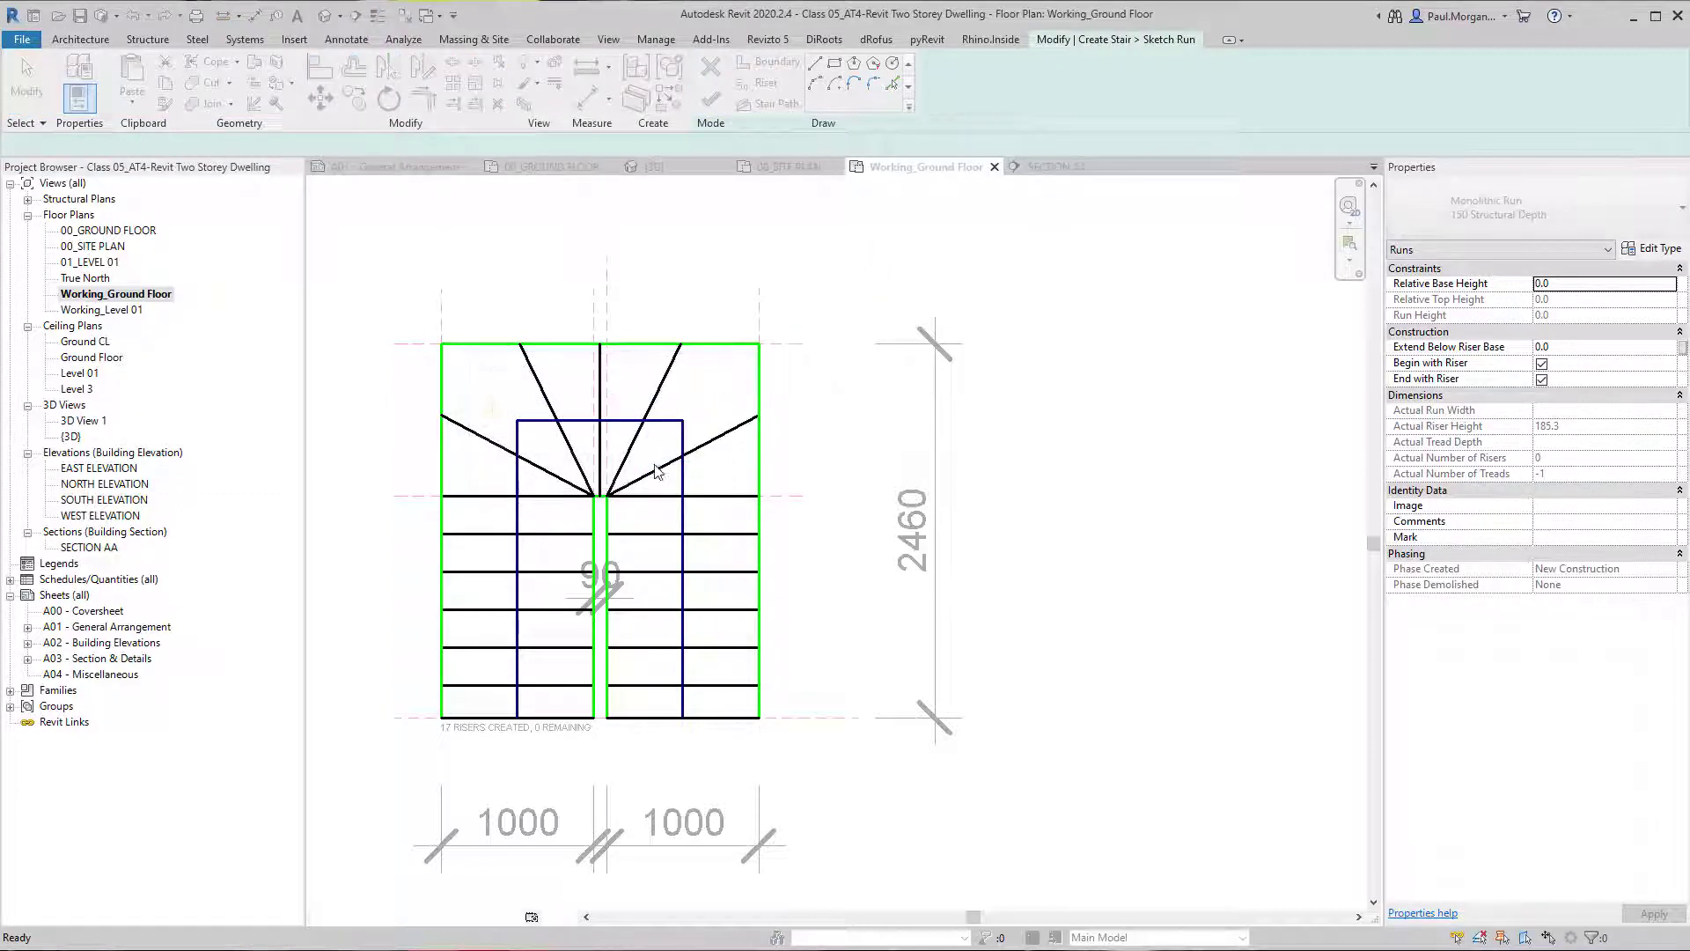
Change the stair type to Assembled Stair 190mm max riser 250mm going.
{"action": "left_click", "coordinate": [1638, 205]}
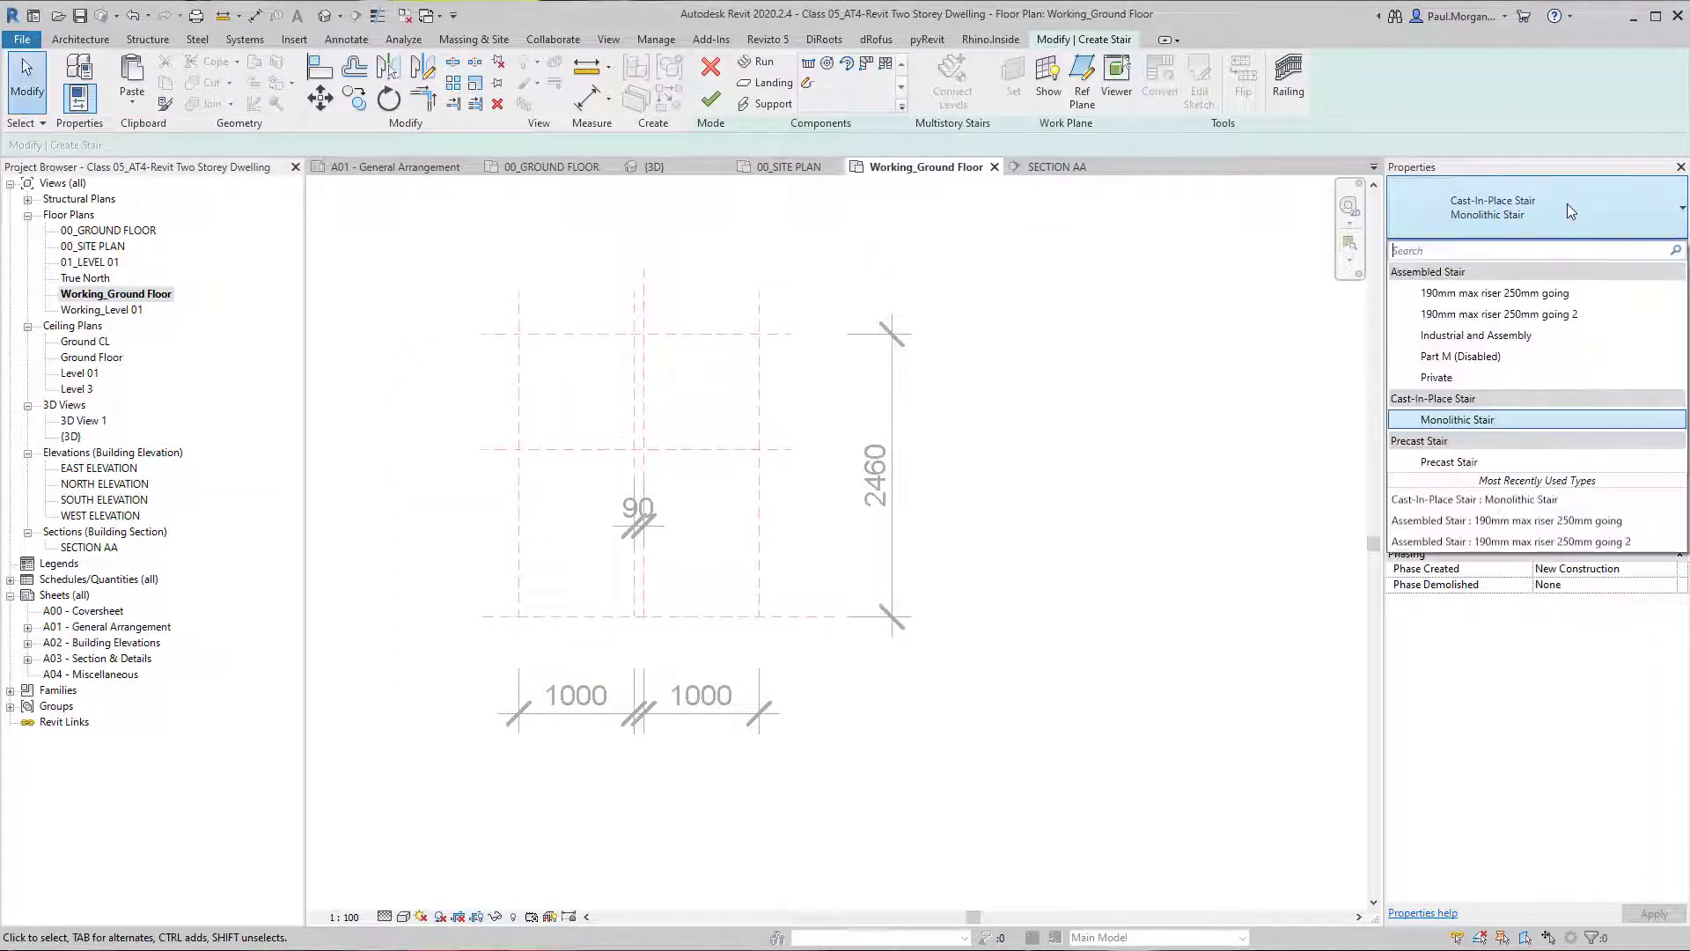
{"action": "left_click", "coordinate": [1514, 297]}
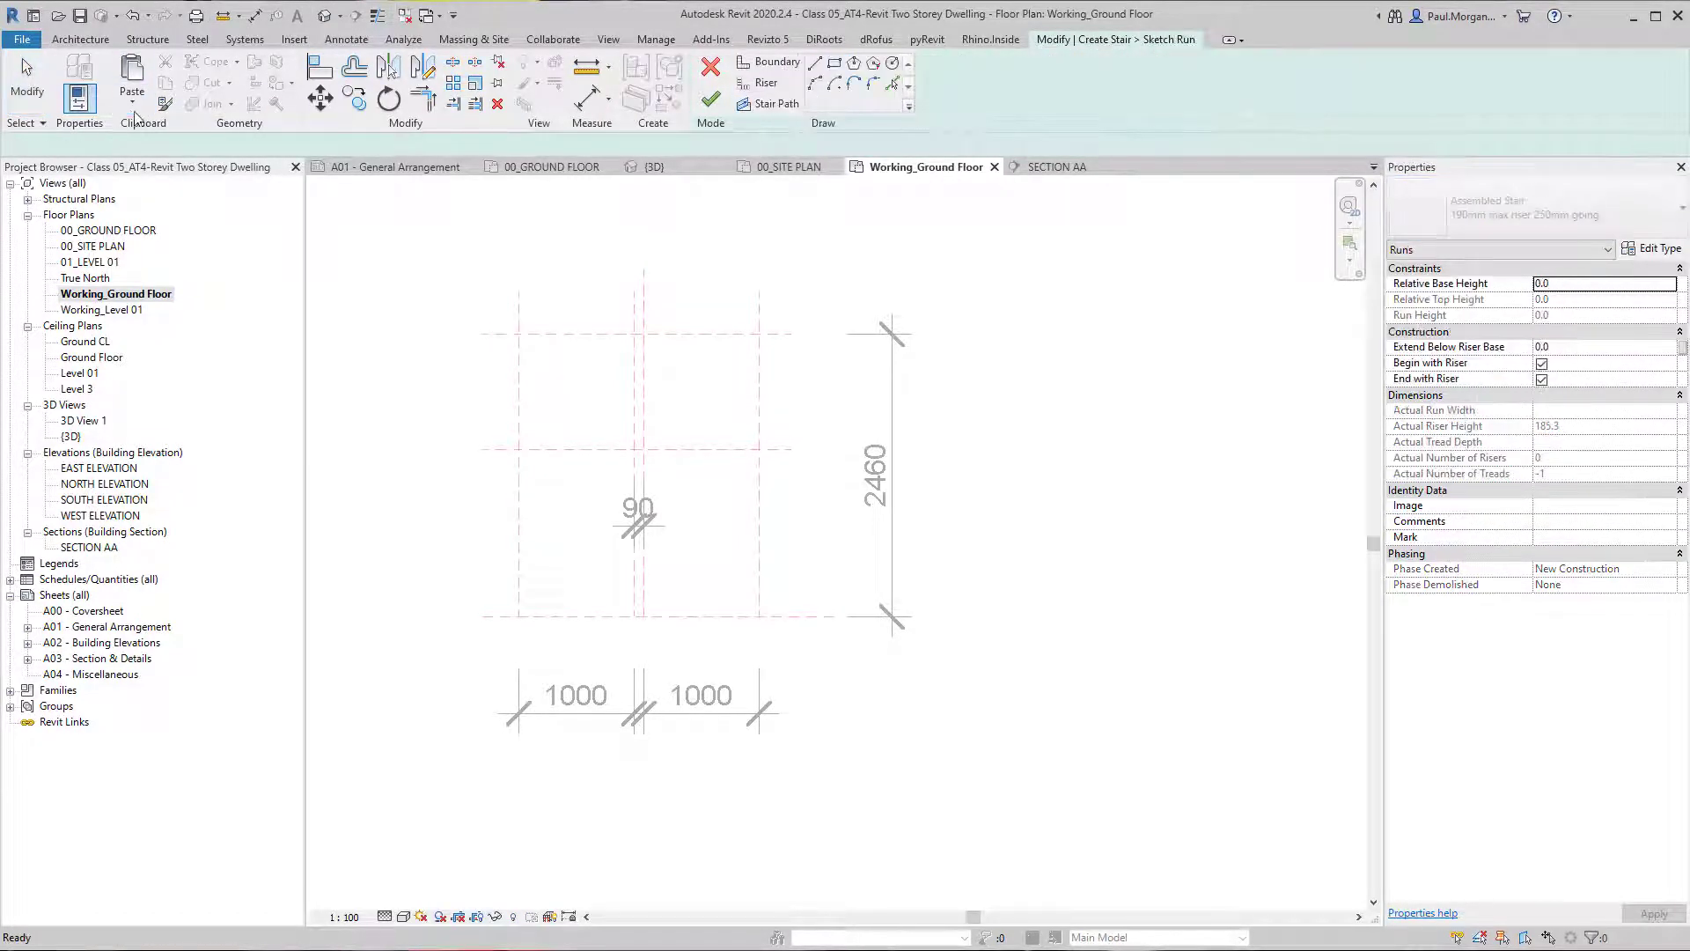
Paste the copied winder boundary, riser and path lines into the run sketch aligned to the current view, and finish the sketch.
{"action": "left_click", "coordinate": [132, 98]}
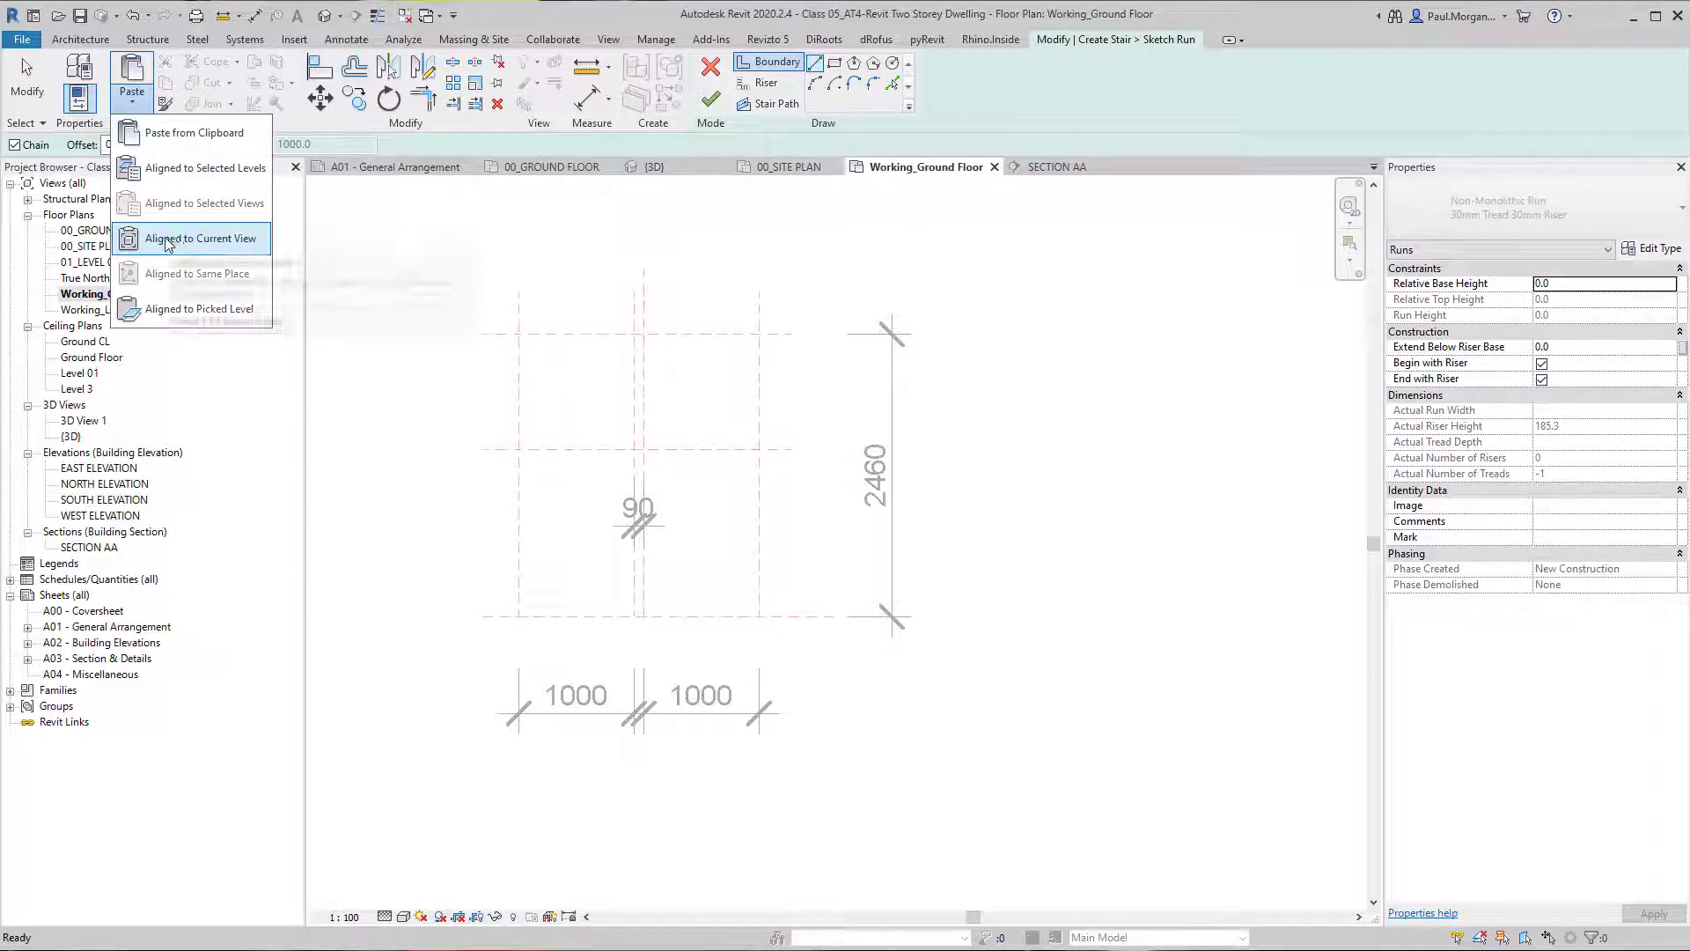
{"action": "left_click", "coordinate": [1157, 69]}
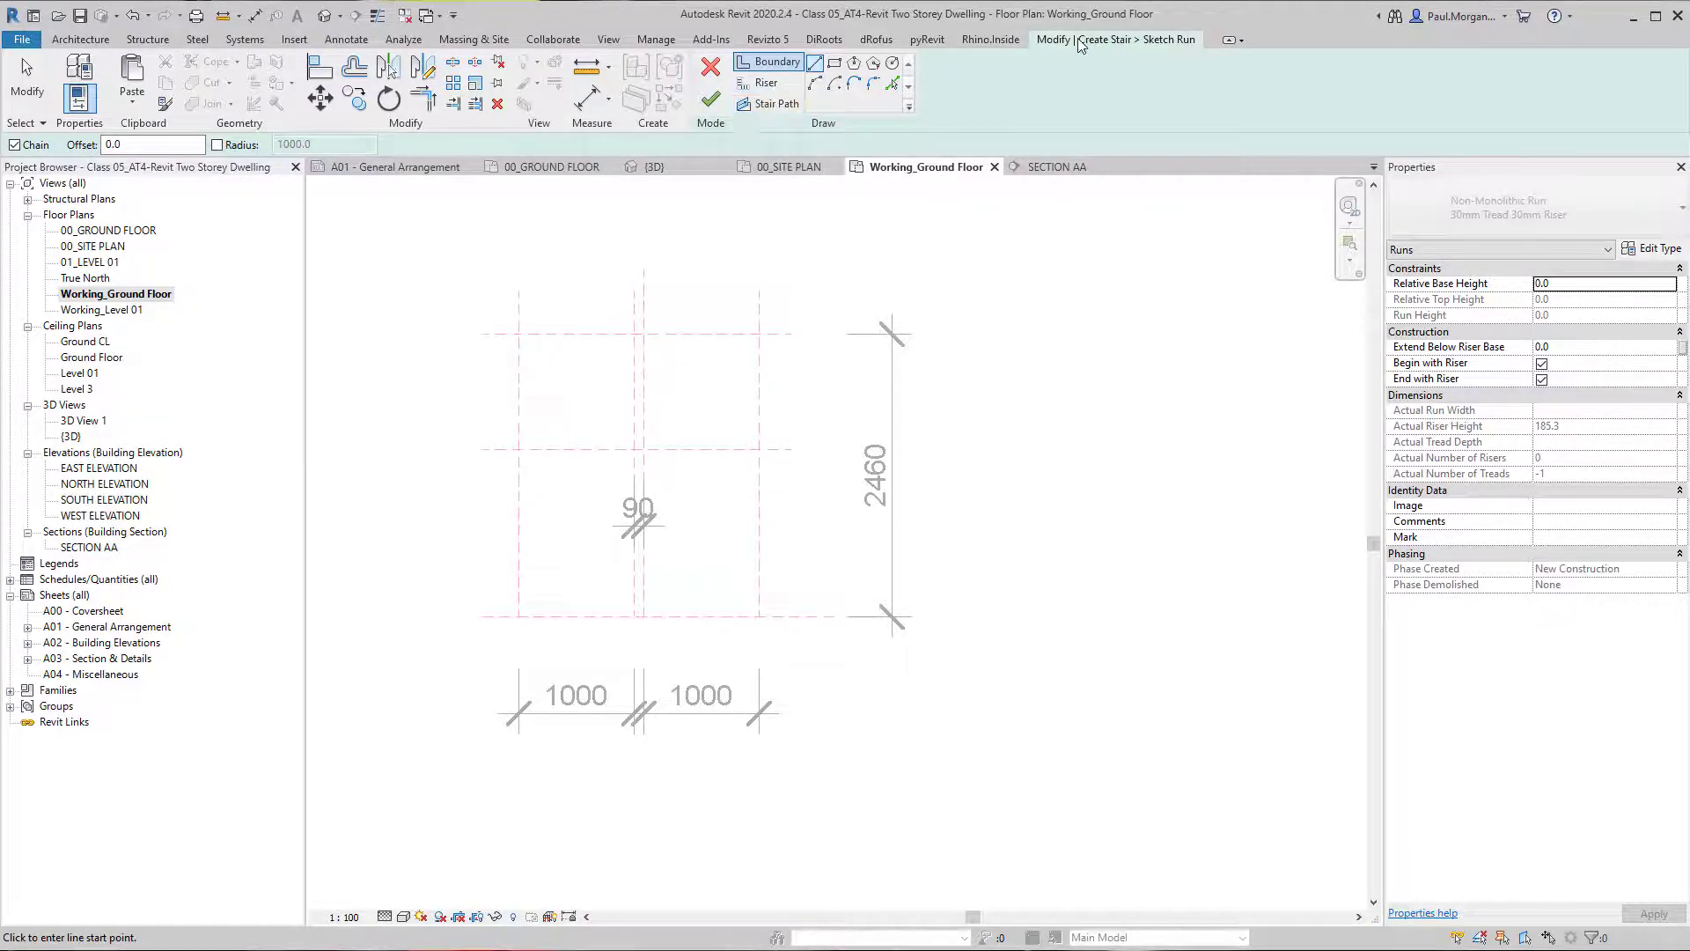
{"action": "left_click", "coordinate": [137, 106]}
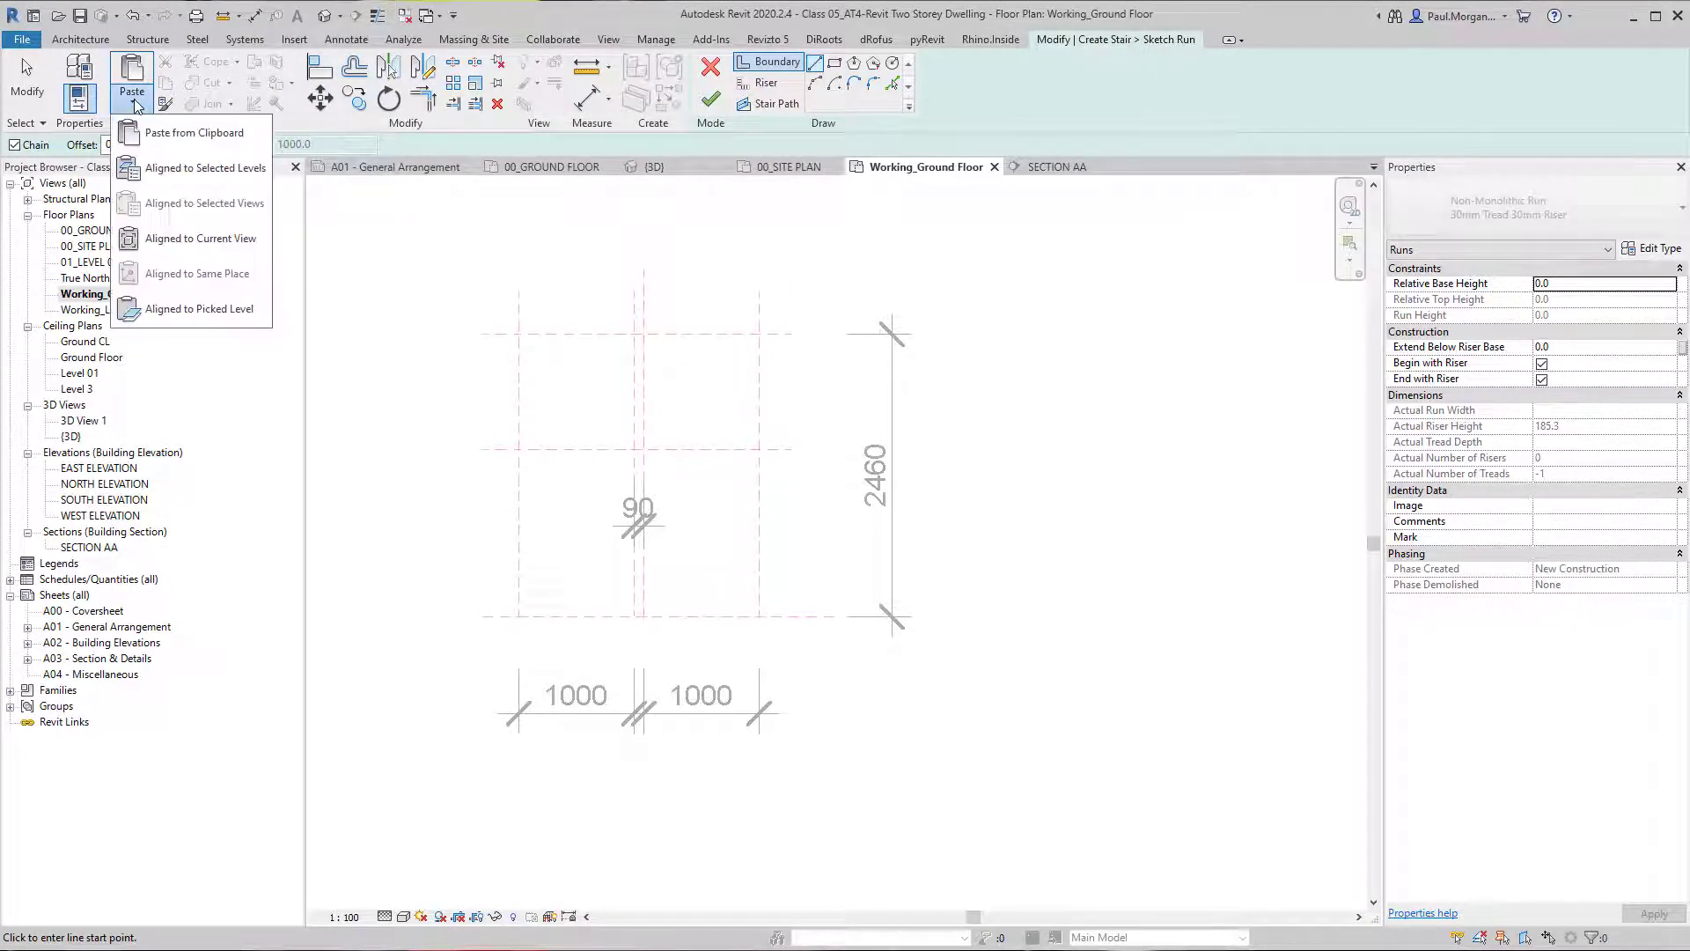
{"action": "left_click", "coordinate": [171, 239]}
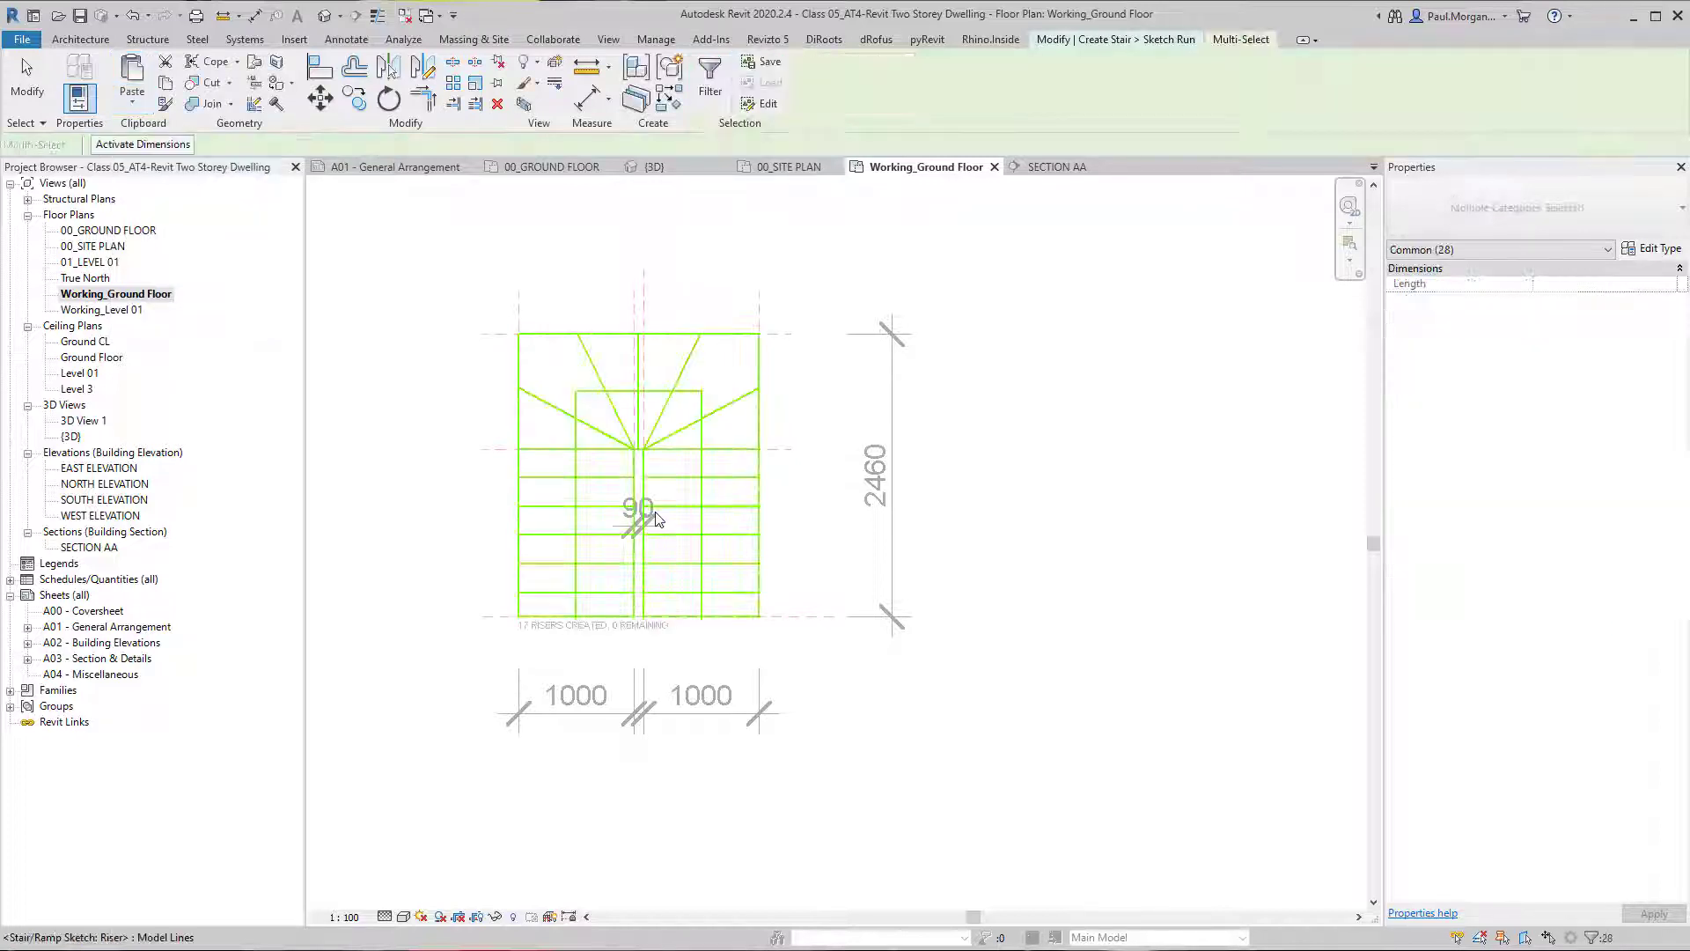
{"action": "left_click", "coordinate": [790, 665]}
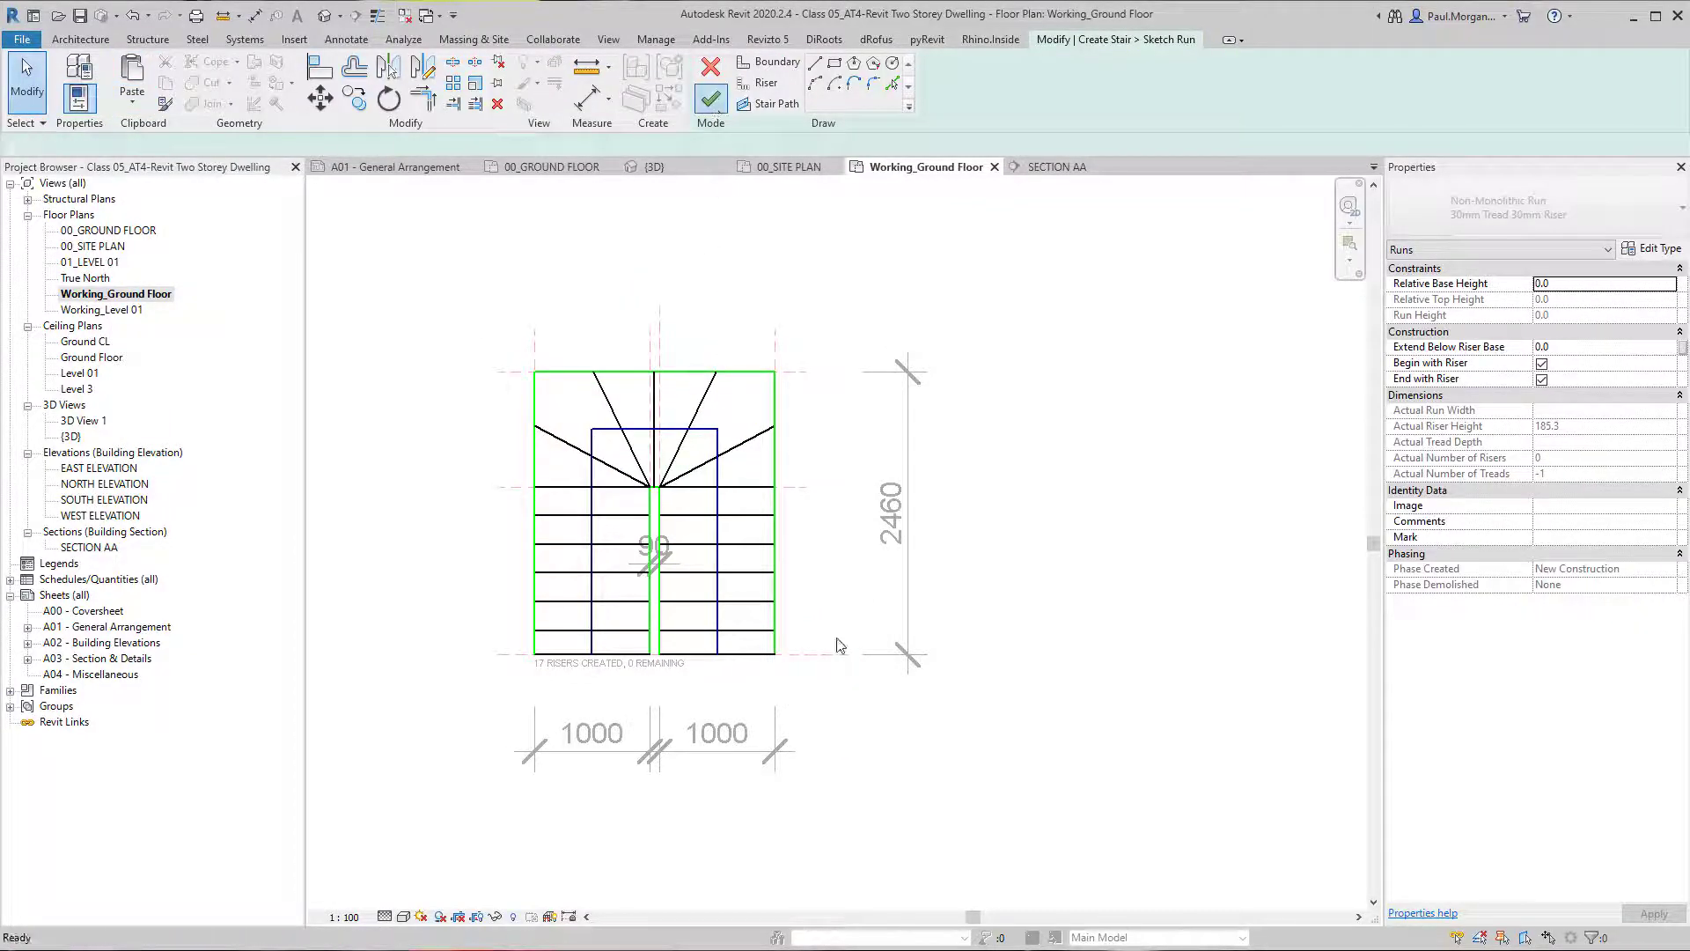
{"action": "left_click", "coordinate": [827, 705]}
{"action": "scroll", "coordinate": [684, 618], "scroll_direction": "up", "scroll_amount": 2}
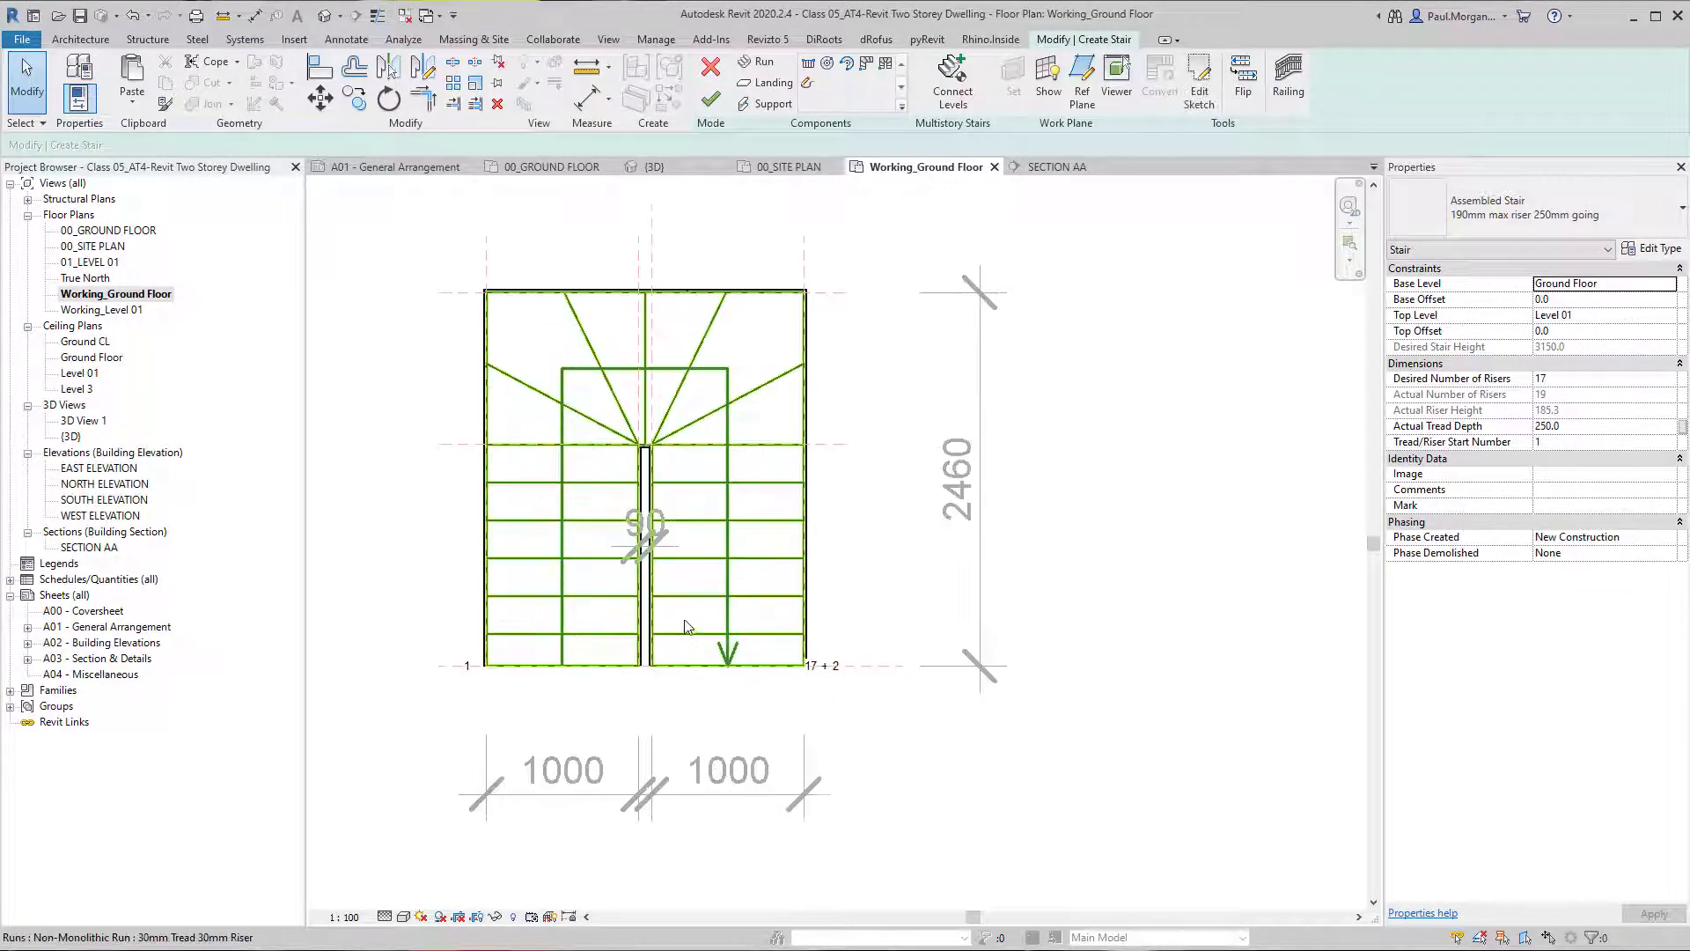
Examine the winder run and its stringers in the 3D view from the front, side and back.
{"action": "left_click", "coordinate": [325, 15]}
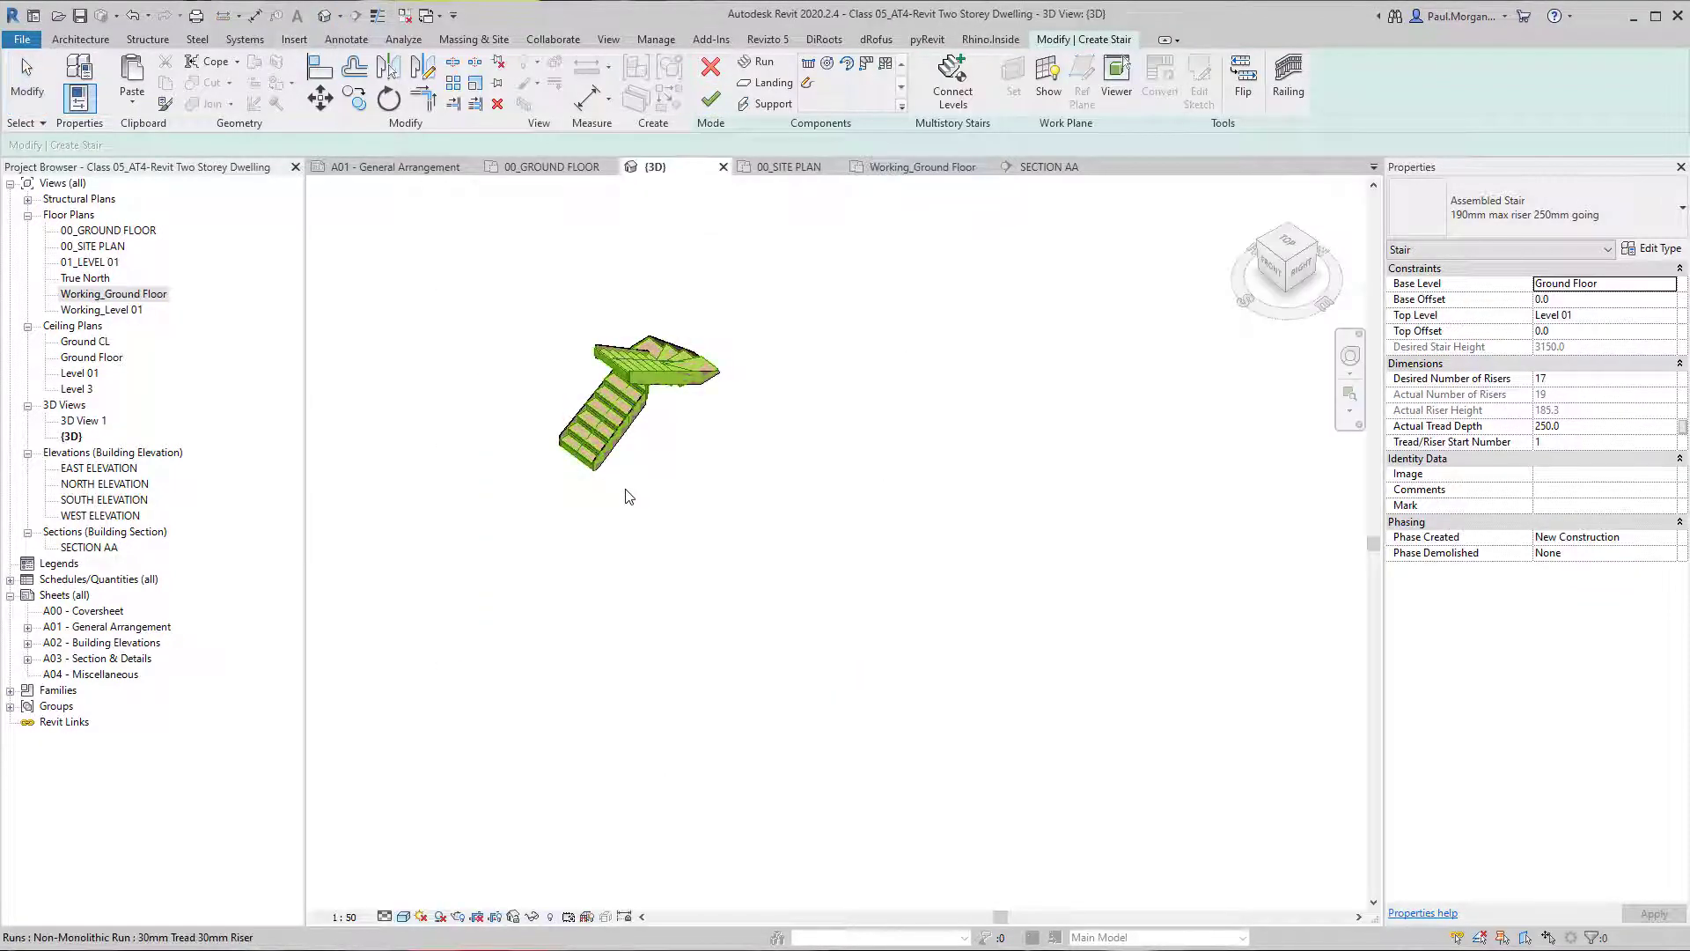
{"action": "middle_click_drag", "start_coordinate": [634, 409], "coordinate": [926, 475], "text": "shift"}
{"action": "middle_click_drag", "start_coordinate": [537, 597], "coordinate": [880, 644]}
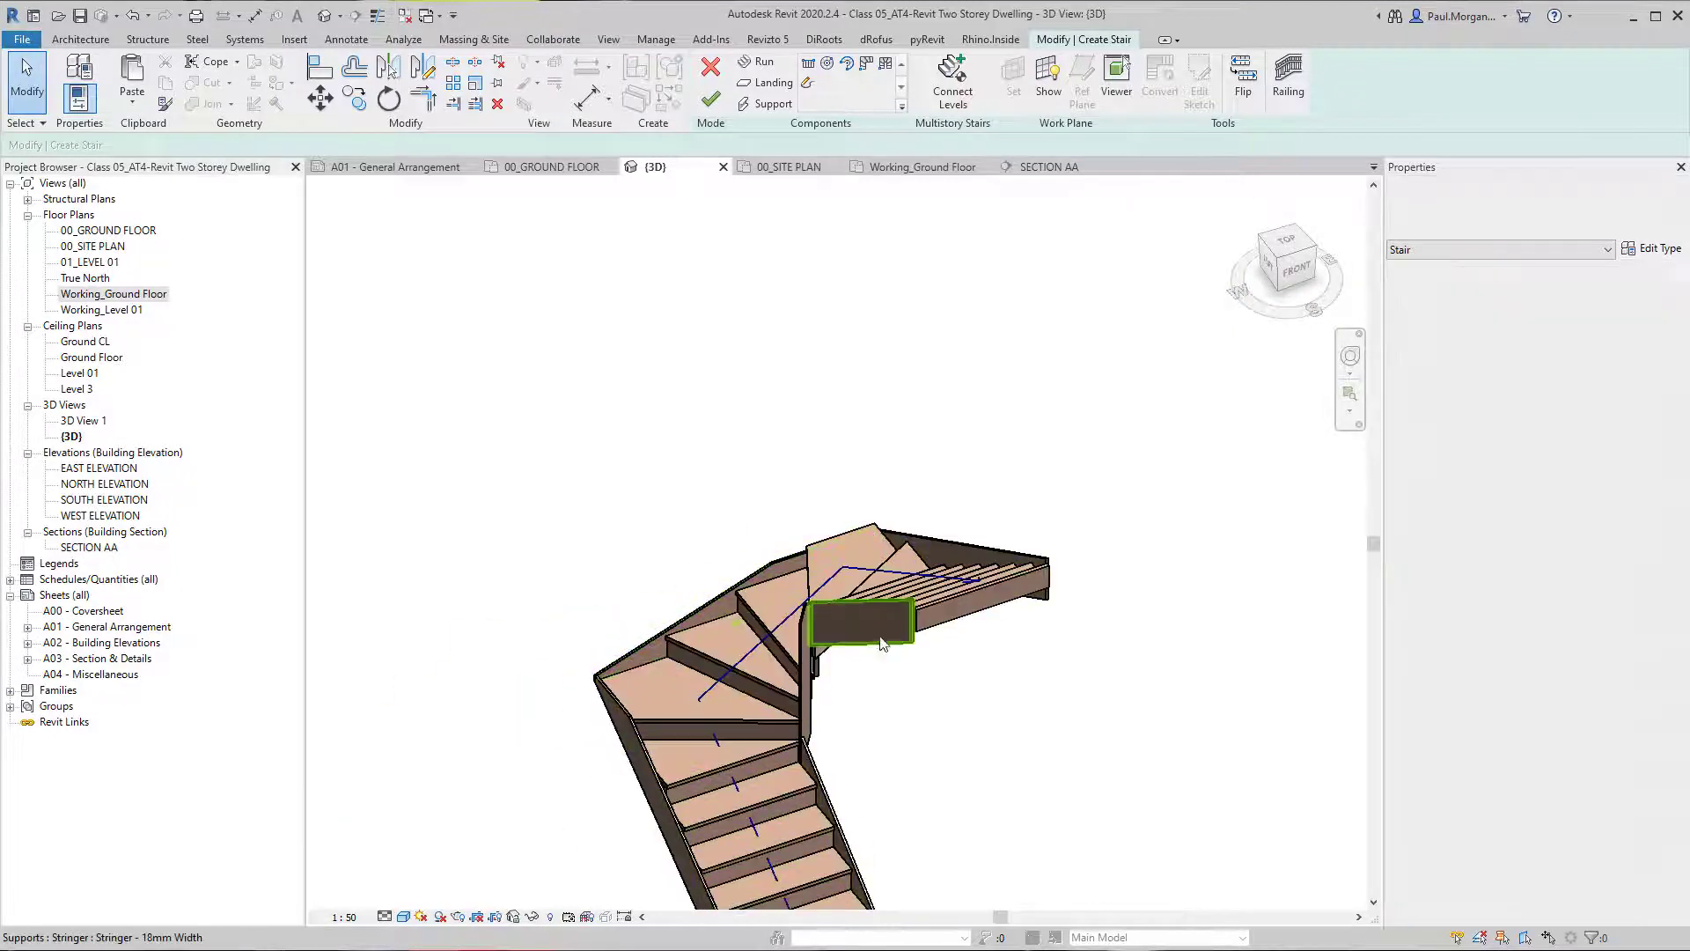
{"action": "left_click", "coordinate": [881, 641]}
{"action": "left_click", "coordinate": [796, 687]}
{"action": "scroll", "coordinate": [796, 687], "scroll_direction": "up", "scroll_amount": 3}
{"action": "middle_click_drag", "start_coordinate": [796, 686], "coordinate": [937, 642], "text": "shift"}
{"action": "middle_click_drag", "start_coordinate": [936, 810], "coordinate": [989, 501]}
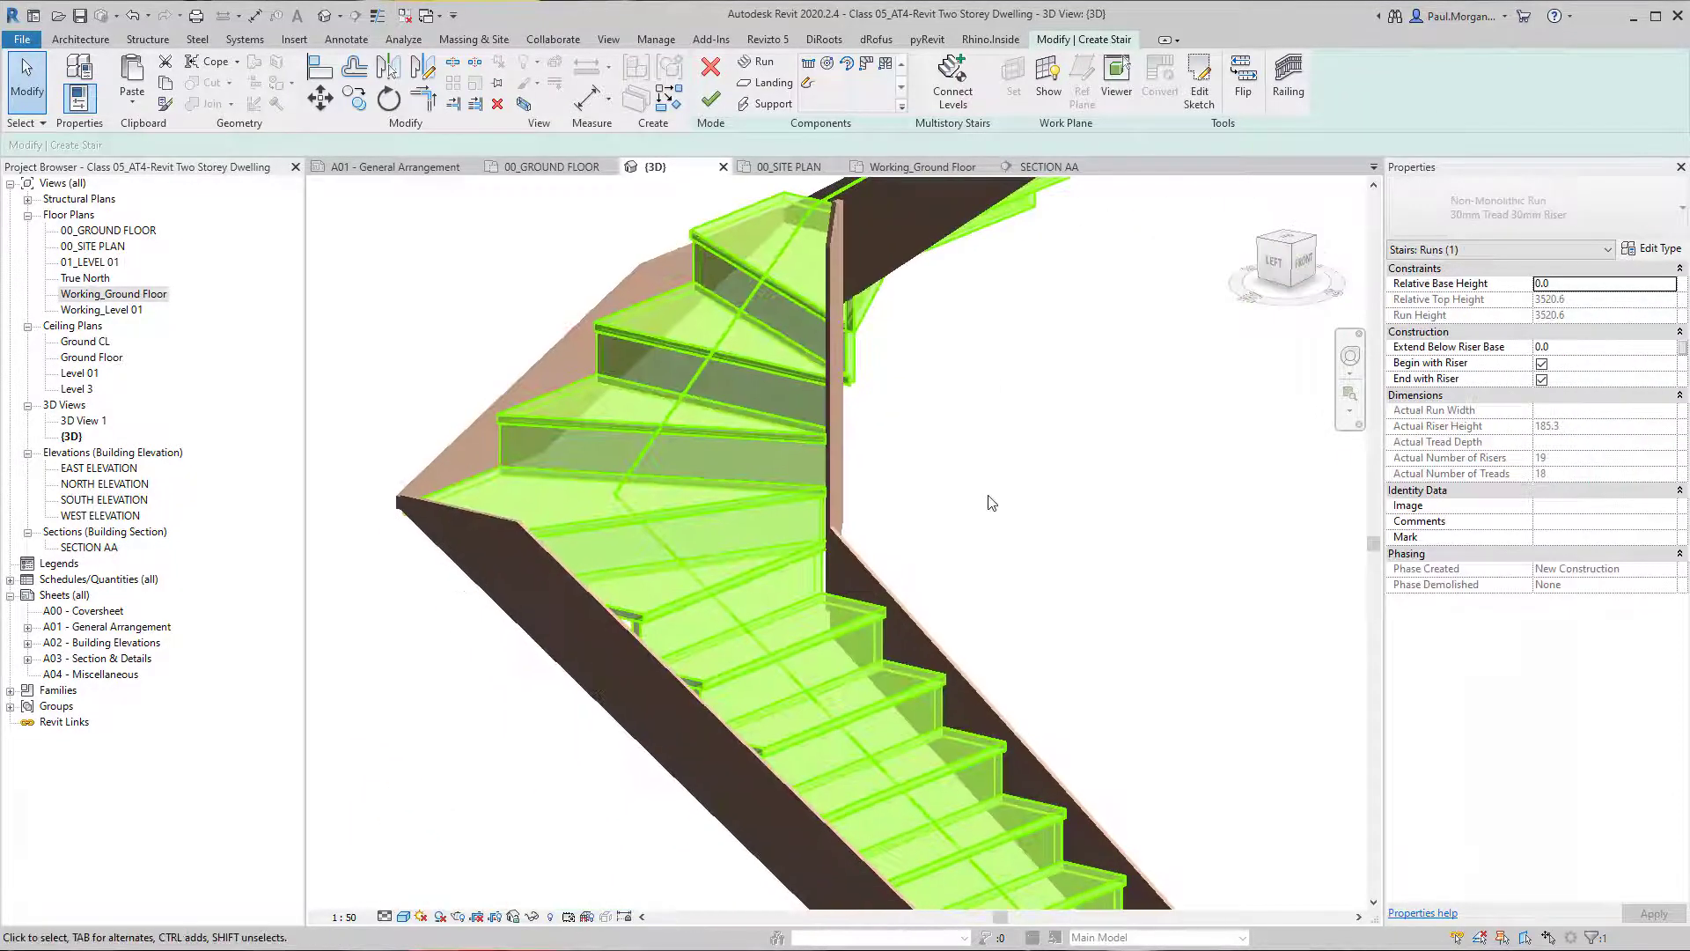
{"action": "left_click", "coordinate": [989, 501]}
{"action": "scroll", "coordinate": [986, 504], "scroll_direction": "down", "scroll_amount": 2}
{"action": "middle_click_drag", "start_coordinate": [939, 603], "coordinate": [814, 474], "text": "shift"}
{"action": "left_click", "coordinate": [937, 577]}
{"action": "scroll", "coordinate": [813, 475], "scroll_direction": "up", "scroll_amount": 3}
{"action": "left_click", "coordinate": [1045, 498]}
{"action": "middle_click_drag", "start_coordinate": [1045, 498], "coordinate": [1259, 493], "text": "shift"}
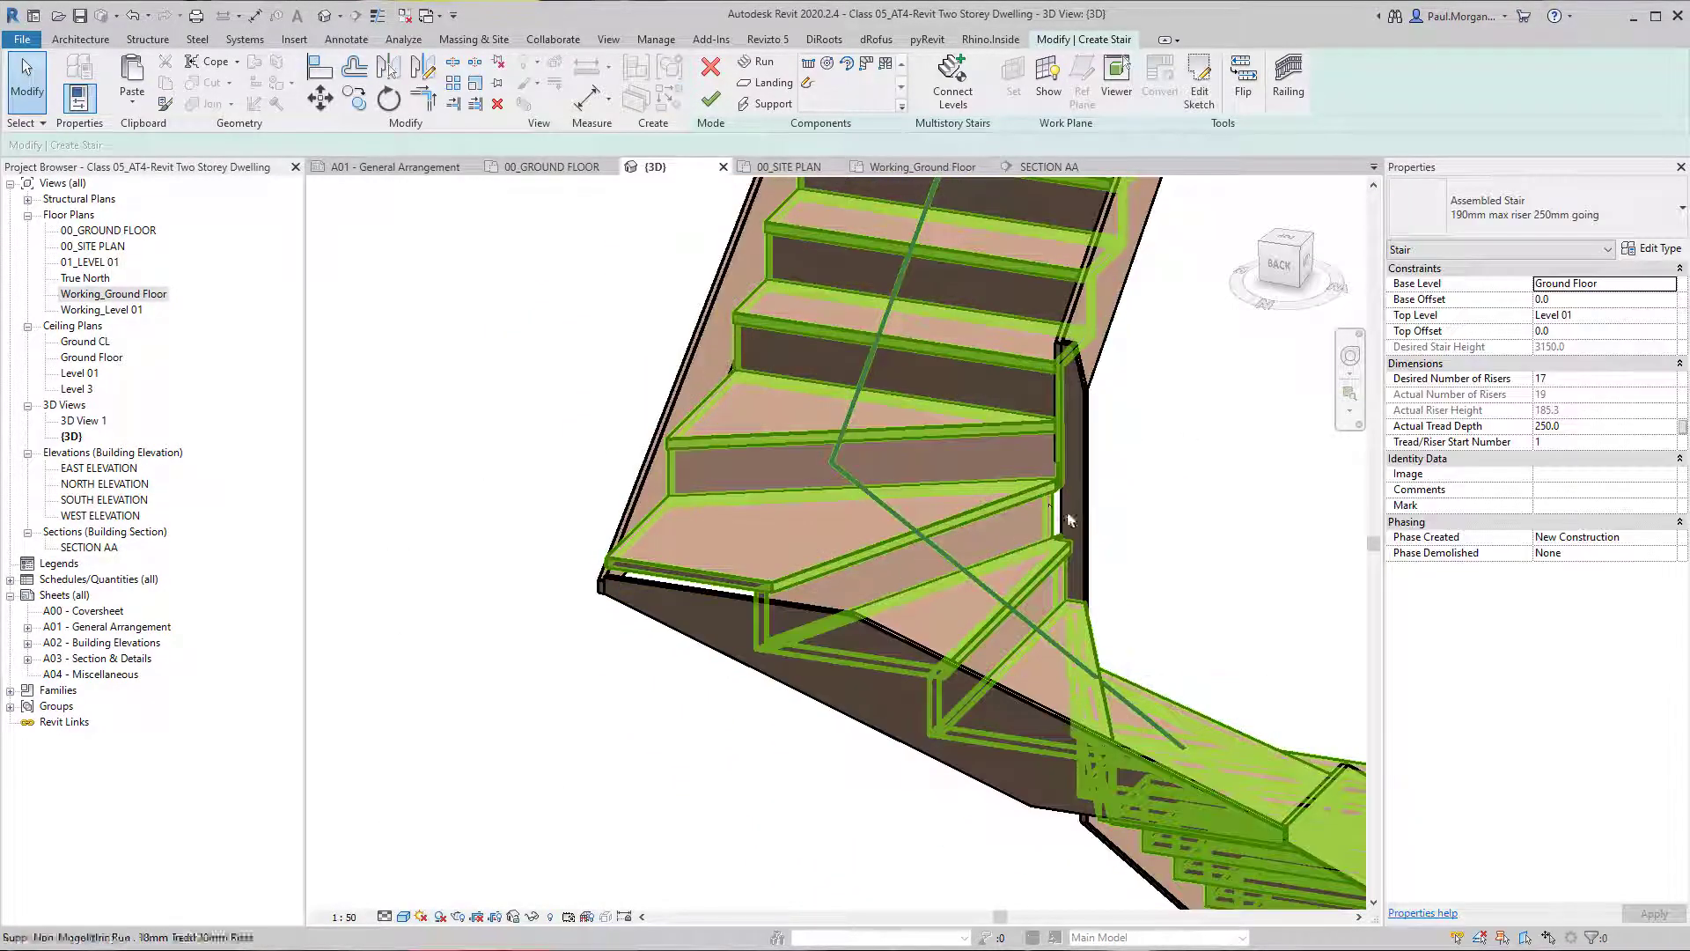
{"action": "middle_click_drag", "start_coordinate": [1091, 612], "coordinate": [695, 537], "text": "shift"}
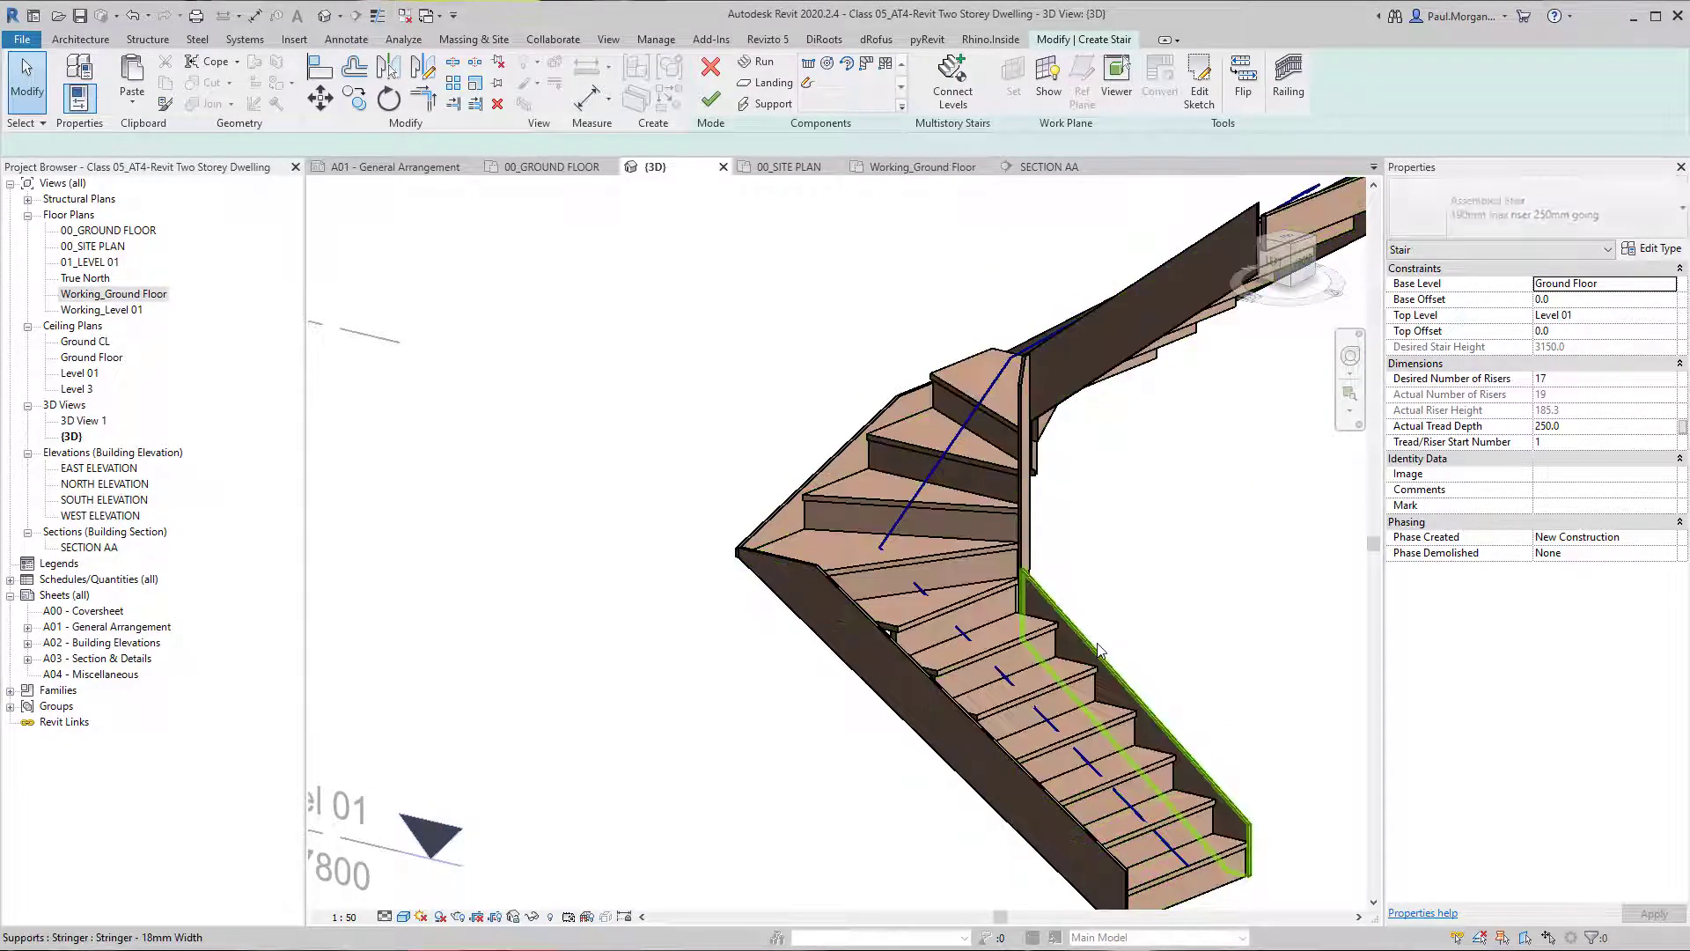
Delete all 18 mm stringer supports from the winder stair and finish the stair.
{"action": "left_click", "coordinate": [1030, 521]}
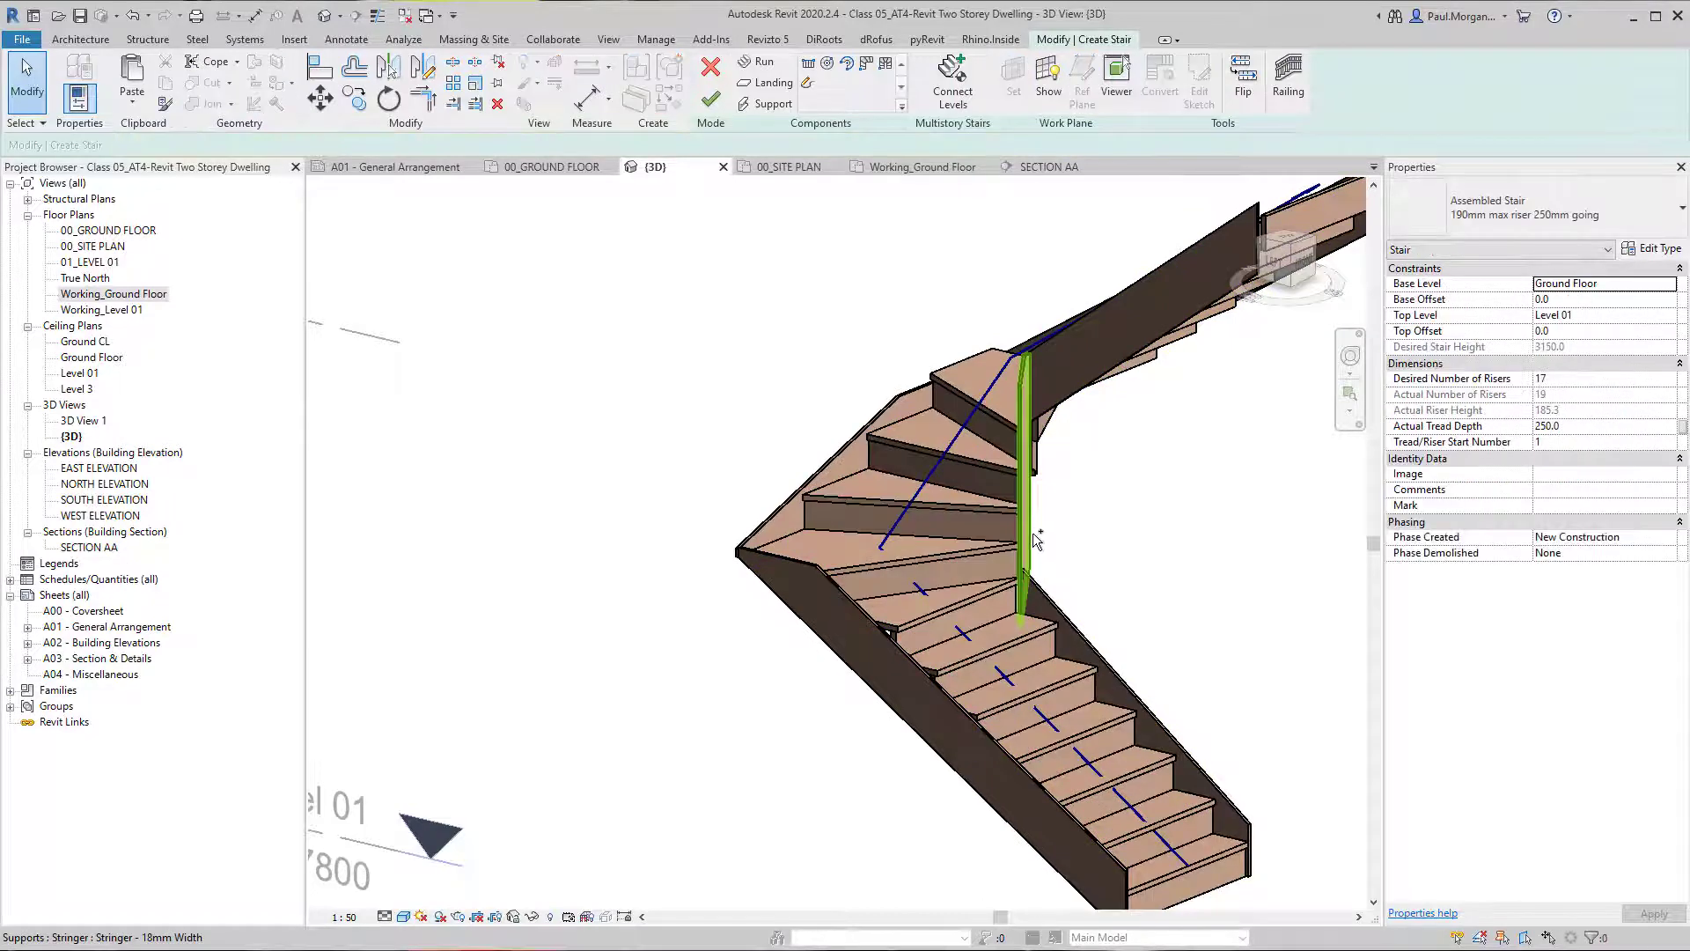
{"action": "middle_click_drag", "start_coordinate": [1032, 532], "coordinate": [819, 747], "text": "shift"}
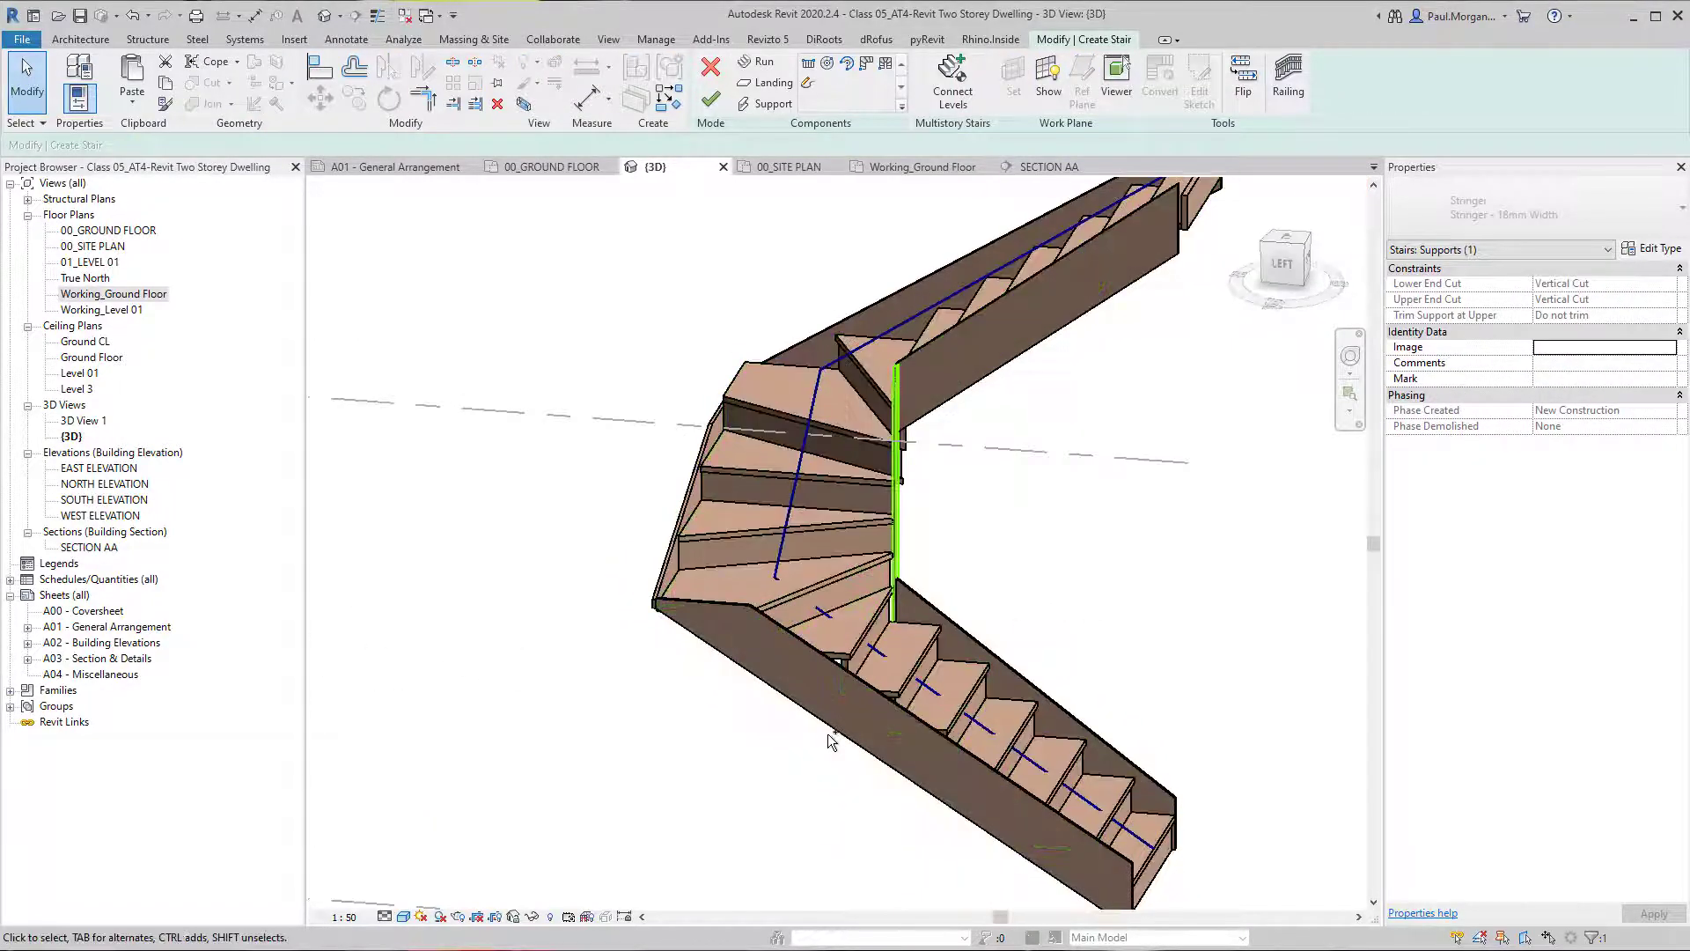
{"action": "left_click", "coordinate": [836, 727], "text": "ctrl"}
{"action": "key", "text": "Delete"}
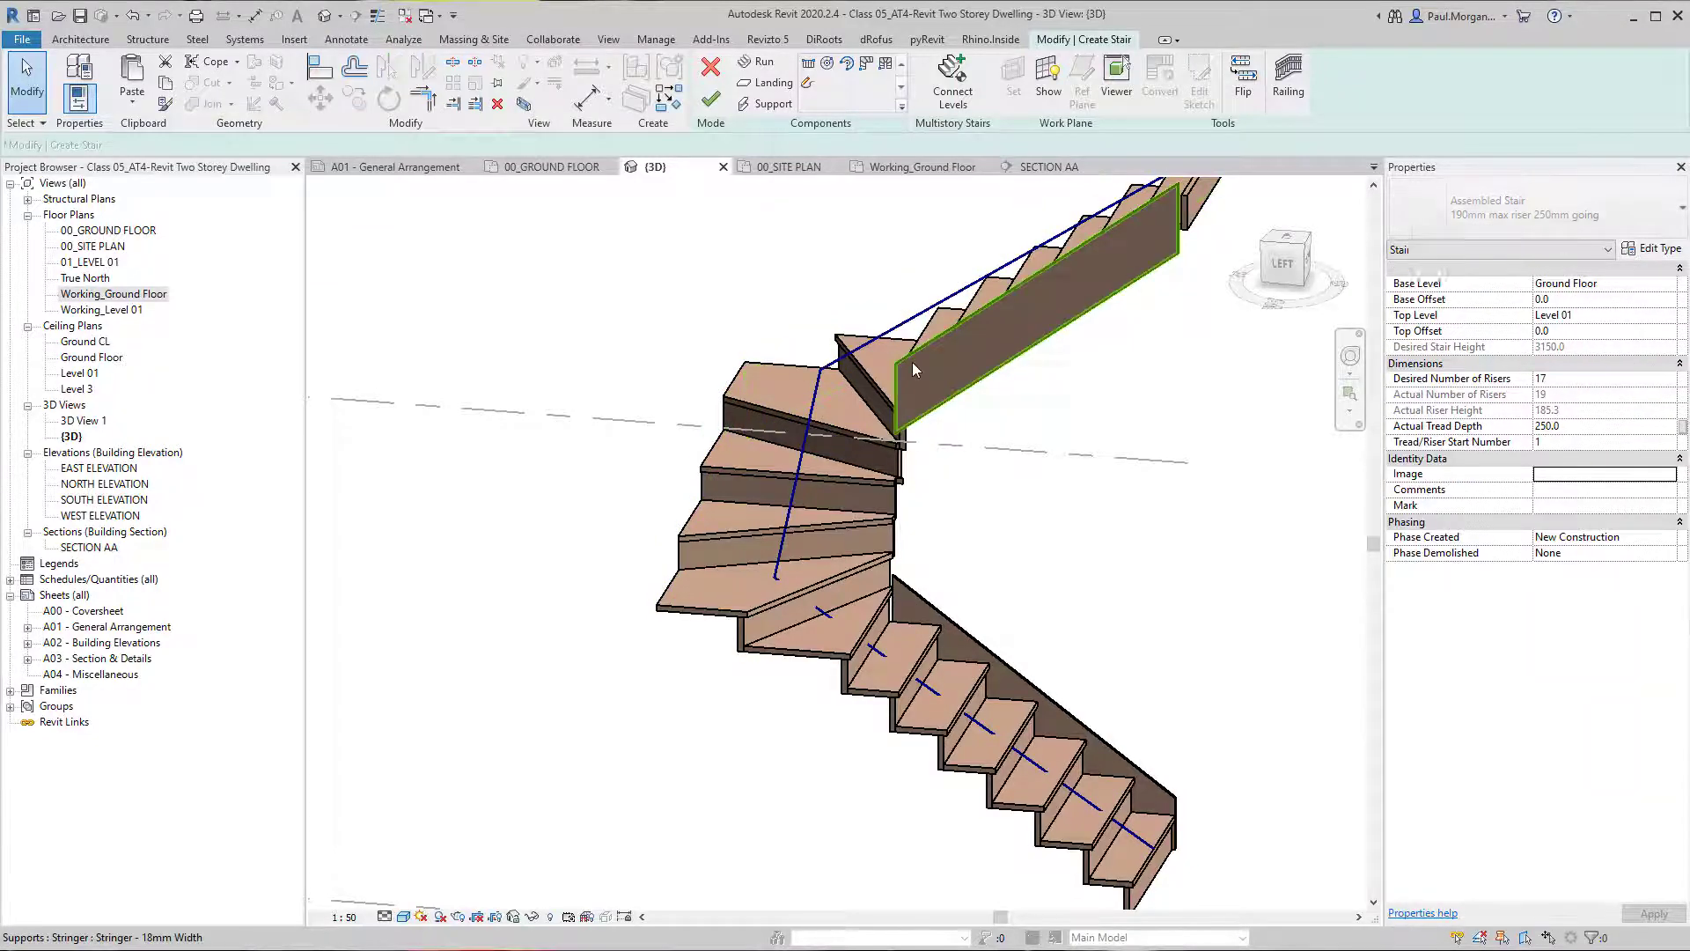
{"action": "middle_click_drag", "start_coordinate": [912, 361], "coordinate": [881, 585], "text": "shift"}
{"action": "left_click", "coordinate": [945, 581]}
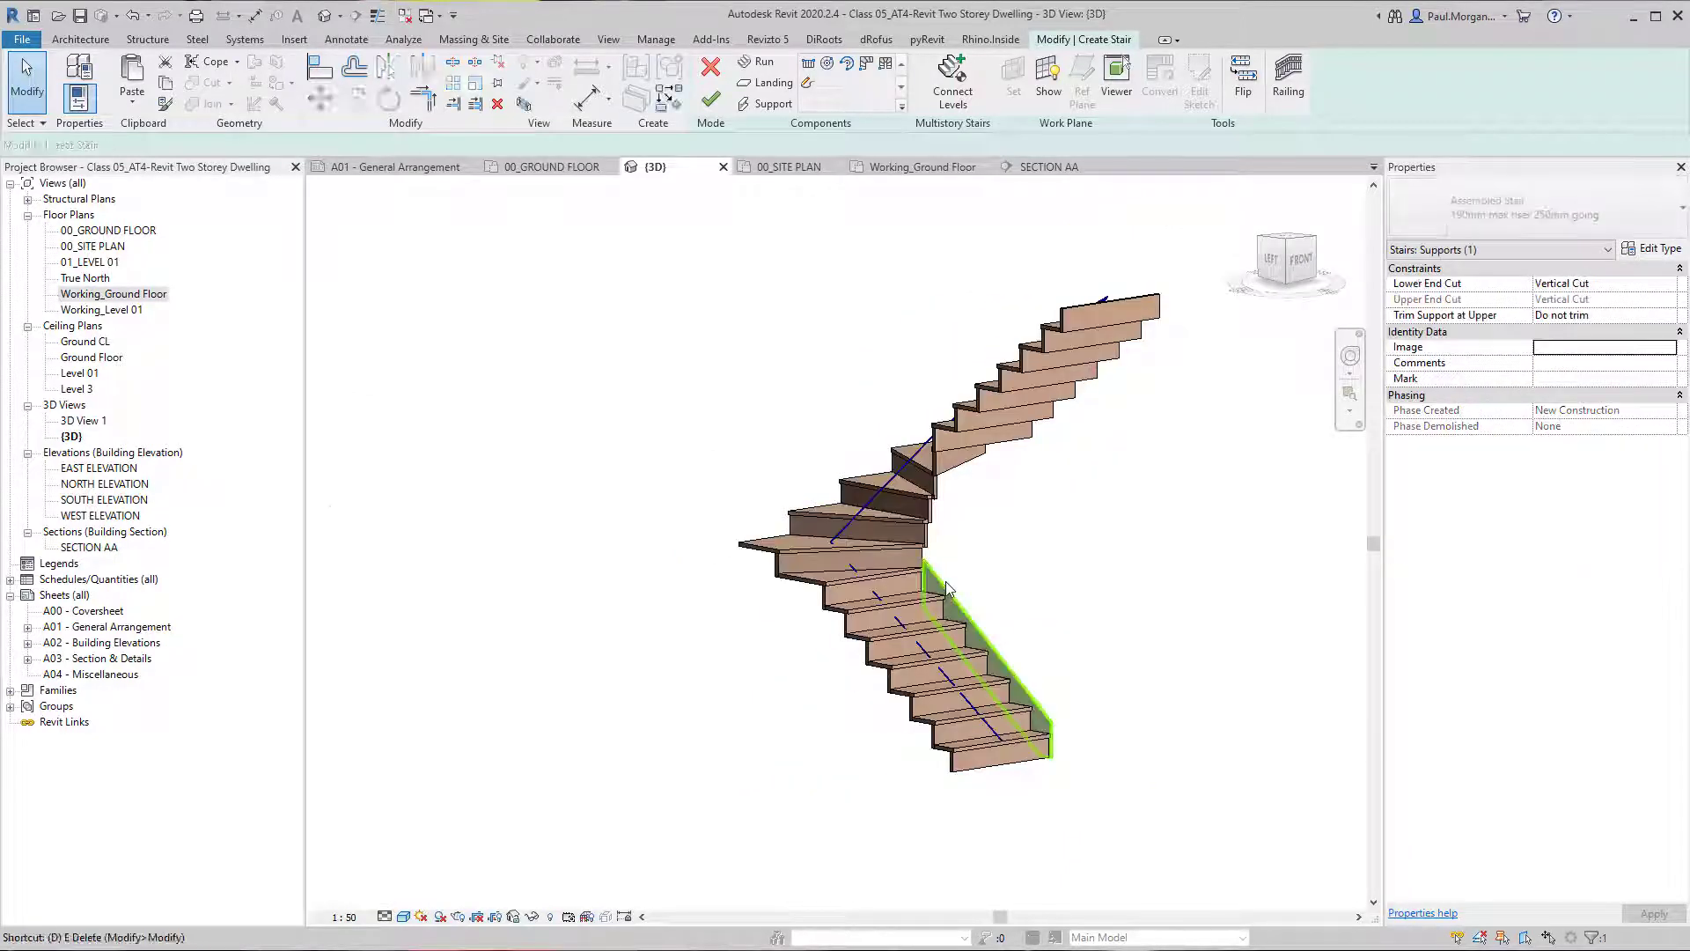
{"action": "key", "text": "e"}
{"action": "scroll", "coordinate": [949, 600], "scroll_direction": "down", "scroll_amount": 1}
{"action": "middle_click_drag", "start_coordinate": [977, 616], "coordinate": [960, 680], "text": "shift"}
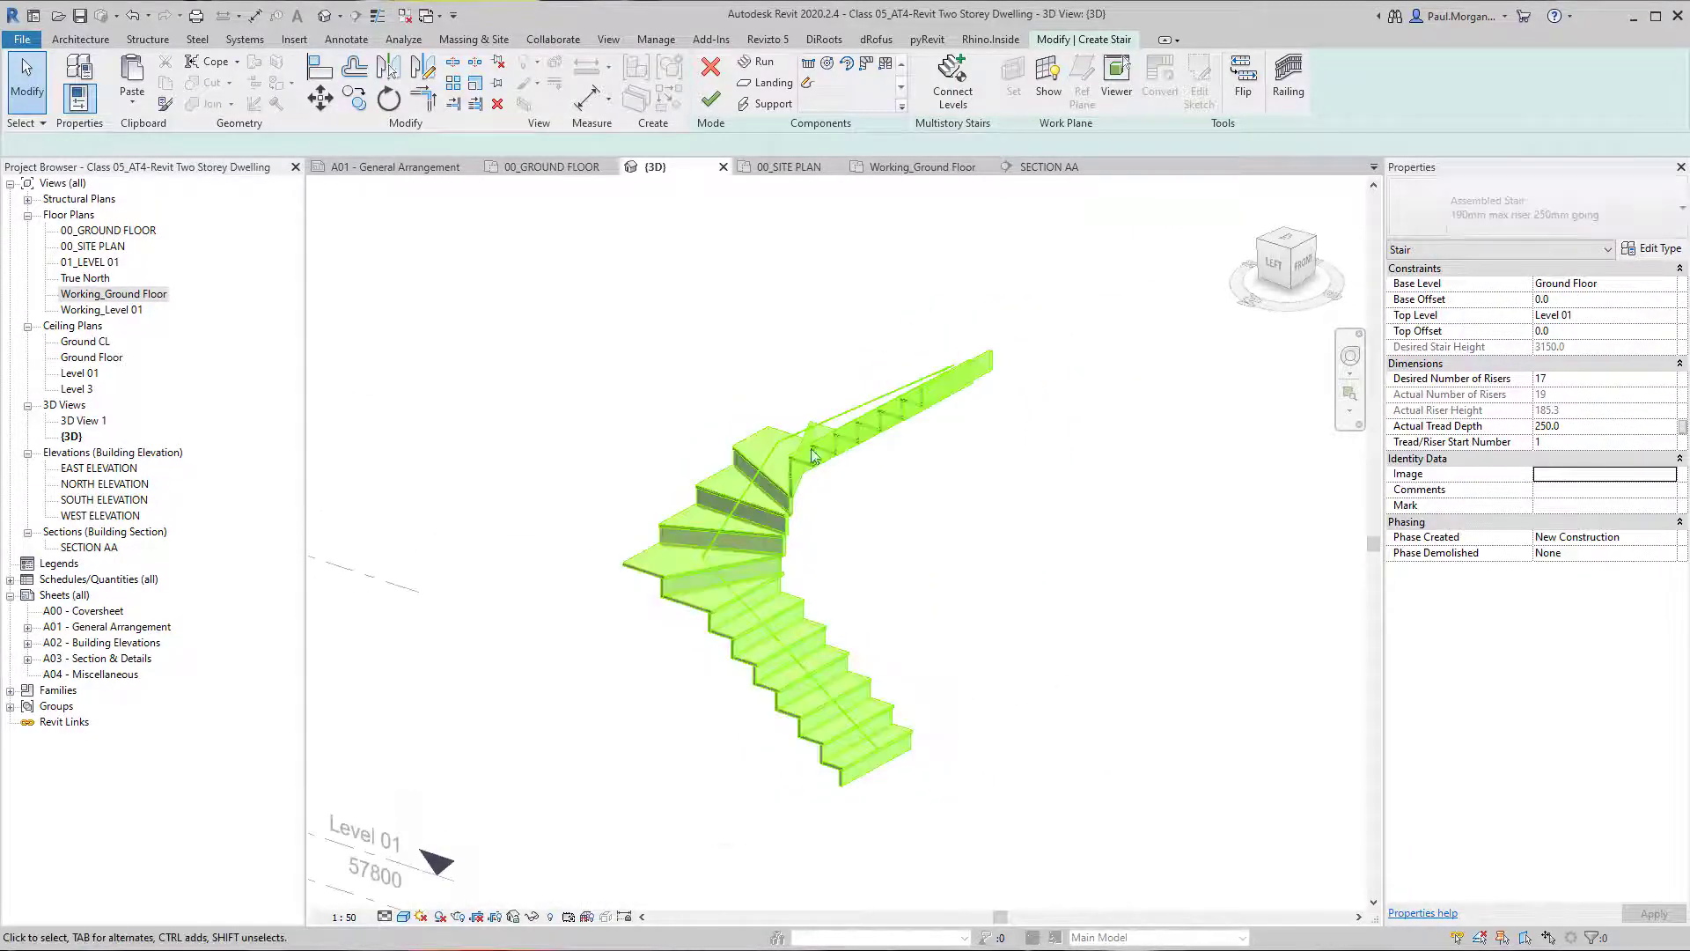
{"action": "left_click", "coordinate": [815, 455]}
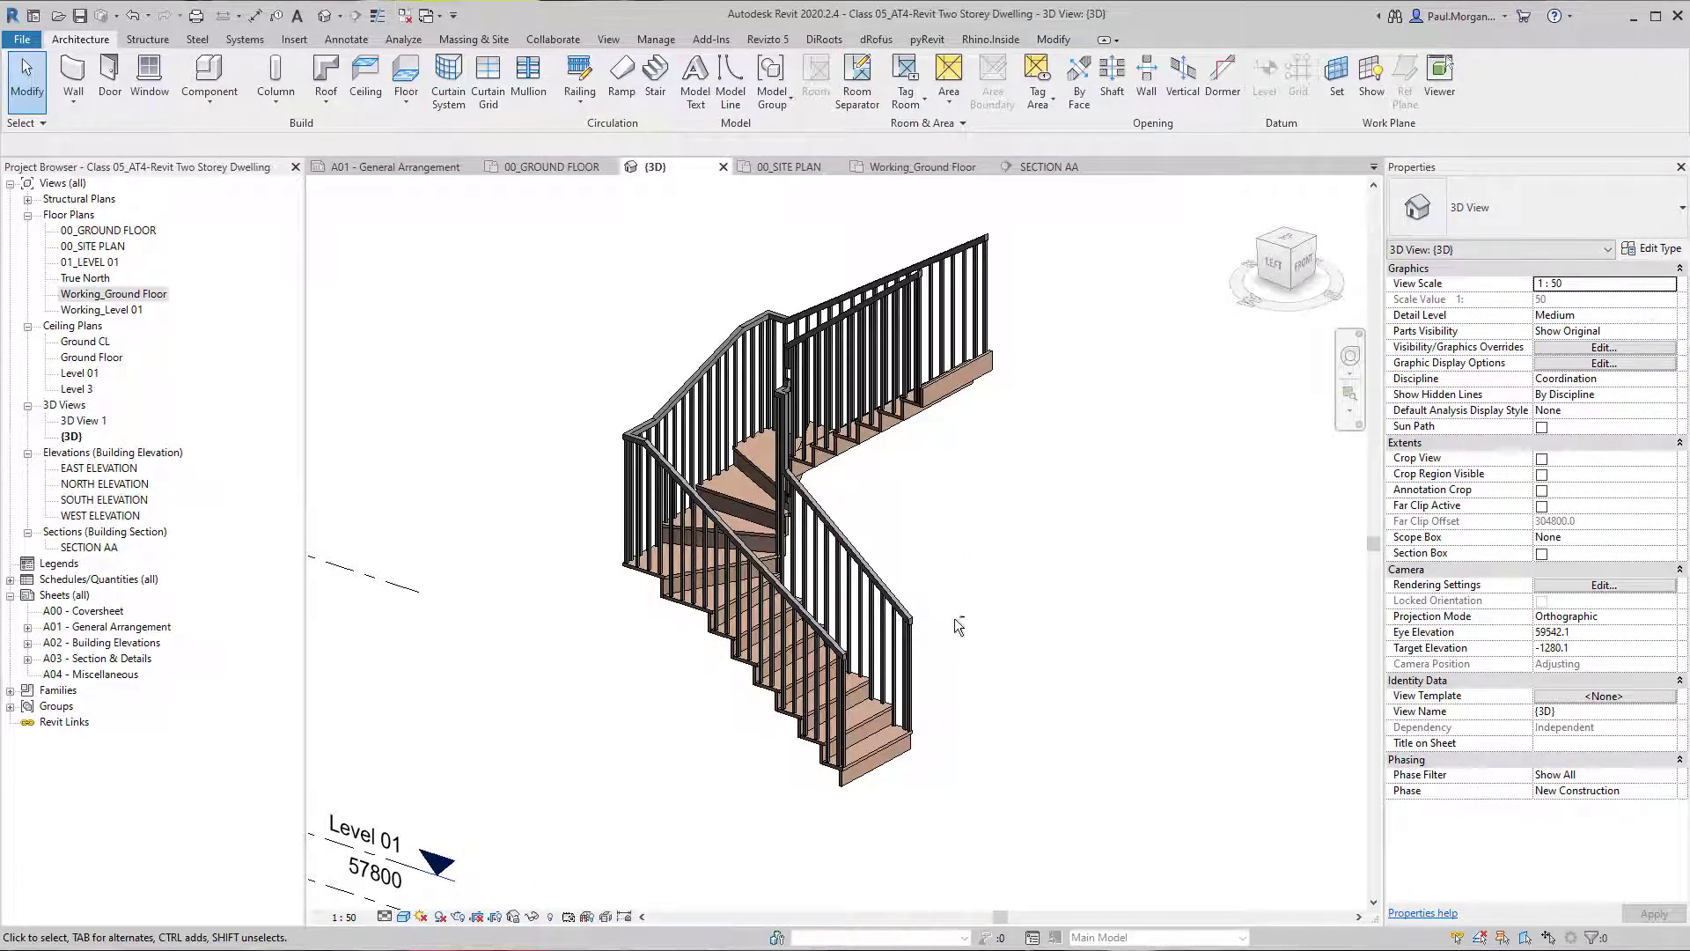
Delete both the inner and outer railings of the winder stair.
{"action": "middle_click_drag", "start_coordinate": [1021, 615], "coordinate": [1051, 595], "text": "shift"}
{"action": "left_click", "coordinate": [934, 617]}
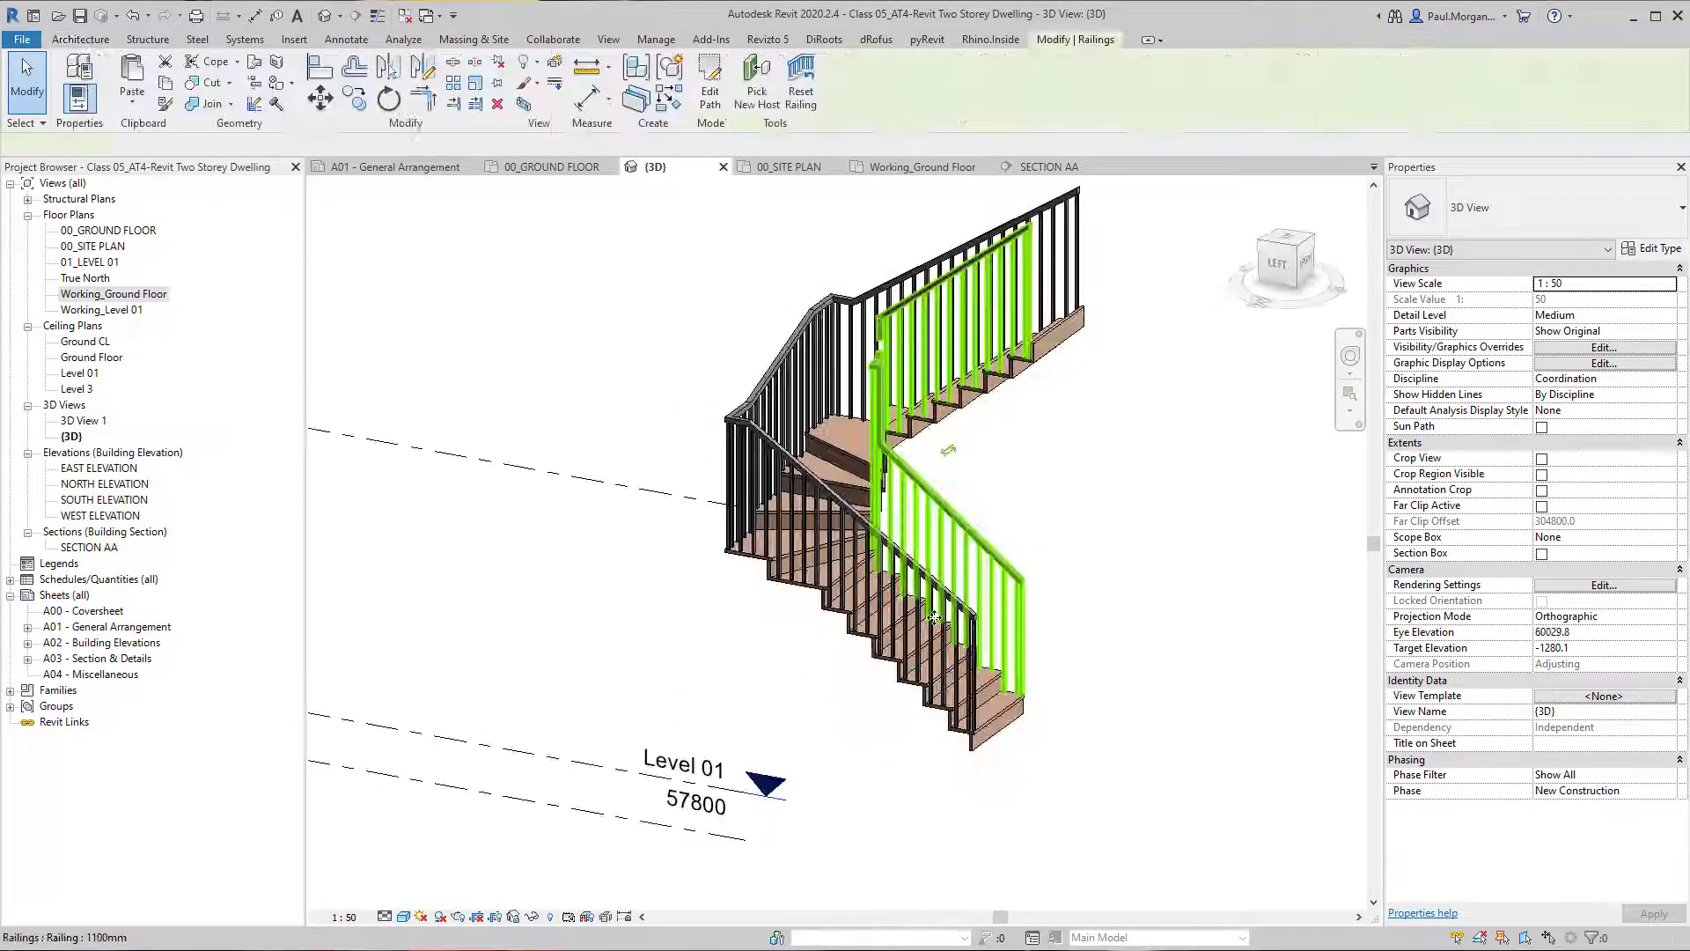
{"action": "left_click", "coordinate": [729, 442]}
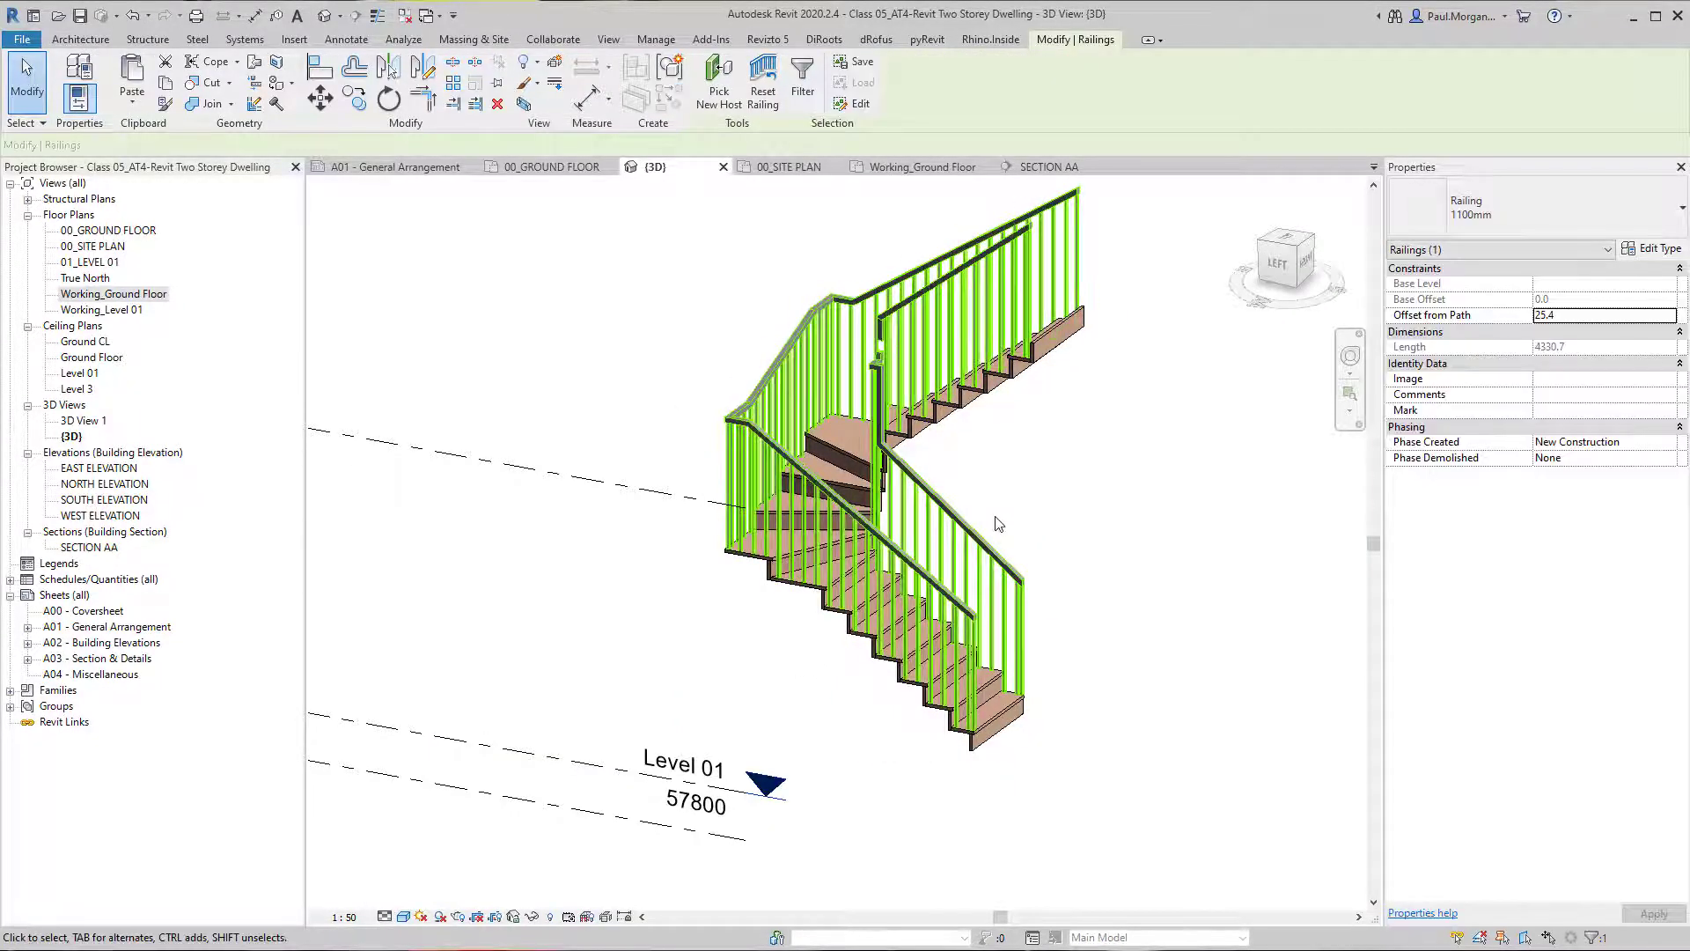
{"action": "key", "text": "Delete"}
Return to the Working_Ground Floor plan and move the winder stair into the house's stairwell area.
{"action": "middle_click_drag", "start_coordinate": [996, 524], "coordinate": [874, 688], "text": "shift"}
{"action": "scroll", "coordinate": [788, 695], "scroll_direction": "down", "scroll_amount": 1}
{"action": "middle_click_drag", "start_coordinate": [839, 616], "coordinate": [1016, 564]}
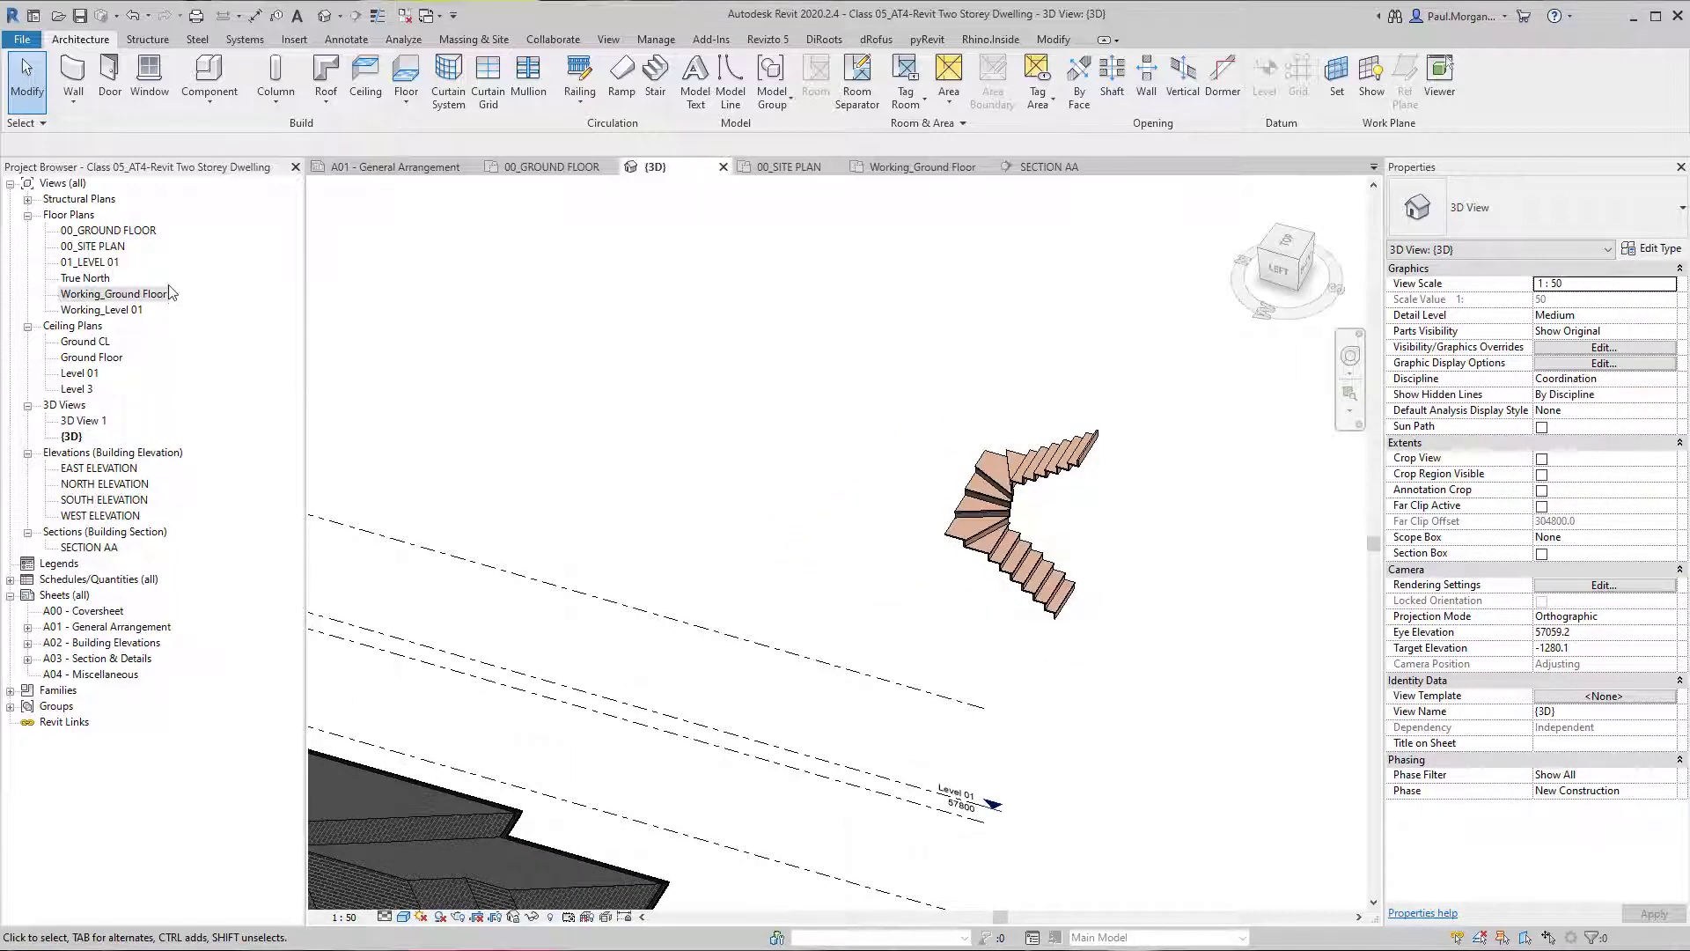
{"action": "double_click", "coordinate": [133, 296]}
{"action": "scroll", "coordinate": [781, 553], "scroll_direction": "down", "scroll_amount": 5}
{"action": "left_click", "coordinate": [781, 553]}
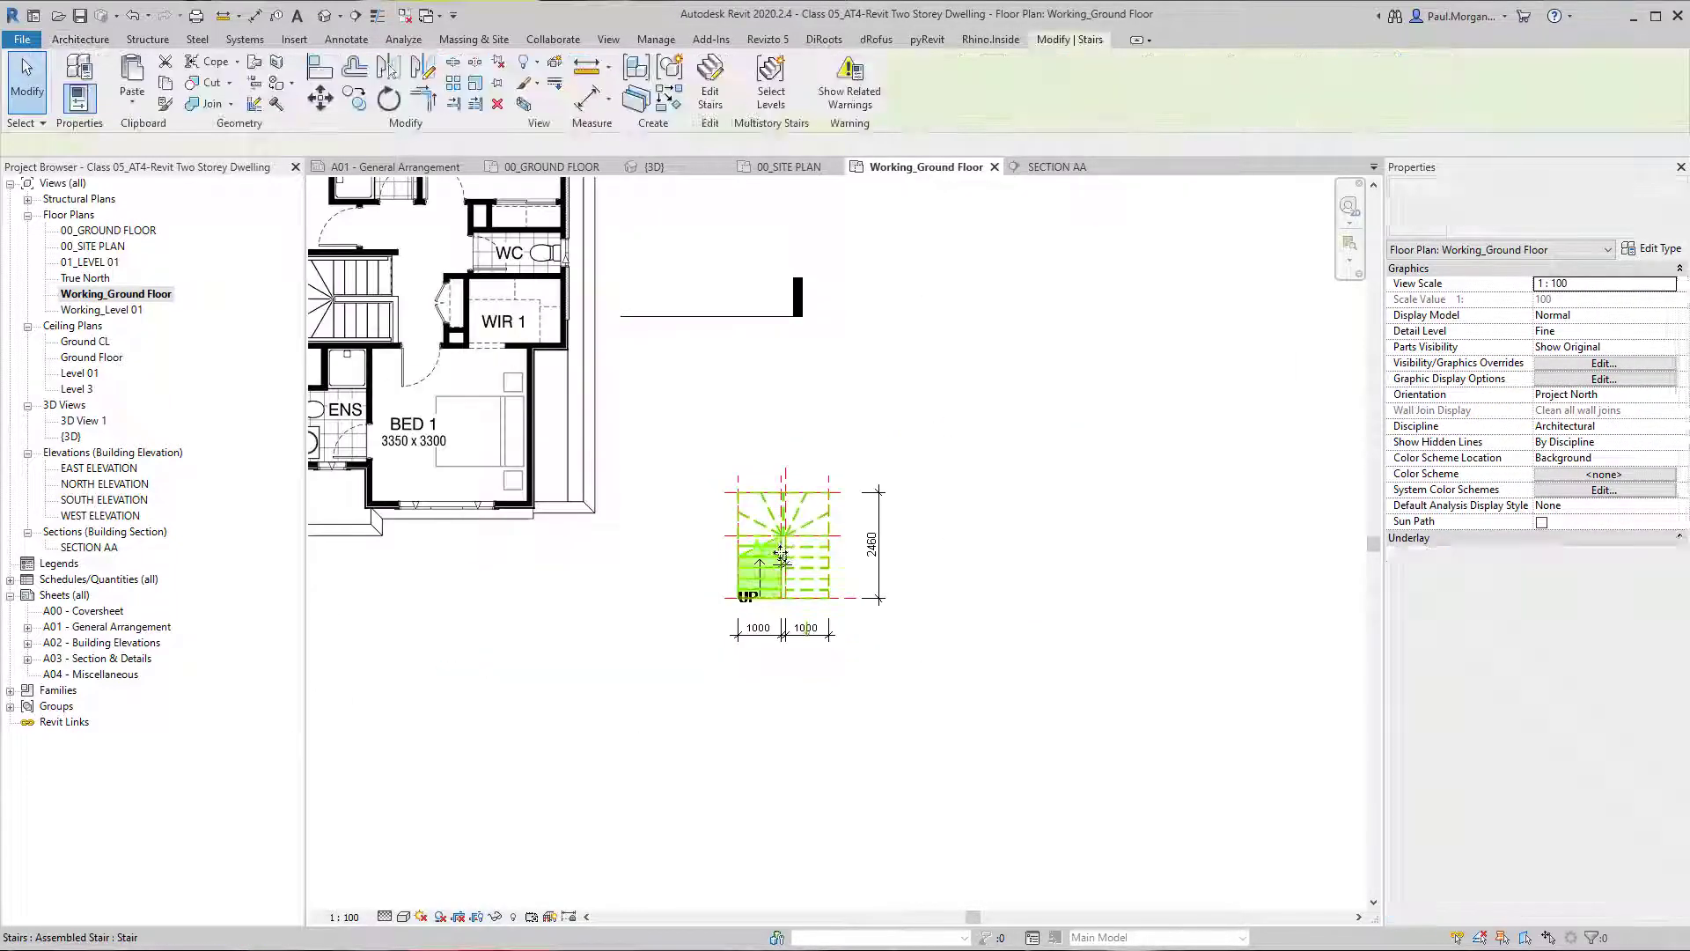
{"action": "middle_click_drag", "start_coordinate": [781, 552], "coordinate": [998, 669]}
{"action": "scroll", "coordinate": [964, 640], "scroll_direction": "down", "scroll_amount": 2}
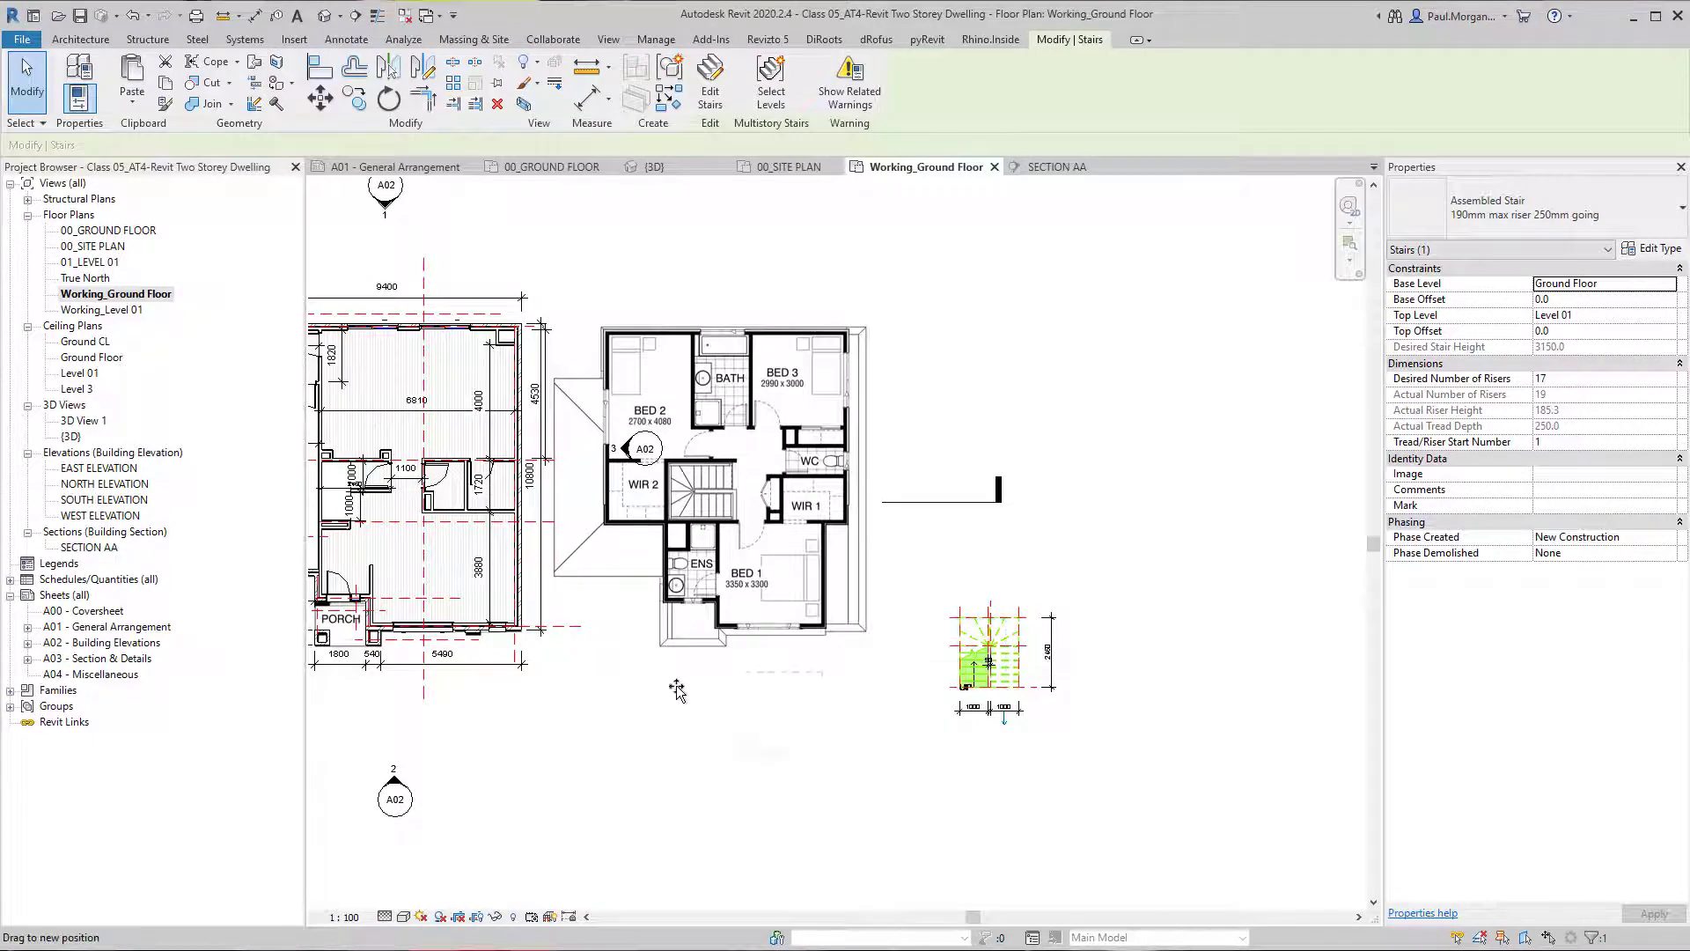
{"action": "left_click_drag", "start_coordinate": [677, 689], "coordinate": [612, 647]}
{"action": "middle_click_drag", "start_coordinate": [612, 648], "coordinate": [900, 774]}
{"action": "left_click_drag", "start_coordinate": [901, 774], "coordinate": [663, 614]}
{"action": "scroll", "coordinate": [663, 614], "scroll_direction": "up", "scroll_amount": 5}
{"action": "middle_click_drag", "start_coordinate": [702, 691], "coordinate": [716, 626]}
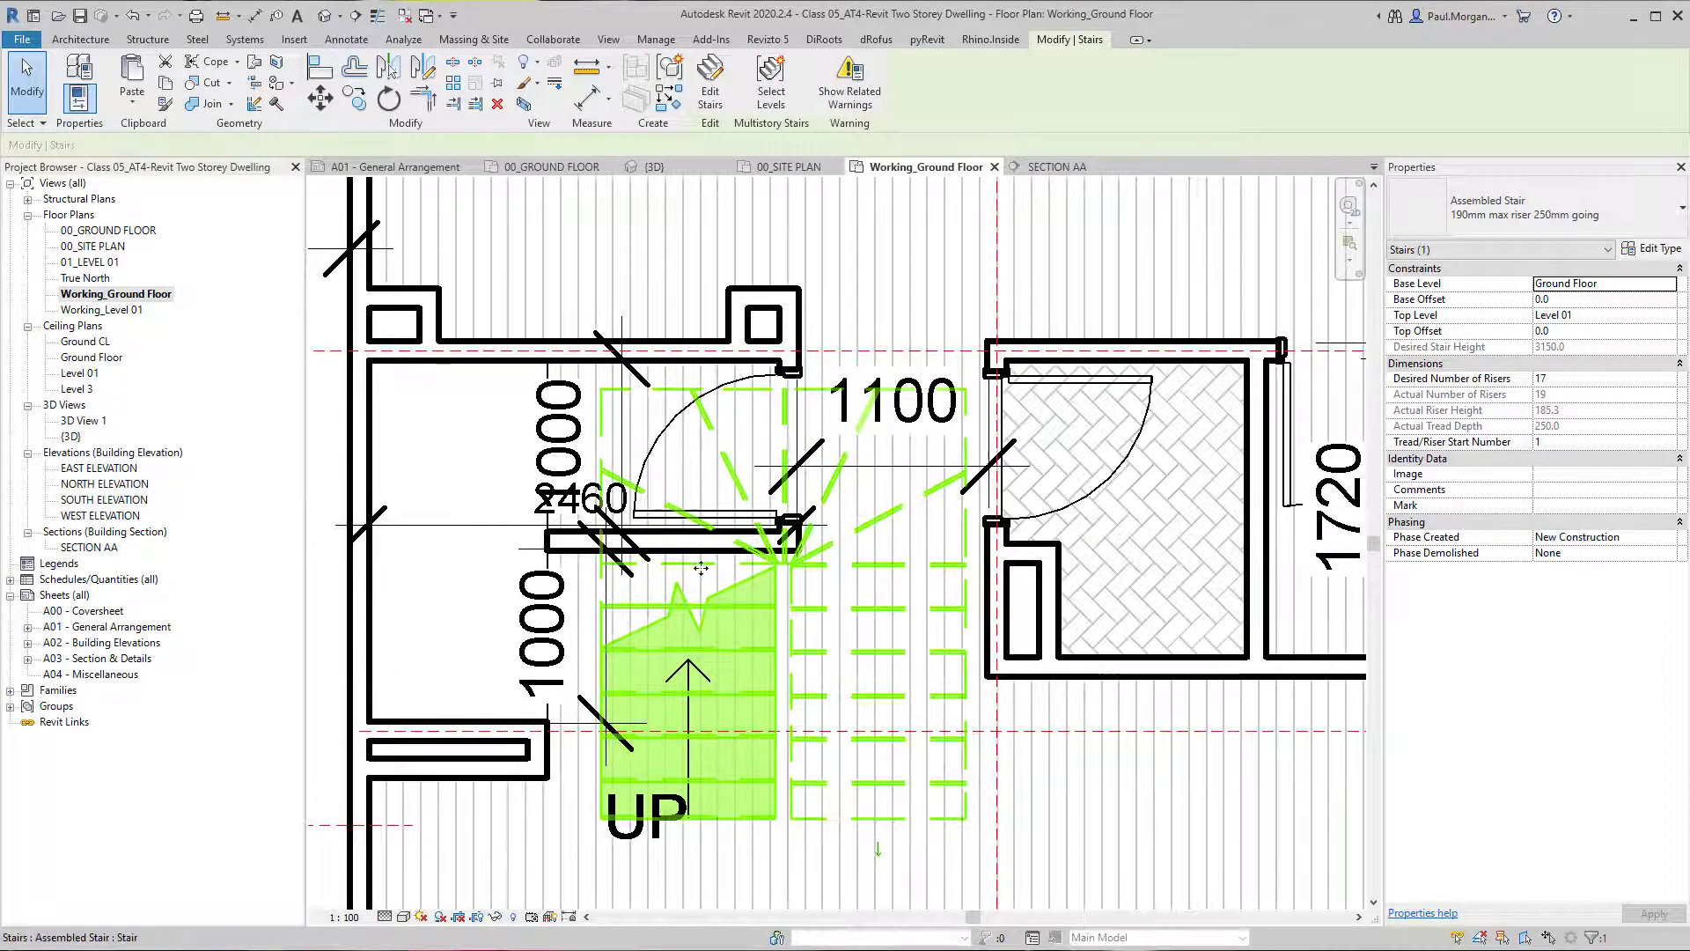
Rotate the winder stair by 90 degrees.
{"action": "key", "text": "r"}
{"action": "key", "text": "o"}
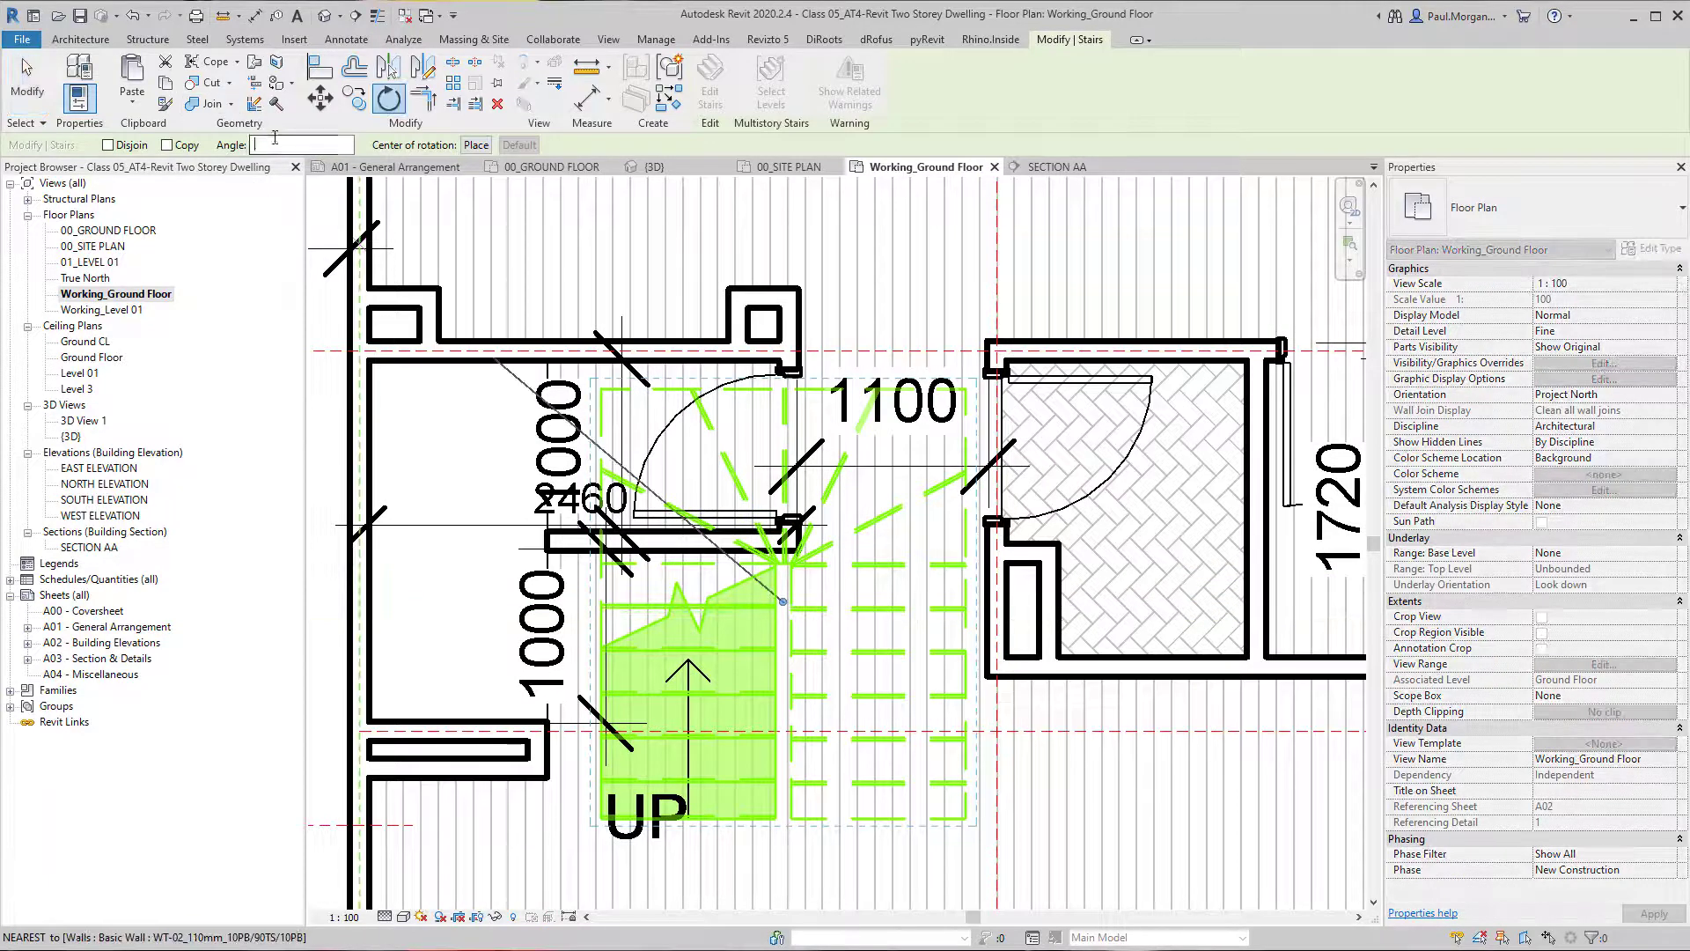
{"action": "left_click", "coordinate": [276, 139]}
{"action": "type", "text": "90"}
{"action": "key", "text": "Return"}
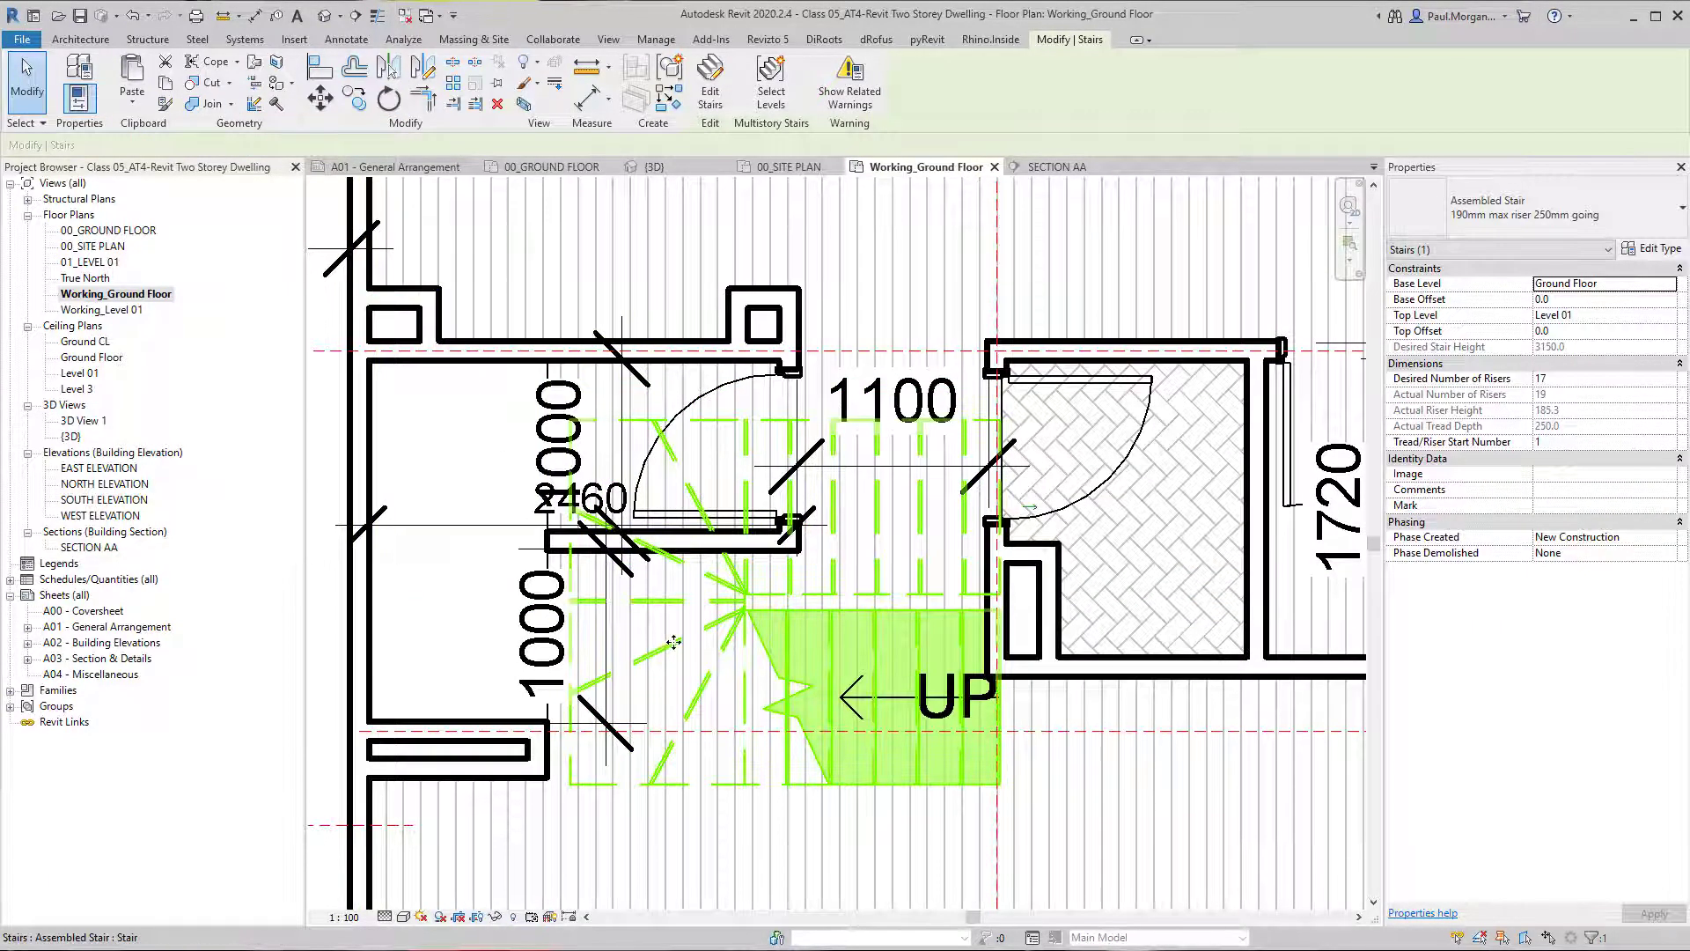
{"action": "key", "text": "Escape"}
Align the stair's lower flight edge with the short stub wall's face and its winder edge with the outer wall's inner face.
{"action": "left_click", "coordinate": [744, 607]}
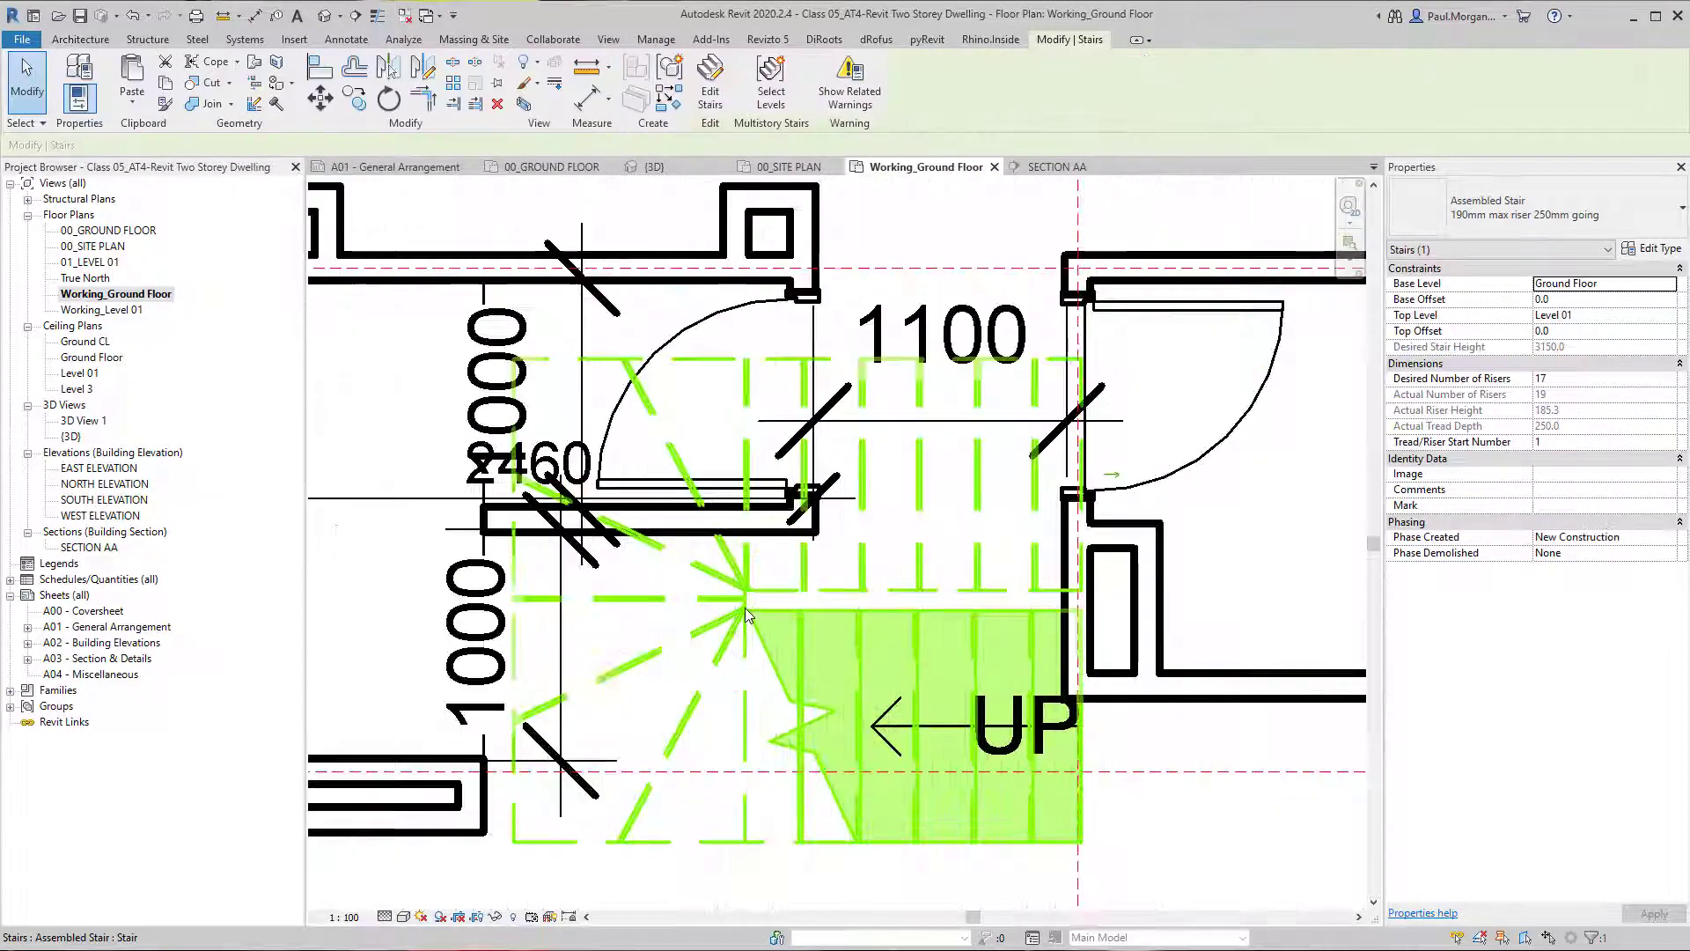
{"action": "scroll", "coordinate": [744, 607], "scroll_direction": "down", "scroll_amount": 1}
{"action": "key", "text": "a"}
{"action": "key", "text": "l"}
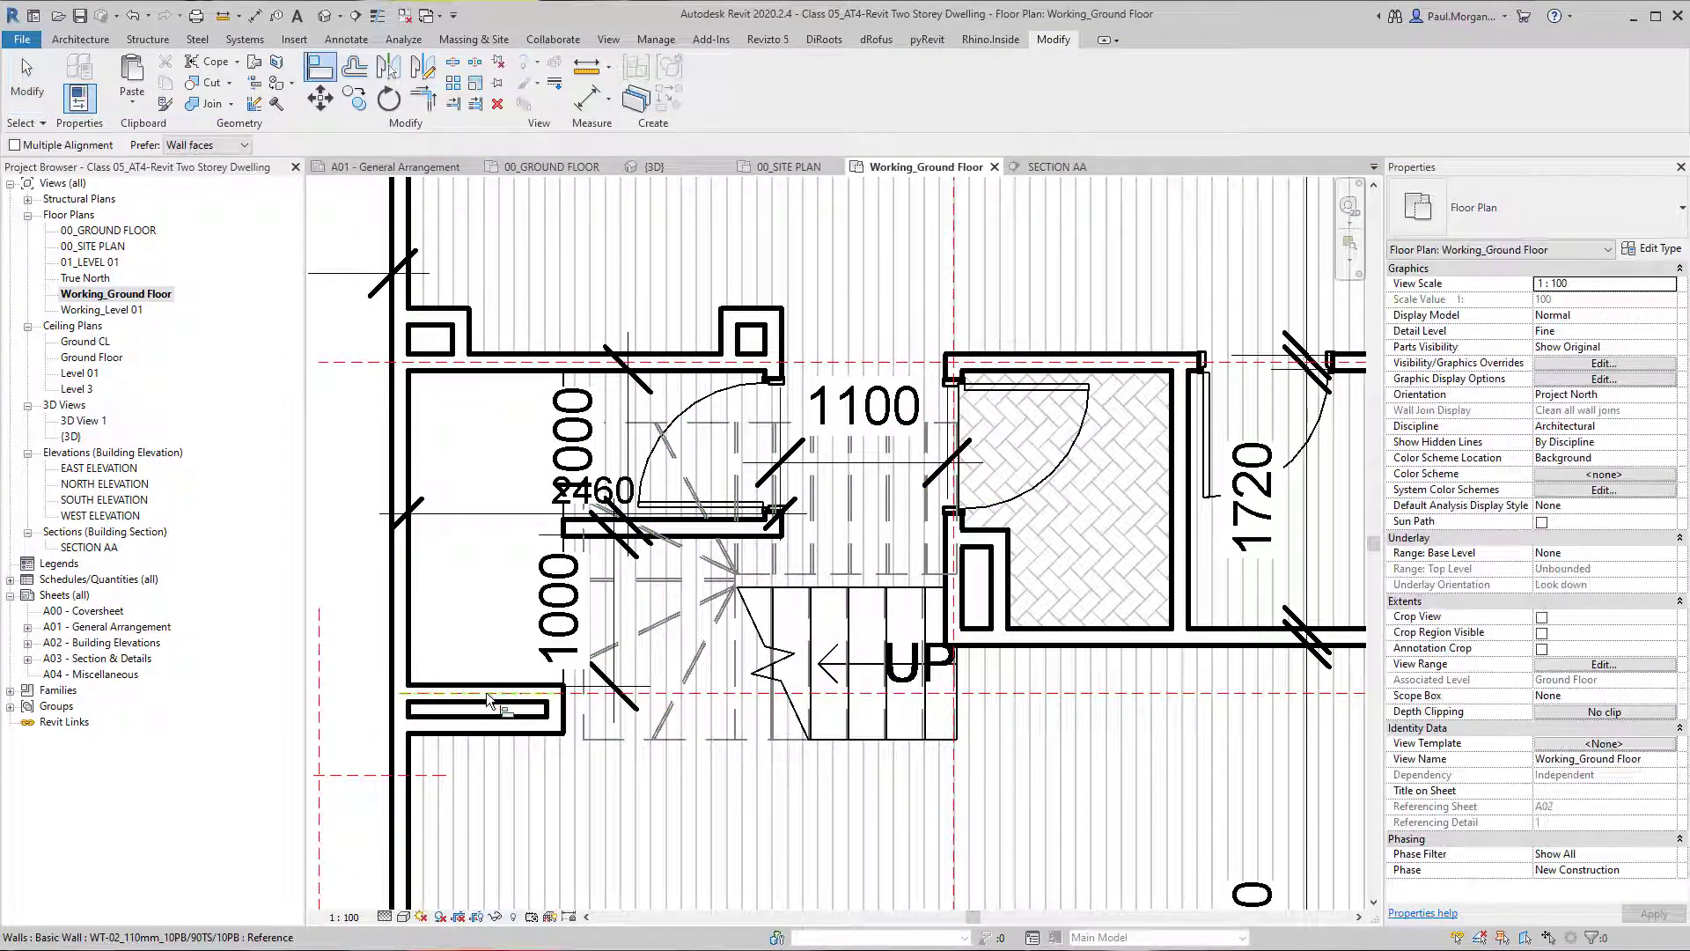
{"action": "left_click", "coordinate": [507, 686]}
{"action": "left_click", "coordinate": [599, 739]}
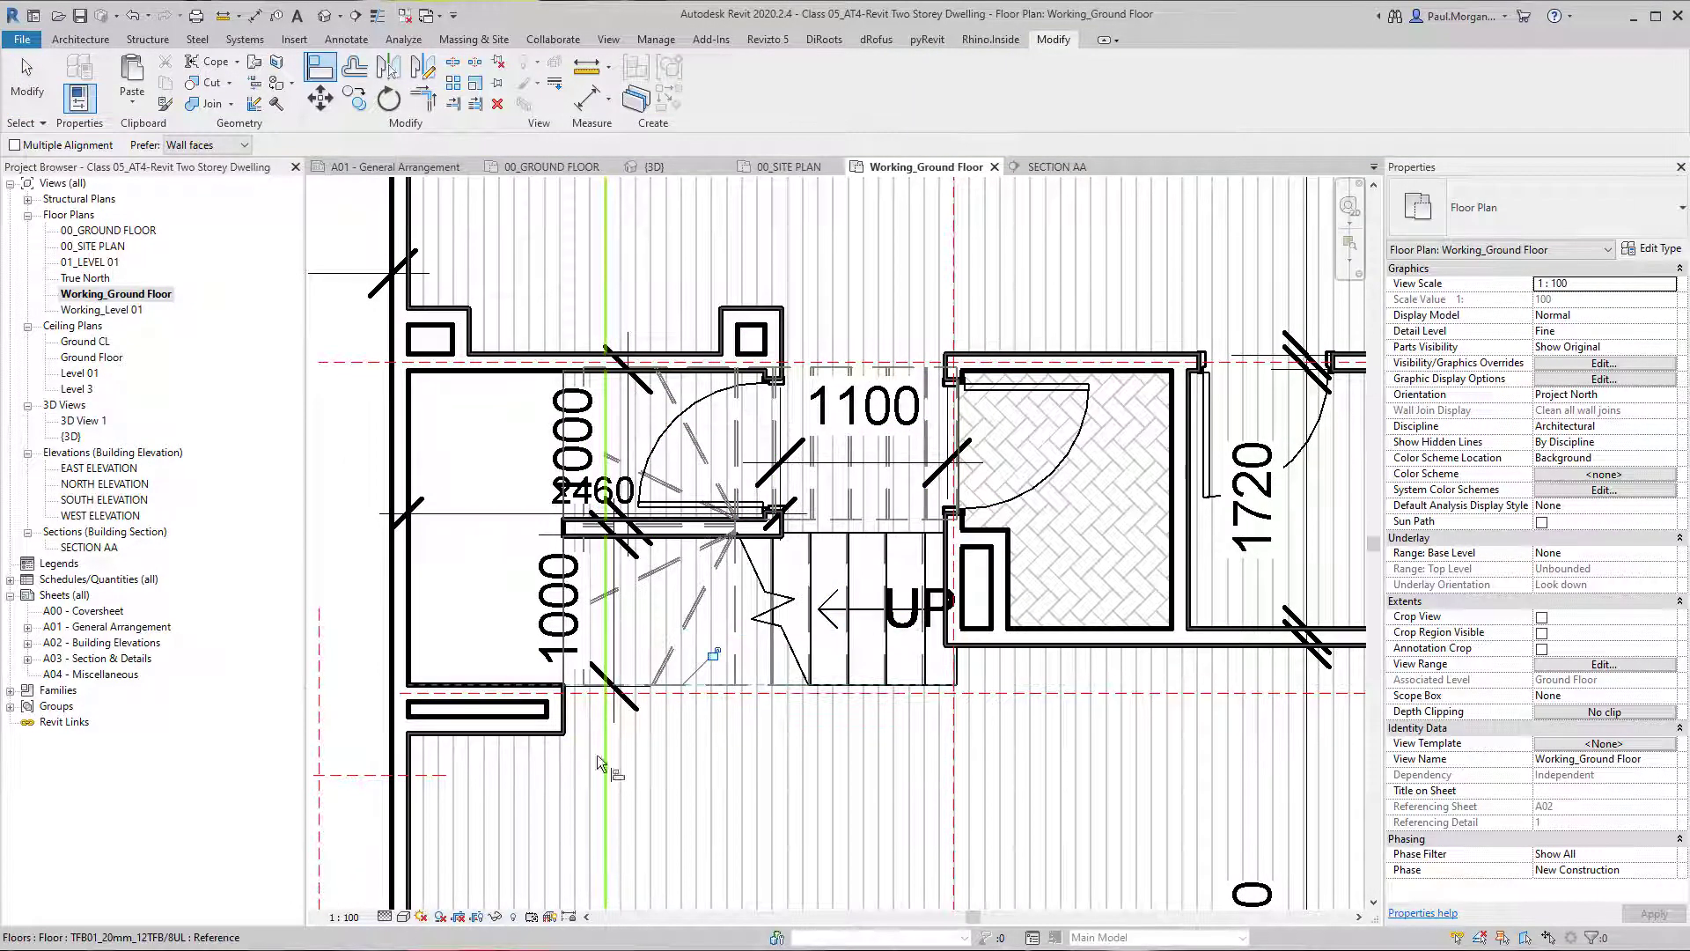
{"action": "left_click", "coordinate": [405, 551]}
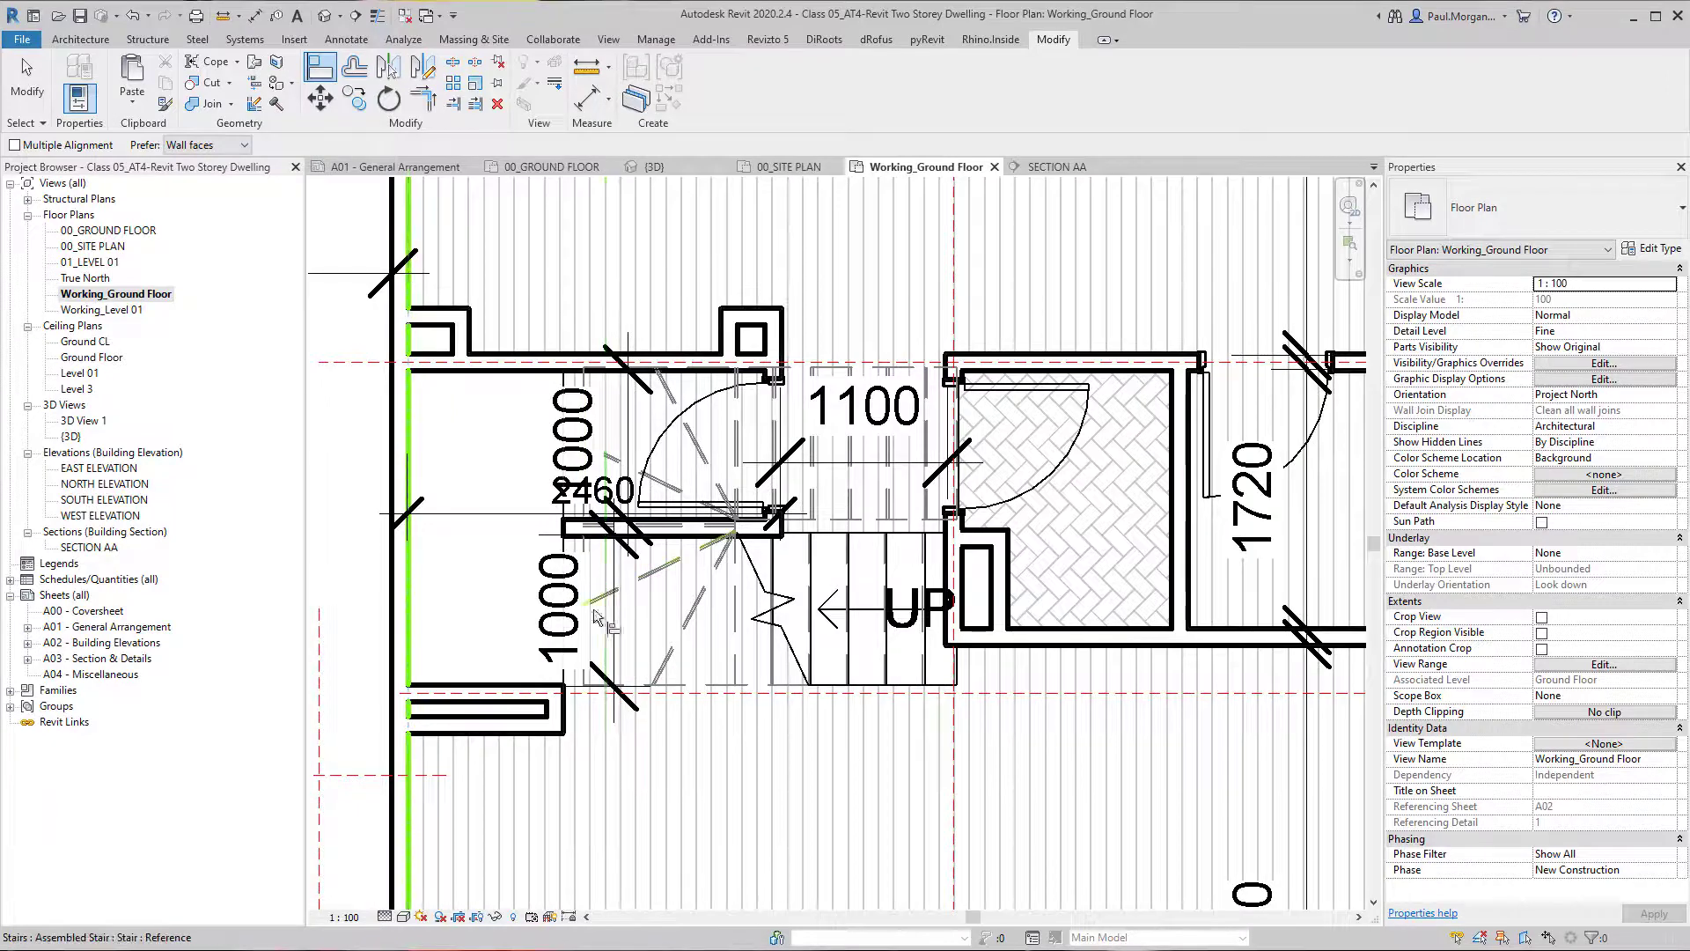
{"action": "left_click", "coordinate": [580, 673]}
{"action": "key", "text": "Escape"}
Turn on thin line display and isolate the winder stair in a 3D selection box.
{"action": "scroll", "coordinate": [625, 533], "scroll_direction": "up", "scroll_amount": 3}
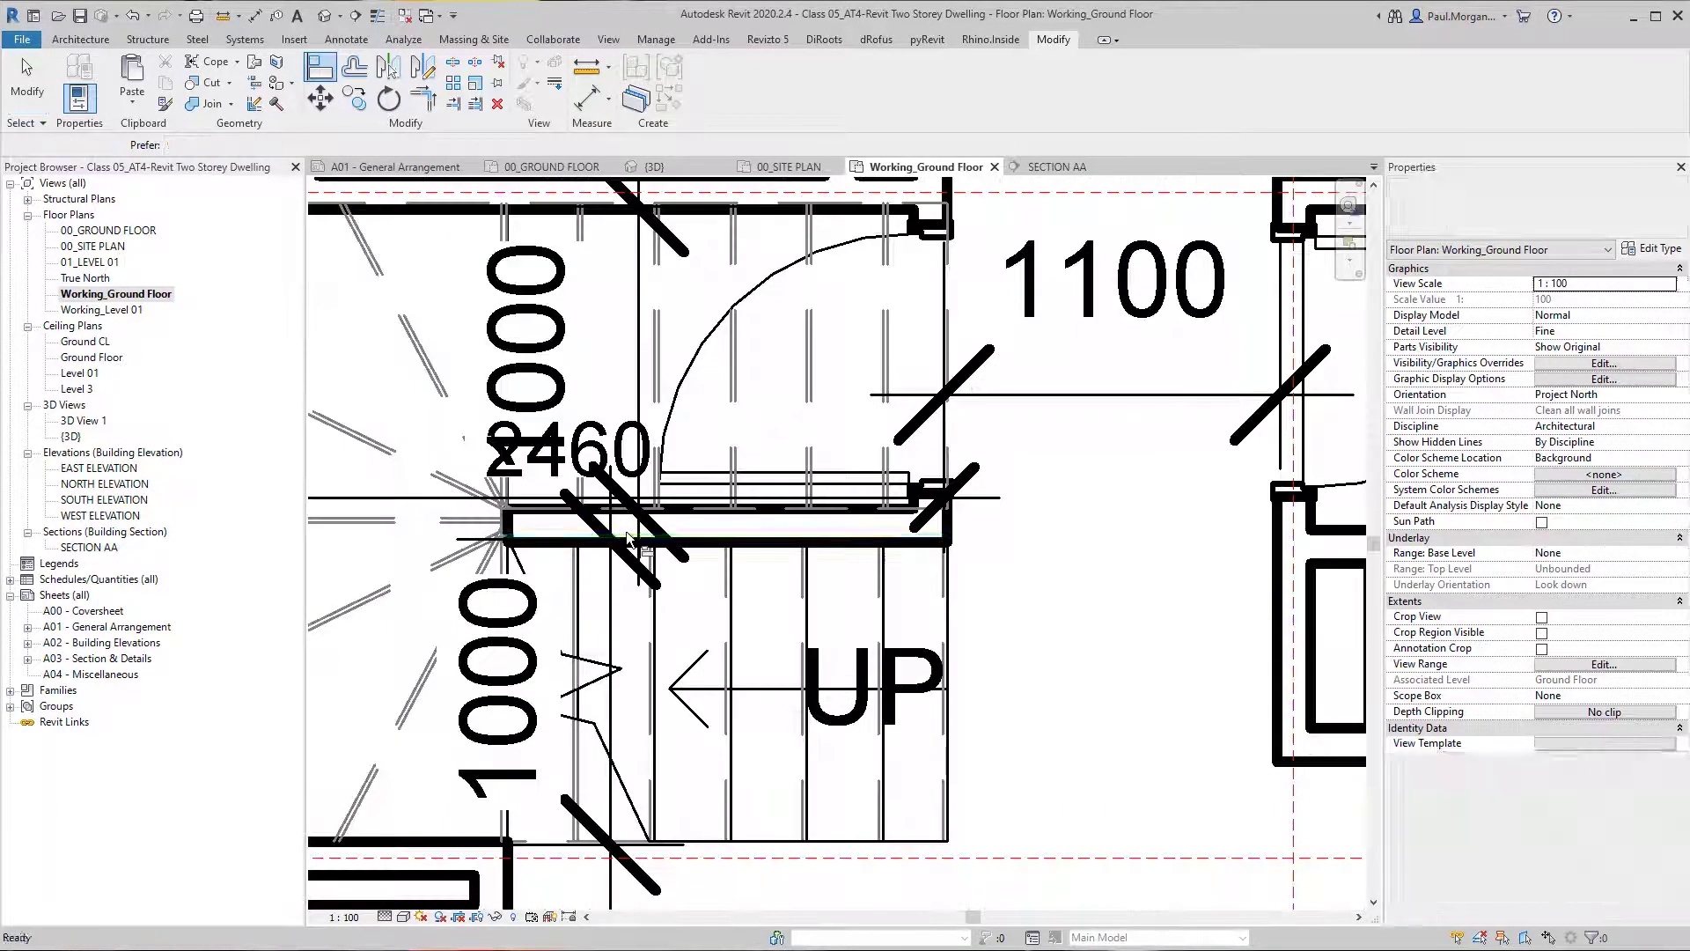
{"action": "key", "text": "t"}
{"action": "key", "text": "l"}
{"action": "scroll", "coordinate": [889, 559], "scroll_direction": "down", "scroll_amount": 2}
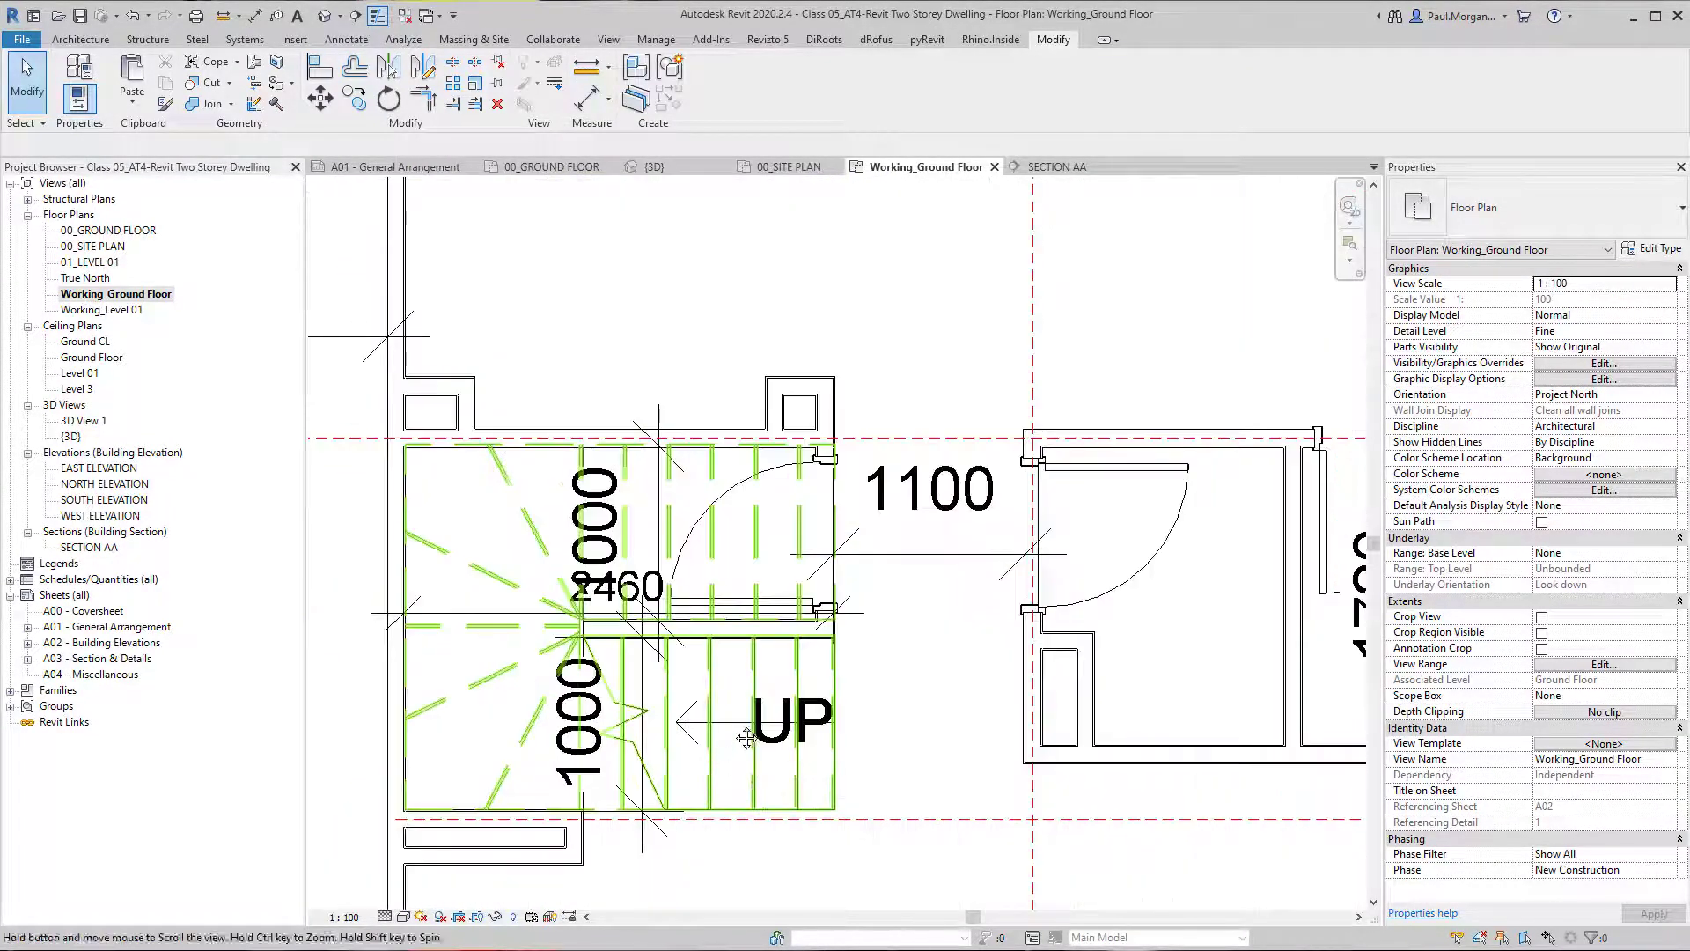
{"action": "left_click", "coordinate": [762, 655]}
{"action": "key", "text": "b"}
{"action": "key", "text": "x"}
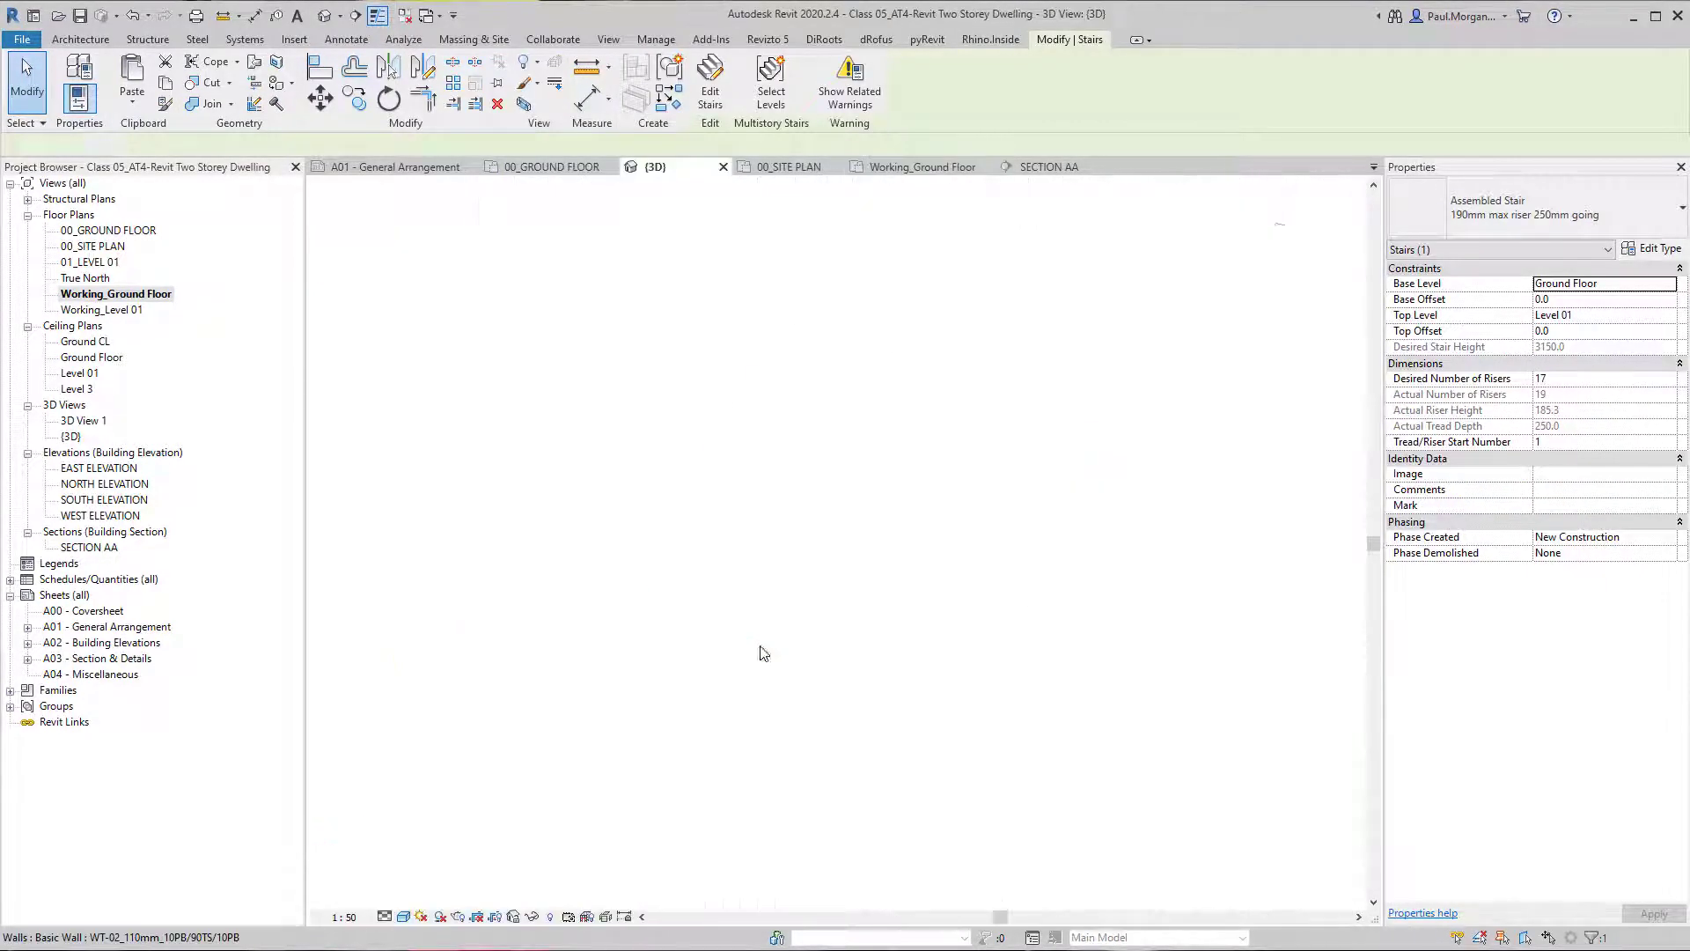
Inspect the winder stair within the section box against the surrounding walls and floors.
{"action": "scroll", "coordinate": [797, 471], "scroll_direction": "up", "scroll_amount": 2}
{"action": "left_click", "coordinate": [1053, 540]}
{"action": "middle_click_drag", "start_coordinate": [1053, 540], "coordinate": [691, 528], "text": "shift"}
{"action": "scroll", "coordinate": [979, 550], "scroll_direction": "up", "scroll_amount": 3}
{"action": "mouse_move", "coordinate": [977, 552]}
{"action": "middle_mouse_down", "text": "shift"}
{"action": "mouse_move", "coordinate": [942, 584]}
{"action": "mouse_move", "coordinate": [972, 559]}
{"action": "middle_mouse_up", "text": "shift"}
{"action": "left_click", "coordinate": [1032, 563]}
{"action": "middle_click_drag", "start_coordinate": [1106, 555], "coordinate": [719, 737]}
{"action": "key", "text": "Escape"}
{"action": "middle_click_drag", "start_coordinate": [887, 443], "coordinate": [977, 467], "text": "shift"}
Review the winder stair's type properties and close them without making changes.
{"action": "left_click", "coordinate": [745, 720]}
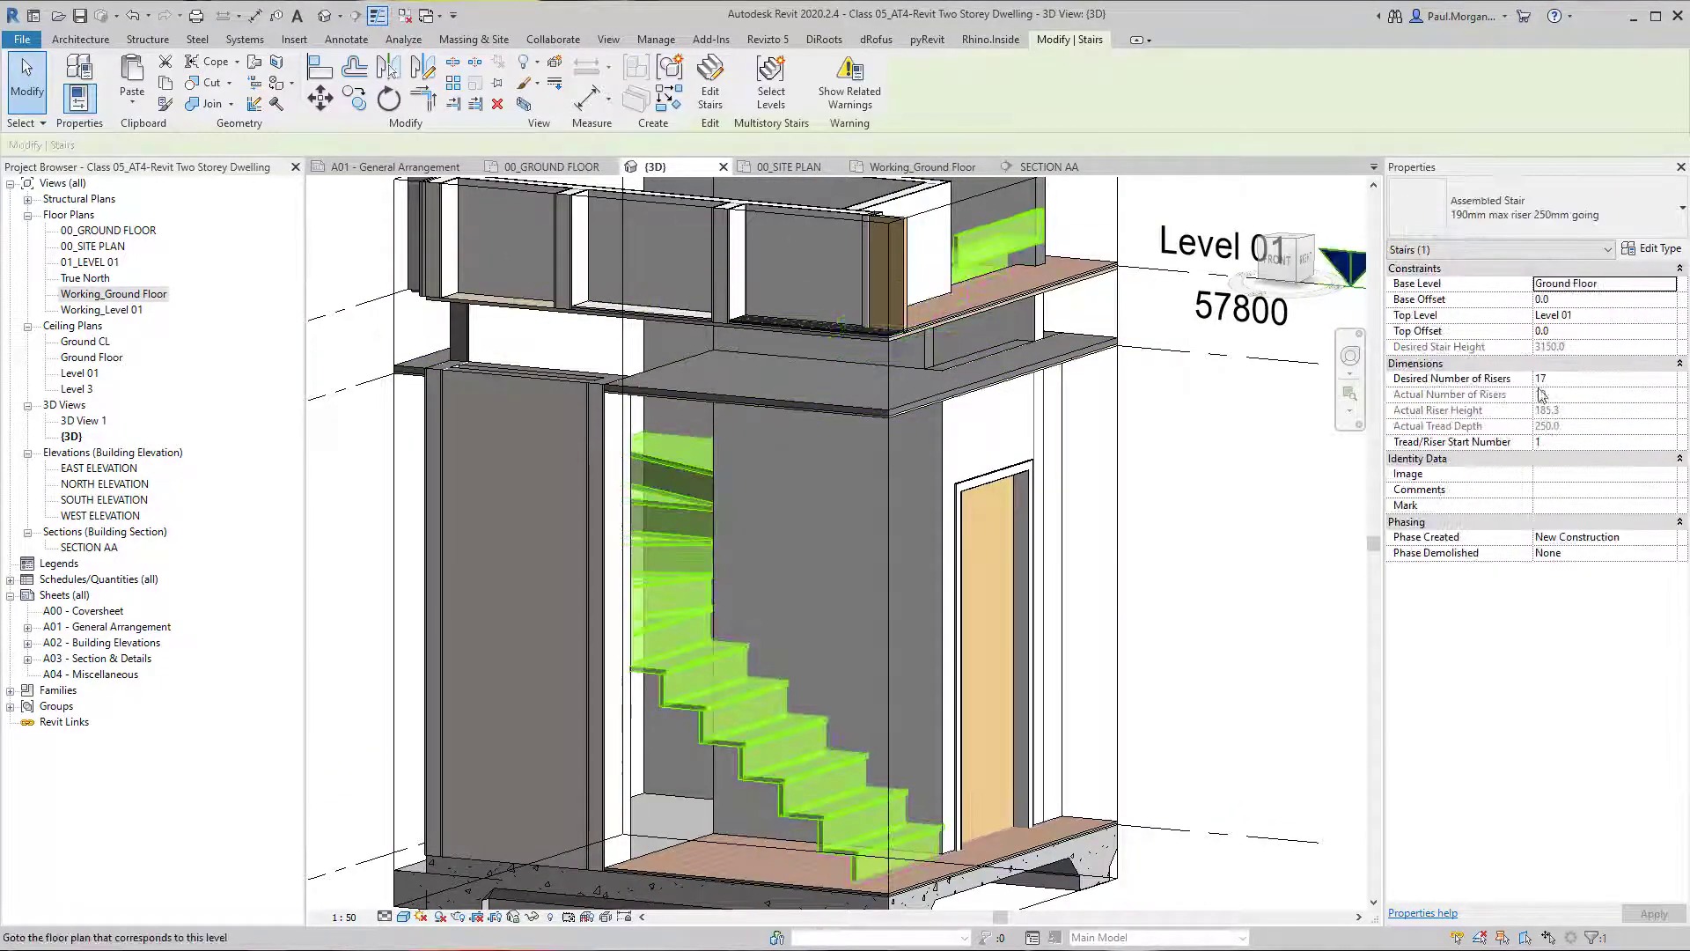
{"action": "left_click", "coordinate": [1655, 250]}
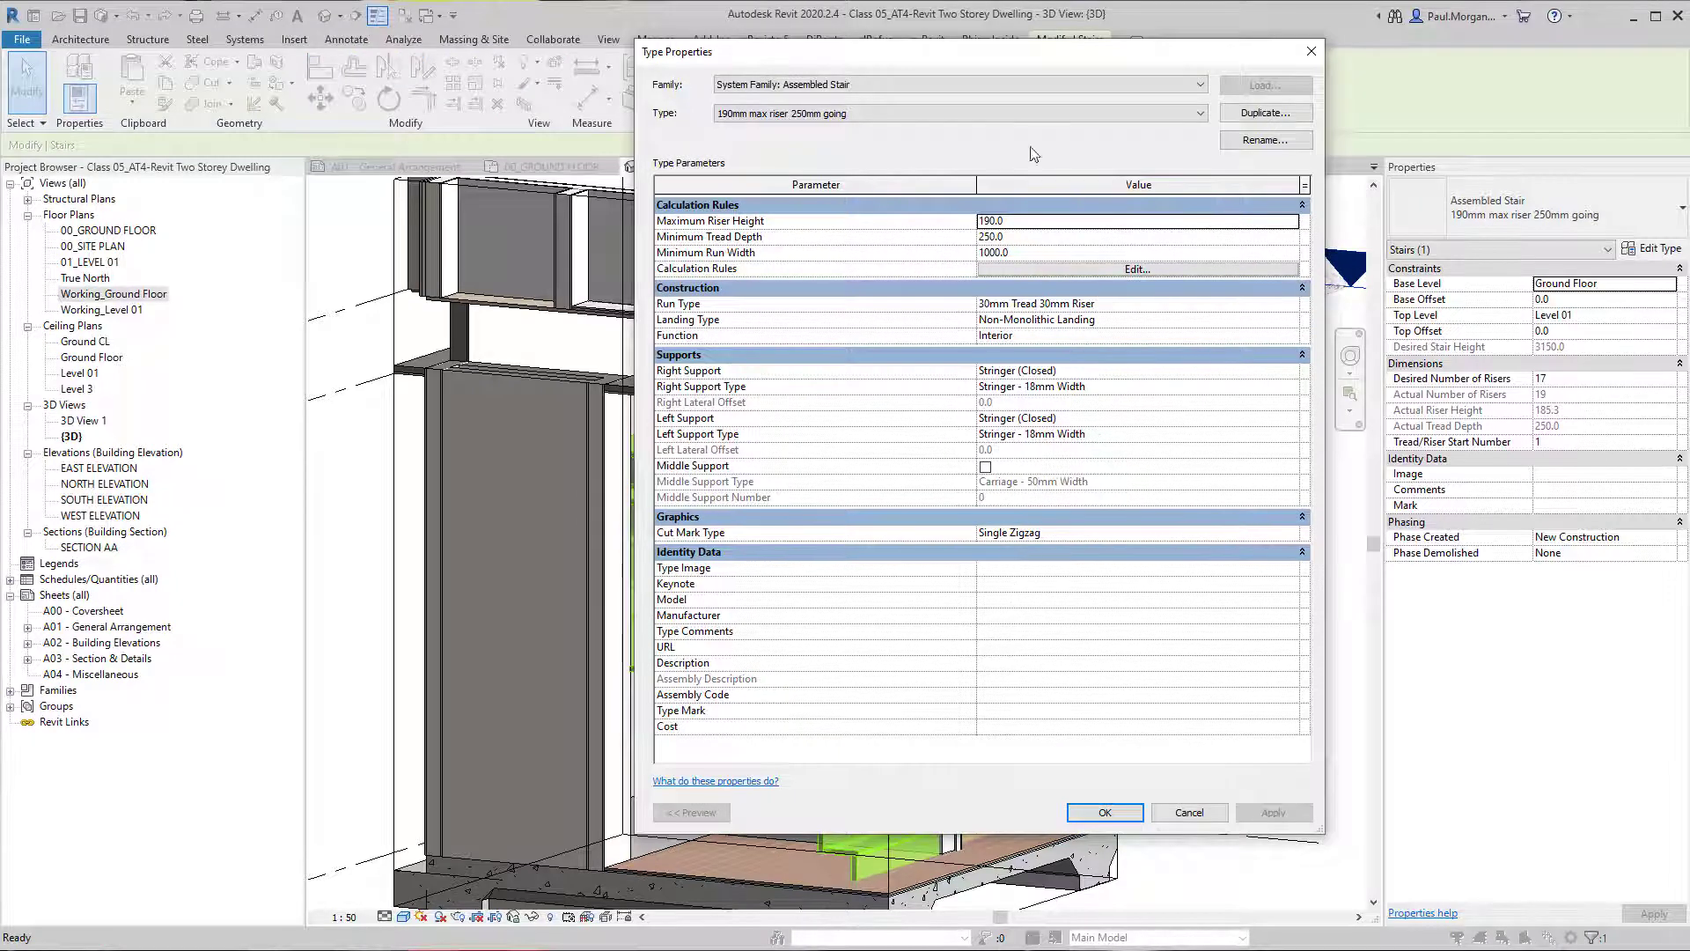
{"action": "key", "text": "Escape"}
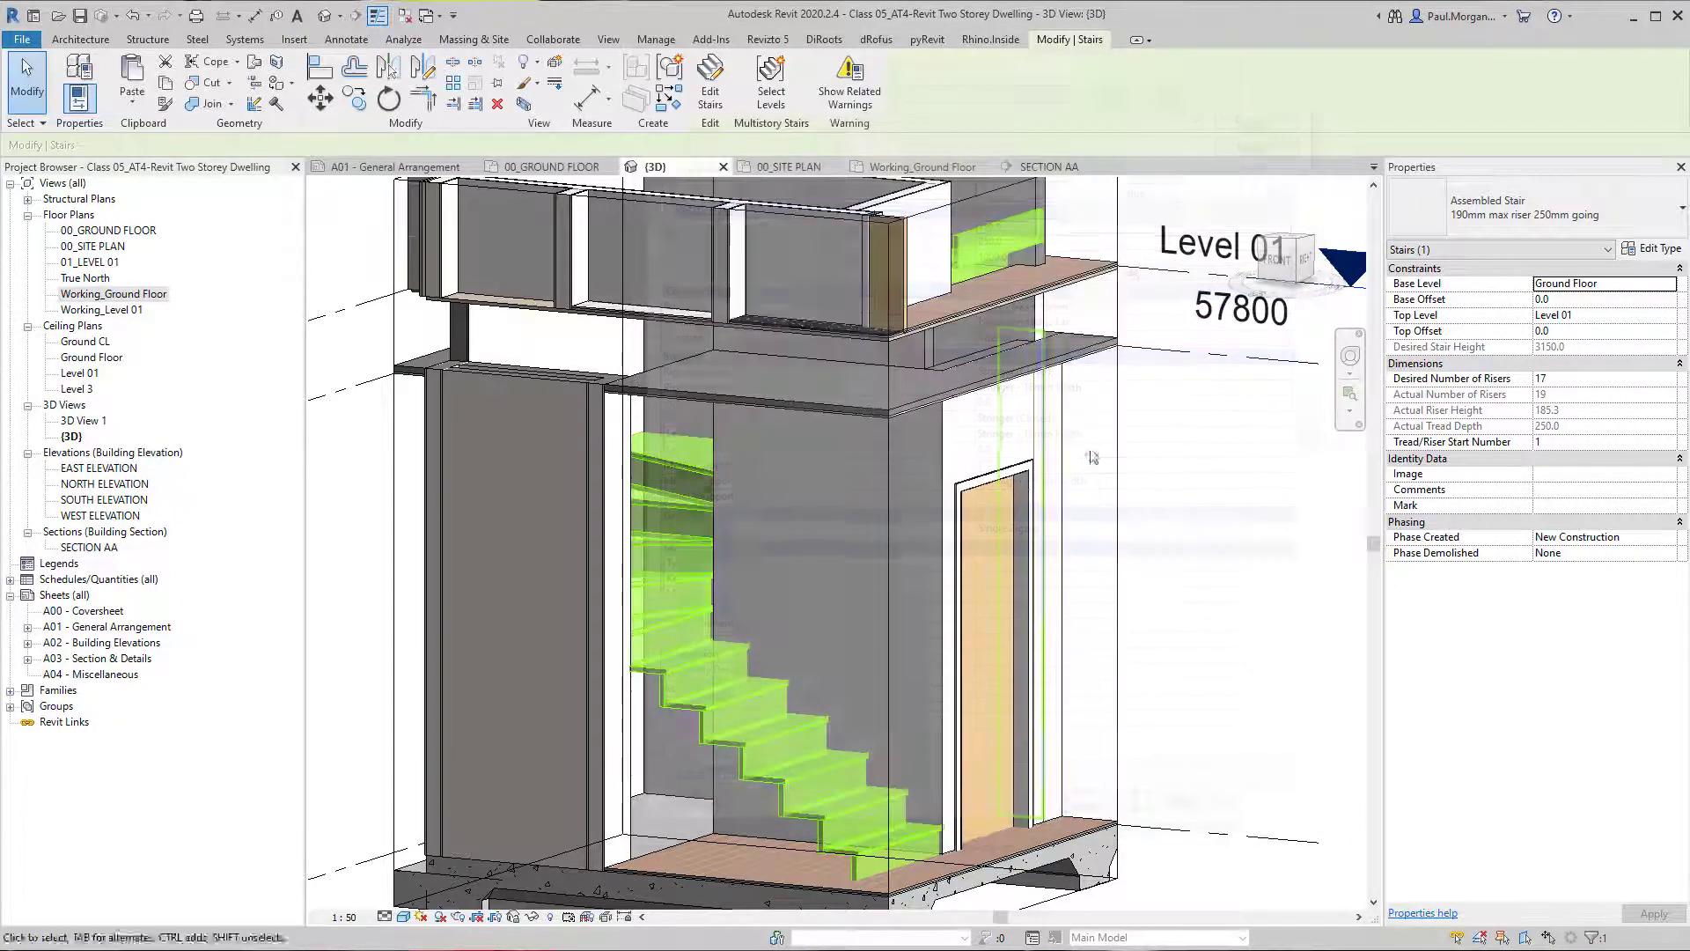
{"action": "key", "text": "Escape"}
Examine the winder stair's upper end against the Level 01 floor, with the stair selected.
{"action": "scroll", "coordinate": [950, 563], "scroll_direction": "down", "scroll_amount": 2}
{"action": "middle_click_drag", "start_coordinate": [941, 572], "coordinate": [950, 392], "text": "shift"}
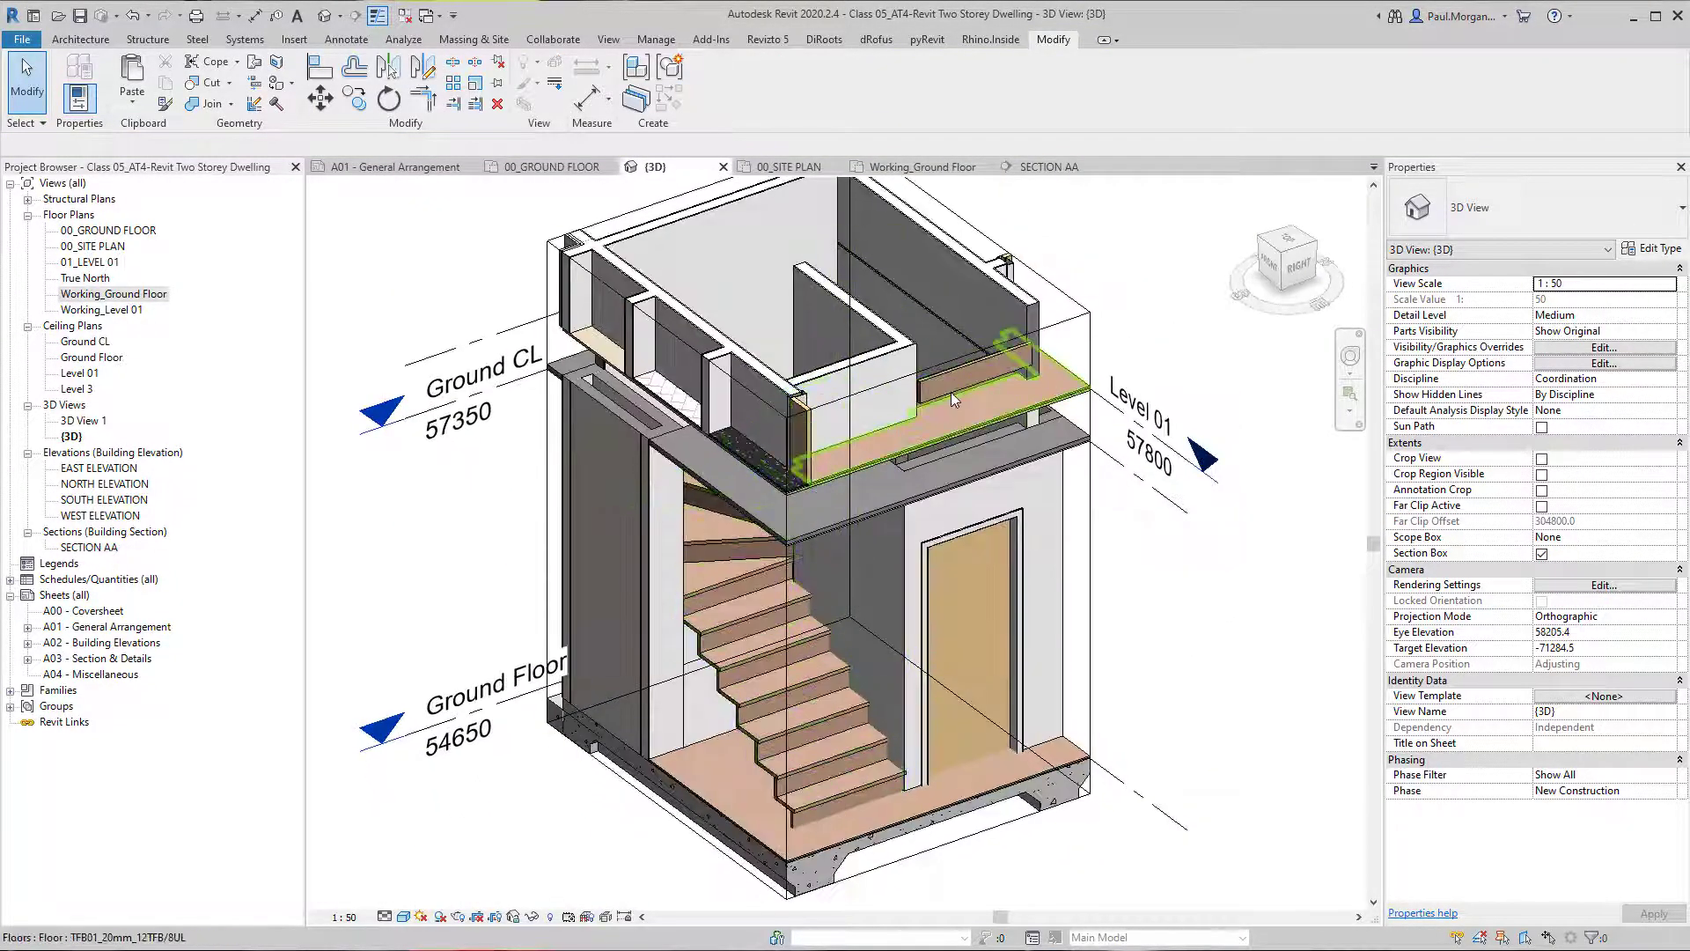
{"action": "left_click", "coordinate": [950, 393]}
{"action": "middle_click_drag", "start_coordinate": [878, 583], "coordinate": [1027, 529]}
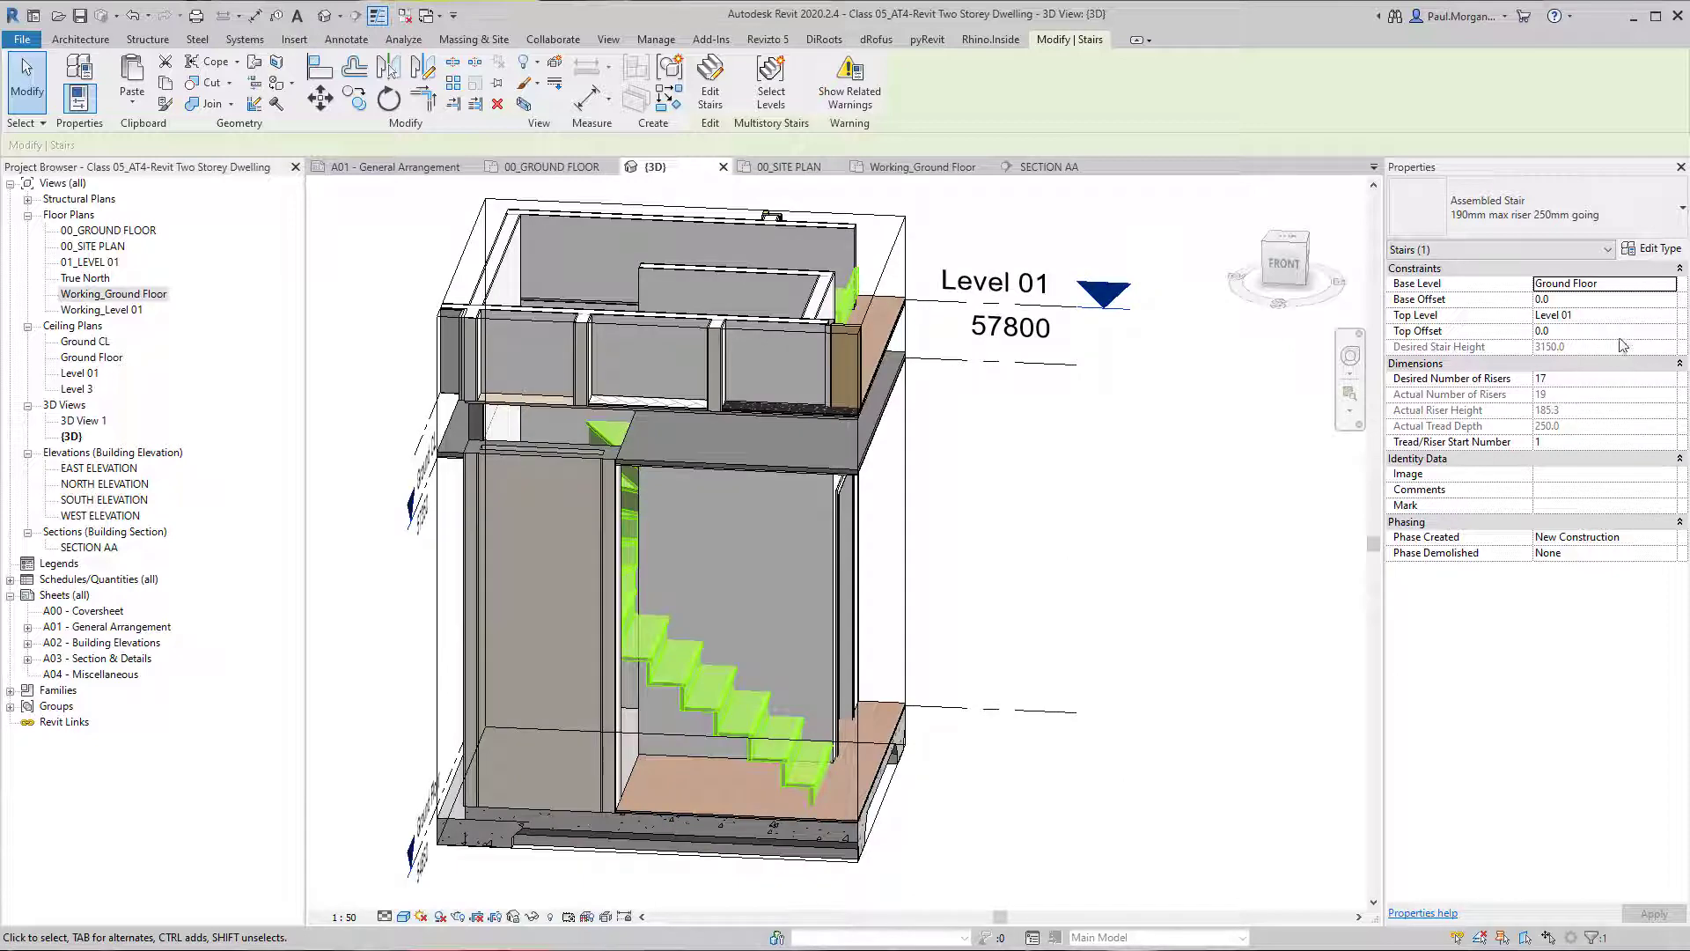
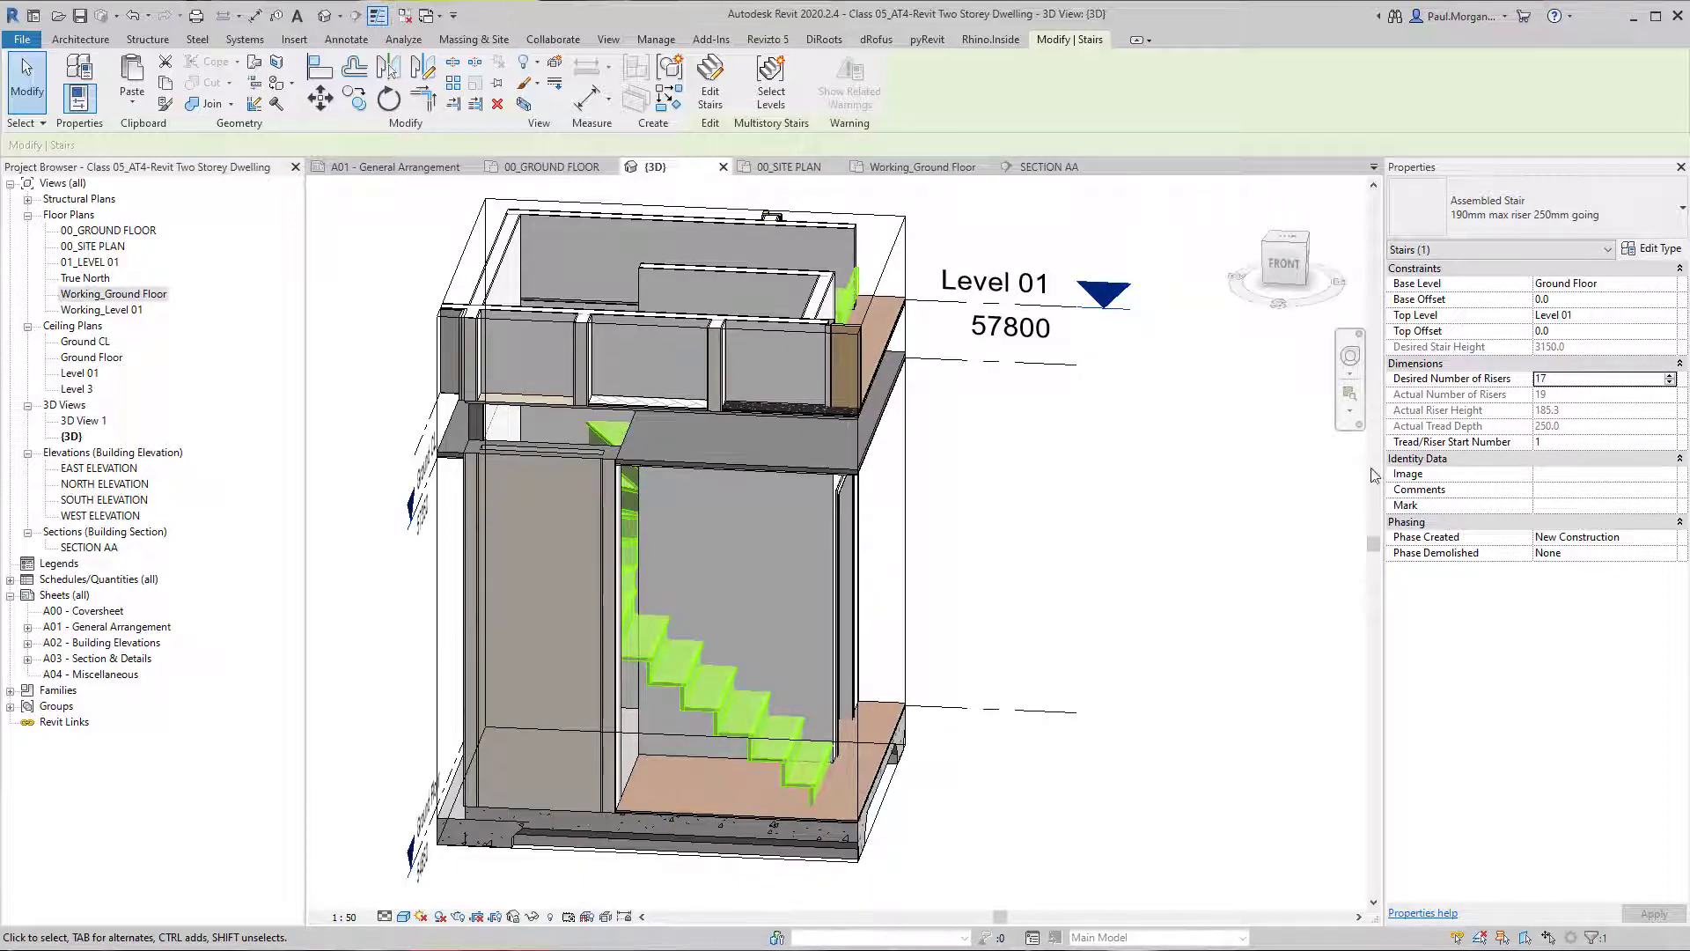
Edit the assembled stair and open its run's sketch in the Working_Ground Floor plan.
{"action": "left_click", "coordinate": [1030, 500]}
{"action": "middle_click_drag", "start_coordinate": [916, 510], "coordinate": [836, 530], "text": "shift"}
{"action": "left_click", "coordinate": [858, 325]}
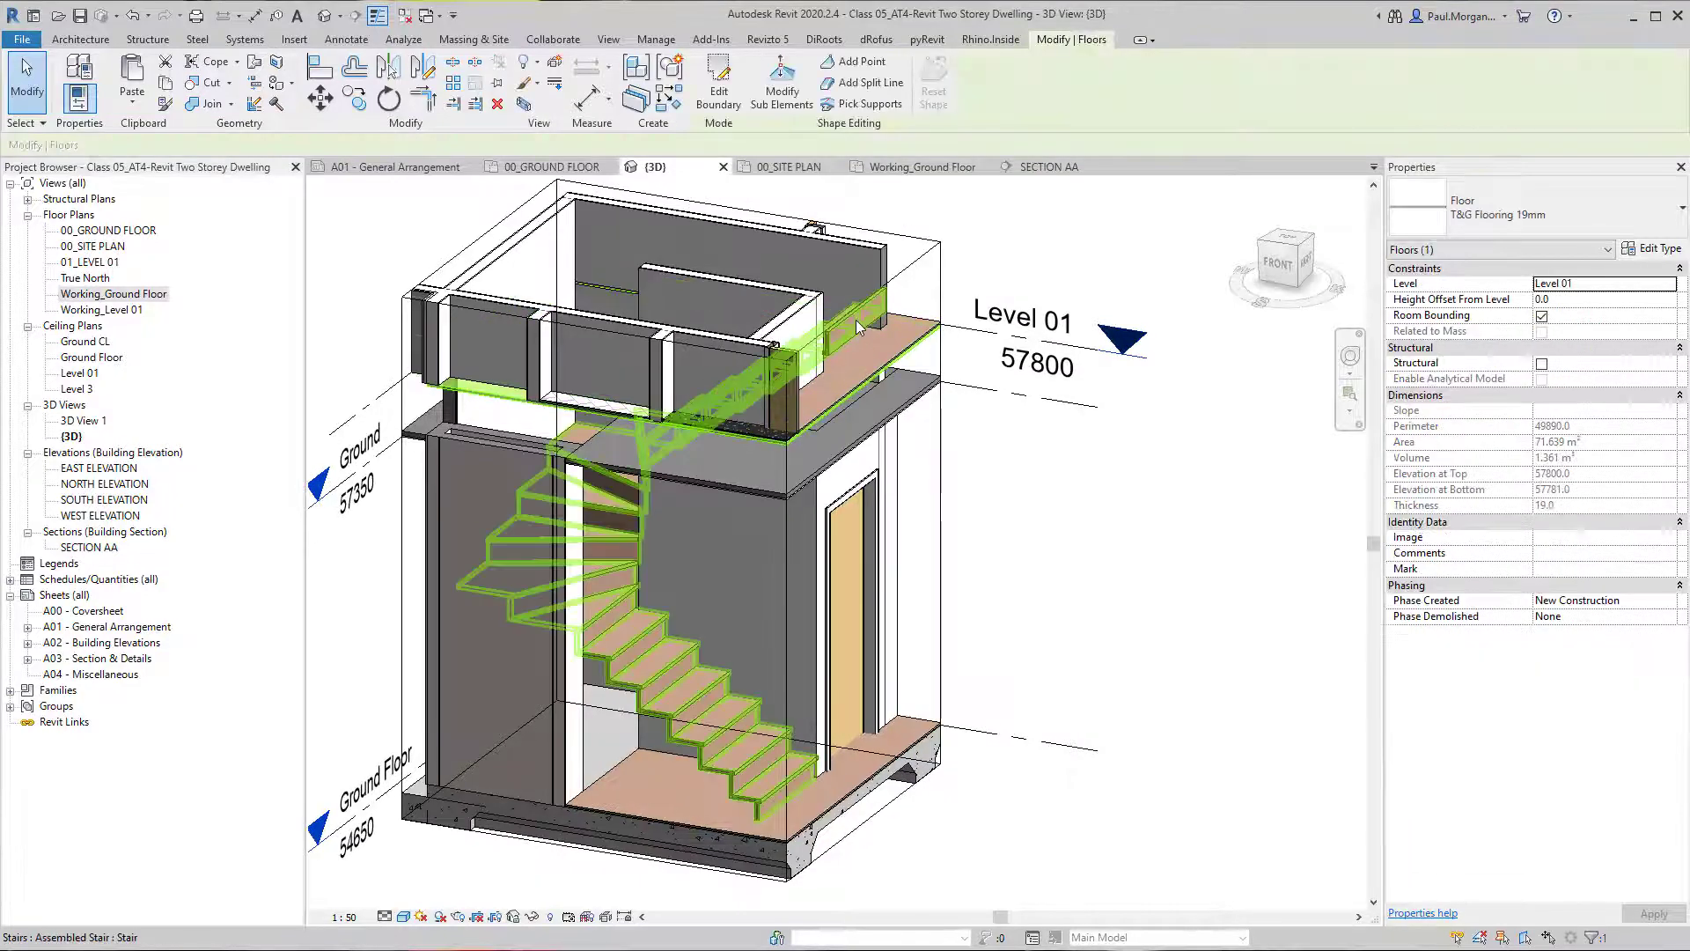
{"action": "double_click", "coordinate": [857, 330]}
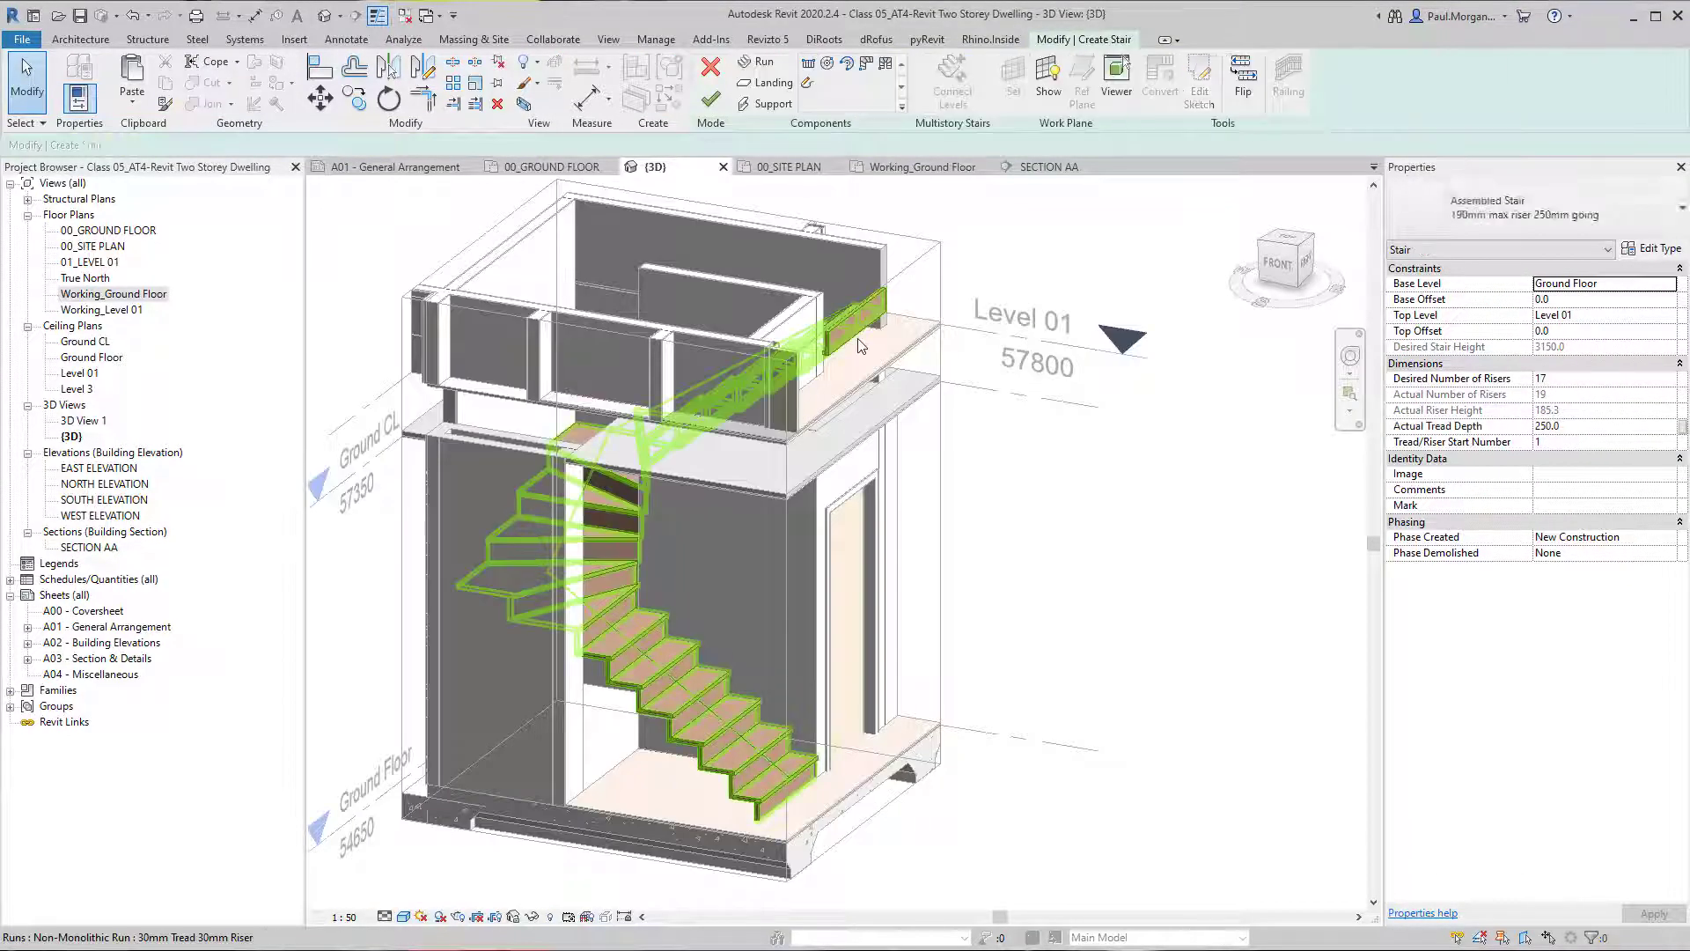
{"action": "left_click", "coordinate": [861, 345]}
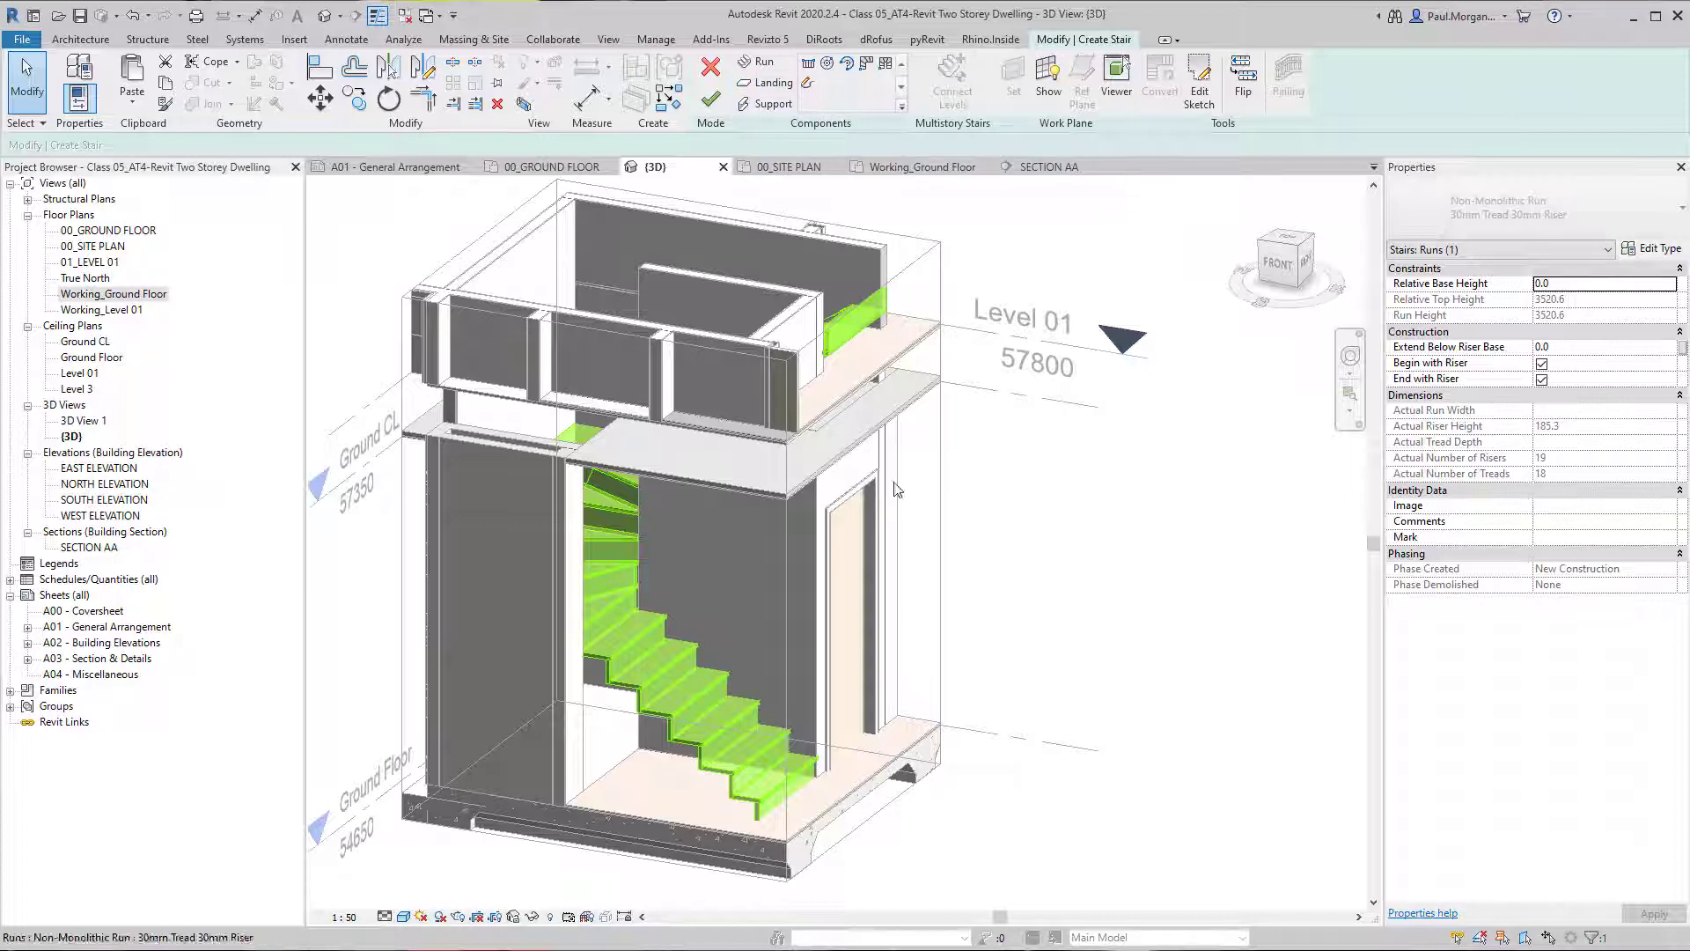
{"action": "left_click", "coordinate": [809, 84]}
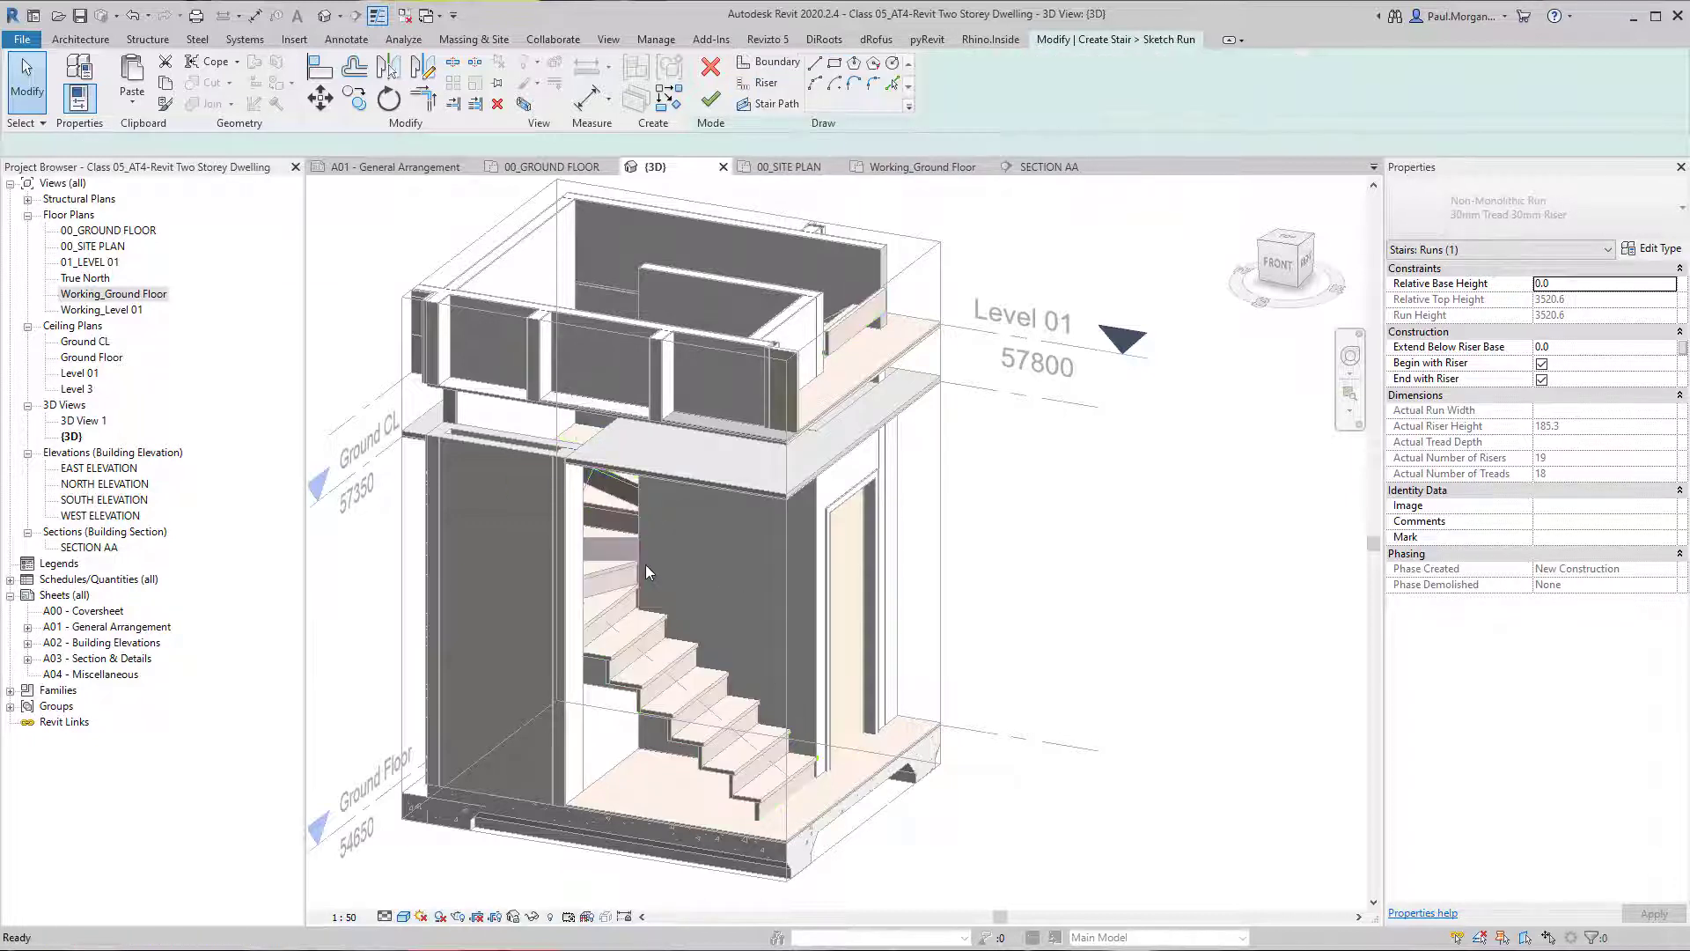
{"action": "double_click", "coordinate": [113, 293]}
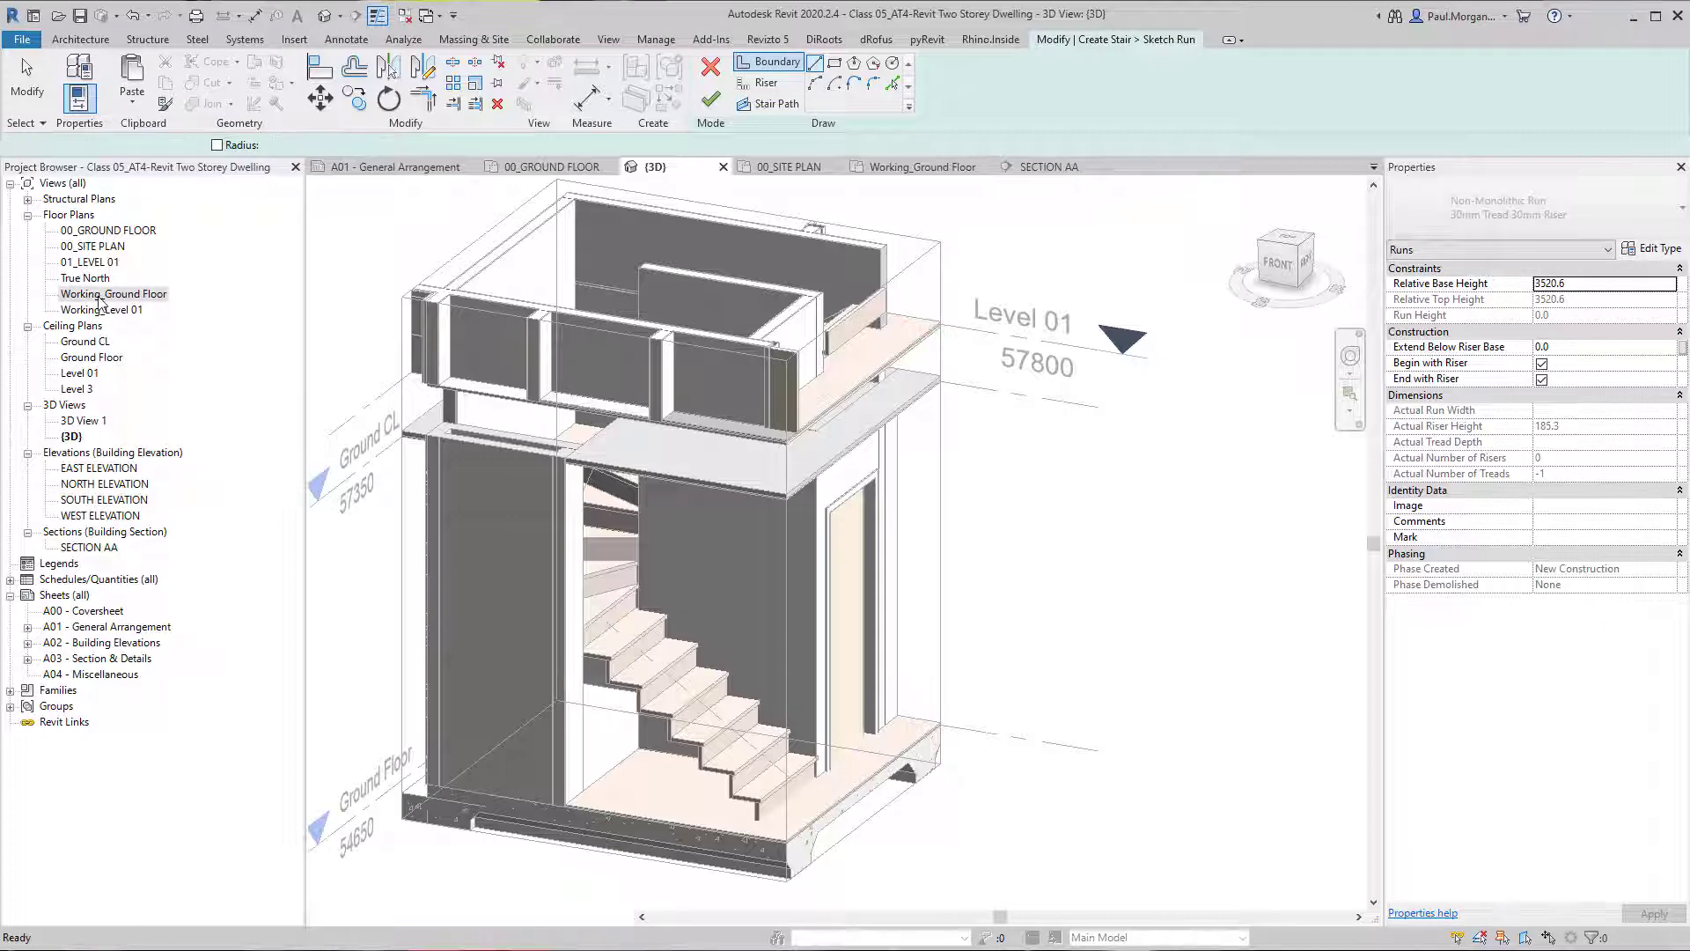
{"action": "left_click", "coordinate": [712, 100]}
{"action": "left_click", "coordinate": [813, 912]}
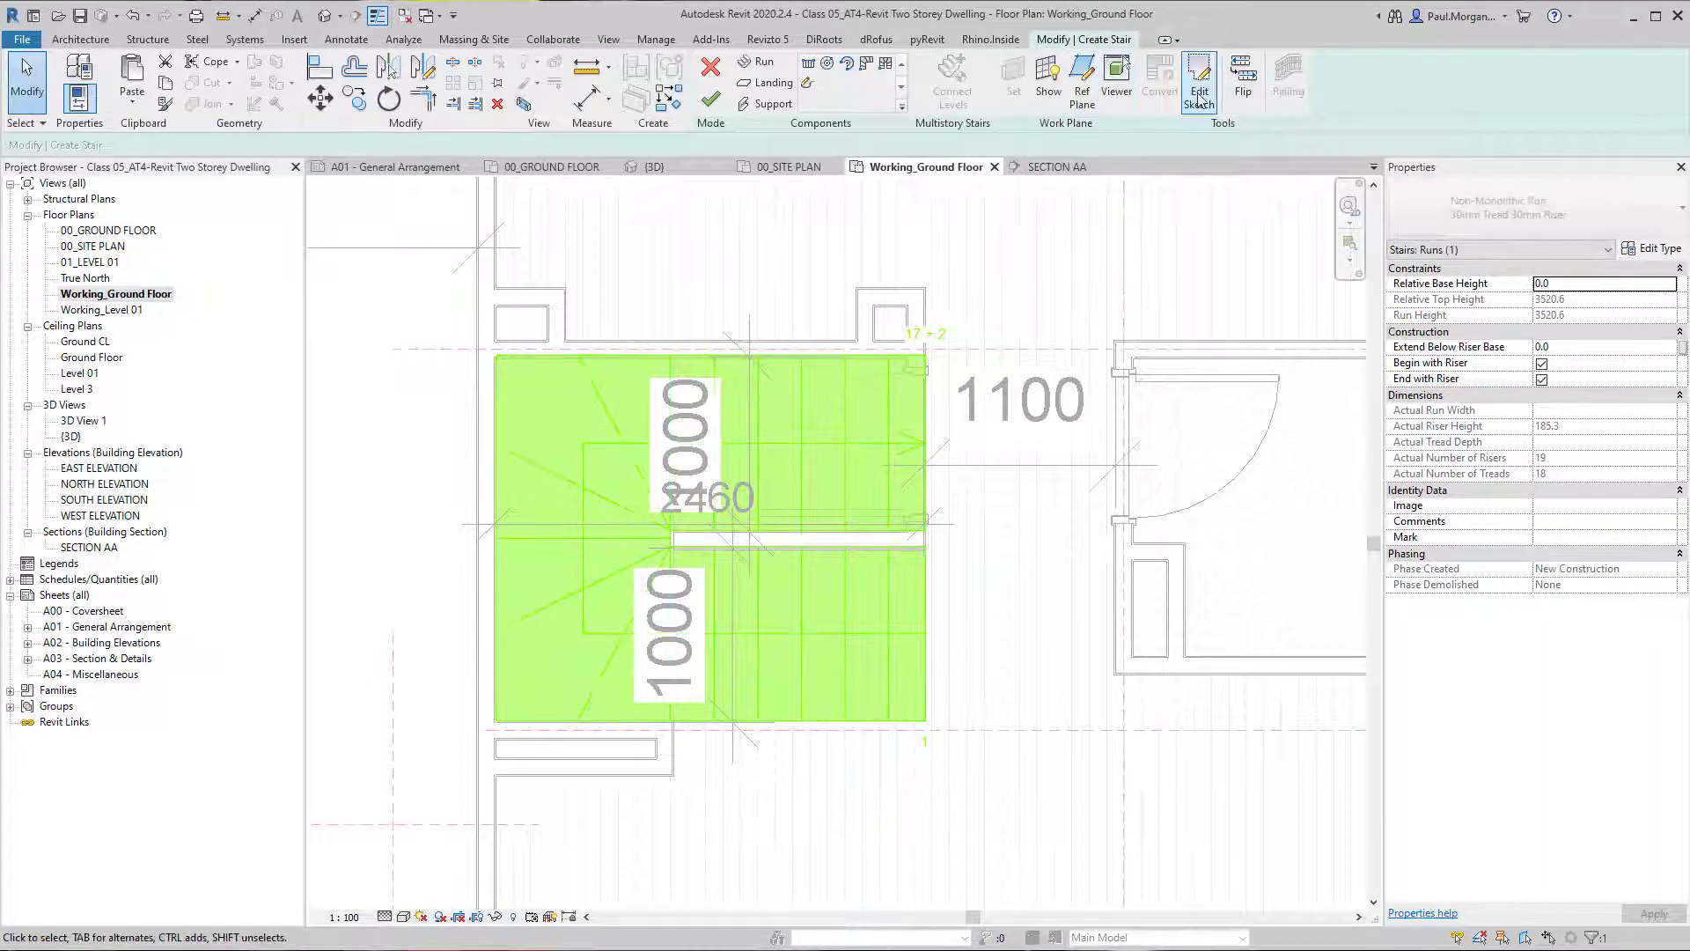
{"action": "left_click", "coordinate": [1200, 97]}
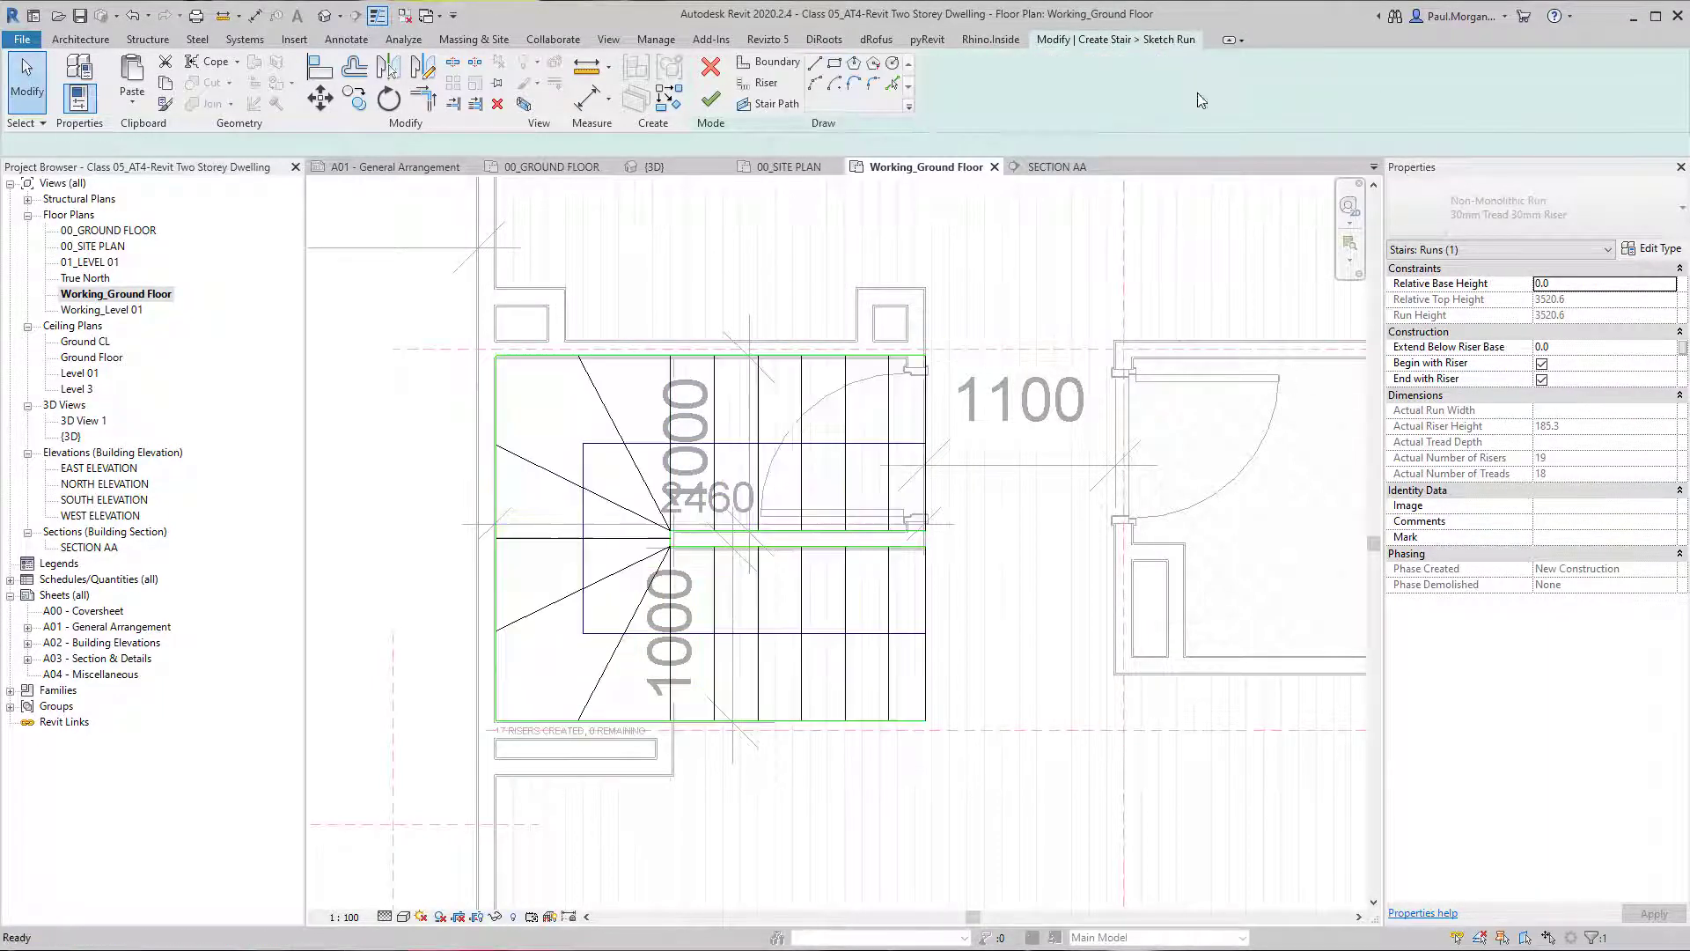
Delete the last riser at the end of the stair's upper flight in the run sketch.
{"action": "left_click", "coordinate": [935, 442]}
{"action": "scroll", "coordinate": [580, 753], "scroll_direction": "up", "scroll_amount": 4}
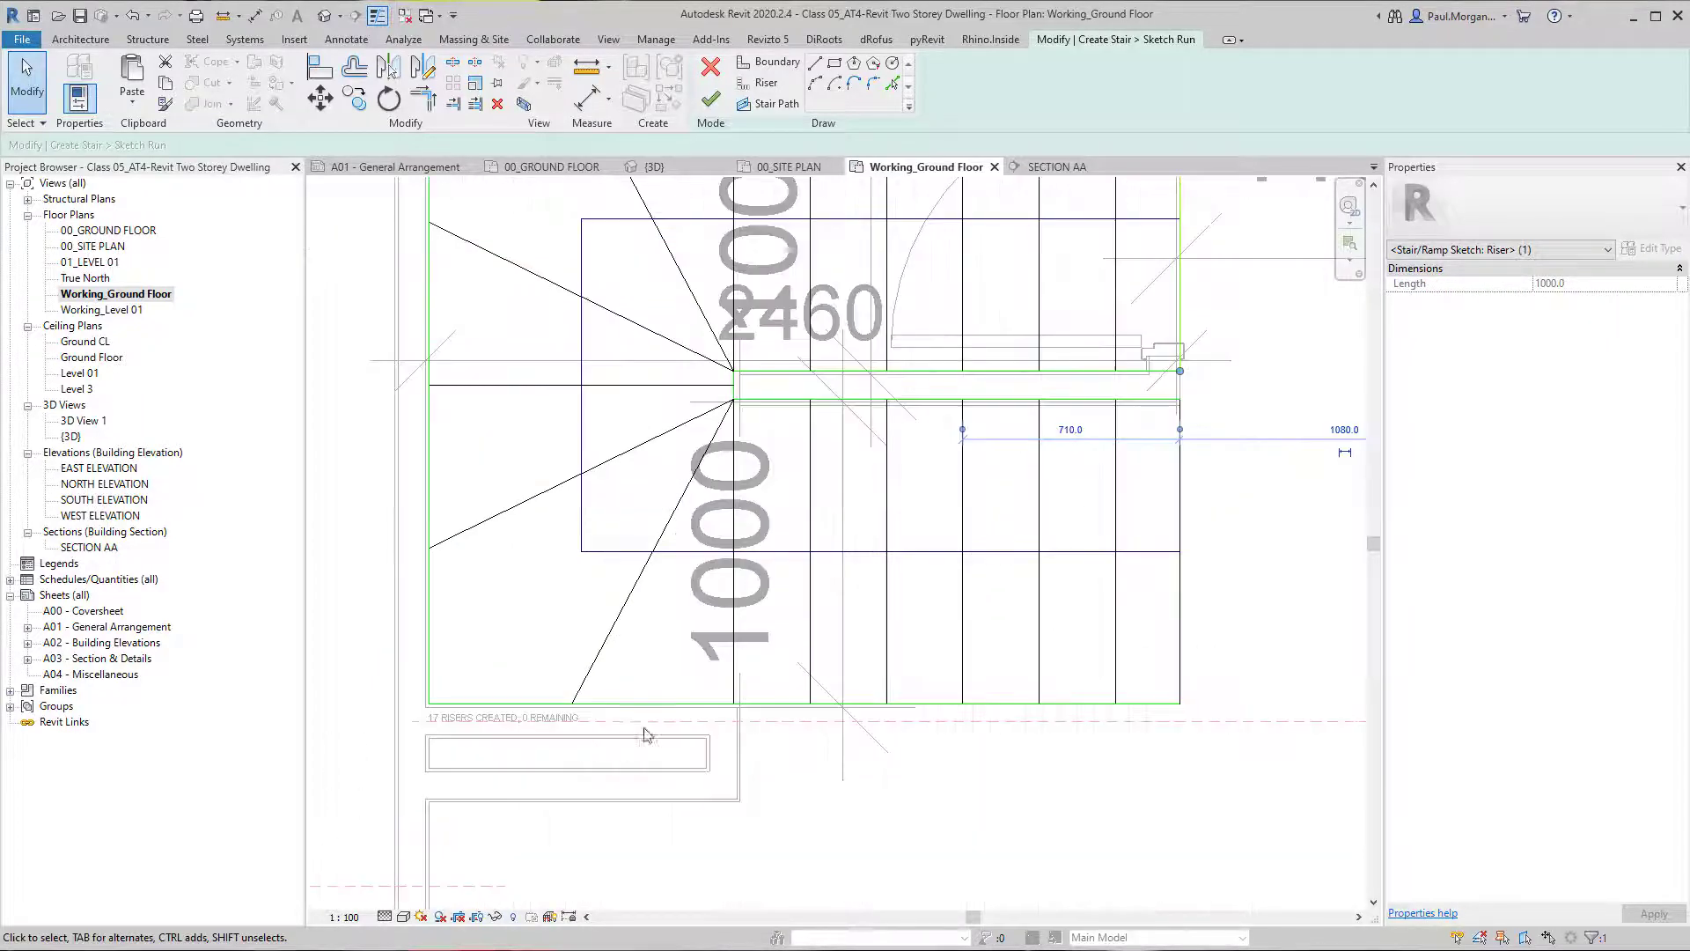
{"action": "scroll", "coordinate": [687, 704], "scroll_direction": "down", "scroll_amount": 3}
{"action": "middle_click_drag", "start_coordinate": [849, 557], "coordinate": [815, 619]}
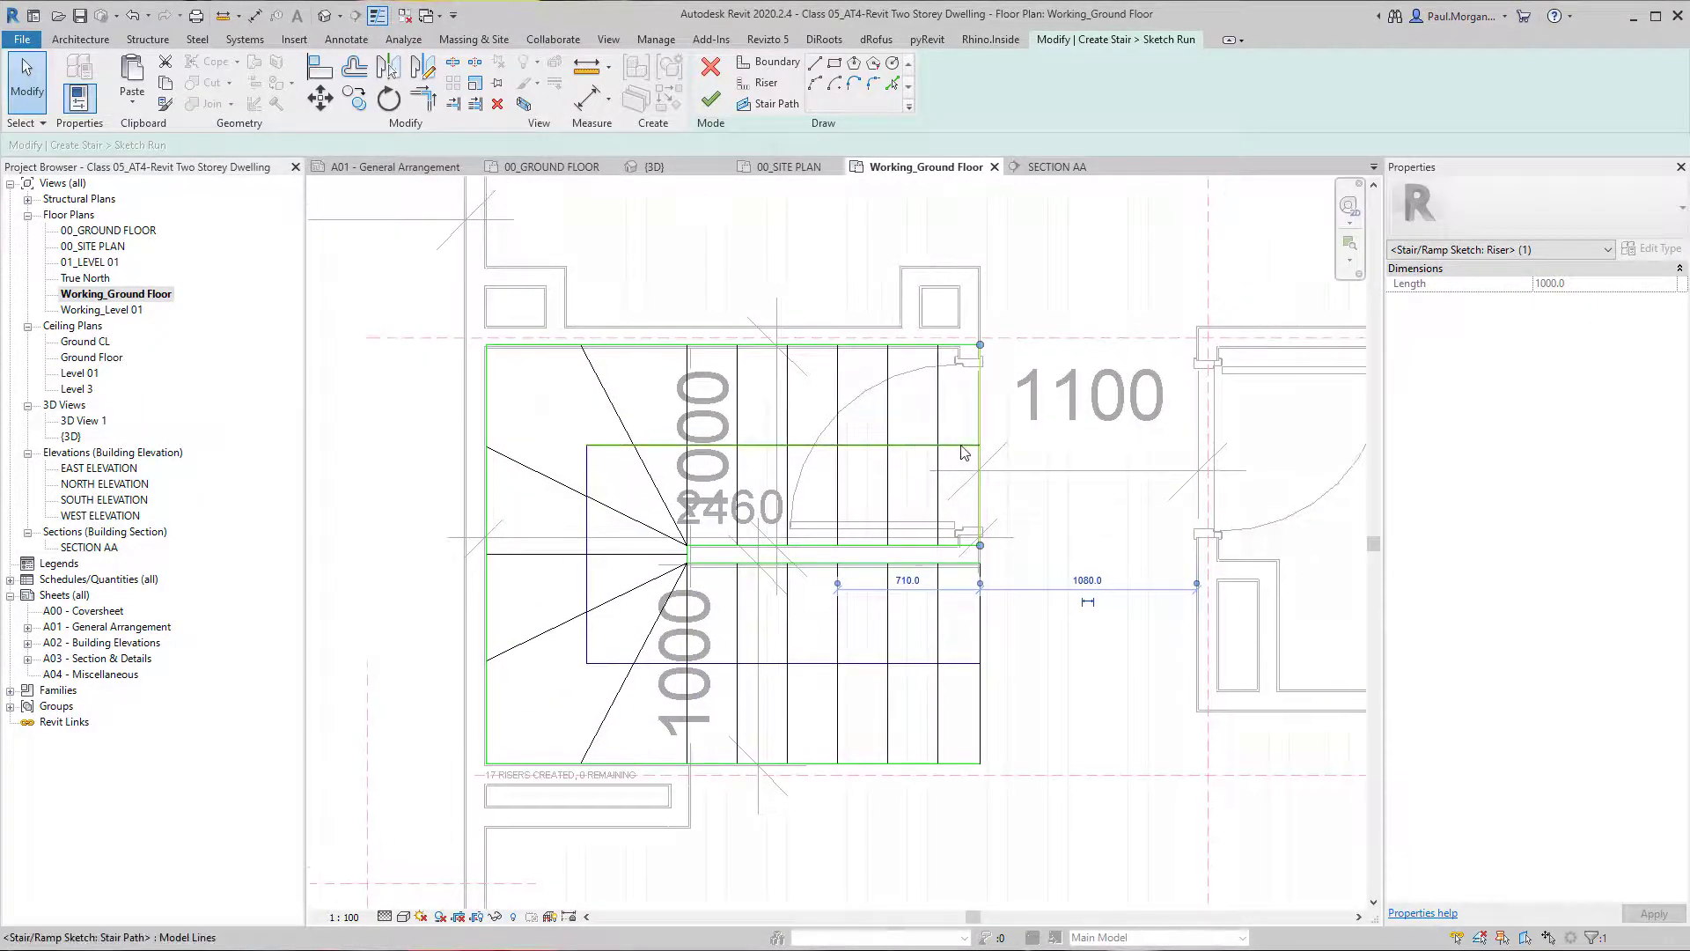
{"action": "left_click", "coordinate": [955, 469]}
{"action": "left_click", "coordinate": [943, 480]}
{"action": "scroll", "coordinate": [944, 481], "scroll_direction": "up", "scroll_amount": 1}
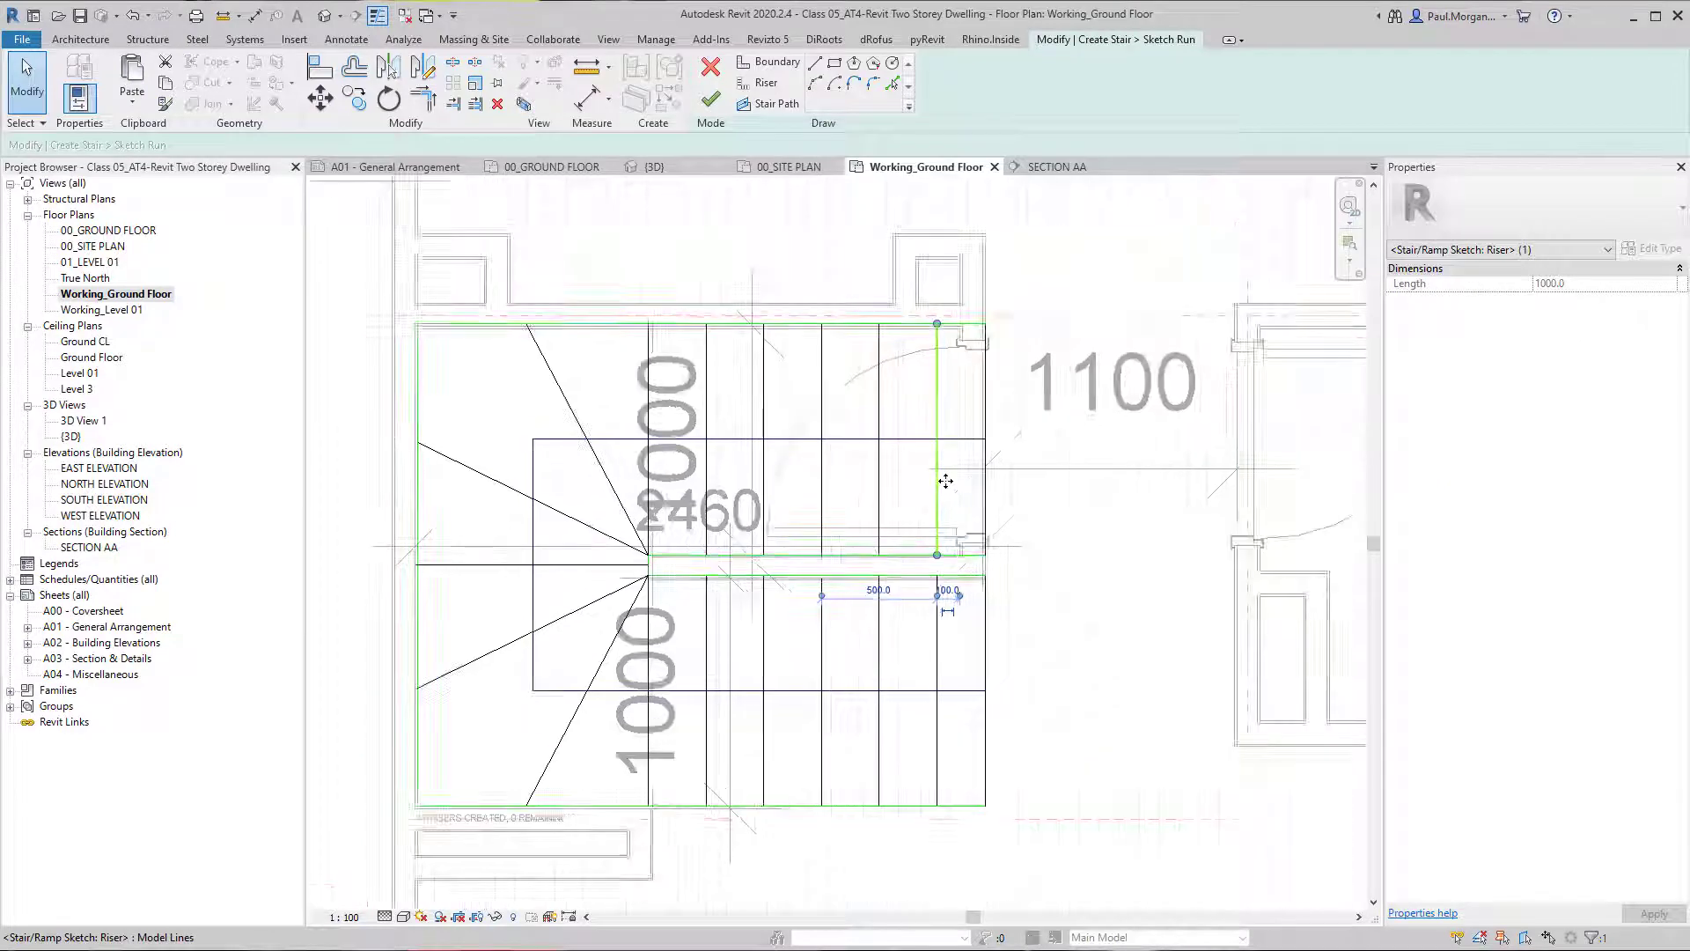
{"action": "scroll", "coordinate": [946, 481], "scroll_direction": "up", "scroll_amount": 2}
{"action": "key", "text": "Delete"}
Shorten both boundary lines of the upper flight to end at its new last riser, making the inner line 1250 mm long.
{"action": "middle_click_drag", "start_coordinate": [1031, 477], "coordinate": [996, 601]}
{"action": "left_click", "coordinate": [974, 293]}
{"action": "left_click_drag", "start_coordinate": [990, 290], "coordinate": [893, 288]}
{"action": "left_click", "coordinate": [937, 752]}
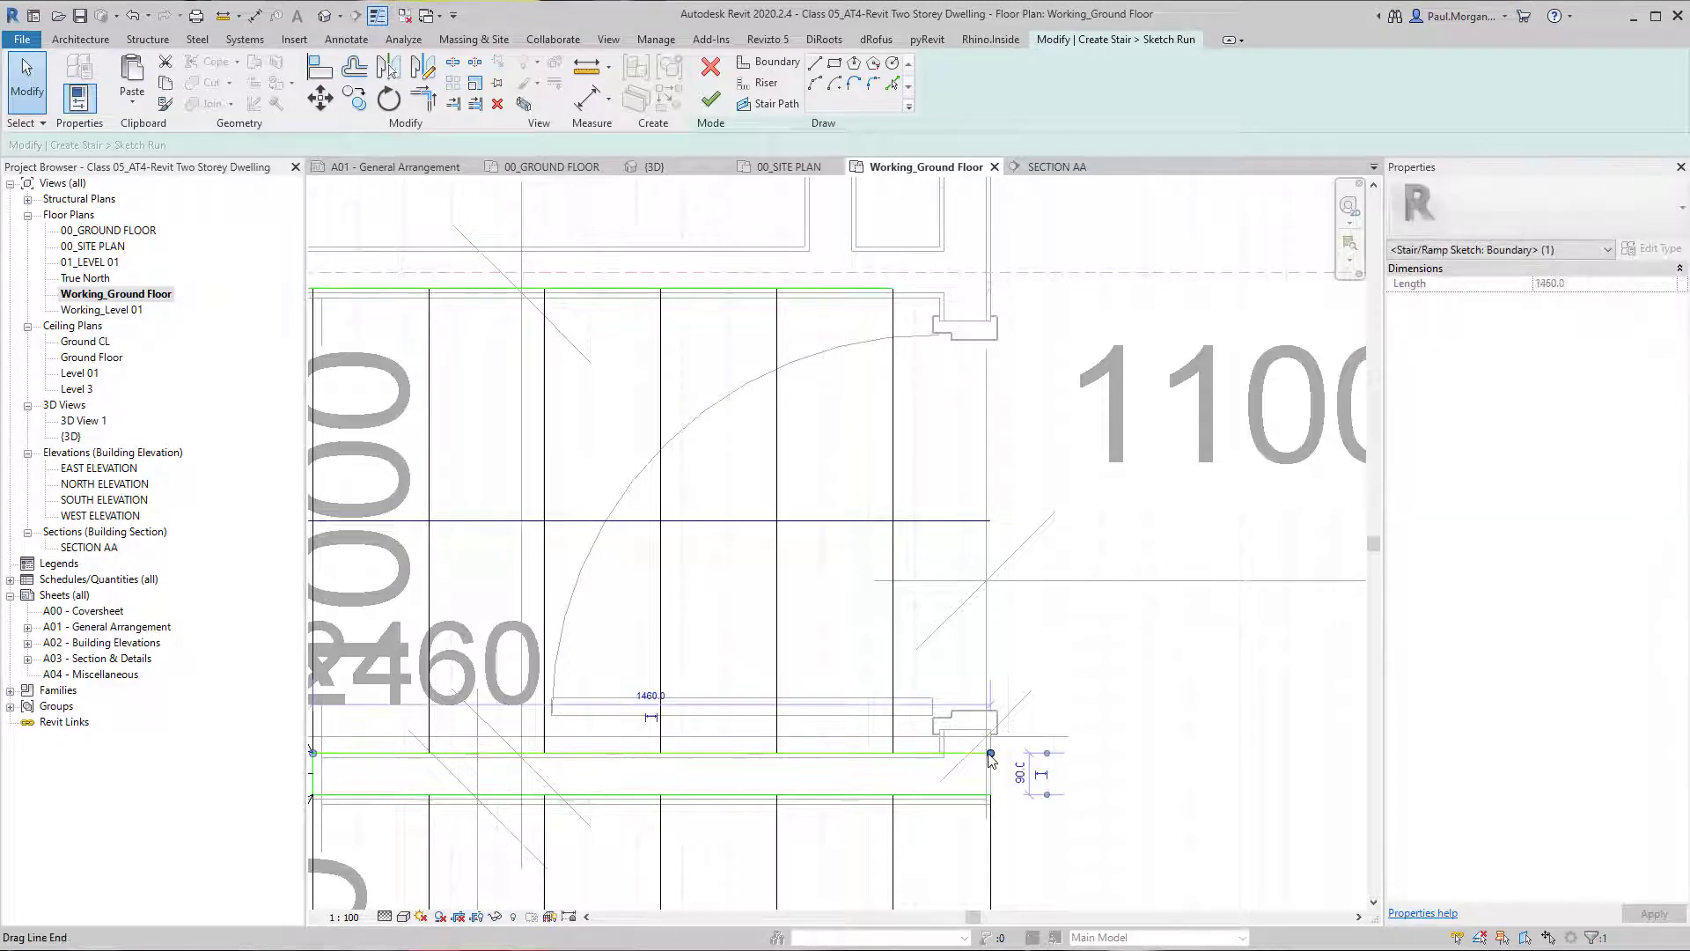
{"action": "left_click_drag", "start_coordinate": [990, 754], "coordinate": [894, 753]}
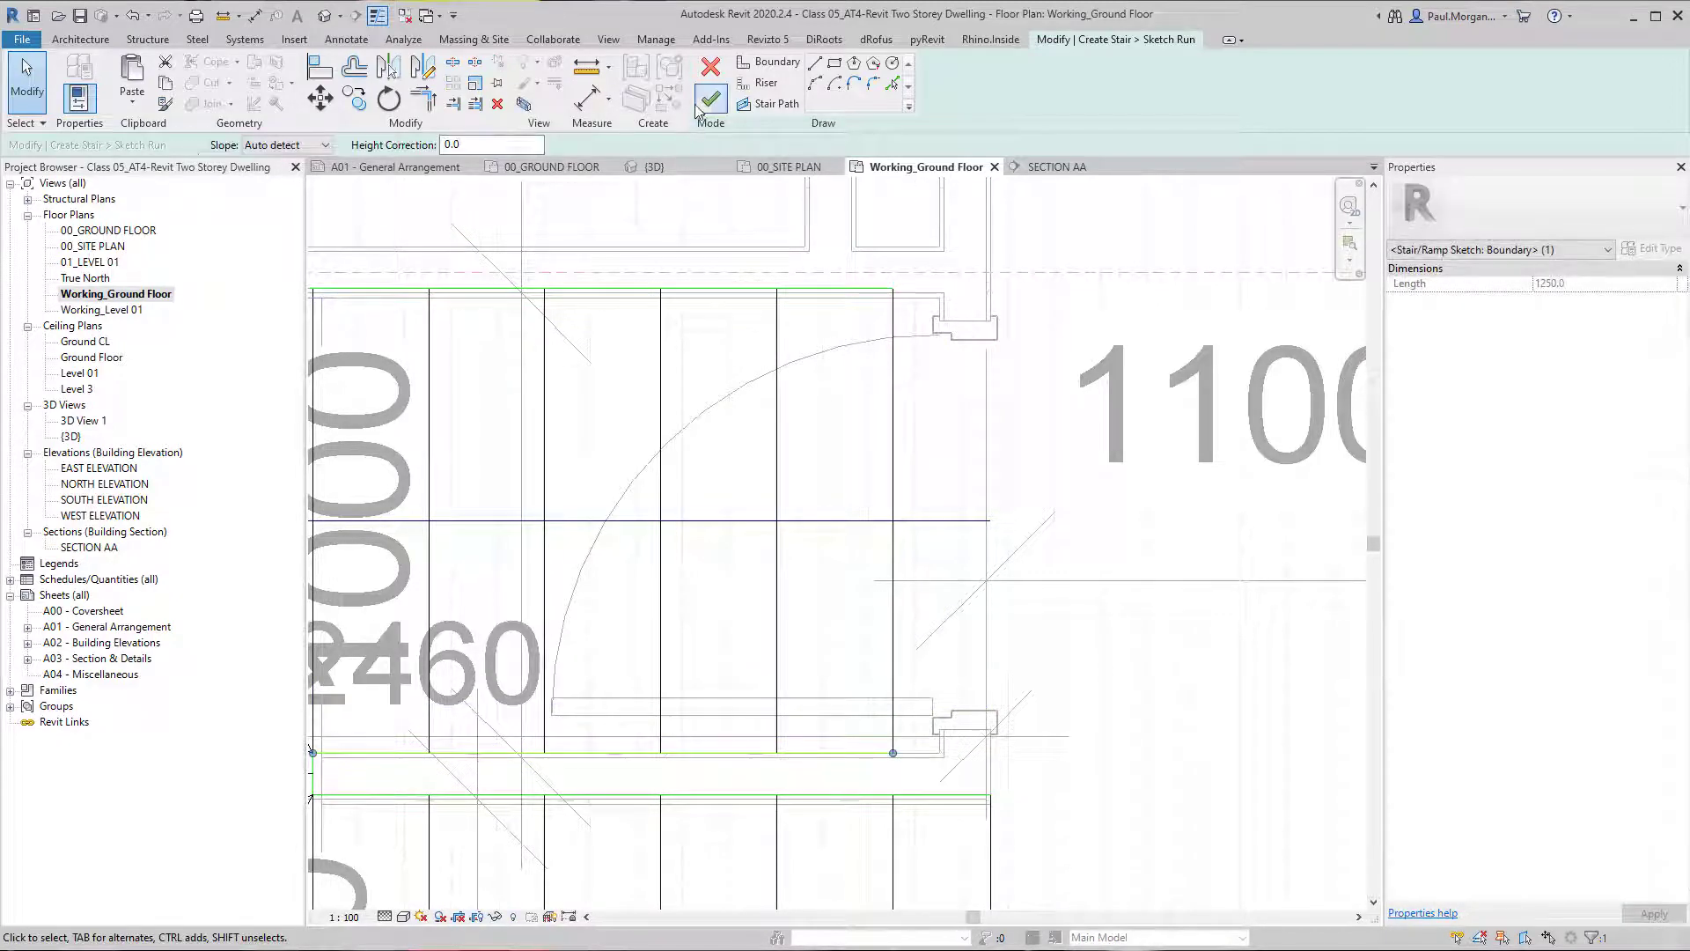
Shorten the upper flight's stair path to 1750 mm so it ends at the last riser, and finish the run sketch.
{"action": "left_click", "coordinate": [710, 98]}
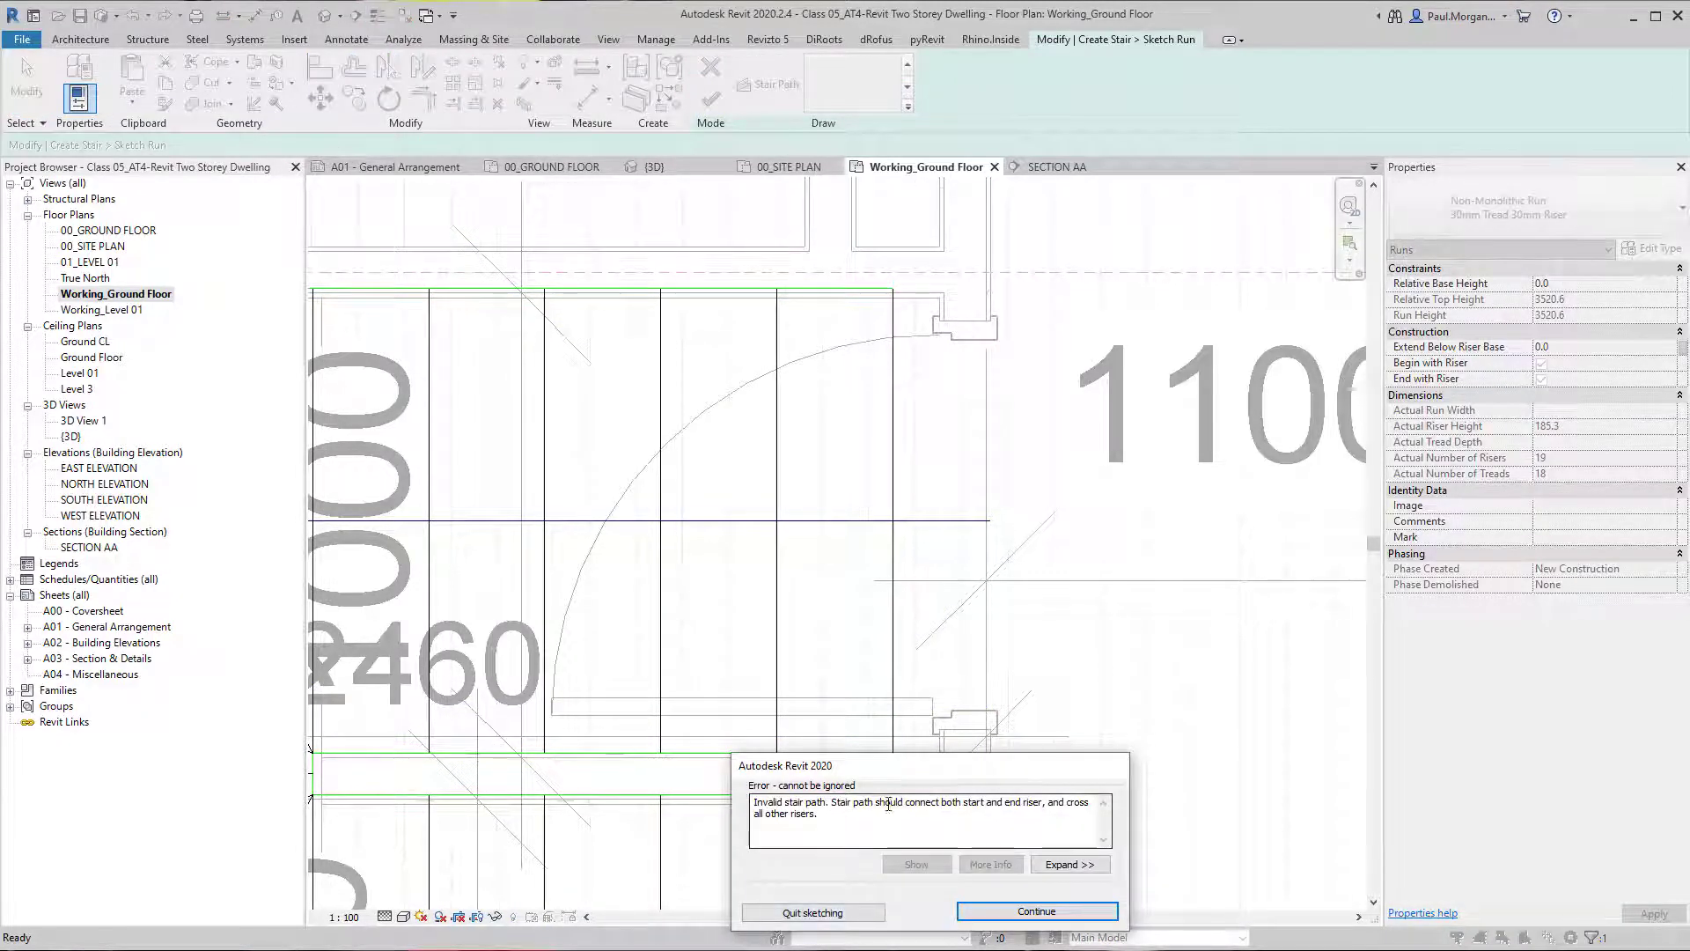
{"action": "left_click", "coordinate": [1037, 911]}
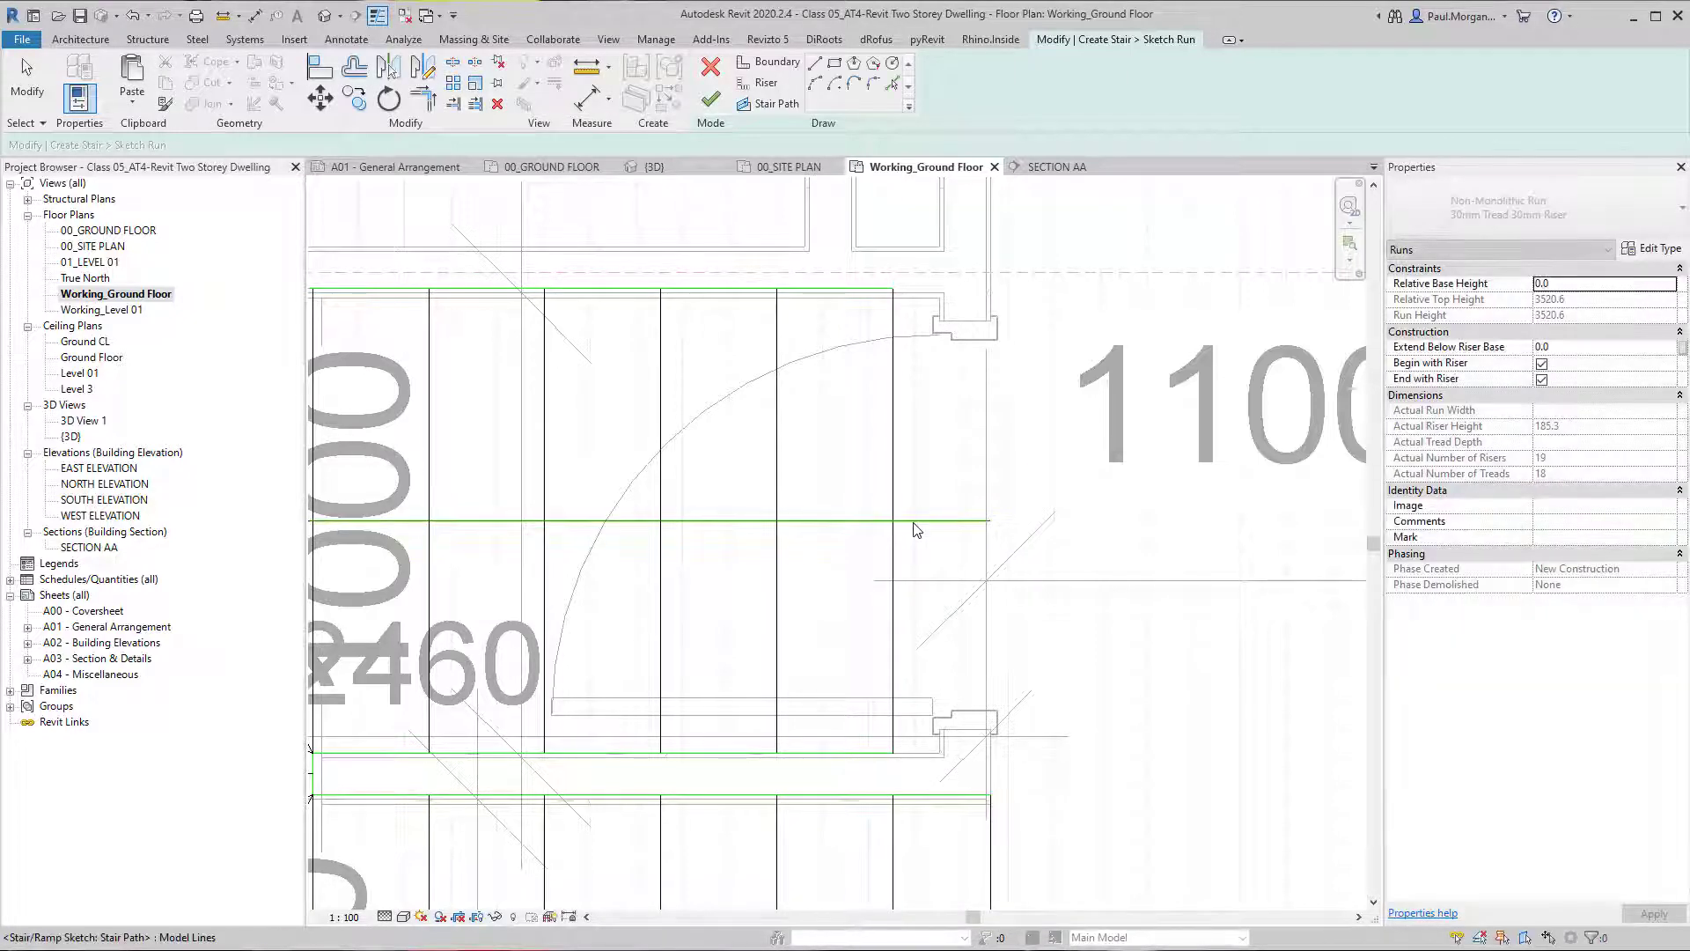
{"action": "left_click", "coordinate": [961, 520]}
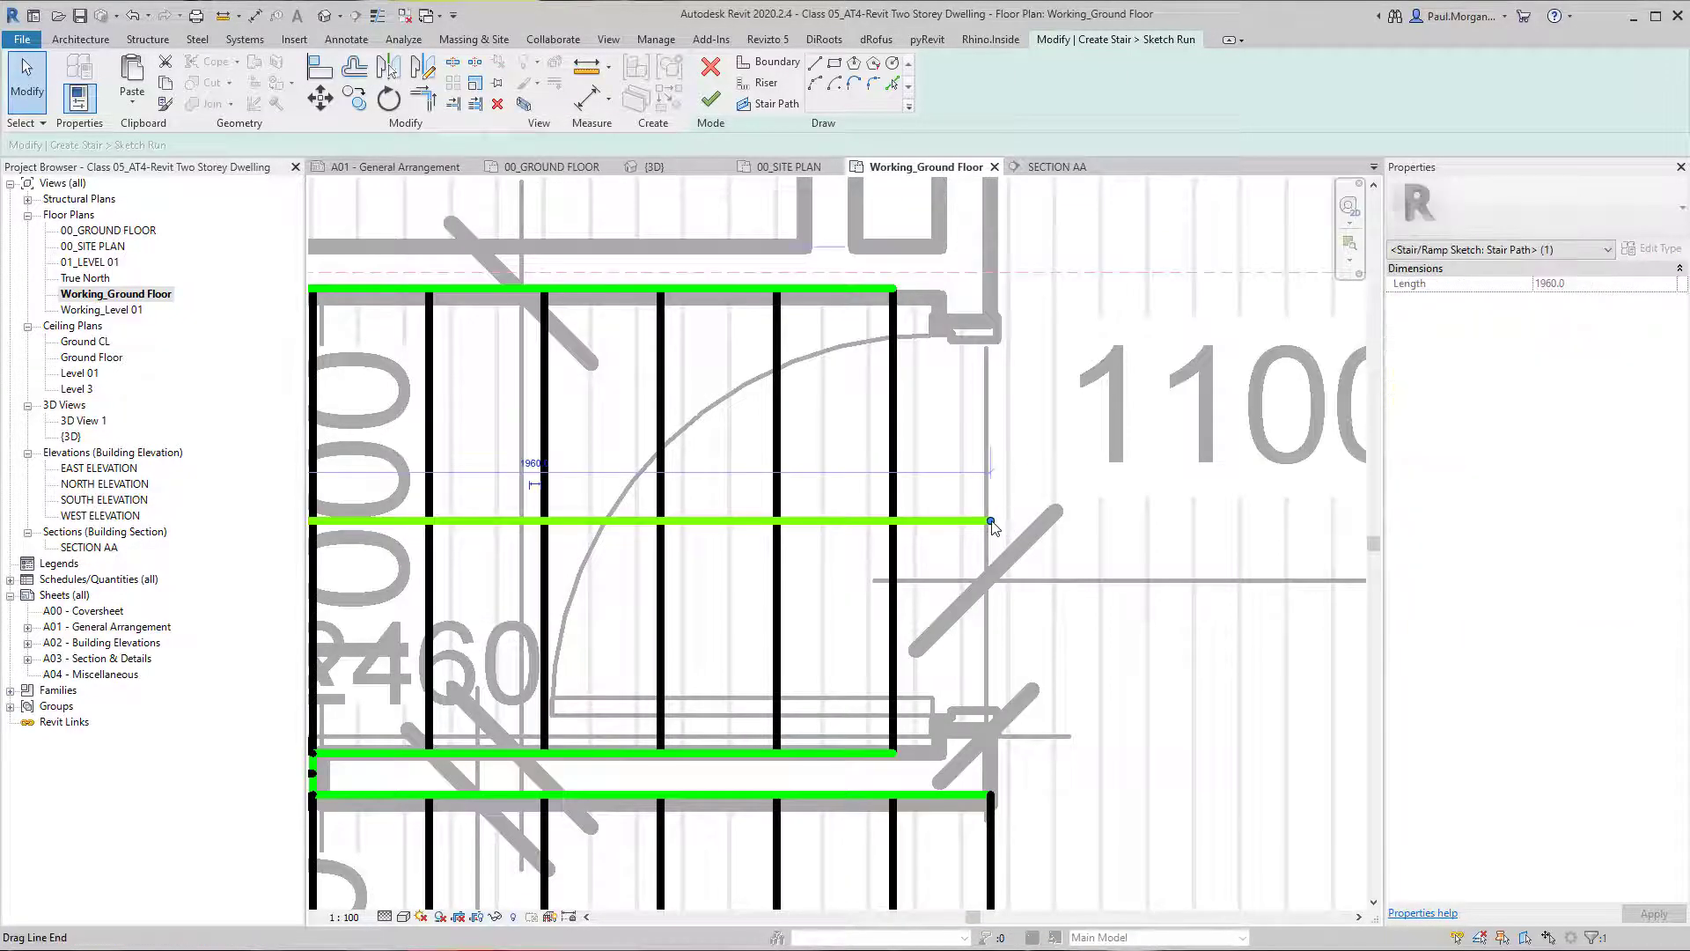
{"action": "left_click_drag", "start_coordinate": [991, 522], "coordinate": [893, 522]}
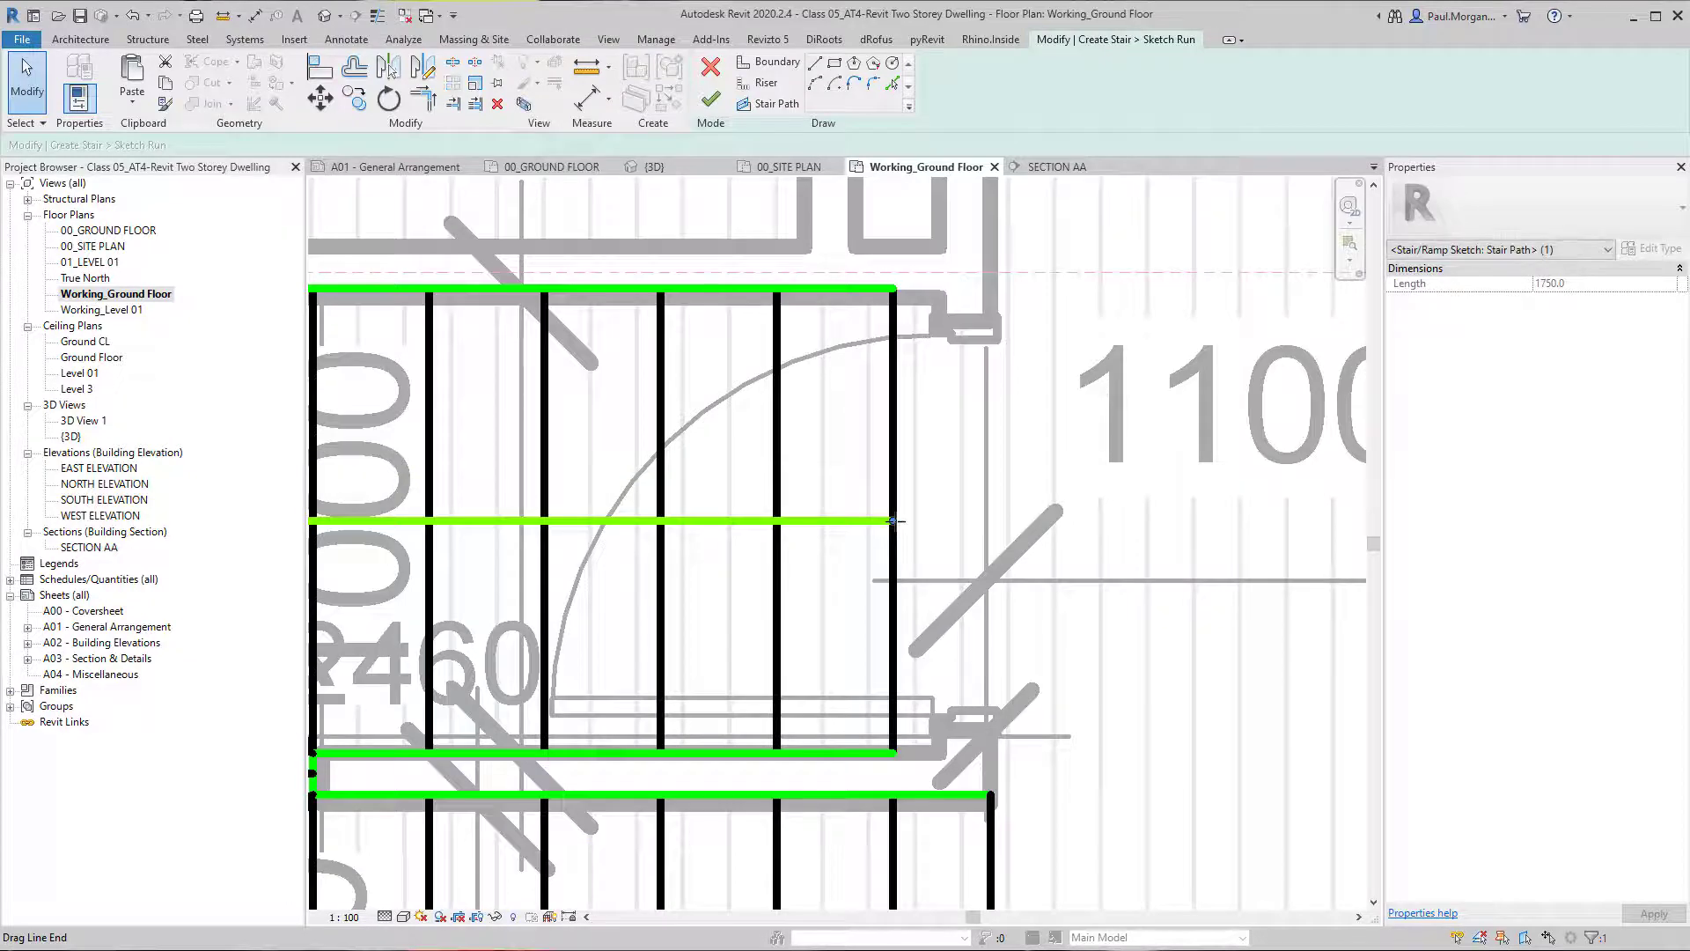
{"action": "scroll", "coordinate": [862, 574], "scroll_direction": "down", "scroll_amount": 3}
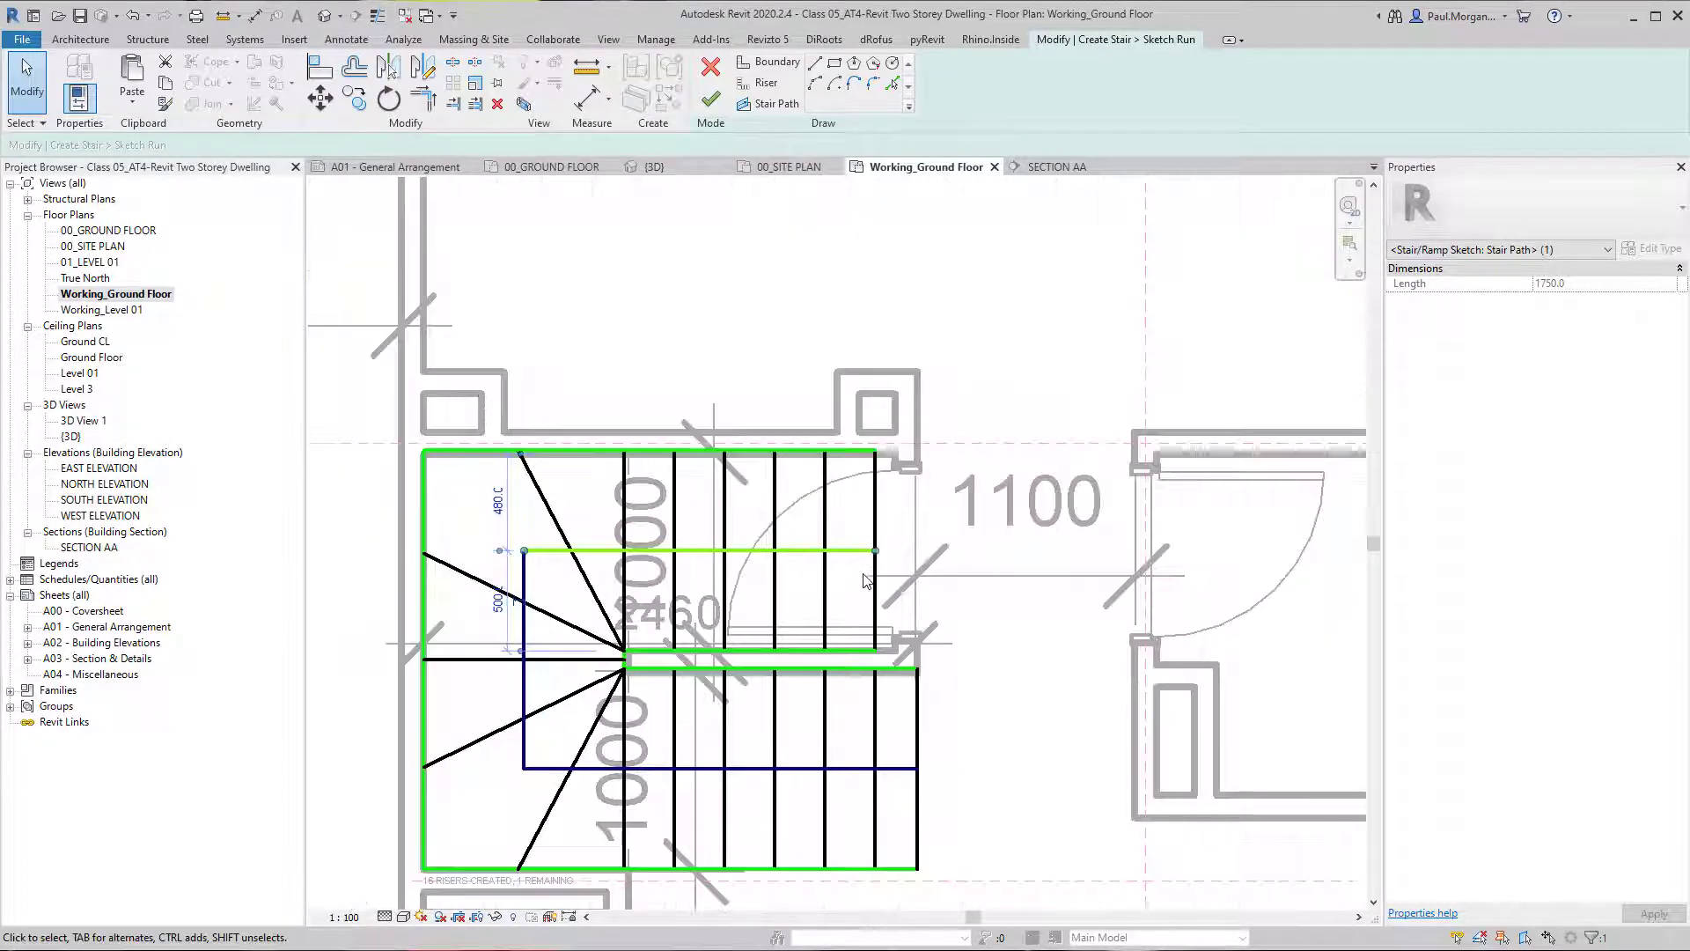
{"action": "left_click", "coordinate": [865, 575]}
{"action": "left_click", "coordinate": [709, 81]}
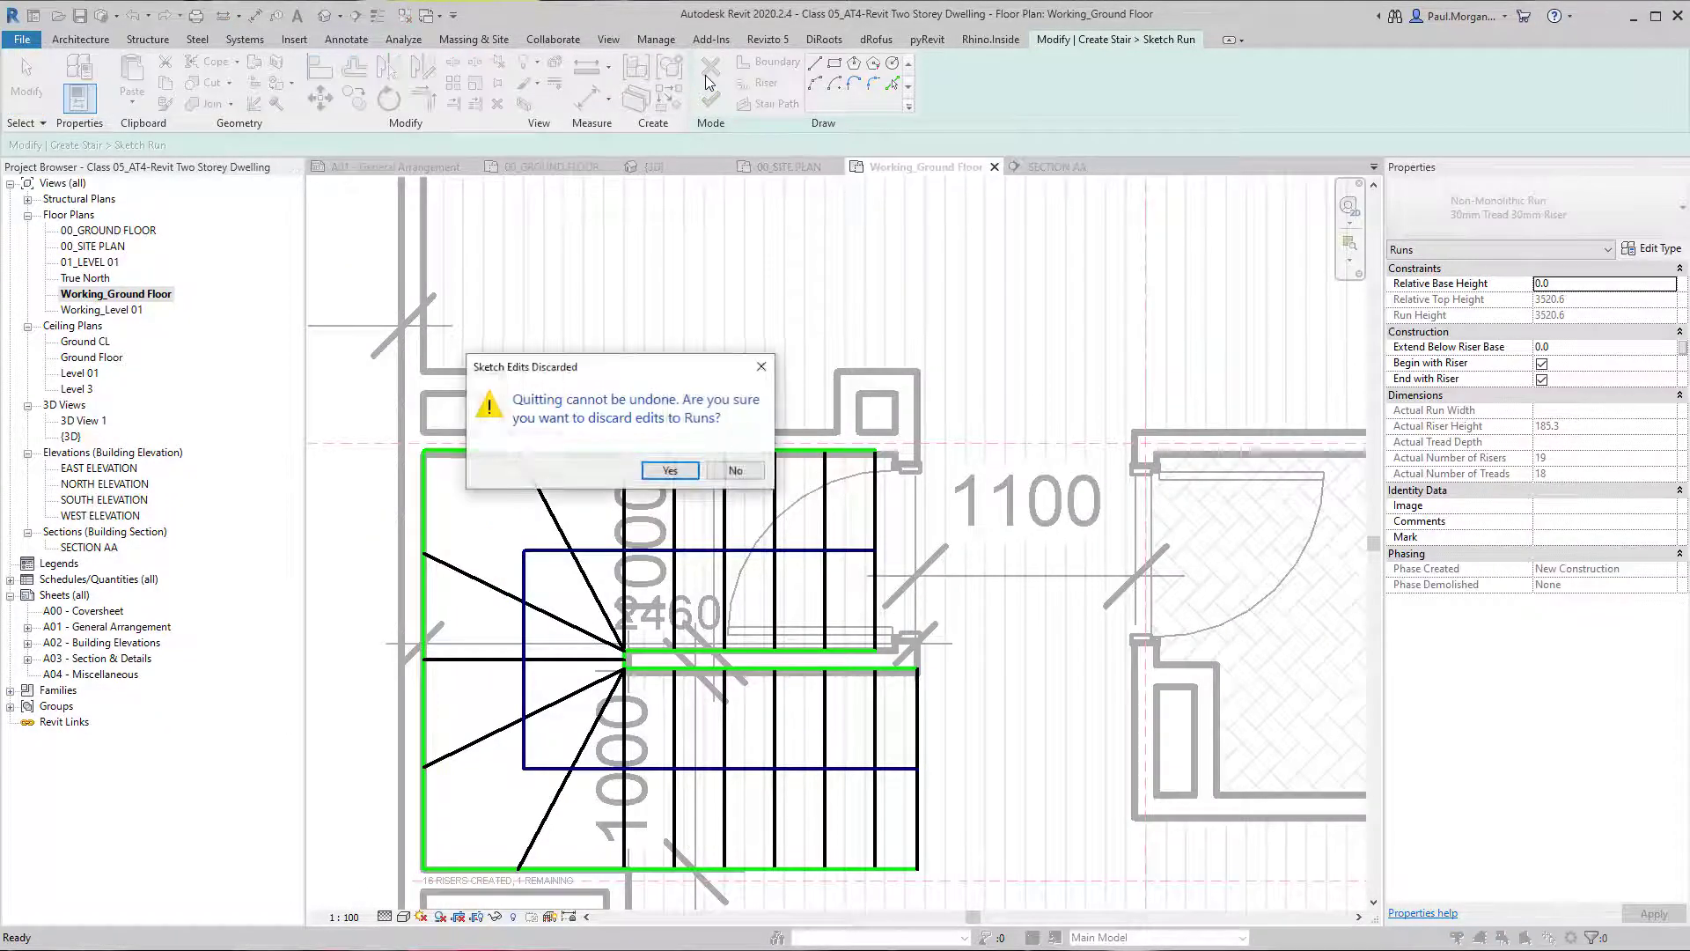
{"action": "key", "text": "Escape"}
Turn off End with Riser for the stair run in the default 3D view.
{"action": "left_click", "coordinate": [325, 16]}
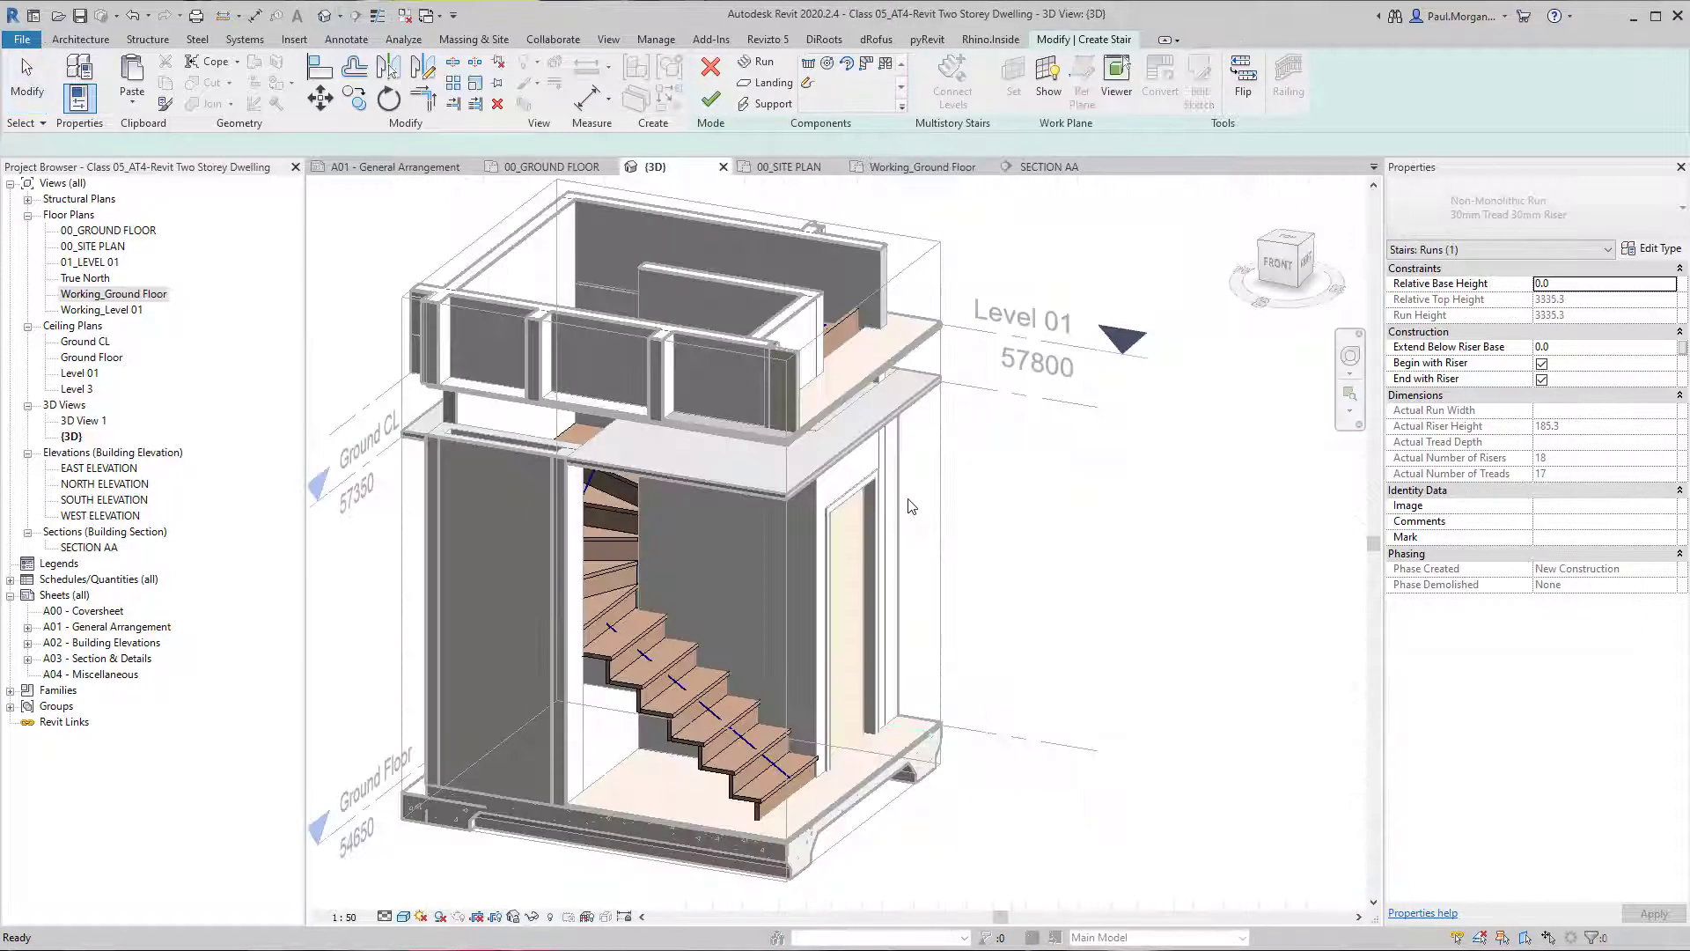
{"action": "mouse_move", "coordinate": [977, 475]}
{"action": "middle_mouse_down", "text": "shift"}
{"action": "mouse_move", "coordinate": [541, 455]}
{"action": "mouse_move", "coordinate": [705, 332]}
{"action": "mouse_move", "coordinate": [981, 374]}
{"action": "mouse_move", "coordinate": [932, 536]}
{"action": "mouse_move", "coordinate": [832, 621]}
{"action": "middle_mouse_up", "text": "shift"}
{"action": "left_click", "coordinate": [816, 367]}
{"action": "scroll", "coordinate": [817, 367], "scroll_direction": "up", "scroll_amount": 4}
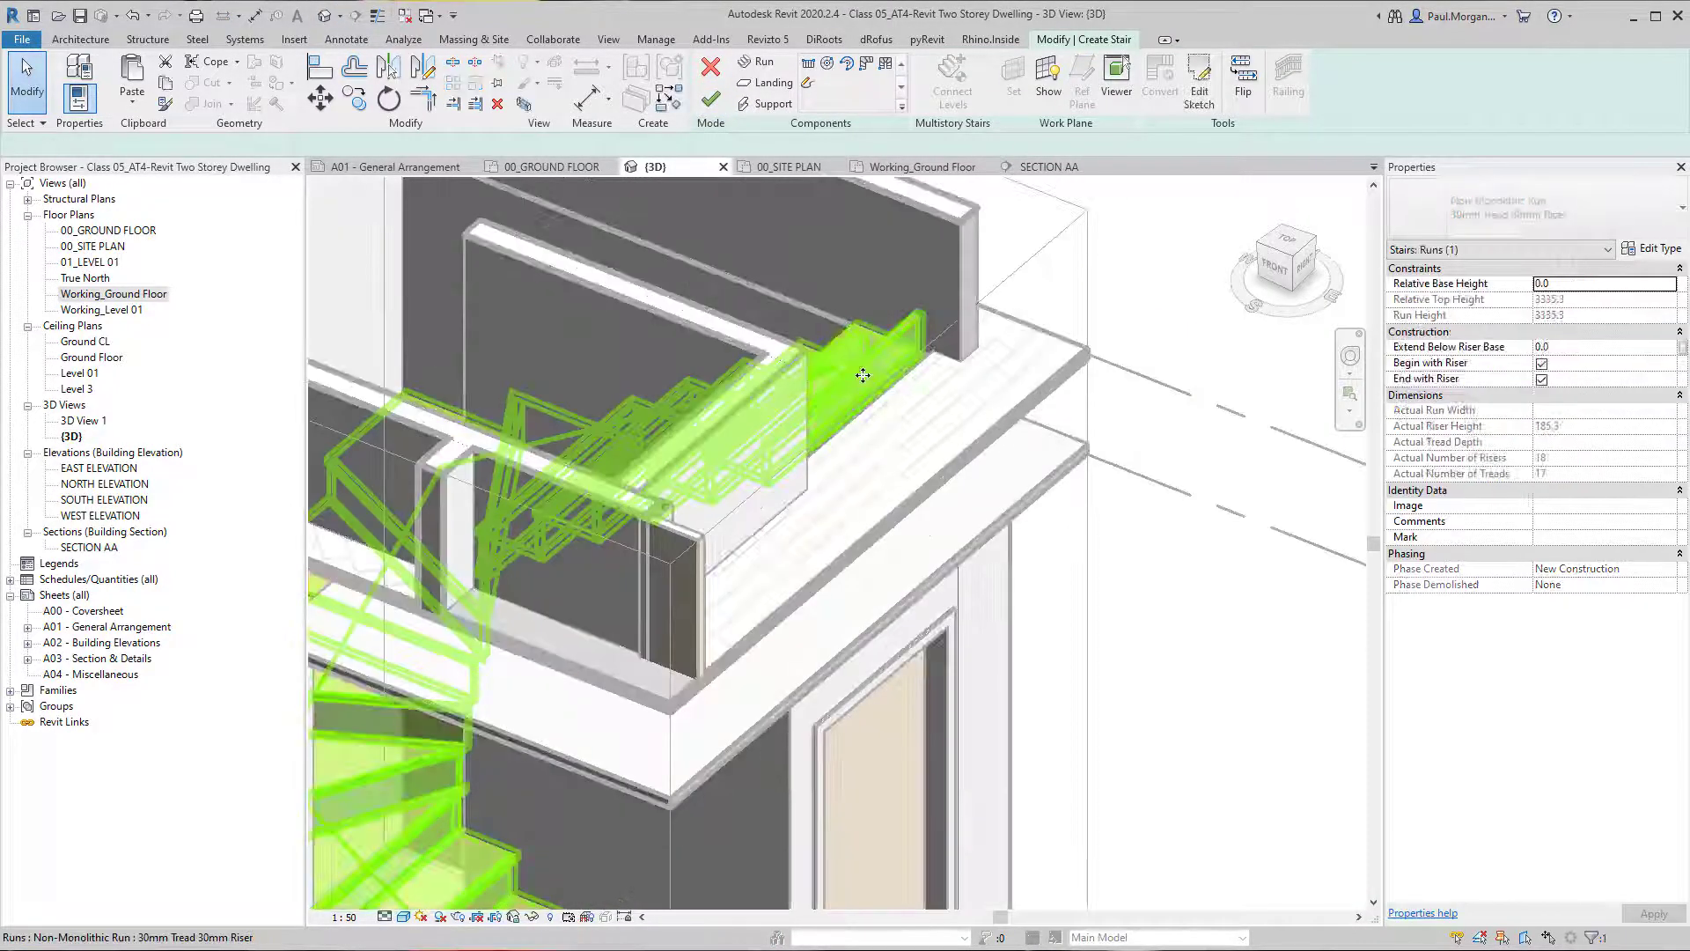
{"action": "left_click", "coordinate": [869, 366]}
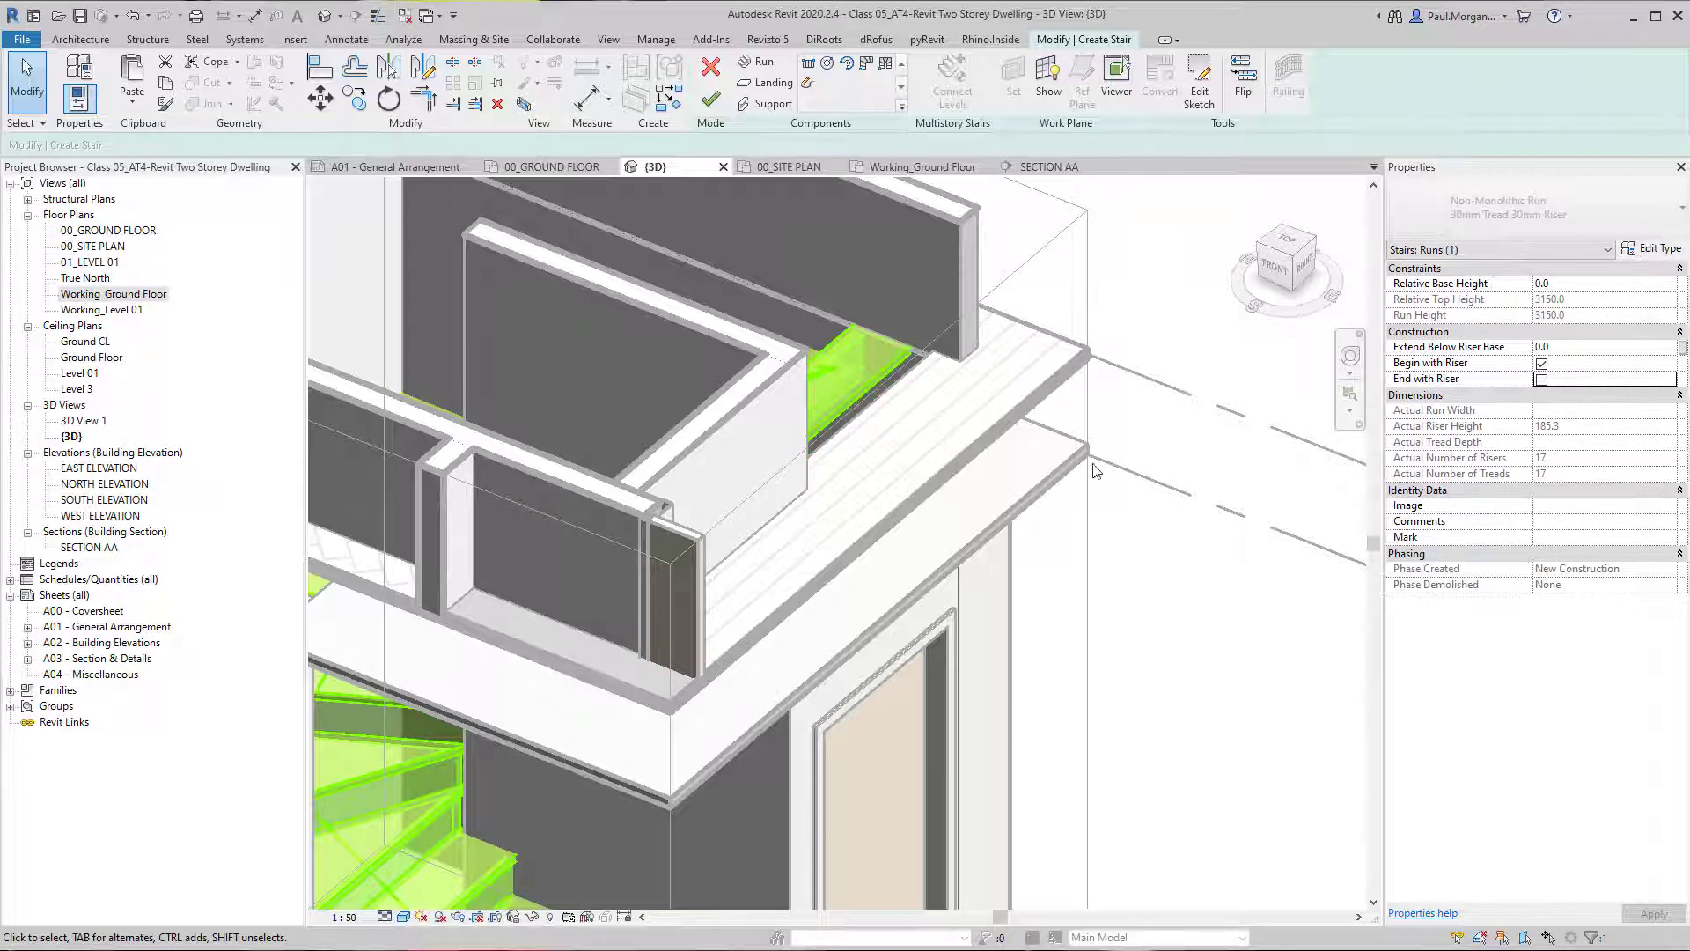
Check the stair's top tread against the Level 01 floor and finish editing the stair.
{"action": "scroll", "coordinate": [920, 391], "scroll_direction": "down", "scroll_amount": 3}
{"action": "middle_click_drag", "start_coordinate": [919, 391], "coordinate": [669, 473], "text": "shift"}
{"action": "middle_click_drag", "start_coordinate": [498, 303], "coordinate": [535, 568], "text": "shift"}
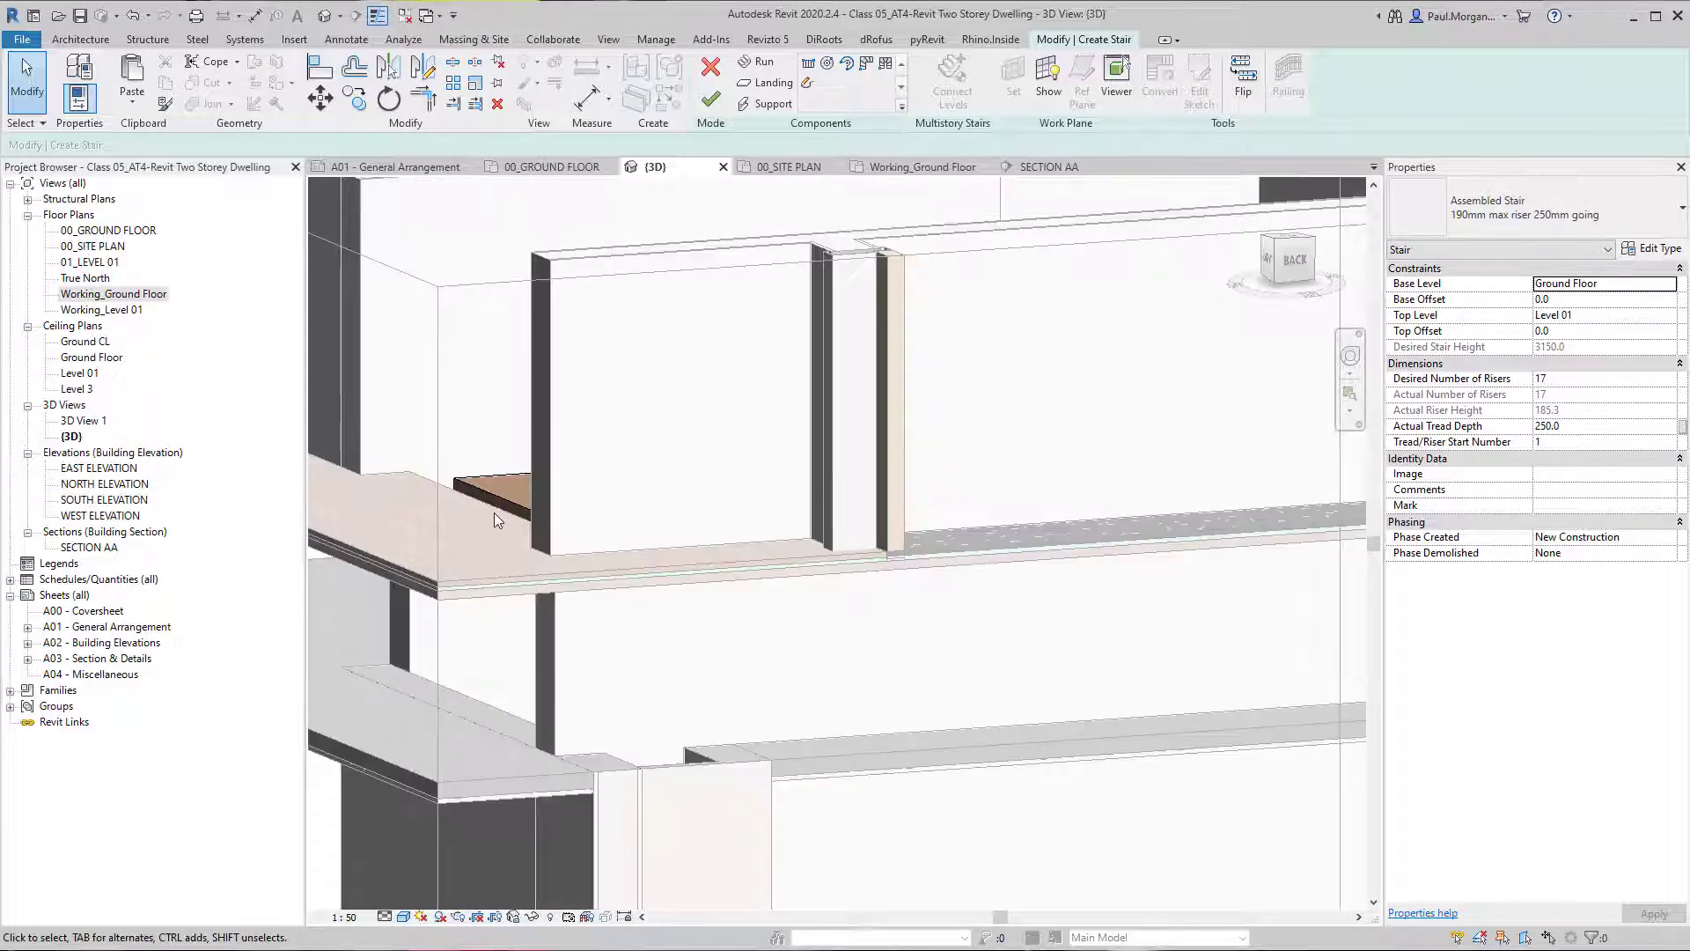
{"action": "middle_click_drag", "start_coordinate": [416, 480], "coordinate": [746, 208], "text": "shift"}
{"action": "left_click", "coordinate": [711, 100]}
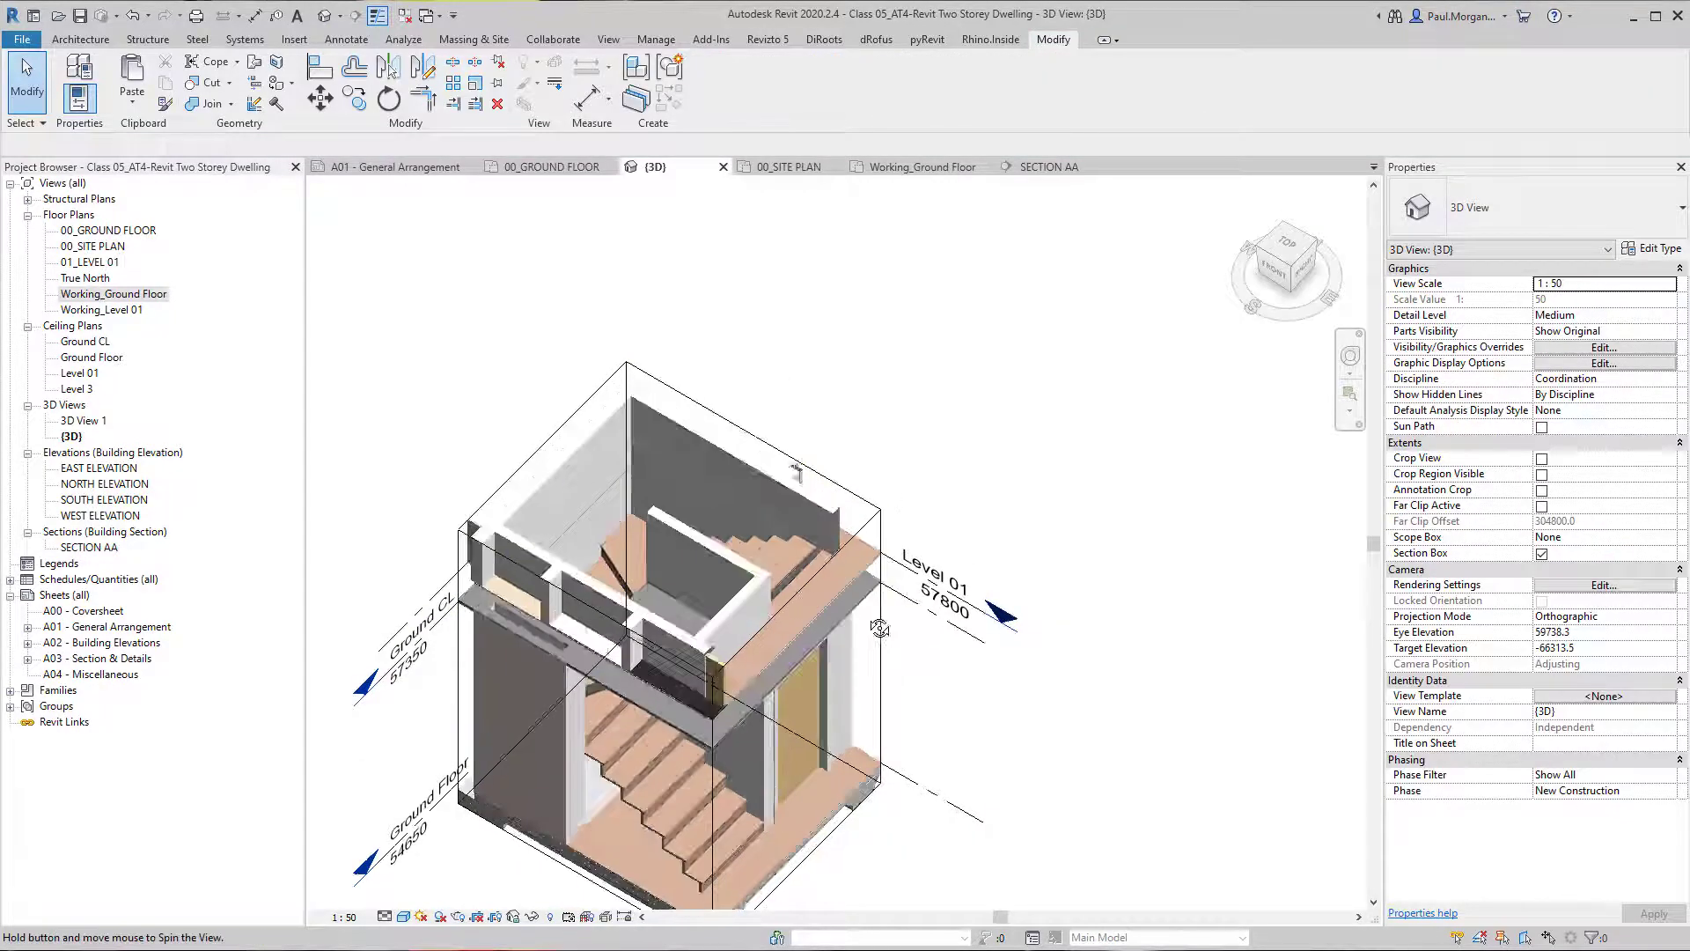
Open the boundary sketch of the TFB01_20mm_12TFB/8UL floor beside the stair's top tread on Level 01.
{"action": "middle_click_drag", "start_coordinate": [669, 528], "coordinate": [798, 553], "text": "shift"}
{"action": "scroll", "coordinate": [797, 552], "scroll_direction": "up", "scroll_amount": 5}
{"action": "left_click", "coordinate": [799, 556]}
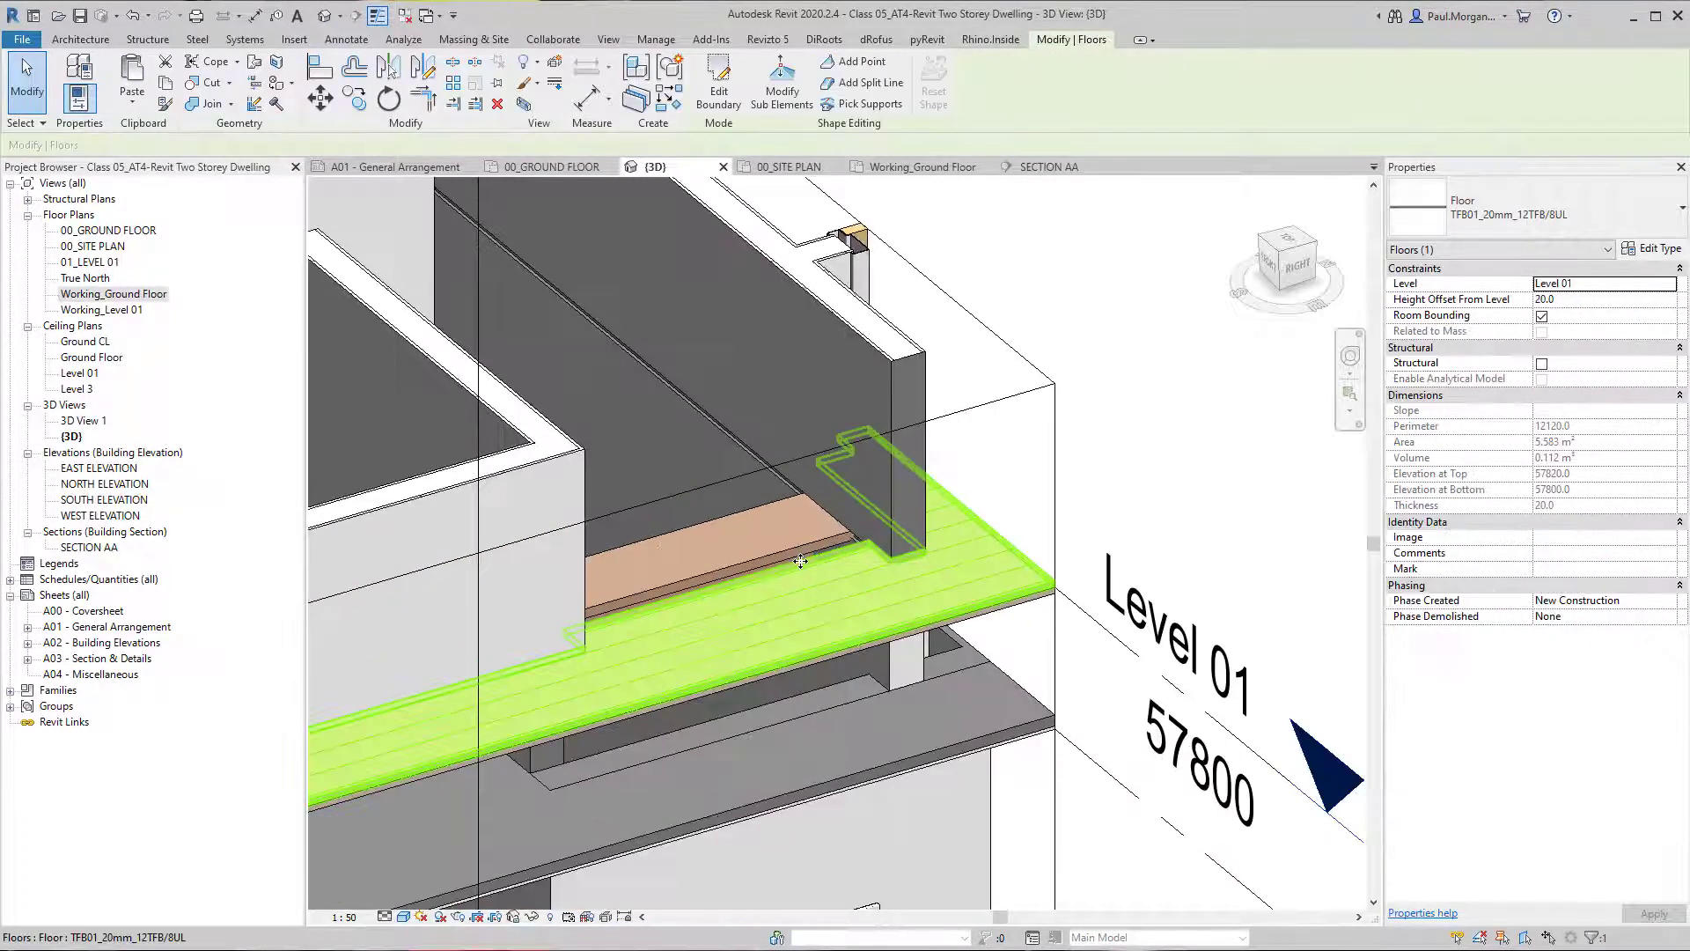
{"action": "double_click", "coordinate": [802, 561]}
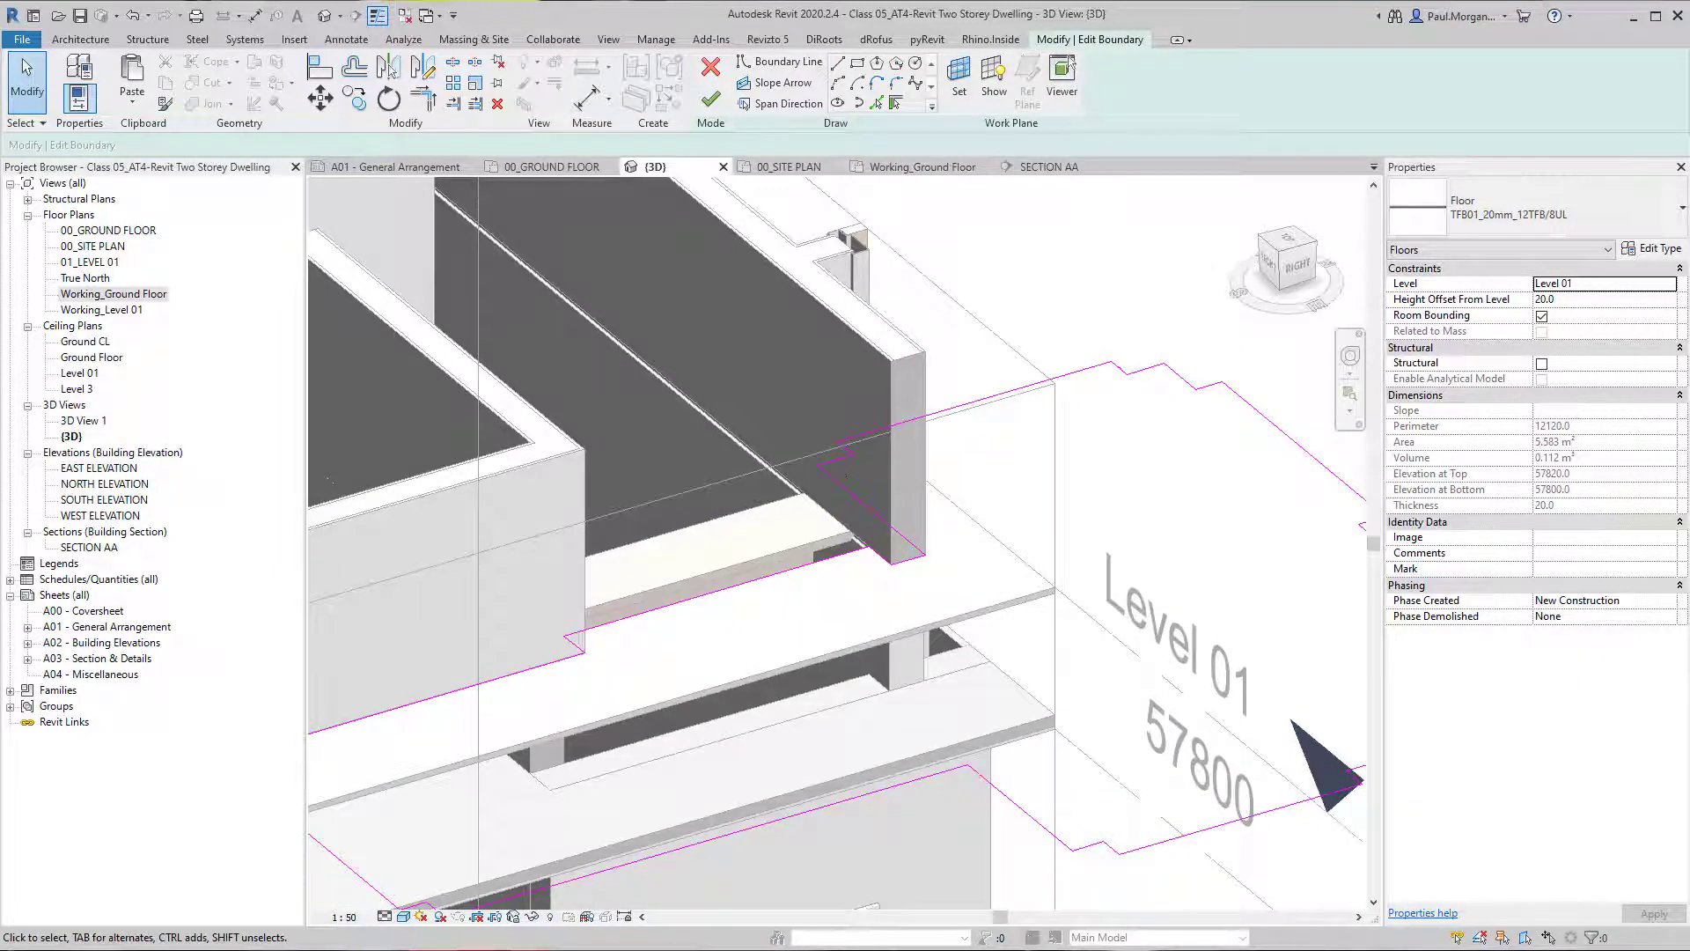
Align the floor's boundary edge with the front edge of the stair's top tread and finish the boundary edit.
{"action": "middle_click_drag", "start_coordinate": [722, 625], "coordinate": [753, 660], "text": "shift"}
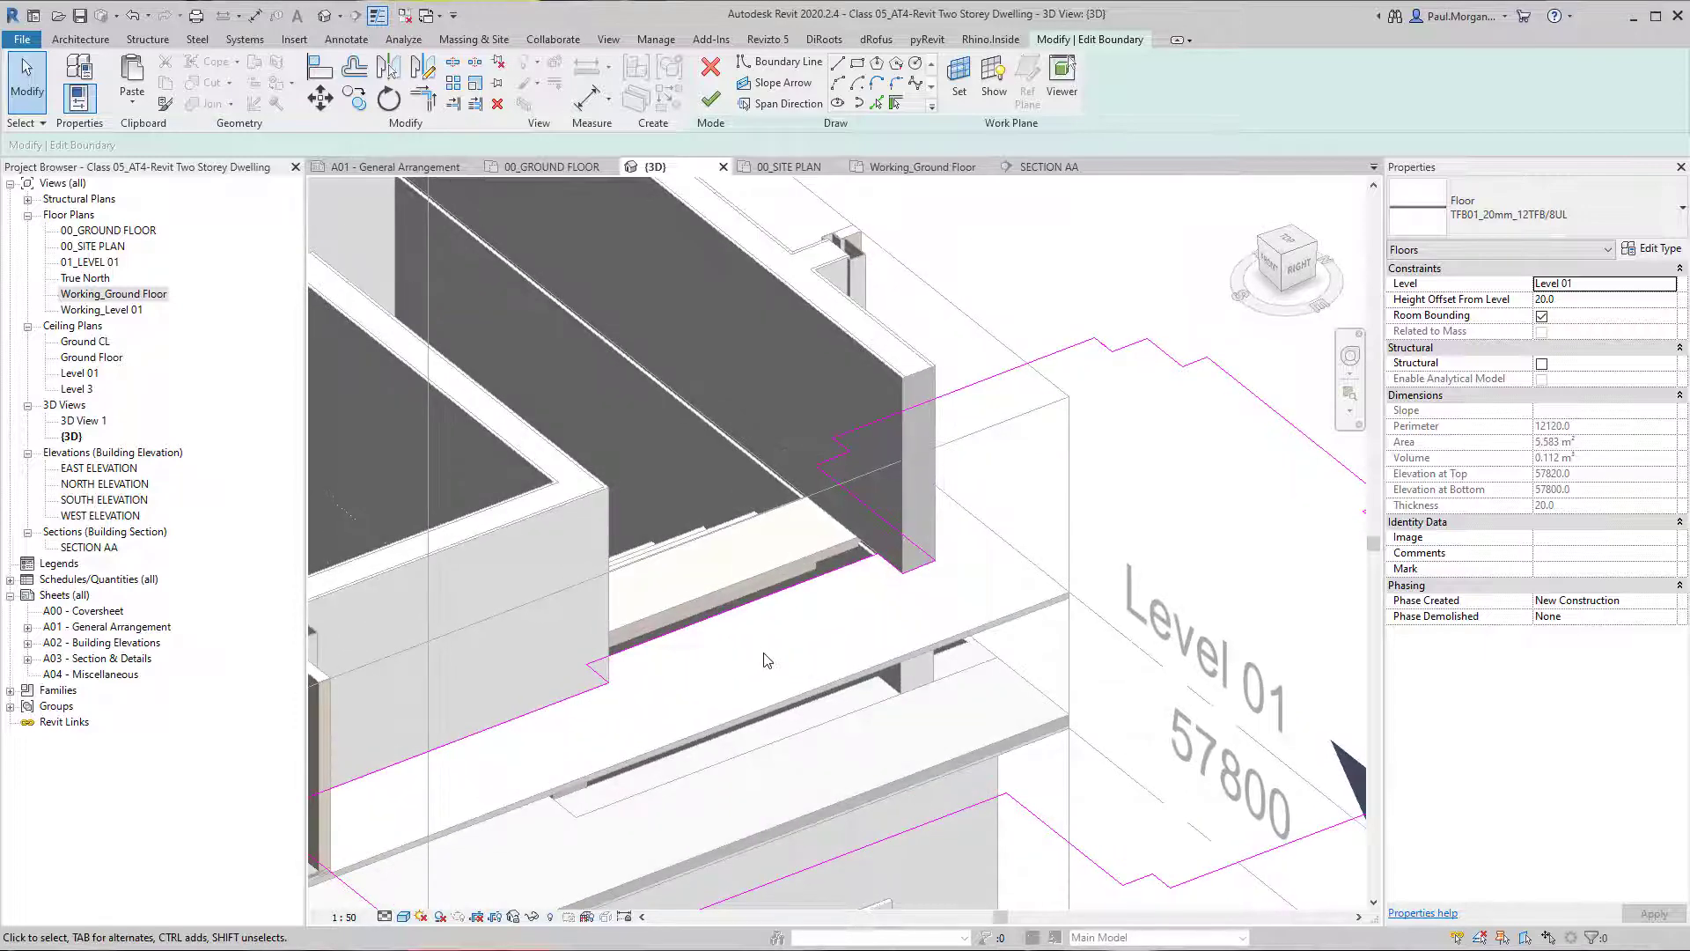
{"action": "scroll", "coordinate": [773, 649], "scroll_direction": "up", "scroll_amount": 2}
{"action": "key", "text": "a"}
{"action": "key", "text": "l"}
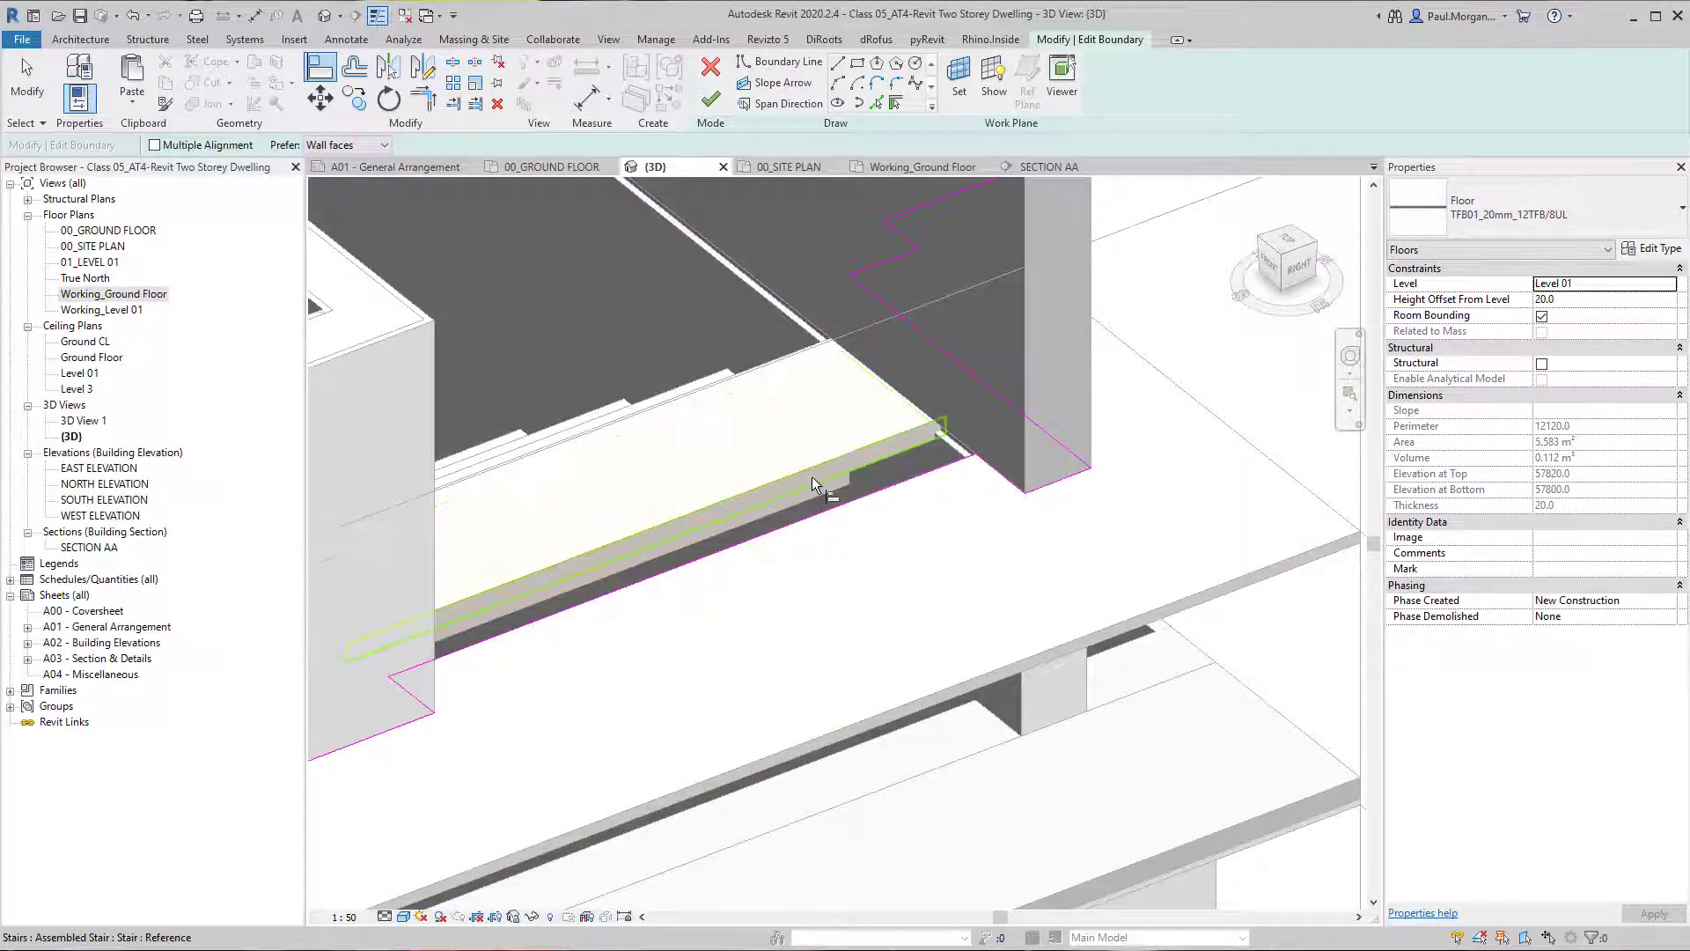
{"action": "left_click", "coordinate": [812, 477]}
{"action": "left_click", "coordinate": [854, 499]}
{"action": "key", "text": "Escape"}
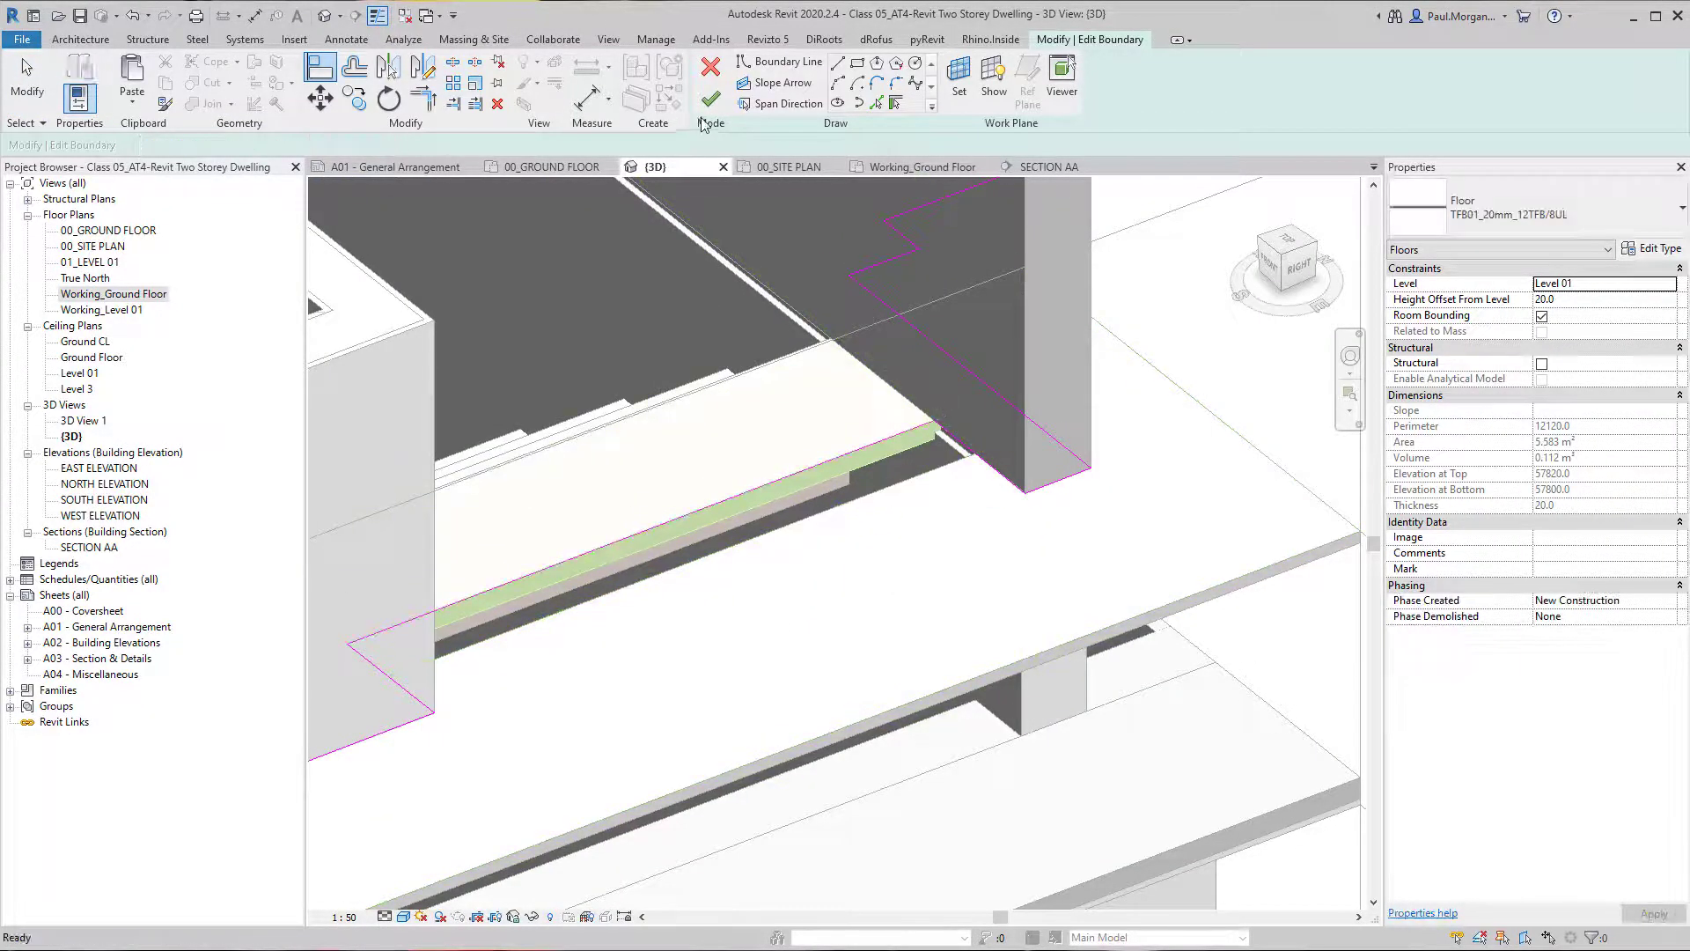
{"action": "left_click", "coordinate": [710, 100]}
{"action": "scroll", "coordinate": [956, 619], "scroll_direction": "down", "scroll_amount": 2}
{"action": "key", "text": "Escape"}
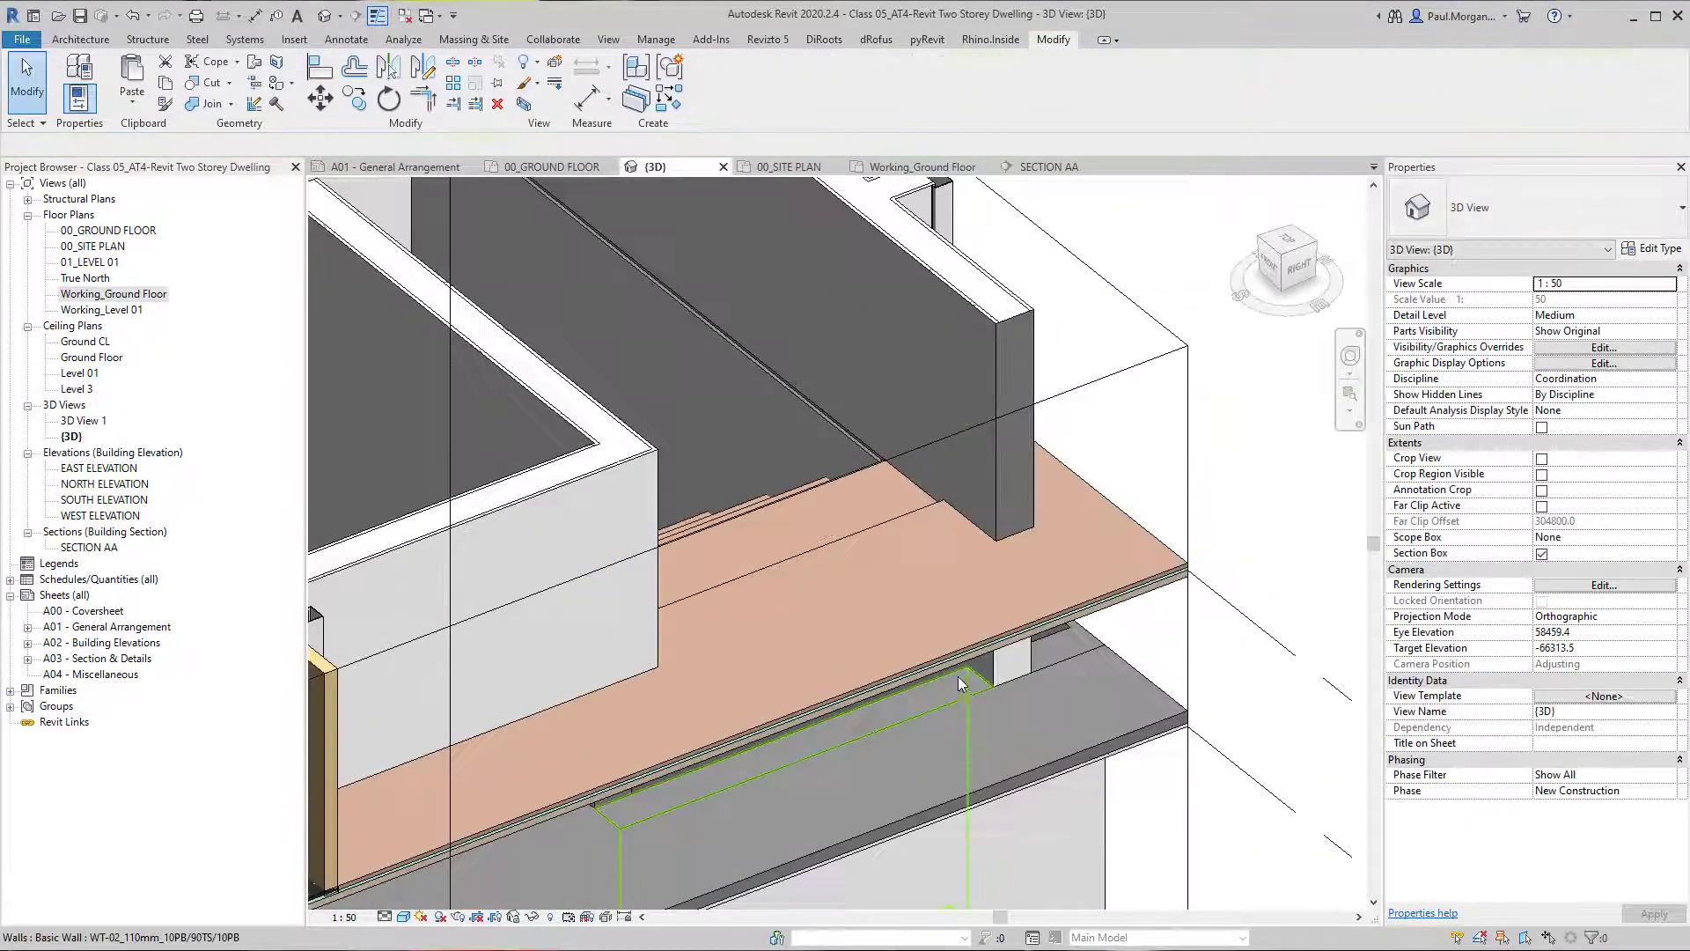
Examine the finished stair in the 3D view, the Working_Ground Floor plan and SECTION AA.
{"action": "scroll", "coordinate": [959, 684], "scroll_direction": "down", "scroll_amount": 3}
{"action": "middle_click_drag", "start_coordinate": [958, 681], "coordinate": [960, 414]}
{"action": "middle_click_drag", "start_coordinate": [898, 598], "coordinate": [536, 647], "text": "shift"}
{"action": "scroll", "coordinate": [992, 667], "scroll_direction": "down", "scroll_amount": 3}
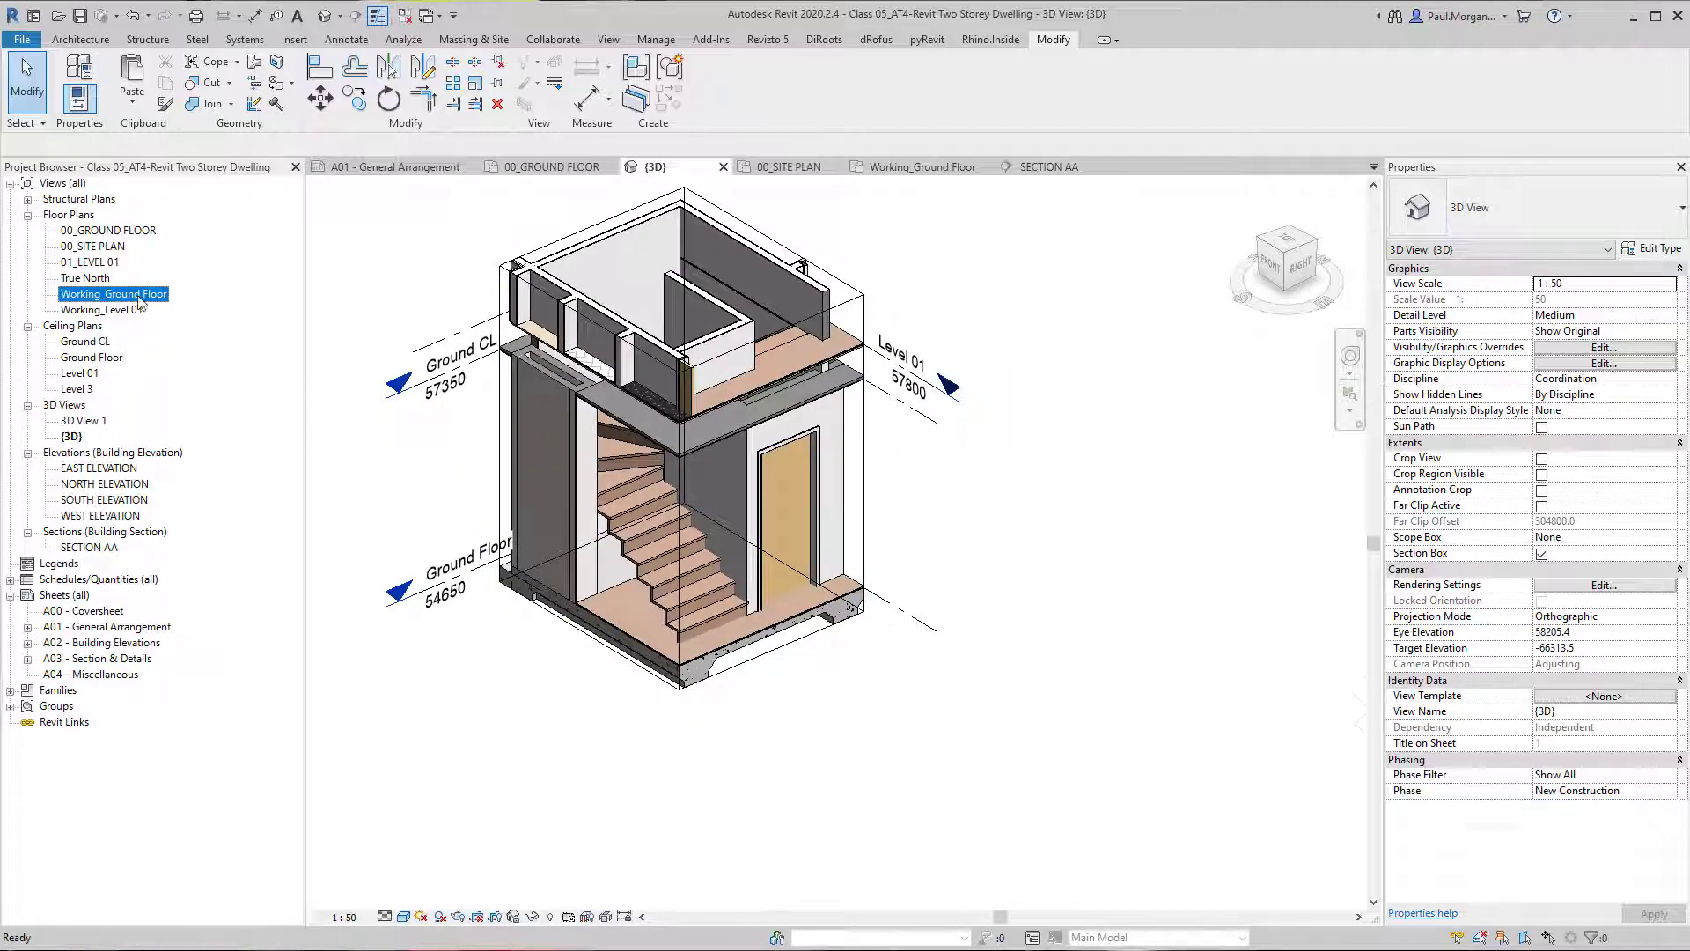
{"action": "double_click", "coordinate": [138, 302]}
{"action": "scroll", "coordinate": [603, 603], "scroll_direction": "down", "scroll_amount": 5}
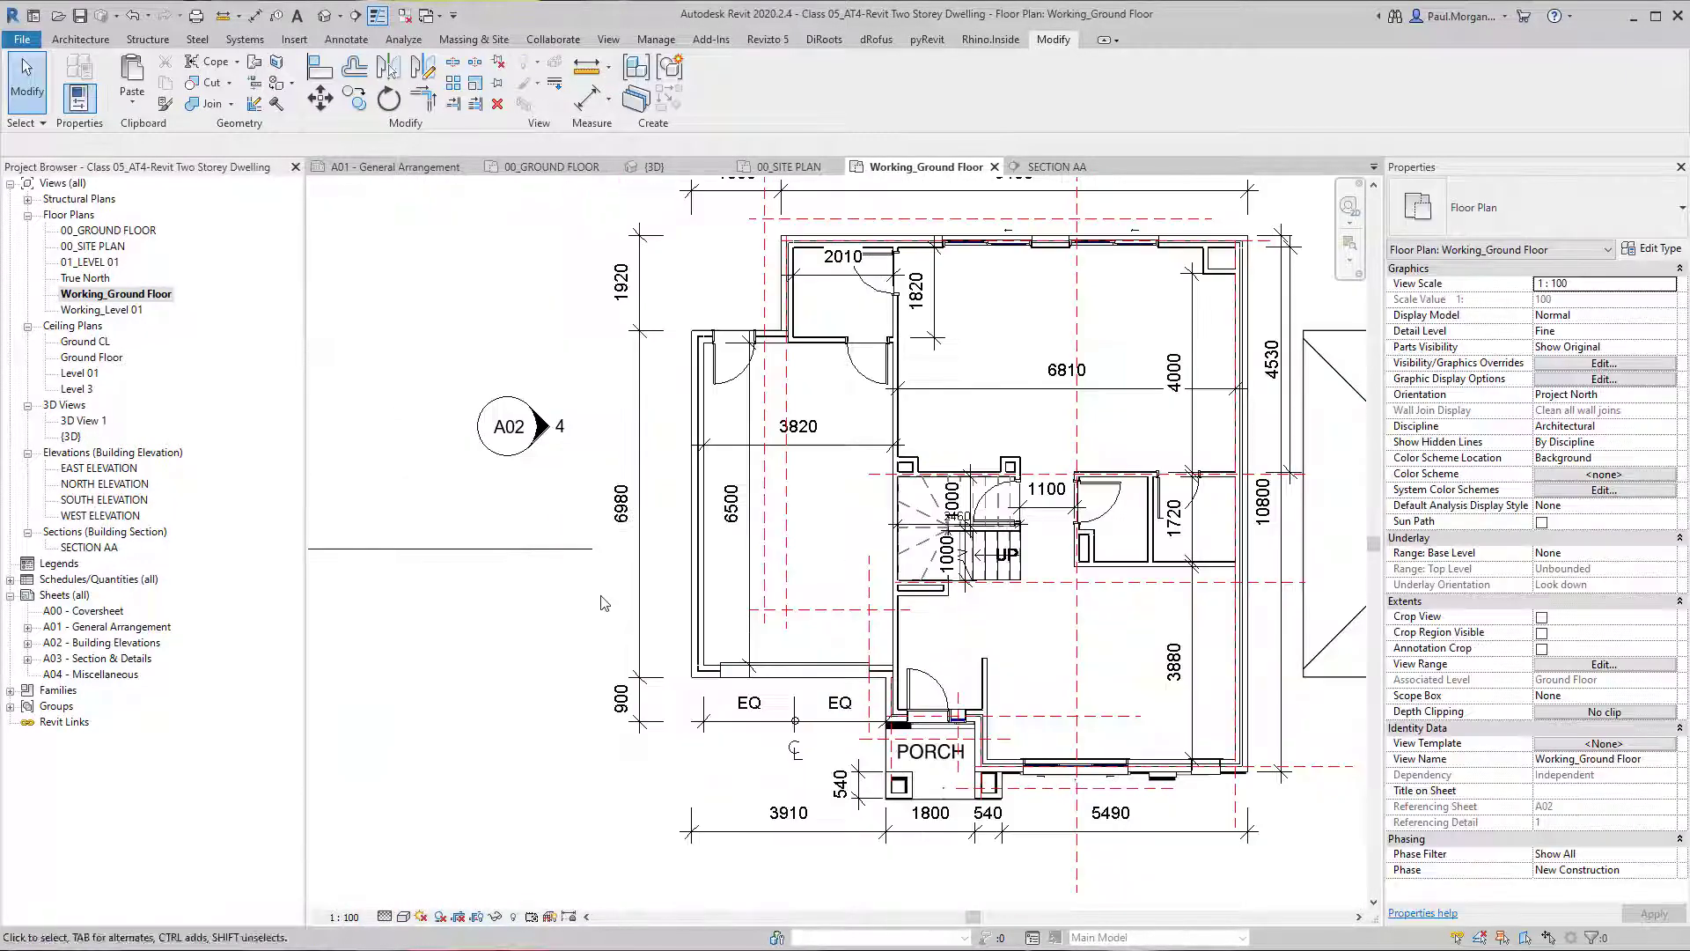
{"action": "middle_click_drag", "start_coordinate": [603, 603], "coordinate": [888, 613]}
{"action": "double_click", "coordinate": [352, 525]}
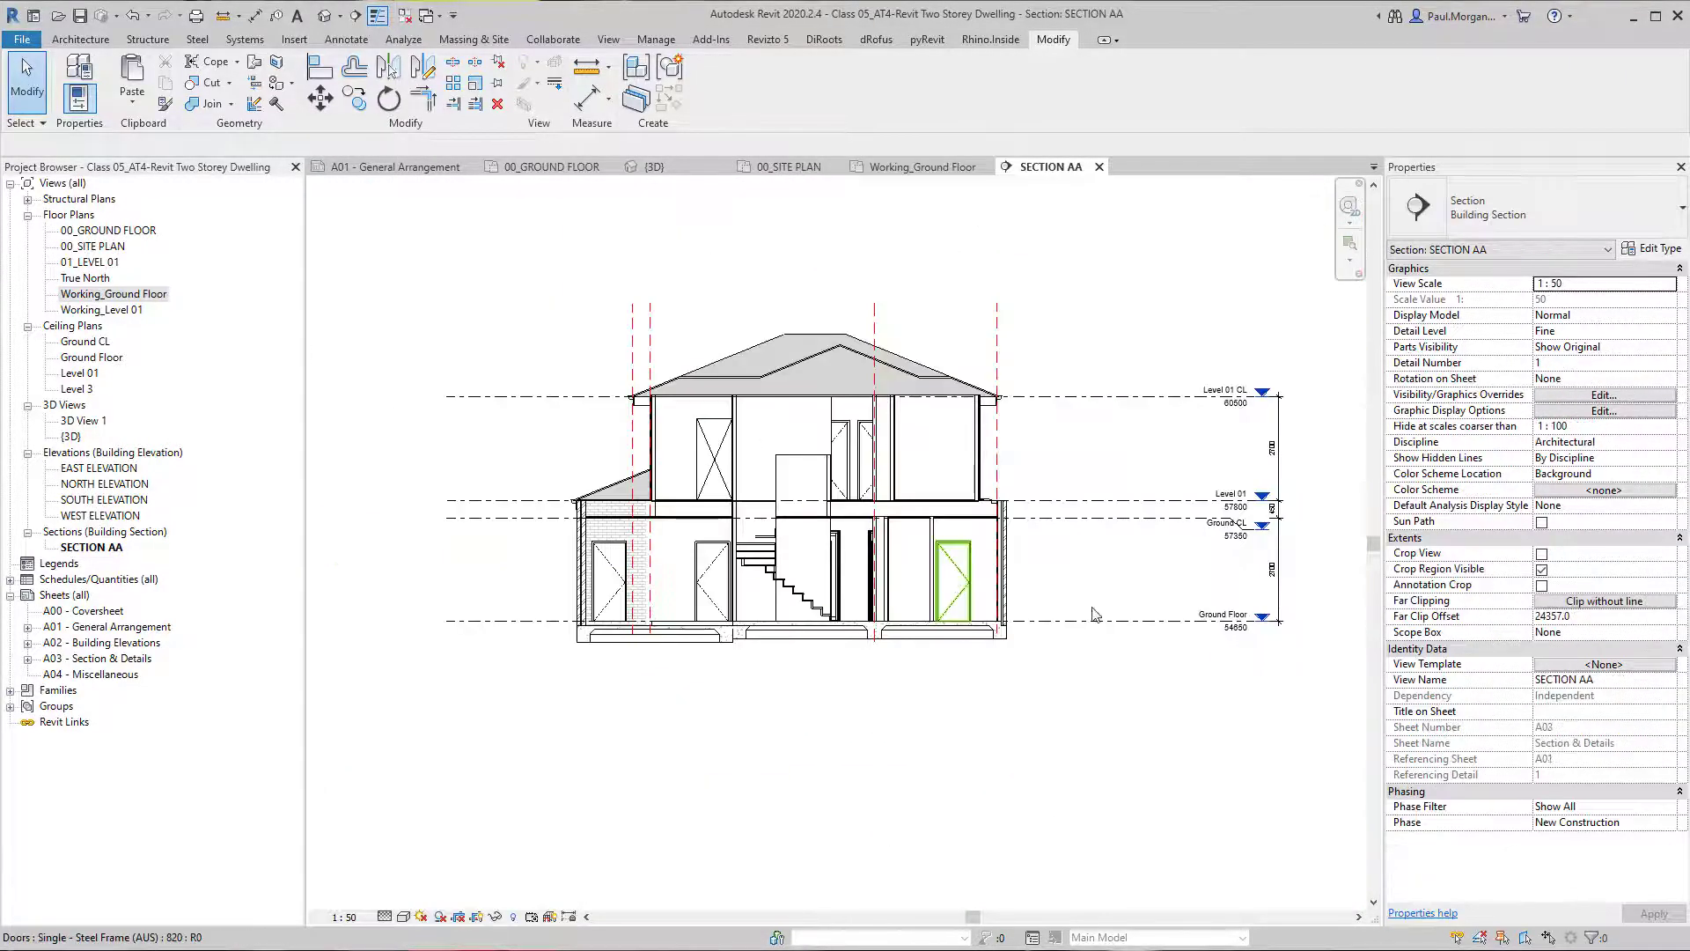
{"action": "scroll", "coordinate": [884, 640], "scroll_direction": "up", "scroll_amount": 8}
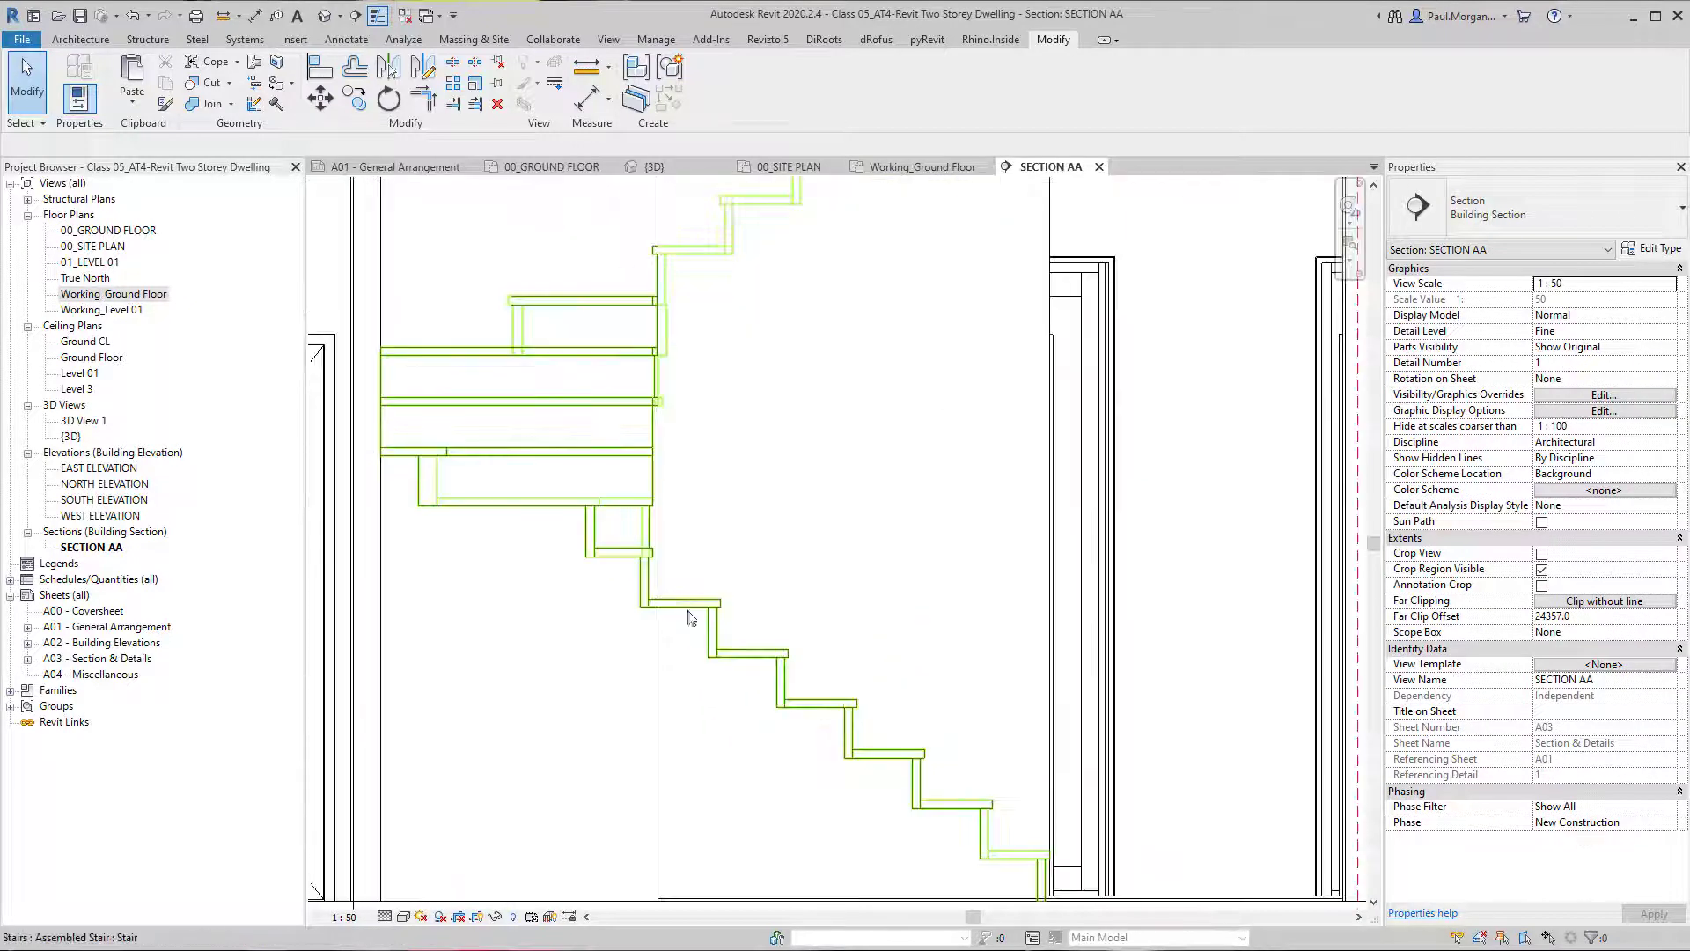
{"action": "scroll", "coordinate": [907, 805], "scroll_direction": "down", "scroll_amount": 5}
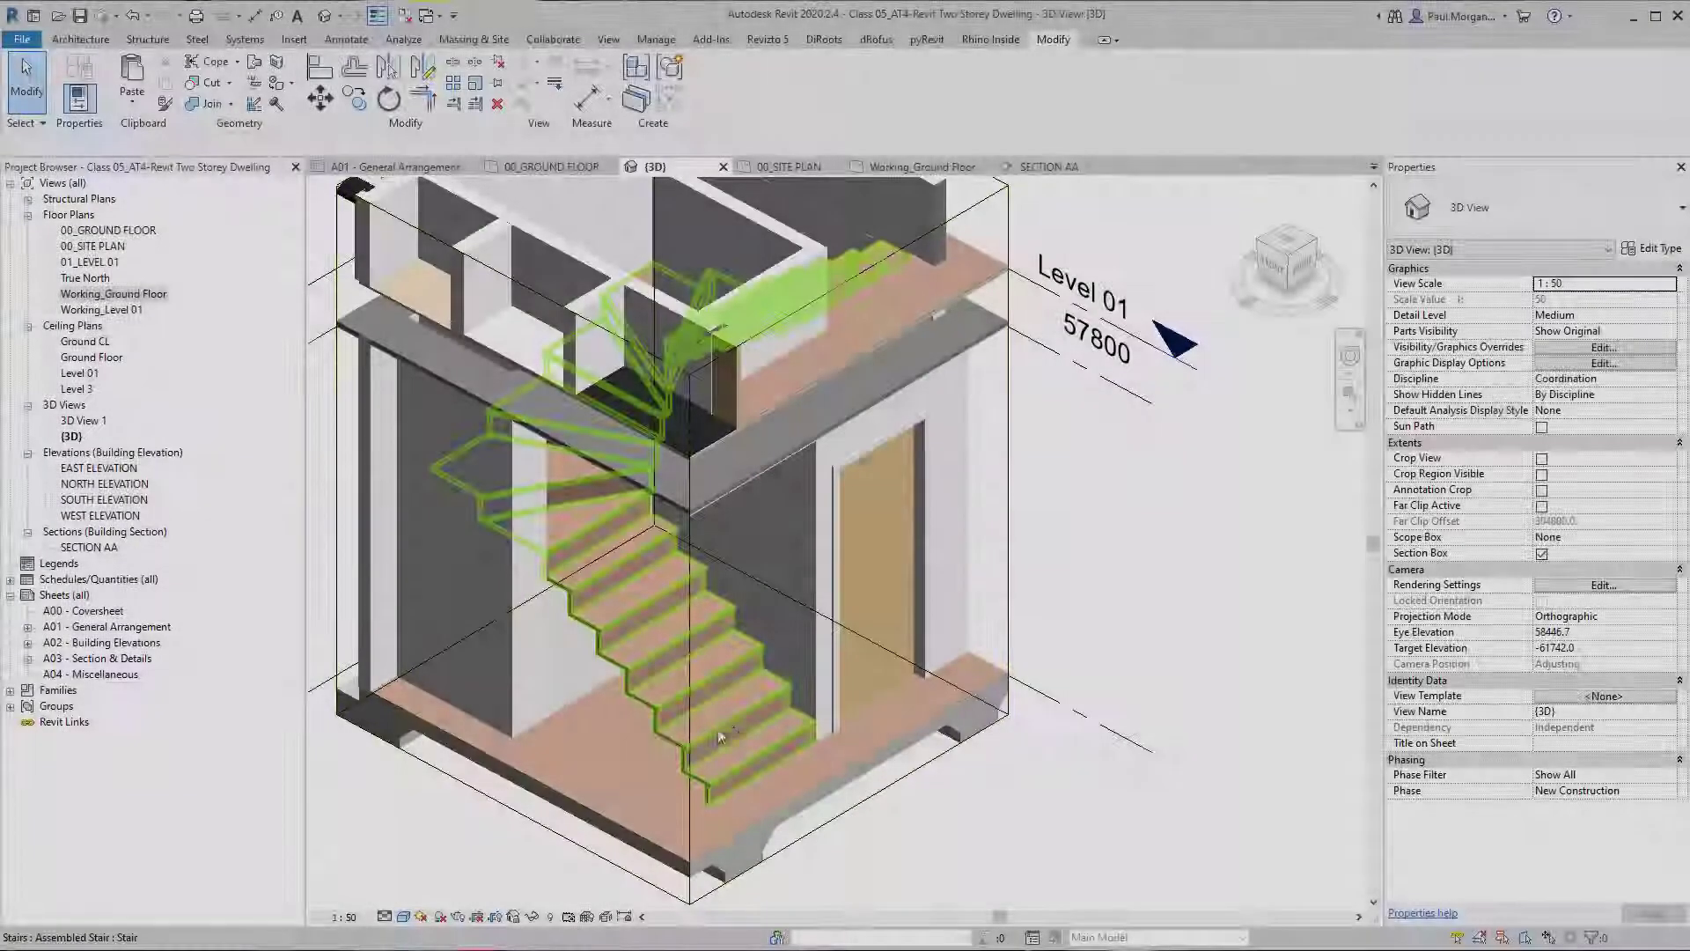
{"action": "scroll", "coordinate": [711, 688], "scroll_direction": "down", "scroll_amount": 4}
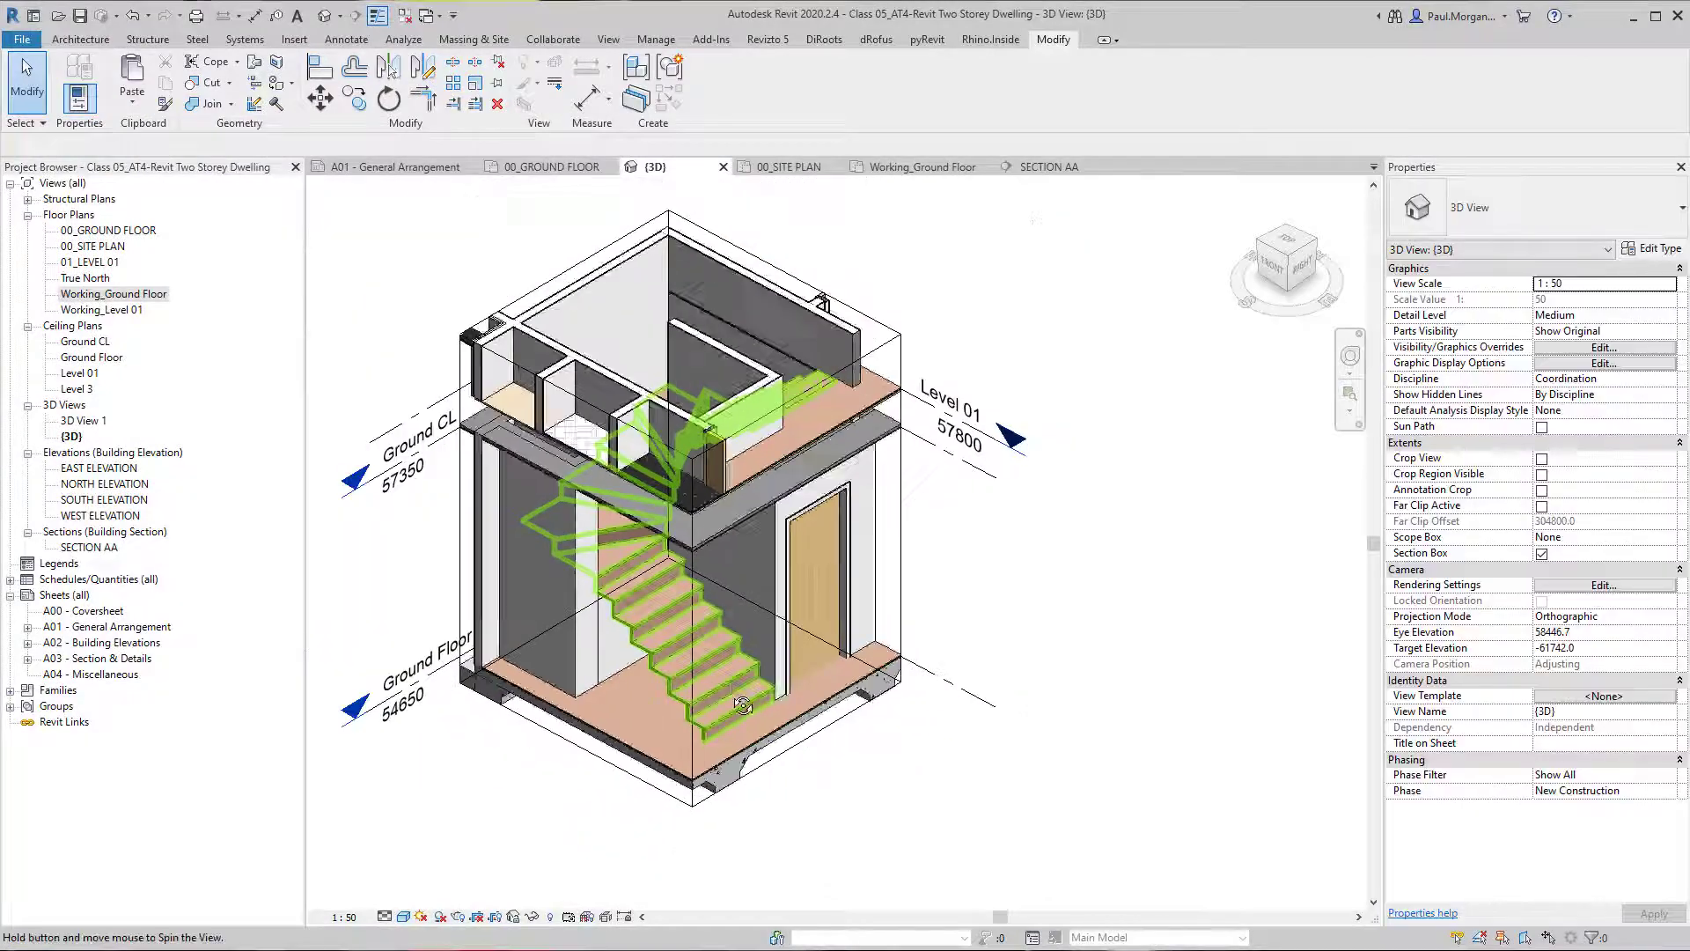
Open the winder stair's run sketch for editing in the 3D view.
{"action": "left_click", "coordinate": [632, 615]}
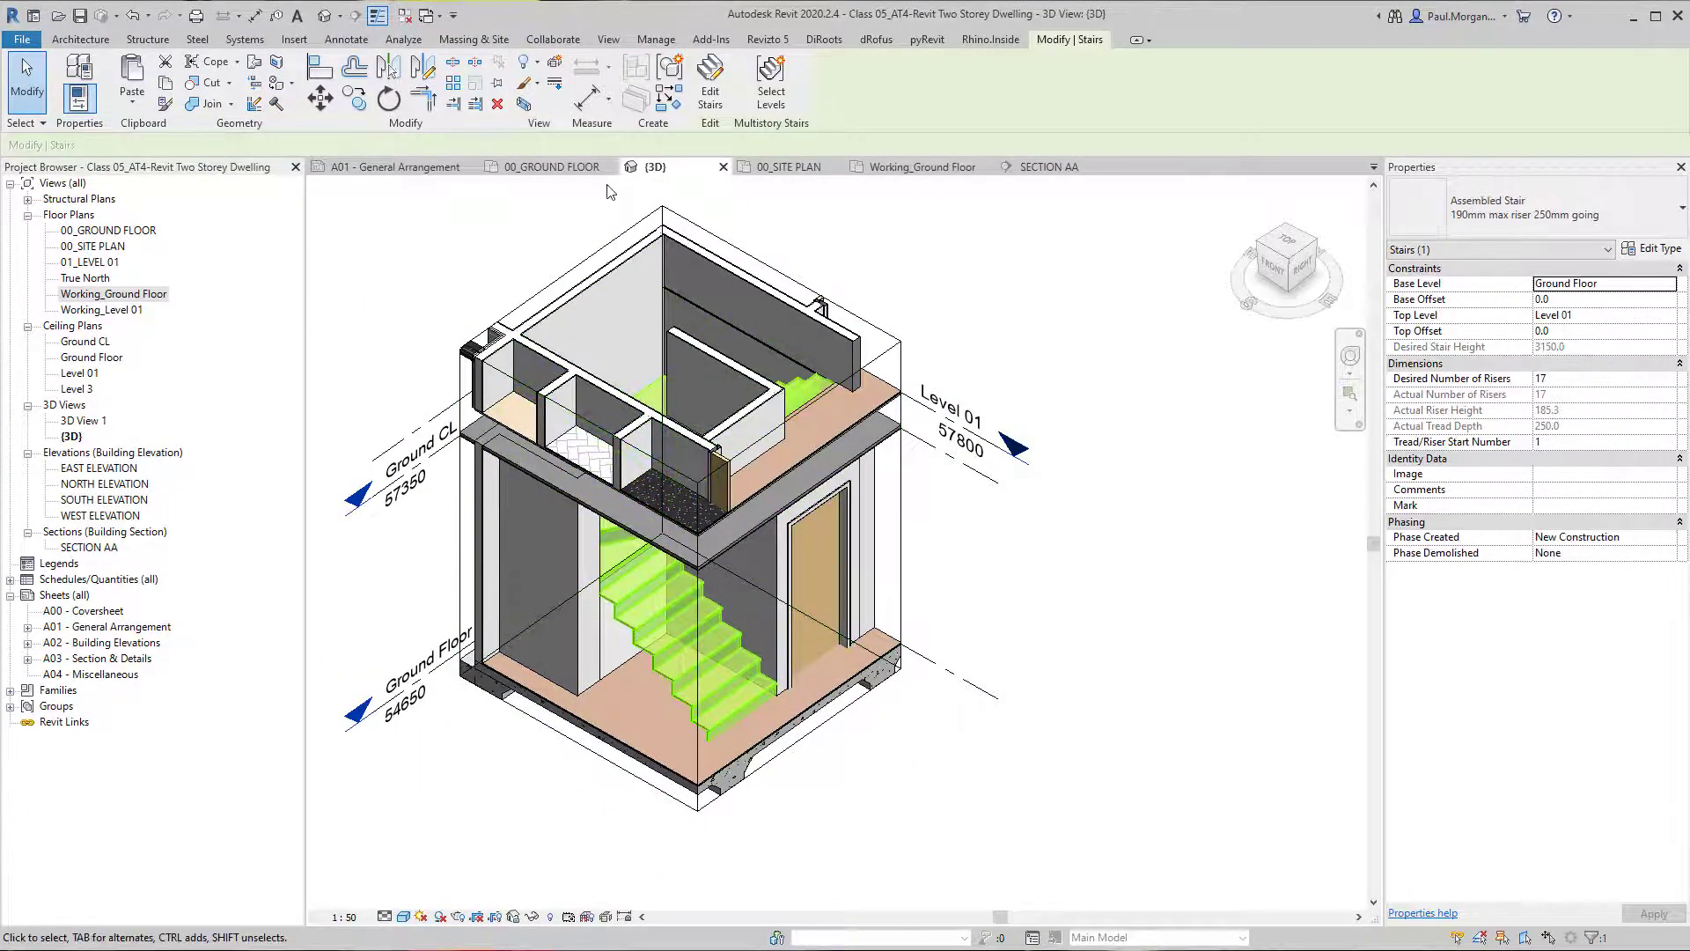
{"action": "left_click", "coordinate": [711, 88]}
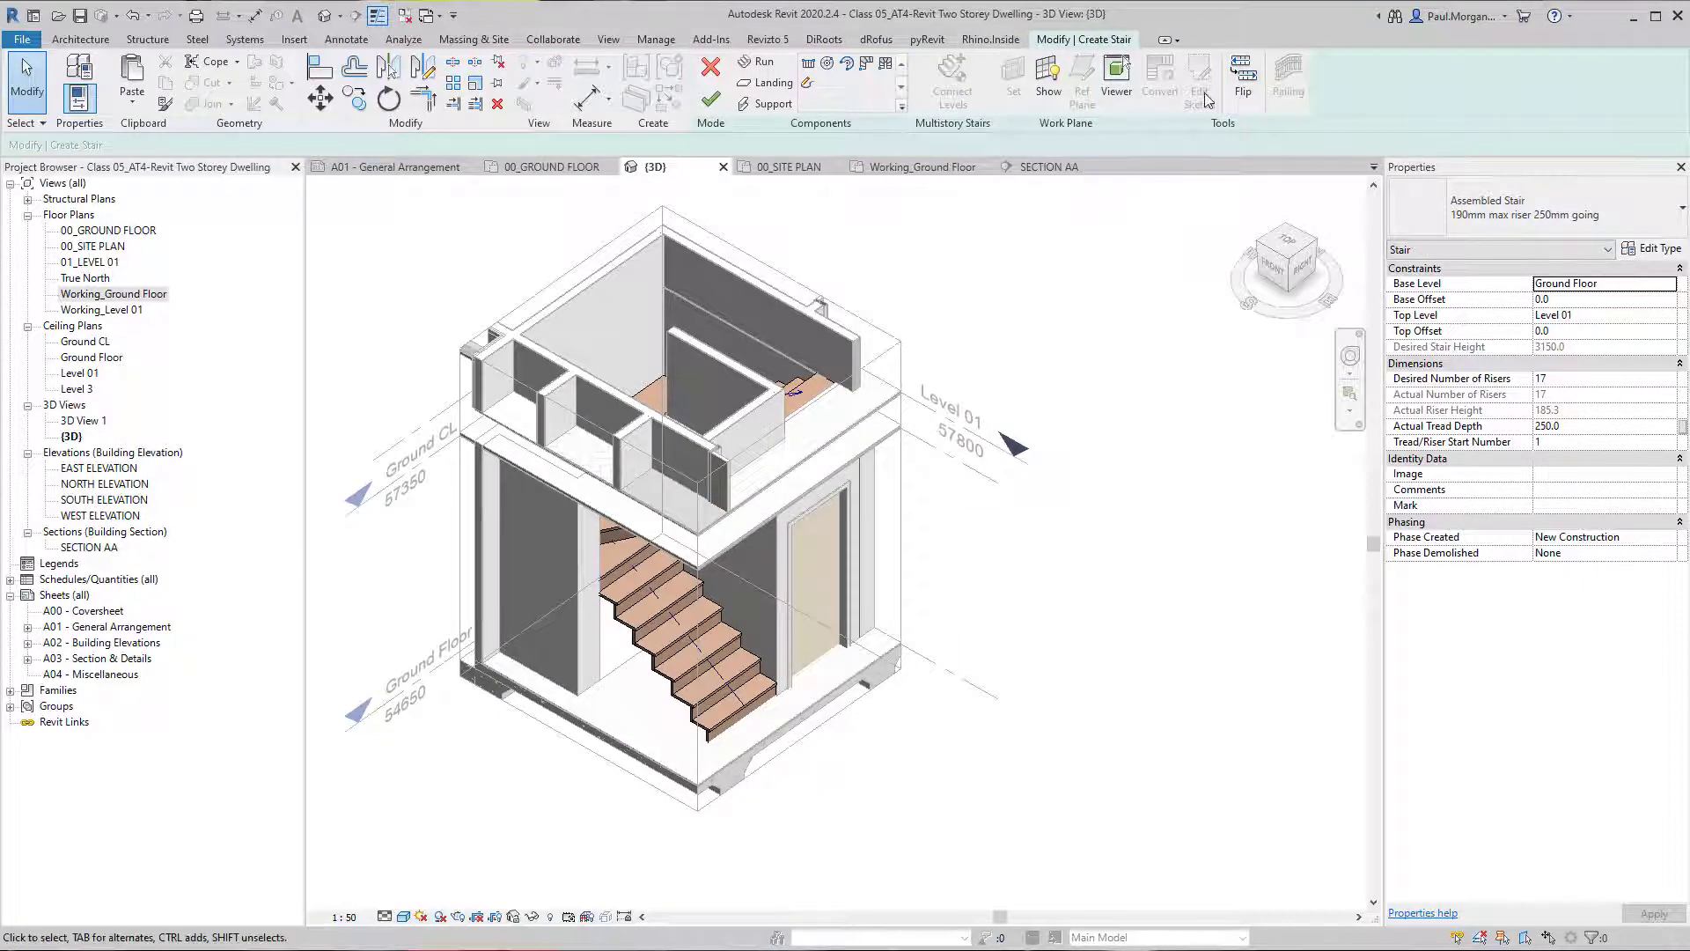
{"action": "left_click", "coordinate": [711, 605]}
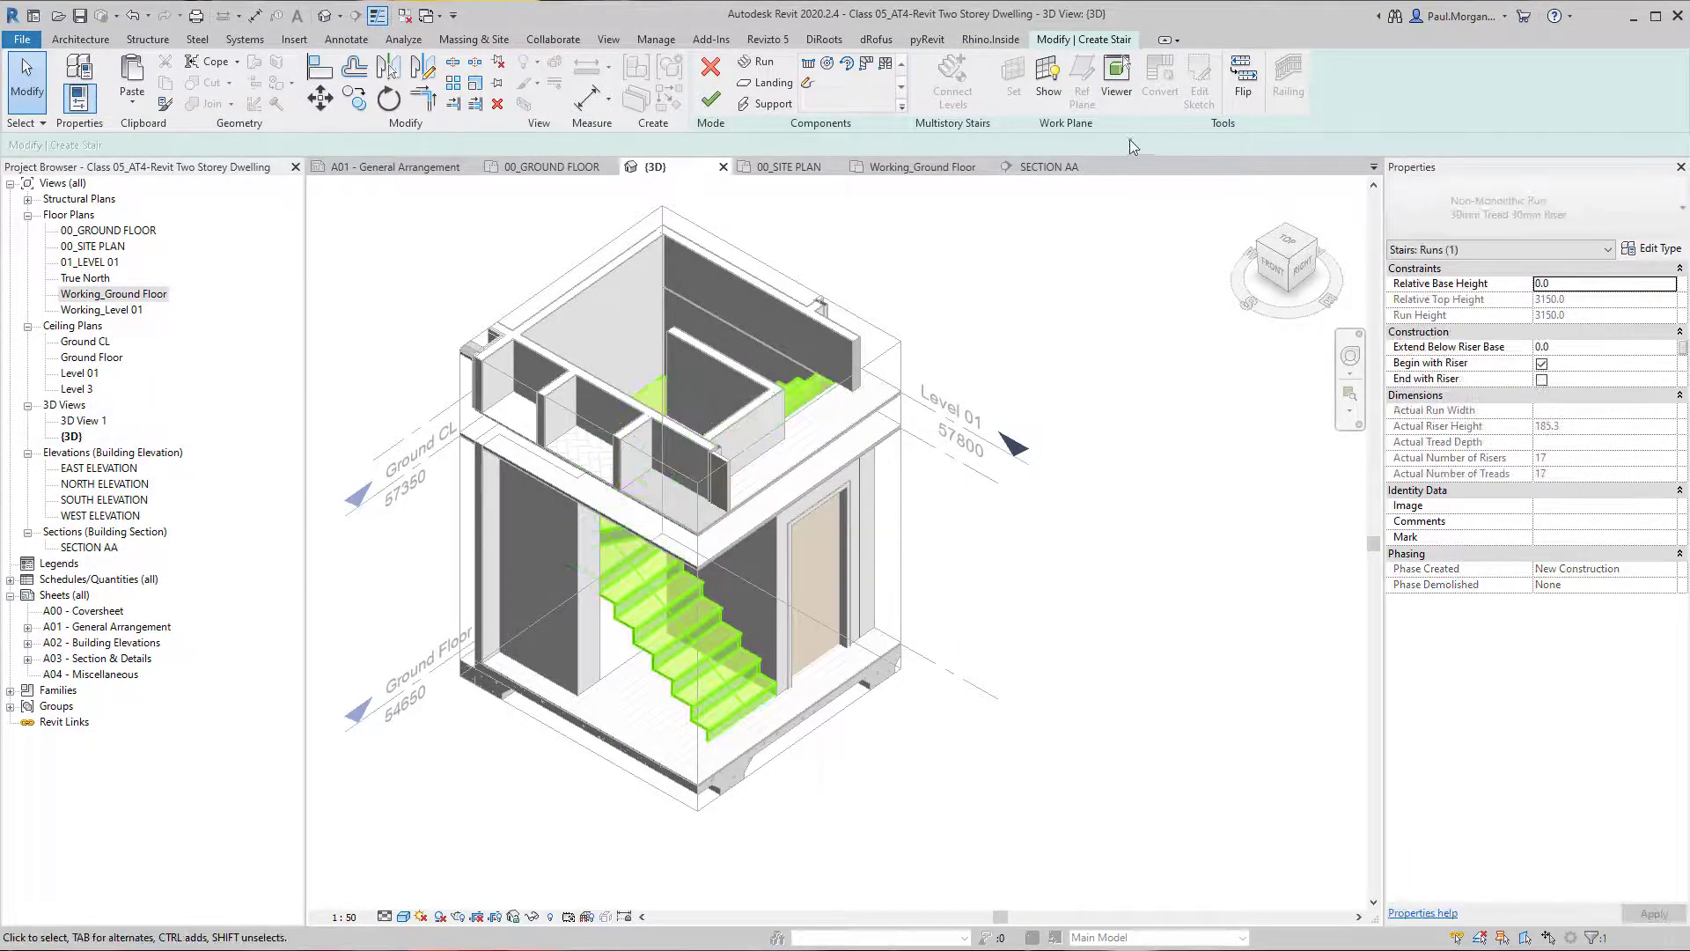
{"action": "scroll", "coordinate": [748, 682], "scroll_direction": "up", "scroll_amount": 4}
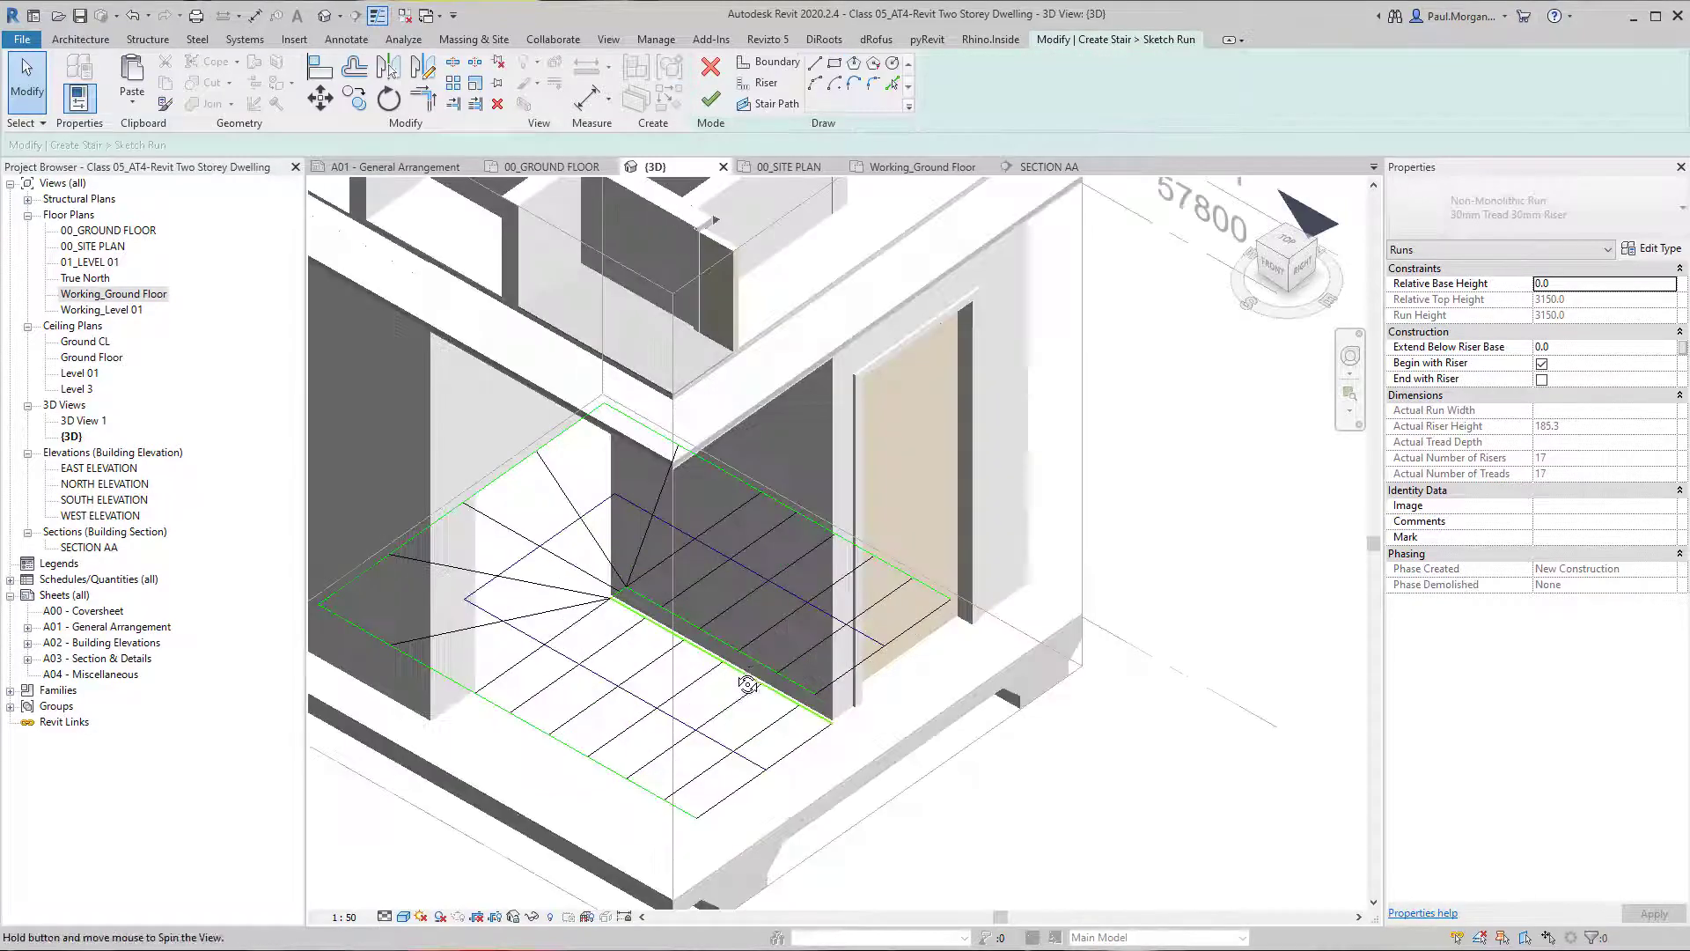
Align the run's inner boundary lines with the faces of the WT-02 wall between the two flights.
{"action": "mouse_move", "coordinate": [748, 683]}
{"action": "middle_mouse_down", "text": "shift"}
{"action": "mouse_move", "coordinate": [386, 709]}
{"action": "mouse_move", "coordinate": [549, 725]}
{"action": "mouse_move", "coordinate": [718, 678]}
{"action": "middle_mouse_up", "text": "shift"}
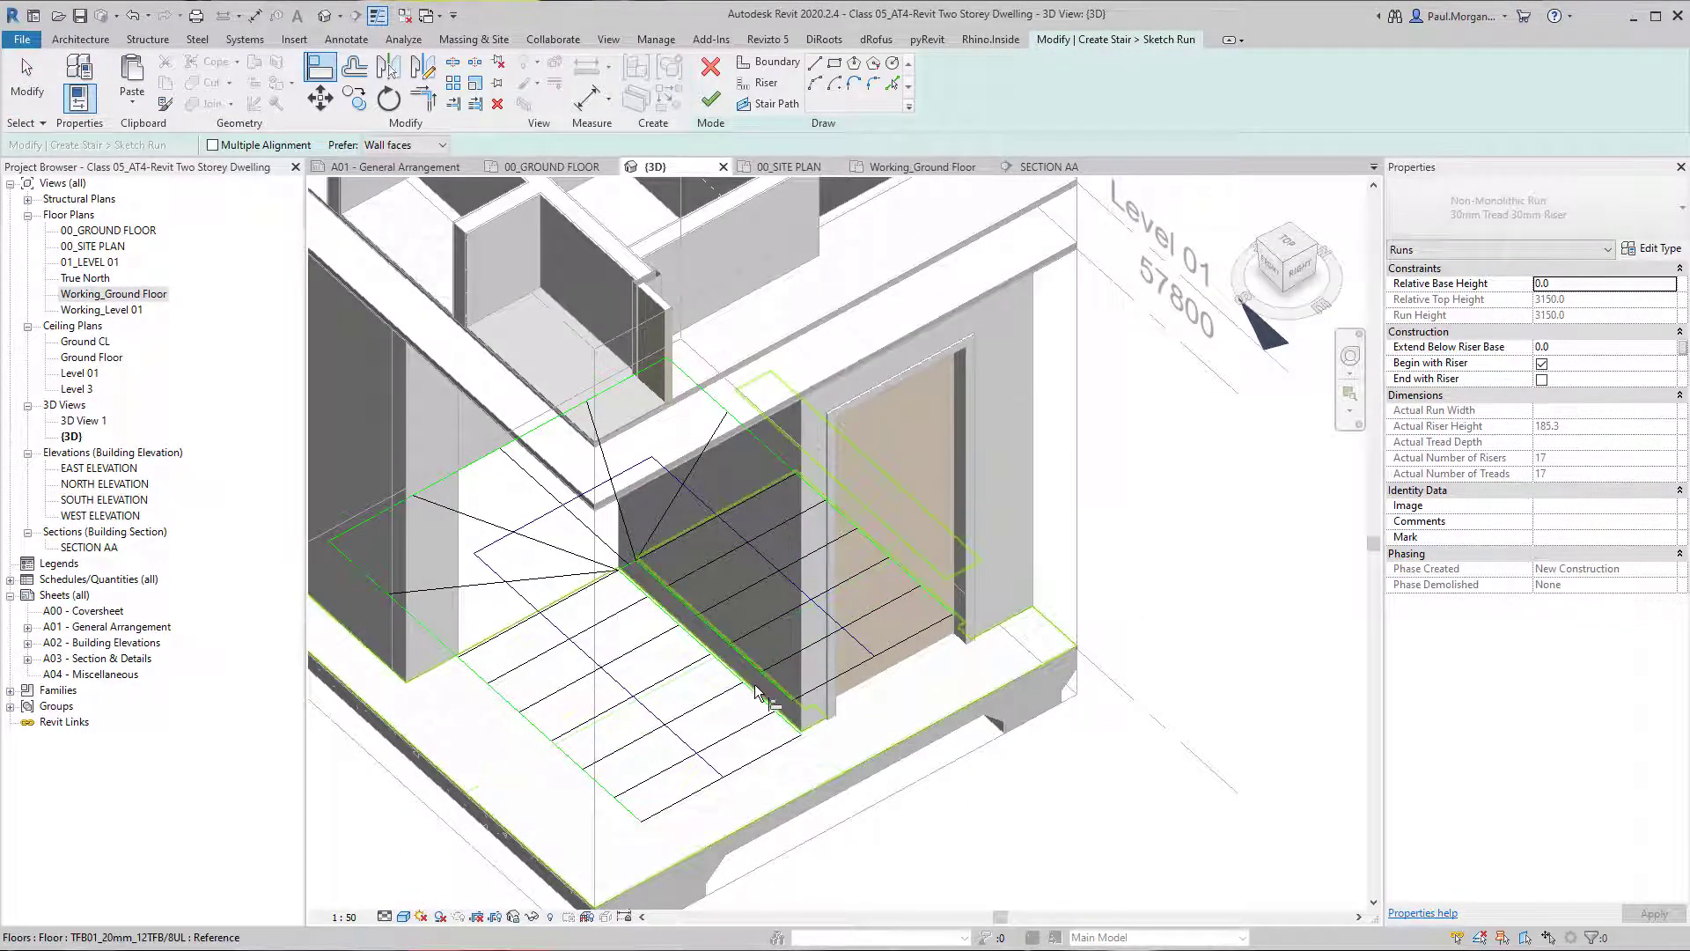
{"action": "scroll", "coordinate": [626, 595], "scroll_direction": "up", "scroll_amount": 1}
{"action": "middle_click_drag", "start_coordinate": [627, 595], "coordinate": [494, 830]}
{"action": "scroll", "coordinate": [695, 523], "scroll_direction": "down", "scroll_amount": 3}
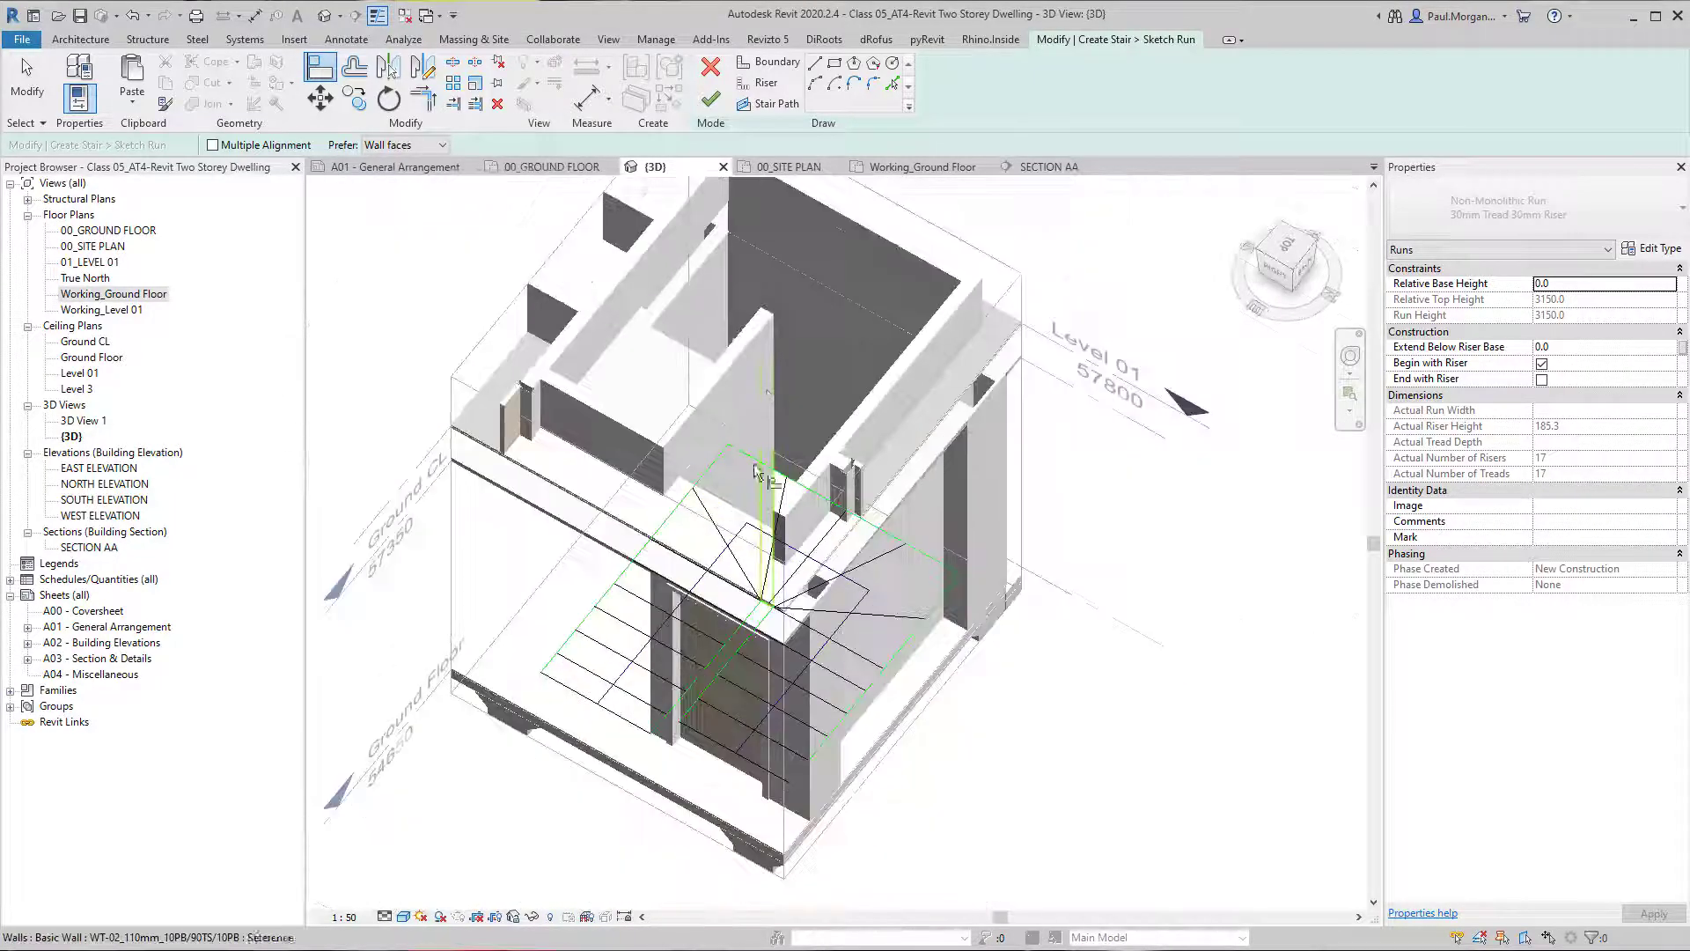
{"action": "scroll", "coordinate": [772, 391], "scroll_direction": "up", "scroll_amount": 4}
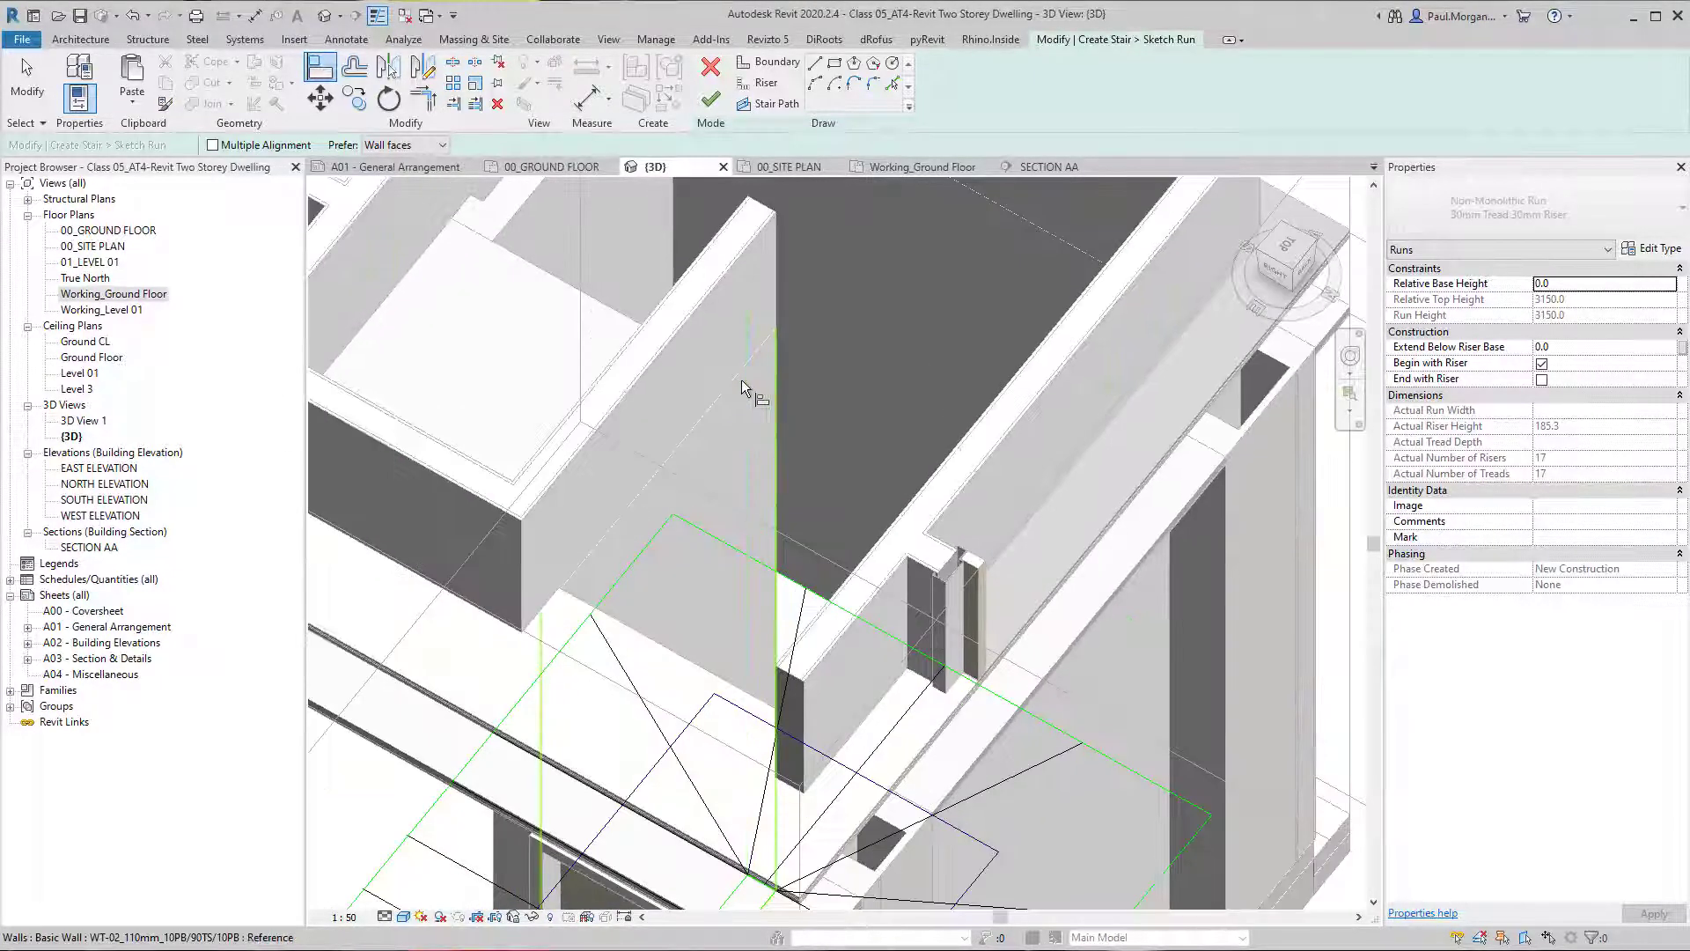
{"action": "scroll", "coordinate": [710, 502], "scroll_direction": "down", "scroll_amount": 3}
{"action": "middle_click_drag", "start_coordinate": [632, 599], "coordinate": [744, 471]}
{"action": "scroll", "coordinate": [776, 602], "scroll_direction": "up", "scroll_amount": 3}
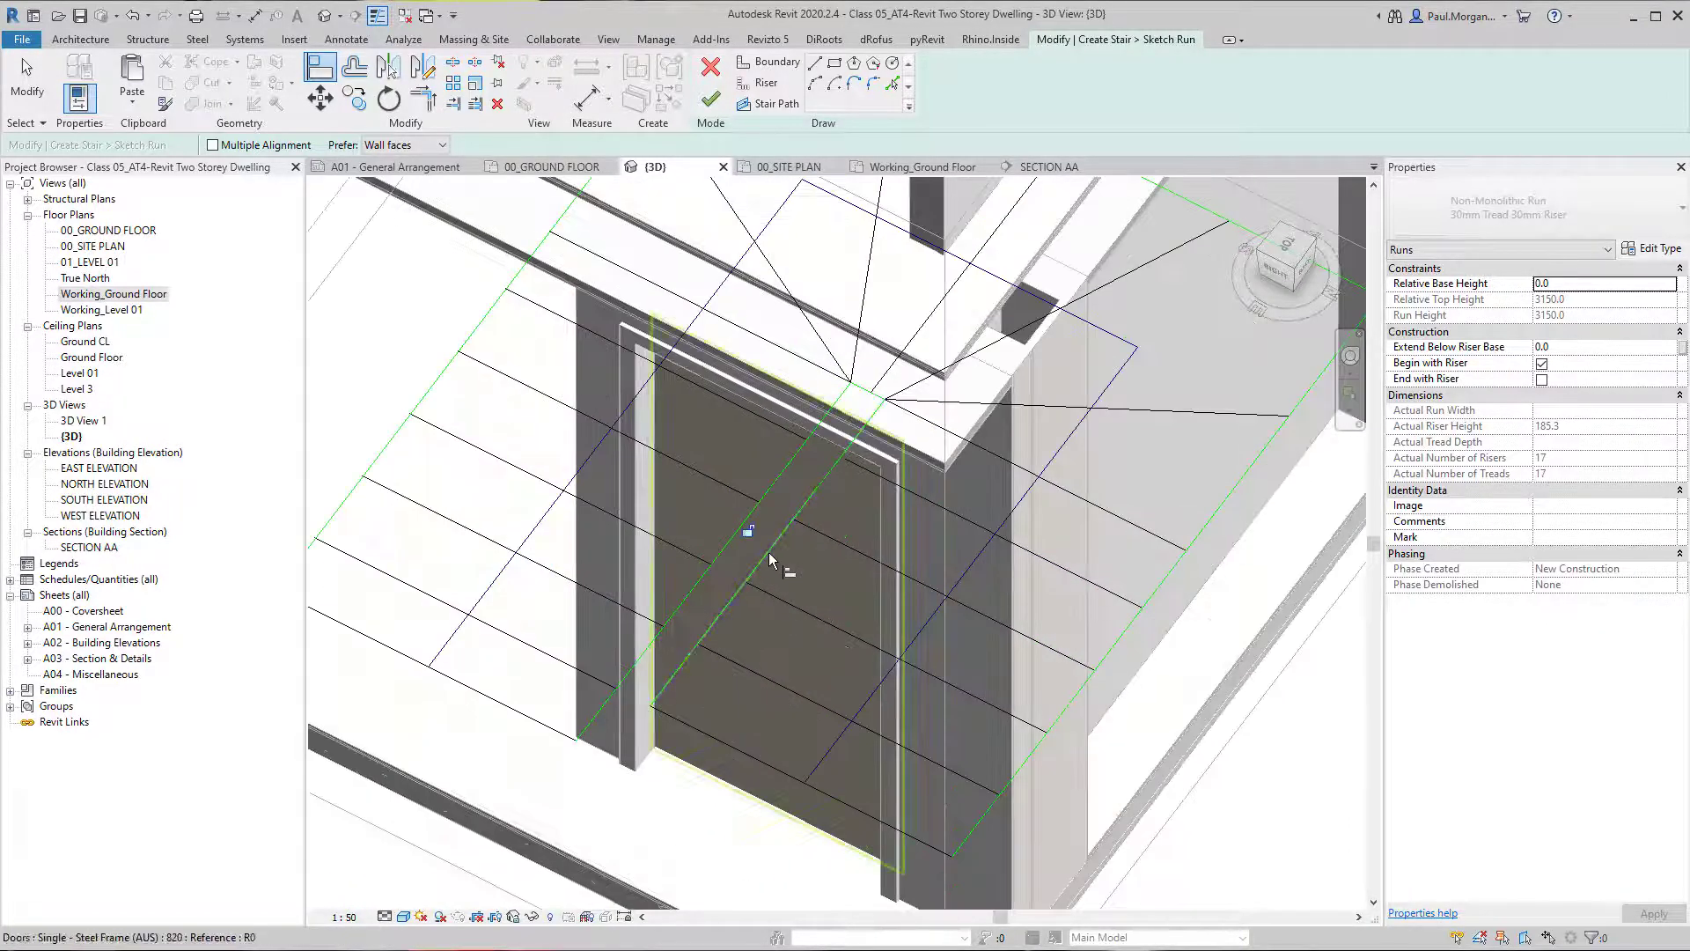
{"action": "scroll", "coordinate": [769, 553], "scroll_direction": "down", "scroll_amount": 4}
{"action": "middle_click_drag", "start_coordinate": [867, 501], "coordinate": [748, 512], "text": "shift"}
{"action": "scroll", "coordinate": [806, 537], "scroll_direction": "up", "scroll_amount": 4}
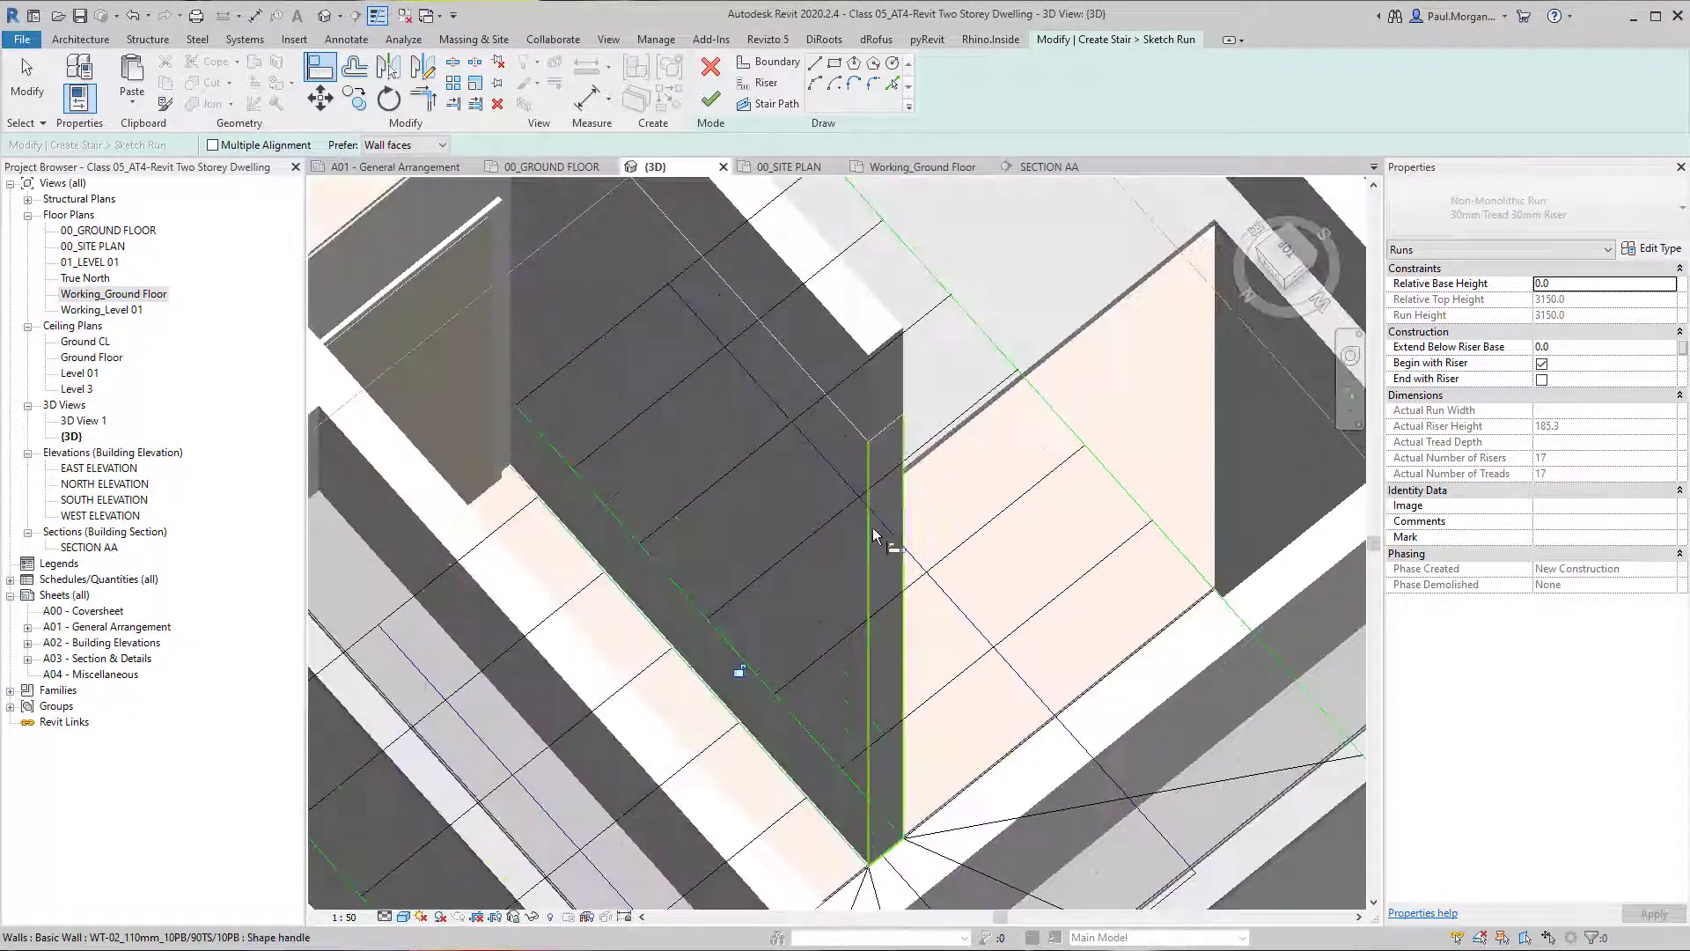
{"action": "scroll", "coordinate": [874, 535], "scroll_direction": "down", "scroll_amount": 2}
{"action": "scroll", "coordinate": [935, 635], "scroll_direction": "down", "scroll_amount": 2}
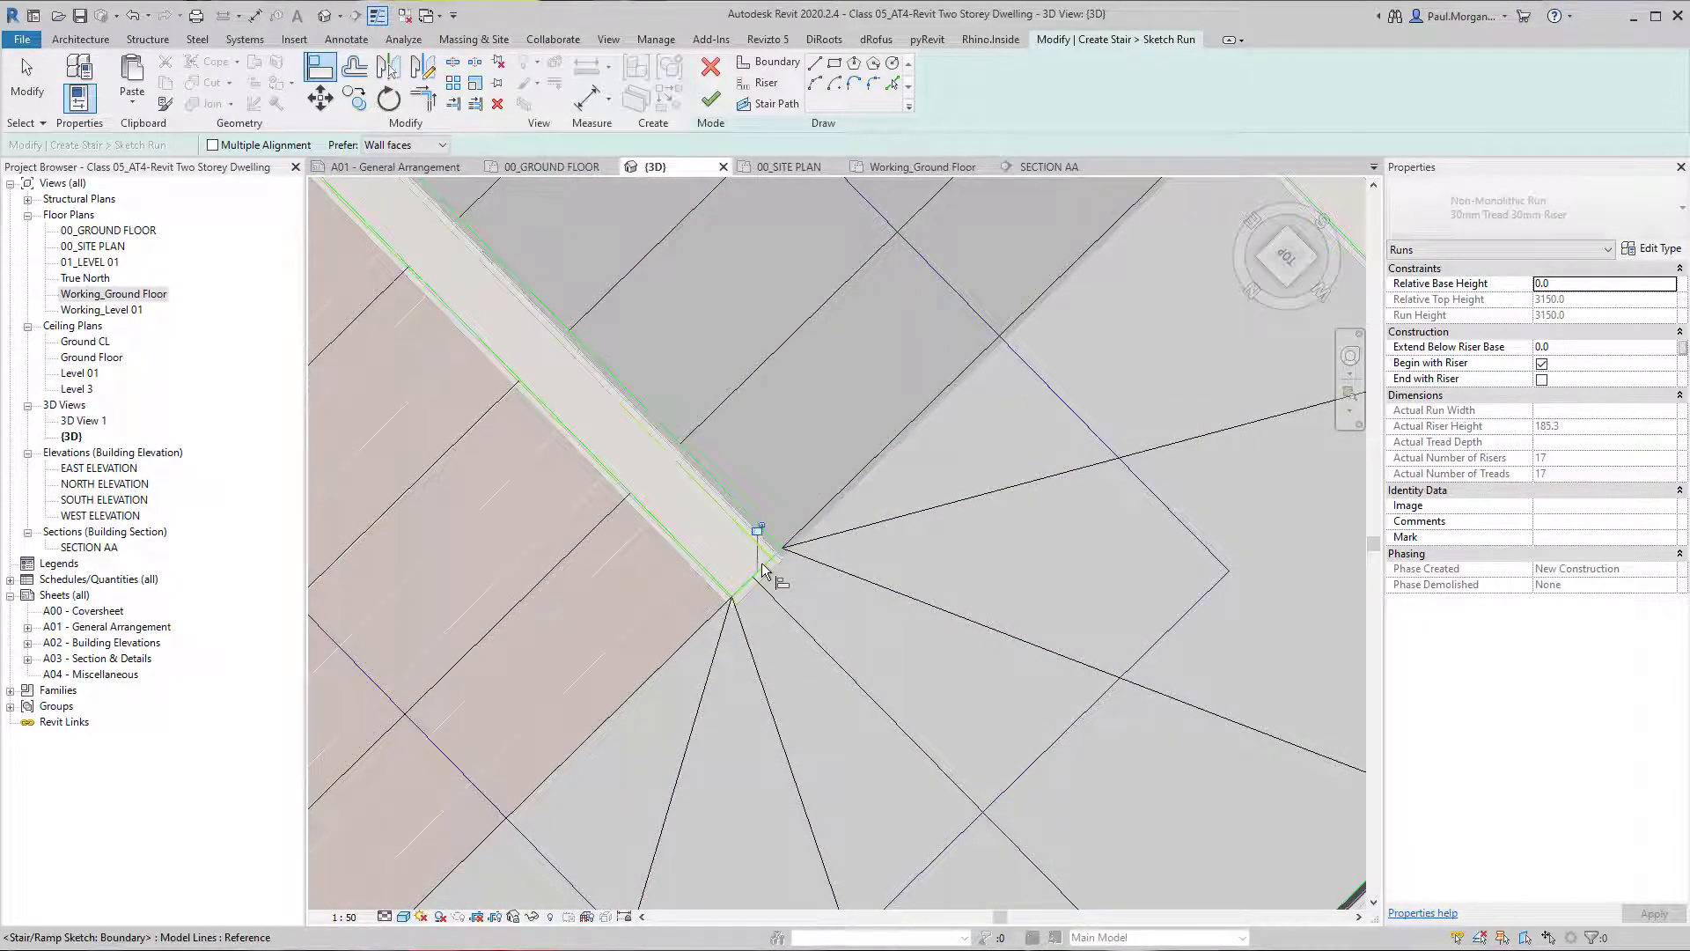
Leave the Align command, review the run sketch, and finish both the run sketch and the stair edit.
{"action": "scroll", "coordinate": [769, 569], "scroll_direction": "down", "scroll_amount": 4}
{"action": "middle_click_drag", "start_coordinate": [758, 563], "coordinate": [916, 486], "text": "shift"}
{"action": "key", "text": "Escape"}
{"action": "middle_click_drag", "start_coordinate": [789, 615], "coordinate": [1305, 558], "text": "shift"}
{"action": "middle_click_drag", "start_coordinate": [779, 511], "coordinate": [928, 716]}
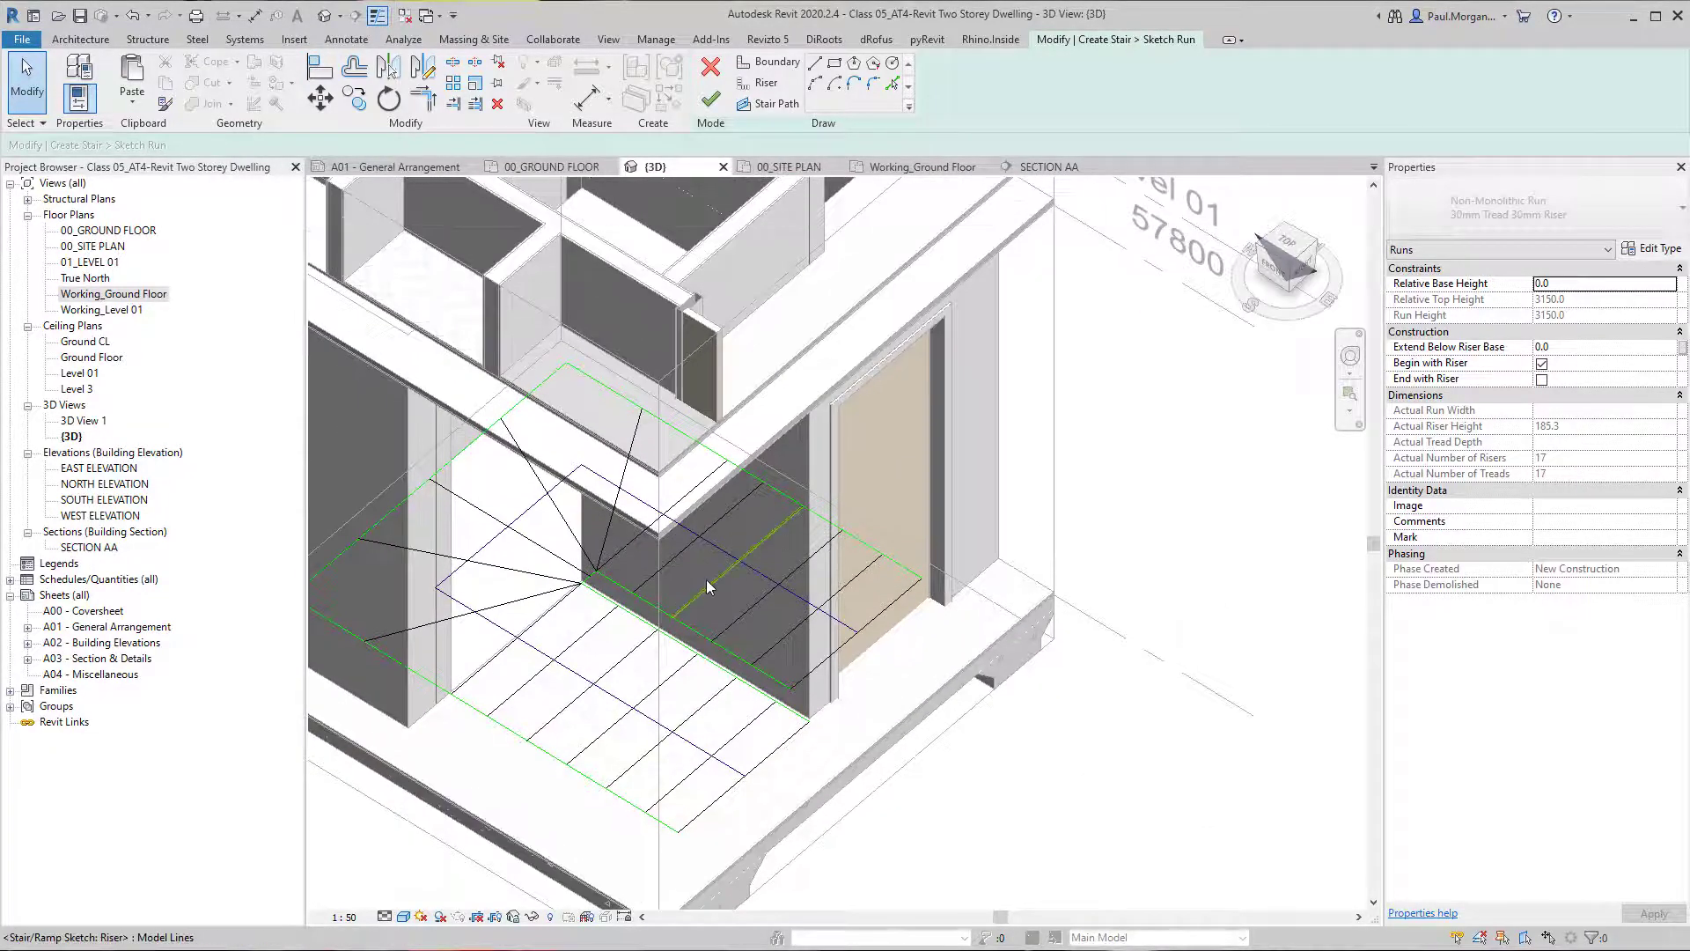
{"action": "middle_click_drag", "start_coordinate": [617, 693], "coordinate": [616, 653], "text": "shift"}
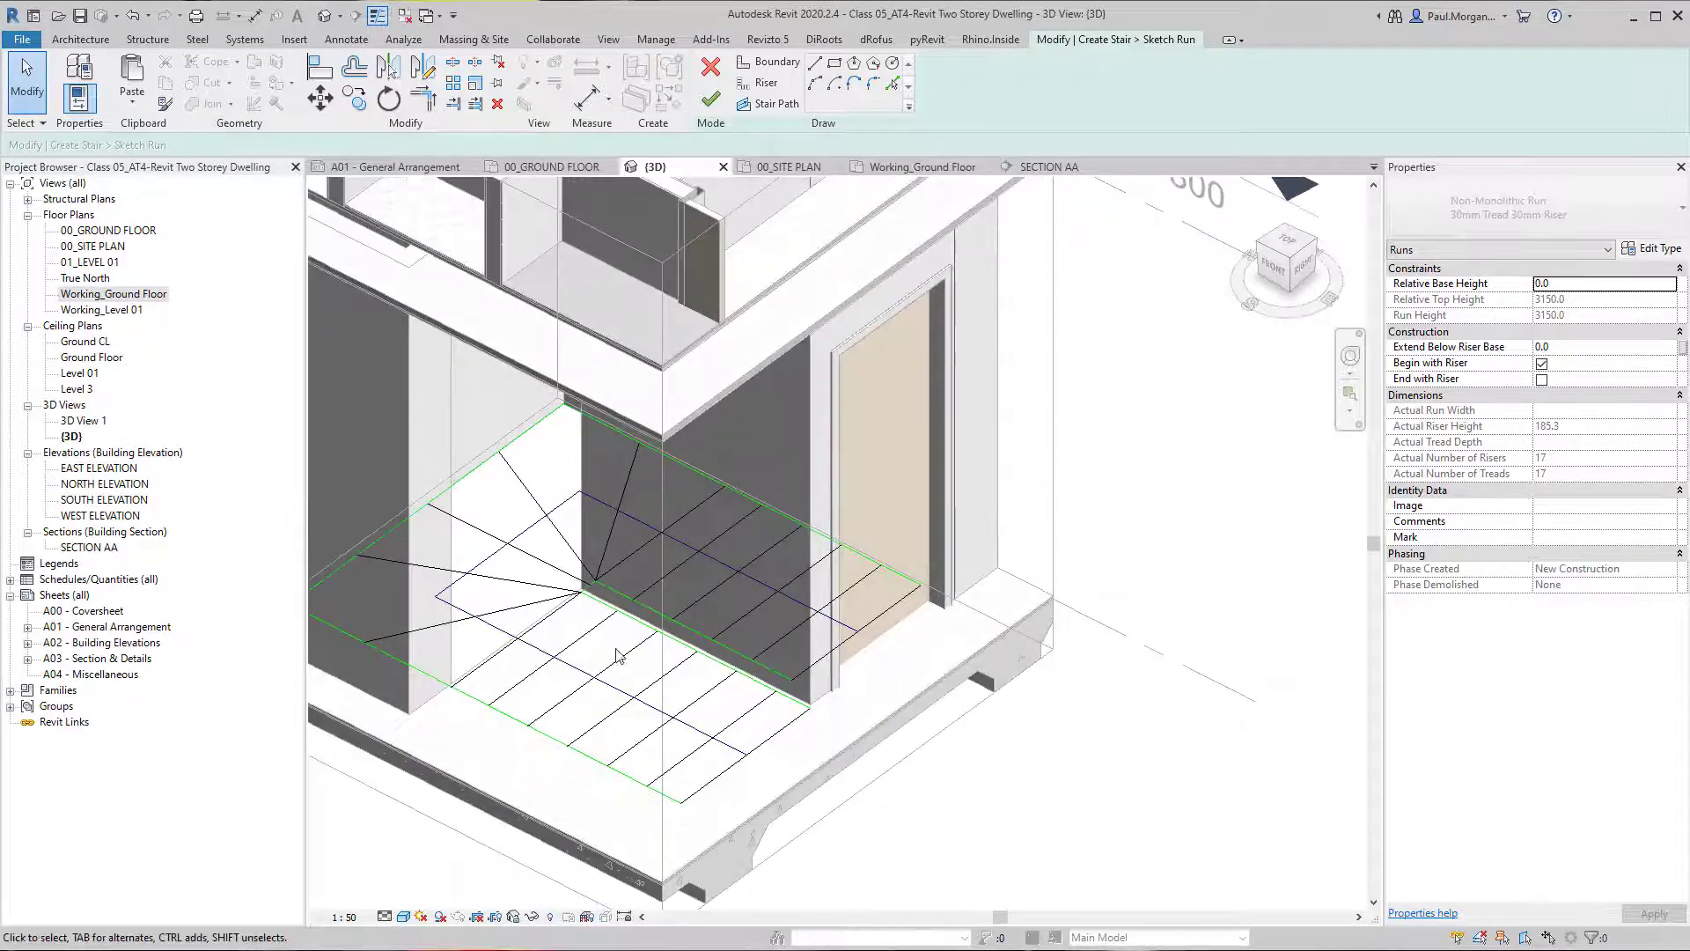
{"action": "mouse_move", "coordinate": [859, 702]}
{"action": "middle_mouse_down", "text": "shift"}
{"action": "mouse_move", "coordinate": [815, 663]}
{"action": "mouse_move", "coordinate": [834, 687]}
{"action": "middle_mouse_up", "text": "shift"}
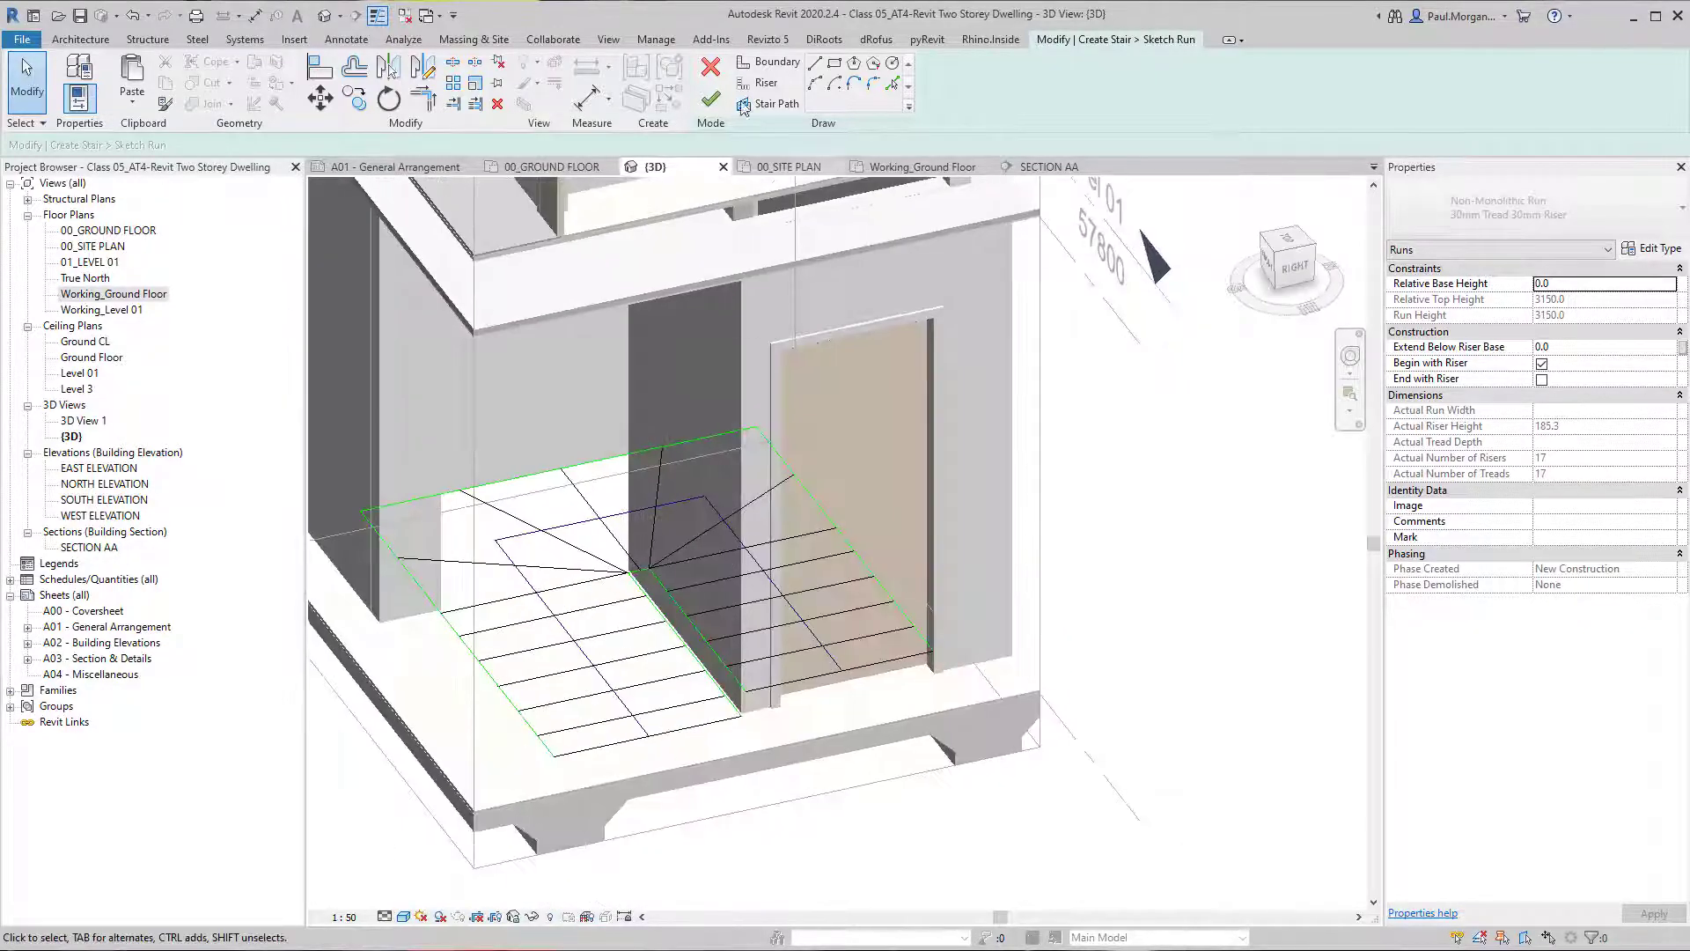
{"action": "left_click", "coordinate": [710, 99]}
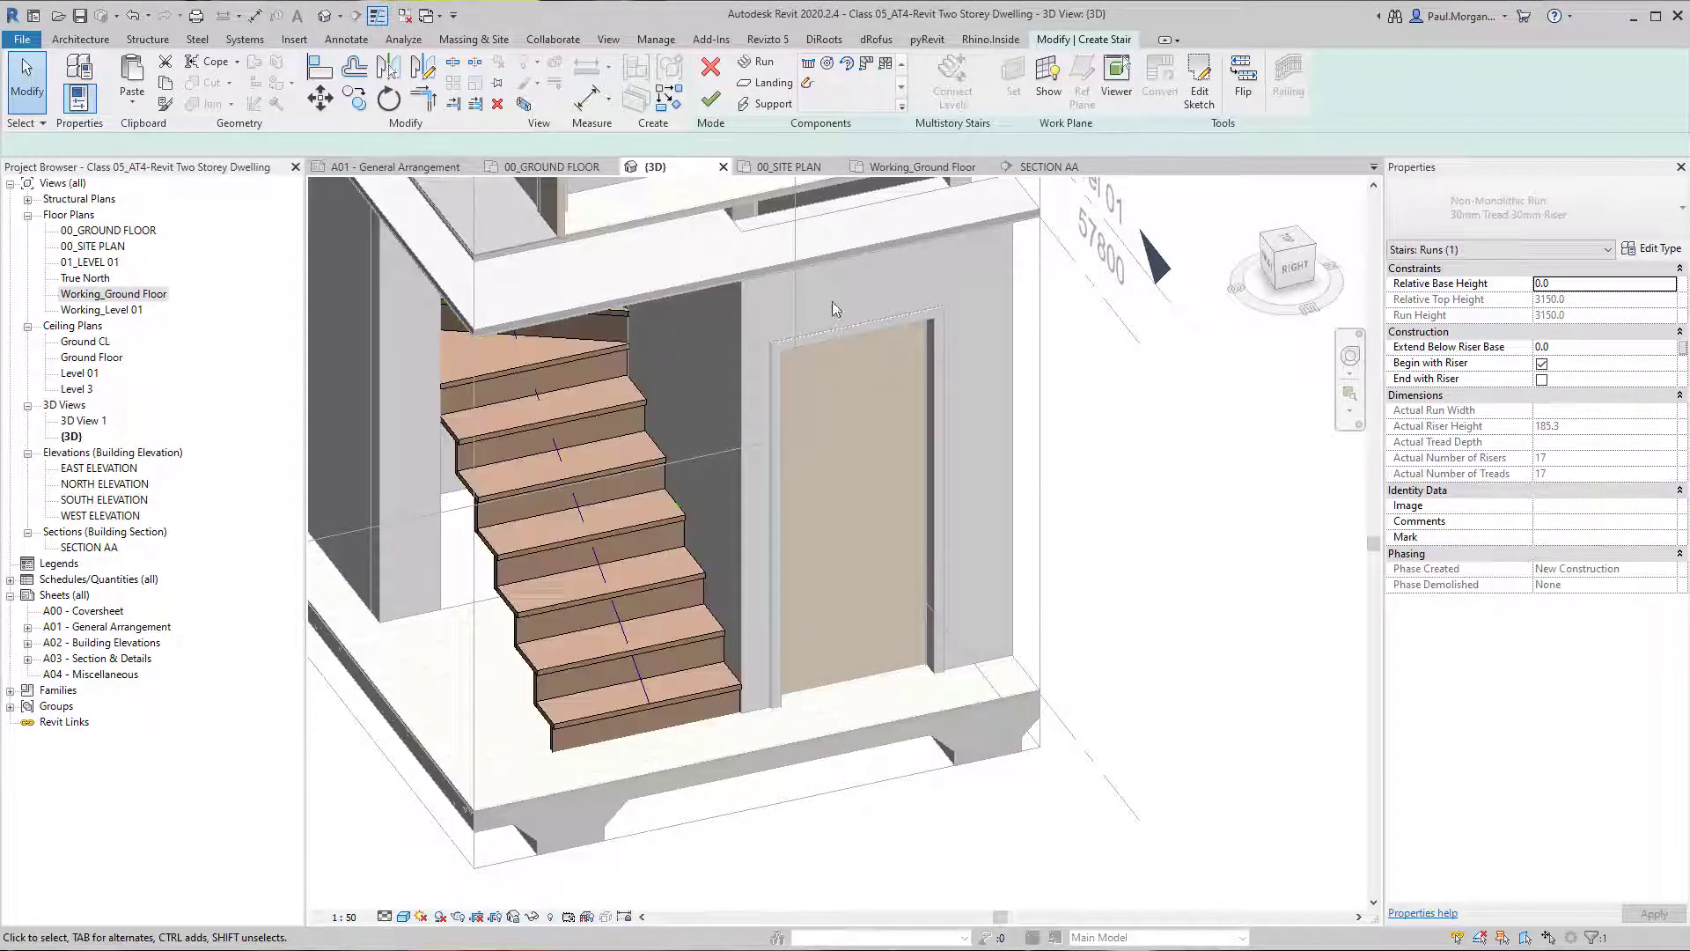
{"action": "left_click", "coordinate": [713, 101]}
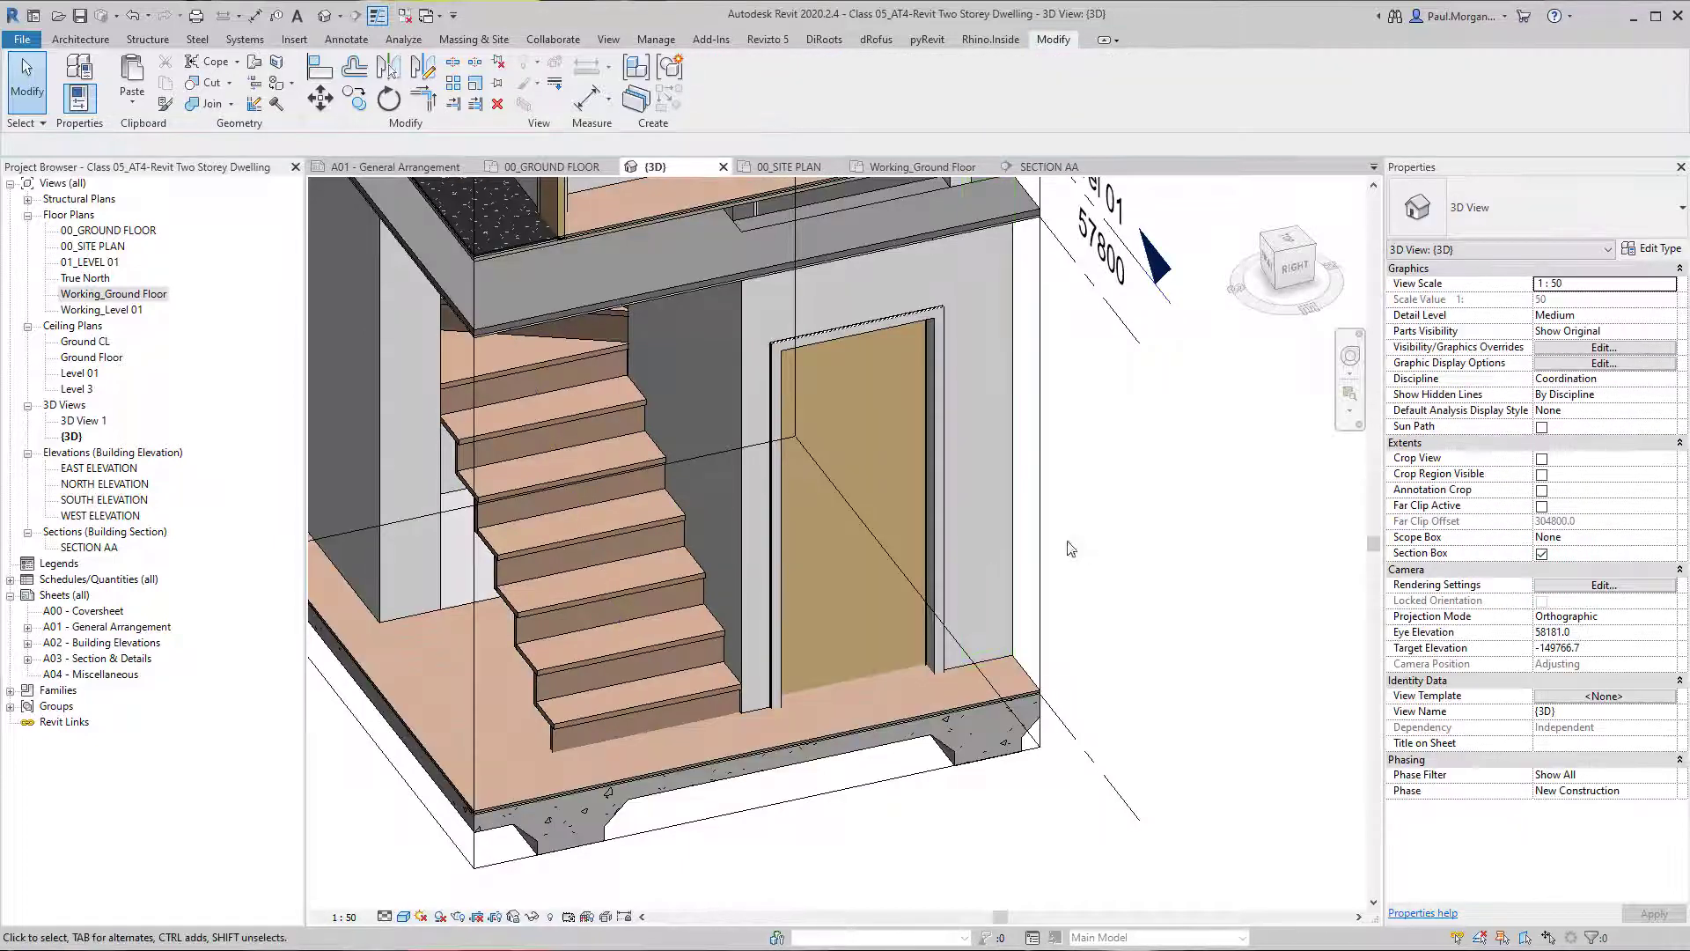
Open SECTION AA and examine how the stair's treads and risers are drawn where the section cuts them.
{"action": "double_click", "coordinate": [95, 533]}
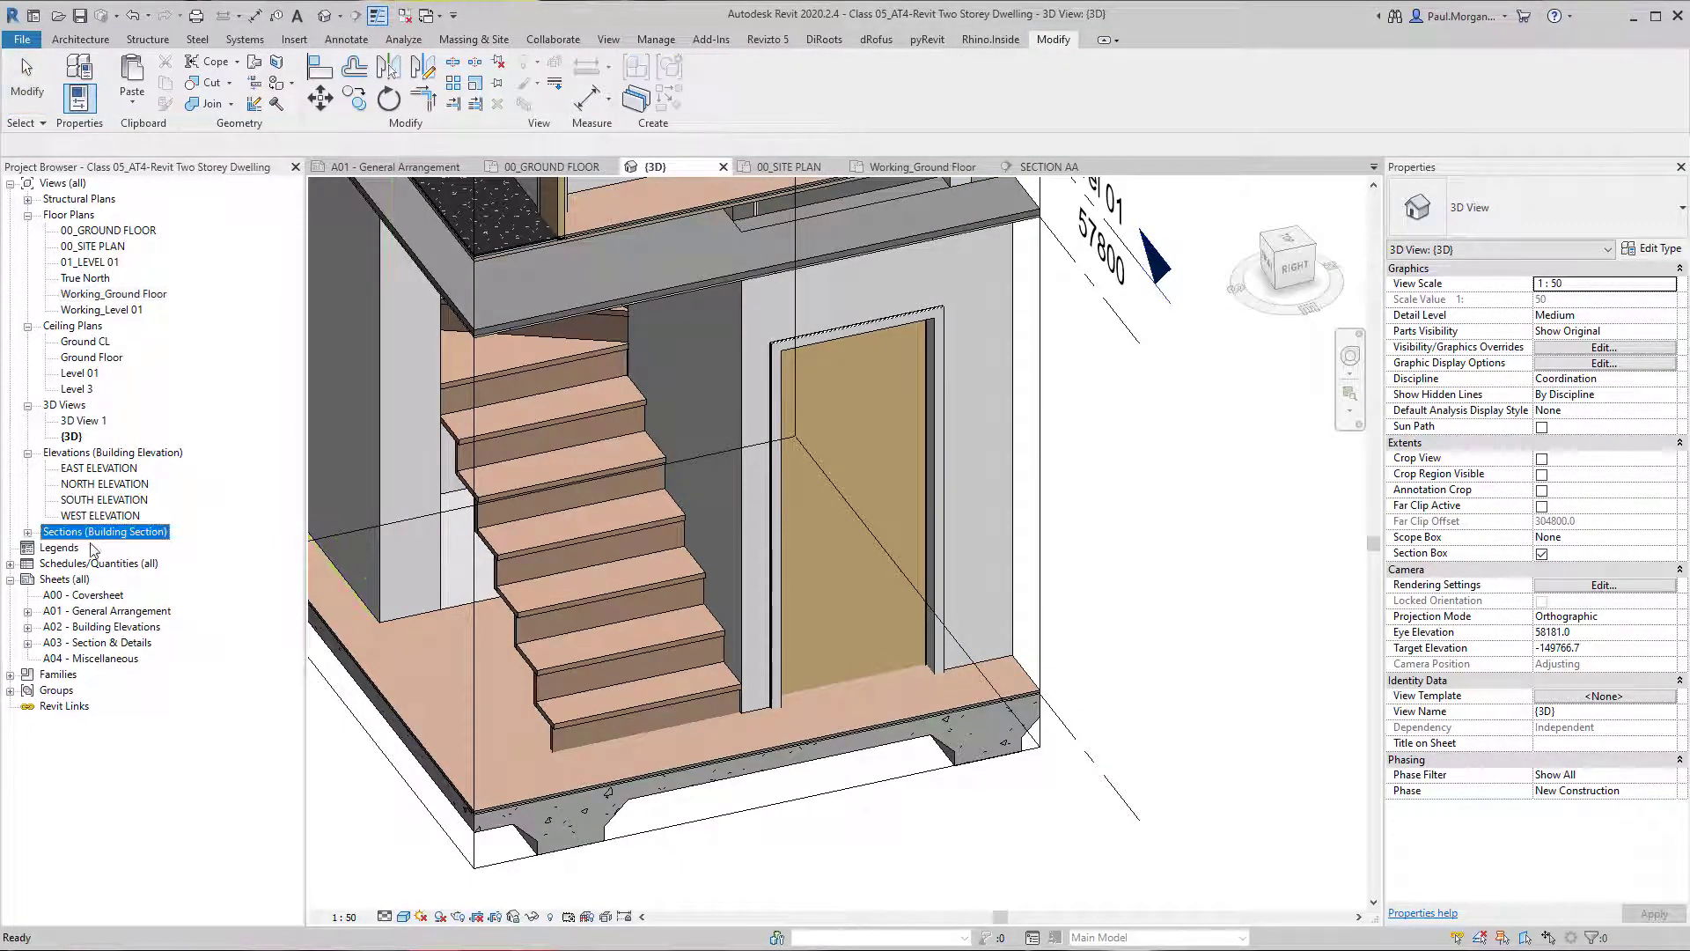
{"action": "double_click", "coordinate": [99, 530]}
{"action": "double_click", "coordinate": [92, 547]}
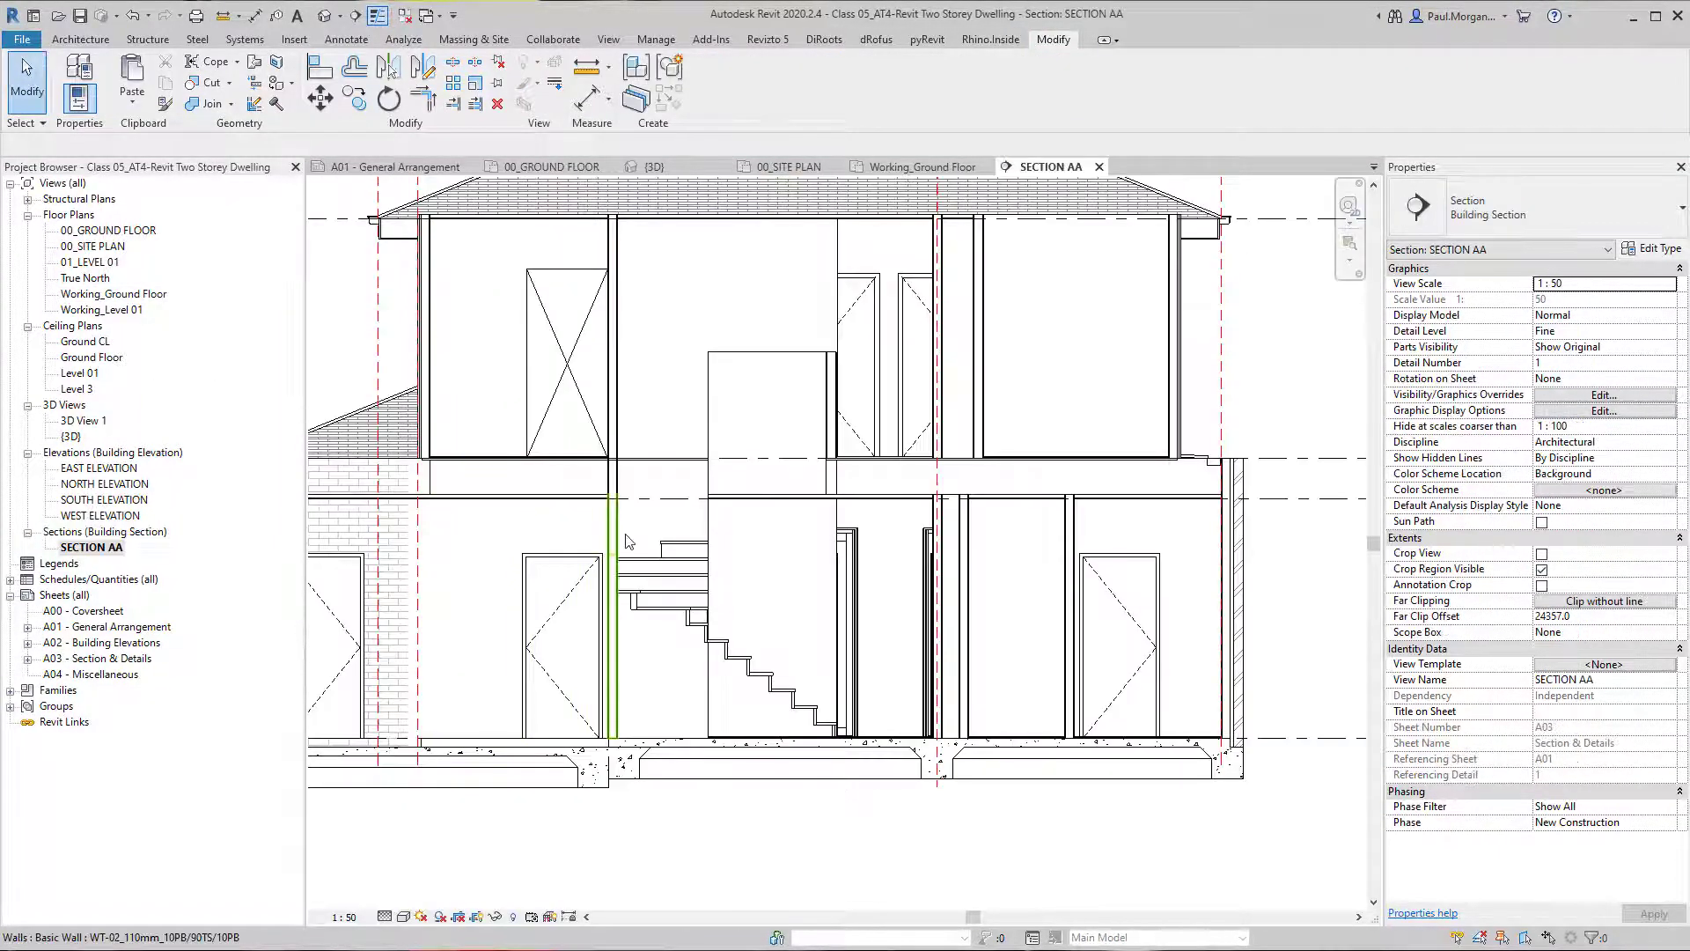
{"action": "scroll", "coordinate": [908, 722], "scroll_direction": "up", "scroll_amount": 4}
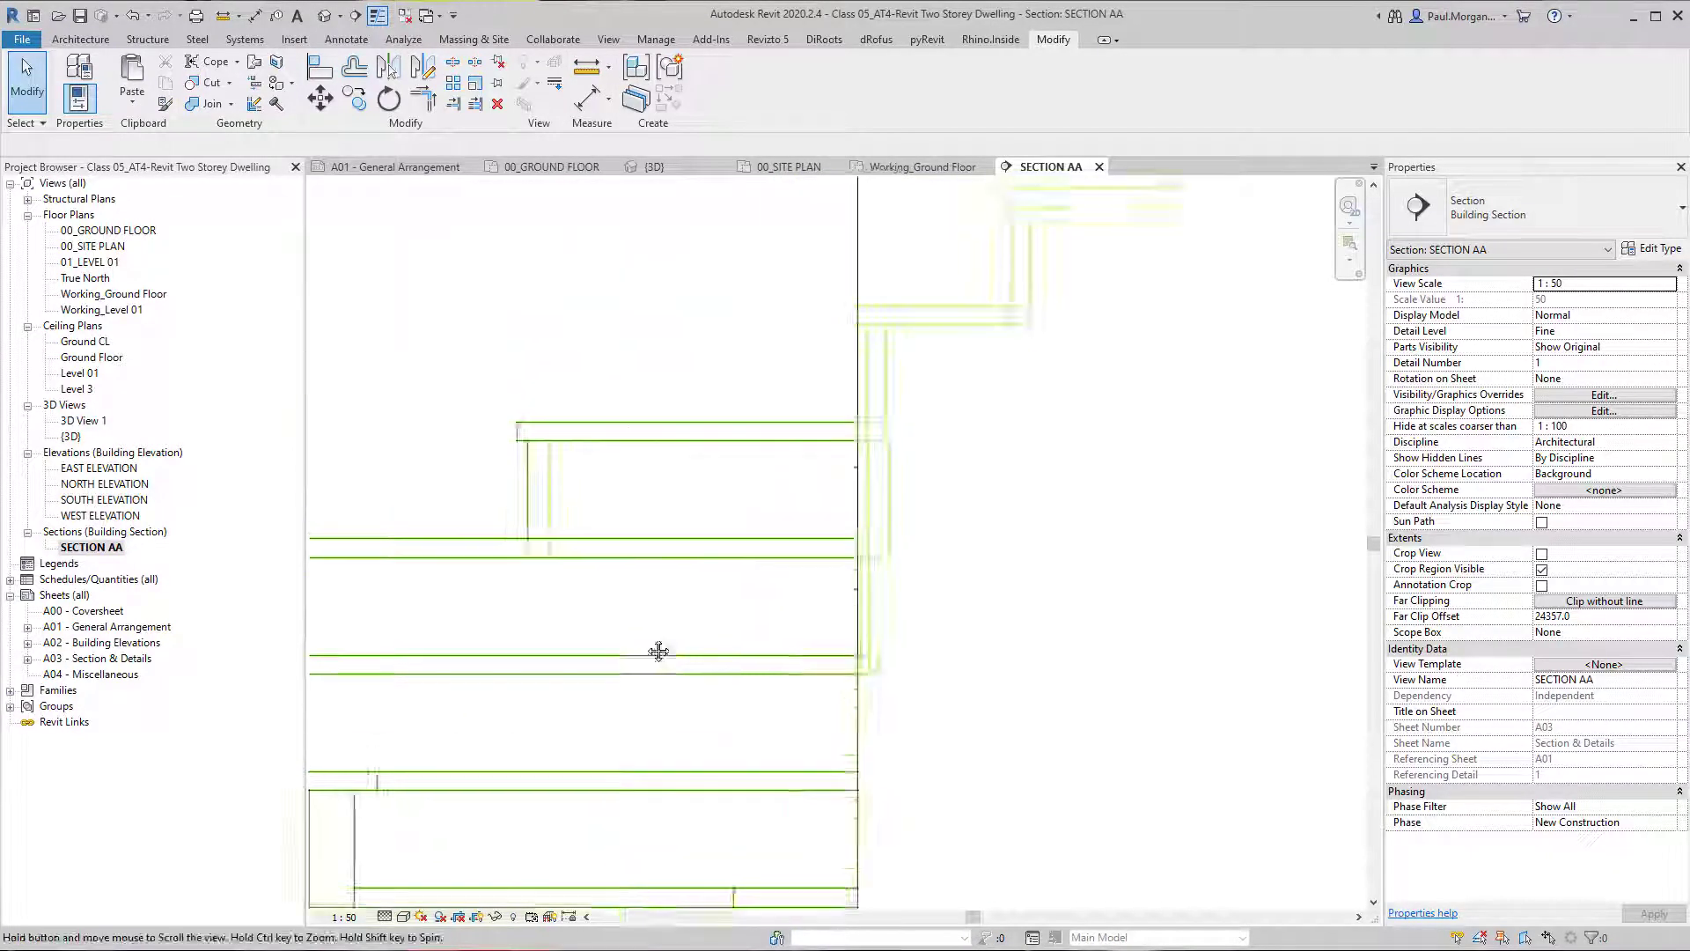
{"action": "scroll", "coordinate": [536, 528], "scroll_direction": "down", "scroll_amount": 3}
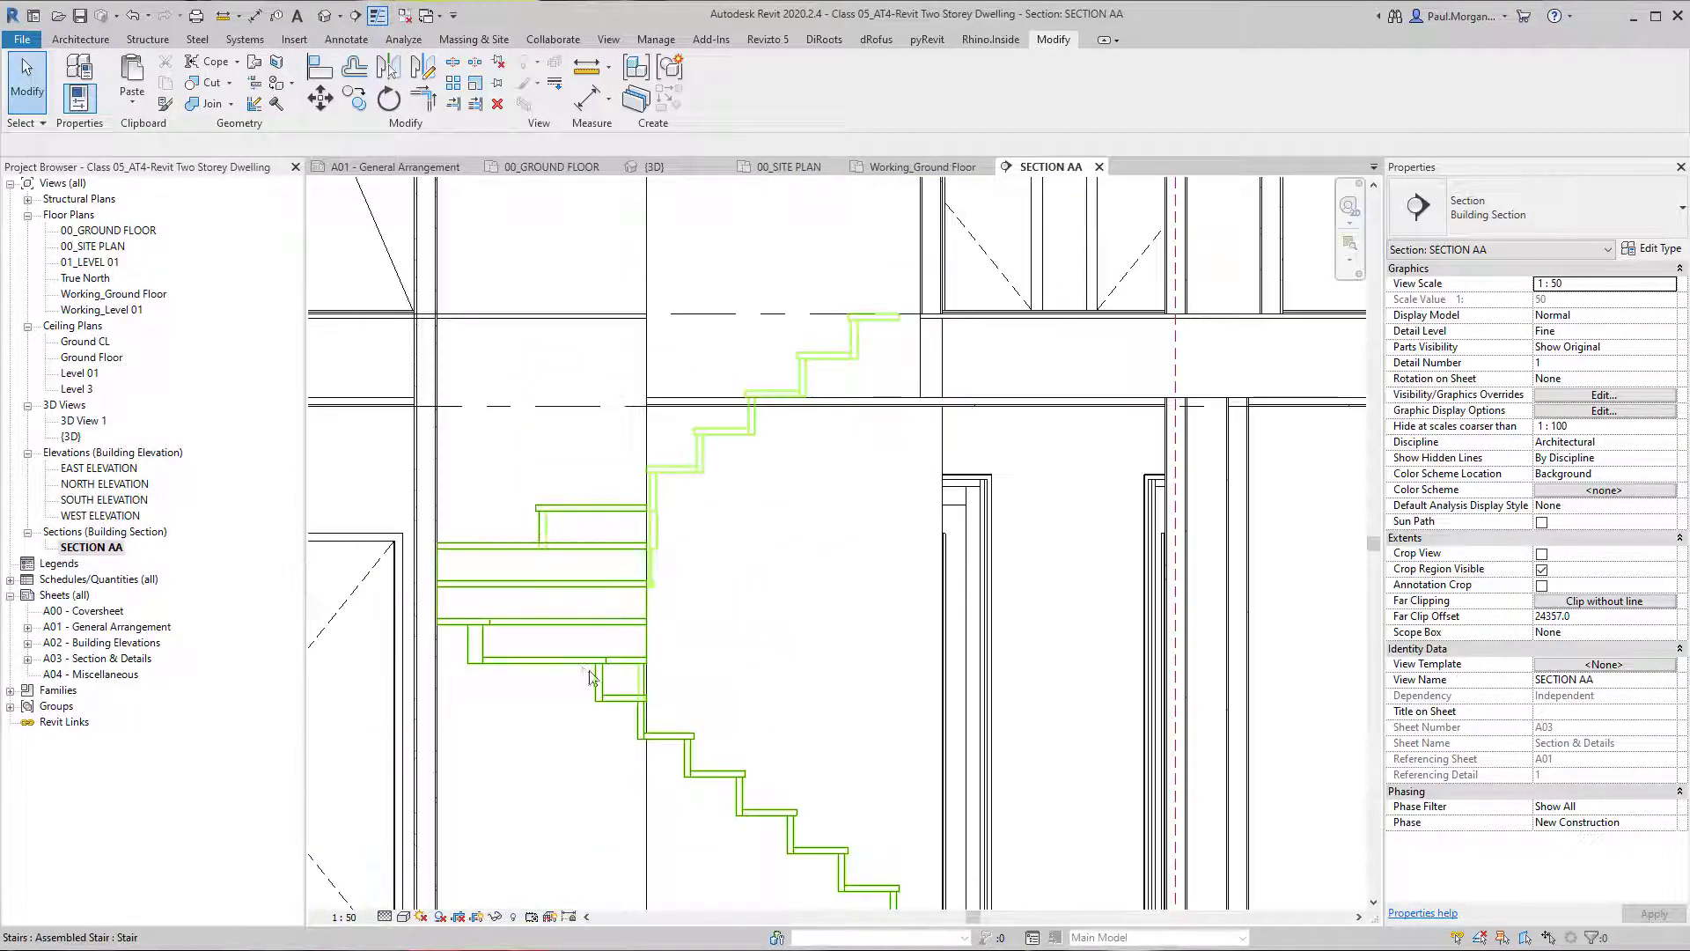
{"action": "middle_click_drag", "start_coordinate": [748, 800], "coordinate": [687, 716]}
{"action": "middle_click_drag", "start_coordinate": [809, 828], "coordinate": [751, 772]}
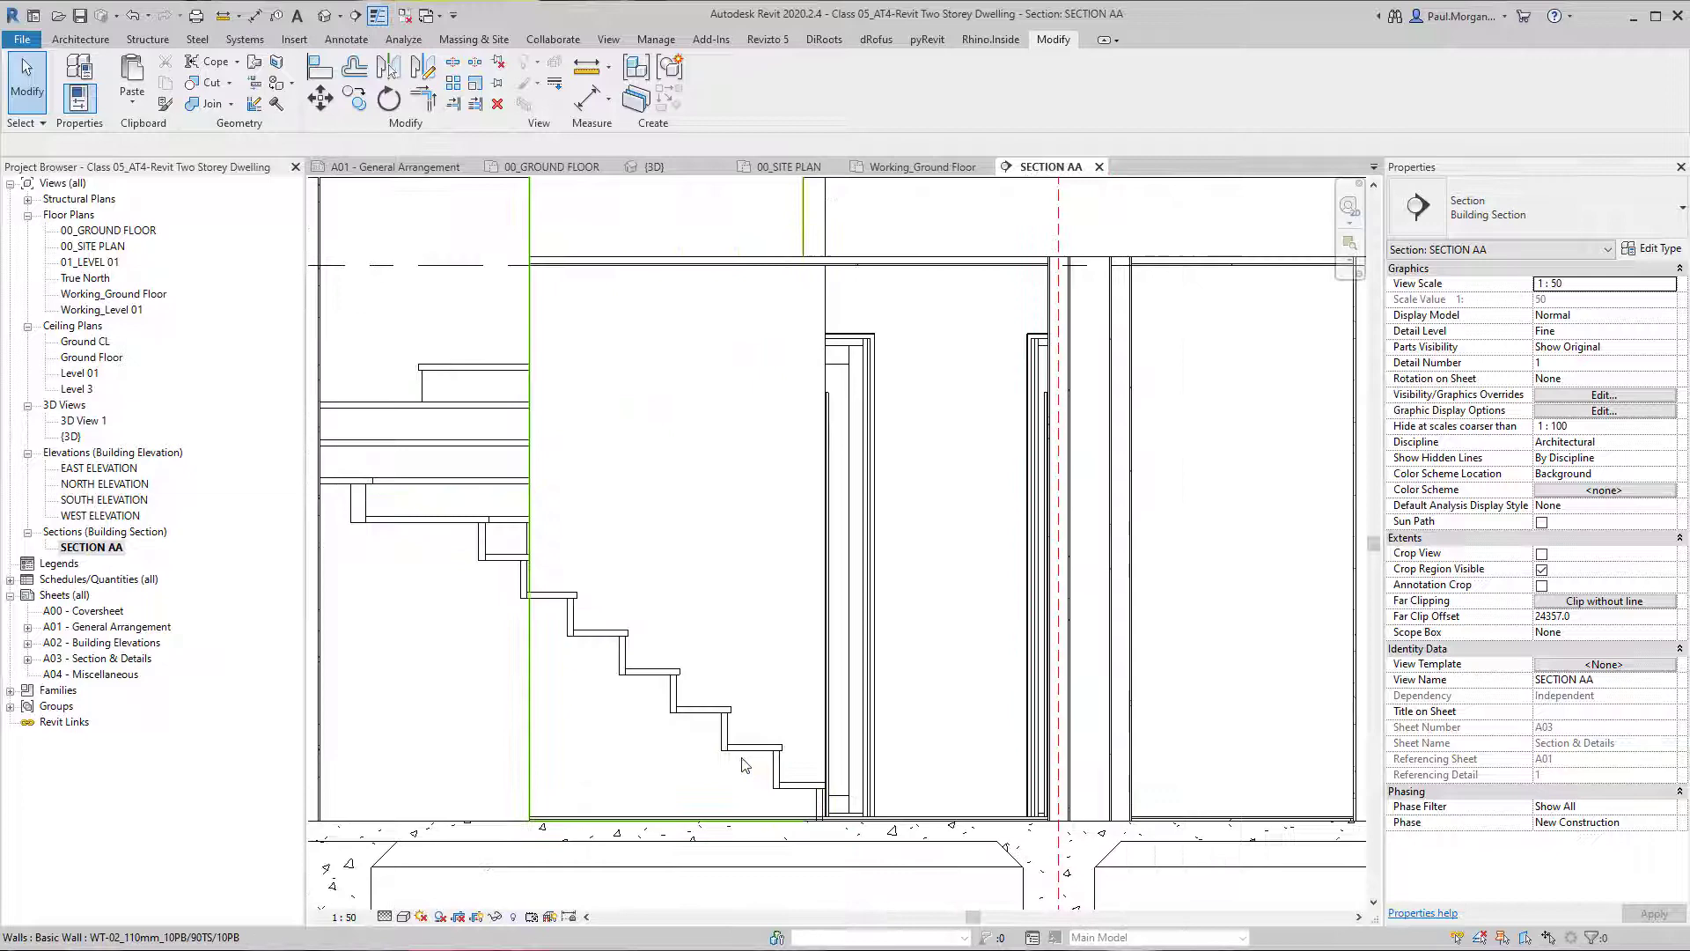
Open the tread material TFB02_Timber Finish from the stair's 30mm Tread 30mm Riser run type.
{"action": "left_click", "coordinate": [498, 543]}
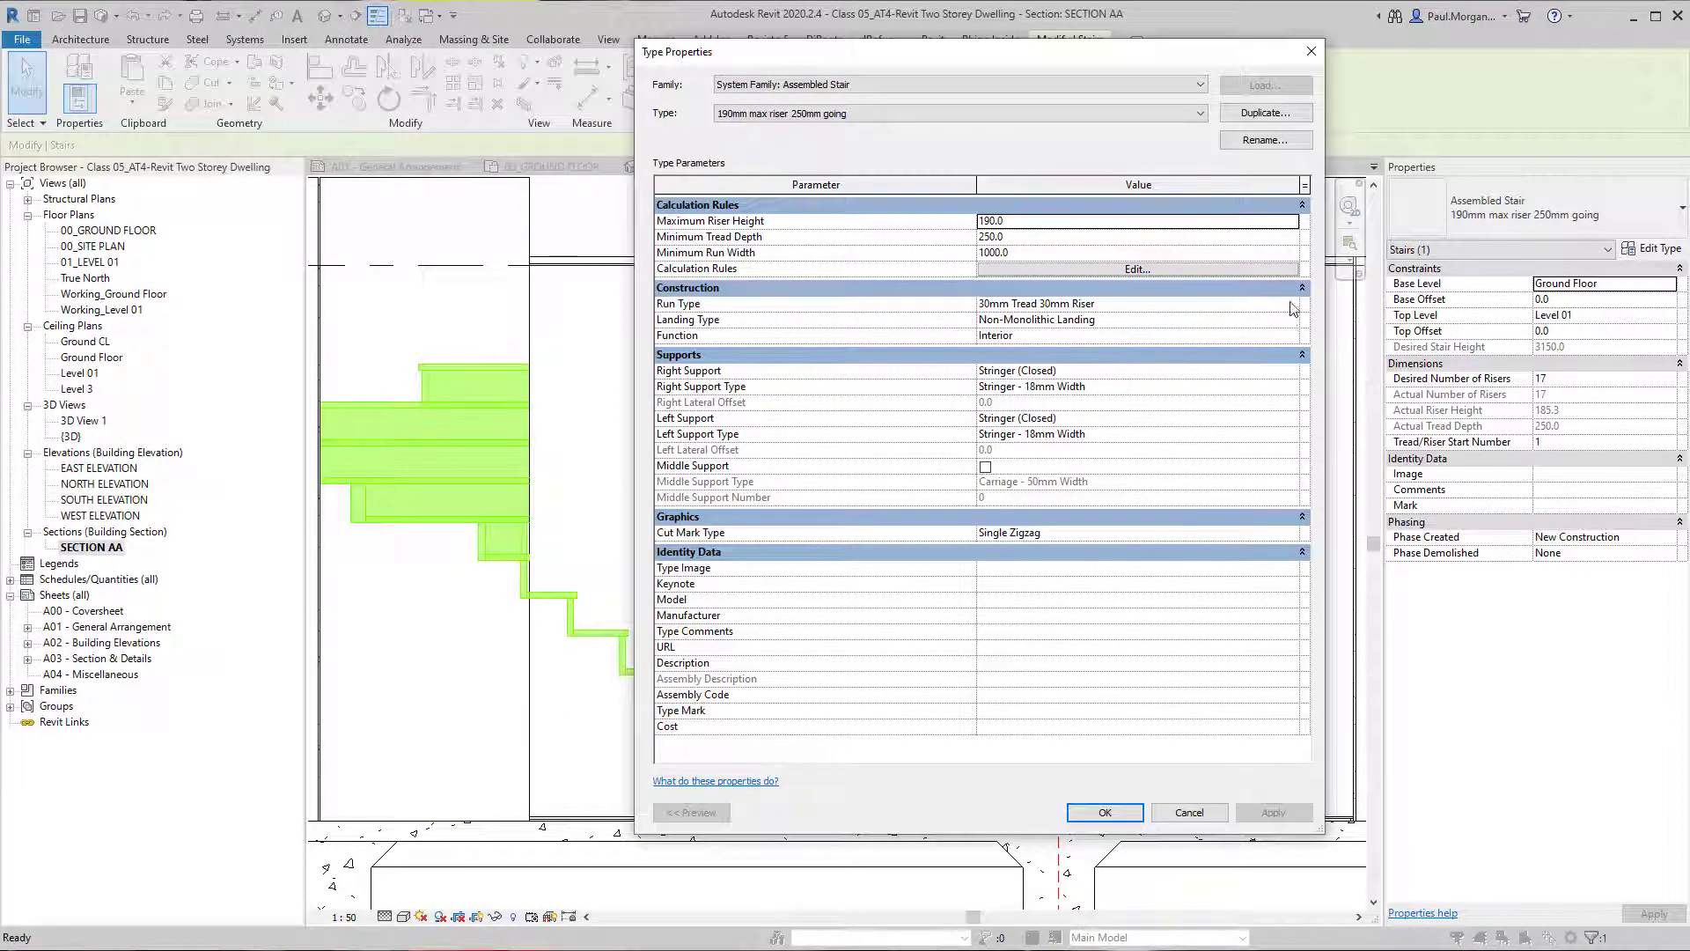
{"action": "left_click", "coordinate": [1292, 304]}
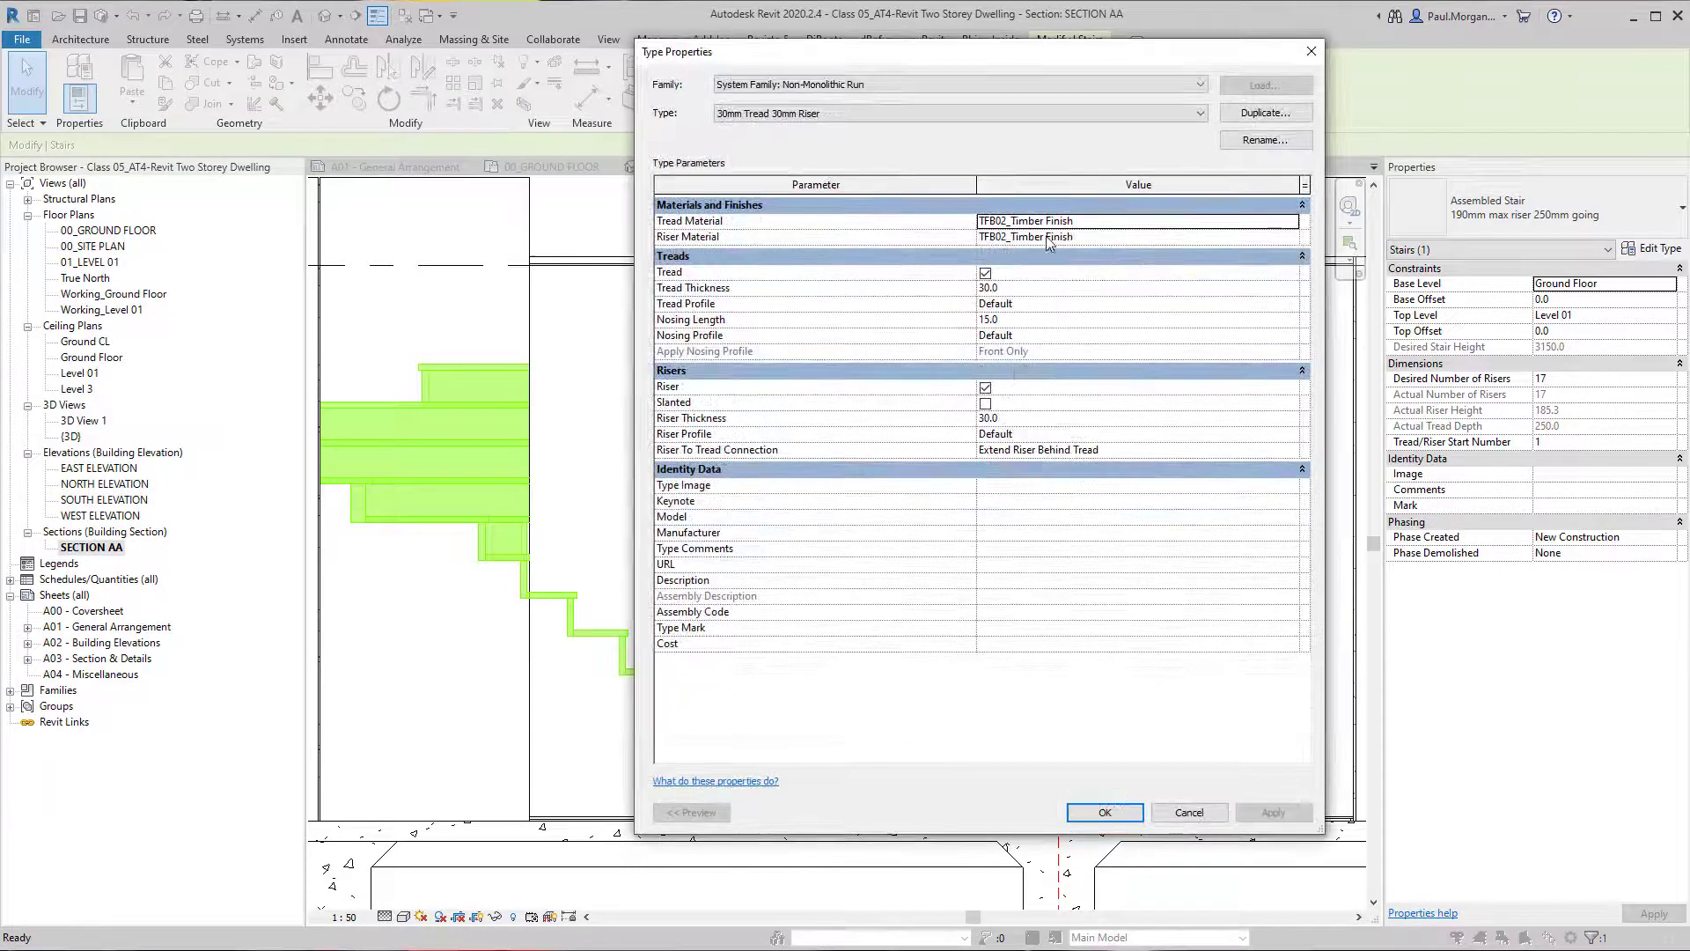
{"action": "left_click", "coordinate": [1293, 221]}
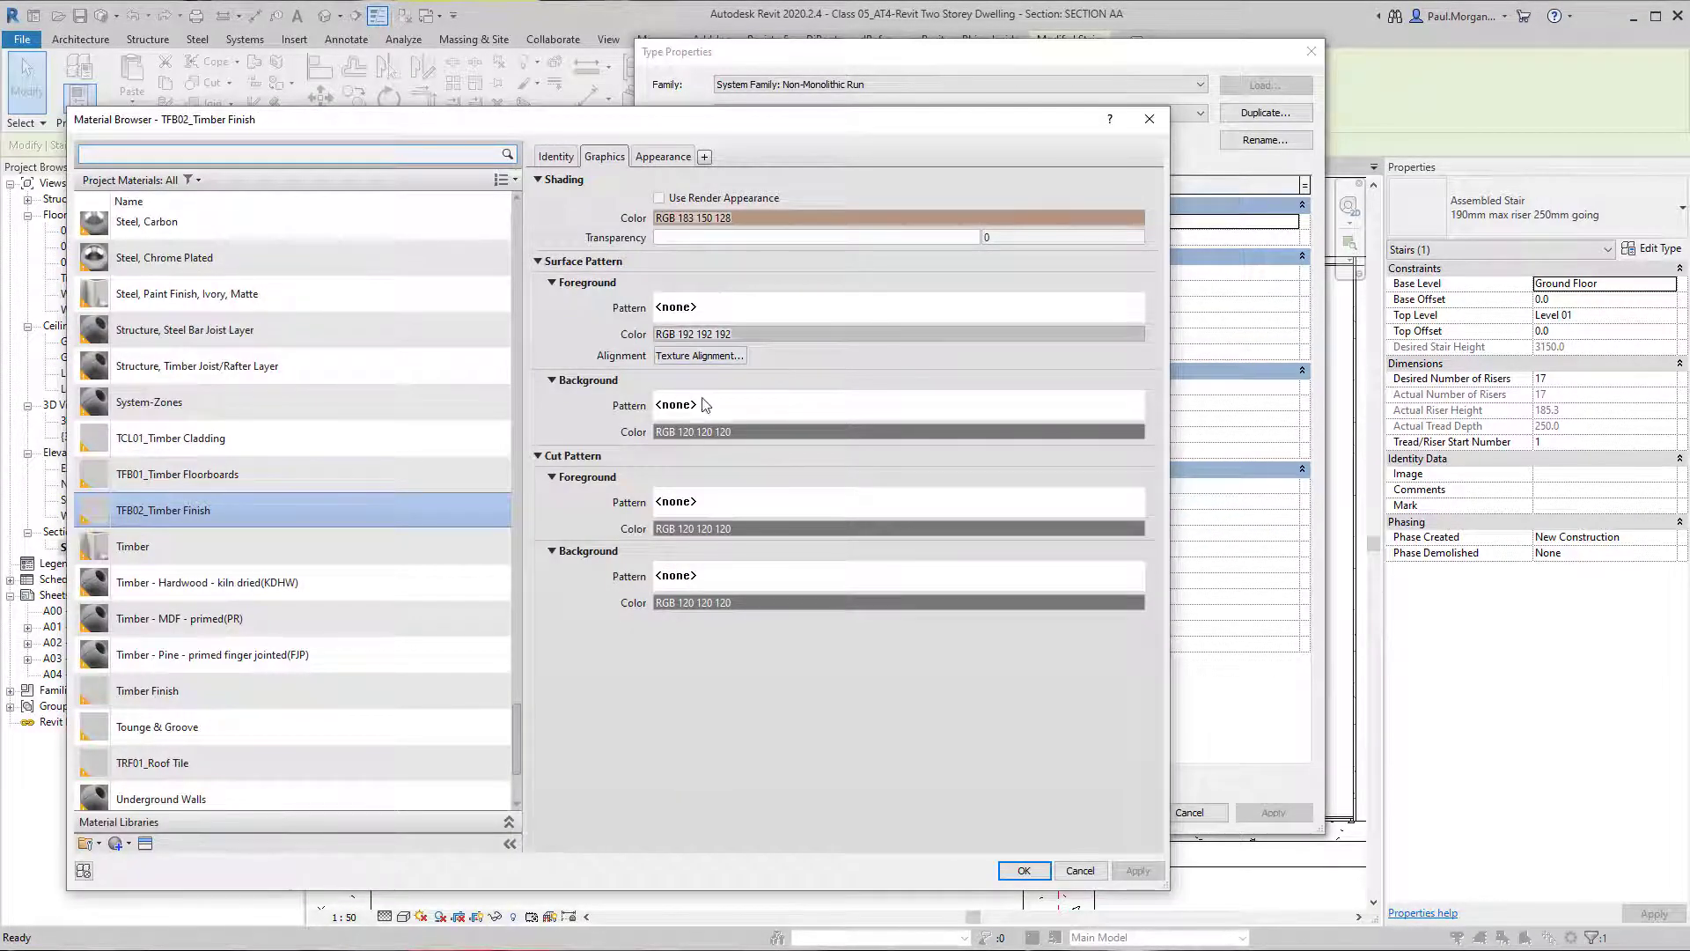
Set the material's cut foreground pattern to Diagonal crosshatch 1.5mm and accept the material and type changes.
{"action": "left_click", "coordinate": [720, 510]}
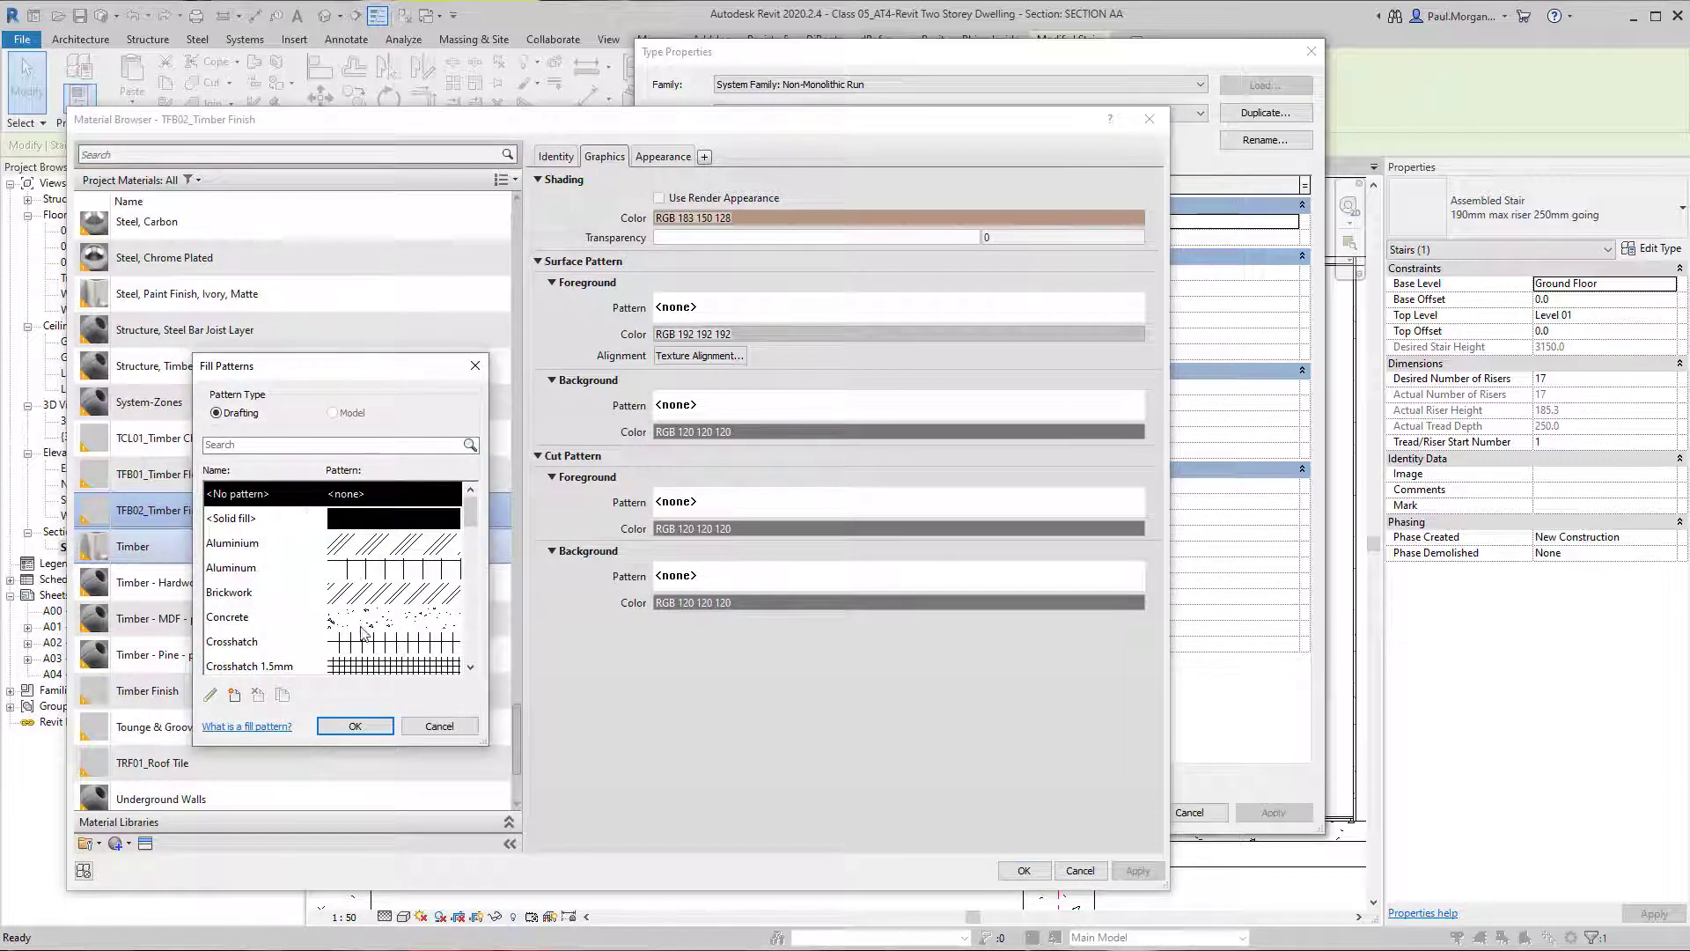
{"action": "scroll", "coordinate": [361, 632], "scroll_direction": "down", "scroll_amount": 2}
{"action": "scroll", "coordinate": [361, 649], "scroll_direction": "down", "scroll_amount": 2}
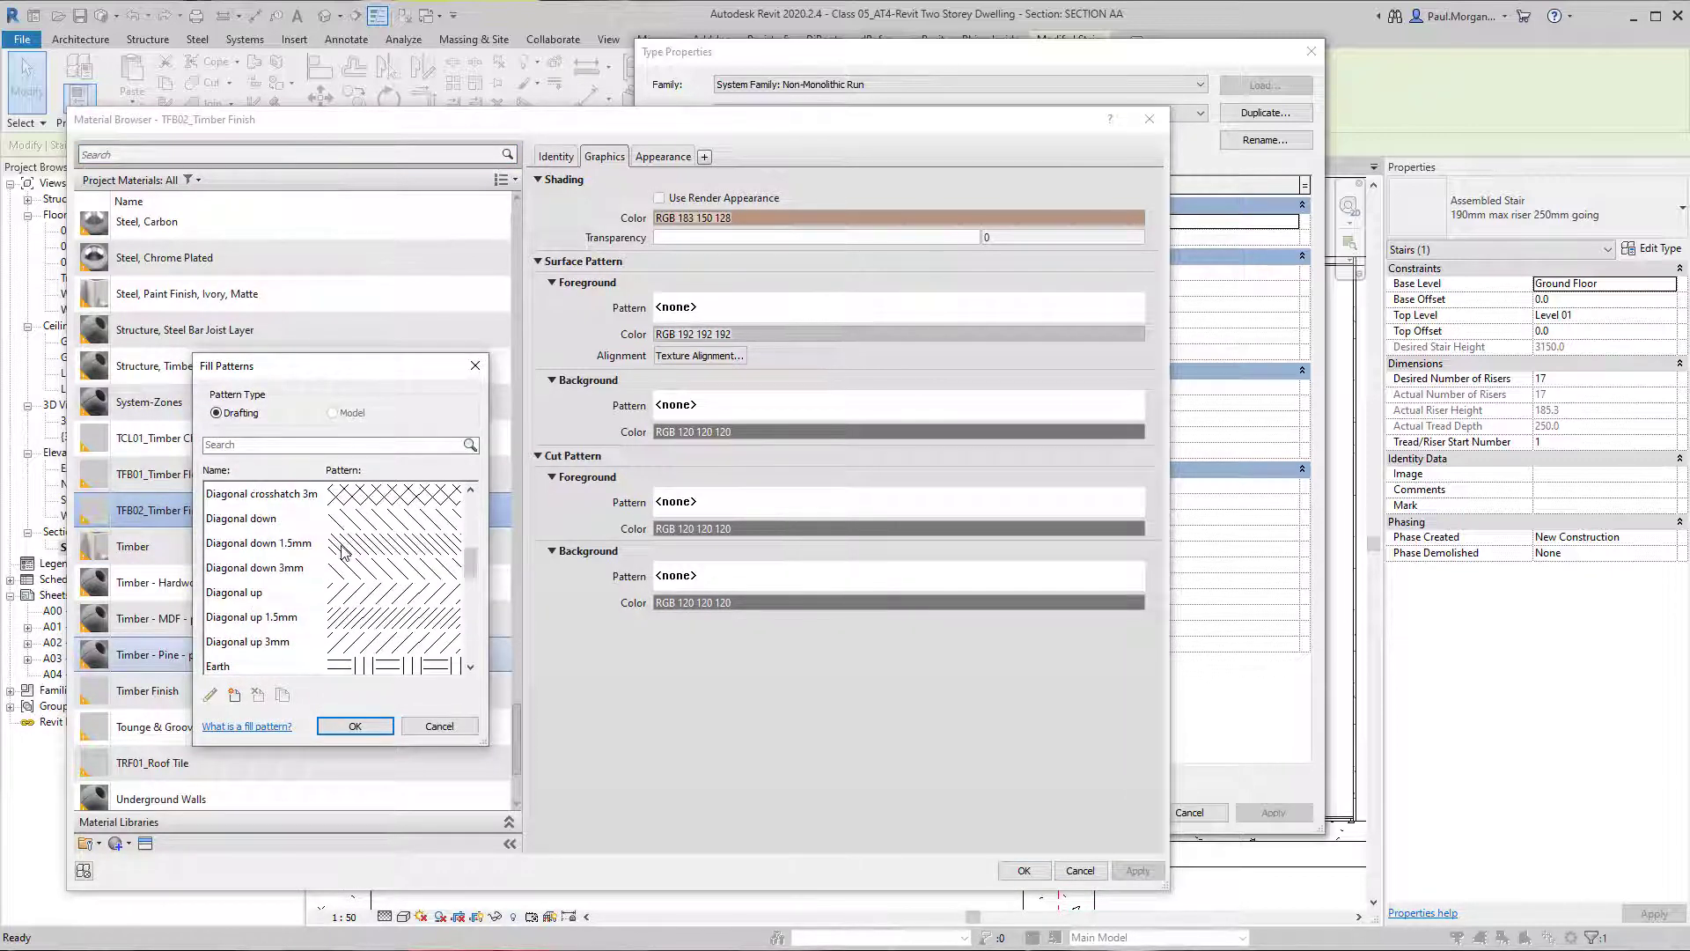
{"action": "scroll", "coordinate": [343, 552], "scroll_direction": "up", "scroll_amount": 1}
{"action": "left_click", "coordinate": [361, 519]}
{"action": "left_click", "coordinate": [353, 726]}
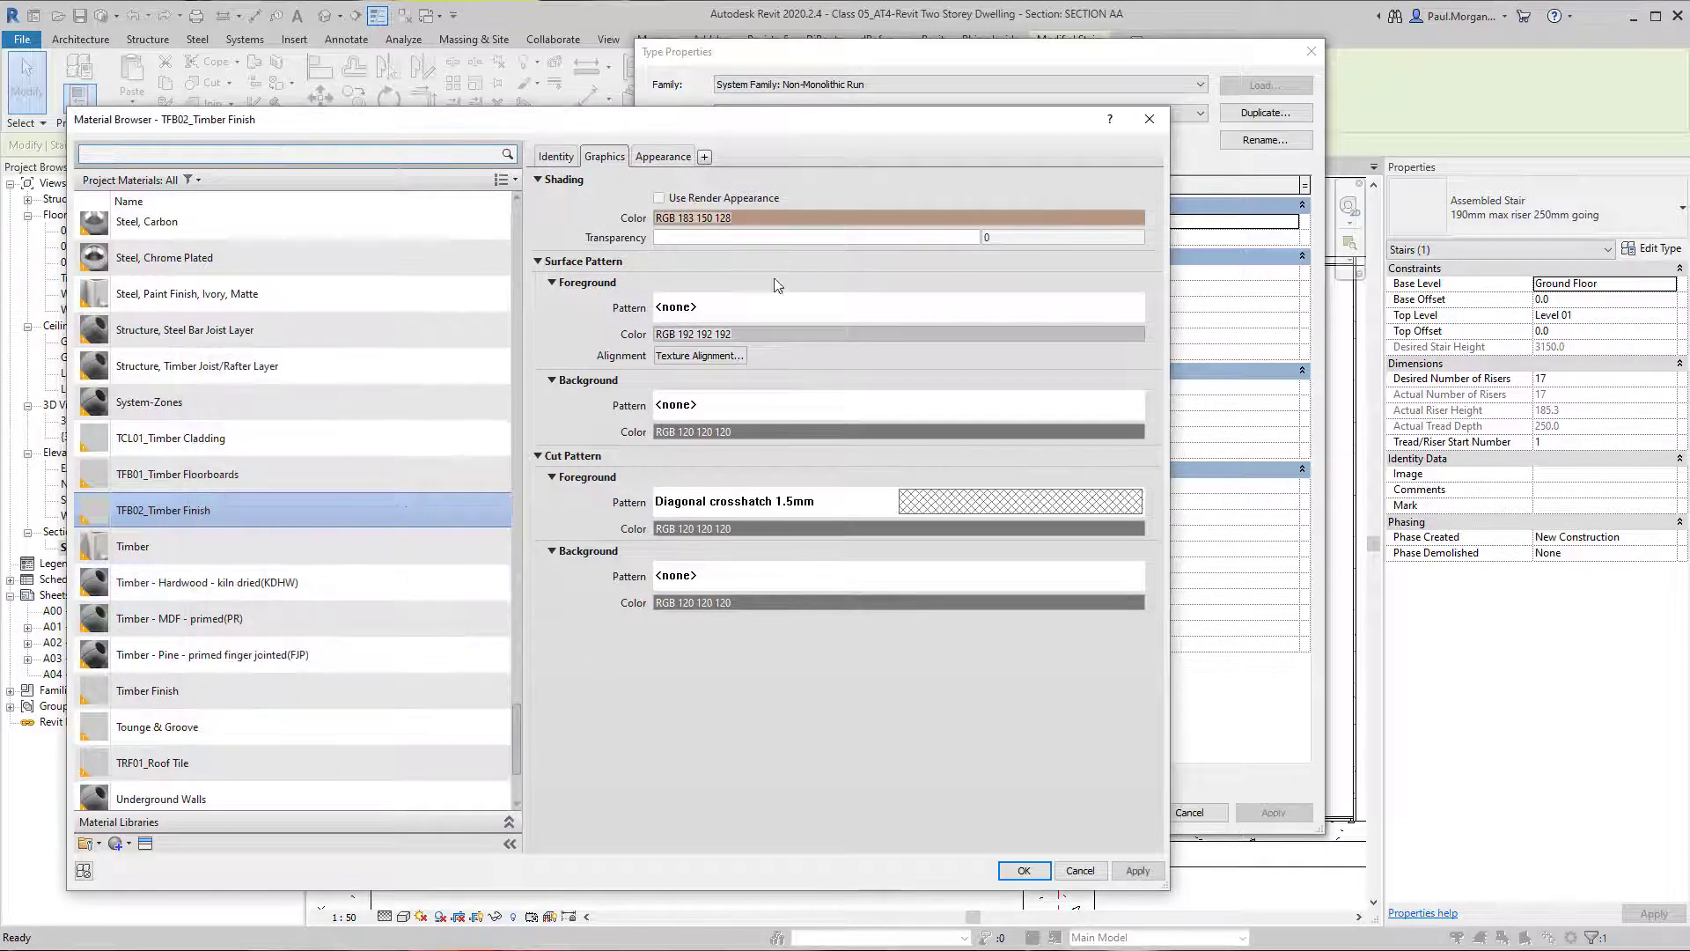
{"action": "left_click", "coordinate": [1024, 871]}
{"action": "left_click", "coordinate": [1091, 814]}
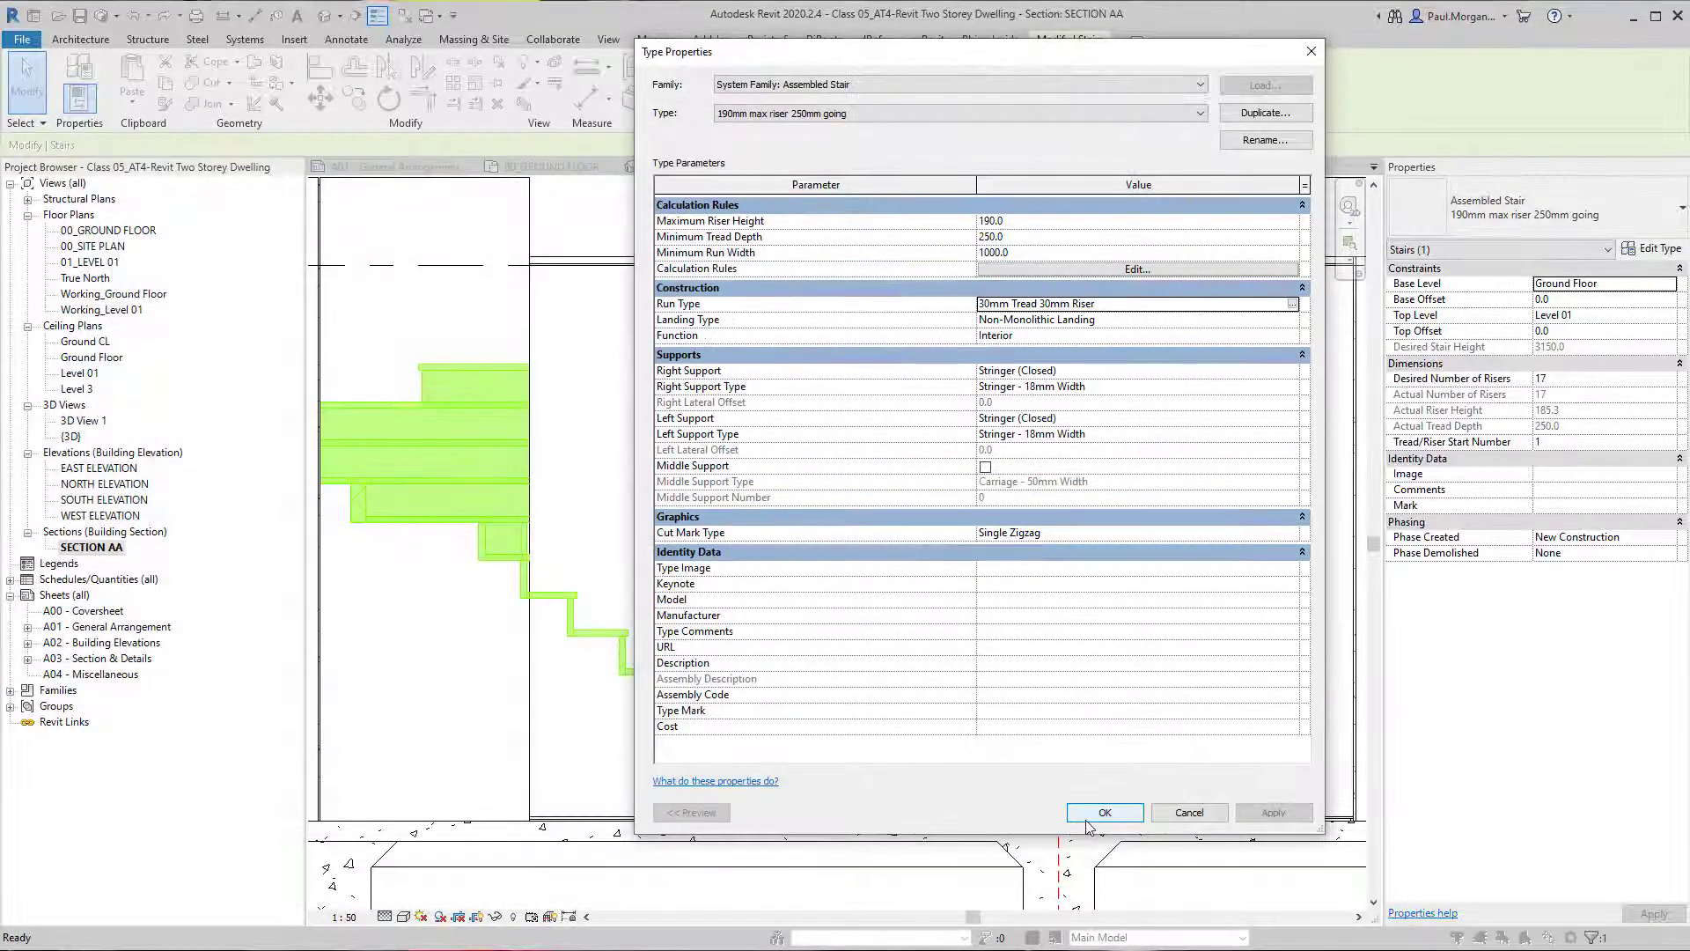
{"action": "left_click", "coordinate": [1092, 820]}
Check the hatch on the cut treads and risers, and turn off Thin Lines to display true line weights.
{"action": "left_click", "coordinate": [424, 712]}
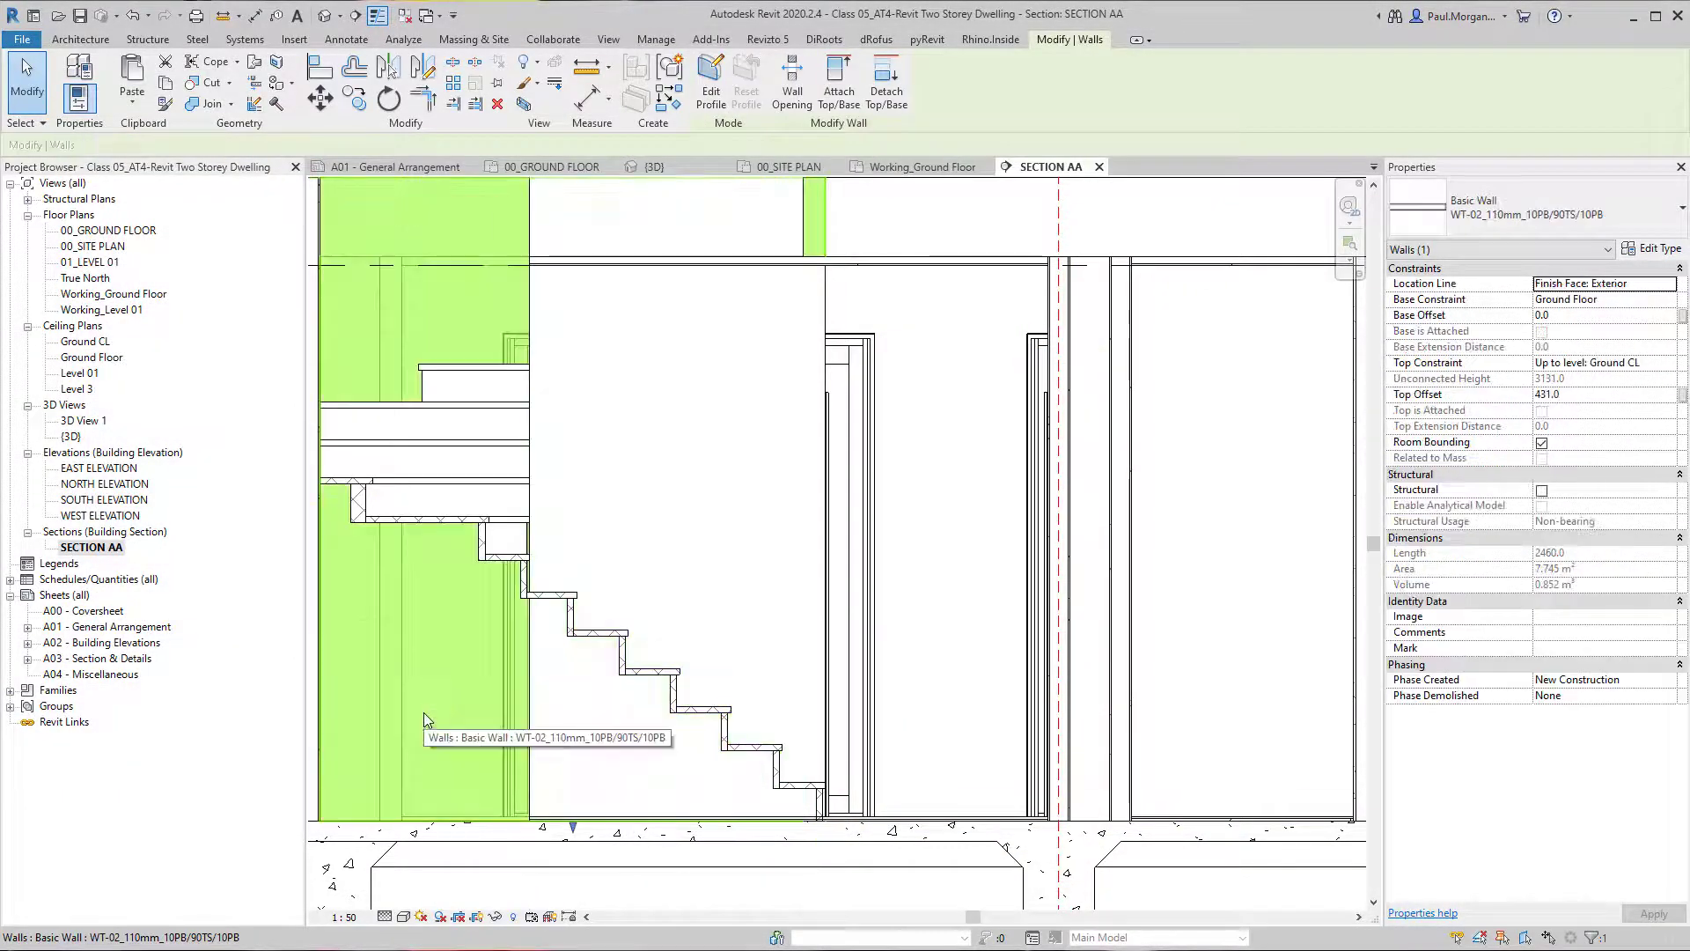
{"action": "scroll", "coordinate": [444, 687], "scroll_direction": "up", "scroll_amount": 2}
{"action": "middle_click_drag", "start_coordinate": [454, 672], "coordinate": [471, 653]}
{"action": "key", "text": "Escape"}
{"action": "scroll", "coordinate": [534, 600], "scroll_direction": "down", "scroll_amount": 2}
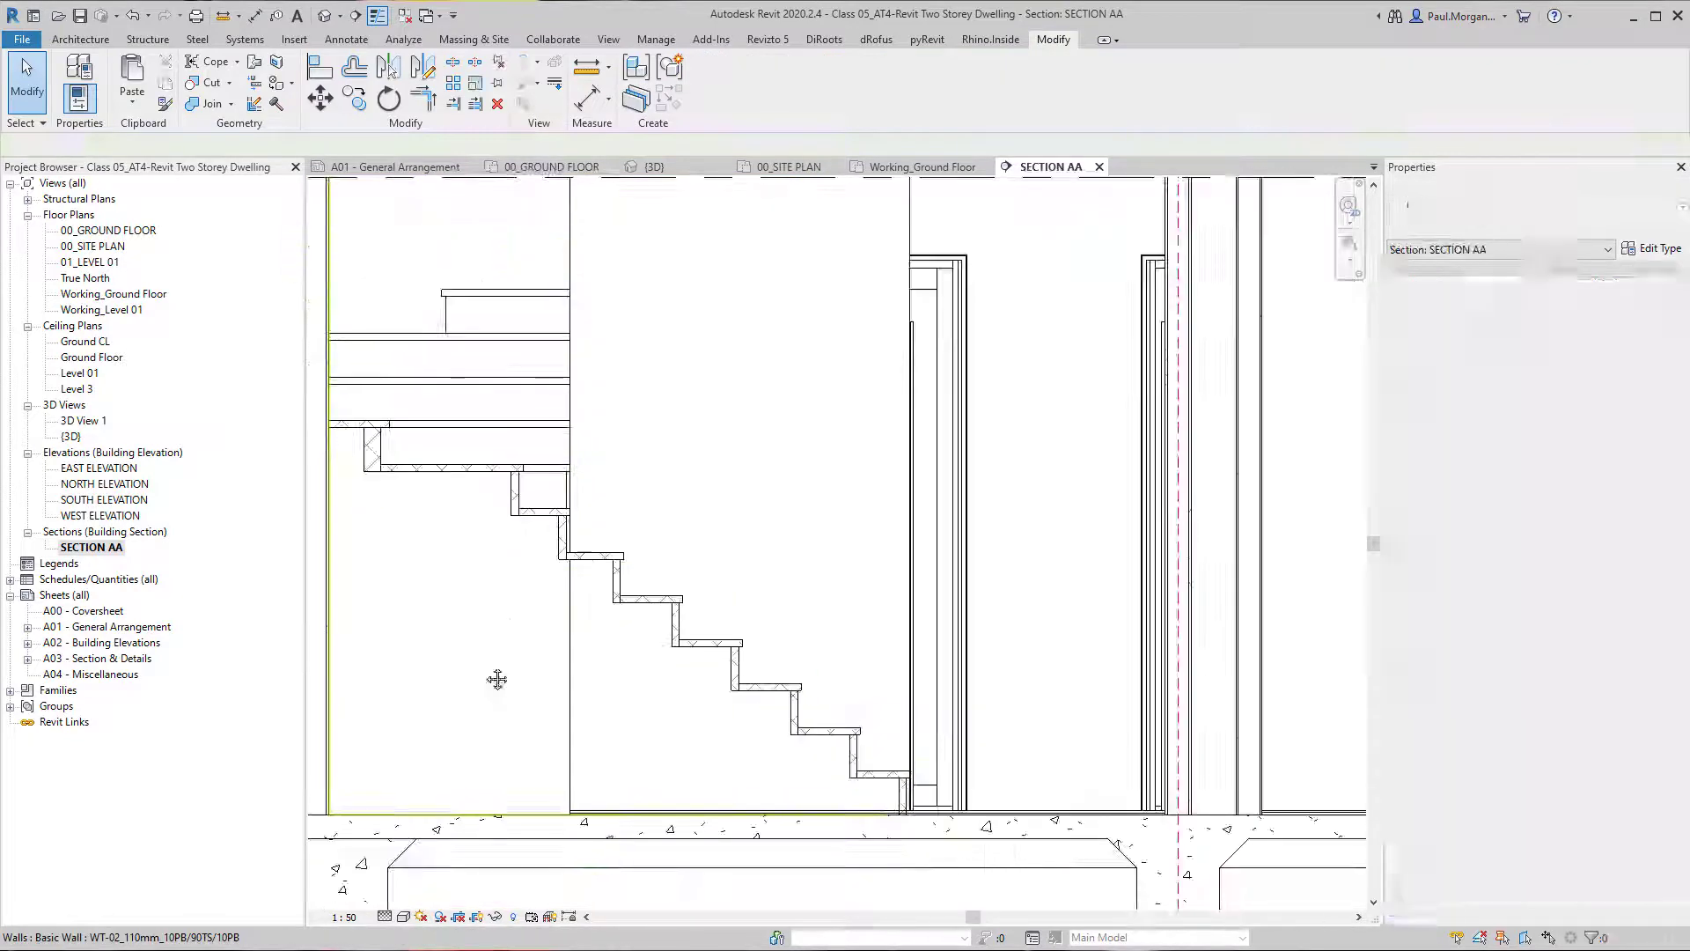
{"action": "key", "text": "t"}
{"action": "key", "text": "l"}
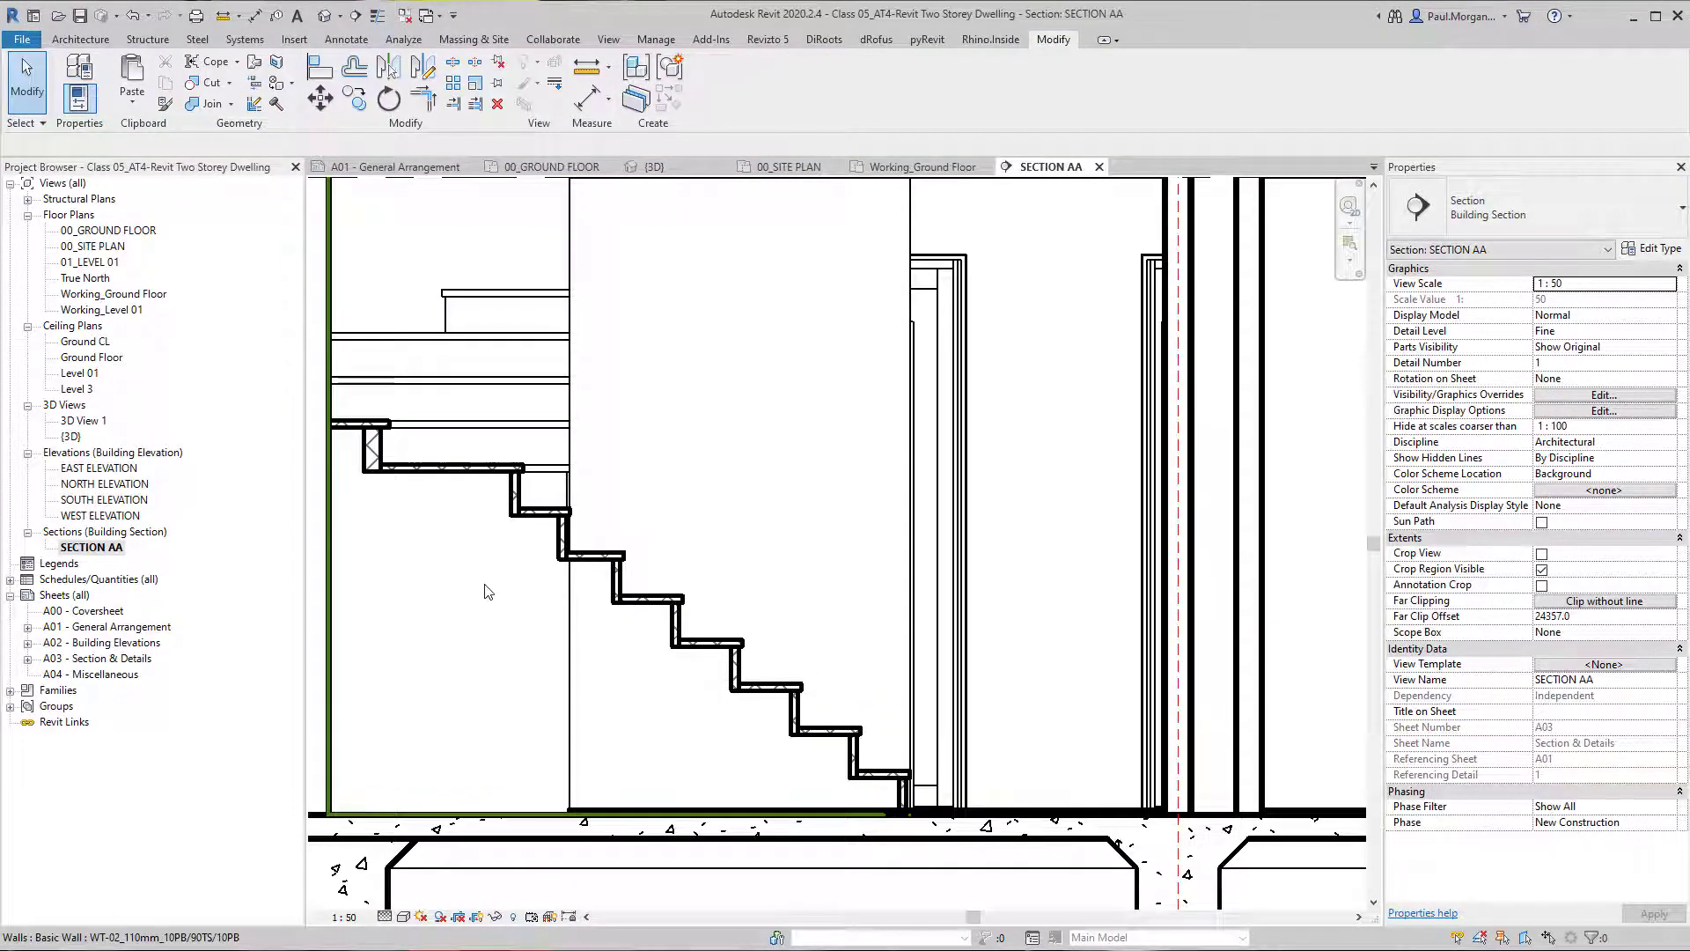
{"action": "scroll", "coordinate": [487, 591], "scroll_direction": "down", "scroll_amount": 2}
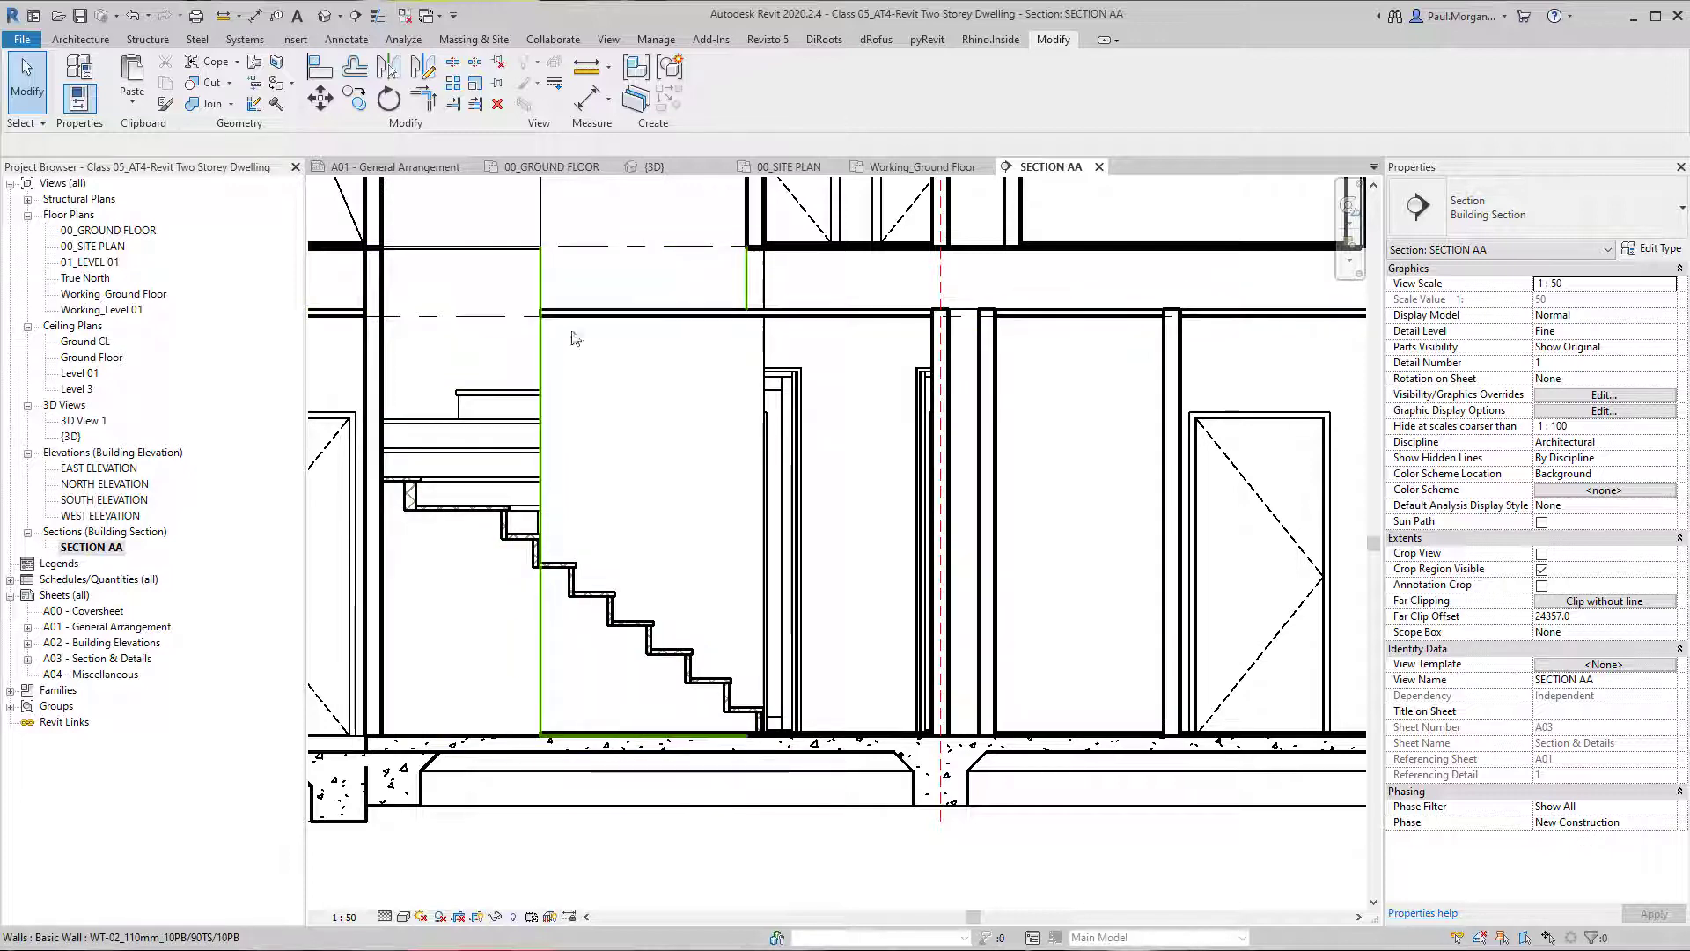
{"action": "middle_click_drag", "start_coordinate": [574, 339], "coordinate": [560, 512]}
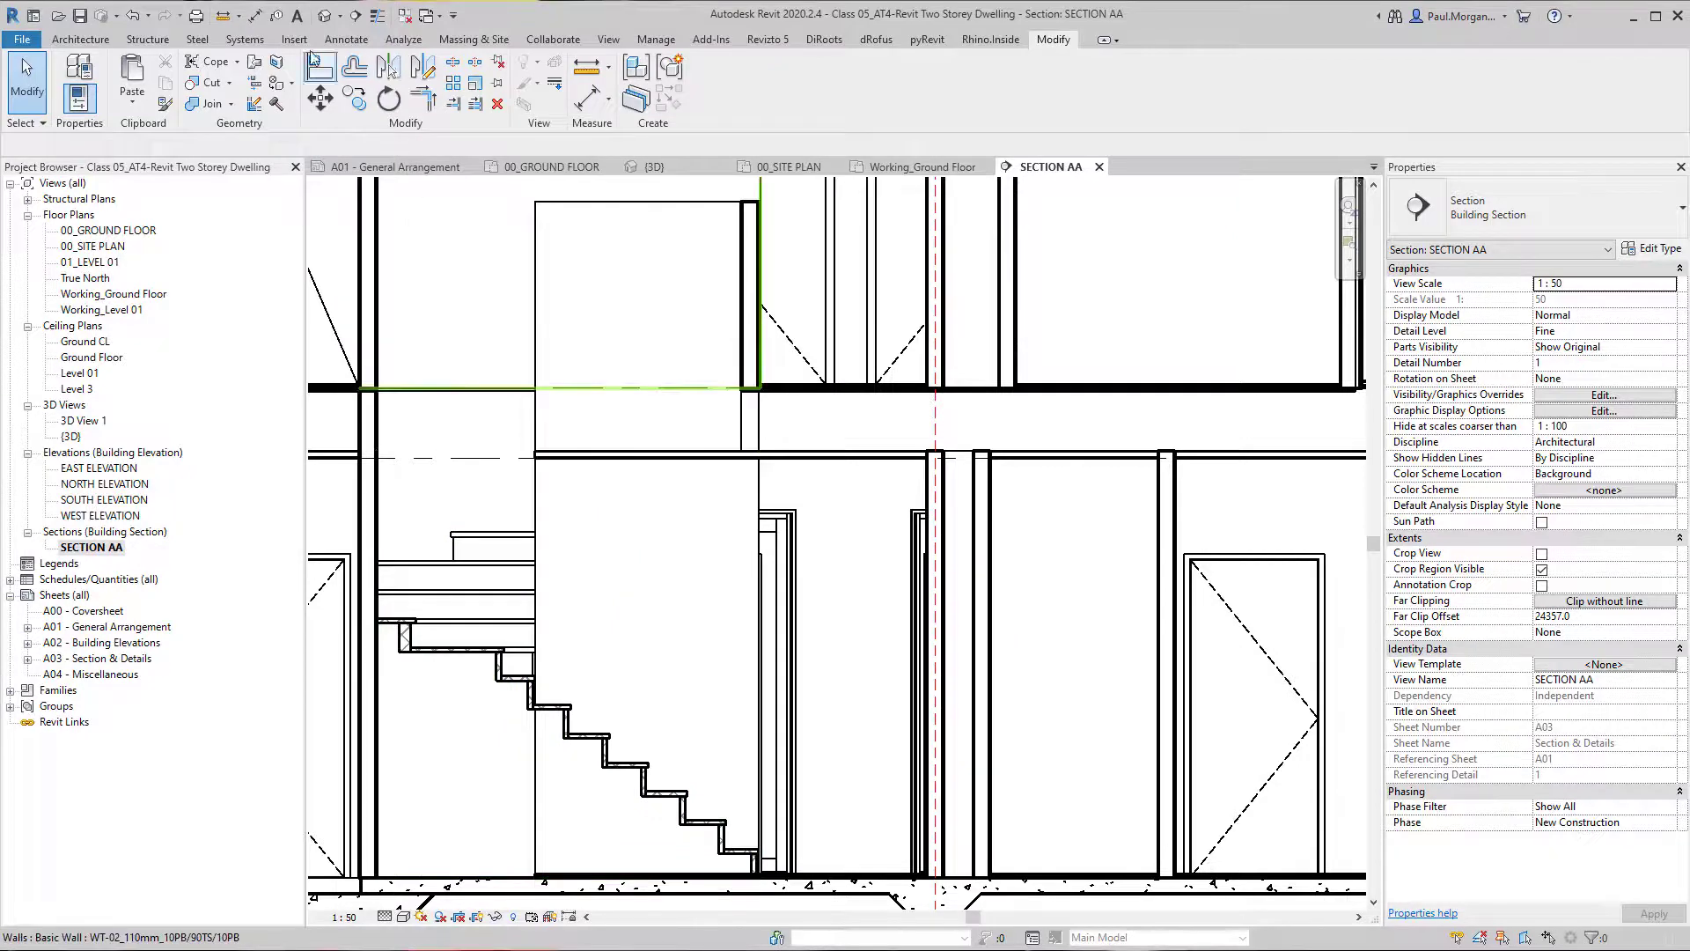
Return to the 3D view and pull the section box inward through the stair to expose the winders and upper flight.
{"action": "left_click", "coordinate": [327, 23]}
{"action": "scroll", "coordinate": [710, 490], "scroll_direction": "down", "scroll_amount": 3}
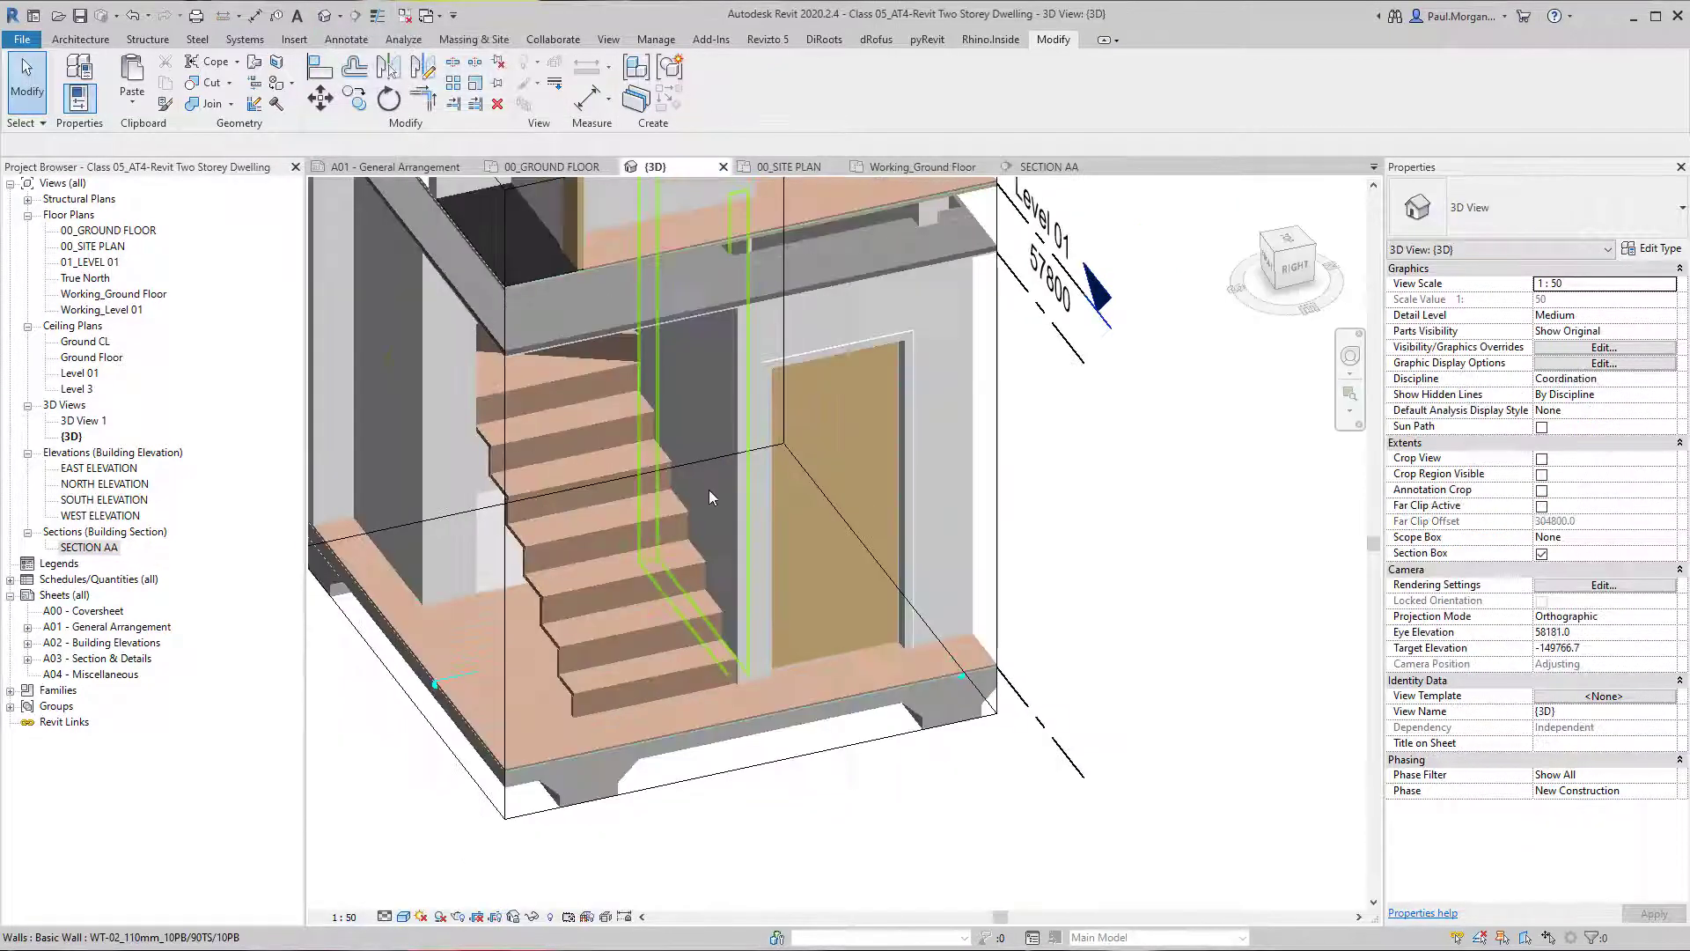
{"action": "middle_click_drag", "start_coordinate": [703, 526], "coordinate": [898, 670]}
{"action": "left_click", "coordinate": [870, 632]}
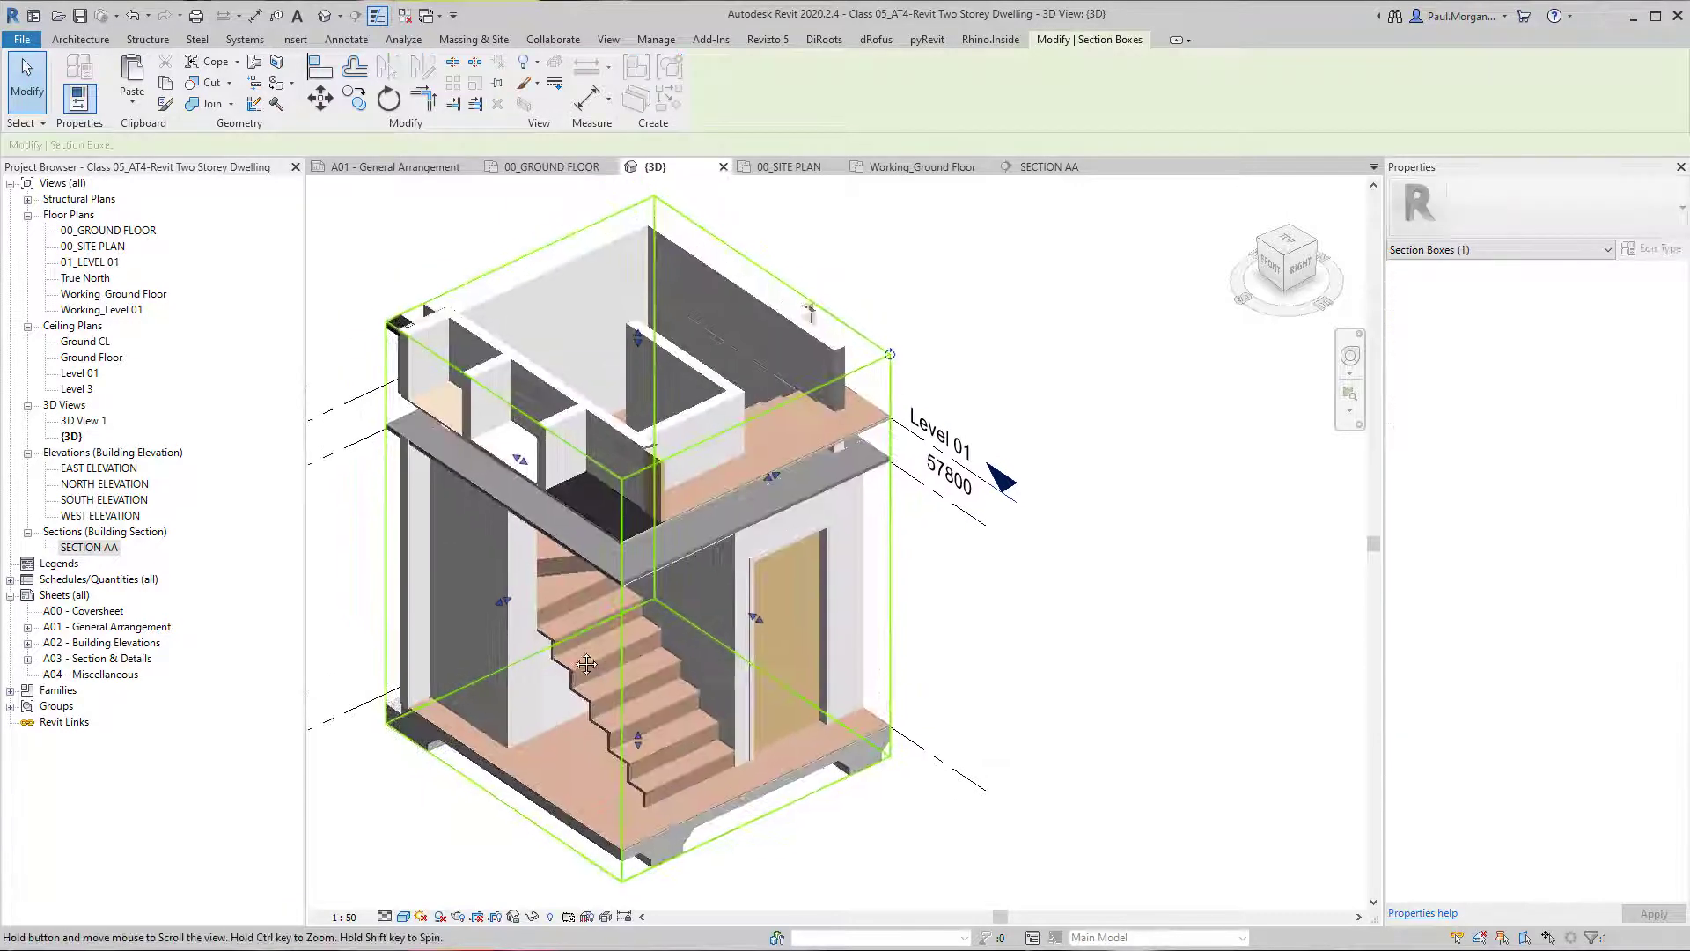
{"action": "left_click_drag", "start_coordinate": [507, 608], "coordinate": [680, 557]}
{"action": "middle_click_drag", "start_coordinate": [683, 555], "coordinate": [928, 543], "text": "shift"}
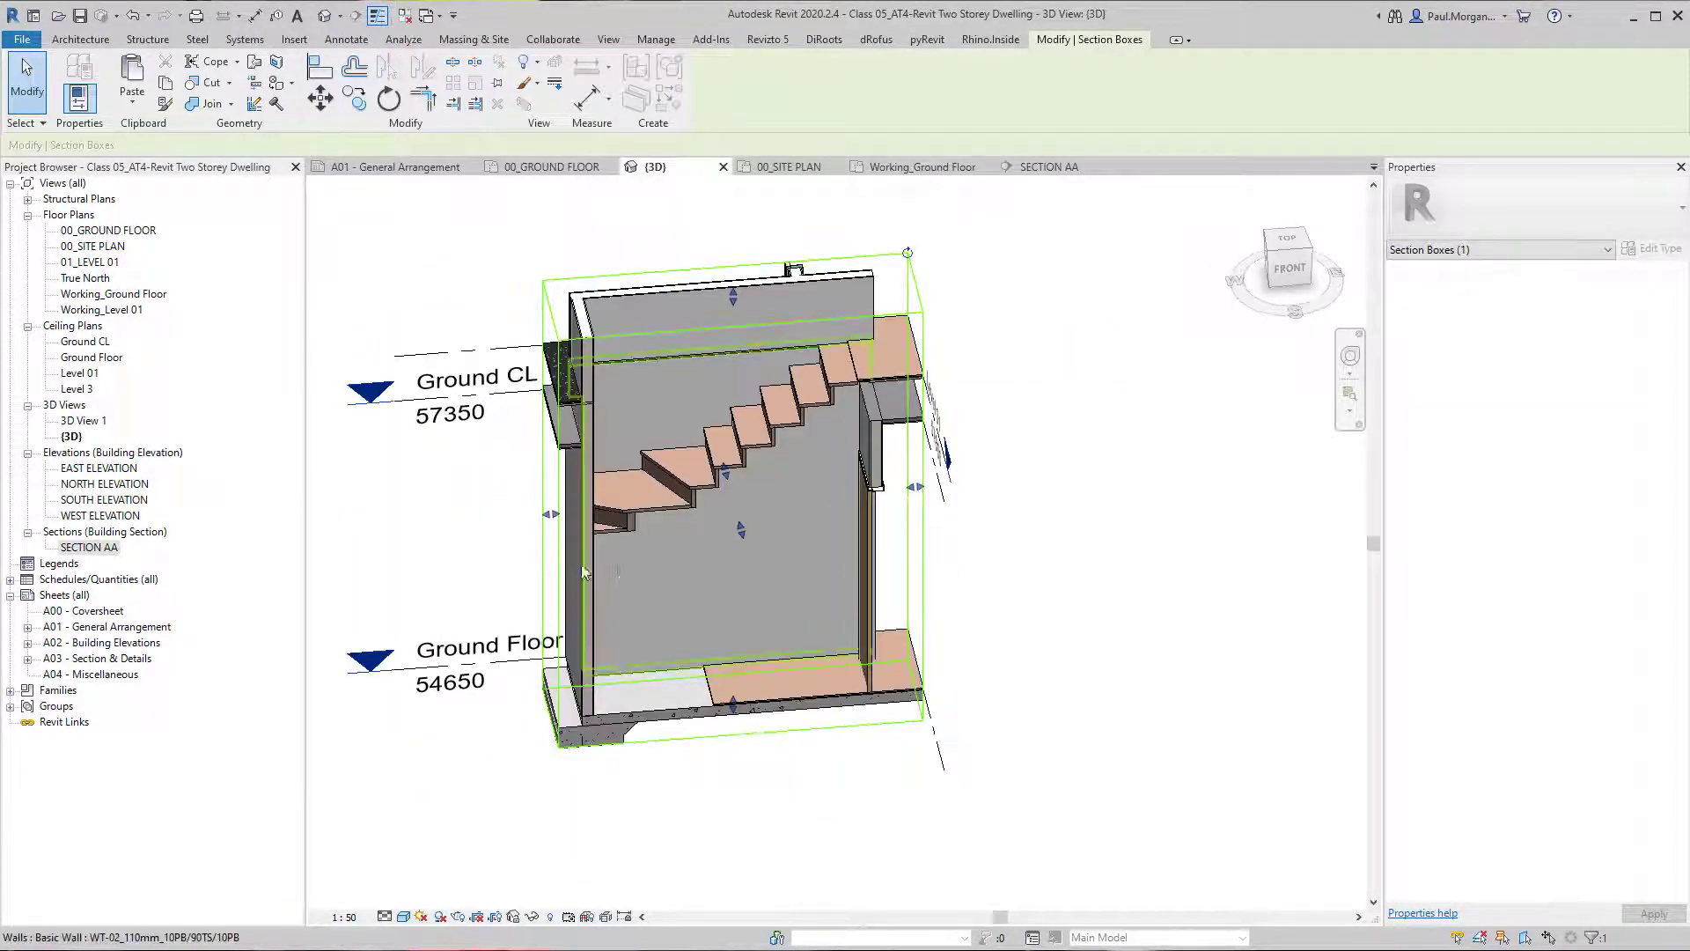
Examine the winders, upper flight and doorway wall from several angles in the section-boxed 3D view.
{"action": "scroll", "coordinate": [811, 486], "scroll_direction": "up", "scroll_amount": 2}
{"action": "middle_click_drag", "start_coordinate": [814, 486], "coordinate": [732, 483]}
{"action": "middle_click_drag", "start_coordinate": [732, 482], "coordinate": [728, 509], "text": "shift"}
{"action": "scroll", "coordinate": [846, 427], "scroll_direction": "up", "scroll_amount": 1}
{"action": "scroll", "coordinate": [860, 408], "scroll_direction": "up", "scroll_amount": 1}
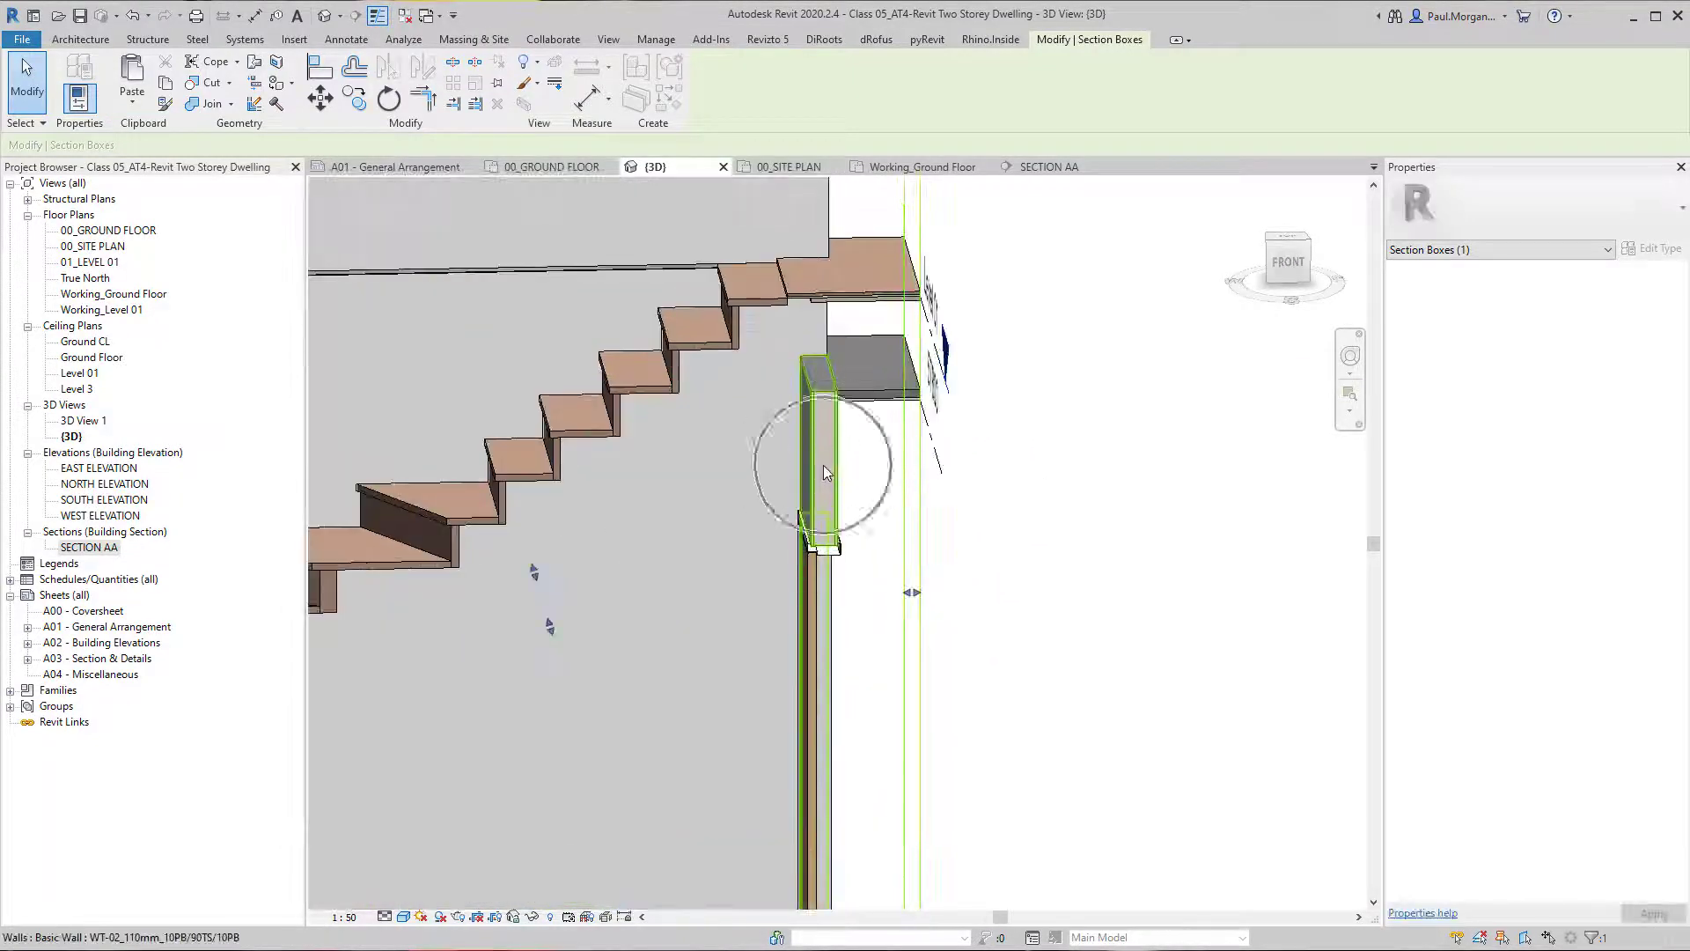
{"action": "middle_click_drag", "start_coordinate": [862, 526], "coordinate": [750, 537], "text": "shift"}
{"action": "middle_click_drag", "start_coordinate": [838, 608], "coordinate": [867, 381]}
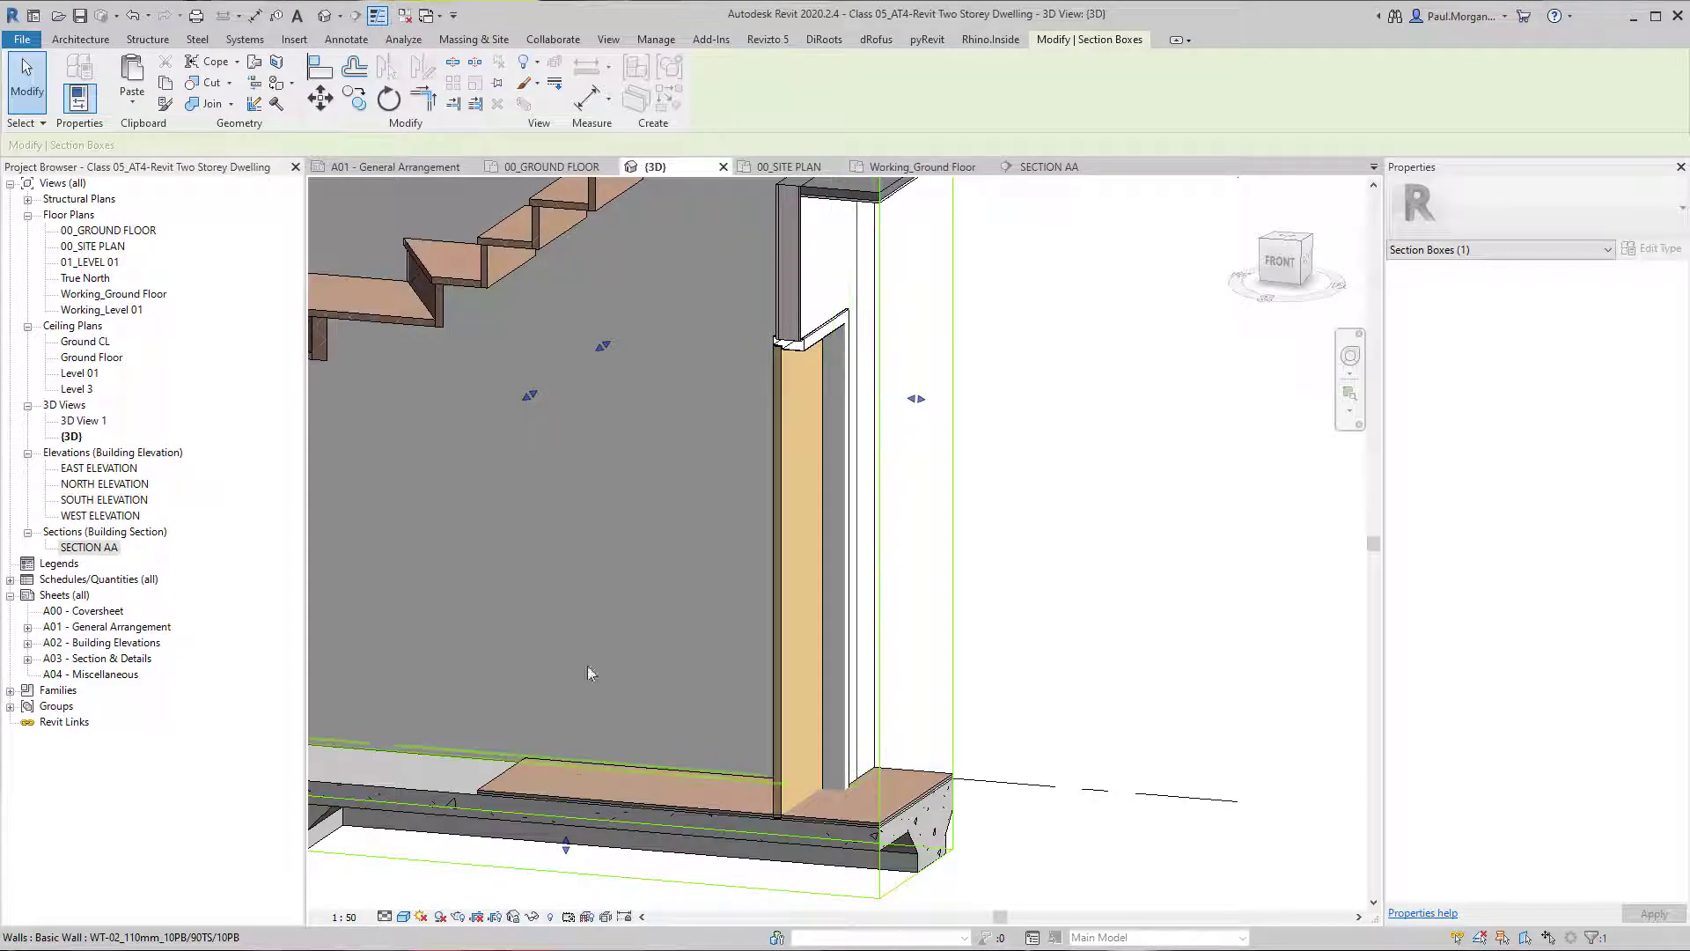
{"action": "scroll", "coordinate": [649, 630], "scroll_direction": "down", "scroll_amount": 1}
{"action": "middle_click_drag", "start_coordinate": [605, 621], "coordinate": [683, 679], "text": "shift"}
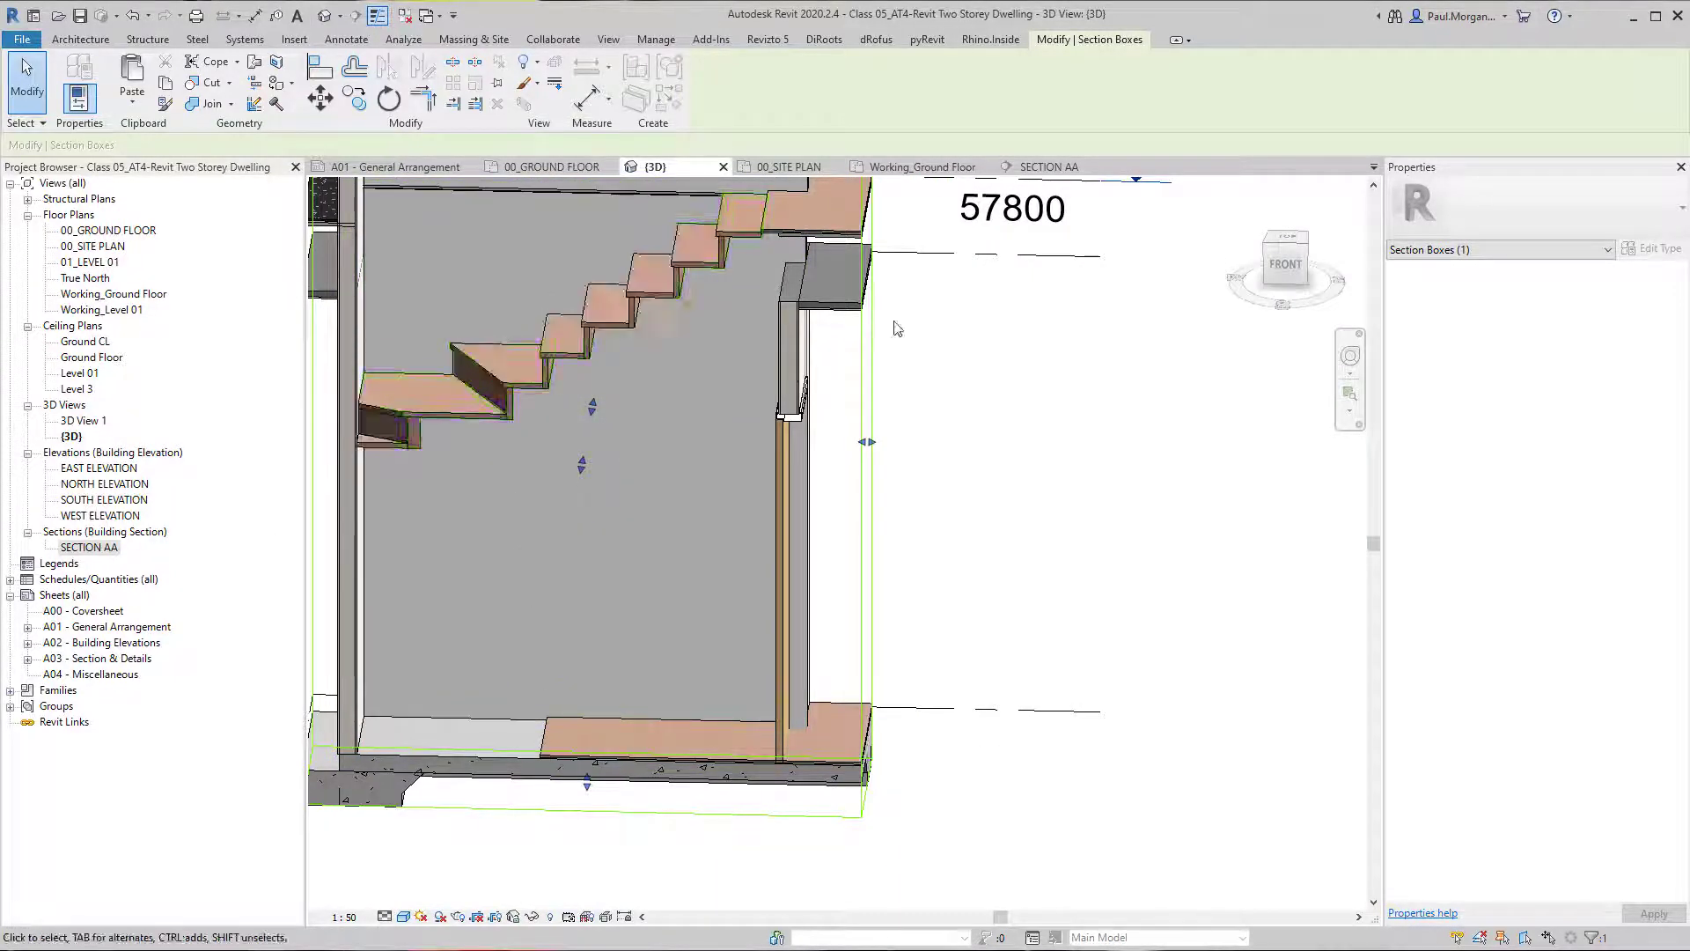
{"action": "middle_click_drag", "start_coordinate": [546, 579], "coordinate": [570, 546], "text": "shift"}
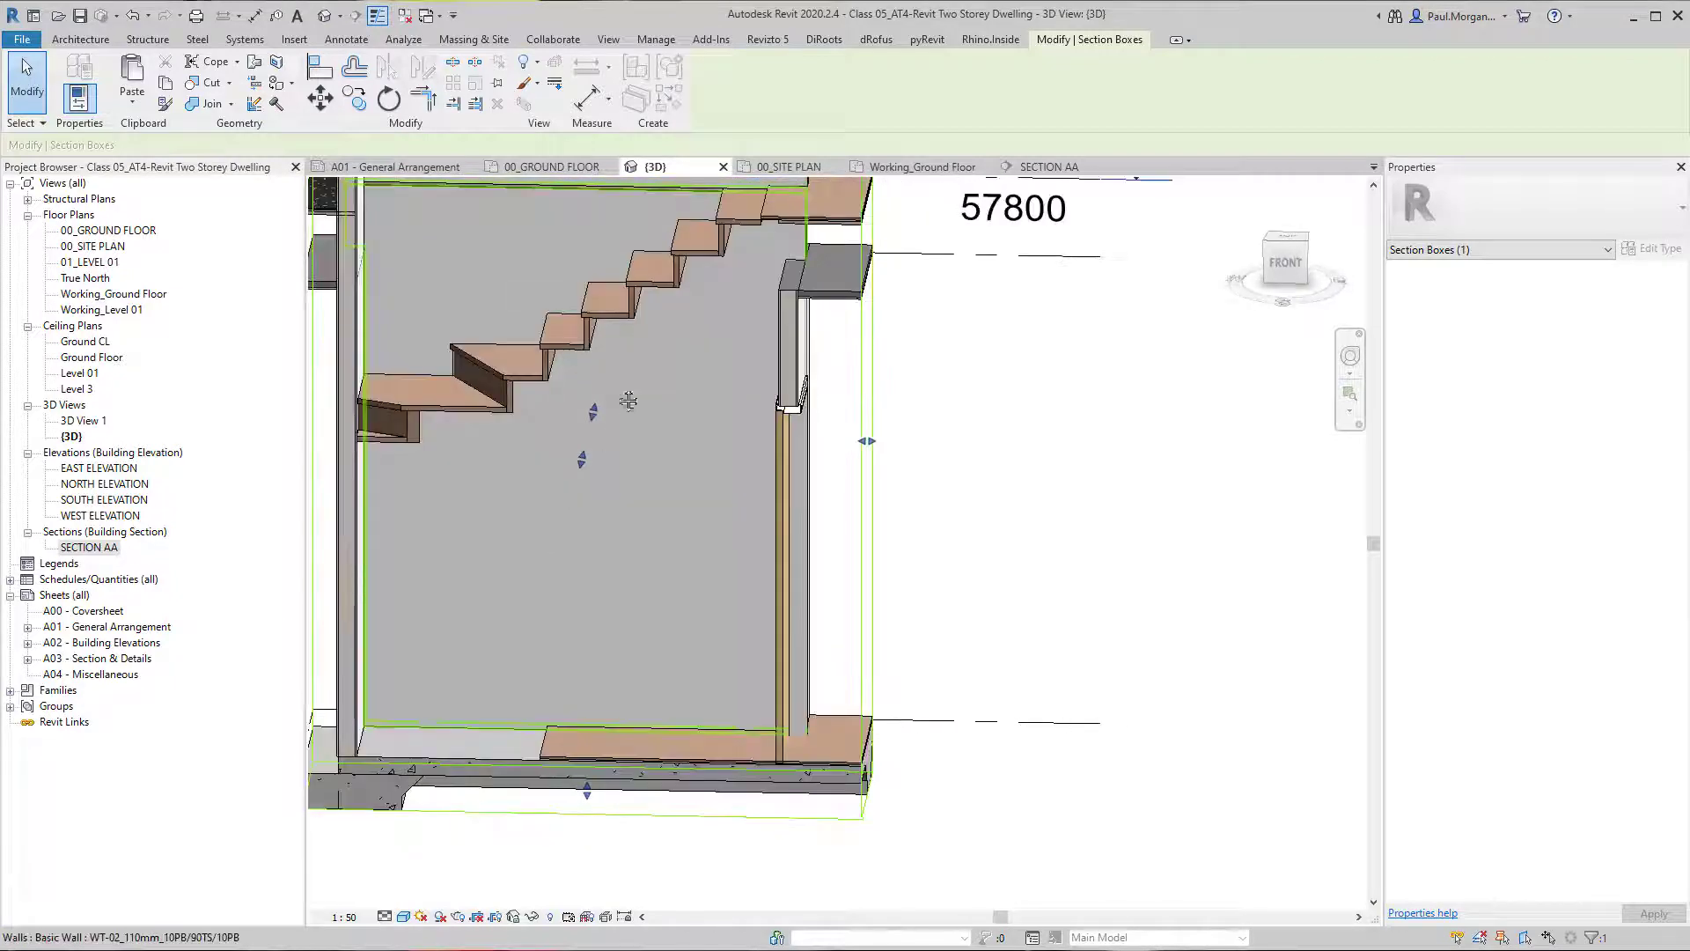
{"action": "middle_click_drag", "start_coordinate": [630, 401], "coordinate": [630, 532]}
{"action": "middle_click_drag", "start_coordinate": [630, 533], "coordinate": [698, 537], "text": "shift"}
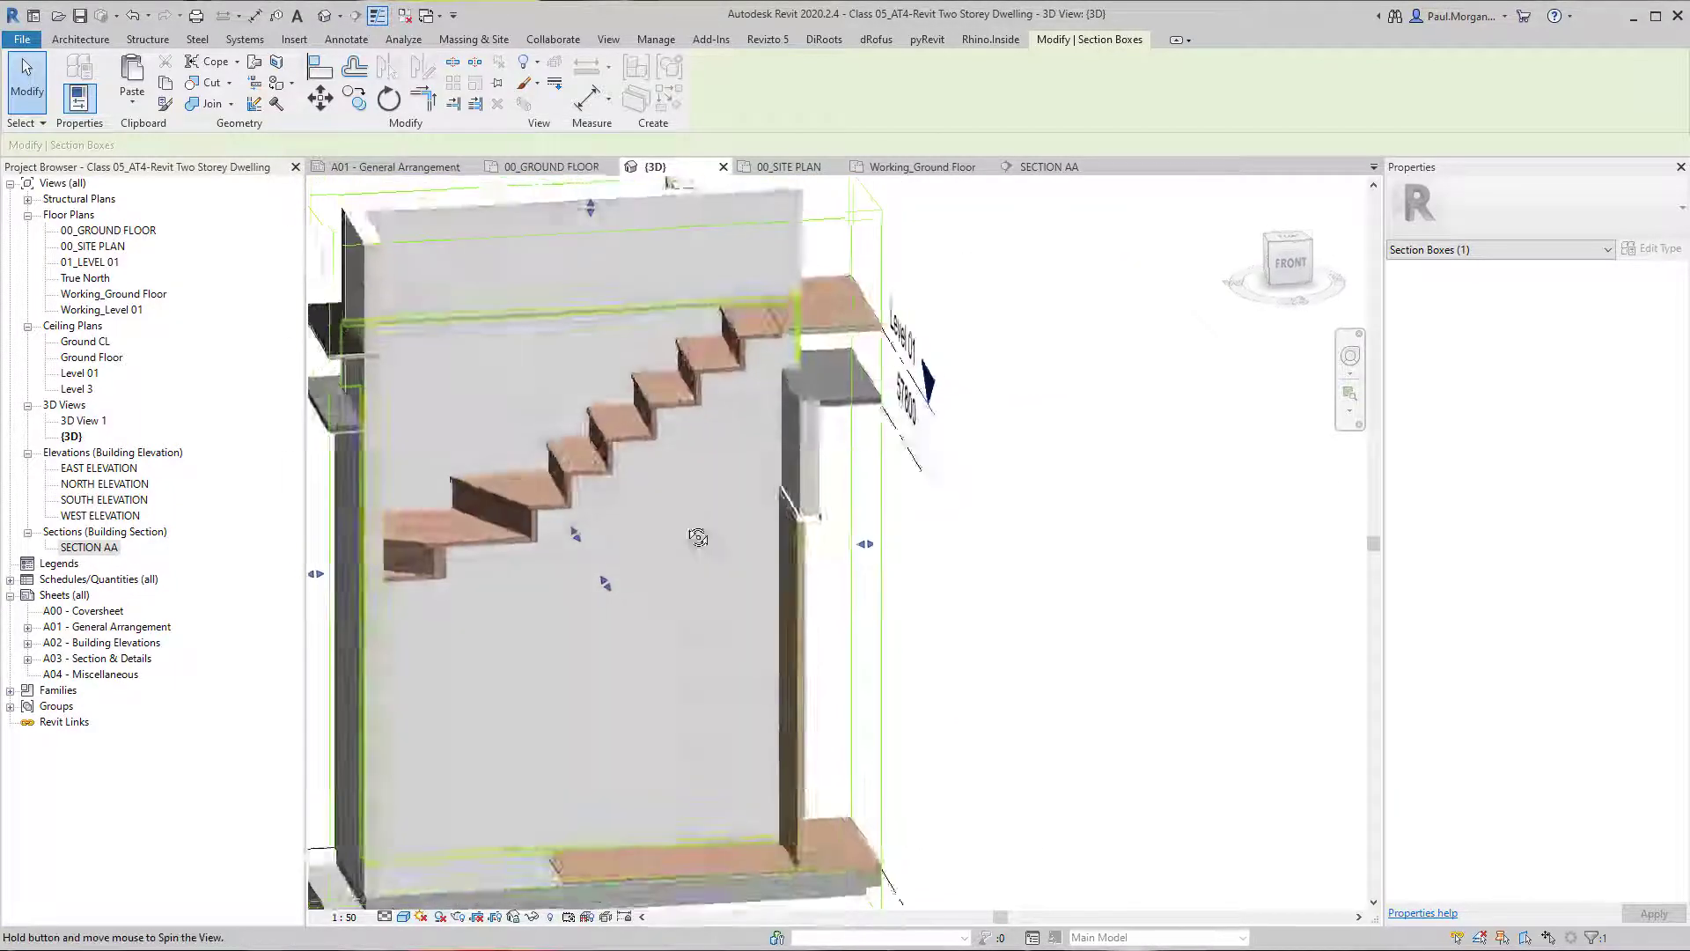
Inspect where the top tread meets the upper floor and check the Level 01 height offsets of the structural flooring and timber finish floors.
{"action": "scroll", "coordinate": [832, 301], "scroll_direction": "up", "scroll_amount": 4}
{"action": "middle_click_drag", "start_coordinate": [755, 400], "coordinate": [793, 444], "text": "shift"}
{"action": "scroll", "coordinate": [715, 364], "scroll_direction": "up", "scroll_amount": 5}
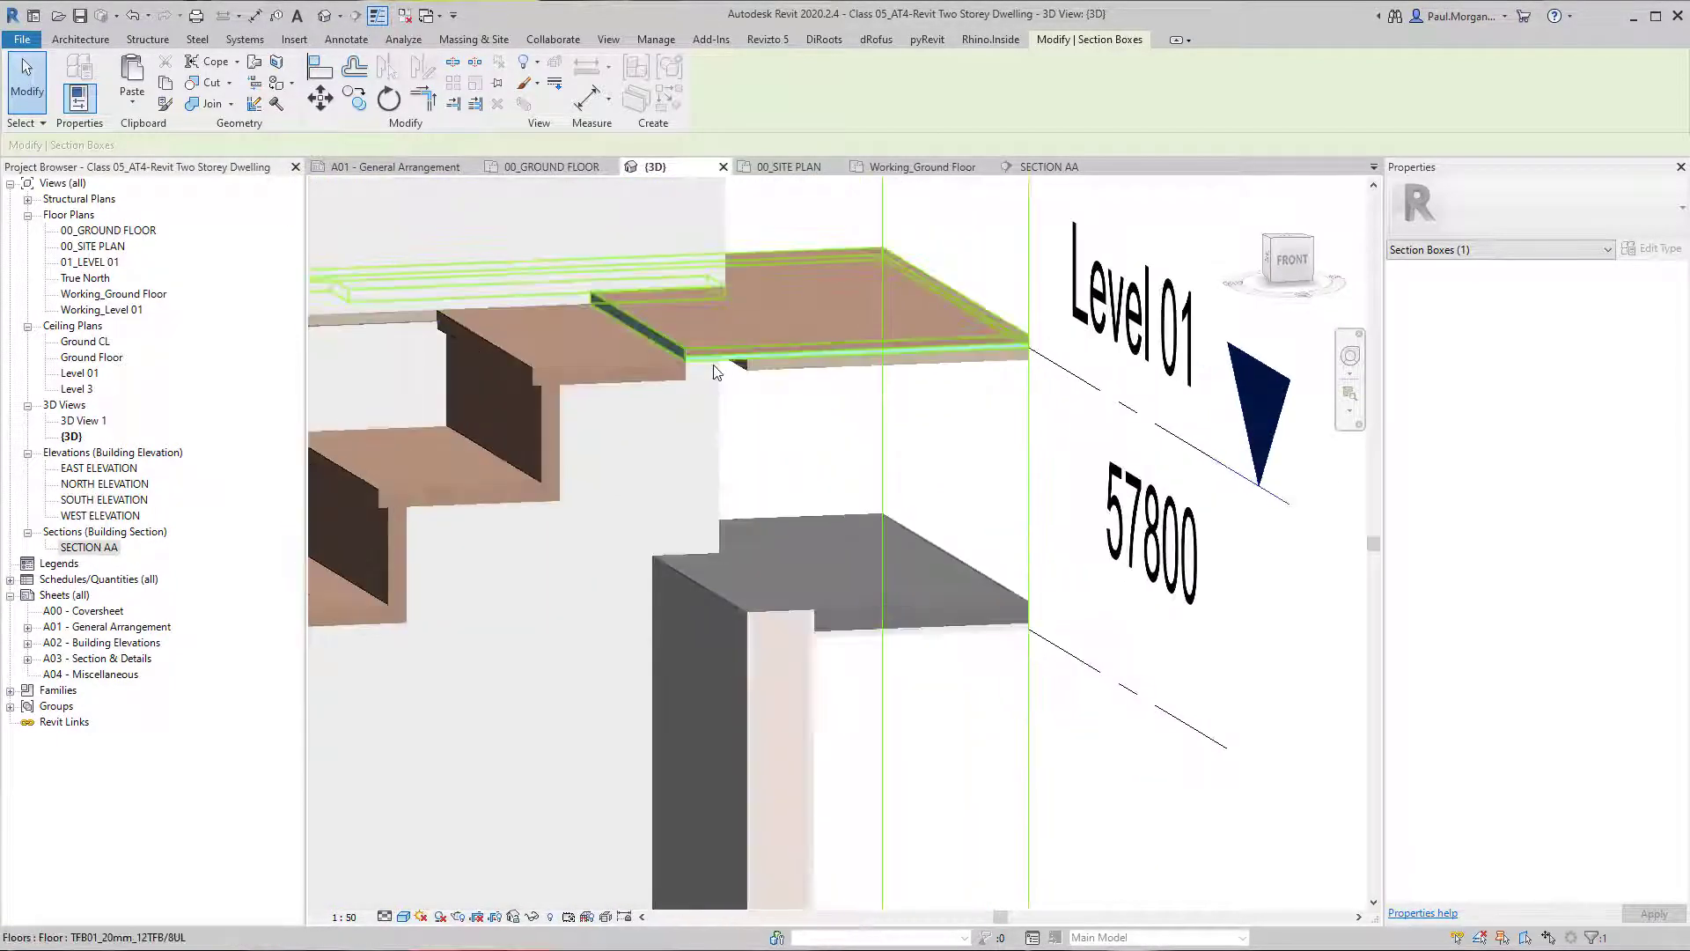
{"action": "key", "text": "ctrl"}
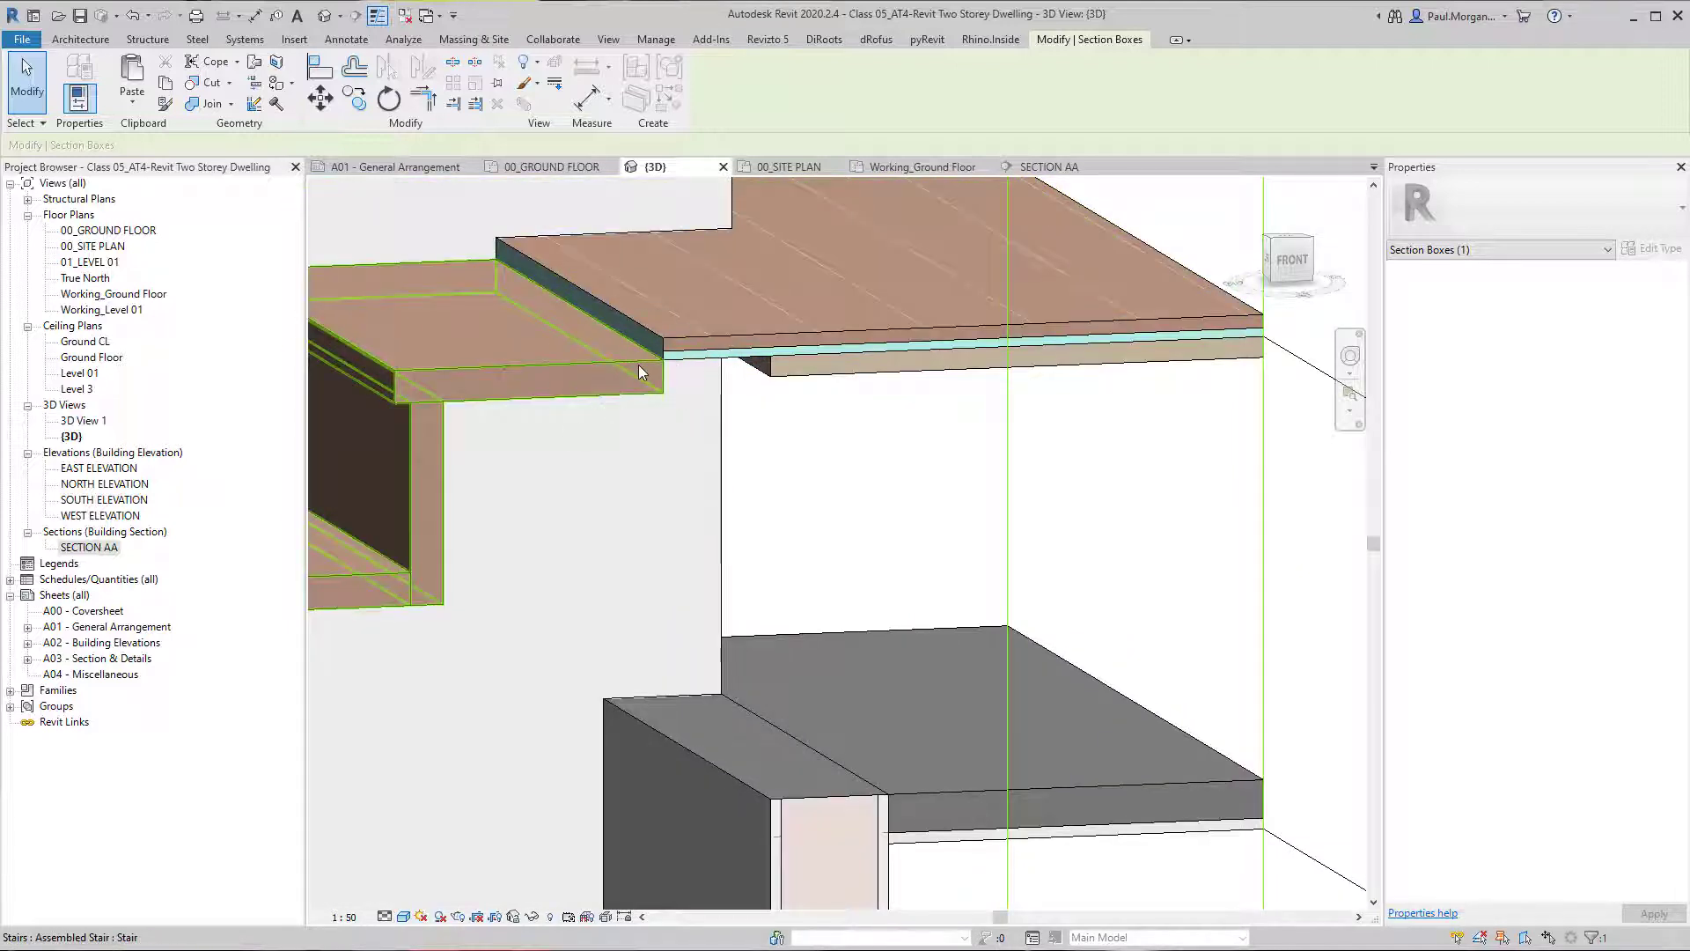
{"action": "key", "text": "ctrl"}
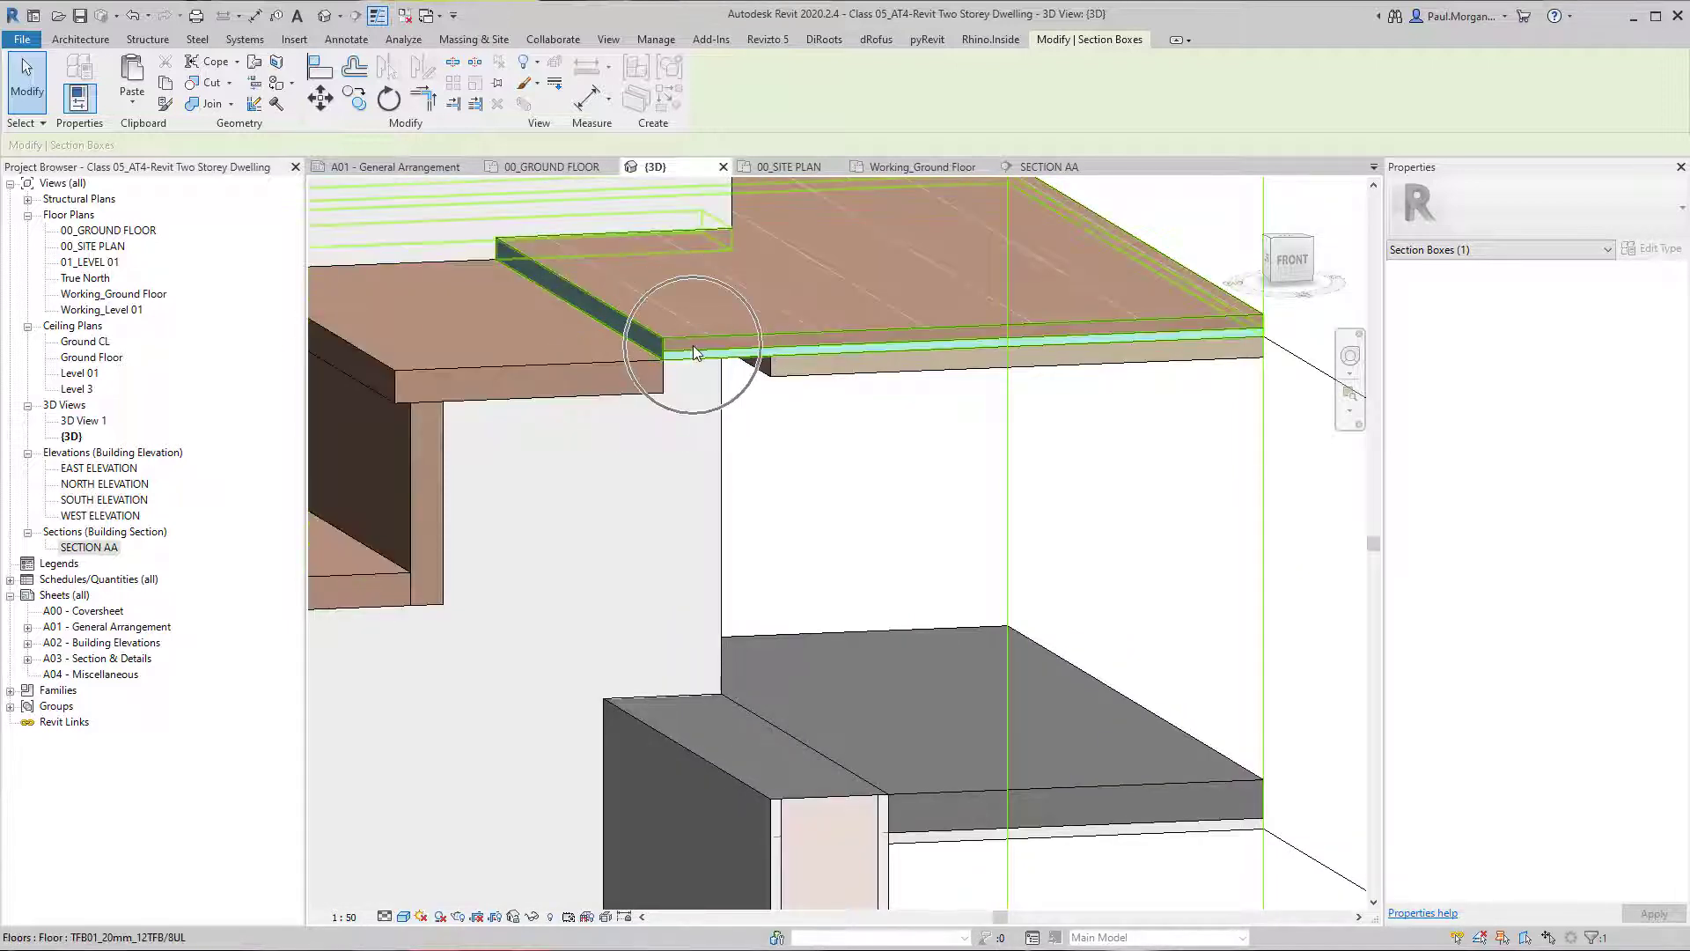
{"action": "middle_click_drag", "start_coordinate": [694, 352], "coordinate": [830, 410], "text": "shift"}
{"action": "left_click", "coordinate": [830, 410]}
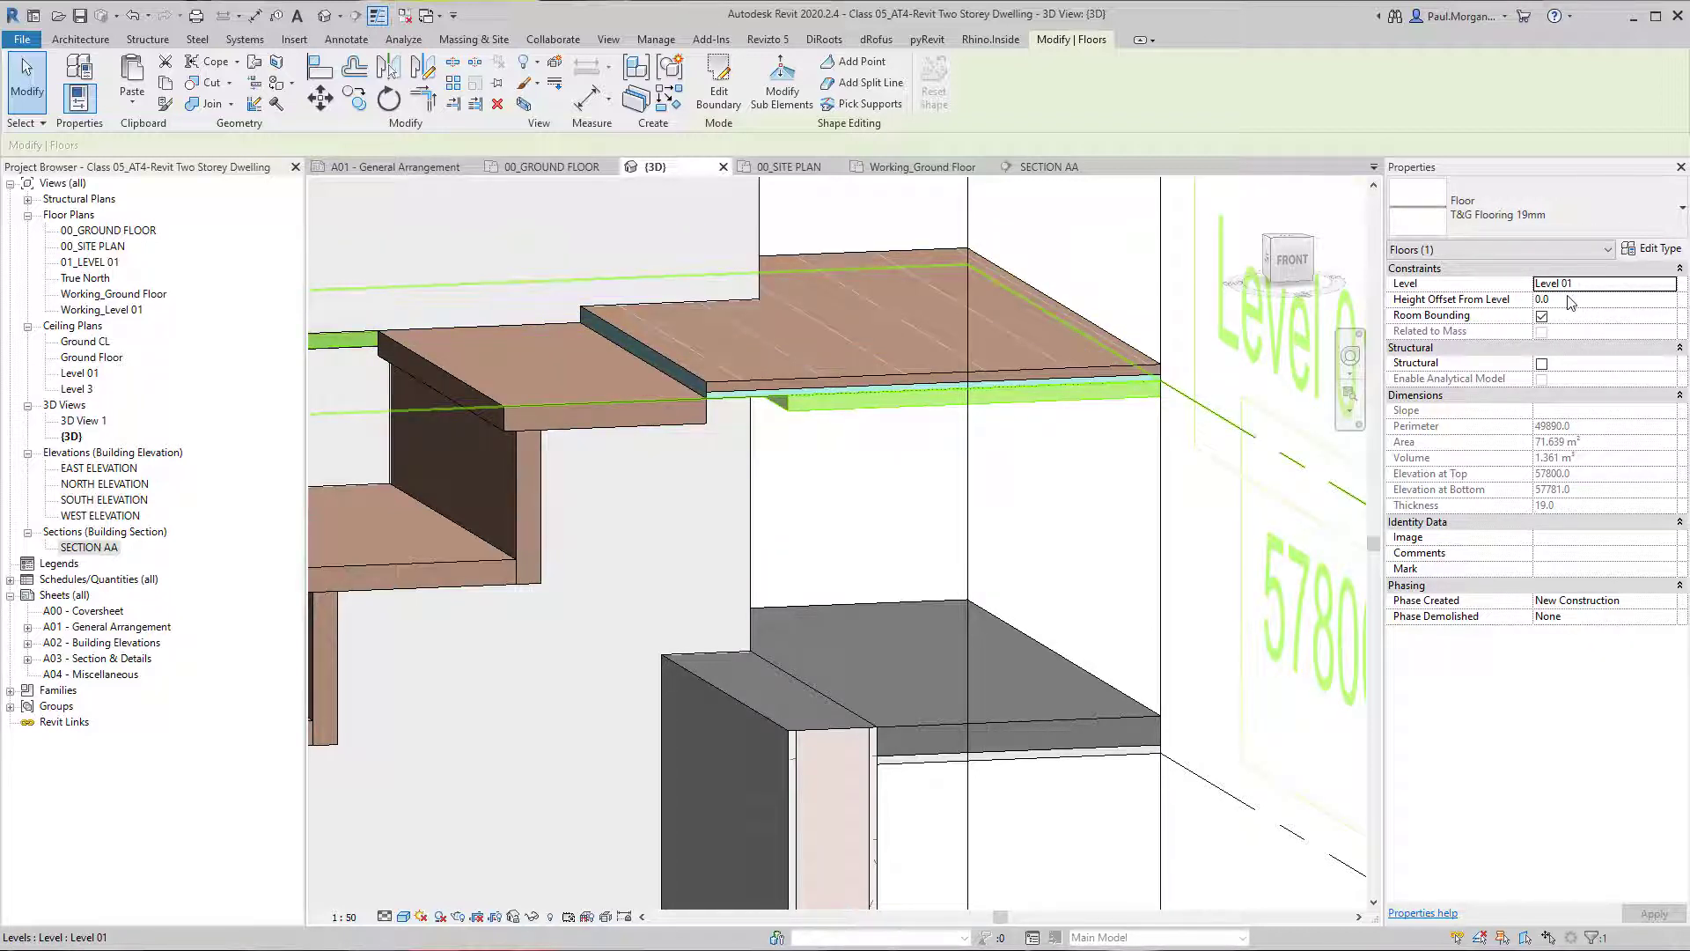
{"action": "left_click", "coordinate": [896, 362]}
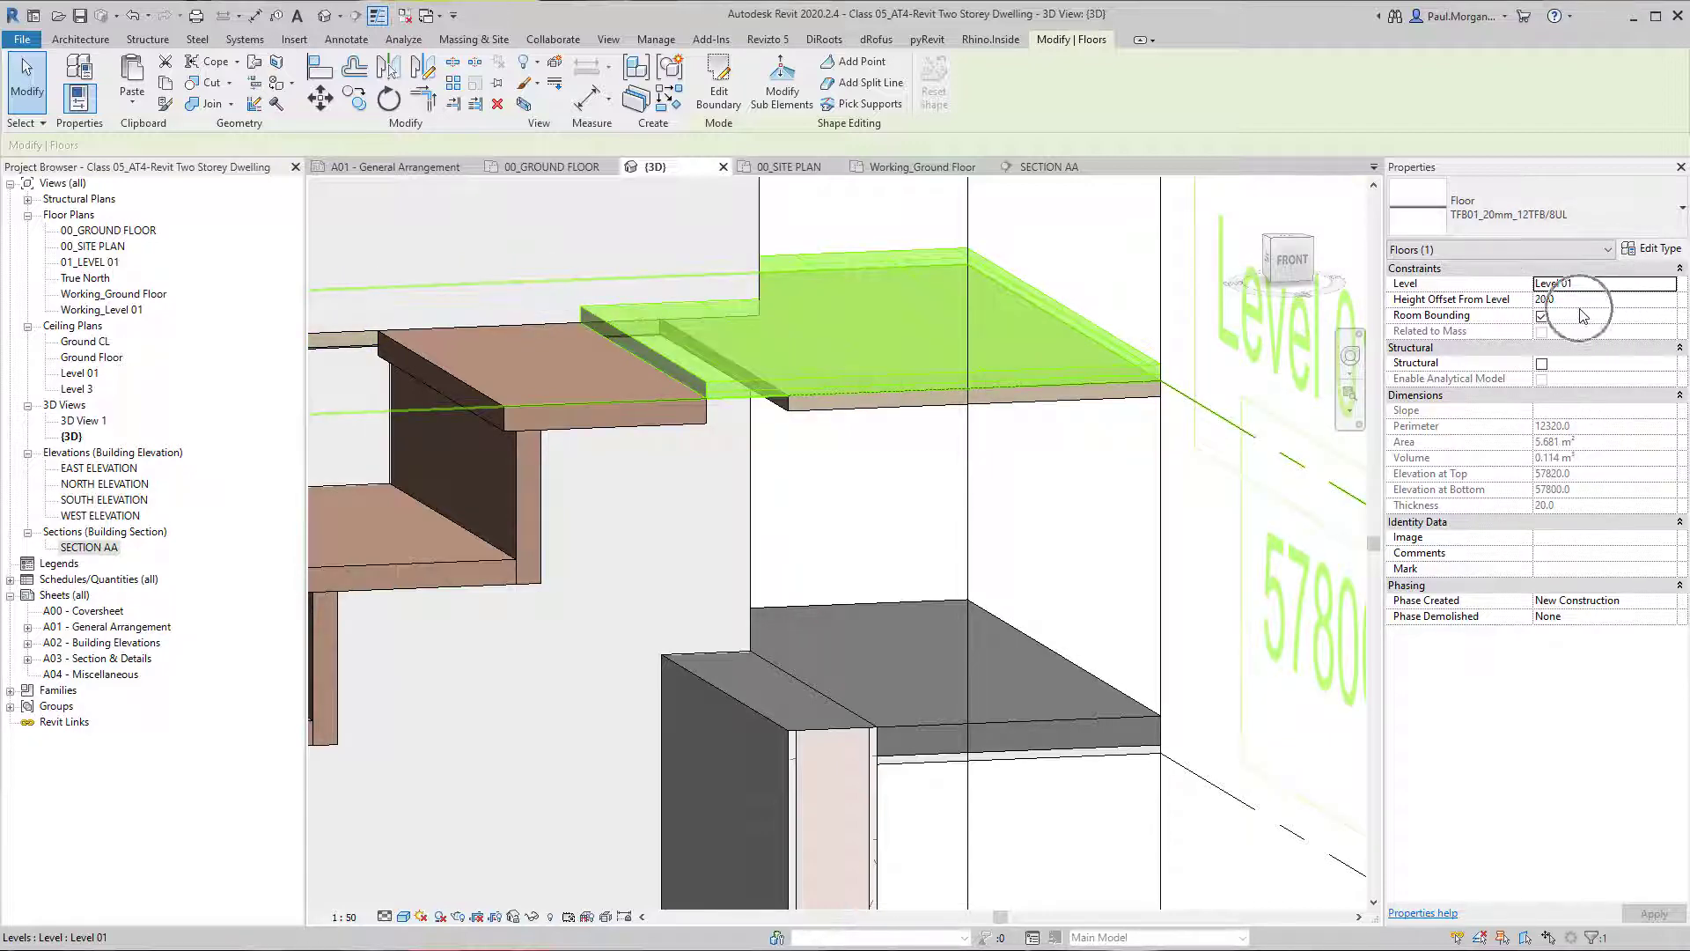
{"action": "key", "text": "Escape"}
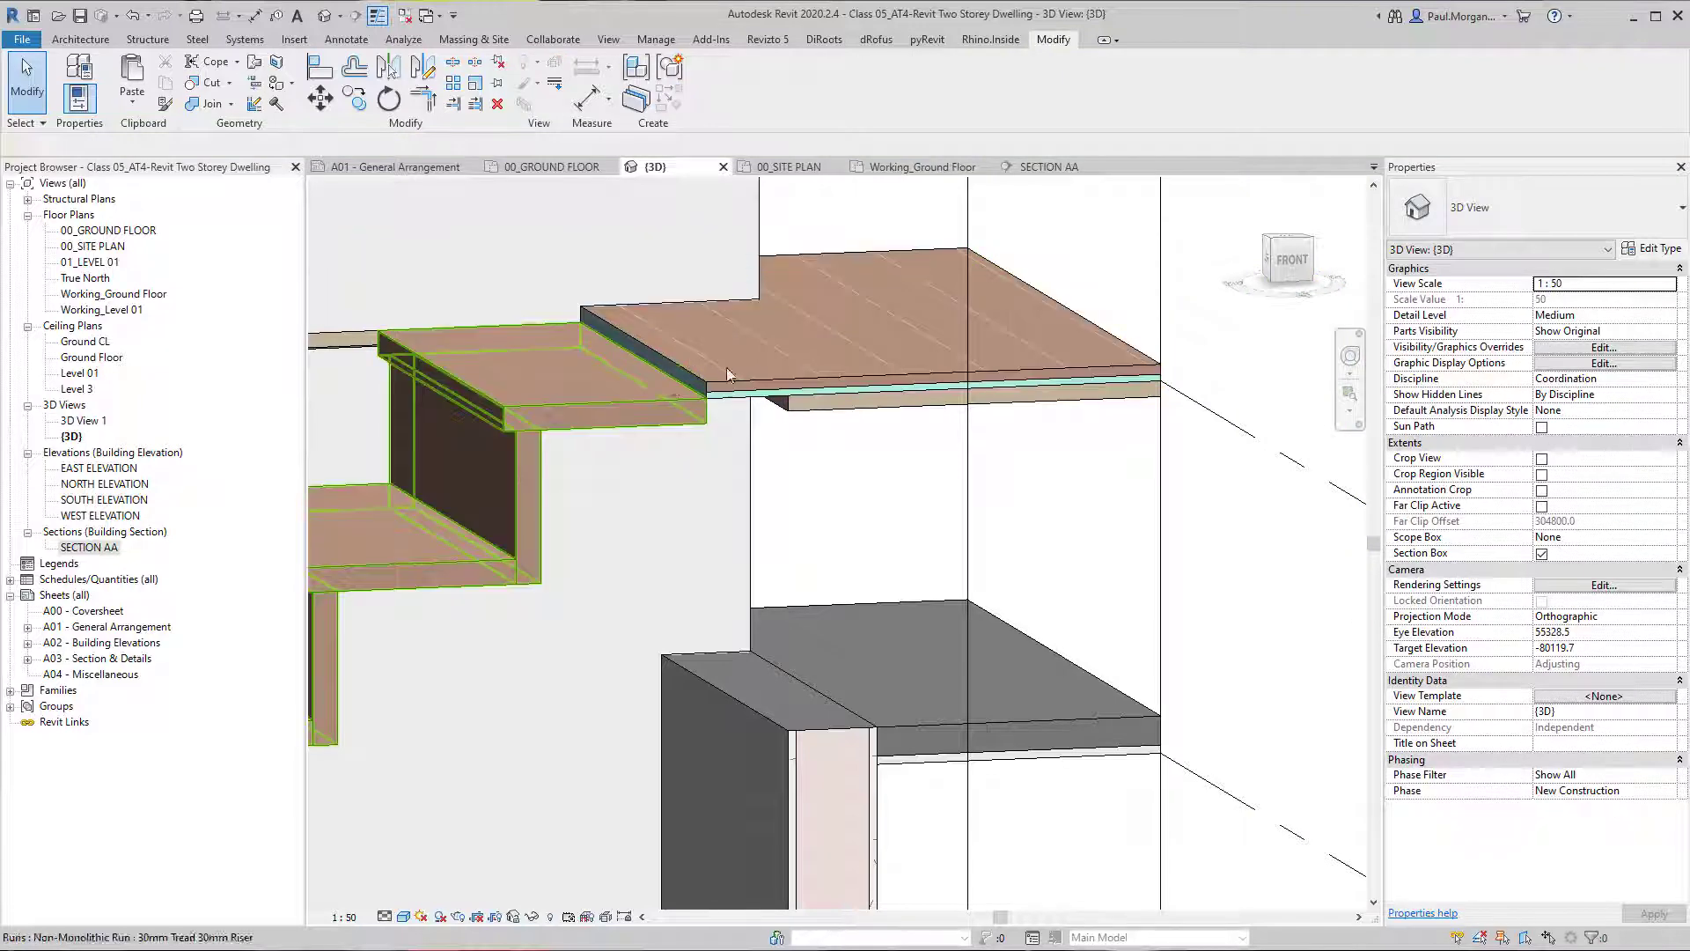
Set the stair's top offset from Level 01 to 20 mm to match the upper floor finish.
{"action": "left_click", "coordinate": [645, 414]}
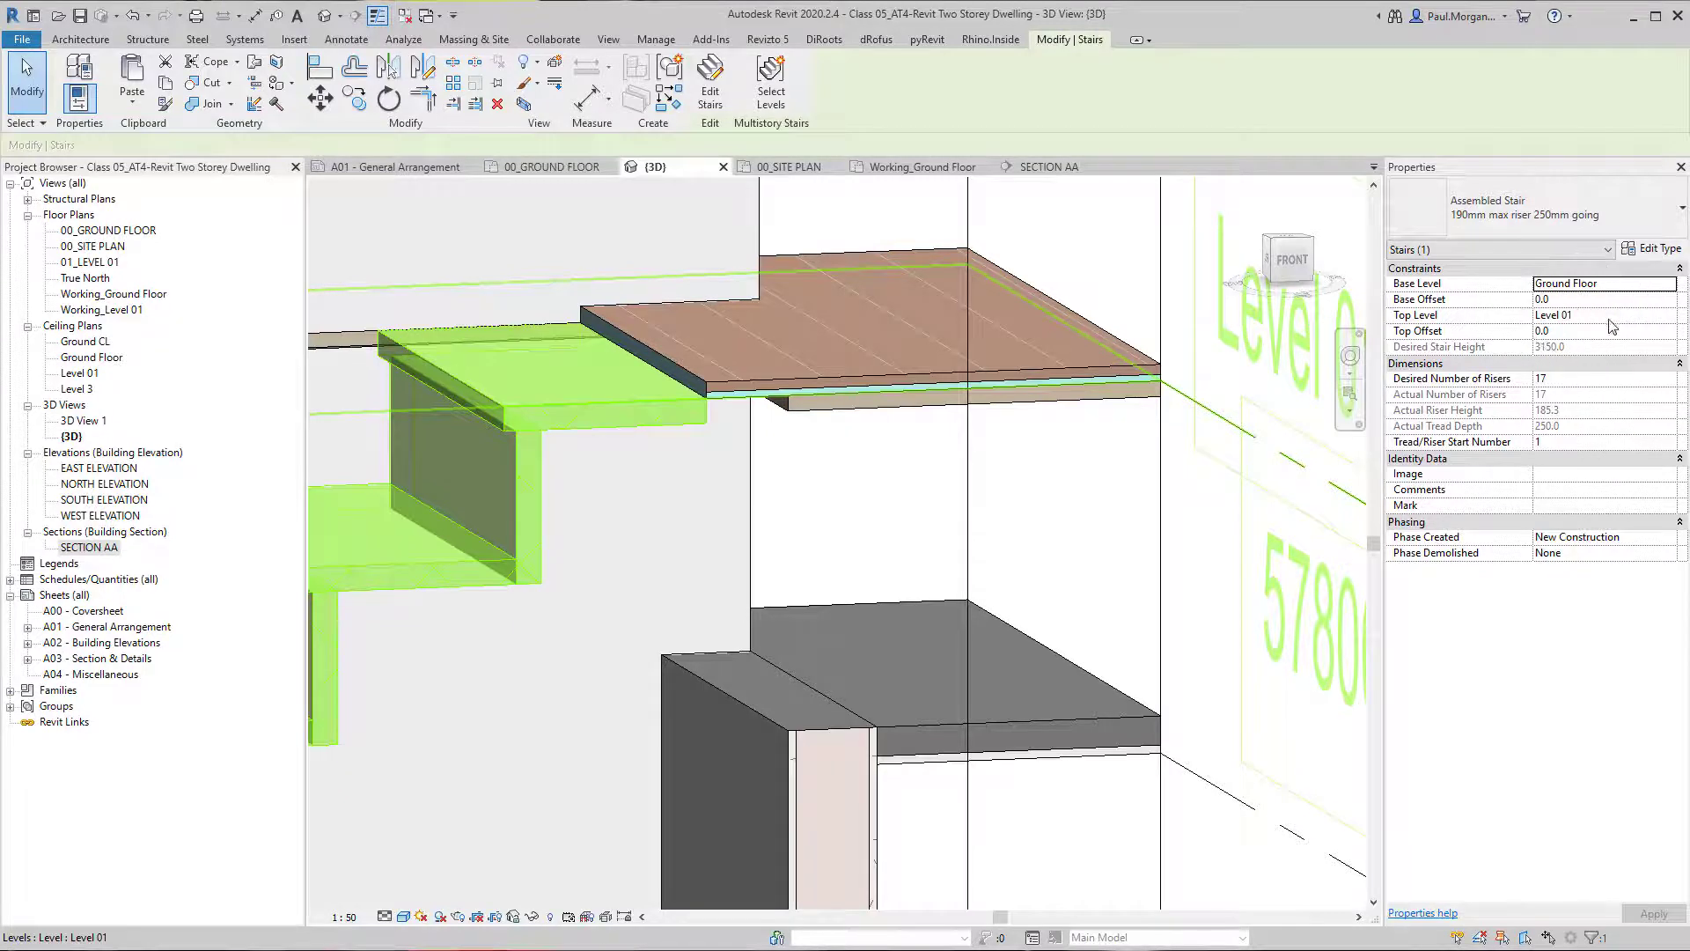
{"action": "left_click", "coordinate": [1580, 337]}
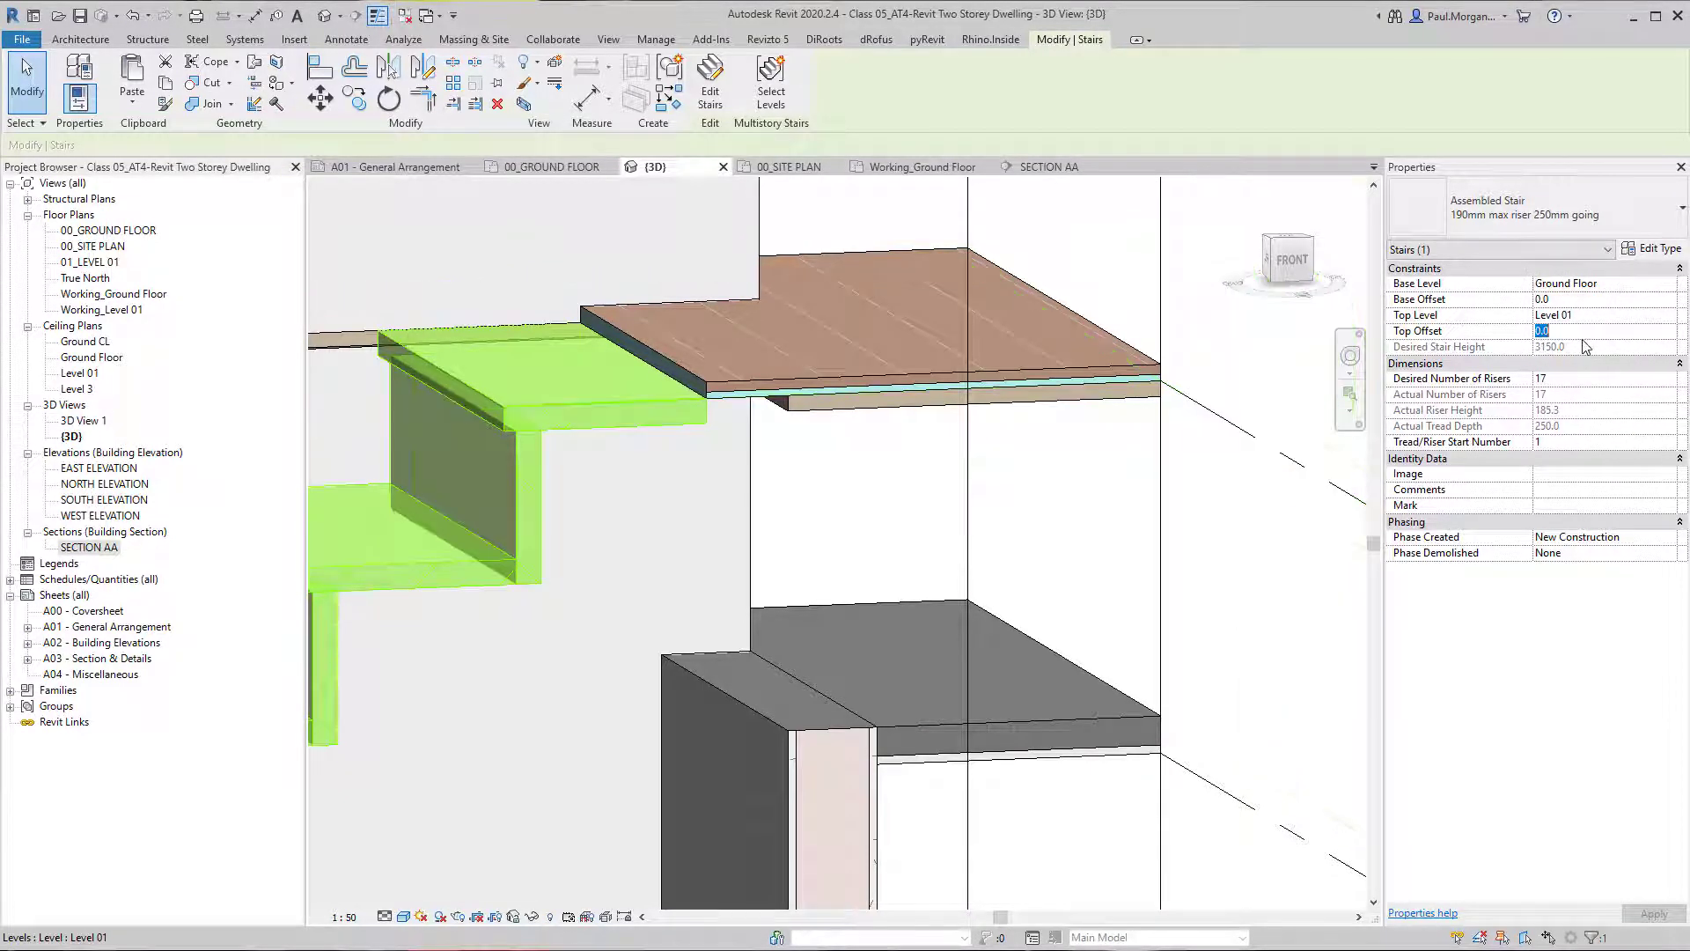
{"action": "left_click", "coordinate": [768, 480]}
{"action": "middle_click_drag", "start_coordinate": [819, 510], "coordinate": [748, 521], "text": "shift"}
{"action": "middle_click_drag", "start_coordinate": [594, 430], "coordinate": [668, 417], "text": "shift"}
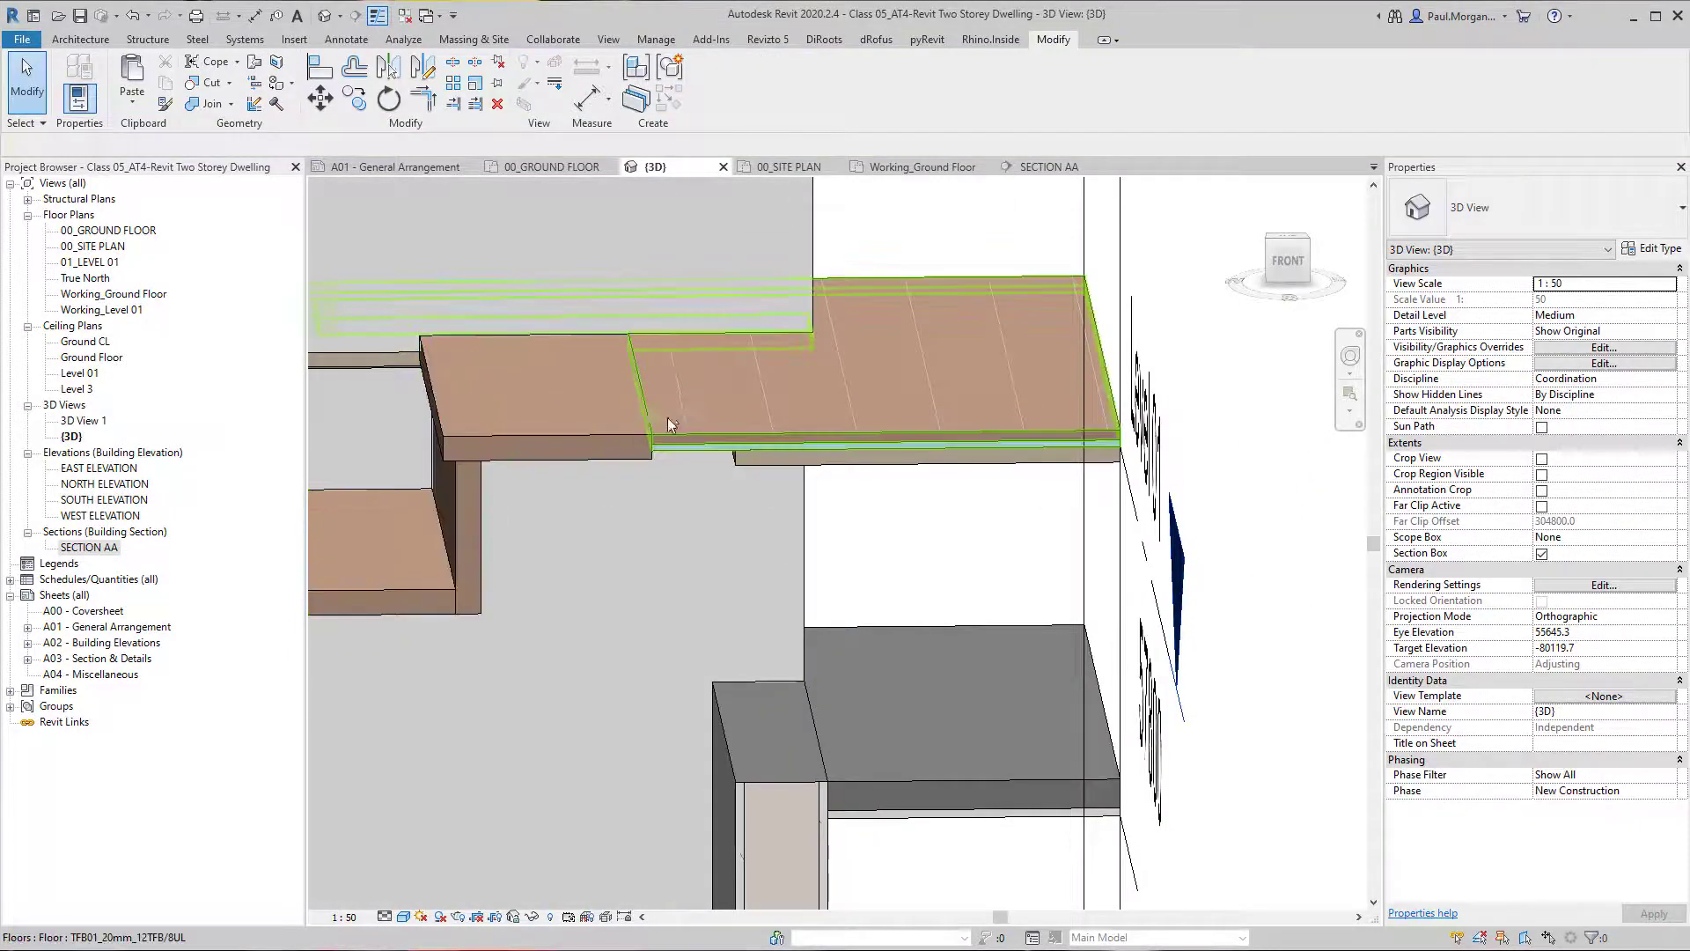
Inspect the whole stair and the base of the Level 01 wall beside it, where the floor edge runs between the walls.
{"action": "scroll", "coordinate": [669, 413], "scroll_direction": "down", "scroll_amount": 2}
{"action": "middle_click_drag", "start_coordinate": [657, 495], "coordinate": [941, 457]}
{"action": "scroll", "coordinate": [990, 537], "scroll_direction": "down", "scroll_amount": 2}
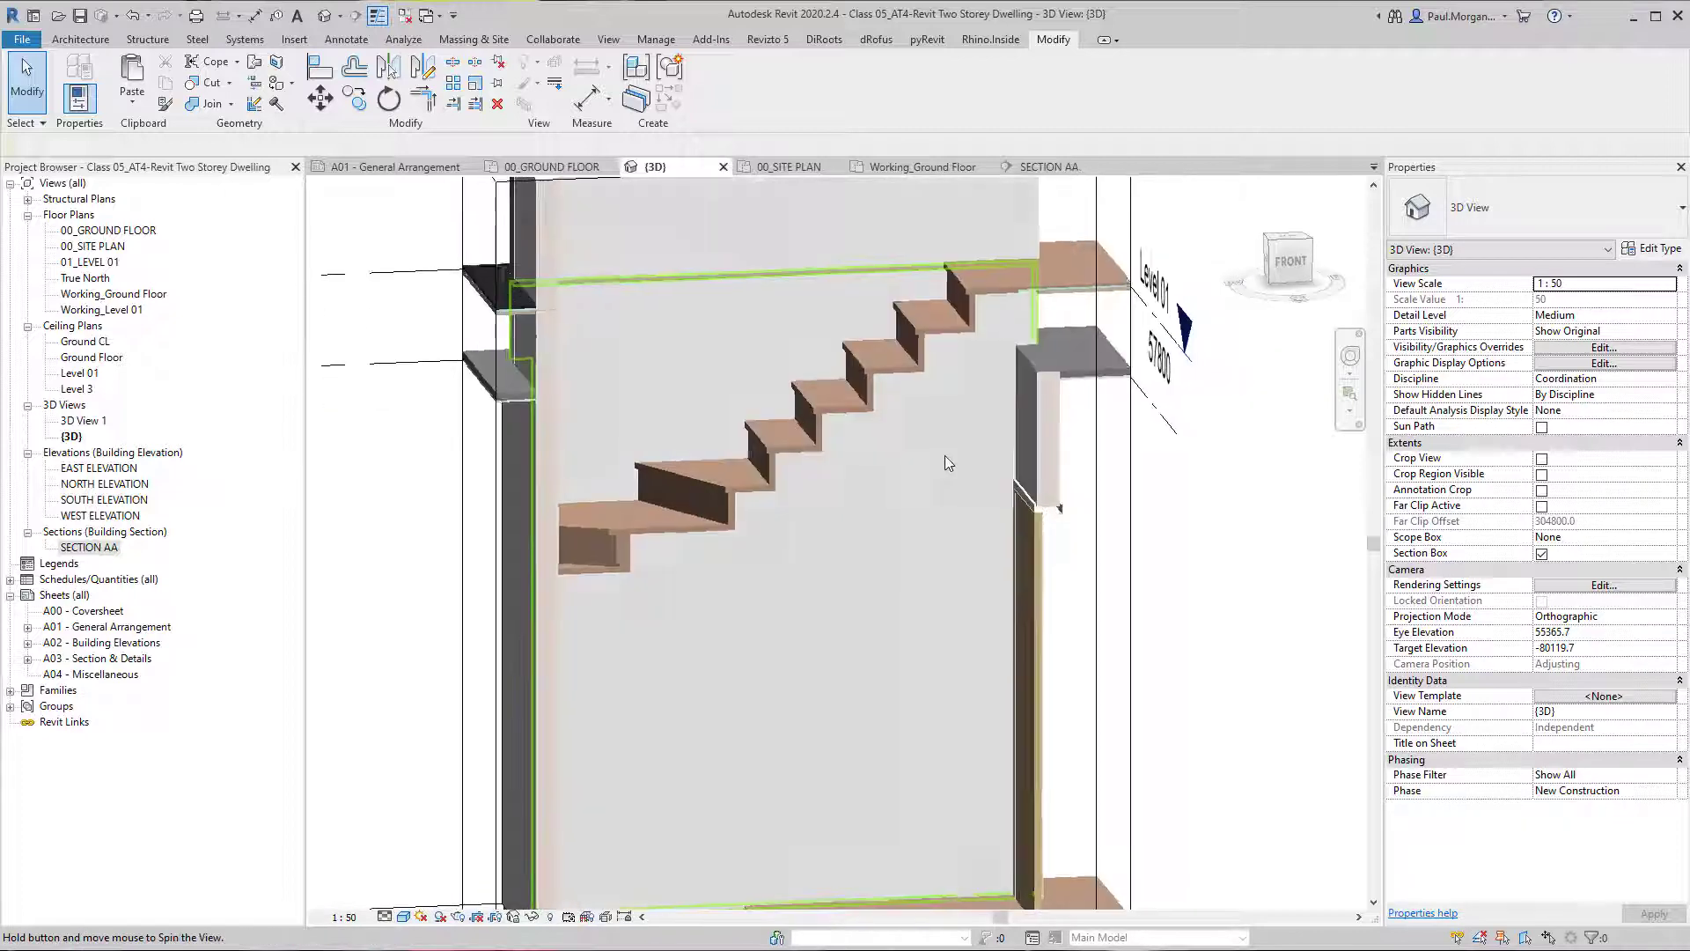
{"action": "scroll", "coordinate": [899, 554], "scroll_direction": "down", "scroll_amount": 1}
{"action": "mouse_move", "coordinate": [900, 554]}
{"action": "middle_mouse_down"}
{"action": "mouse_move", "coordinate": [902, 521]}
{"action": "mouse_move", "coordinate": [828, 552]}
{"action": "mouse_move", "coordinate": [880, 528]}
{"action": "middle_mouse_up"}
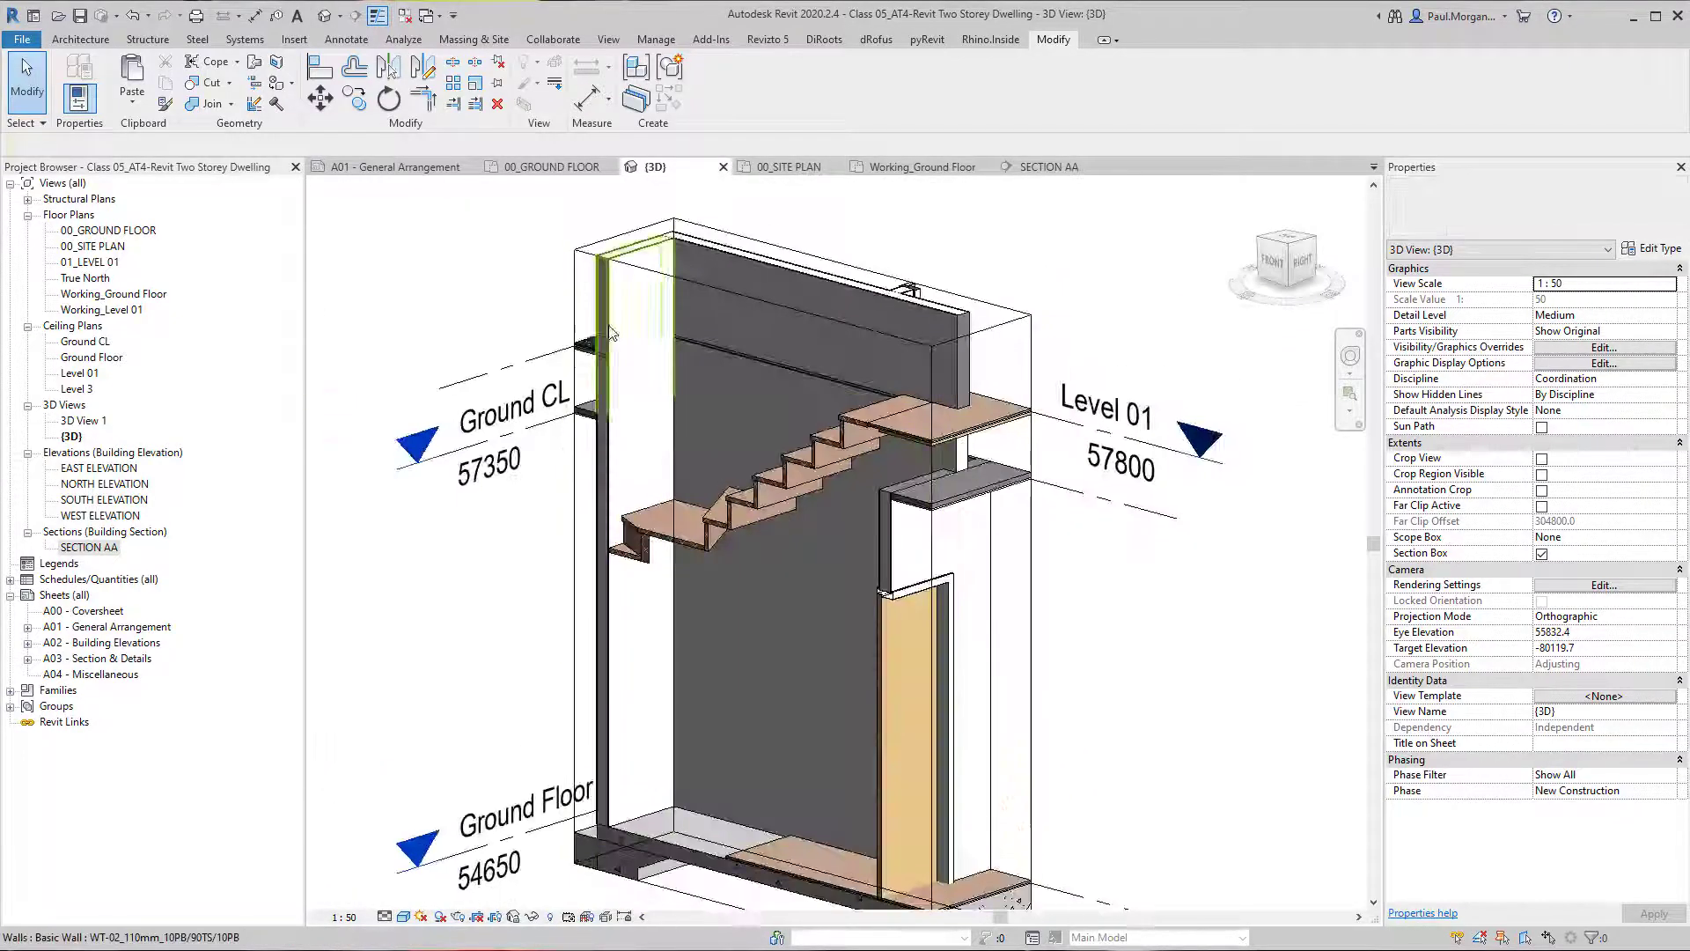
{"action": "scroll", "coordinate": [1174, 467], "scroll_direction": "up", "scroll_amount": 4}
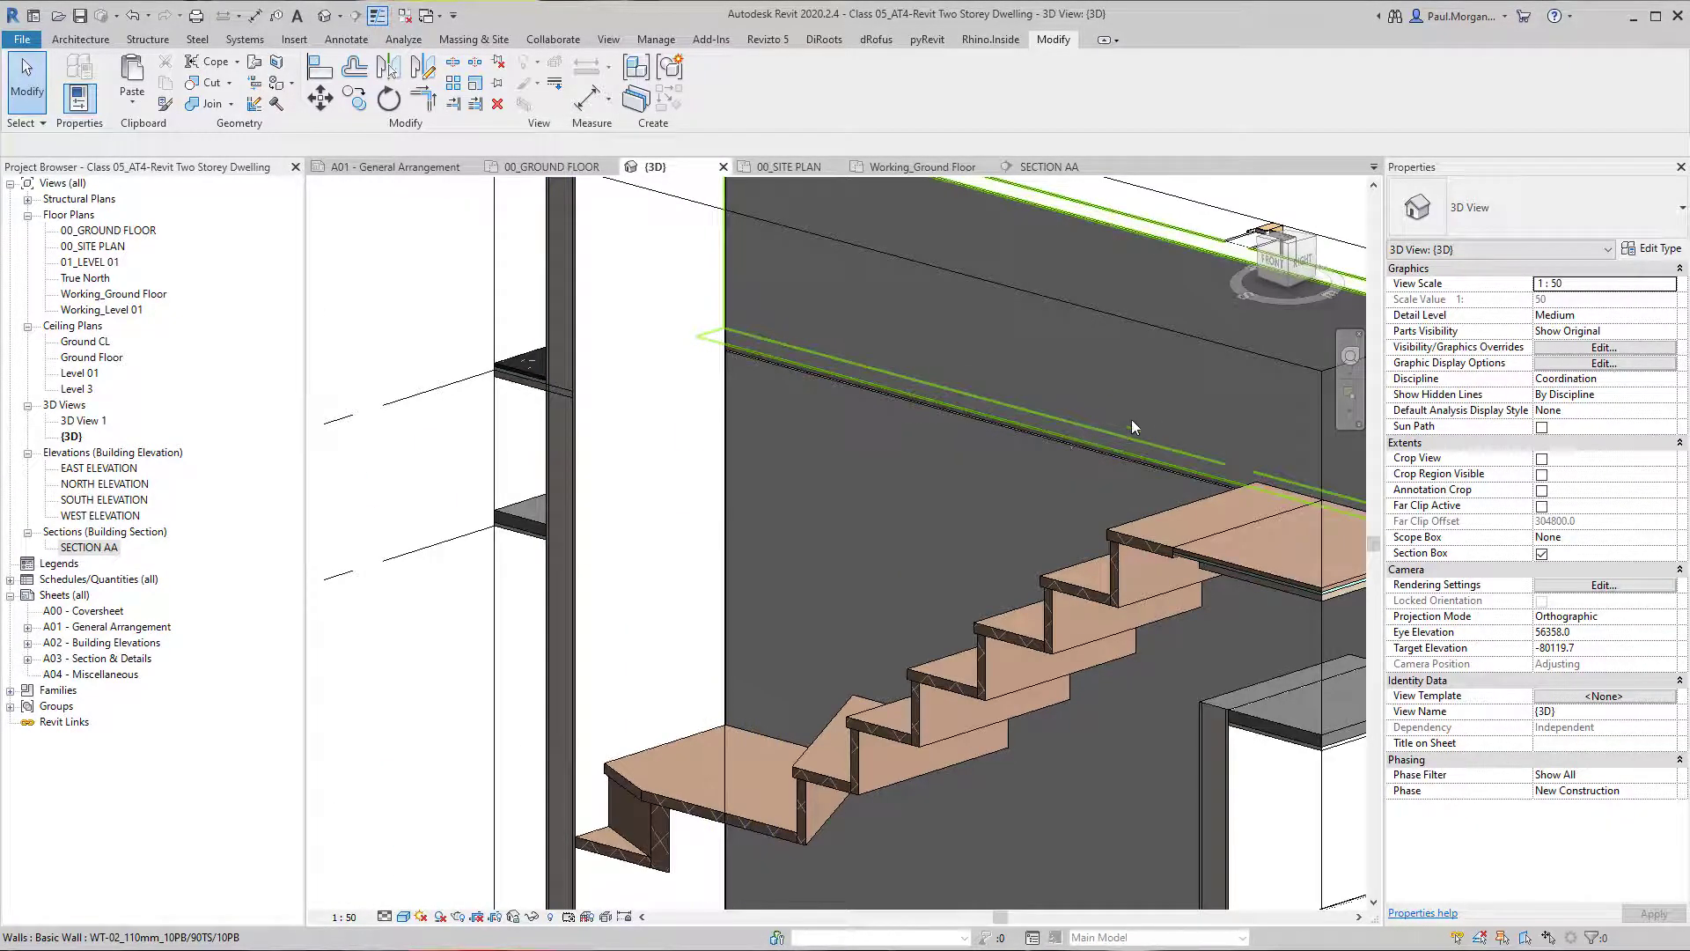
{"action": "middle_click_drag", "start_coordinate": [1132, 419], "coordinate": [938, 499], "text": "shift"}
{"action": "left_click", "coordinate": [860, 517]}
{"action": "middle_click_drag", "start_coordinate": [1075, 482], "coordinate": [863, 512], "text": "shift"}
{"action": "middle_click_drag", "start_coordinate": [1000, 500], "coordinate": [564, 423], "text": "shift"}
{"action": "scroll", "coordinate": [554, 440], "scroll_direction": "up", "scroll_amount": 5}
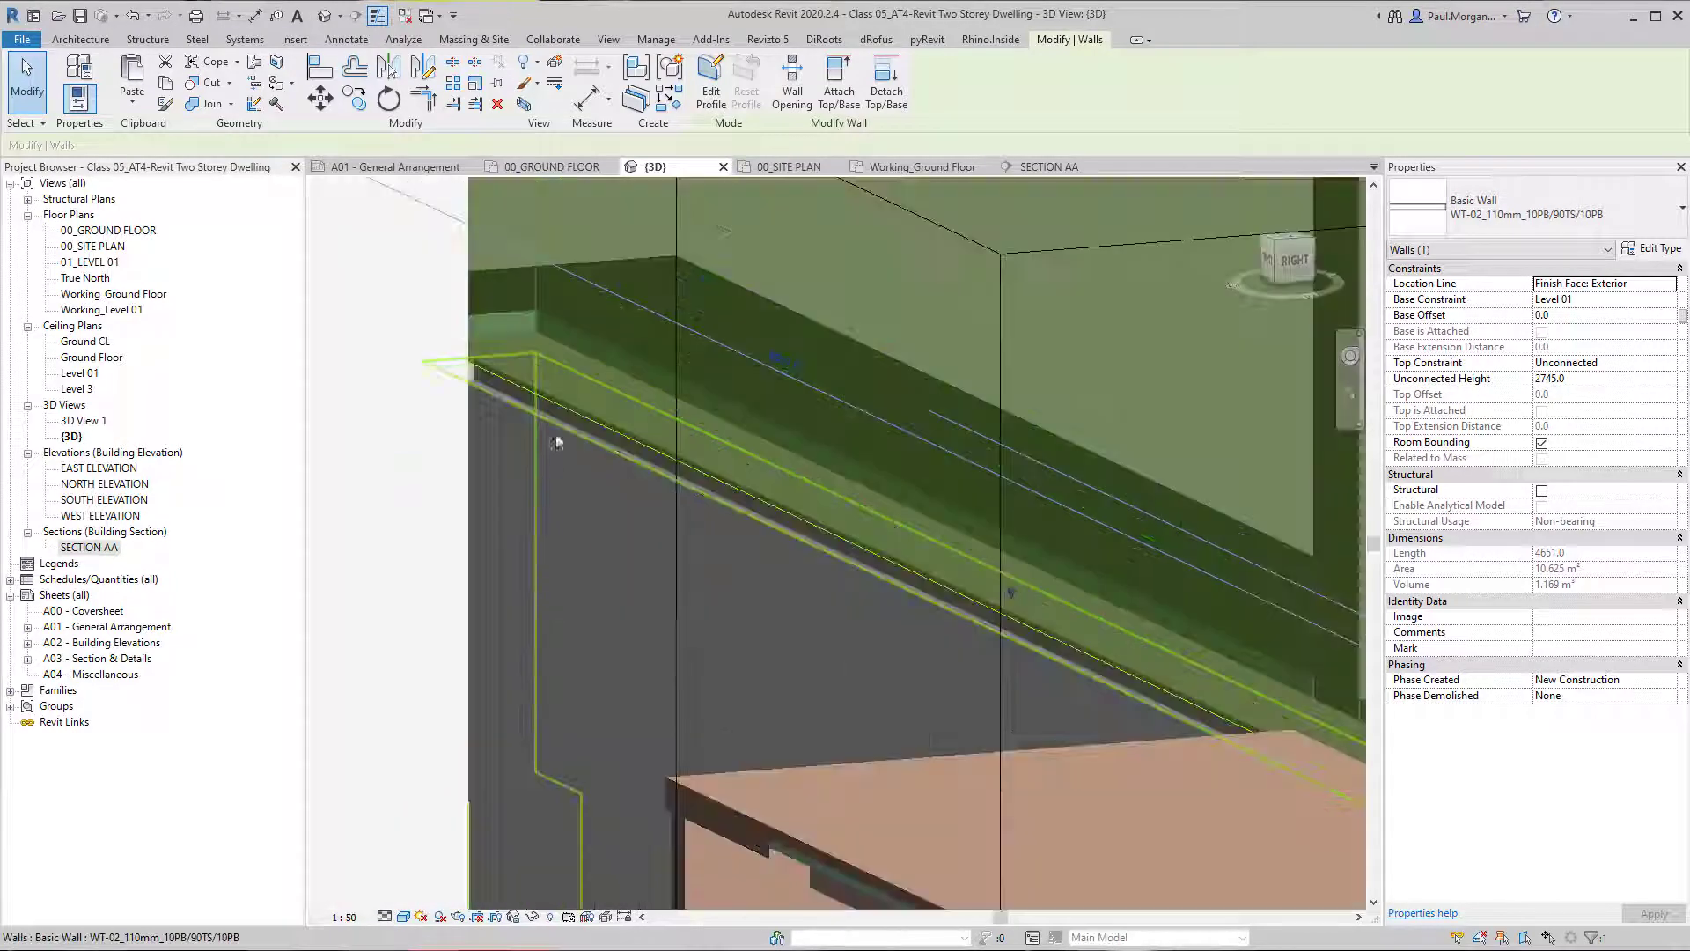
{"action": "key", "text": "Escape"}
{"action": "scroll", "coordinate": [480, 388], "scroll_direction": "up", "scroll_amount": 2}
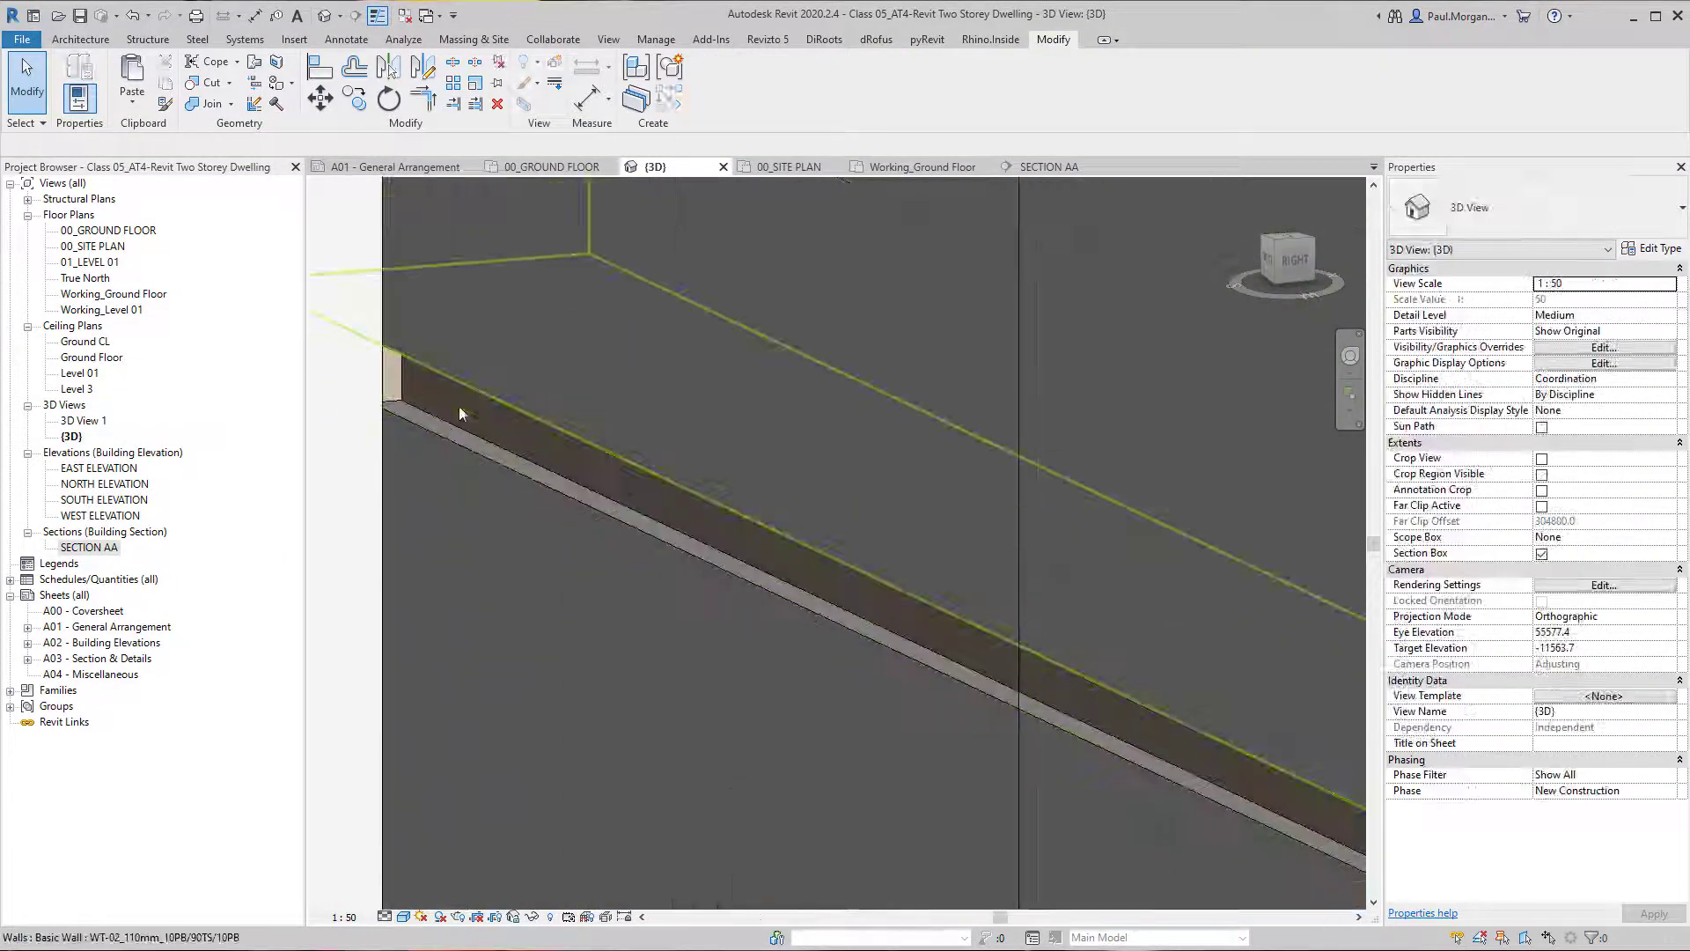
Select the Level 01 wall beside the stair, open its type's layer structure, and preview the wall base in section.
{"action": "scroll", "coordinate": [502, 414], "scroll_direction": "down", "scroll_amount": 2}
{"action": "left_click", "coordinate": [642, 446]}
{"action": "scroll", "coordinate": [743, 531], "scroll_direction": "down", "scroll_amount": 3}
{"action": "middle_click_drag", "start_coordinate": [743, 532], "coordinate": [801, 506], "text": "shift"}
{"action": "scroll", "coordinate": [813, 499], "scroll_direction": "up", "scroll_amount": 2}
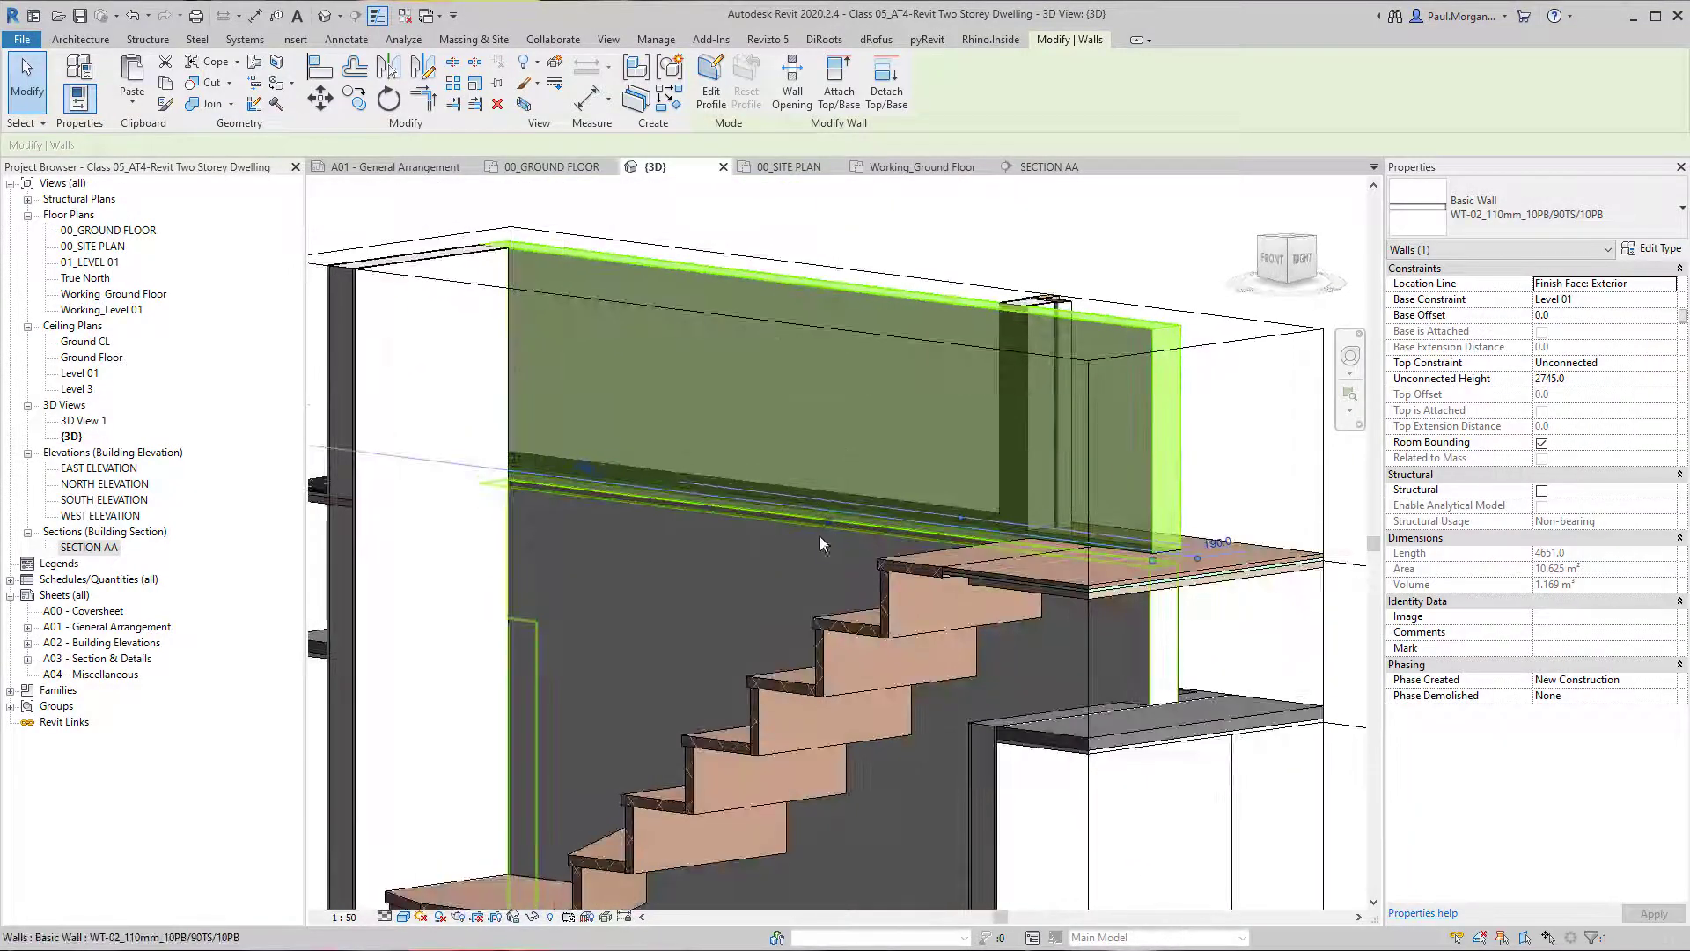
{"action": "middle_click_drag", "start_coordinate": [720, 604], "coordinate": [694, 499], "text": "shift"}
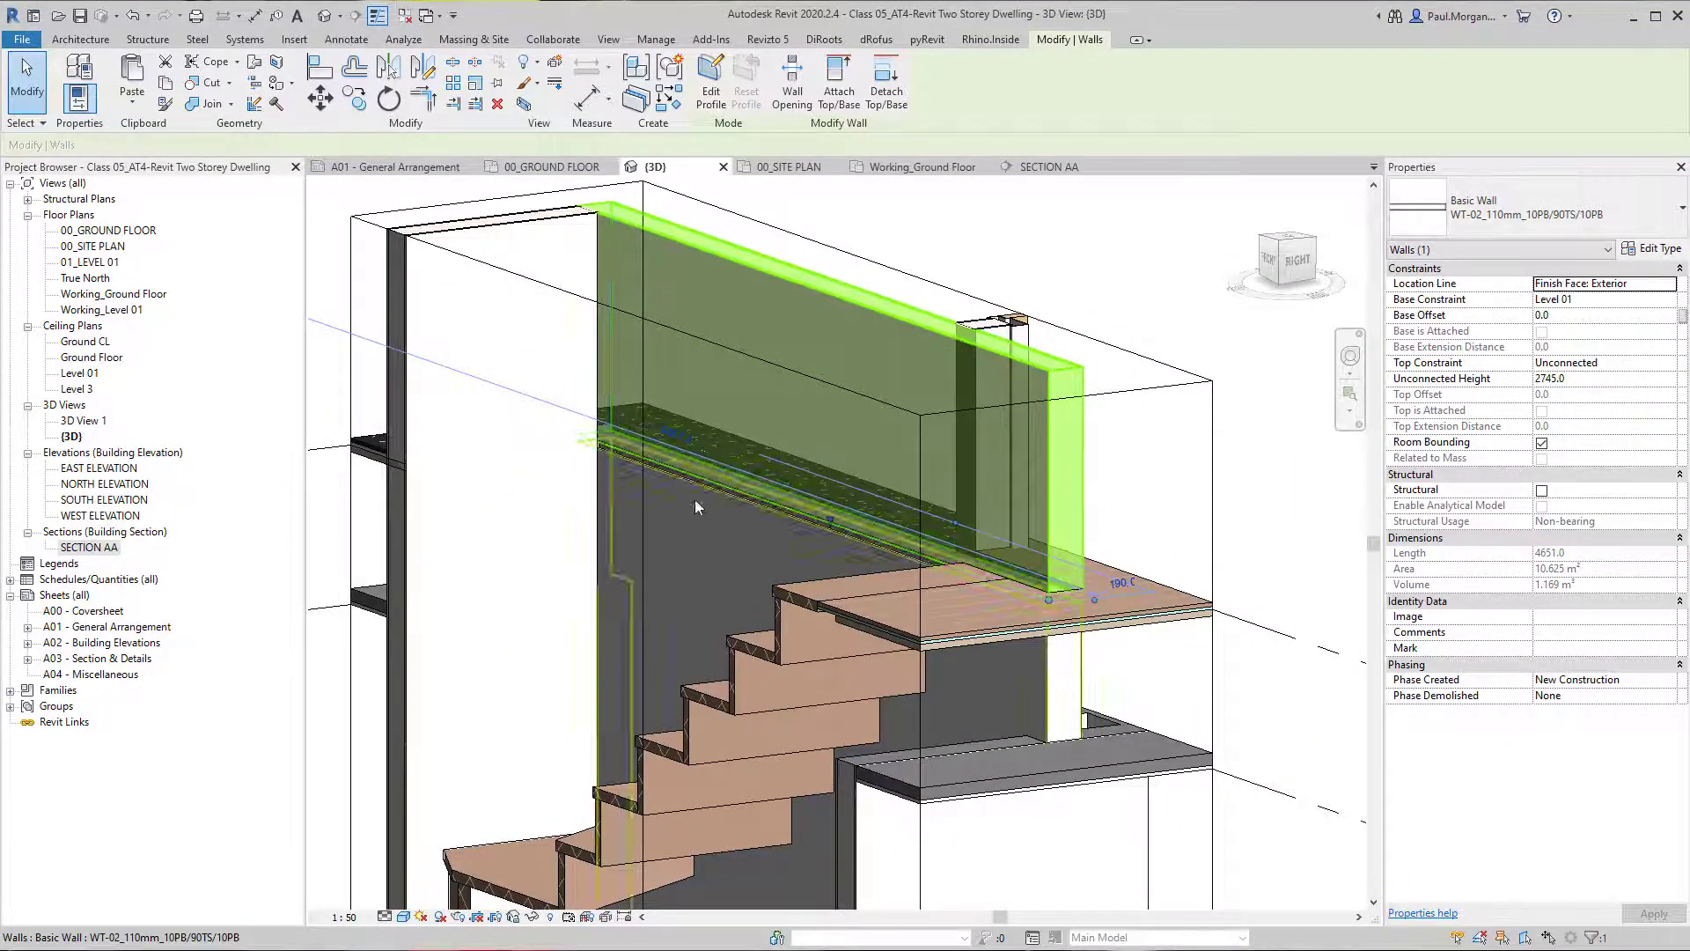
{"action": "left_click", "coordinate": [1651, 249]}
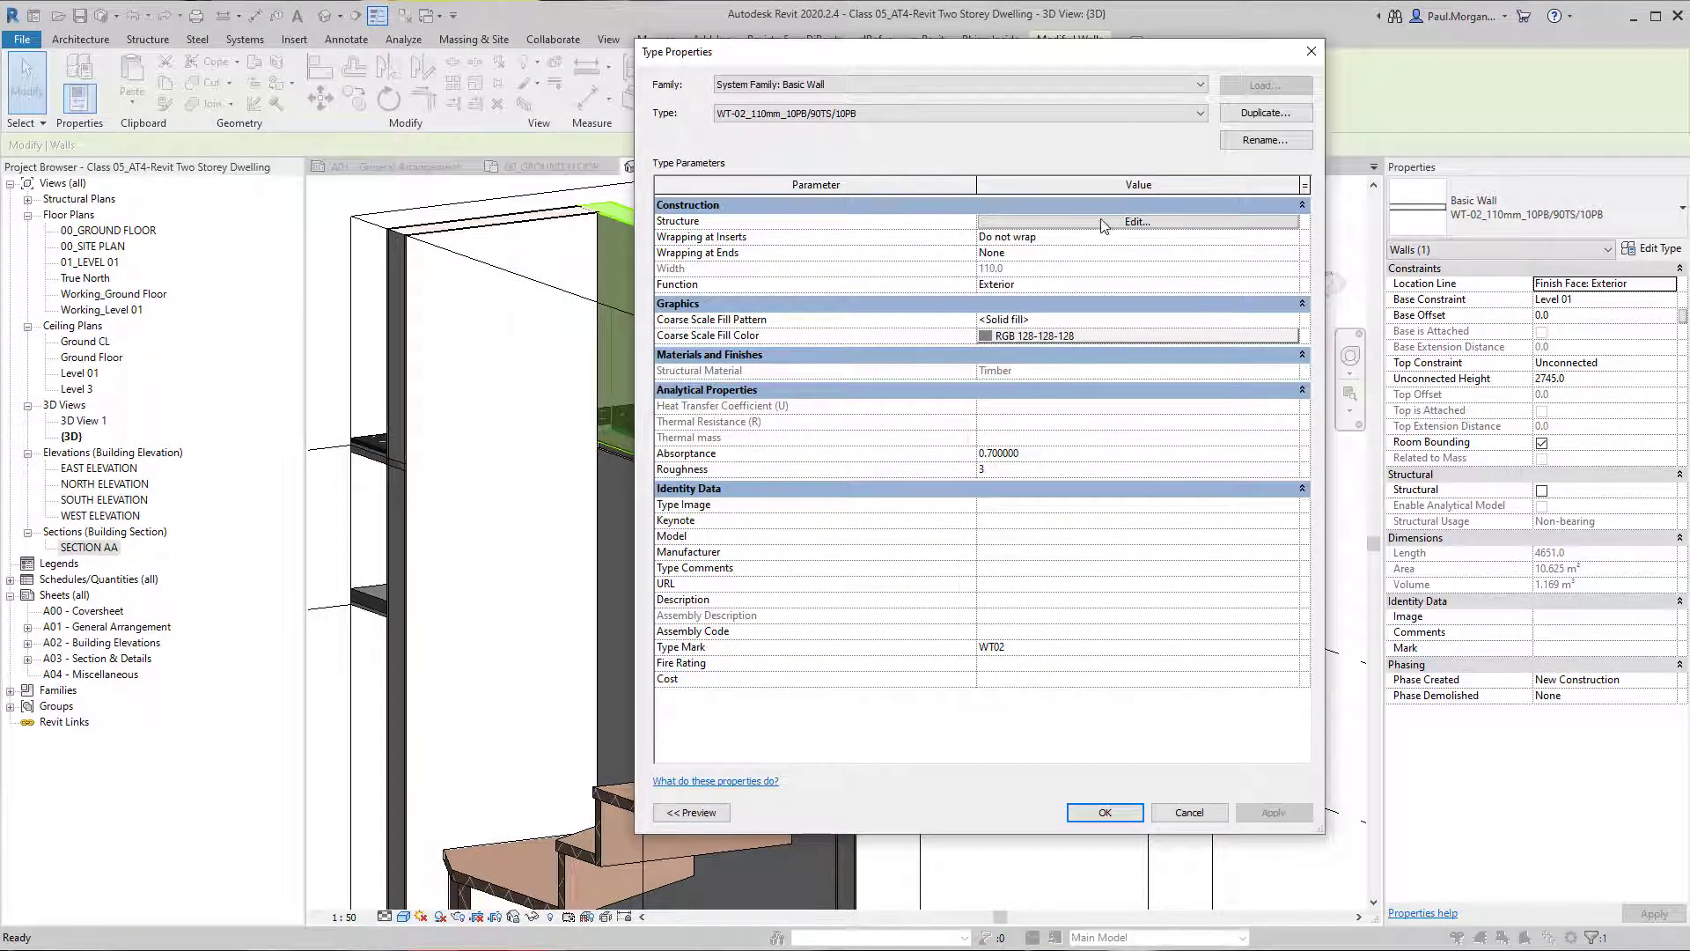
{"action": "left_click", "coordinate": [1104, 223]}
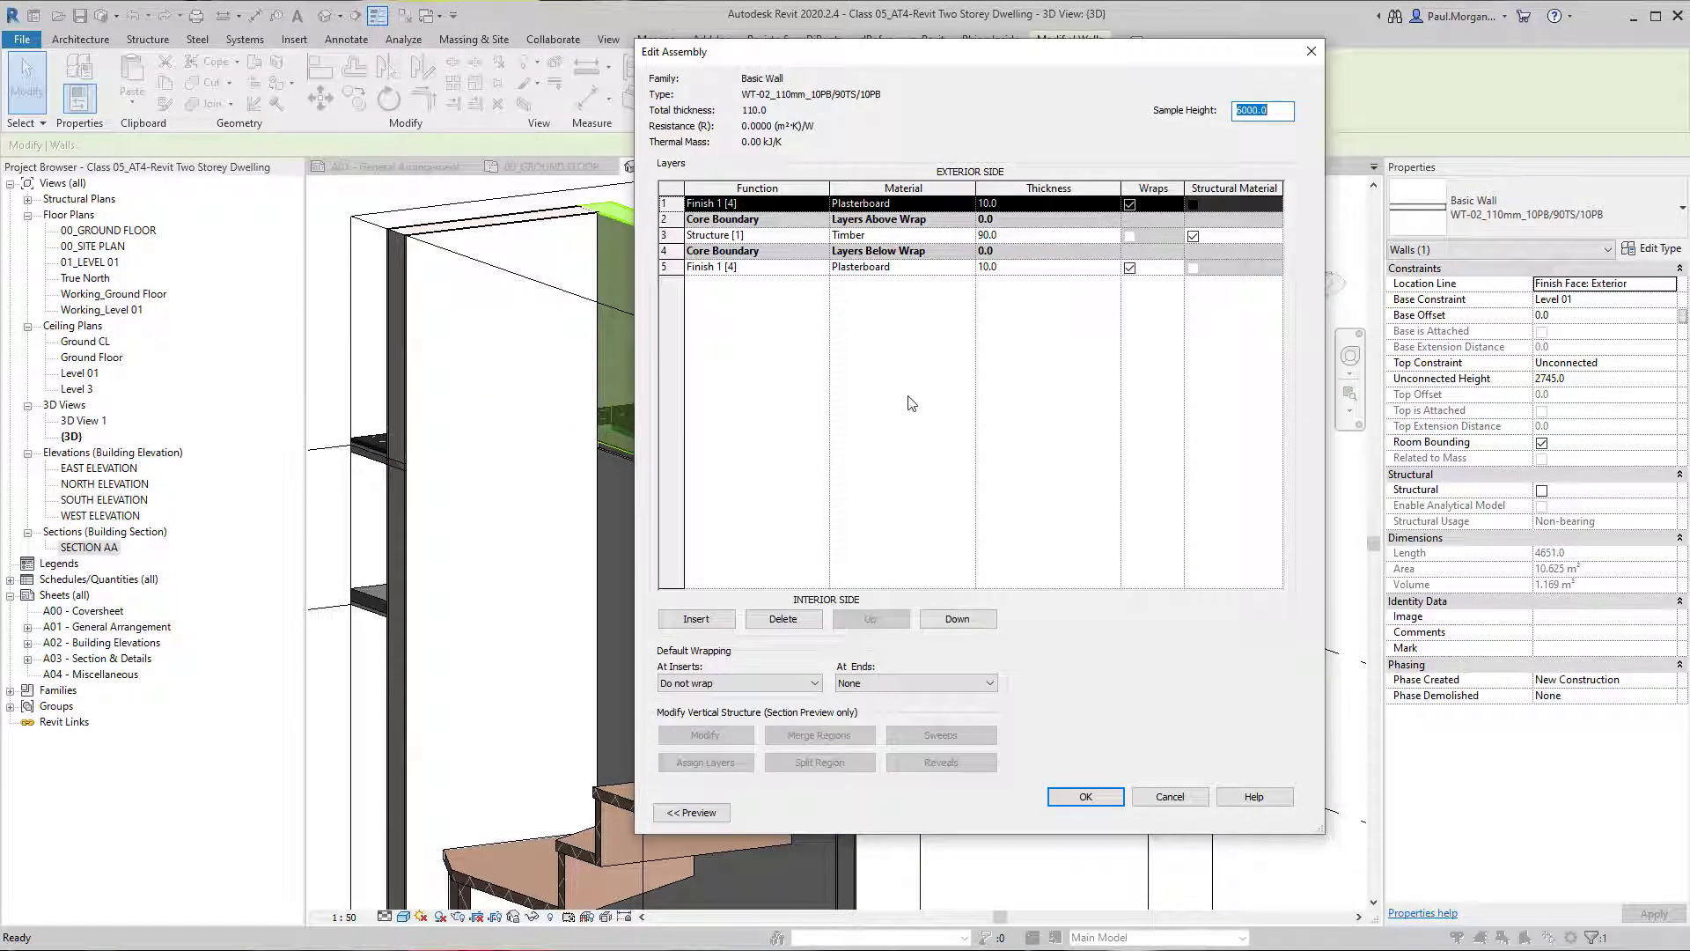
{"action": "left_click", "coordinate": [691, 813]}
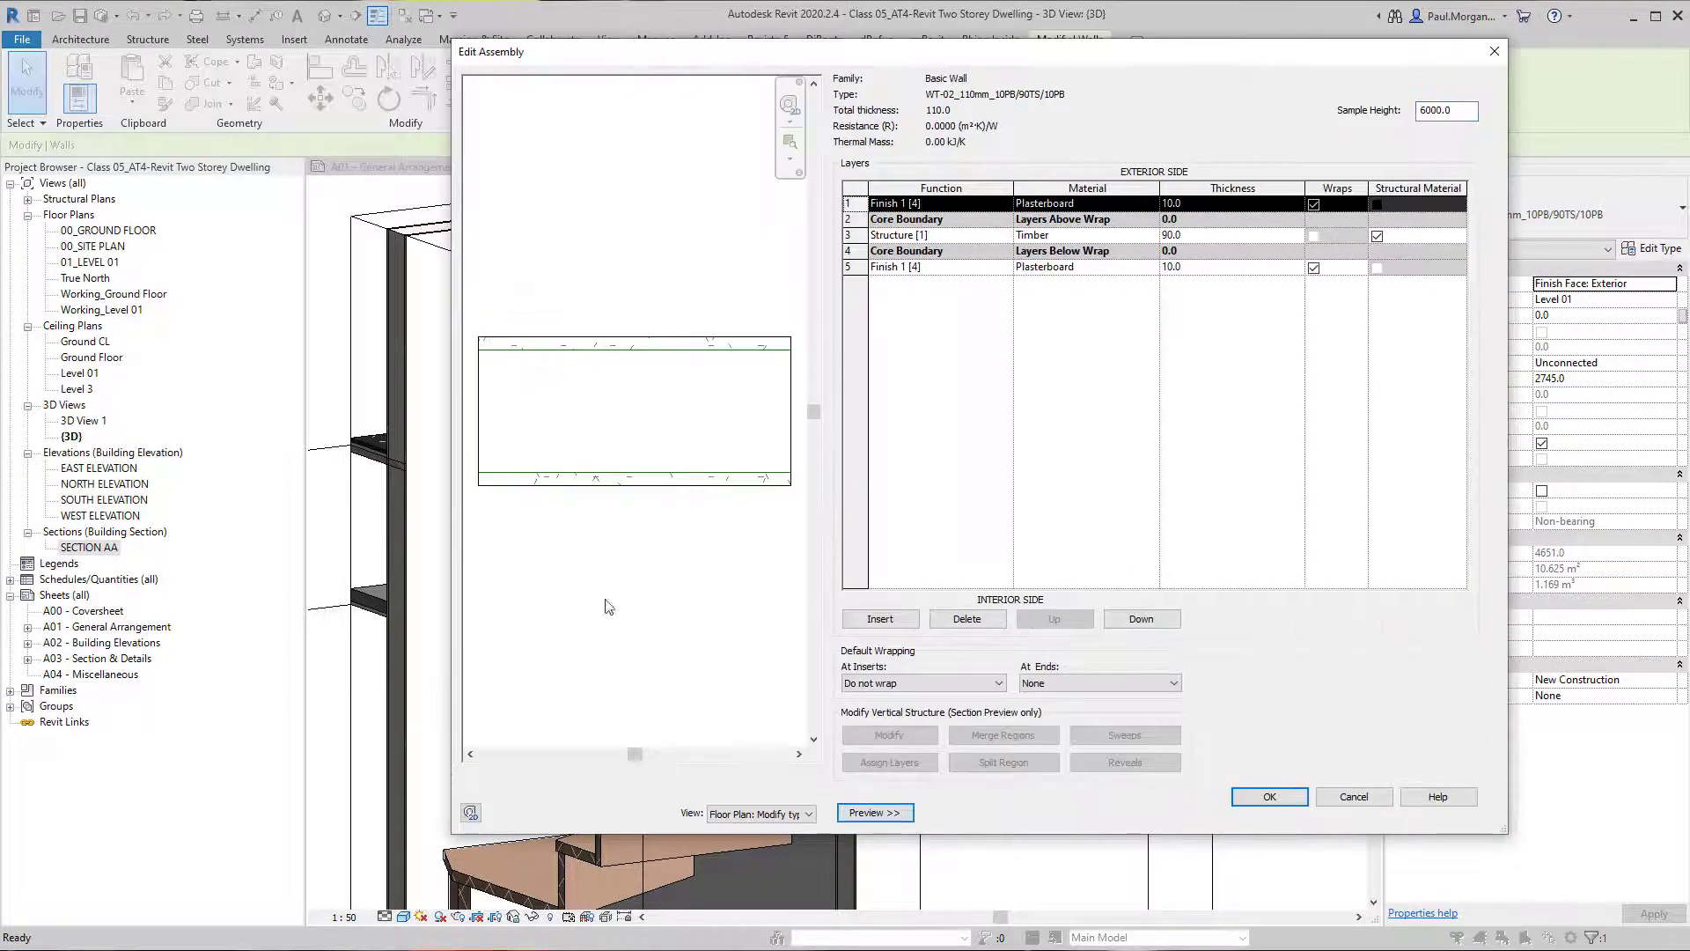
{"action": "left_click", "coordinate": [768, 813]}
{"action": "left_click", "coordinate": [767, 841]}
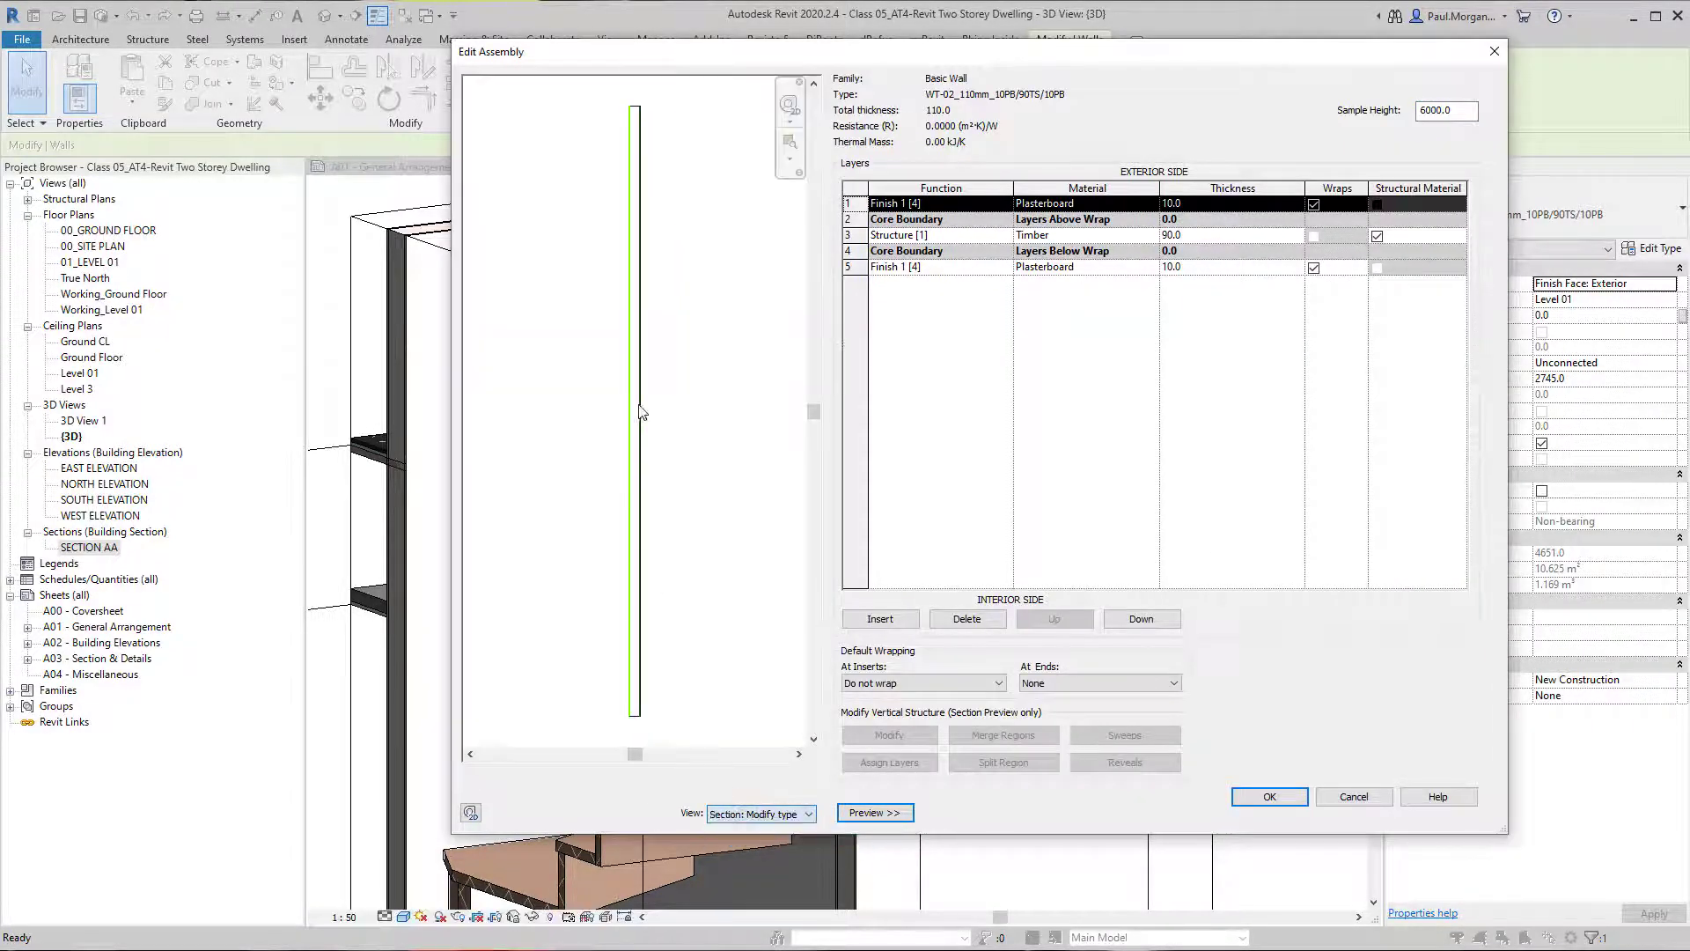
{"action": "scroll", "coordinate": [678, 665], "scroll_direction": "up", "scroll_amount": 5}
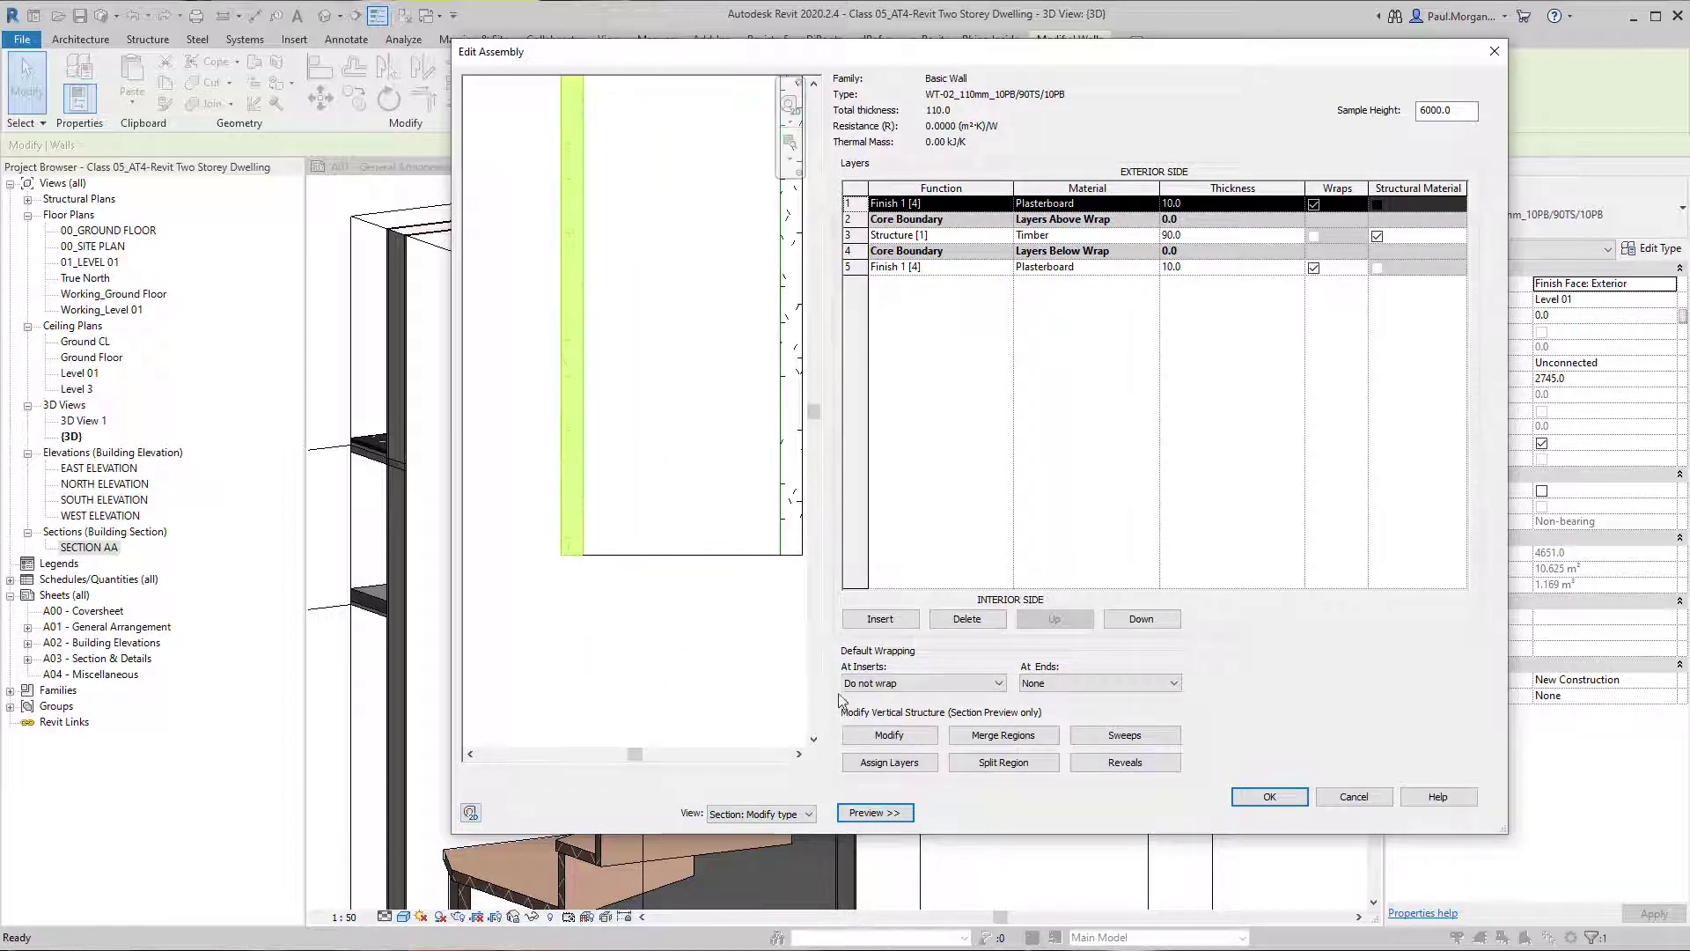
Unlock the bottom edge of the exterior 10 mm plasterboard layer in the wall type and accept the changes.
{"action": "left_click", "coordinate": [889, 734]}
{"action": "left_click", "coordinate": [573, 561]}
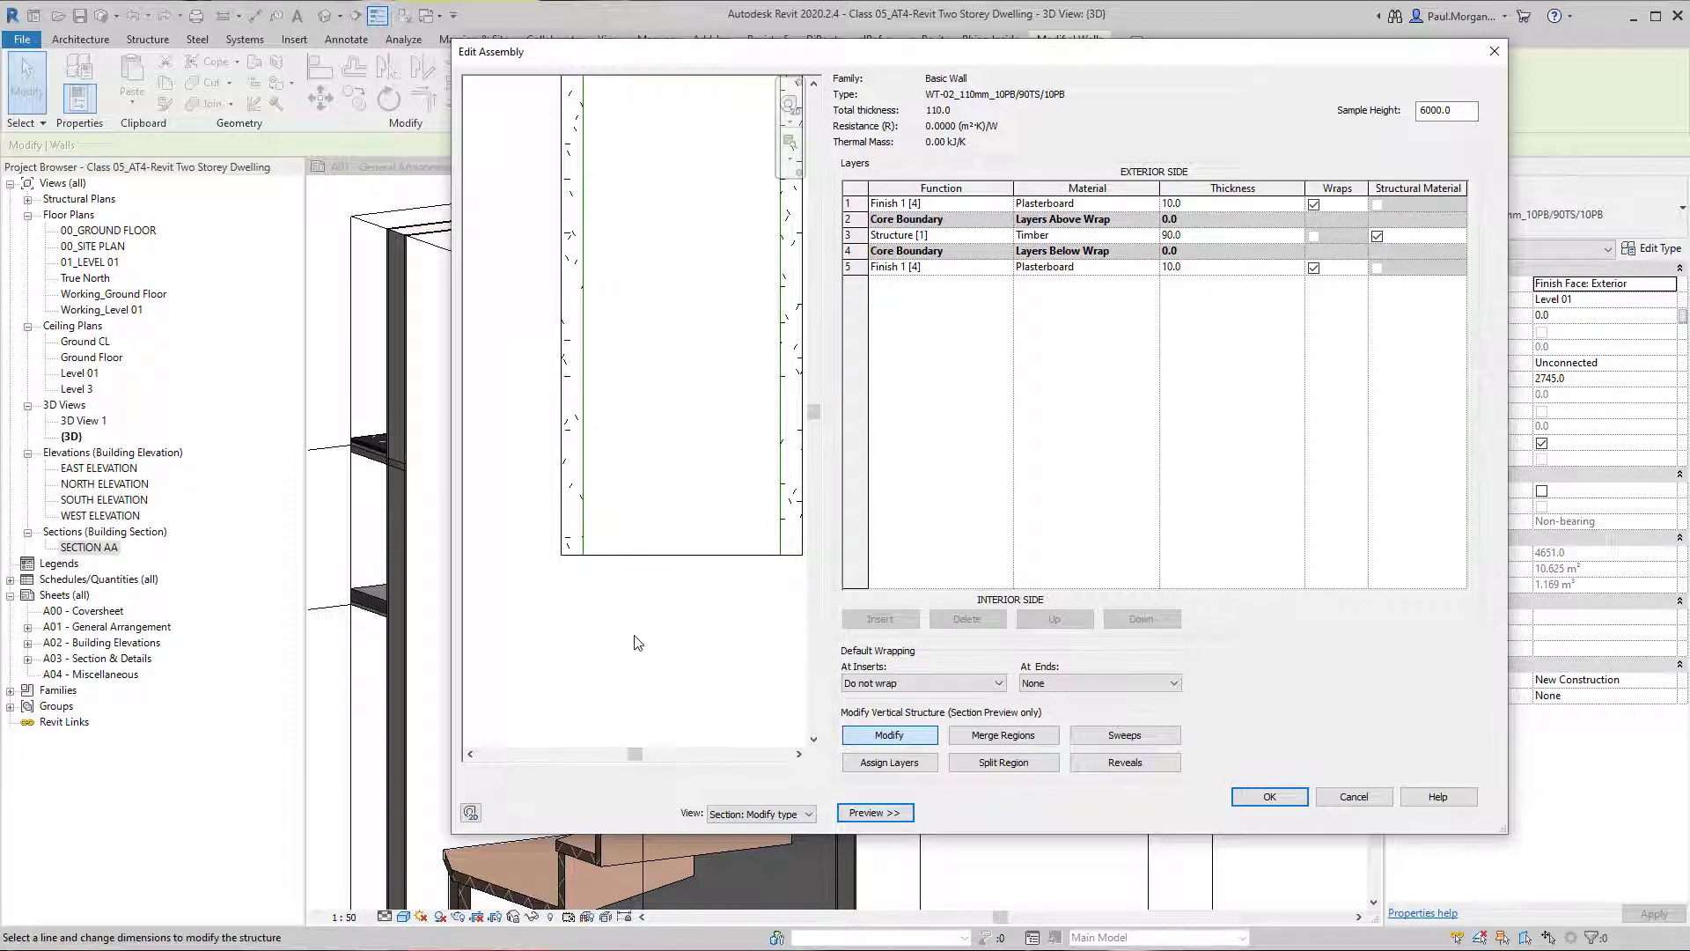
{"action": "scroll", "coordinate": [639, 643], "scroll_direction": "down", "scroll_amount": 2}
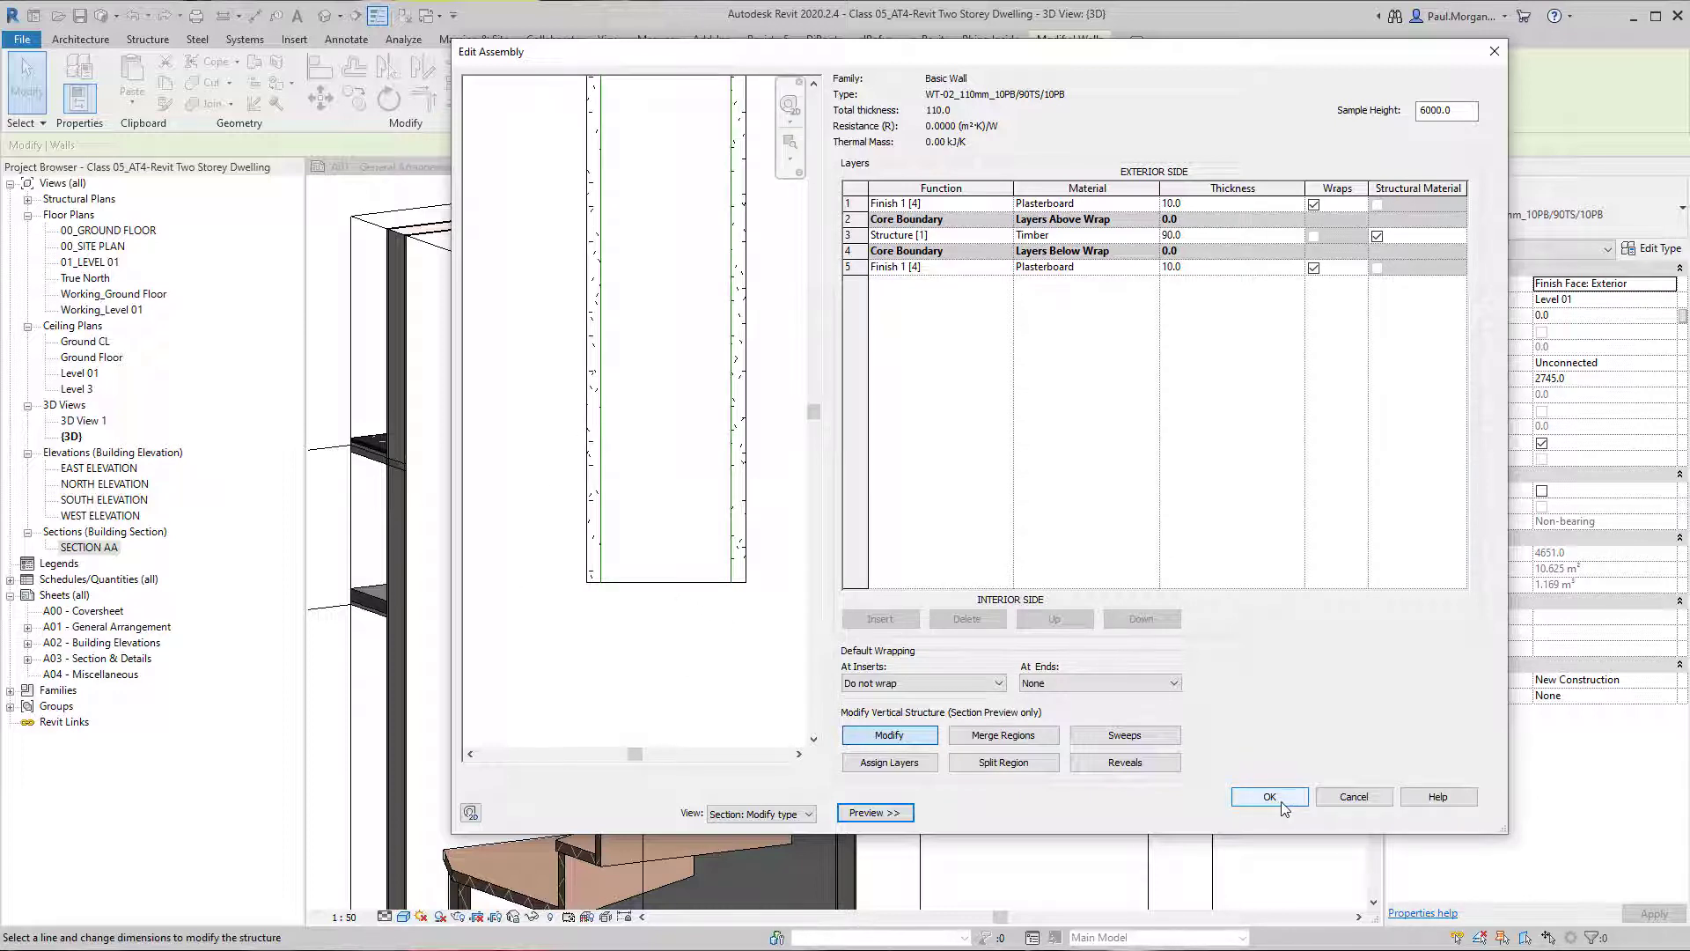
{"action": "left_click", "coordinate": [898, 735]}
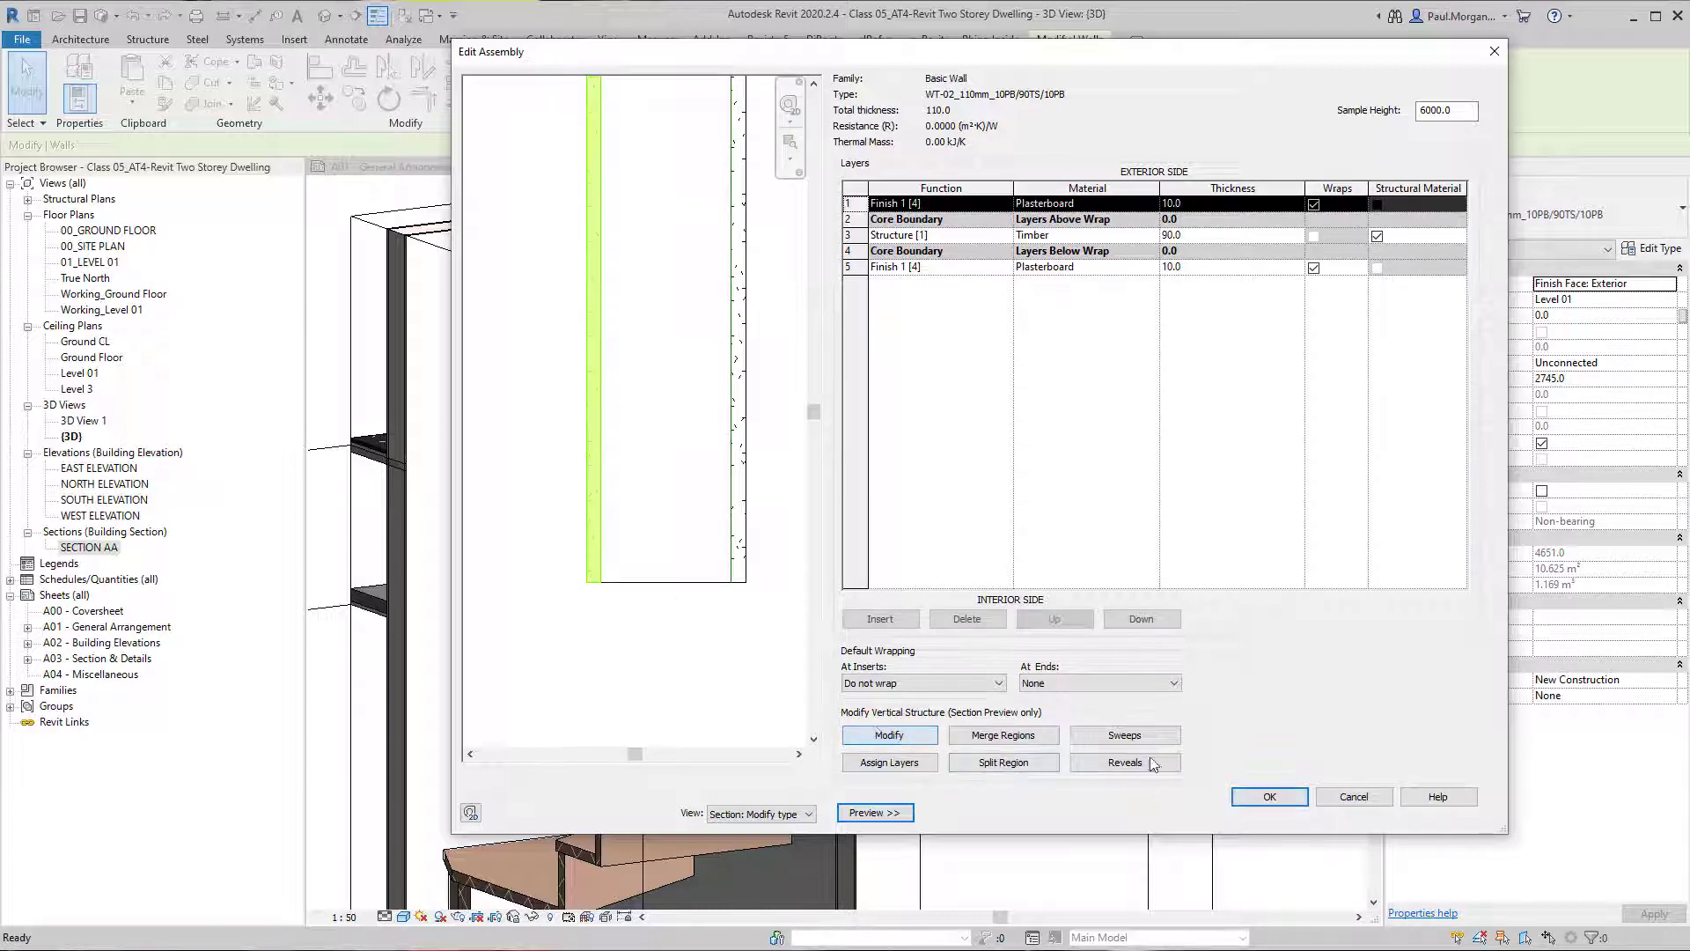
{"action": "left_click", "coordinate": [1271, 796]}
{"action": "left_click", "coordinate": [1283, 814]}
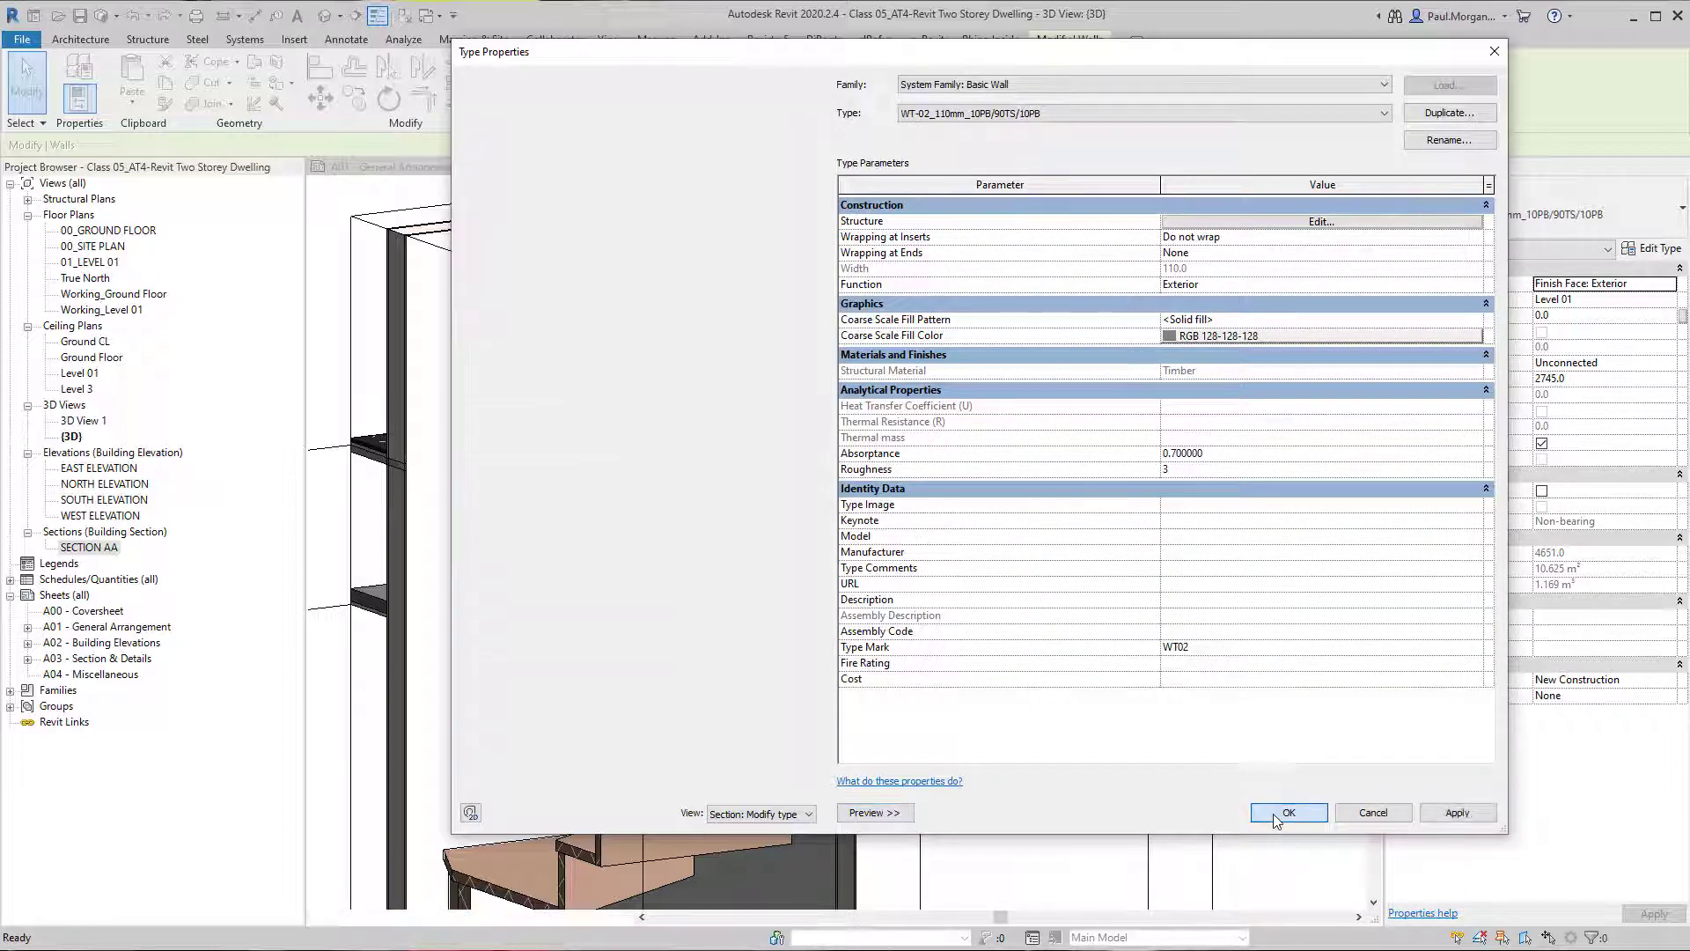
Extend the Level 01 wall's unlocked plasterboard layer down over the exposed floor edge to the wall below.
{"action": "scroll", "coordinate": [808, 543], "scroll_direction": "up", "scroll_amount": 5}
{"action": "scroll", "coordinate": [808, 543], "scroll_direction": "up", "scroll_amount": 2}
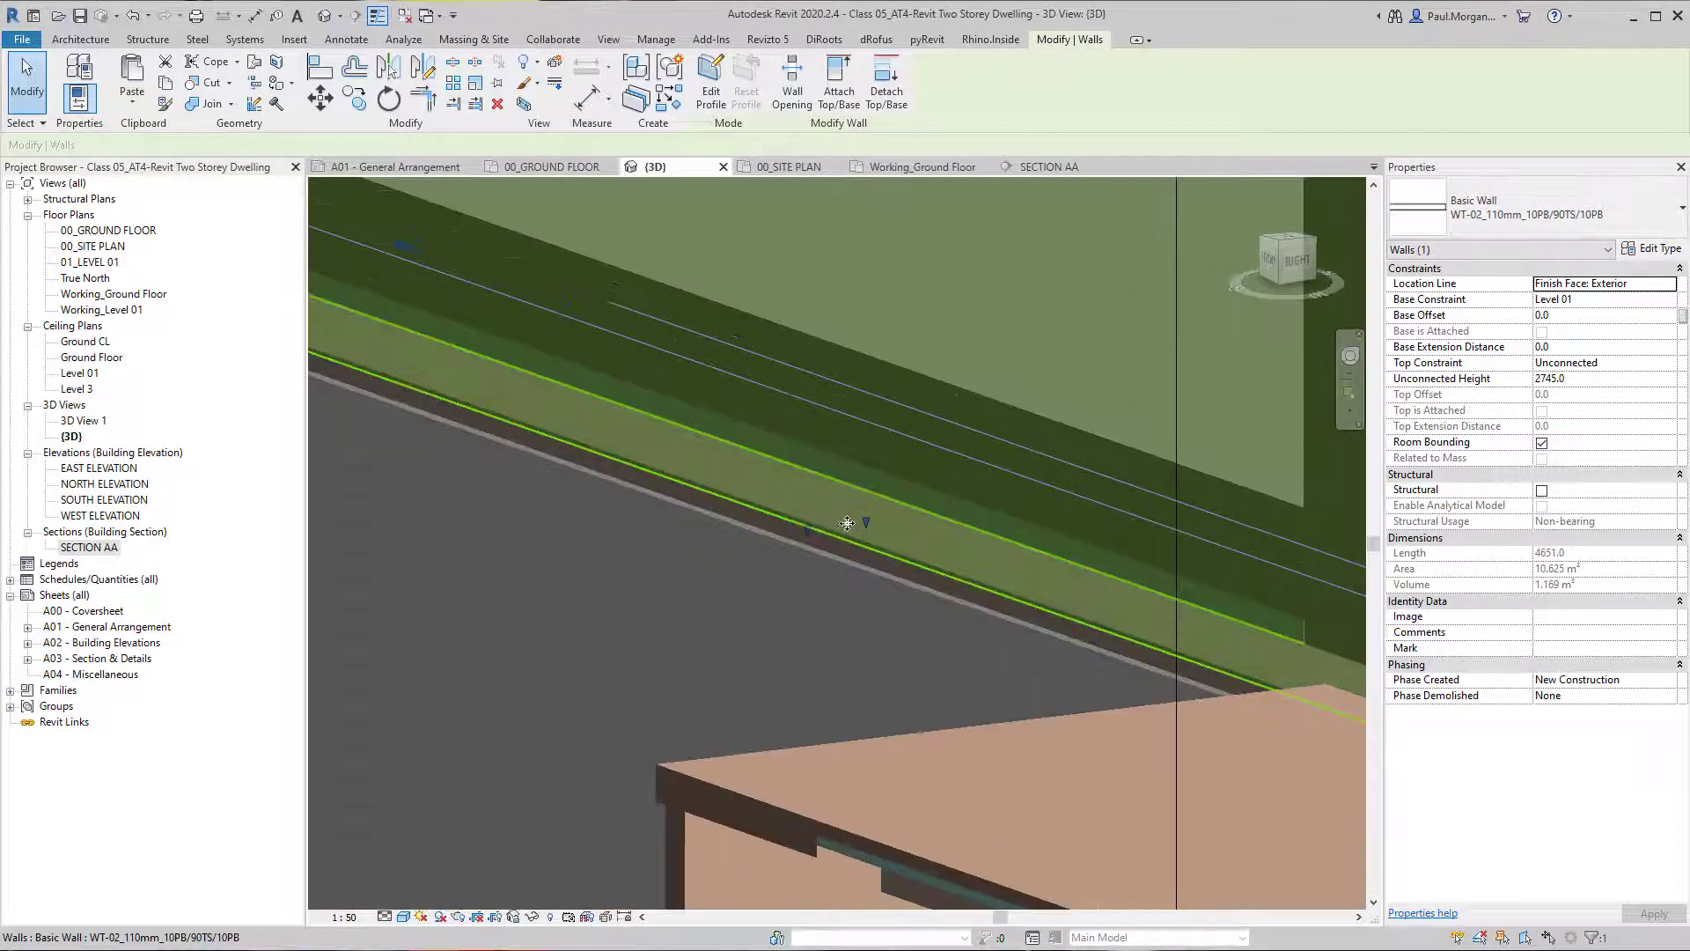
{"action": "left_click_drag", "start_coordinate": [801, 538], "coordinate": [805, 547]}
{"action": "left_click", "coordinate": [784, 611]}
{"action": "scroll", "coordinate": [808, 618], "scroll_direction": "down", "scroll_amount": 4}
{"action": "key", "text": "Escape"}
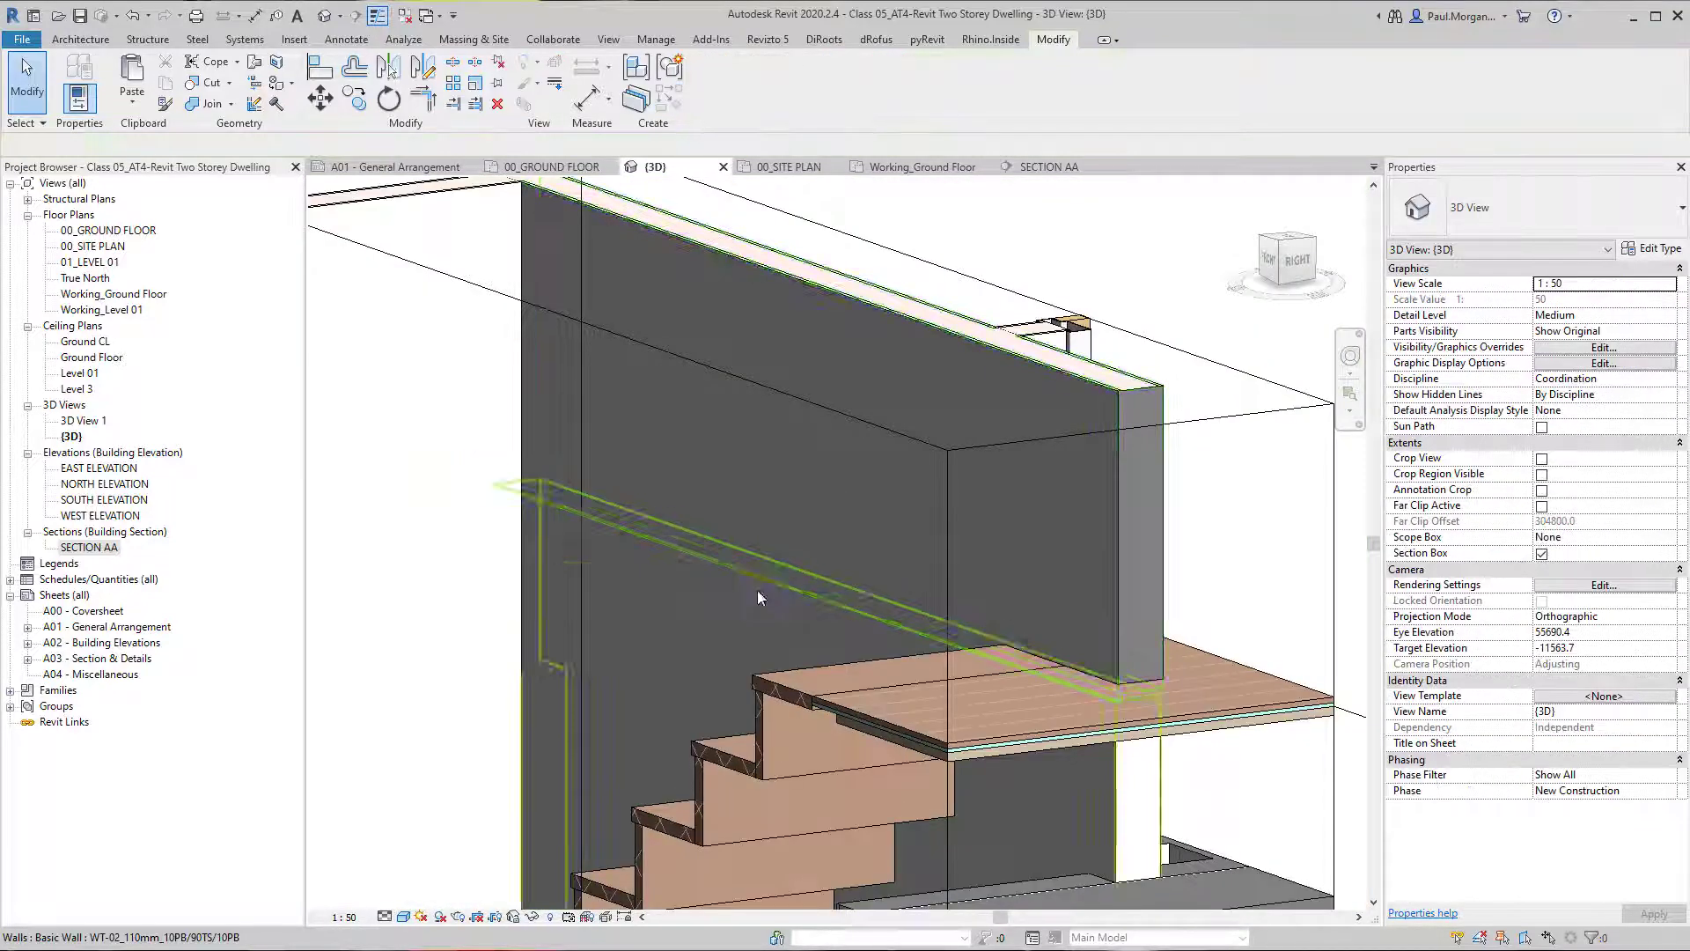
{"action": "middle_click_drag", "start_coordinate": [757, 590], "coordinate": [752, 654], "text": "shift"}
{"action": "scroll", "coordinate": [806, 535], "scroll_direction": "down", "scroll_amount": 3}
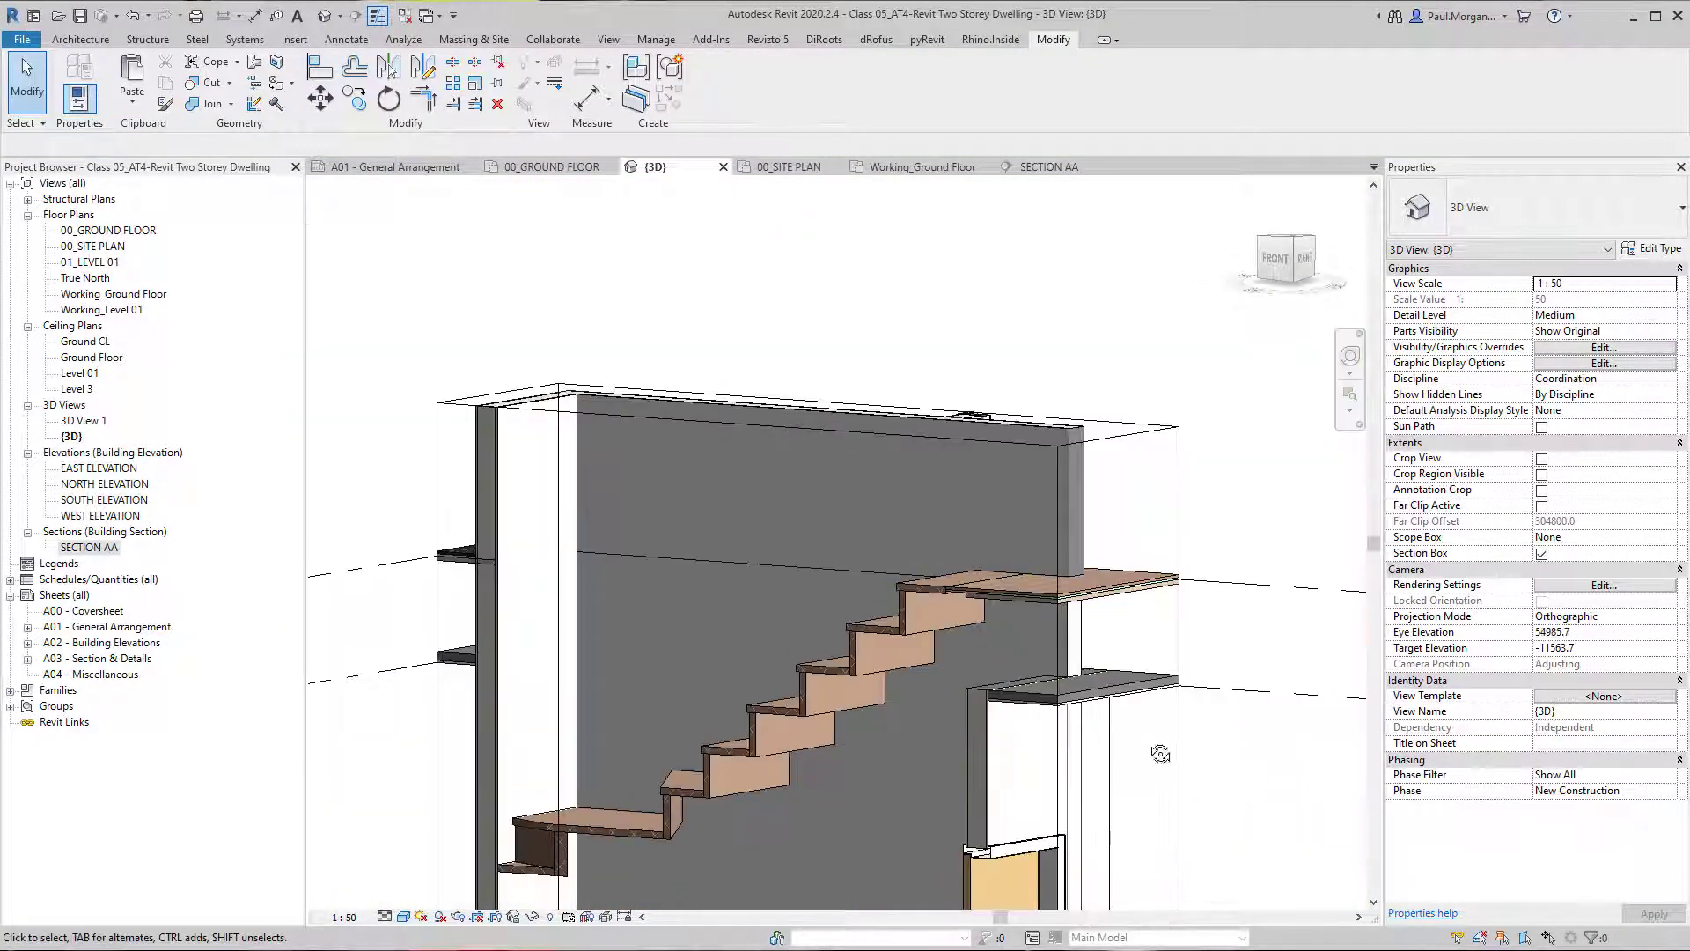
{"action": "middle_click_drag", "start_coordinate": [1252, 795], "coordinate": [569, 647], "text": "shift"}
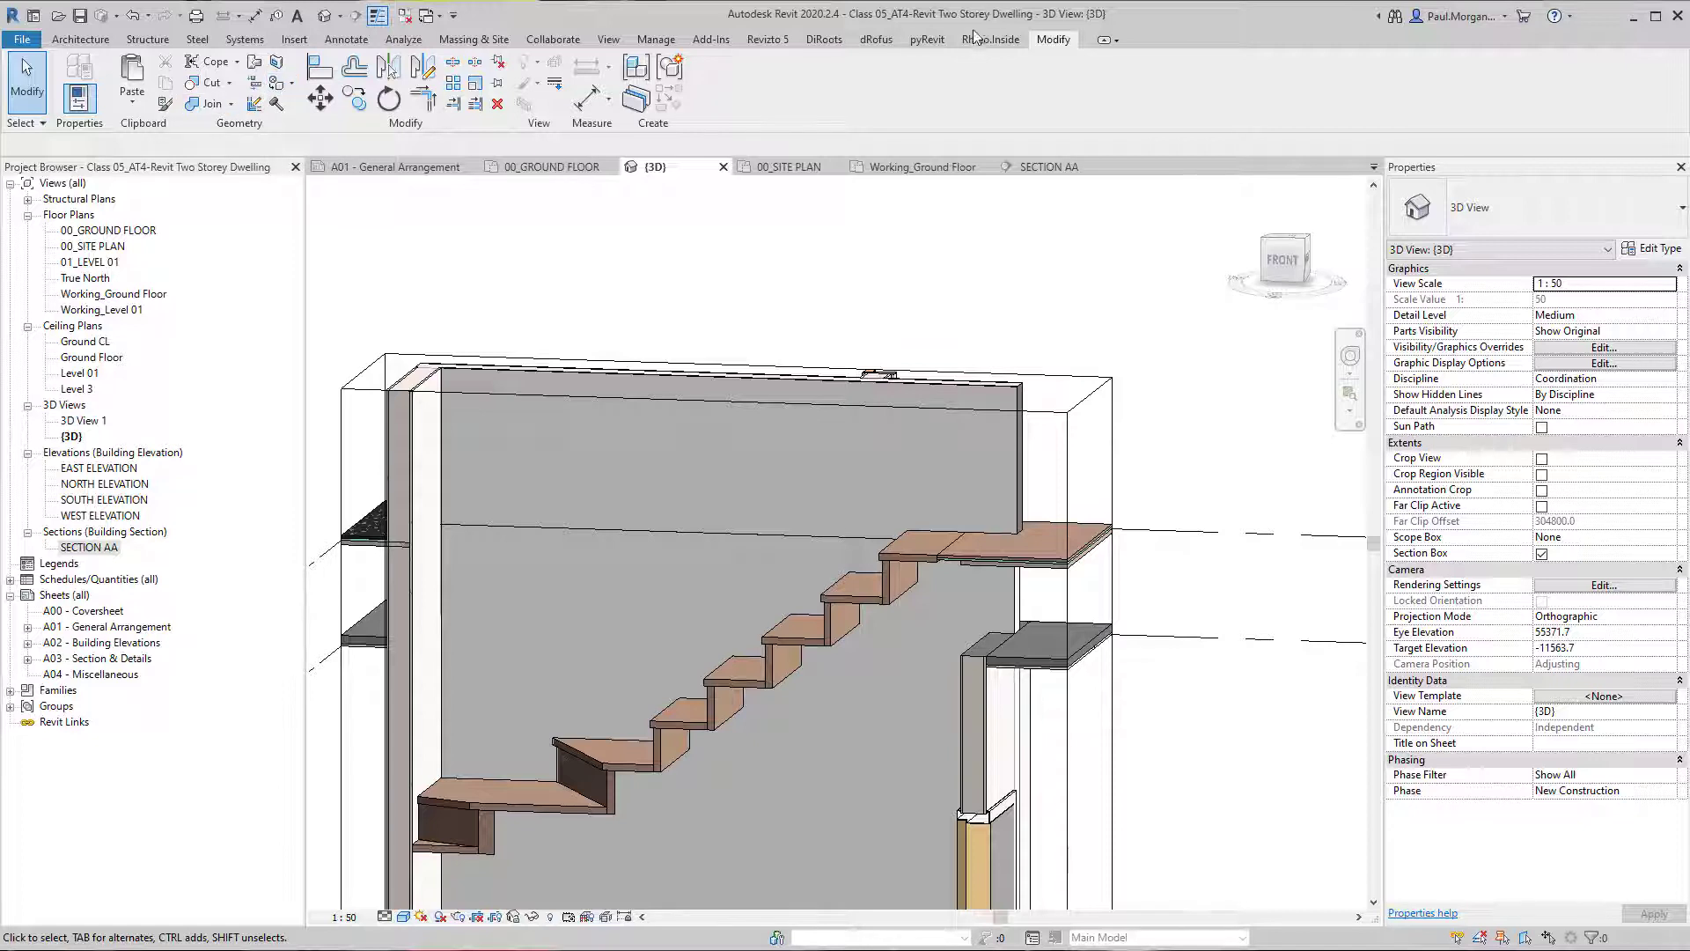
{"action": "left_click", "coordinate": [222, 108]}
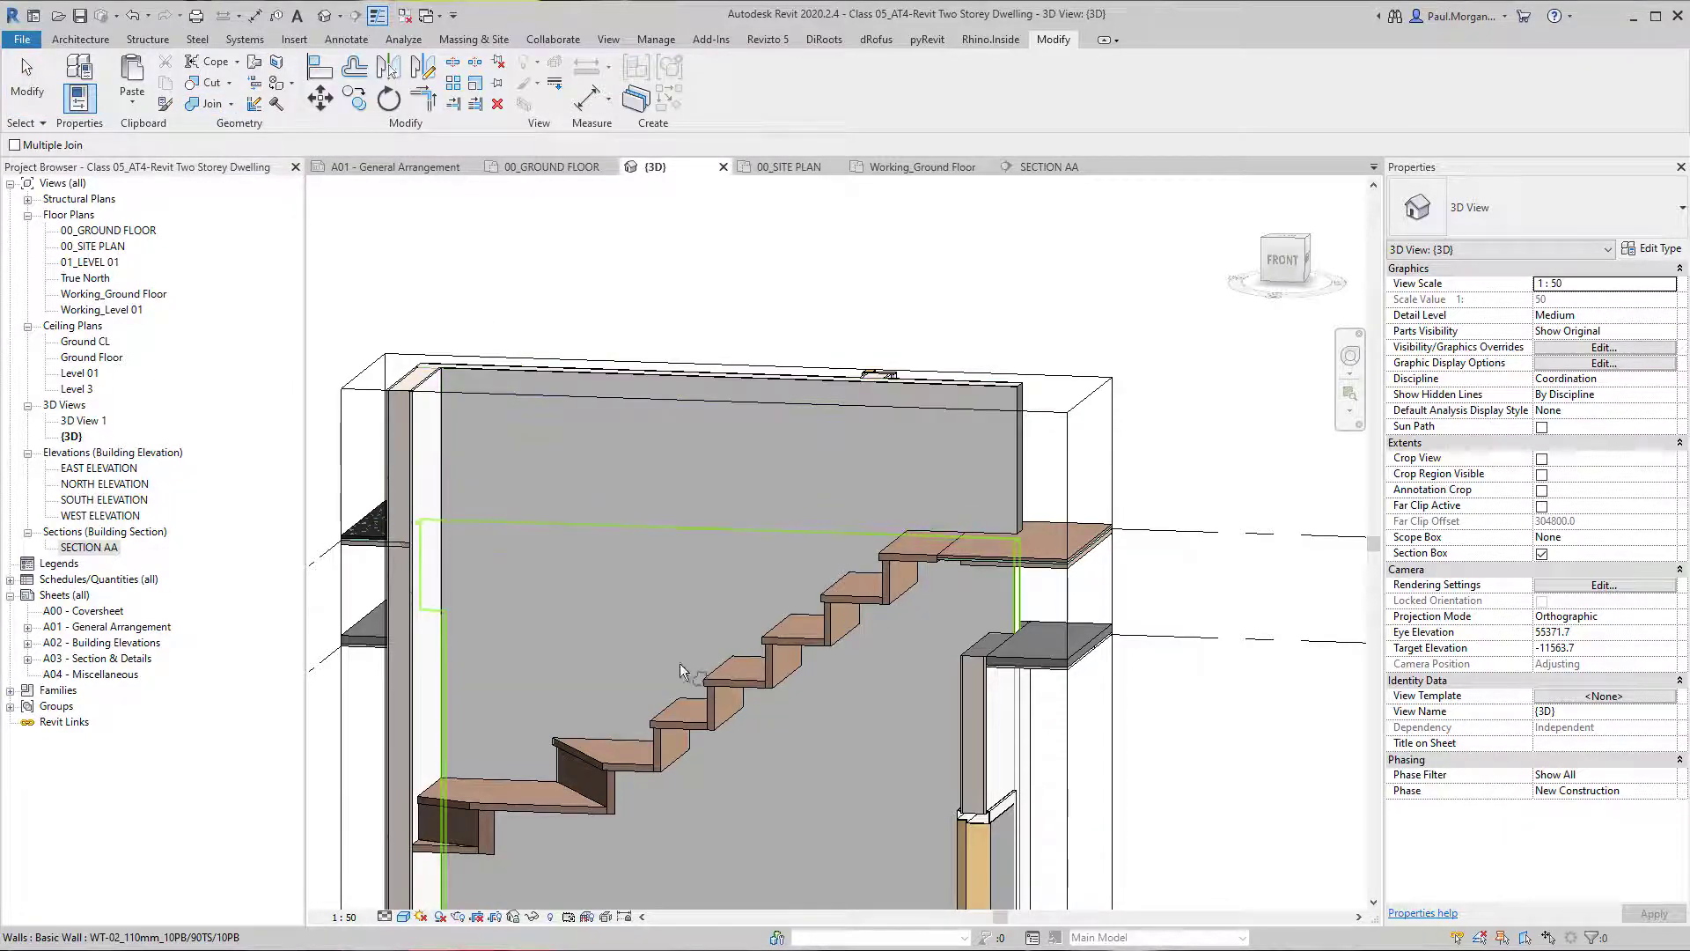
{"action": "key", "text": "Escape"}
Extend the section box's front side outward until the full winder stair and the wall enclosing it are included.
{"action": "middle_click_drag", "start_coordinate": [571, 676], "coordinate": [665, 683], "text": "shift"}
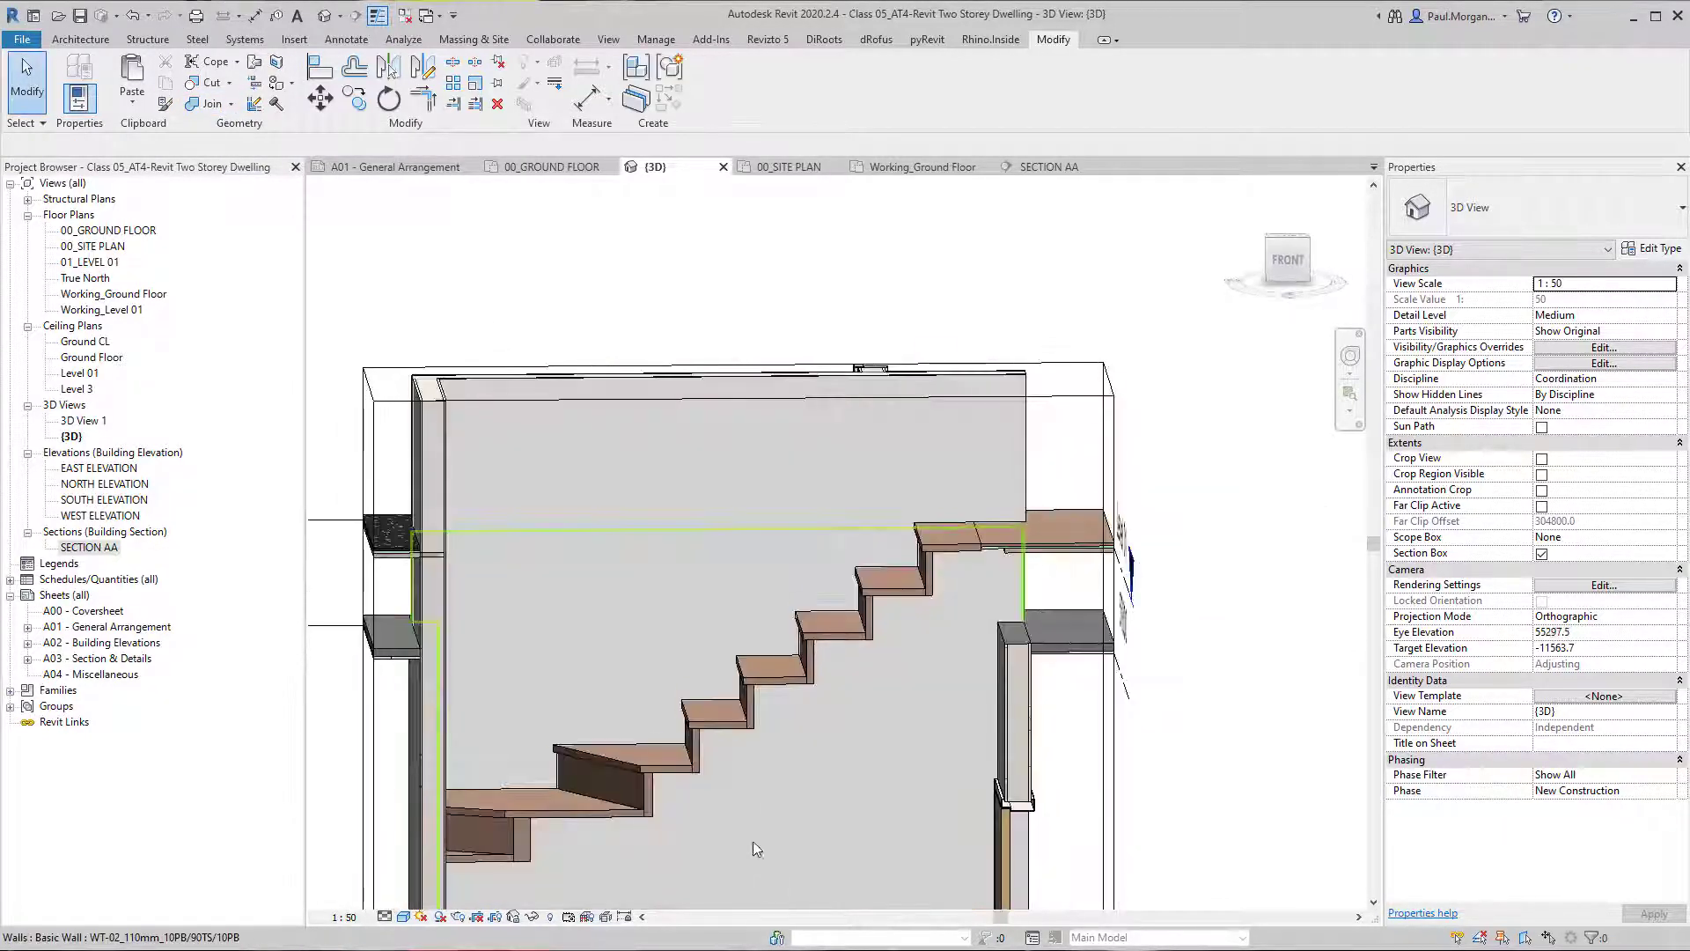
{"action": "scroll", "coordinate": [755, 637], "scroll_direction": "down", "scroll_amount": 2}
{"action": "middle_click_drag", "start_coordinate": [1039, 780], "coordinate": [796, 627], "text": "shift"}
{"action": "scroll", "coordinate": [883, 748], "scroll_direction": "down", "scroll_amount": 2}
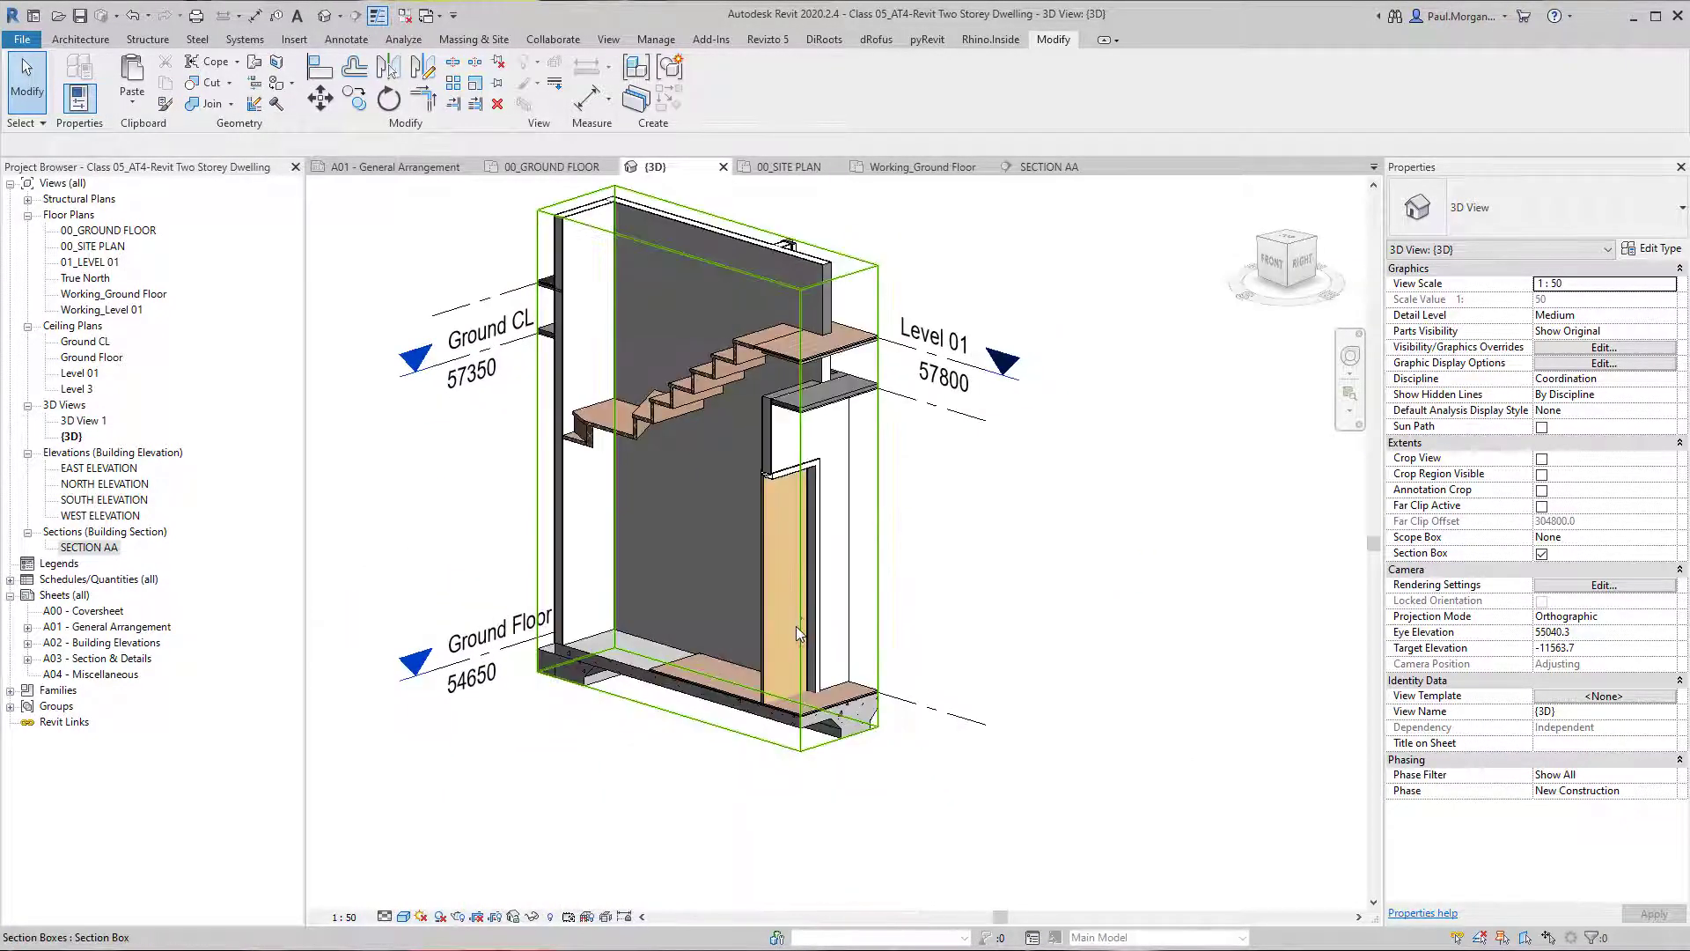
{"action": "left_click", "coordinate": [800, 599]}
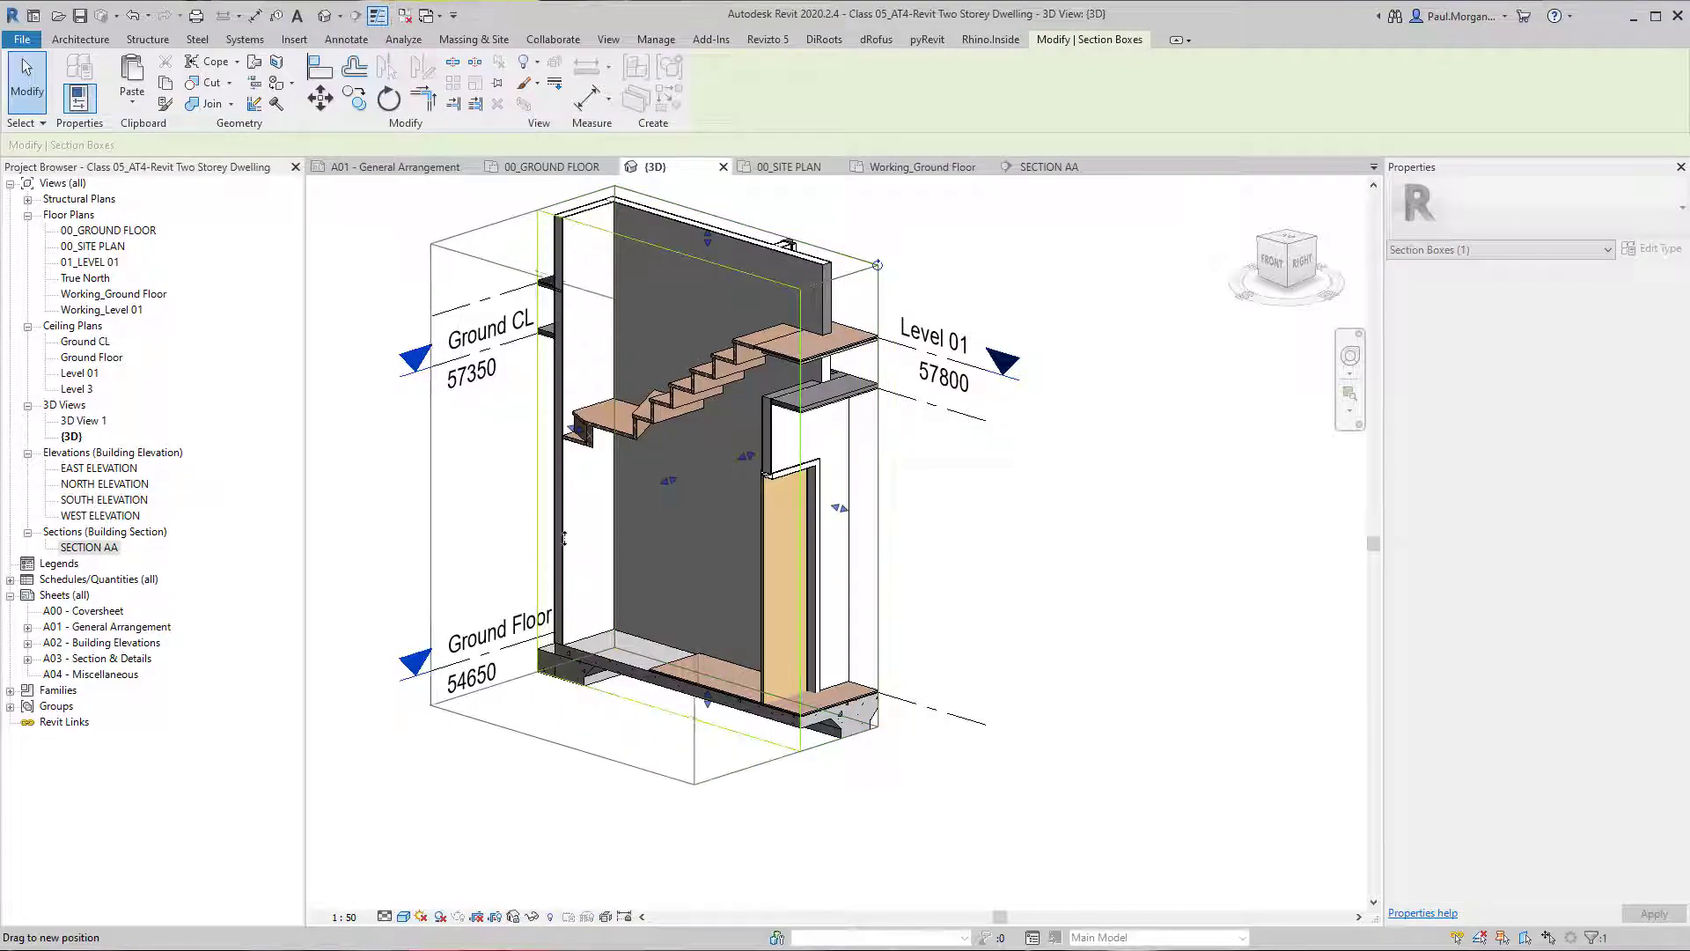
{"action": "left_click_drag", "start_coordinate": [564, 538], "coordinate": [563, 539]}
{"action": "mouse_move", "coordinate": [637, 475]}
{"action": "middle_mouse_down", "text": "shift"}
{"action": "mouse_move", "coordinate": [868, 520]}
{"action": "mouse_move", "coordinate": [883, 352]}
{"action": "mouse_move", "coordinate": [787, 409]}
{"action": "mouse_move", "coordinate": [727, 528]}
{"action": "mouse_move", "coordinate": [632, 476]}
{"action": "middle_mouse_up", "text": "shift"}
{"action": "scroll", "coordinate": [805, 369], "scroll_direction": "up", "scroll_amount": 1}
Open the boundary sketch of the Ground CL plasterboard ceiling beside the stair for editing.
{"action": "left_click", "coordinate": [726, 529]}
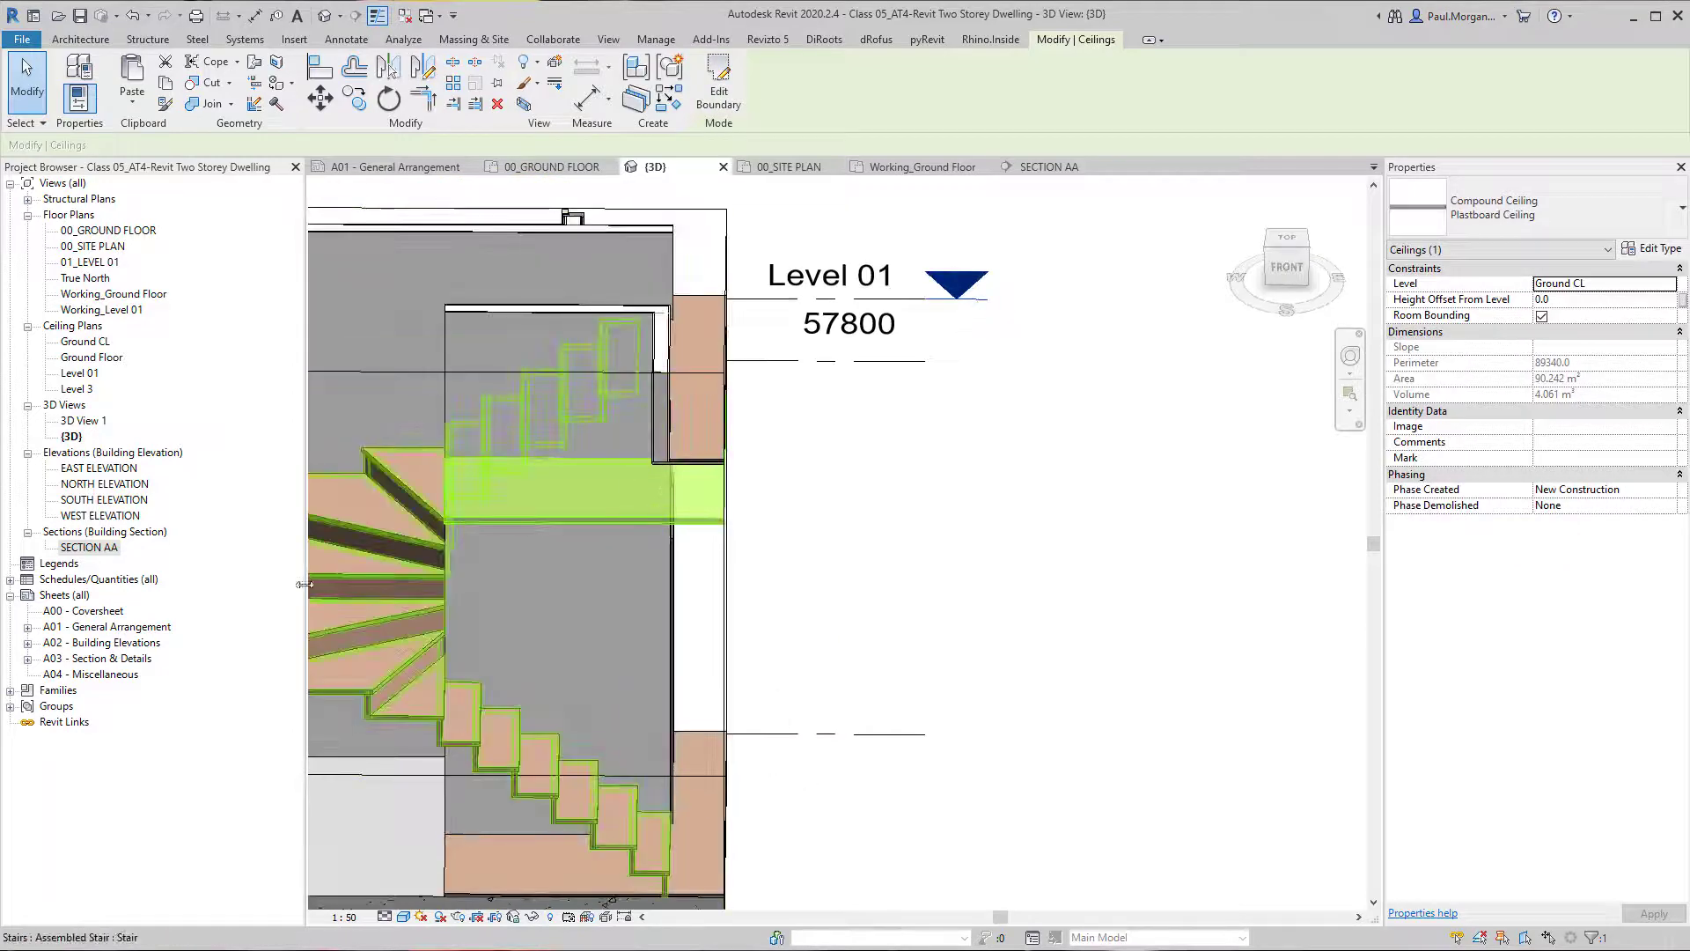
{"action": "middle_click_drag", "start_coordinate": [576, 602], "coordinate": [676, 651], "text": "shift"}
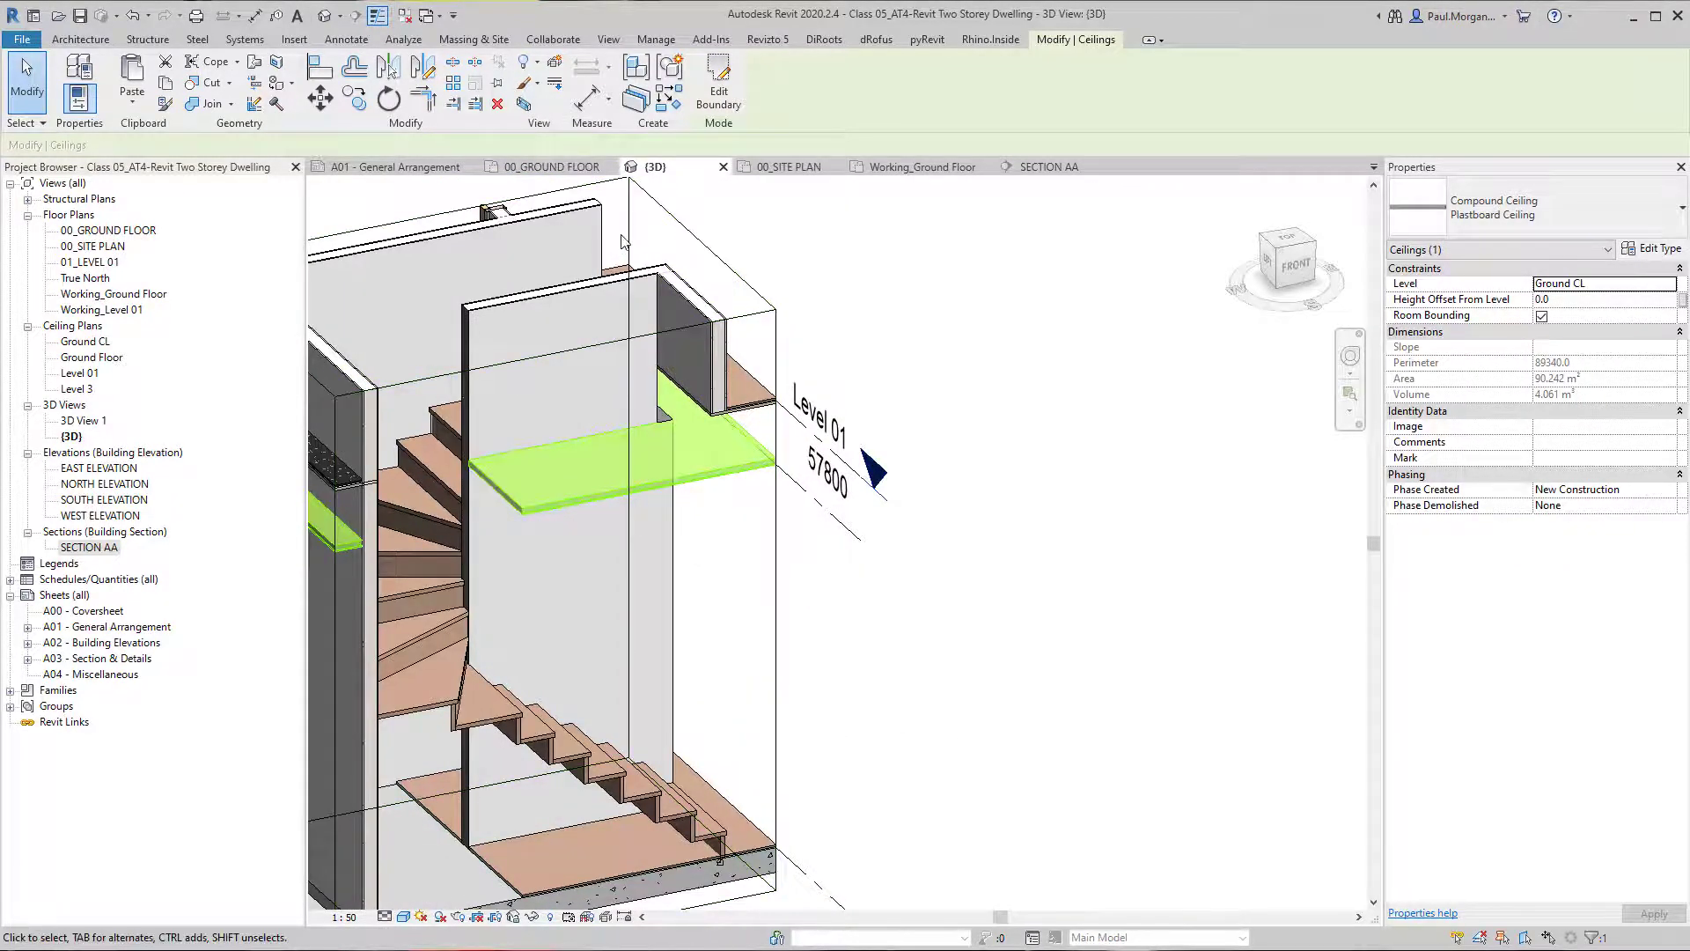
{"action": "middle_click_drag", "start_coordinate": [677, 410], "coordinate": [655, 497], "text": "shift"}
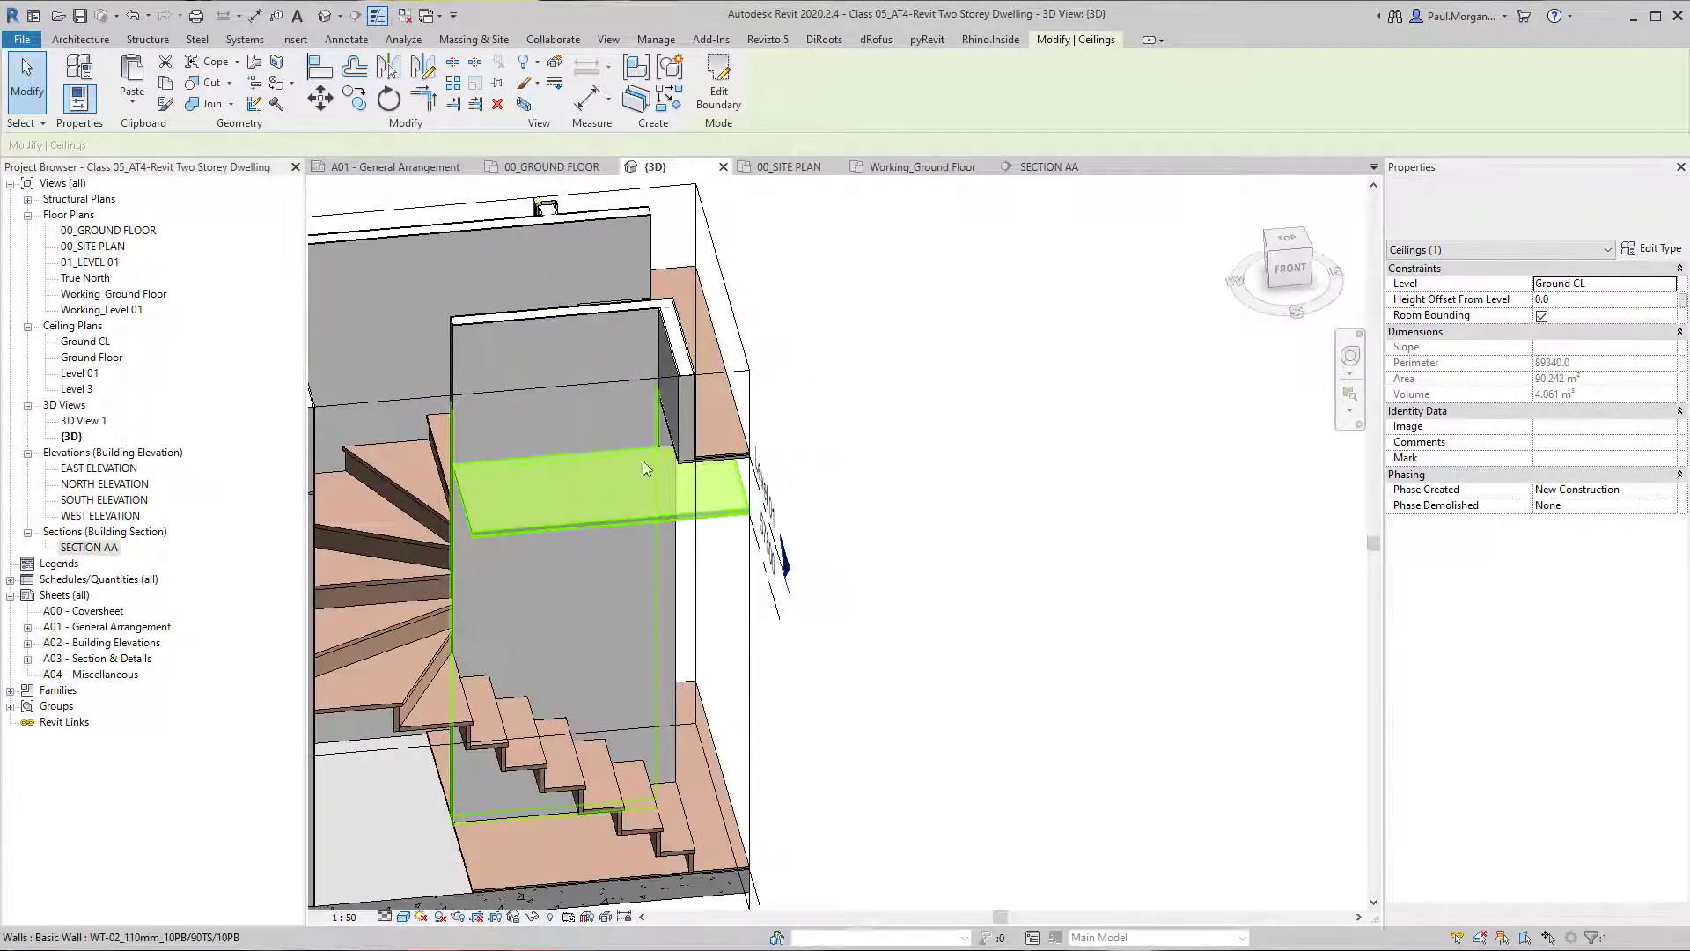
{"action": "scroll", "coordinate": [642, 498], "scroll_direction": "up", "scroll_amount": 3}
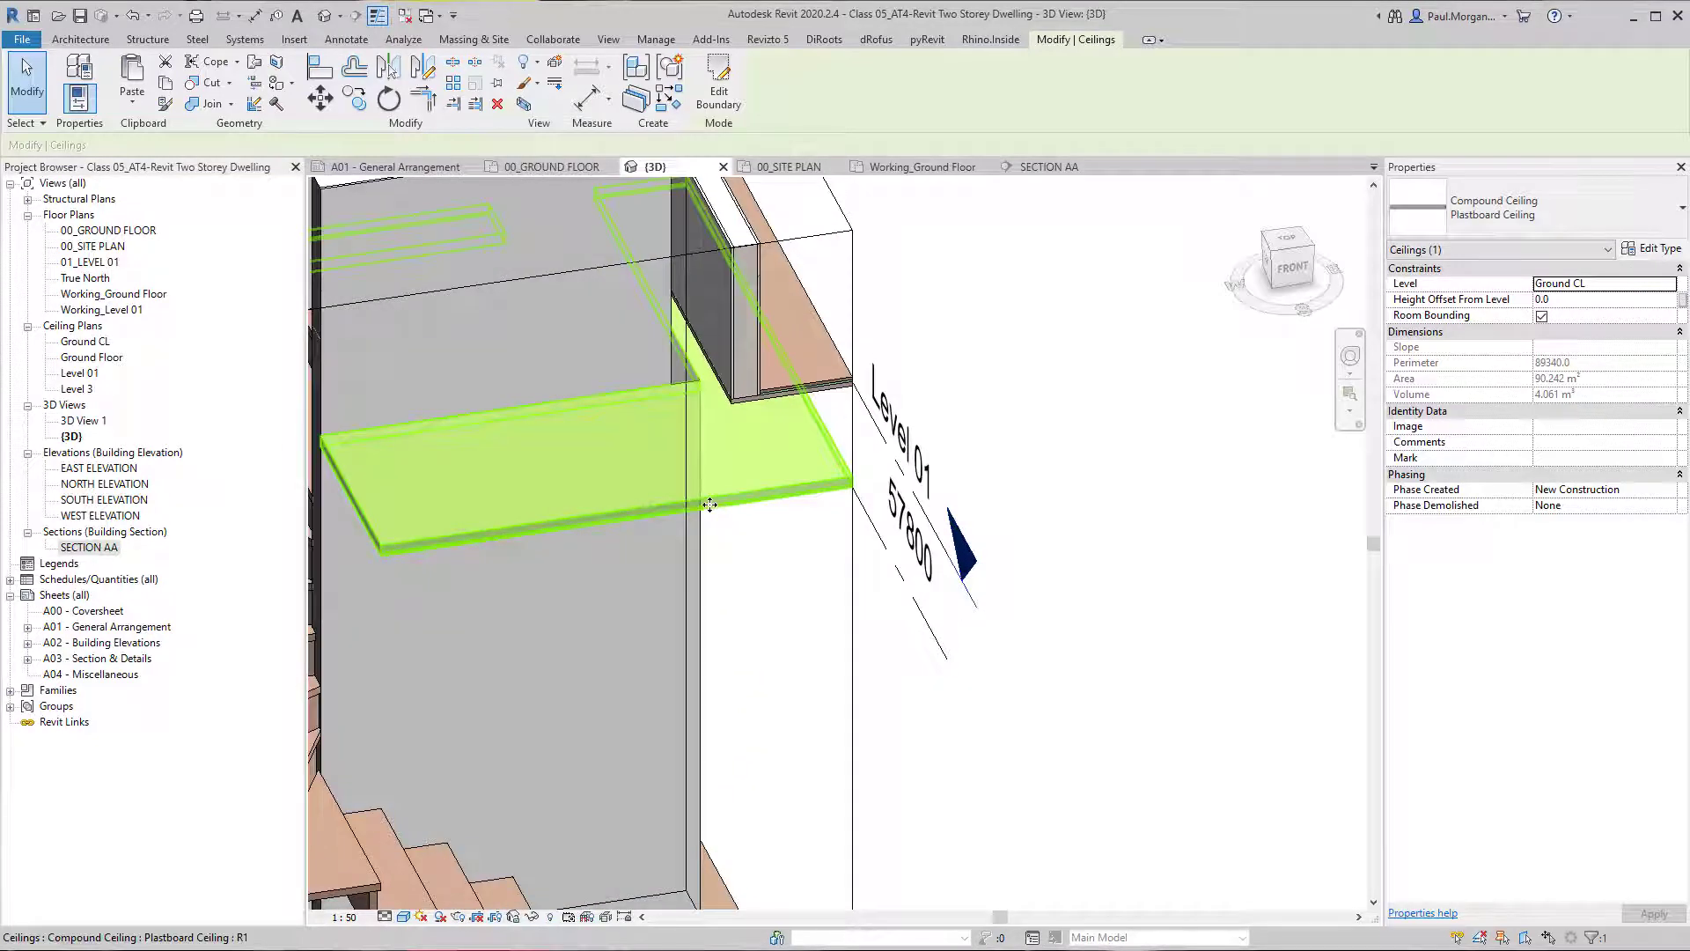
{"action": "double_click", "coordinate": [710, 504]}
Align the ceiling's boundary edge beside the stair with the stair-side face of the short Level 01 wall and finish the sketch.
{"action": "scroll", "coordinate": [688, 598], "scroll_direction": "down", "scroll_amount": 3}
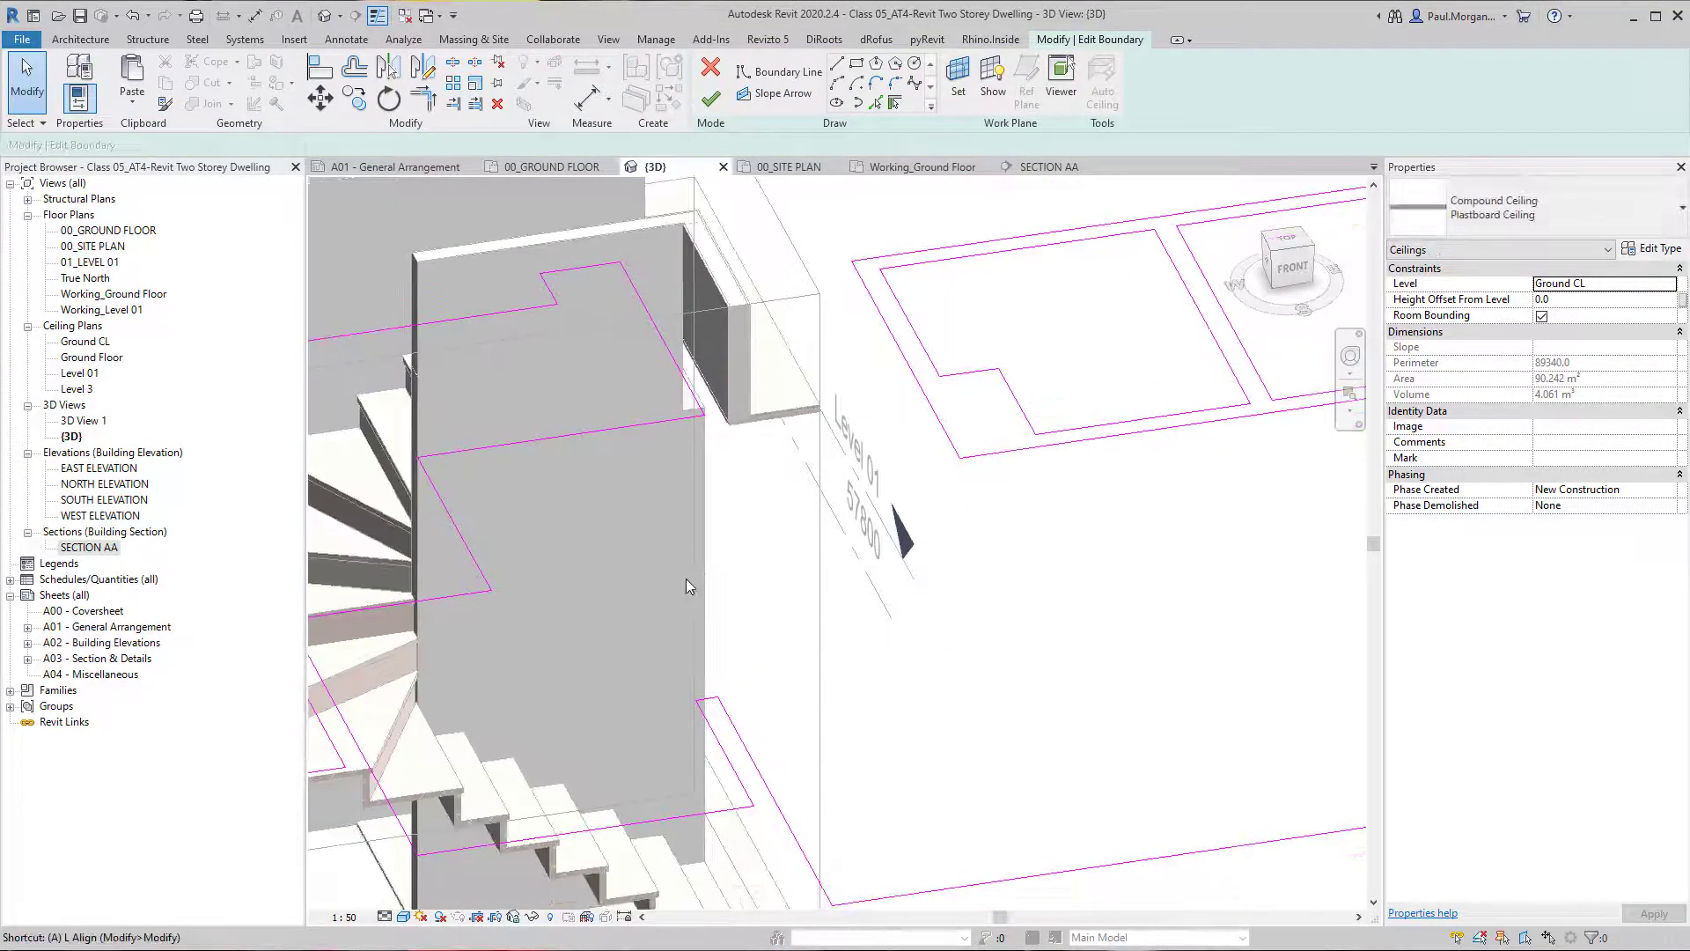
{"action": "middle_click_drag", "start_coordinate": [687, 584], "coordinate": [688, 596], "text": "shift"}
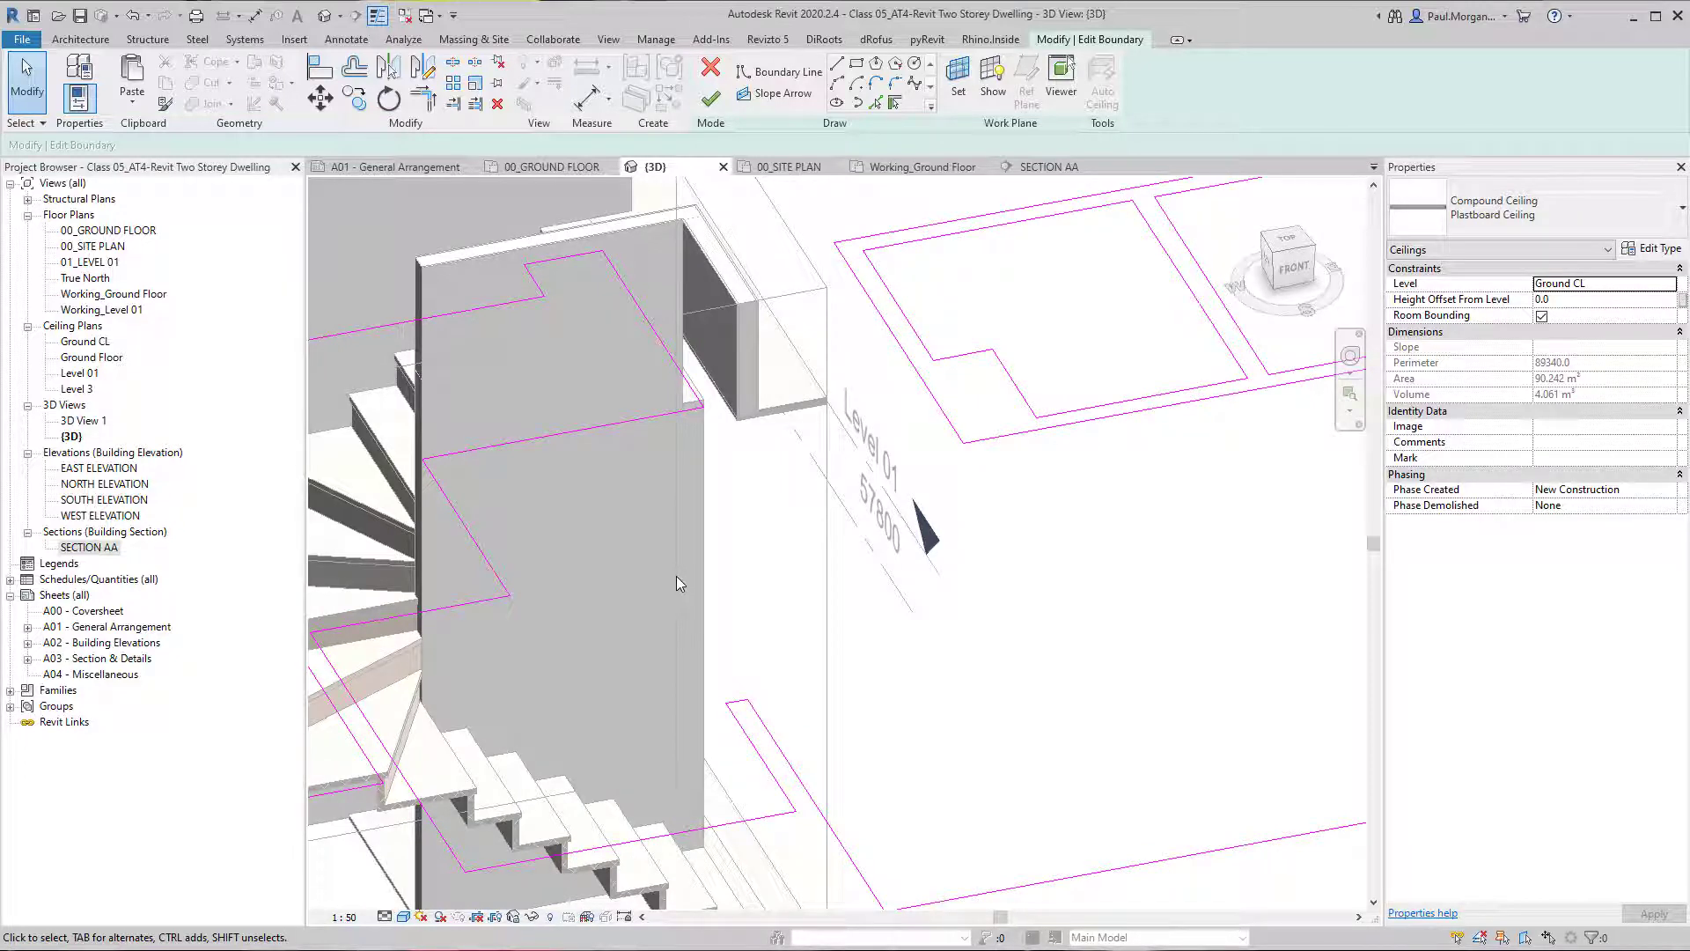
{"action": "scroll", "coordinate": [676, 576], "scroll_direction": "up", "scroll_amount": 1}
{"action": "middle_click_drag", "start_coordinate": [677, 576], "coordinate": [701, 572]}
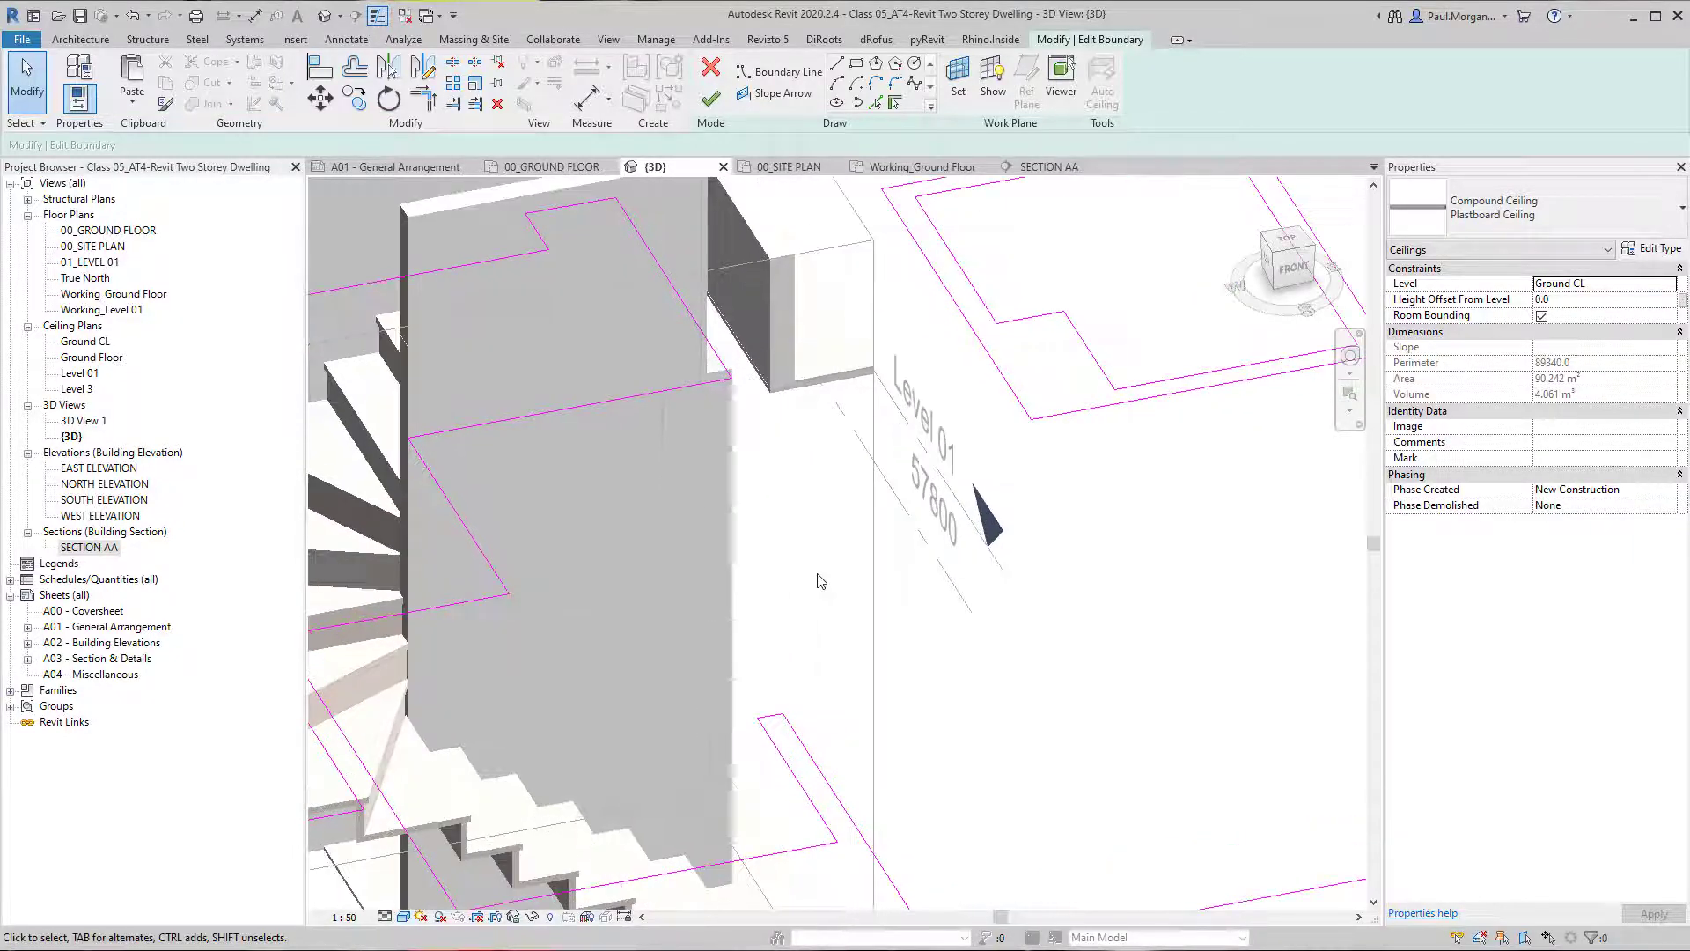
{"action": "mouse_move", "coordinate": [811, 636]}
{"action": "middle_mouse_down", "text": "shift"}
{"action": "mouse_move", "coordinate": [812, 619]}
{"action": "mouse_move", "coordinate": [857, 629]}
{"action": "middle_mouse_up", "text": "shift"}
{"action": "key", "text": "l"}
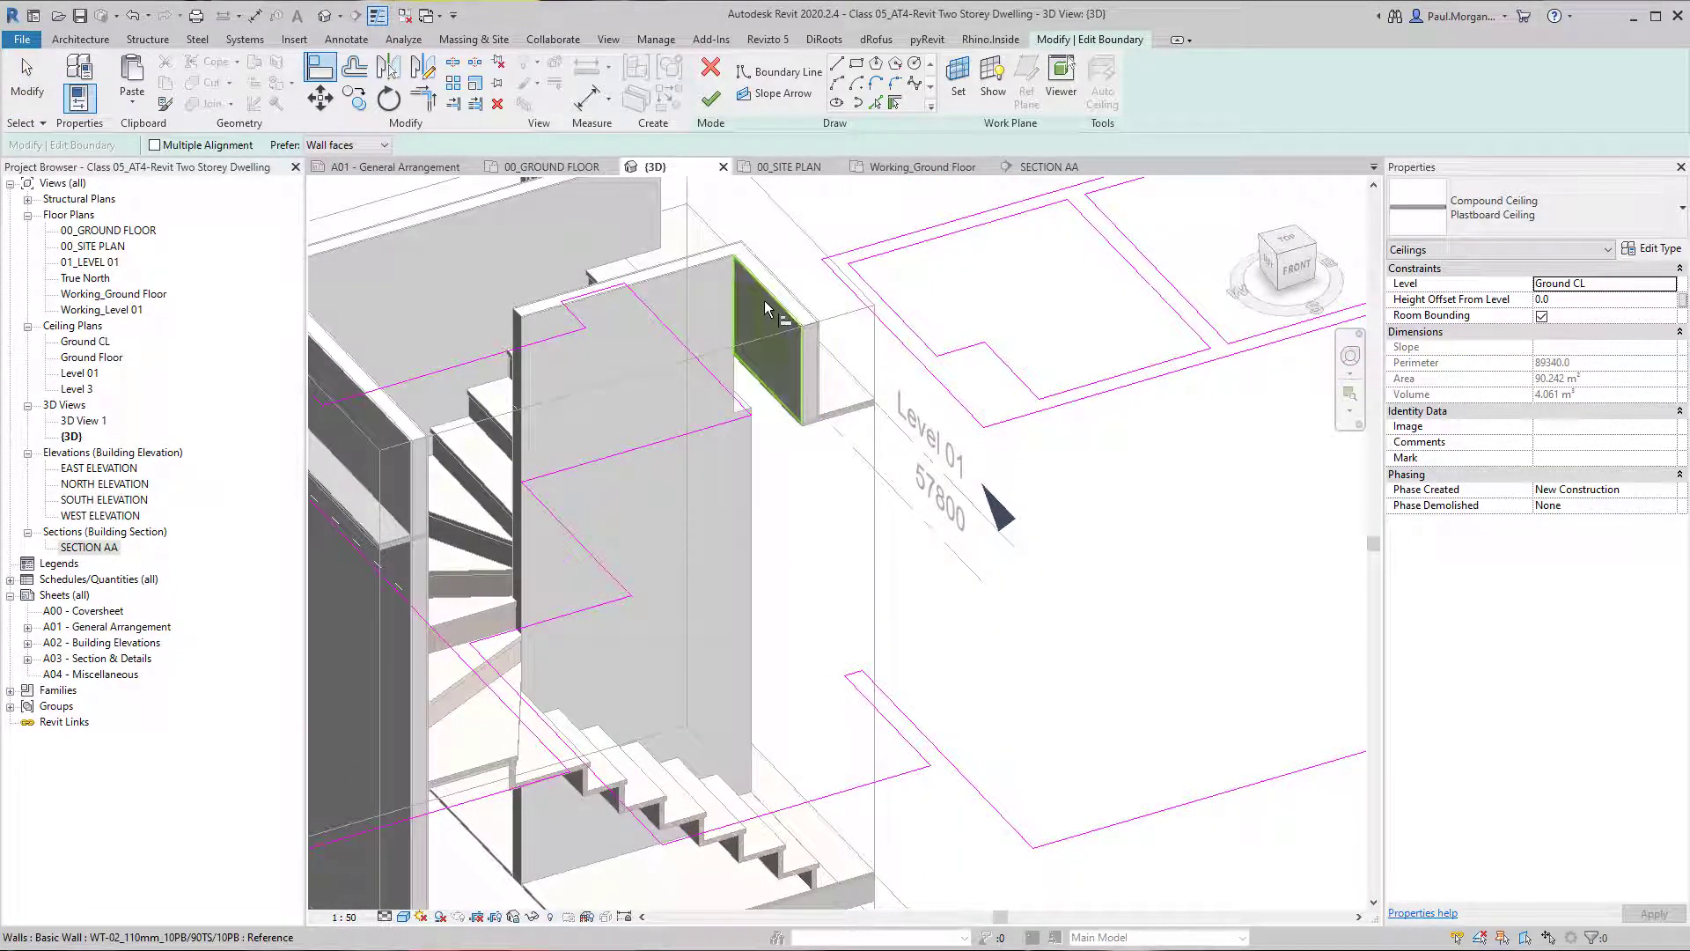
{"action": "left_click", "coordinate": [764, 300]}
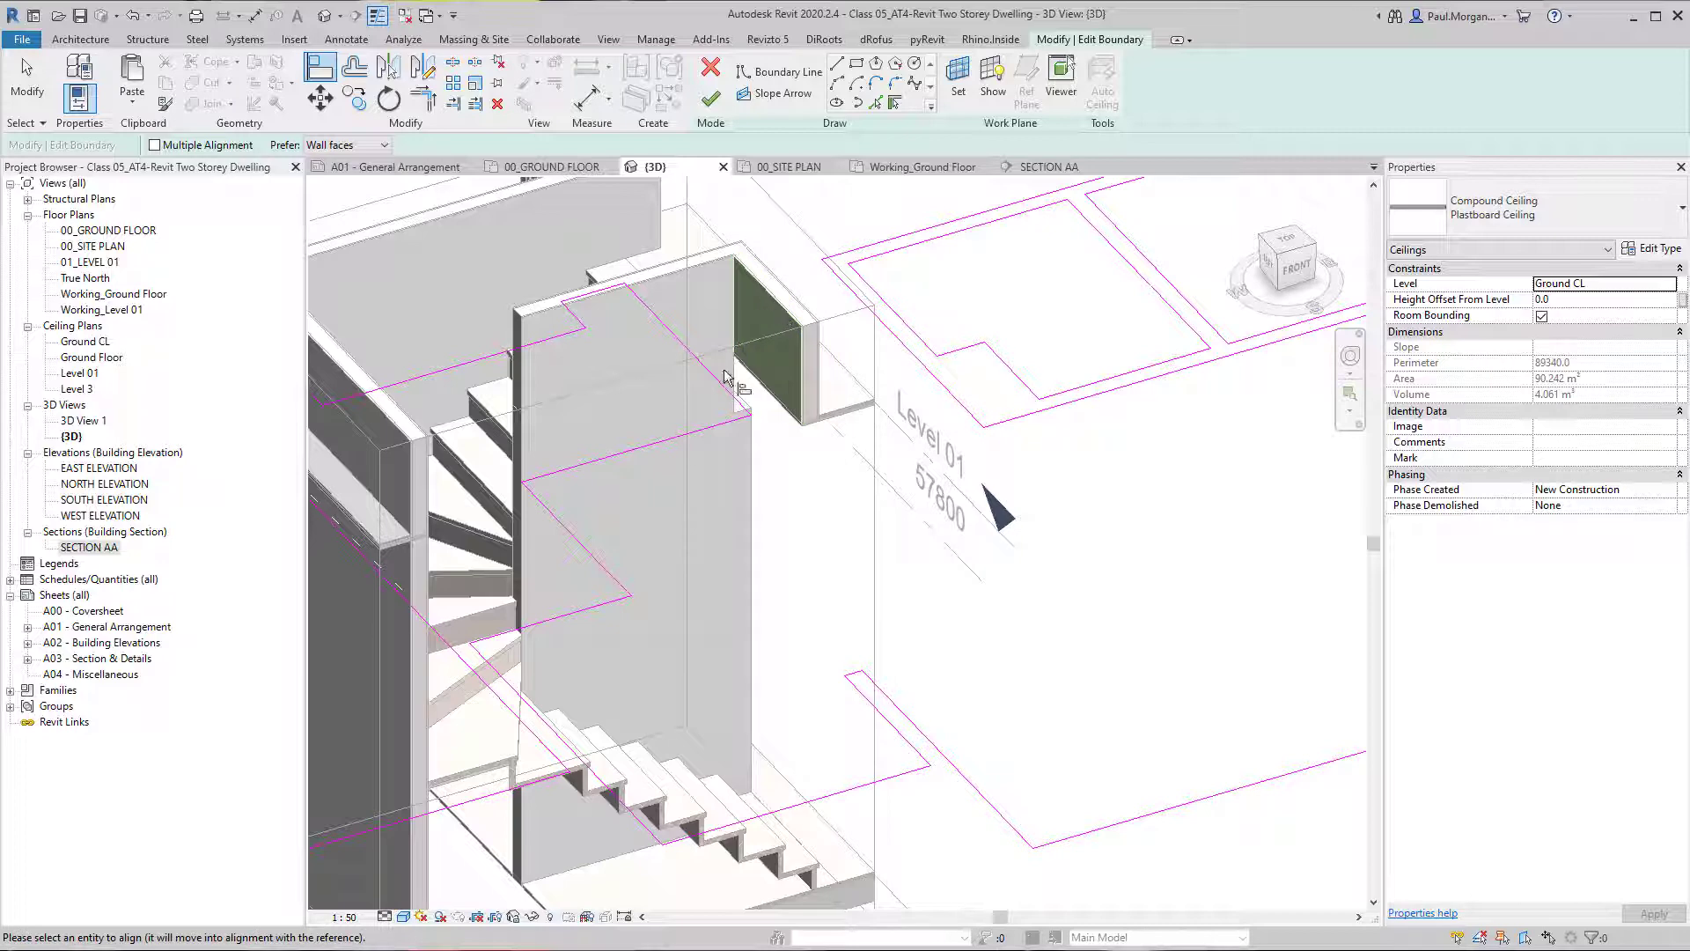
{"action": "left_click", "coordinate": [580, 551]}
{"action": "left_click", "coordinate": [715, 92]}
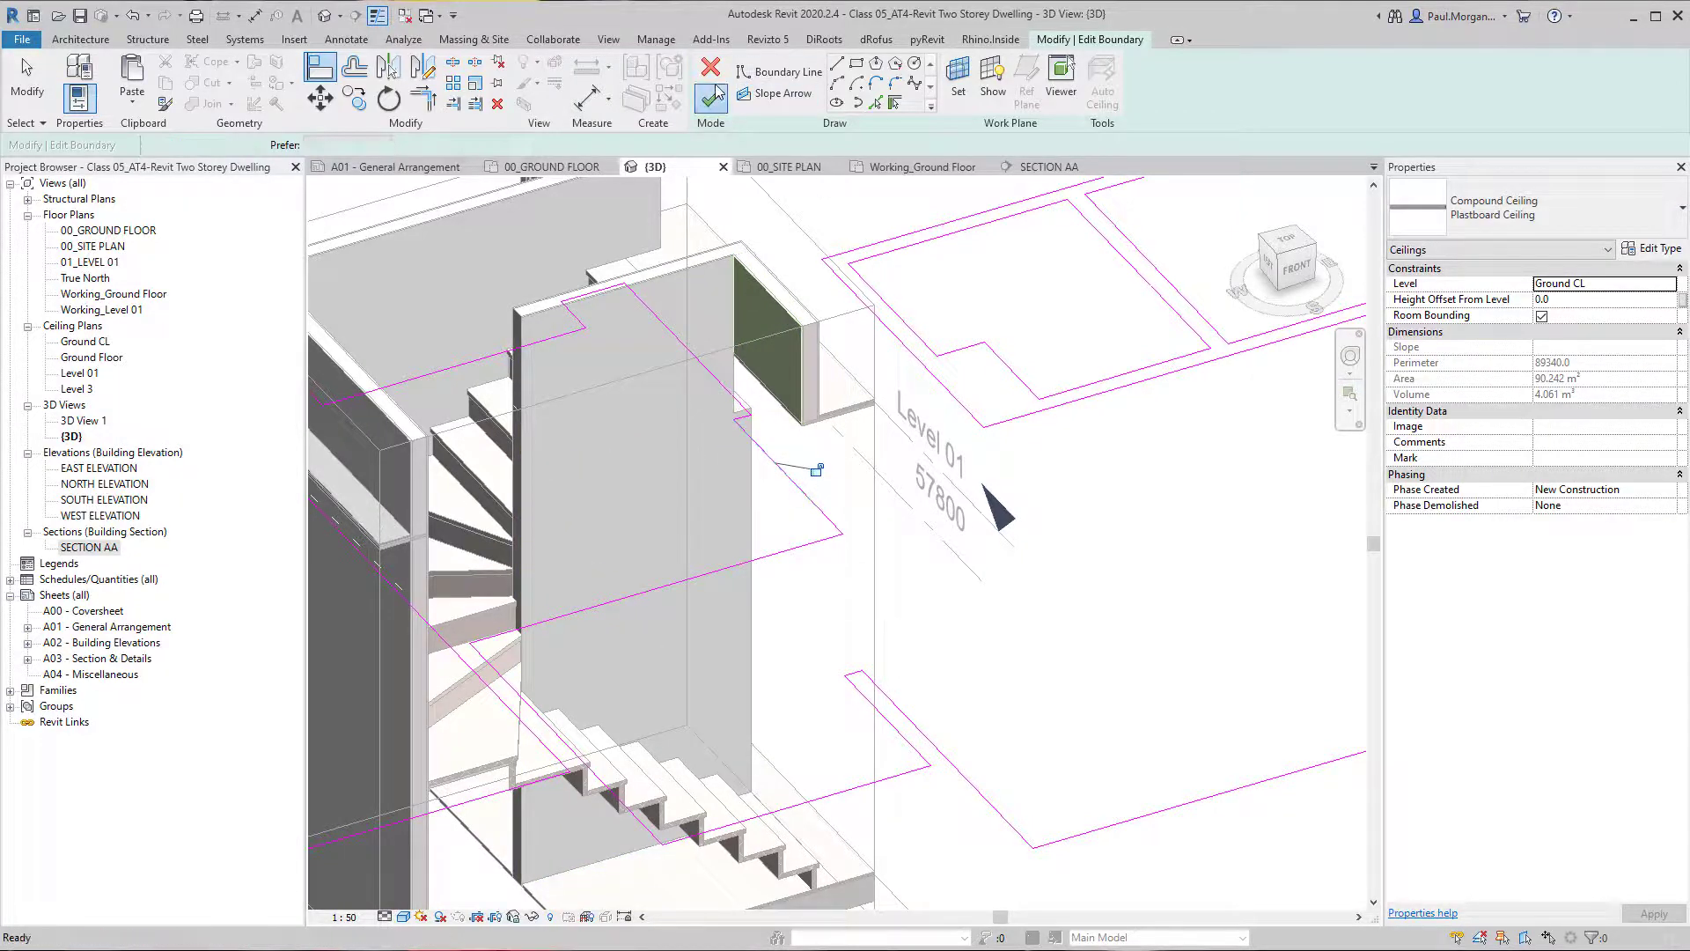
{"action": "key", "text": "Escape"}
Raise the top of the section box to include the upper storey and the roof above the stair.
{"action": "middle_click_drag", "start_coordinate": [881, 414], "coordinate": [912, 311], "text": "shift"}
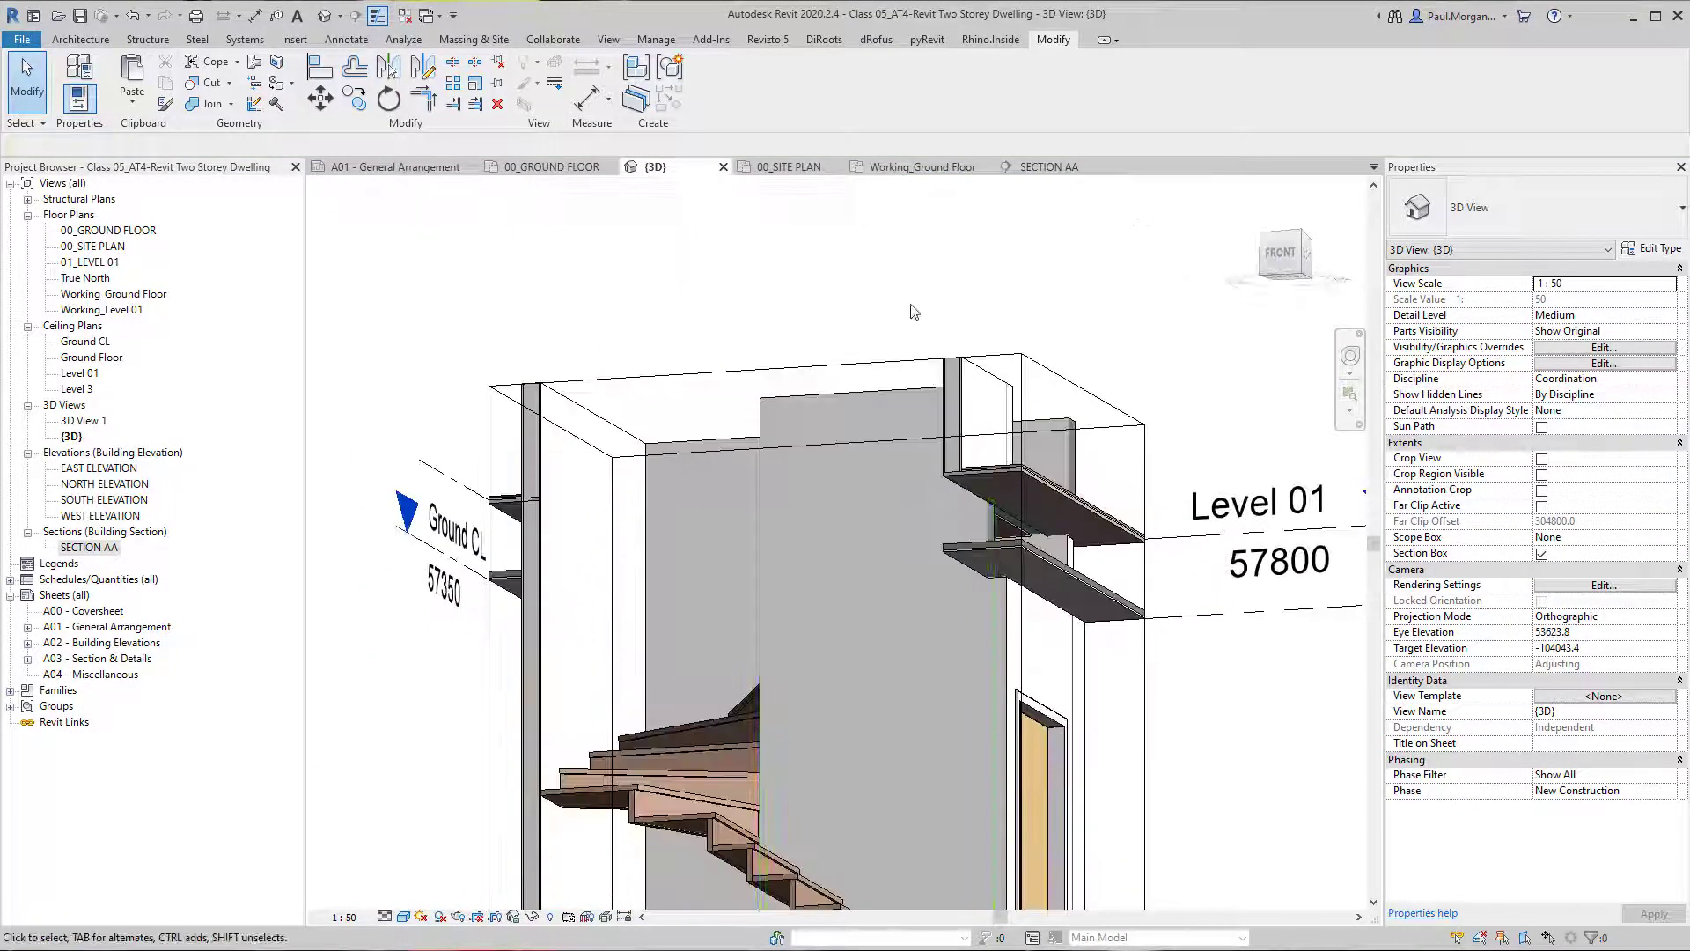
{"action": "left_click", "coordinate": [889, 379]}
{"action": "scroll", "coordinate": [889, 379], "scroll_direction": "down", "scroll_amount": 2}
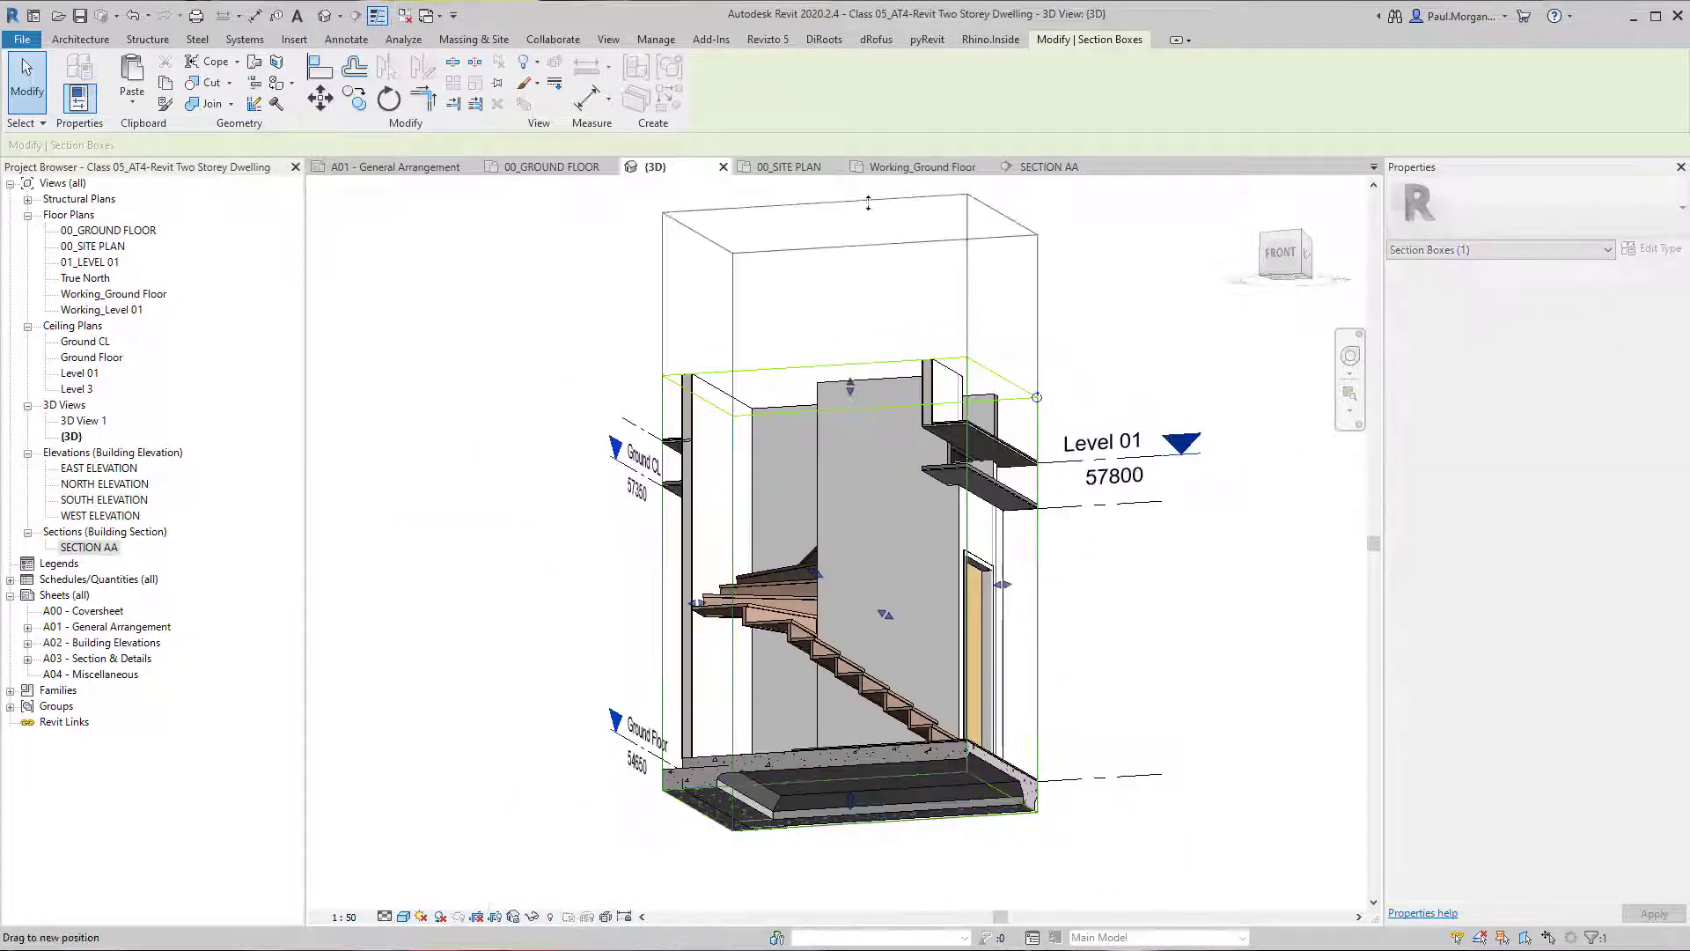
{"action": "middle_click_drag", "start_coordinate": [880, 217], "coordinate": [848, 430]}
{"action": "left_click_drag", "start_coordinate": [825, 417], "coordinate": [830, 228]}
Stretch the base of the short Level 01 wall beside the stair down to the Ground CL level, a base offset of -450.
{"action": "middle_click_drag", "start_coordinate": [931, 554], "coordinate": [860, 463], "text": "shift"}
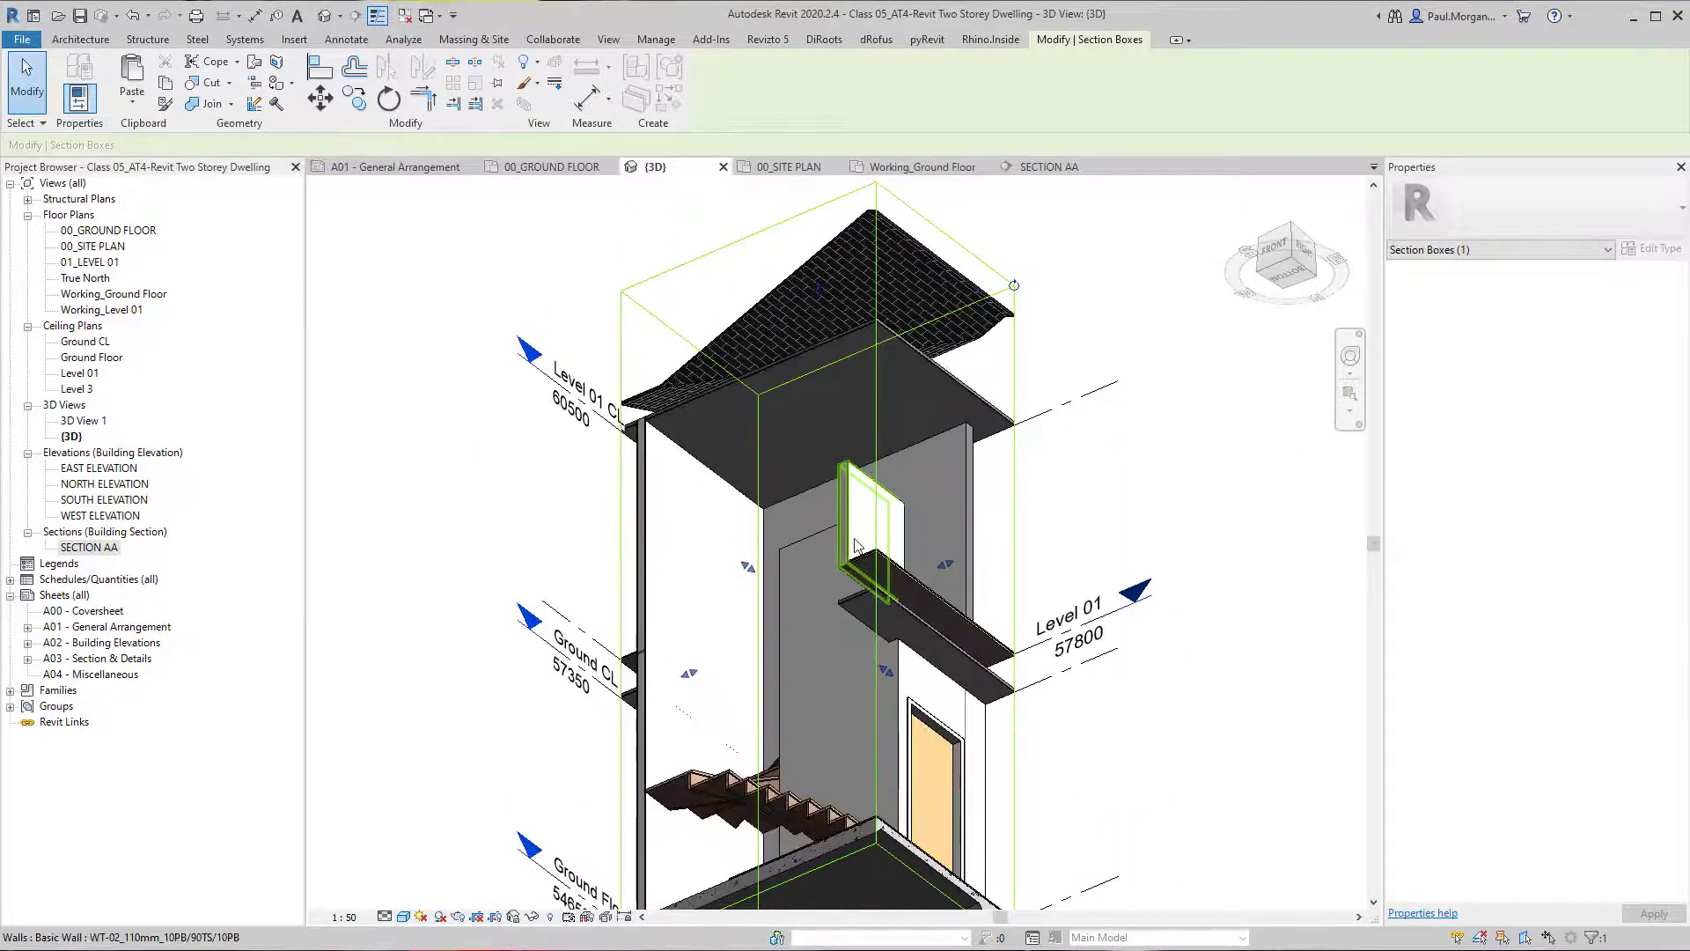
{"action": "middle_click_drag", "start_coordinate": [855, 541], "coordinate": [793, 599], "text": "shift"}
{"action": "scroll", "coordinate": [793, 599], "scroll_direction": "up", "scroll_amount": 3}
{"action": "scroll", "coordinate": [521, 408], "scroll_direction": "up", "scroll_amount": 1}
{"action": "middle_click_drag", "start_coordinate": [520, 408], "coordinate": [596, 570], "text": "shift"}
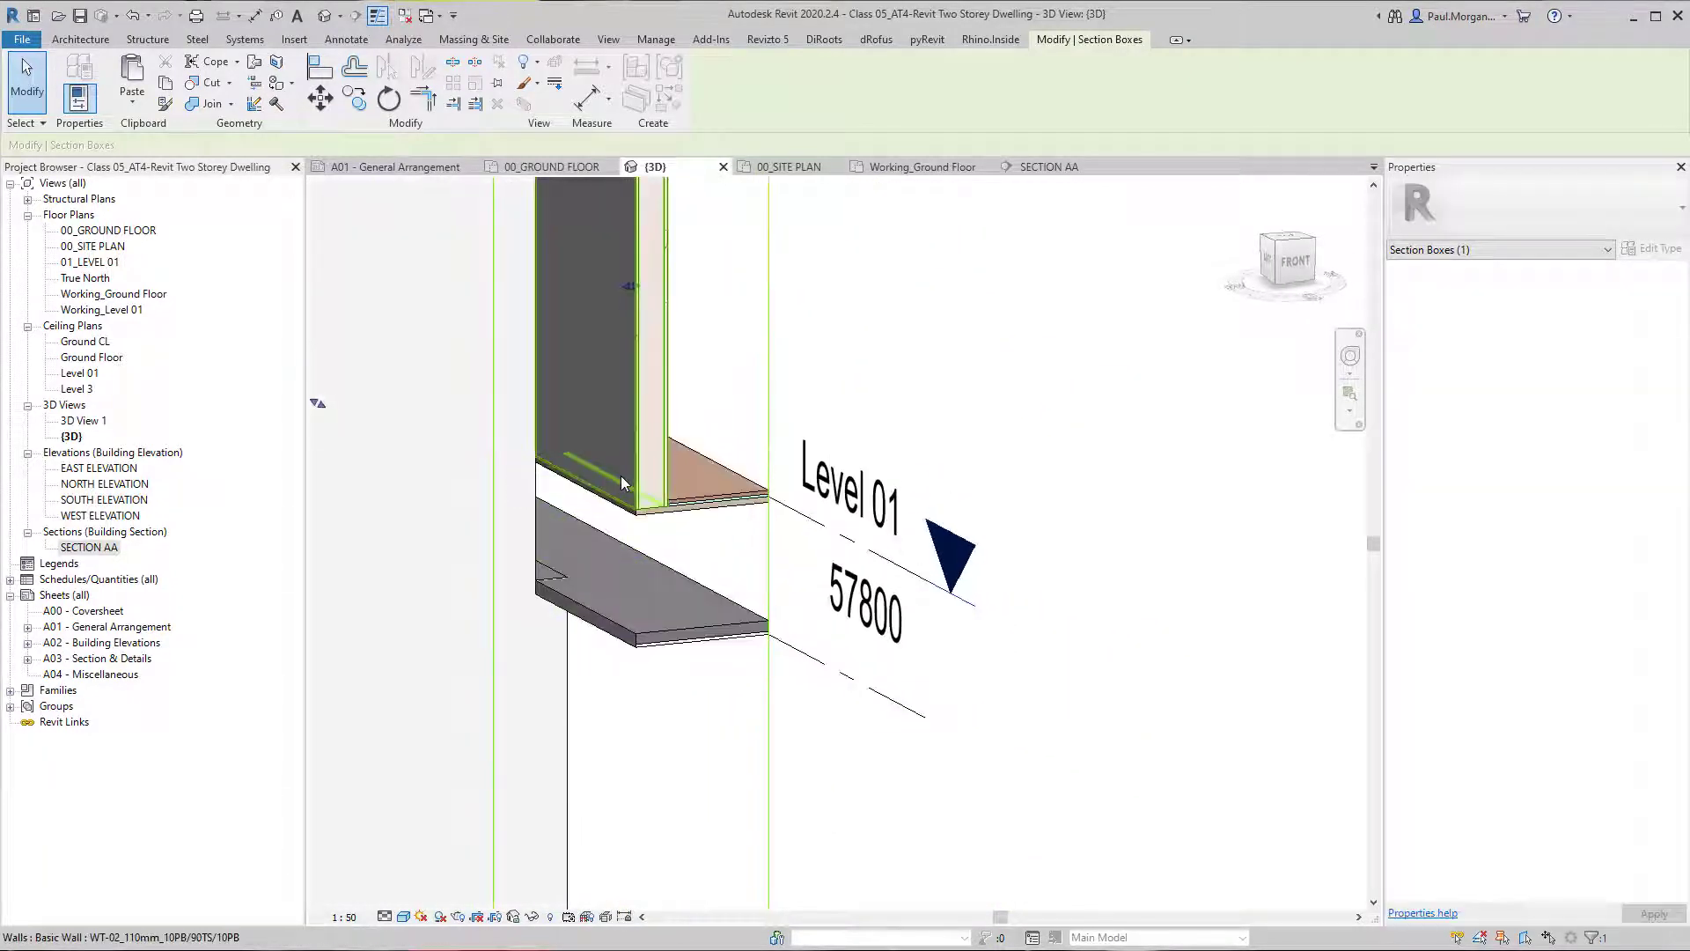
{"action": "left_click", "coordinate": [624, 475]}
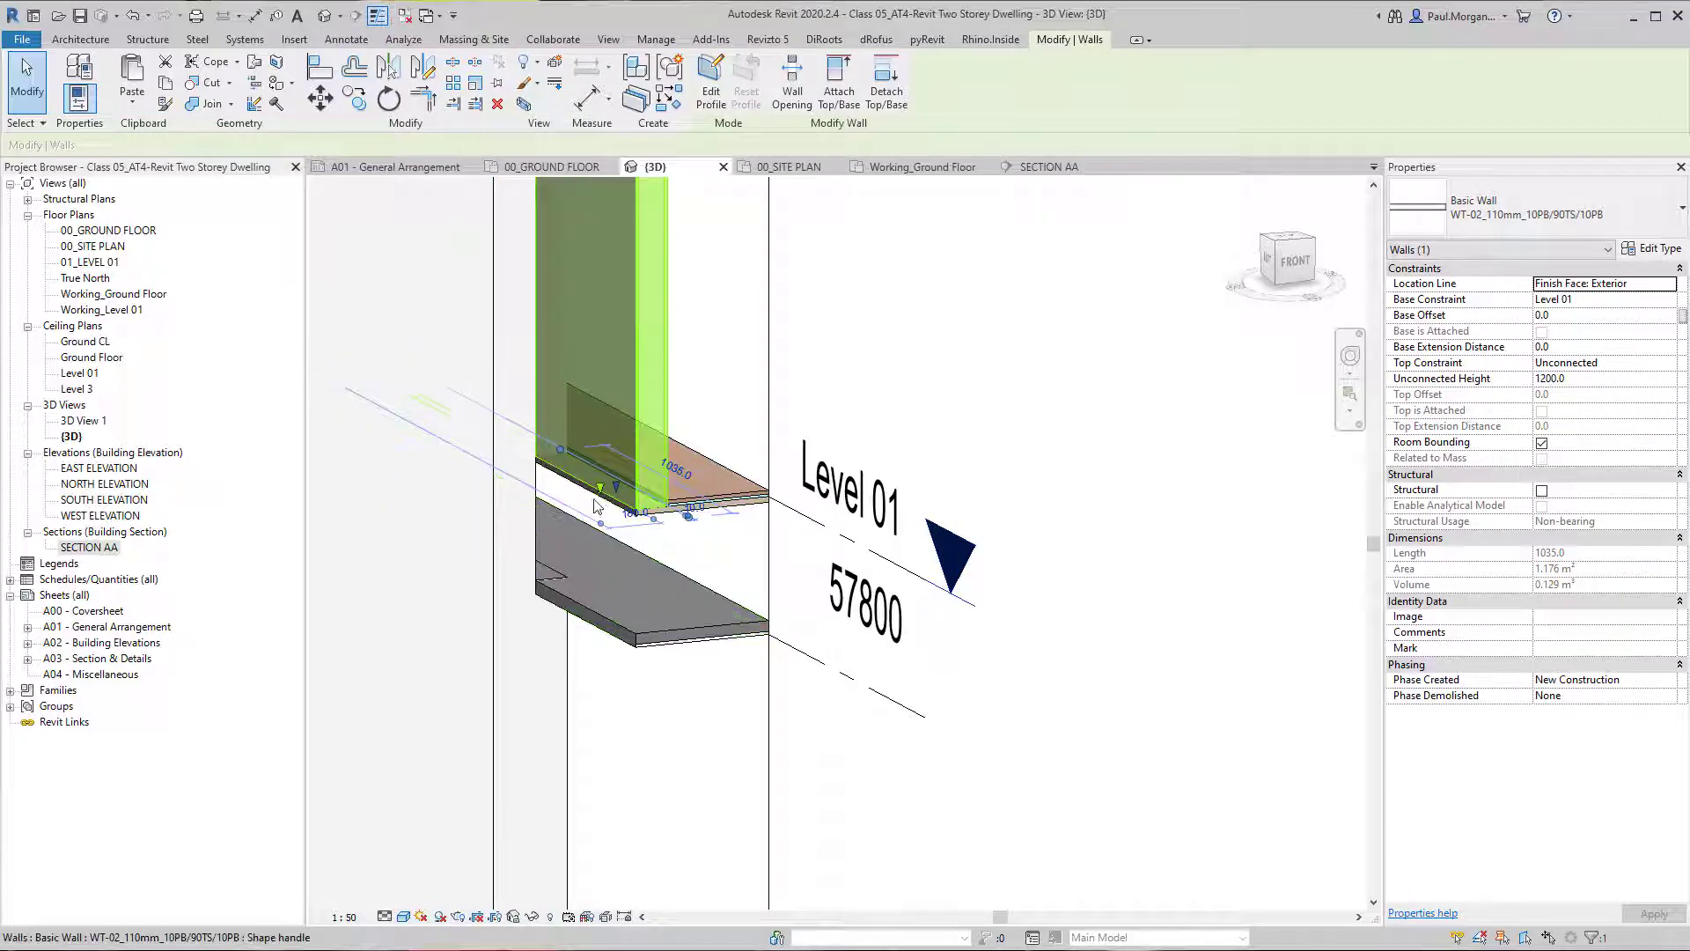
{"action": "left_click_drag", "start_coordinate": [600, 493], "coordinate": [599, 623]}
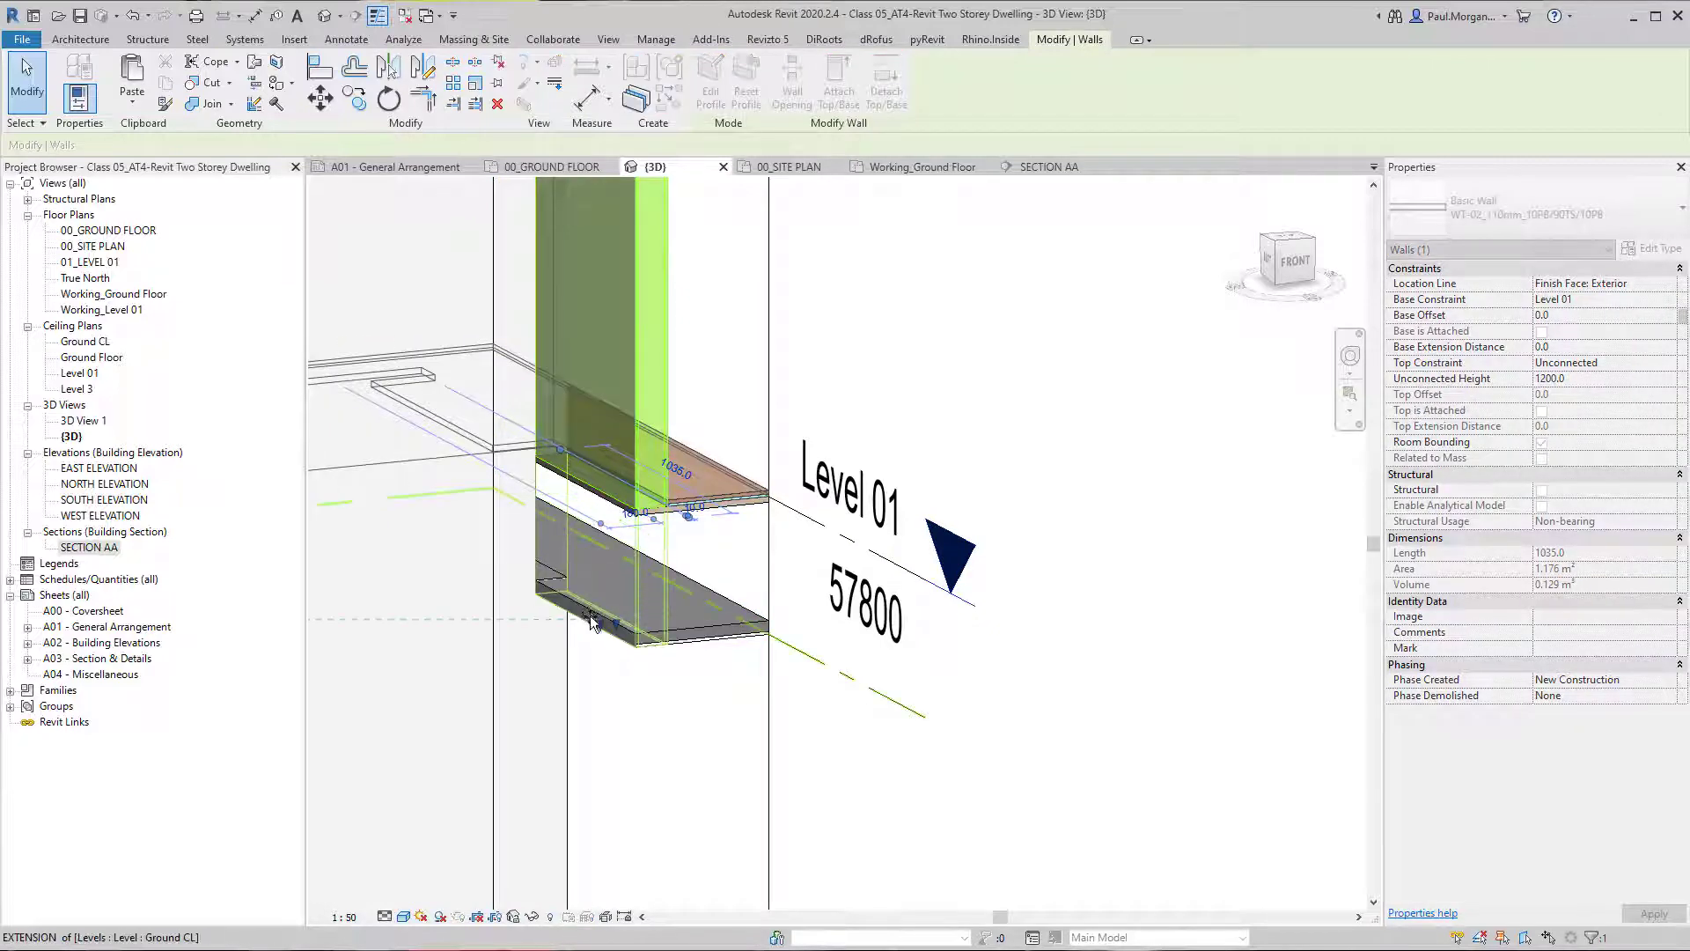
{"action": "left_click", "coordinate": [839, 760]}
{"action": "mouse_move", "coordinate": [839, 760]}
{"action": "middle_mouse_down", "text": "shift"}
{"action": "mouse_move", "coordinate": [751, 770]}
{"action": "mouse_move", "coordinate": [832, 736]}
{"action": "middle_mouse_up", "text": "shift"}
Adjust the short Level 01 wall's base to sit on top of the plasterboard ceiling, at a base offset of -405.
{"action": "left_click", "coordinate": [677, 523]}
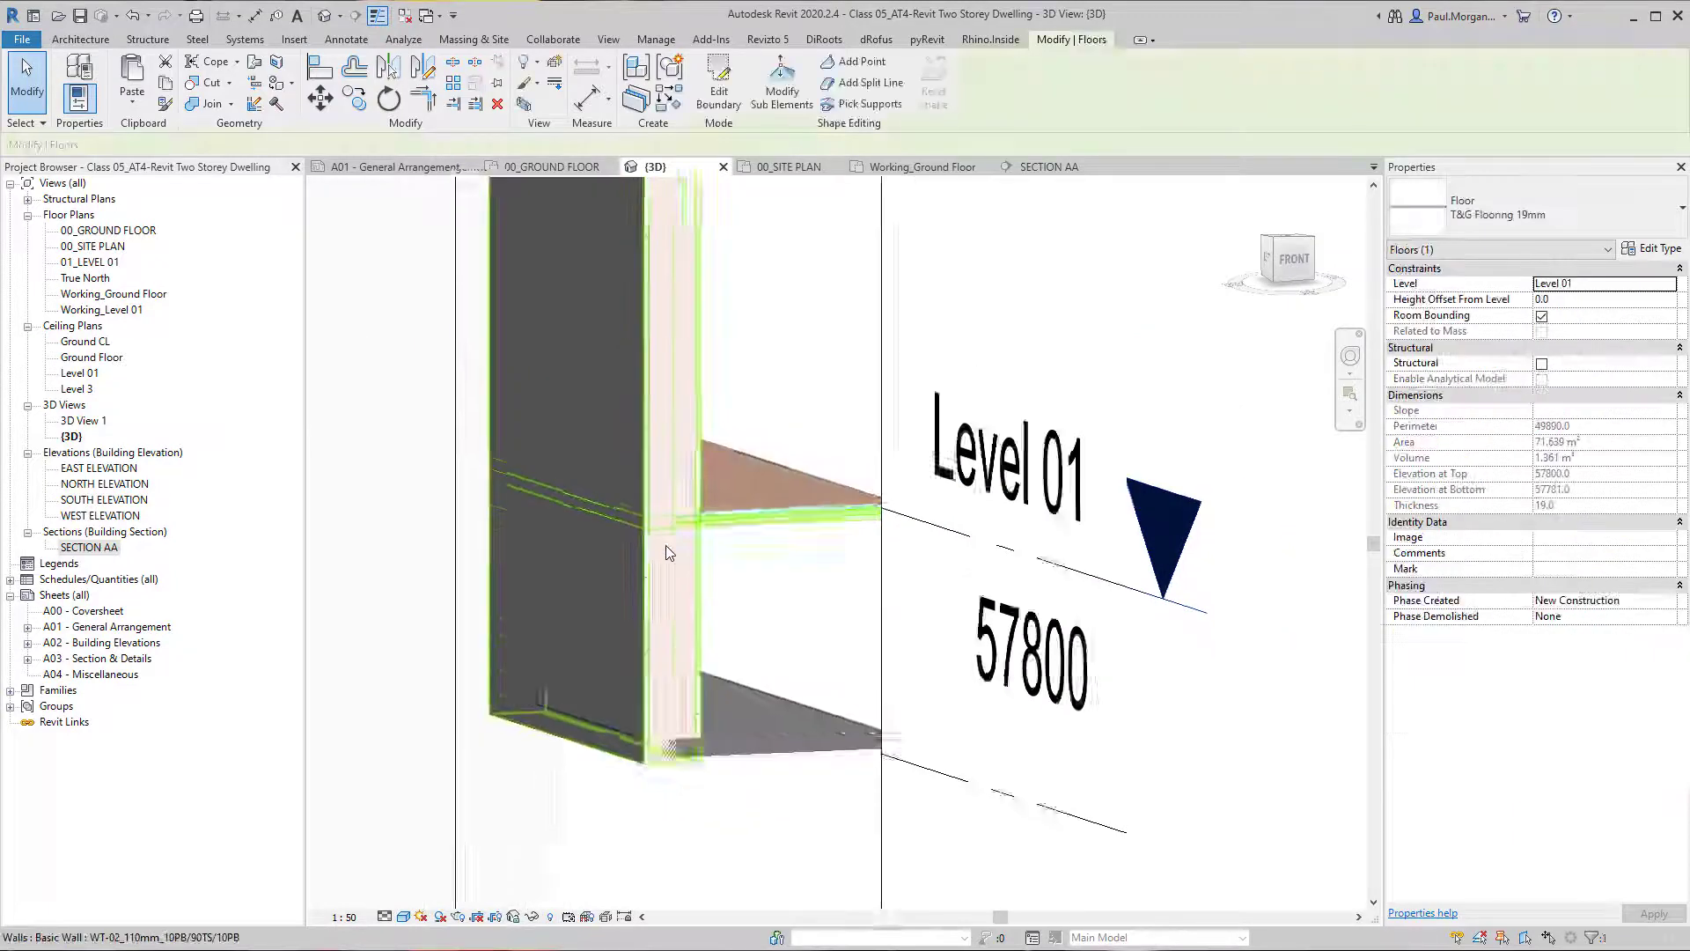
{"action": "middle_click_drag", "start_coordinate": [636, 583], "coordinate": [672, 559], "text": "shift"}
{"action": "left_click", "coordinate": [687, 566]}
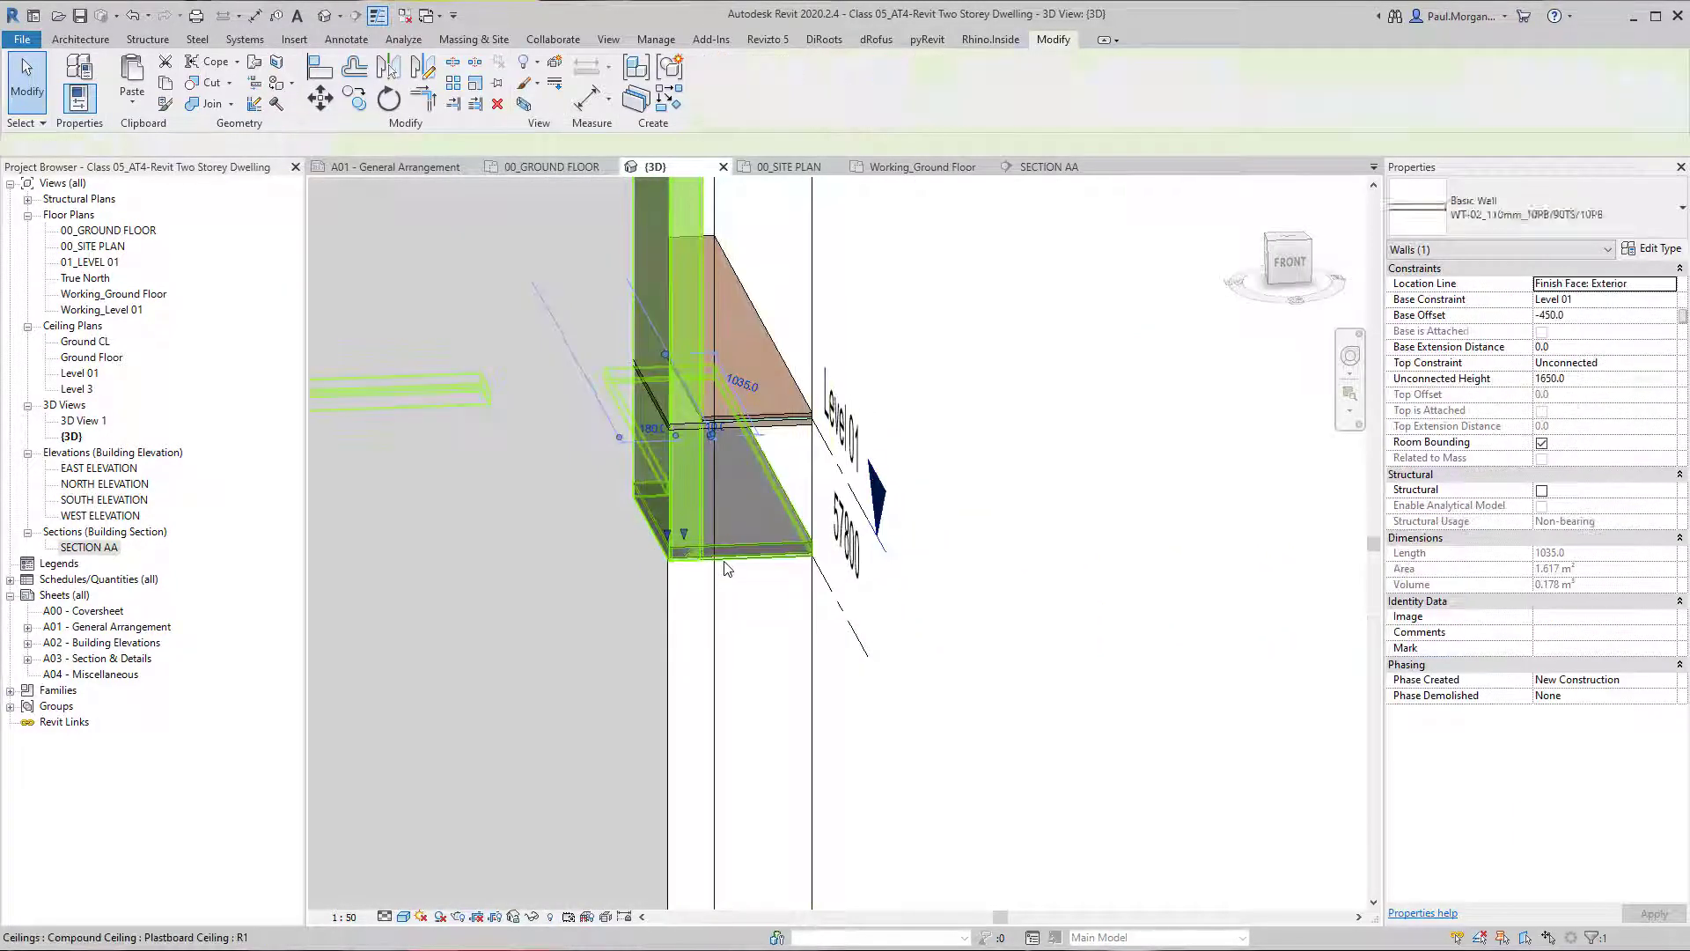
{"action": "scroll", "coordinate": [713, 550], "scroll_direction": "up", "scroll_amount": 5}
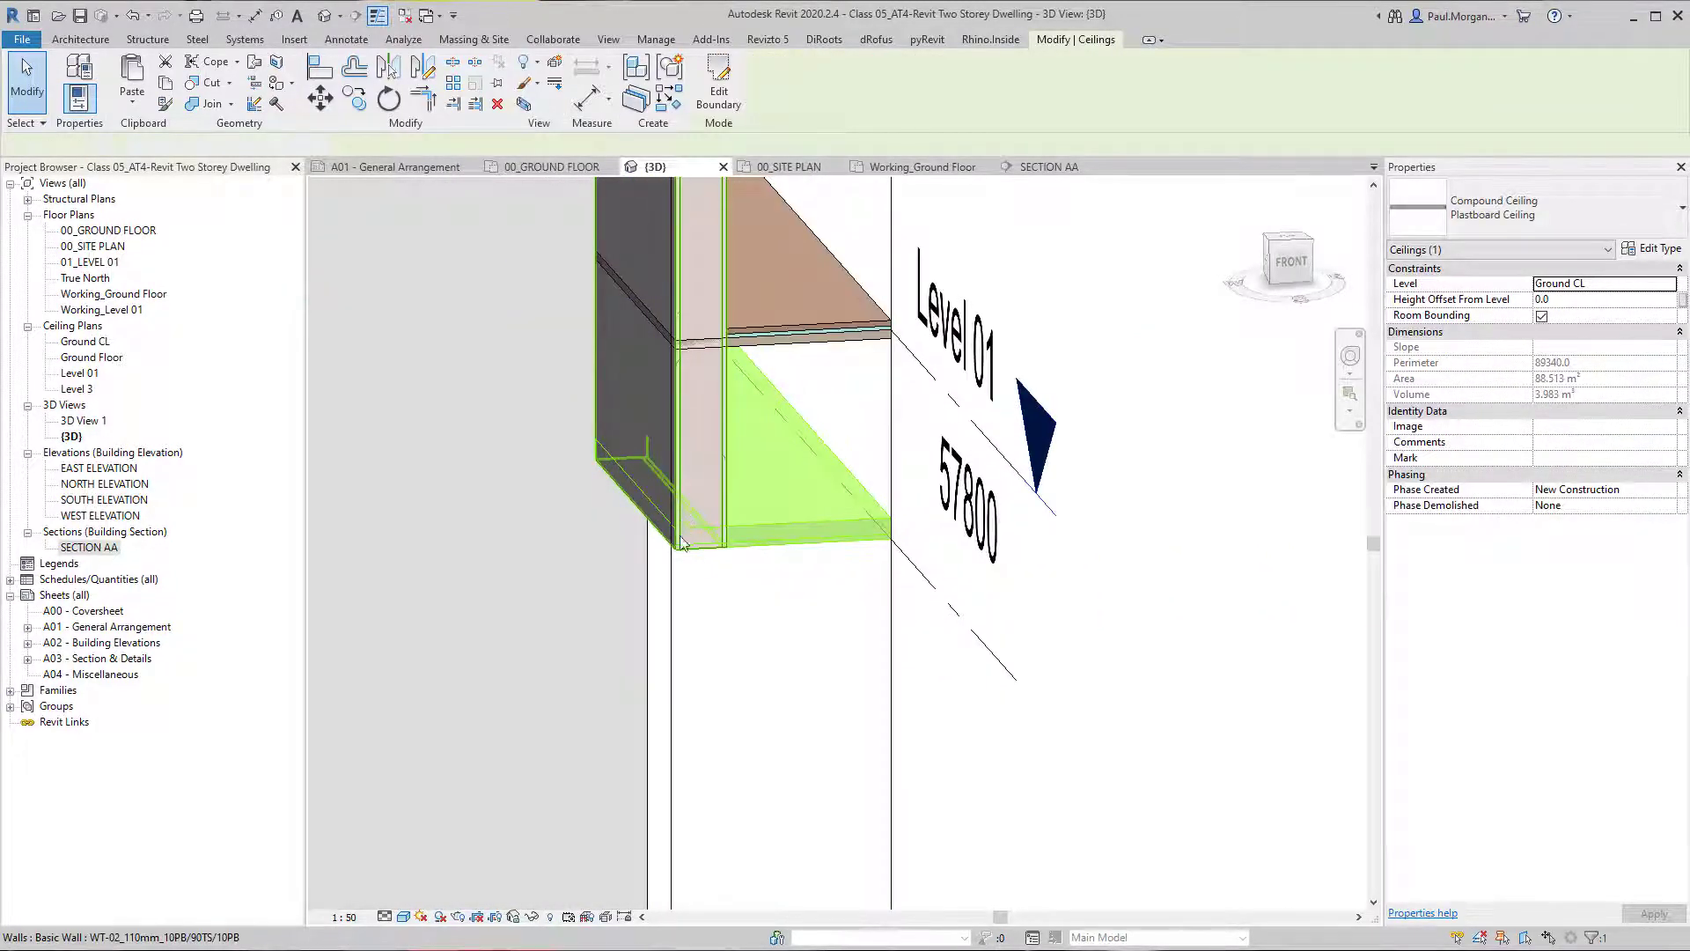
{"action": "left_click", "coordinate": [665, 514]}
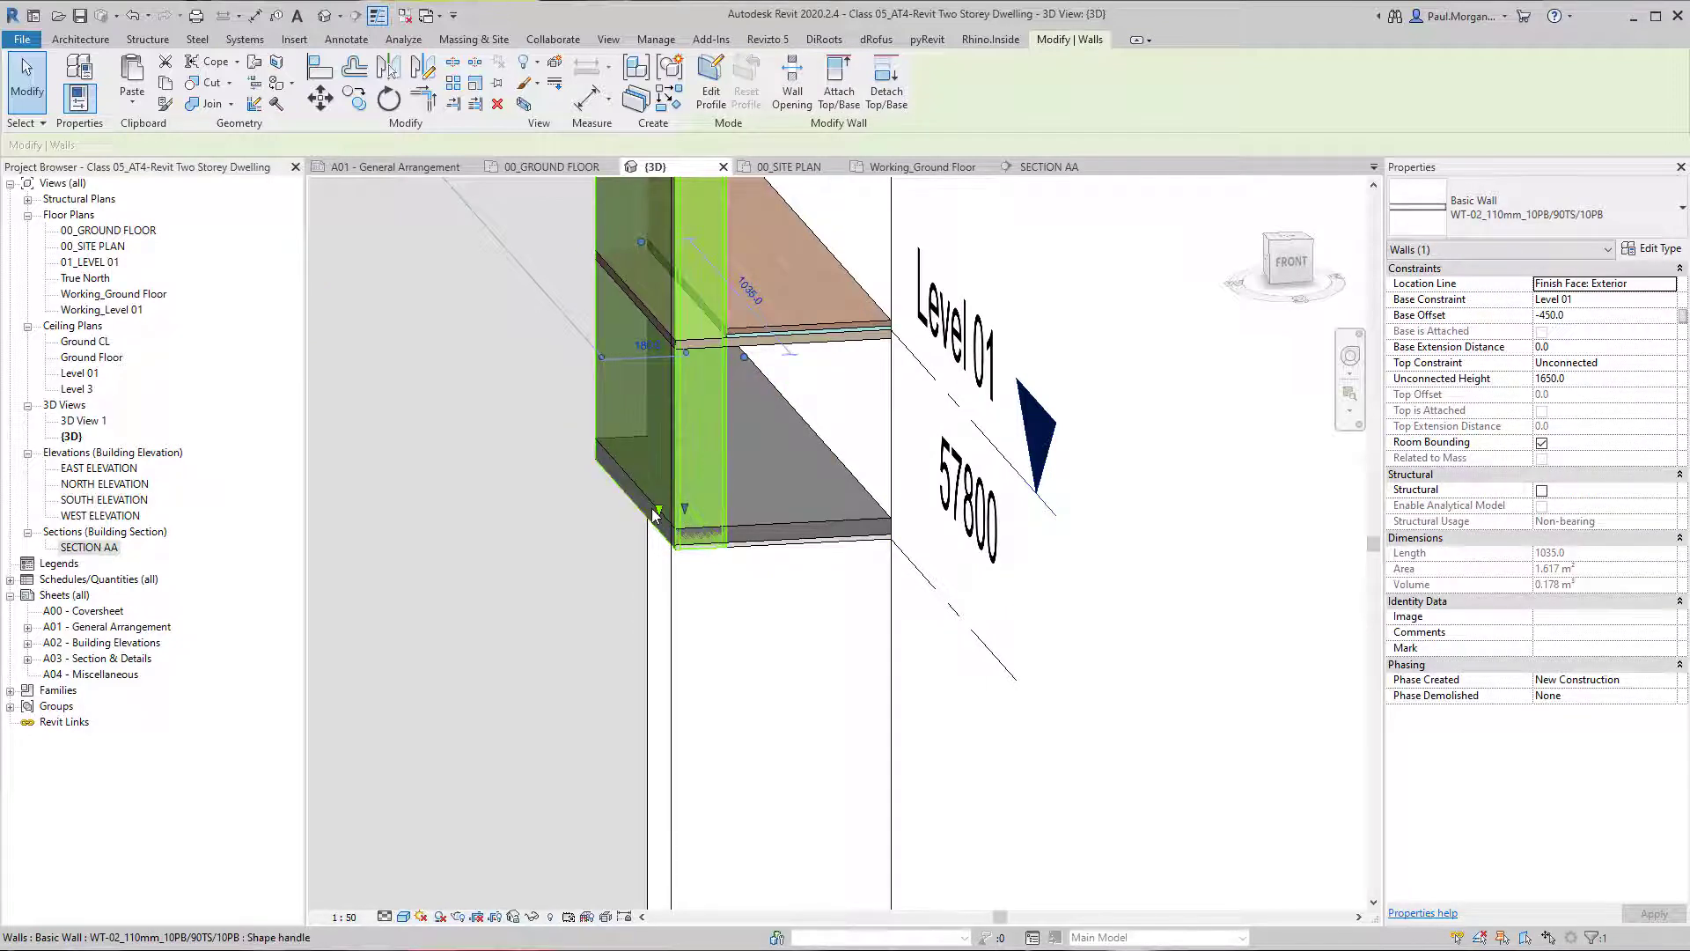
{"action": "left_click_drag", "start_coordinate": [654, 515], "coordinate": [754, 511]}
{"action": "middle_click_drag", "start_coordinate": [707, 373], "coordinate": [748, 581]}
{"action": "scroll", "coordinate": [748, 581], "scroll_direction": "down", "scroll_amount": 3}
{"action": "middle_click_drag", "start_coordinate": [757, 417], "coordinate": [858, 446], "text": "shift"}
{"action": "scroll", "coordinate": [763, 657], "scroll_direction": "up", "scroll_amount": 3}
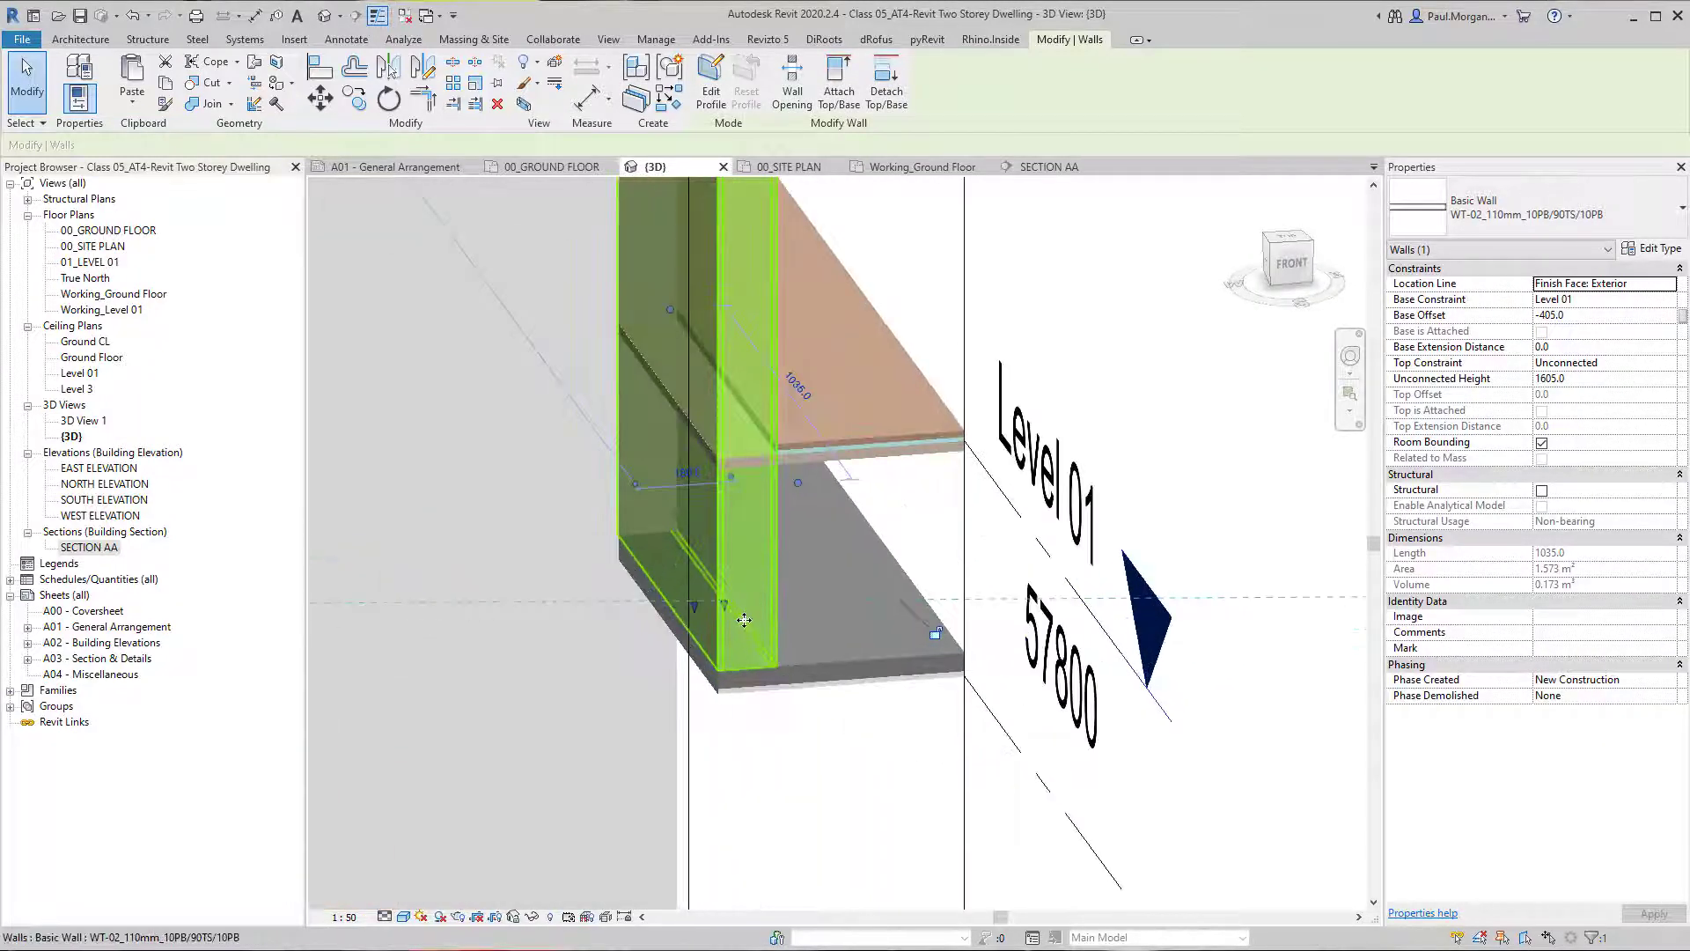
Try extending the wall's unlocked plasterboard layer down past the ceiling, and undo the extension.
{"action": "left_click", "coordinate": [817, 769]}
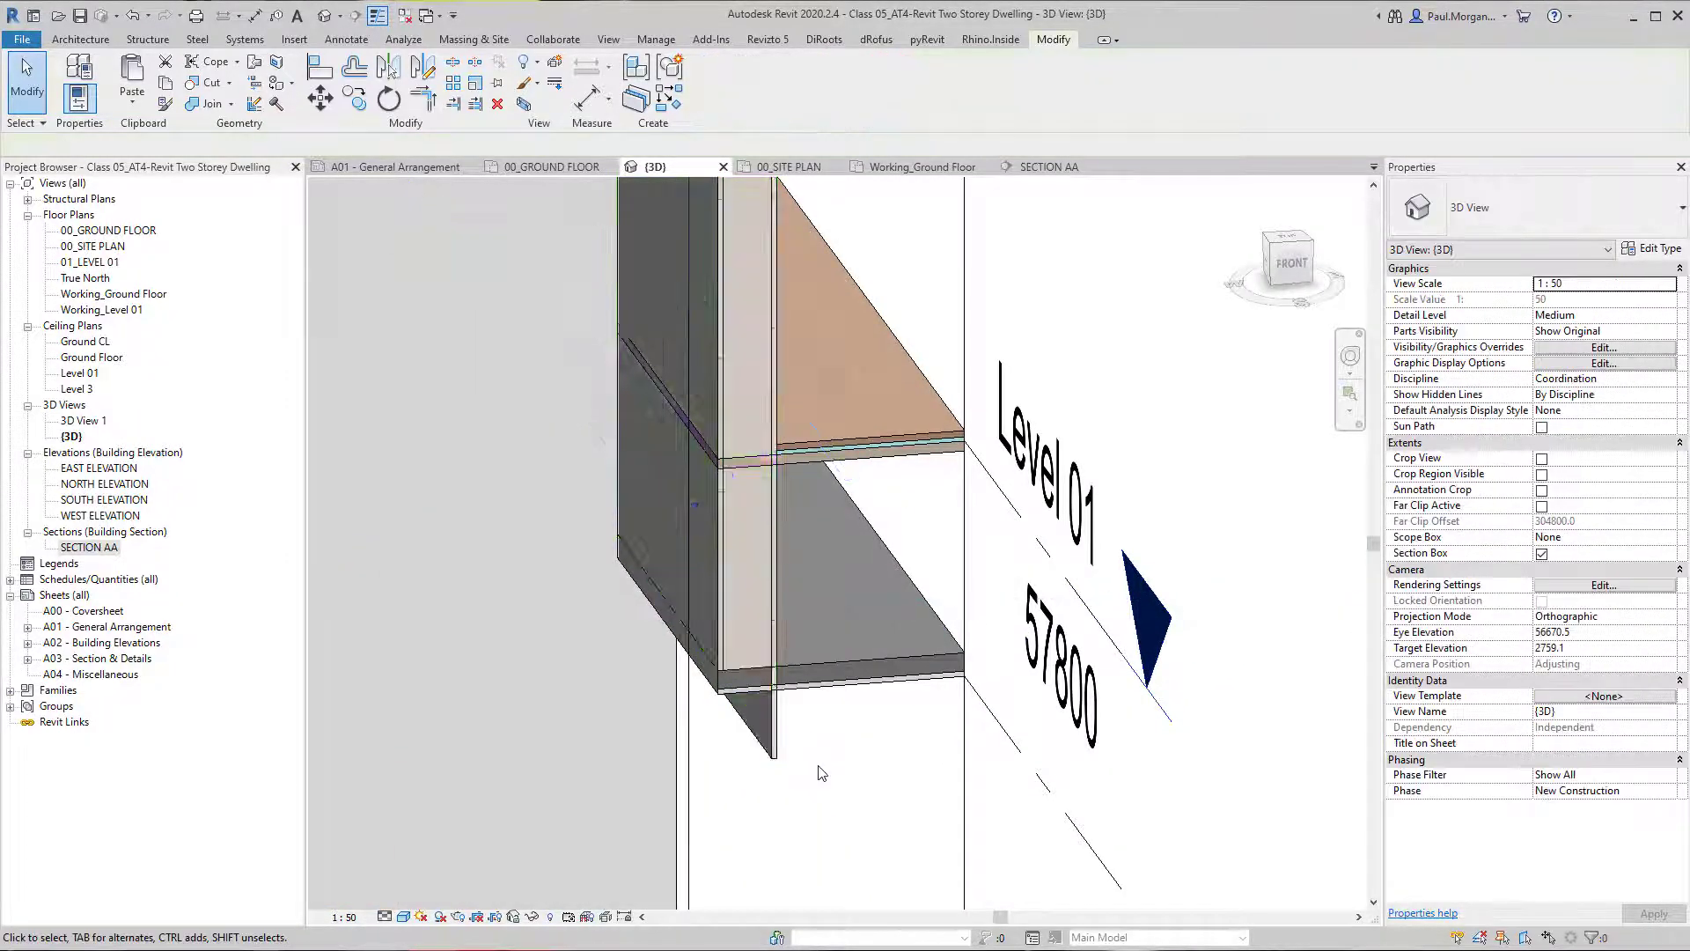
{"action": "middle_click_drag", "start_coordinate": [817, 770], "coordinate": [774, 753], "text": "shift"}
{"action": "key", "text": "ctrl+z"}
Set the short Level 01 wall's location line to Wall Centerline and flip the wall in place.
{"action": "left_click", "coordinate": [759, 606]}
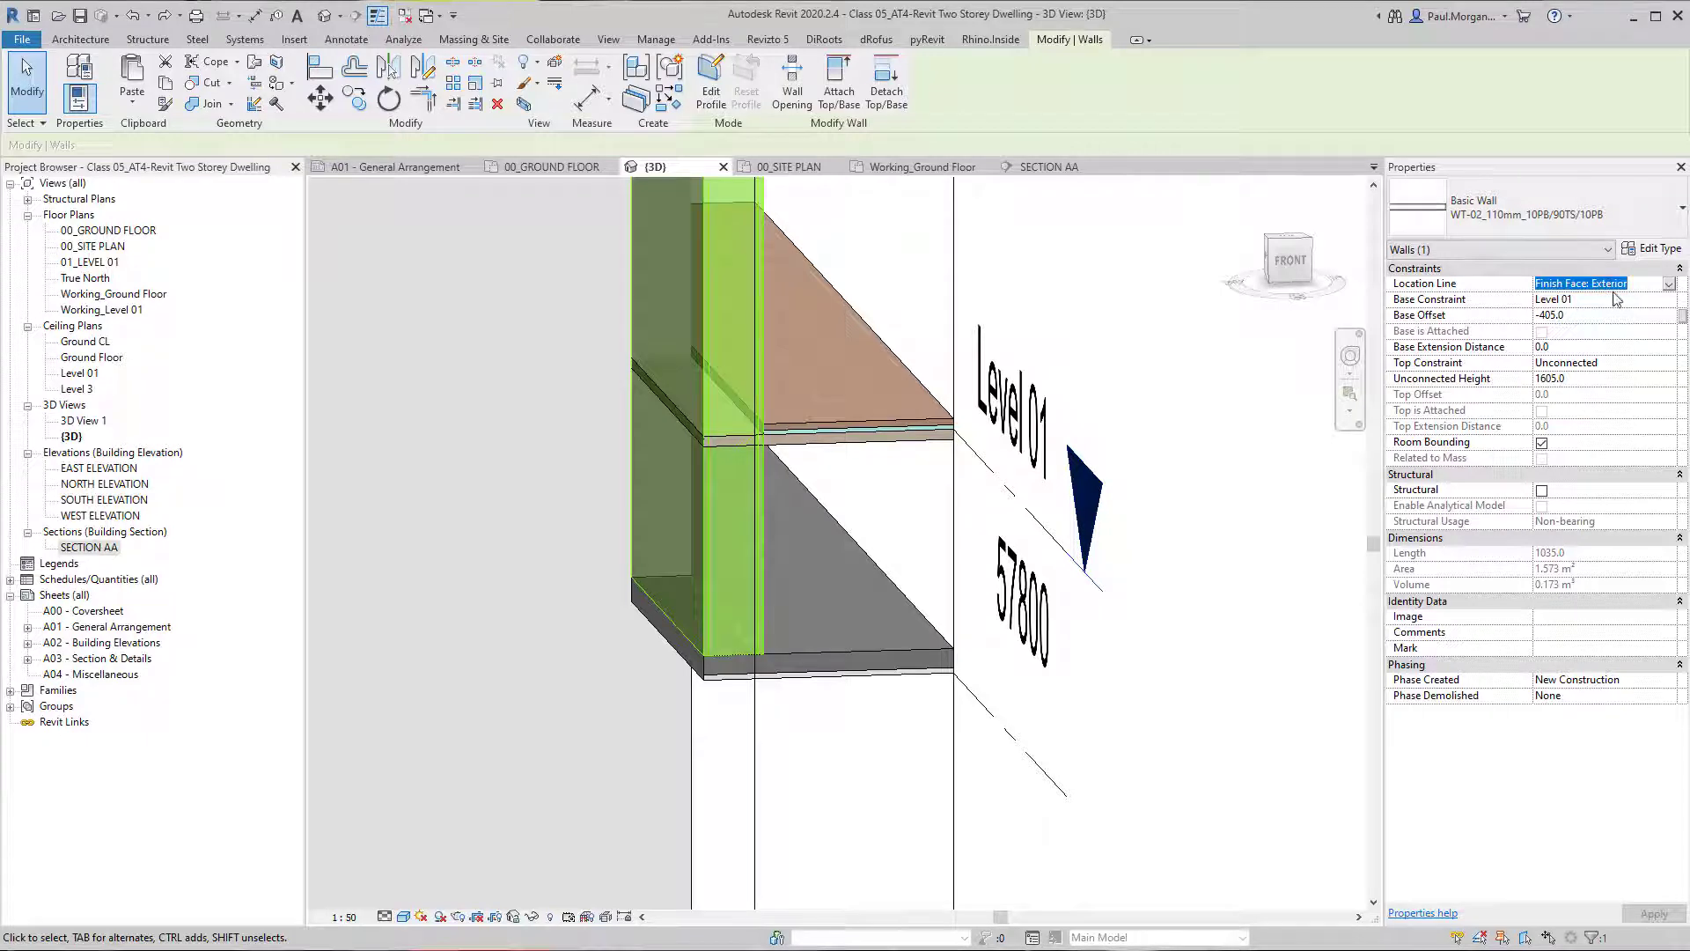
{"action": "left_click", "coordinate": [1669, 284]}
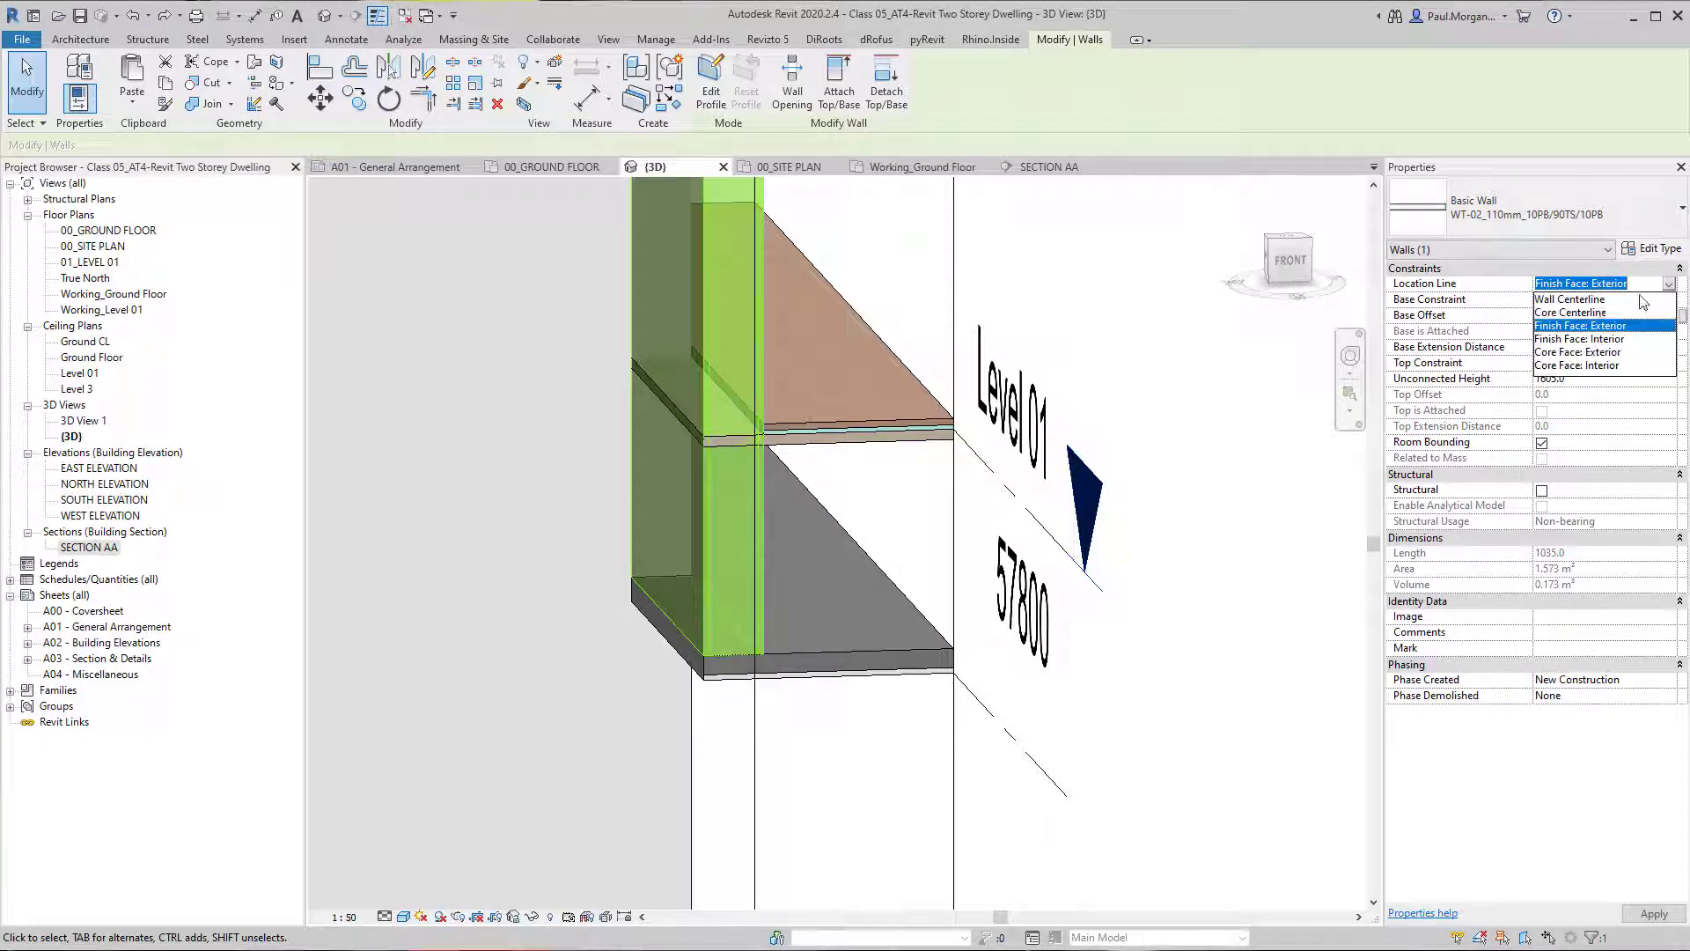
{"action": "left_click", "coordinate": [1569, 299]}
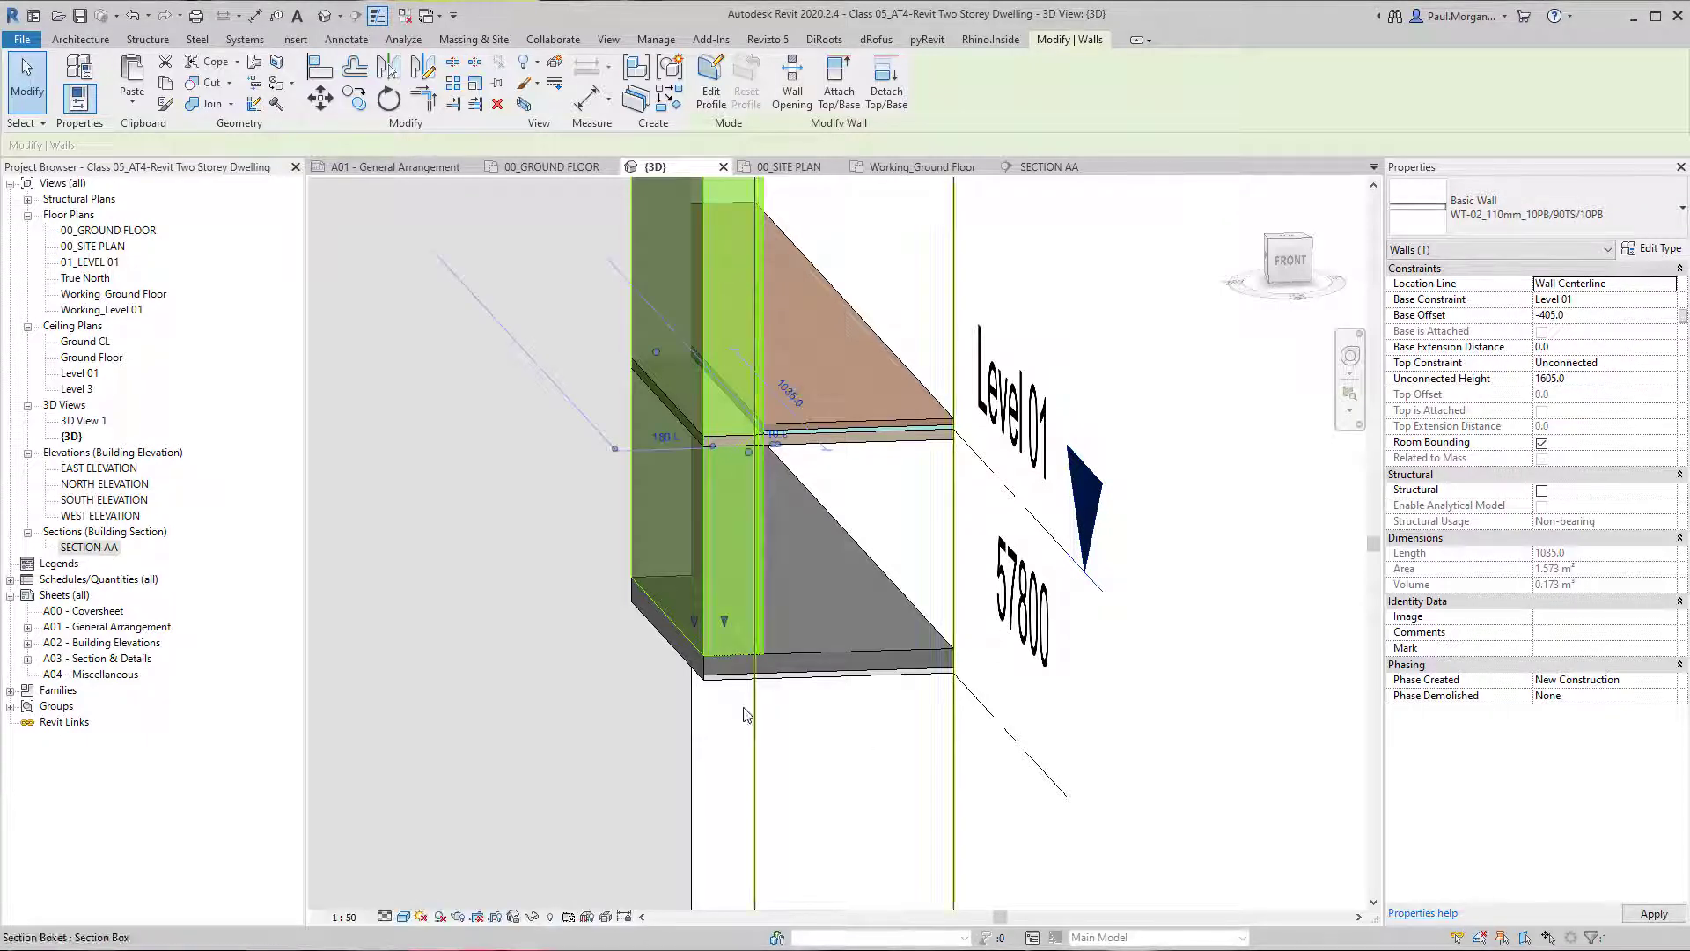
{"action": "middle_click_drag", "start_coordinate": [791, 741], "coordinate": [863, 771], "text": "shift"}
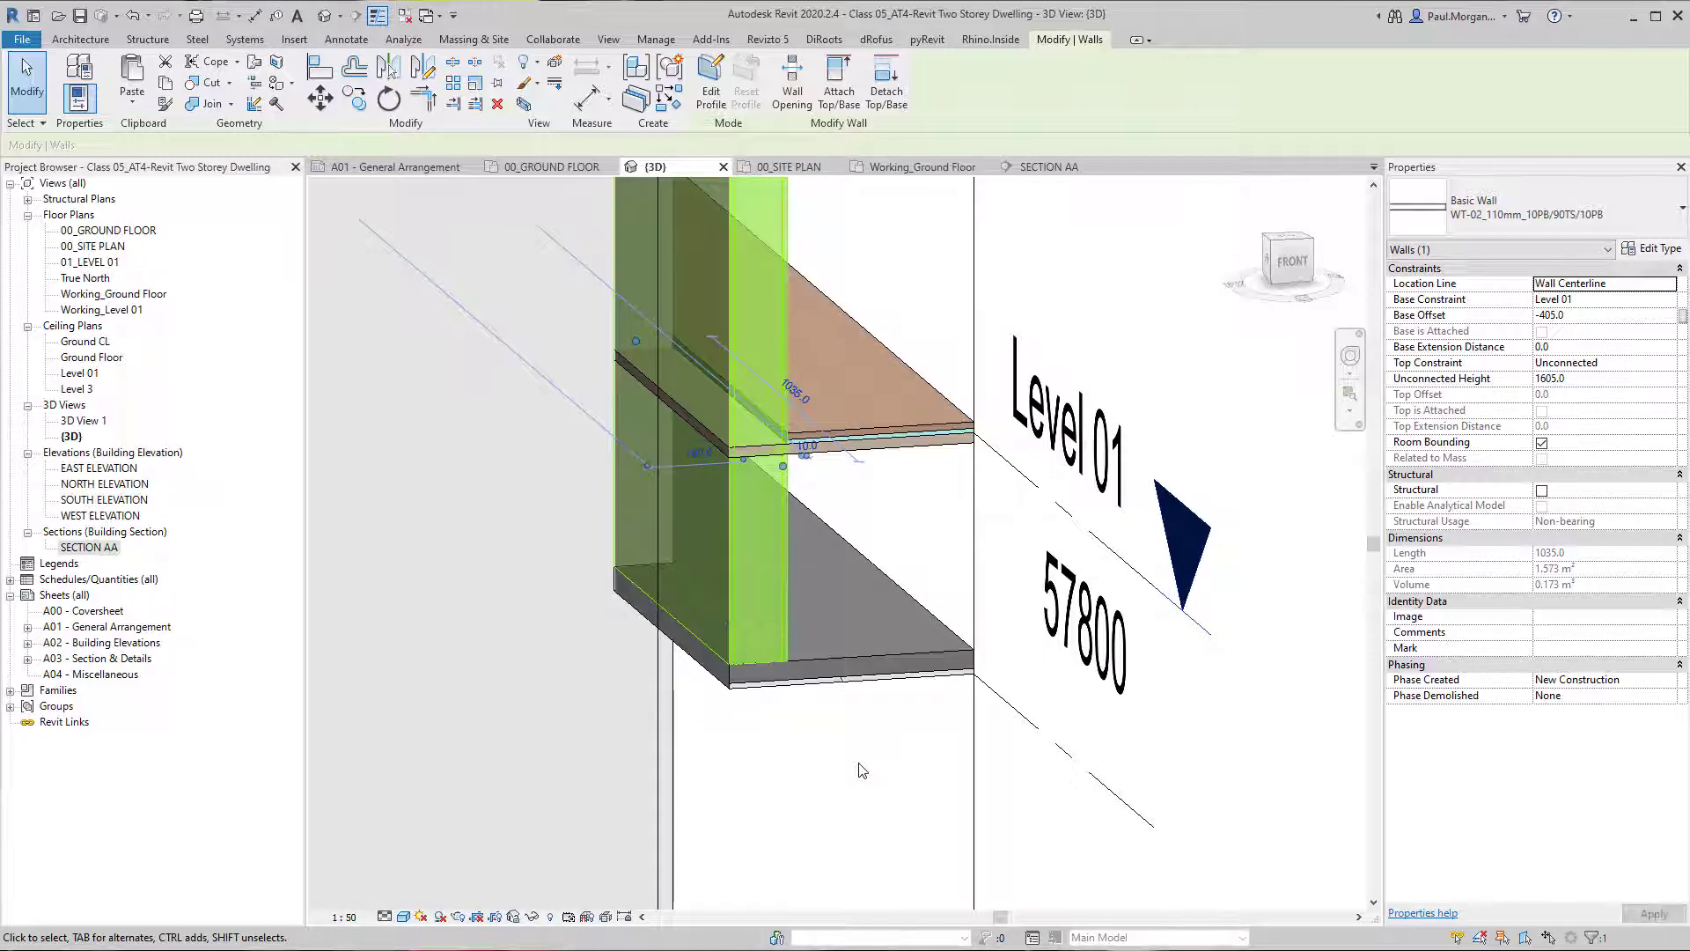
{"action": "left_click", "coordinate": [863, 771]}
Extend the wall's stair-side plasterboard layer down over the ceiling edge to Ground CL, a base extension distance of -45.
{"action": "left_click", "coordinate": [720, 545]}
{"action": "mouse_move", "coordinate": [720, 546]}
{"action": "middle_mouse_down", "text": "shift"}
{"action": "mouse_move", "coordinate": [713, 582]}
{"action": "mouse_move", "coordinate": [666, 621]}
{"action": "middle_mouse_up", "text": "shift"}
{"action": "left_click_drag", "start_coordinate": [674, 632], "coordinate": [674, 649]}
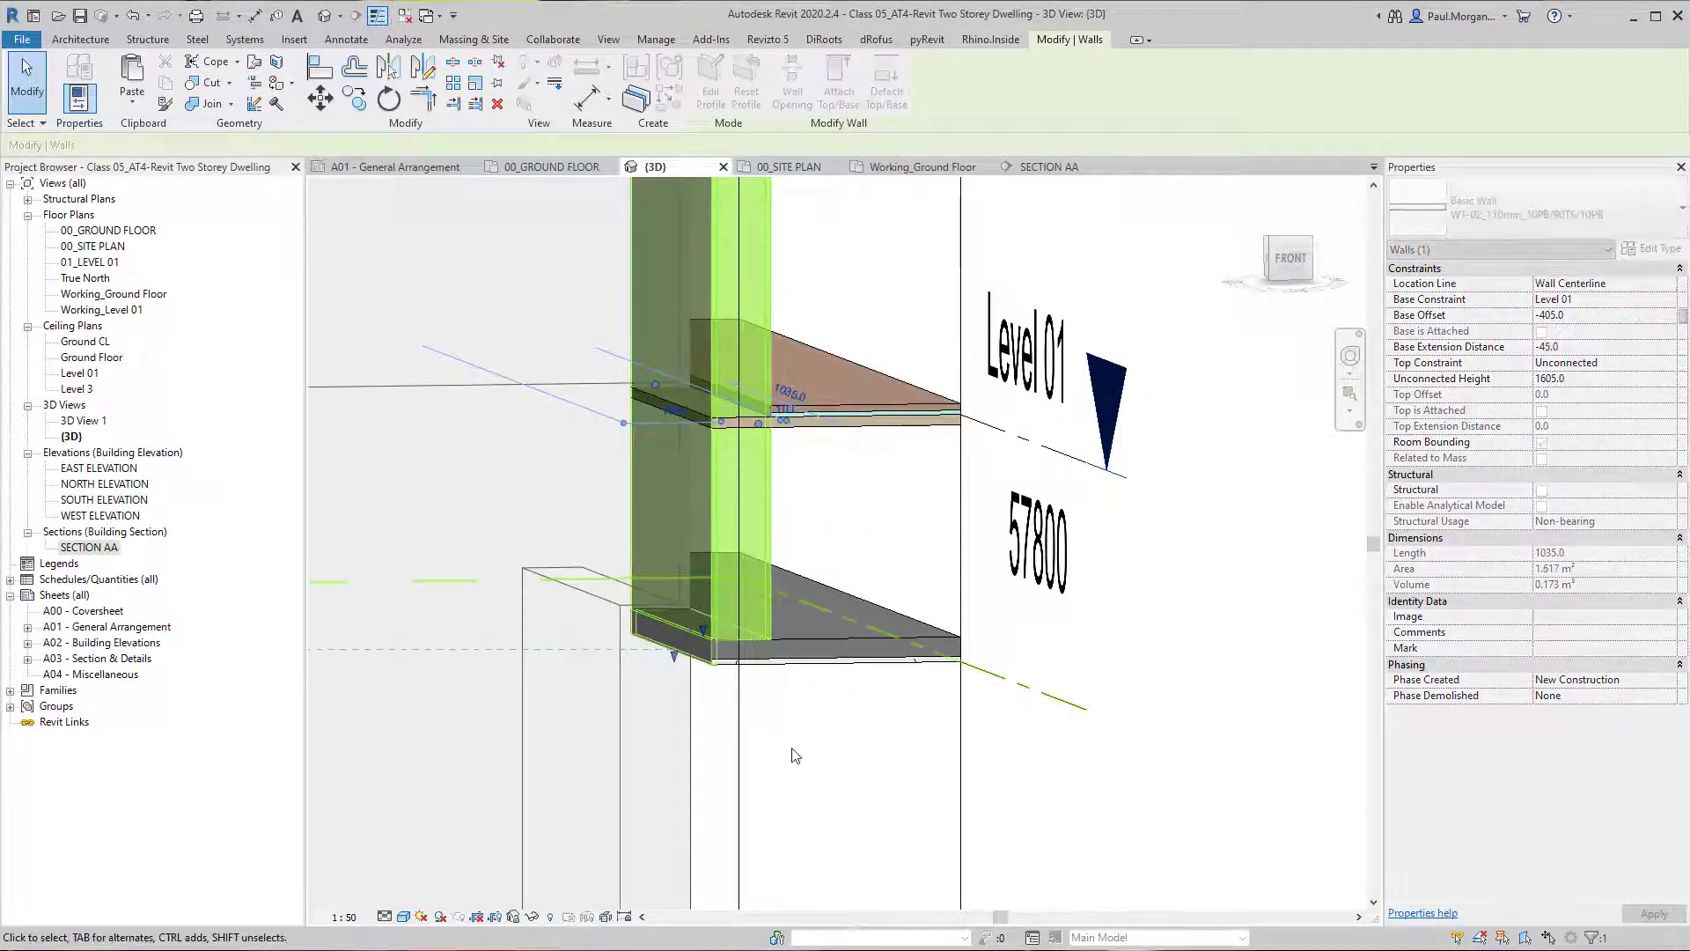
{"action": "left_click", "coordinate": [797, 754]}
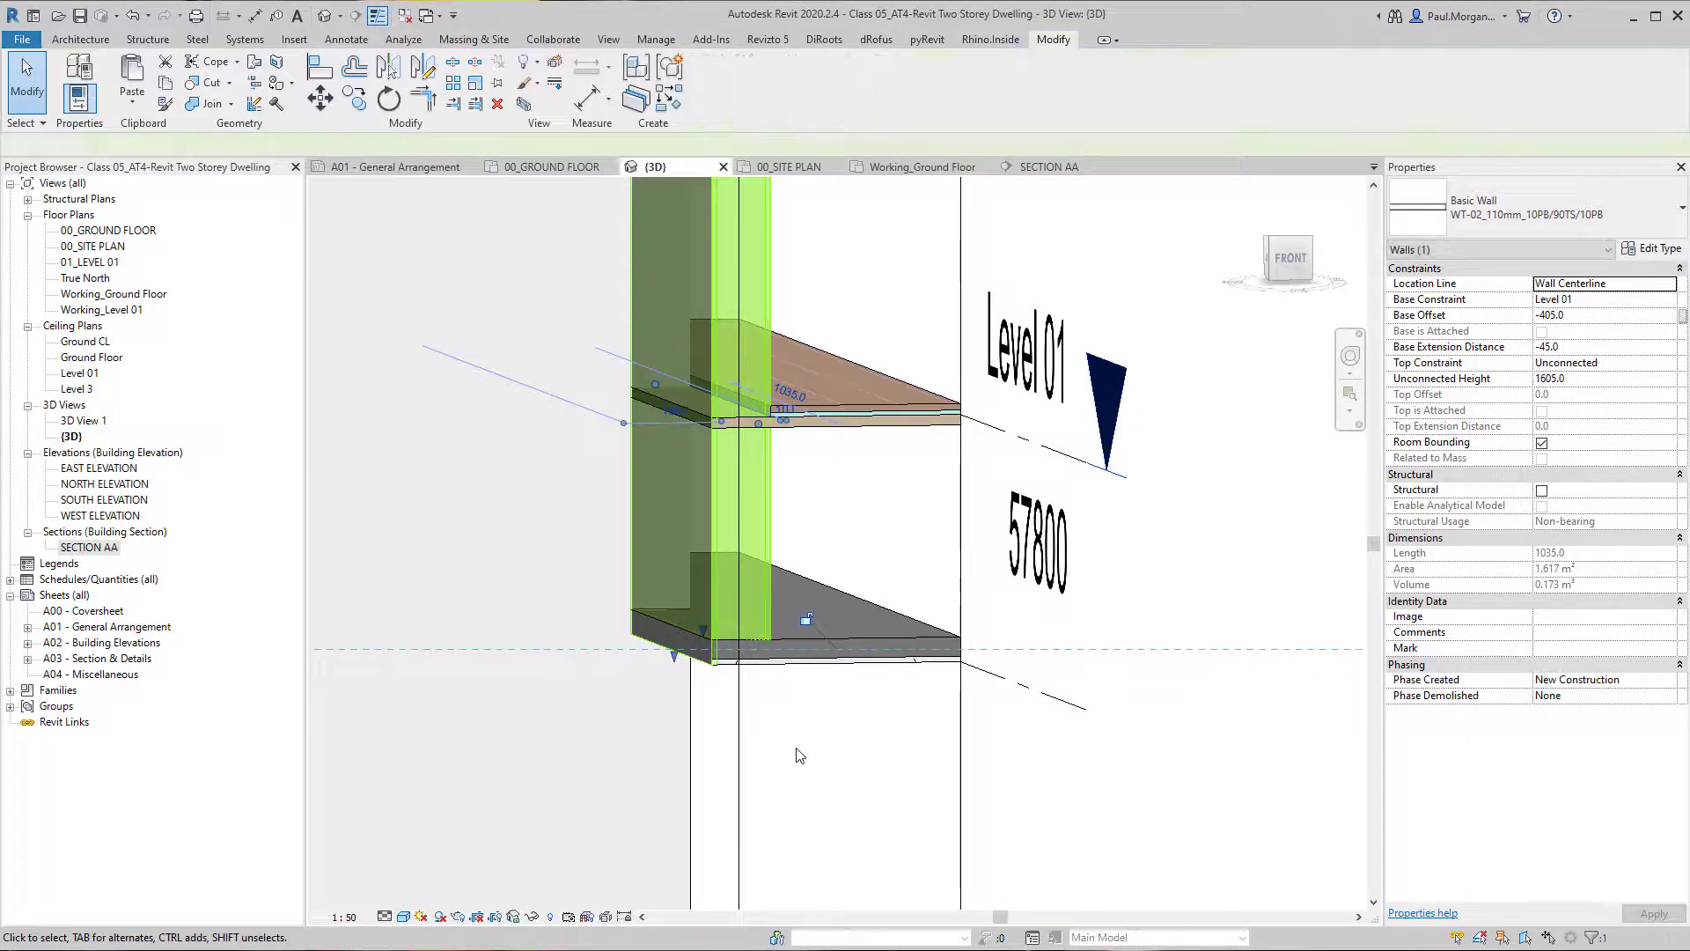
Edit the Plastboard Ceiling's boundary so its edge stops at the inner face of the short wall's stair-side plasterboard layer.
{"action": "left_click", "coordinate": [731, 676]}
{"action": "middle_click_drag", "start_coordinate": [731, 676], "coordinate": [785, 698], "text": "shift"}
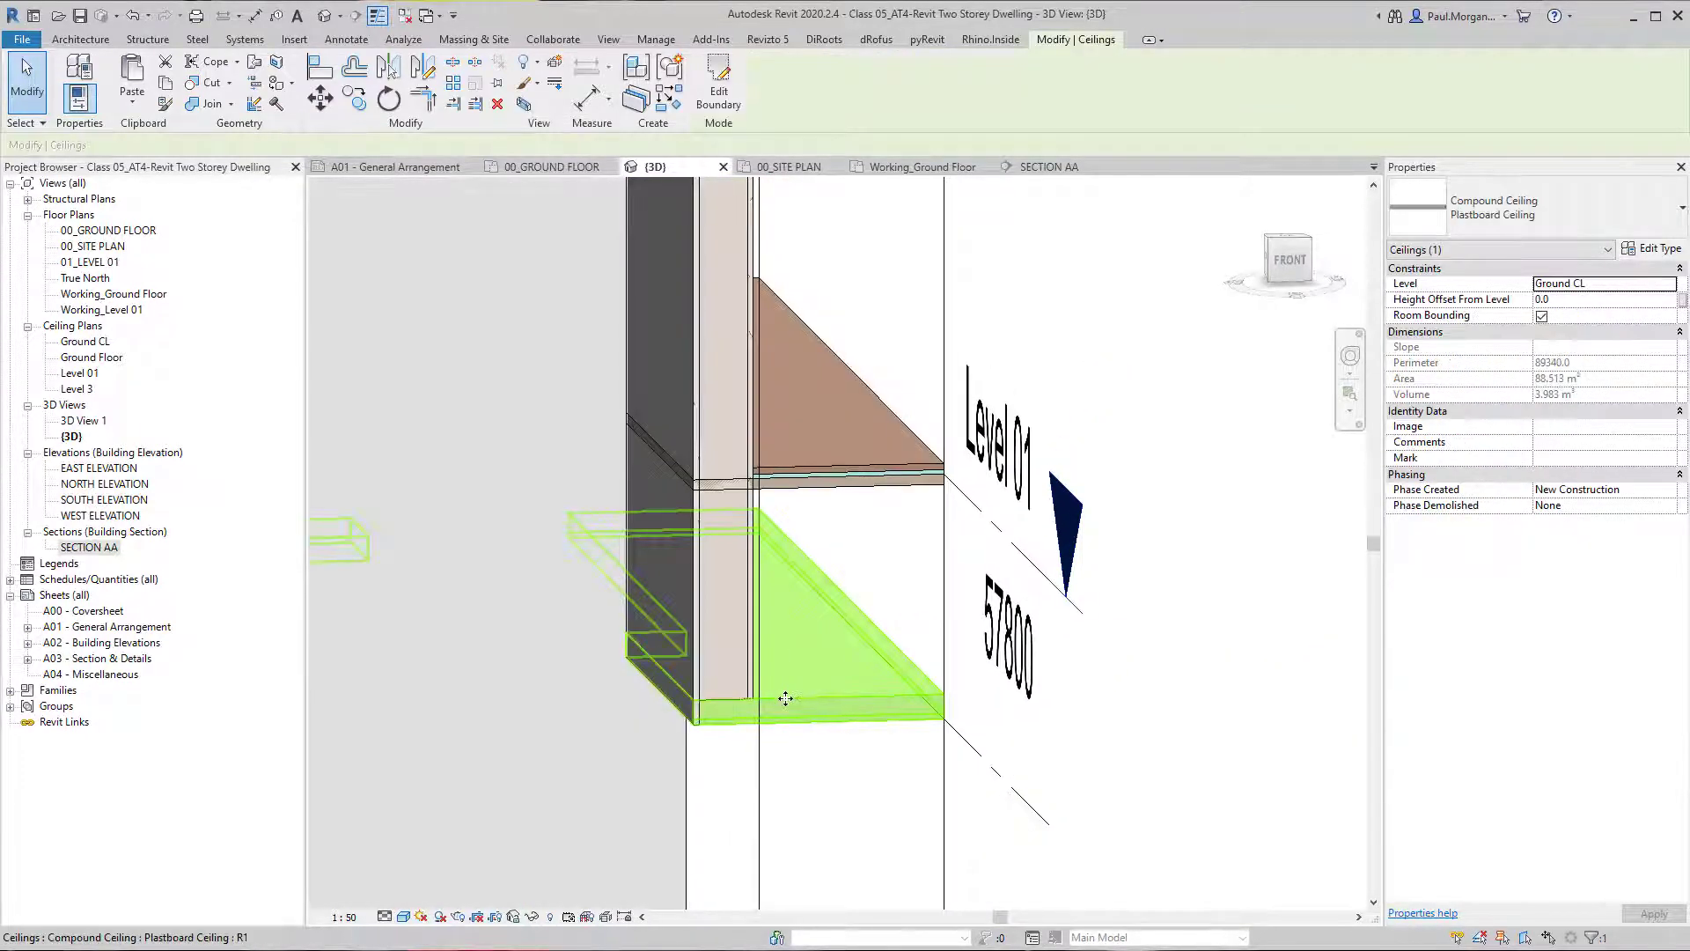
{"action": "double_click", "coordinate": [787, 699]}
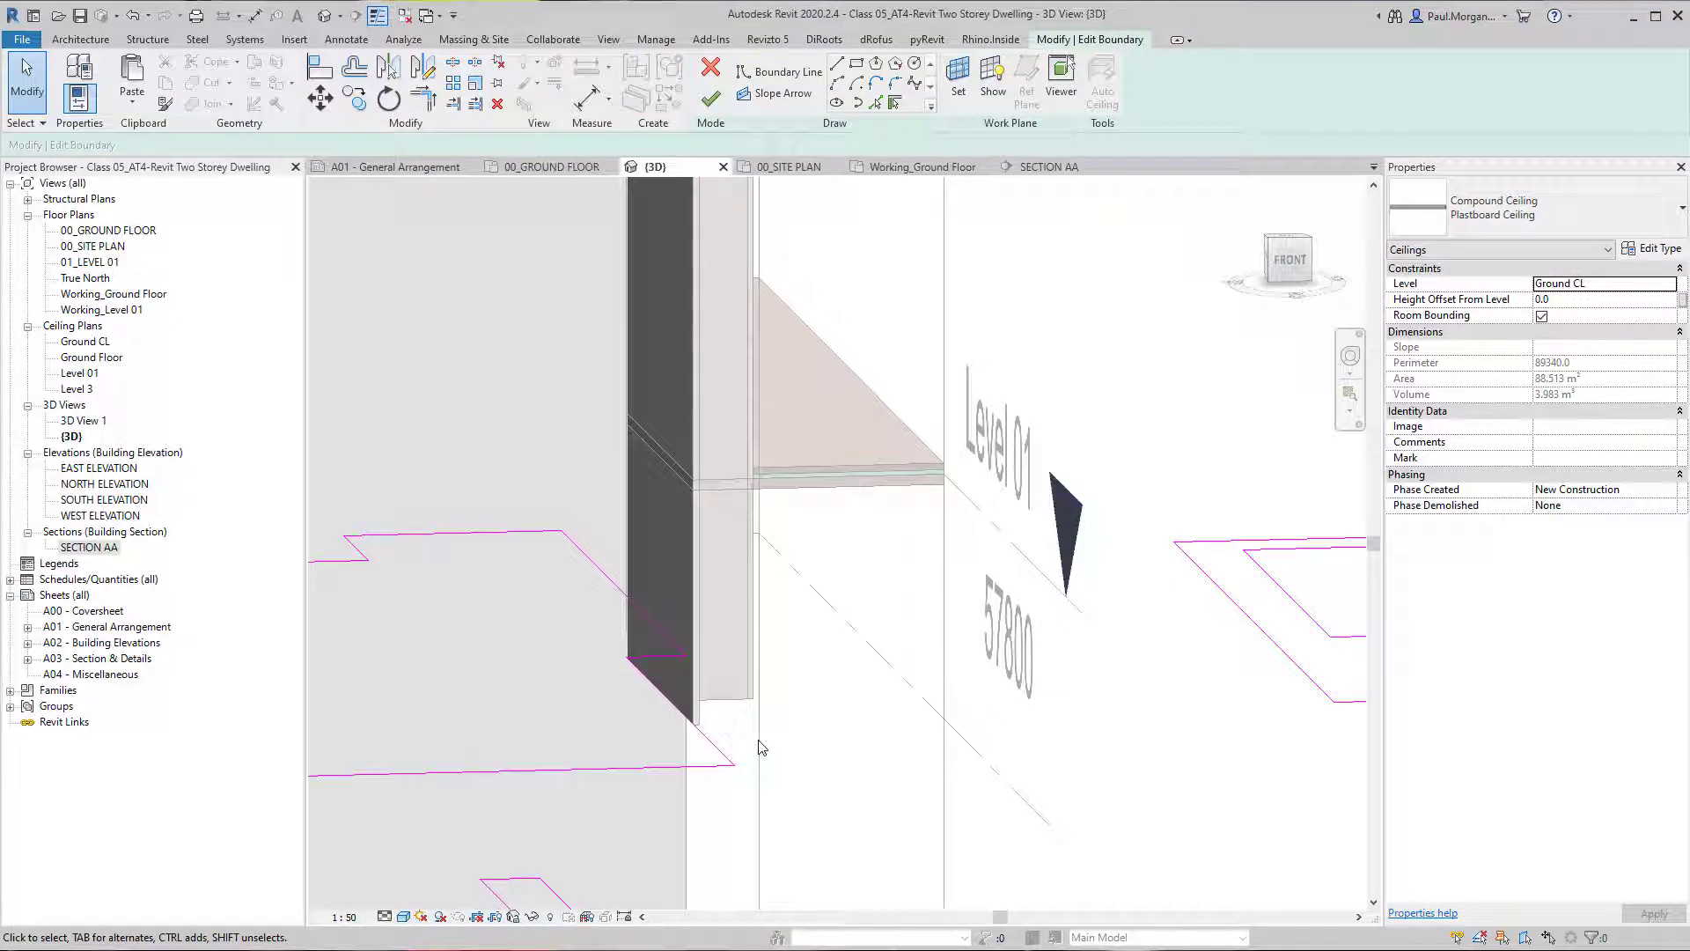
{"action": "key", "text": "l"}
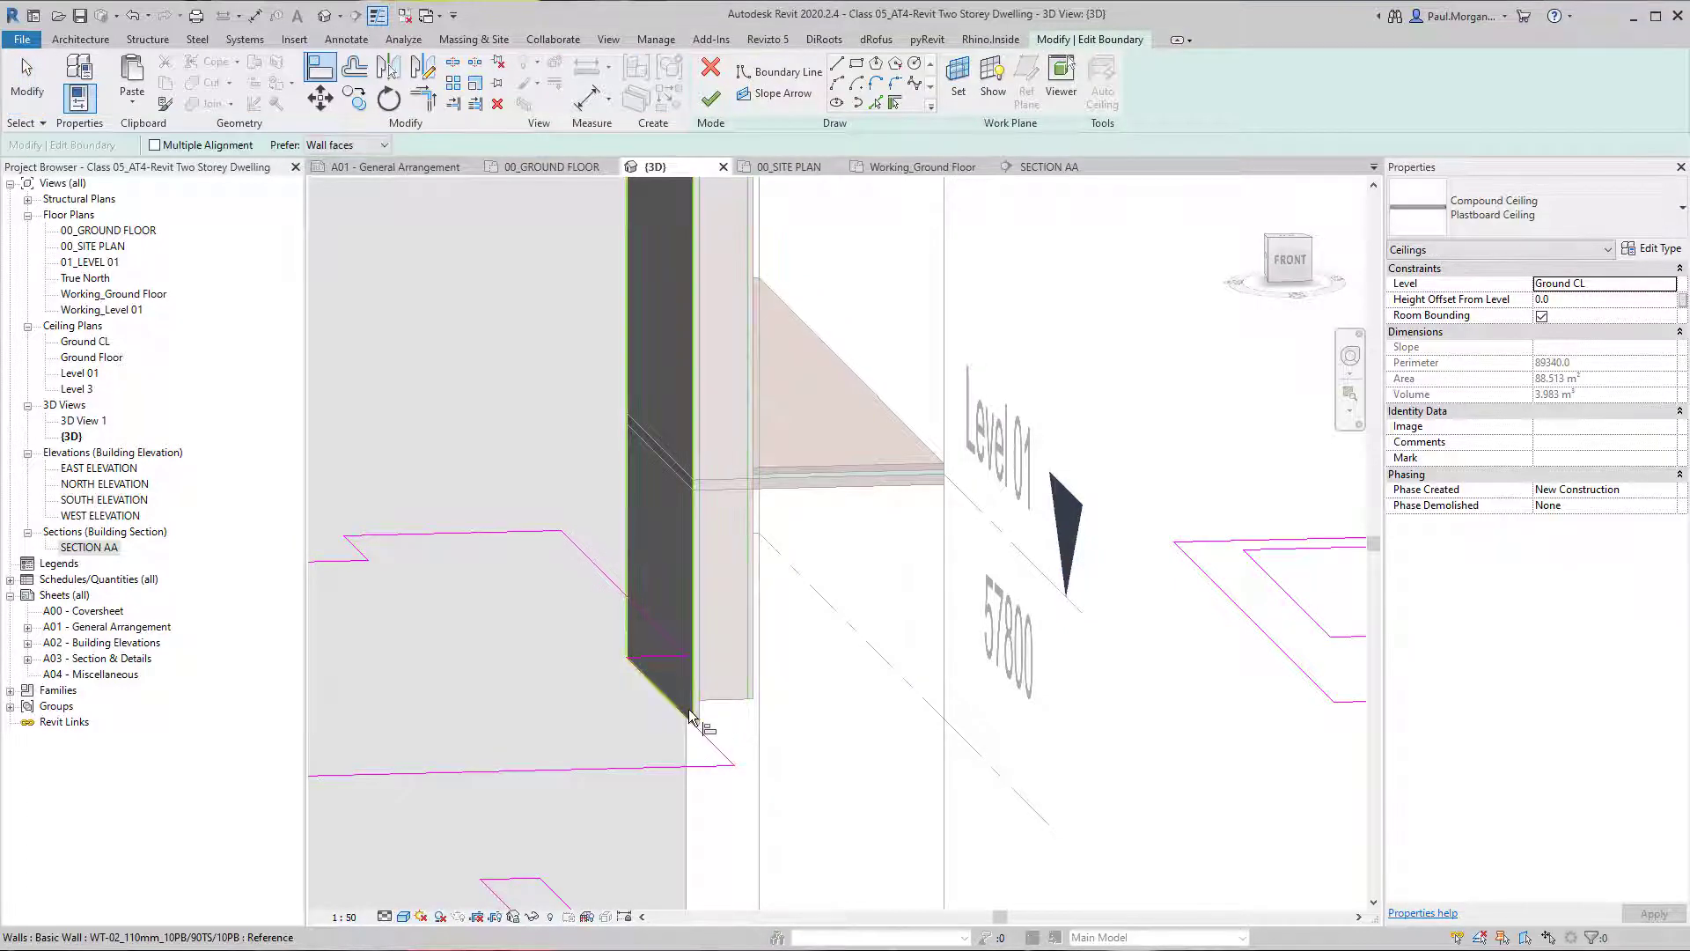
{"action": "middle_click_drag", "start_coordinate": [704, 709], "coordinate": [593, 740], "text": "shift"}
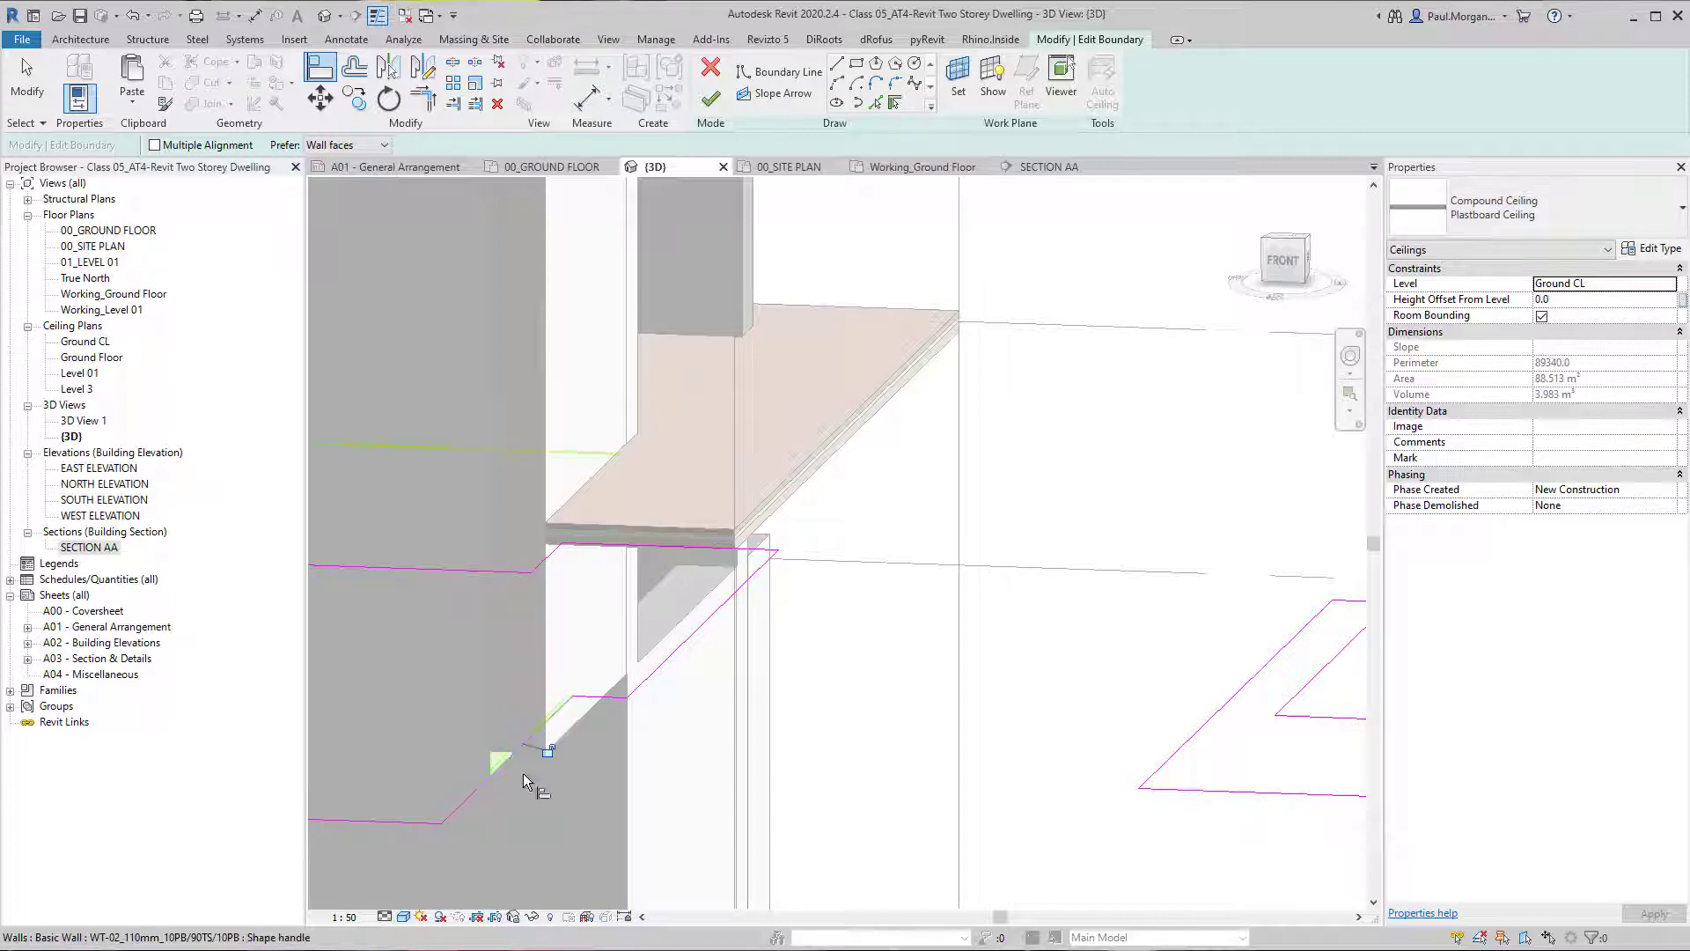
{"action": "middle_click_drag", "start_coordinate": [523, 773], "coordinate": [634, 775], "text": "shift"}
{"action": "left_click", "coordinate": [711, 98]}
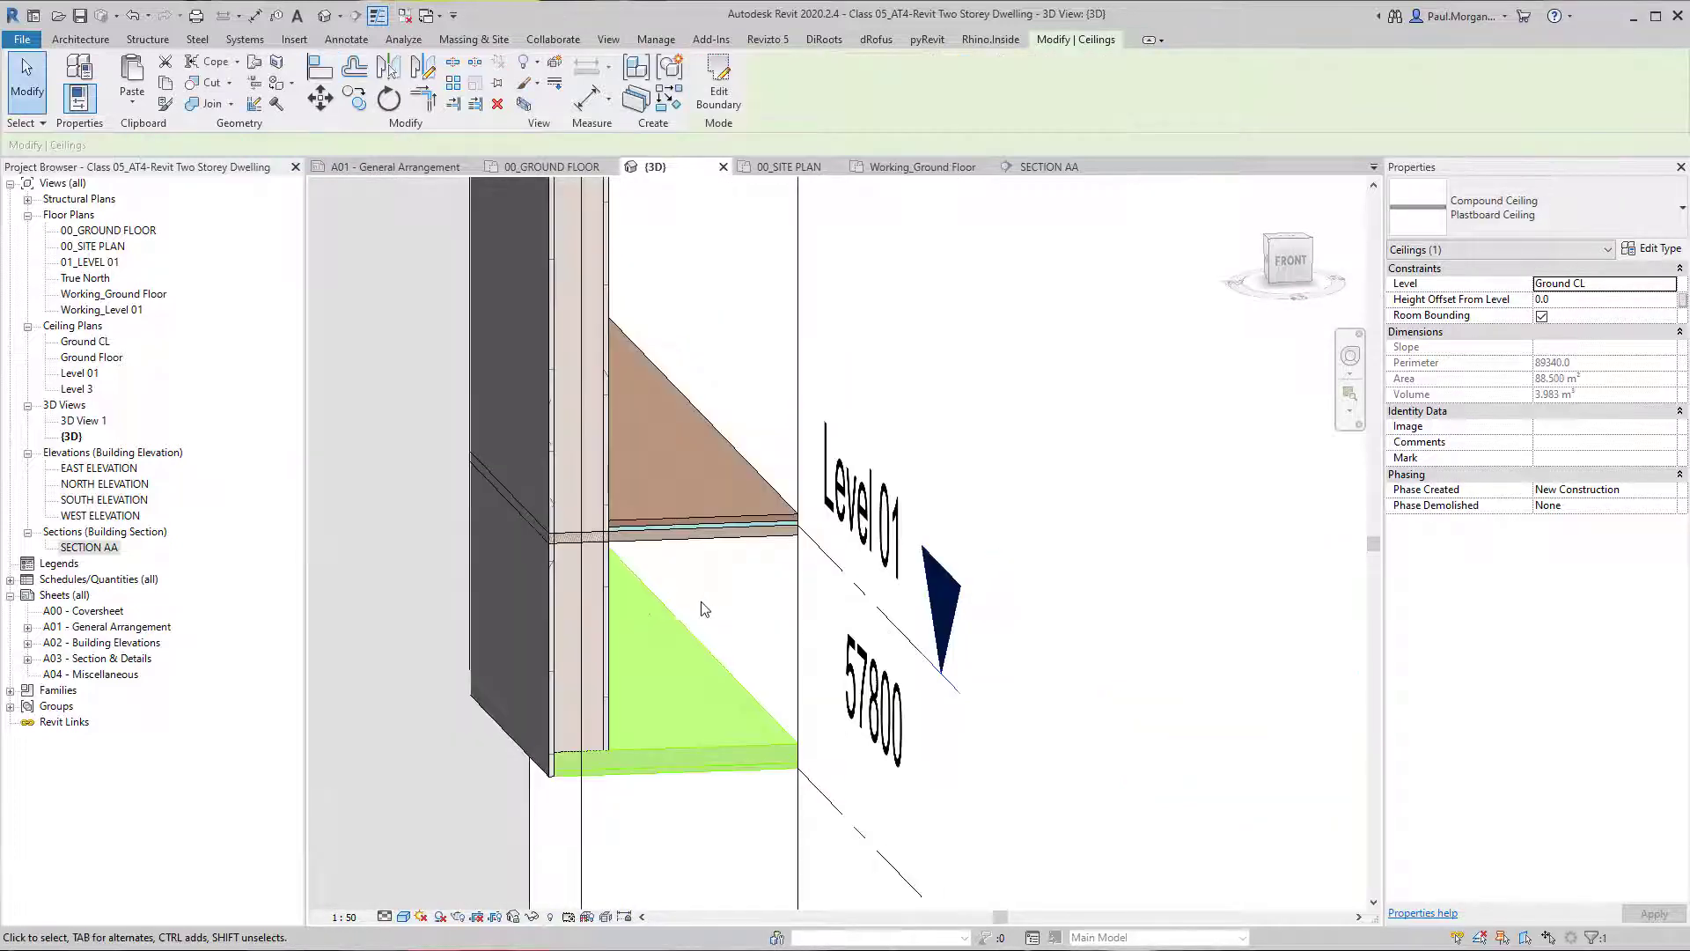
{"action": "left_click", "coordinate": [733, 753]}
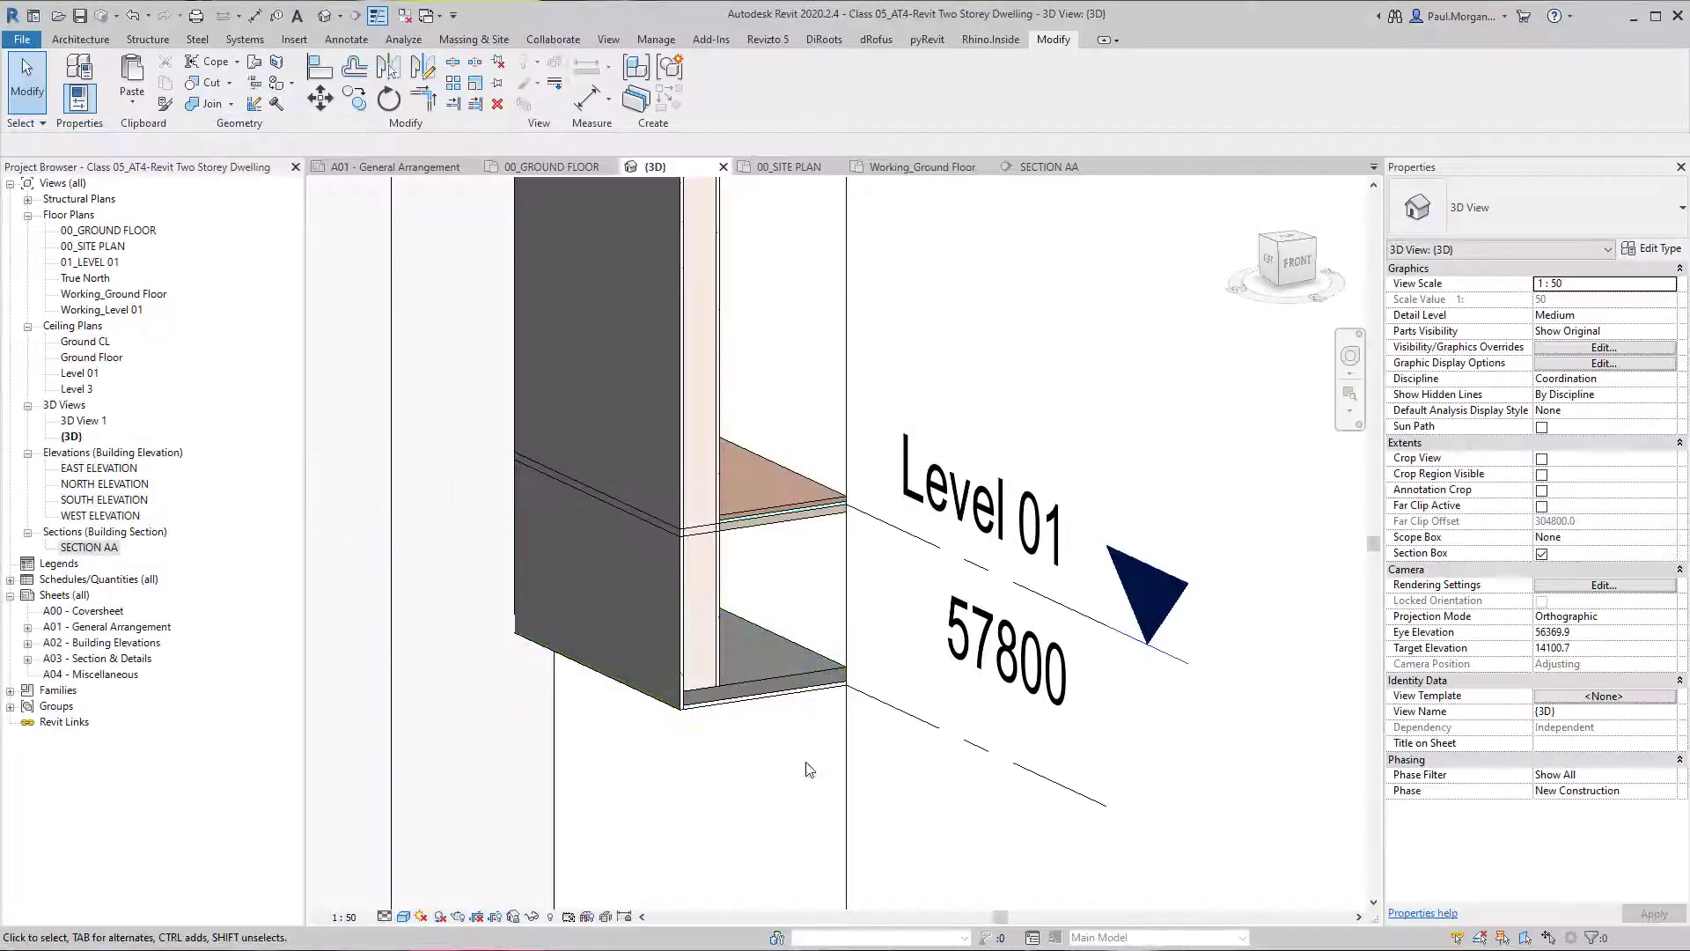
Try to align the TFB01_20mm_12TFB/8UL floor's boundary with the plasterboard ceiling's edge beneath the short wall.
{"action": "middle_click_drag", "start_coordinate": [764, 785], "coordinate": [722, 722], "text": "shift"}
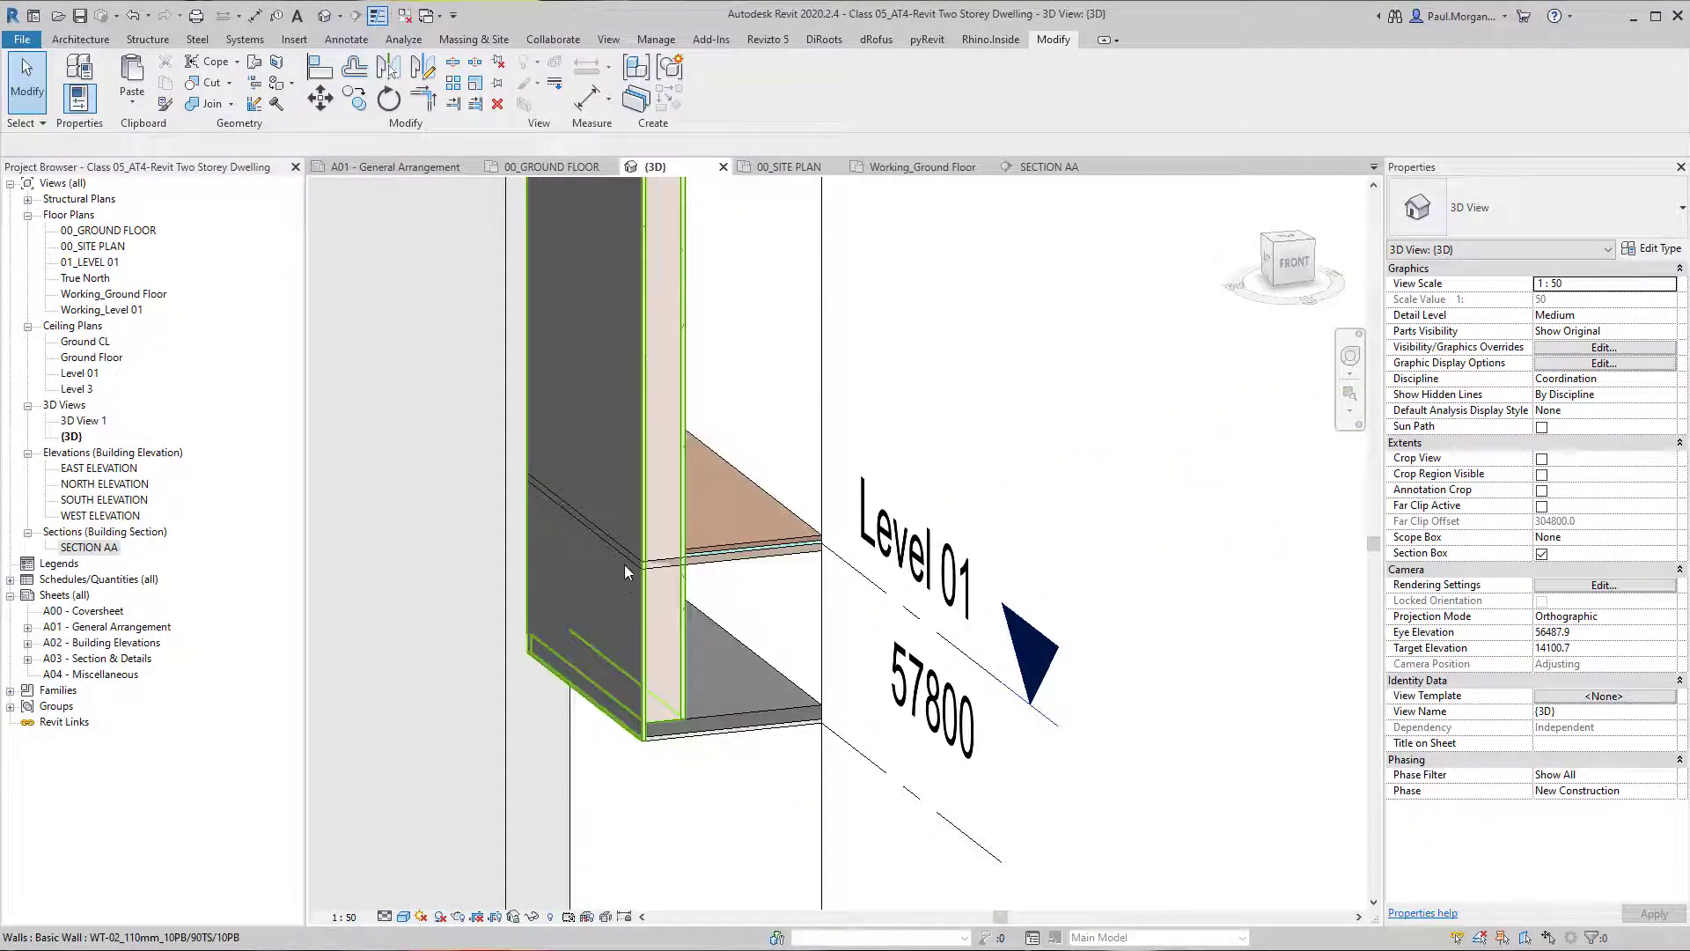
{"action": "left_click", "coordinate": [696, 571]}
{"action": "double_click", "coordinate": [695, 571]}
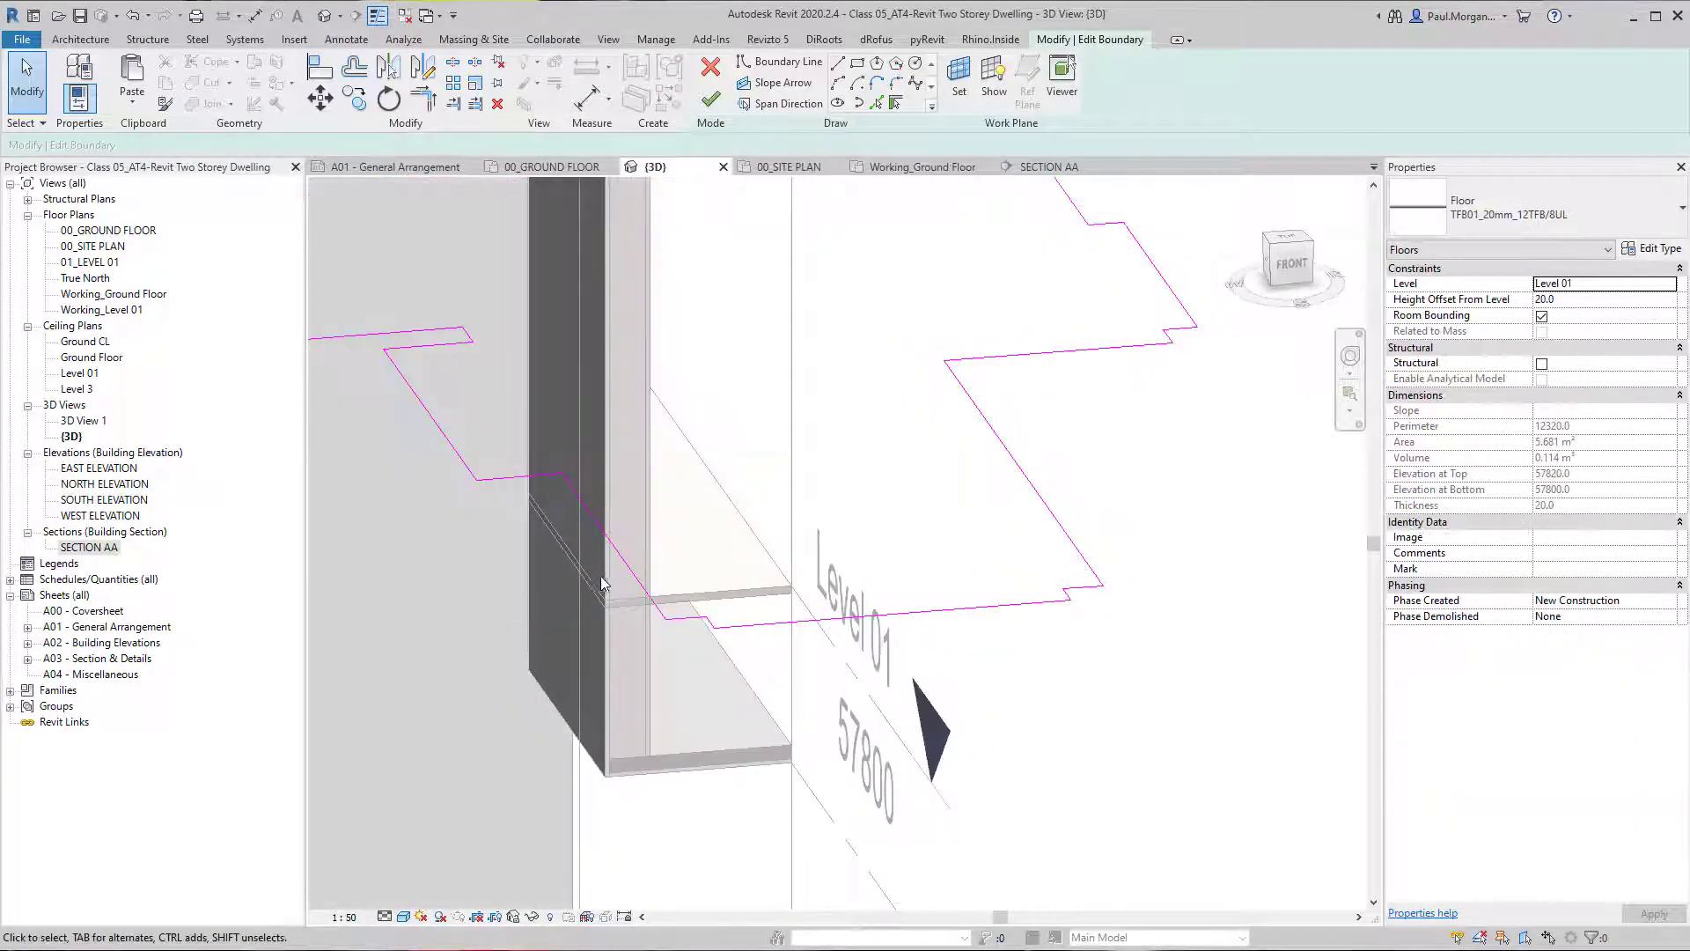
{"action": "middle_click_drag", "start_coordinate": [623, 643], "coordinate": [634, 645]}
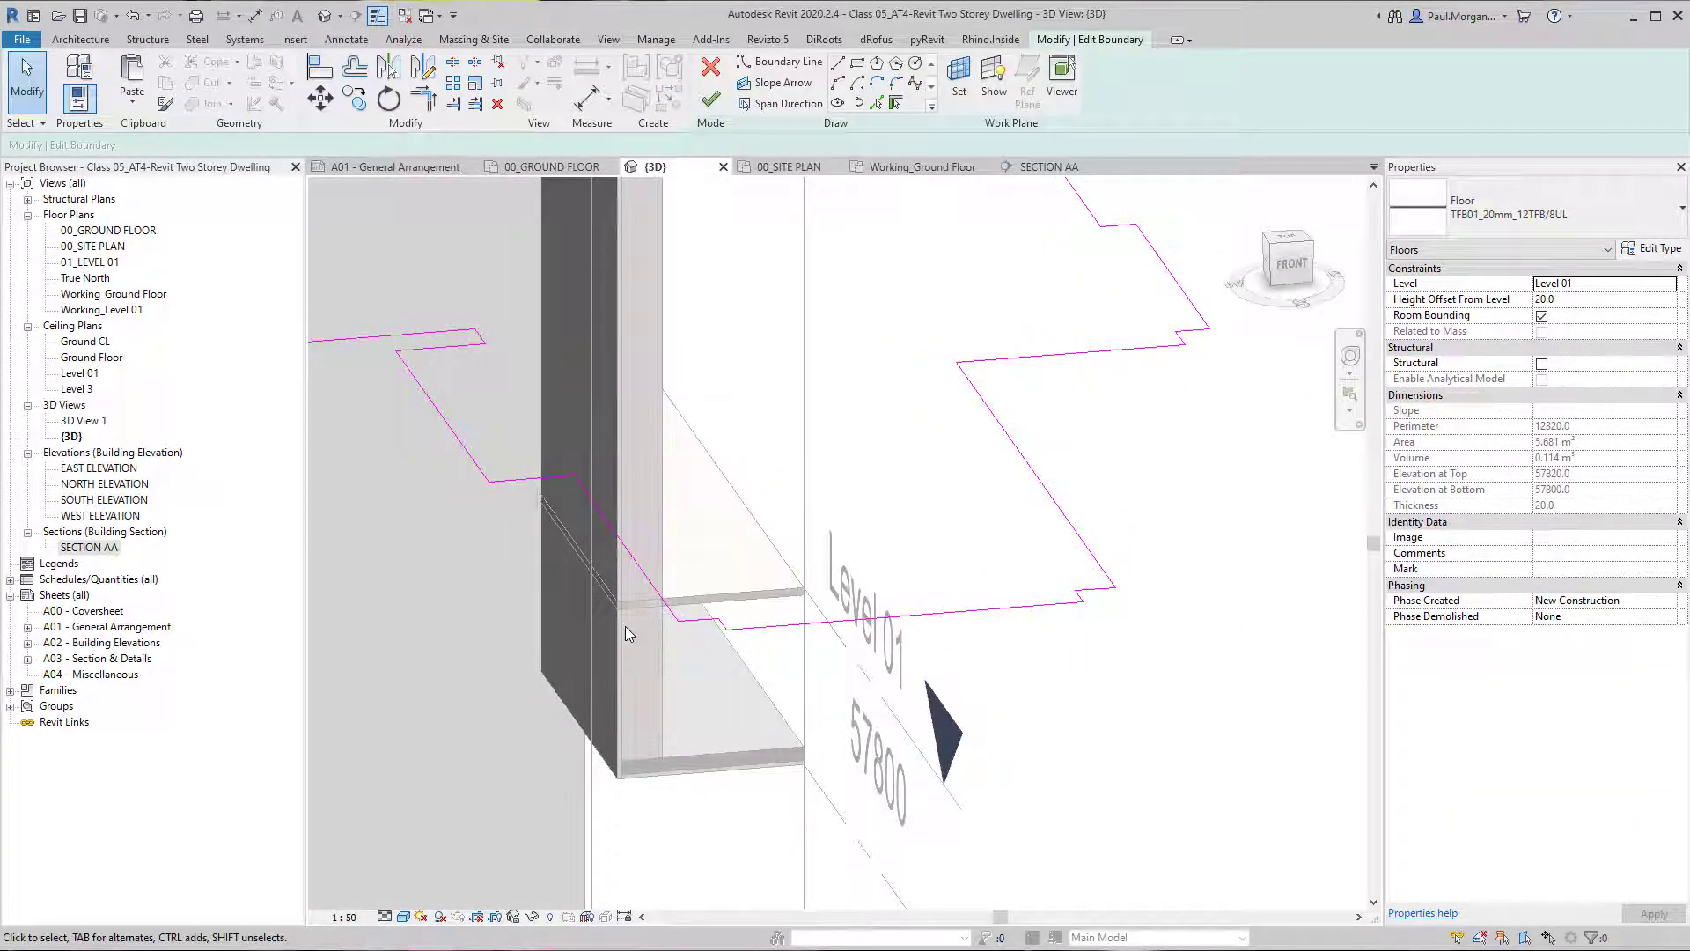
{"action": "key", "text": "l"}
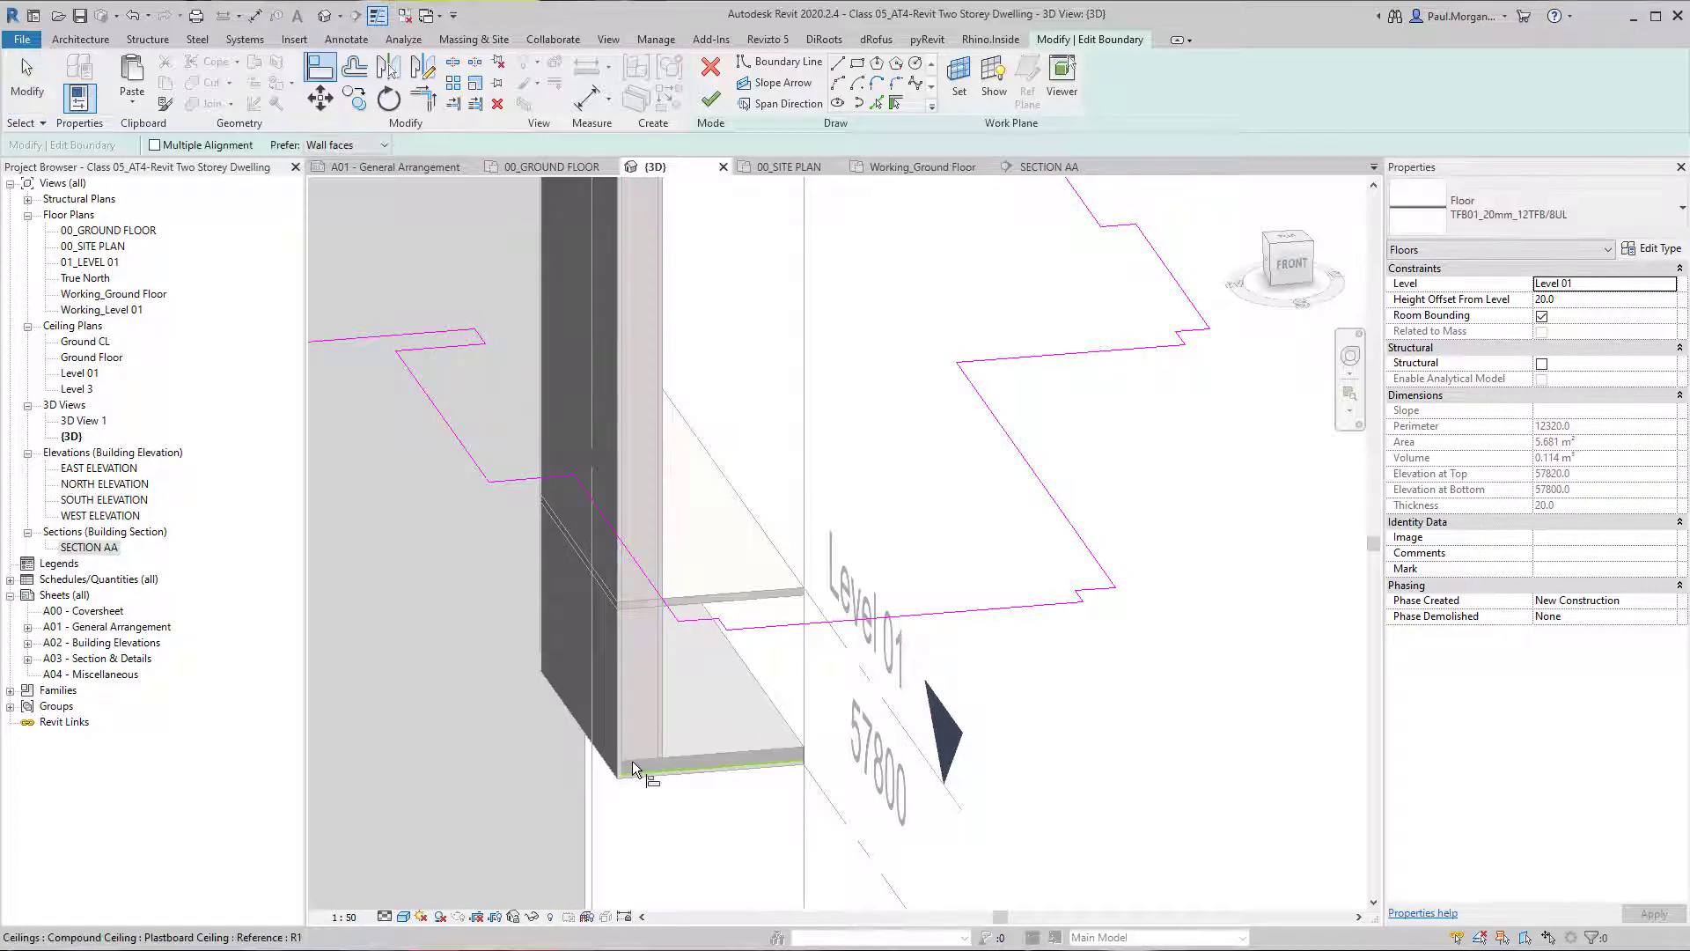
{"action": "left_click", "coordinate": [622, 764]}
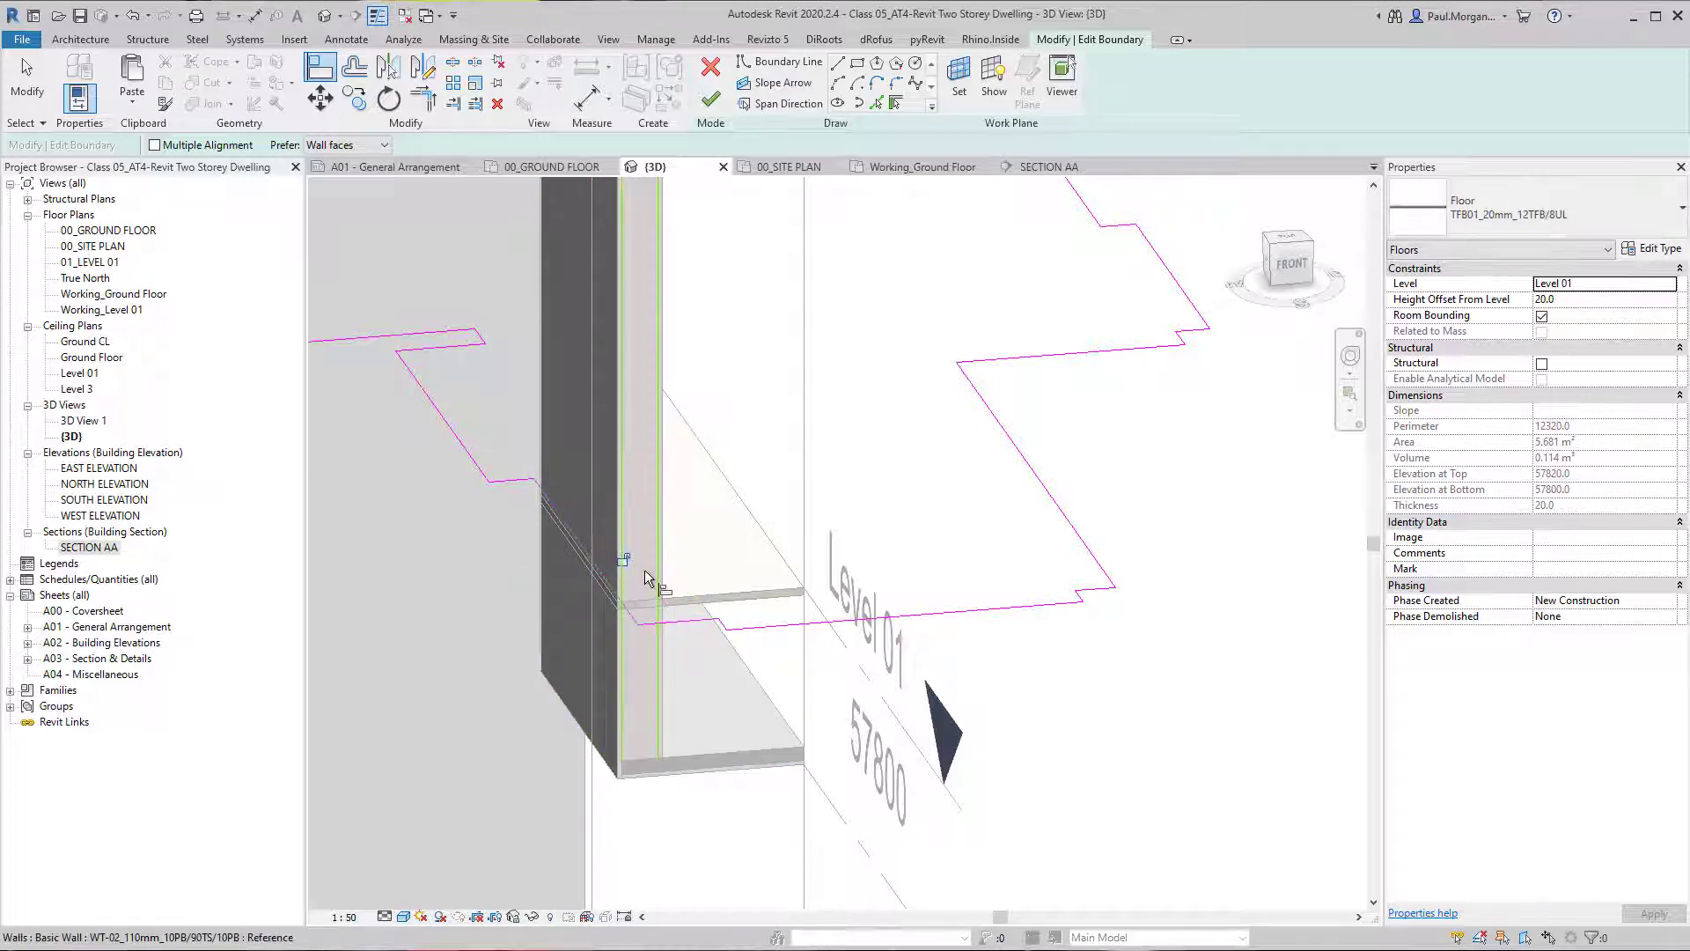
{"action": "left_click", "coordinate": [712, 100]}
{"action": "double_click", "coordinate": [783, 595]}
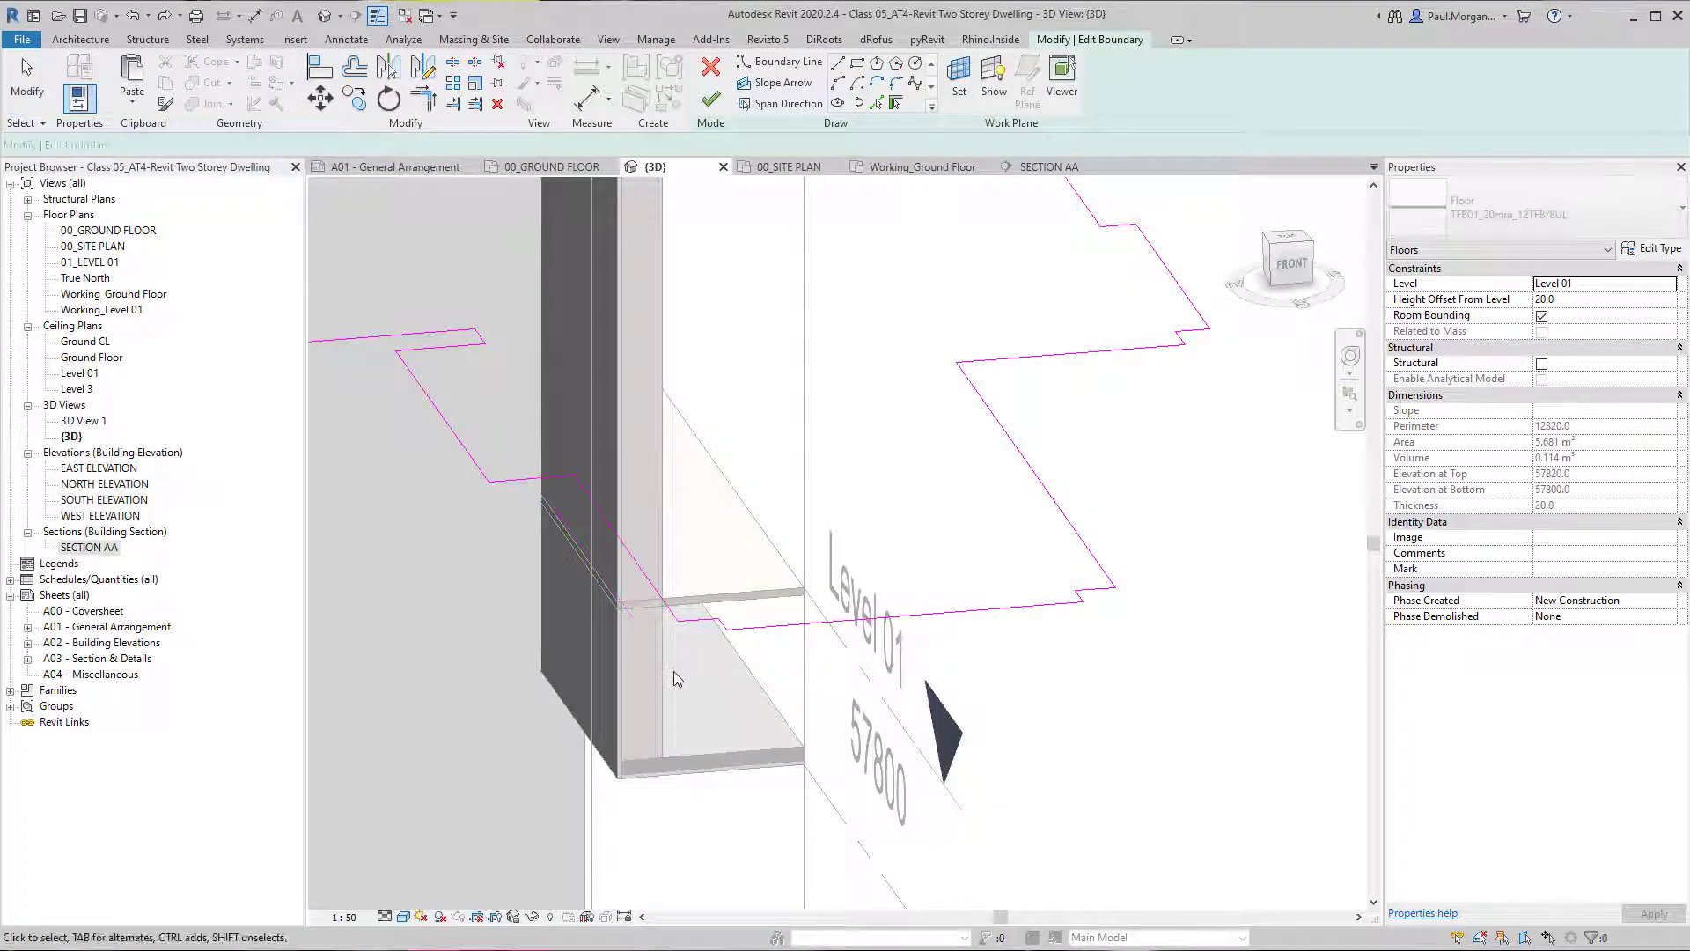
{"action": "mouse_move", "coordinate": [673, 671]}
{"action": "middle_mouse_down", "text": "shift"}
{"action": "mouse_move", "coordinate": [778, 544]}
{"action": "mouse_move", "coordinate": [844, 662]}
{"action": "middle_mouse_up", "text": "shift"}
{"action": "left_click", "coordinate": [765, 496]}
{"action": "mouse_move", "coordinate": [772, 596]}
{"action": "middle_mouse_down", "text": "shift"}
{"action": "mouse_move", "coordinate": [630, 540]}
{"action": "mouse_move", "coordinate": [642, 513]}
{"action": "mouse_move", "coordinate": [608, 528]}
{"action": "mouse_move", "coordinate": [636, 523]}
{"action": "middle_mouse_up", "text": "shift"}
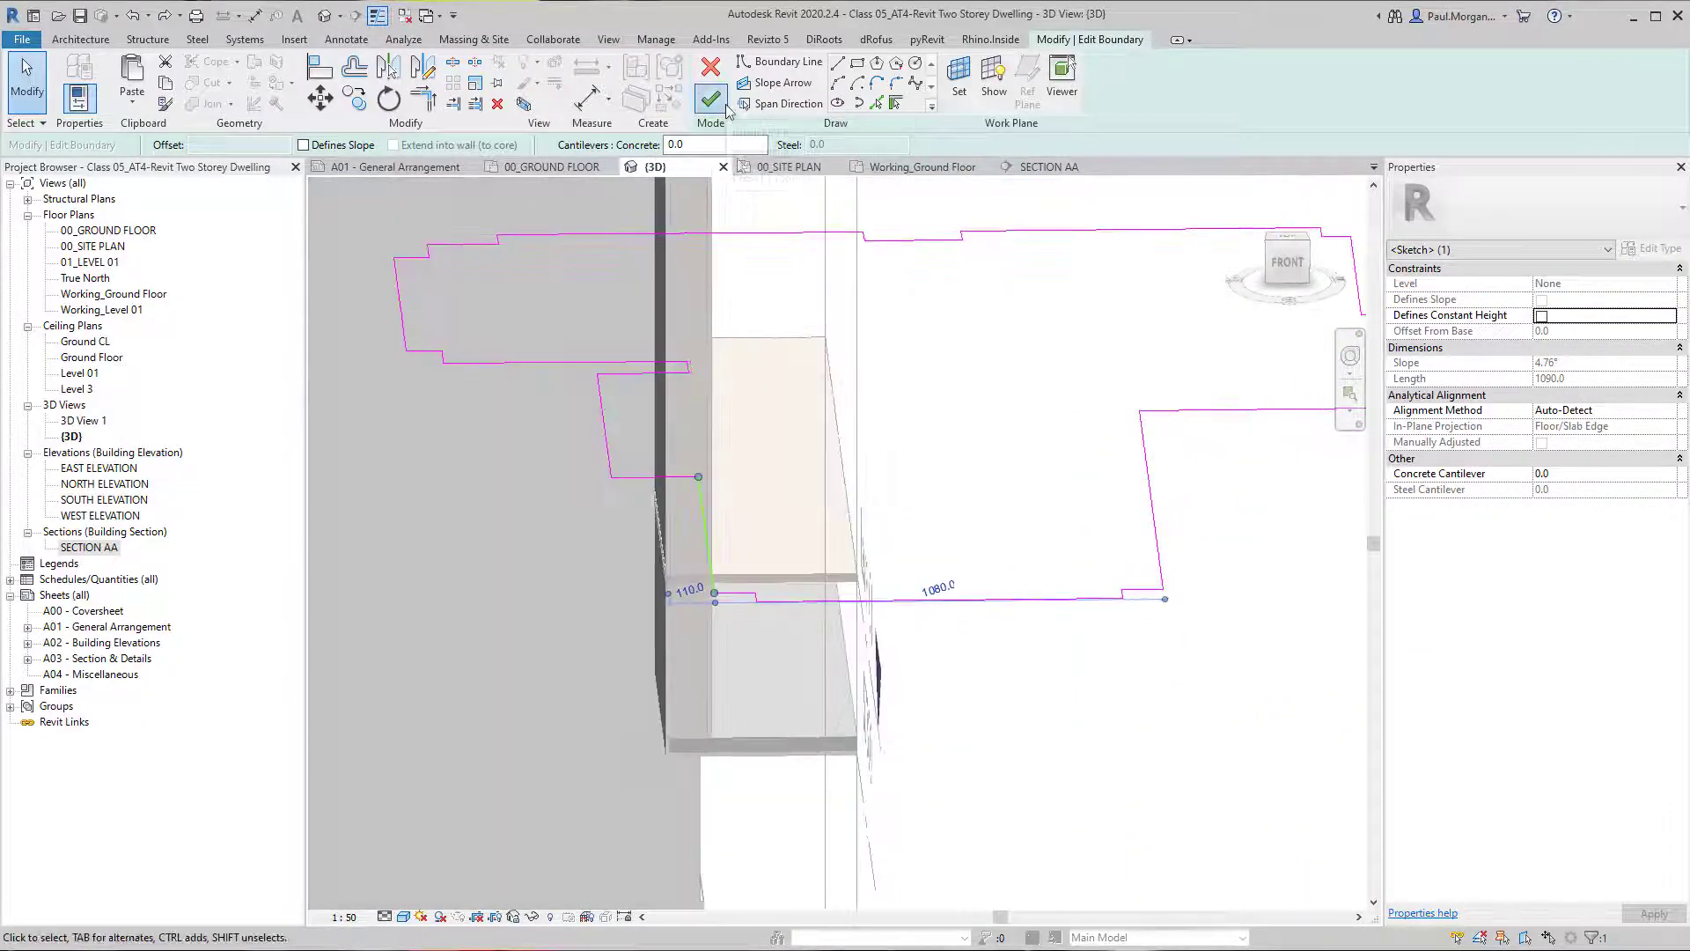
{"action": "left_click", "coordinate": [711, 98]}
Align the T&G Flooring 19mm boundary on Level 01 with the plasterboard ceiling's edge, leaving the walls below unattached.
{"action": "middle_click_drag", "start_coordinate": [749, 572], "coordinate": [810, 559], "text": "shift"}
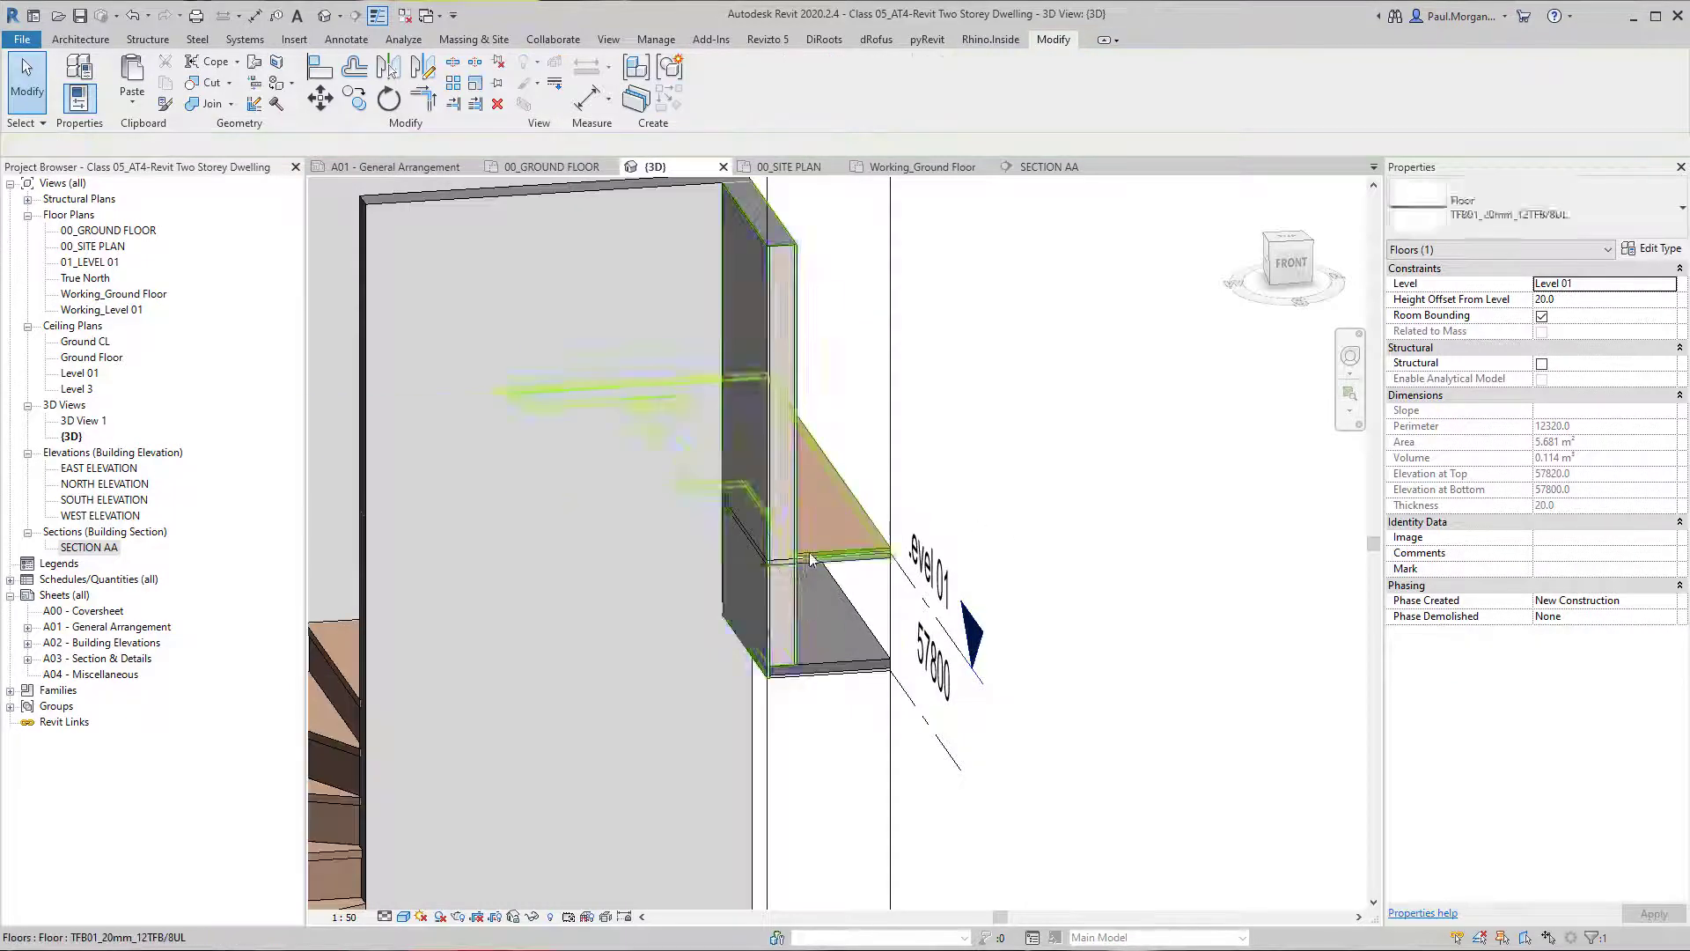
{"action": "scroll", "coordinate": [809, 555], "scroll_direction": "up", "scroll_amount": 3}
{"action": "double_click", "coordinate": [806, 574]}
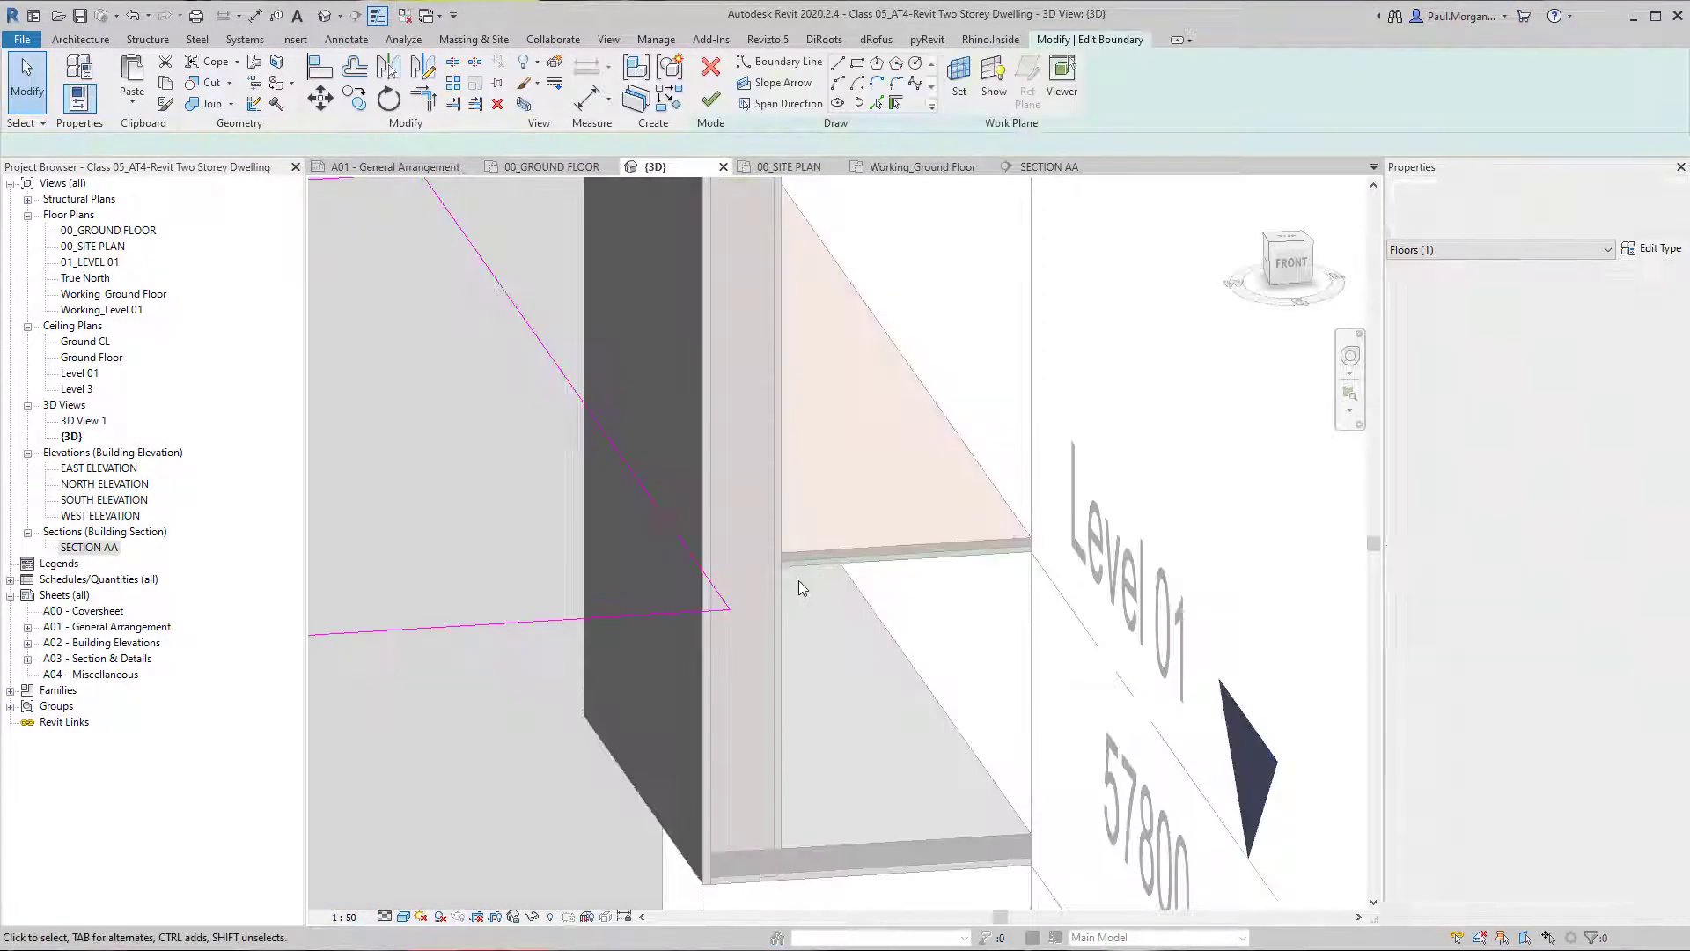
{"action": "key", "text": "a"}
{"action": "key", "text": "l"}
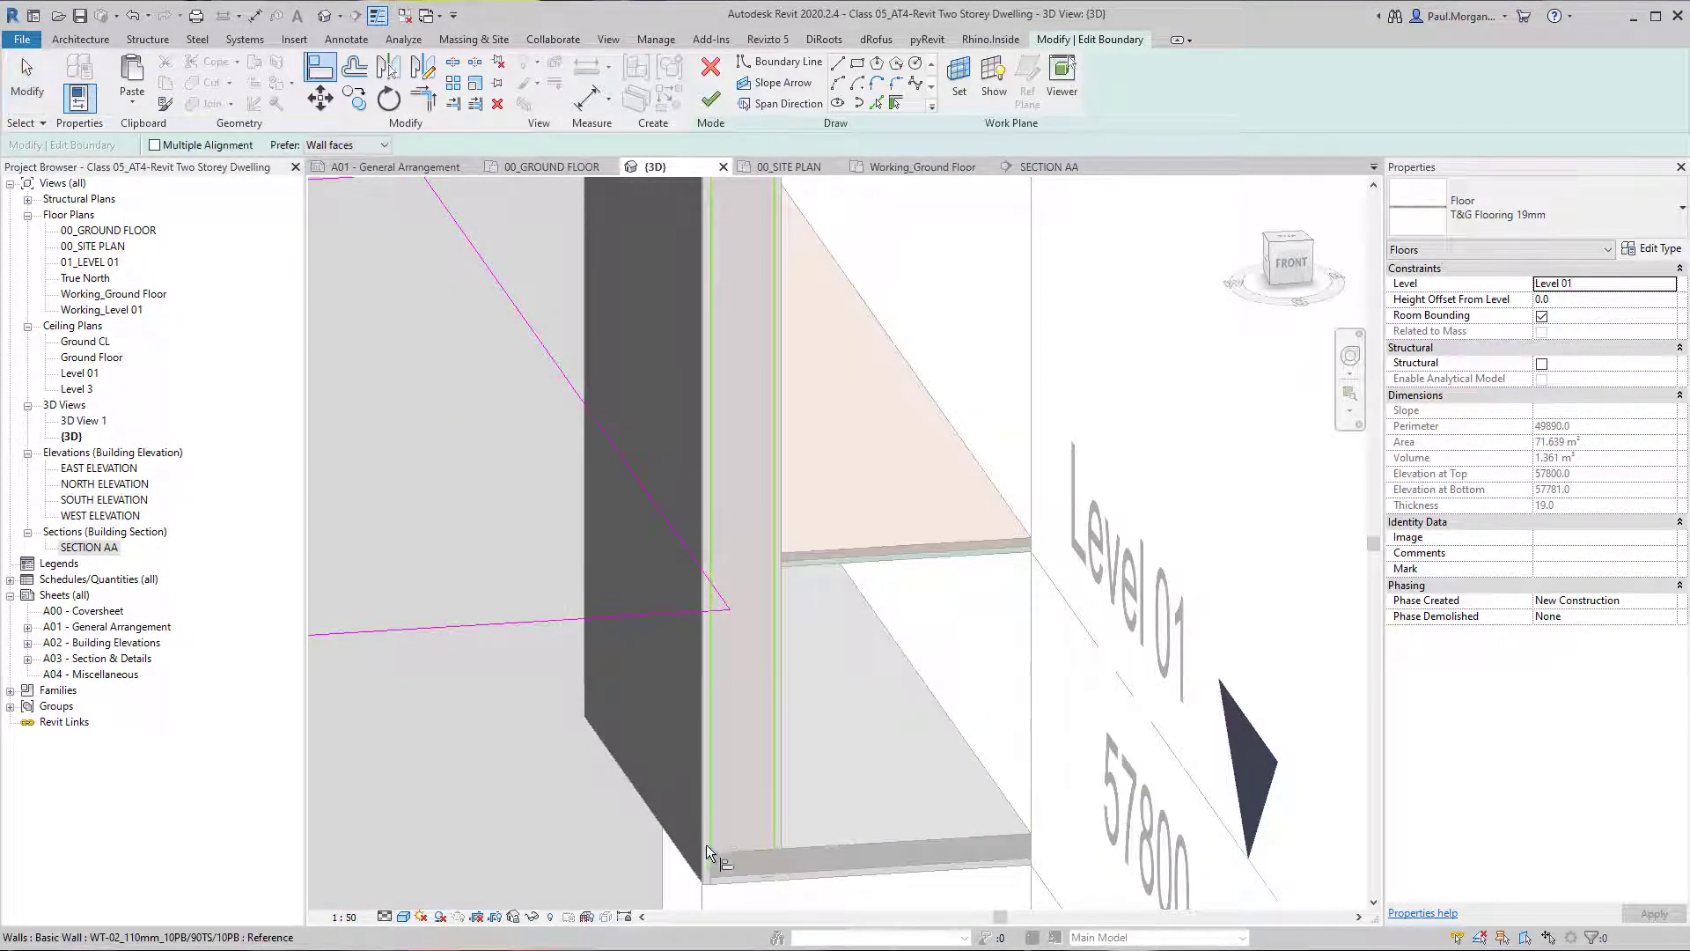
{"action": "key", "text": "Tab"}
{"action": "key", "text": "Tab"}
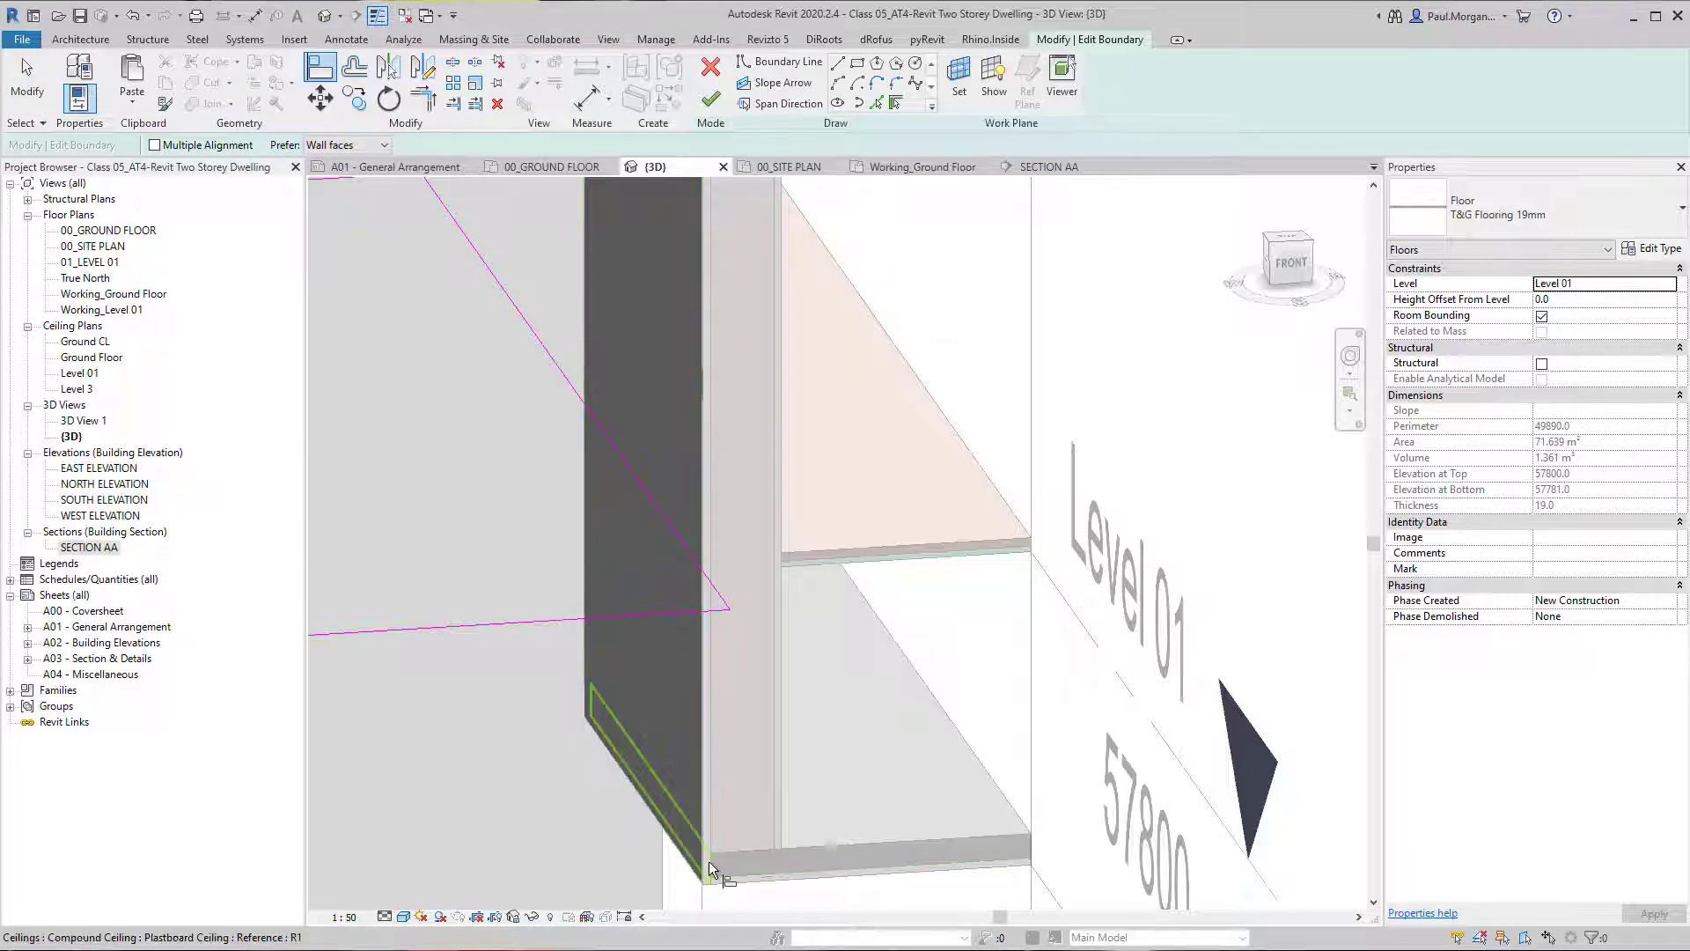
{"action": "middle_click_drag", "start_coordinate": [711, 580], "coordinate": [629, 488], "text": "shift"}
{"action": "left_click", "coordinate": [711, 99]}
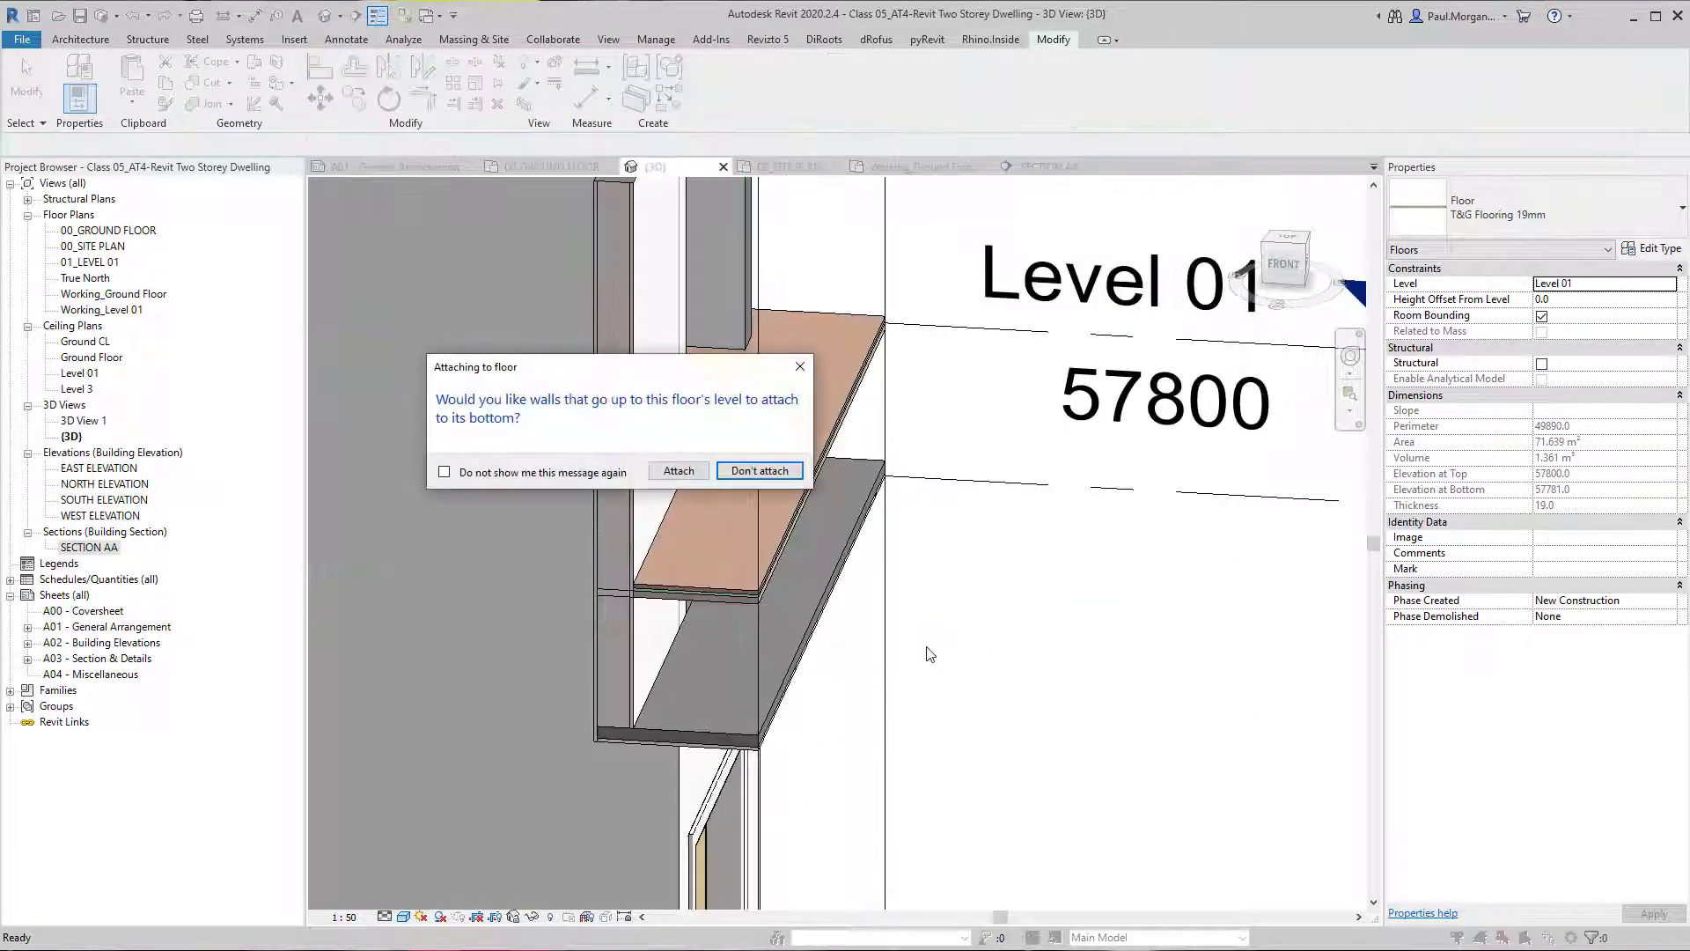
{"action": "left_click", "coordinate": [759, 471]}
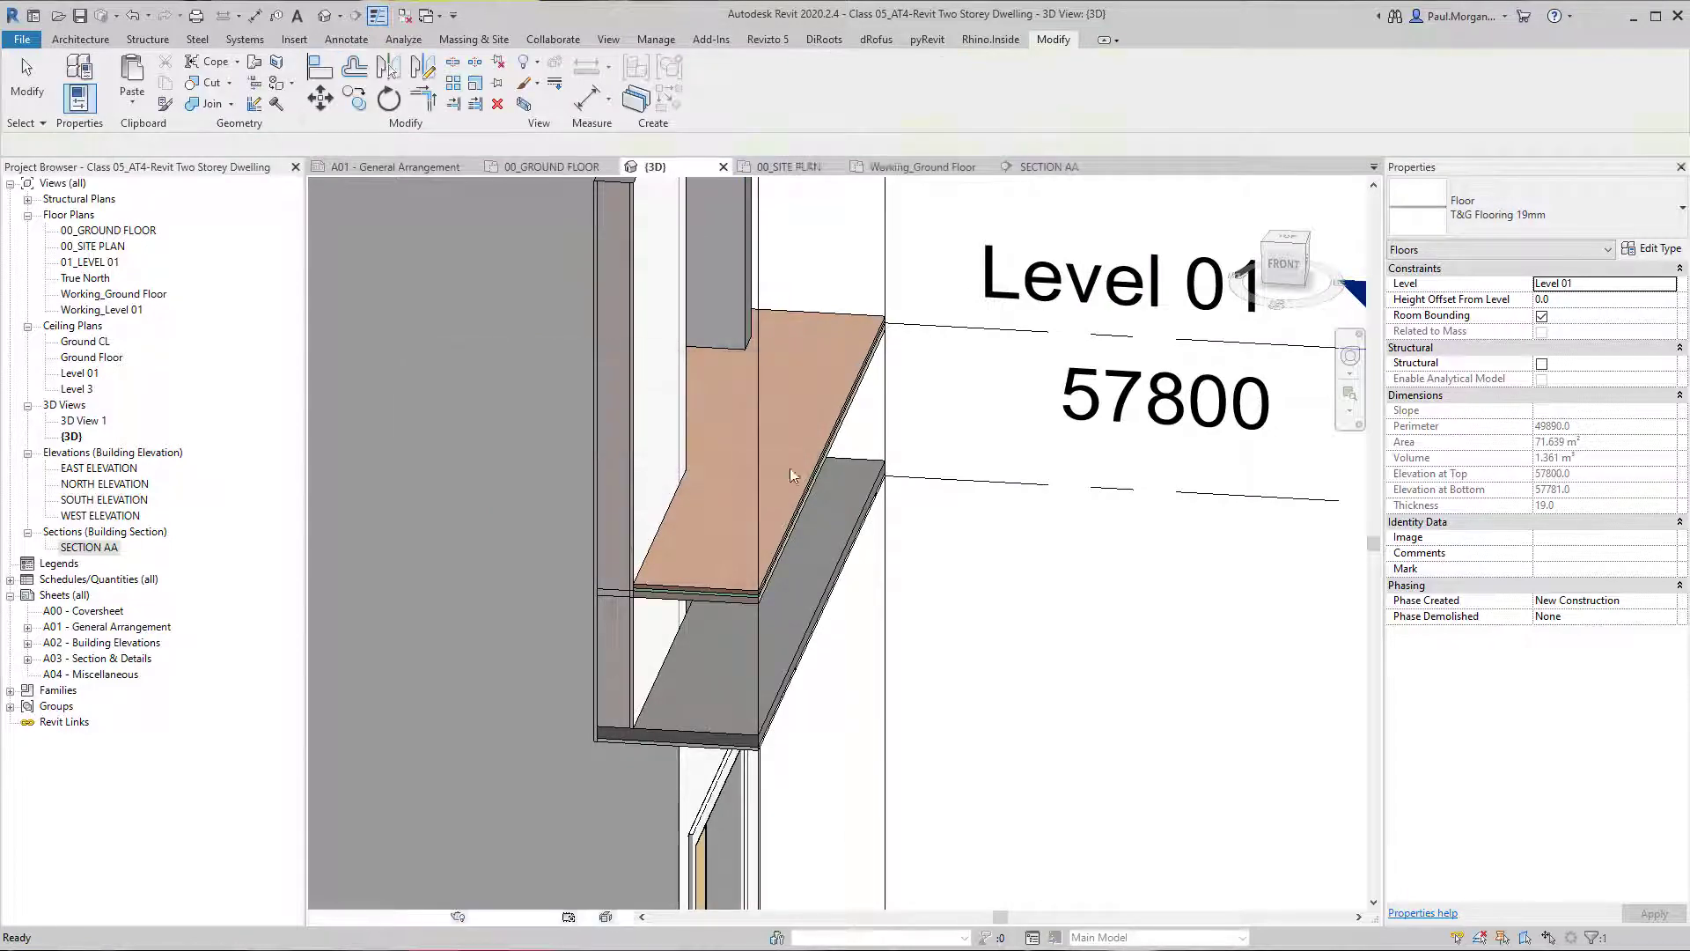
{"action": "key", "text": "Escape"}
Raise the base of the short WT-02 wall to Level 01, at a base offset of 0.
{"action": "mouse_move", "coordinate": [880, 616]}
{"action": "middle_mouse_down", "text": "shift"}
{"action": "mouse_move", "coordinate": [1031, 746]}
{"action": "mouse_move", "coordinate": [974, 577]}
{"action": "mouse_move", "coordinate": [819, 611]}
{"action": "middle_mouse_up", "text": "shift"}
{"action": "scroll", "coordinate": [806, 396], "scroll_direction": "up", "scroll_amount": 4}
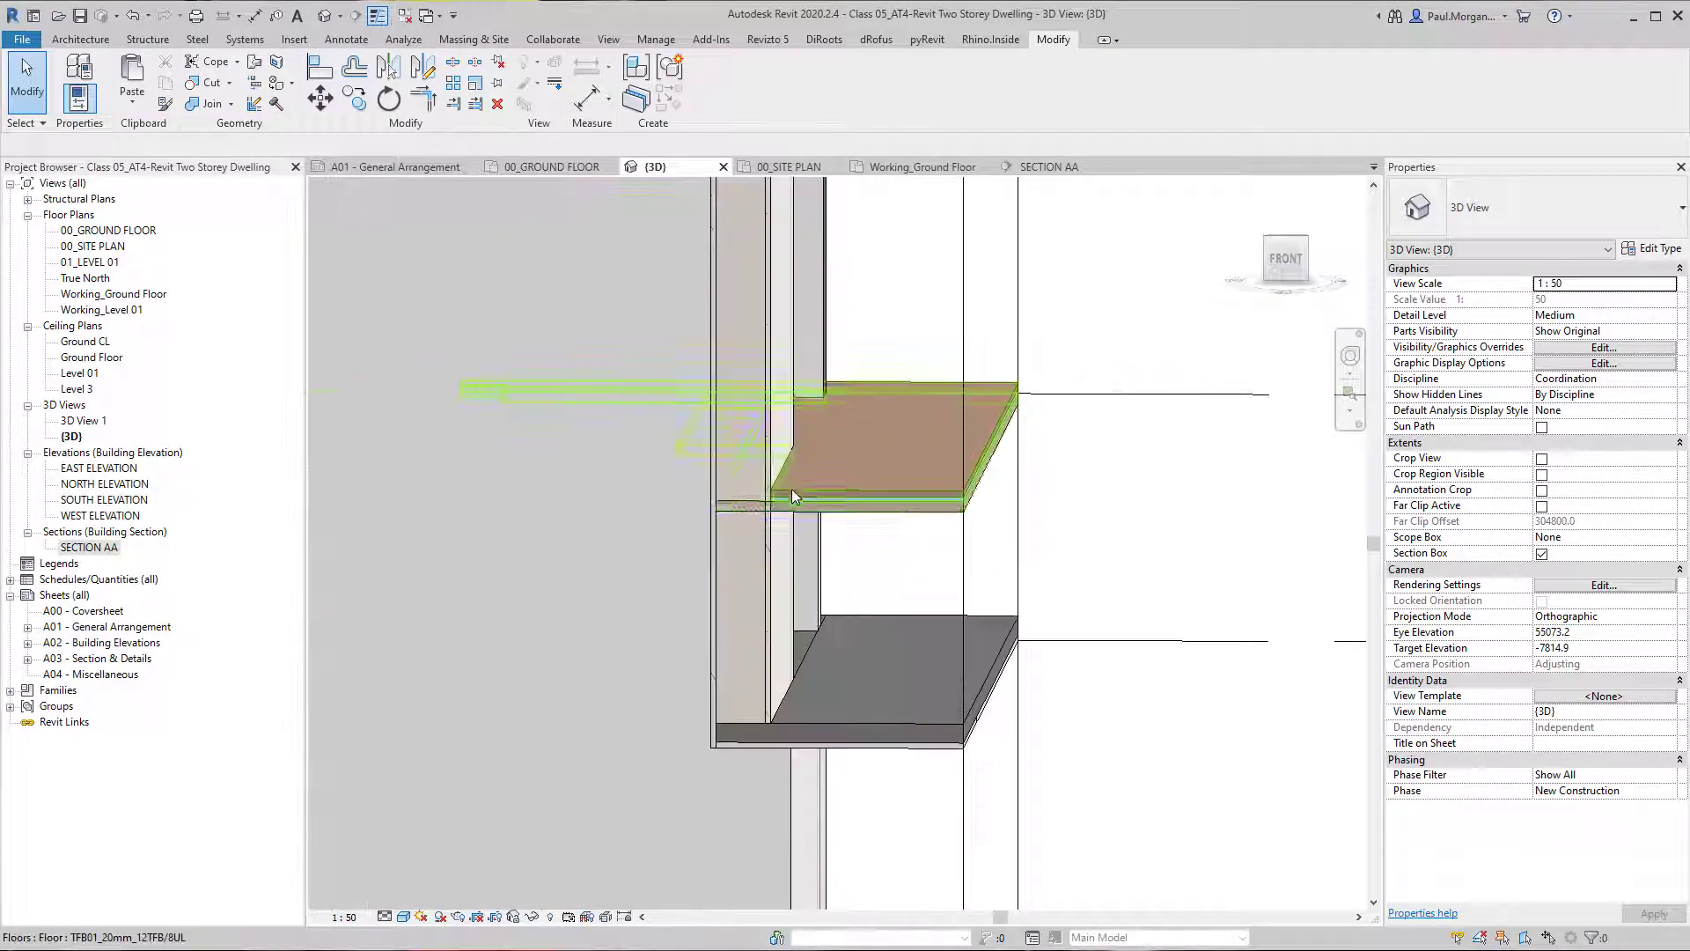
{"action": "left_click", "coordinate": [790, 507]}
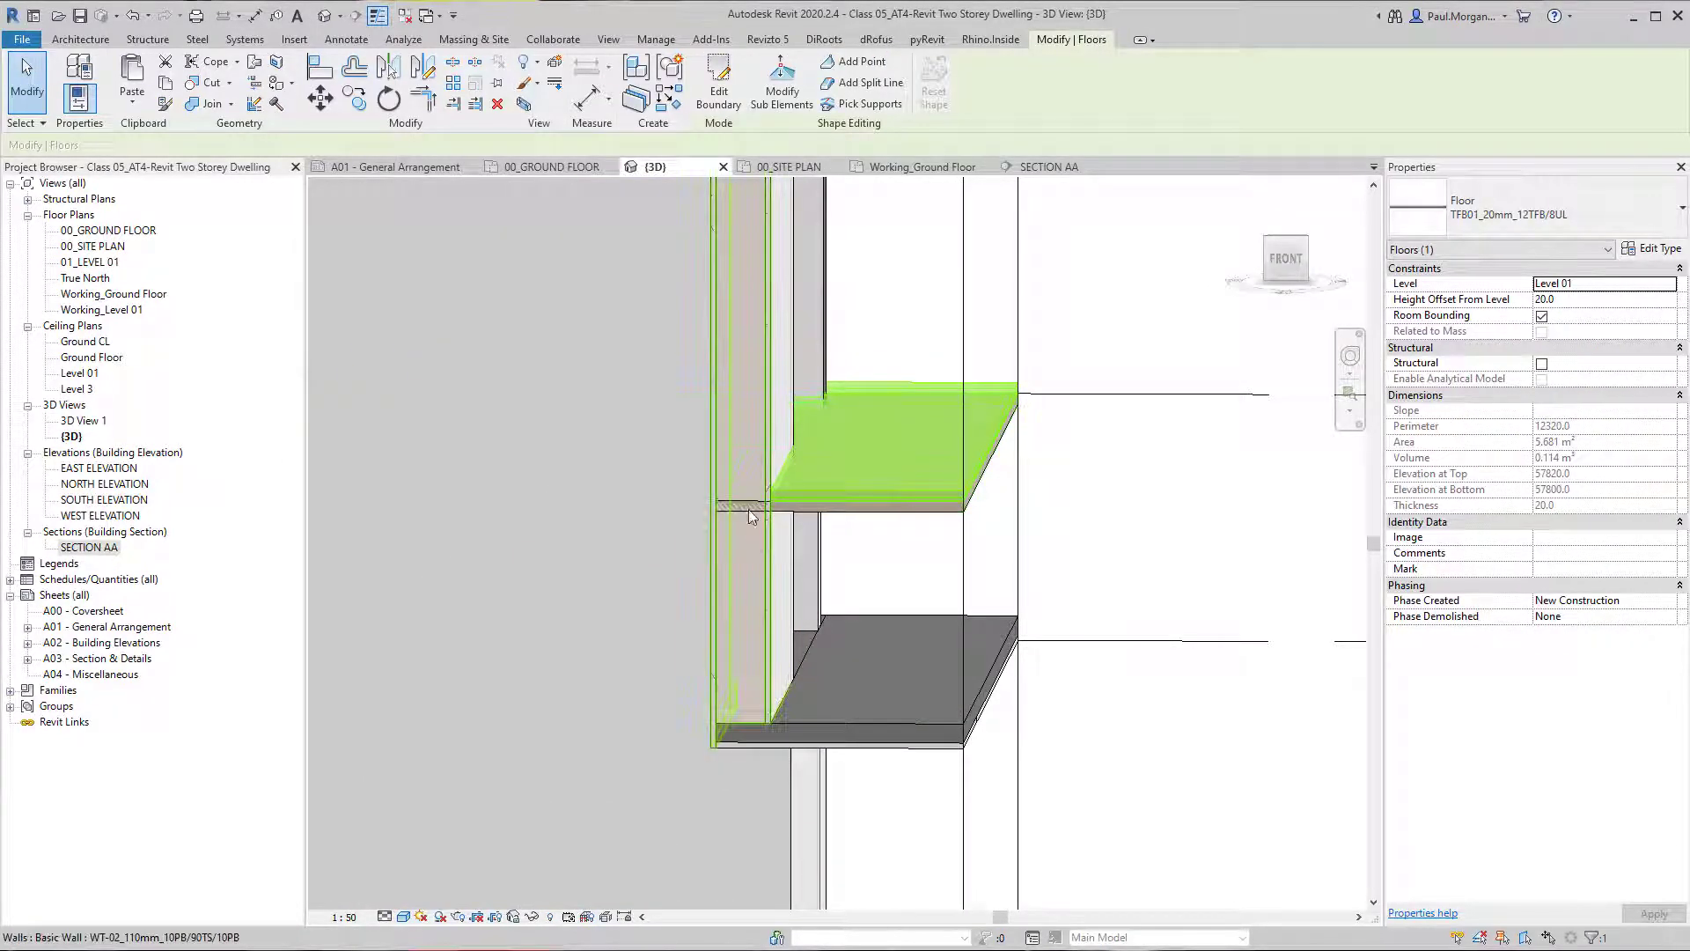
{"action": "left_click", "coordinate": [763, 546]}
{"action": "mouse_move", "coordinate": [762, 546]}
{"action": "middle_mouse_down"}
{"action": "mouse_move", "coordinate": [770, 676]}
{"action": "mouse_move", "coordinate": [776, 640]}
{"action": "mouse_move", "coordinate": [778, 675]}
{"action": "mouse_move", "coordinate": [679, 633]}
{"action": "mouse_move", "coordinate": [1124, 616]}
{"action": "mouse_move", "coordinate": [962, 669]}
{"action": "middle_mouse_up"}
{"action": "scroll", "coordinate": [796, 634], "scroll_direction": "down", "scroll_amount": 2}
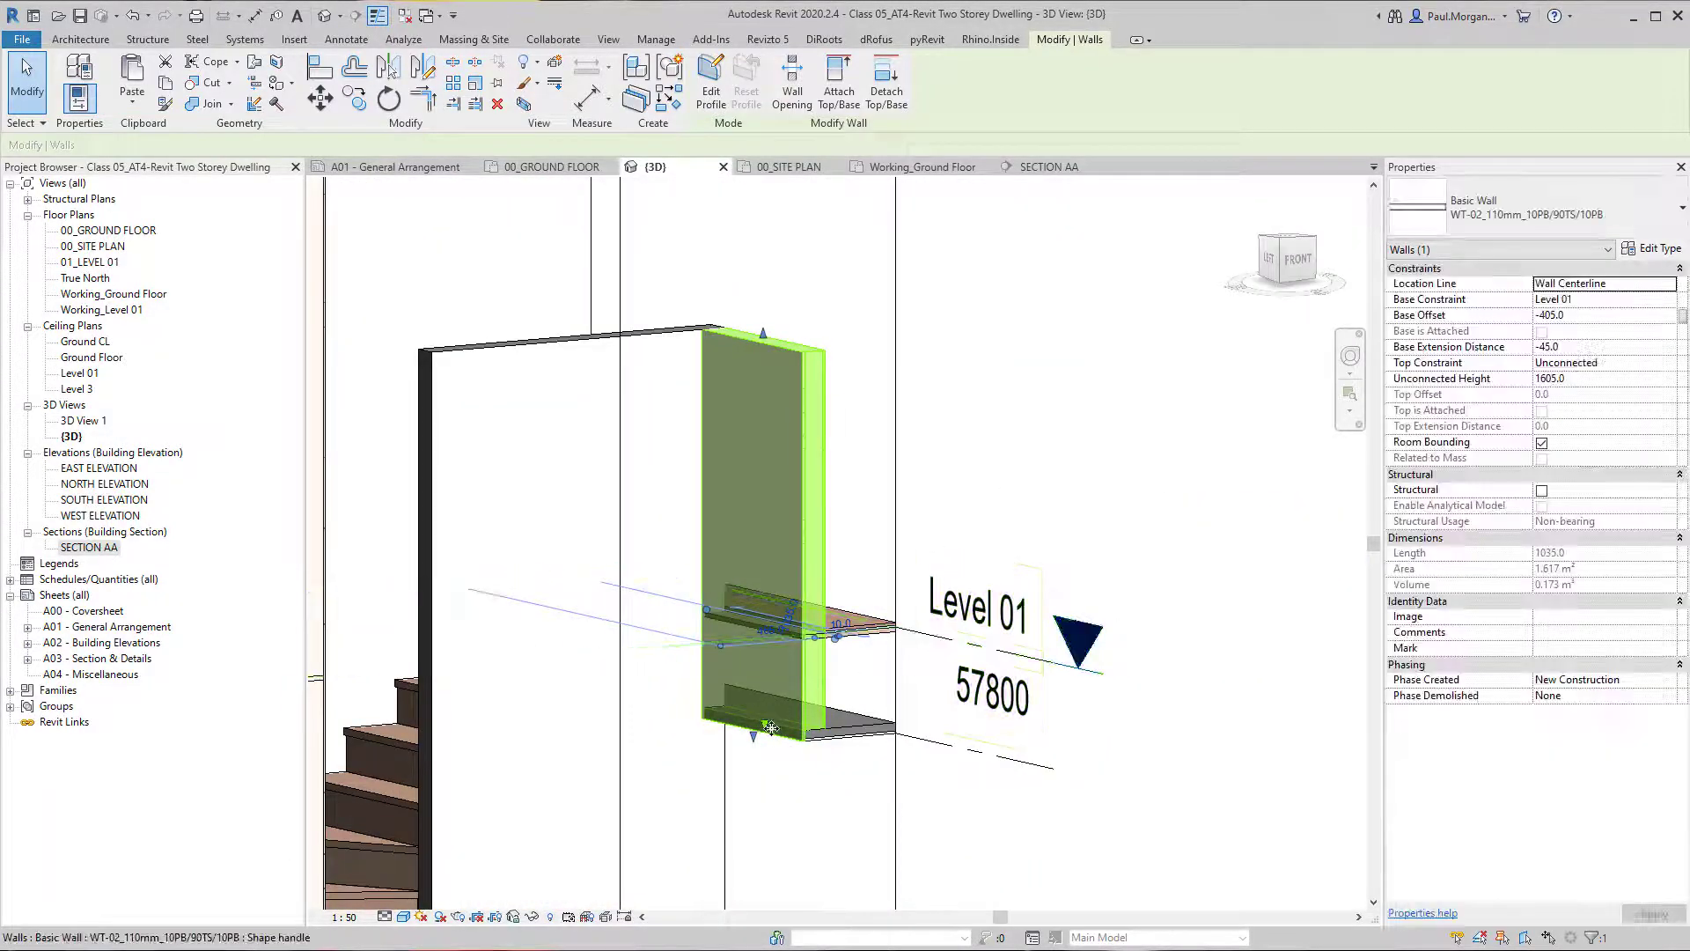
{"action": "left_click_drag", "start_coordinate": [776, 685], "coordinate": [748, 619]}
{"action": "scroll", "coordinate": [771, 623], "scroll_direction": "up", "scroll_amount": 3}
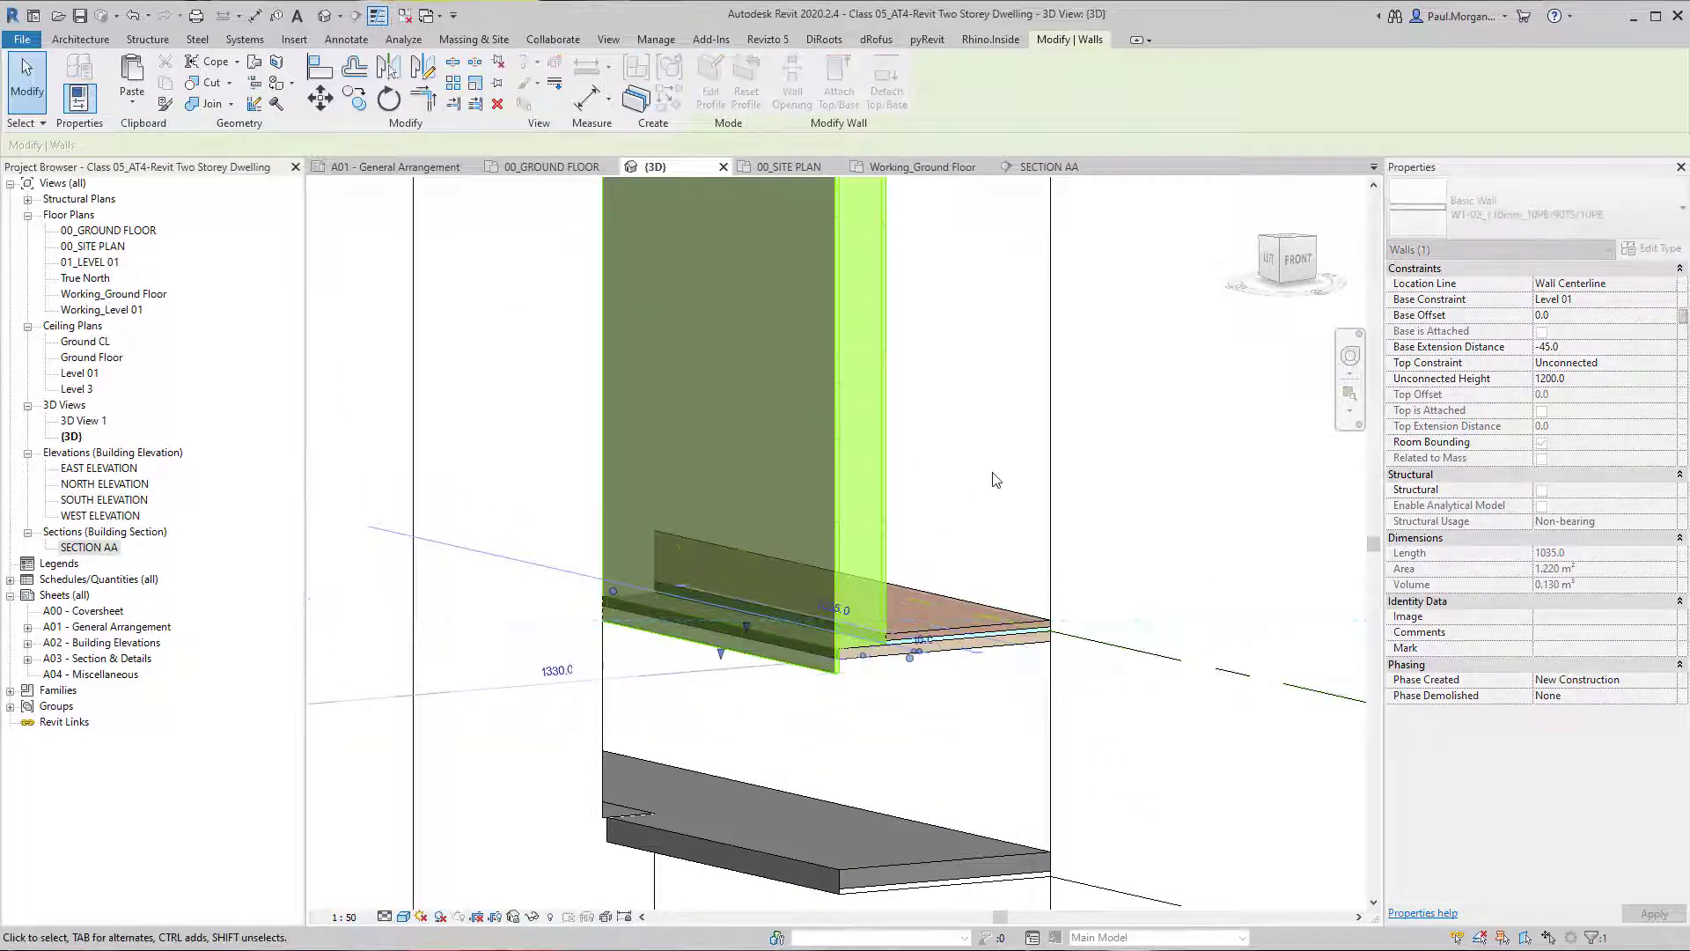
{"action": "left_click", "coordinate": [992, 480]}
Duplicate the short Level 01 wall by copying it and pasting it aligned to the same place.
{"action": "scroll", "coordinate": [990, 489], "scroll_direction": "down", "scroll_amount": 4}
{"action": "middle_click_drag", "start_coordinate": [954, 533], "coordinate": [949, 580], "text": "shift"}
{"action": "left_click", "coordinate": [900, 558]}
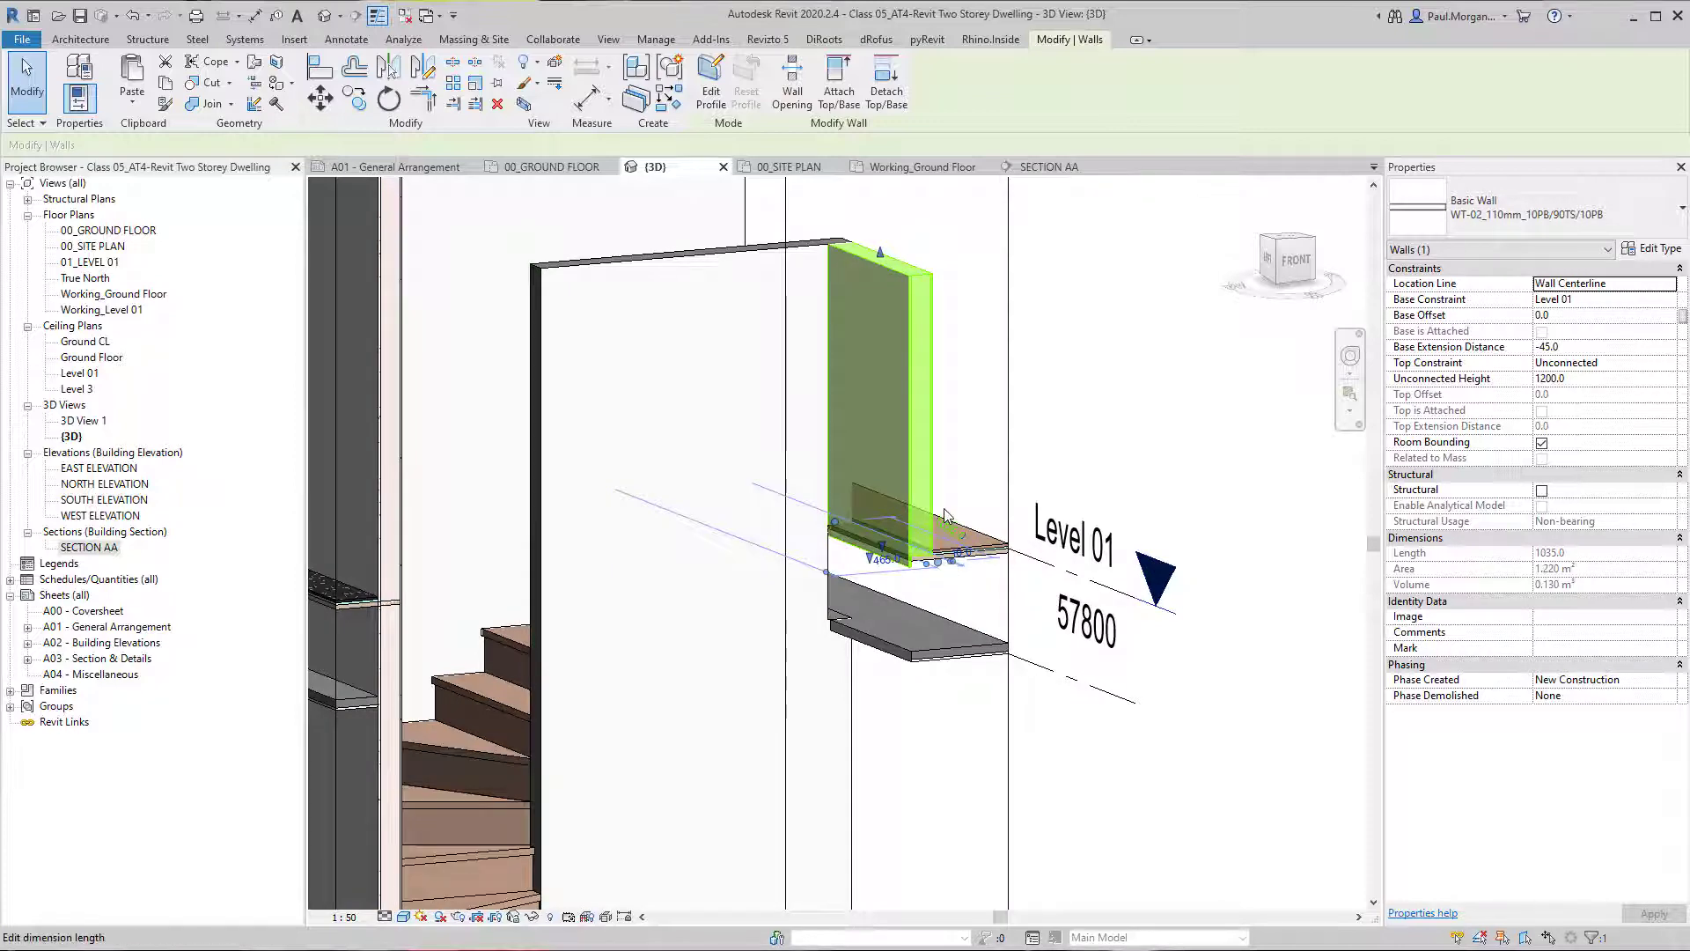
{"action": "left_click", "coordinate": [1009, 456]}
{"action": "left_click", "coordinate": [132, 95]}
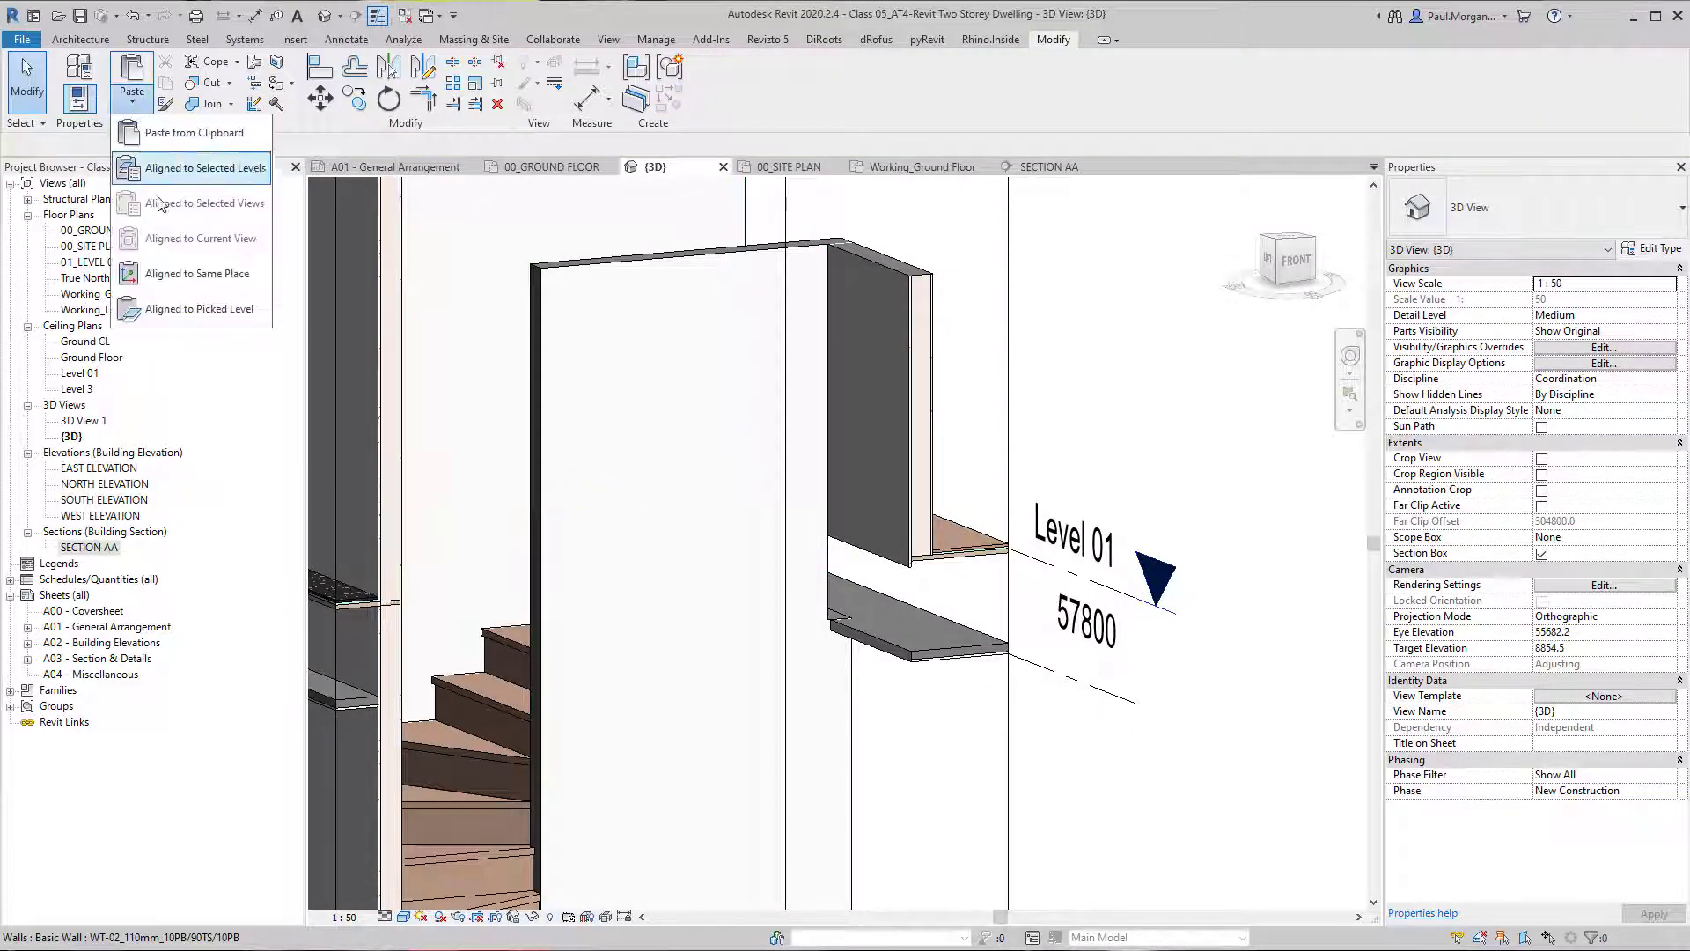
{"action": "left_click", "coordinate": [186, 275]}
{"action": "middle_click_drag", "start_coordinate": [871, 532], "coordinate": [800, 522]}
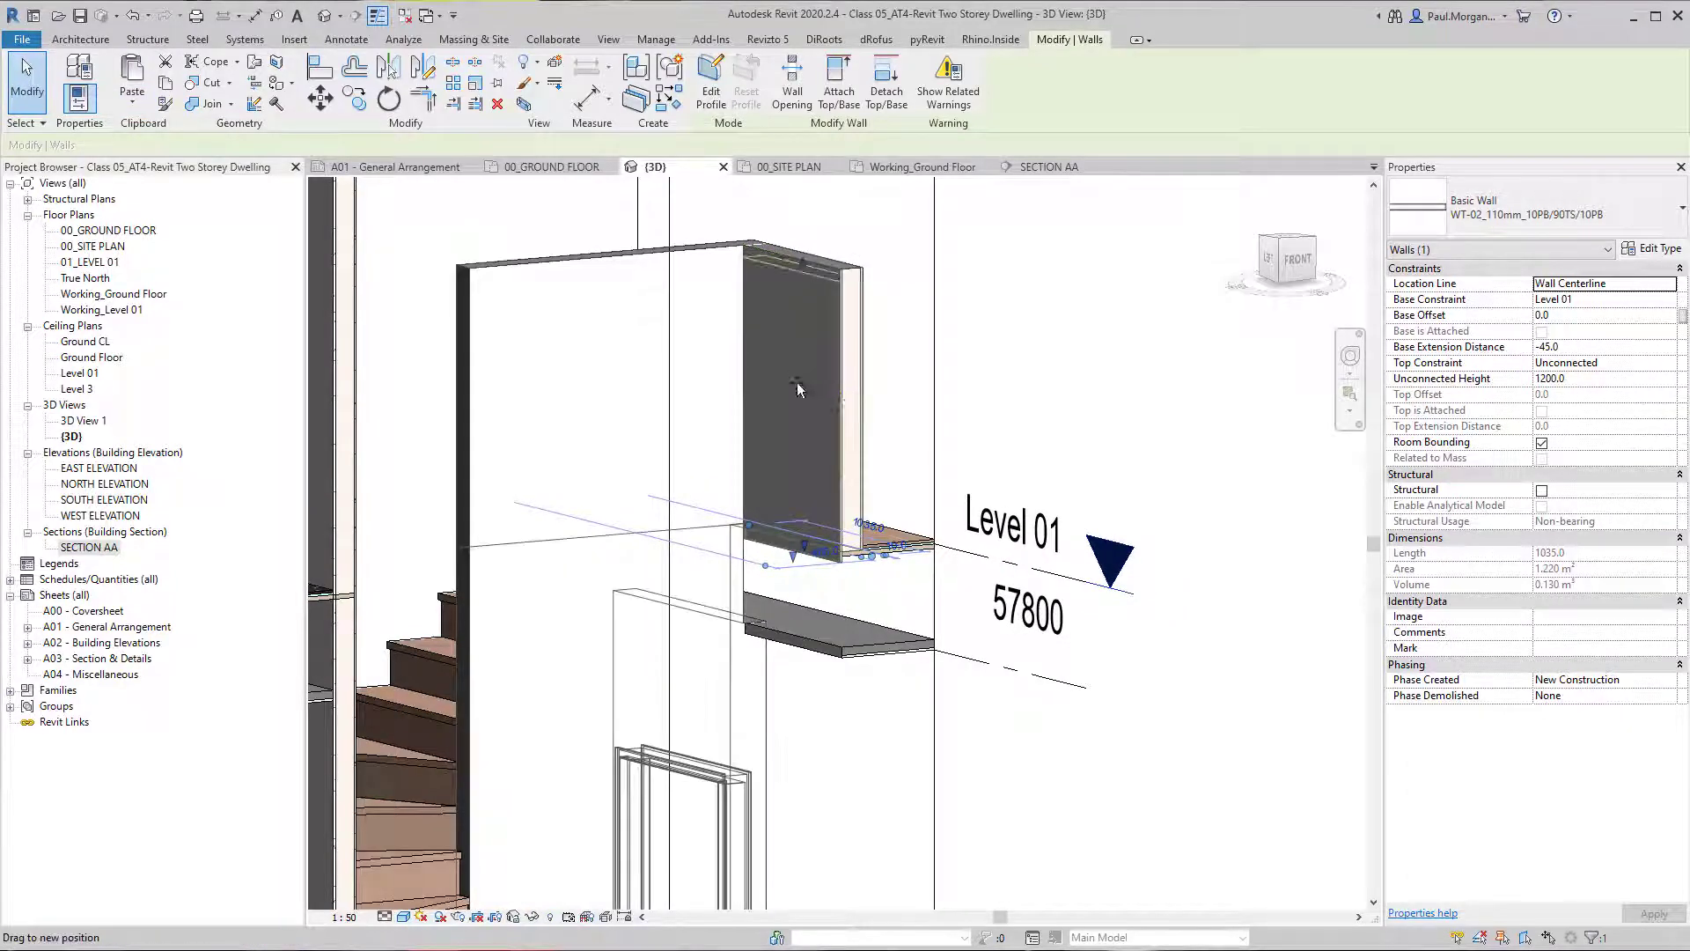
{"action": "key", "text": "Escape"}
Lower the pasted wall's base onto the plasterboard ceiling at base offset -405 and bring its top below the Level 01 floor.
{"action": "scroll", "coordinate": [812, 519], "scroll_direction": "up", "scroll_amount": 3}
{"action": "left_click", "coordinate": [813, 523]}
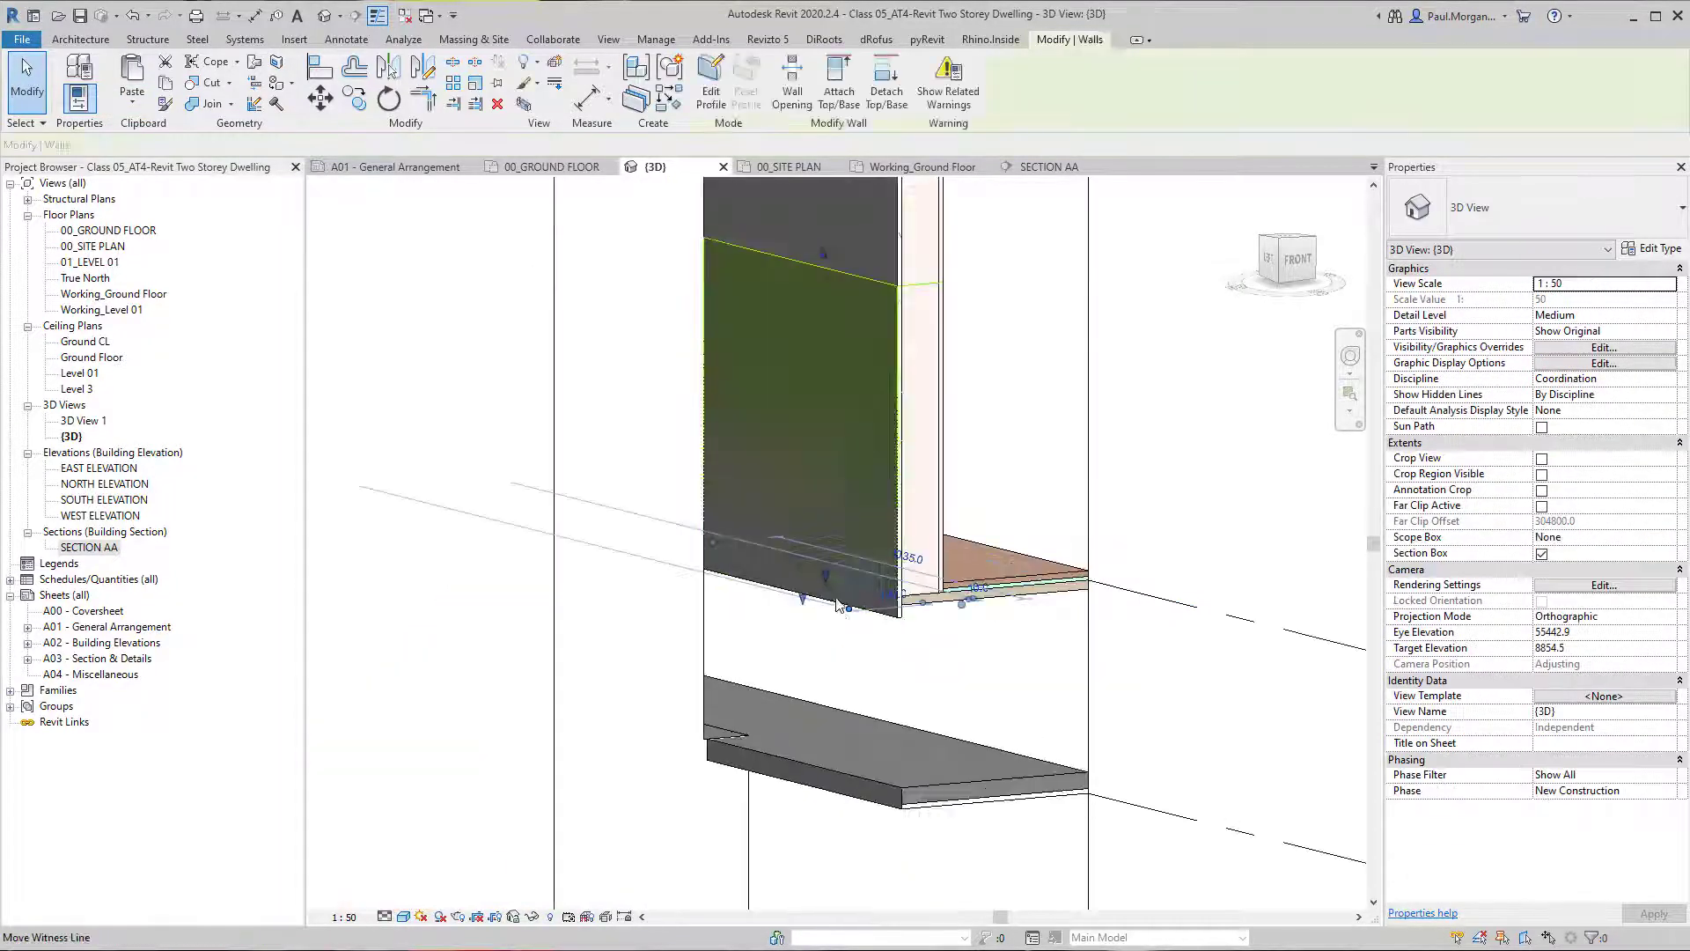
{"action": "left_click_drag", "start_coordinate": [813, 523], "coordinate": [820, 758]}
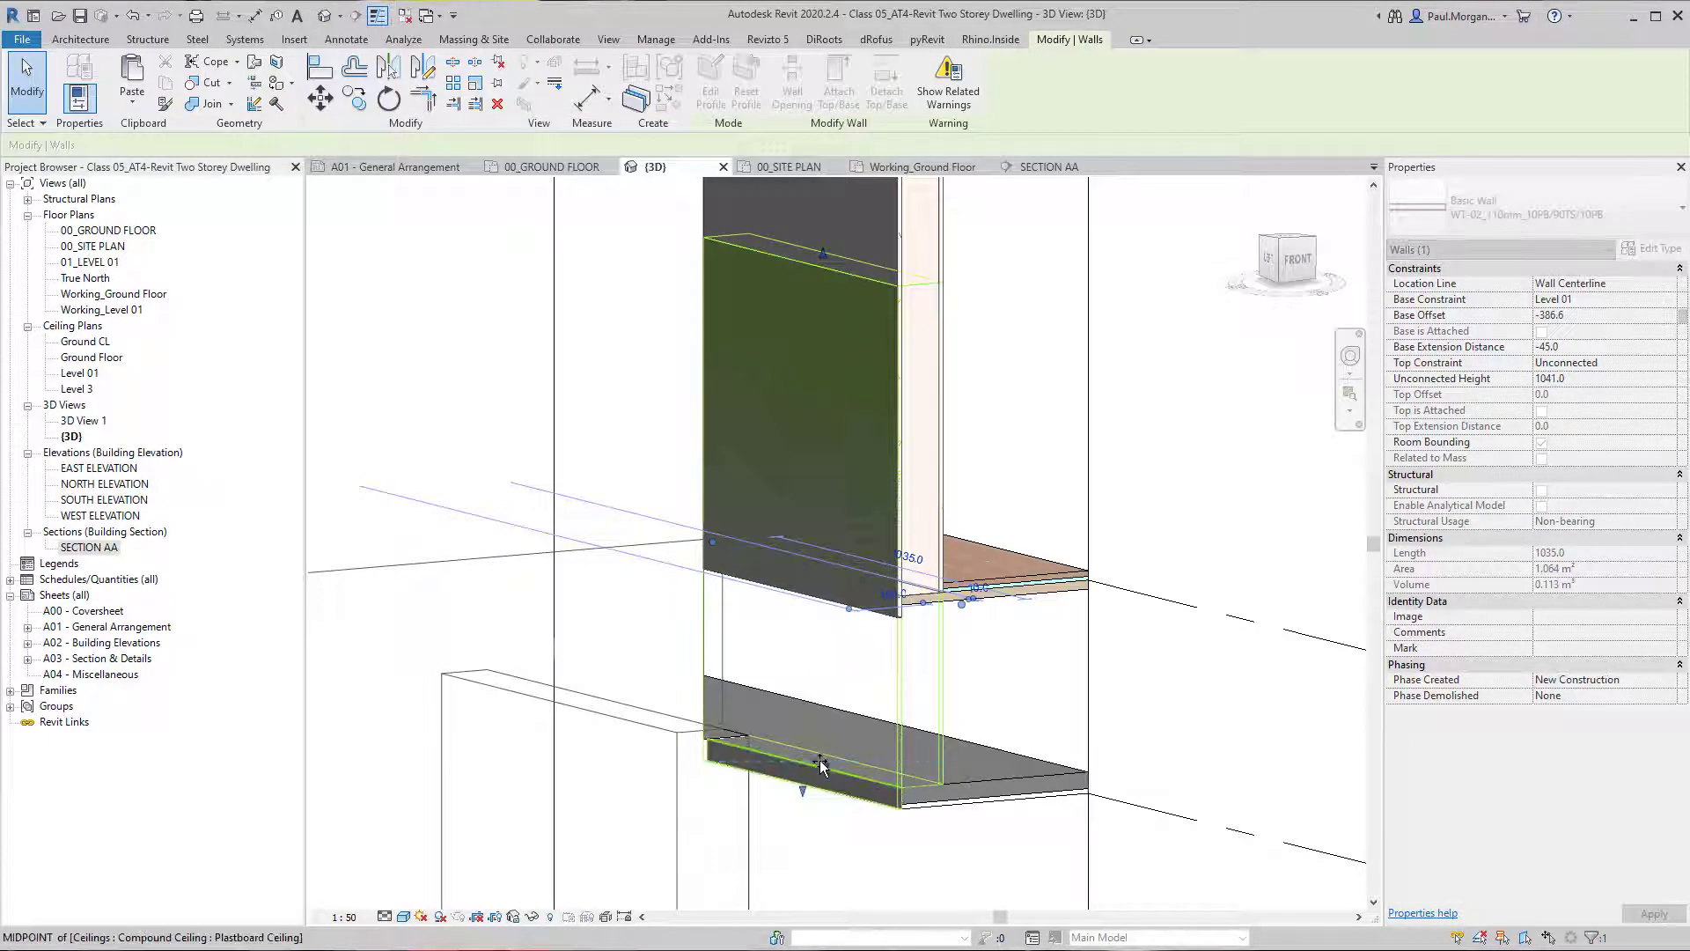
{"action": "left_click_drag", "start_coordinate": [826, 256], "coordinate": [907, 607]}
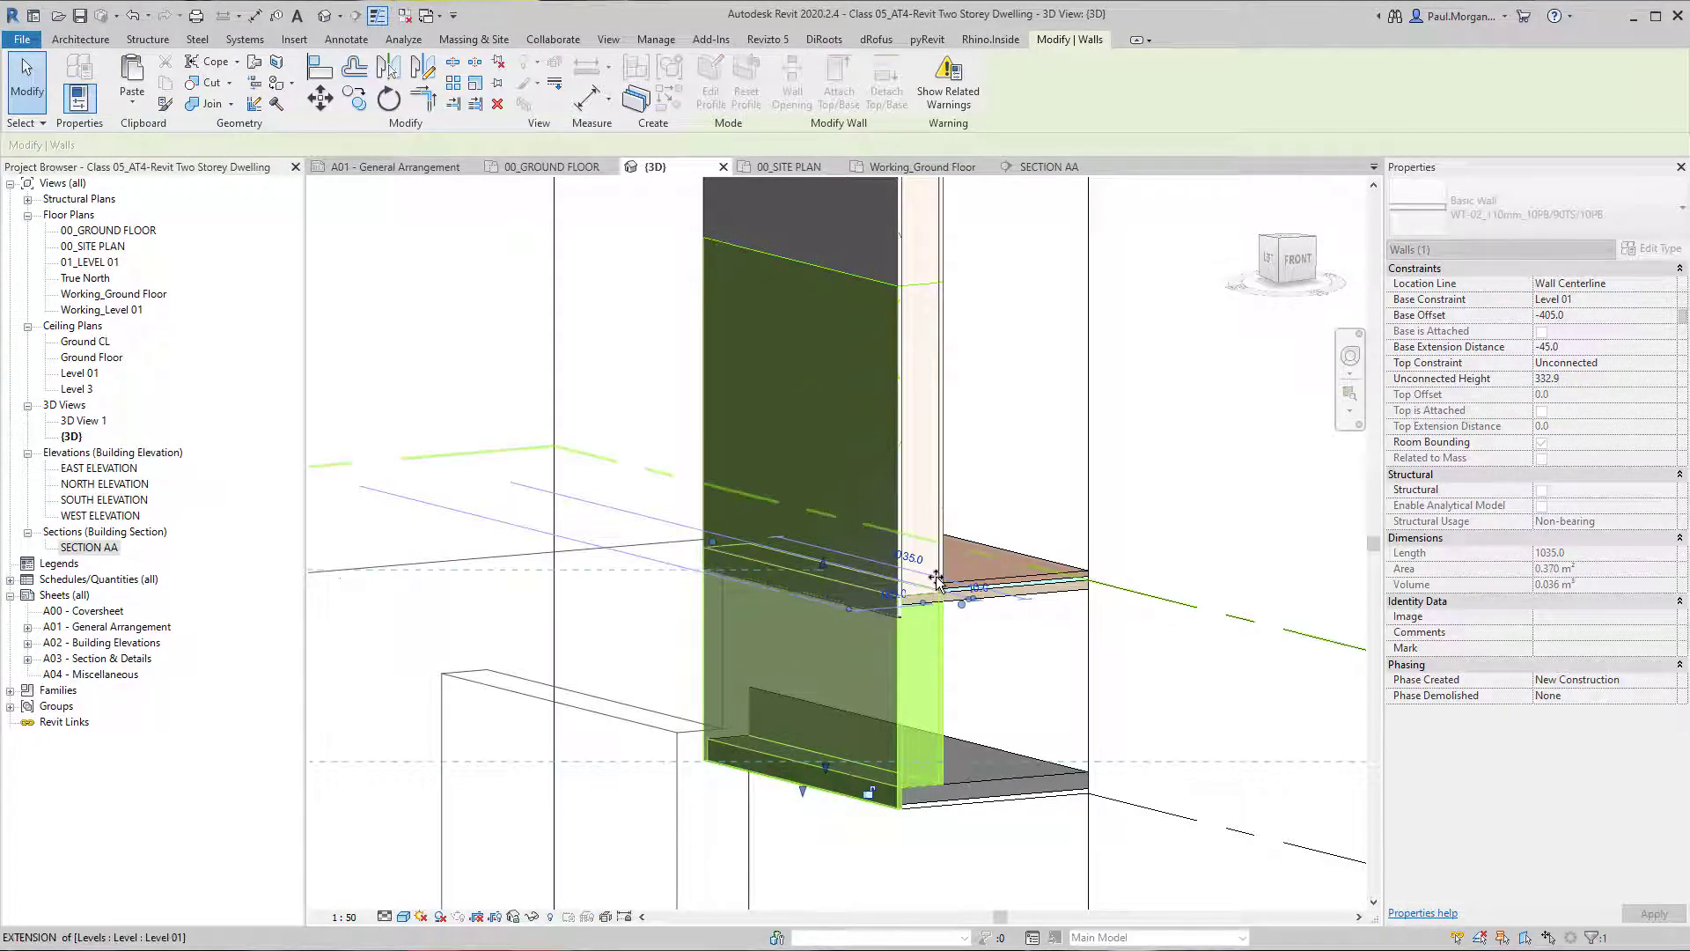
{"action": "left_click", "coordinate": [1009, 679]}
{"action": "middle_click_drag", "start_coordinate": [994, 684], "coordinate": [969, 677]}
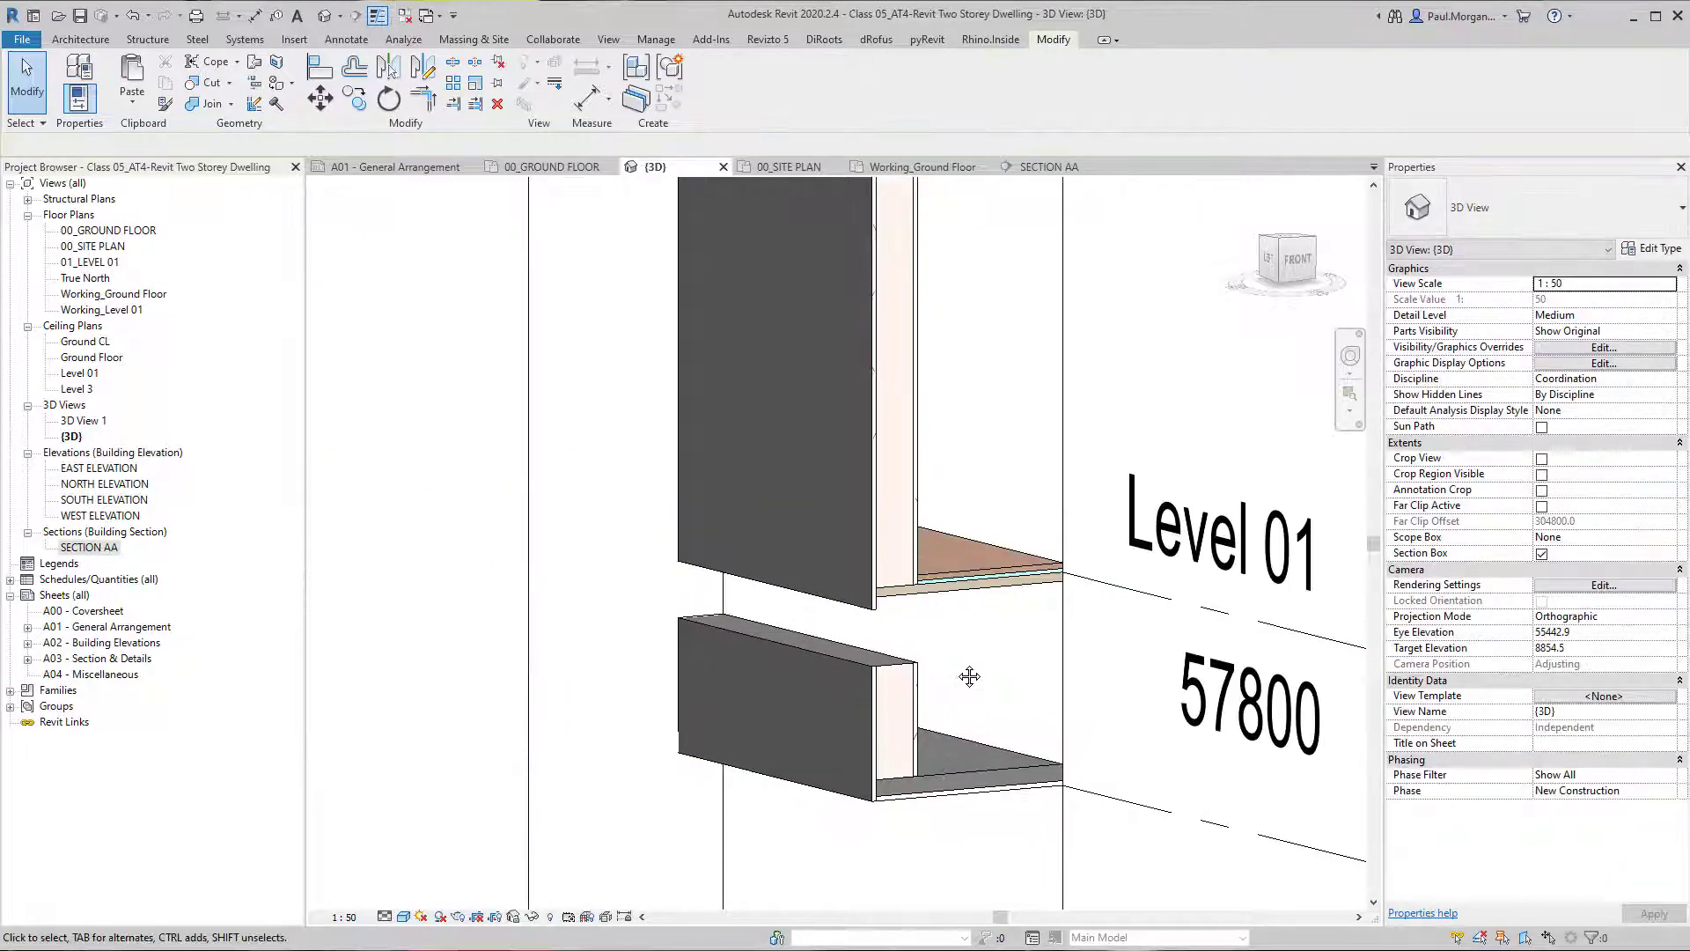
Align the lower wall's top with the underside of the T&G flooring, at an unconnected height of 386.
{"action": "left_click", "coordinate": [952, 592]}
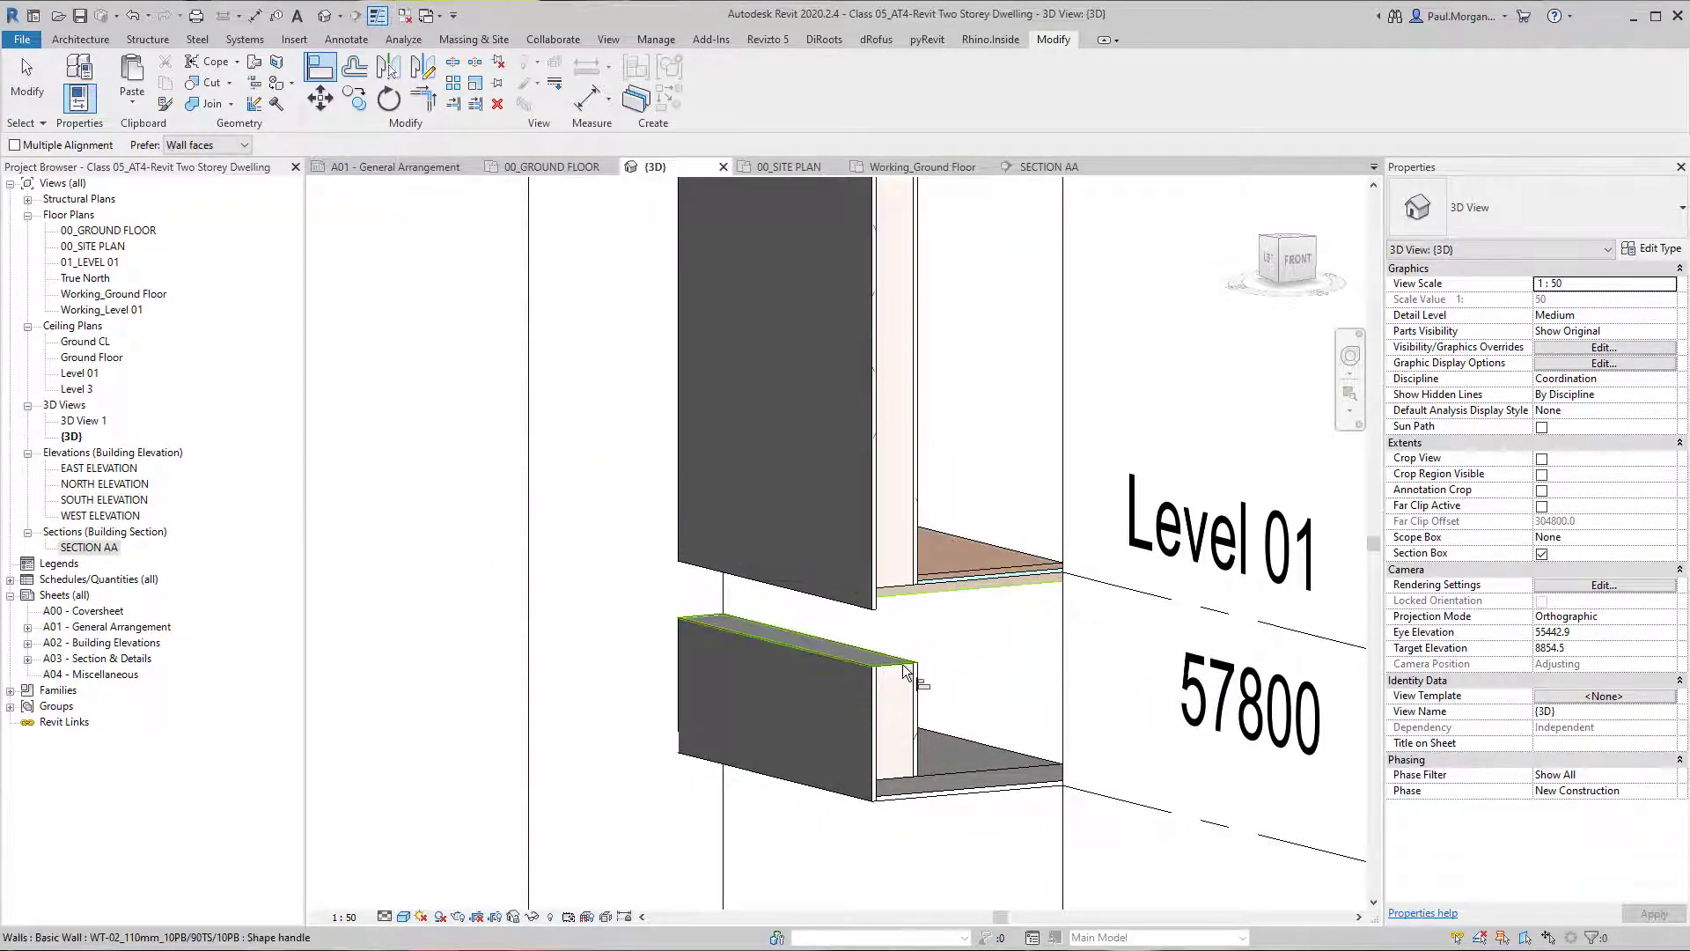
{"action": "left_click", "coordinate": [942, 657]}
{"action": "key", "text": "Escape"}
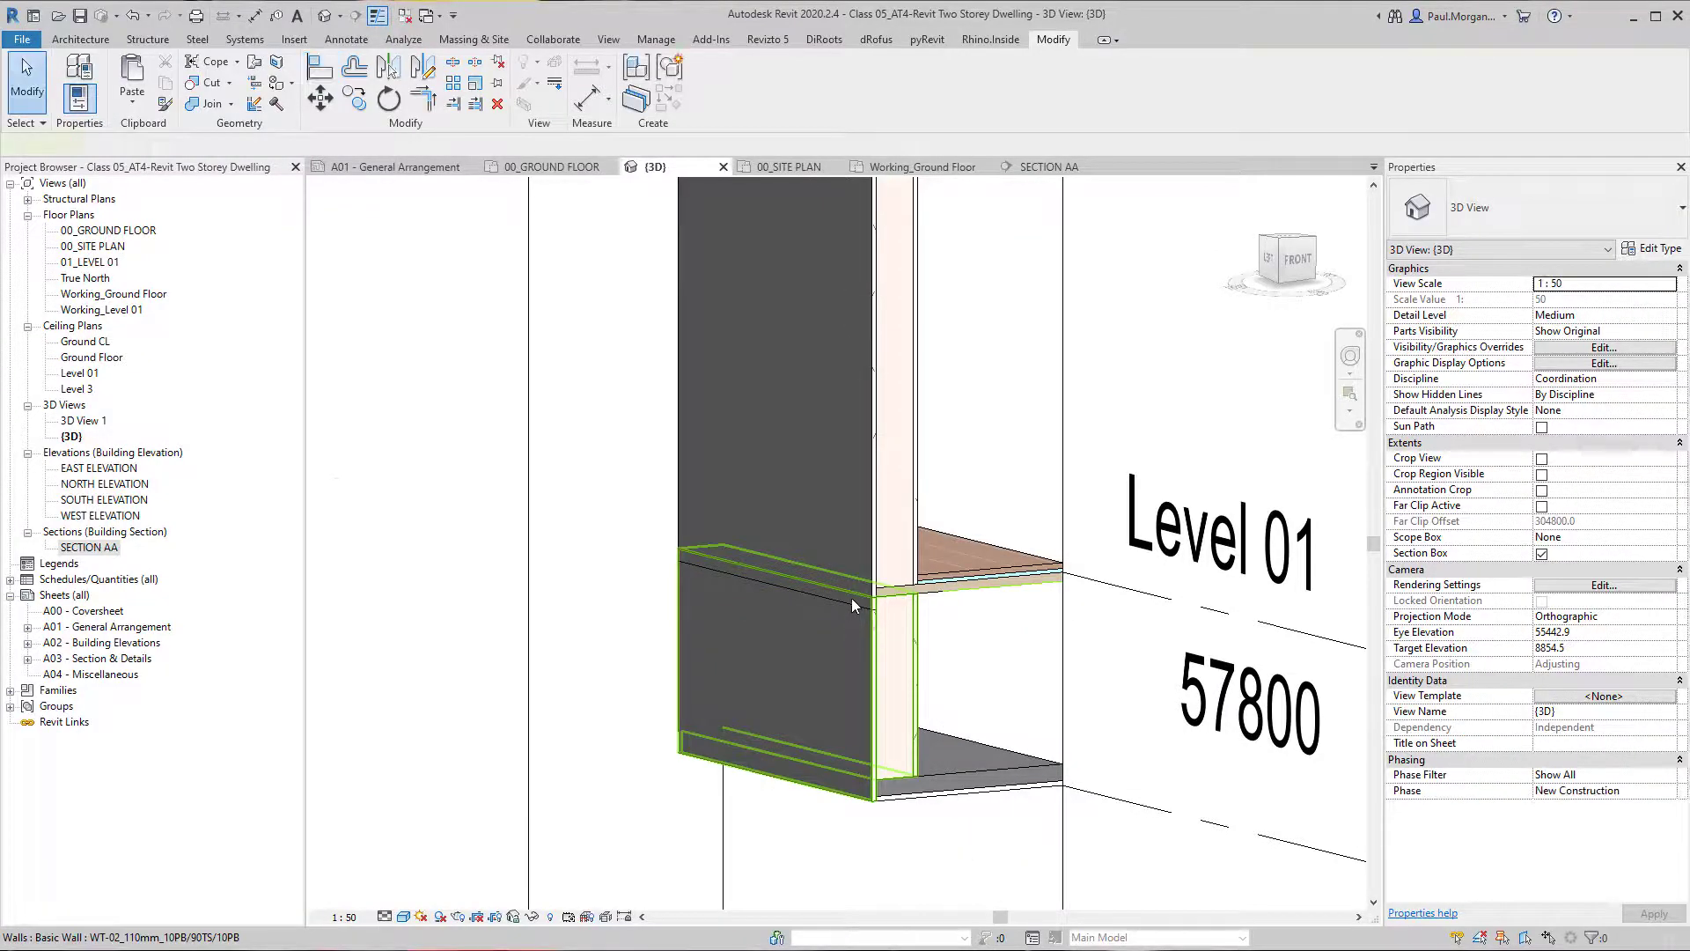
Examine the upper and lower short walls in turn, checking their constraints and their junctions with the Level 01 floor and ceiling.
{"action": "left_click", "coordinate": [852, 599]}
{"action": "left_click", "coordinate": [773, 588]}
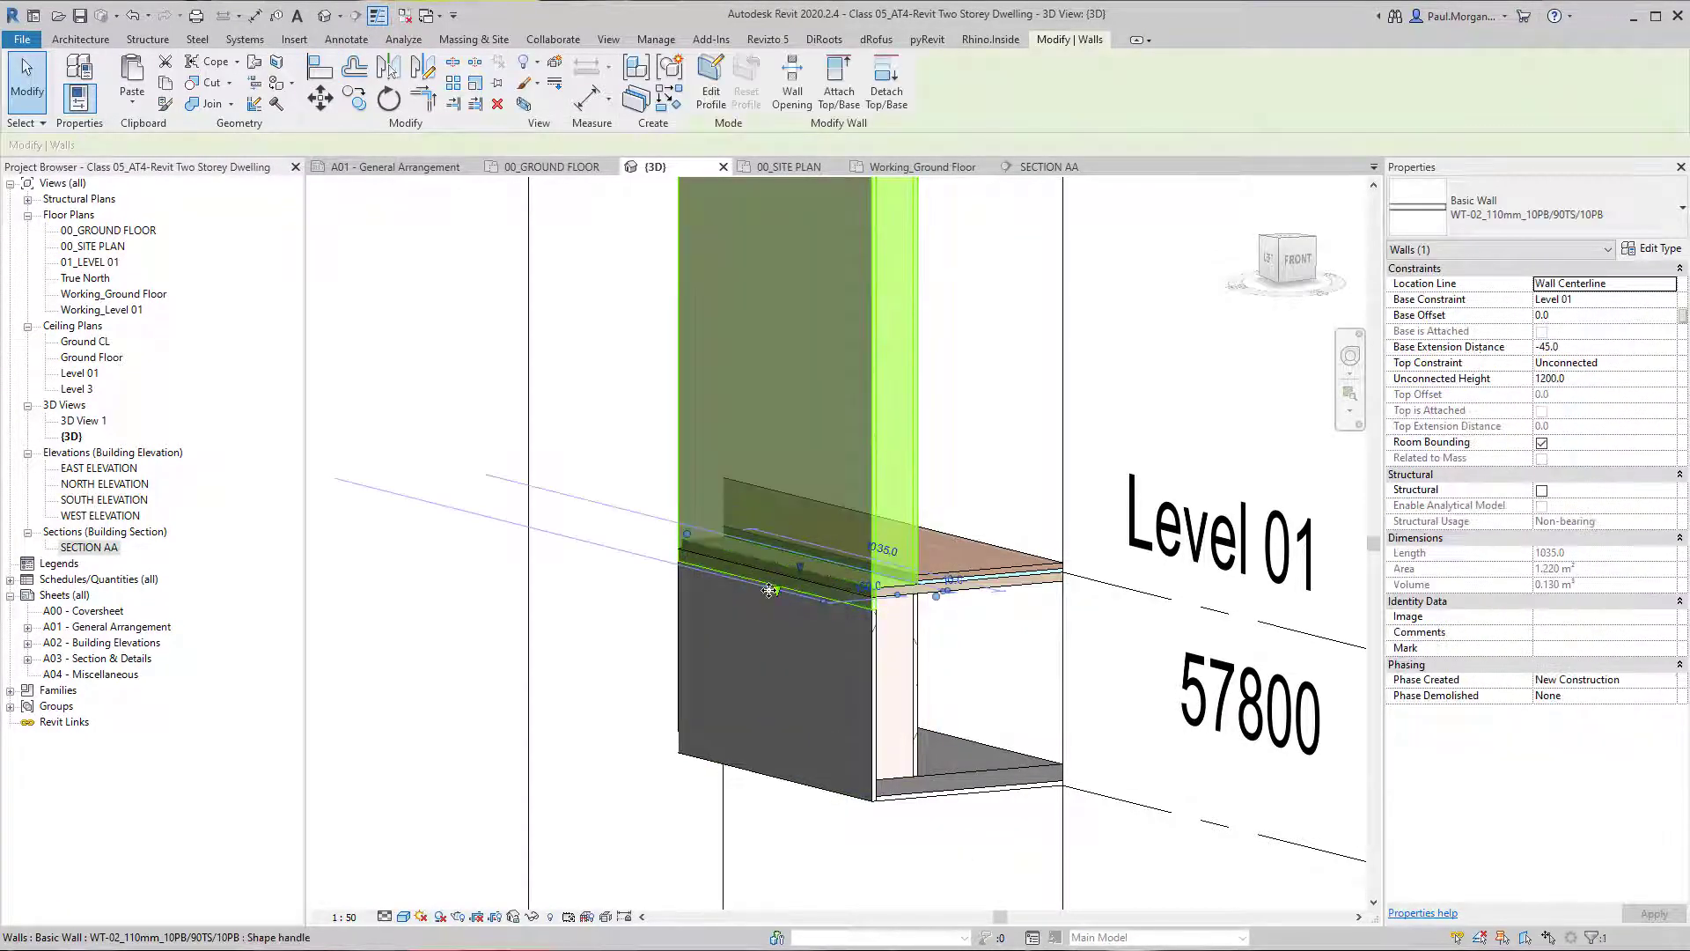
{"action": "key", "text": "Escape"}
{"action": "scroll", "coordinate": [799, 609], "scroll_direction": "down", "scroll_amount": 5}
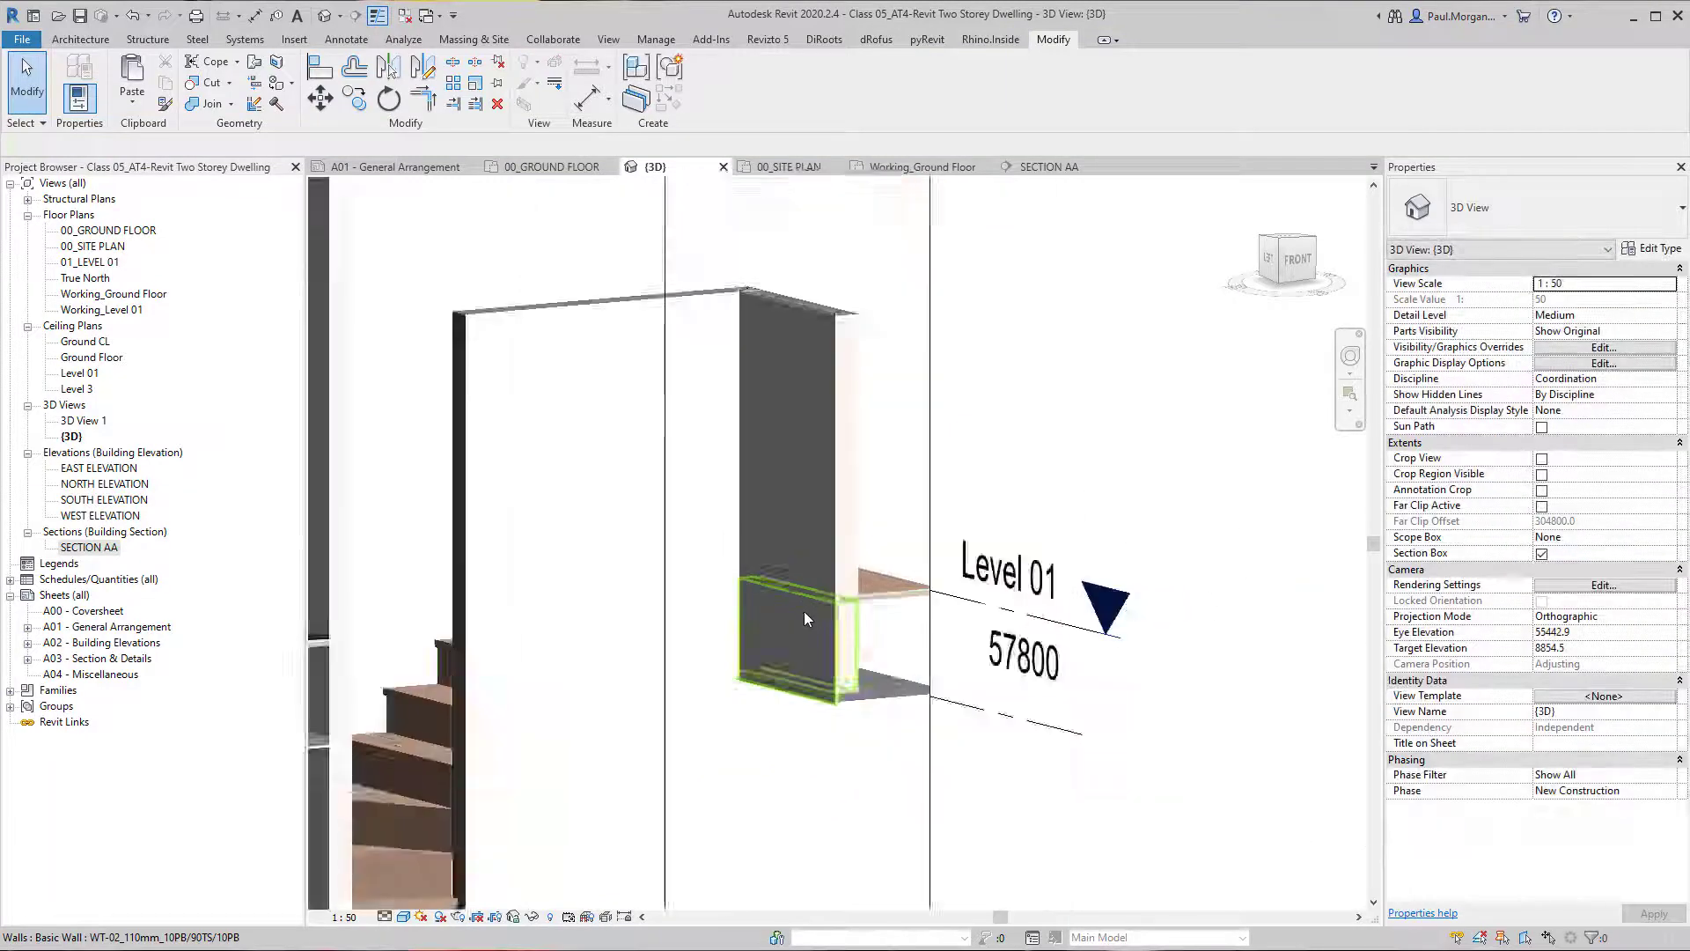
{"action": "left_click", "coordinate": [836, 653]}
{"action": "scroll", "coordinate": [836, 653], "scroll_direction": "up", "scroll_amount": 3}
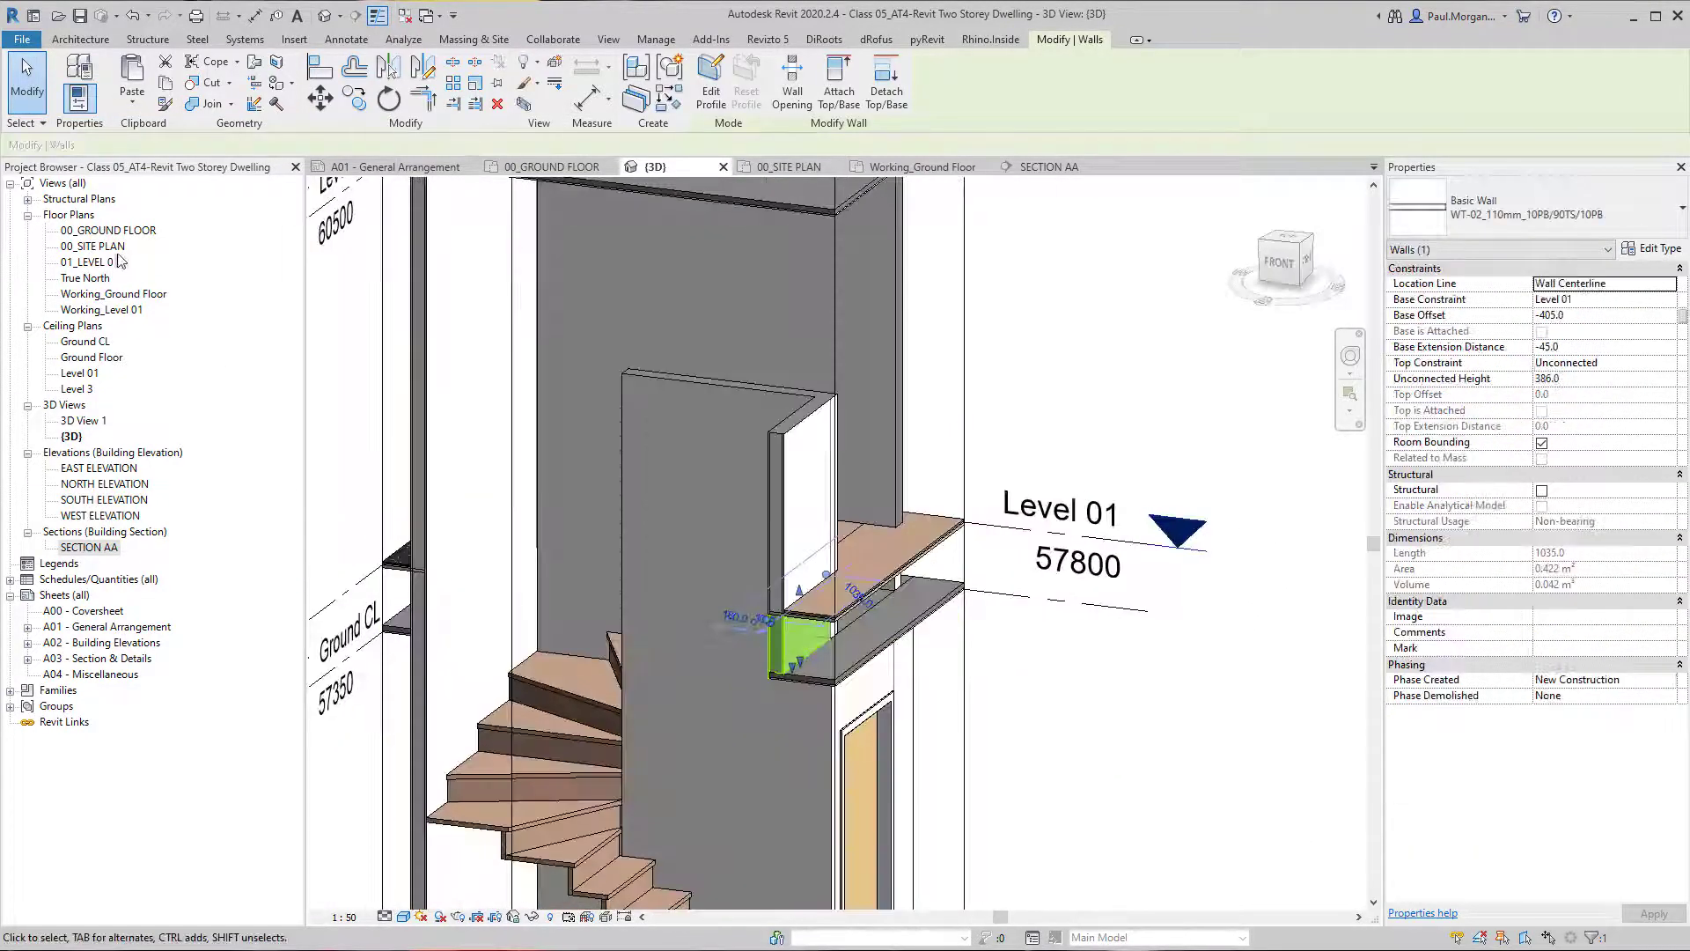
Open the 01_LEVEL 01 floor plan and check the short wall beside the stair opening.
{"action": "left_click", "coordinate": [101, 262]}
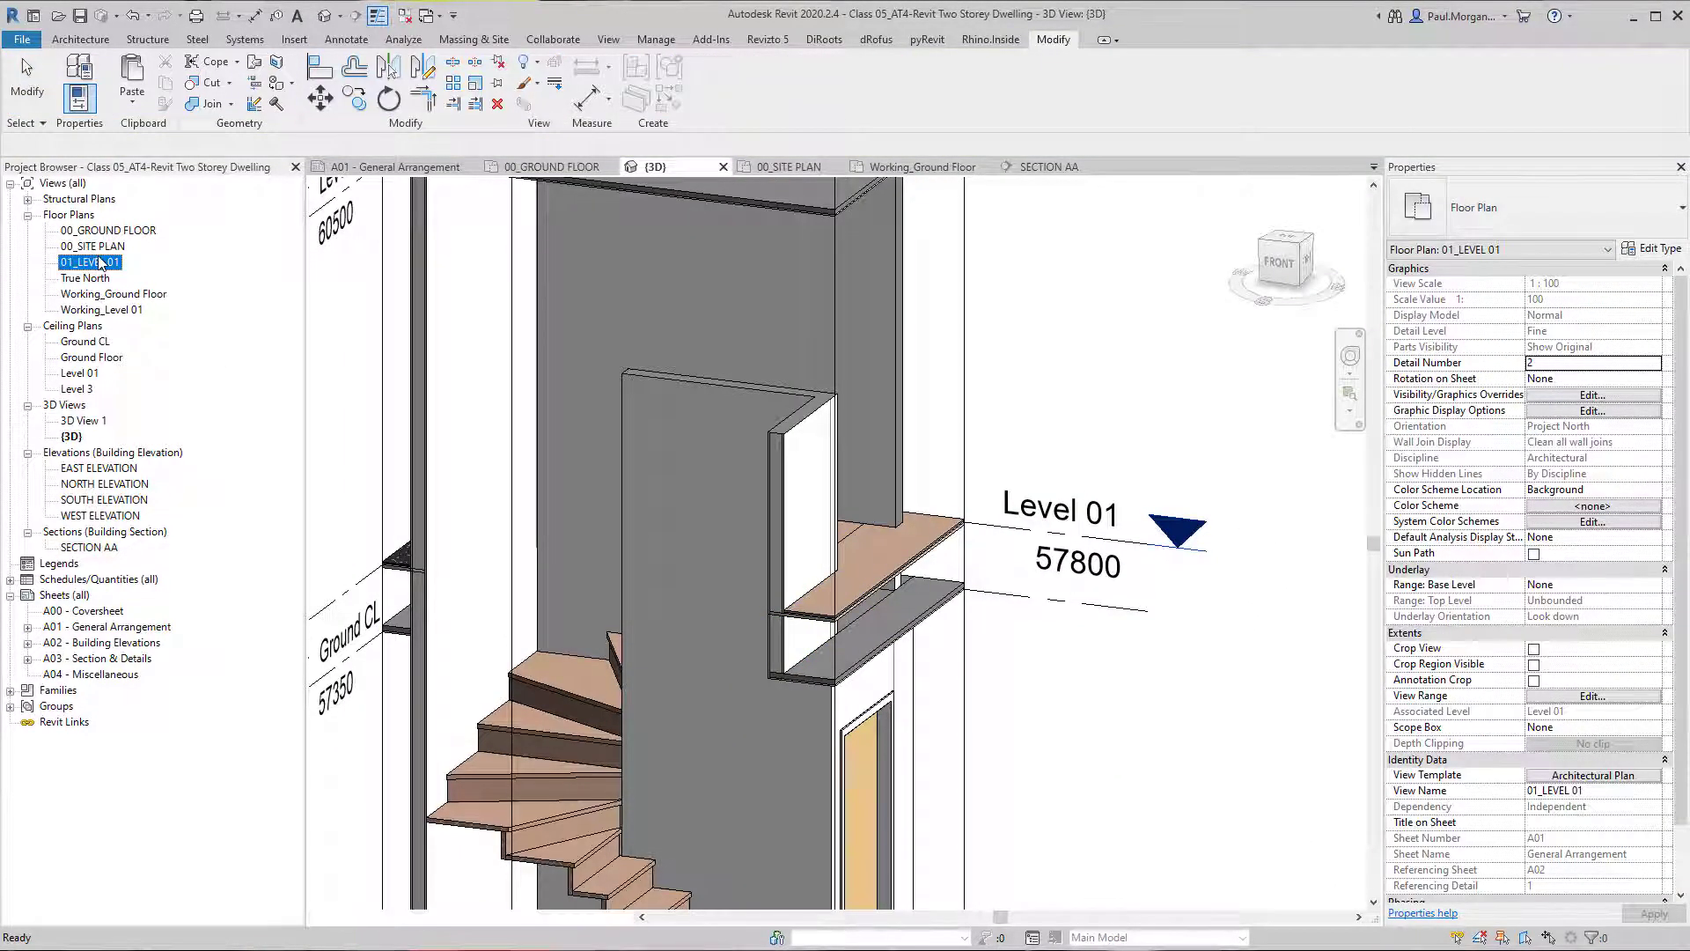
{"action": "double_click", "coordinate": [101, 262]}
{"action": "scroll", "coordinate": [737, 662], "scroll_direction": "up", "scroll_amount": 8}
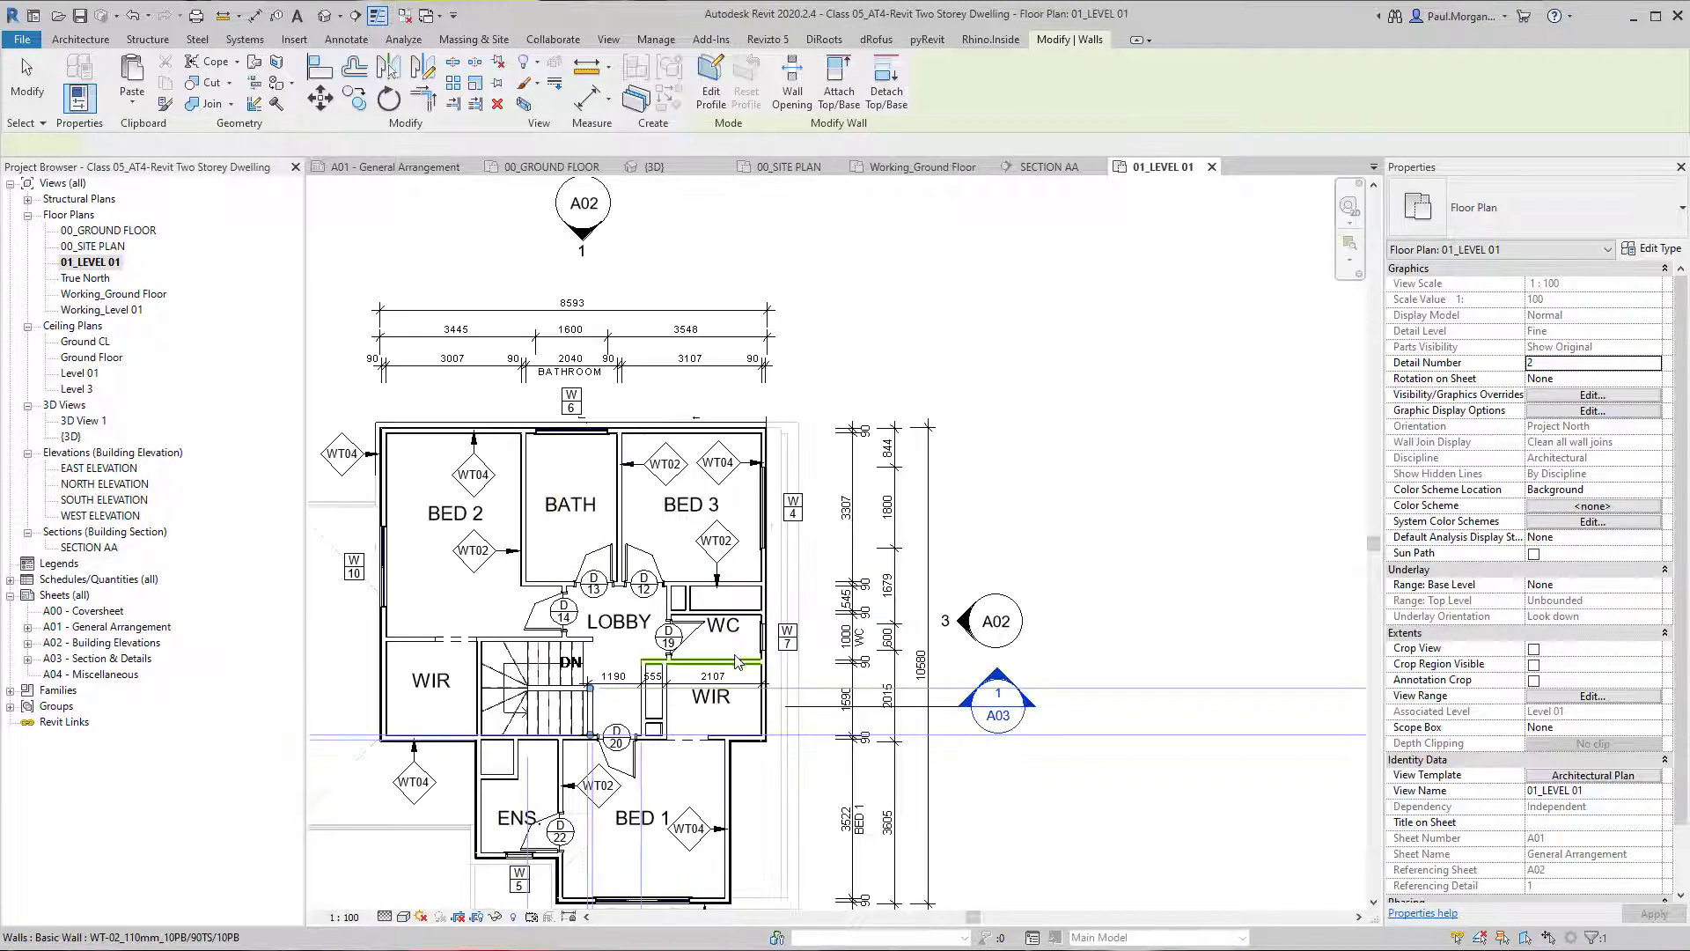
{"action": "scroll", "coordinate": [738, 662], "scroll_direction": "up", "scroll_amount": 8}
{"action": "key", "text": "Escape"}
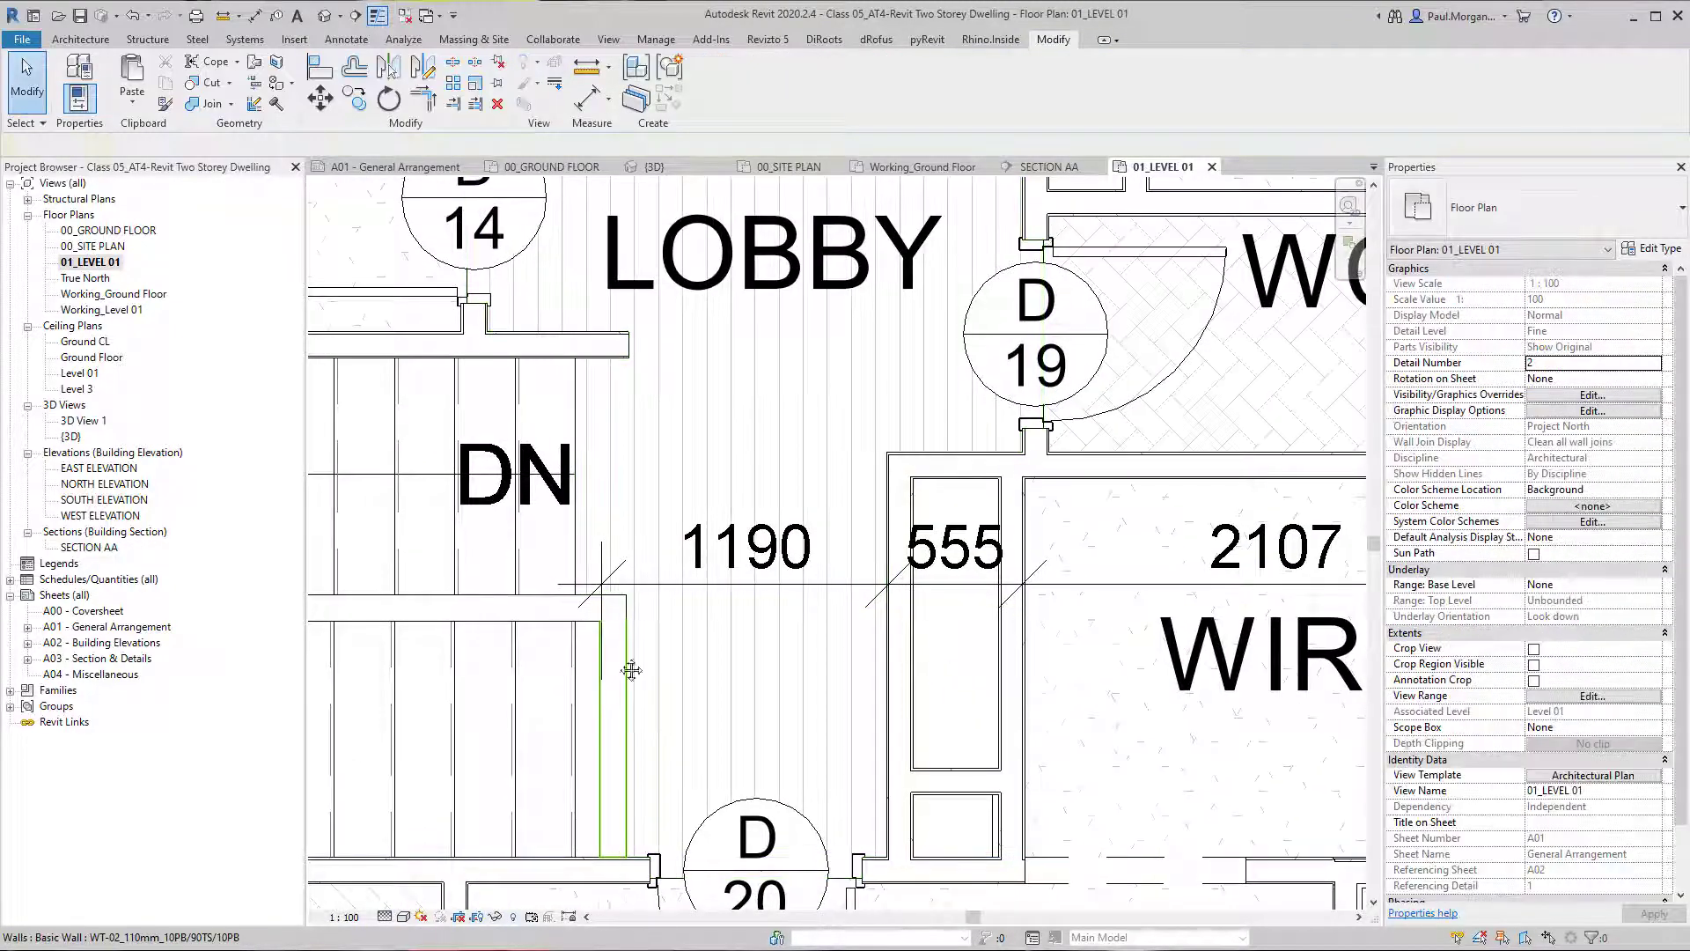
{"action": "middle_click_drag", "start_coordinate": [632, 671], "coordinate": [670, 557]}
{"action": "scroll", "coordinate": [660, 634], "scroll_direction": "down", "scroll_amount": 5}
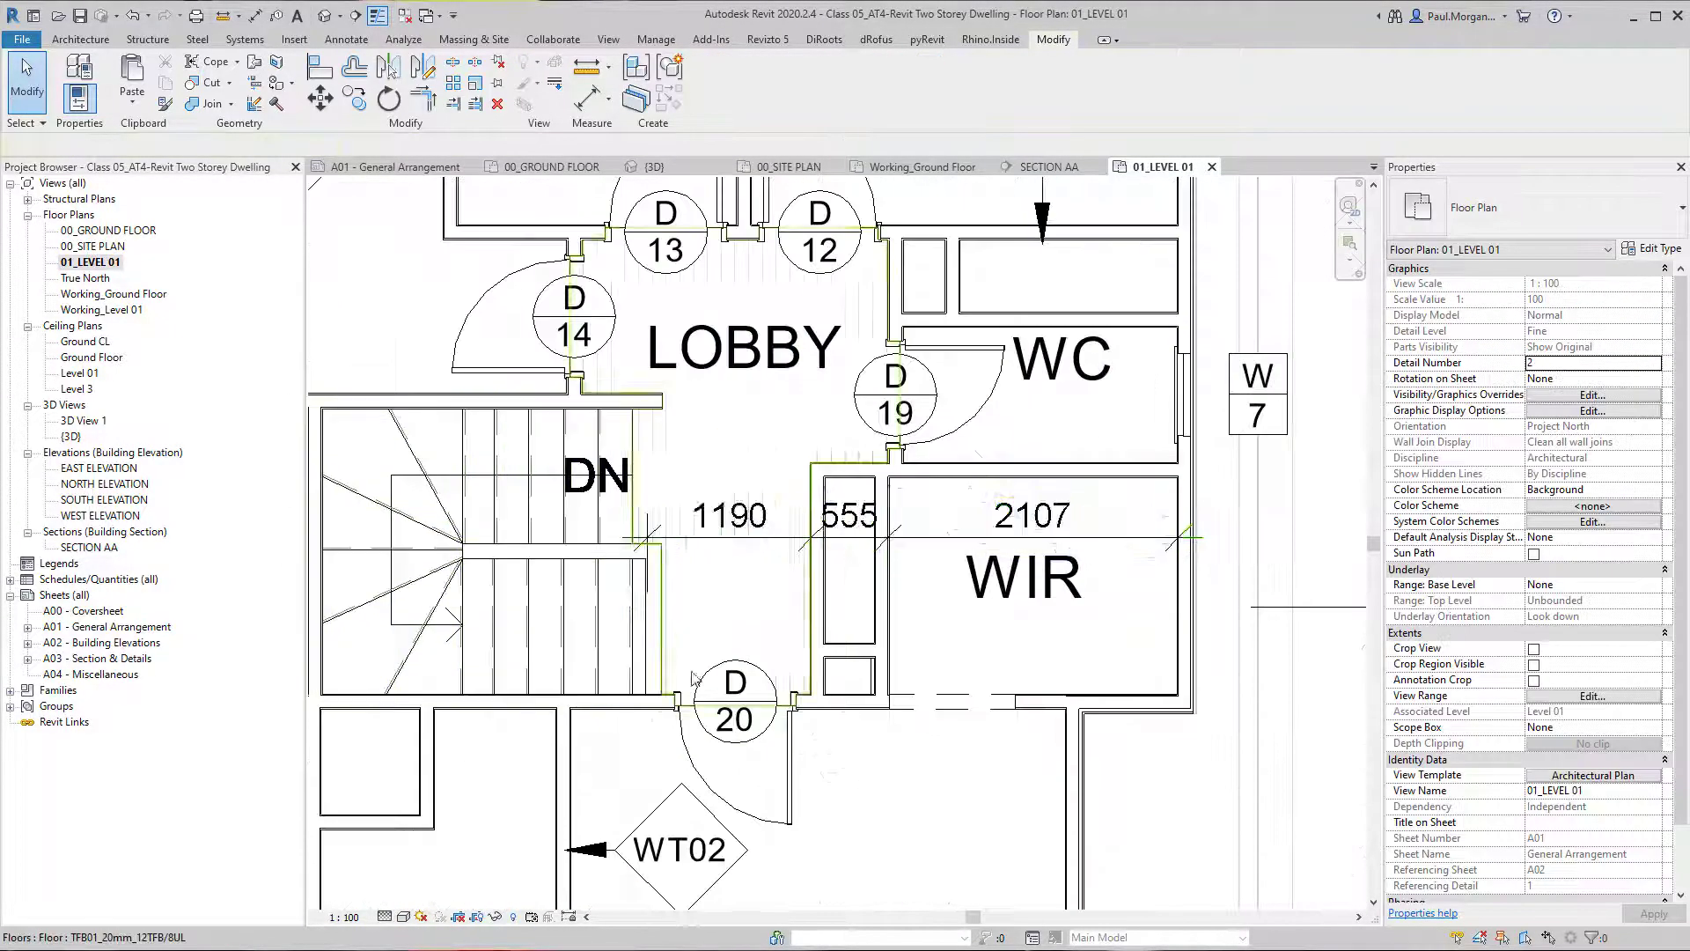
Return to the 3D view and join the geometry of the lower and upper short walls at the Level 01 floor edge.
{"action": "left_click", "coordinate": [323, 17]}
{"action": "middle_click_drag", "start_coordinate": [634, 413], "coordinate": [869, 671], "text": "shift"}
{"action": "scroll", "coordinate": [796, 609], "scroll_direction": "up", "scroll_amount": 3}
{"action": "left_click", "coordinate": [849, 653]}
{"action": "left_click", "coordinate": [187, 104]}
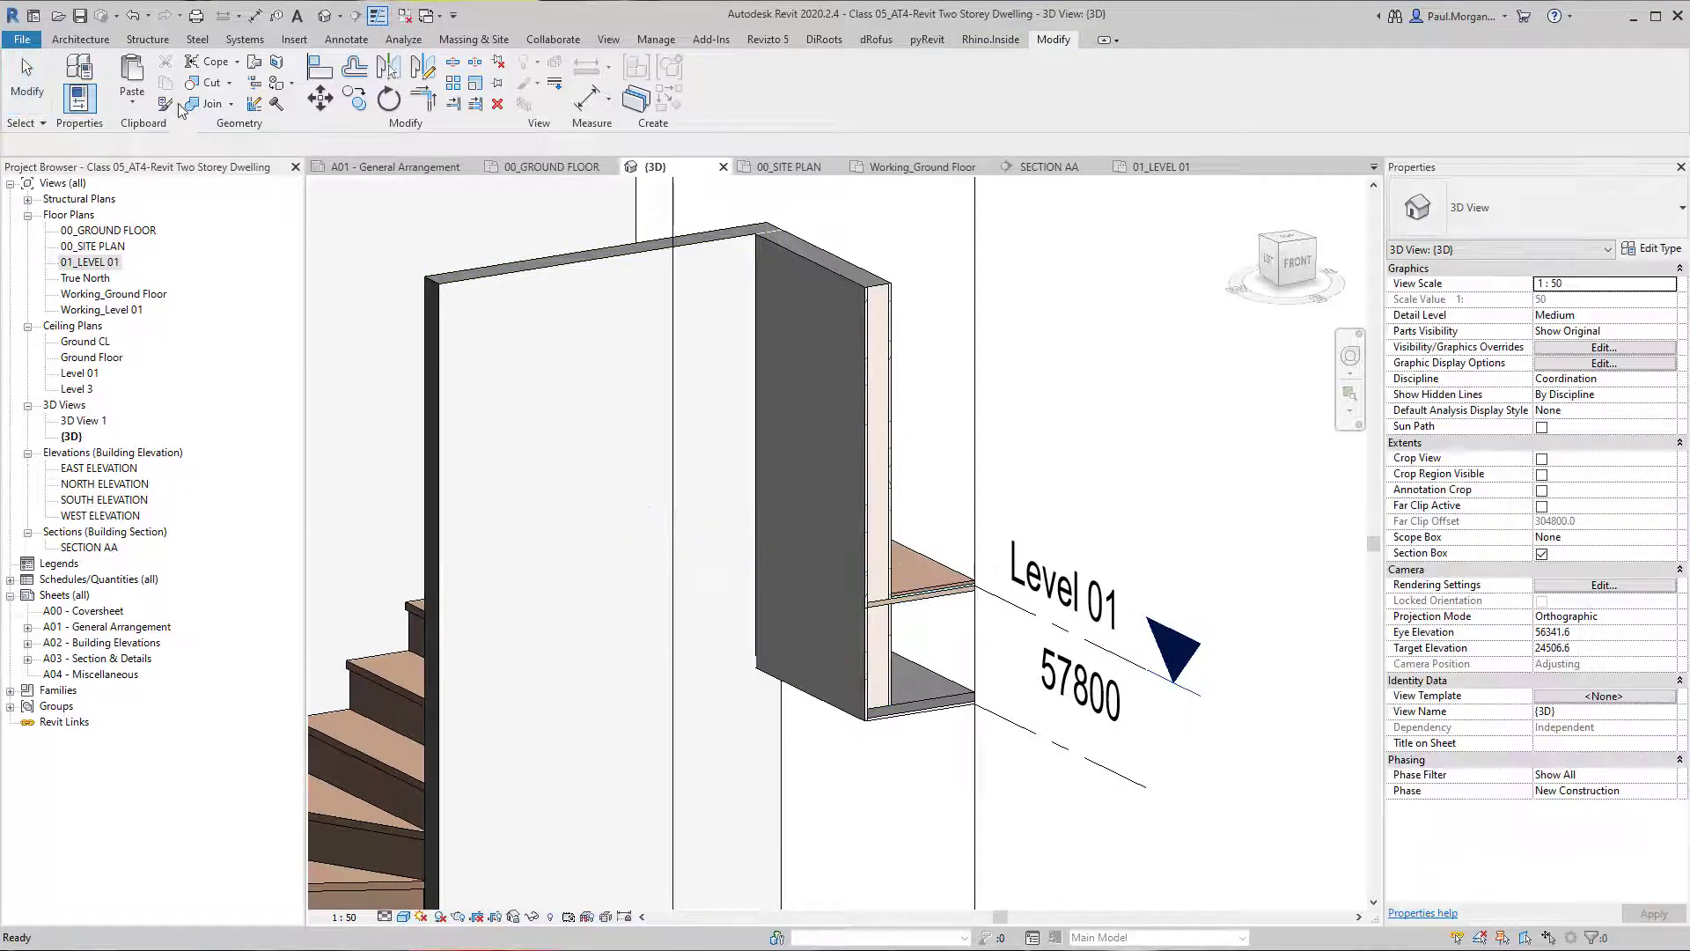
{"action": "left_click", "coordinate": [874, 662]}
{"action": "left_click", "coordinate": [858, 563]}
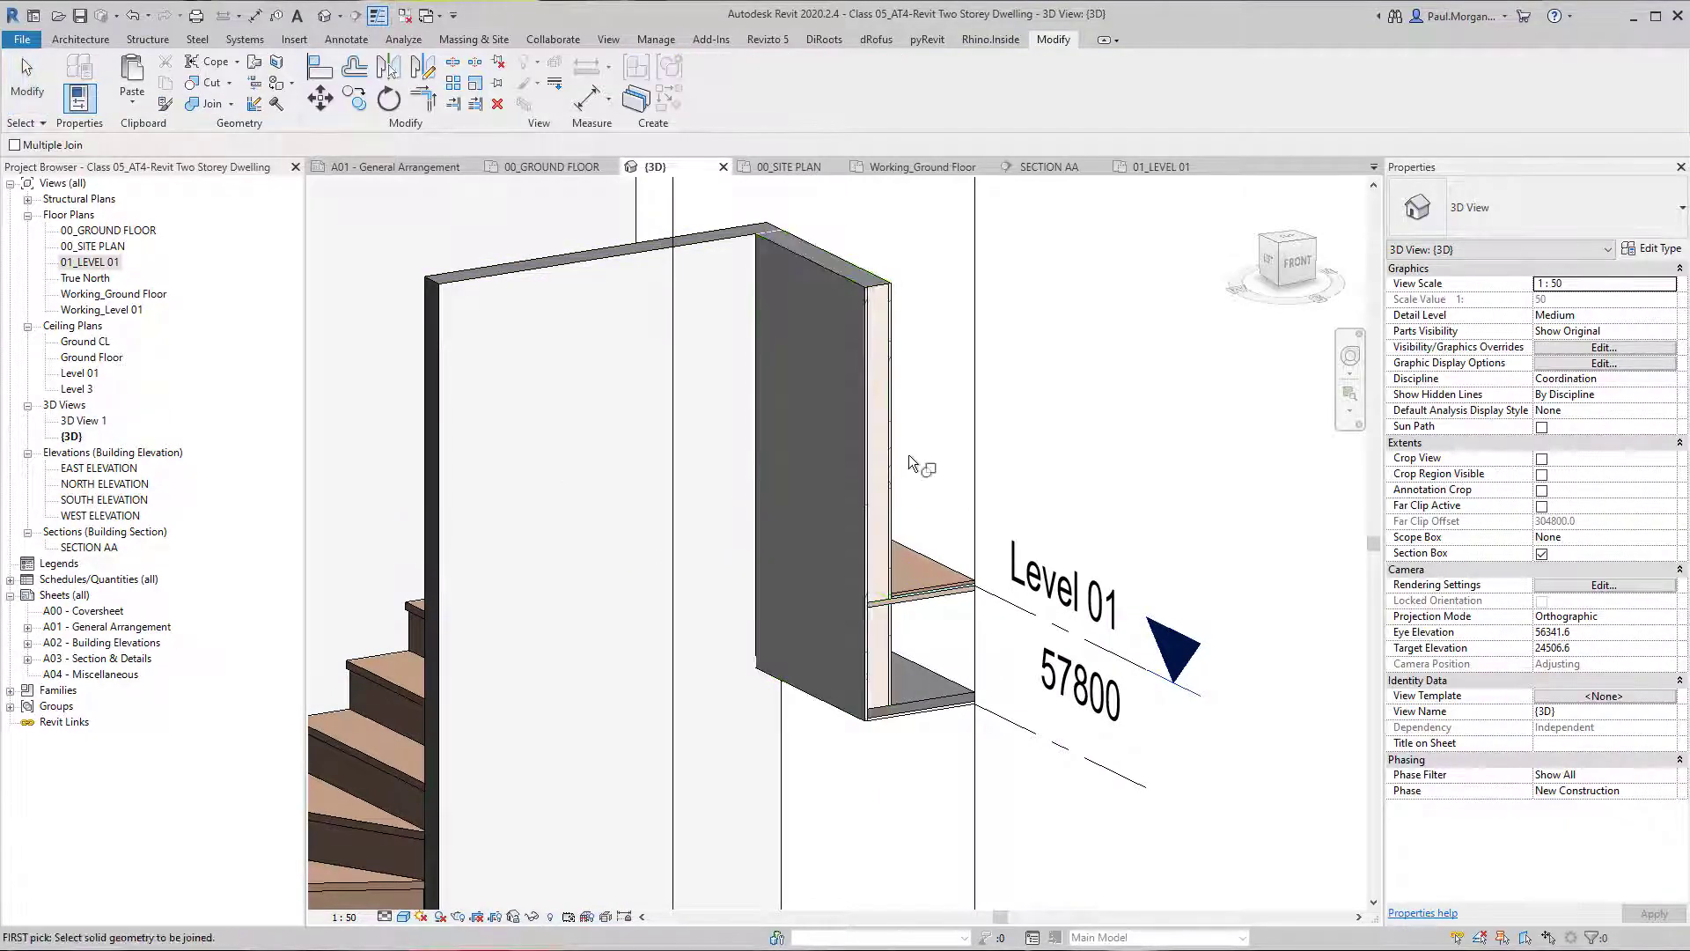
{"action": "key", "text": "Escape"}
Extend the 3D section box outward beside the stair so more of the surrounding Level 01 floor and ceiling is included.
{"action": "mouse_move", "coordinate": [882, 611]}
{"action": "middle_mouse_down", "text": "shift"}
{"action": "mouse_move", "coordinate": [940, 605]}
{"action": "mouse_move", "coordinate": [869, 632]}
{"action": "mouse_move", "coordinate": [884, 611]}
{"action": "middle_mouse_up", "text": "shift"}
{"action": "middle_click_drag", "start_coordinate": [975, 744], "coordinate": [1066, 749], "text": "shift"}
{"action": "scroll", "coordinate": [1061, 743], "scroll_direction": "down", "scroll_amount": 1}
{"action": "middle_click_drag", "start_coordinate": [1000, 693], "coordinate": [739, 651]}
{"action": "scroll", "coordinate": [792, 652], "scroll_direction": "down", "scroll_amount": 2}
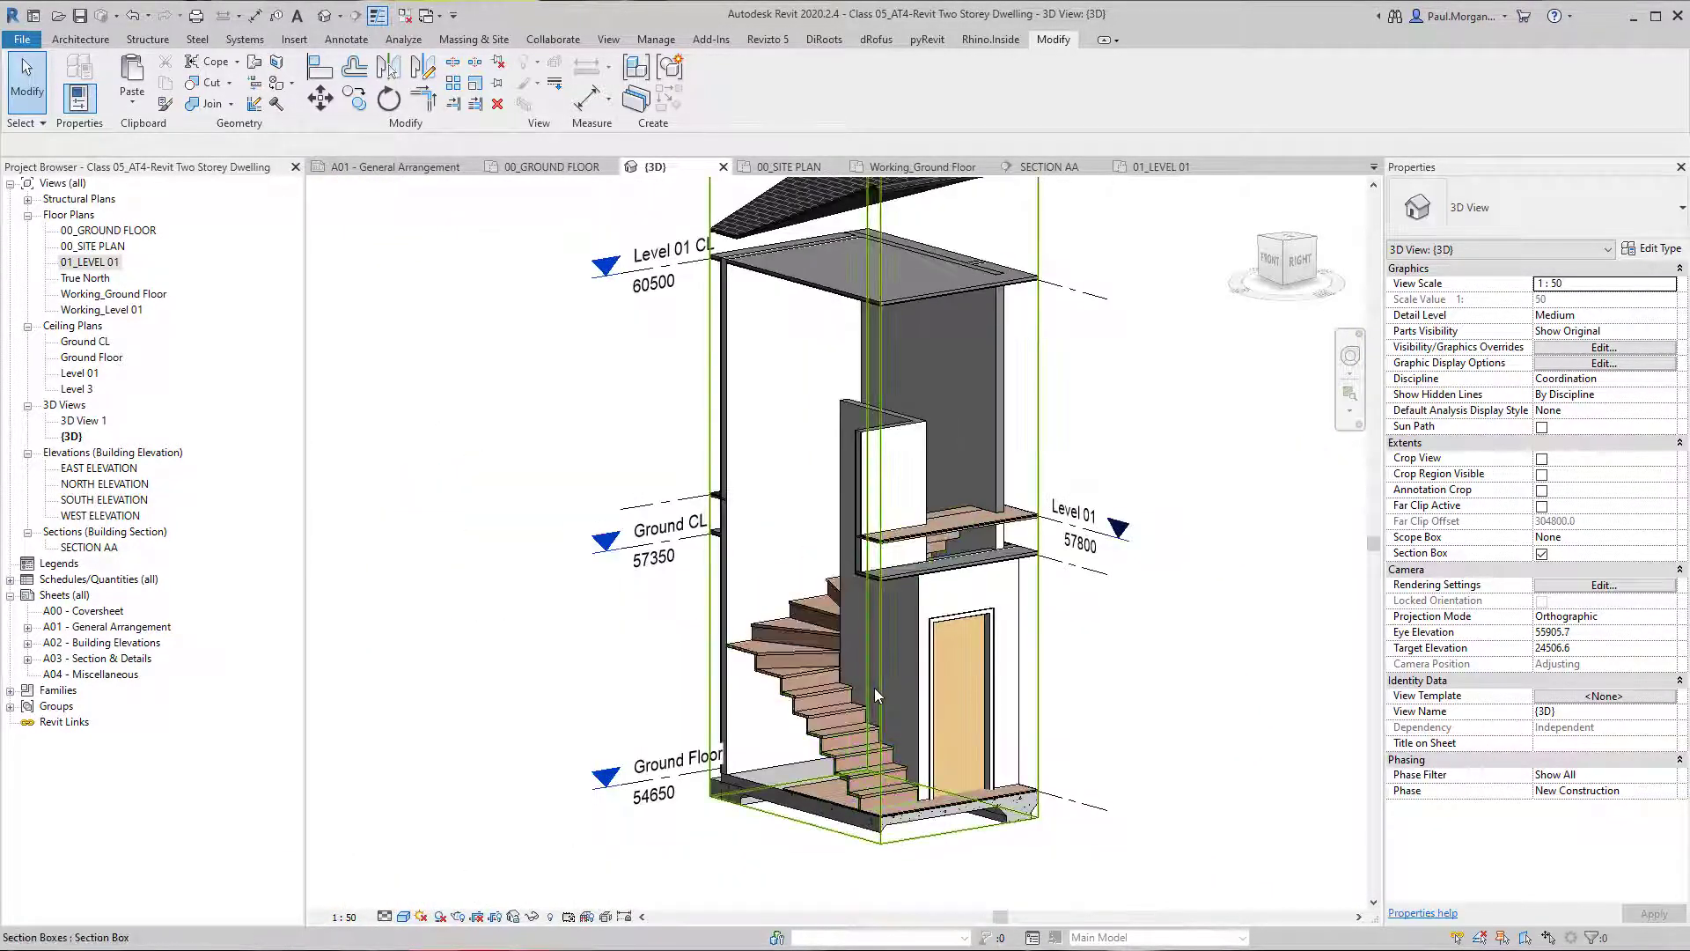
{"action": "left_click", "coordinate": [876, 690]}
{"action": "middle_click_drag", "start_coordinate": [848, 641], "coordinate": [761, 669], "text": "shift"}
{"action": "scroll", "coordinate": [793, 487], "scroll_direction": "up", "scroll_amount": 2}
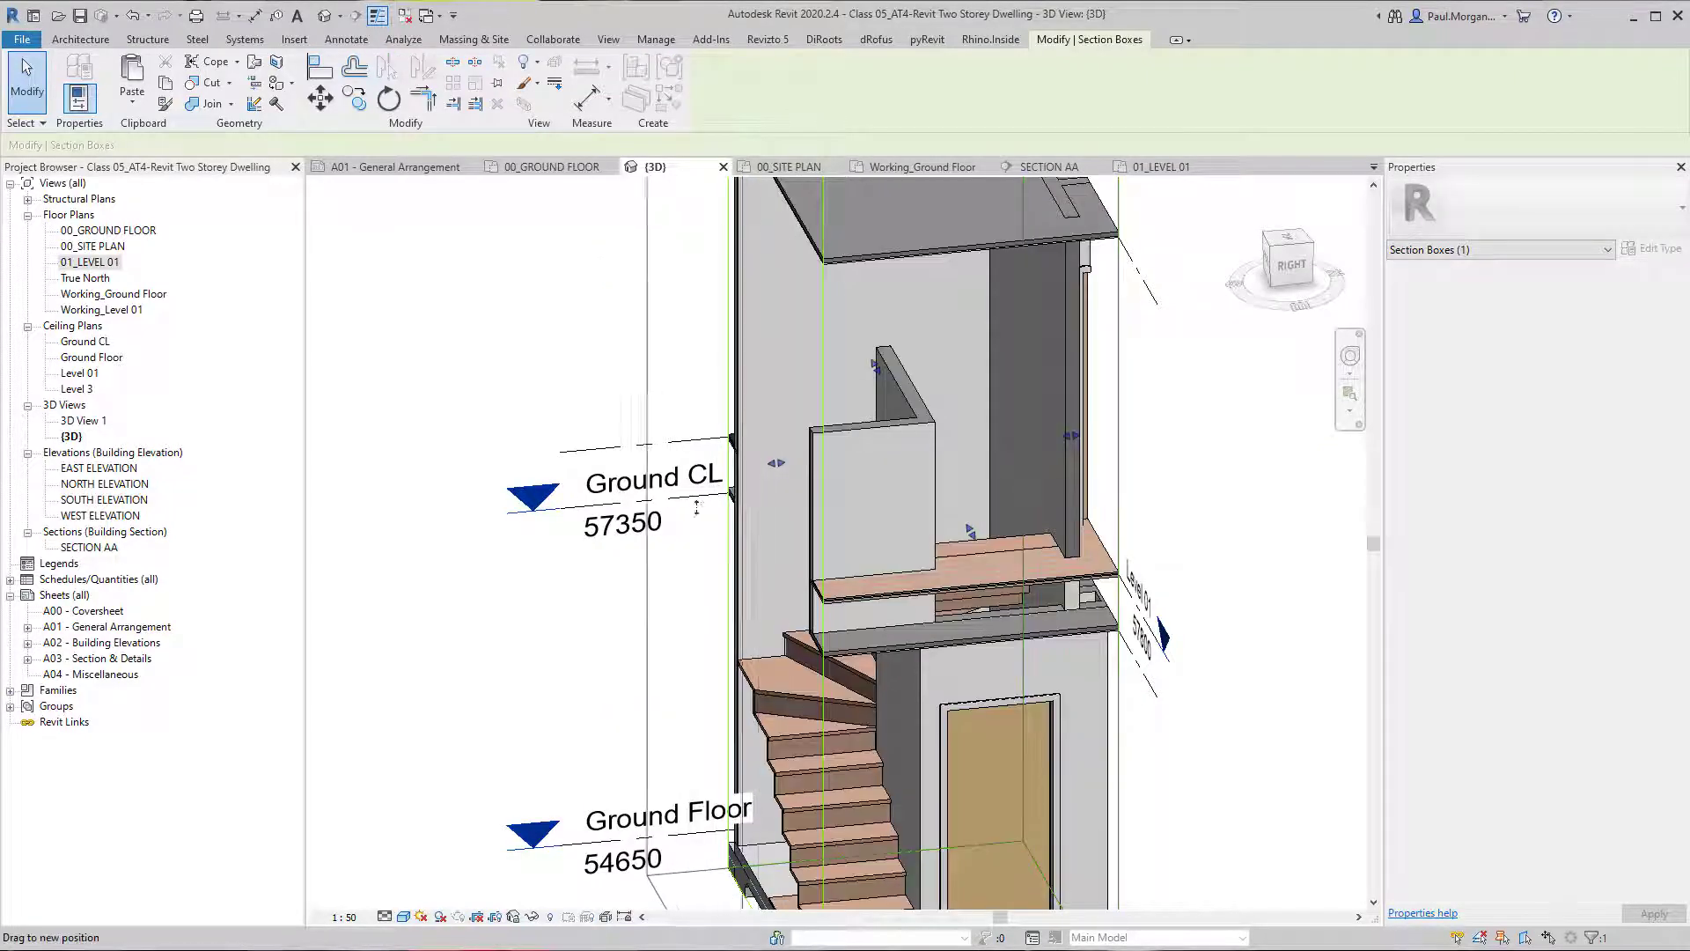
{"action": "middle_click_drag", "start_coordinate": [776, 472], "coordinate": [717, 534], "text": "shift"}
{"action": "scroll", "coordinate": [717, 534], "scroll_direction": "up", "scroll_amount": 3}
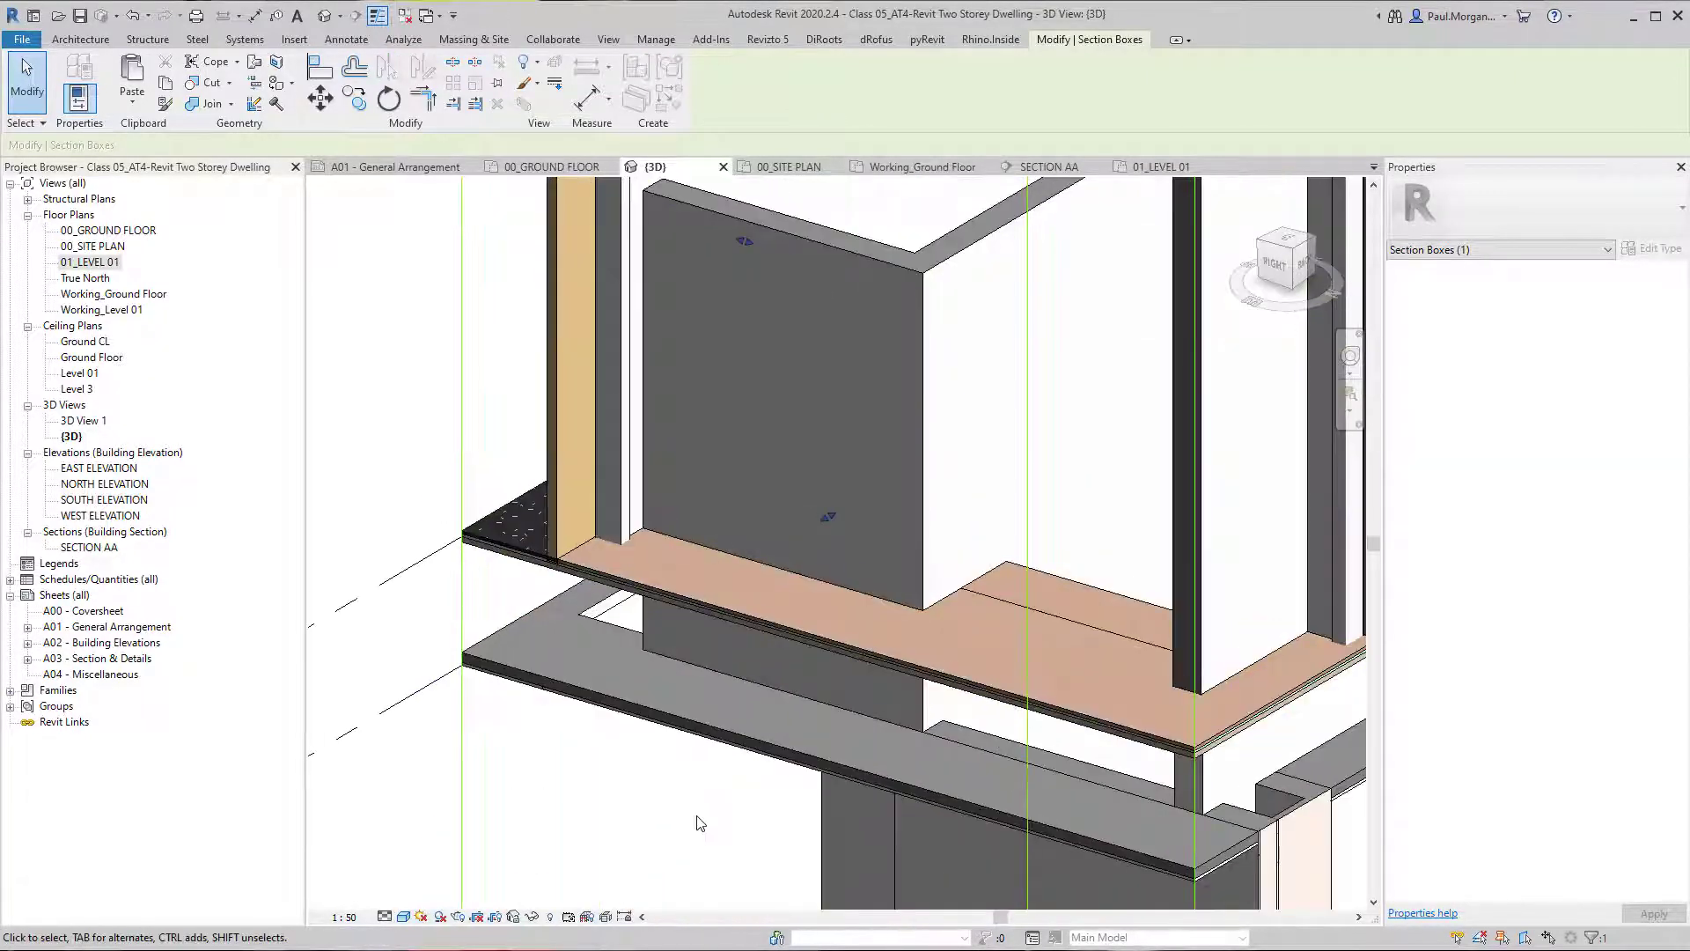
Edit the Ground CL plasterboard ceiling boundary, aligning the stair opening's edge with the wall face and deleting the too-short line.
{"action": "scroll", "coordinate": [702, 802], "scroll_direction": "down", "scroll_amount": 2}
{"action": "middle_click_drag", "start_coordinate": [819, 732], "coordinate": [1065, 480], "text": "shift"}
{"action": "middle_click_drag", "start_coordinate": [1065, 479], "coordinate": [1039, 465], "text": "shift"}
{"action": "middle_click_drag", "start_coordinate": [973, 577], "coordinate": [818, 382], "text": "shift"}
{"action": "middle_click_drag", "start_coordinate": [804, 539], "coordinate": [691, 255], "text": "shift"}
{"action": "left_click", "coordinate": [680, 371]}
{"action": "left_click", "coordinate": [718, 92]}
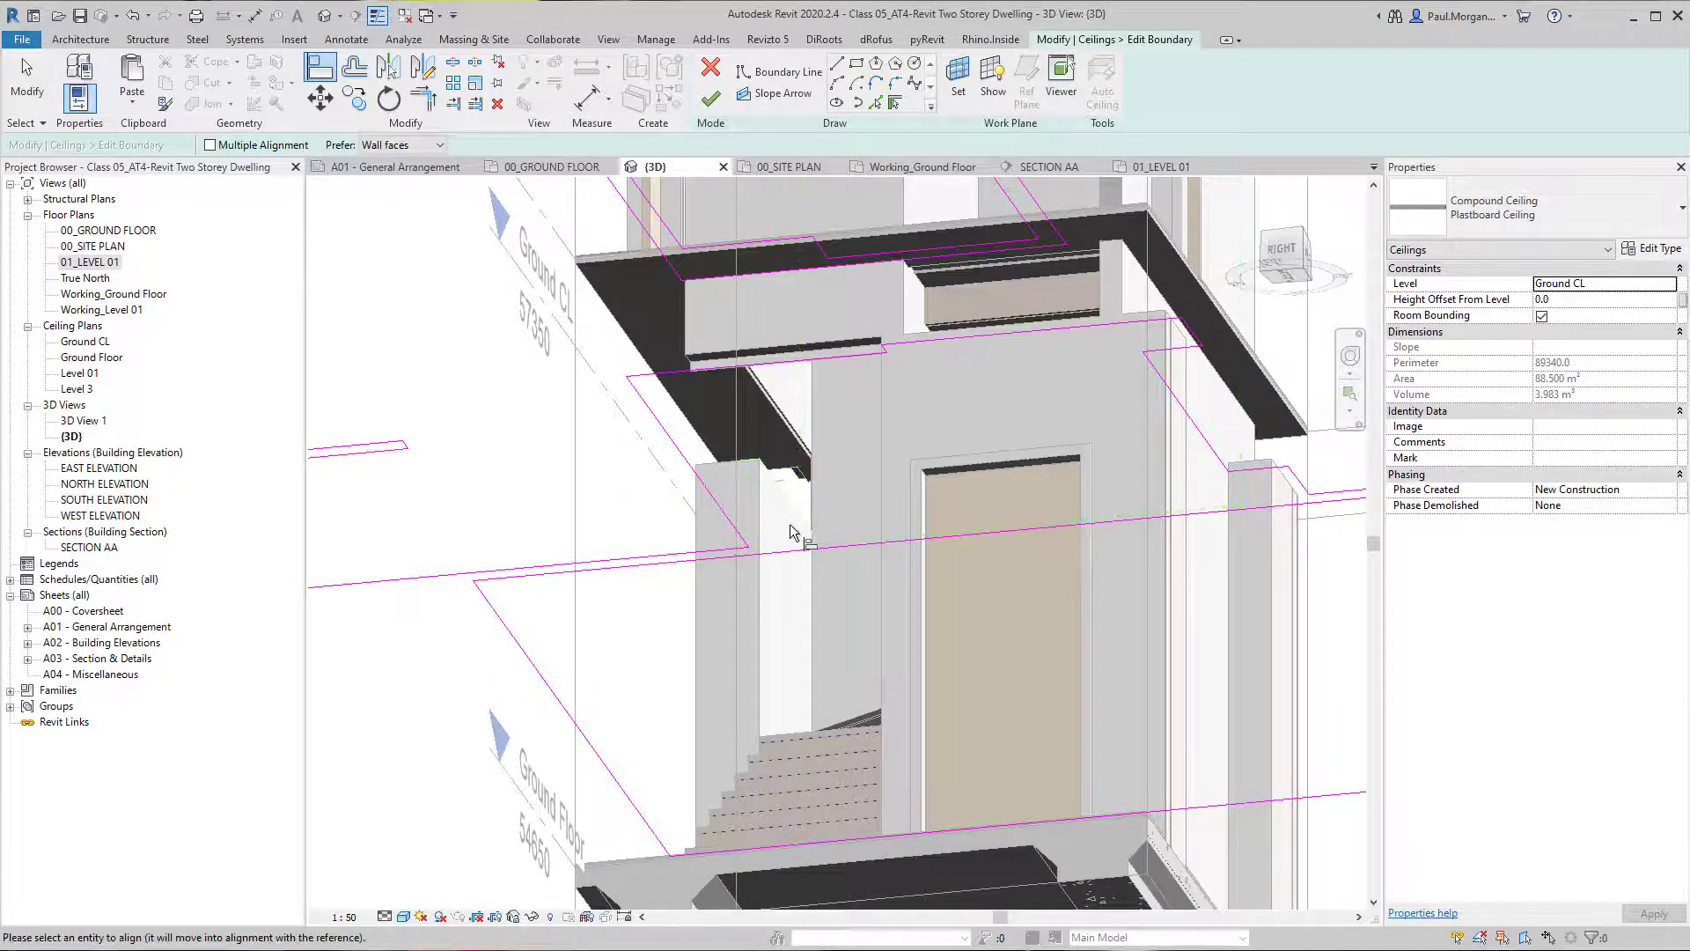
{"action": "left_click", "coordinate": [789, 499]}
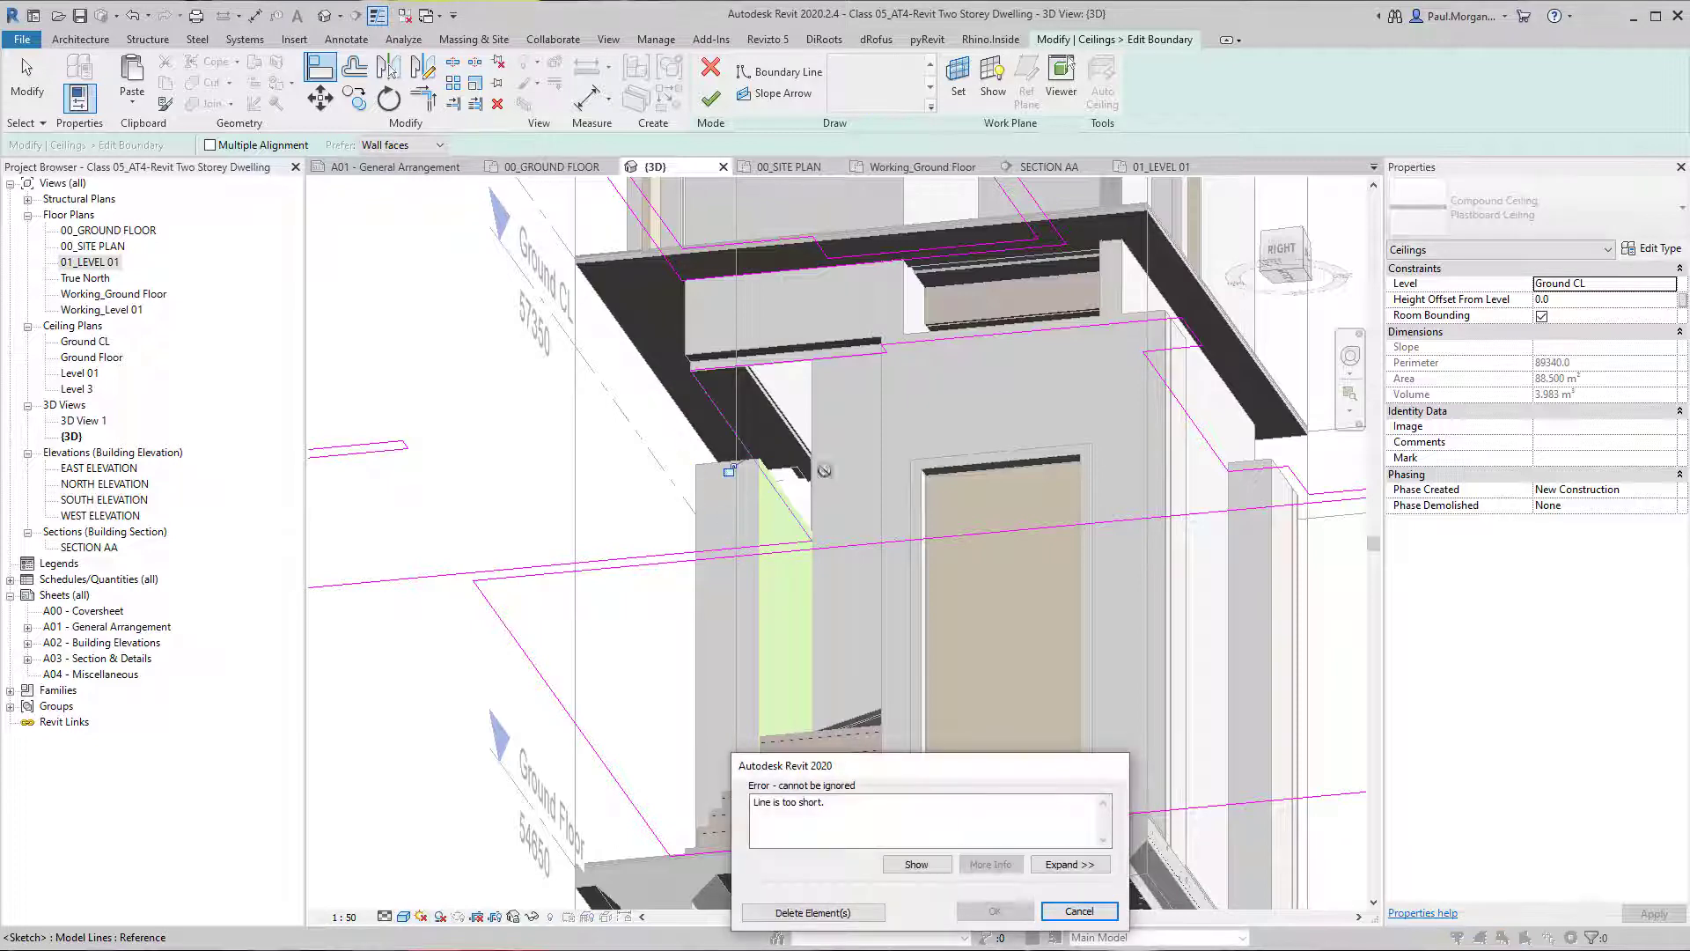
{"action": "left_click", "coordinate": [827, 912]}
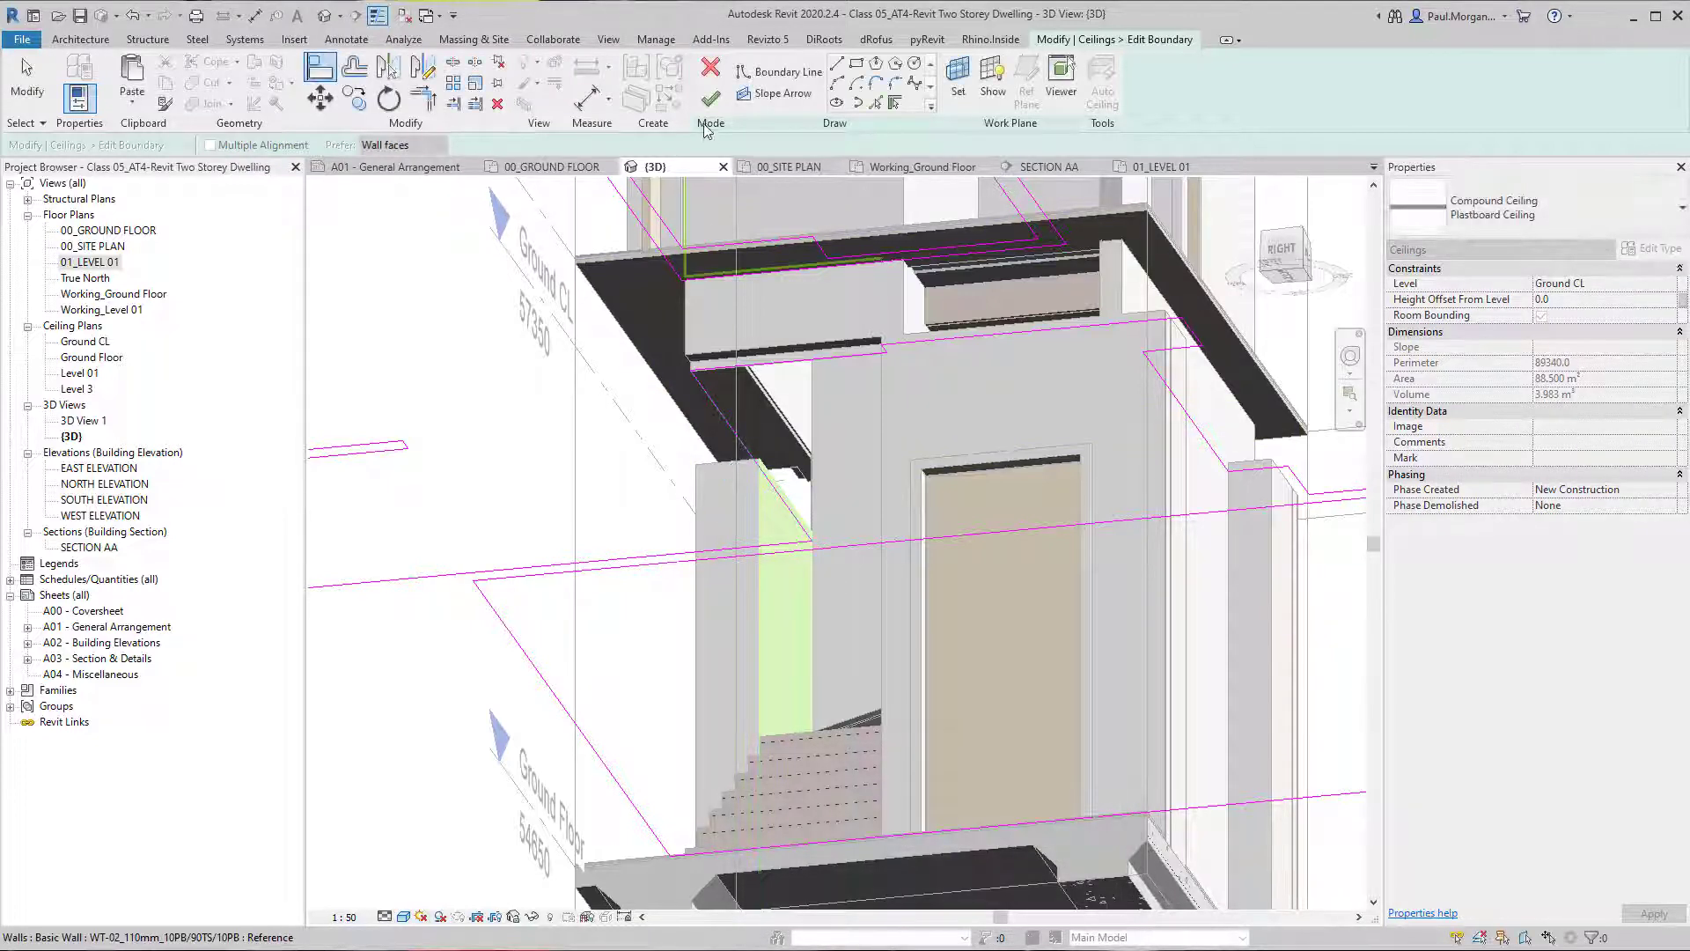
{"action": "left_click", "coordinate": [710, 98]}
{"action": "key", "text": "Escape"}
Pull two sides of the section box inward through the stairwell to expose the long Level 01 wall and the stair.
{"action": "middle_click_drag", "start_coordinate": [796, 488], "coordinate": [836, 432], "text": "shift"}
{"action": "scroll", "coordinate": [819, 574], "scroll_direction": "up", "scroll_amount": 2}
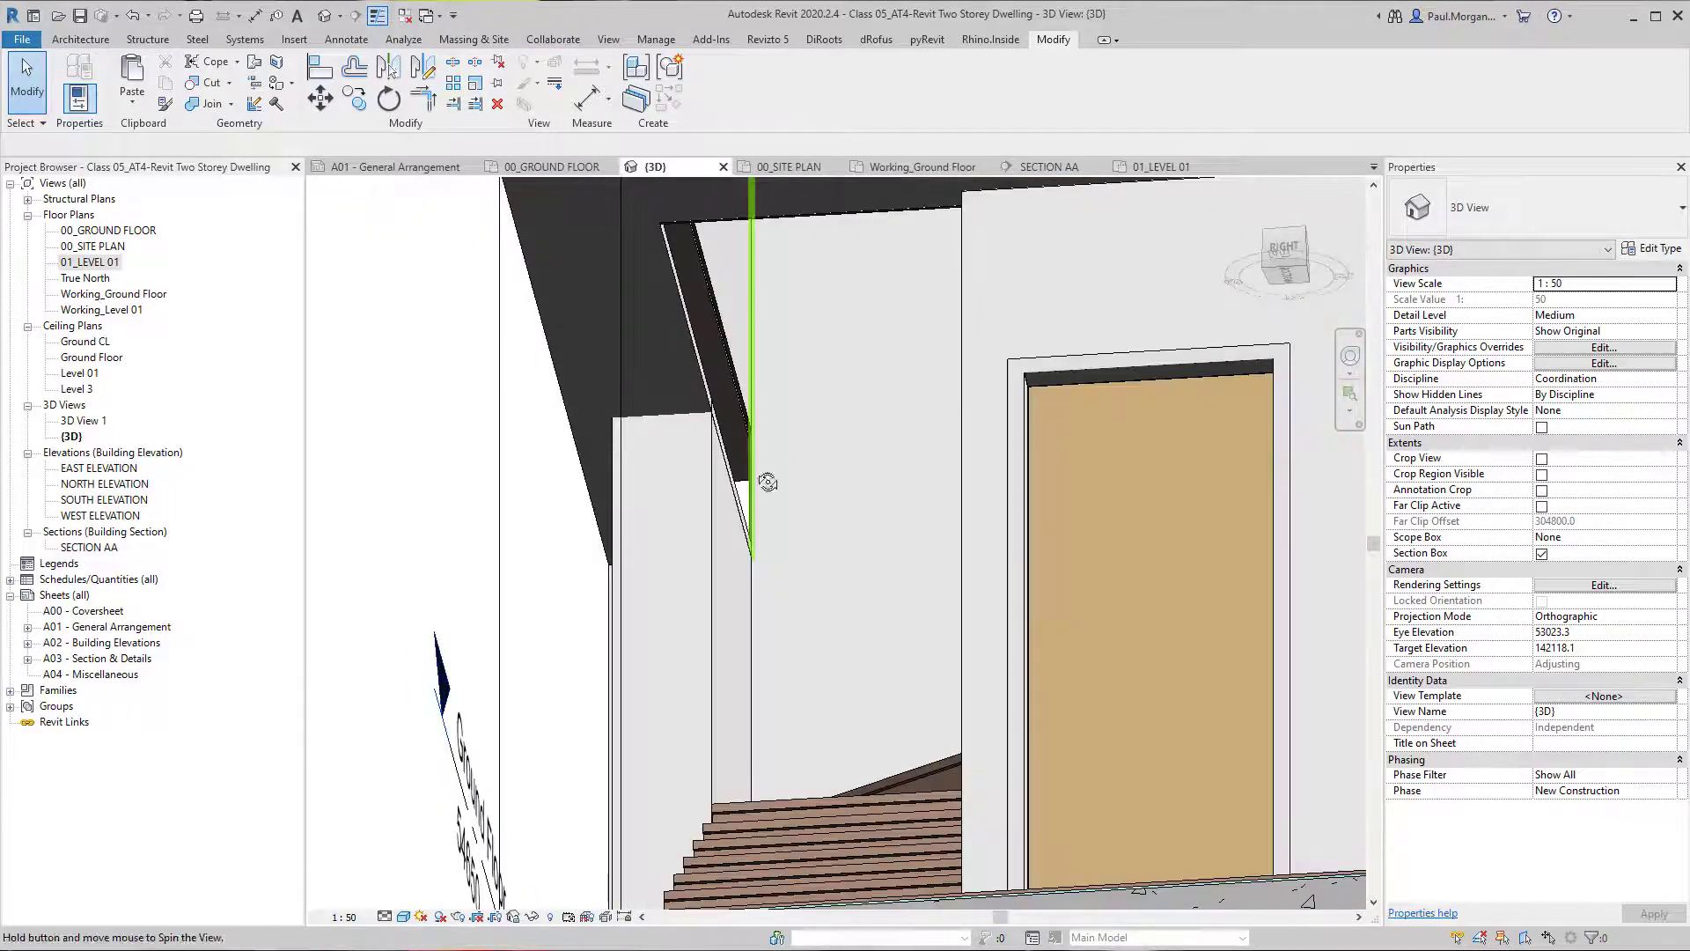
{"action": "middle_click_drag", "start_coordinate": [768, 482], "coordinate": [1013, 600], "text": "shift"}
{"action": "scroll", "coordinate": [786, 391], "scroll_direction": "down", "scroll_amount": 5}
{"action": "left_click", "coordinate": [1082, 500]}
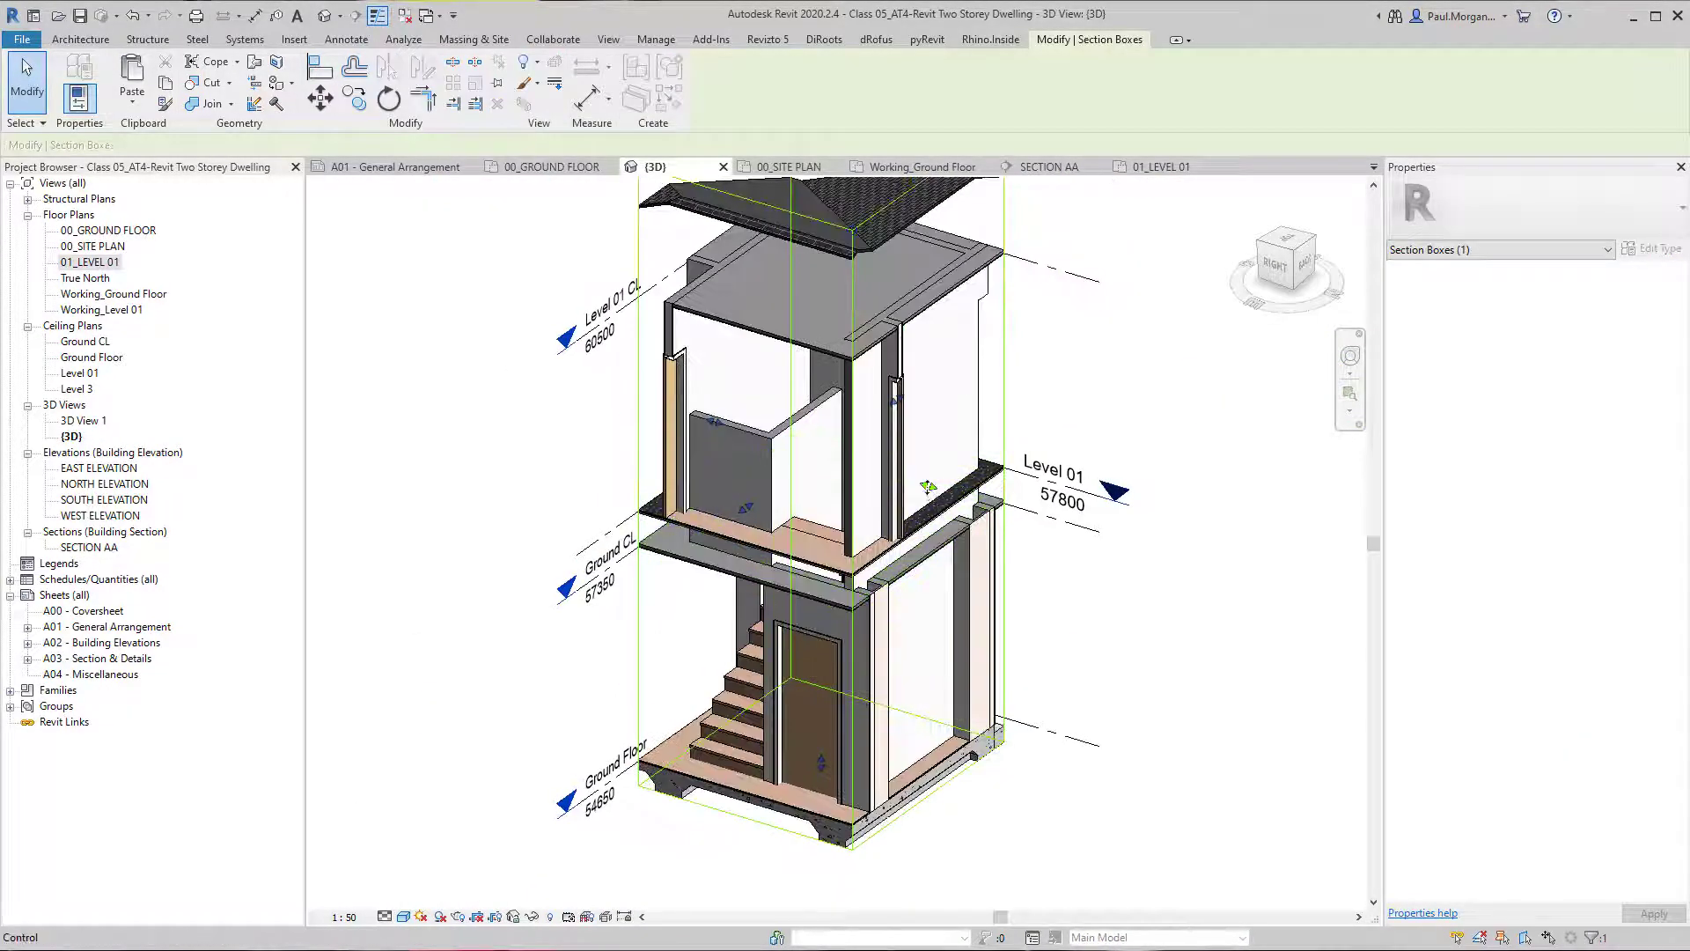
{"action": "left_click_drag", "start_coordinate": [867, 486], "coordinate": [831, 469]}
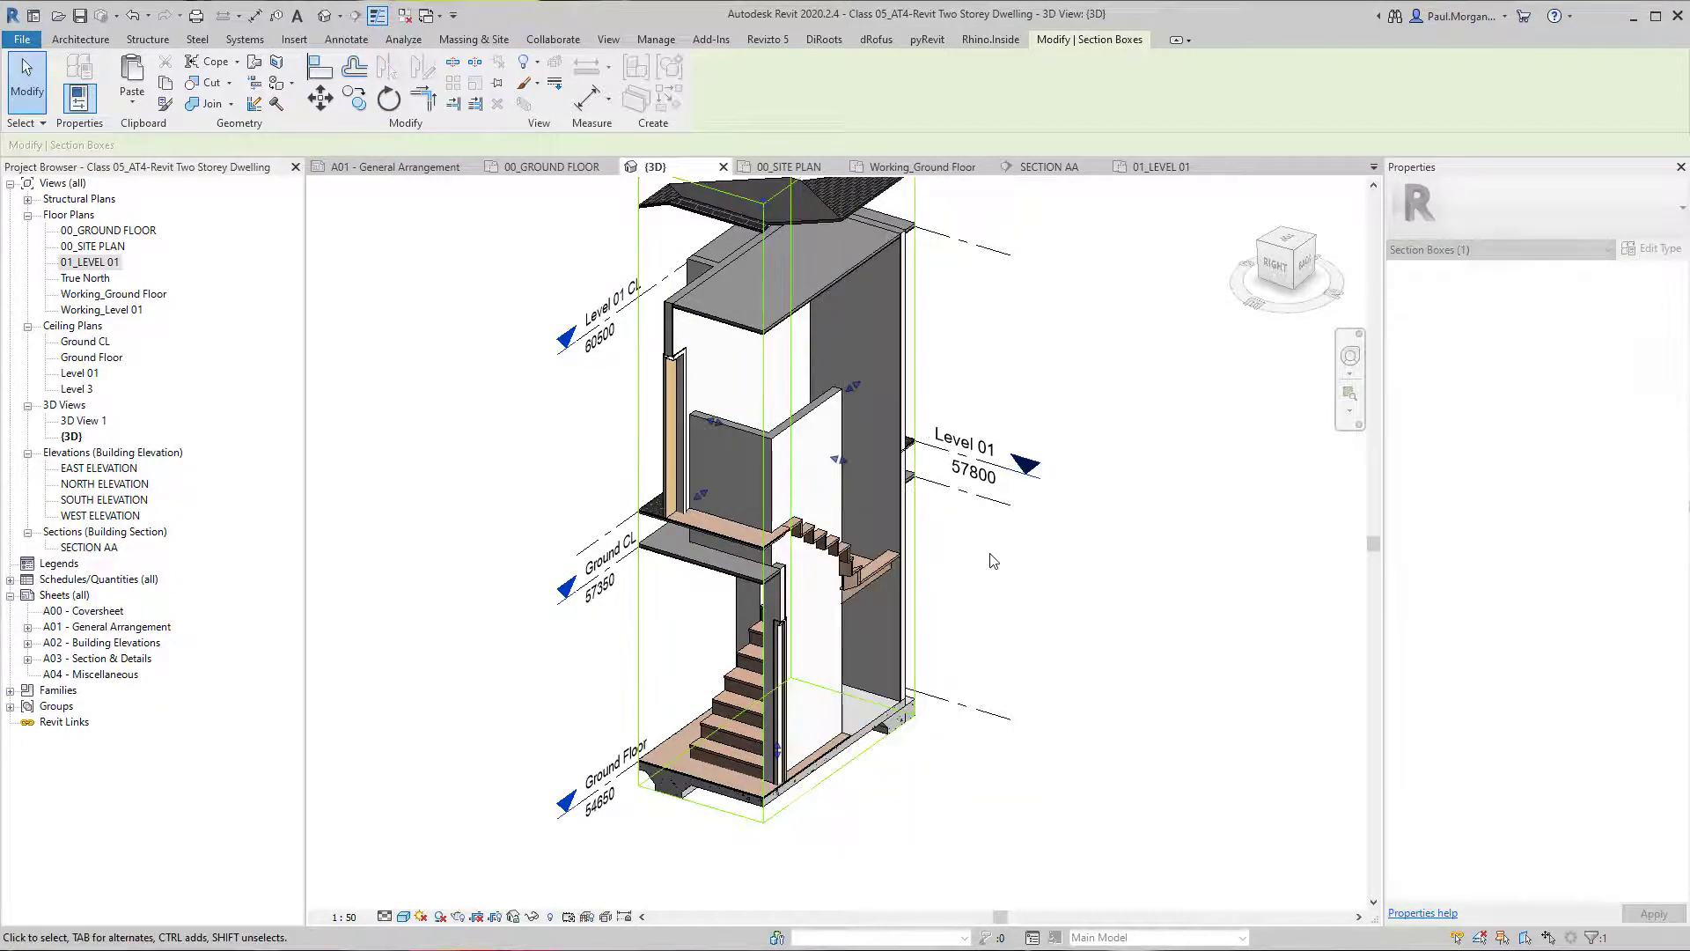
{"action": "middle_click_drag", "start_coordinate": [914, 581], "coordinate": [736, 576], "text": "shift"}
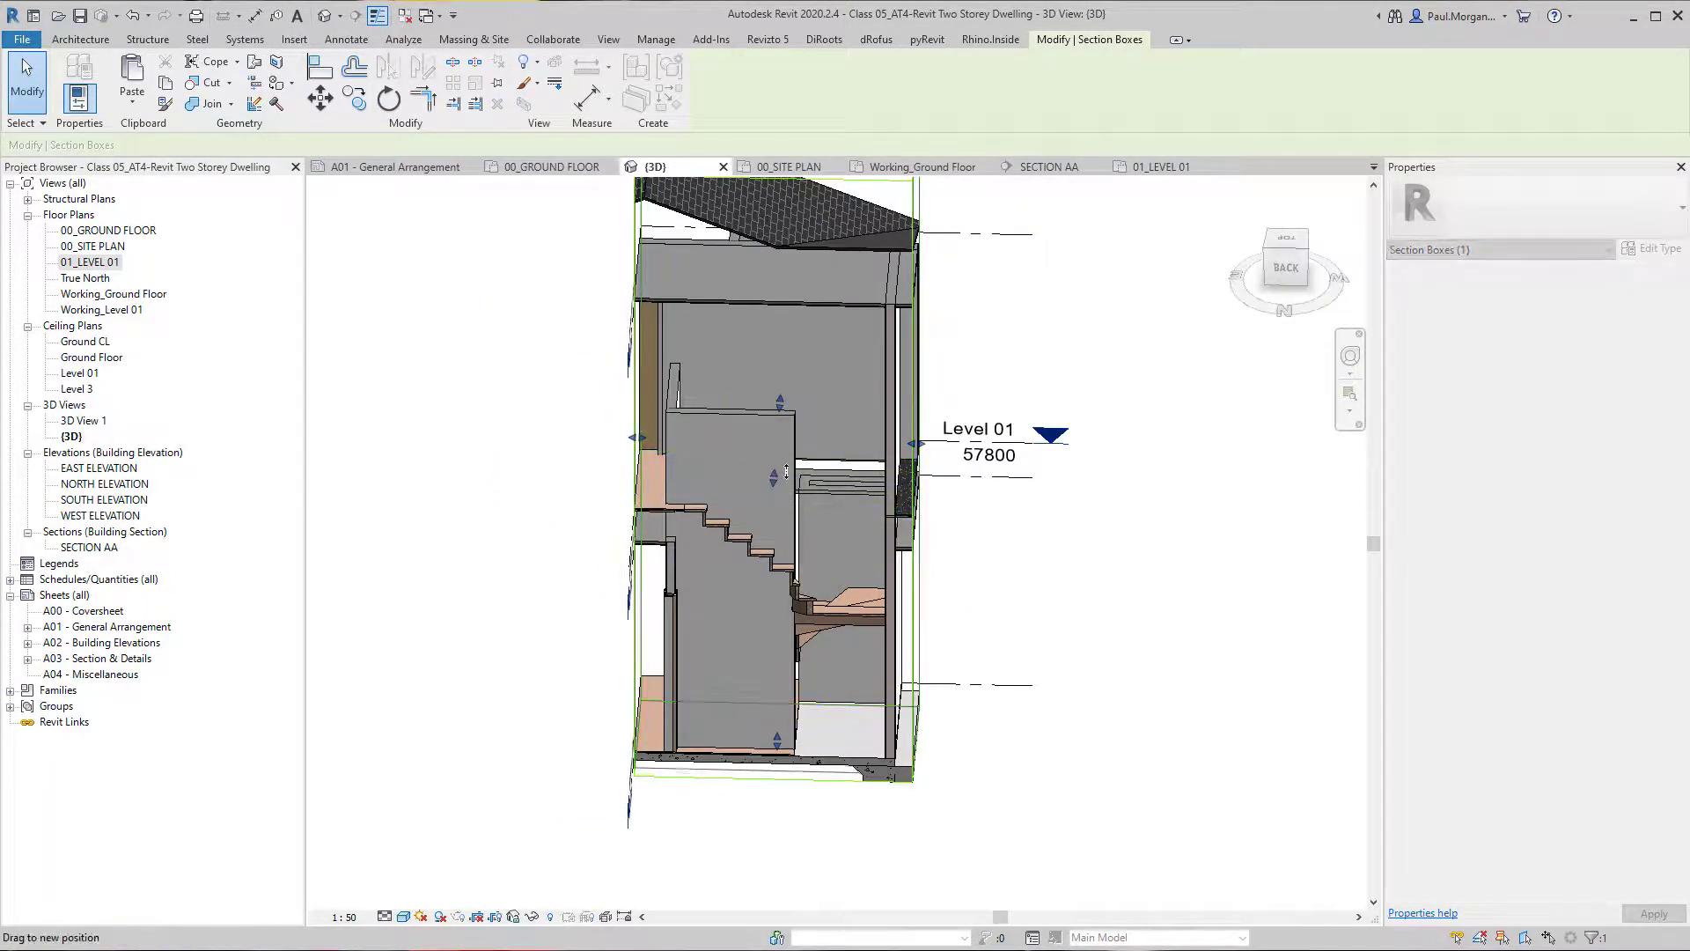
{"action": "middle_click_drag", "start_coordinate": [774, 489], "coordinate": [691, 481], "text": "shift"}
Extend the base of the long Level 01 WT-02 wall down to the ground floor wall's top, at base extension distance -405.
{"action": "scroll", "coordinate": [824, 484], "scroll_direction": "up", "scroll_amount": 3}
{"action": "left_click", "coordinate": [652, 421]}
{"action": "middle_click_drag", "start_coordinate": [654, 424], "coordinate": [753, 431], "text": "shift"}
{"action": "left_click_drag", "start_coordinate": [727, 434], "coordinate": [736, 513]}
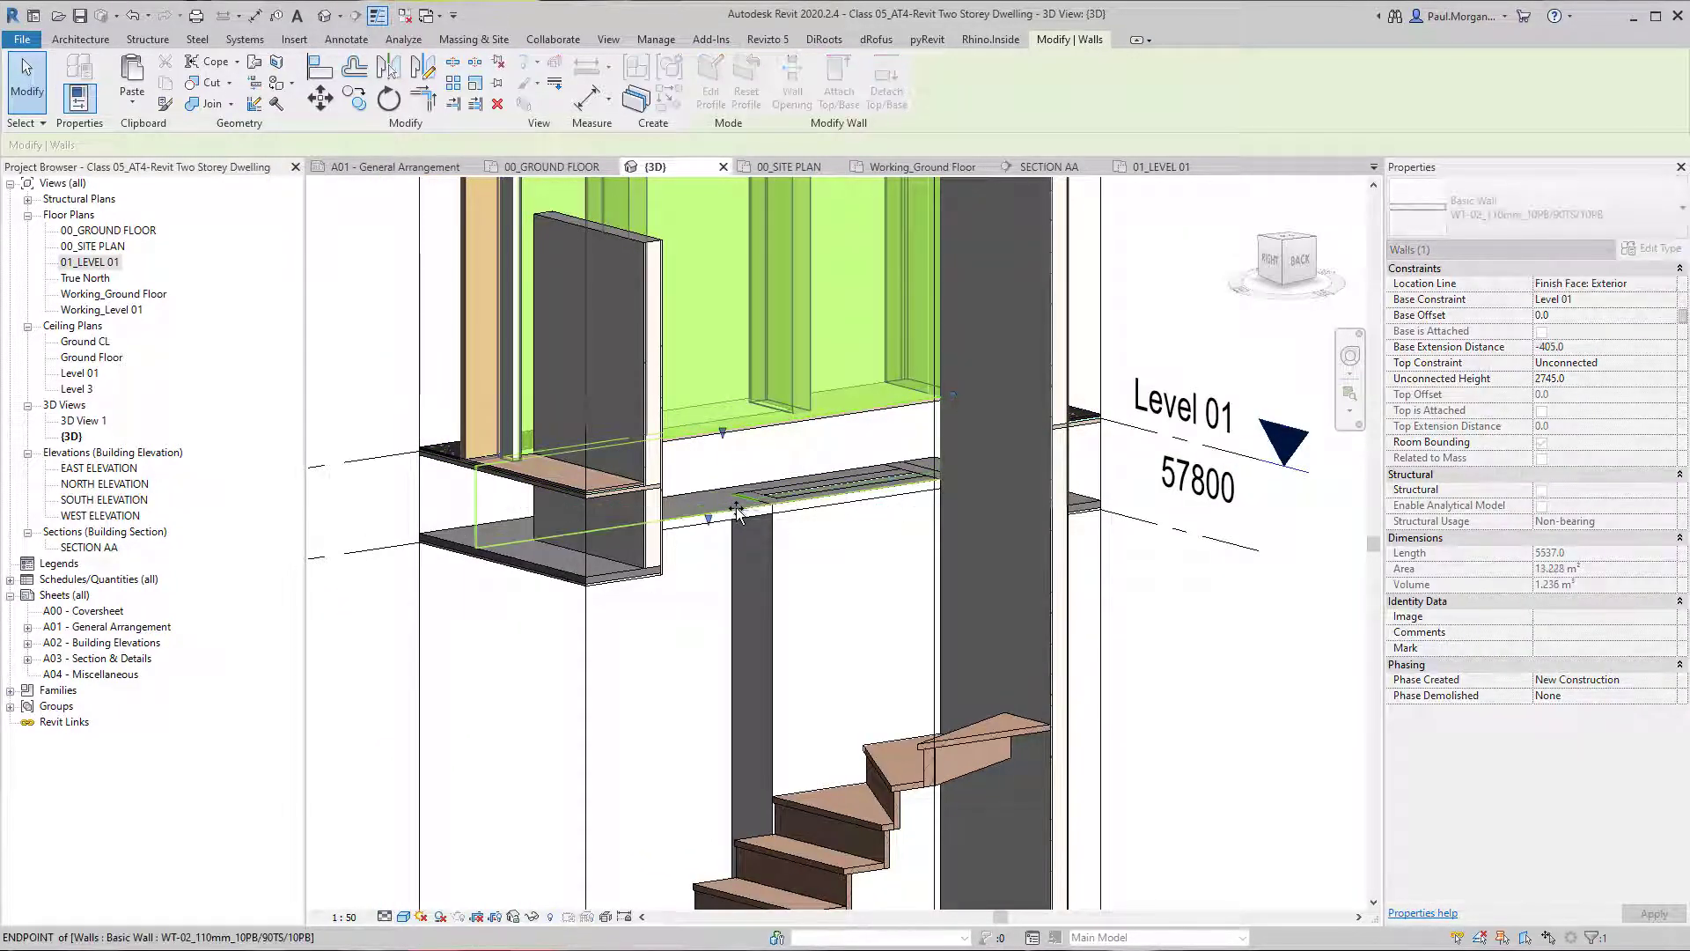
{"action": "left_click", "coordinate": [1227, 704]}
{"action": "scroll", "coordinate": [1226, 702], "scroll_direction": "down", "scroll_amount": 1}
{"action": "middle_click_drag", "start_coordinate": [1227, 699], "coordinate": [1091, 720], "text": "shift"}
{"action": "left_click", "coordinate": [846, 581]}
{"action": "left_click", "coordinate": [931, 649]}
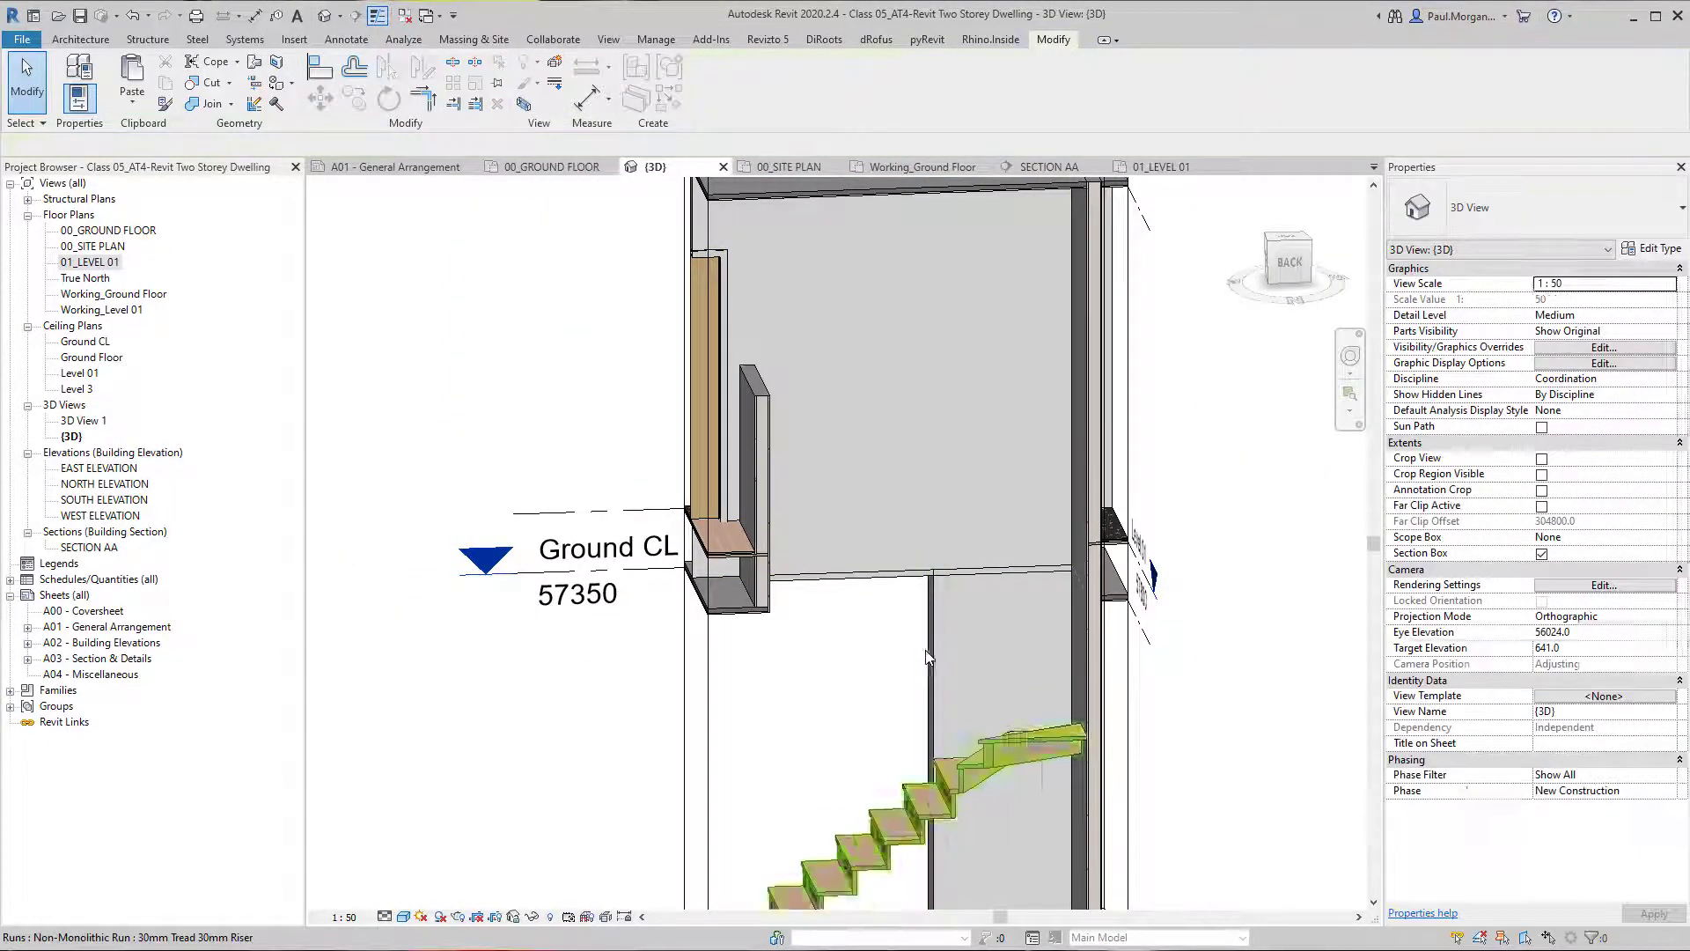
Examine the stair and its surrounding walls, floors and ceilings from several sides in the 3D view.
{"action": "scroll", "coordinate": [930, 651], "scroll_direction": "down", "scroll_amount": 3}
{"action": "middle_click_drag", "start_coordinate": [924, 654], "coordinate": [843, 686], "text": "shift"}
{"action": "scroll", "coordinate": [964, 621], "scroll_direction": "up", "scroll_amount": 2}
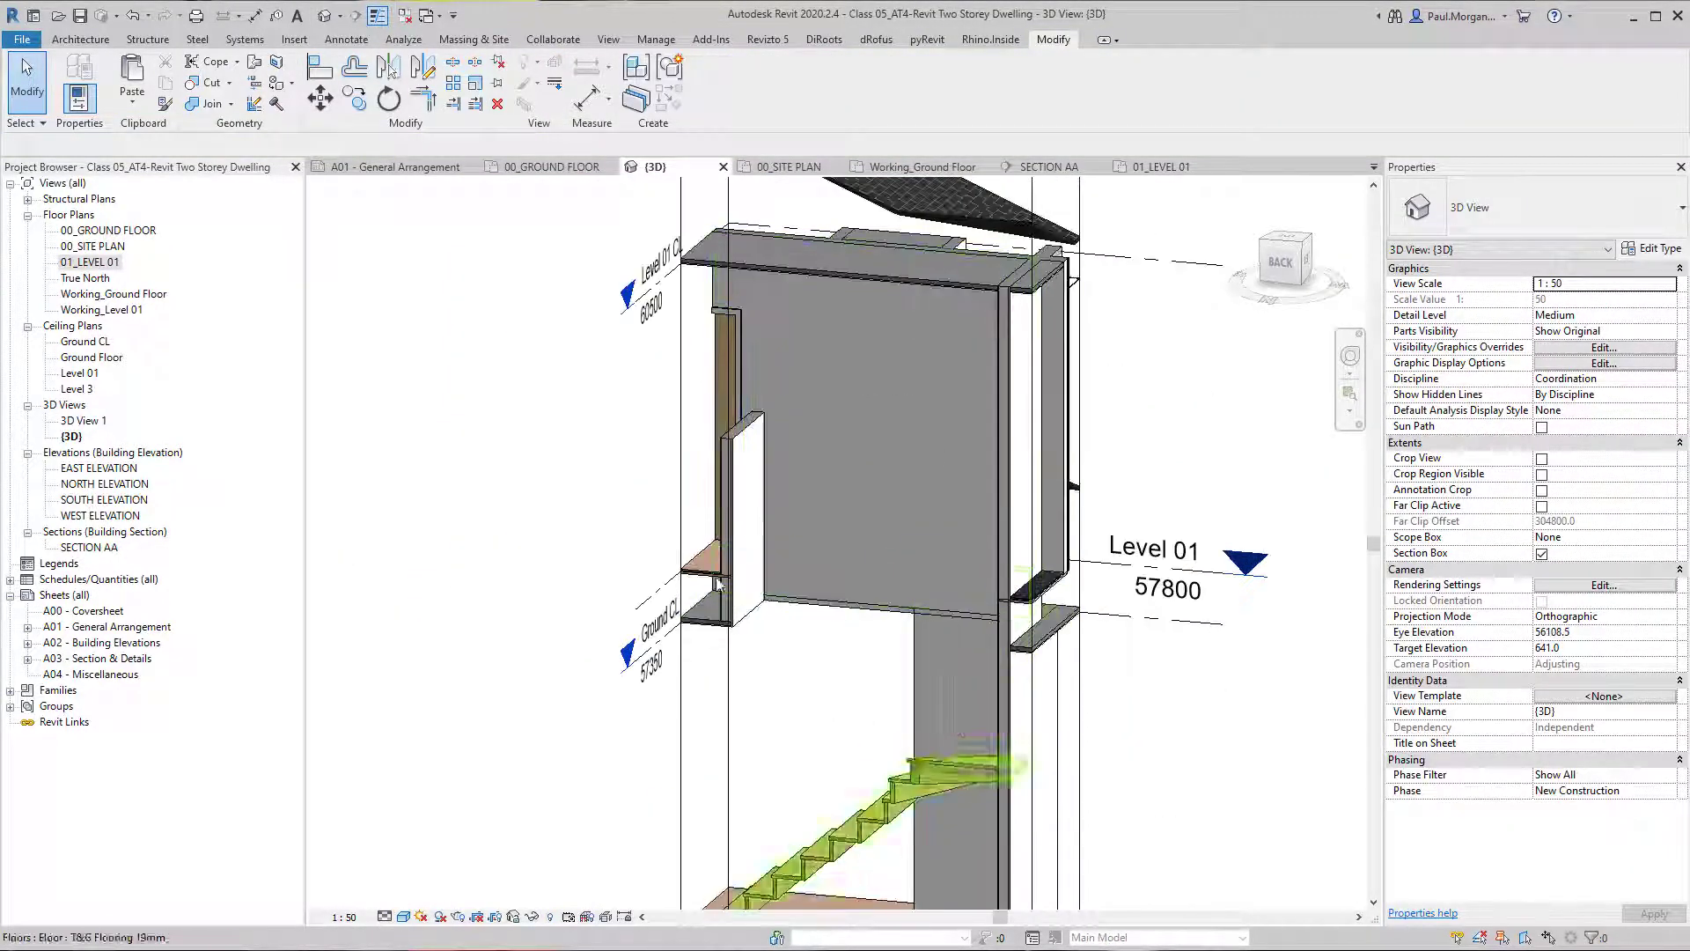
{"action": "middle_click_drag", "start_coordinate": [937, 519], "coordinate": [802, 455], "text": "shift"}
{"action": "scroll", "coordinate": [802, 456], "scroll_direction": "up", "scroll_amount": 4}
{"action": "middle_click_drag", "start_coordinate": [792, 715], "coordinate": [1057, 537], "text": "shift"}
{"action": "scroll", "coordinate": [835, 781], "scroll_direction": "down", "scroll_amount": 3}
{"action": "middle_click_drag", "start_coordinate": [824, 574], "coordinate": [775, 672], "text": "shift"}
{"action": "scroll", "coordinate": [851, 691], "scroll_direction": "down", "scroll_amount": 5}
{"action": "scroll", "coordinate": [765, 671], "scroll_direction": "up", "scroll_amount": 3}
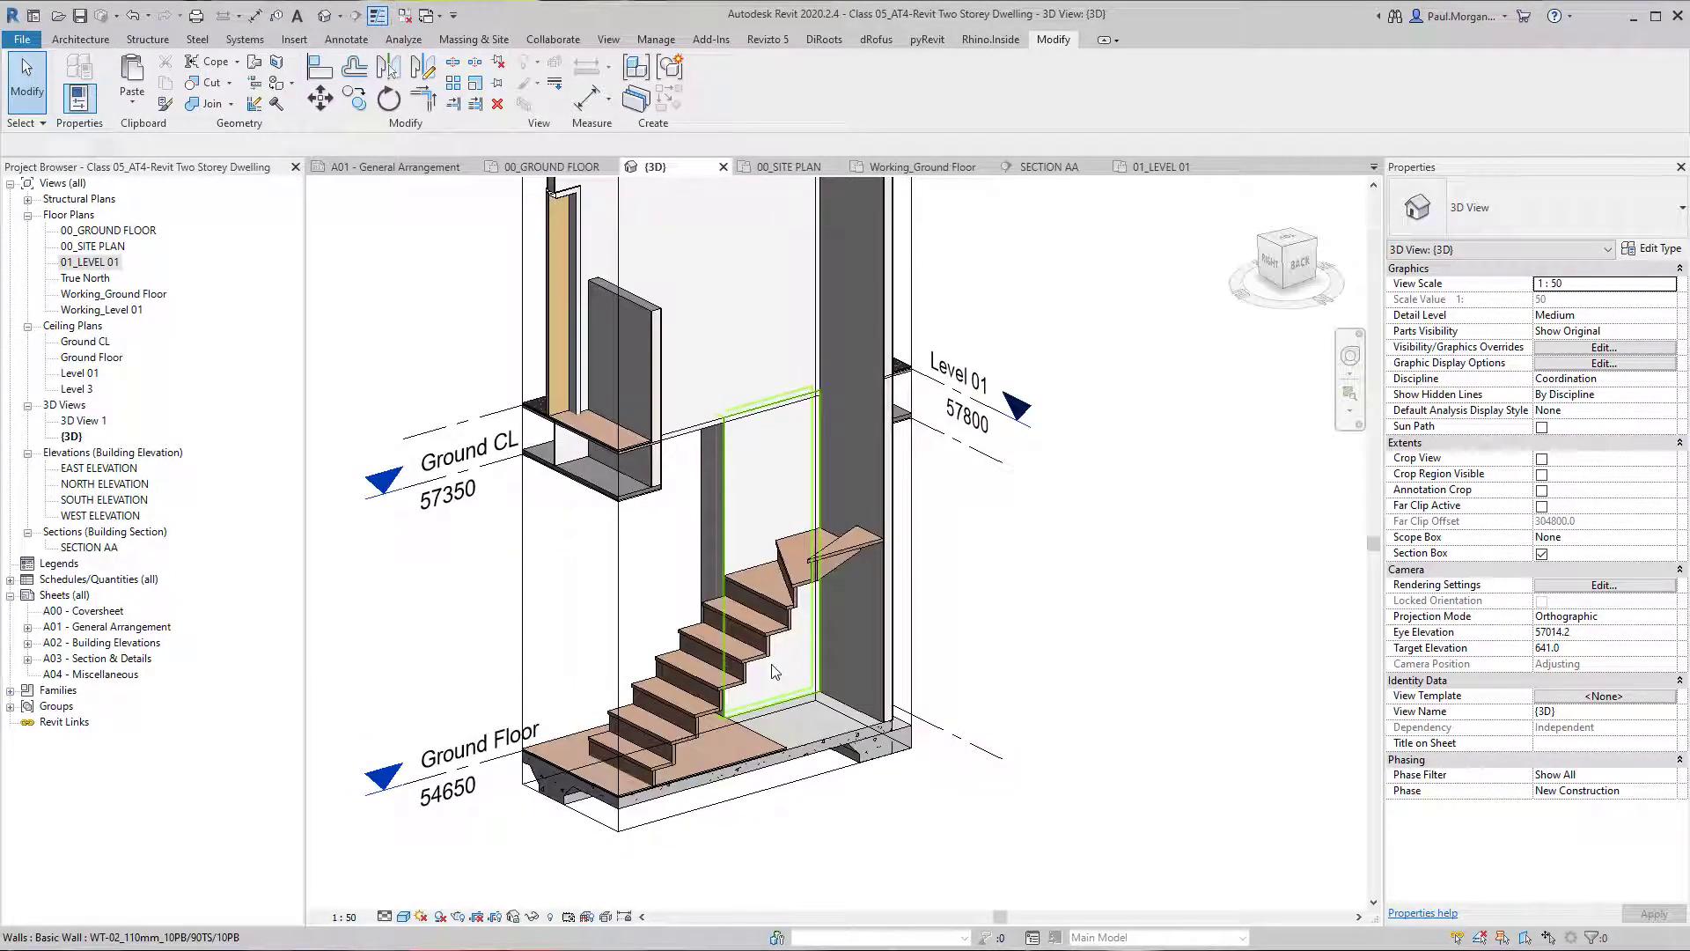
{"action": "middle_click_drag", "start_coordinate": [742, 640], "coordinate": [997, 700], "text": "shift"}
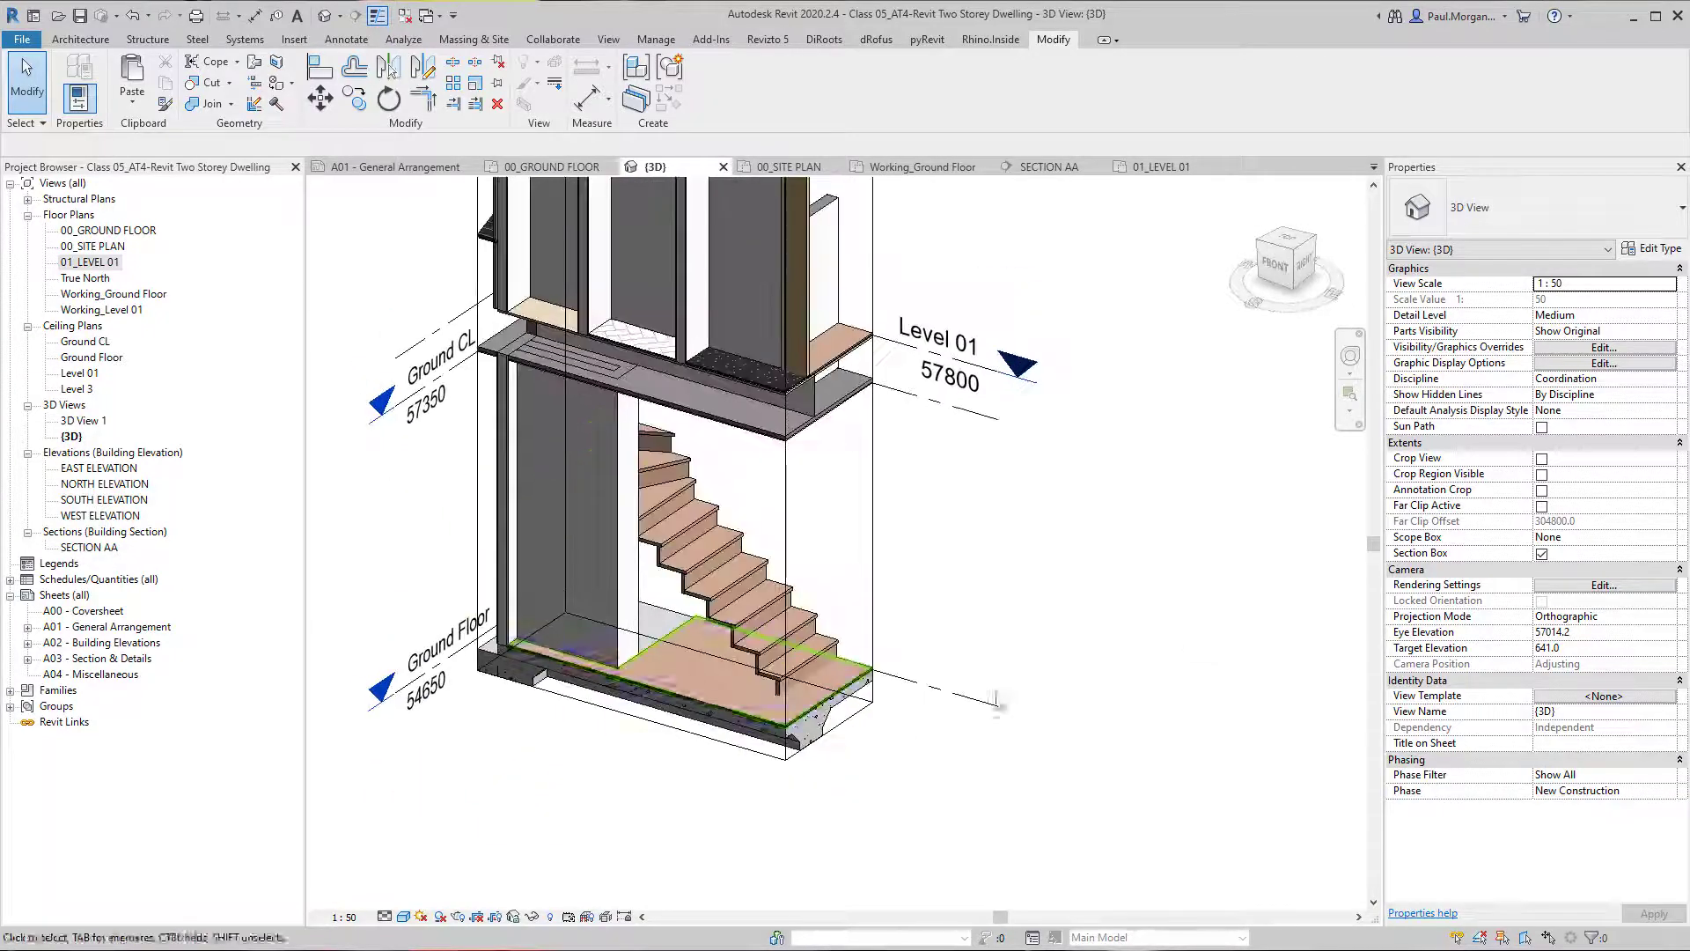
{"action": "scroll", "coordinate": [617, 511], "scroll_direction": "up", "scroll_amount": 2}
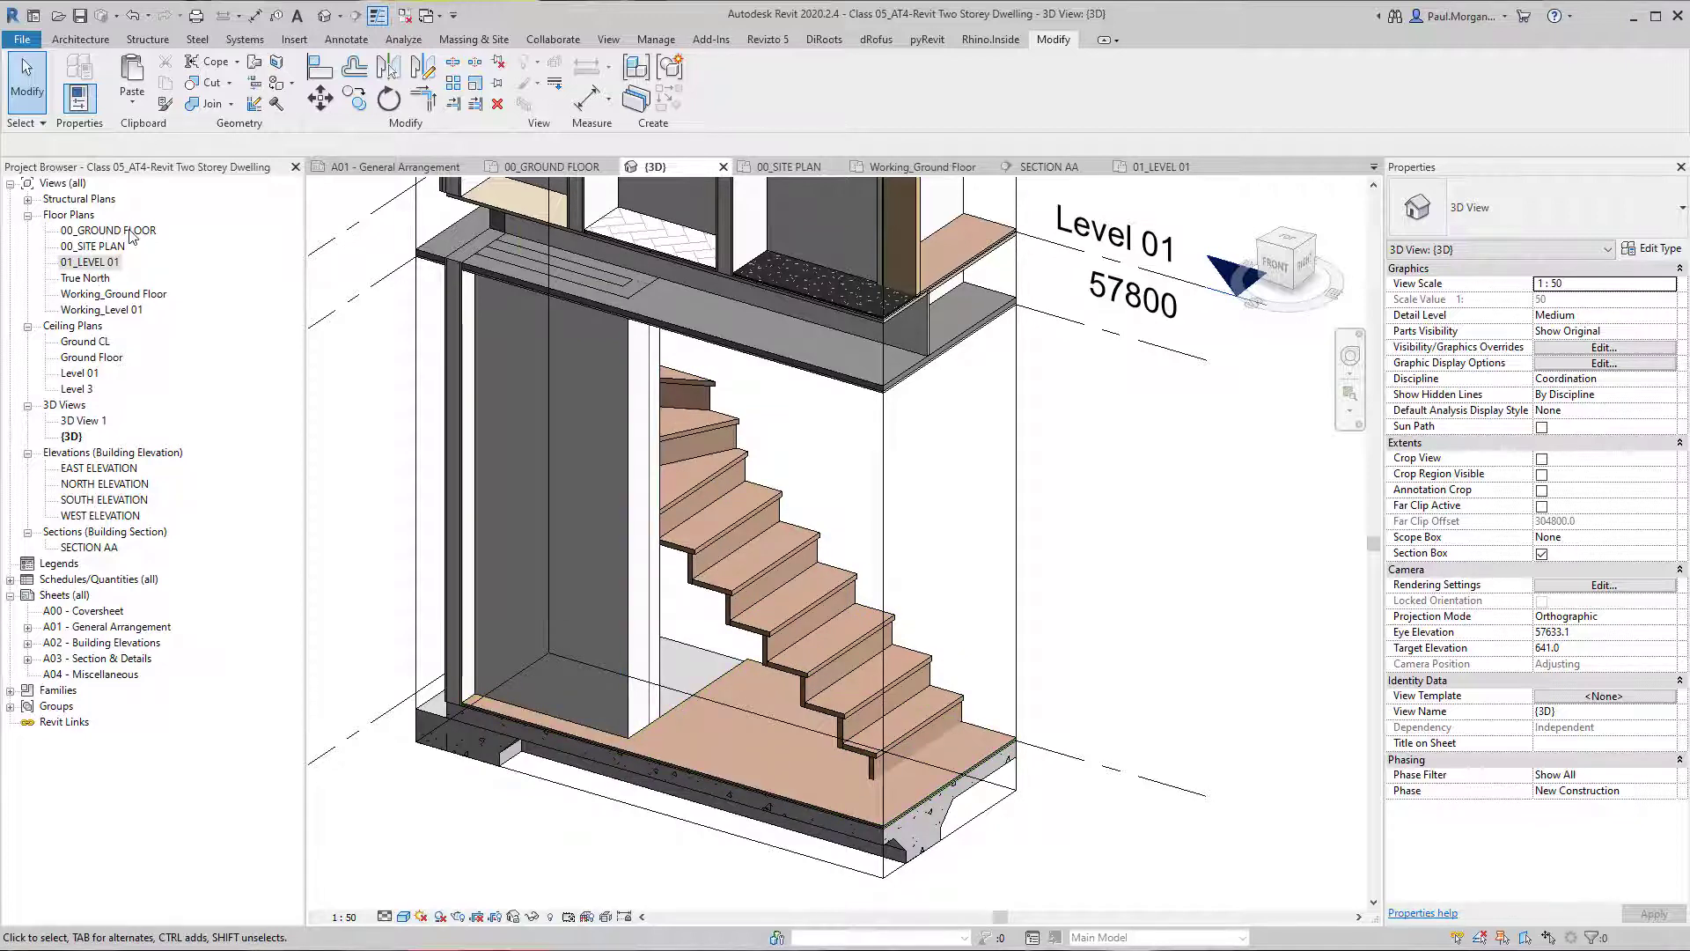
In the Working_Ground Floor plan, create a similar WT-02 wall 1320 mm long along the outer edge of the lower stair flight.
{"action": "double_click", "coordinate": [113, 294]}
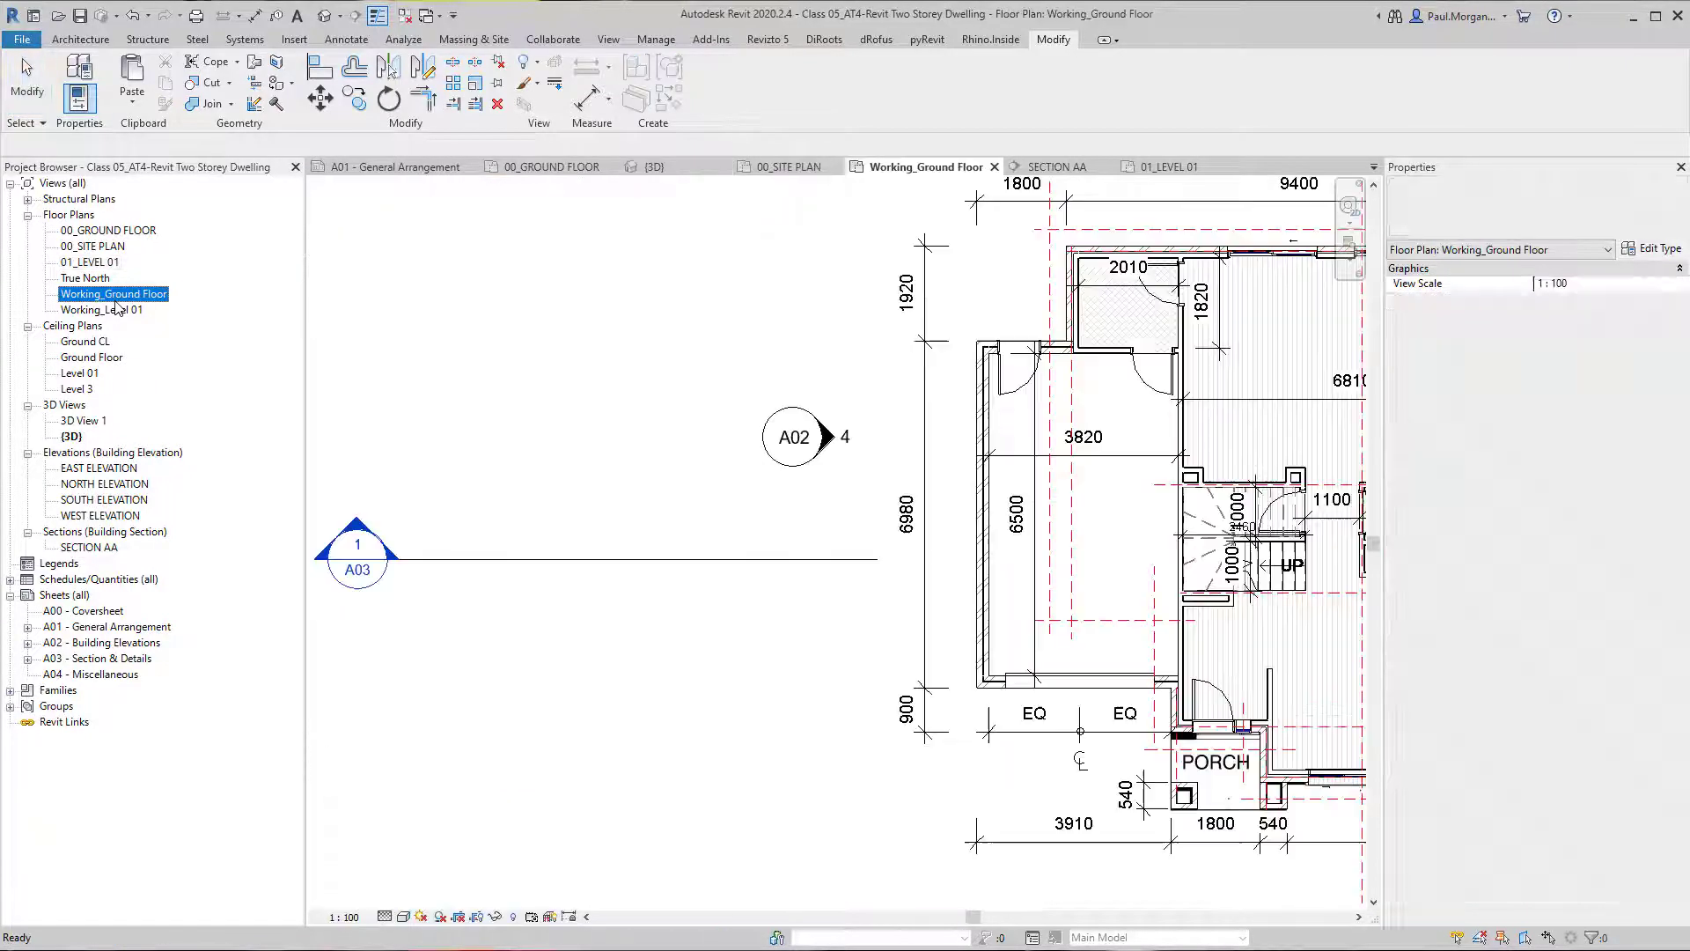
{"action": "scroll", "coordinate": [566, 643], "scroll_direction": "up", "scroll_amount": 3}
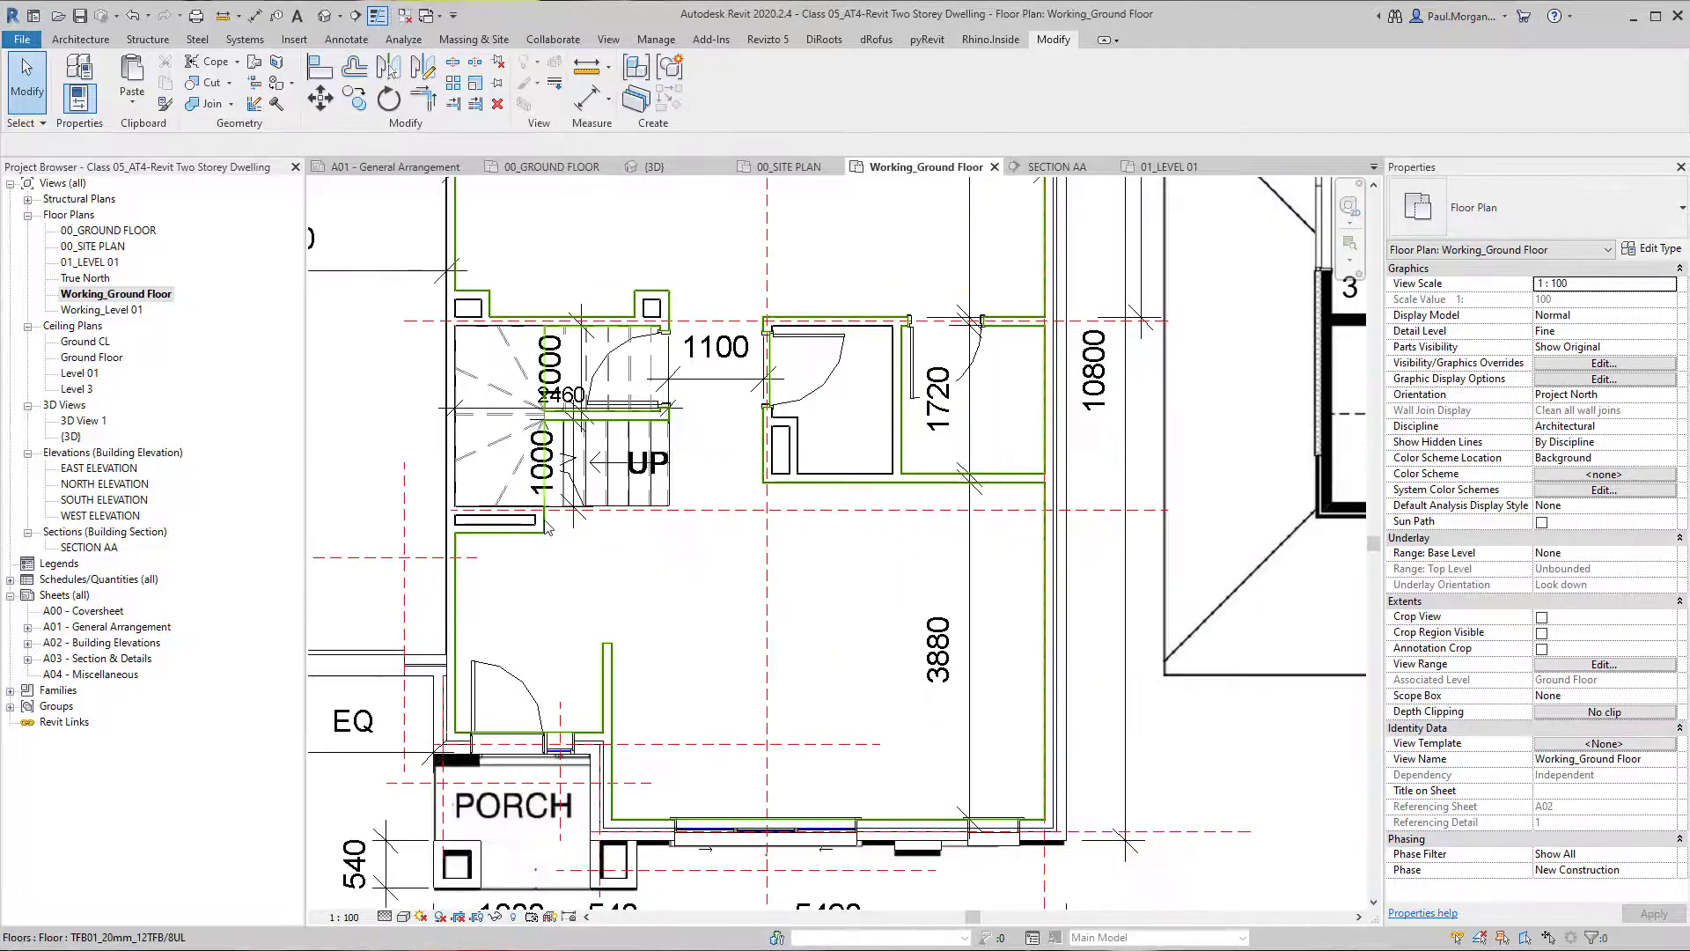
{"action": "scroll", "coordinate": [546, 527], "scroll_direction": "up", "scroll_amount": 3}
{"action": "left_click", "coordinate": [545, 522]}
{"action": "scroll", "coordinate": [555, 555], "scroll_direction": "up", "scroll_amount": 3}
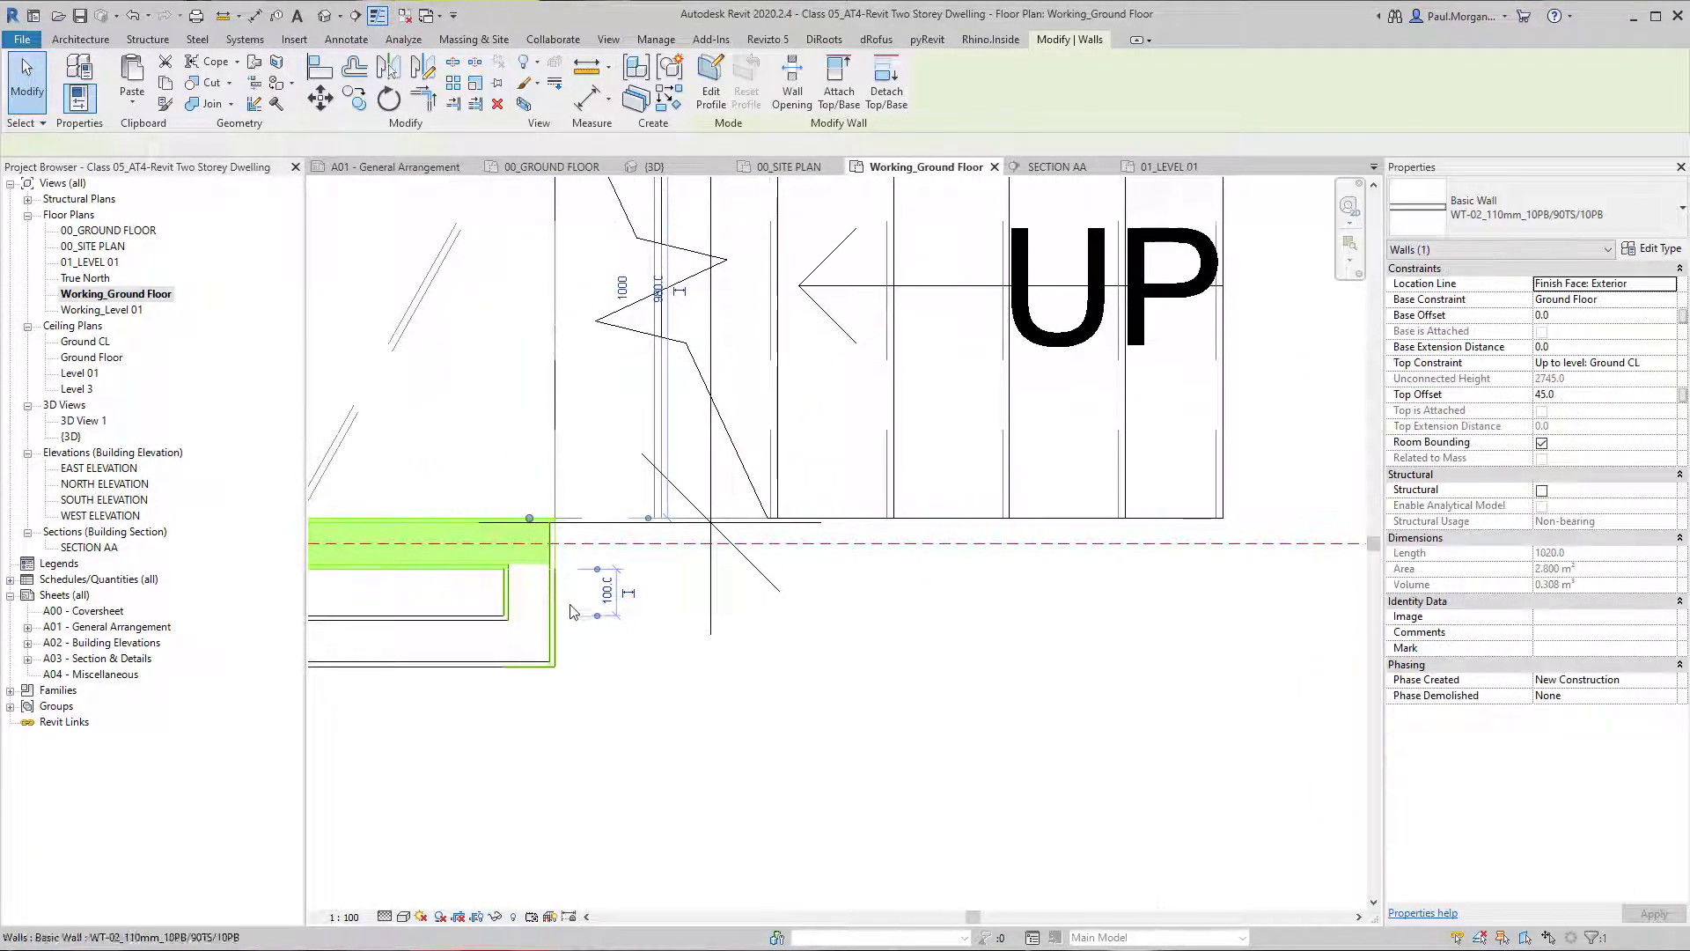
{"action": "middle_click_drag", "start_coordinate": [570, 604], "coordinate": [574, 603]}
{"action": "key", "text": "s"}
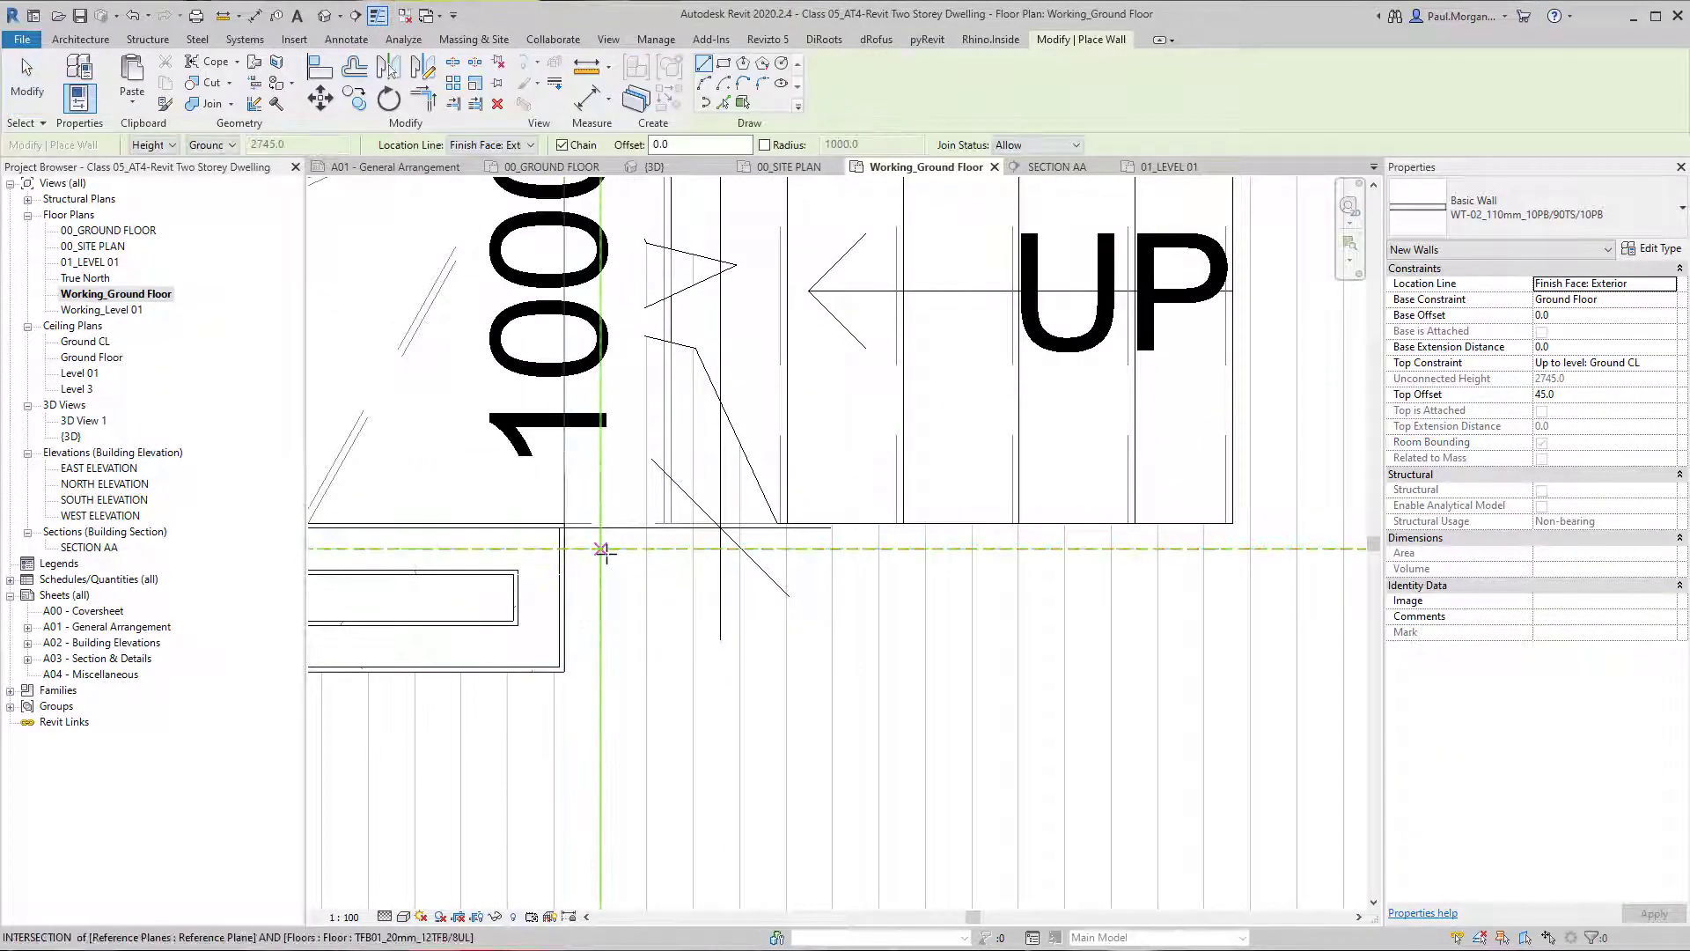
{"action": "left_click", "coordinate": [619, 525]}
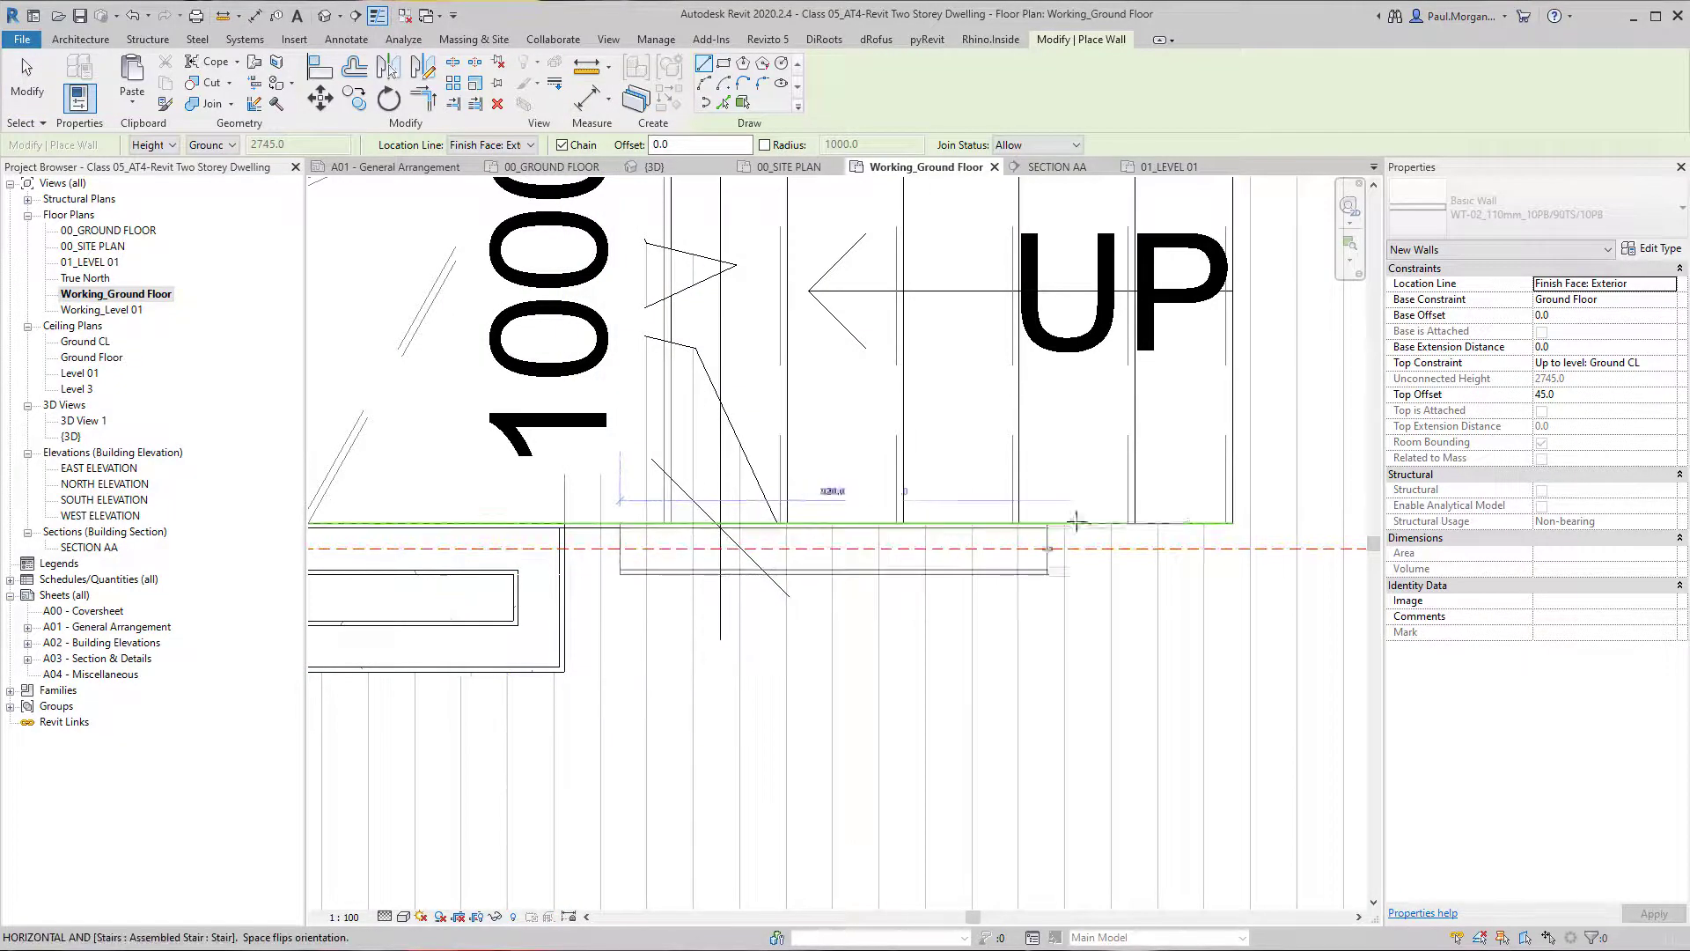
{"action": "left_click", "coordinate": [1233, 523]}
{"action": "key", "text": "Escape"}
{"action": "key", "text": "Escape"}
{"action": "middle_click_drag", "start_coordinate": [1178, 572], "coordinate": [1113, 606]}
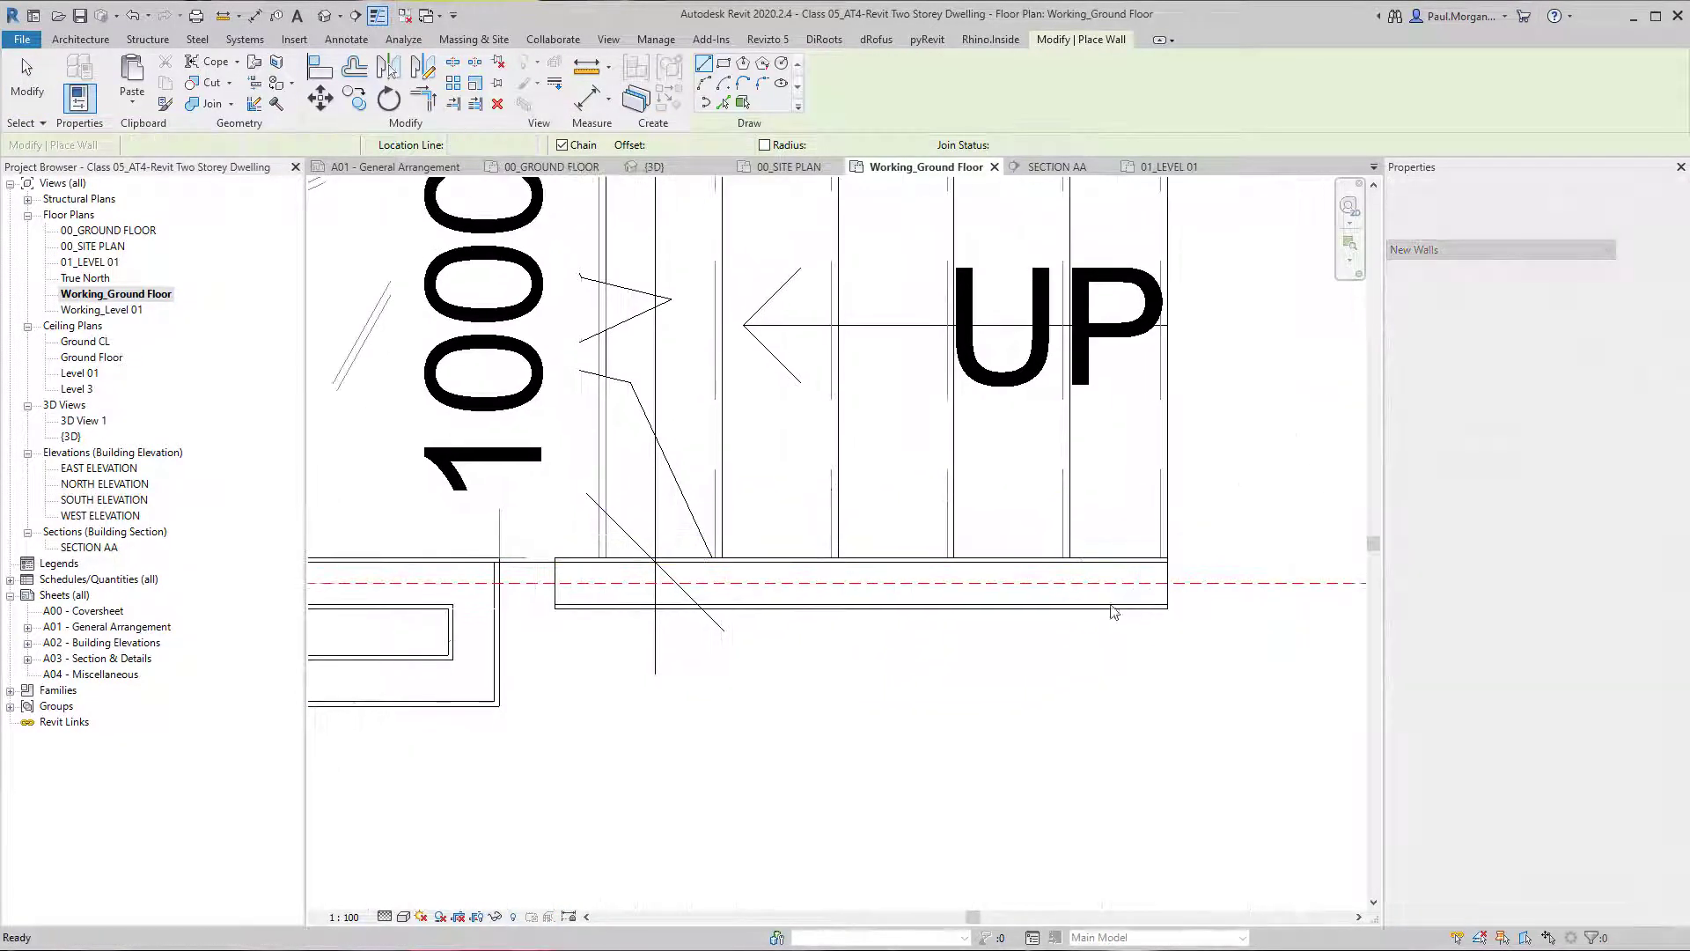
Disallow the join at the new wall's end nearest the existing wall and stretch it to that wall's corner, making it 1440 mm long.
{"action": "left_click", "coordinate": [556, 602]}
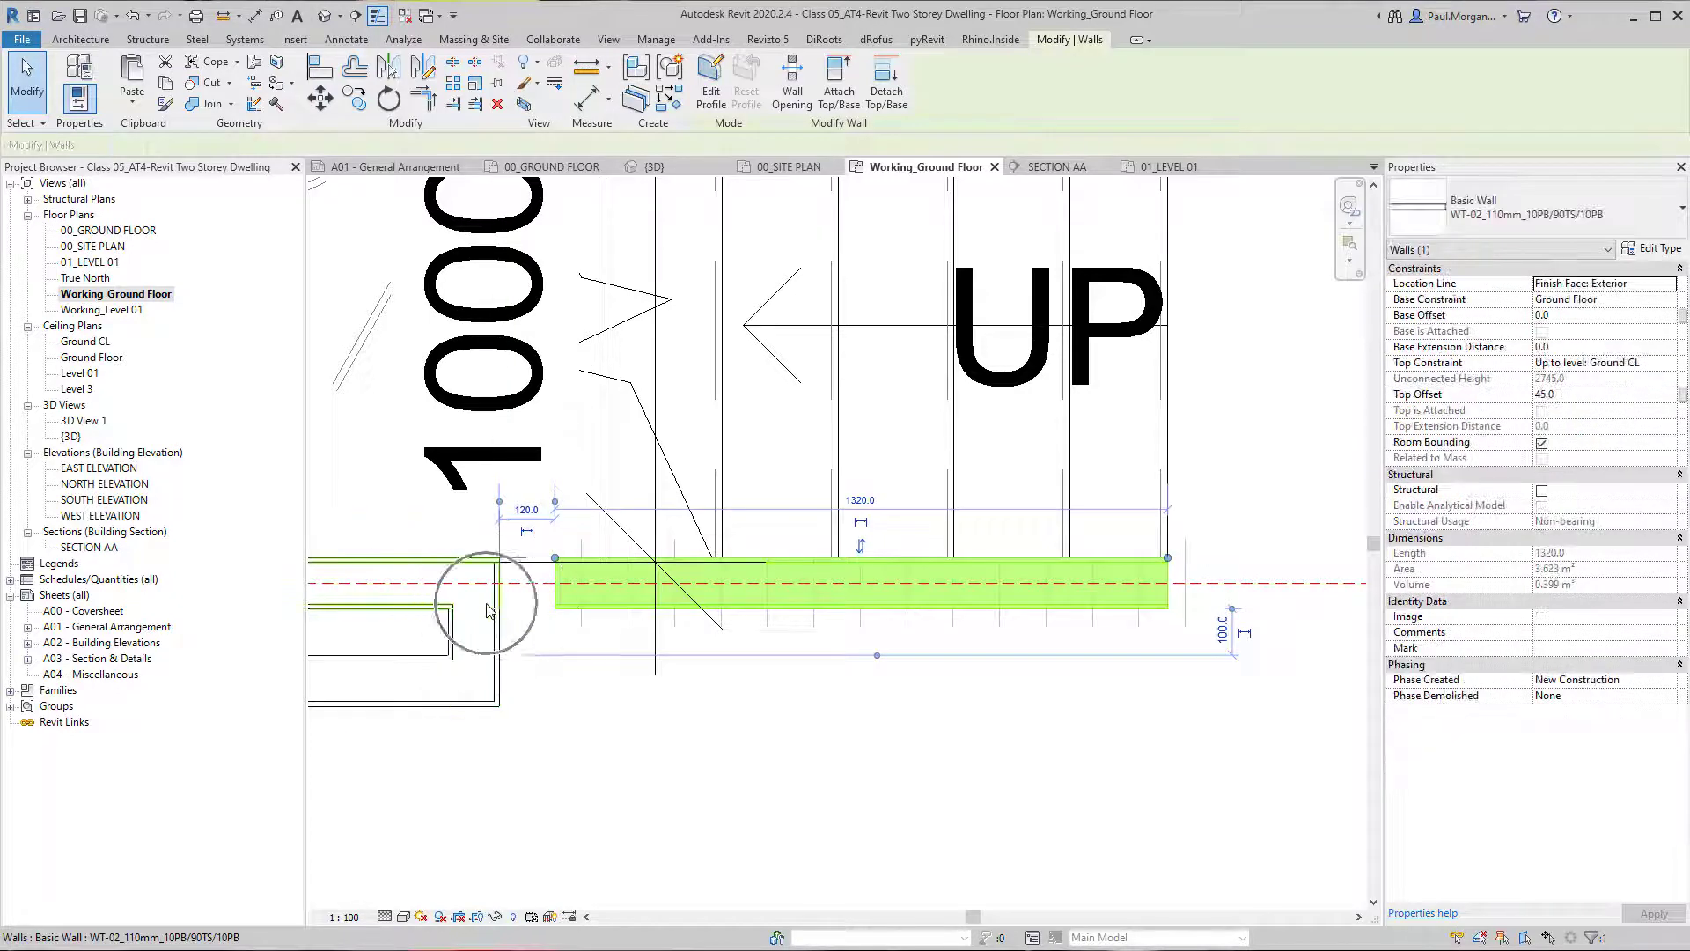
{"action": "right_click", "coordinate": [560, 566]}
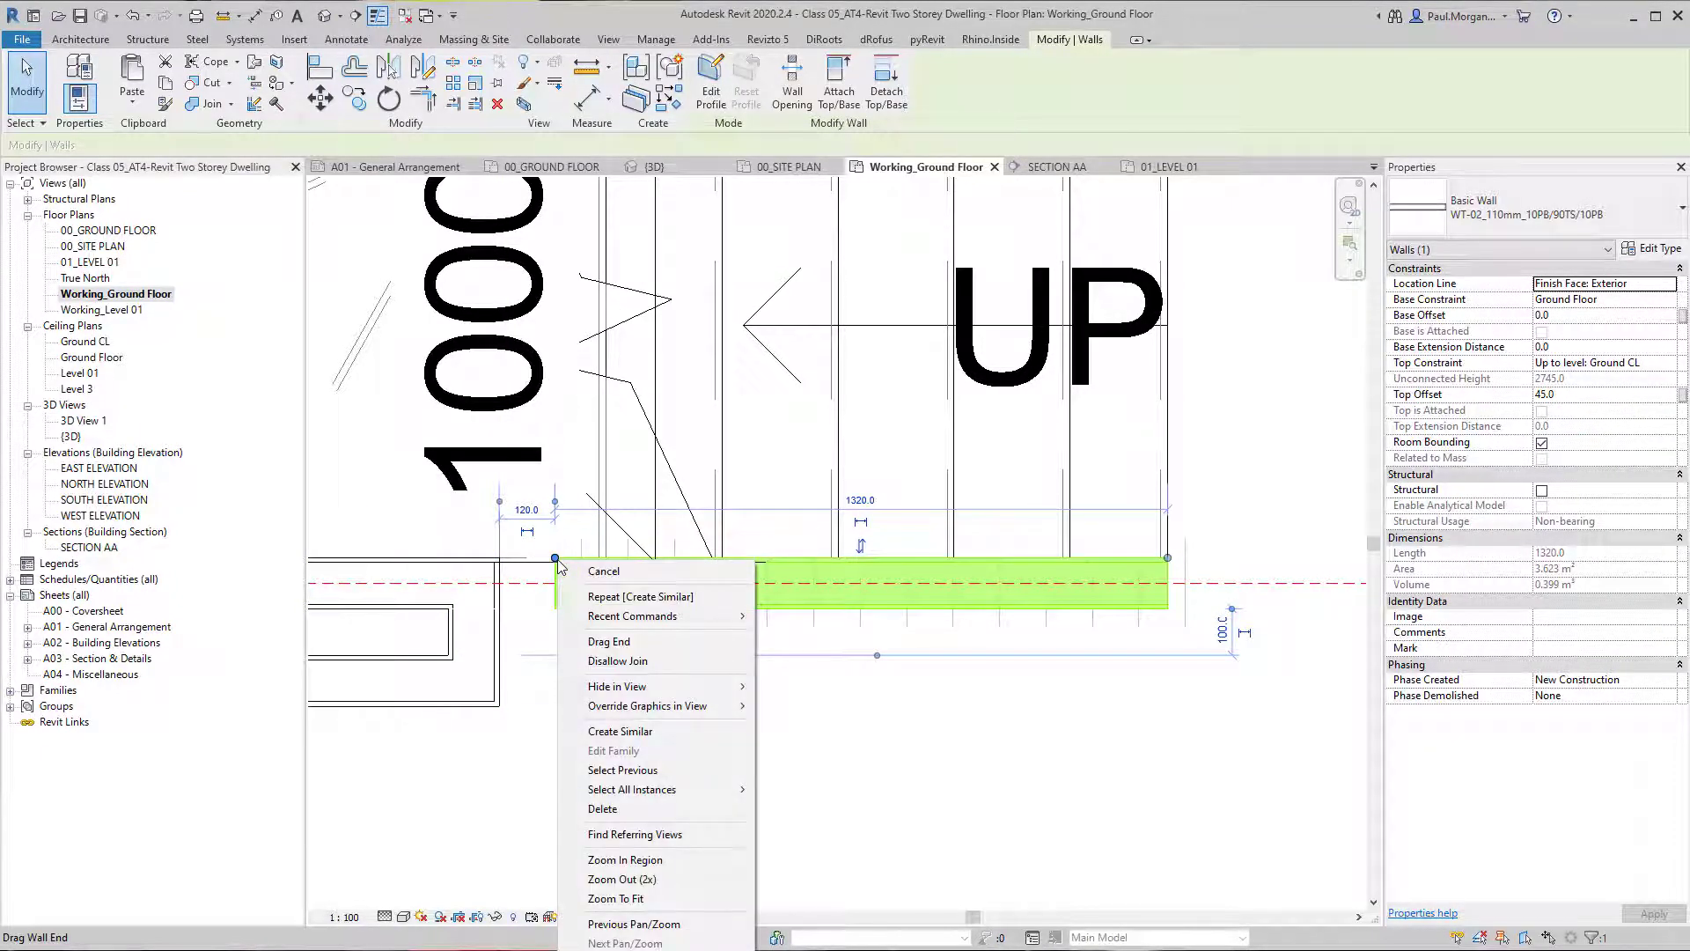
{"action": "left_click", "coordinate": [700, 662]}
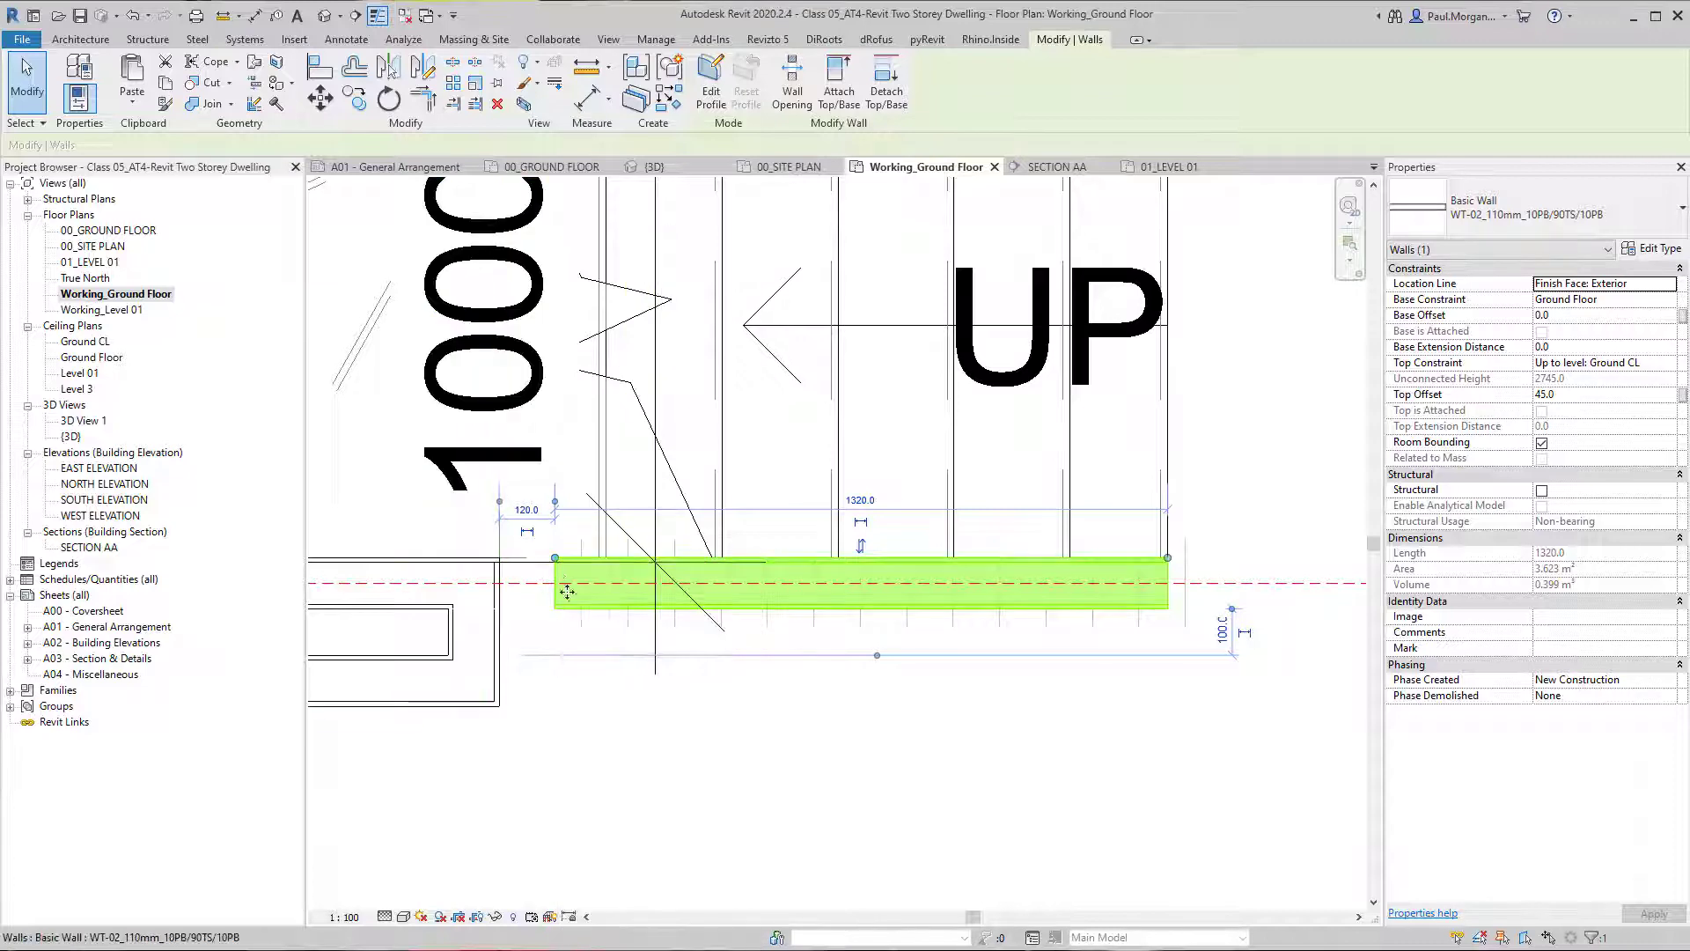
{"action": "left_click_drag", "start_coordinate": [560, 568], "coordinate": [523, 565]}
{"action": "left_click", "coordinate": [501, 563]}
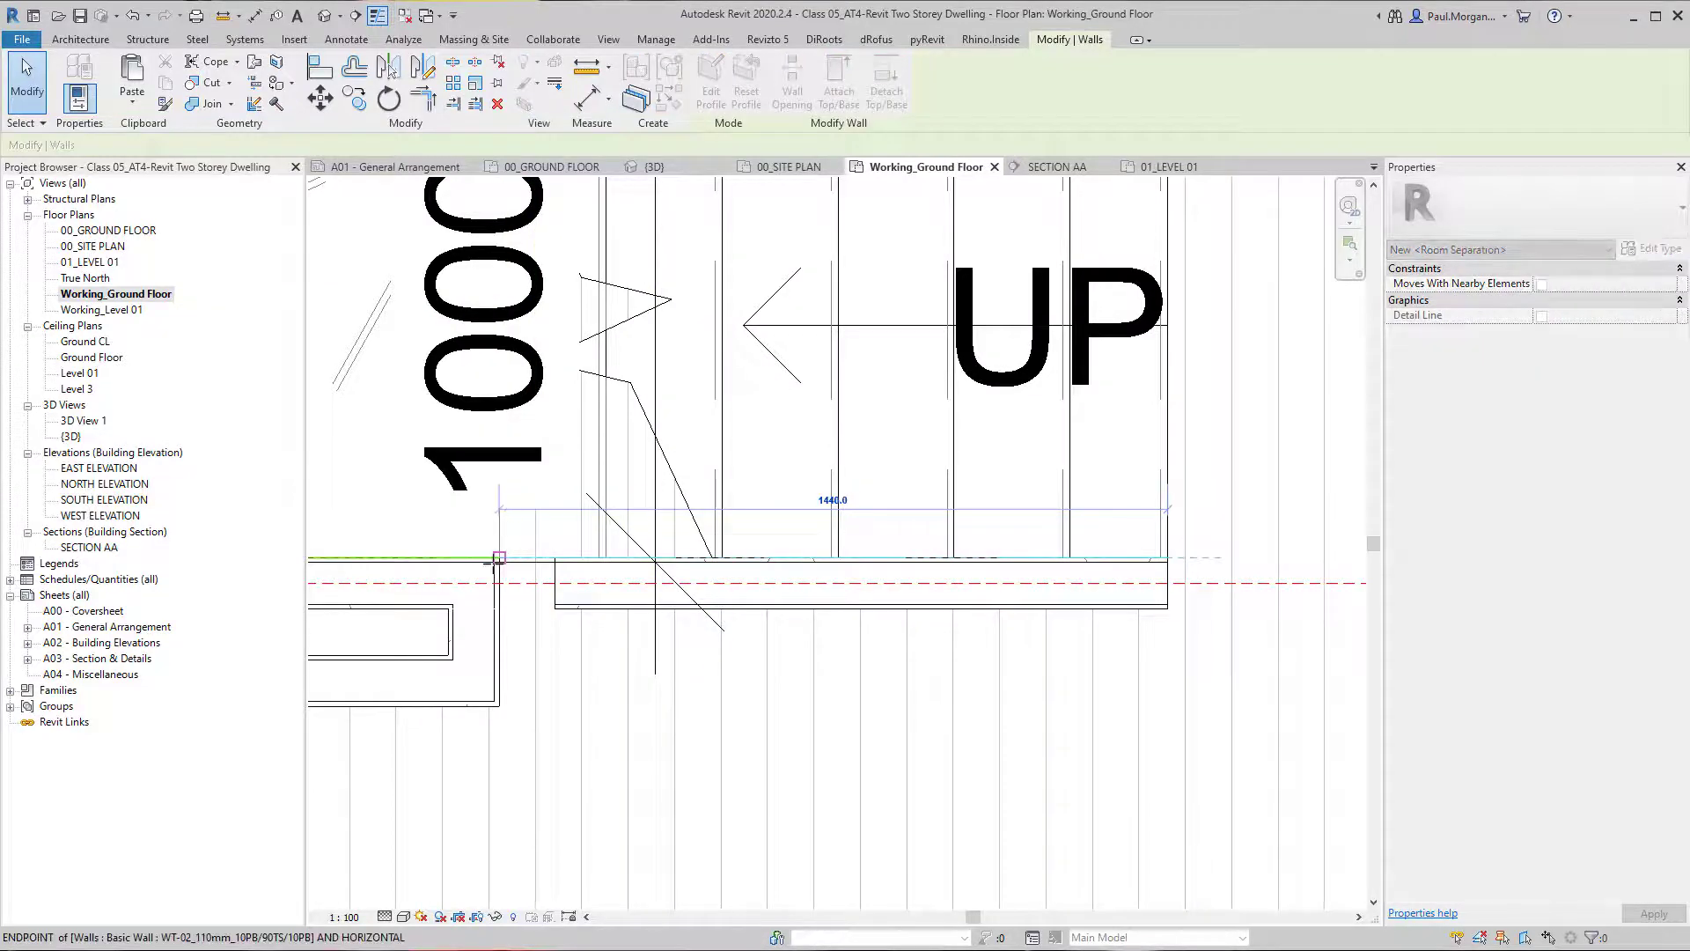
{"action": "left_click_drag", "start_coordinate": [494, 566], "coordinate": [499, 561]}
{"action": "key", "text": "Escape"}
{"action": "scroll", "coordinate": [537, 564], "scroll_direction": "up", "scroll_amount": 2}
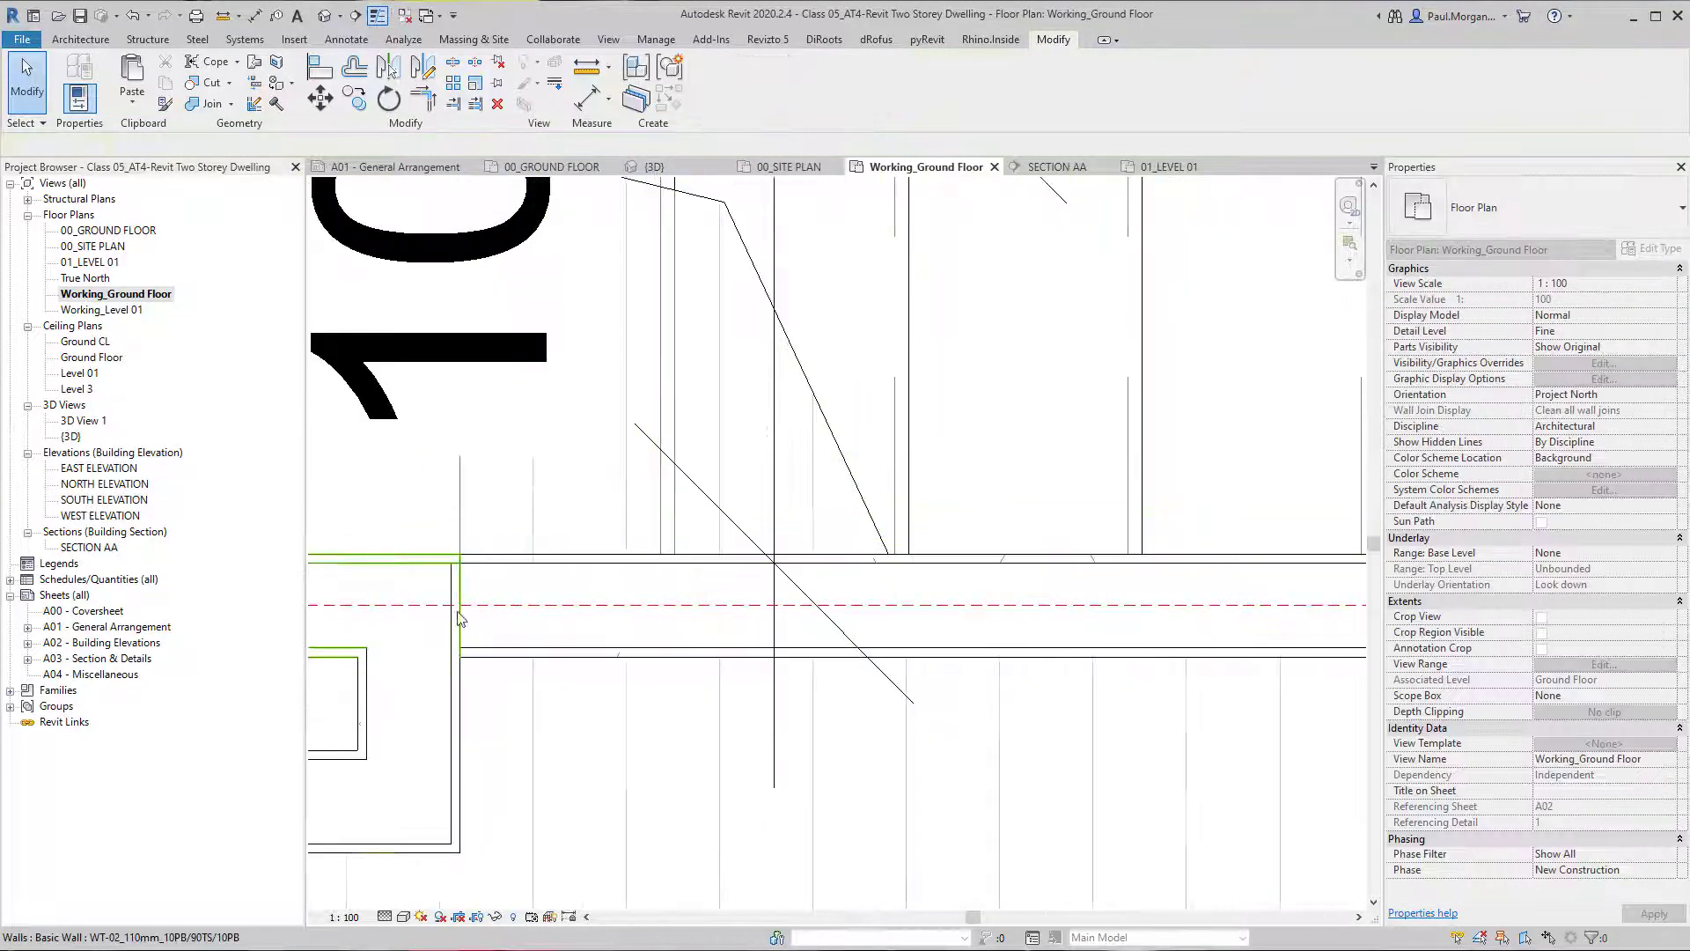
{"action": "scroll", "coordinate": [559, 633], "scroll_direction": "down", "scroll_amount": 2}
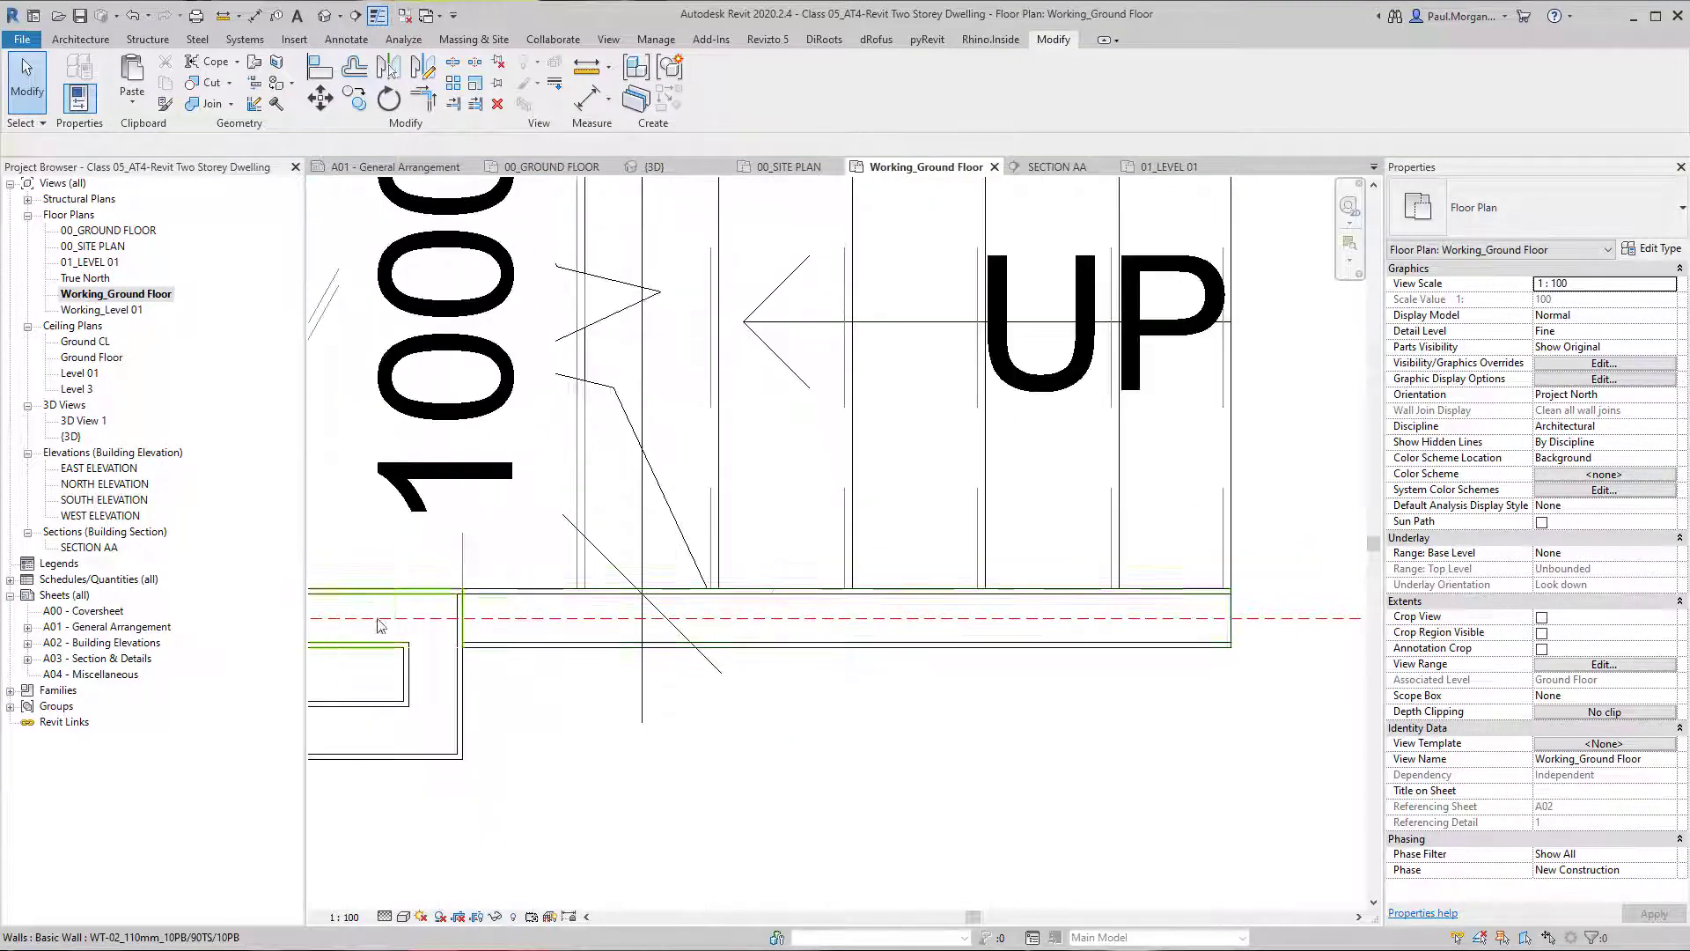
{"action": "scroll", "coordinate": [973, 625], "scroll_direction": "down", "scroll_amount": 2}
{"action": "left_click", "coordinate": [948, 619]}
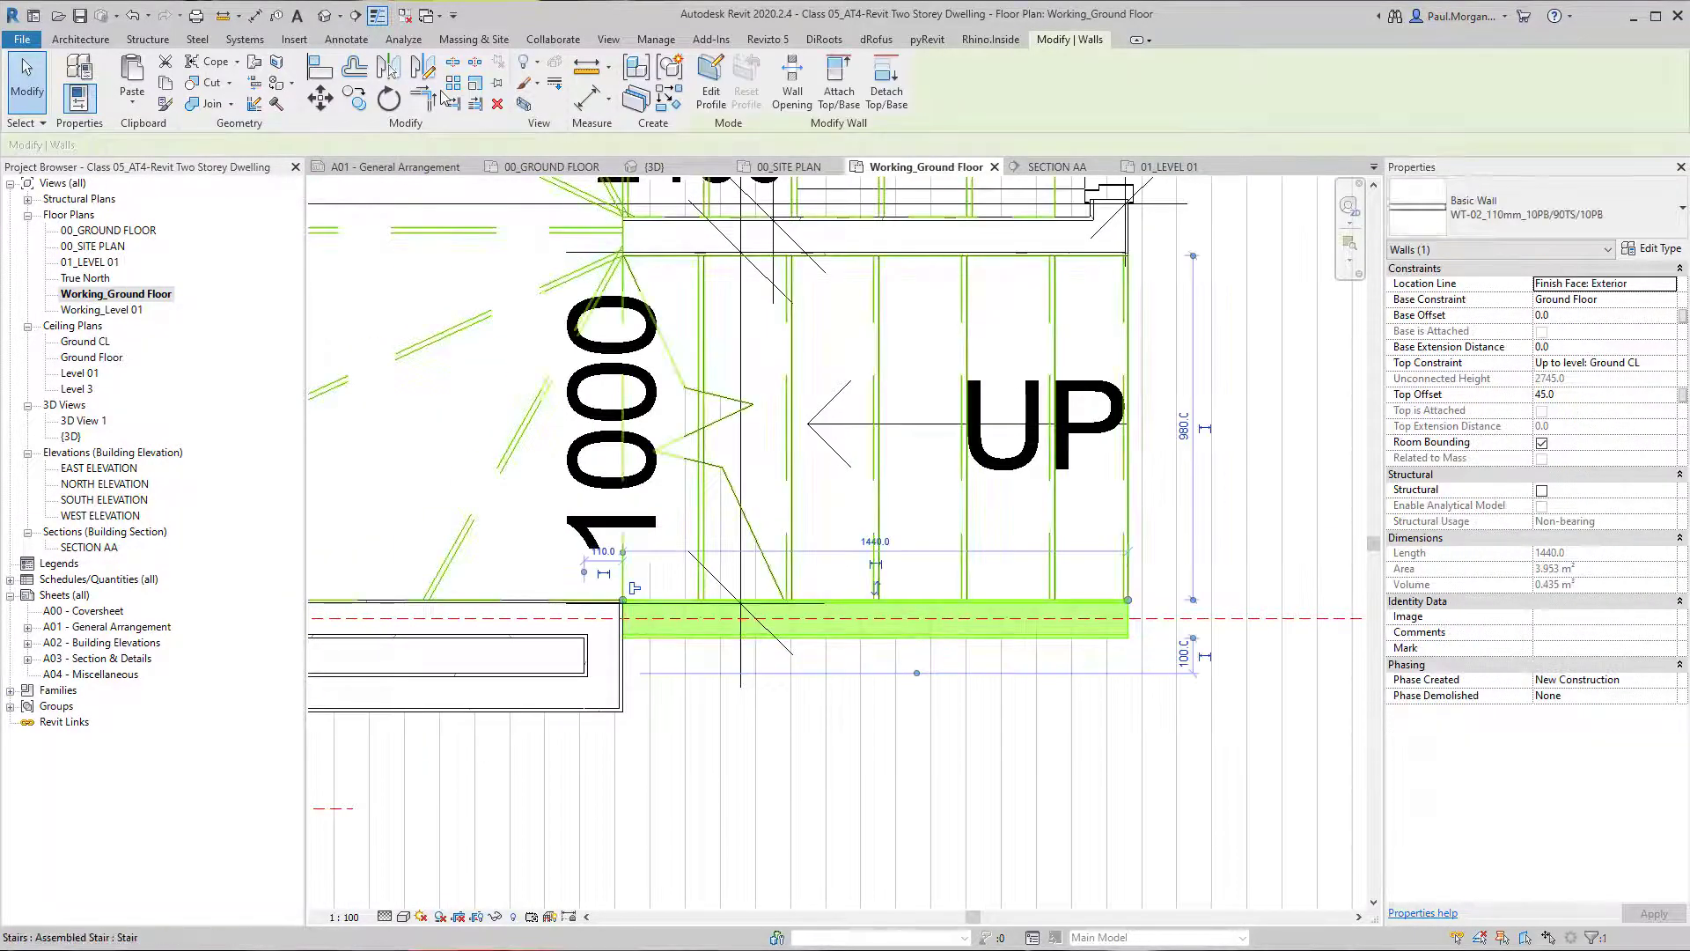
Cut a building section across the ground floor plan just outside the lower stair flight, looking towards the stair, and open its view.
{"action": "scroll", "coordinate": [622, 429], "scroll_direction": "down", "scroll_amount": 1}
{"action": "scroll", "coordinate": [622, 430], "scroll_direction": "down", "scroll_amount": 3}
{"action": "middle_click_drag", "start_coordinate": [692, 621], "coordinate": [788, 616]}
{"action": "key", "text": "Escape"}
{"action": "scroll", "coordinate": [764, 610], "scroll_direction": "down", "scroll_amount": 3}
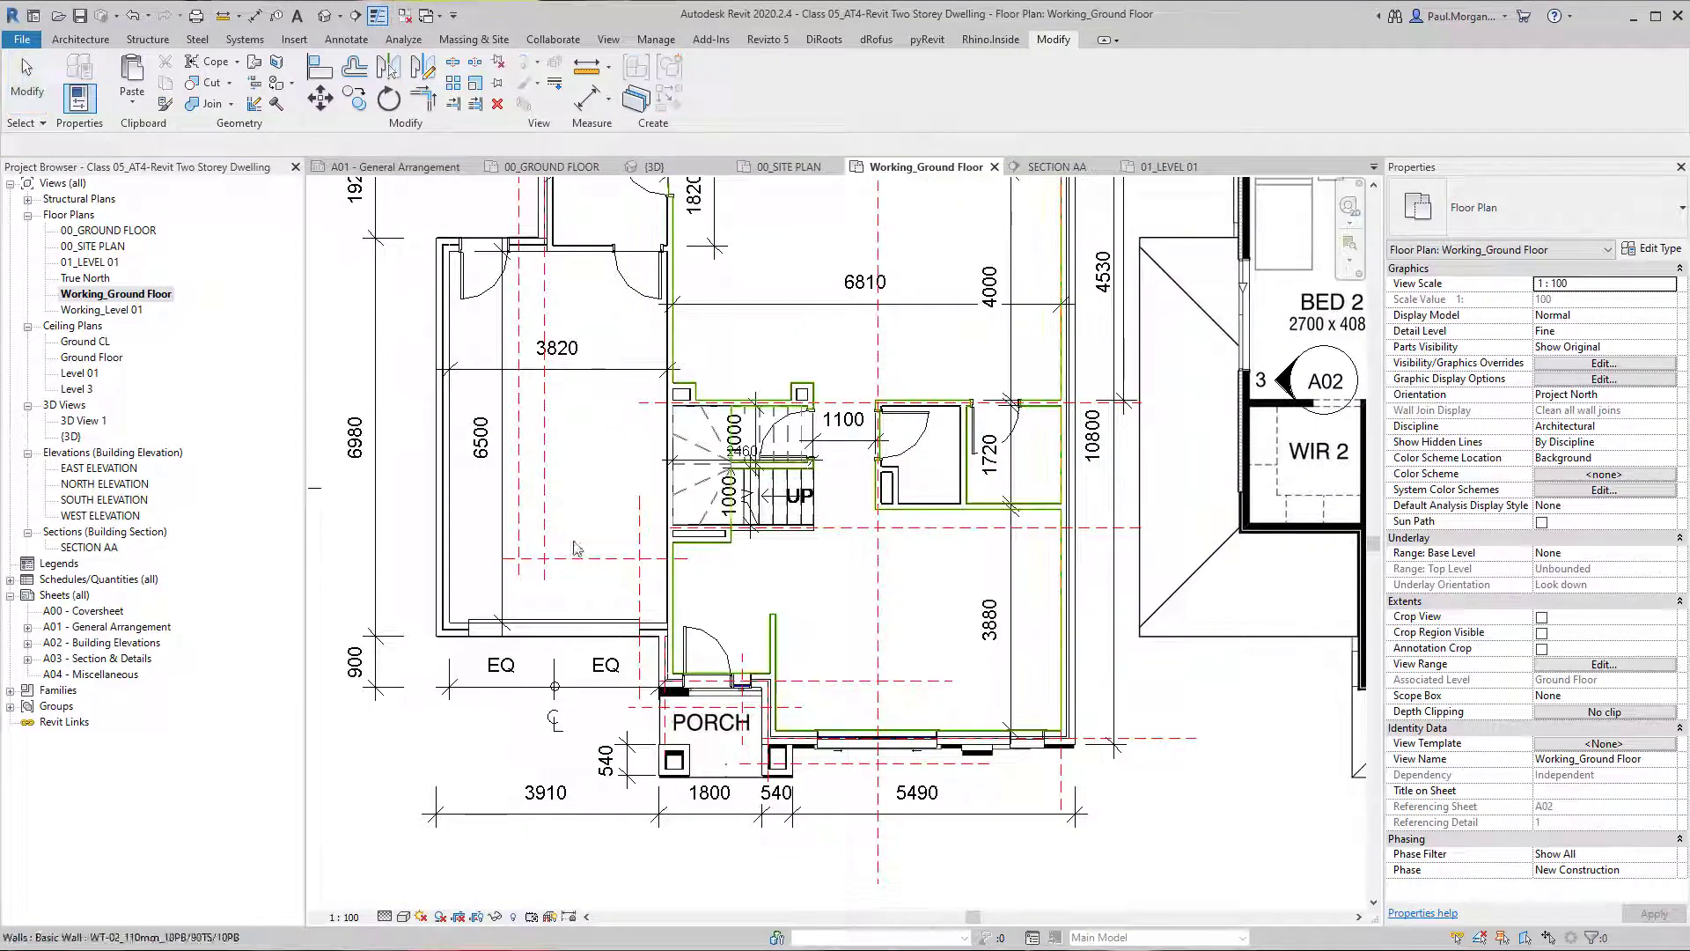
{"action": "middle_click_drag", "start_coordinate": [678, 586], "coordinate": [677, 537]}
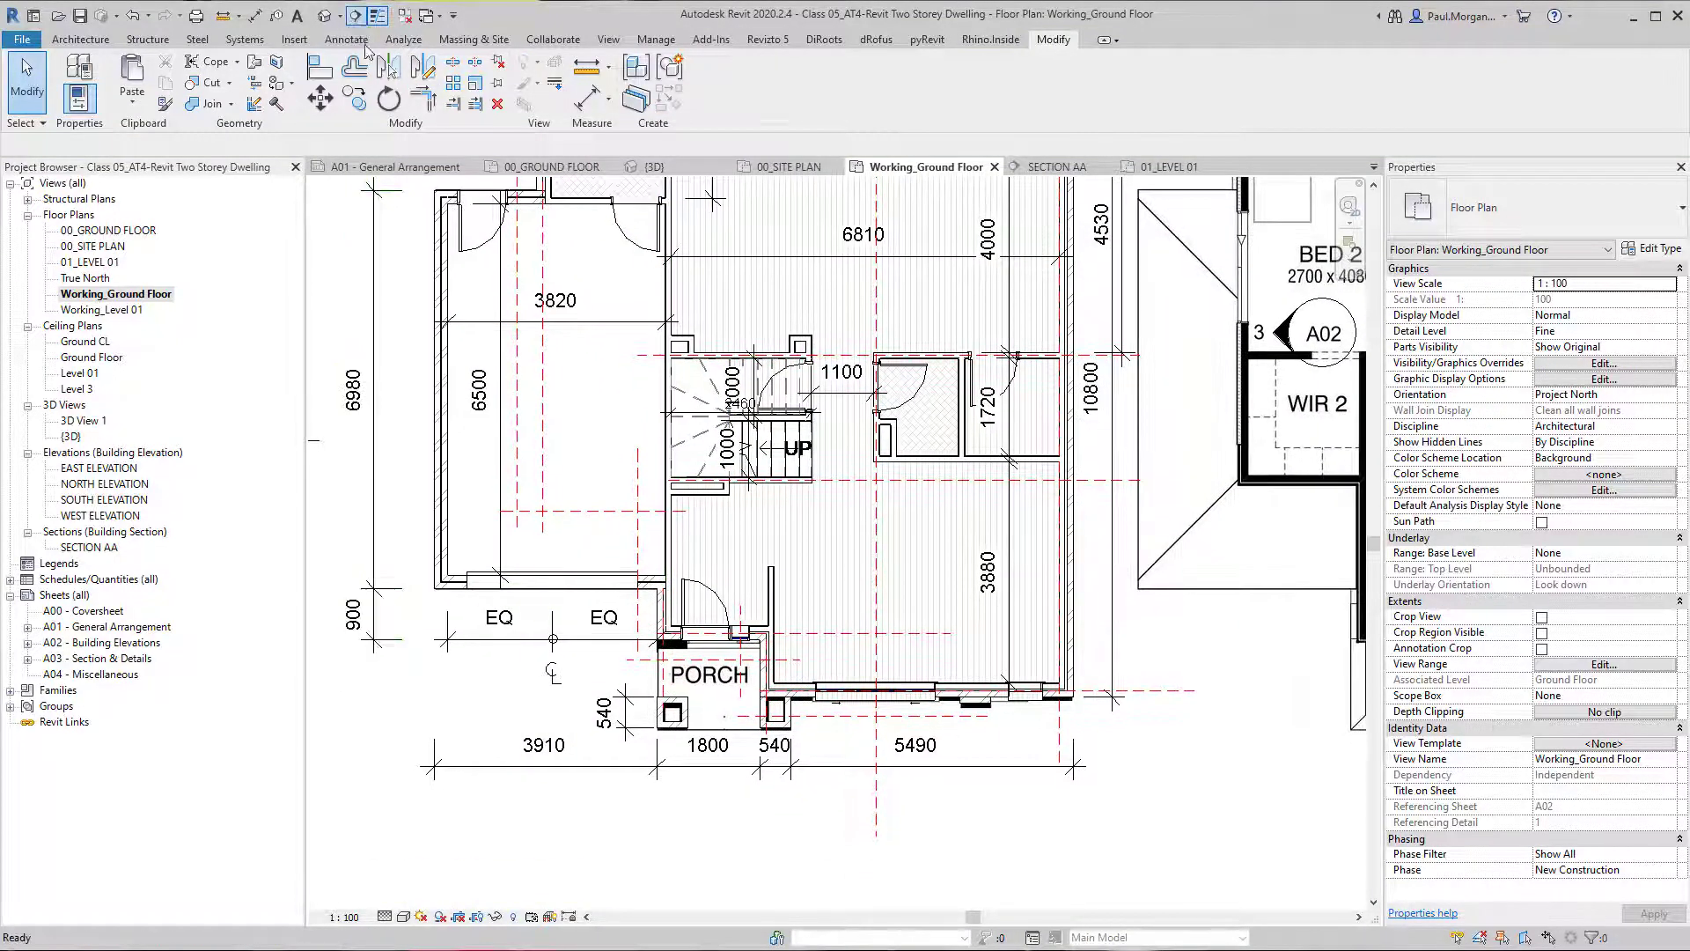
{"action": "left_click", "coordinate": [742, 529]}
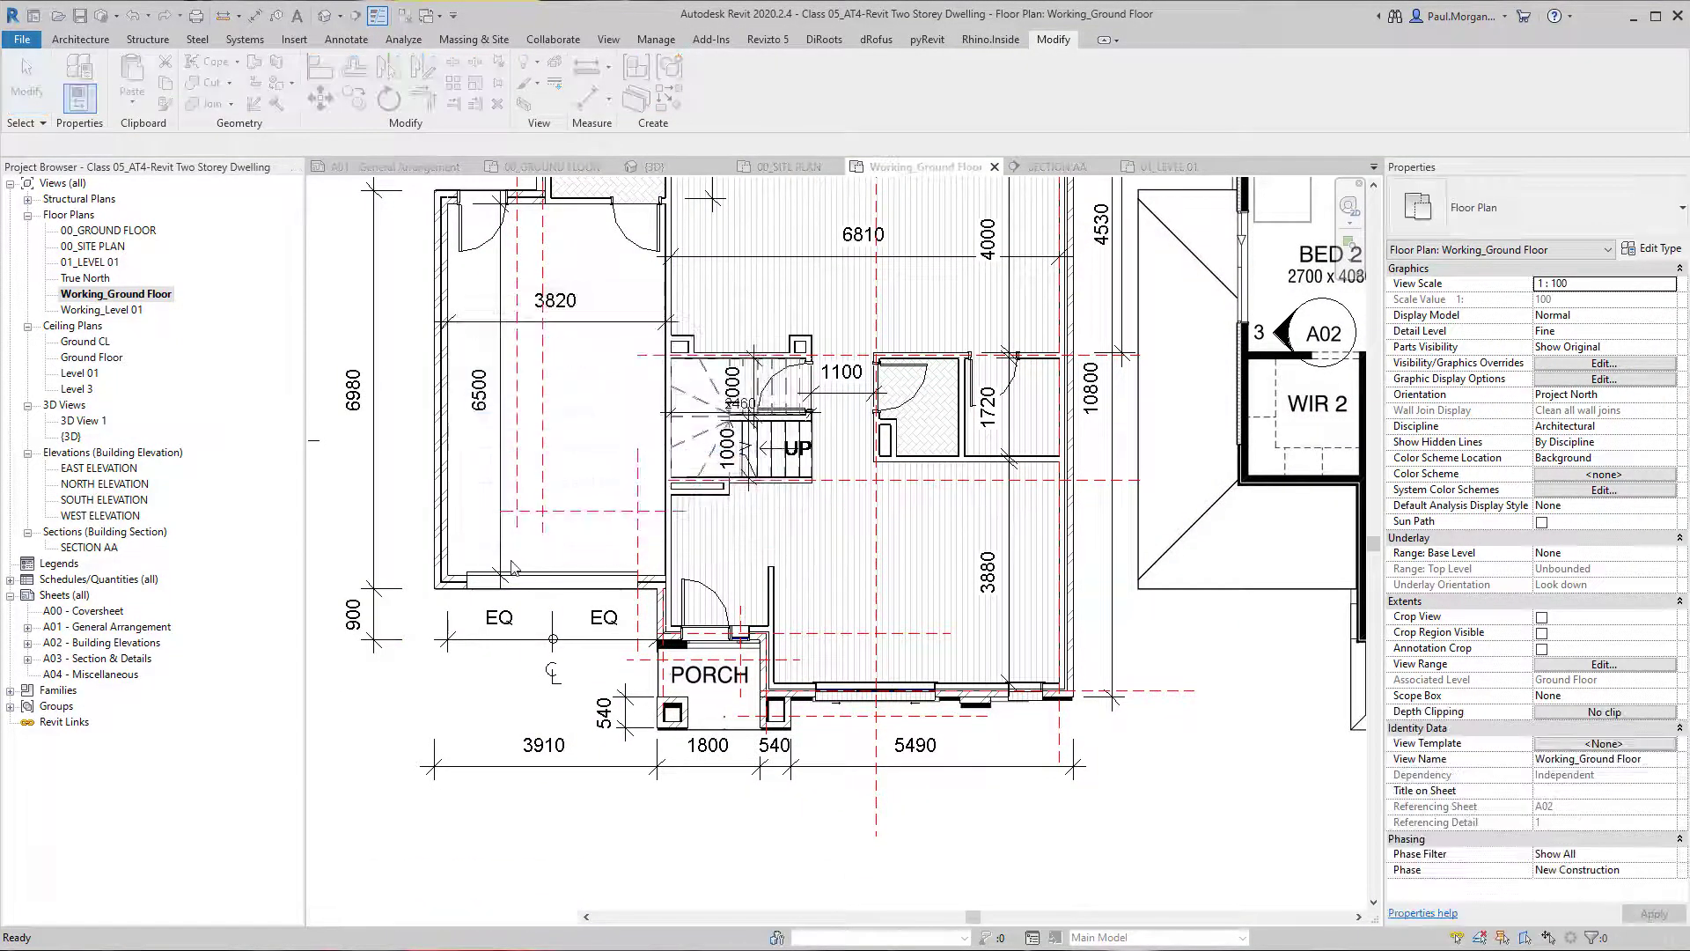
{"action": "left_click", "coordinate": [427, 536]}
{"action": "left_click", "coordinate": [1112, 535]}
{"action": "key", "text": "Escape"}
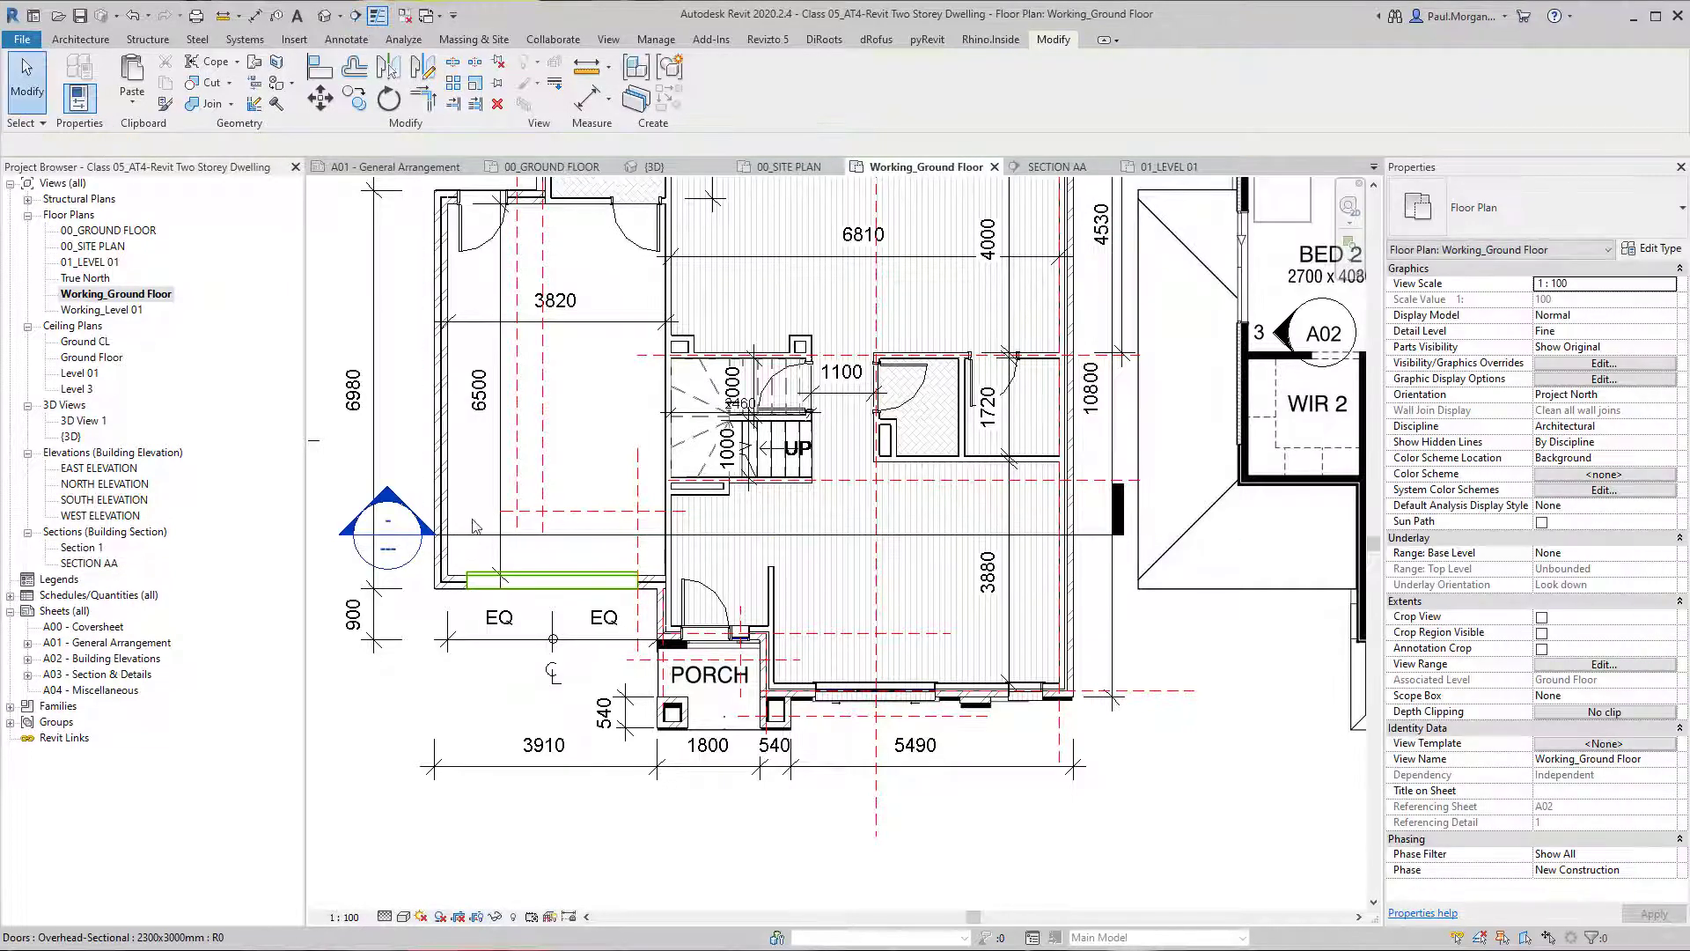
{"action": "double_click", "coordinate": [390, 503]}
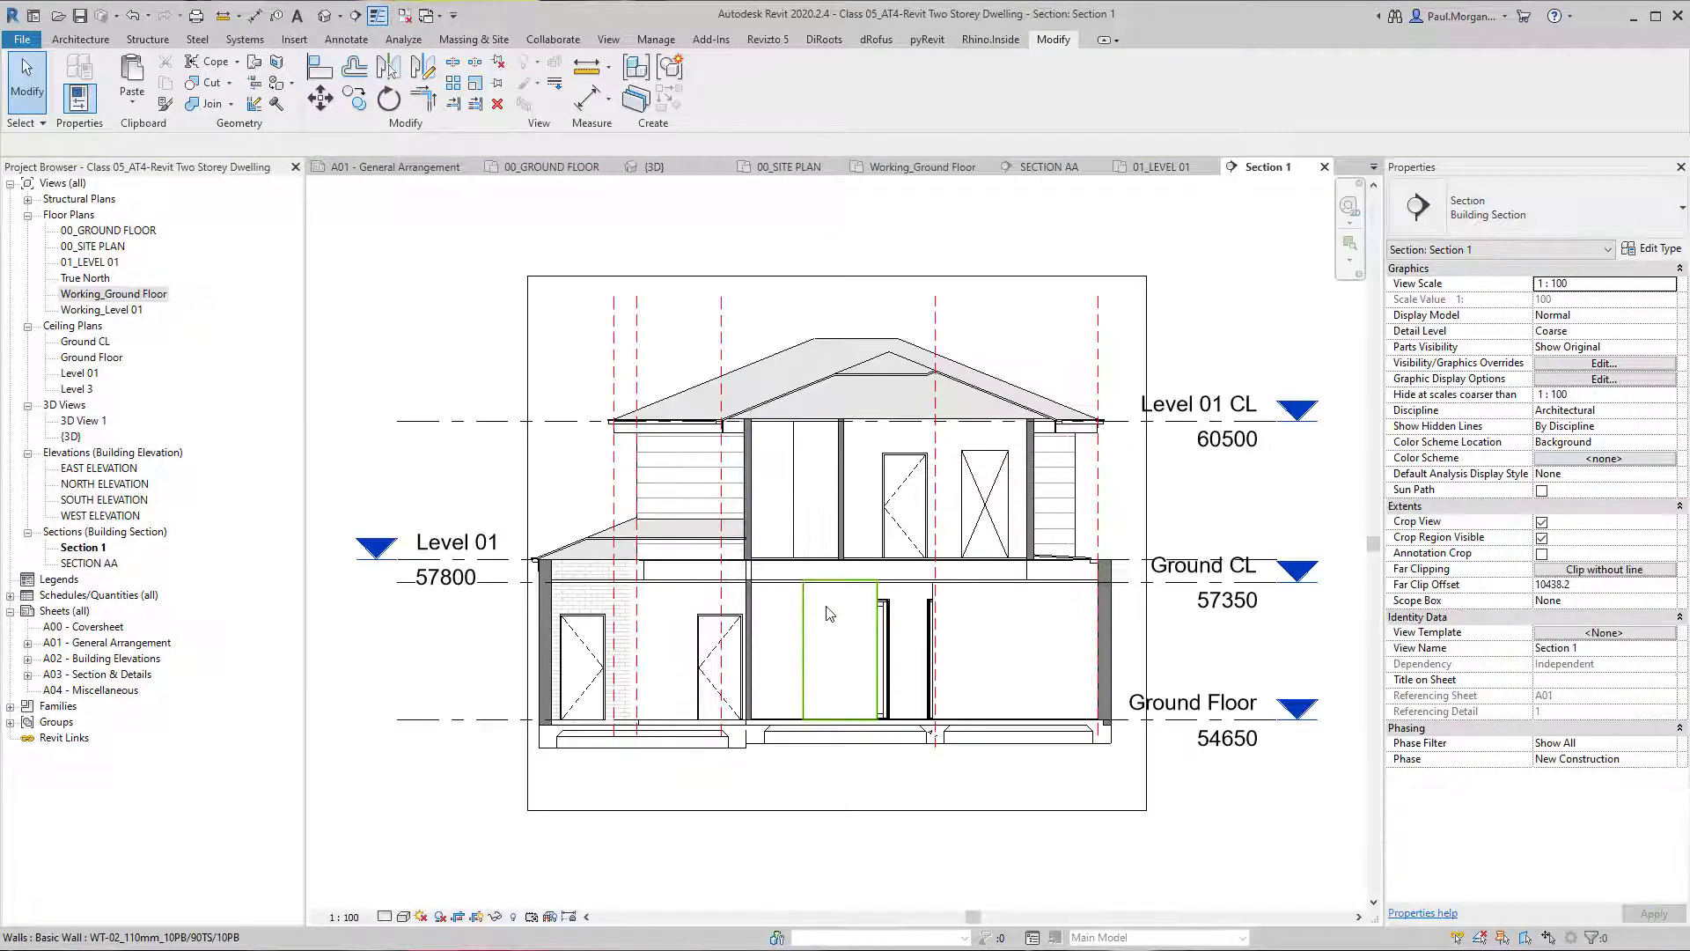
Lower the top of the wall beside the lower flight to a top offset of -666 and open its profile for editing.
{"action": "scroll", "coordinate": [870, 663], "scroll_direction": "up", "scroll_amount": 5}
{"action": "left_click", "coordinate": [865, 658]}
{"action": "middle_click_drag", "start_coordinate": [802, 696], "coordinate": [528, 664]}
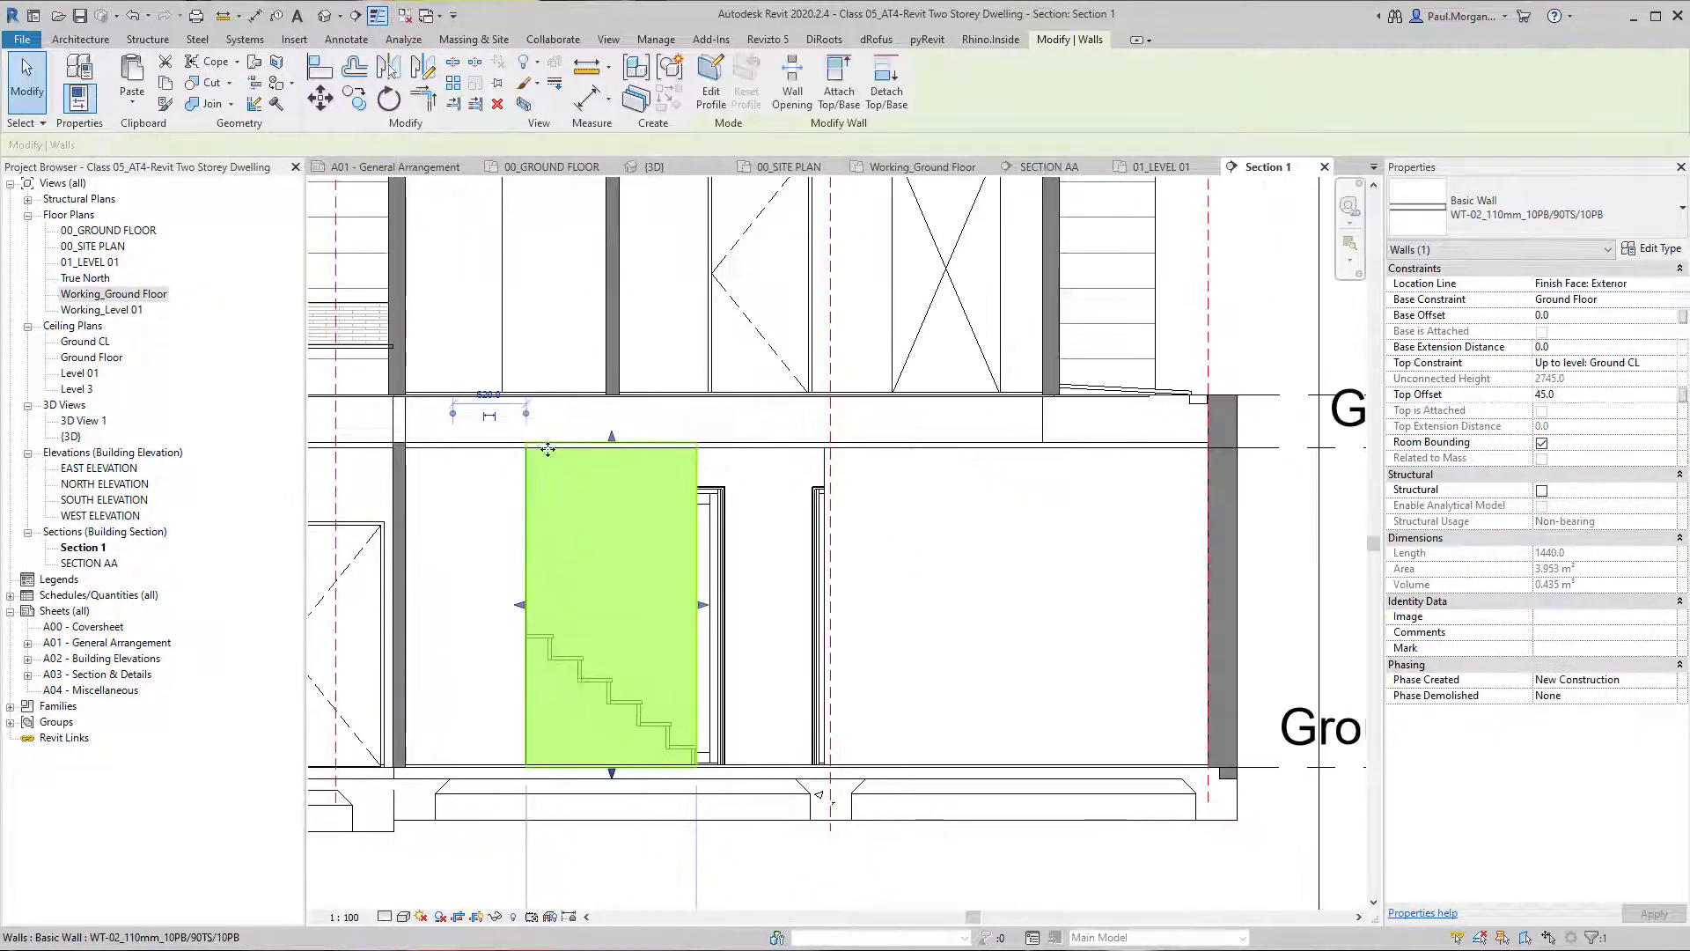
{"action": "left_click_drag", "start_coordinate": [614, 448], "coordinate": [615, 526]}
{"action": "scroll", "coordinate": [615, 581], "scroll_direction": "up", "scroll_amount": 3}
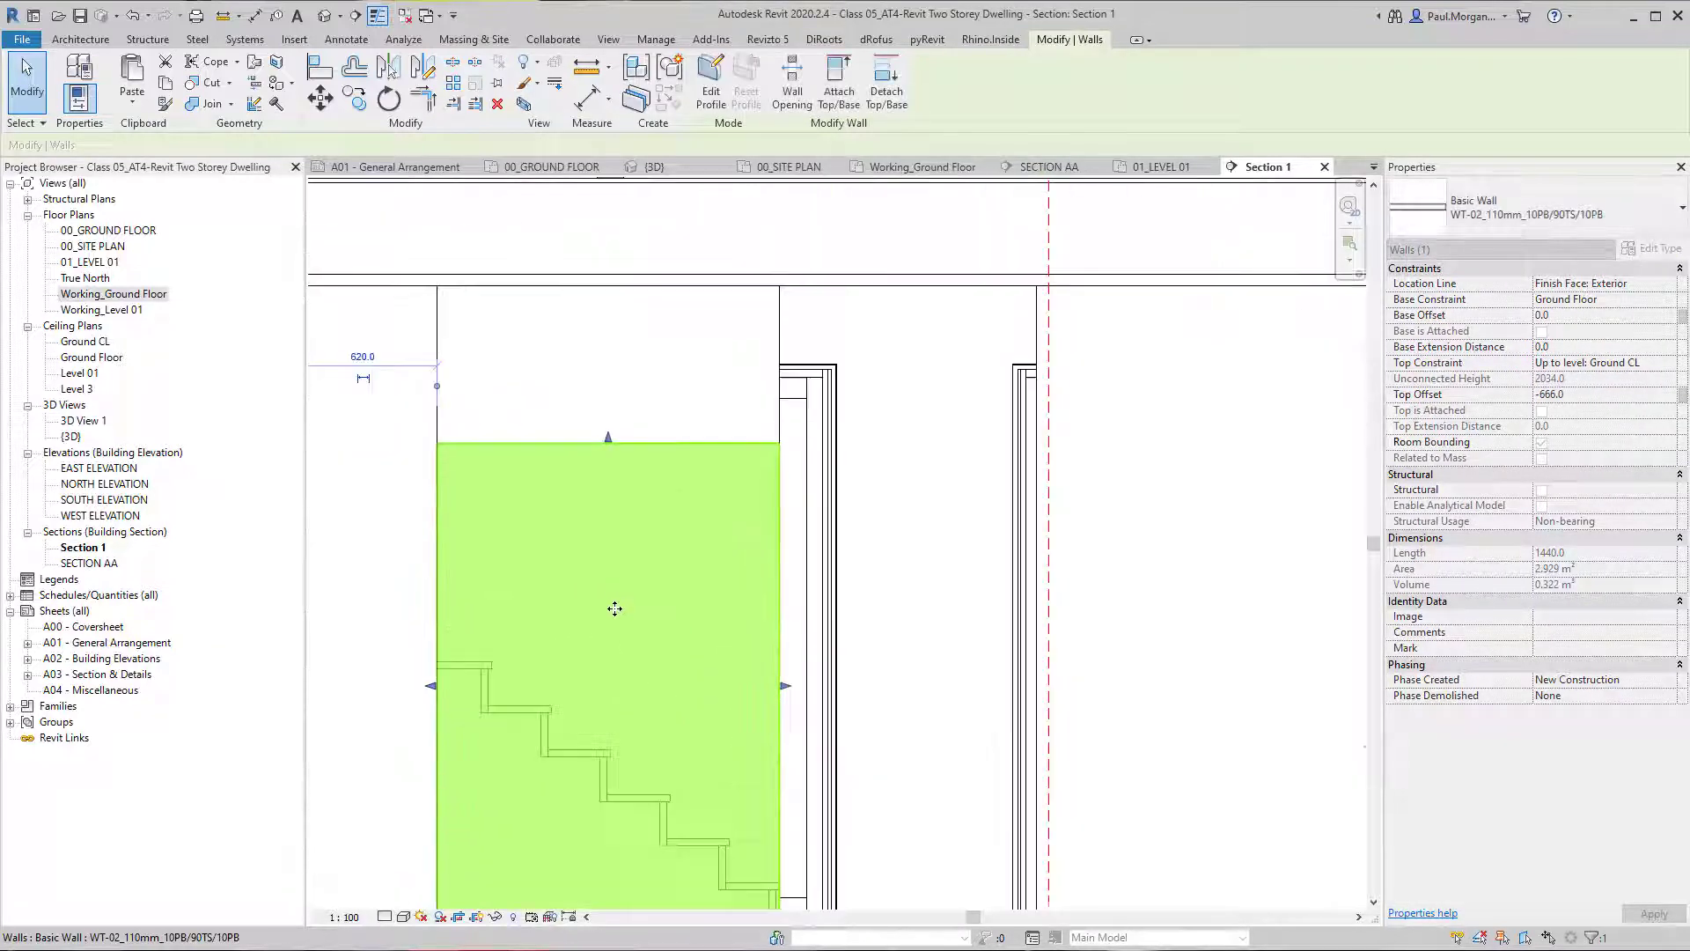
{"action": "key", "text": "Escape"}
{"action": "scroll", "coordinate": [728, 558], "scroll_direction": "down", "scroll_amount": 4}
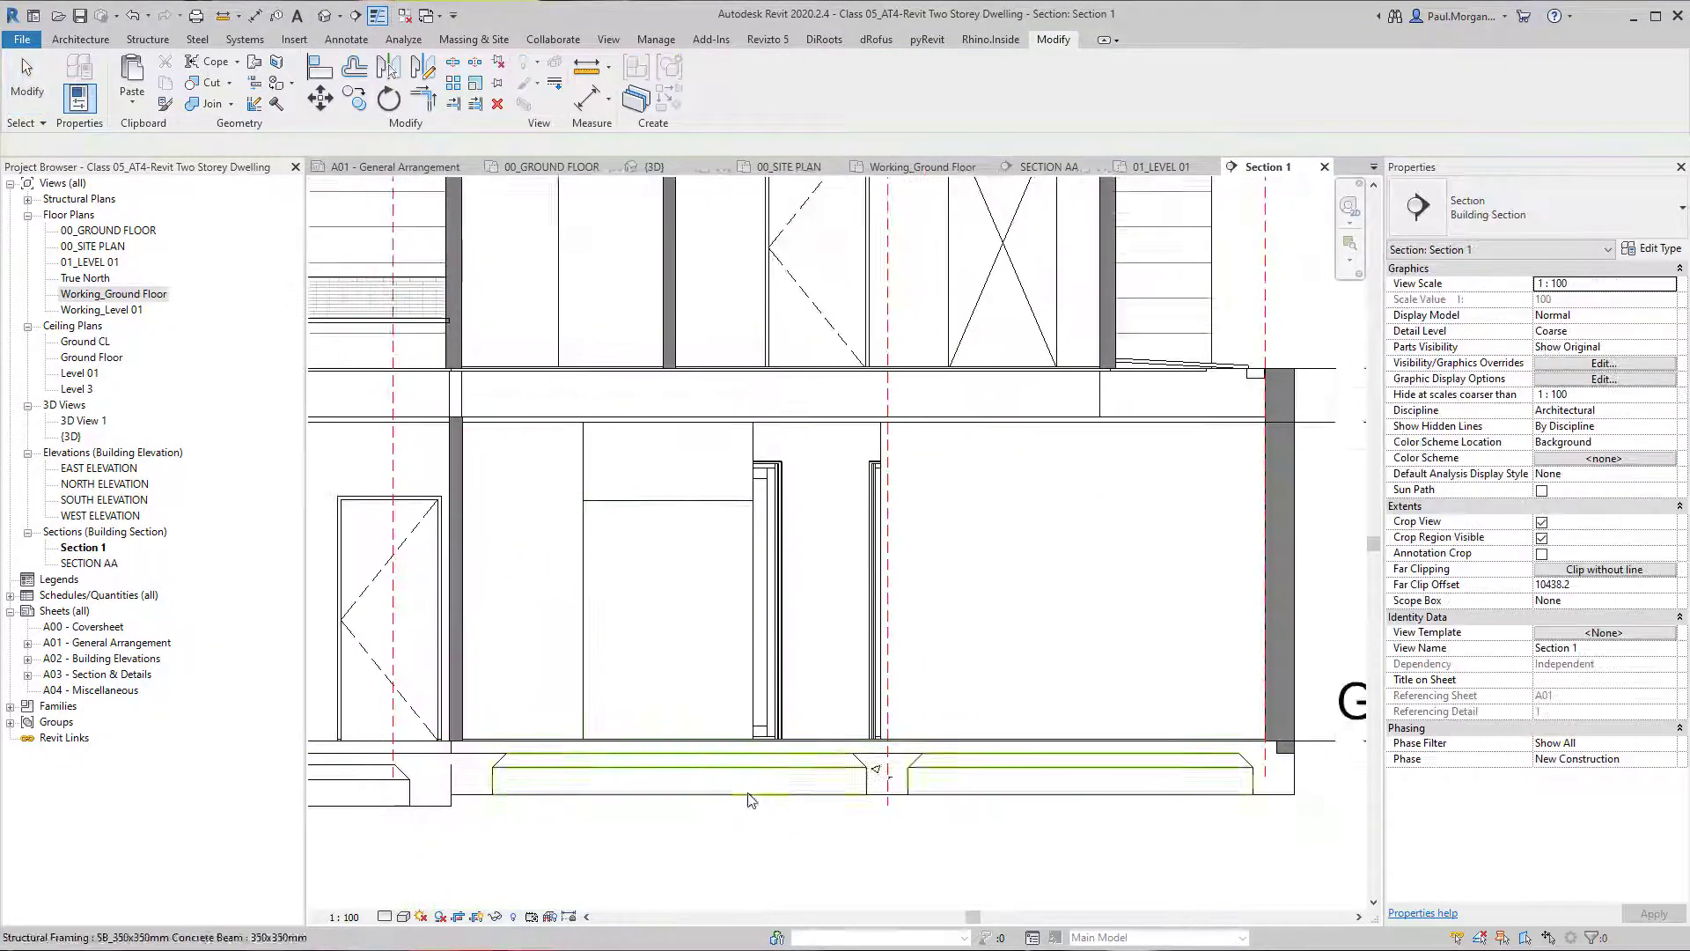
{"action": "left_click", "coordinate": [693, 517]}
{"action": "scroll", "coordinate": [704, 537], "scroll_direction": "up", "scroll_amount": 3}
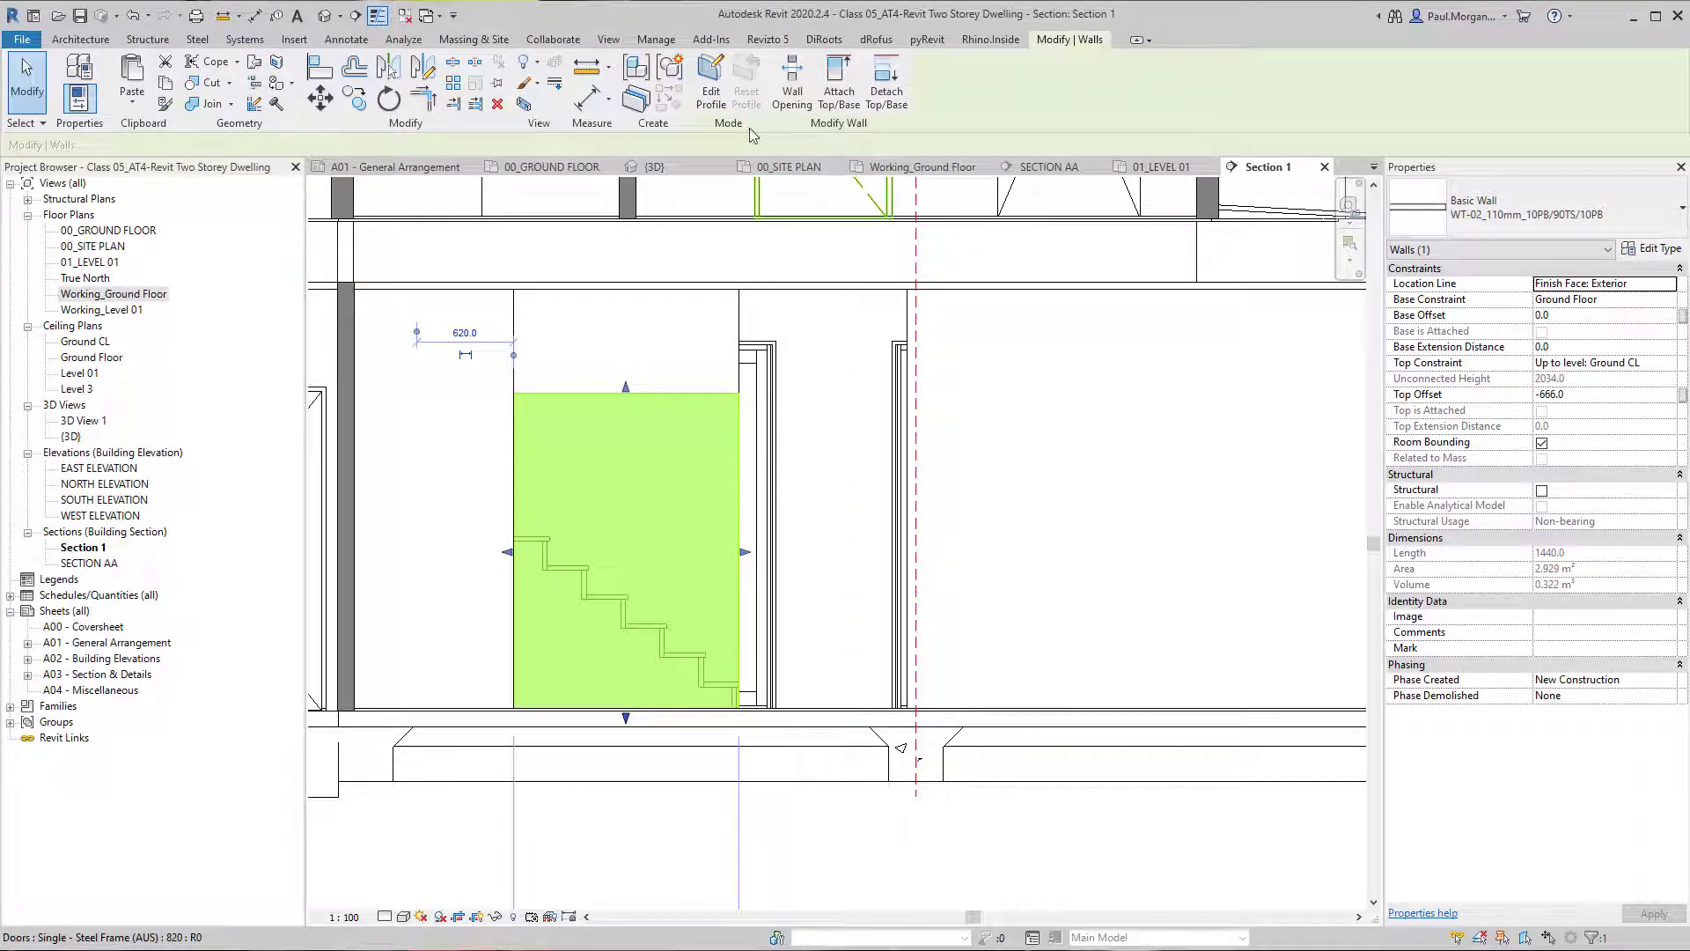
{"action": "left_click", "coordinate": [713, 93]}
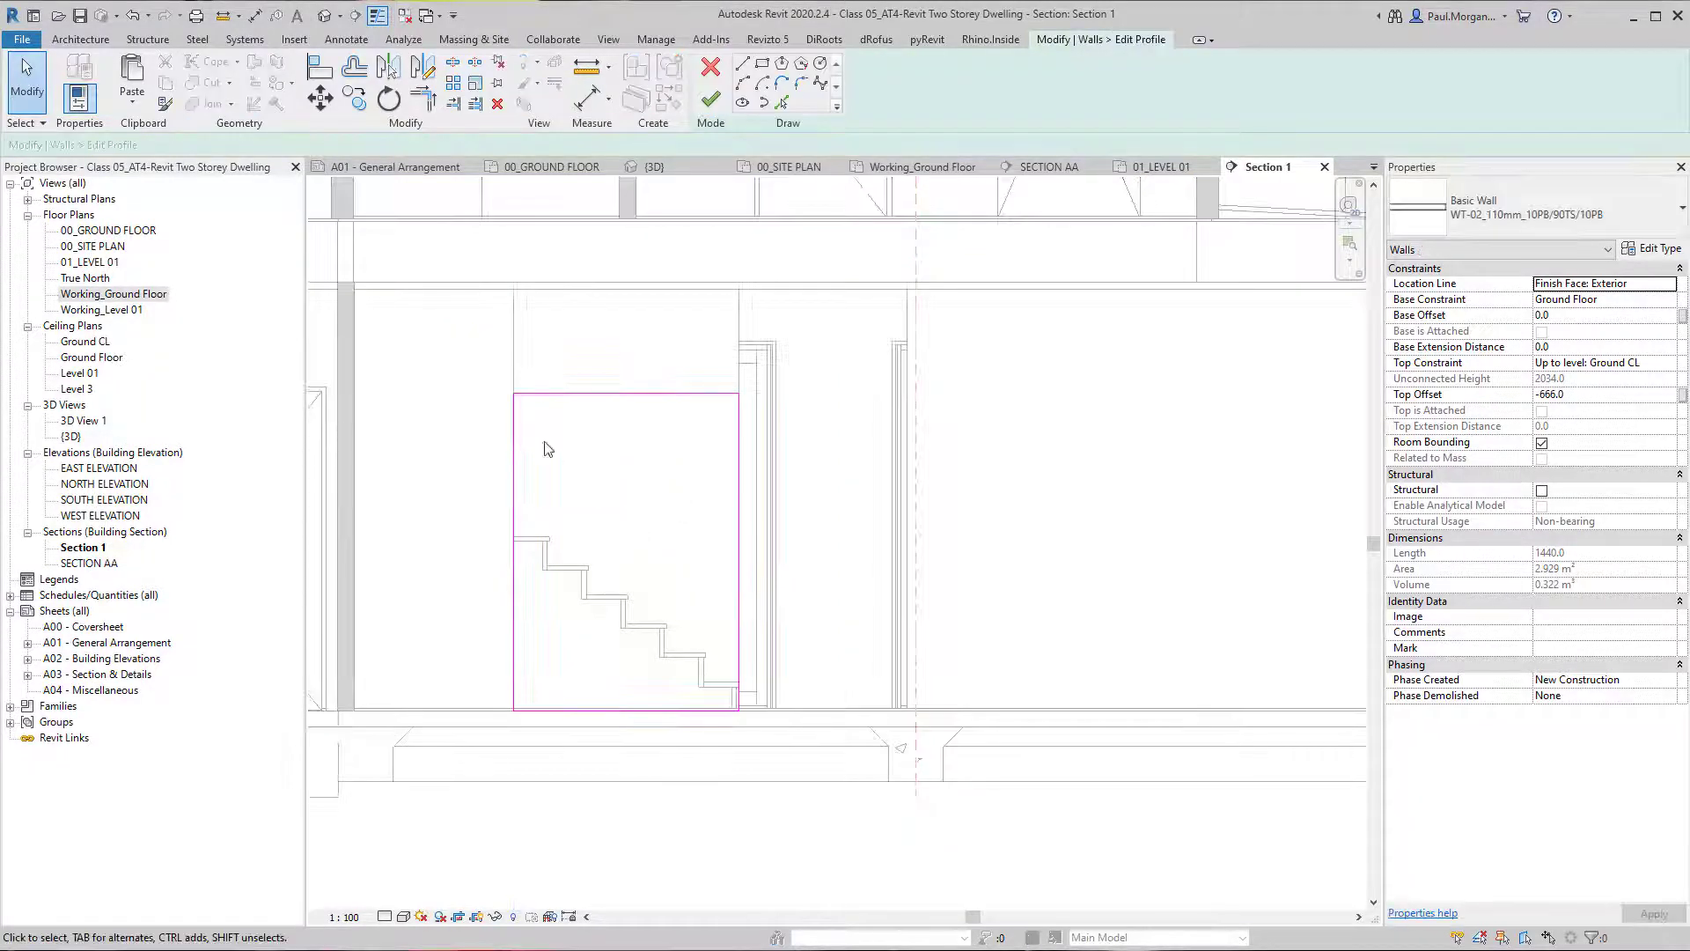
Try to slope the wall profile's top line by pulling its end at the stair foot downwards.
{"action": "left_click", "coordinate": [582, 398]}
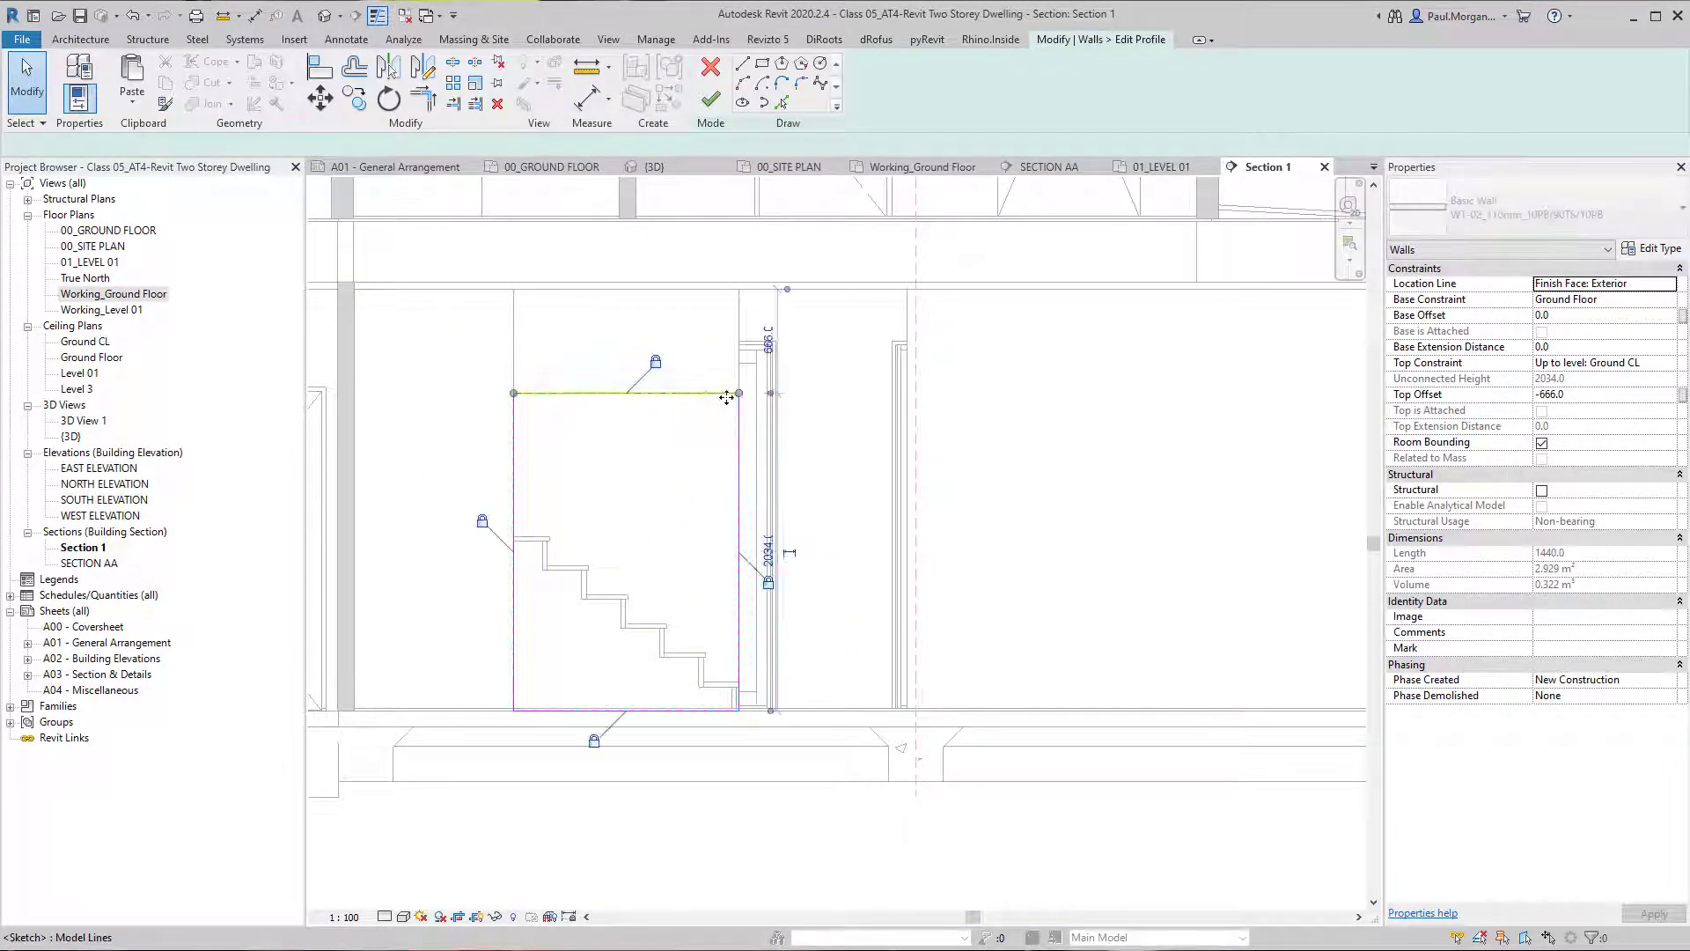
{"action": "left_click_drag", "start_coordinate": [739, 393], "coordinate": [737, 550]}
{"action": "left_click", "coordinate": [737, 731]}
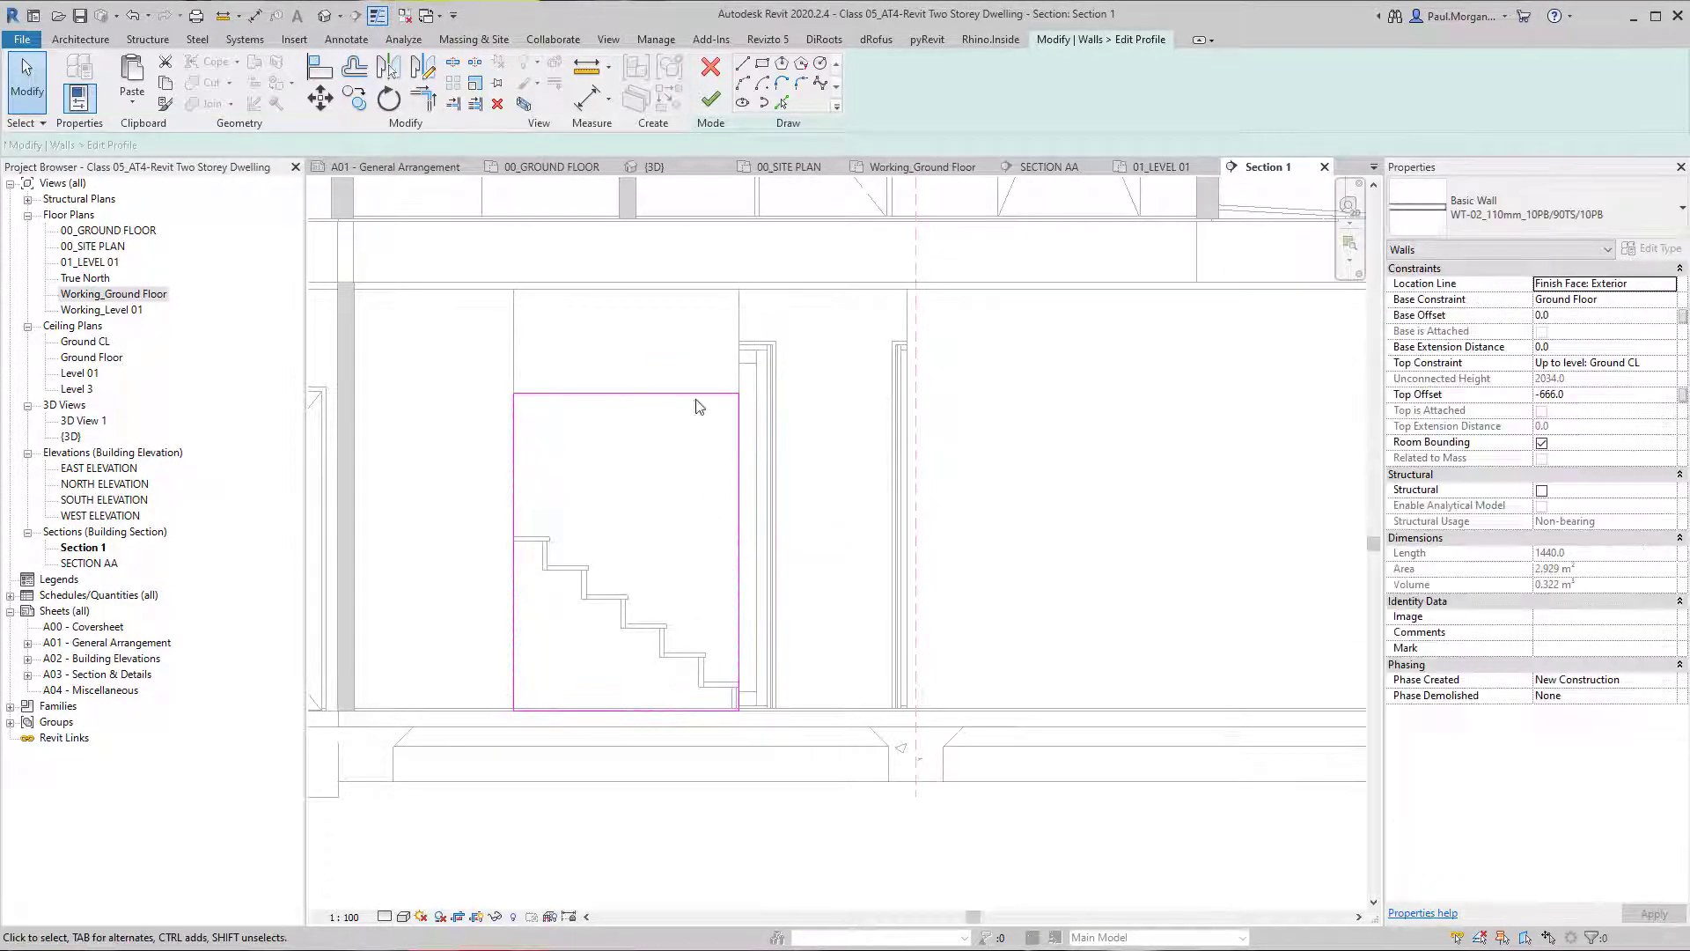
{"action": "left_click", "coordinate": [718, 395]}
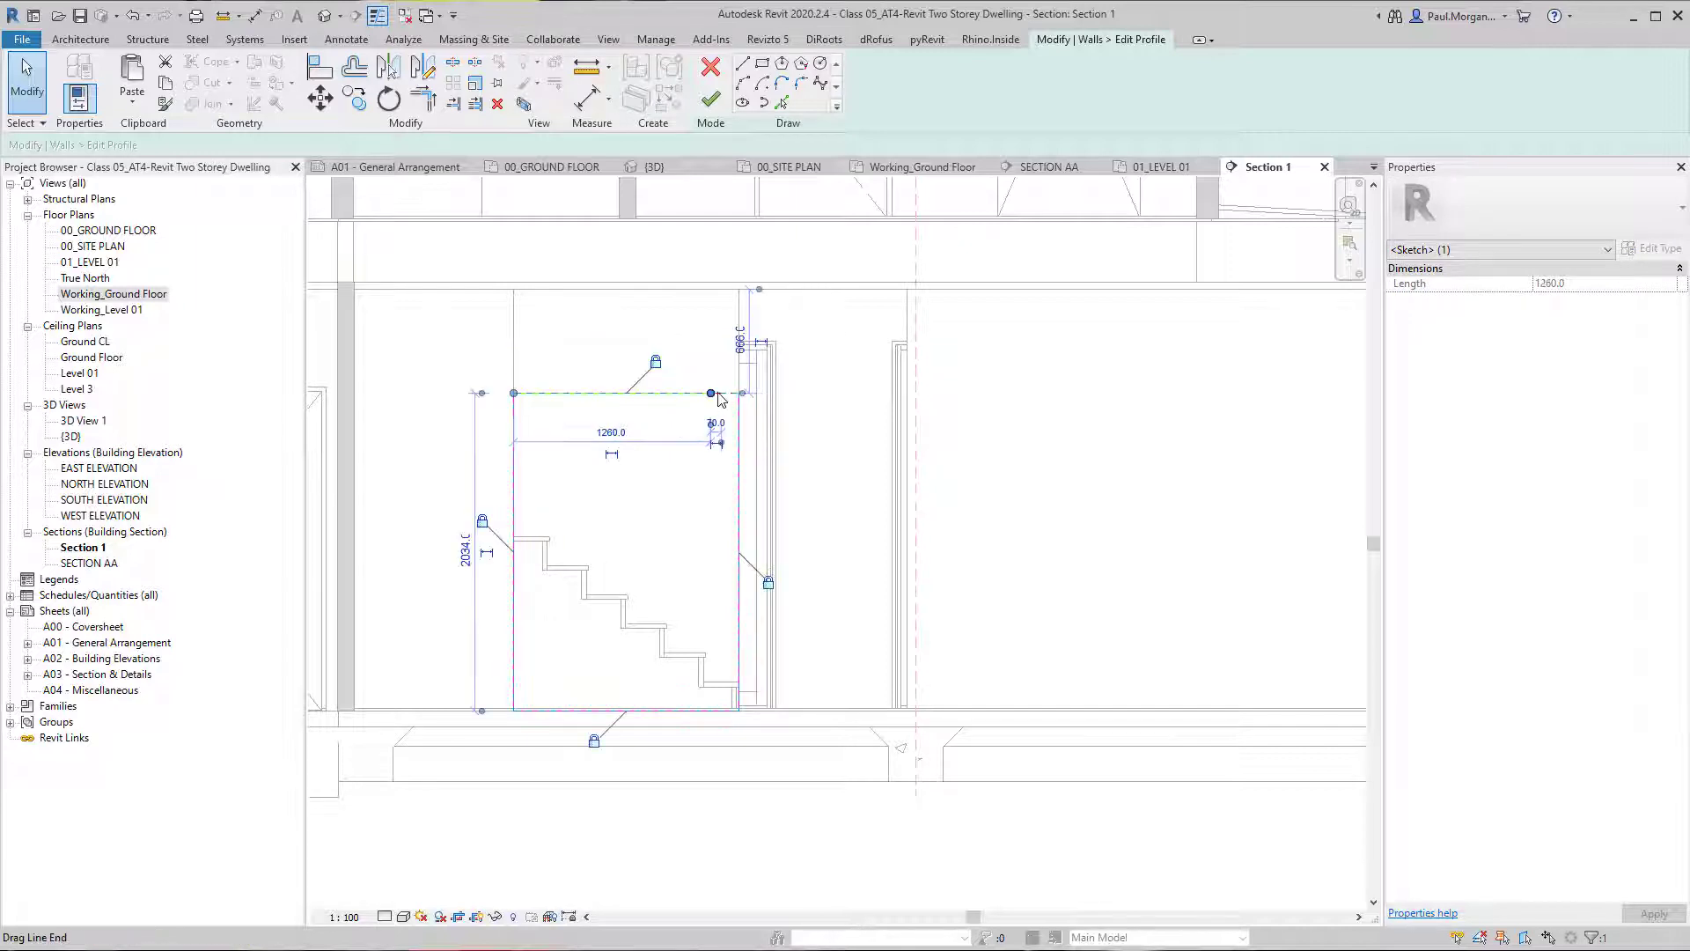
{"action": "left_click_drag", "start_coordinate": [715, 396], "coordinate": [728, 595]}
{"action": "key", "text": "Escape"}
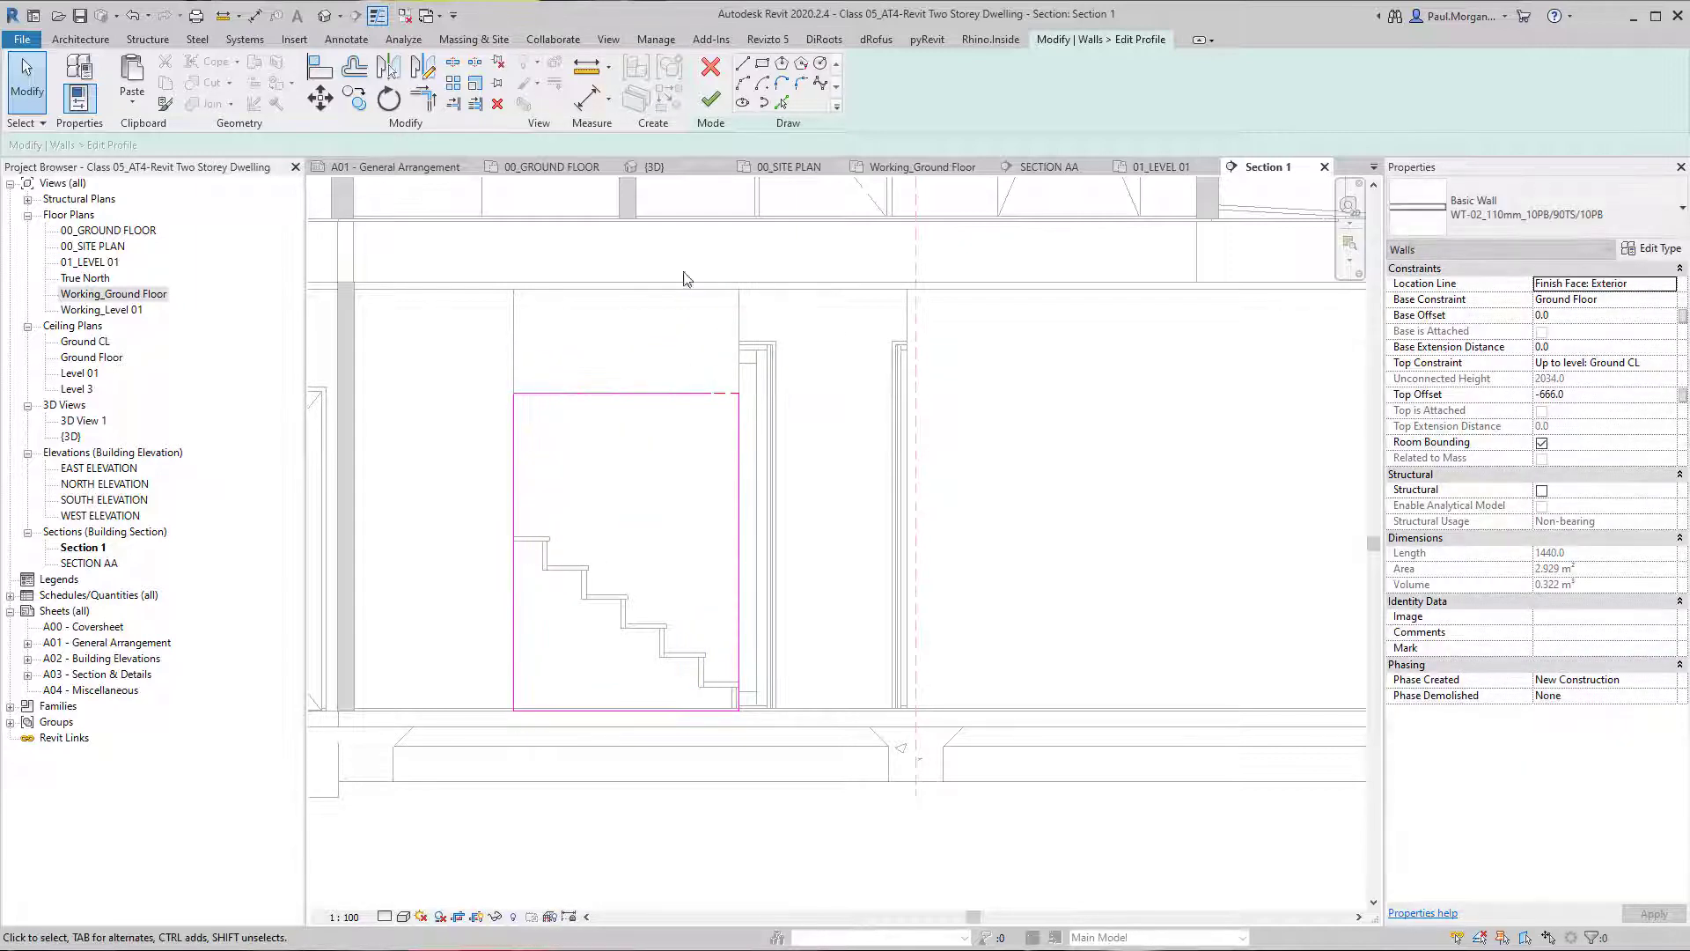
Draw a sloping profile line about 1763 mm long from the upper corner above the highest tread to the midpoint of the opposite side edge.
{"action": "scroll", "coordinate": [724, 387], "scroll_direction": "up", "scroll_amount": 2}
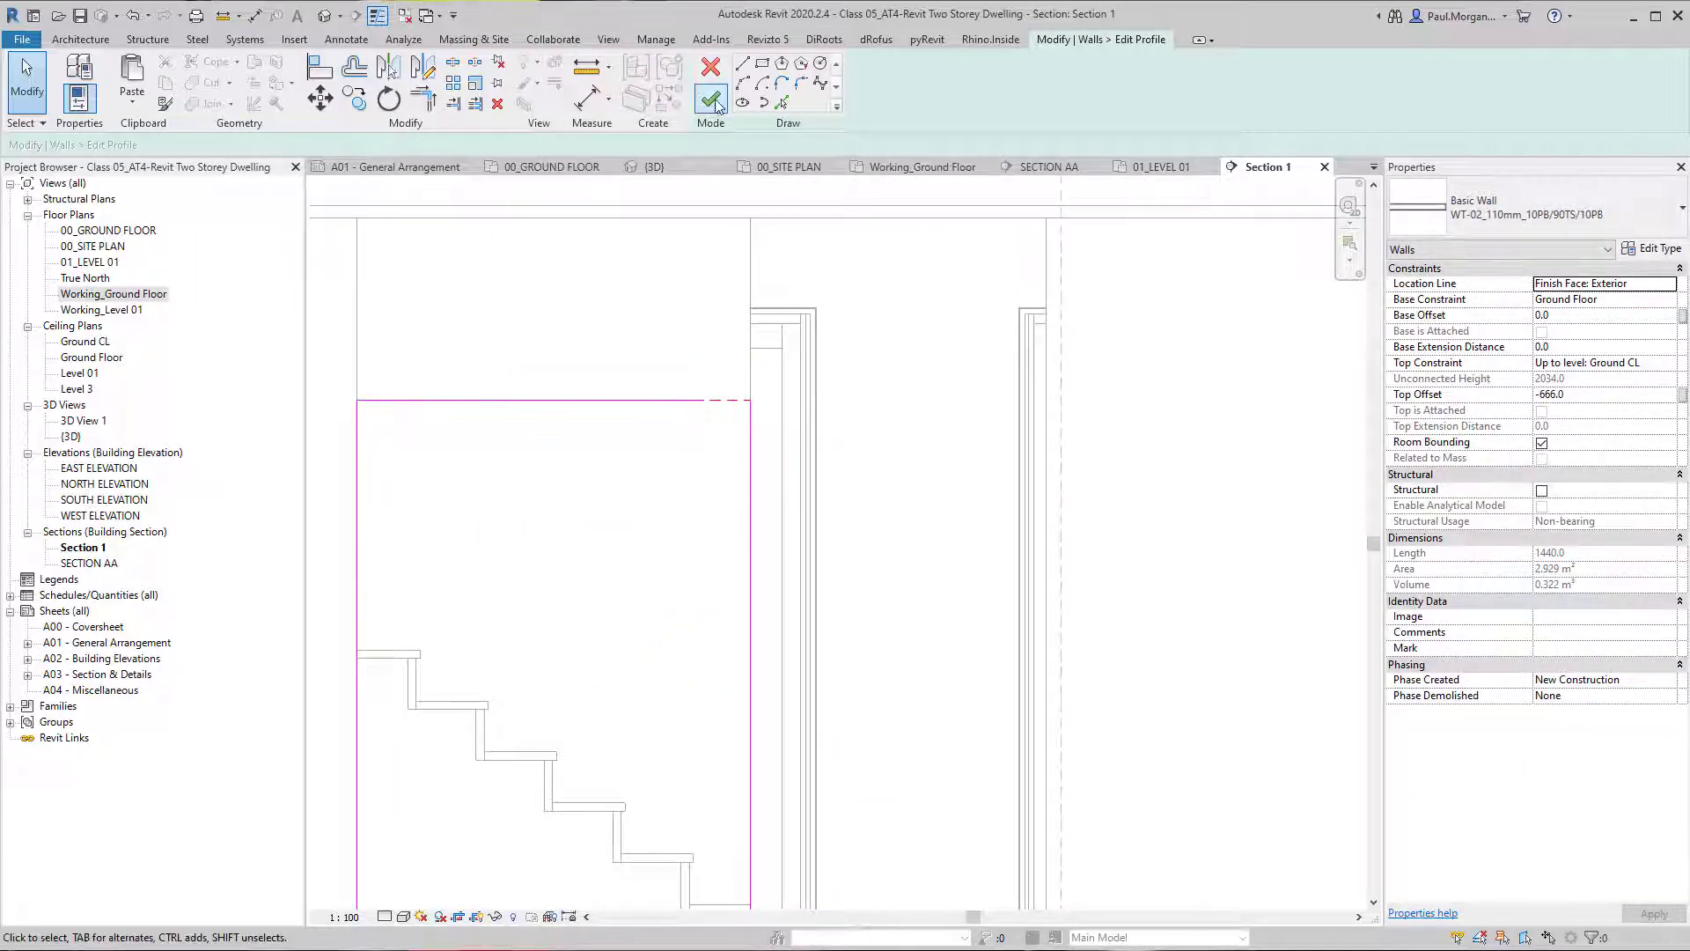
{"action": "left_click", "coordinate": [357, 401]}
{"action": "scroll", "coordinate": [419, 464], "scroll_direction": "down", "scroll_amount": 3}
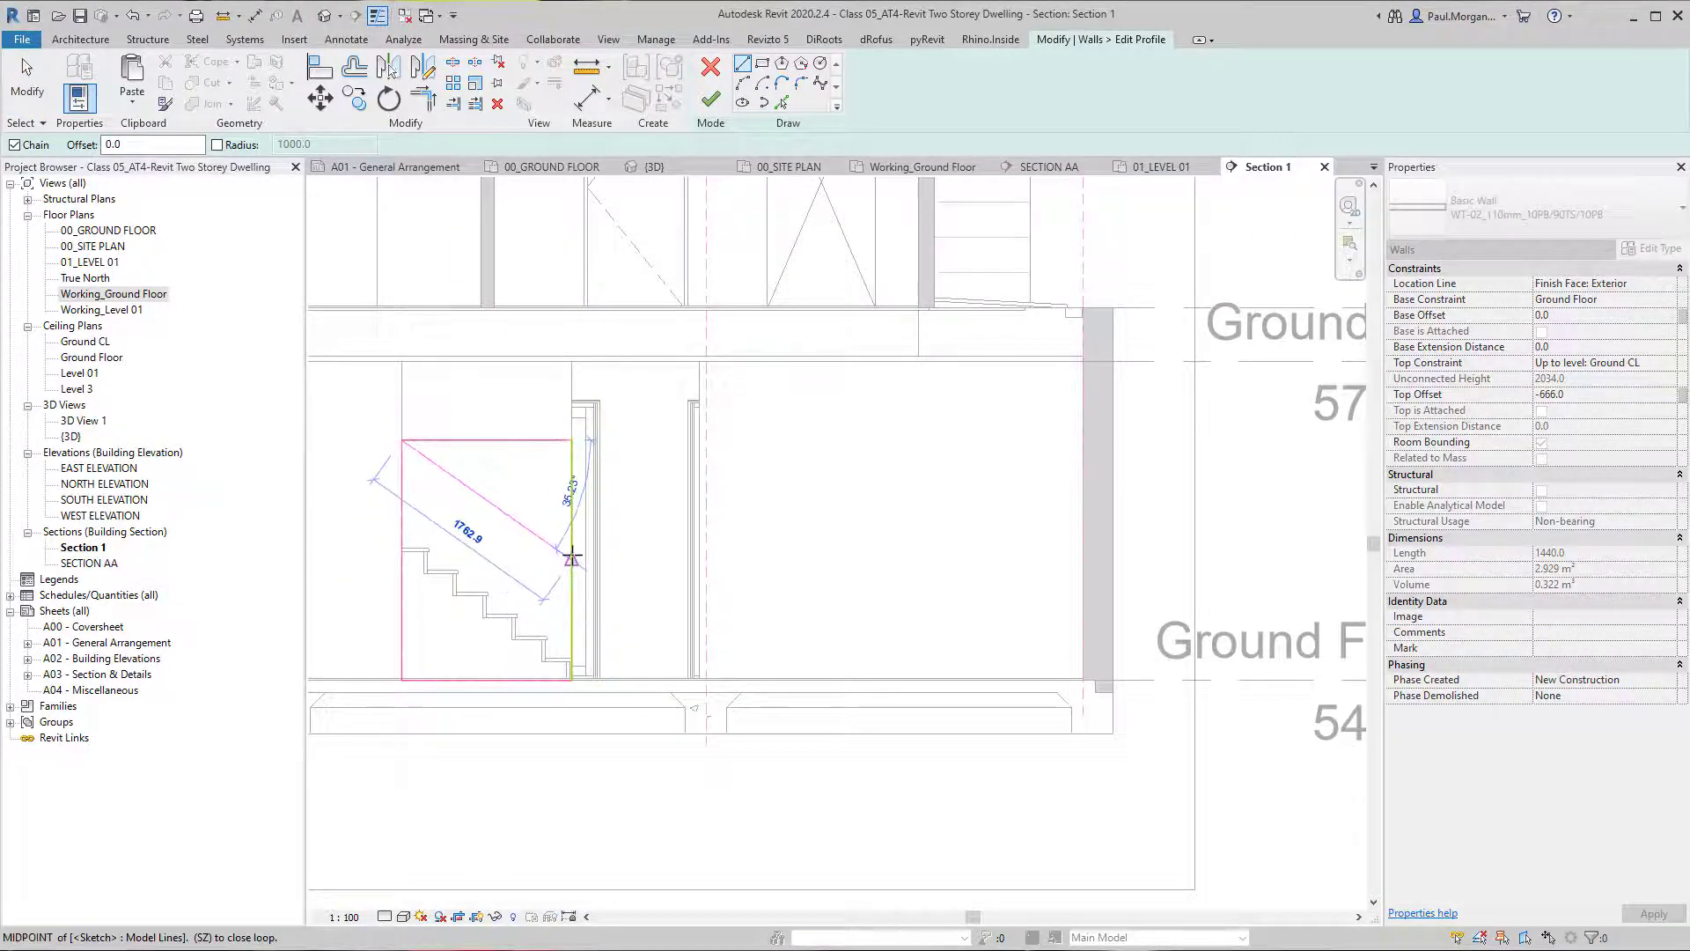
{"action": "left_click", "coordinate": [572, 557]}
{"action": "key", "text": "Escape"}
{"action": "key", "text": "Escape"}
{"action": "scroll", "coordinate": [558, 634], "scroll_direction": "up", "scroll_amount": 2}
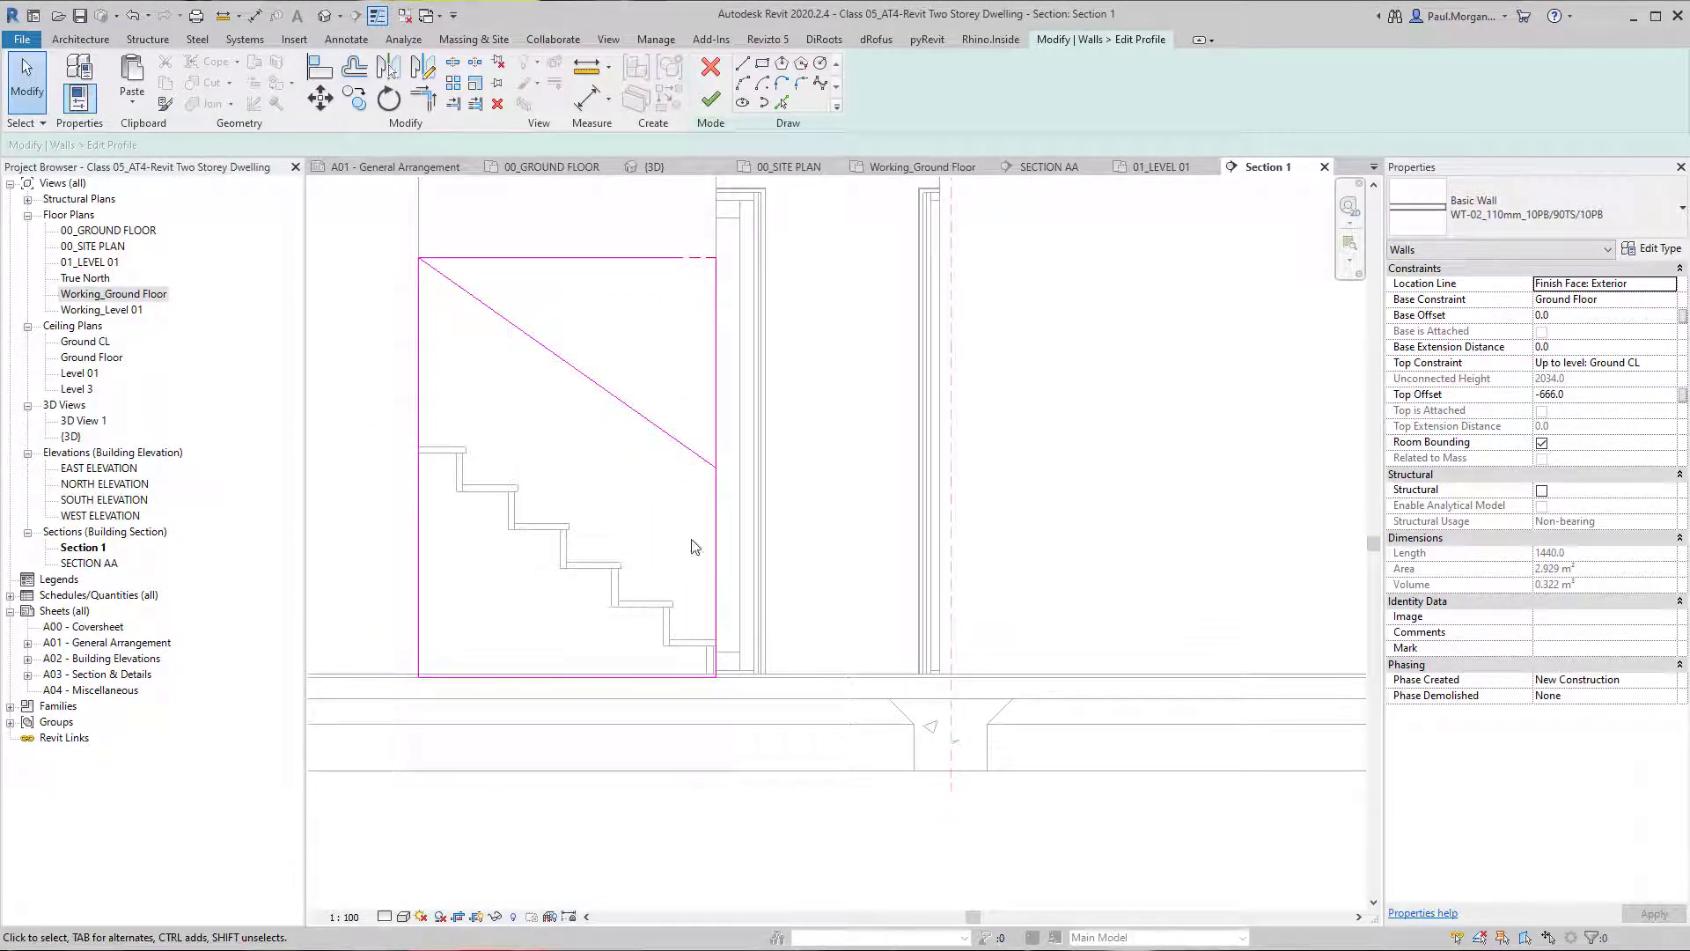
Sketch two vertical guide lines 900 mm high, one from the lowest tread and one from the fourth tread.
{"action": "left_click", "coordinate": [744, 70]}
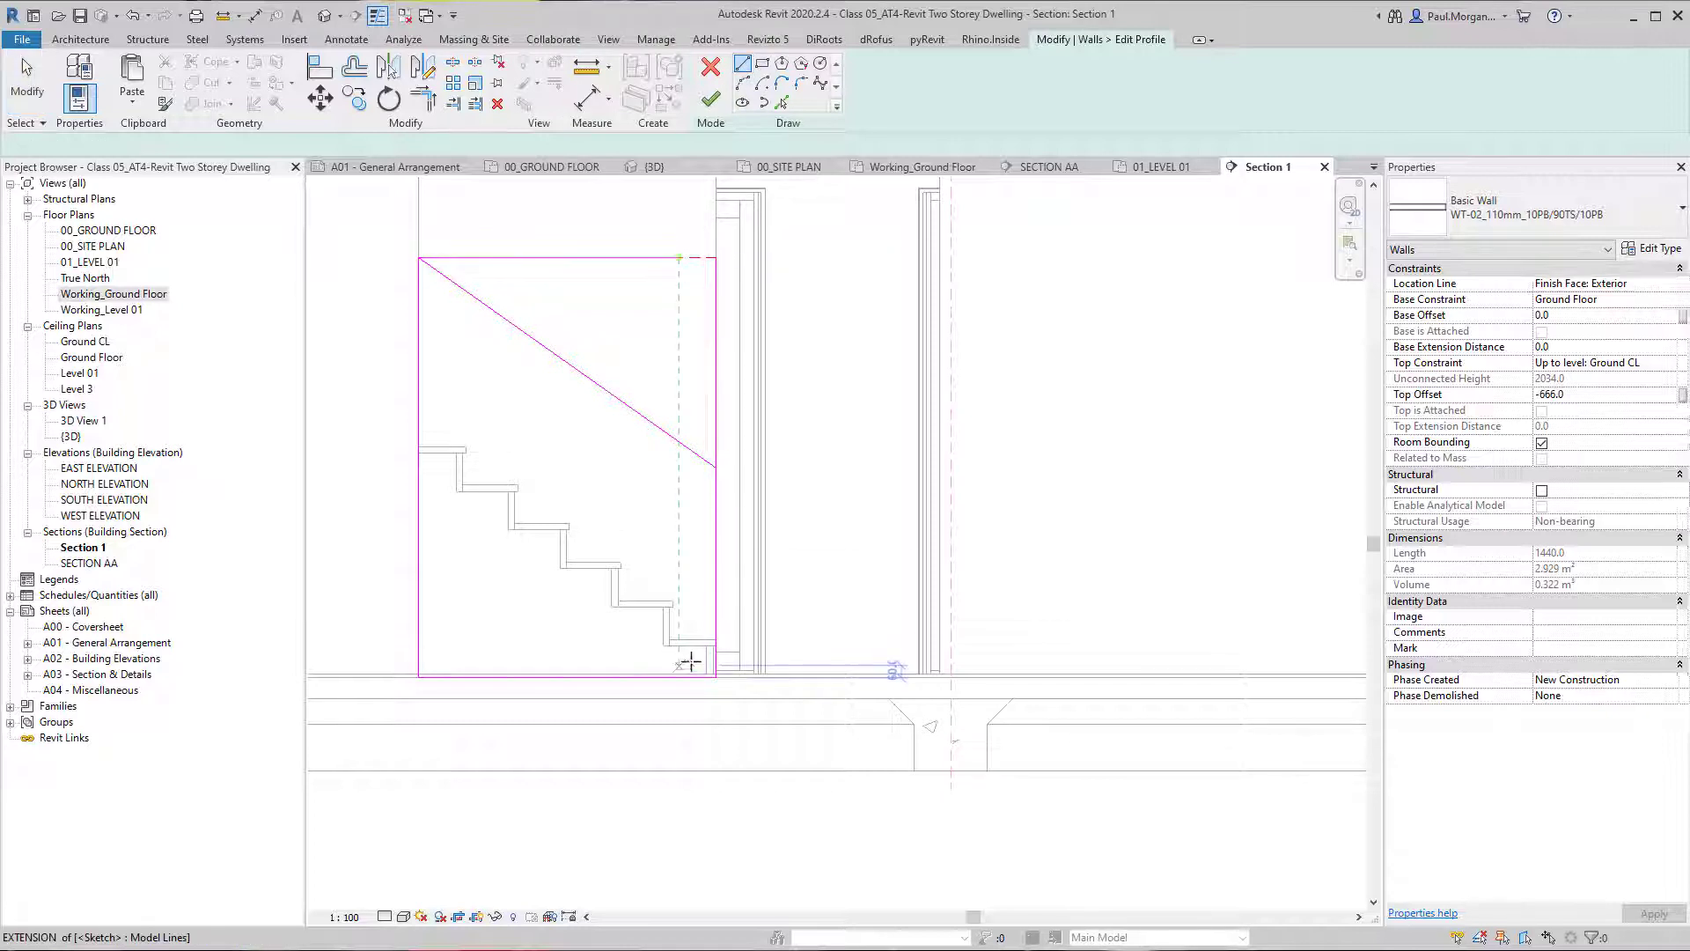
{"action": "left_click", "coordinate": [707, 642]}
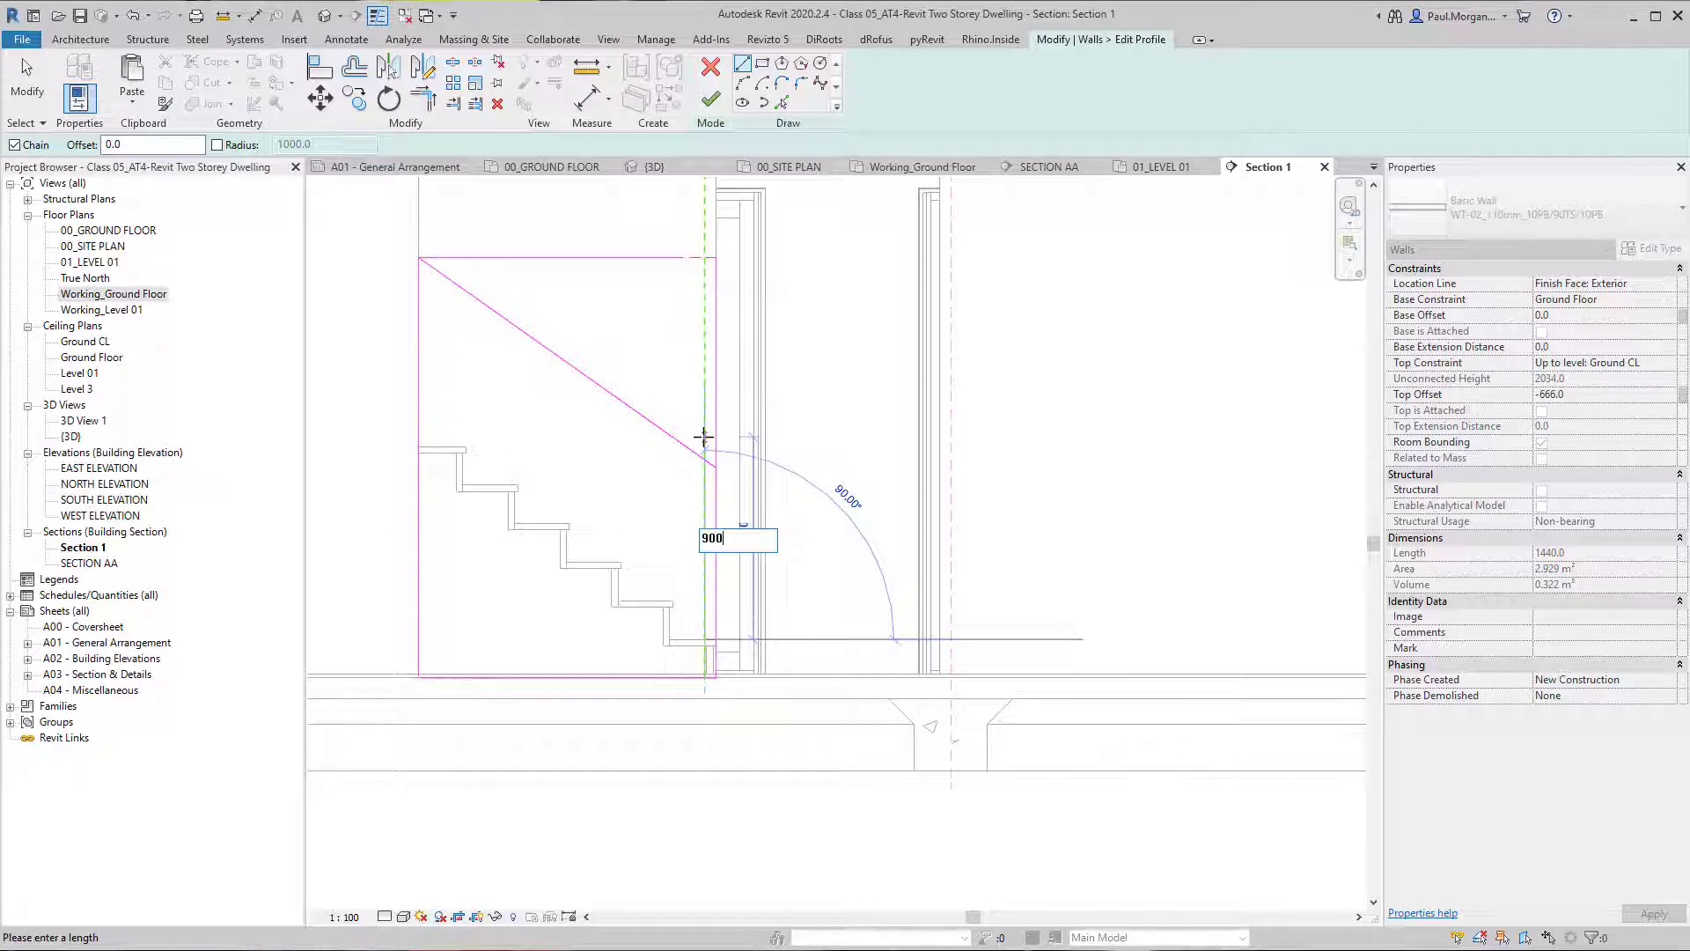
{"action": "left_click", "coordinate": [704, 454]}
{"action": "key", "text": "Escape"}
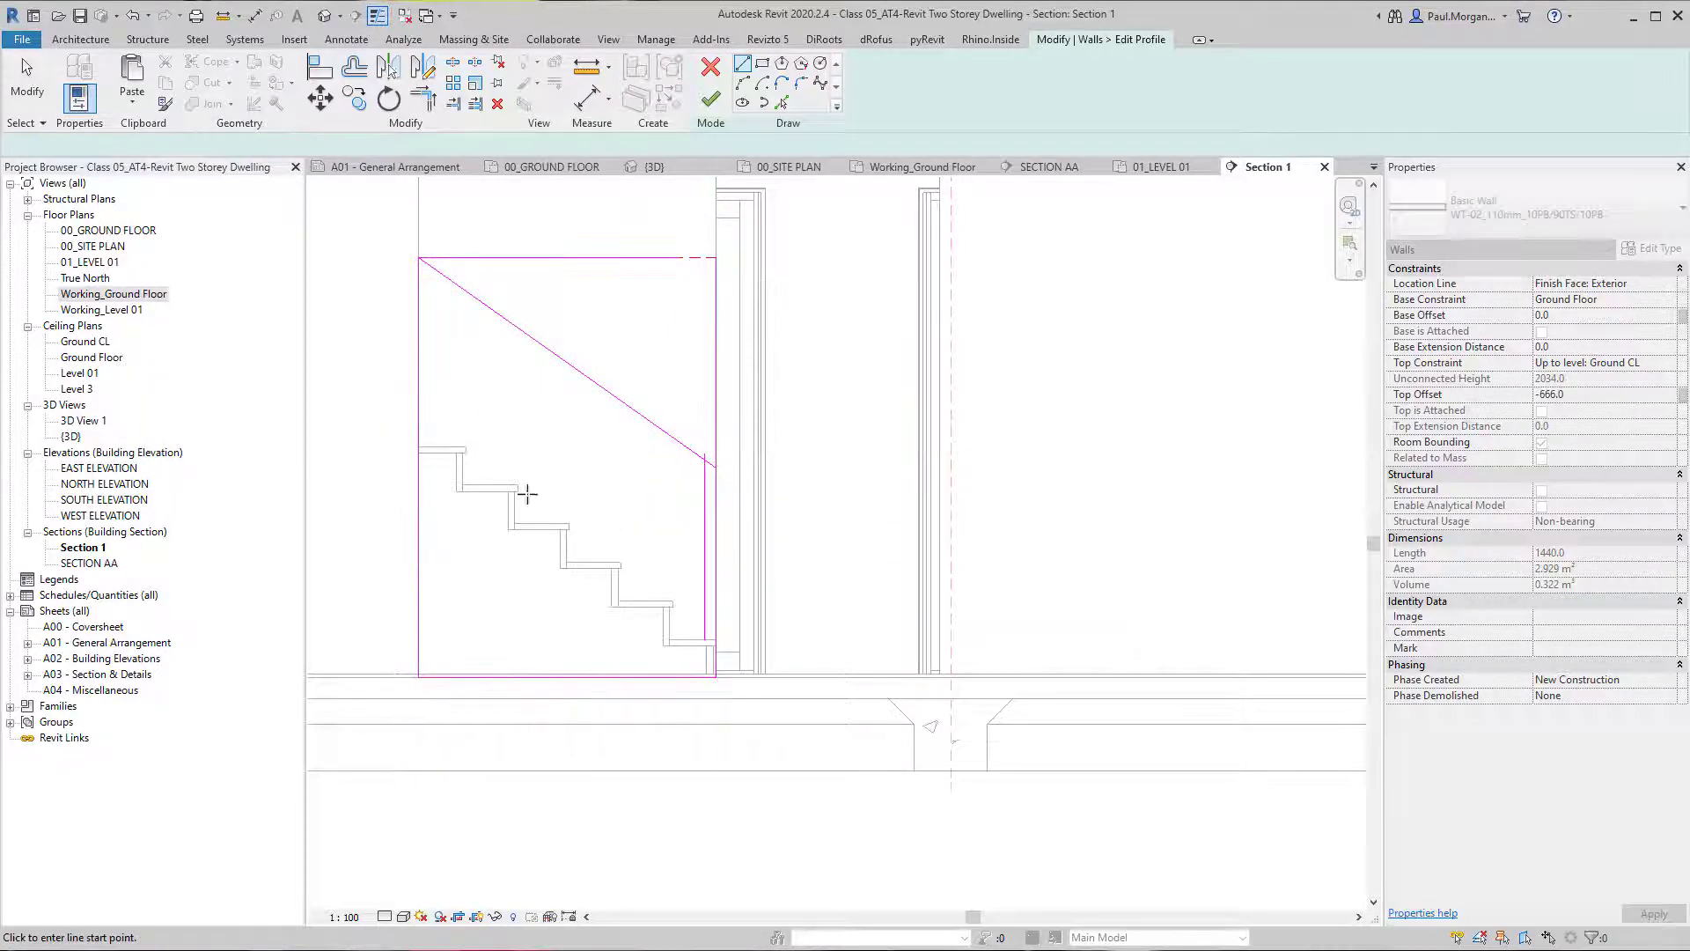
{"action": "left_click", "coordinate": [546, 522]}
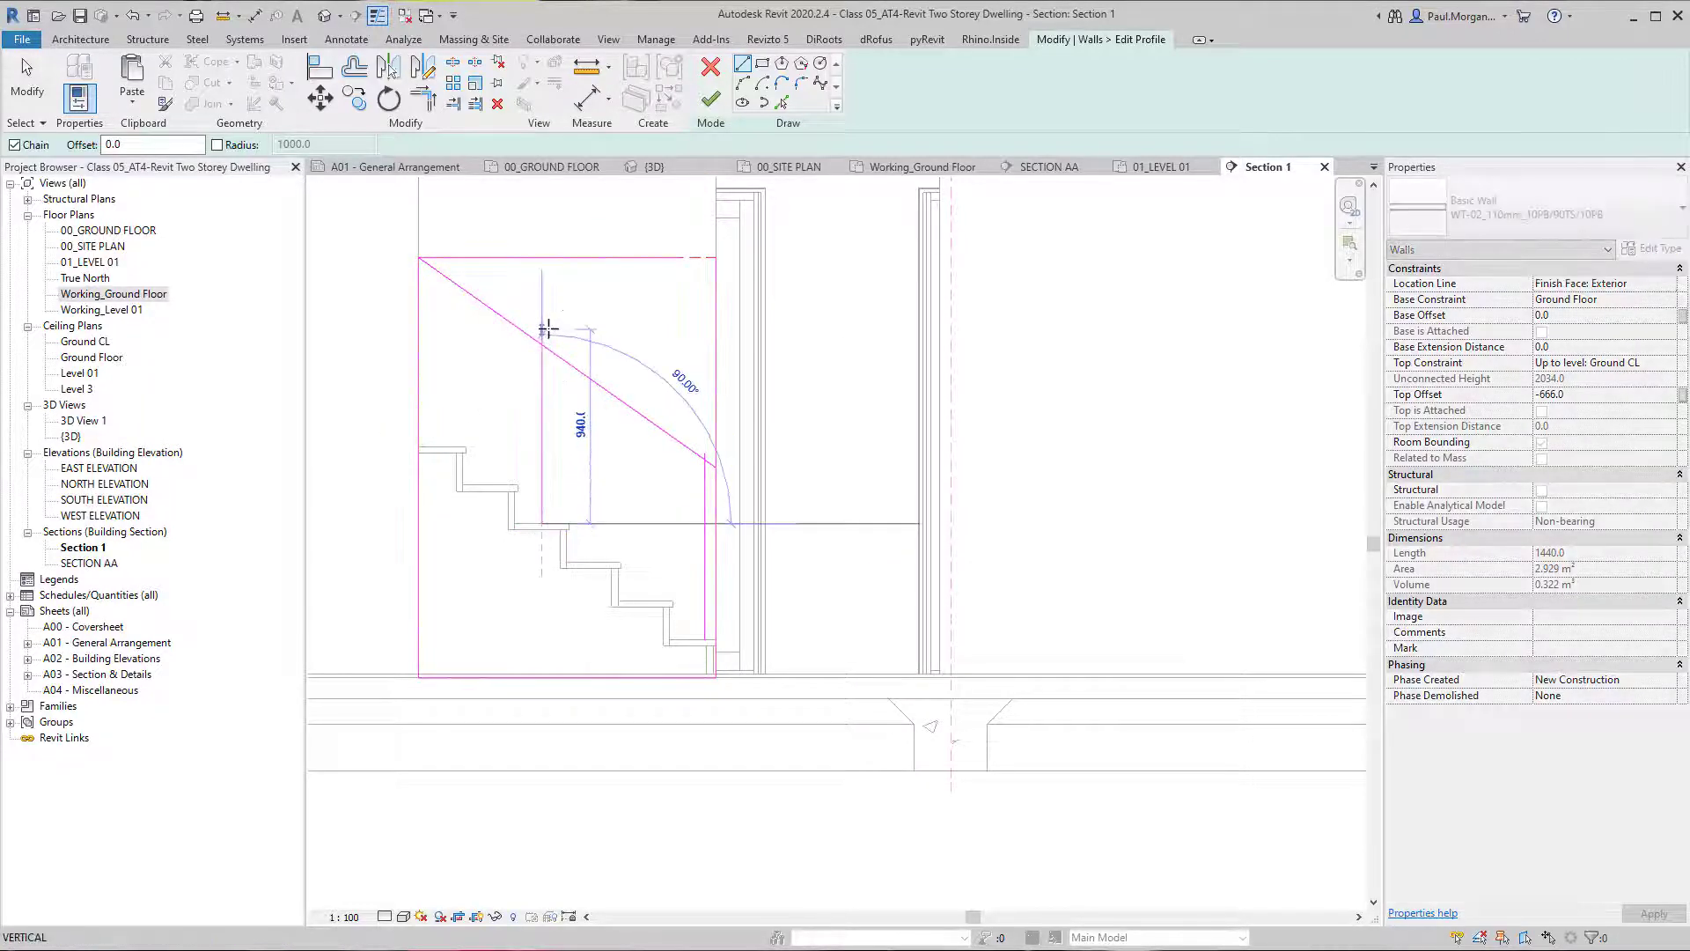
{"action": "type", "text": "900"}
{"action": "key", "text": "Return"}
{"action": "key", "text": "Escape"}
{"action": "key", "text": "Escape"}
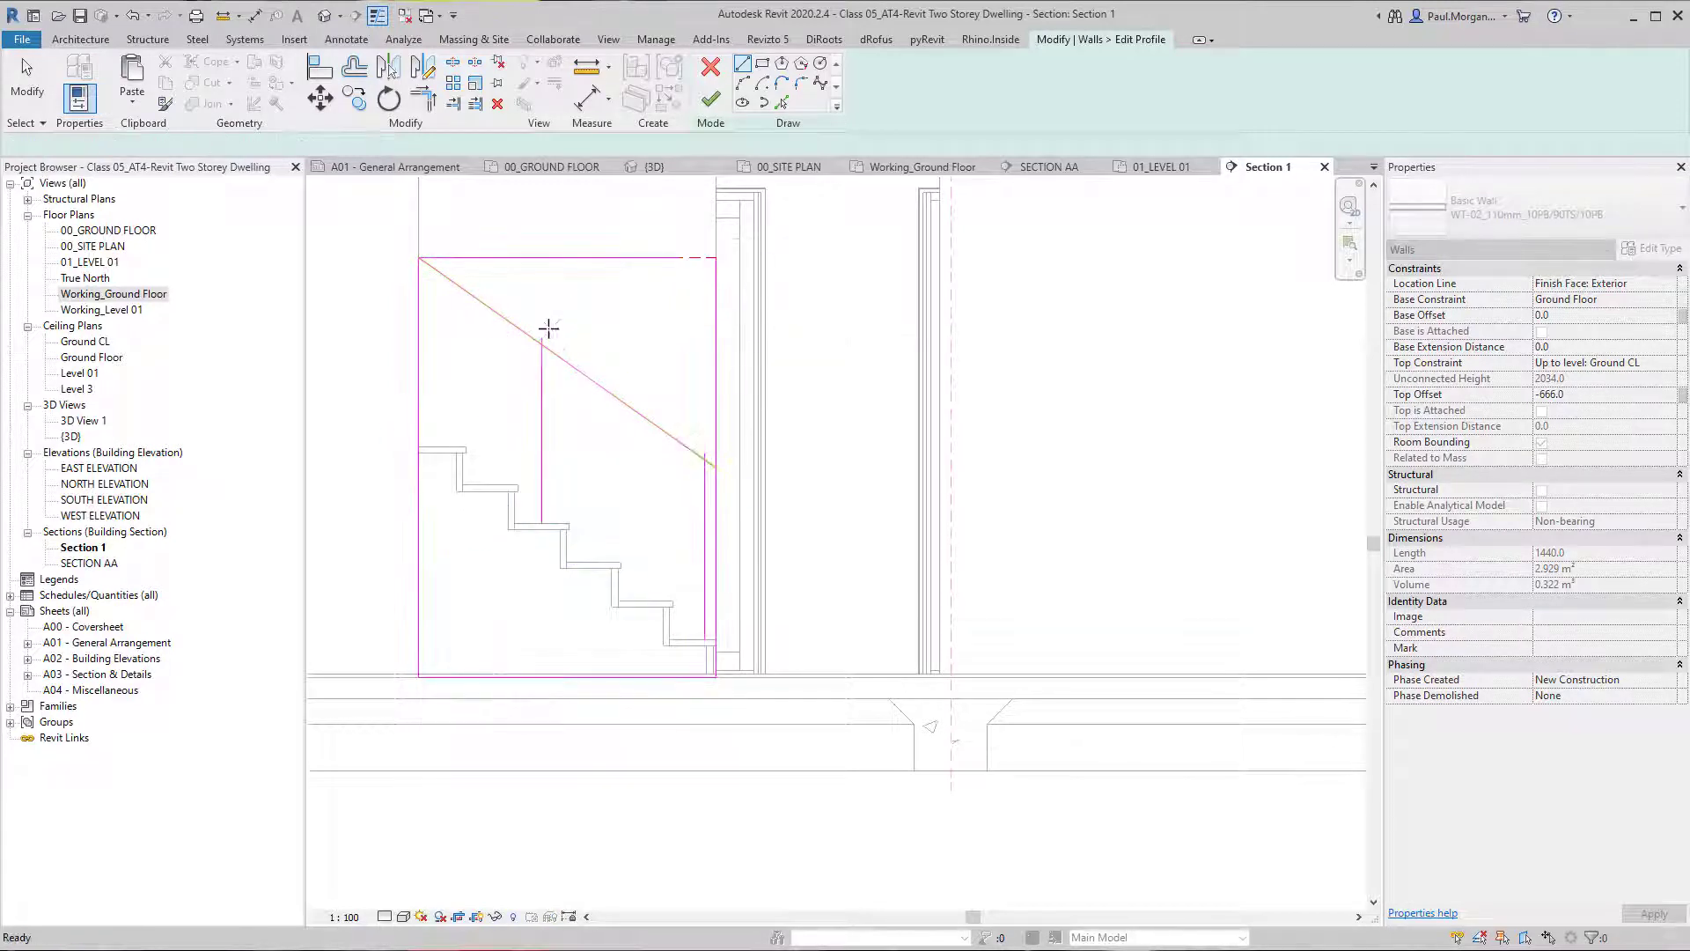
Move the sloping profile line vertically up to the top end of the guide line on the fourth tread.
{"action": "left_click", "coordinate": [579, 373]}
{"action": "scroll", "coordinate": [579, 373], "scroll_direction": "up", "scroll_amount": 2}
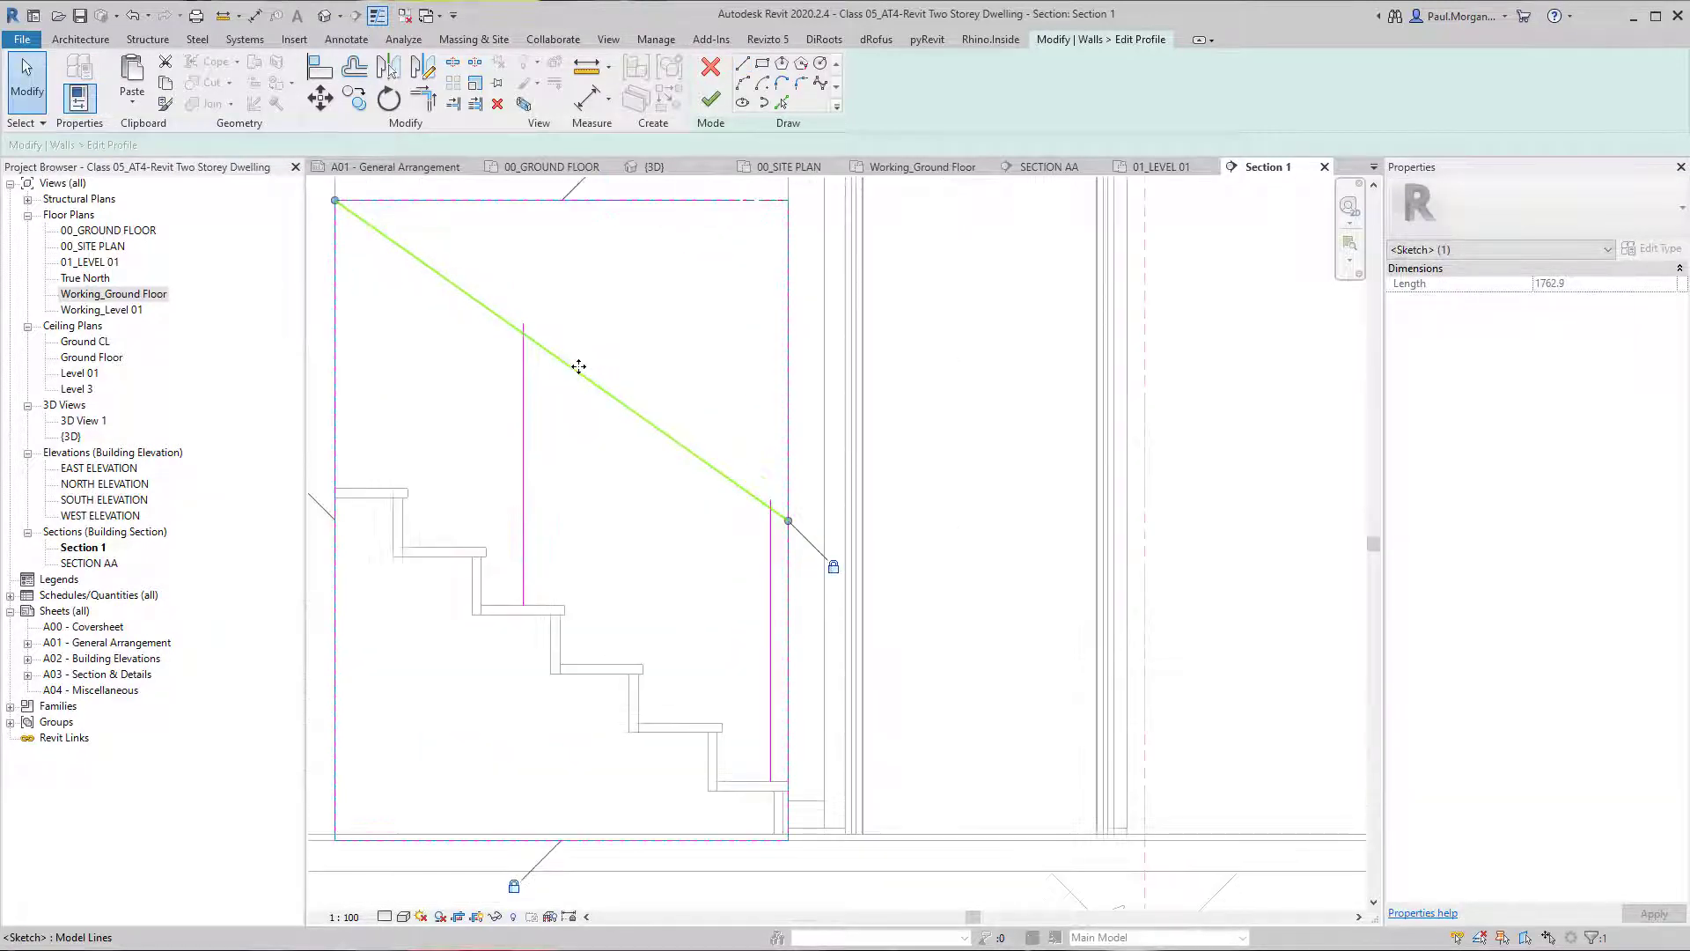
{"action": "key", "text": "m"}
{"action": "key", "text": "v"}
{"action": "scroll", "coordinate": [553, 312], "scroll_direction": "up", "scroll_amount": 3}
{"action": "left_click", "coordinate": [476, 370]}
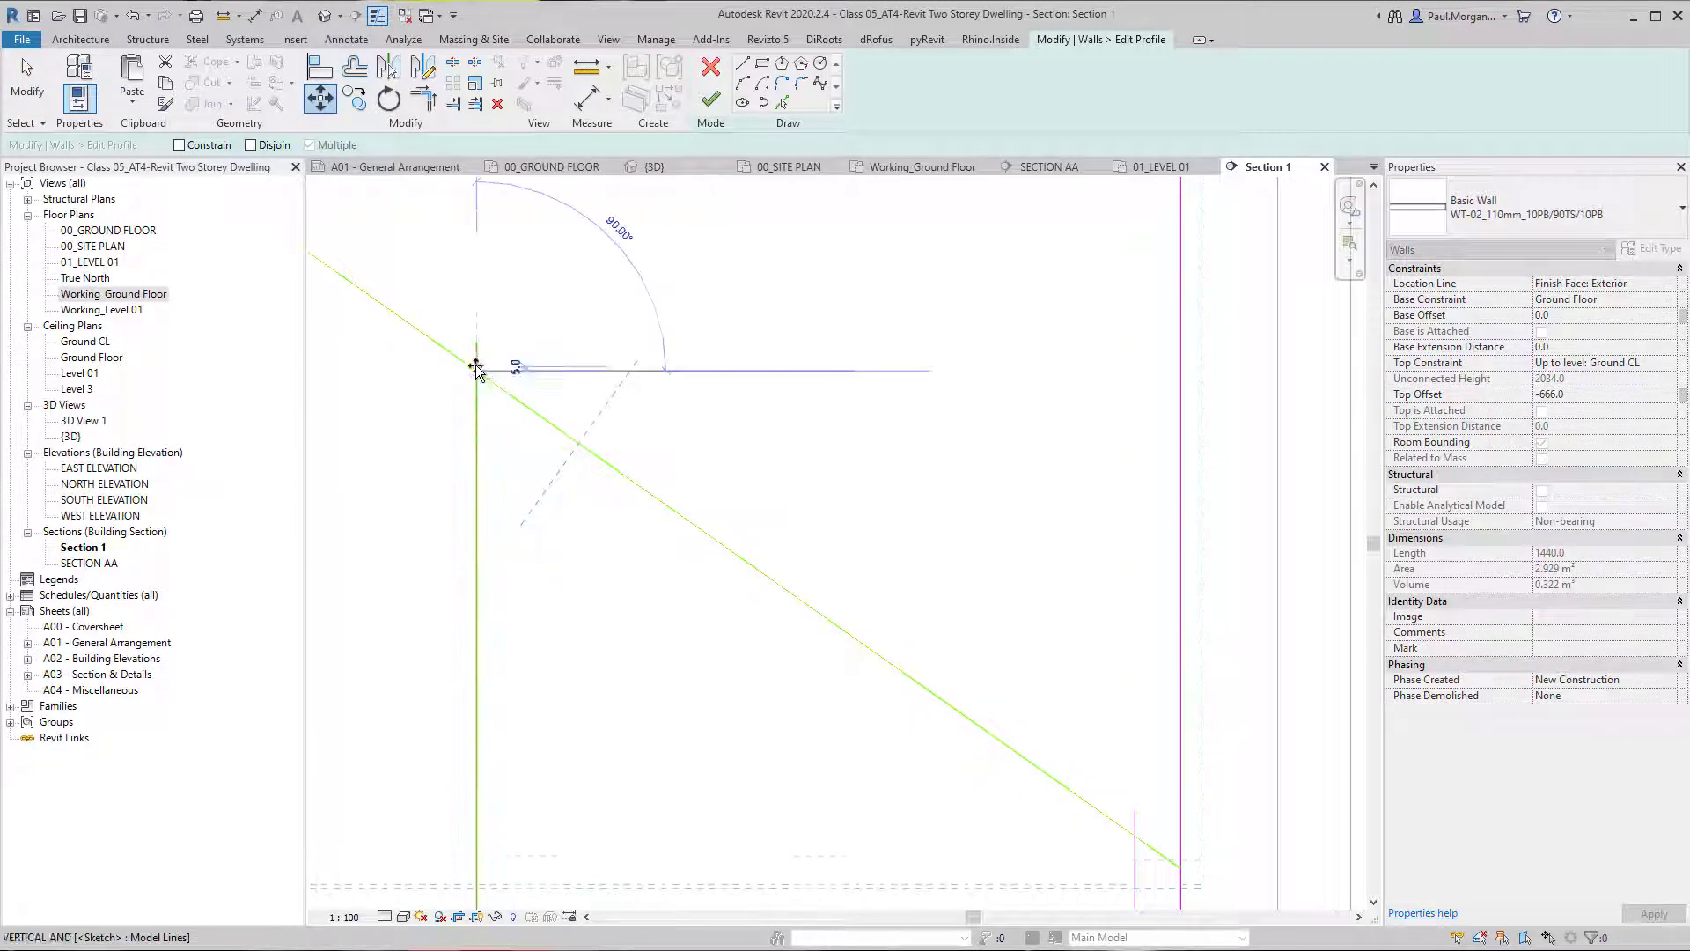
{"action": "left_click", "coordinate": [476, 340]}
{"action": "scroll", "coordinate": [805, 546], "scroll_direction": "down", "scroll_amount": 3}
{"action": "key", "text": "Escape"}
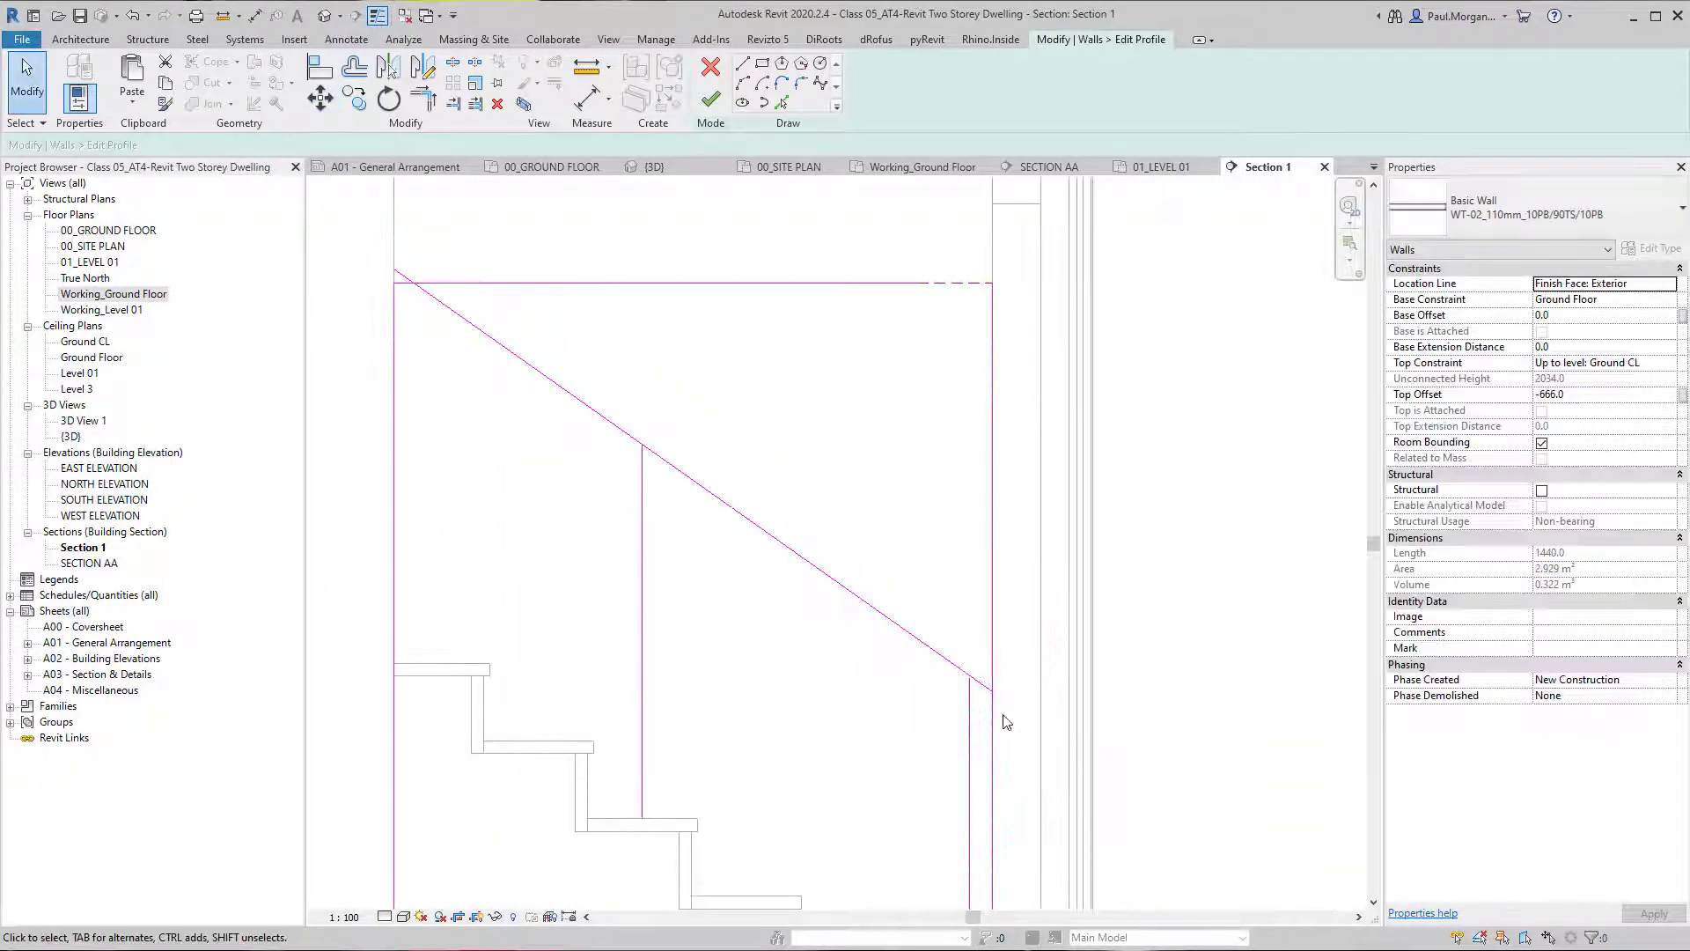
Delete both vertical guide lines and the profile's original horizontal top line.
{"action": "scroll", "coordinate": [785, 547], "scroll_direction": "down", "scroll_amount": 4}
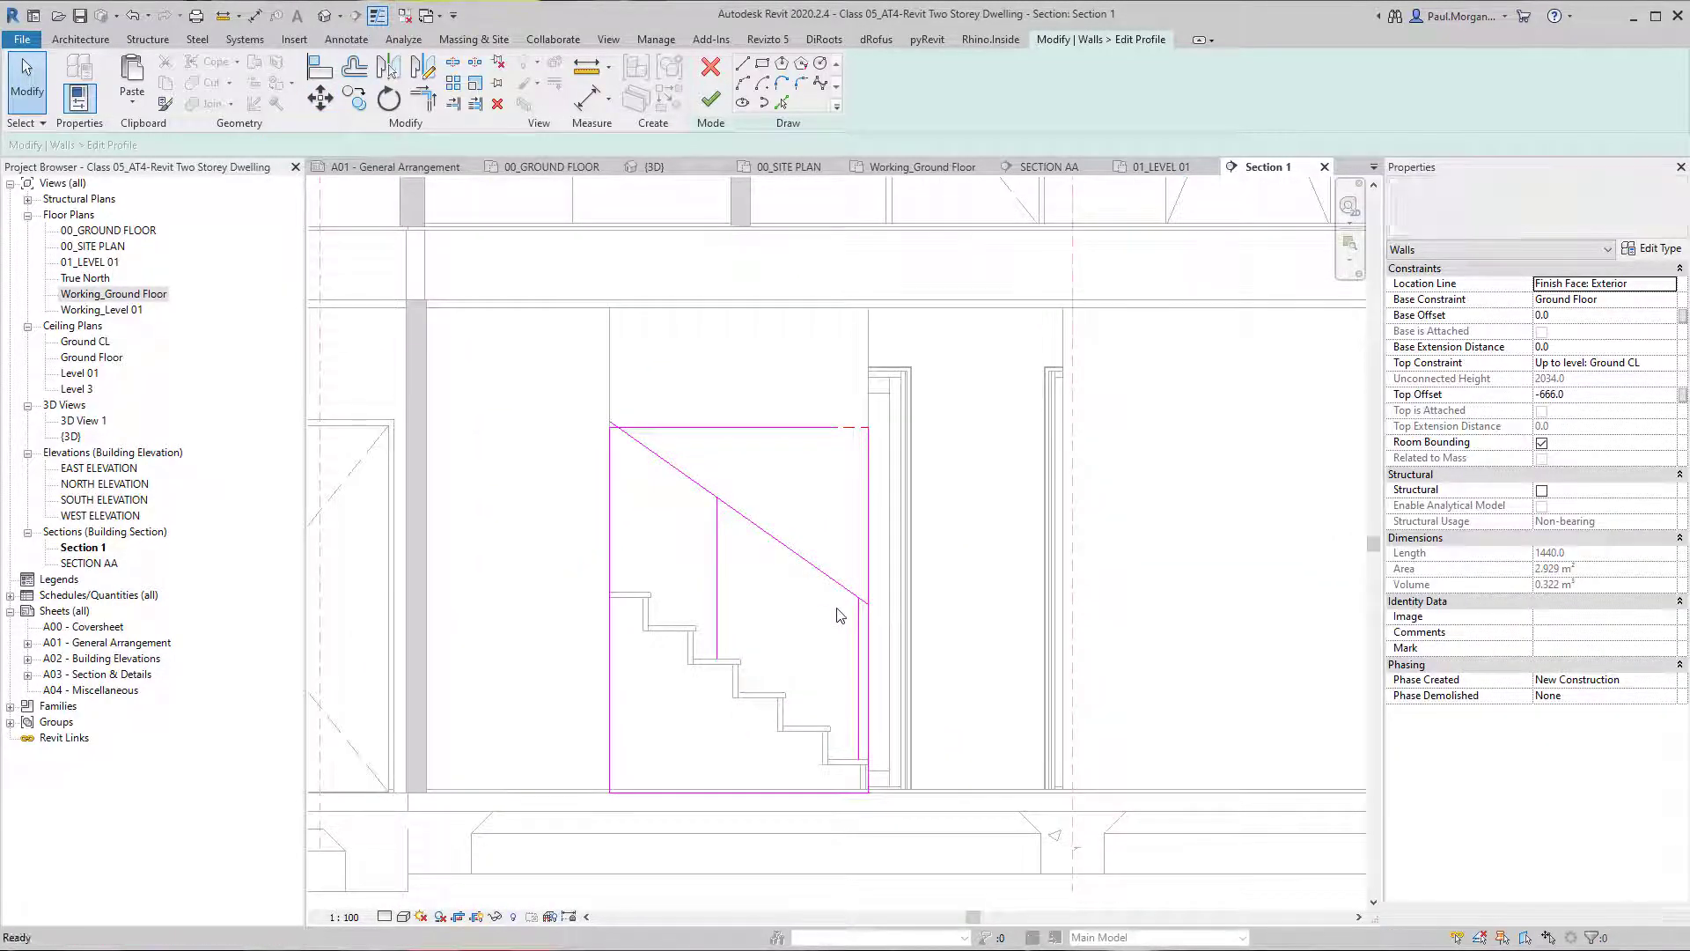
{"action": "left_click", "coordinate": [858, 621]}
{"action": "key", "text": "Delete"}
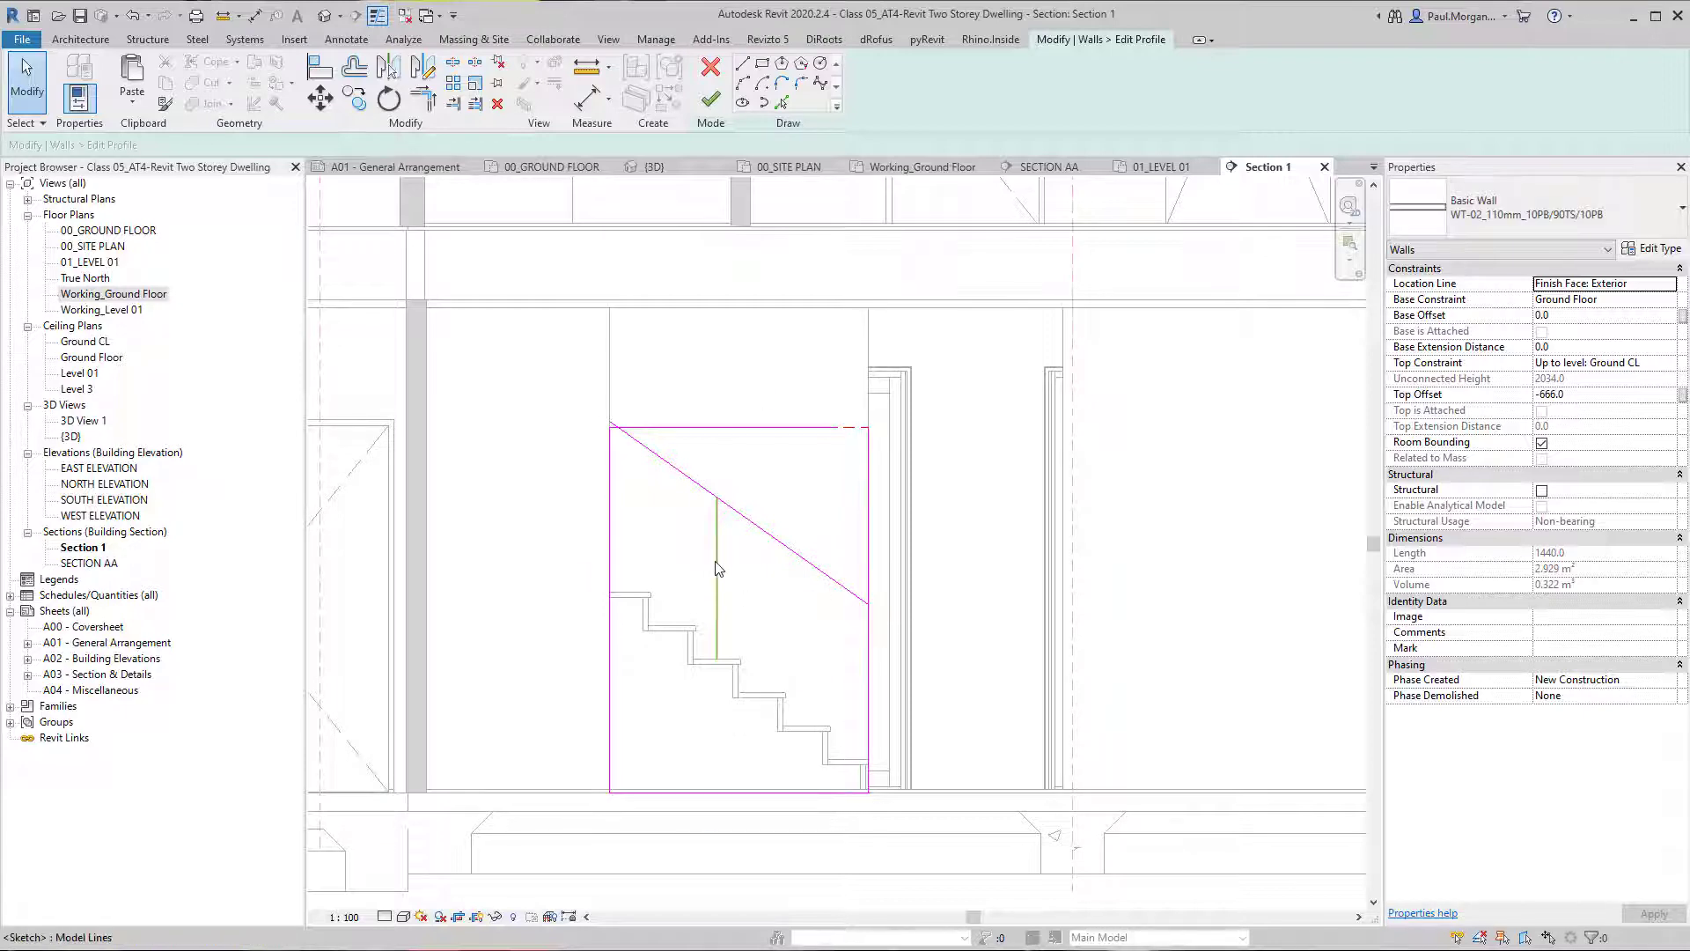
{"action": "left_click", "coordinate": [717, 577]}
{"action": "key", "text": "Delete"}
{"action": "left_click", "coordinate": [777, 428]}
{"action": "key", "text": "Delete"}
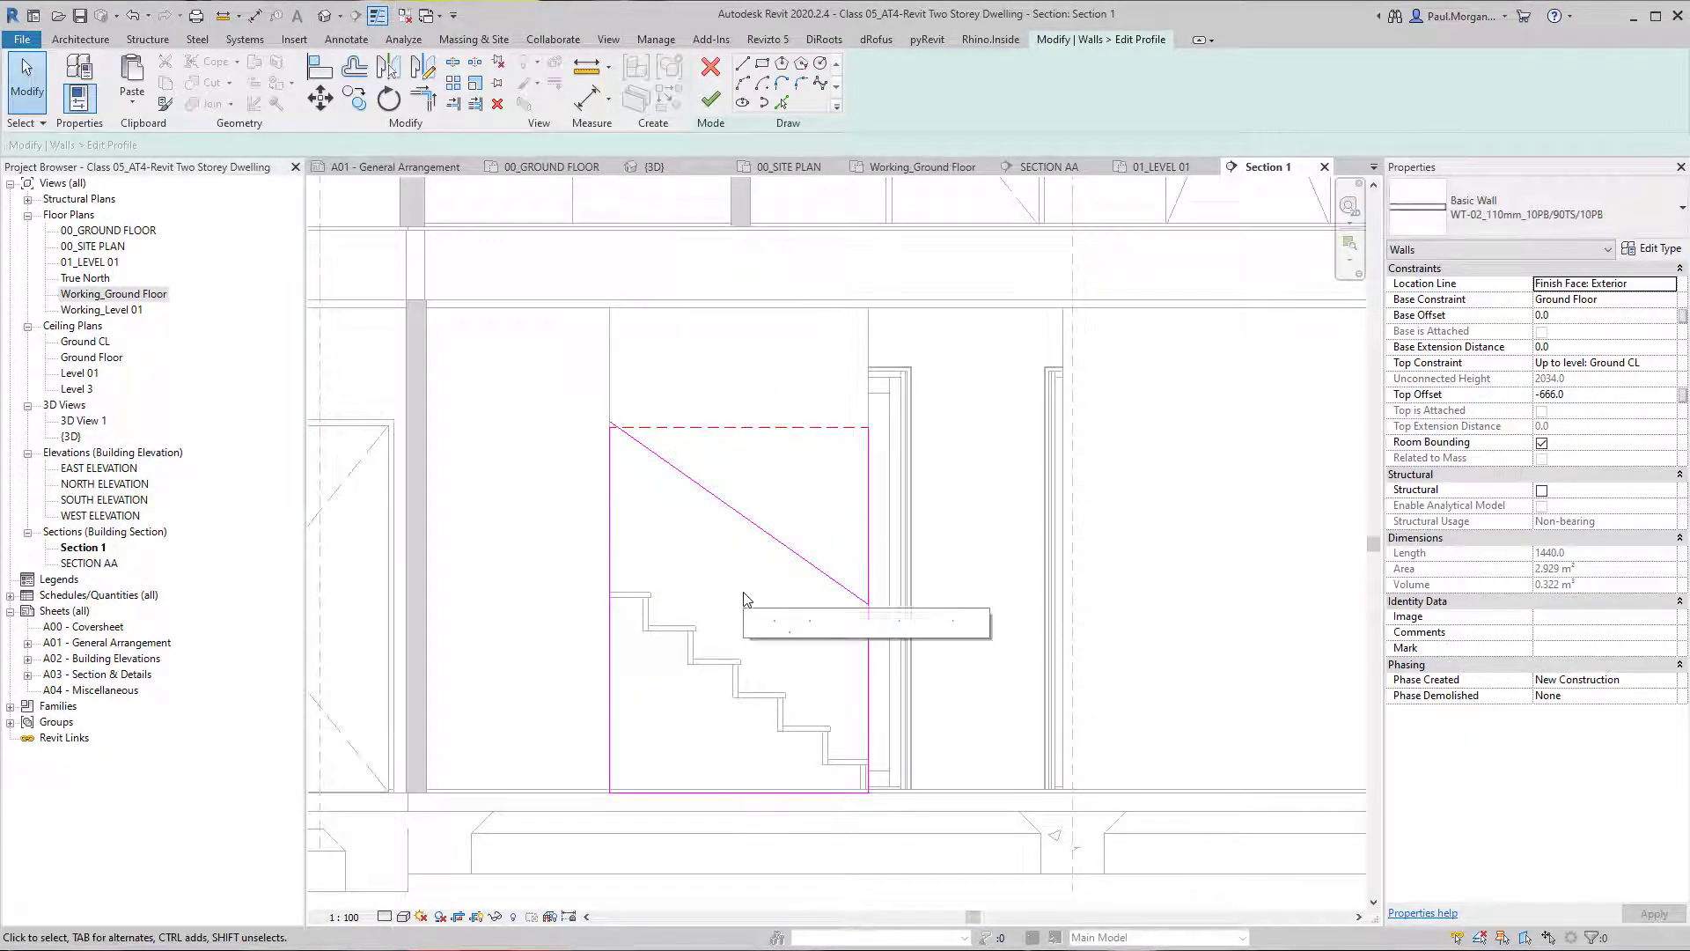
Trim the sloping line and the profile's side edges into clean corners and finish the wall profile edit.
{"action": "key", "text": "t"}
{"action": "key", "text": "r"}
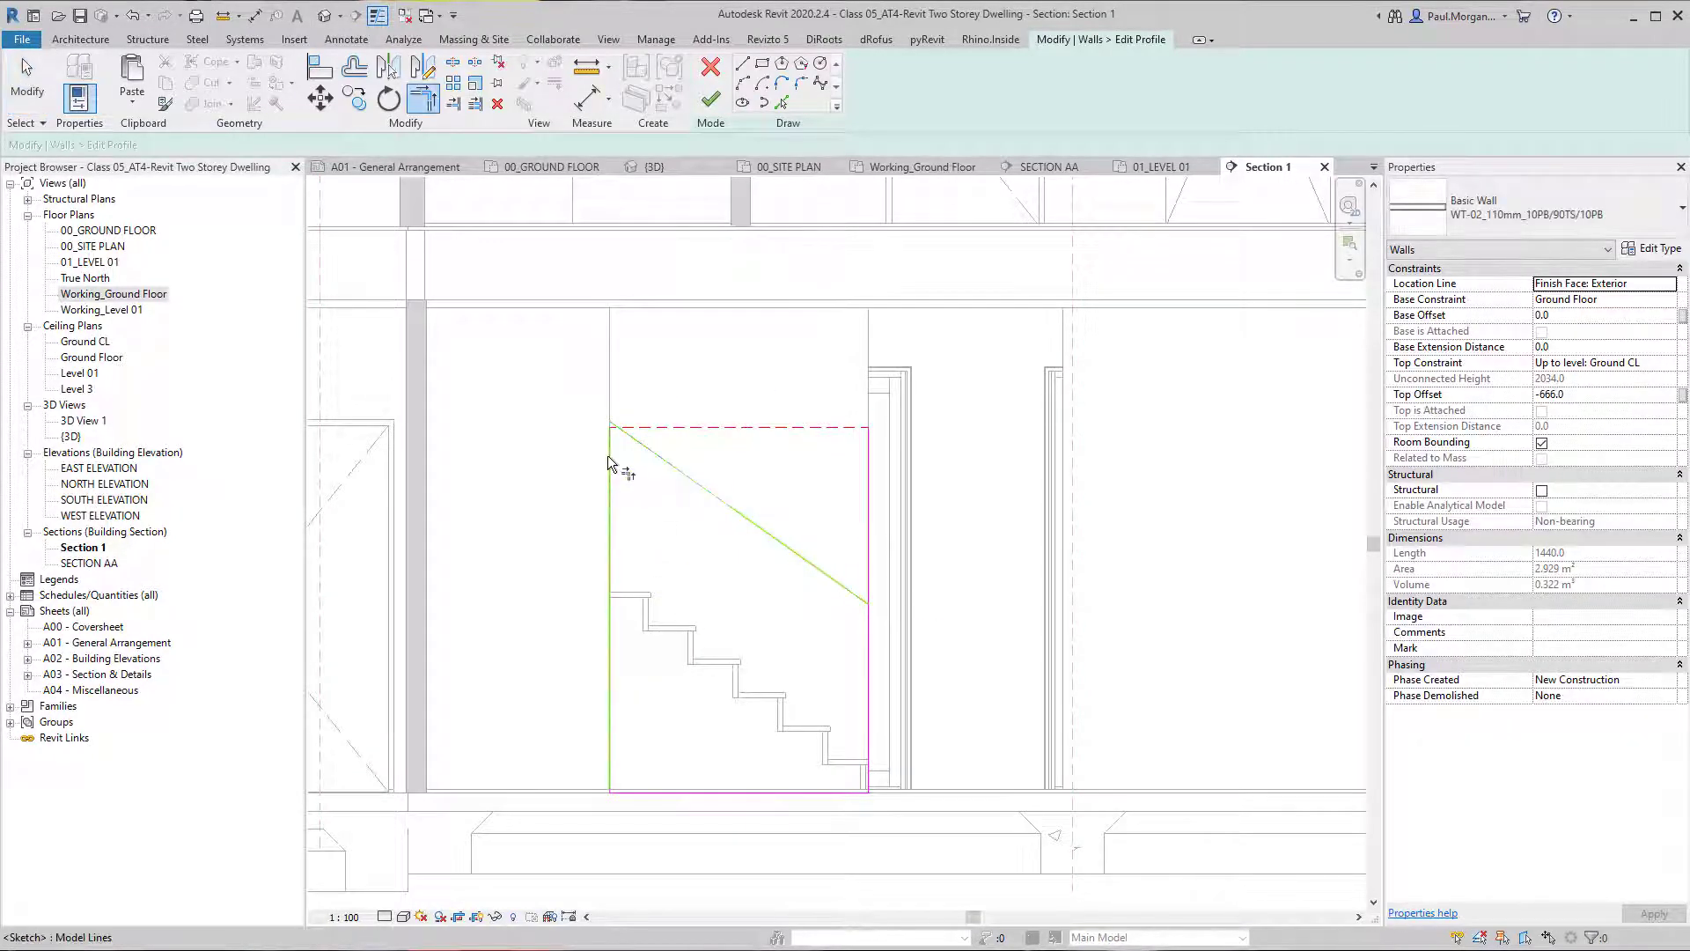
{"action": "left_click", "coordinate": [717, 495]}
{"action": "left_click", "coordinate": [870, 652]}
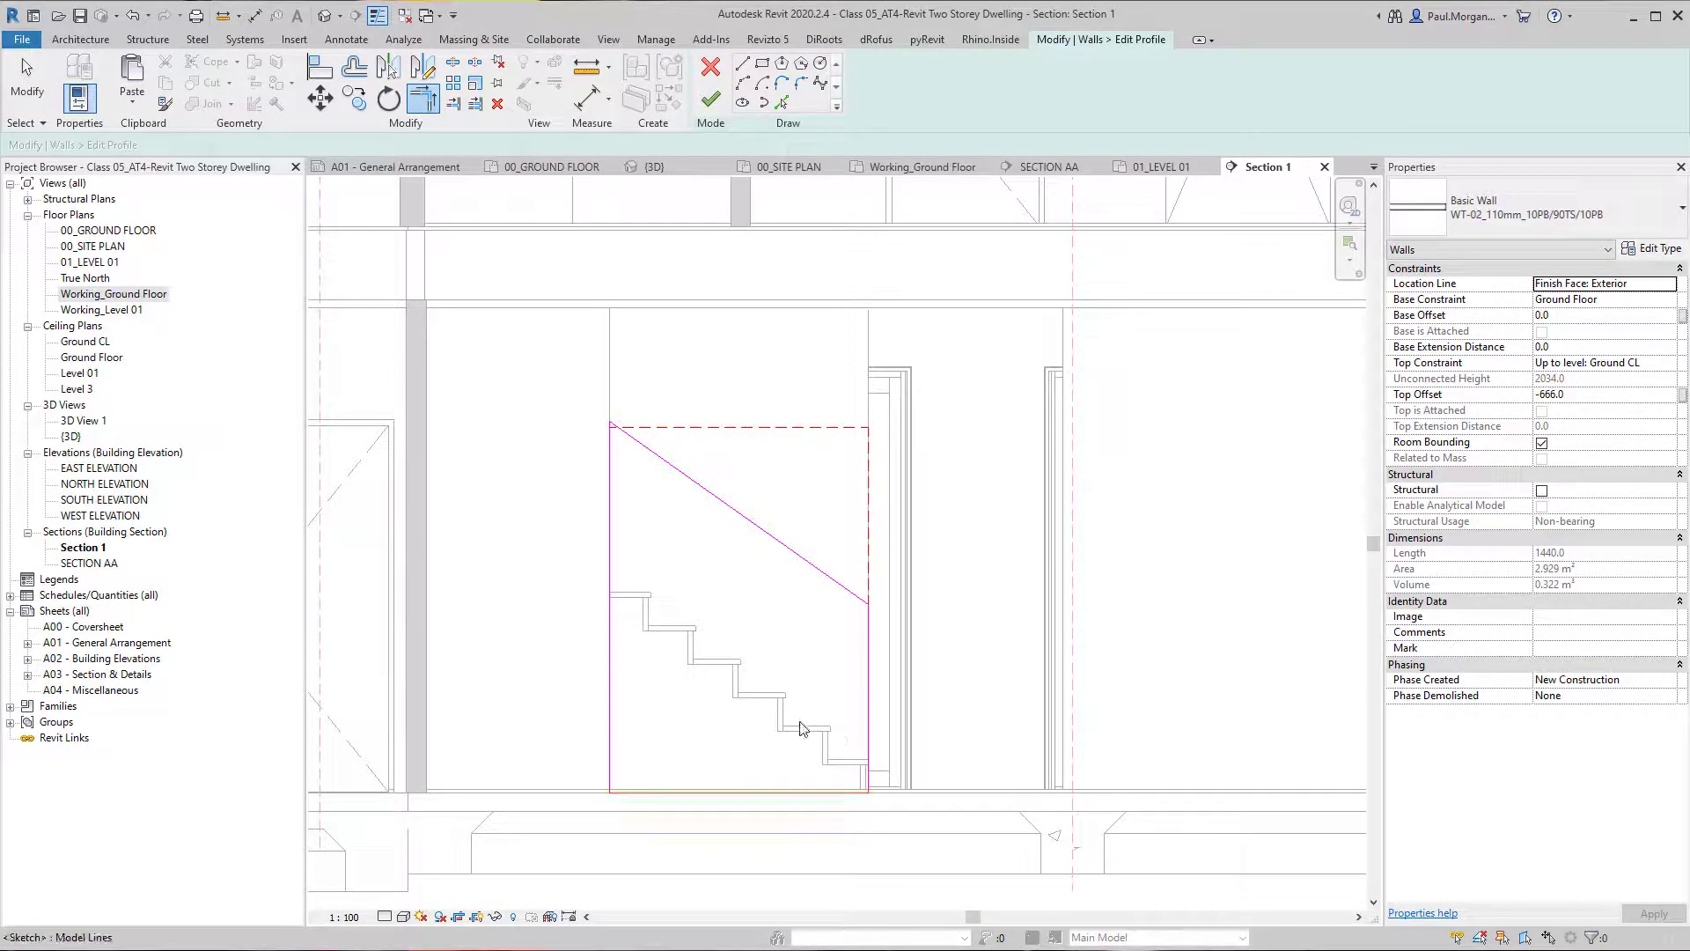
{"action": "key", "text": "Escape"}
{"action": "scroll", "coordinate": [778, 475], "scroll_direction": "up", "scroll_amount": 3}
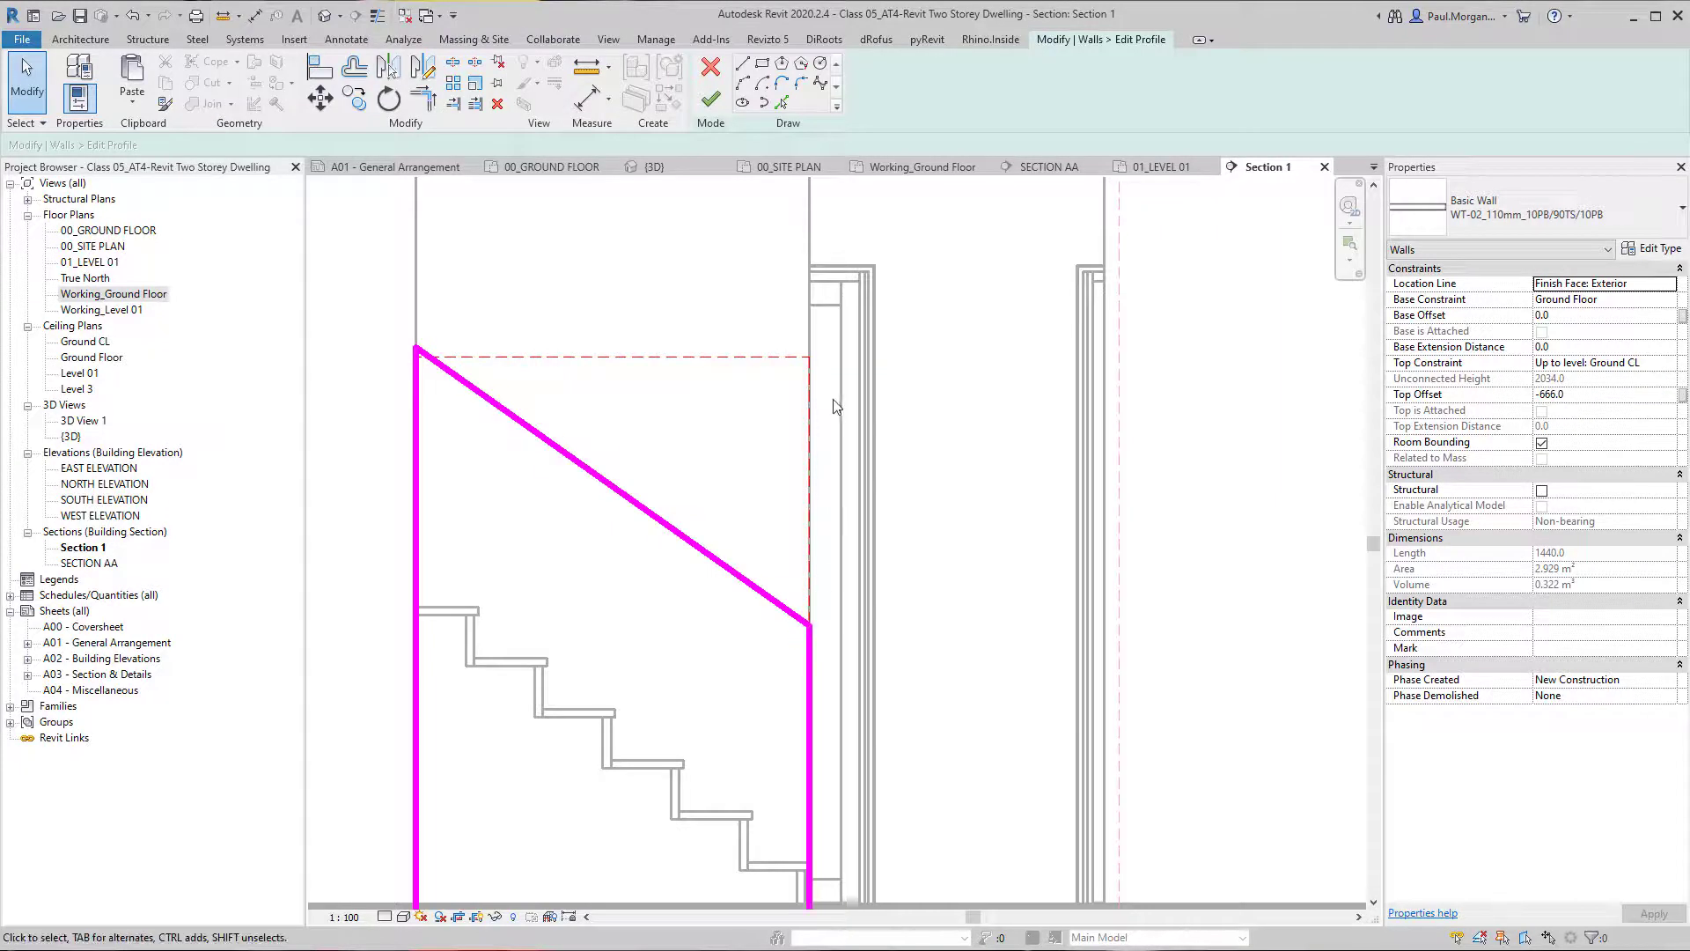
{"action": "scroll", "coordinate": [816, 443], "scroll_direction": "down", "scroll_amount": 3}
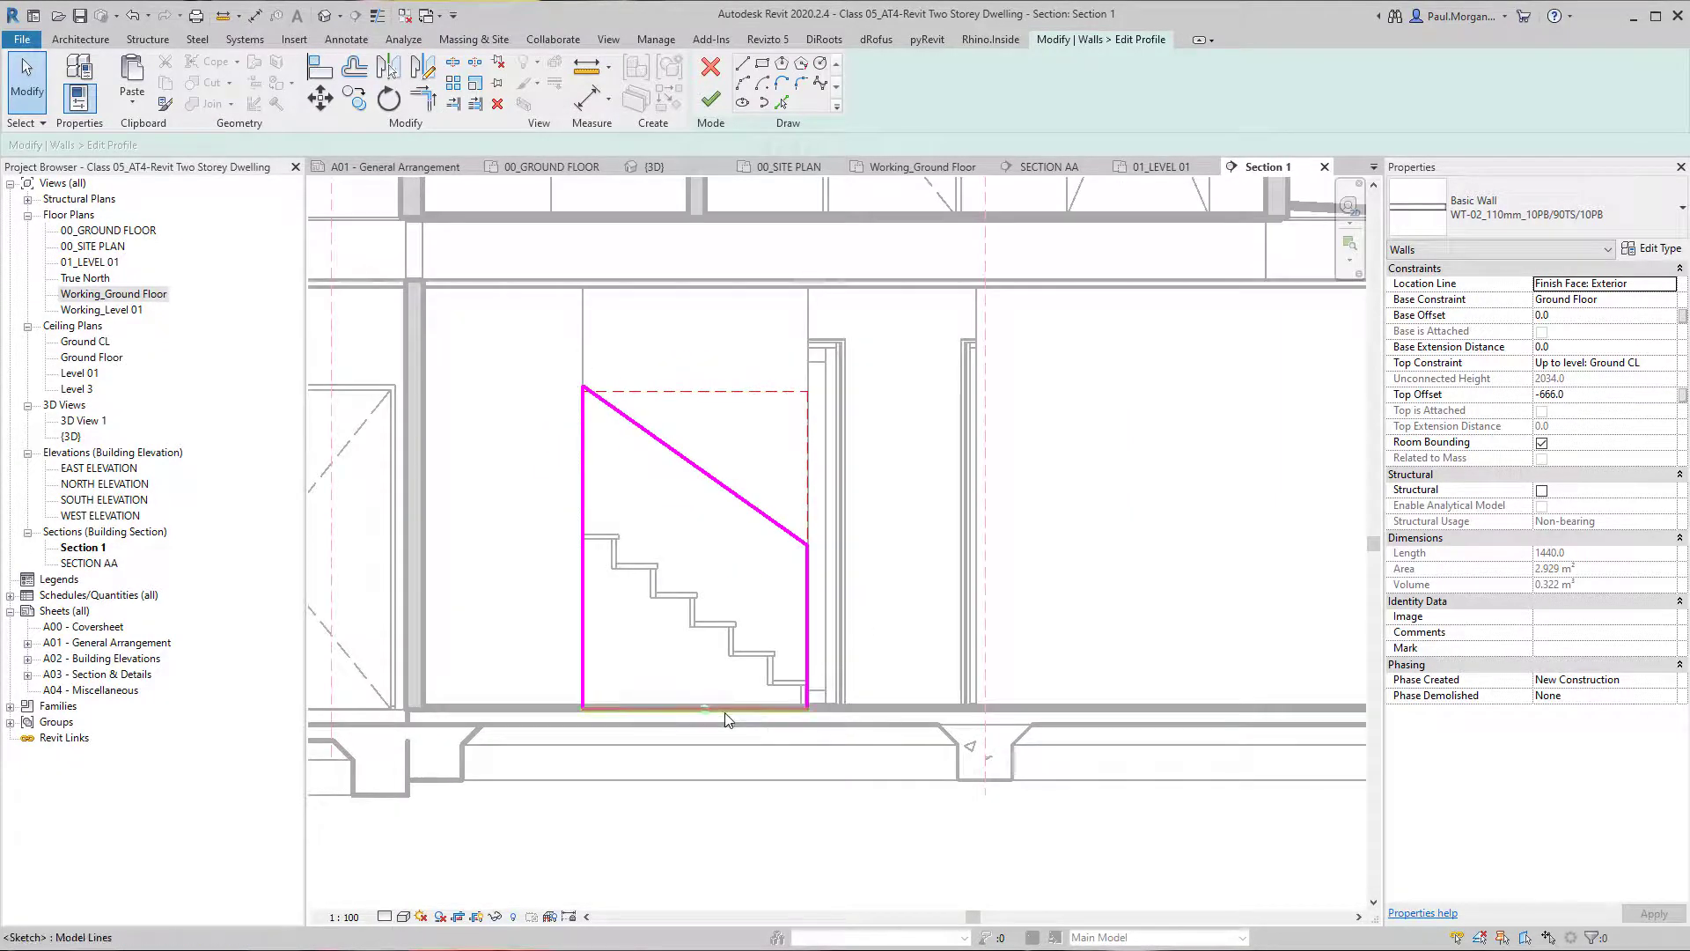
{"action": "middle_click_drag", "start_coordinate": [781, 634], "coordinate": [727, 623]}
{"action": "key", "text": "t"}
{"action": "key", "text": "l"}
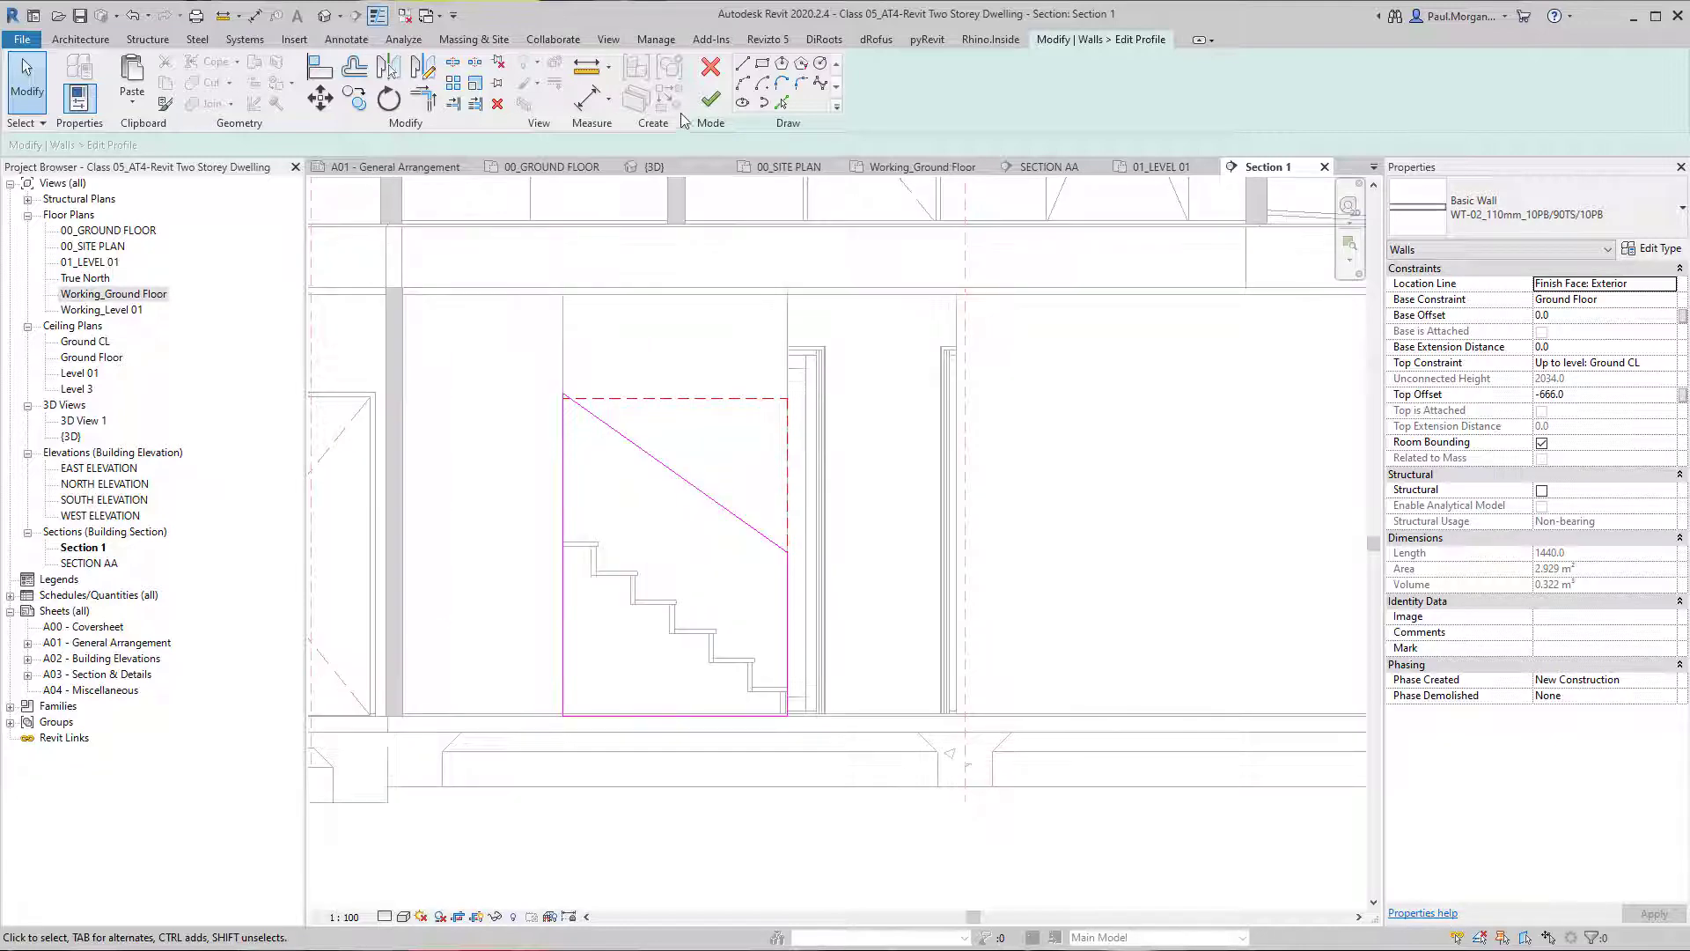
{"action": "left_click", "coordinate": [710, 99]}
{"action": "key", "text": "Escape"}
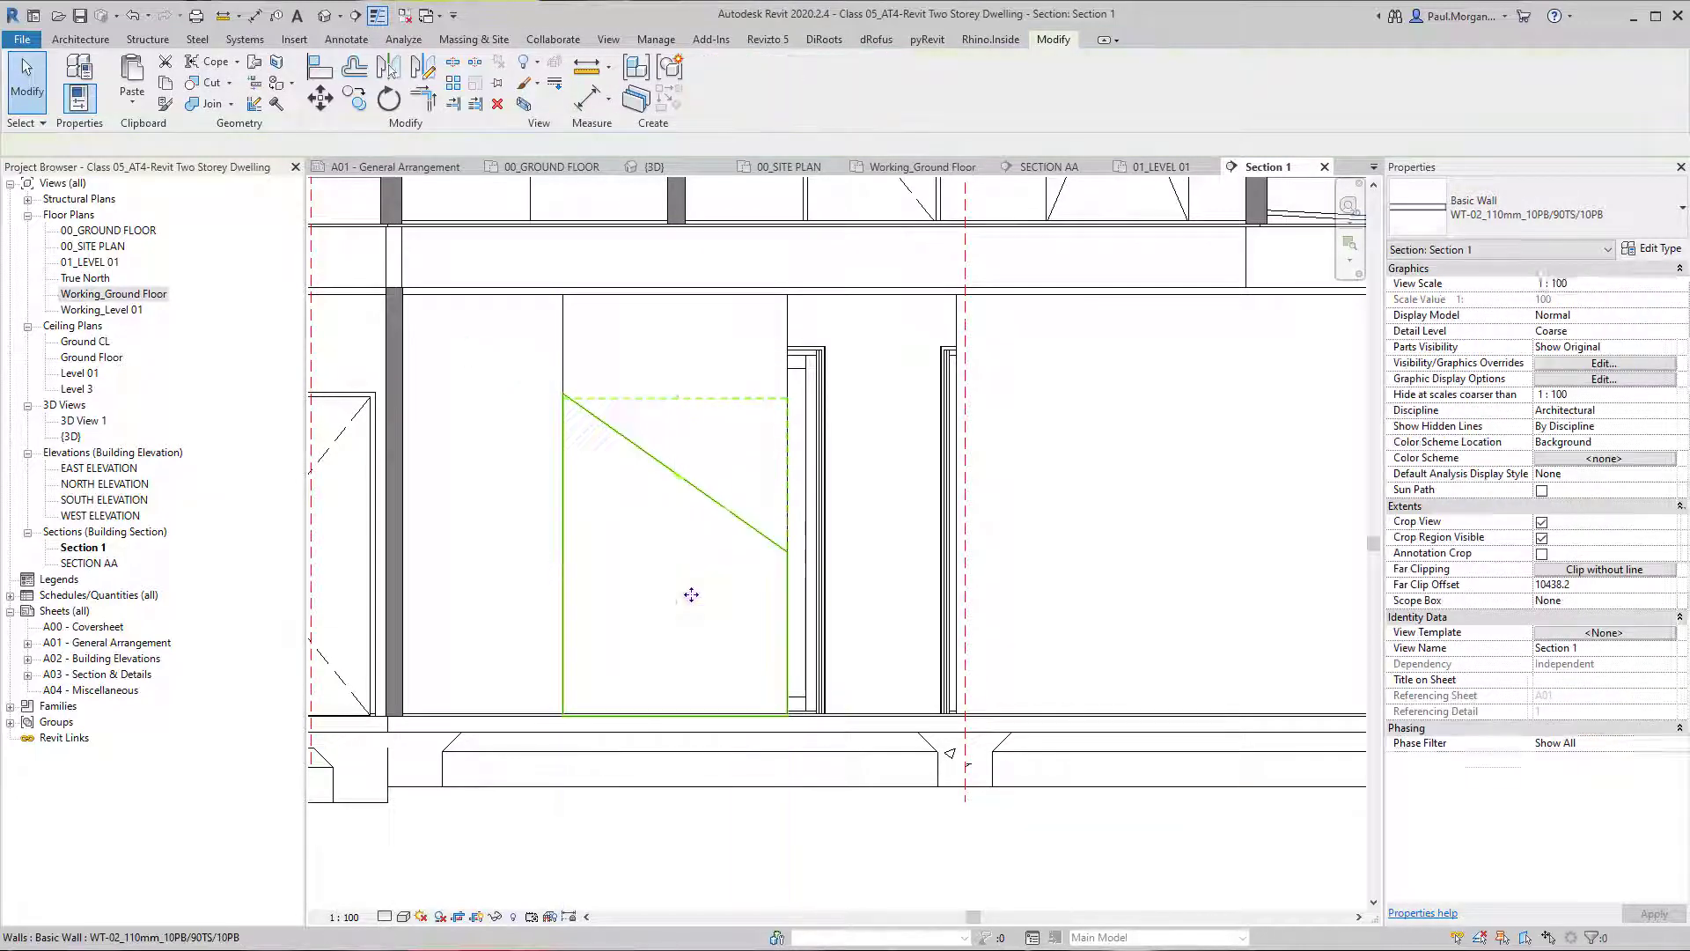
In the 3D view, extend the section box sideways past the foot of the lower flight to include the adjoining hallway.
{"action": "left_click", "coordinate": [325, 16]}
{"action": "scroll", "coordinate": [884, 553], "scroll_direction": "down", "scroll_amount": 3}
{"action": "middle_click_drag", "start_coordinate": [1037, 684], "coordinate": [924, 568], "text": "shift"}
{"action": "left_click", "coordinate": [876, 542]}
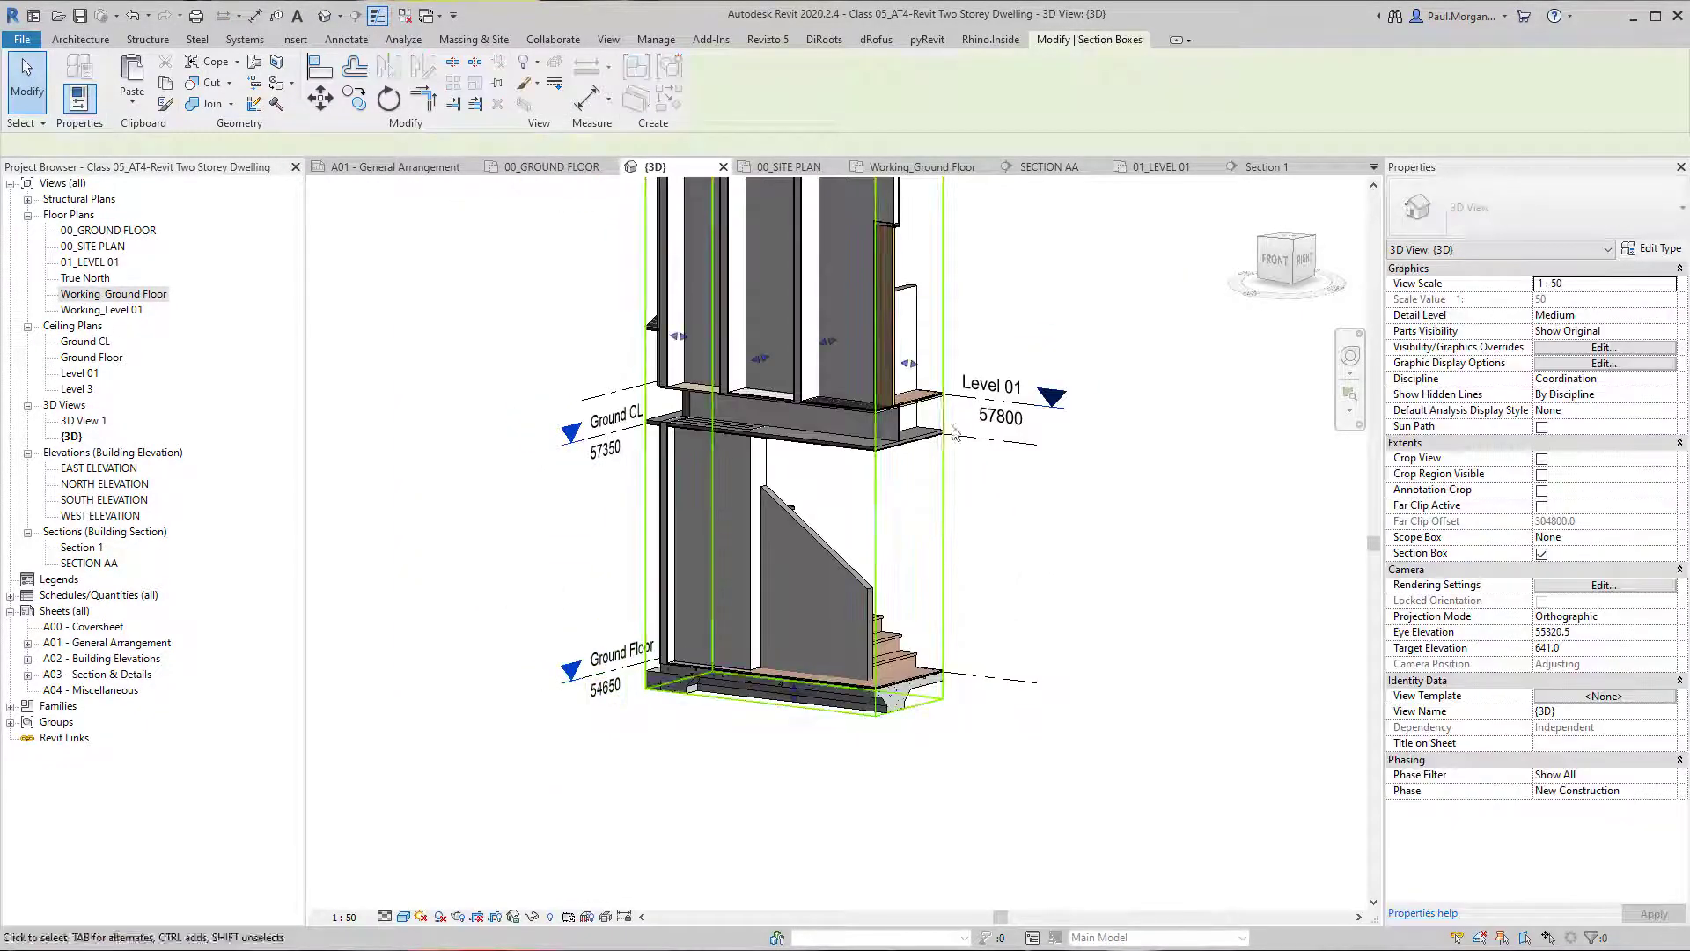
{"action": "left_click_drag", "start_coordinate": [910, 365], "coordinate": [1044, 379]}
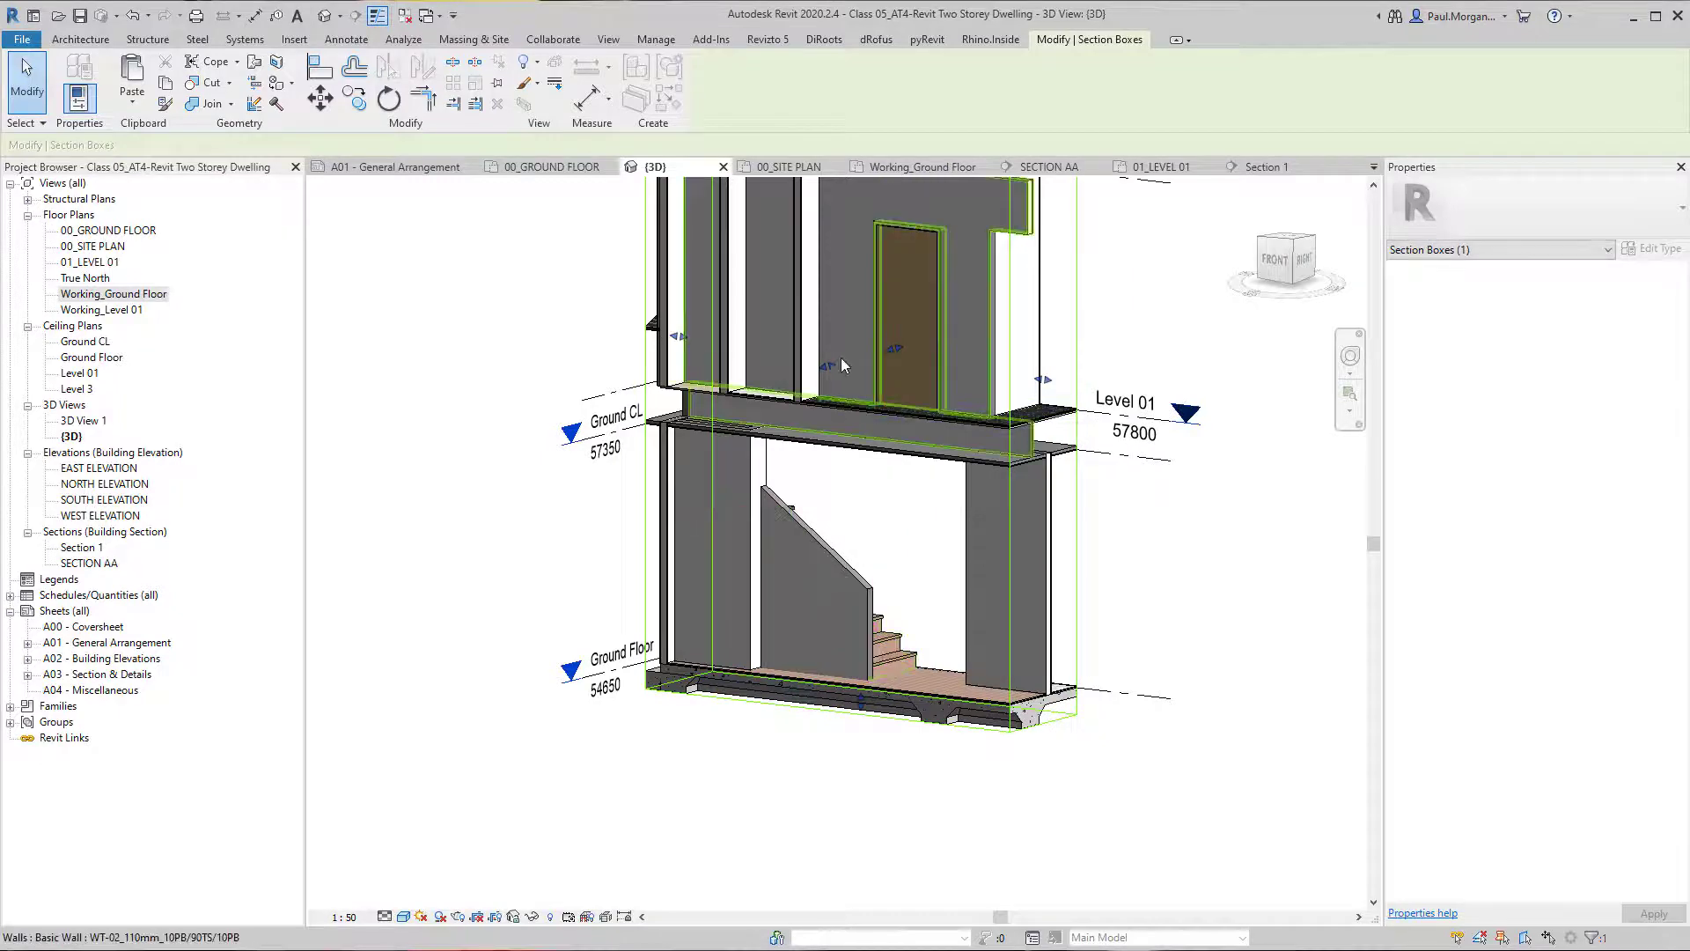
Extend the section box outward on the raked balustrade wall's side to show the whole lower flight and the adjoining space.
{"action": "left_click_drag", "start_coordinate": [827, 365], "coordinate": [691, 400]}
{"action": "middle_click_drag", "start_coordinate": [722, 634], "coordinate": [594, 724], "text": "shift"}
{"action": "scroll", "coordinate": [748, 616], "scroll_direction": "up", "scroll_amount": 2}
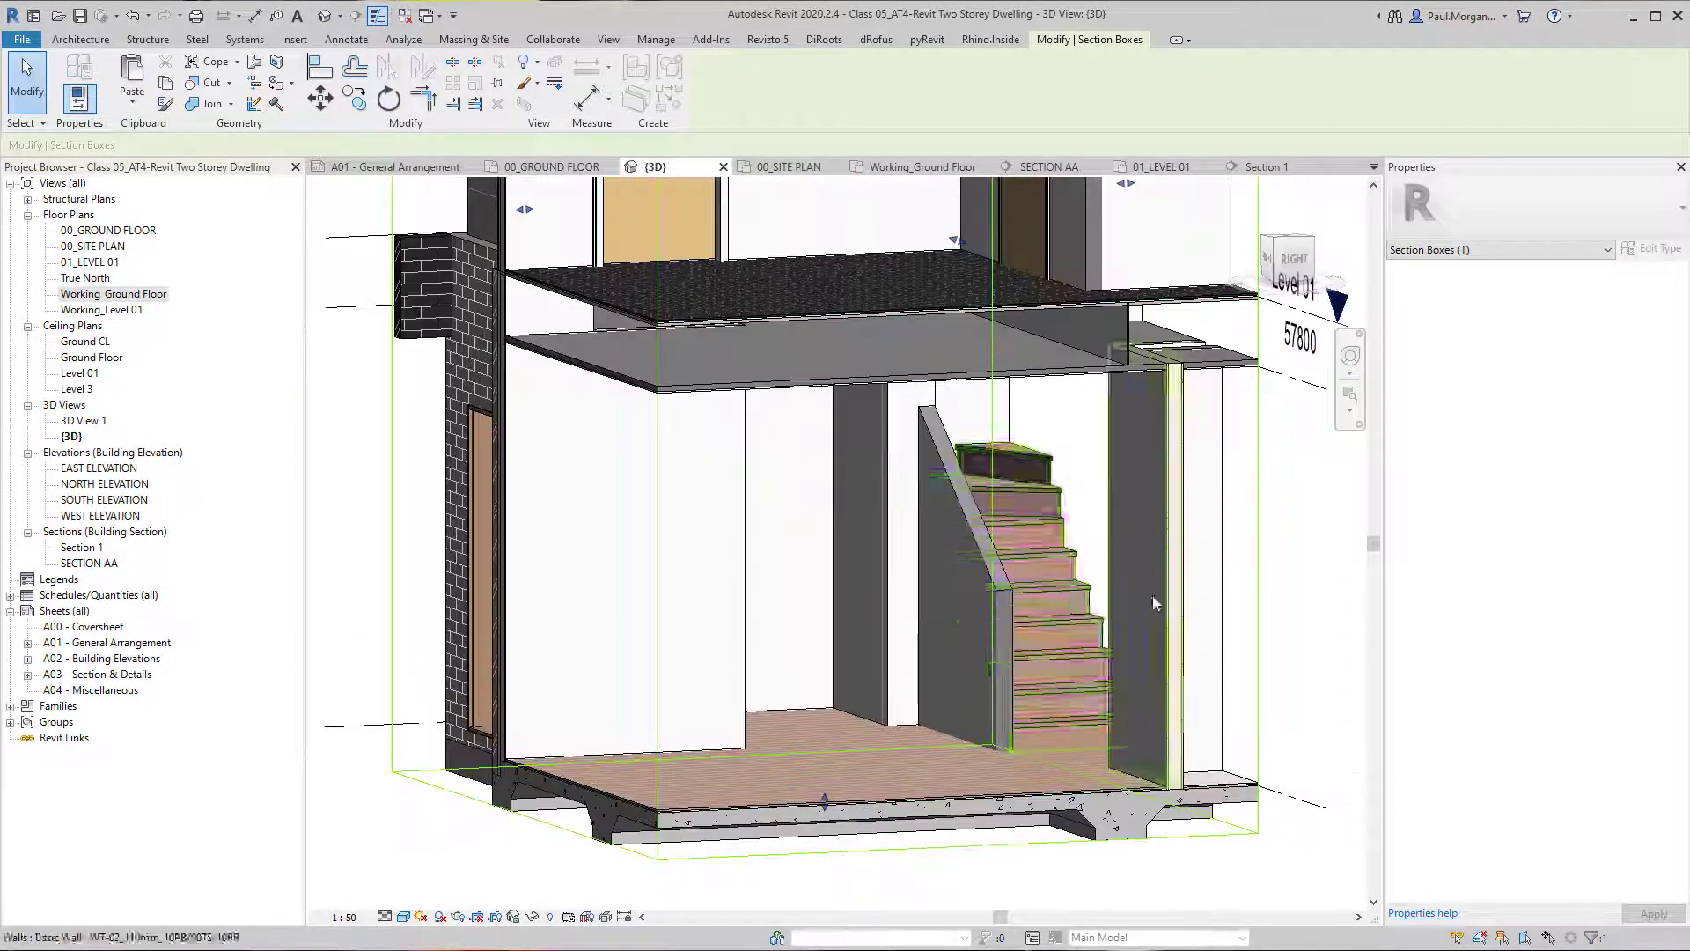
{"action": "middle_click_drag", "start_coordinate": [1153, 597], "coordinate": [1056, 572], "text": "shift"}
{"action": "scroll", "coordinate": [1091, 506], "scroll_direction": "down", "scroll_amount": 3}
{"action": "middle_click_drag", "start_coordinate": [1096, 497], "coordinate": [824, 646]}
{"action": "middle_click_drag", "start_coordinate": [862, 491], "coordinate": [885, 740], "text": "shift"}
{"action": "scroll", "coordinate": [986, 649], "scroll_direction": "up", "scroll_amount": 4}
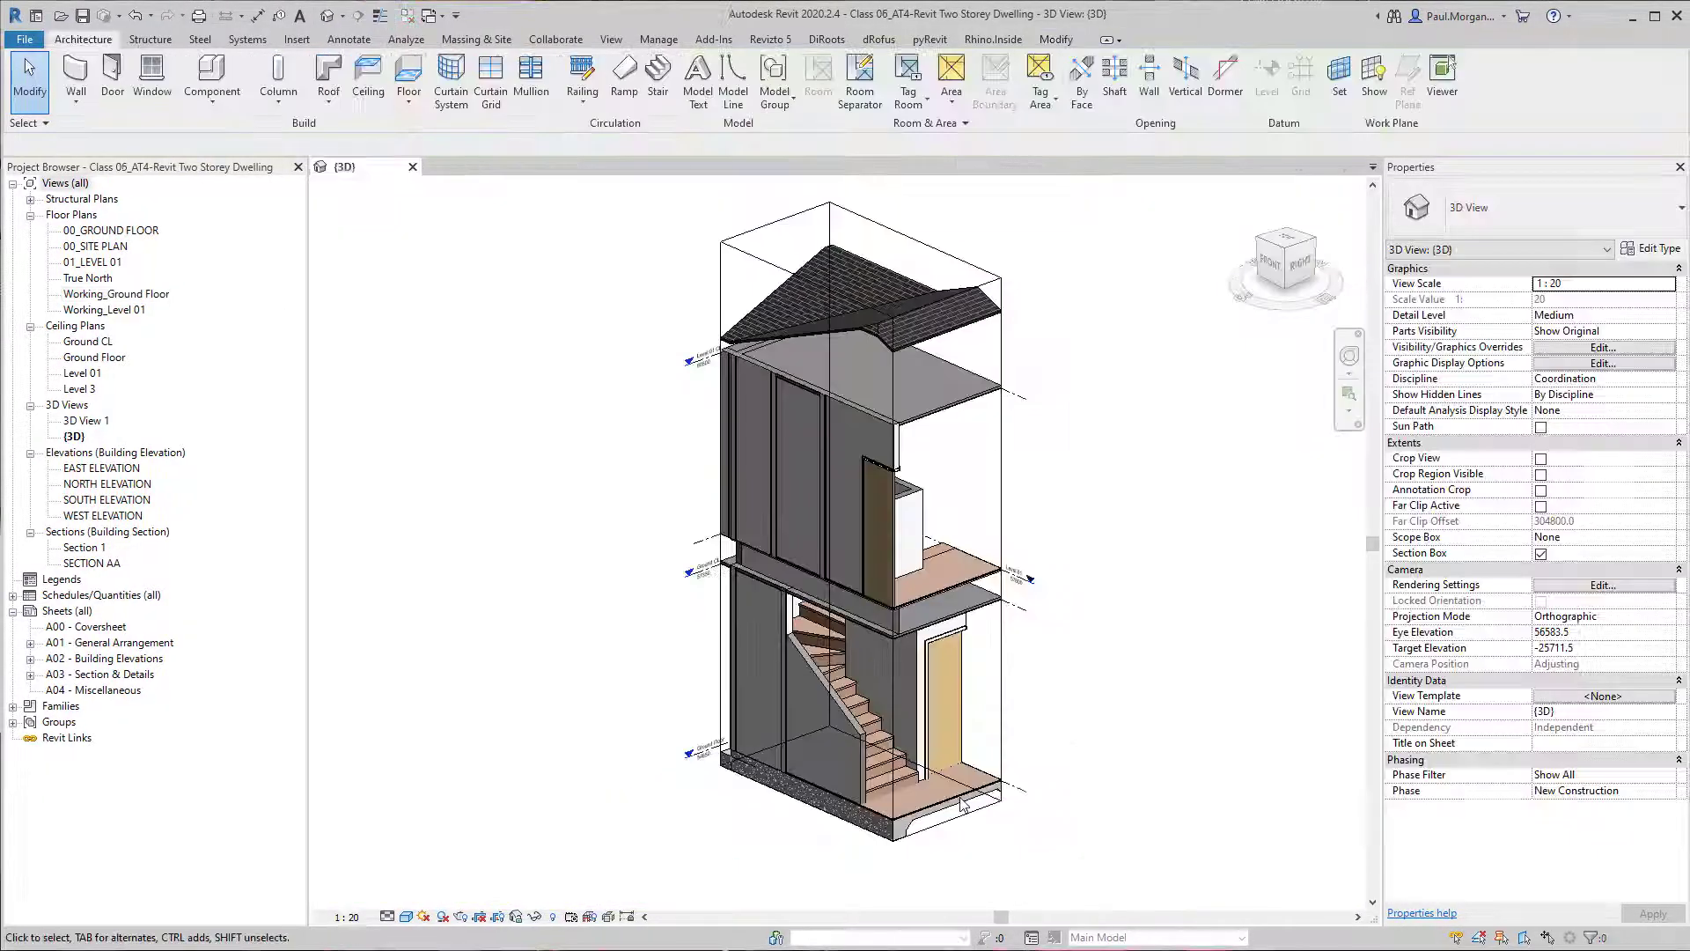
Place 1100mm railings on the treads along both sides of the winder stair by picking the stair as host.
{"action": "scroll", "coordinate": [959, 790], "scroll_direction": "up", "scroll_amount": 3}
{"action": "middle_click_drag", "start_coordinate": [1050, 717], "coordinate": [900, 620], "text": "shift"}
{"action": "scroll", "coordinate": [1022, 669], "scroll_direction": "up", "scroll_amount": 3}
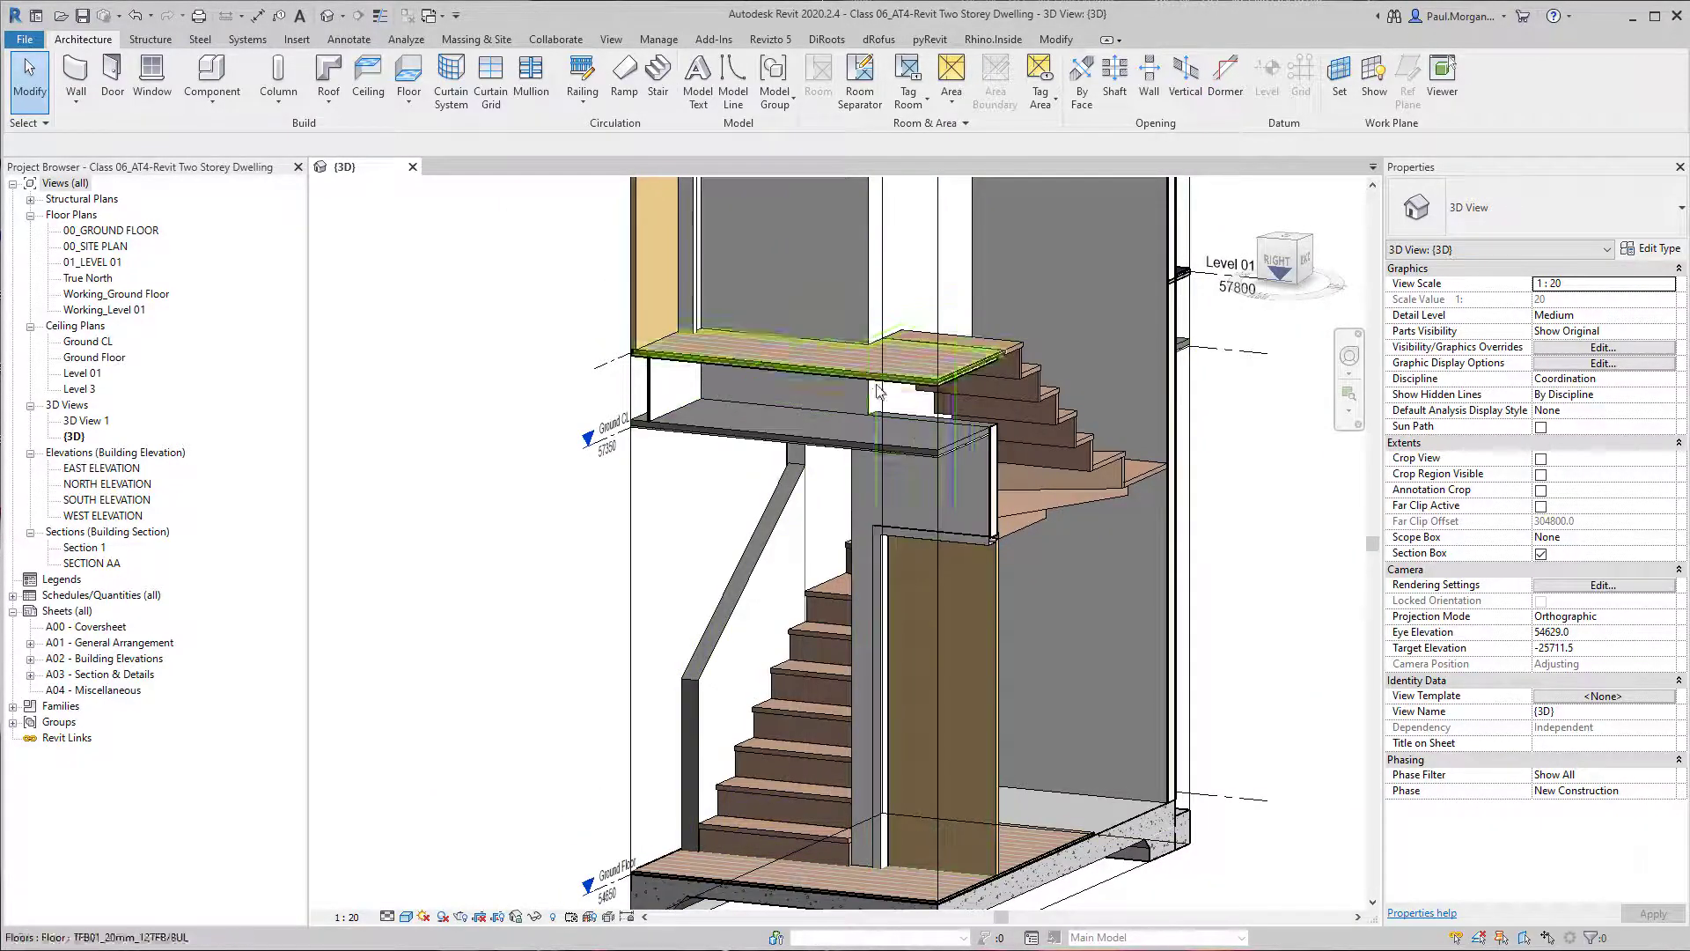
{"action": "middle_click_drag", "start_coordinate": [965, 561], "coordinate": [716, 534], "text": "shift"}
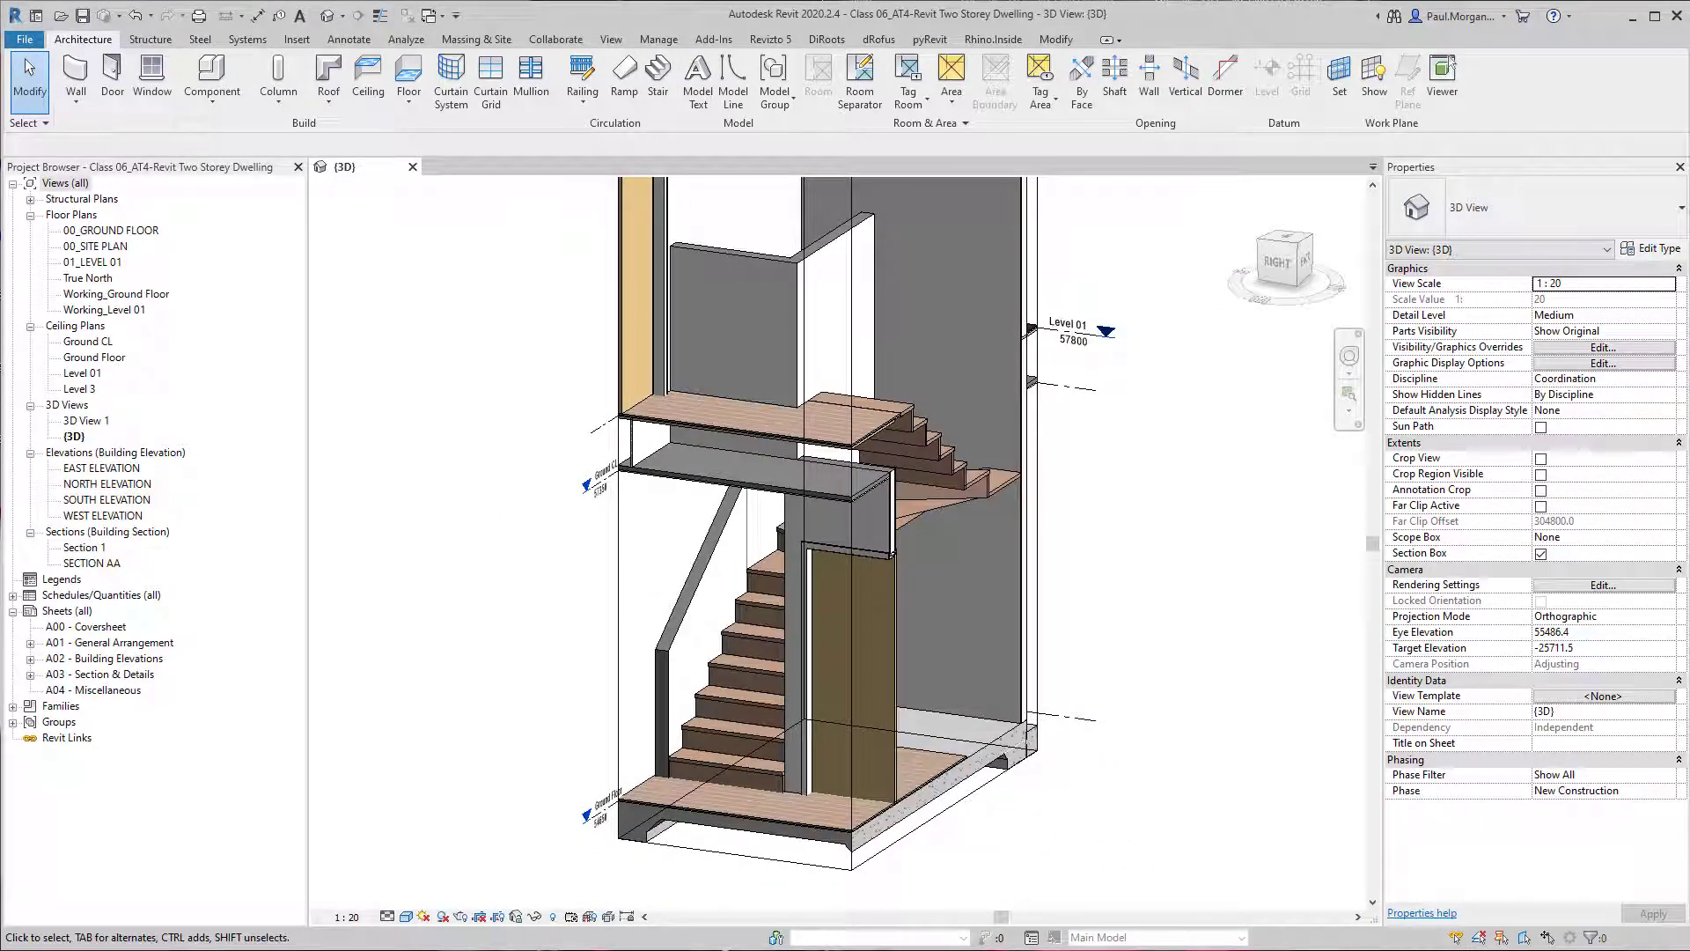
{"action": "left_click", "coordinate": [581, 106]}
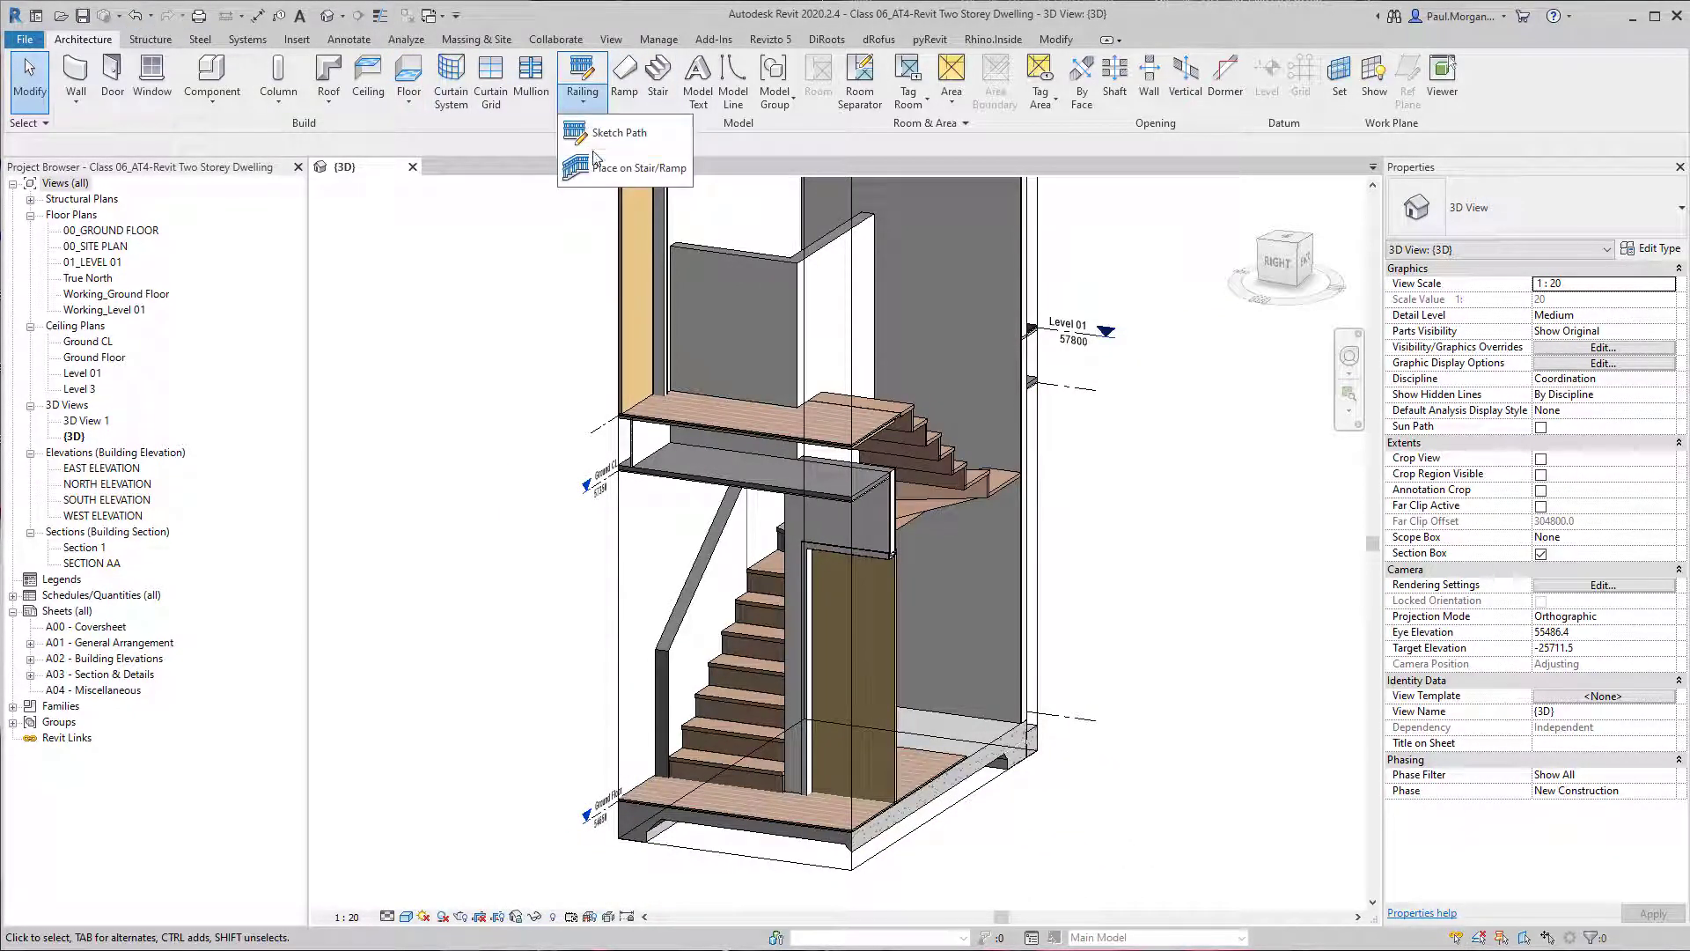
{"action": "left_click", "coordinate": [644, 170]}
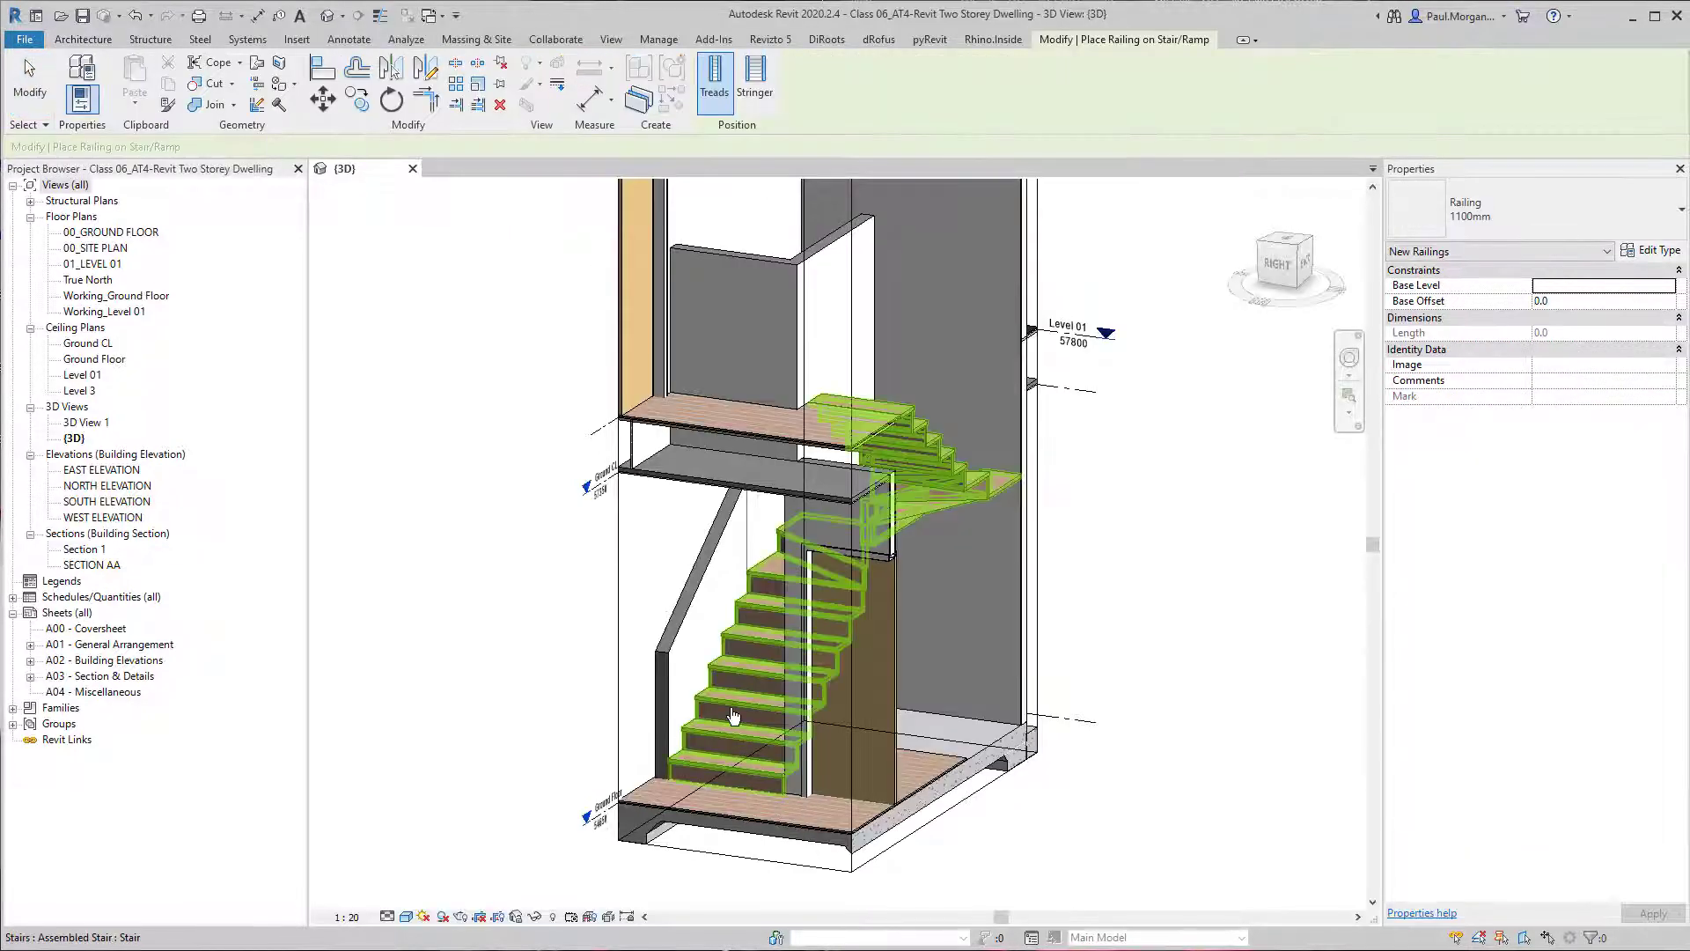
{"action": "left_click", "coordinate": [833, 855]}
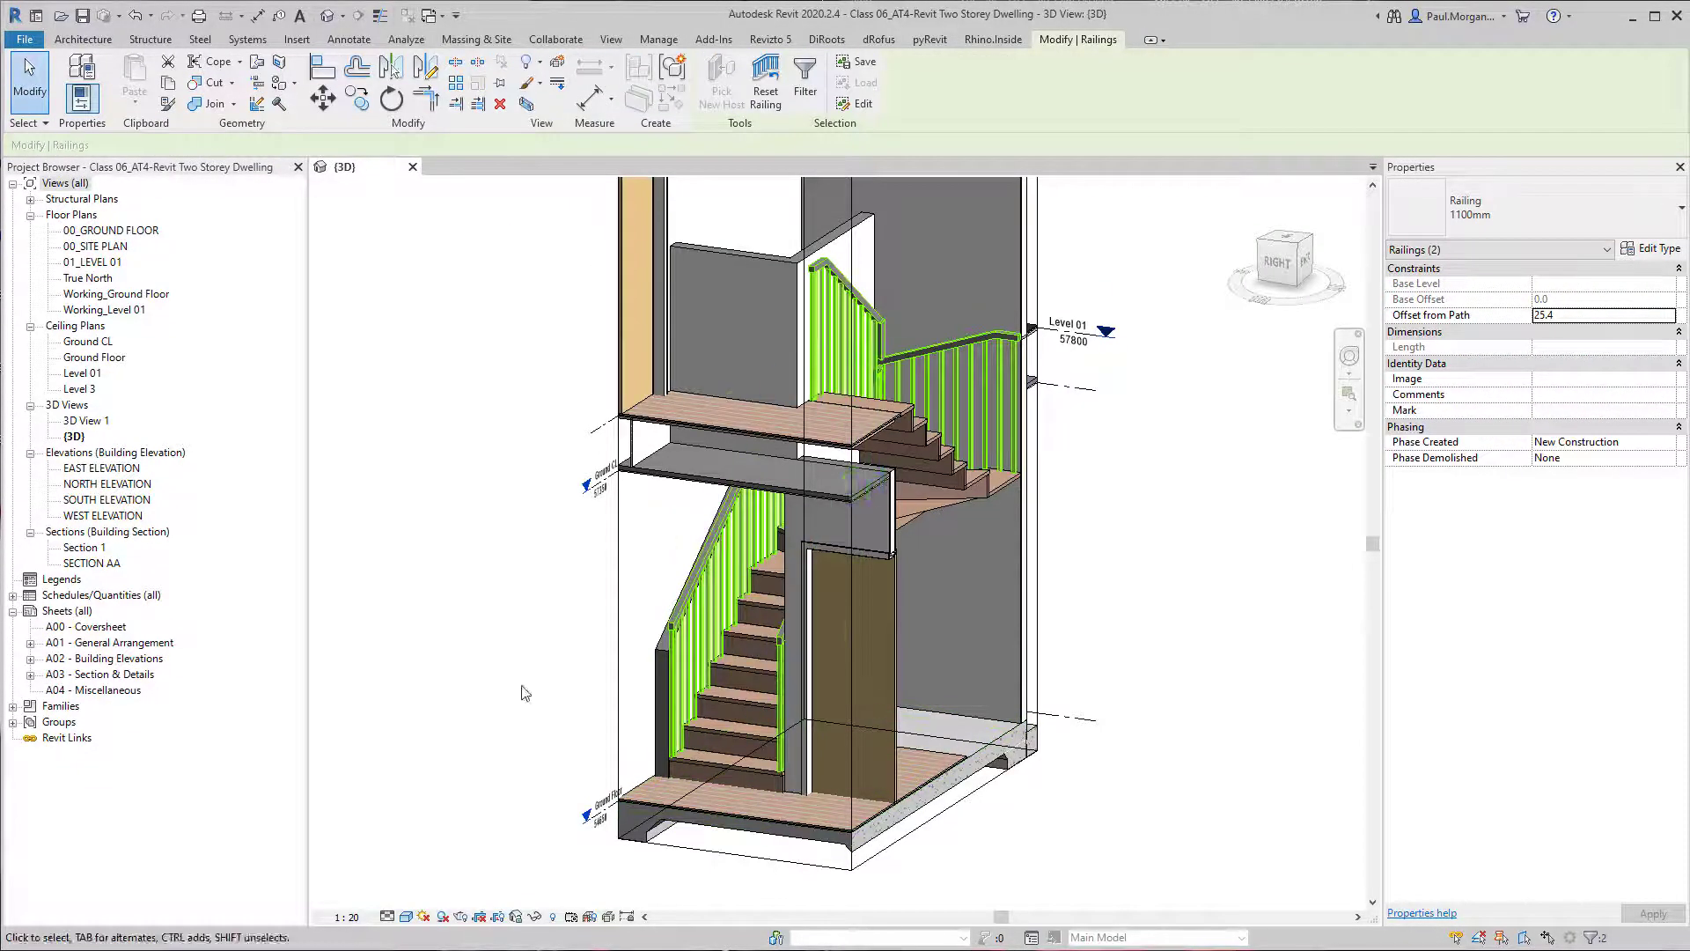
{"action": "key", "text": "Escape"}
Delete the railing along the inner side of the winder stair.
{"action": "scroll", "coordinate": [804, 393], "scroll_direction": "up", "scroll_amount": 3}
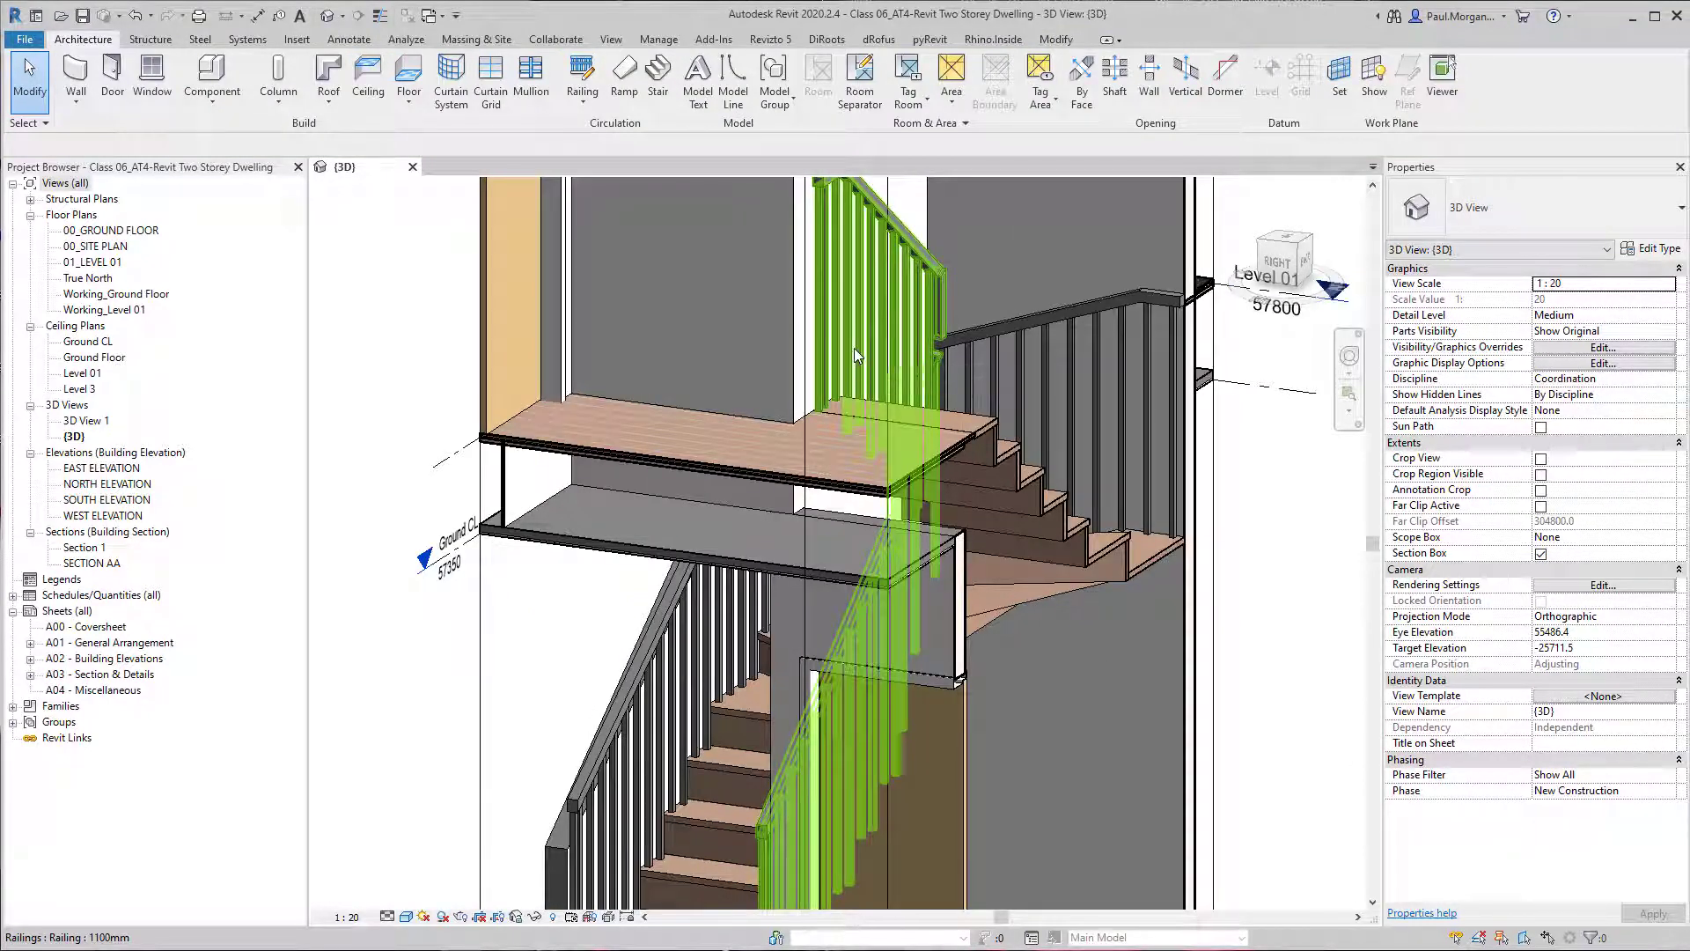
{"action": "left_click", "coordinate": [854, 346]}
{"action": "key", "text": "Escape"}
Change the remaining railing along the outer side of the stair to the 900mm Pipe 2 type.
{"action": "middle_click_drag", "start_coordinate": [889, 388], "coordinate": [725, 648], "text": "shift"}
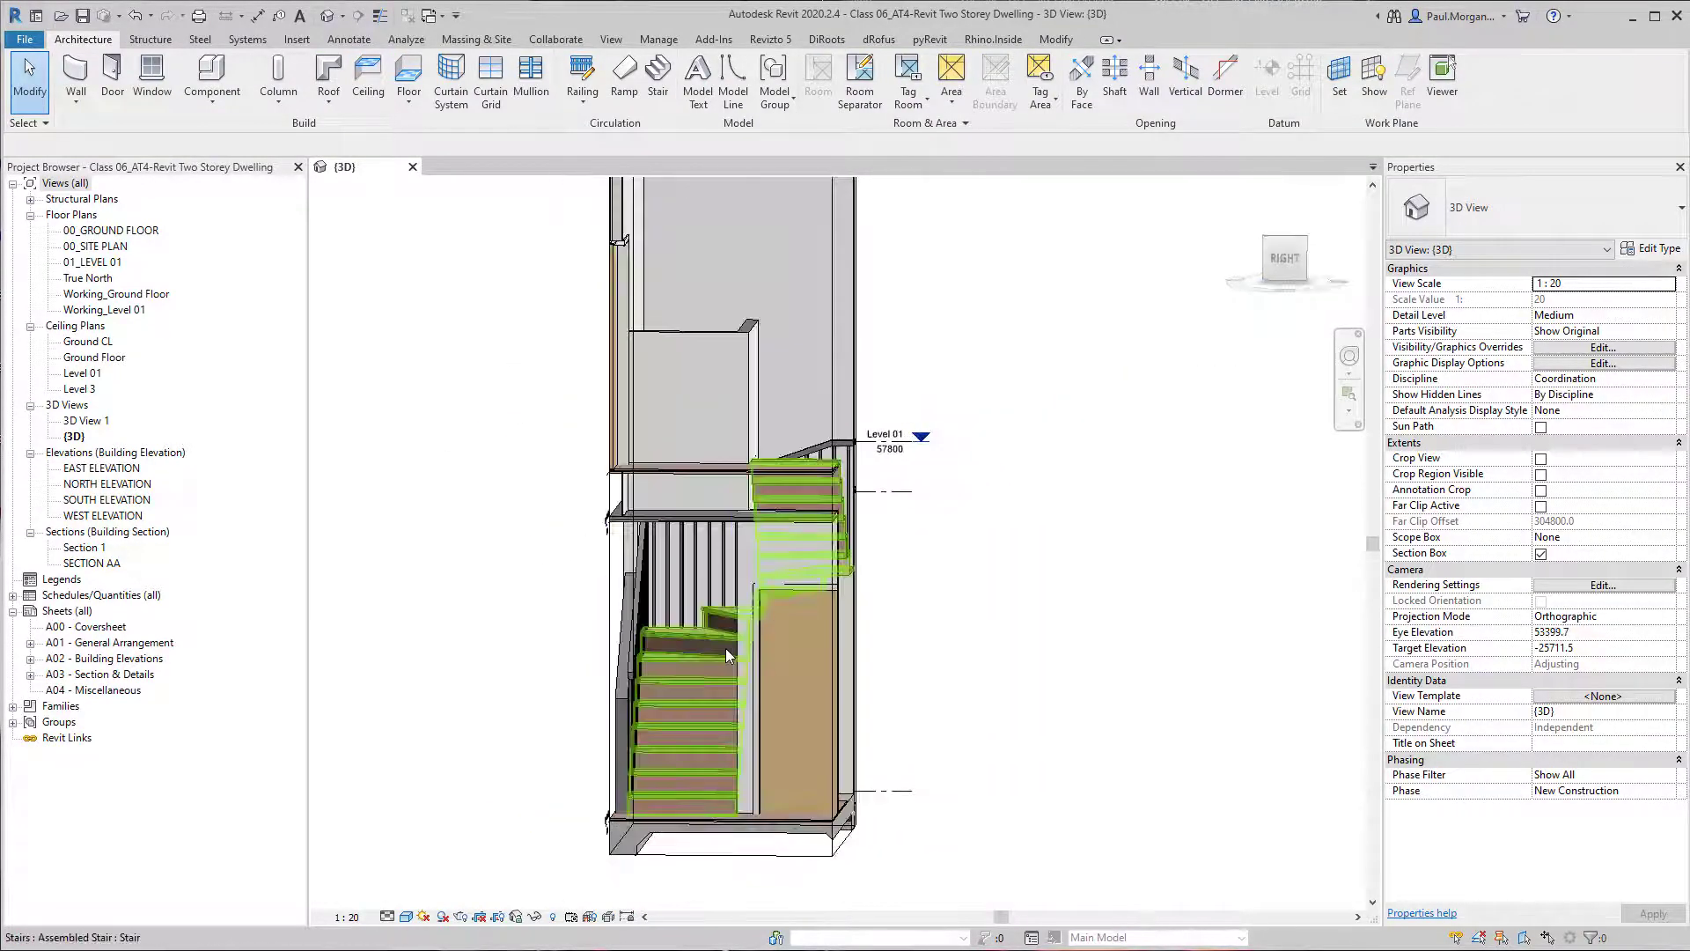
{"action": "left_click", "coordinate": [725, 648]}
{"action": "left_click", "coordinate": [1507, 213]}
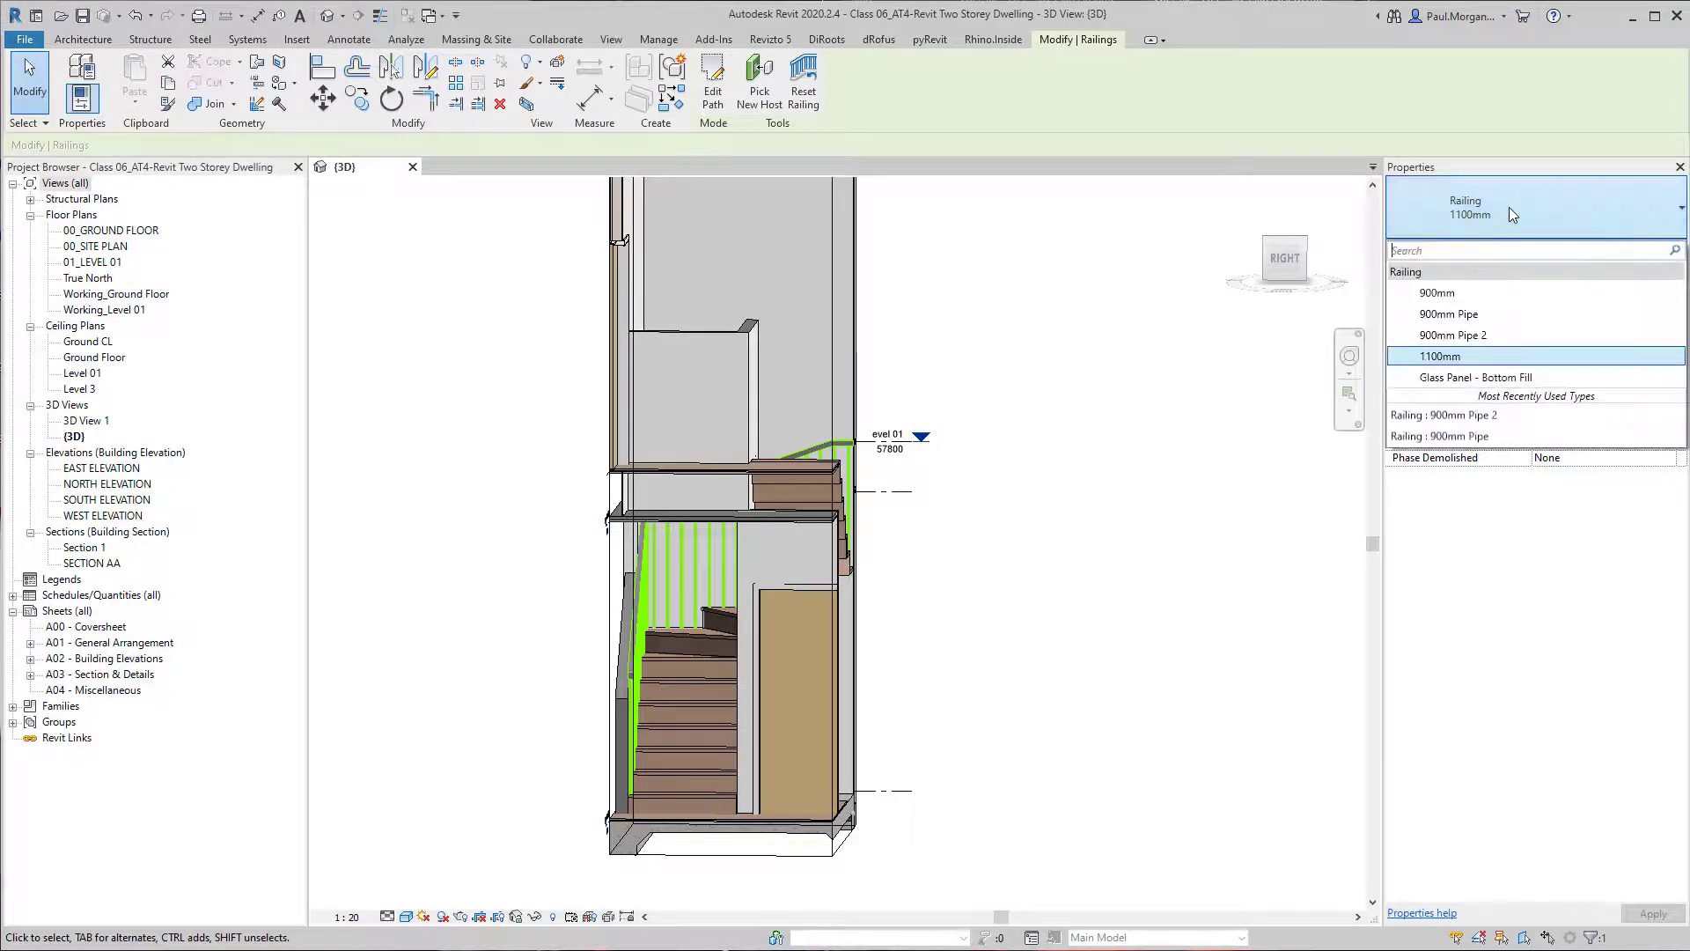
{"action": "left_click", "coordinate": [1484, 340]}
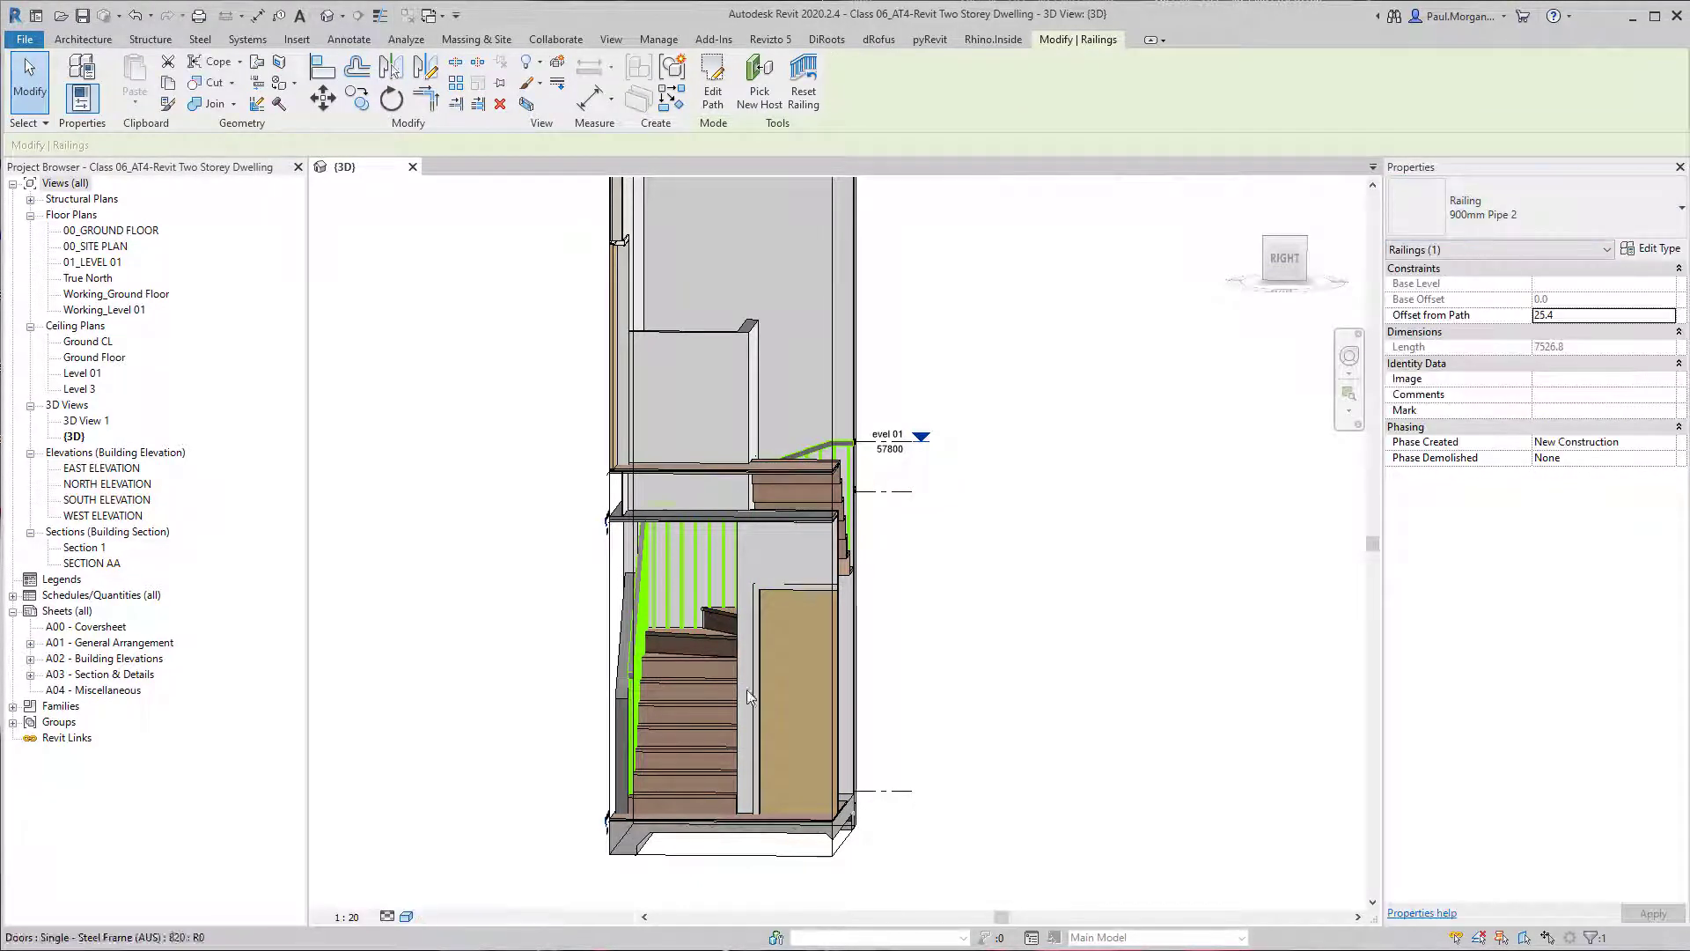
{"action": "scroll", "coordinate": [792, 599], "scroll_direction": "up", "scroll_amount": 3}
{"action": "middle_click_drag", "start_coordinate": [791, 598], "coordinate": [570, 628], "text": "shift"}
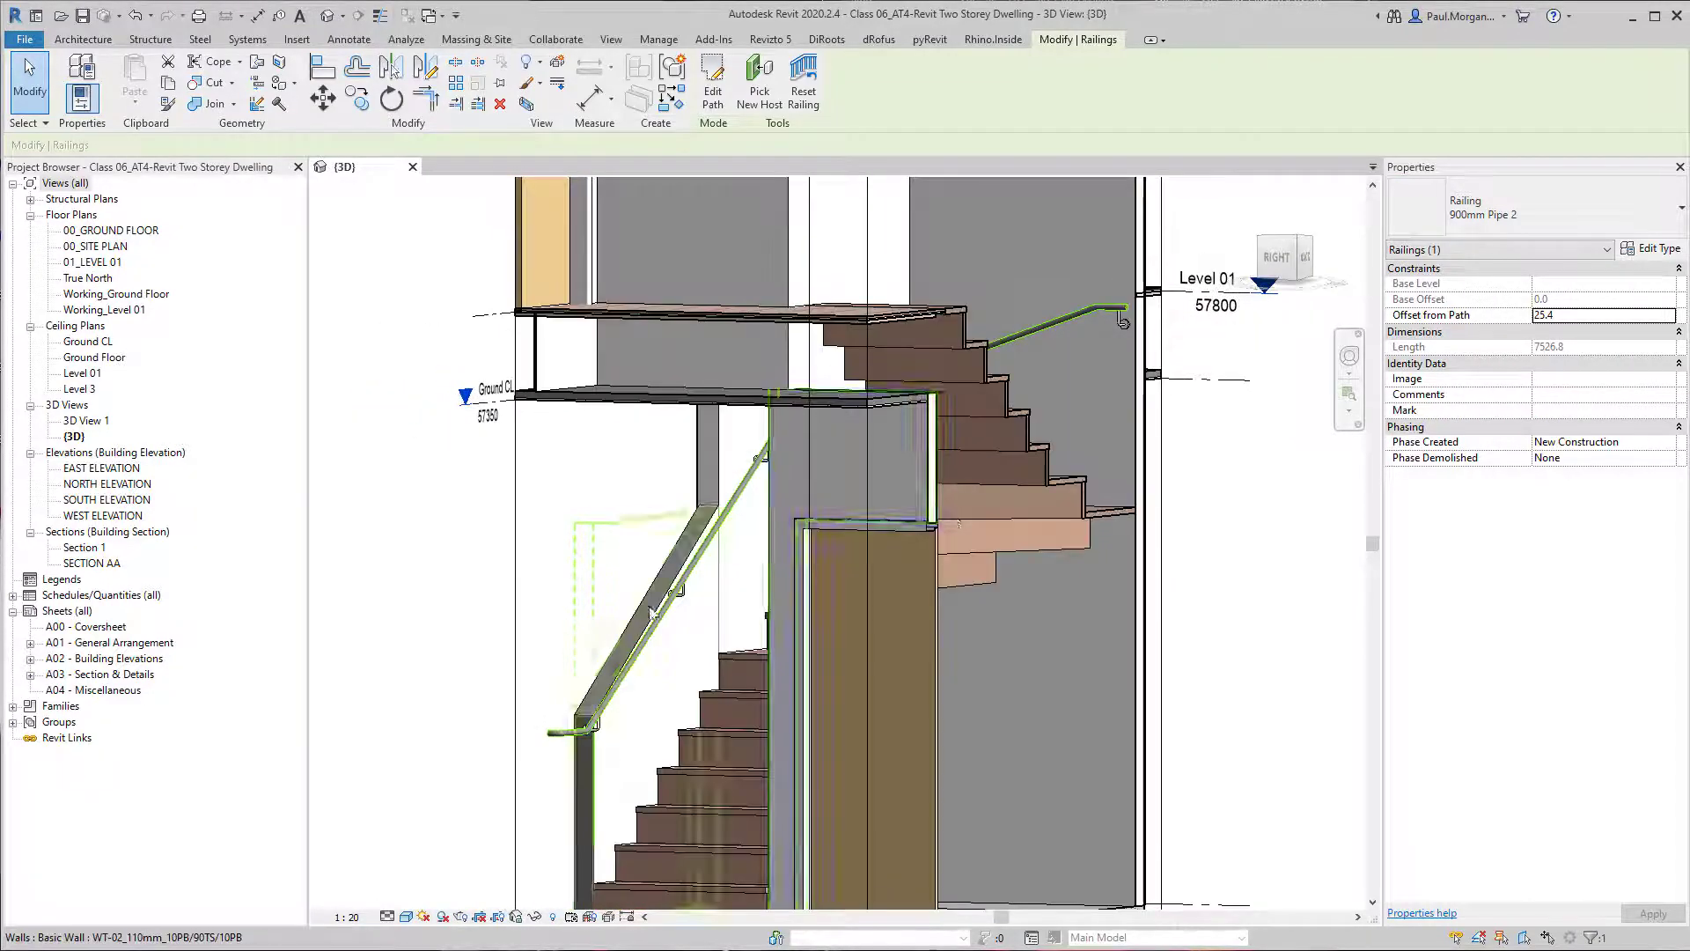
Duplicate the outer railing's 900mm Pipe 2 type under the name Internal Stair Handrail.
{"action": "left_click", "coordinate": [1673, 251]}
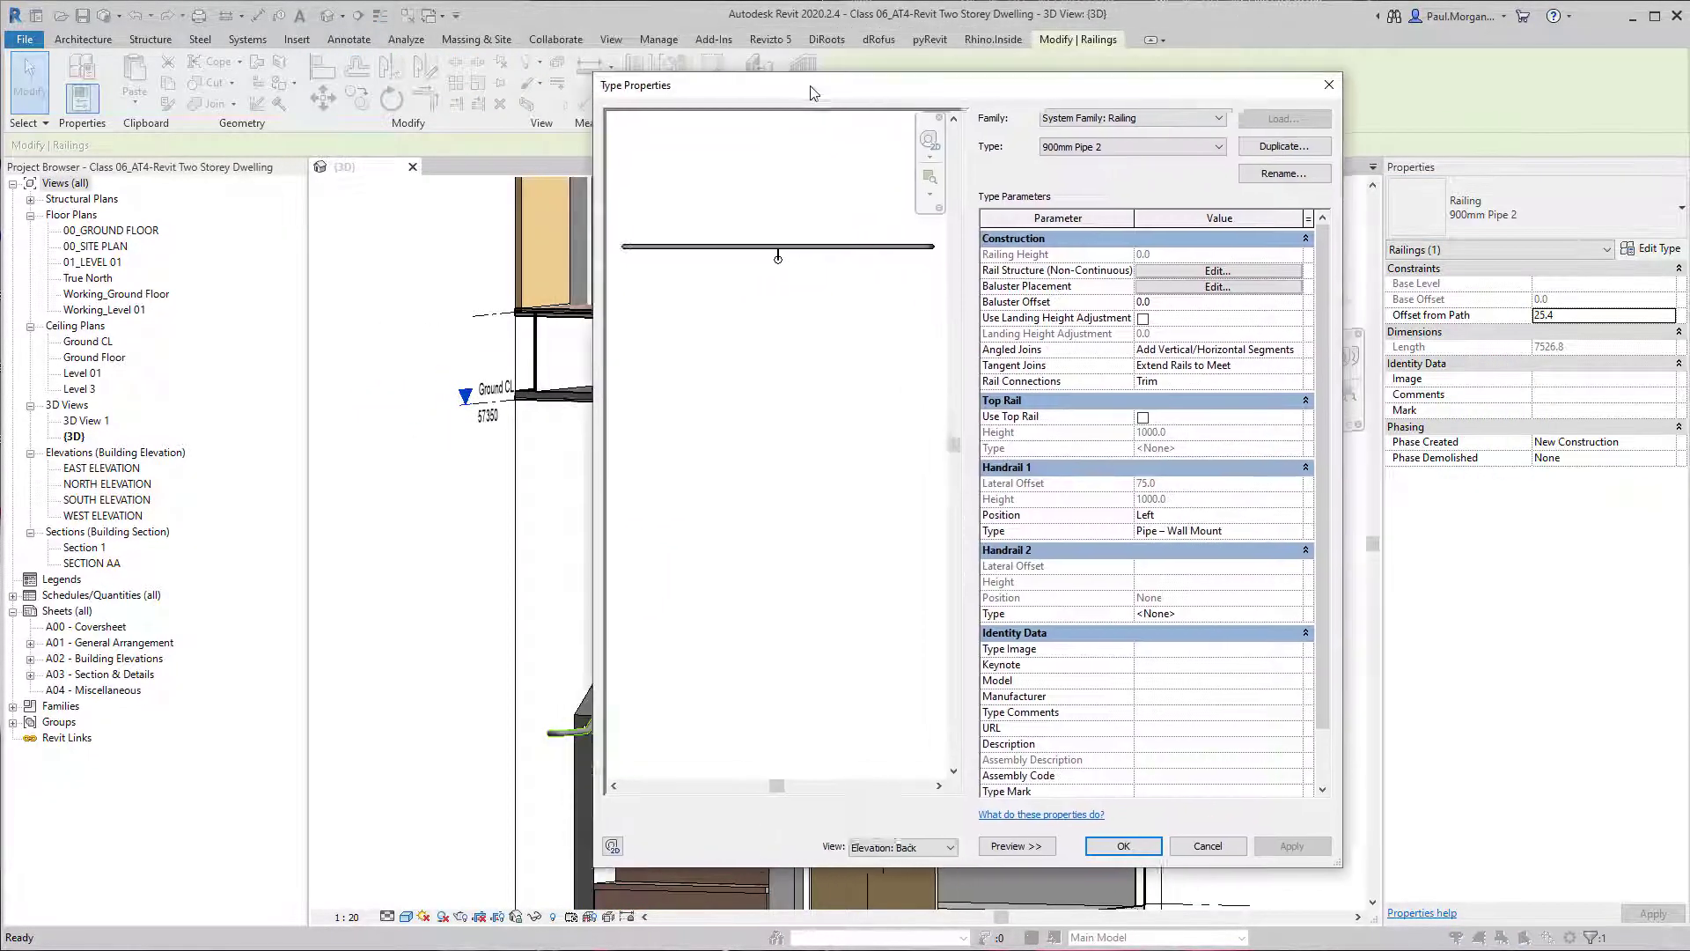
{"action": "left_click_drag", "start_coordinate": [1580, 262], "coordinate": [1655, 250]}
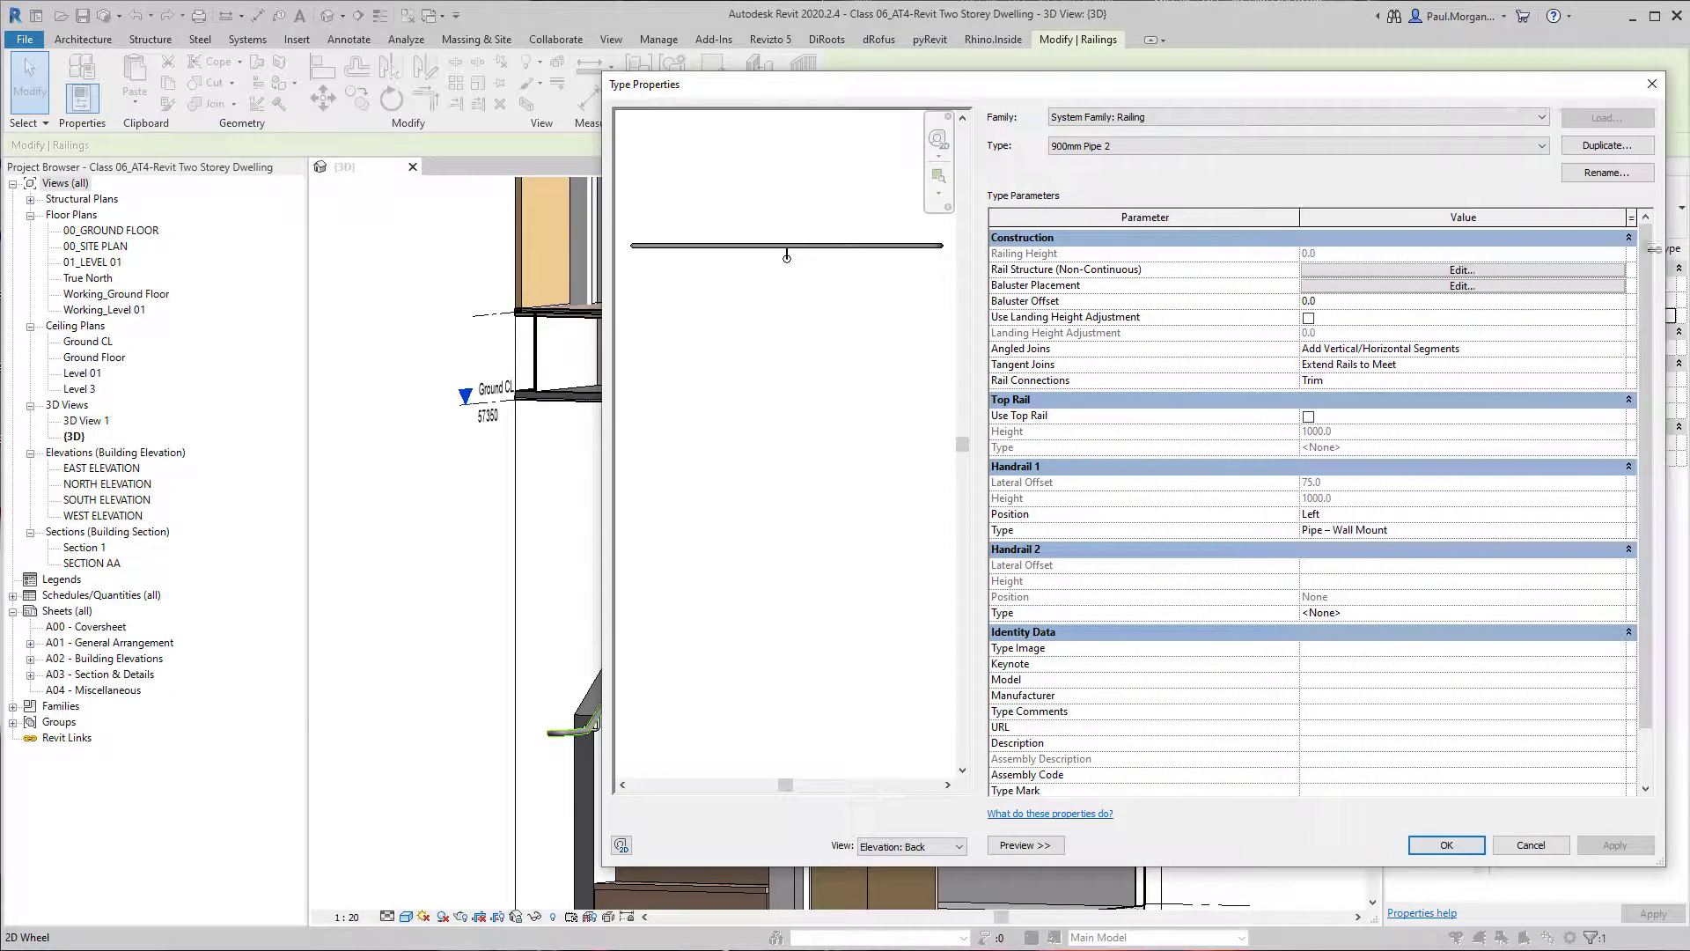
{"action": "left_click_drag", "start_coordinate": [1274, 87], "coordinate": [1140, 98]}
{"action": "left_click", "coordinate": [1472, 157]}
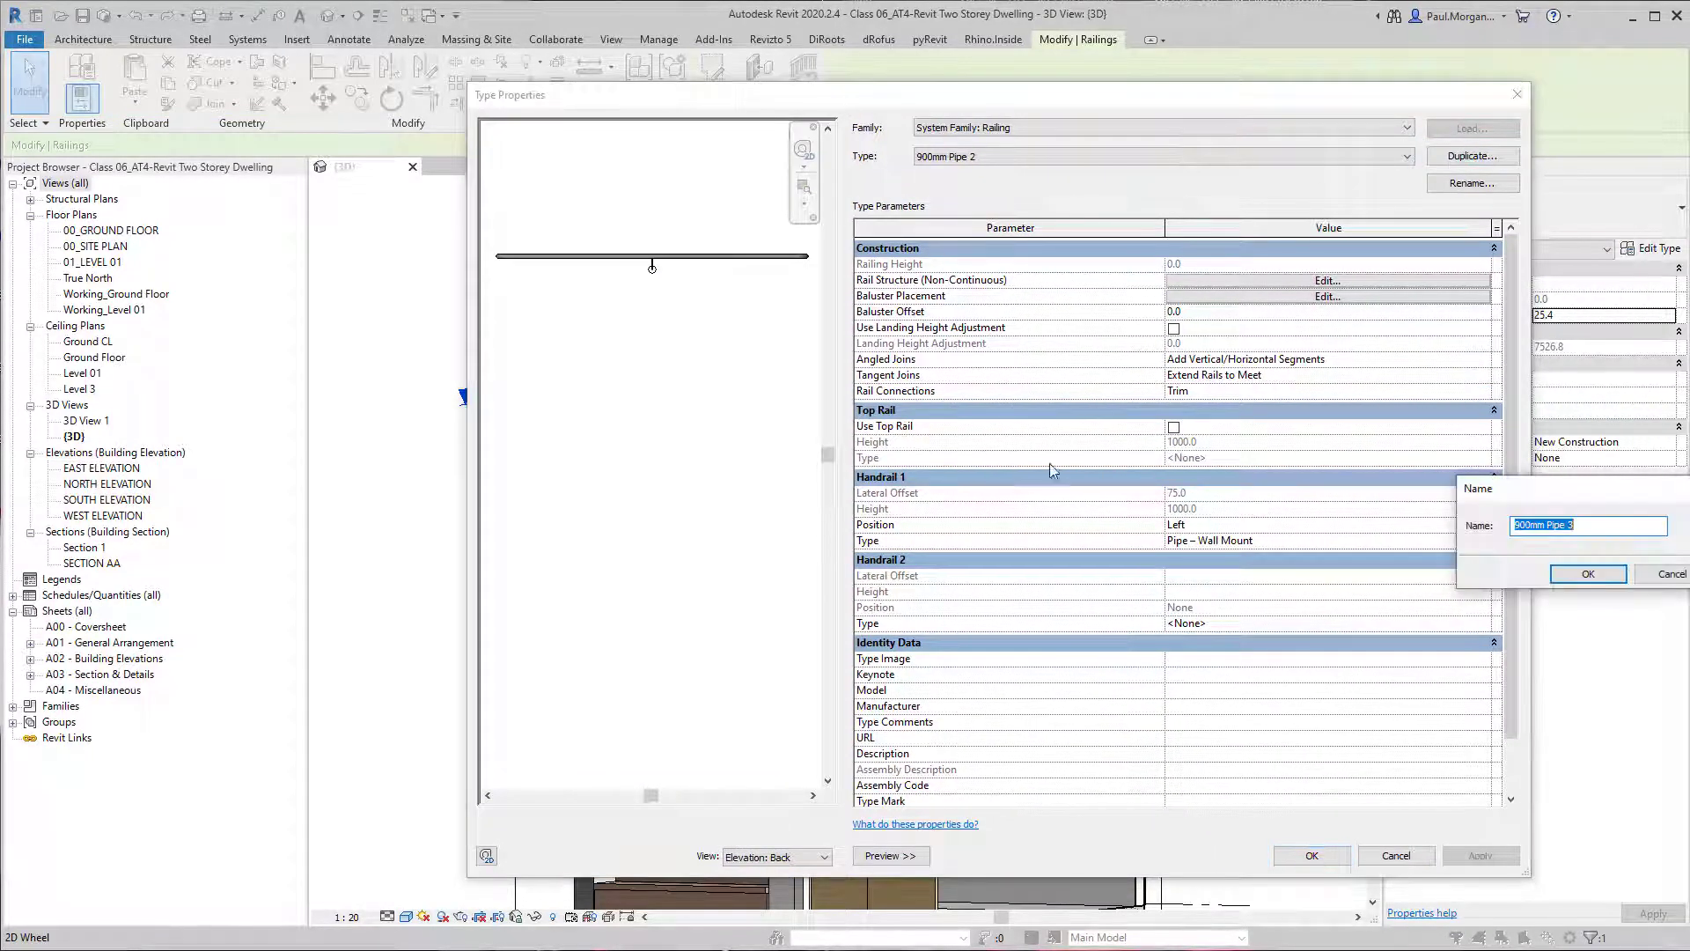
{"action": "left_click_drag", "start_coordinate": [1549, 491], "coordinate": [1263, 455]}
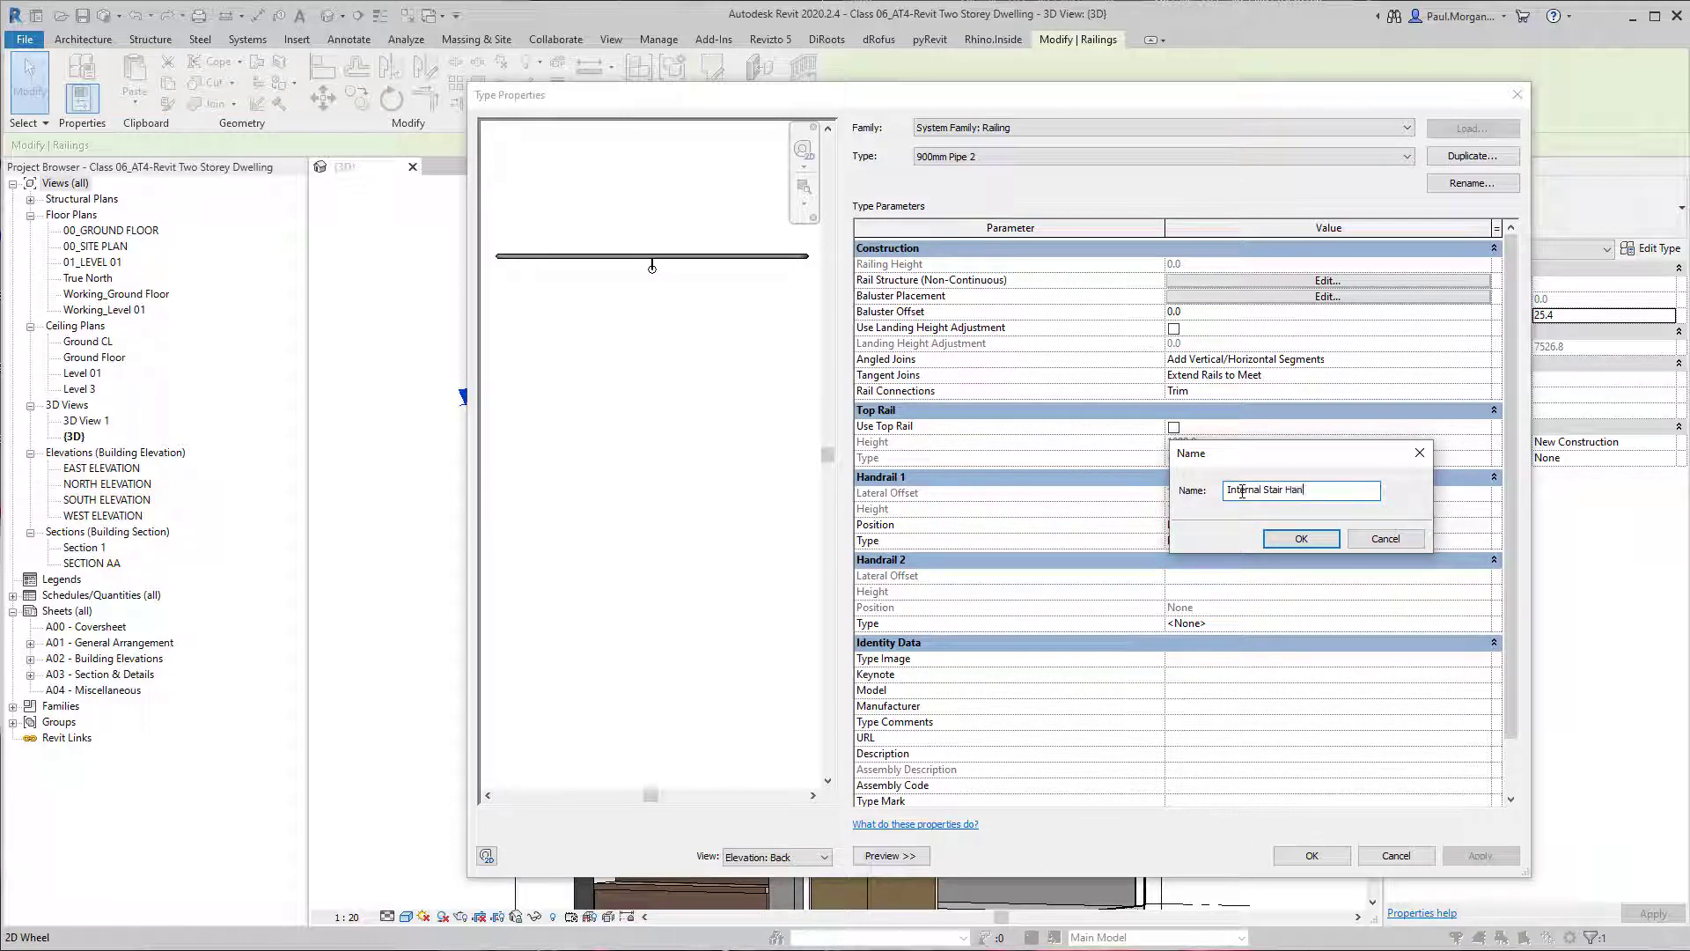
{"action": "key", "text": "Return"}
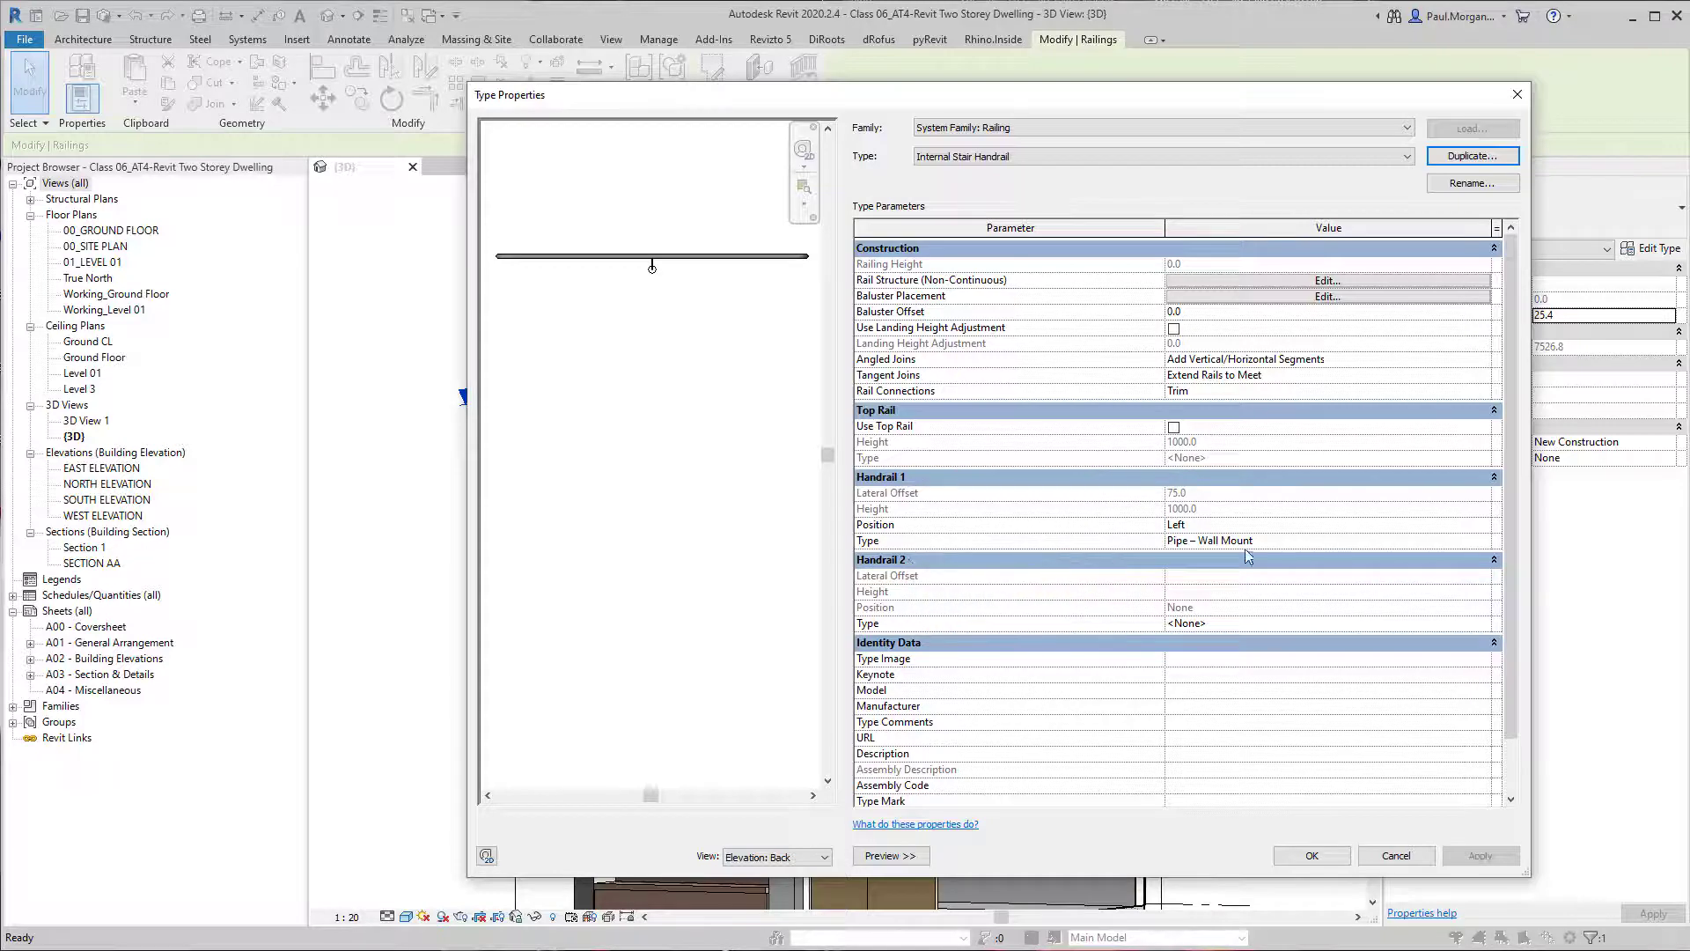
{"action": "left_click", "coordinate": [1487, 541]}
{"action": "left_click", "coordinate": [1487, 540]}
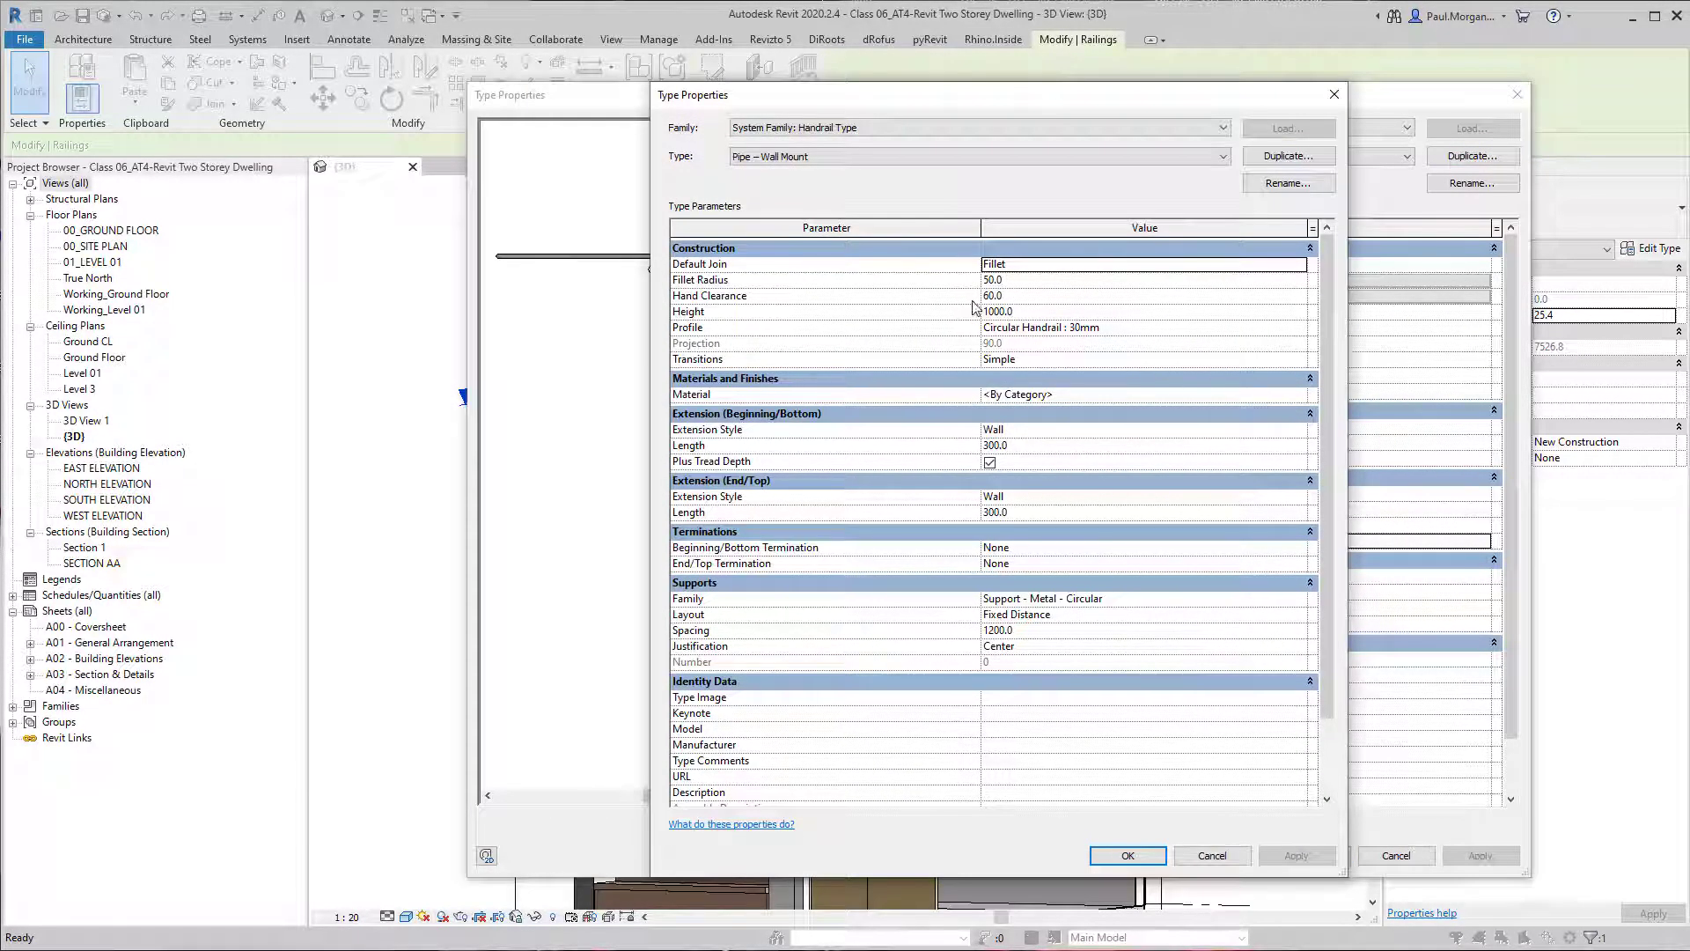
{"action": "left_click", "coordinate": [1303, 159]}
{"action": "left_click_drag", "start_coordinate": [1272, 451], "coordinate": [1142, 439]}
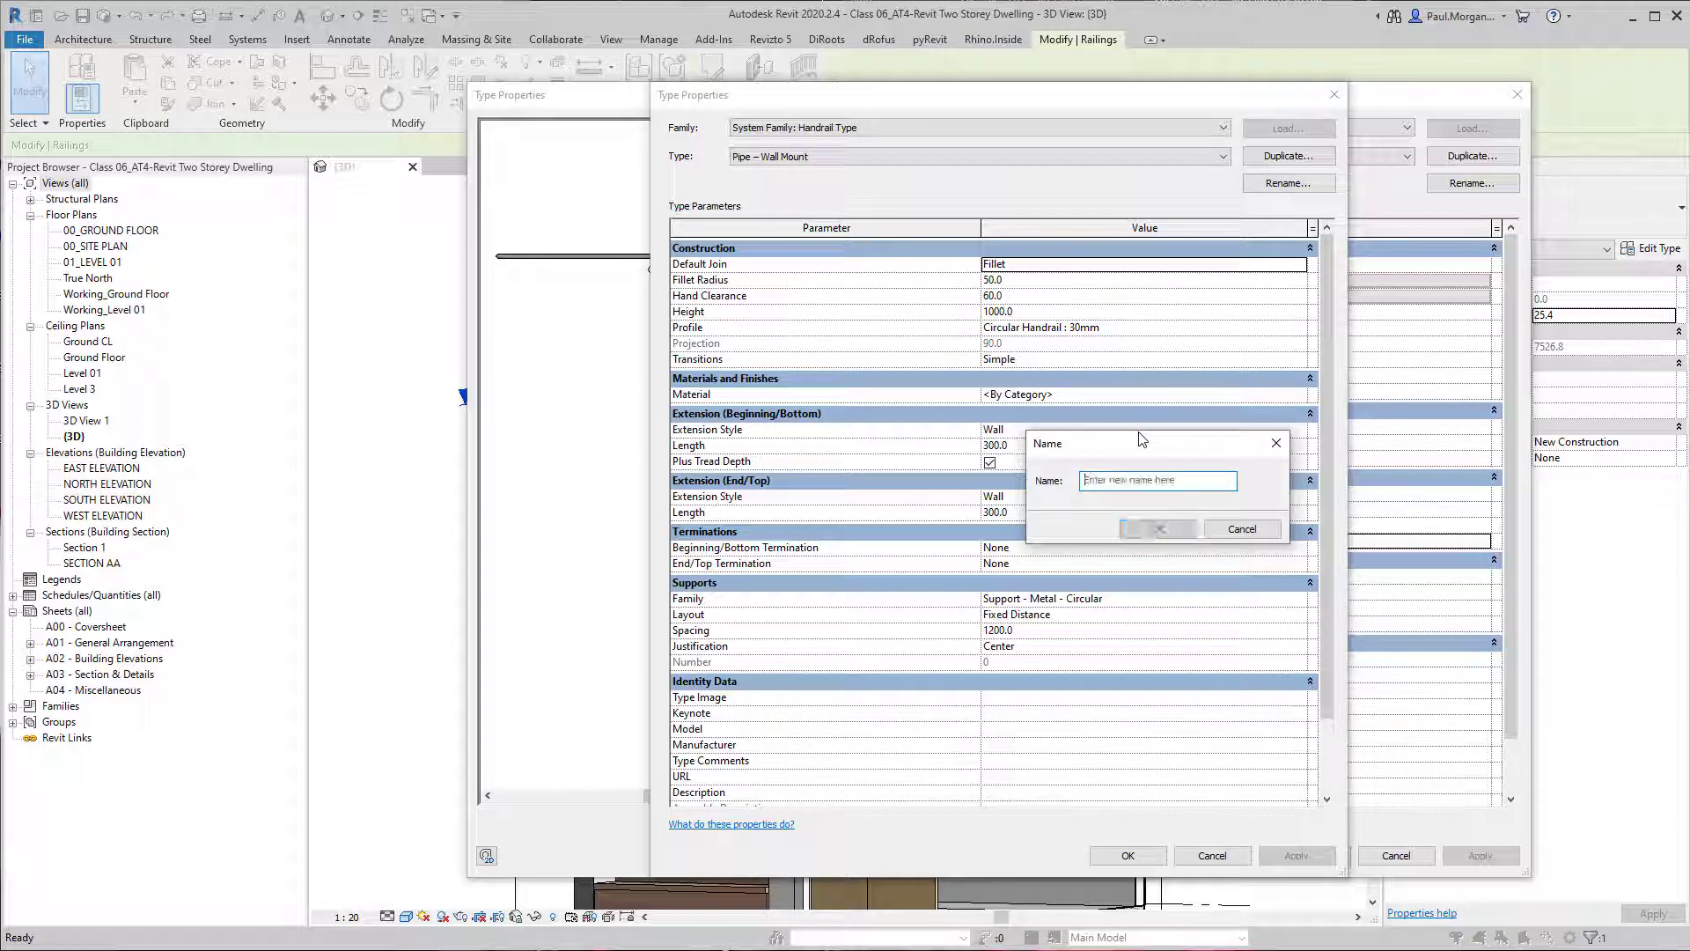
{"action": "key", "text": "Escape"}
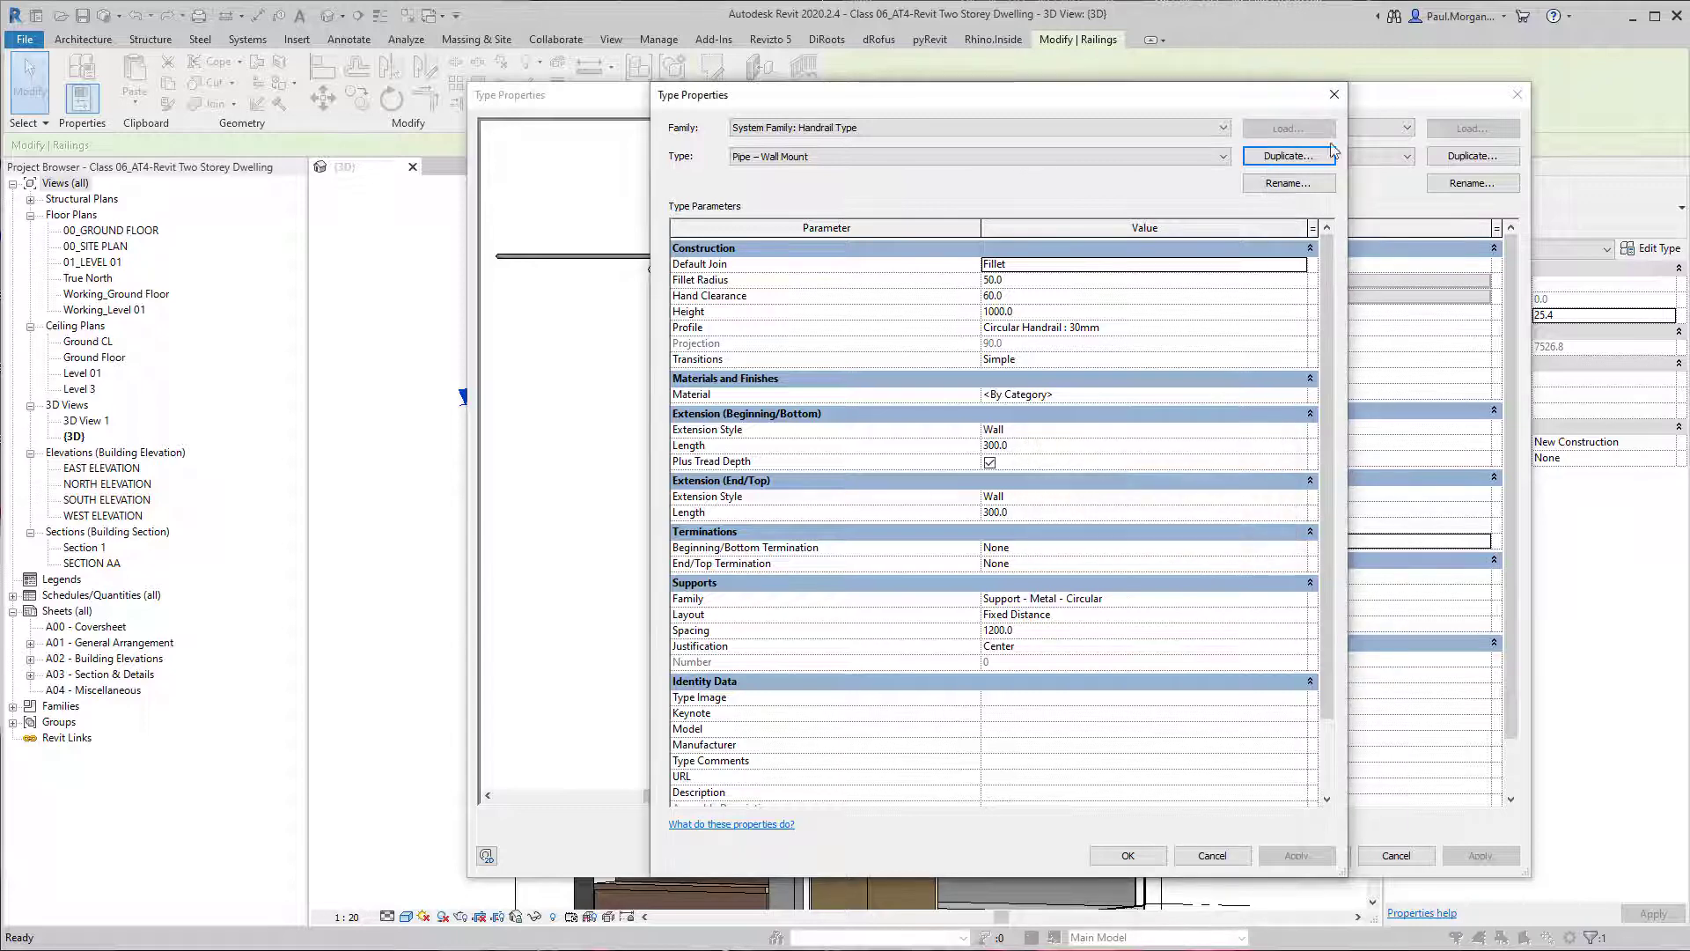
{"action": "left_click", "coordinate": [1333, 97]}
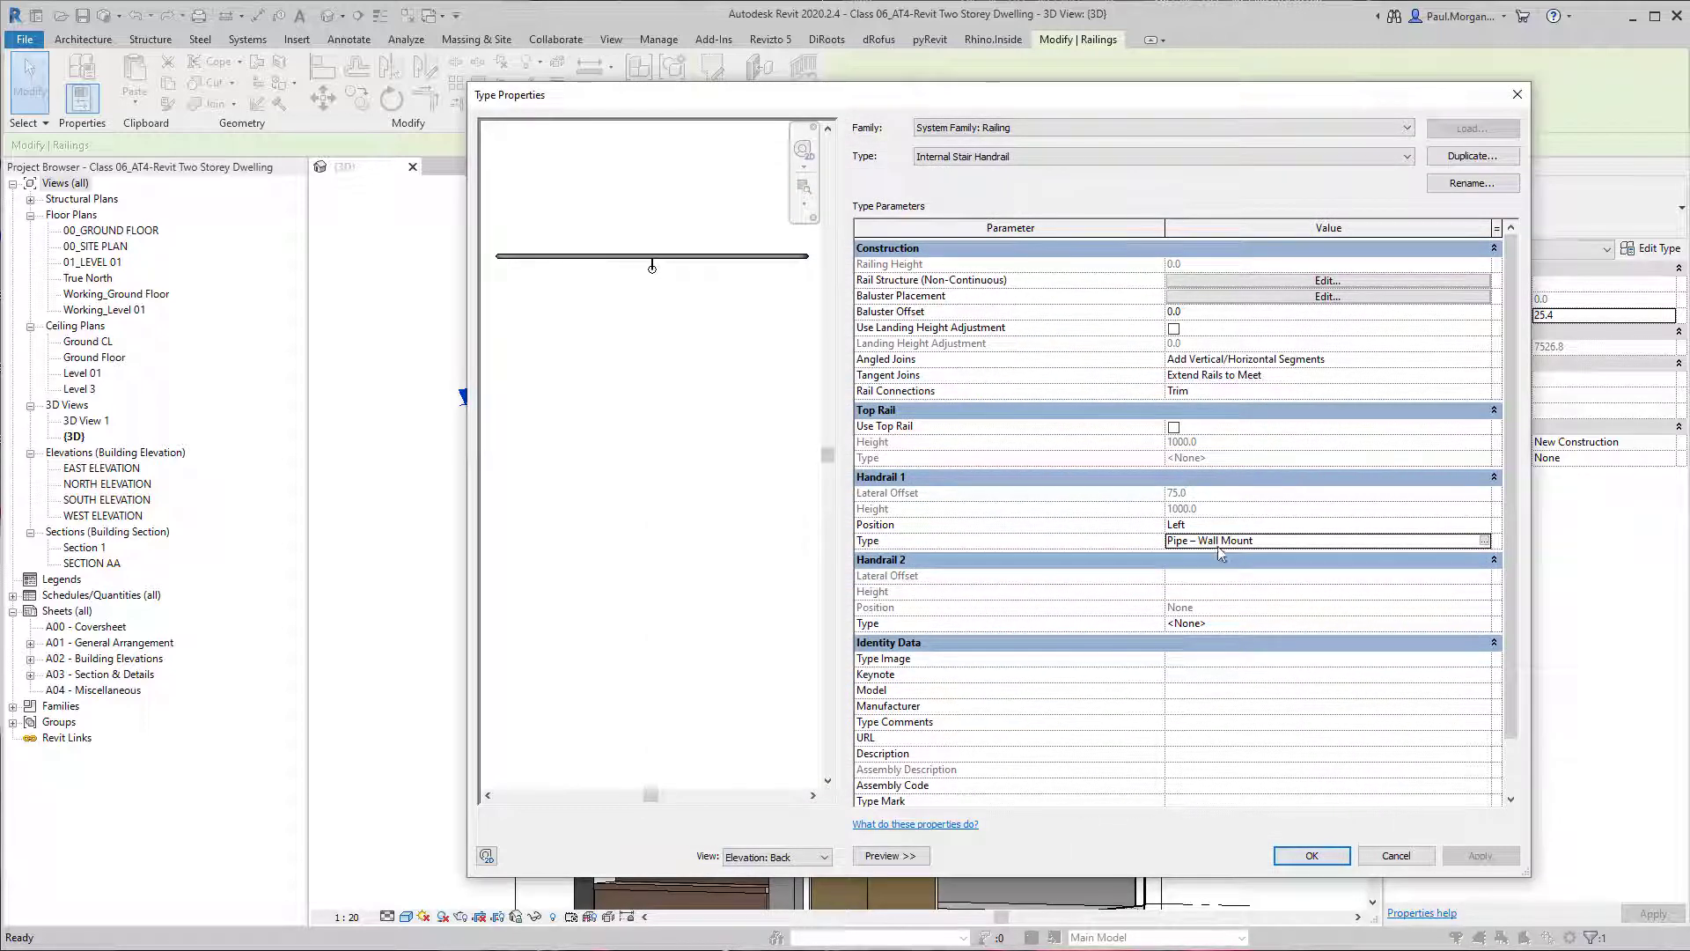
Duplicate the railing's Pipe – Wall Mount handrail type under the name Internal Stair Handrail.
{"action": "left_click", "coordinate": [1485, 541]}
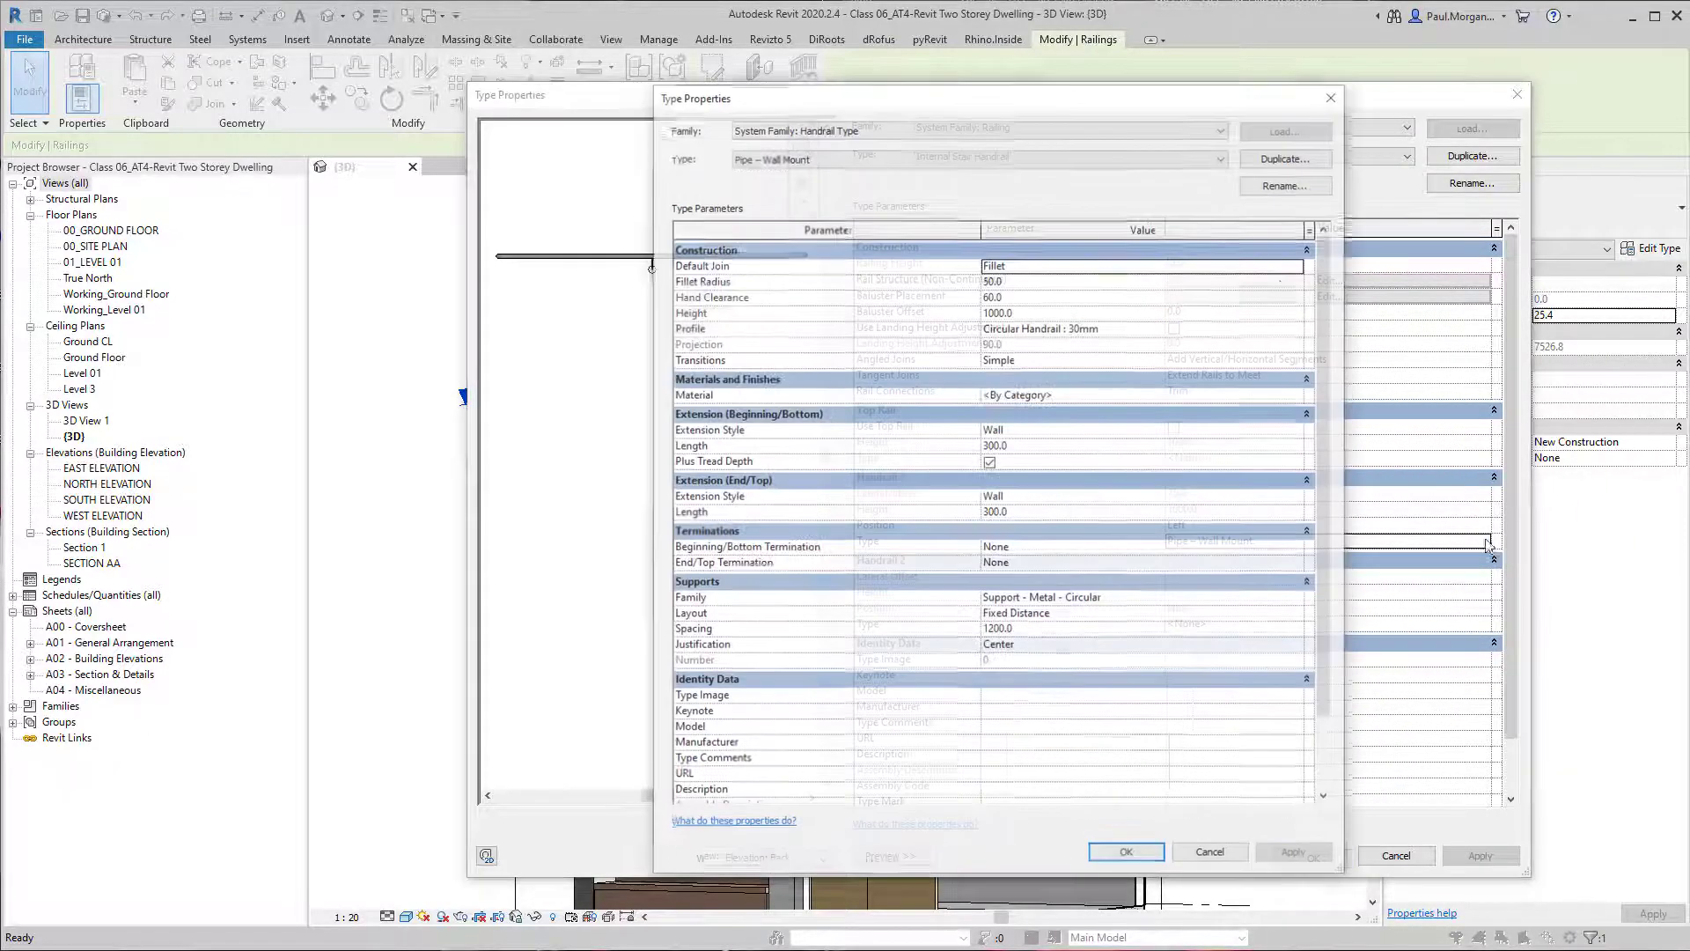
{"action": "left_click", "coordinate": [1290, 157]}
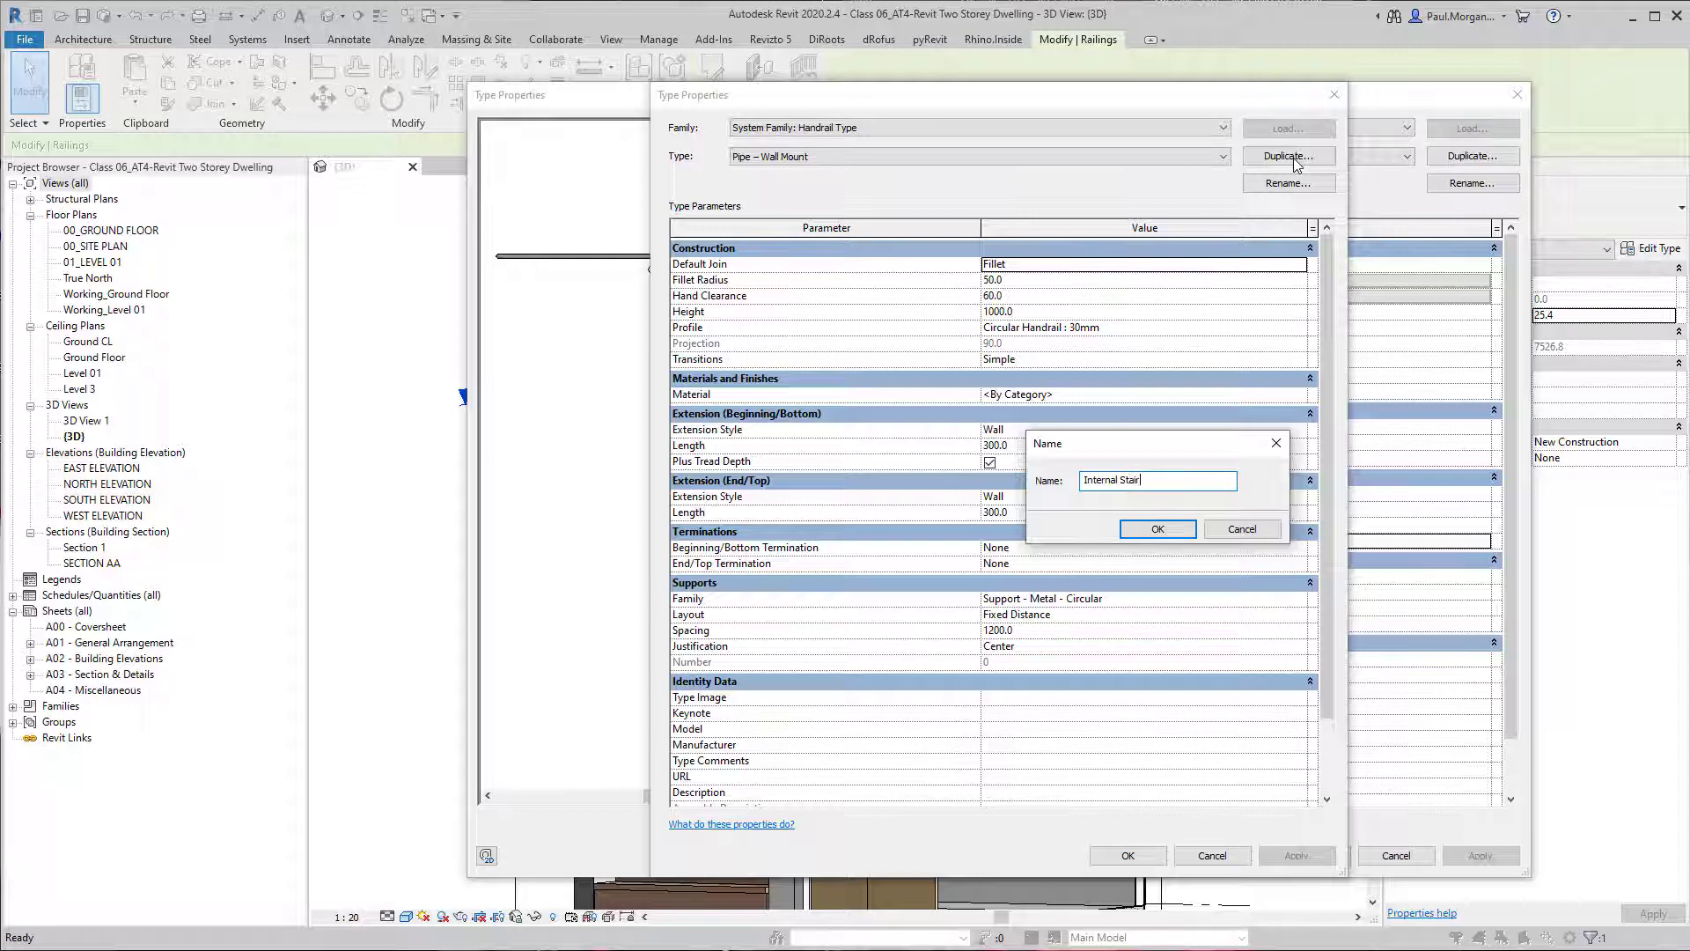
{"action": "key", "text": "Return"}
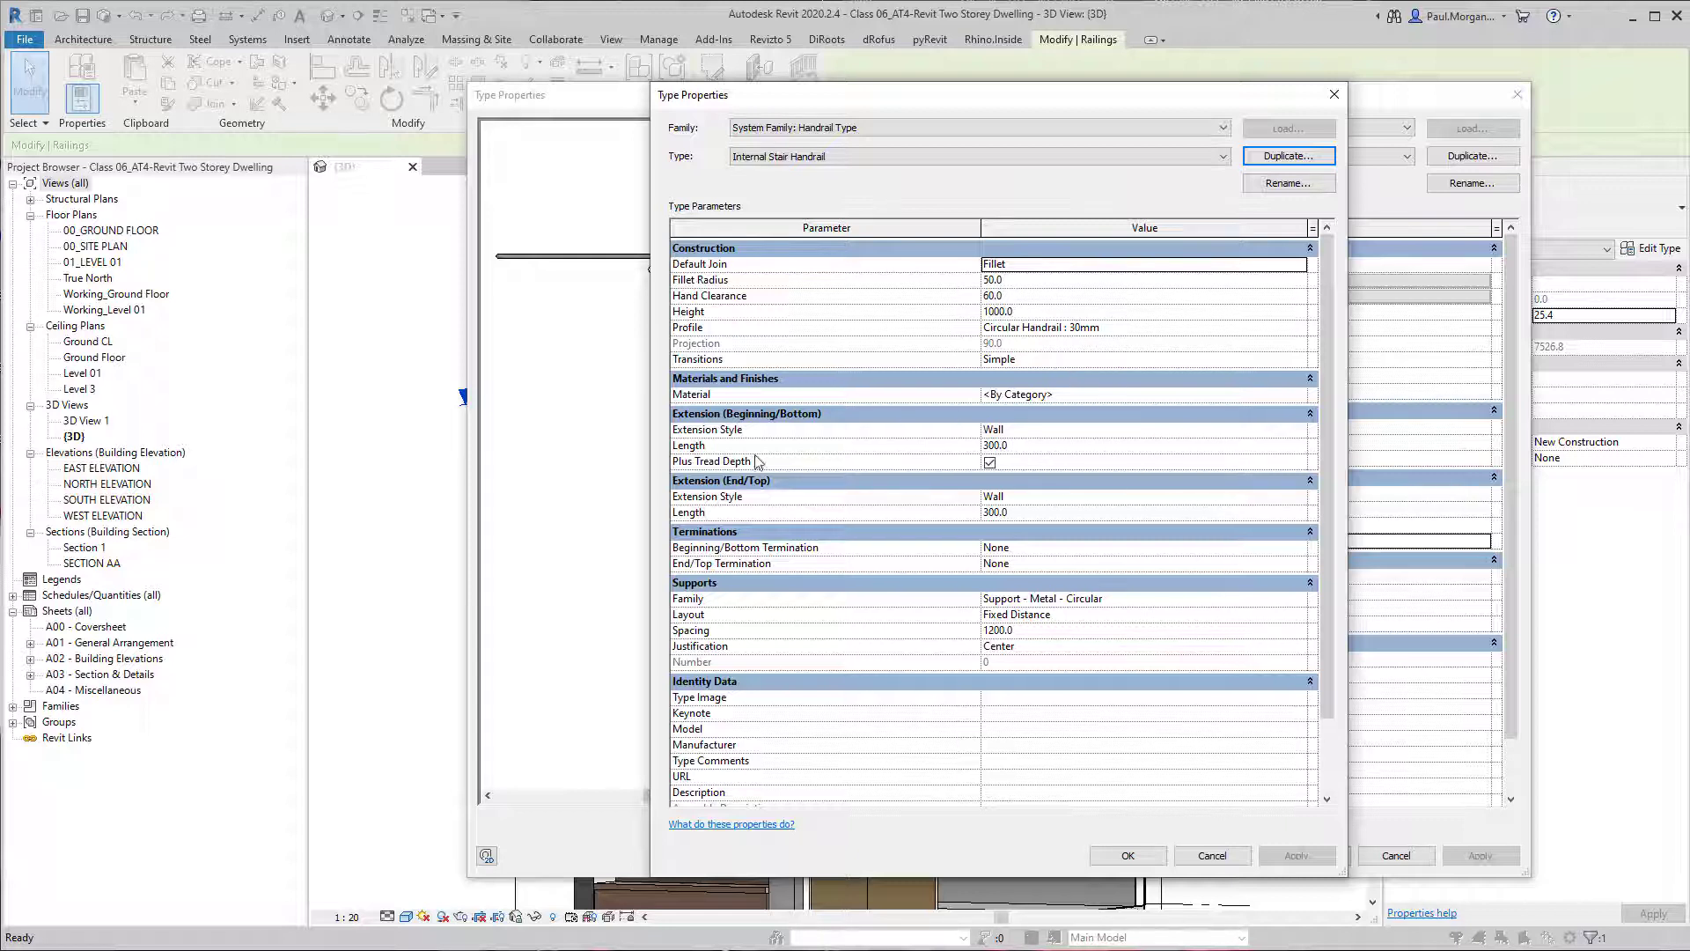
Set both the beginning and end extension styles of the Internal Stair Handrail handrail type to None and apply the type changes.
{"action": "left_click", "coordinate": [1295, 430]}
{"action": "left_click", "coordinate": [1298, 430]}
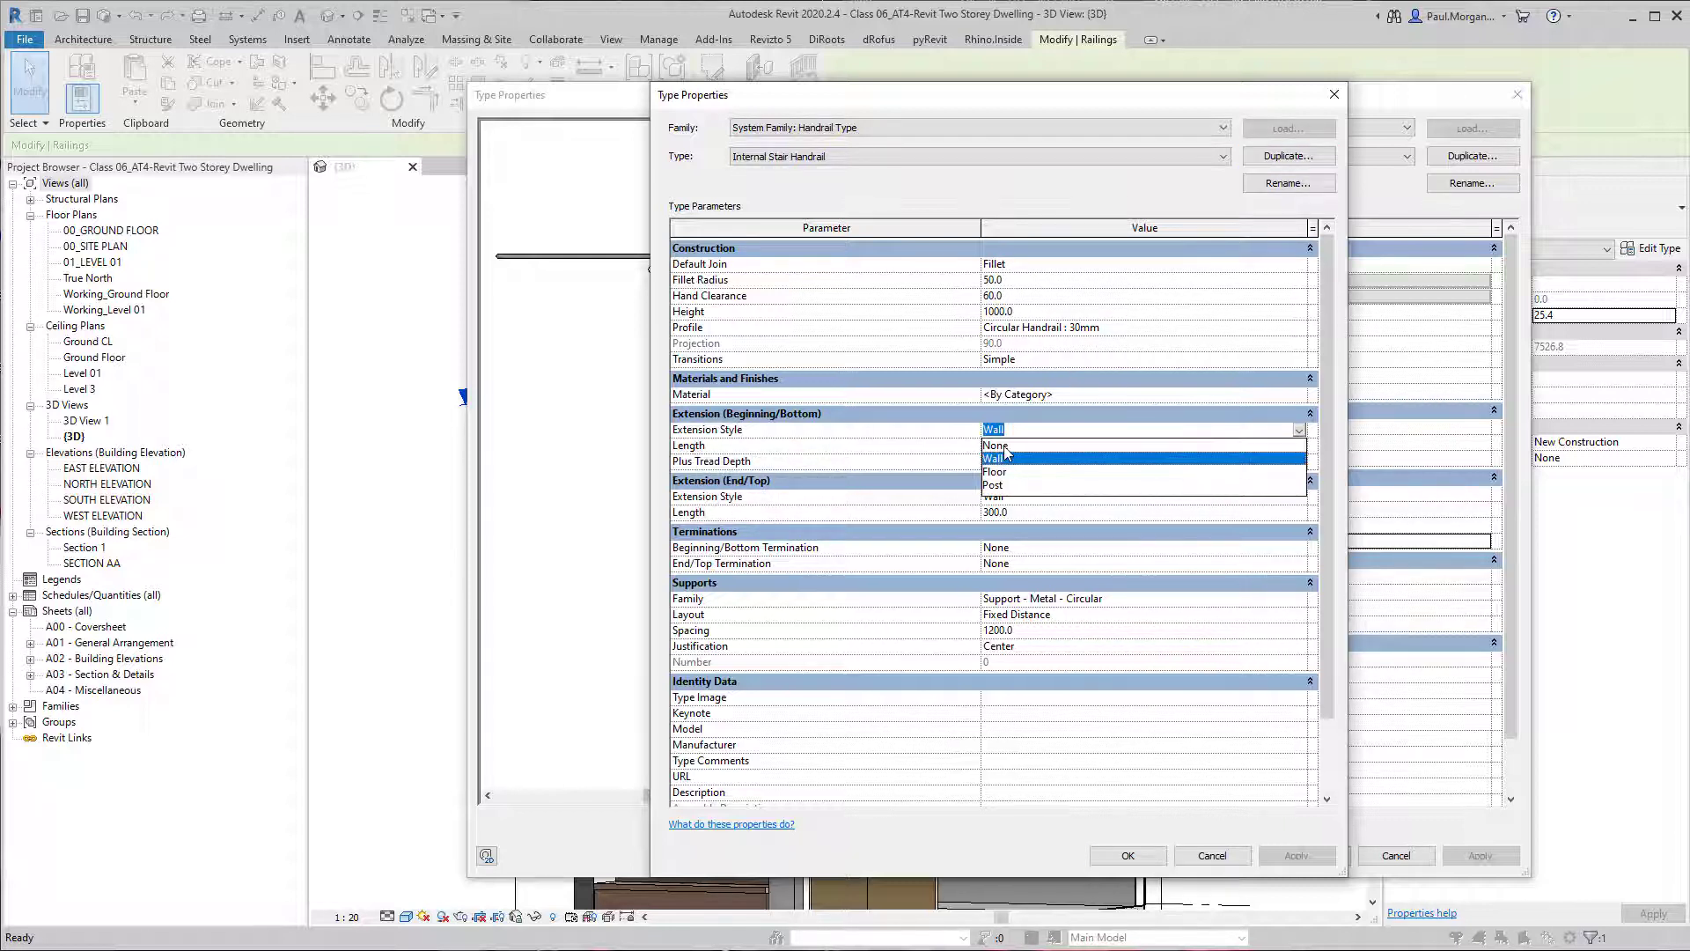
{"action": "left_click", "coordinate": [1002, 446]}
{"action": "left_click", "coordinate": [1076, 449]}
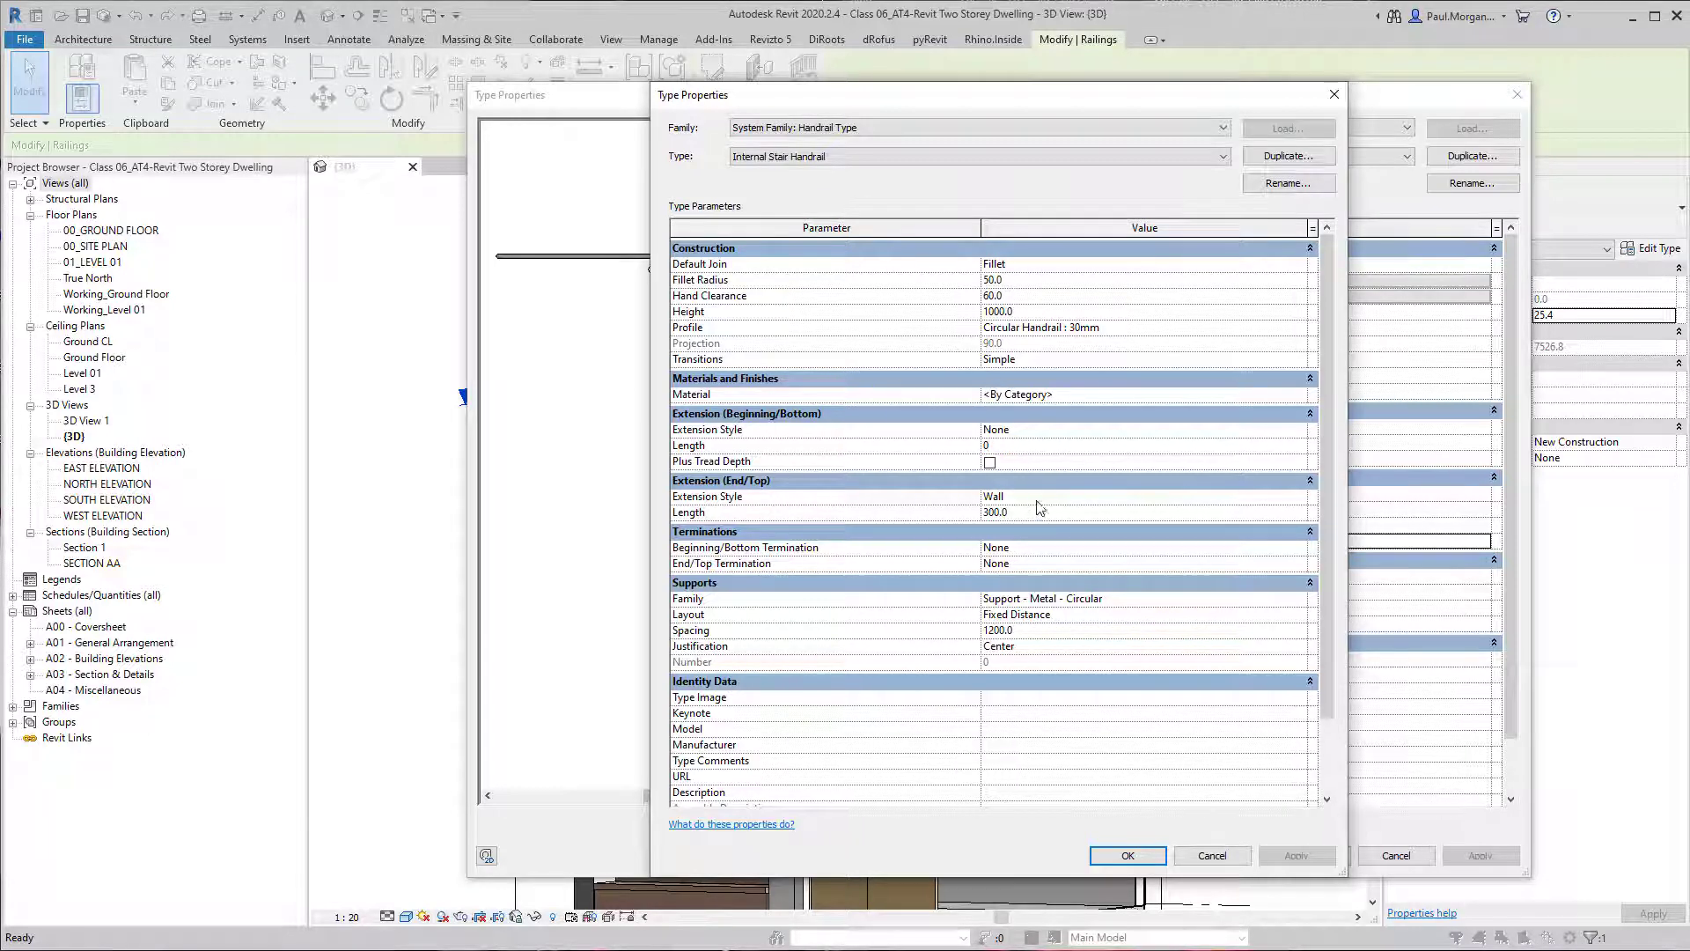
{"action": "left_click", "coordinate": [1299, 498]}
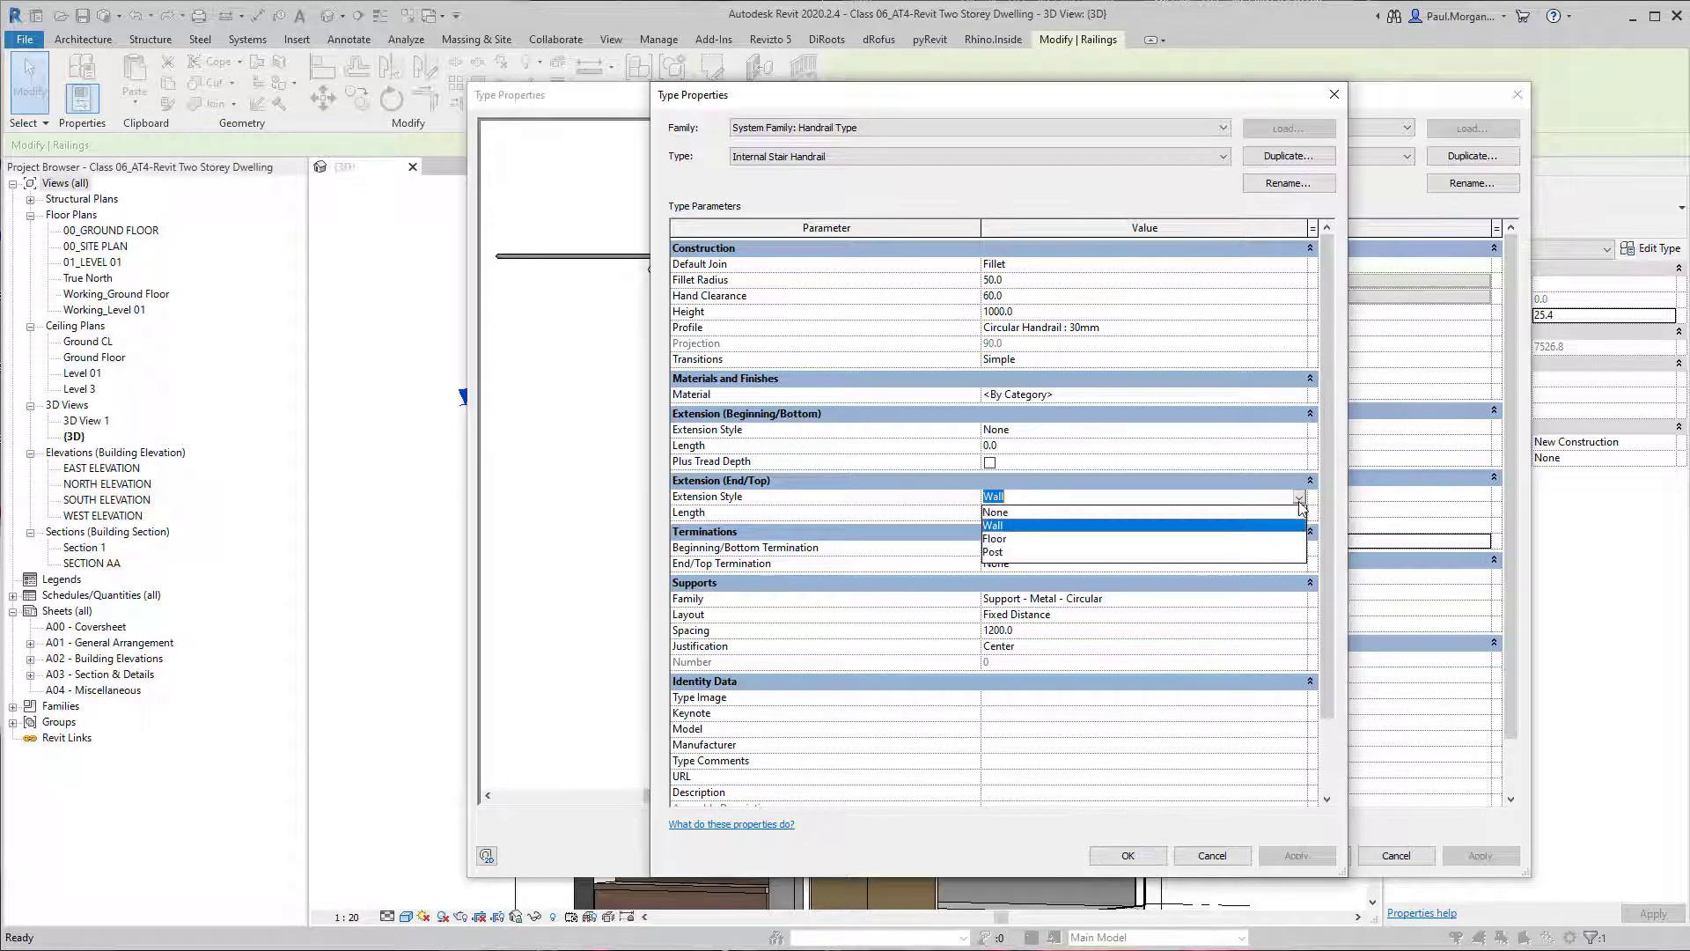
{"action": "left_click", "coordinate": [1002, 513]}
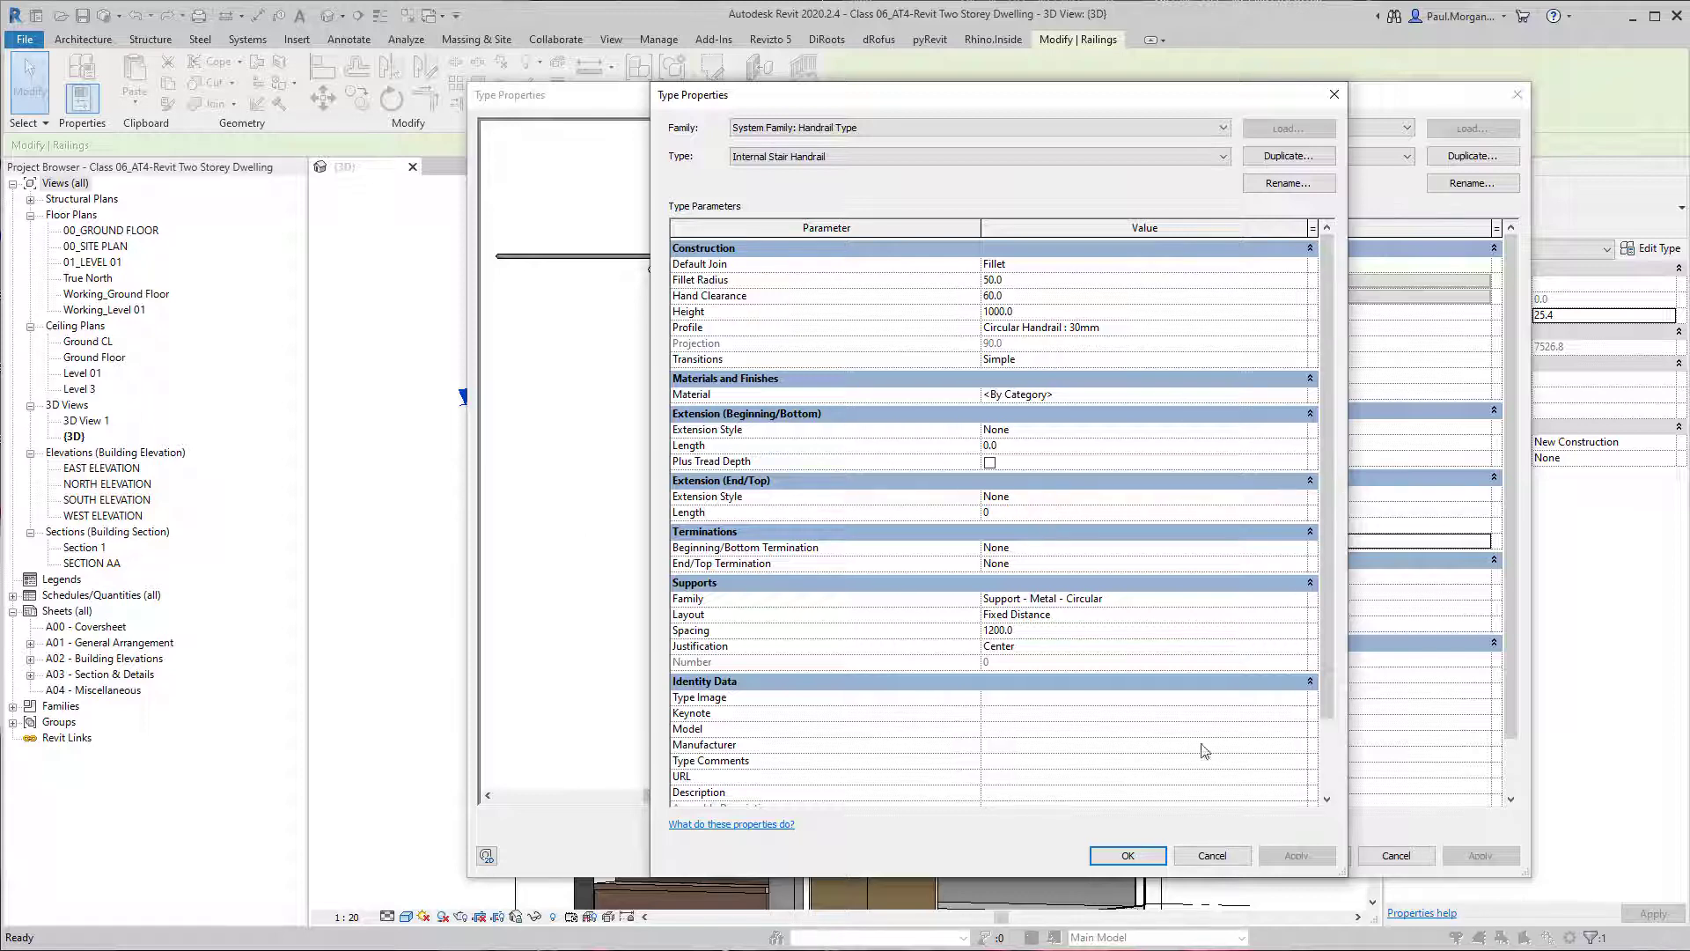
{"action": "left_click", "coordinate": [1126, 857]}
{"action": "left_click", "coordinate": [1305, 858]}
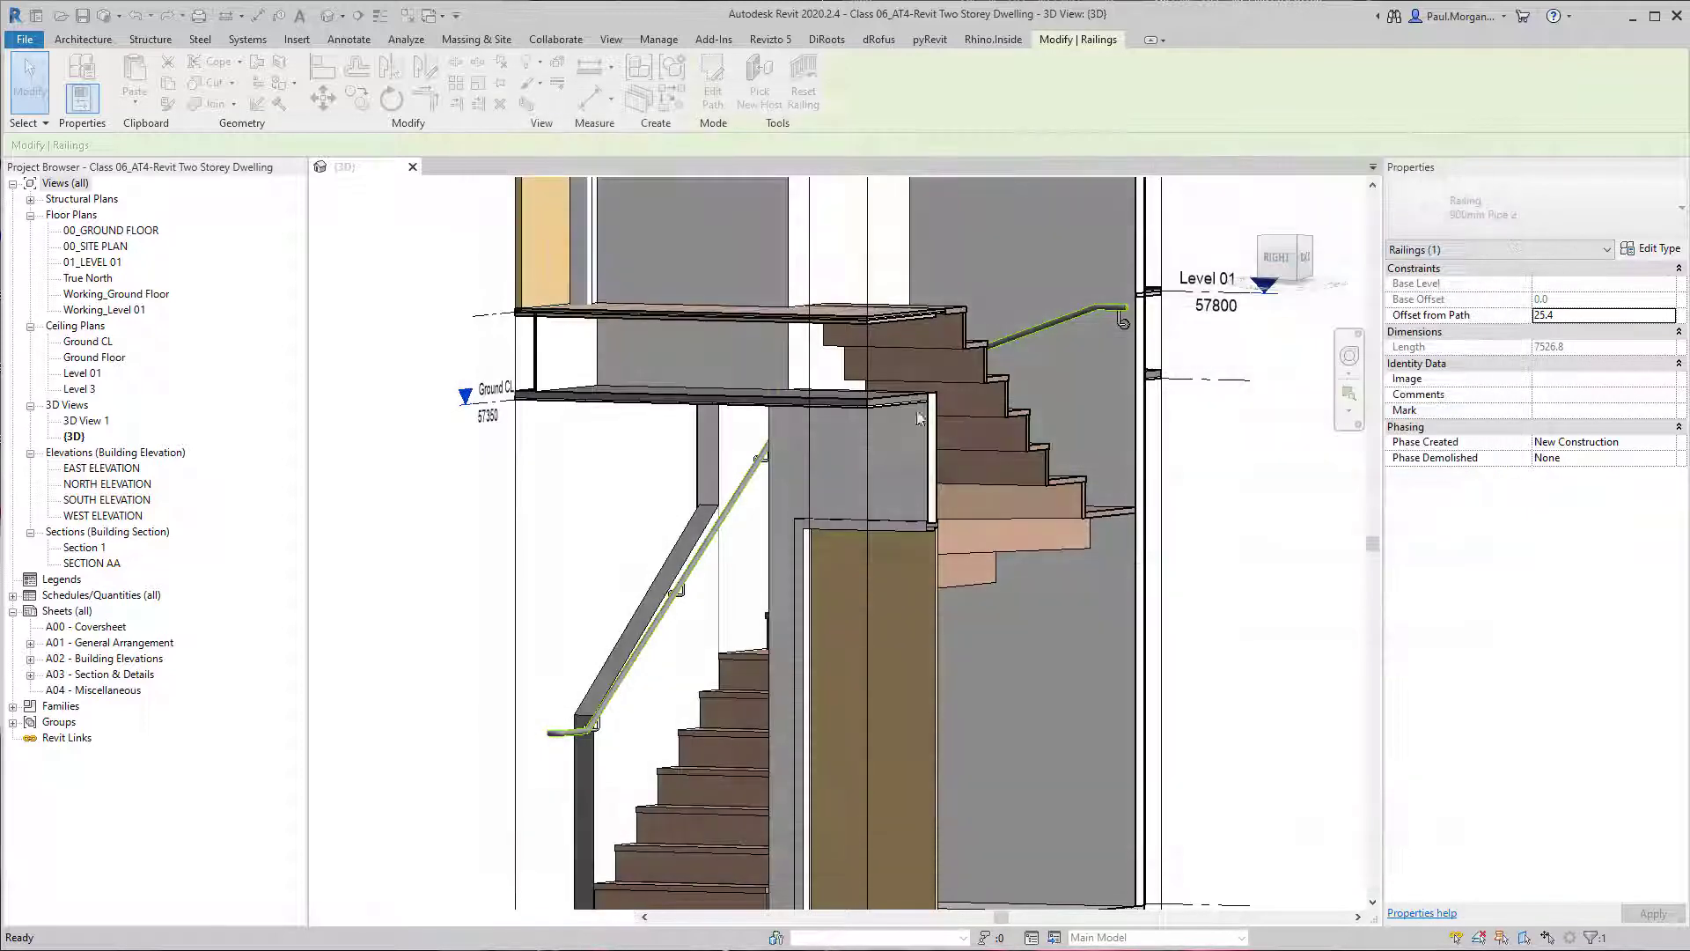
Examine the handrail's ends and wall supports along the winder stair from several angles.
{"action": "scroll", "coordinate": [843, 583], "scroll_direction": "down", "scroll_amount": 2}
{"action": "scroll", "coordinate": [896, 640], "scroll_direction": "up", "scroll_amount": 1}
{"action": "middle_click_drag", "start_coordinate": [896, 640], "coordinate": [946, 588]}
{"action": "scroll", "coordinate": [637, 687], "scroll_direction": "up", "scroll_amount": 3}
{"action": "scroll", "coordinate": [690, 679], "scroll_direction": "down", "scroll_amount": 2}
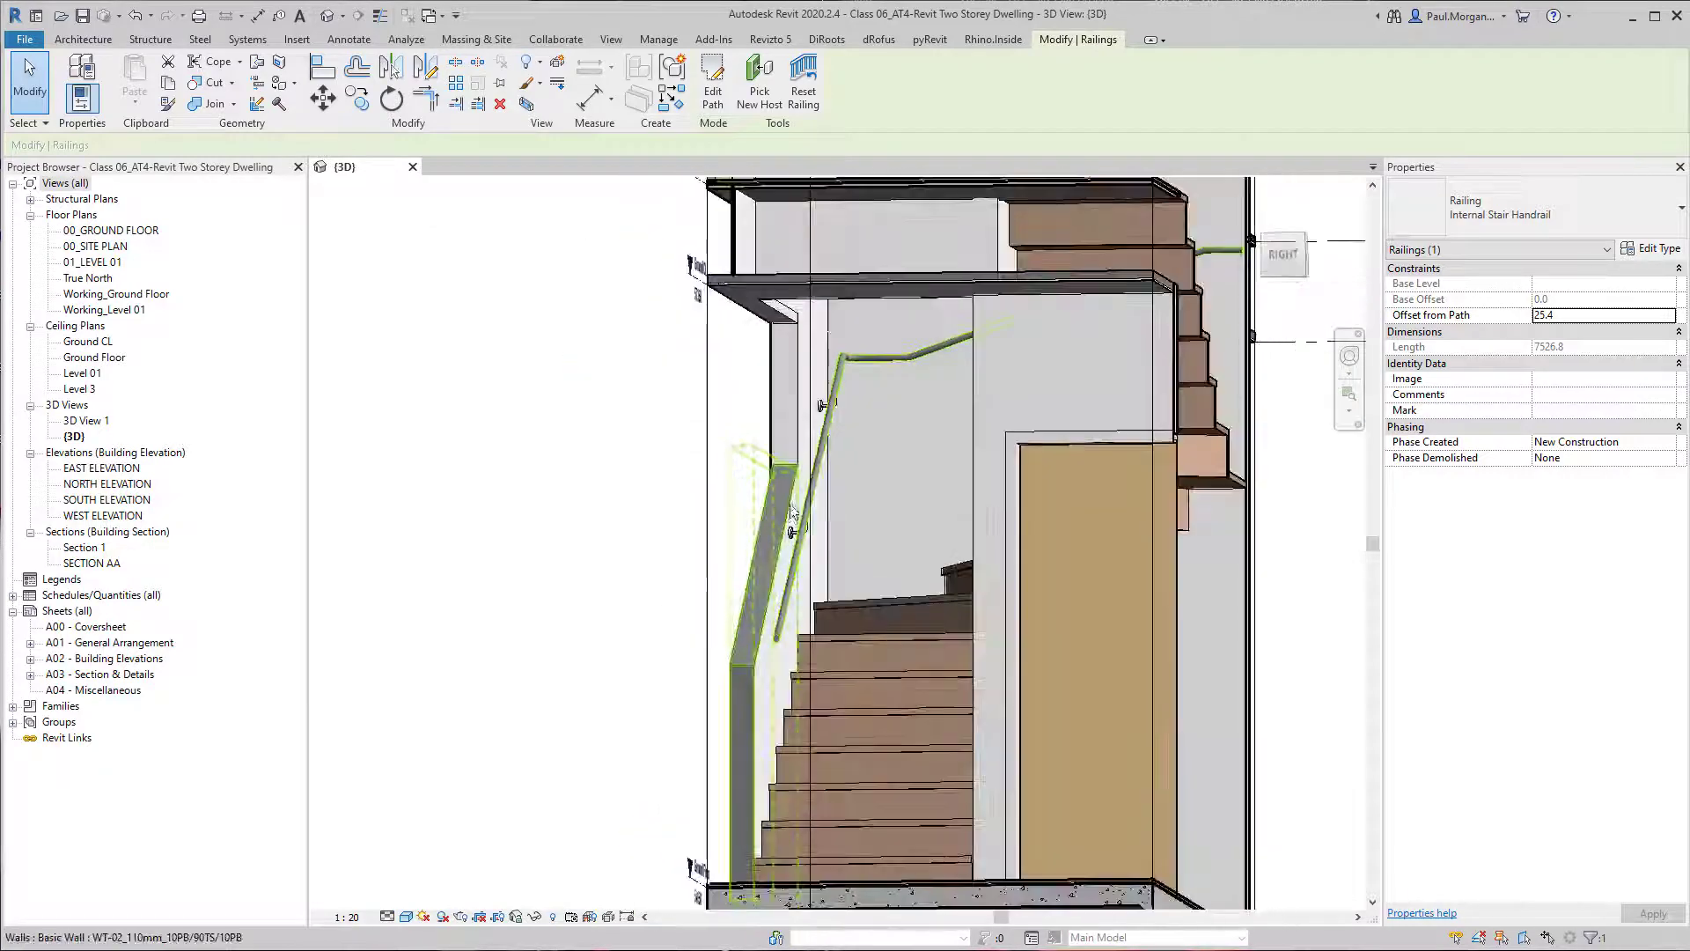
{"action": "left_click", "coordinate": [1652, 248]}
{"action": "key", "text": "Escape"}
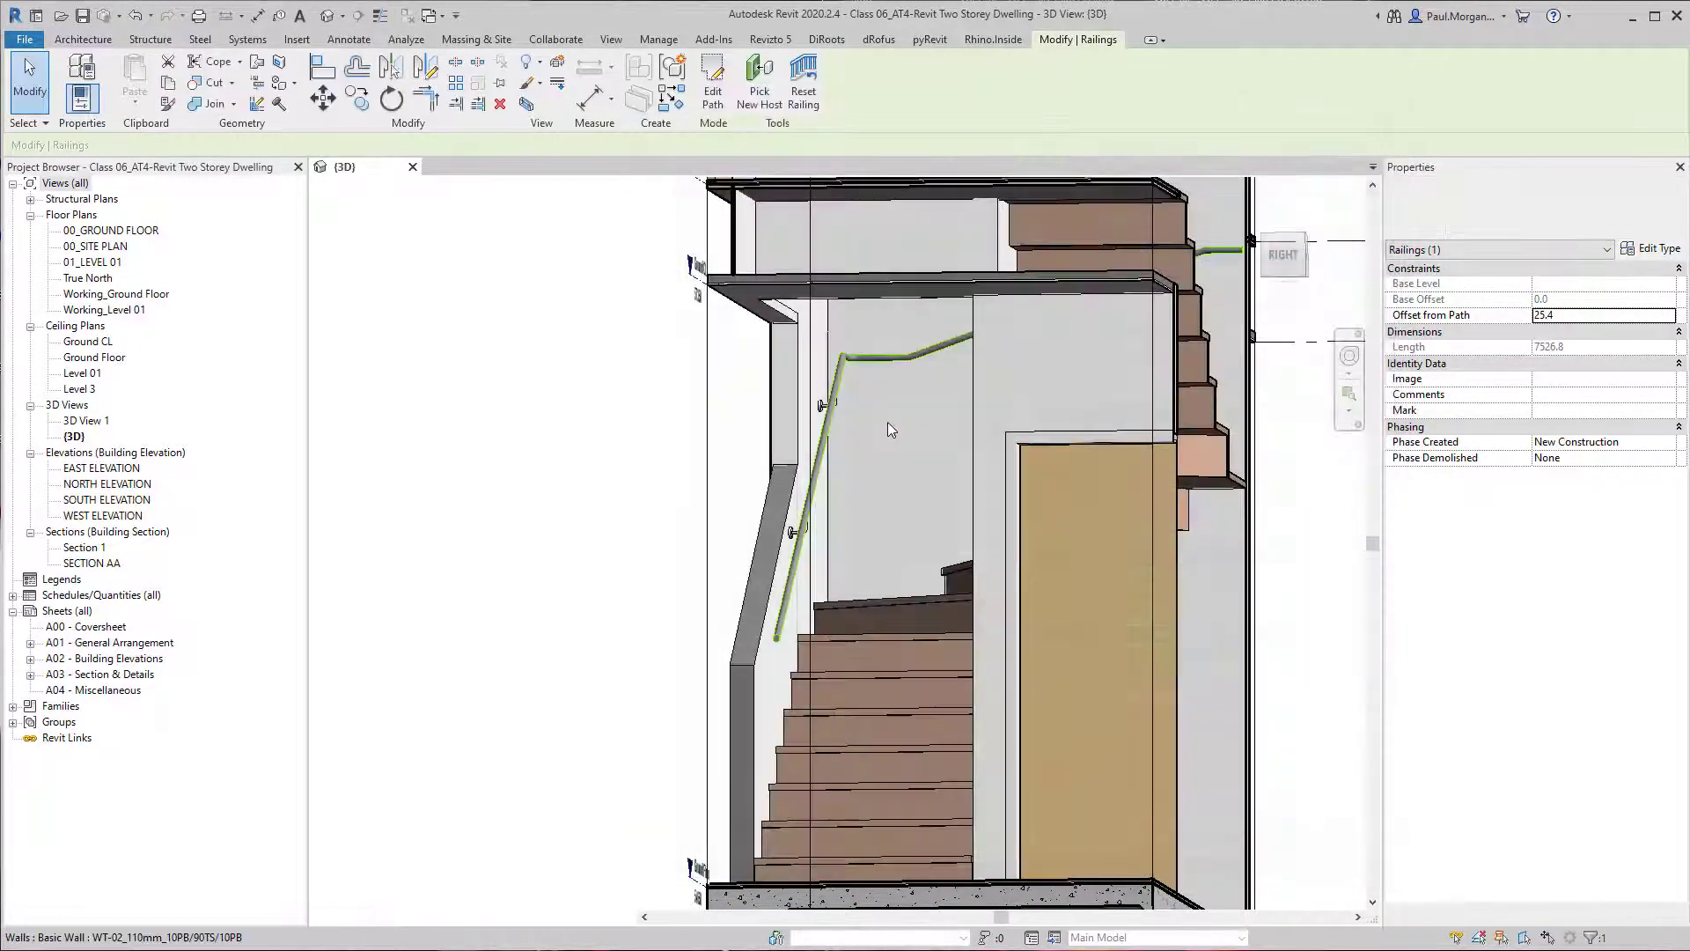
{"action": "scroll", "coordinate": [986, 520], "scroll_direction": "down", "scroll_amount": 1}
{"action": "middle_click_drag", "start_coordinate": [995, 528], "coordinate": [675, 615]}
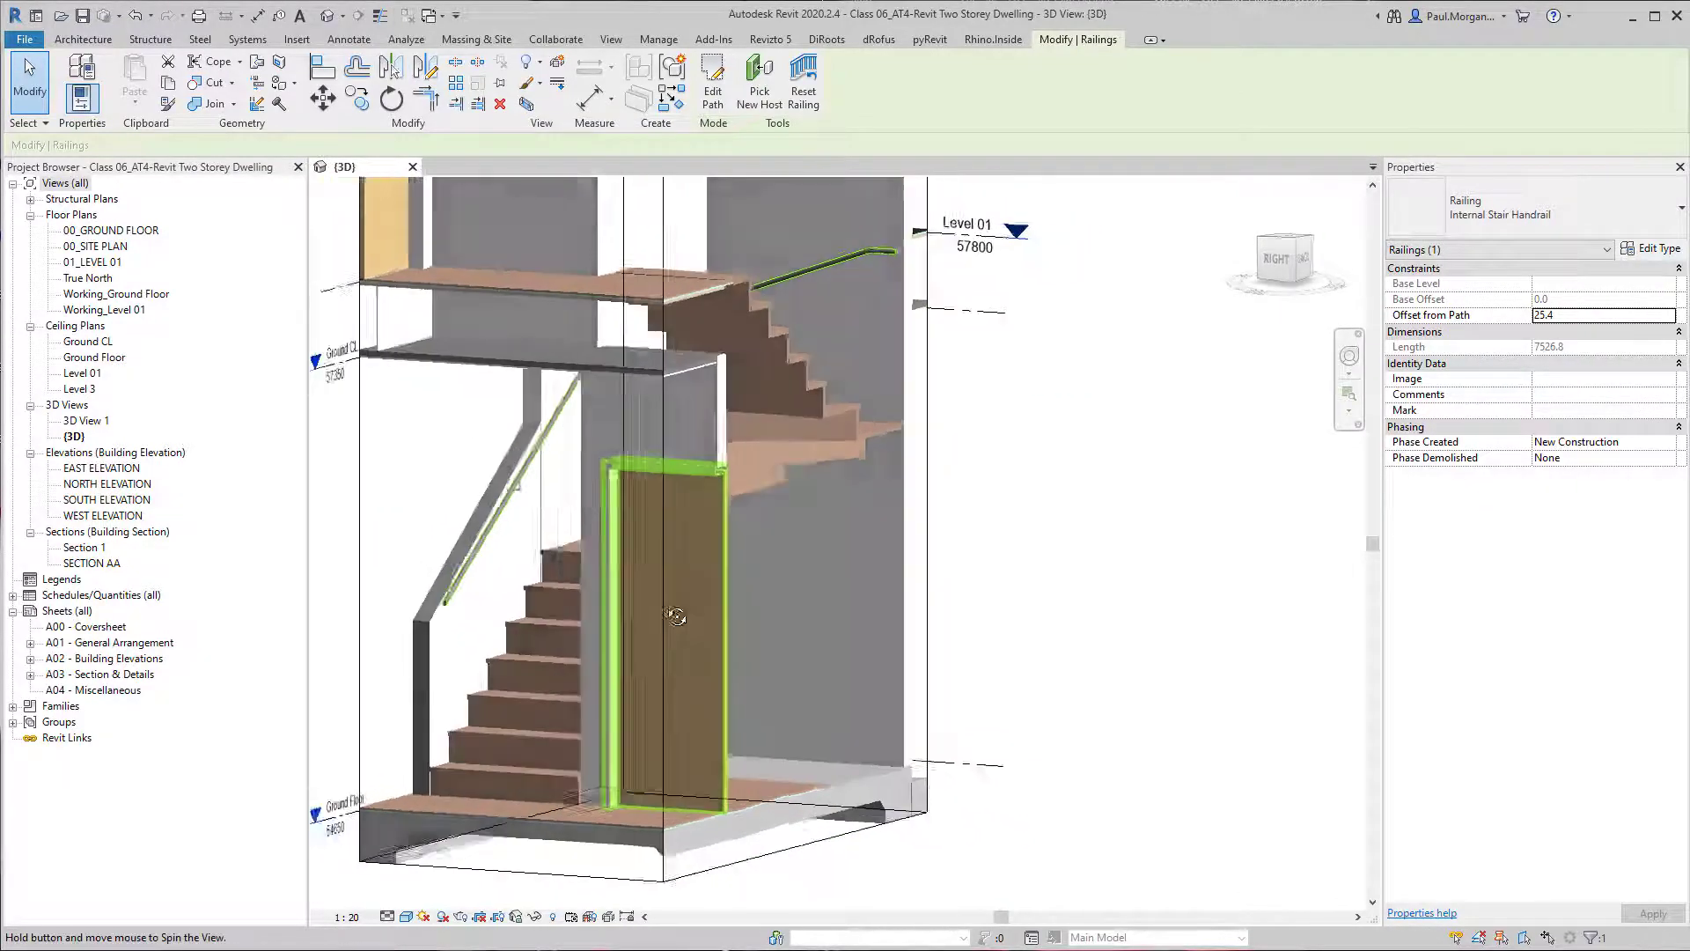
{"action": "scroll", "coordinate": [540, 623], "scroll_direction": "up", "scroll_amount": 2}
{"action": "middle_click_drag", "start_coordinate": [540, 622], "coordinate": [631, 616]}
{"action": "middle_click_drag", "start_coordinate": [1023, 519], "coordinate": [934, 515]}
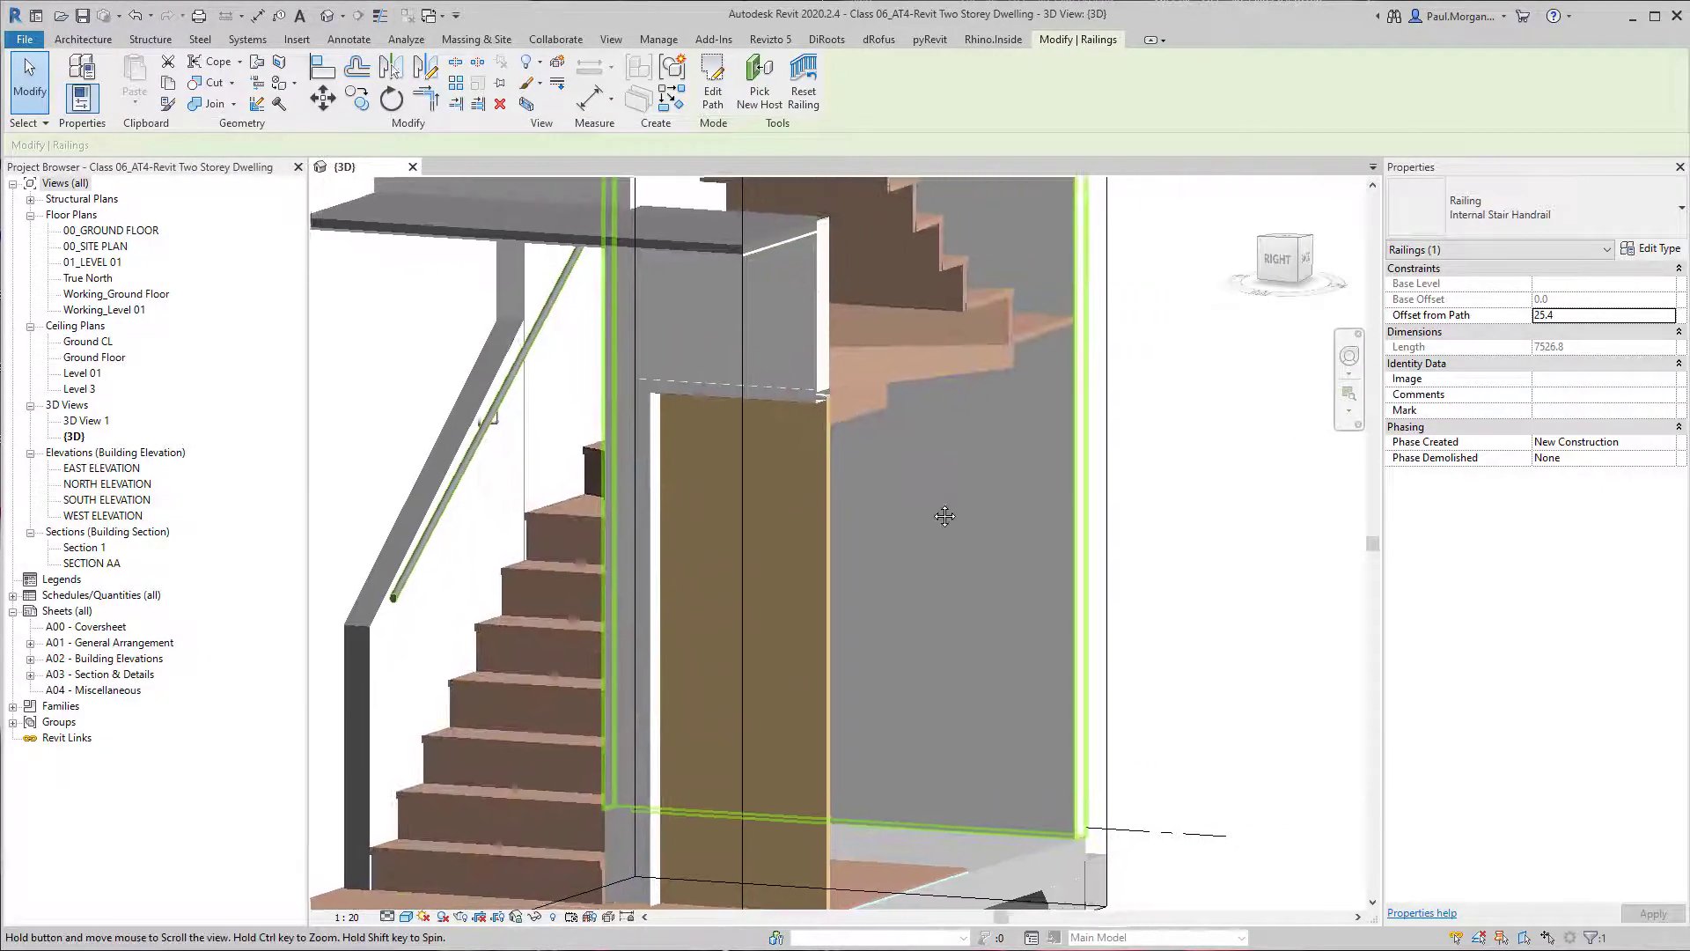
Set the Internal Stair Handrail handrail type's height to 950 mm and its support spacing to 800 mm.
{"action": "left_click", "coordinate": [1652, 250]}
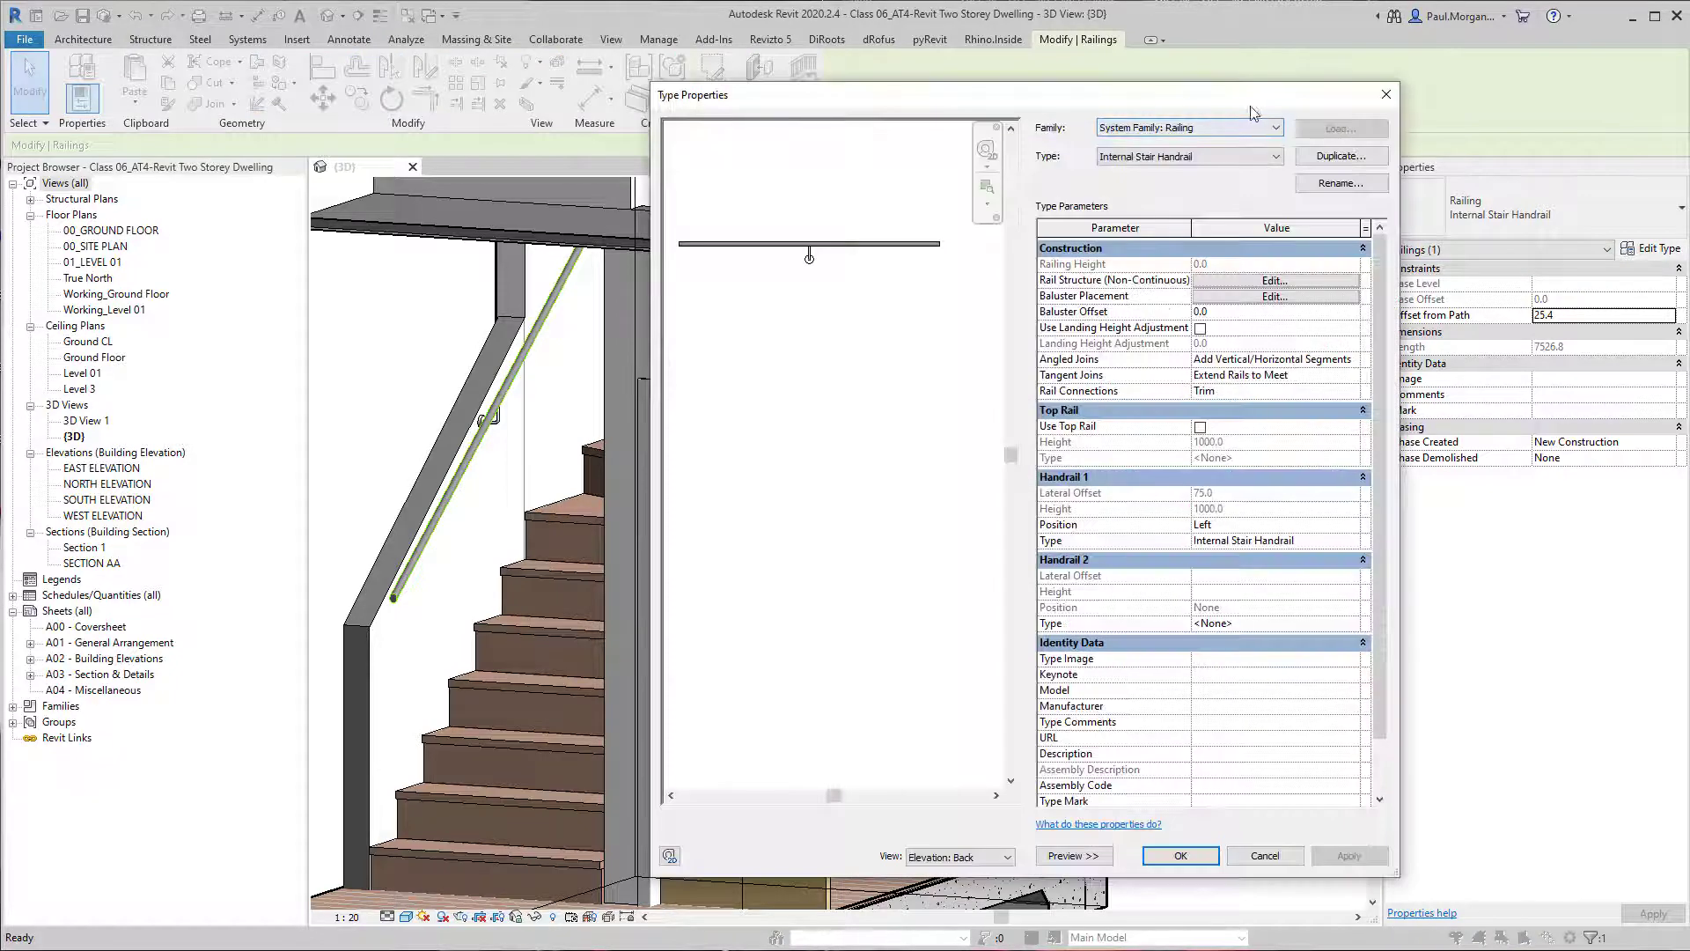
{"action": "left_click_drag", "start_coordinate": [1406, 209], "coordinate": [1627, 210]}
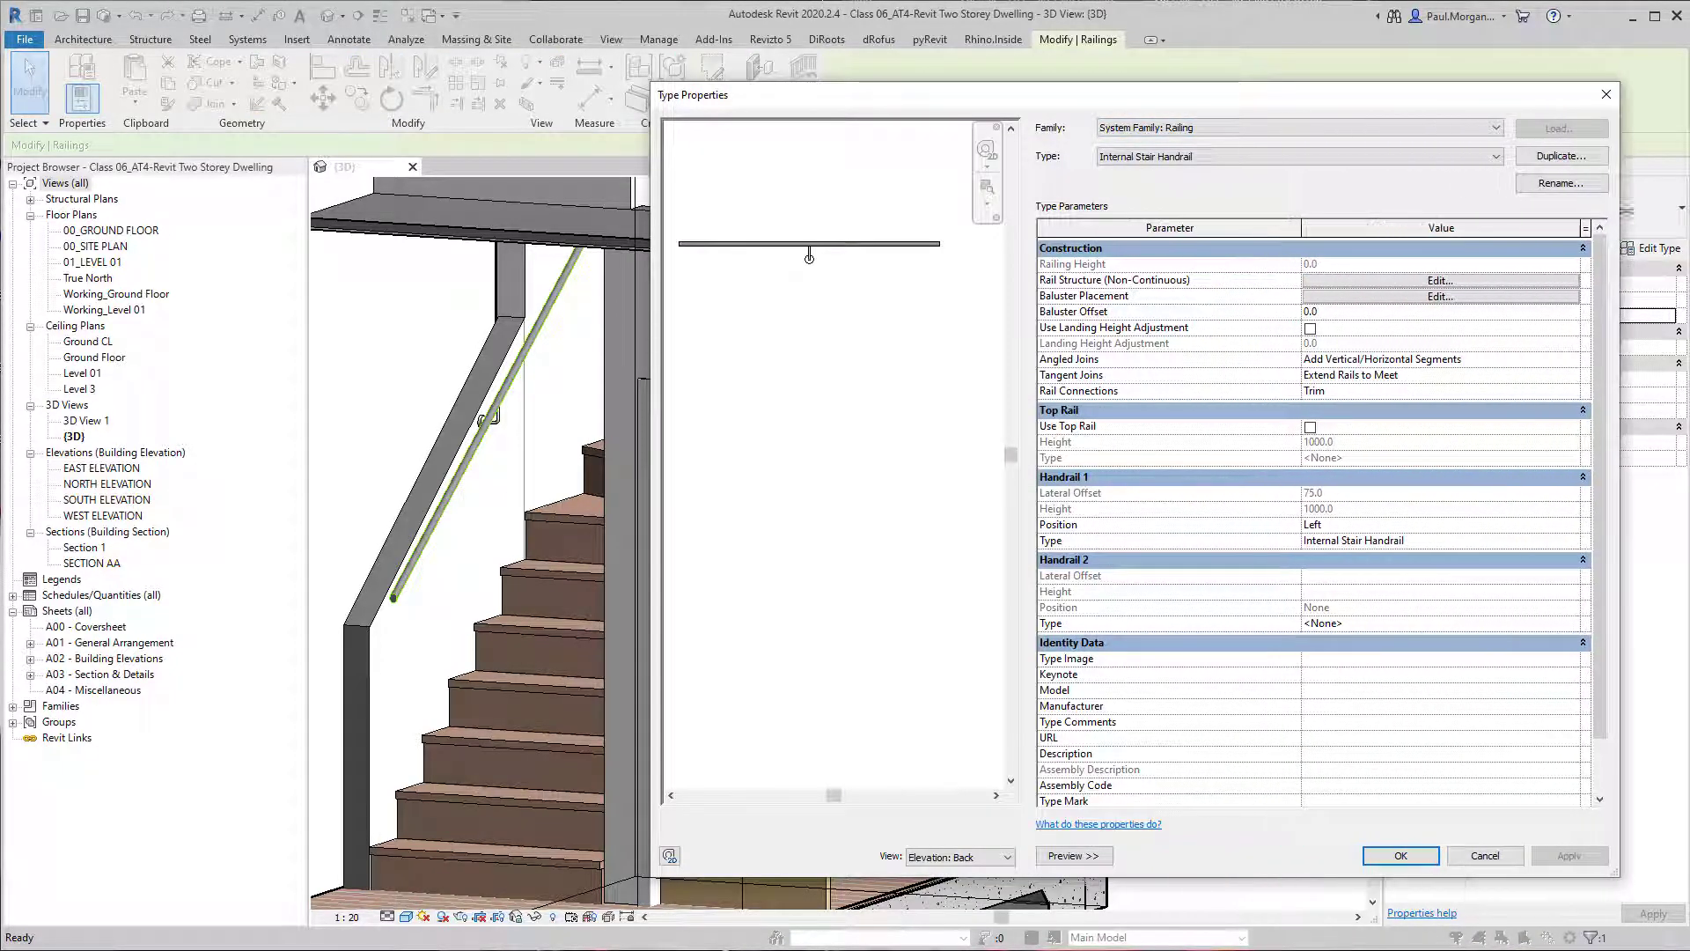
{"action": "left_click", "coordinate": [1573, 541]}
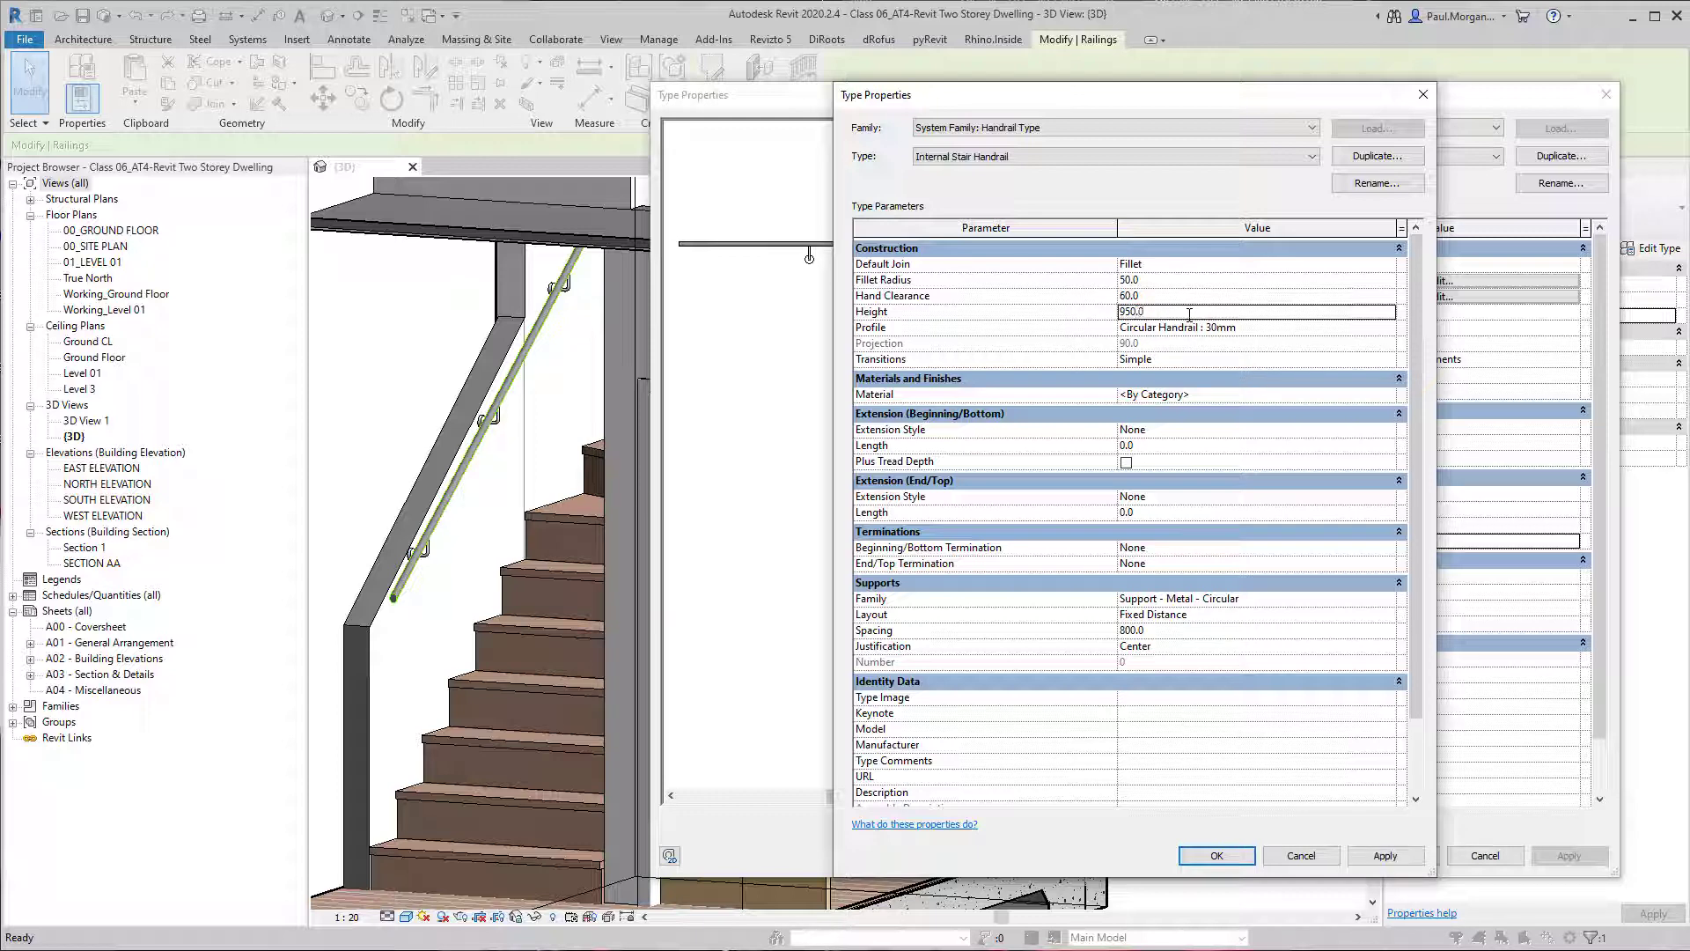
{"action": "left_click", "coordinate": [1239, 855]}
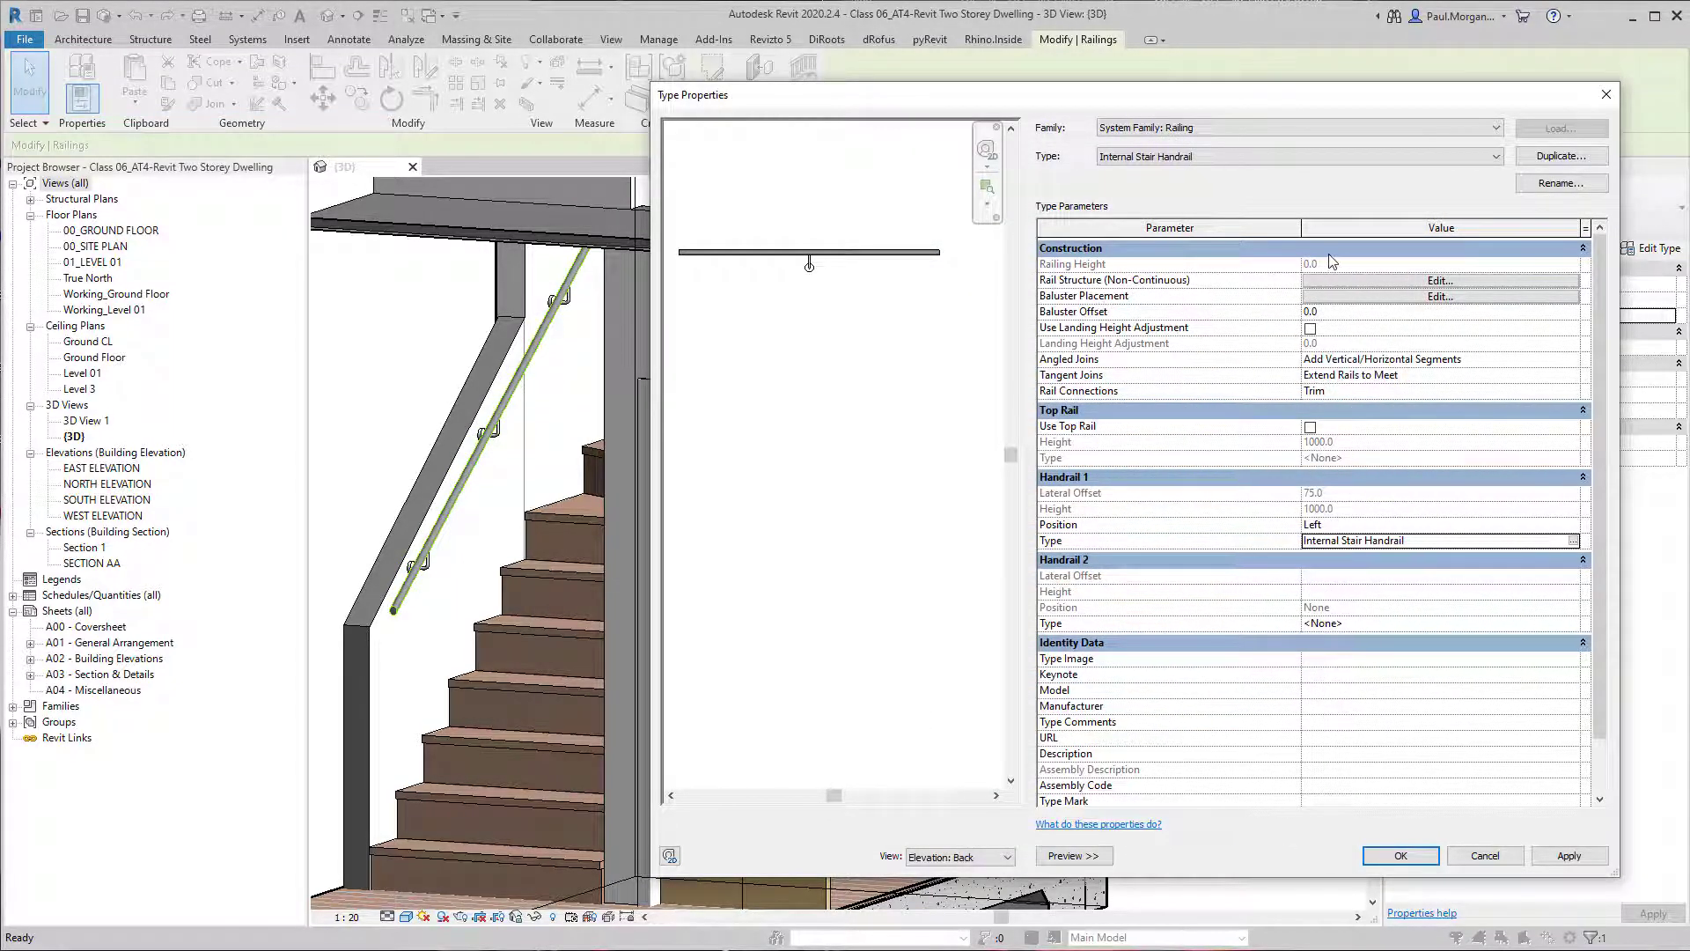
{"action": "left_click", "coordinate": [1399, 855]}
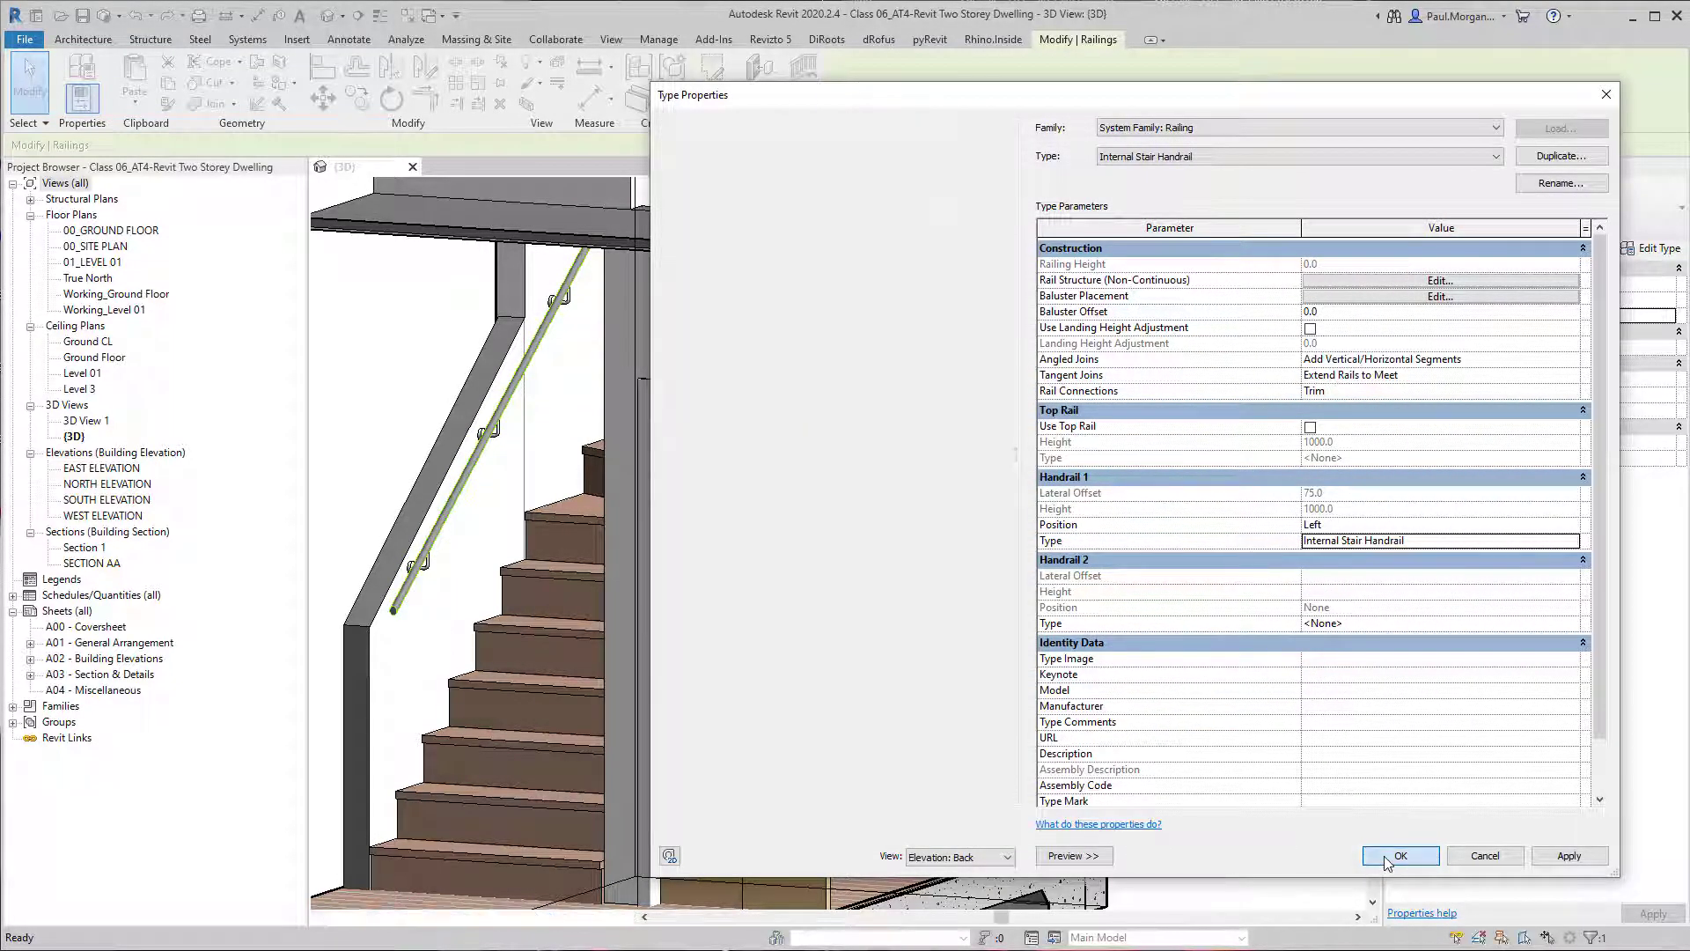
Set the stair railing's offset from path to 0.
{"action": "middle_click_drag", "start_coordinate": [1214, 607], "coordinate": [925, 506], "text": "shift"}
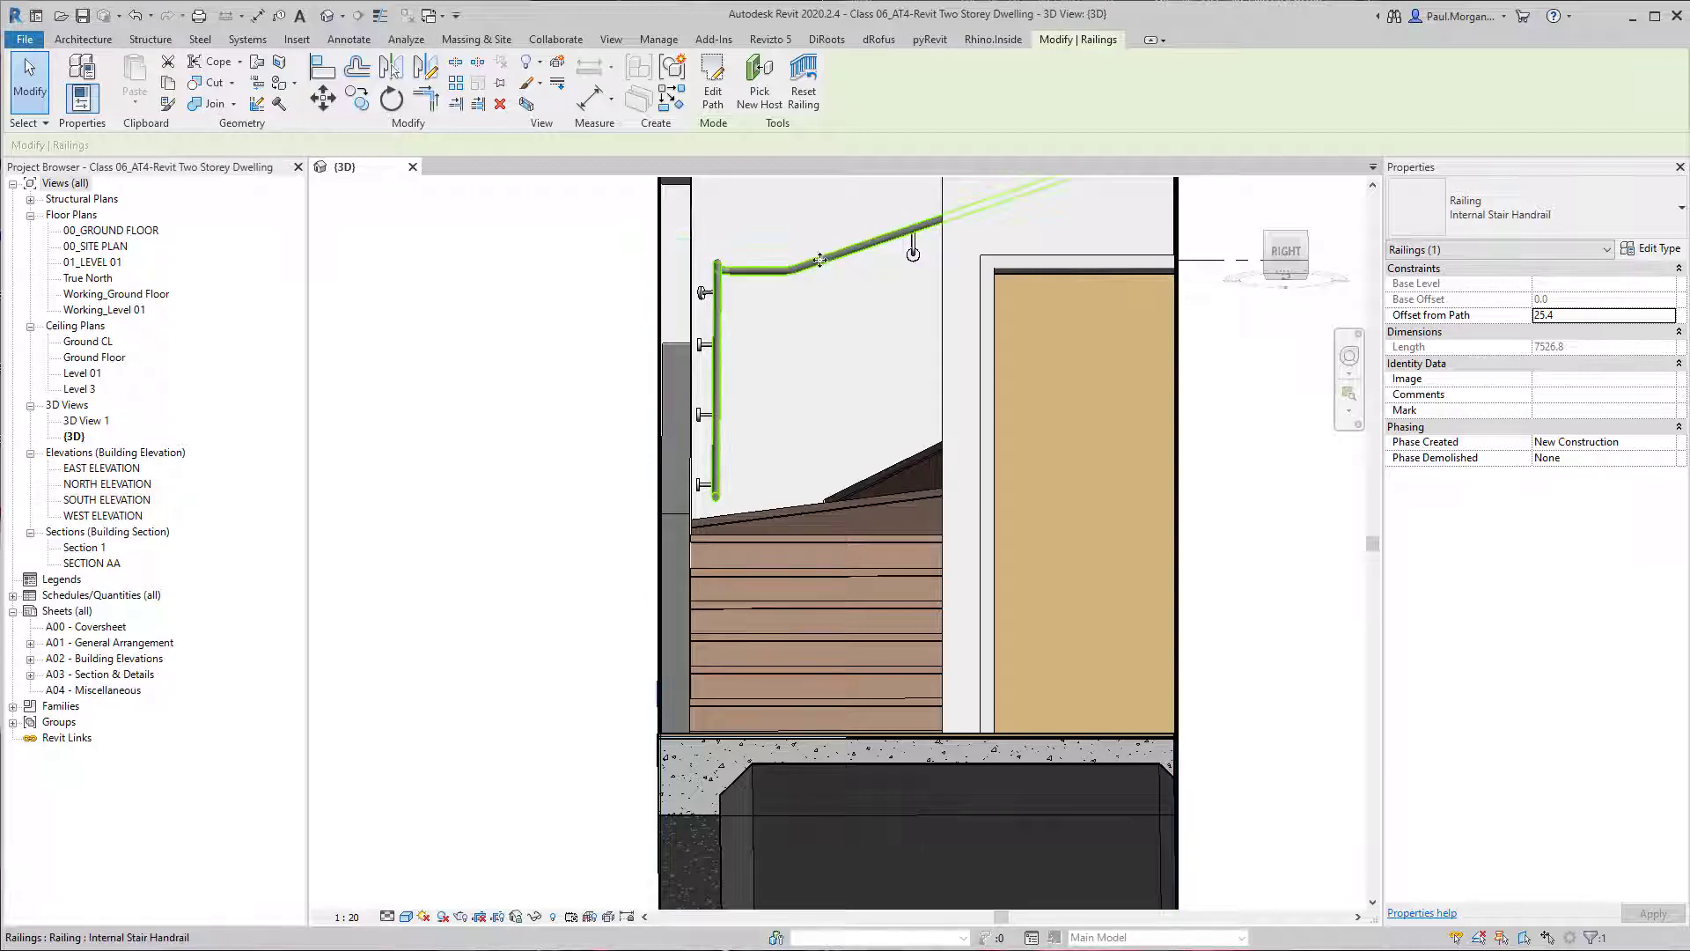
{"action": "scroll", "coordinate": [722, 389], "scroll_direction": "up", "scroll_amount": 4}
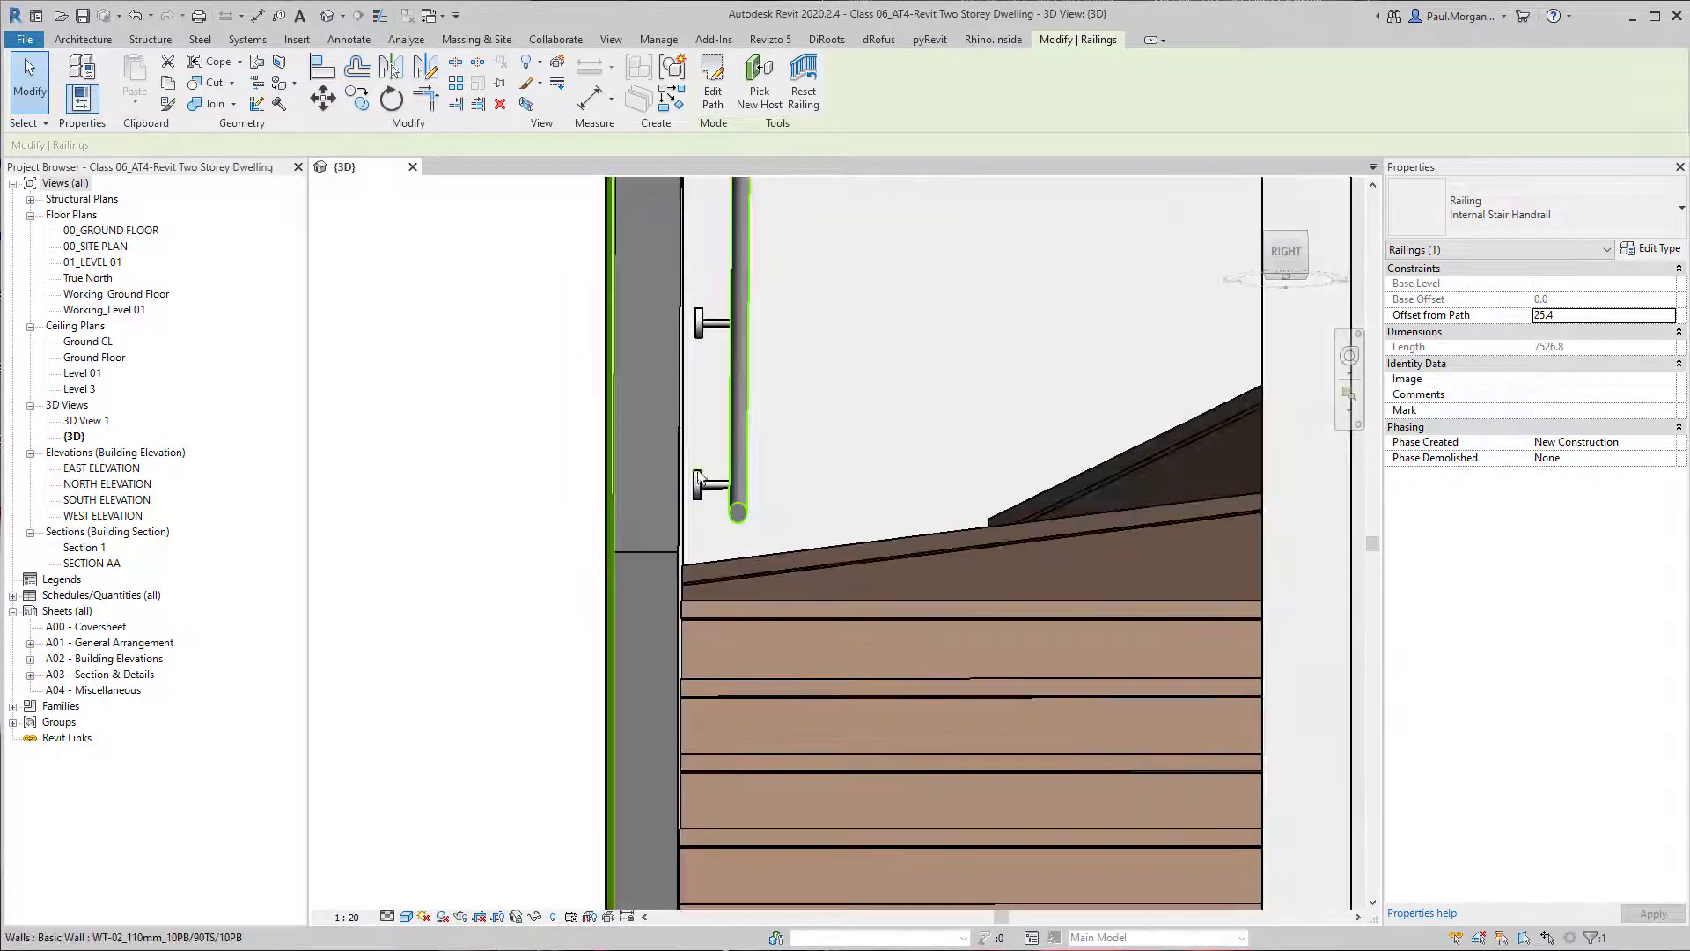
{"action": "left_click", "coordinate": [1566, 317]}
{"action": "type", "text": "0"}
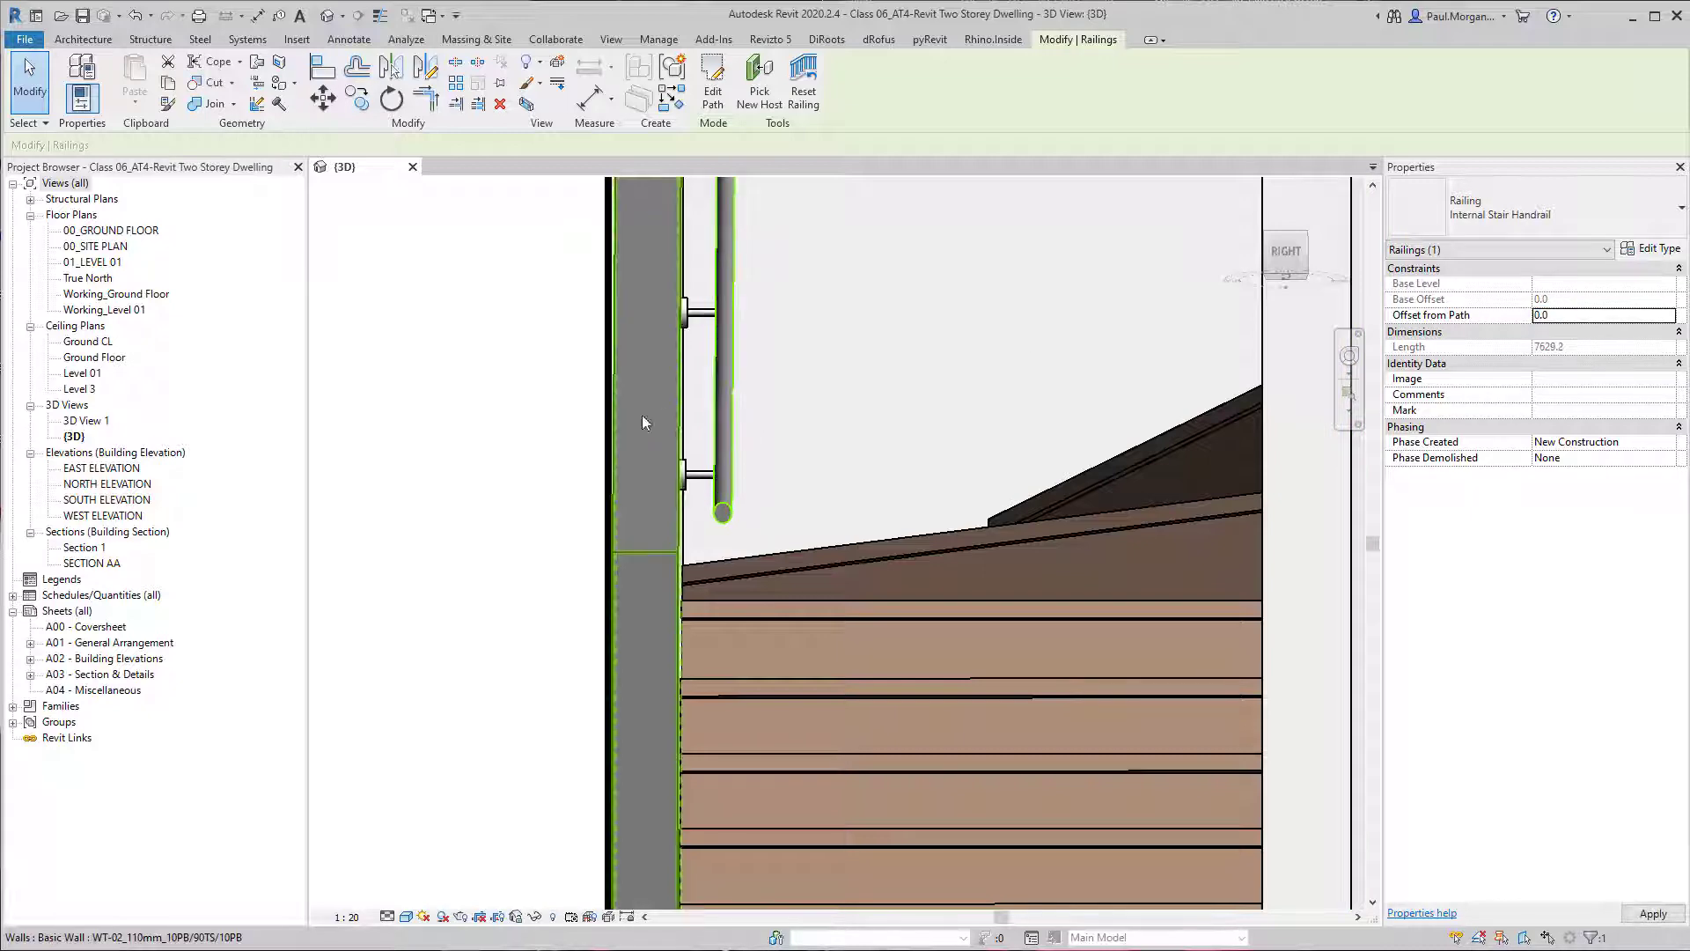
Open the Section 1 view and start editing the profile of the sloping low wall beside the lower stair flight.
{"action": "middle_click_drag", "start_coordinate": [642, 415], "coordinate": [986, 650], "text": "shift"}
{"action": "left_click", "coordinate": [685, 504]}
{"action": "left_click", "coordinate": [953, 590]}
{"action": "middle_click_drag", "start_coordinate": [936, 594], "coordinate": [985, 577]}
{"action": "mouse_move", "coordinate": [774, 570]}
{"action": "middle_mouse_down", "text": "shift"}
{"action": "mouse_move", "coordinate": [765, 588]}
{"action": "mouse_move", "coordinate": [771, 555]}
{"action": "middle_mouse_up", "text": "shift"}
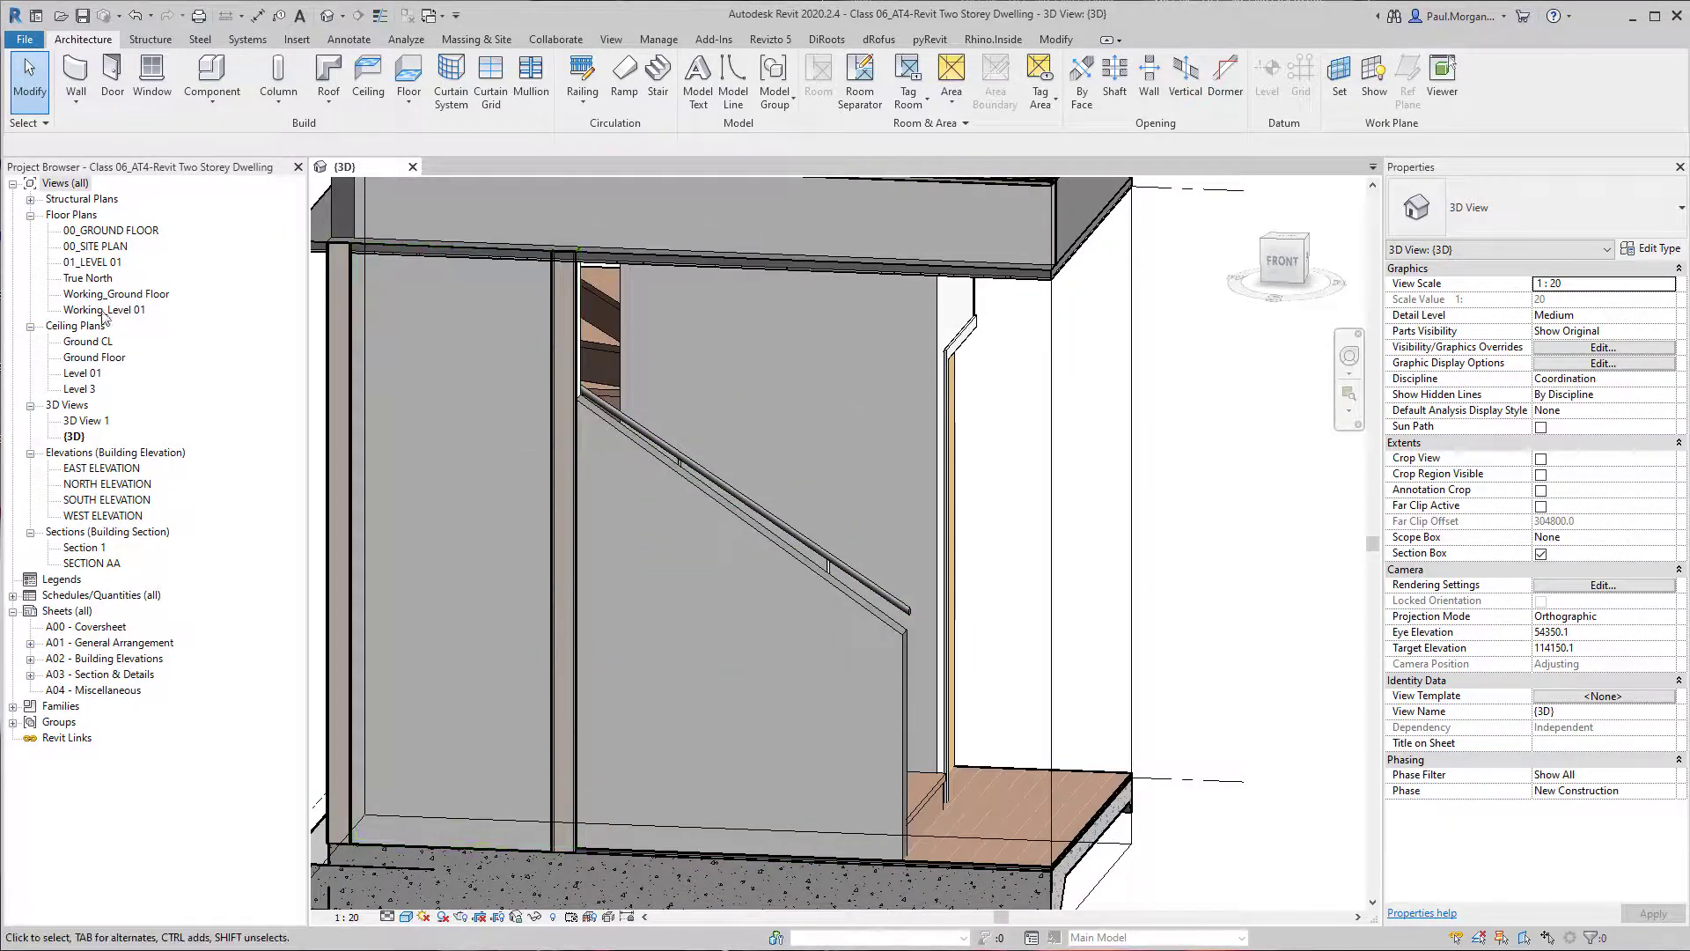
{"action": "double_click", "coordinate": [83, 546]}
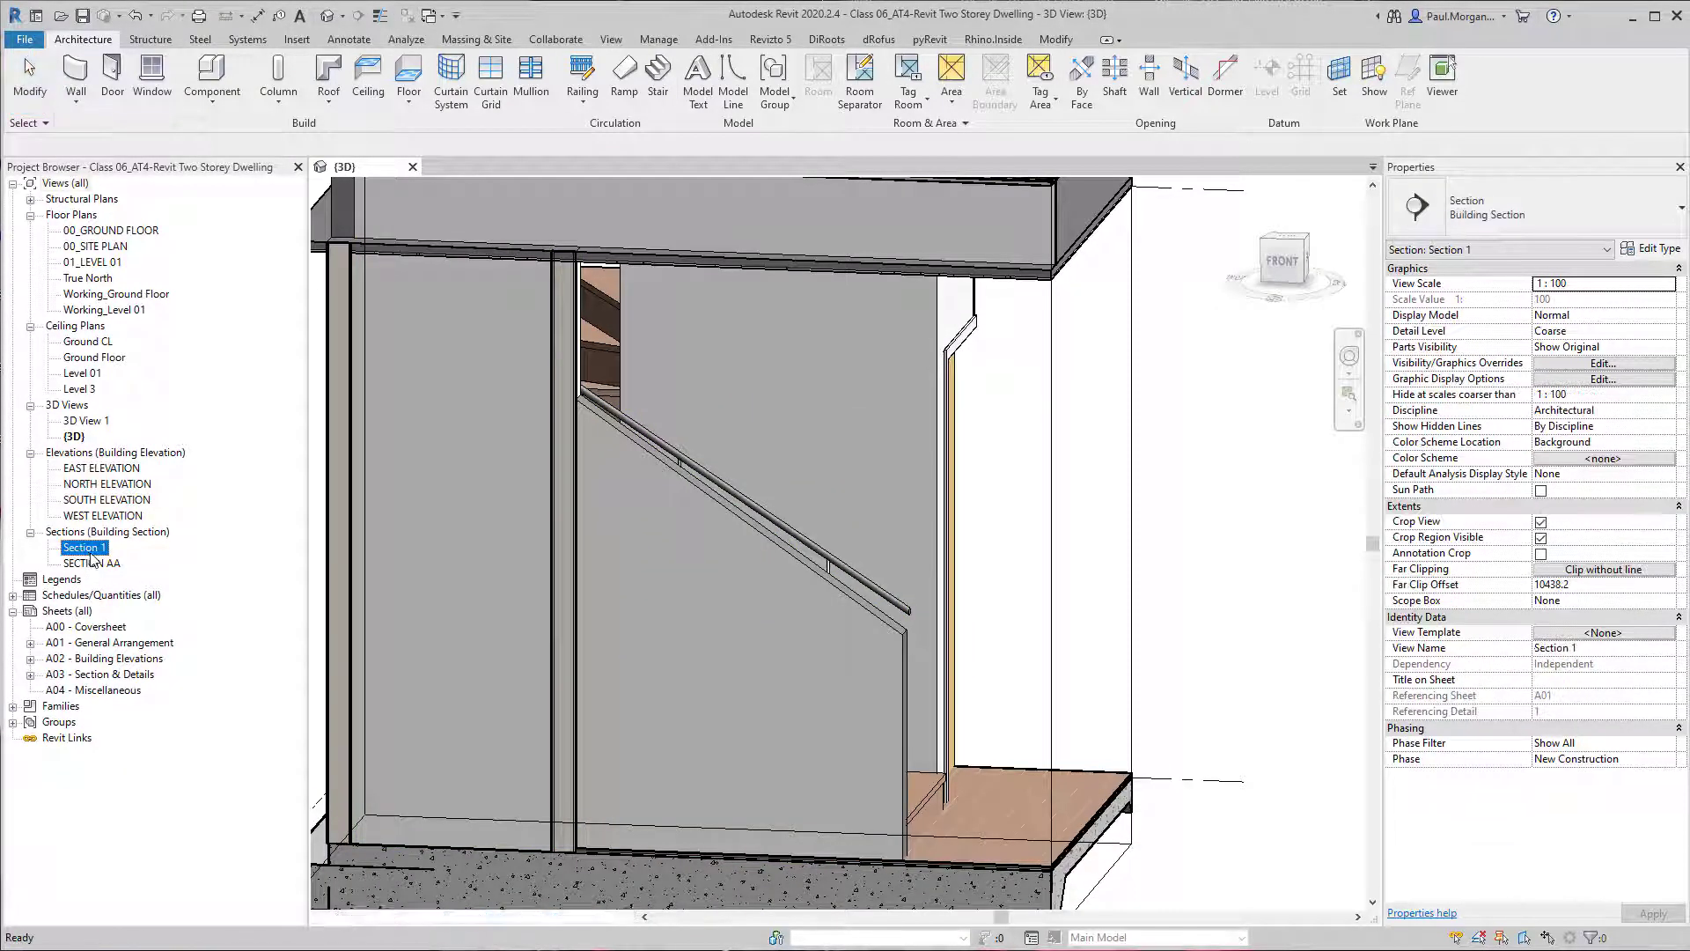
{"action": "scroll", "coordinate": [922, 629], "scroll_direction": "up", "scroll_amount": 5}
{"action": "scroll", "coordinate": [921, 628], "scroll_direction": "up", "scroll_amount": 3}
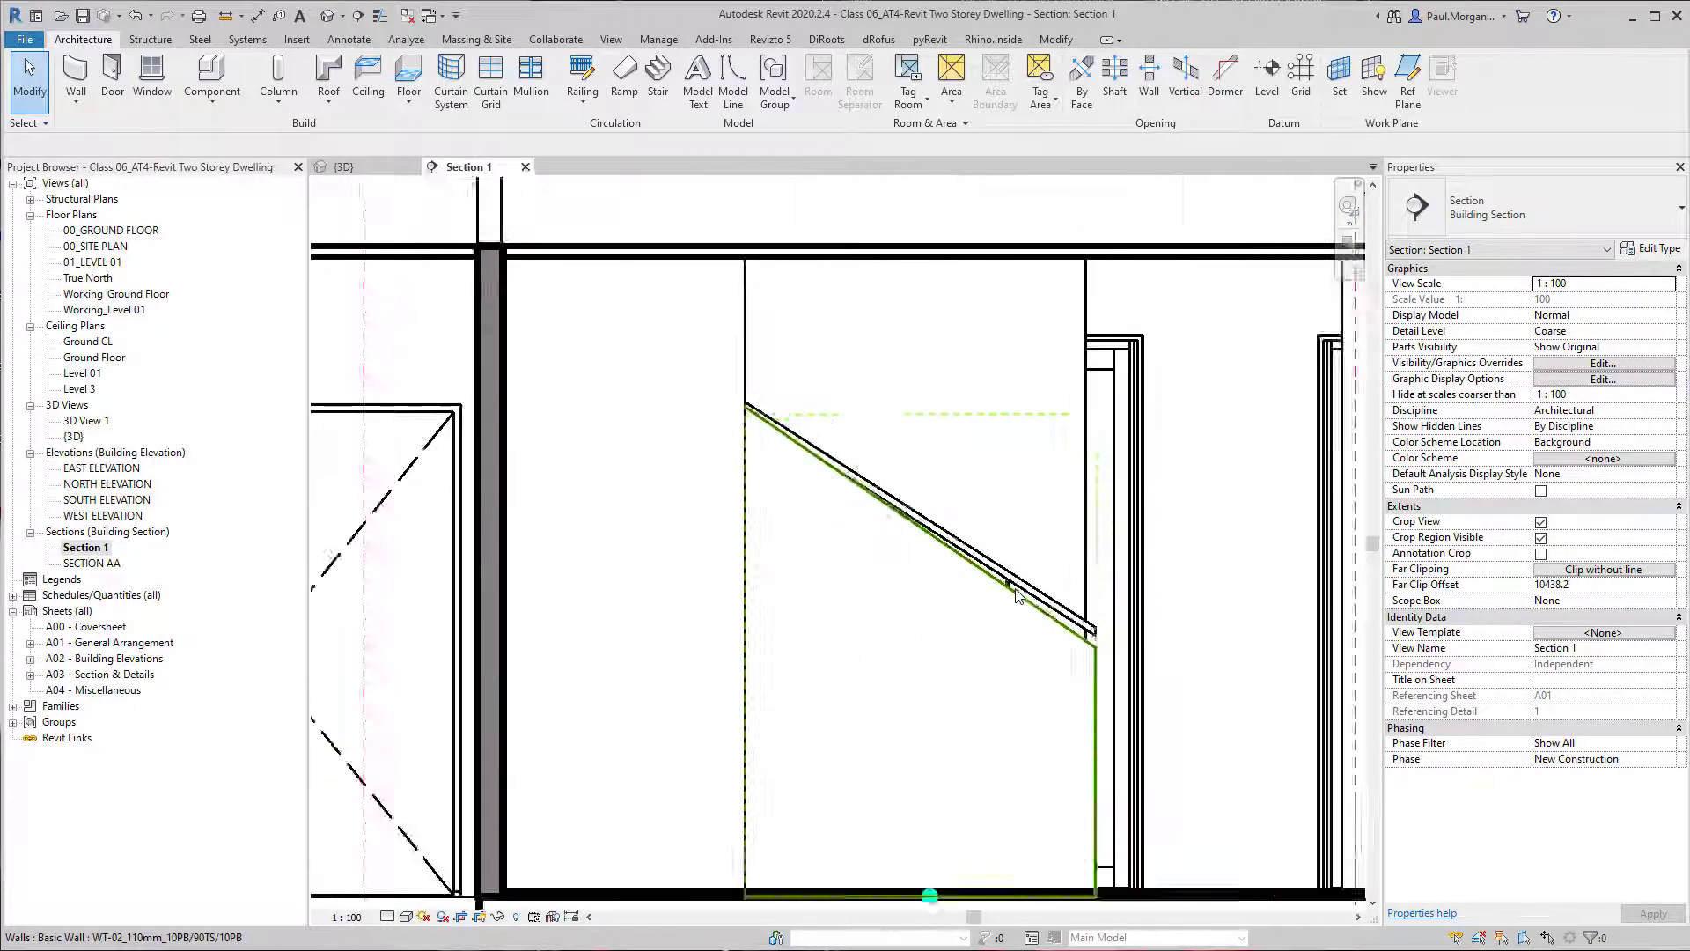
{"action": "left_click", "coordinate": [922, 628]}
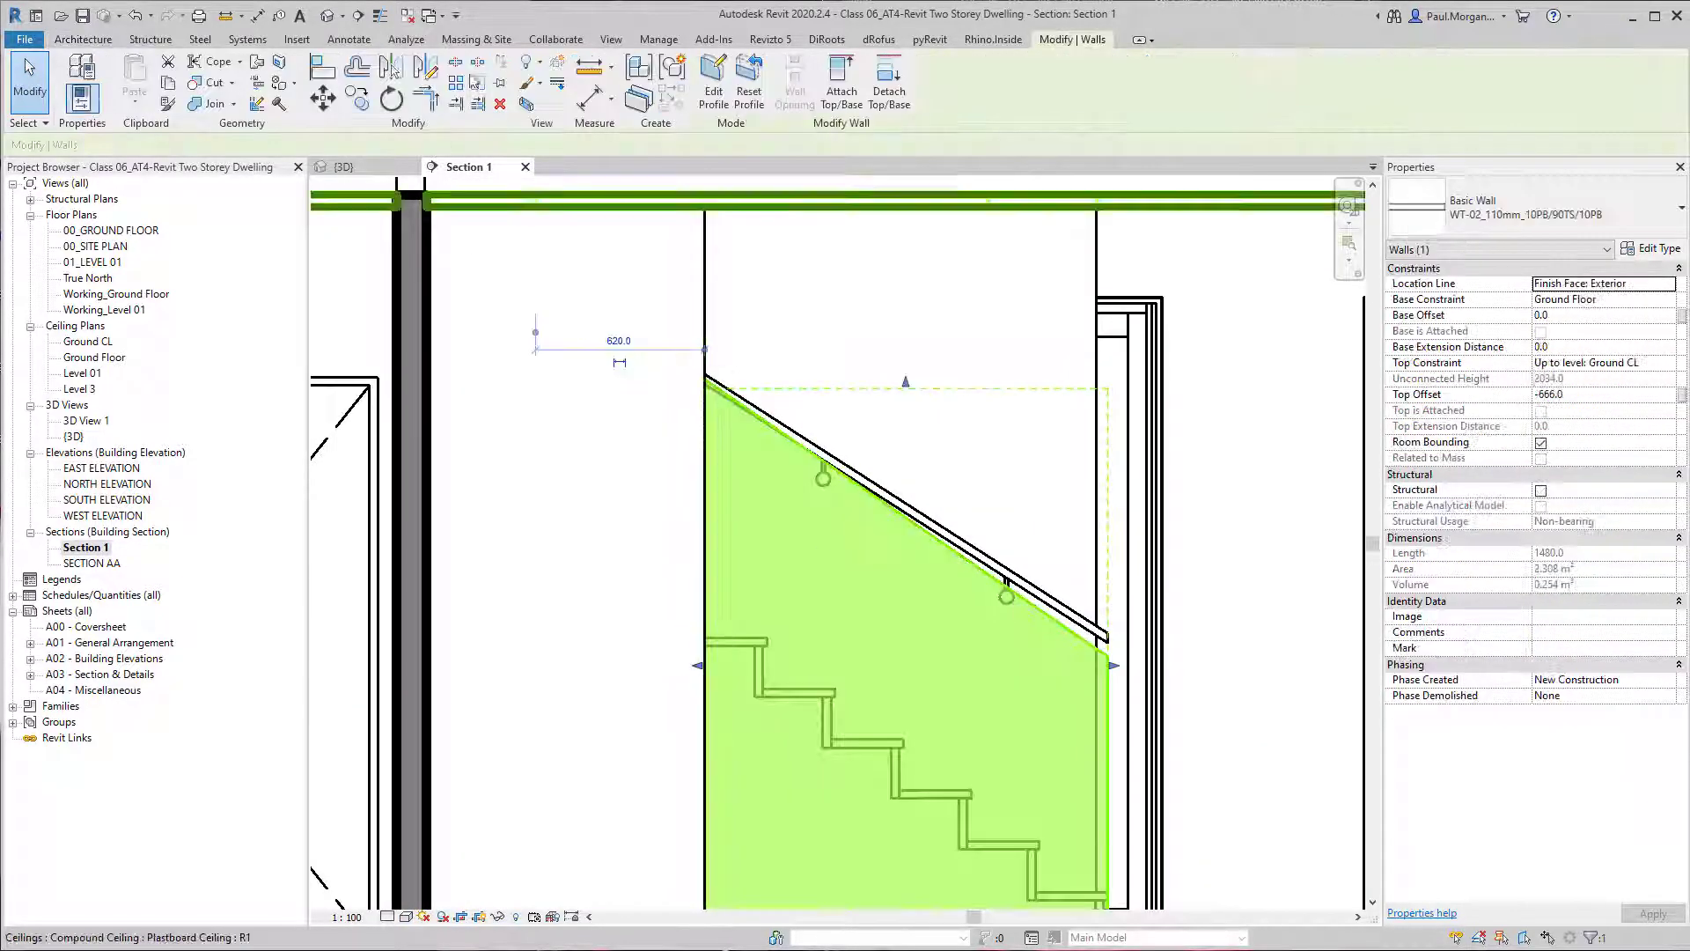
{"action": "left_click", "coordinate": [713, 84]}
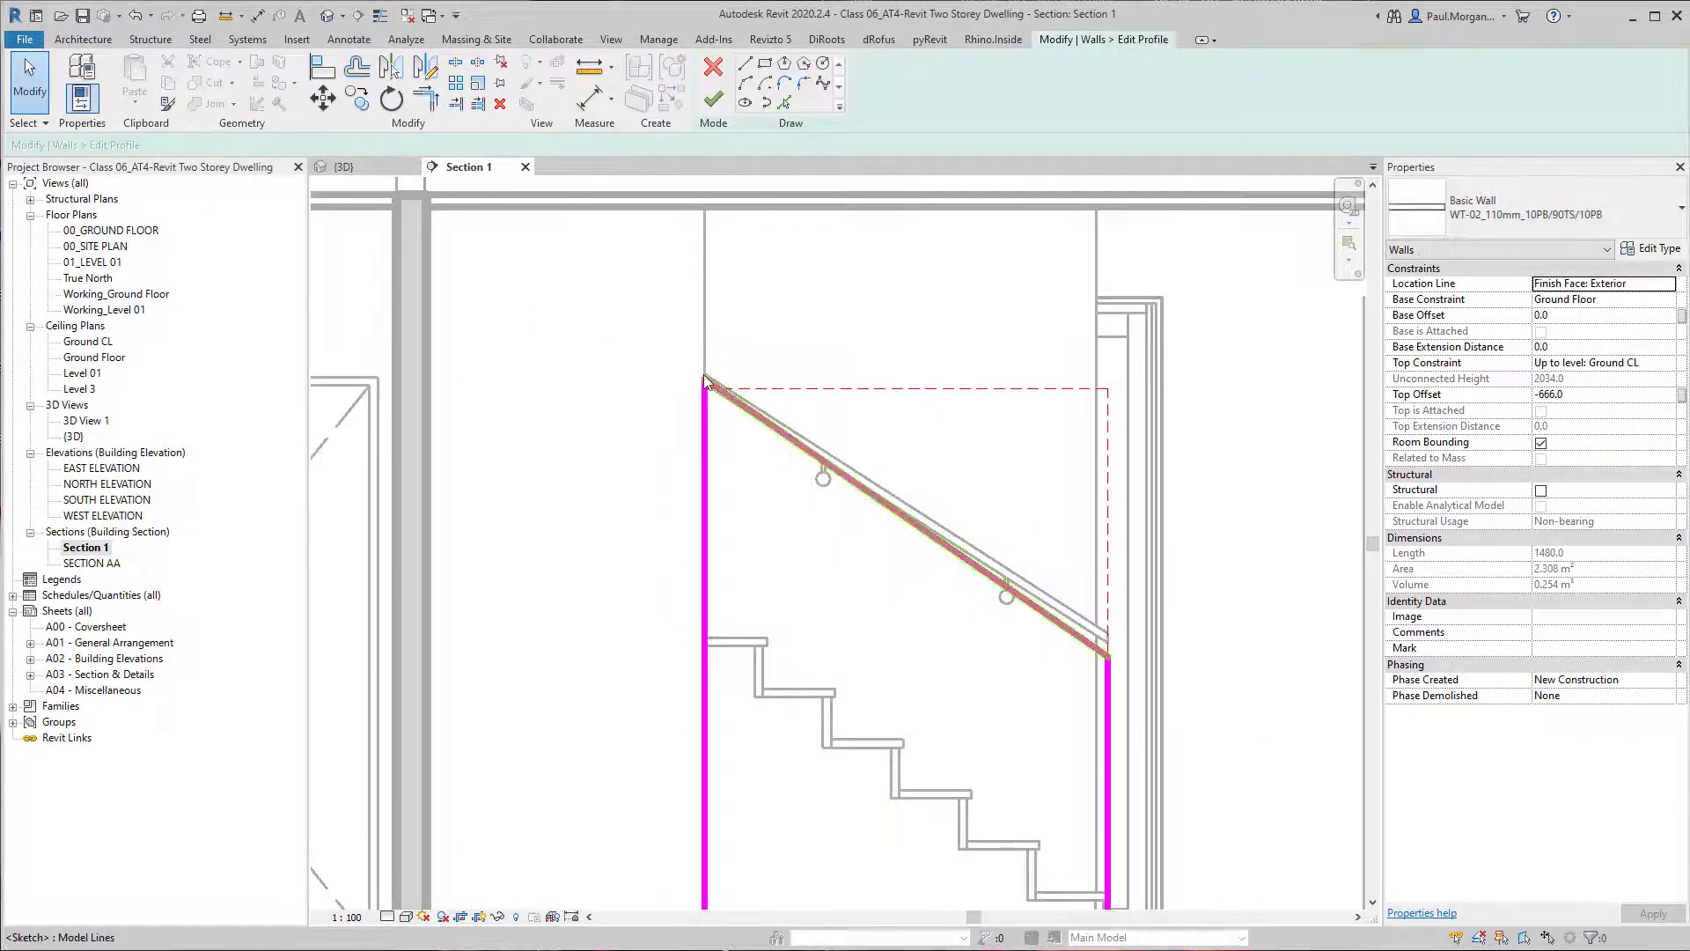
Lower the upper end of the wall profile's sloping edge to run parallel with the handrail and trim the adjoining vertical edge to it.
{"action": "left_click", "coordinate": [786, 442]}
{"action": "left_click_drag", "start_coordinate": [705, 381], "coordinate": [703, 396]}
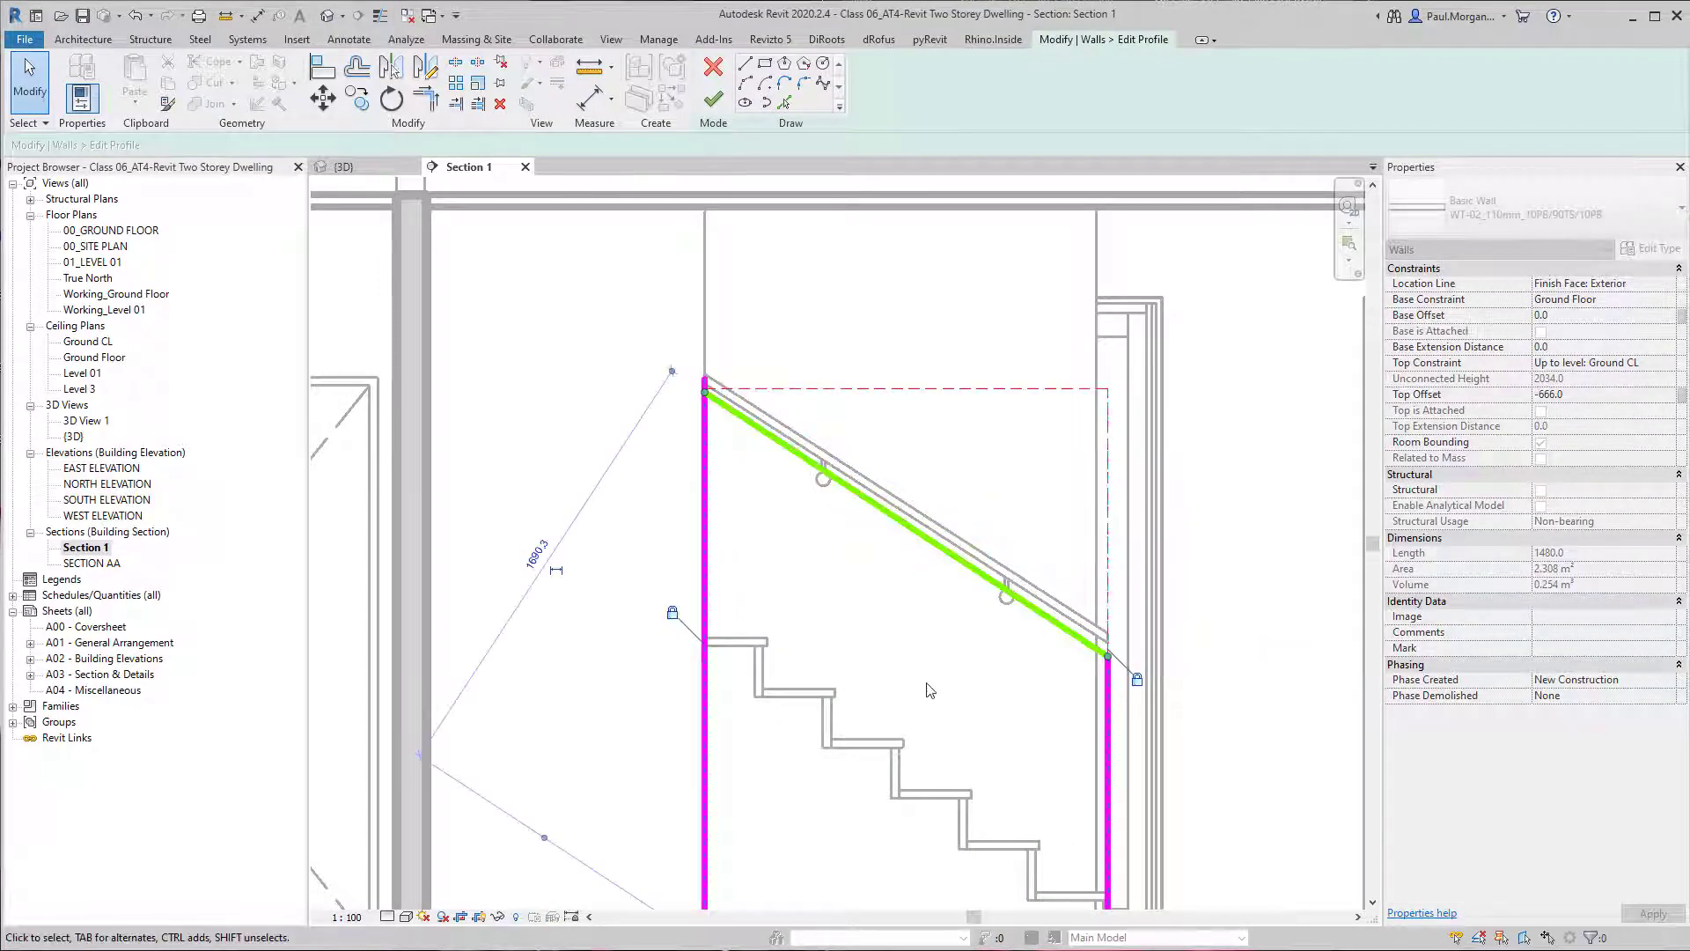
{"action": "left_click", "coordinate": [928, 690]}
{"action": "key", "text": "t"}
{"action": "key", "text": "r"}
{"action": "left_click", "coordinate": [764, 435]}
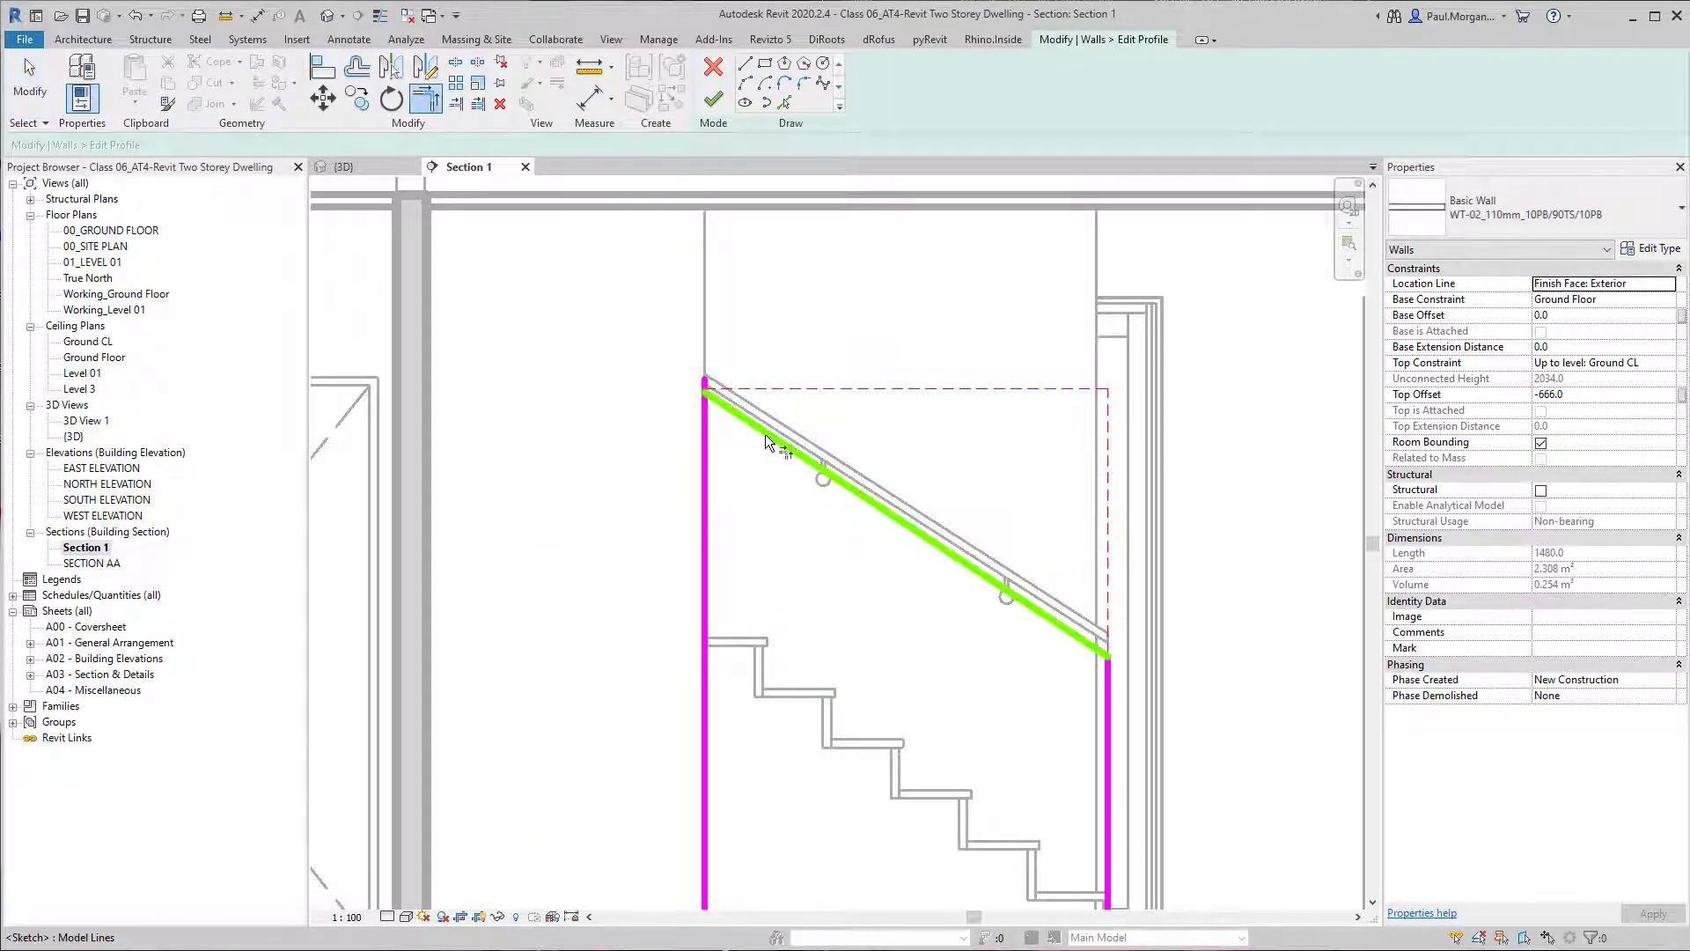
{"action": "left_click", "coordinate": [700, 454]}
Move the wall profile's sloping edge vertically upward by 200 mm.
{"action": "left_click", "coordinate": [1078, 643]}
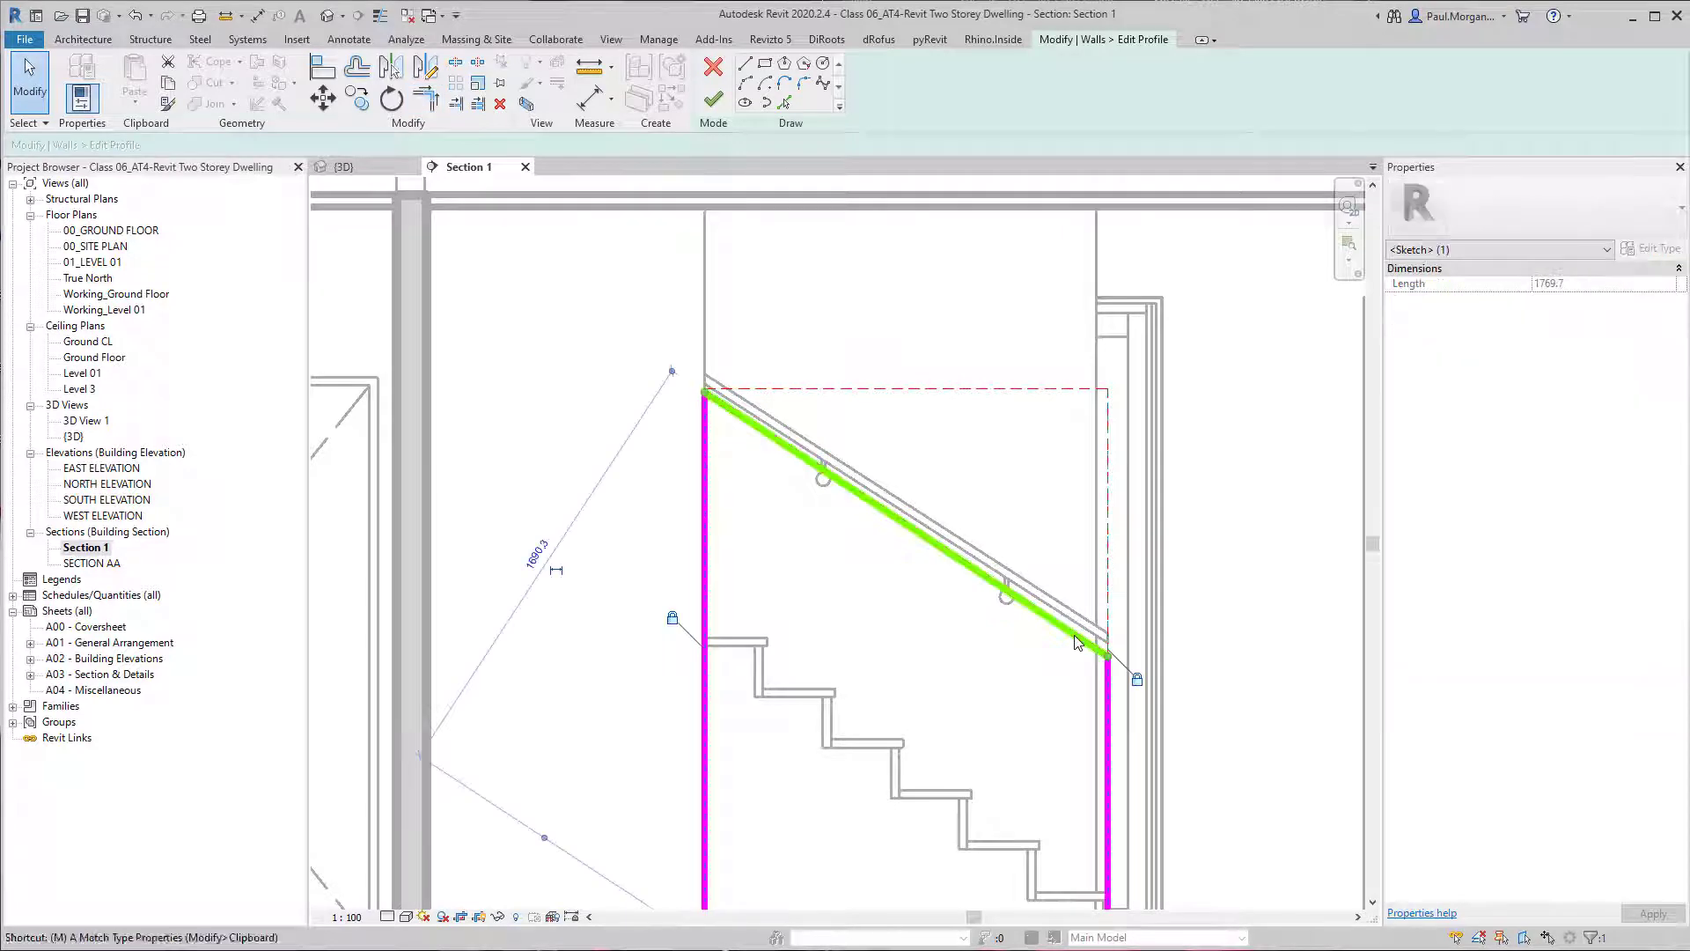
{"action": "key", "text": "m"}
{"action": "key", "text": "v"}
{"action": "left_click", "coordinate": [1108, 656]}
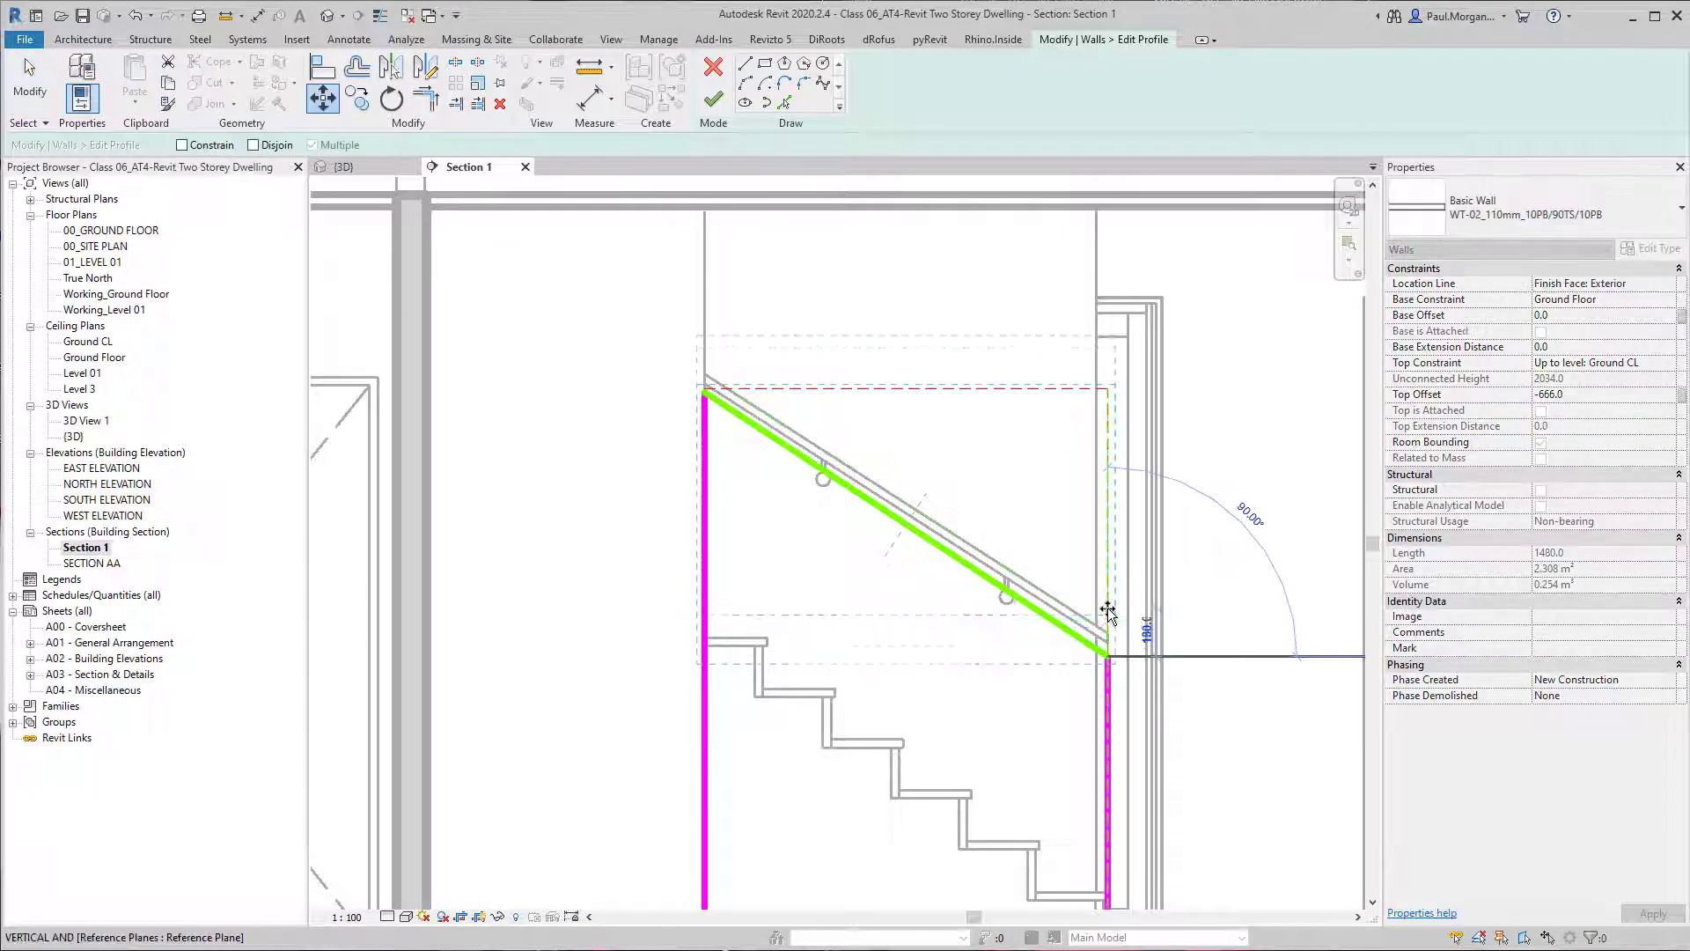
{"action": "type", "text": "2"}
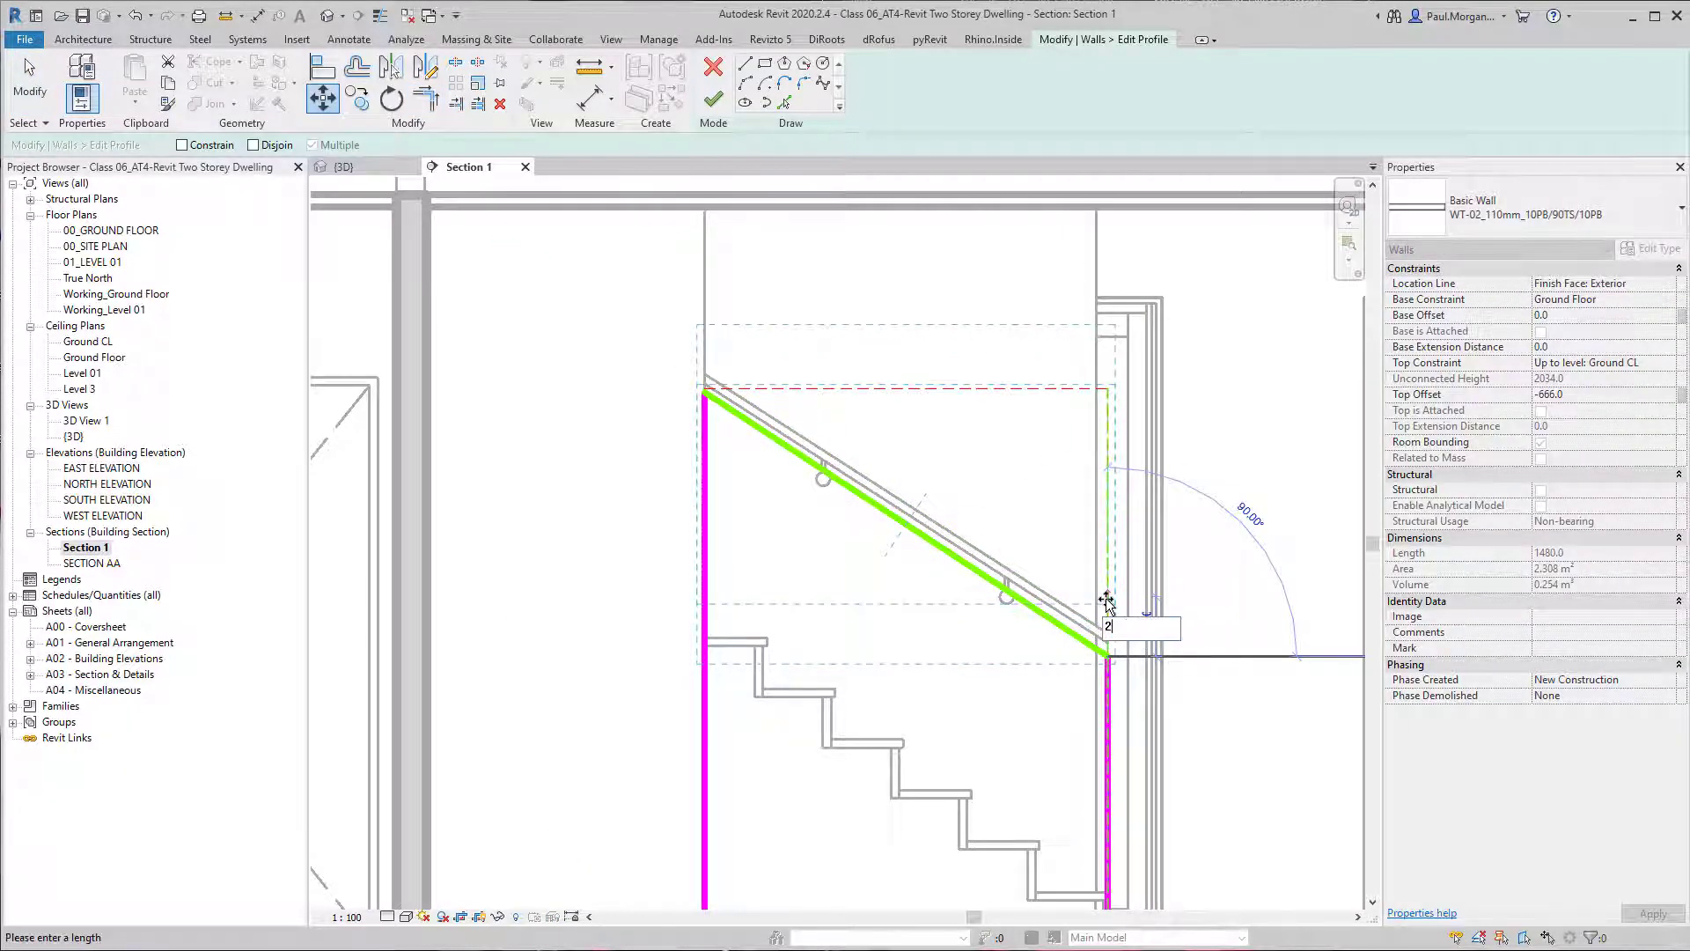
{"action": "type", "text": "00"}
{"action": "key", "text": "Return"}
{"action": "left_click", "coordinate": [1050, 682]}
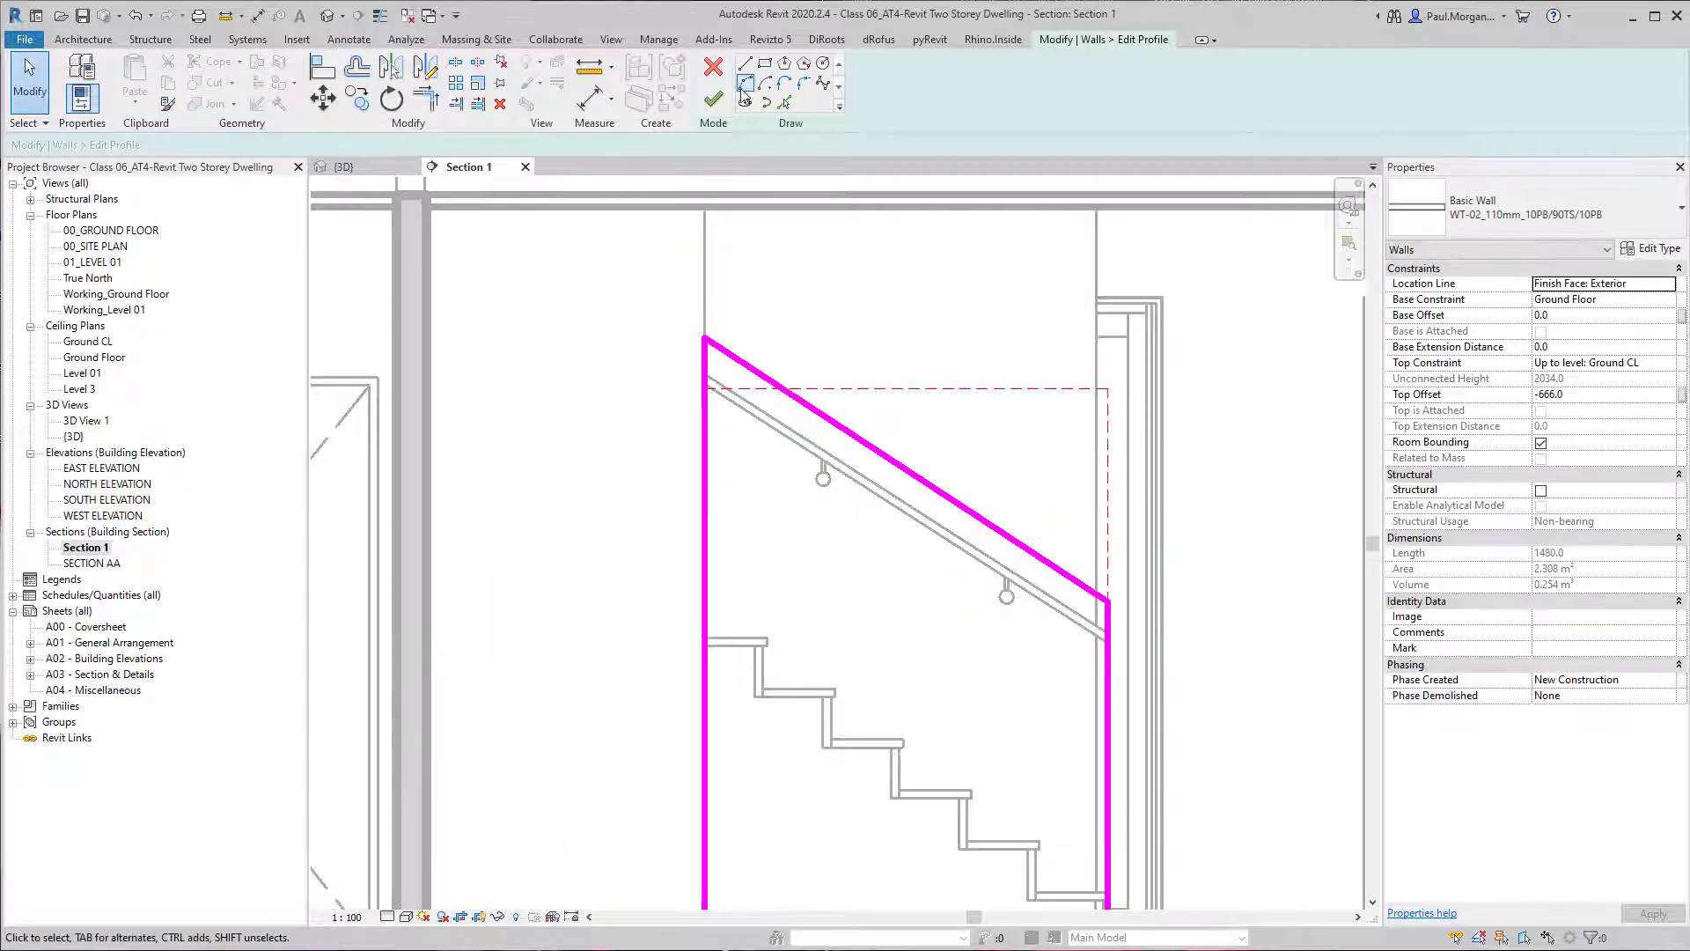
Finish the sloping wall's profile edit and view the reshaped wall beside the handrail in the default 3D view.
{"action": "left_click", "coordinate": [713, 98]}
{"action": "scroll", "coordinate": [883, 431], "scroll_direction": "down", "scroll_amount": 2}
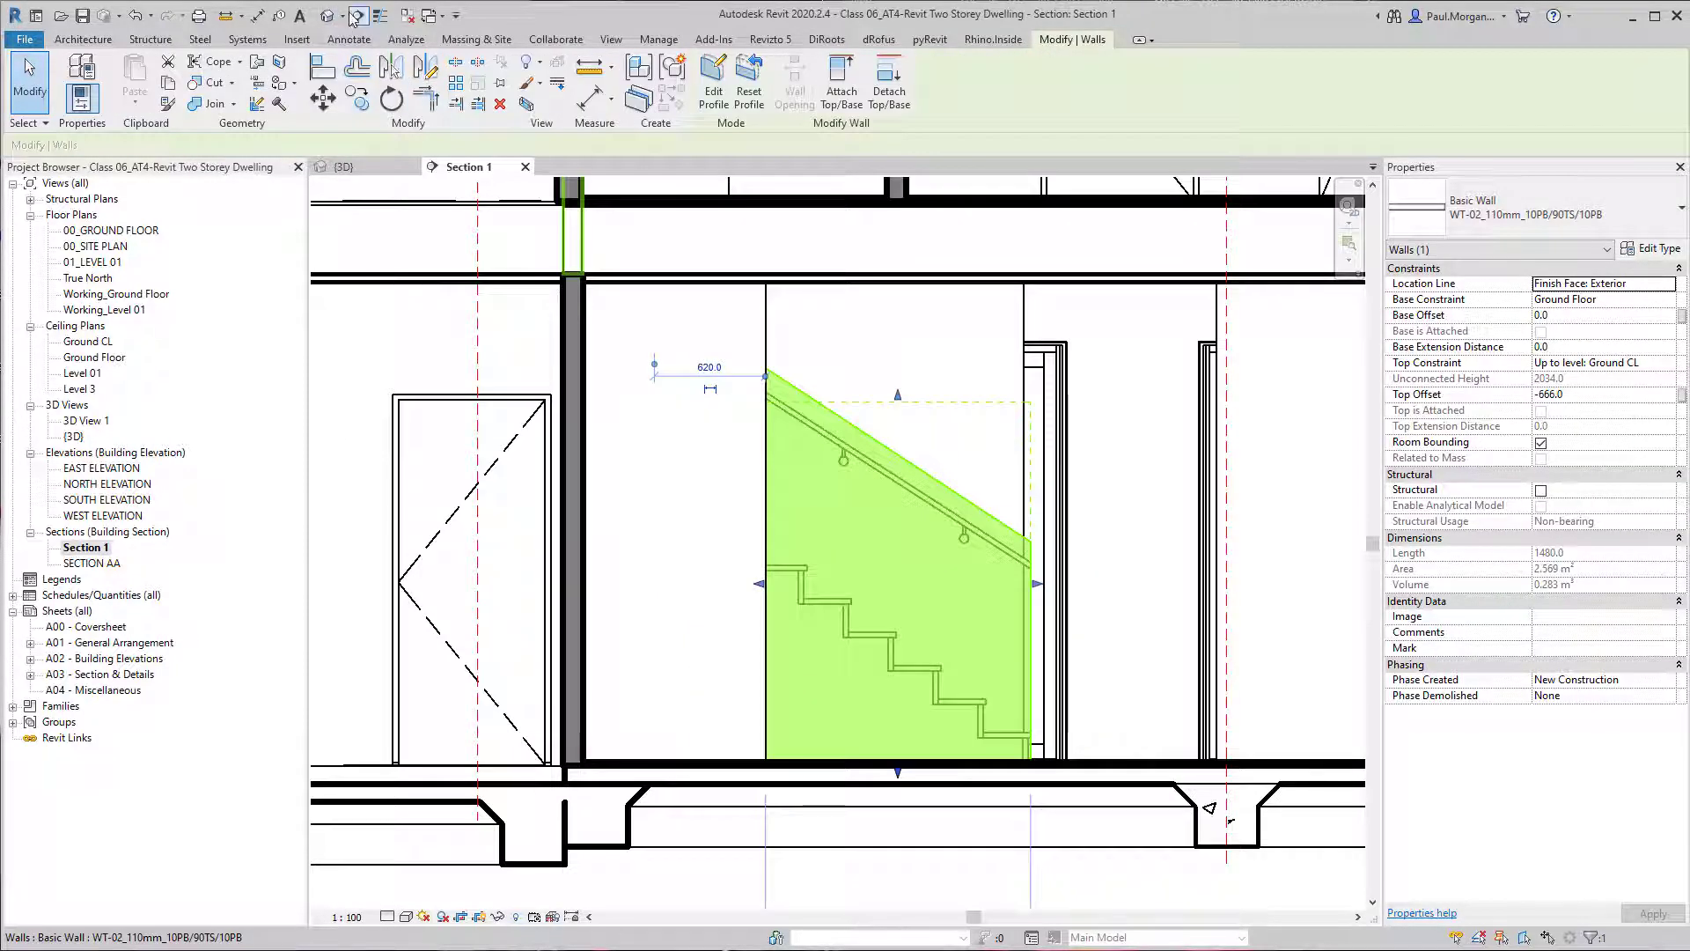
{"action": "left_click", "coordinate": [326, 15]}
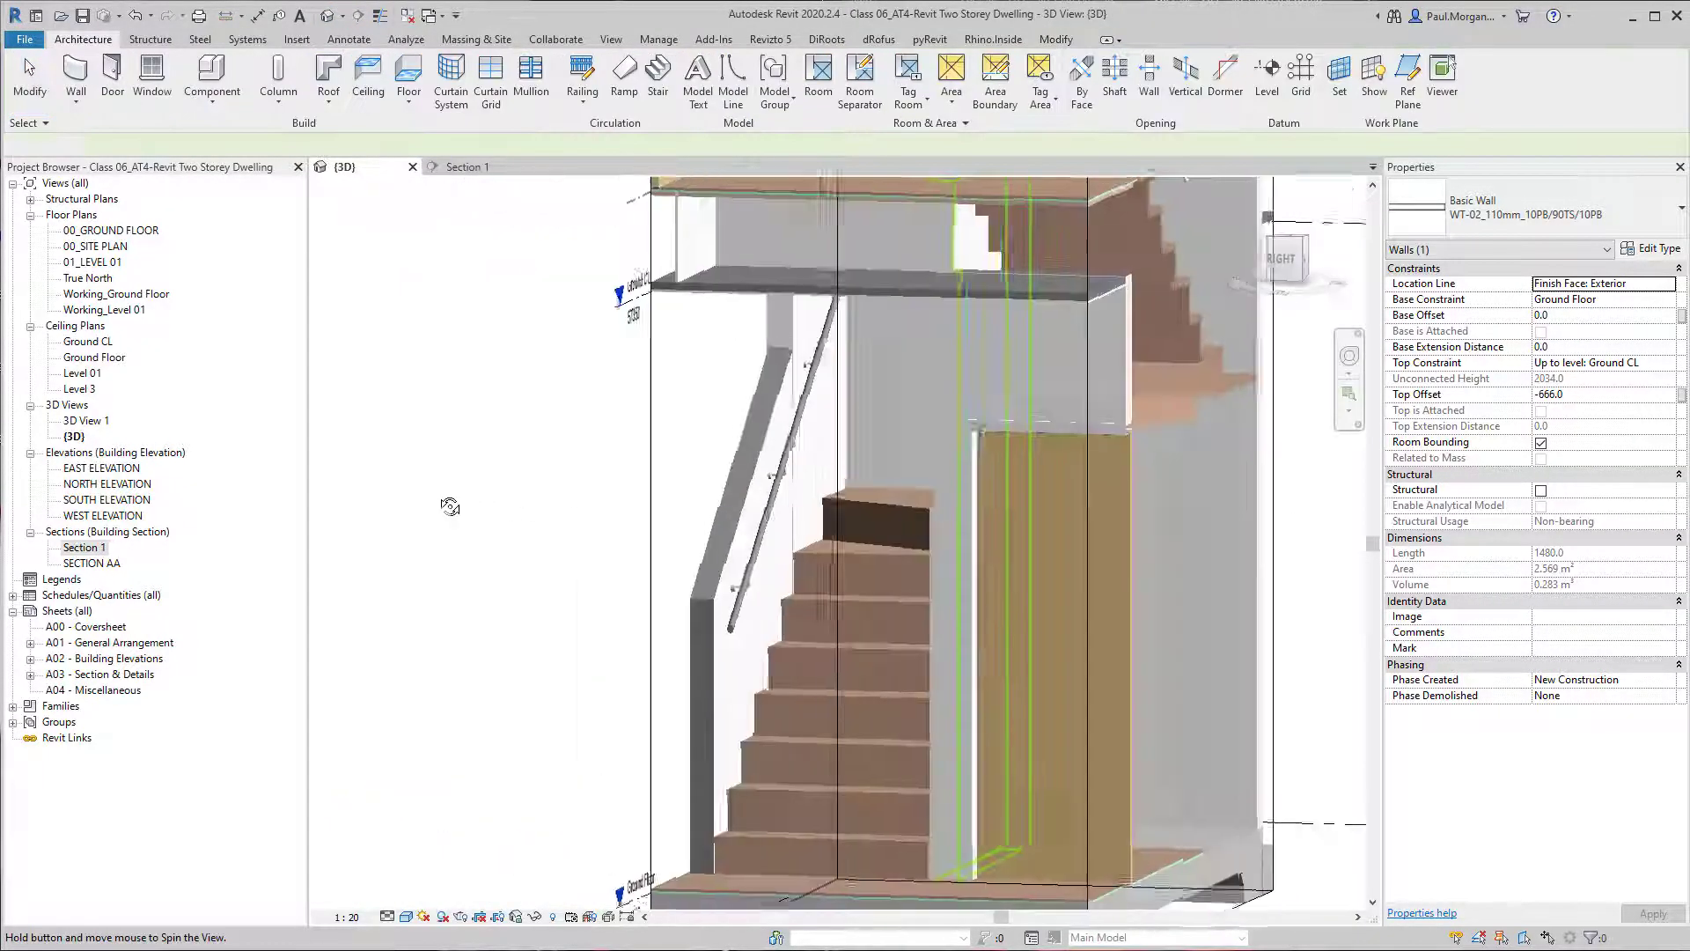
{"action": "middle_click_drag", "start_coordinate": [845, 598], "coordinate": [959, 493], "text": "shift"}
{"action": "scroll", "coordinate": [926, 535], "scroll_direction": "down", "scroll_amount": 1}
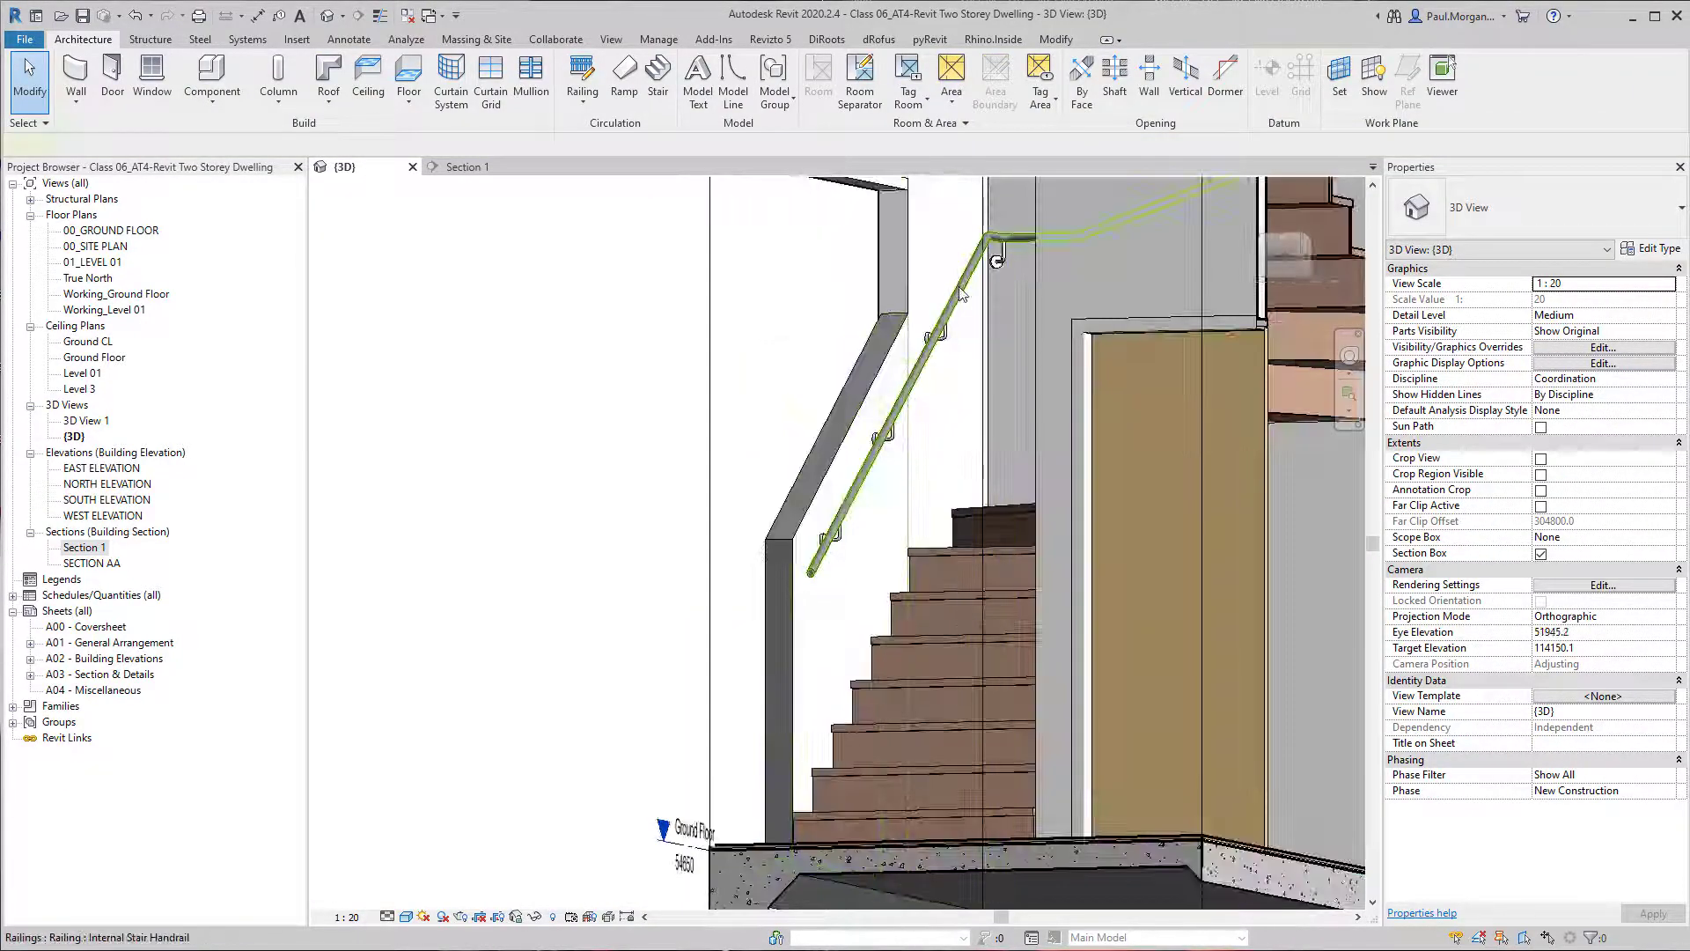
Pull the front face of the 3D view's section box back to cut through the stair flights.
{"action": "left_click", "coordinate": [961, 293]}
{"action": "middle_click_drag", "start_coordinate": [961, 293], "coordinate": [983, 478], "text": "shift"}
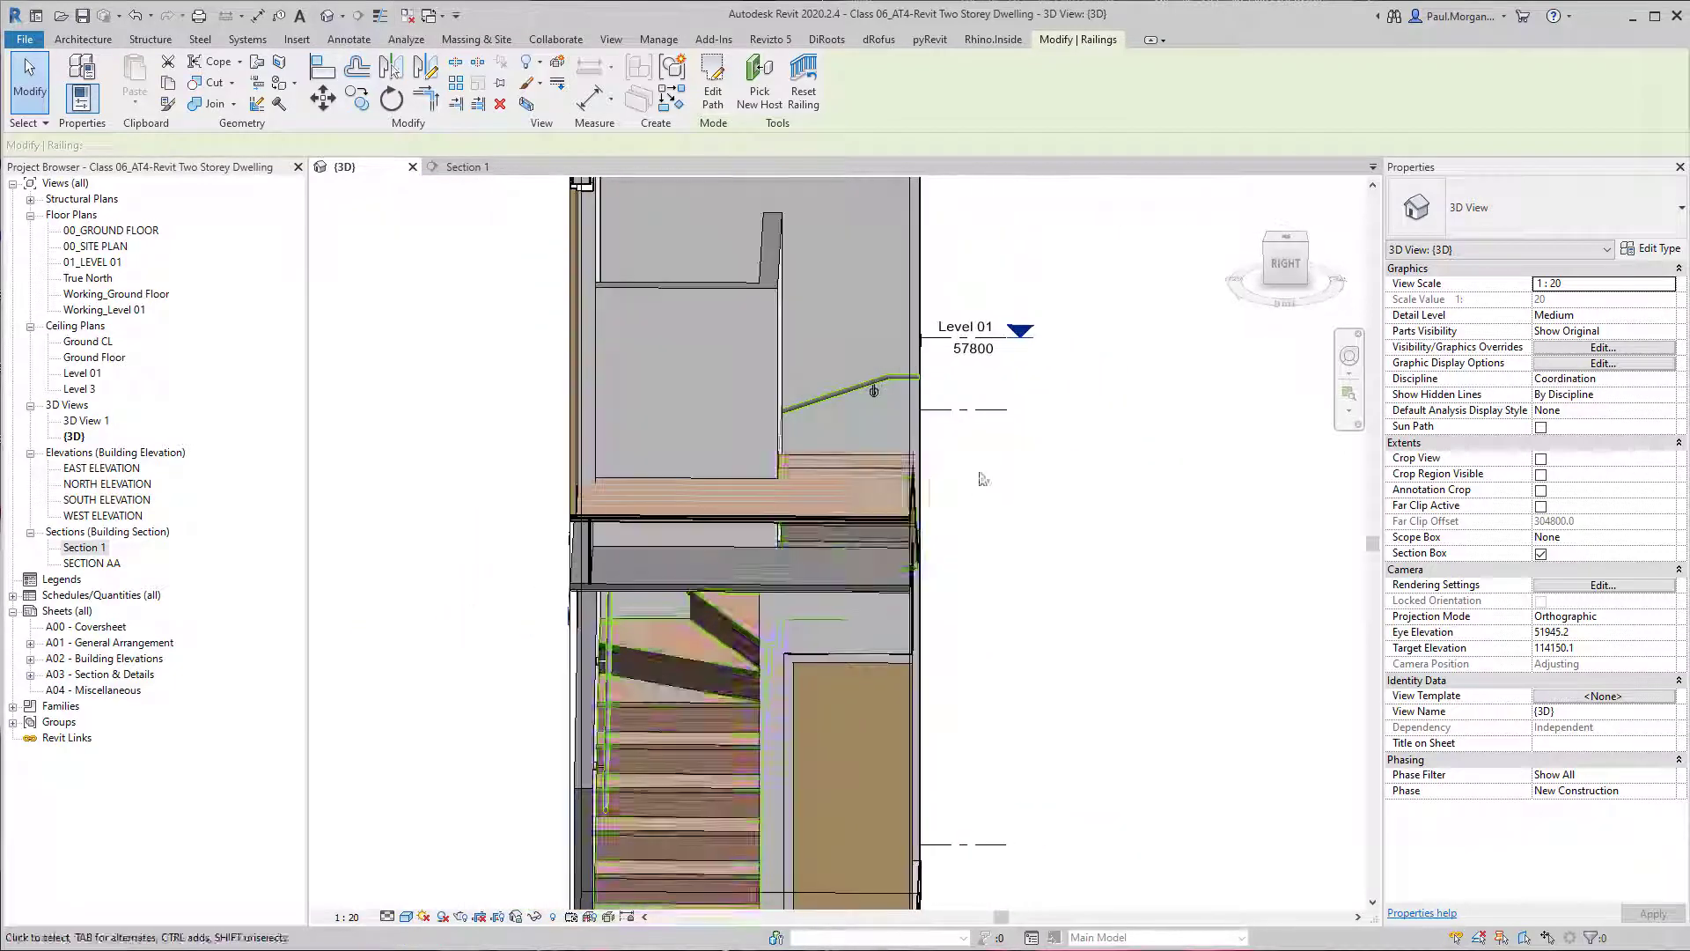
{"action": "left_click", "coordinate": [964, 356]}
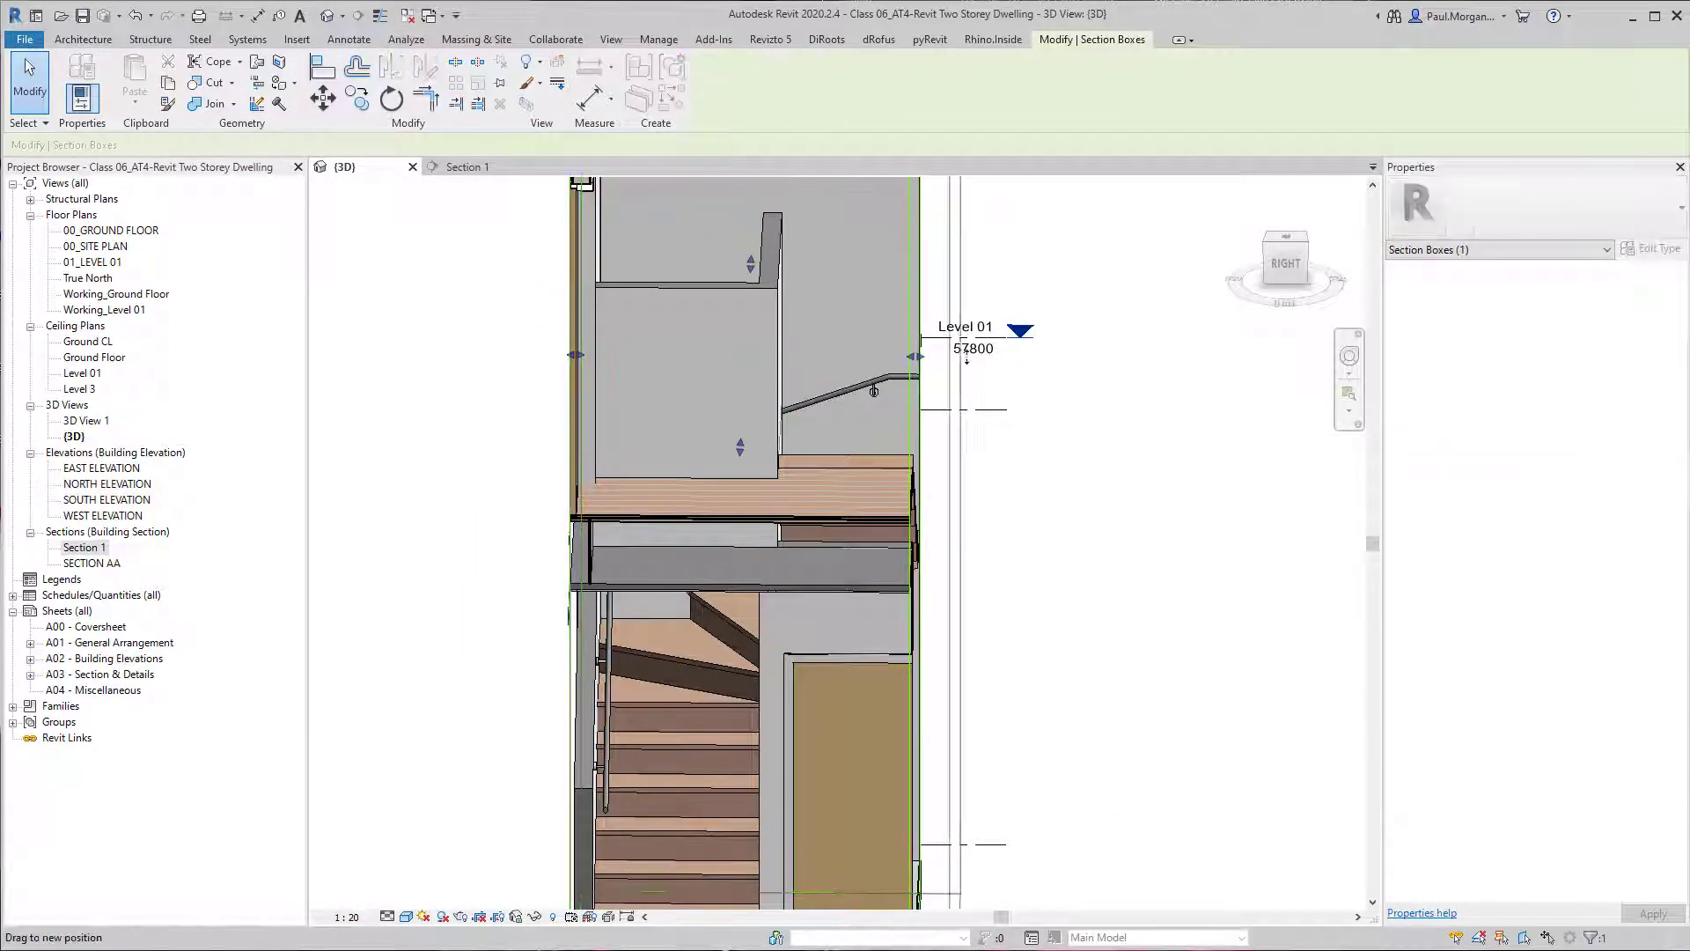
{"action": "middle_click_drag", "start_coordinate": [967, 356], "coordinate": [1038, 456], "text": "shift"}
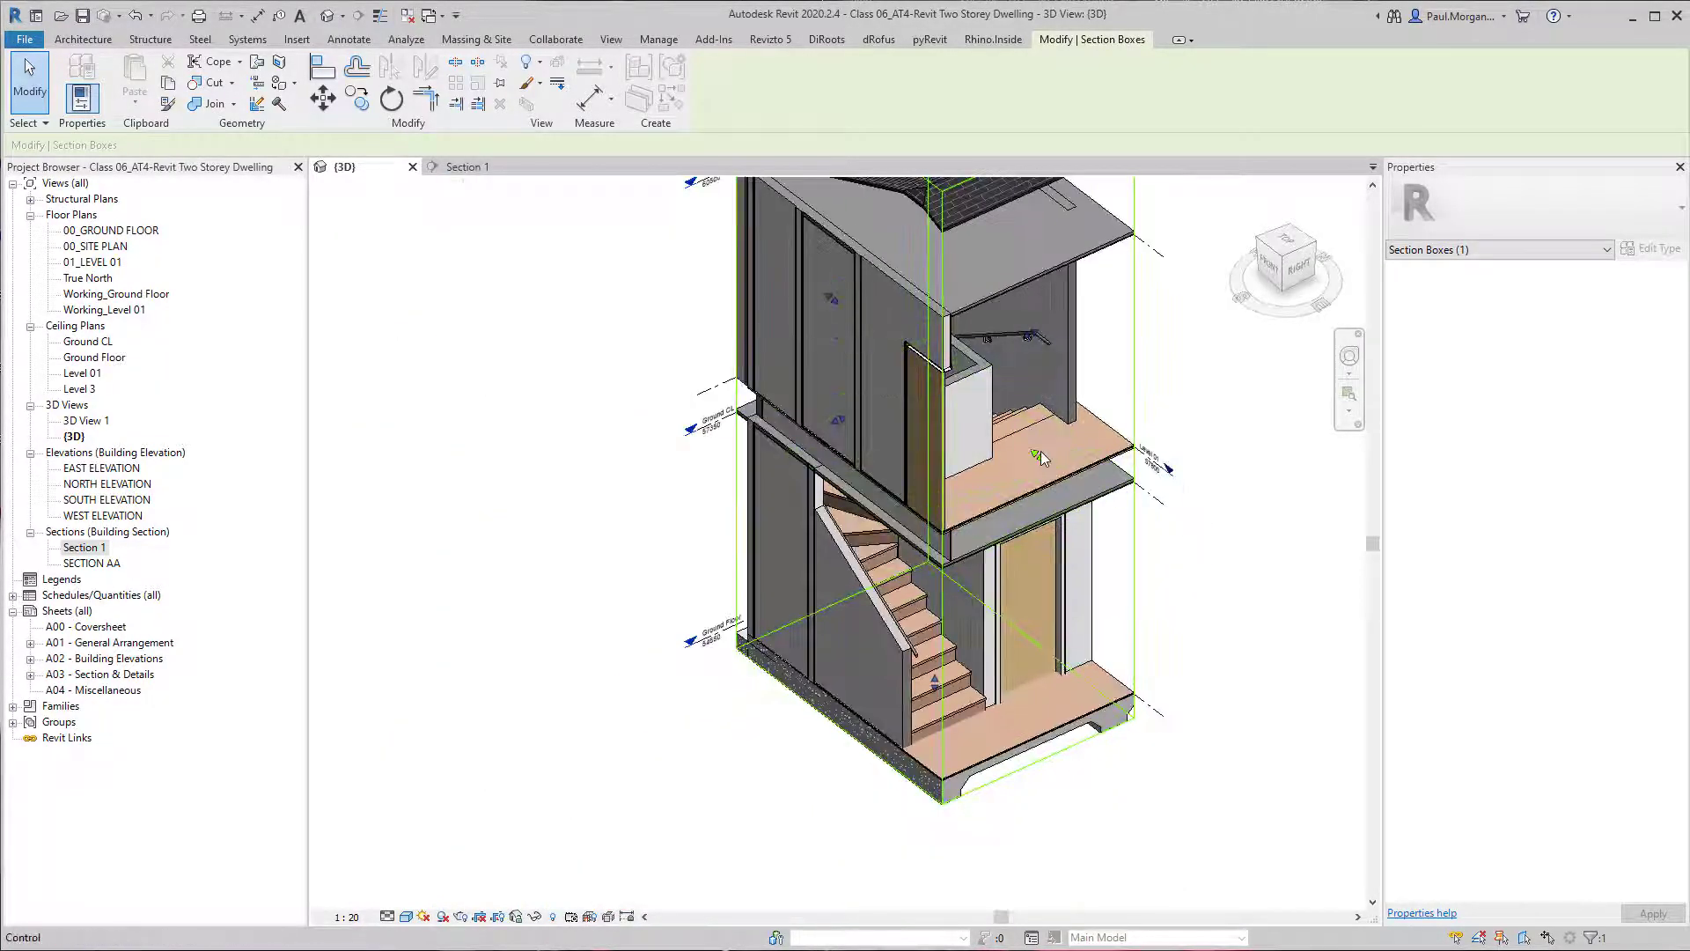
{"action": "left_click_drag", "start_coordinate": [1038, 456], "coordinate": [943, 367]}
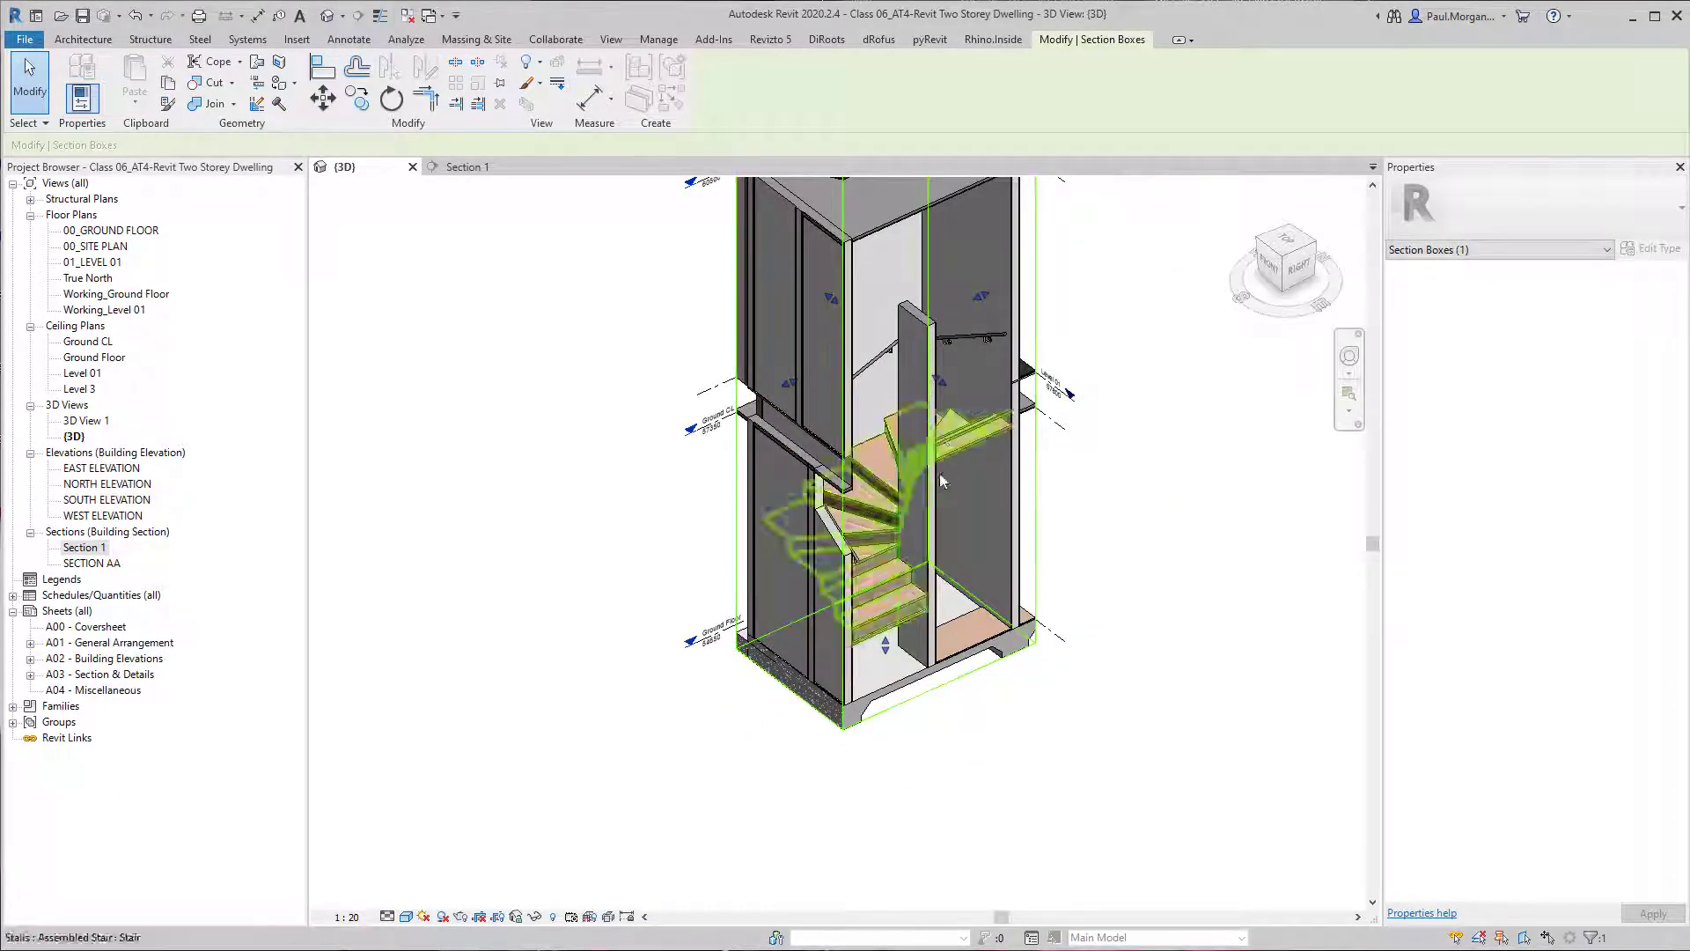
Widen the section box beyond the wall beside the upper flight to expose the handrail around the winders.
{"action": "scroll", "coordinate": [977, 493], "scroll_direction": "up", "scroll_amount": 3}
{"action": "middle_click_drag", "start_coordinate": [986, 497], "coordinate": [881, 570]}
{"action": "middle_click_drag", "start_coordinate": [819, 724], "coordinate": [783, 493], "text": "shift"}
{"action": "middle_click_drag", "start_coordinate": [978, 428], "coordinate": [1317, 393], "text": "shift"}
{"action": "middle_click_drag", "start_coordinate": [1201, 390], "coordinate": [942, 510]}
{"action": "middle_click_drag", "start_coordinate": [942, 511], "coordinate": [1001, 436], "text": "shift"}
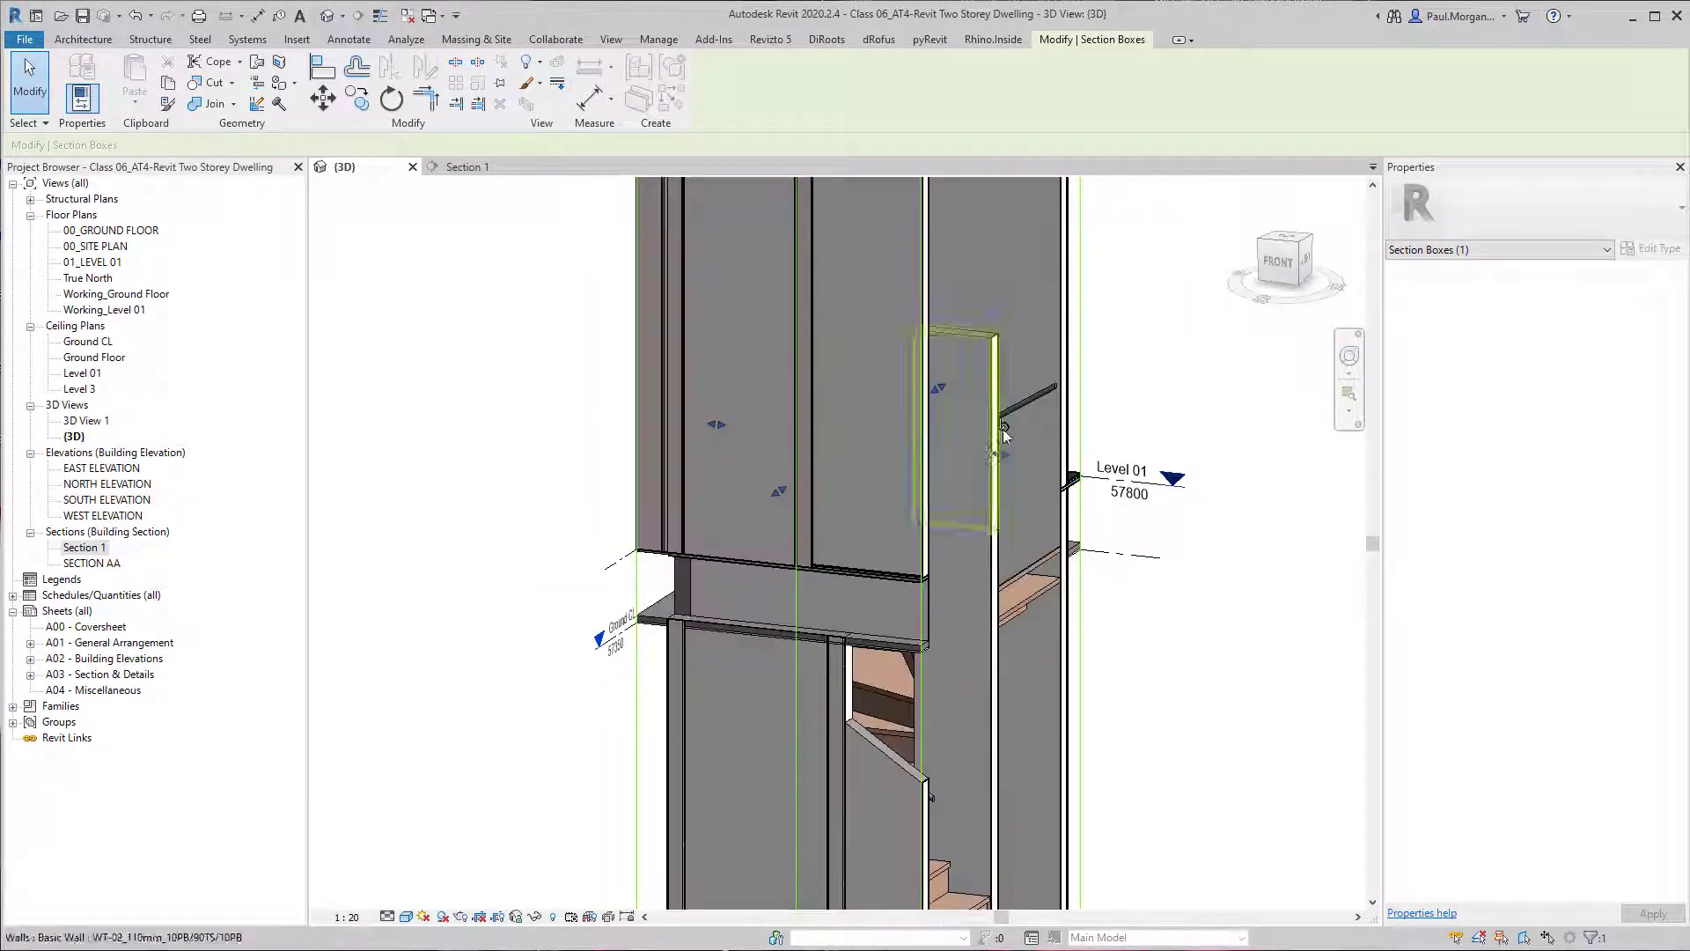
{"action": "scroll", "coordinate": [1077, 378], "scroll_direction": "down", "scroll_amount": 1}
{"action": "middle_click_drag", "start_coordinate": [1077, 377], "coordinate": [790, 508], "text": "shift"}
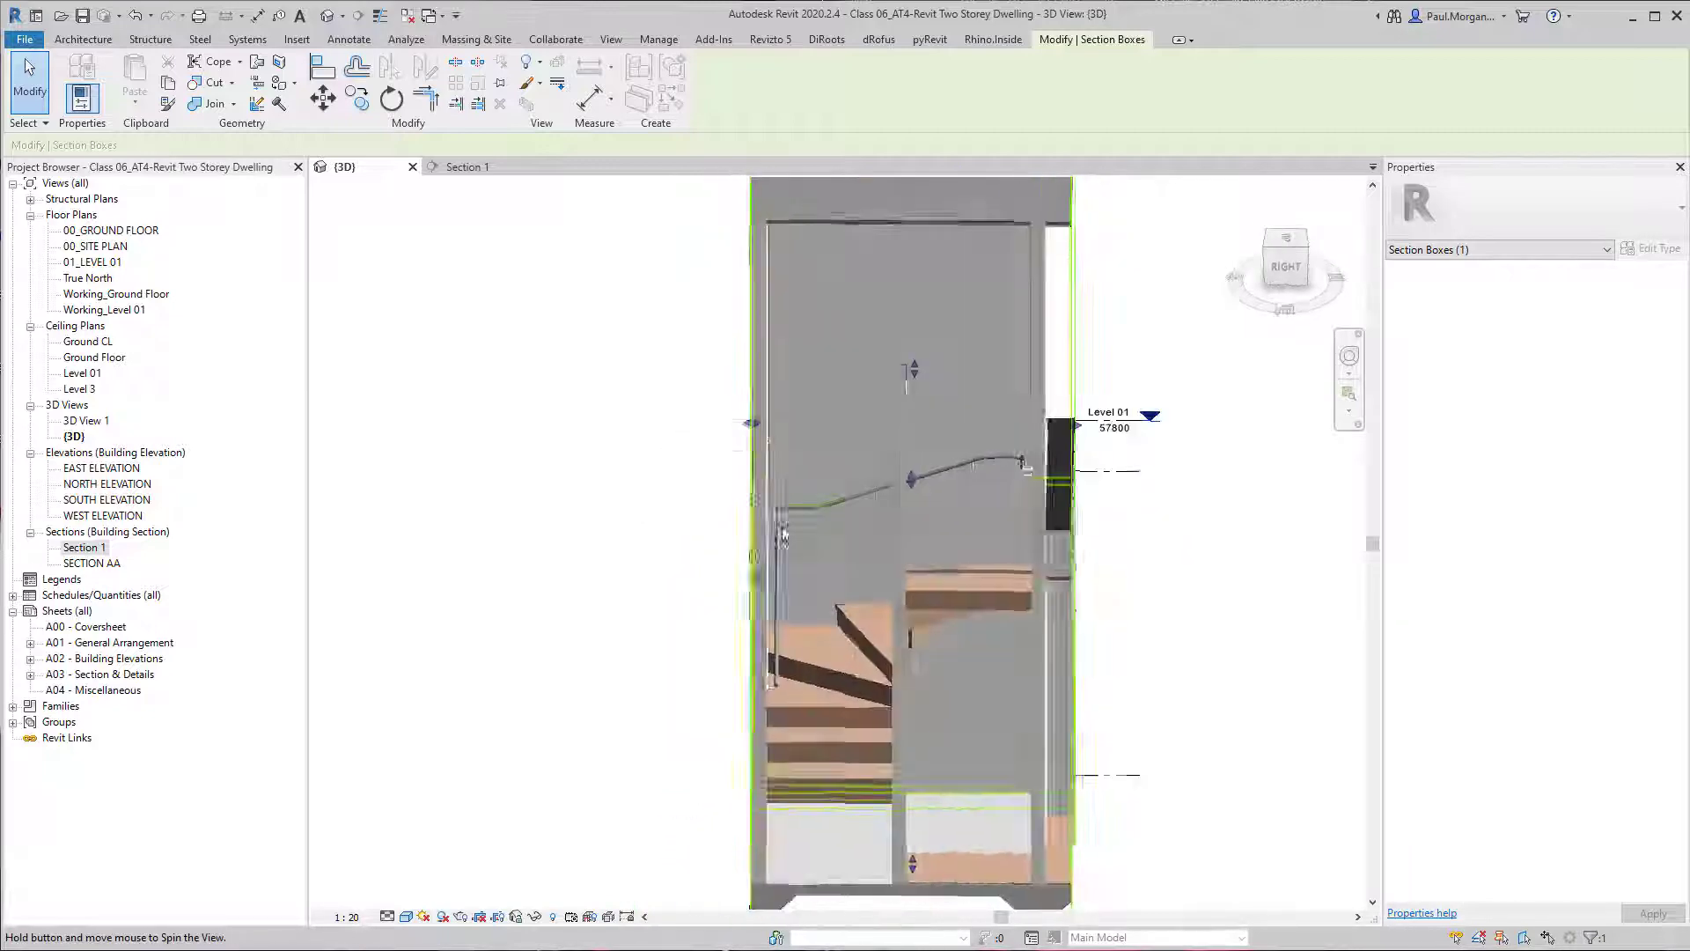
Try to reposition the support at the handrail's corner along the adjoining level run of the rail.
{"action": "left_click", "coordinate": [790, 509]}
{"action": "scroll", "coordinate": [791, 509], "scroll_direction": "up", "scroll_amount": 4}
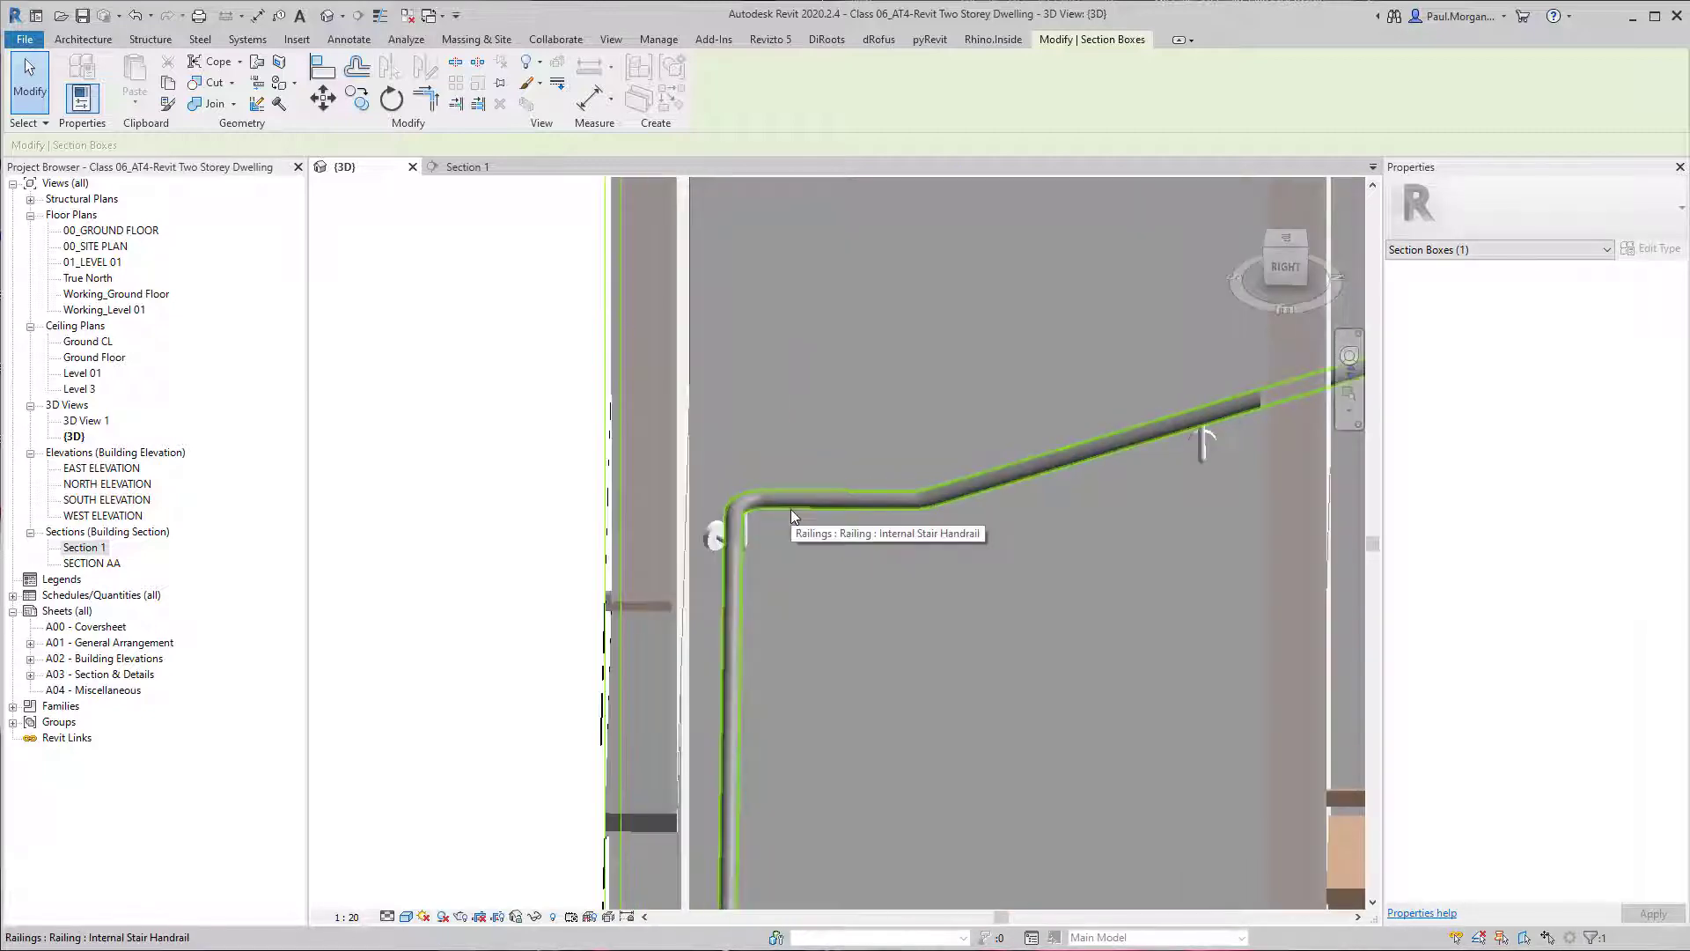
{"action": "left_click", "coordinate": [718, 534]}
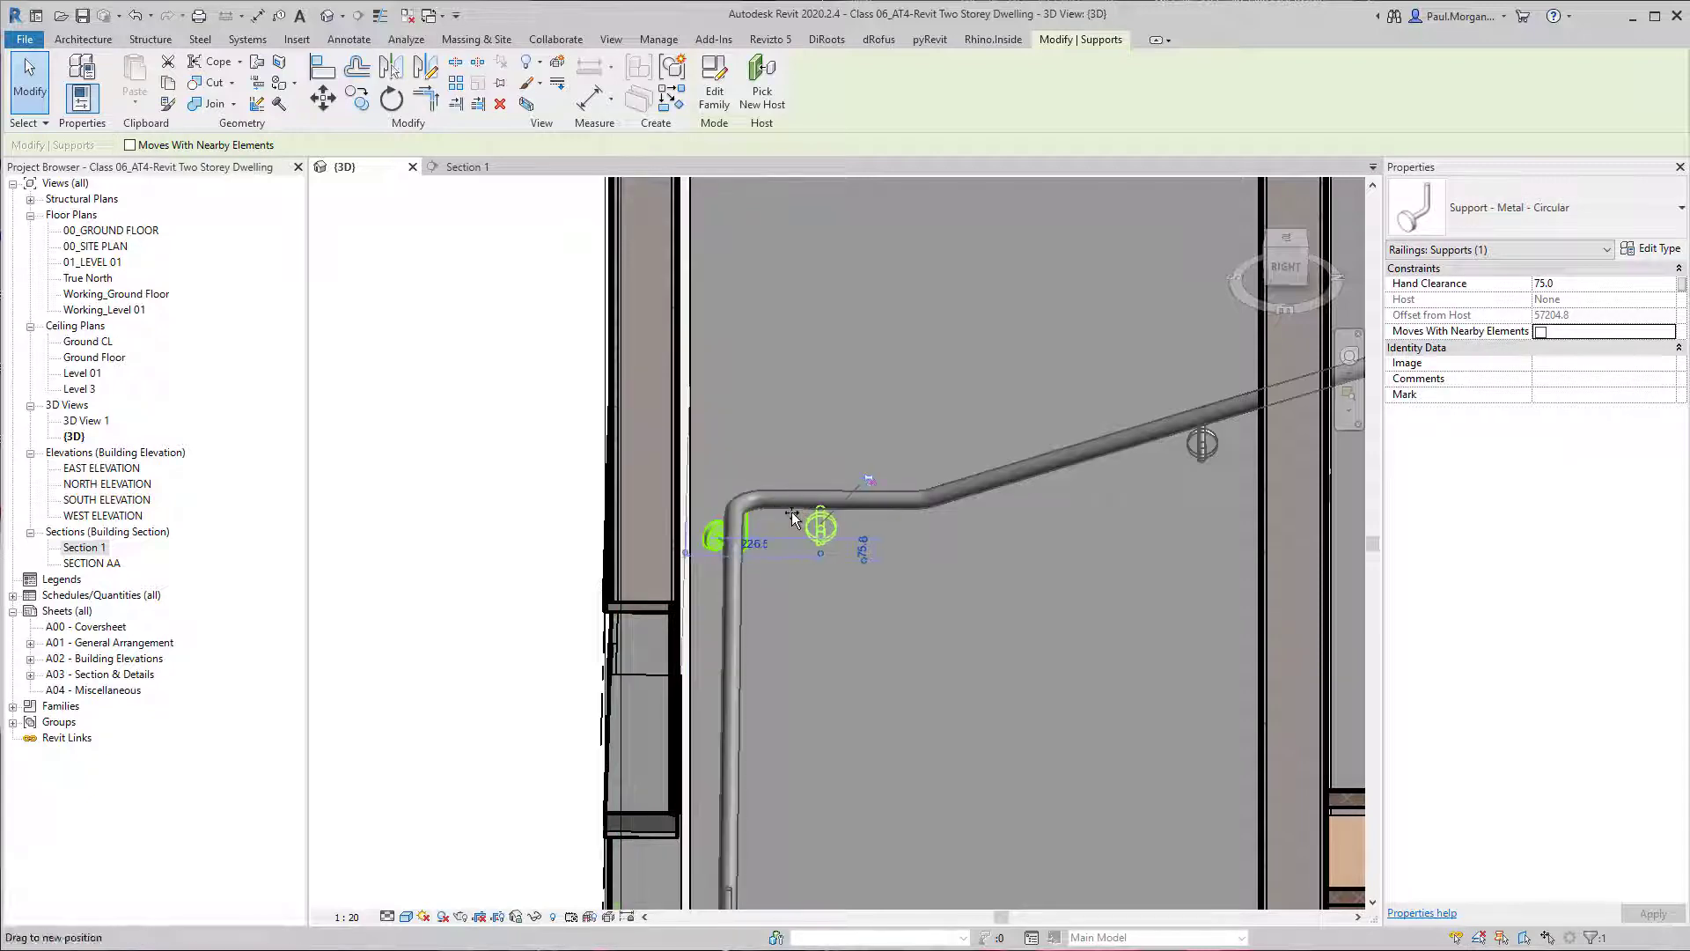
{"action": "key", "text": "Escape"}
{"action": "scroll", "coordinate": [854, 446], "scroll_direction": "down", "scroll_amount": 5}
{"action": "middle_click_drag", "start_coordinate": [929, 533], "coordinate": [827, 545], "text": "shift"}
{"action": "left_click", "coordinate": [803, 491]}
{"action": "scroll", "coordinate": [815, 473], "scroll_direction": "down", "scroll_amount": 4}
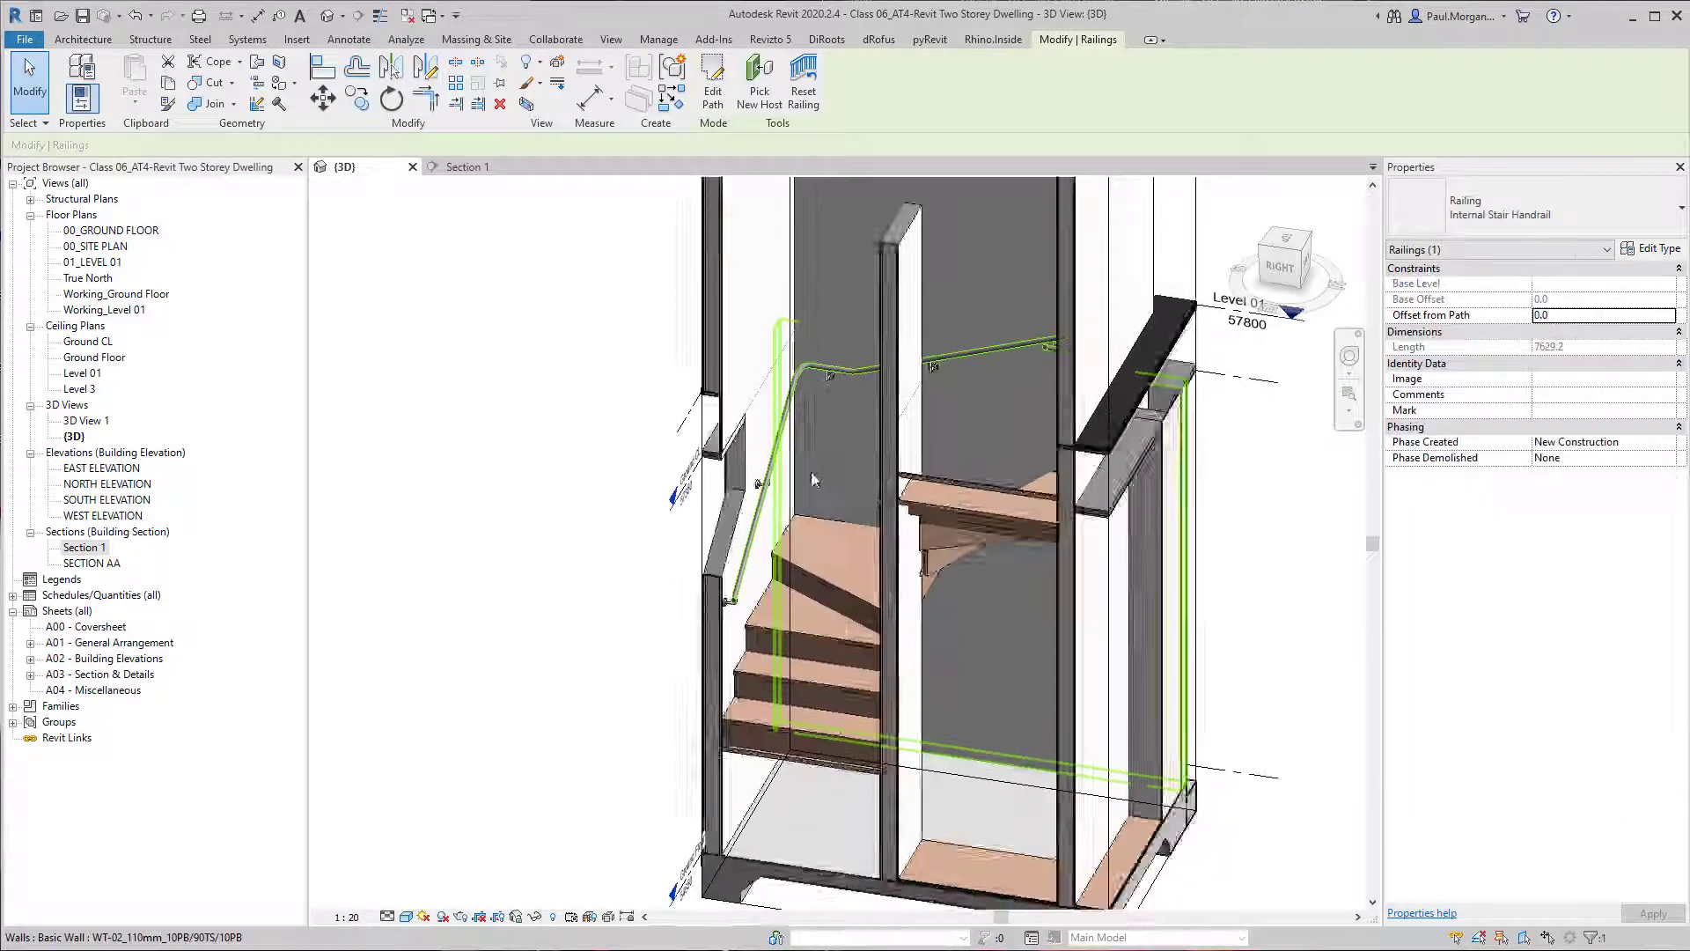
Lower the top of the section box from above the roof.
{"action": "key", "text": "Escape"}
{"action": "left_click", "coordinate": [882, 734]}
{"action": "middle_click_drag", "start_coordinate": [882, 734], "coordinate": [844, 749], "text": "shift"}
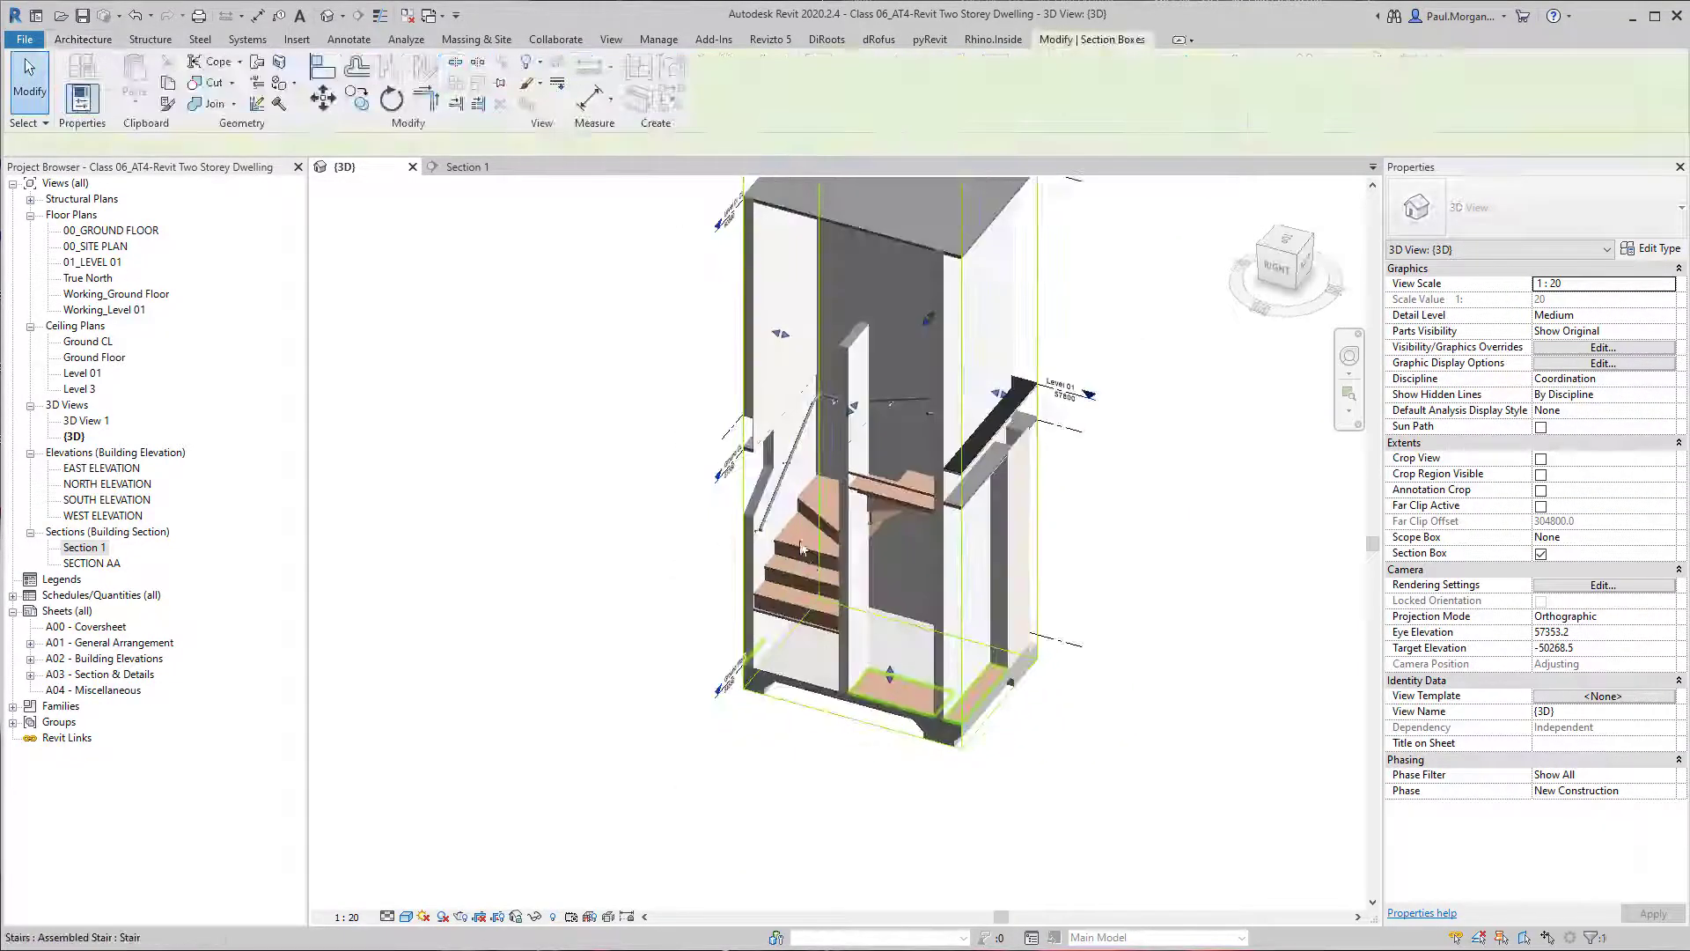
{"action": "middle_click_drag", "start_coordinate": [880, 199], "coordinate": [867, 285]}
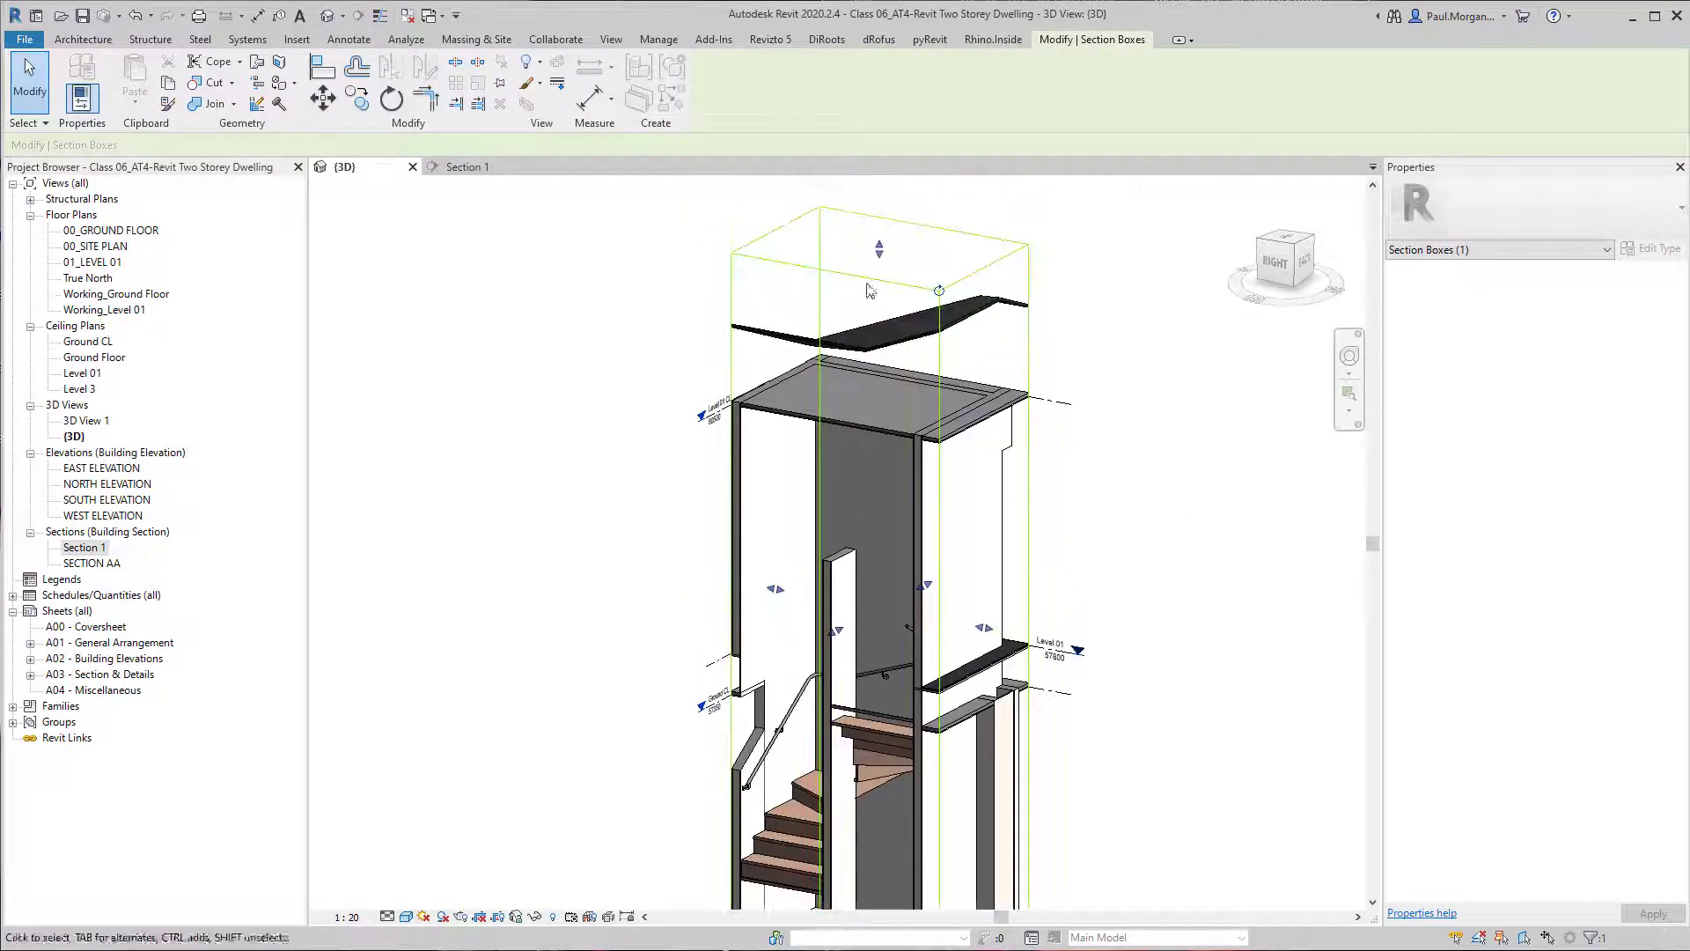
{"action": "left_click_drag", "start_coordinate": [878, 249], "coordinate": [879, 559]}
{"action": "middle_click_drag", "start_coordinate": [879, 559], "coordinate": [832, 601], "text": "shift"}
Extend the section box's front beyond the foot of the stair and lower its top below the ground floor ceiling.
{"action": "left_click_drag", "start_coordinate": [834, 605], "coordinate": [704, 708]}
{"action": "mouse_move", "coordinate": [764, 413]}
{"action": "middle_mouse_down", "text": "shift"}
{"action": "mouse_move", "coordinate": [780, 438]}
{"action": "mouse_move", "coordinate": [794, 420]}
{"action": "middle_mouse_up", "text": "shift"}
{"action": "left_click_drag", "start_coordinate": [802, 414], "coordinate": [802, 612]}
{"action": "middle_click_drag", "start_coordinate": [791, 689], "coordinate": [727, 707]}
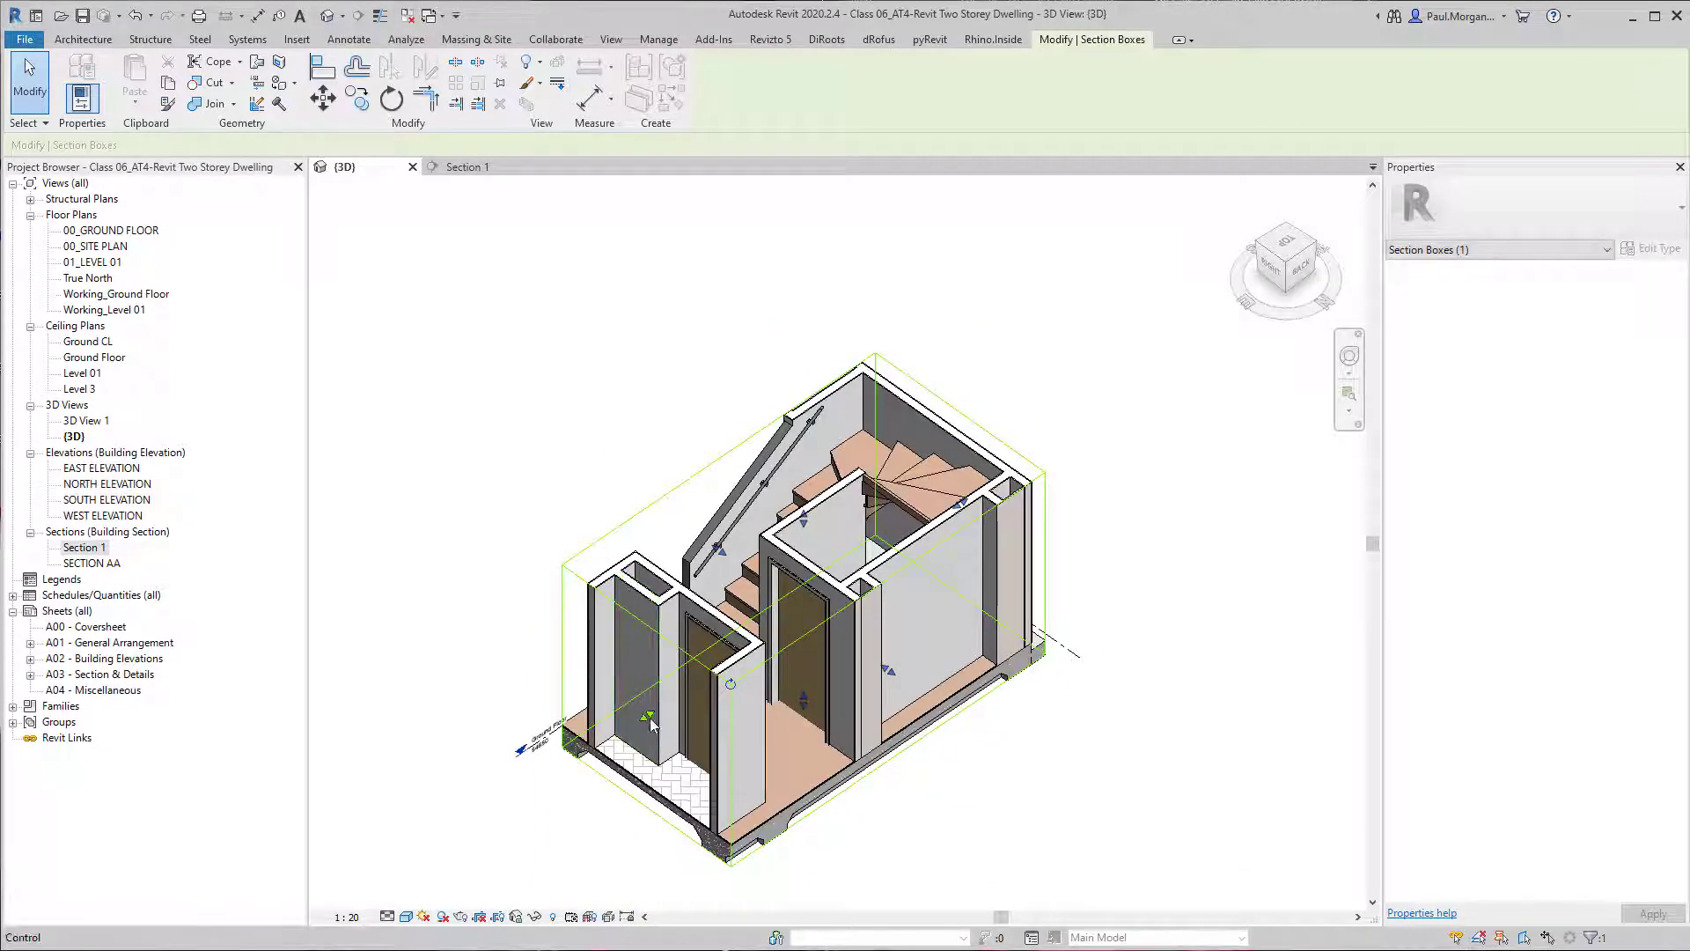
Pull the section box's front face back to just in front of the lowest step.
{"action": "left_click_drag", "start_coordinate": [727, 707], "coordinate": [753, 669]}
{"action": "scroll", "coordinate": [759, 653], "scroll_direction": "up", "scroll_amount": 3}
{"action": "mouse_move", "coordinate": [782, 602]}
{"action": "middle_mouse_down", "text": "shift"}
{"action": "mouse_move", "coordinate": [796, 615]}
{"action": "mouse_move", "coordinate": [805, 591]}
{"action": "middle_mouse_up", "text": "shift"}
{"action": "middle_click_drag", "start_coordinate": [756, 359], "coordinate": [737, 535]}
{"action": "key", "text": "Escape"}
Edit the handrail's path, delete the segments along the winders and the upper flight, and finish with only the lower flight's segment.
{"action": "left_click", "coordinate": [660, 546]}
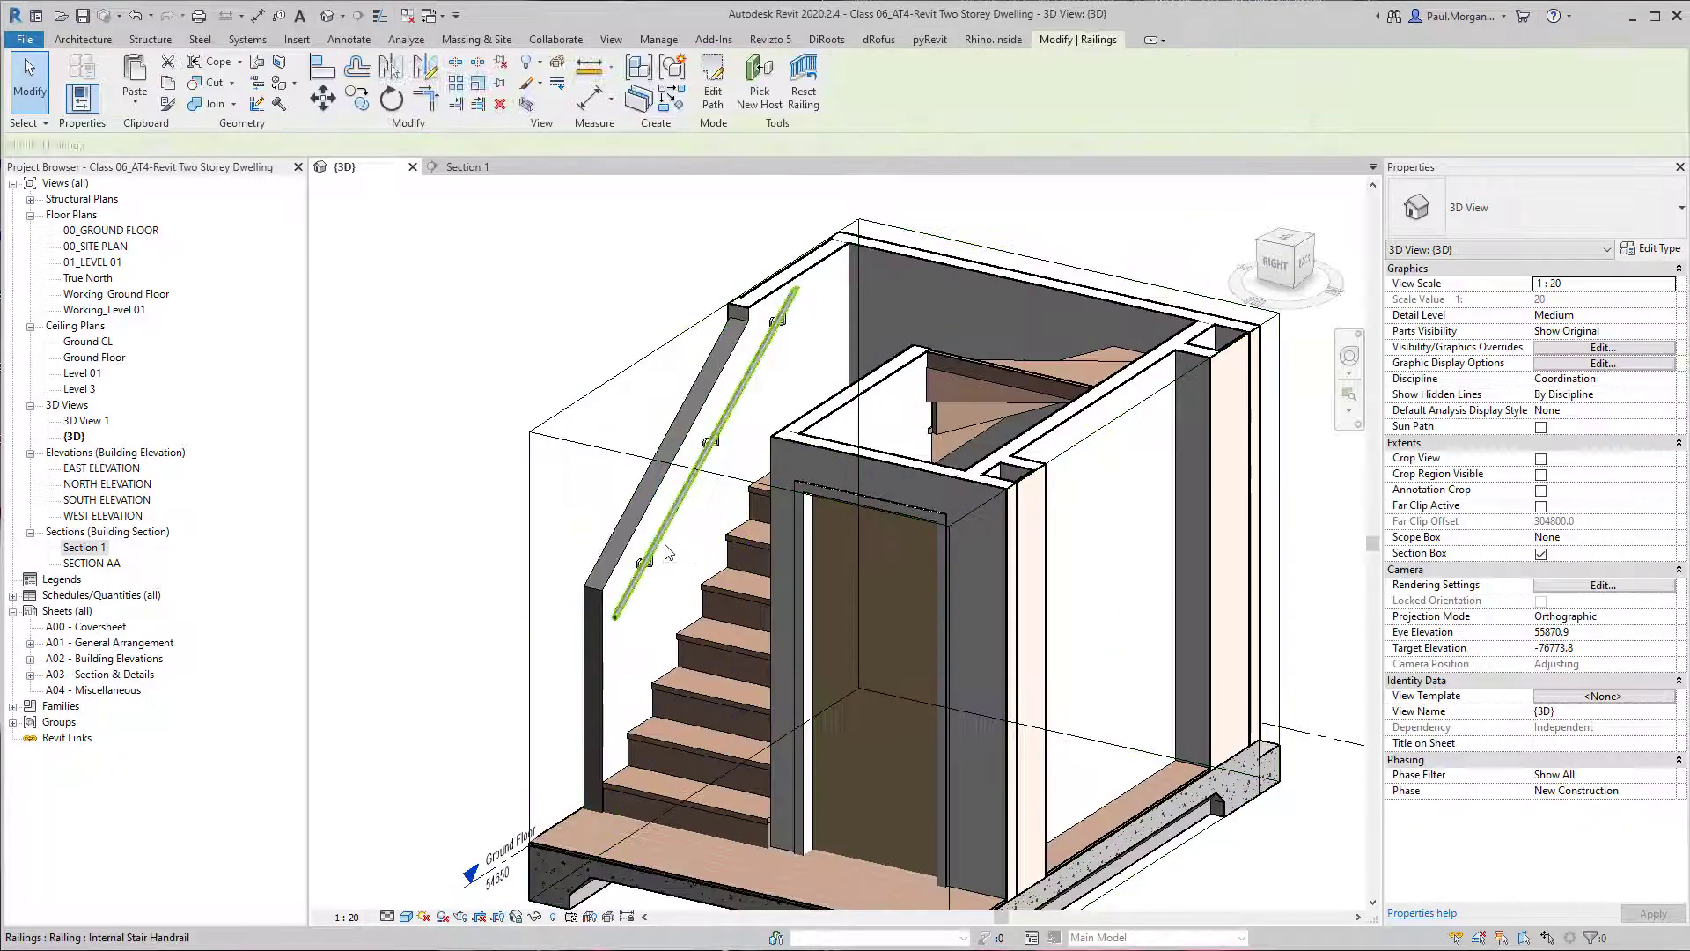
{"action": "left_click", "coordinate": [713, 95]}
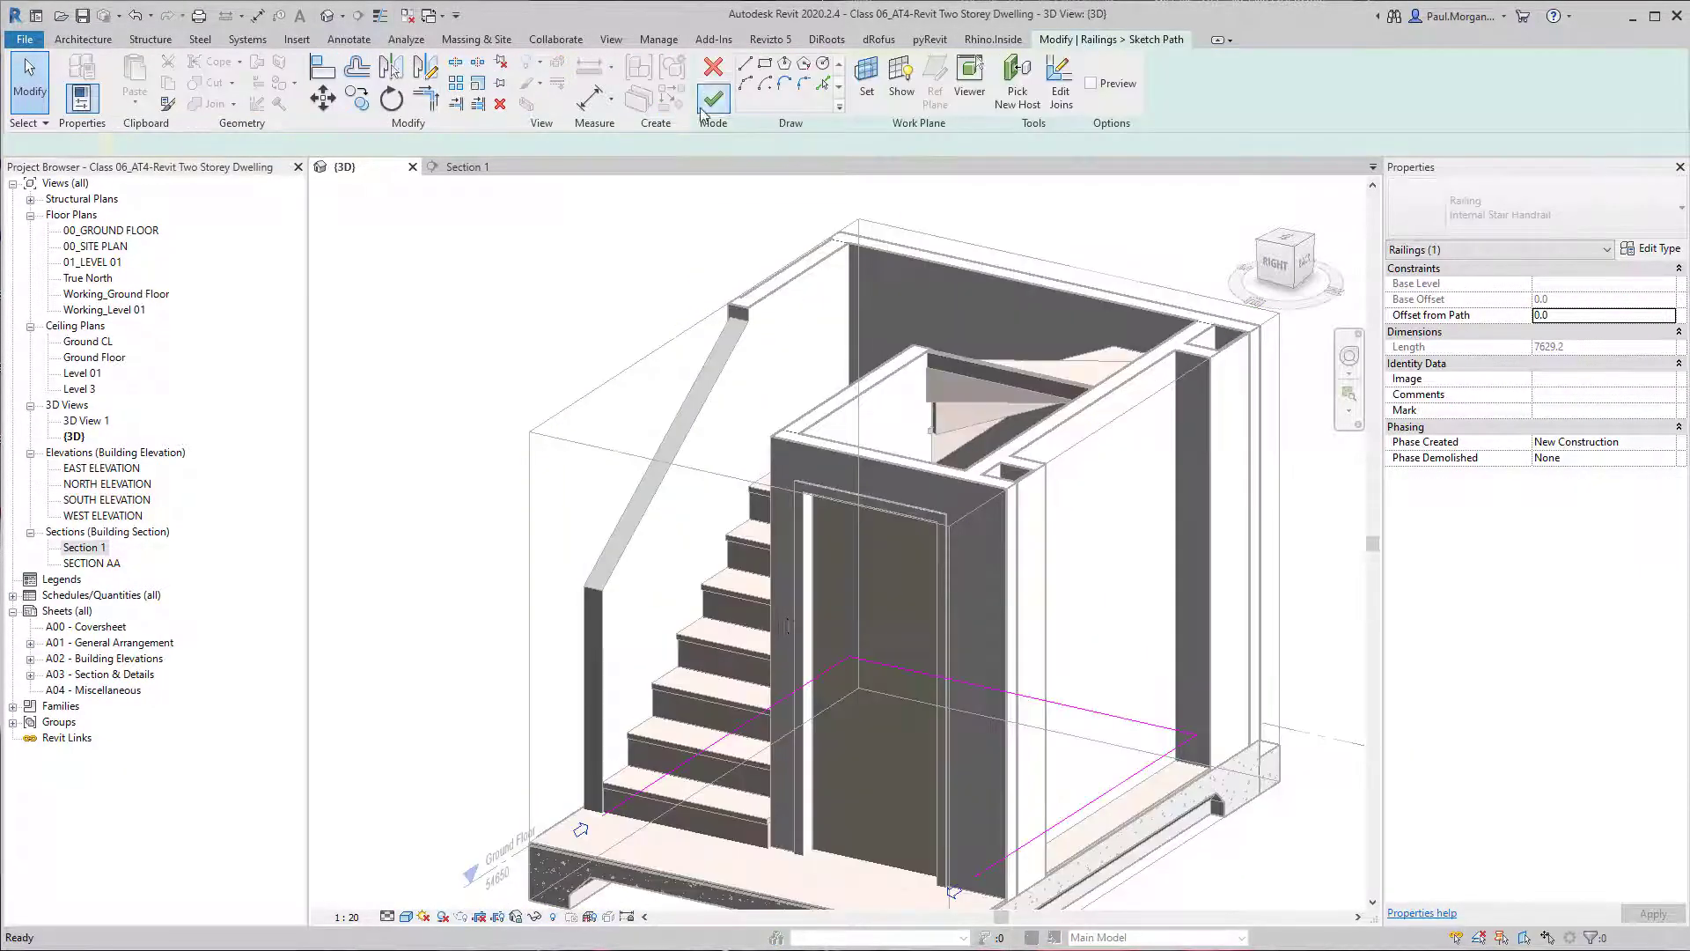
{"action": "scroll", "coordinate": [683, 631], "scroll_direction": "down", "scroll_amount": 2}
{"action": "scroll", "coordinate": [683, 631], "scroll_direction": "up", "scroll_amount": 3}
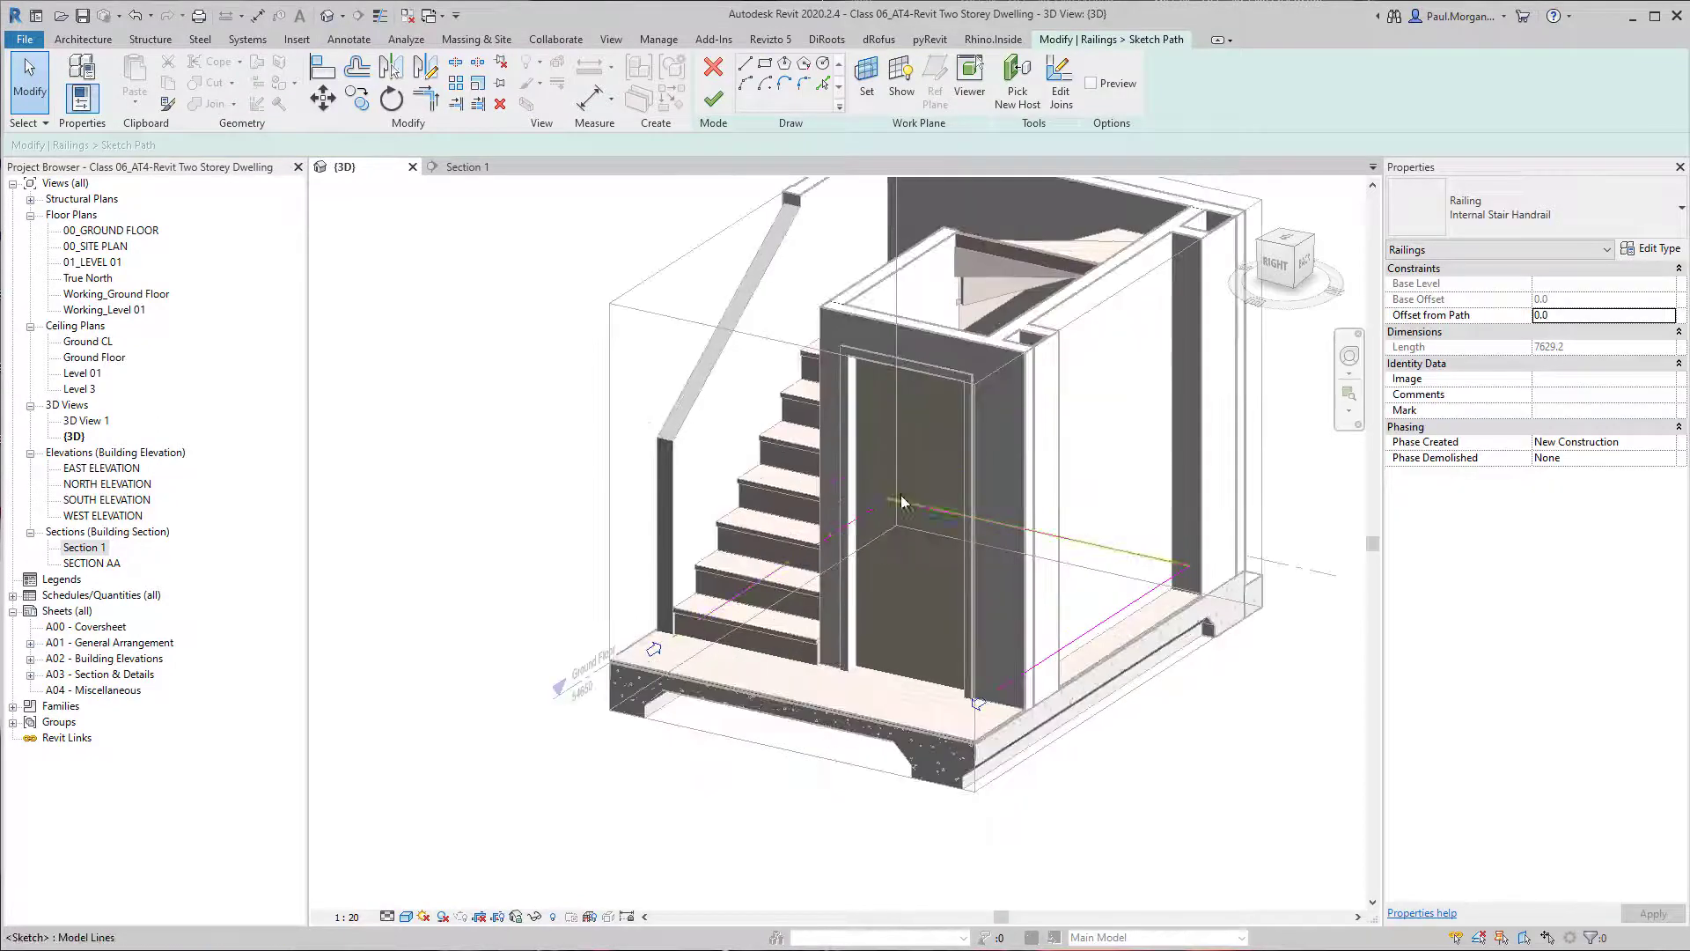
{"action": "scroll", "coordinate": [647, 660], "scroll_direction": "up", "scroll_amount": 2}
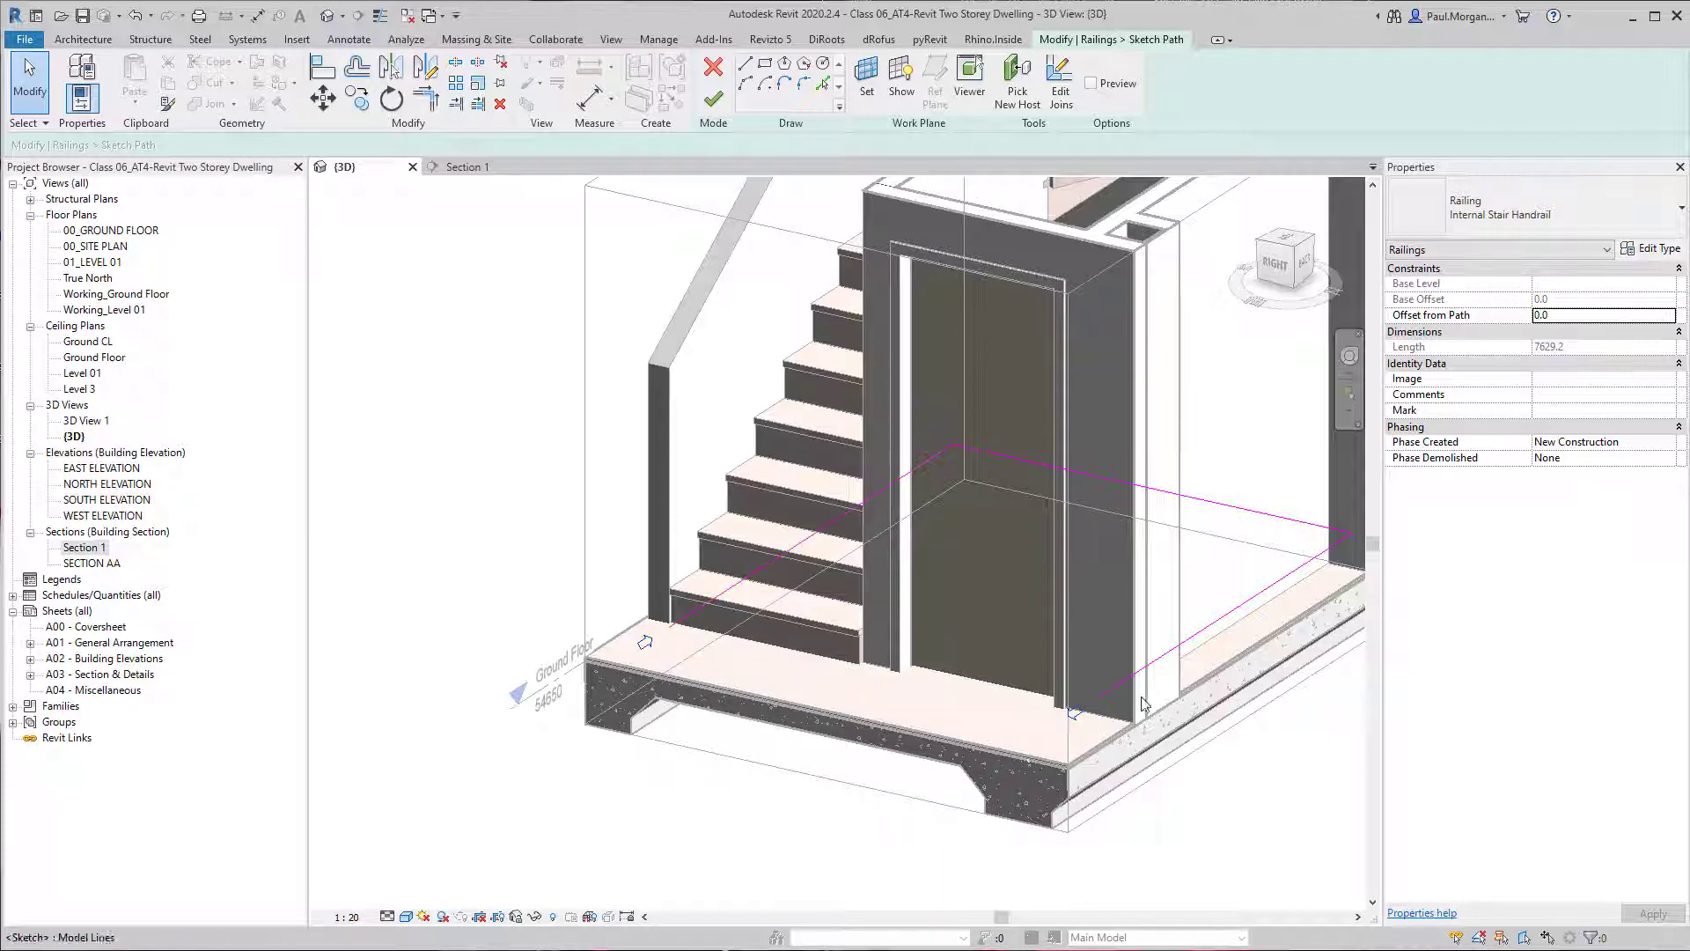
{"action": "middle_click_drag", "start_coordinate": [1143, 705], "coordinate": [1099, 735]}
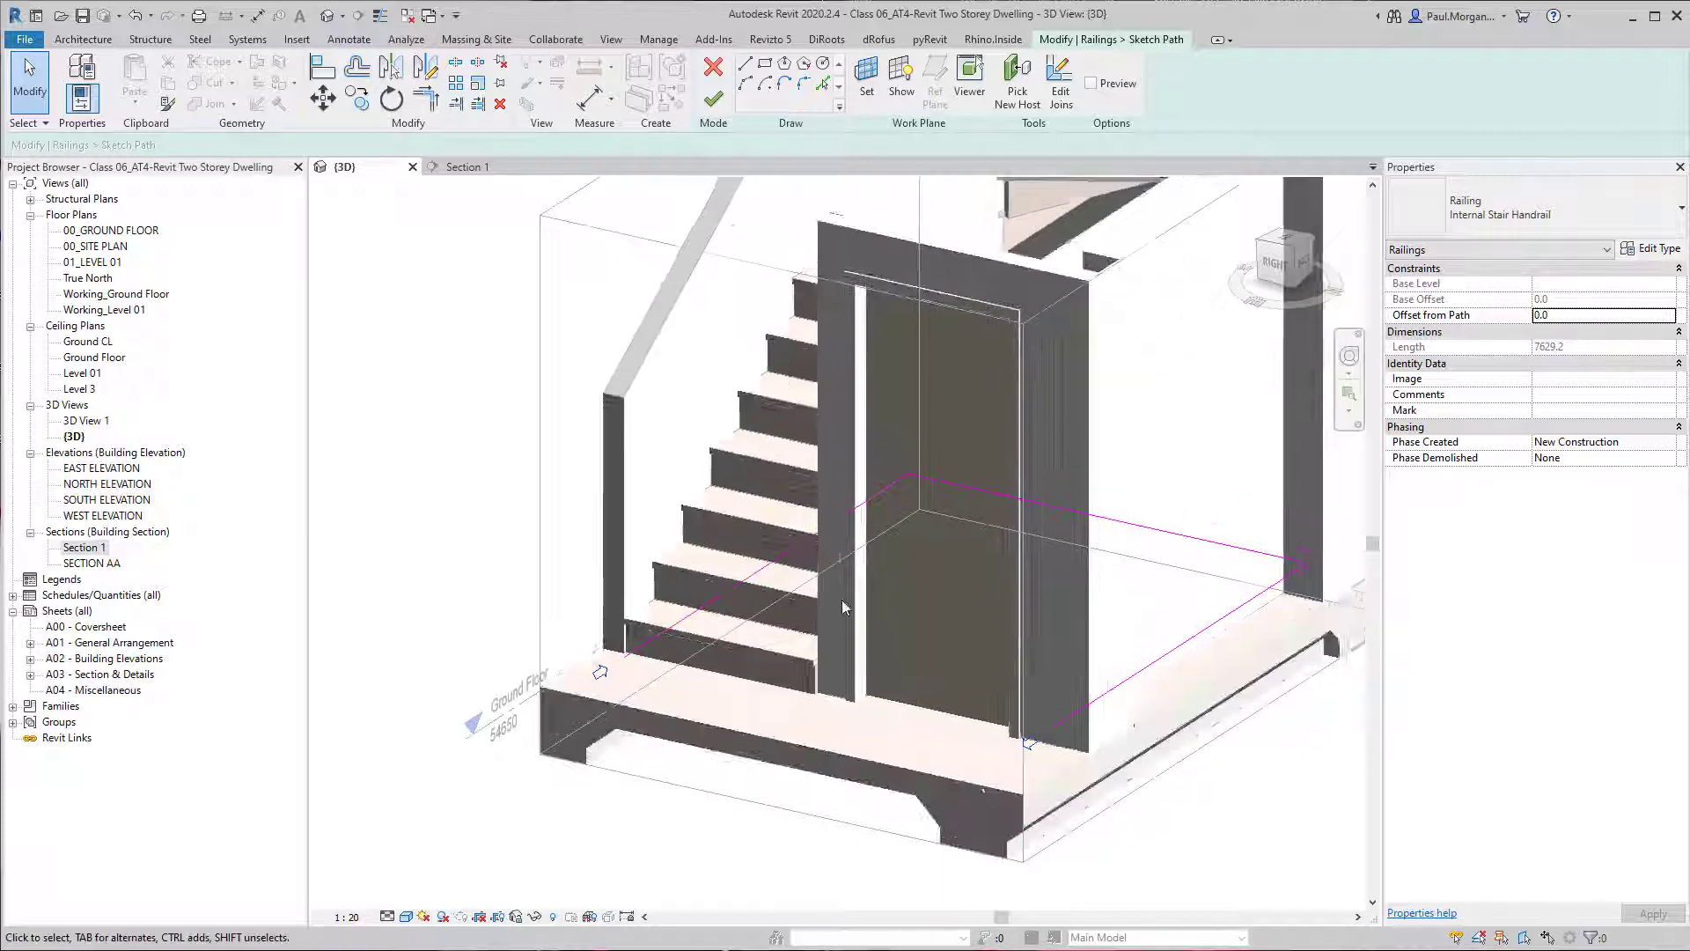
{"action": "left_click", "coordinate": [1138, 530]}
{"action": "left_click", "coordinate": [1201, 633]}
{"action": "scroll", "coordinate": [960, 617], "scroll_direction": "down", "scroll_amount": 3}
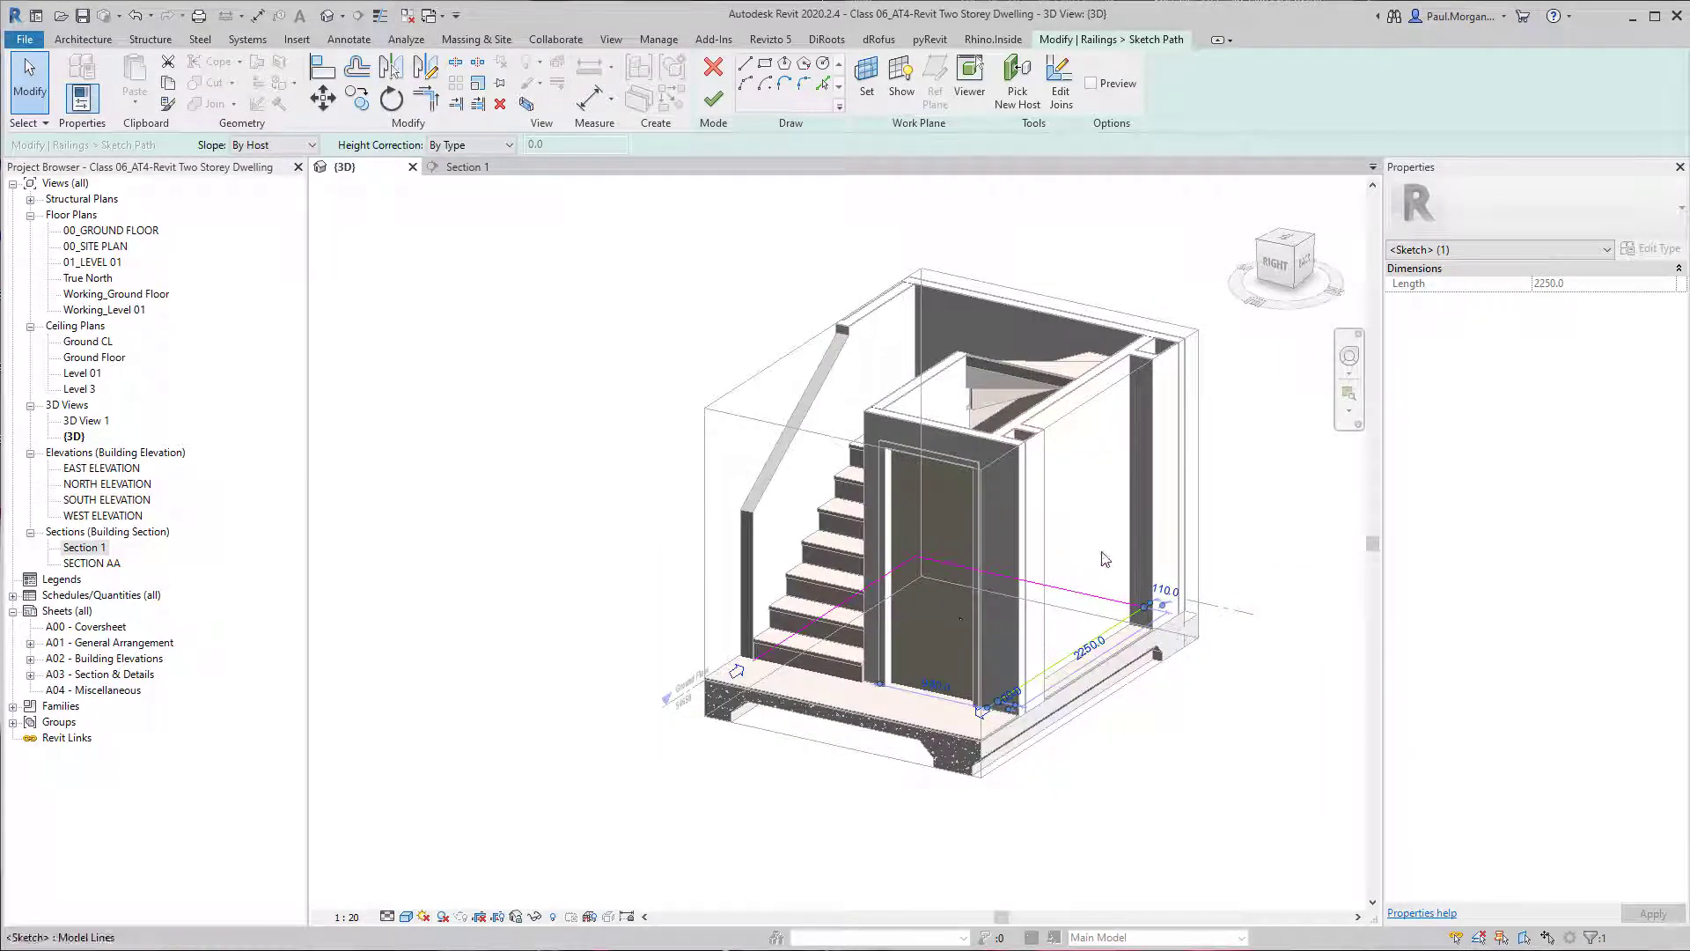
{"action": "key", "text": "Escape"}
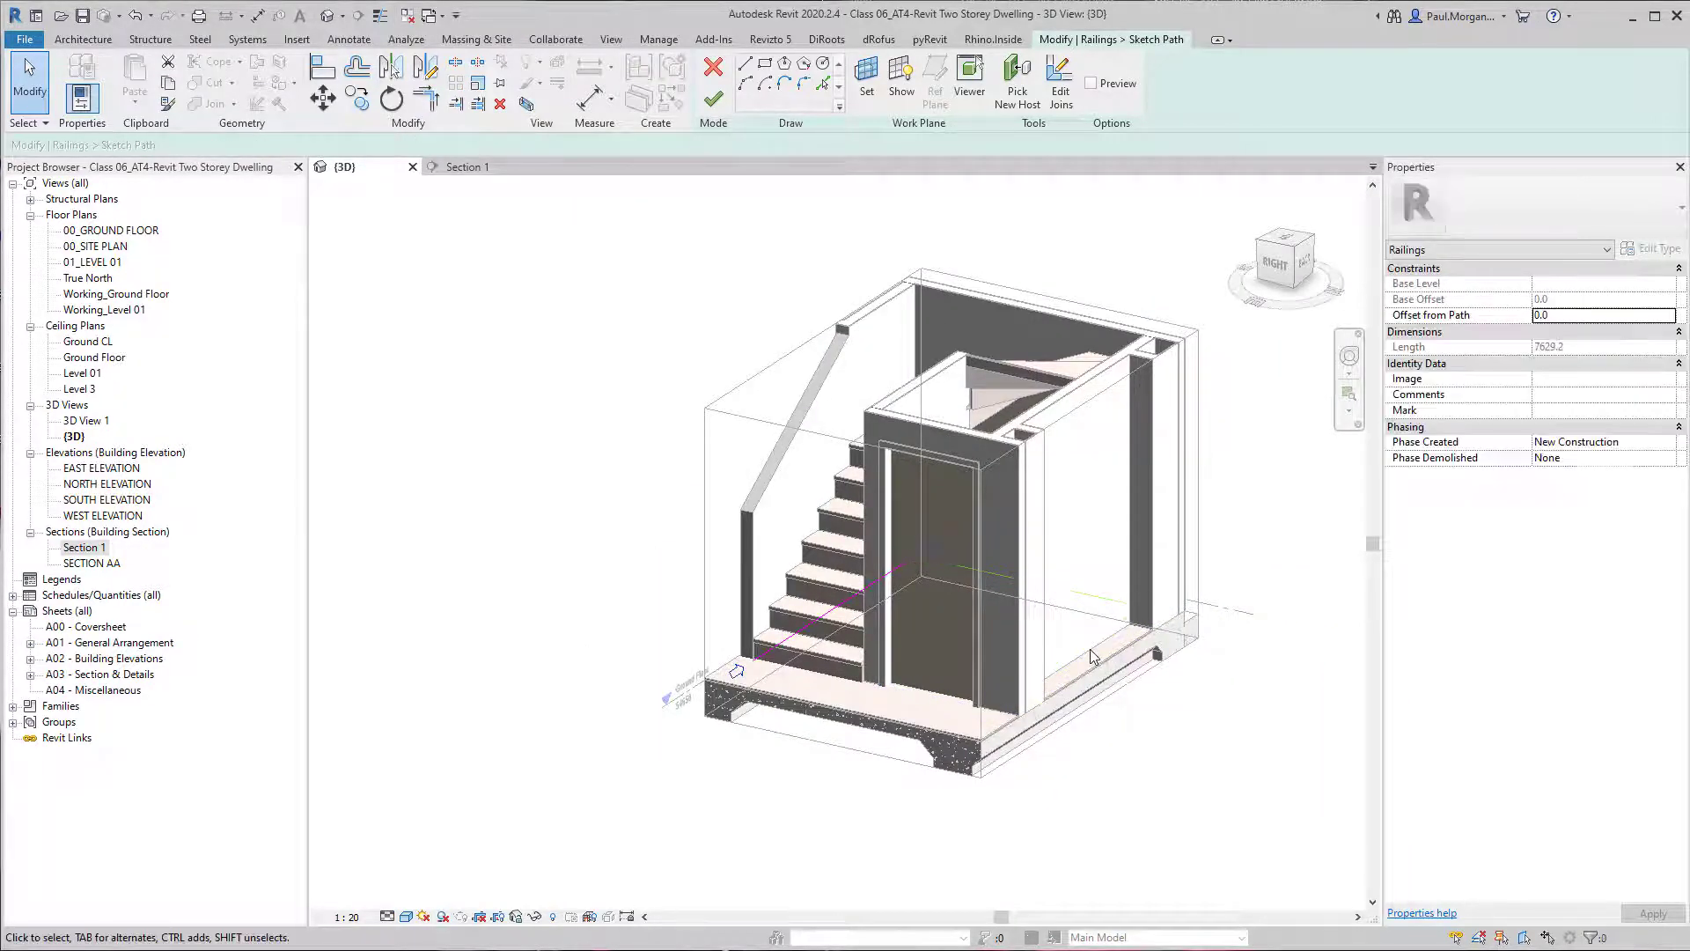
{"action": "scroll", "coordinate": [922, 591], "scroll_direction": "up", "scroll_amount": 3}
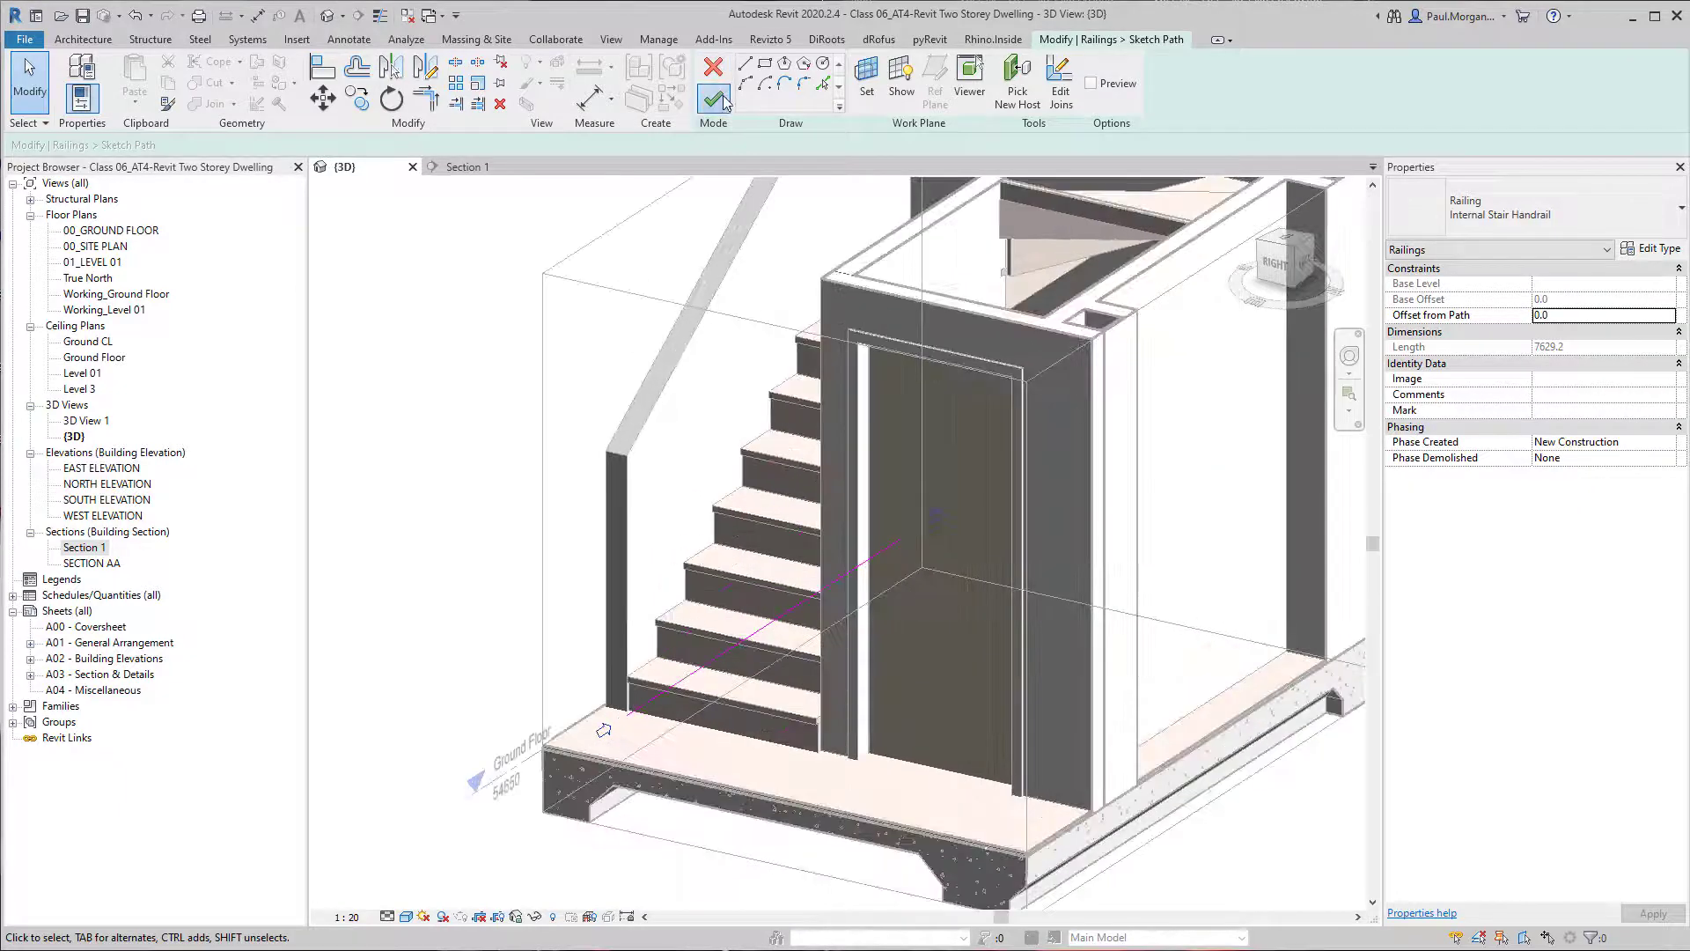
{"action": "left_click", "coordinate": [714, 100]}
Raise the section box's top to include the Ground CL ceiling and pull its side in to cut lengthwise through the stair.
{"action": "scroll", "coordinate": [830, 452], "scroll_direction": "up", "scroll_amount": 5}
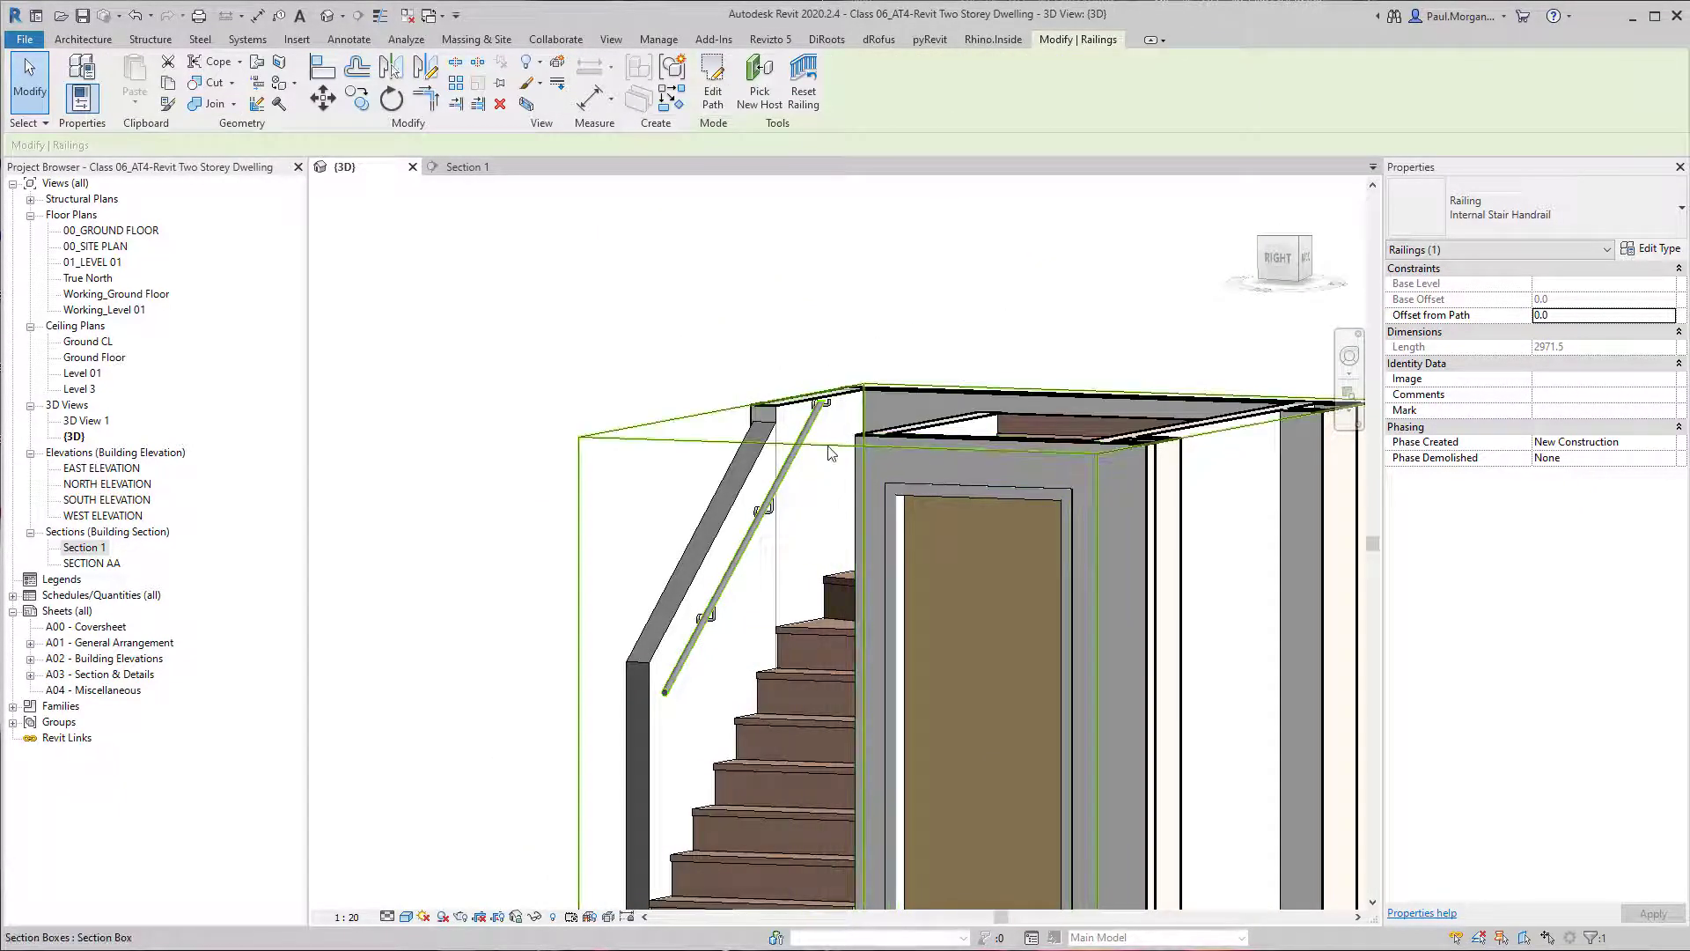
{"action": "left_click", "coordinate": [828, 447]}
{"action": "left_click_drag", "start_coordinate": [980, 424], "coordinate": [993, 313]}
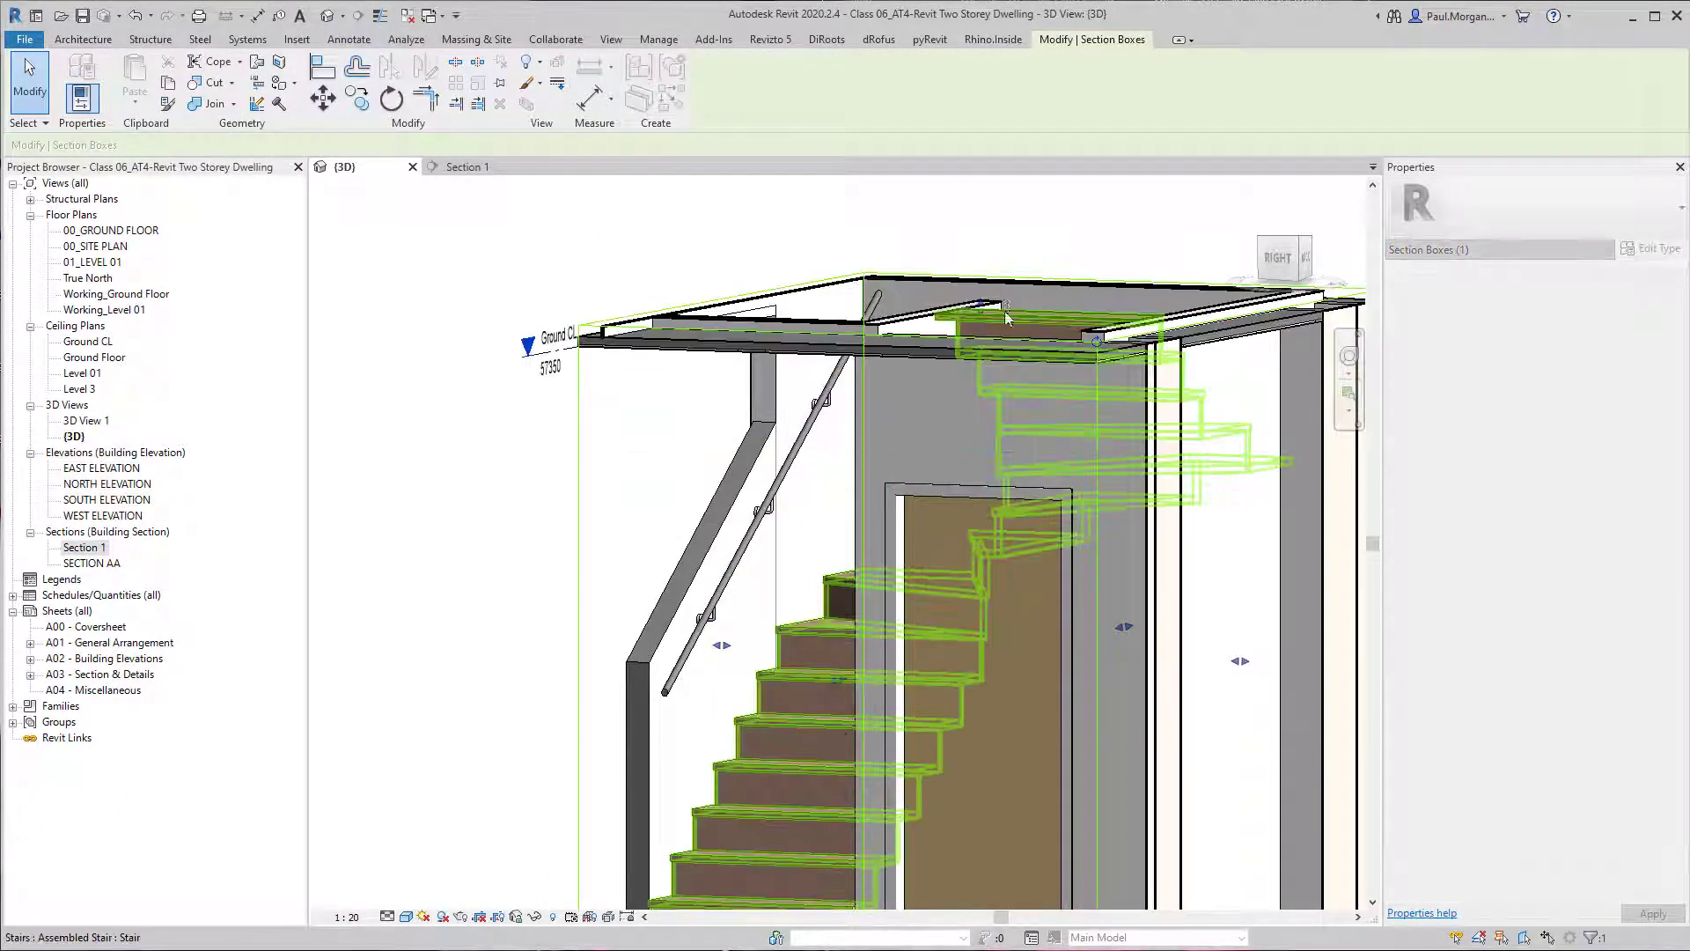
{"action": "scroll", "coordinate": [1006, 309], "scroll_direction": "down", "scroll_amount": 4}
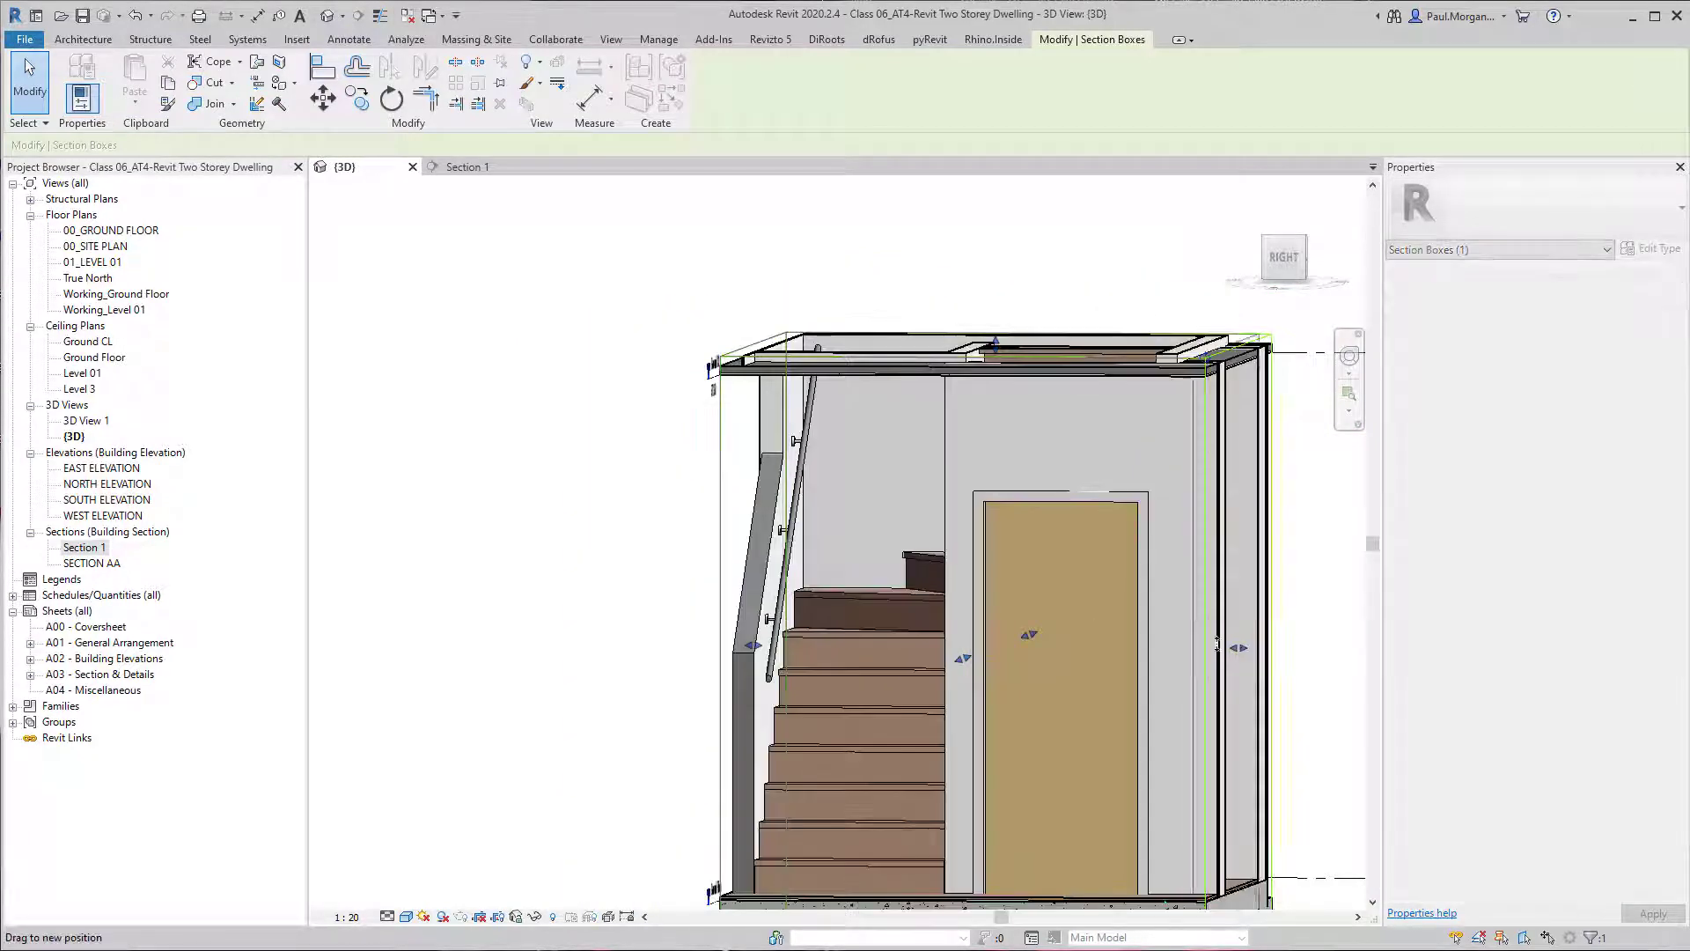
{"action": "left_click_drag", "start_coordinate": [1218, 644], "coordinate": [966, 706]}
{"action": "middle_click_drag", "start_coordinate": [1080, 536], "coordinate": [903, 592], "text": "shift"}
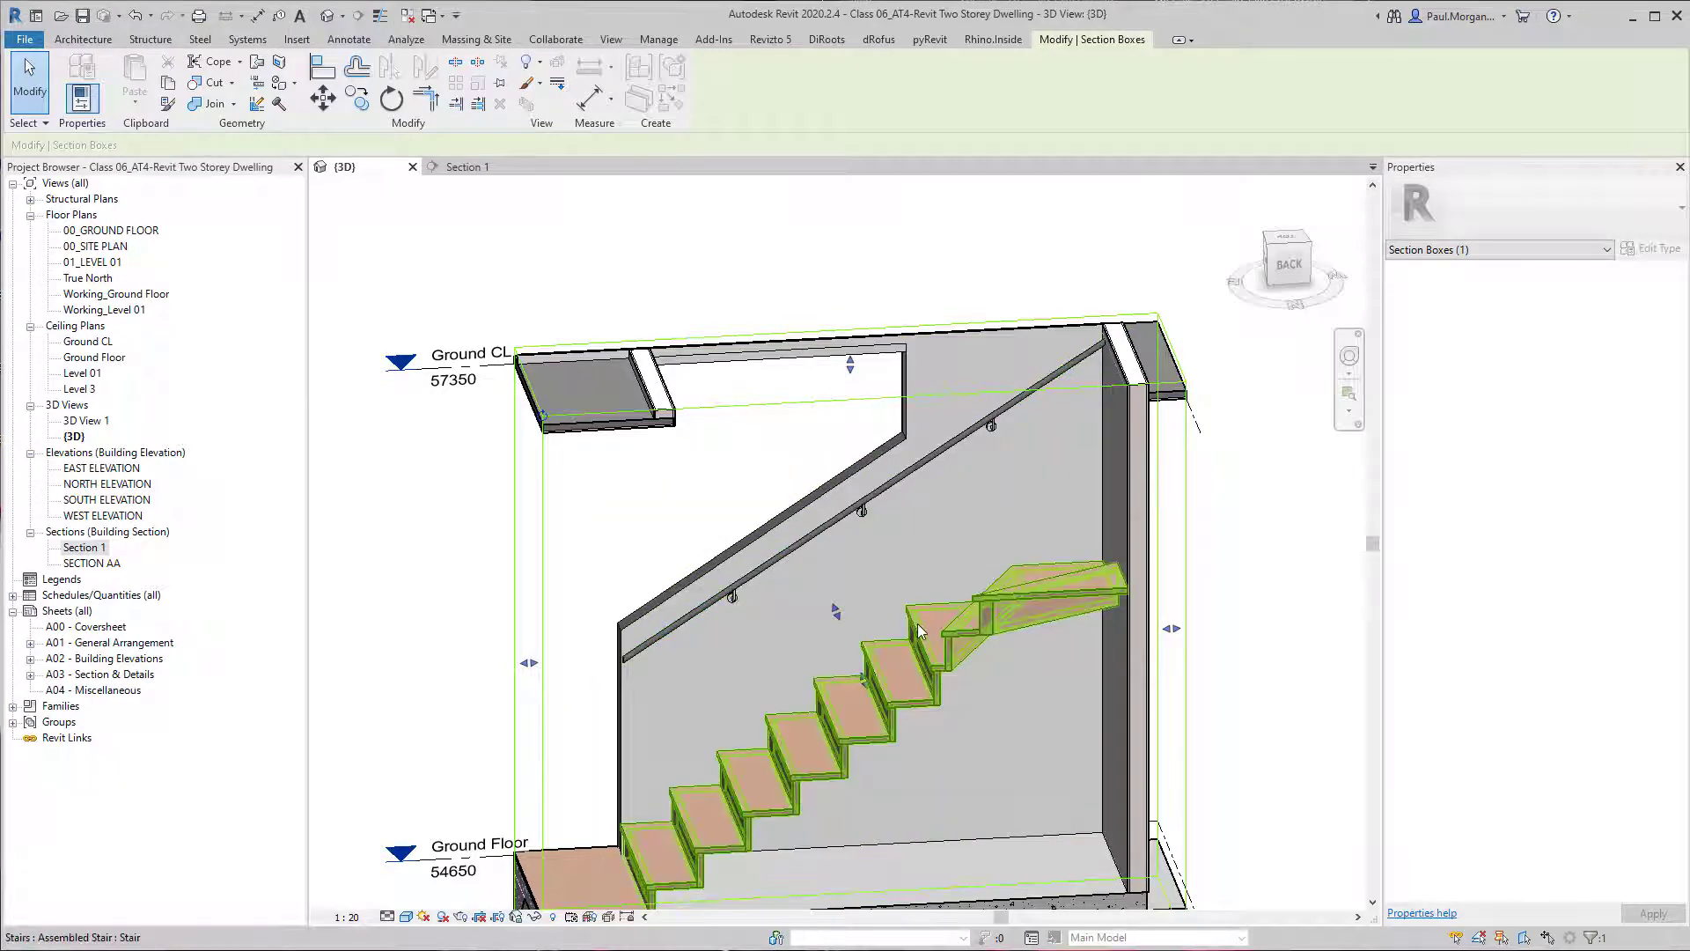
Edit the handrail's path and align its upper end with the front edge of the uppermost straight tread below the winders.
{"action": "double_click", "coordinate": [937, 456]}
{"action": "middle_click_drag", "start_coordinate": [937, 453], "coordinate": [958, 540], "text": "shift"}
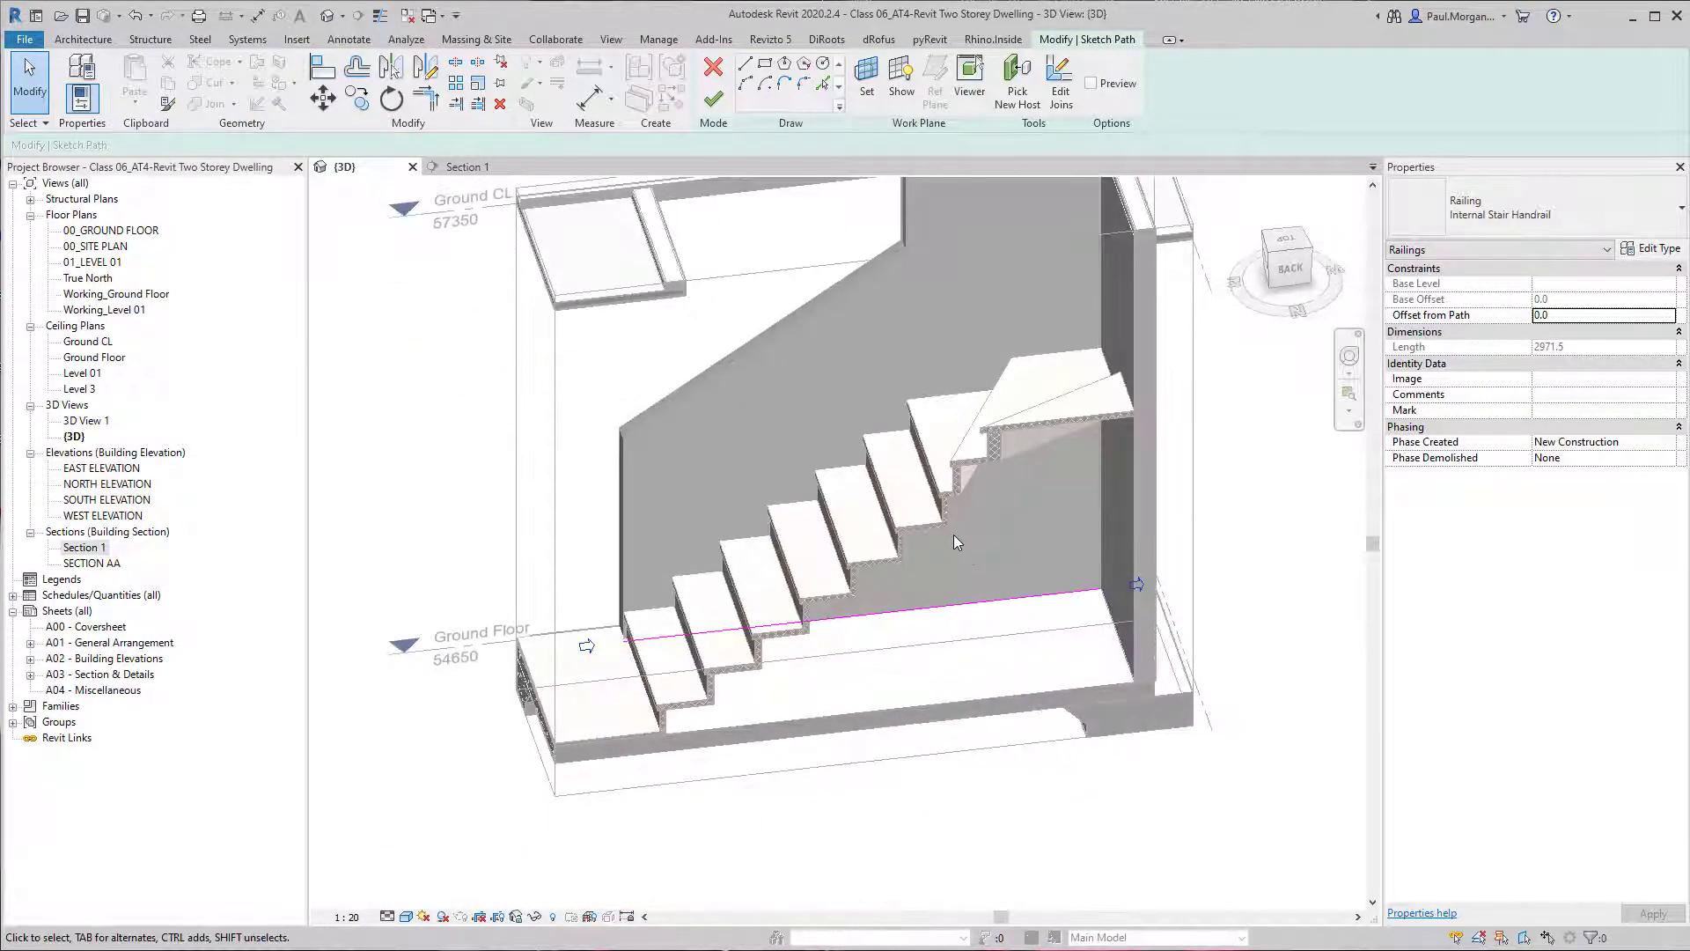
{"action": "key", "text": "a"}
{"action": "key", "text": "l"}
{"action": "scroll", "coordinate": [969, 436], "scroll_direction": "up", "scroll_amount": 4}
{"action": "mouse_move", "coordinate": [914, 456]}
{"action": "middle_mouse_down", "text": "shift"}
{"action": "mouse_move", "coordinate": [971, 433]}
{"action": "mouse_move", "coordinate": [895, 435]}
{"action": "middle_mouse_up", "text": "shift"}
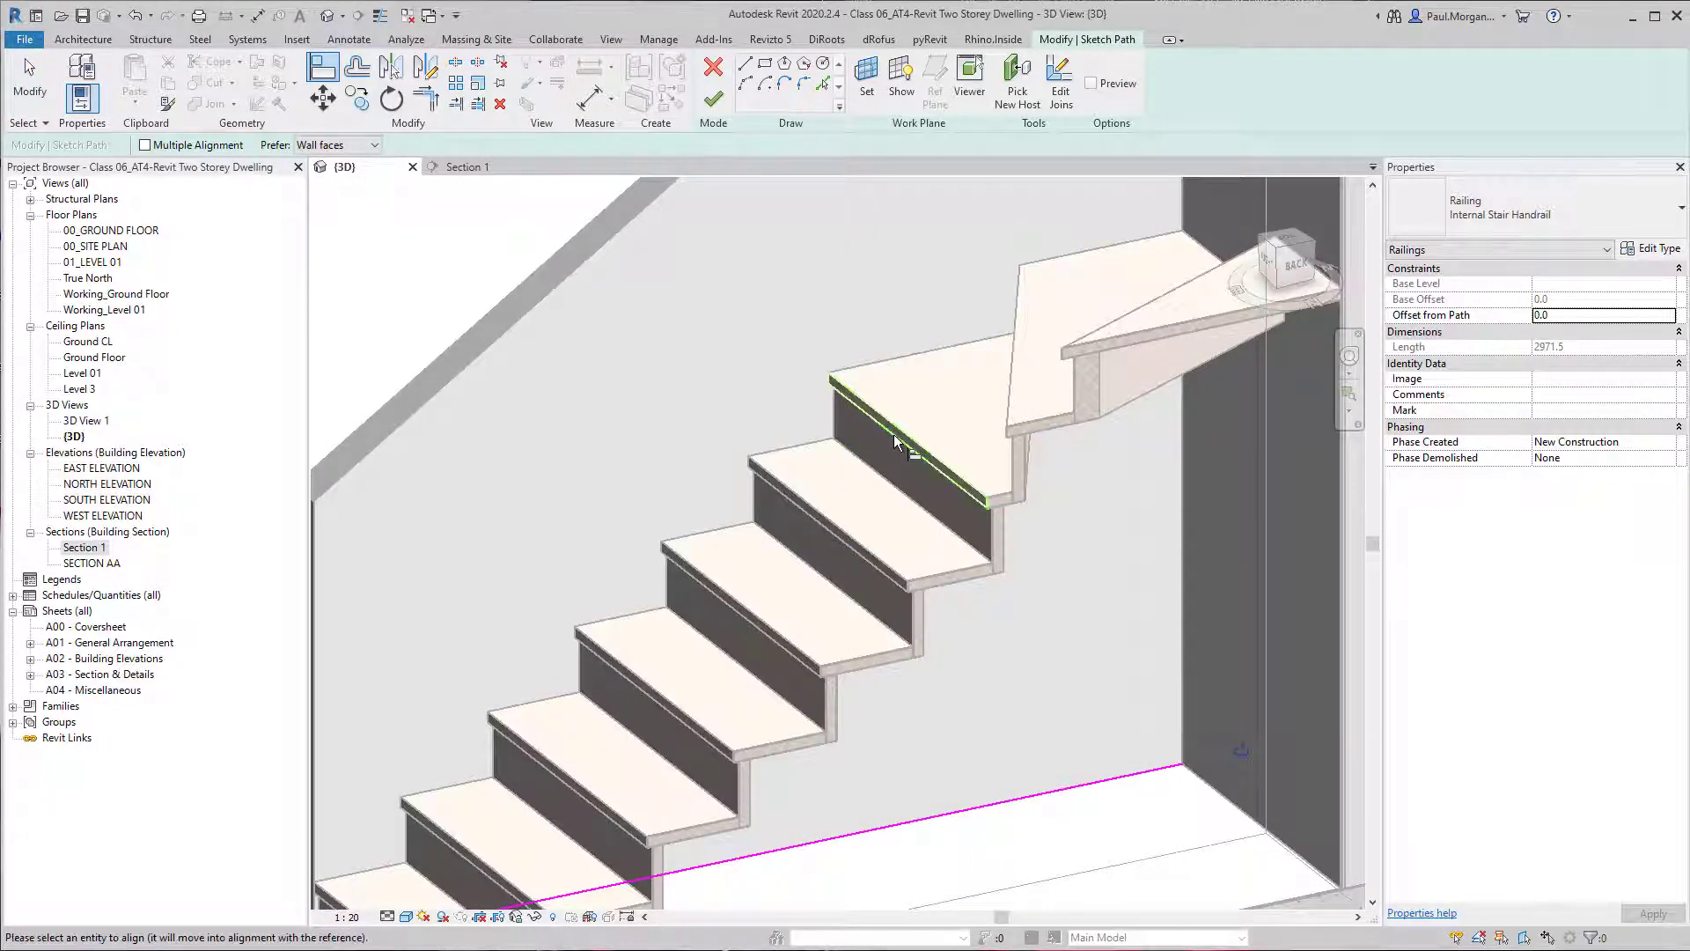
{"action": "left_click", "coordinate": [1184, 764]}
Align the lower end of the handrail's path with the front edge of the second tread and finish the sketch.
{"action": "scroll", "coordinate": [1172, 764], "scroll_direction": "down", "scroll_amount": 3}
{"action": "middle_click_drag", "start_coordinate": [1124, 783], "coordinate": [798, 629], "text": "shift"}
{"action": "scroll", "coordinate": [626, 717], "scroll_direction": "up", "scroll_amount": 3}
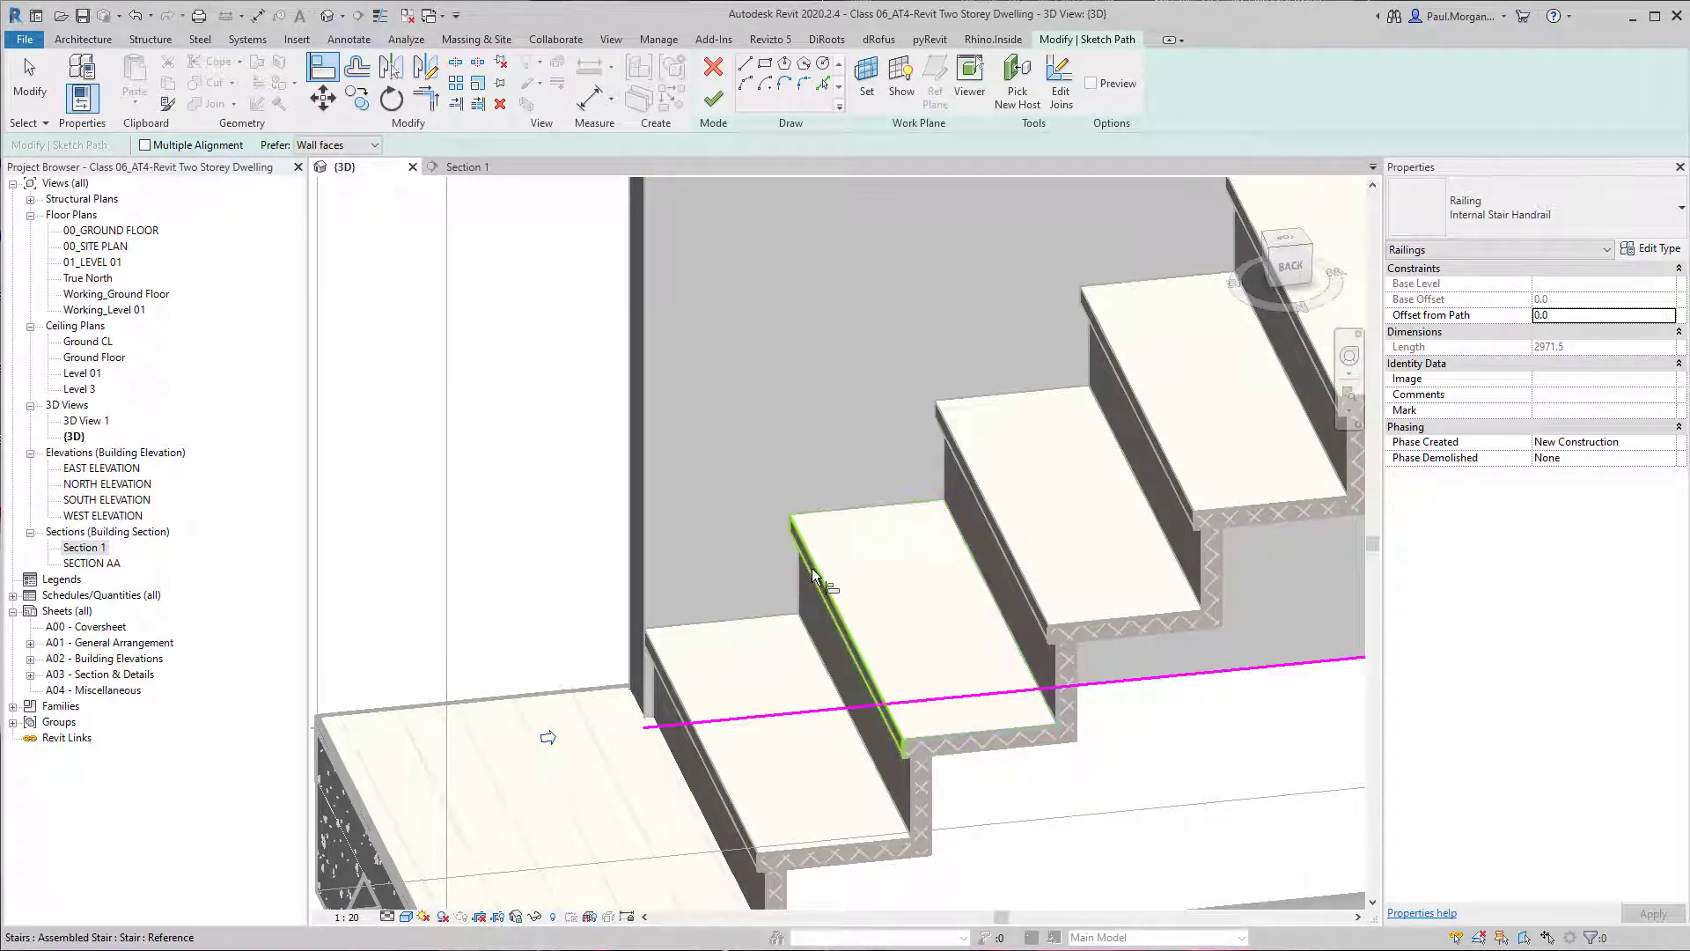
{"action": "scroll", "coordinate": [655, 731], "scroll_direction": "down", "scroll_amount": 3}
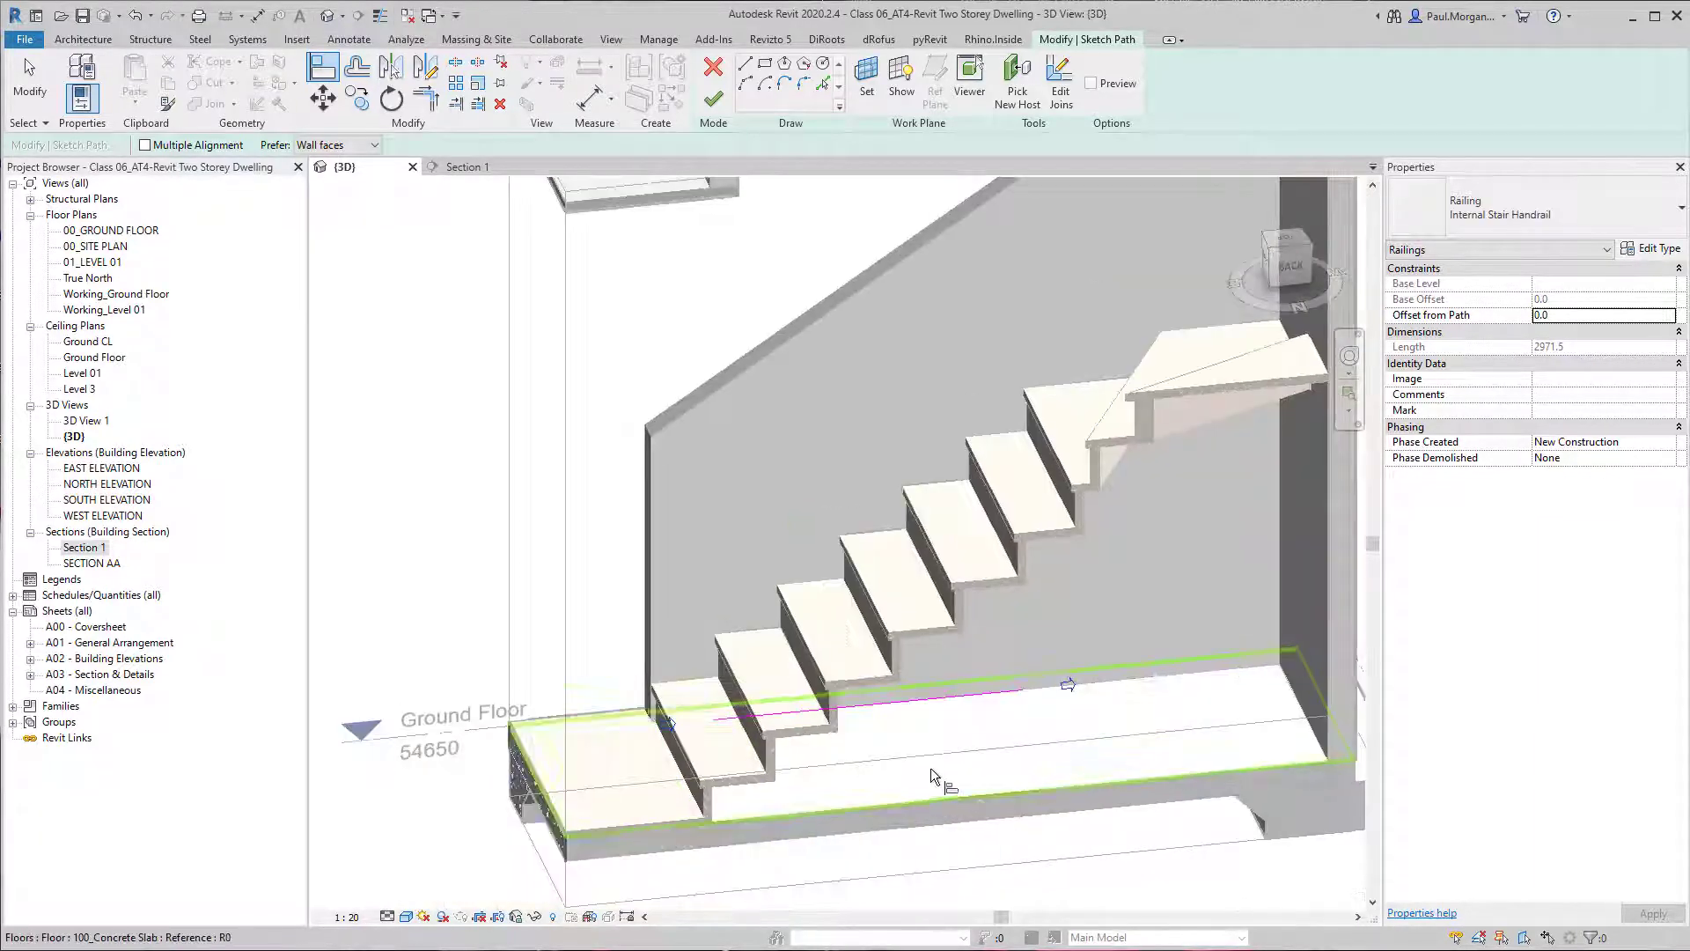
{"action": "middle_click_drag", "start_coordinate": [931, 768], "coordinate": [930, 726], "text": "shift"}
{"action": "key", "text": "Escape"}
{"action": "left_click", "coordinate": [717, 117]}
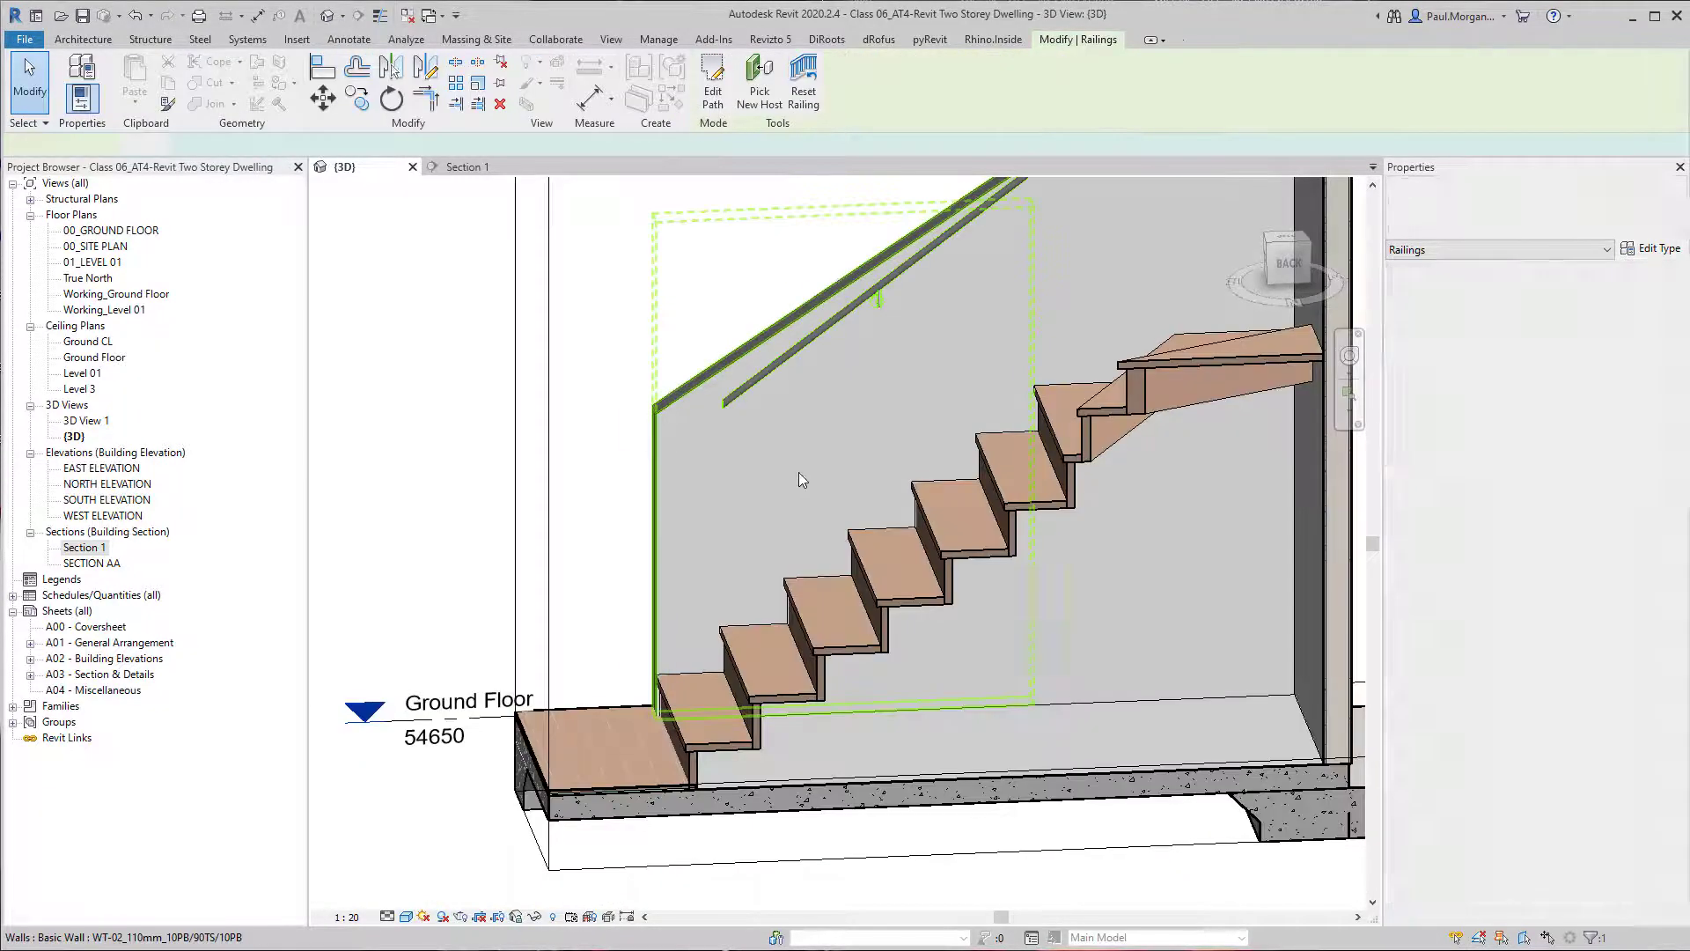
Check the shortened handrail against the sloping wall, and undo back to the path sketch before its lower end was aligned.
{"action": "mouse_move", "coordinate": [800, 472]}
{"action": "middle_mouse_down", "text": "shift"}
{"action": "mouse_move", "coordinate": [746, 684]}
{"action": "mouse_move", "coordinate": [822, 578]}
{"action": "mouse_move", "coordinate": [883, 614]}
{"action": "mouse_move", "coordinate": [710, 623]}
{"action": "mouse_move", "coordinate": [774, 566]}
{"action": "mouse_move", "coordinate": [751, 604]}
{"action": "mouse_move", "coordinate": [901, 581]}
{"action": "mouse_move", "coordinate": [700, 563]}
{"action": "mouse_move", "coordinate": [760, 595]}
{"action": "middle_mouse_up", "text": "shift"}
{"action": "left_click", "coordinate": [752, 601]}
{"action": "key", "text": "Escape"}
{"action": "scroll", "coordinate": [748, 581], "scroll_direction": "down", "scroll_amount": 3}
{"action": "left_click", "coordinate": [734, 547]}
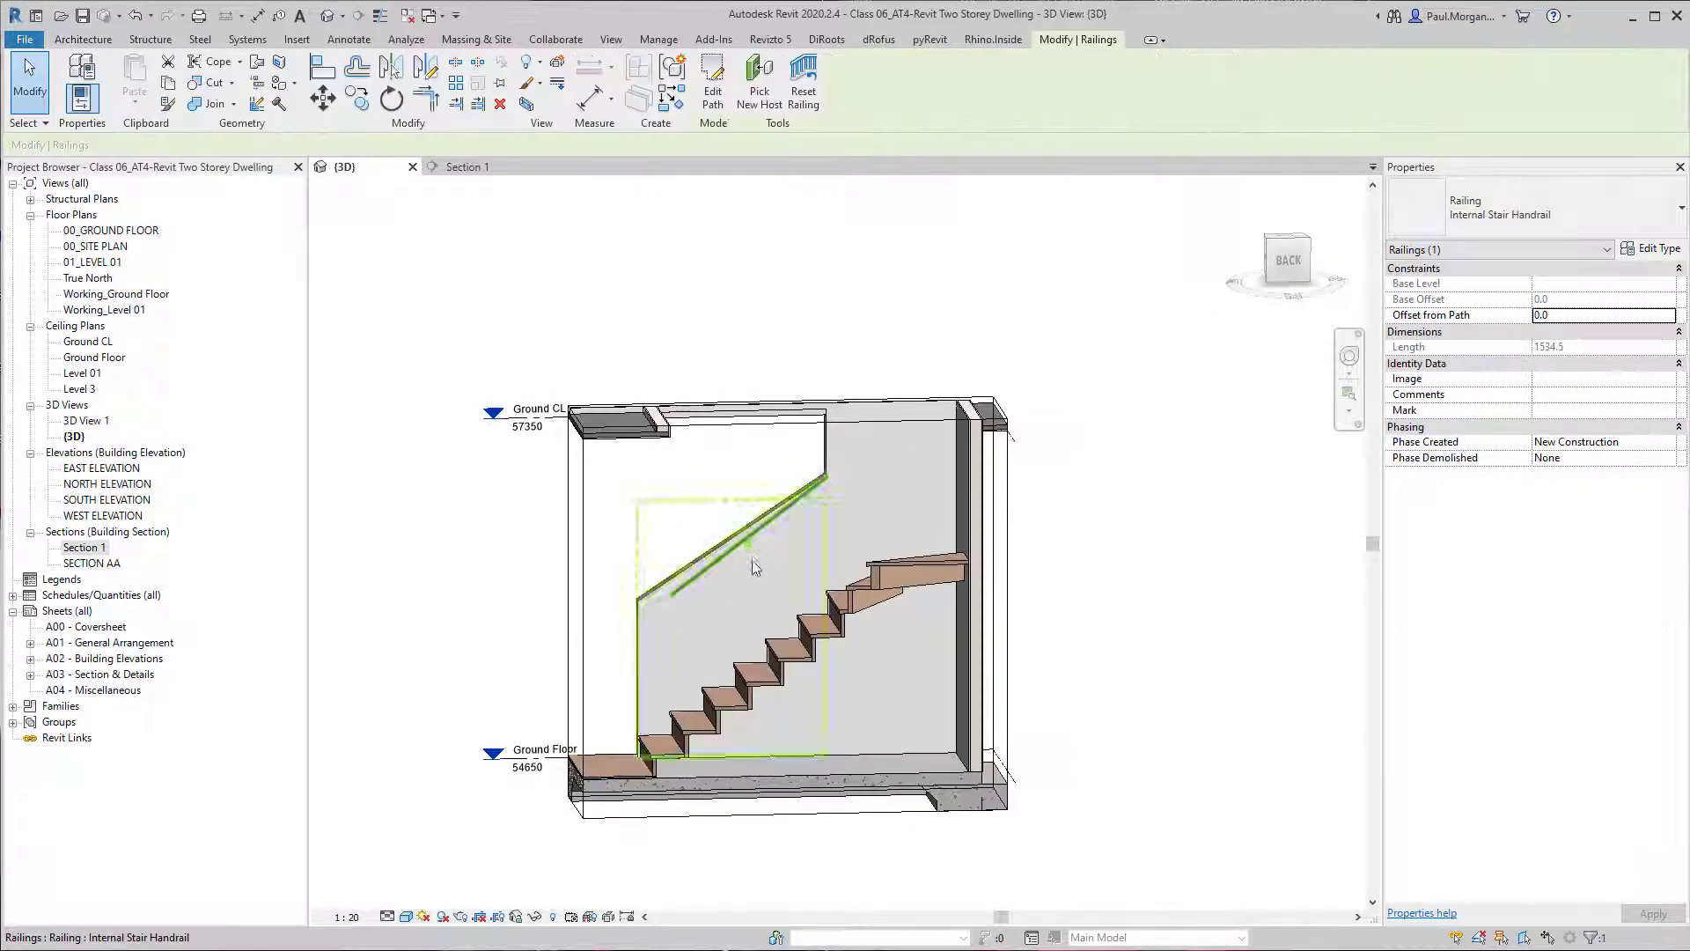
{"action": "scroll", "coordinate": [747, 558], "scroll_direction": "up", "scroll_amount": 4}
{"action": "key", "text": "ctrl"}
{"action": "scroll", "coordinate": [741, 521], "scroll_direction": "down", "scroll_amount": 4}
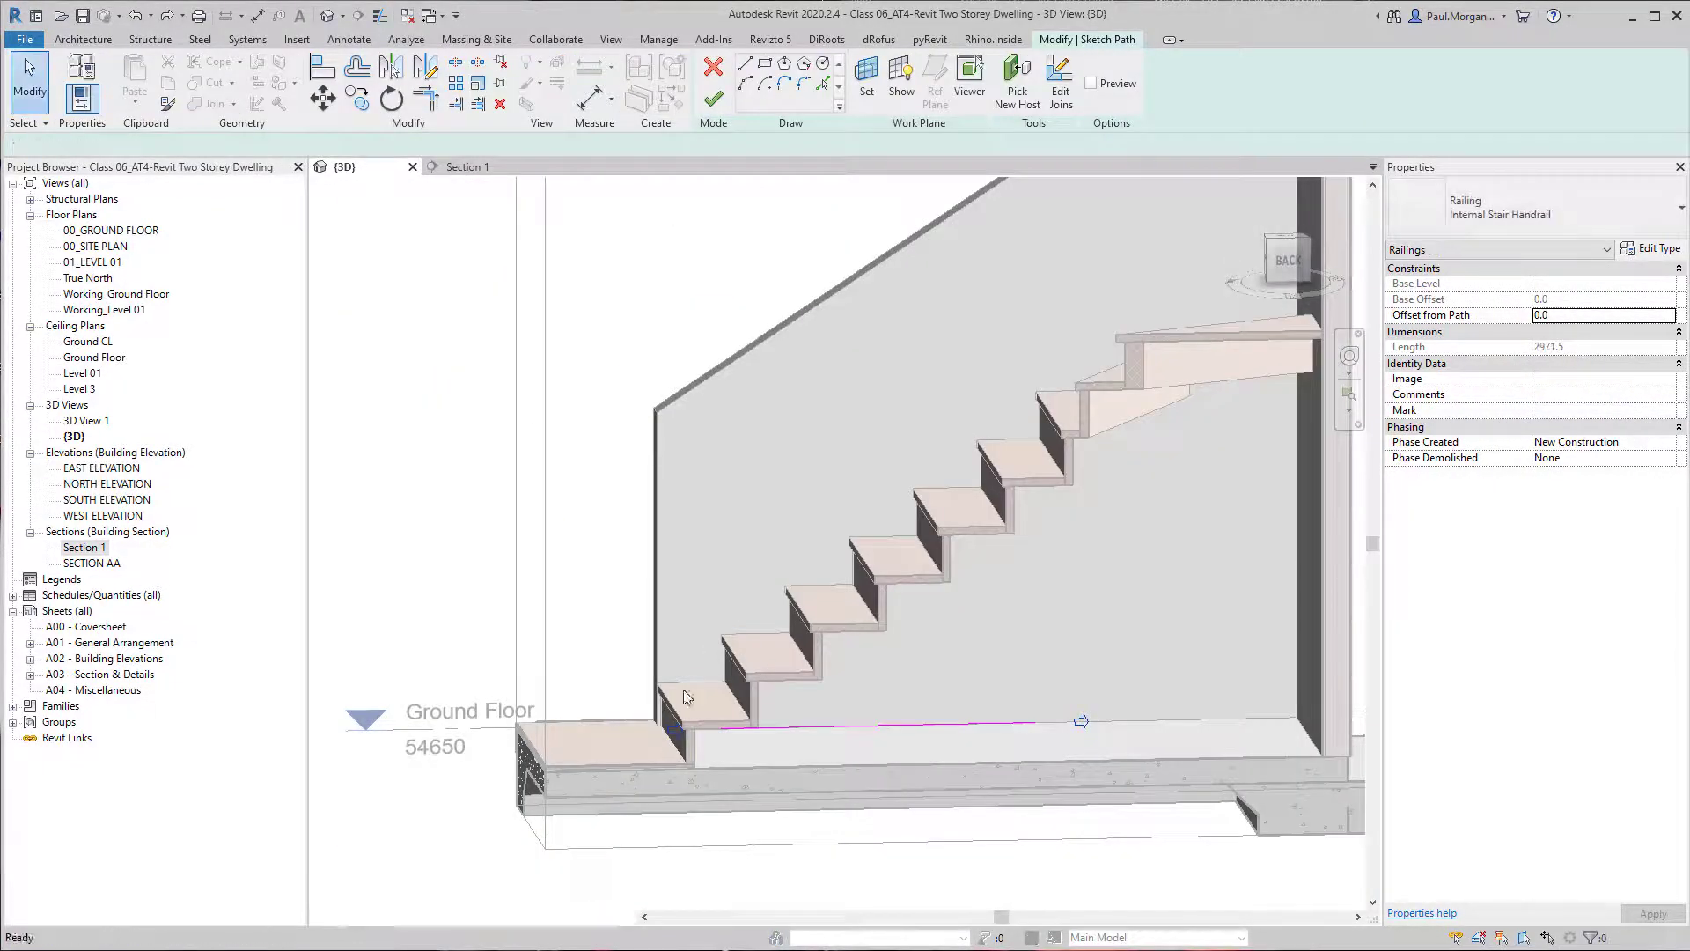
{"action": "scroll", "coordinate": [669, 722], "scroll_direction": "up", "scroll_amount": 3}
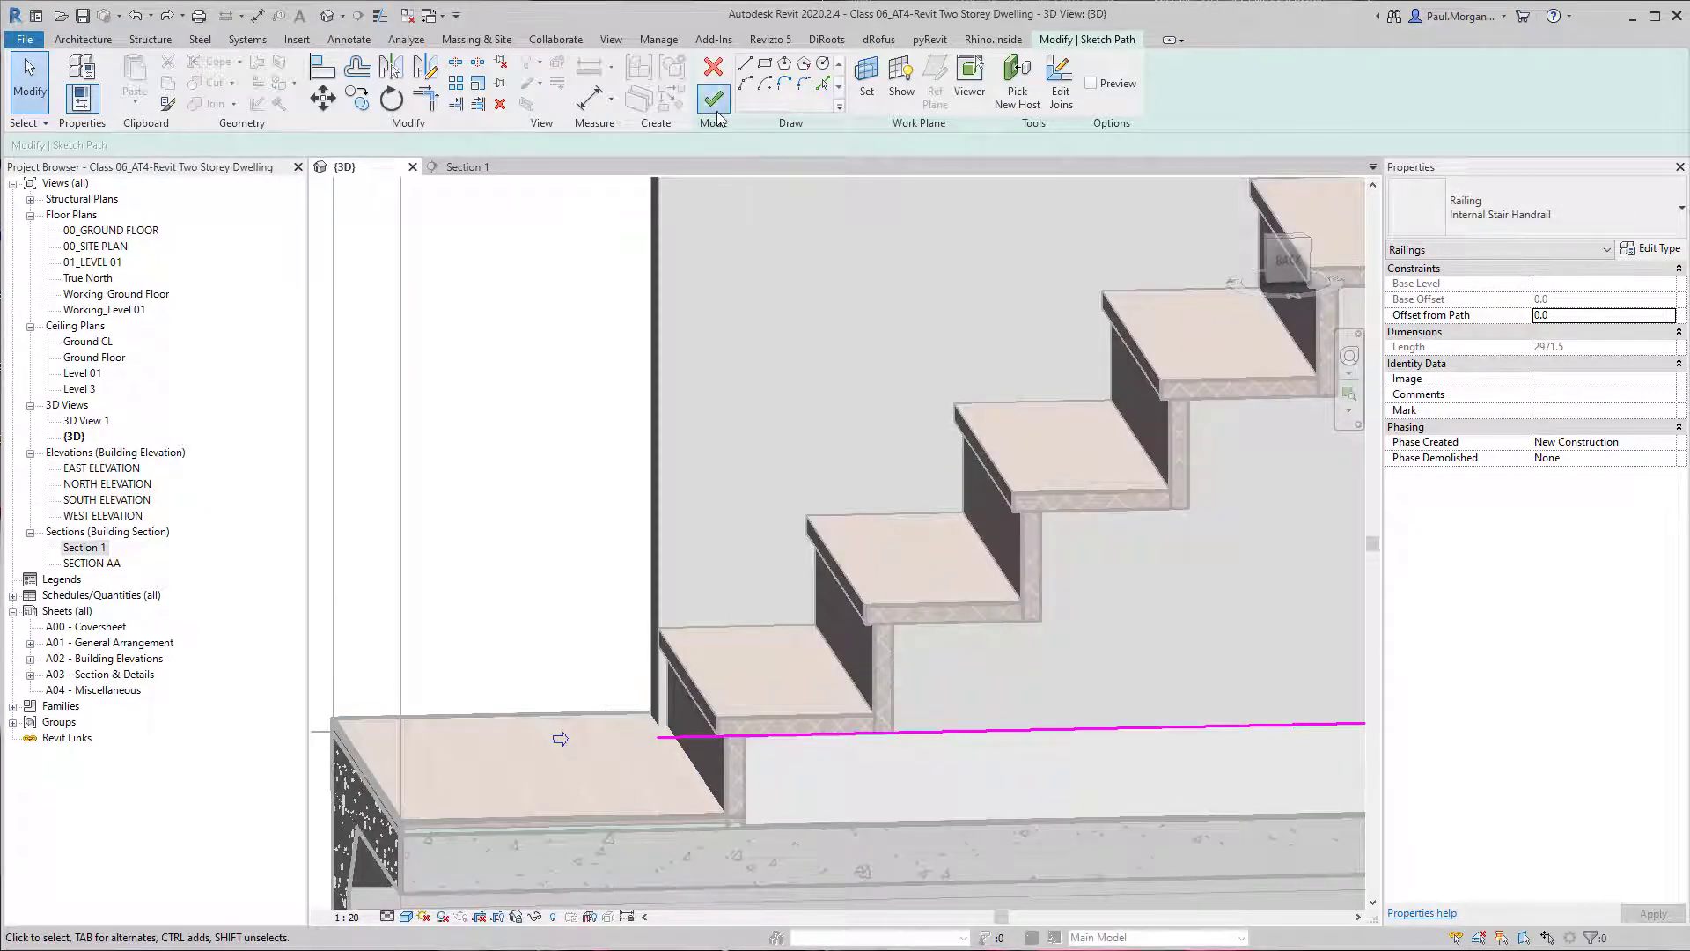
Finish the handrail's path sketch and check its lower end and wall brackets against the sloping wall.
{"action": "left_click", "coordinate": [714, 99]}
{"action": "mouse_move", "coordinate": [763, 394]}
{"action": "middle_mouse_down", "text": "shift"}
{"action": "mouse_move", "coordinate": [819, 751]}
{"action": "mouse_move", "coordinate": [792, 743]}
{"action": "mouse_move", "coordinate": [853, 759]}
{"action": "middle_mouse_up", "text": "shift"}
{"action": "key", "text": "Escape"}
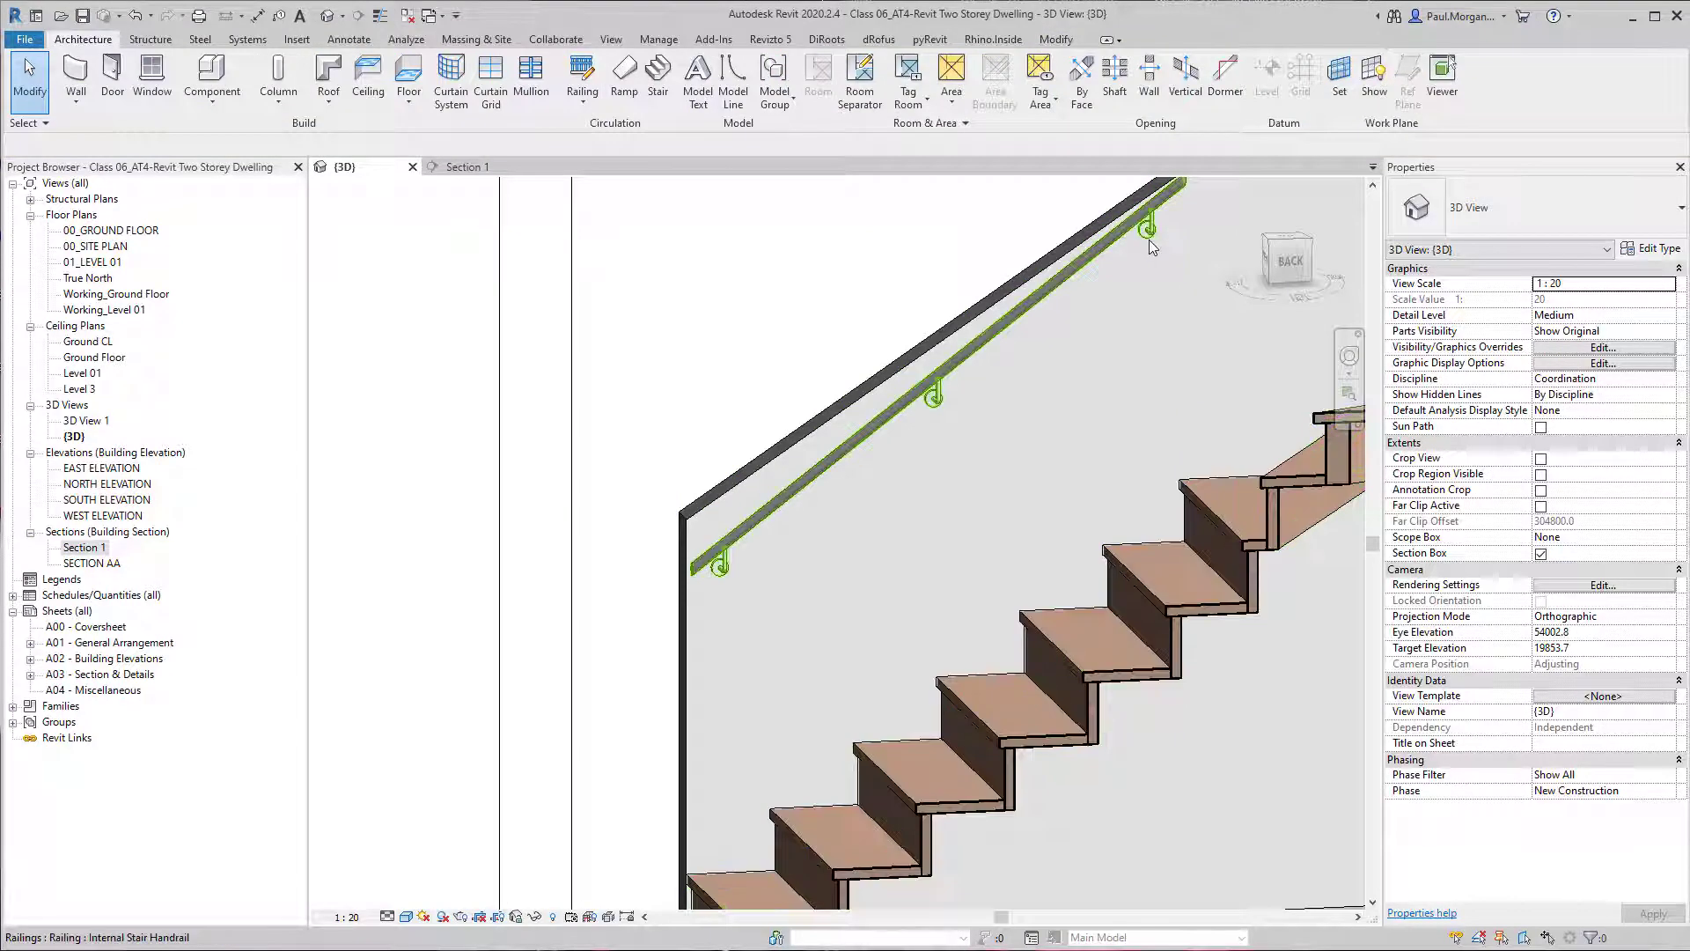
{"action": "middle_click_drag", "start_coordinate": [837, 488], "coordinate": [1171, 421], "text": "shift"}
{"action": "scroll", "coordinate": [927, 532], "scroll_direction": "up", "scroll_amount": 4}
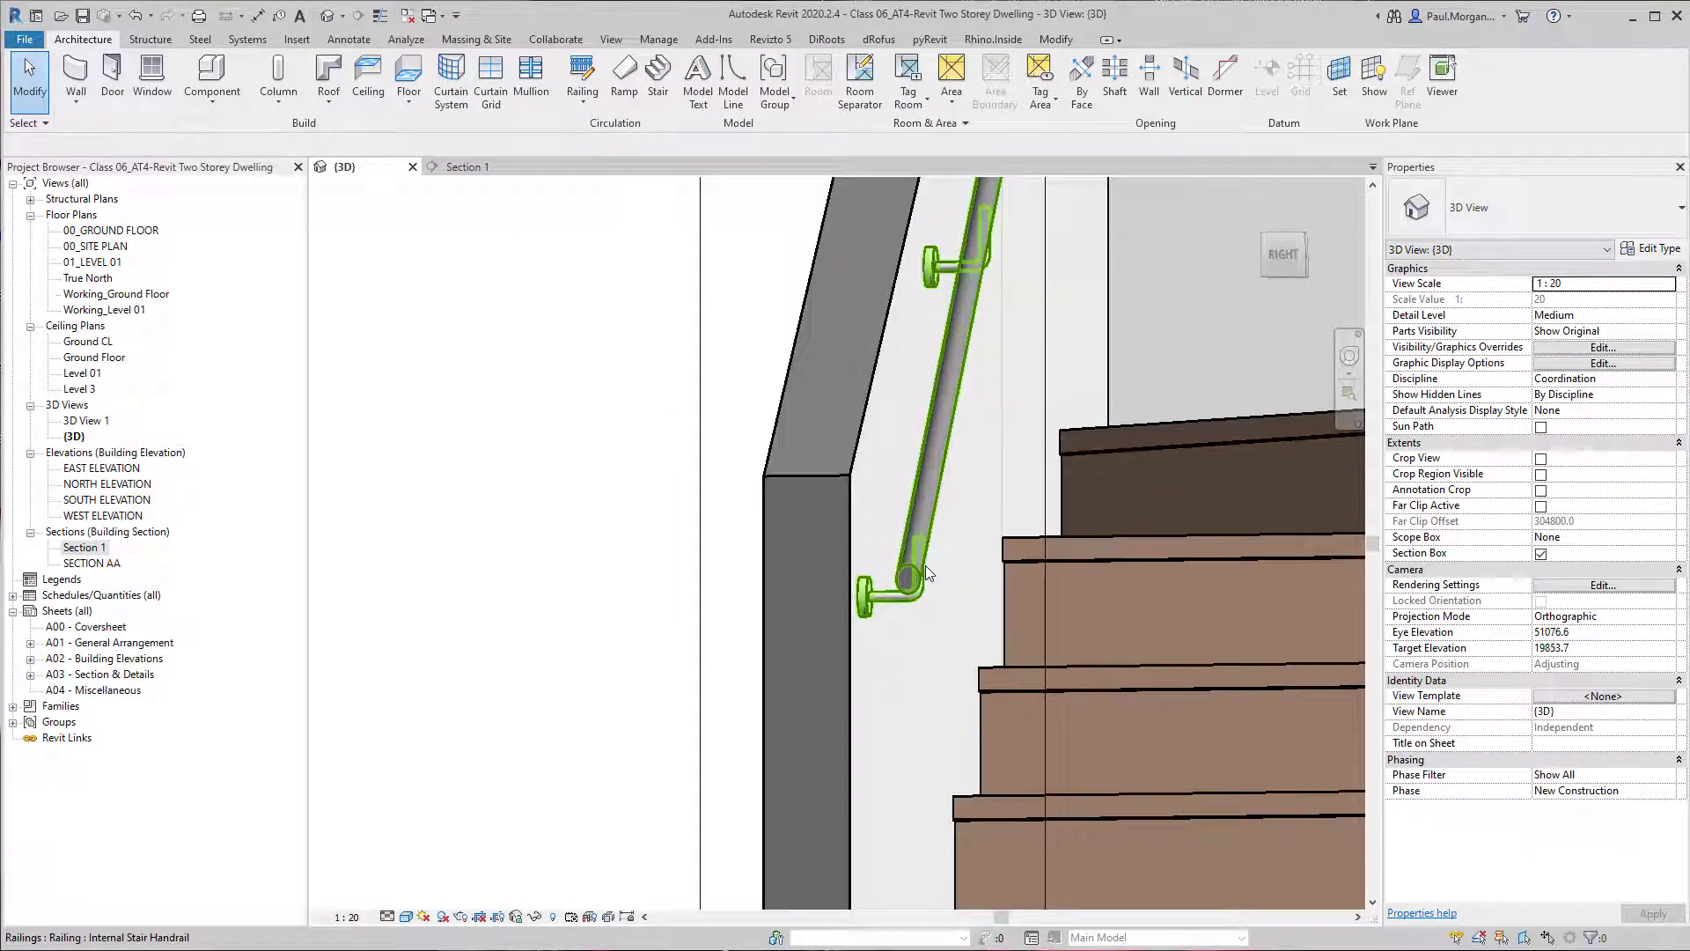
{"action": "middle_click_drag", "start_coordinate": [926, 571], "coordinate": [946, 542], "text": "shift"}
{"action": "scroll", "coordinate": [748, 578], "scroll_direction": "up", "scroll_amount": 3}
Try the M_Rectangular Handrail : 50 x 50mm profile on the Internal Stair Handrail type and check its look in the model.
{"action": "left_click", "coordinate": [831, 568]}
{"action": "middle_click_drag", "start_coordinate": [1154, 503], "coordinate": [968, 506]}
{"action": "middle_click_drag", "start_coordinate": [968, 506], "coordinate": [1067, 500], "text": "shift"}
{"action": "left_click", "coordinate": [1650, 249]}
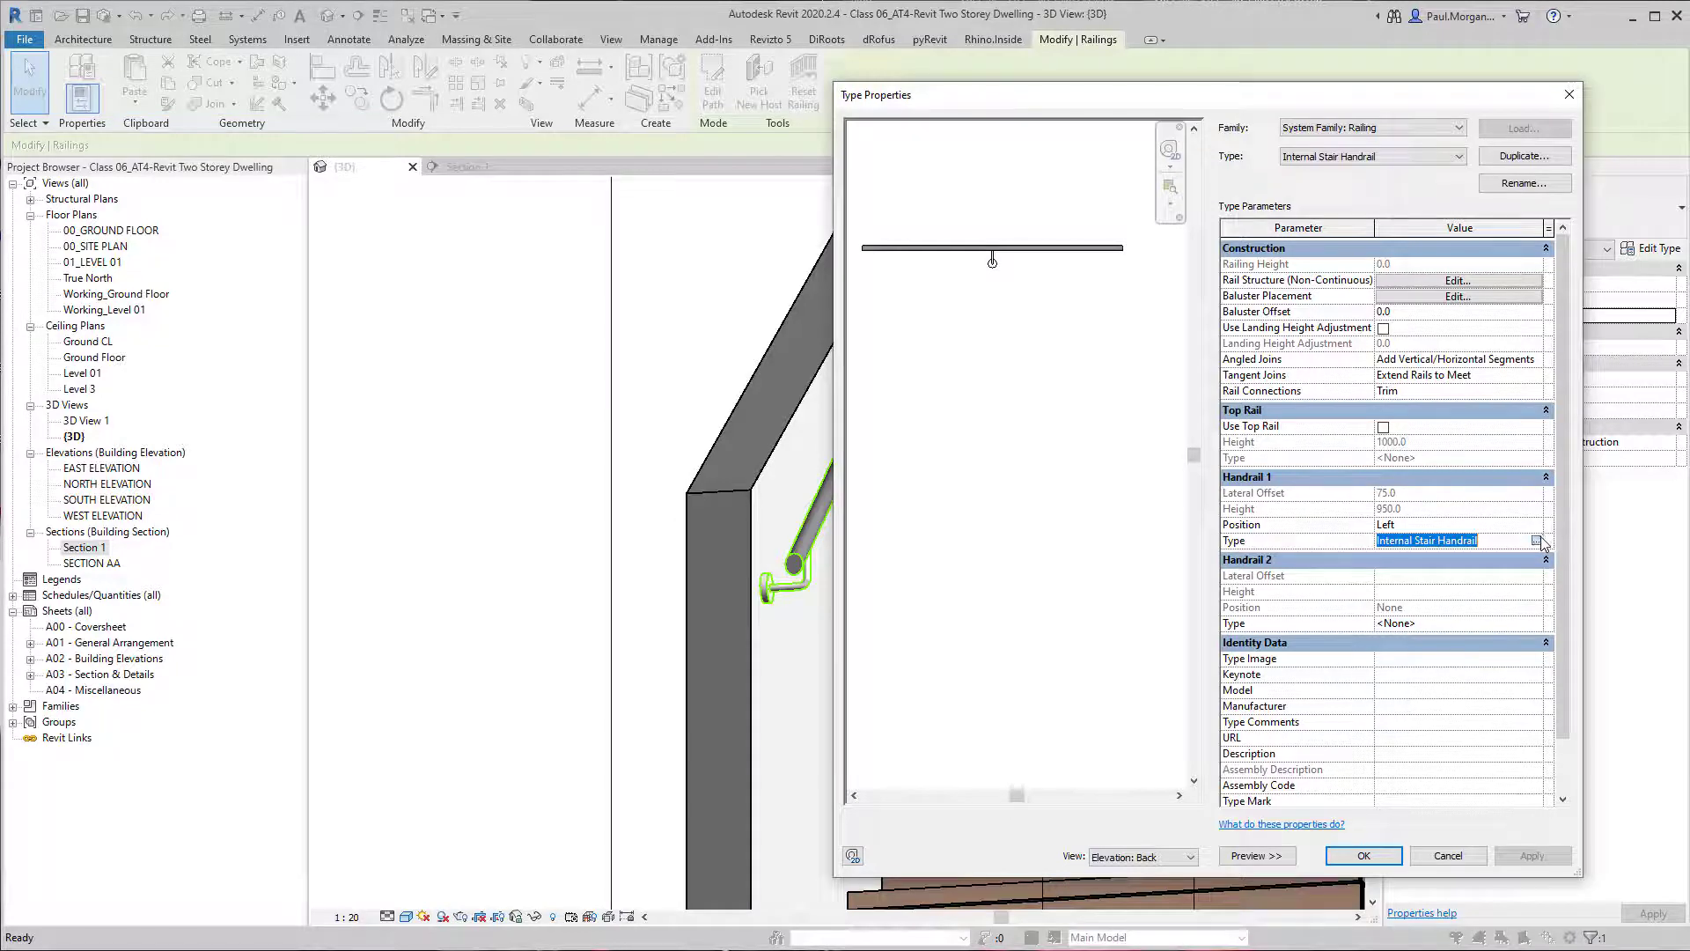
{"action": "left_click", "coordinate": [1537, 541]}
{"action": "left_click", "coordinate": [1340, 332]}
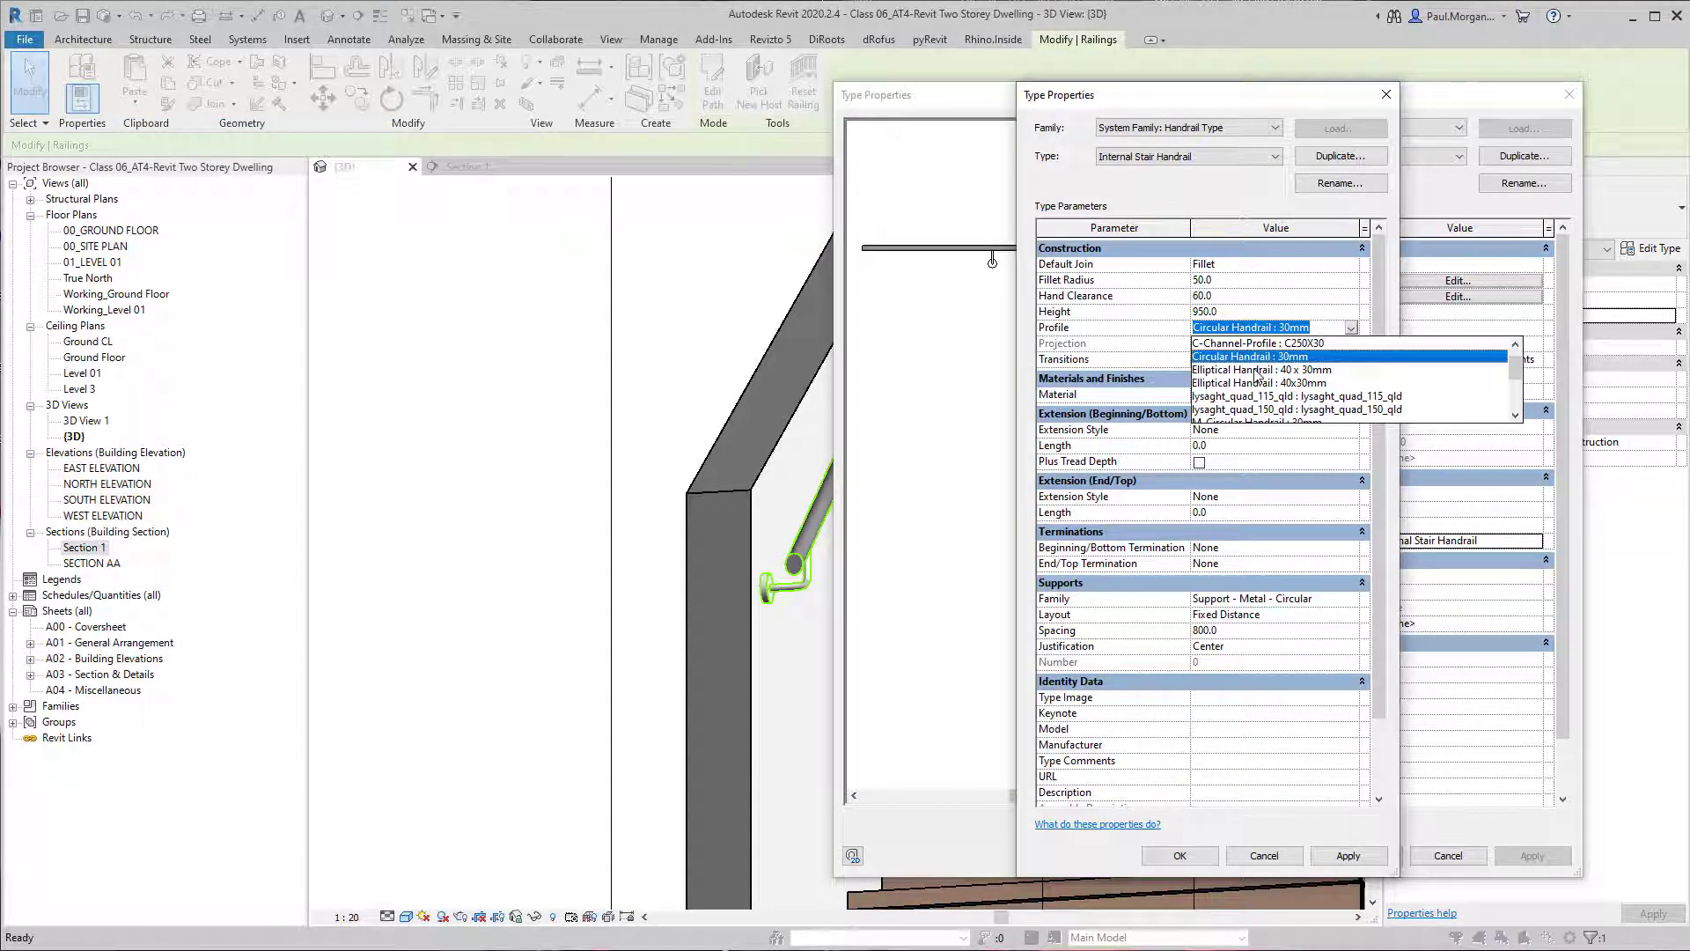
{"action": "scroll", "coordinate": [1257, 374], "scroll_direction": "down", "scroll_amount": 2}
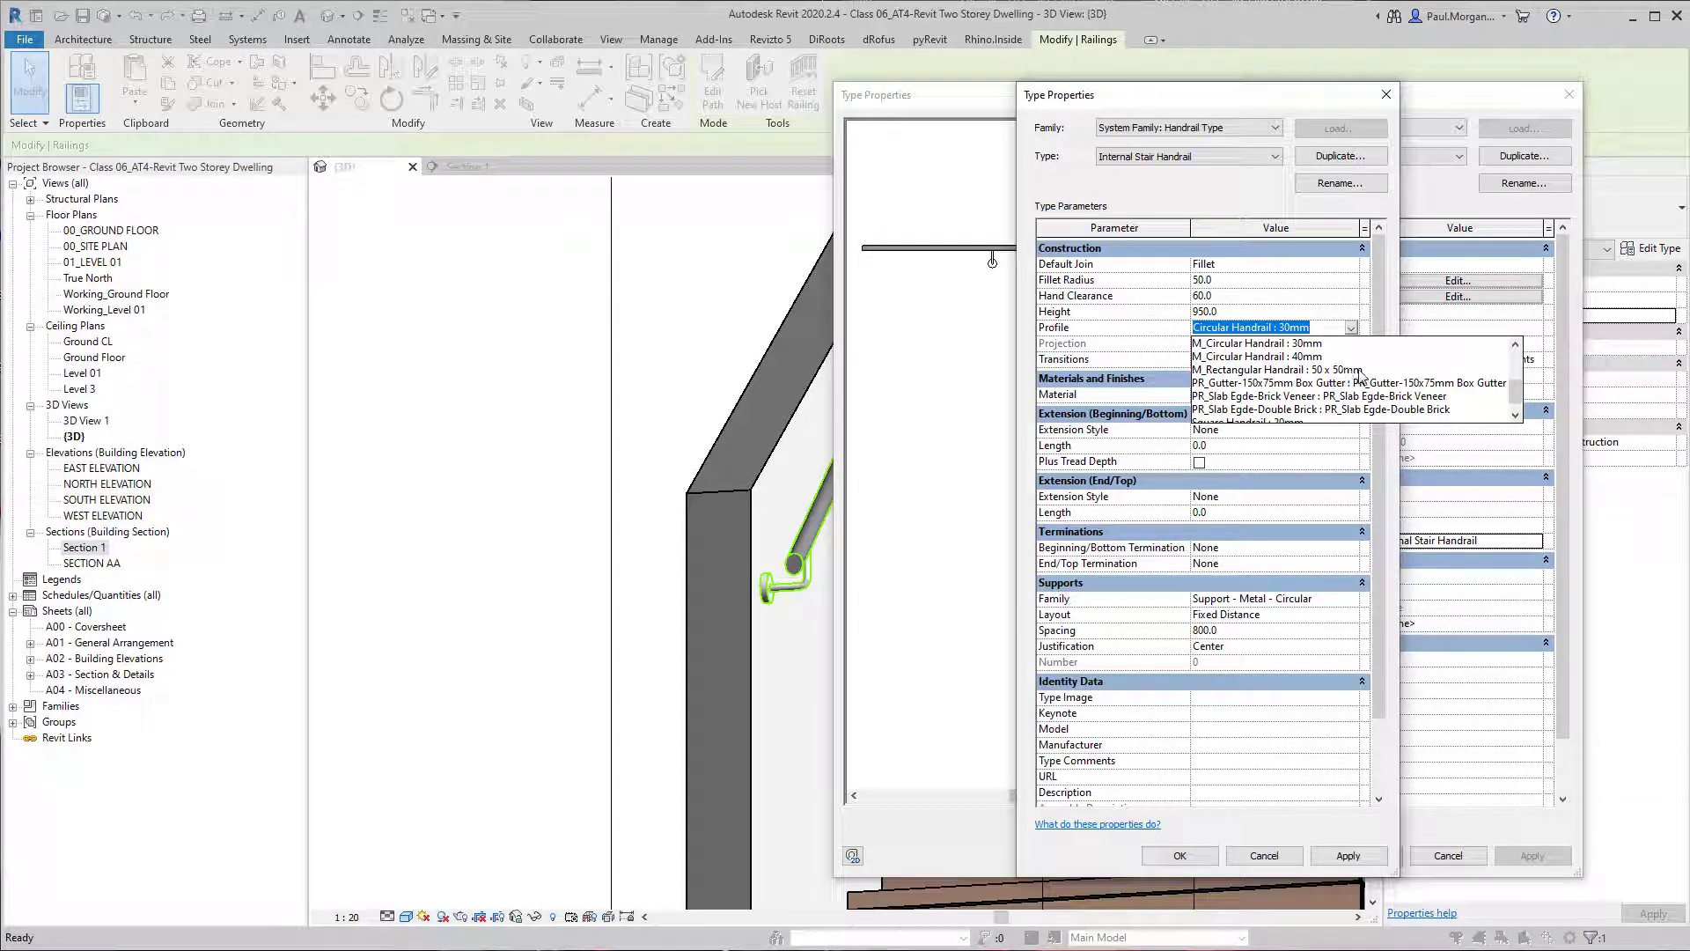
{"action": "left_click", "coordinate": [1360, 371]}
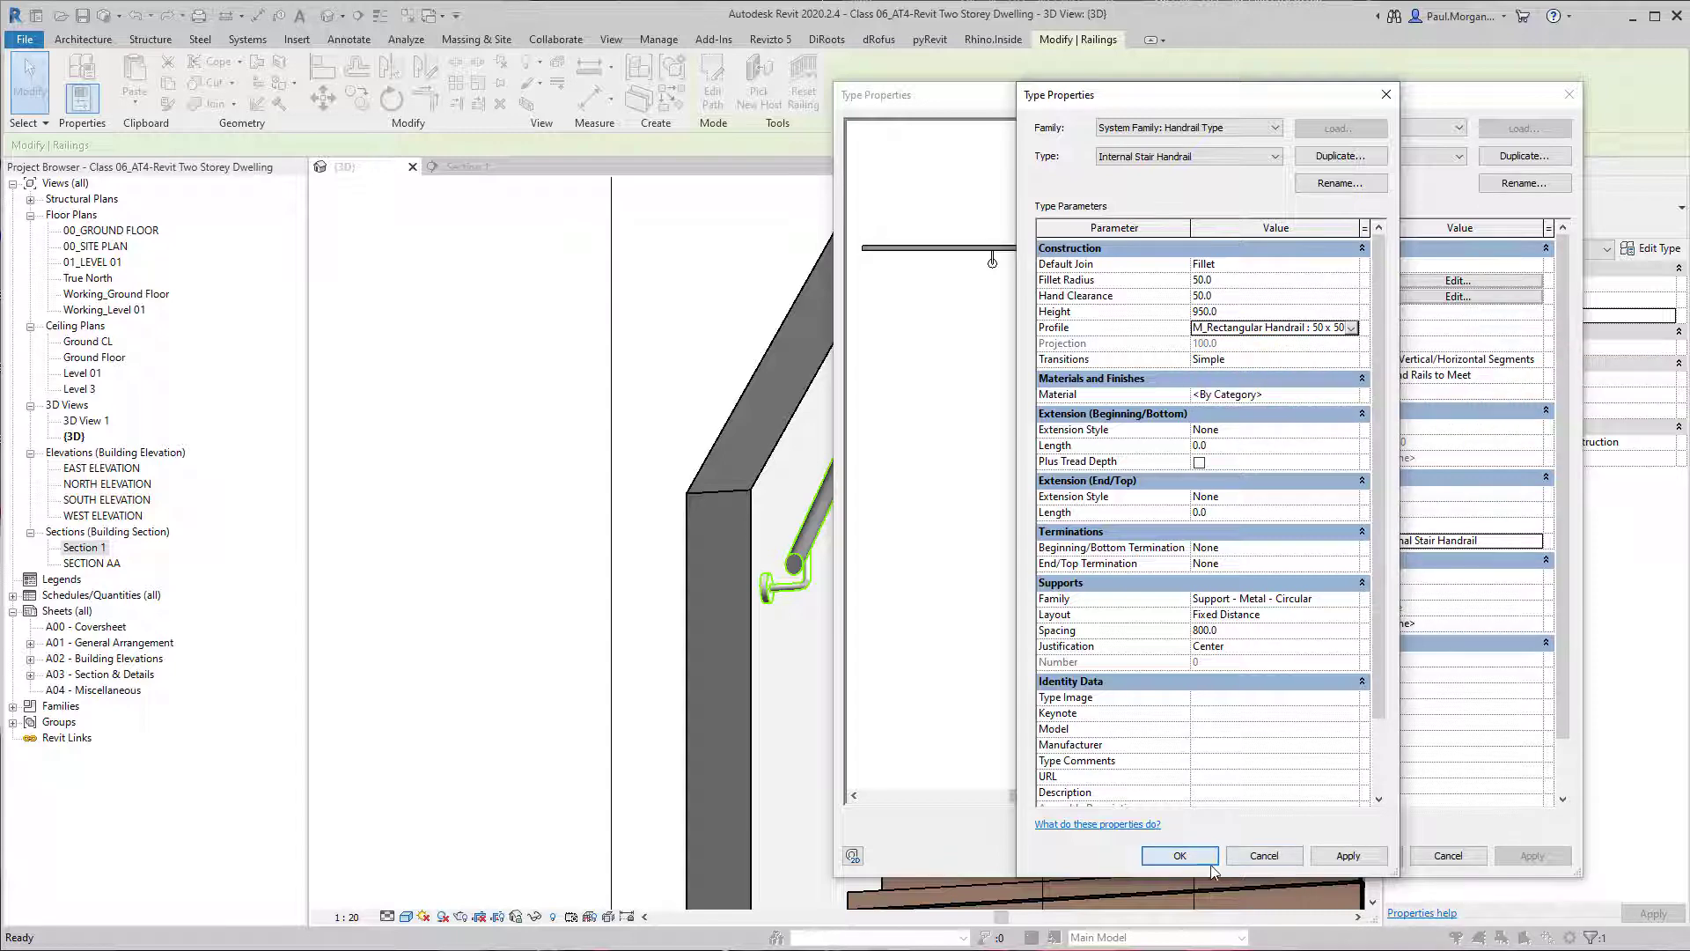
{"action": "left_click", "coordinate": [1208, 860]}
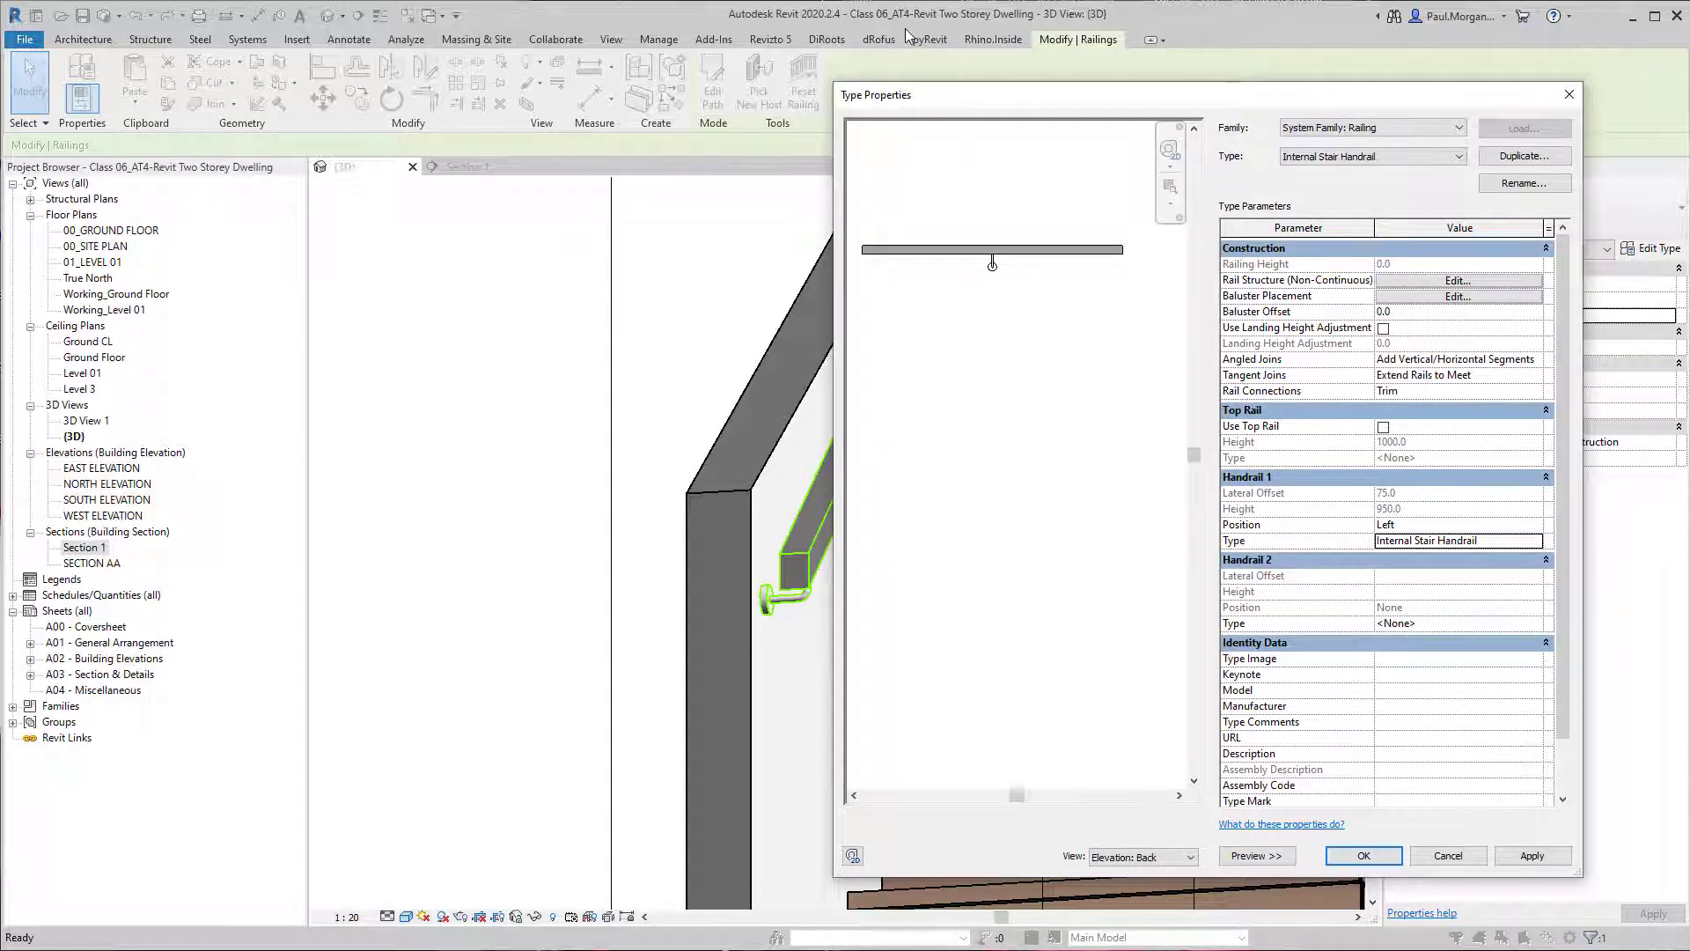
{"action": "left_click_drag", "start_coordinate": [938, 98], "coordinate": [1172, 69]}
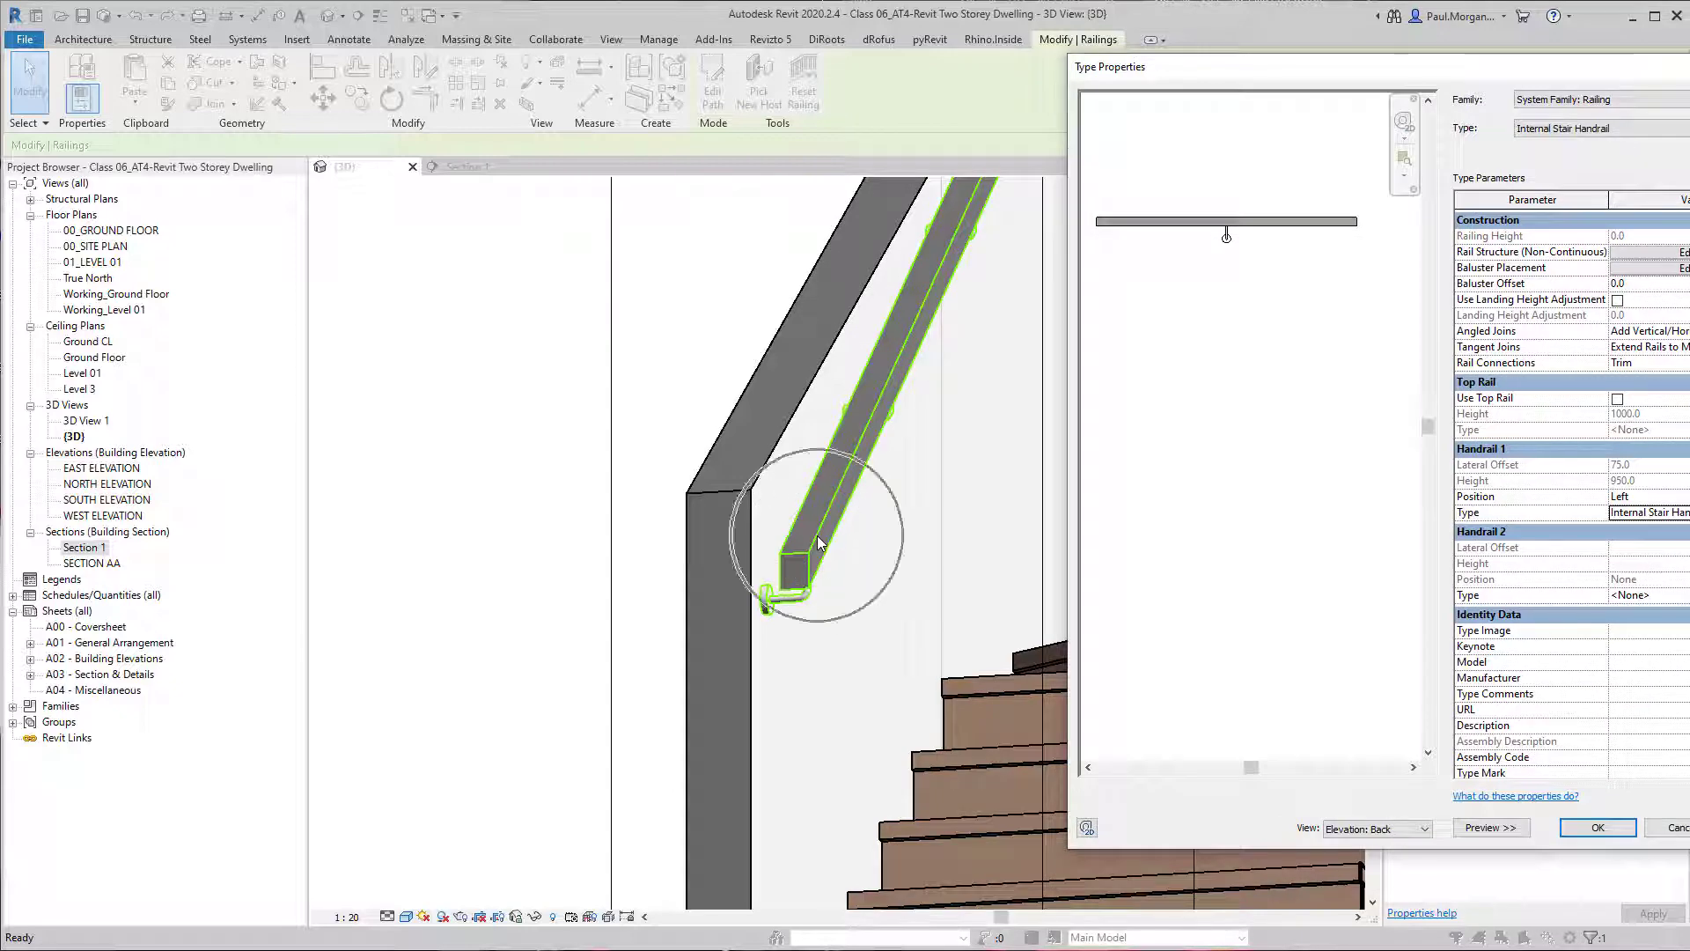
{"action": "left_click_drag", "start_coordinate": [1393, 73], "coordinate": [1096, 107]}
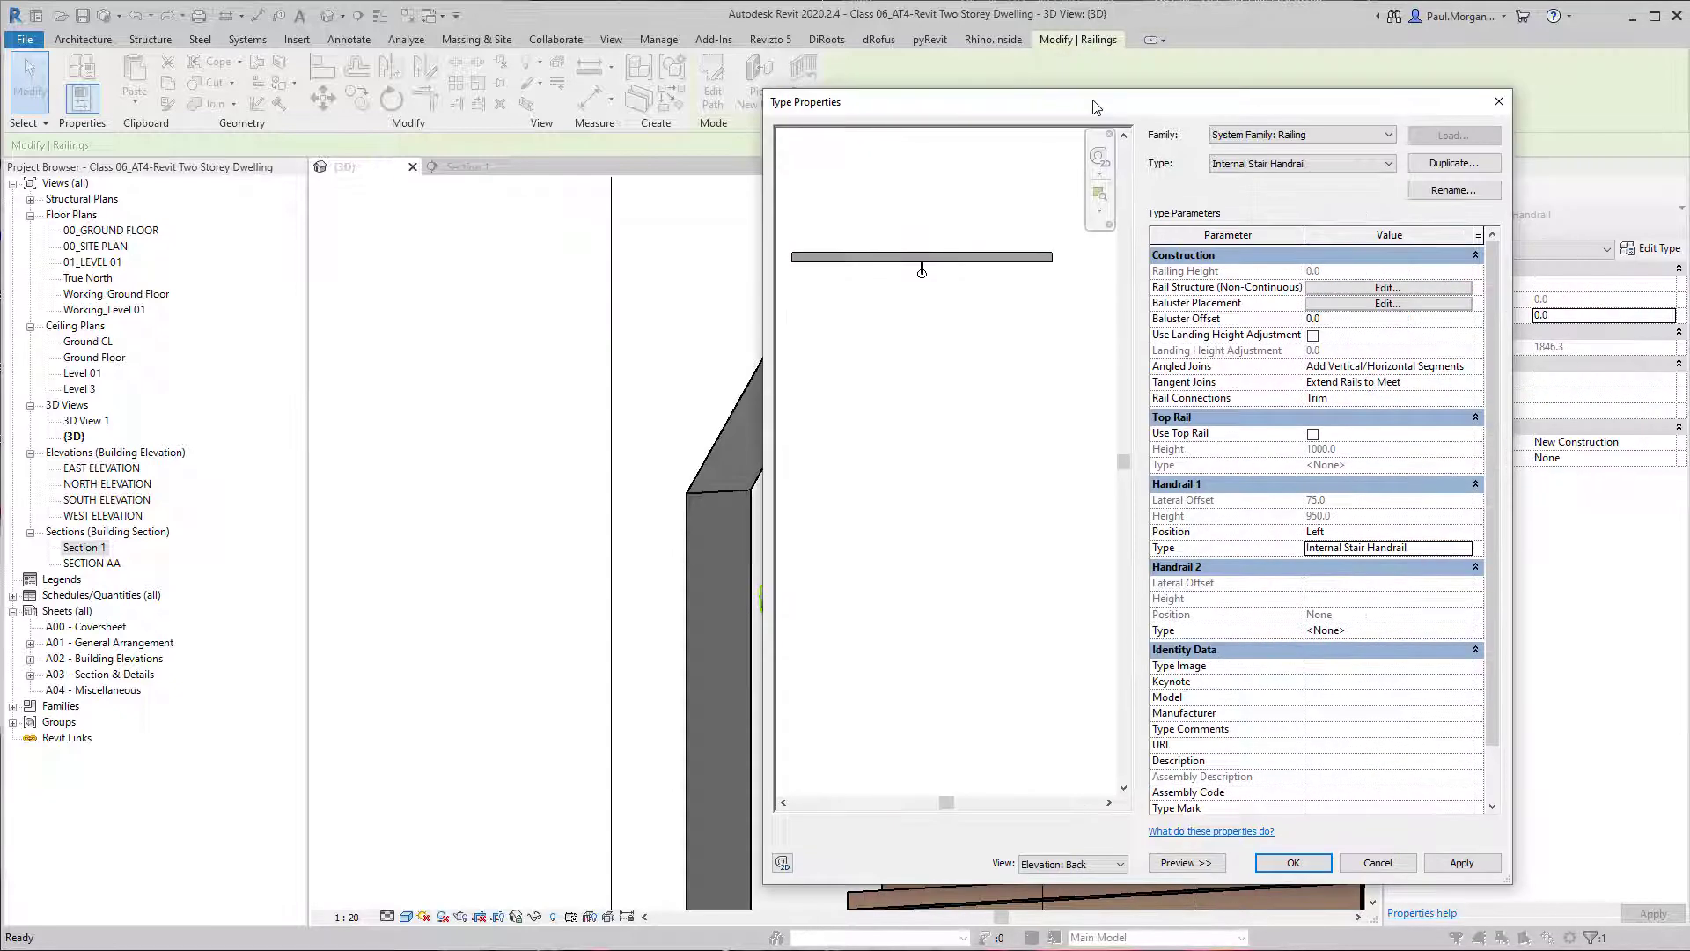
Set the Internal Stair Handrail type's profile to M_Circular Handrail : 30mm and accept the type changes.
{"action": "left_click", "coordinate": [1466, 548]}
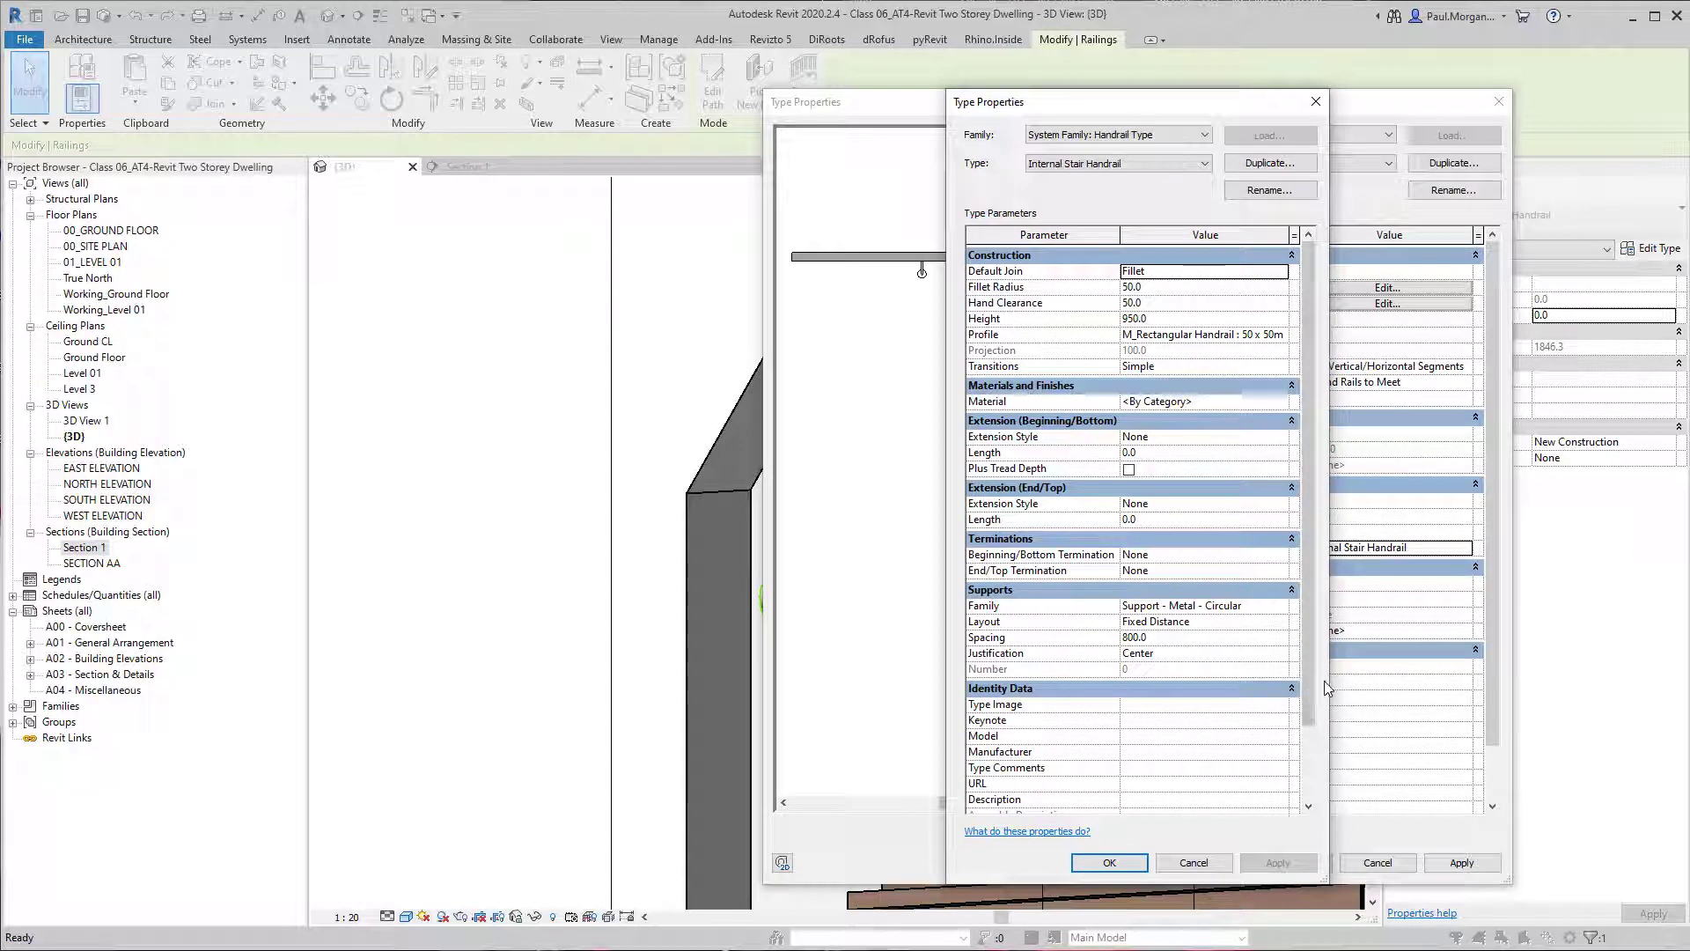
{"action": "left_click_drag", "start_coordinate": [1340, 681], "coordinate": [1590, 682]}
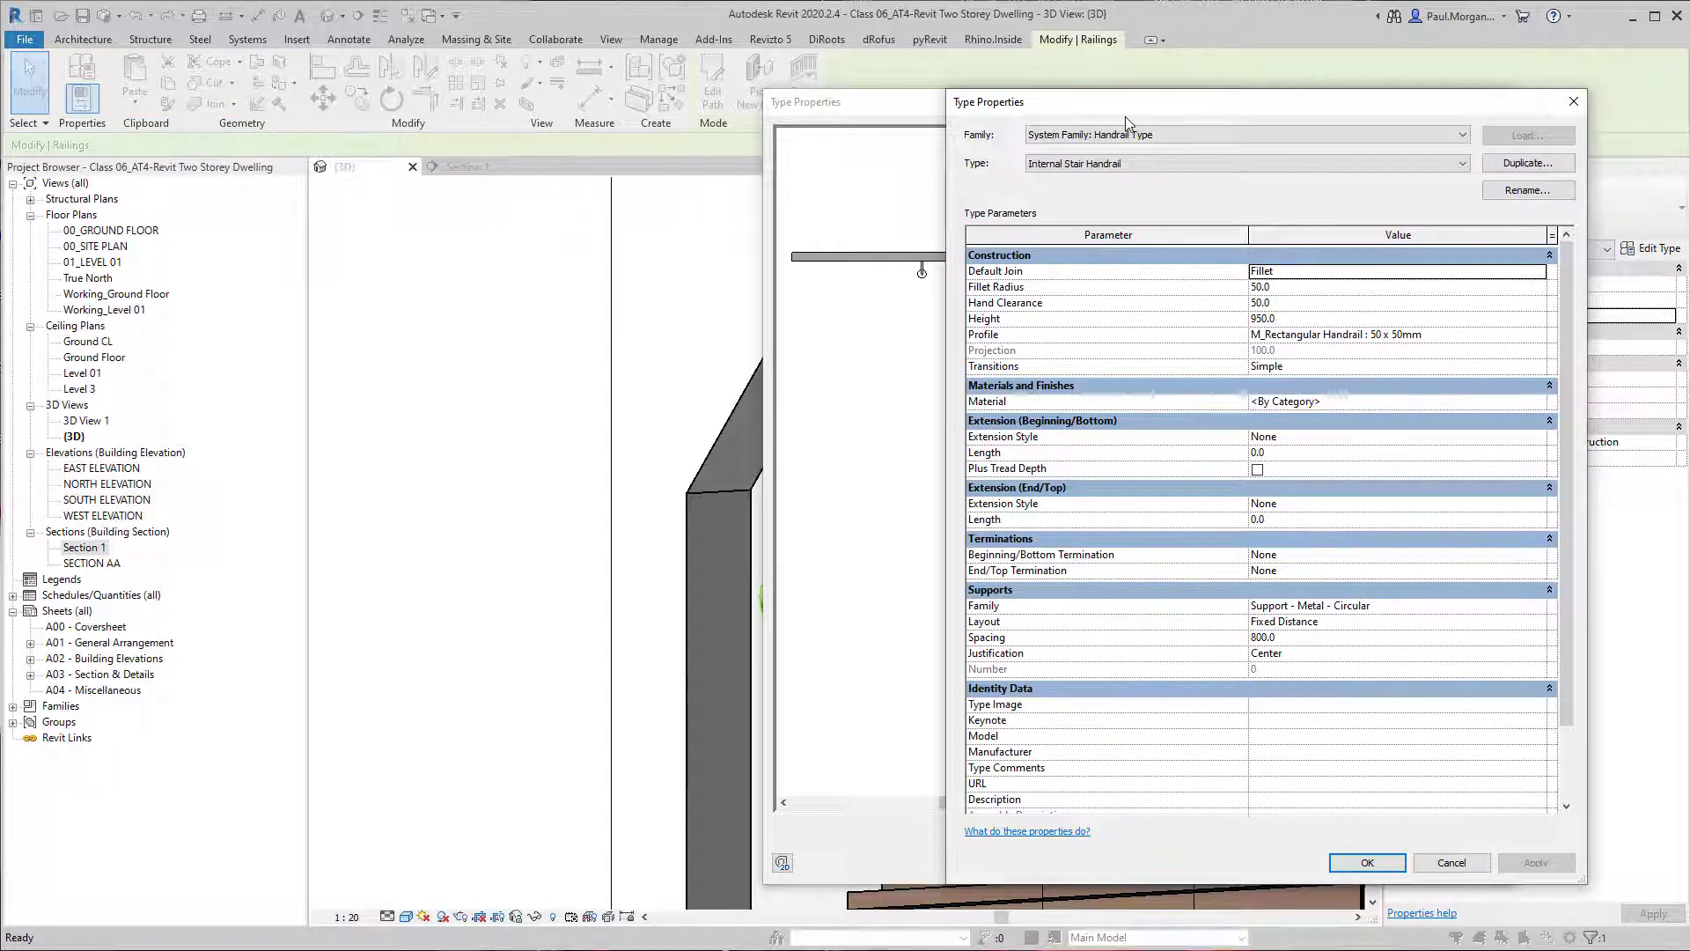
{"action": "left_click_drag", "start_coordinate": [1063, 108], "coordinate": [993, 72]}
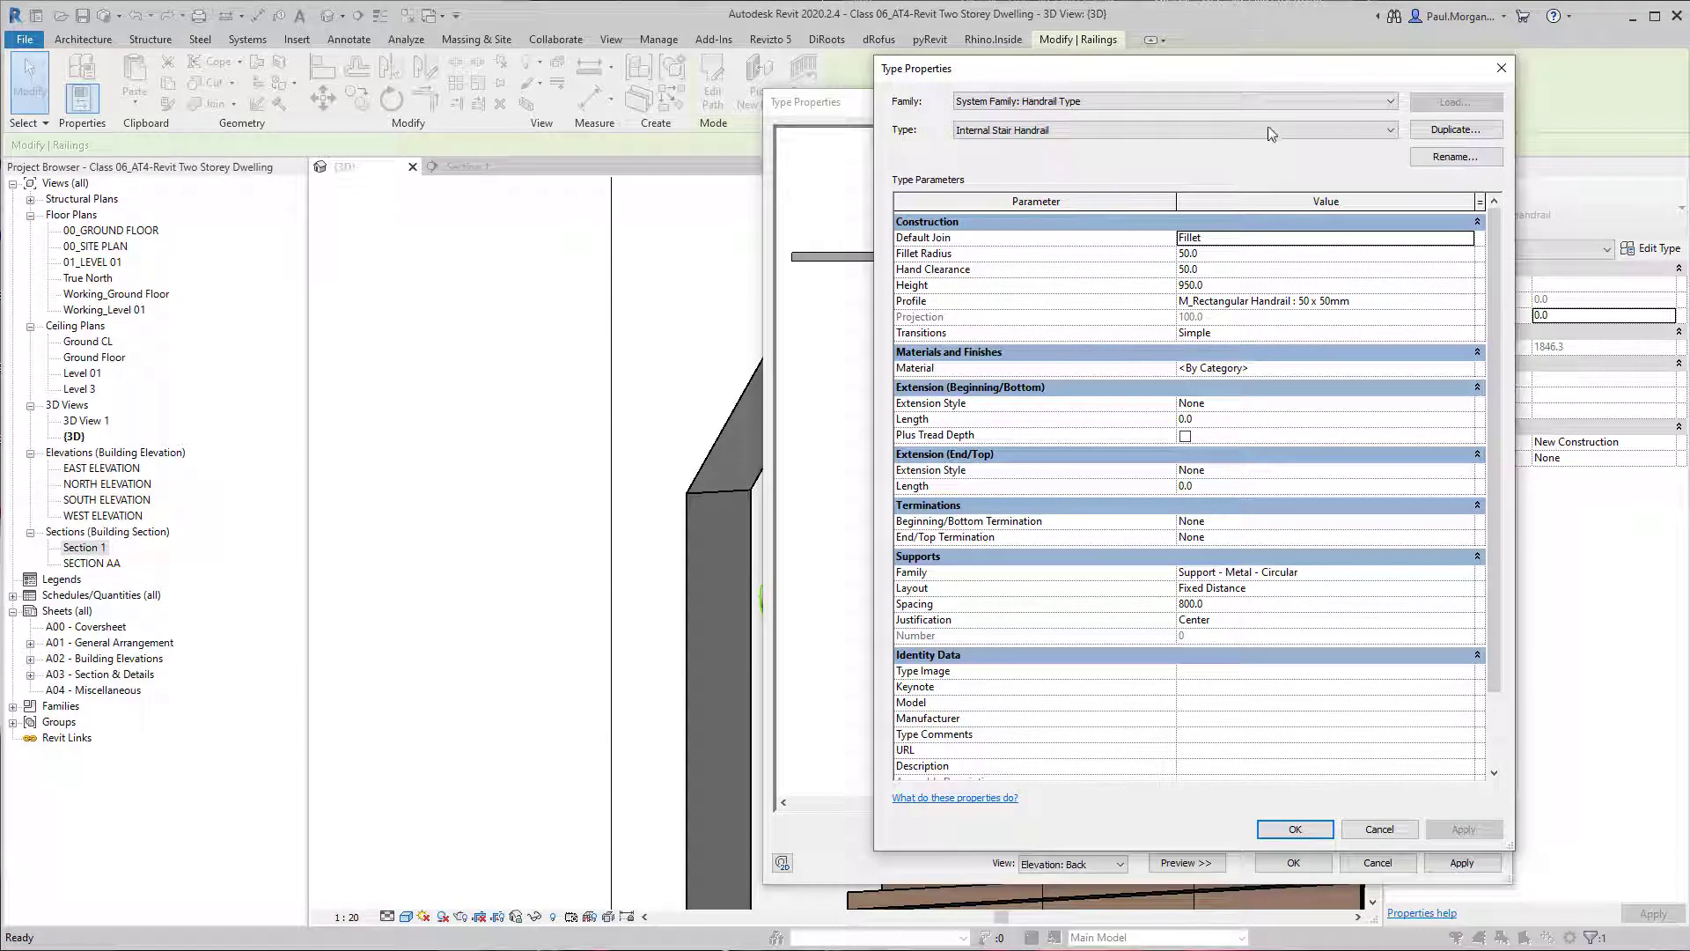
{"action": "left_click", "coordinate": [1466, 305]}
{"action": "scroll", "coordinate": [1299, 339], "scroll_direction": "up", "scroll_amount": 2}
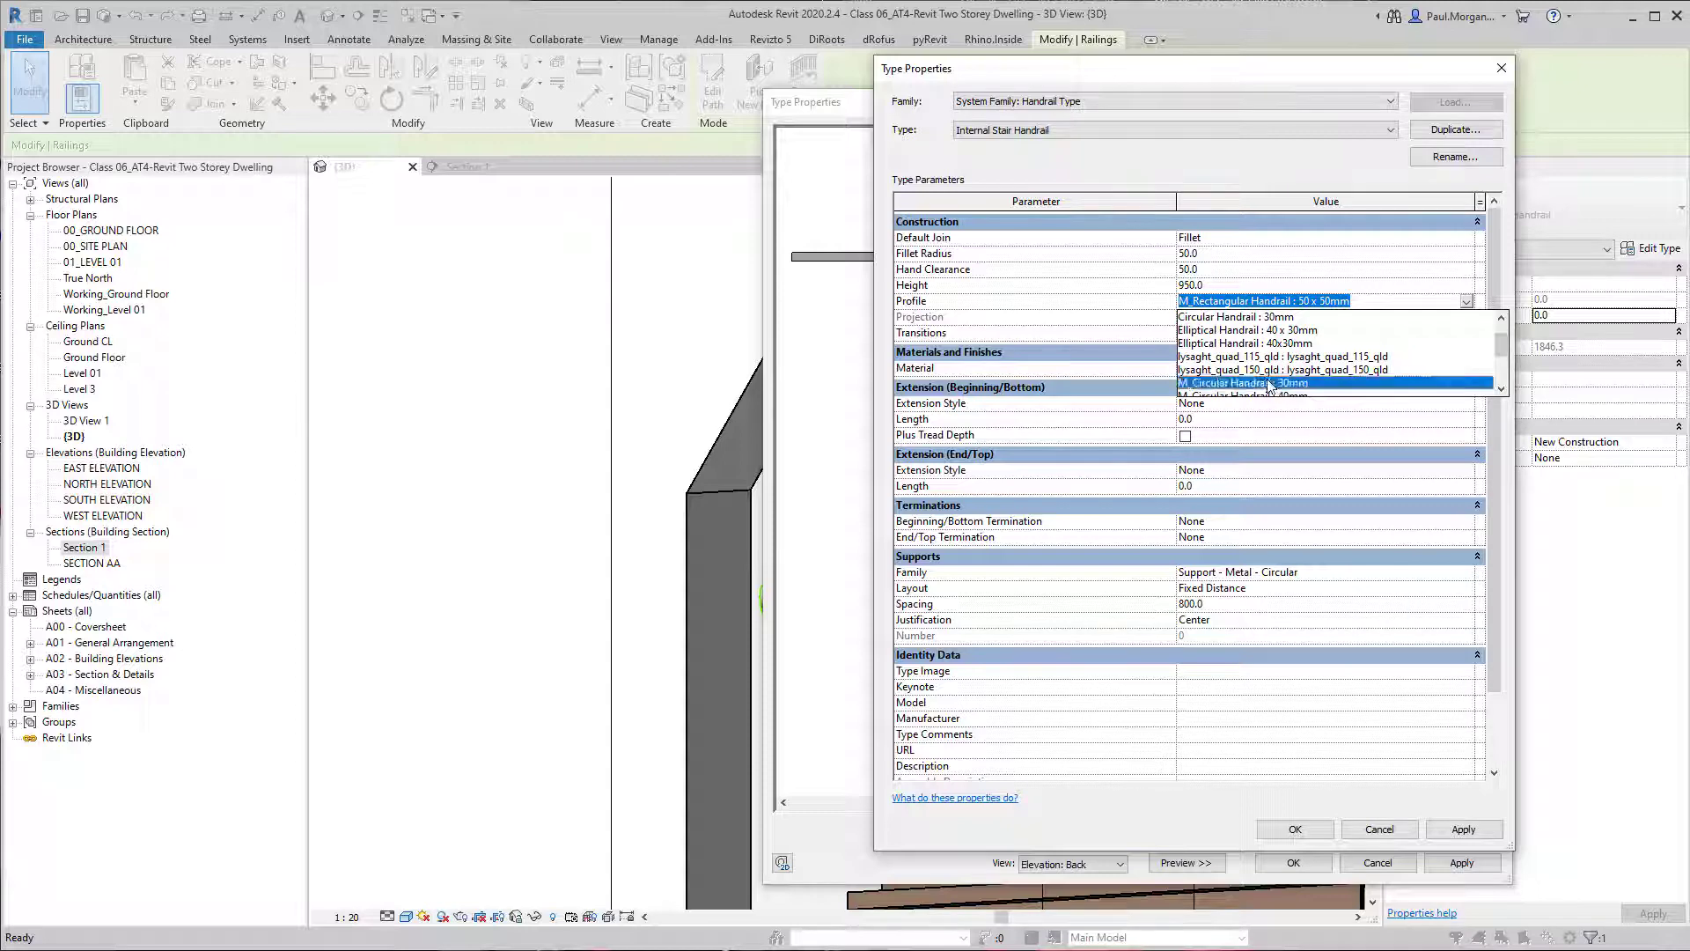
{"action": "left_click", "coordinate": [1270, 383]}
{"action": "left_click", "coordinate": [1296, 830]}
{"action": "left_click", "coordinate": [1294, 863]}
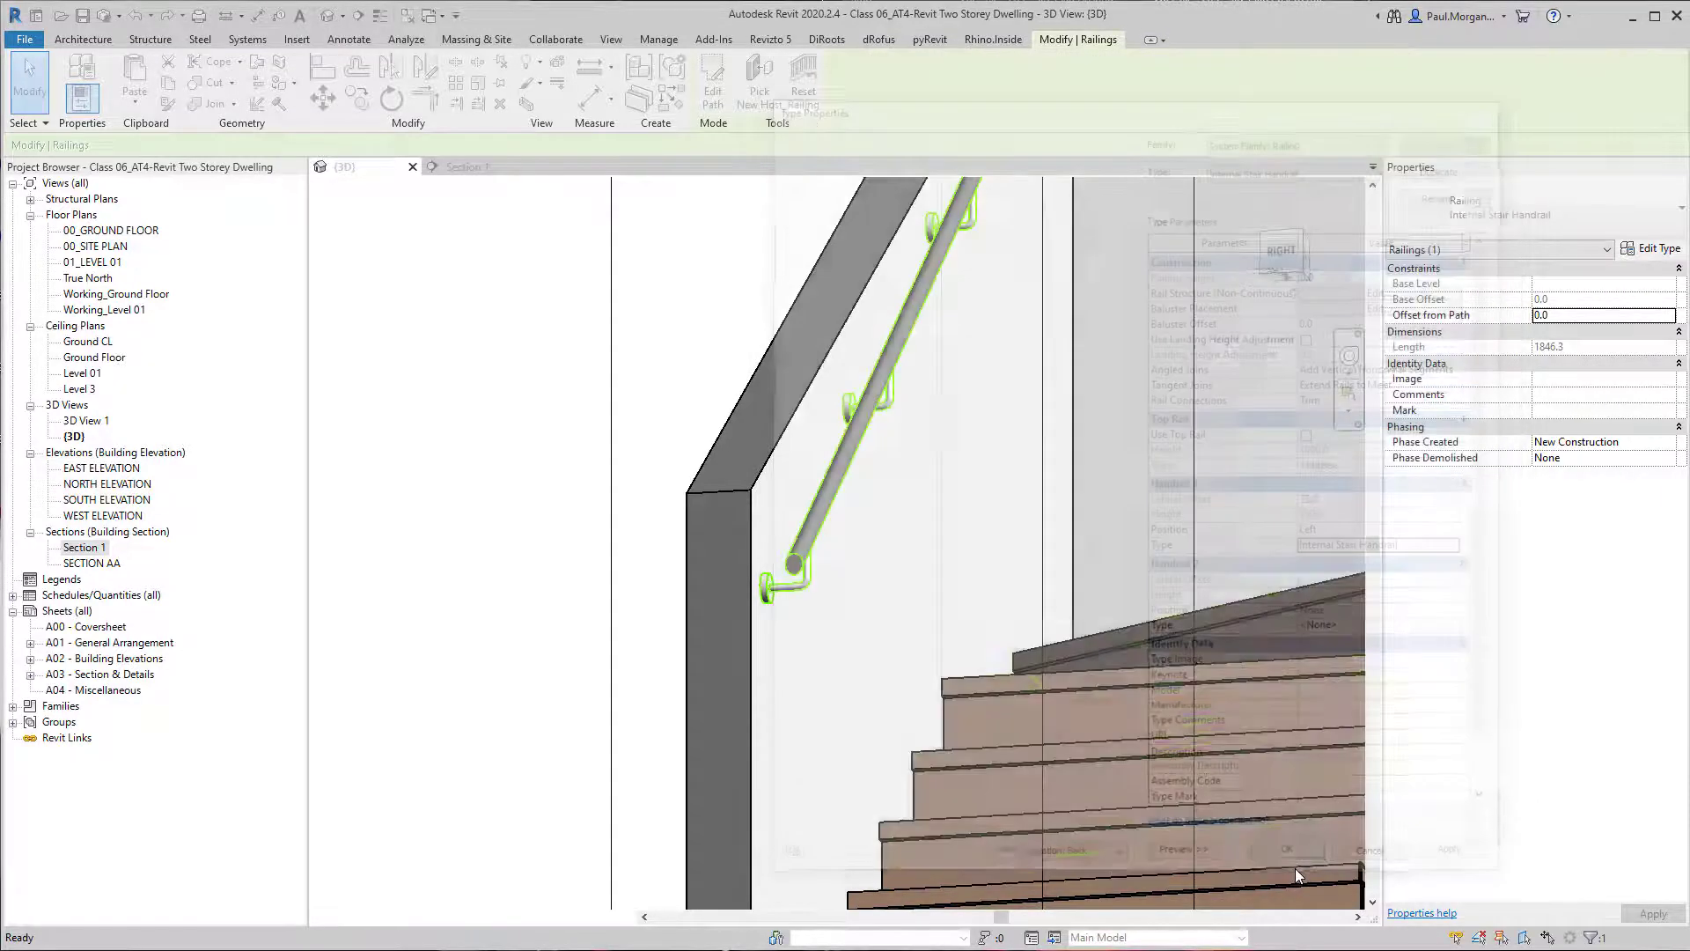
Restore the section box to the full width of the stair enclosure and check the handrail from several sides.
{"action": "middle_click_drag", "start_coordinate": [954, 496], "coordinate": [790, 620]}
{"action": "key", "text": "Escape"}
{"action": "scroll", "coordinate": [905, 646], "scroll_direction": "down", "scroll_amount": 2}
{"action": "scroll", "coordinate": [760, 604], "scroll_direction": "down", "scroll_amount": 2}
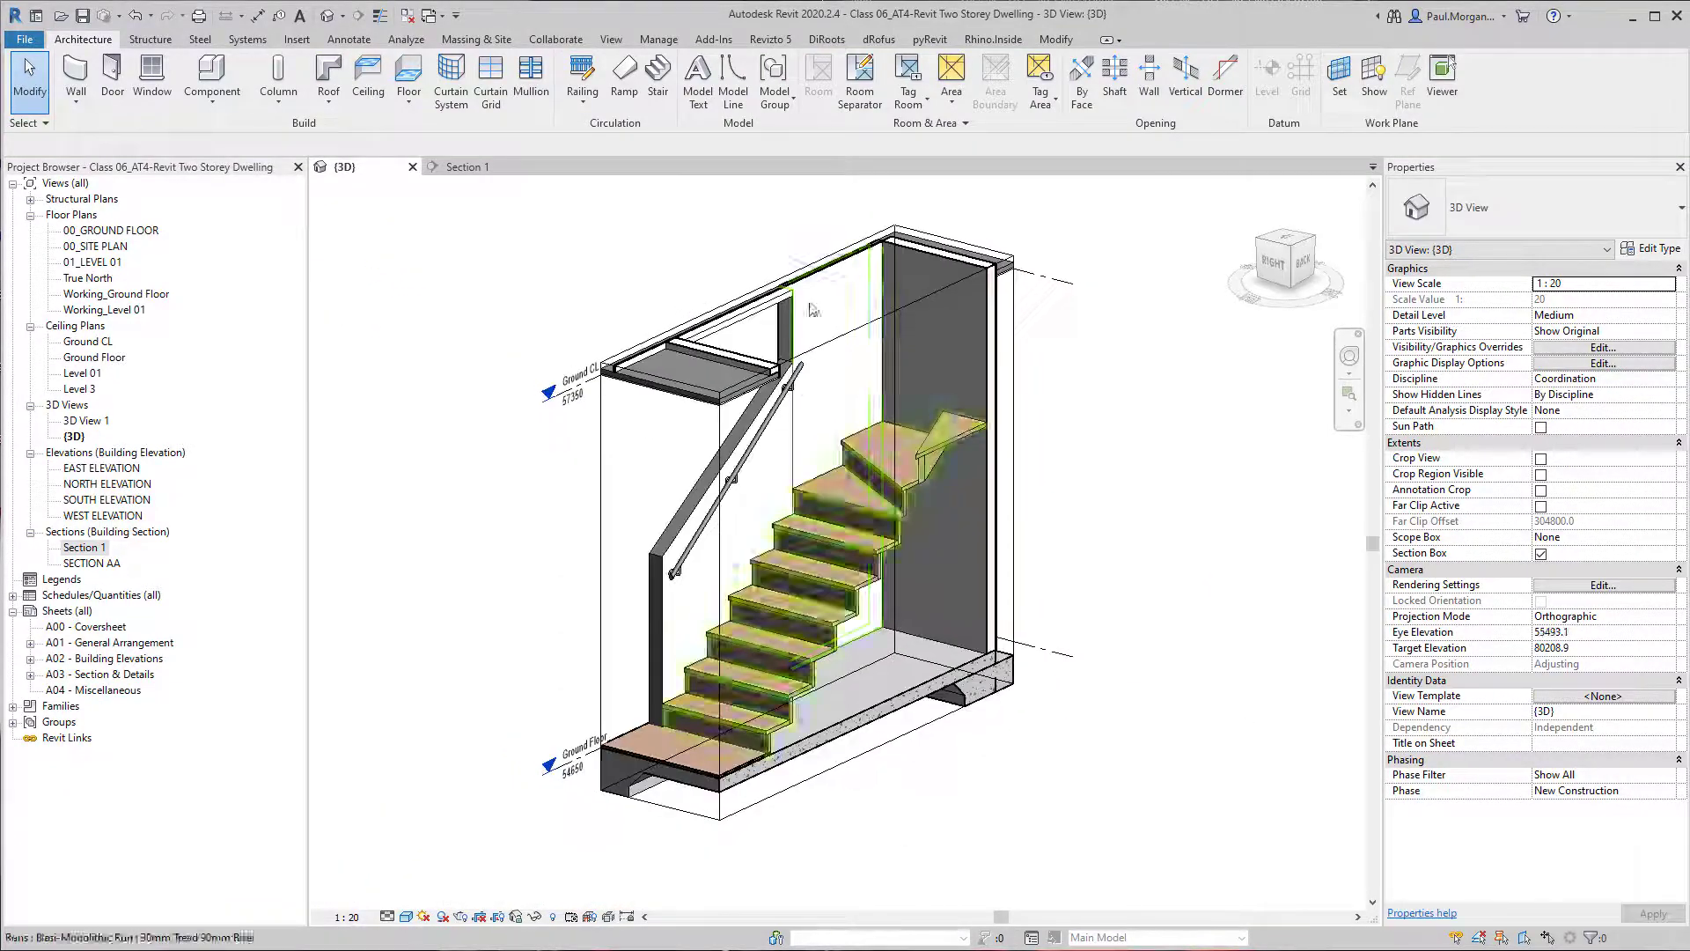
{"action": "key", "text": "ctrl+z"}
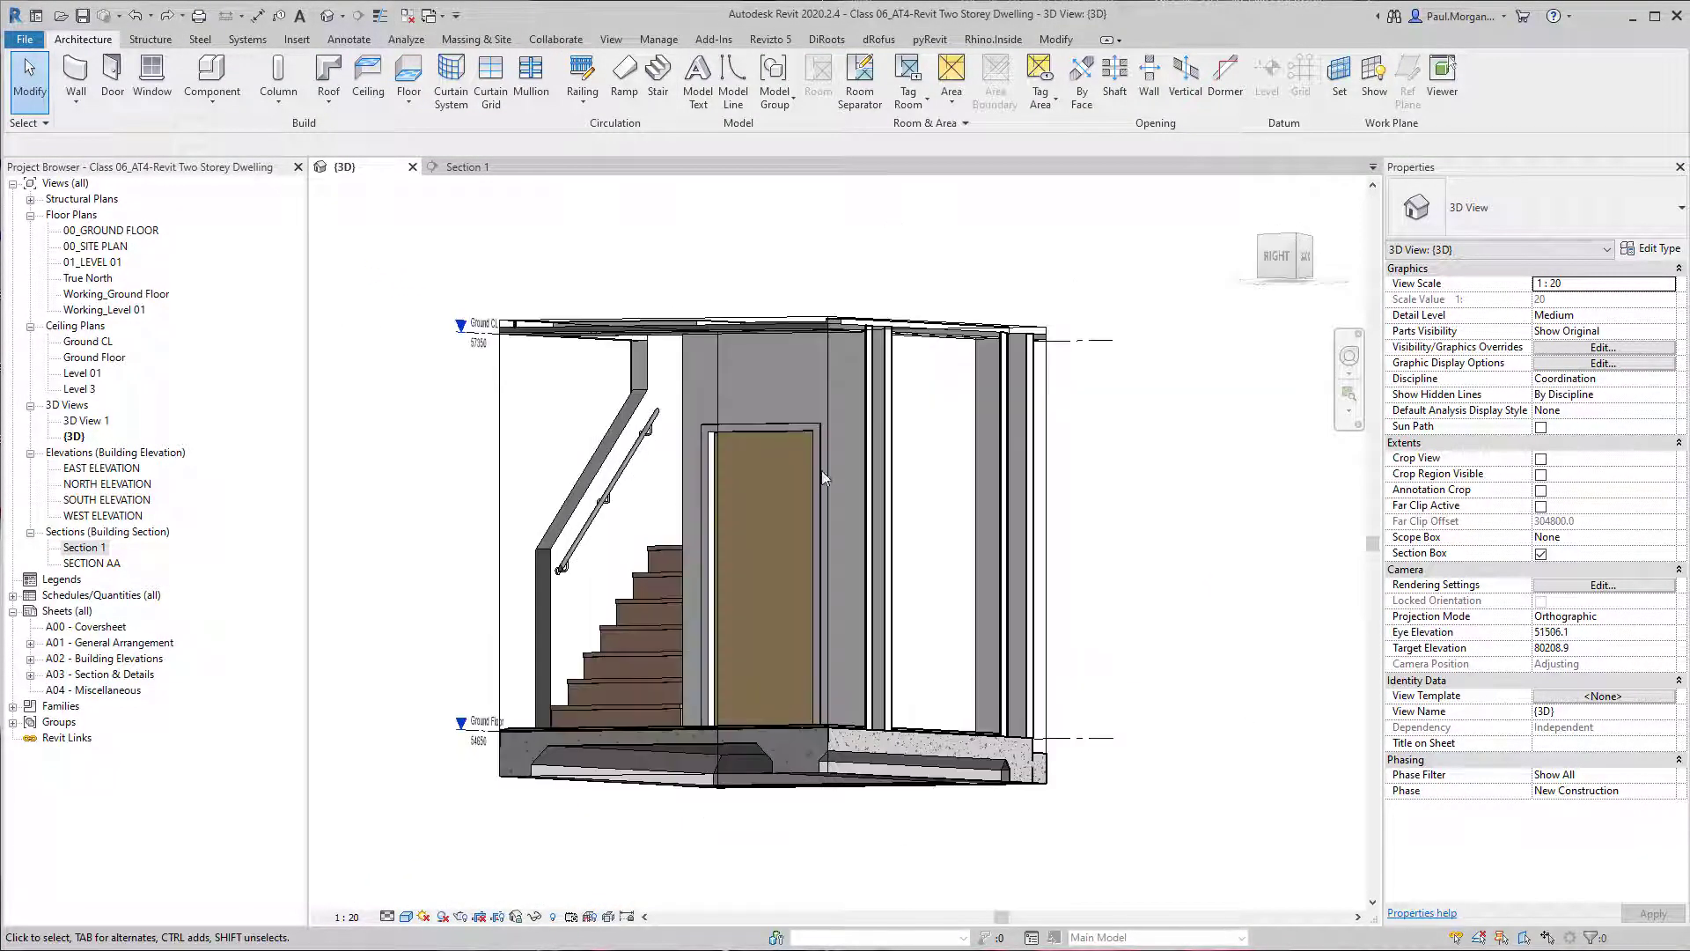
{"action": "scroll", "coordinate": [702, 569], "scroll_direction": "up", "scroll_amount": 2}
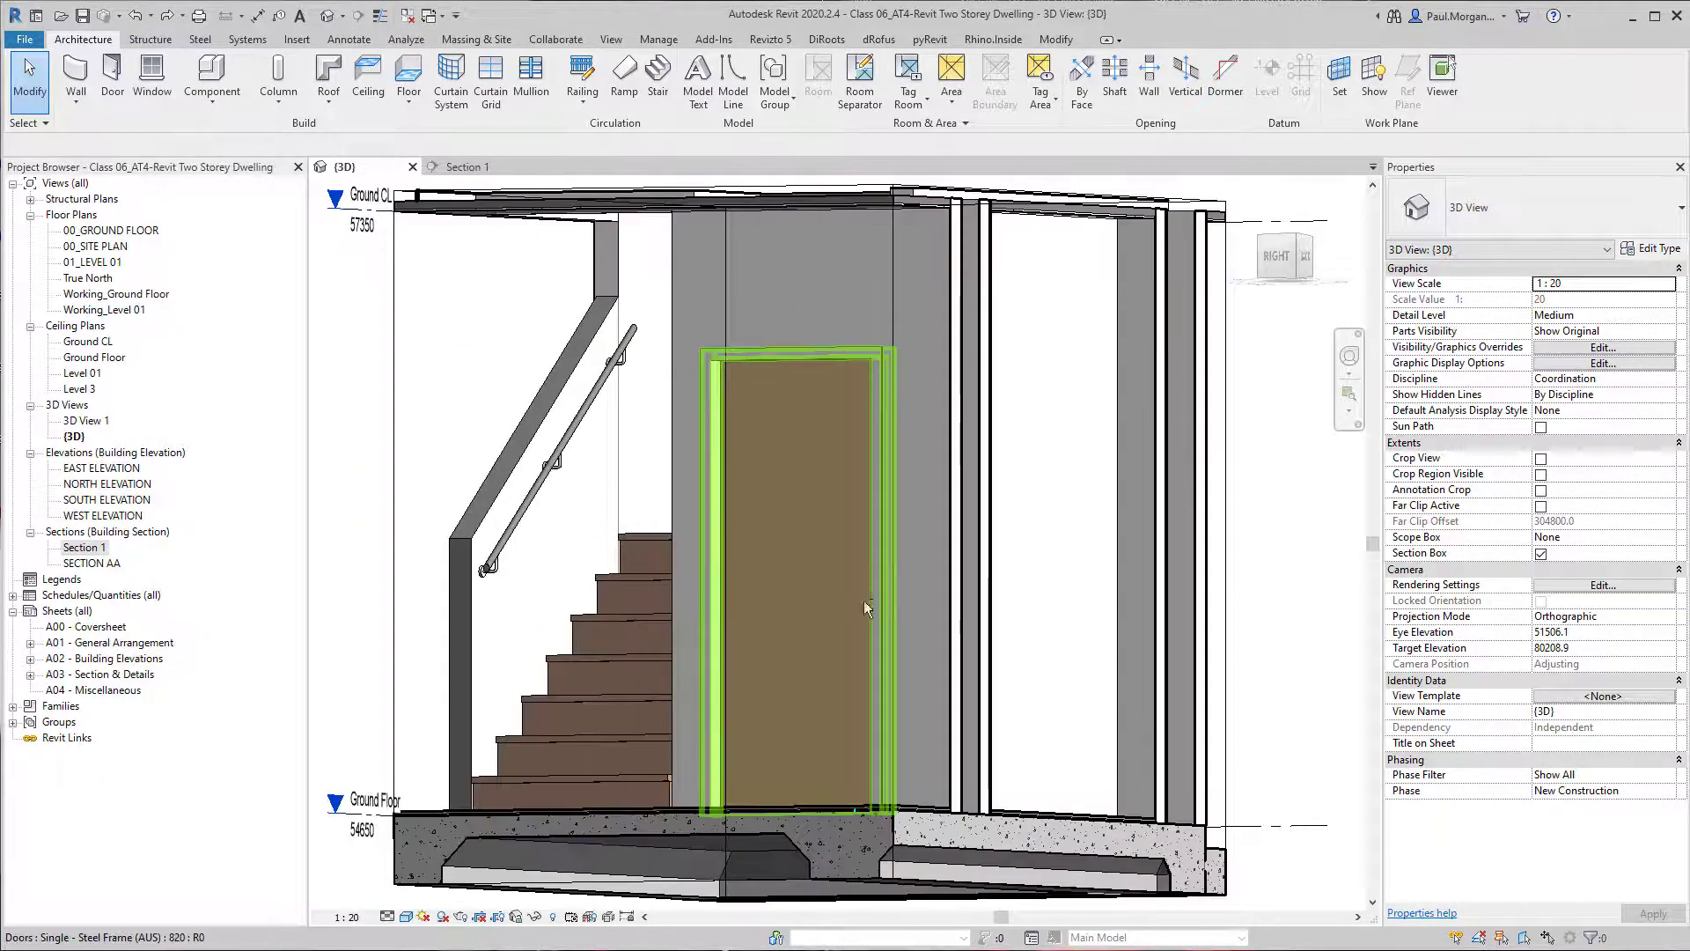
{"action": "middle_click_drag", "start_coordinate": [864, 601], "coordinate": [655, 713], "text": "shift"}
{"action": "scroll", "coordinate": [907, 602], "scroll_direction": "down", "scroll_amount": 2}
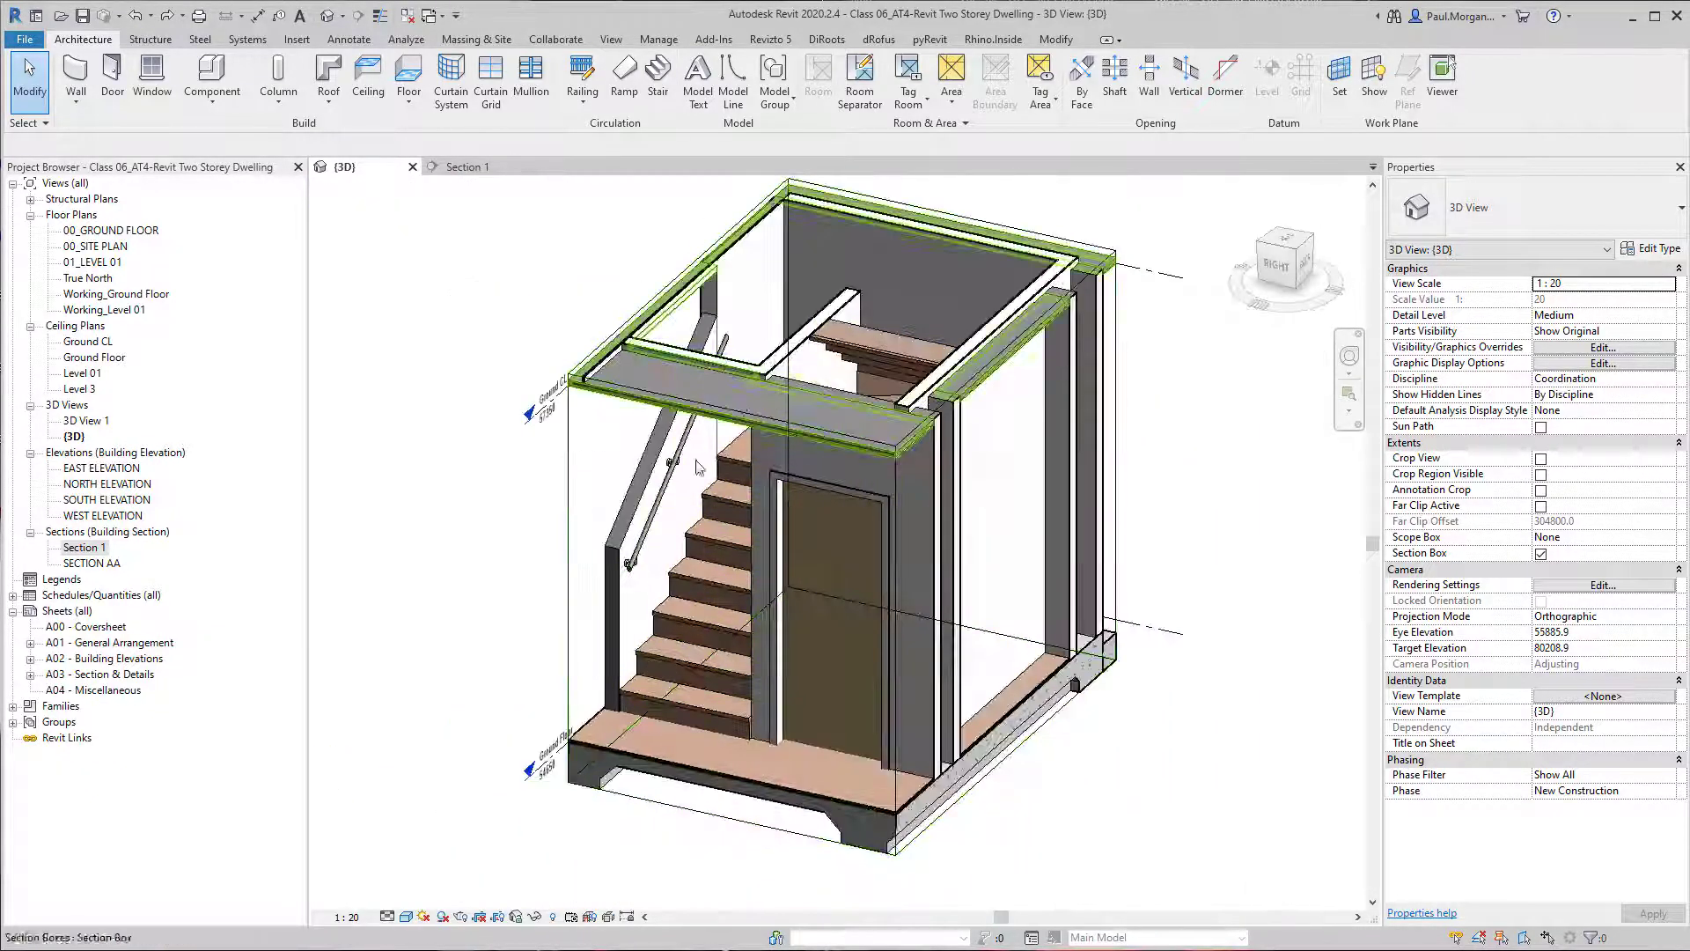
{"action": "middle_click_drag", "start_coordinate": [955, 426], "coordinate": [1063, 422], "text": "shift"}
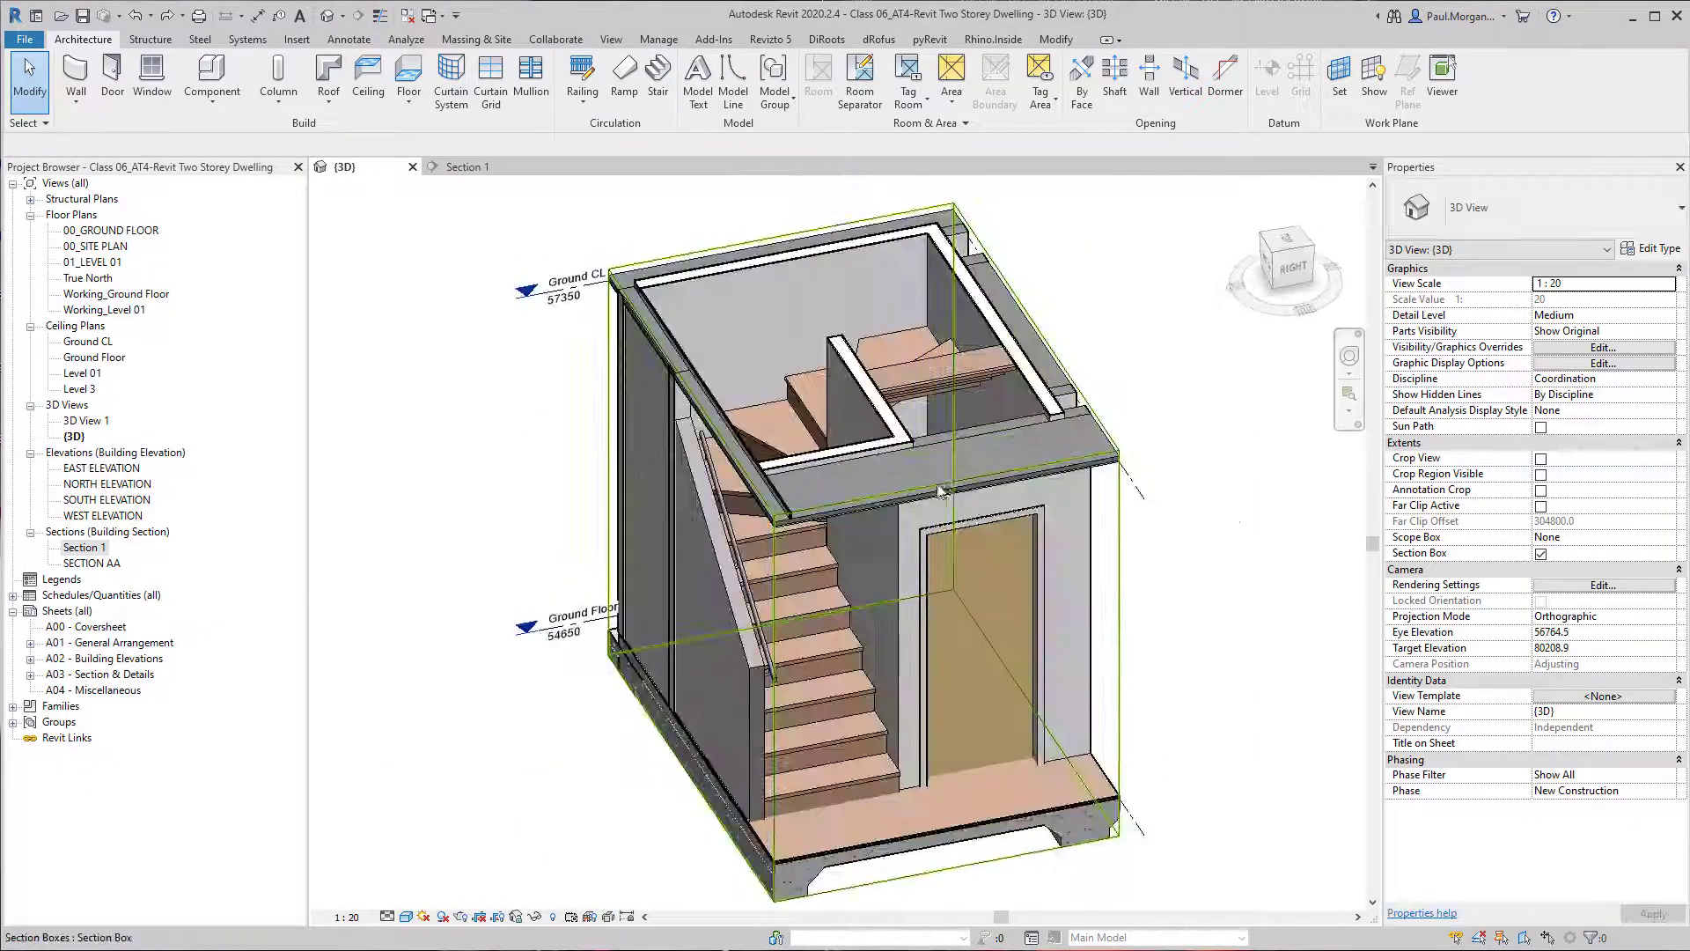
Raise the section box's top to include the Level 01 walls and pull its side in to expose the upper flight.
{"action": "left_click", "coordinate": [1121, 502]}
{"action": "middle_click_drag", "start_coordinate": [986, 571], "coordinate": [1011, 558], "text": "shift"}
{"action": "left_click_drag", "start_coordinate": [883, 334], "coordinate": [924, 214]}
{"action": "middle_click_drag", "start_coordinate": [924, 214], "coordinate": [934, 459]}
{"action": "left_click_drag", "start_coordinate": [934, 460], "coordinate": [948, 337]}
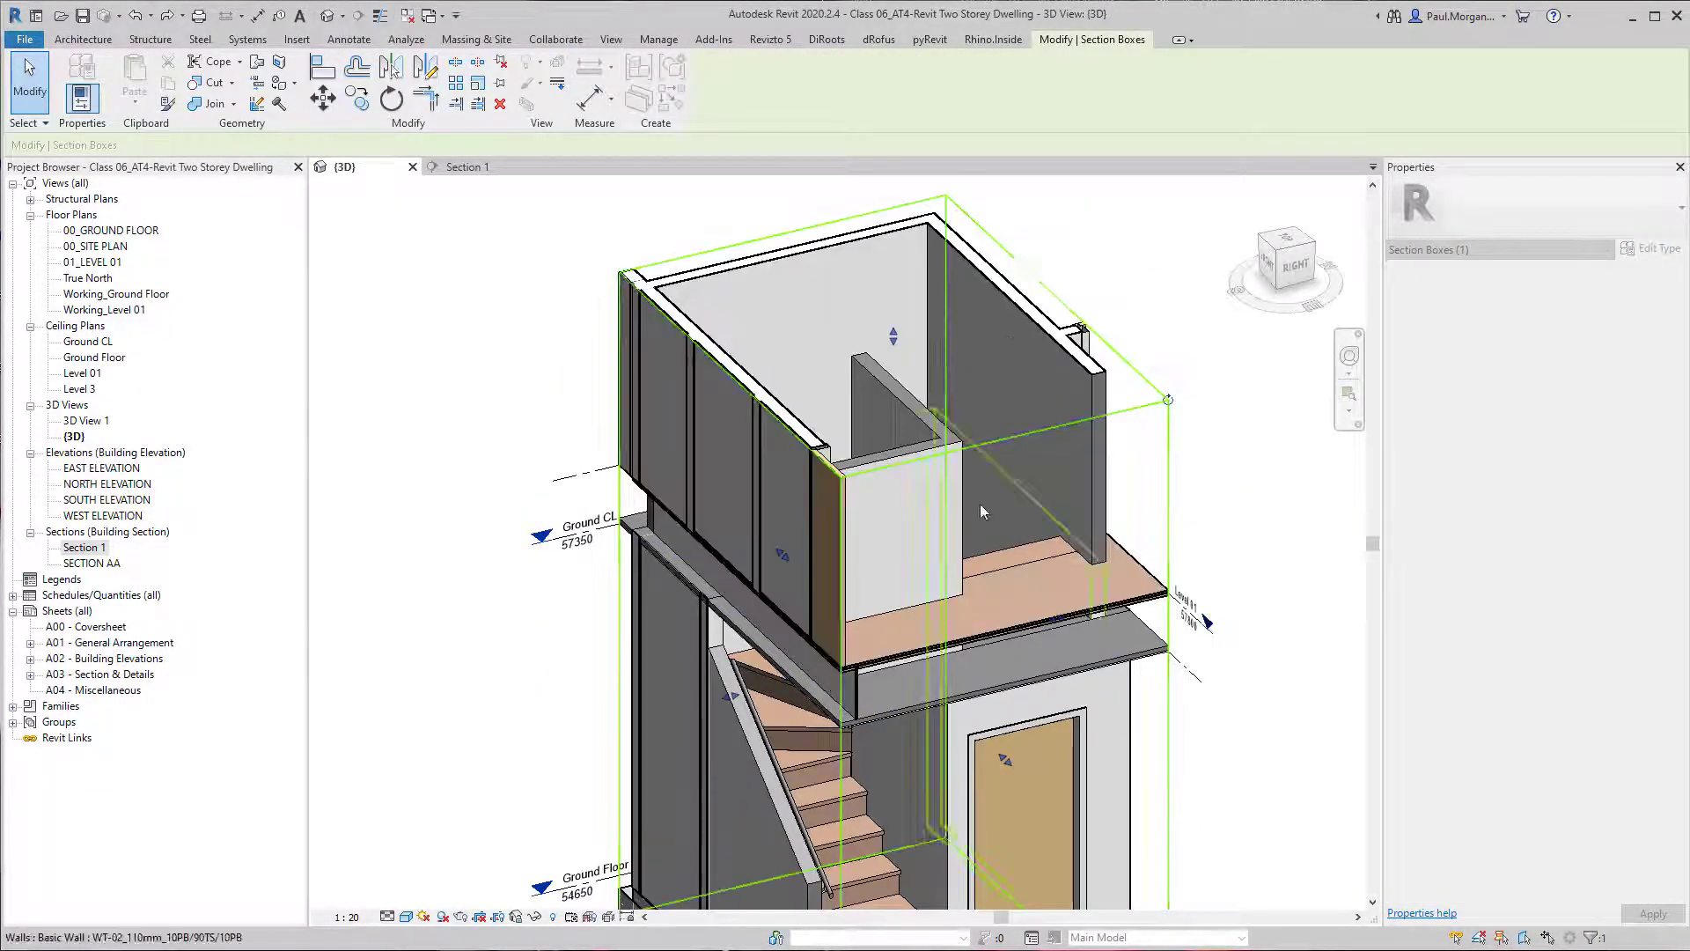
{"action": "middle_click_drag", "start_coordinate": [935, 610], "coordinate": [858, 490]}
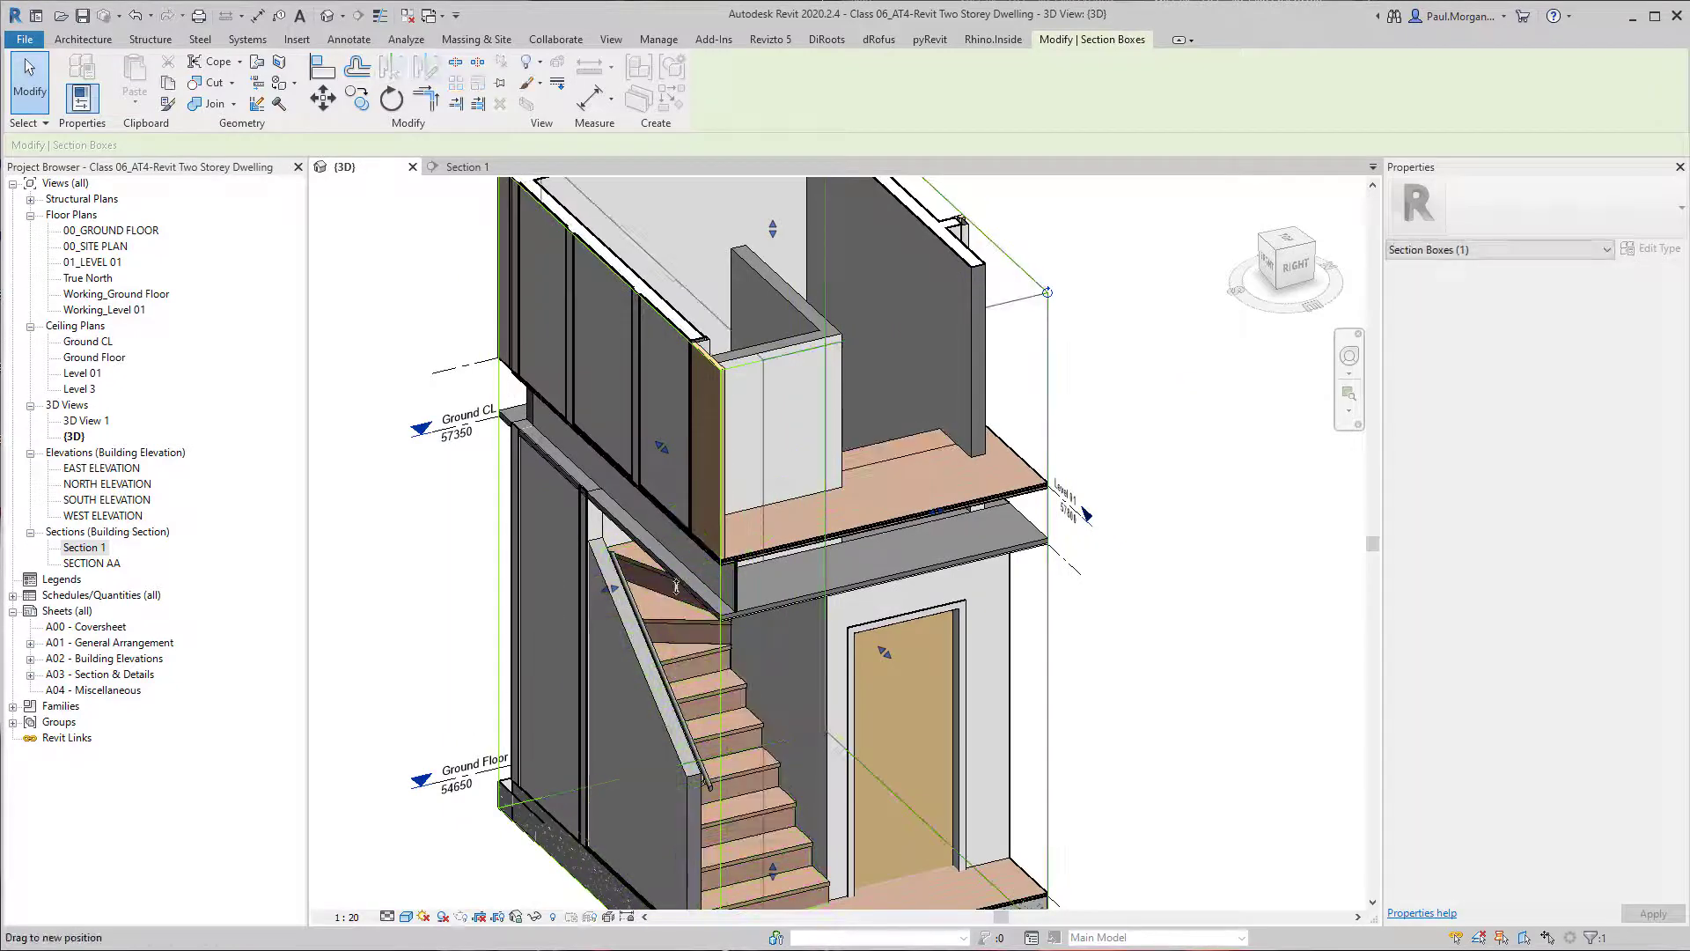
{"action": "middle_click_drag", "start_coordinate": [631, 594], "coordinate": [989, 543], "text": "shift"}
{"action": "middle_click_drag", "start_coordinate": [712, 533], "coordinate": [699, 577]}
{"action": "left_click", "coordinate": [385, 332]}
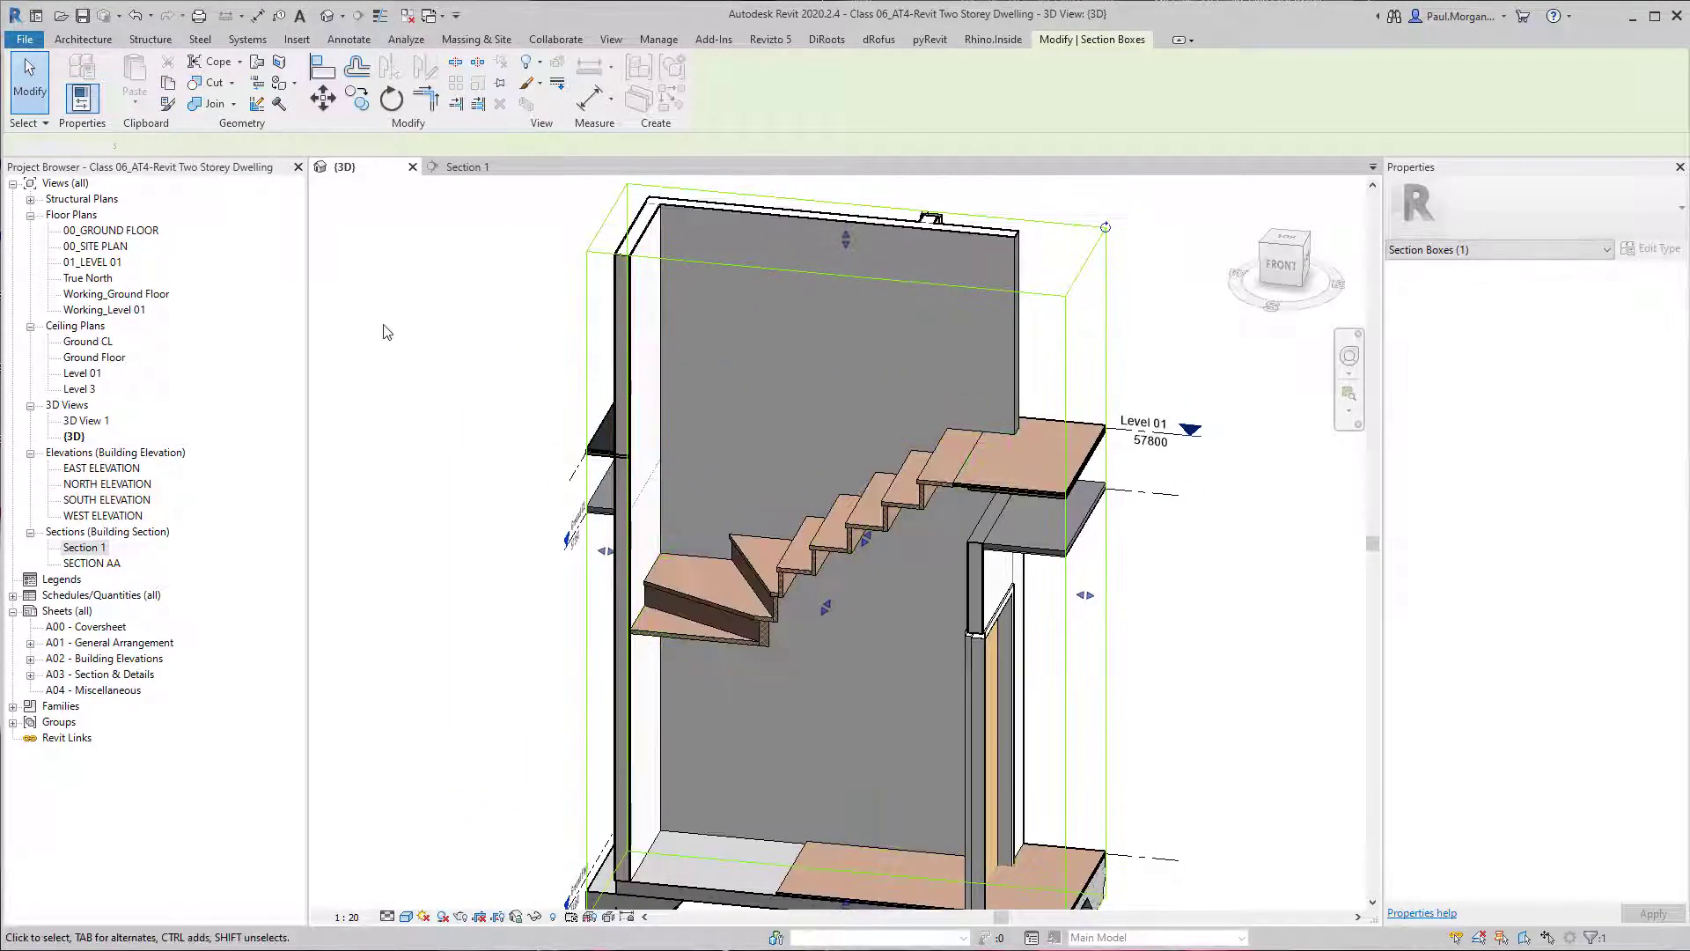
Place Internal Stair Handrail railings on the stair's treads and delete the one on the inner side.
{"action": "left_click", "coordinate": [582, 104]}
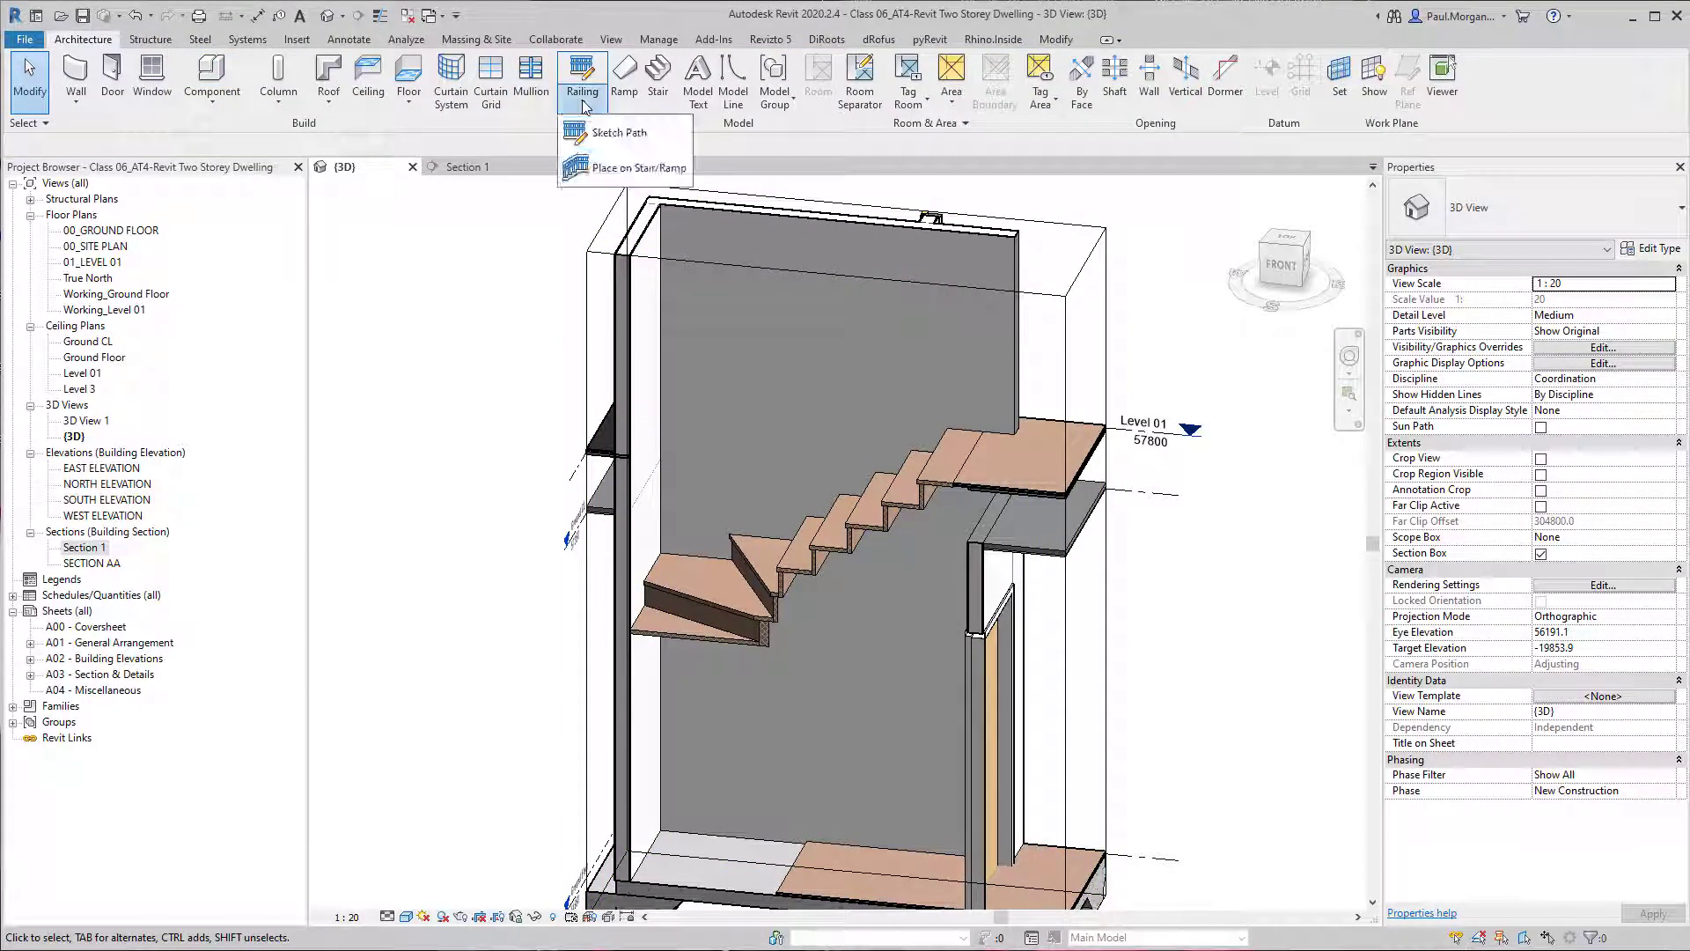
{"action": "left_click", "coordinate": [607, 170]}
{"action": "left_click", "coordinate": [1468, 206]}
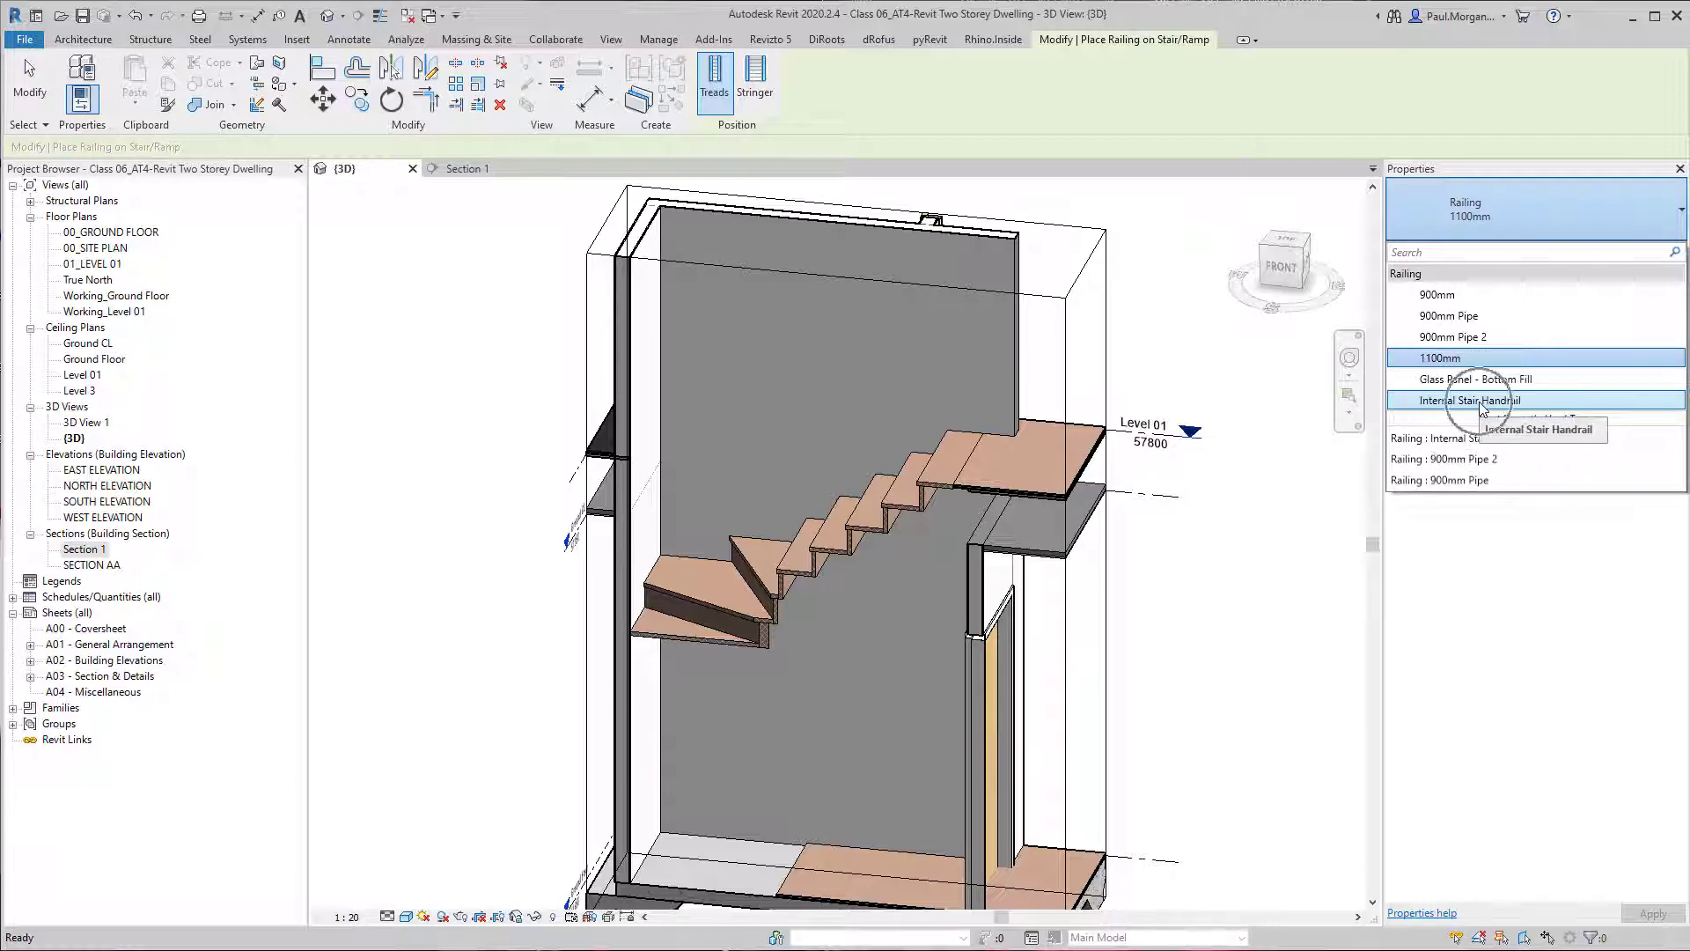
{"action": "left_click", "coordinate": [1481, 403]}
{"action": "left_click", "coordinate": [878, 531]}
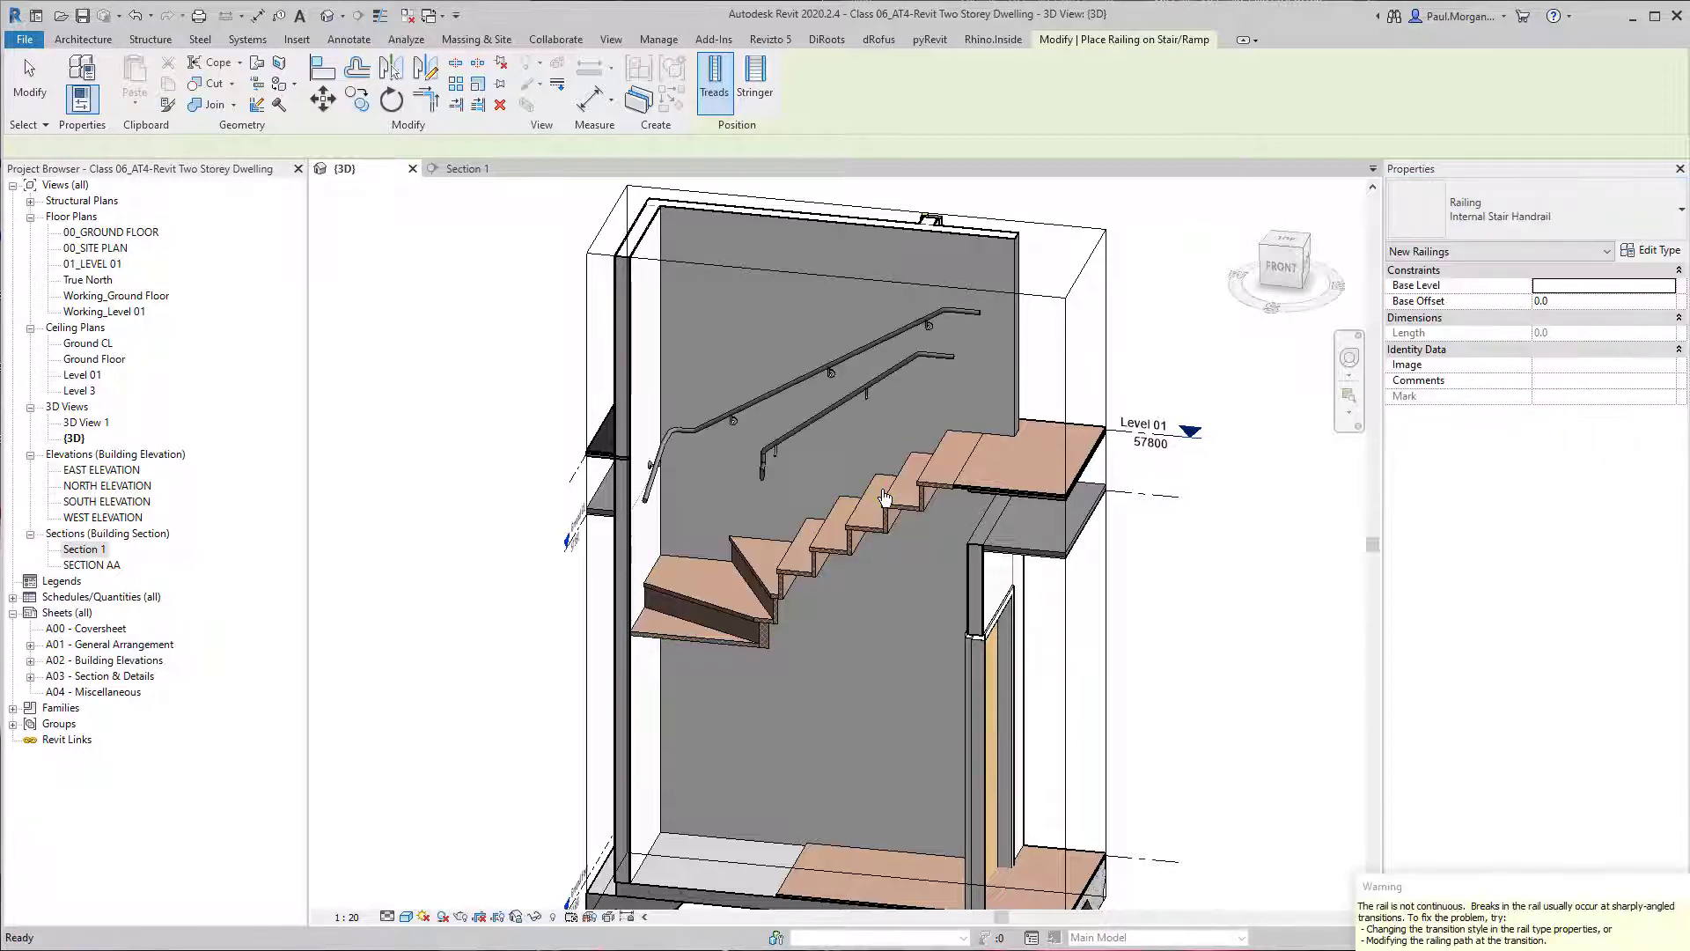
{"action": "key", "text": "Escape"}
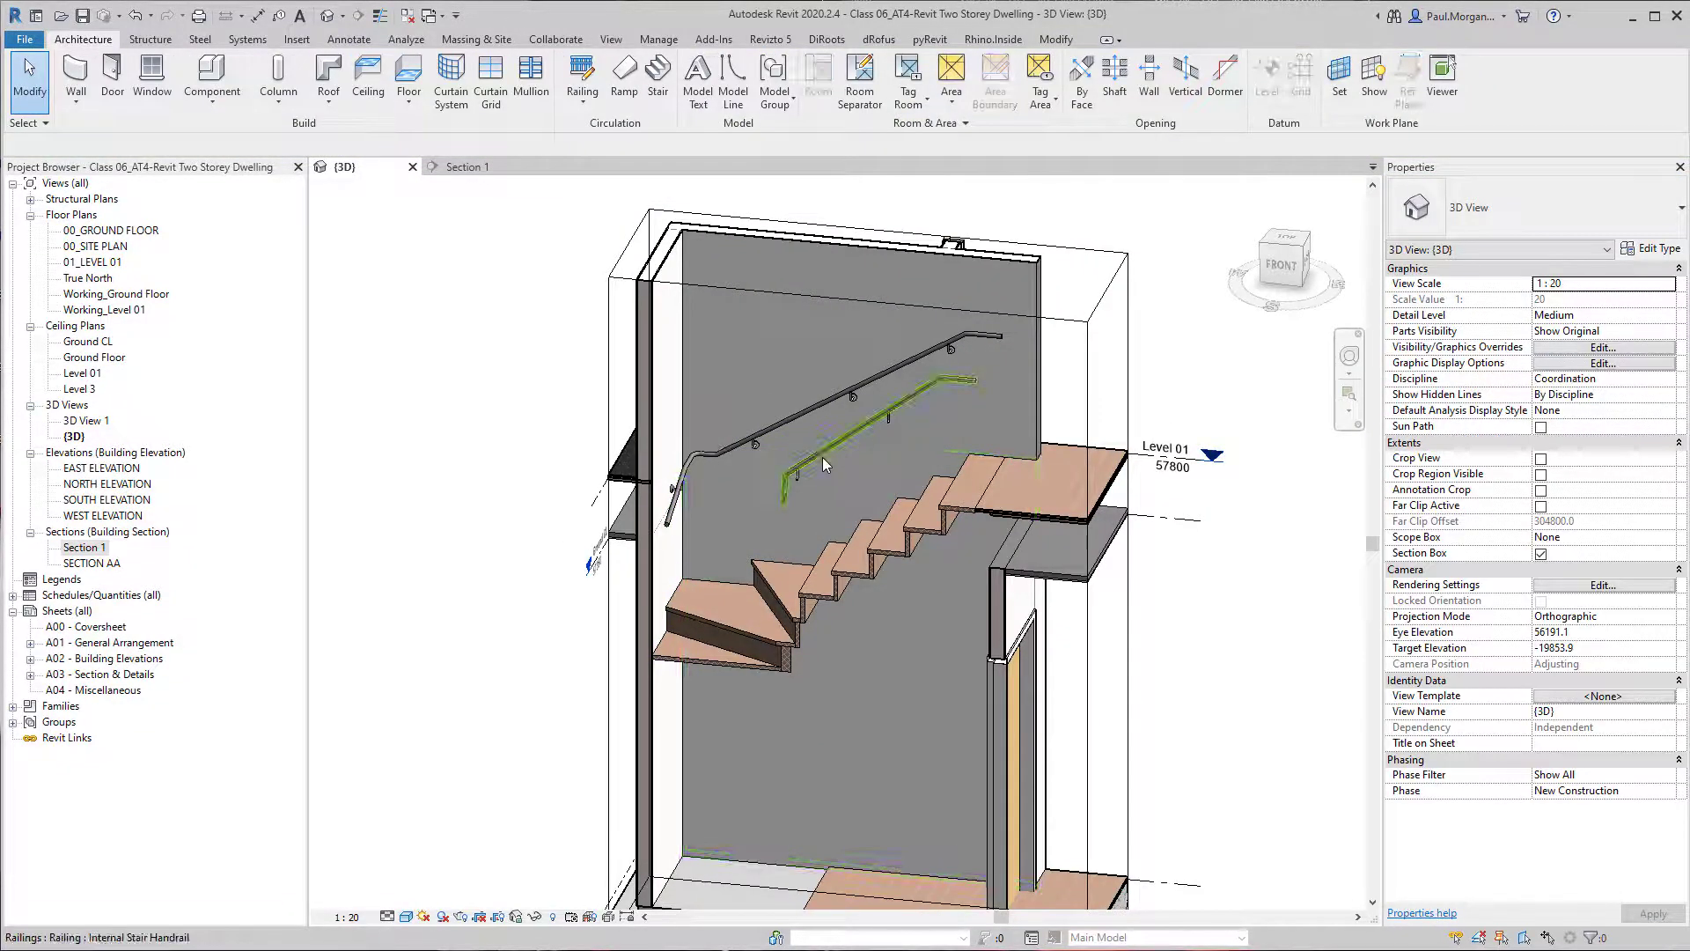
{"action": "left_click", "coordinate": [814, 460]}
{"action": "key", "text": "Delete"}
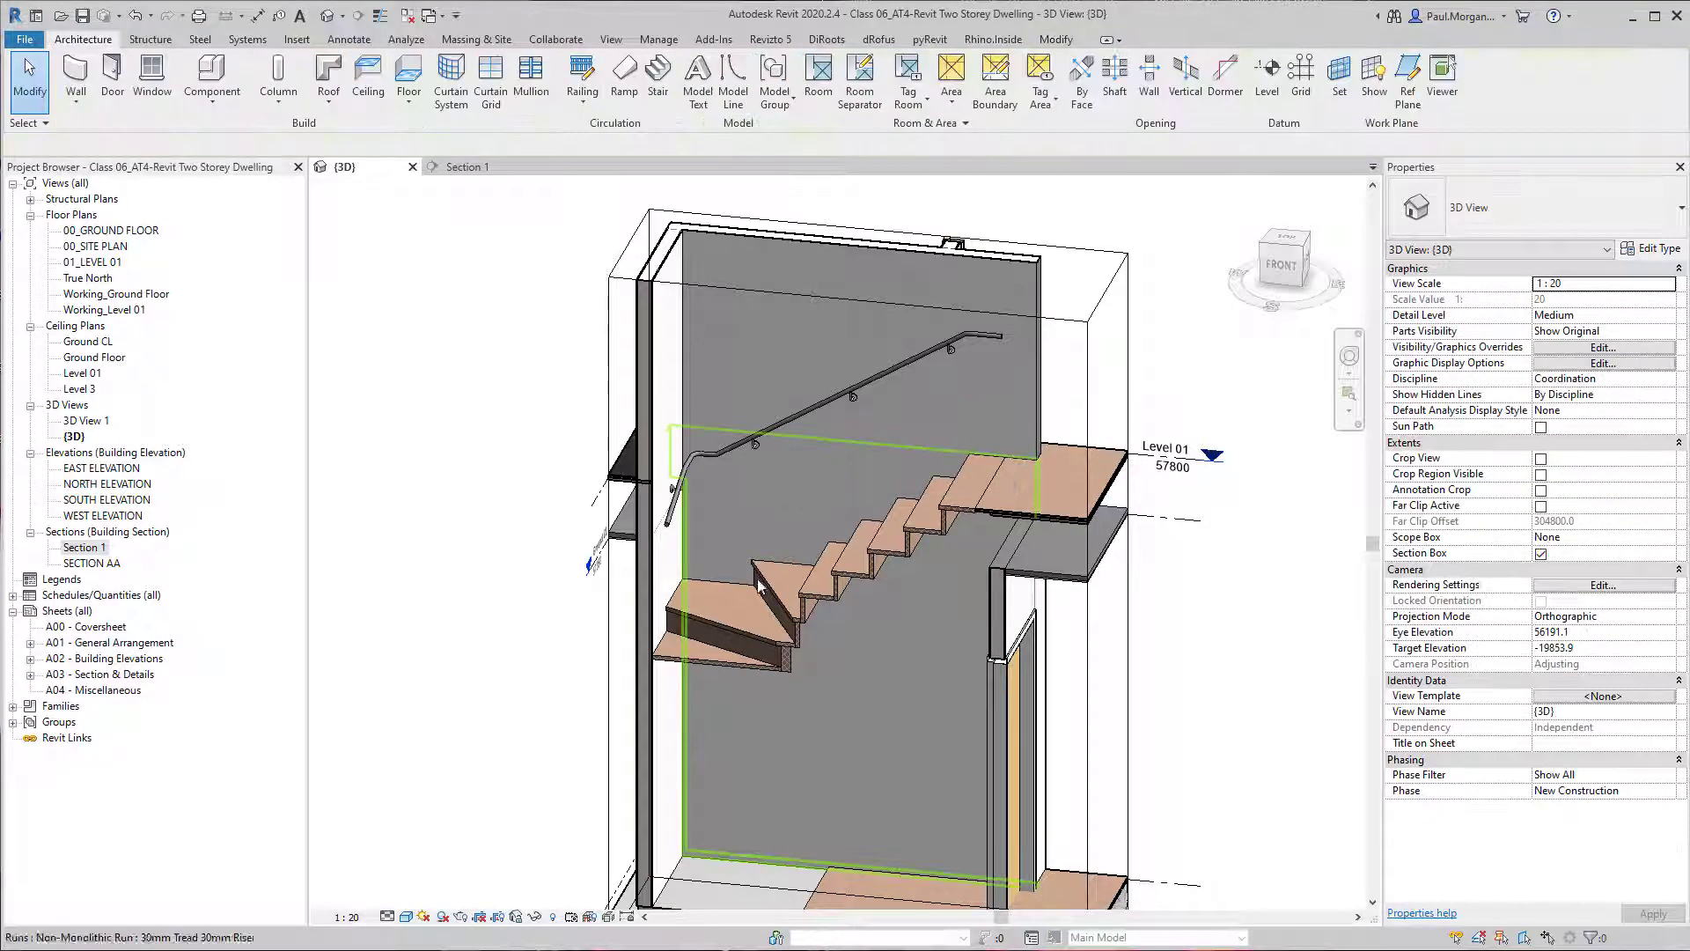
Edit the remaining handrail's path and delete its lower-flight and winder segments, keeping only the upper-flight line.
{"action": "middle_click_drag", "start_coordinate": [975, 493], "coordinate": [937, 466], "text": "shift"}
{"action": "double_click", "coordinate": [832, 411]}
{"action": "scroll", "coordinate": [812, 460], "scroll_direction": "down", "scroll_amount": 1}
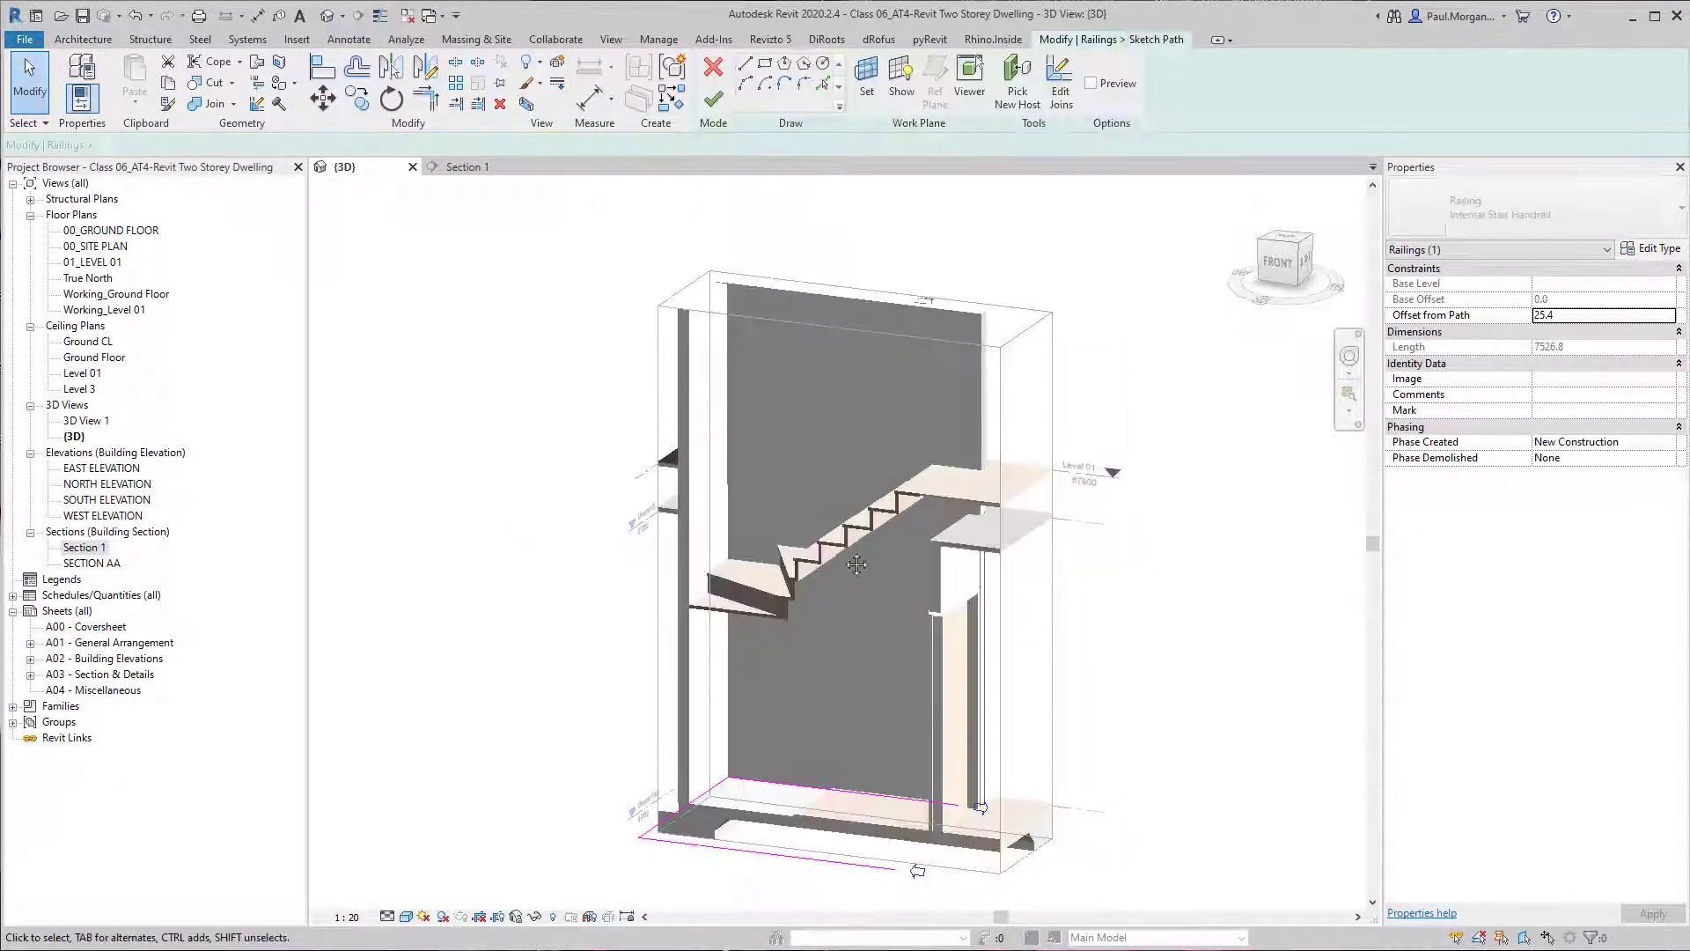
{"action": "middle_click_drag", "start_coordinate": [806, 774], "coordinate": [841, 573]}
{"action": "middle_click_drag", "start_coordinate": [841, 572], "coordinate": [841, 588], "text": "shift"}
{"action": "left_click_drag", "start_coordinate": [675, 577], "coordinate": [675, 576]}
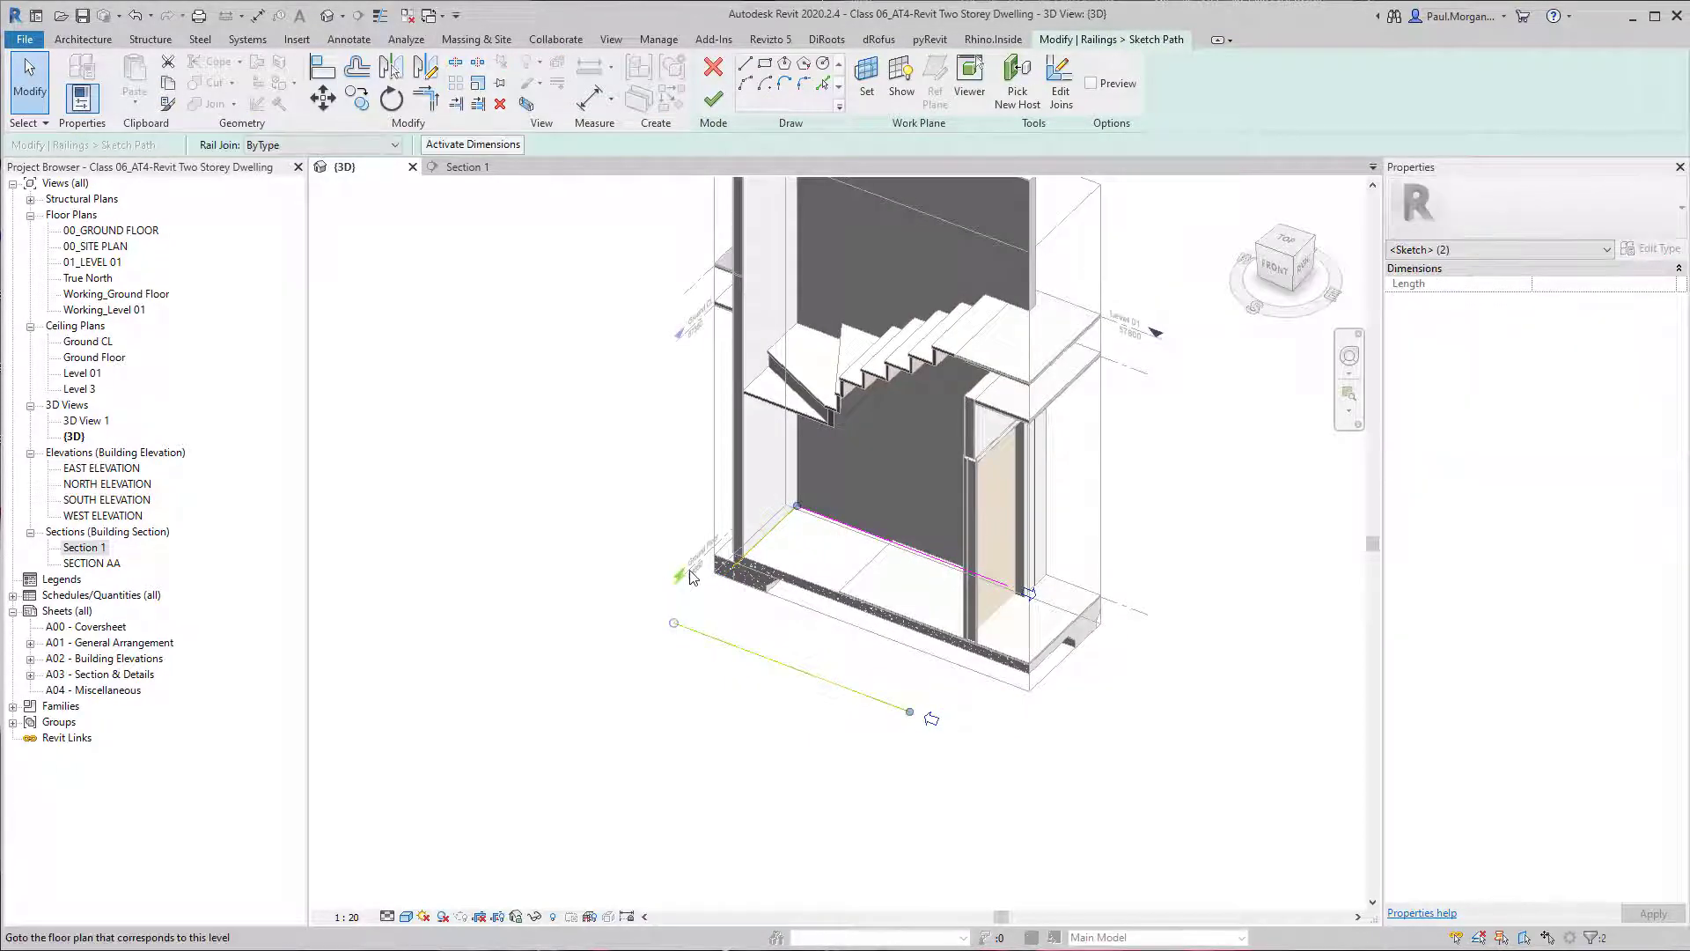
{"action": "key", "text": "Delete"}
Align the lower end of the handrail's path with the front edge of the first straight tread above the winders and finish the sketch.
{"action": "scroll", "coordinate": [819, 524], "scroll_direction": "up", "scroll_amount": 3}
{"action": "mouse_move", "coordinate": [830, 547]}
{"action": "middle_mouse_down", "text": "shift"}
{"action": "mouse_move", "coordinate": [911, 530]}
{"action": "mouse_move", "coordinate": [830, 662]}
{"action": "mouse_move", "coordinate": [775, 410]}
{"action": "middle_mouse_up", "text": "shift"}
{"action": "key", "text": "a"}
{"action": "key", "text": "l"}
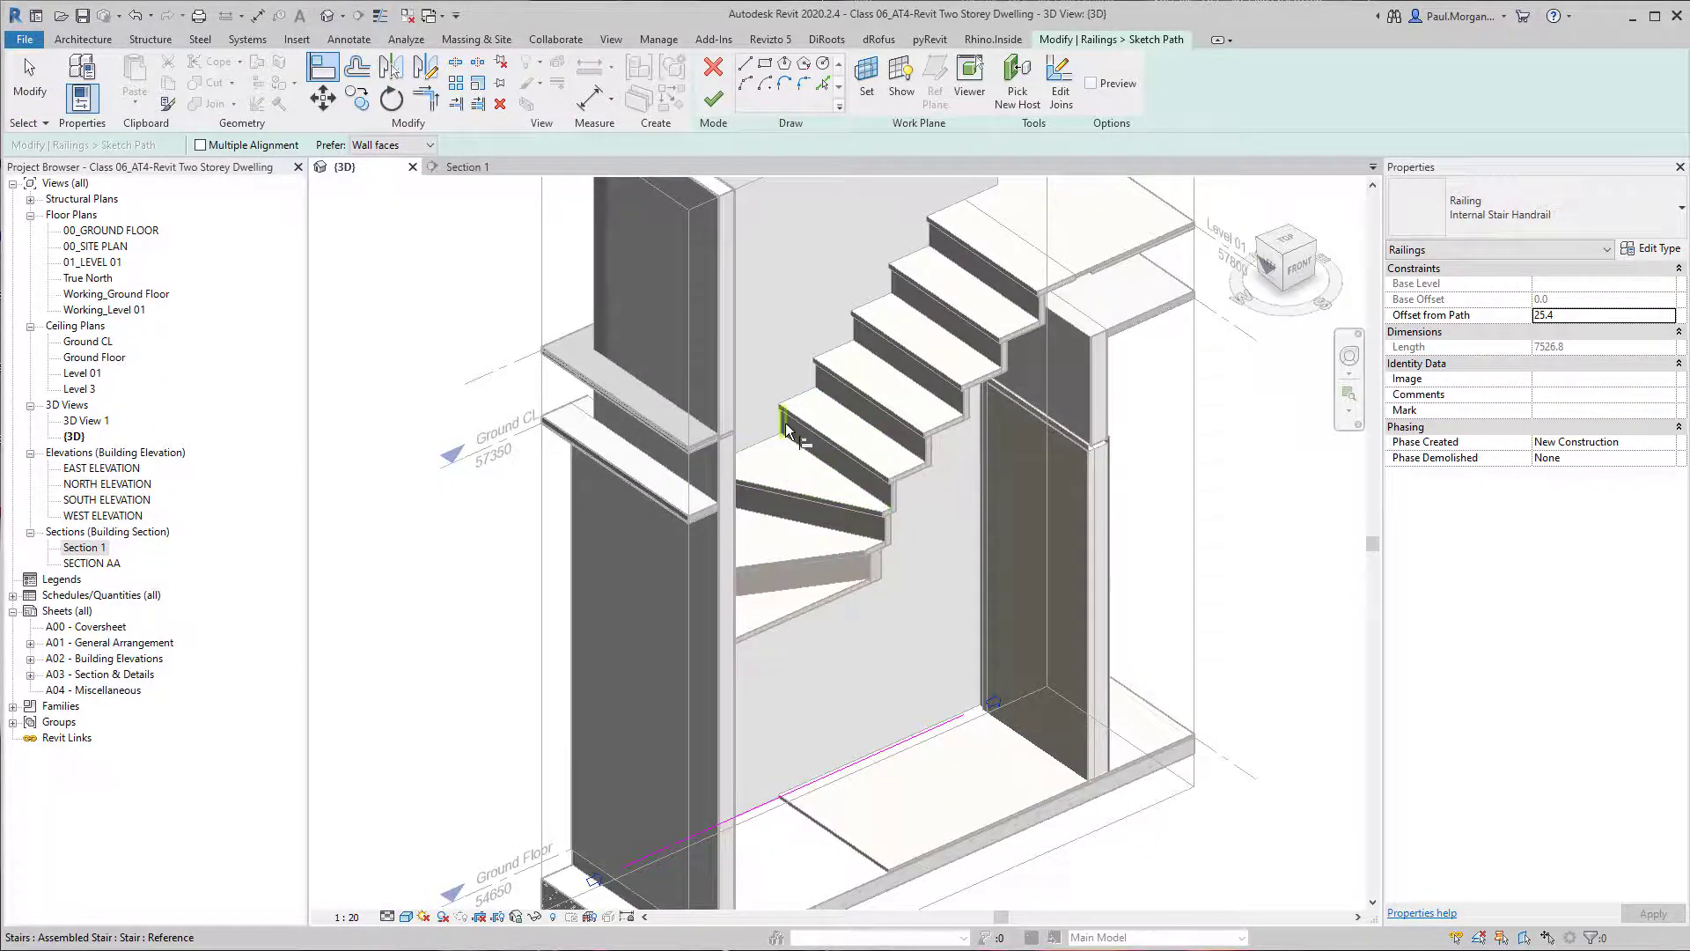
{"action": "left_click", "coordinate": [785, 425]}
{"action": "mouse_move", "coordinate": [909, 635]}
{"action": "middle_mouse_down"}
{"action": "mouse_move", "coordinate": [948, 498]}
{"action": "mouse_move", "coordinate": [809, 631]}
{"action": "mouse_move", "coordinate": [747, 520]}
{"action": "middle_mouse_up"}
{"action": "left_click", "coordinate": [666, 731]}
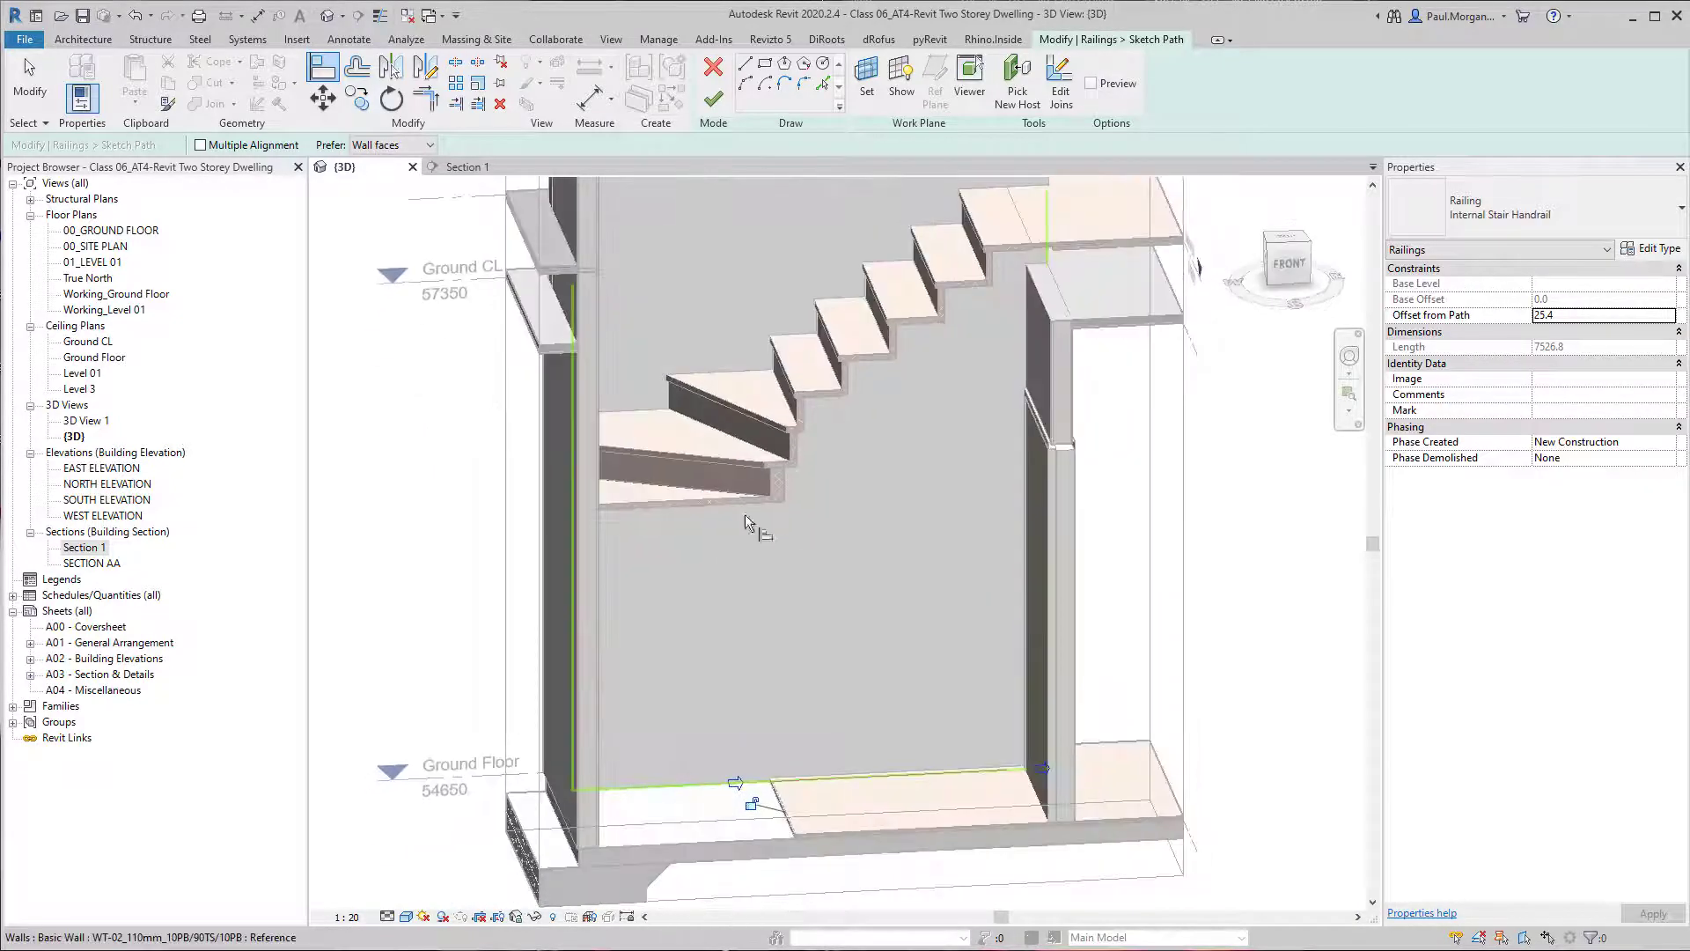
{"action": "middle_click_drag", "start_coordinate": [783, 598], "coordinate": [787, 528], "text": "shift"}
{"action": "left_click", "coordinate": [713, 98]}
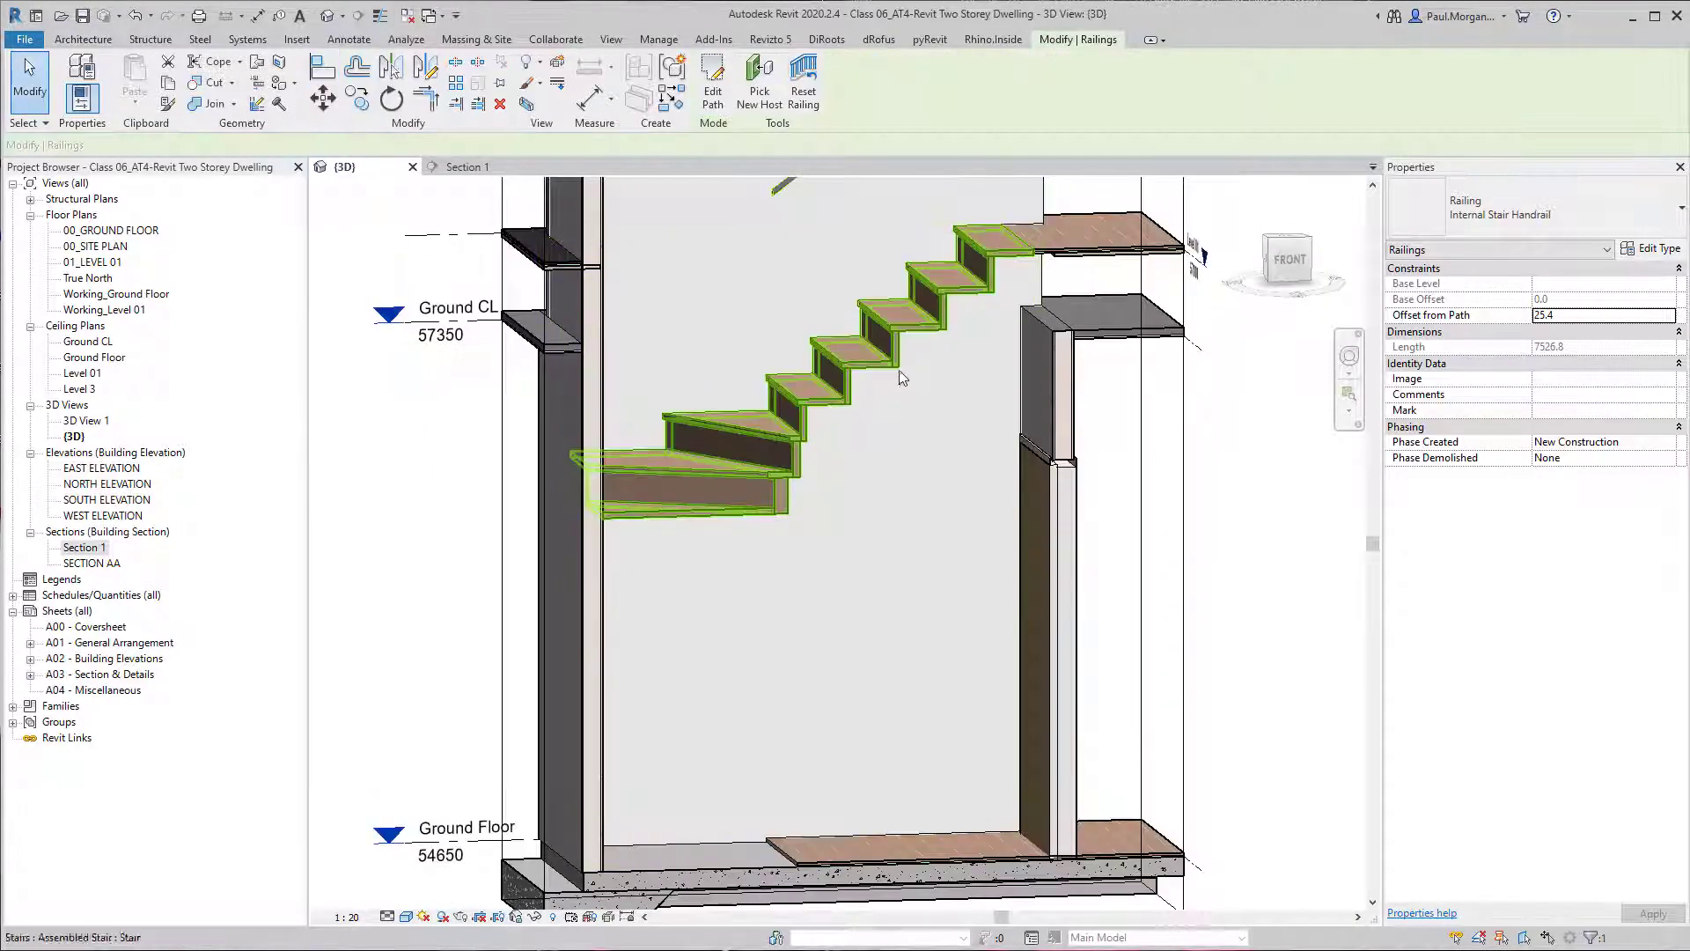
Reopen the handrail's path and try to align its lower end with the front edge of the uppermost winder tread.
{"action": "mouse_move", "coordinate": [899, 370]}
{"action": "middle_mouse_down", "text": "shift"}
{"action": "mouse_move", "coordinate": [853, 599]}
{"action": "mouse_move", "coordinate": [755, 480]}
{"action": "mouse_move", "coordinate": [734, 583]}
{"action": "middle_mouse_up", "text": "shift"}
{"action": "double_click", "coordinate": [755, 475]}
{"action": "scroll", "coordinate": [662, 515], "scroll_direction": "up", "scroll_amount": 5}
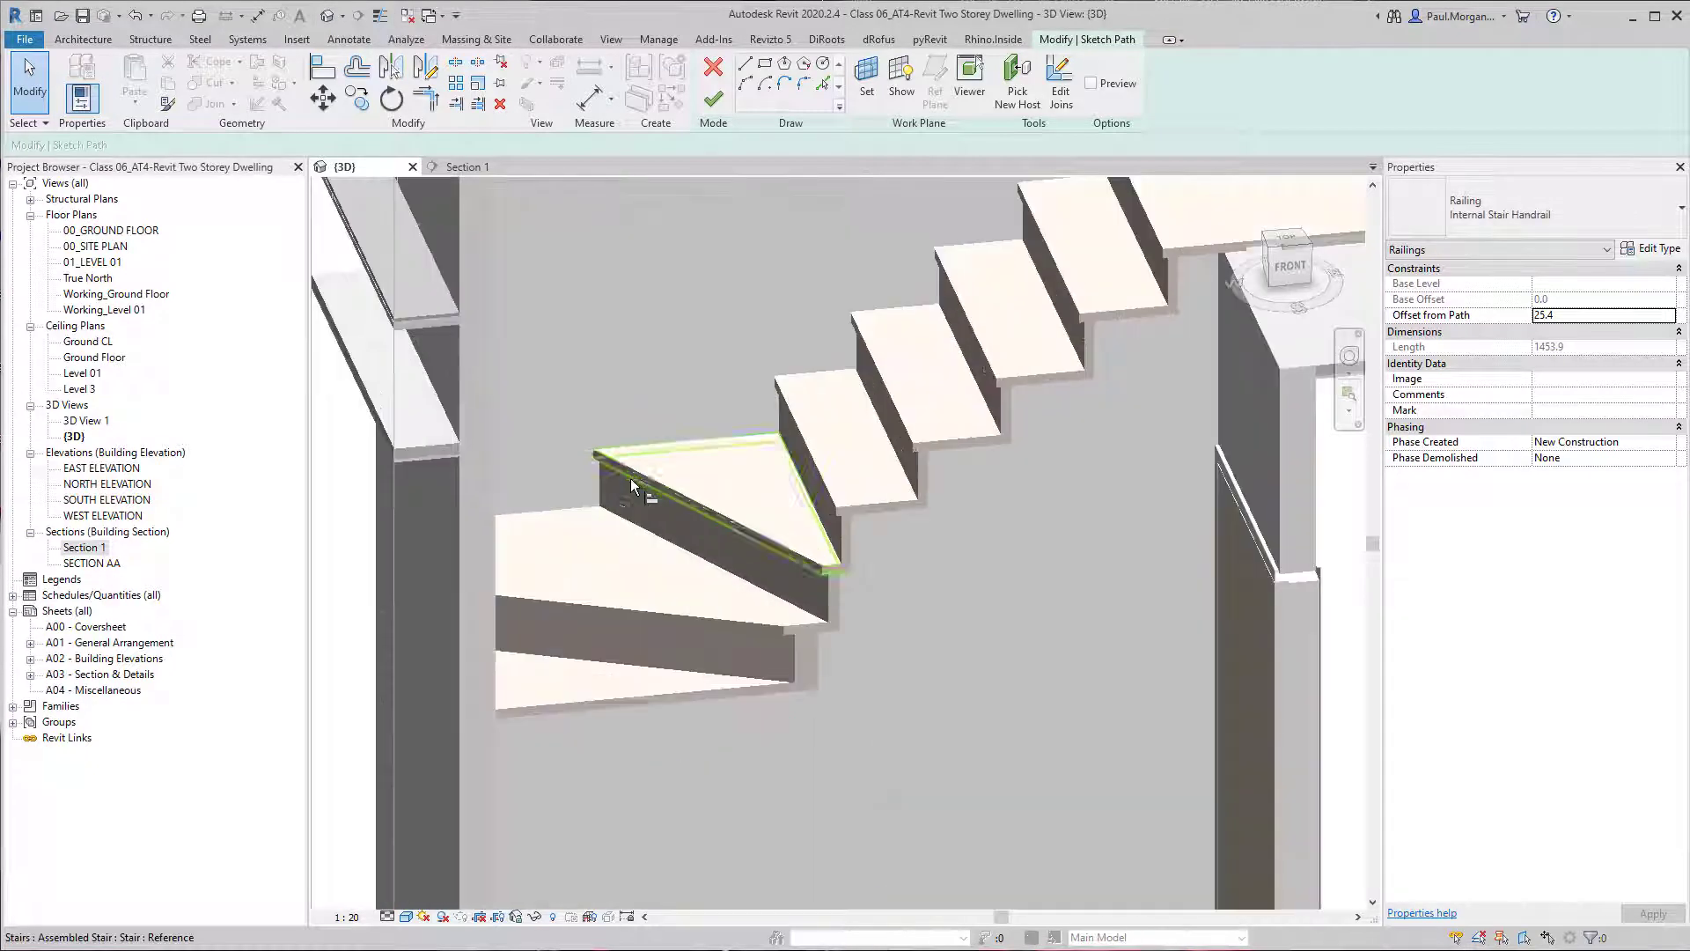
{"action": "key", "text": "a"}
{"action": "key", "text": "l"}
{"action": "left_click", "coordinate": [588, 447]}
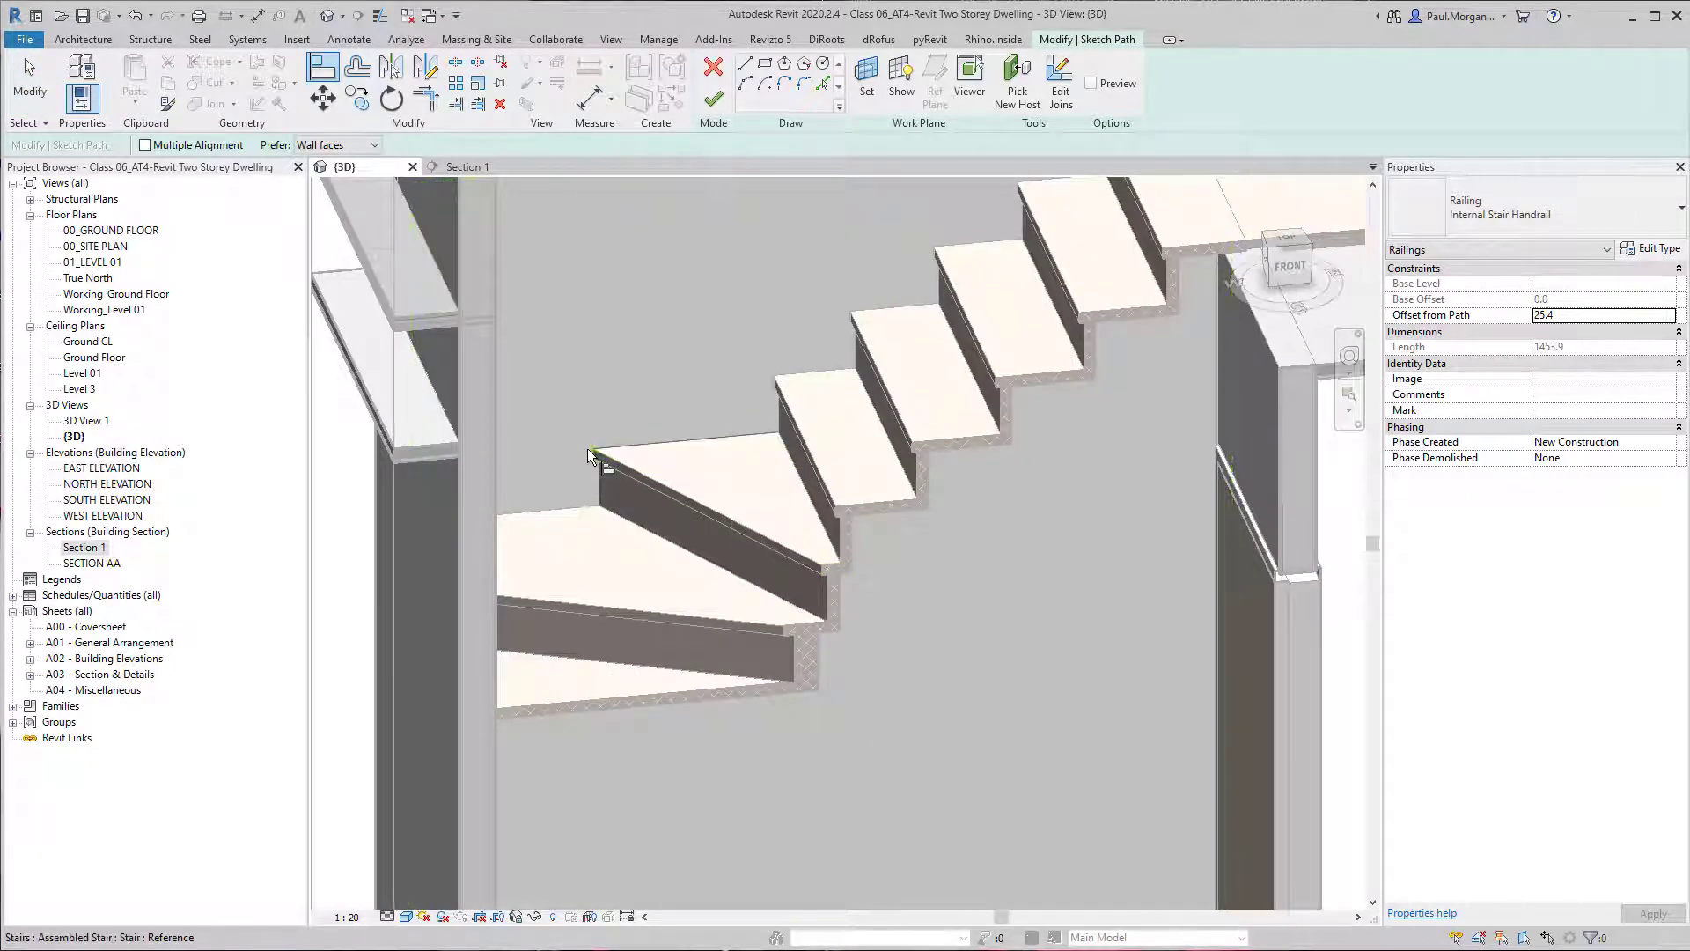
{"action": "scroll", "coordinate": [588, 447], "scroll_direction": "down", "scroll_amount": 4}
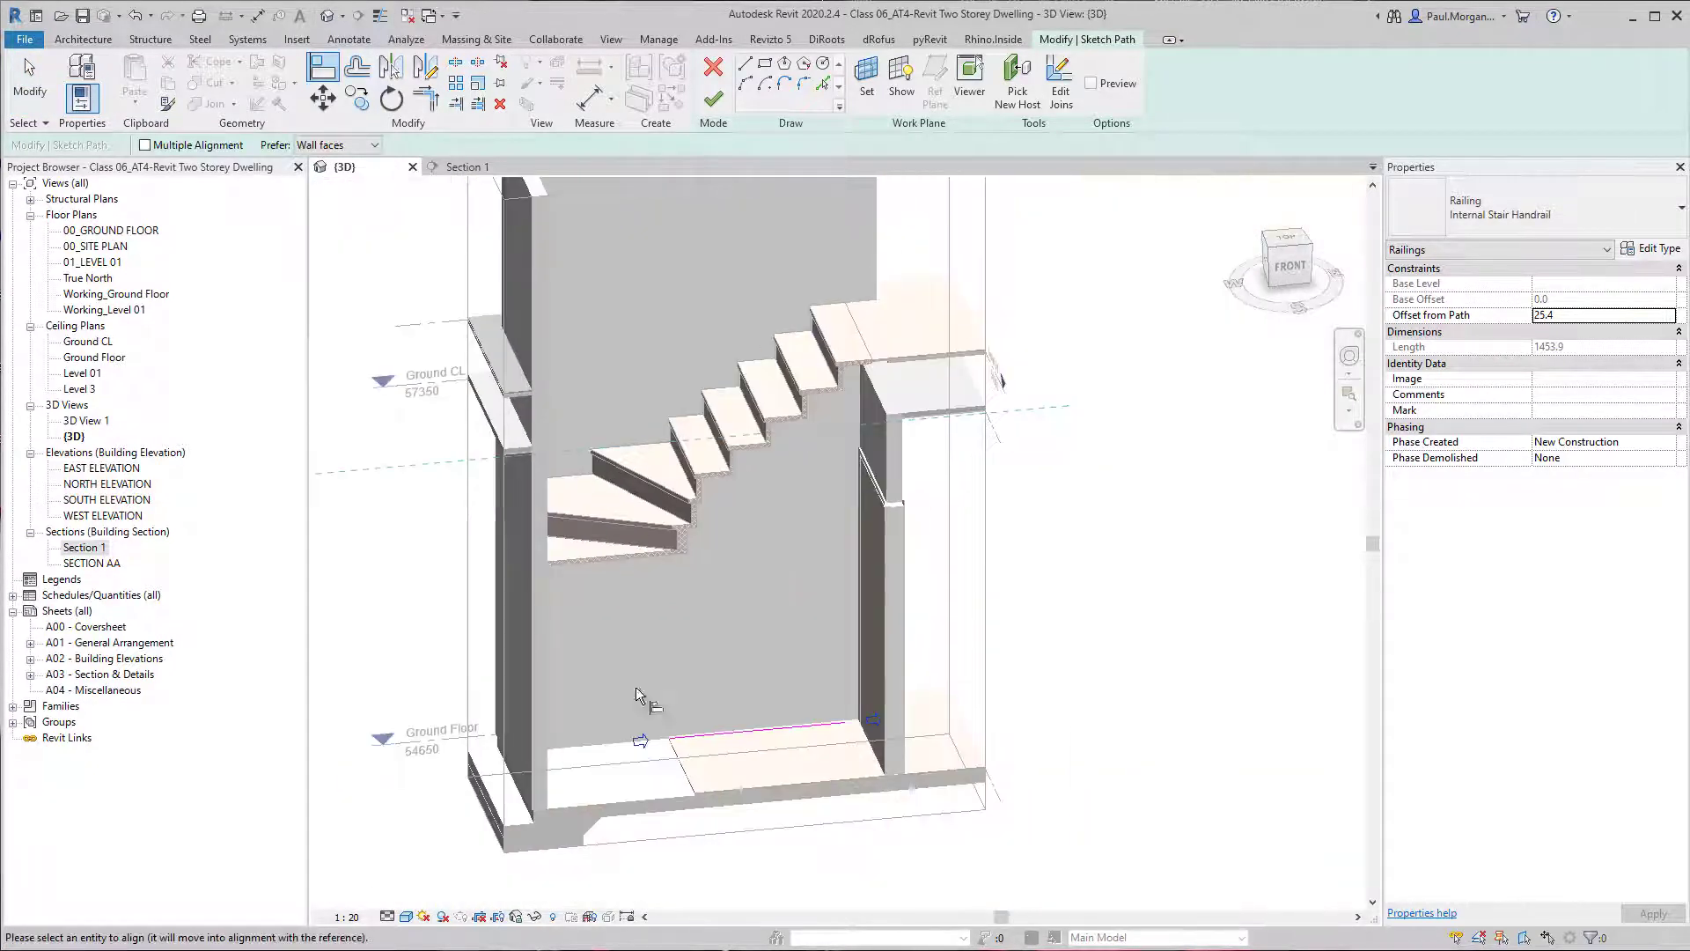
{"action": "left_click", "coordinate": [668, 738]}
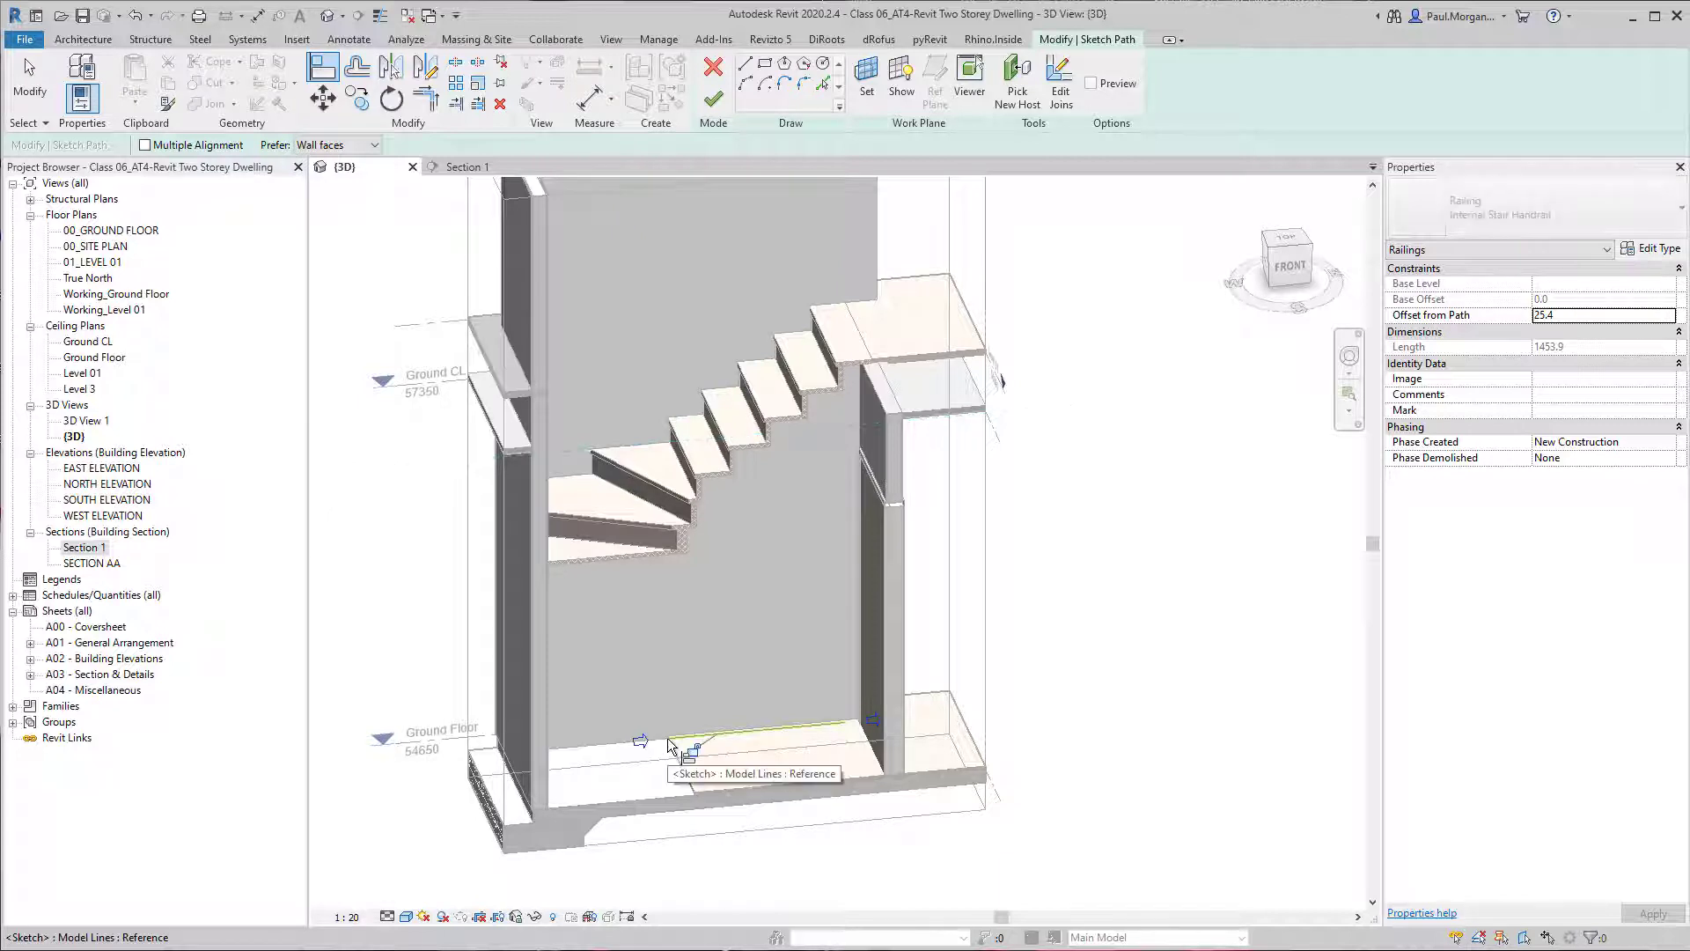
{"action": "key", "text": "Escape"}
{"action": "key", "text": "Escape"}
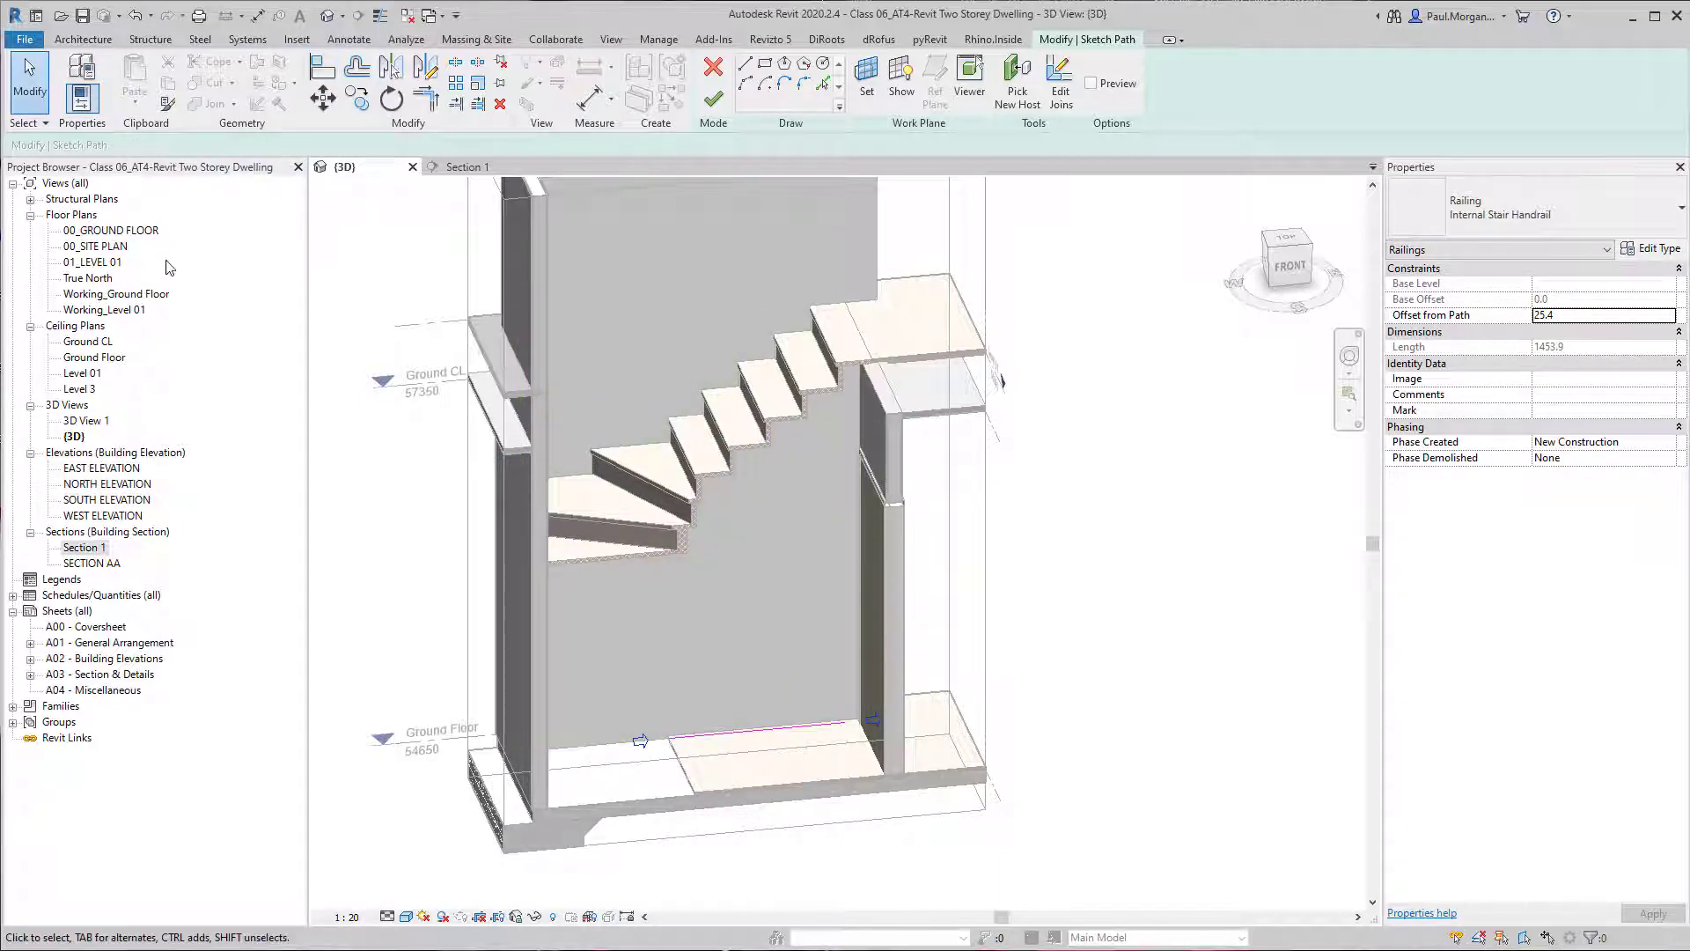
In the 01_LEVEL 01 plan, extend the path's lower end to the uppermost winder's edge at the wall, and finish the sketch in 3D.
{"action": "double_click", "coordinate": [92, 262]}
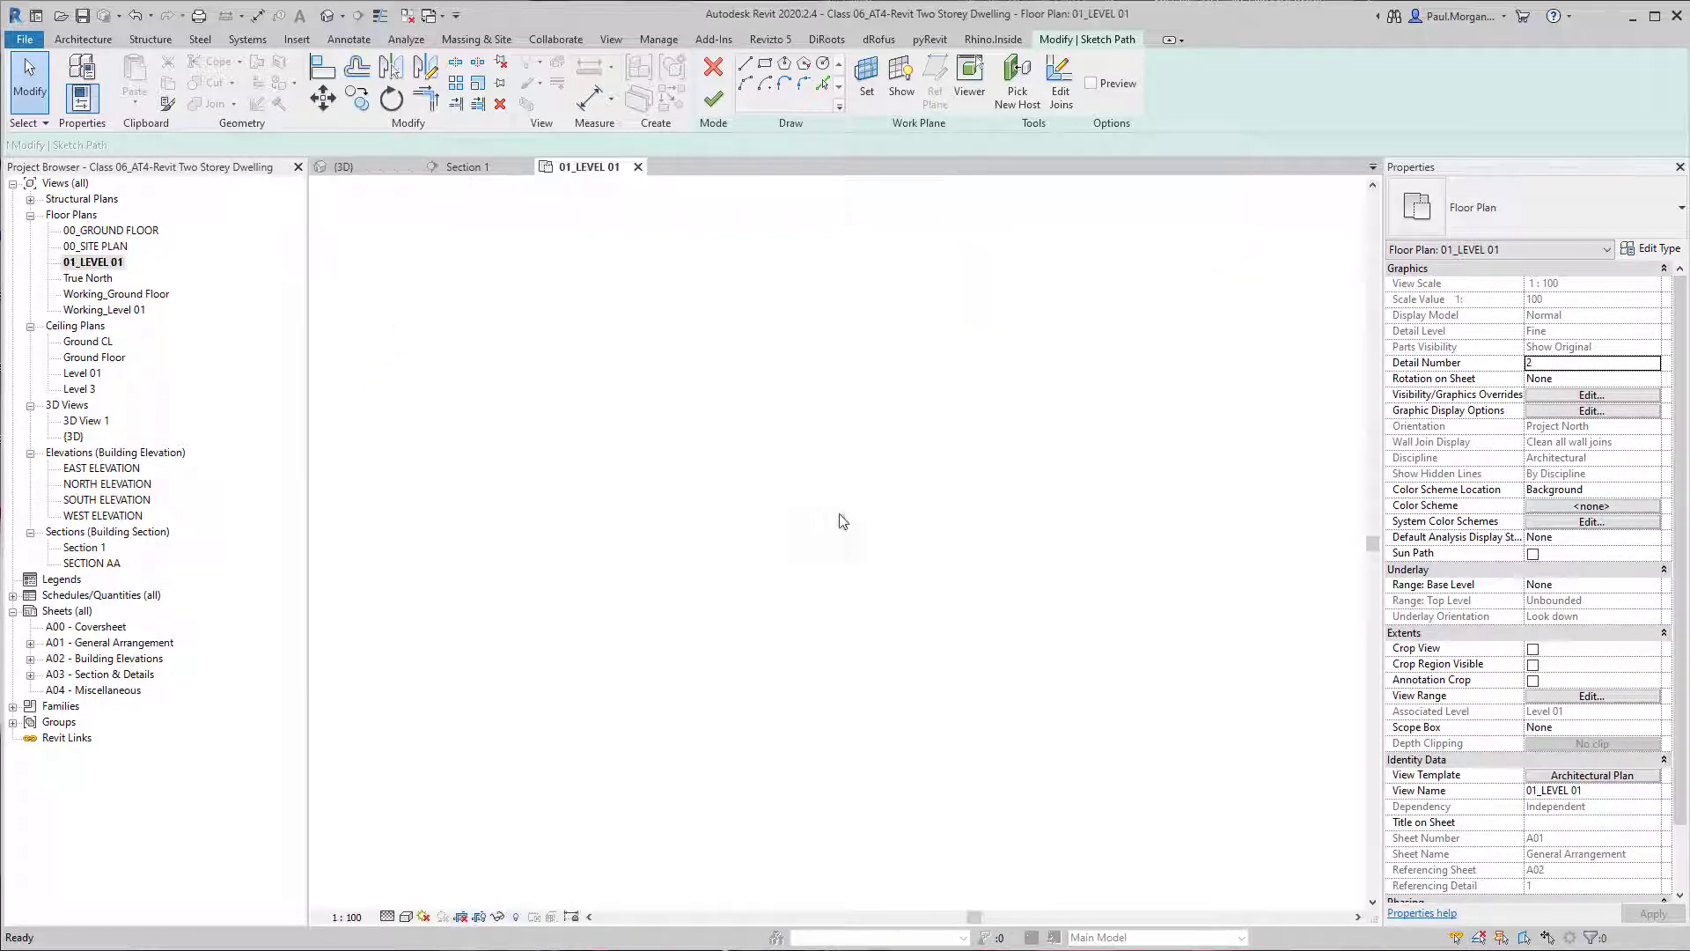
{"action": "scroll", "coordinate": [842, 512], "scroll_direction": "up", "scroll_amount": 6}
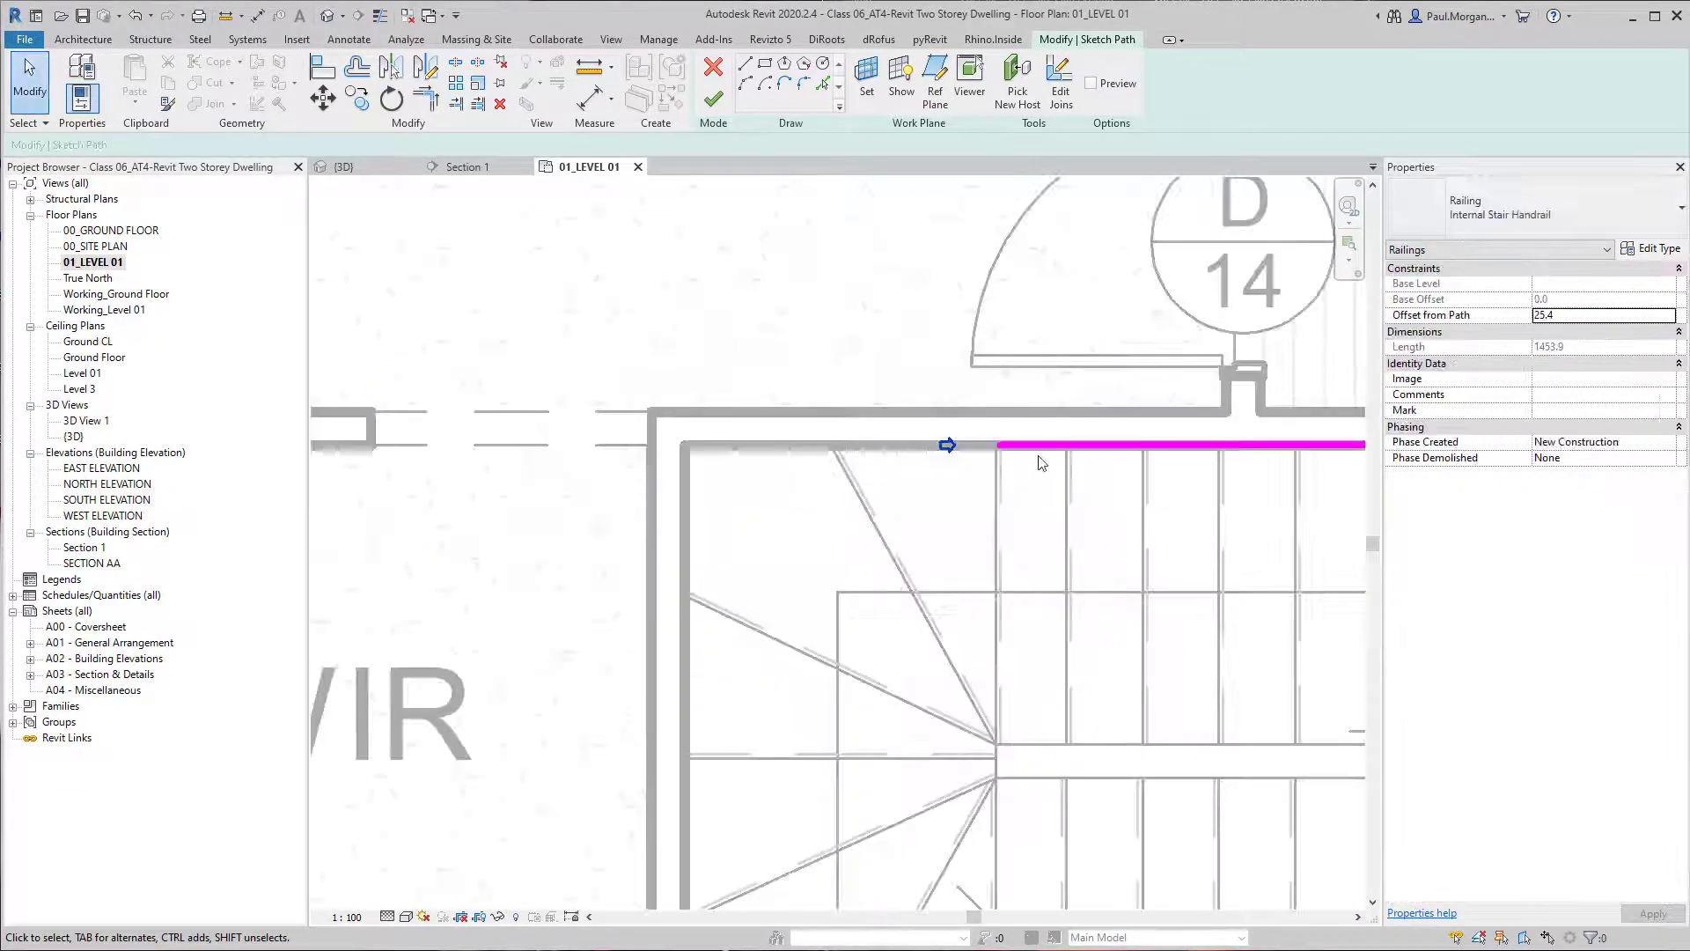
{"action": "left_click", "coordinate": [977, 444]}
{"action": "left_click_drag", "start_coordinate": [867, 441], "coordinate": [832, 447]}
{"action": "scroll", "coordinate": [811, 562], "scroll_direction": "down", "scroll_amount": 3}
{"action": "key", "text": "Escape"}
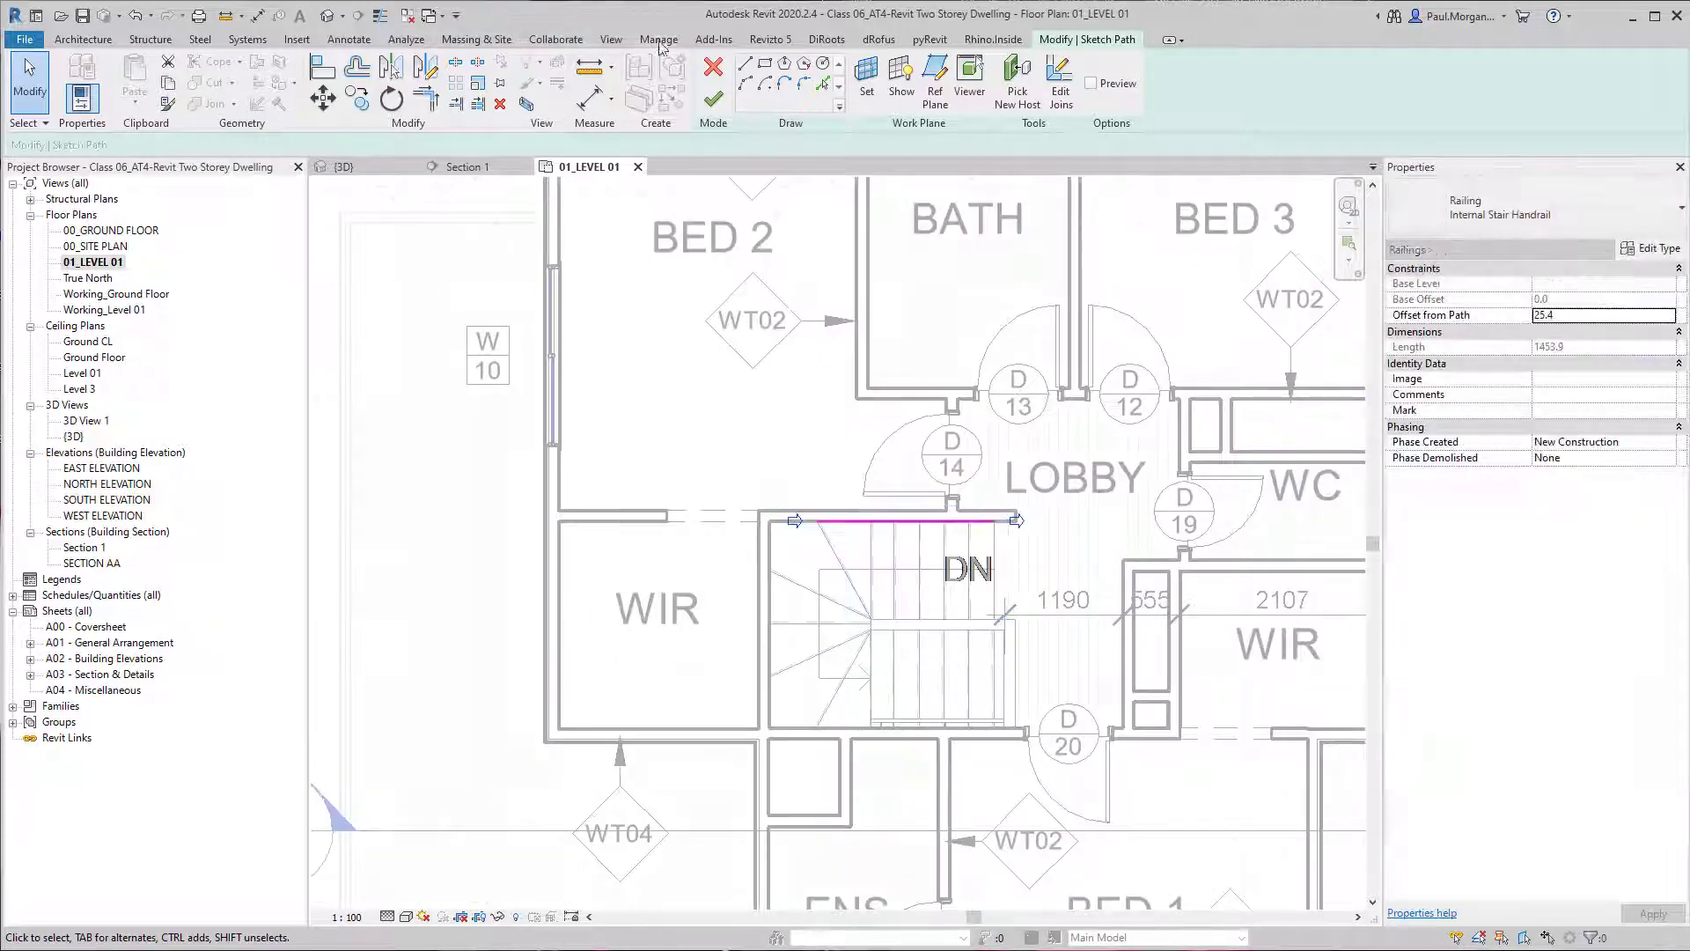
{"action": "left_click", "coordinate": [328, 15]}
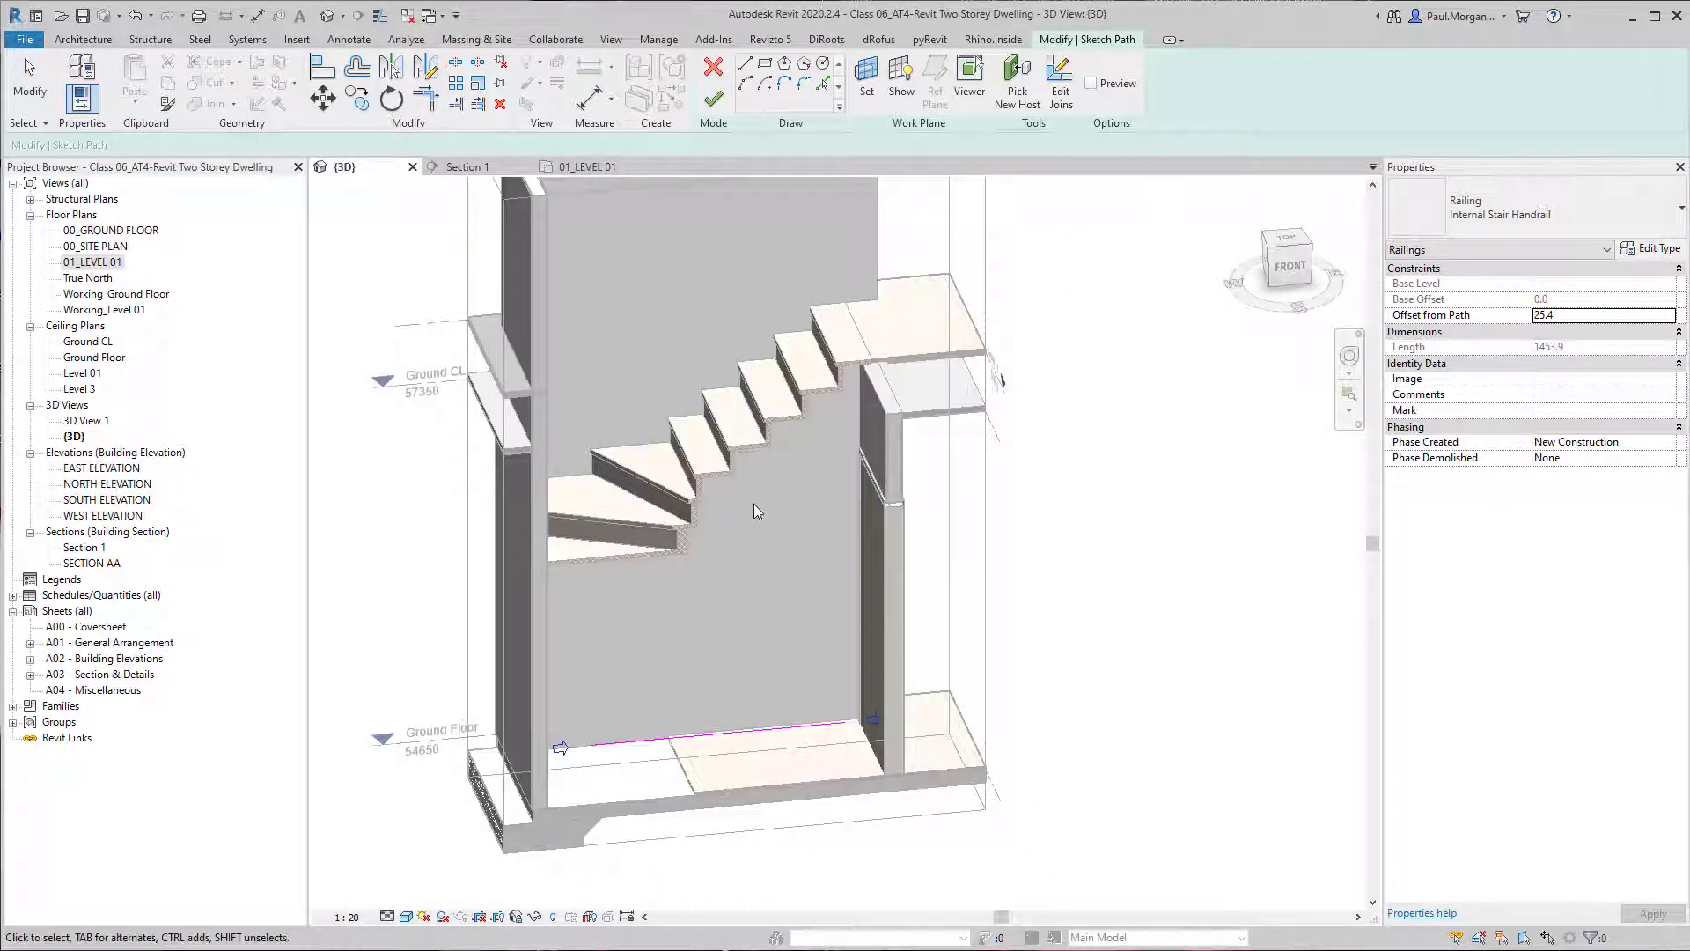
{"action": "middle_click_drag", "start_coordinate": [754, 503], "coordinate": [771, 610]}
{"action": "left_click", "coordinate": [715, 106]}
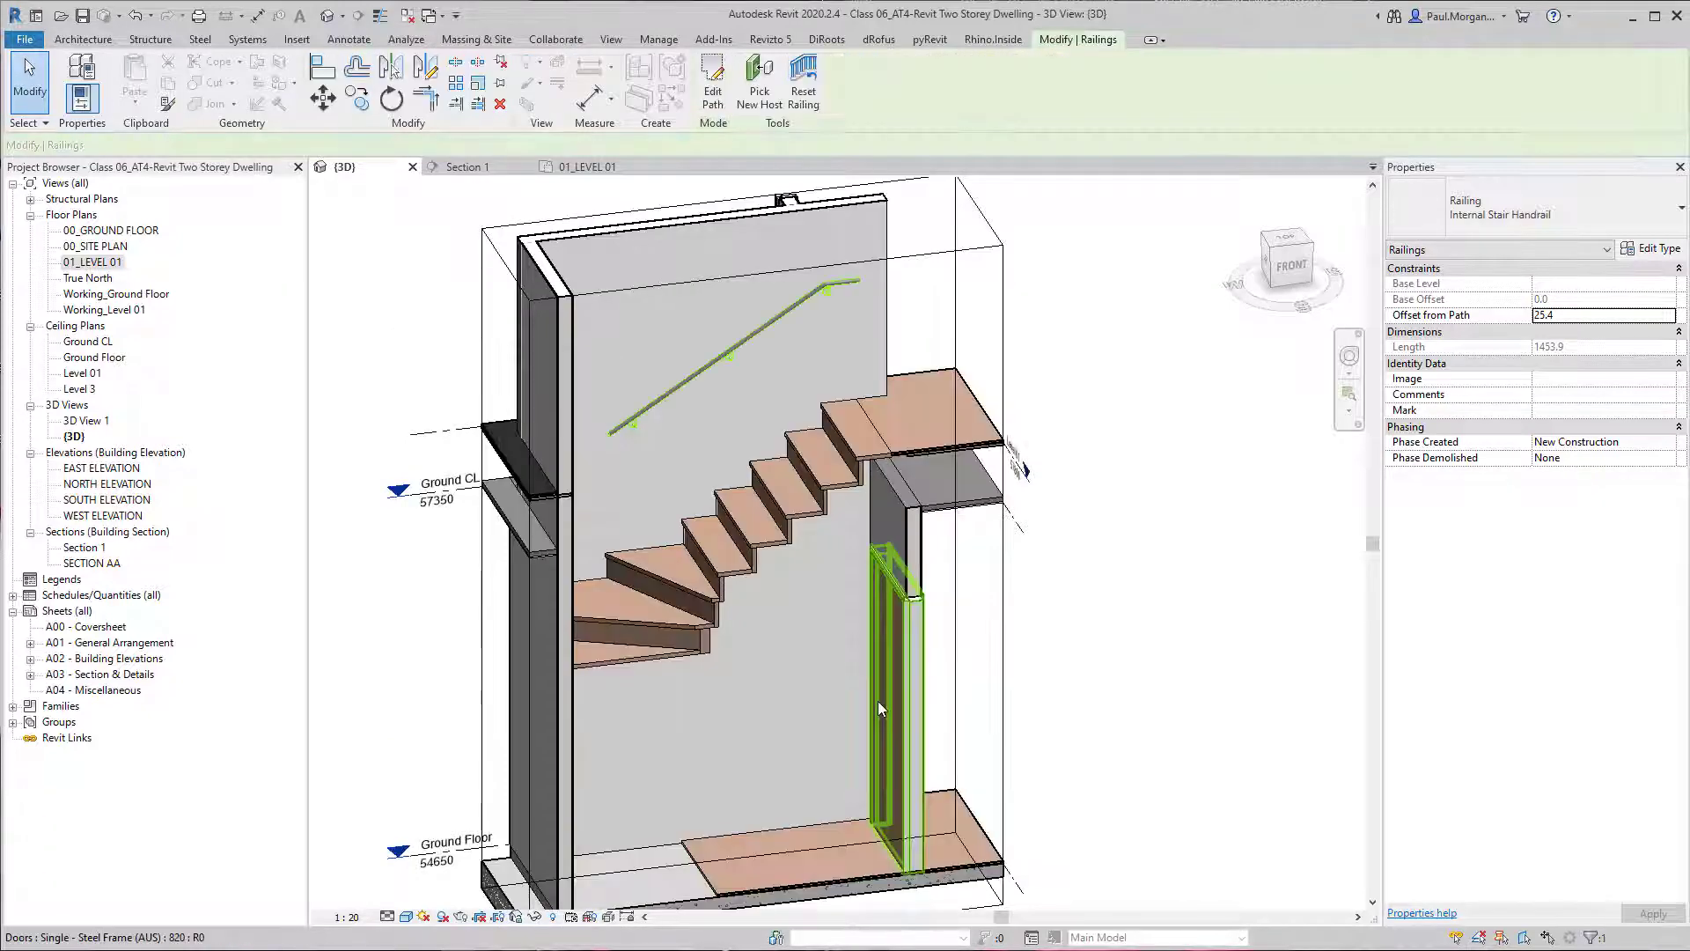
Review the railing's type properties and the extension settings of its Handrail 1 type, Internal Stair Handrail.
{"action": "mouse_move", "coordinate": [878, 700]}
{"action": "middle_mouse_down", "text": "shift"}
{"action": "mouse_move", "coordinate": [815, 573]}
{"action": "mouse_move", "coordinate": [820, 591]}
{"action": "middle_mouse_up", "text": "shift"}
{"action": "scroll", "coordinate": [773, 323], "scroll_direction": "up", "scroll_amount": 3}
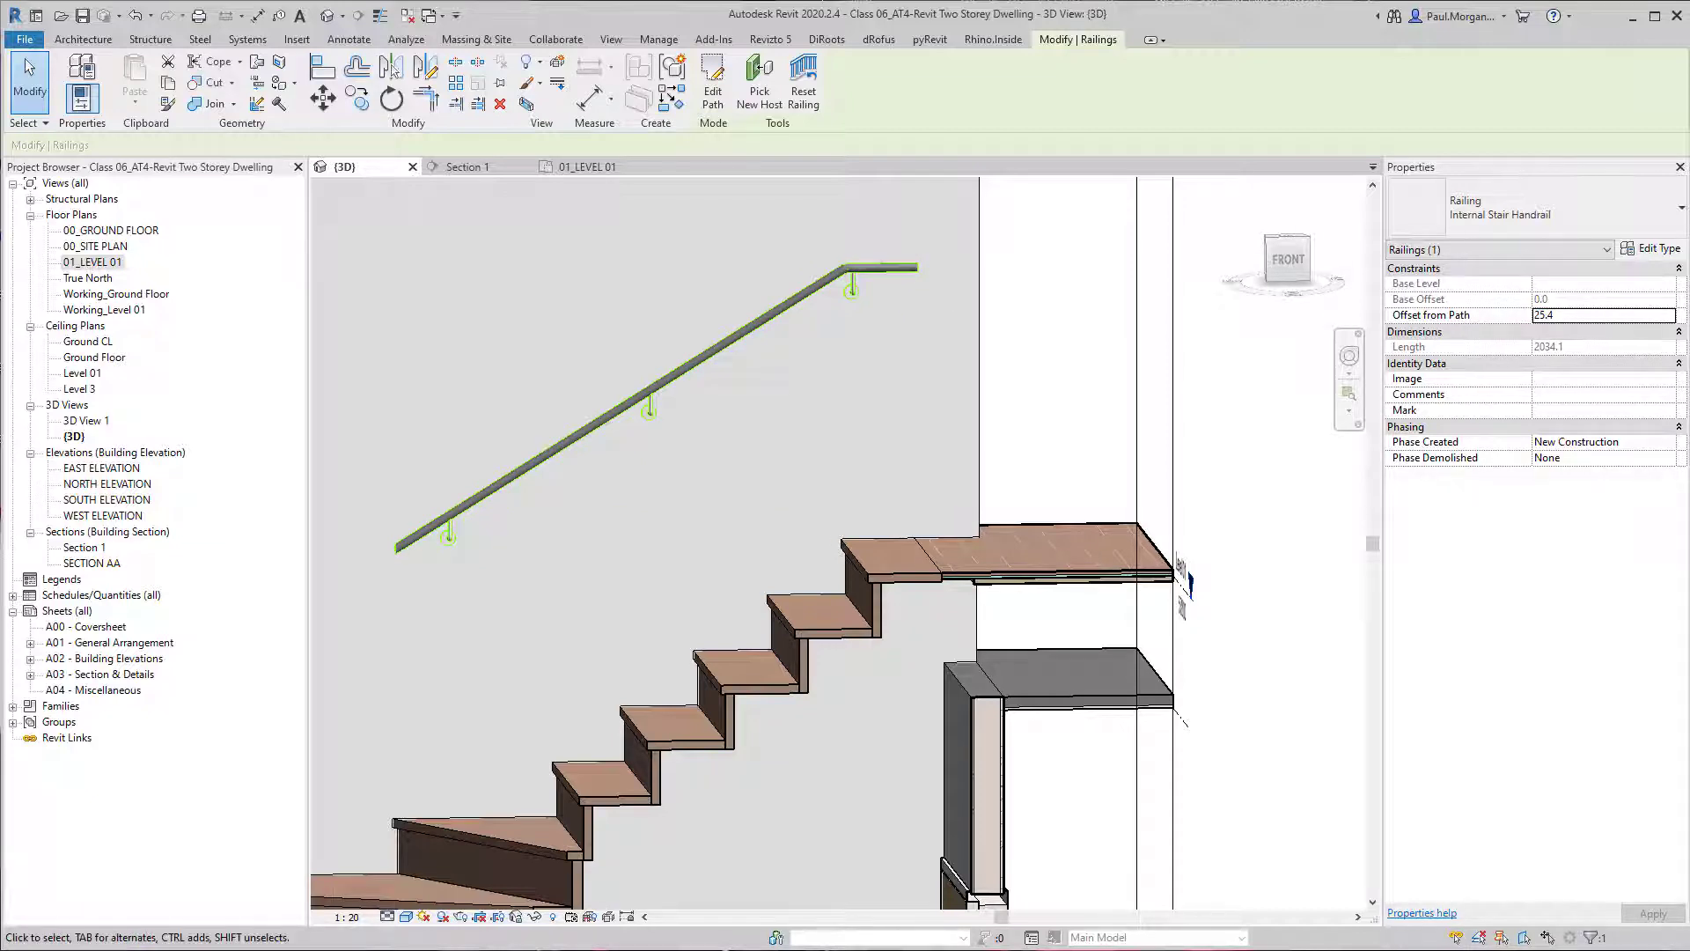
{"action": "left_click", "coordinate": [1651, 248]}
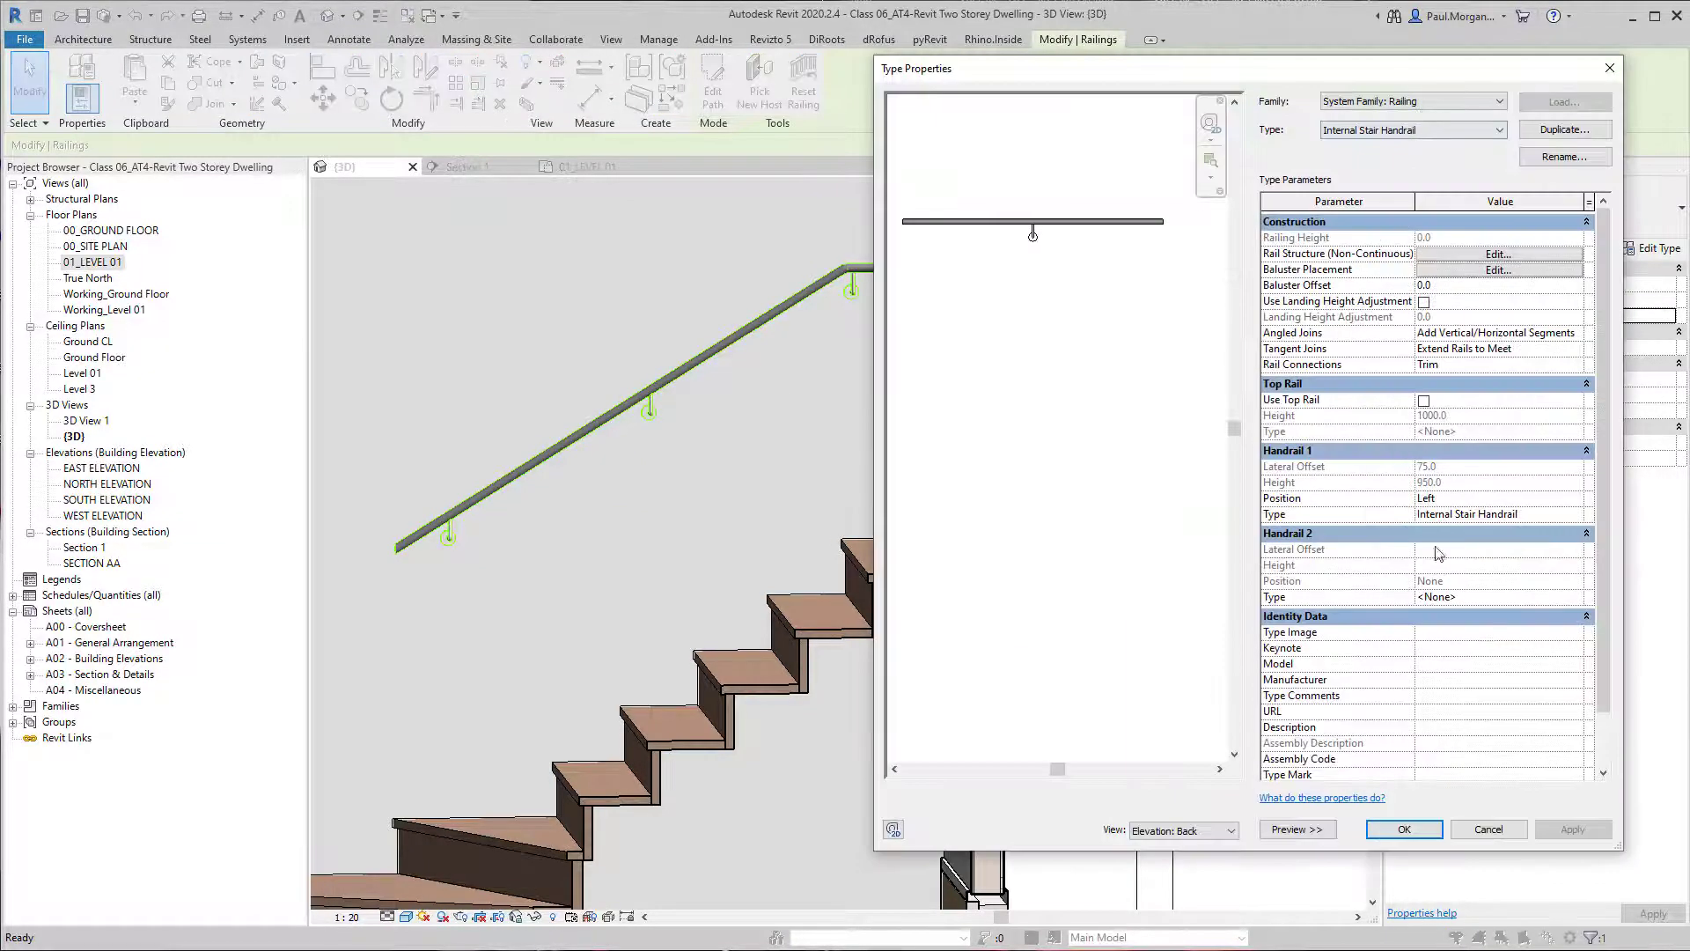
{"action": "left_click", "coordinate": [1590, 515]}
{"action": "left_click", "coordinate": [1590, 515]}
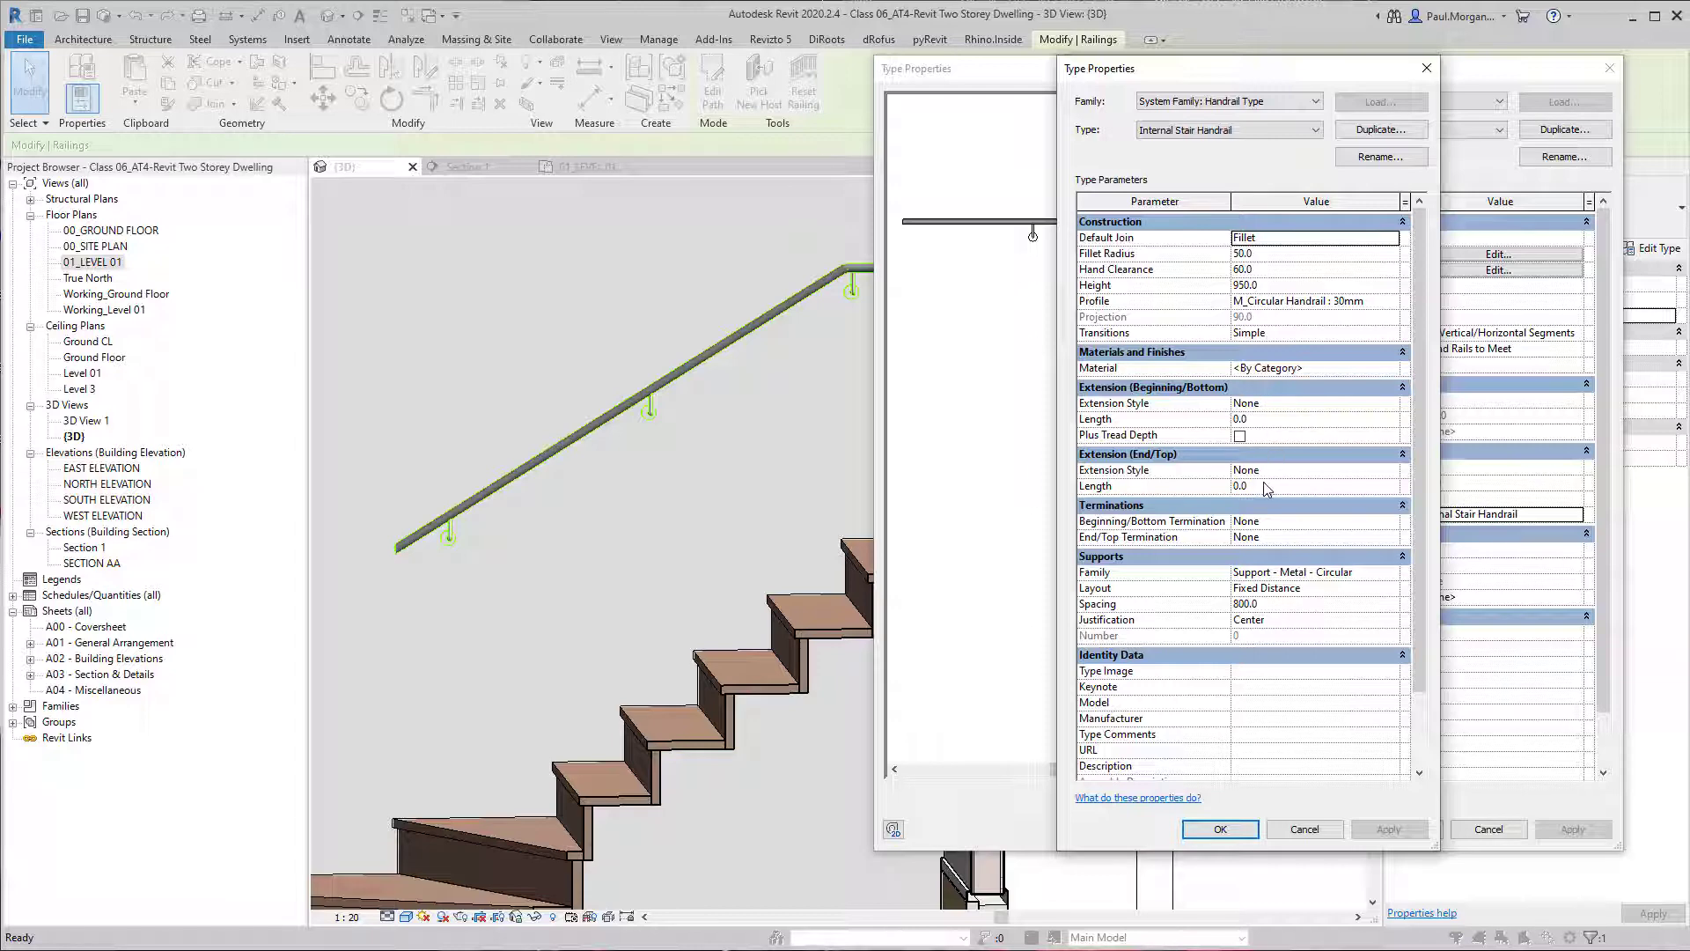
{"action": "key", "text": "Escape"}
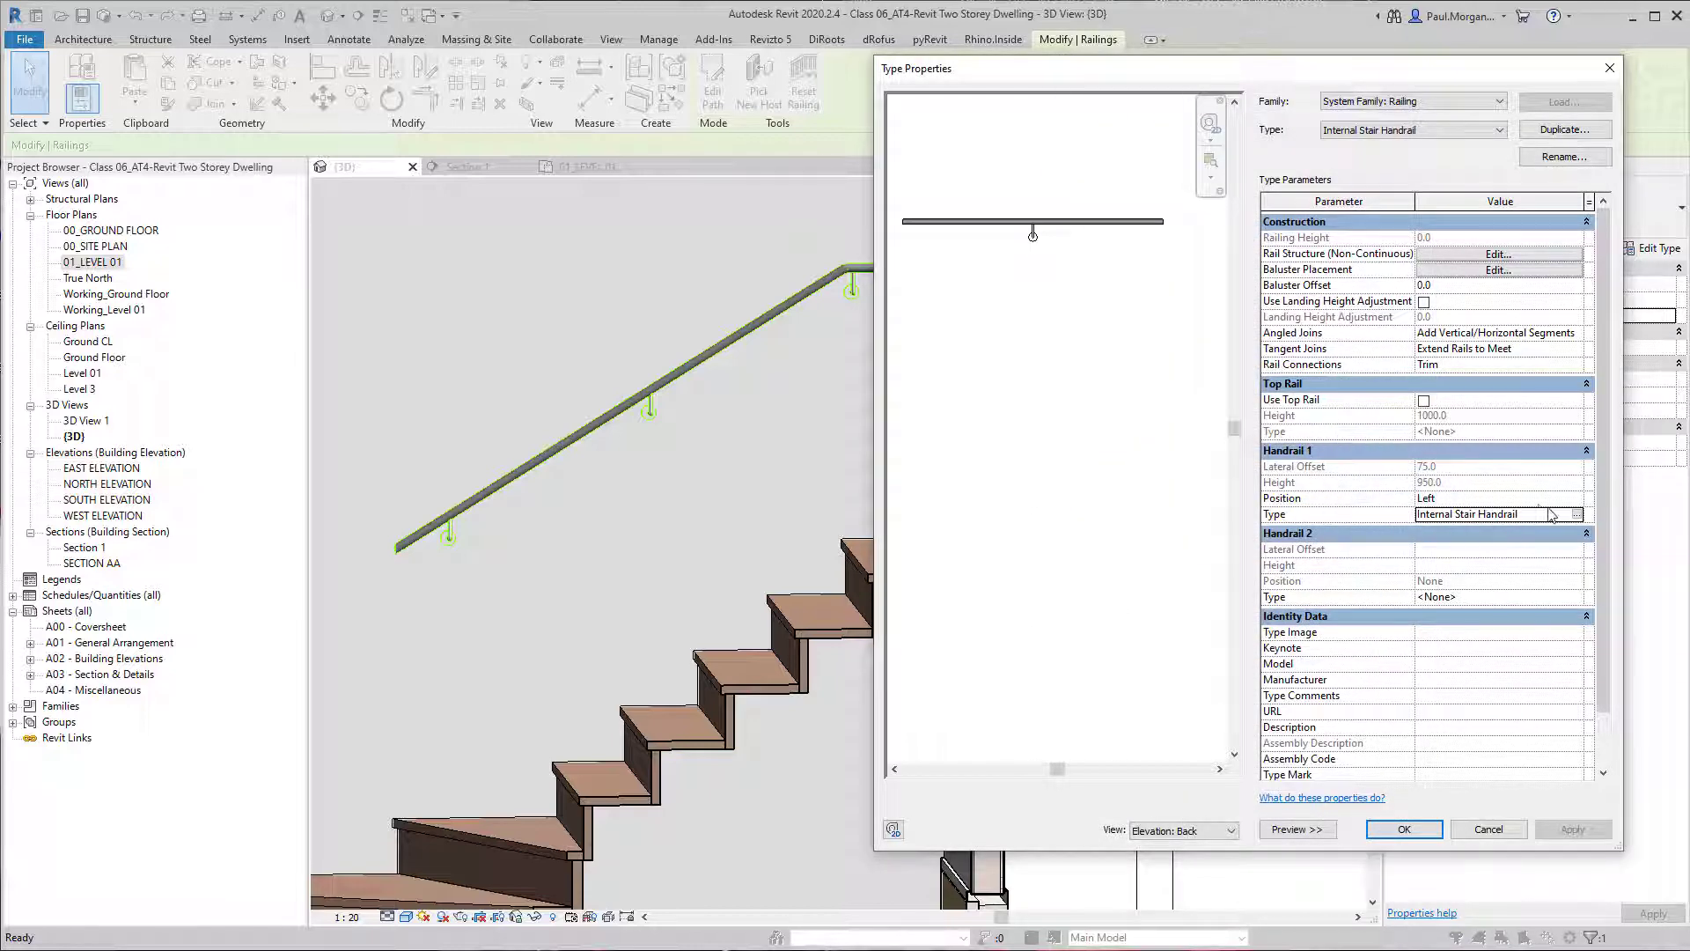
{"action": "key", "text": "Escape"}
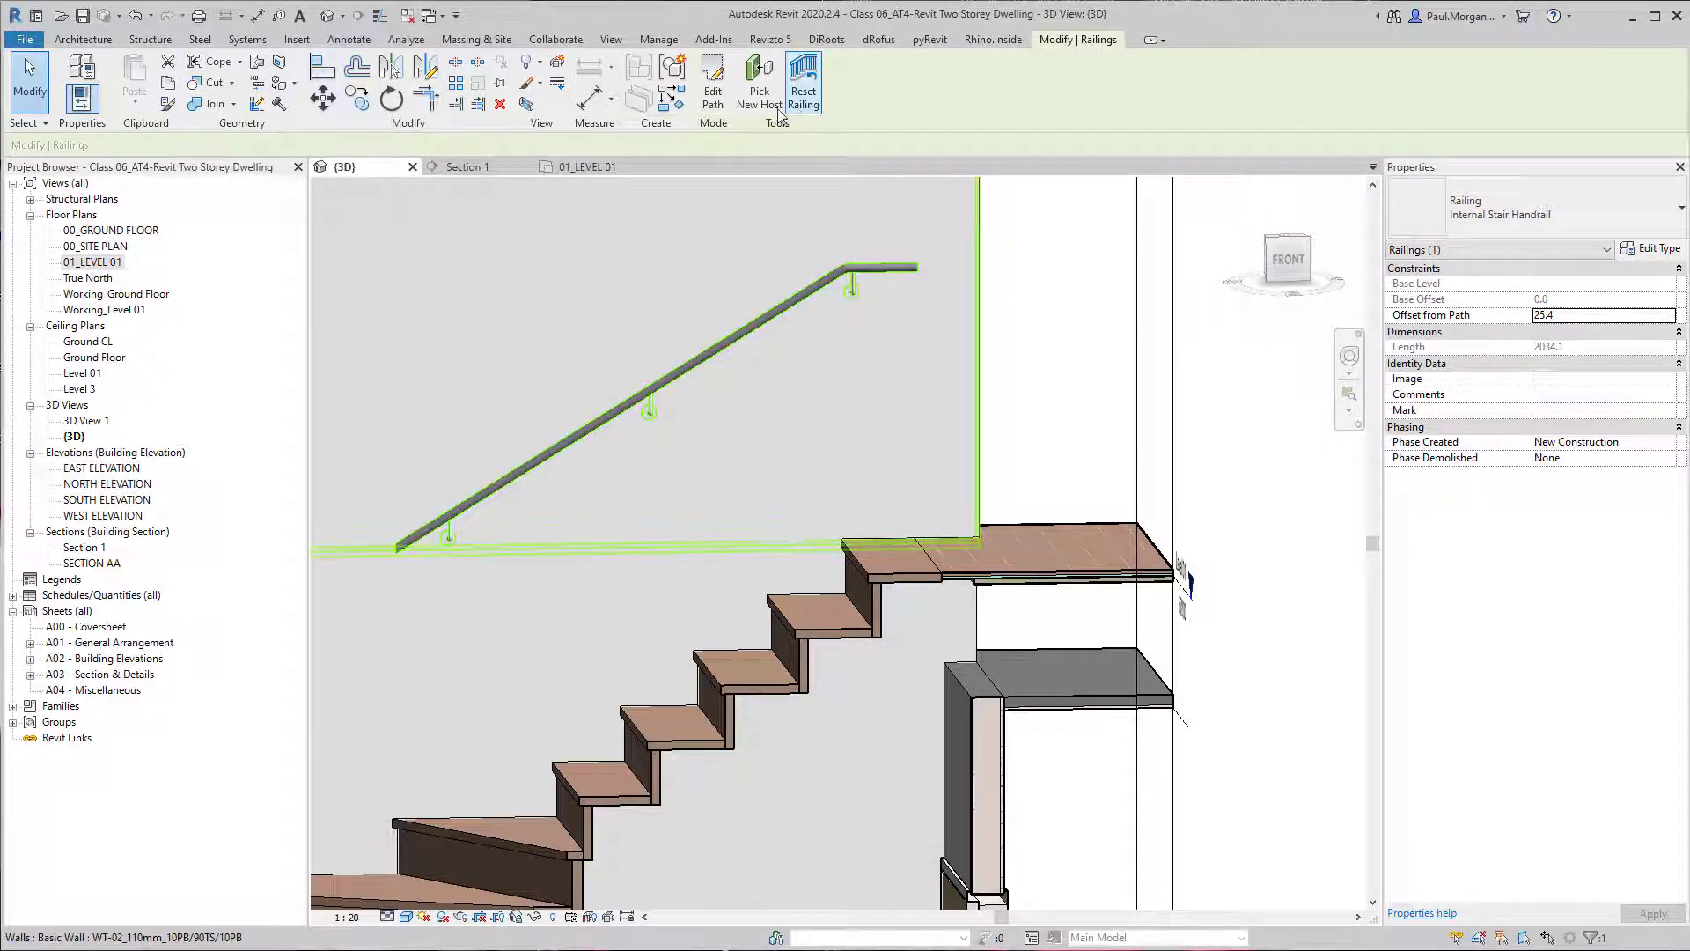
Inspect the handrail's path line in its sketch and recheck the railing's type properties.
{"action": "left_click", "coordinate": [728, 106]}
{"action": "scroll", "coordinate": [799, 324], "scroll_direction": "down", "scroll_amount": 3}
{"action": "mouse_move", "coordinate": [877, 554]}
{"action": "middle_mouse_down"}
{"action": "mouse_move", "coordinate": [852, 370]}
{"action": "mouse_move", "coordinate": [858, 757]}
{"action": "middle_mouse_up"}
{"action": "left_click", "coordinate": [833, 803]}
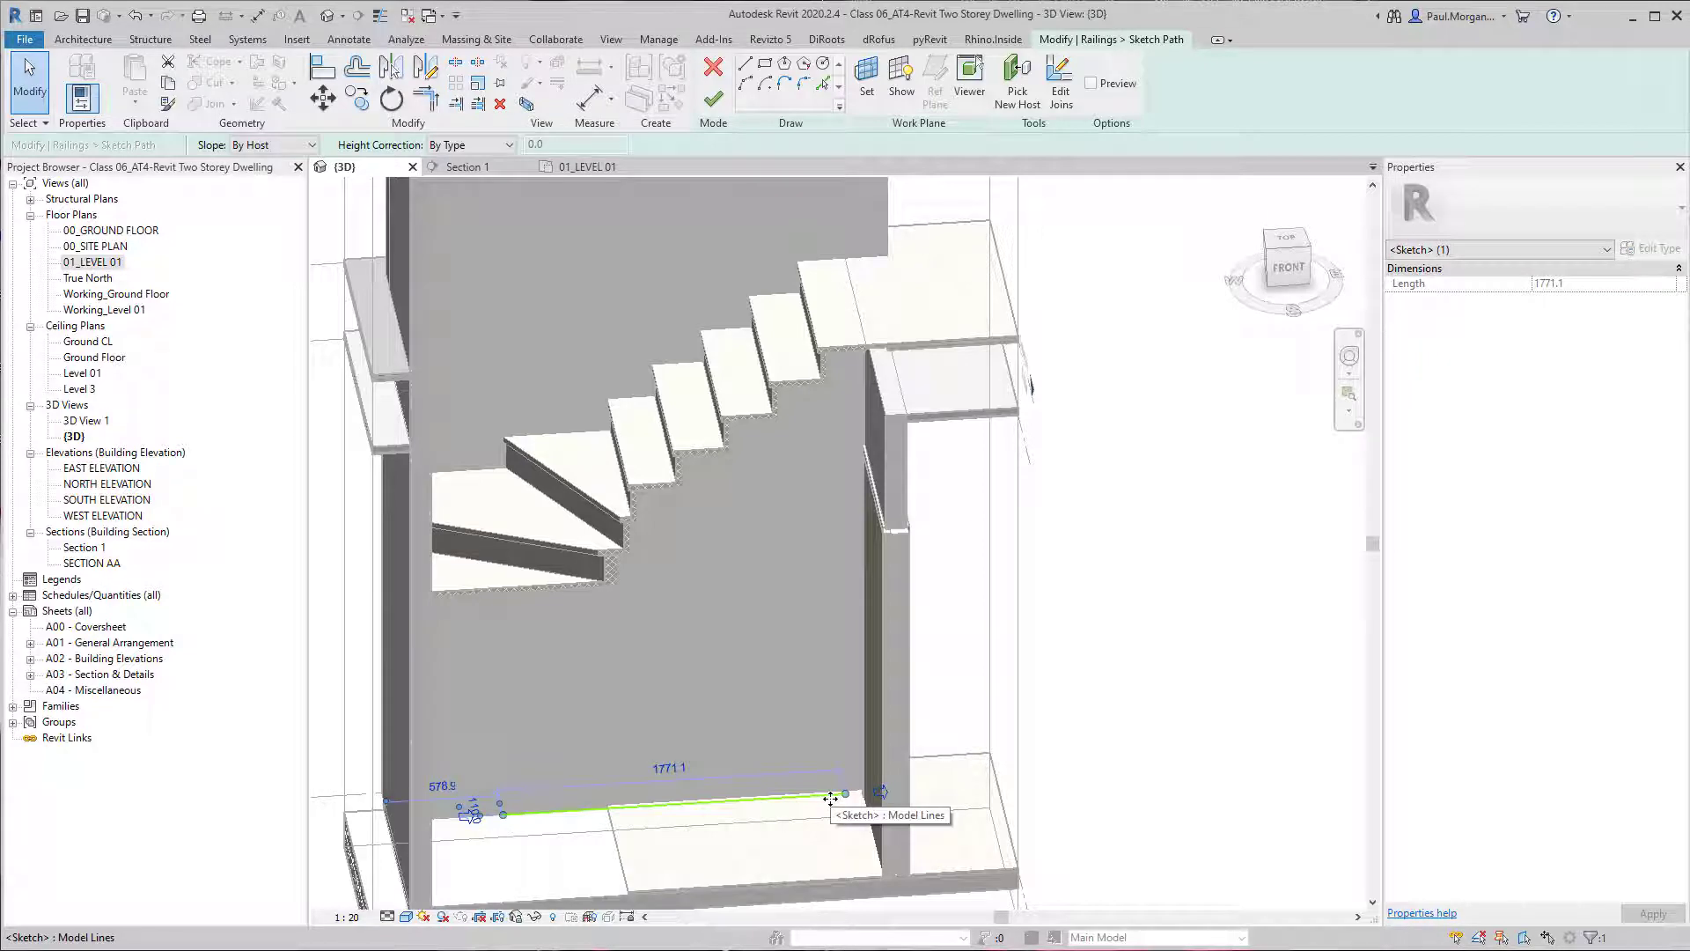
{"action": "key", "text": "Escape"}
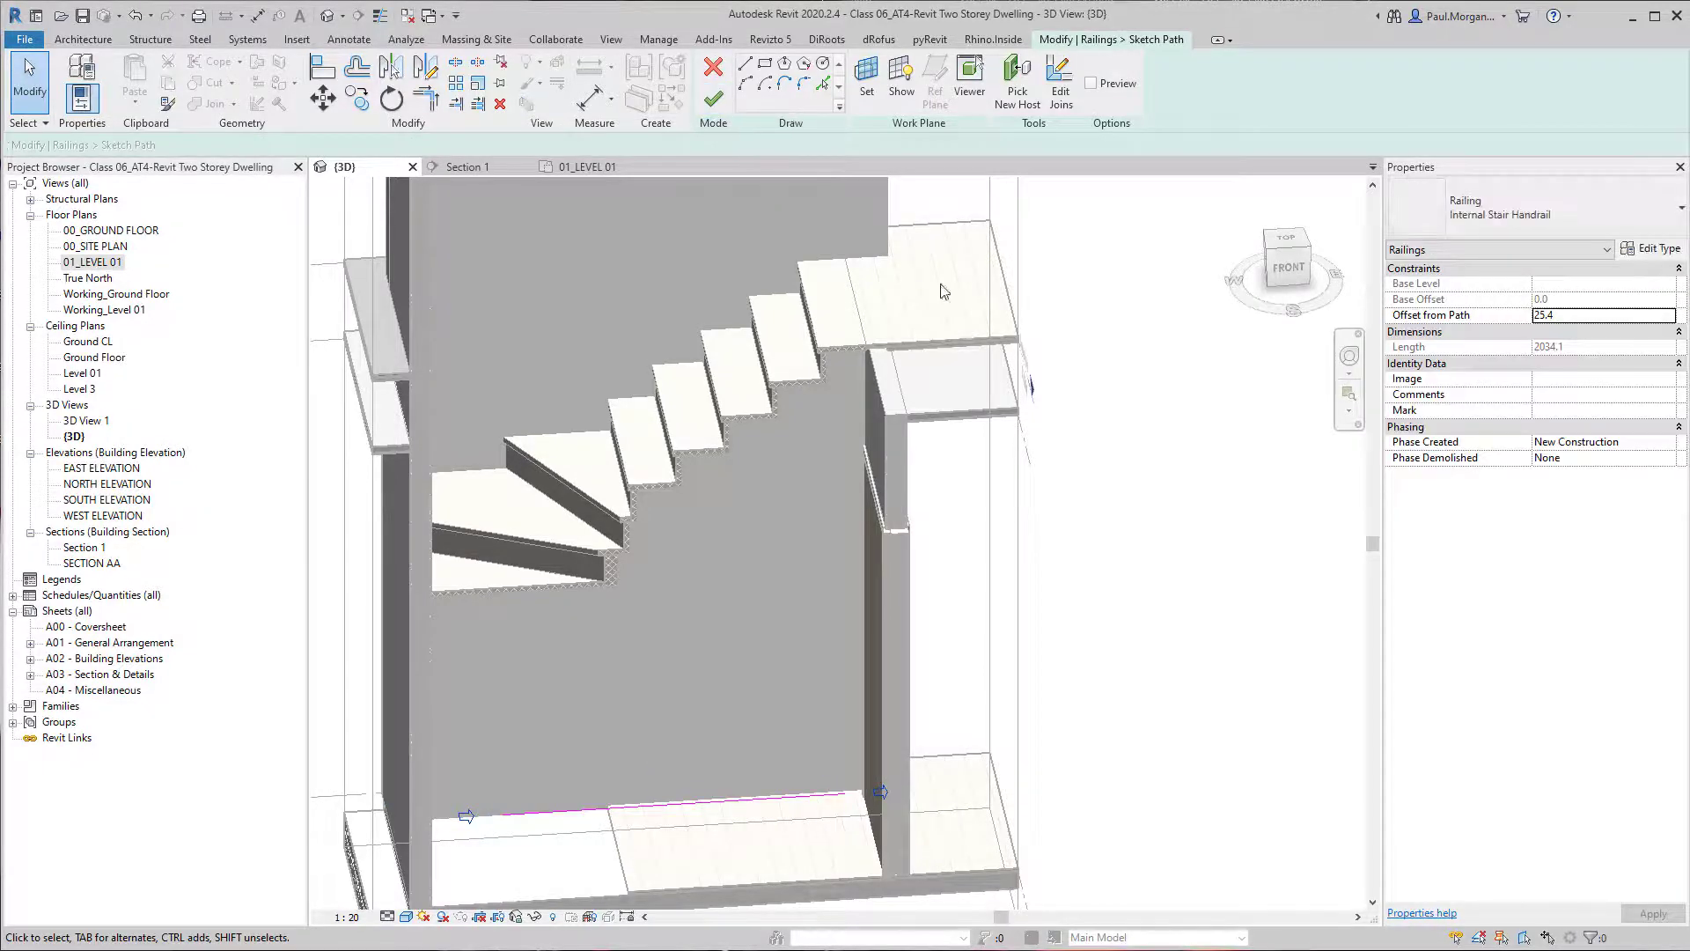
{"action": "left_click", "coordinate": [1651, 248]}
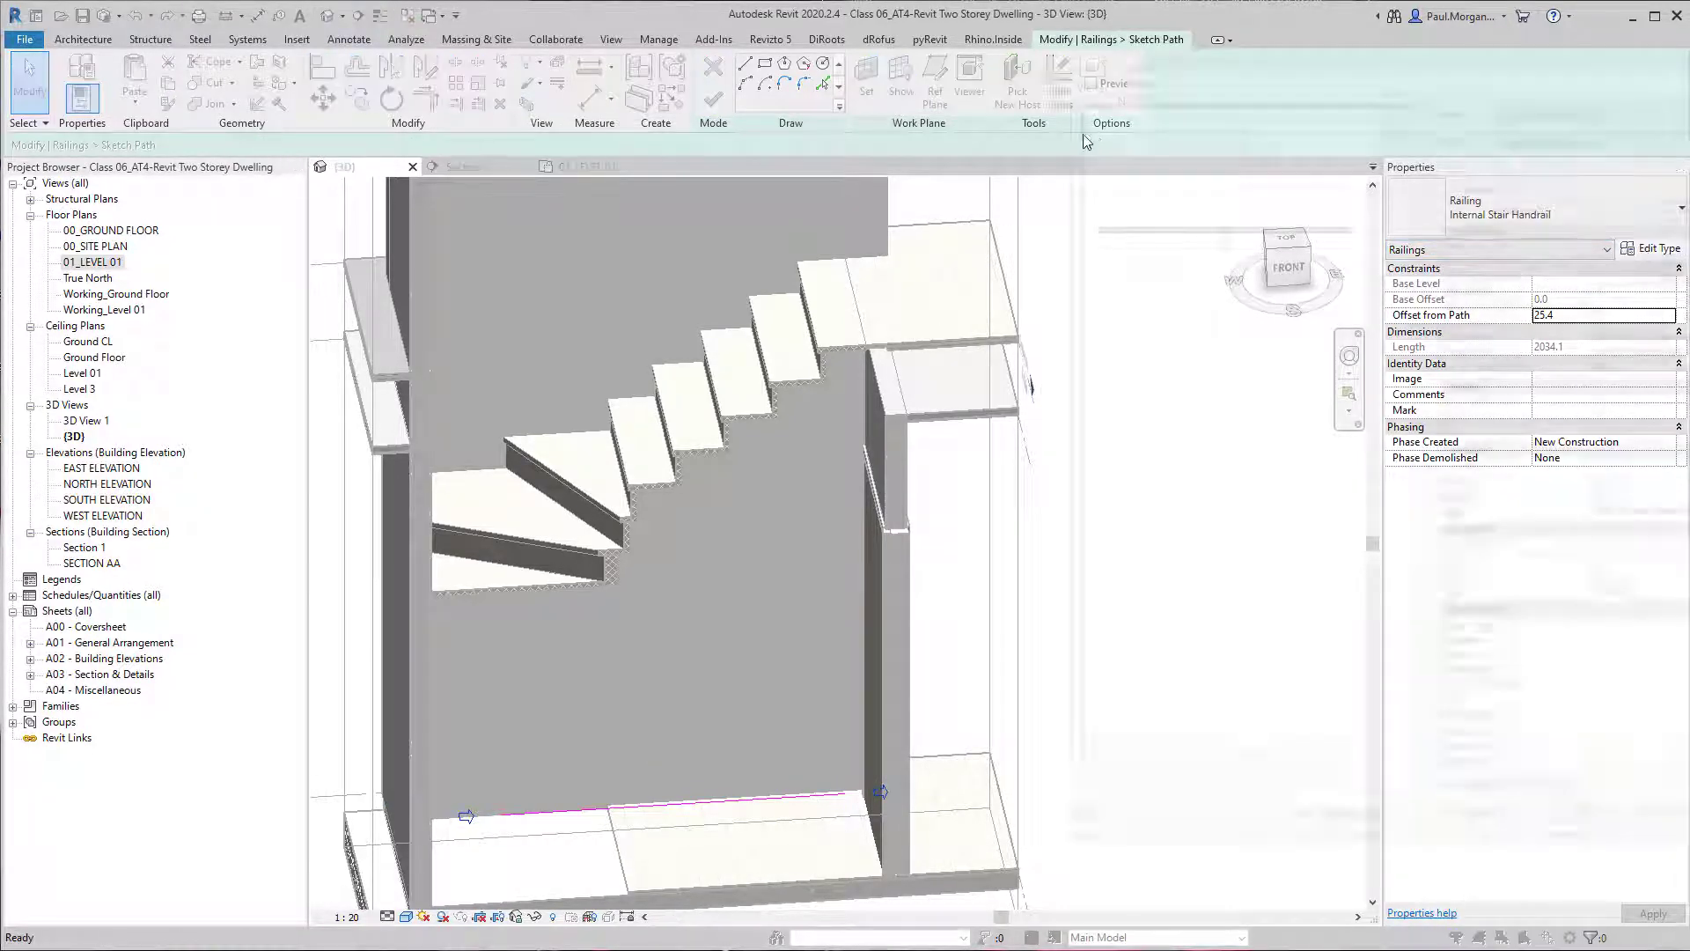
{"action": "left_click_drag", "start_coordinate": [1156, 58], "coordinate": [628, 62]}
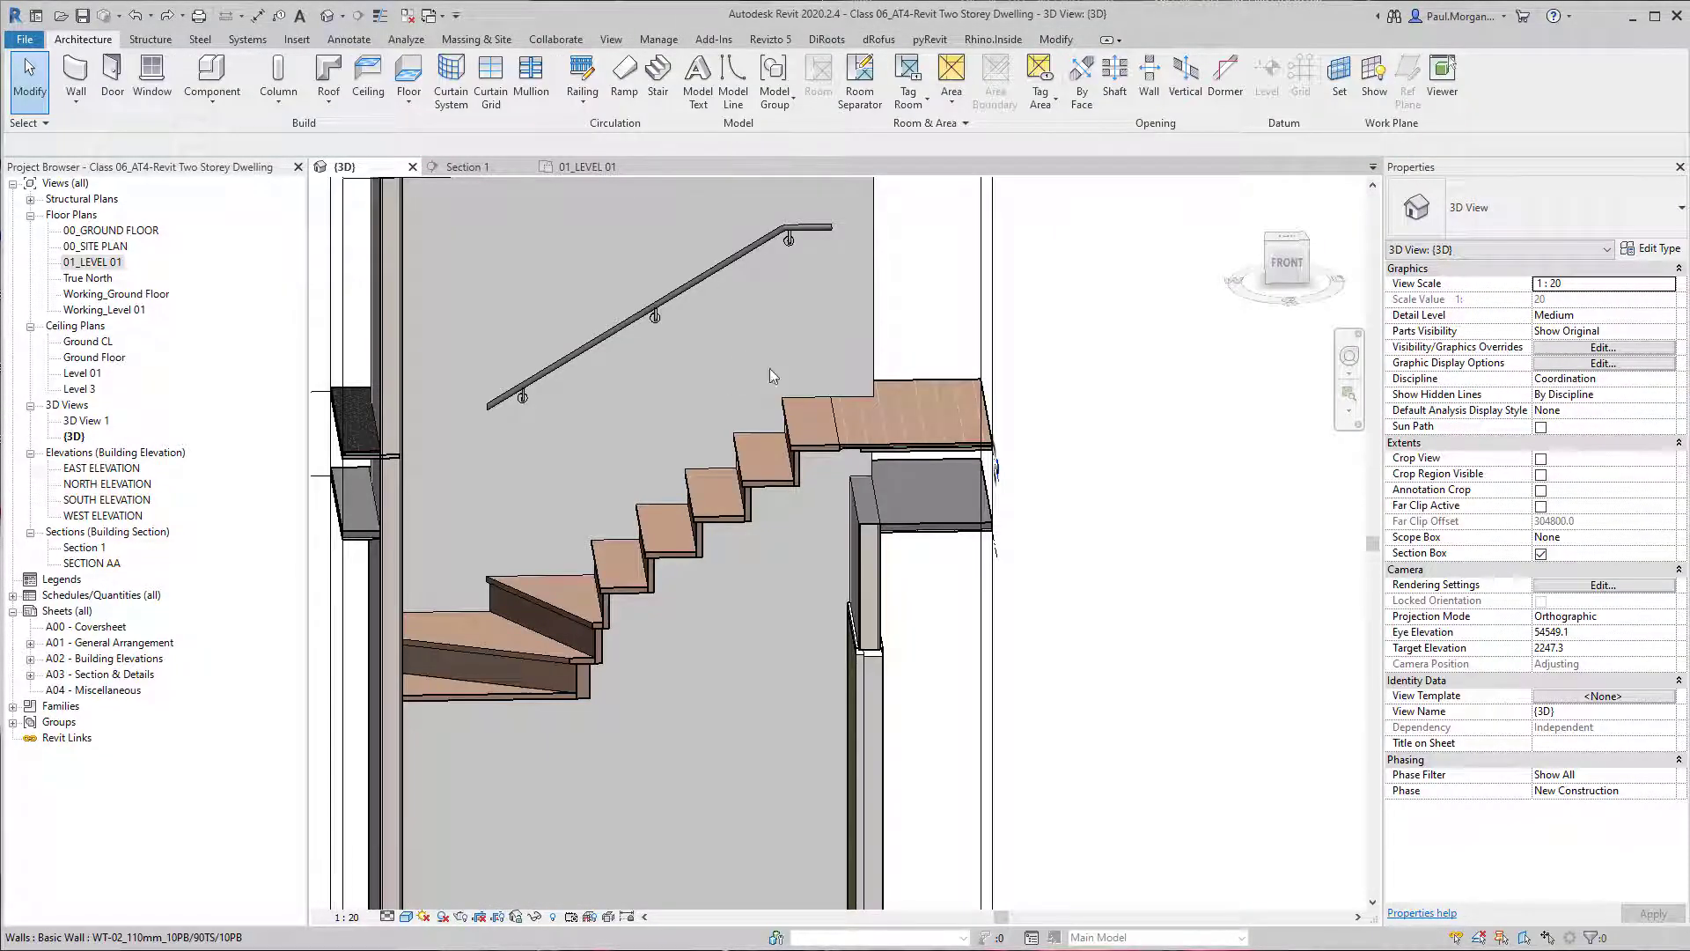
Edit the handrail's path, align its upper end with the front edge of the stair's top tread, and finish the sketch.
{"action": "middle_click_drag", "start_coordinate": [847, 398], "coordinate": [768, 412], "text": "shift"}
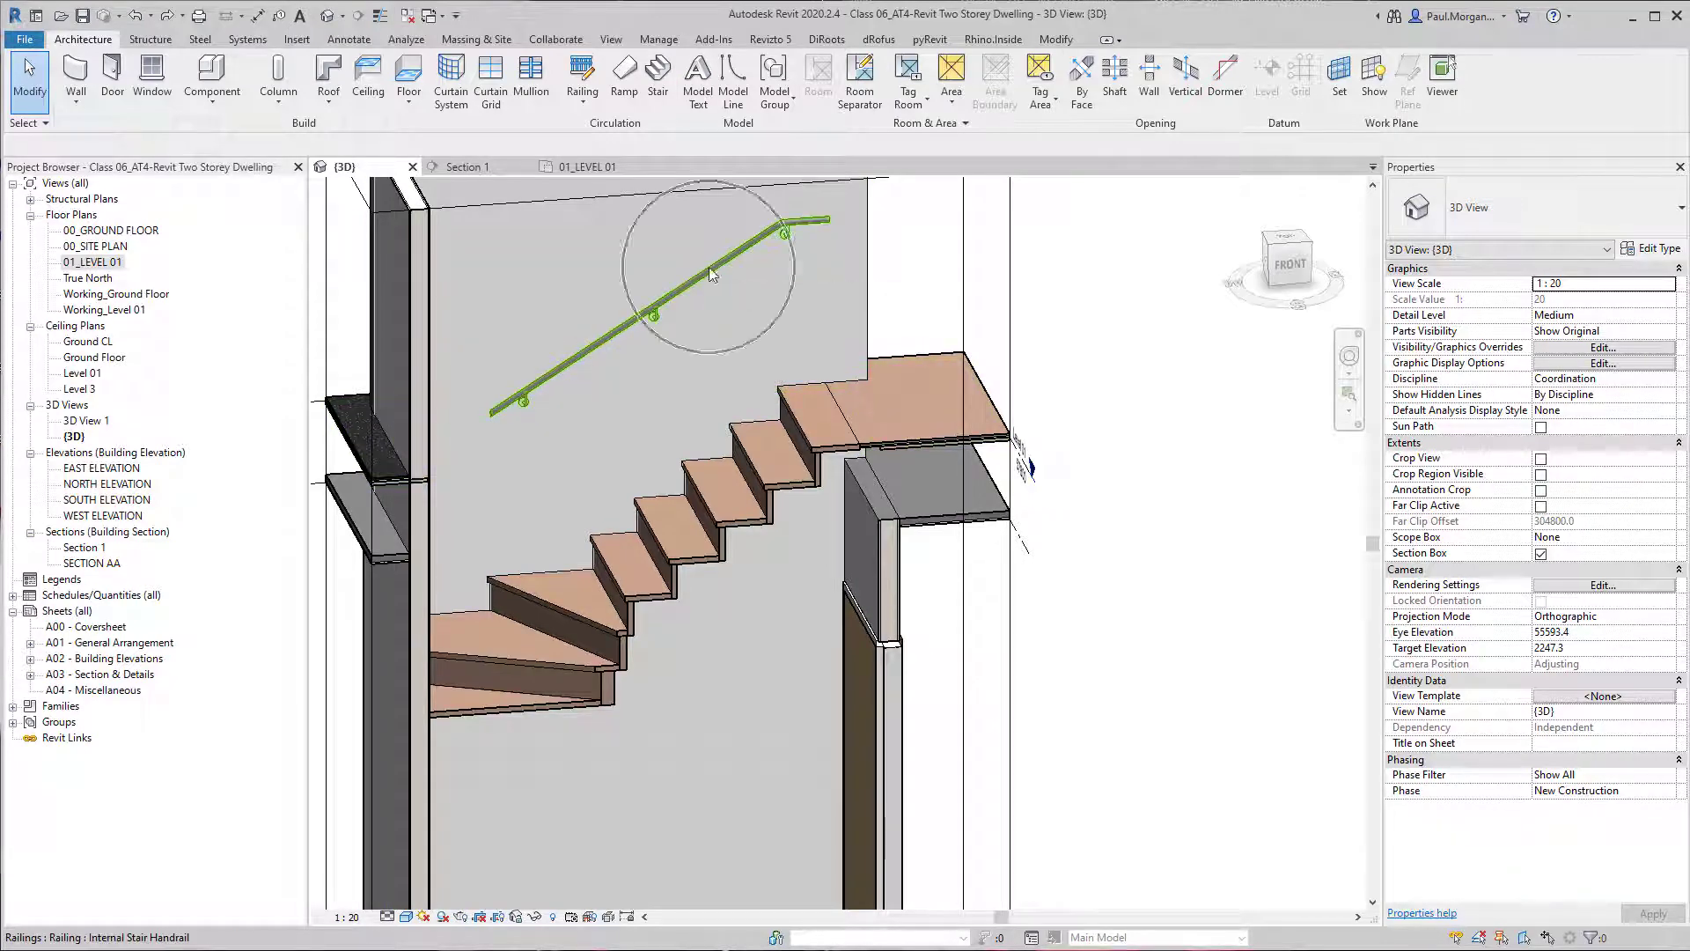
{"action": "left_click", "coordinate": [802, 230]}
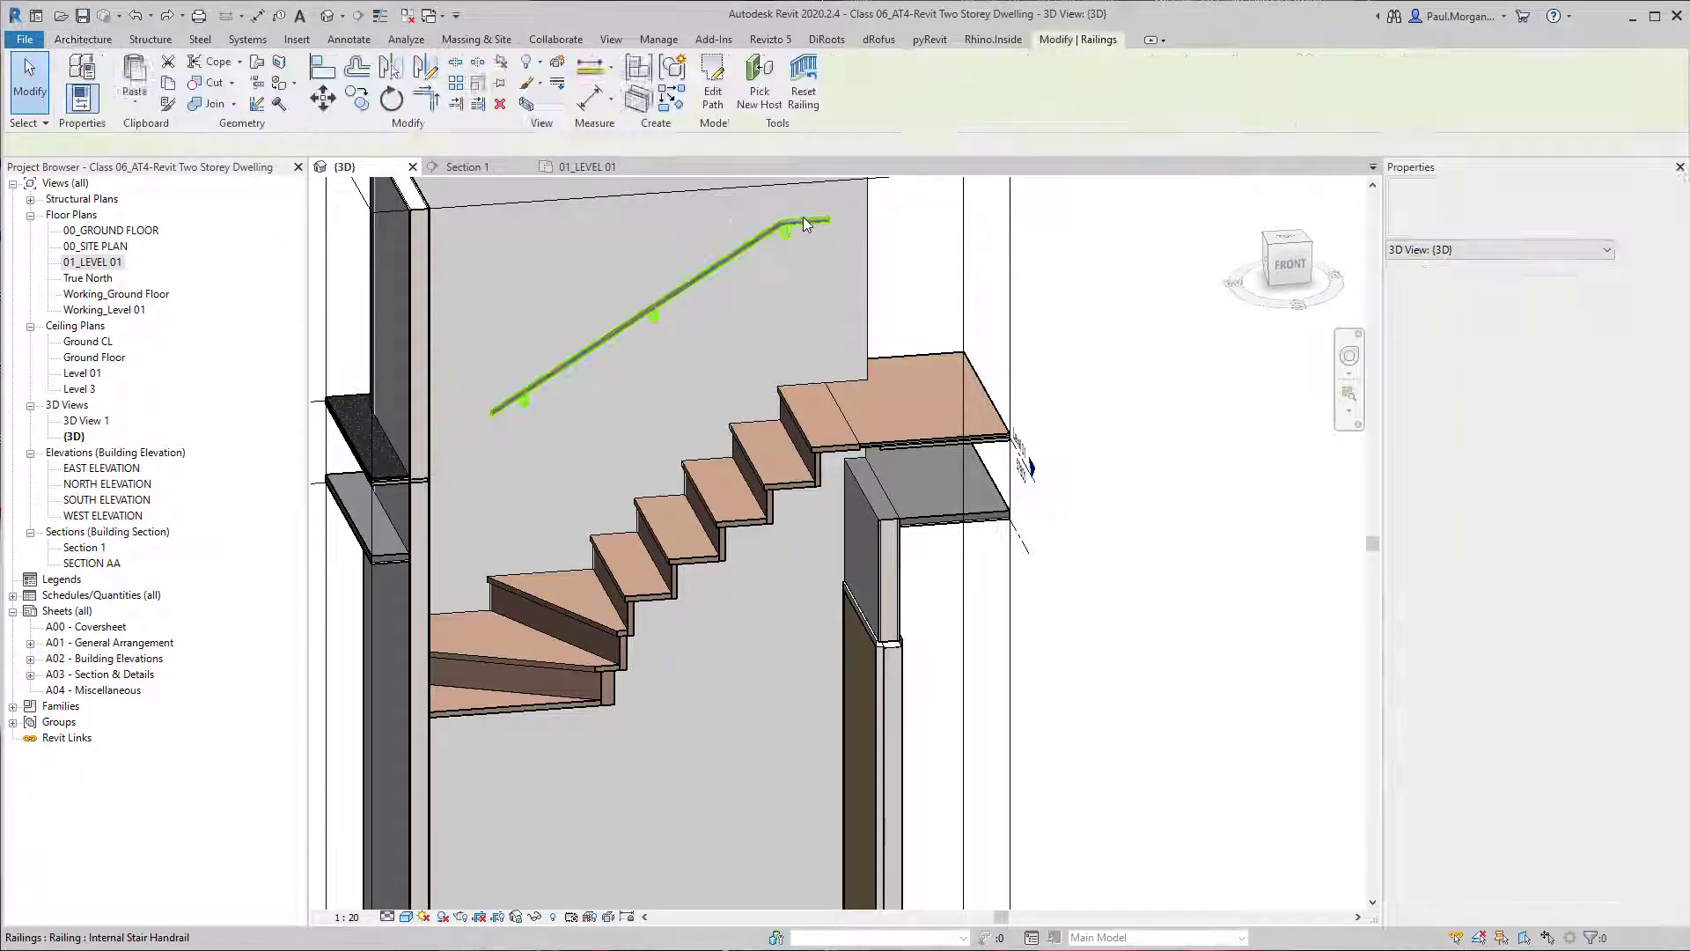
{"action": "scroll", "coordinate": [803, 230], "scroll_direction": "down", "scroll_amount": 2}
{"action": "middle_click_drag", "start_coordinate": [848, 352], "coordinate": [836, 322]}
{"action": "middle_click_drag", "start_coordinate": [835, 322], "coordinate": [842, 334], "text": "shift"}
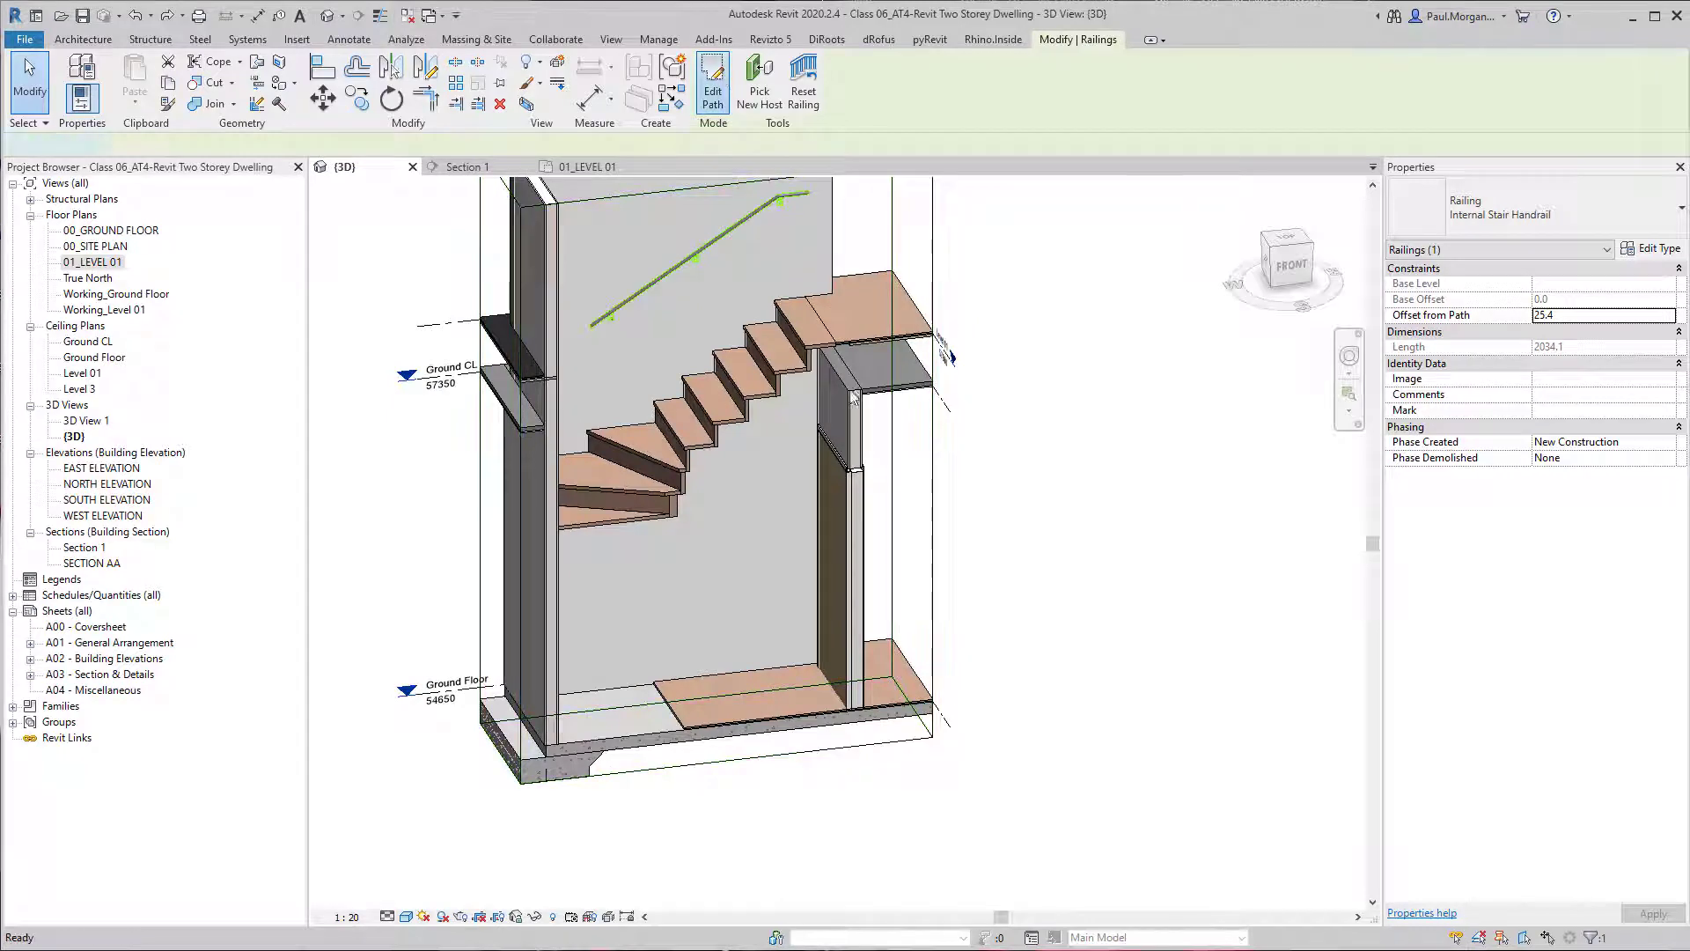
{"action": "left_click", "coordinate": [720, 77]}
{"action": "key", "text": "a"}
{"action": "key", "text": "l"}
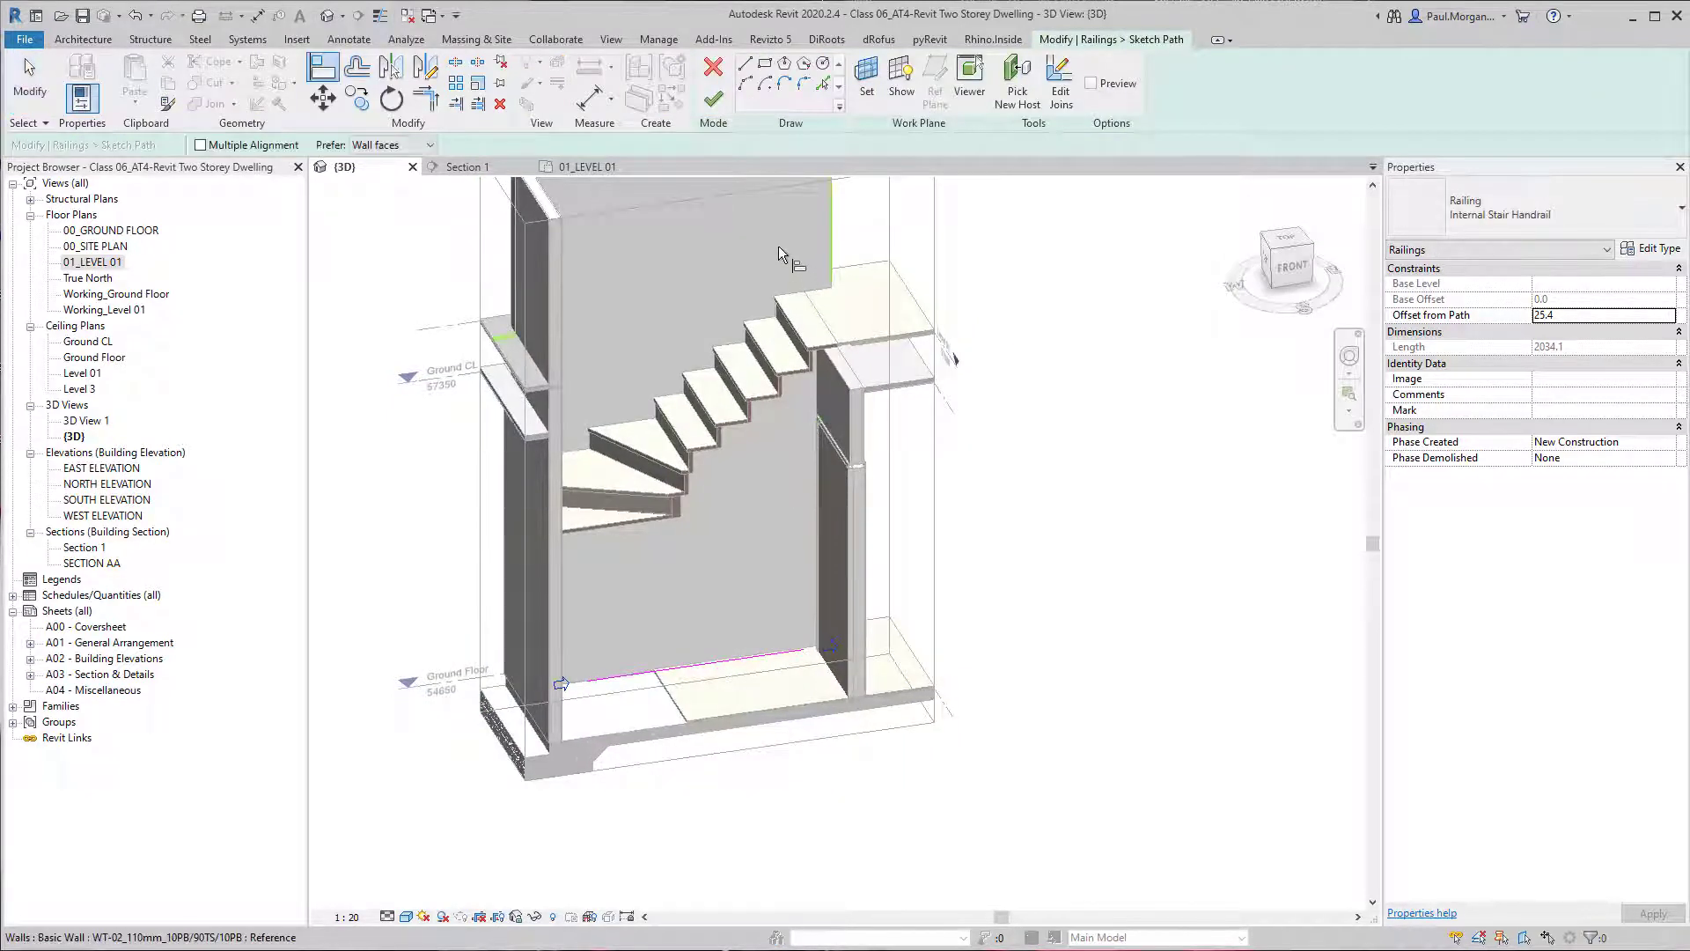
{"action": "scroll", "coordinate": [778, 246], "scroll_direction": "up", "scroll_amount": 3}
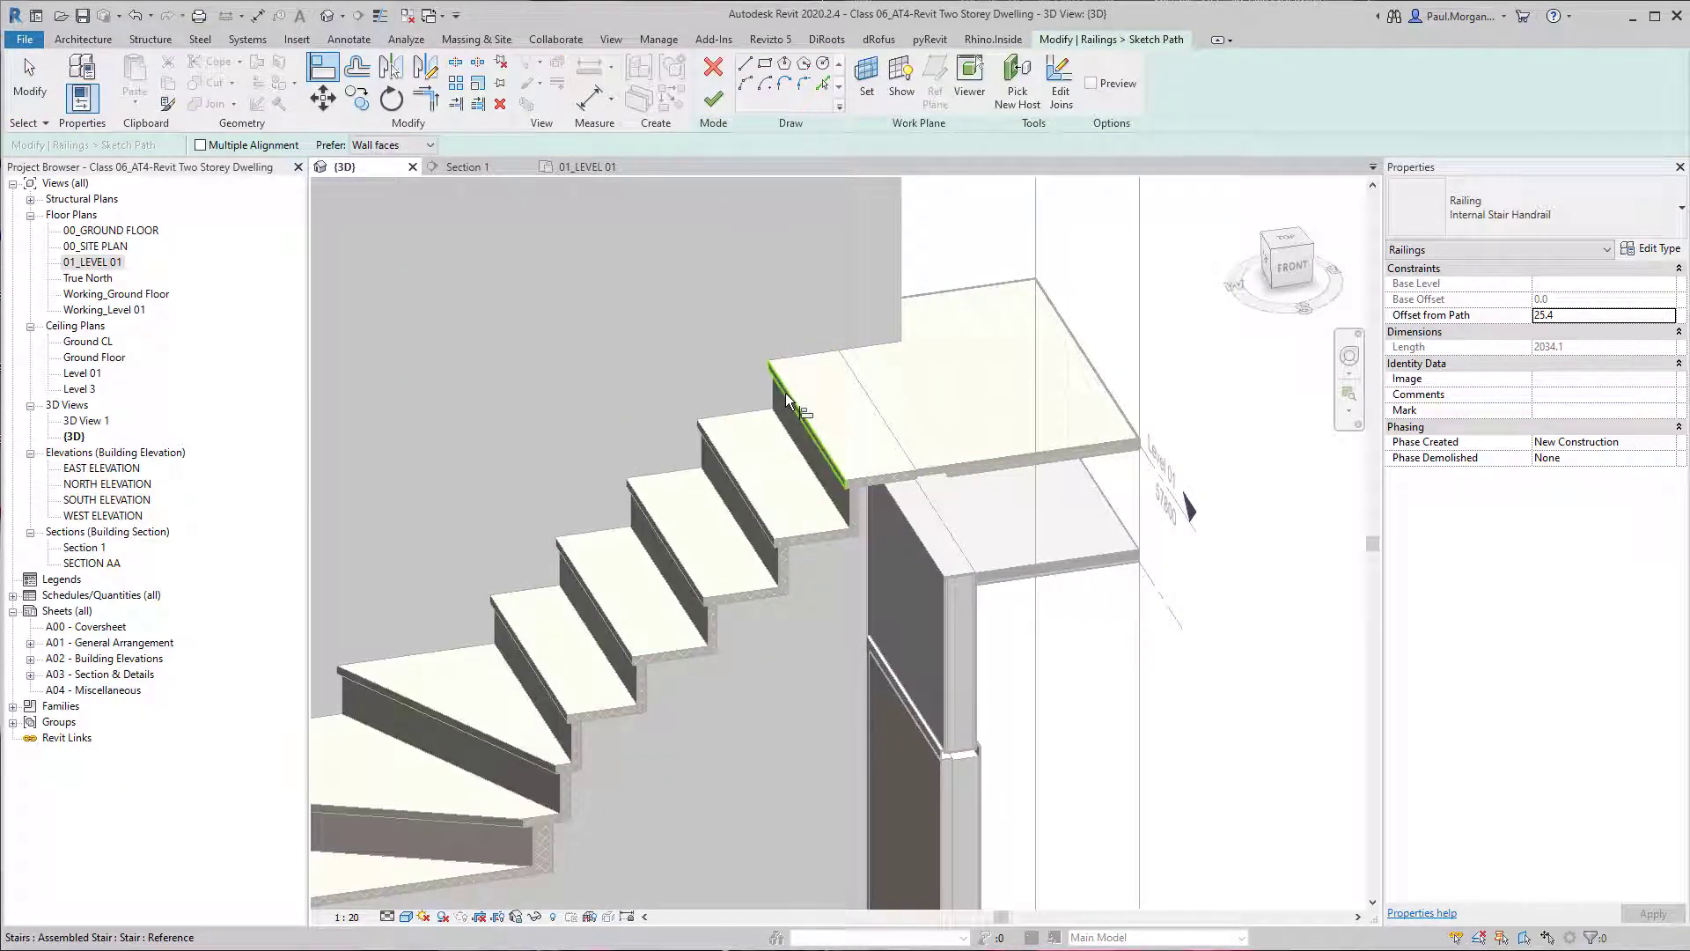
{"action": "left_click", "coordinate": [785, 392]}
{"action": "scroll", "coordinate": [867, 744], "scroll_direction": "down", "scroll_amount": 3}
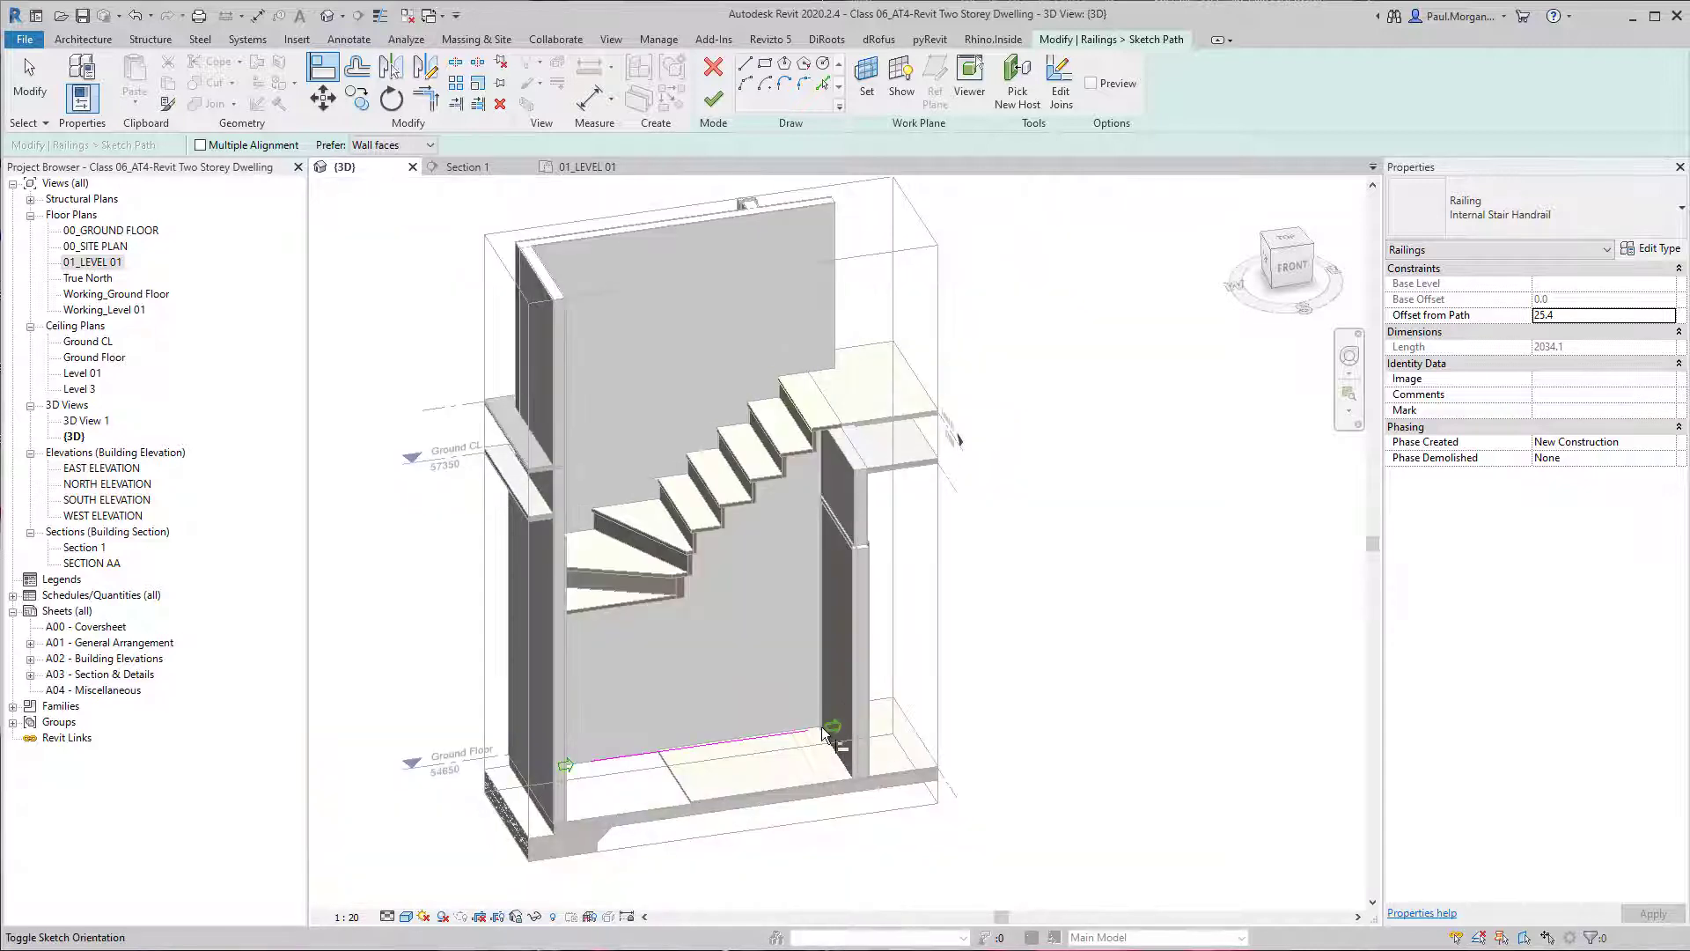
{"action": "left_click", "coordinate": [792, 736]}
{"action": "key", "text": "Escape"}
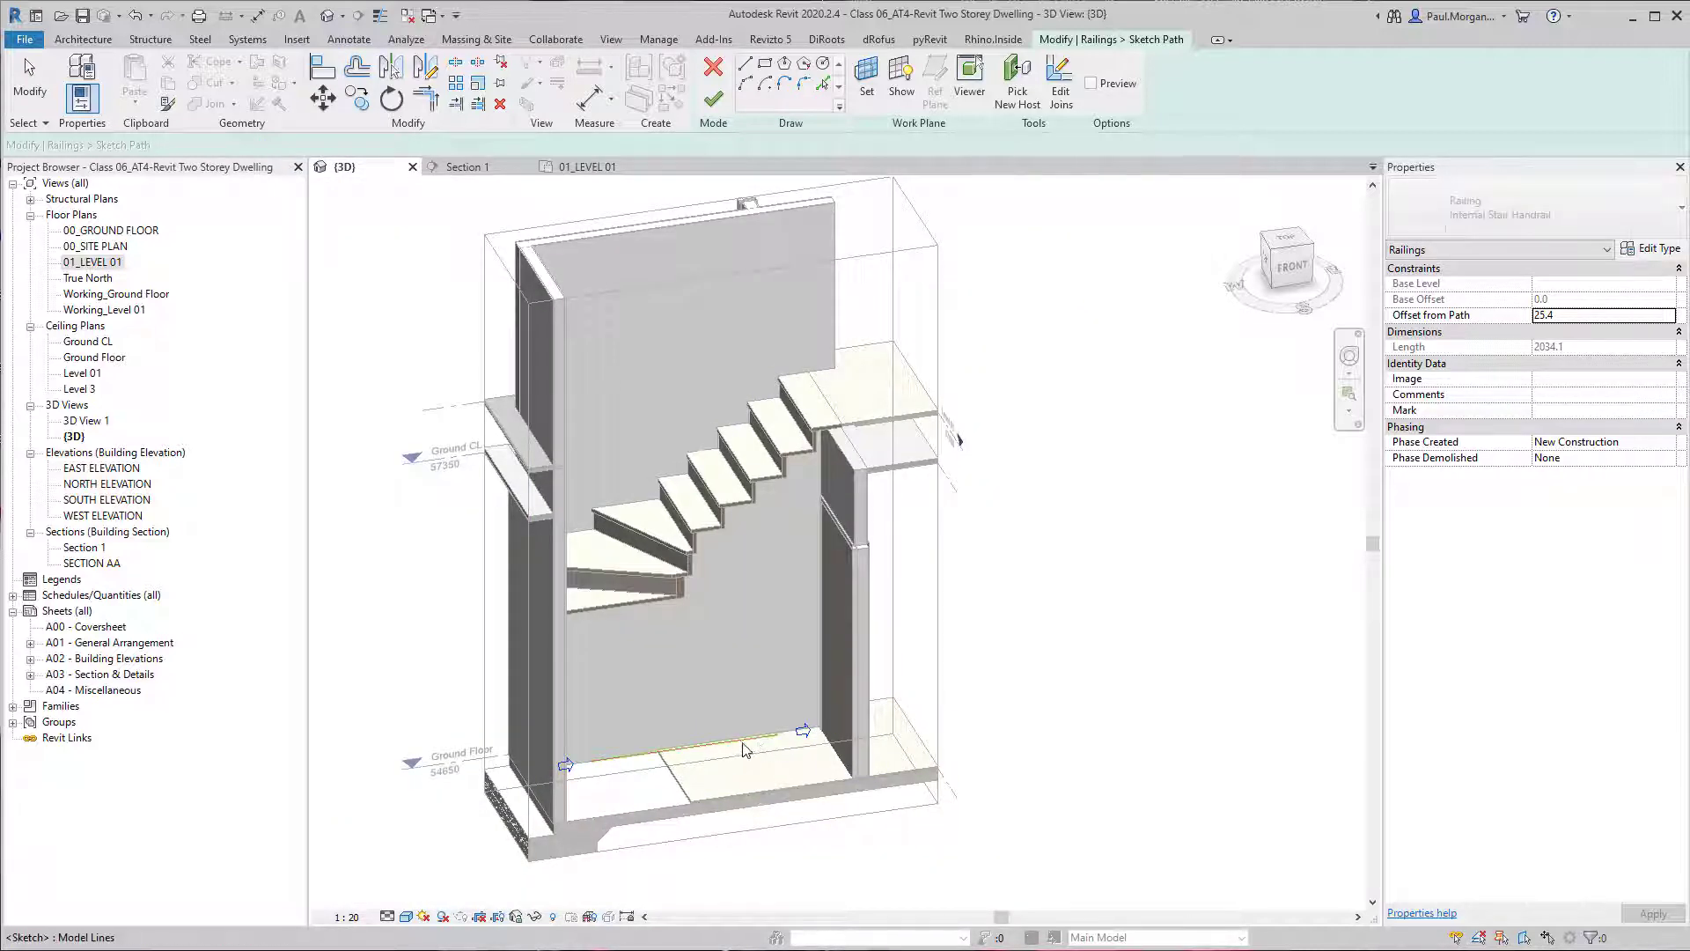
{"action": "key", "text": "Escape"}
{"action": "middle_click_drag", "start_coordinate": [662, 755], "coordinate": [720, 740], "text": "shift"}
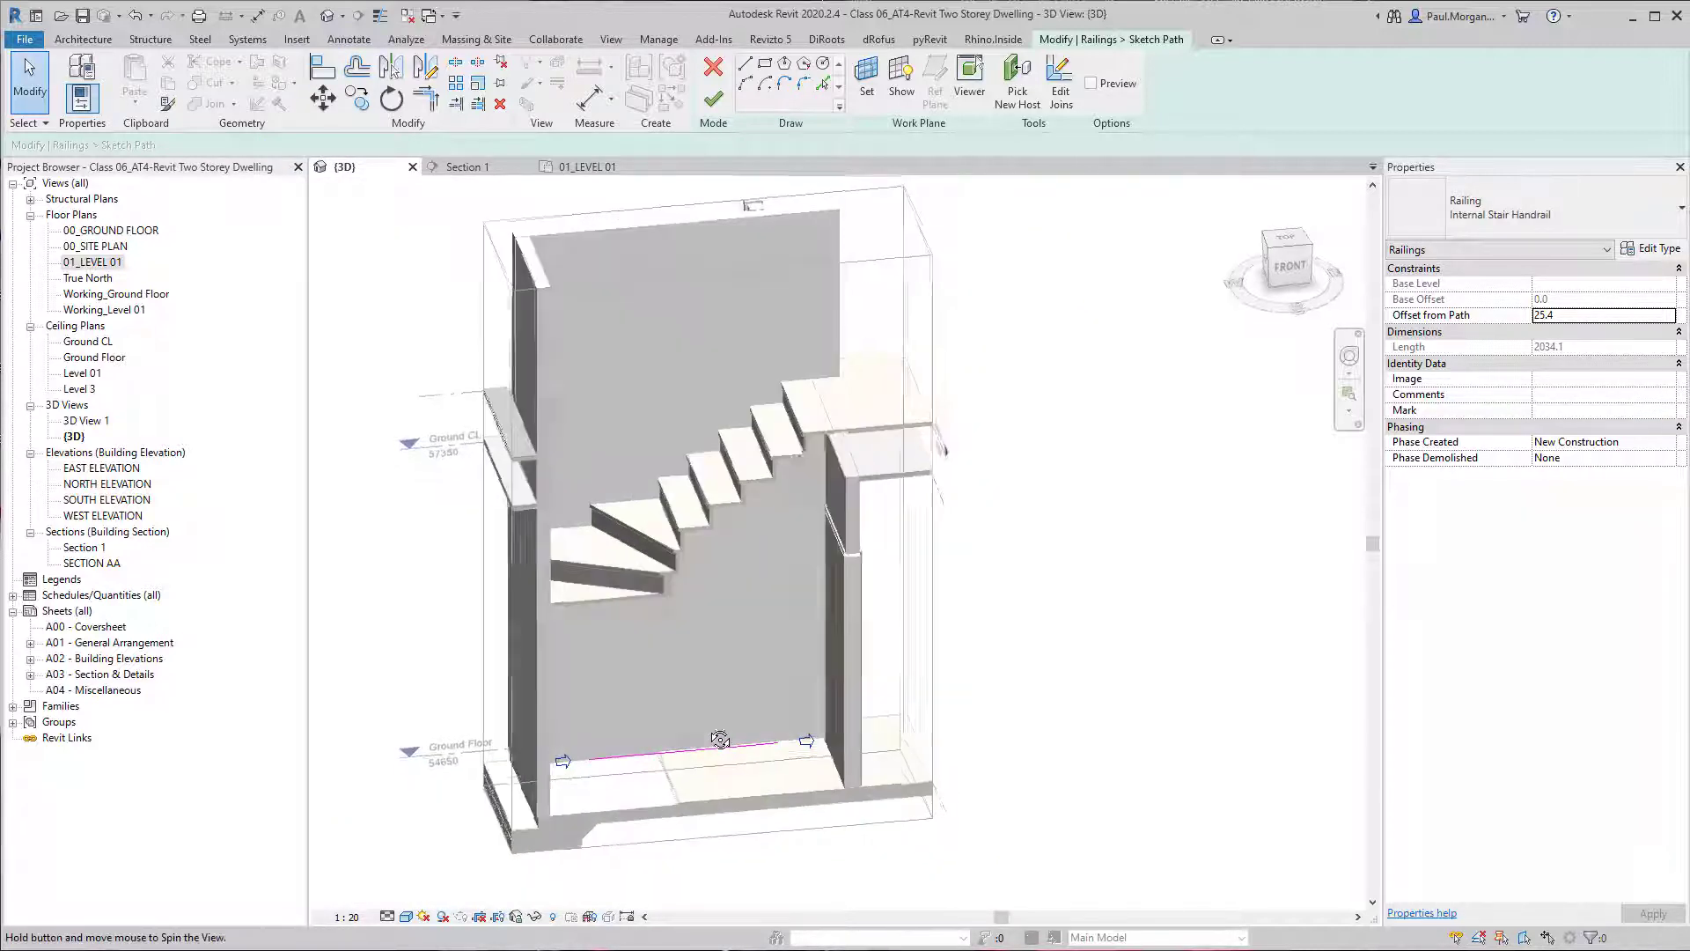
{"action": "left_click", "coordinate": [713, 98]}
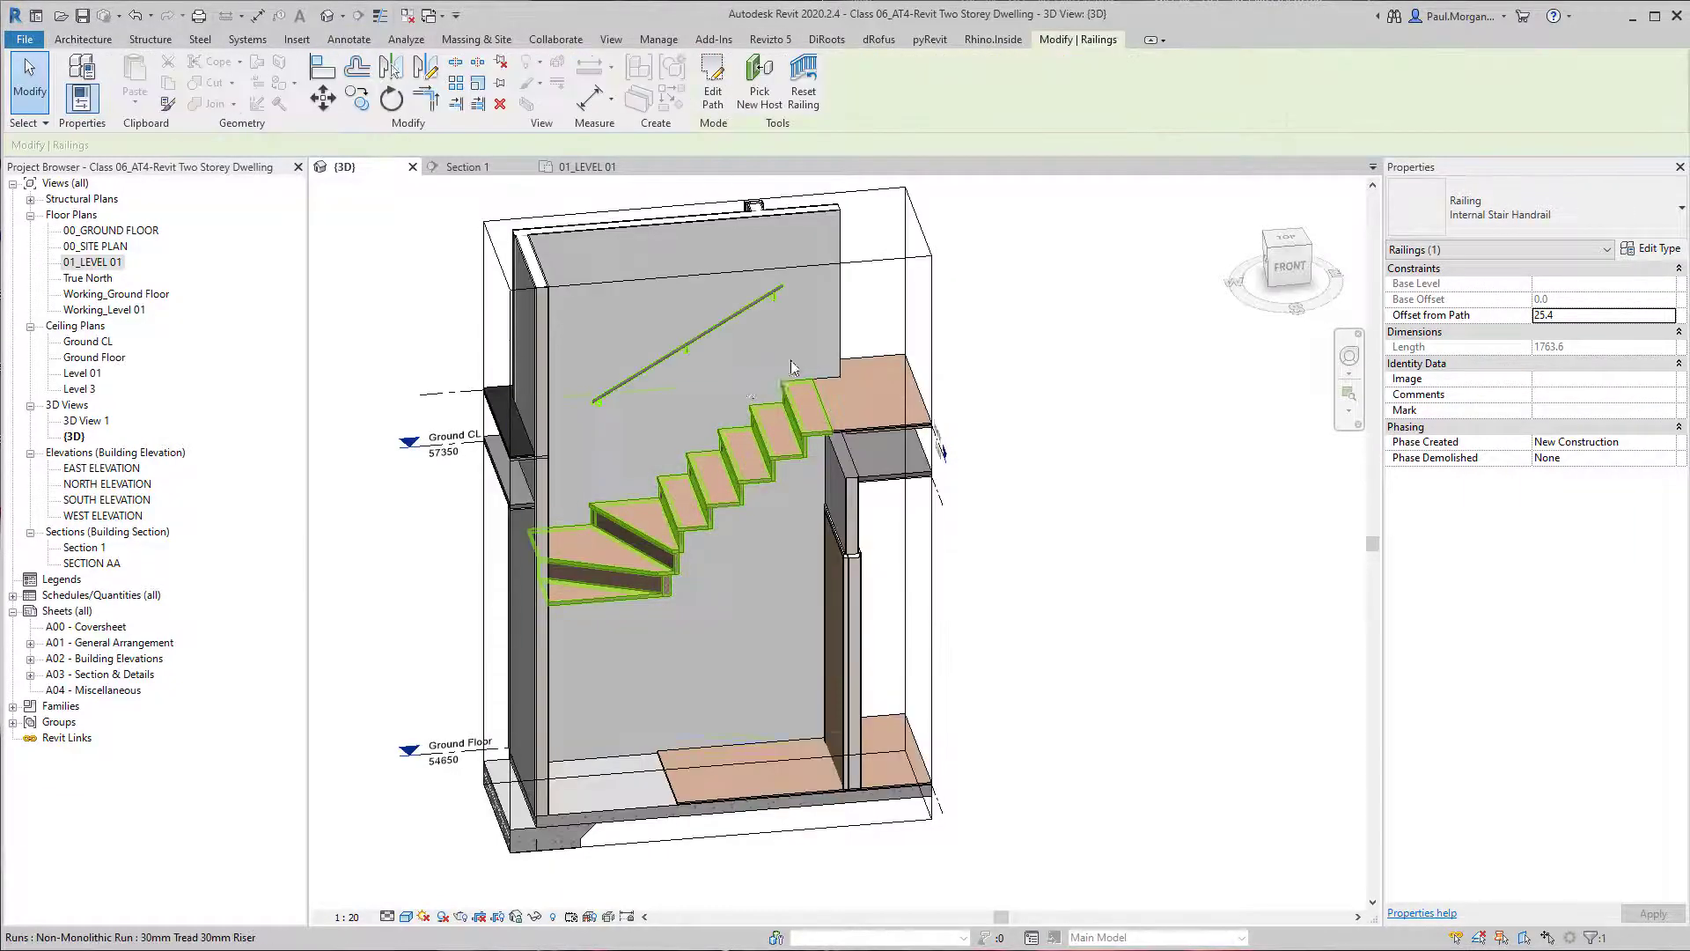
Set the upper-flight handrail's Offset from Path to 0.
{"action": "scroll", "coordinate": [606, 421], "scroll_direction": "up", "scroll_amount": 3}
{"action": "left_click", "coordinate": [808, 262]}
{"action": "middle_click_drag", "start_coordinate": [889, 264], "coordinate": [833, 340]}
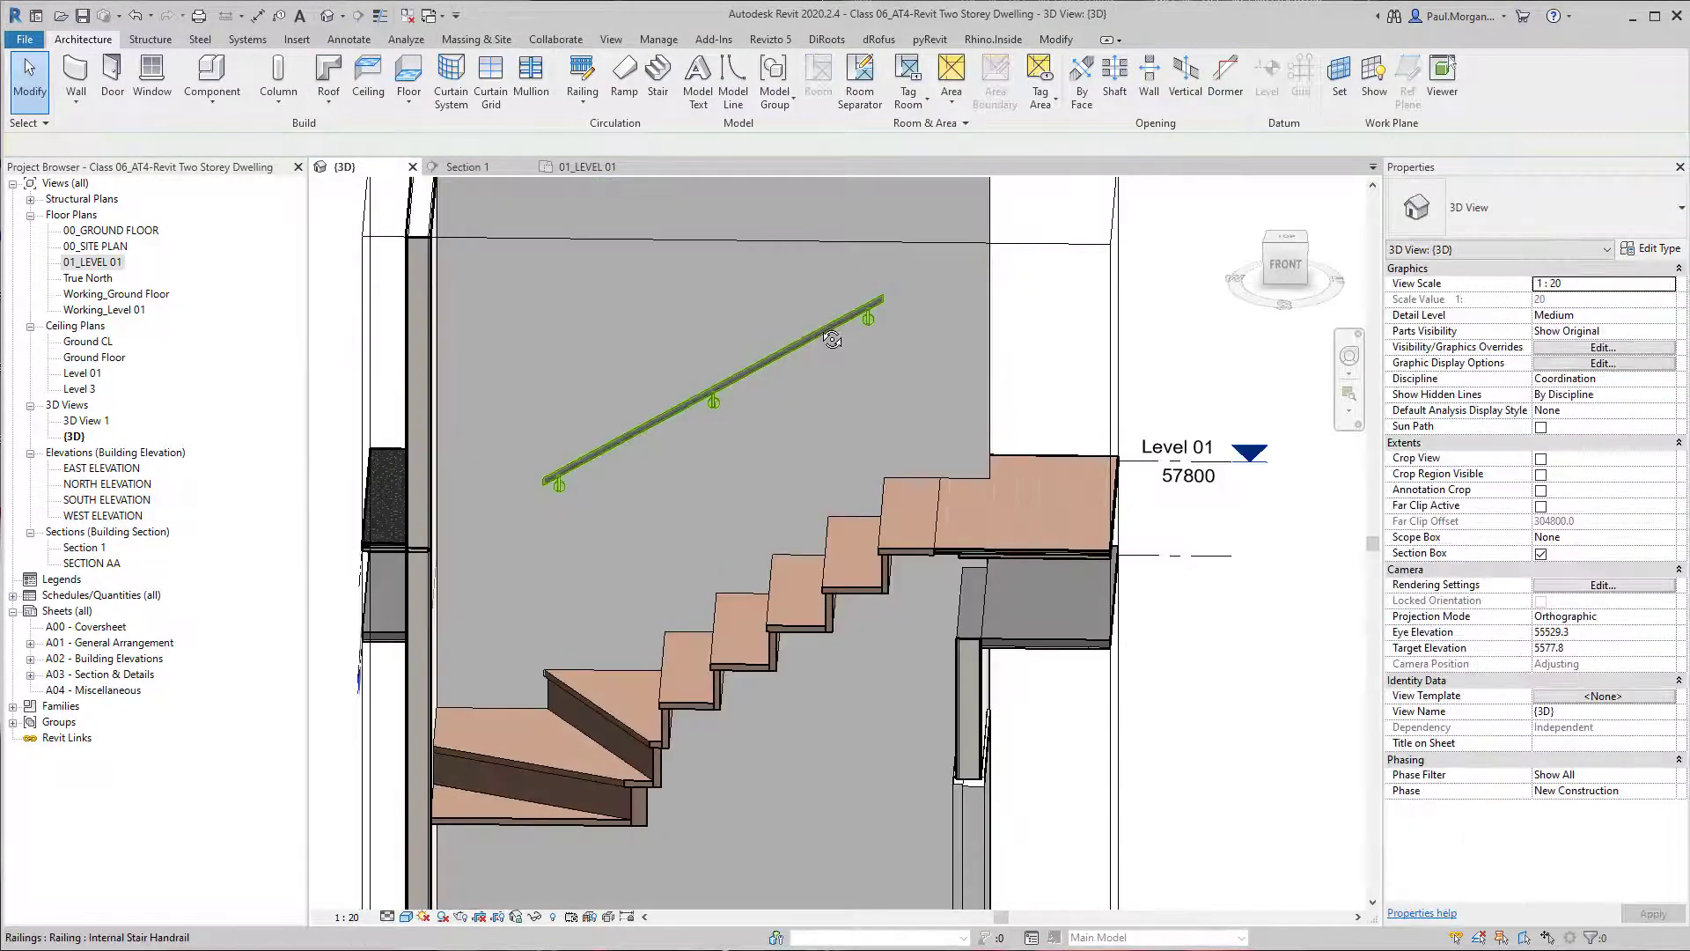
{"action": "scroll", "coordinate": [834, 338], "scroll_direction": "down", "scroll_amount": 1}
{"action": "mouse_move", "coordinate": [861, 454]}
{"action": "middle_mouse_down", "text": "shift"}
{"action": "mouse_move", "coordinate": [845, 409]}
{"action": "mouse_move", "coordinate": [887, 346]}
{"action": "mouse_move", "coordinate": [847, 419]}
{"action": "mouse_move", "coordinate": [871, 529]}
{"action": "mouse_move", "coordinate": [837, 592]}
{"action": "mouse_move", "coordinate": [871, 615]}
{"action": "mouse_move", "coordinate": [814, 565]}
{"action": "middle_mouse_up", "text": "shift"}
{"action": "middle_click_drag", "start_coordinate": [774, 503], "coordinate": [801, 317], "text": "shift"}
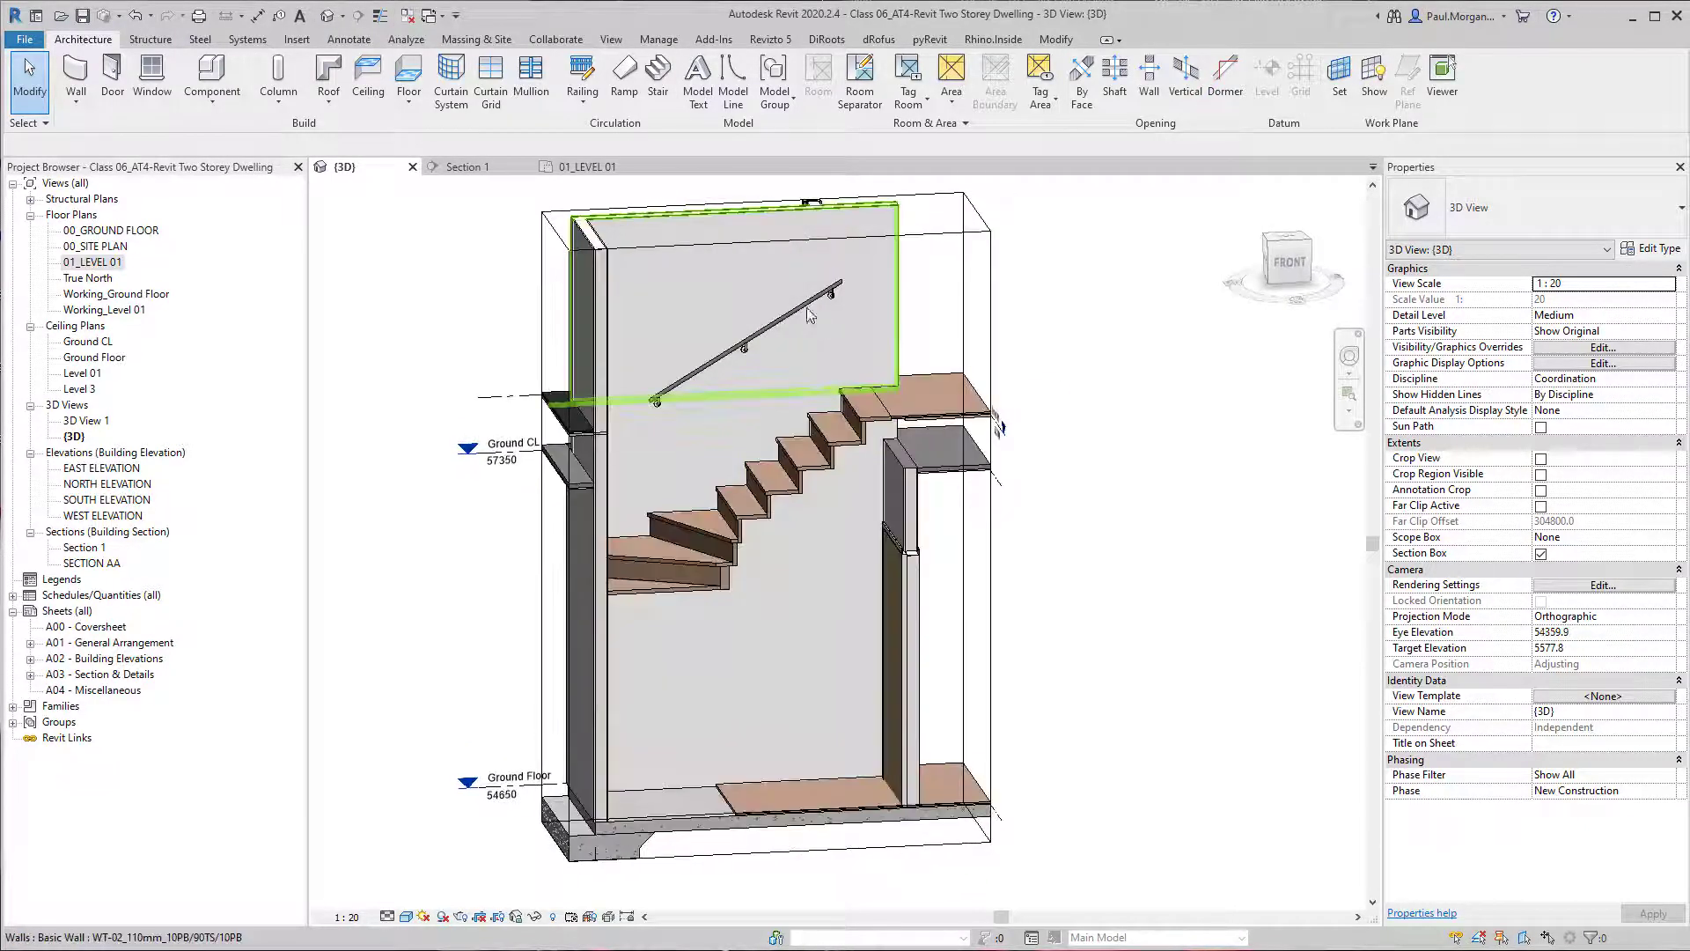
{"action": "left_click", "coordinate": [803, 301]}
{"action": "left_click", "coordinate": [1593, 315]}
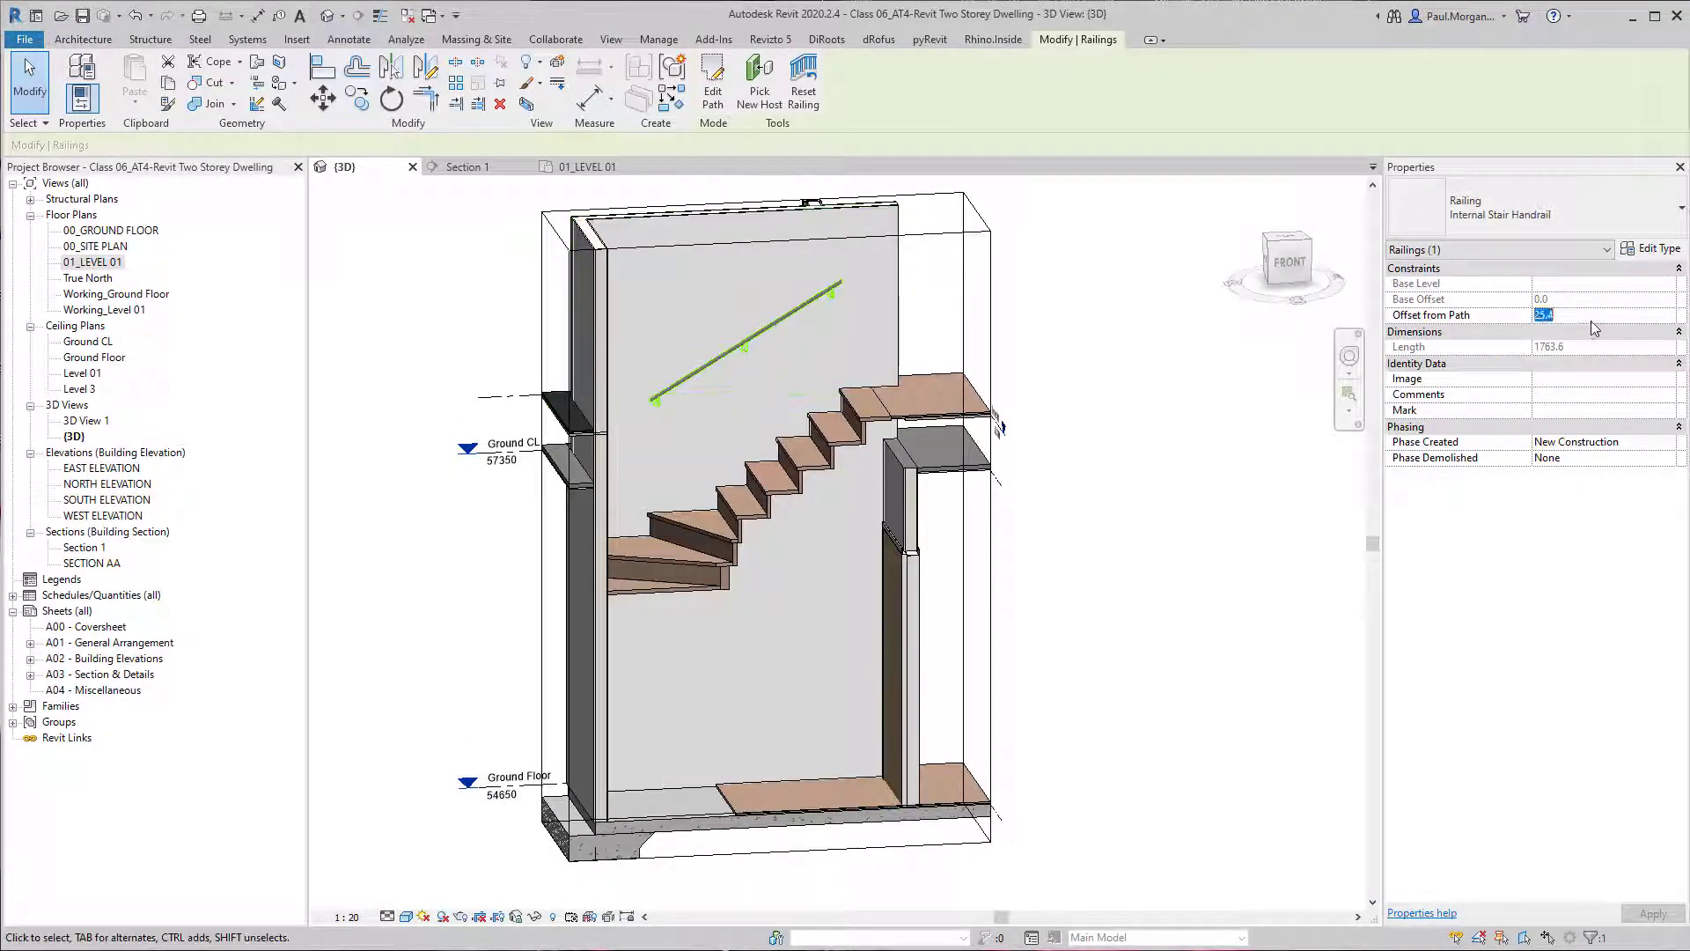
{"action": "type", "text": "0"}
{"action": "middle_click_drag", "start_coordinate": [1100, 457], "coordinate": [1032, 430], "text": "shift"}
{"action": "left_click", "coordinate": [1040, 403]}
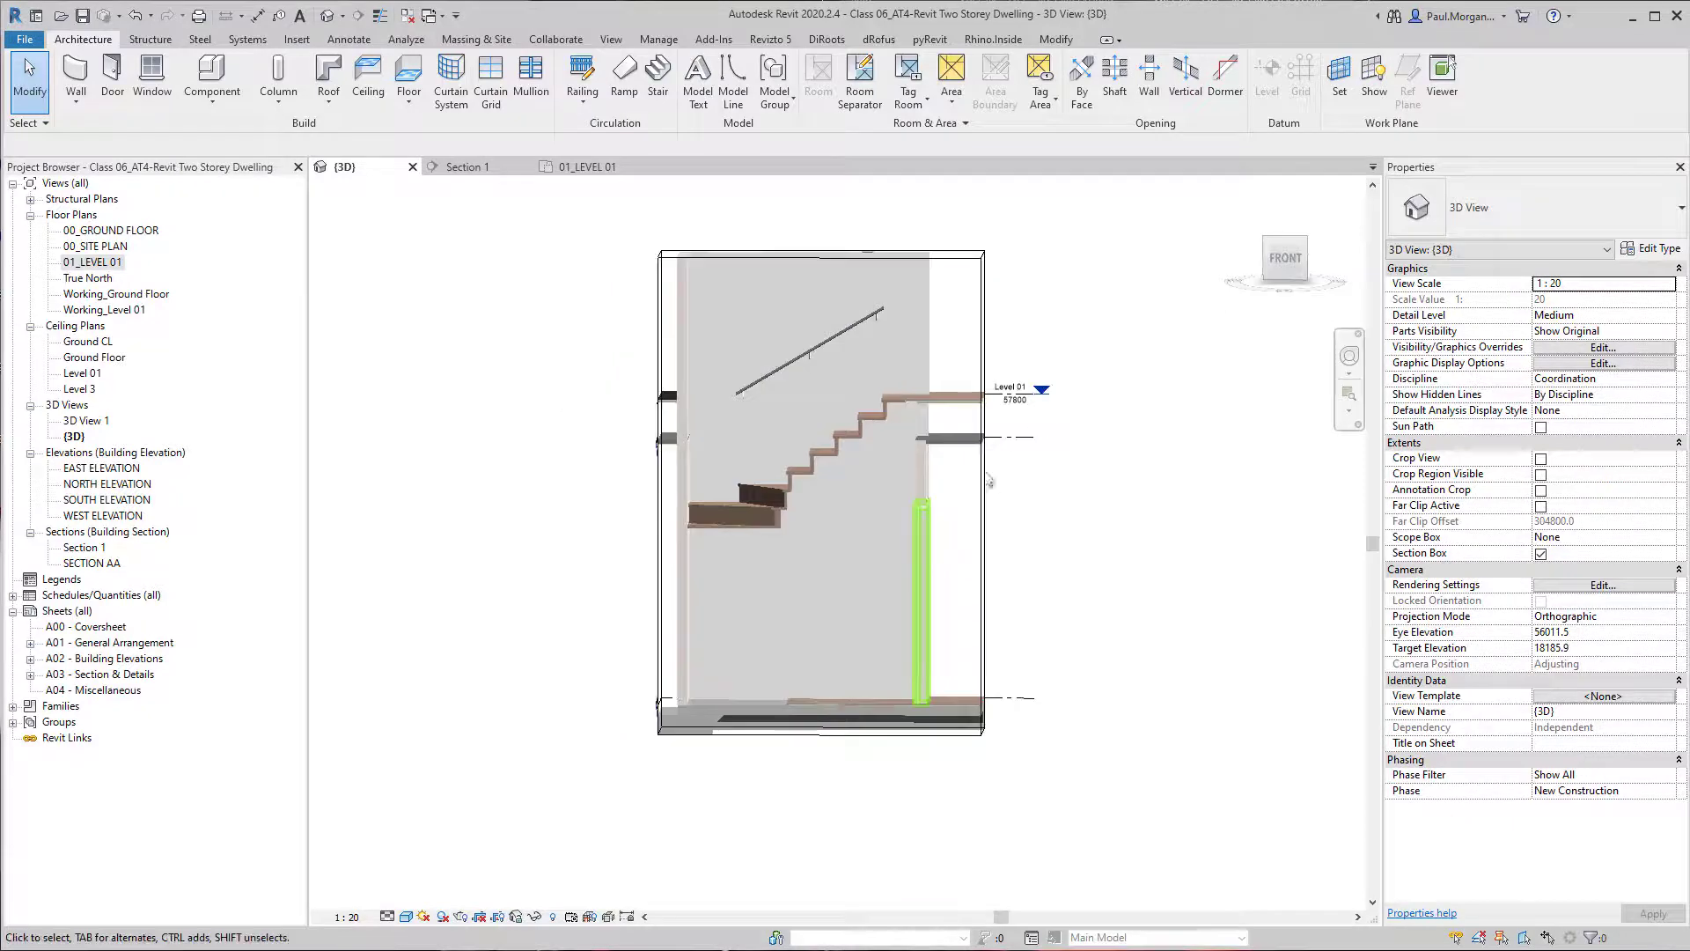
Look over the Section 1 view and open the SECTION AA view to check the stair in section.
{"action": "left_click", "coordinate": [469, 167]}
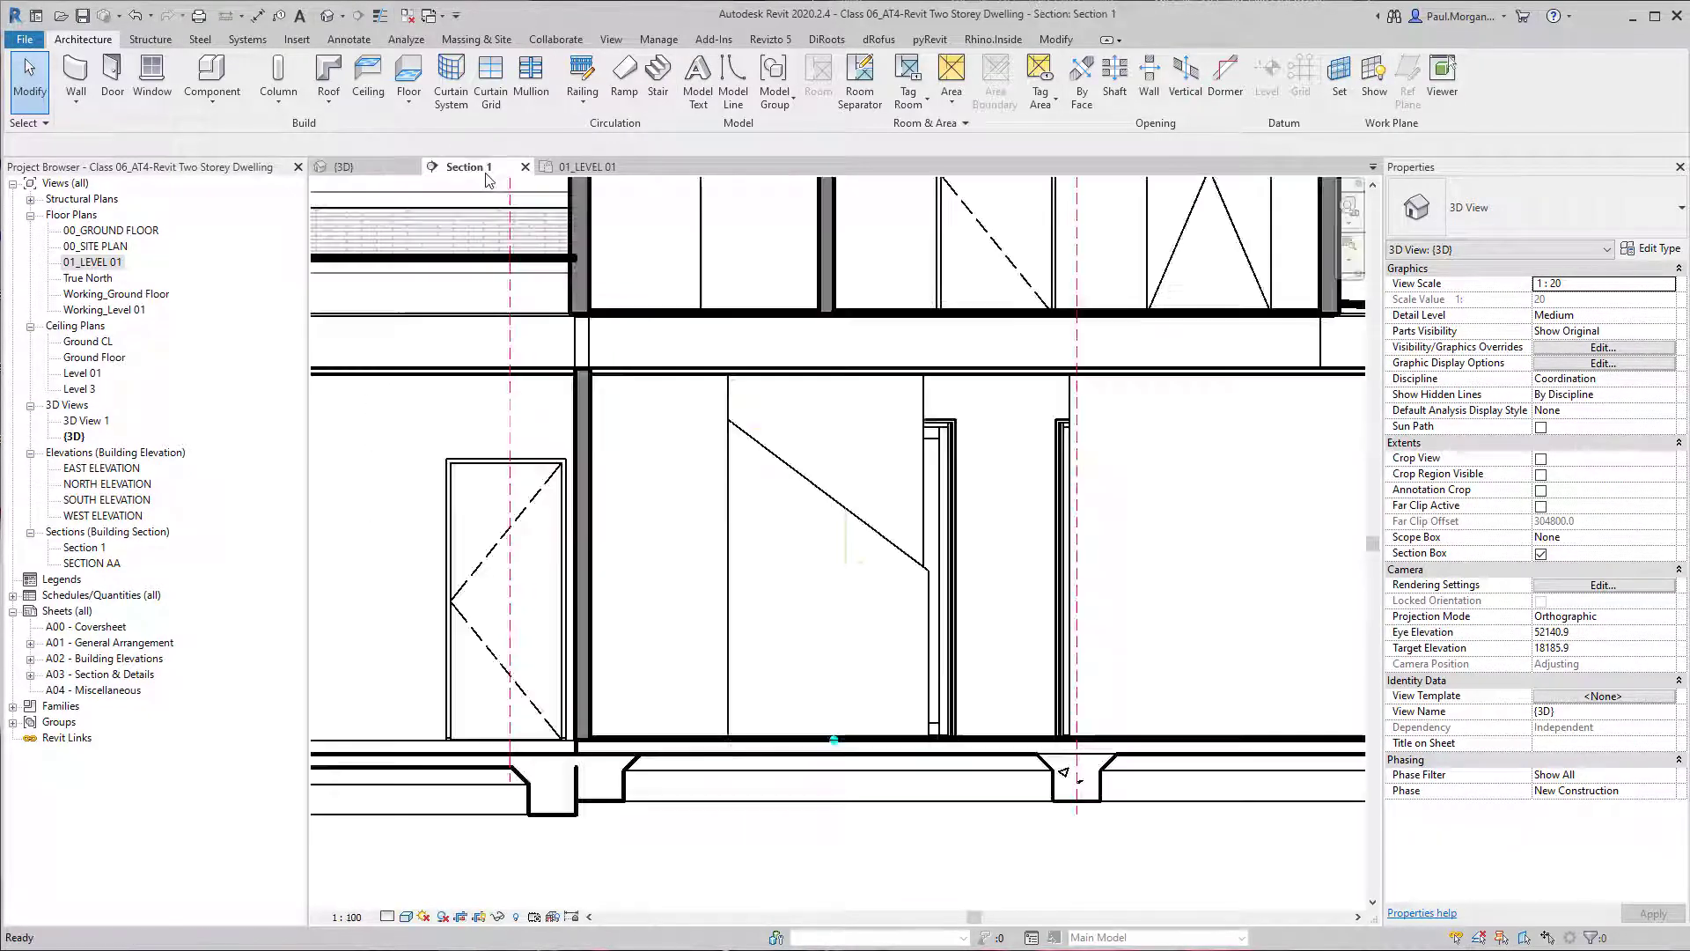
{"action": "scroll", "coordinate": [865, 604], "scroll_direction": "down", "scroll_amount": 3}
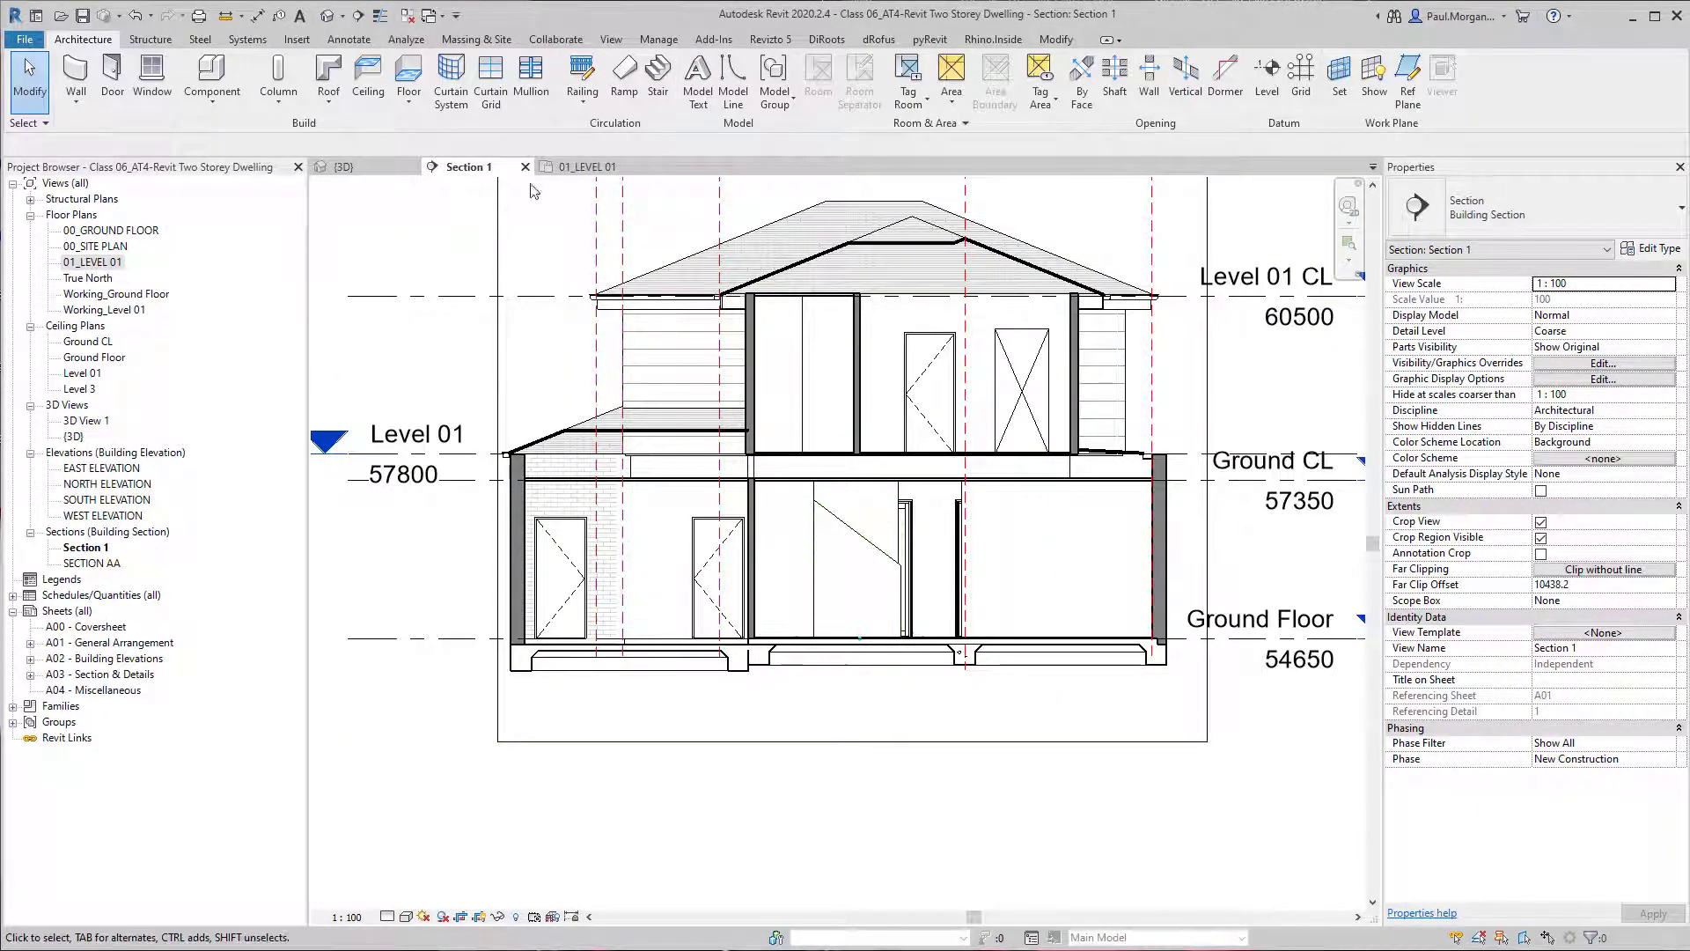
{"action": "double_click", "coordinate": [92, 563]}
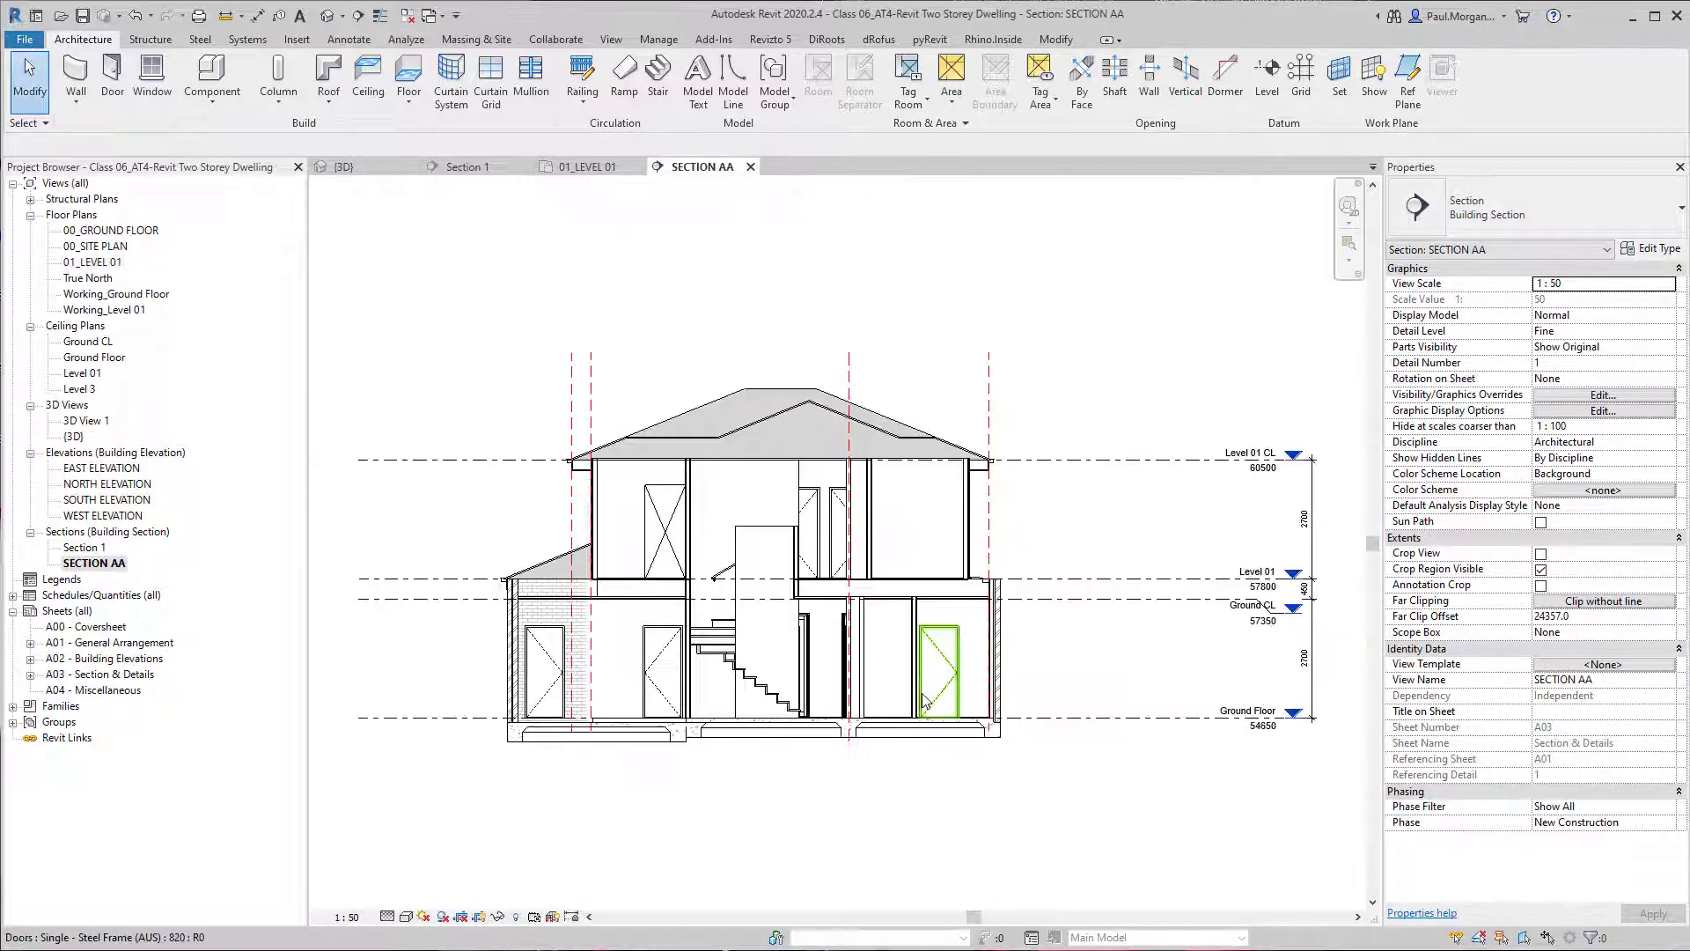
Examine the winder stair and the upper-flight handrail in SECTION AA.
{"action": "scroll", "coordinate": [748, 689], "scroll_direction": "up", "scroll_amount": 4}
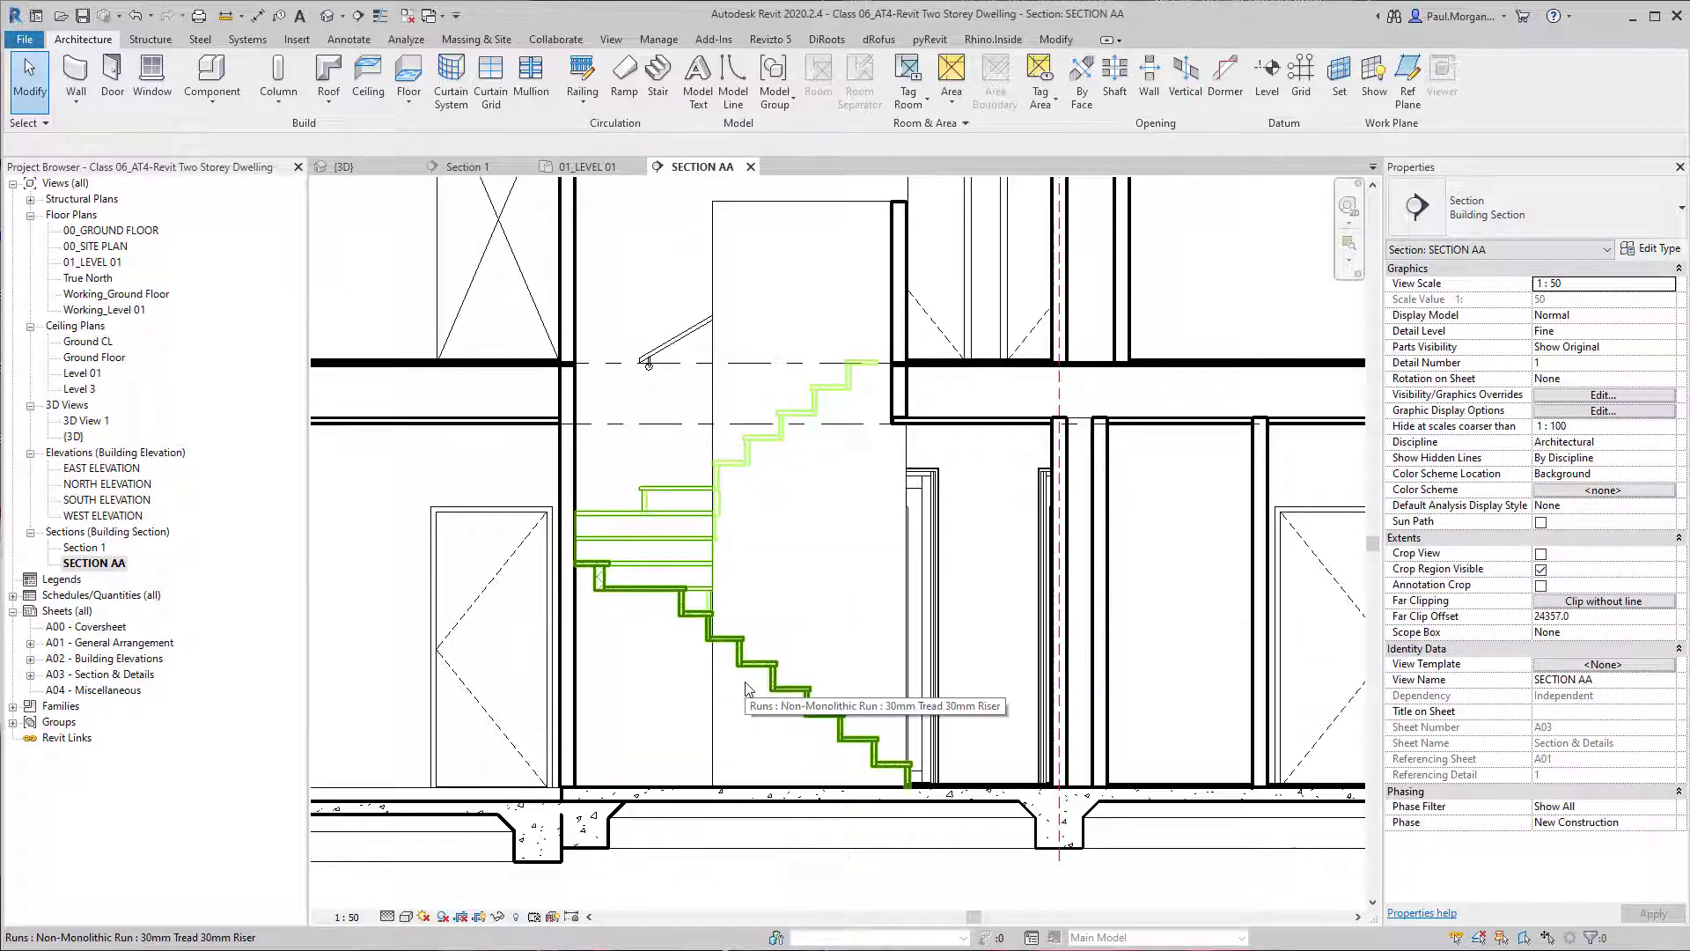
{"action": "scroll", "coordinate": [748, 689], "scroll_direction": "down", "scroll_amount": 2}
{"action": "scroll", "coordinate": [715, 407], "scroll_direction": "up", "scroll_amount": 1}
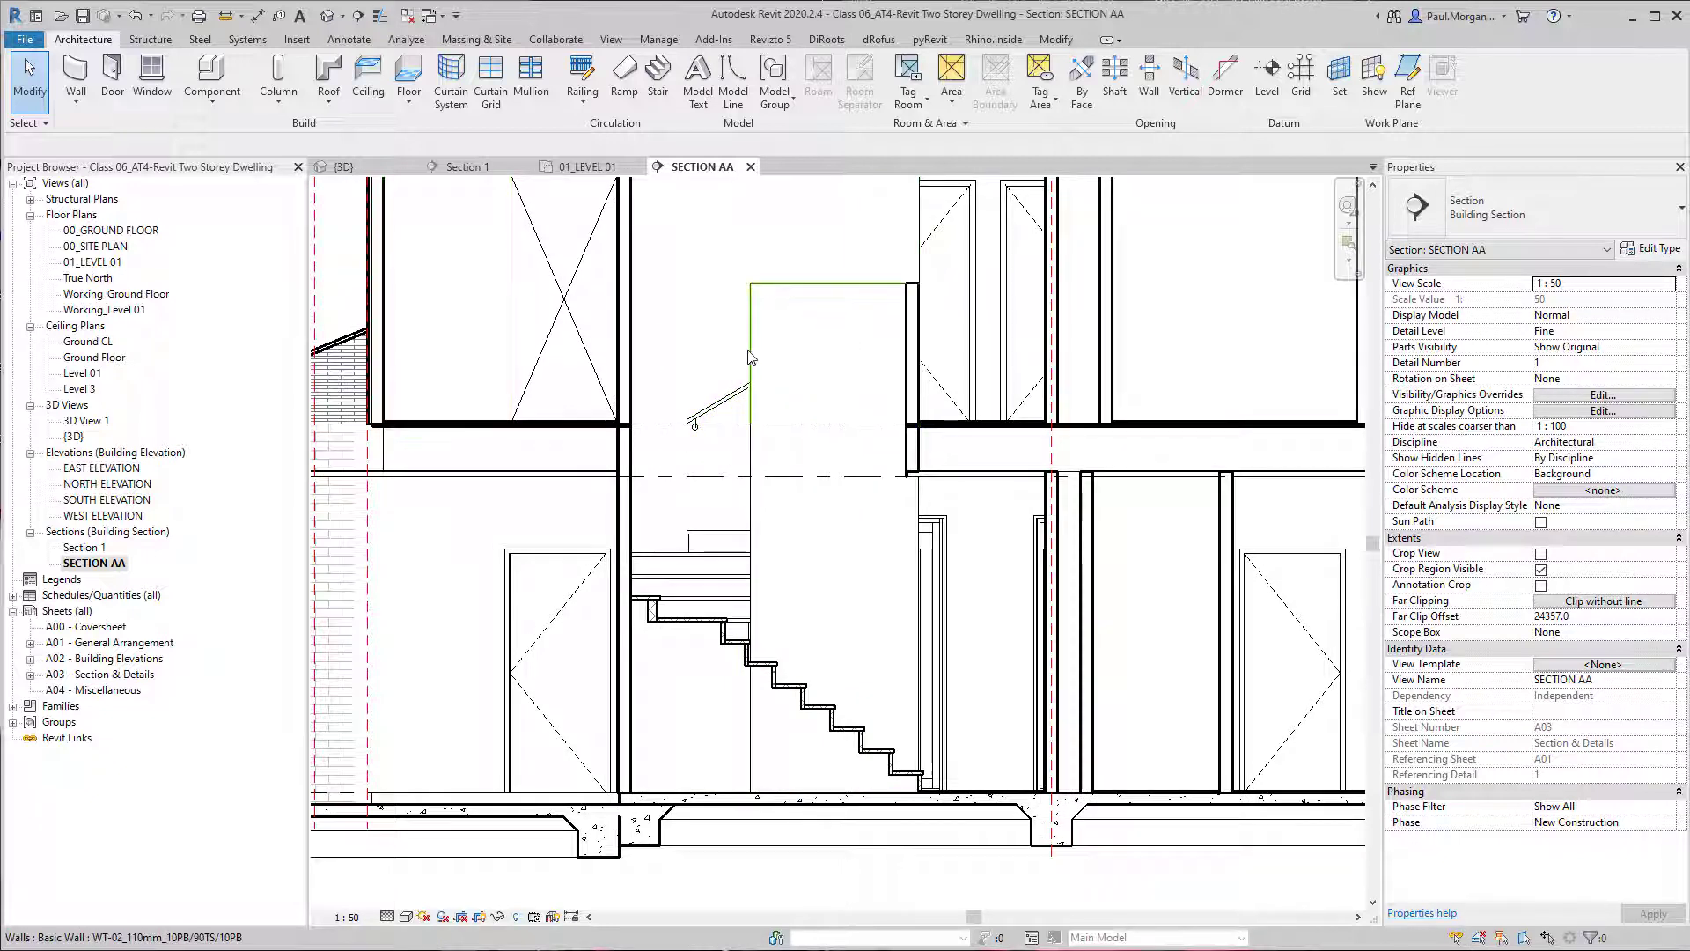
{"action": "left_click", "coordinate": [742, 377]}
{"action": "left_click", "coordinate": [737, 543]}
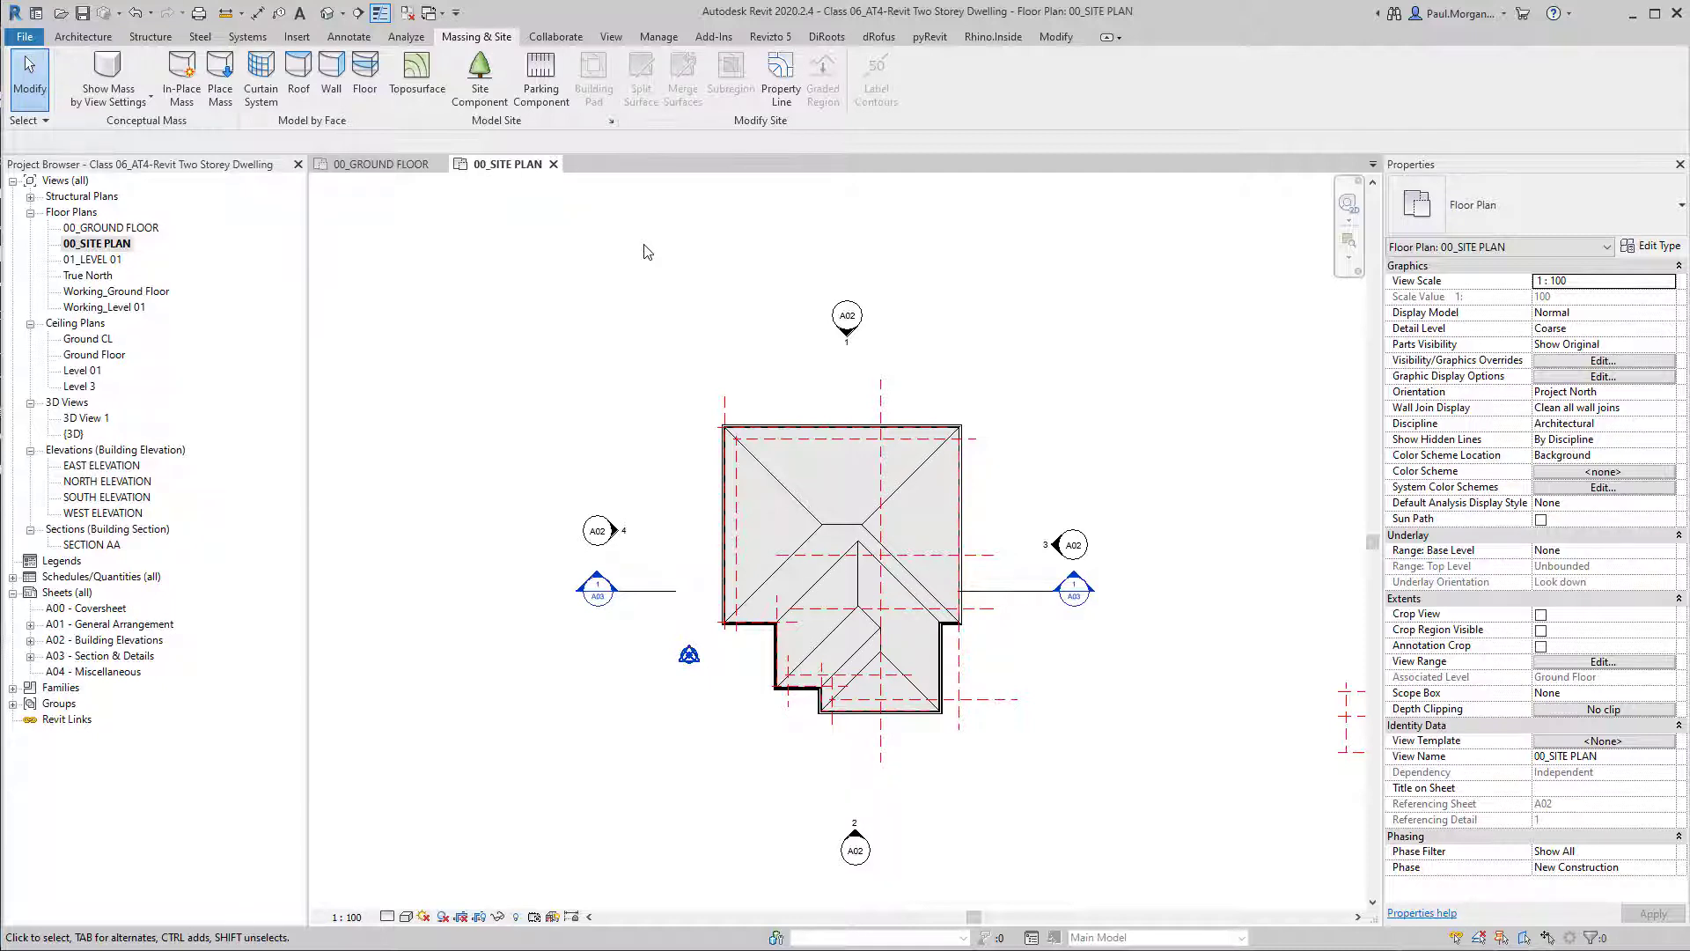
Create a four-cornered toposurface of about 778 m² east of the house at absolute elevation 0 in the site plan, and finish the surface.
{"action": "scroll", "coordinate": [645, 251], "scroll_direction": "down", "scroll_amount": 3}
{"action": "mouse_move", "coordinate": [641, 353]}
{"action": "middle_mouse_down"}
{"action": "mouse_move", "coordinate": [604, 389]}
{"action": "mouse_move", "coordinate": [607, 357]}
{"action": "middle_mouse_up"}
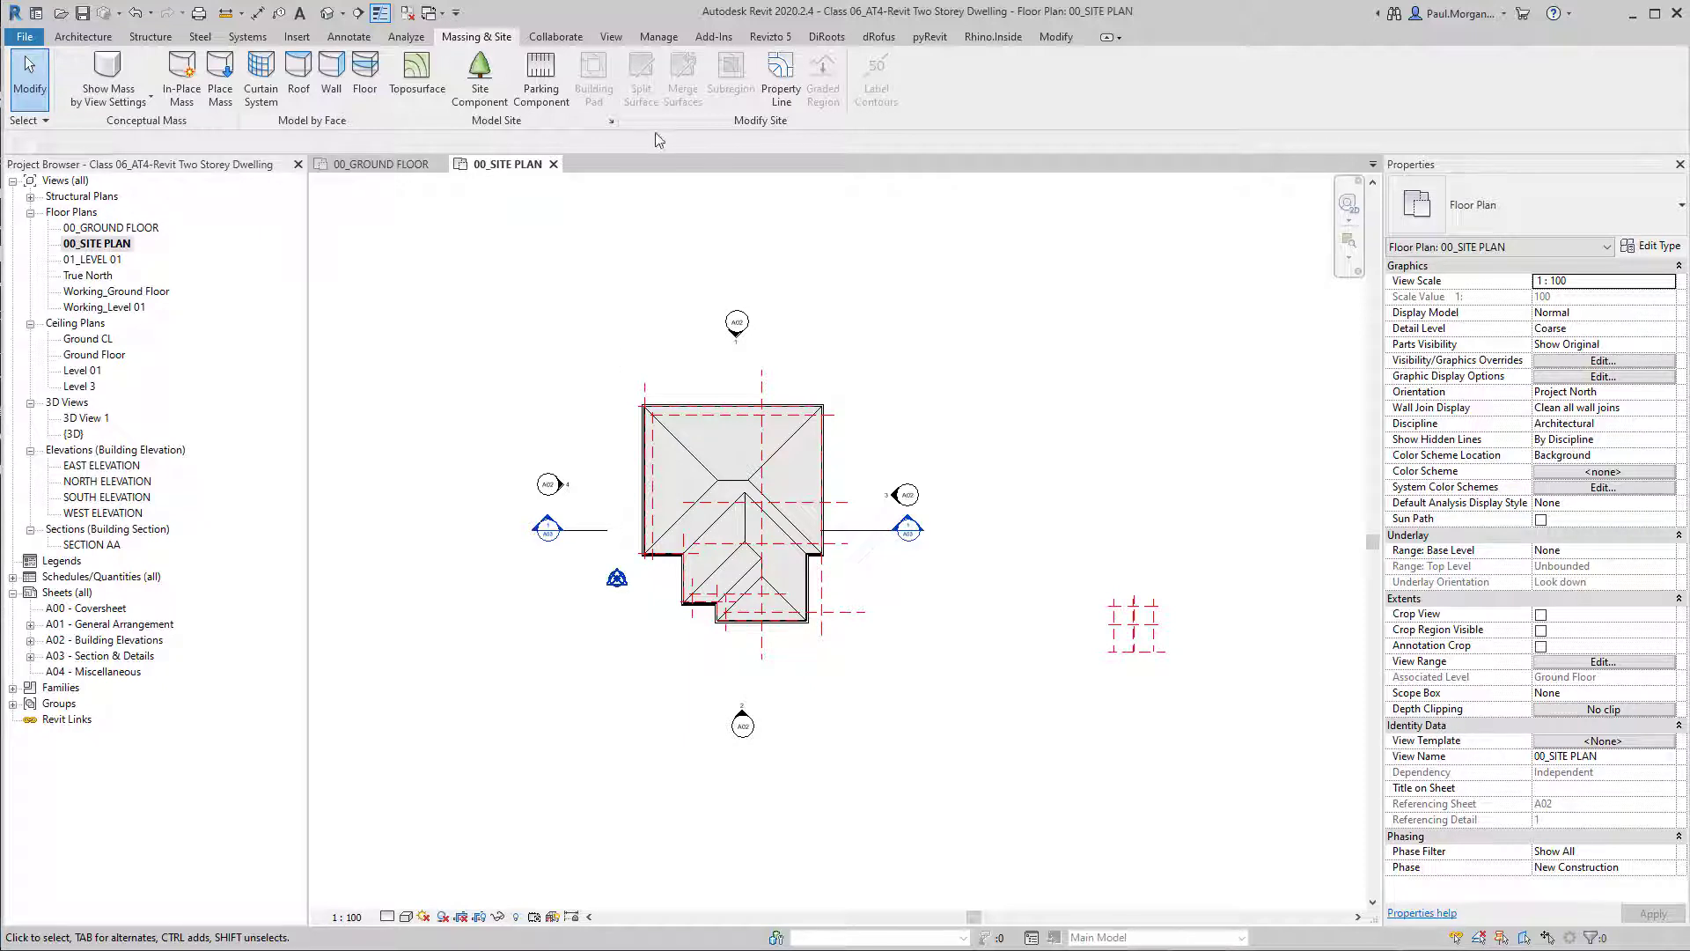
{"action": "left_click", "coordinate": [417, 106]}
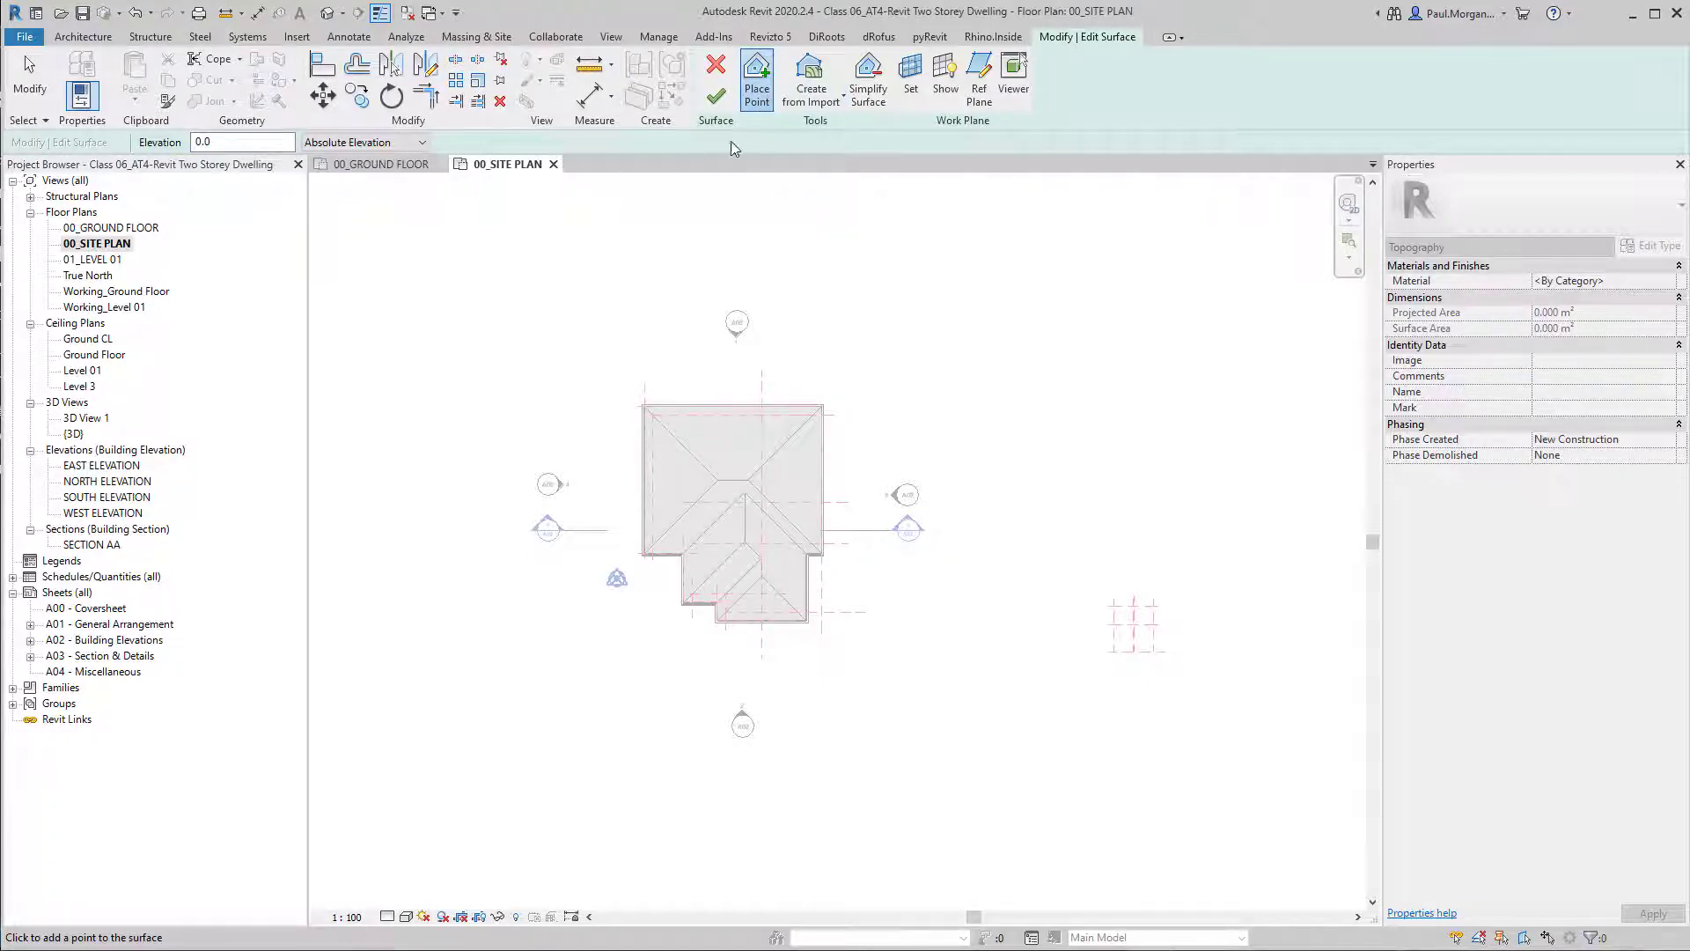
{"action": "left_click", "coordinate": [237, 140]}
{"action": "middle_click_drag", "start_coordinate": [750, 356], "coordinate": [843, 356]}
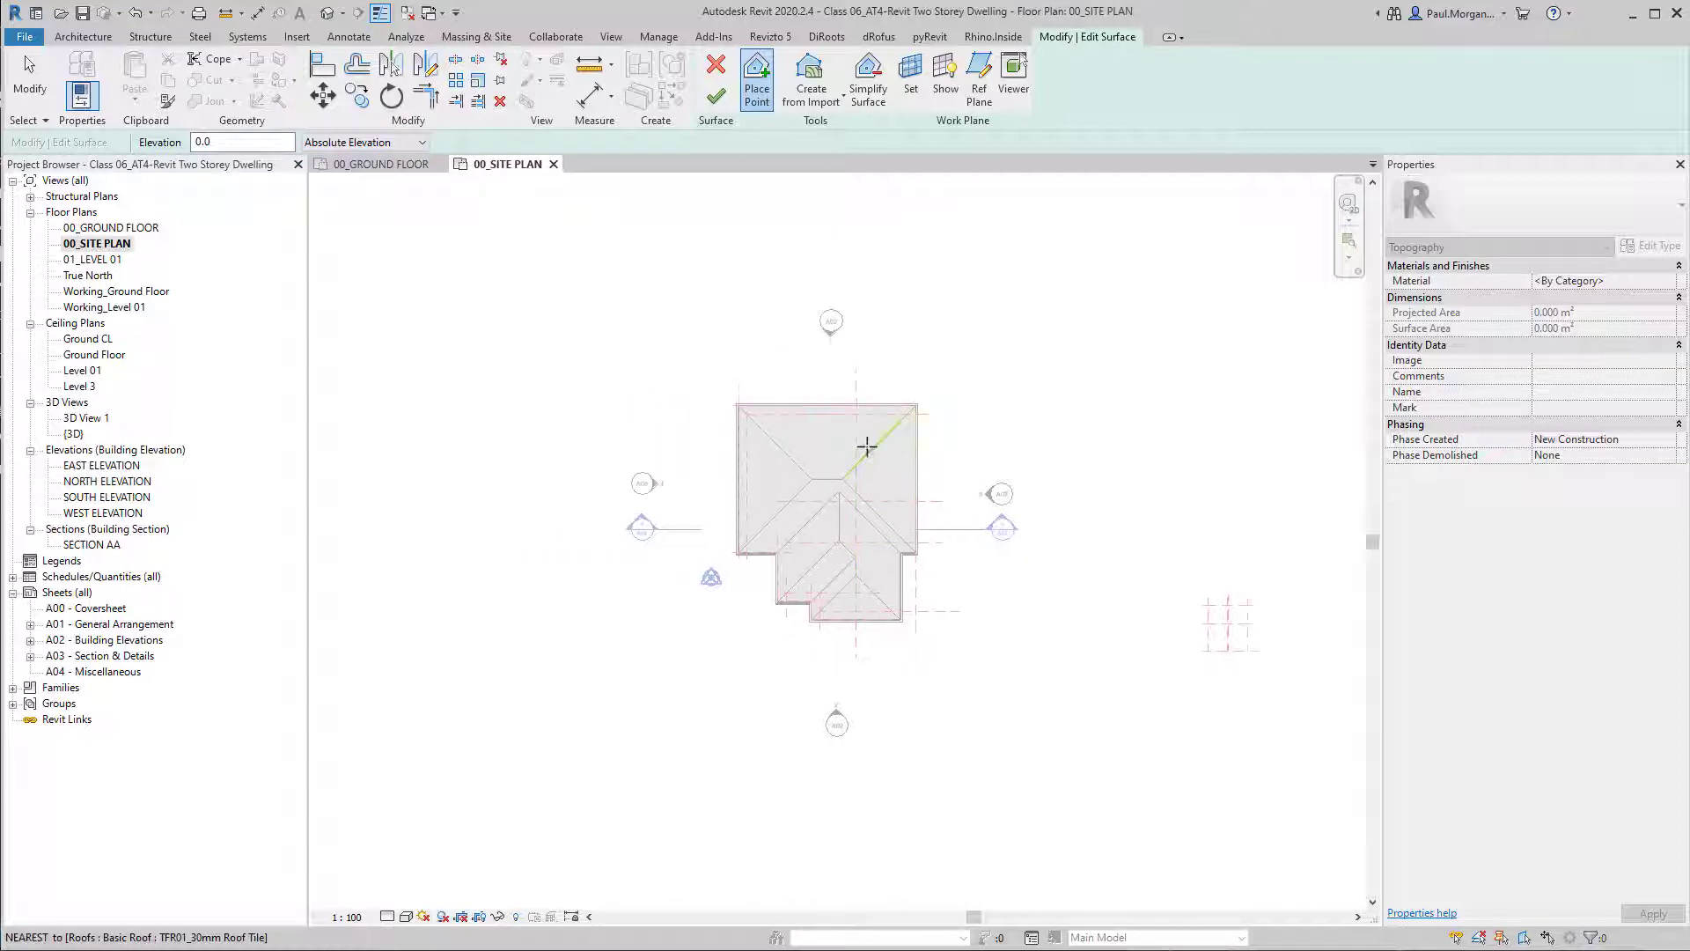
{"action": "scroll", "coordinate": [867, 444], "scroll_direction": "down", "scroll_amount": 2}
{"action": "middle_click_drag", "start_coordinate": [944, 393], "coordinate": [875, 428]}
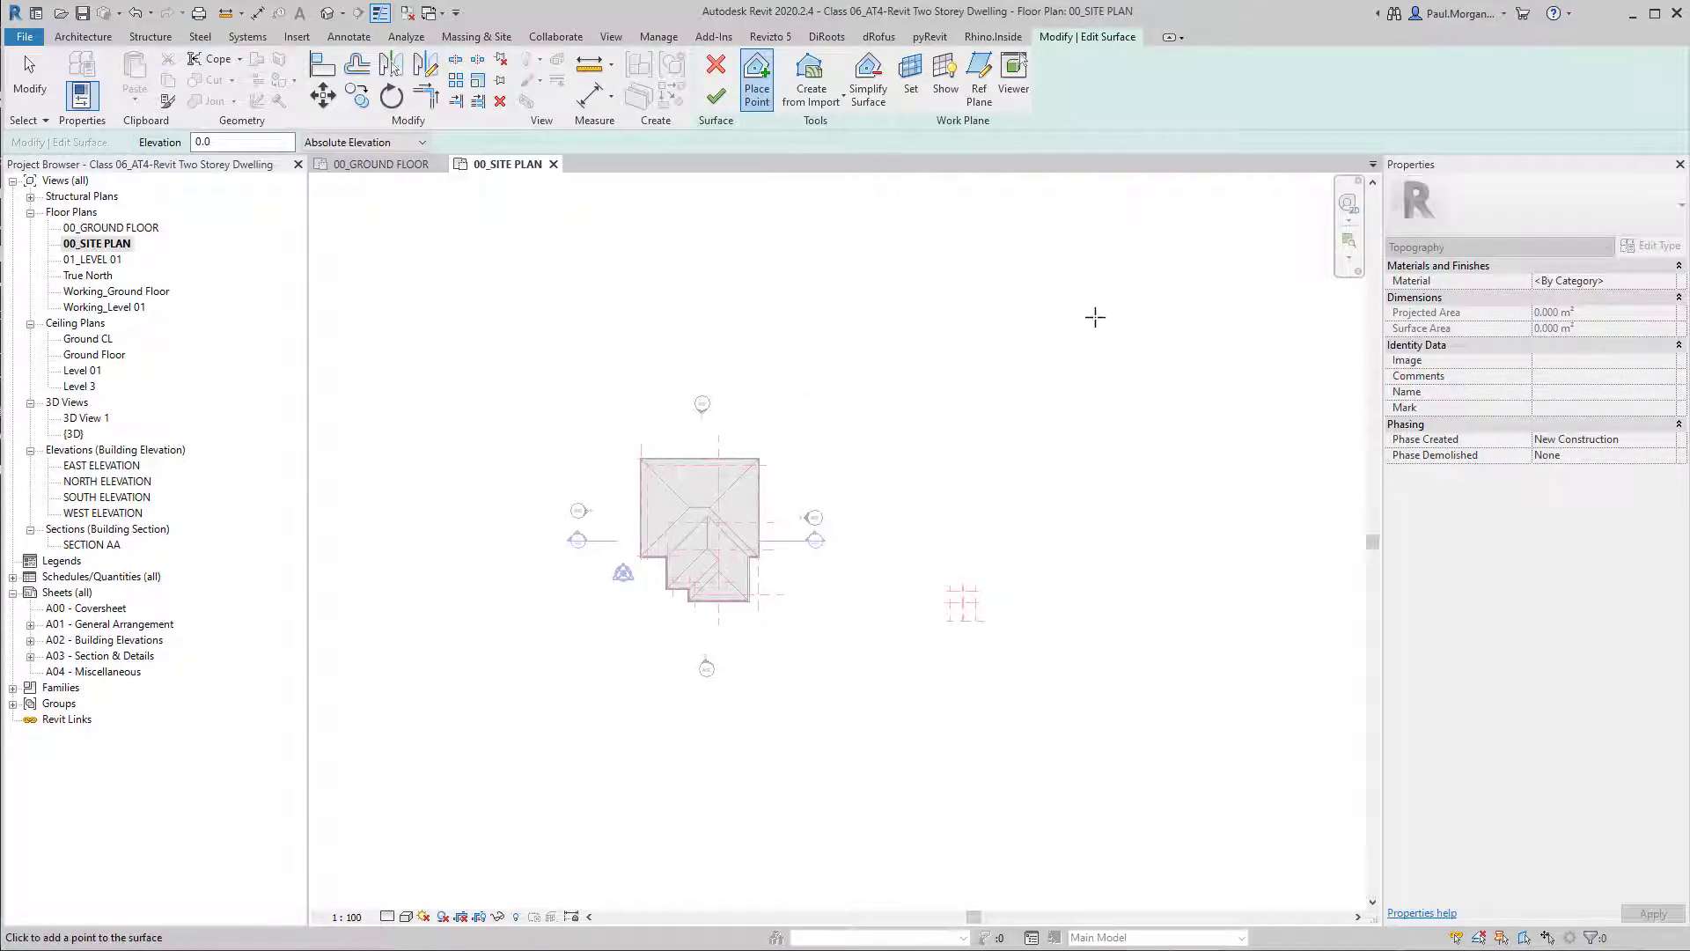
{"action": "left_click", "coordinate": [716, 95]}
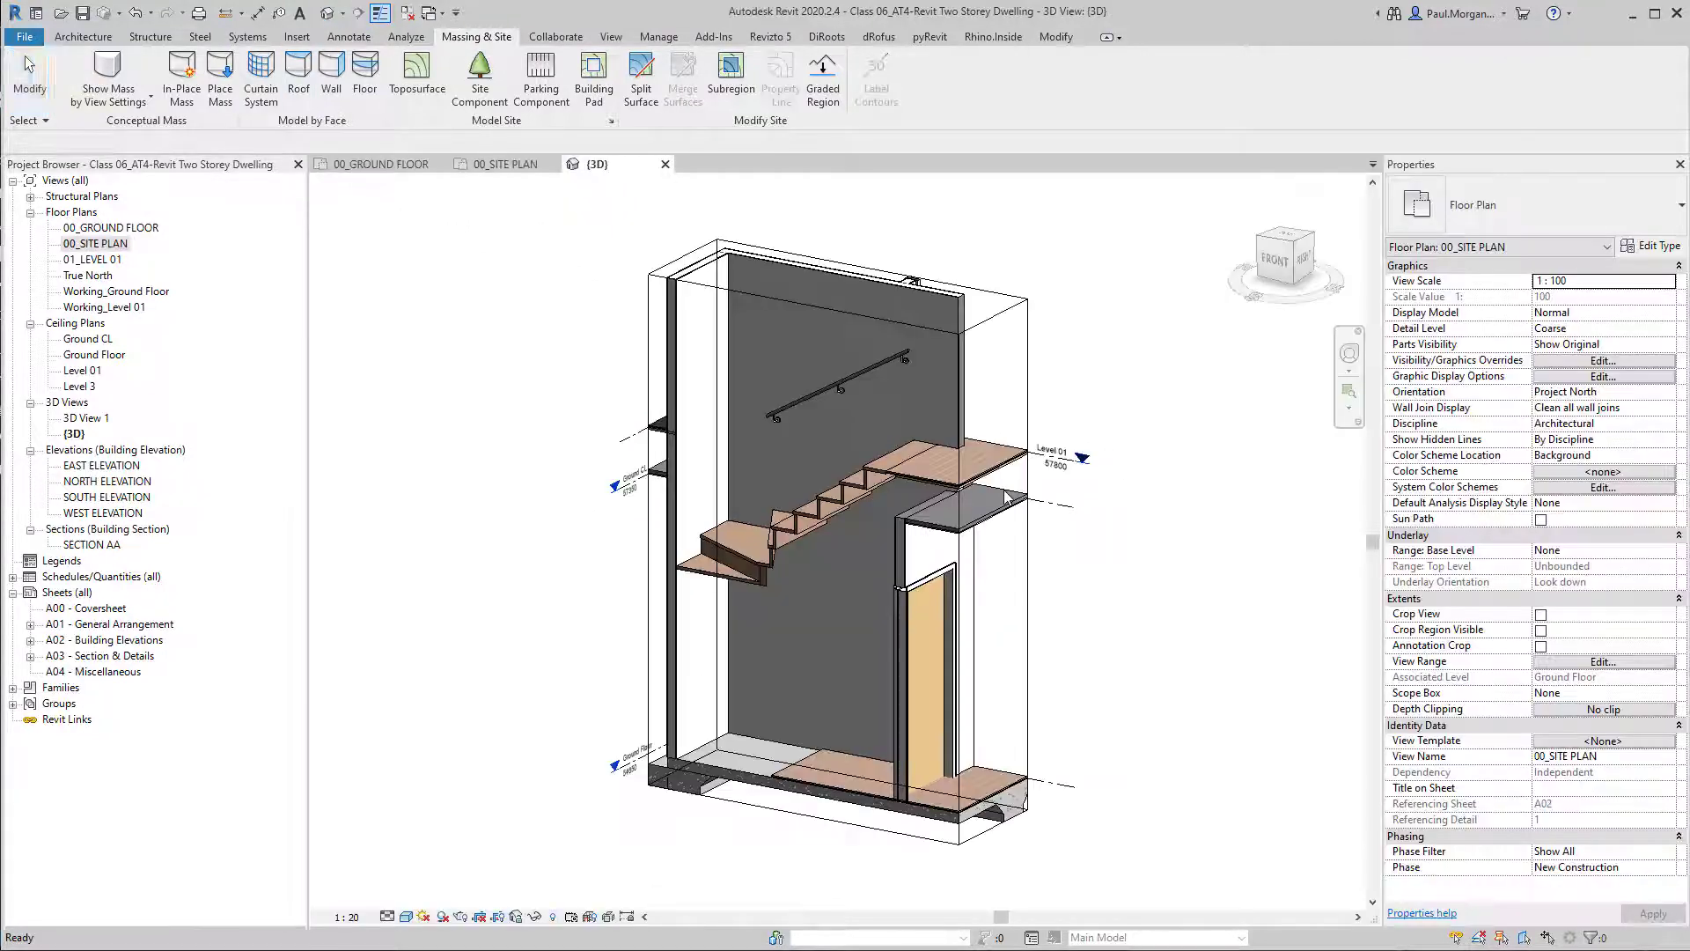
Turn off the section box in the default 3D view to show the whole house and the toposurface.
{"action": "left_click", "coordinate": [1540, 551]}
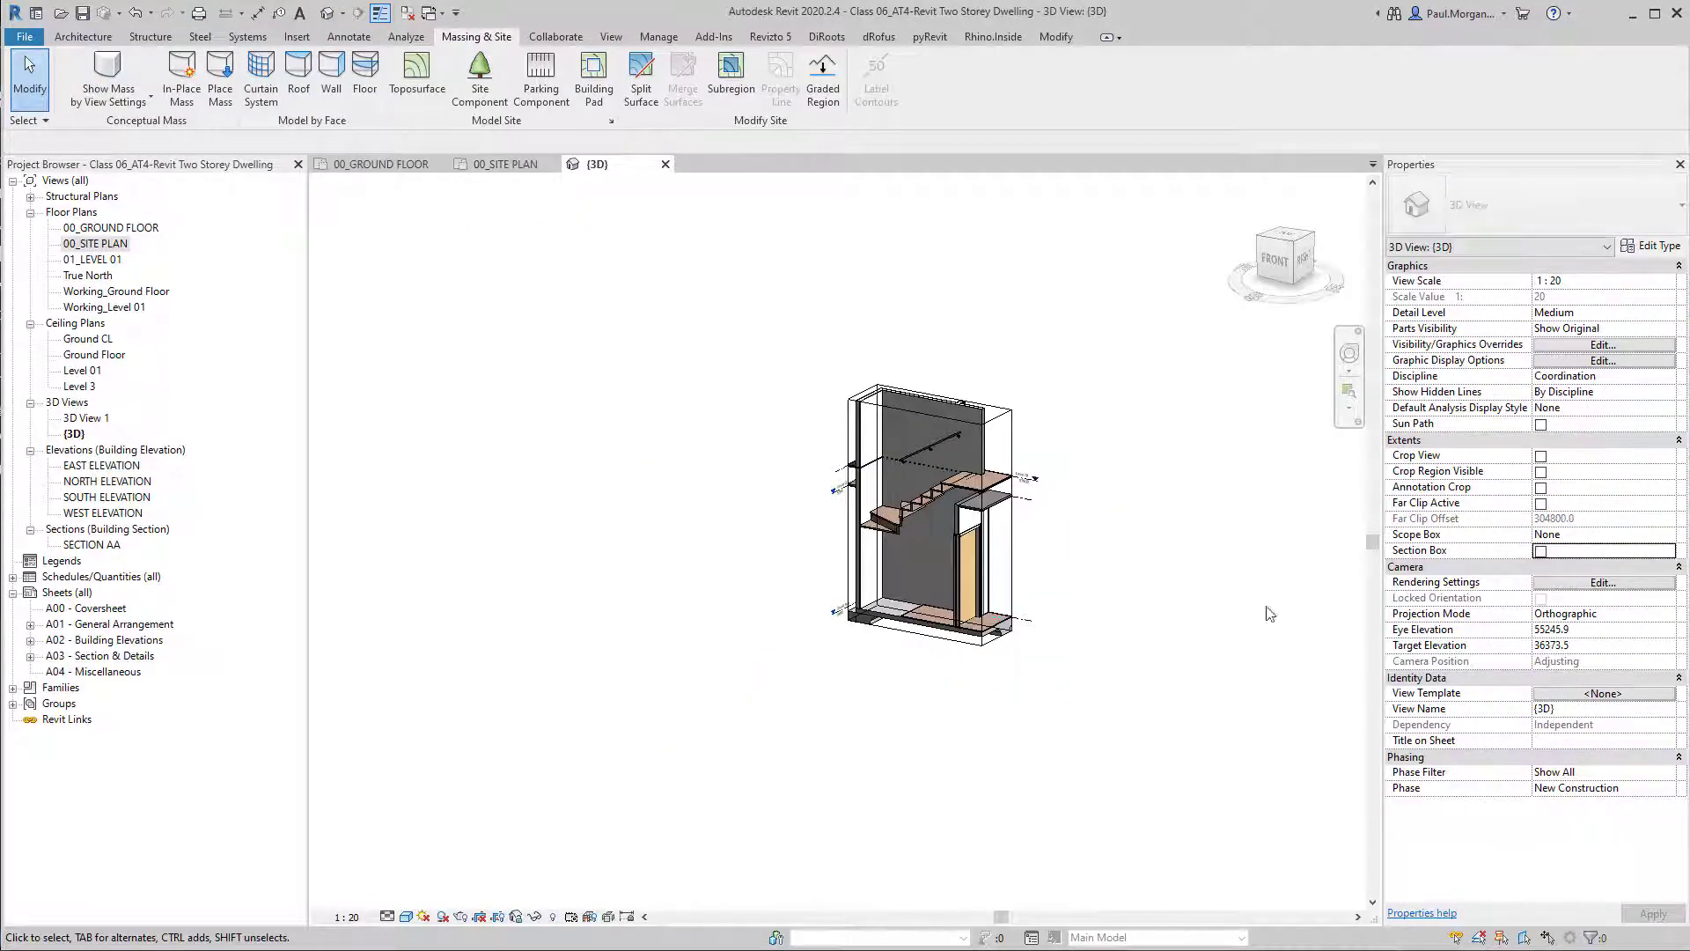
{"action": "scroll", "coordinate": [993, 623], "scroll_direction": "down", "scroll_amount": 7}
{"action": "middle_click_drag", "start_coordinate": [816, 614], "coordinate": [458, 348]}
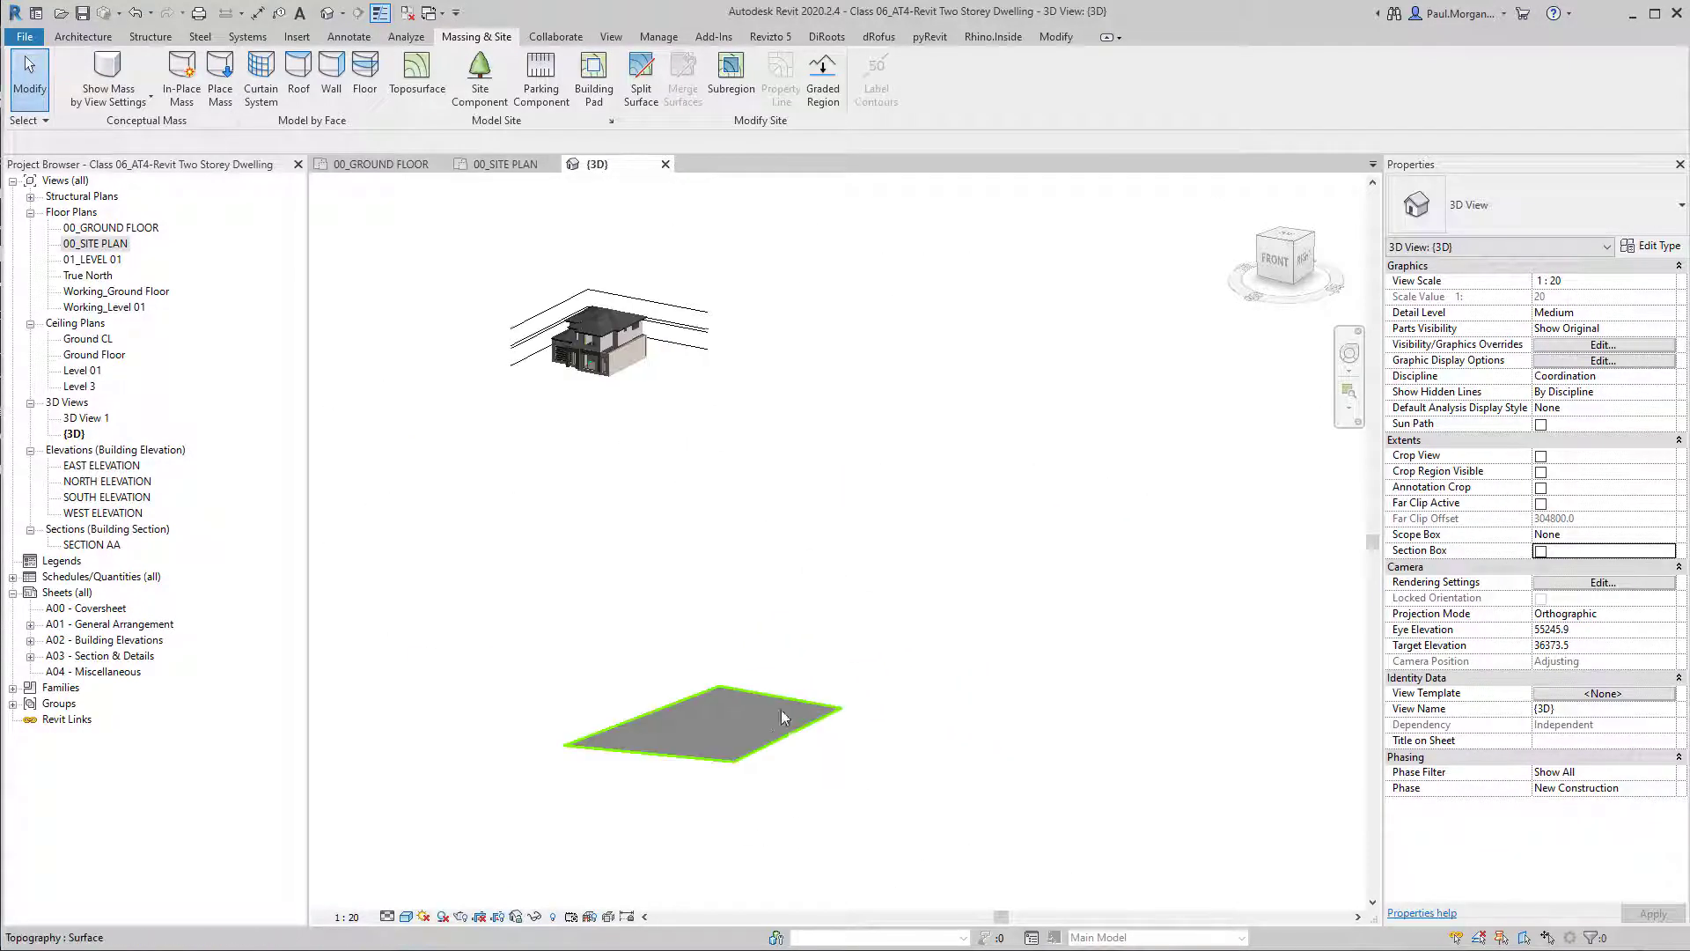
Examine the toposurface's height in 3D relative to the house and its levels.
{"action": "left_click", "coordinate": [775, 741]}
{"action": "middle_click_drag", "start_coordinate": [775, 742], "coordinate": [1000, 839], "text": "shift"}
{"action": "scroll", "coordinate": [710, 736], "scroll_direction": "up", "scroll_amount": 5}
{"action": "middle_click_drag", "start_coordinate": [862, 606], "coordinate": [795, 667], "text": "shift"}
{"action": "middle_click_drag", "start_coordinate": [792, 511], "coordinate": [806, 796]}
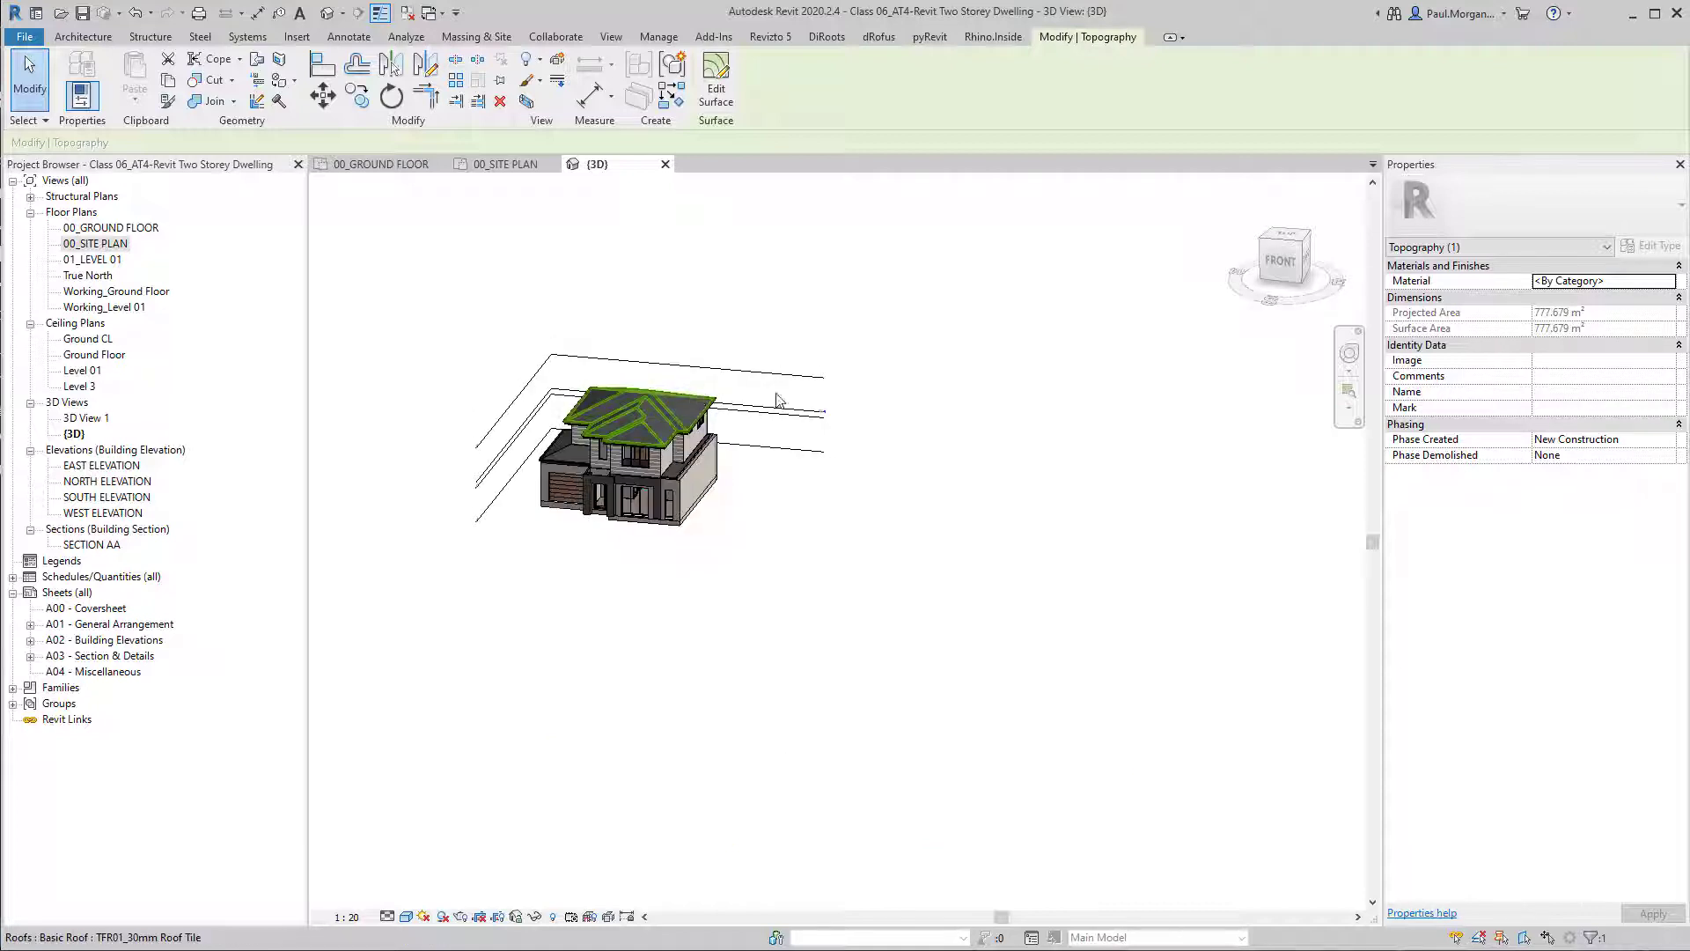
{"action": "scroll", "coordinate": [779, 386], "scroll_direction": "up", "scroll_amount": 7}
{"action": "middle_click_drag", "start_coordinate": [812, 683], "coordinate": [1034, 530]}
{"action": "scroll", "coordinate": [1263, 401], "scroll_direction": "up", "scroll_amount": 3}
{"action": "scroll", "coordinate": [1242, 447], "scroll_direction": "down", "scroll_amount": 8}
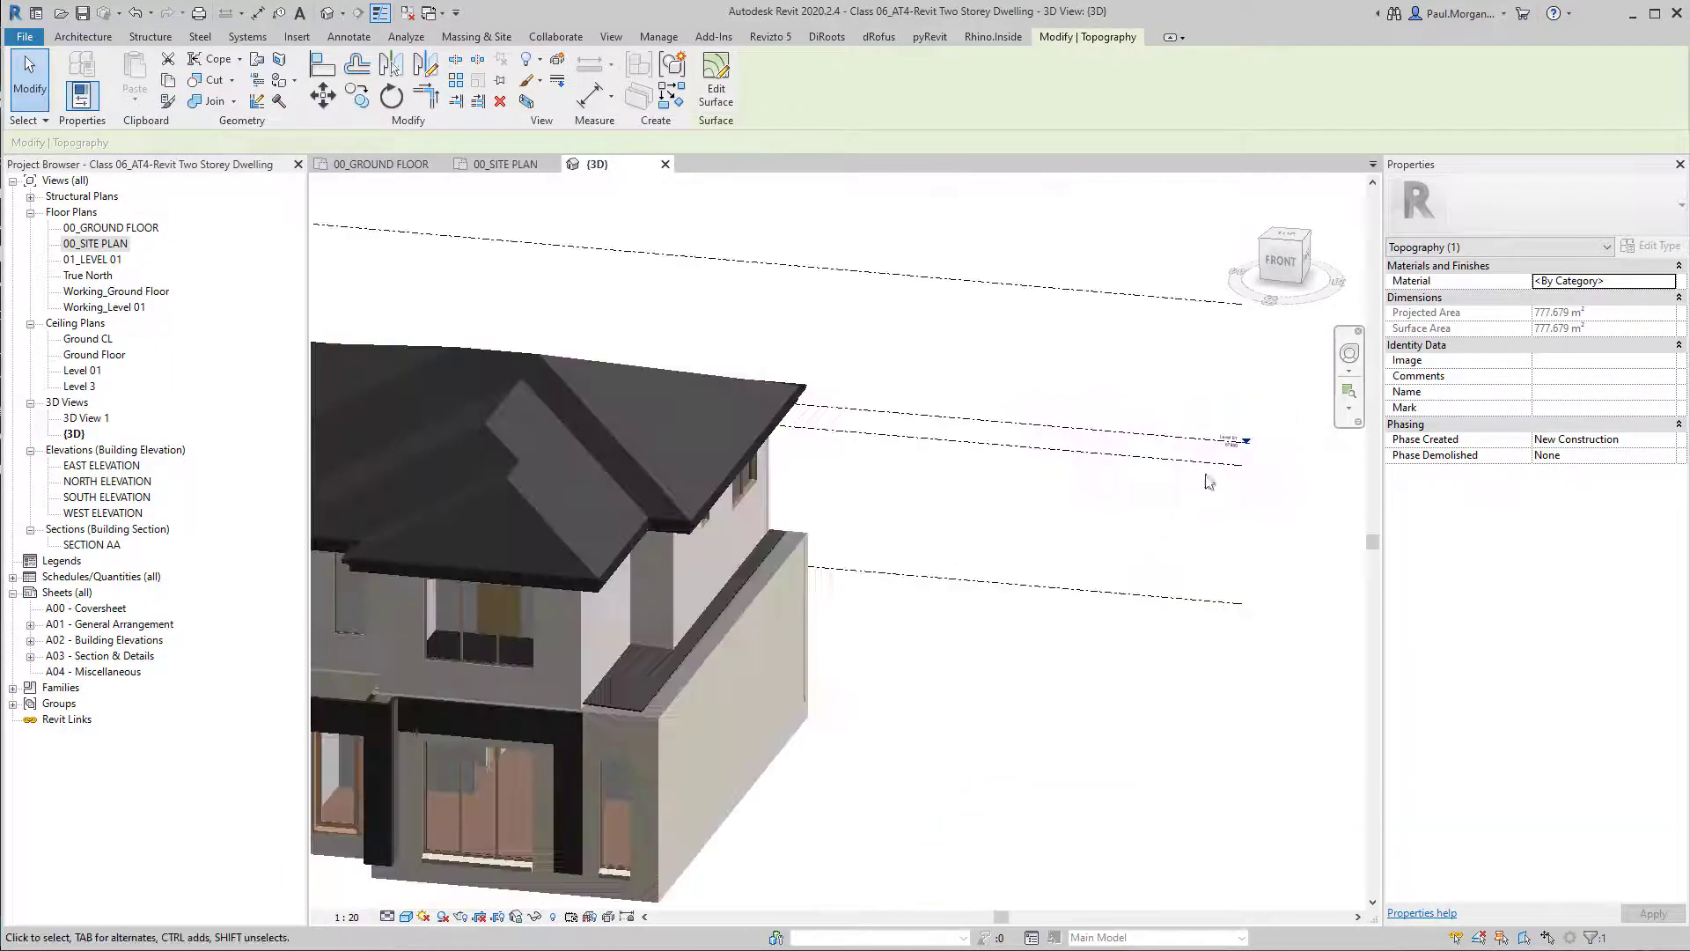
{"action": "middle_click_drag", "start_coordinate": [1140, 646], "coordinate": [868, 726]}
{"action": "left_click", "coordinate": [954, 649]}
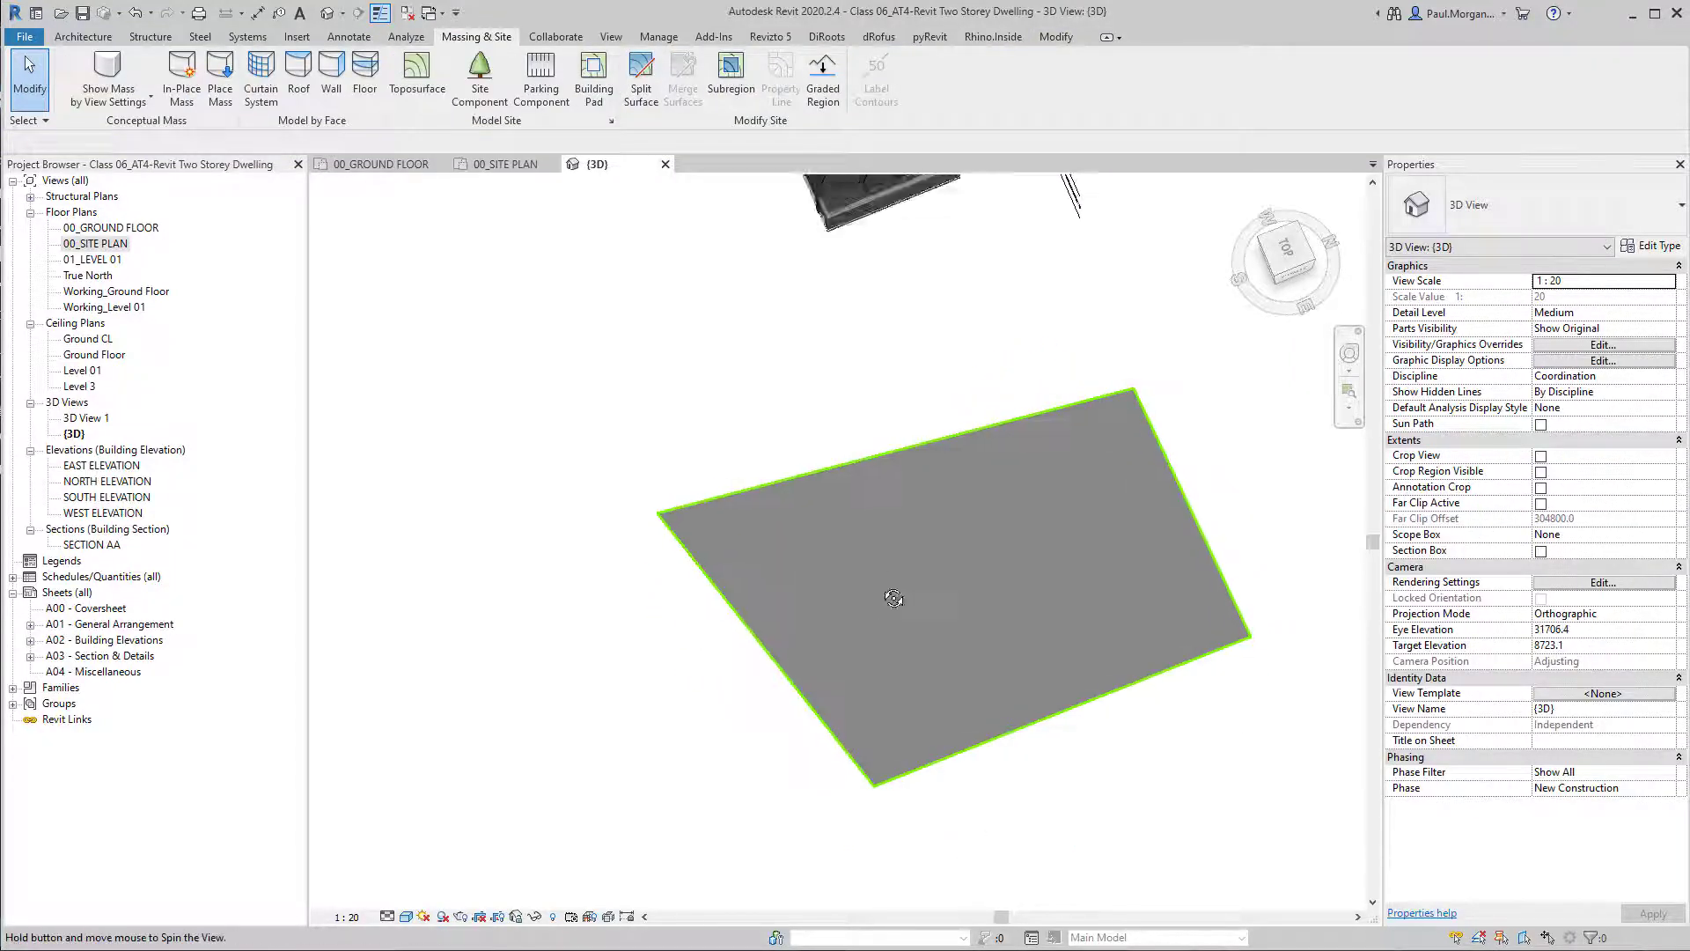
View the model from the top and check the toposurface's outline beside the house.
{"action": "middle_click_drag", "start_coordinate": [895, 592], "coordinate": [837, 625], "text": "shift"}
{"action": "left_click", "coordinate": [1286, 253]}
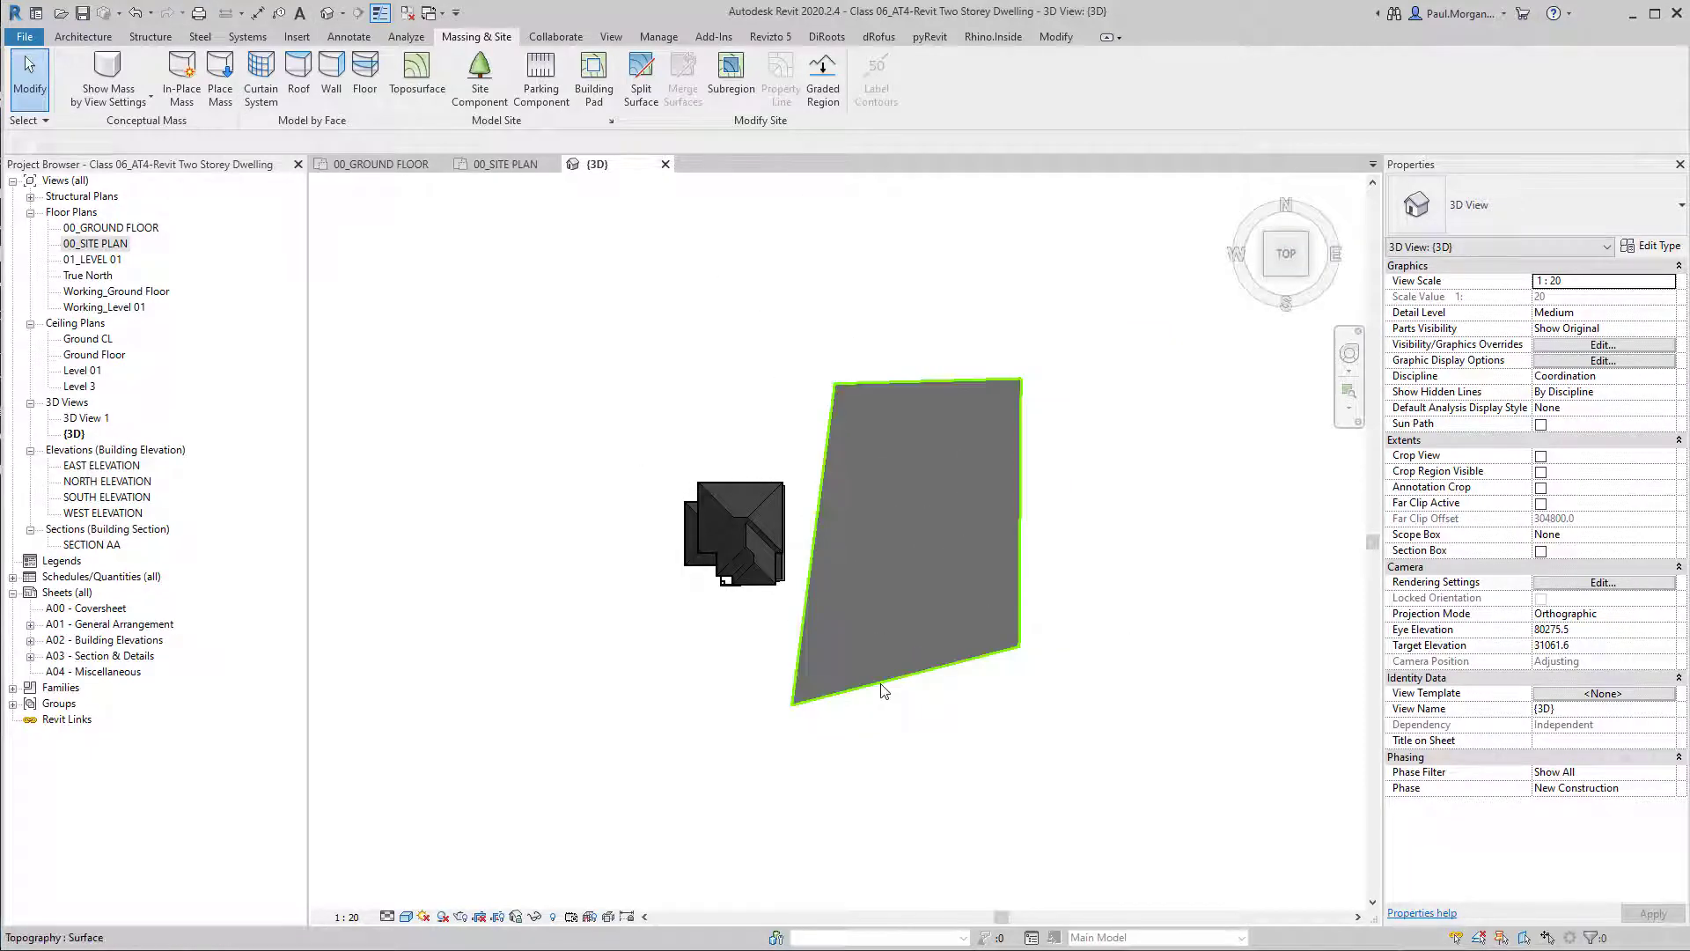
{"action": "left_click", "coordinate": [1026, 518]}
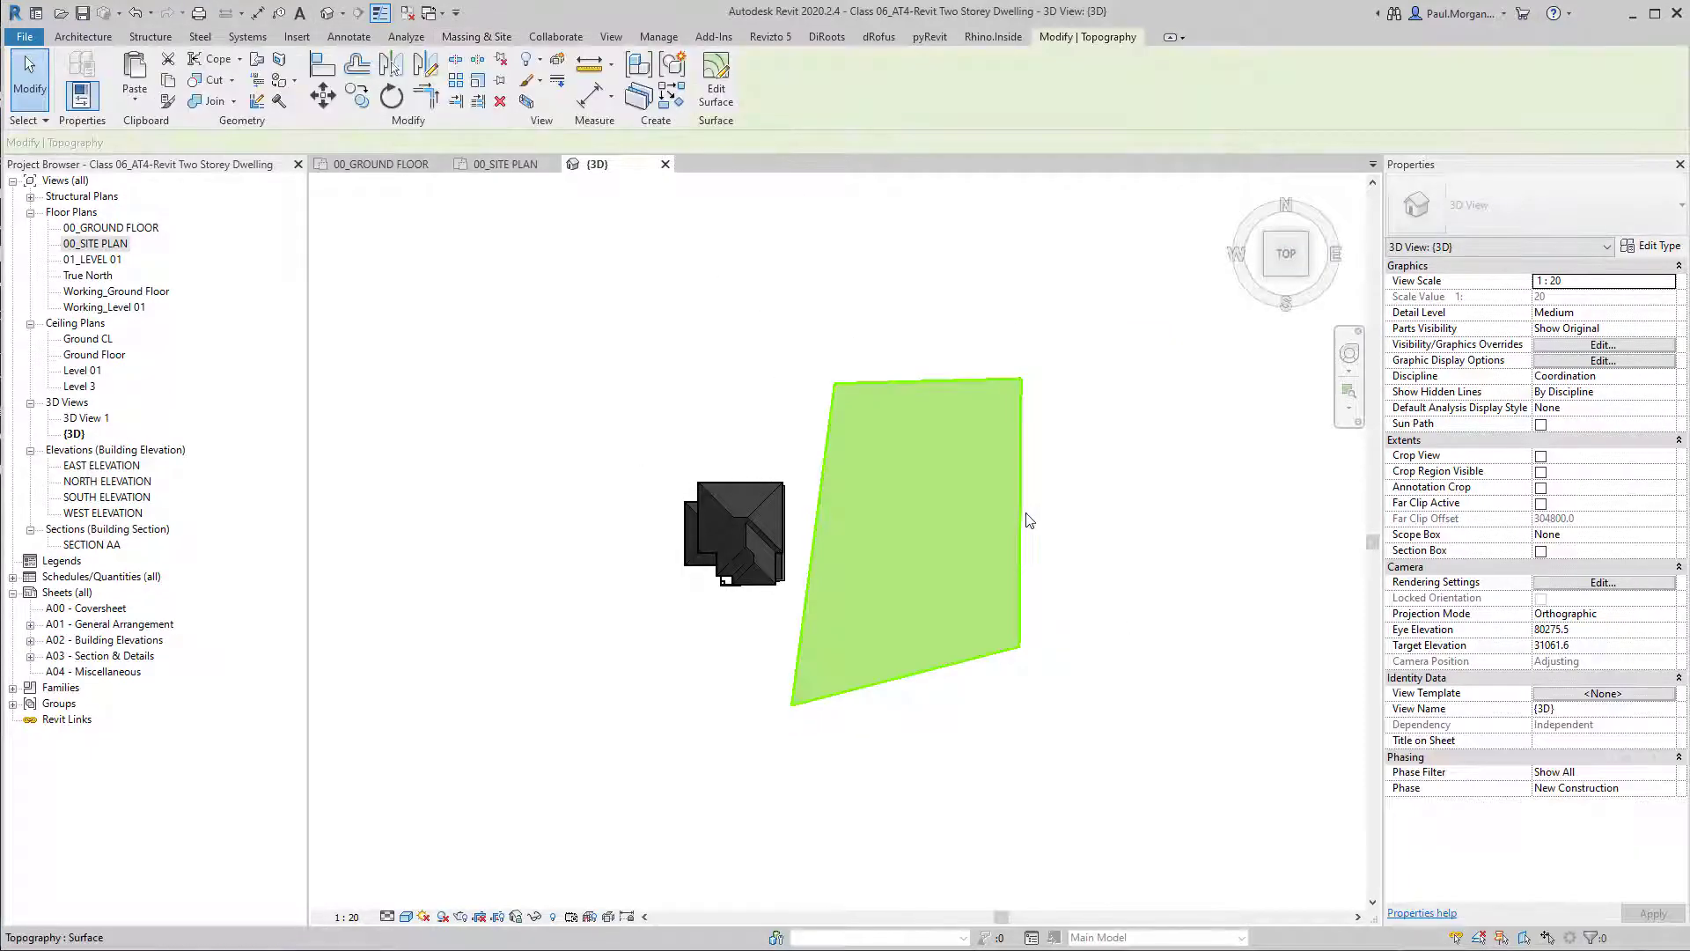
{"action": "left_click", "coordinate": [962, 668]}
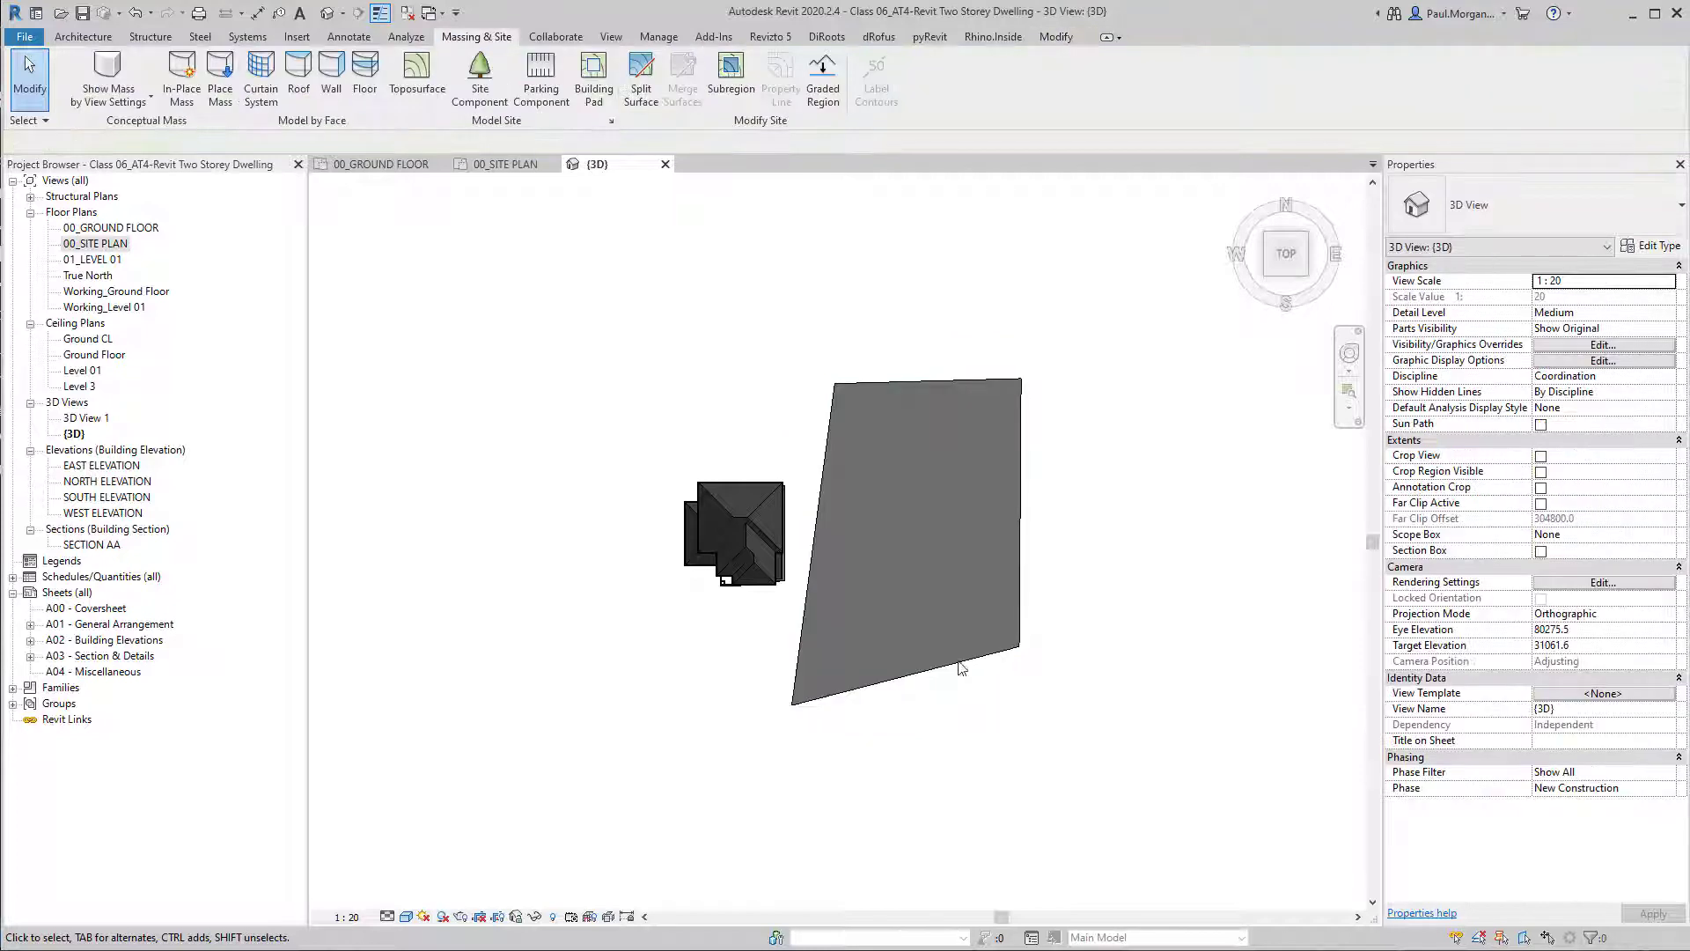
Open the 00_SITE PLAN view and review the Top, Cut plane and Bottom settings in its View Range.
{"action": "left_click", "coordinate": [489, 168]}
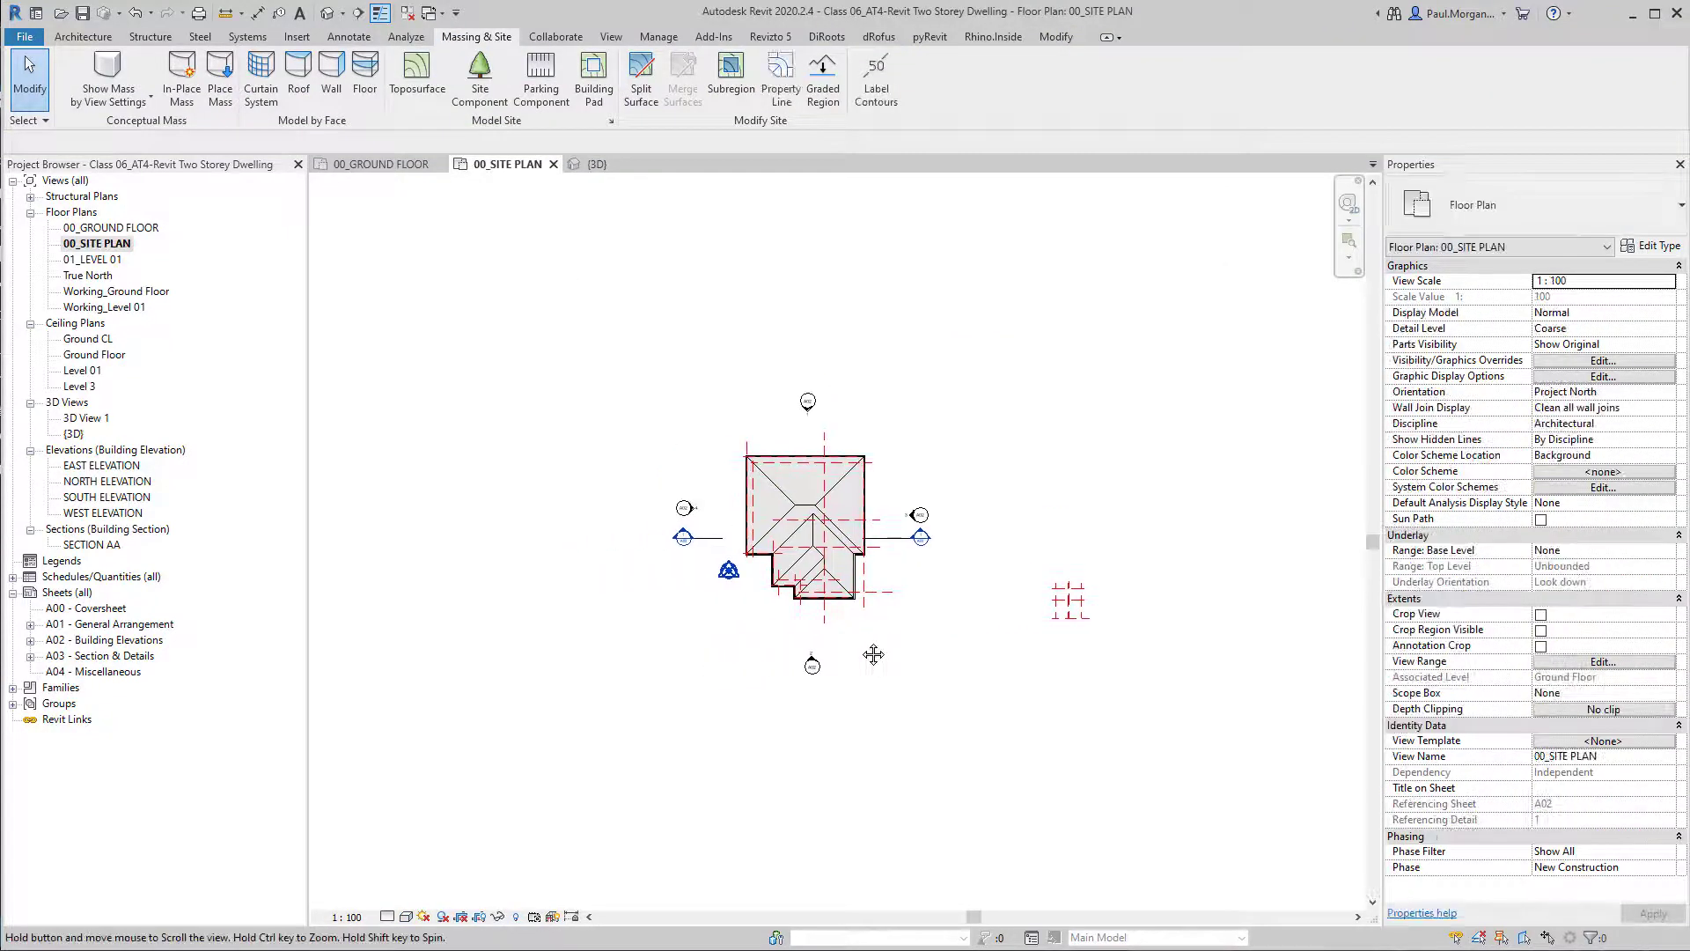
{"action": "middle_click_drag", "start_coordinate": [975, 724], "coordinate": [1019, 709]}
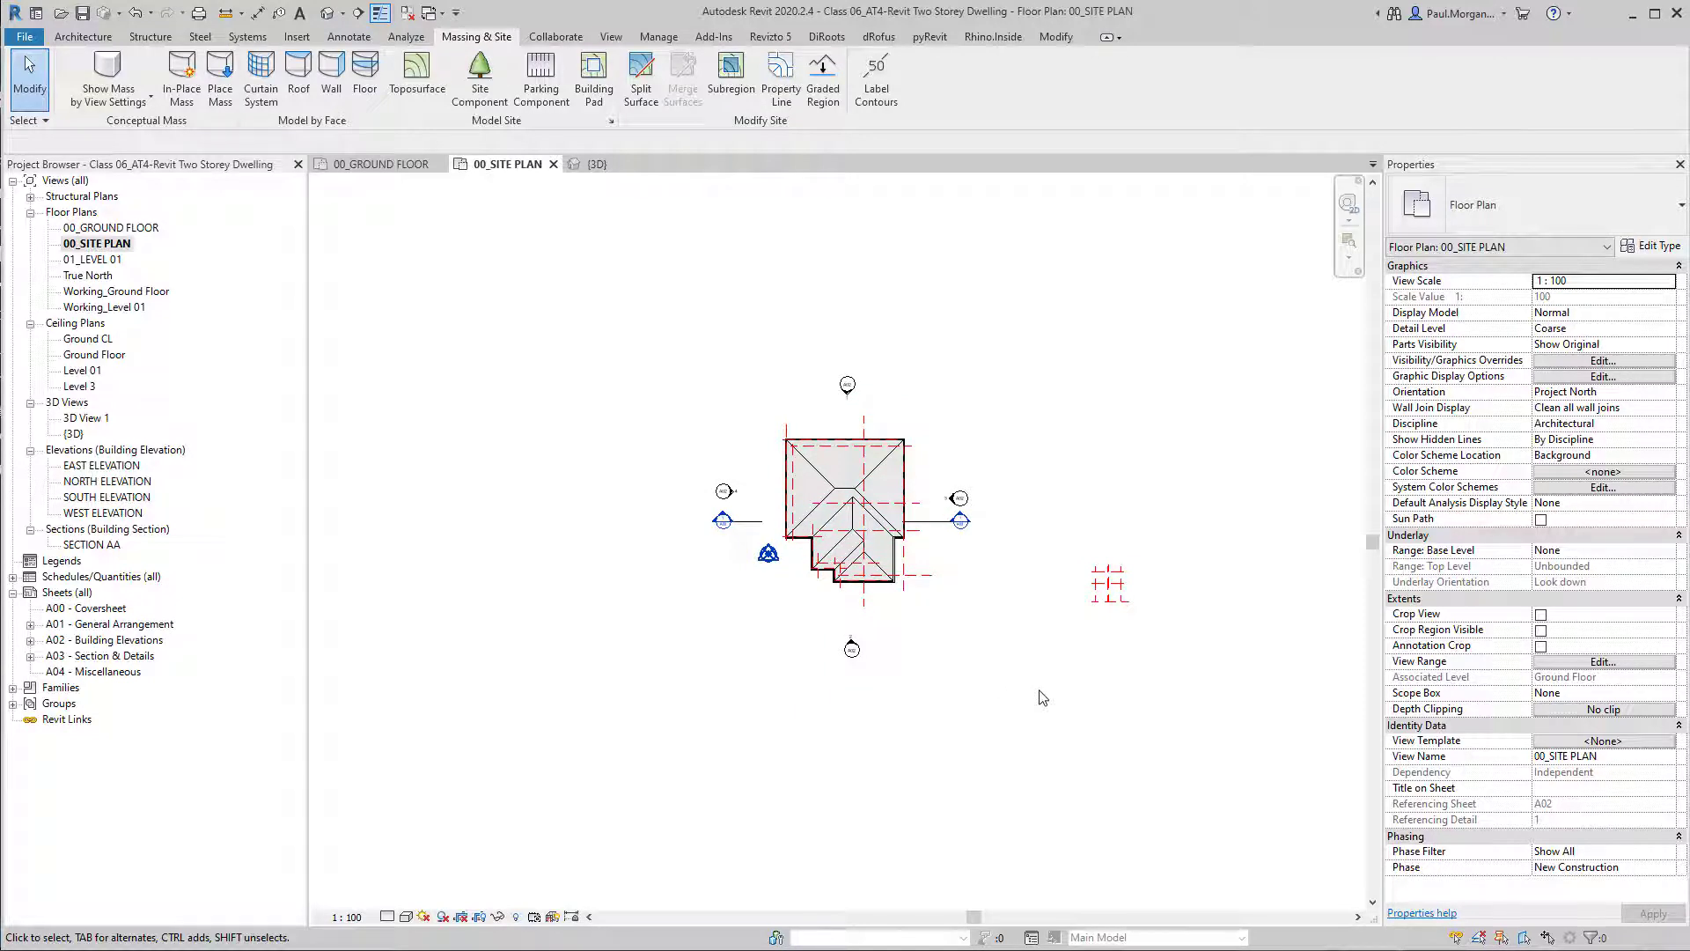
{"action": "left_click", "coordinate": [1594, 661]}
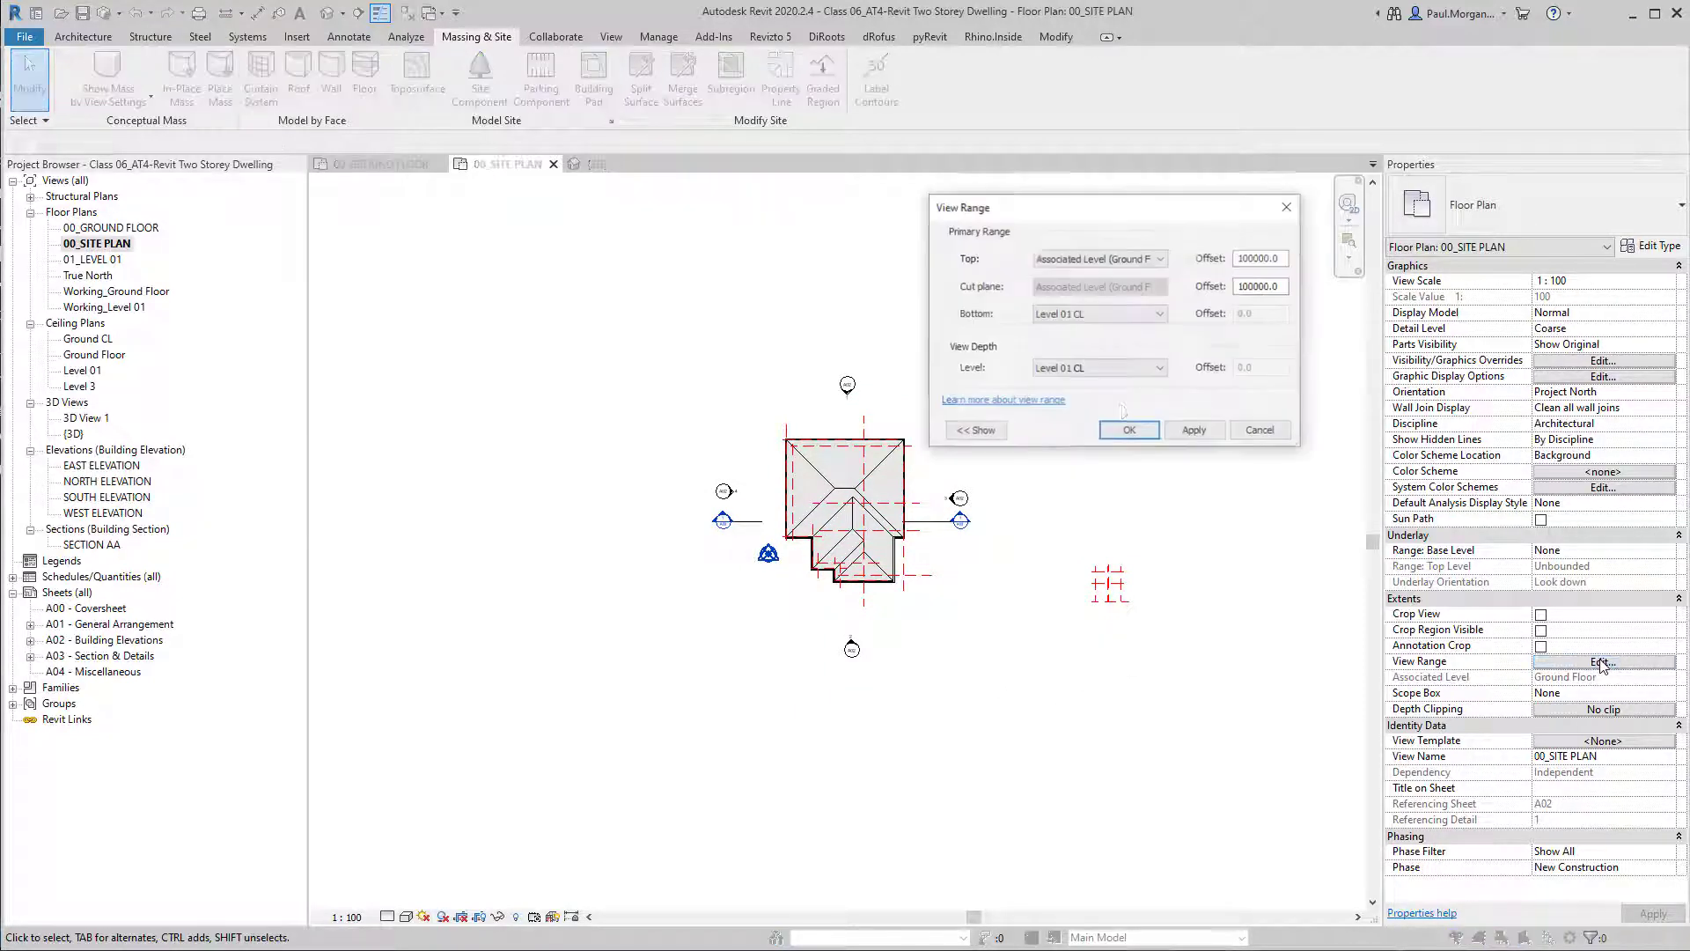
{"action": "left_click", "coordinate": [1123, 313]}
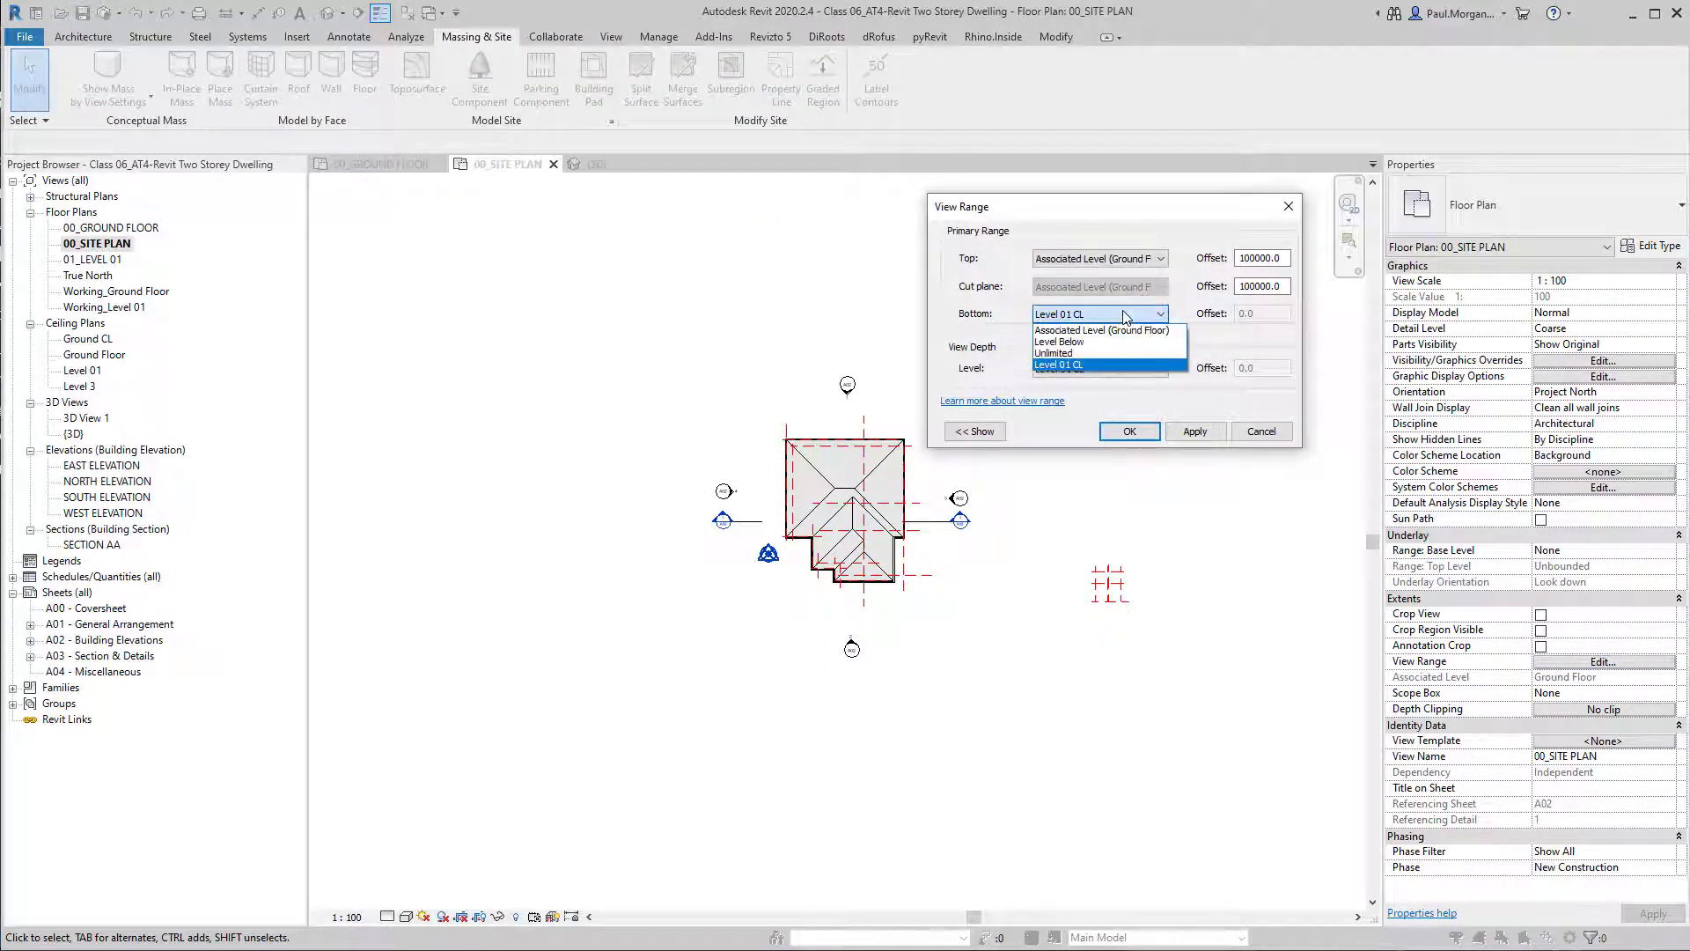
{"action": "left_click", "coordinate": [1100, 268]}
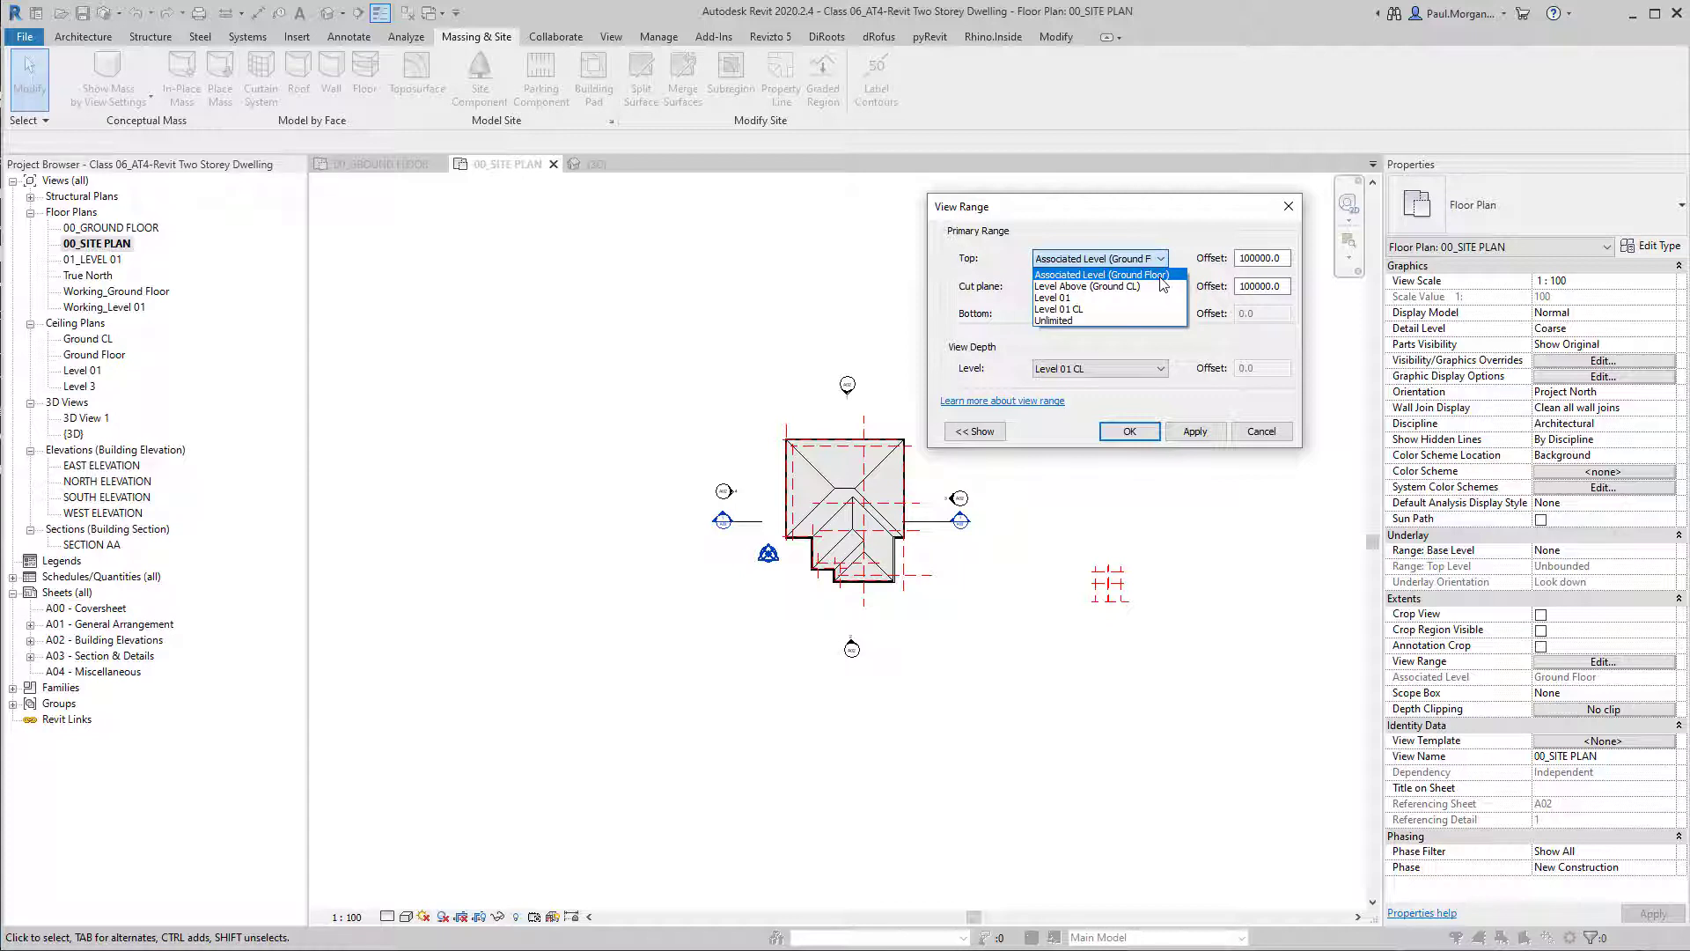
{"action": "left_click", "coordinate": [1197, 255]}
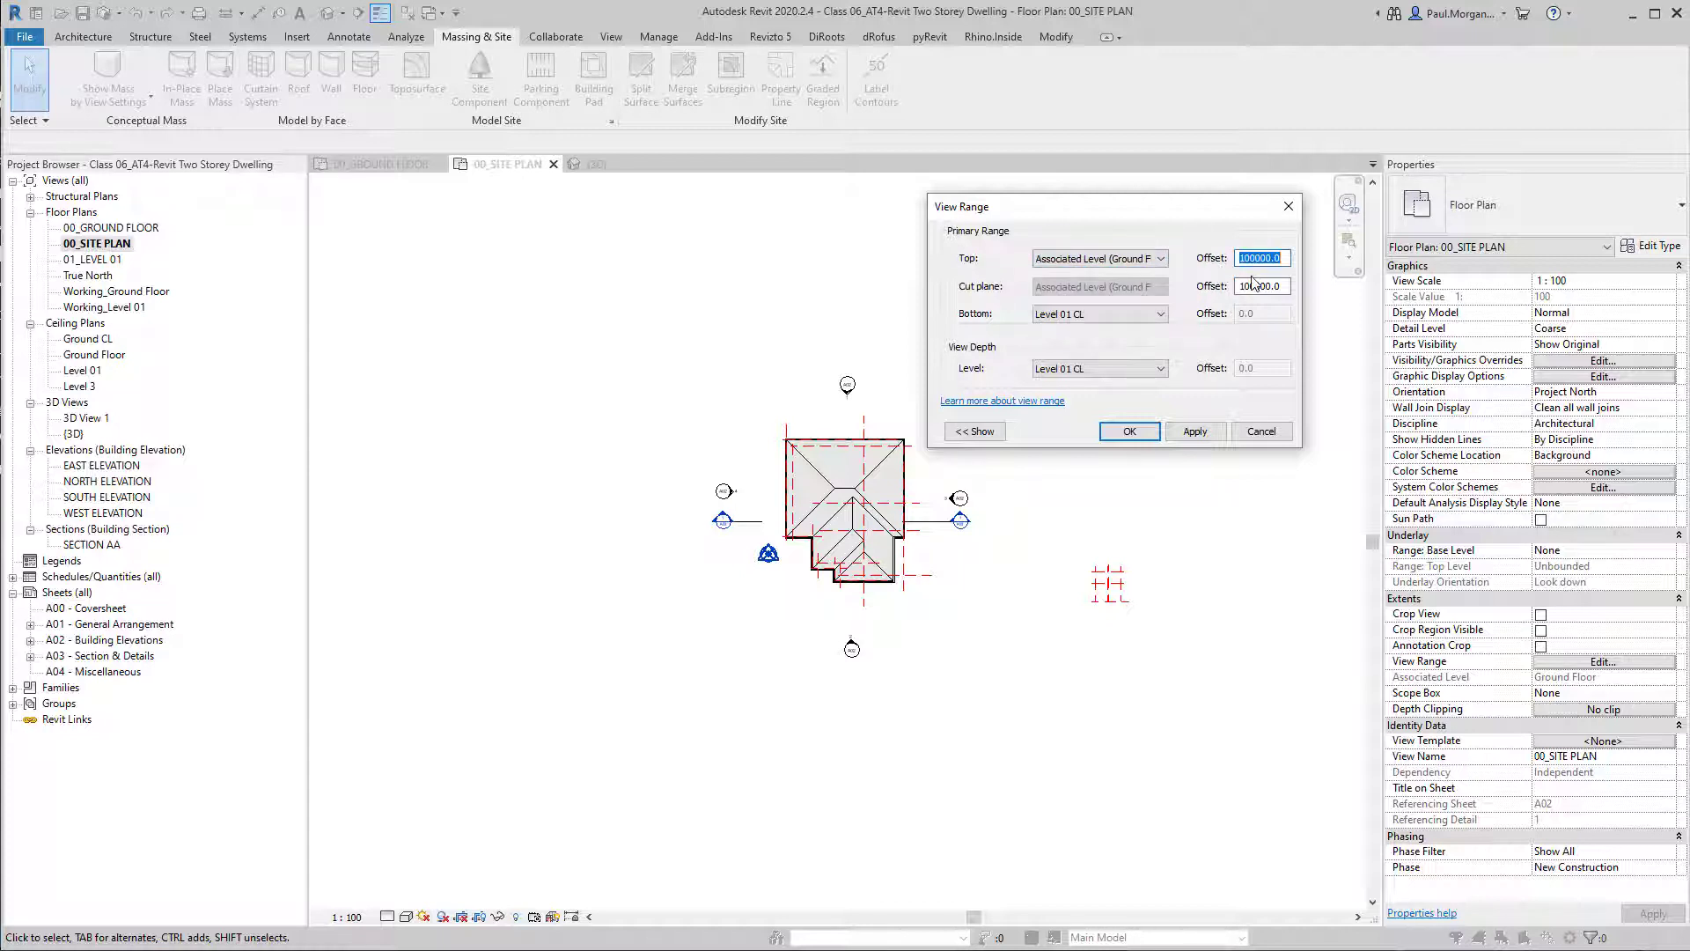
{"action": "left_click", "coordinate": [1059, 315]}
{"action": "left_click", "coordinate": [1031, 304]}
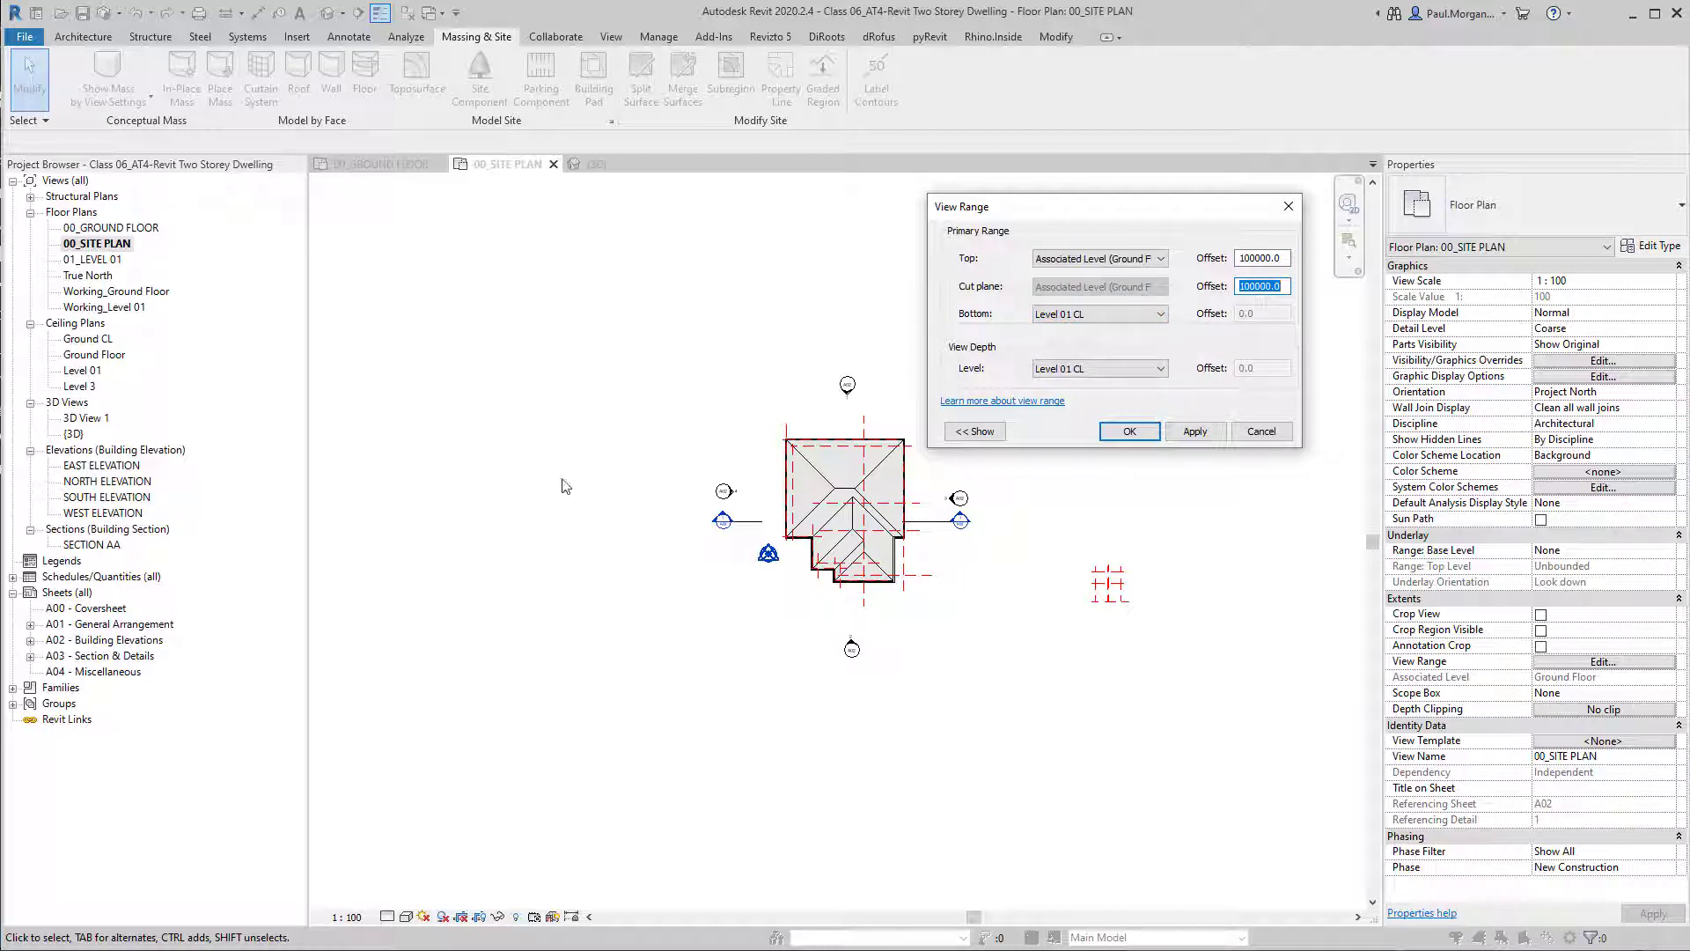
Set the site plan's View Range Bottom and View Depth levels to Unlimited and apply the change.
{"action": "left_click", "coordinate": [1112, 311]}
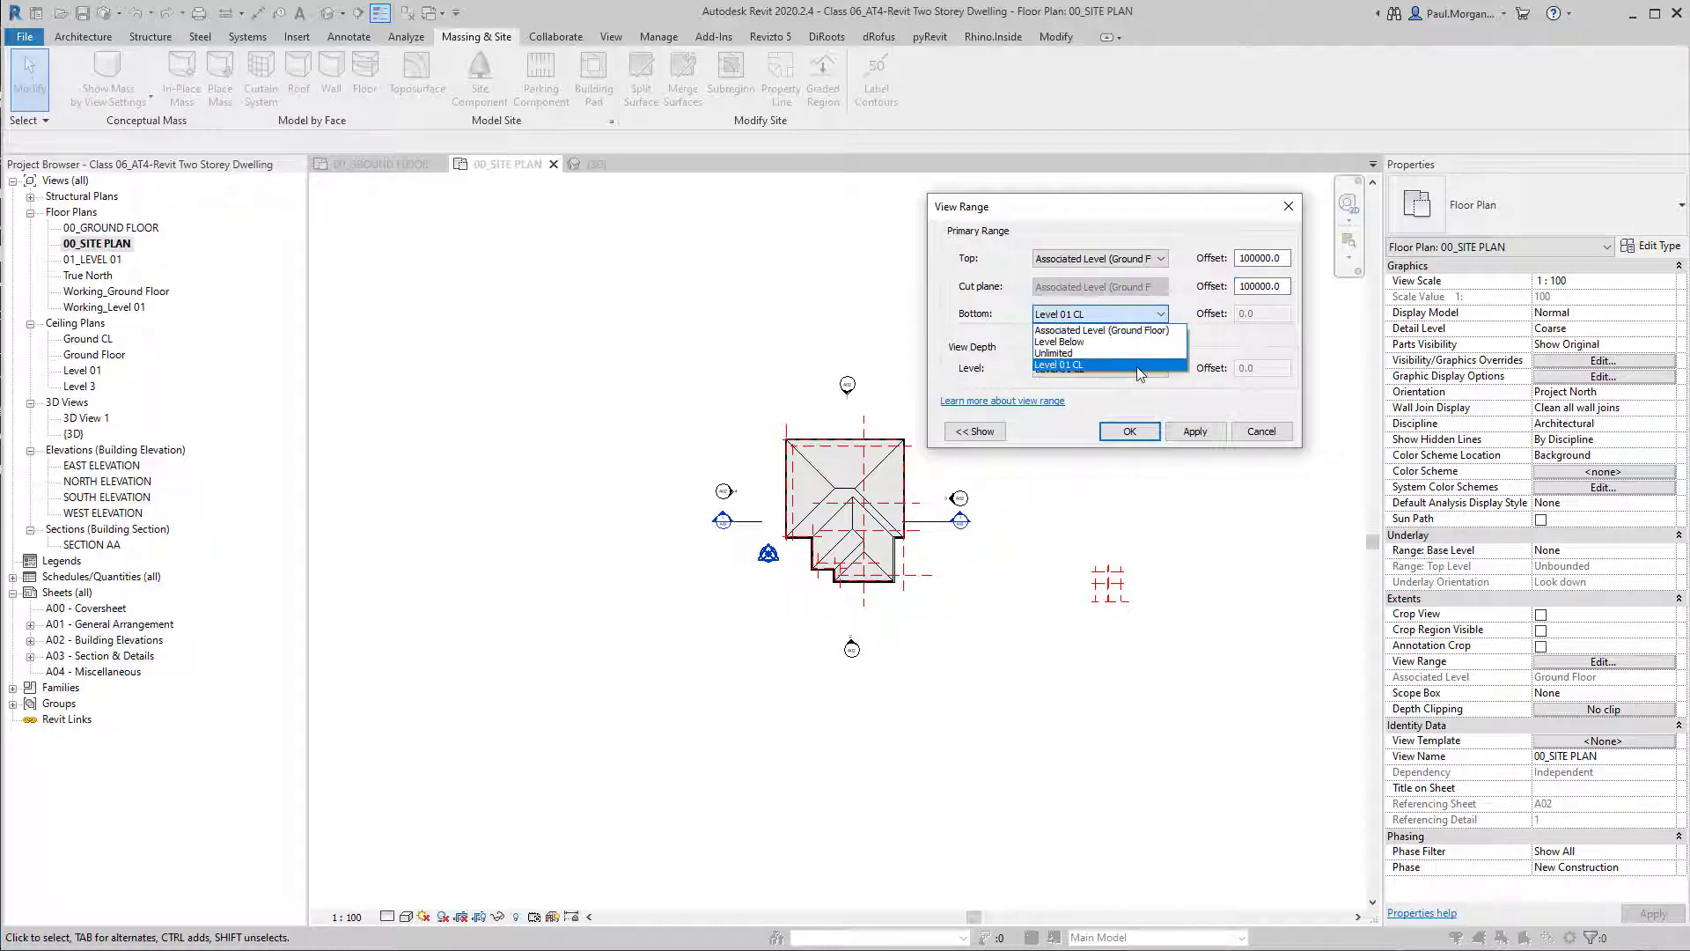
{"action": "left_click", "coordinate": [1132, 358]}
{"action": "left_click", "coordinate": [1122, 315]}
{"action": "left_click", "coordinate": [1065, 353]}
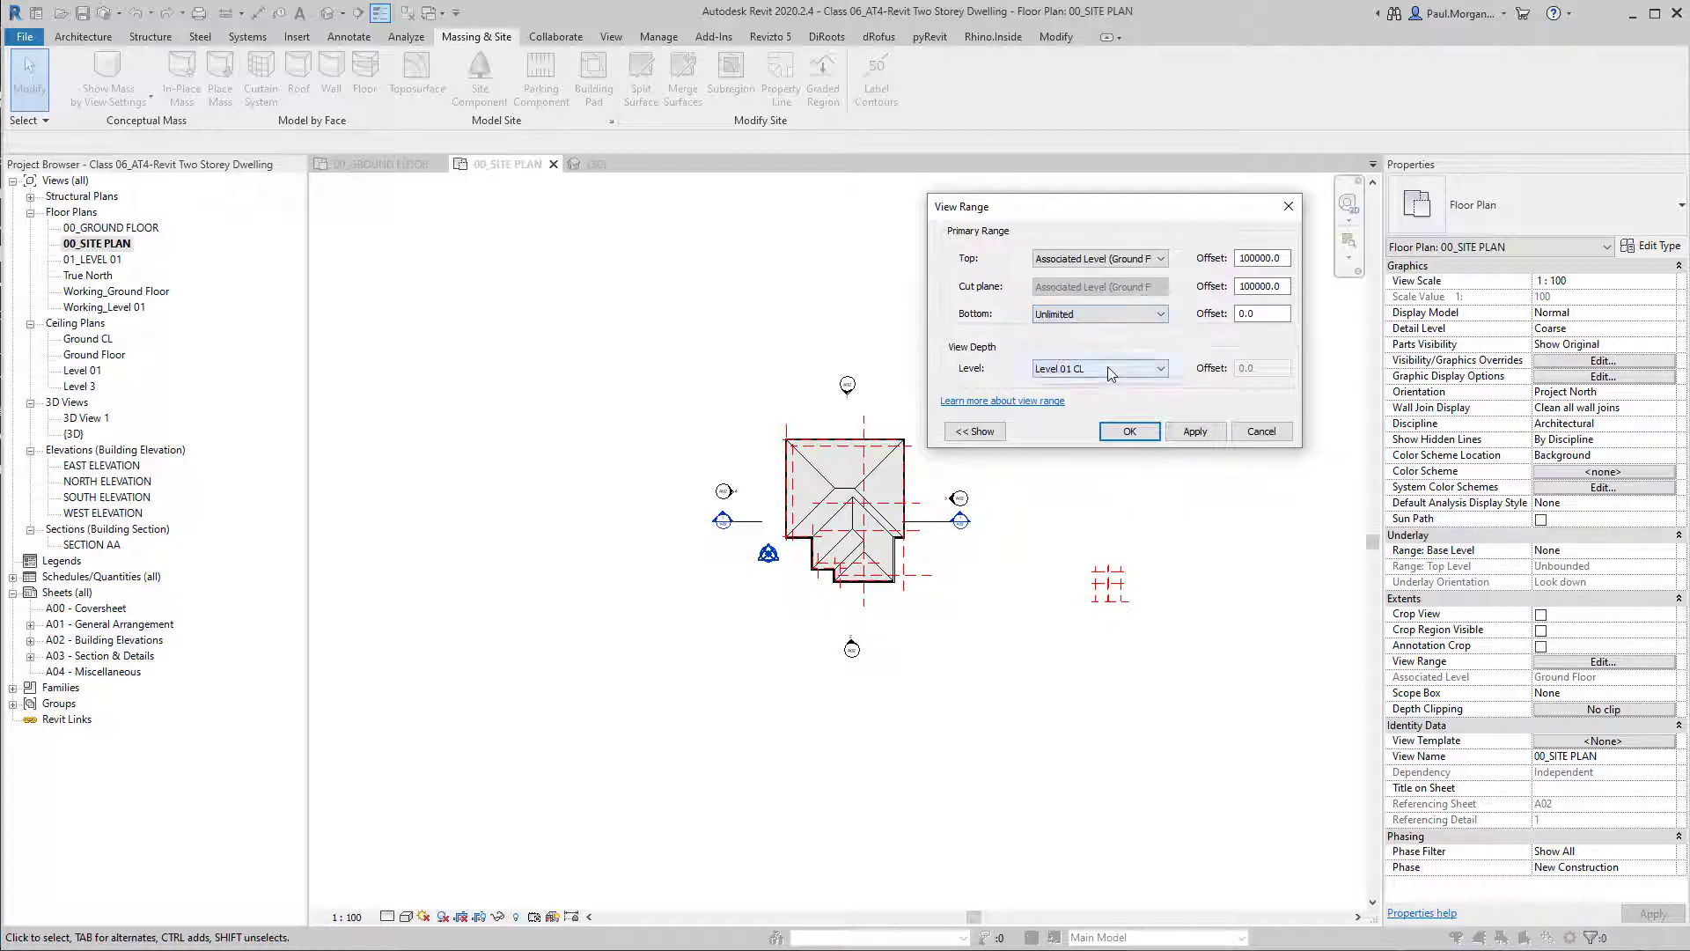
{"action": "left_click", "coordinate": [1113, 368]}
{"action": "left_click", "coordinate": [1081, 407]}
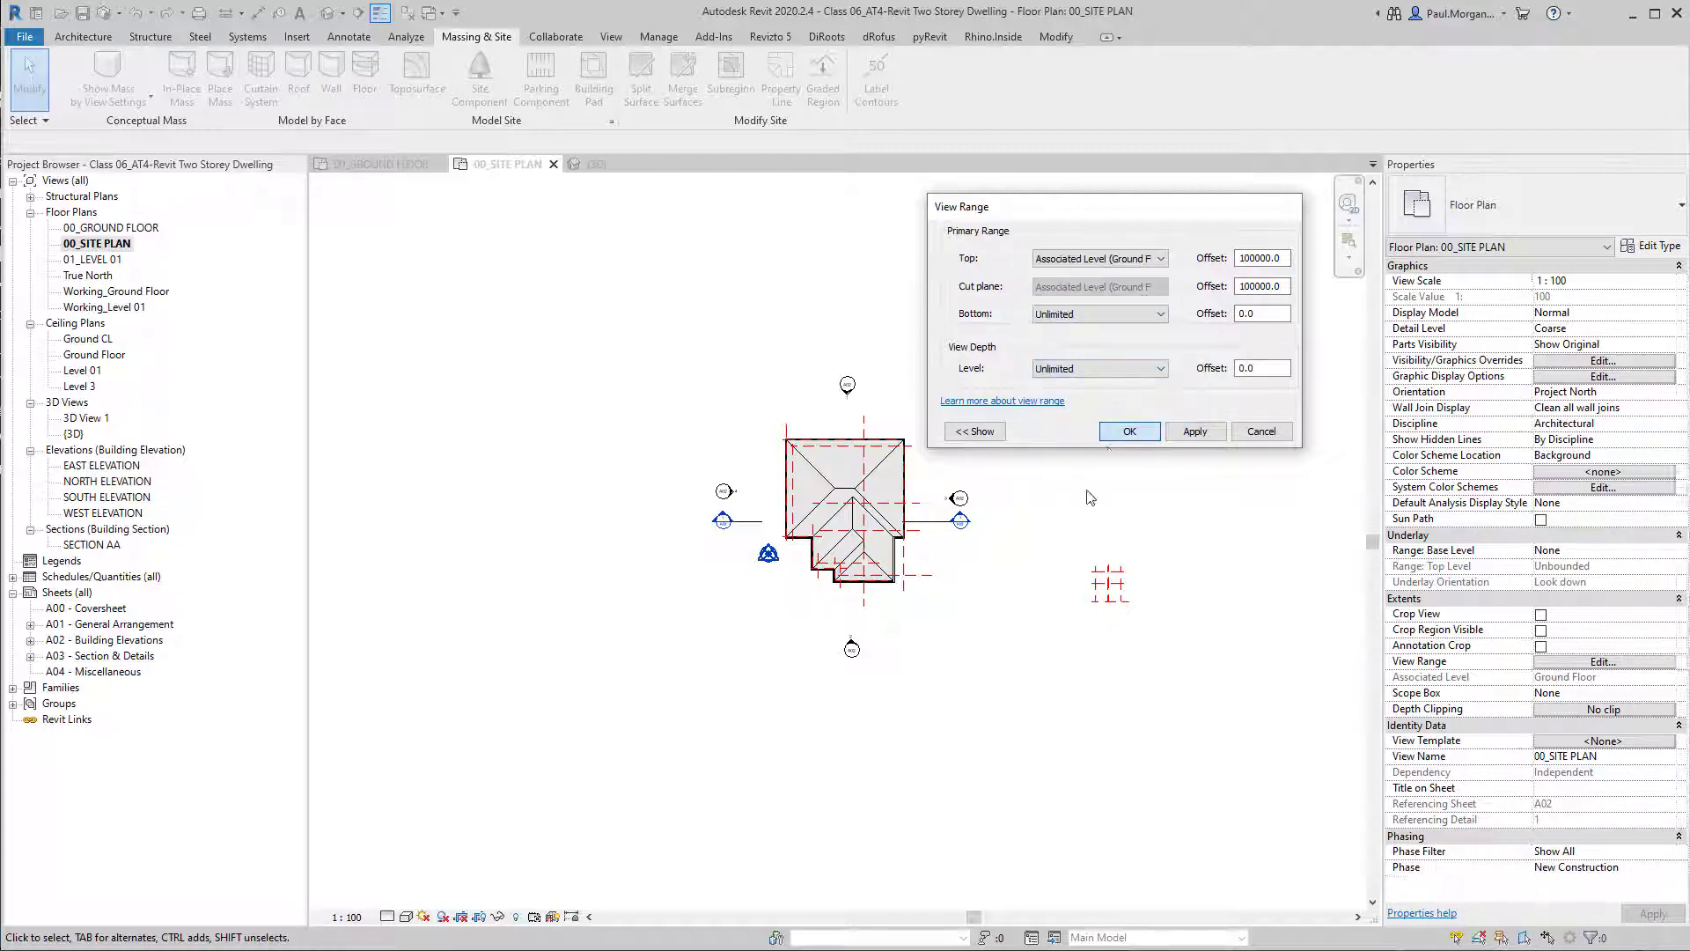
{"action": "left_click", "coordinate": [1130, 431]}
{"action": "scroll", "coordinate": [762, 577], "scroll_direction": "up", "scroll_amount": 4}
{"action": "scroll", "coordinate": [823, 514], "scroll_direction": "down", "scroll_amount": 4}
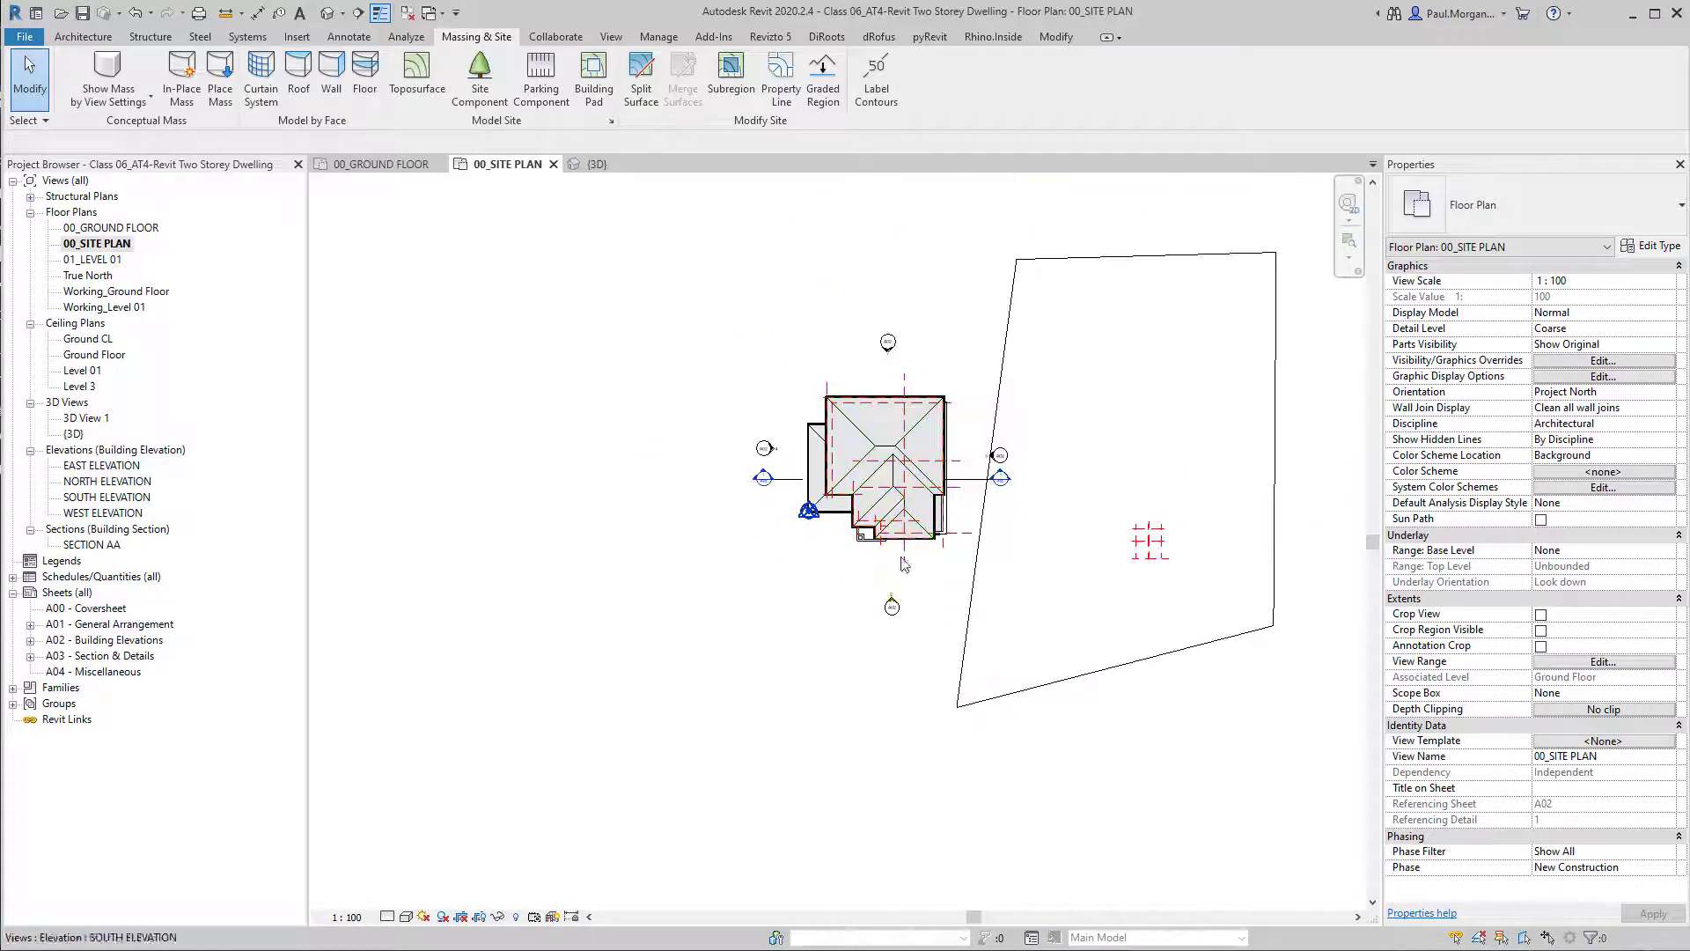
Open the toposurface for surface editing and inspect the elevation of its northern corner points.
{"action": "left_click", "coordinate": [1133, 638]}
{"action": "middle_click_drag", "start_coordinate": [1133, 638], "coordinate": [967, 683]}
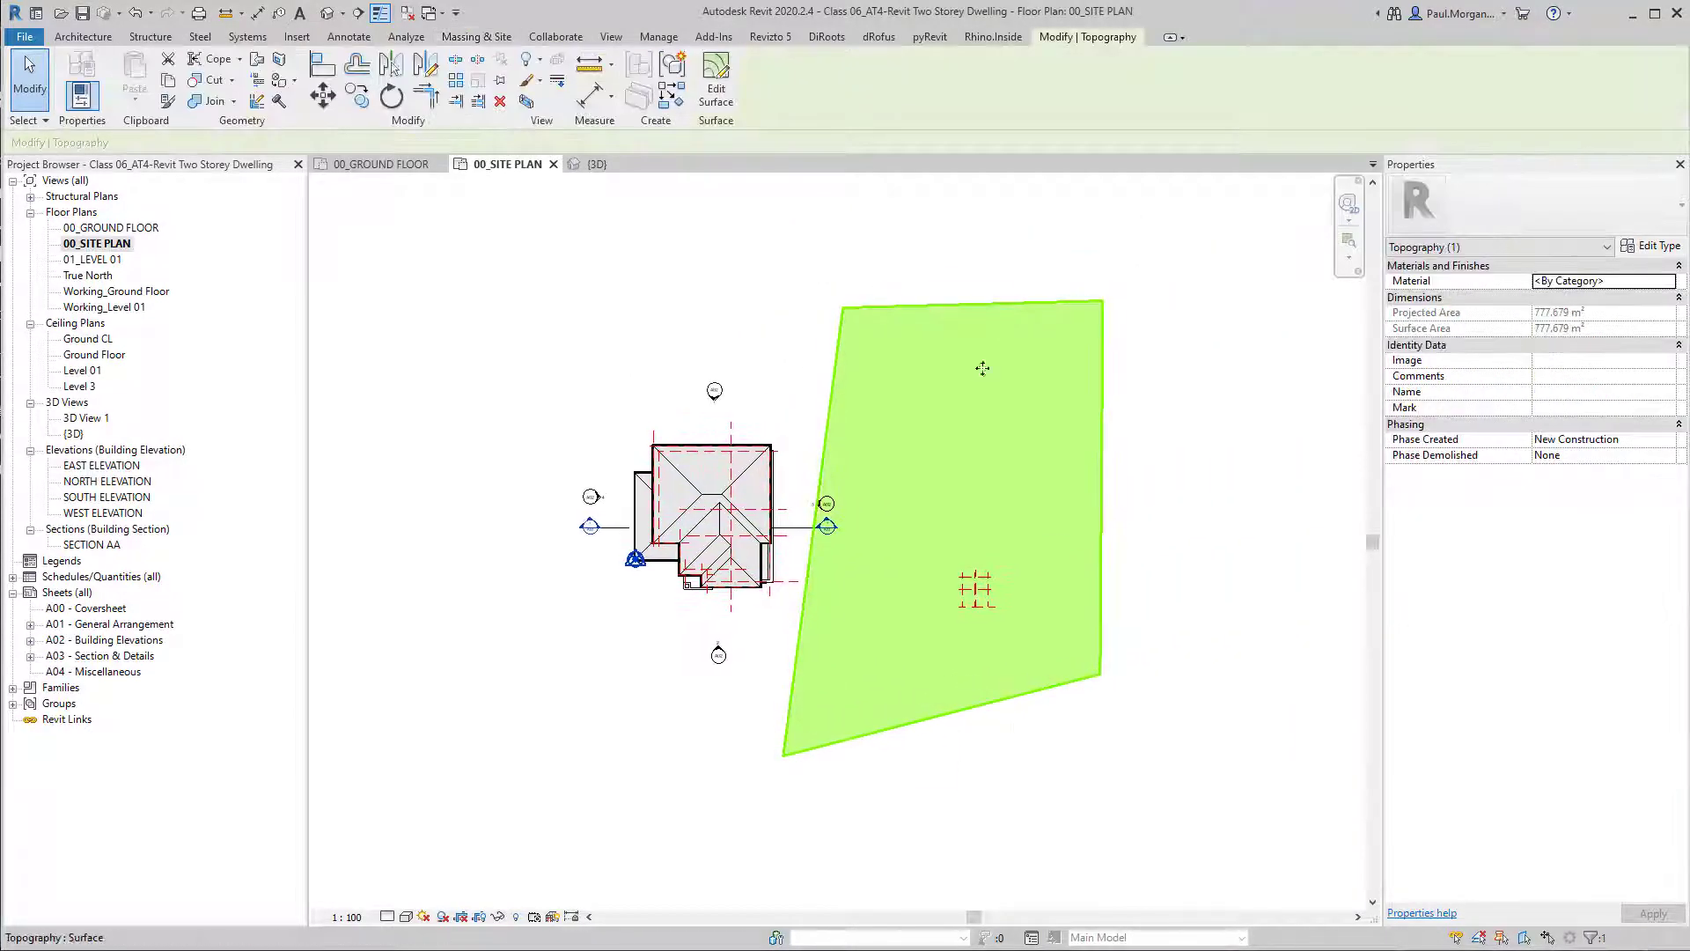
{"action": "left_click", "coordinate": [713, 77]}
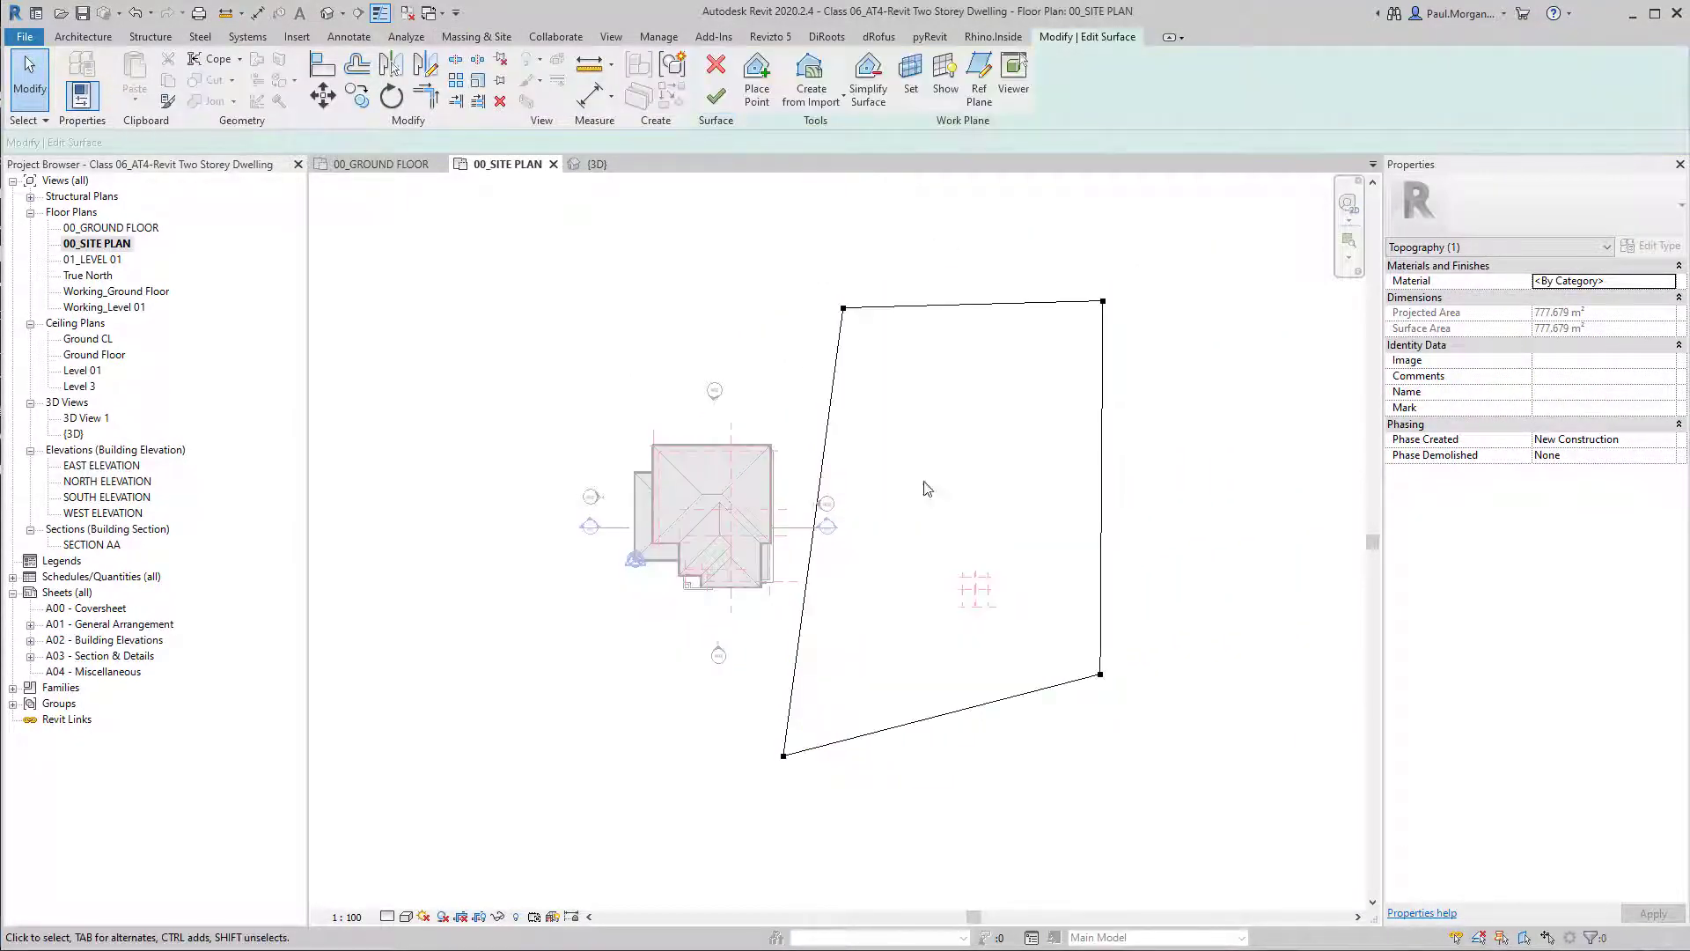
{"action": "left_click", "coordinate": [844, 308]}
{"action": "left_click", "coordinate": [1109, 310]}
{"action": "left_click_drag", "start_coordinate": [1068, 260], "coordinate": [1199, 359]}
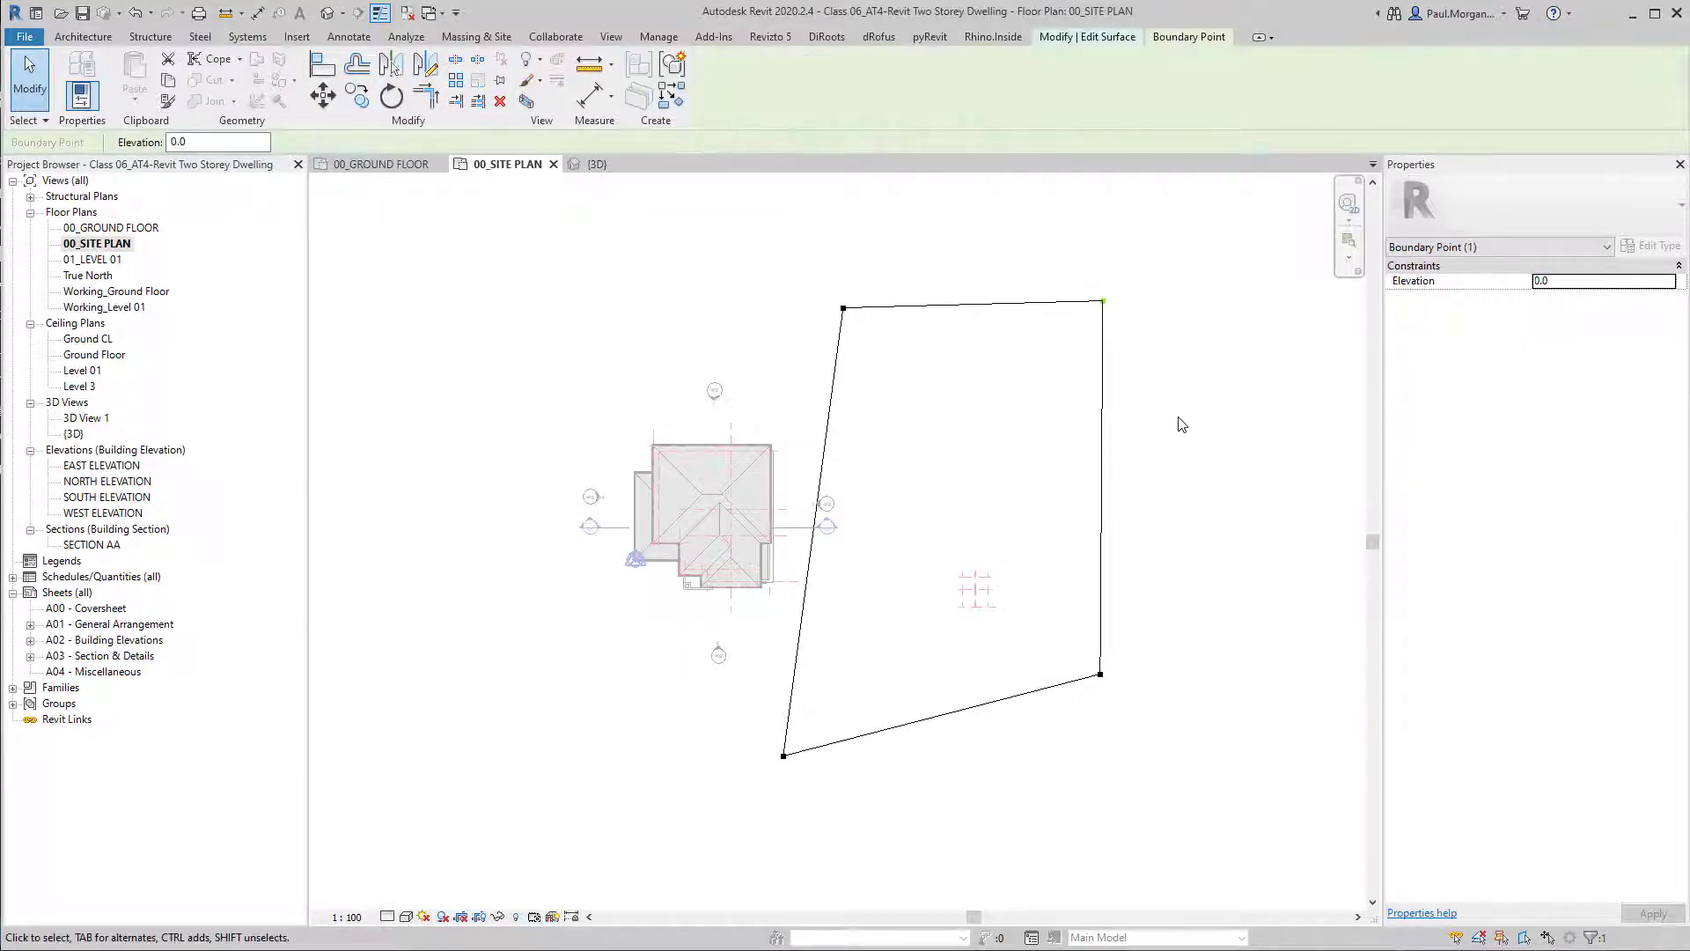
{"action": "key", "text": "Escape"}
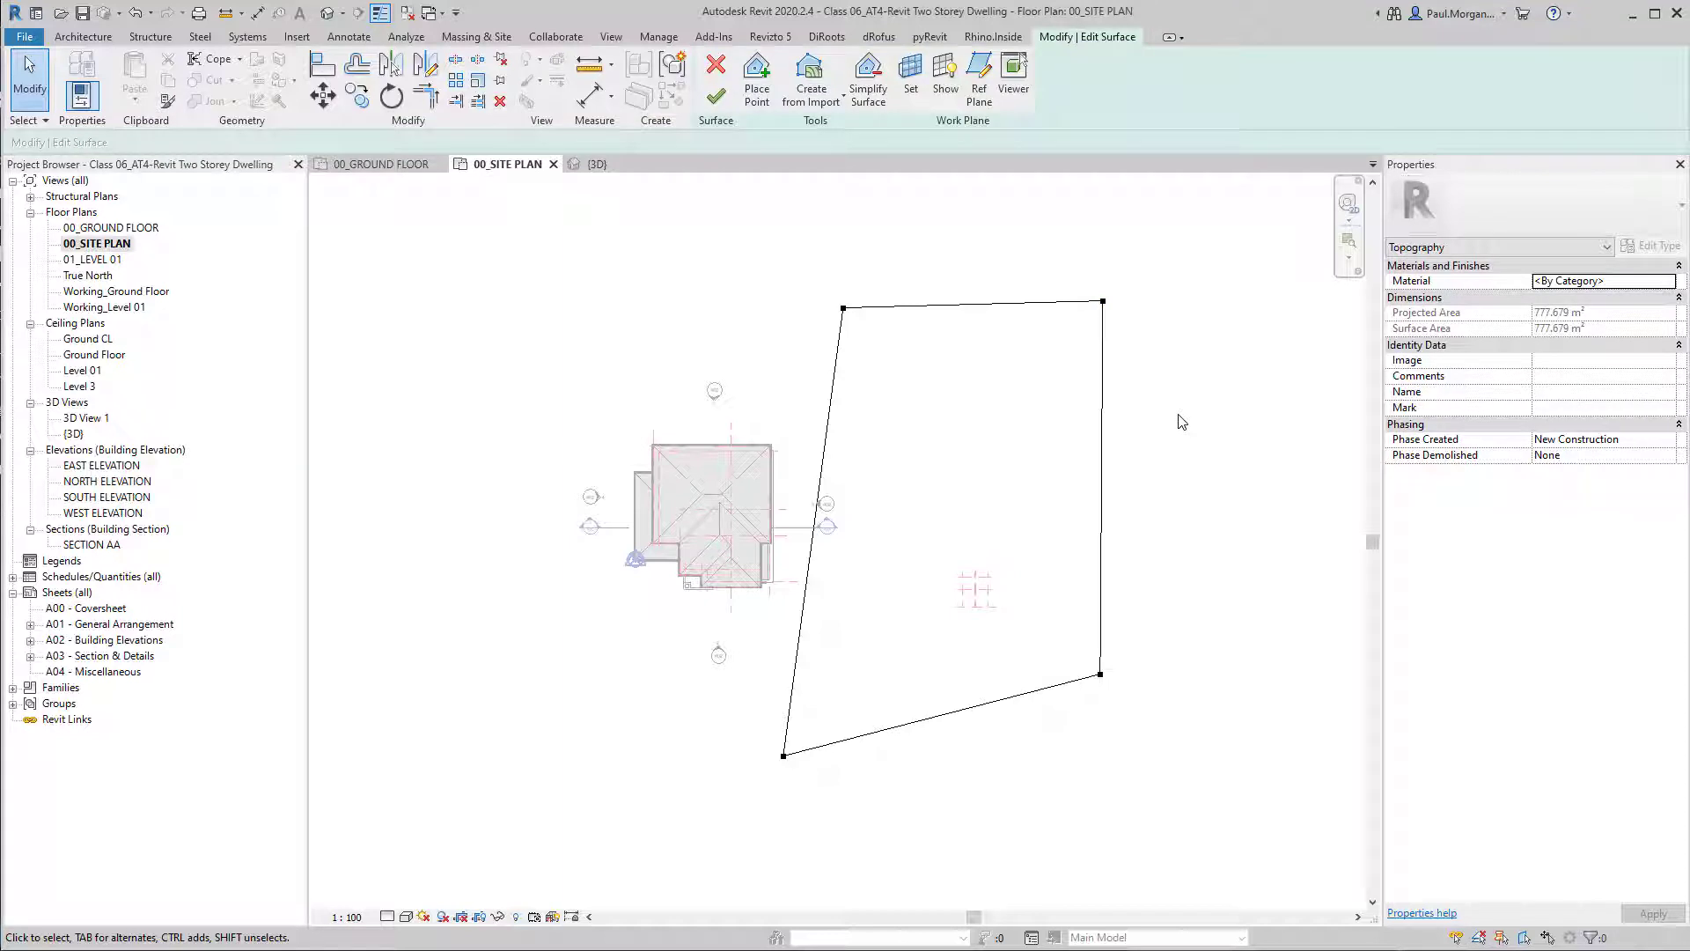
Place a point at absolute elevation 50.0 inside the toposurface, near its middle, and finish the surface.
{"action": "left_click", "coordinate": [757, 79]}
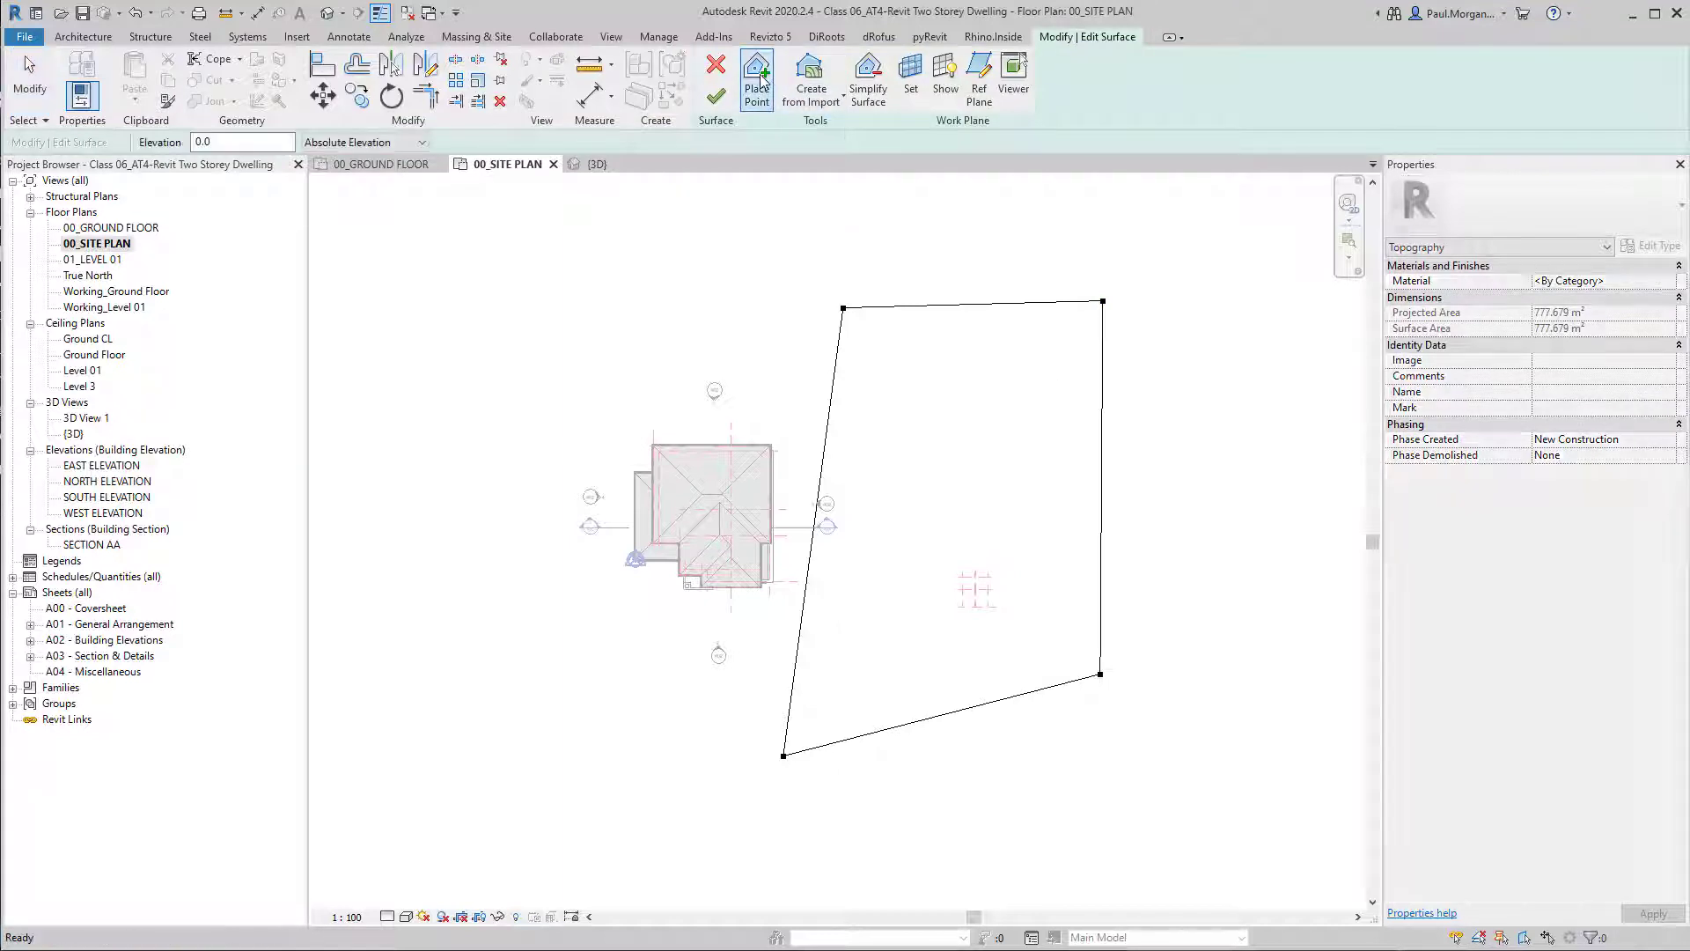
{"action": "left_click", "coordinate": [233, 148]}
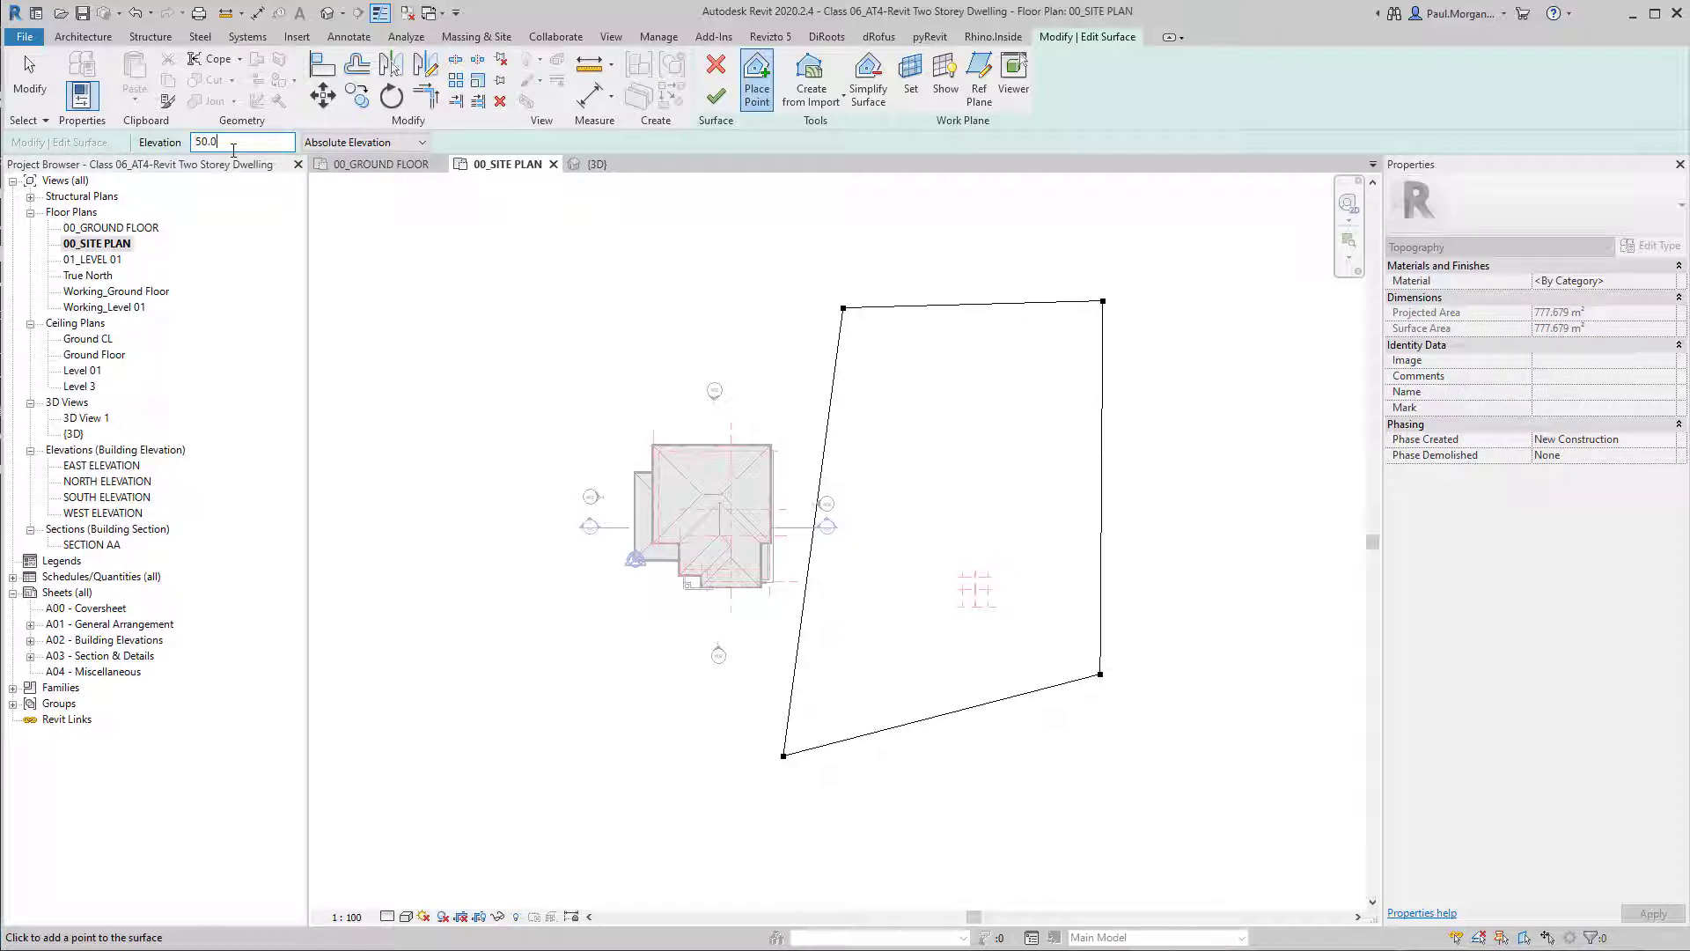
{"action": "left_click", "coordinate": [981, 492]}
{"action": "left_click", "coordinate": [716, 95]}
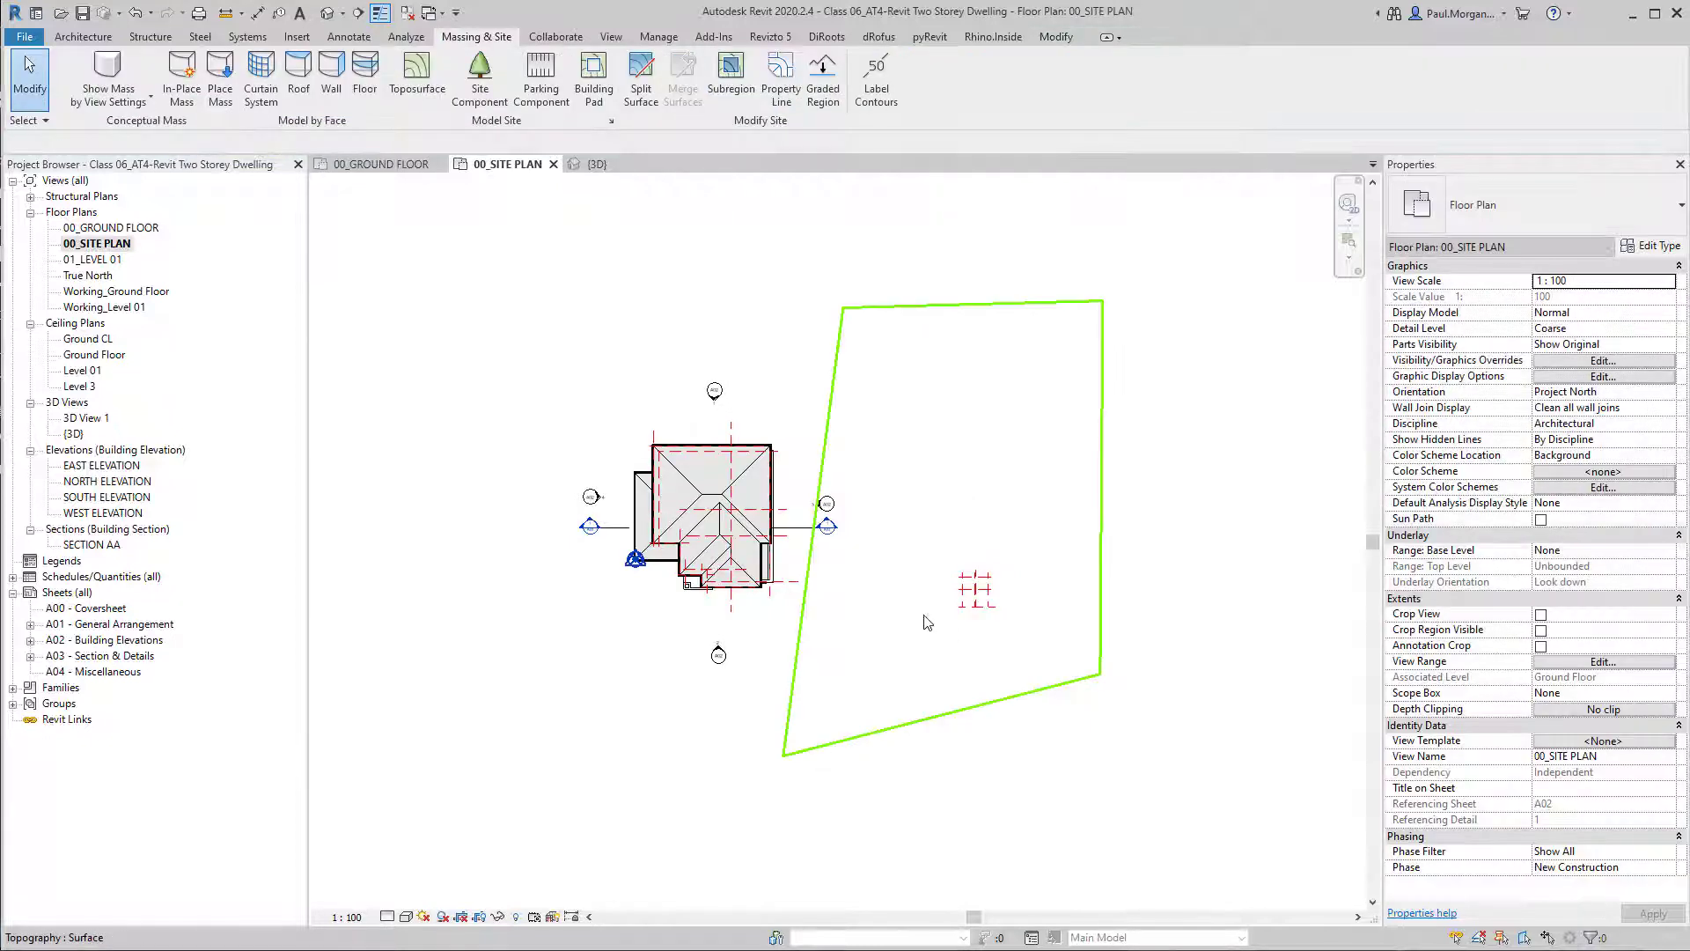
Open the default 3D view and set the toposurface's interior point to elevation 5000.
{"action": "left_click", "coordinate": [328, 12]}
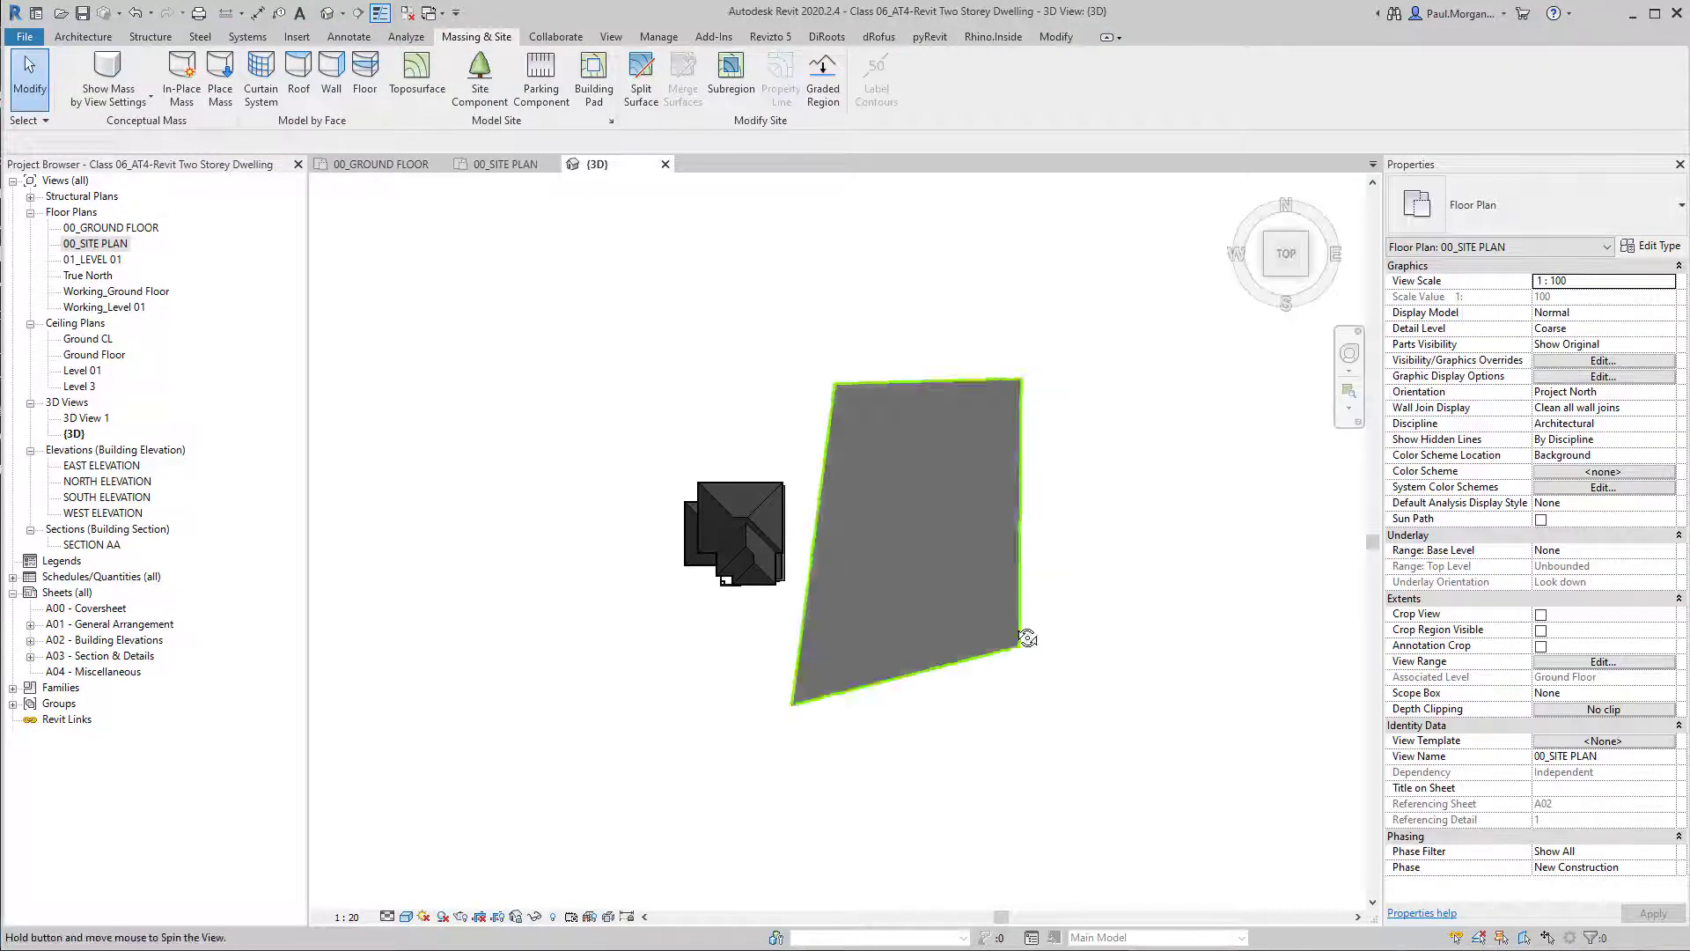
{"action": "left_click", "coordinate": [928, 779]}
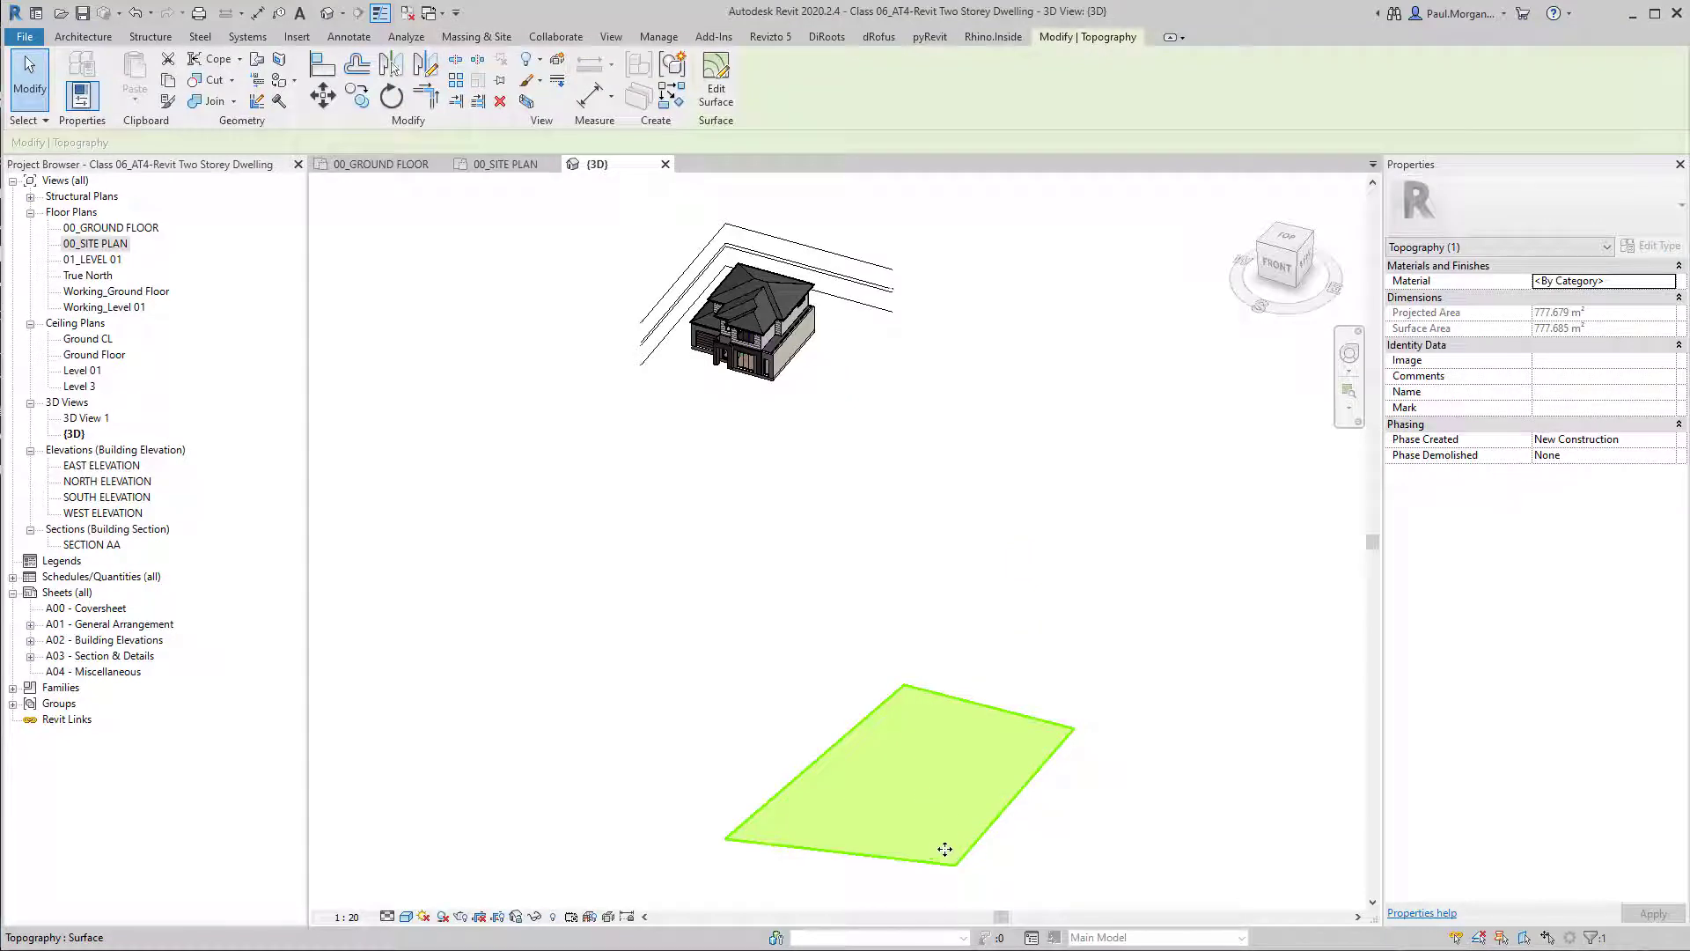
{"action": "left_click", "coordinate": [1004, 823]}
{"action": "left_click", "coordinate": [1004, 823]}
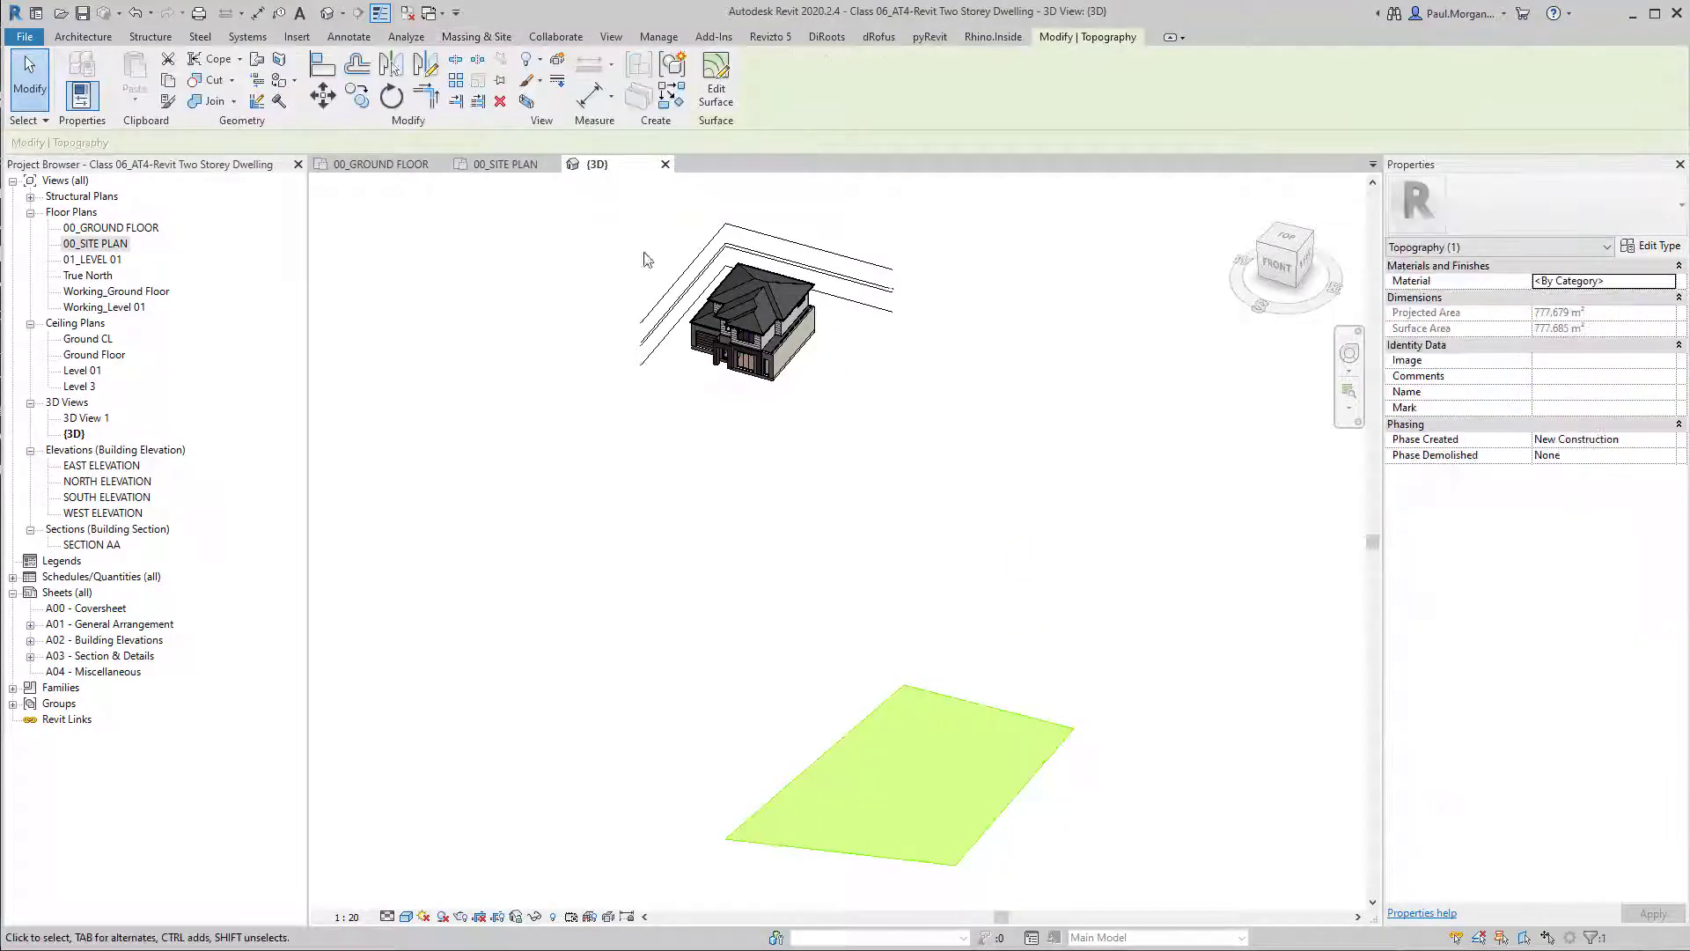
{"action": "double_click", "coordinate": [915, 752]}
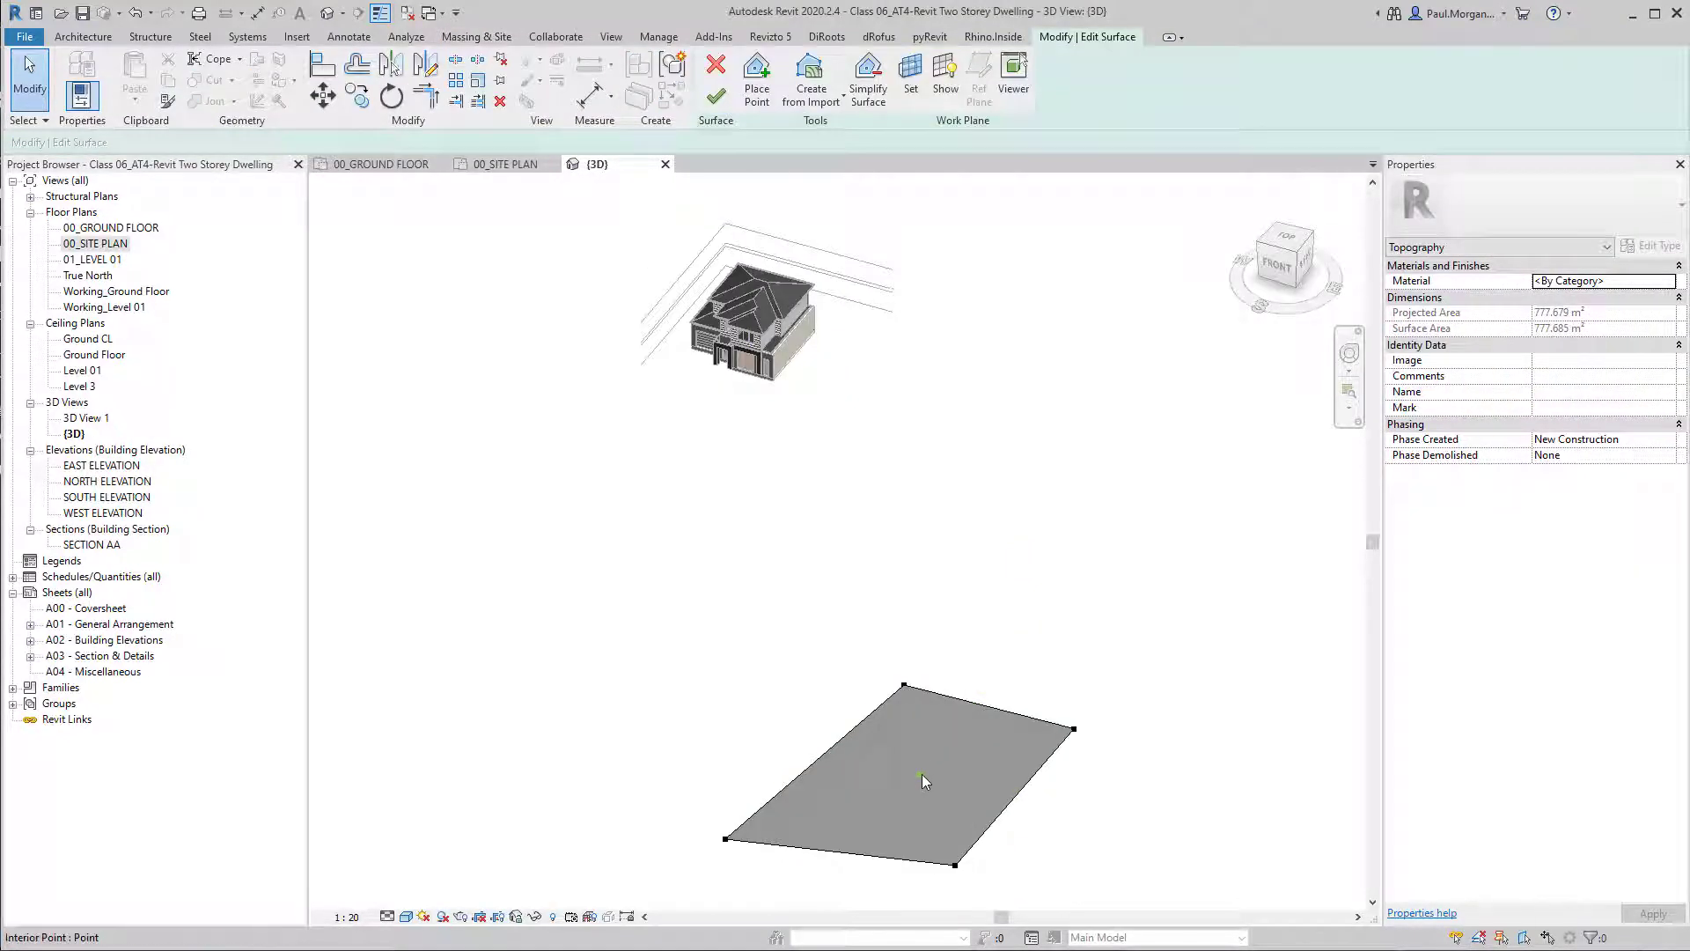
{"action": "left_click", "coordinate": [921, 774]}
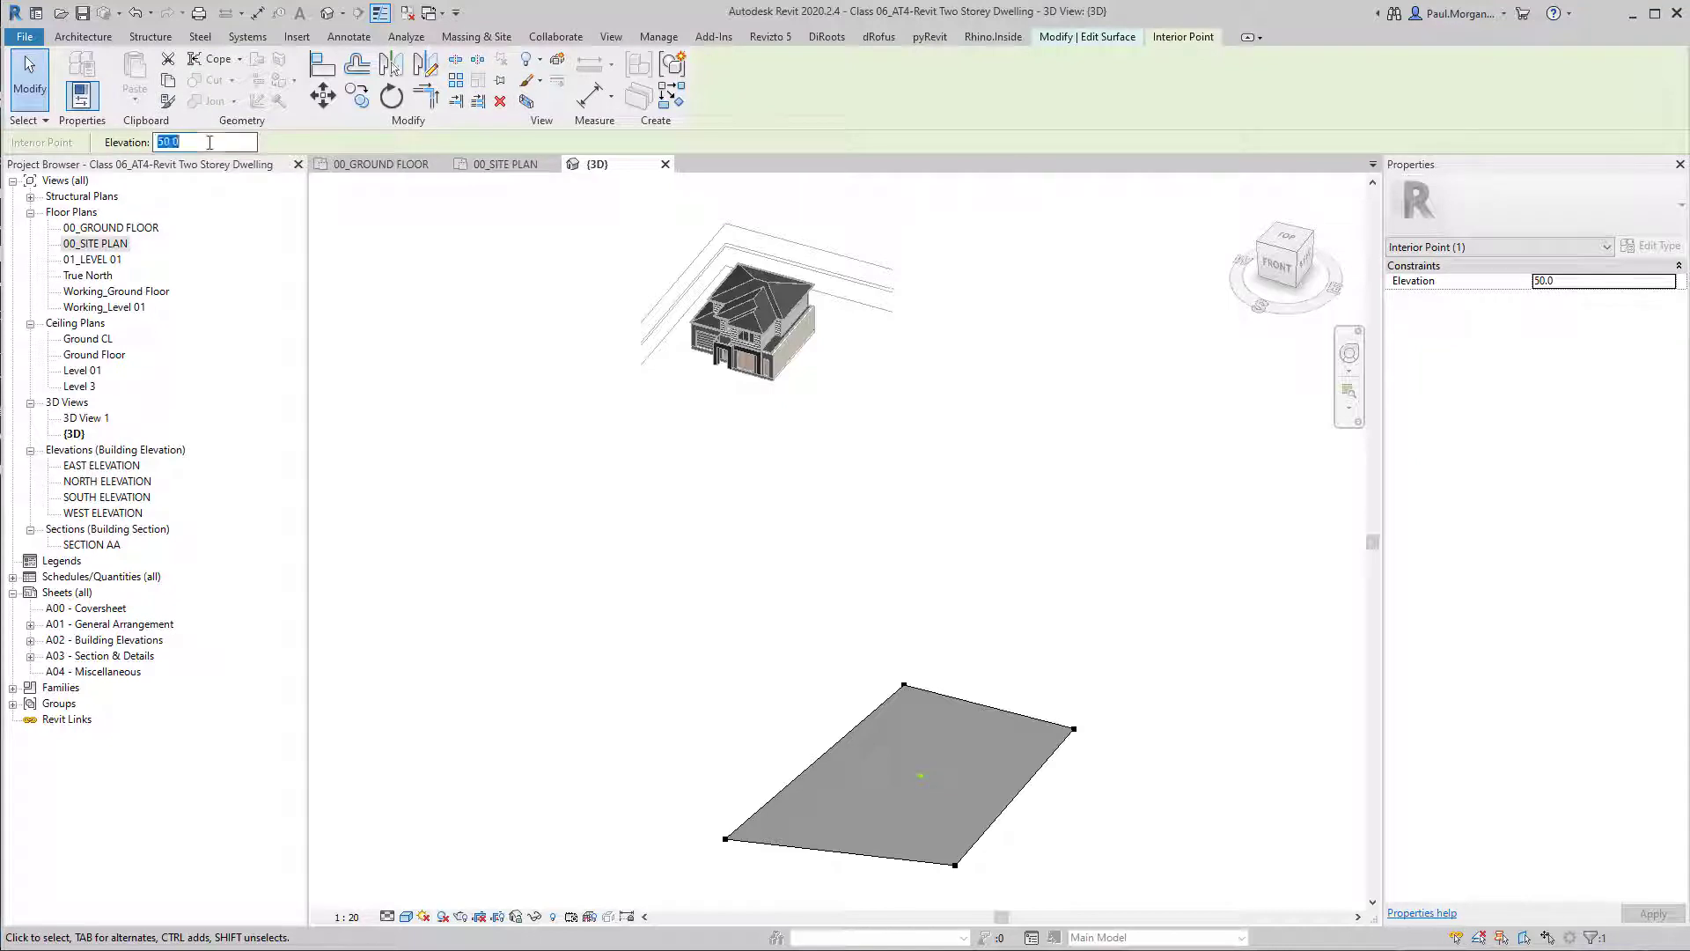
{"action": "type", "text": "5000"}
{"action": "key", "text": "Return"}
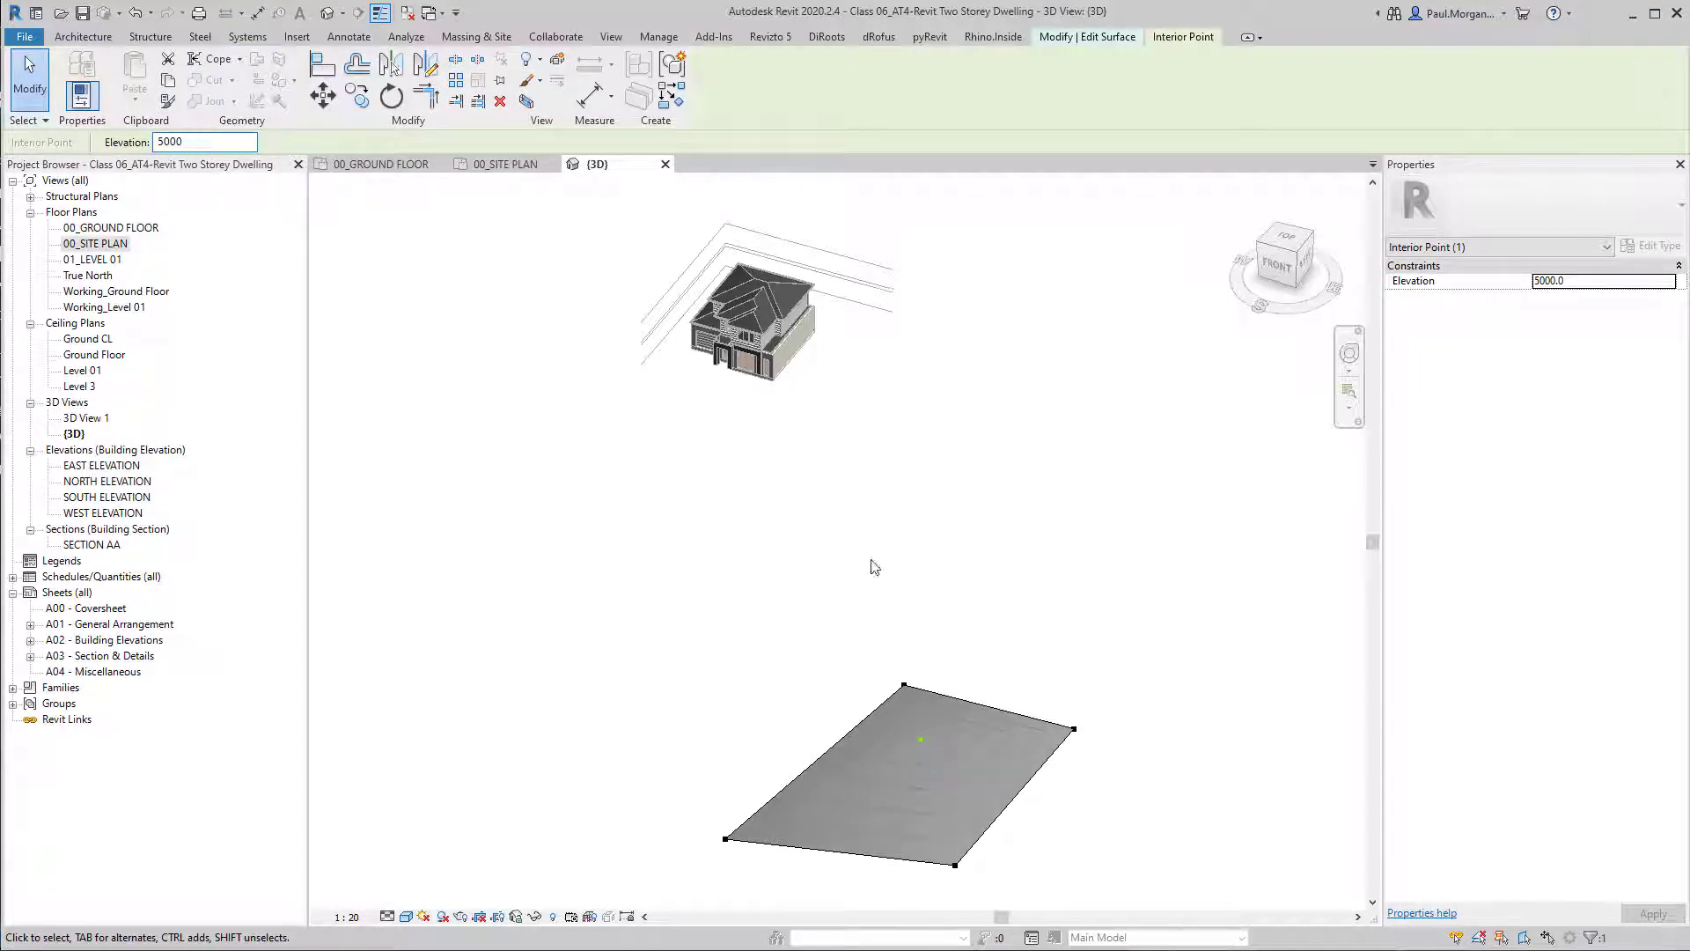
Finish the surface and examine the toposurface's peak in 3D from the side and from above.
{"action": "left_click", "coordinate": [884, 585]}
{"action": "left_click", "coordinate": [727, 84]}
{"action": "middle_click_drag", "start_coordinate": [985, 744], "coordinate": [927, 678], "text": "shift"}
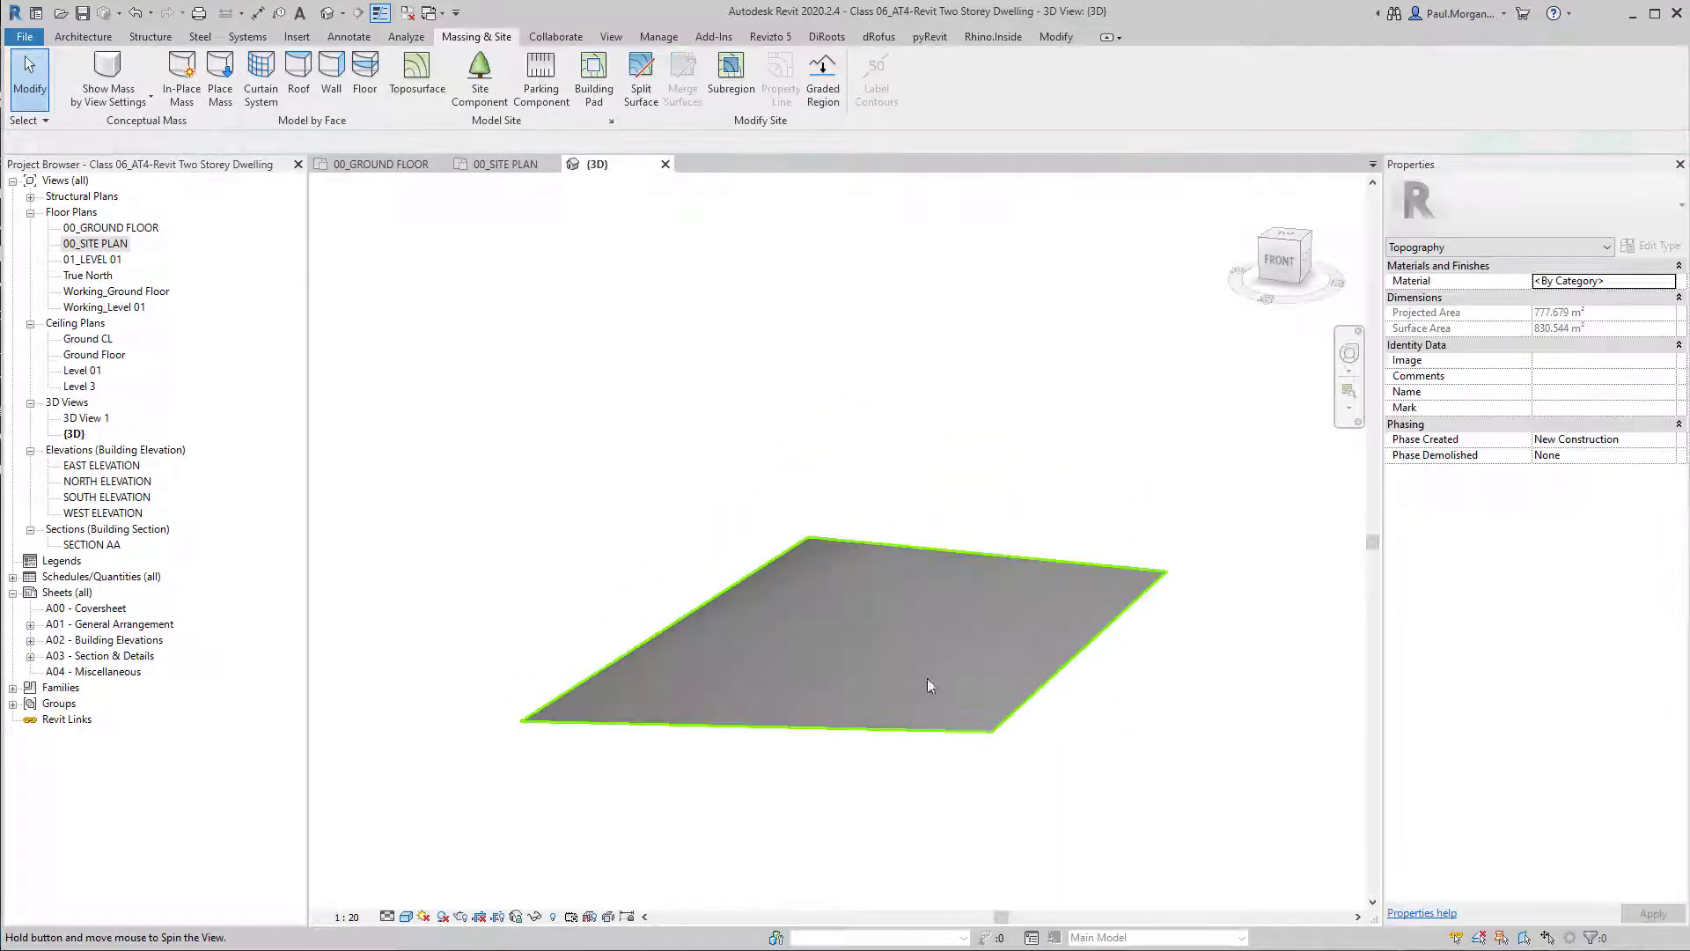
{"action": "key", "text": "Escape"}
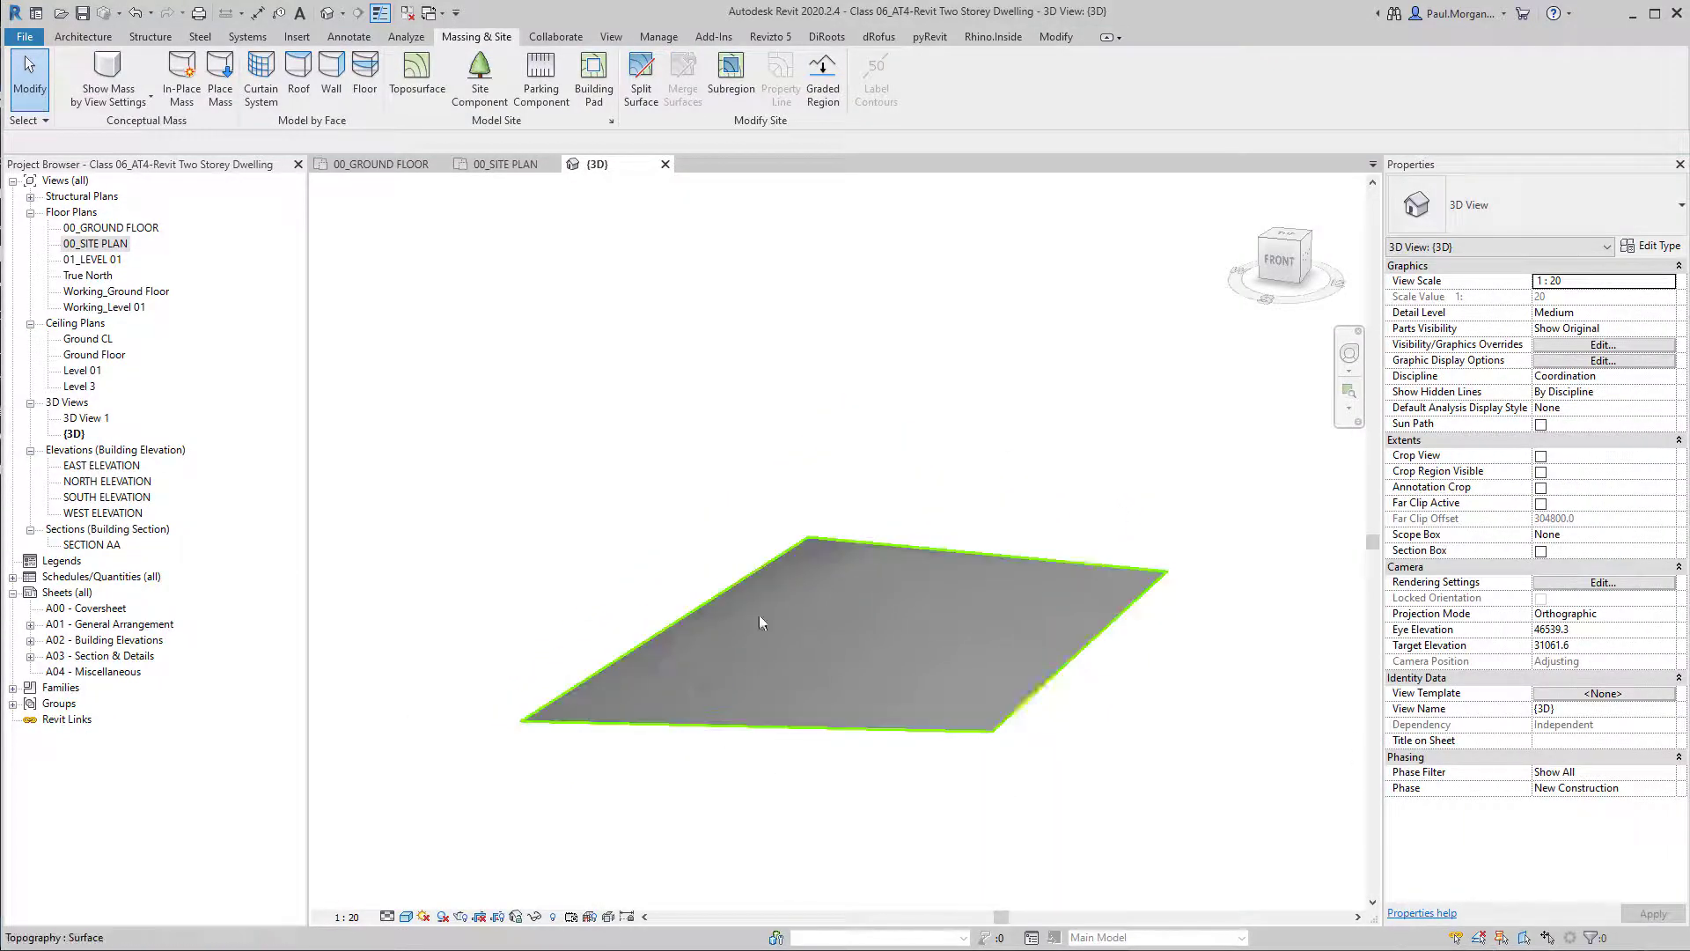
{"action": "middle_click_drag", "start_coordinate": [924, 648], "coordinate": [915, 590], "text": "shift"}
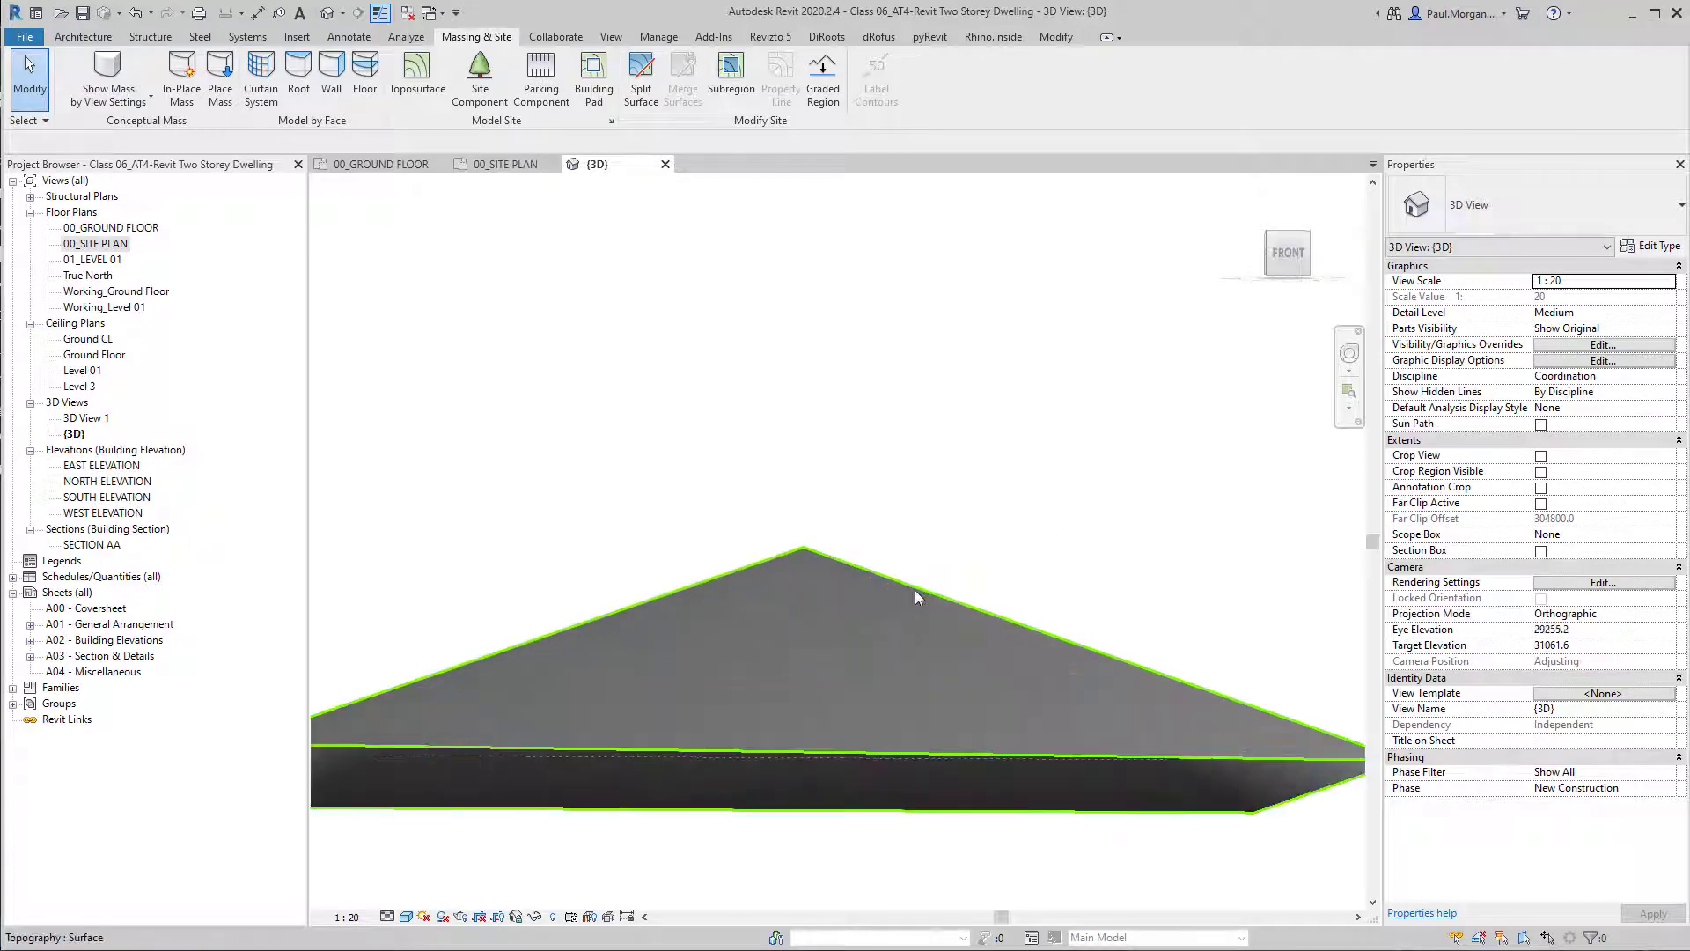
{"action": "middle_click_drag", "start_coordinate": [798, 553], "coordinate": [1039, 750], "text": "shift"}
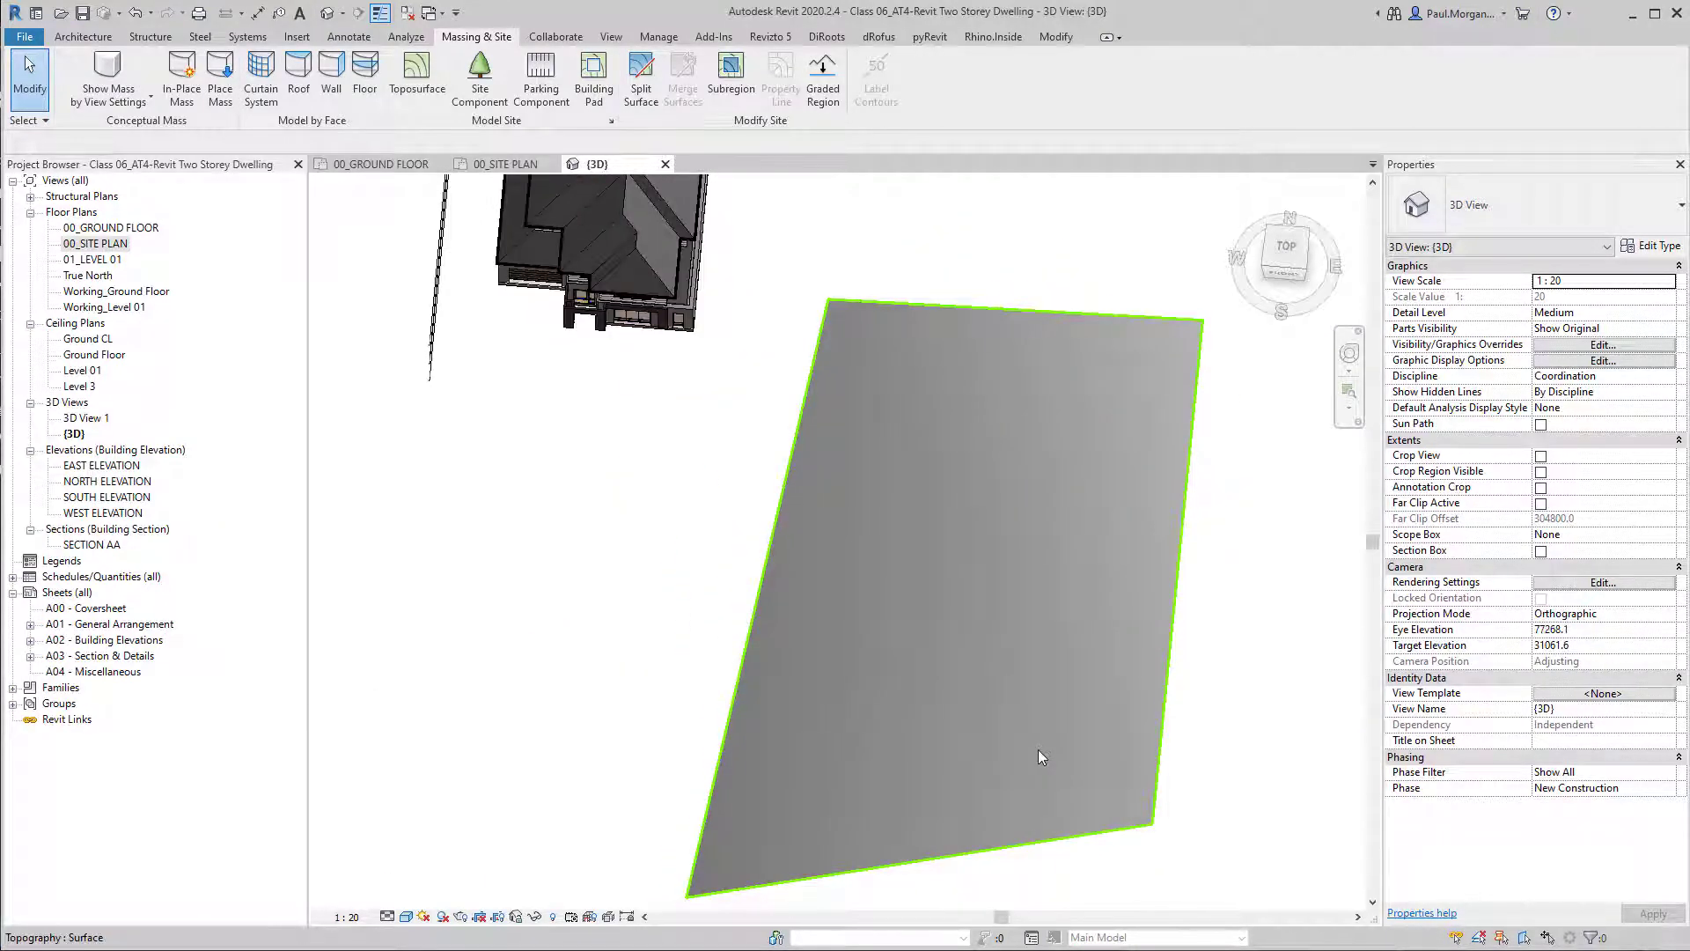
Reopen the toposurface for surface editing and delete its interior point.
{"action": "double_click", "coordinate": [1039, 749]}
{"action": "scroll", "coordinate": [868, 672], "scroll_direction": "down", "scroll_amount": 3}
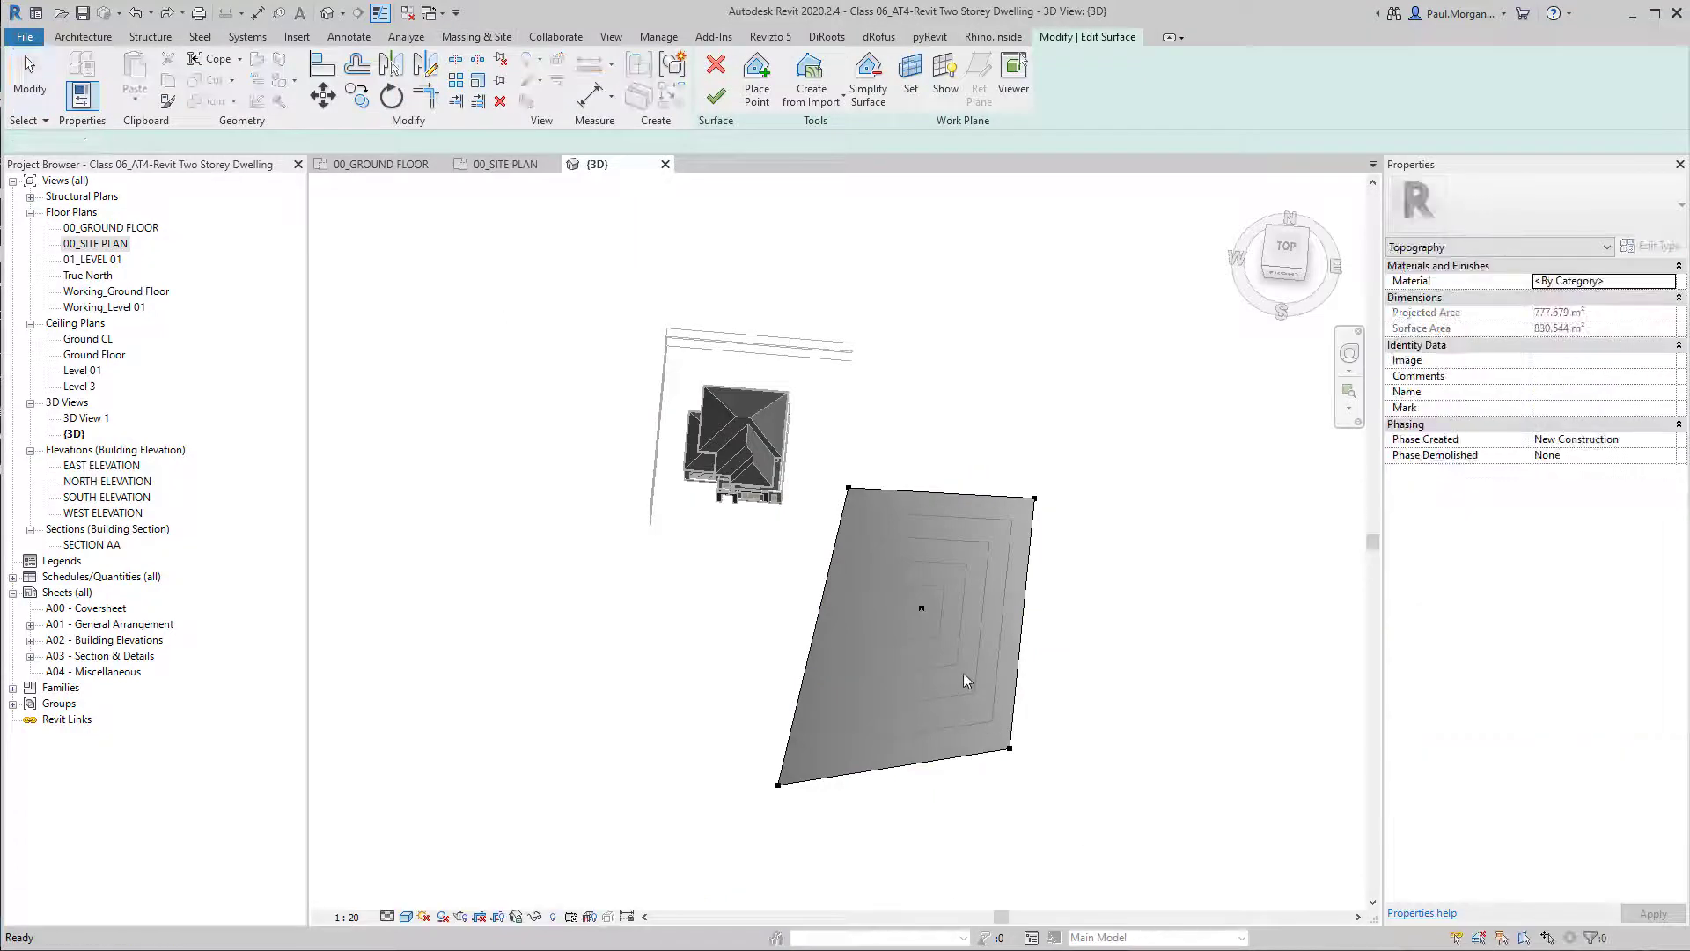
{"action": "left_click", "coordinate": [922, 608]}
{"action": "key", "text": "Delete"}
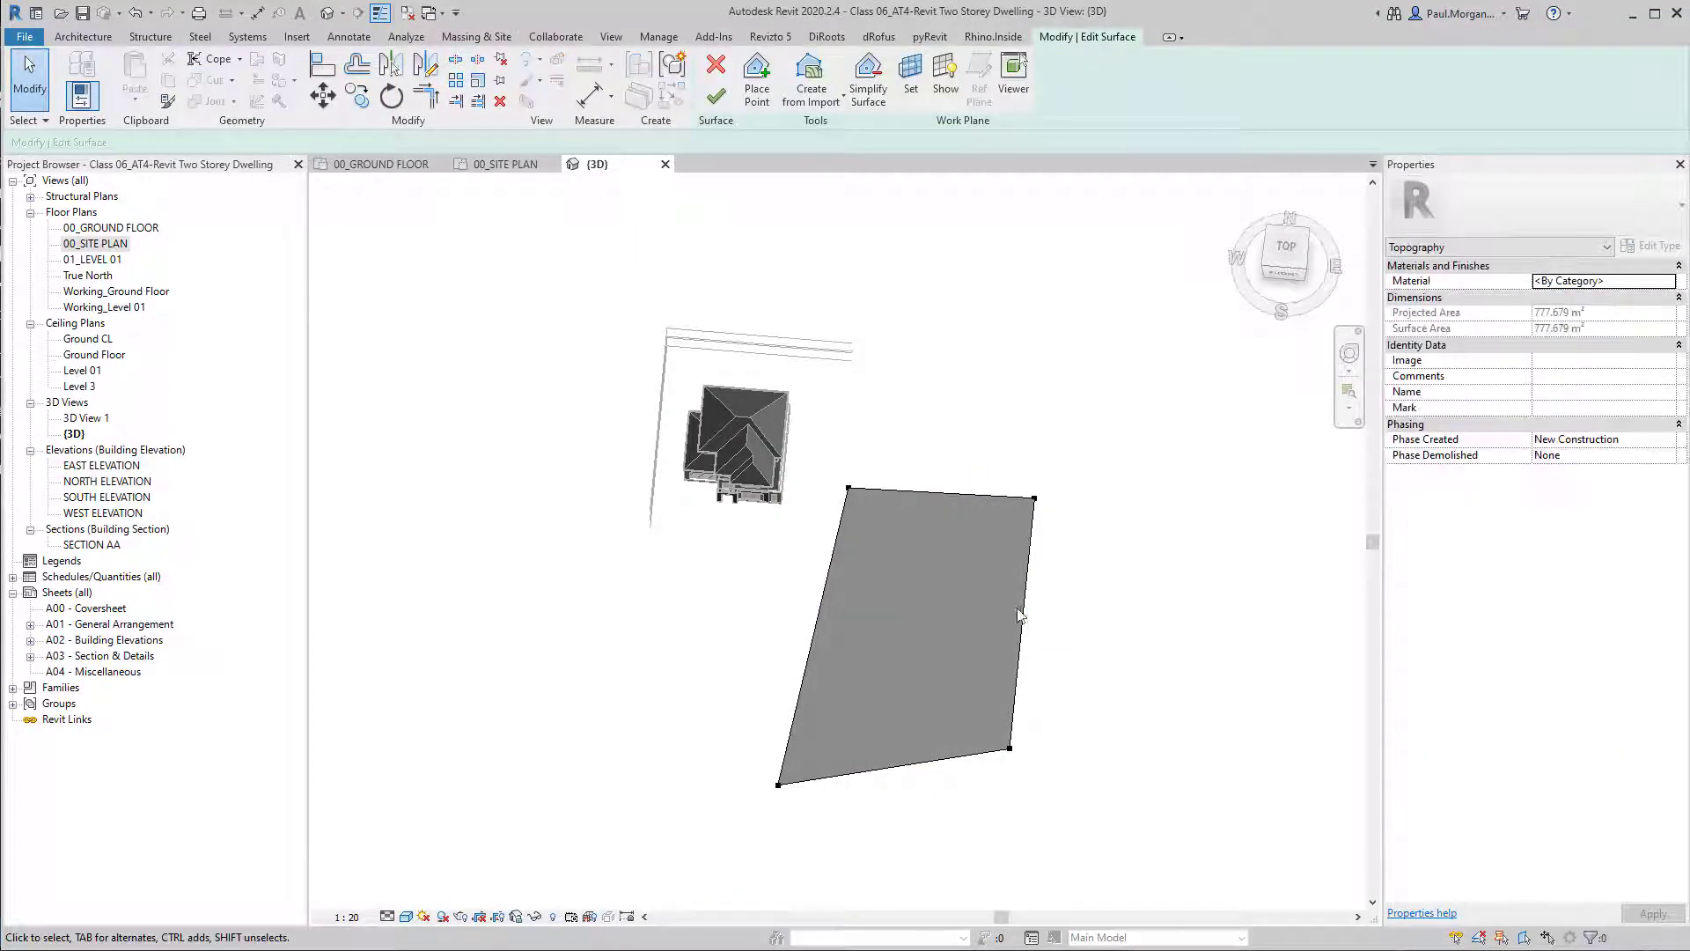
In the 00_SITE PLAN view, set both northern boundary points of the toposurface to elevation 5000.
{"action": "double_click", "coordinate": [96, 244]}
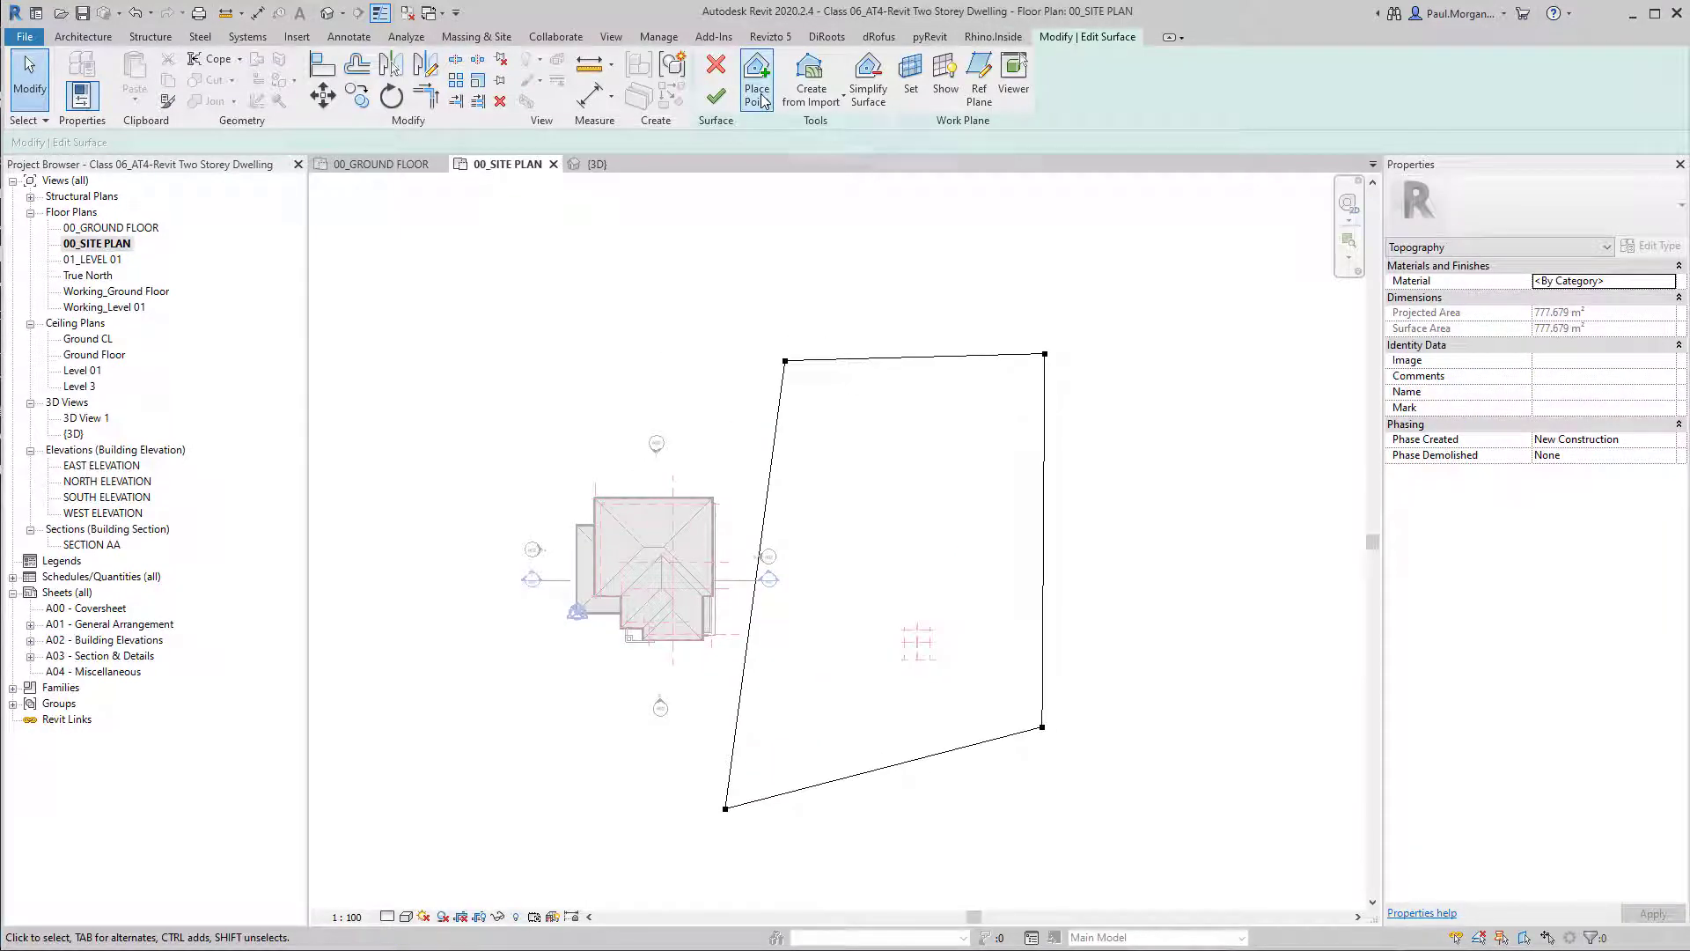
{"action": "left_click_drag", "start_coordinate": [735, 309], "coordinate": [1112, 394]}
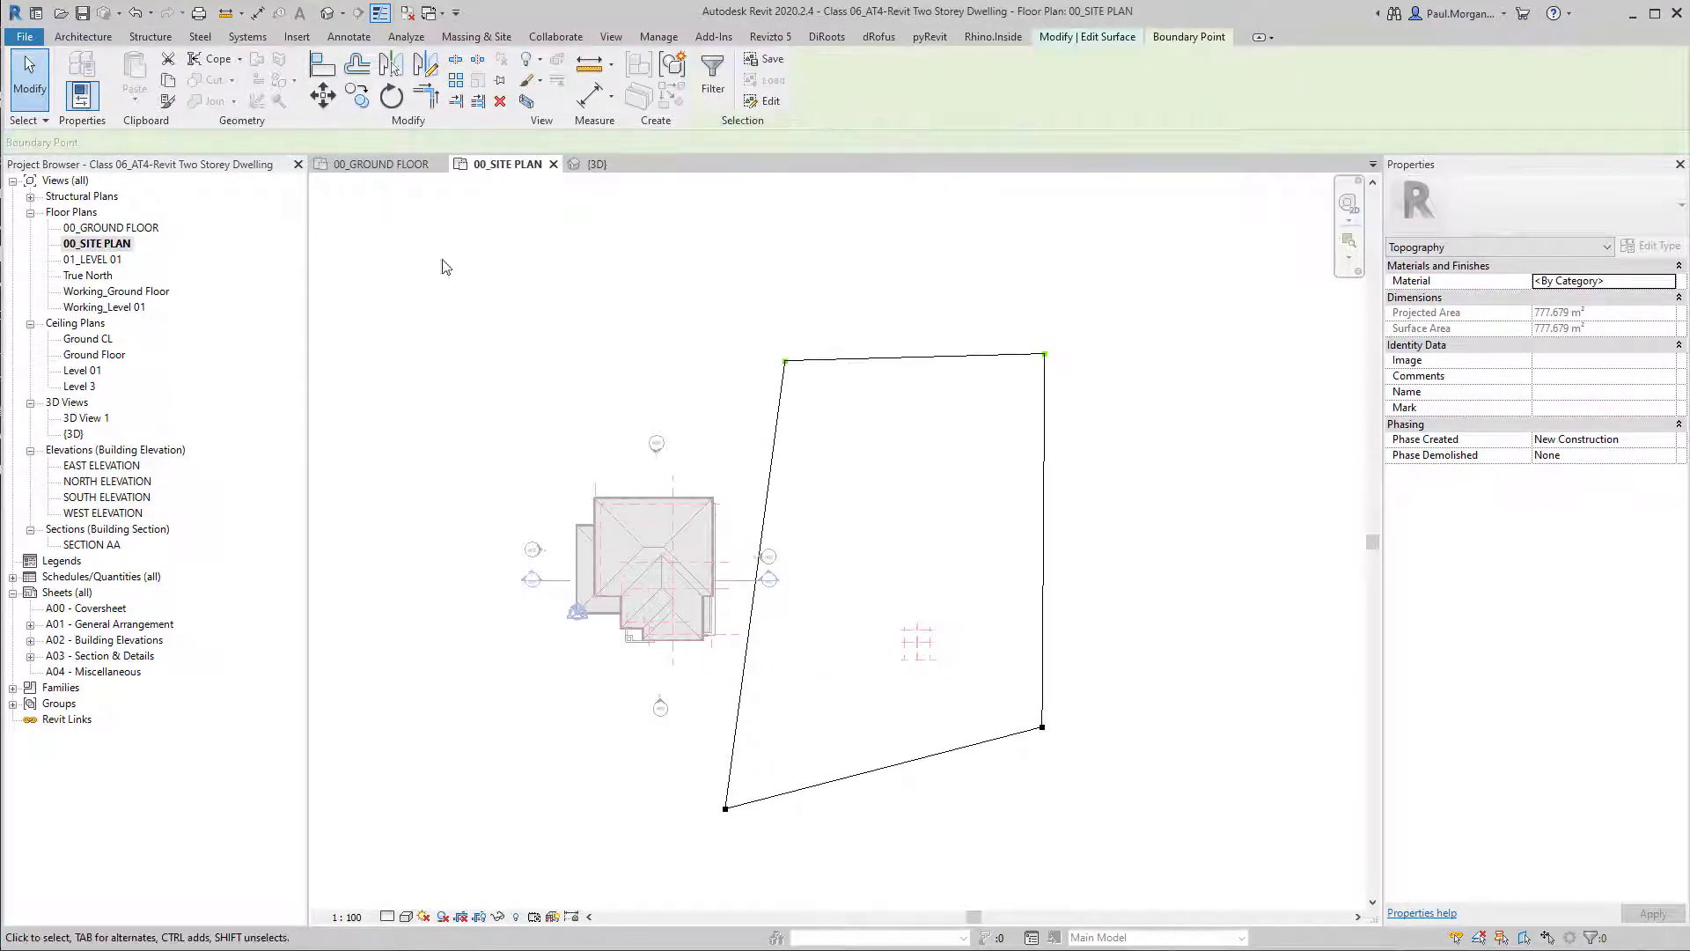
{"action": "double_click", "coordinate": [207, 143]}
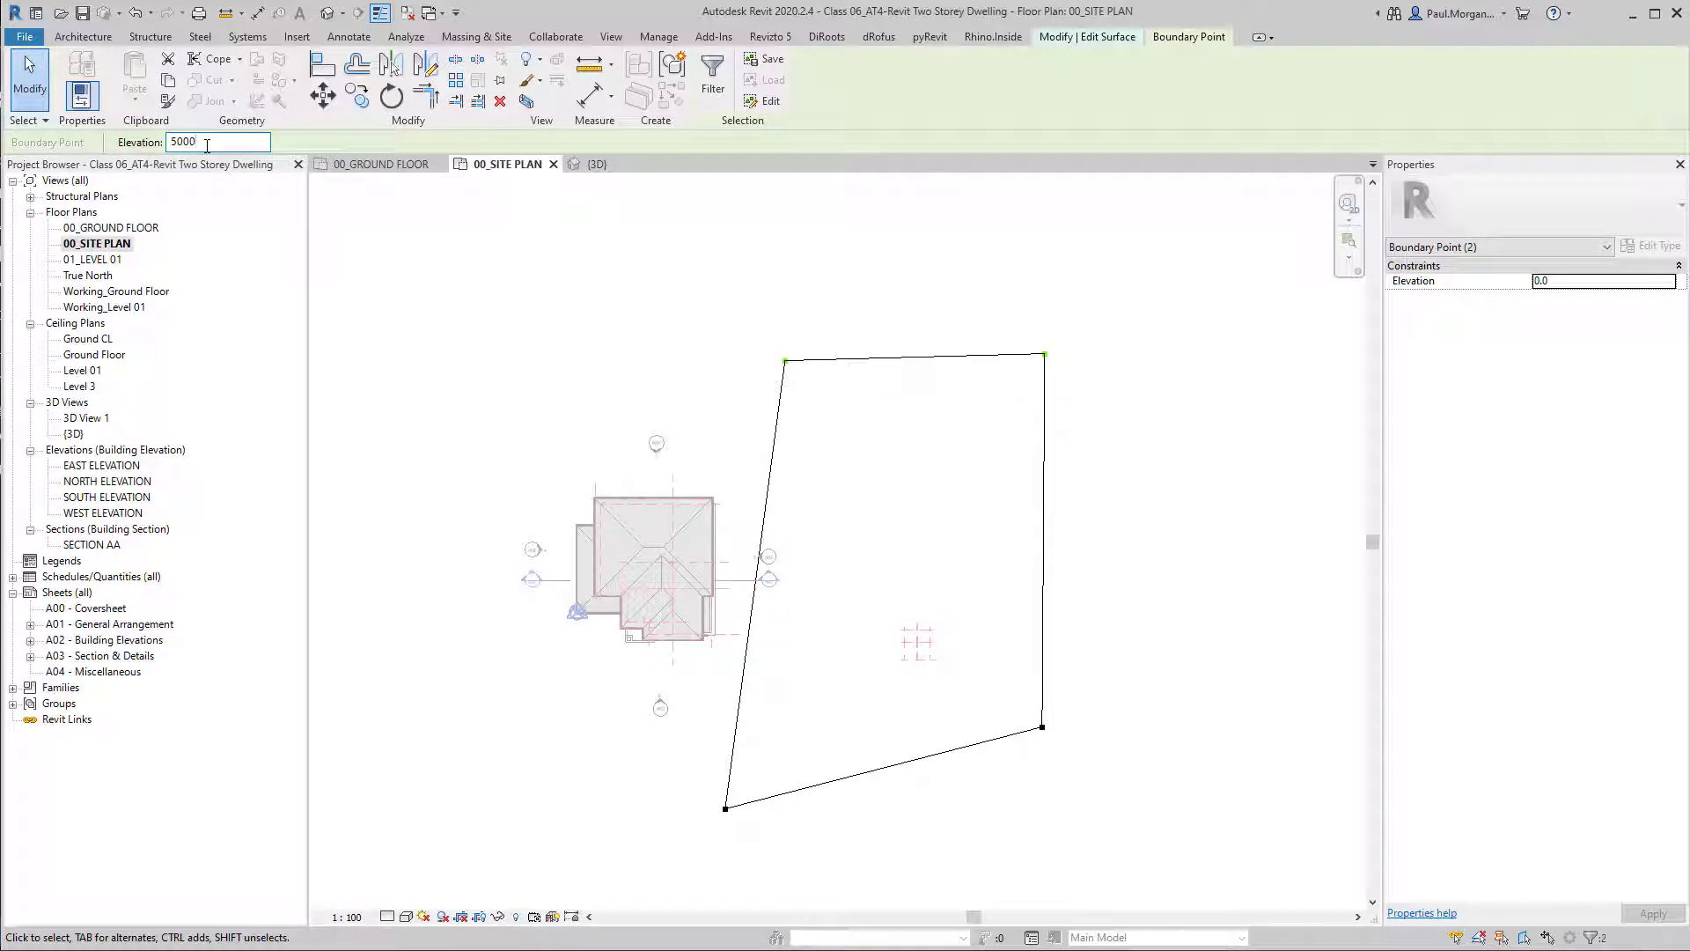
{"action": "key", "text": "Escape"}
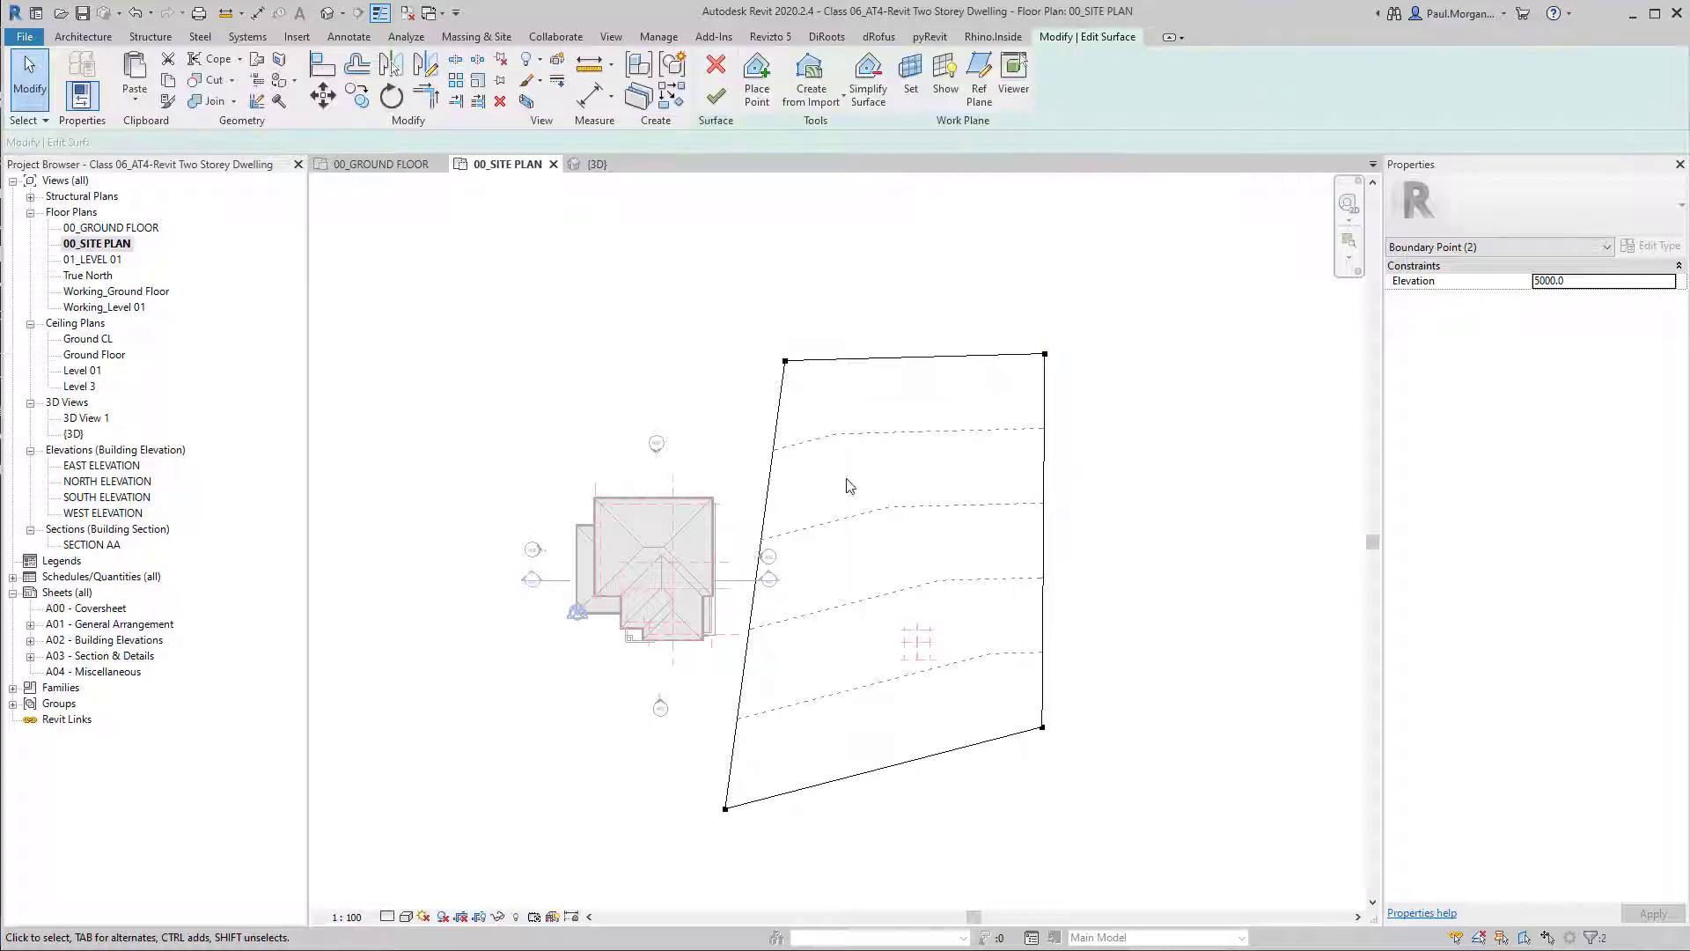
Examine the sloping toposurface in the 3D view from the right side and at an angle.
{"action": "left_click", "coordinate": [328, 12]}
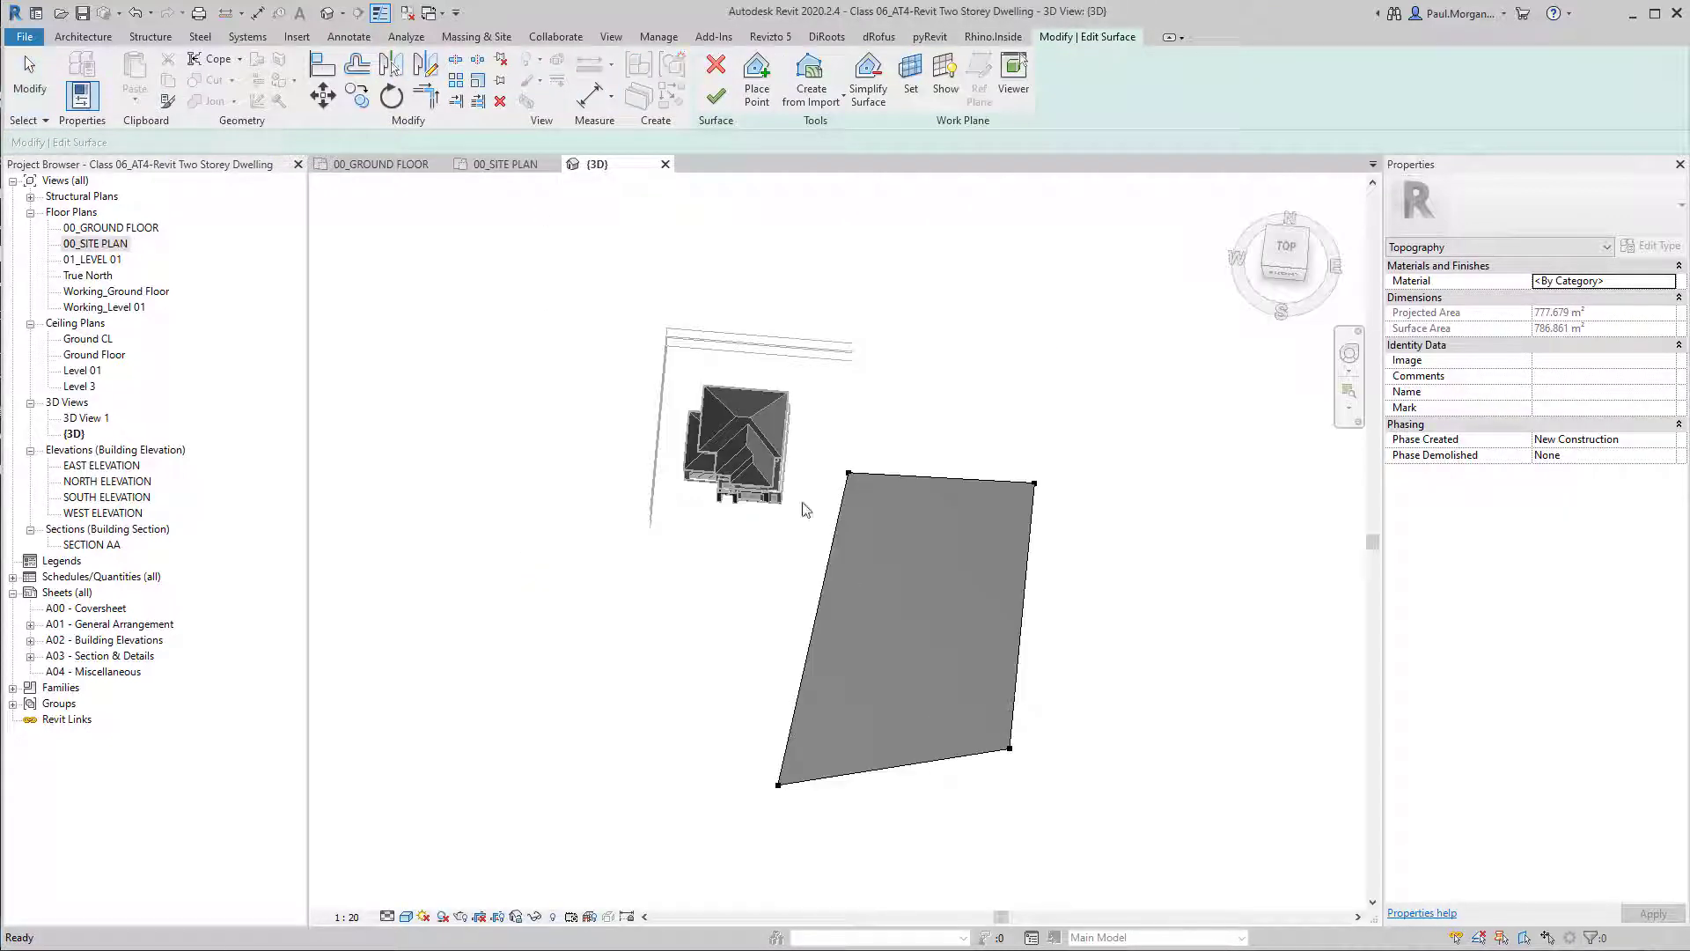
{"action": "middle_click_drag", "start_coordinate": [932, 626], "coordinate": [903, 415], "text": "shift"}
{"action": "middle_click_drag", "start_coordinate": [792, 403], "coordinate": [965, 701], "text": "shift"}
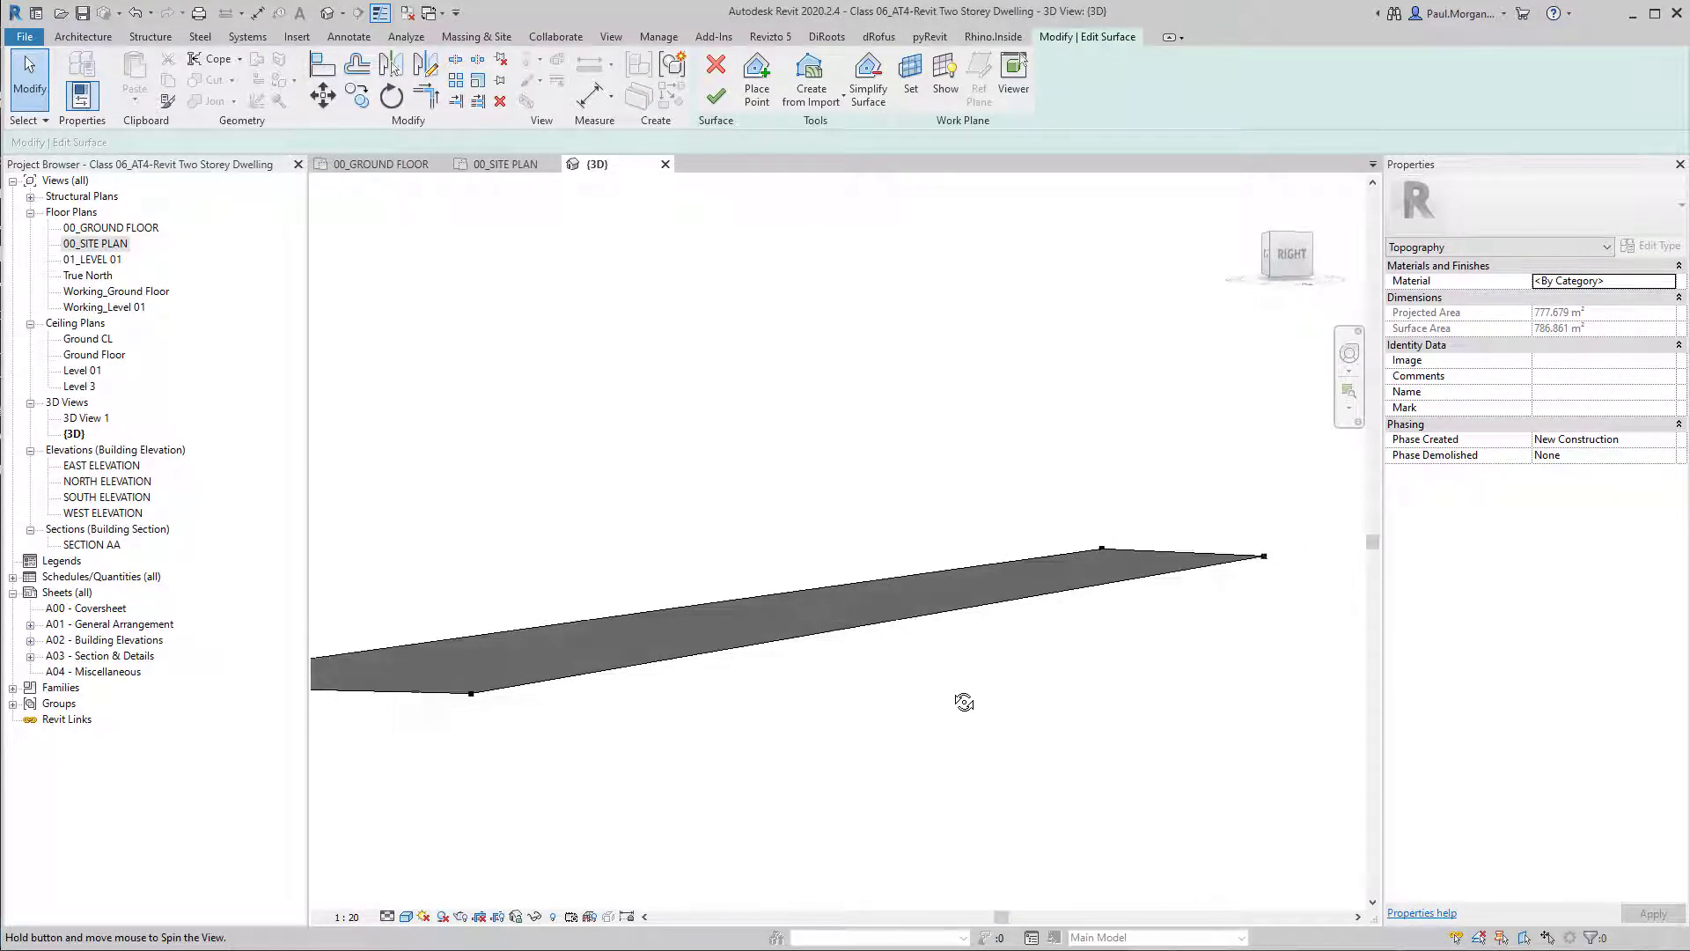
{"action": "left_click", "coordinate": [1274, 266]}
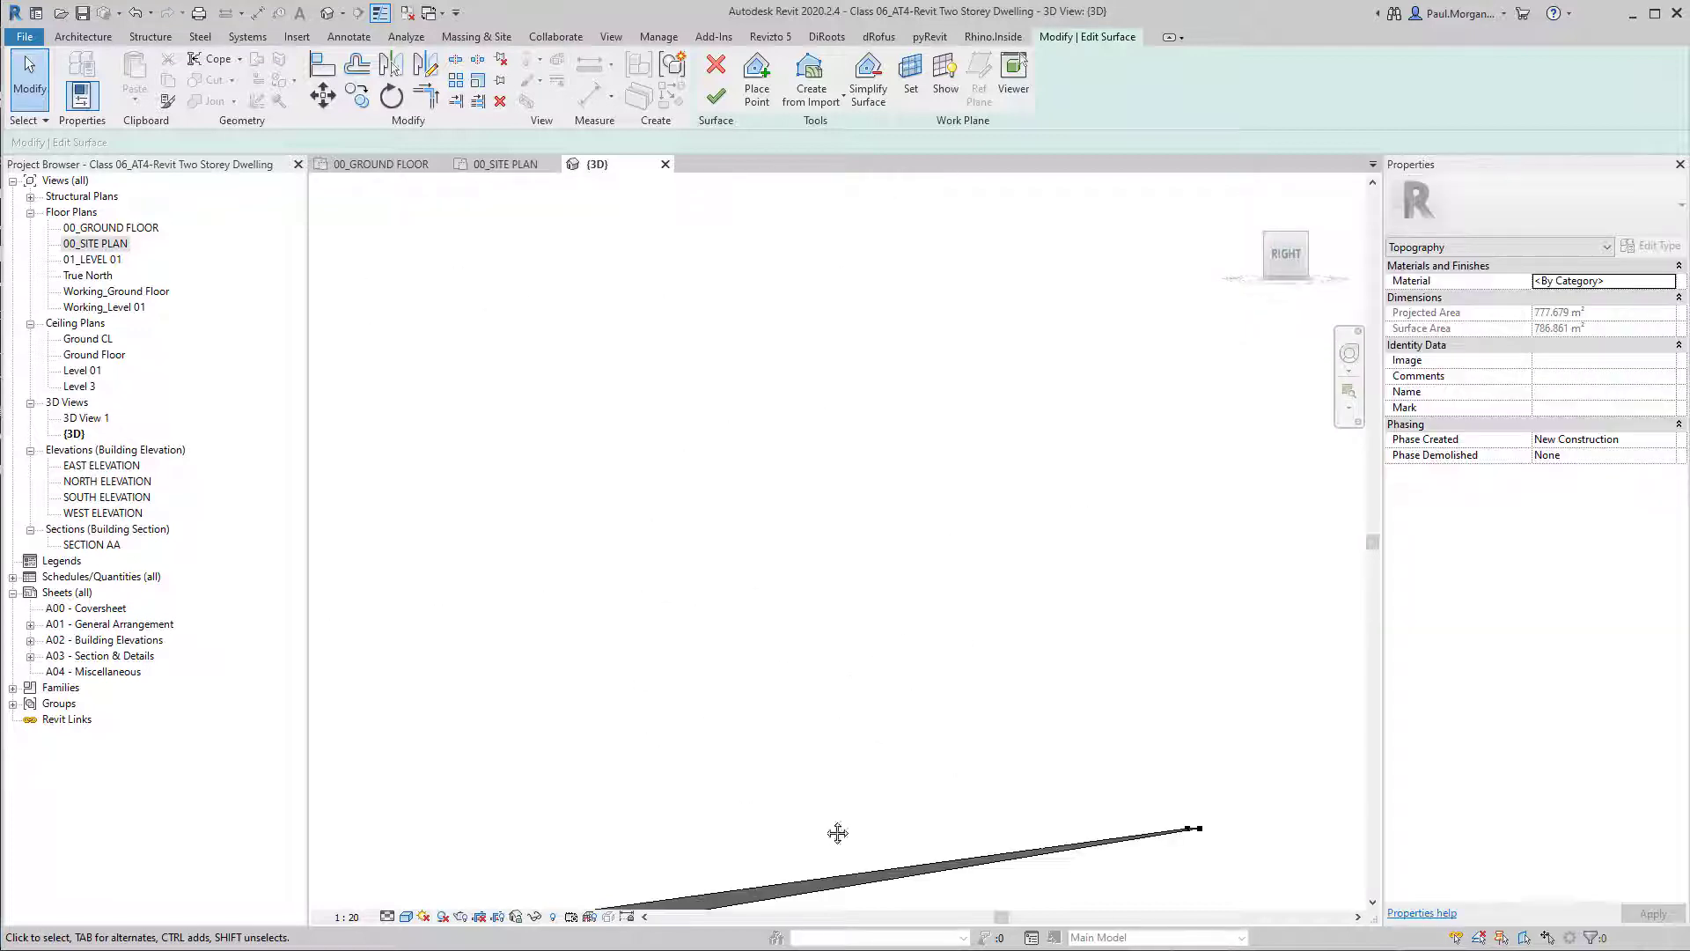
{"action": "middle_click_drag", "start_coordinate": [837, 833], "coordinate": [914, 698], "text": "shift"}
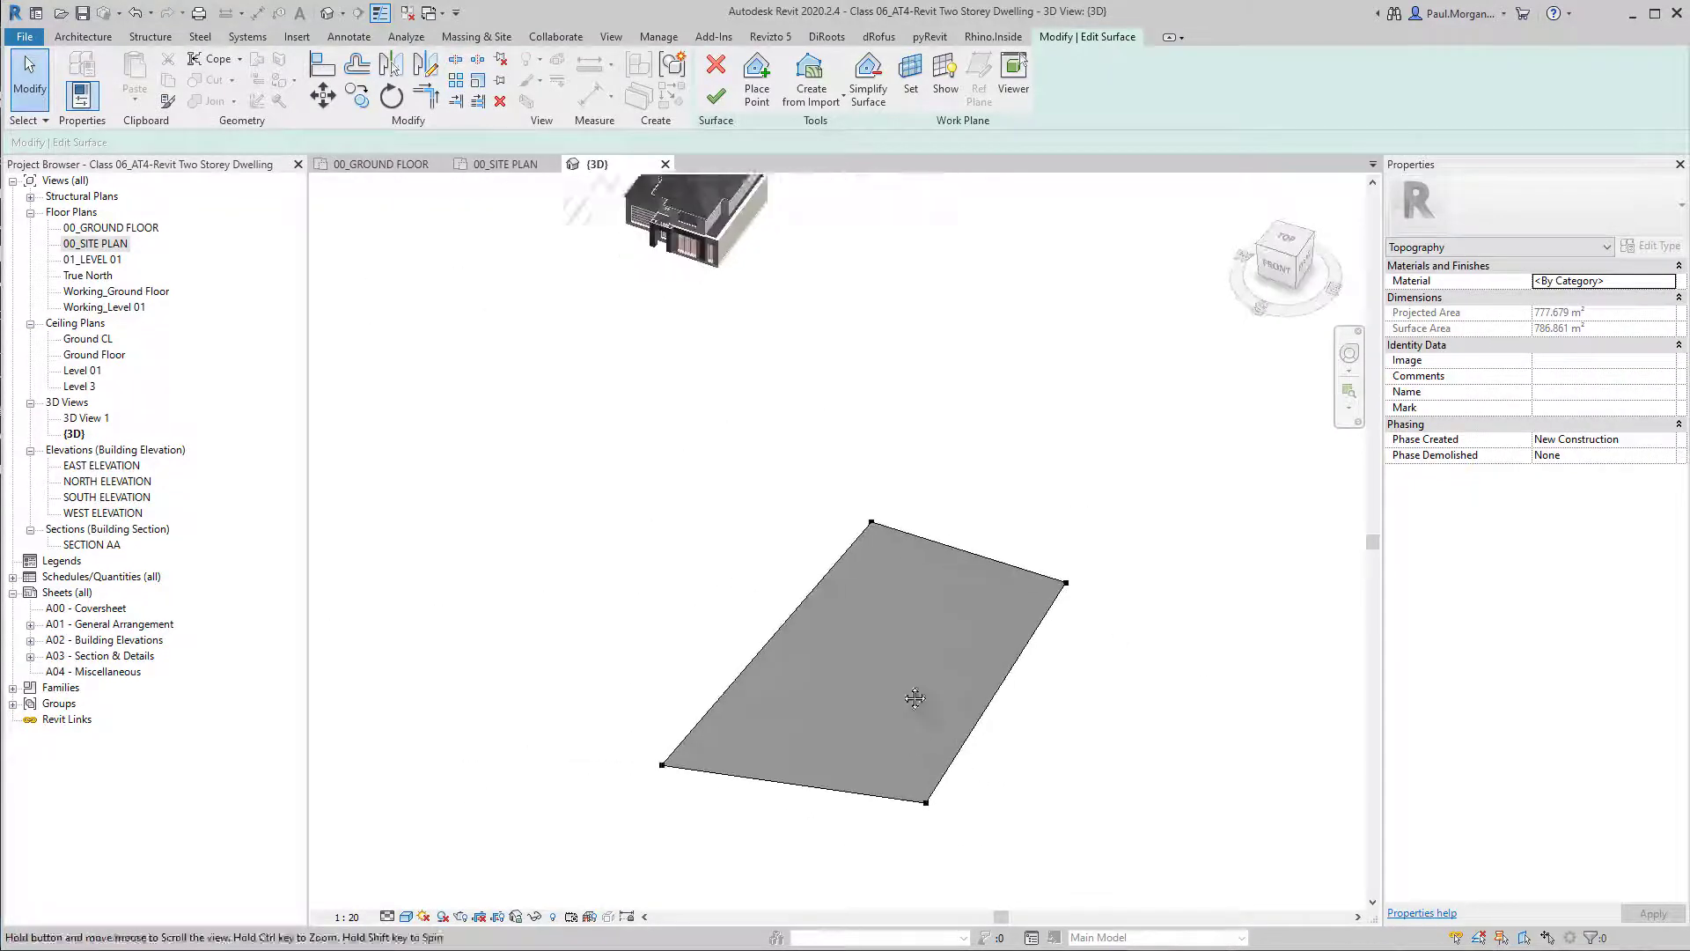
In the 00_SITE PLAN view, place a curving row of points at absolute elevation 4000 across the northern part from the western to the eastern boundary.
{"action": "double_click", "coordinate": [97, 244]}
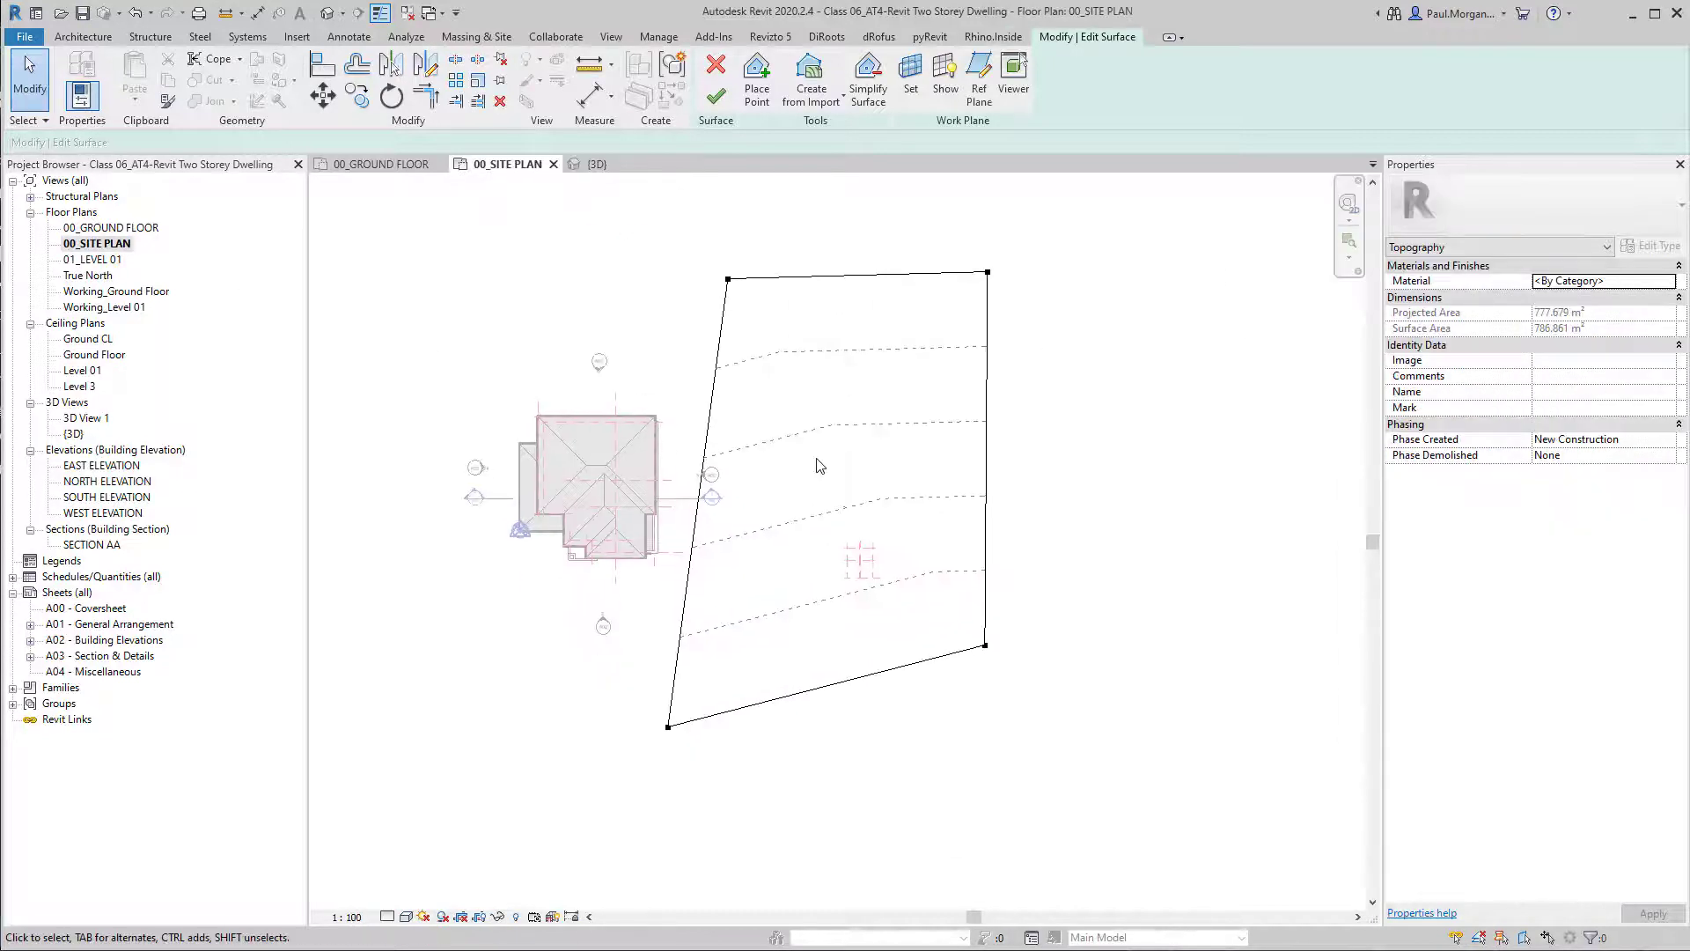
{"action": "left_click", "coordinate": [757, 77]}
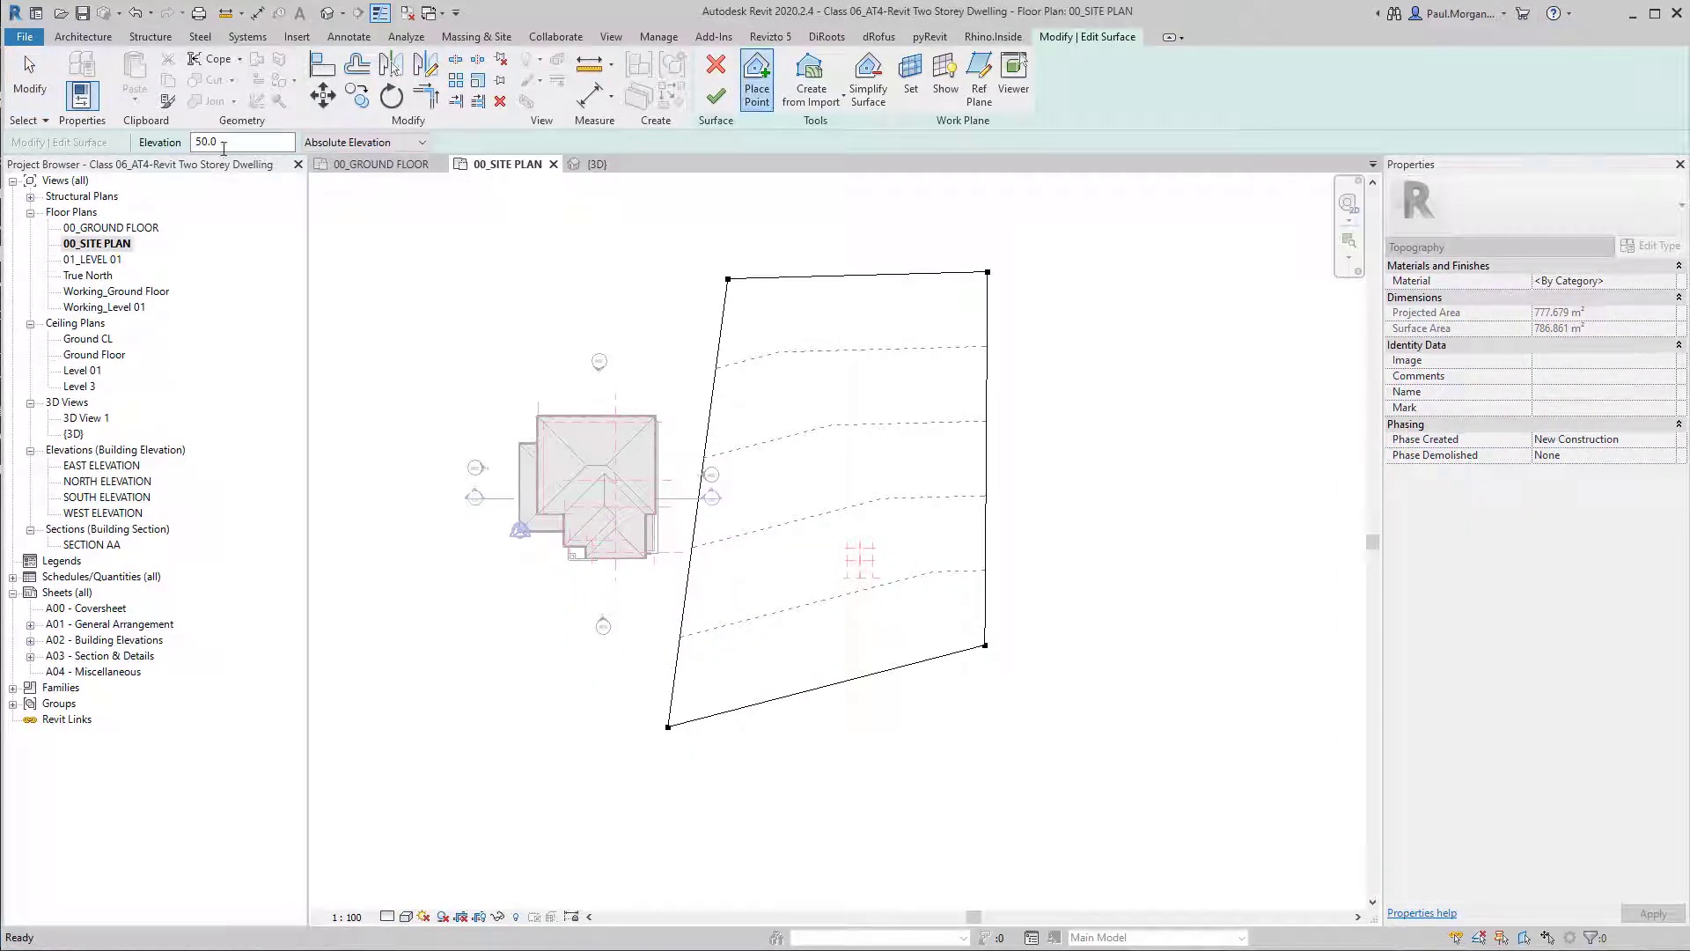
{"action": "double_click", "coordinate": [274, 141]}
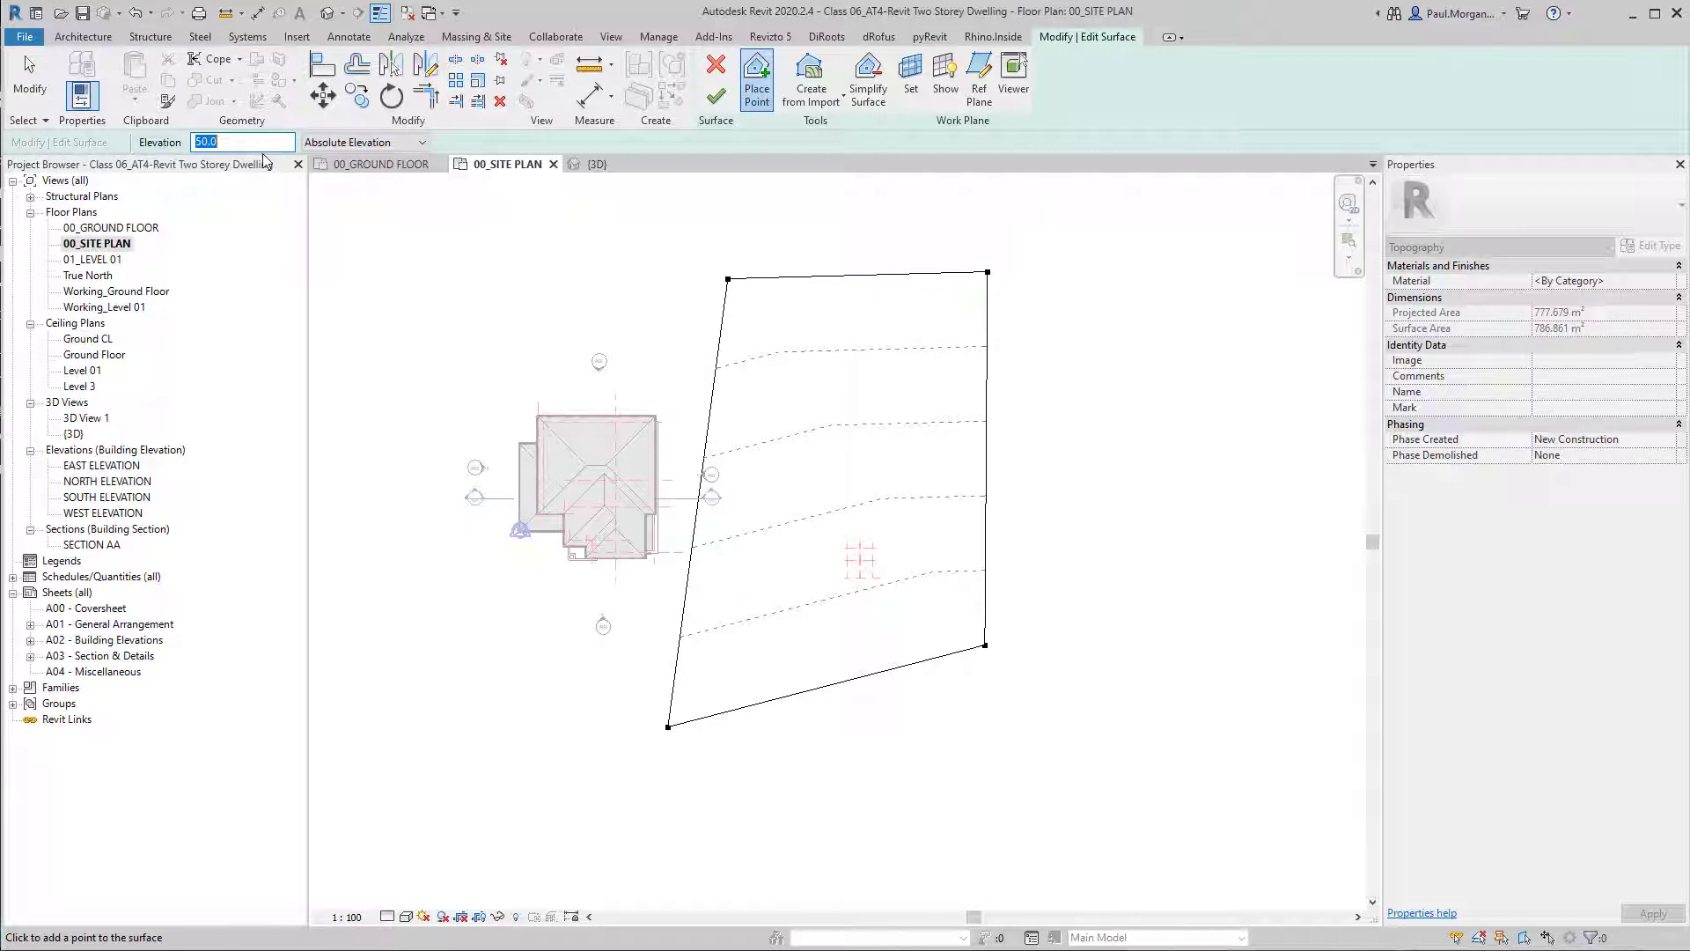
{"action": "type", "text": "4000"}
{"action": "left_click", "coordinate": [563, 226]}
{"action": "scroll", "coordinate": [700, 331], "scroll_direction": "up", "scroll_amount": 3}
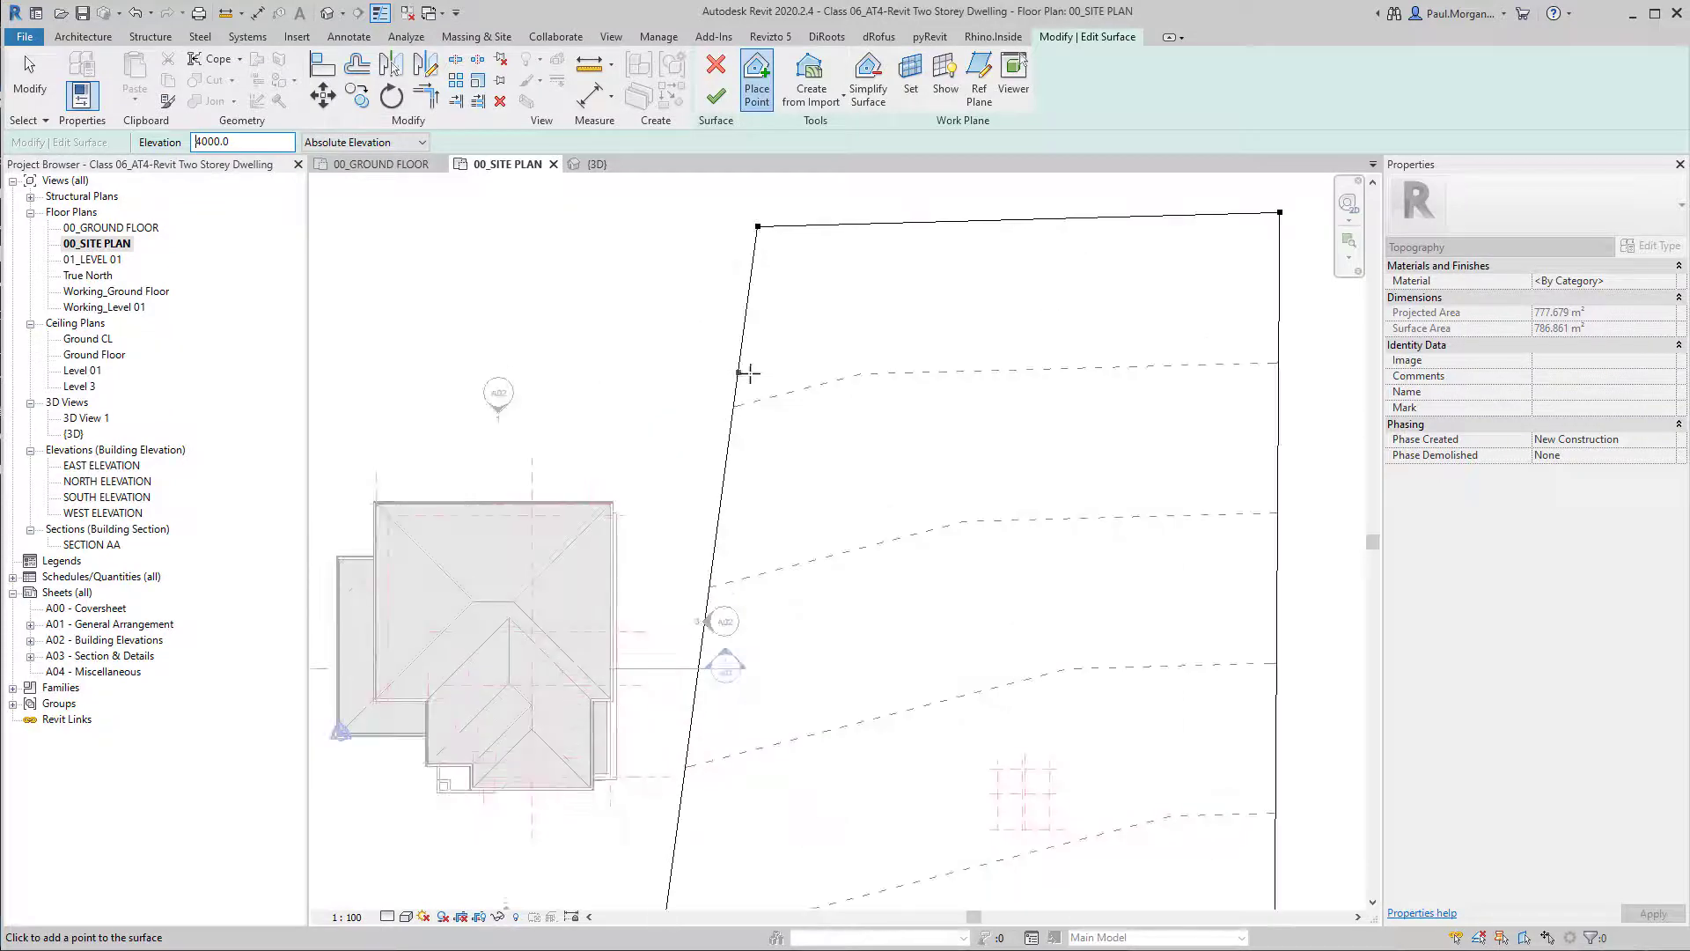
{"action": "left_click", "coordinate": [736, 380]}
{"action": "left_click", "coordinate": [882, 411]}
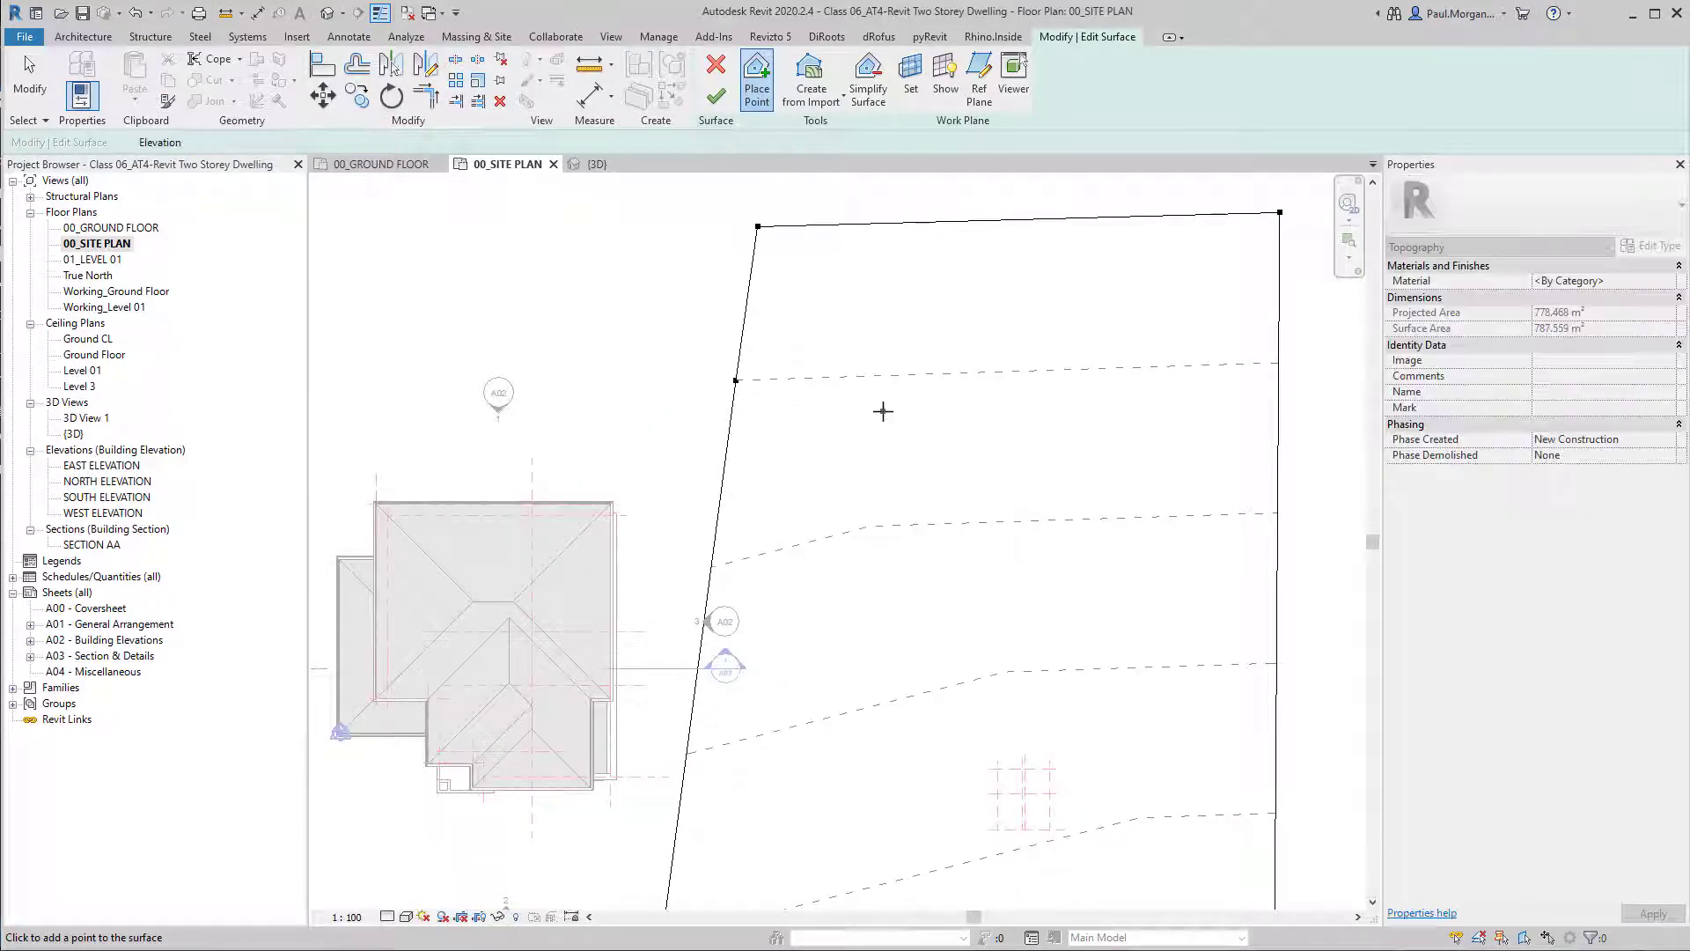
{"action": "left_click", "coordinate": [955, 464]}
{"action": "left_click", "coordinate": [1084, 500]}
{"action": "left_click", "coordinate": [1139, 475]}
{"action": "left_click", "coordinate": [1154, 447]}
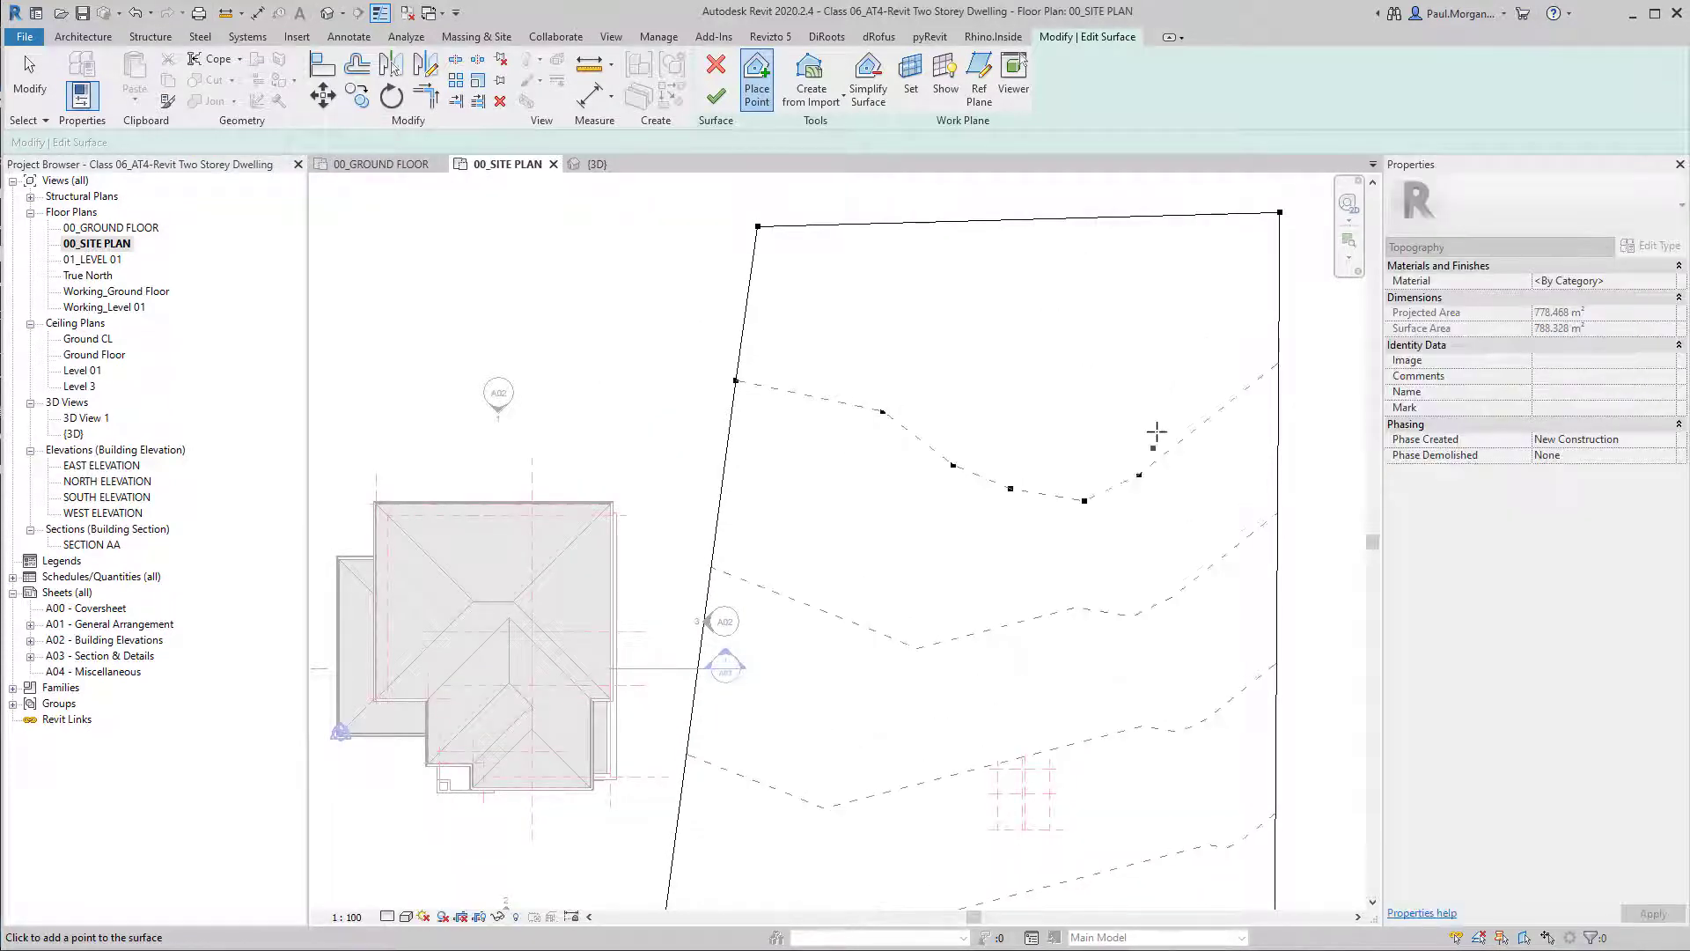
{"action": "left_click", "coordinate": [1161, 372]}
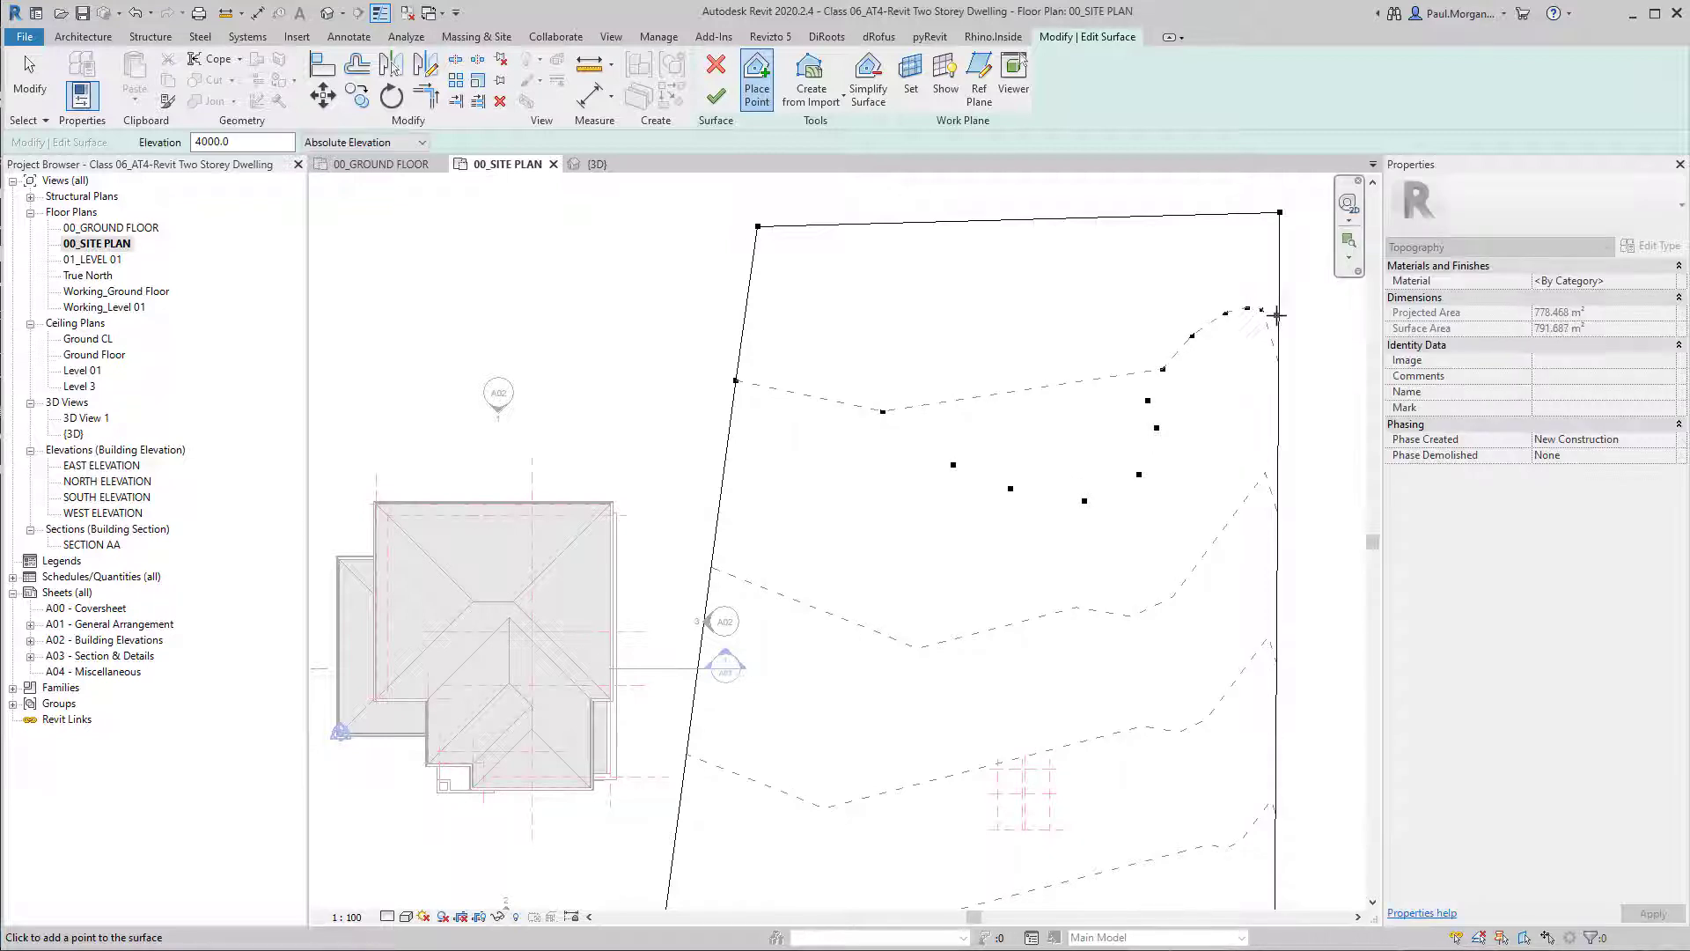
{"action": "left_click", "coordinate": [1244, 557]}
Place a second curving row of points at absolute elevation 3000, just south of the 4000 row and following it to the eastern boundary.
{"action": "middle_click_drag", "start_coordinate": [1009, 533], "coordinate": [958, 432]}
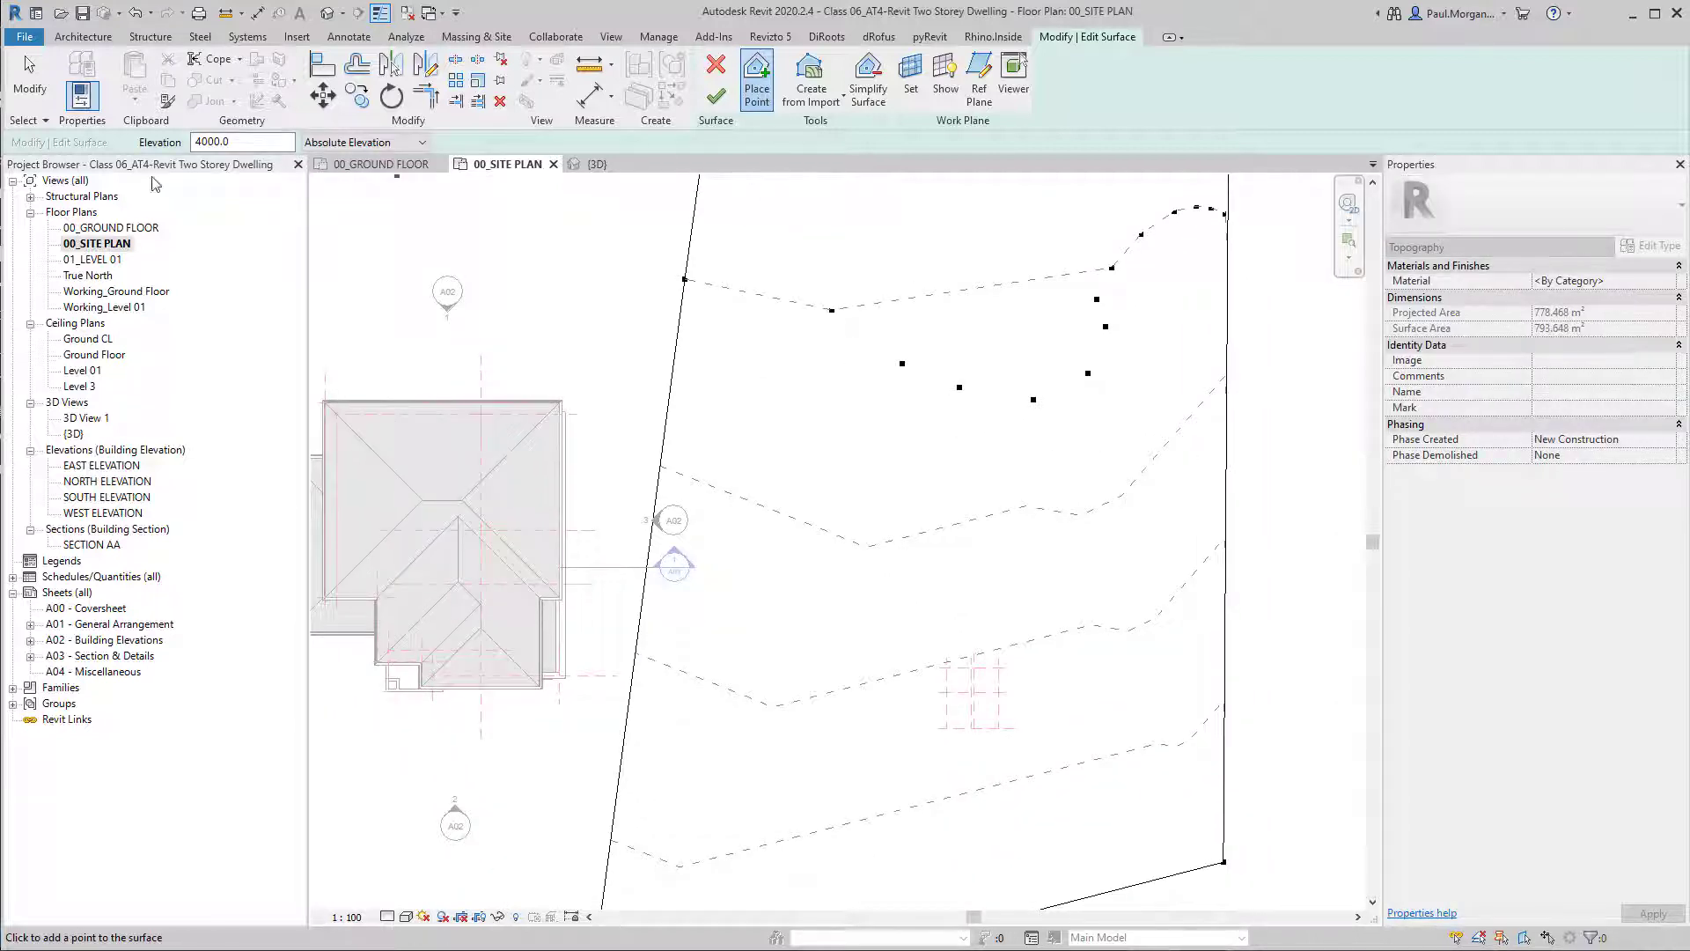
{"action": "left_click", "coordinate": [213, 142]}
{"action": "left_click", "coordinate": [692, 327]}
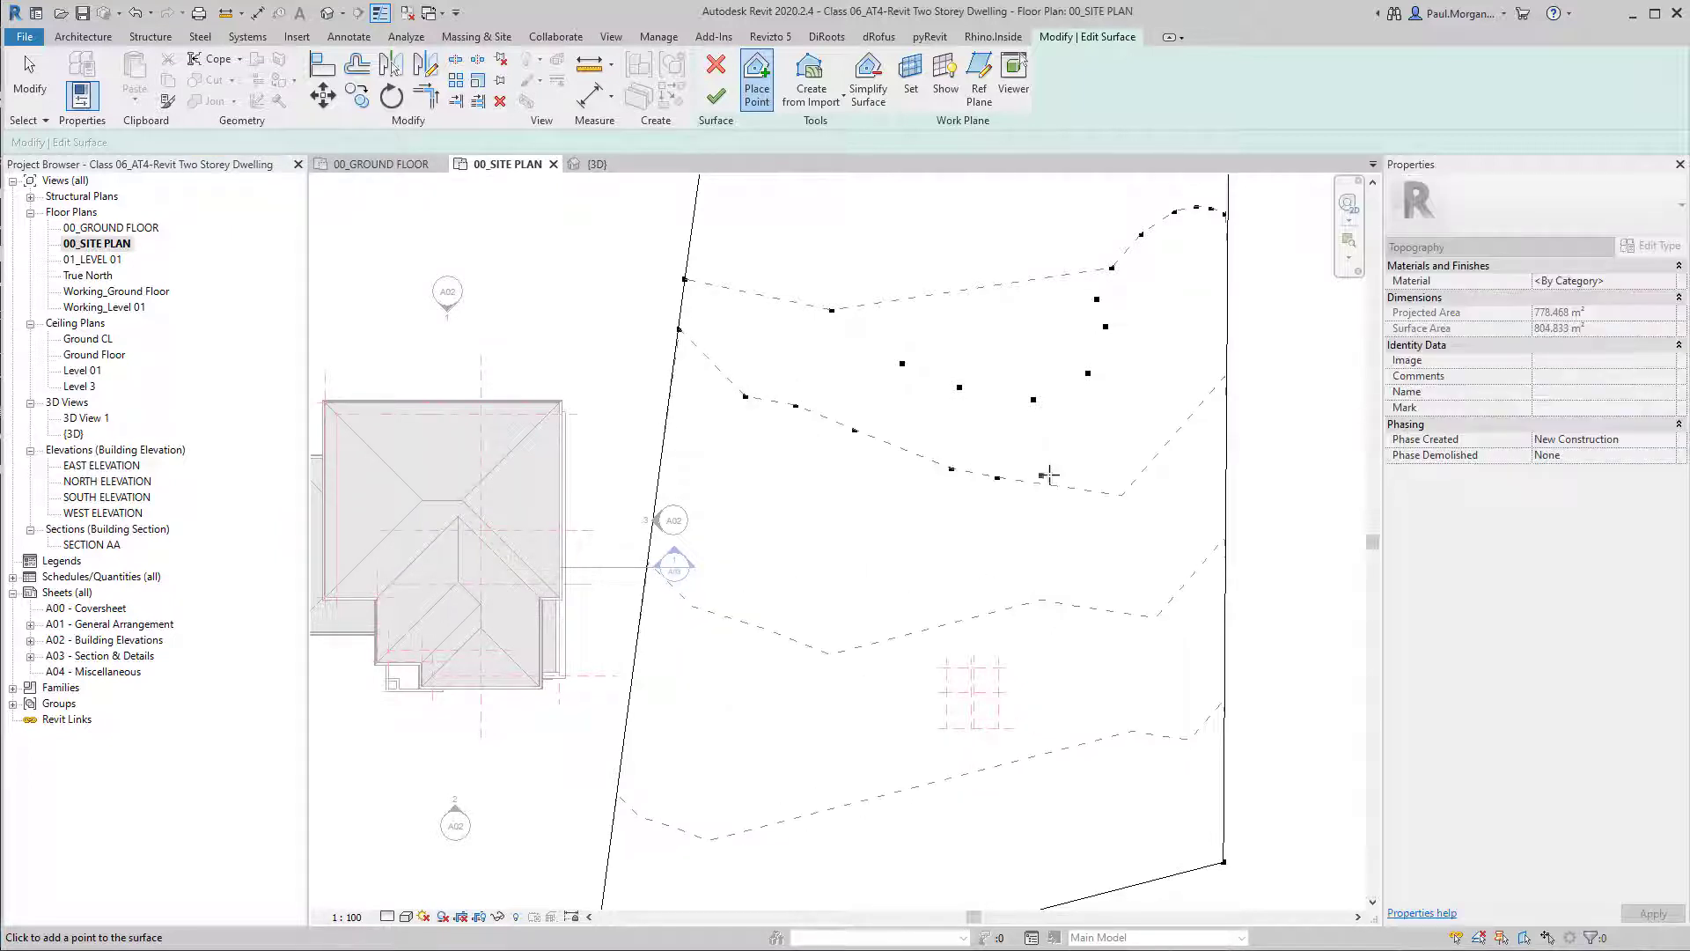
{"action": "left_click", "coordinate": [1059, 470]}
{"action": "left_click", "coordinate": [1108, 448]}
{"action": "left_click", "coordinate": [1141, 422]}
{"action": "left_click", "coordinate": [1159, 390]}
{"action": "left_click", "coordinate": [1153, 338]}
{"action": "left_click", "coordinate": [1140, 305]}
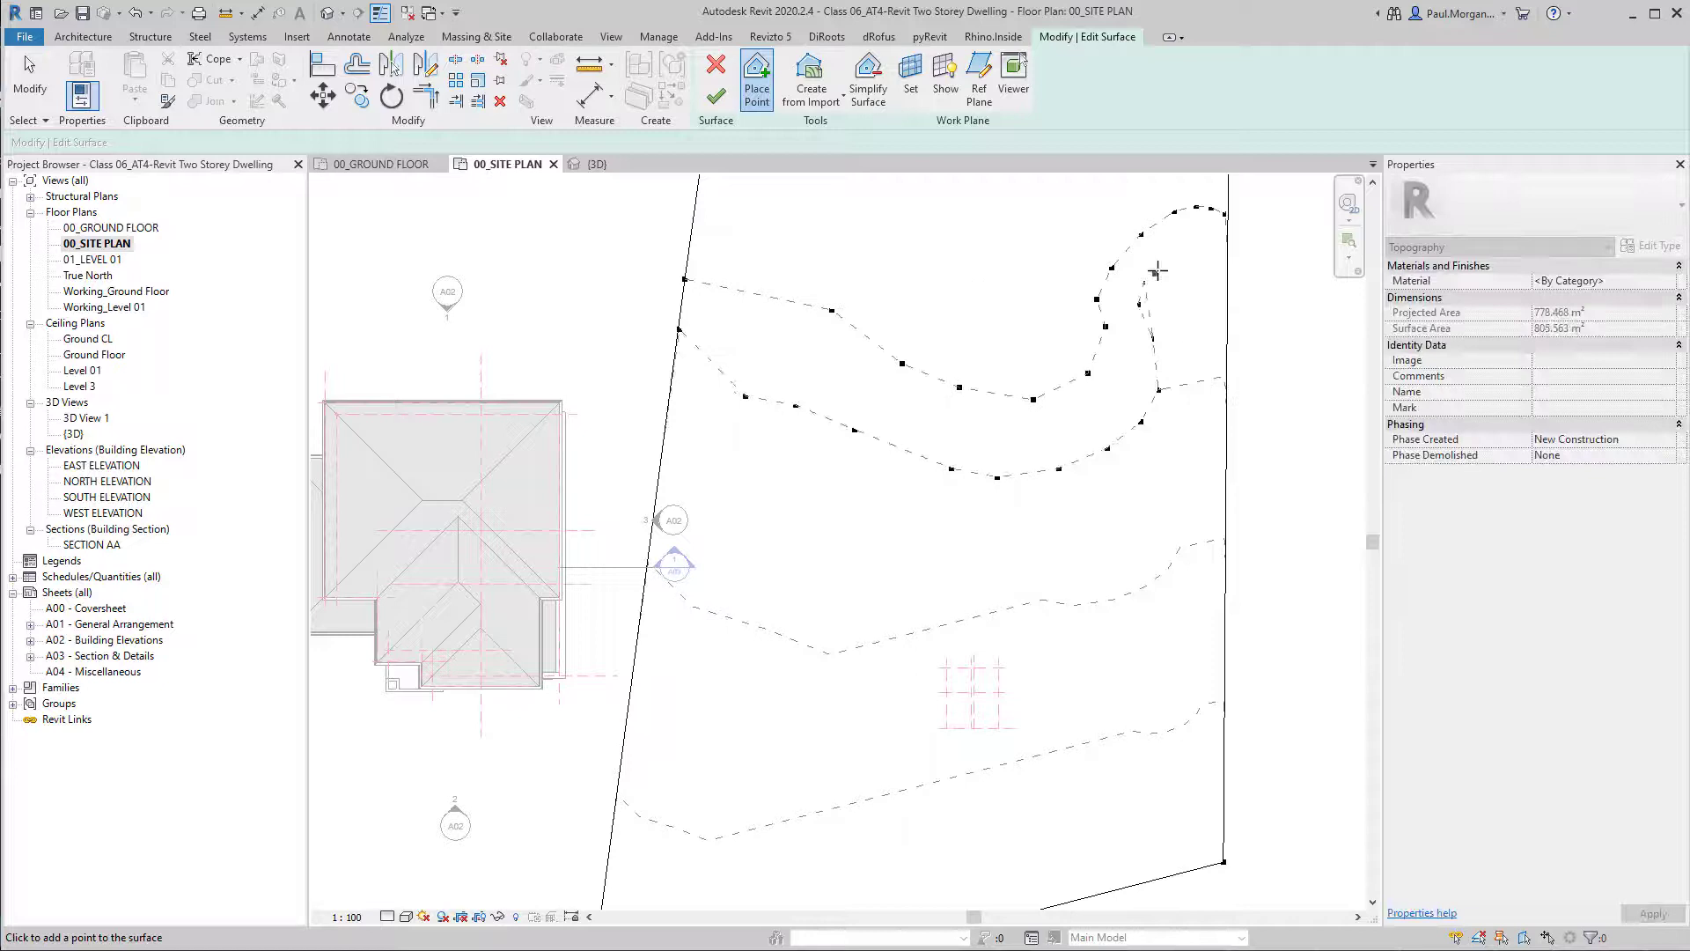
{"action": "left_click", "coordinate": [1202, 243]}
{"action": "left_click", "coordinate": [1230, 251]}
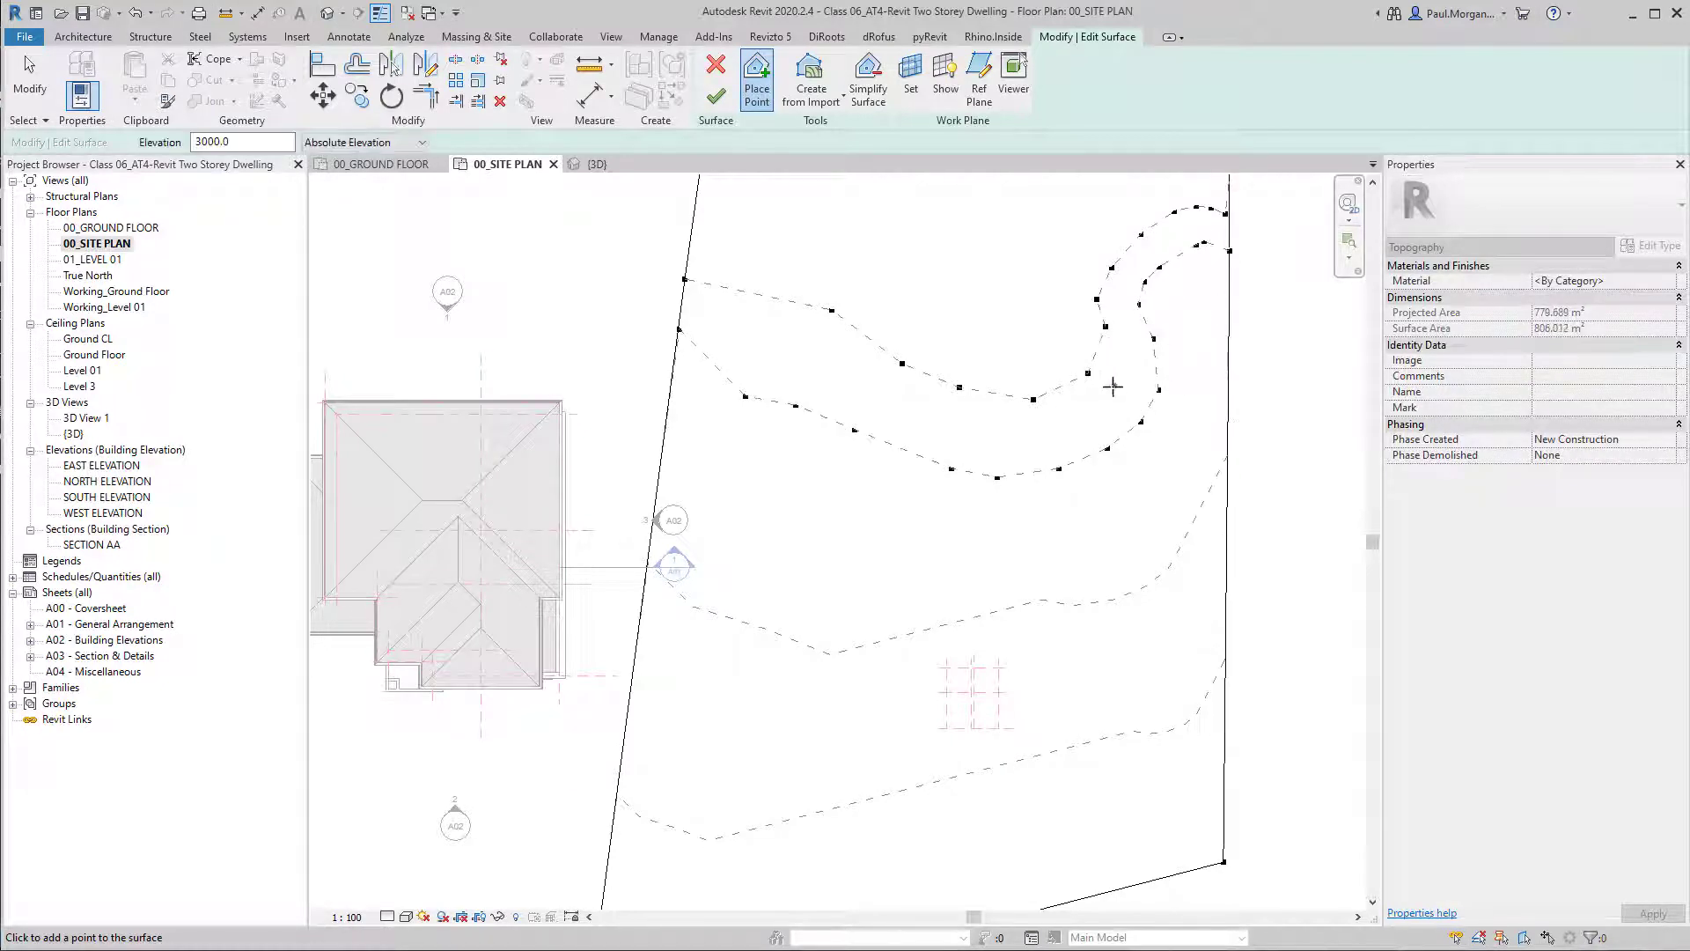
Place a row of points at absolute elevation 2000 across the middle of the site, curving north along the eastern boundary.
{"action": "scroll", "coordinate": [1028, 491], "scroll_direction": "down", "scroll_amount": 3}
{"action": "middle_click_drag", "start_coordinate": [1030, 508], "coordinate": [938, 521]}
{"action": "double_click", "coordinate": [255, 144]}
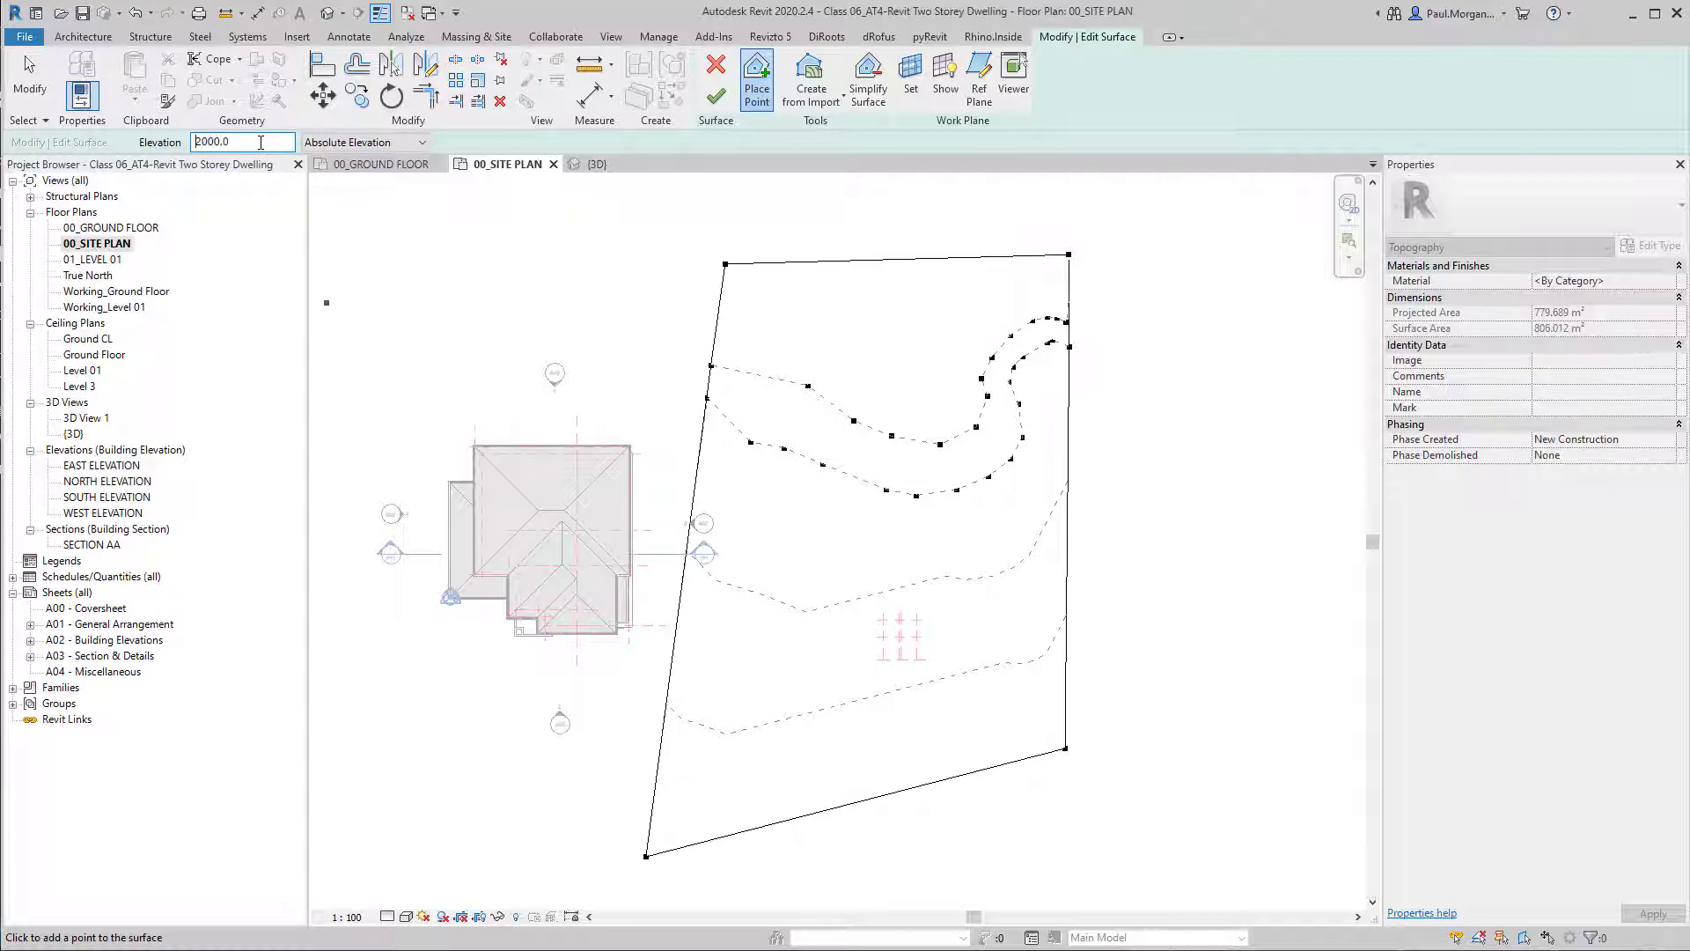
{"action": "left_click", "coordinate": [680, 623]}
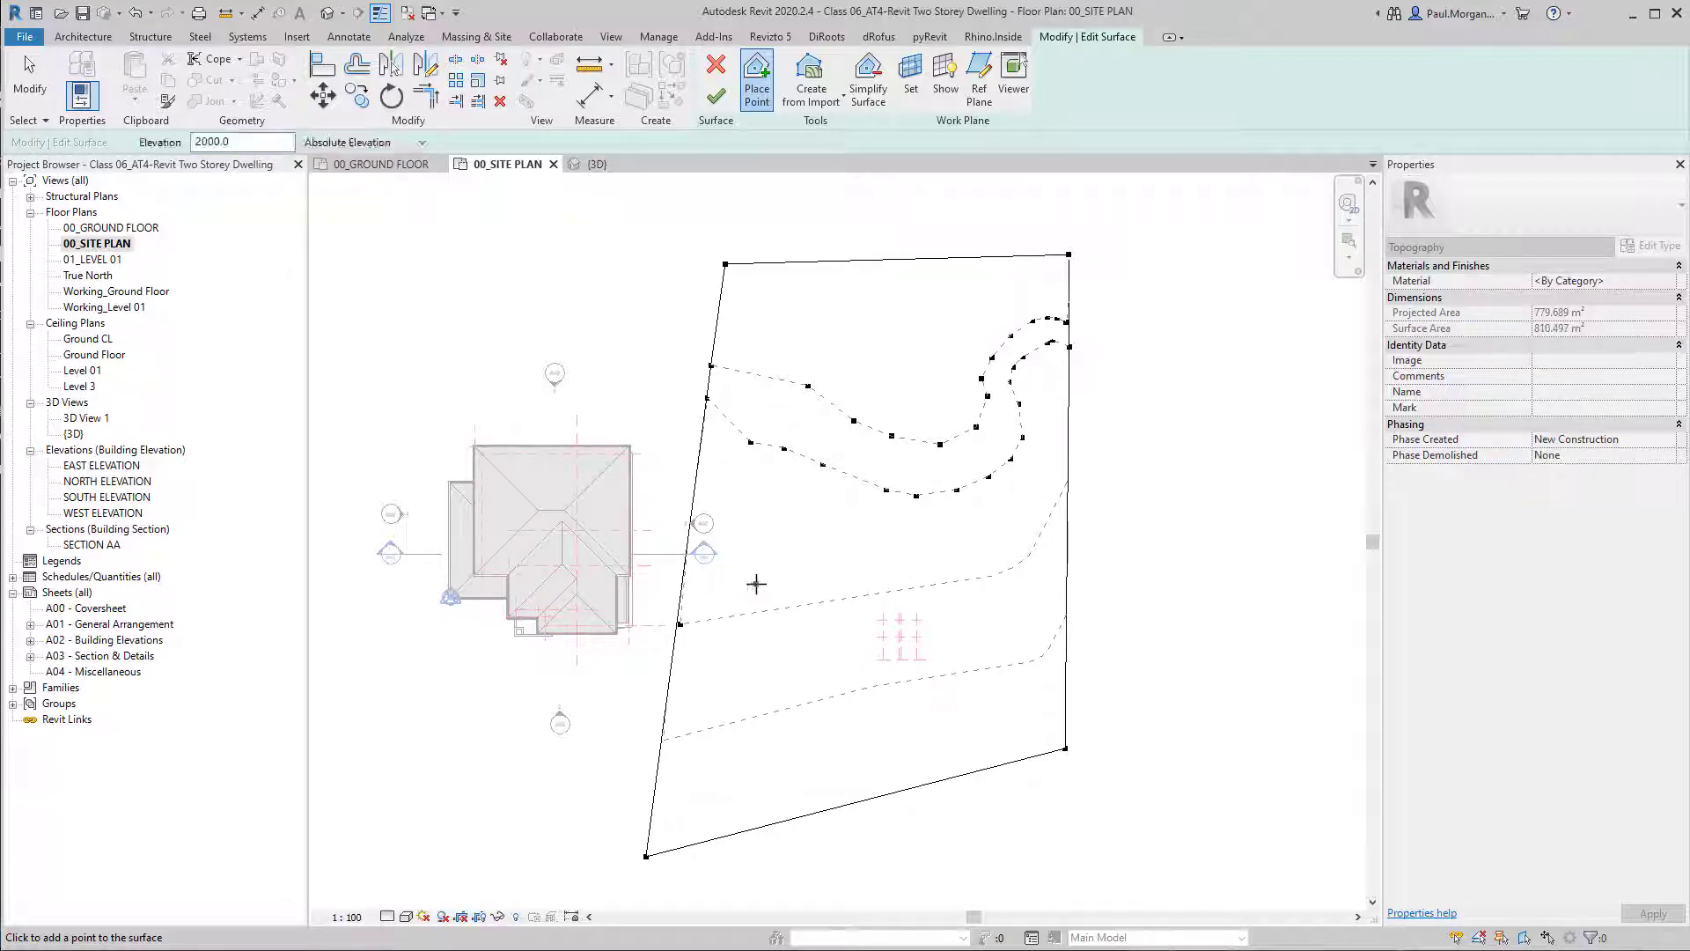
{"action": "left_click", "coordinate": [759, 582]}
{"action": "left_click", "coordinate": [797, 568]}
{"action": "left_click", "coordinate": [849, 551]}
{"action": "left_click", "coordinate": [882, 545]}
{"action": "left_click", "coordinate": [924, 534]}
{"action": "left_click", "coordinate": [958, 525]}
{"action": "left_click", "coordinate": [993, 509]}
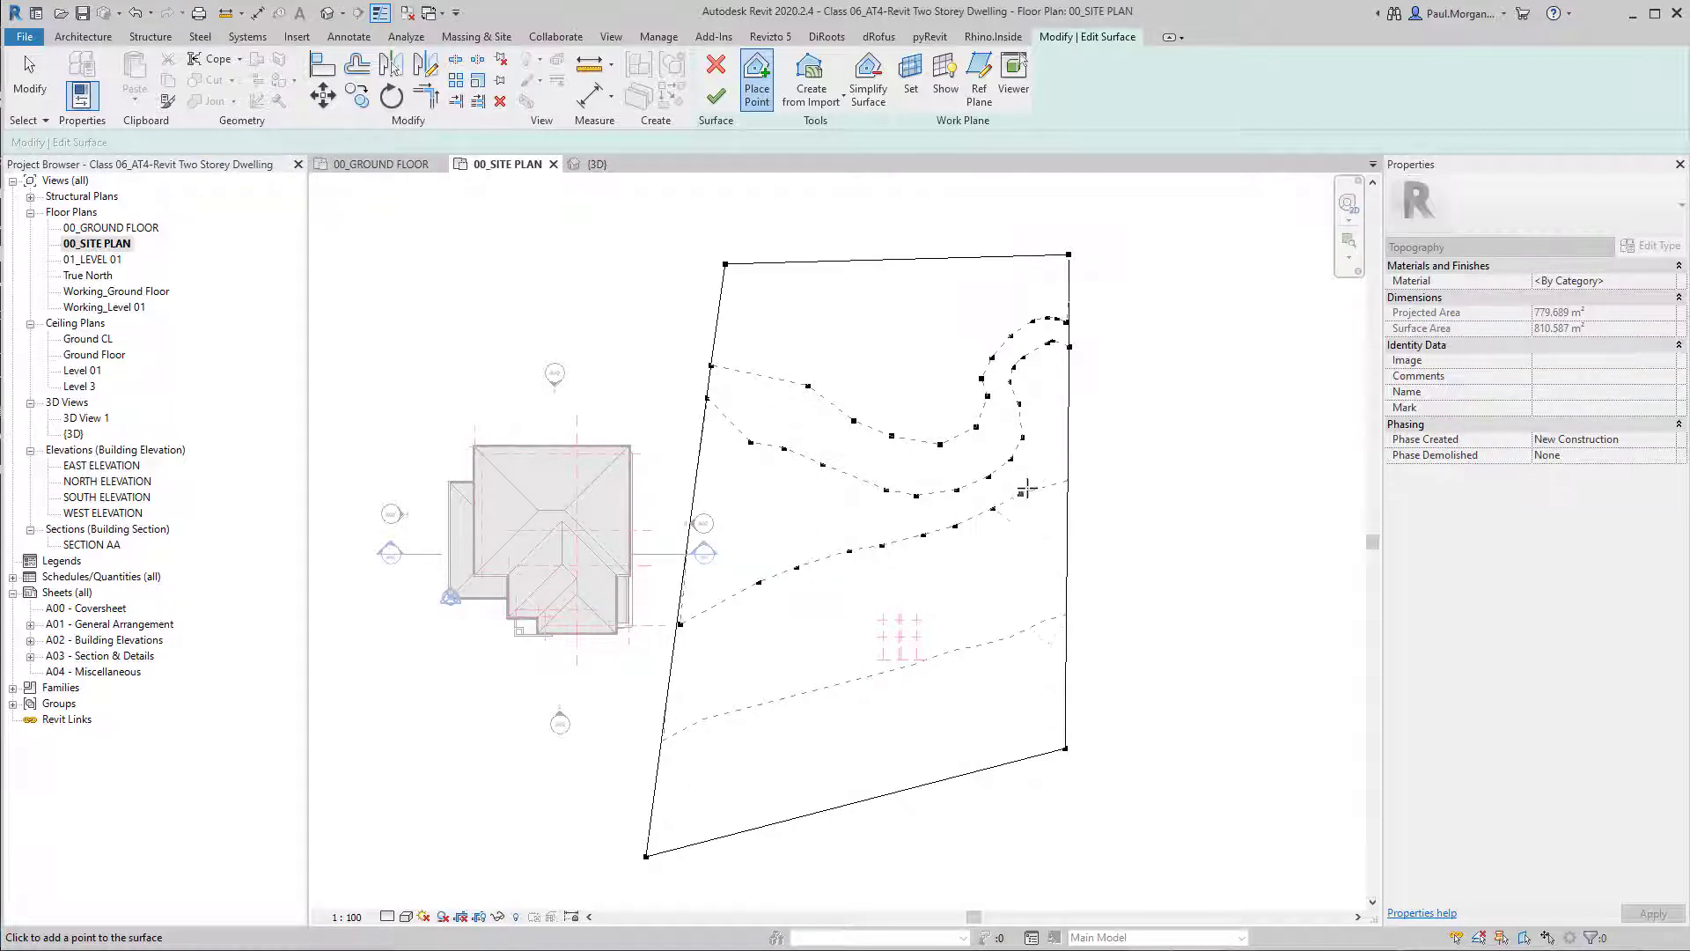
{"action": "left_click", "coordinate": [1045, 469]}
{"action": "left_click", "coordinate": [1066, 378]}
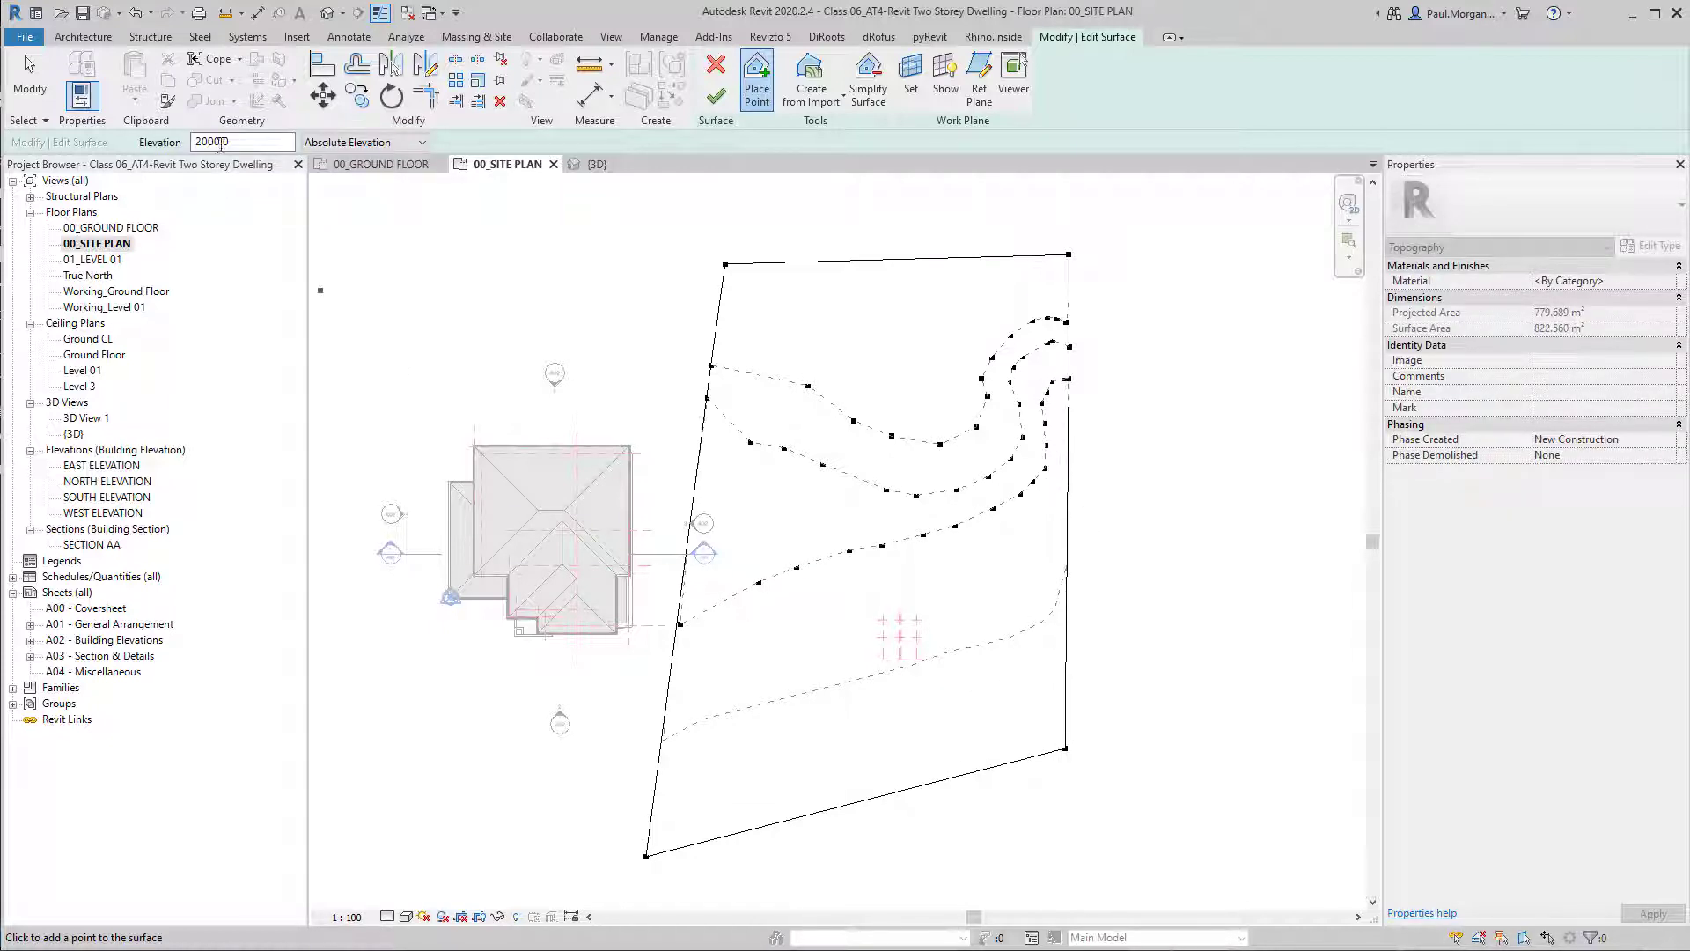
Place a row of points at absolute elevation 1000 from the lower western boundary up to the eastern boundary, south of the 2000 row.
{"action": "double_click", "coordinate": [220, 142]}
{"action": "left_click", "coordinate": [660, 784]}
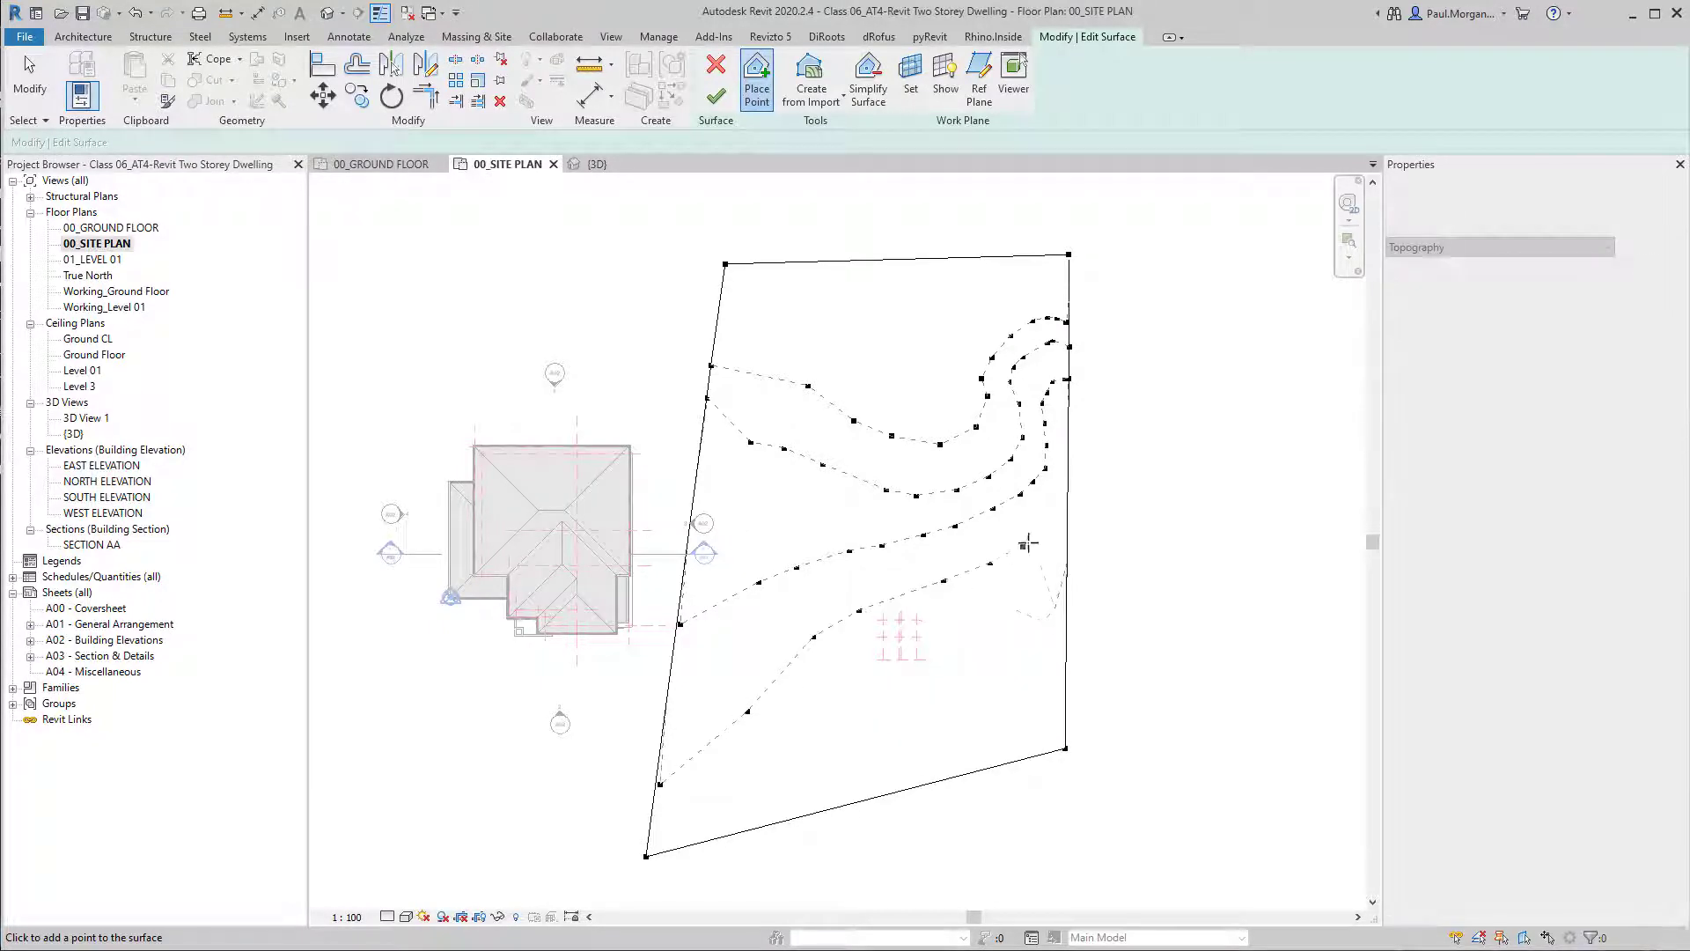
{"action": "left_click", "coordinate": [1068, 437]}
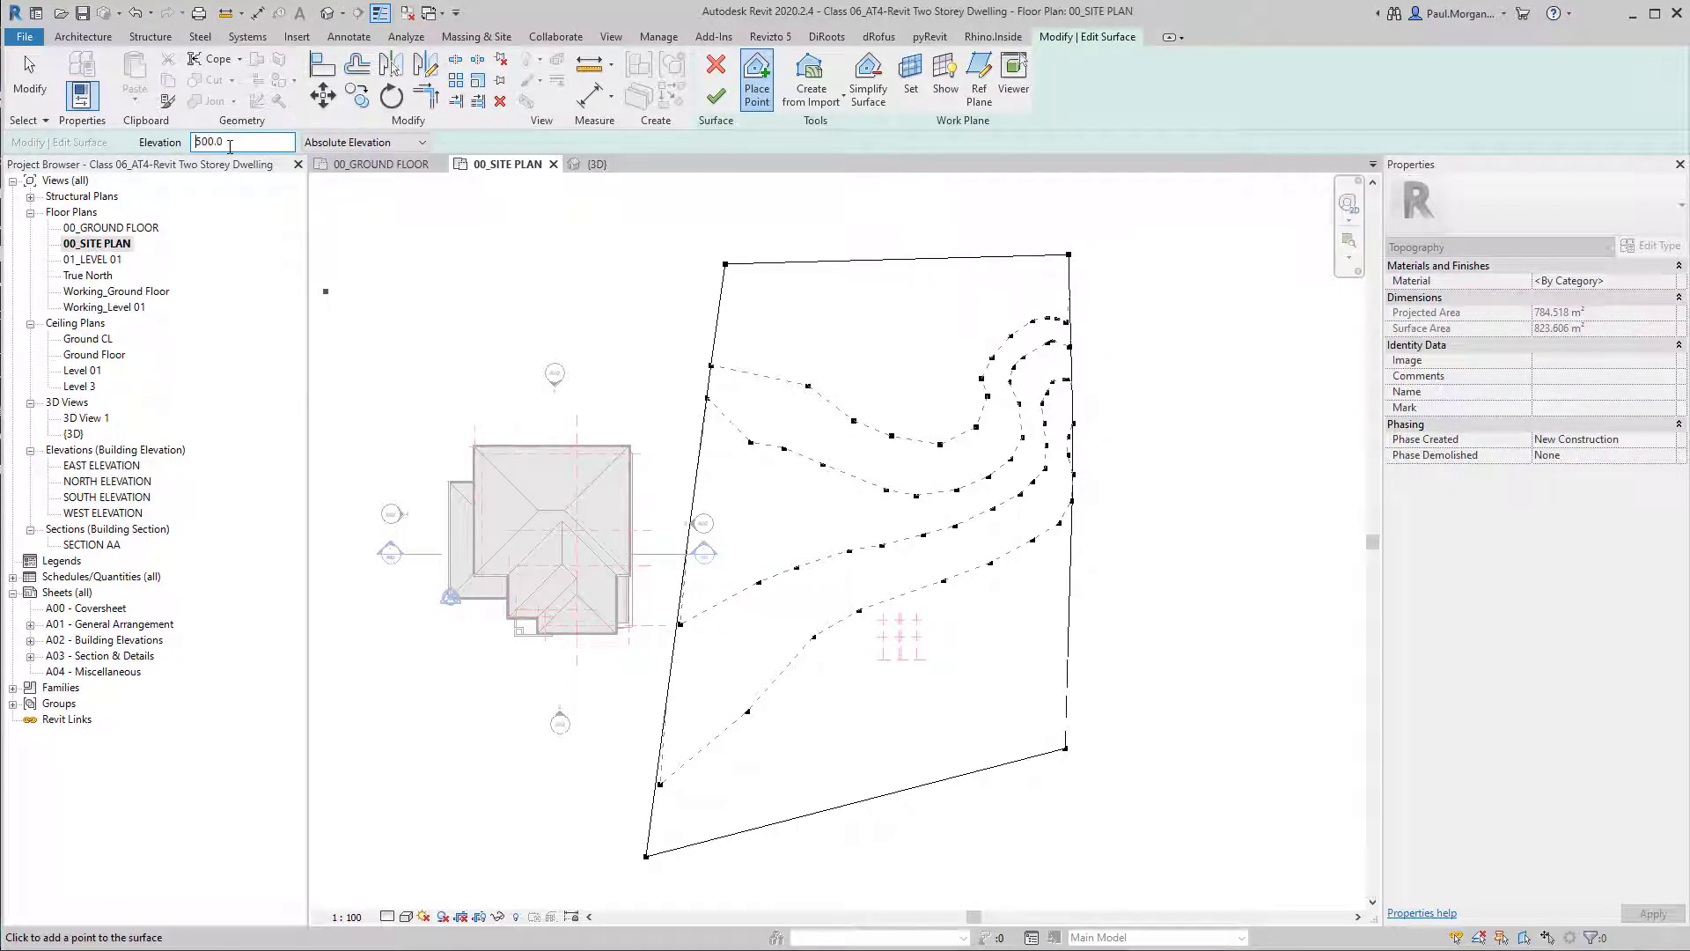
Place a row of points at absolute elevation 500 from the south-western boundary up to the eastern boundary, and finish the surface.
{"action": "left_click", "coordinate": [650, 836]}
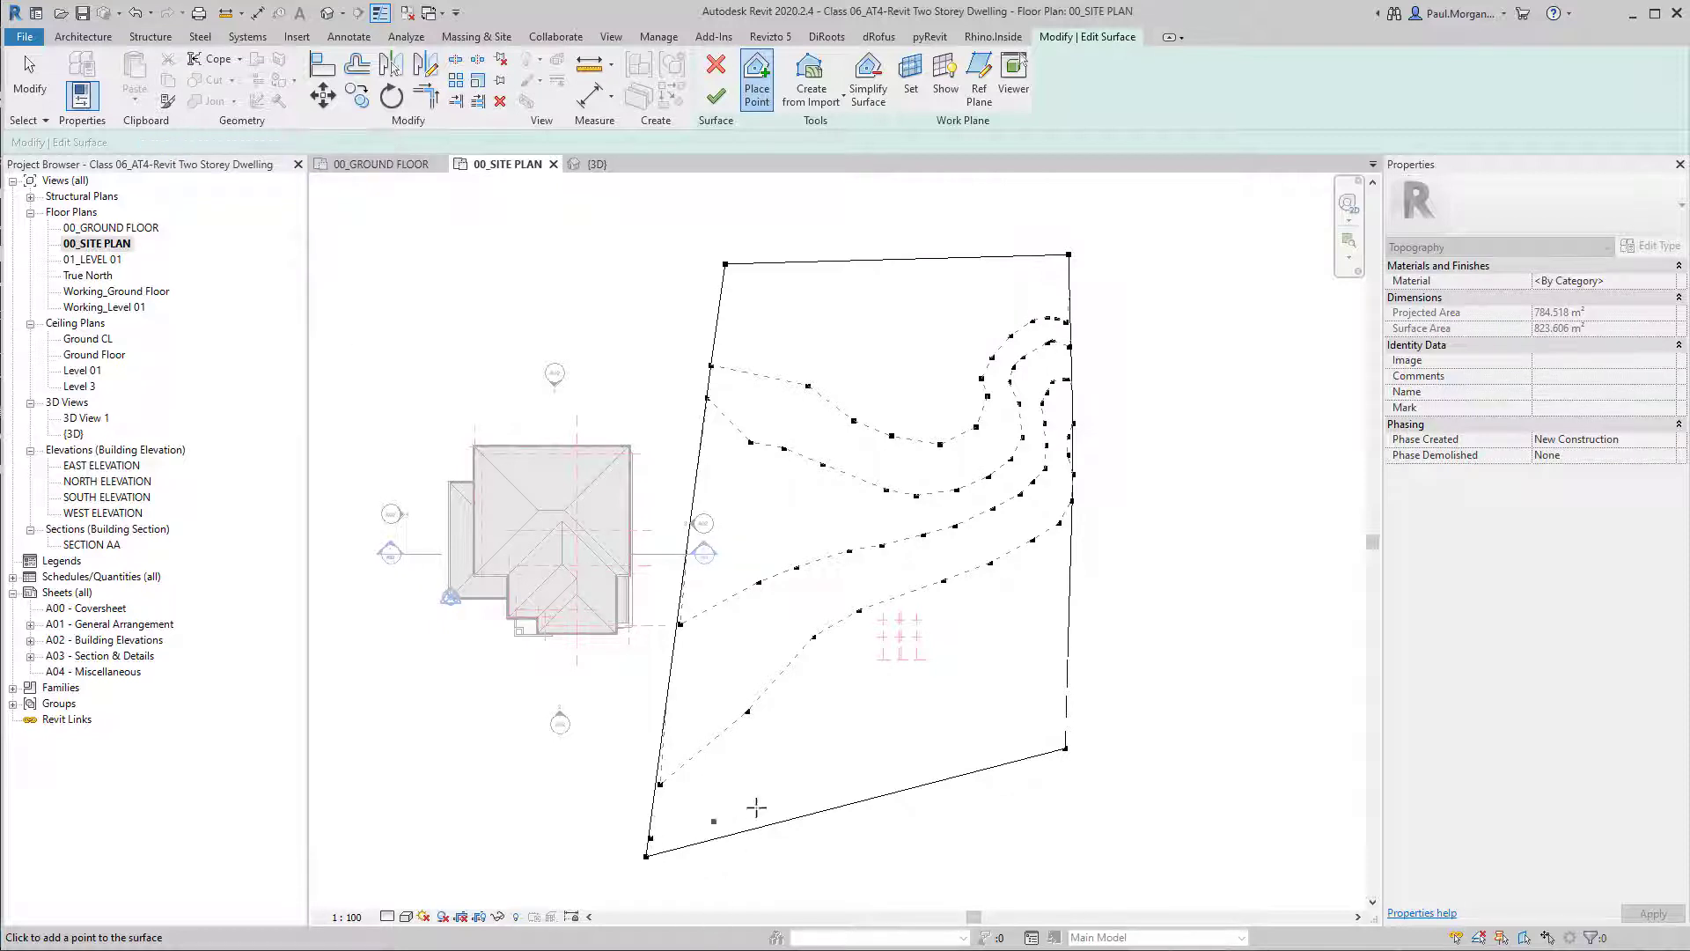
{"action": "left_click", "coordinate": [929, 660]}
{"action": "left_click", "coordinate": [979, 640]}
{"action": "left_click", "coordinate": [1067, 603]}
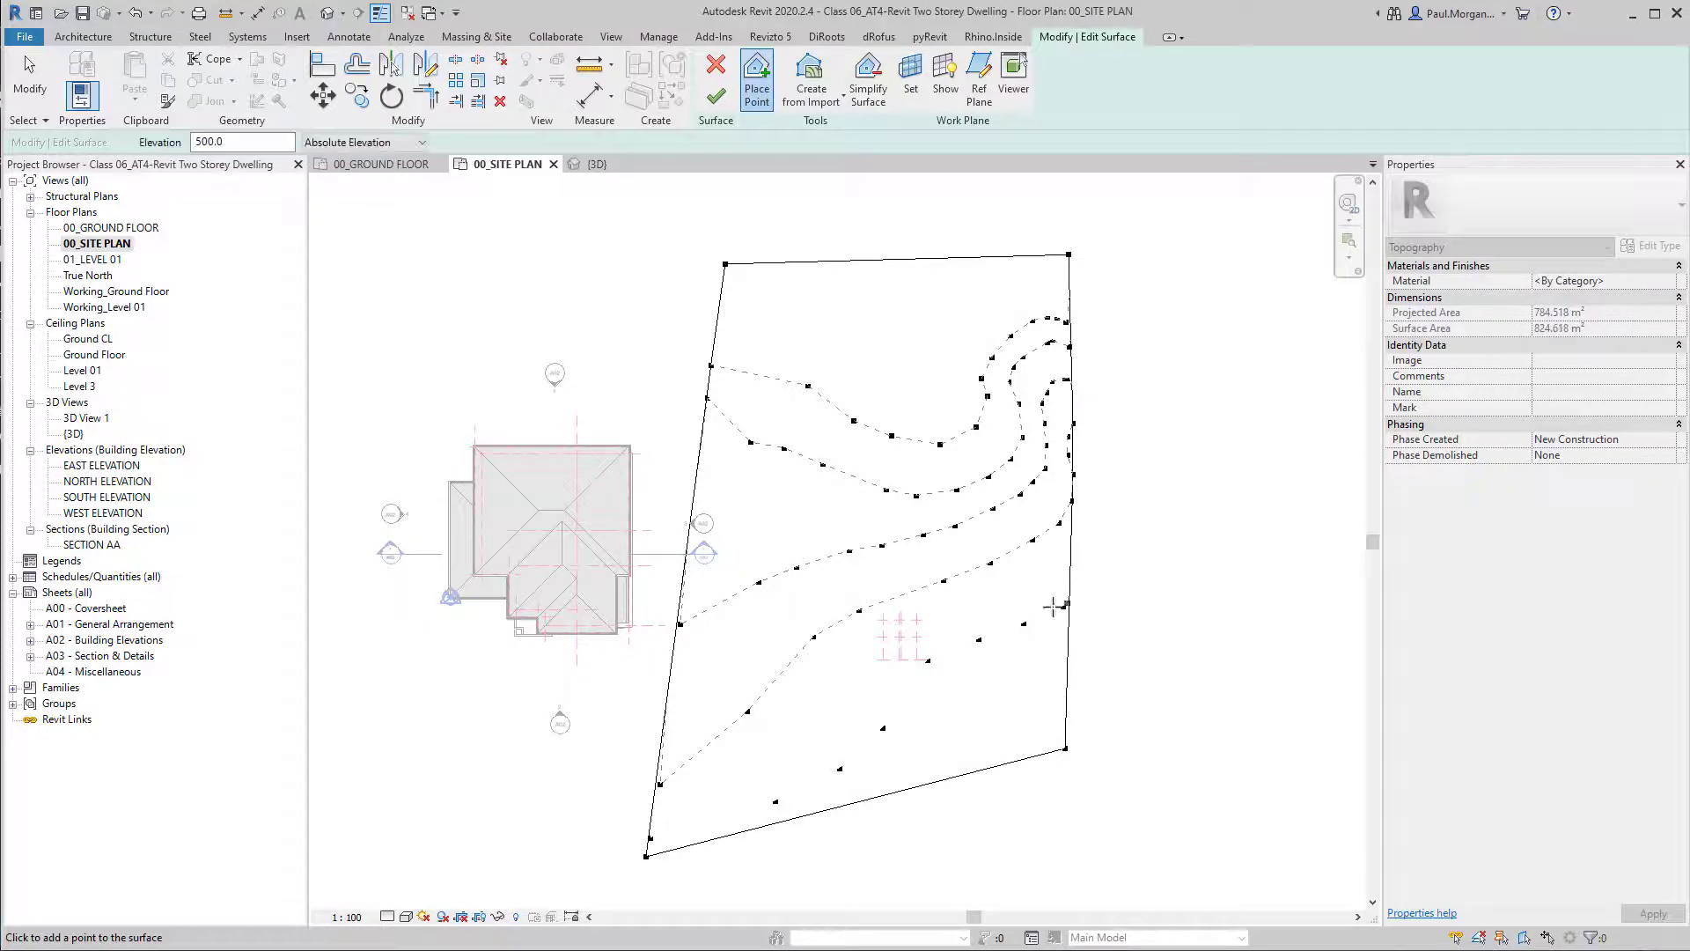
{"action": "left_click", "coordinate": [716, 96]}
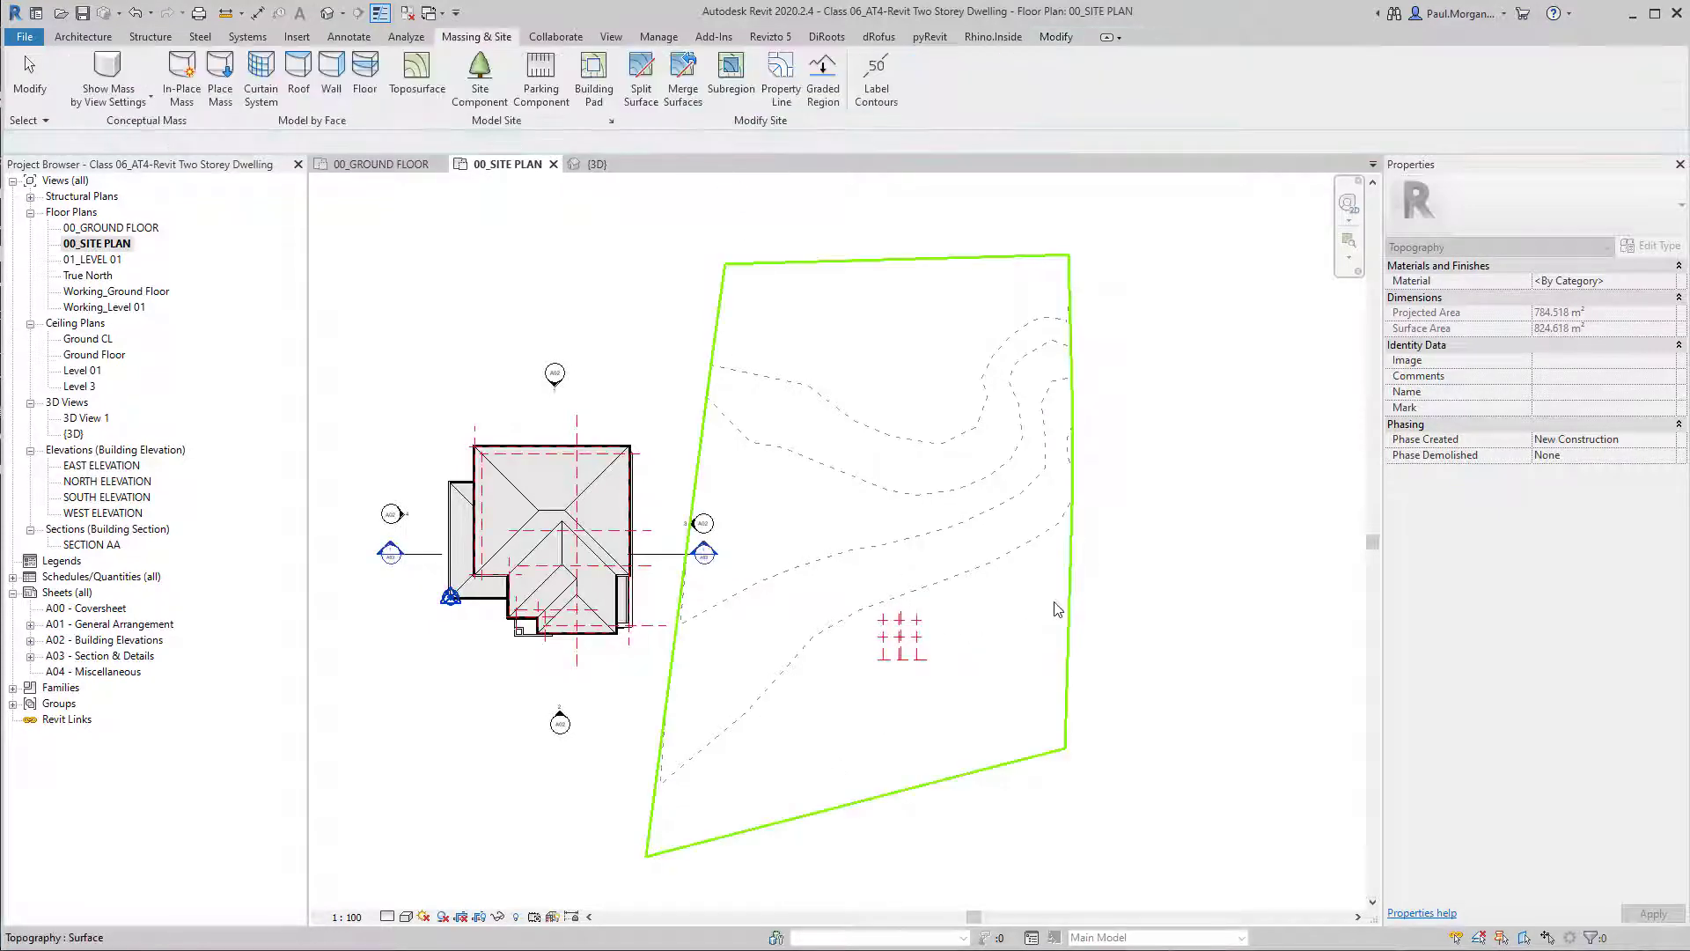
Open the 3D view and examine the toposurface's slope from the front, eastern and western sides.
{"action": "scroll", "coordinate": [1030, 669], "scroll_direction": "down", "scroll_amount": 2}
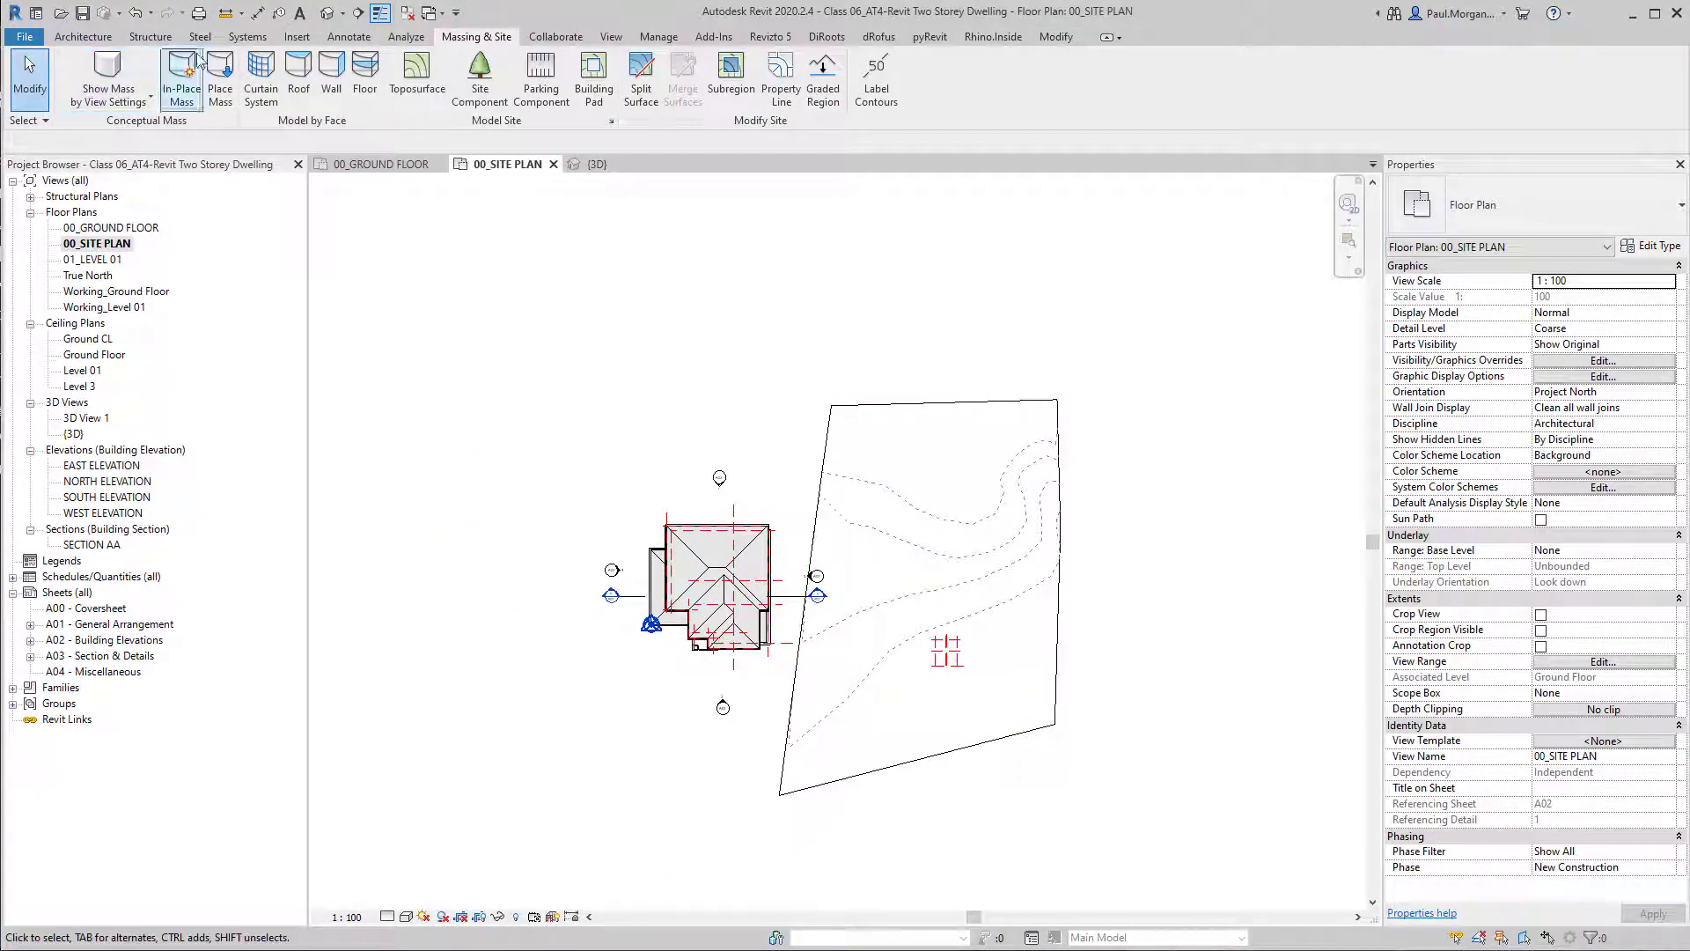
{"action": "left_click", "coordinate": [327, 14]}
{"action": "scroll", "coordinate": [950, 634], "scroll_direction": "up", "scroll_amount": 3}
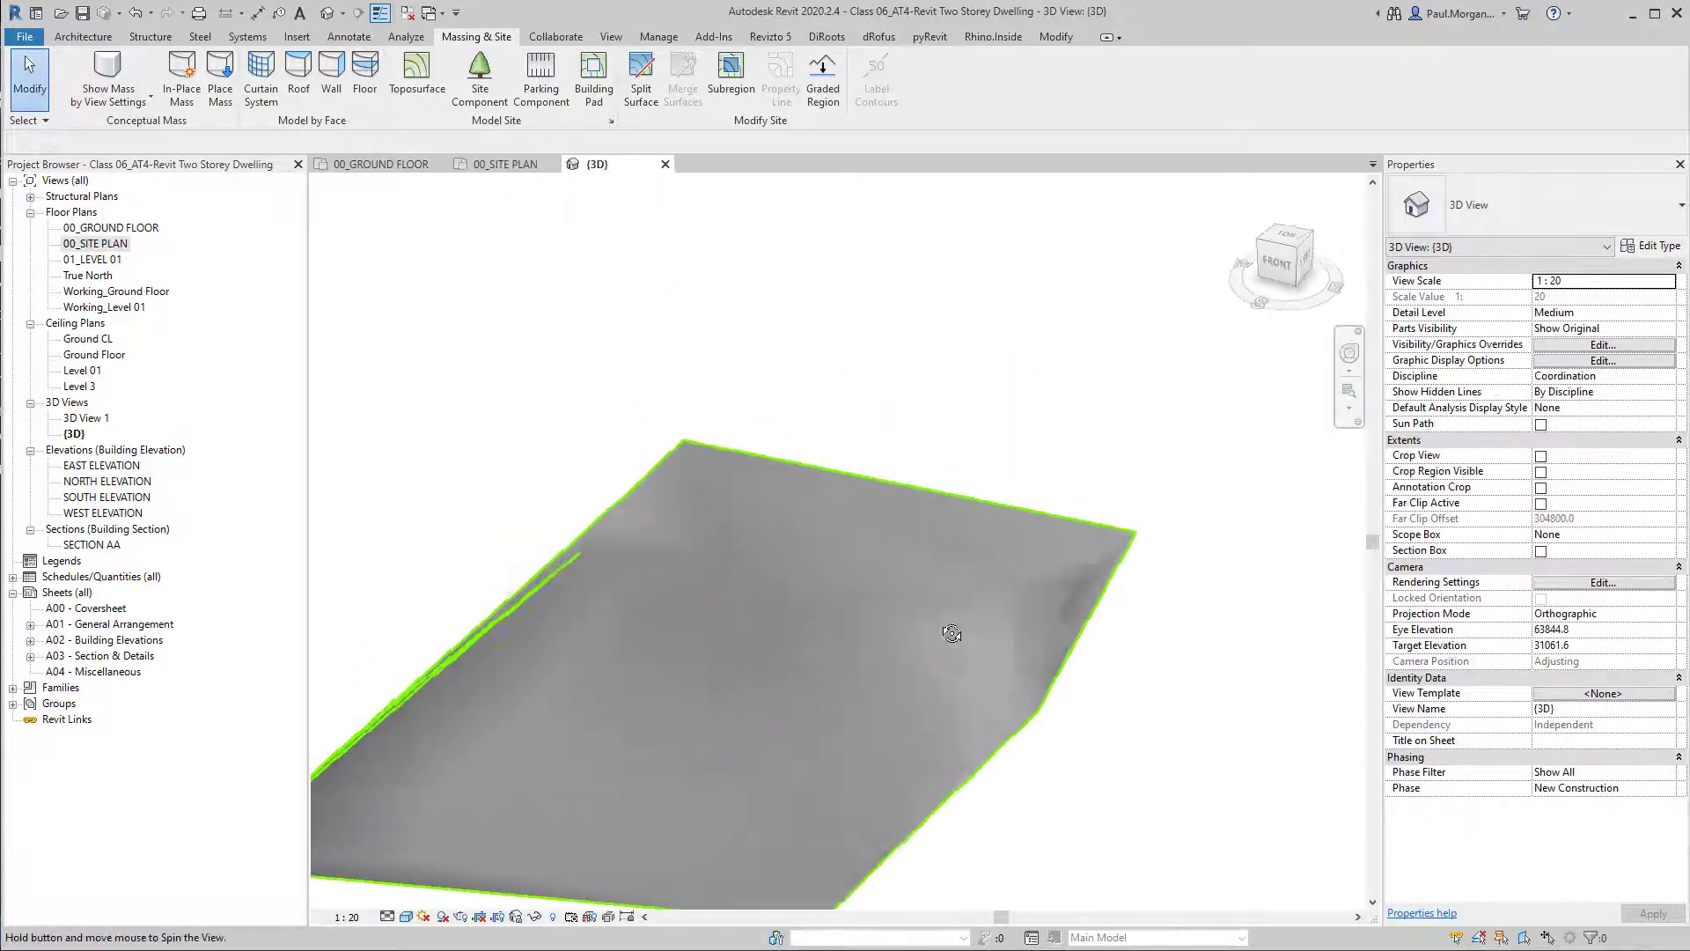
{"action": "middle_click_drag", "start_coordinate": [951, 634], "coordinate": [841, 537]}
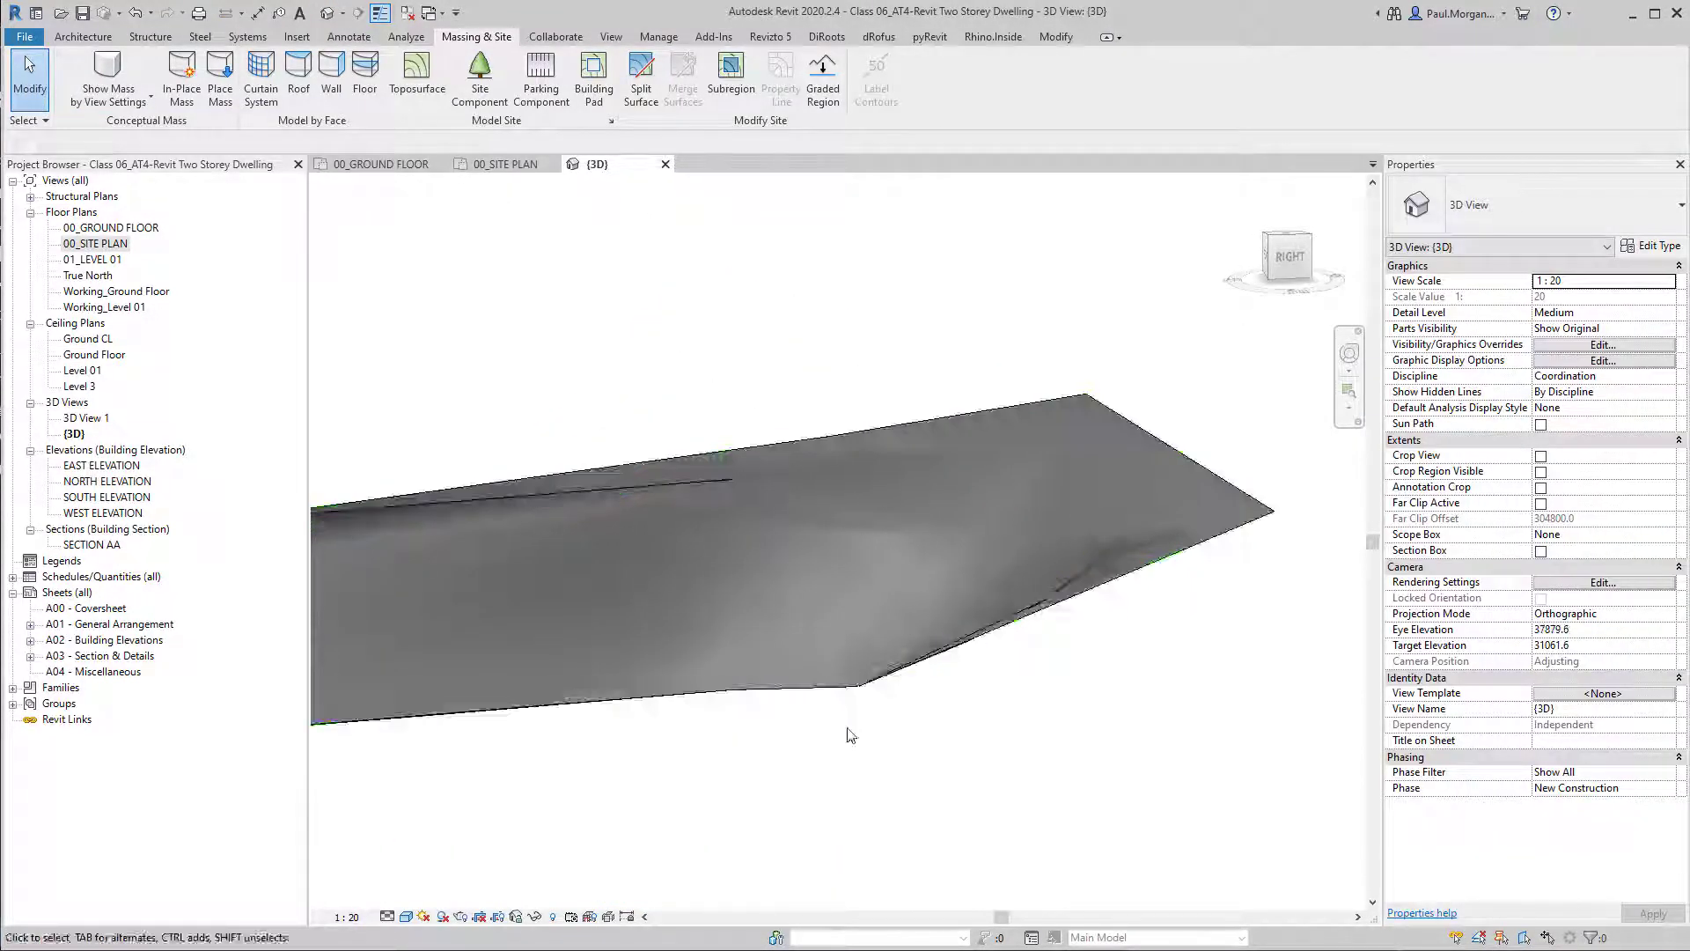
{"action": "middle_click_drag", "start_coordinate": [844, 657], "coordinate": [792, 643], "text": "shift"}
{"action": "scroll", "coordinate": [1047, 543], "scroll_direction": "up", "scroll_amount": 2}
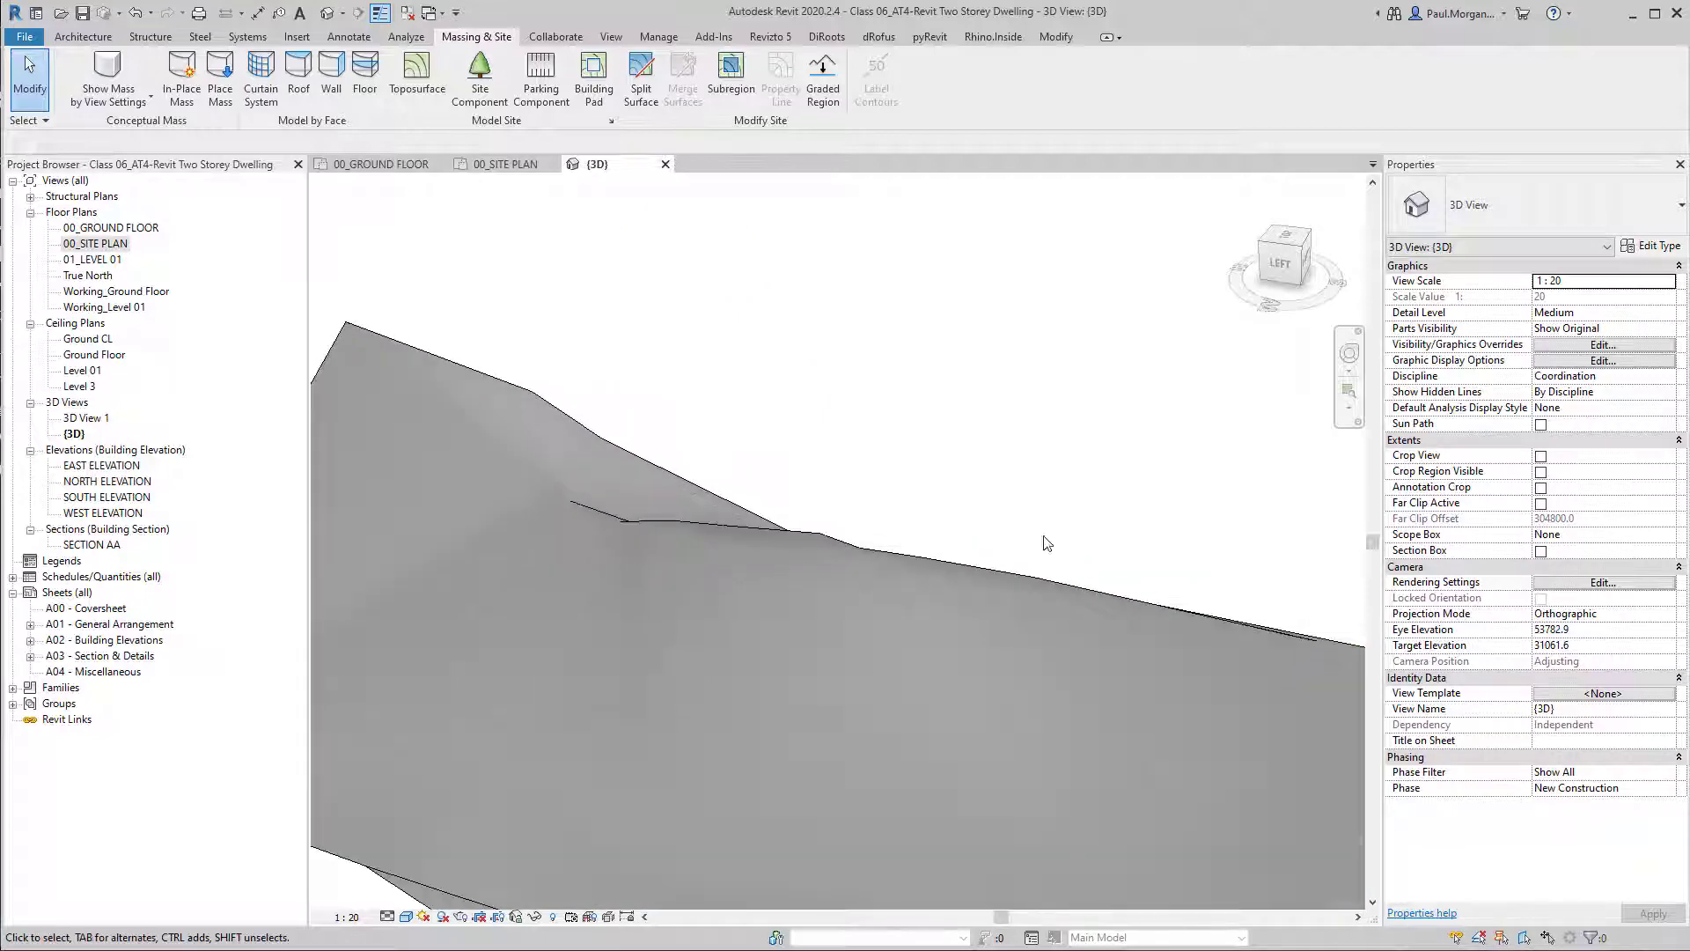
{"action": "scroll", "coordinate": [1009, 558], "scroll_direction": "down", "scroll_amount": 3}
{"action": "middle_click_drag", "start_coordinate": [1067, 649], "coordinate": [988, 845], "text": "shift"}
{"action": "scroll", "coordinate": [1010, 755], "scroll_direction": "up", "scroll_amount": 4}
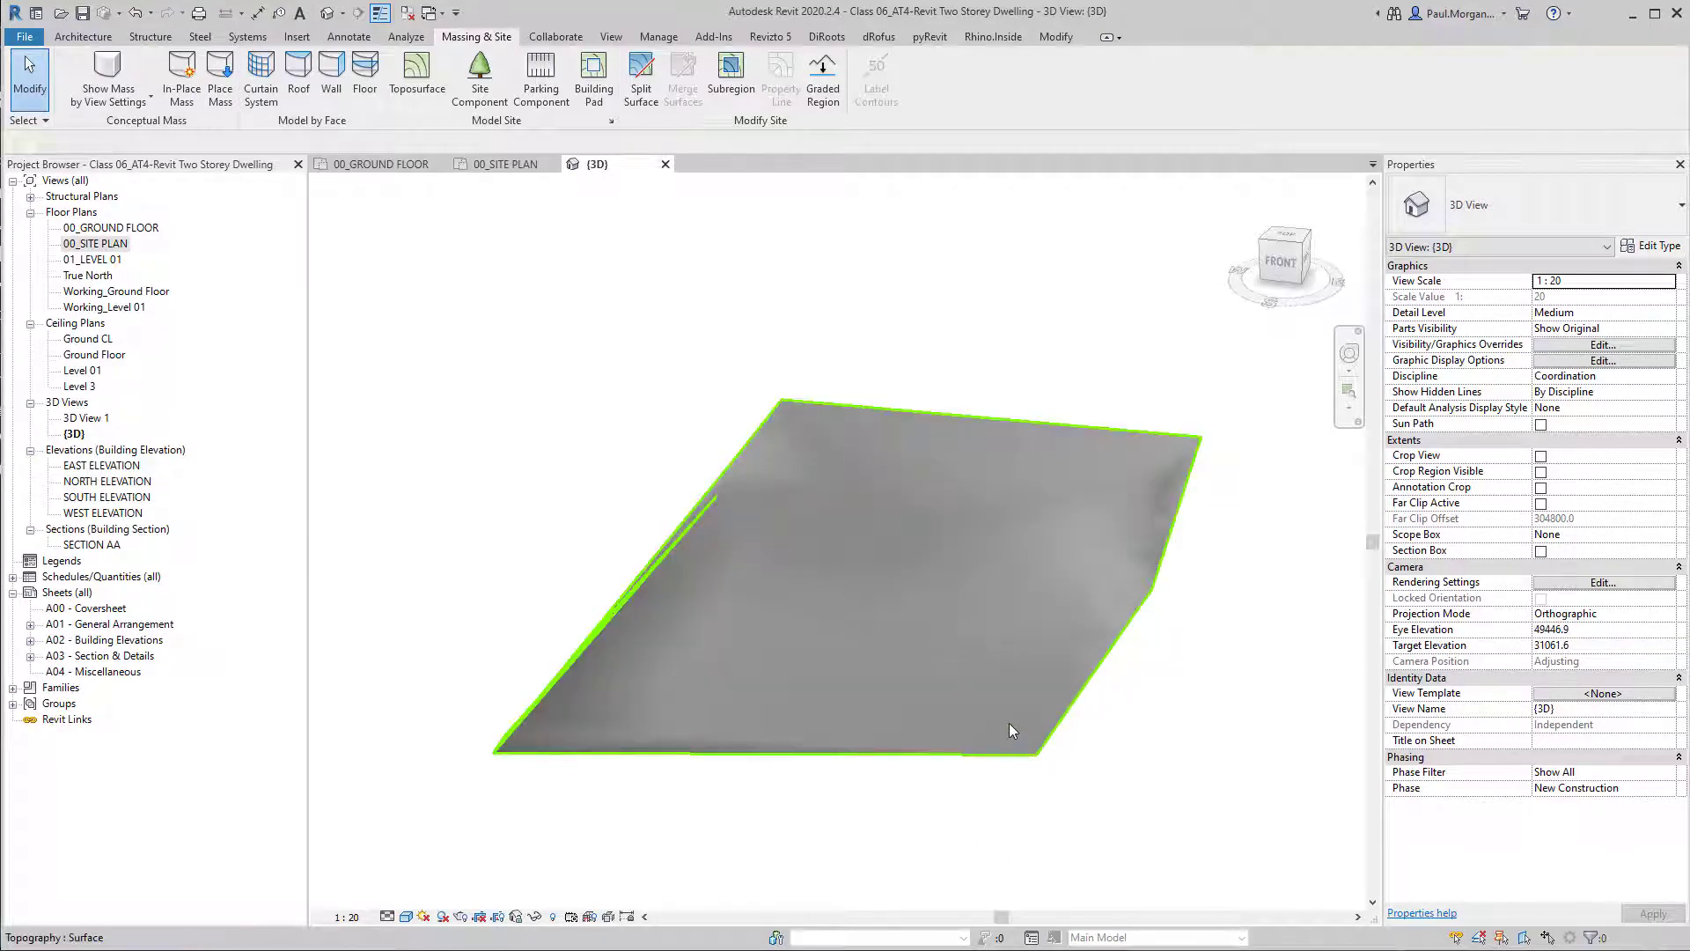
Isolate the toposurface in the 3D view with a section box fitted around it.
{"action": "left_click", "coordinate": [1007, 722]}
{"action": "left_click", "coordinate": [1163, 738]}
{"action": "middle_click_drag", "start_coordinate": [1166, 739], "coordinate": [1026, 777], "text": "shift"}
{"action": "left_click", "coordinate": [991, 718]}
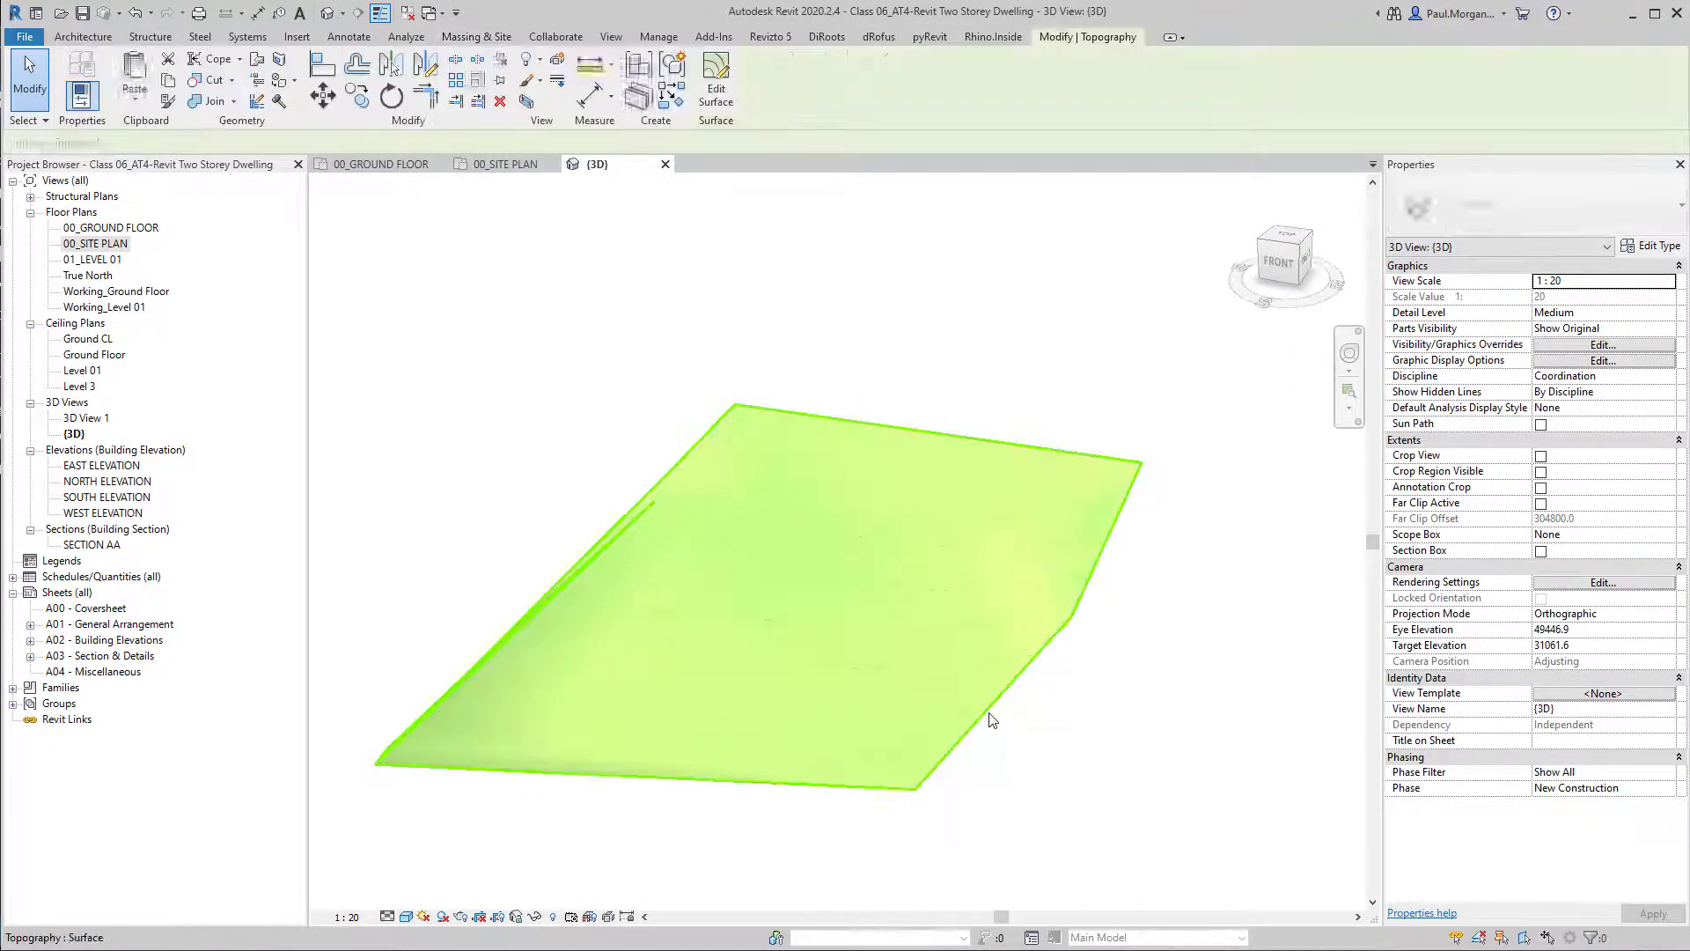
{"action": "key", "text": "b"}
{"action": "key", "text": "x"}
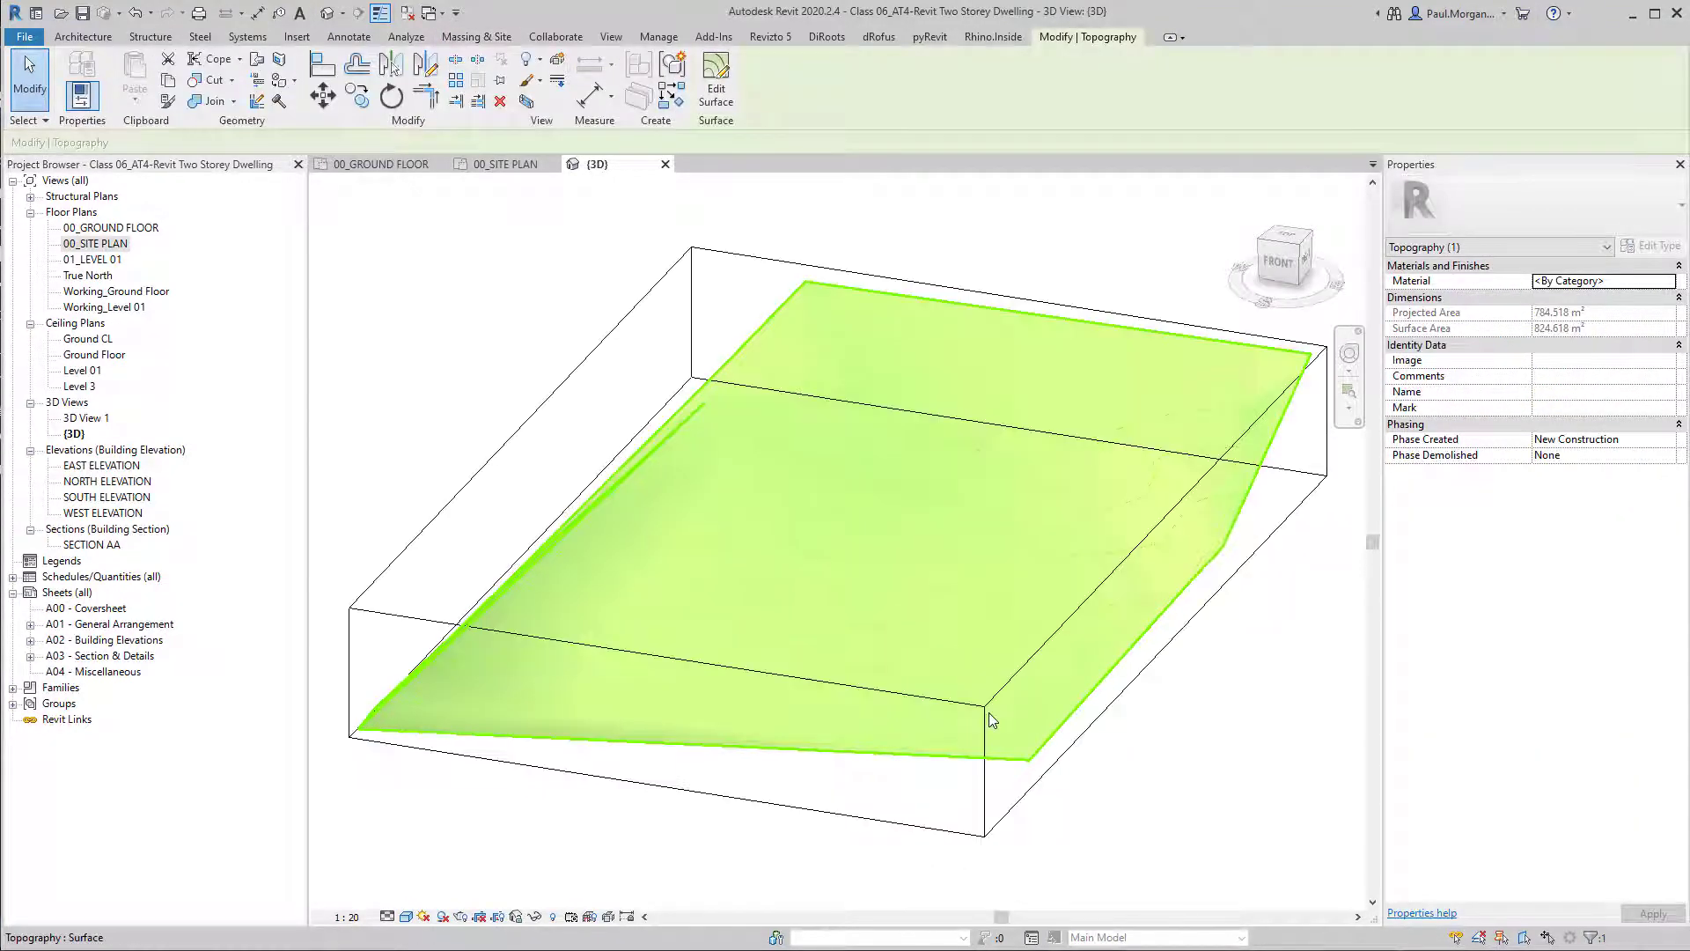
Pull the section box's eastern face inward to cut through the terrain and inspect the exposed profile.
{"action": "middle_click_drag", "start_coordinate": [1167, 747], "coordinate": [1121, 648], "text": "shift"}
{"action": "scroll", "coordinate": [1120, 648], "scroll_direction": "up", "scroll_amount": 3}
{"action": "middle_click_drag", "start_coordinate": [943, 651], "coordinate": [881, 783], "text": "shift"}
{"action": "middle_click_drag", "start_coordinate": [842, 893], "coordinate": [937, 842], "text": "shift"}
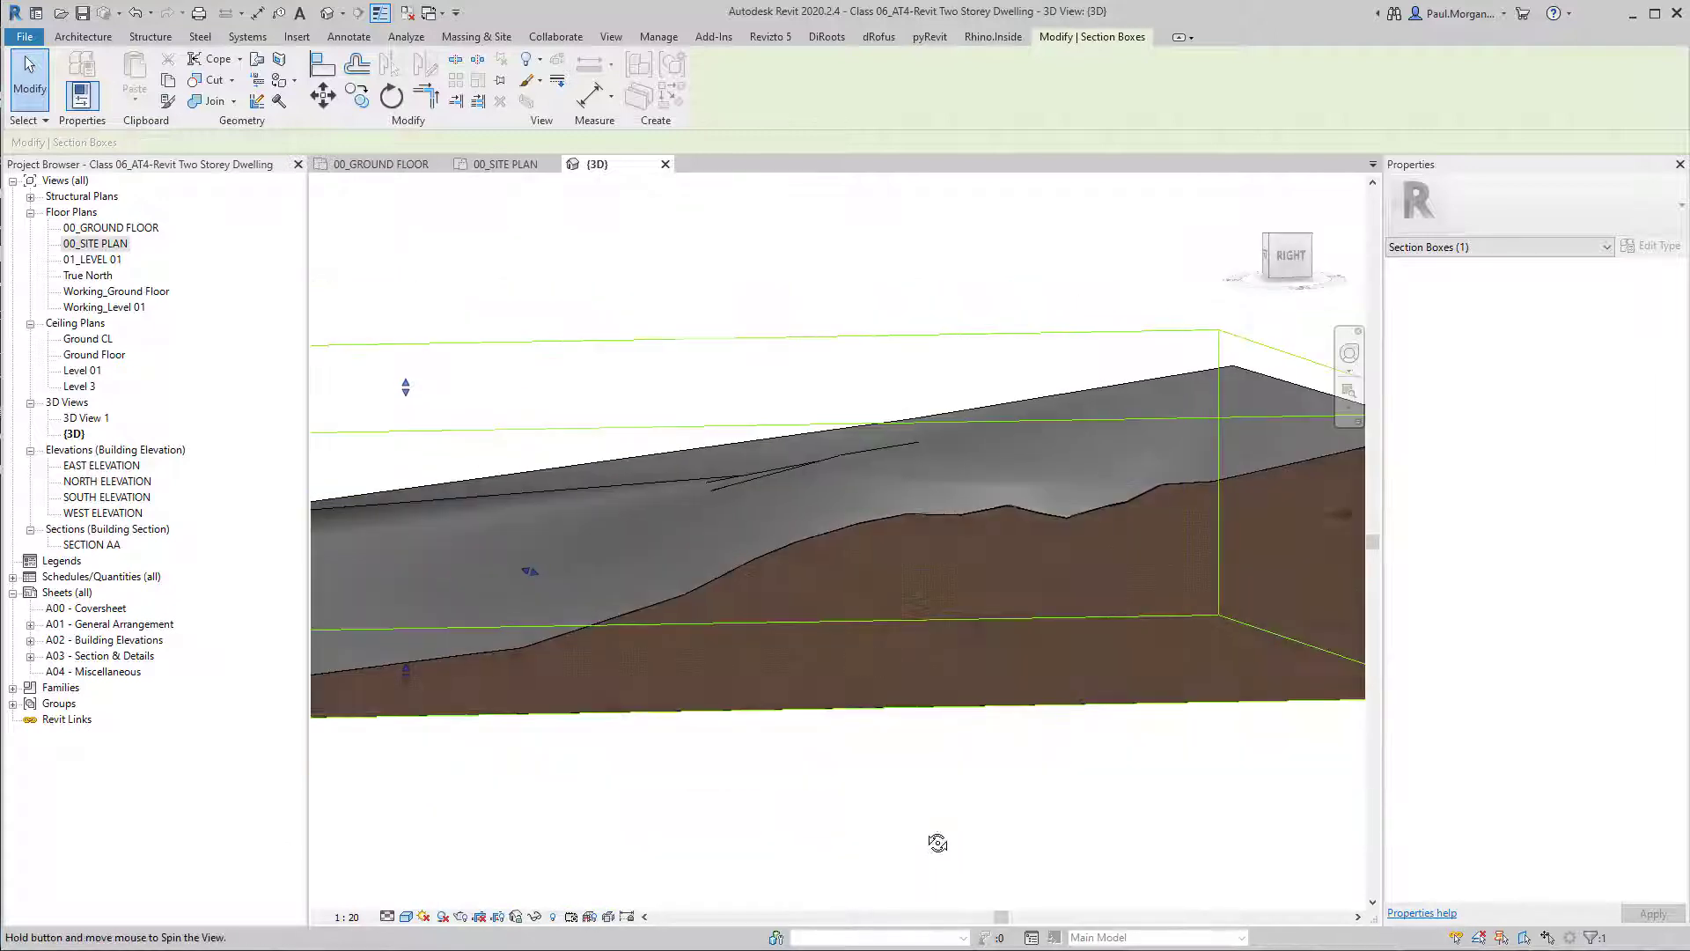
{"action": "middle_click_drag", "start_coordinate": [1011, 649], "coordinate": [1017, 784], "text": "shift"}
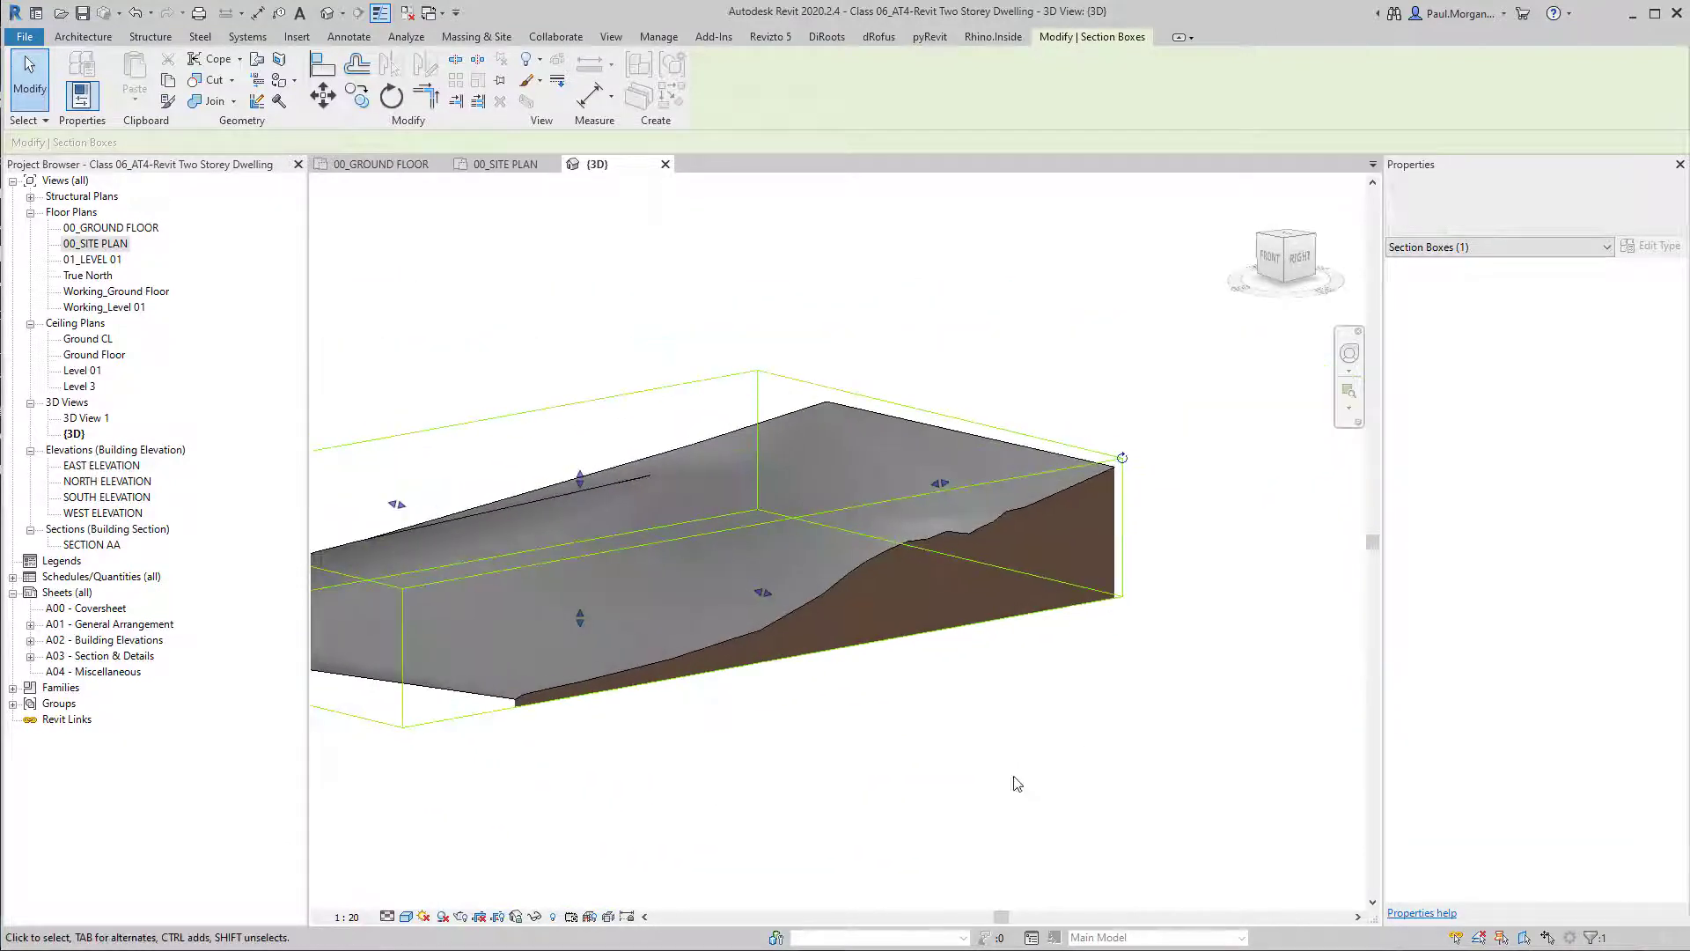
{"action": "scroll", "coordinate": [817, 718], "scroll_direction": "down", "scroll_amount": 3}
{"action": "middle_click_drag", "start_coordinate": [816, 719], "coordinate": [913, 637]}
{"action": "middle_click_drag", "start_coordinate": [912, 637], "coordinate": [906, 692], "text": "shift"}
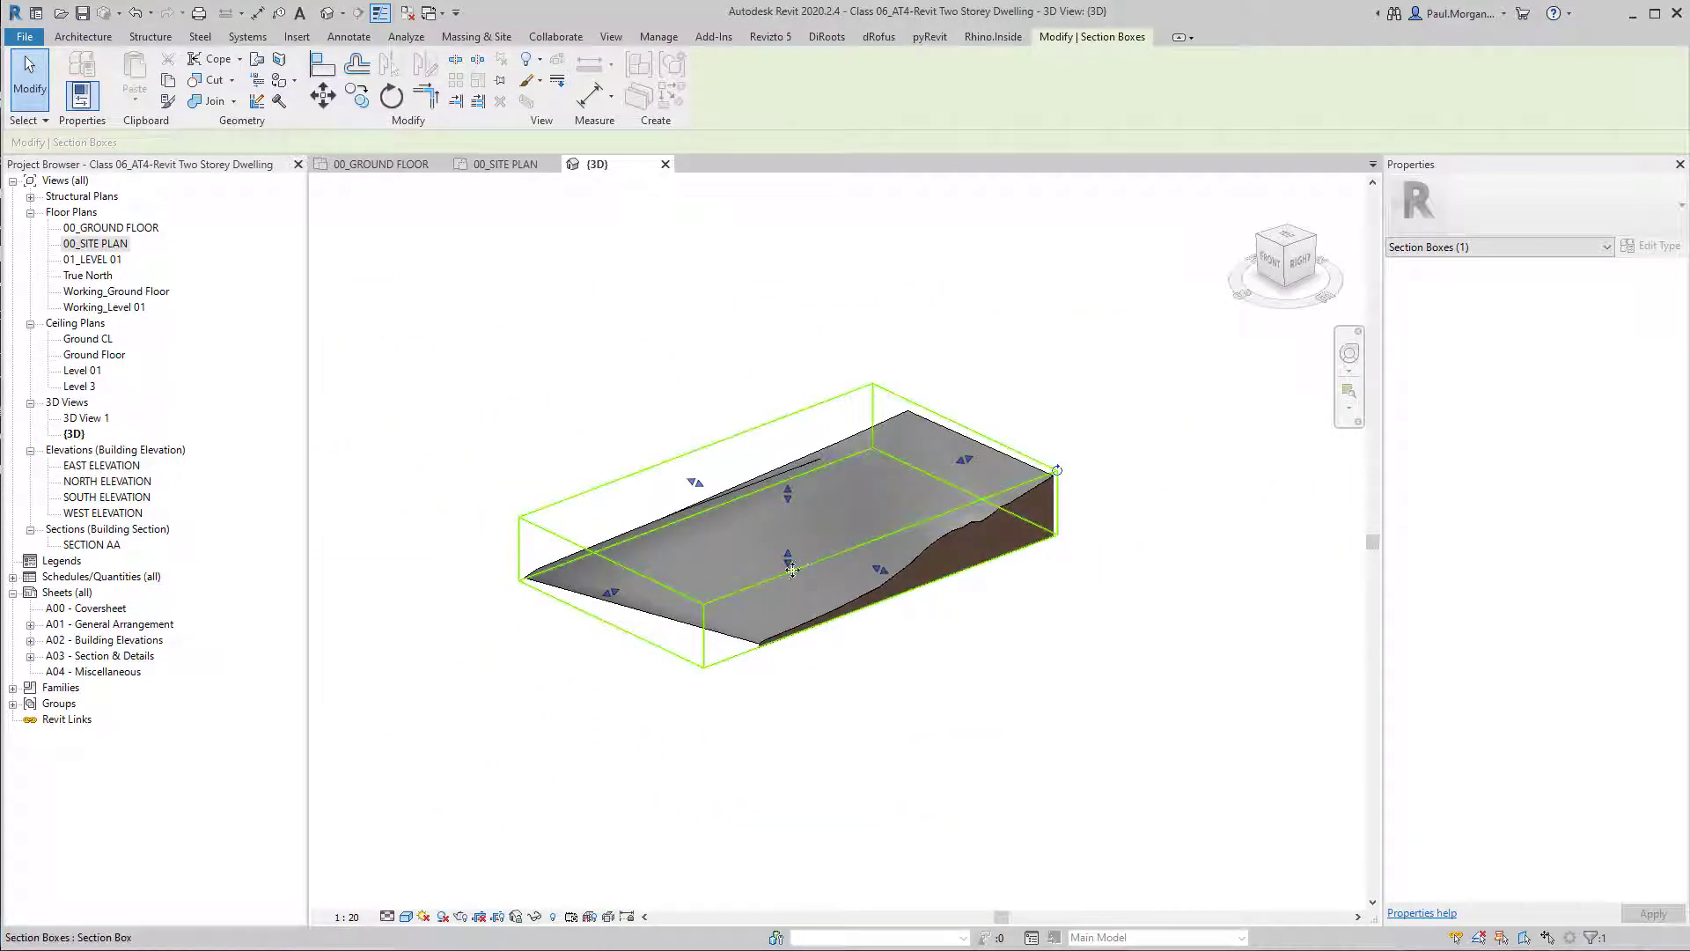
Extend the section box far below the terrain and pull its southern face inward to cut the lower end of the slope.
{"action": "left_click_drag", "start_coordinate": [787, 568], "coordinate": [794, 729]}
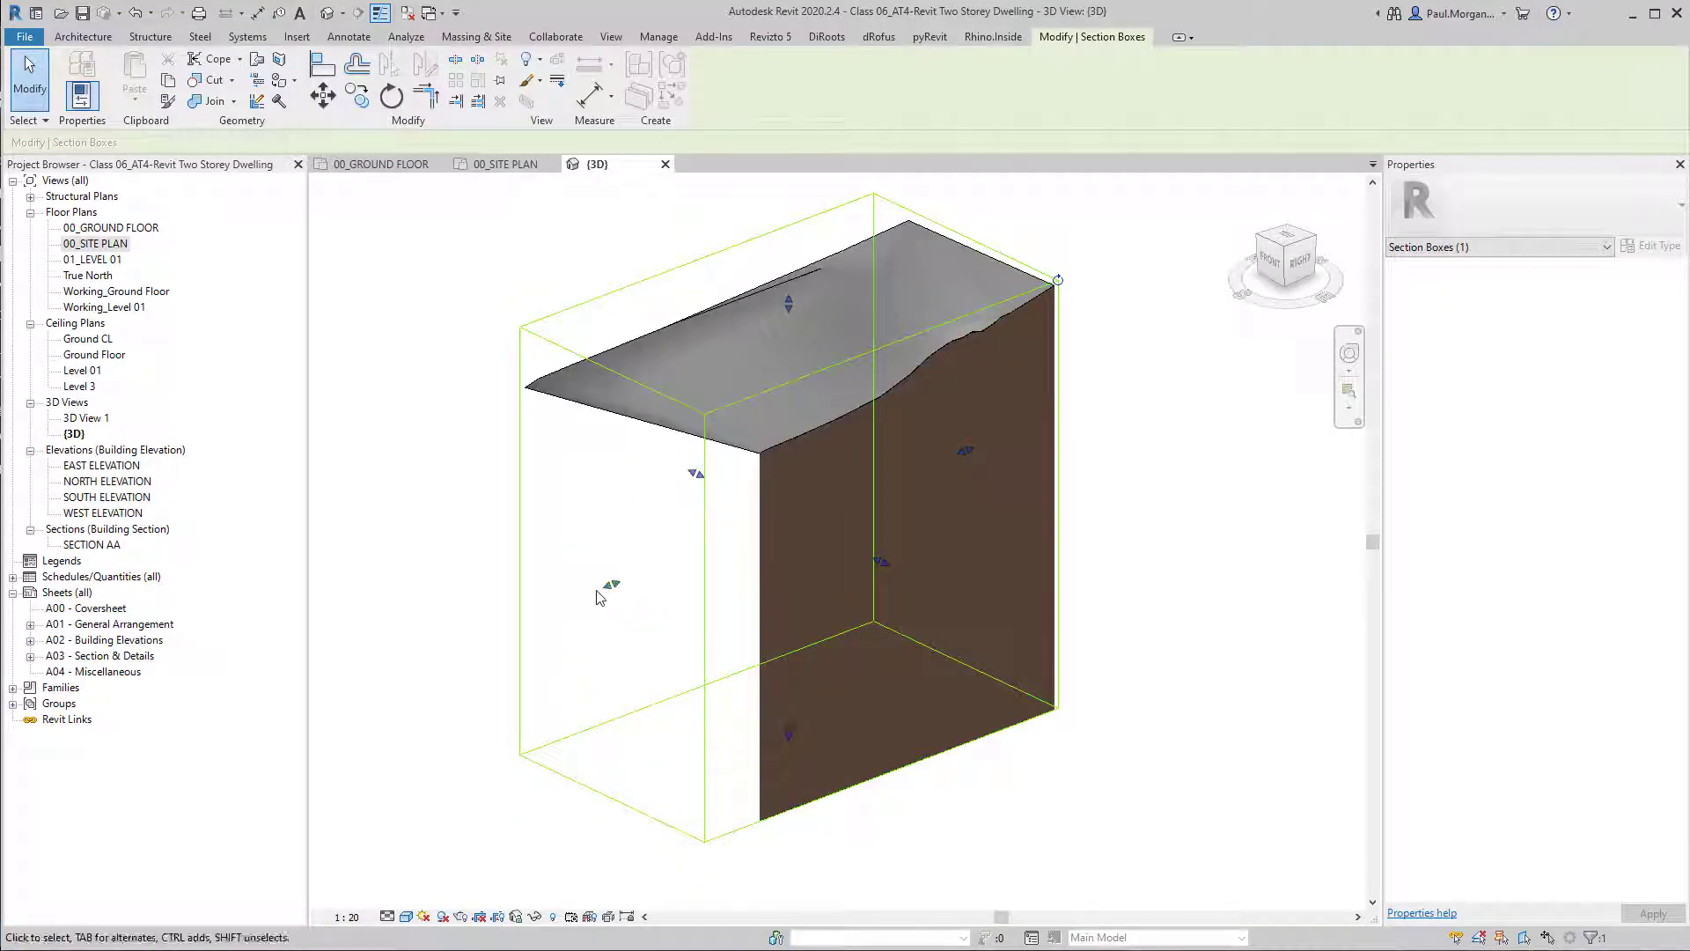
{"action": "left_click_drag", "start_coordinate": [607, 585], "coordinate": [679, 566]}
{"action": "left_click", "coordinate": [532, 689]}
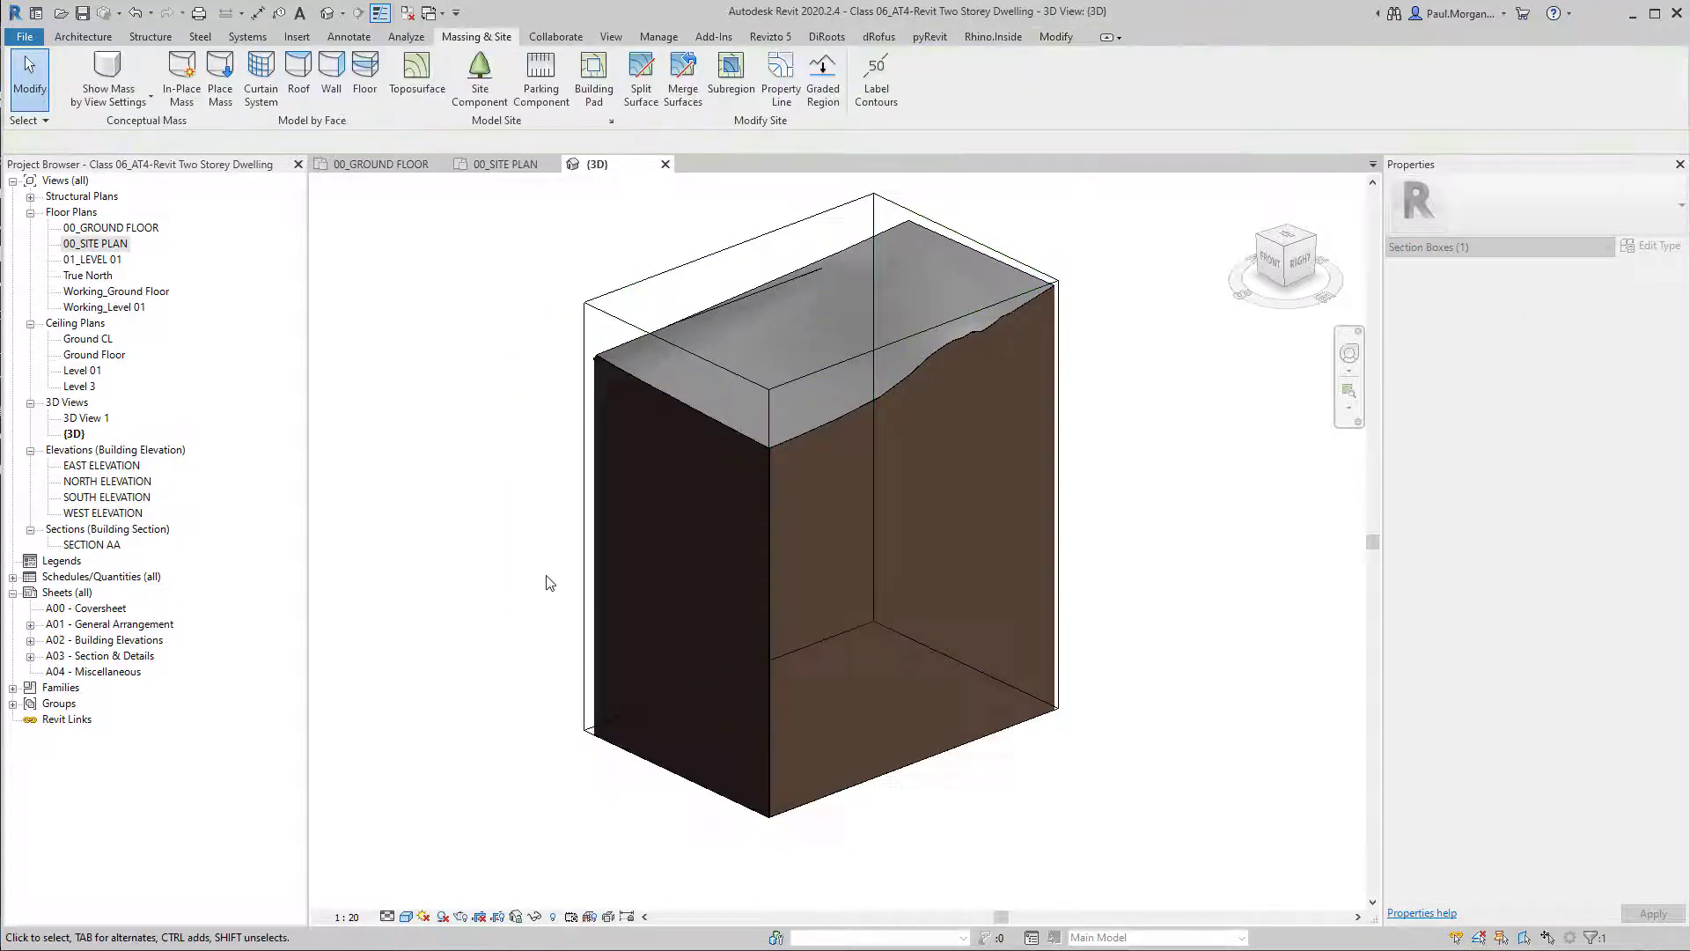
Pull the section box's western face inward to cut the terrain there, and inspect the resulting profile.
{"action": "middle_click_drag", "start_coordinate": [546, 577], "coordinate": [935, 519], "text": "shift"}
{"action": "middle_click_drag", "start_coordinate": [1030, 543], "coordinate": [690, 558], "text": "shift"}
{"action": "scroll", "coordinate": [916, 554], "scroll_direction": "up", "scroll_amount": 3}
{"action": "middle_click_drag", "start_coordinate": [668, 366], "coordinate": [726, 431]}
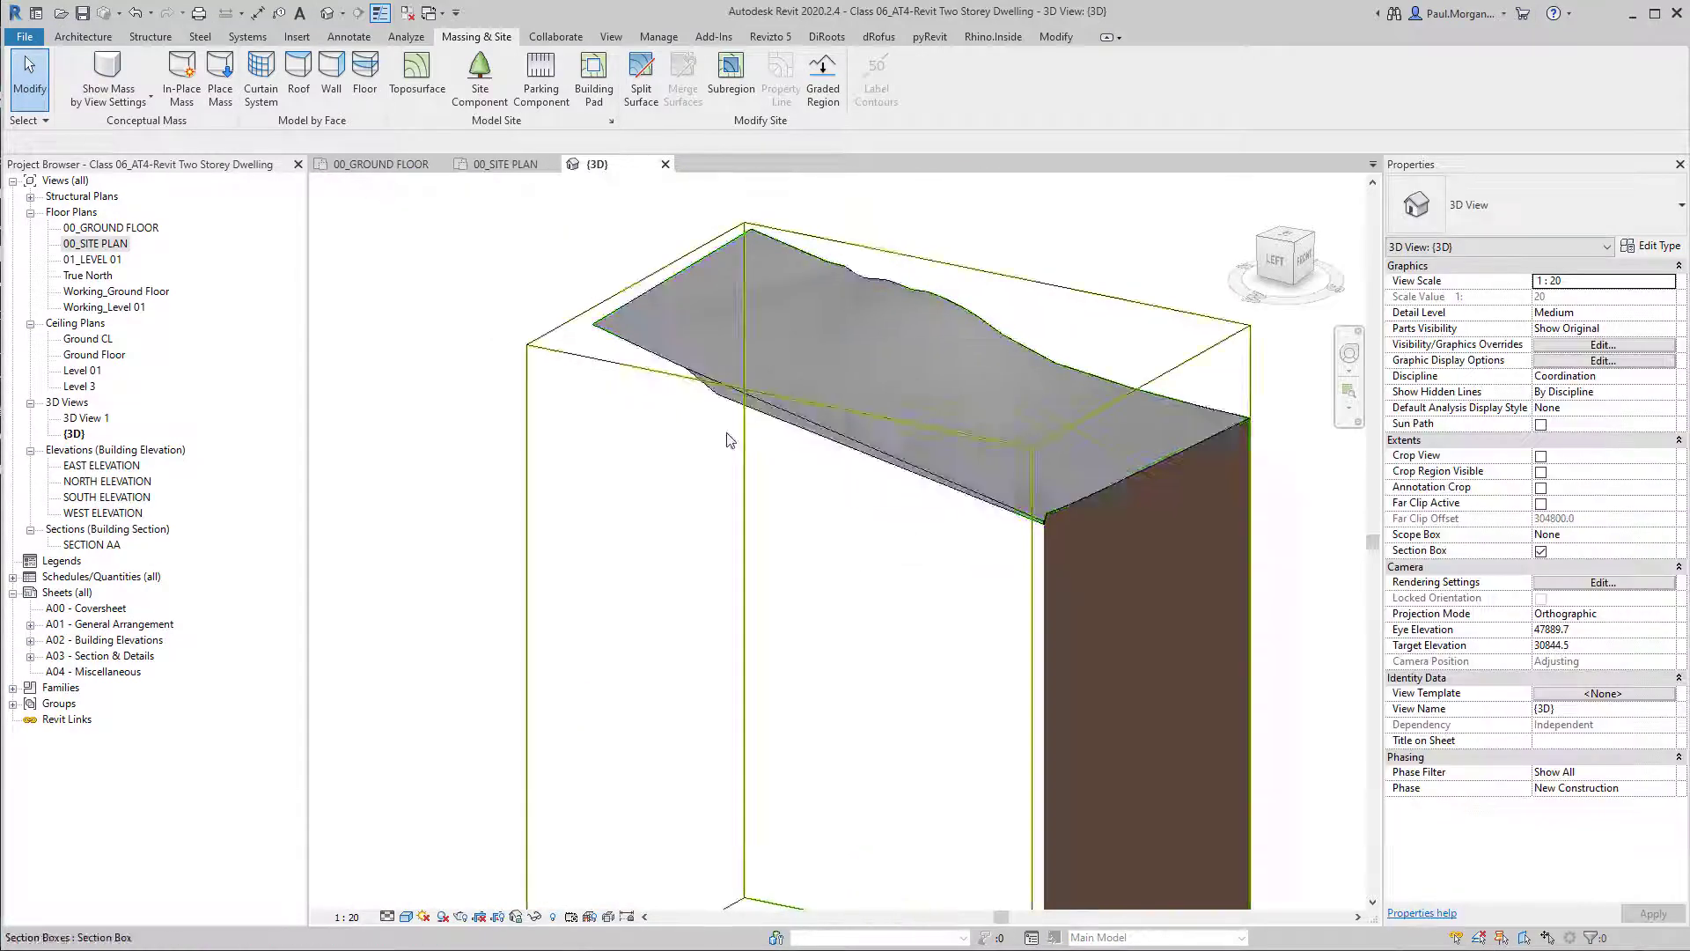
{"action": "scroll", "coordinate": [741, 378], "scroll_direction": "down", "scroll_amount": 1}
{"action": "left_click", "coordinate": [741, 382]}
{"action": "left_click_drag", "start_coordinate": [765, 640], "coordinate": [823, 609]}
{"action": "left_click", "coordinate": [775, 622]}
{"action": "middle_click_drag", "start_coordinate": [568, 673], "coordinate": [479, 609], "text": "shift"}
{"action": "left_click", "coordinate": [480, 606]}
{"action": "middle_click_drag", "start_coordinate": [933, 604], "coordinate": [559, 765], "text": "shift"}
{"action": "middle_click_drag", "start_coordinate": [646, 673], "coordinate": [828, 550], "text": "shift"}
{"action": "scroll", "coordinate": [805, 372], "scroll_direction": "up", "scroll_amount": 1}
{"action": "middle_click_drag", "start_coordinate": [805, 368], "coordinate": [884, 510], "text": "shift"}
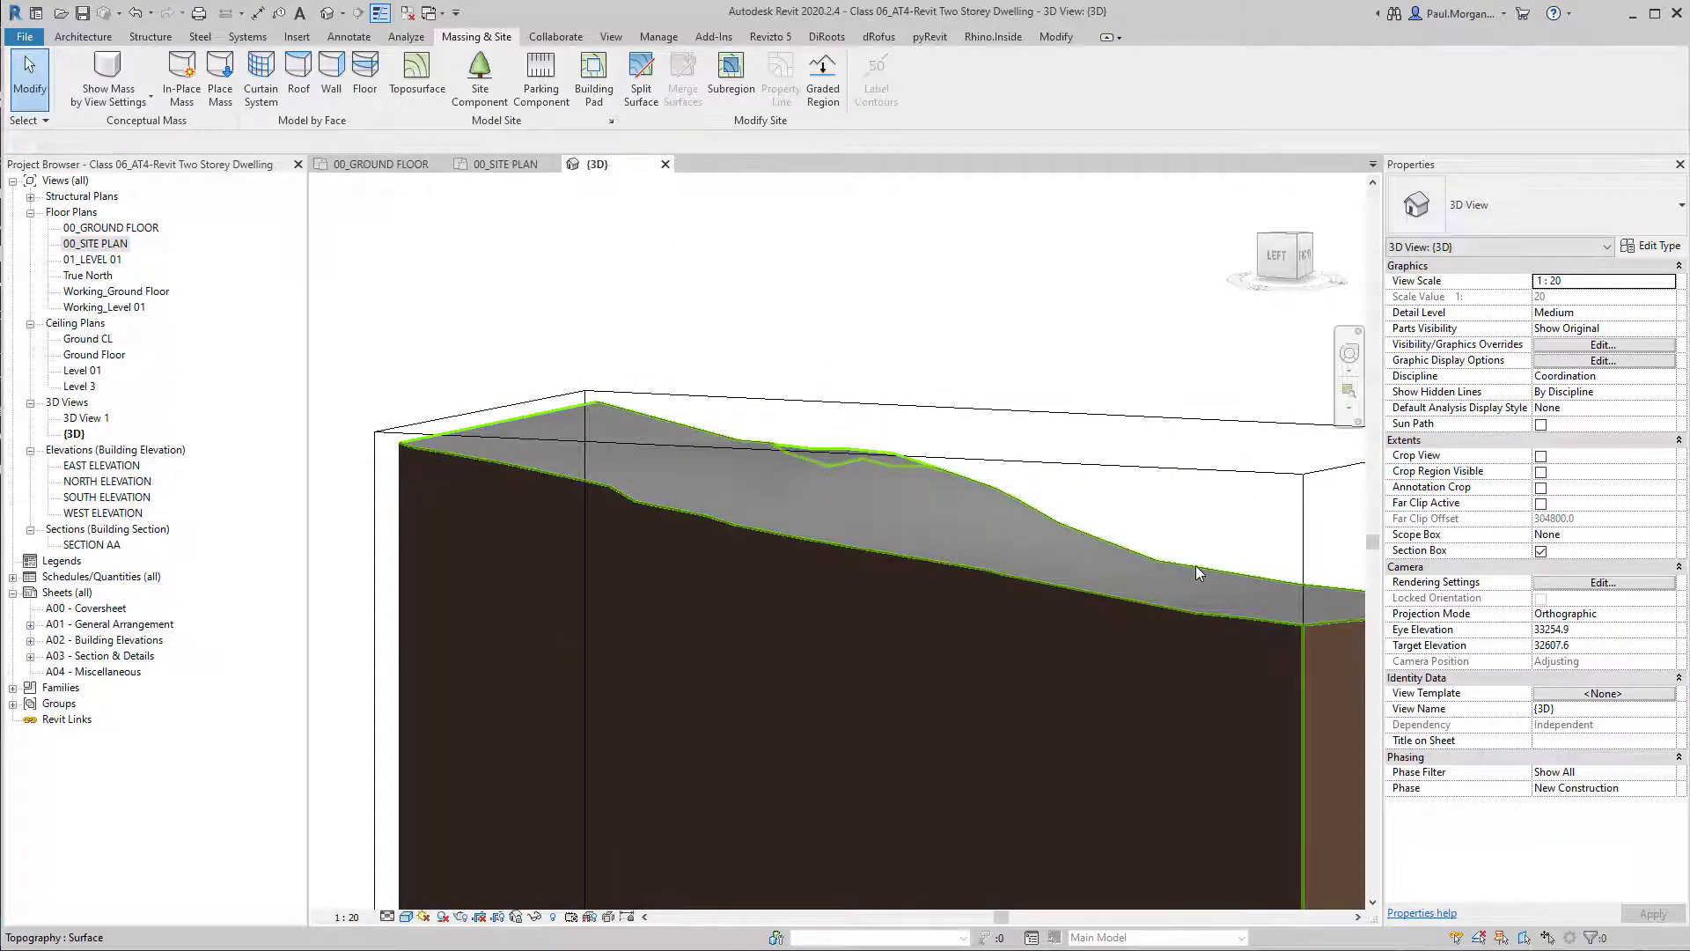
Turn off the section box in the 3D view and check the toposurface's location relative to the house.
{"action": "scroll", "coordinate": [1195, 566], "scroll_direction": "down", "scroll_amount": 2}
{"action": "middle_click_drag", "start_coordinate": [1196, 566], "coordinate": [1410, 608], "text": "shift"}
{"action": "scroll", "coordinate": [752, 624], "scroll_direction": "down", "scroll_amount": 5}
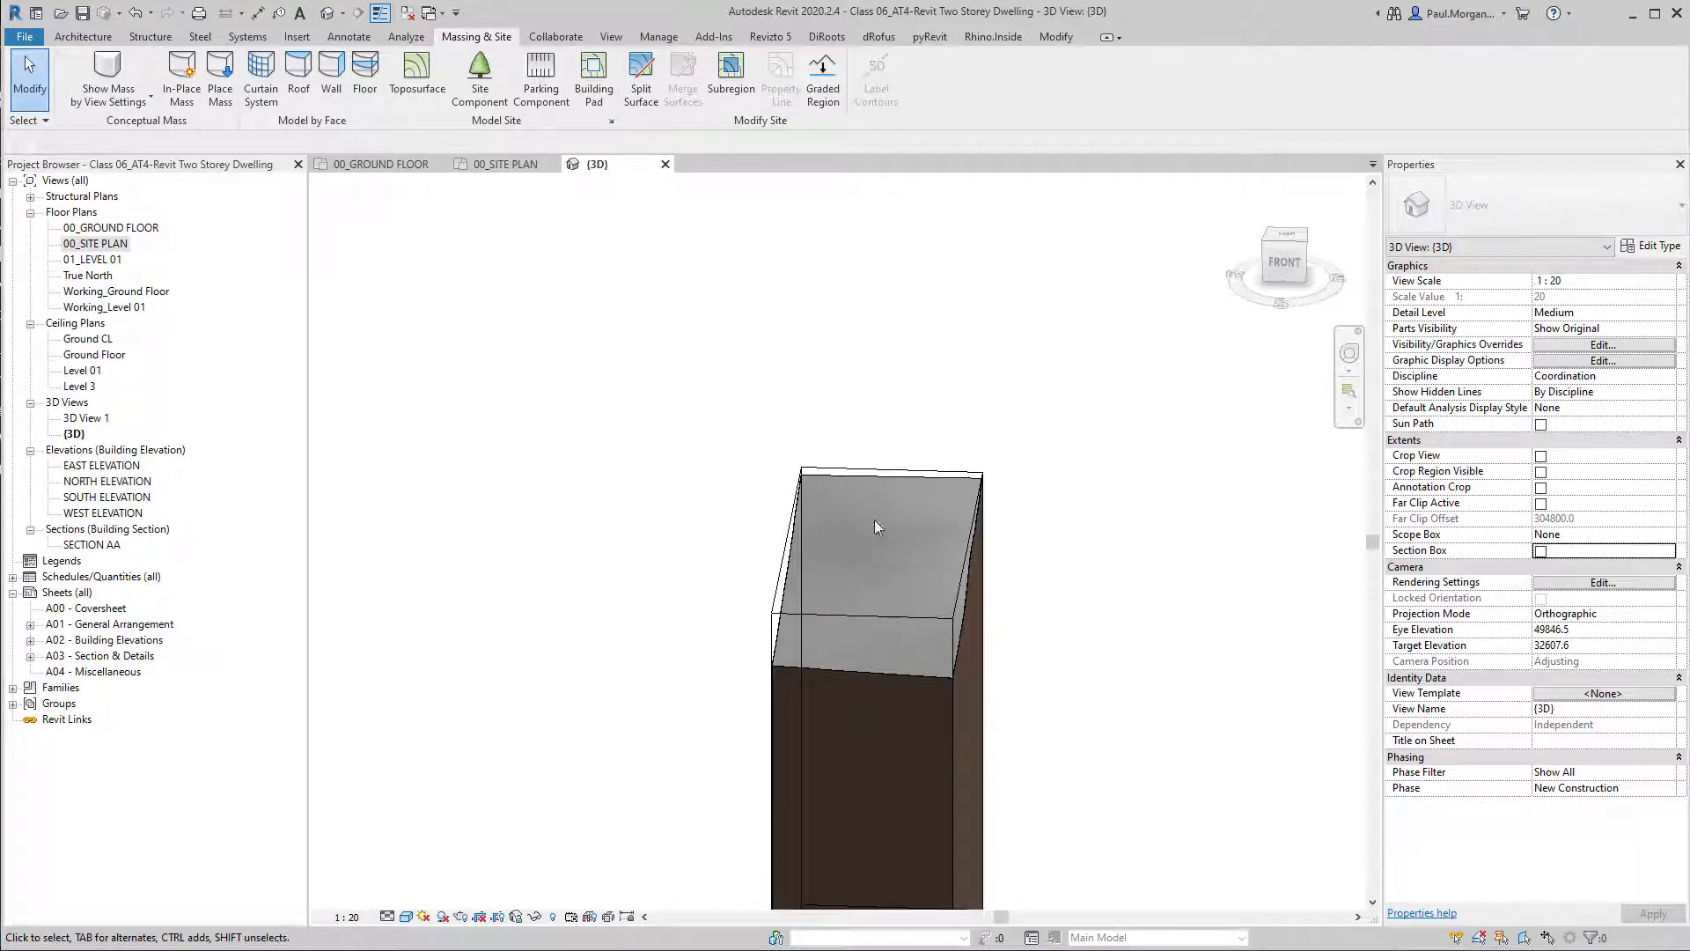
{"action": "left_click", "coordinate": [877, 468]}
{"action": "middle_click_drag", "start_coordinate": [924, 502], "coordinate": [757, 507], "text": "shift"}
{"action": "scroll", "coordinate": [891, 615], "scroll_direction": "down", "scroll_amount": 3}
{"action": "scroll", "coordinate": [968, 859], "scroll_direction": "up", "scroll_amount": 6}
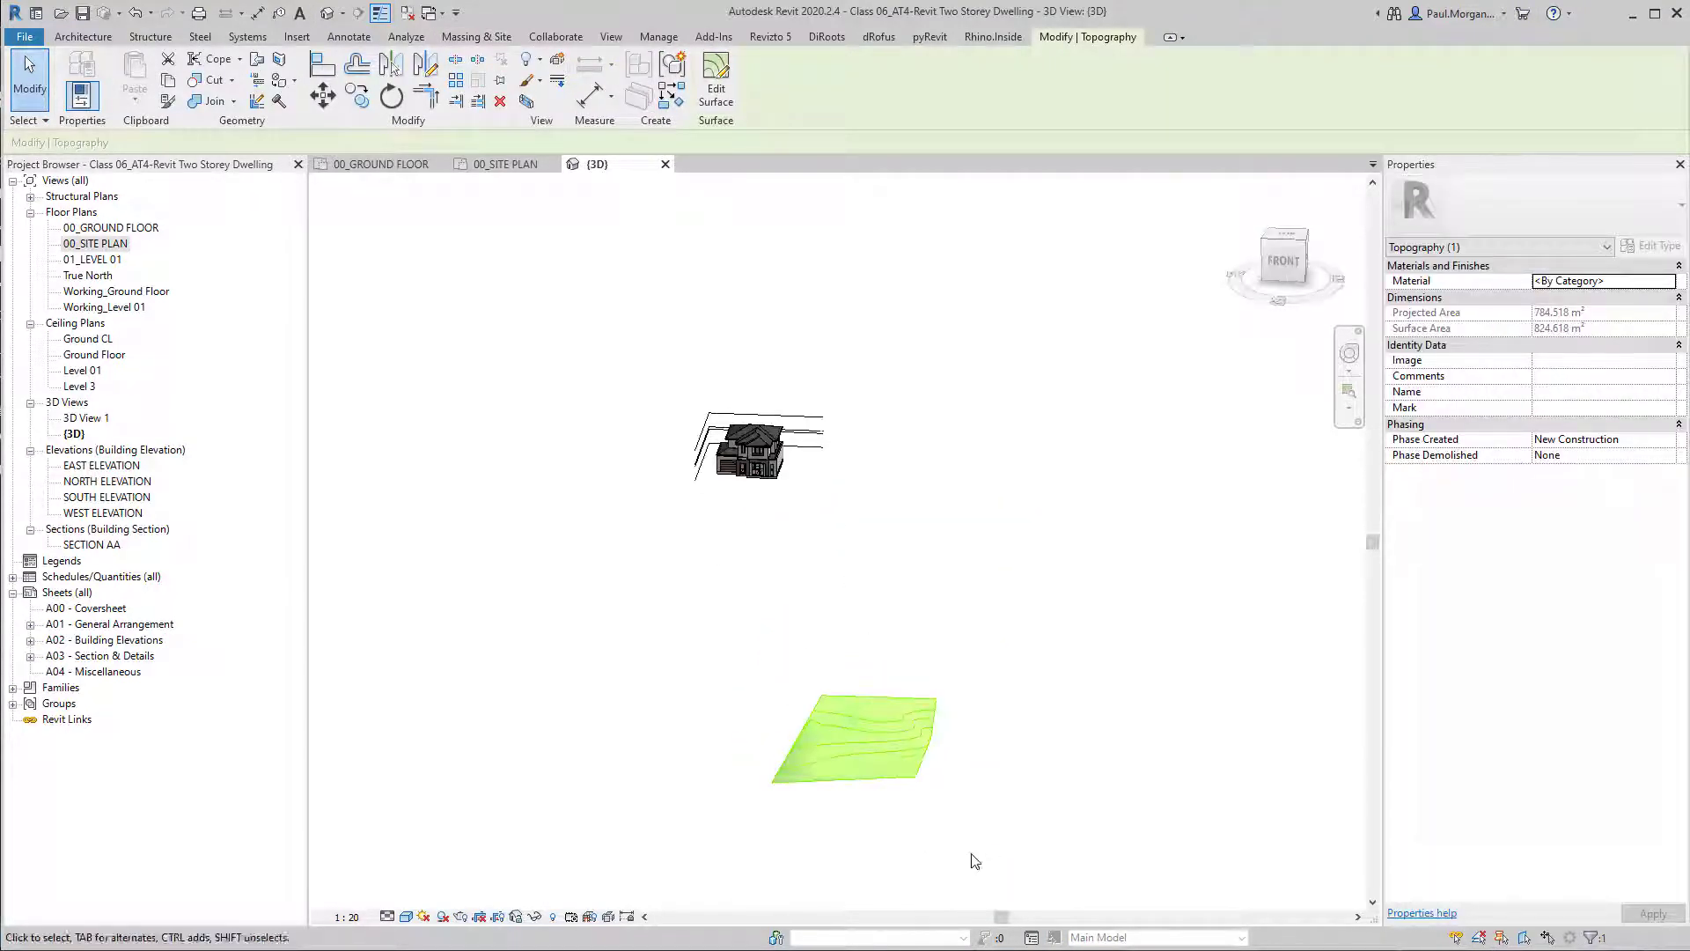
{"action": "left_click", "coordinate": [549, 577]}
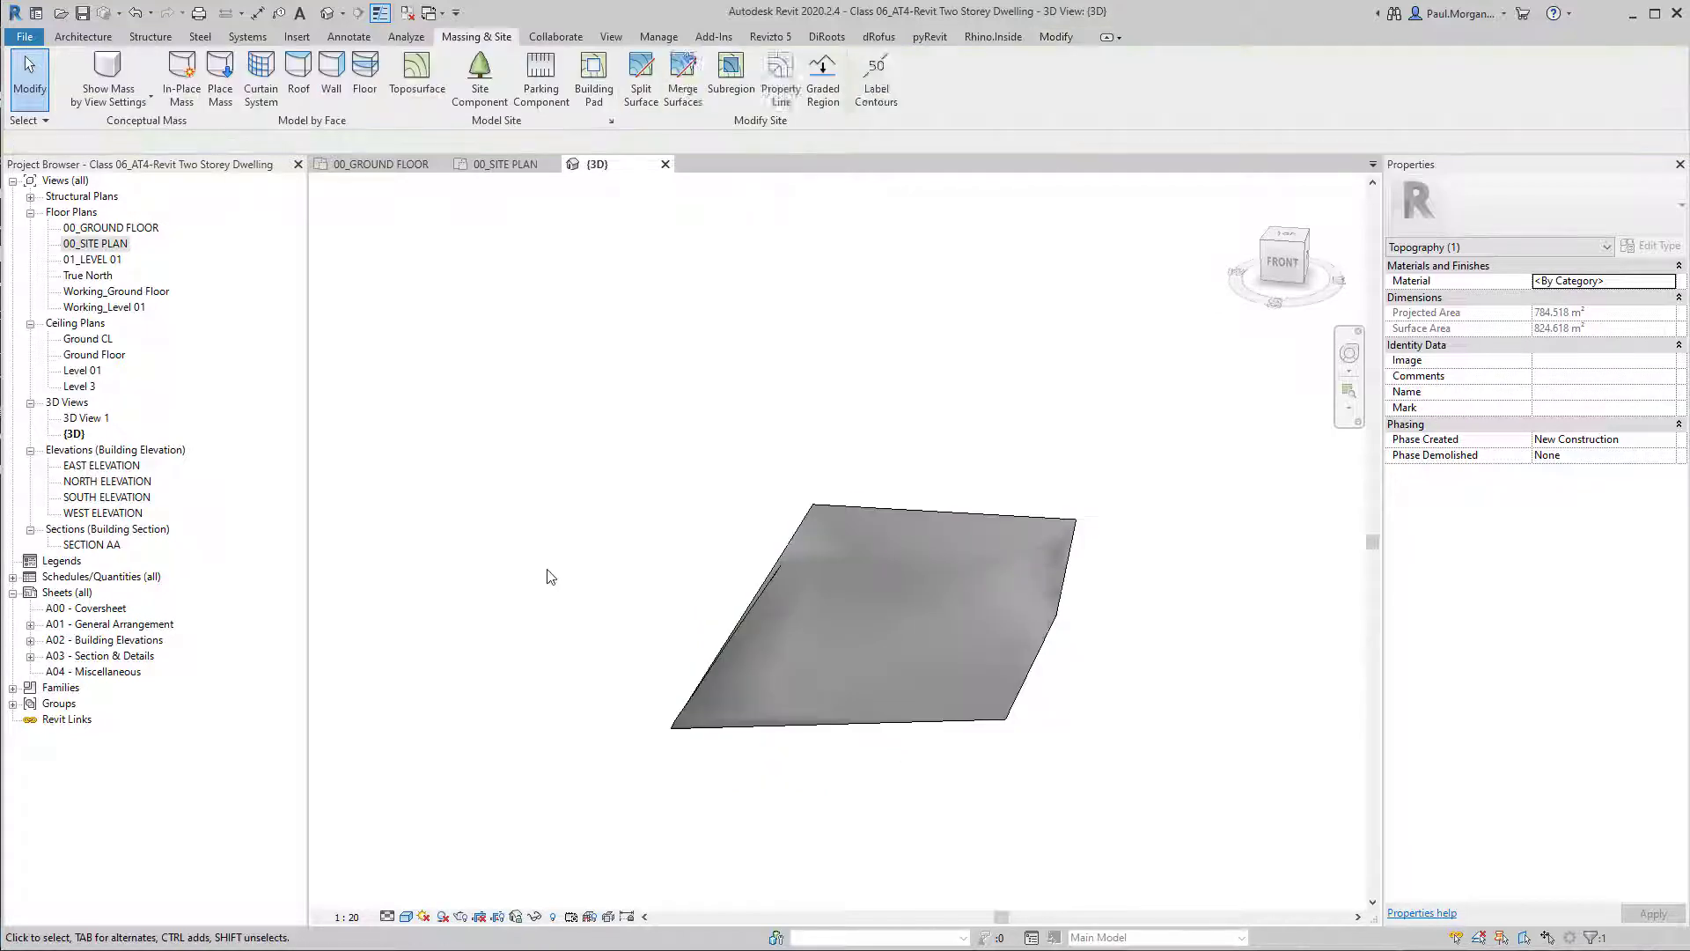
Start editing the toposurface's points and switch to the 00_SITE PLAN view.
{"action": "left_click", "coordinate": [795, 624]}
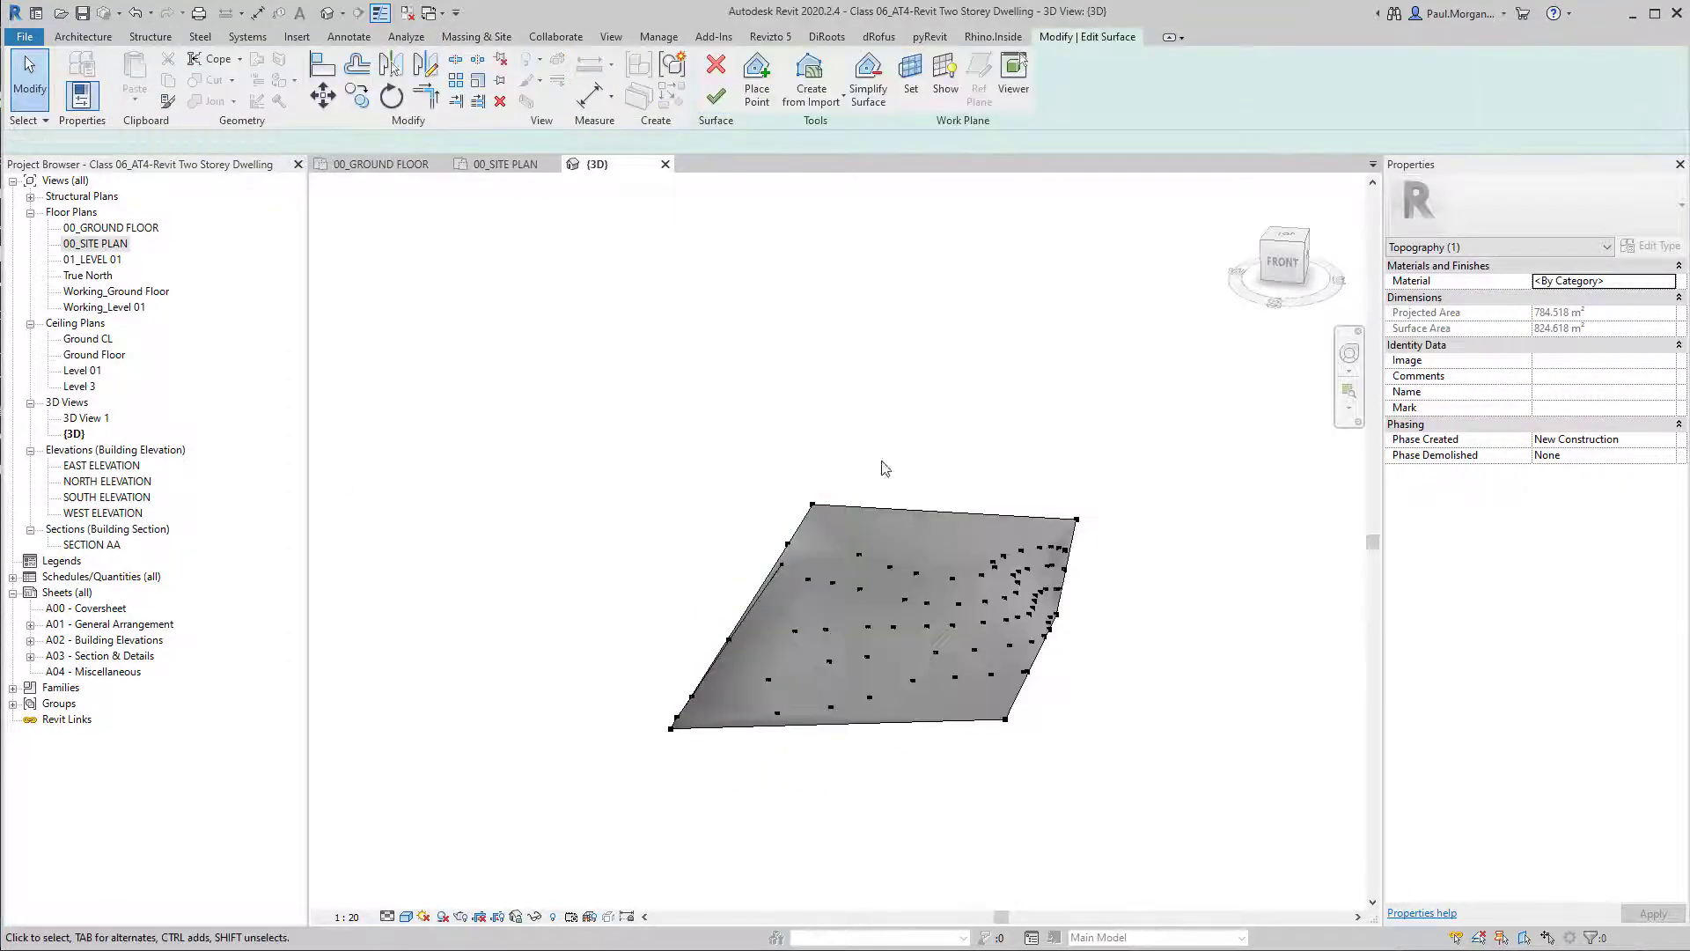
{"action": "middle_click_drag", "start_coordinate": [882, 466], "coordinate": [876, 520], "text": "shift"}
{"action": "double_click", "coordinate": [81, 246]}
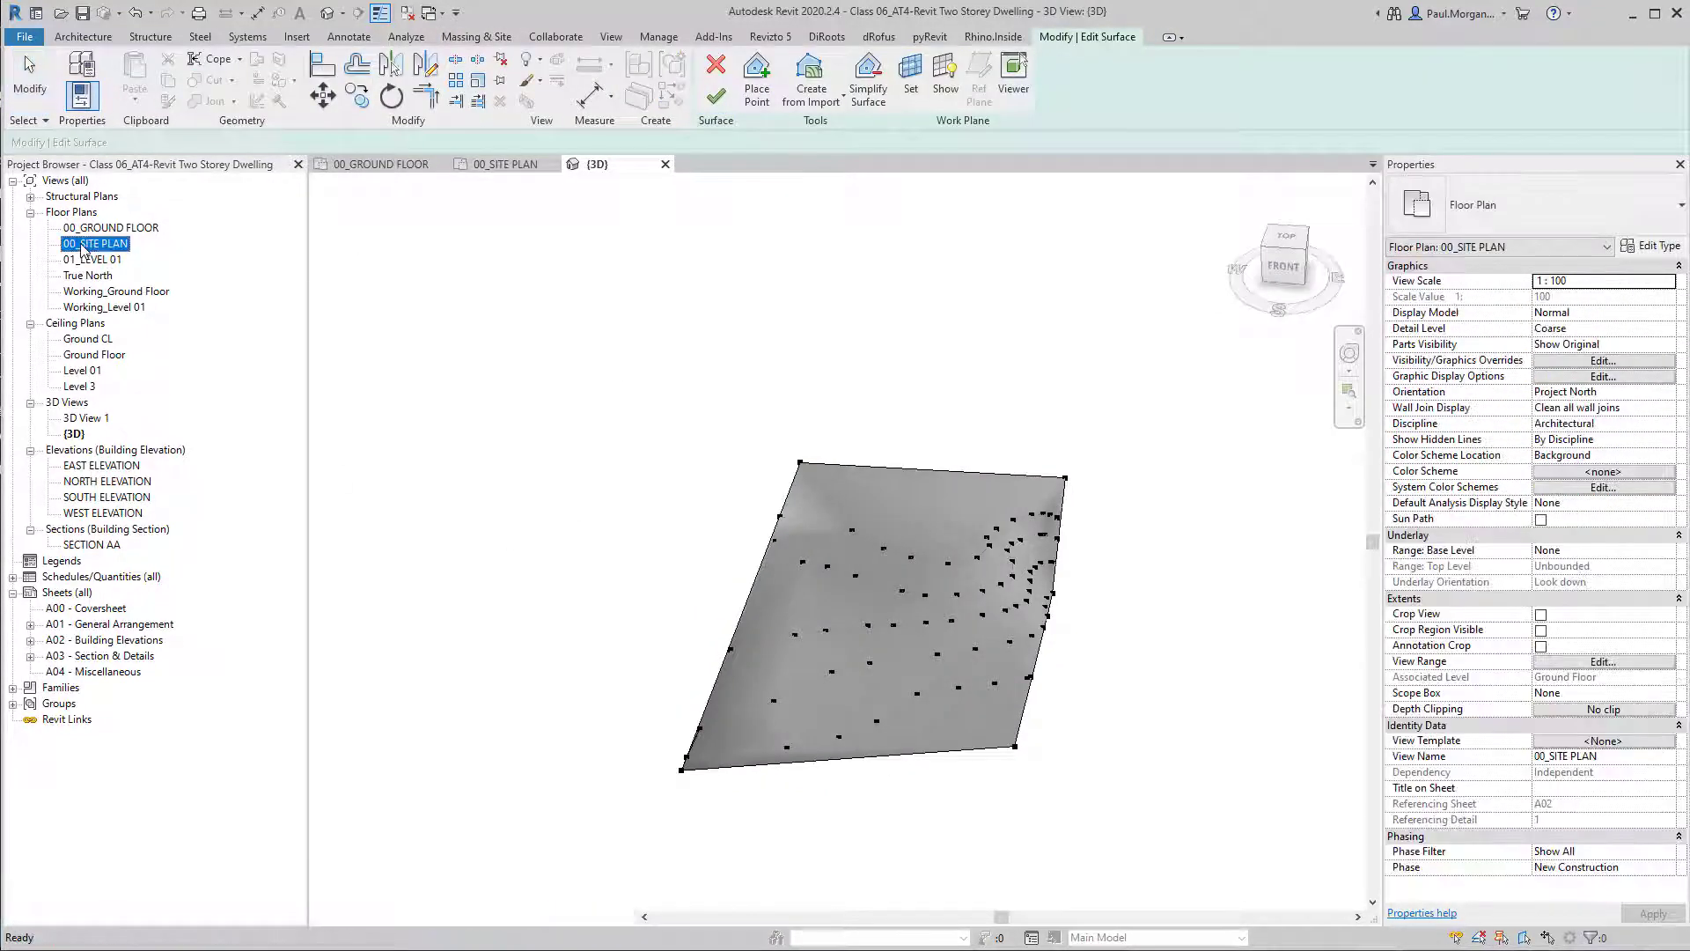
{"action": "scroll", "coordinate": [1041, 662], "scroll_direction": "up", "scroll_amount": 4}
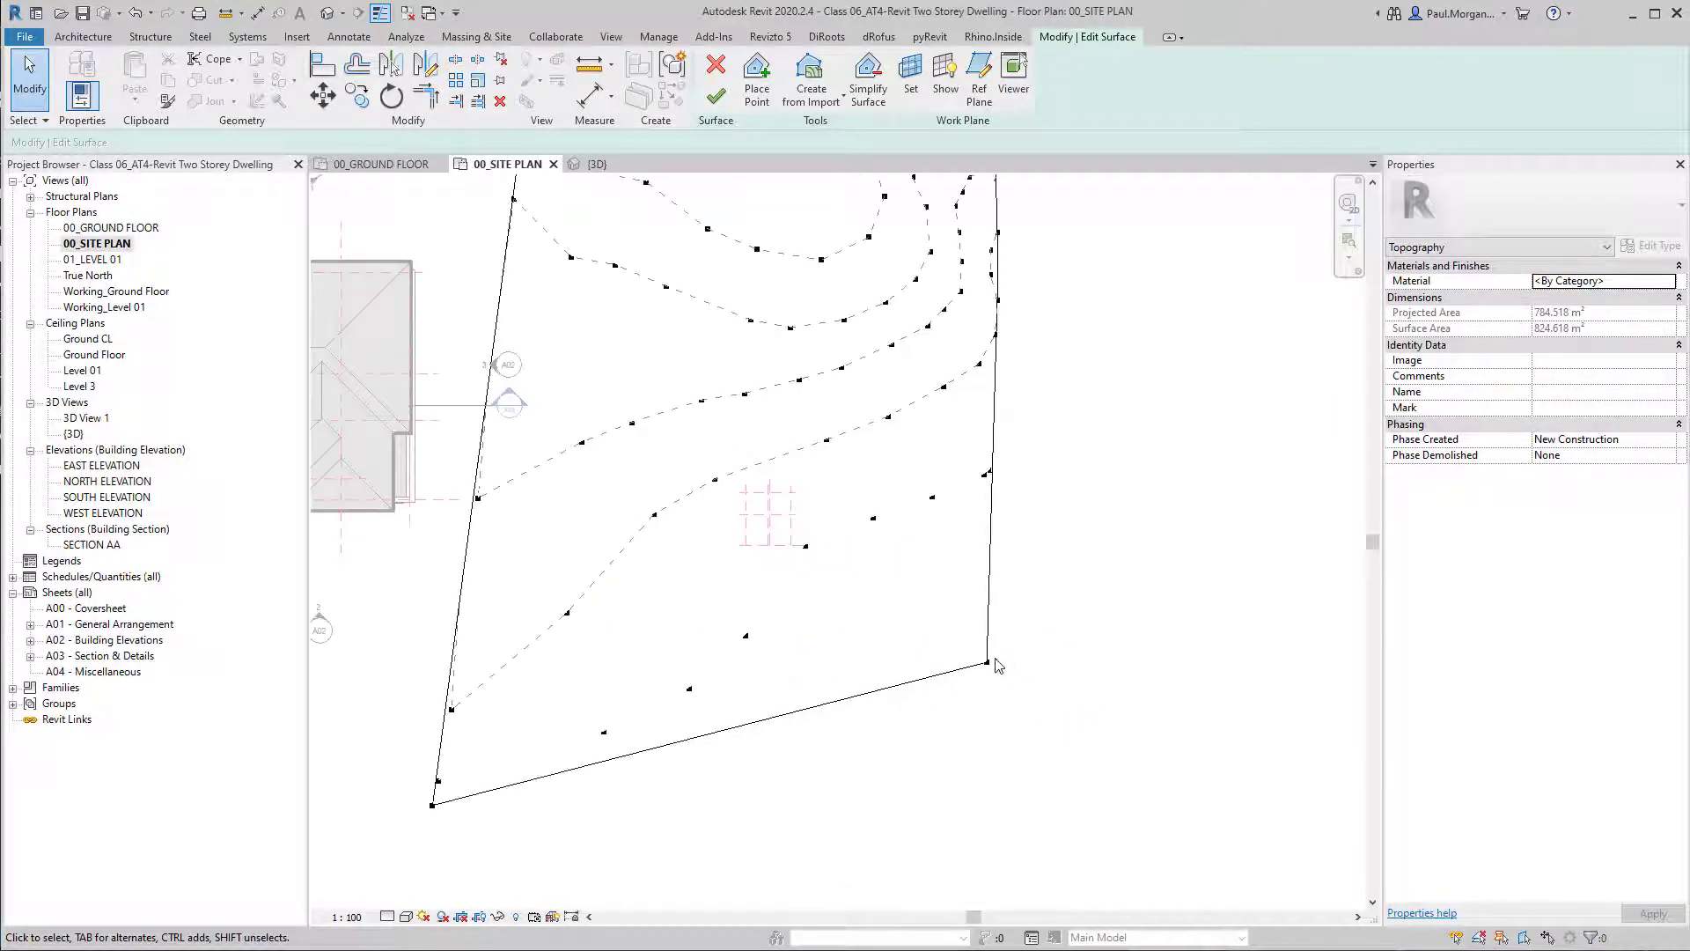
Move the surface's south-eastern corner boundary point west into the site, and nudge it slightly back to the south-east.
{"action": "left_click_drag", "start_coordinate": [1032, 706], "coordinate": [923, 683]}
{"action": "left_click", "coordinate": [1017, 693]}
{"action": "left_click", "coordinate": [924, 686]}
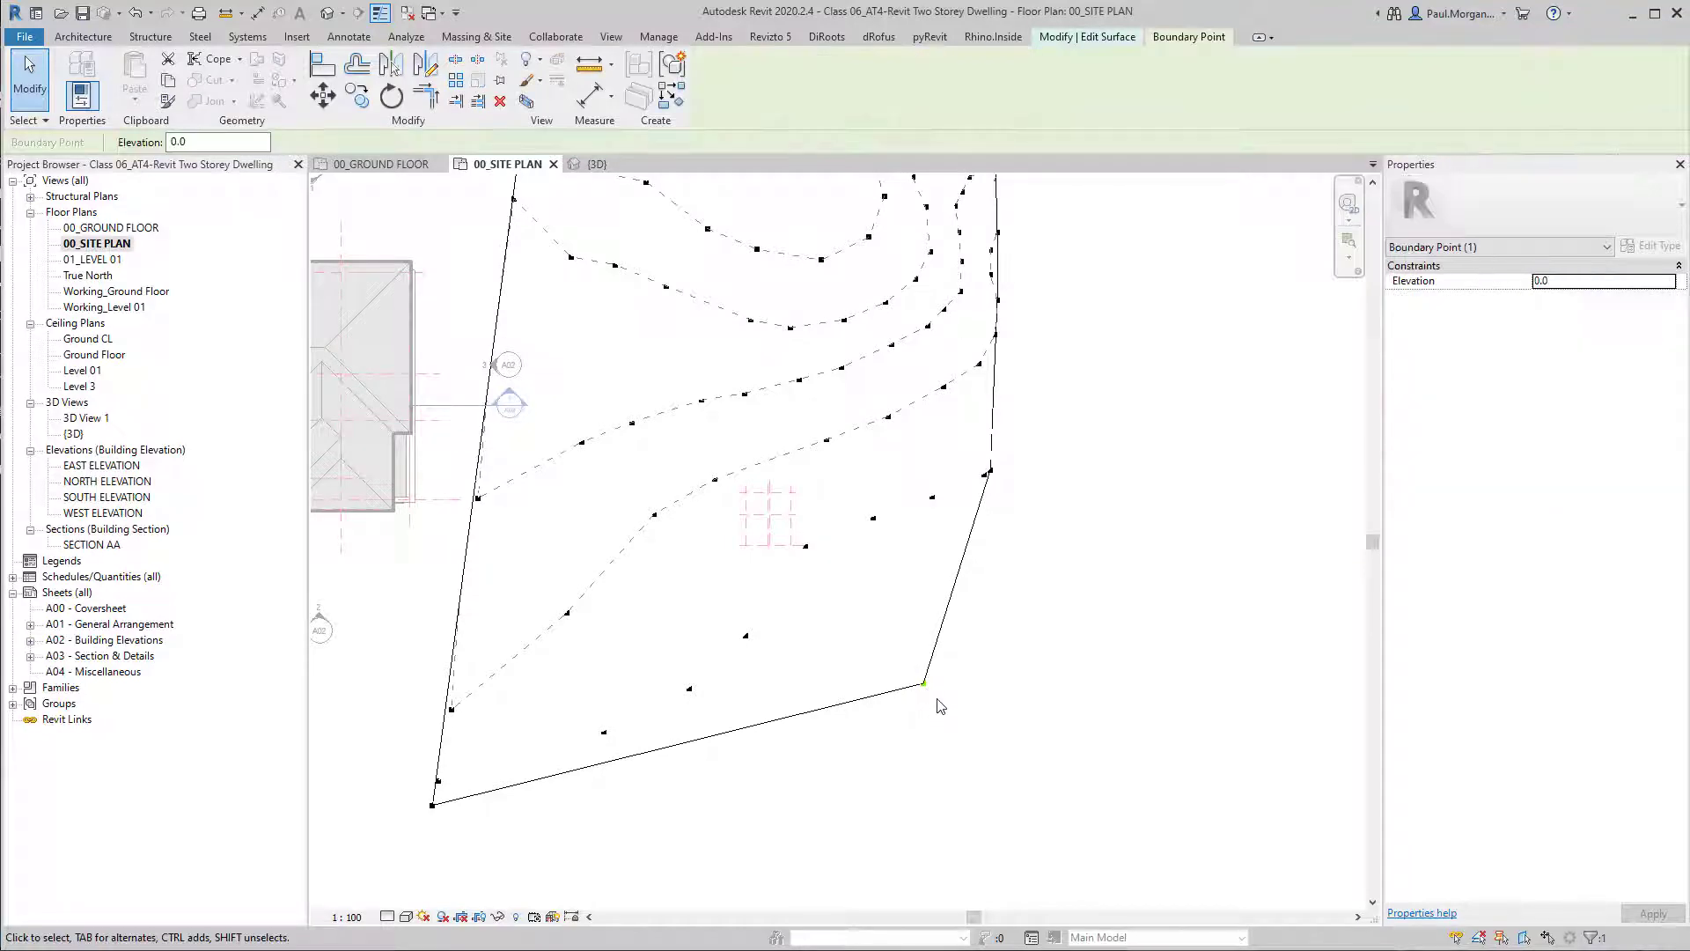
{"action": "scroll", "coordinate": [936, 698], "scroll_direction": "up", "scroll_amount": 2}
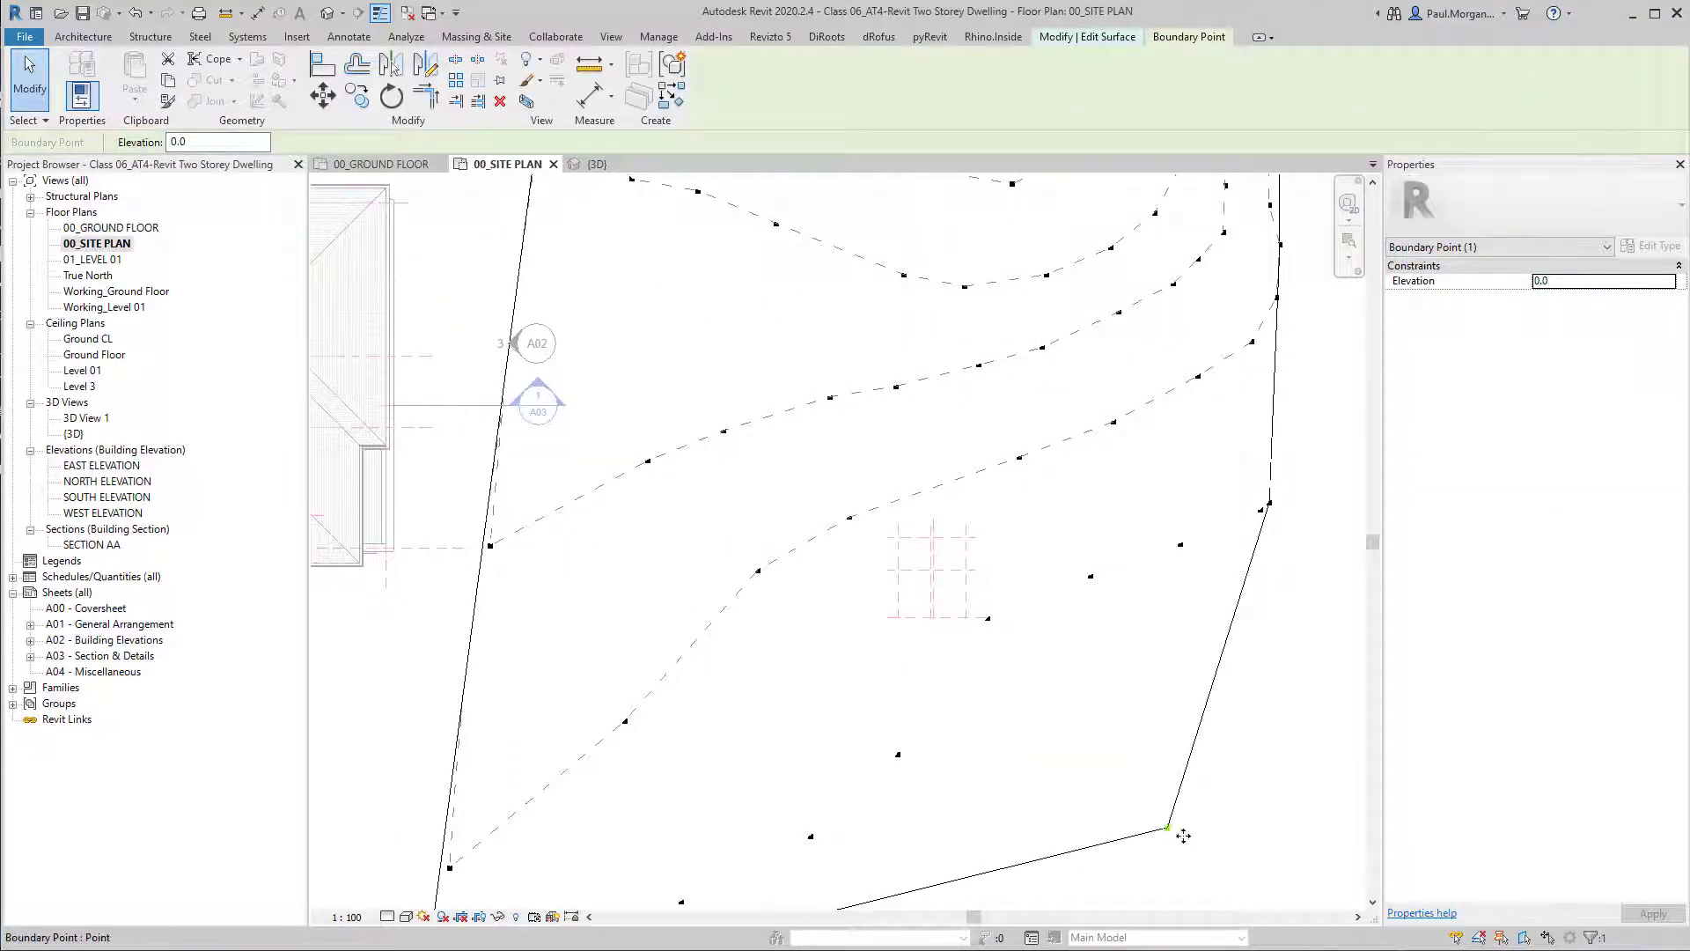
{"action": "left_click_drag", "start_coordinate": [1174, 830], "coordinate": [1211, 853]}
{"action": "scroll", "coordinate": [1105, 668], "scroll_direction": "down", "scroll_amount": 1}
{"action": "scroll", "coordinate": [1096, 663], "scroll_direction": "down", "scroll_amount": 4}
Draw two vertical reference planes, a horizontal one crossing them and a sloping one below, just east of the site.
{"action": "middle_click_drag", "start_coordinate": [998, 638], "coordinate": [777, 565]}
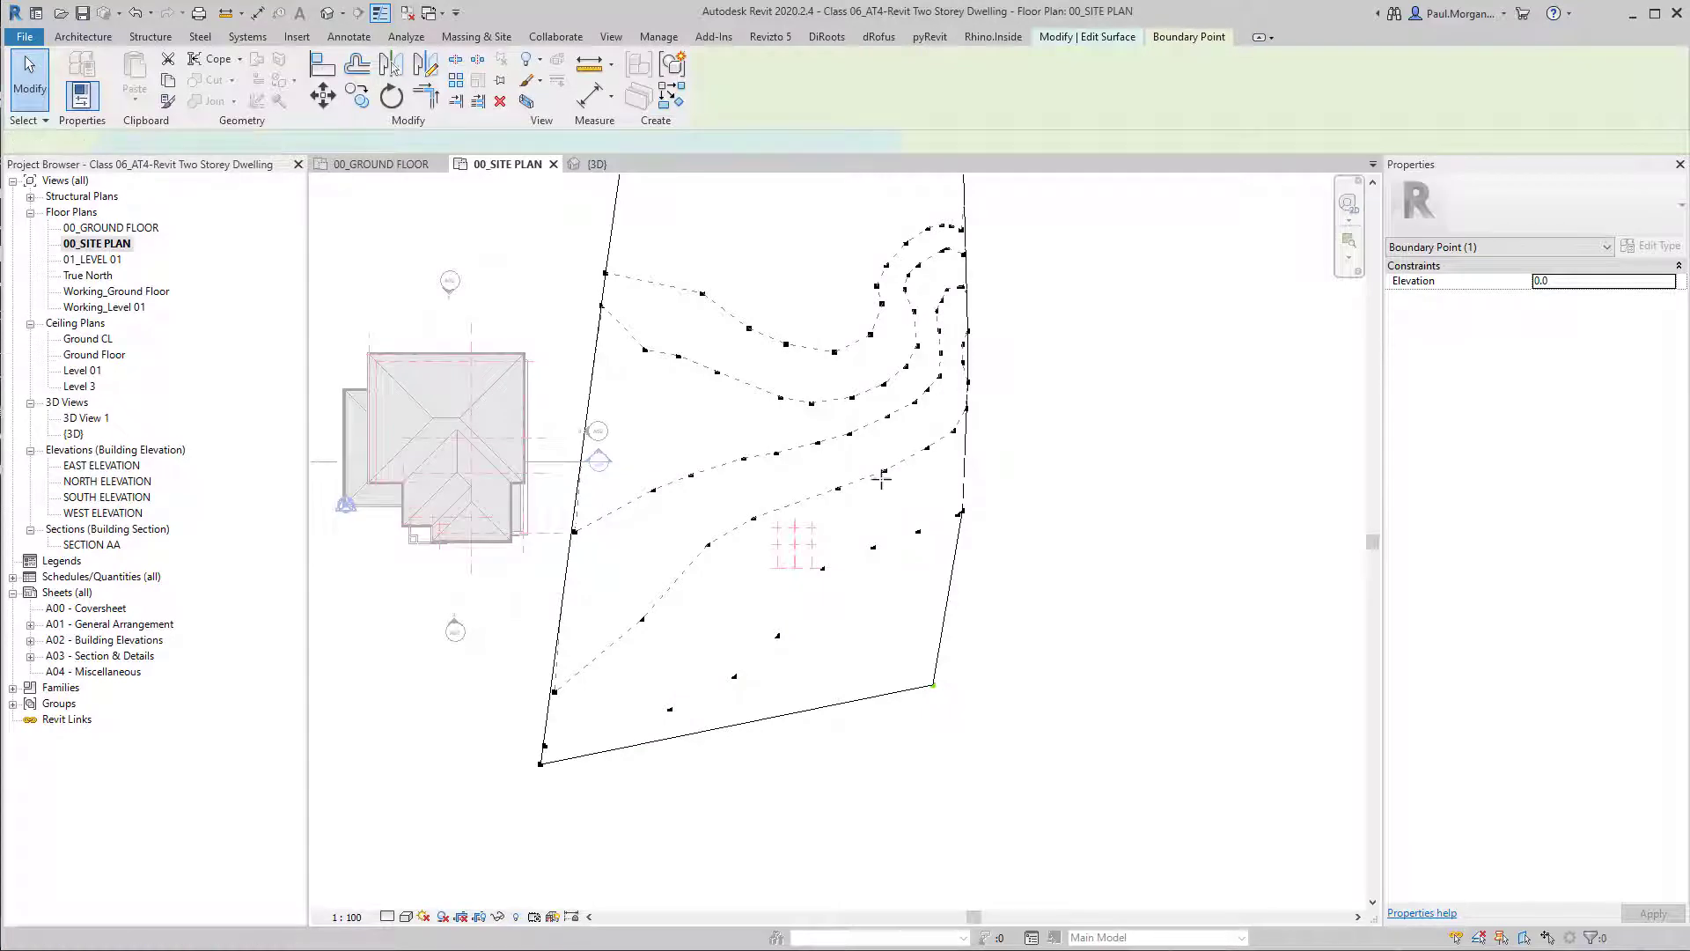
{"action": "key", "text": "r"}
{"action": "key", "text": "p"}
{"action": "scroll", "coordinate": [788, 541], "scroll_direction": "up", "scroll_amount": 3}
{"action": "middle_click_drag", "start_coordinate": [938, 513], "coordinate": [677, 536]}
{"action": "scroll", "coordinate": [680, 538], "scroll_direction": "down", "scroll_amount": 2}
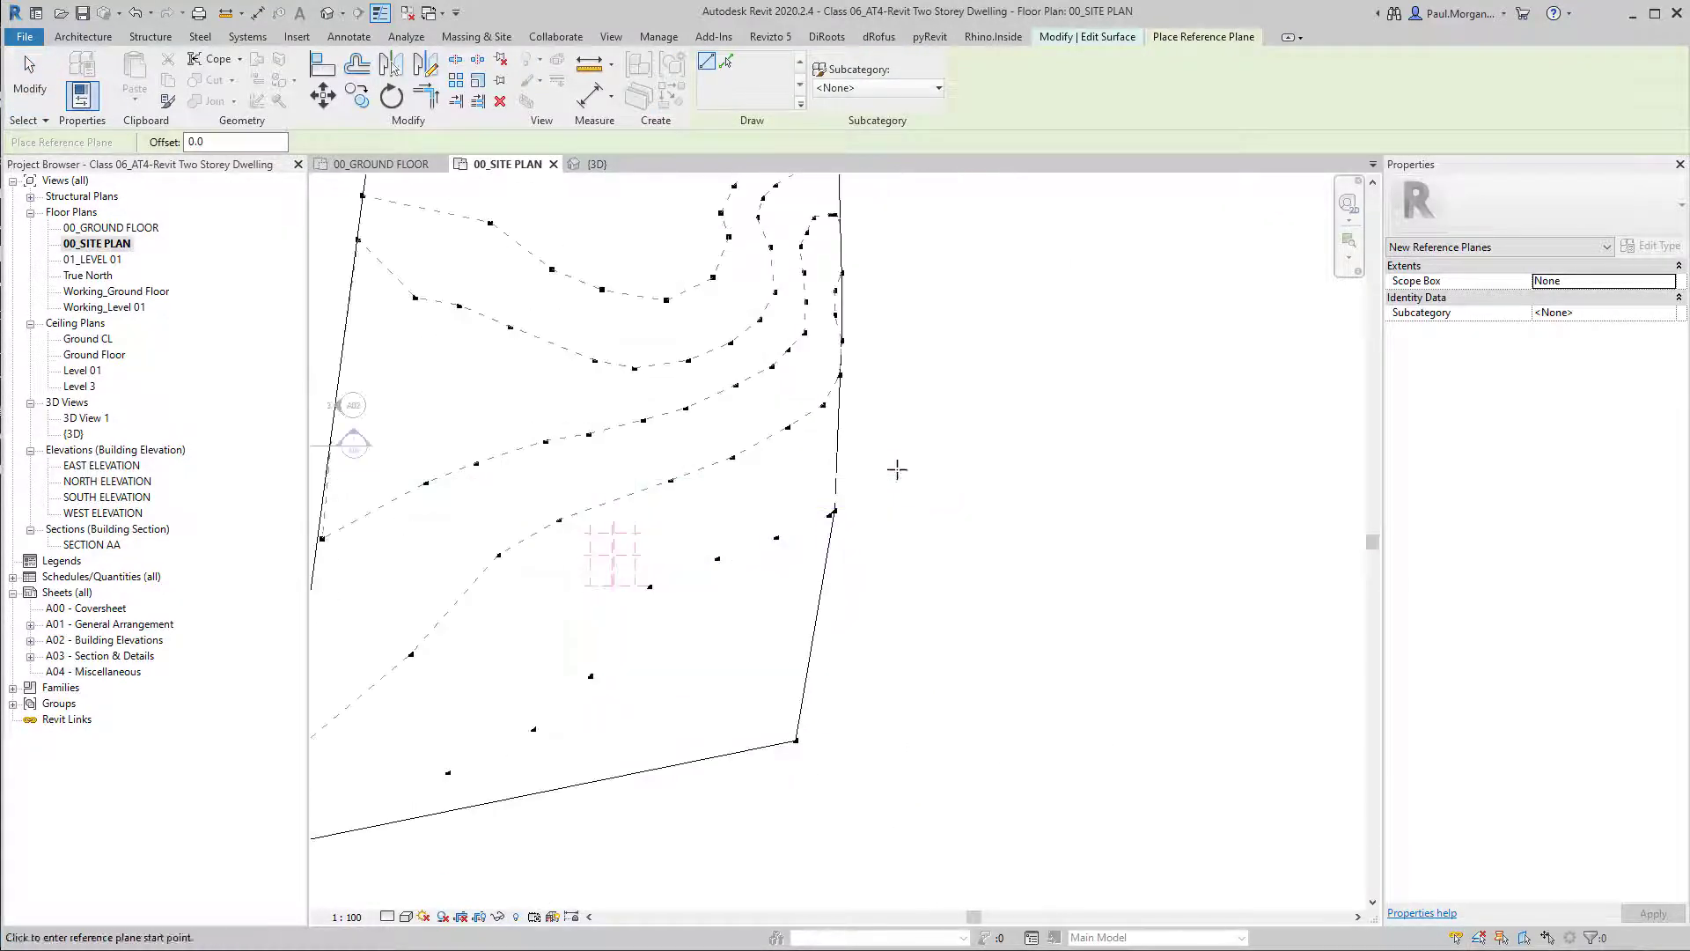
{"action": "left_click", "coordinate": [897, 470]}
{"action": "left_click", "coordinate": [897, 688]}
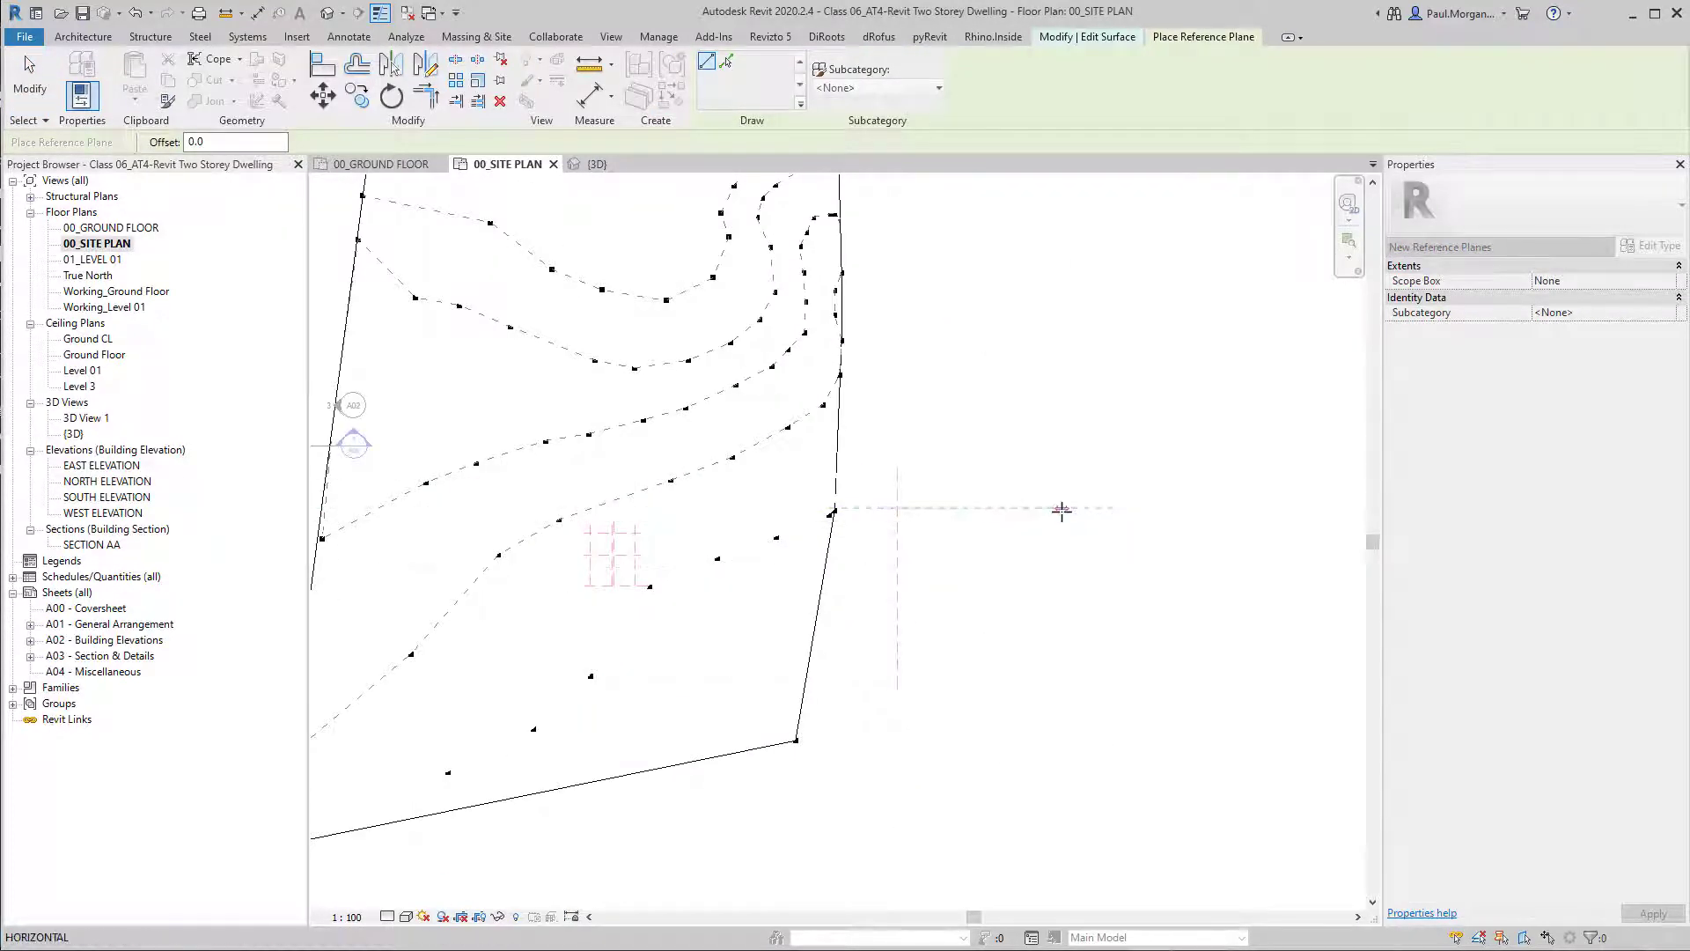
{"action": "left_click", "coordinate": [1028, 712]}
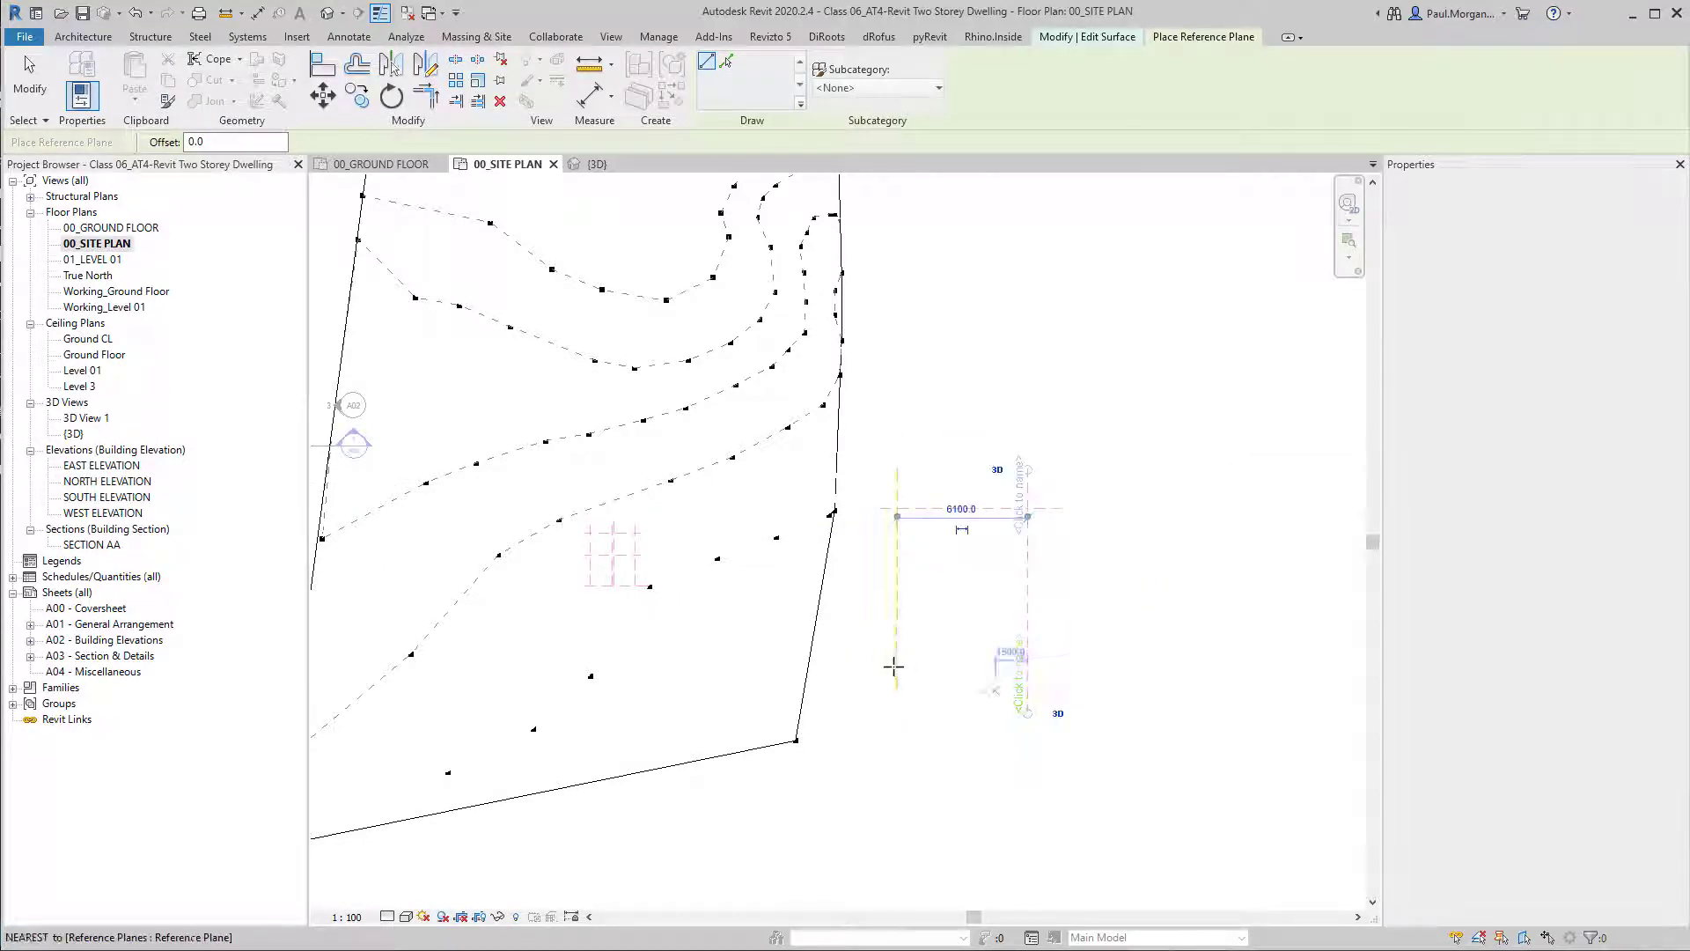
{"action": "left_click", "coordinate": [1116, 731]}
{"action": "key", "text": "Escape"}
{"action": "key", "text": "Escape"}
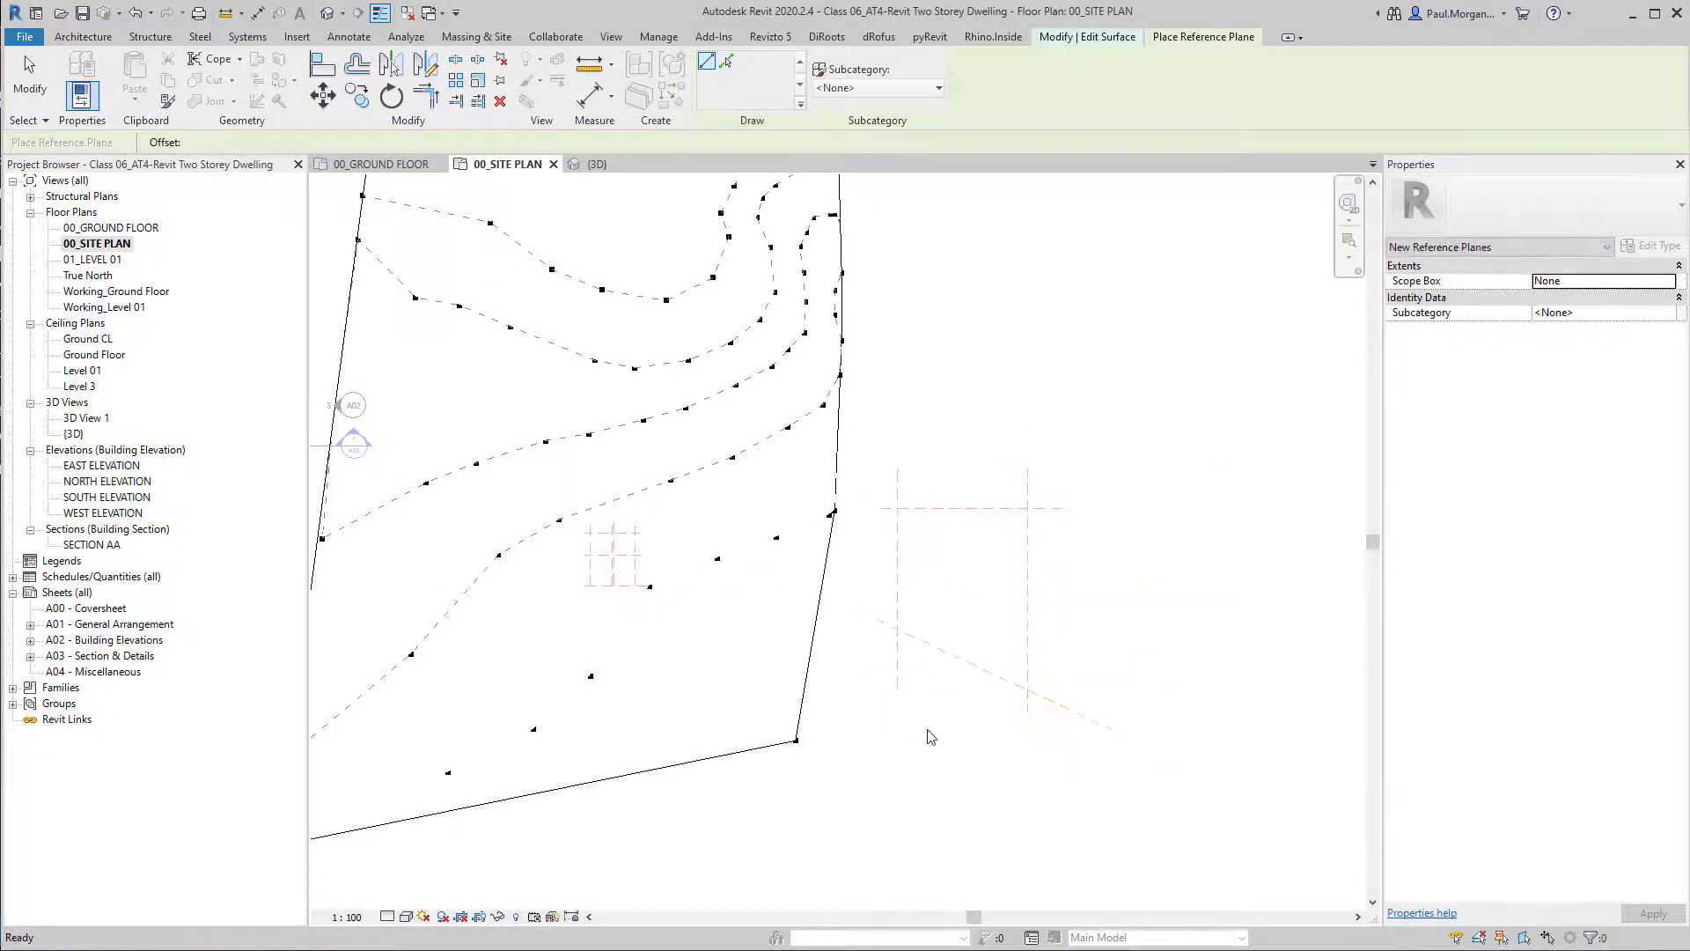
{"action": "left_click", "coordinate": [796, 740]}
{"action": "key", "text": "Escape"}
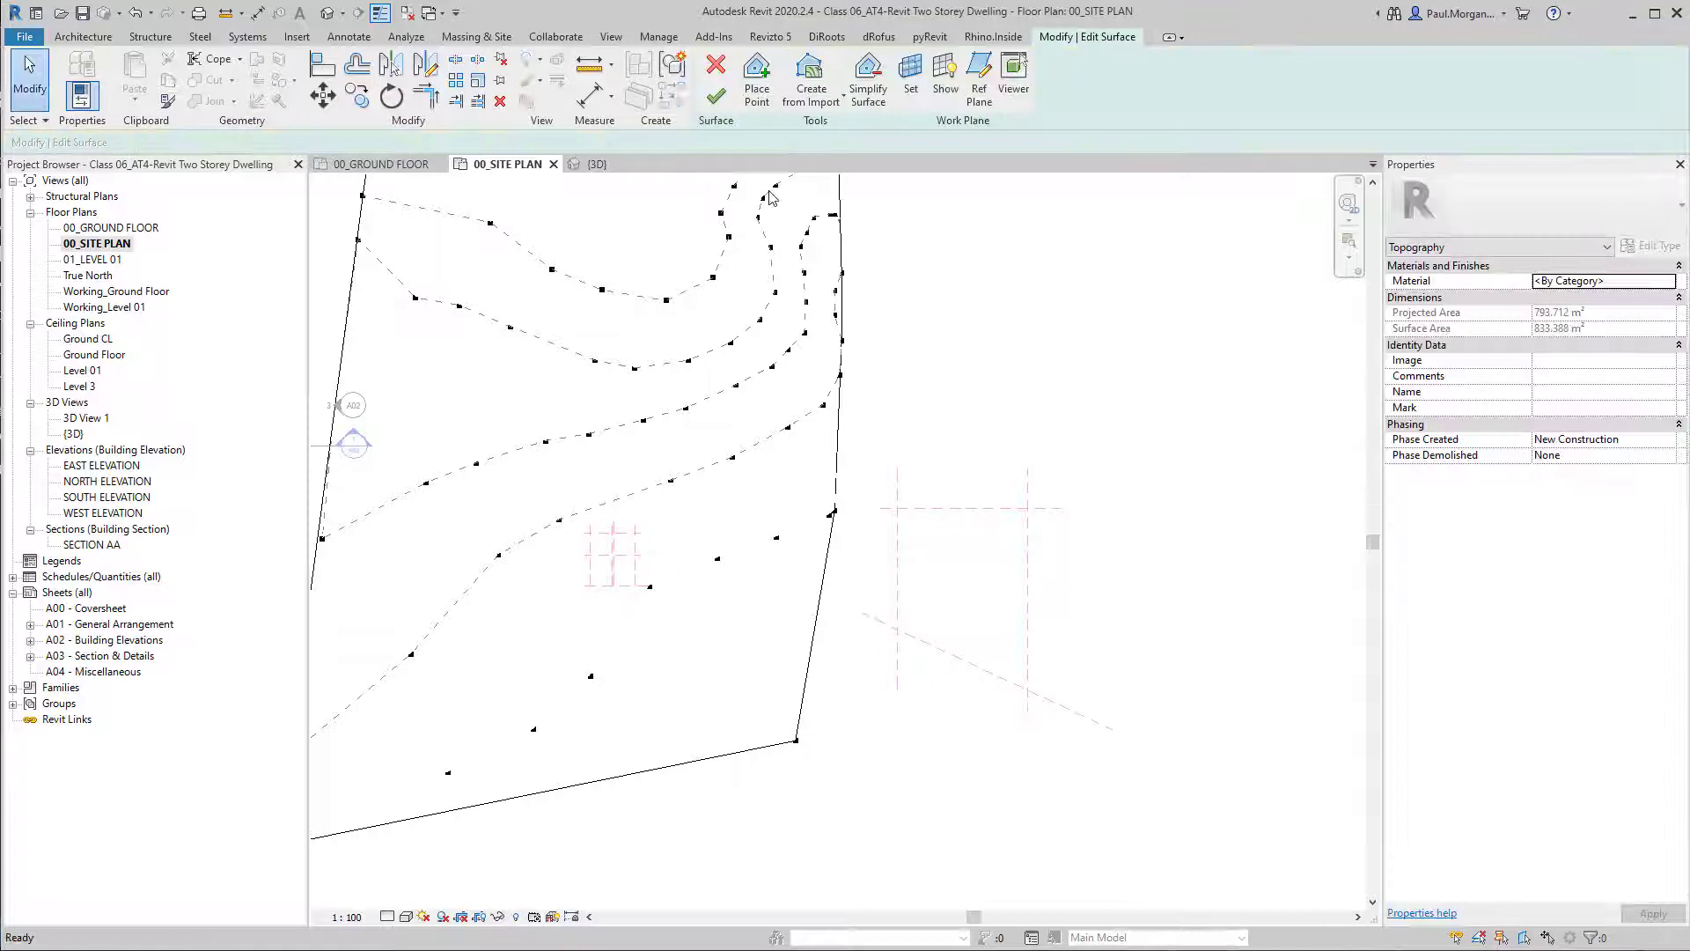
{"action": "left_click", "coordinate": [757, 84]}
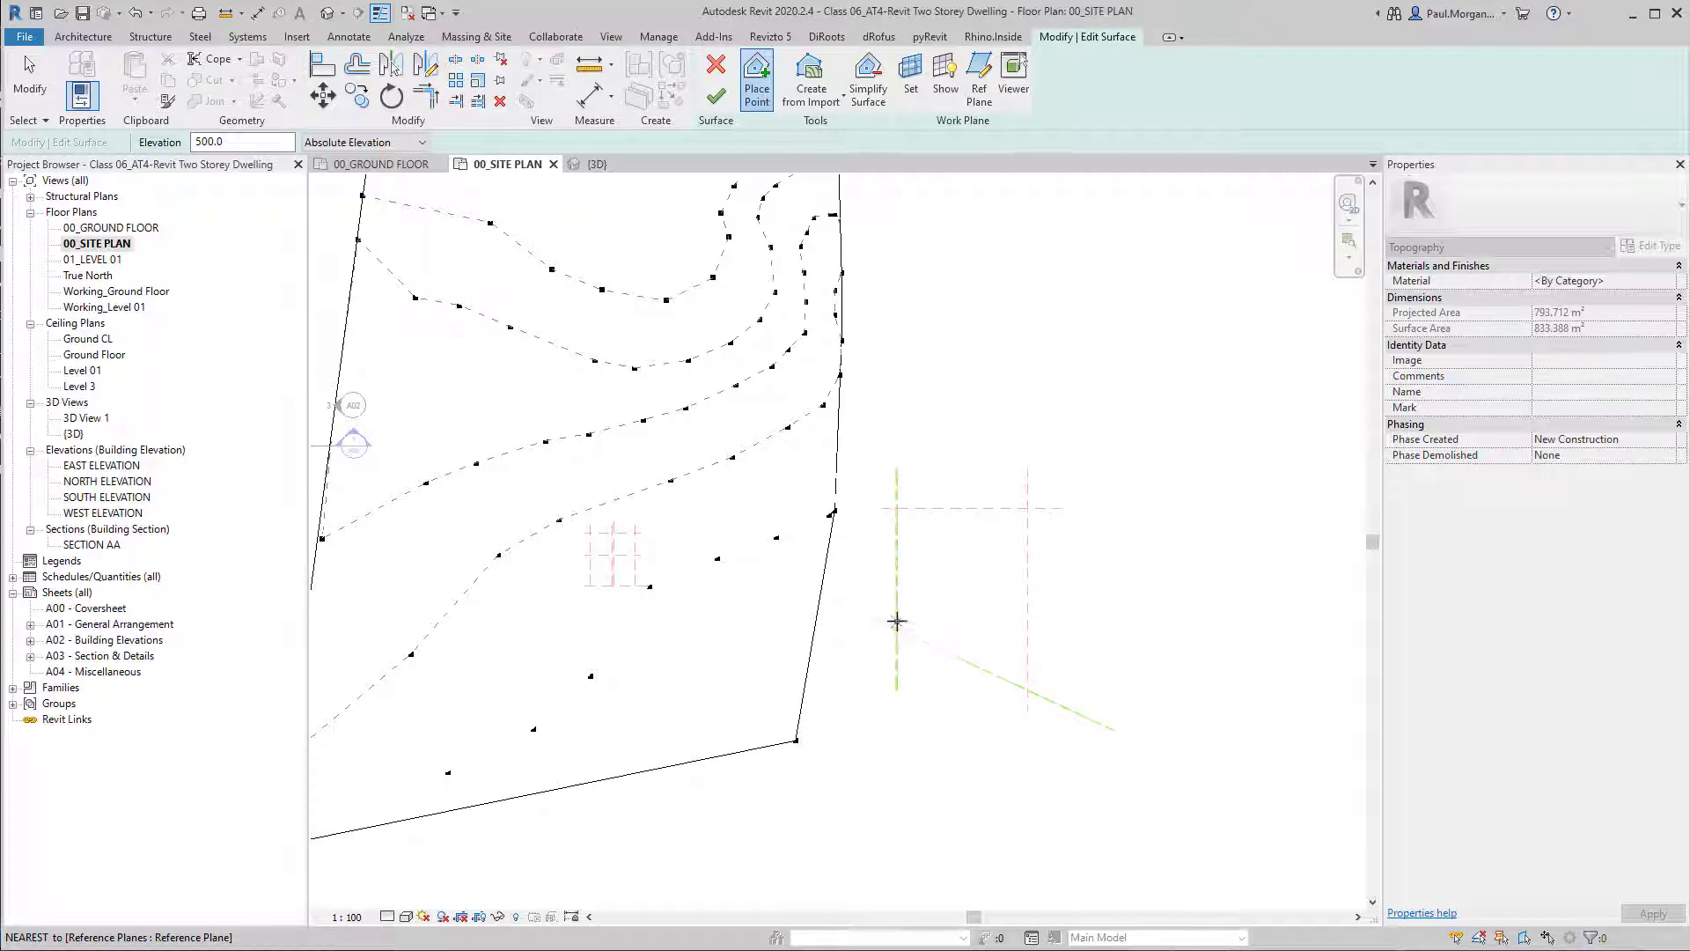
{"action": "scroll", "coordinate": [885, 632], "scroll_direction": "down", "scroll_amount": 2}
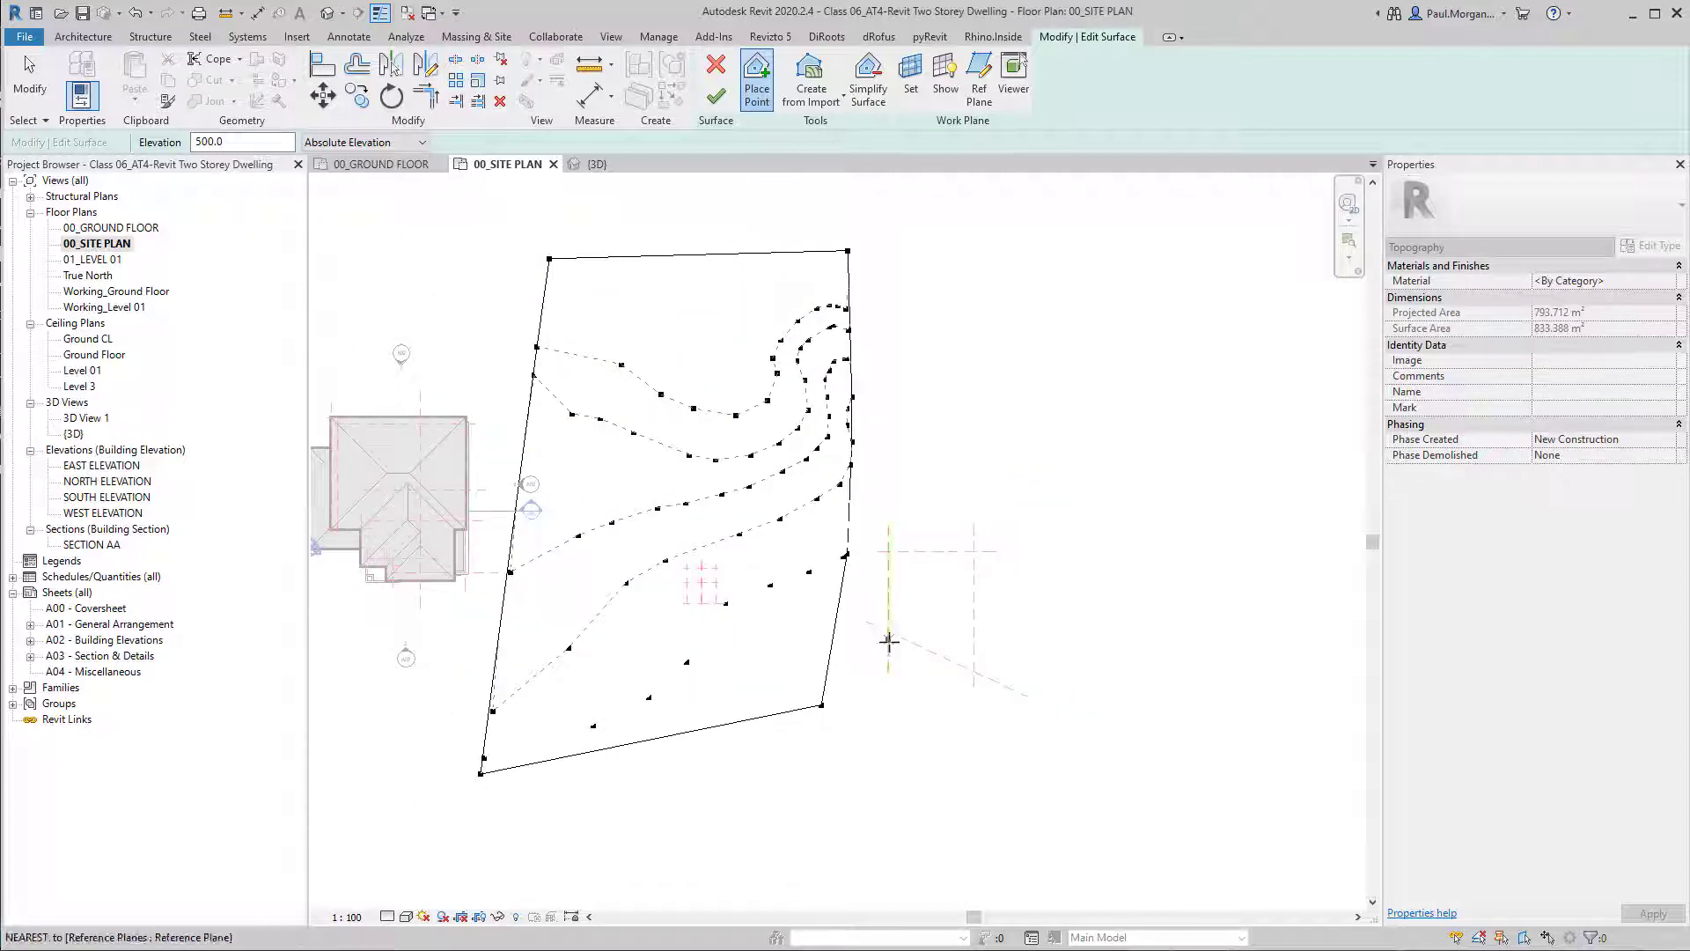
{"action": "middle_click_drag", "start_coordinate": [888, 642], "coordinate": [868, 661]}
{"action": "middle_click_drag", "start_coordinate": [324, 633], "coordinate": [687, 661]}
{"action": "scroll", "coordinate": [722, 584], "scroll_direction": "up", "scroll_amount": 2}
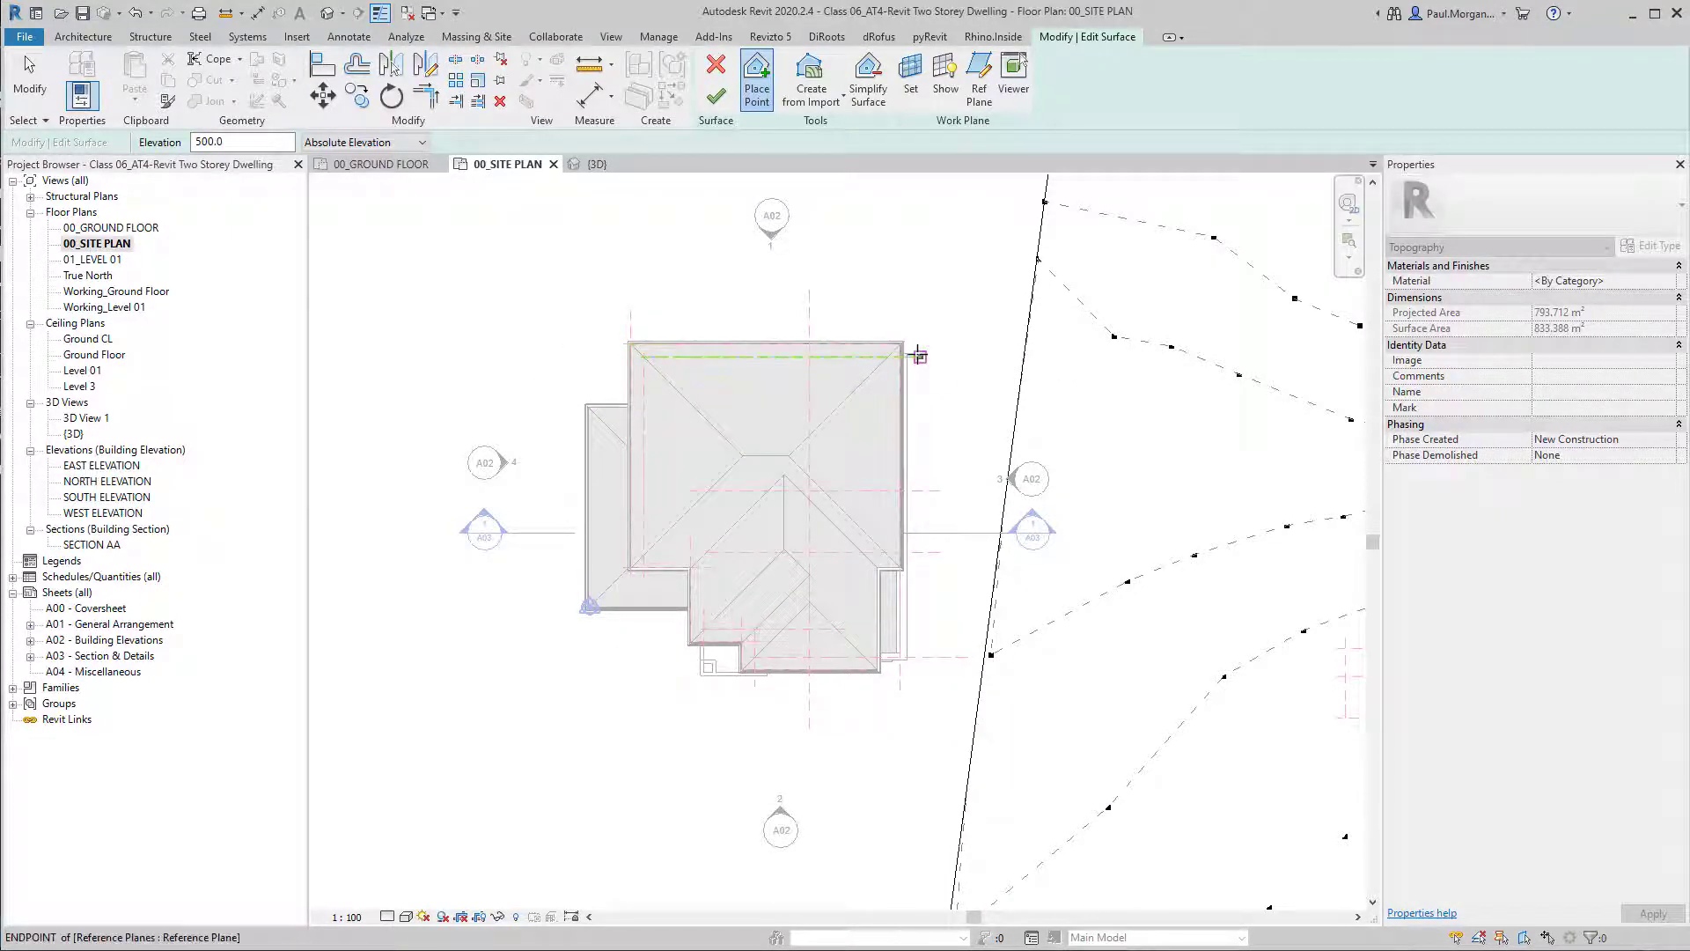
{"action": "scroll", "coordinate": [816, 500], "scroll_direction": "down", "scroll_amount": 3}
{"action": "middle_click_drag", "start_coordinate": [872, 581], "coordinate": [837, 590]}
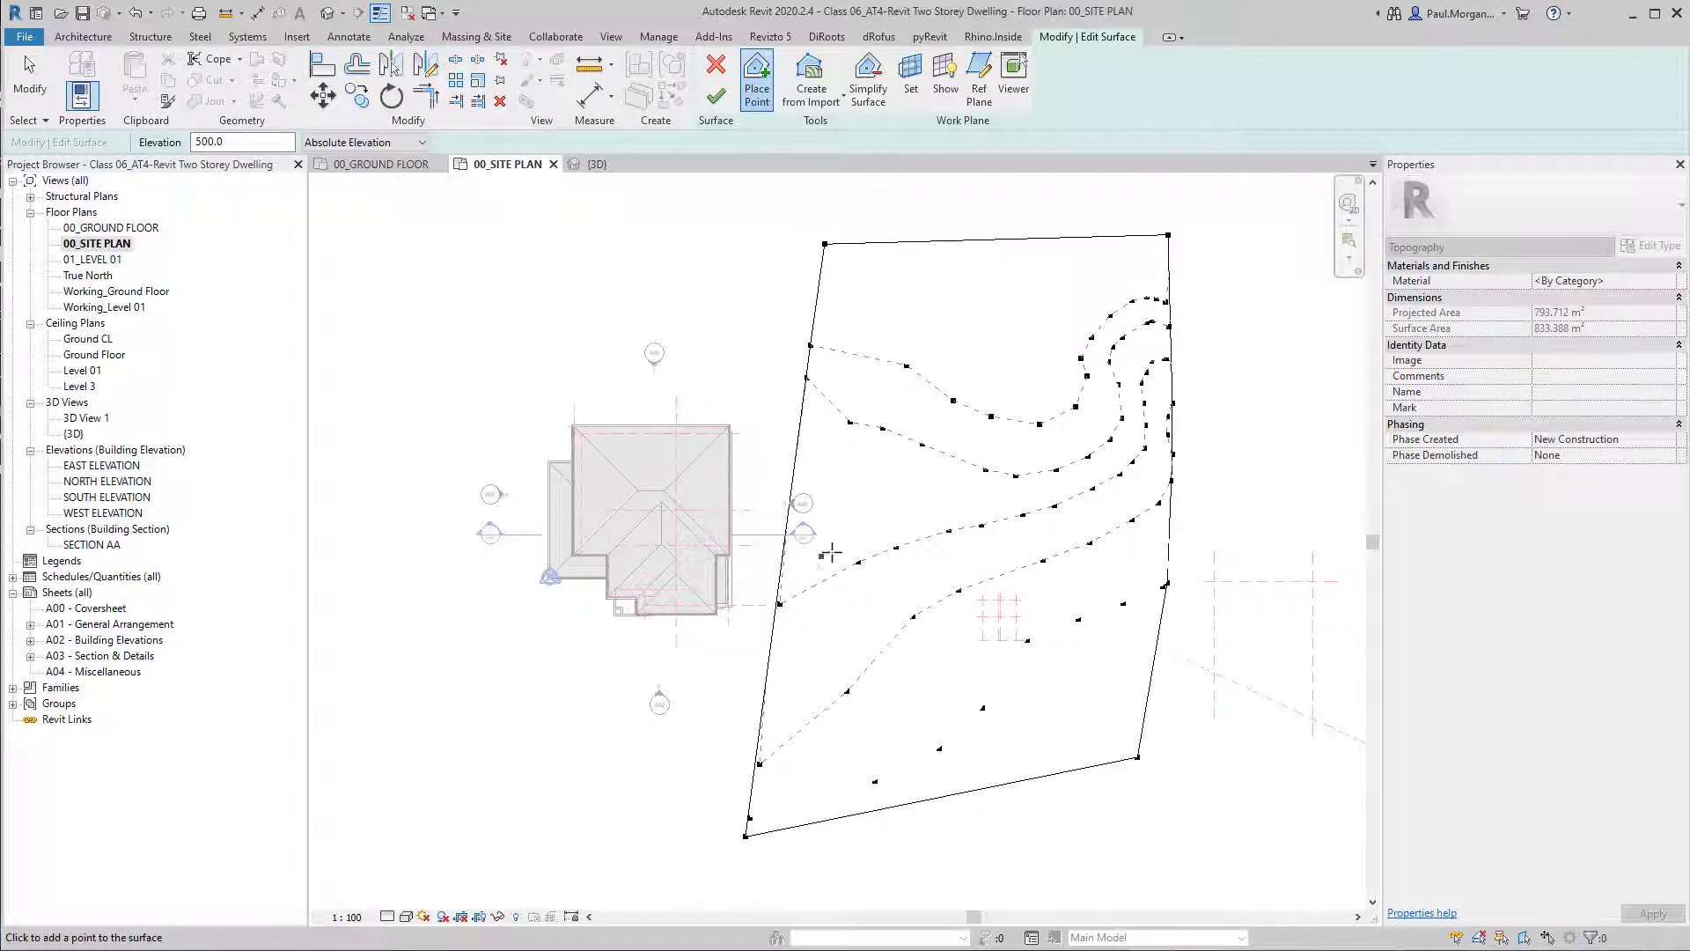
{"action": "scroll", "coordinate": [839, 544], "scroll_direction": "down", "scroll_amount": 2}
{"action": "middle_click_drag", "start_coordinate": [987, 603], "coordinate": [733, 597]}
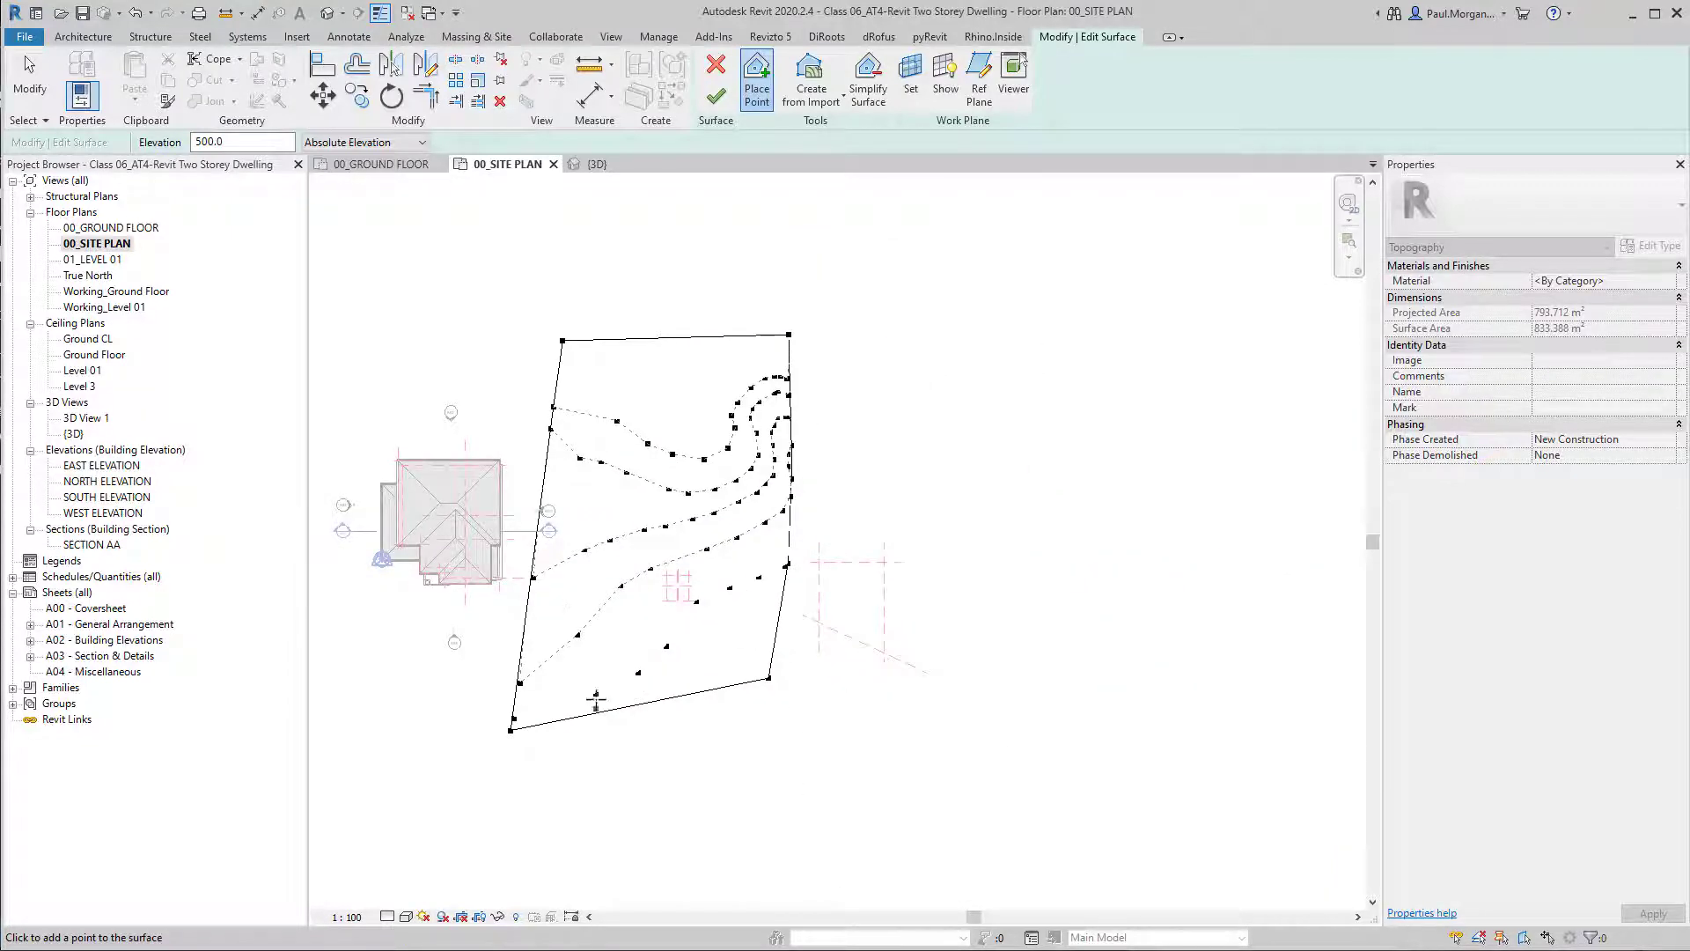
{"action": "middle_click_drag", "start_coordinate": [615, 584], "coordinate": [914, 581]}
{"action": "key", "text": "Escape"}
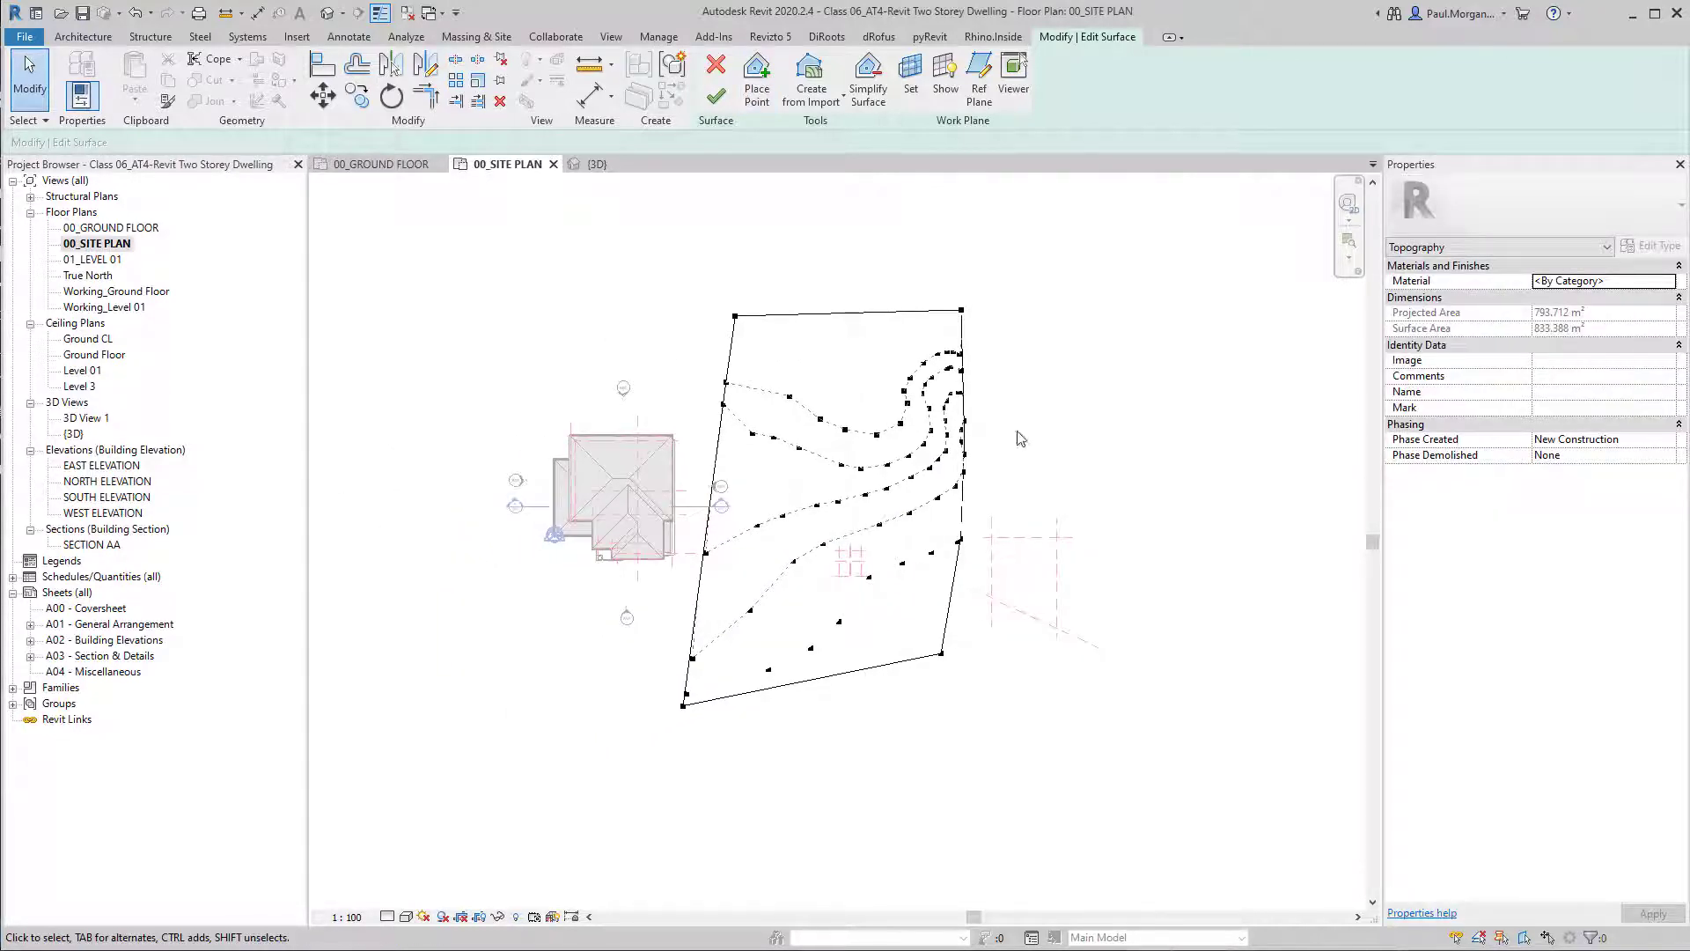
Finish editing the toposurface and dismiss the save reminder without saving.
{"action": "middle_click_drag", "start_coordinate": [1017, 472], "coordinate": [1010, 491]}
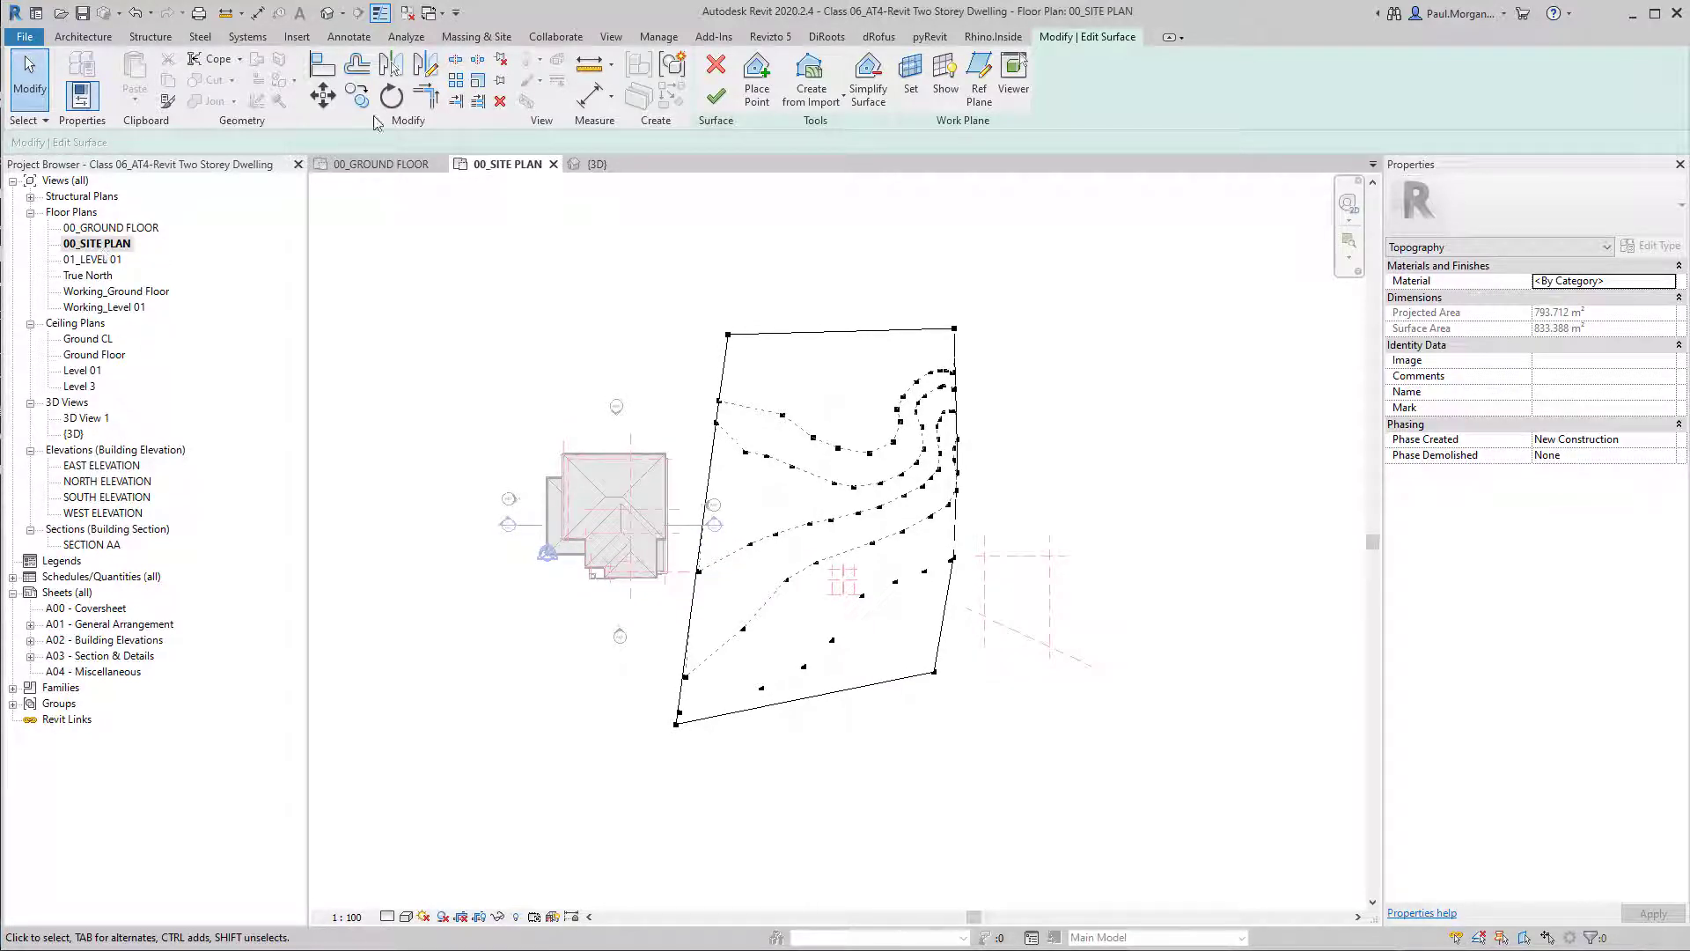
{"action": "left_click", "coordinate": [711, 95]}
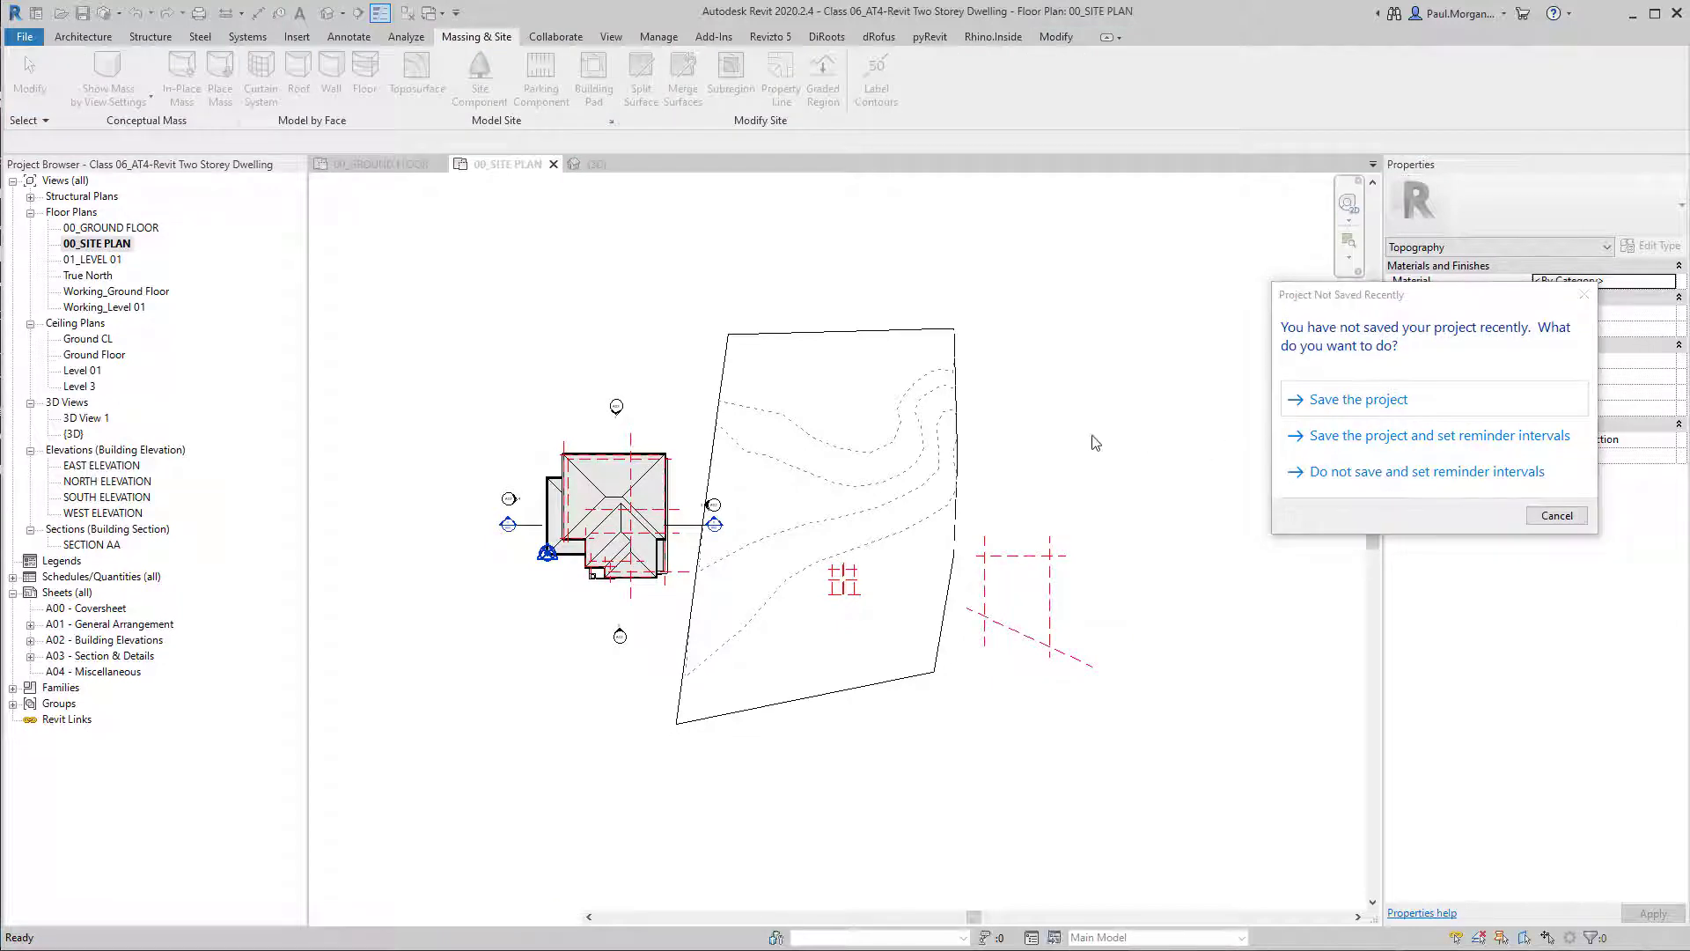
{"action": "key", "text": "Escape"}
Draw a vertical section line through the middle of the site and extend its far clip offset to about 16580 mm, past the eastern boundary.
{"action": "left_click", "coordinate": [357, 12]}
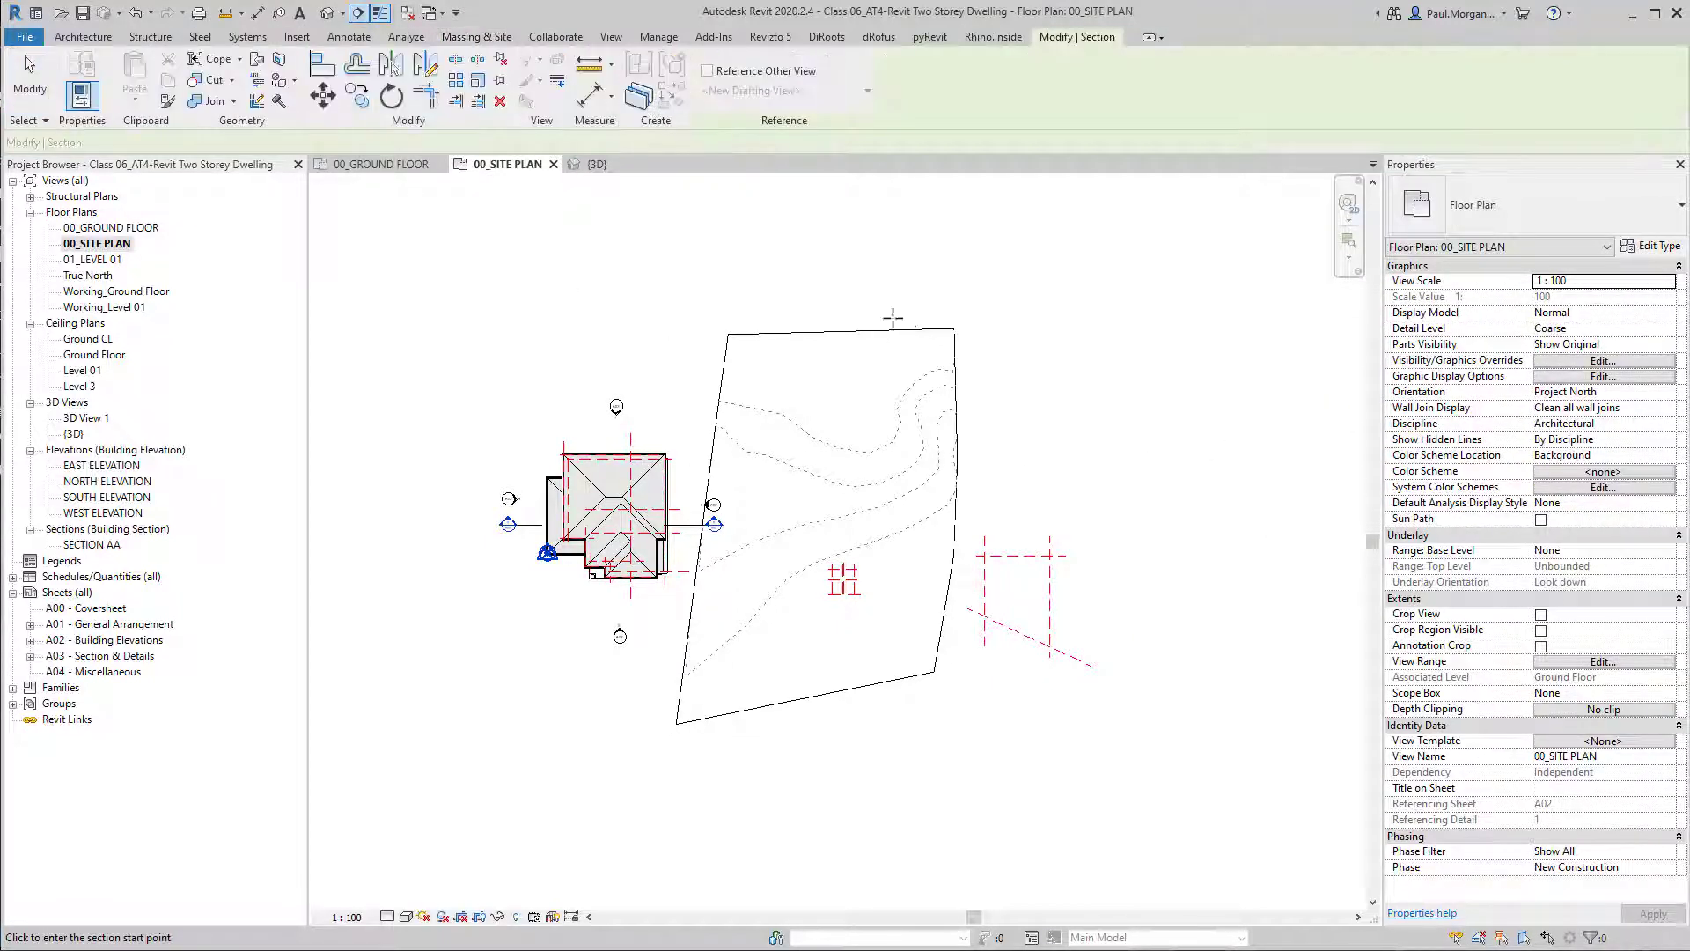
{"action": "left_click", "coordinate": [823, 268]}
{"action": "left_click", "coordinate": [823, 805]}
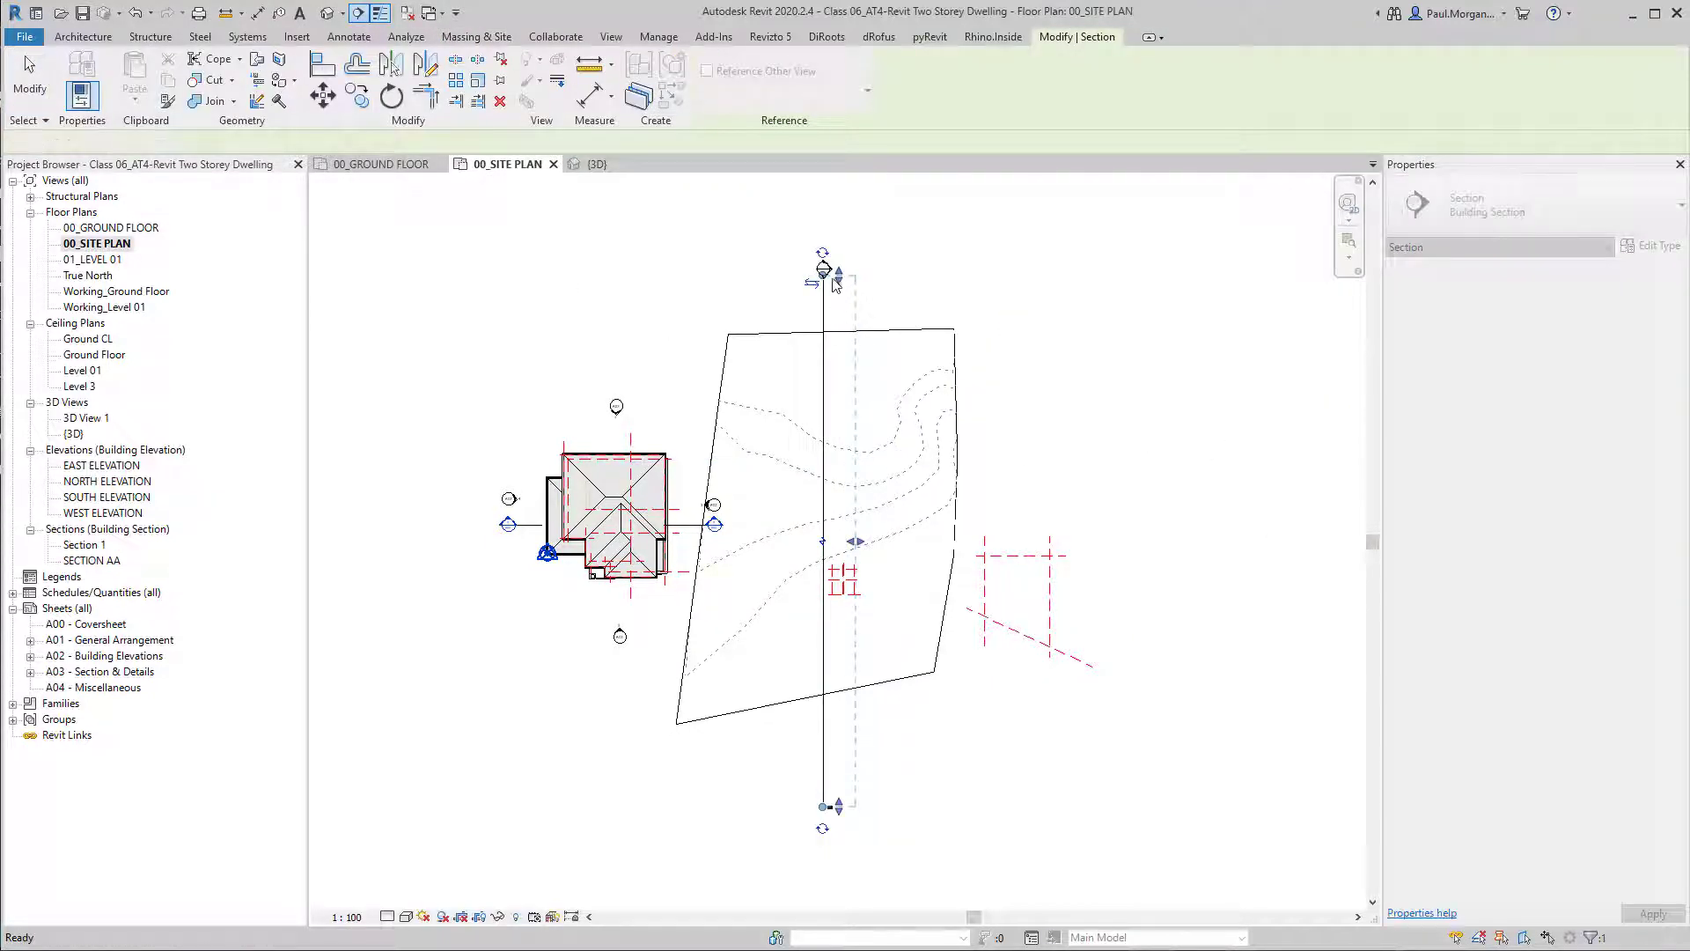
{"action": "left_click_drag", "start_coordinate": [860, 538], "coordinate": [1003, 539]}
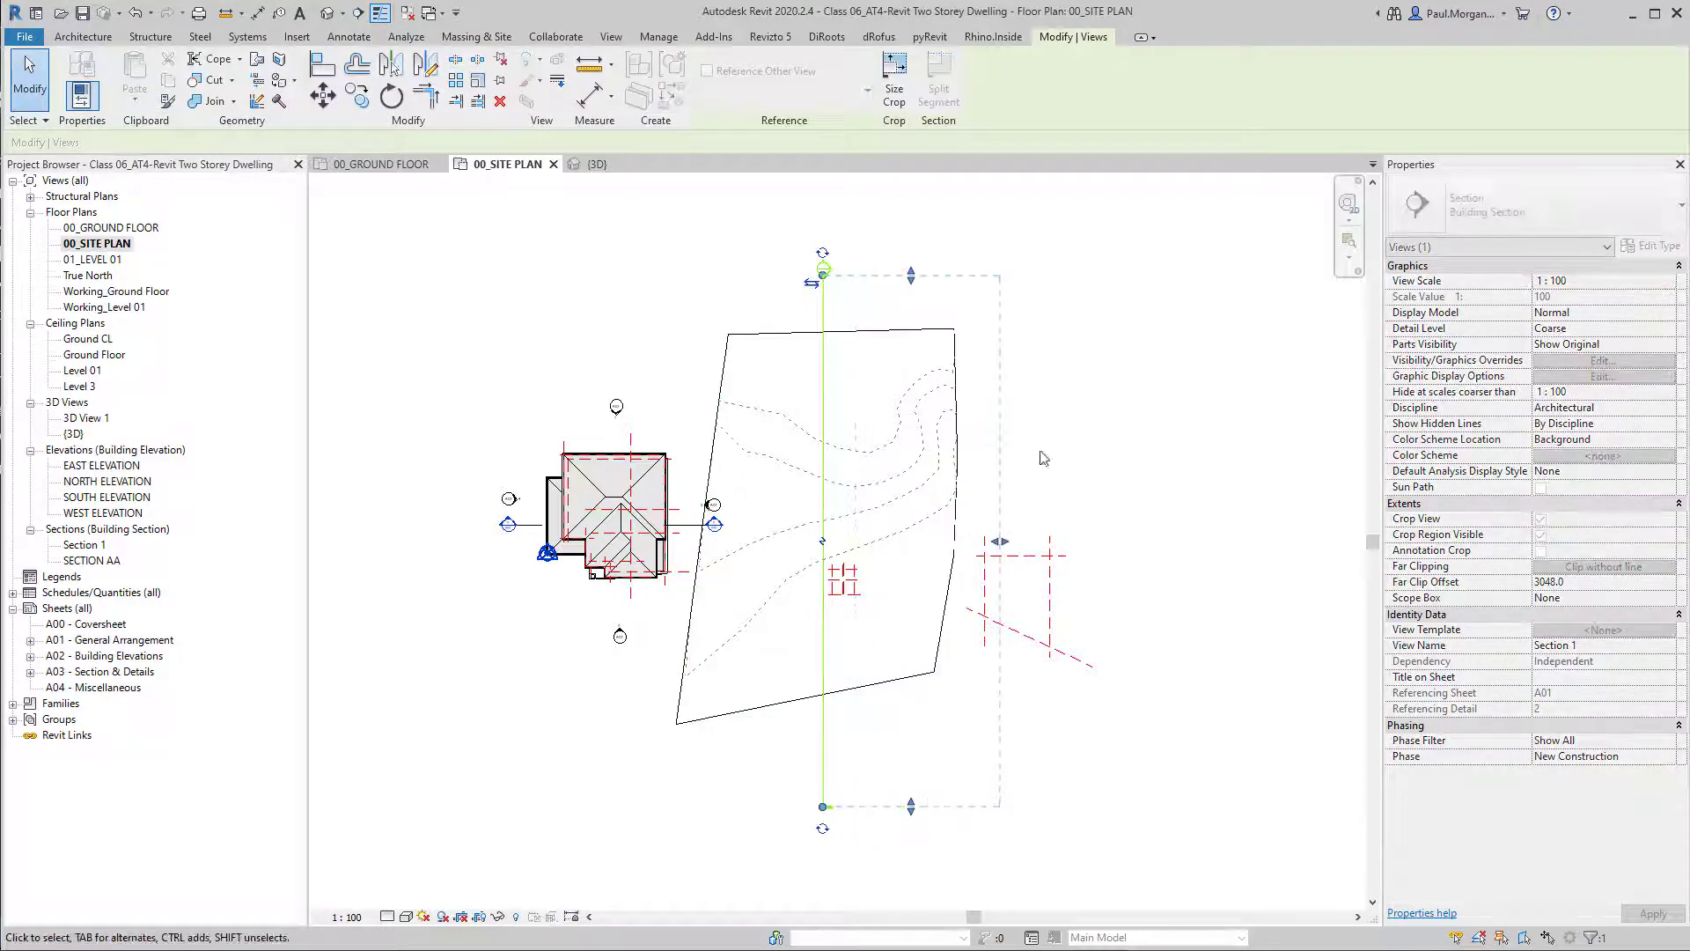
{"action": "left_click", "coordinate": [1042, 454]}
Open the new section's view and examine the terrain profile along the whole slope.
{"action": "double_click", "coordinate": [826, 268]}
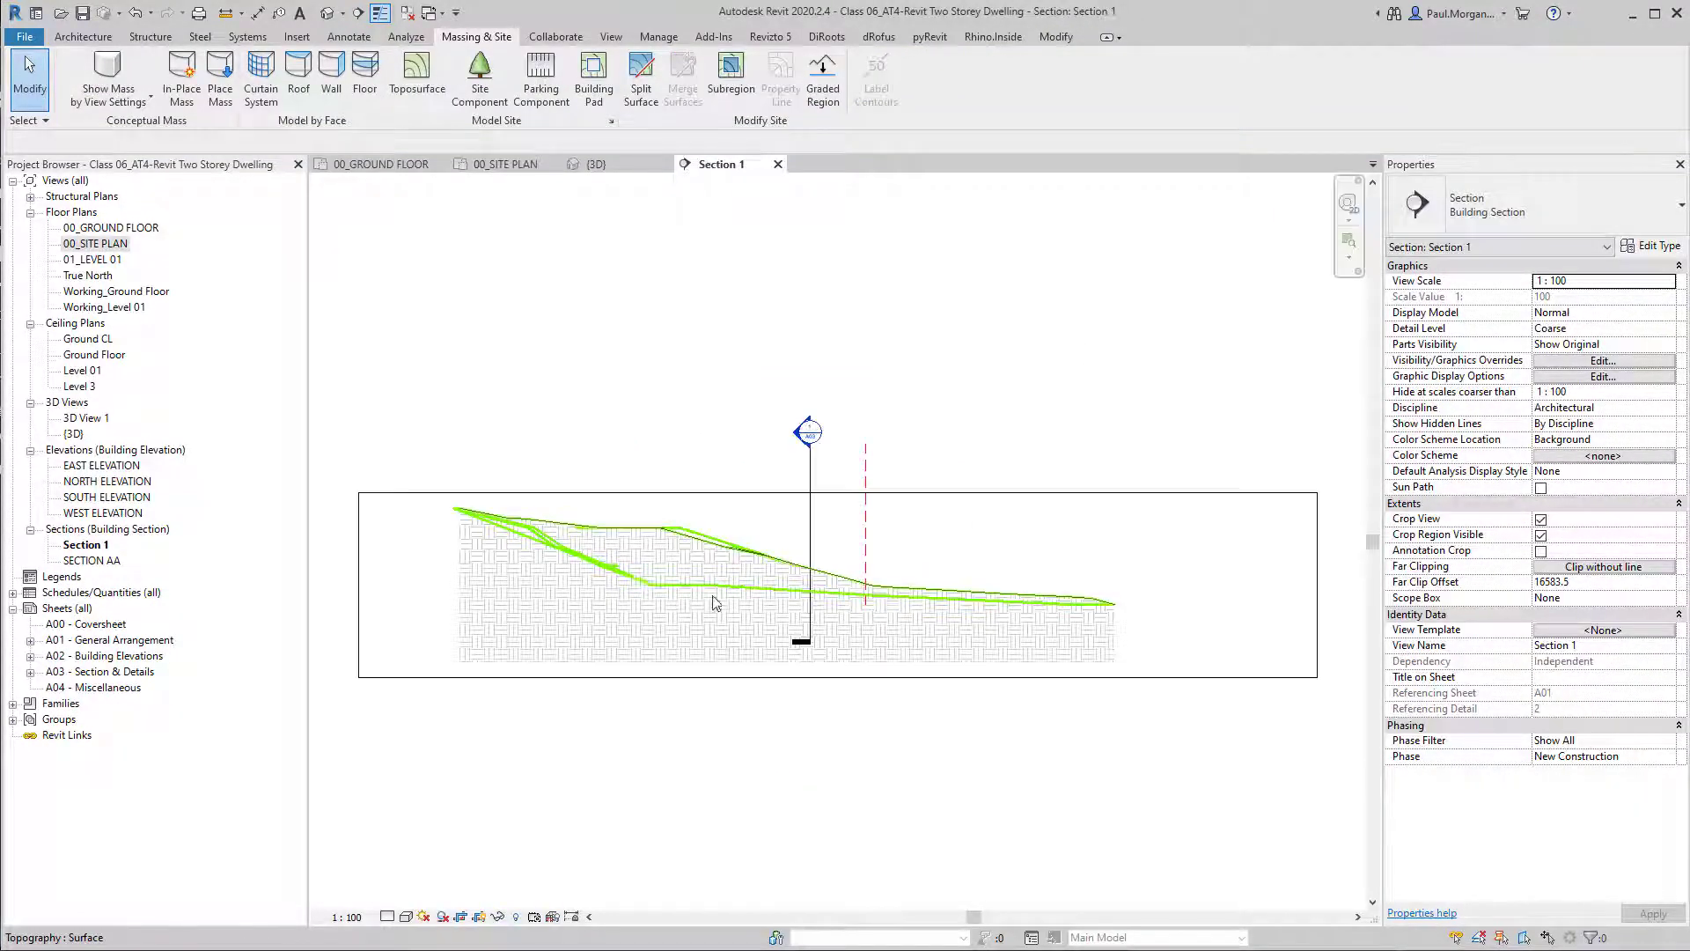
{"action": "scroll", "coordinate": [525, 554], "scroll_direction": "up", "scroll_amount": 3}
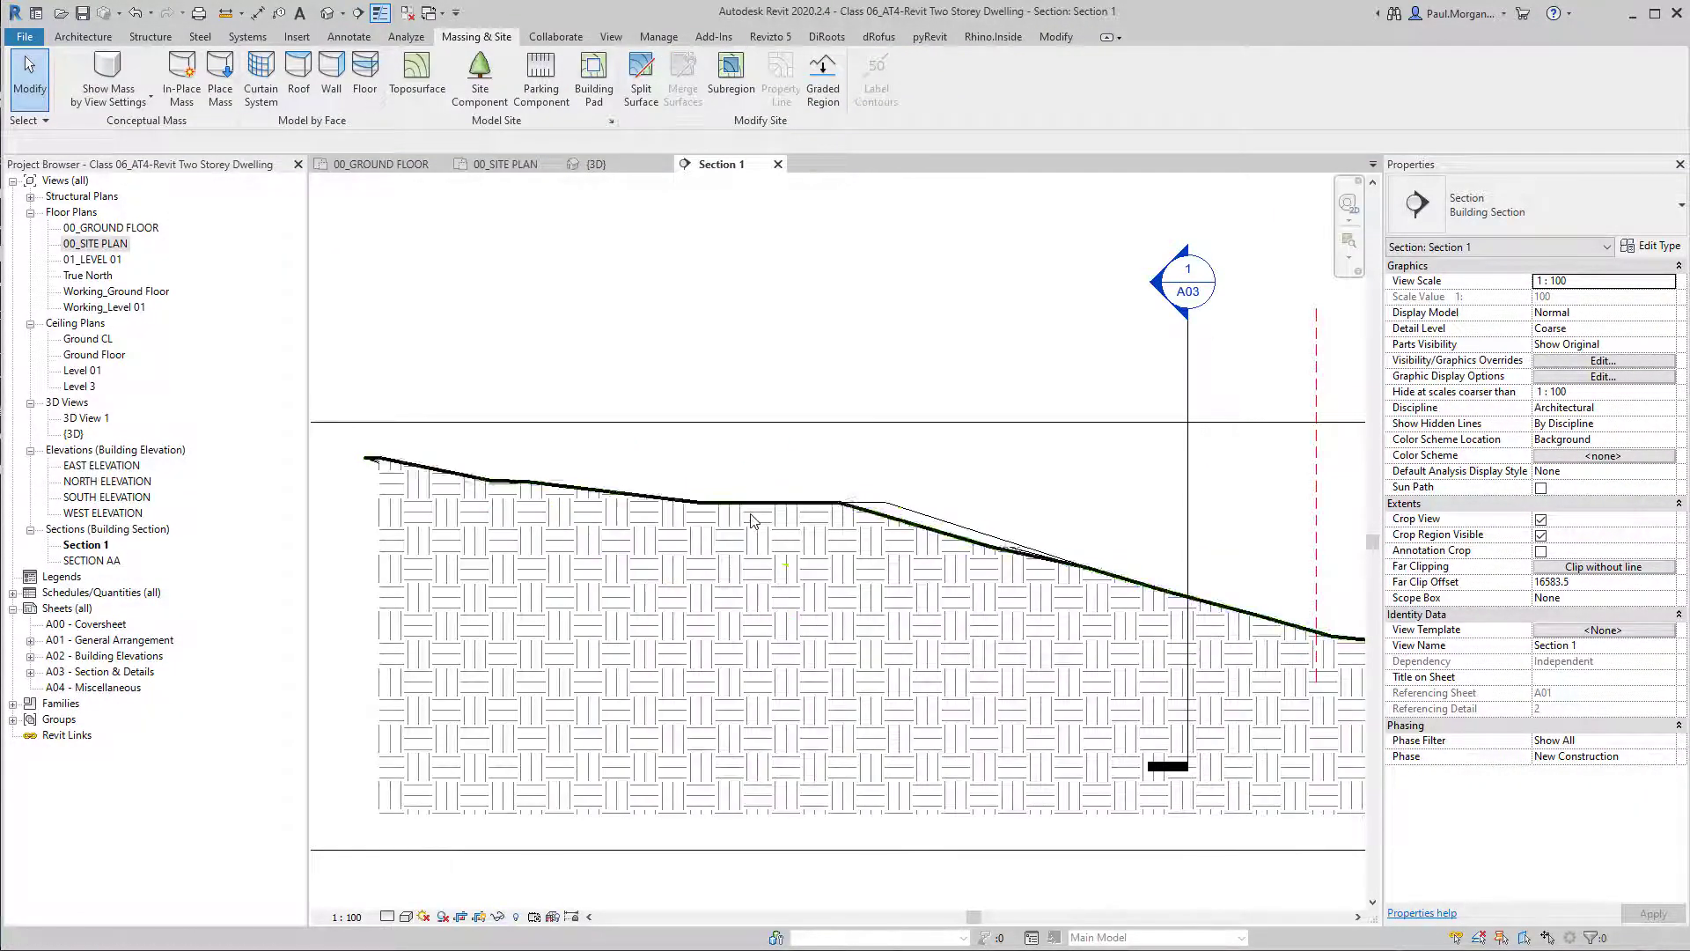
{"action": "scroll", "coordinate": [738, 539], "scroll_direction": "down", "scroll_amount": 2}
{"action": "middle_click_drag", "start_coordinate": [876, 595], "coordinate": [769, 597]}
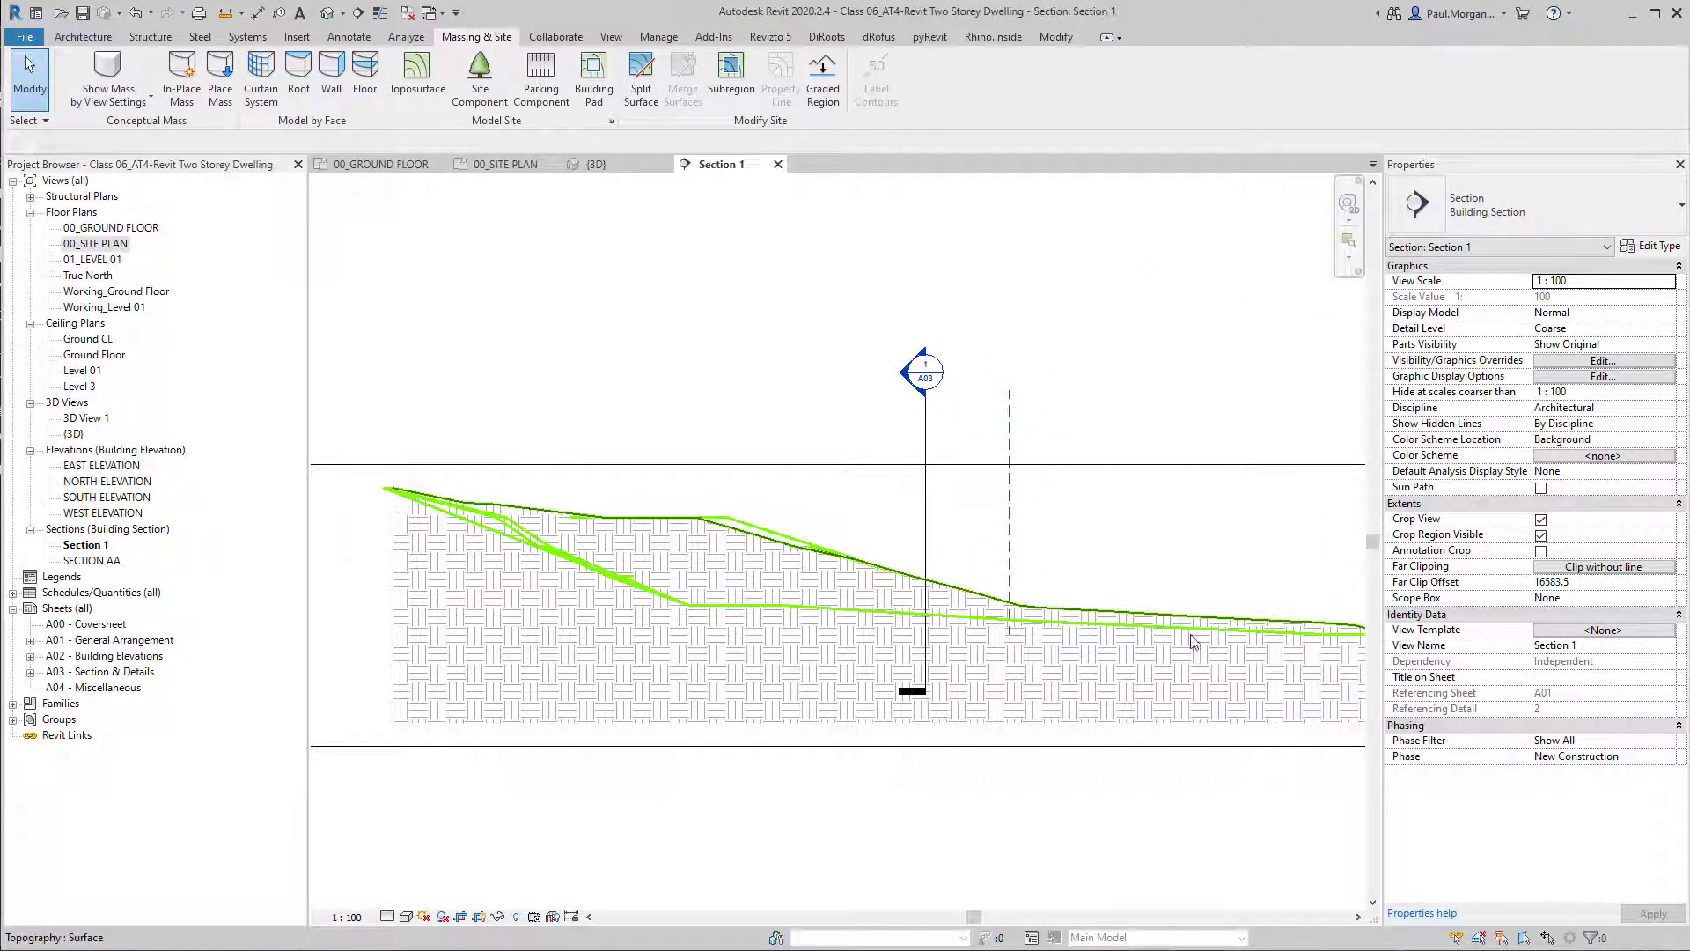
{"action": "middle_click_drag", "start_coordinate": [1190, 682], "coordinate": [1005, 640]}
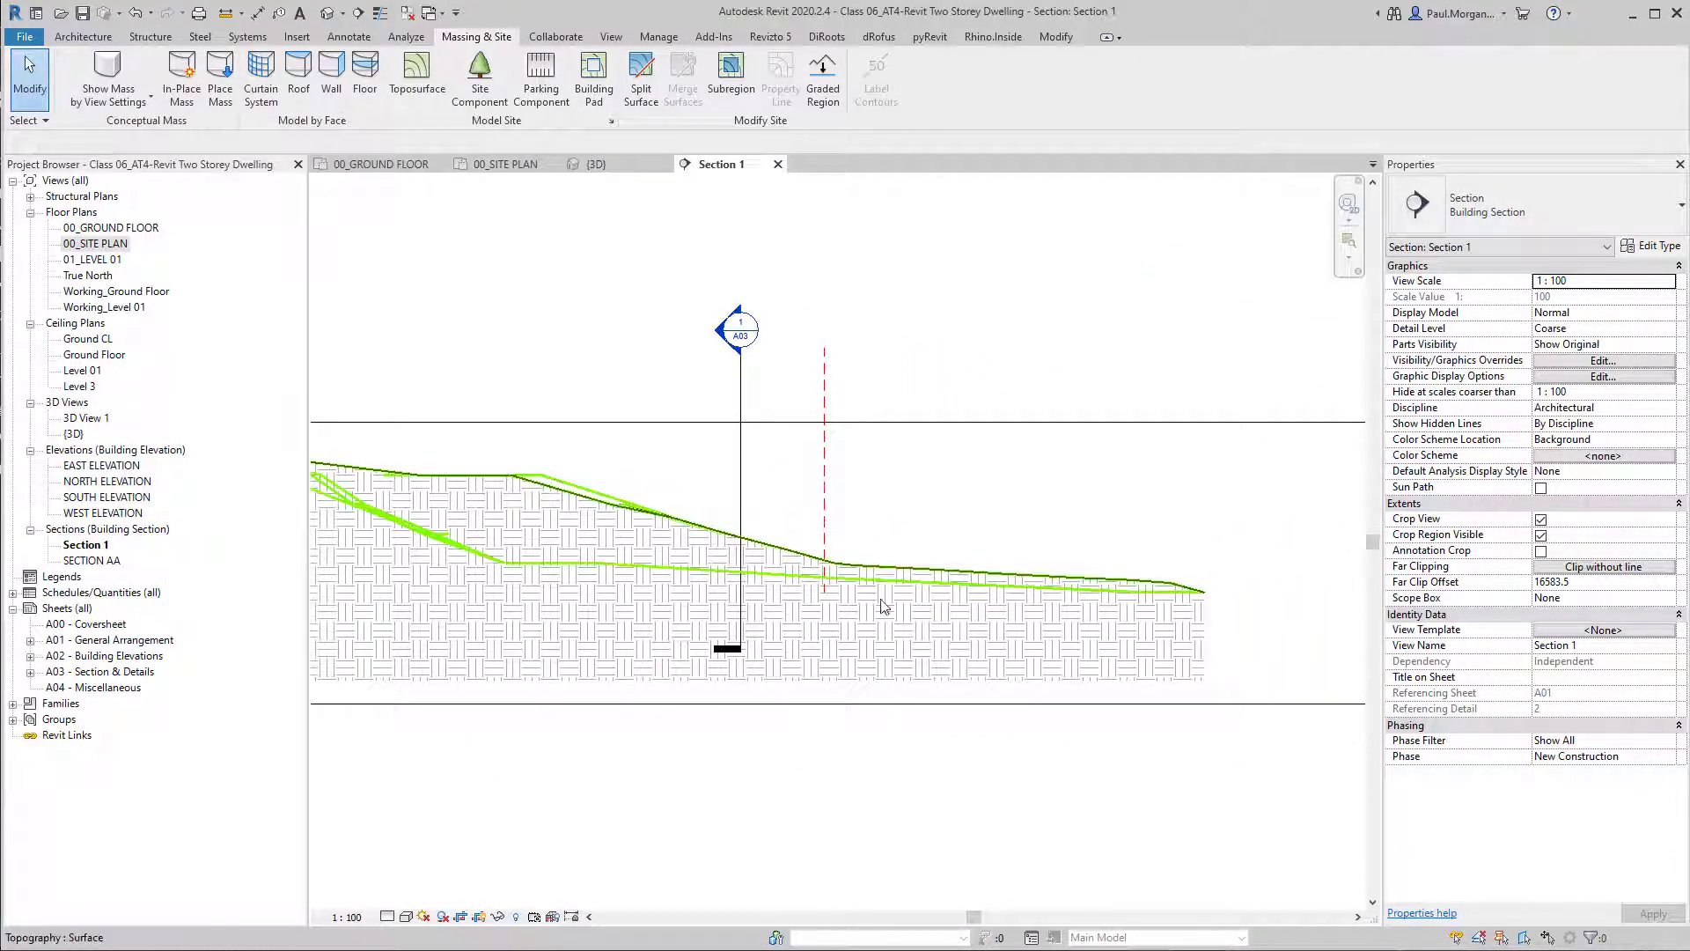
{"action": "middle_click_drag", "start_coordinate": [936, 724], "coordinate": [950, 735]}
Raise the lower edge of the section's crop region closer to the underside of the terrain.
{"action": "left_click", "coordinate": [830, 715]}
{"action": "scroll", "coordinate": [775, 748], "scroll_direction": "down", "scroll_amount": 1}
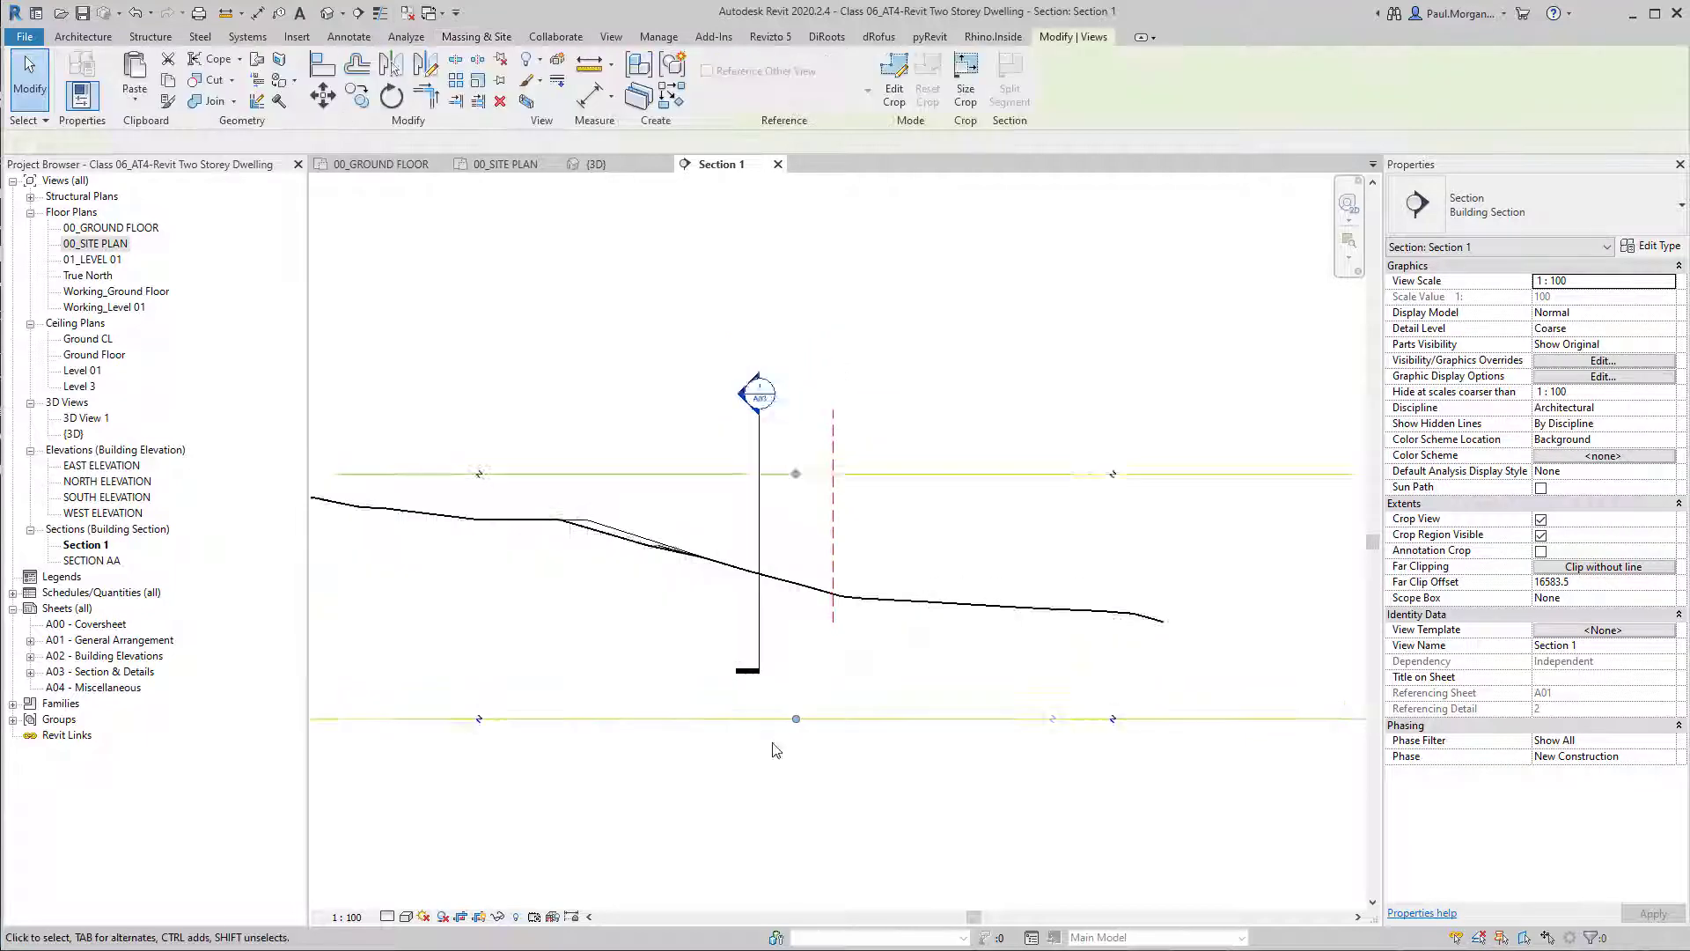
{"action": "scroll", "coordinate": [773, 743], "scroll_direction": "down", "scroll_amount": 1}
{"action": "middle_click_drag", "start_coordinate": [695, 807], "coordinate": [772, 793]}
{"action": "left_click_drag", "start_coordinate": [866, 712], "coordinate": [868, 659]}
{"action": "left_click", "coordinate": [434, 626]}
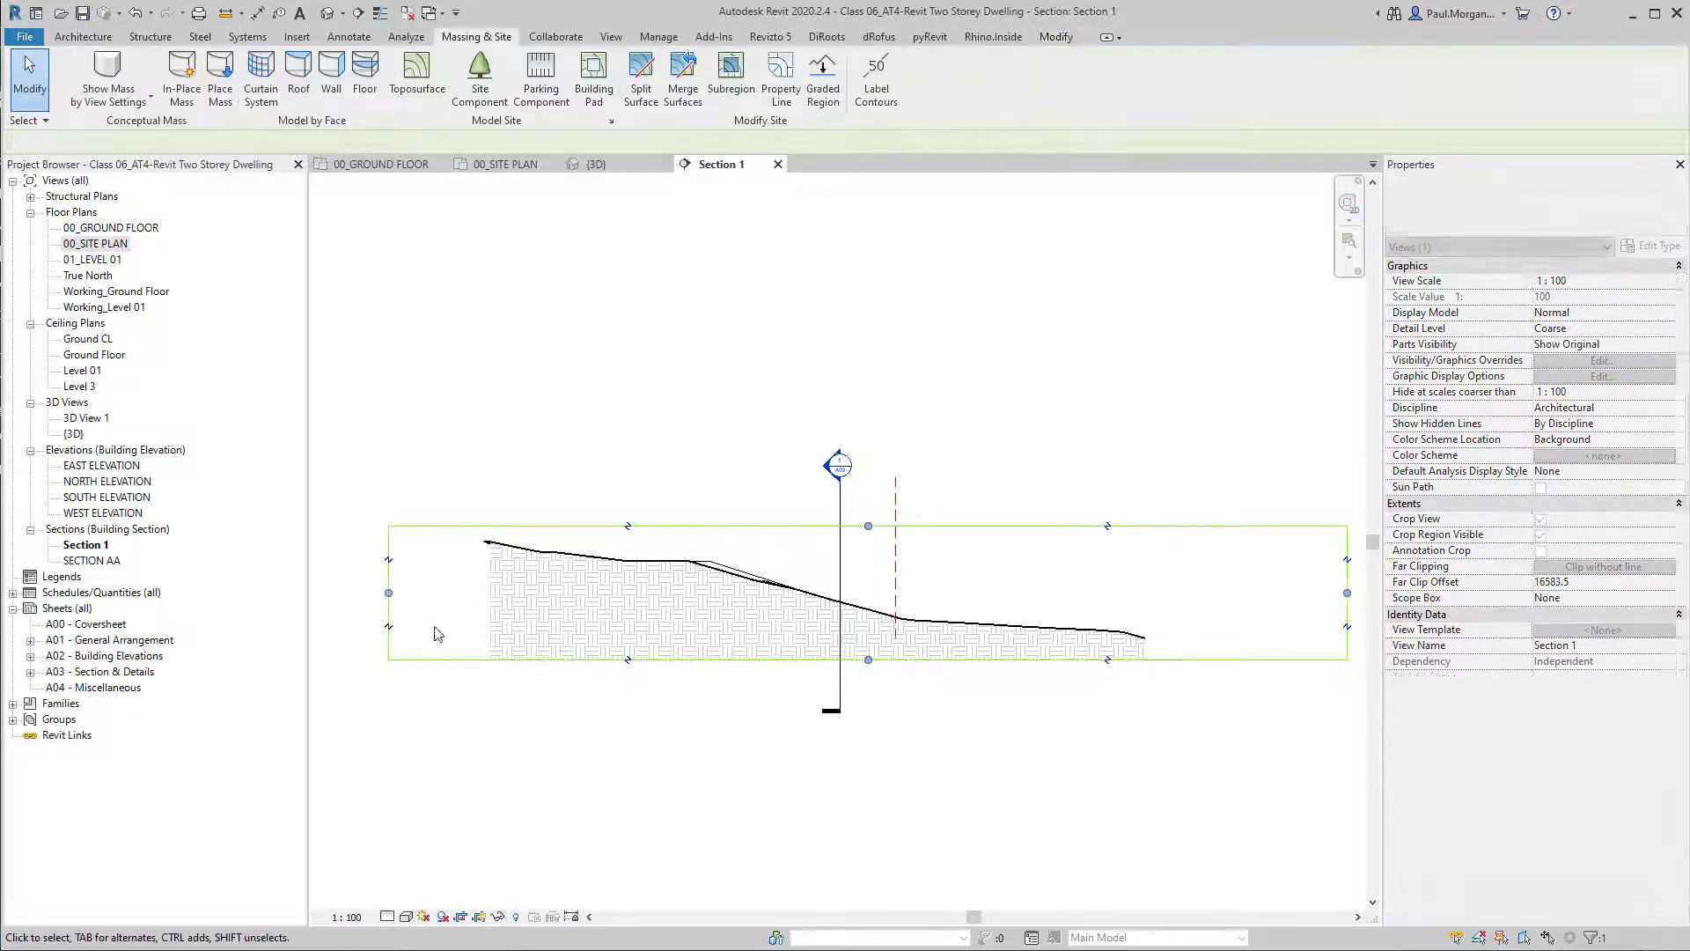
{"action": "scroll", "coordinate": [772, 649], "scroll_direction": "down", "scroll_amount": 2}
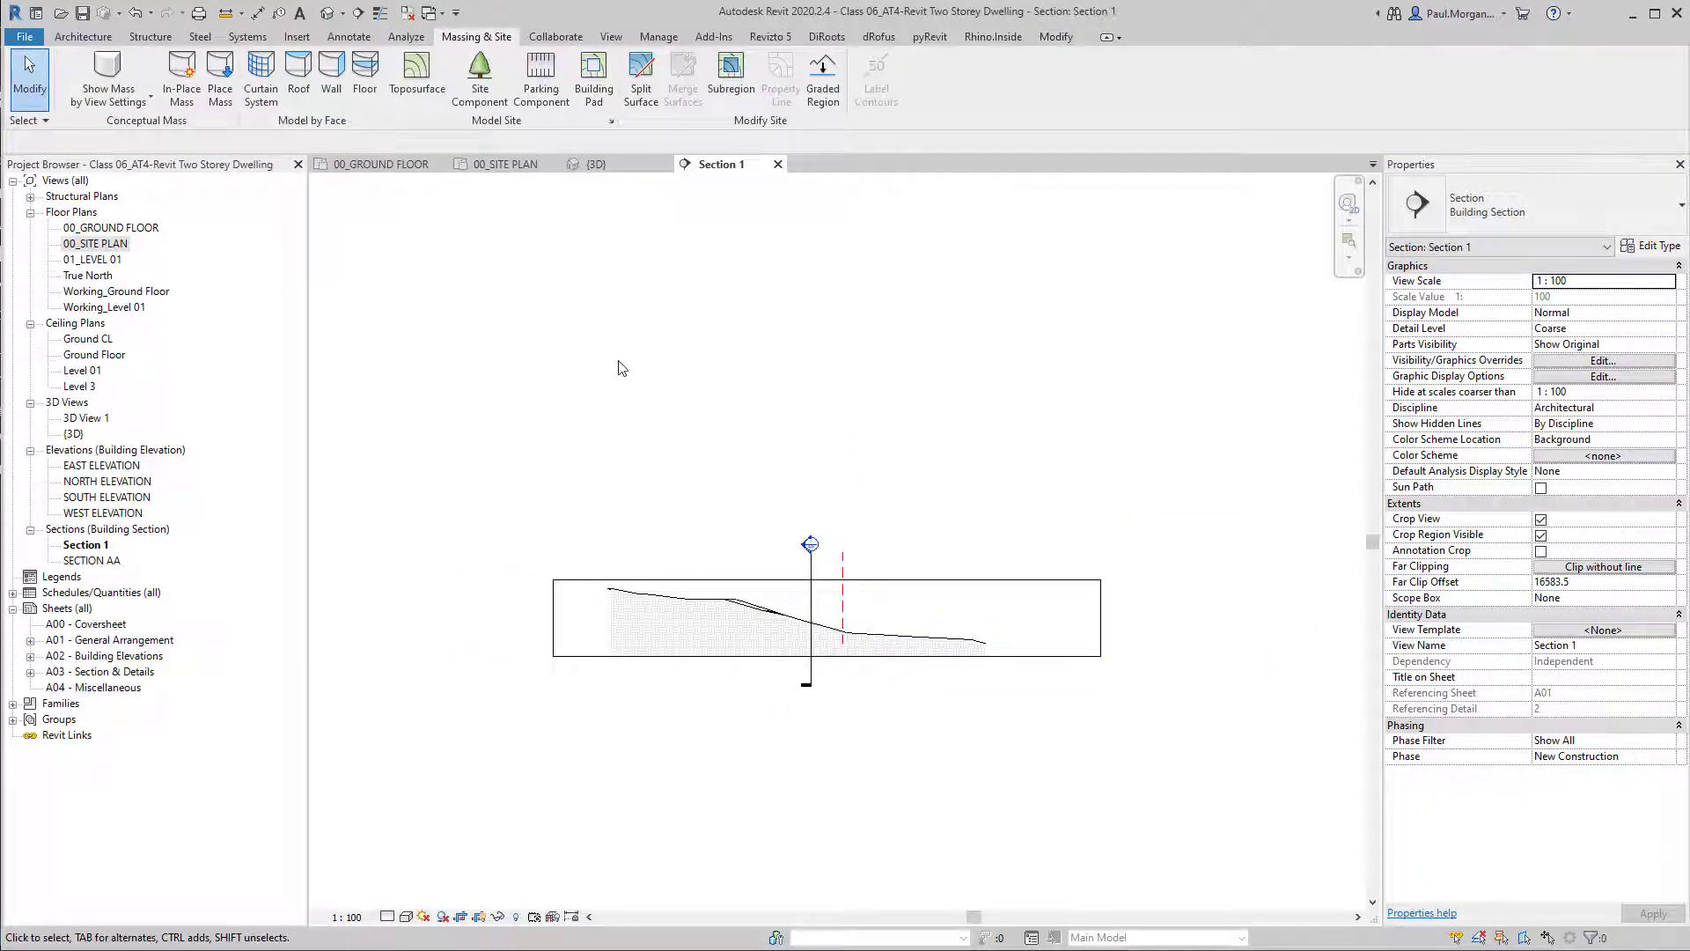
Return to the 00_SITE PLAN view and delete the toposurface, the section line and the site's reference planes, keeping the house.
{"action": "double_click", "coordinate": [96, 244]}
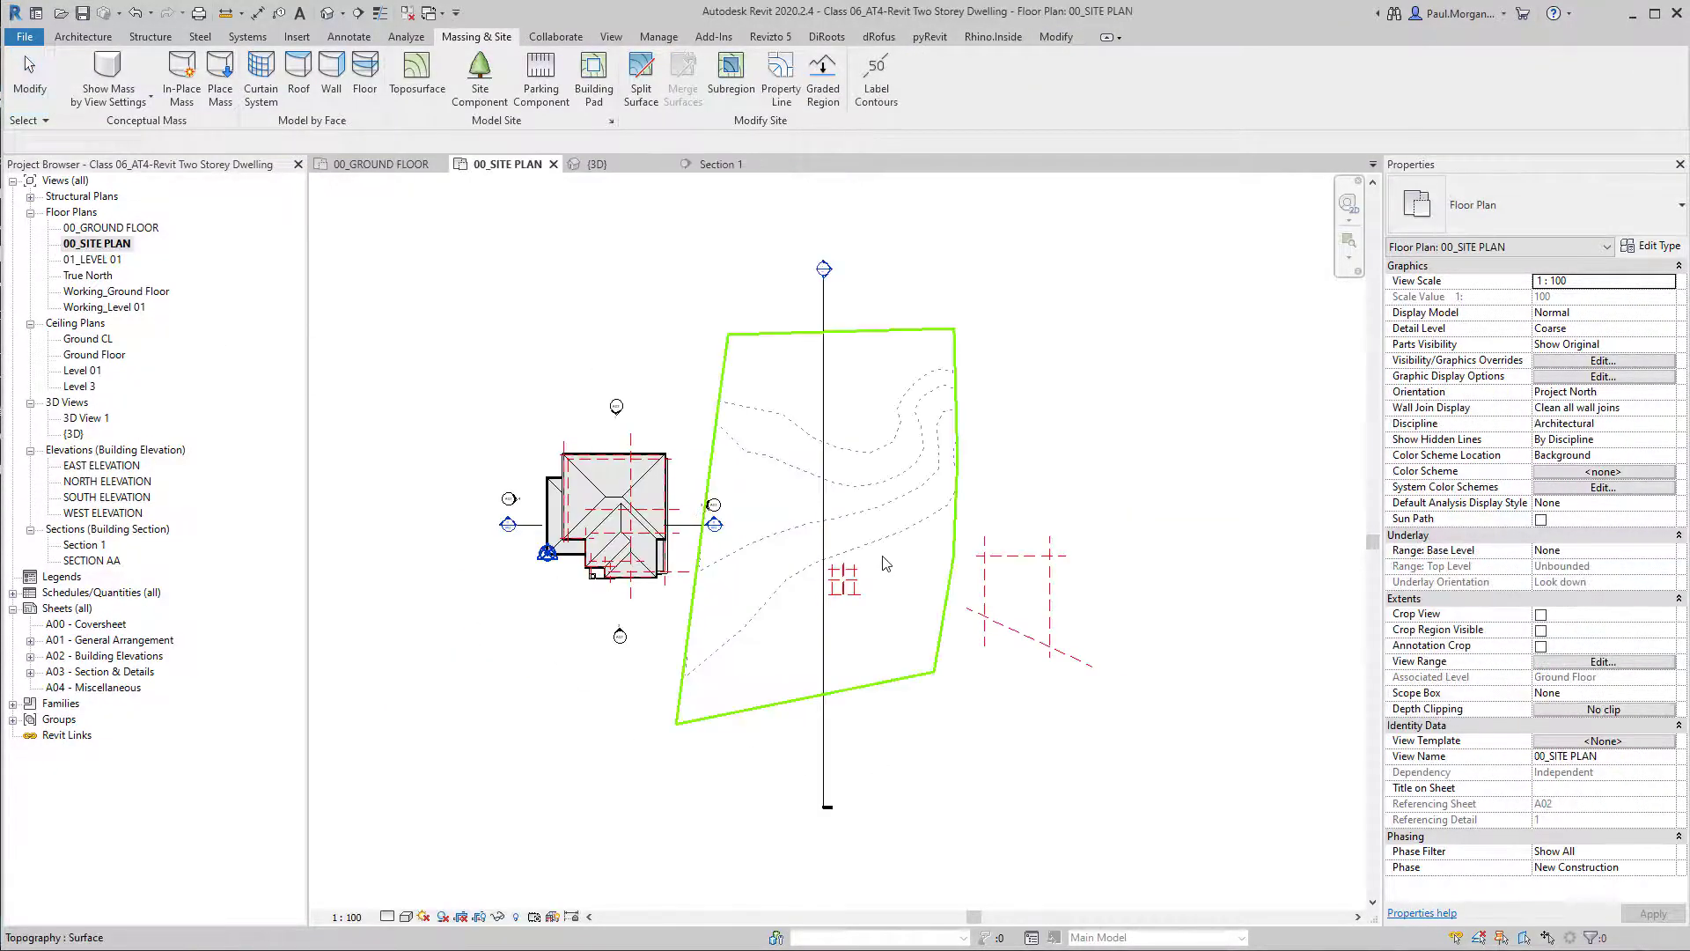
{"action": "left_click", "coordinate": [961, 671]}
{"action": "key", "text": "Delete"}
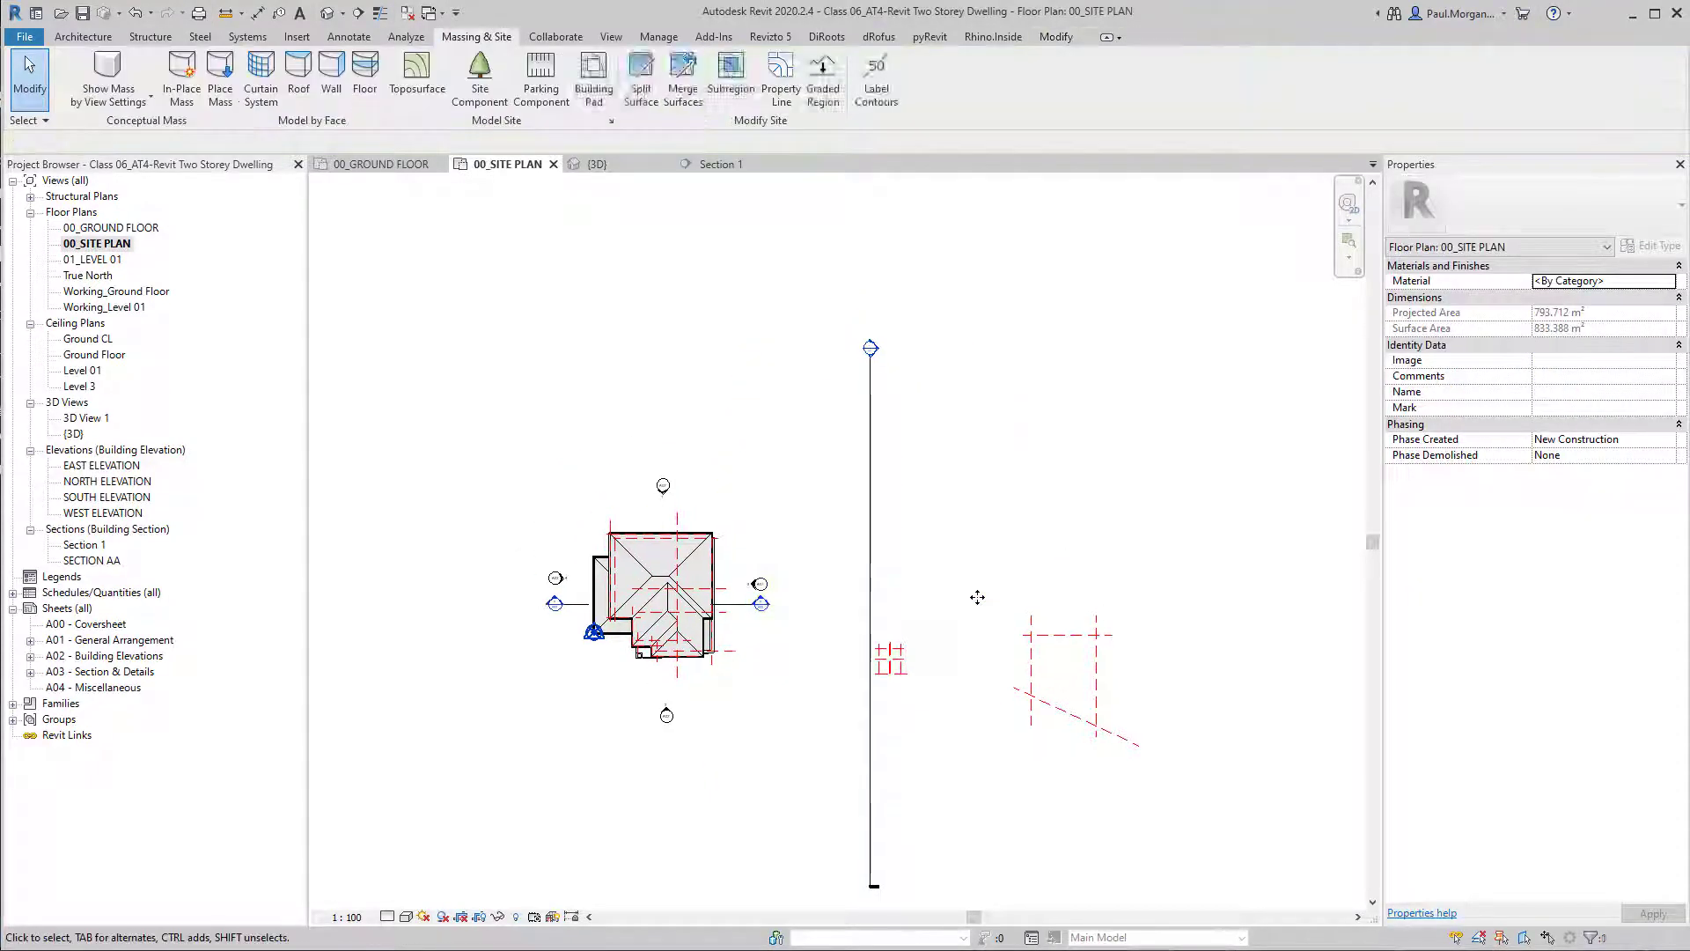
{"action": "scroll", "coordinate": [940, 640], "scroll_direction": "up", "scroll_amount": 3}
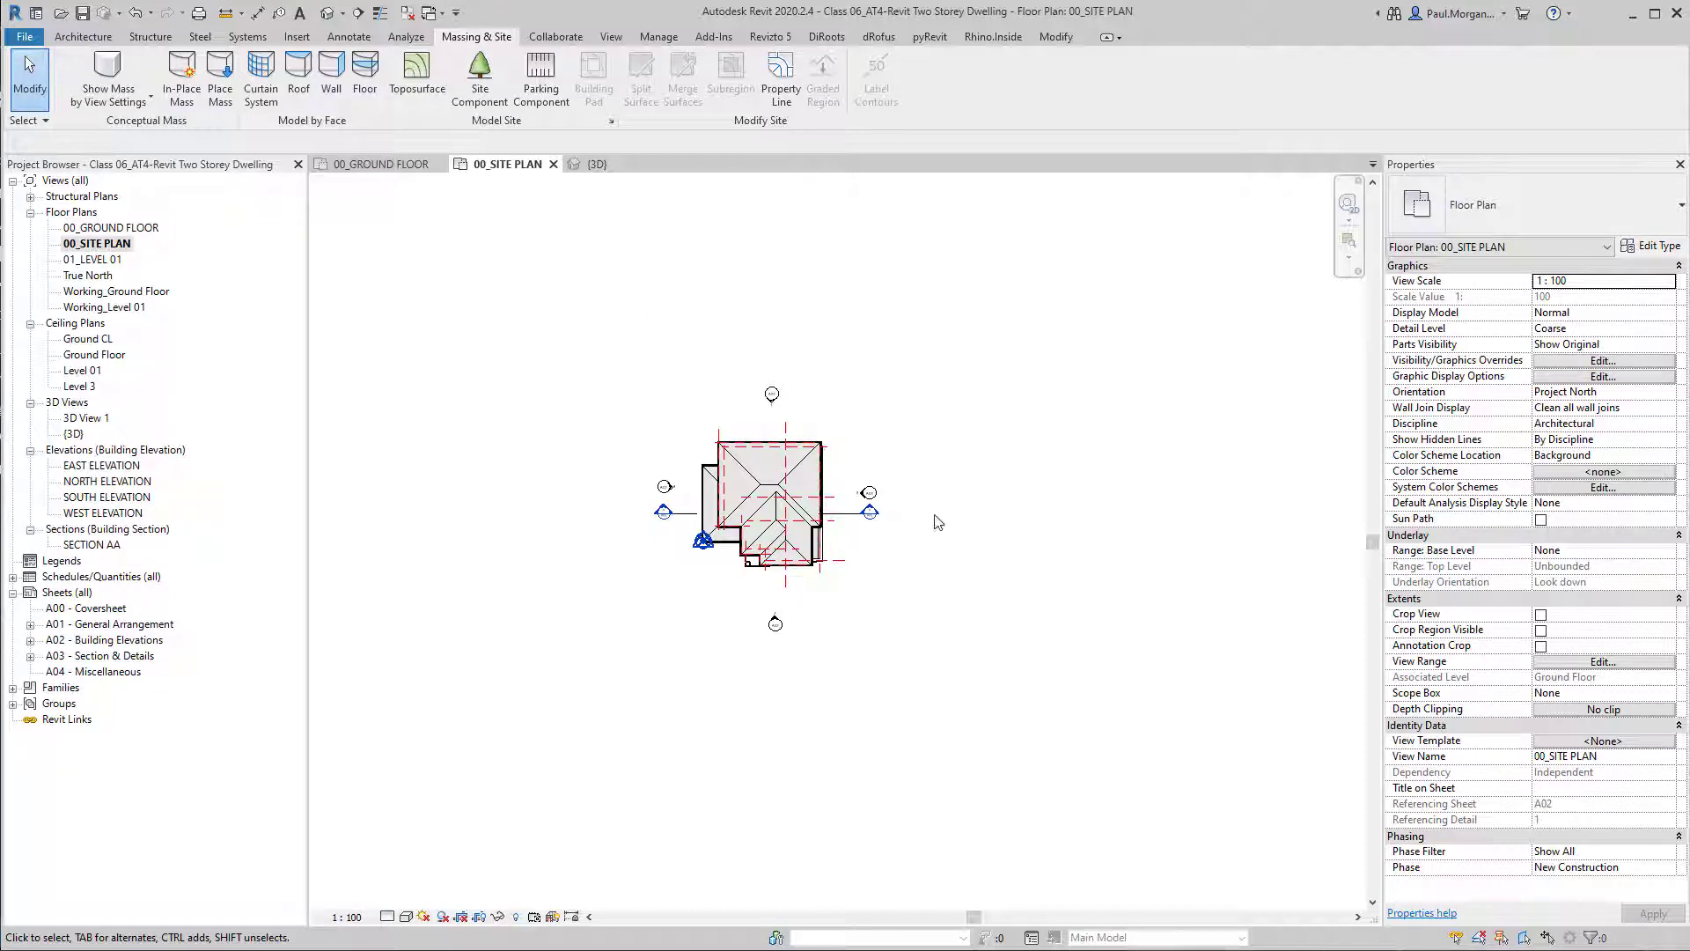
{"action": "scroll", "coordinate": [880, 548], "scroll_direction": "up", "scroll_amount": 3}
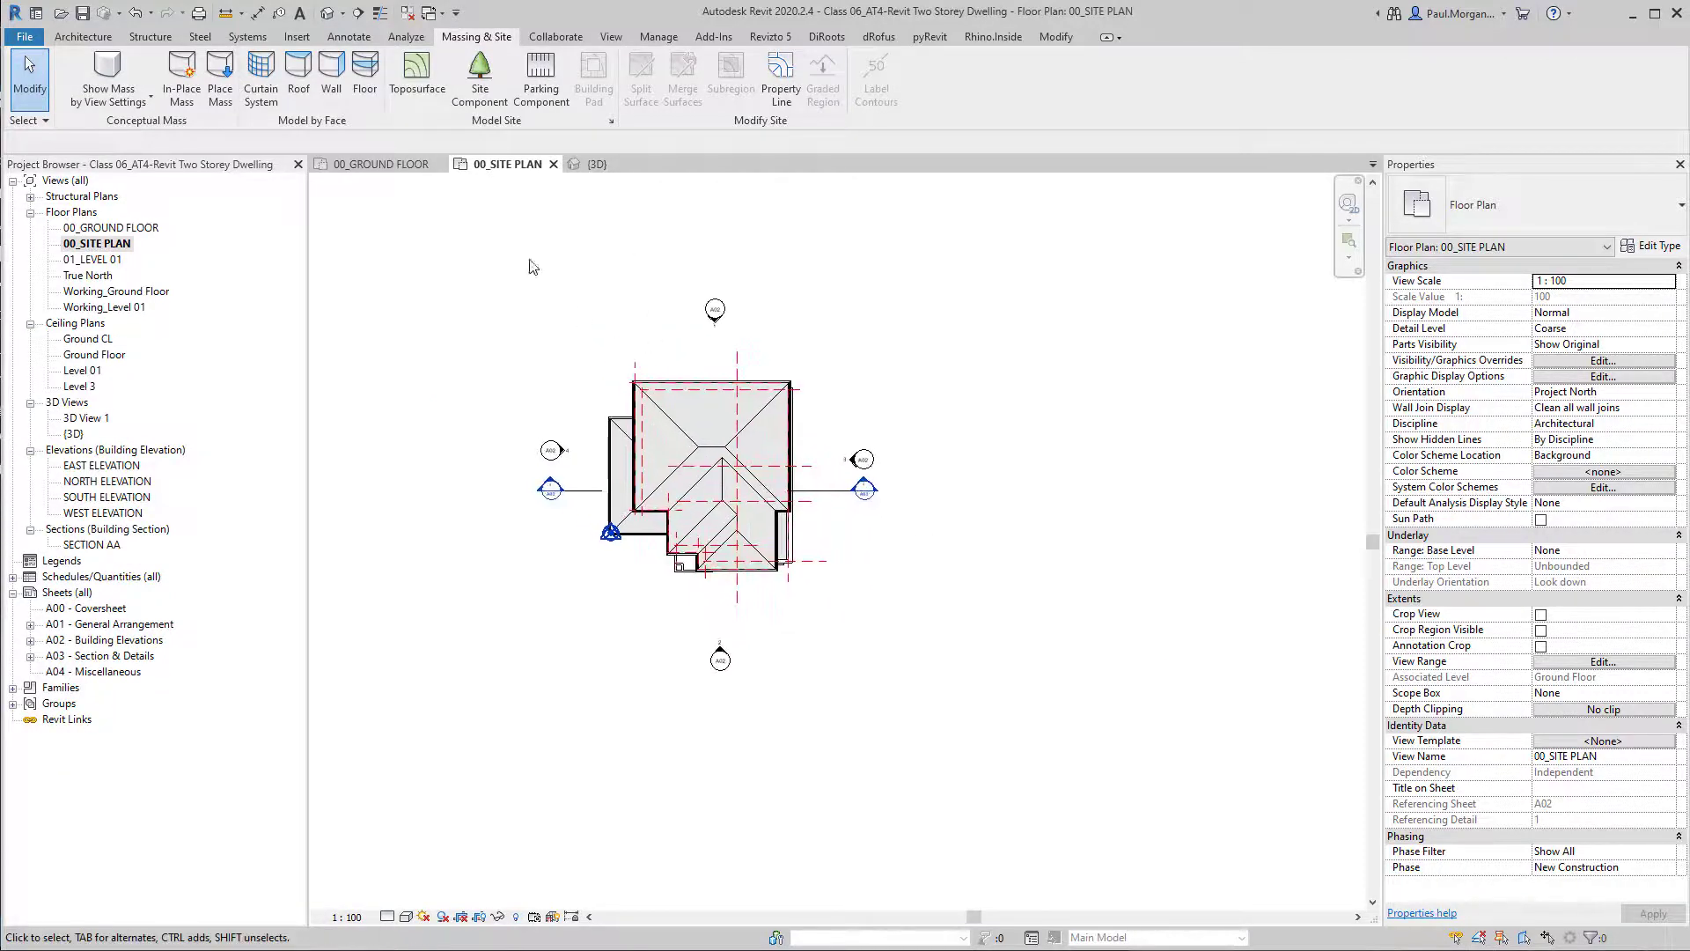
Start a new toposurface and choose to create it from a specified points file.
{"action": "left_click", "coordinate": [418, 70]}
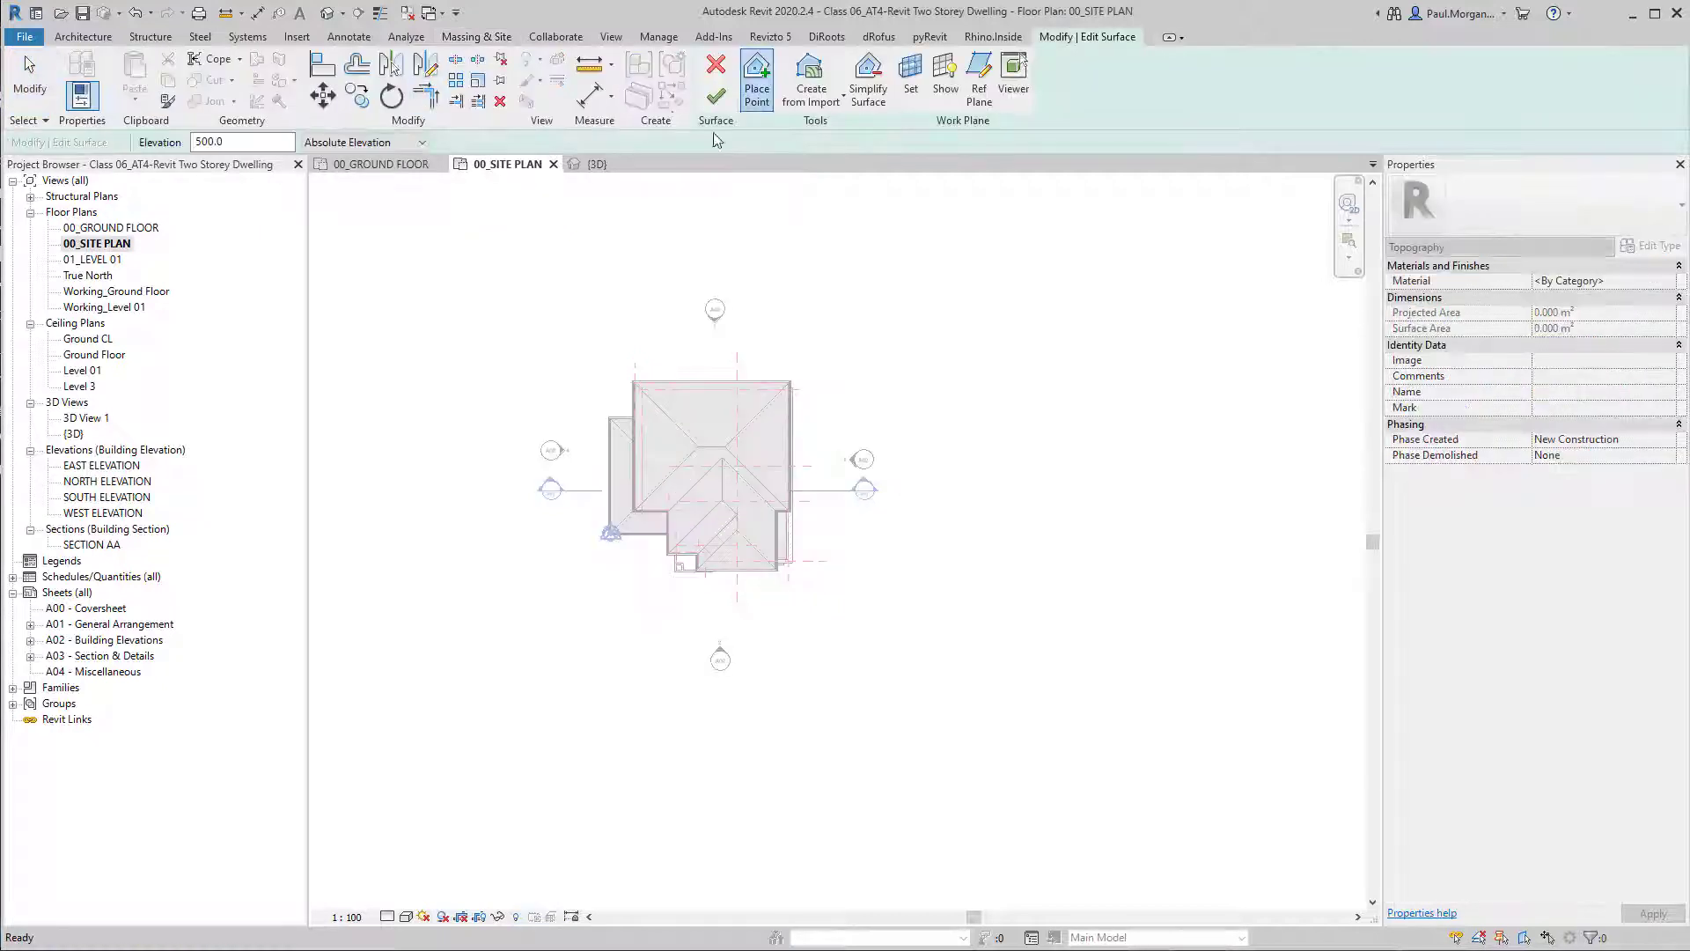
{"action": "left_click", "coordinate": [819, 102]}
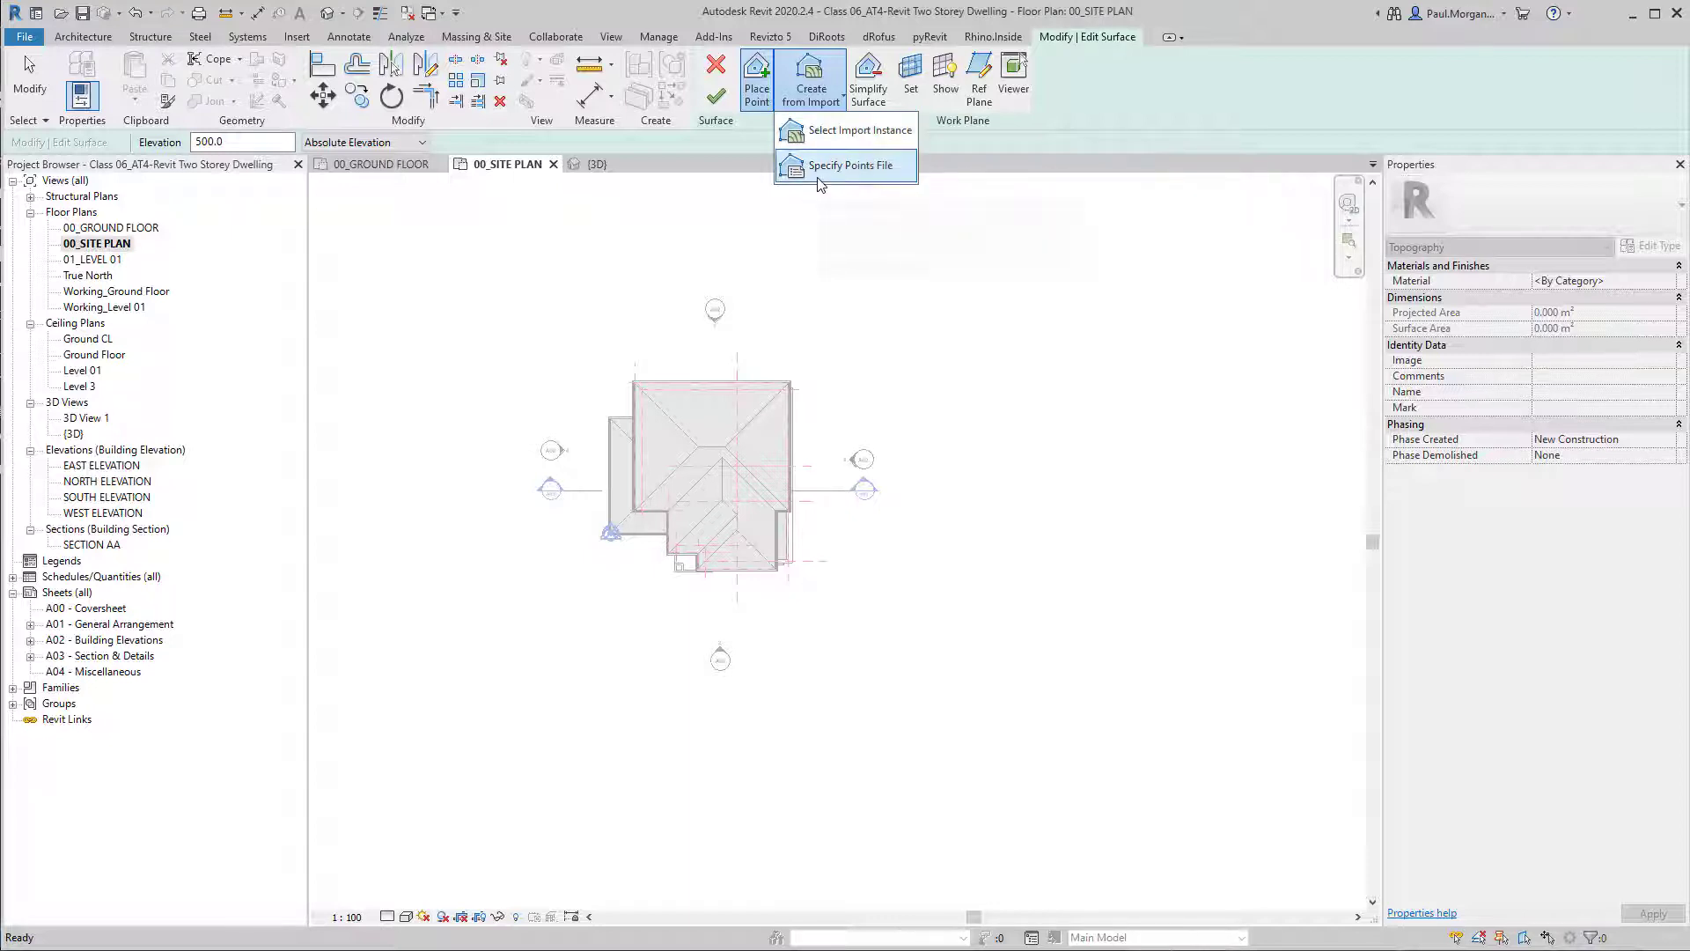
{"action": "left_click", "coordinate": [841, 166]}
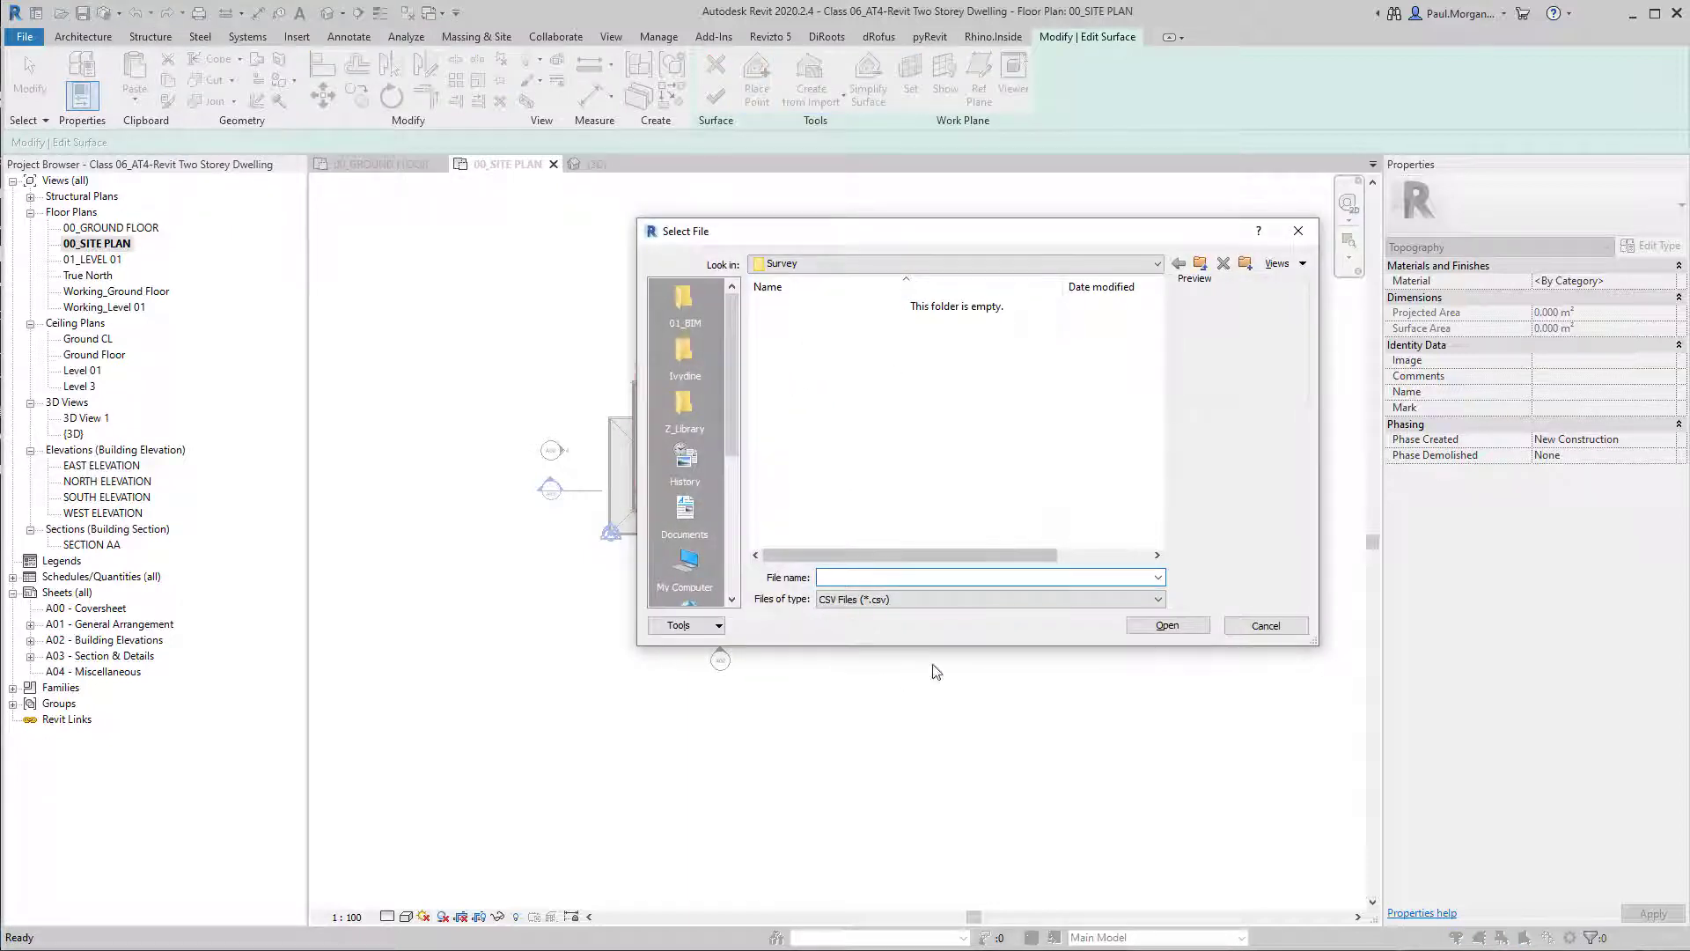
Check which file types the points file import accepts, leave CSV Files (*.csv) selected, and move the file selection dialog aside.
{"action": "left_click", "coordinate": [945, 599]}
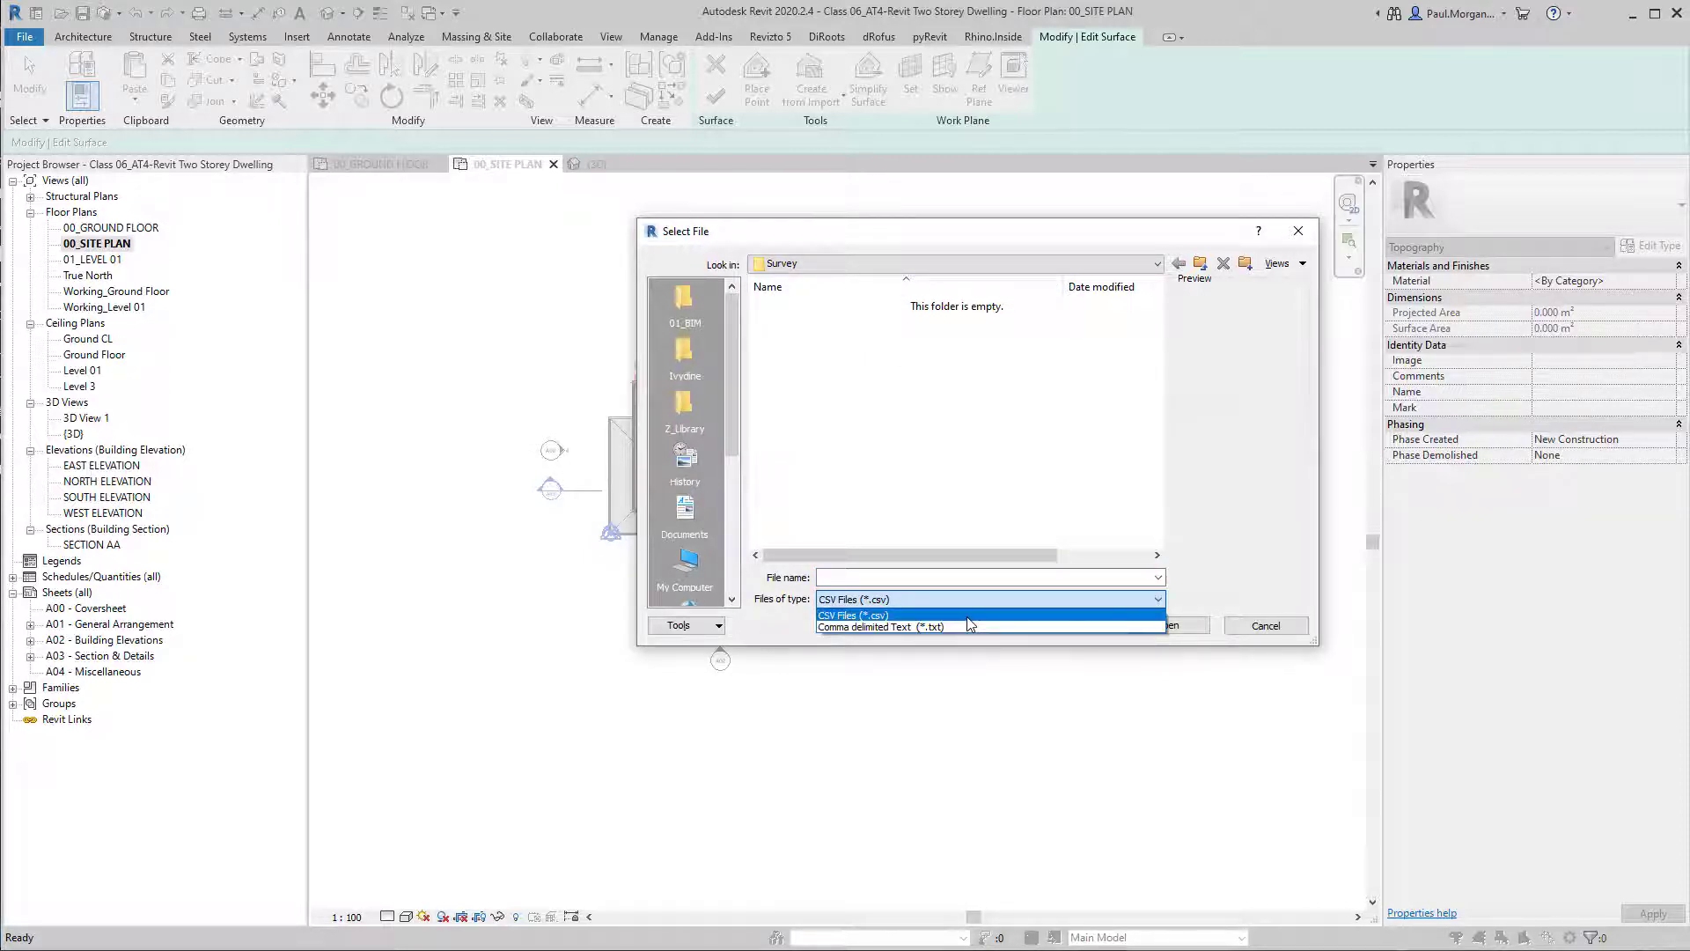
{"action": "left_click", "coordinate": [976, 614]}
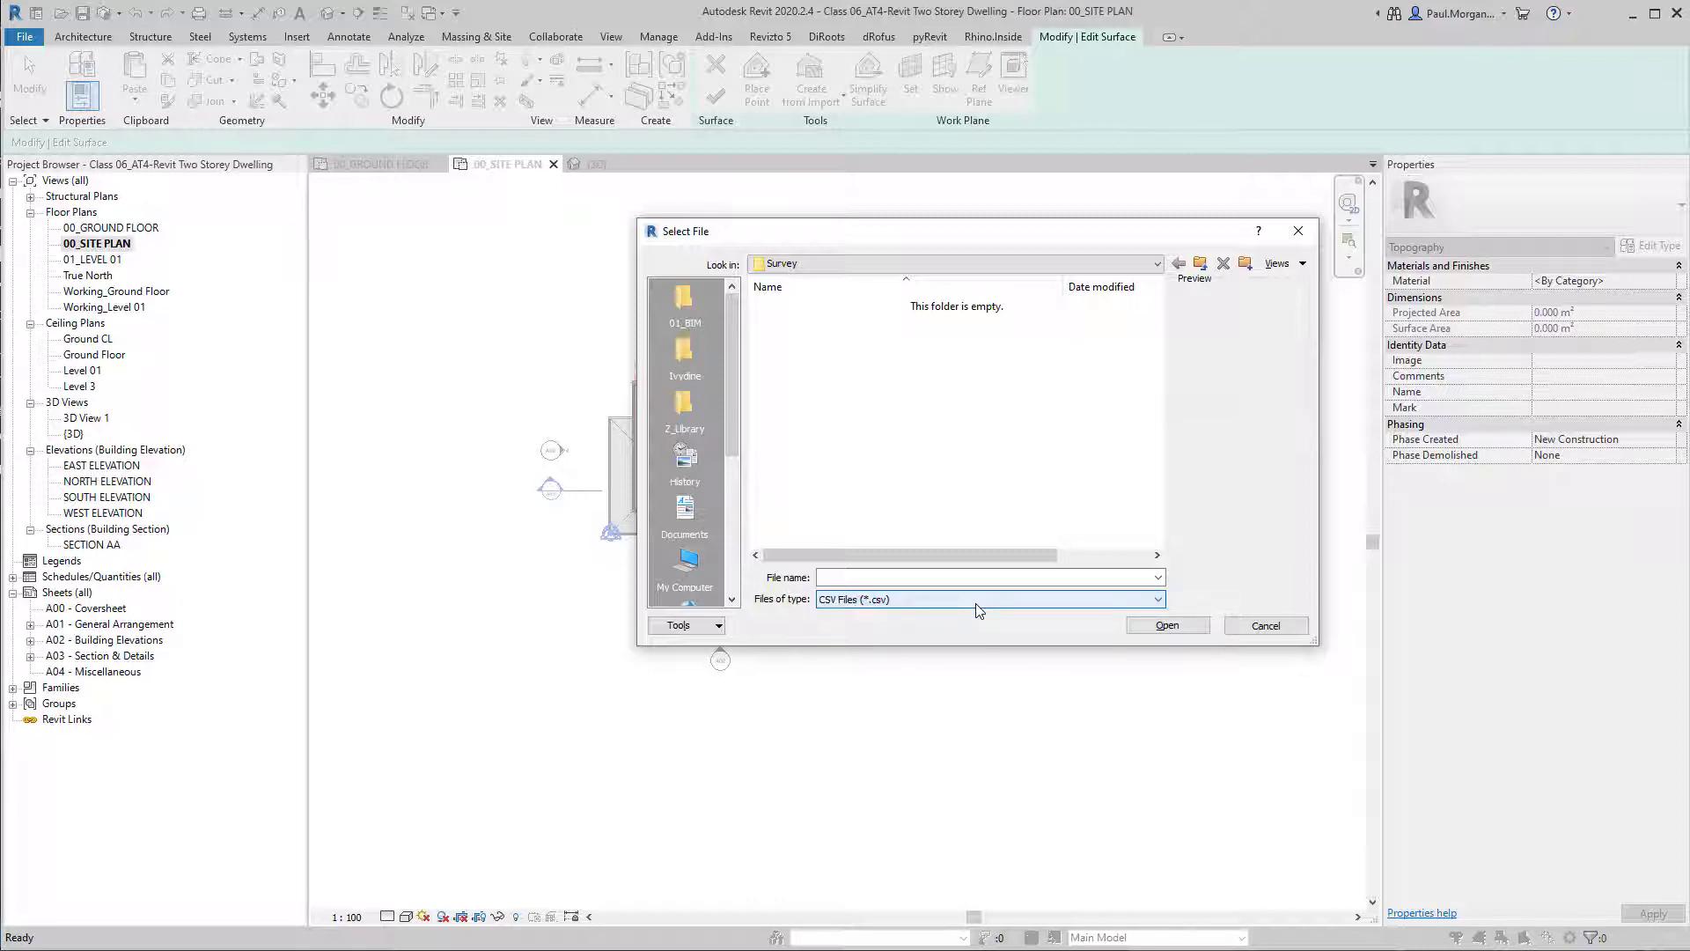
{"action": "left_click", "coordinate": [977, 599]}
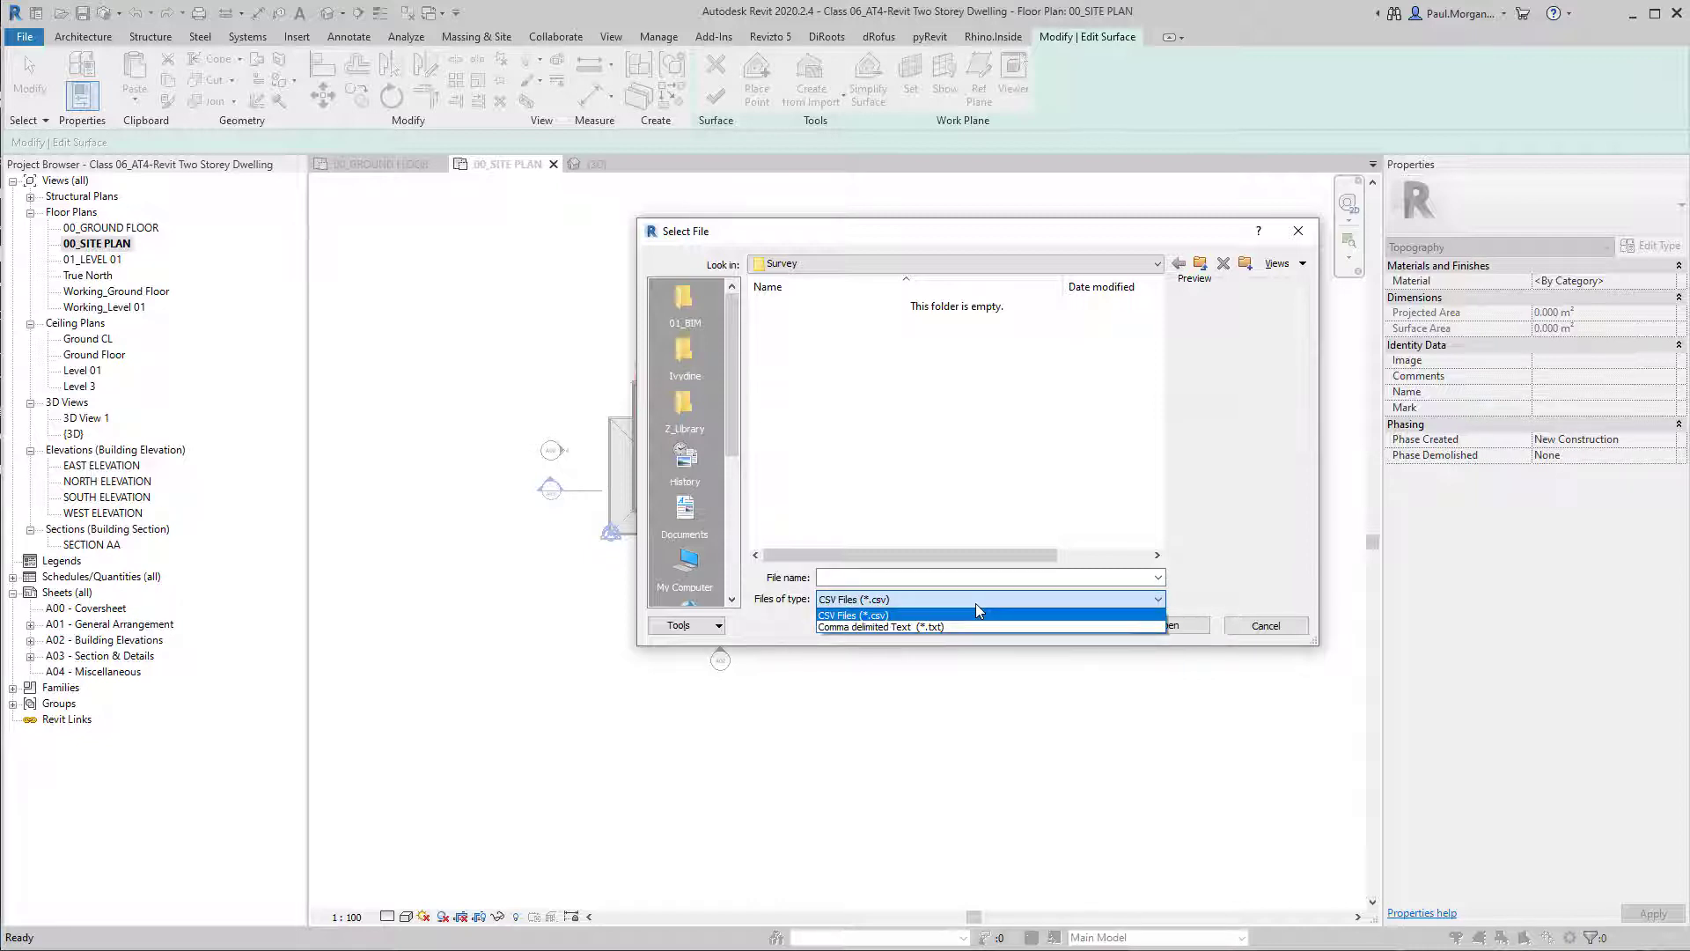
{"action": "left_click", "coordinate": [975, 604]}
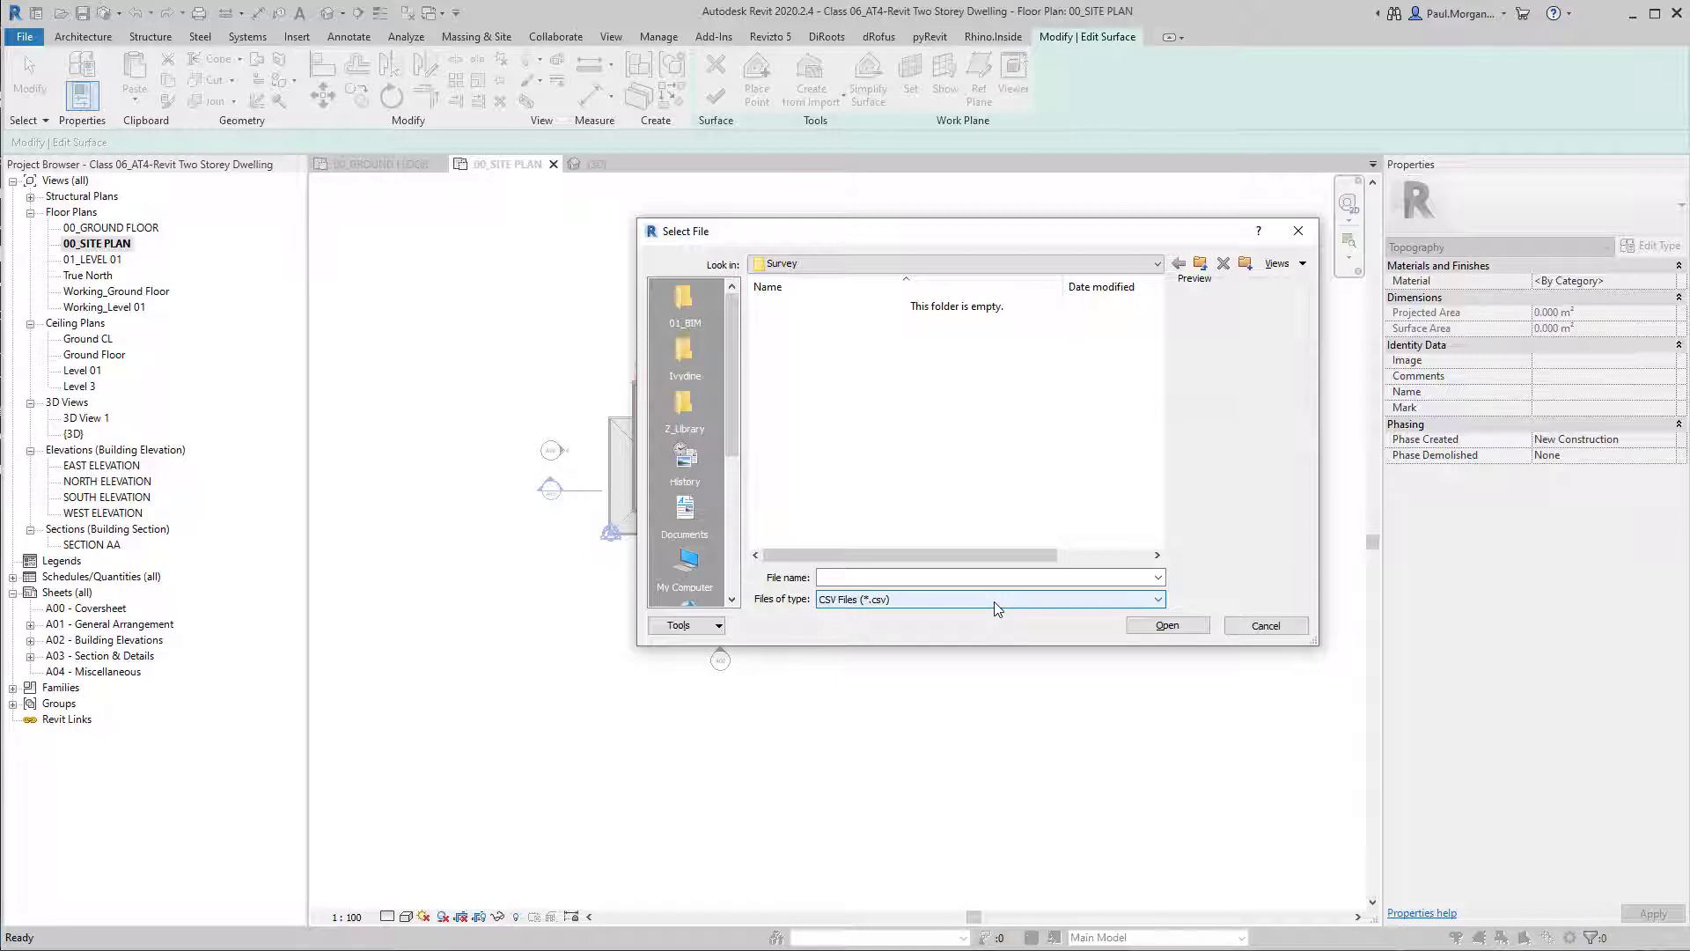
{"action": "left_click_drag", "start_coordinate": [953, 235], "coordinate": [837, 193]}
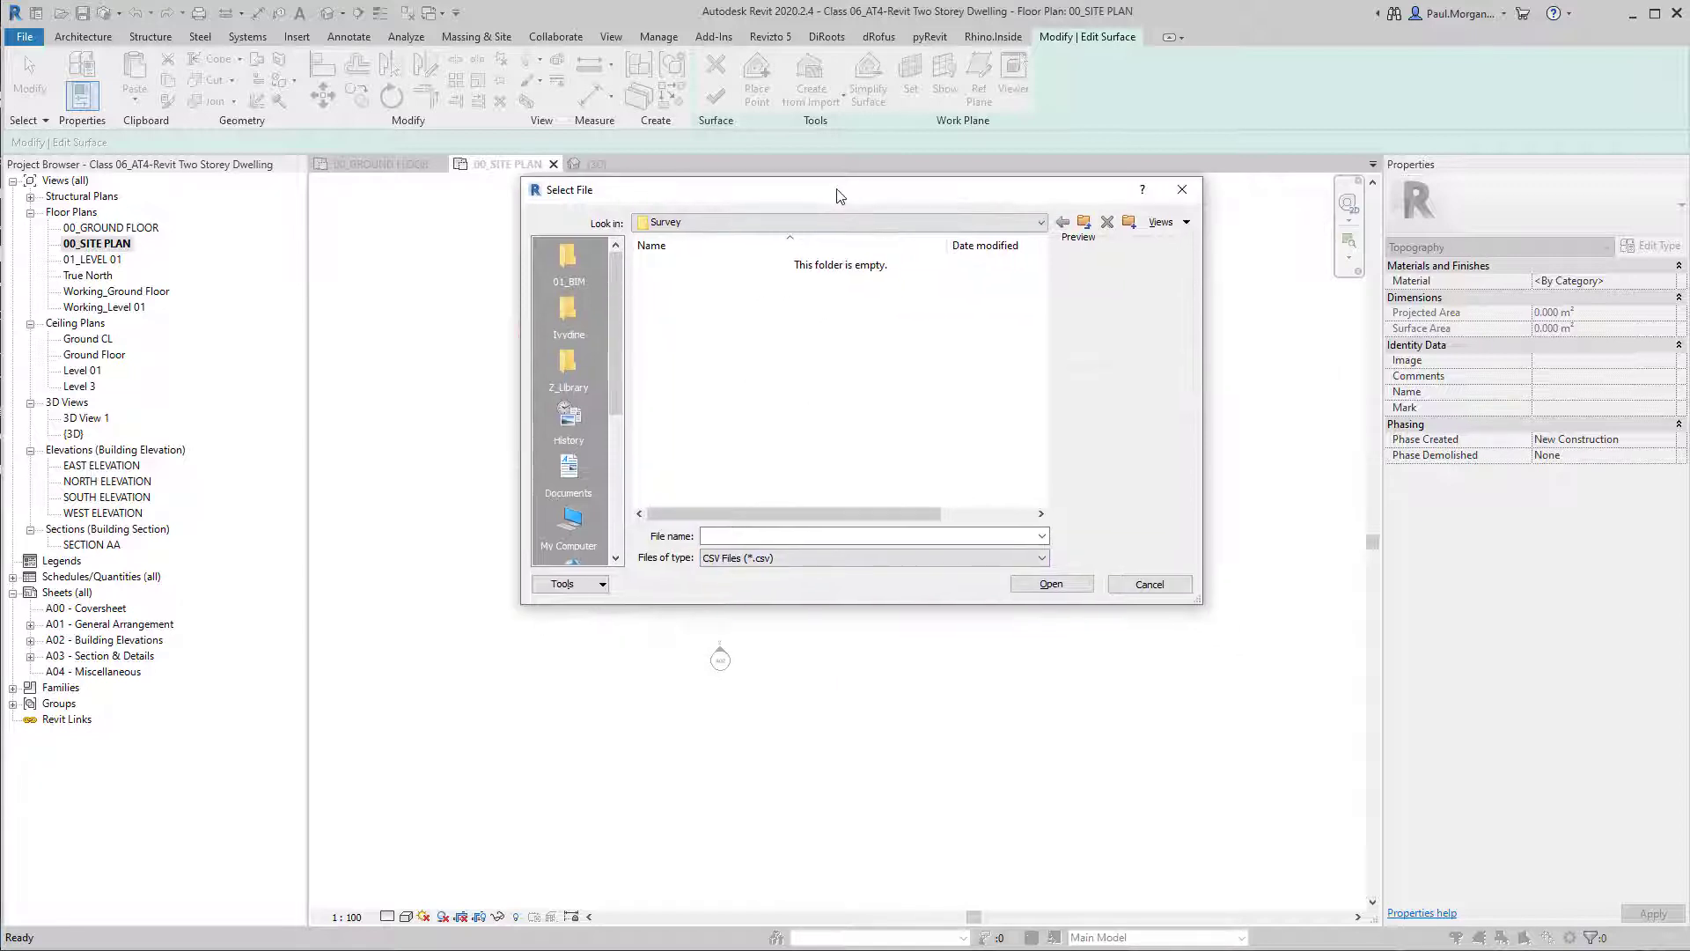
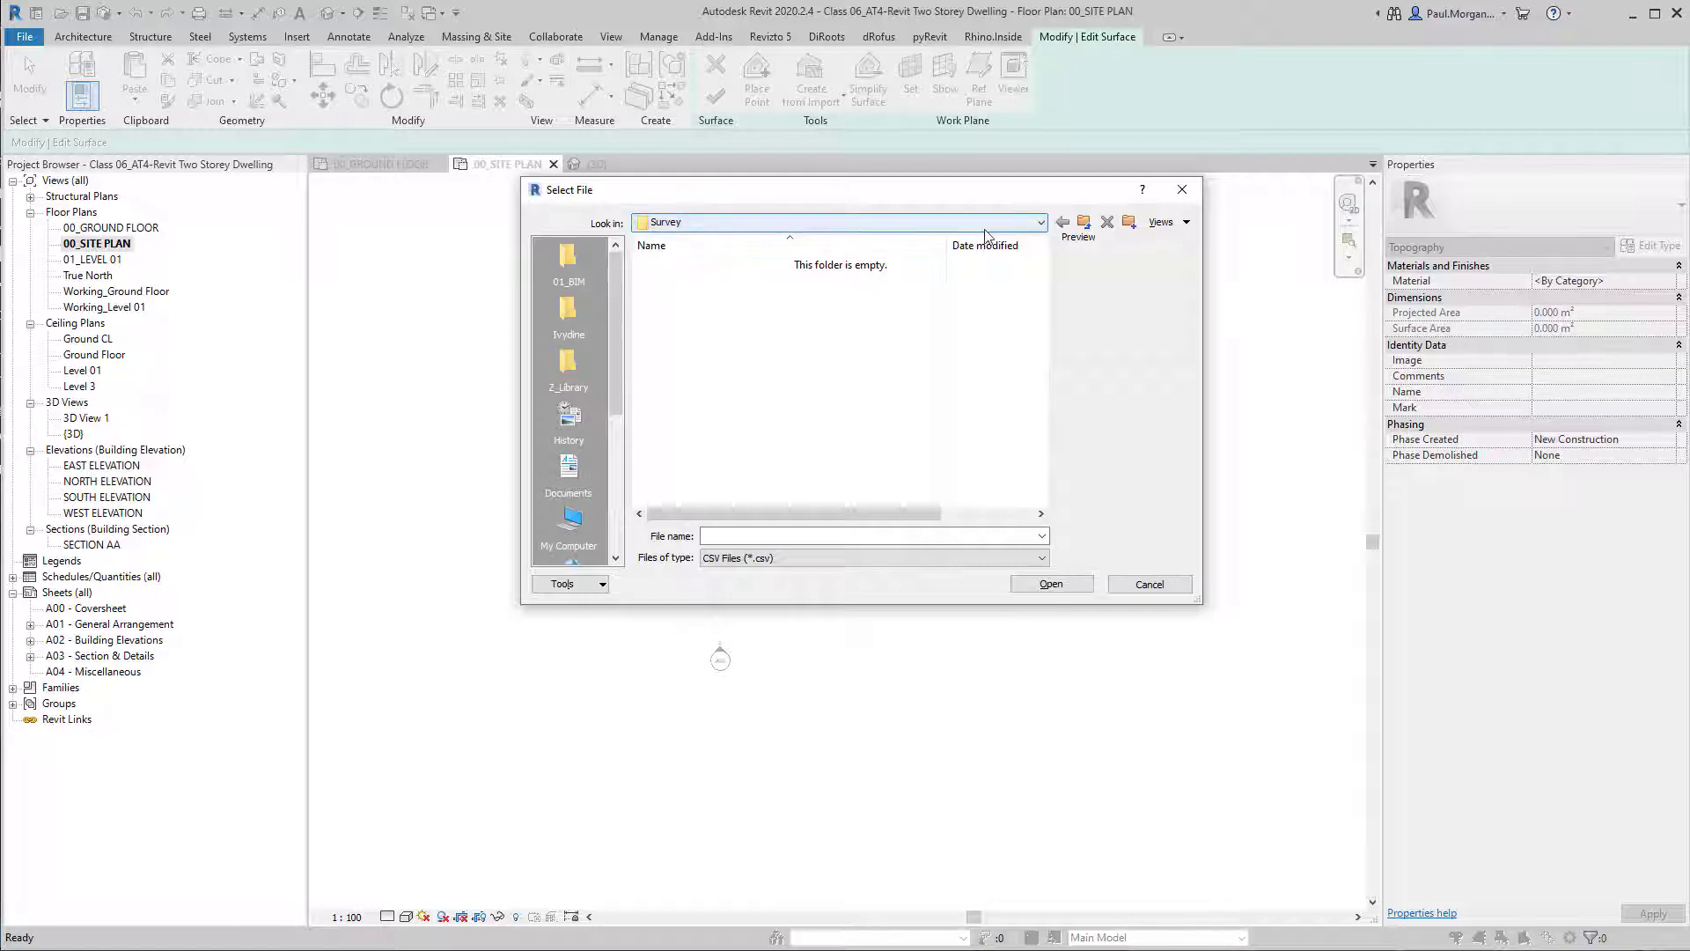
Cancel the points file selection and abandon the unfinished toposurface, returning to the plain site plan.
{"action": "left_click_drag", "start_coordinate": [812, 194], "coordinate": [801, 240]}
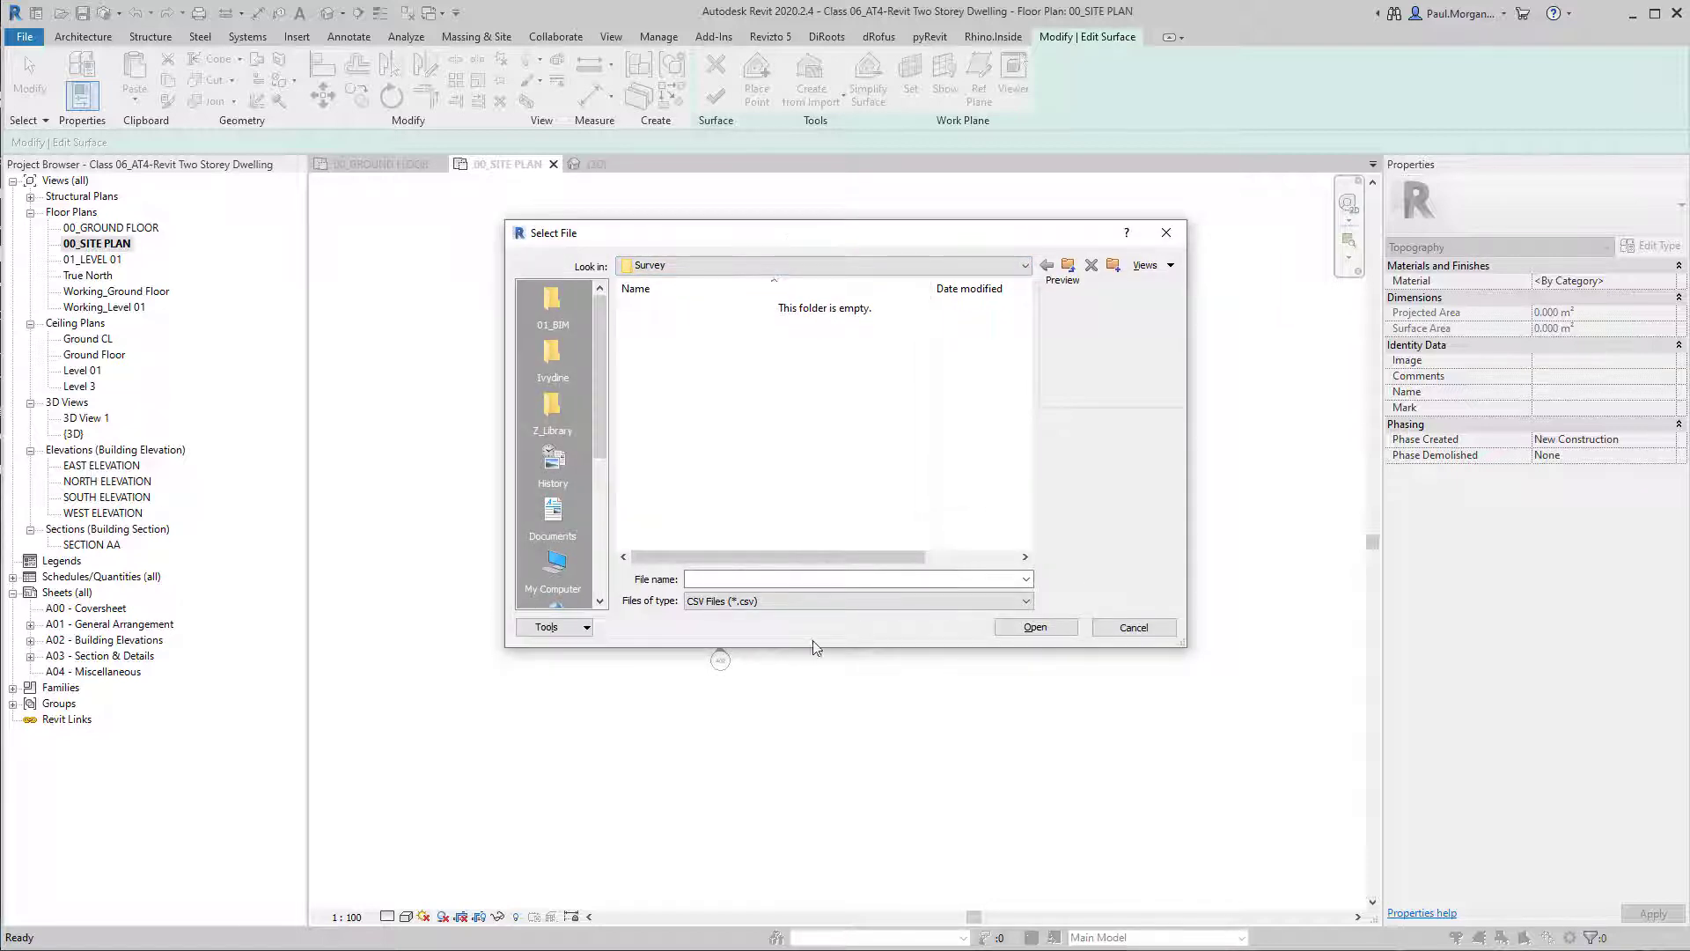
{"action": "left_click", "coordinate": [1127, 622]}
{"action": "left_click", "coordinate": [883, 321]}
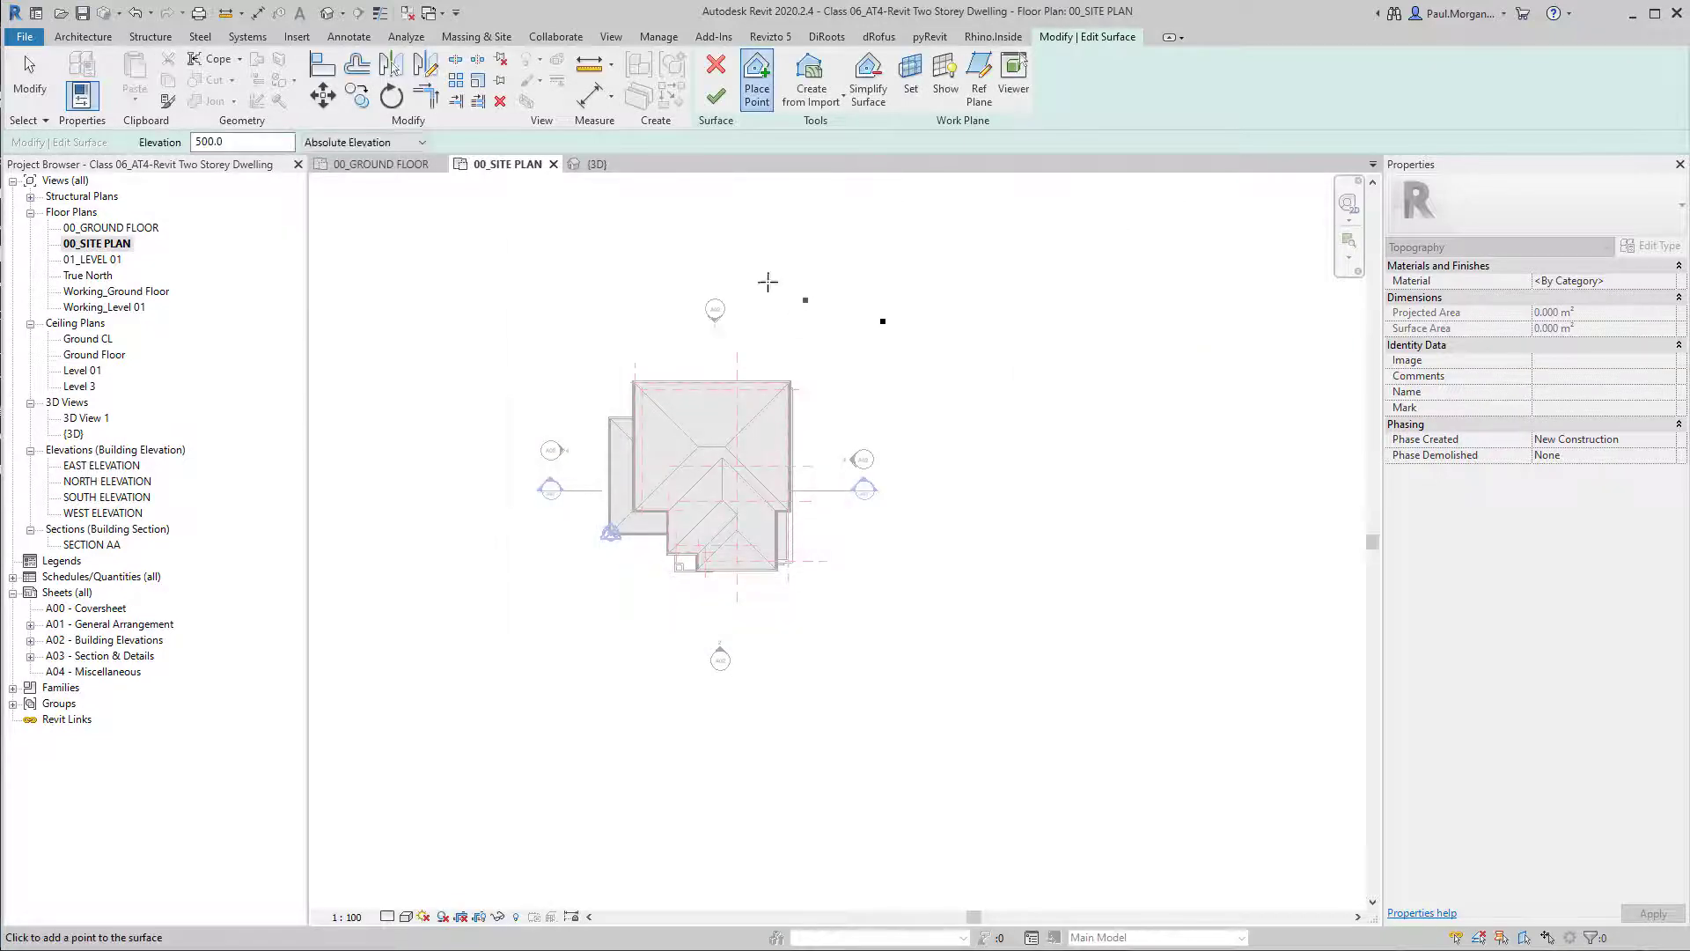
{"action": "left_click", "coordinate": [715, 66]}
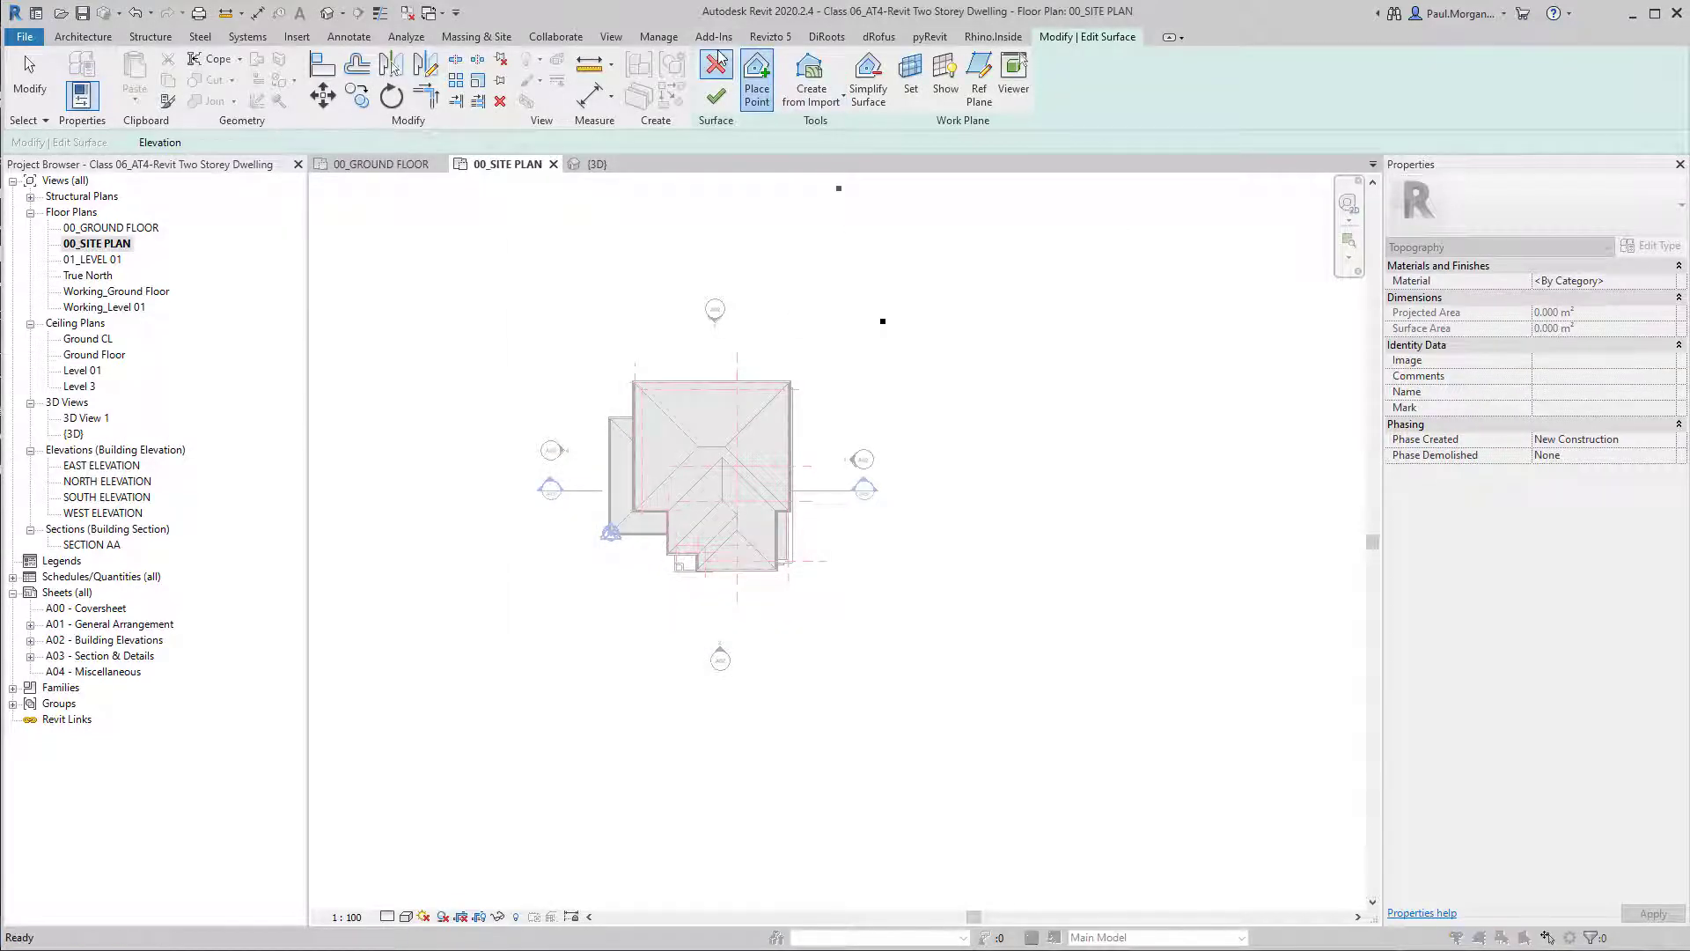
{"action": "left_click", "coordinate": [1484, 476]}
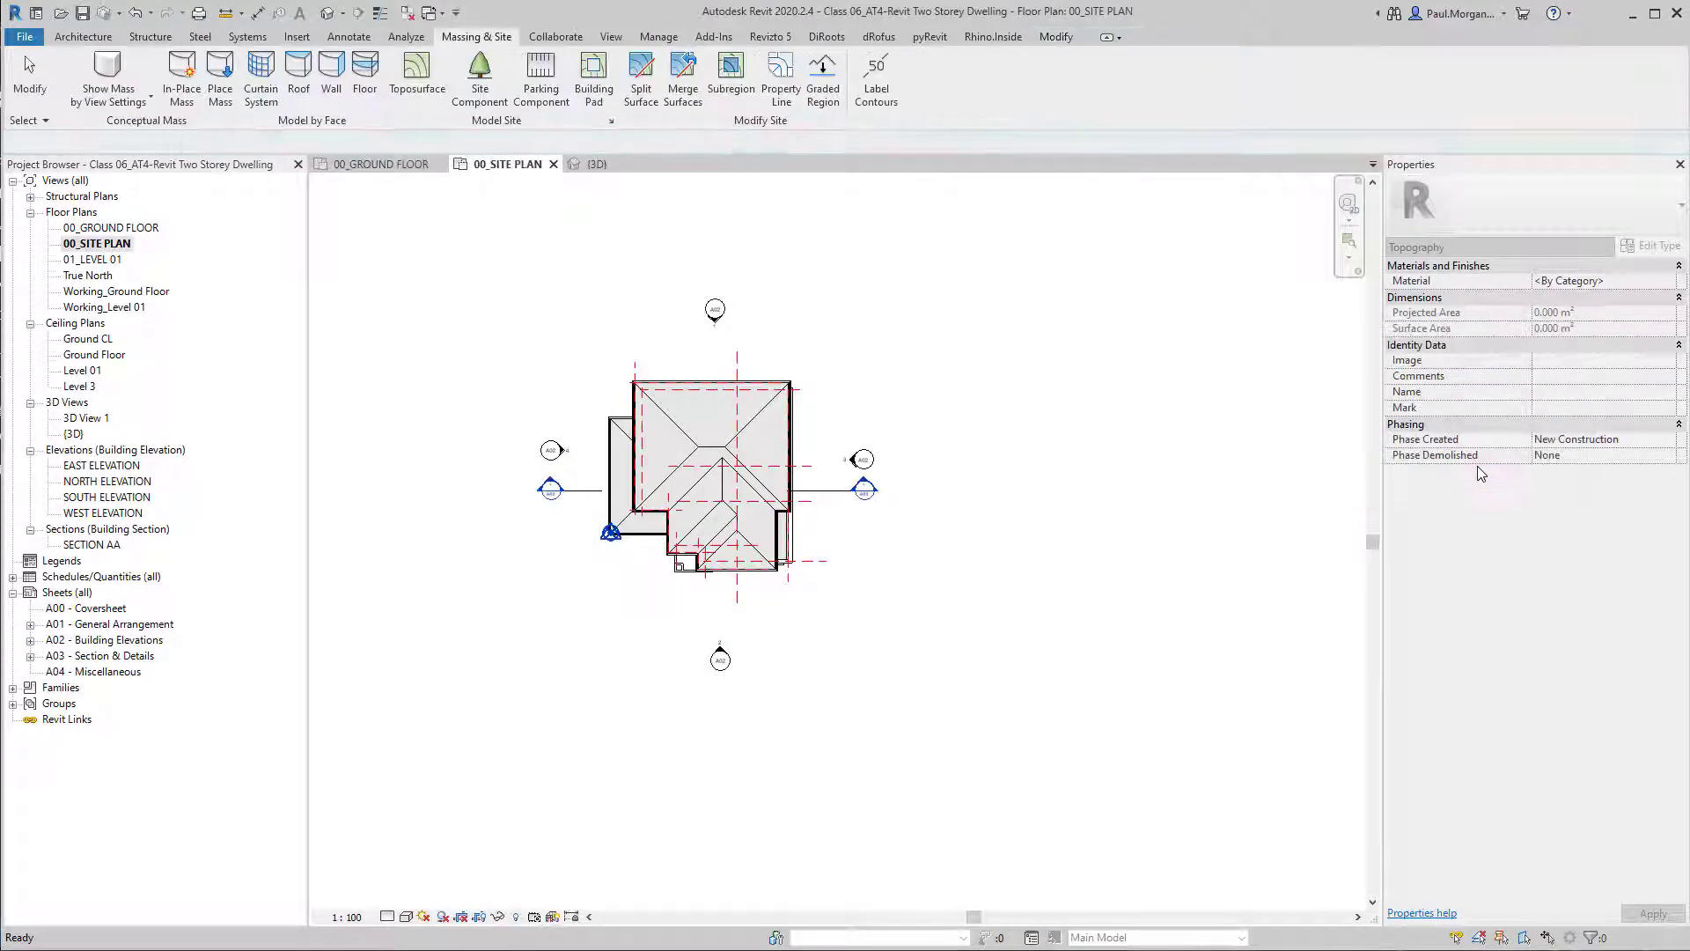
{"action": "scroll", "coordinate": [1081, 440], "scroll_direction": "down", "scroll_amount": 1}
{"action": "middle_click_drag", "start_coordinate": [1091, 501], "coordinate": [1125, 483]}
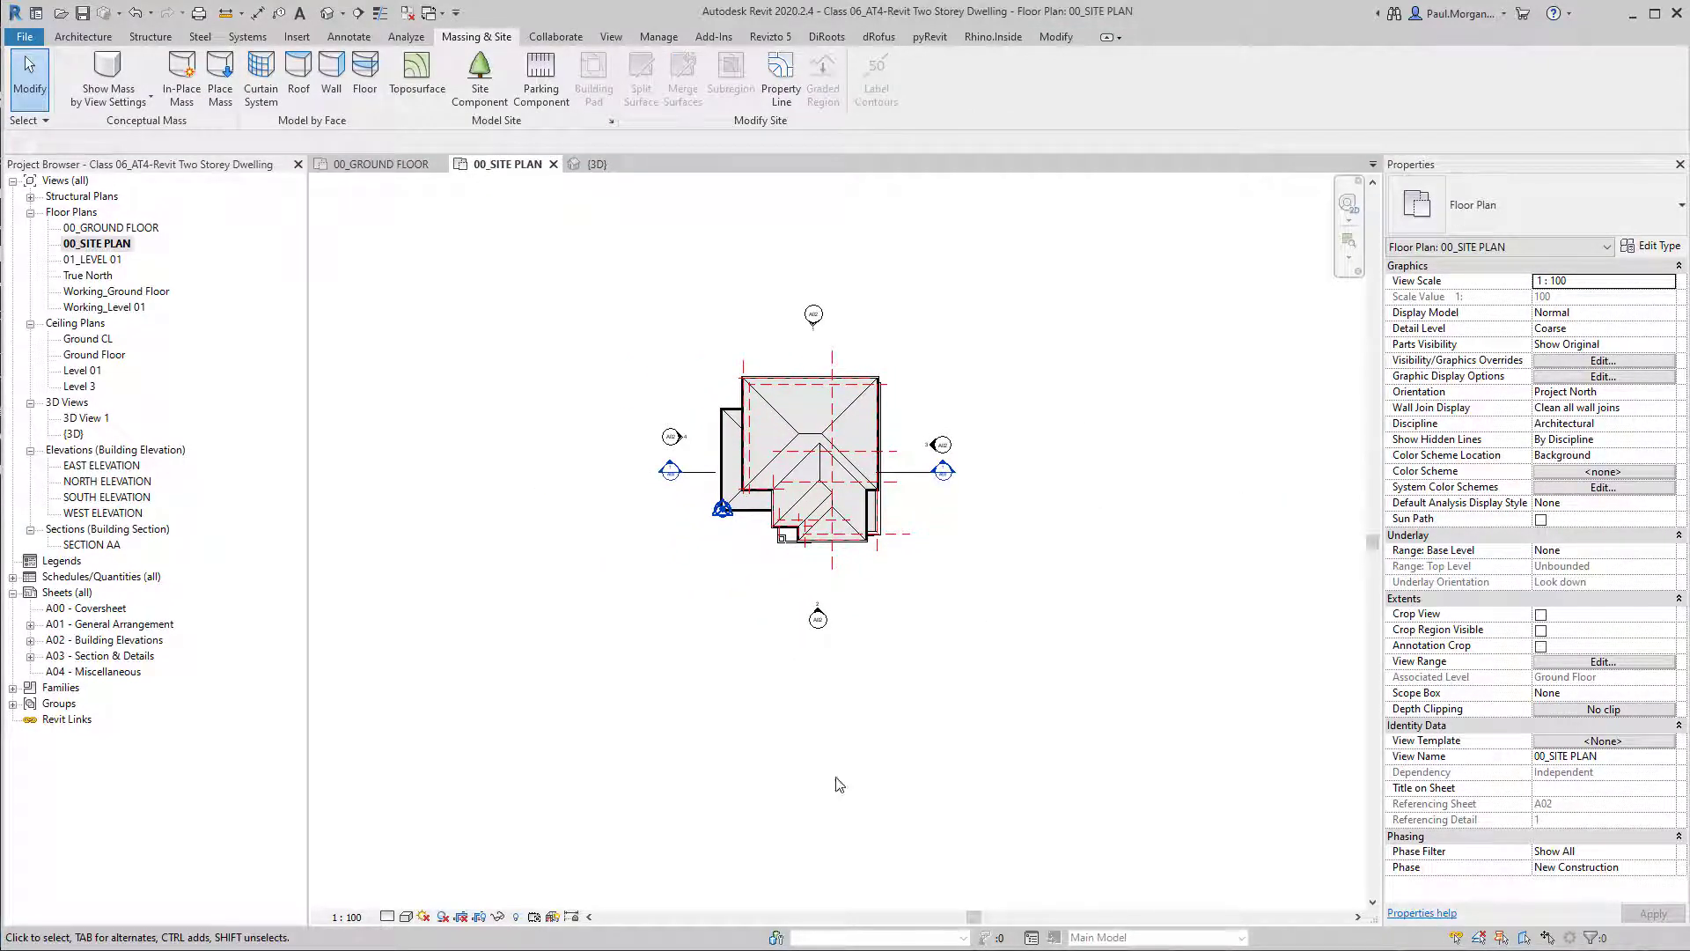
Switch to Revu and examine the Feature & Levels site survey around lot 14, its neighbouring dwellings and Wingrove Street.
{"action": "key", "text": "alt+Tab"}
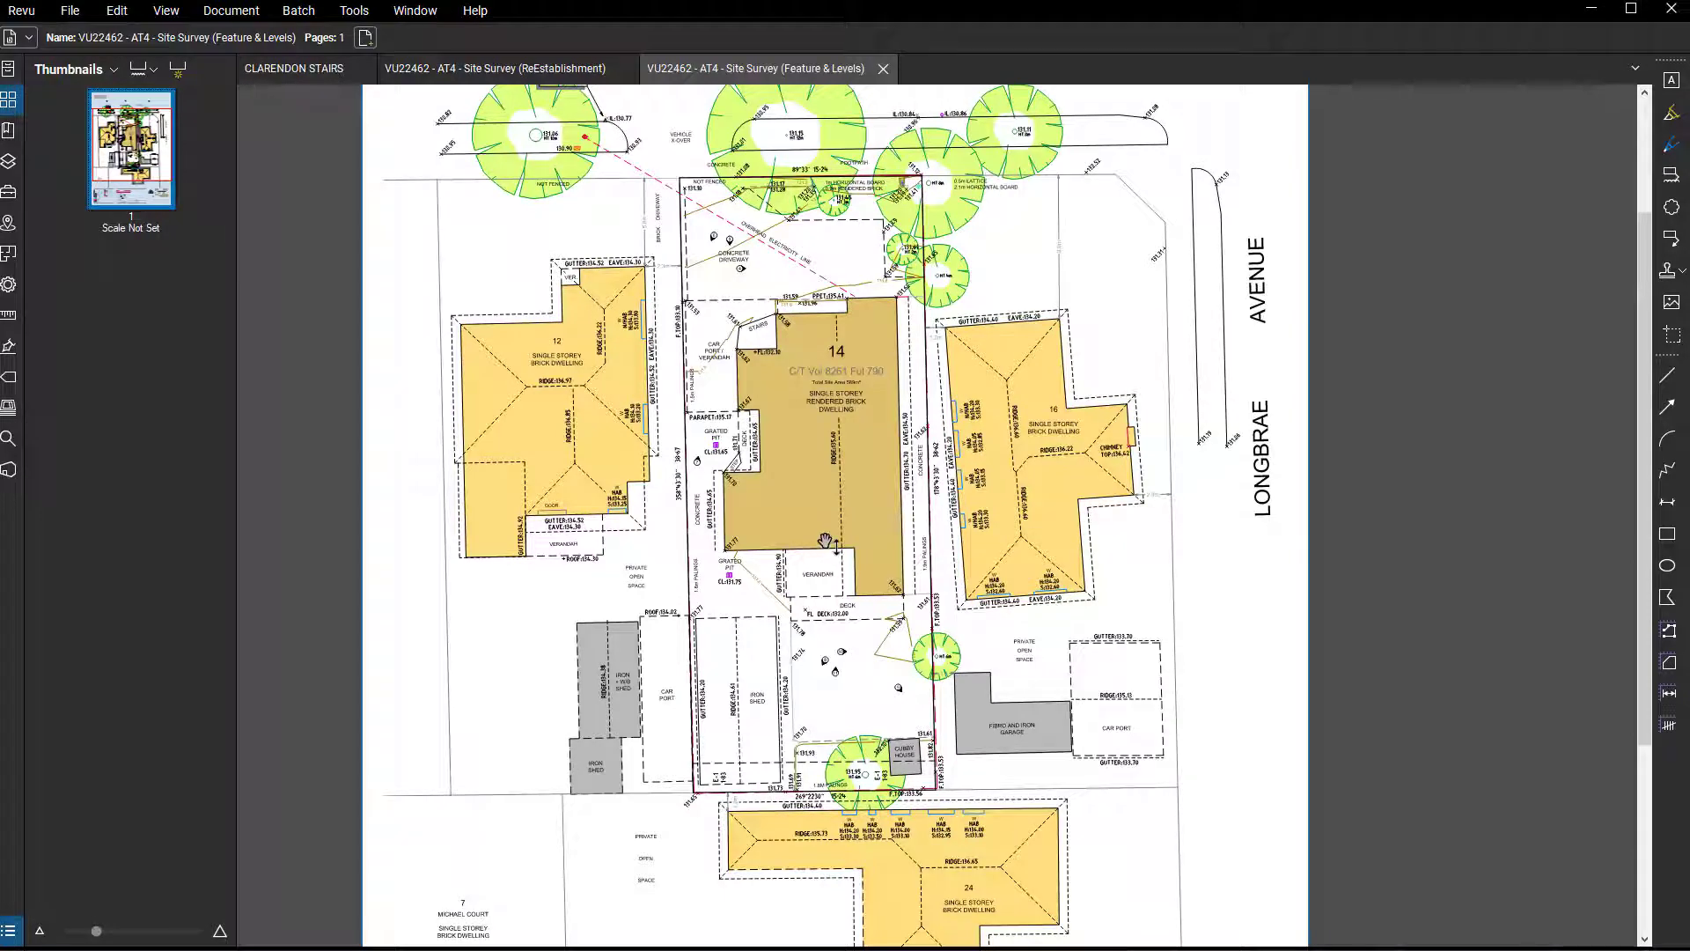
{"action": "scroll", "coordinate": [778, 423], "scroll_direction": "down", "scroll_amount": 2}
{"action": "scroll", "coordinate": [778, 422], "scroll_direction": "up", "scroll_amount": 2}
{"action": "scroll", "coordinate": [777, 422], "scroll_direction": "up", "scroll_amount": 3}
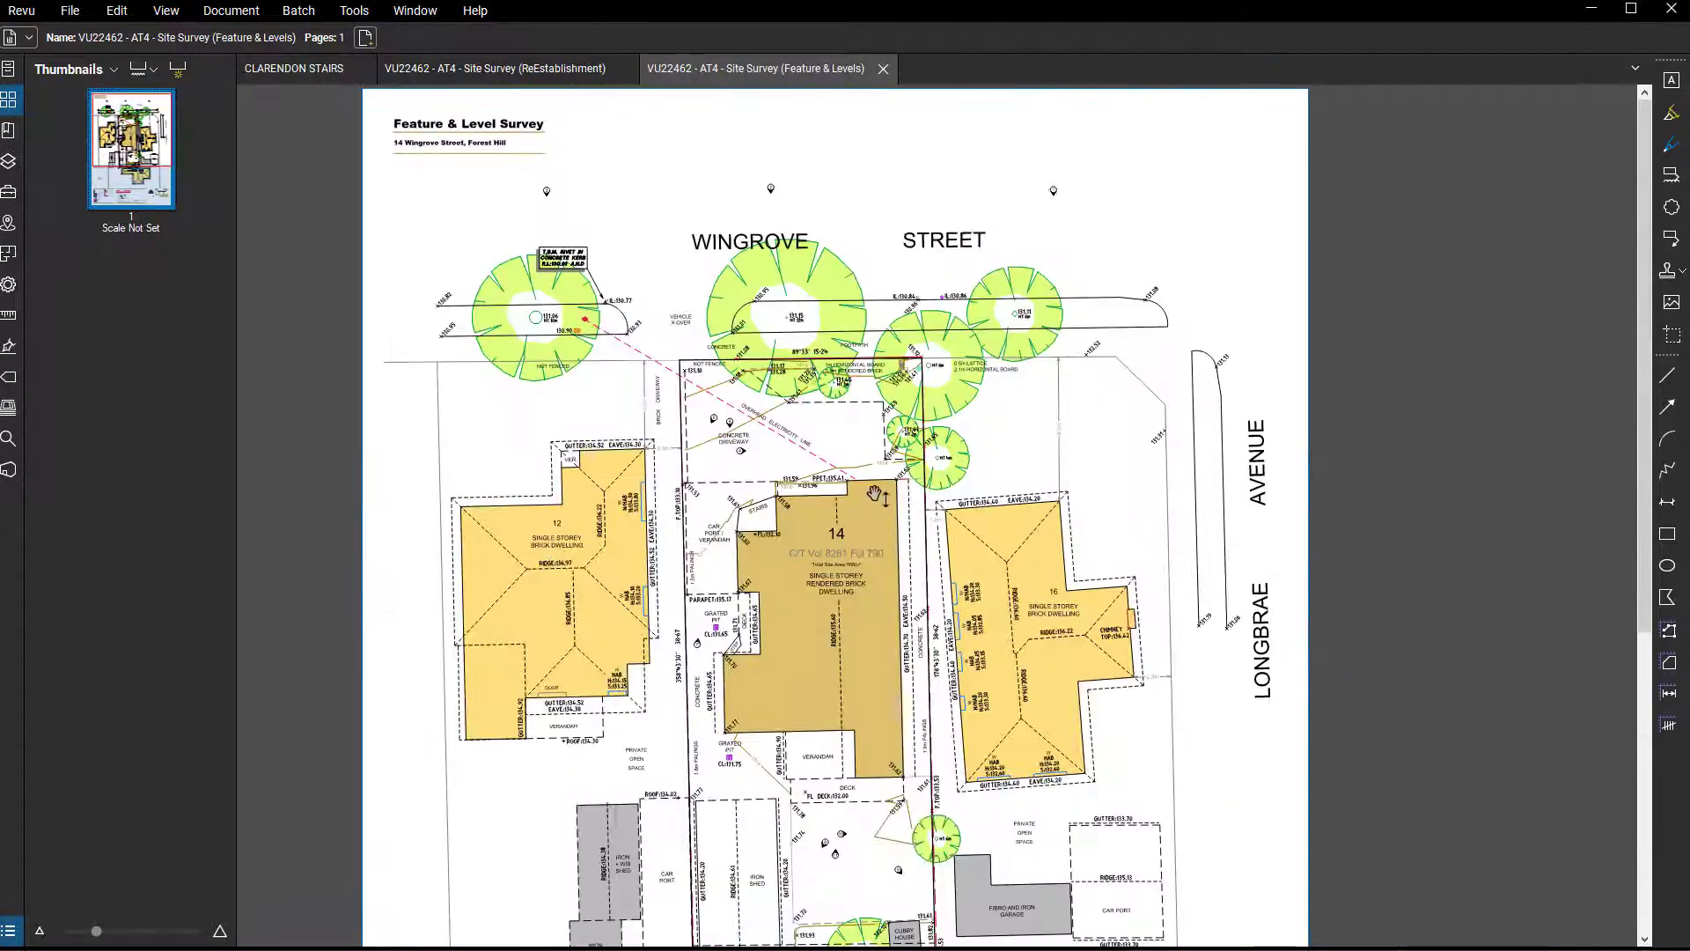
{"action": "left_click_drag", "start_coordinate": [832, 513], "coordinate": [867, 385]}
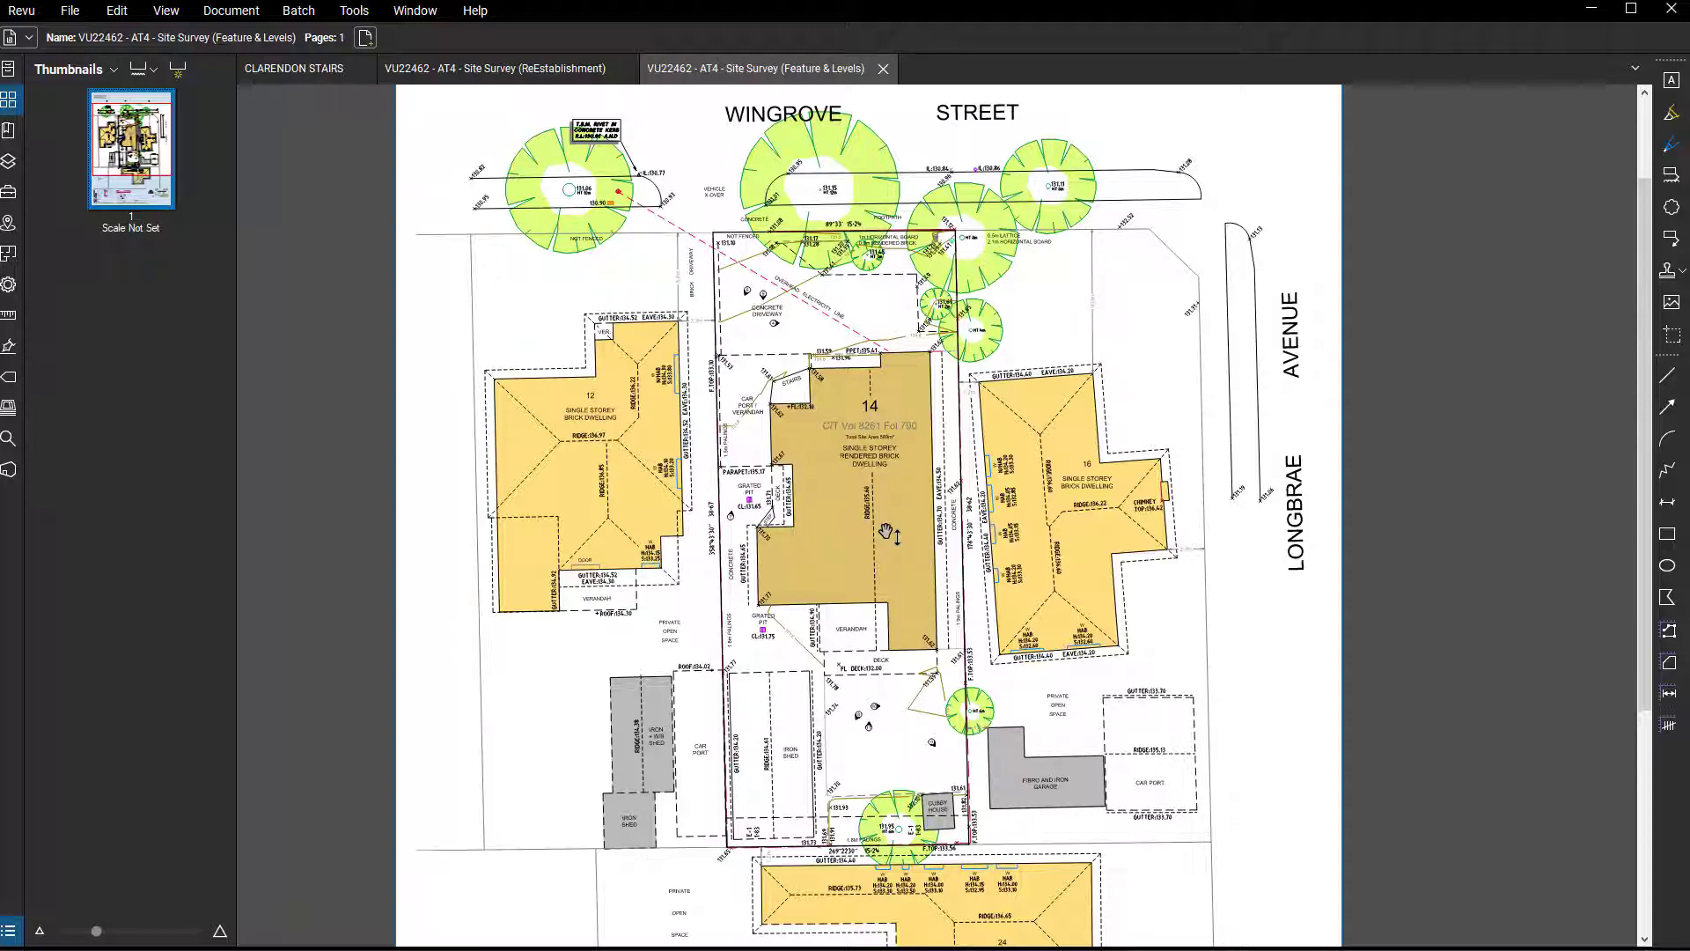
{"action": "left_click_drag", "start_coordinate": [886, 531], "coordinate": [960, 456]}
{"action": "left_click_drag", "start_coordinate": [1231, 404], "coordinate": [1231, 426]}
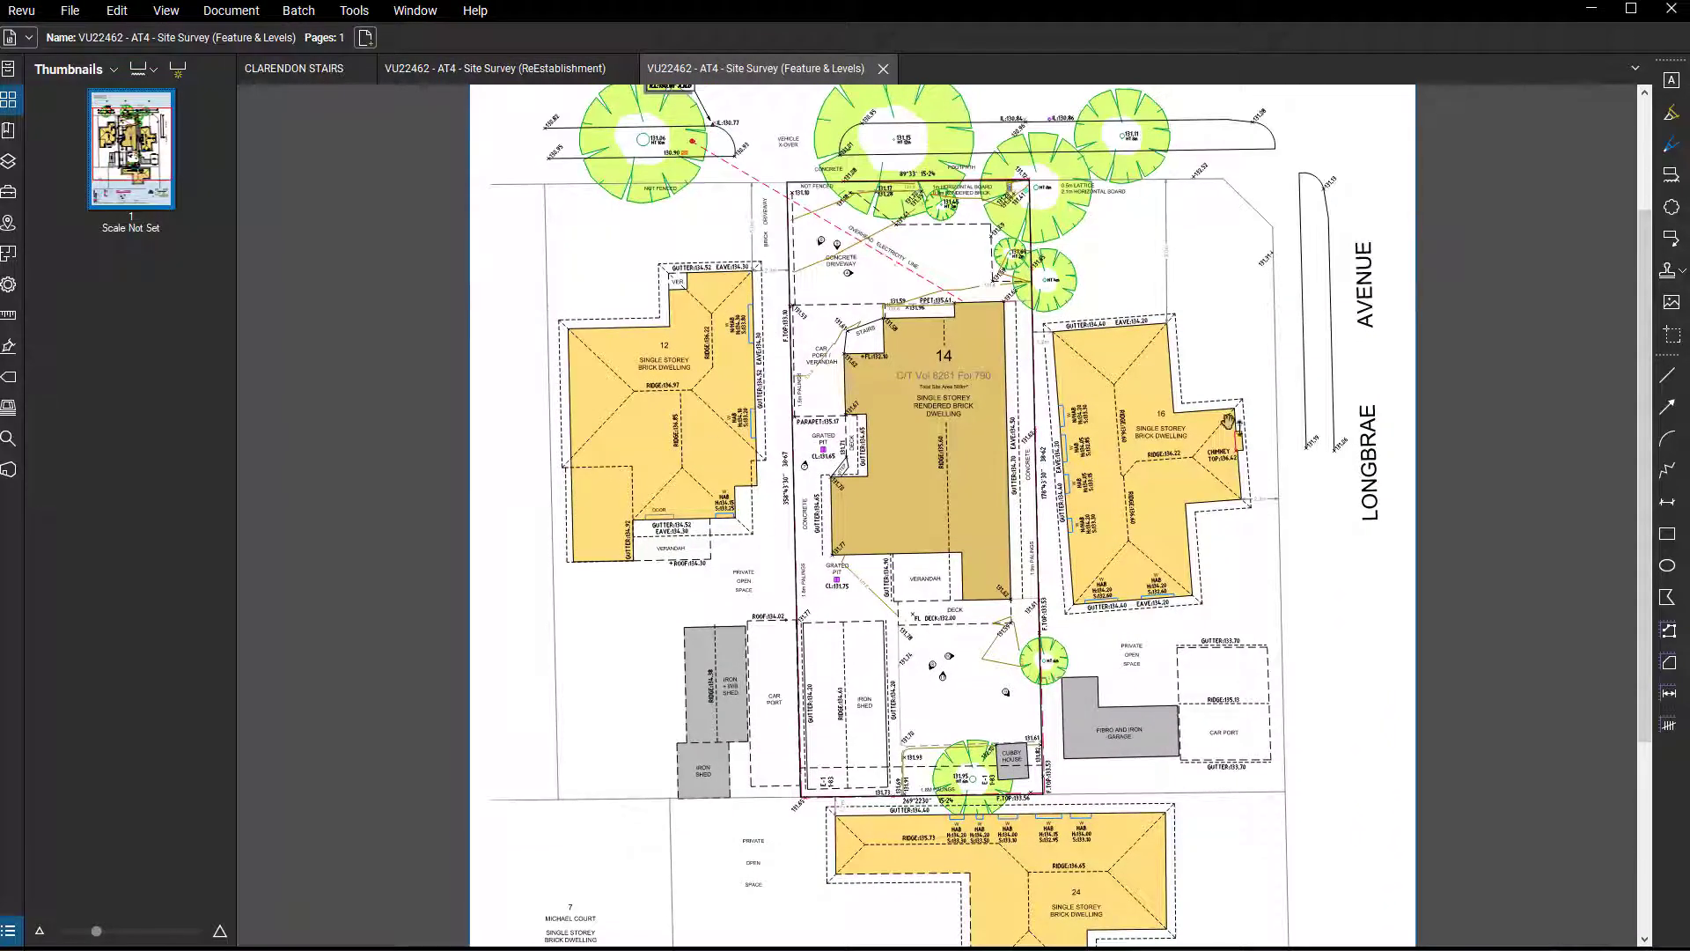
{"action": "left_click_drag", "start_coordinate": [866, 250], "coordinate": [846, 422]}
{"action": "scroll", "coordinate": [948, 630], "scroll_direction": "up", "scroll_amount": 1}
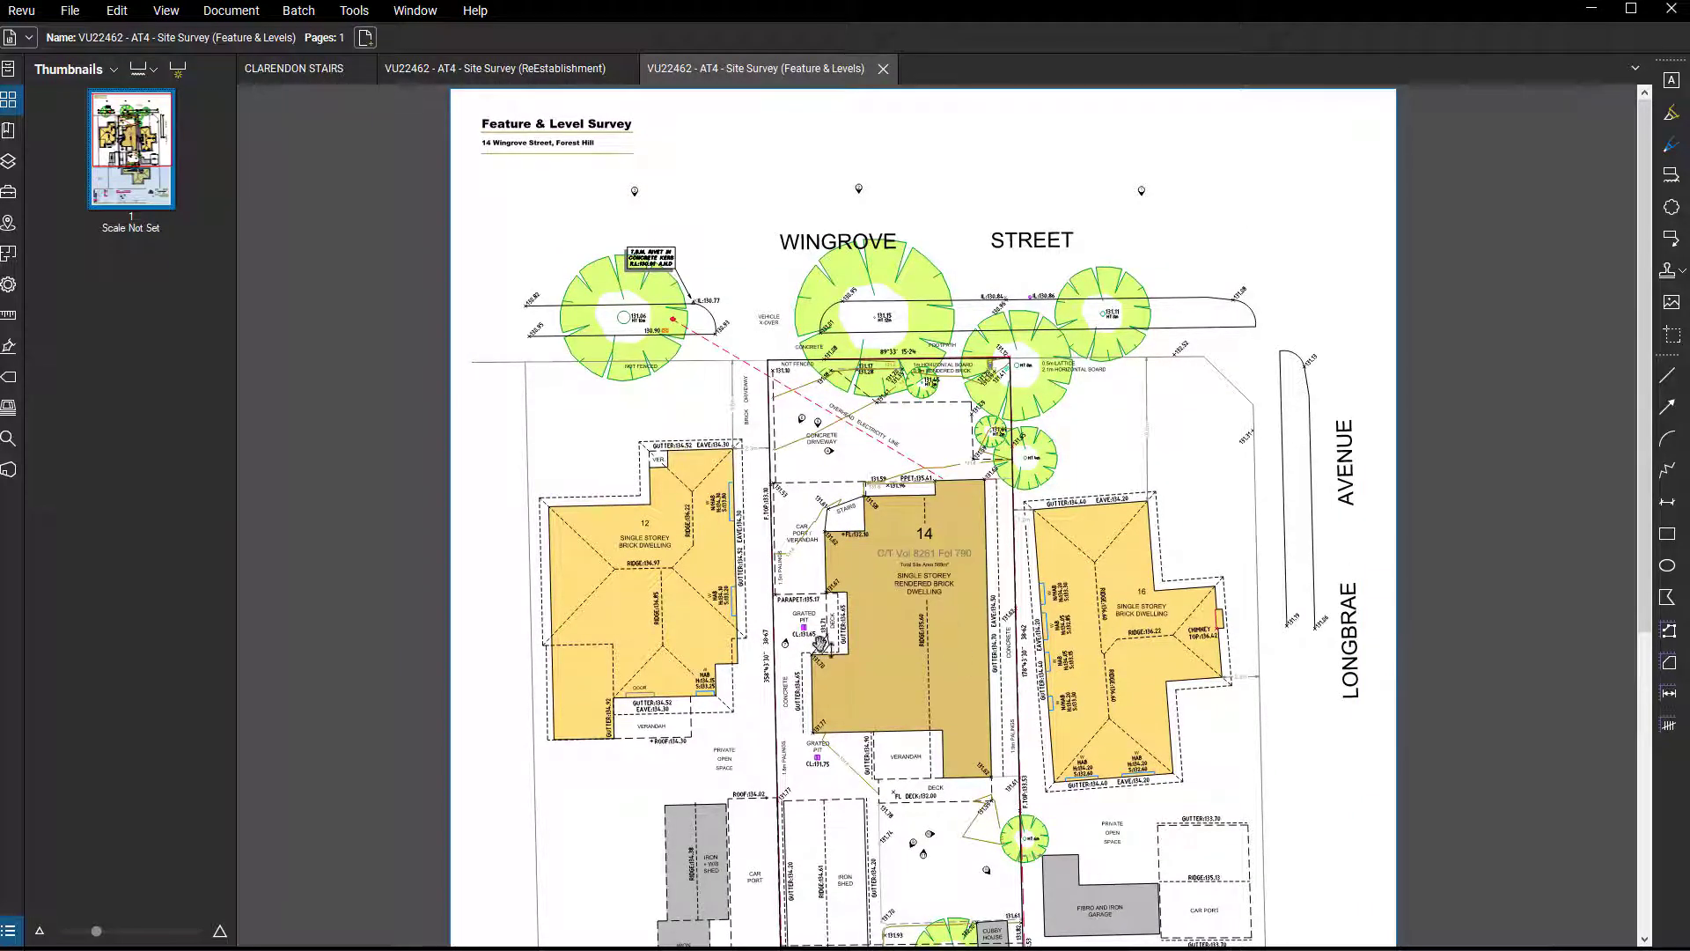
{"action": "left_click_drag", "start_coordinate": [932, 671], "coordinate": [926, 548]}
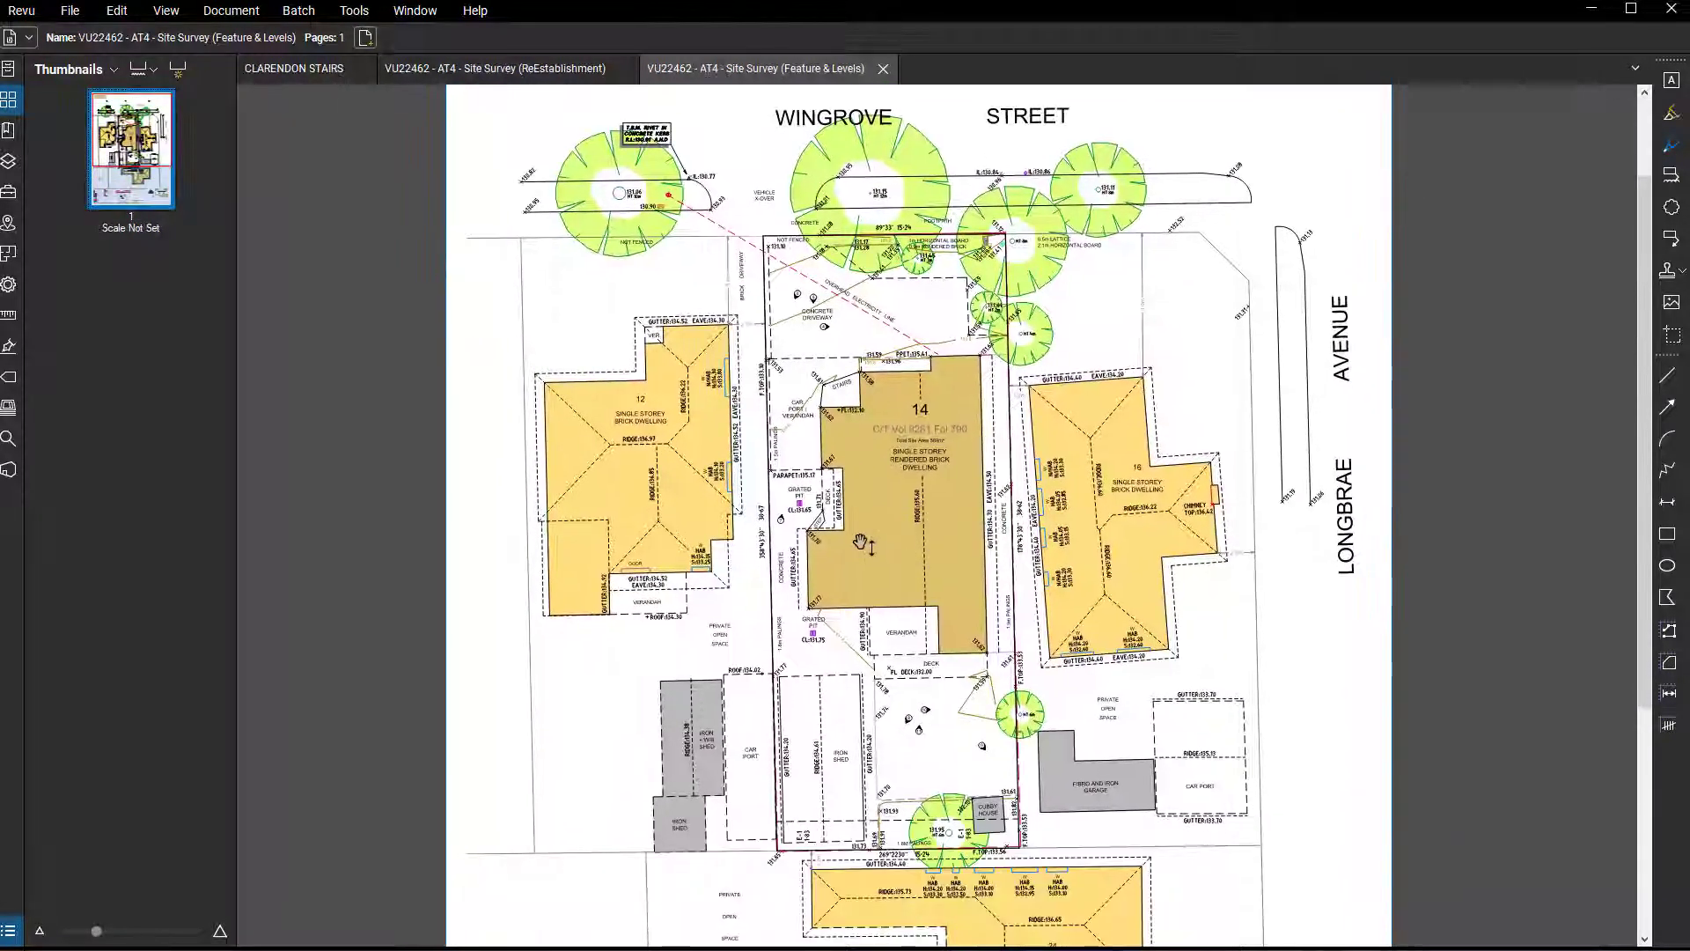
{"action": "left_click_drag", "start_coordinate": [769, 630], "coordinate": [729, 541]}
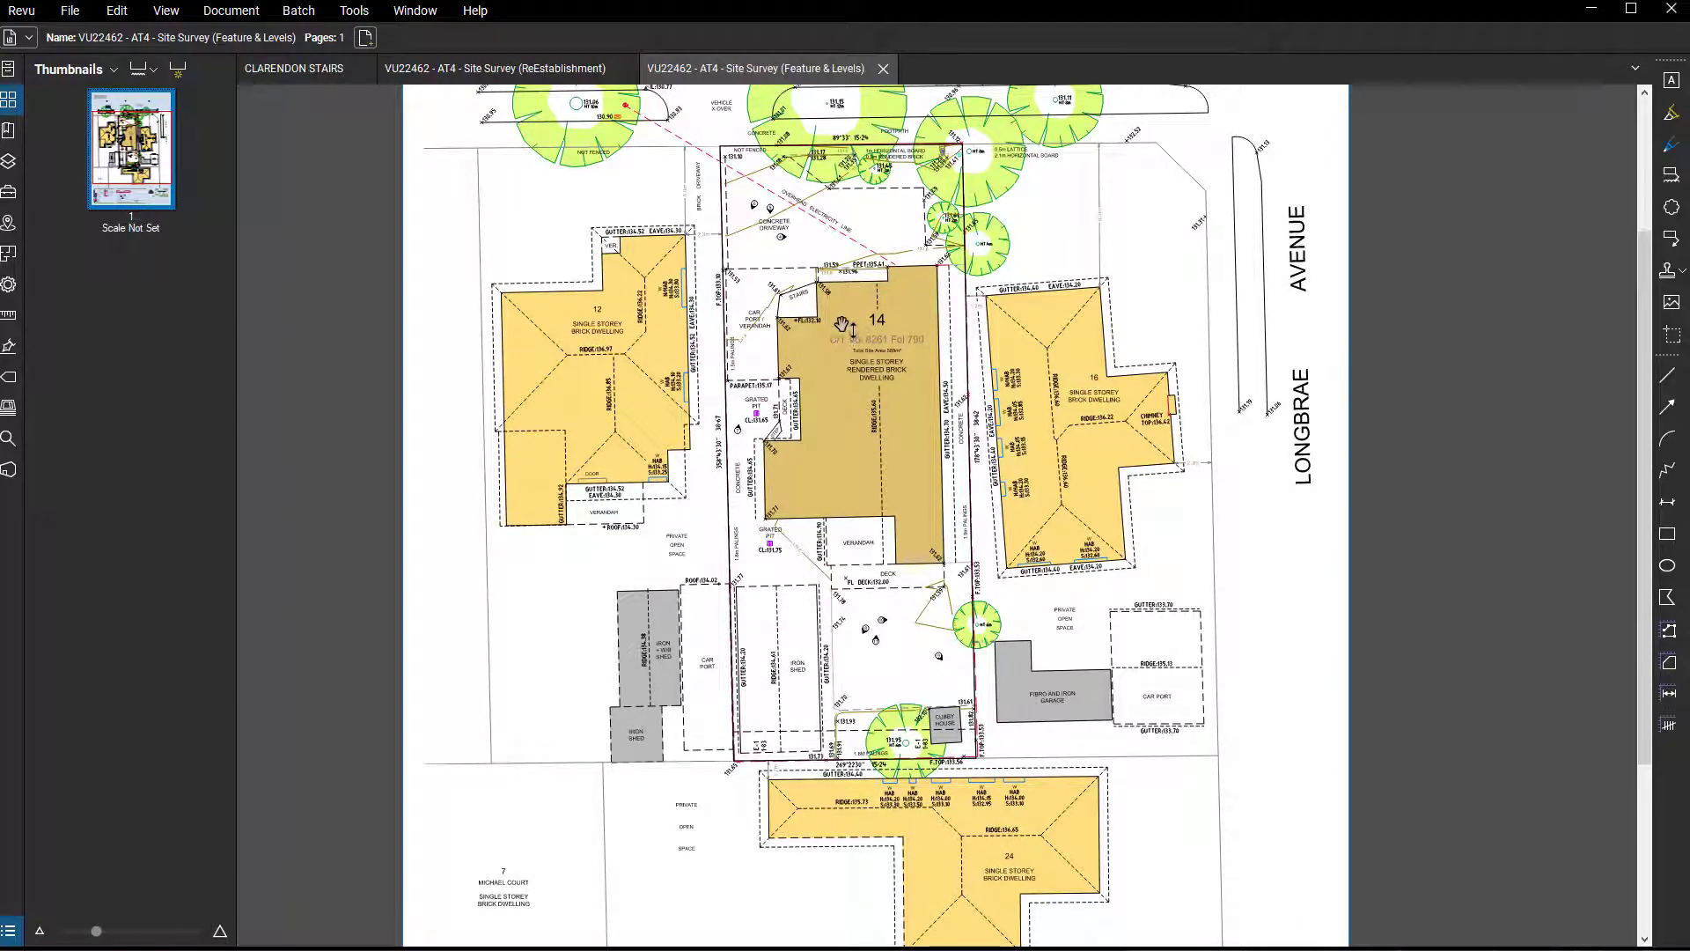
{"action": "left_click_drag", "start_coordinate": [845, 328], "coordinate": [831, 370]}
Examine lot 14's title boundaries in the ReEstablishment survey and return to the Feature & Levels survey.
{"action": "left_click", "coordinate": [531, 78]}
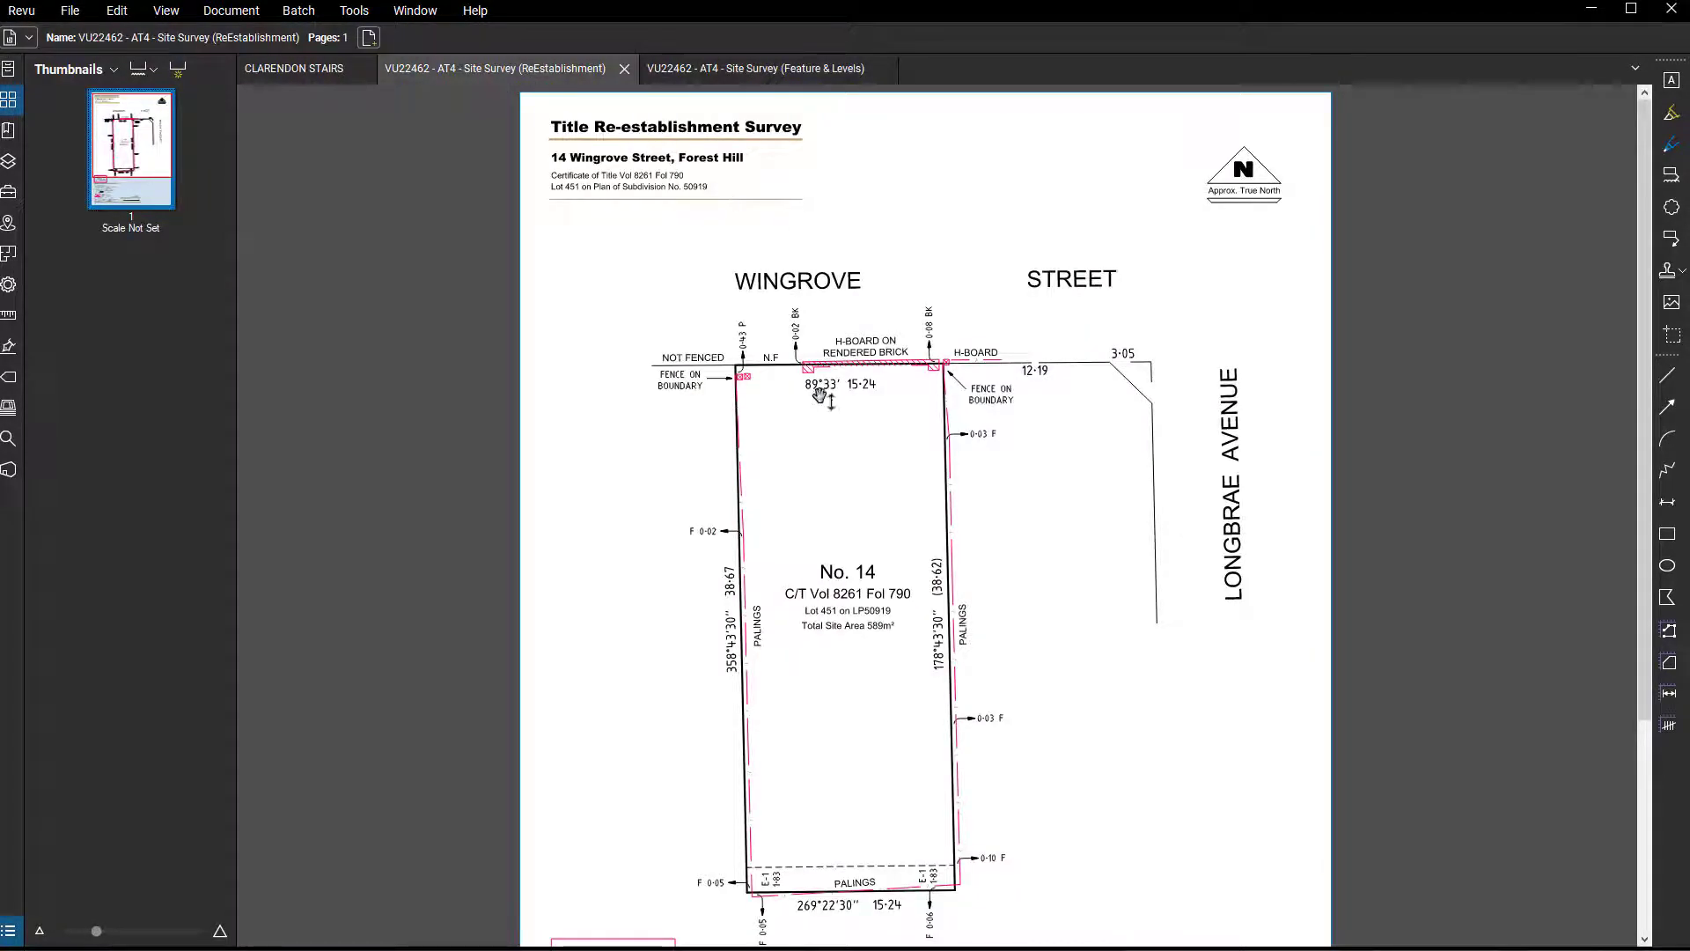
{"action": "left_click_drag", "start_coordinate": [964, 779], "coordinate": [972, 701]}
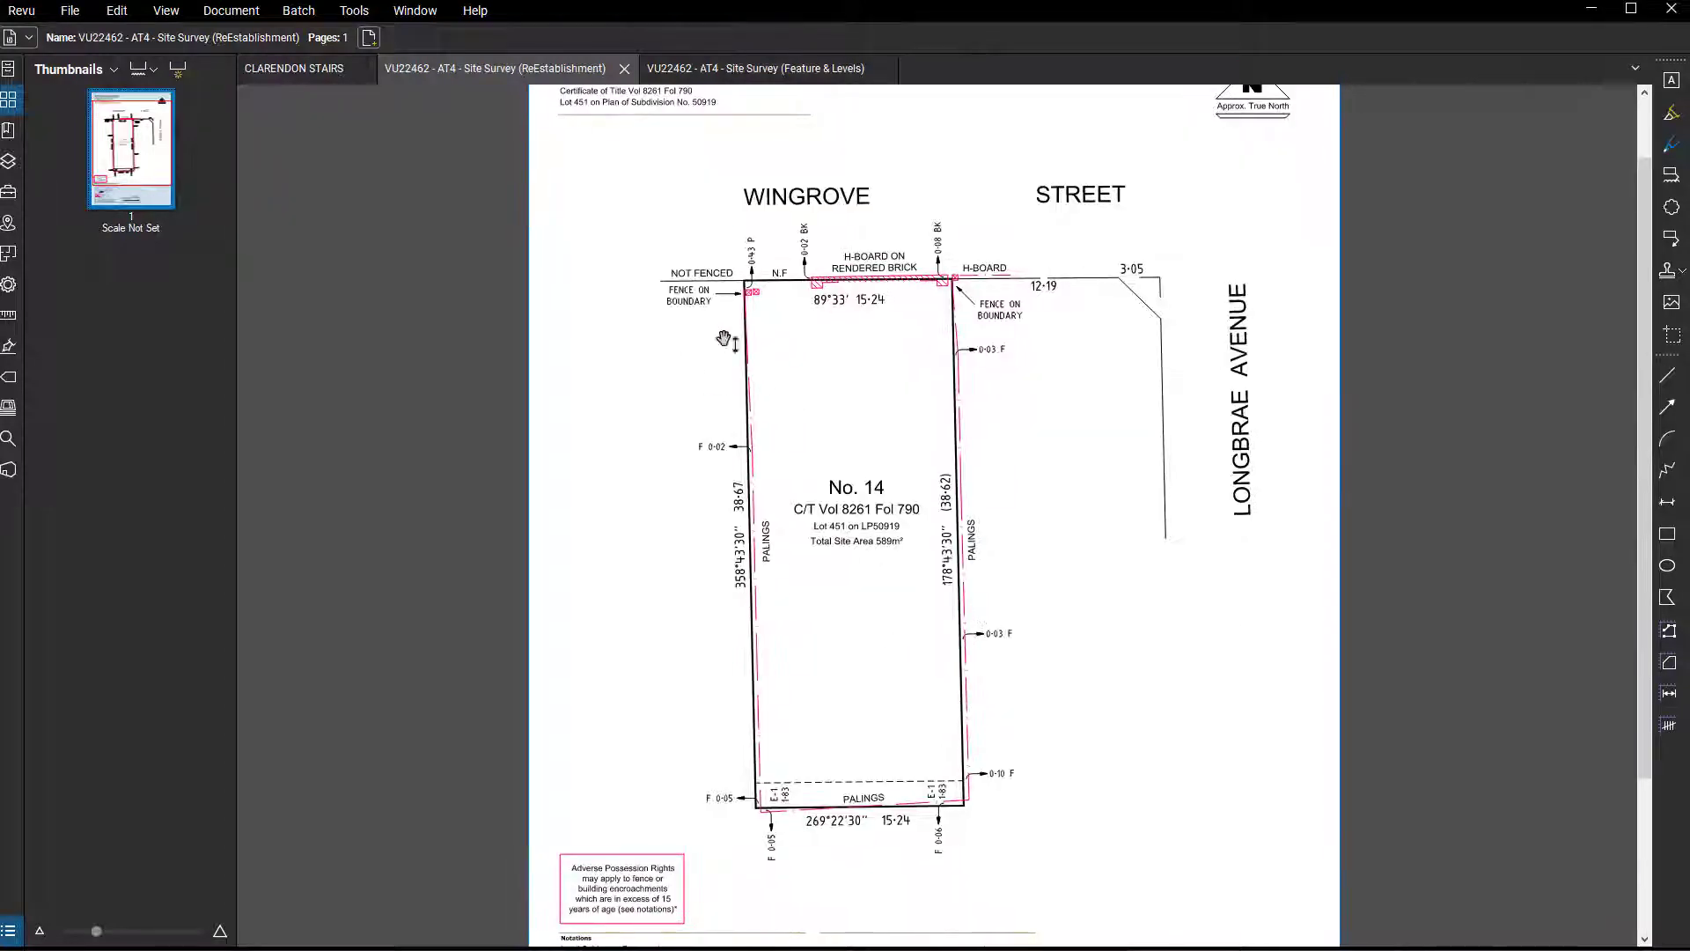
{"action": "left_click", "coordinate": [673, 70]}
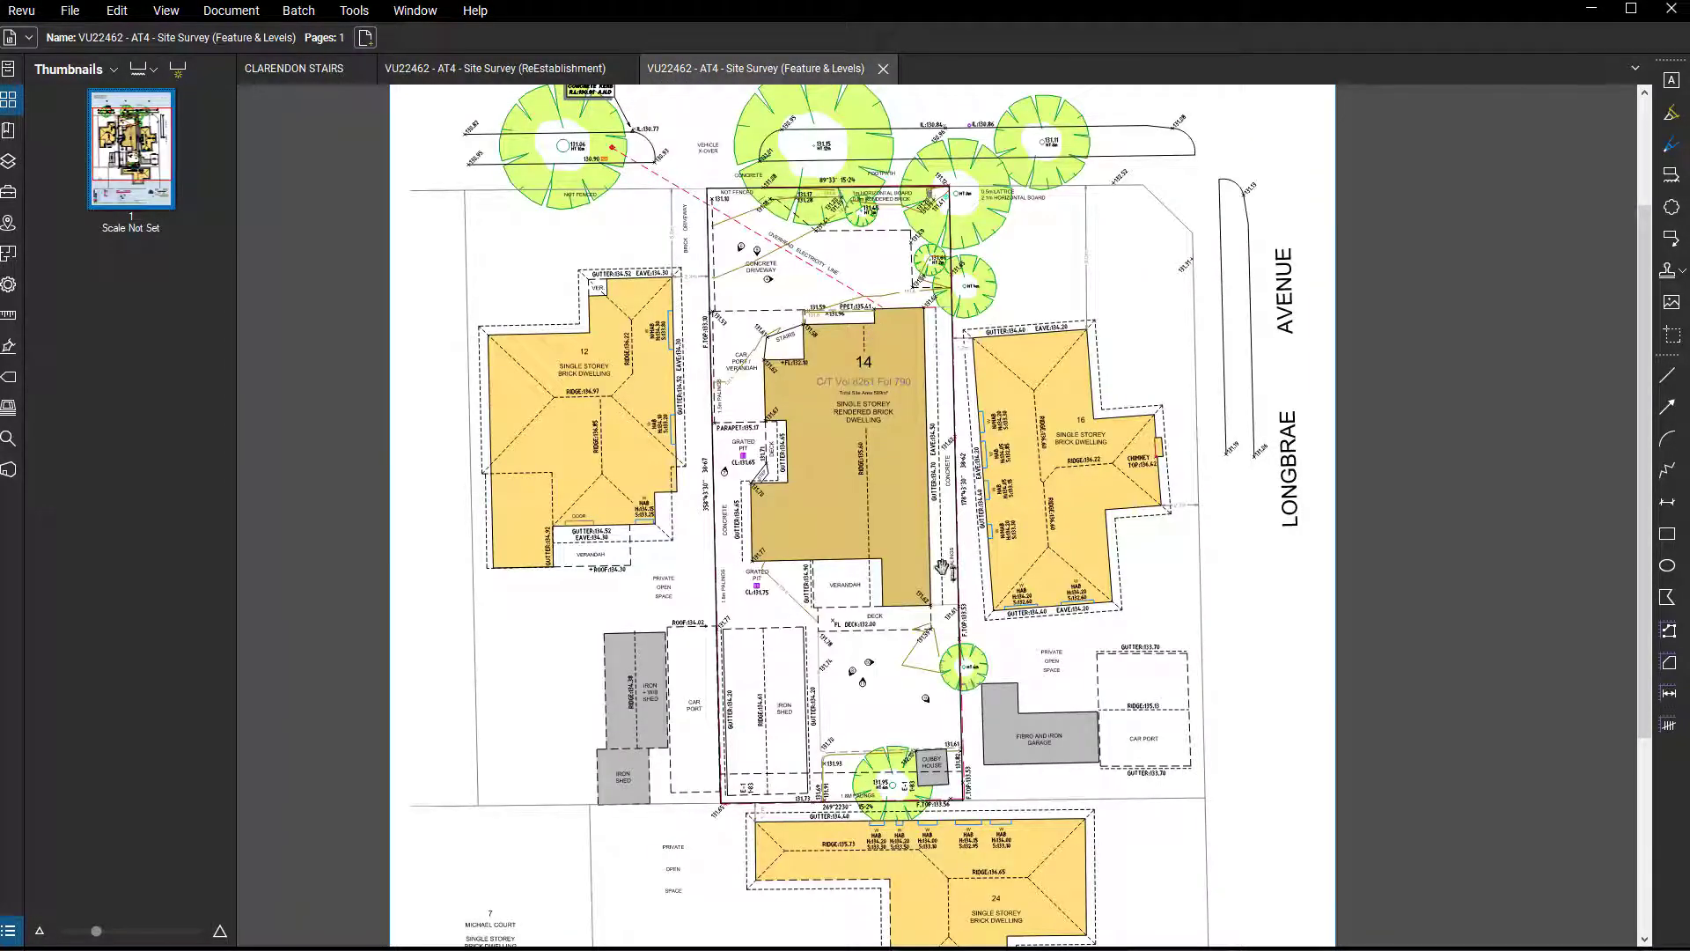
Examine the temporary benchmark note at the Wingrove Street kerb and the spot levels around it on the Feature & Levels survey.
{"action": "left_click_drag", "start_coordinate": [876, 429], "coordinate": [937, 553]}
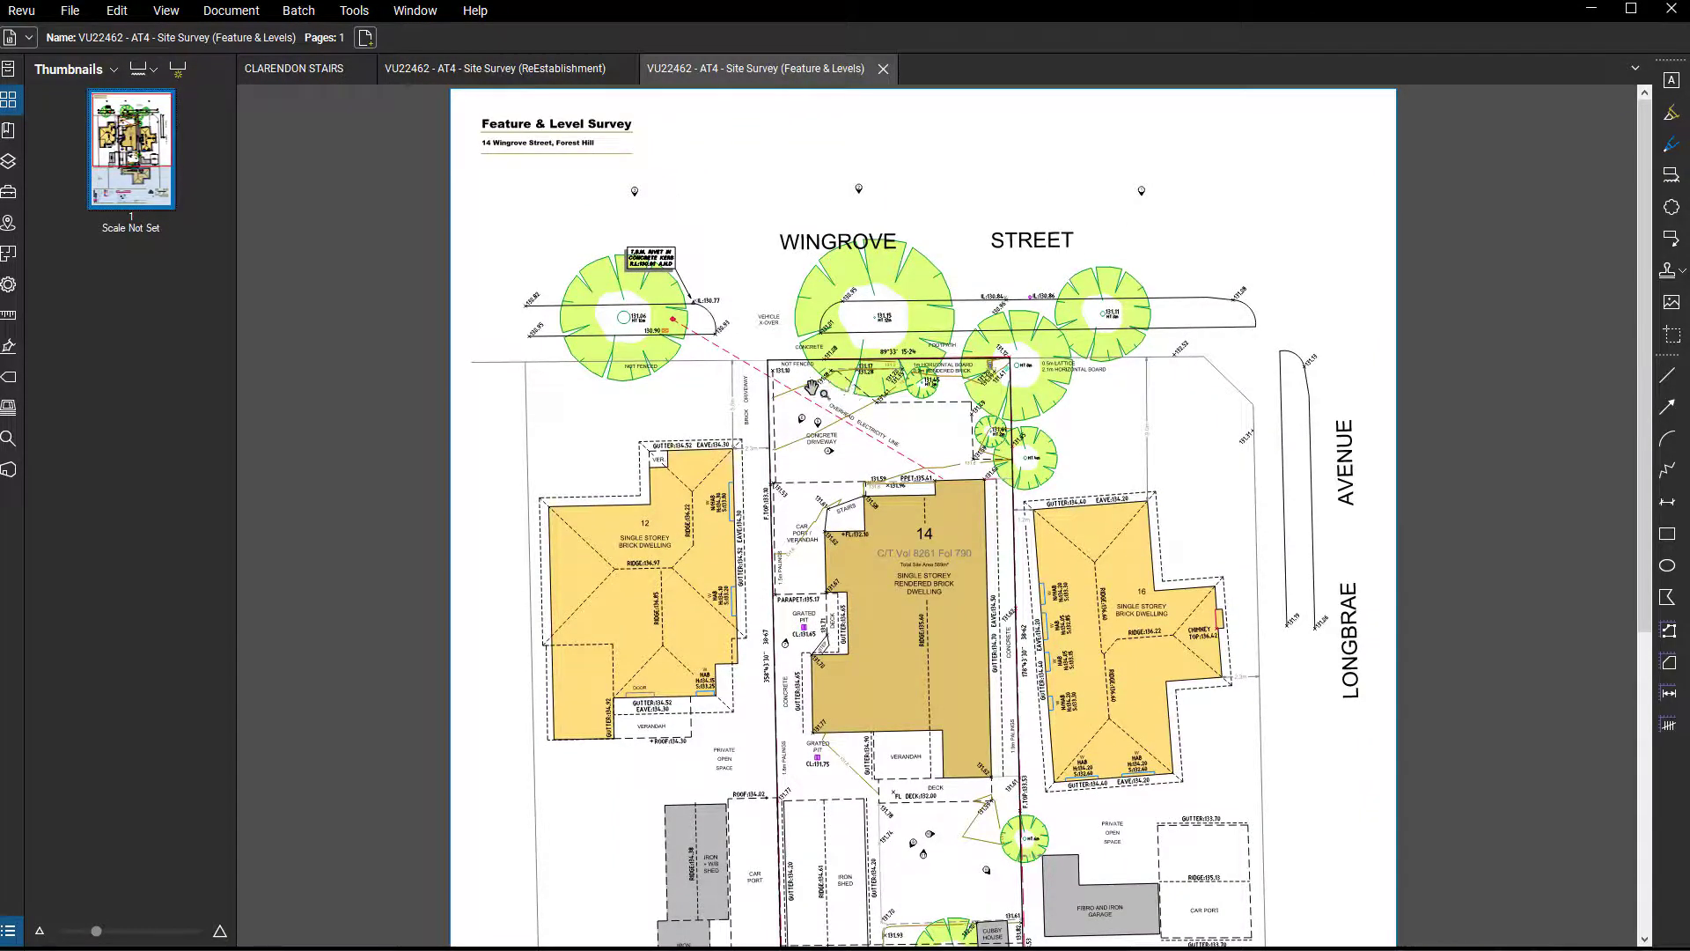
{"action": "scroll", "coordinate": [808, 384], "scroll_direction": "up", "scroll_amount": 4}
{"action": "left_click_drag", "start_coordinate": [810, 442], "coordinate": [839, 587]}
{"action": "scroll", "coordinate": [472, 286], "scroll_direction": "up", "scroll_amount": 5}
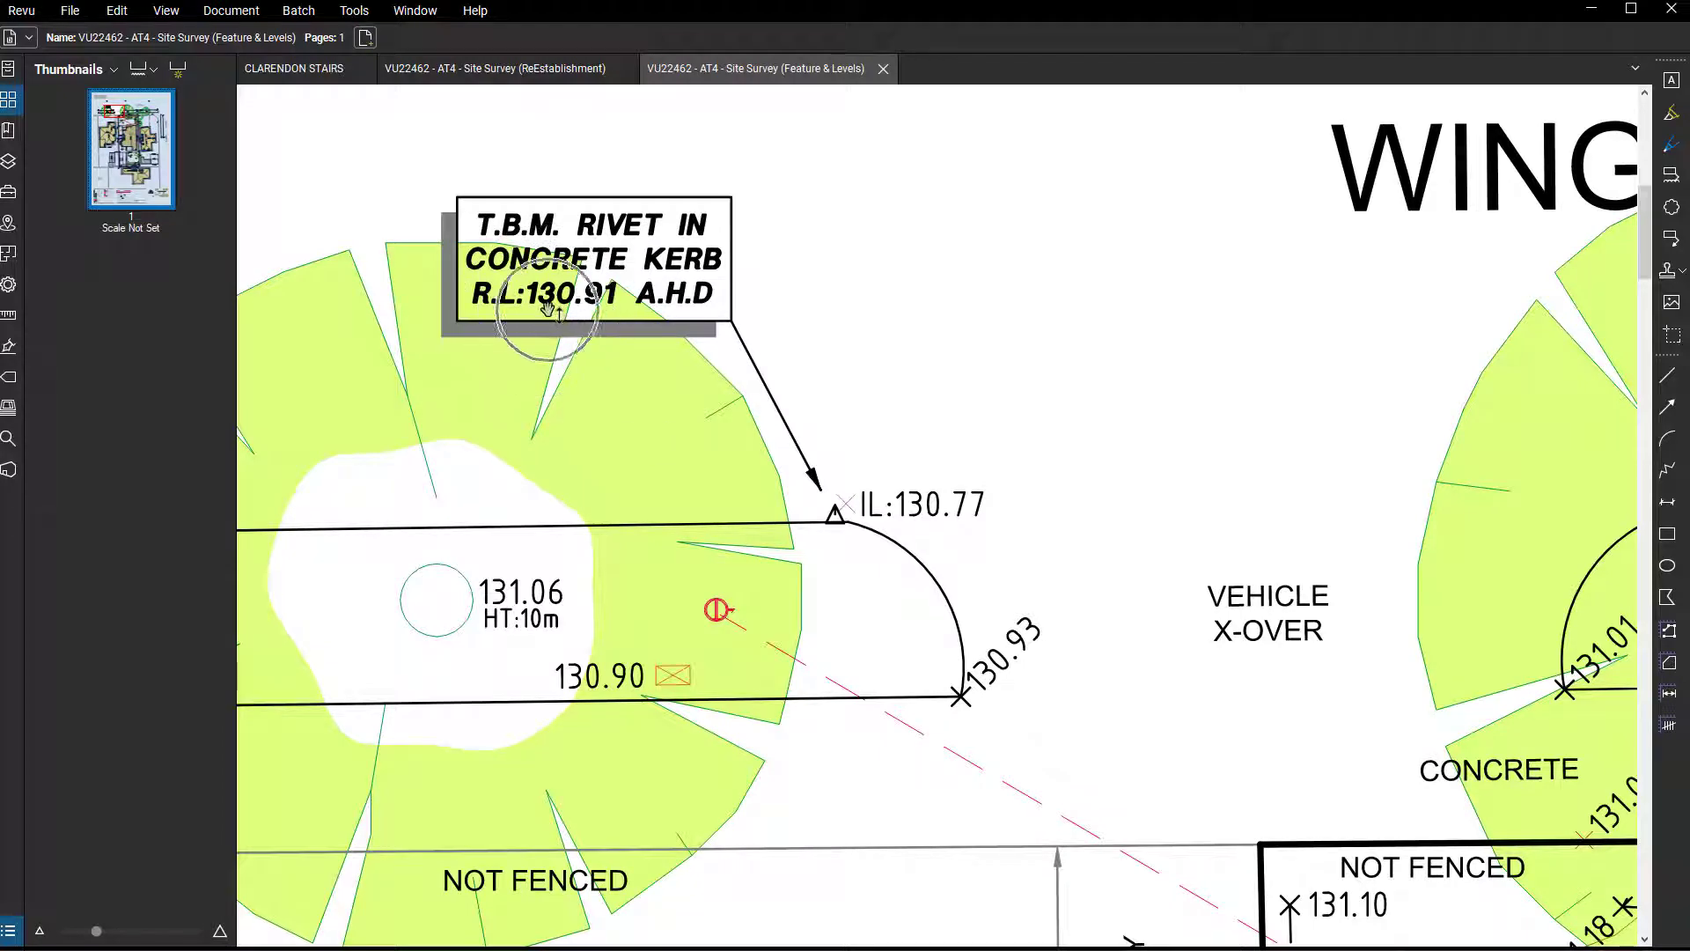
{"action": "scroll", "coordinate": [841, 551], "scroll_direction": "down", "scroll_amount": 5}
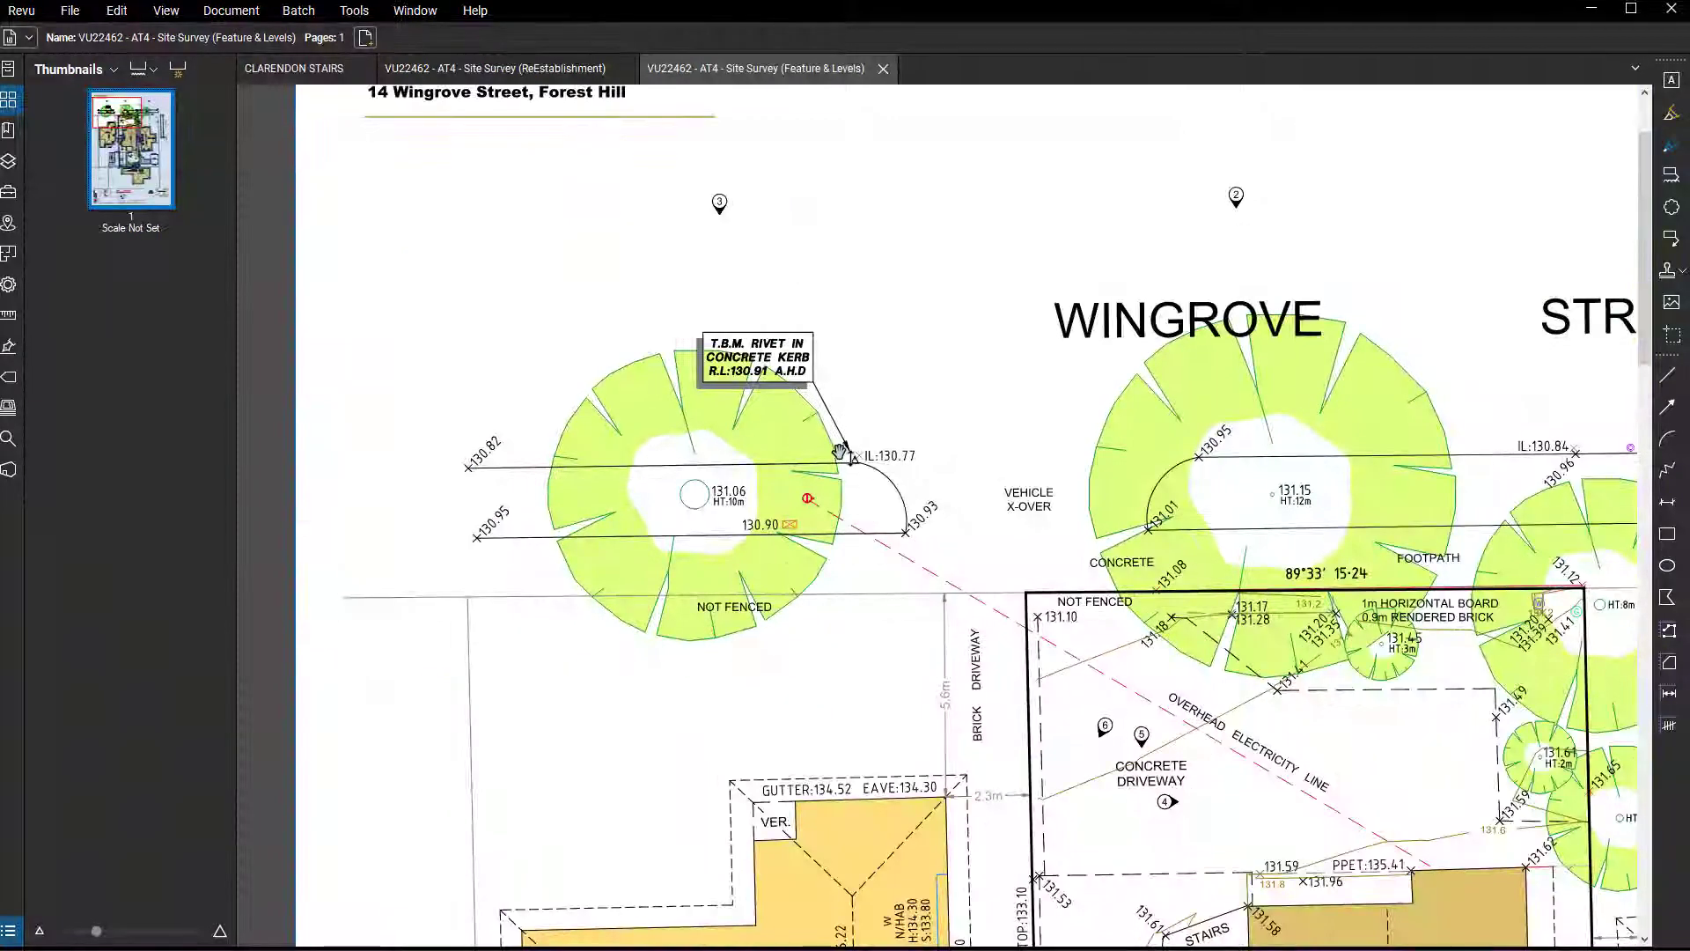
{"action": "scroll", "coordinate": [793, 537], "scroll_direction": "up", "scroll_amount": 3}
{"action": "scroll", "coordinate": [771, 563], "scroll_direction": "down", "scroll_amount": 2}
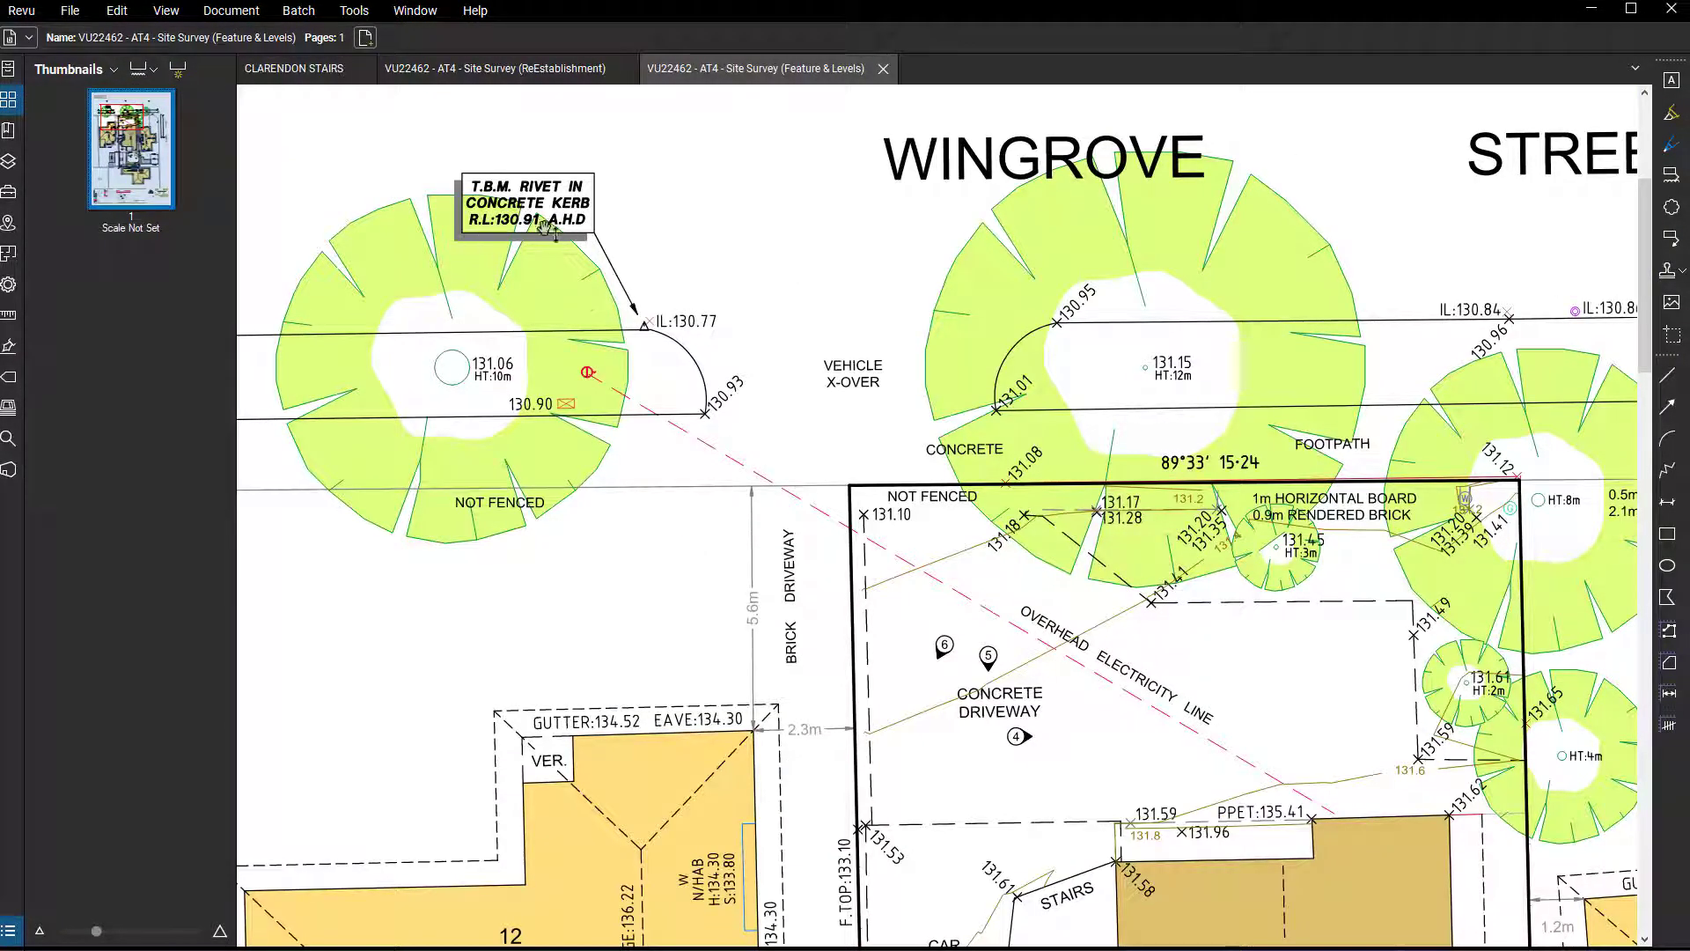
{"action": "scroll", "coordinate": [792, 427], "scroll_direction": "down", "scroll_amount": 2}
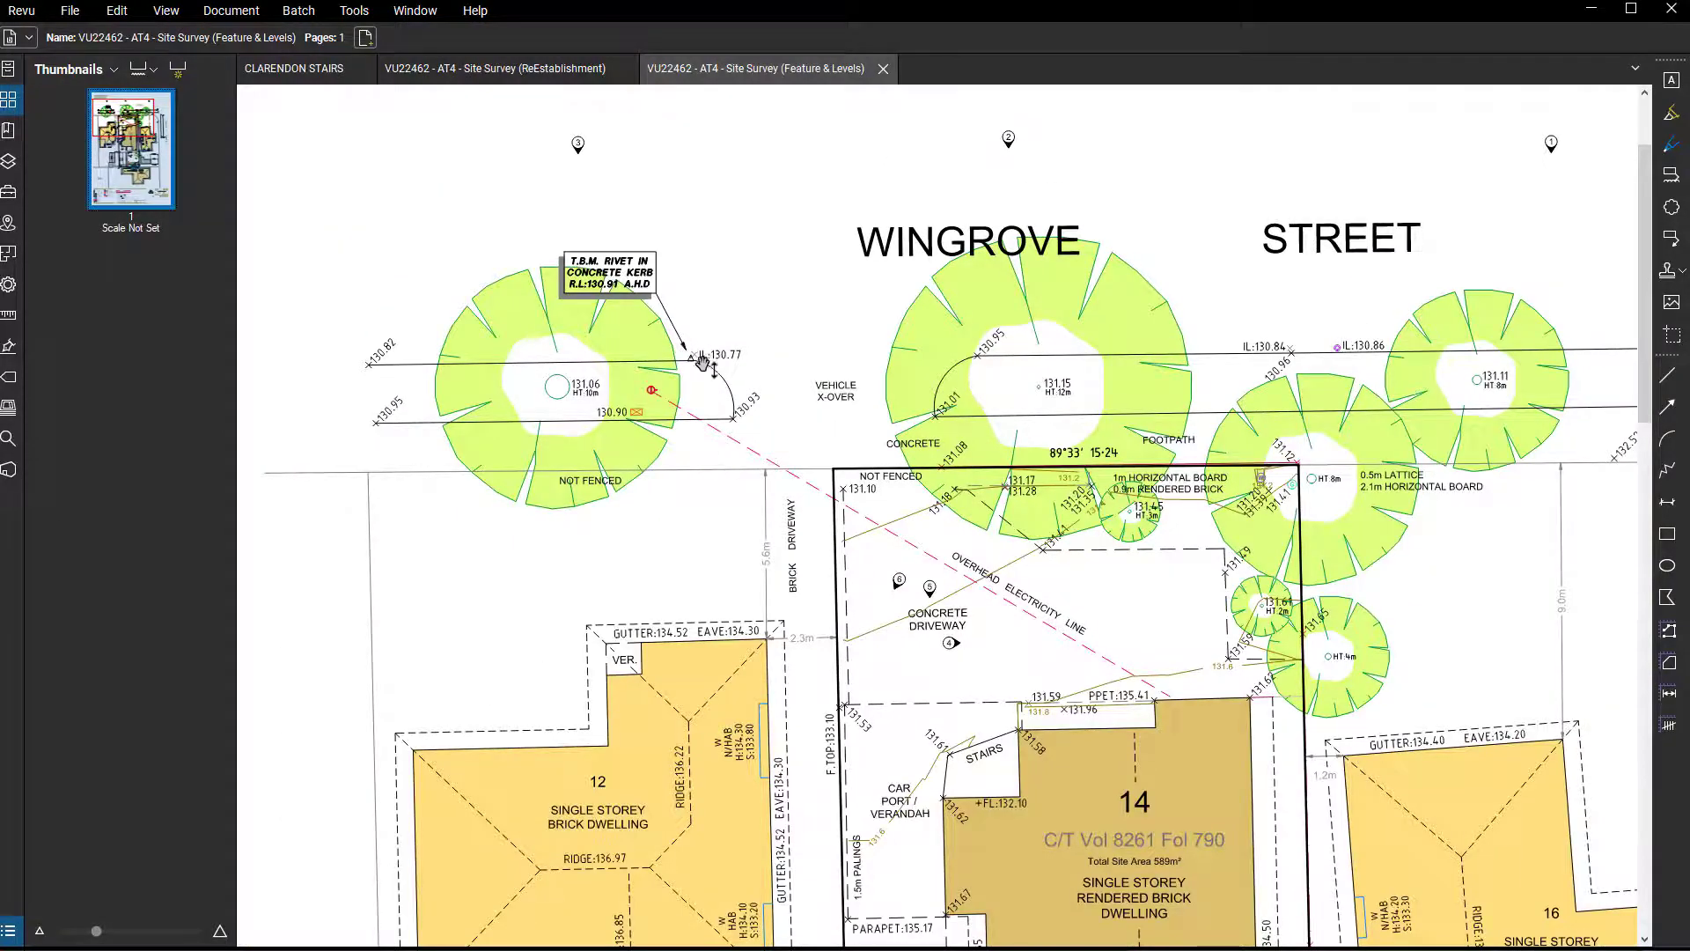
{"action": "scroll", "coordinate": [687, 348], "scroll_direction": "up", "scroll_amount": 2}
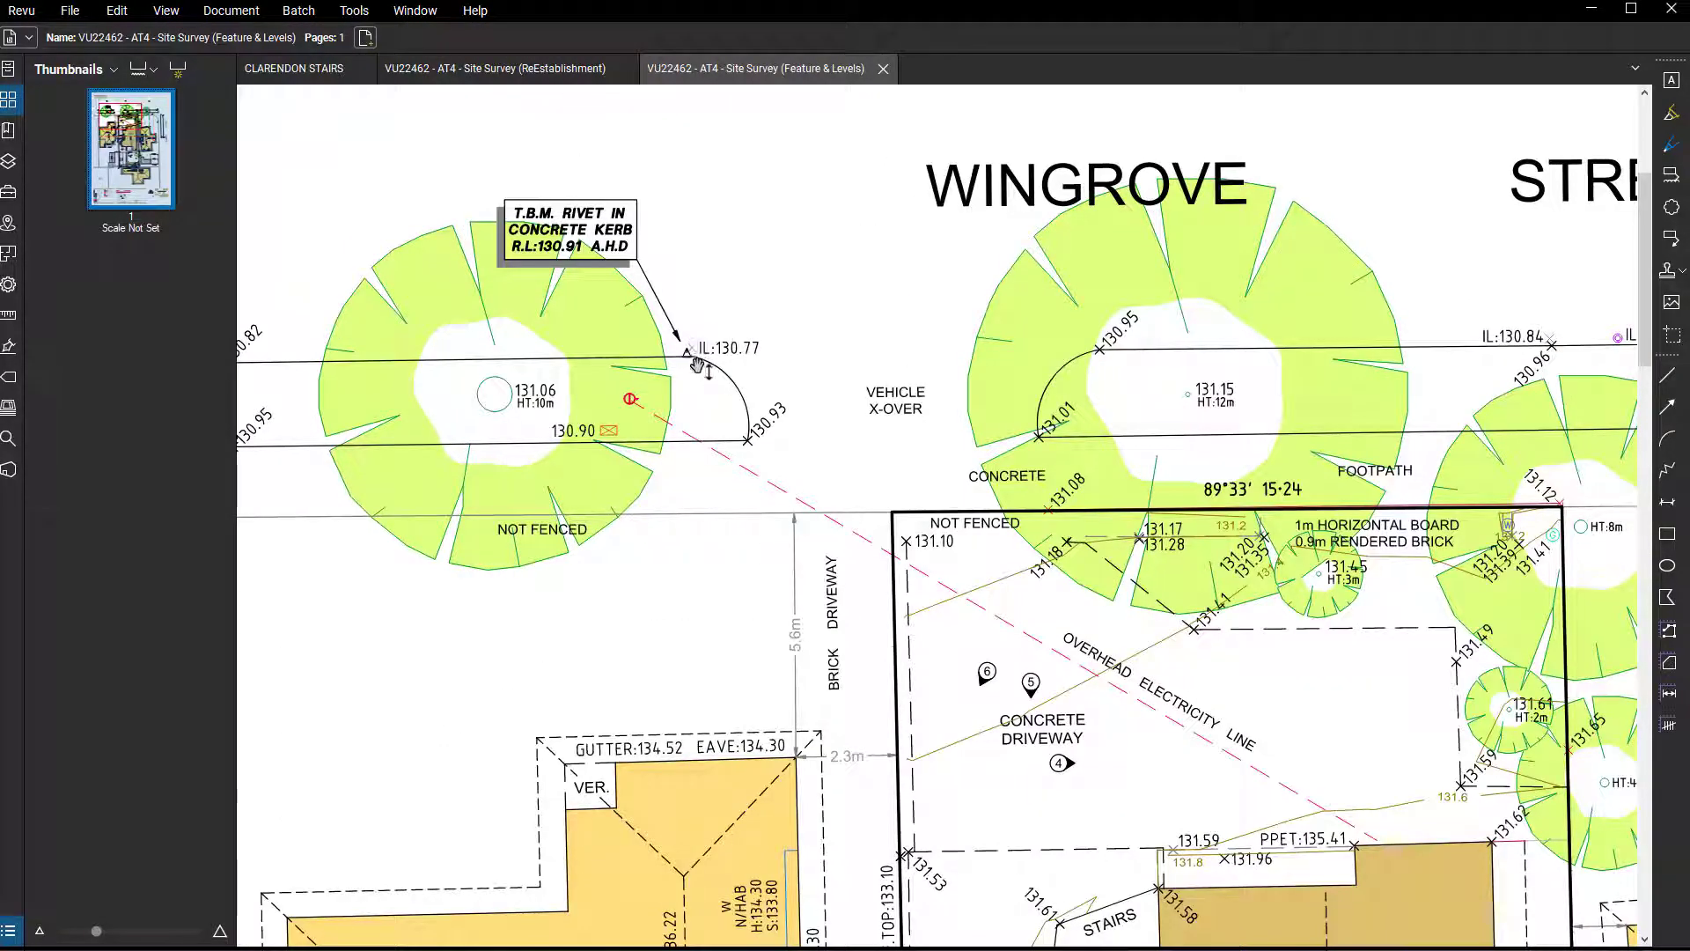
{"action": "scroll", "coordinate": [713, 377], "scroll_direction": "down", "scroll_amount": 1}
{"action": "scroll", "coordinate": [779, 440], "scroll_direction": "down", "scroll_amount": 3}
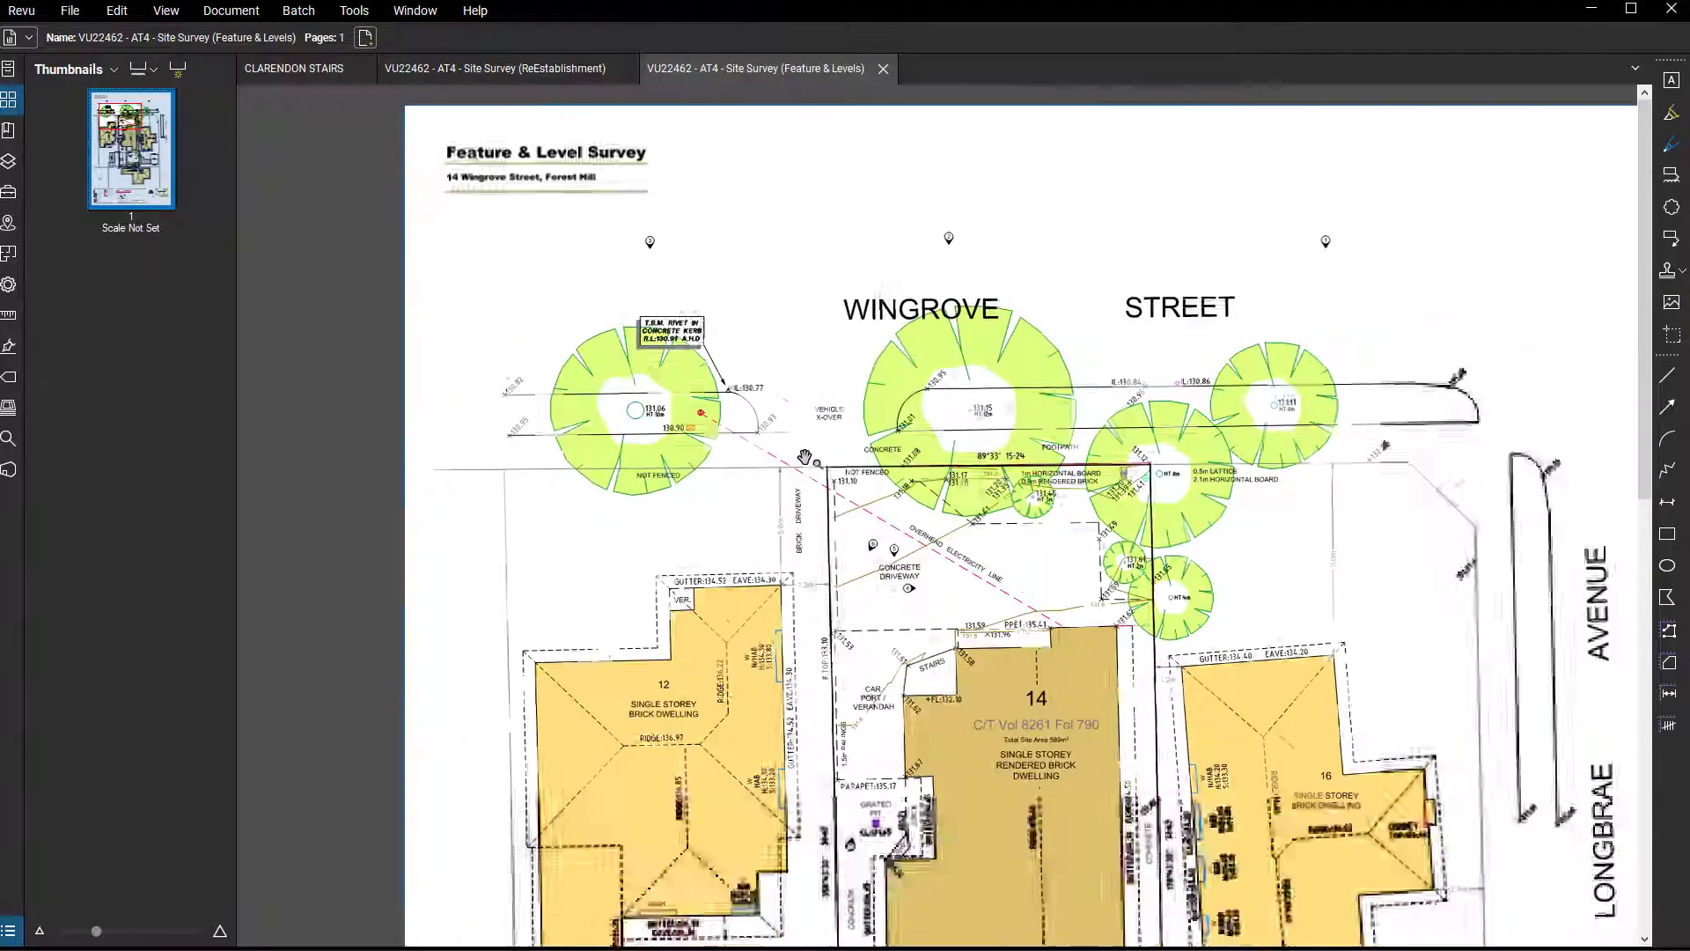
Review the overall Feature & Levels survey from the street to the rear lots, including the benchmark and the front levels again.
{"action": "left_click_drag", "start_coordinate": [1196, 602], "coordinate": [1089, 526]}
{"action": "left_click_drag", "start_coordinate": [982, 689], "coordinate": [934, 586]}
{"action": "scroll", "coordinate": [950, 607], "scroll_direction": "down", "scroll_amount": 2}
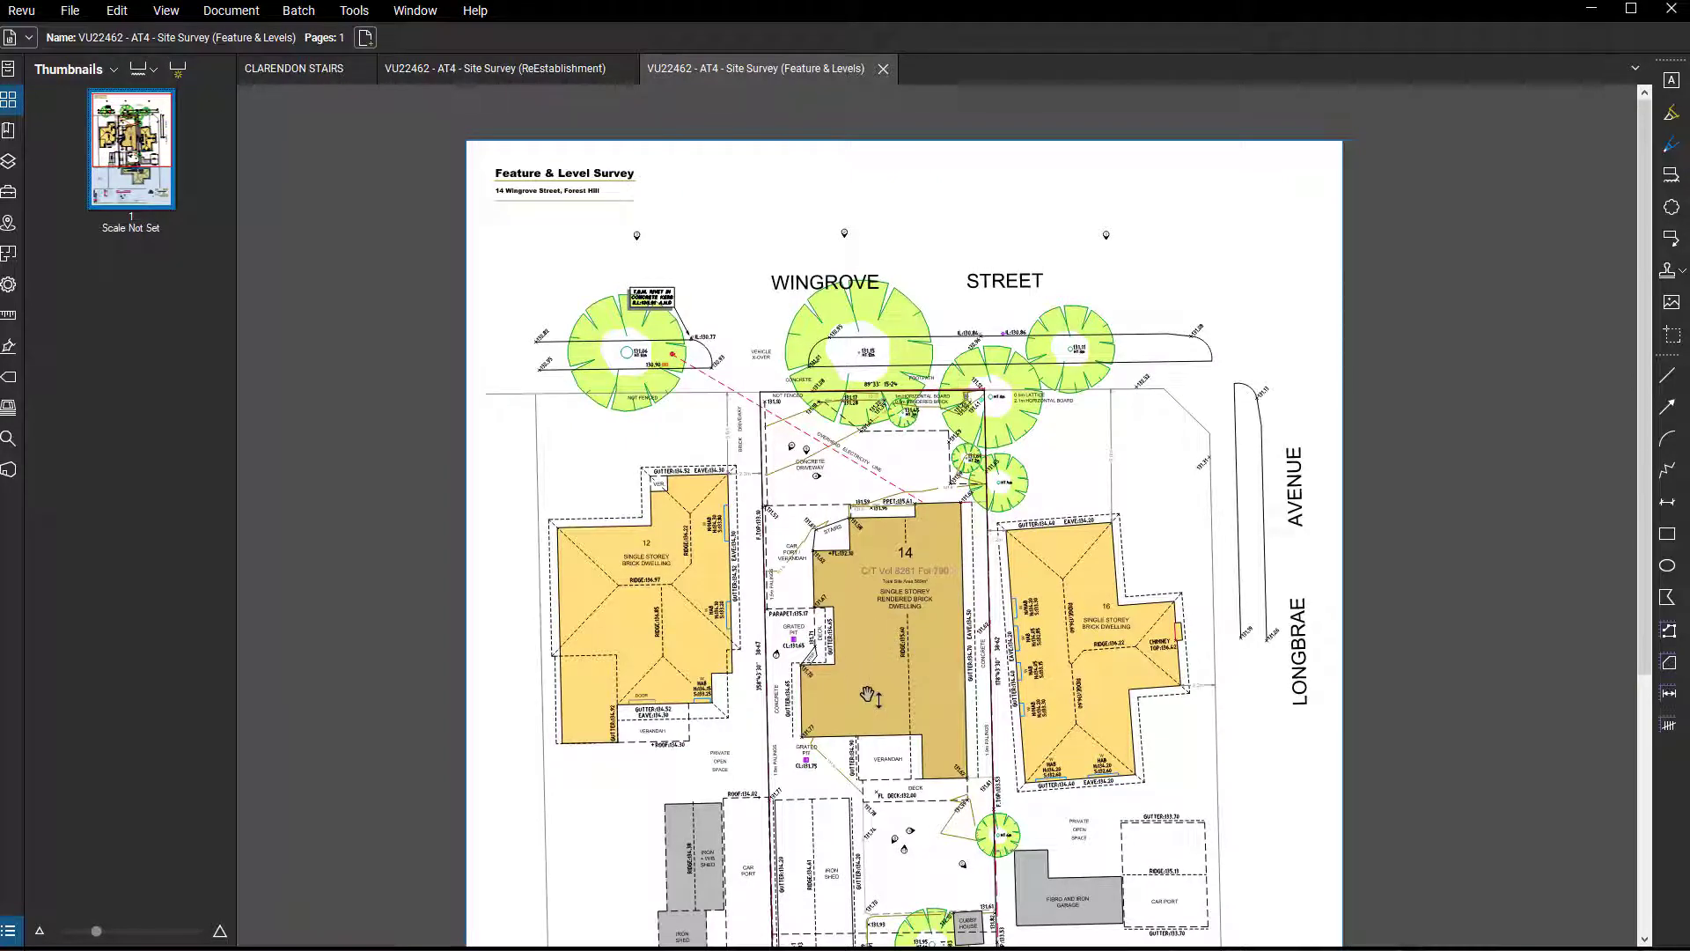
{"action": "mouse_move", "coordinate": [889, 712]}
{"action": "left_mouse_down"}
{"action": "mouse_move", "coordinate": [850, 648]}
{"action": "mouse_move", "coordinate": [894, 624]}
{"action": "mouse_move", "coordinate": [880, 625]}
{"action": "left_mouse_up"}
{"action": "scroll", "coordinate": [867, 656], "scroll_direction": "down", "scroll_amount": 1}
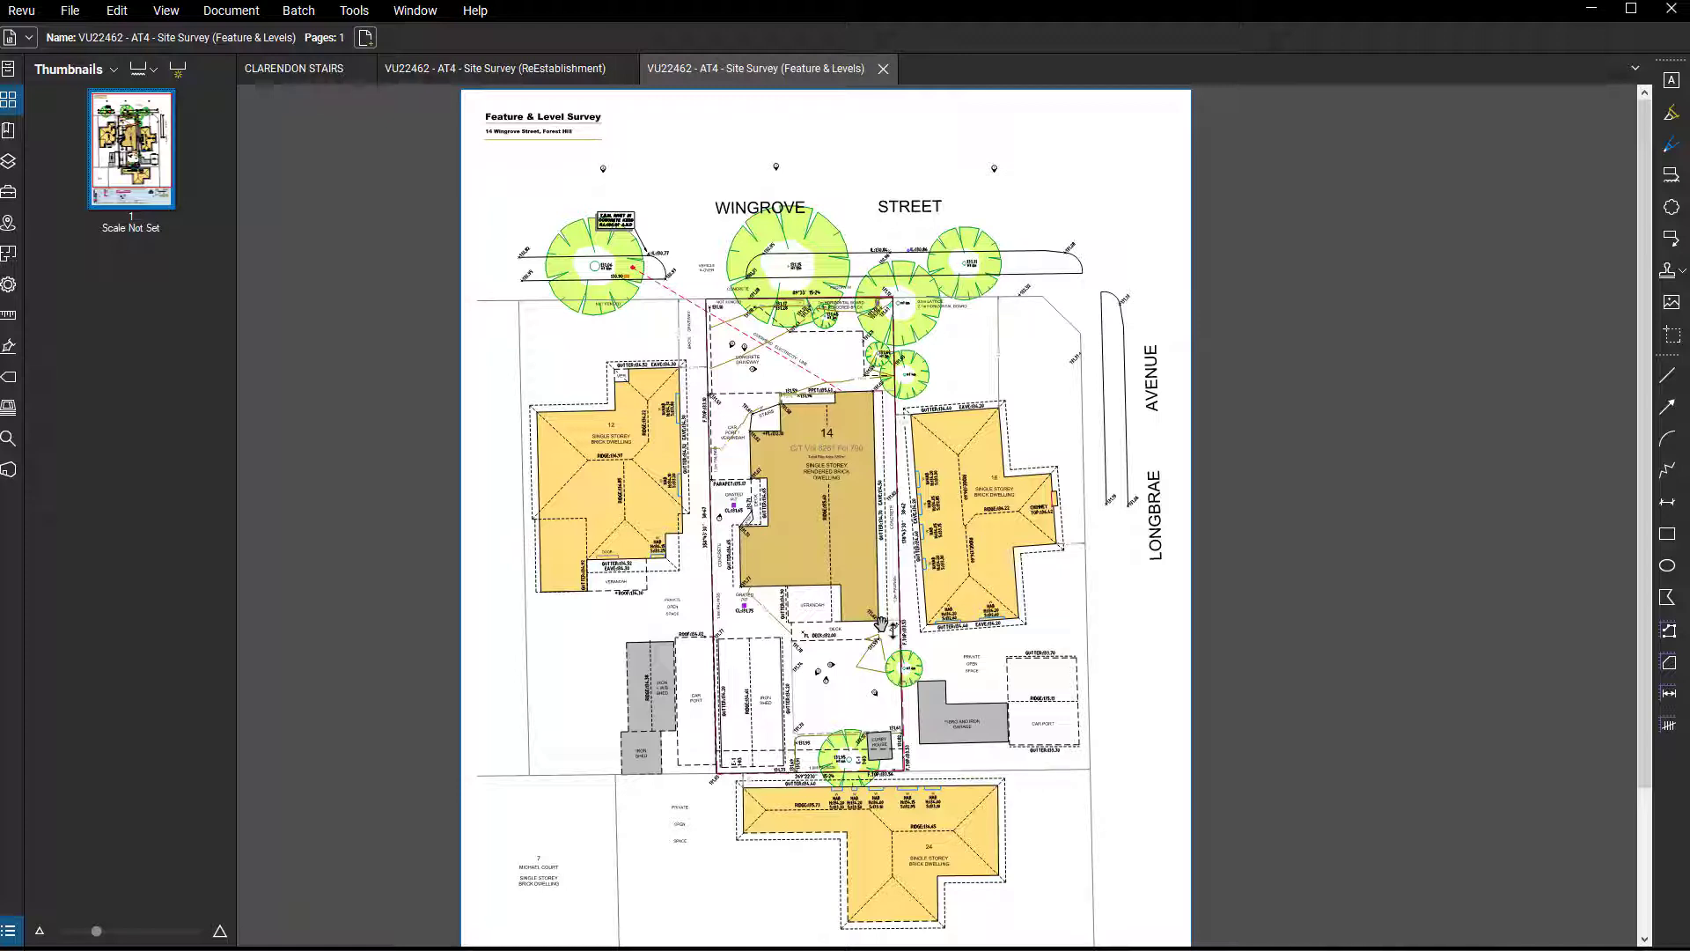
{"action": "left_click_drag", "start_coordinate": [938, 718], "coordinate": [922, 695]}
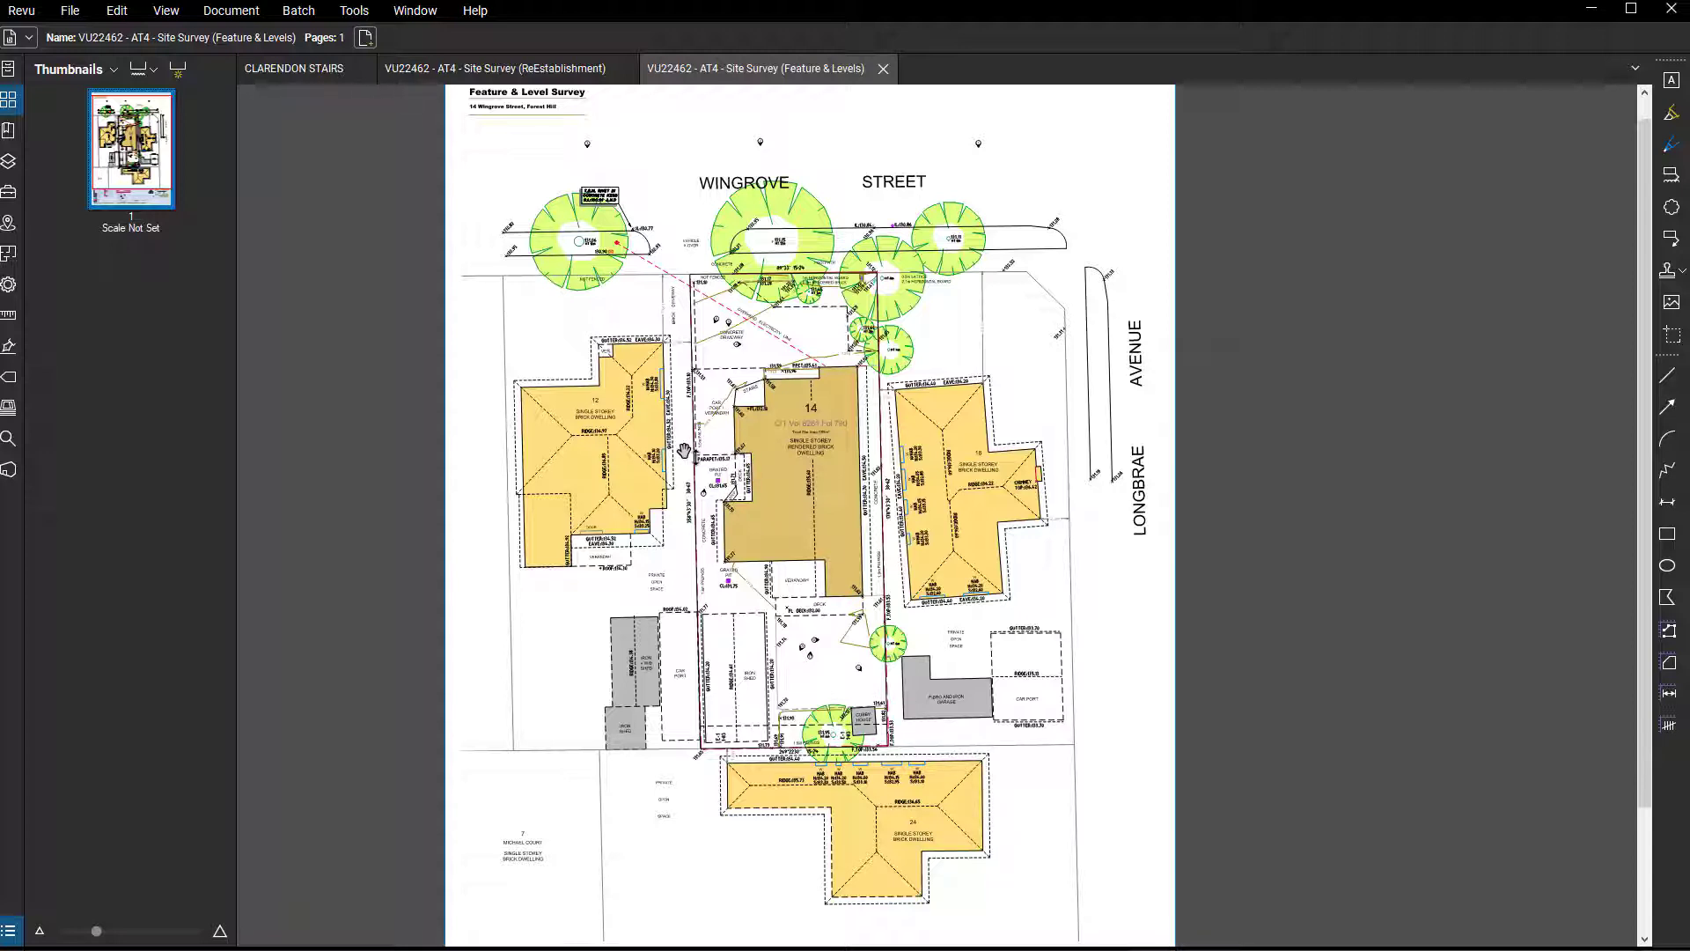
{"action": "scroll", "coordinate": [627, 227], "scroll_direction": "up", "scroll_amount": 1}
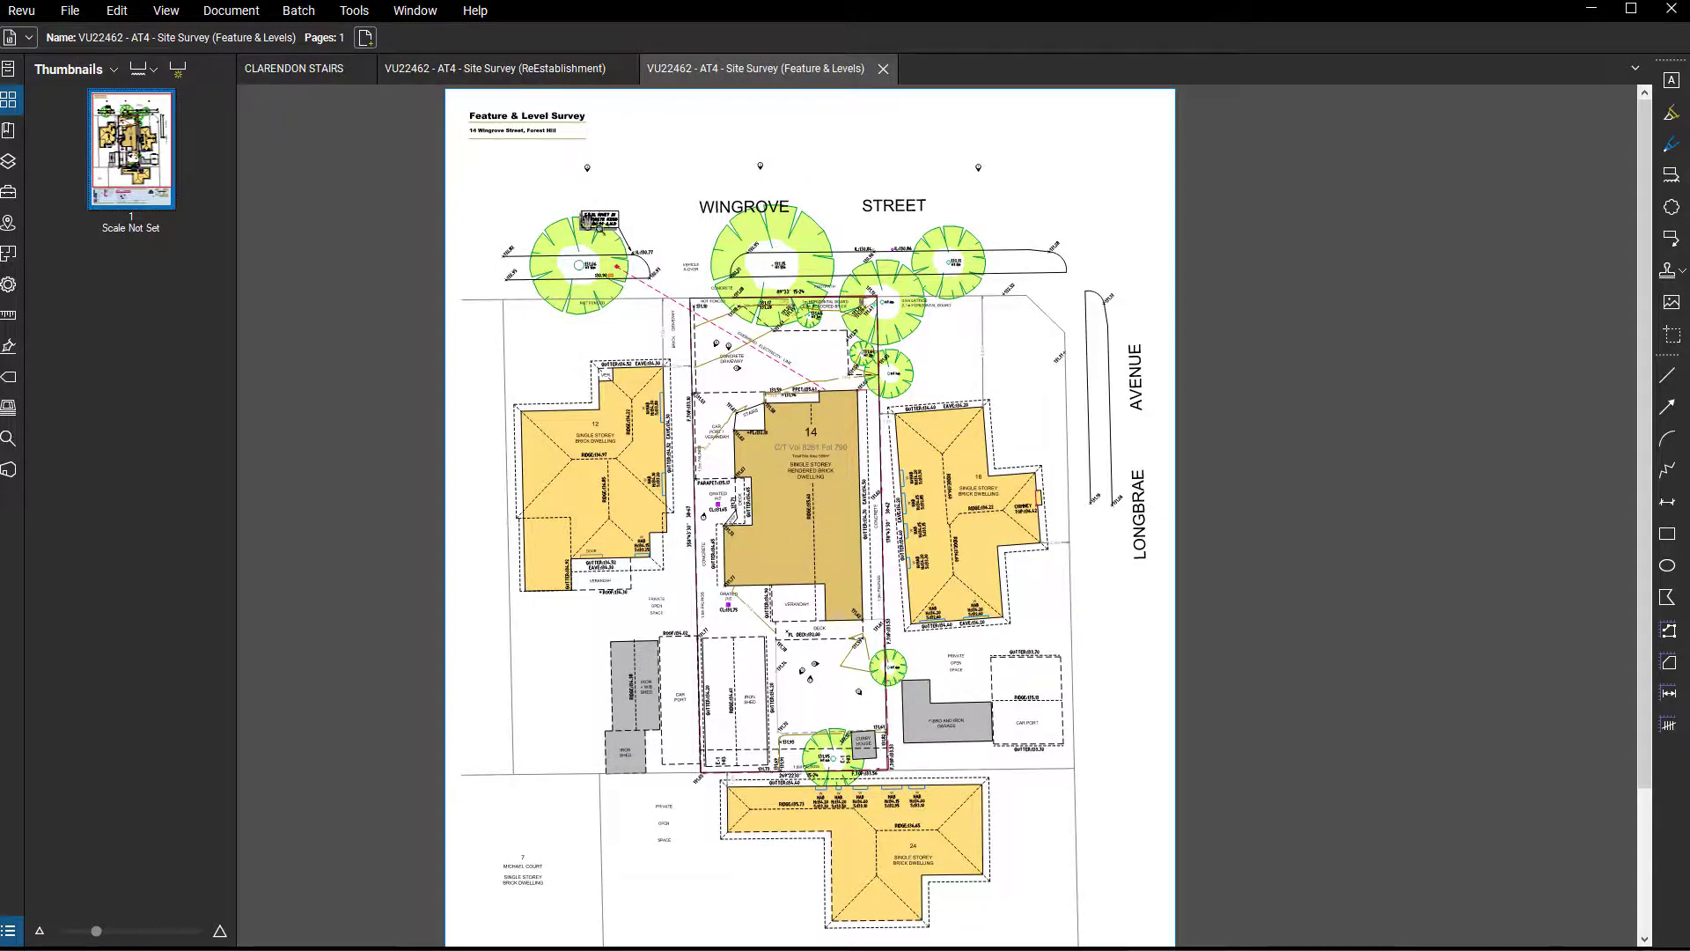
{"action": "scroll", "coordinate": [599, 219], "scroll_direction": "up", "scroll_amount": 5}
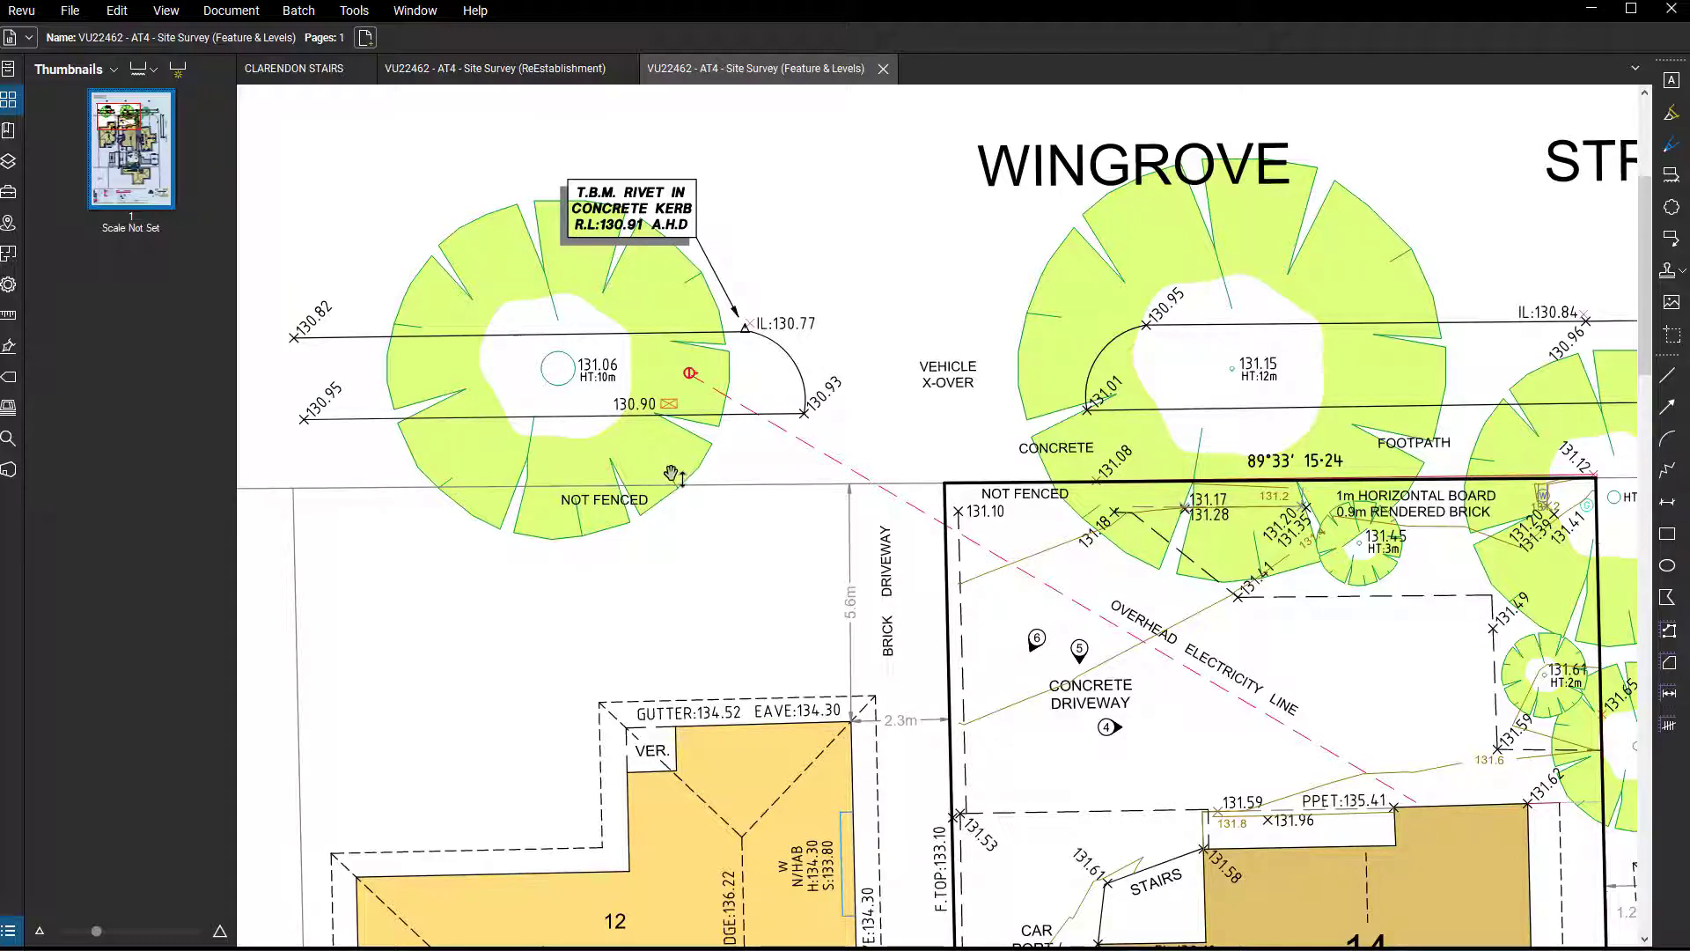
{"action": "scroll", "coordinate": [674, 475], "scroll_direction": "down", "scroll_amount": 5}
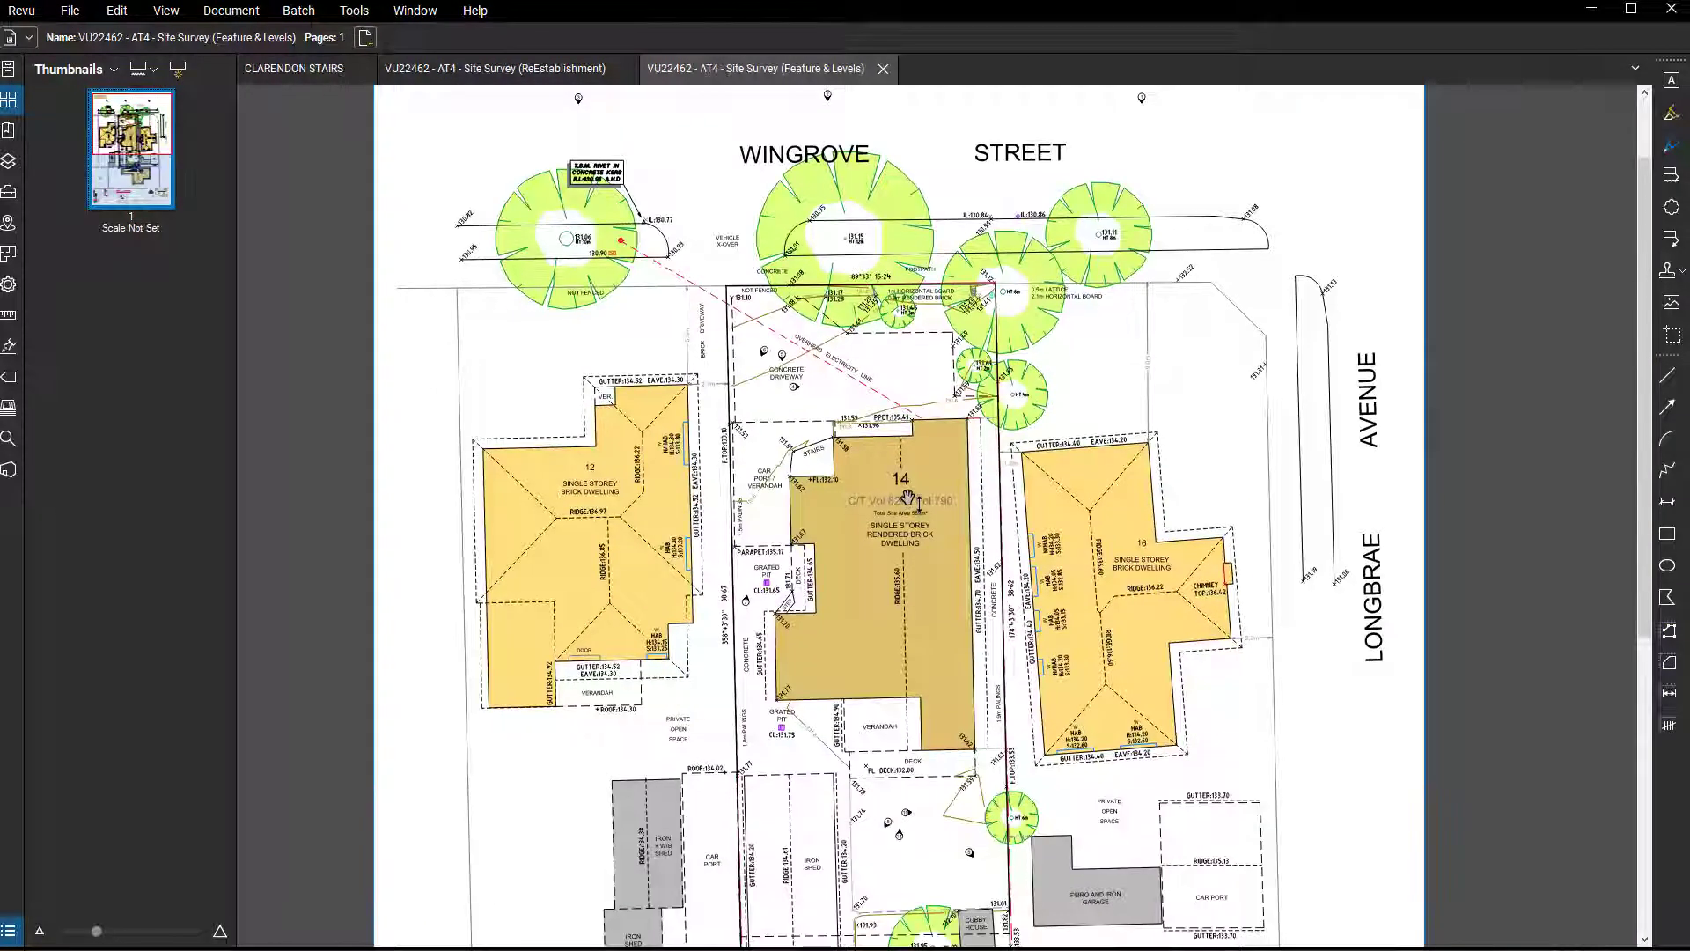
{"action": "scroll", "coordinate": [913, 581], "scroll_direction": "down", "scroll_amount": 3}
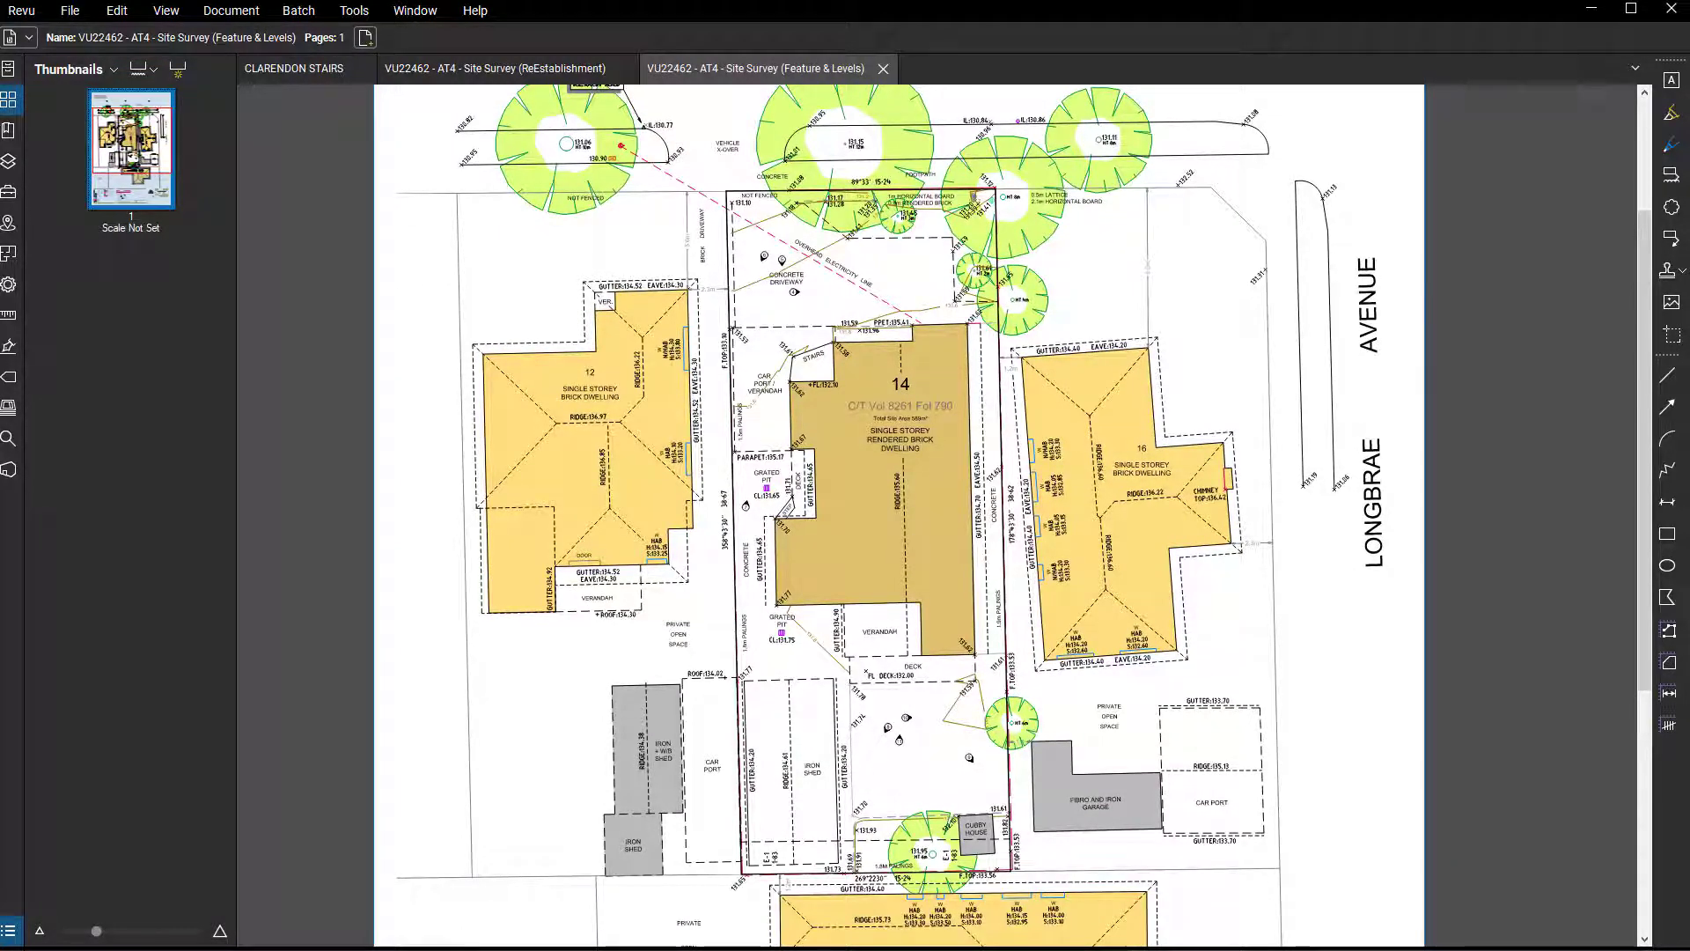
Switch to AutoCAD and examine the Site Plan Existing drawing of lot 14 and its neighbours.
{"action": "key", "text": "alt+Tab"}
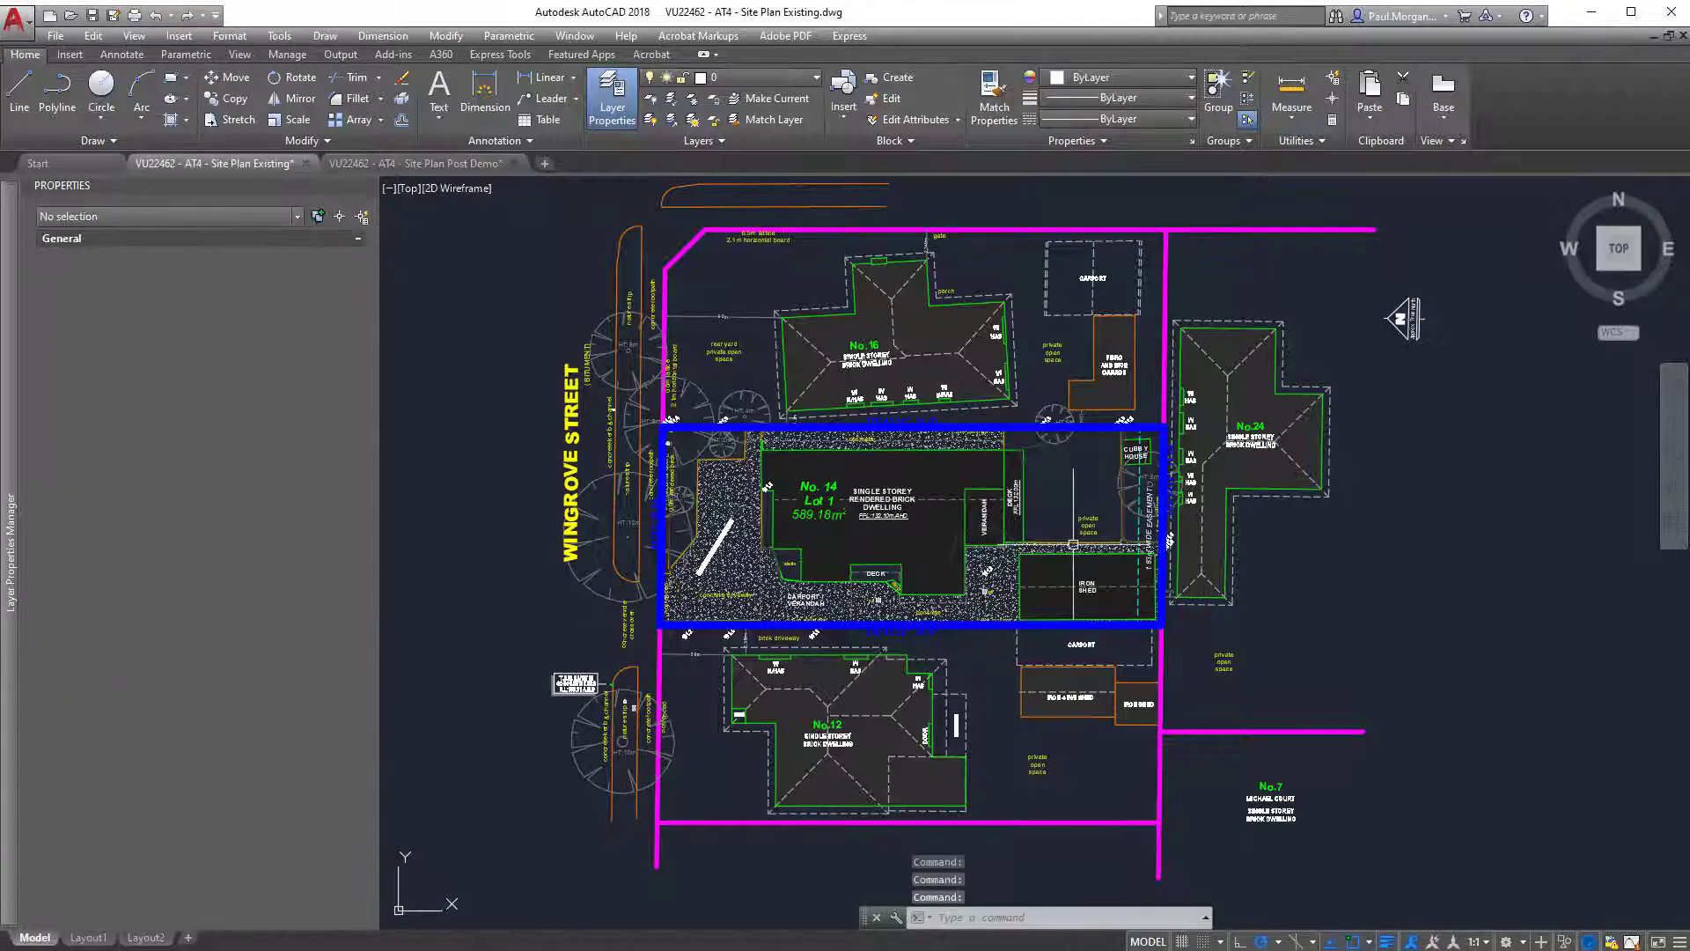
{"action": "scroll", "coordinate": [995, 585], "scroll_direction": "down", "scroll_amount": 4}
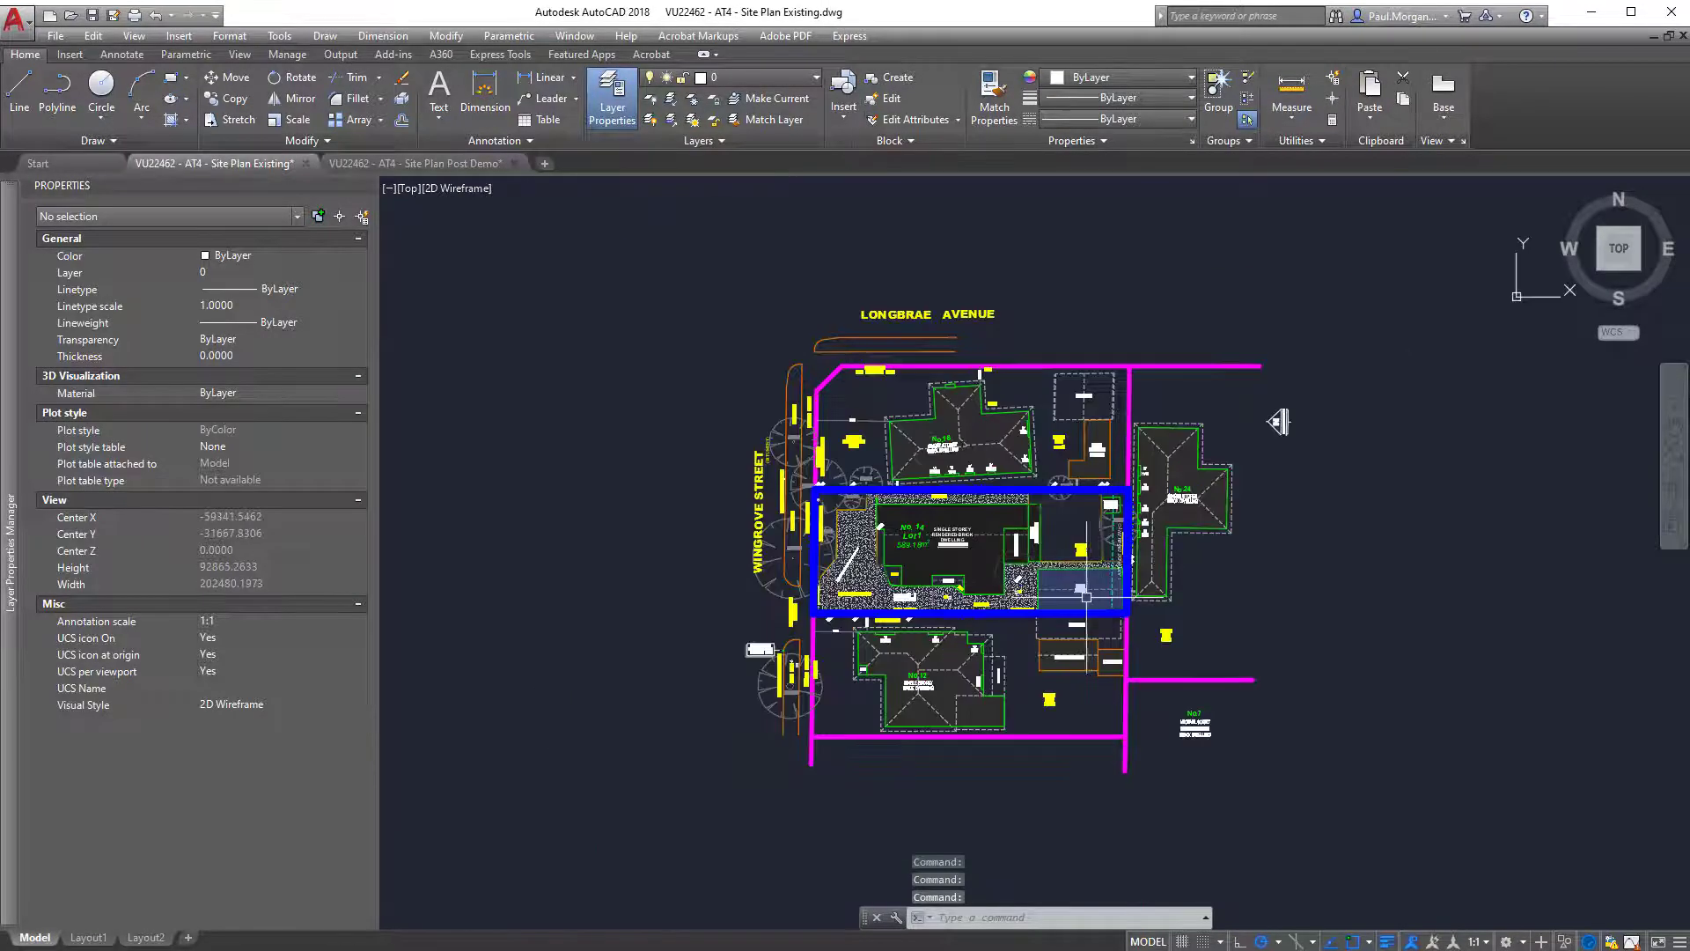
{"action": "scroll", "coordinate": [857, 495], "scroll_direction": "up", "scroll_amount": 2}
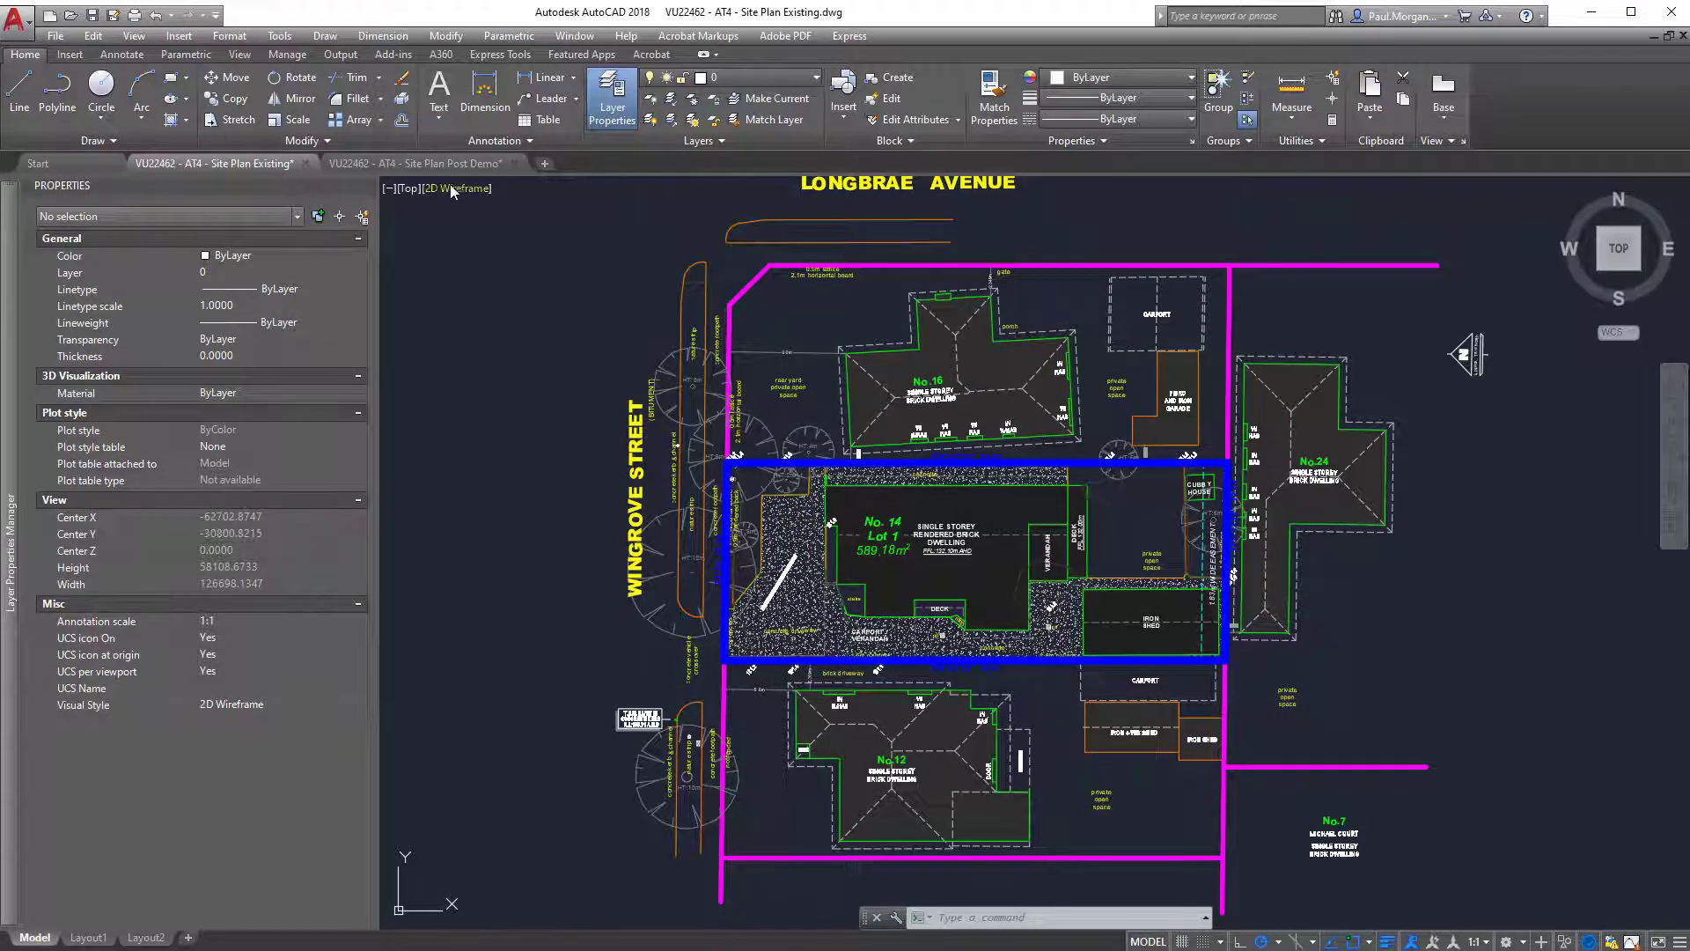
Open the Site Plan Post Demo drawing and examine the cleared lot 14 with its boundary and surrounding levels.
{"action": "left_click", "coordinate": [413, 163]}
{"action": "scroll", "coordinate": [1210, 704], "scroll_direction": "down", "scroll_amount": 3}
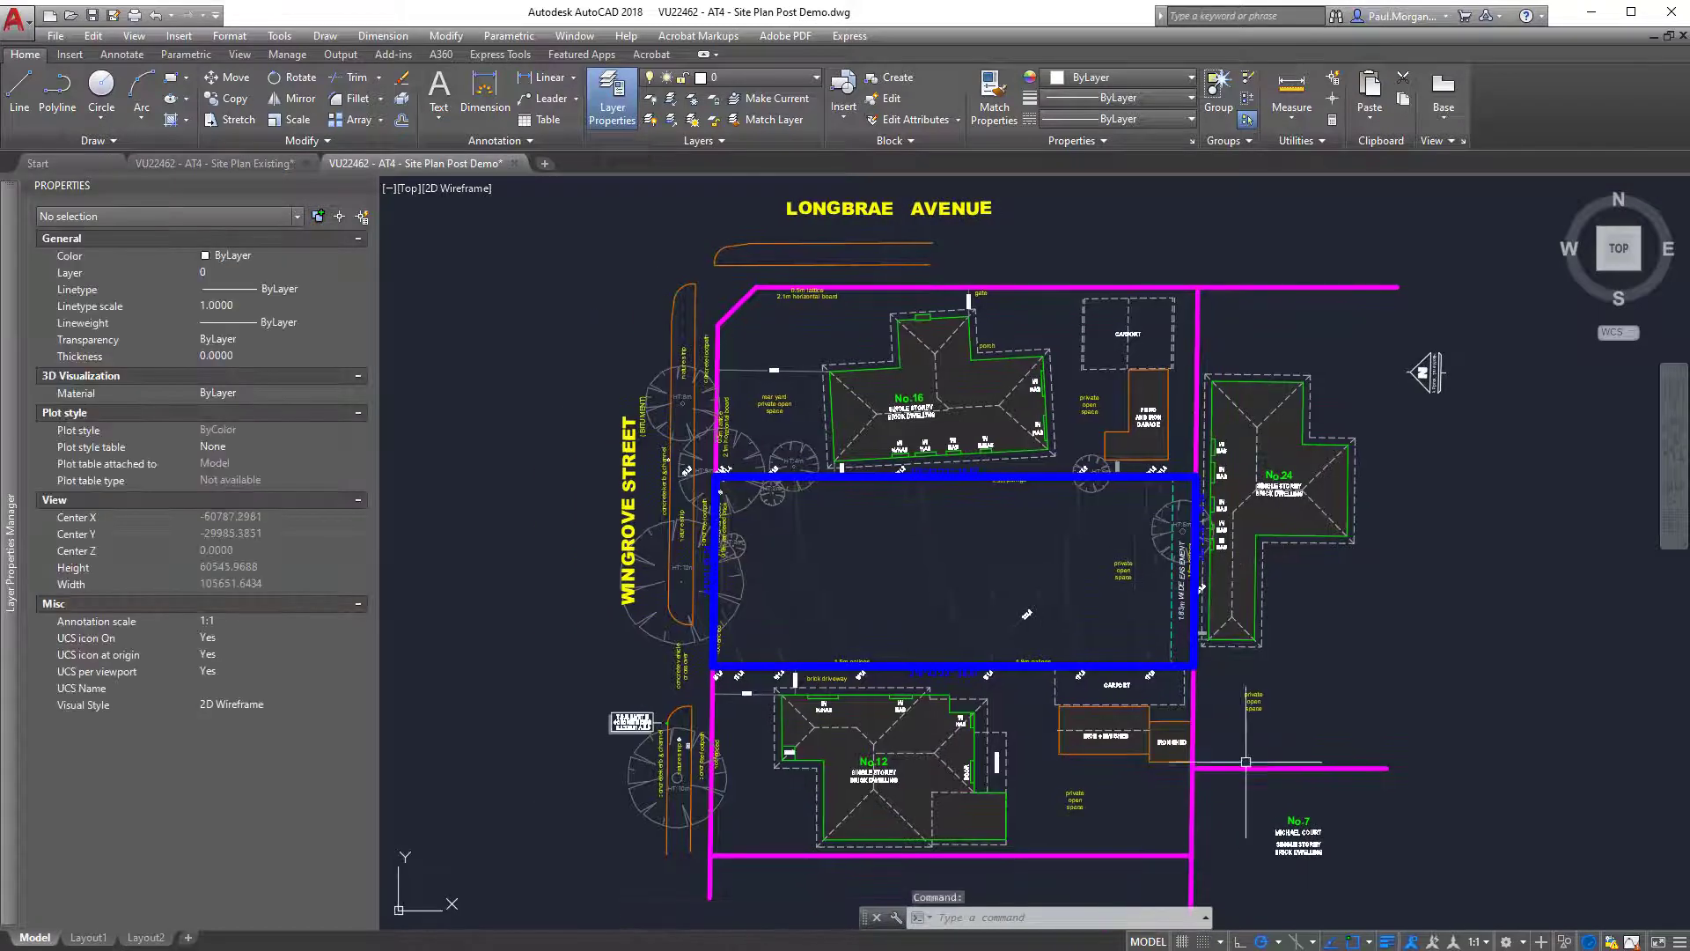
{"action": "middle_click_drag", "start_coordinate": [1124, 697], "coordinate": [1056, 722]}
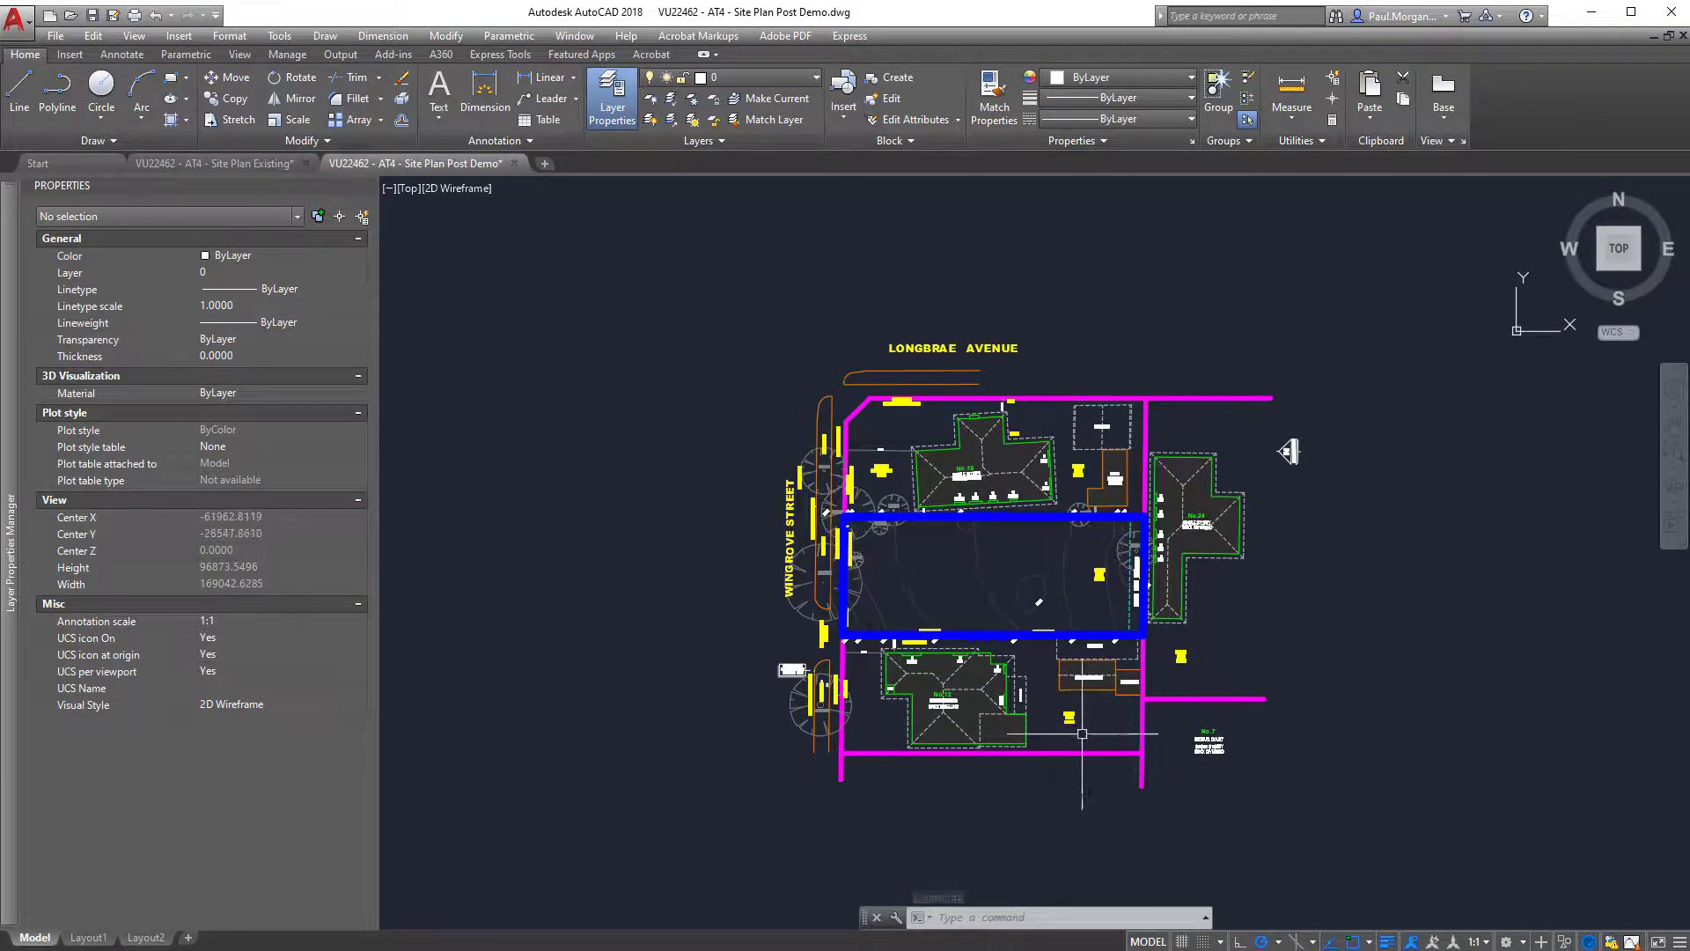
{"action": "middle_click_drag", "start_coordinate": [1052, 570], "coordinate": [1016, 575]}
{"action": "scroll", "coordinate": [1016, 575], "scroll_direction": "up", "scroll_amount": 2}
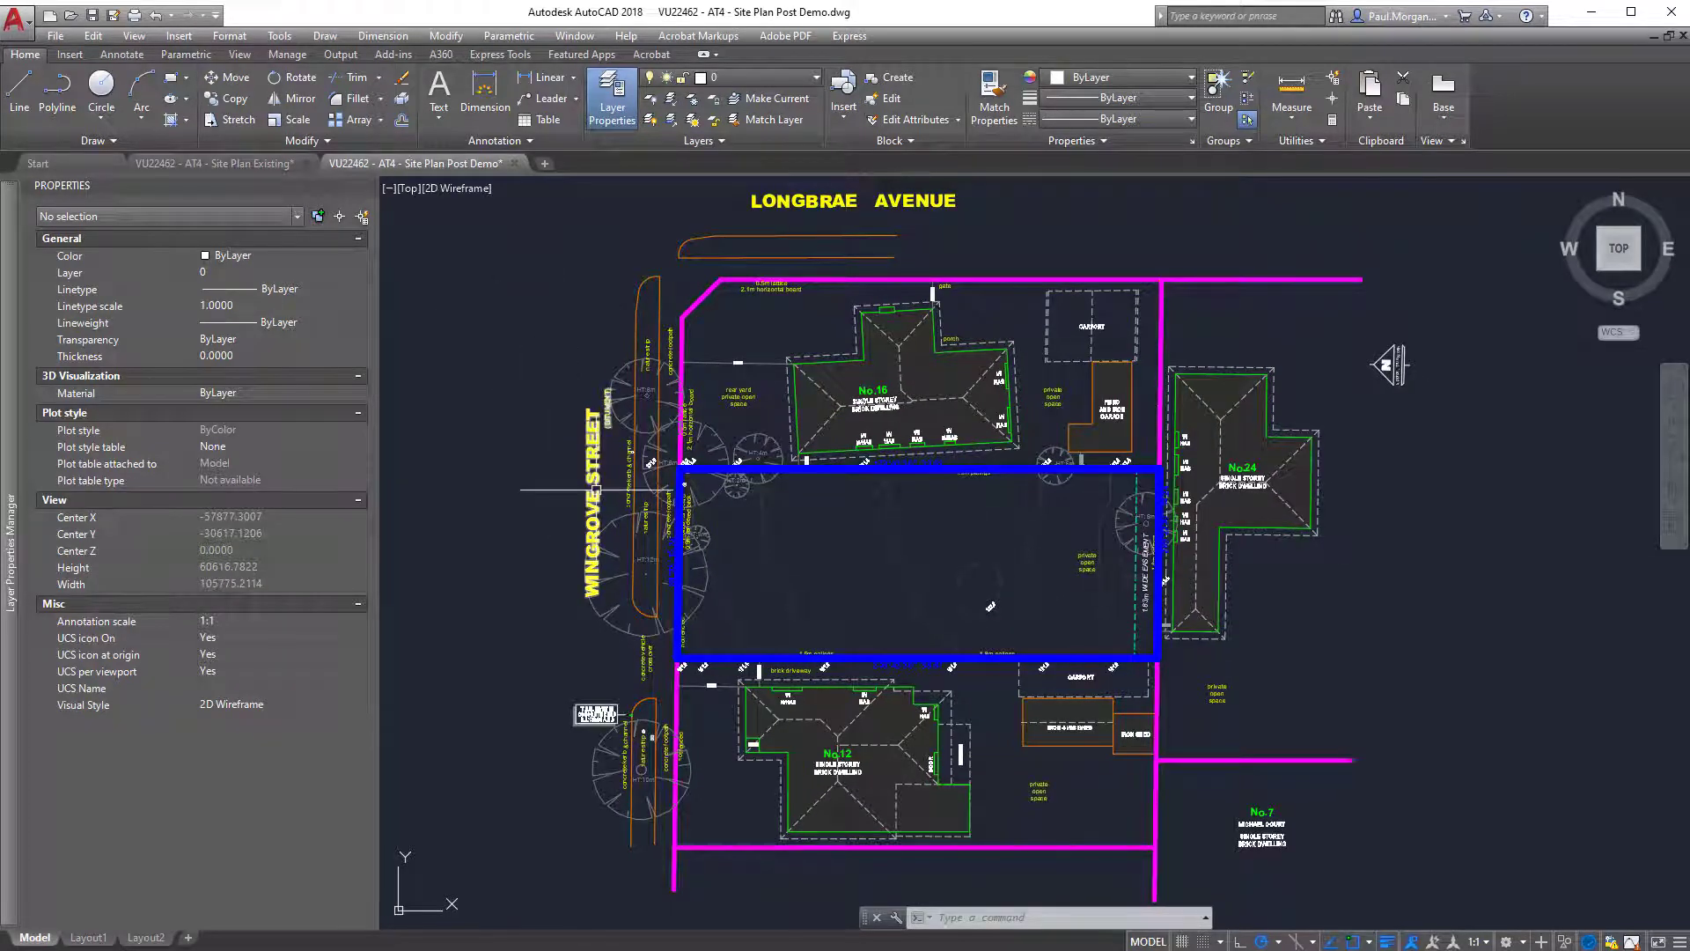
Toggle the visibility of the SITE layers from BUILDINGS through LINES to examine what each contains in the Post Demo drawing.
{"action": "scroll", "coordinate": [1118, 578], "scroll_direction": "down", "scroll_amount": 2}
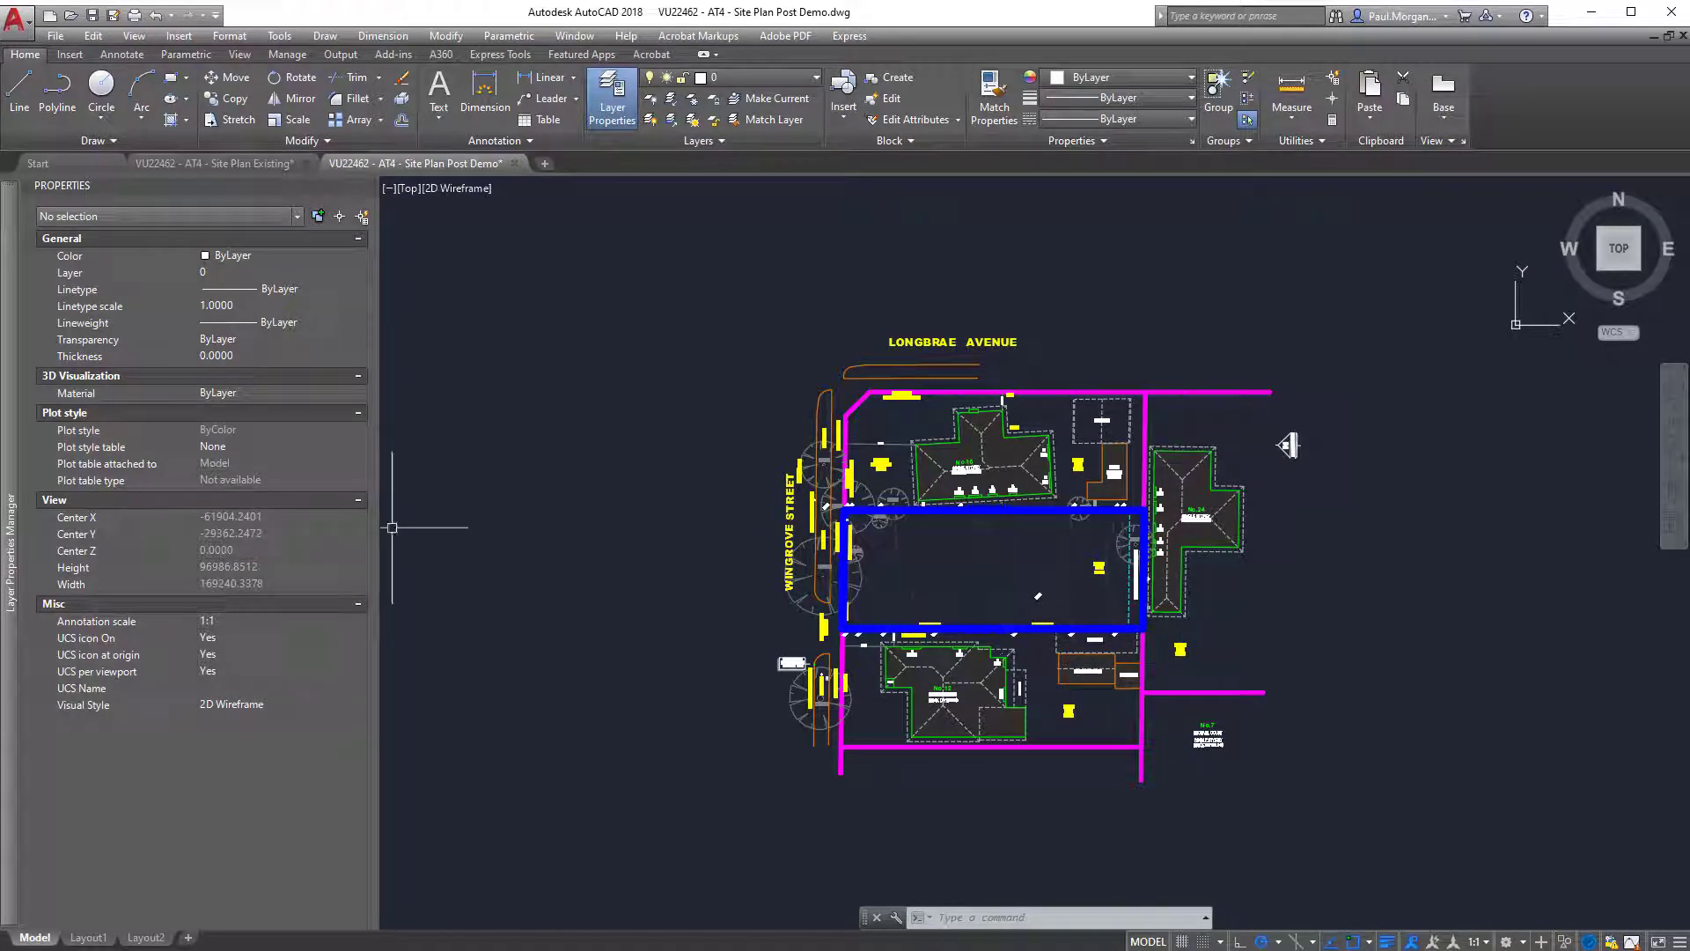
{"action": "mouse_move", "coordinate": [15, 571]}
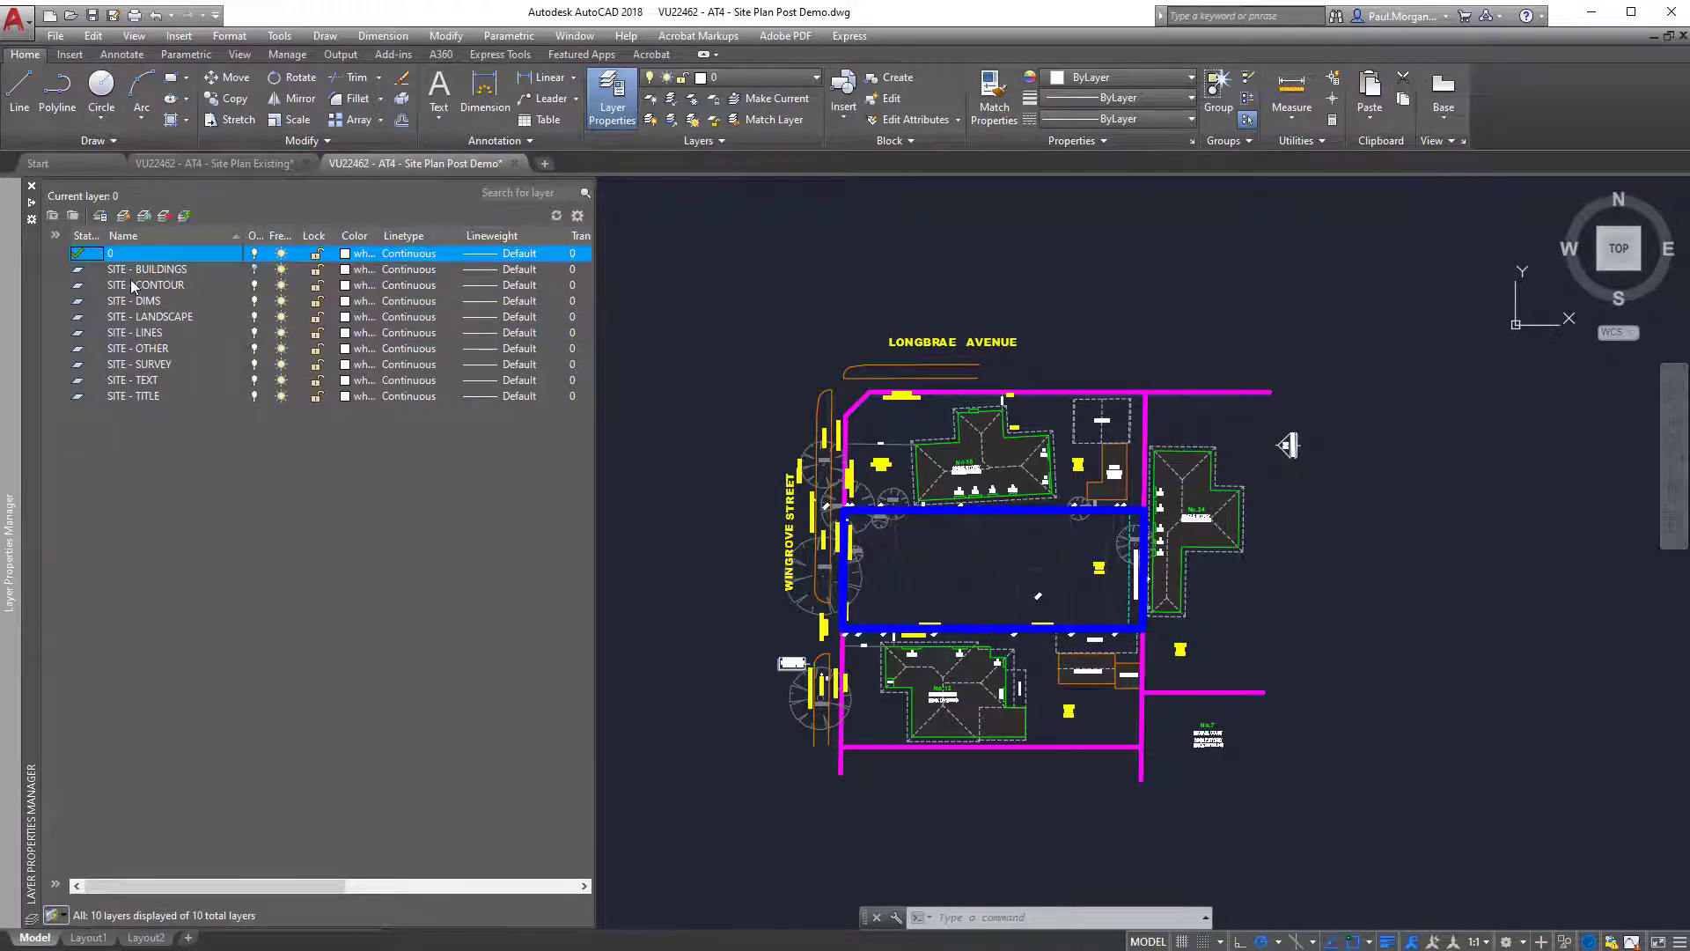
{"action": "left_click", "coordinate": [255, 269]}
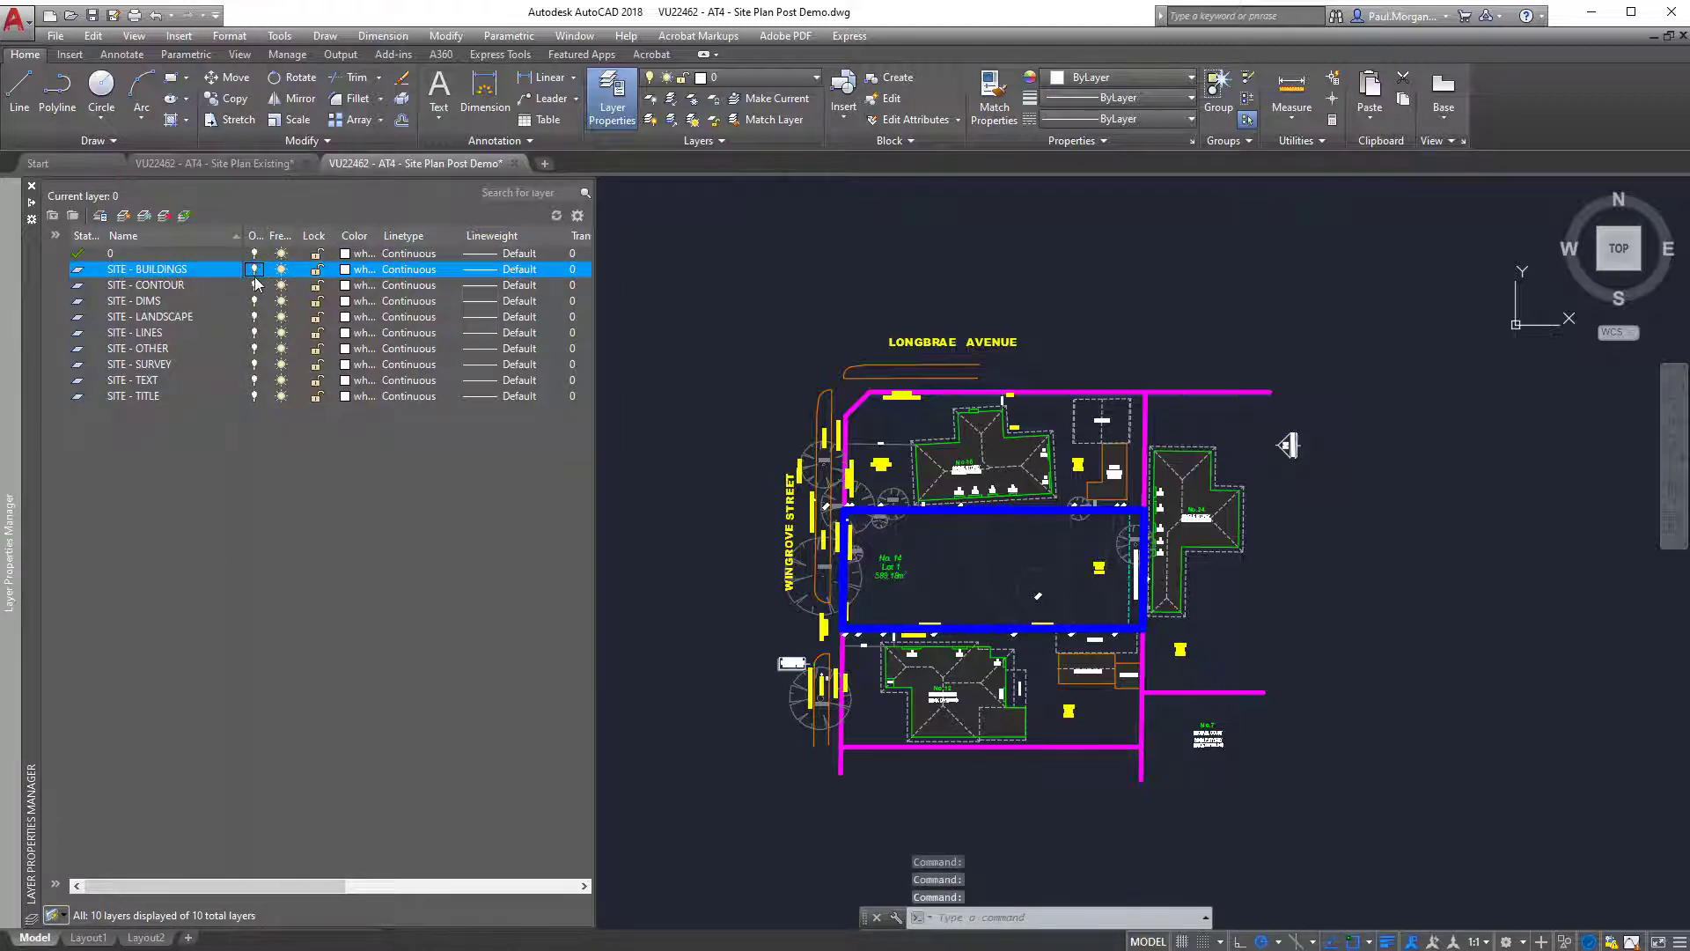
{"action": "left_click", "coordinate": [253, 285]}
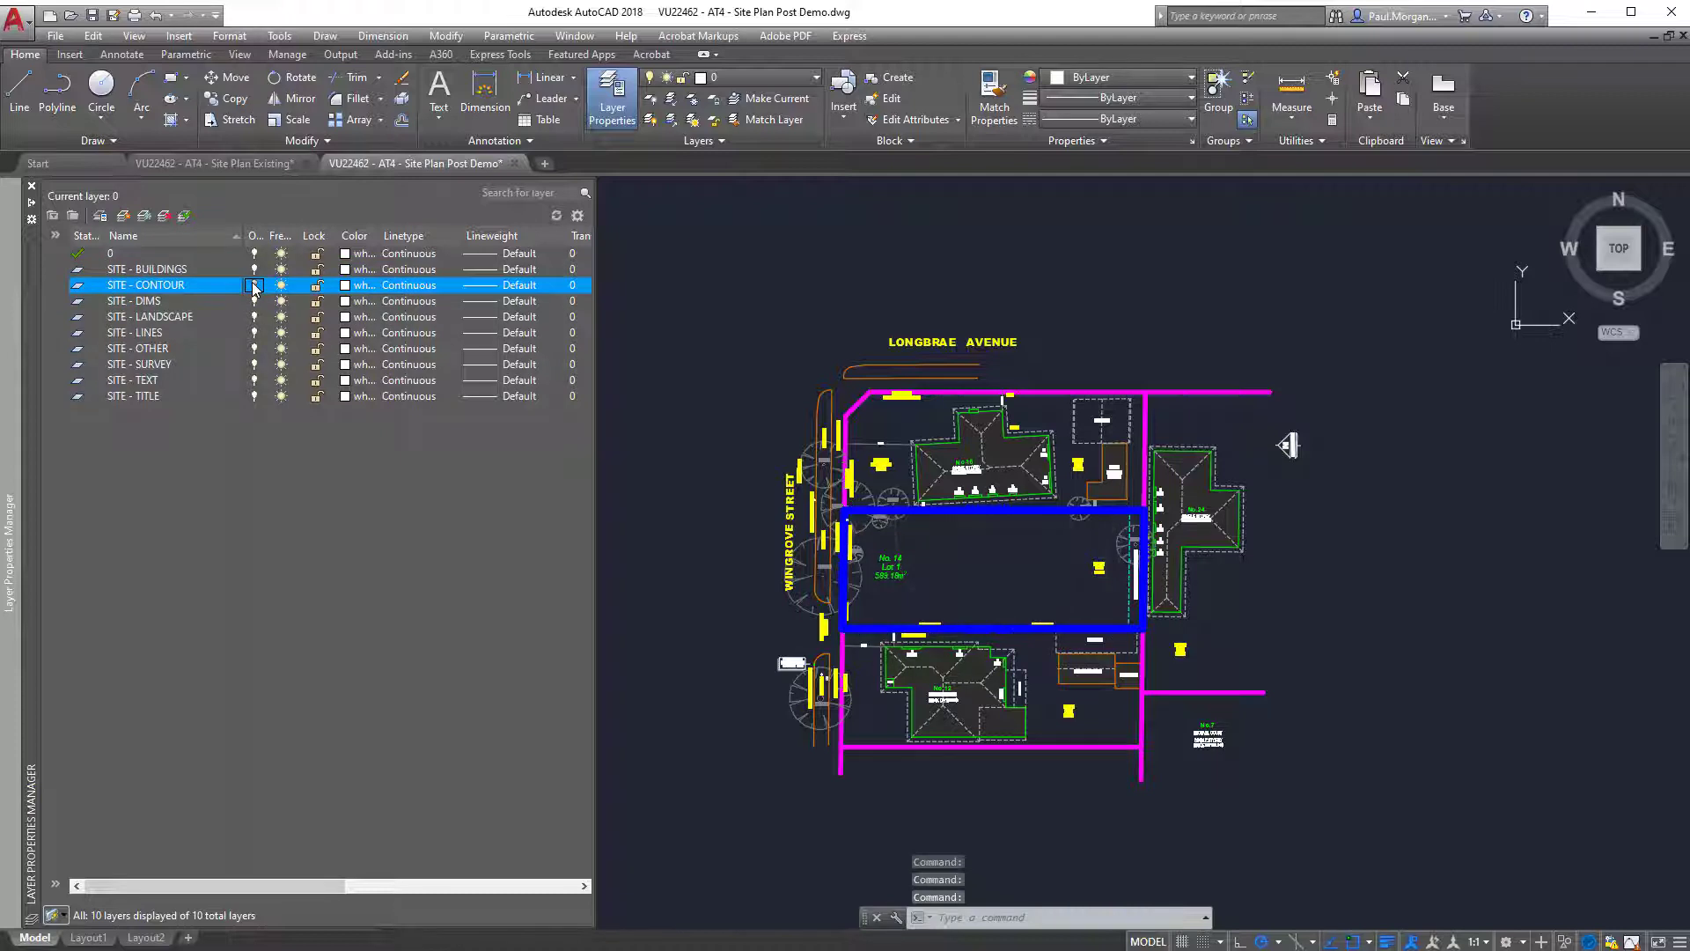
{"action": "left_click", "coordinate": [255, 301]}
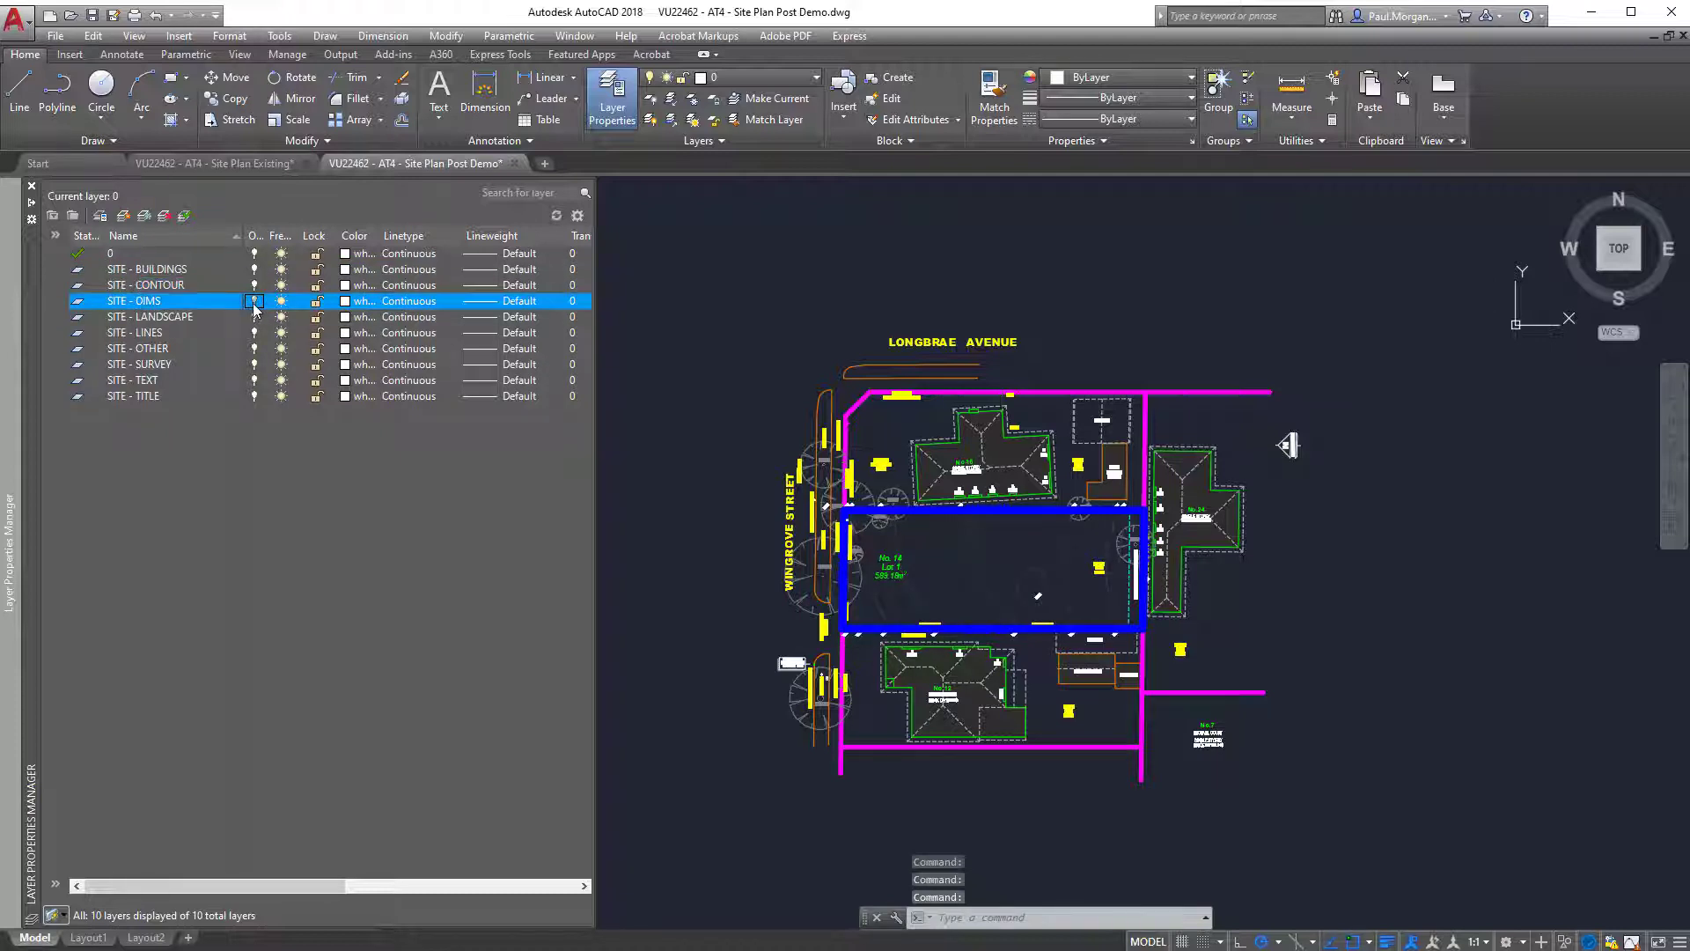
{"action": "left_click", "coordinate": [254, 318]}
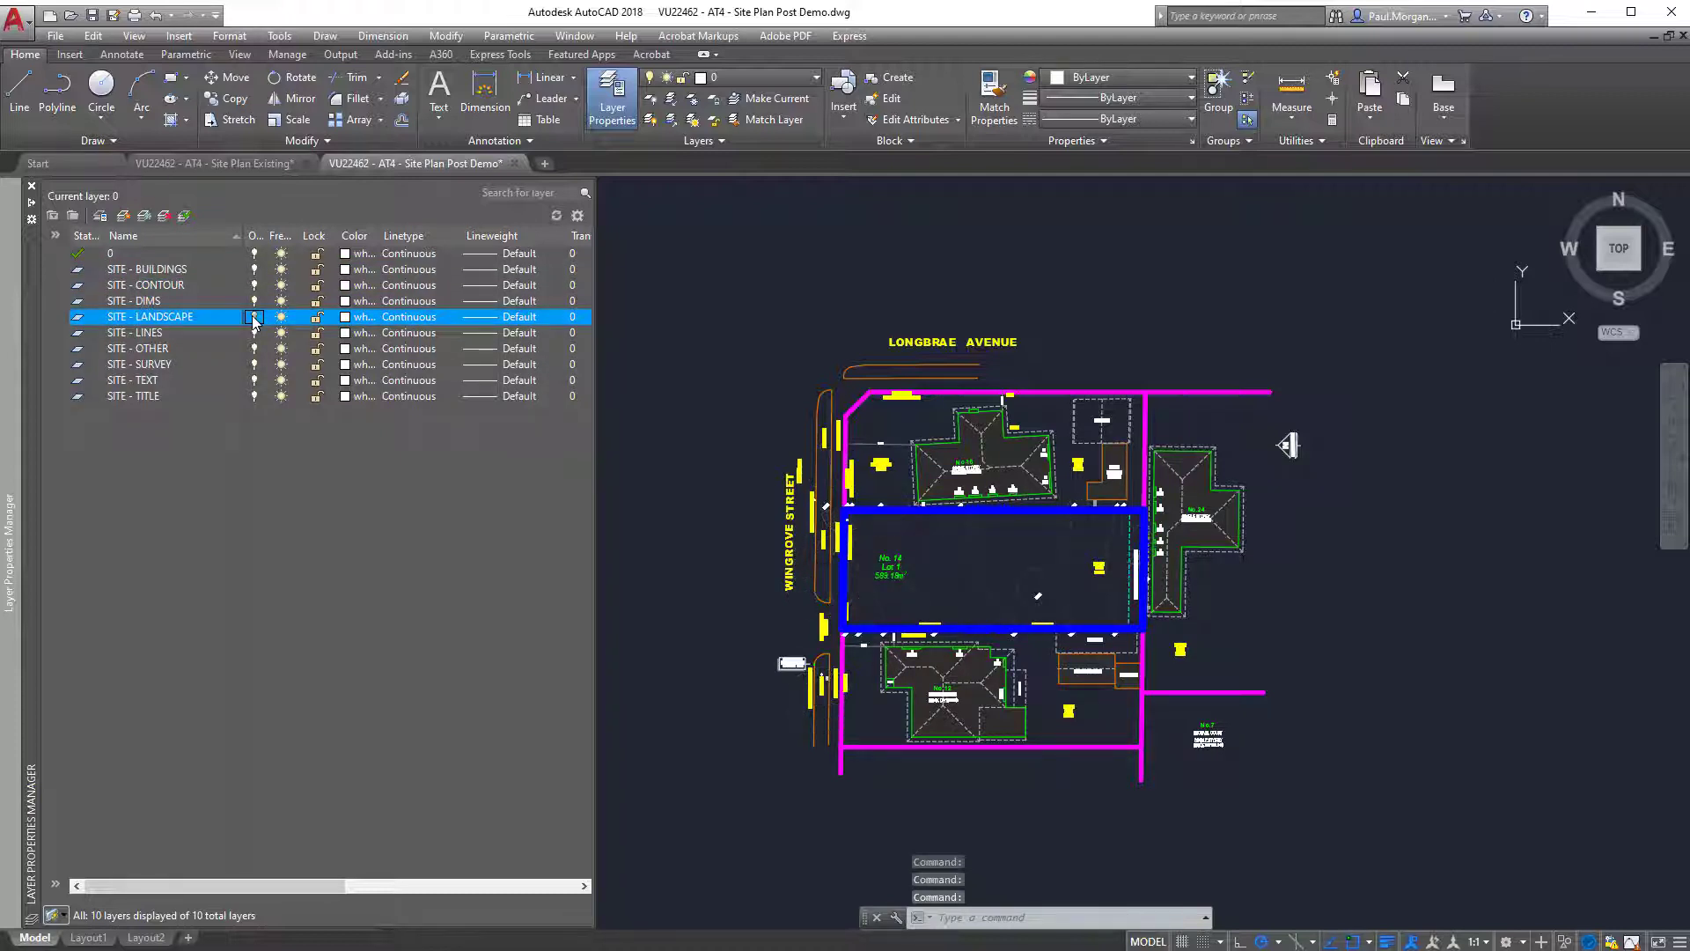
{"action": "left_click", "coordinate": [256, 338]}
{"action": "left_click", "coordinate": [256, 338]}
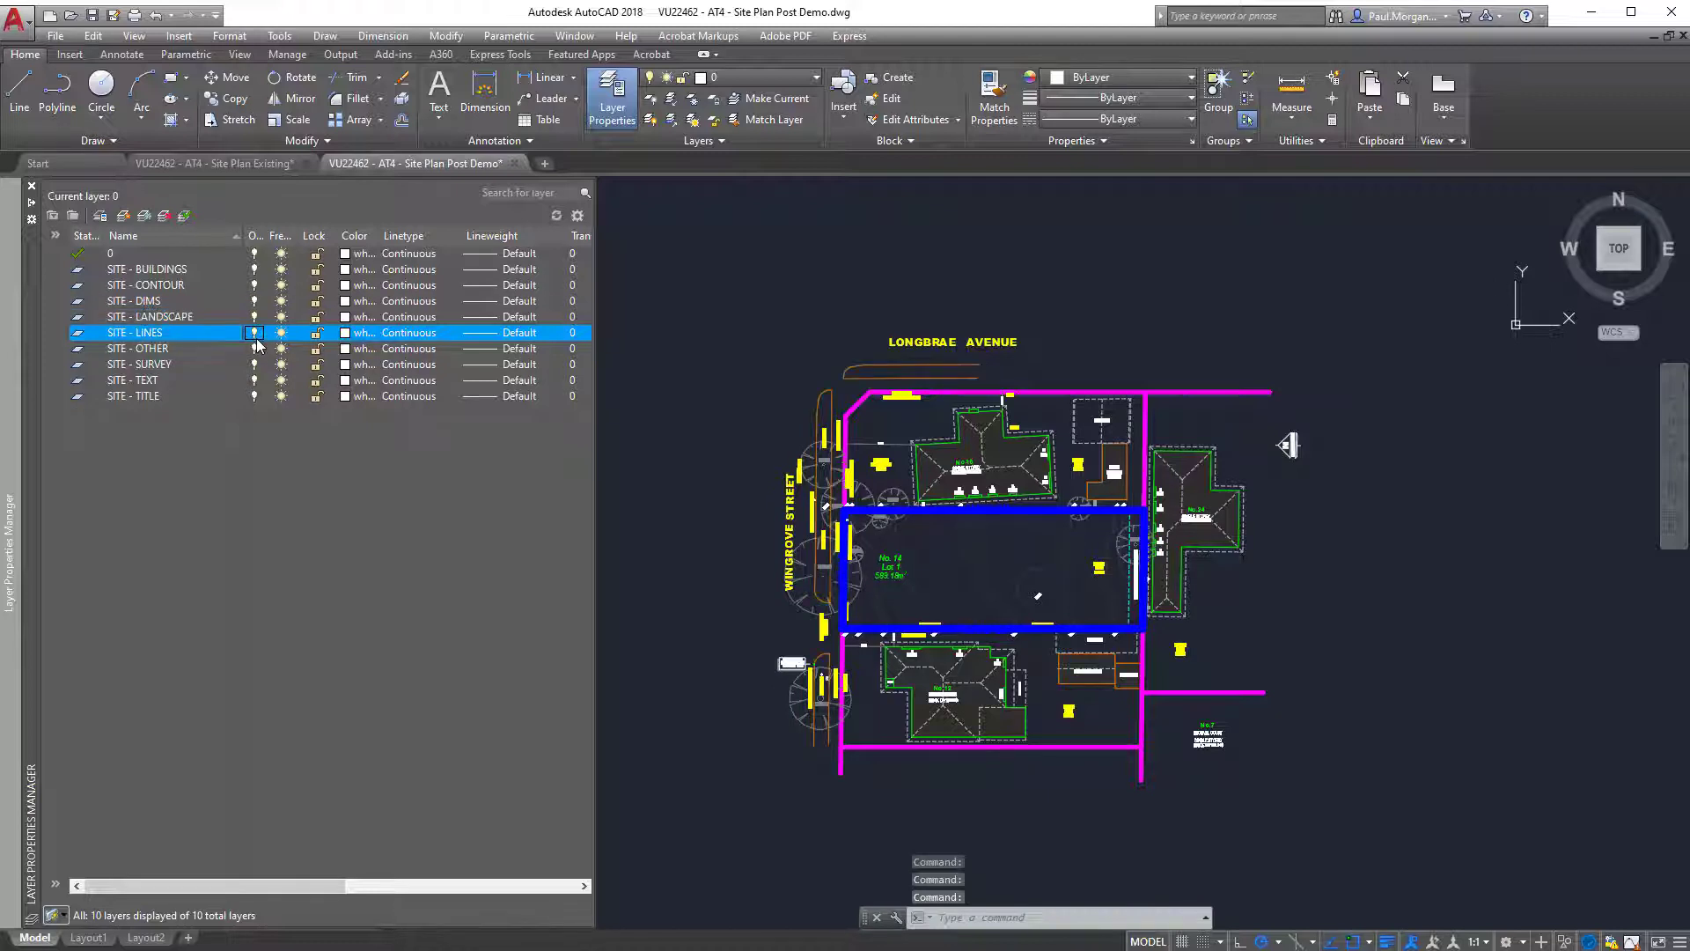
{"action": "left_click", "coordinate": [256, 338]}
{"action": "left_click", "coordinate": [256, 338]}
{"action": "left_click", "coordinate": [256, 338]}
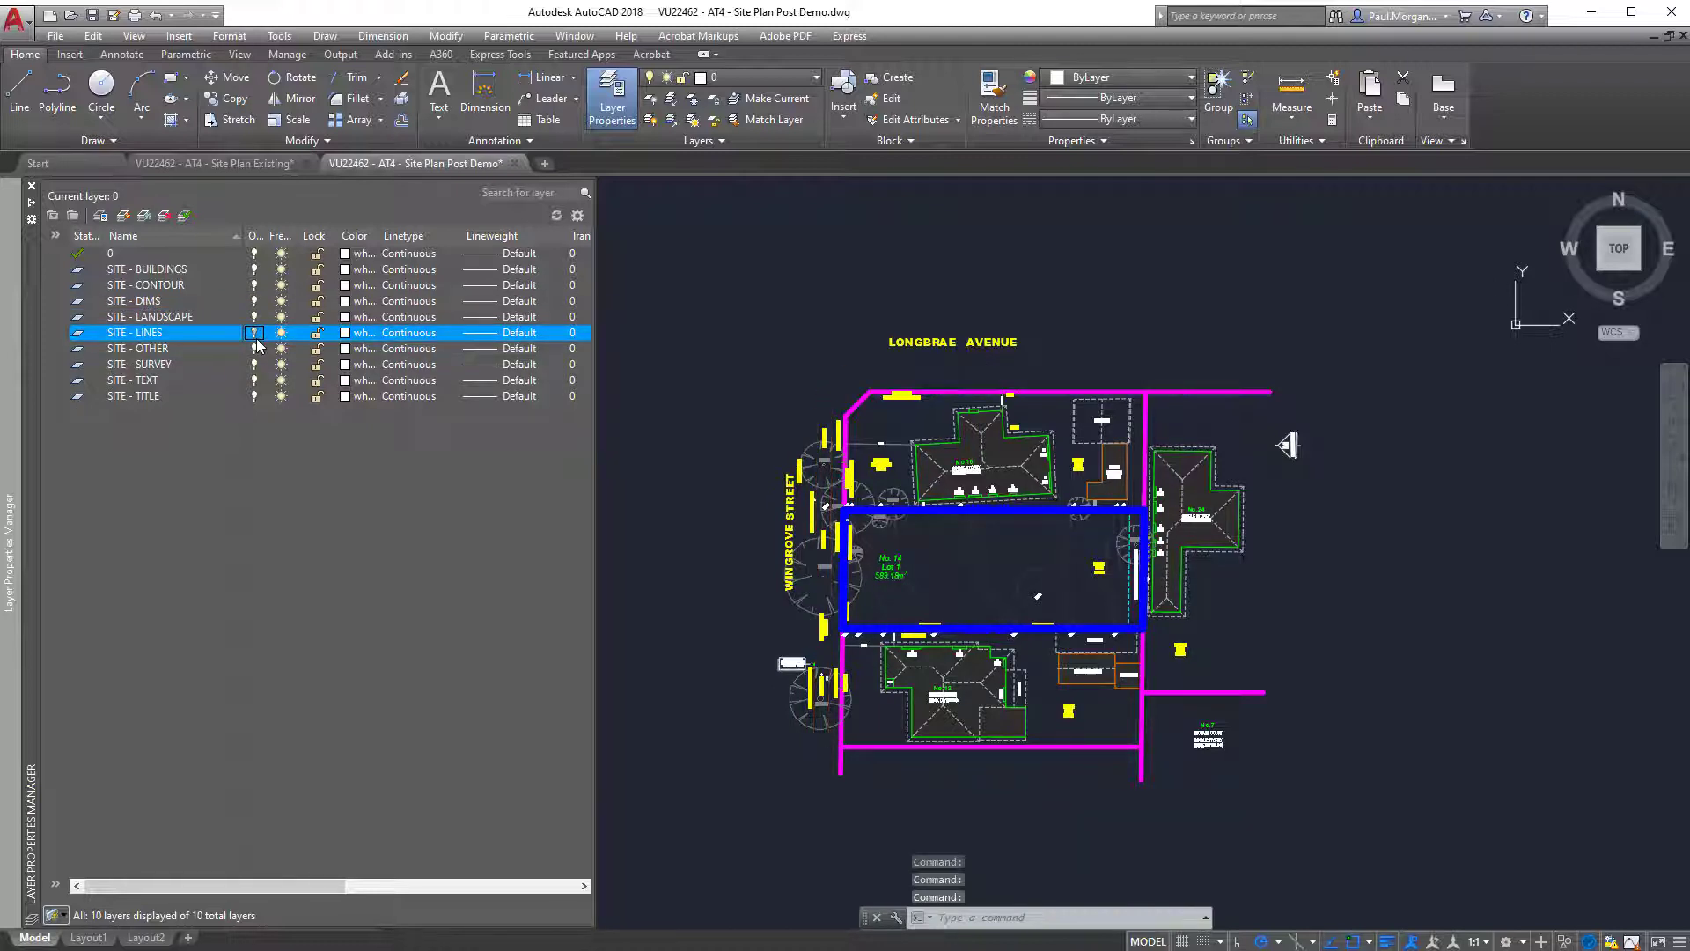
{"action": "left_click", "coordinate": [256, 338]}
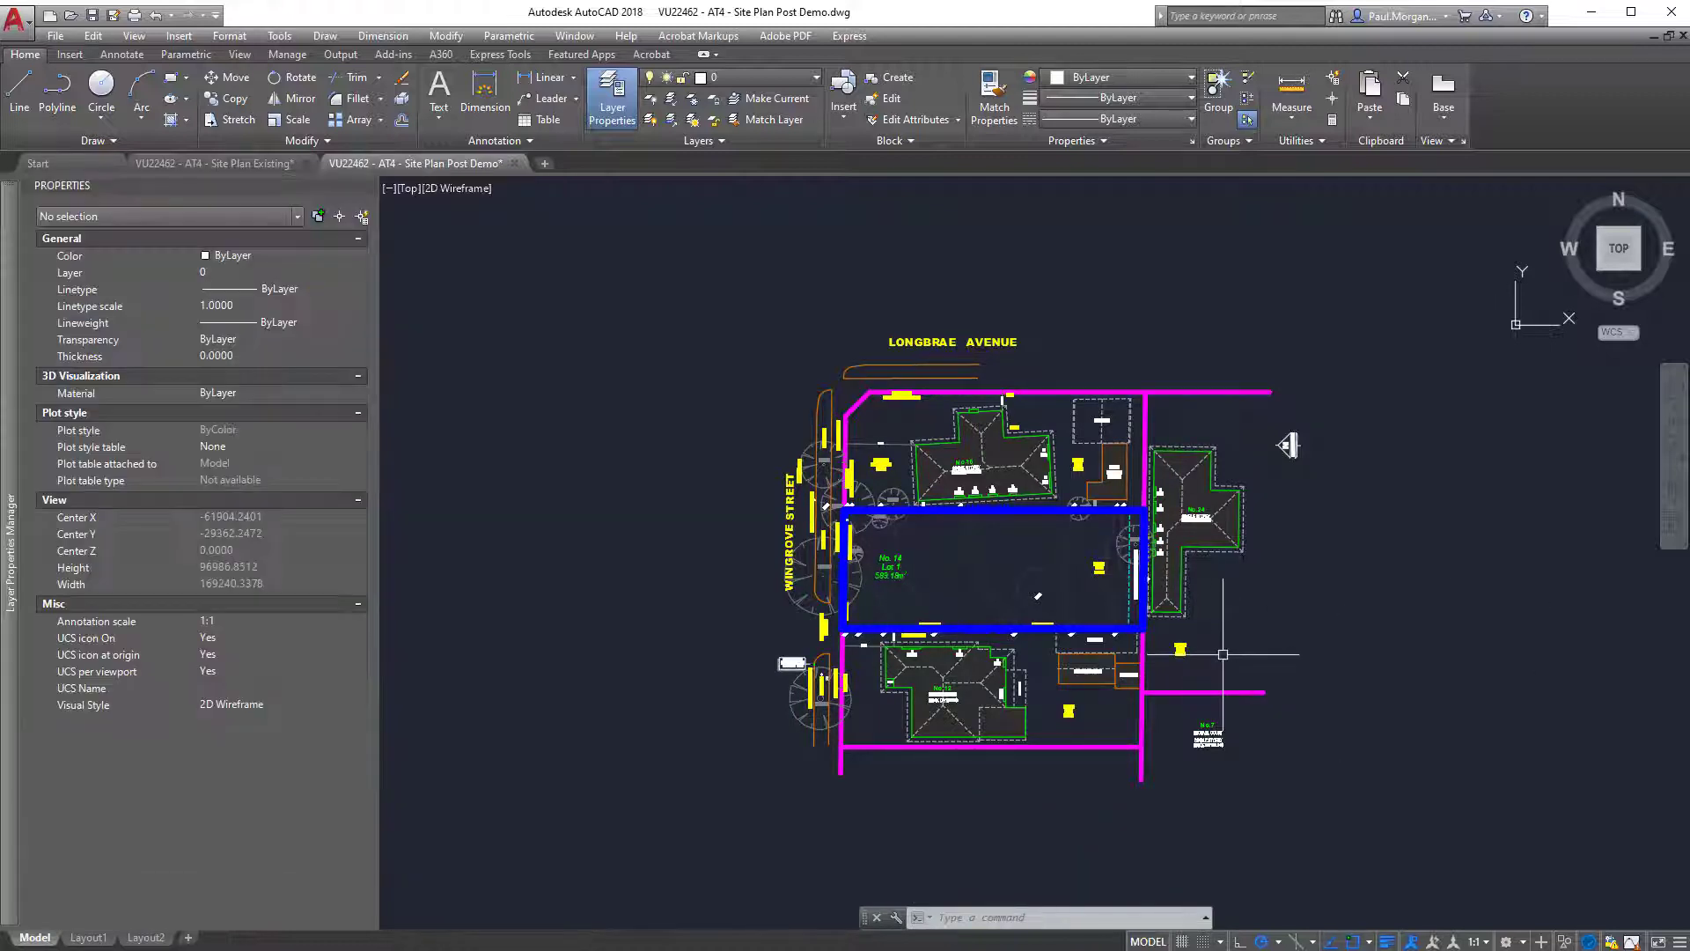
Switch from the AutoCAD drawing and the survey PDF back to the 00_SITE PLAN floor plan in Revit.
{"action": "mouse_move", "coordinate": [1165, 464]}
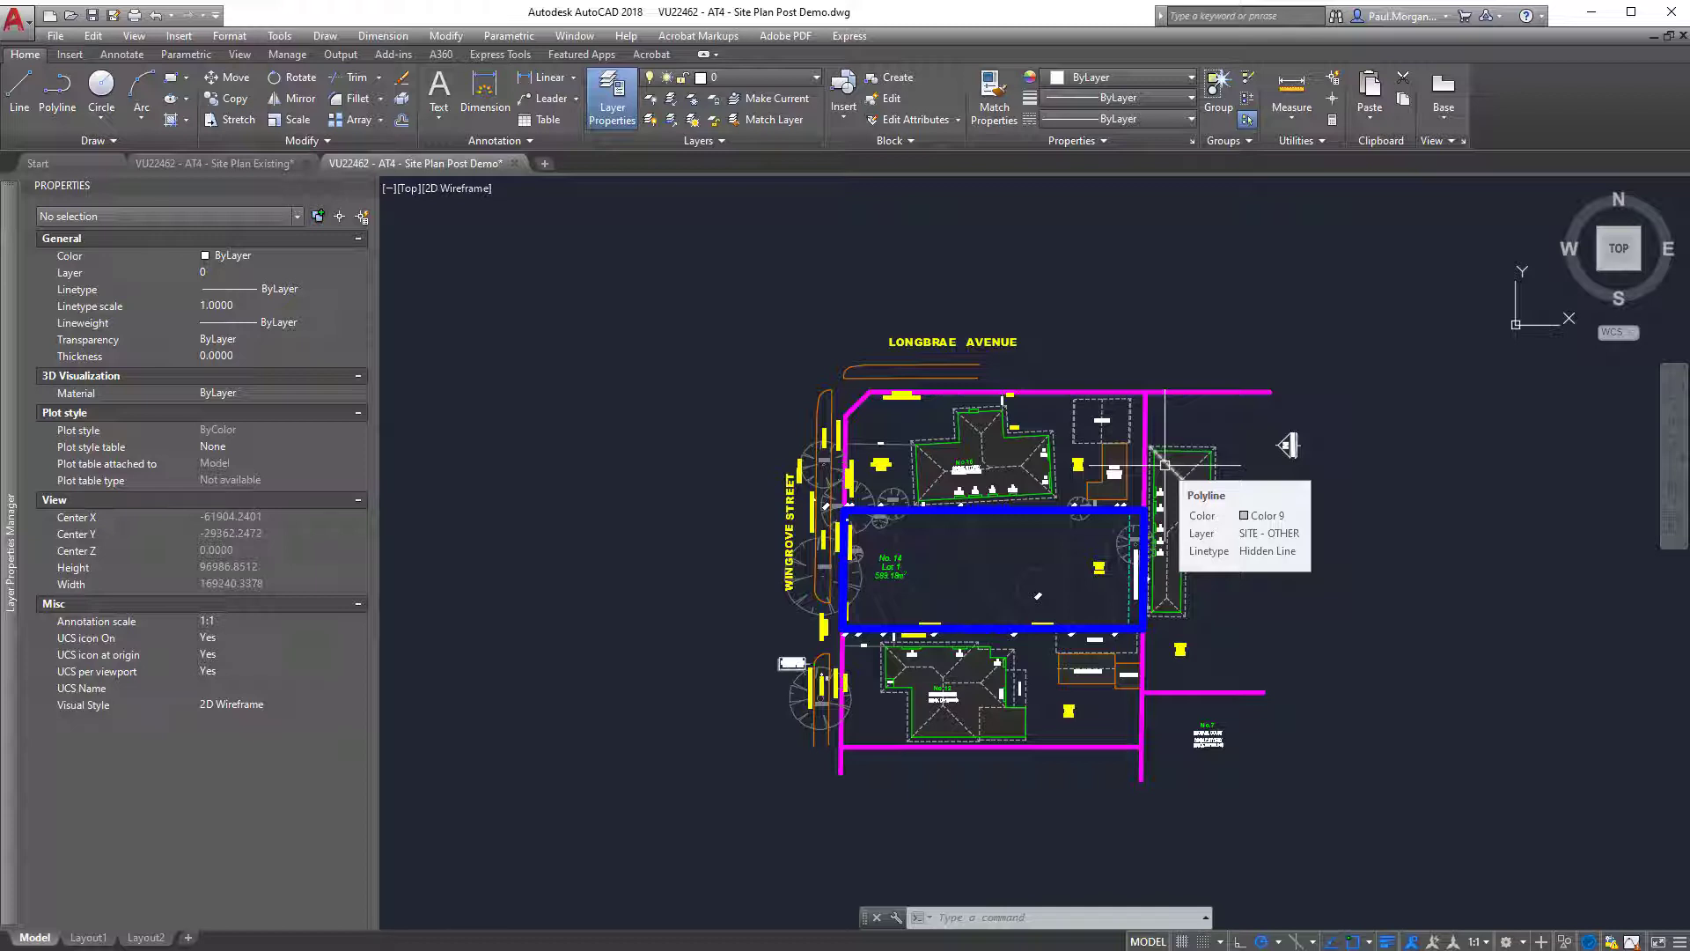
{"action": "middle_click_drag", "start_coordinate": [1232, 640], "coordinate": [1260, 632]}
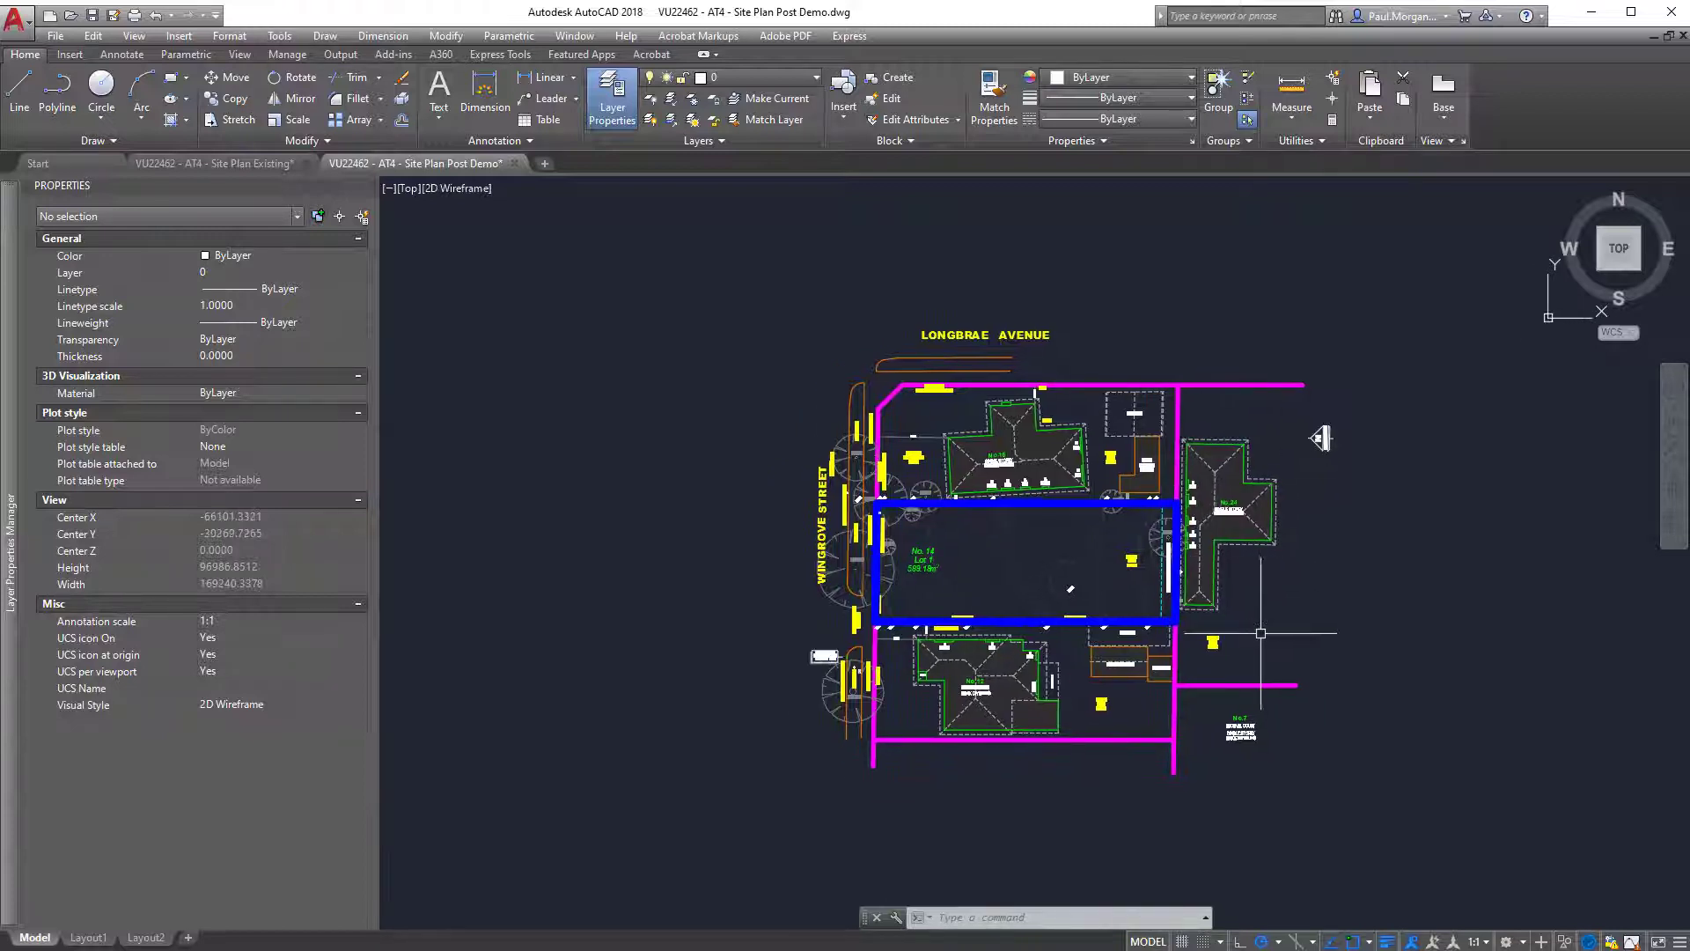
{"action": "mouse_move", "coordinate": [1016, 750]}
{"action": "middle_mouse_down"}
{"action": "mouse_move", "coordinate": [982, 759]}
{"action": "mouse_move", "coordinate": [992, 796]}
{"action": "mouse_move", "coordinate": [974, 792]}
{"action": "middle_mouse_up"}
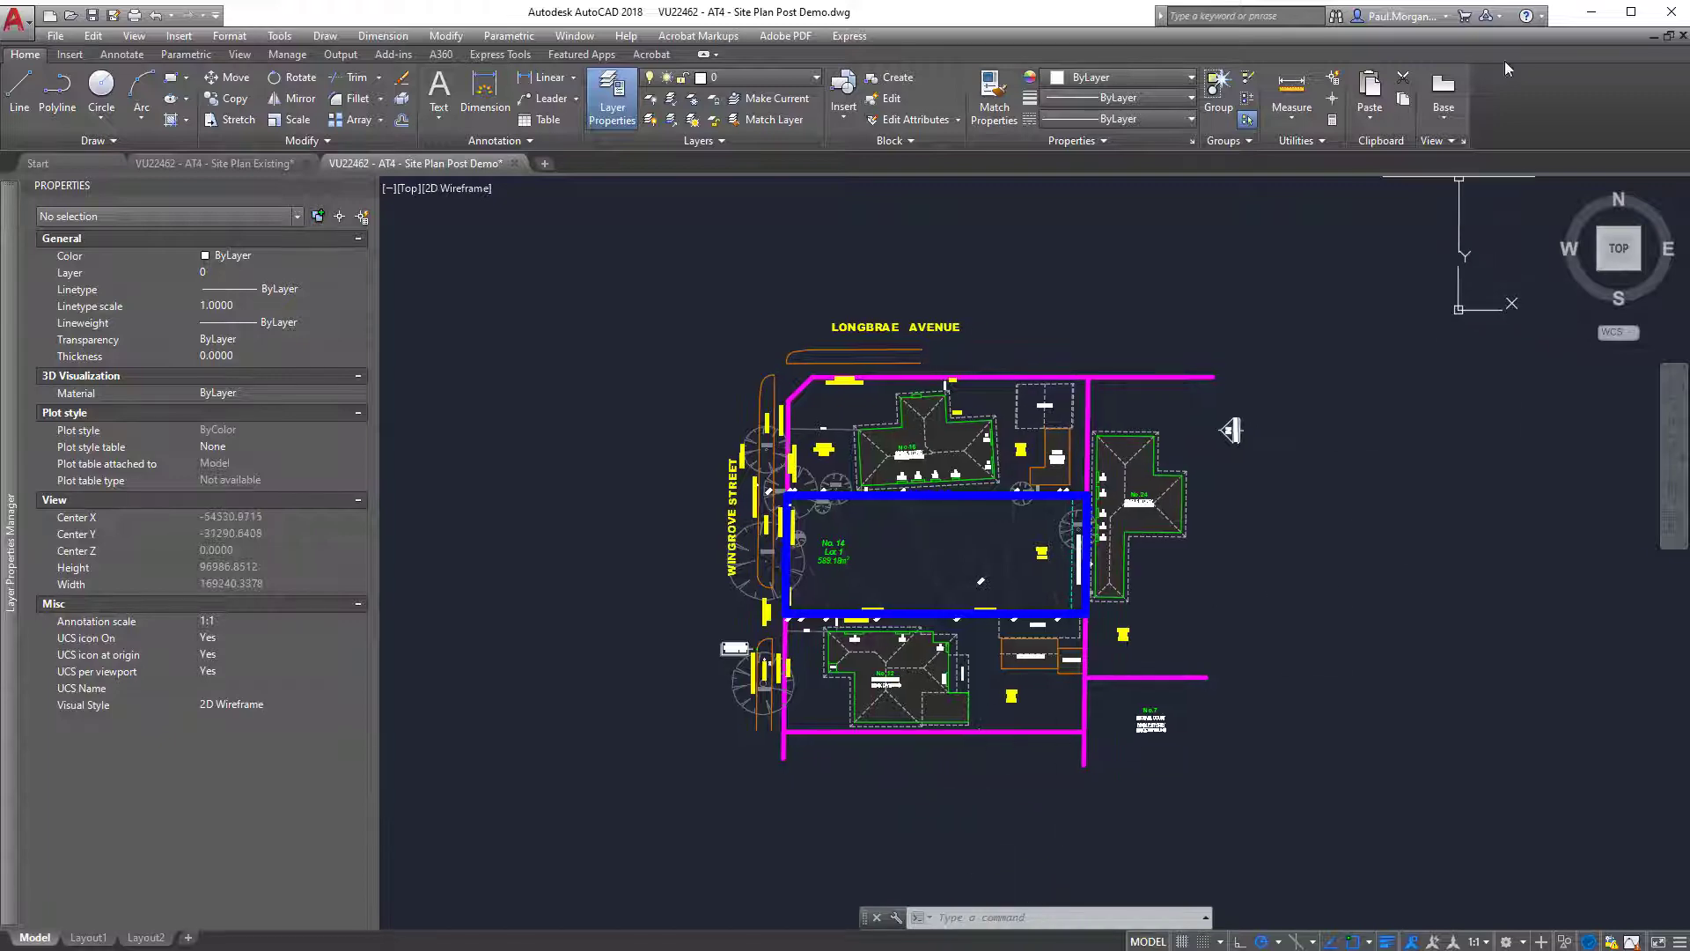
{"action": "left_click", "coordinate": [1592, 12]}
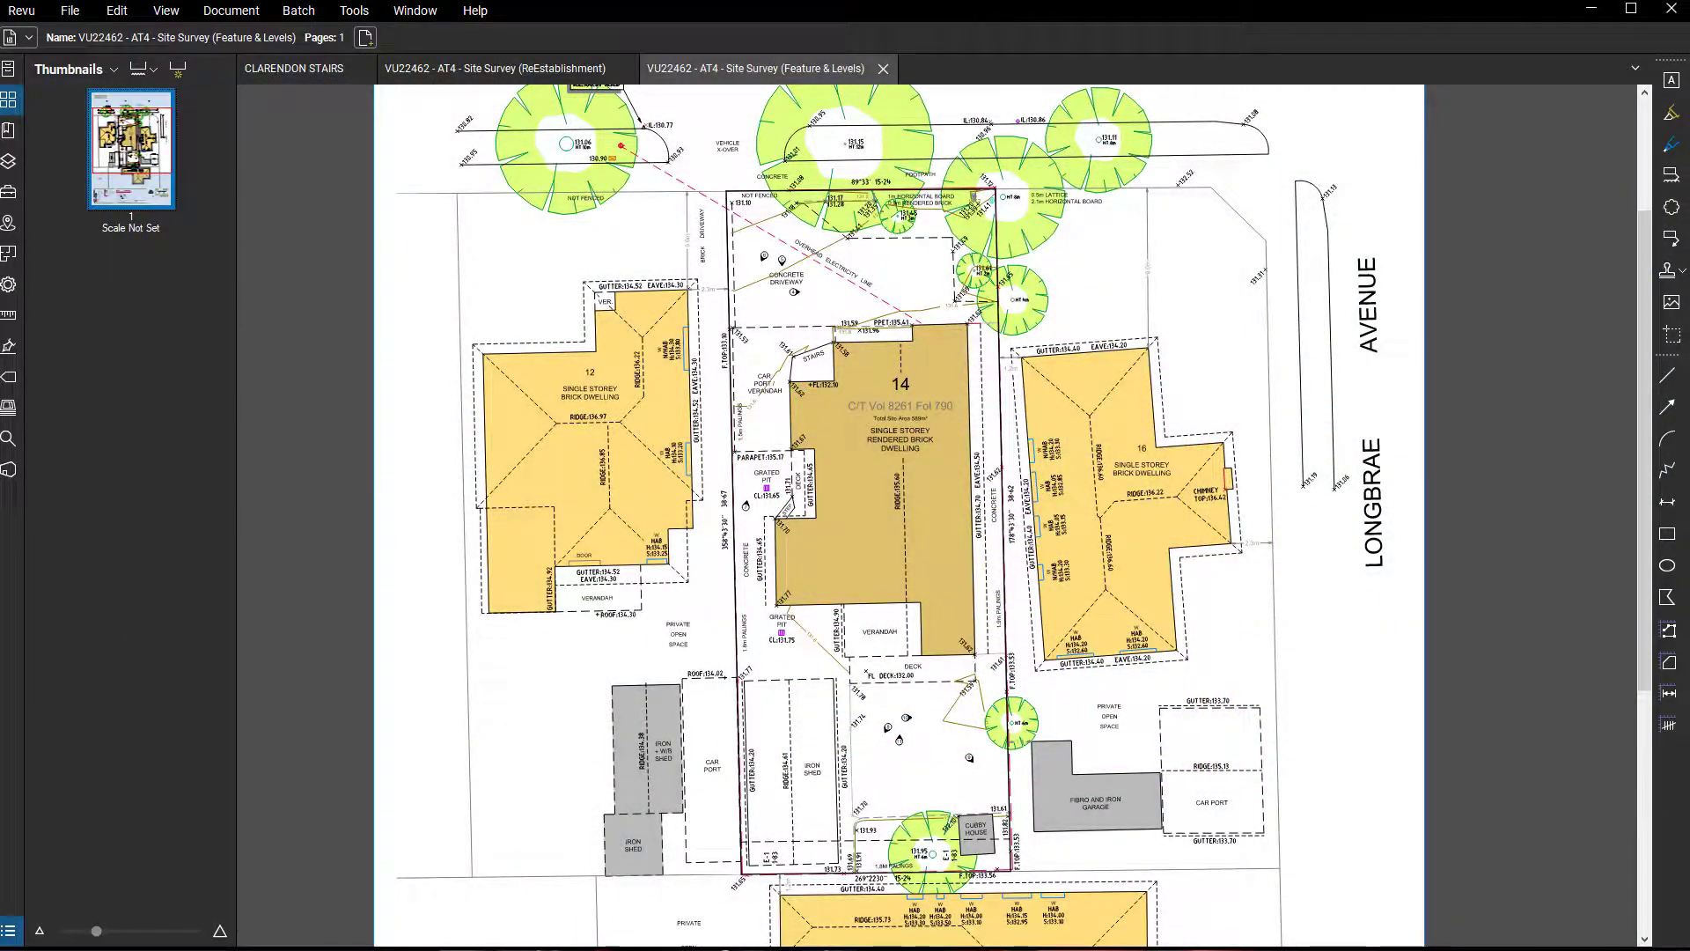
{"action": "left_click", "coordinate": [1592, 9]}
{"action": "middle_click_drag", "start_coordinate": [763, 697], "coordinate": [796, 724]}
{"action": "middle_click_drag", "start_coordinate": [619, 619], "coordinate": [663, 637]}
{"action": "scroll", "coordinate": [663, 637], "scroll_direction": "up", "scroll_amount": 1}
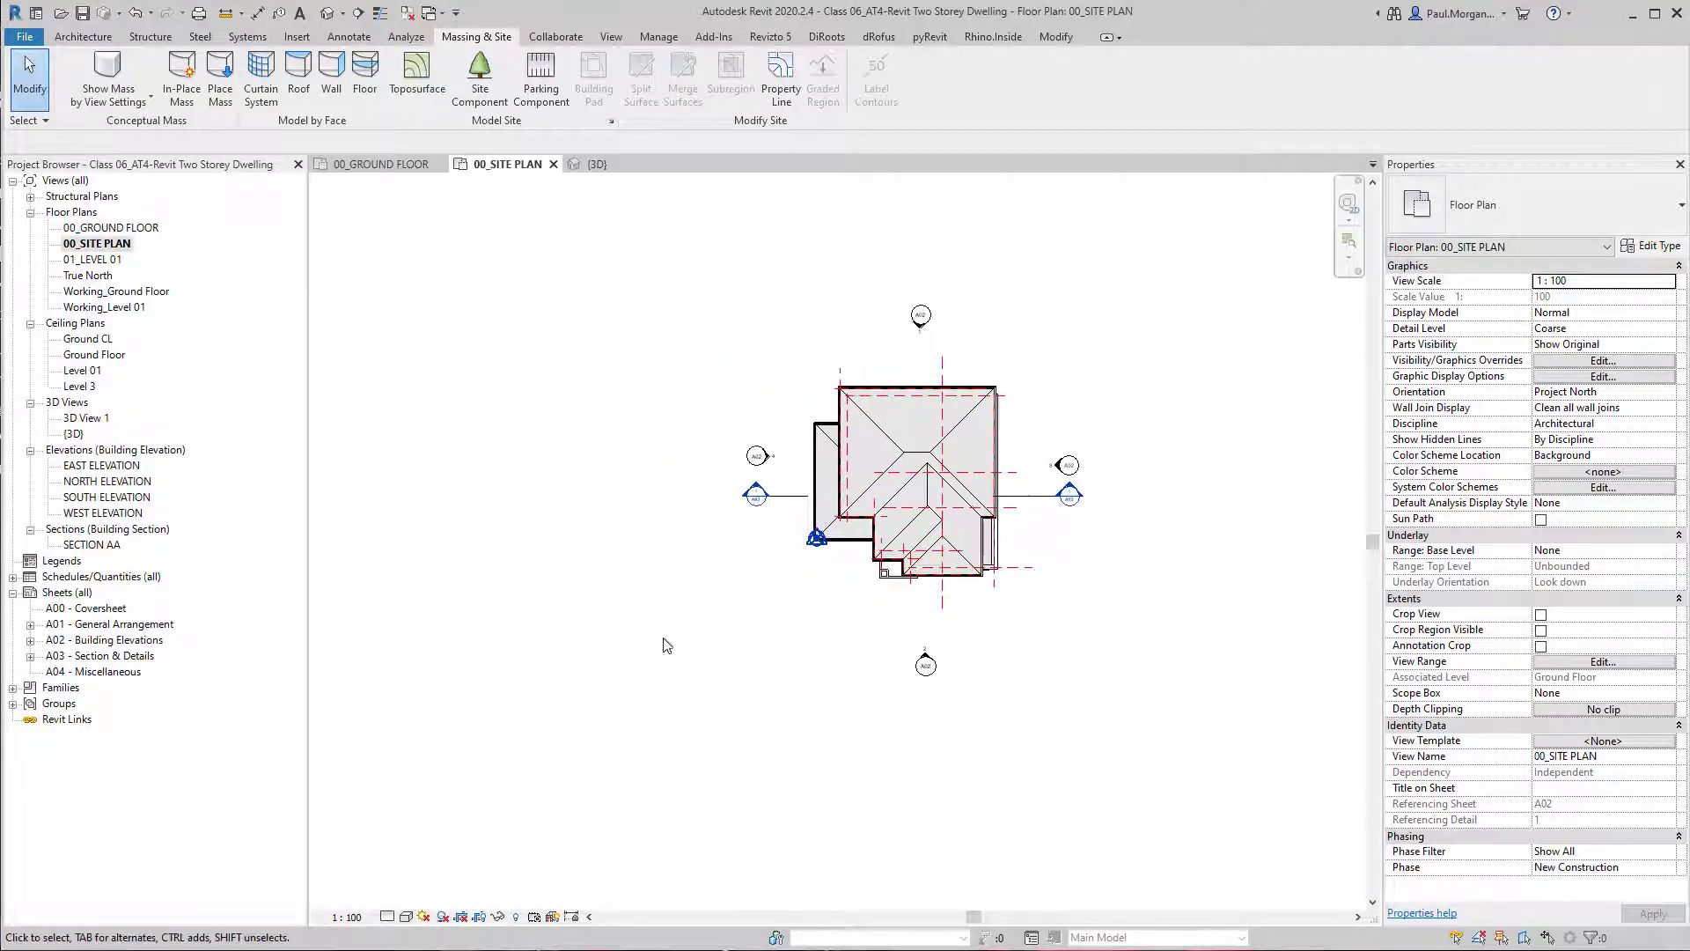
{"action": "middle_click_drag", "start_coordinate": [640, 486], "coordinate": [614, 494]}
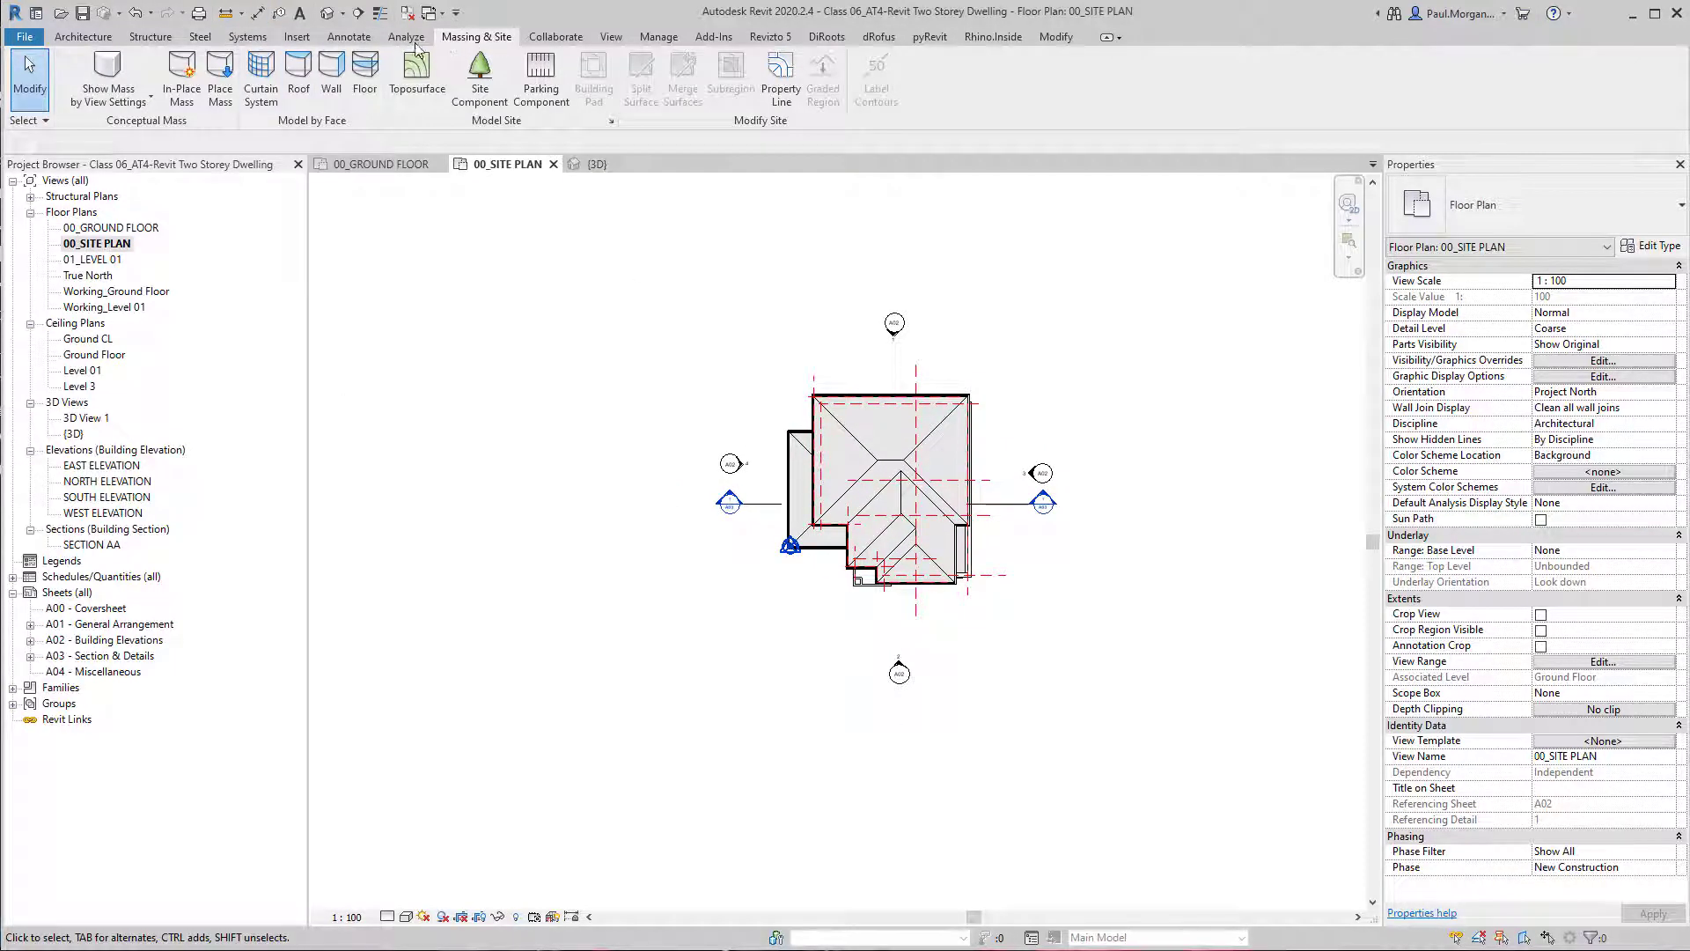
Start a CAD link and choose the VU22462 - AT4 - Site Plan Post Demo drawing from the Survey folder.
{"action": "left_click", "coordinate": [297, 37]}
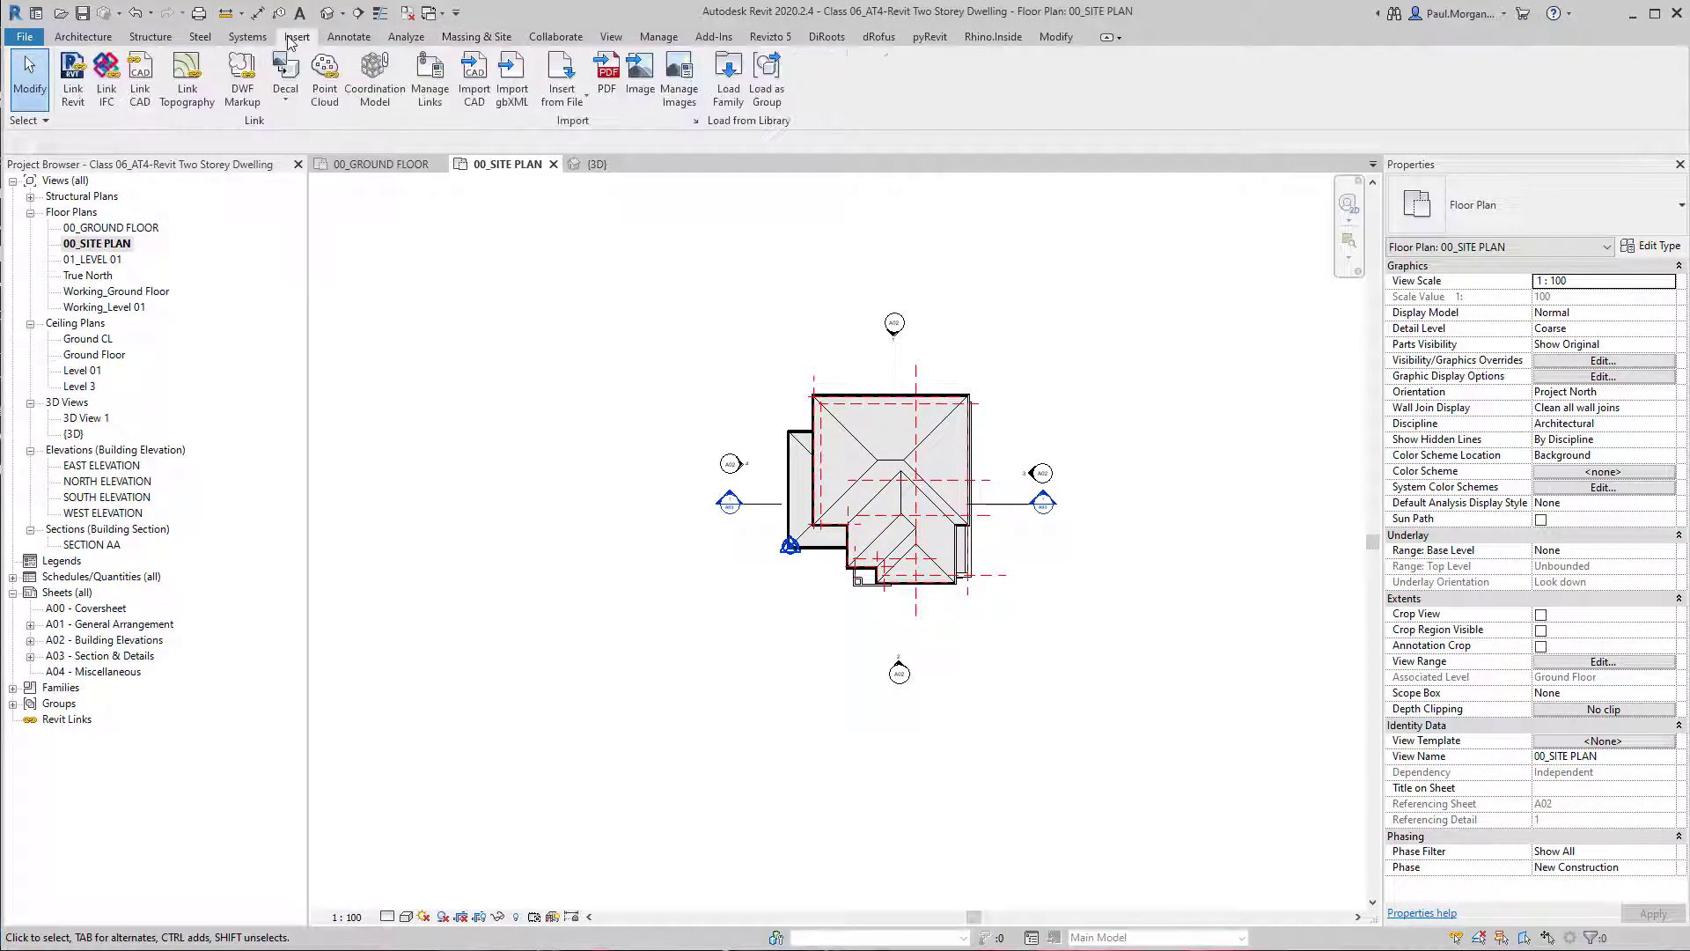
{"action": "left_click", "coordinate": [140, 88]}
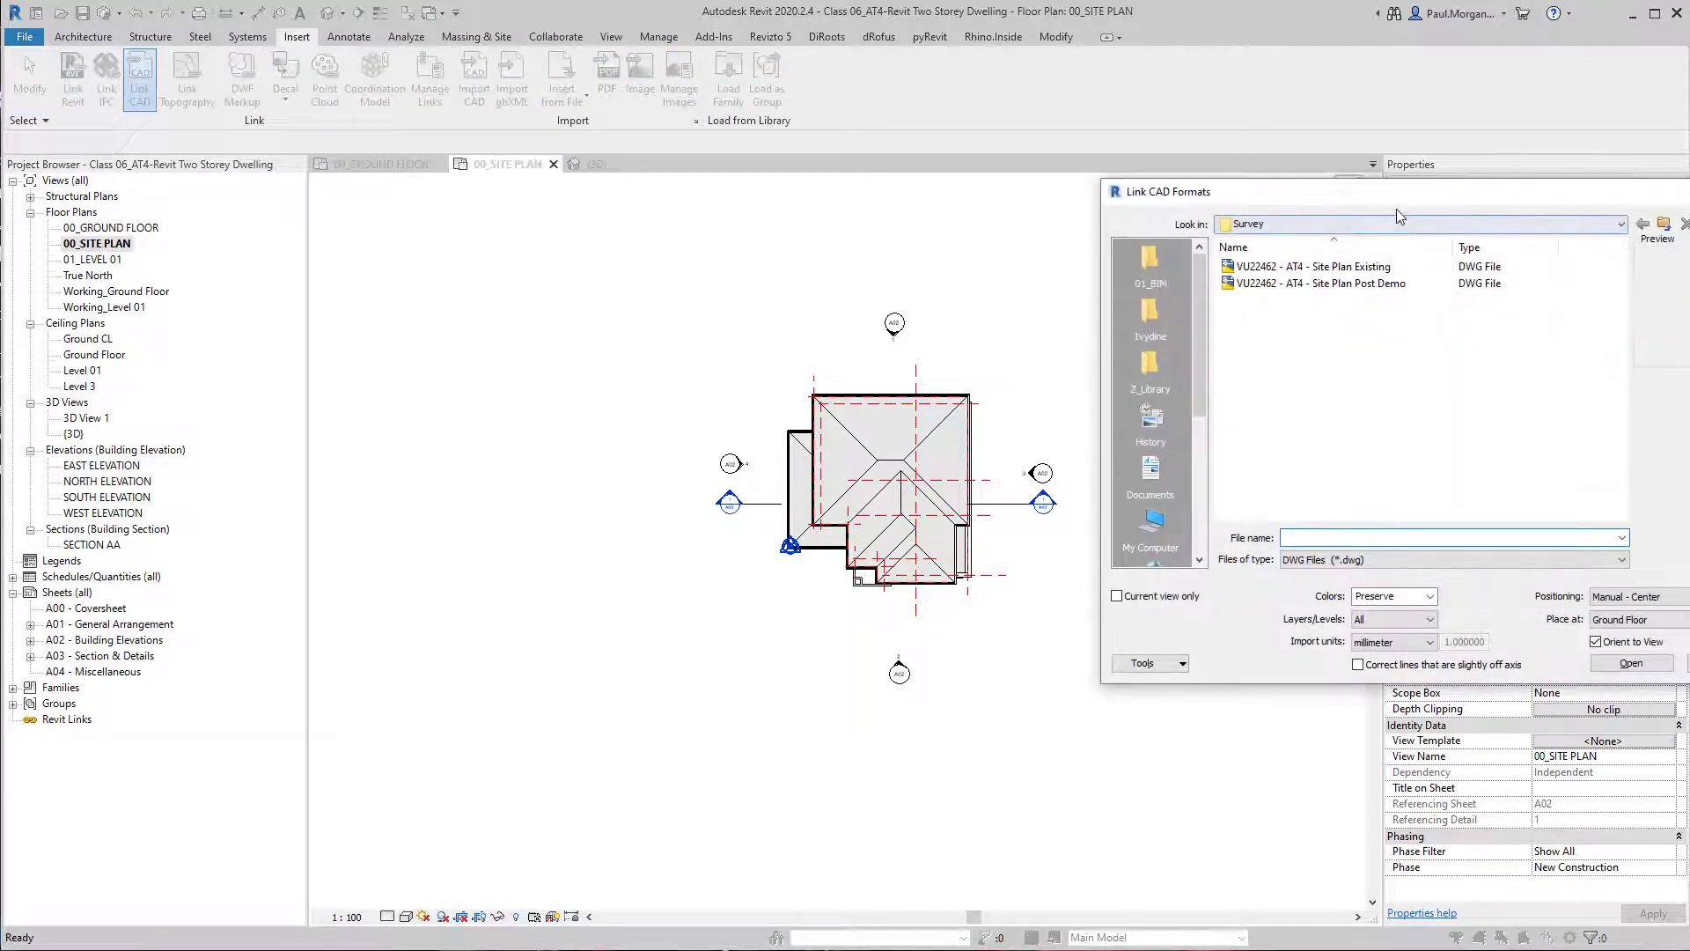
{"action": "left_click_drag", "start_coordinate": [1214, 195], "coordinate": [840, 221]}
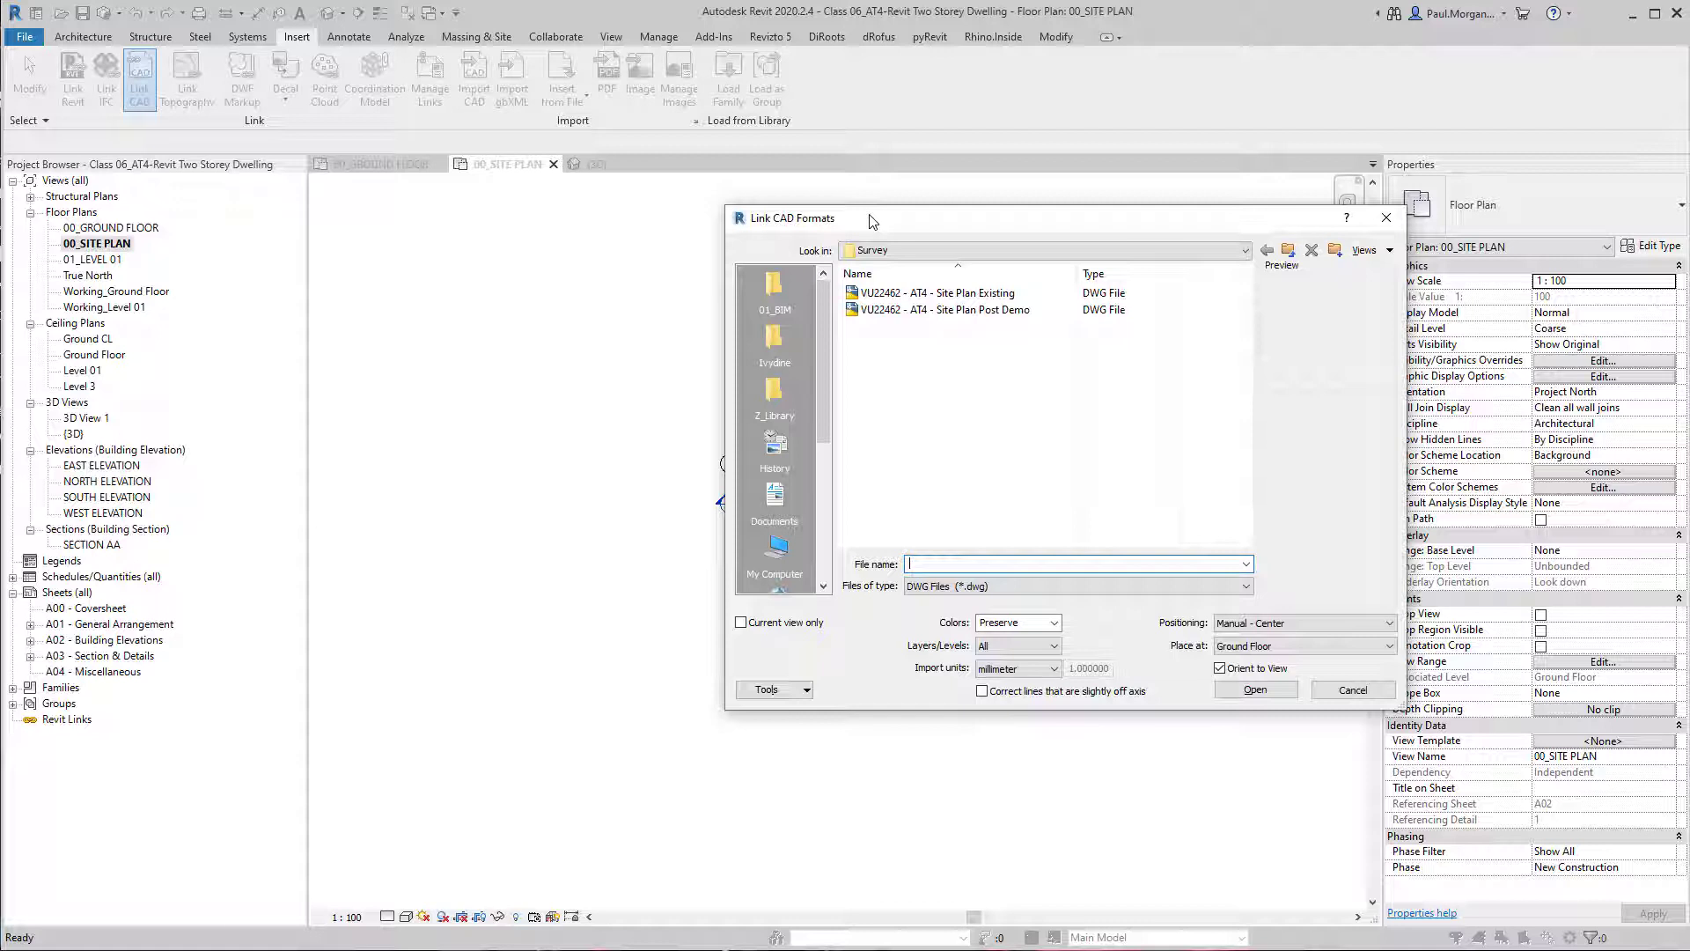
{"action": "left_click", "coordinate": [969, 310]}
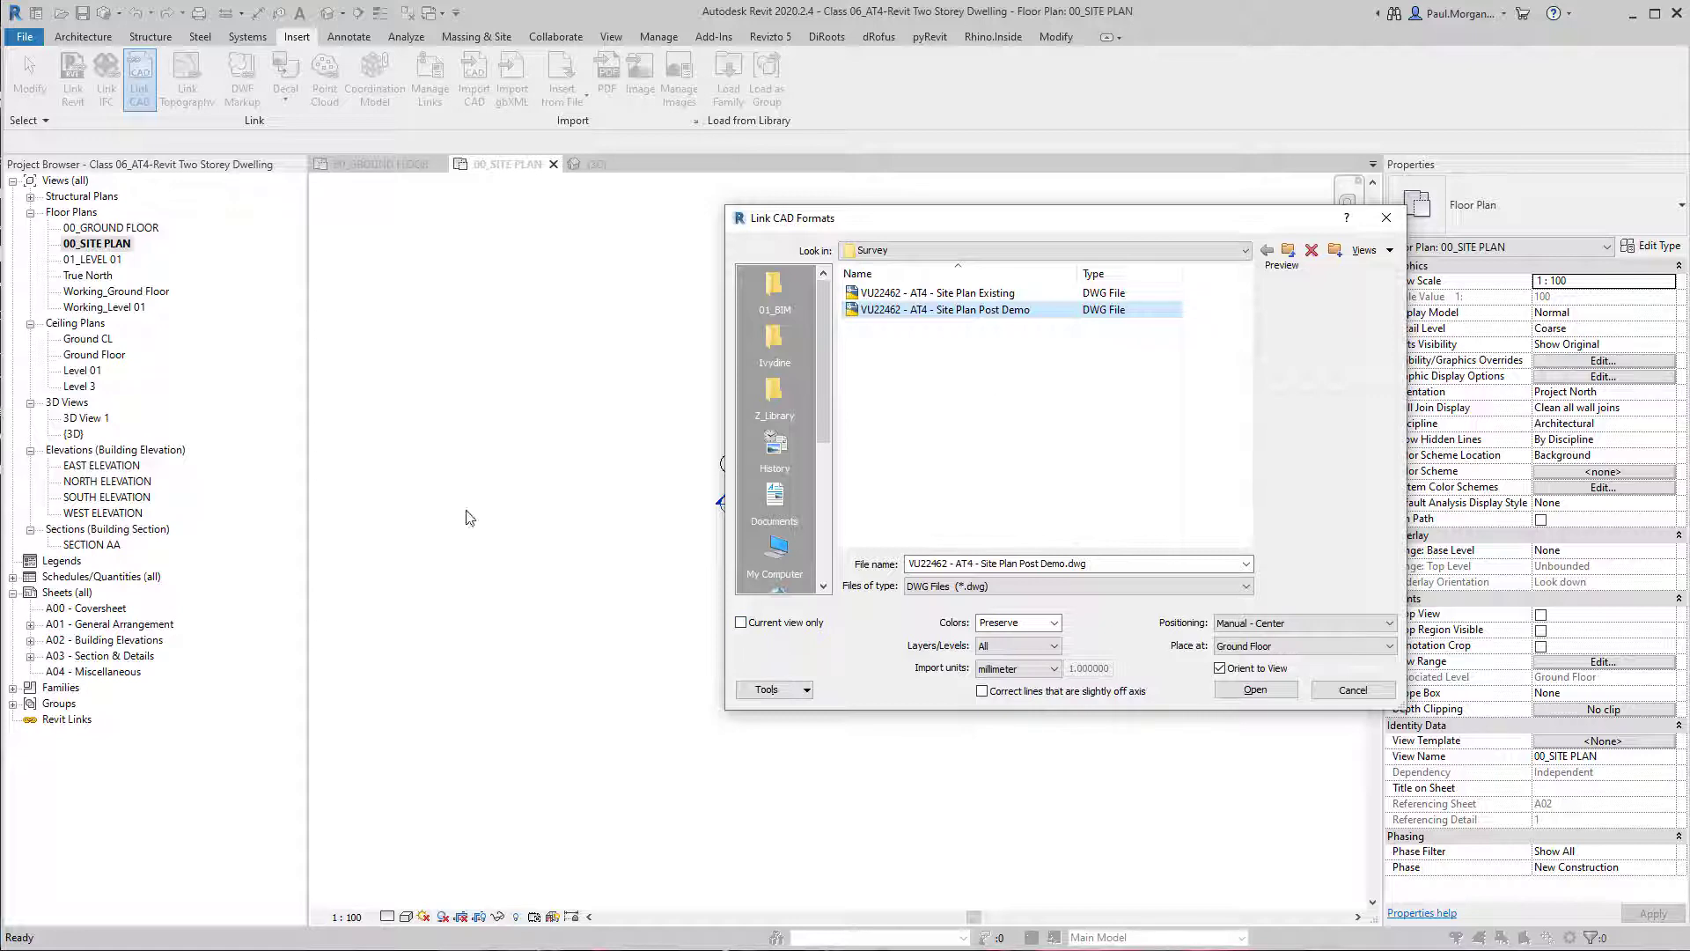
{"action": "left_click_drag", "start_coordinate": [925, 224], "coordinate": [959, 289]}
{"action": "left_click_drag", "start_coordinate": [1028, 365], "coordinate": [798, 242]}
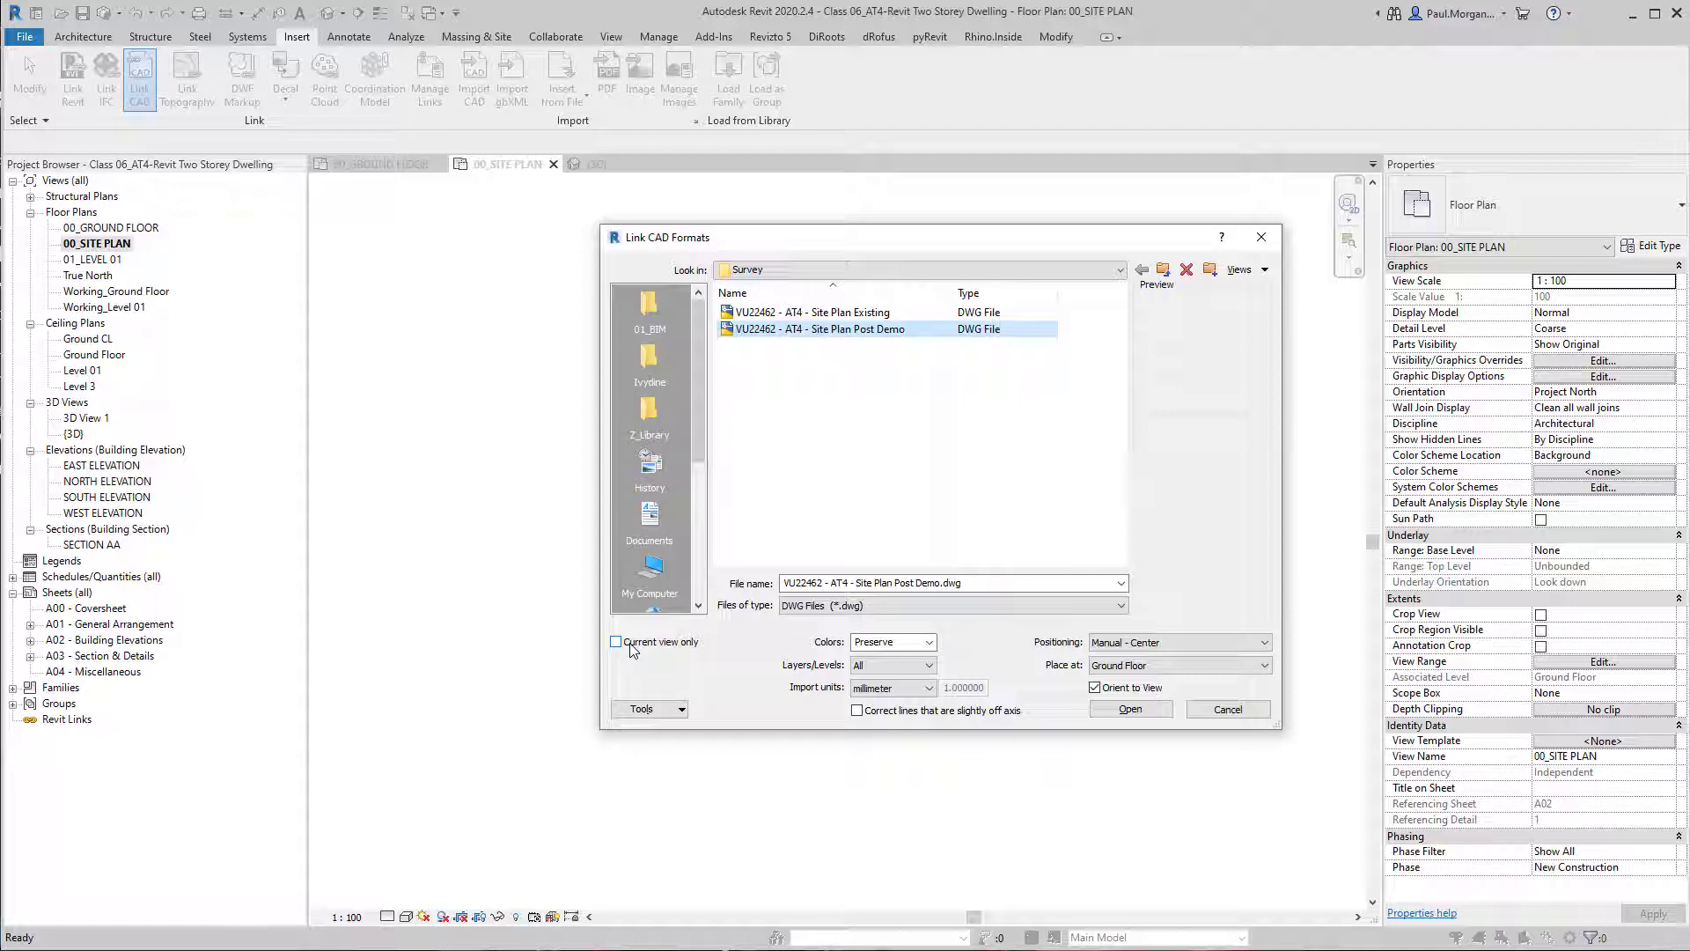
Set the linked drawing's colors to Black and White and bring in only its Visible layers.
{"action": "left_click", "coordinate": [937, 648]}
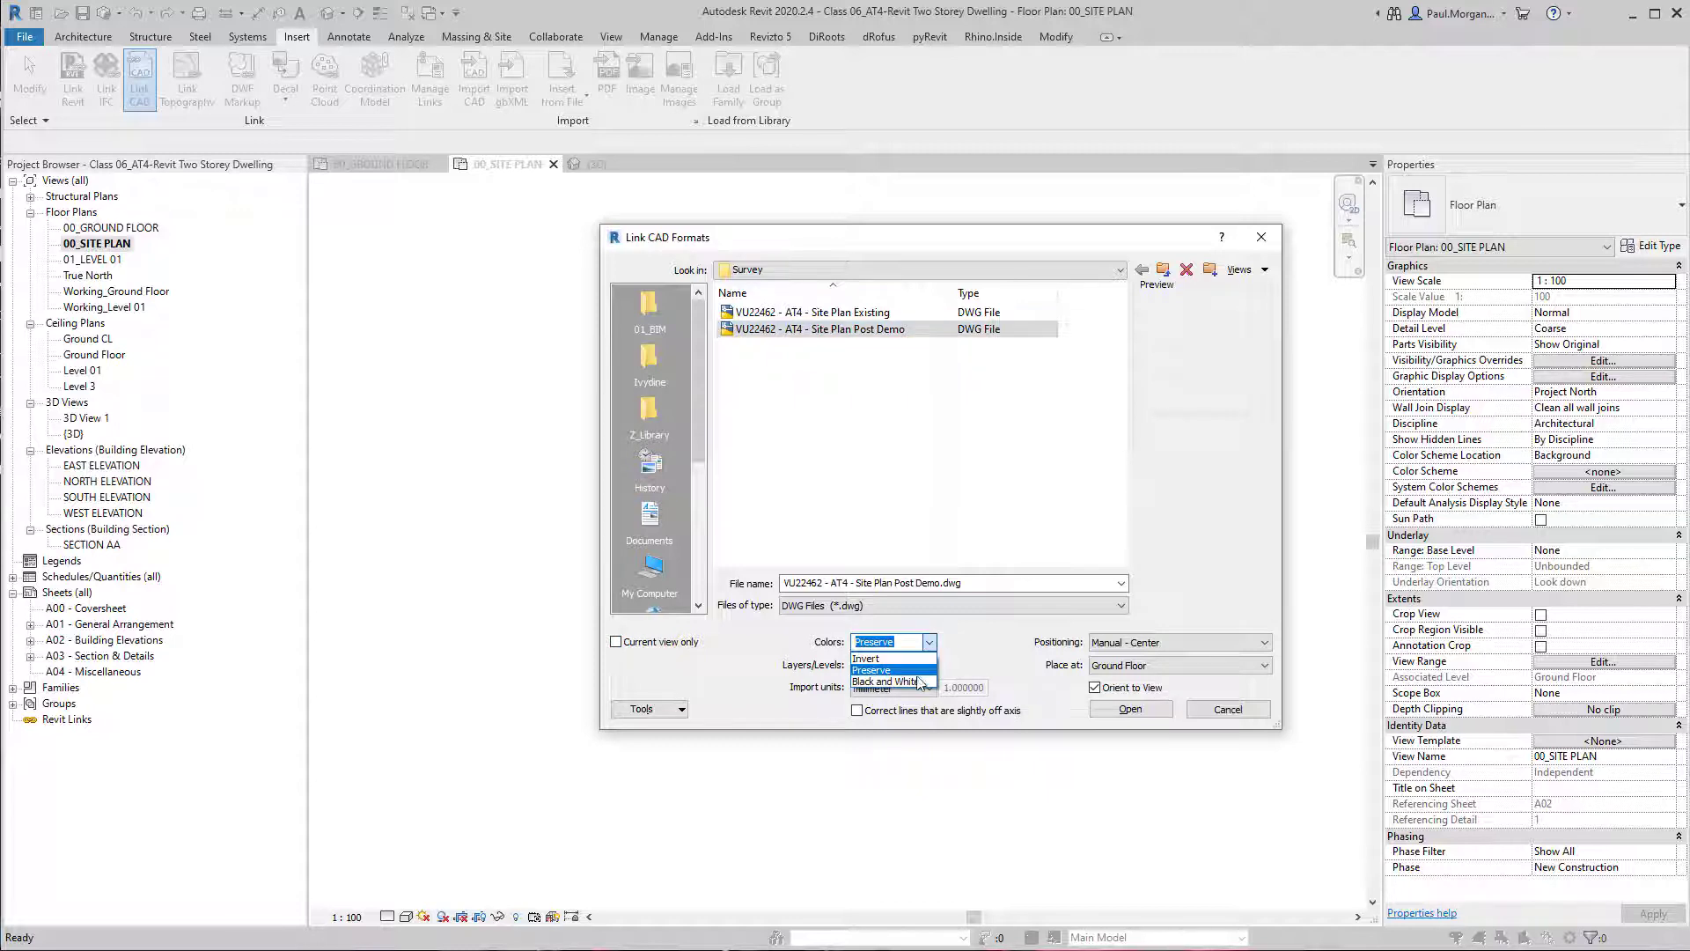
{"action": "left_click", "coordinate": [915, 683]}
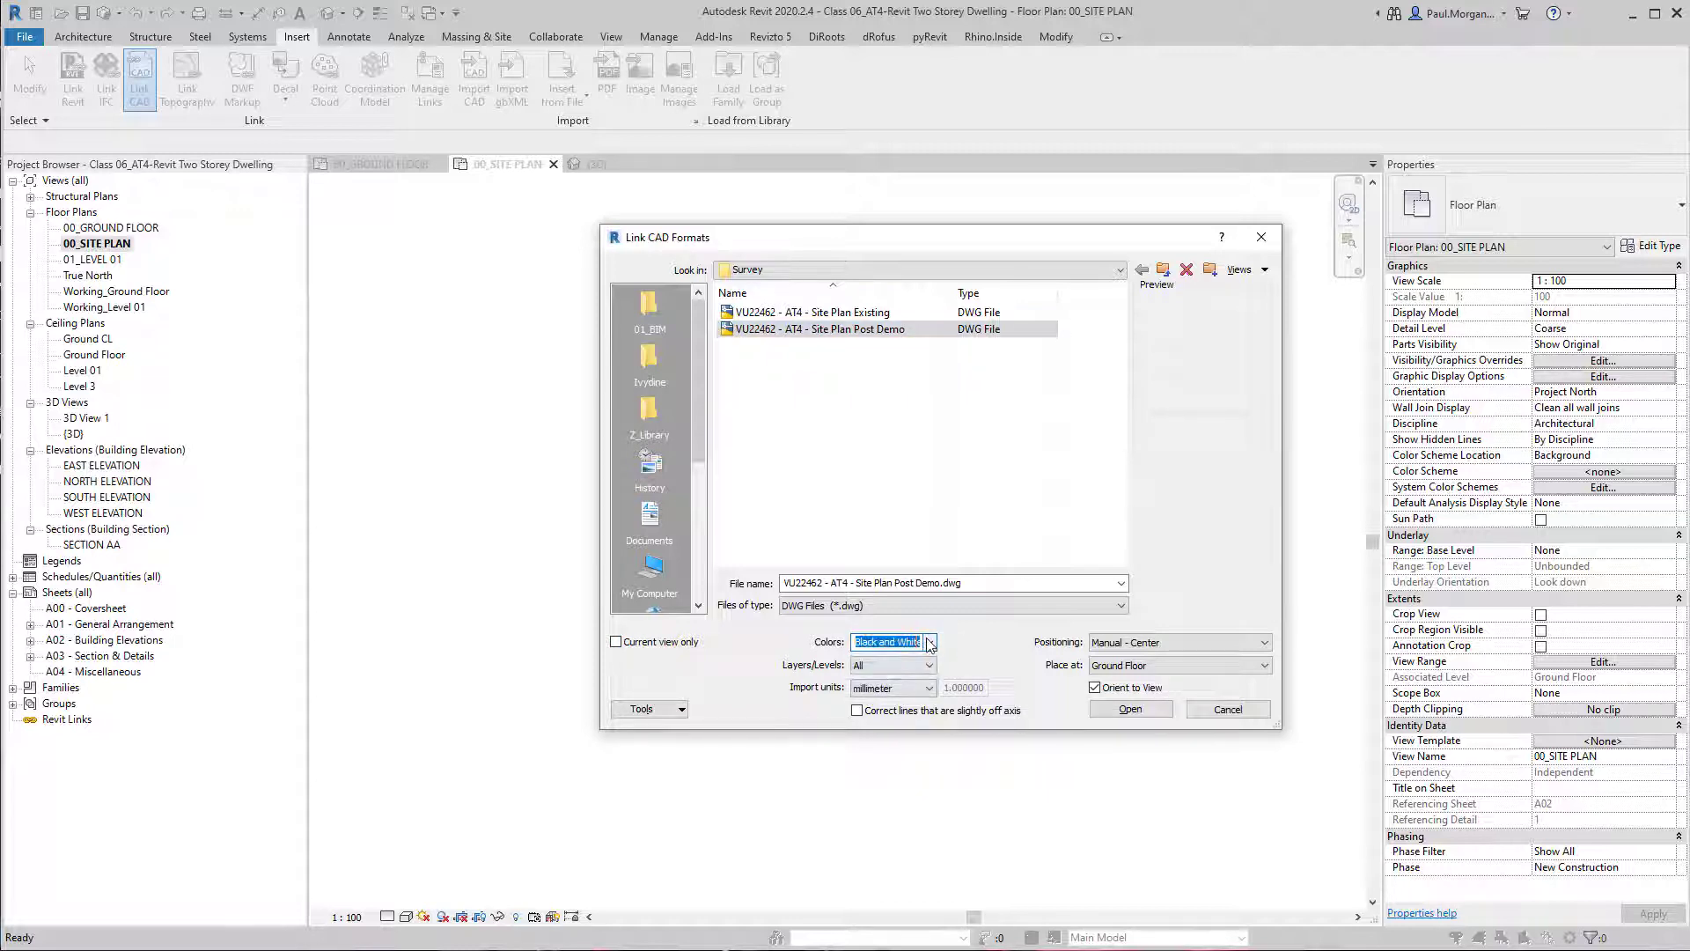
{"action": "left_click", "coordinate": [876, 666]}
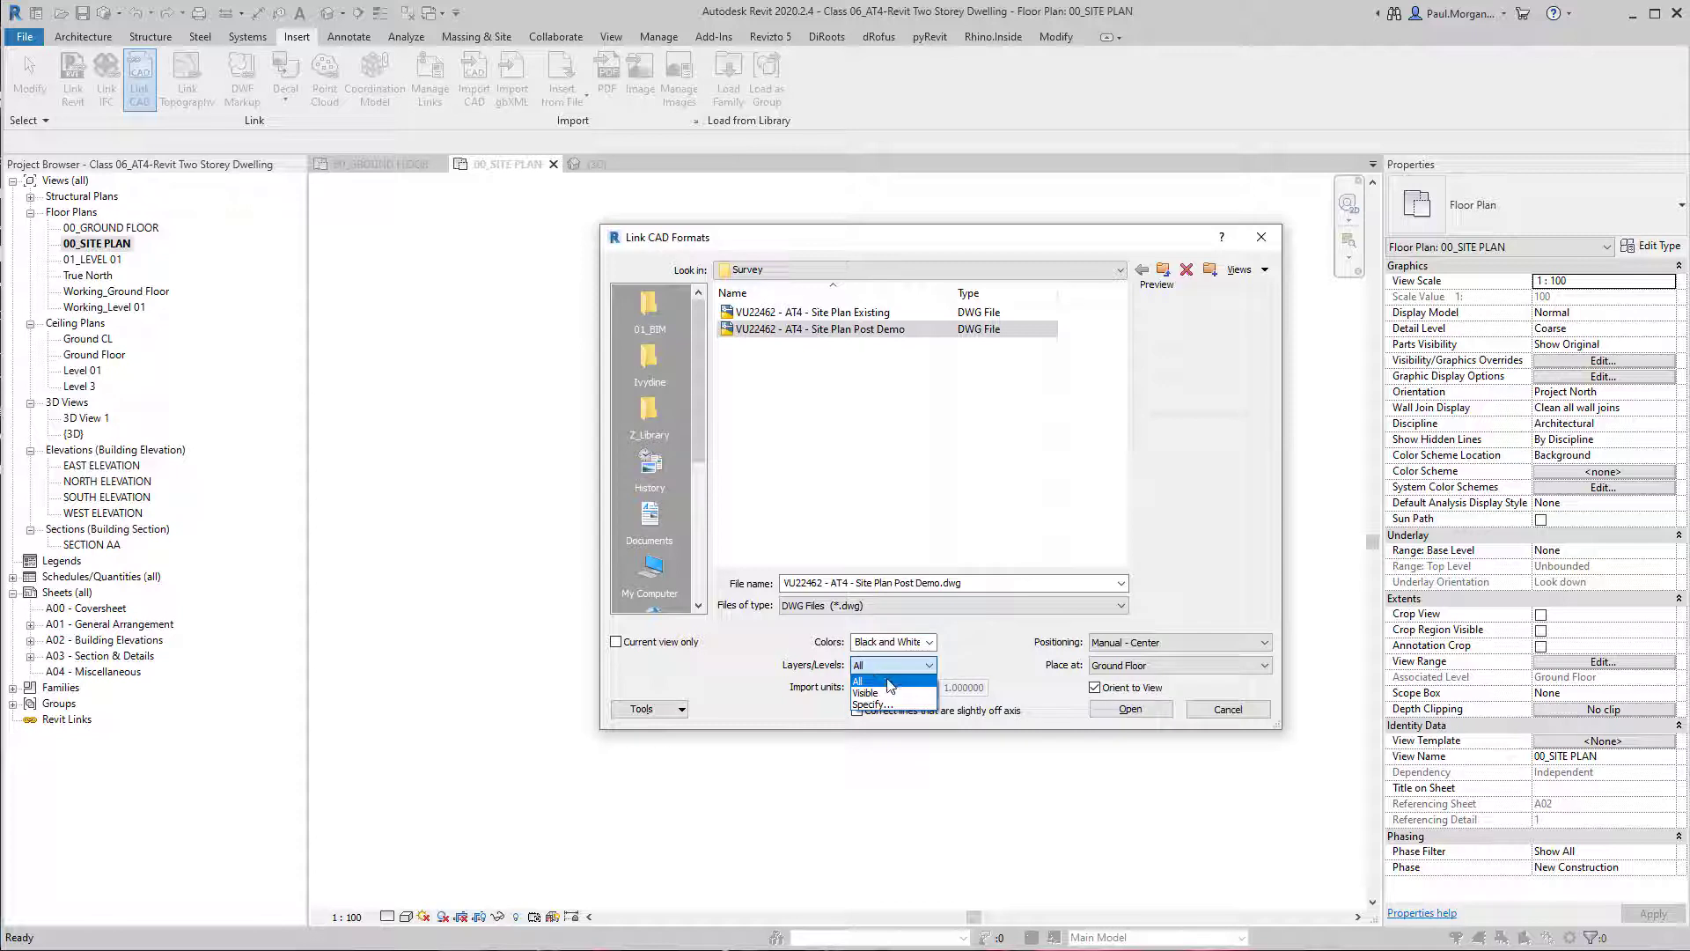
{"action": "left_click", "coordinate": [880, 681]}
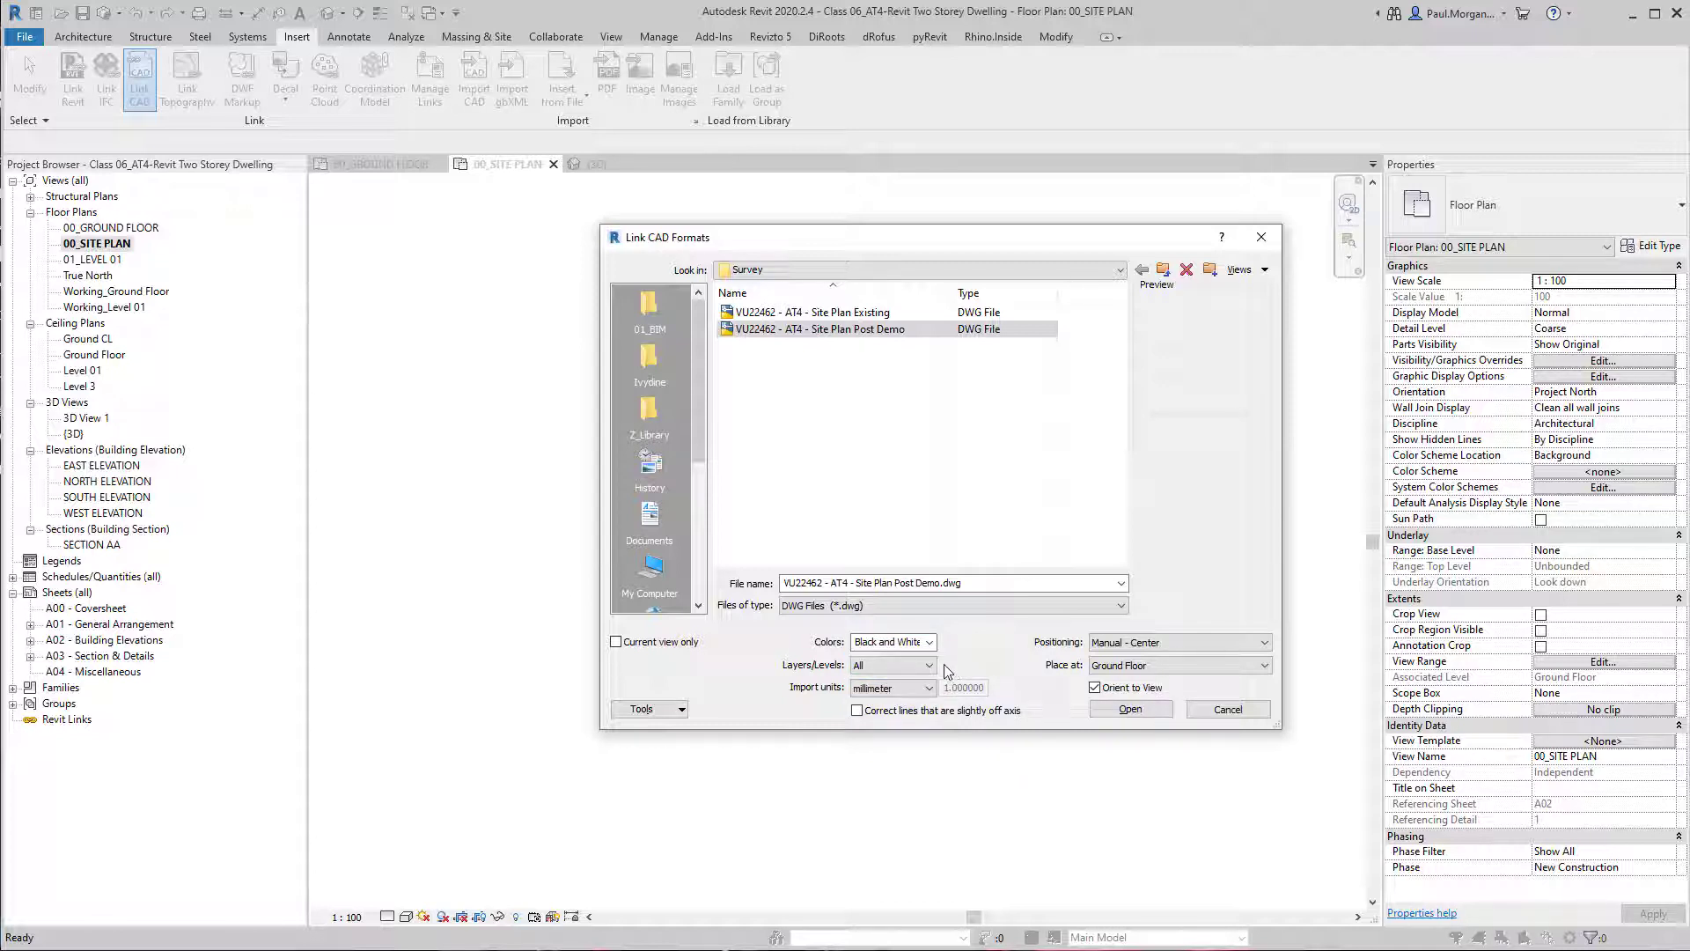
{"action": "left_click", "coordinate": [929, 666]}
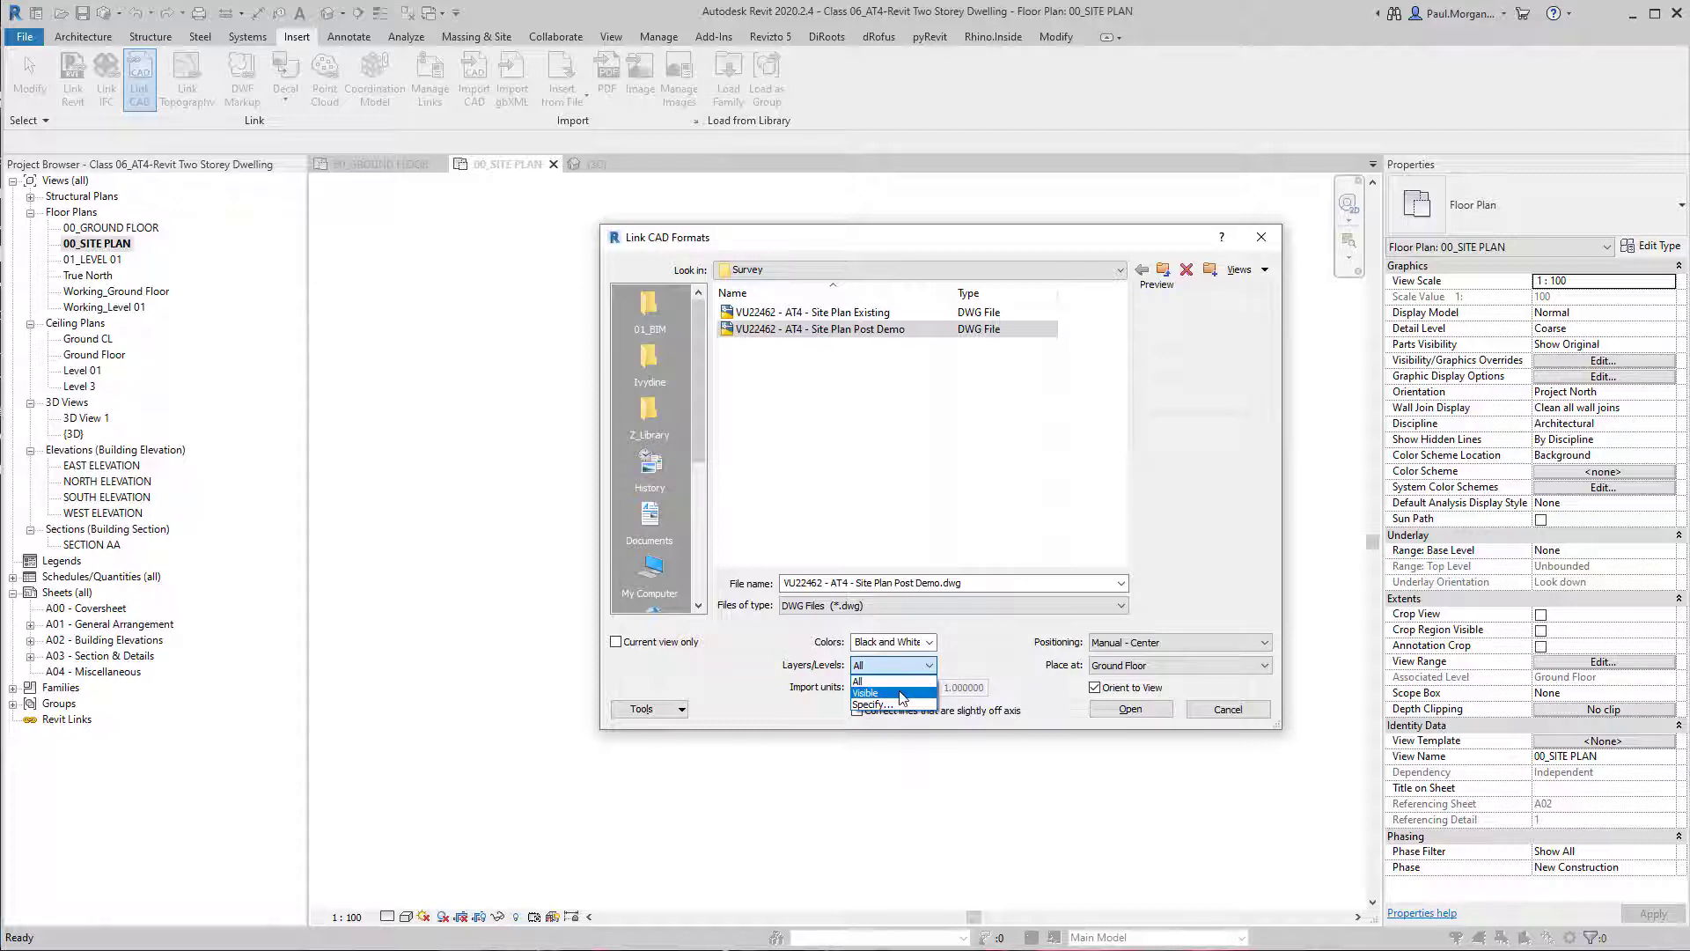
{"action": "left_click", "coordinate": [899, 694]}
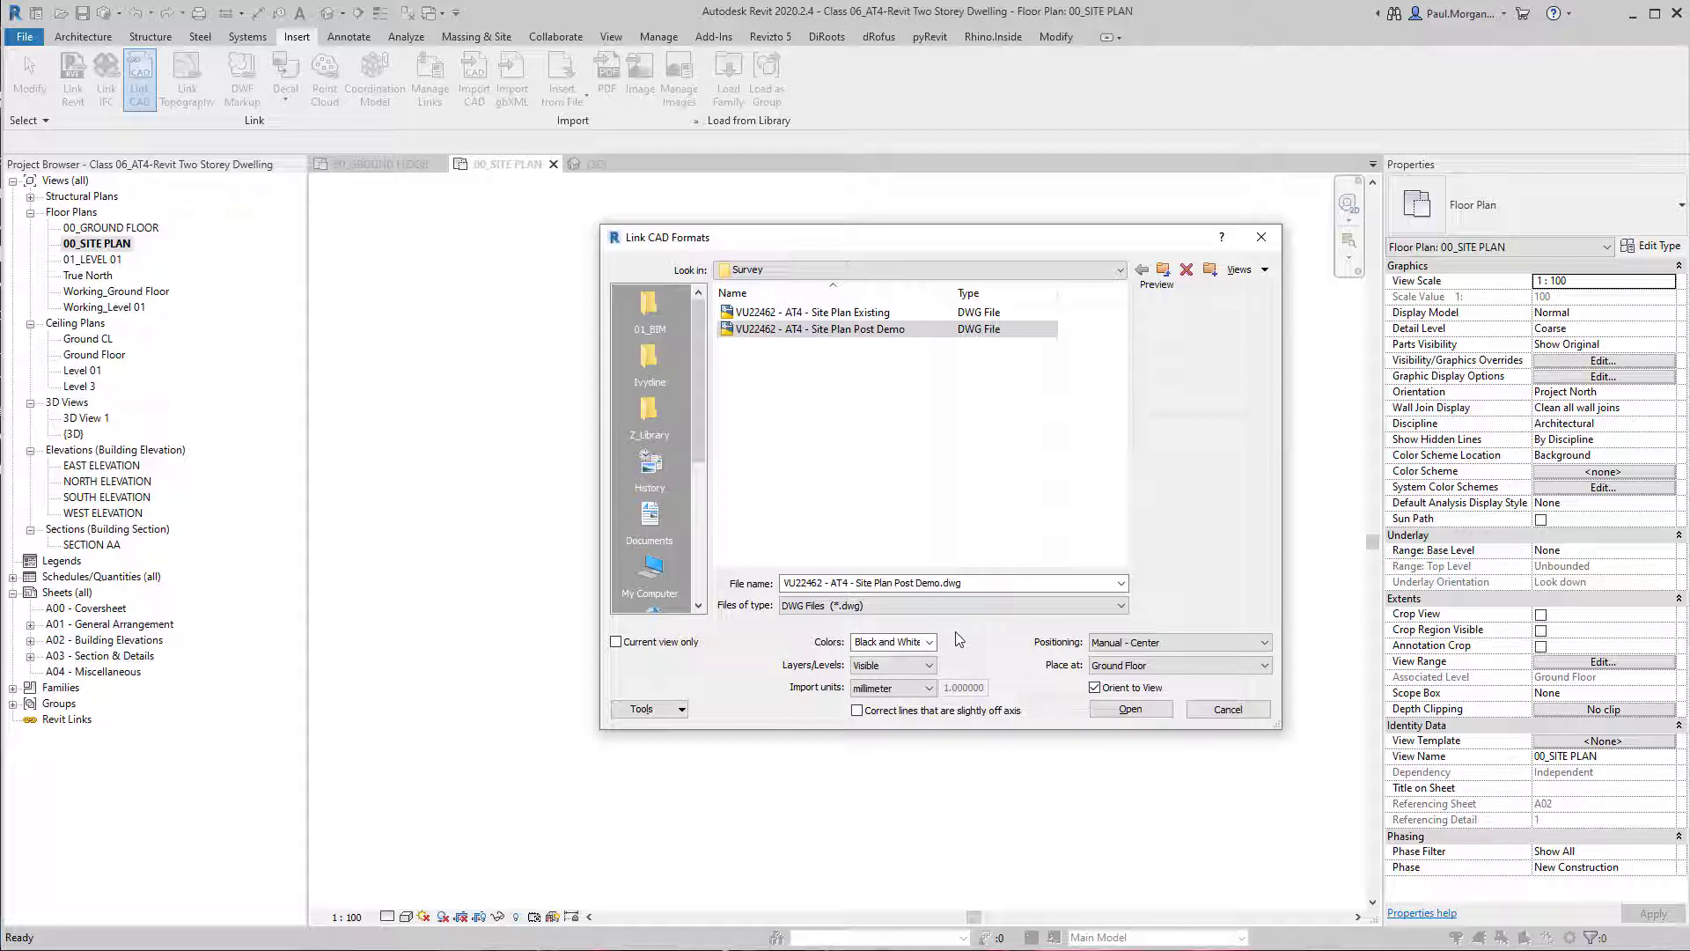
Set the import units of the linked drawing to millimeter.
{"action": "left_click", "coordinate": [891, 688]}
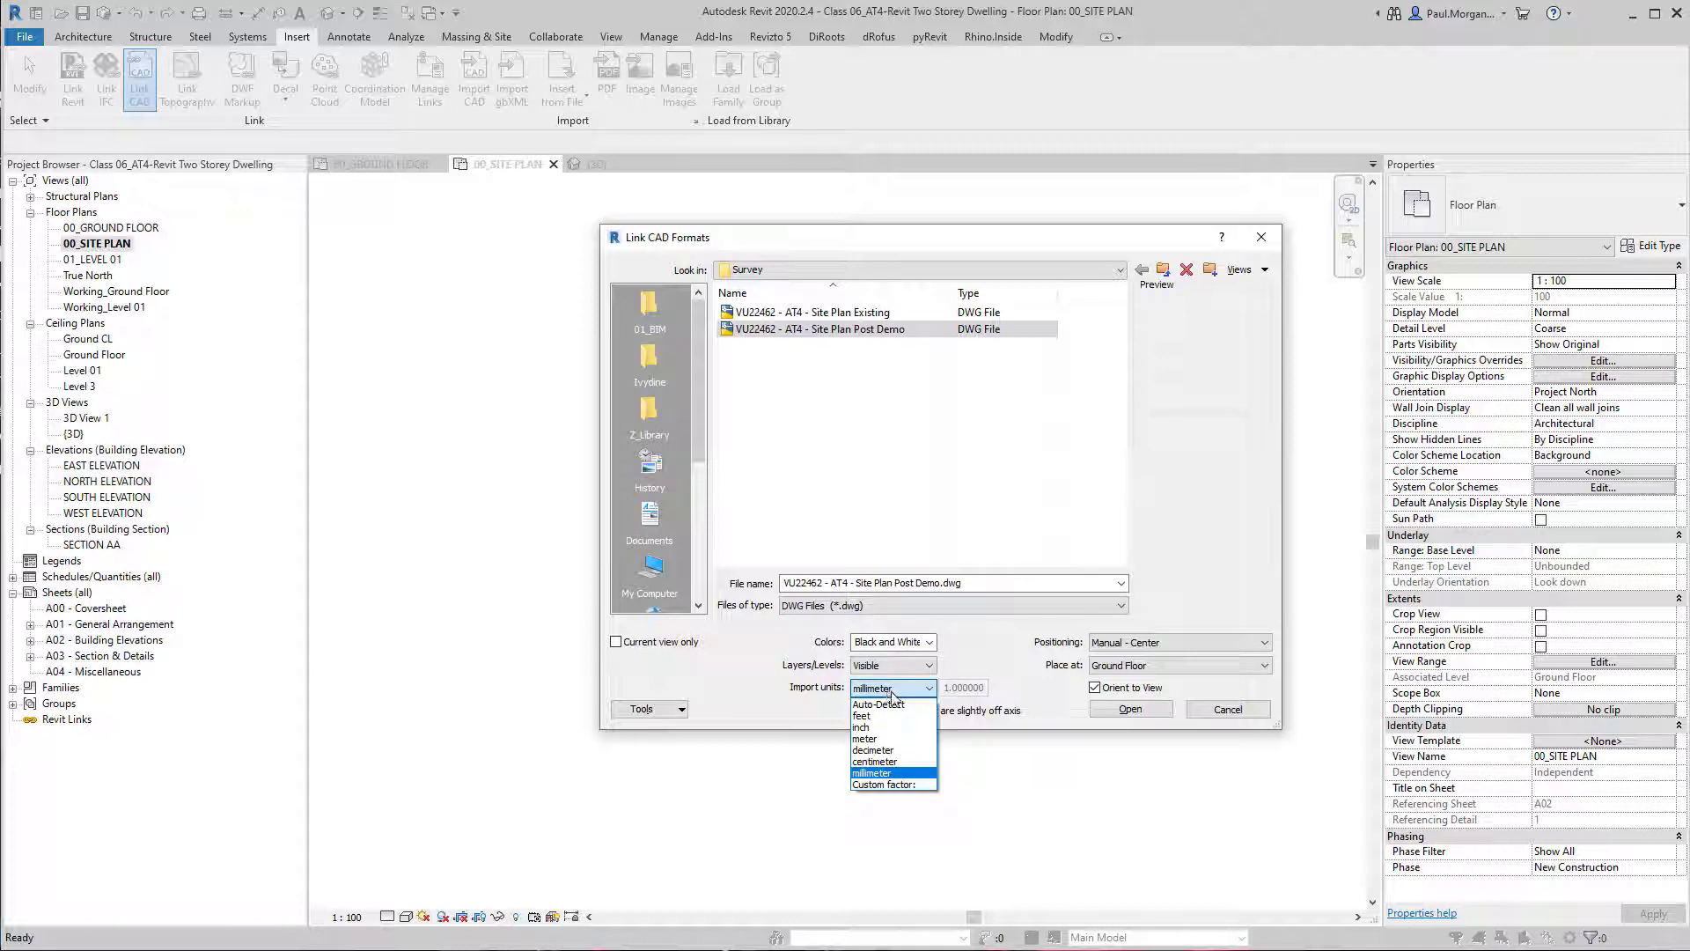
{"action": "left_click", "coordinate": [904, 705]}
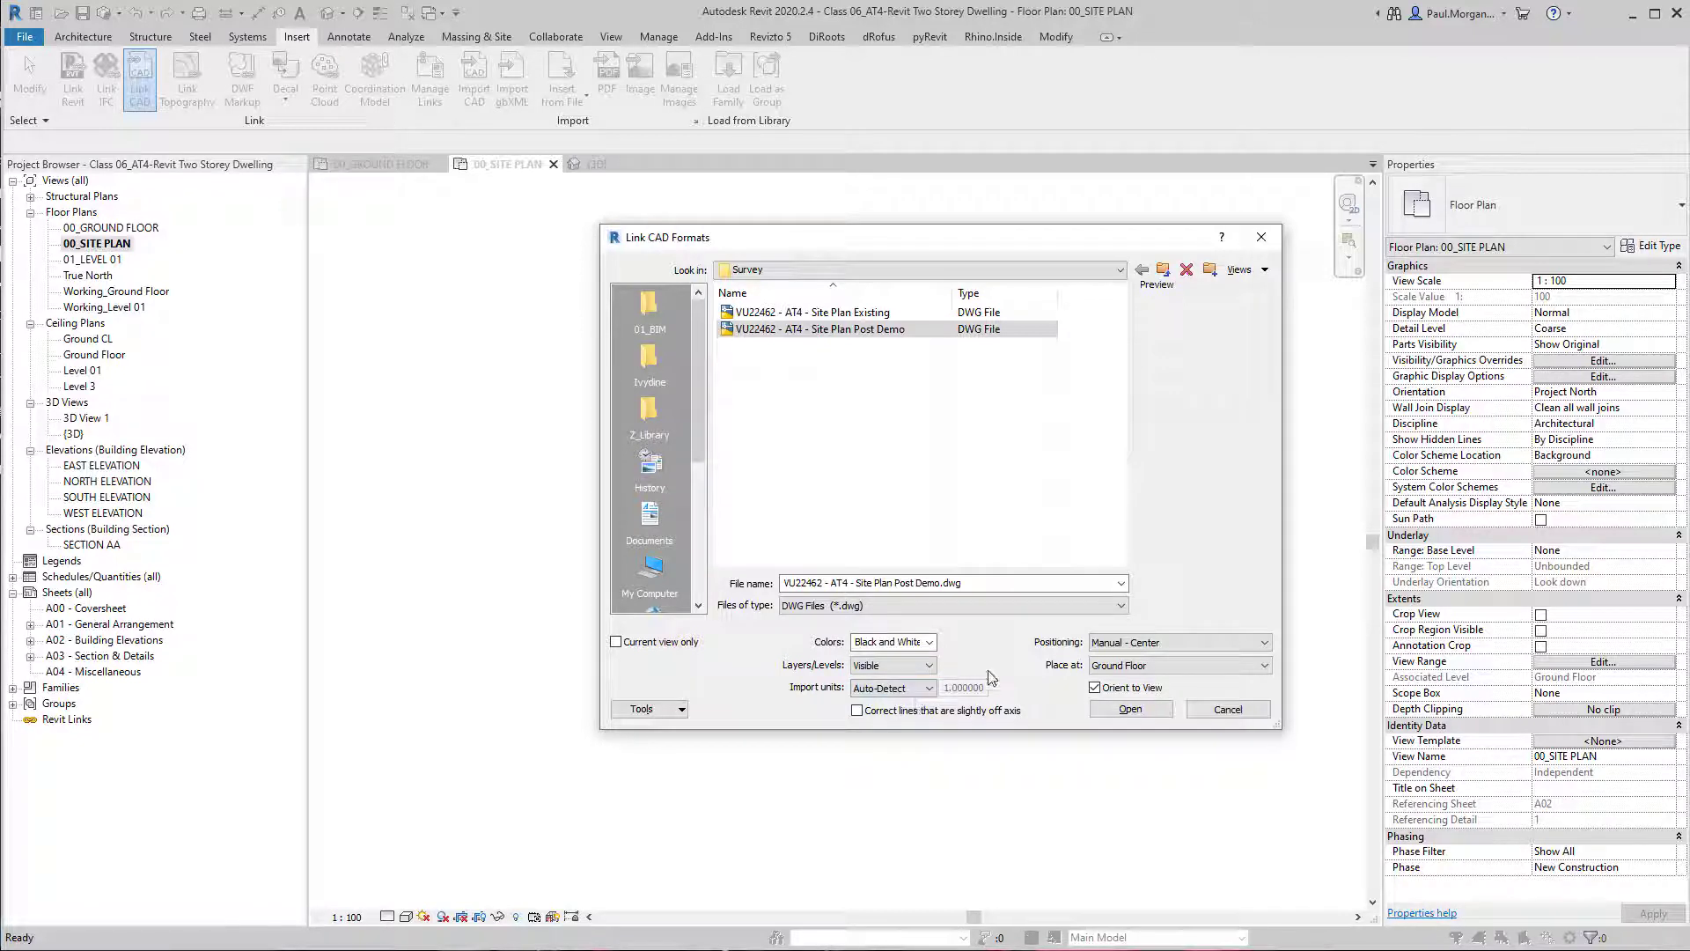
{"action": "left_click", "coordinate": [930, 690]}
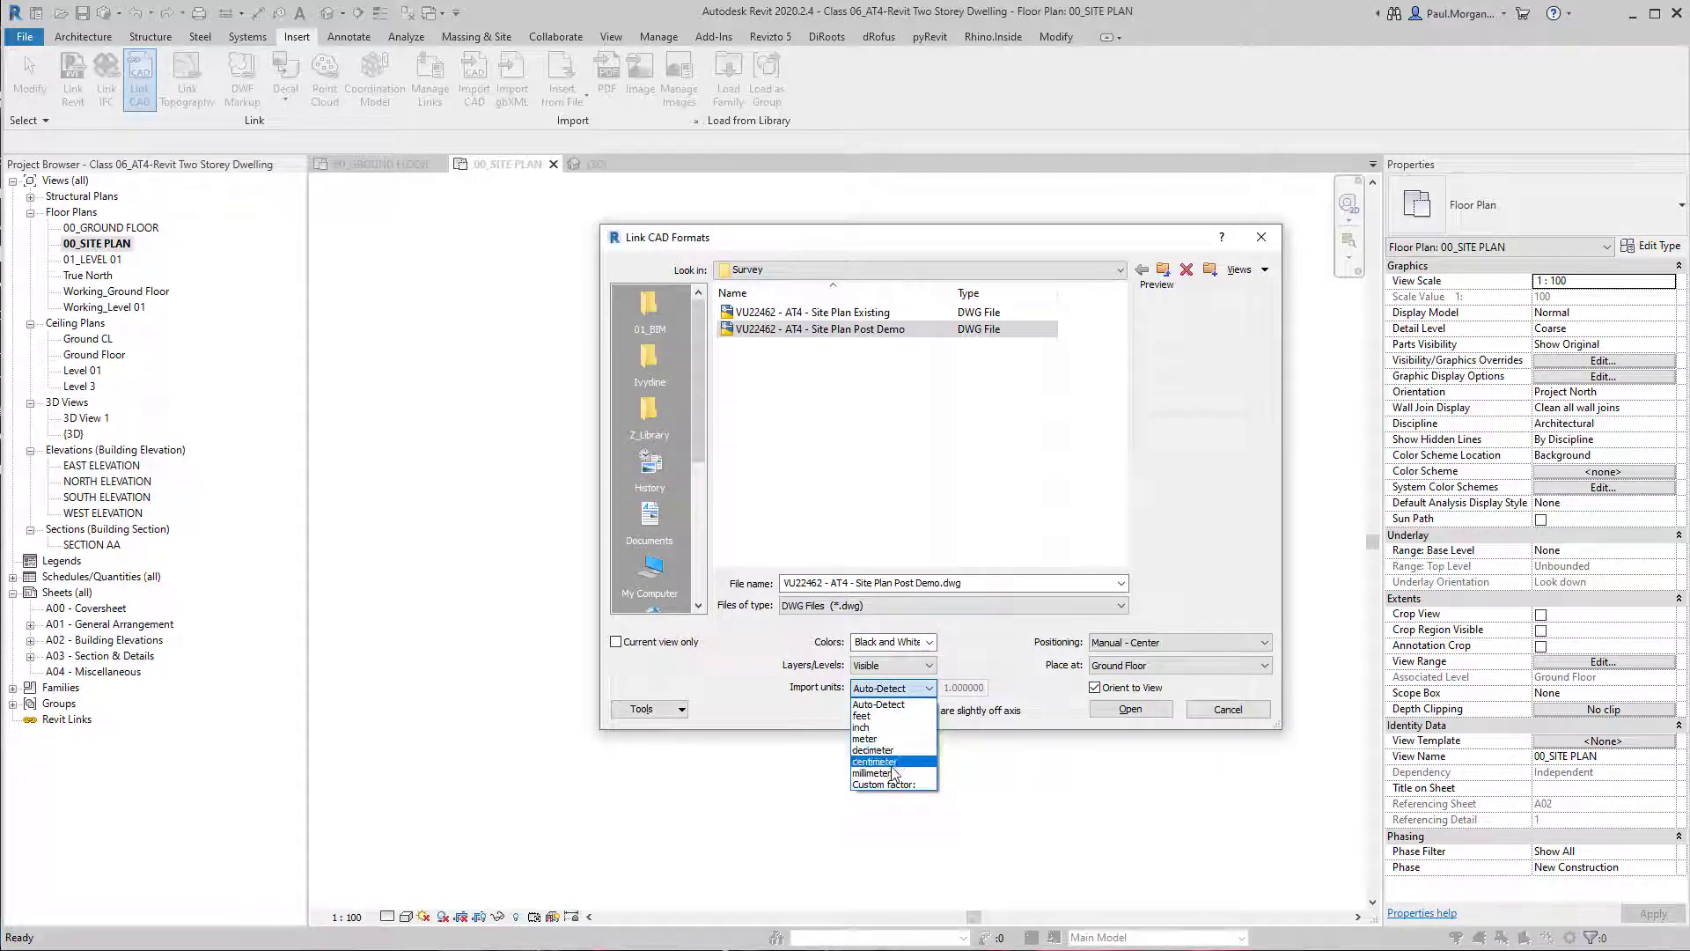
{"action": "left_click", "coordinate": [874, 774]}
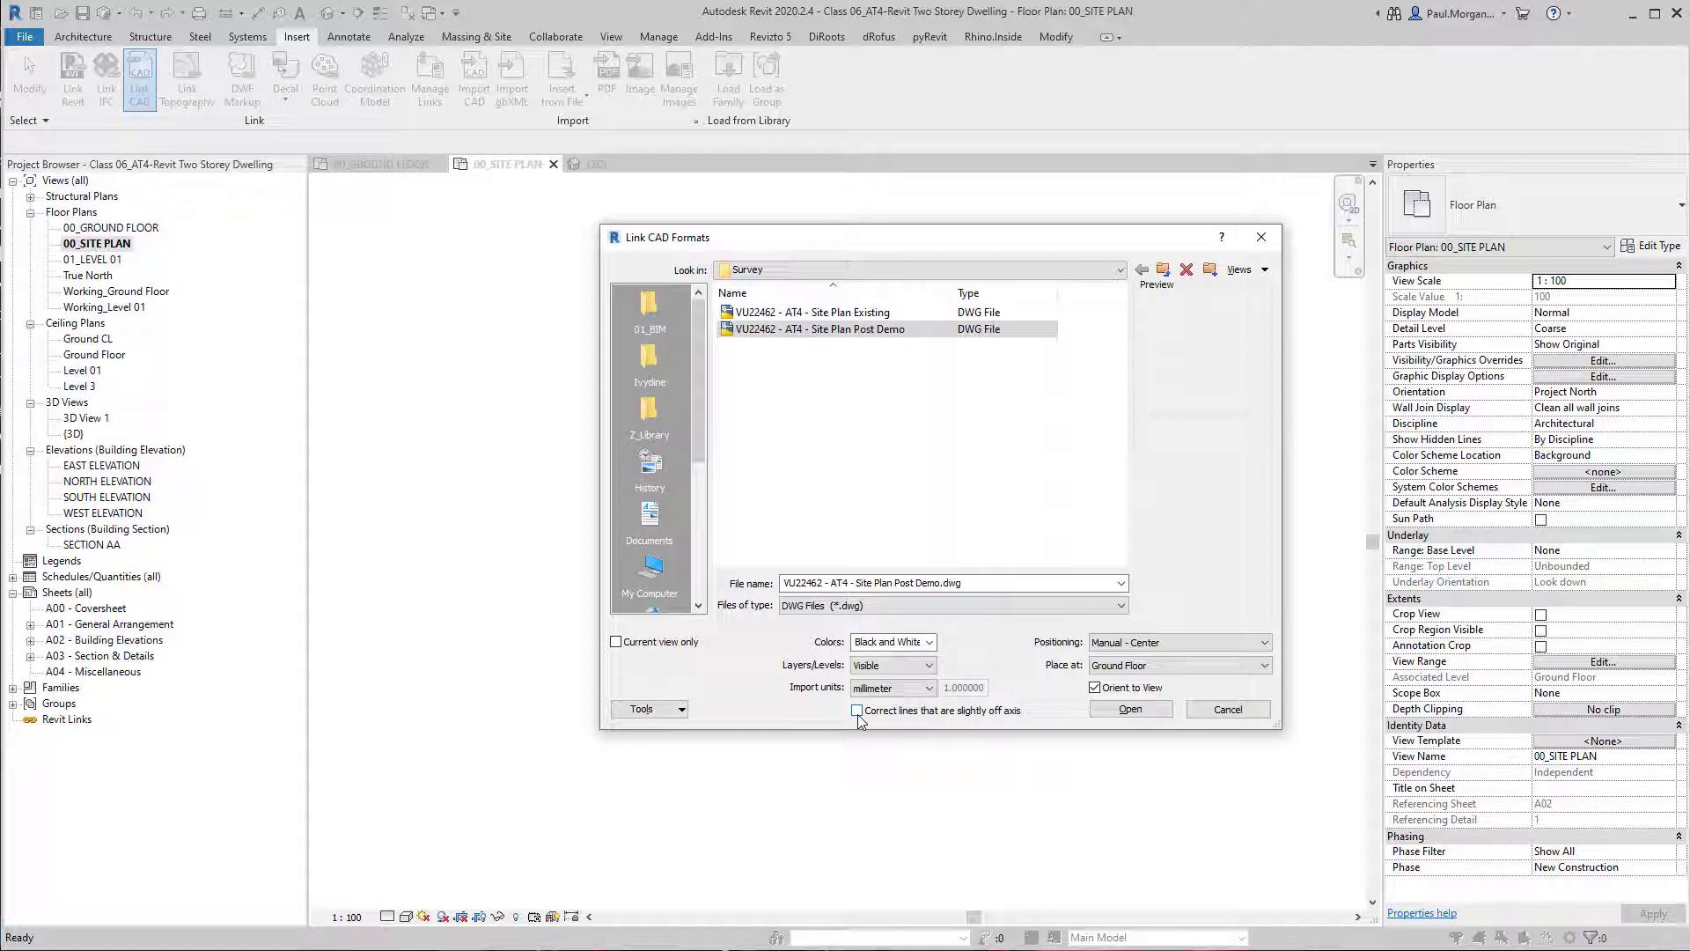
Set the link's positioning to Manual - Center, place it at Ground Floor, and open the Post Demo drawing.
{"action": "left_click", "coordinate": [1126, 642]}
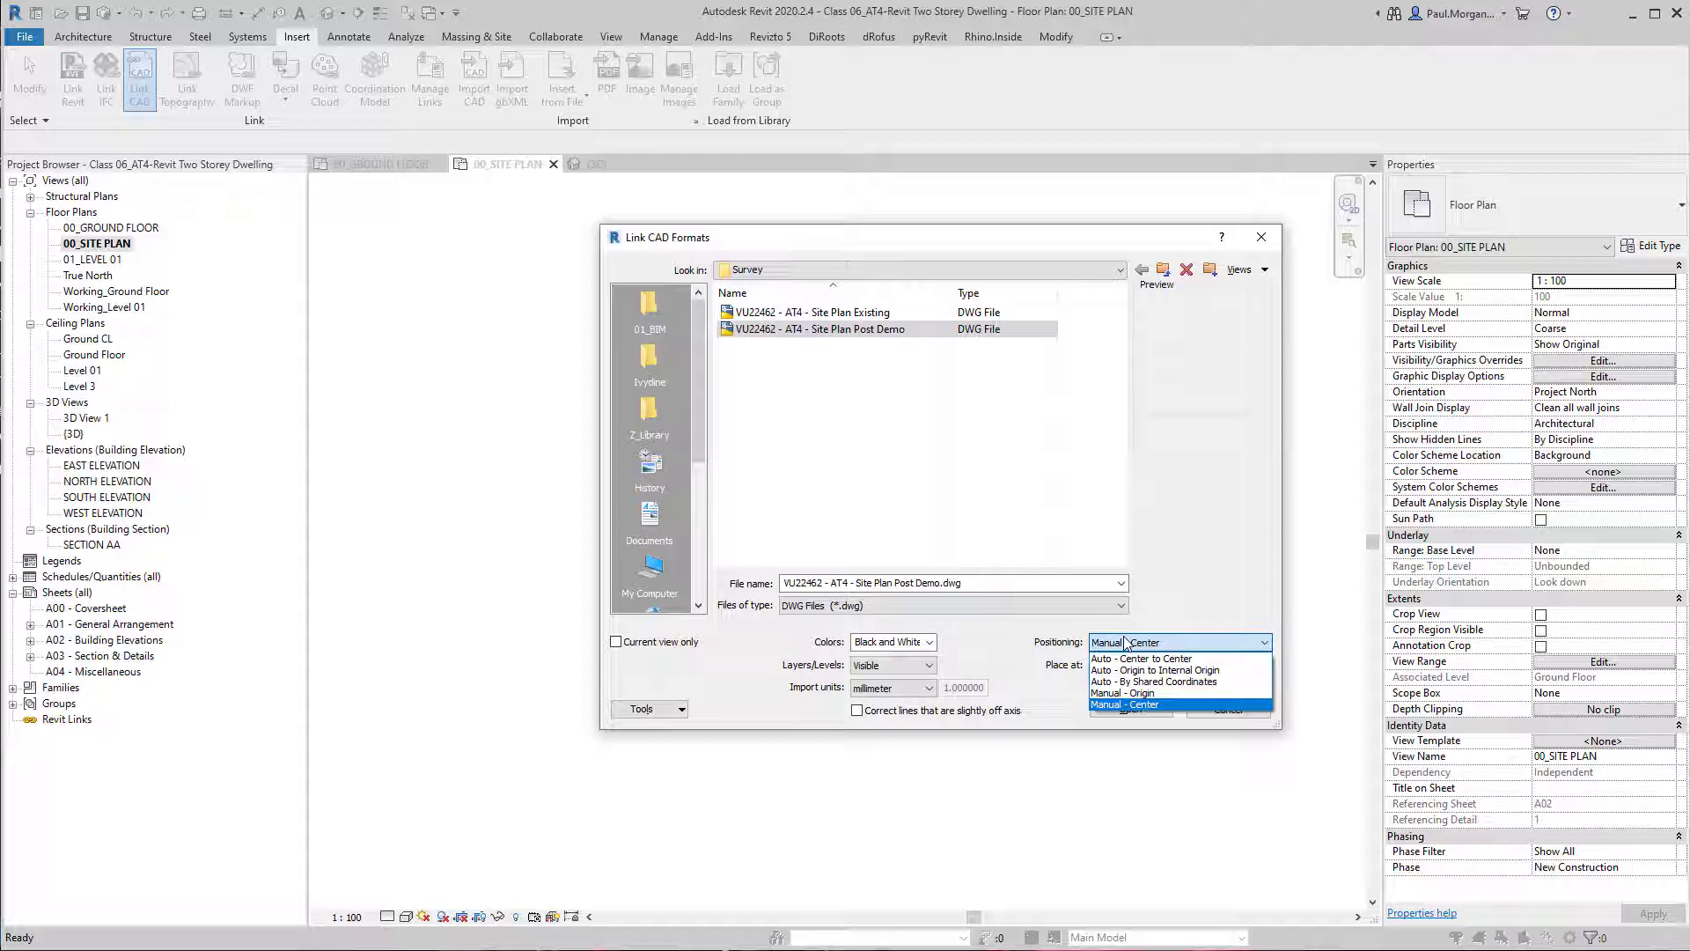
{"action": "left_click", "coordinate": [1150, 704]}
{"action": "left_click", "coordinate": [1126, 665]}
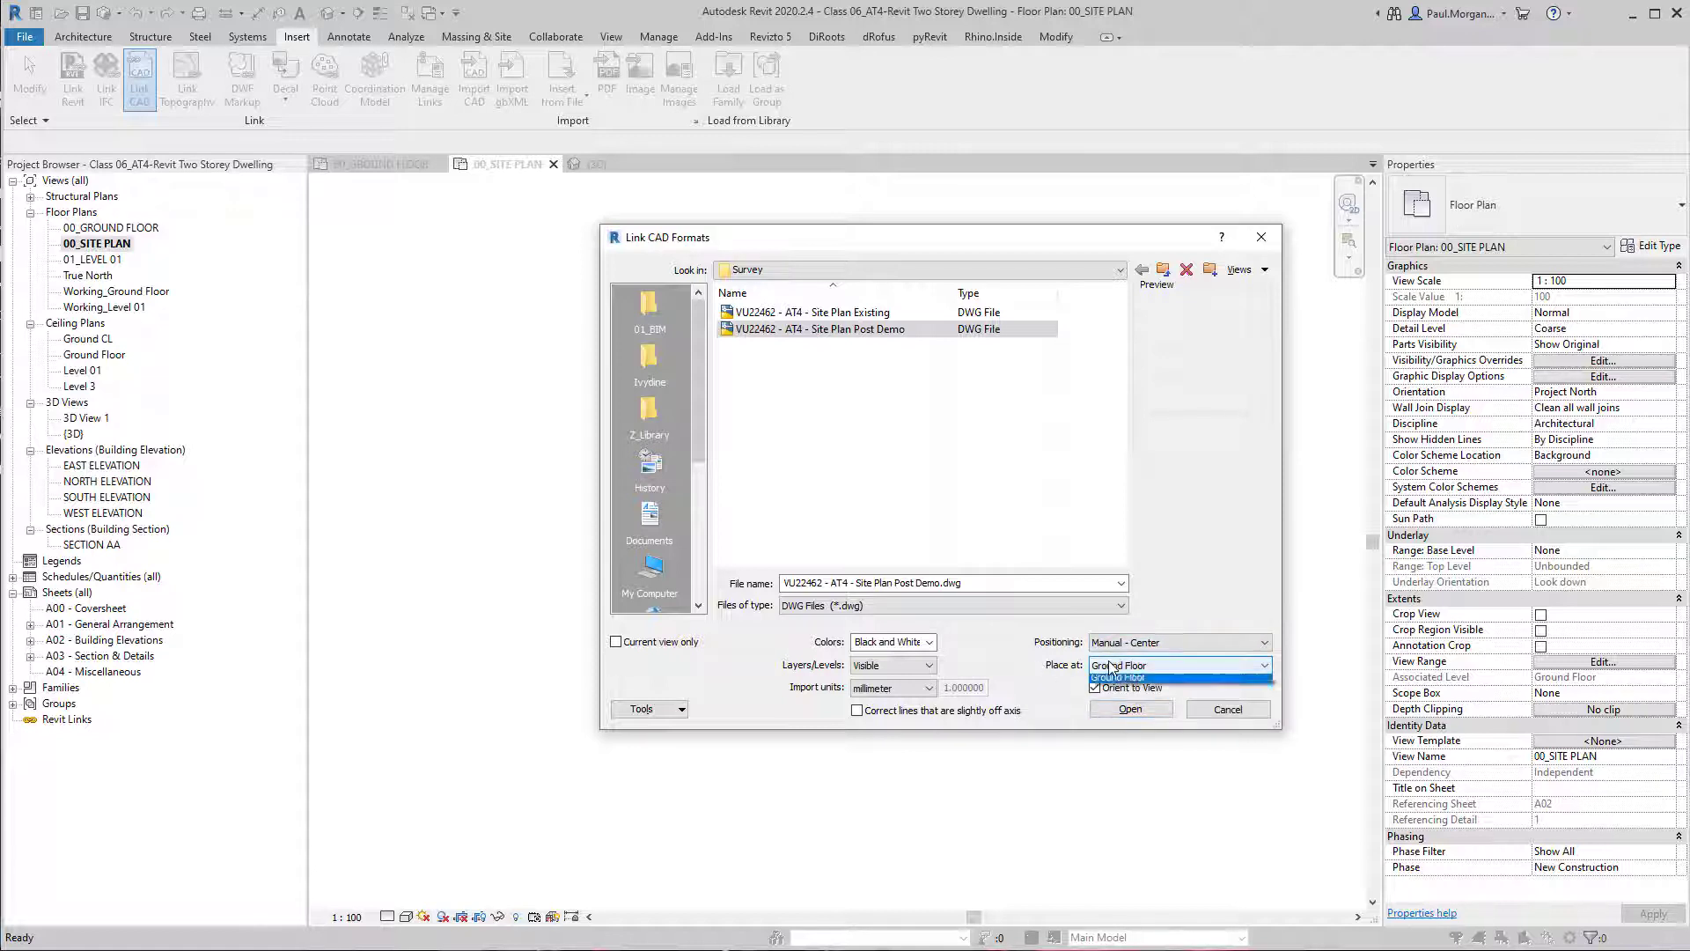
{"action": "left_click", "coordinate": [1127, 676]}
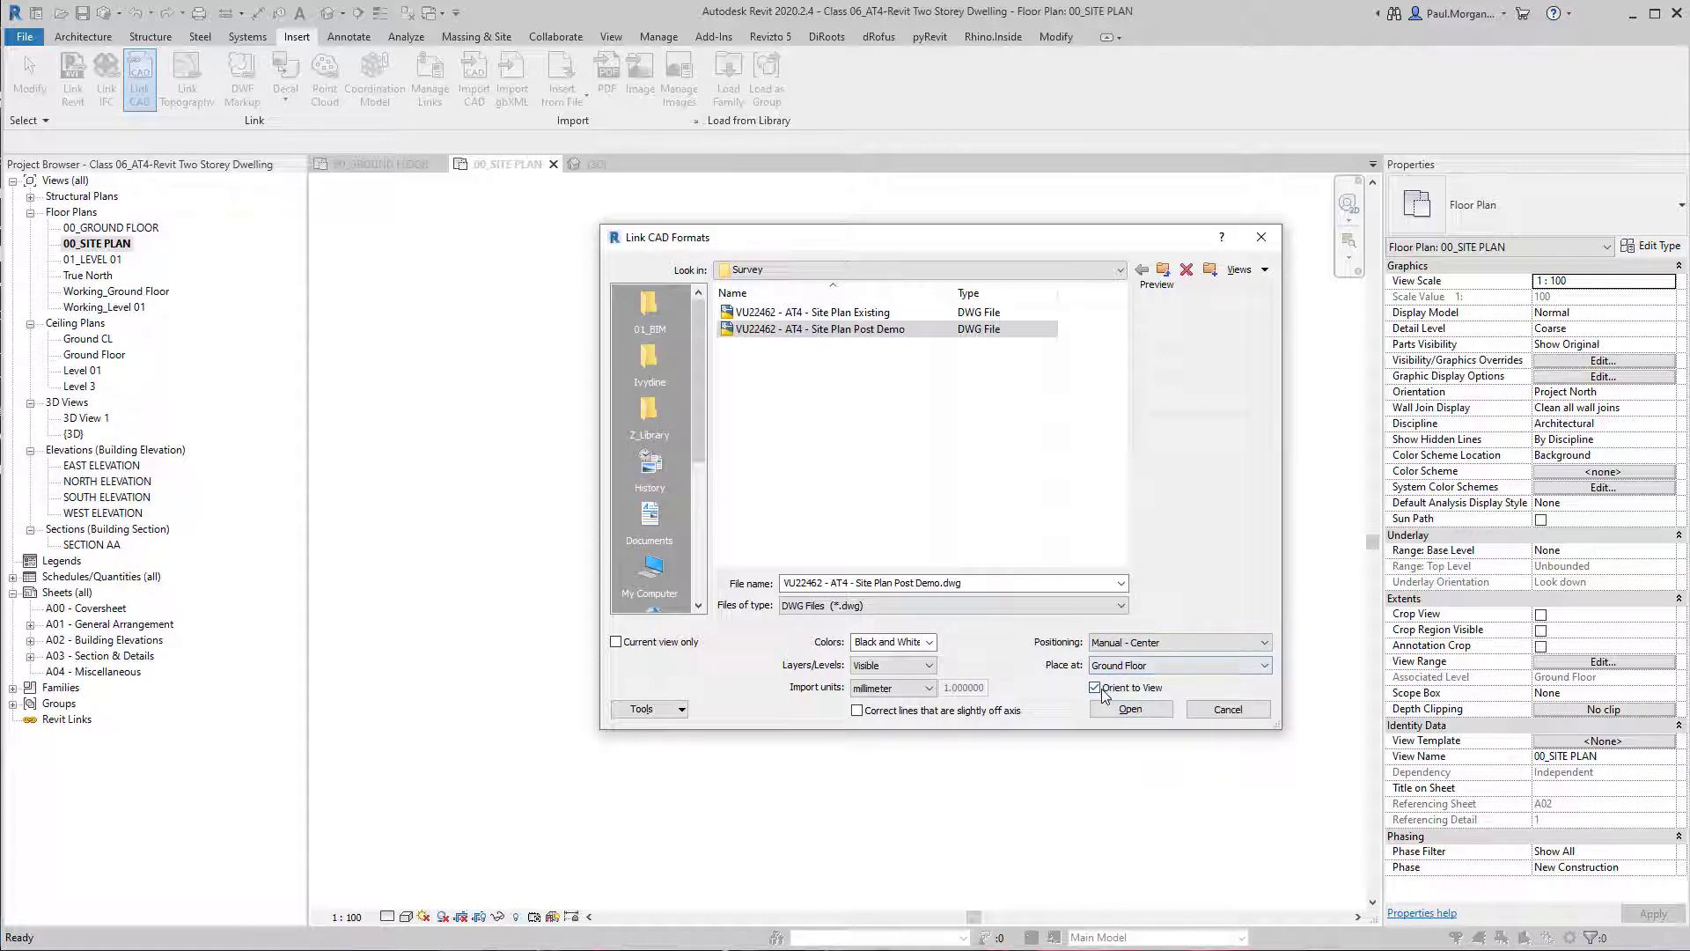
{"action": "left_click", "coordinate": [1101, 691]}
{"action": "left_click", "coordinate": [1117, 713]}
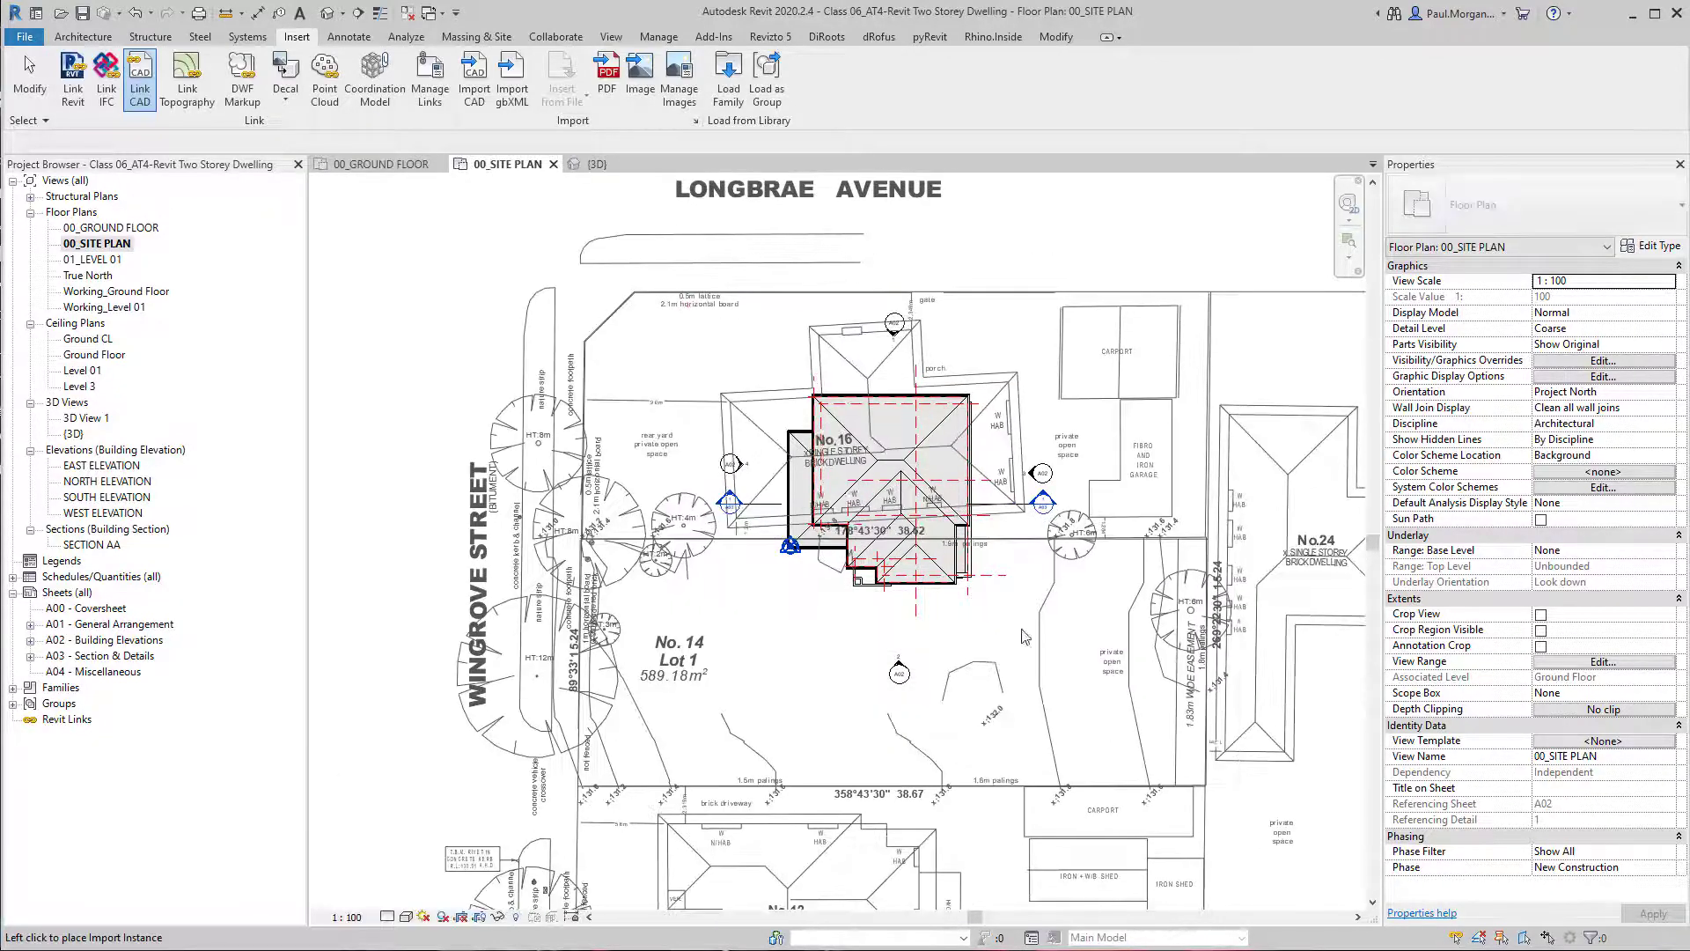
Place the linked site plan in open space to the right of the dwelling, clear of its elevation markers.
{"action": "scroll", "coordinate": [1089, 506], "scroll_direction": "down", "scroll_amount": 2}
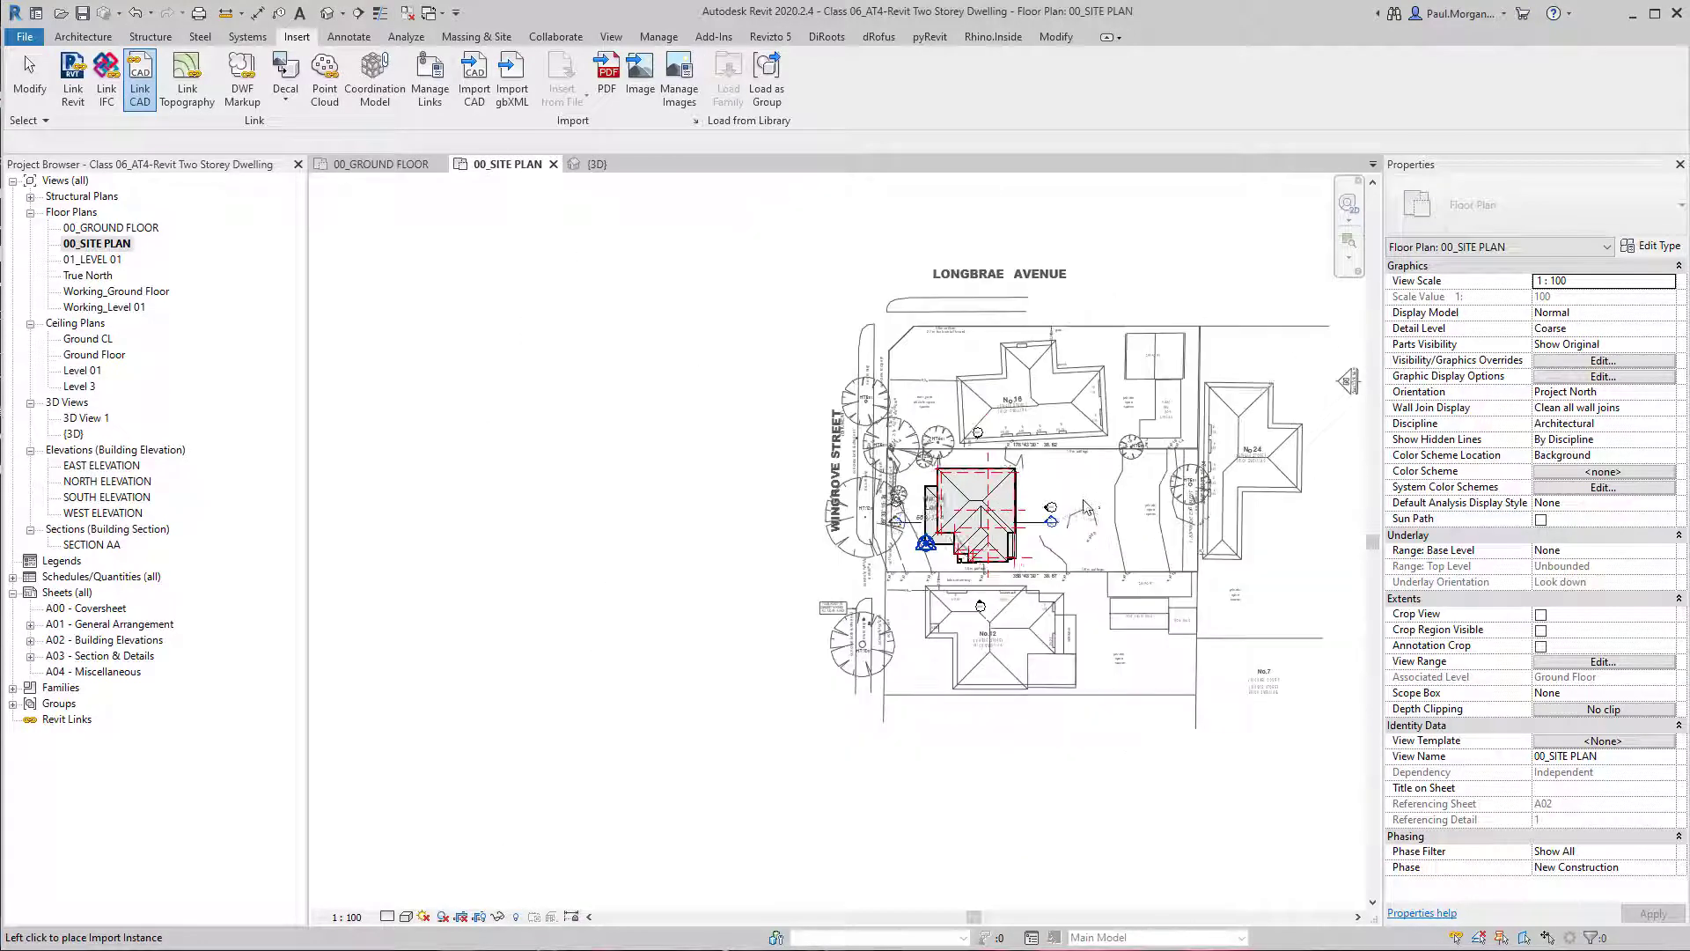
{"action": "mouse_move", "coordinate": [983, 537]}
{"action": "middle_mouse_down"}
{"action": "mouse_move", "coordinate": [969, 652]}
{"action": "mouse_move", "coordinate": [1011, 552]}
{"action": "middle_mouse_up"}
{"action": "left_click", "coordinate": [1059, 539]}
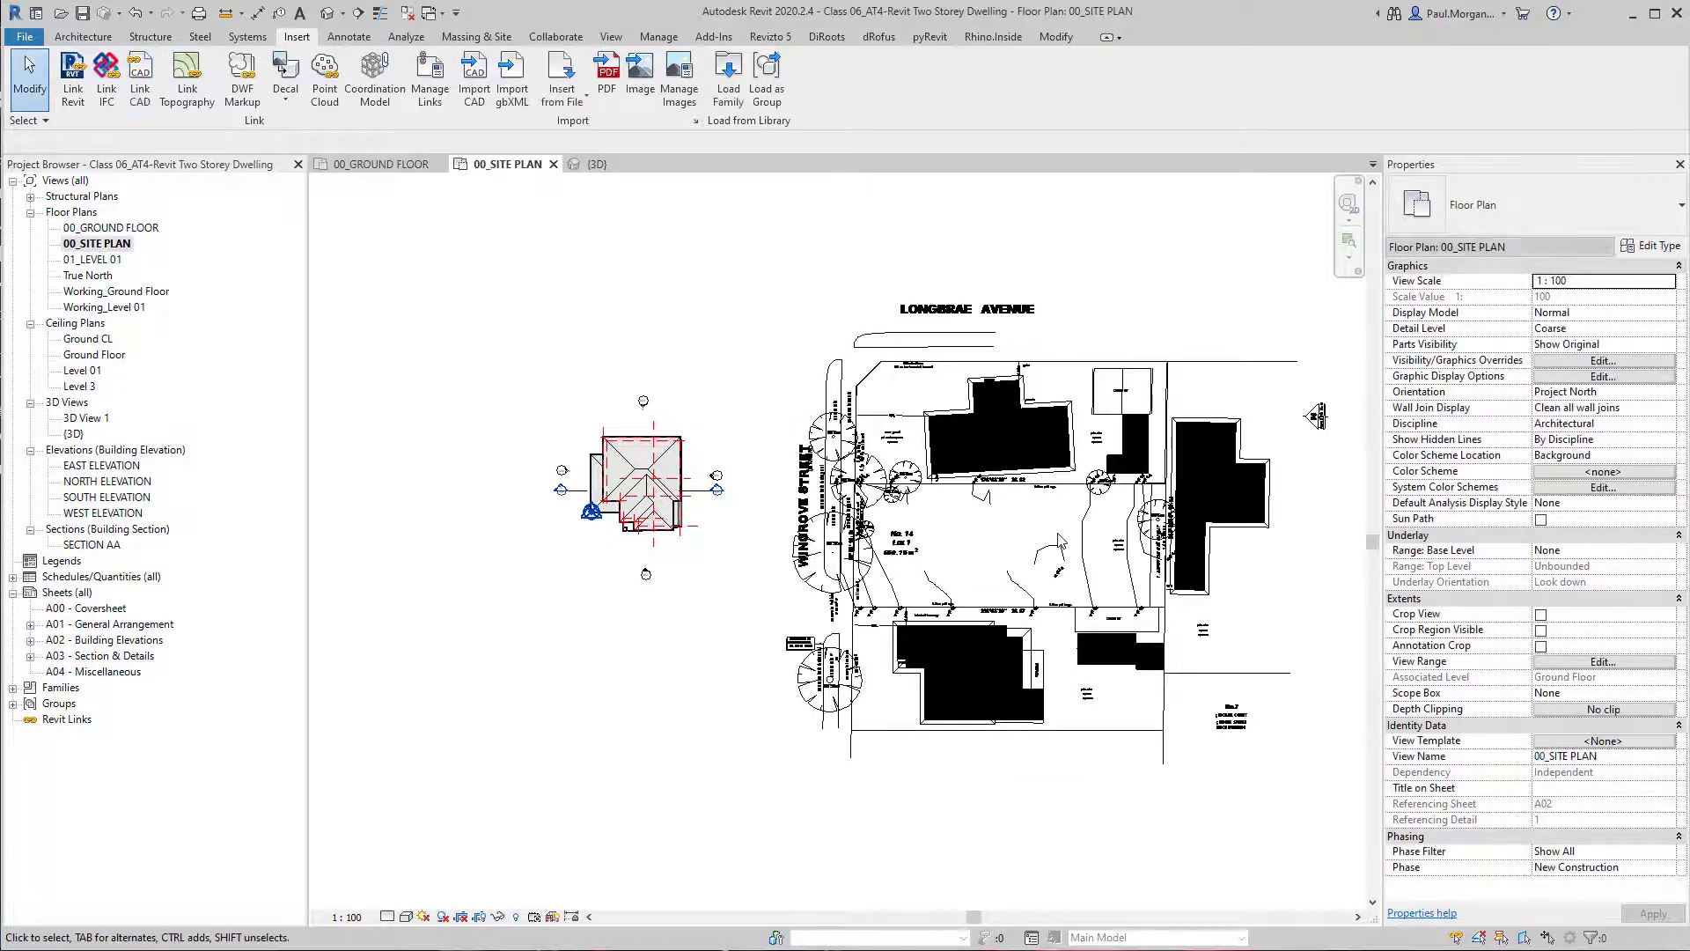
Examine the linked site plan up close, checking the neighbouring building fills and the upper boundary line of Lot 1.
{"action": "scroll", "coordinate": [1036, 713], "scroll_direction": "up", "scroll_amount": 4}
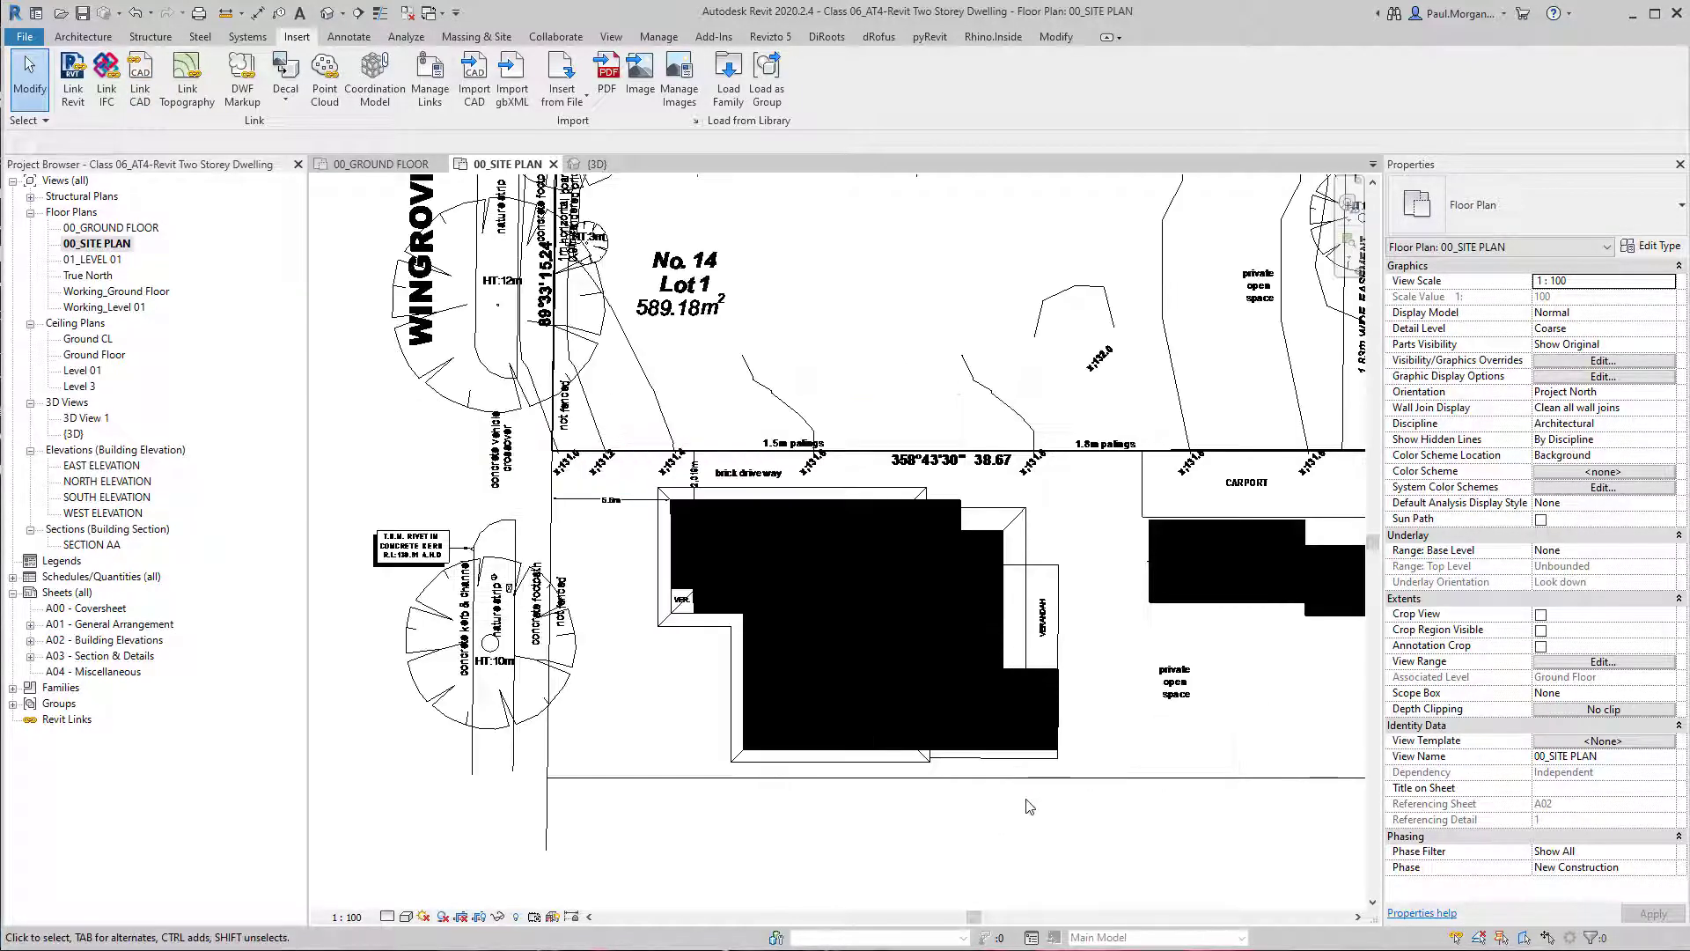
{"action": "scroll", "coordinate": [1029, 774], "scroll_direction": "down", "scroll_amount": 1}
{"action": "scroll", "coordinate": [1026, 749], "scroll_direction": "down", "scroll_amount": 3}
{"action": "left_click", "coordinate": [1024, 742]}
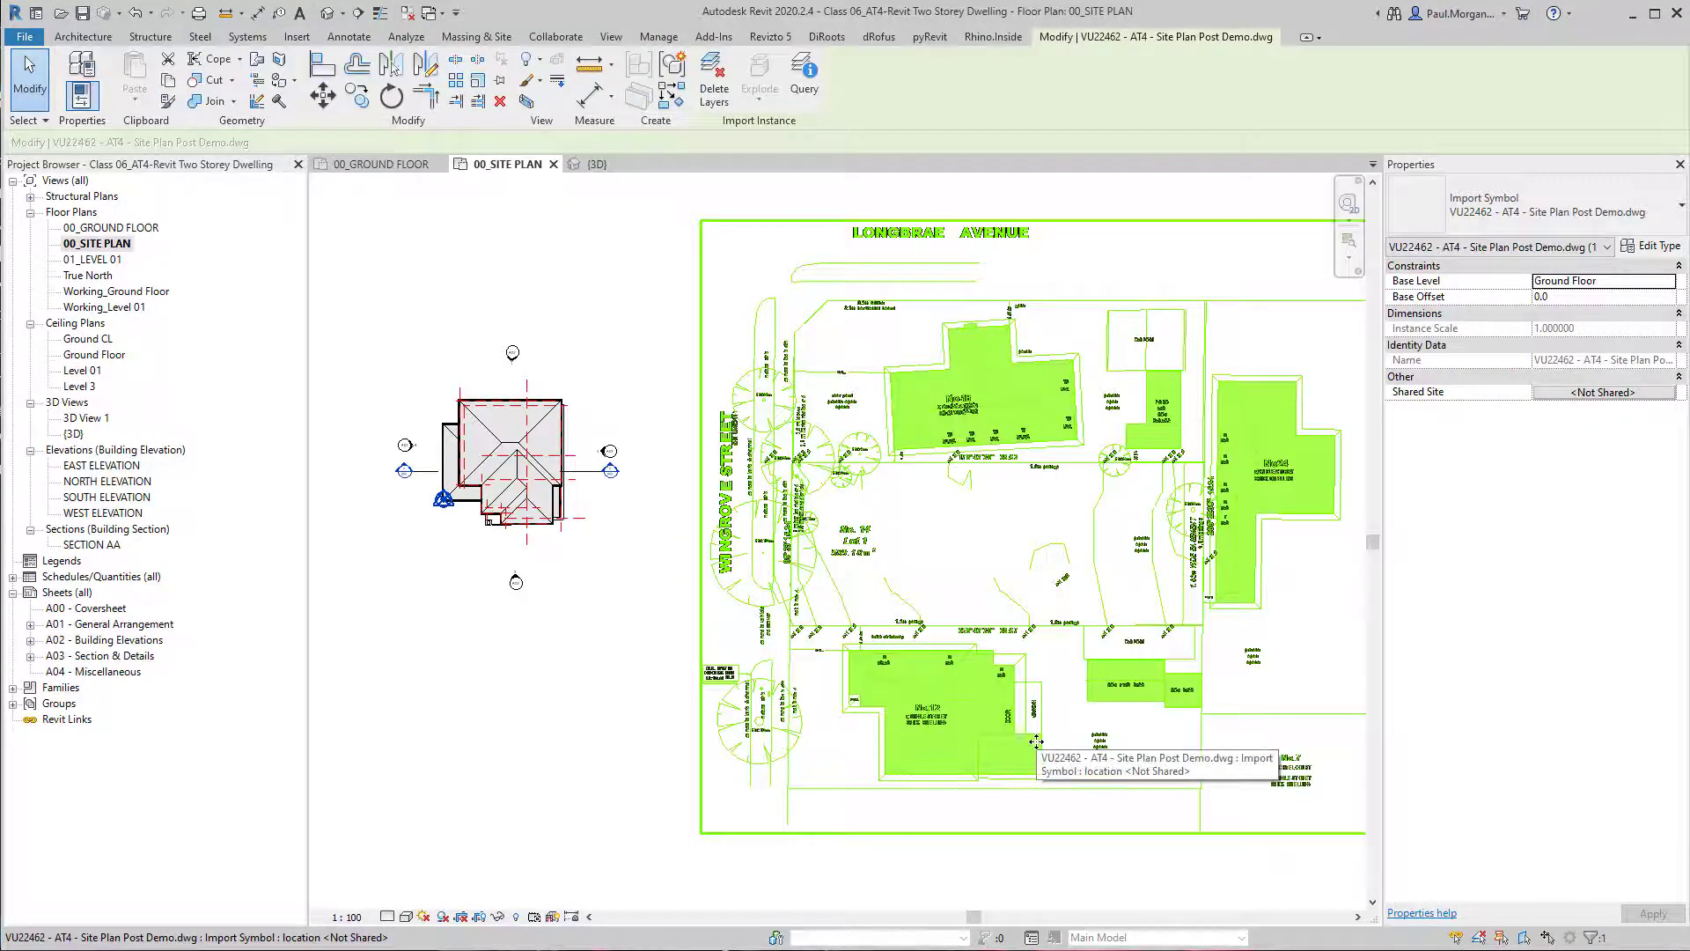
{"action": "left_click", "coordinate": [866, 871]}
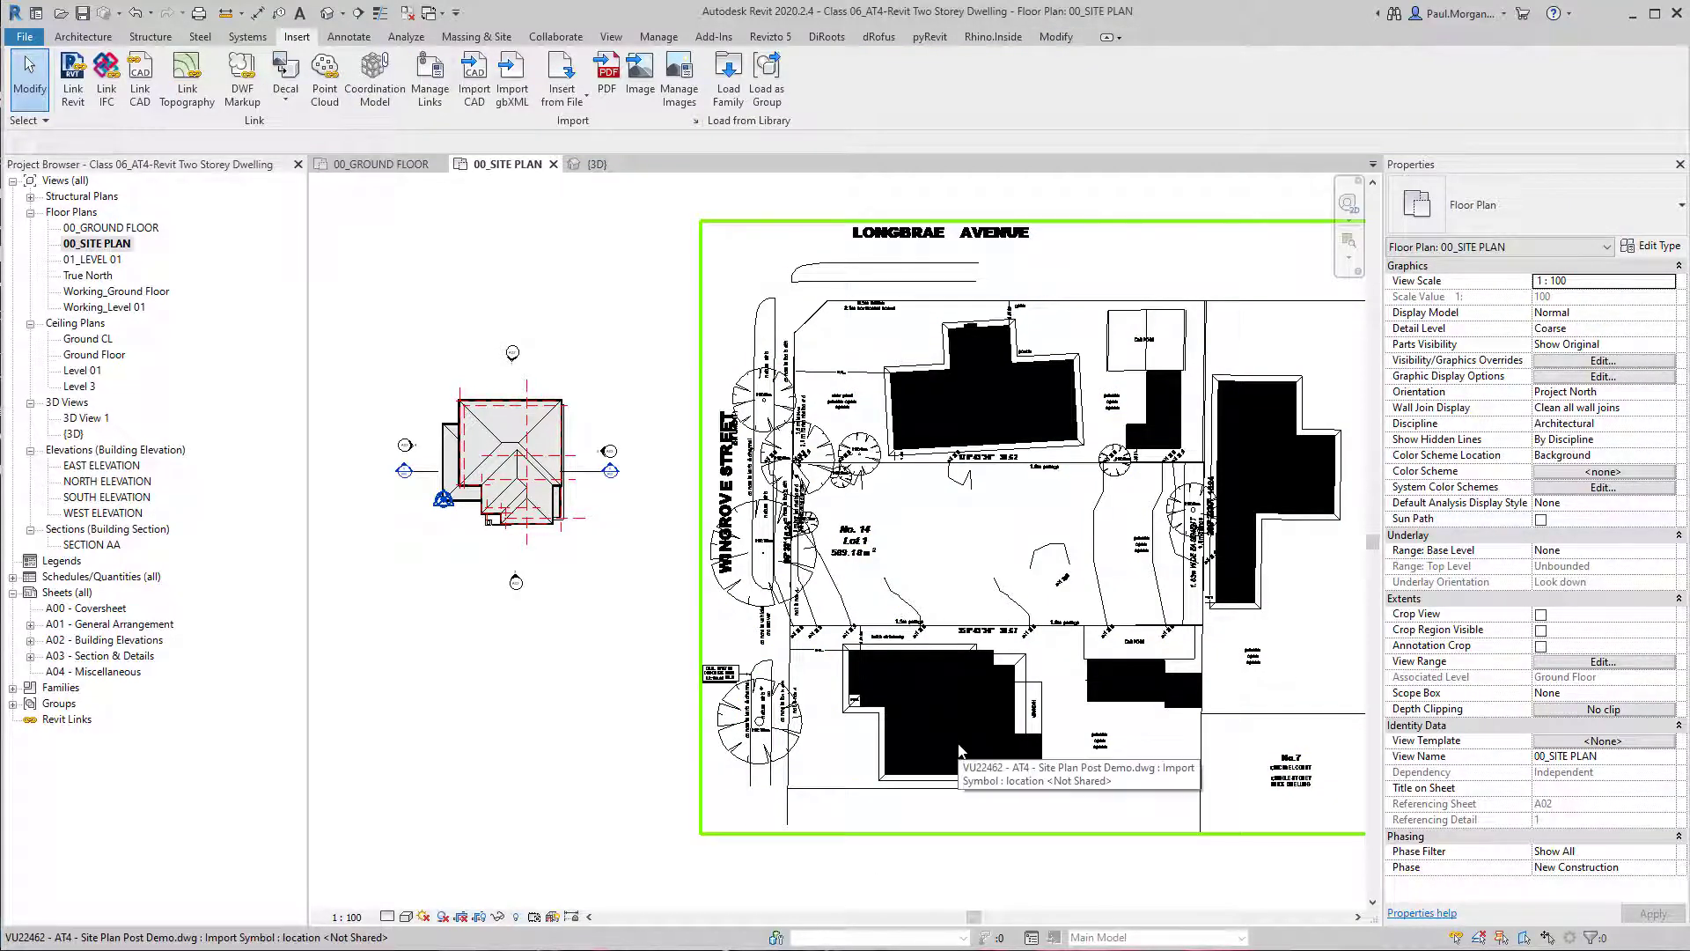
{"action": "scroll", "coordinate": [792, 545], "scroll_direction": "up", "scroll_amount": 4}
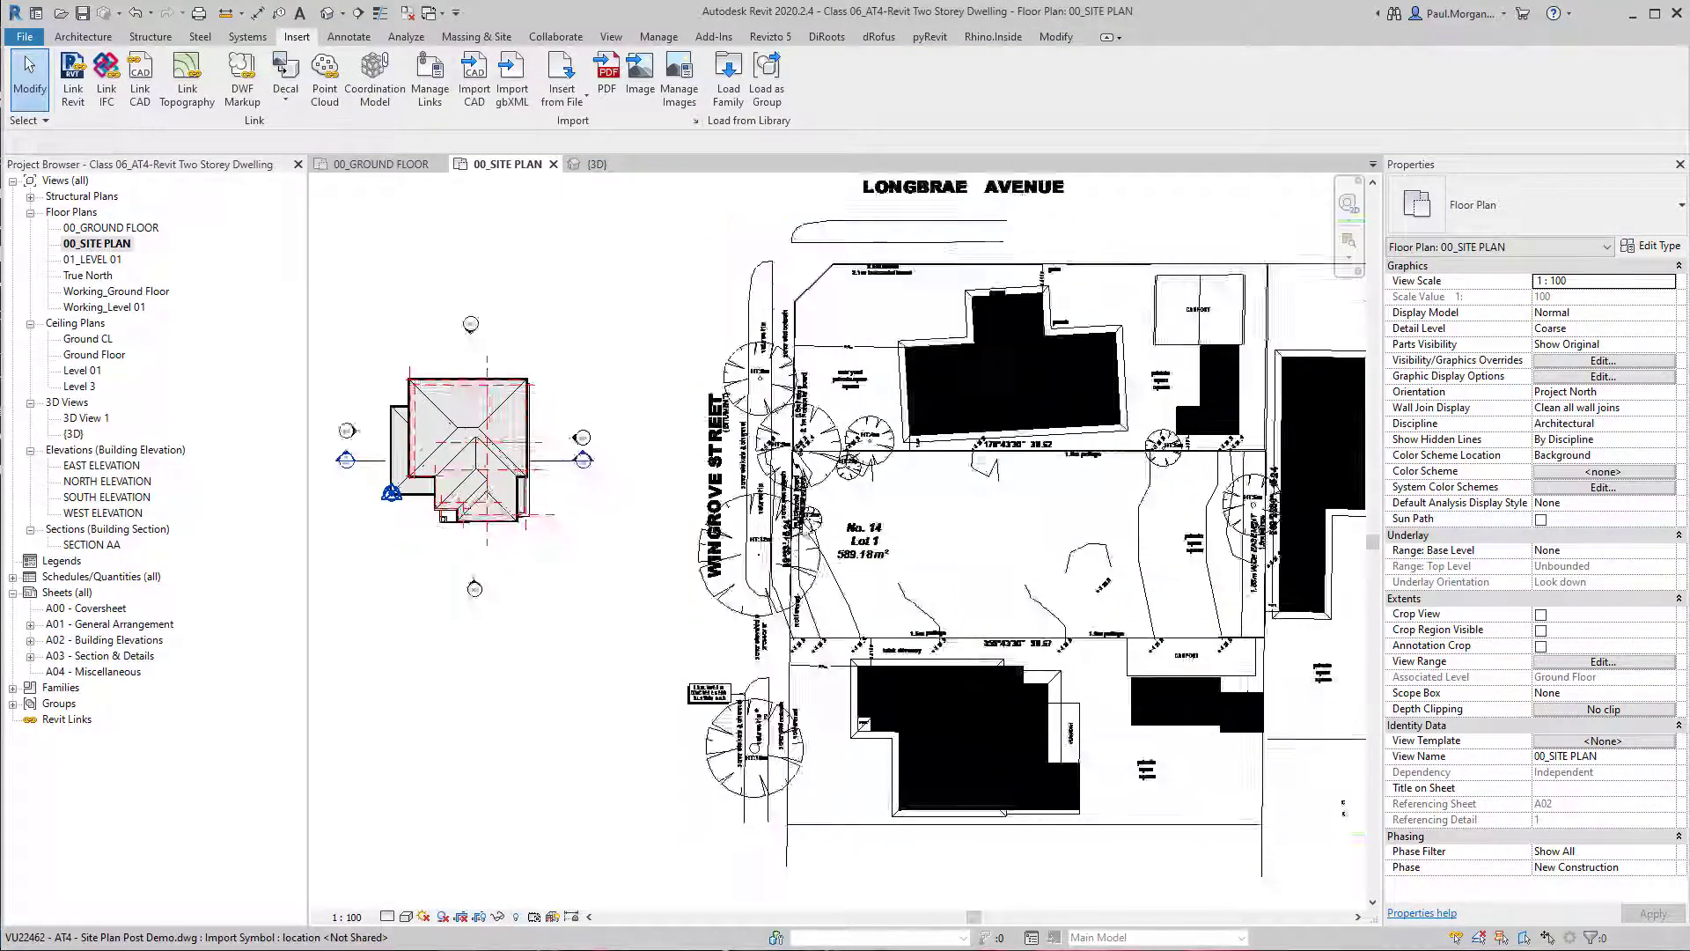
{"action": "scroll", "coordinate": [935, 274], "scroll_direction": "up", "scroll_amount": 4}
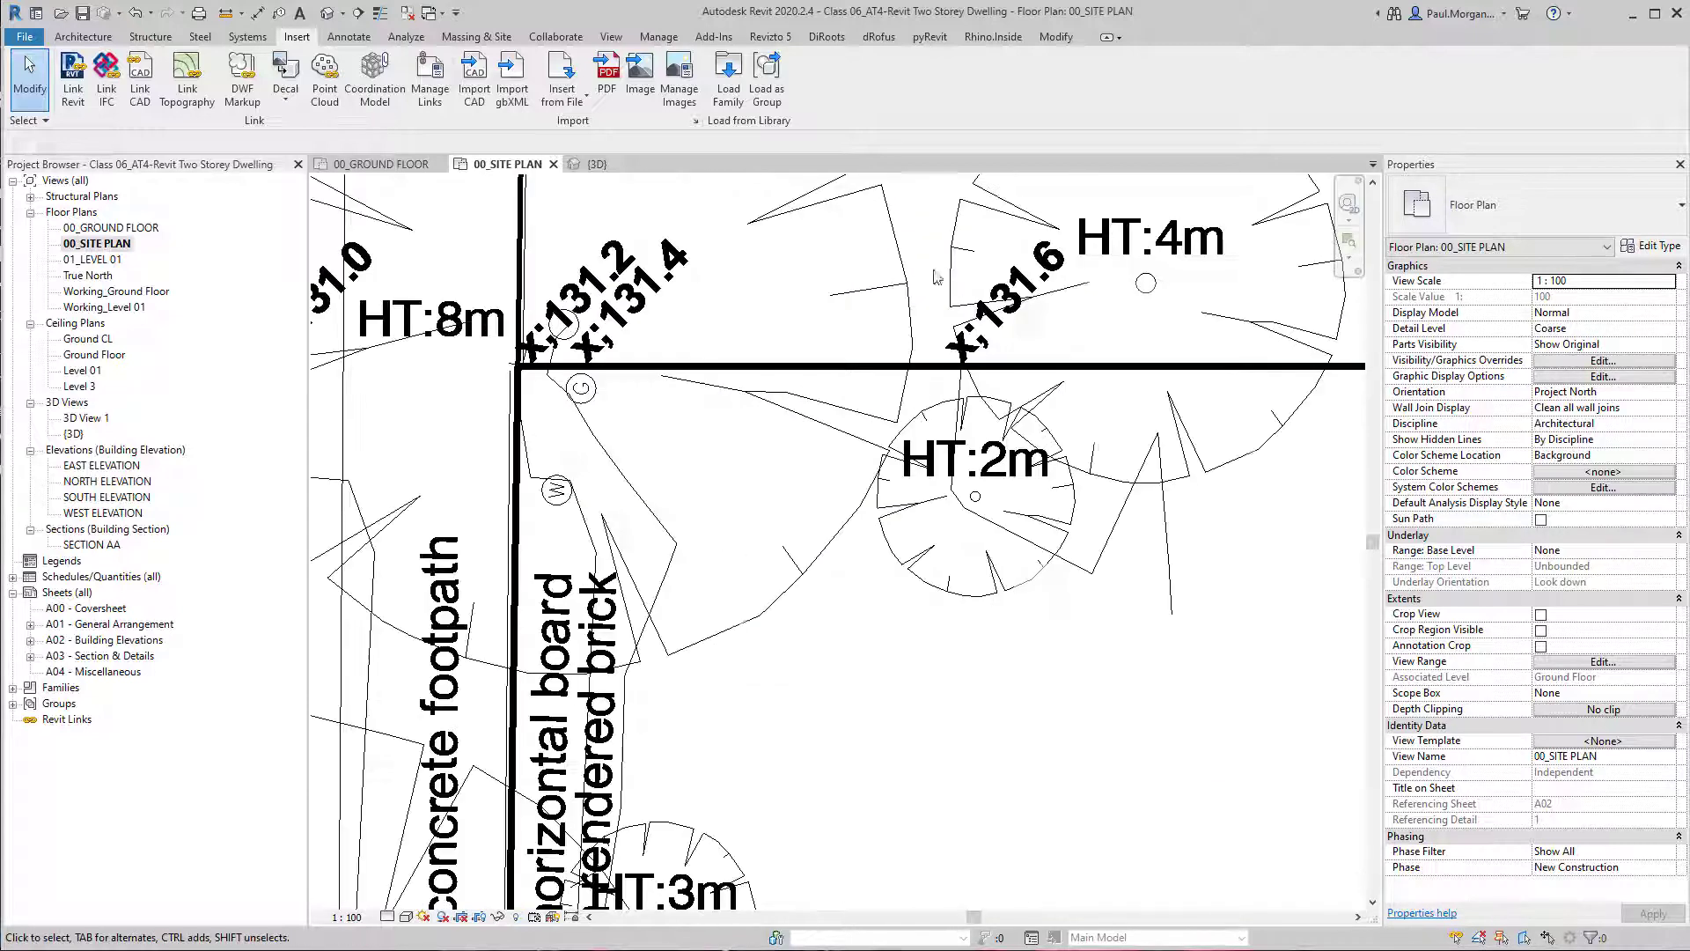
{"action": "left_click", "coordinate": [759, 366]}
{"action": "scroll", "coordinate": [776, 381], "scroll_direction": "down", "scroll_amount": 4}
{"action": "key", "text": "Escape"}
{"action": "scroll", "coordinate": [775, 380], "scroll_direction": "down", "scroll_amount": 4}
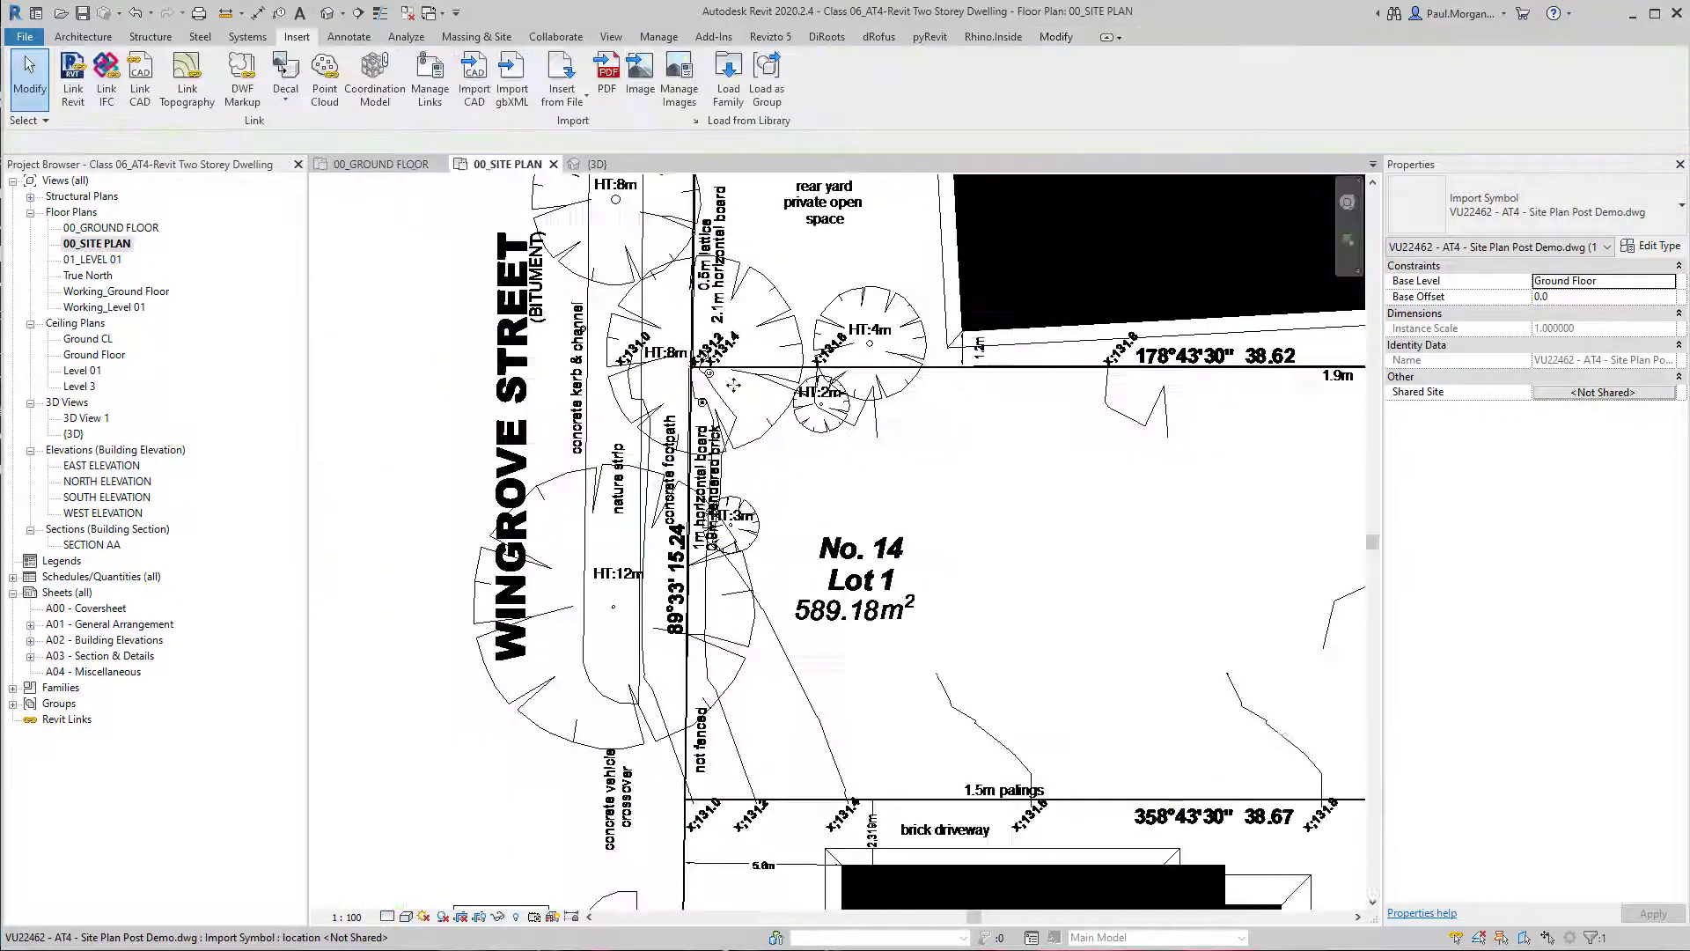
Temporarily hide the gutter around the dwelling's lower-left corner at the project base point.
{"action": "middle_click_drag", "start_coordinate": [467, 507], "coordinate": [538, 520]}
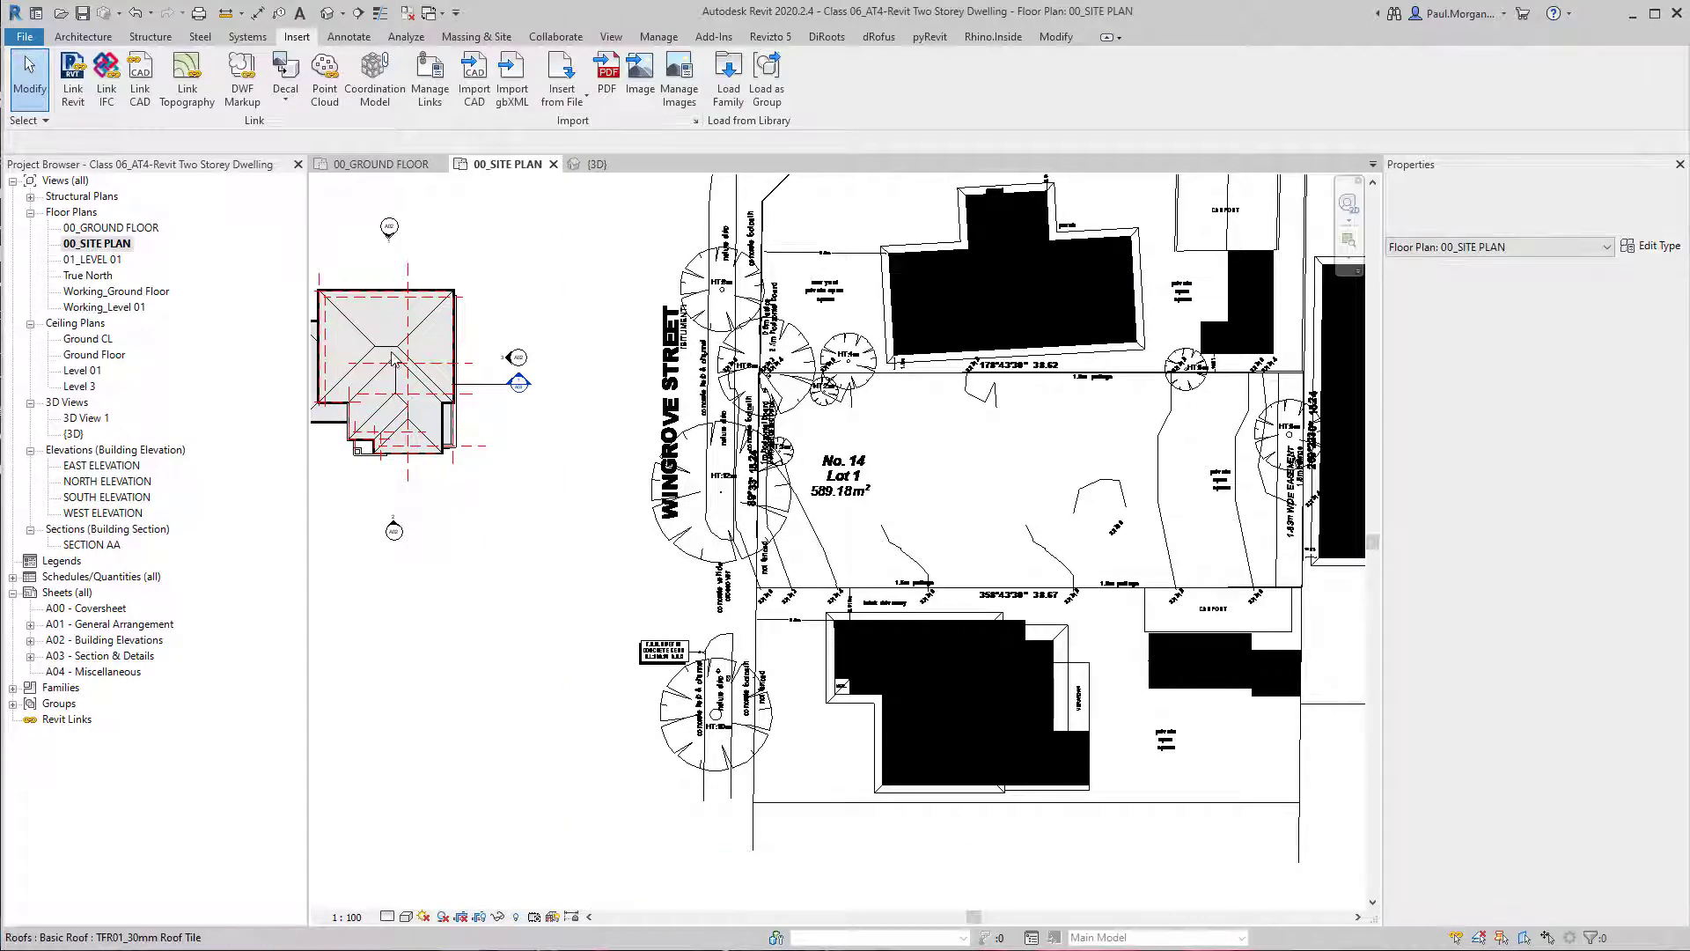
{"action": "middle_click_drag", "start_coordinate": [814, 533], "coordinate": [1038, 604]}
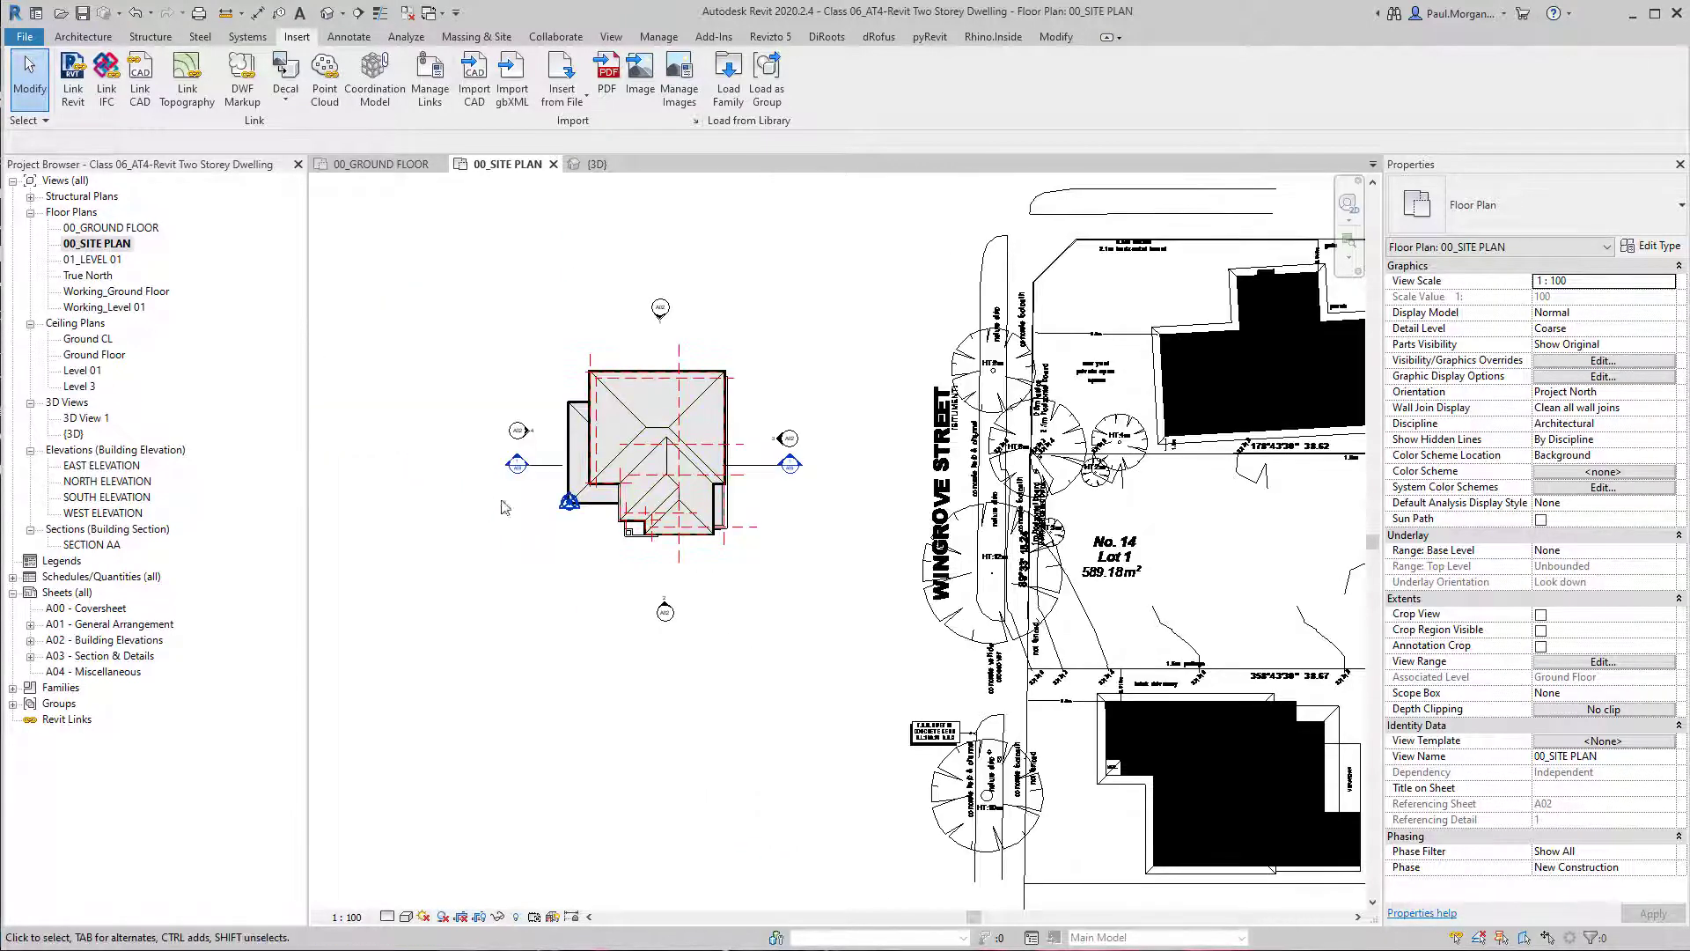
{"action": "scroll", "coordinate": [522, 480], "scroll_direction": "up", "scroll_amount": 8}
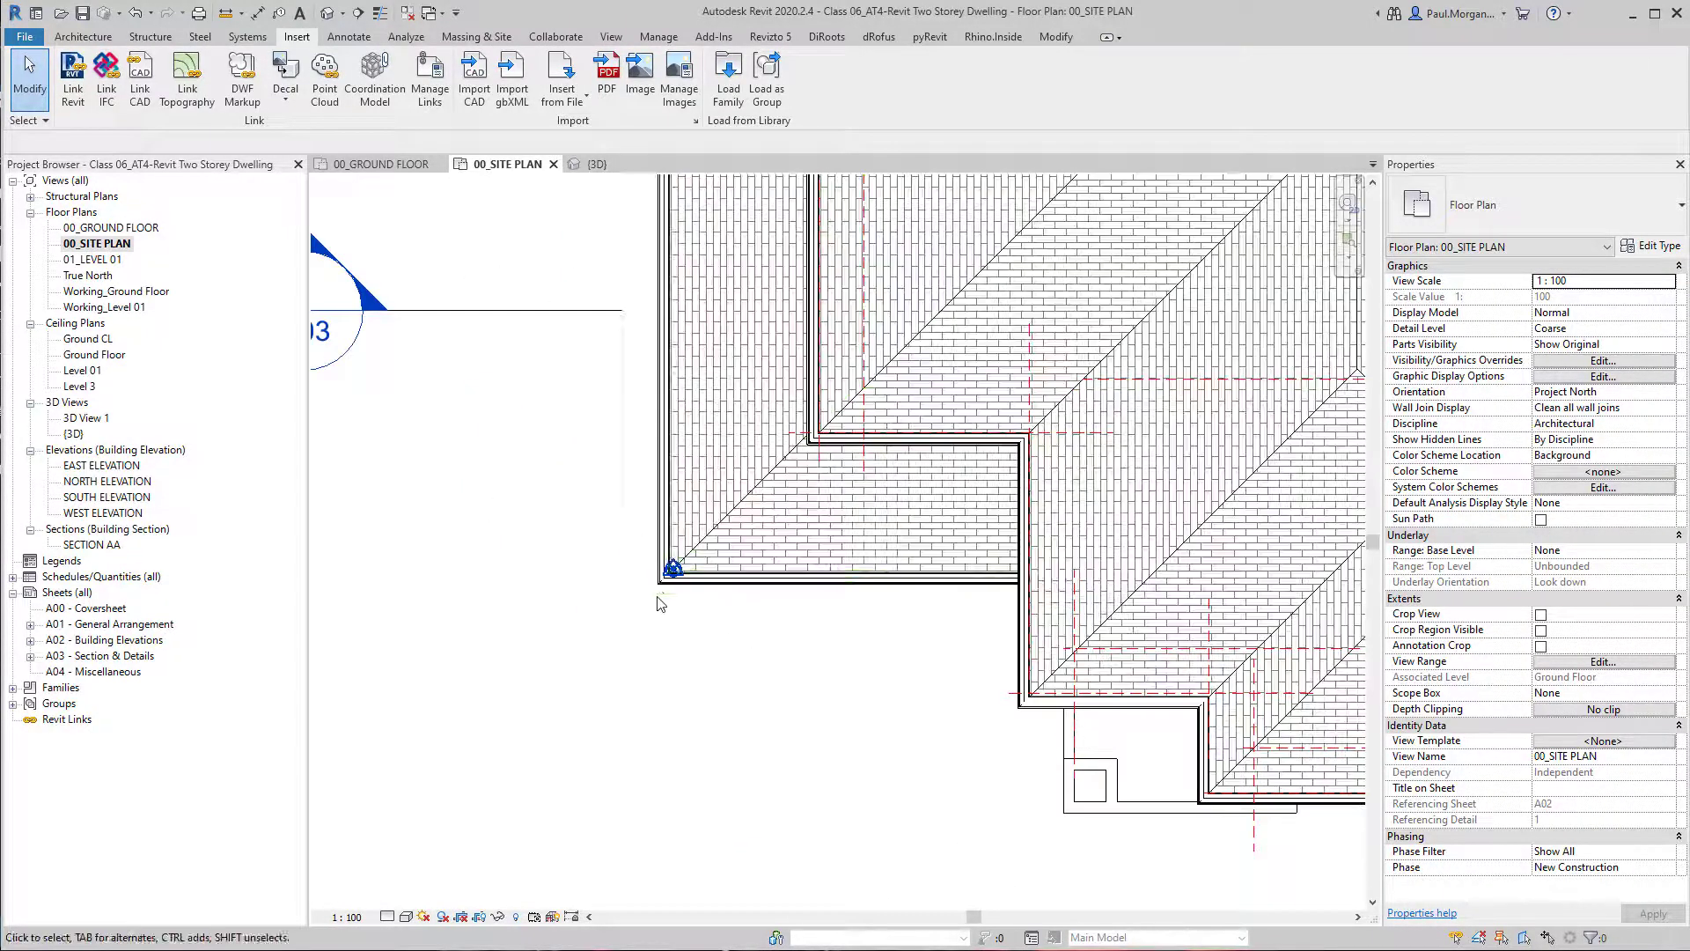
{"action": "left_click", "coordinate": [665, 542]}
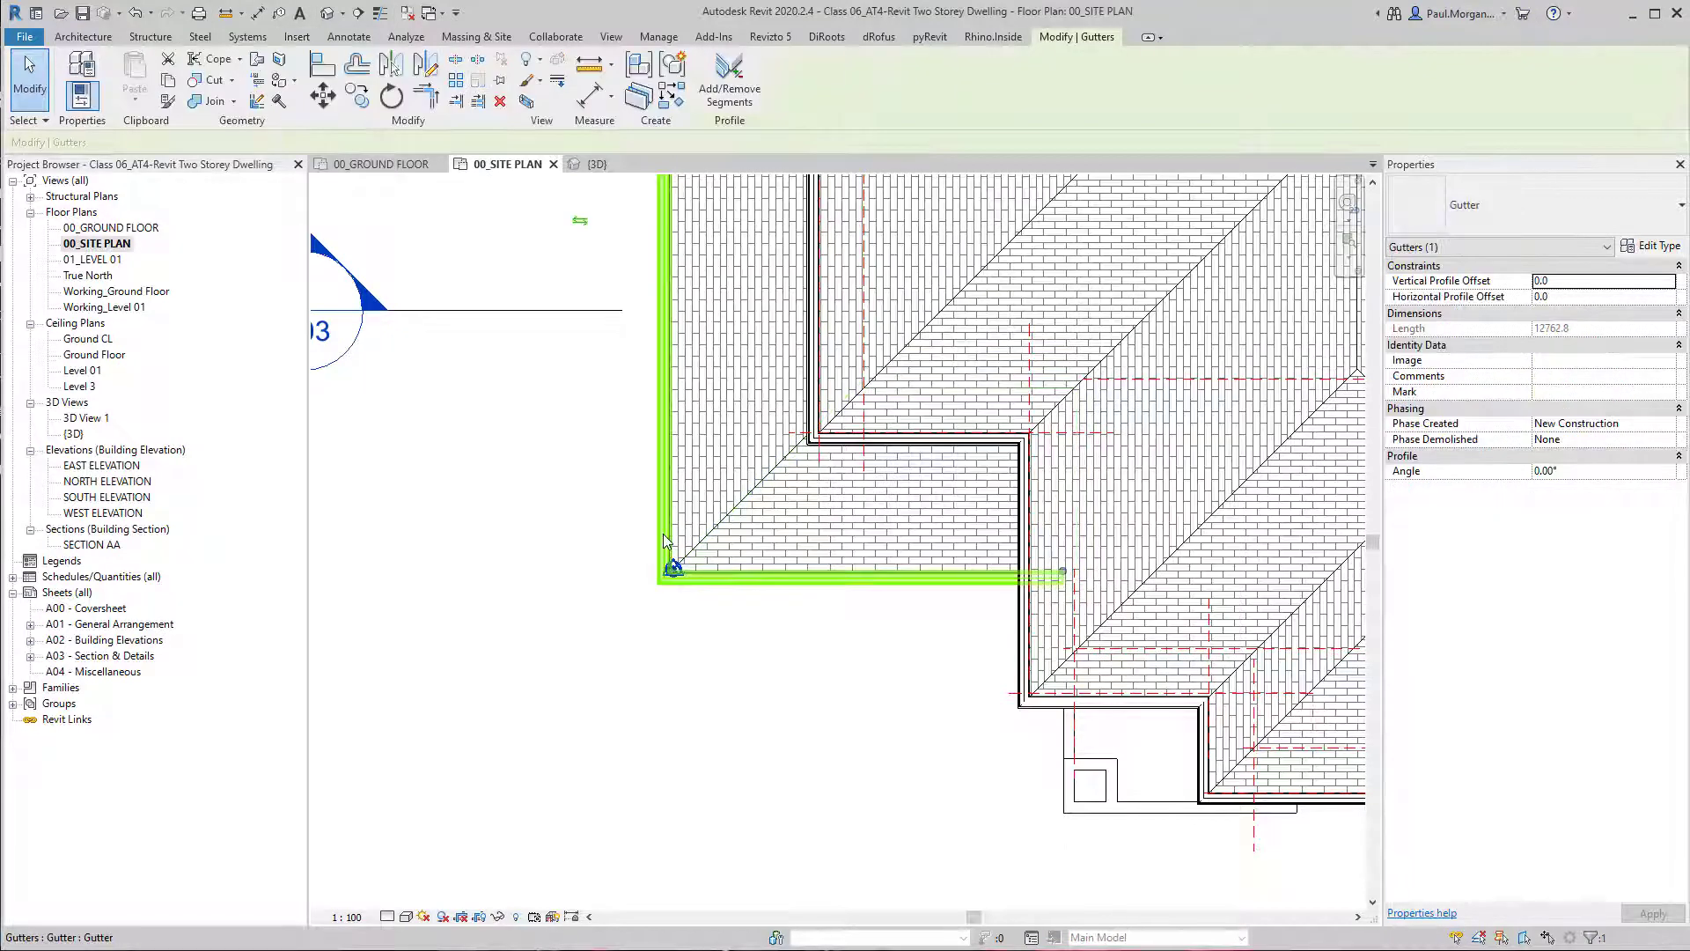
{"action": "middle_click_drag", "start_coordinate": [709, 500], "coordinate": [679, 578]}
{"action": "key", "text": "h"}
{"action": "key", "text": "h"}
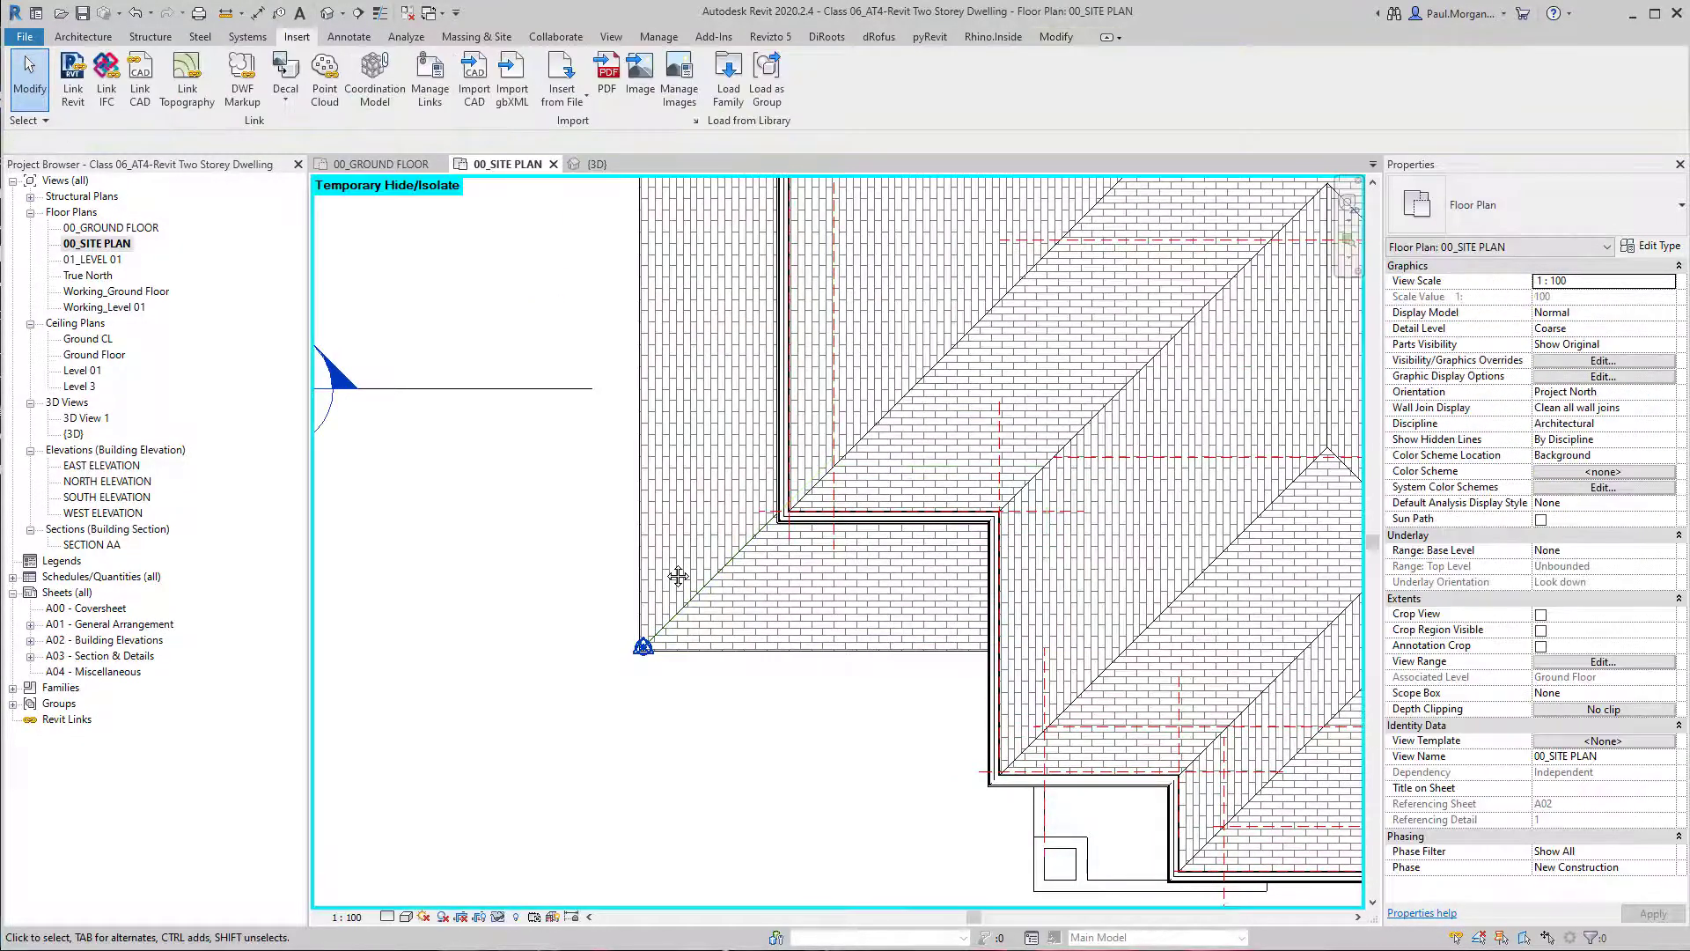
Temporarily hide the lower roof and its fascia to expose the wall corner at the project base point.
{"action": "left_click", "coordinate": [656, 598]}
{"action": "key", "text": "h"}
{"action": "key", "text": "h"}
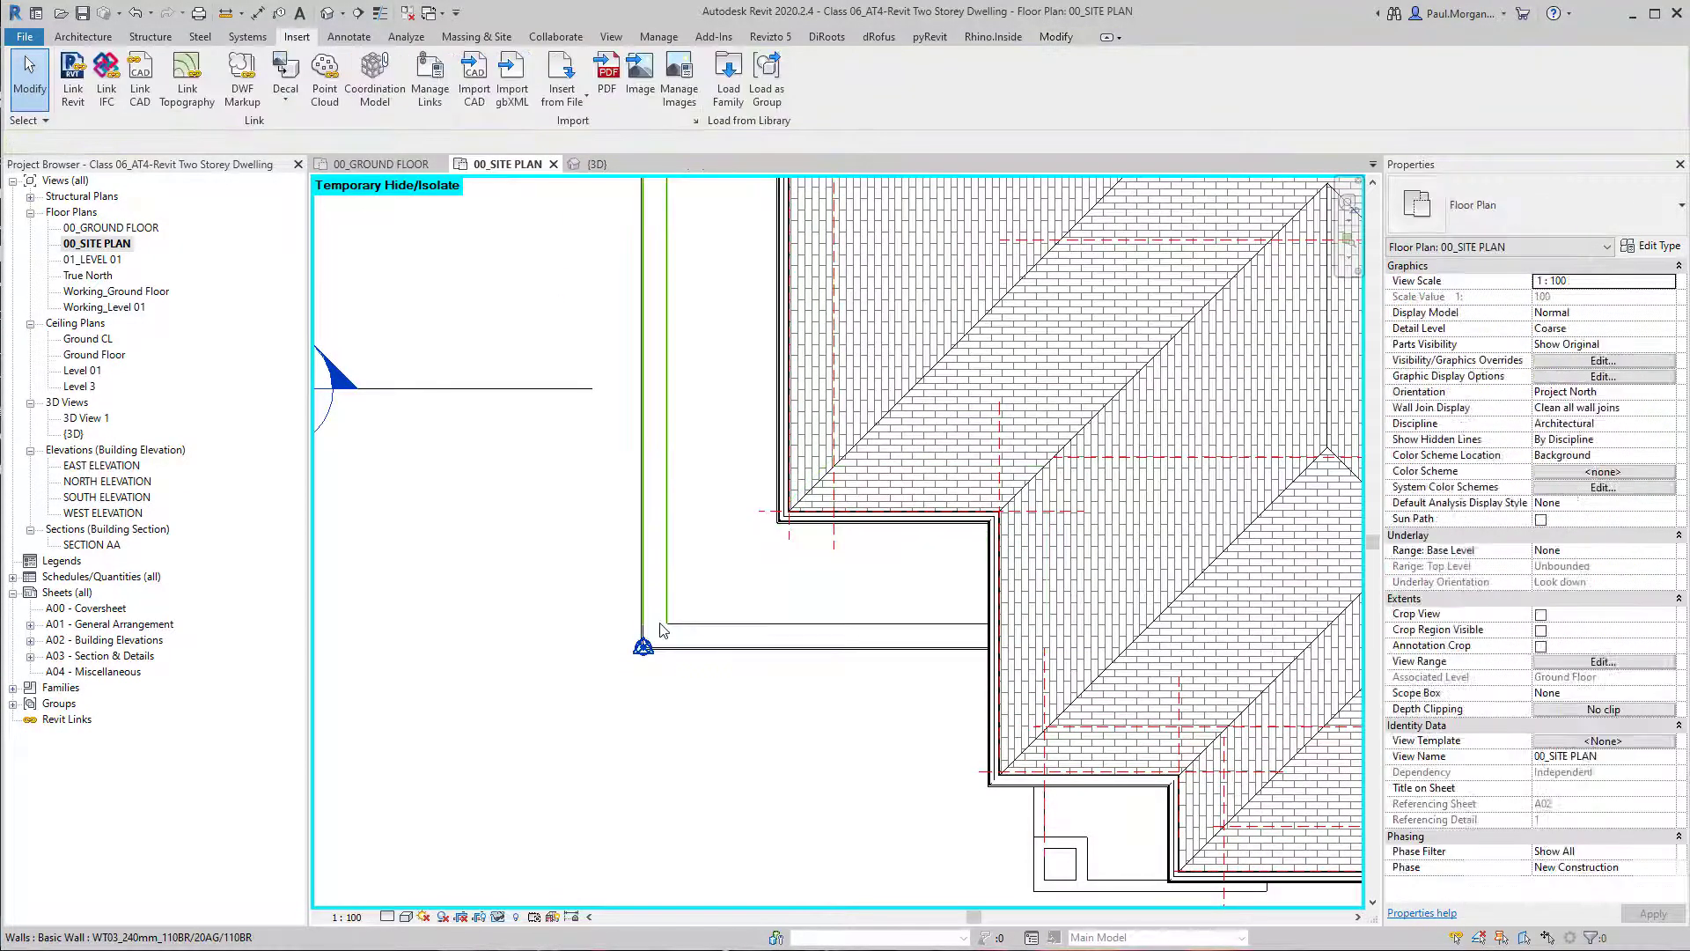
{"action": "left_click", "coordinate": [644, 614]}
{"action": "key", "text": "h"}
{"action": "key", "text": "h"}
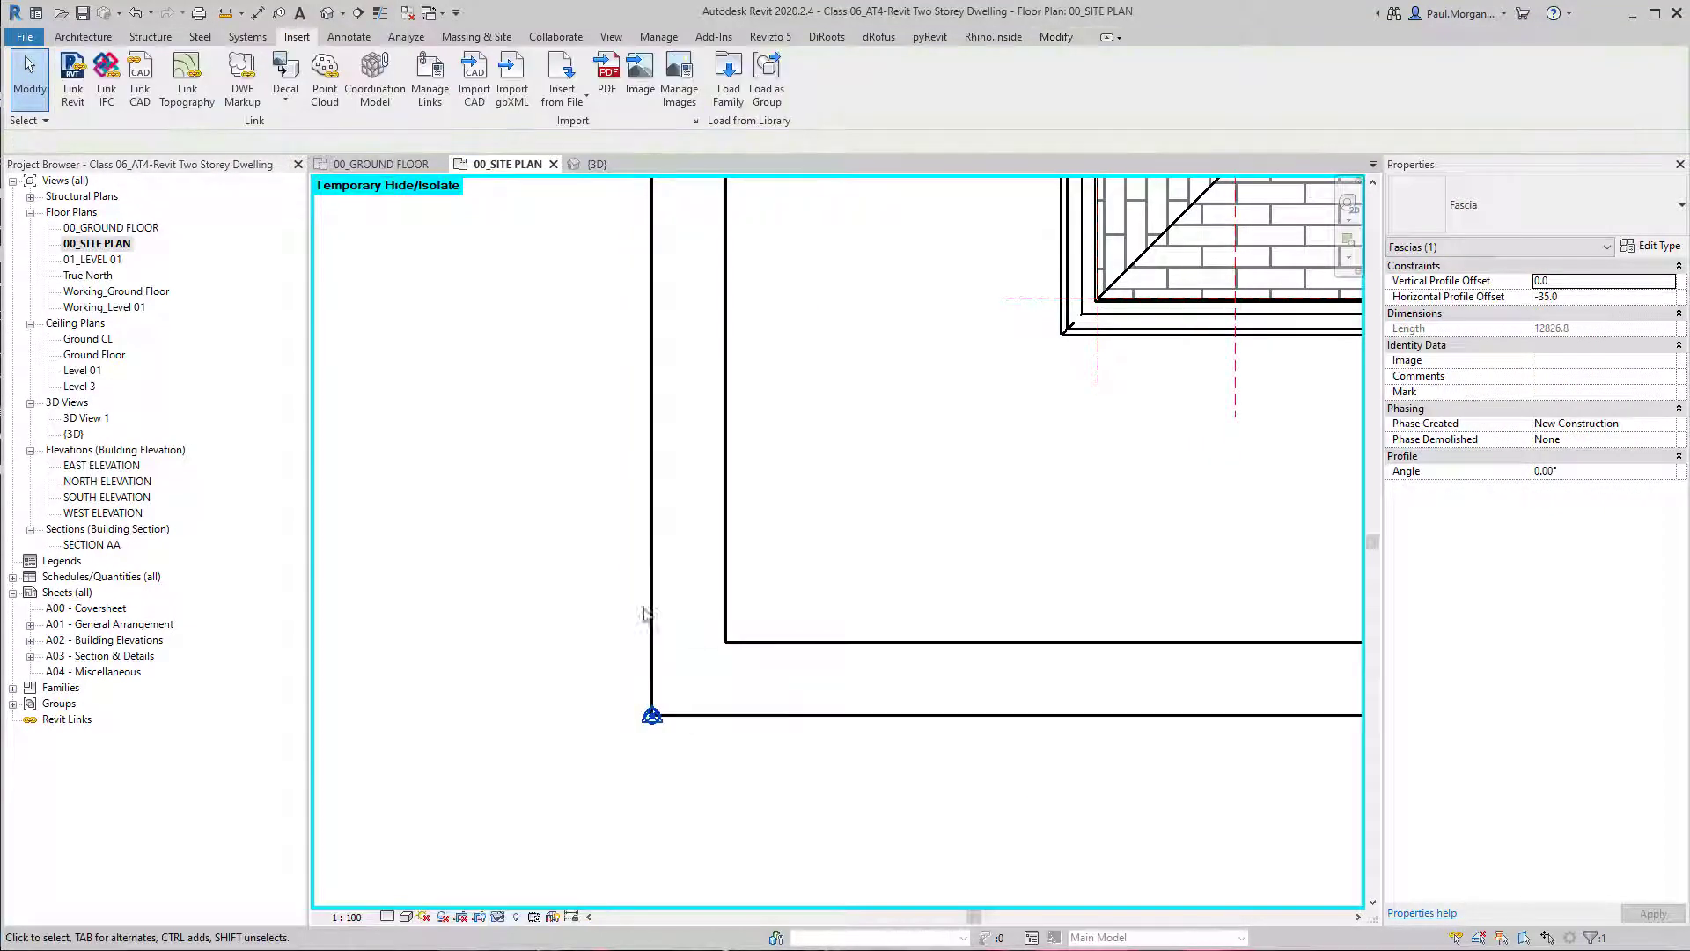
{"action": "left_click", "coordinate": [648, 623]}
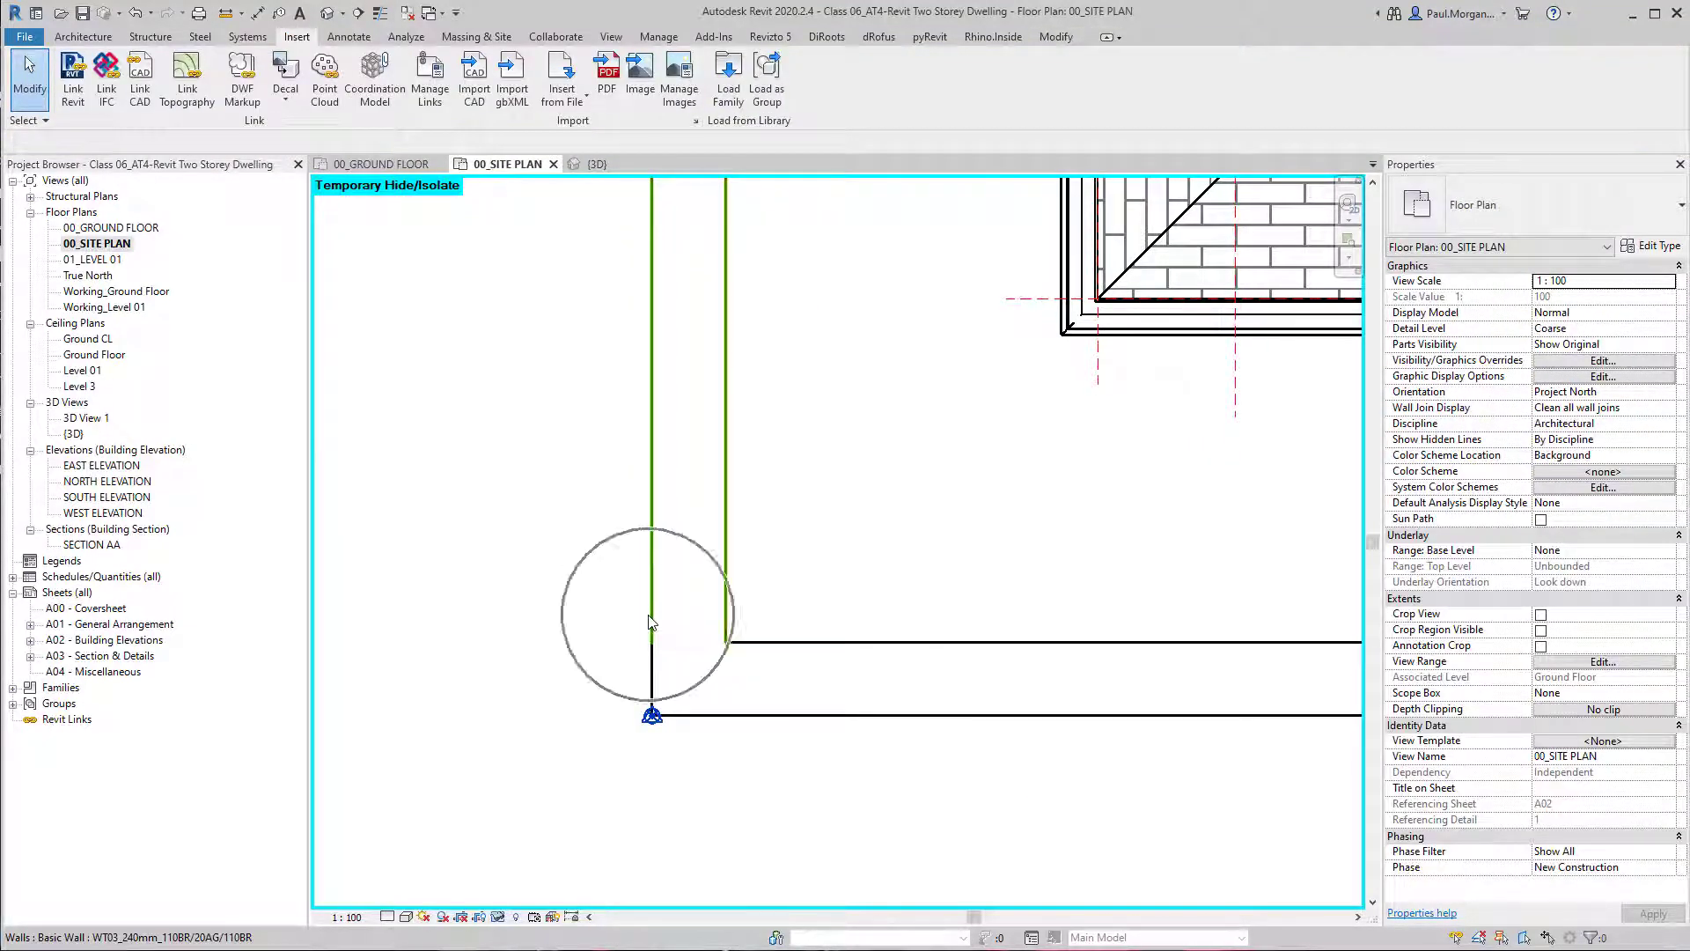
Compare the dwelling's location with Lot 1 on the linked site plan, selecting the link to inspect it as one object.
{"action": "scroll", "coordinate": [649, 622], "scroll_direction": "down", "scroll_amount": 9}
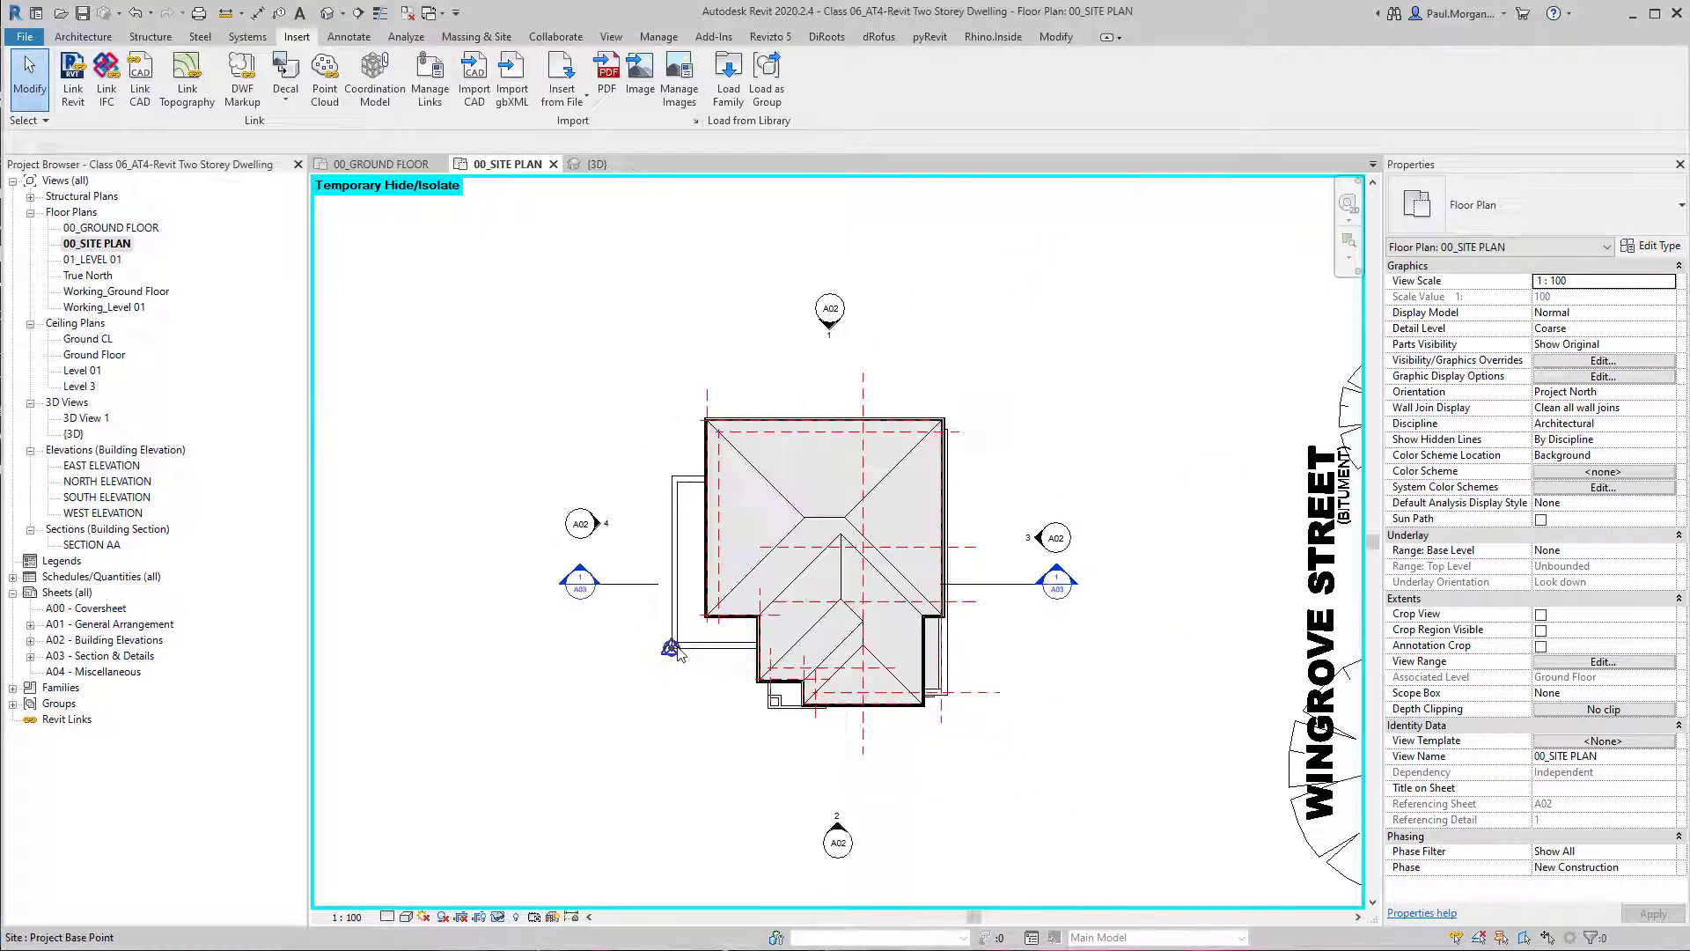
{"action": "middle_click_drag", "start_coordinate": [917, 677], "coordinate": [565, 630]}
{"action": "left_click", "coordinate": [1090, 520]}
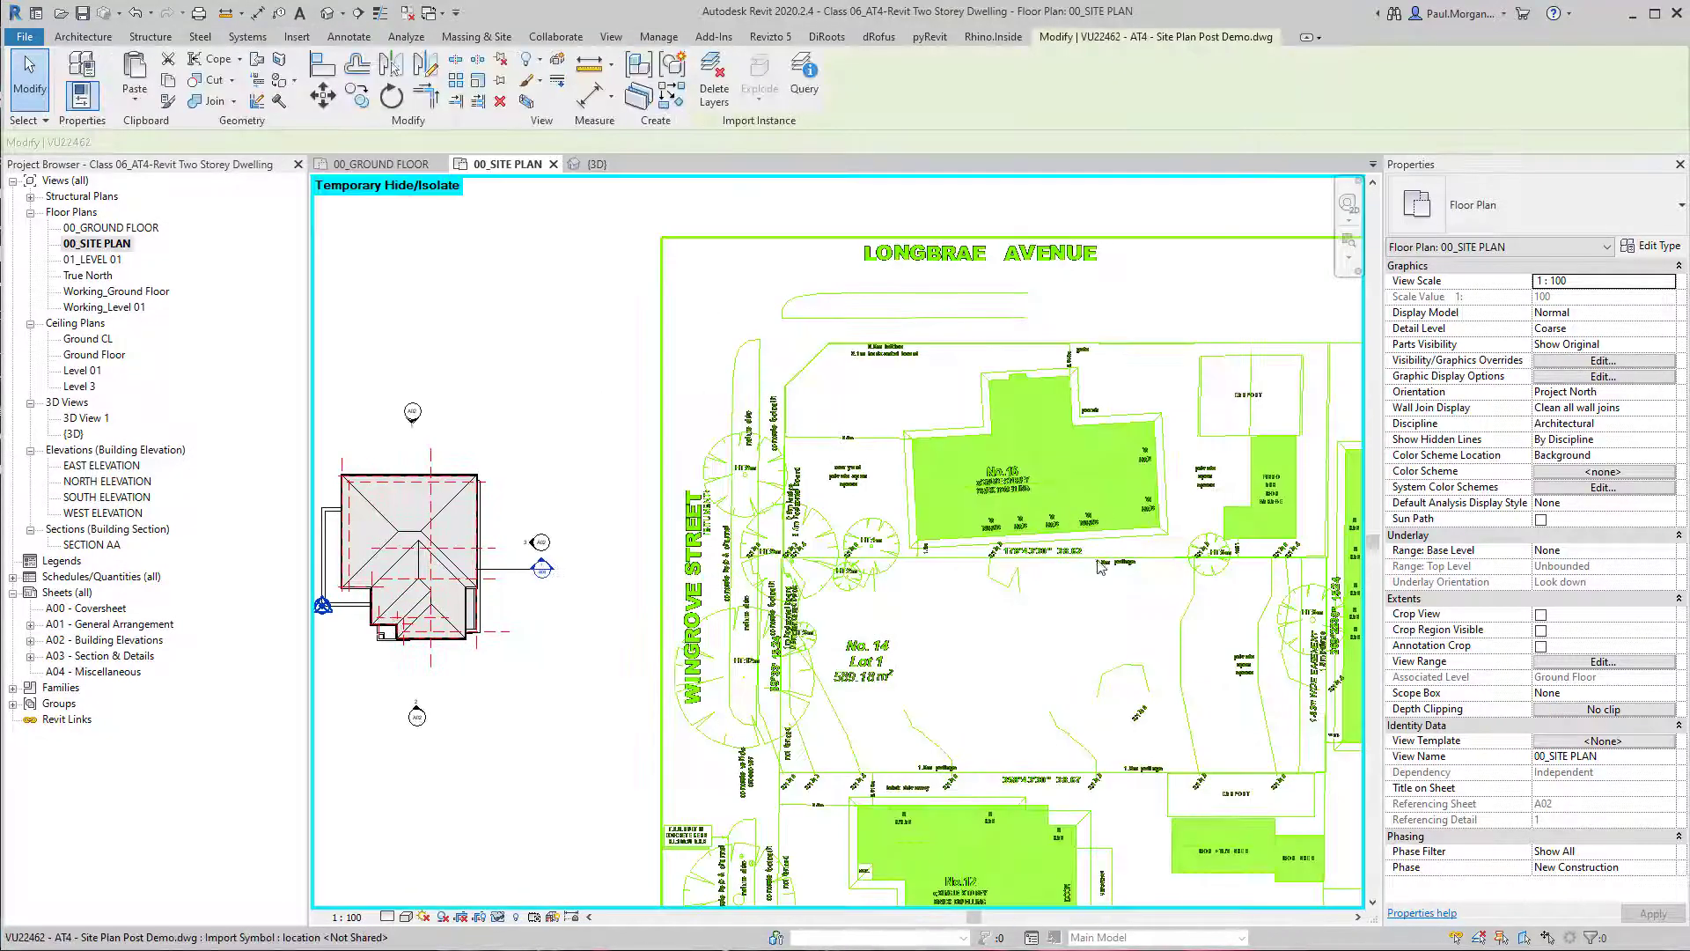
{"action": "middle_click_drag", "start_coordinate": [1014, 583], "coordinate": [888, 530]}
{"action": "scroll", "coordinate": [973, 542], "scroll_direction": "down", "scroll_amount": 2}
{"action": "middle_click_drag", "start_coordinate": [969, 588], "coordinate": [927, 586]}
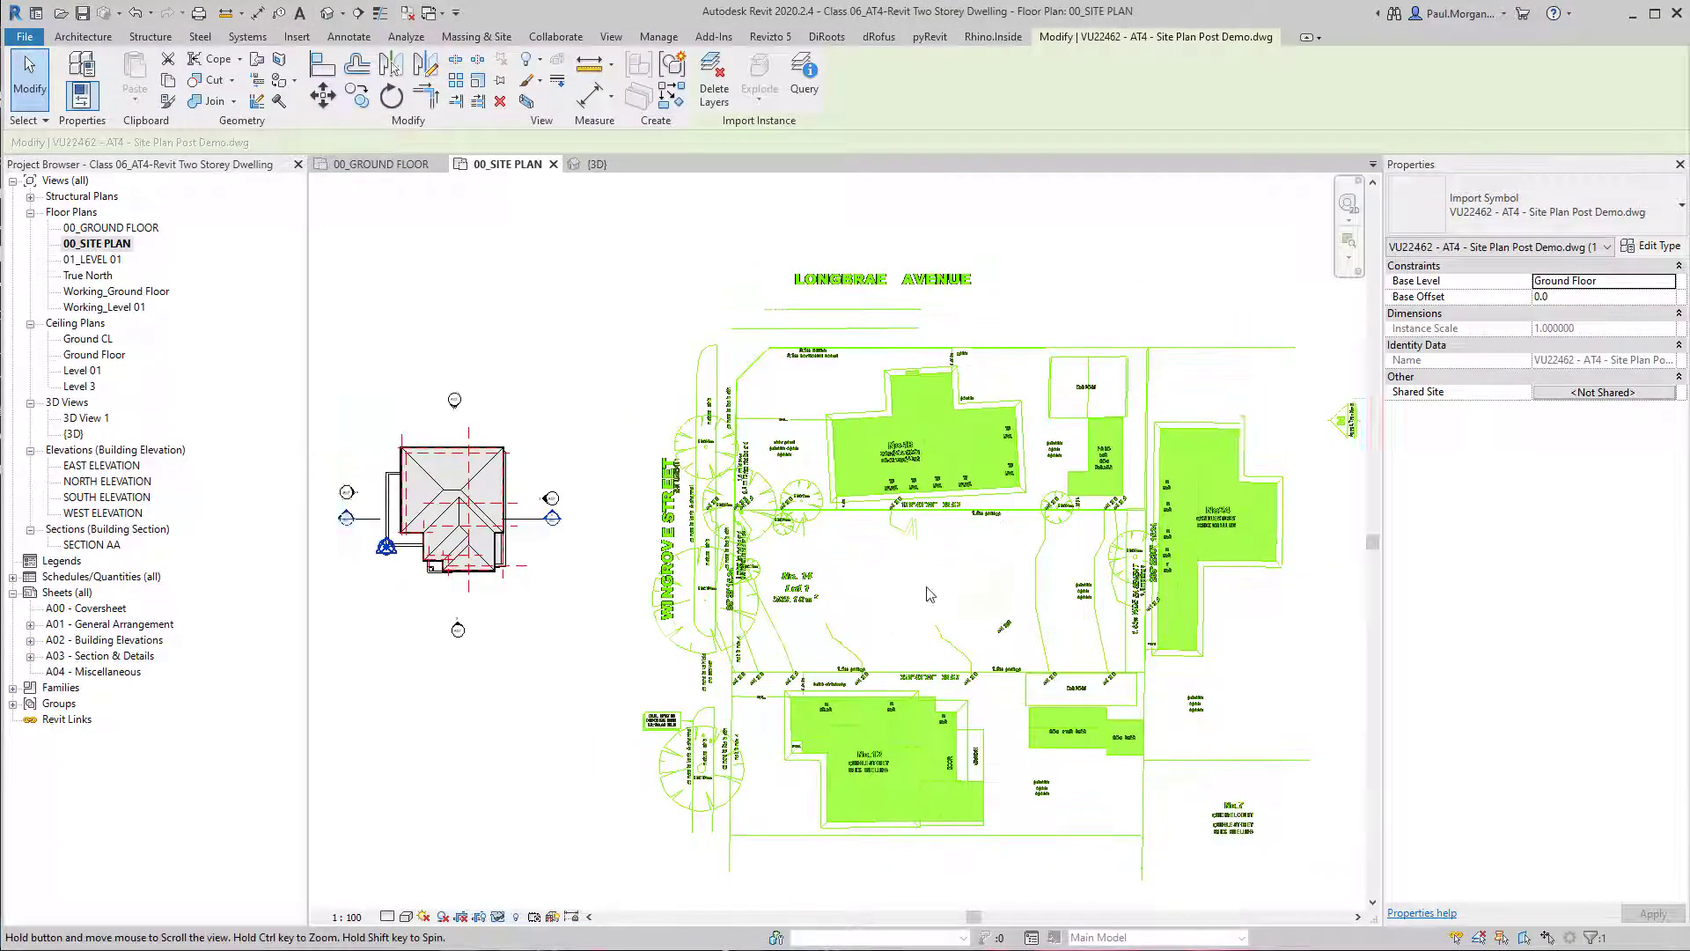
{"action": "left_click", "coordinate": [609, 288]}
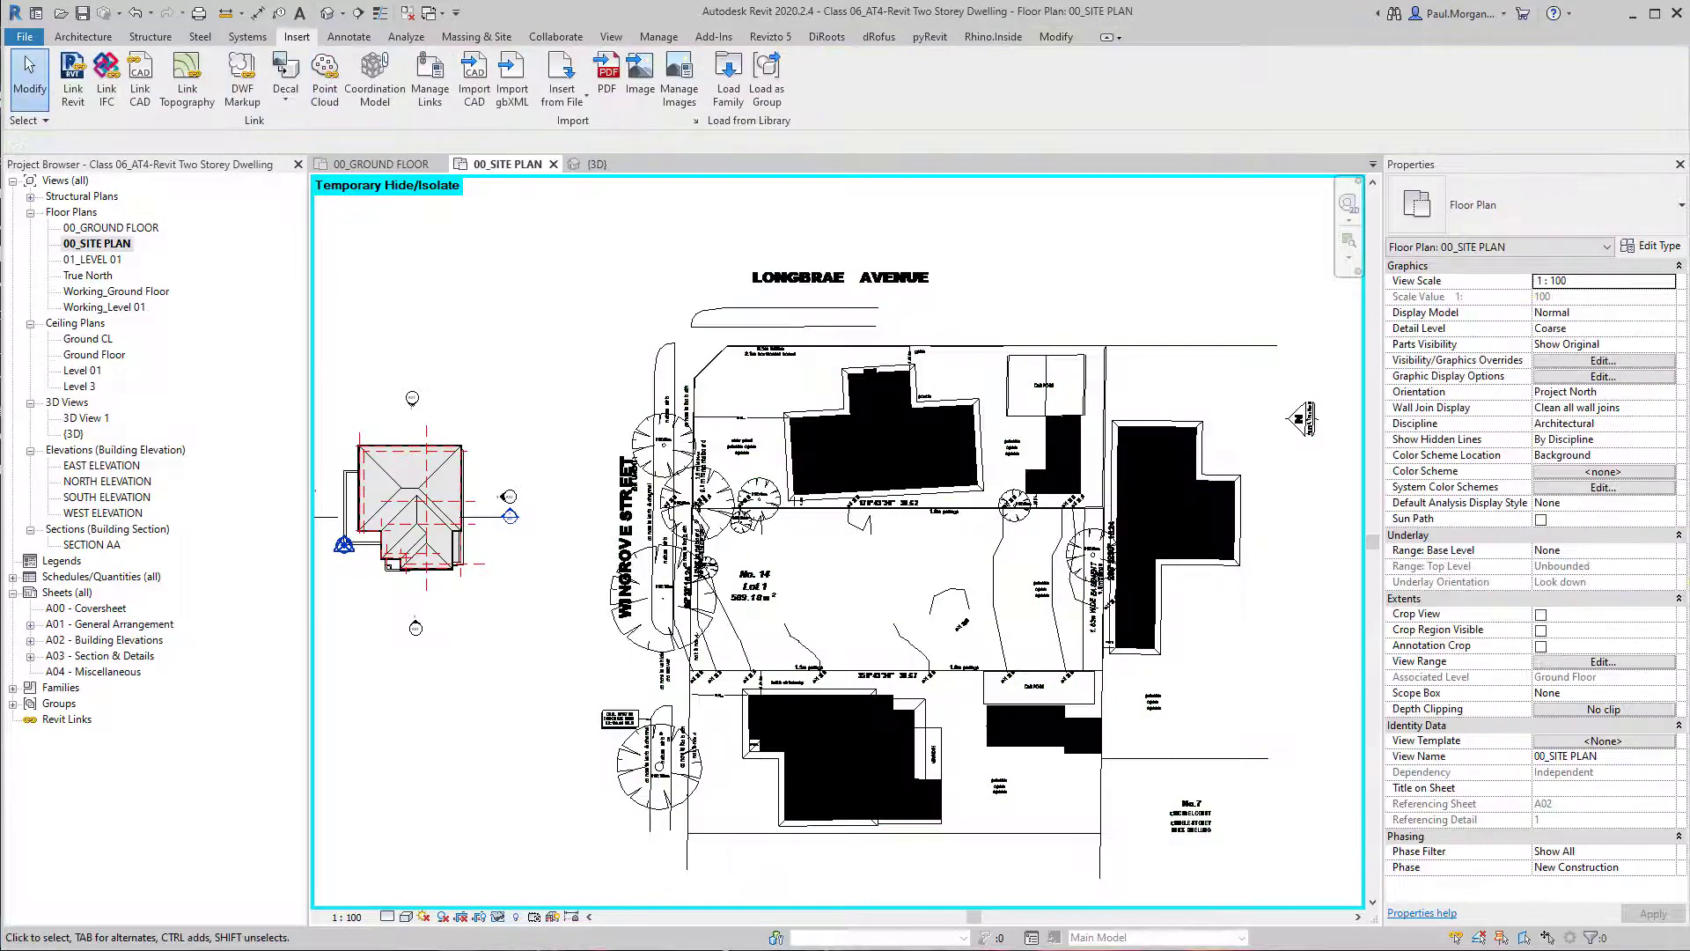
{"action": "scroll", "coordinate": [689, 288], "scroll_direction": "down", "scroll_amount": 1}
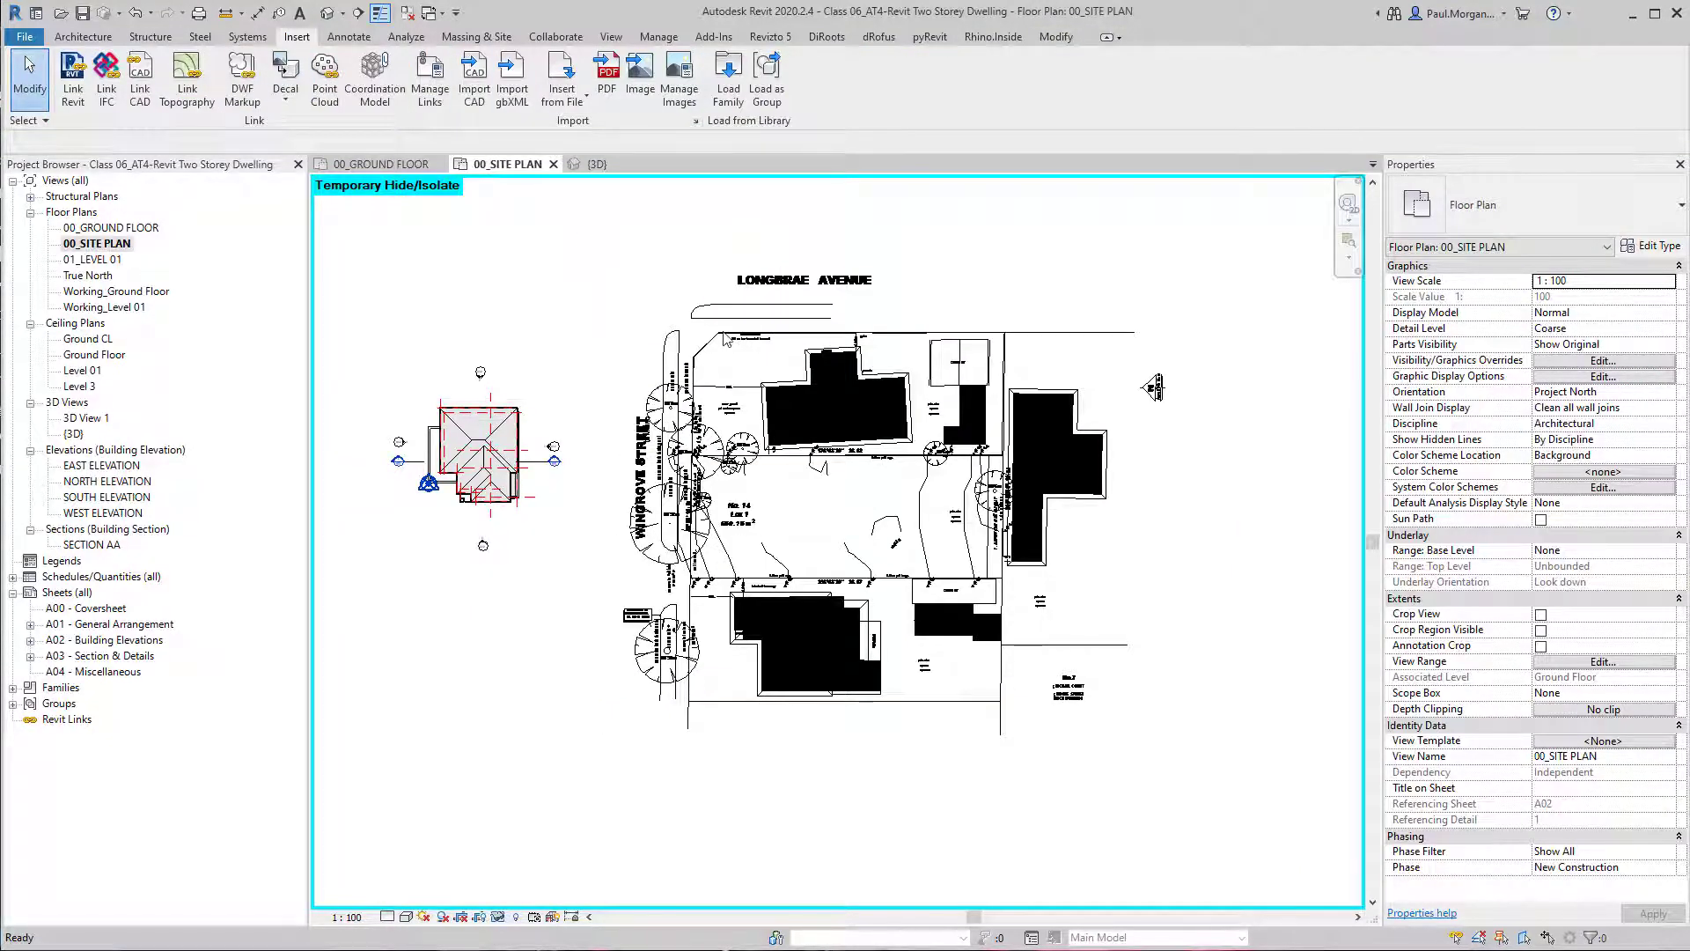
{"action": "middle_click_drag", "start_coordinate": [739, 609], "coordinate": [953, 654]}
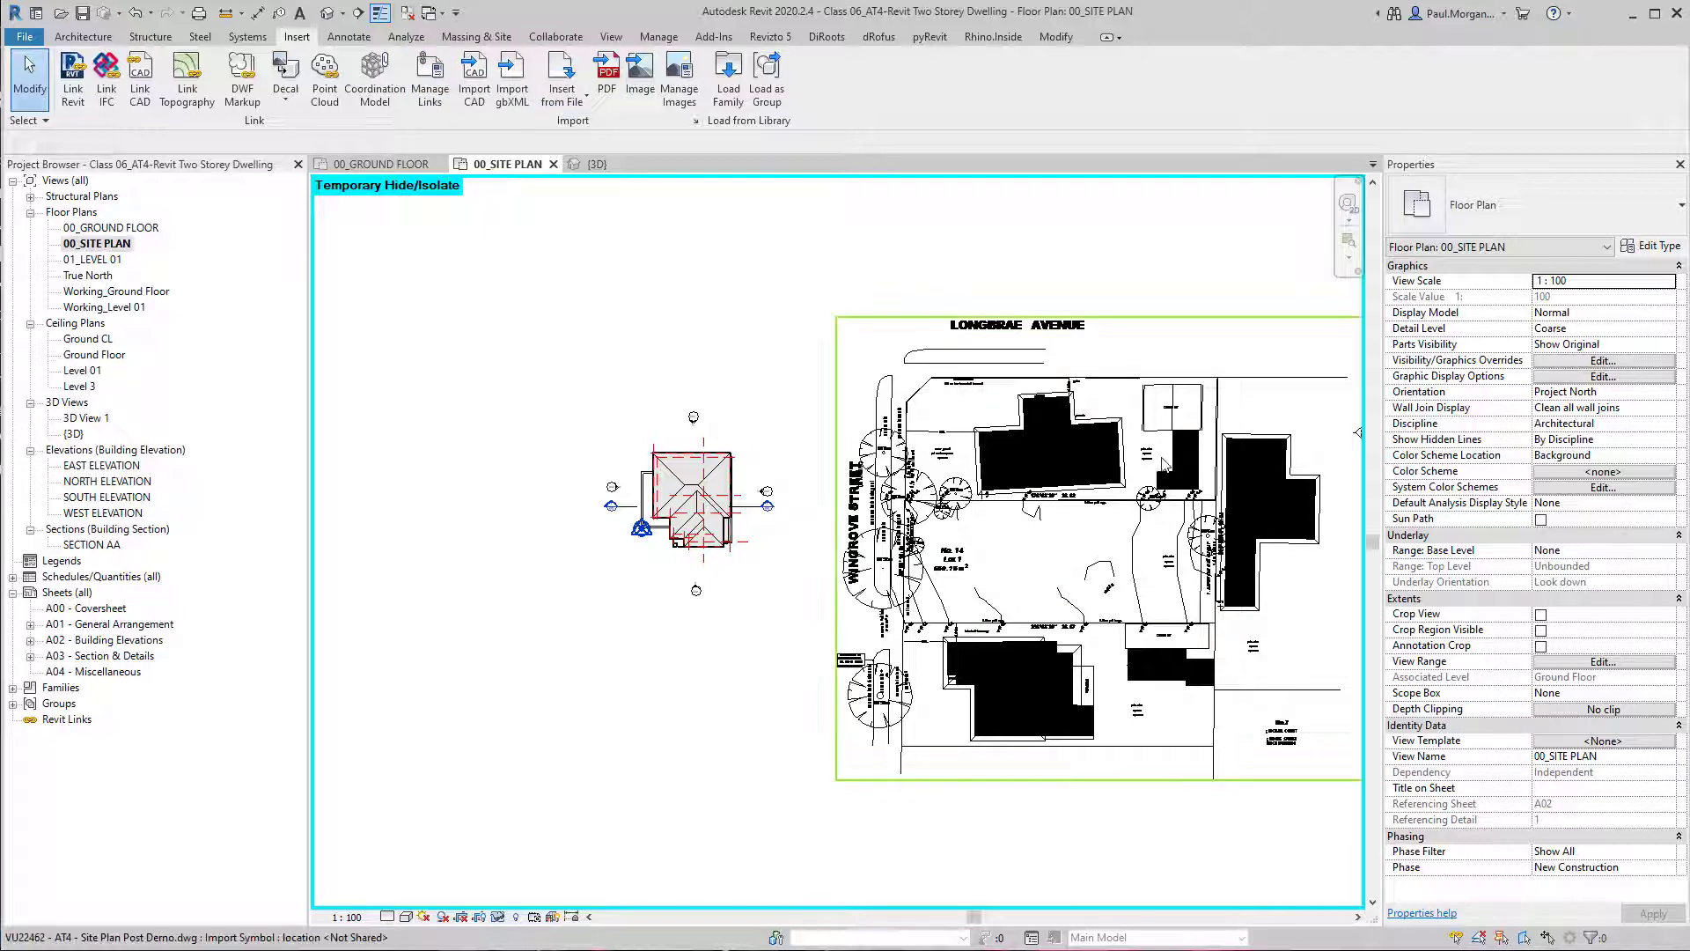
{"action": "left_click", "coordinate": [1180, 429]}
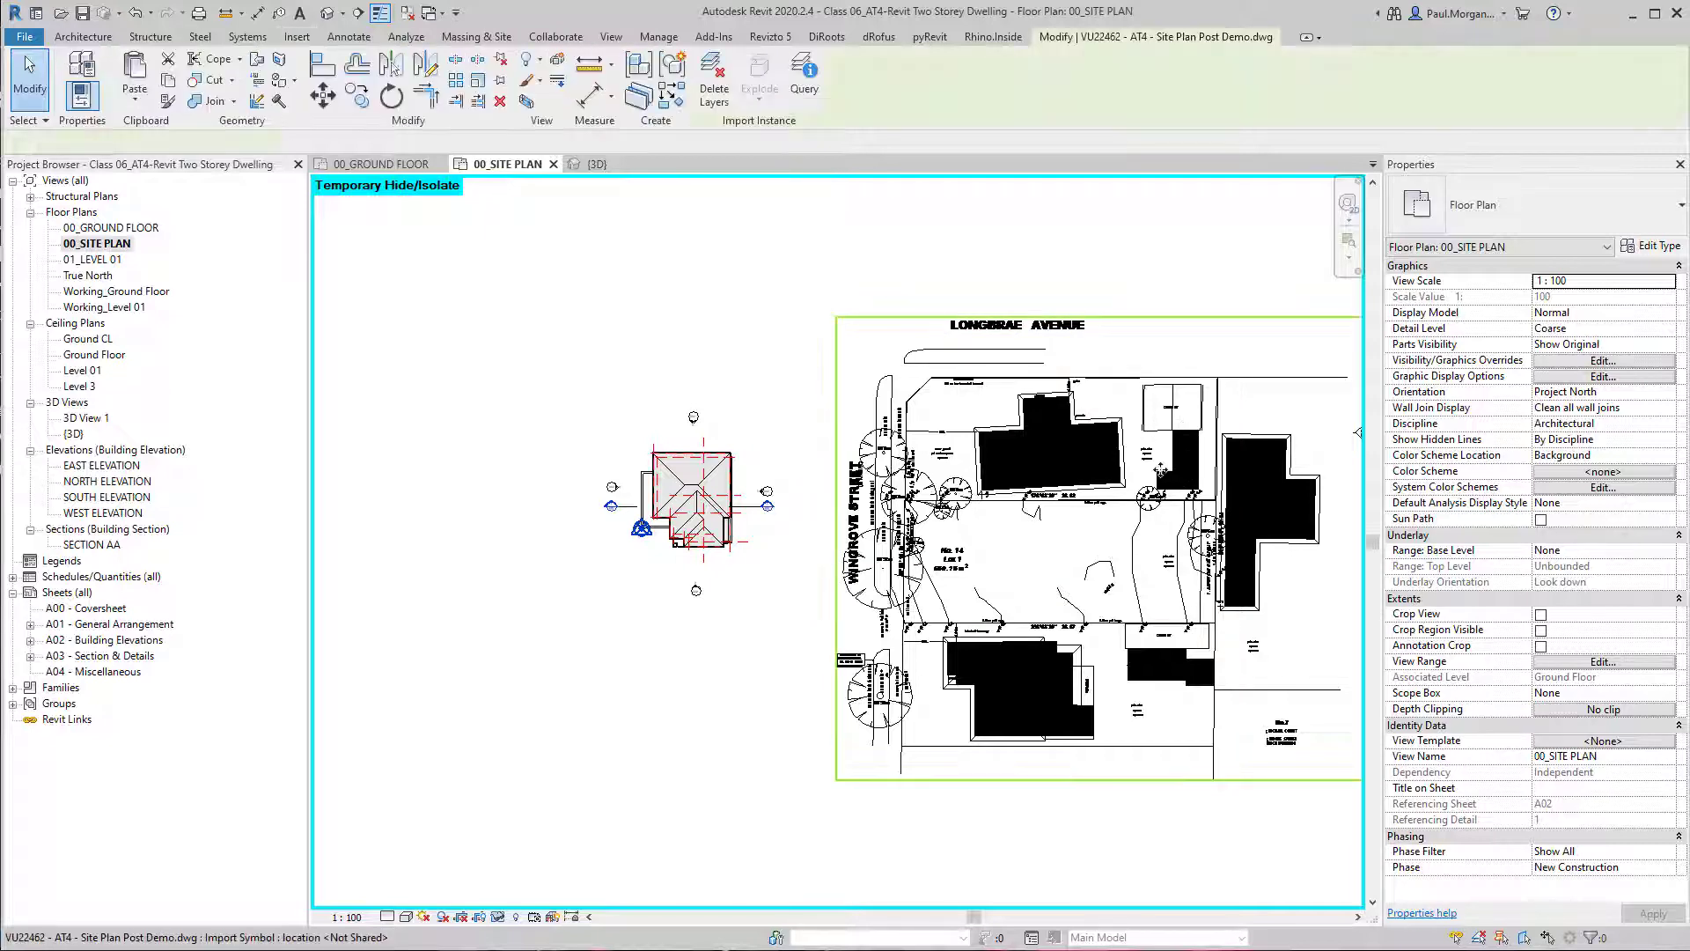
{"action": "middle_click_drag", "start_coordinate": [1072, 282], "coordinate": [984, 283]}
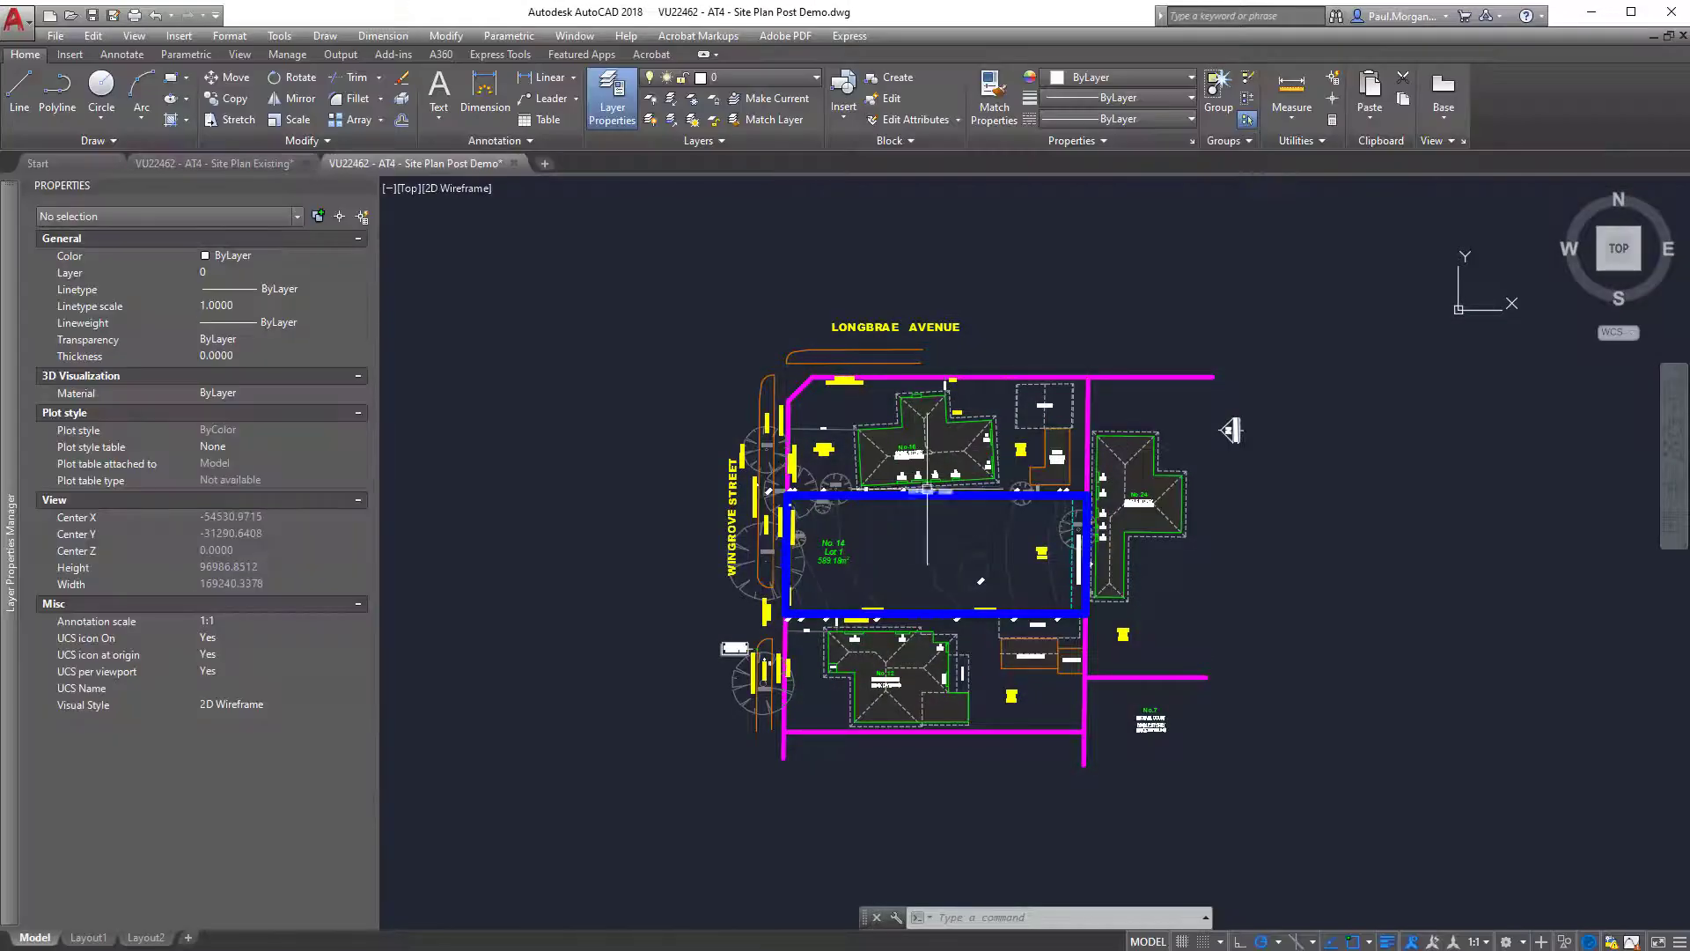
Switch to AutoCAD, inspect the Lot 1 boundary polyline in the Post Demo drawing, and return to Revit.
{"action": "scroll", "coordinate": [752, 457], "scroll_direction": "up", "scroll_amount": 6}
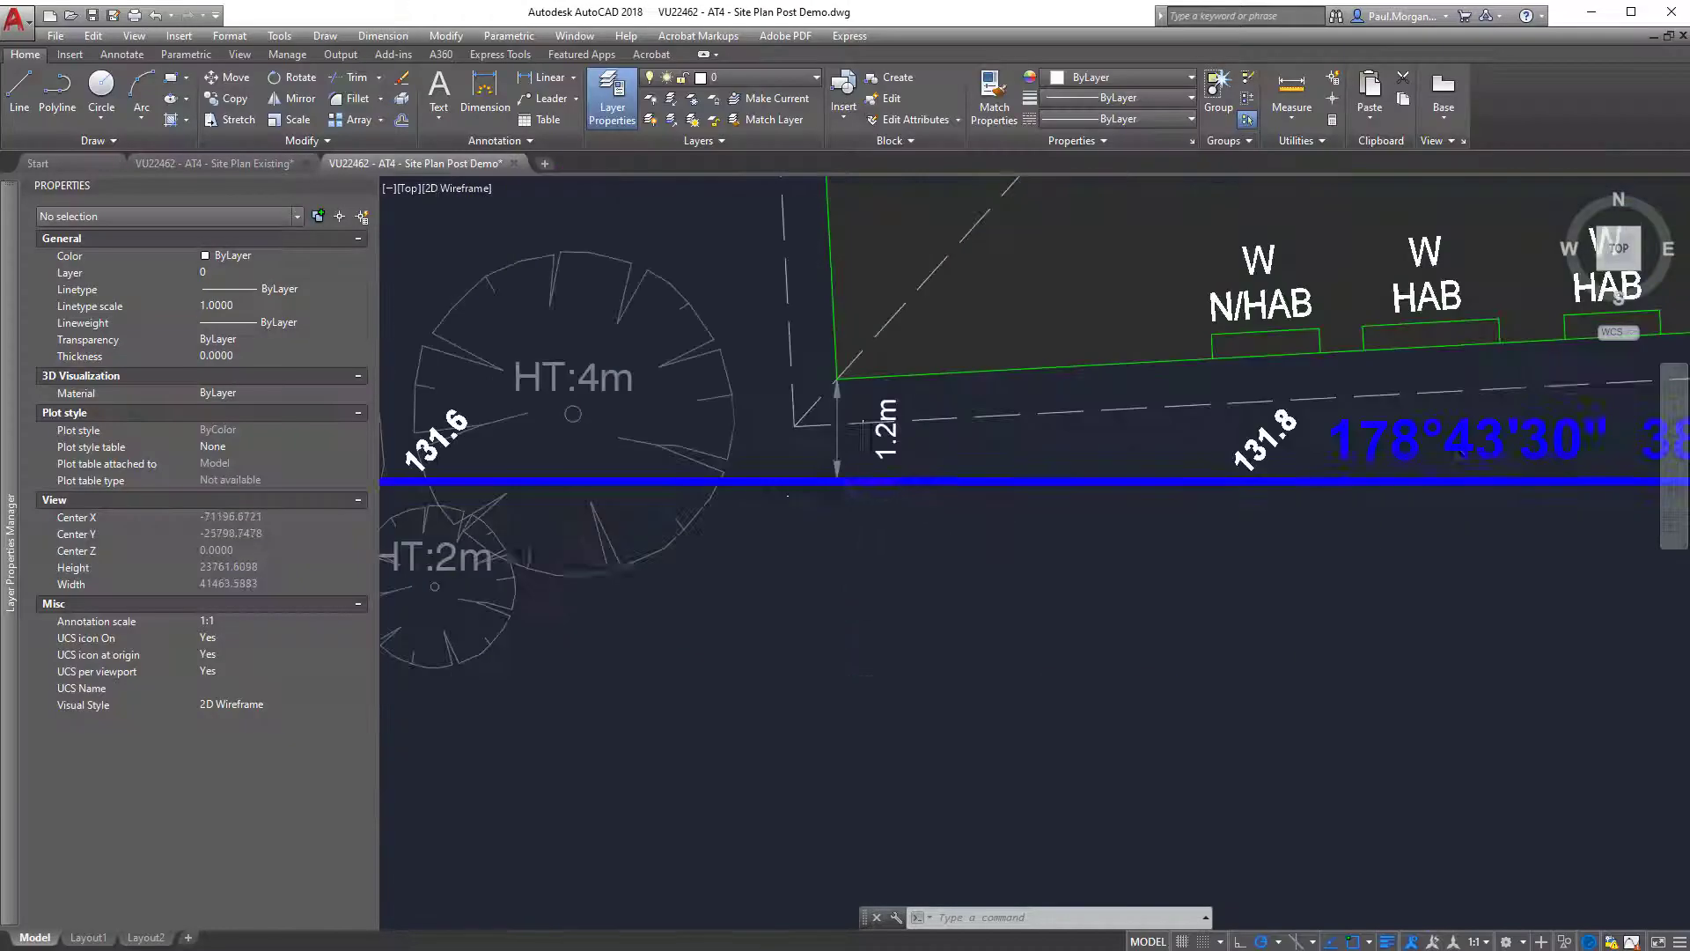
{"action": "left_click", "coordinate": [739, 480]}
{"action": "scroll", "coordinate": [752, 480], "scroll_direction": "down", "scroll_amount": 5}
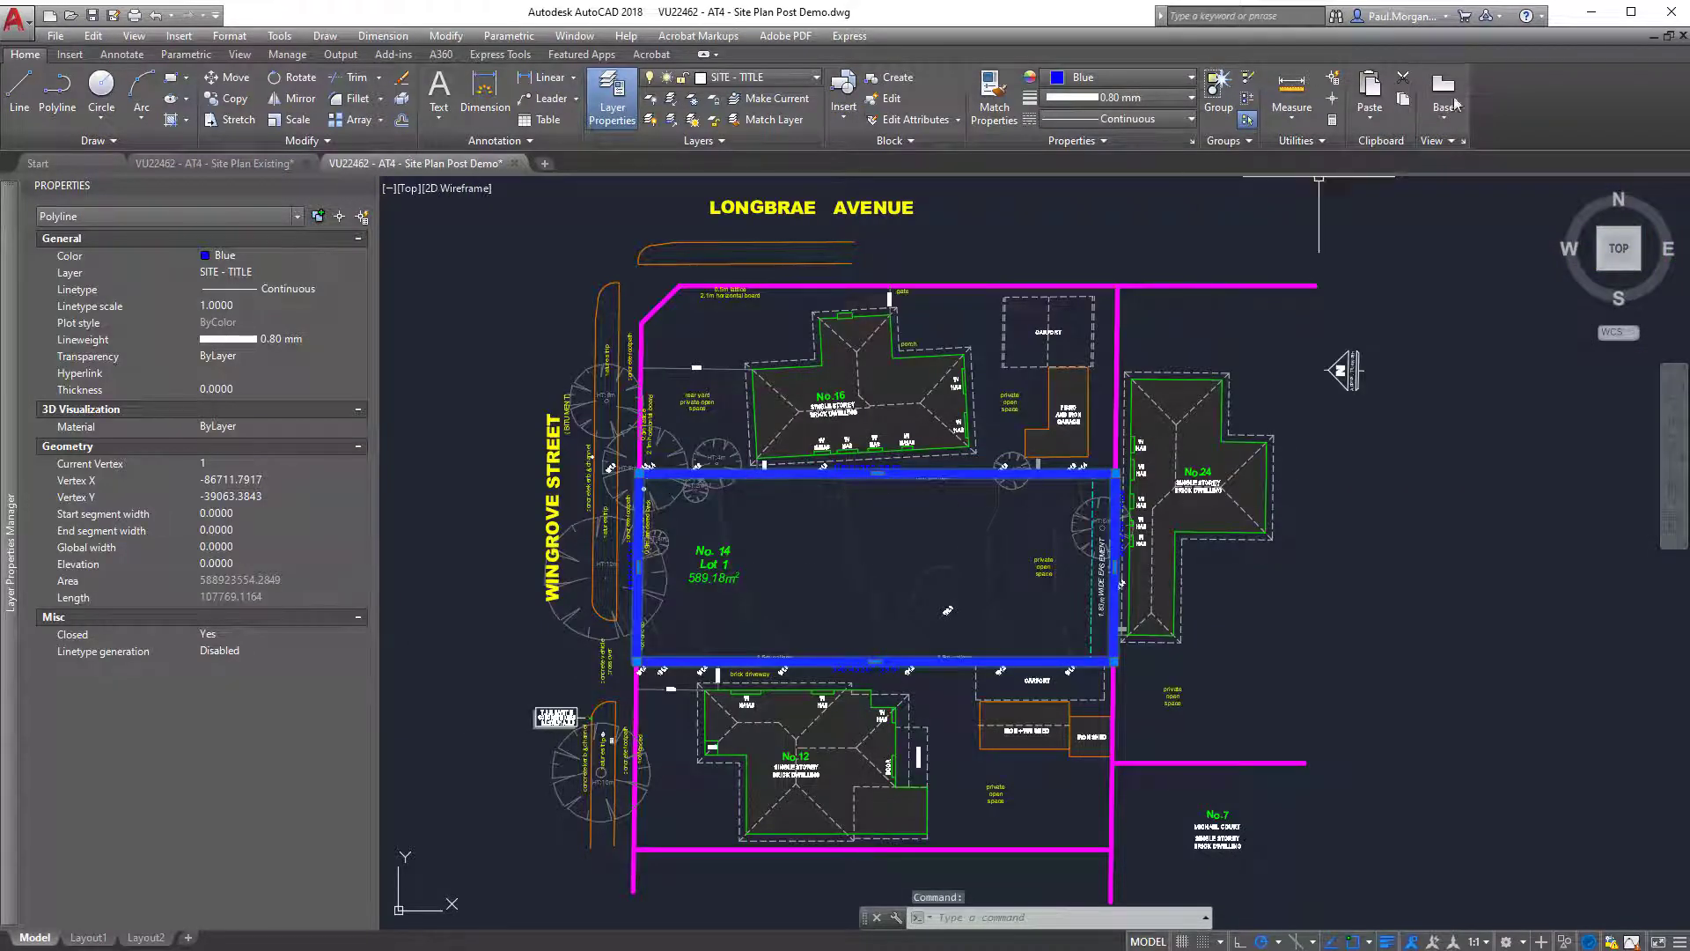
{"action": "left_click", "coordinate": [1593, 12]}
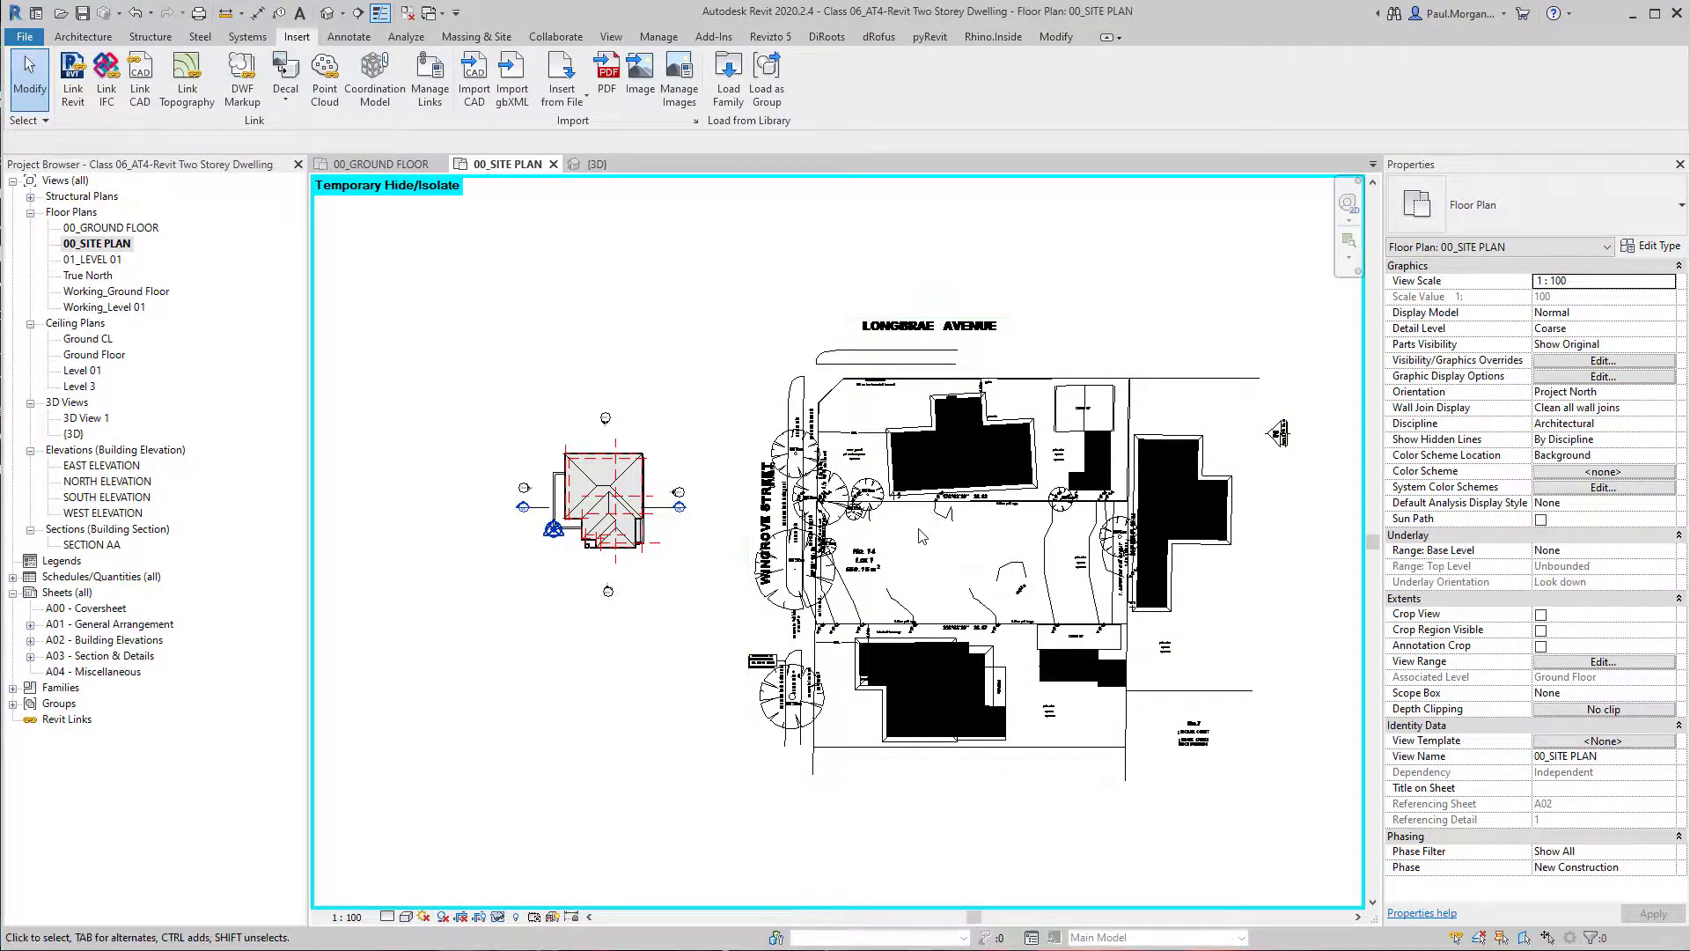
Query the Lot 1 boundary line beside the 178°43'30" bearing in the linked drawing to inspect its layer.
{"action": "scroll", "coordinate": [961, 504], "scroll_direction": "up", "scroll_amount": 3}
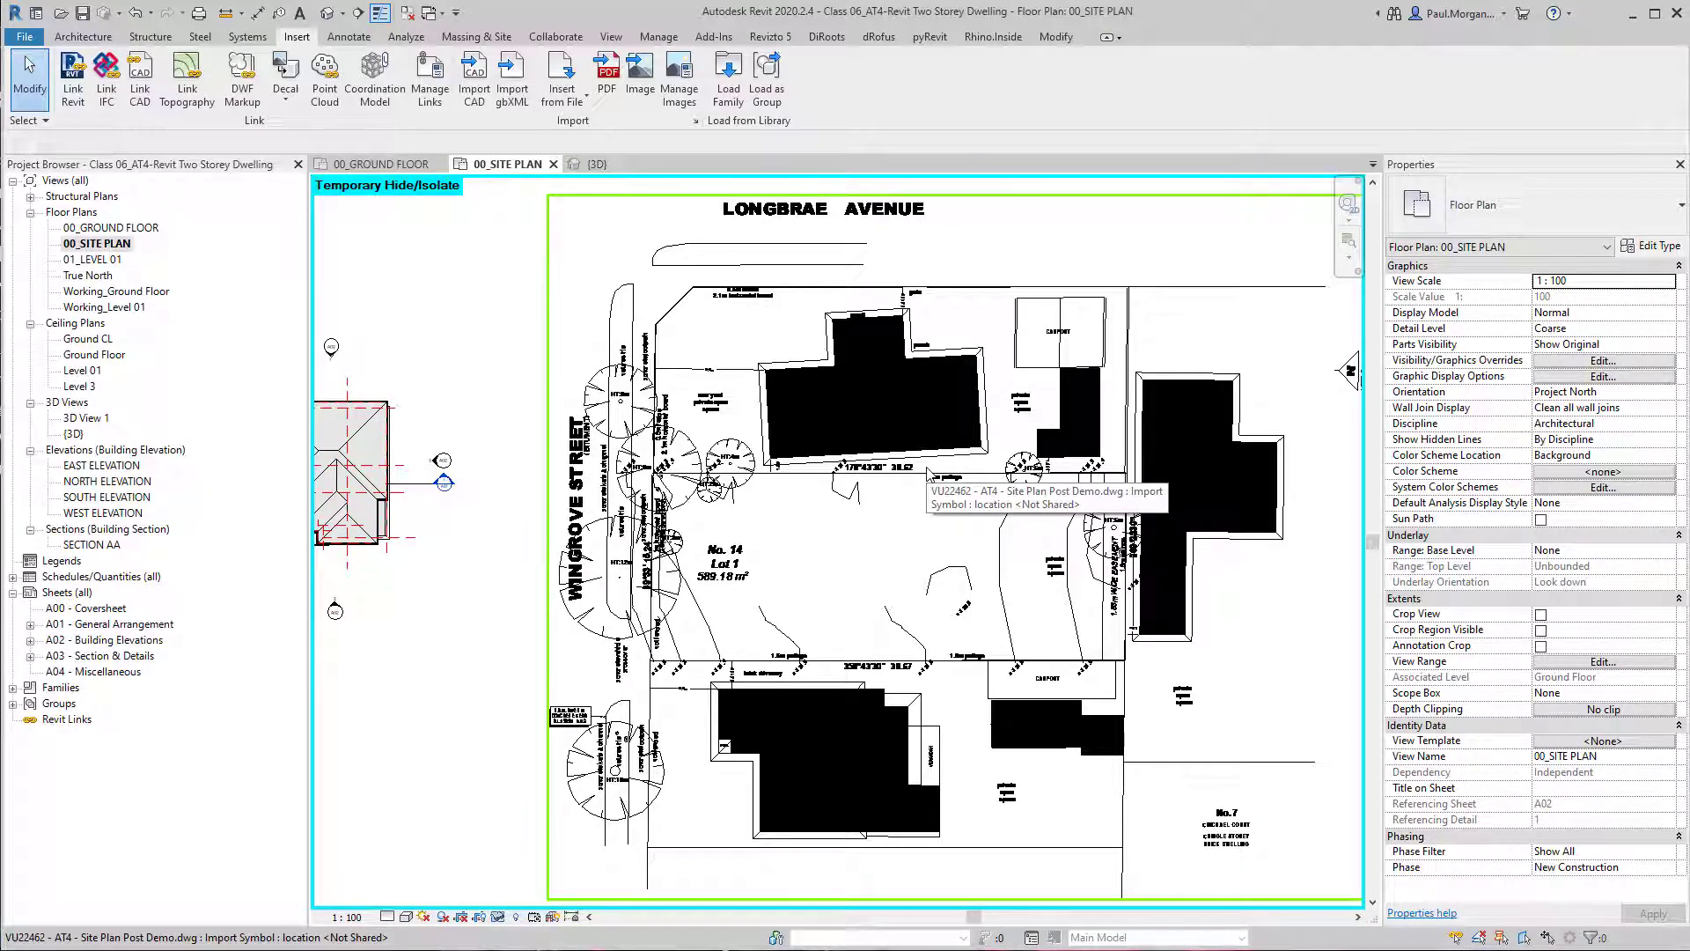
{"action": "left_click", "coordinate": [767, 455]}
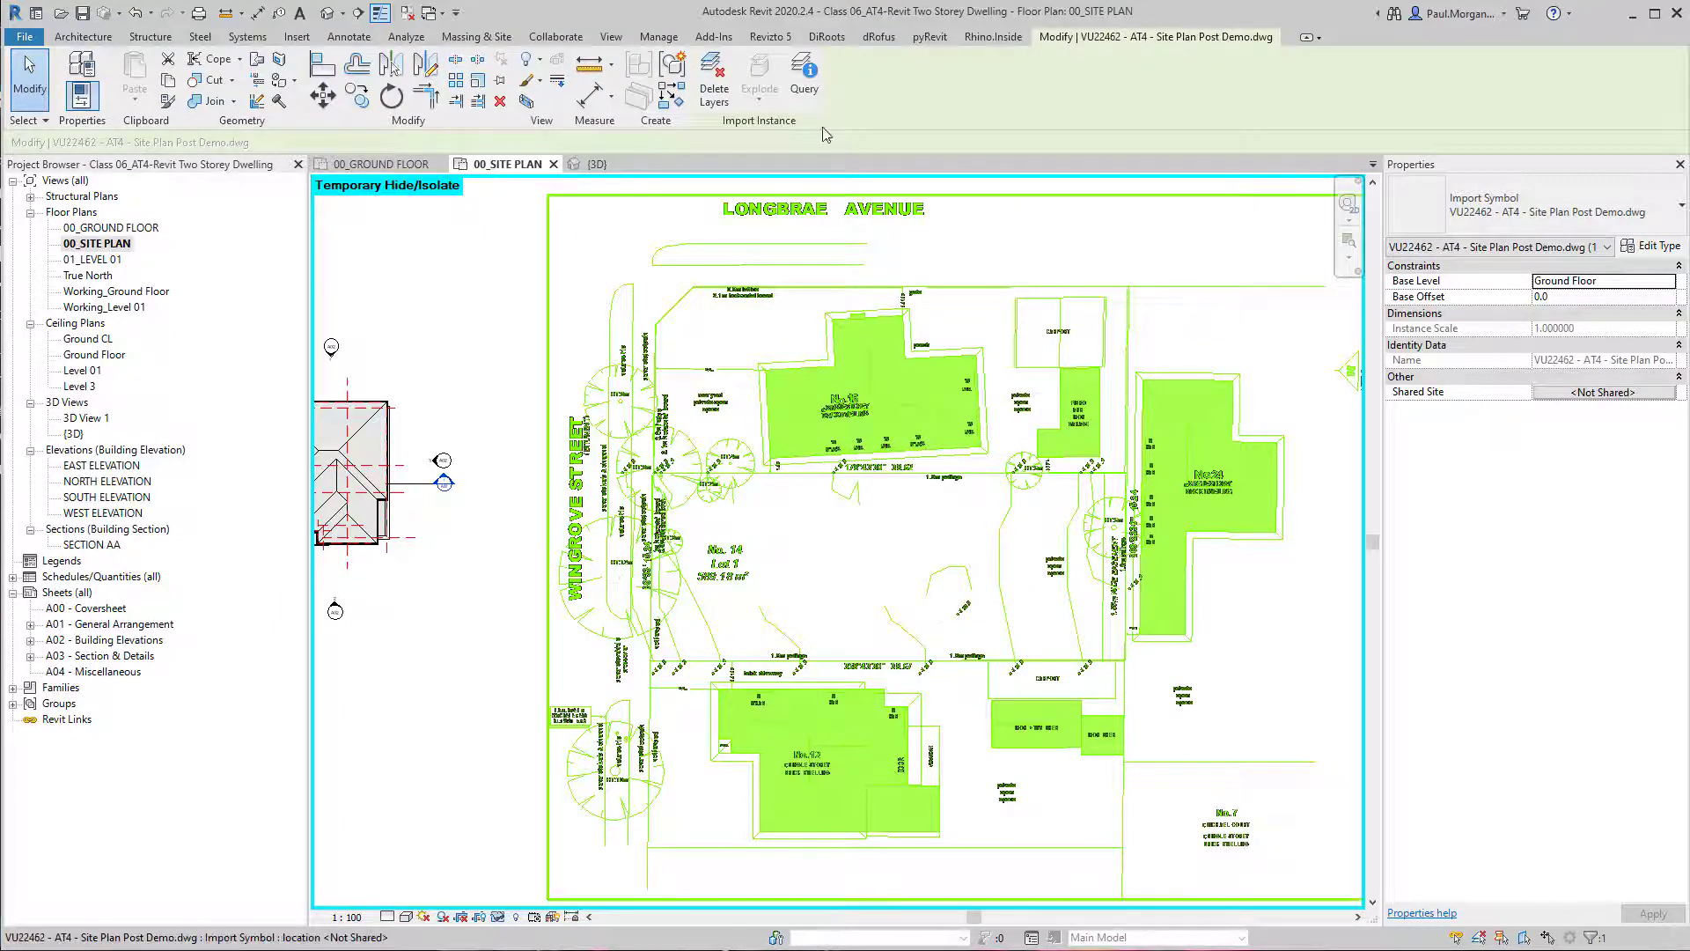
{"action": "left_click", "coordinate": [804, 81]}
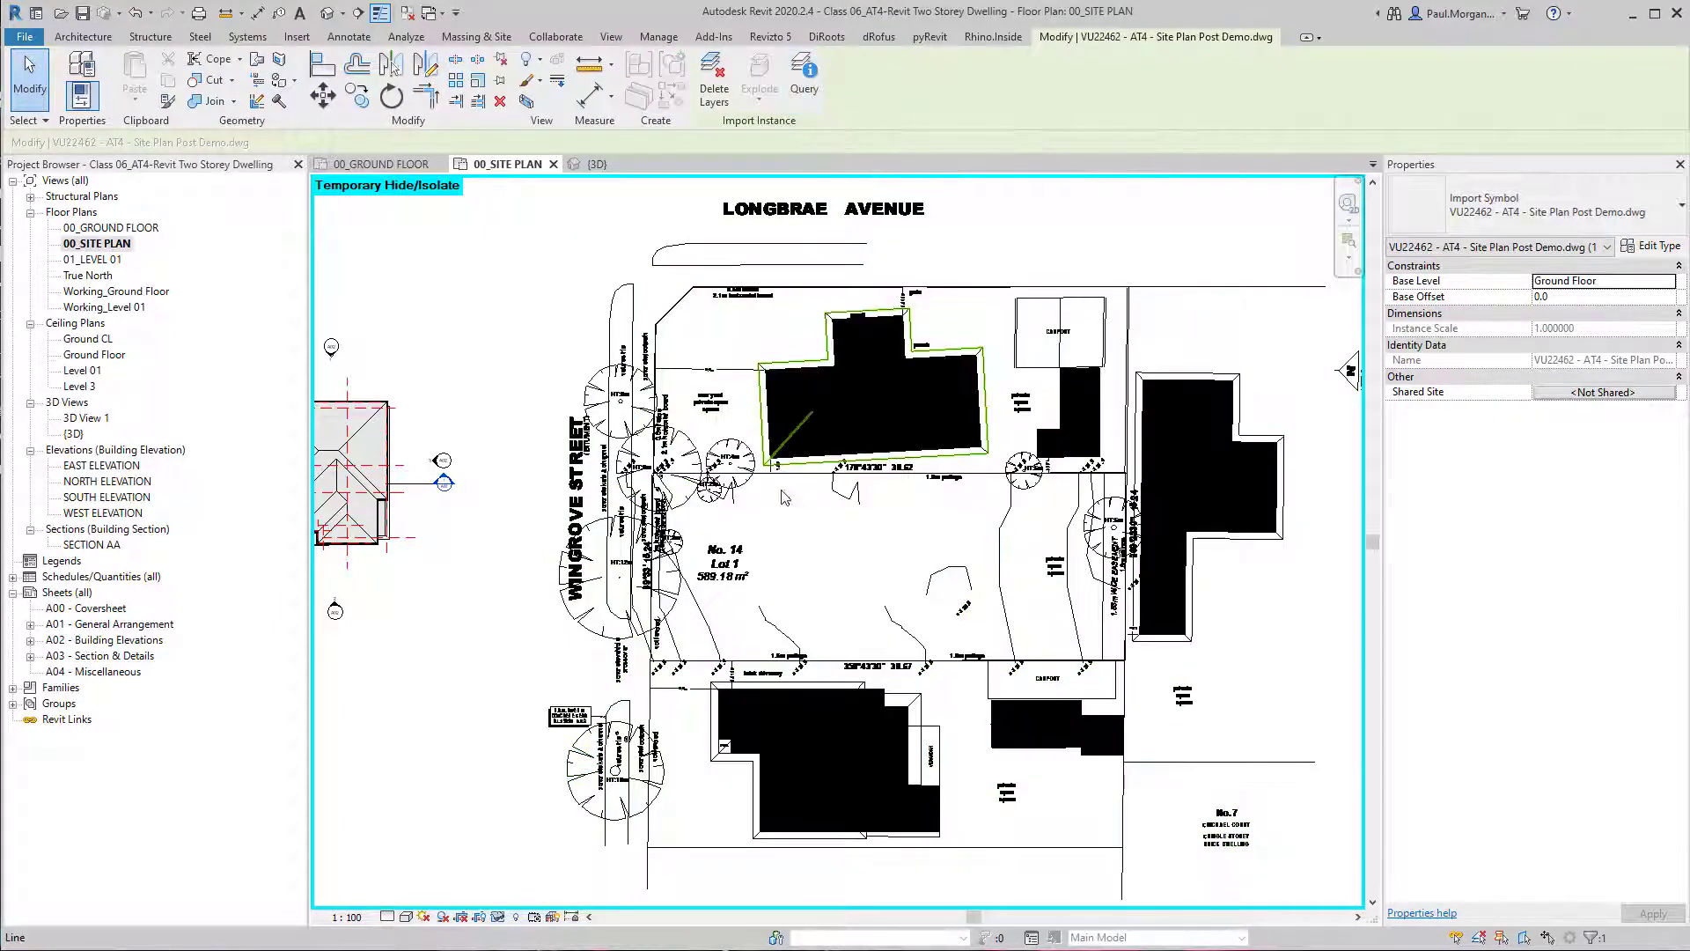
{"action": "scroll", "coordinate": [781, 493], "scroll_direction": "up", "scroll_amount": 10}
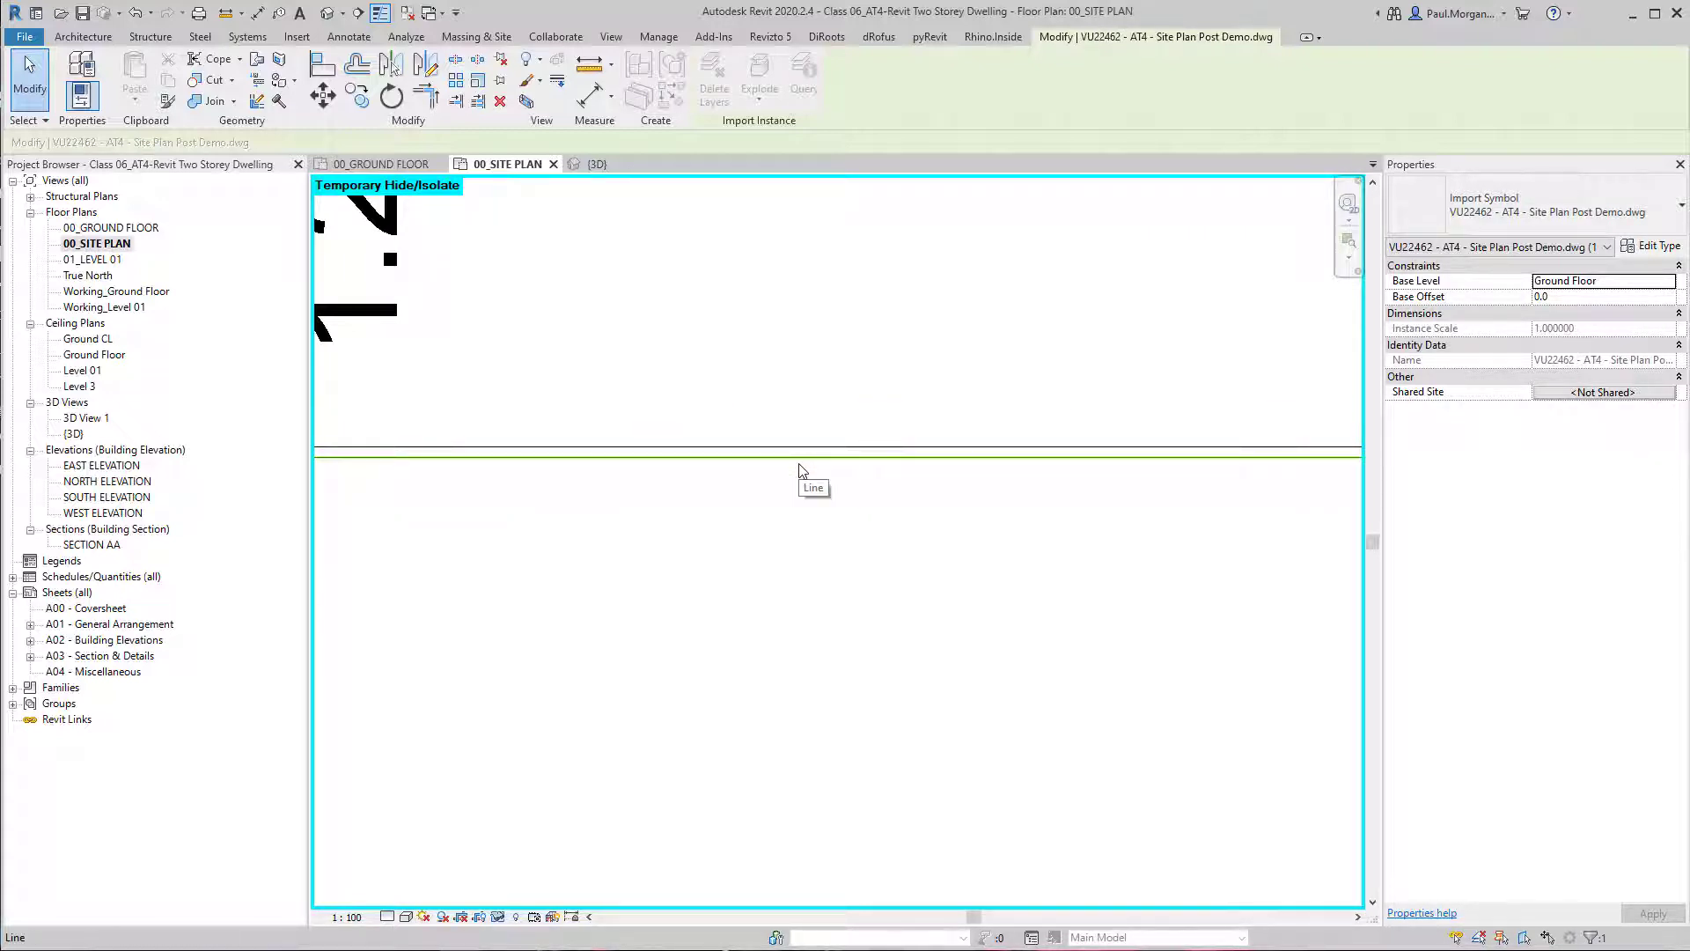
{"action": "left_click", "coordinate": [811, 457]}
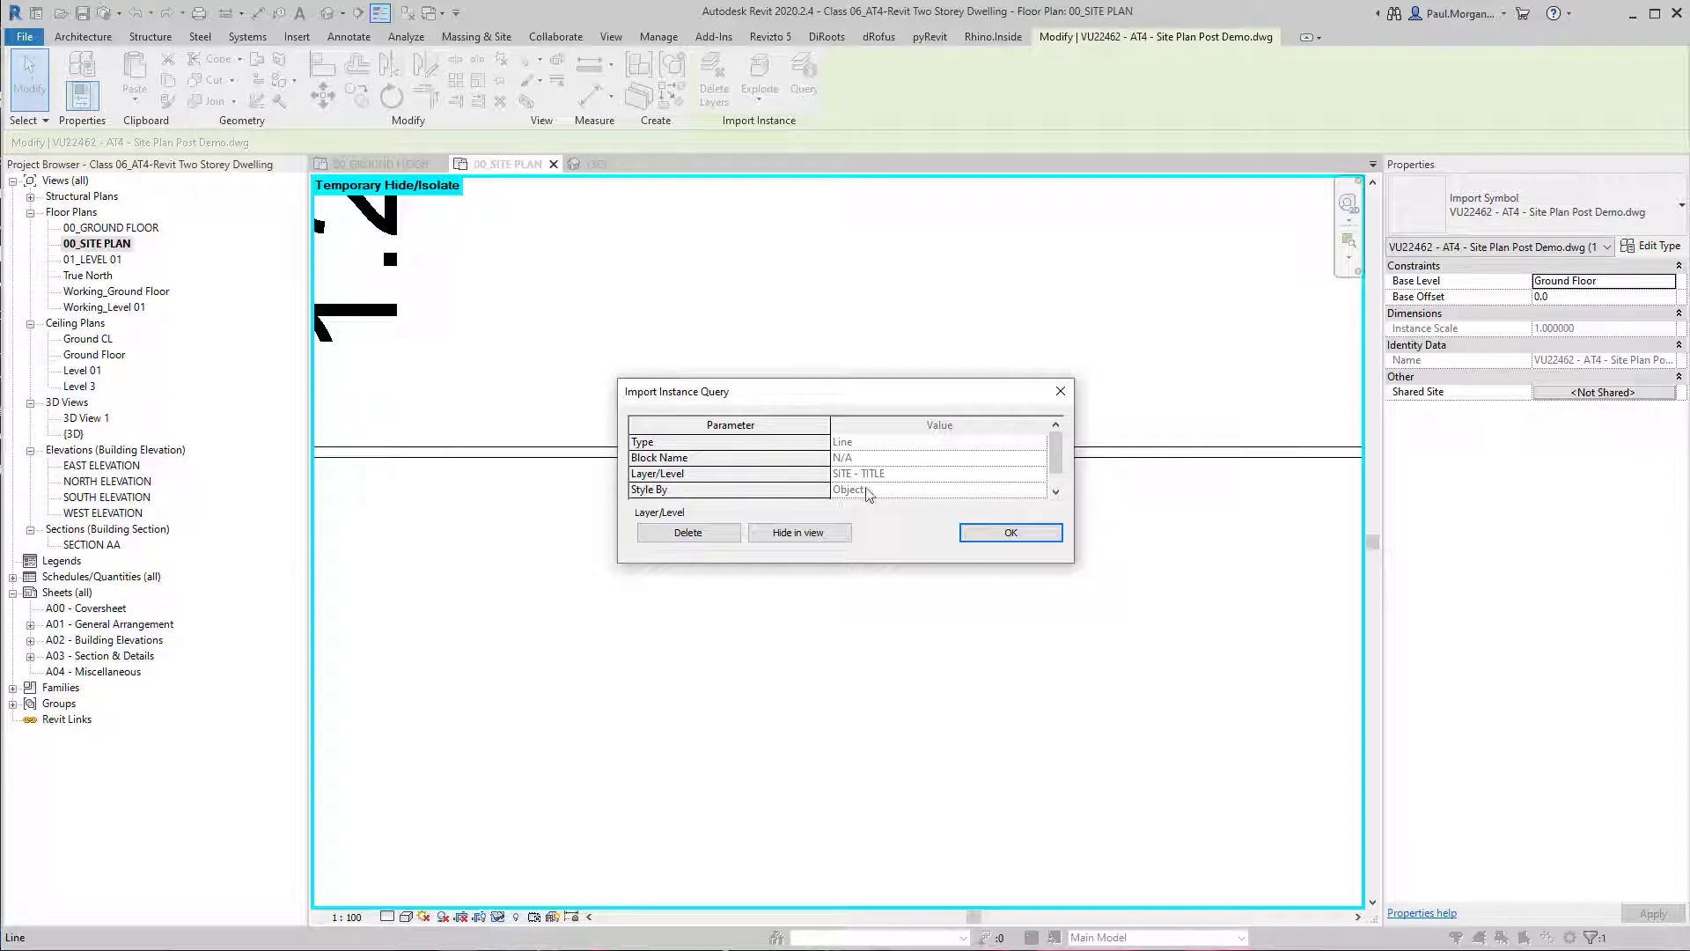
{"action": "left_click", "coordinate": [998, 530]}
{"action": "key", "text": "Escape"}
{"action": "key", "text": "Escape"}
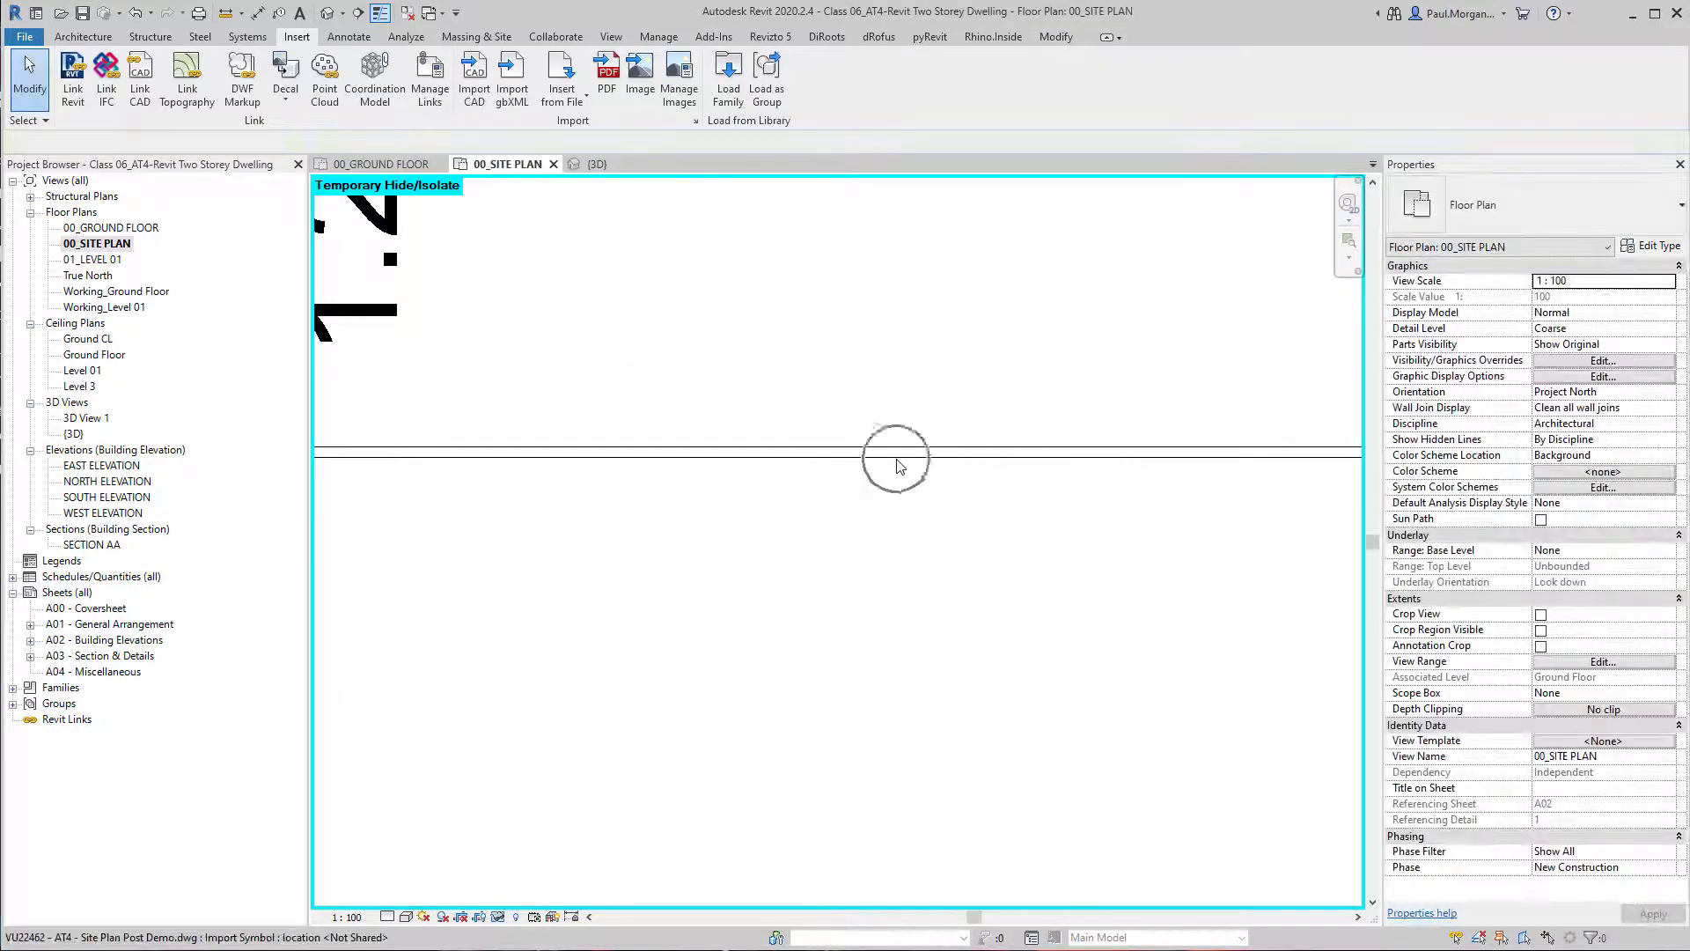
Try to align the unrotated link's Lot 1 side boundary with the outer face of the dwelling's boundary-side wall.
{"action": "scroll", "coordinate": [871, 518], "scroll_direction": "down", "scroll_amount": 9}
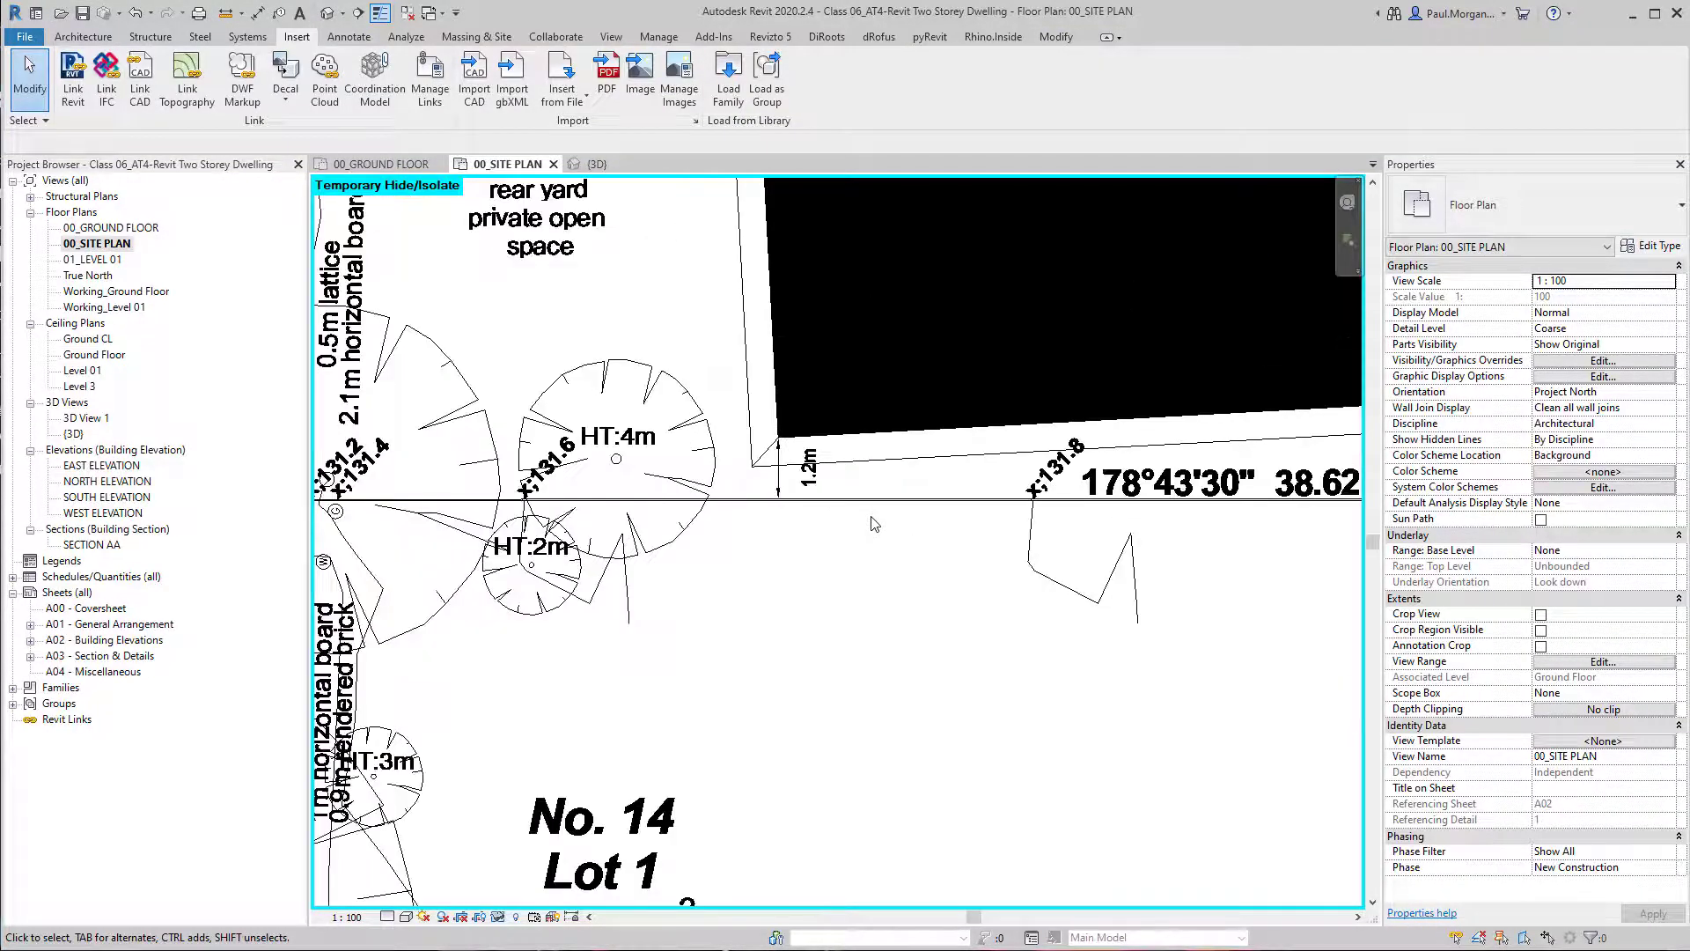
{"action": "key", "text": "h"}
{"action": "key", "text": "r"}
{"action": "key", "text": "a"}
{"action": "key", "text": "l"}
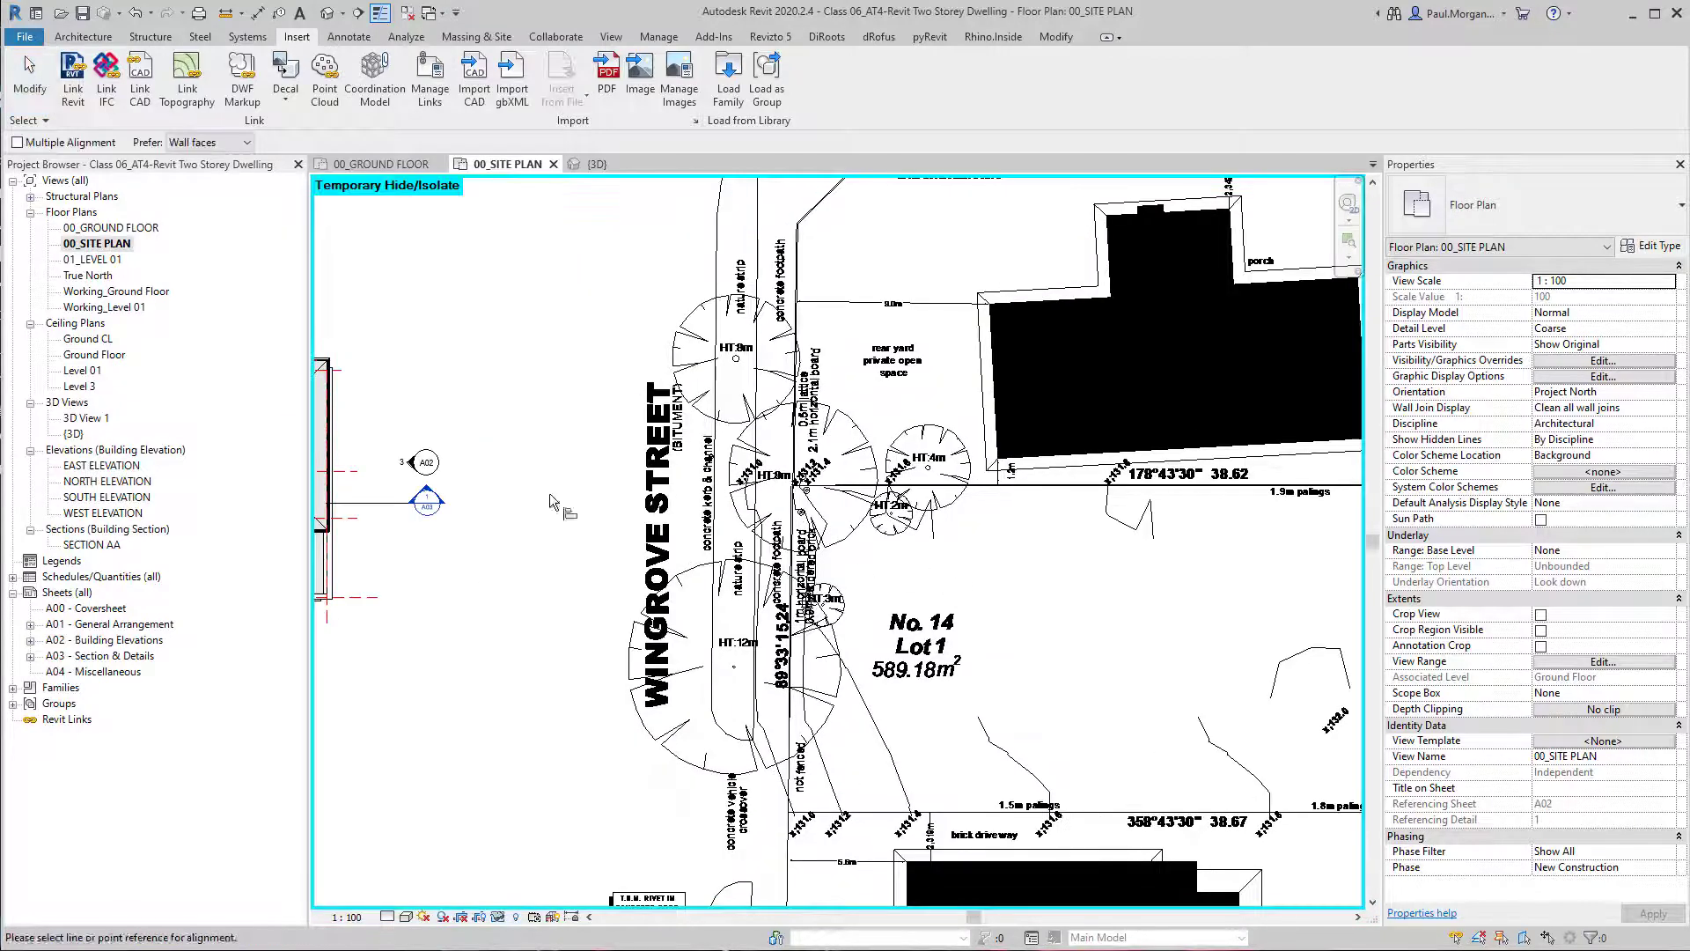
{"action": "middle_click_drag", "start_coordinate": [472, 549], "coordinate": [993, 604]}
{"action": "scroll", "coordinate": [531, 571], "scroll_direction": "up", "scroll_amount": 5}
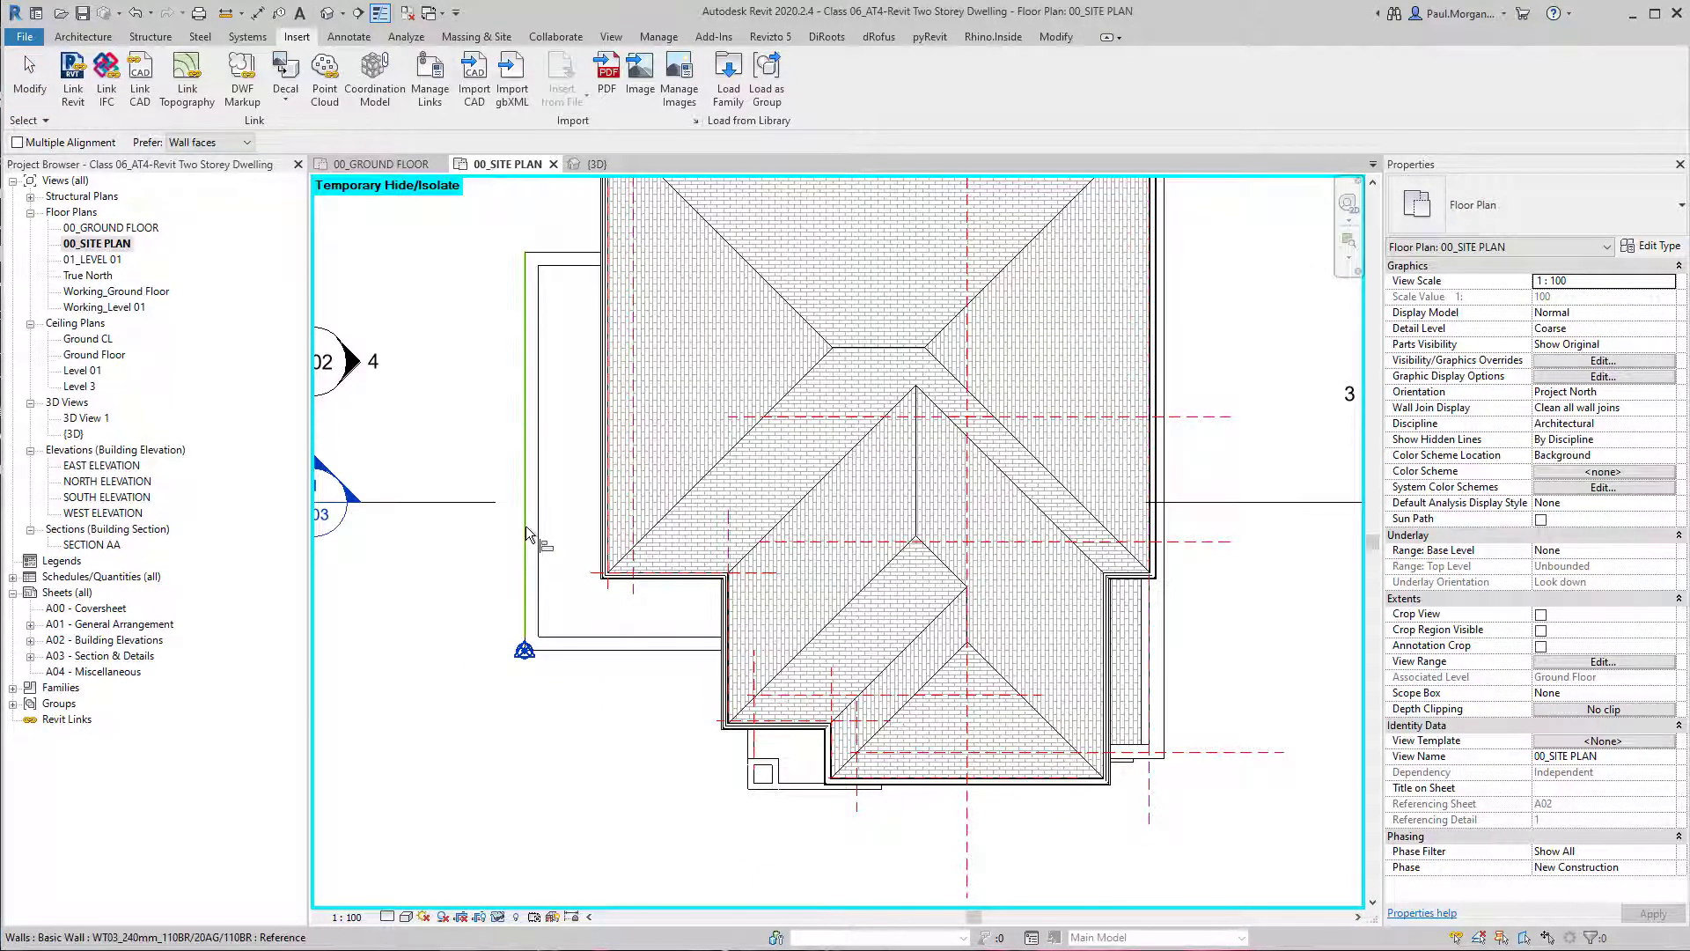
{"action": "left_click", "coordinate": [526, 528]}
{"action": "scroll", "coordinate": [525, 528], "scroll_direction": "down", "scroll_amount": 5}
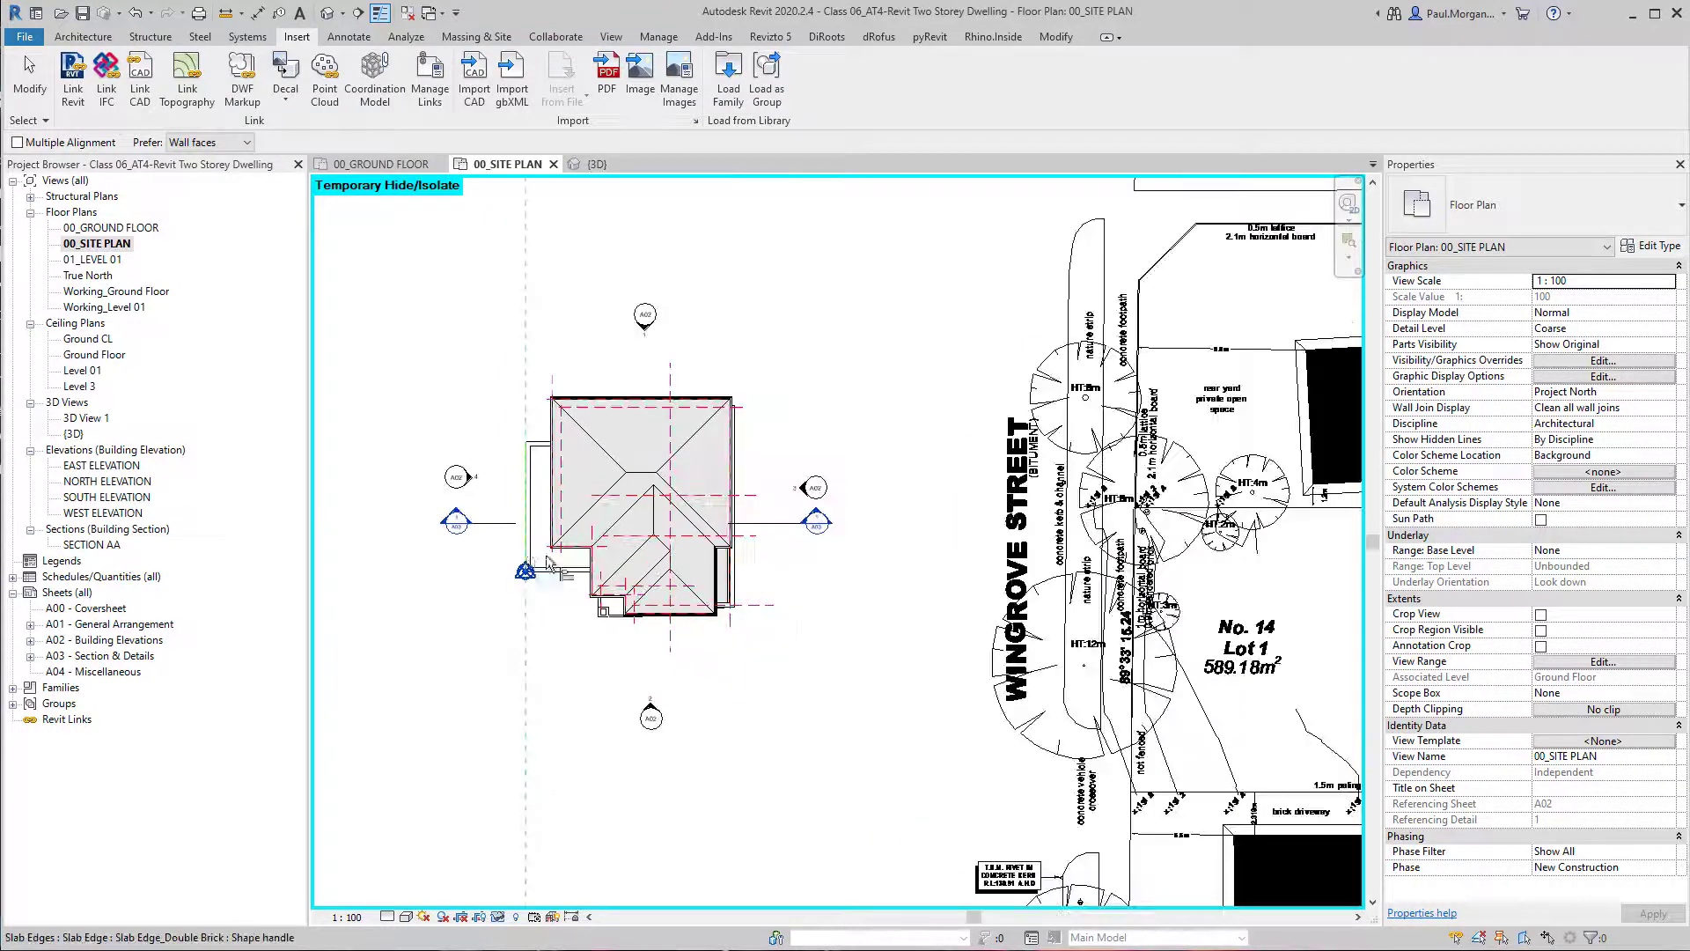
{"action": "scroll", "coordinate": [1080, 527], "scroll_direction": "up", "scroll_amount": 6}
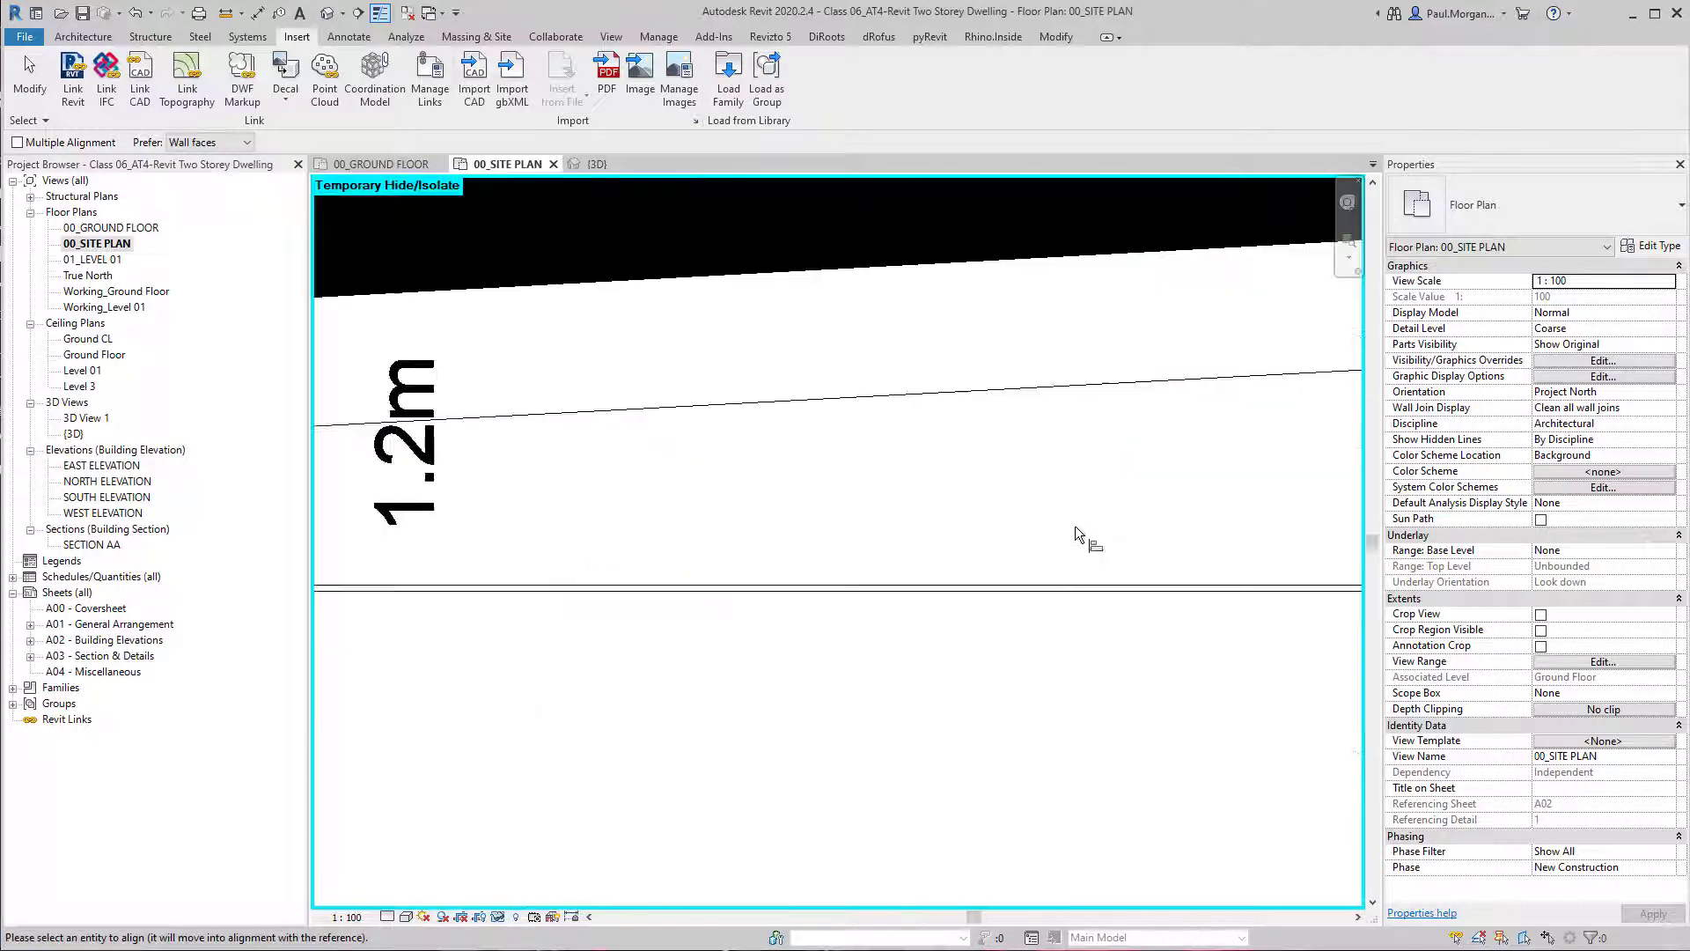
{"action": "left_click", "coordinate": [1039, 597]}
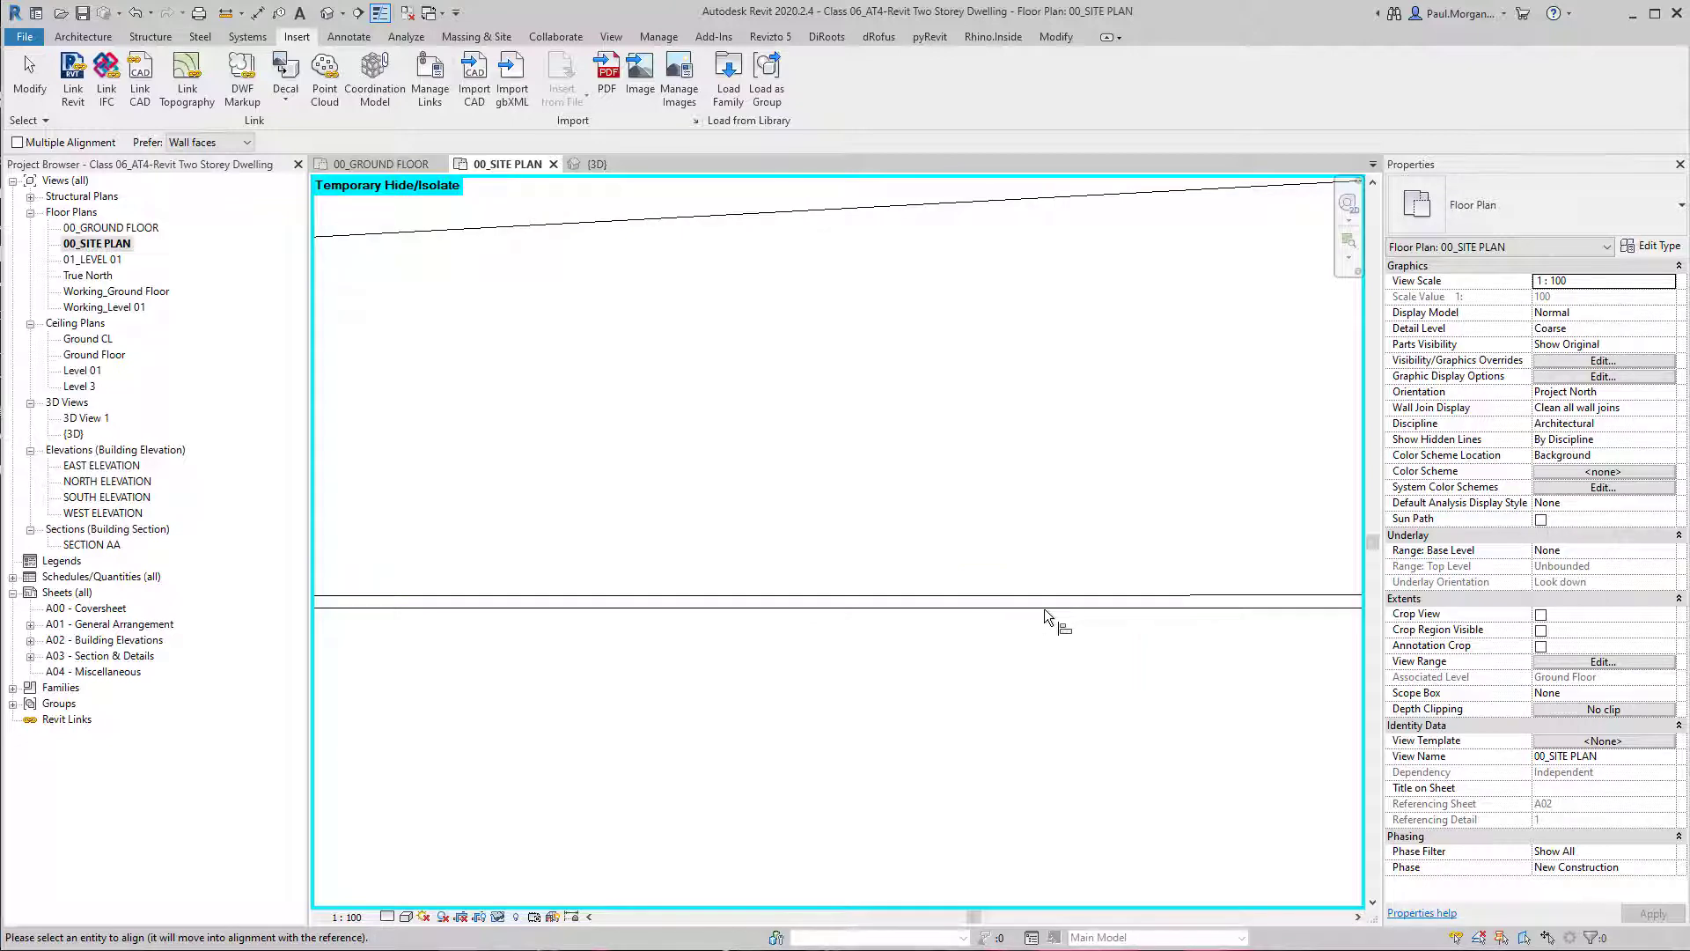
{"action": "left_click", "coordinate": [1045, 610]}
{"action": "scroll", "coordinate": [1031, 617], "scroll_direction": "down", "scroll_amount": 8}
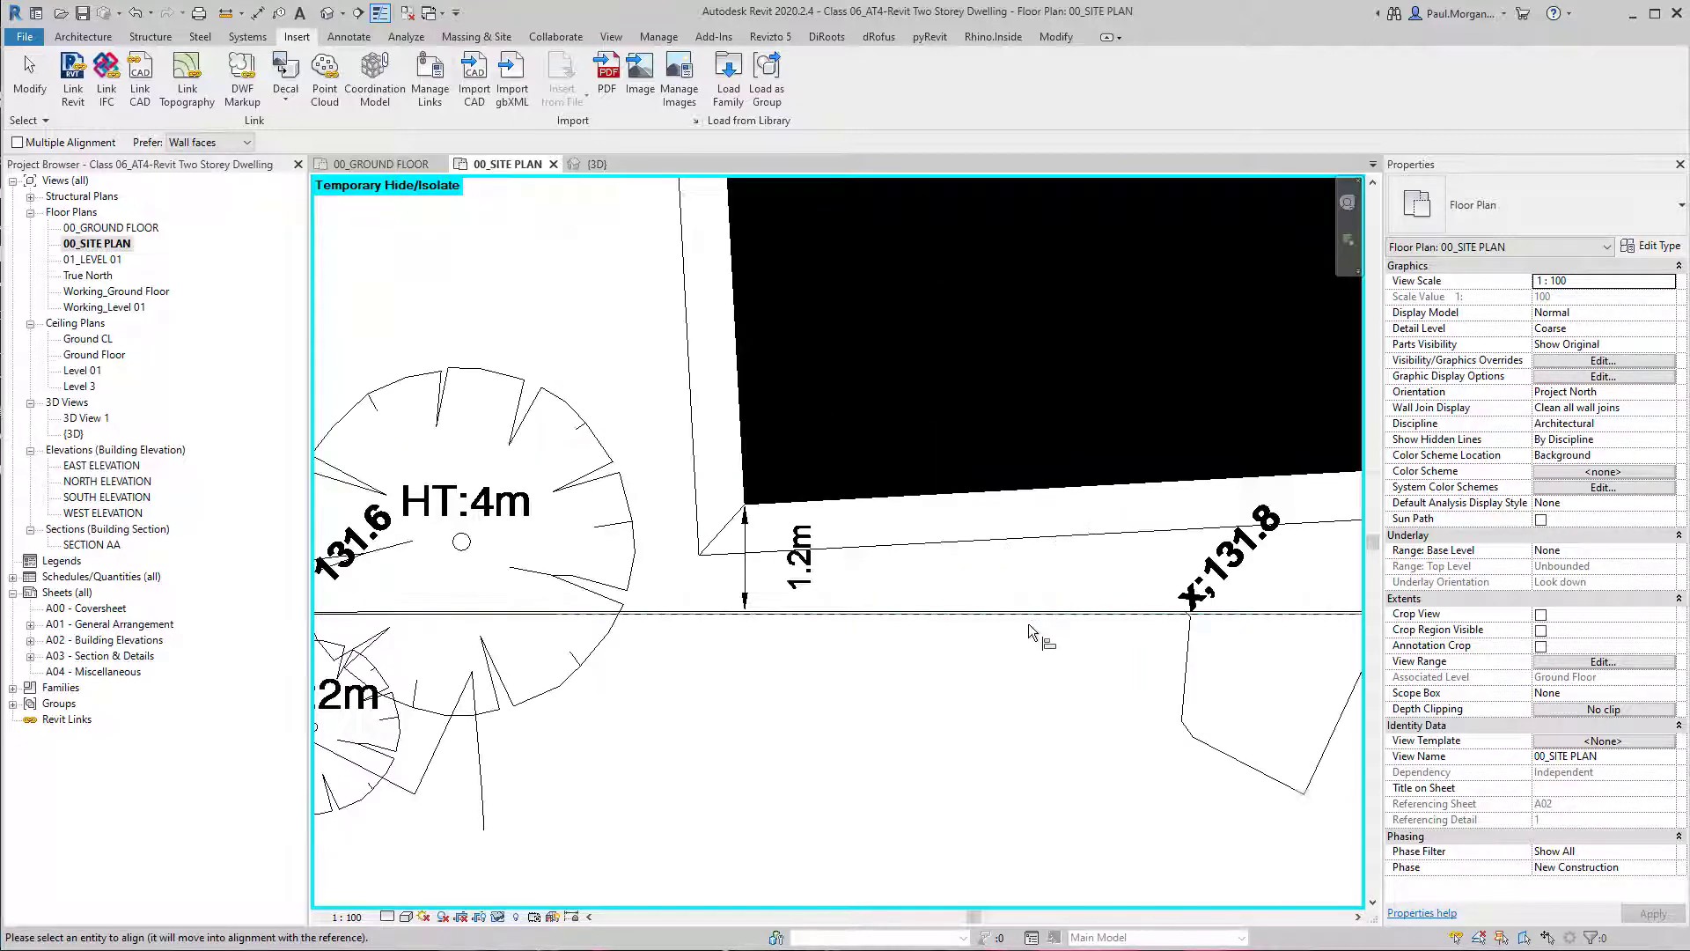
{"action": "key", "text": "Escape"}
{"action": "key", "text": "Escape"}
Rotate the linked site plan drawing by 90 degrees.
{"action": "left_click", "coordinate": [1031, 617]}
{"action": "scroll", "coordinate": [1031, 617], "scroll_direction": "down", "scroll_amount": 6}
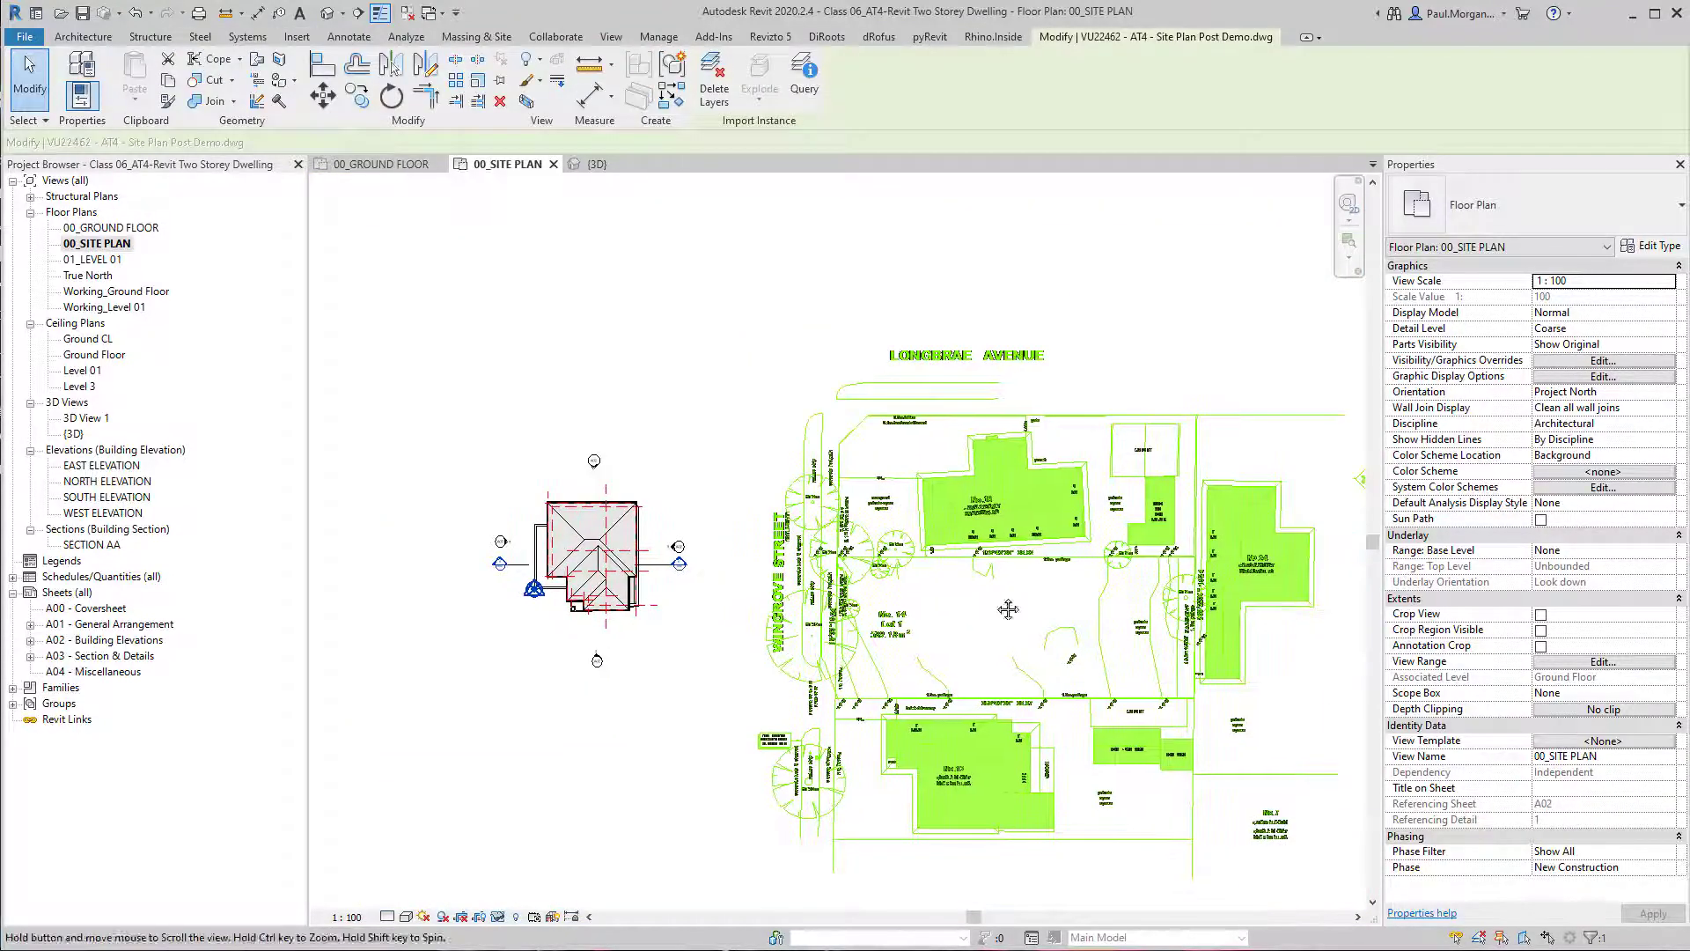
{"action": "left_click", "coordinate": [783, 453]}
{"action": "key", "text": "r"}
{"action": "key", "text": "o"}
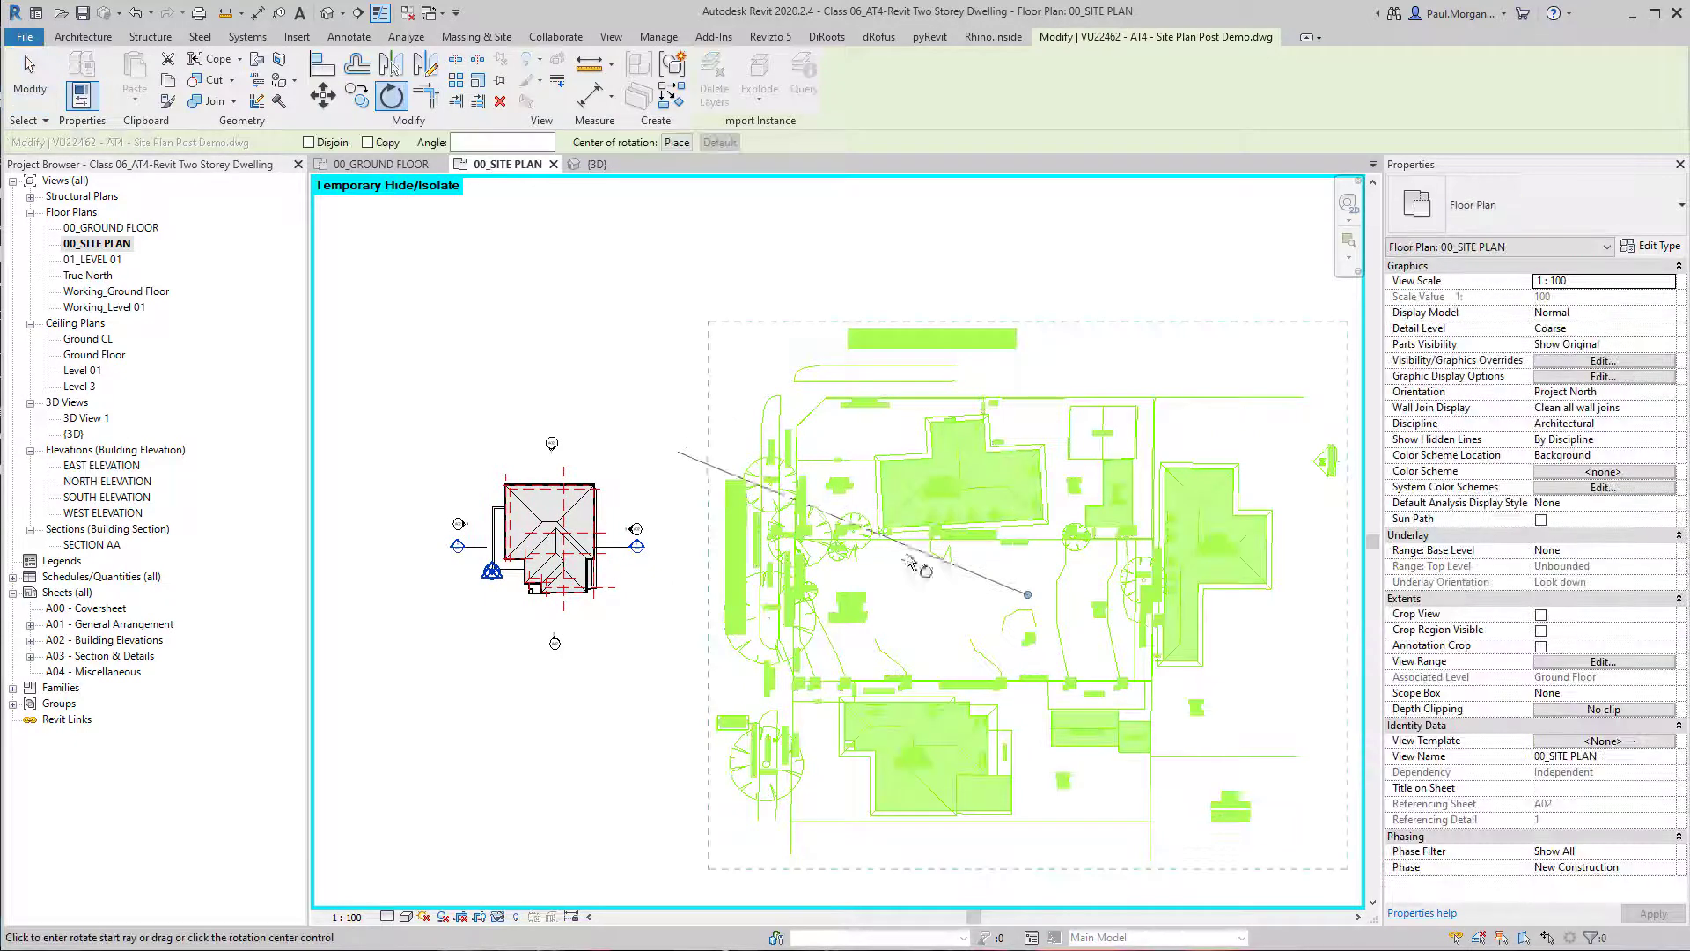
{"action": "type", "text": "9"}
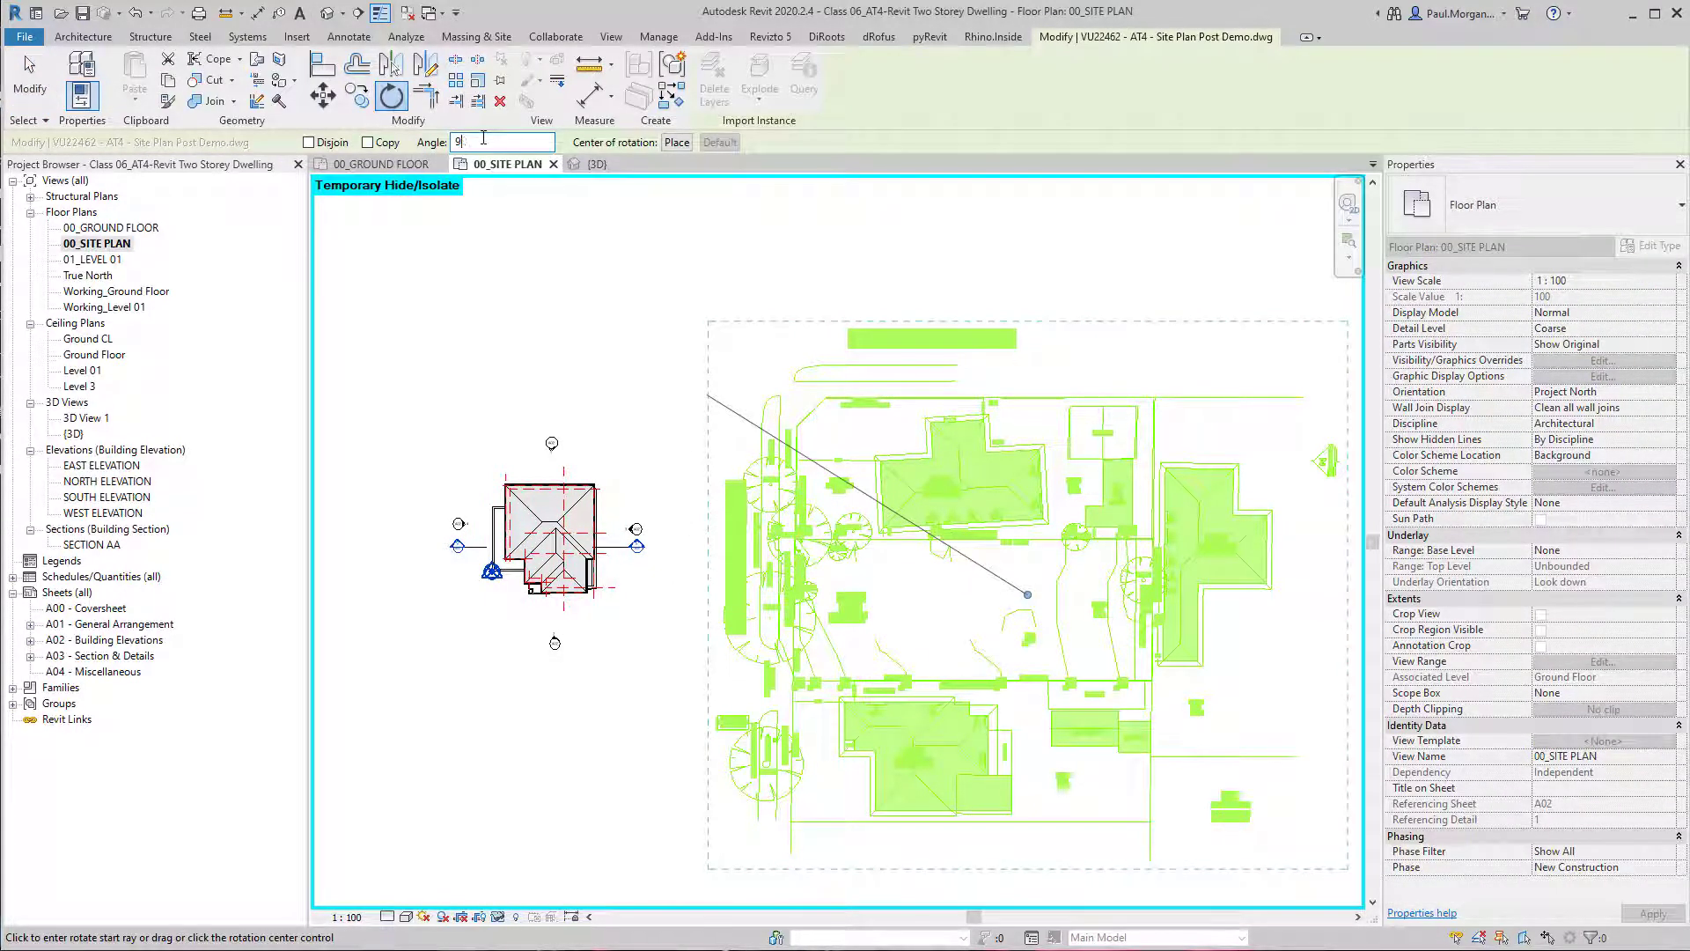
{"action": "type", "text": "0"}
{"action": "key", "text": "Return"}
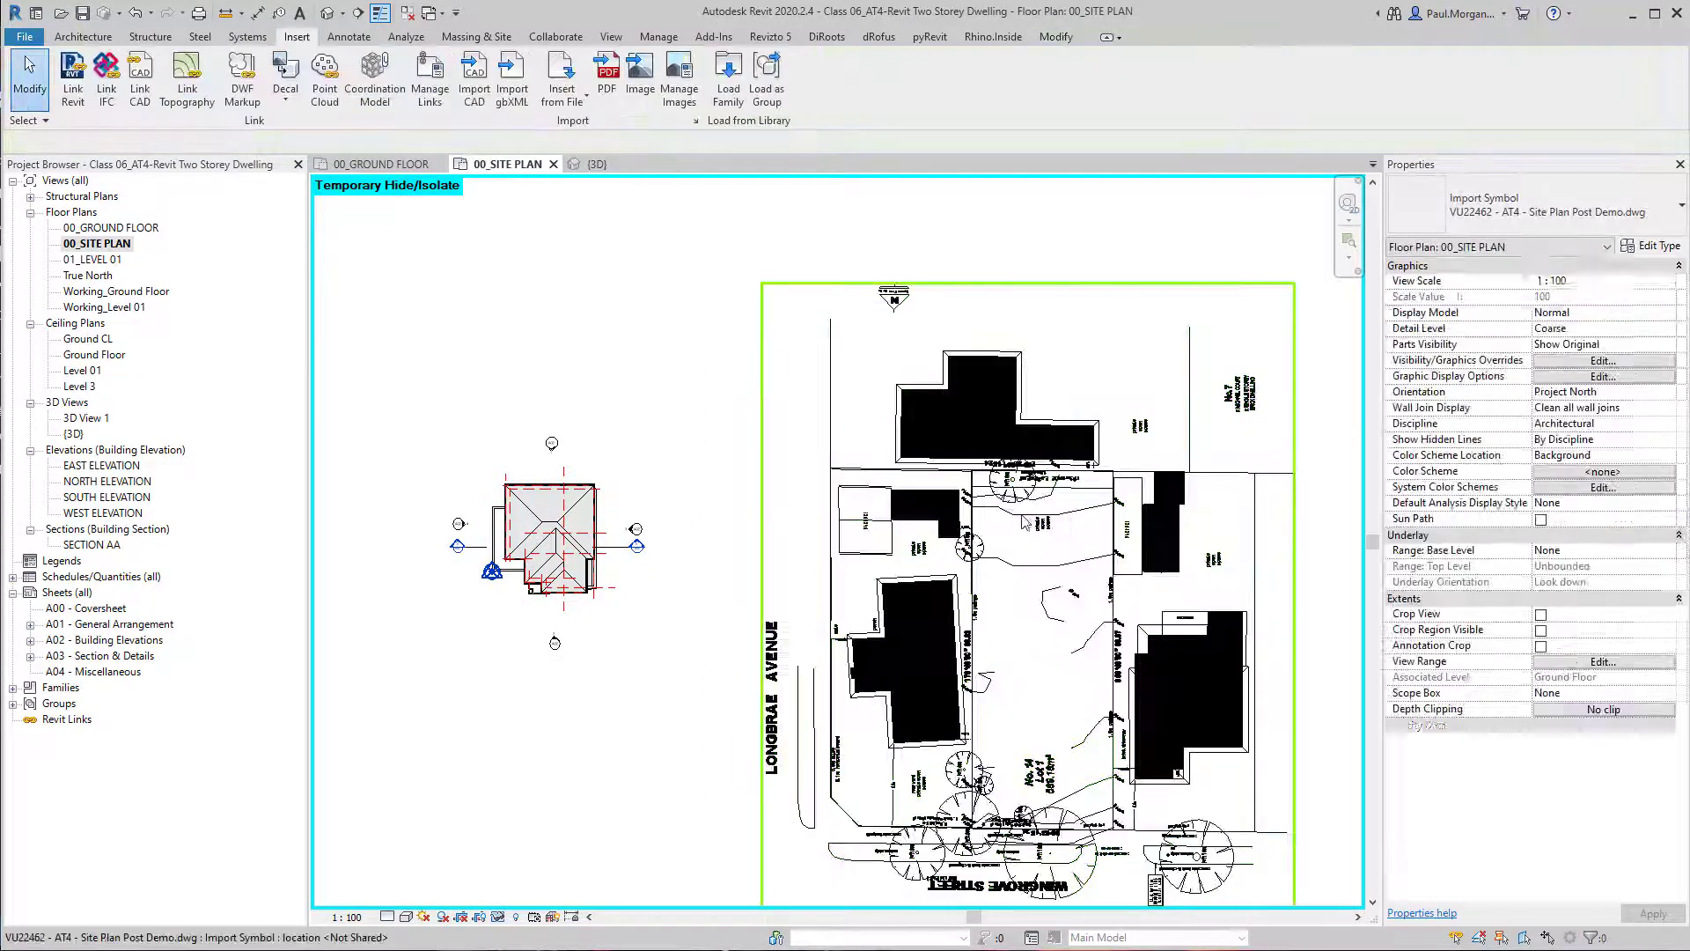
{"action": "key", "text": "Escape"}
Align the link's 178°43'30" Lot 1 boundary with the outer face of the dwelling's boundary-side wall.
{"action": "key", "text": "a"}
{"action": "key", "text": "l"}
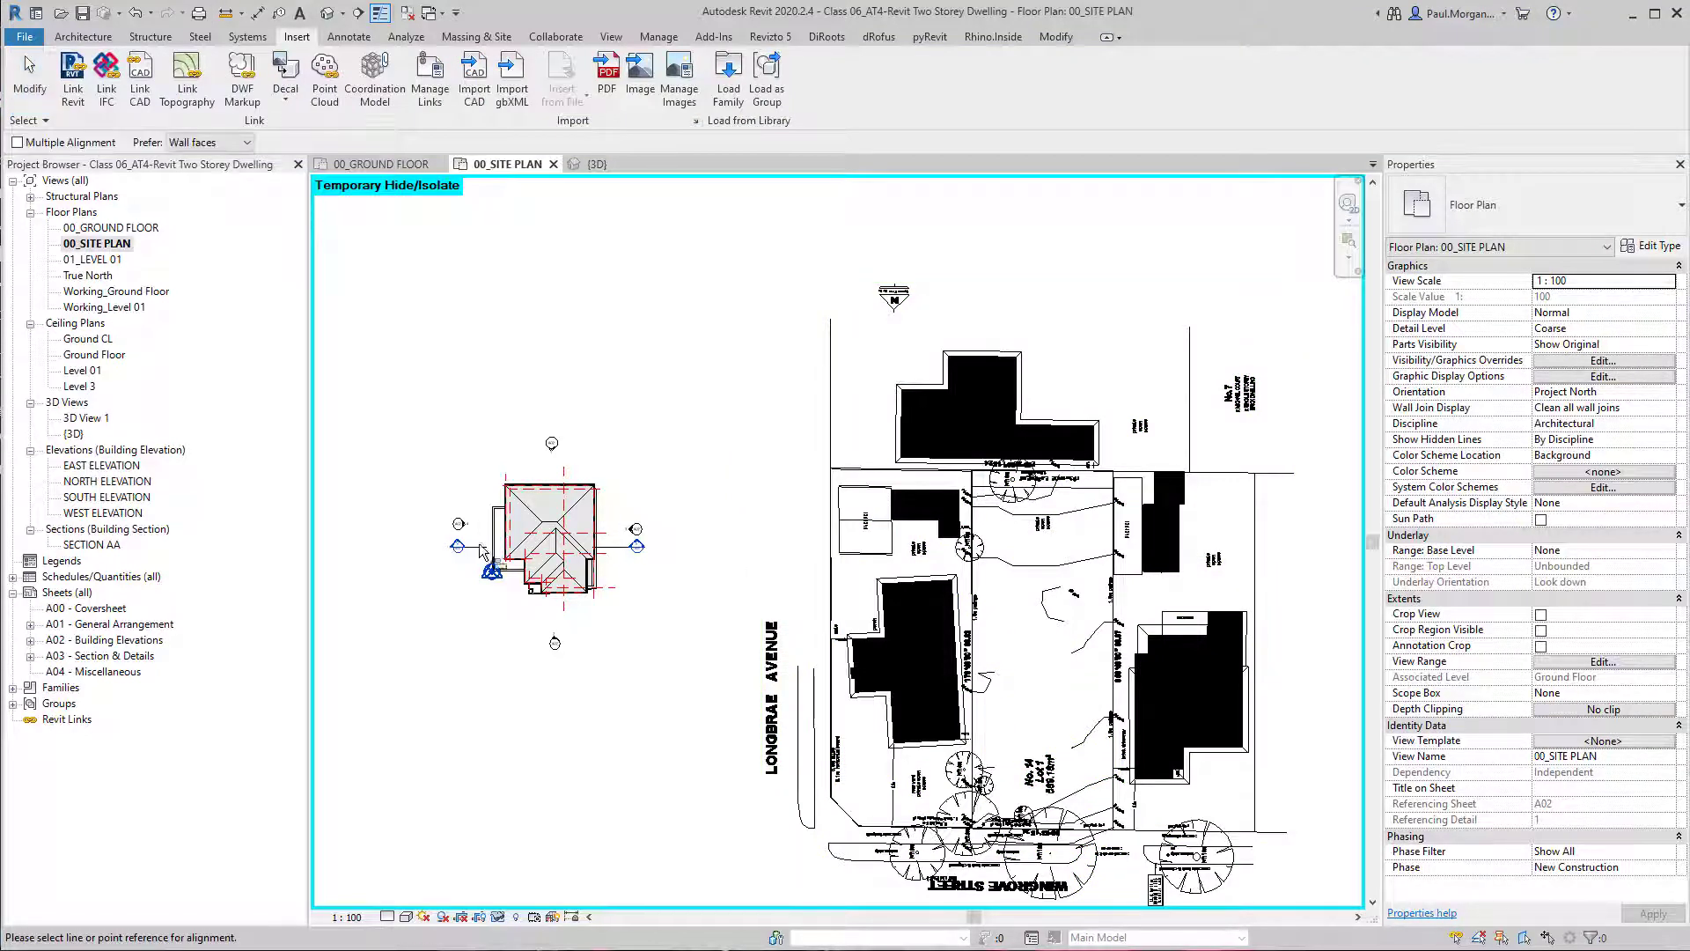
{"action": "scroll", "coordinate": [482, 551], "scroll_direction": "up", "scroll_amount": 6}
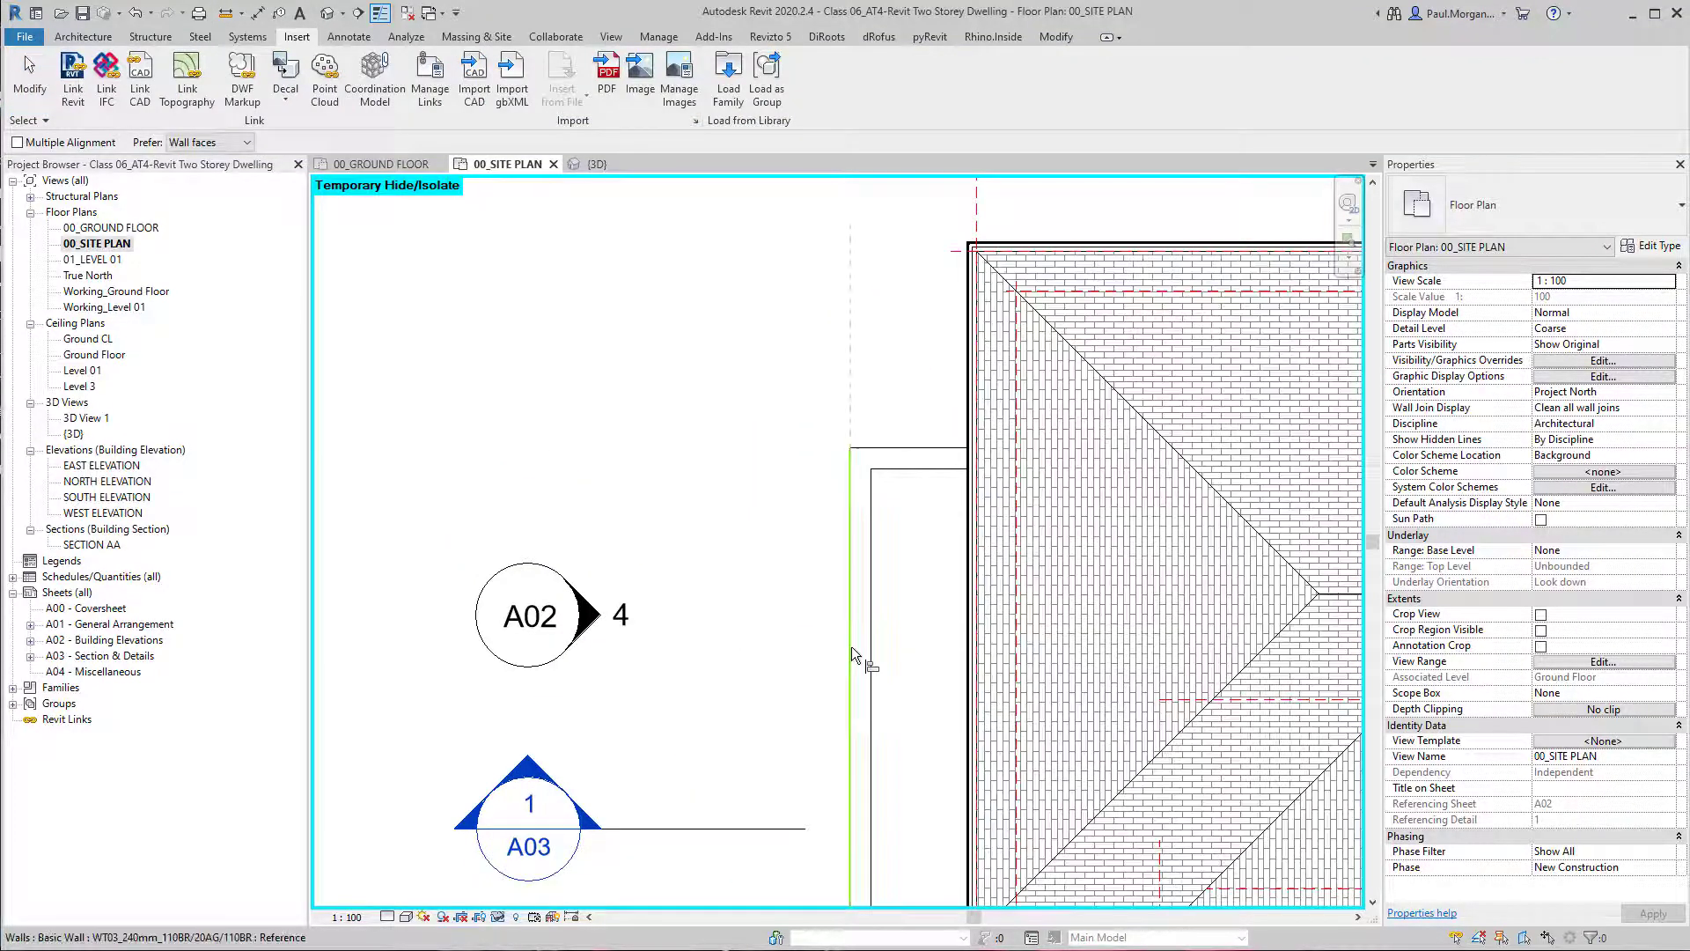
{"action": "left_click", "coordinate": [852, 646]}
{"action": "scroll", "coordinate": [852, 647], "scroll_direction": "down", "scroll_amount": 8}
{"action": "scroll", "coordinate": [876, 671], "scroll_direction": "up", "scroll_amount": 3}
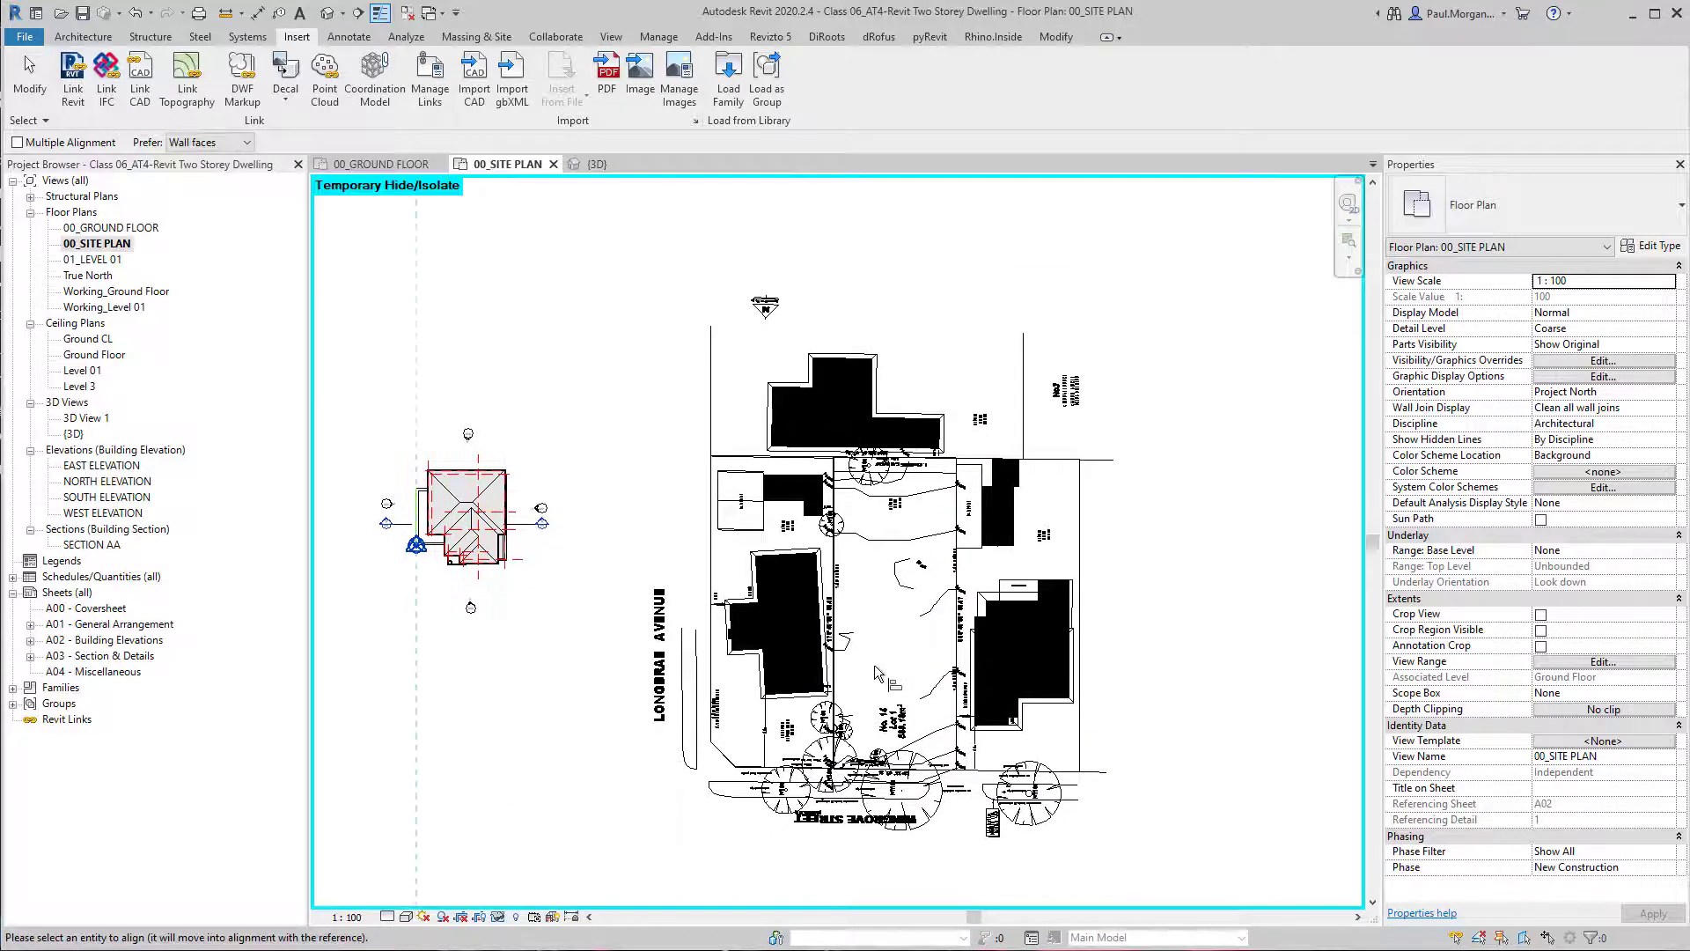
{"action": "scroll", "coordinate": [876, 673], "scroll_direction": "up", "scroll_amount": 8}
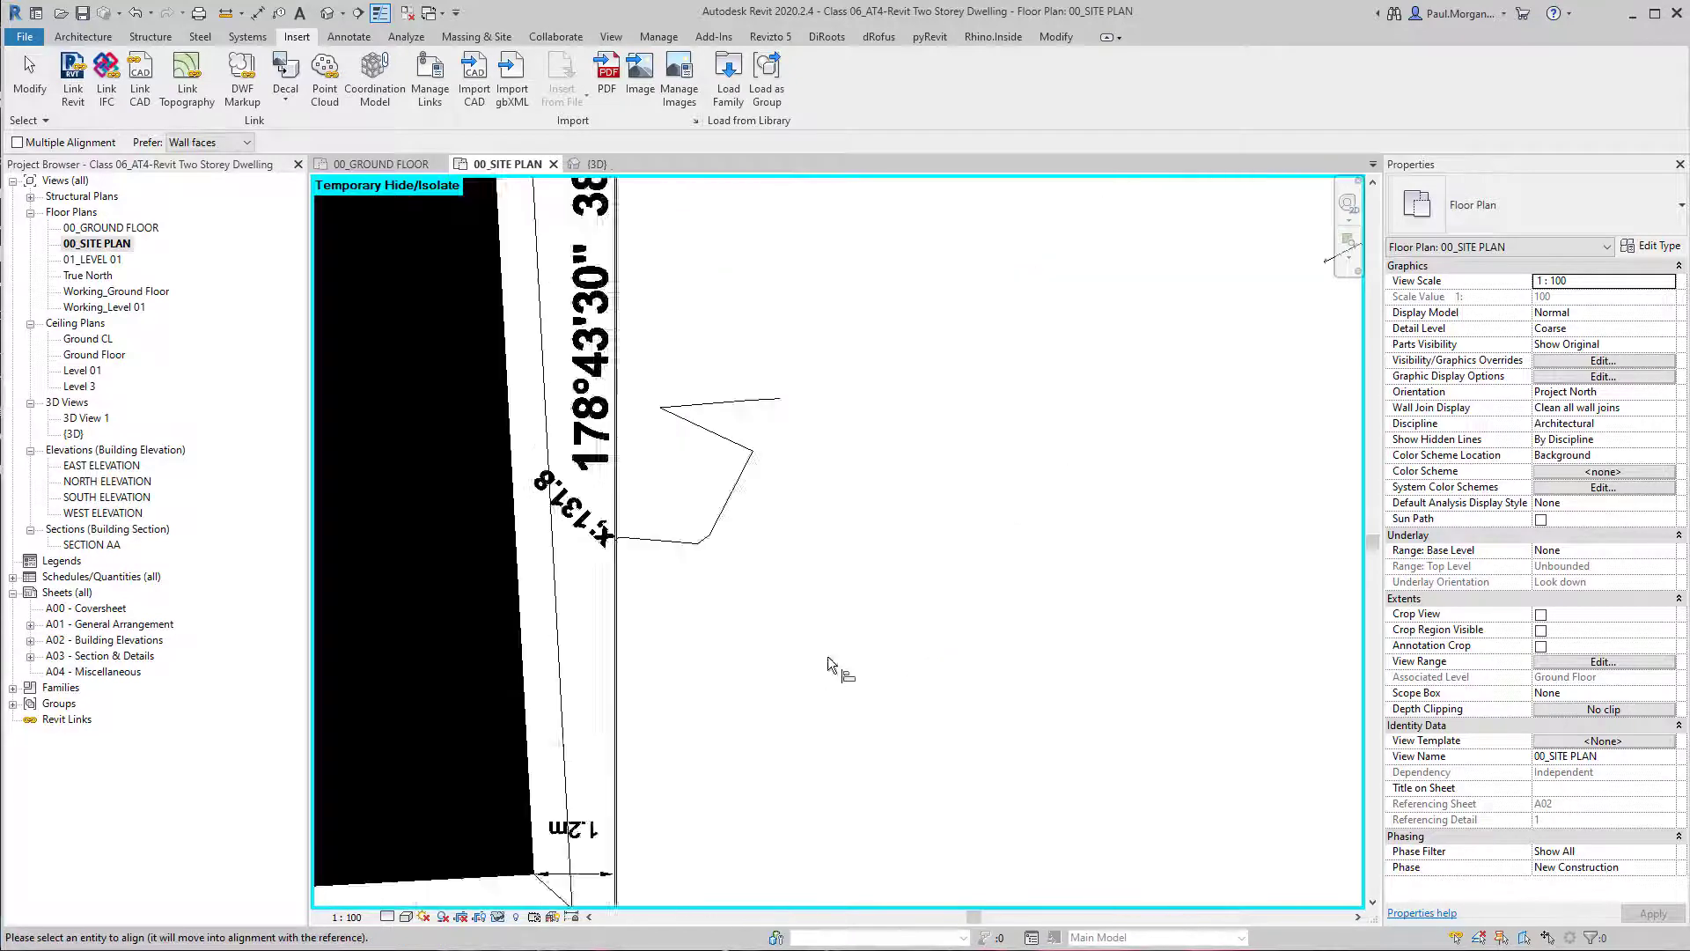
{"action": "left_click", "coordinate": [609, 631]}
{"action": "scroll", "coordinate": [801, 711], "scroll_direction": "down", "scroll_amount": 6}
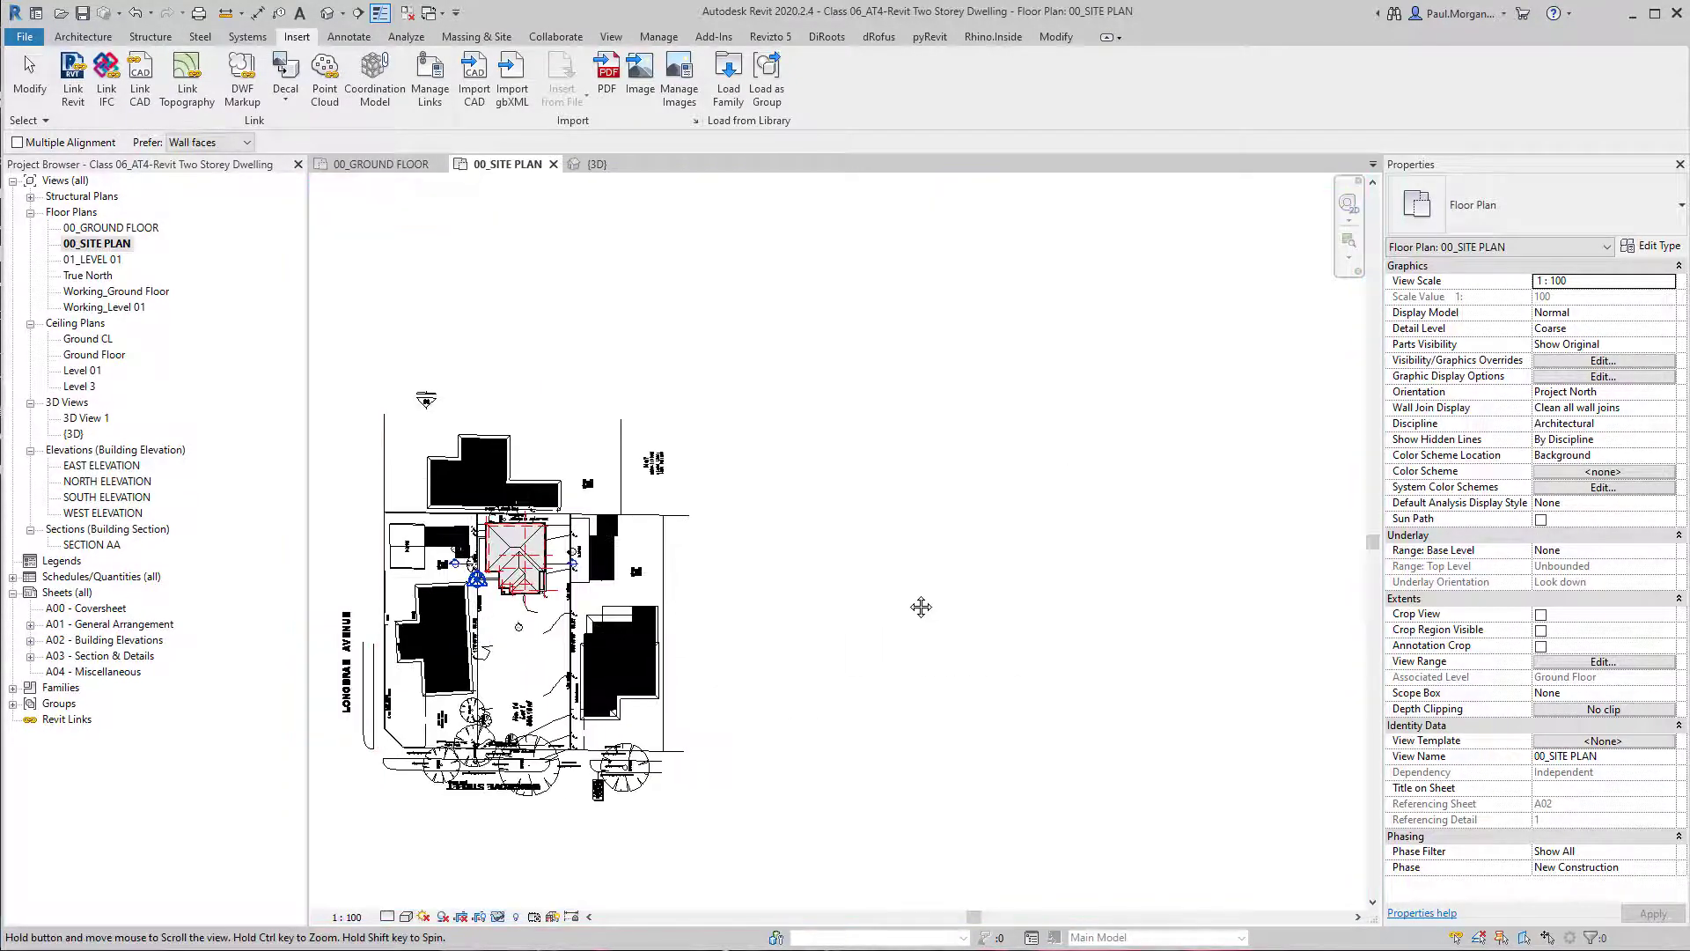
{"action": "scroll", "coordinate": [852, 618], "scroll_direction": "up", "scroll_amount": 3}
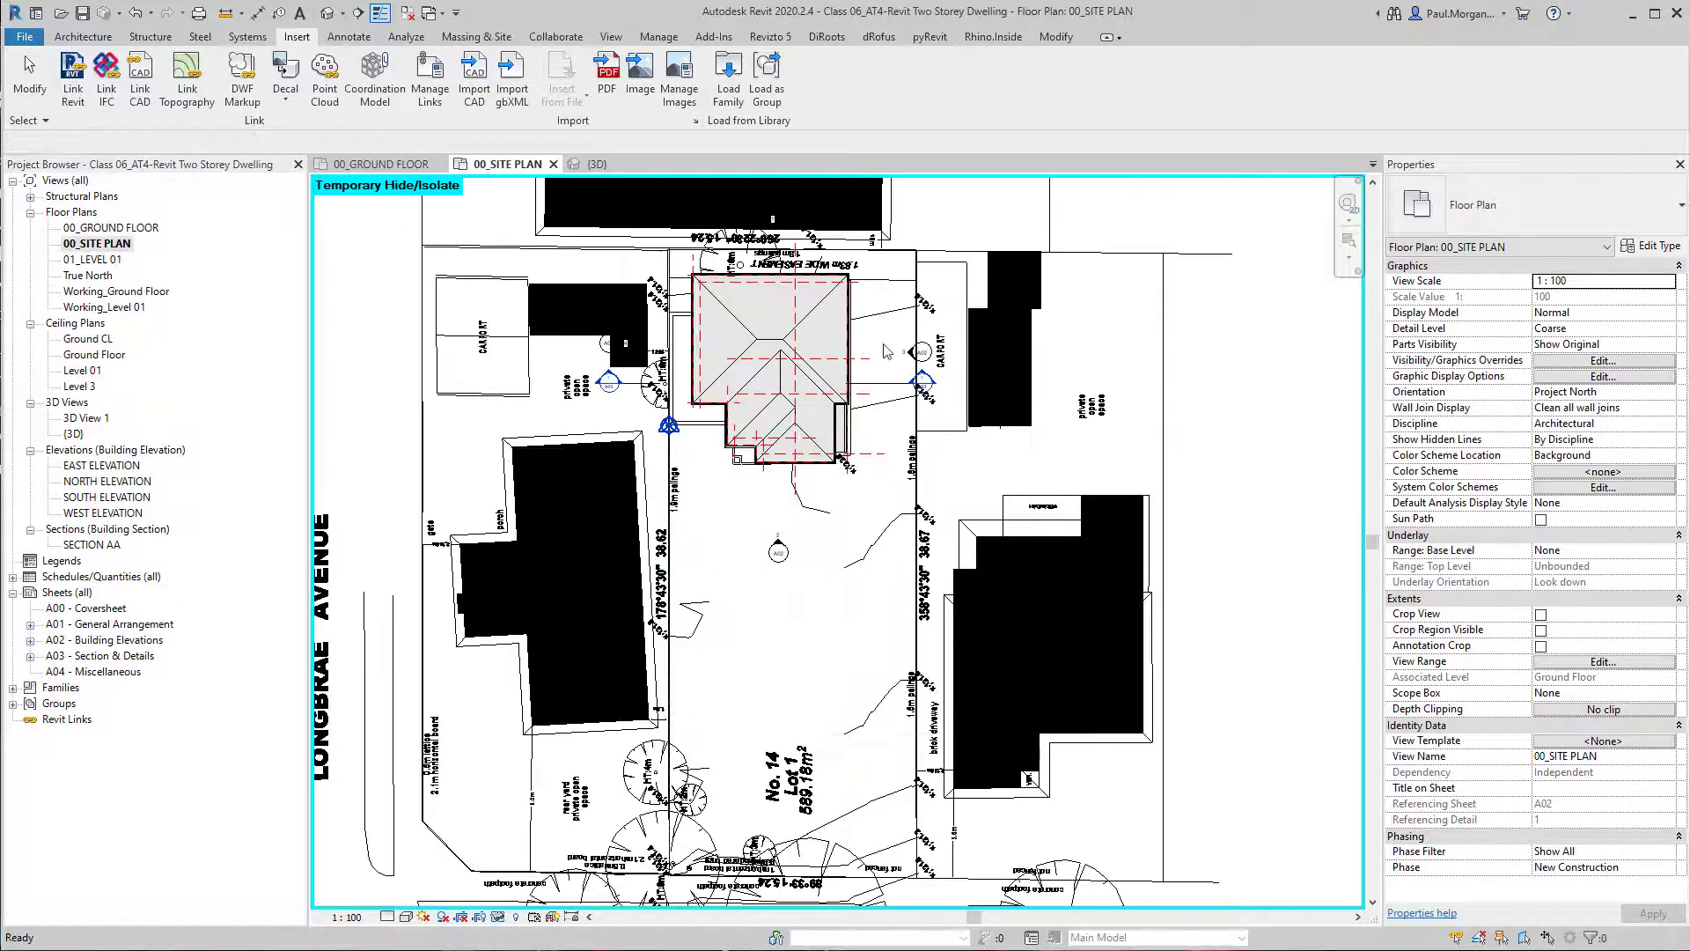
{"action": "key", "text": "Escape"}
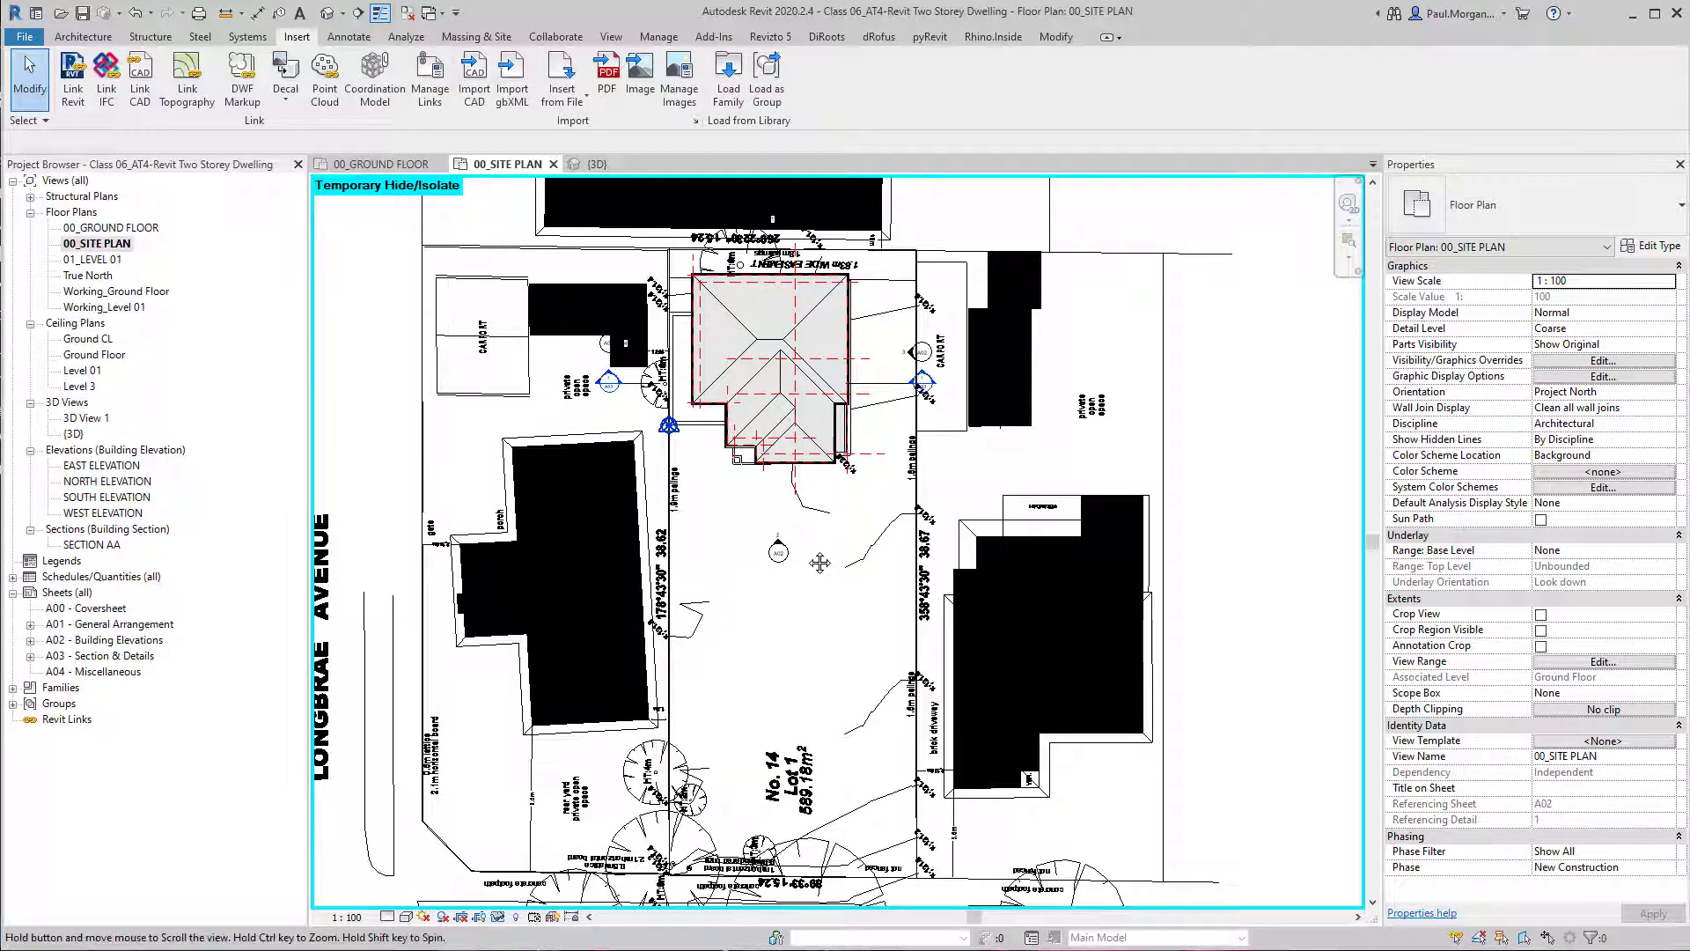
Move the linked site plan horizontally to leave a small gap between the Lot 1 boundary and the dwelling's wall.
{"action": "middle_click_drag", "start_coordinate": [866, 598], "coordinate": [858, 501]}
{"action": "left_click", "coordinate": [916, 538]}
{"action": "scroll", "coordinate": [907, 540], "scroll_direction": "down", "scroll_amount": 3}
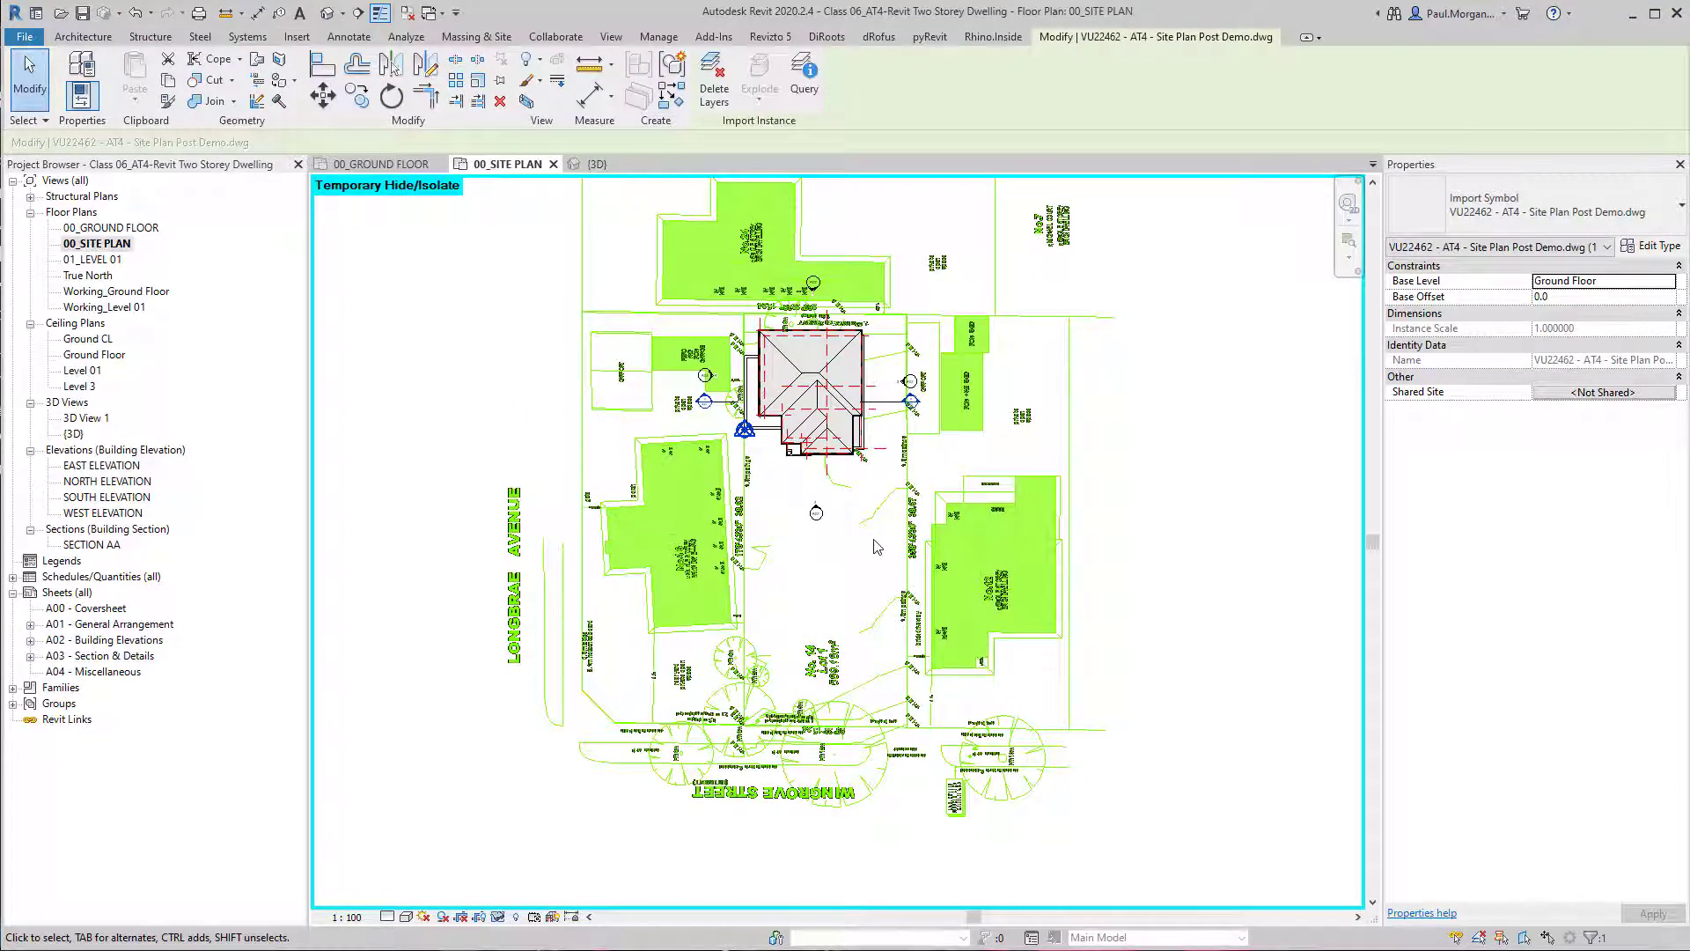
{"action": "key", "text": "m"}
{"action": "key", "text": "v"}
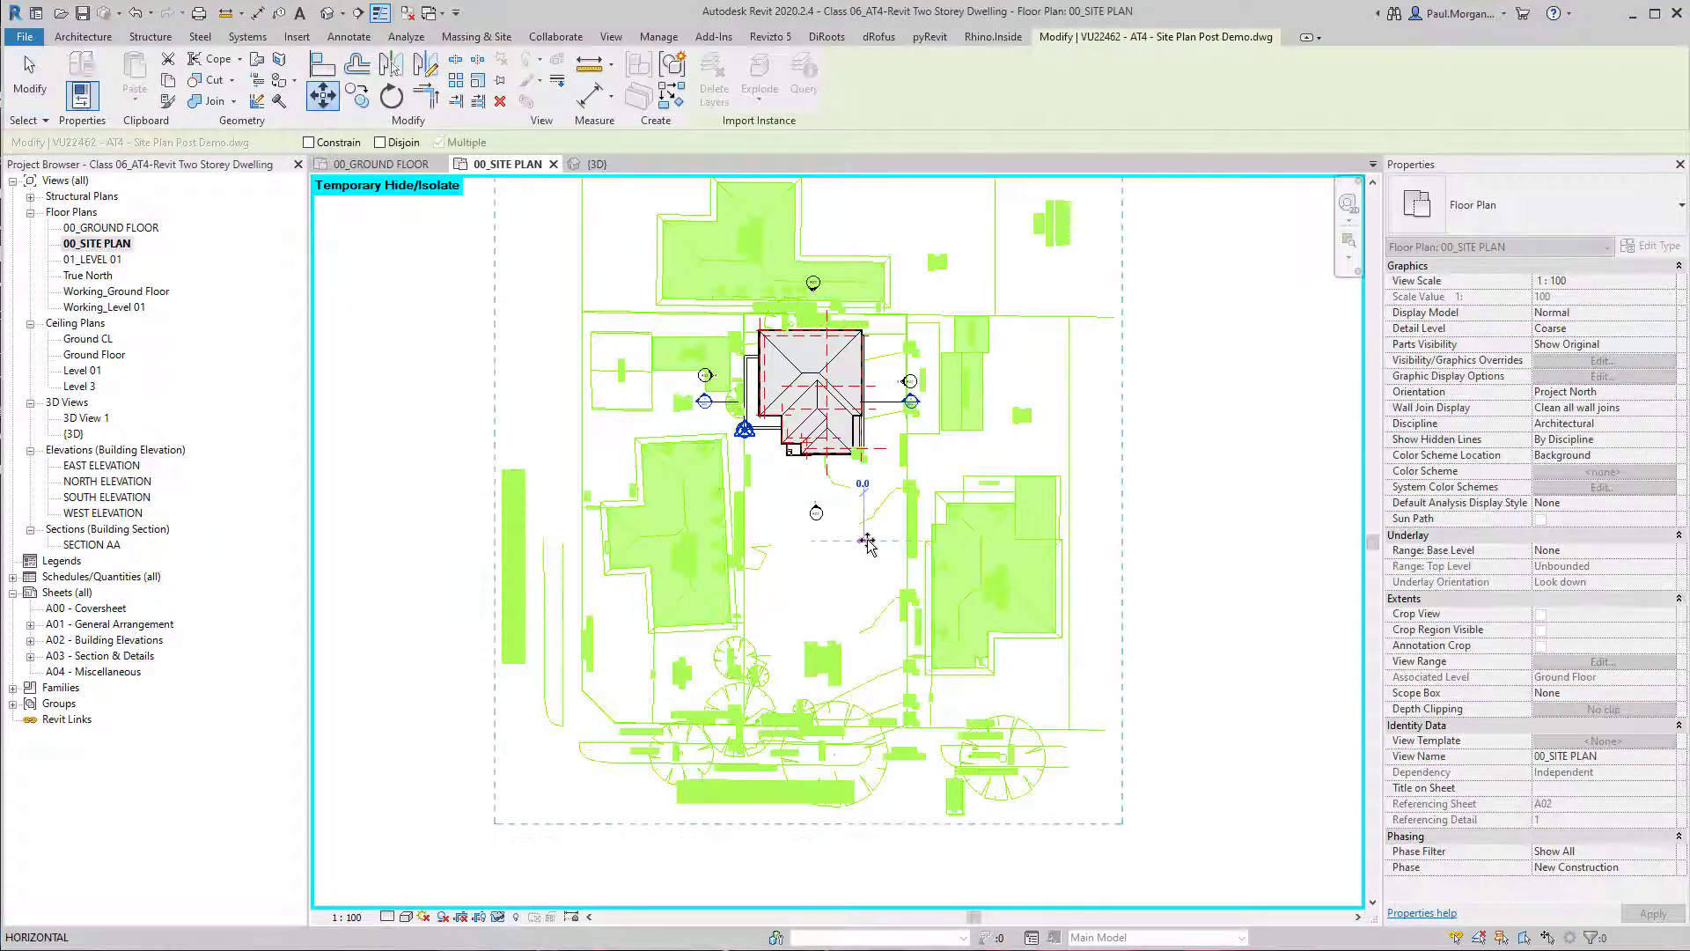
{"action": "left_click", "coordinate": [868, 541]}
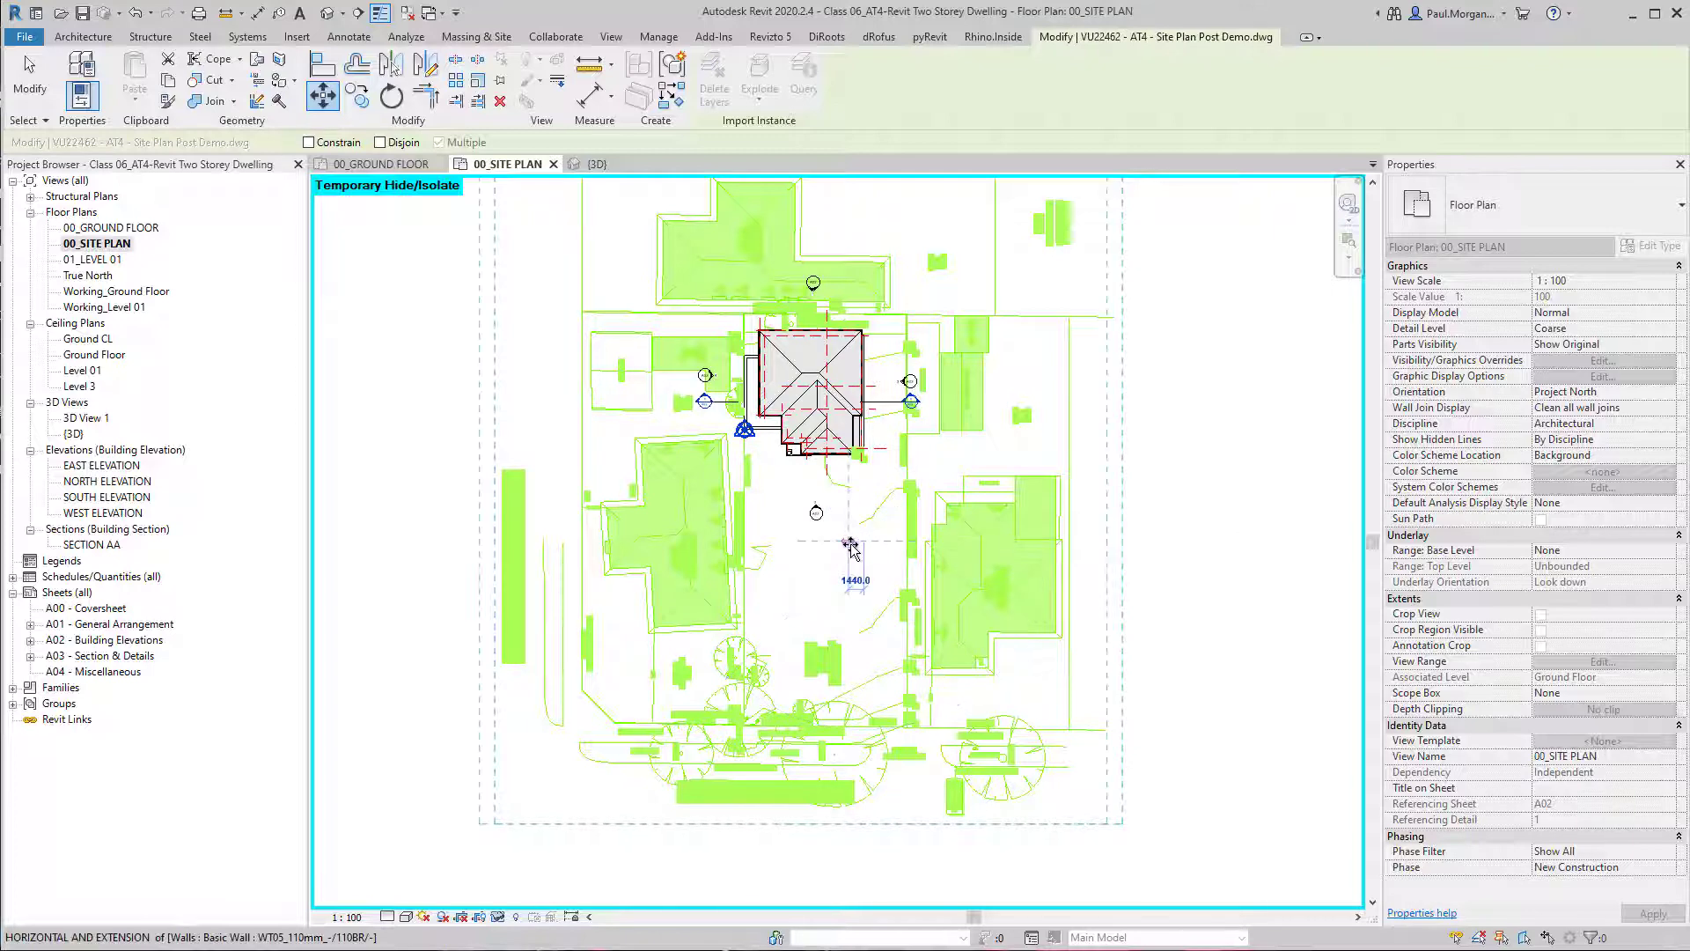
{"action": "left_click", "coordinate": [837, 599]}
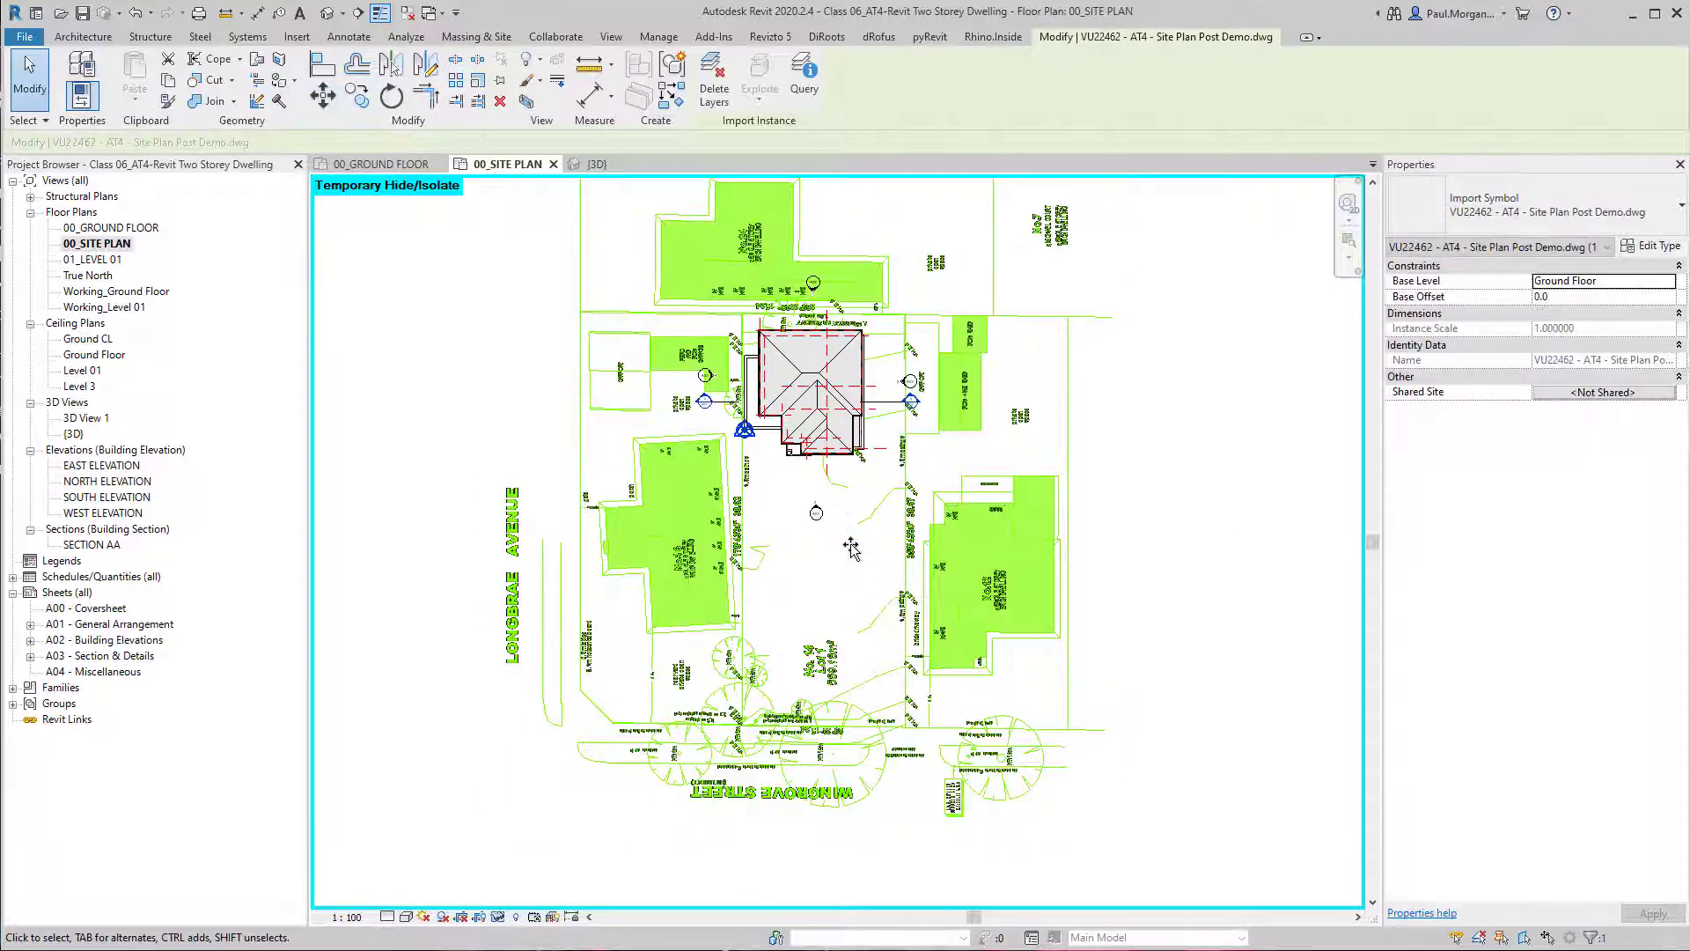
{"action": "scroll", "coordinate": [724, 350], "scroll_direction": "up", "scroll_amount": 8}
{"action": "key", "text": "Escape"}
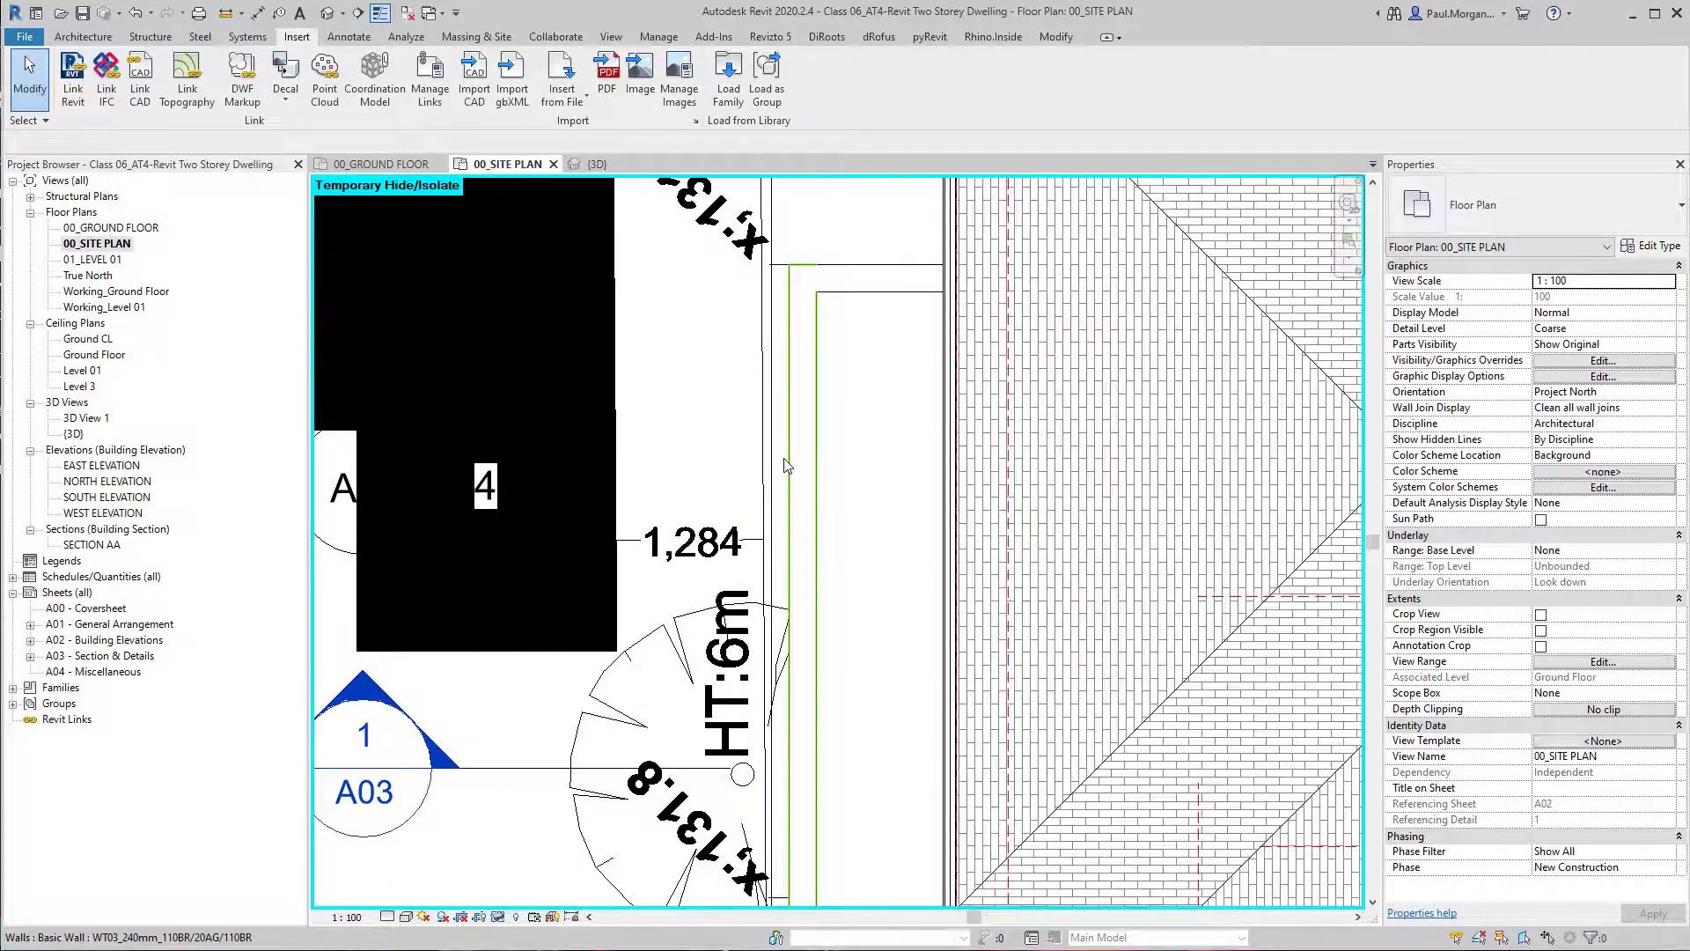
Examine the gap between the dwelling's wall and the Lot 1 boundary, and the neighbouring house's front setback near Wingrove Street.
{"action": "key", "text": "ctrl"}
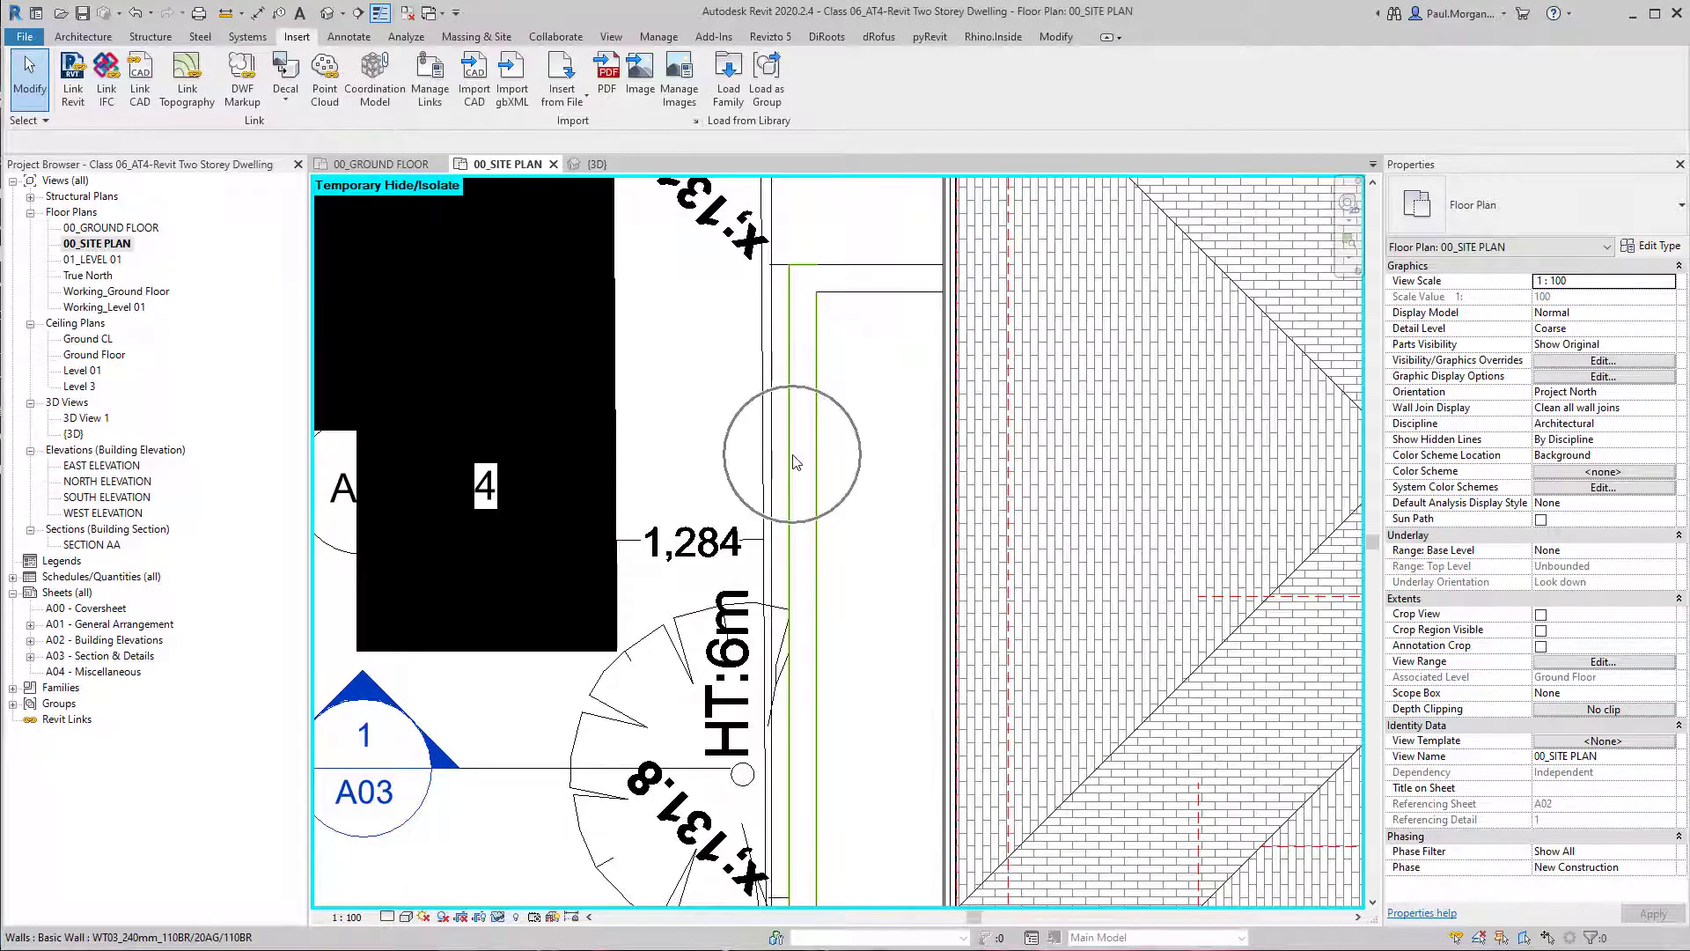
{"action": "scroll", "coordinate": [795, 461], "scroll_direction": "down", "scroll_amount": 4}
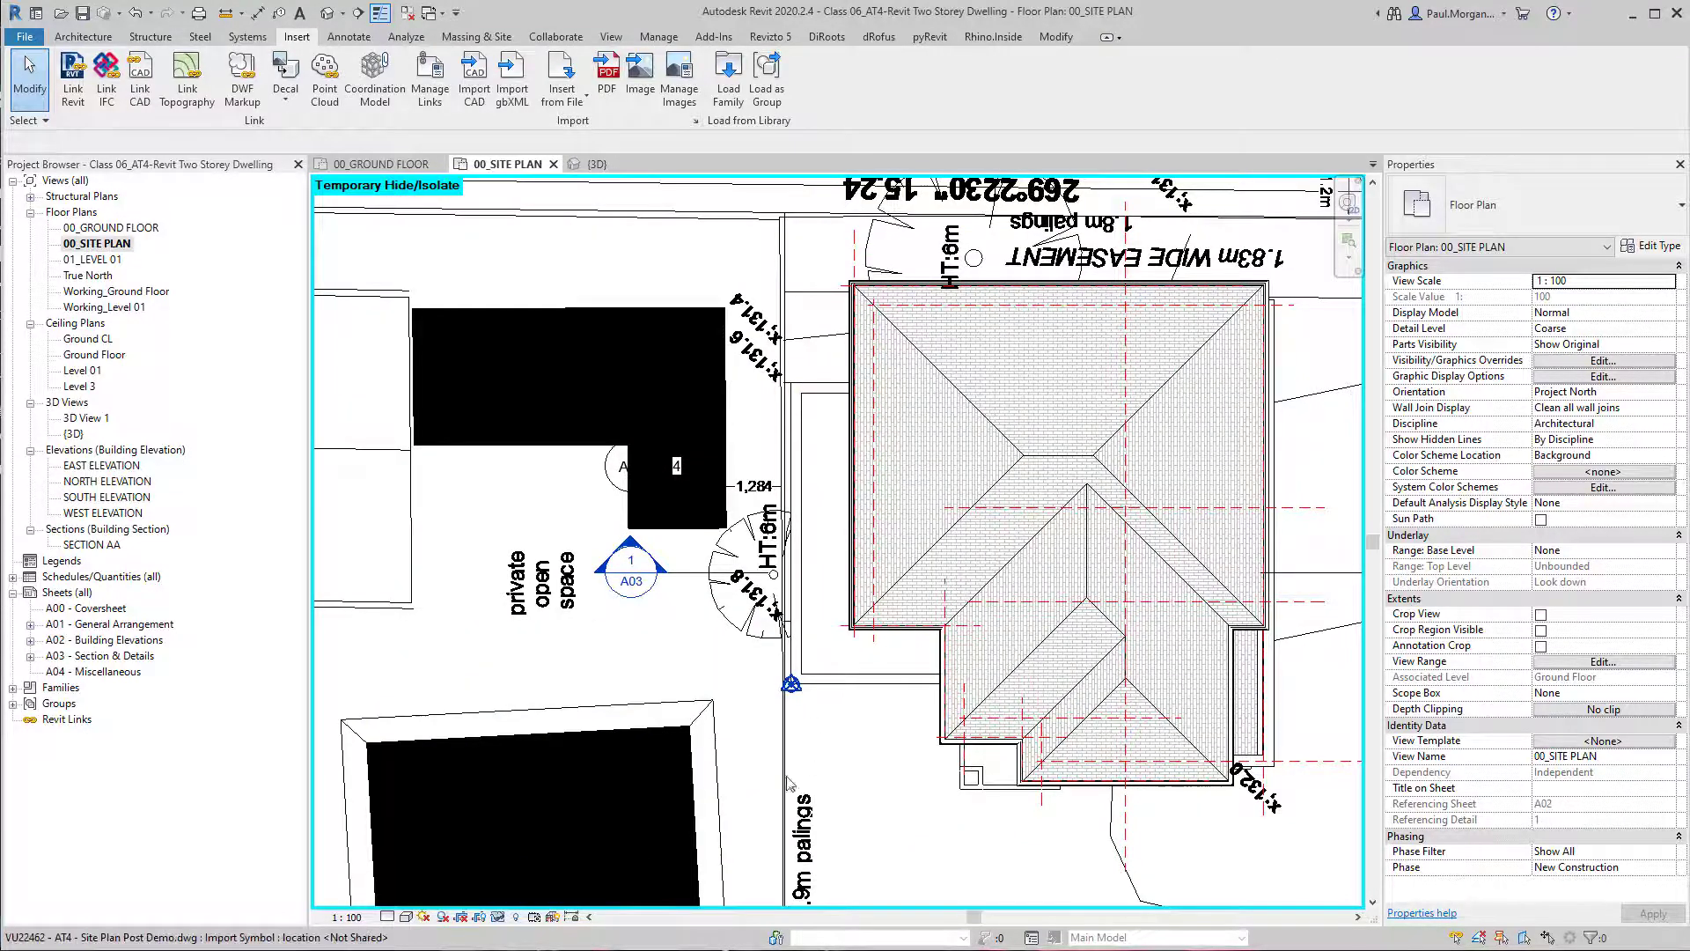
{"action": "scroll", "coordinate": [728, 541], "scroll_direction": "down", "scroll_amount": 5}
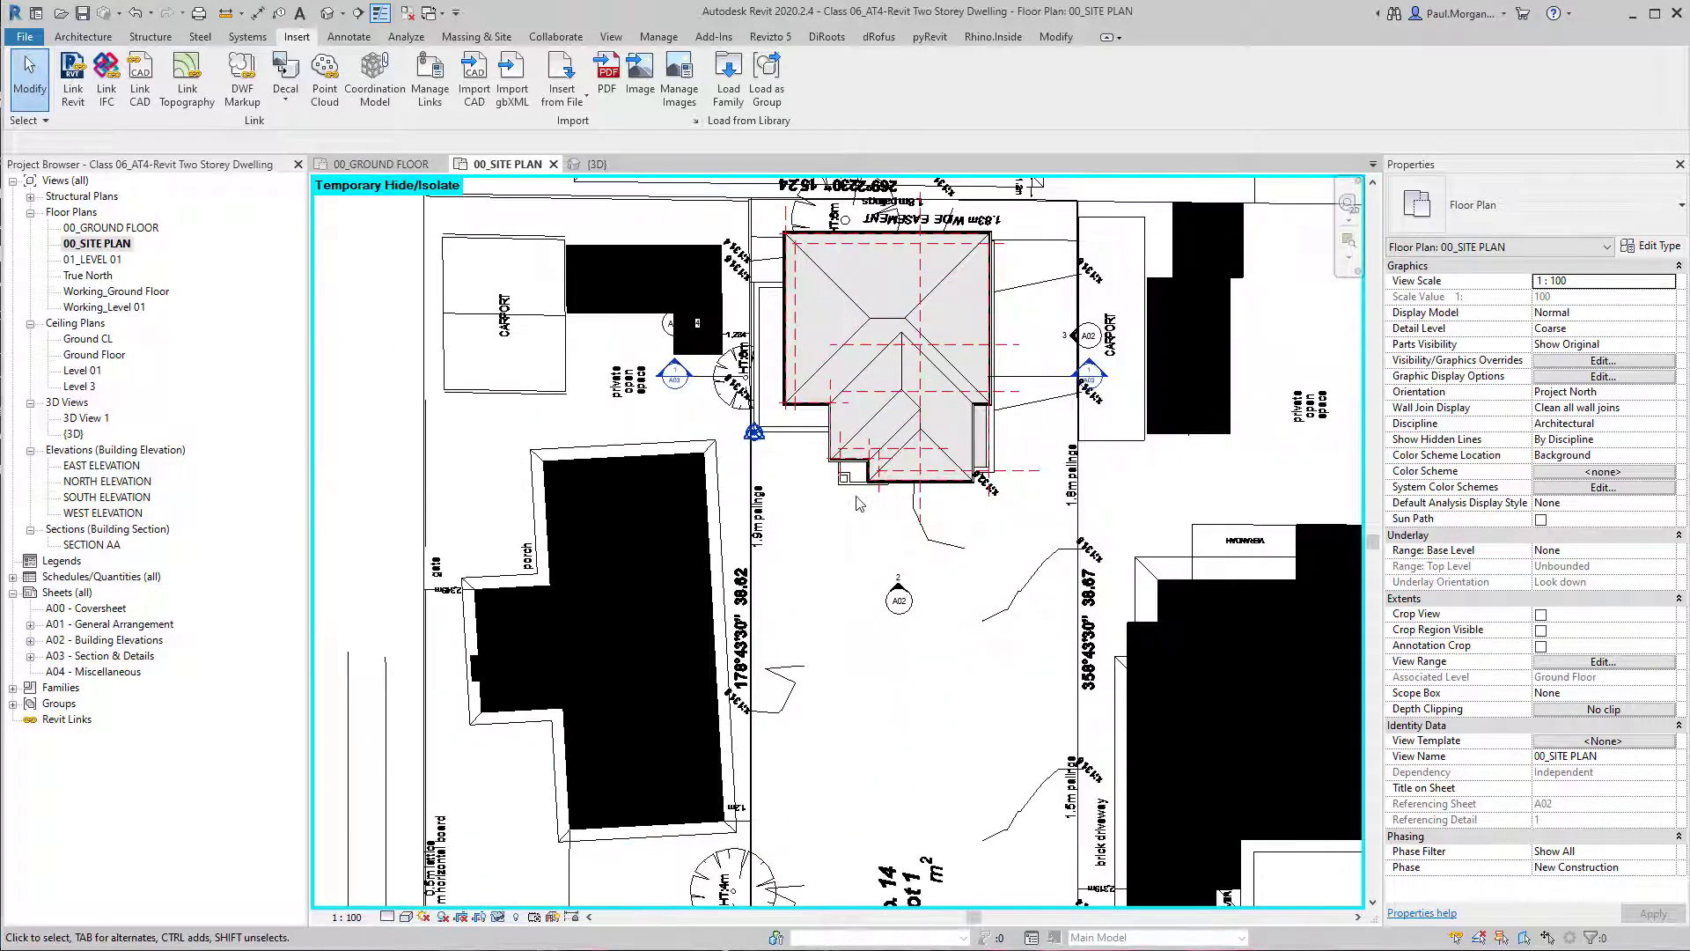
{"action": "middle_click_drag", "start_coordinate": [1006, 643], "coordinate": [975, 484]}
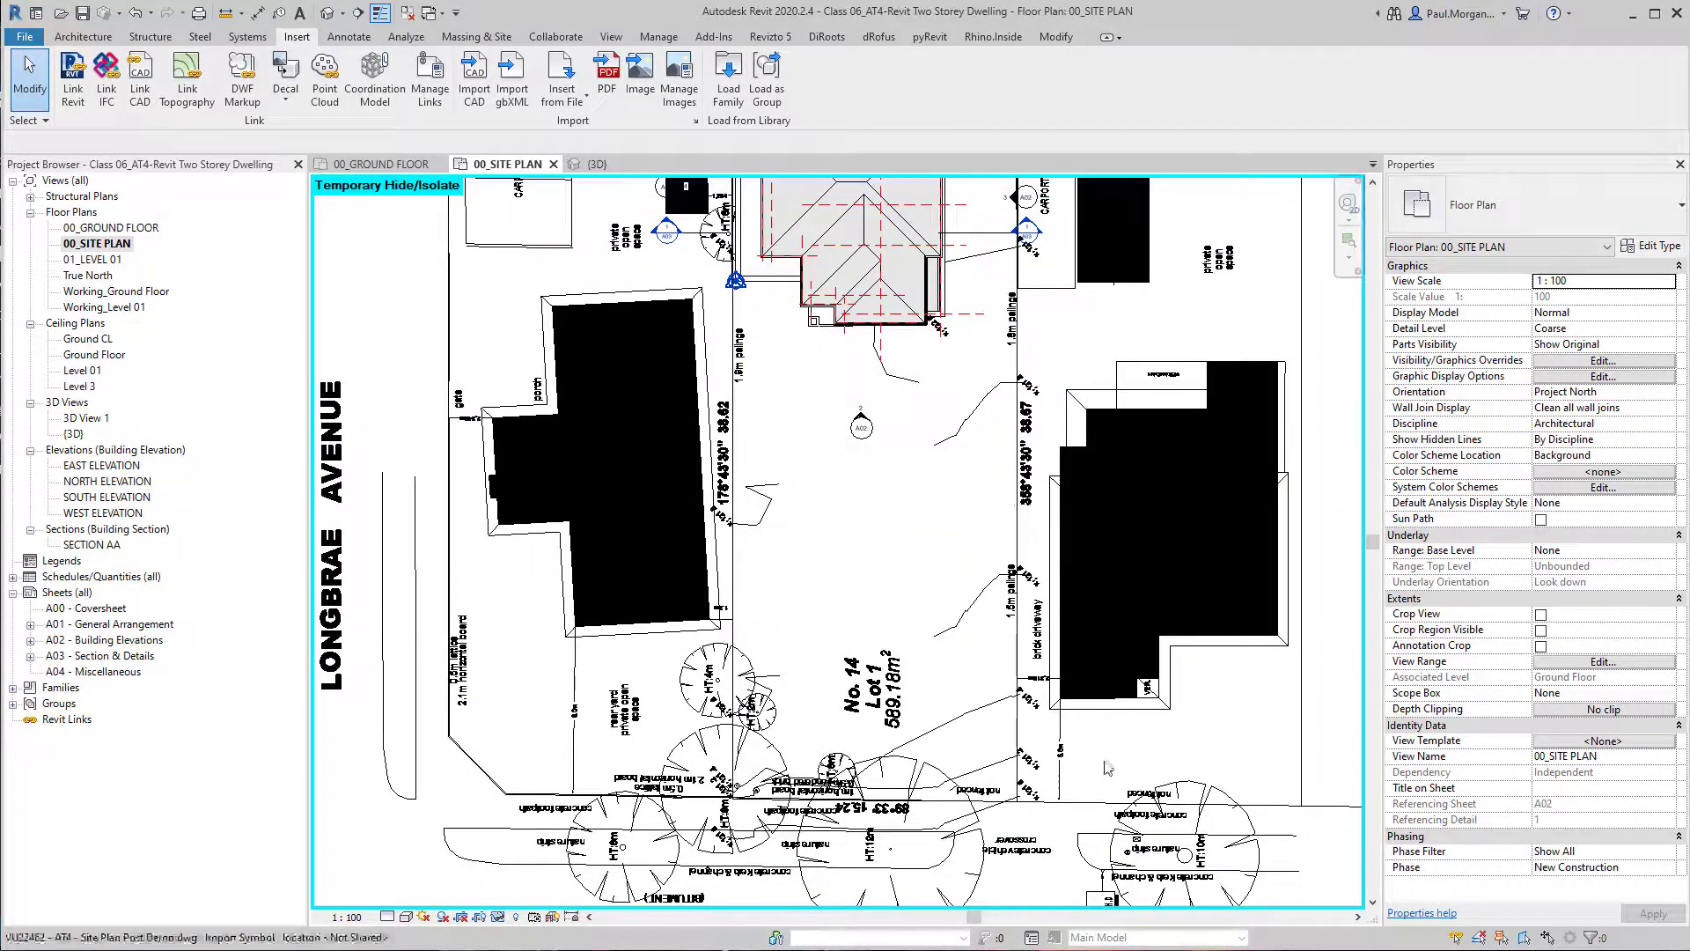
{"action": "scroll", "coordinate": [1075, 782], "scroll_direction": "up", "scroll_amount": 5}
{"action": "scroll", "coordinate": [1081, 768], "scroll_direction": "down", "scroll_amount": 2}
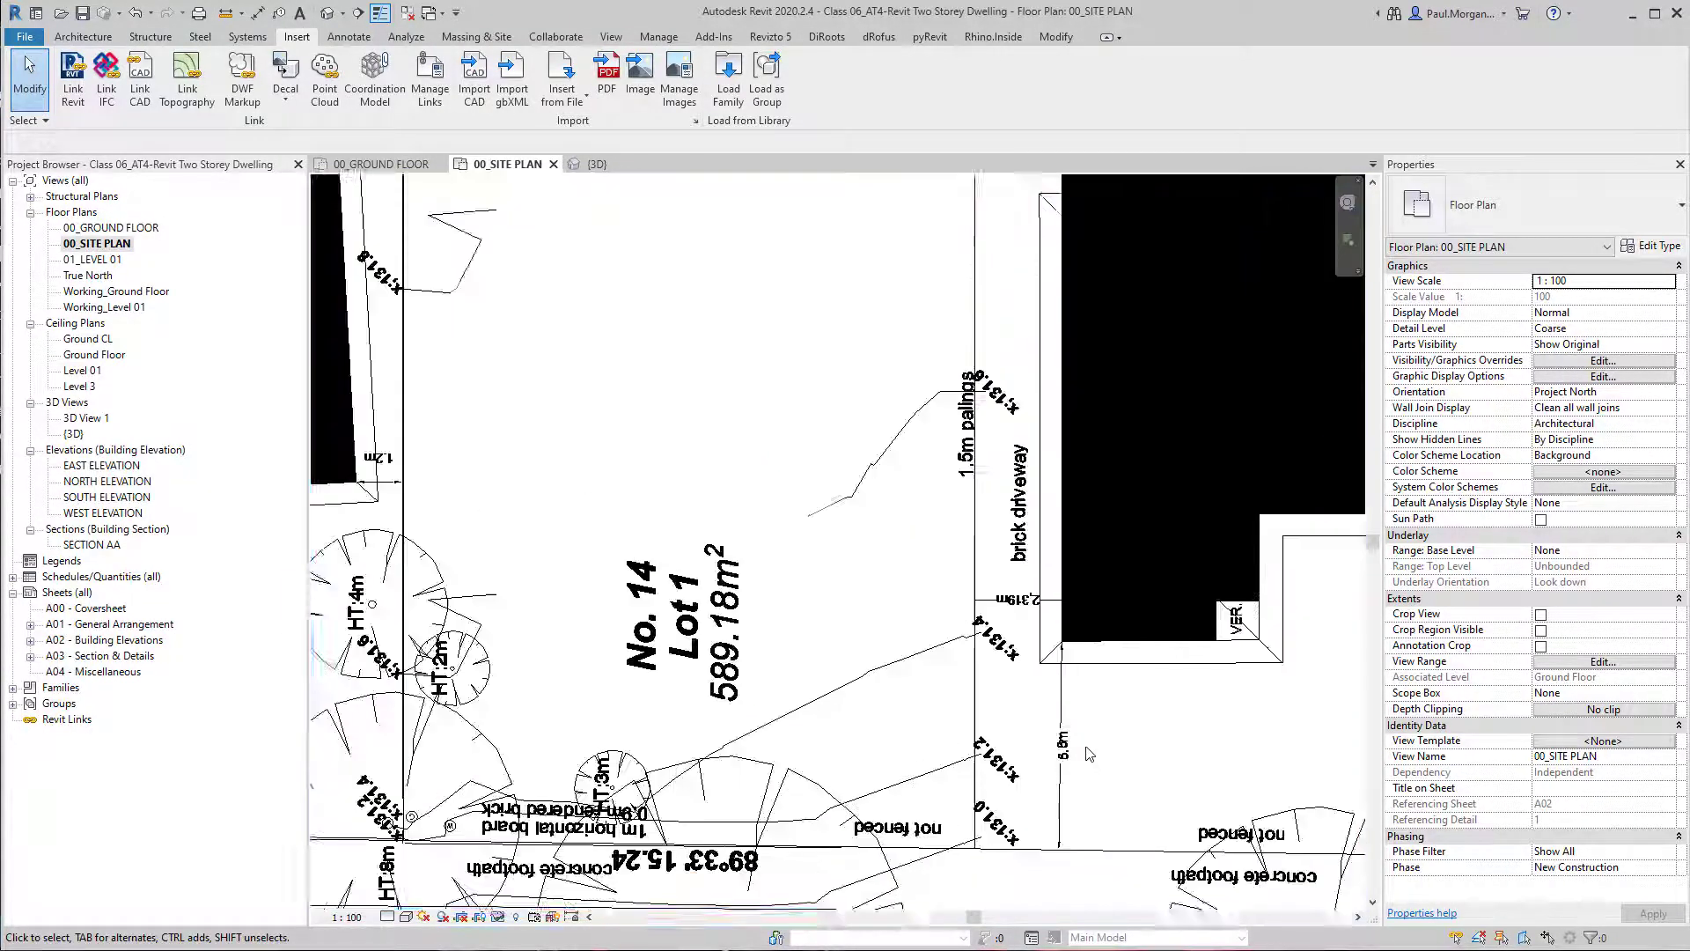
{"action": "scroll", "coordinate": [1111, 723], "scroll_direction": "down", "scroll_amount": 2}
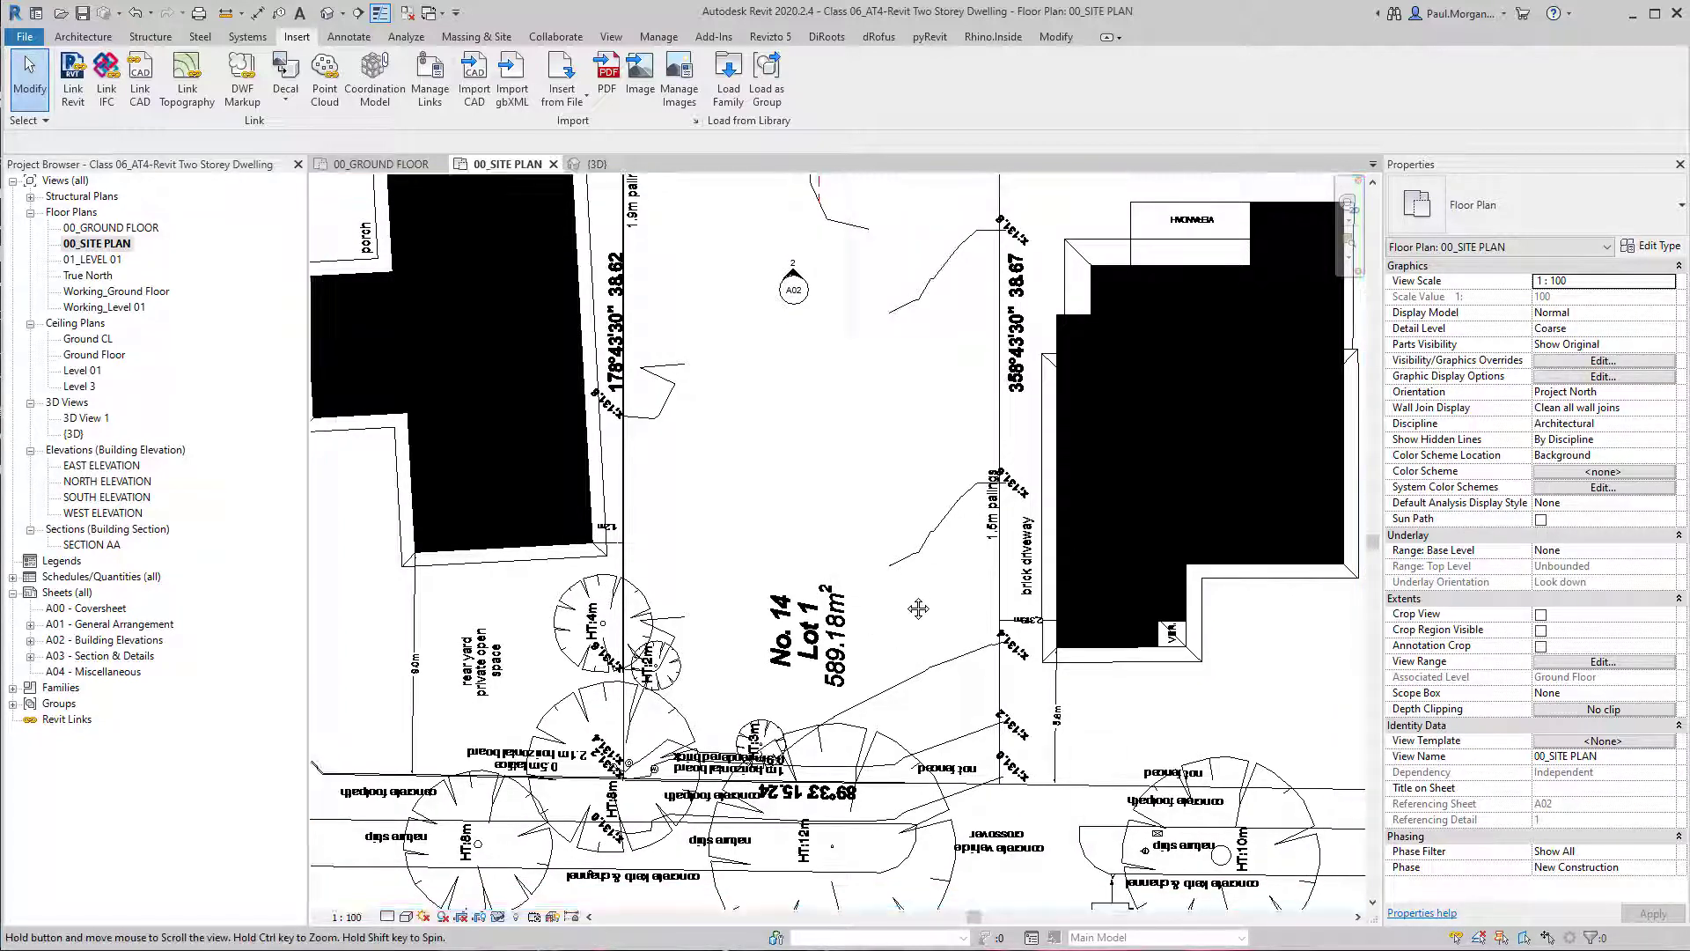
Draw a reference plane across Lot 1, offset 7300 mm inward from its Wingrove Street boundary.
{"action": "middle_click_drag", "start_coordinate": [951, 709], "coordinate": [967, 619]}
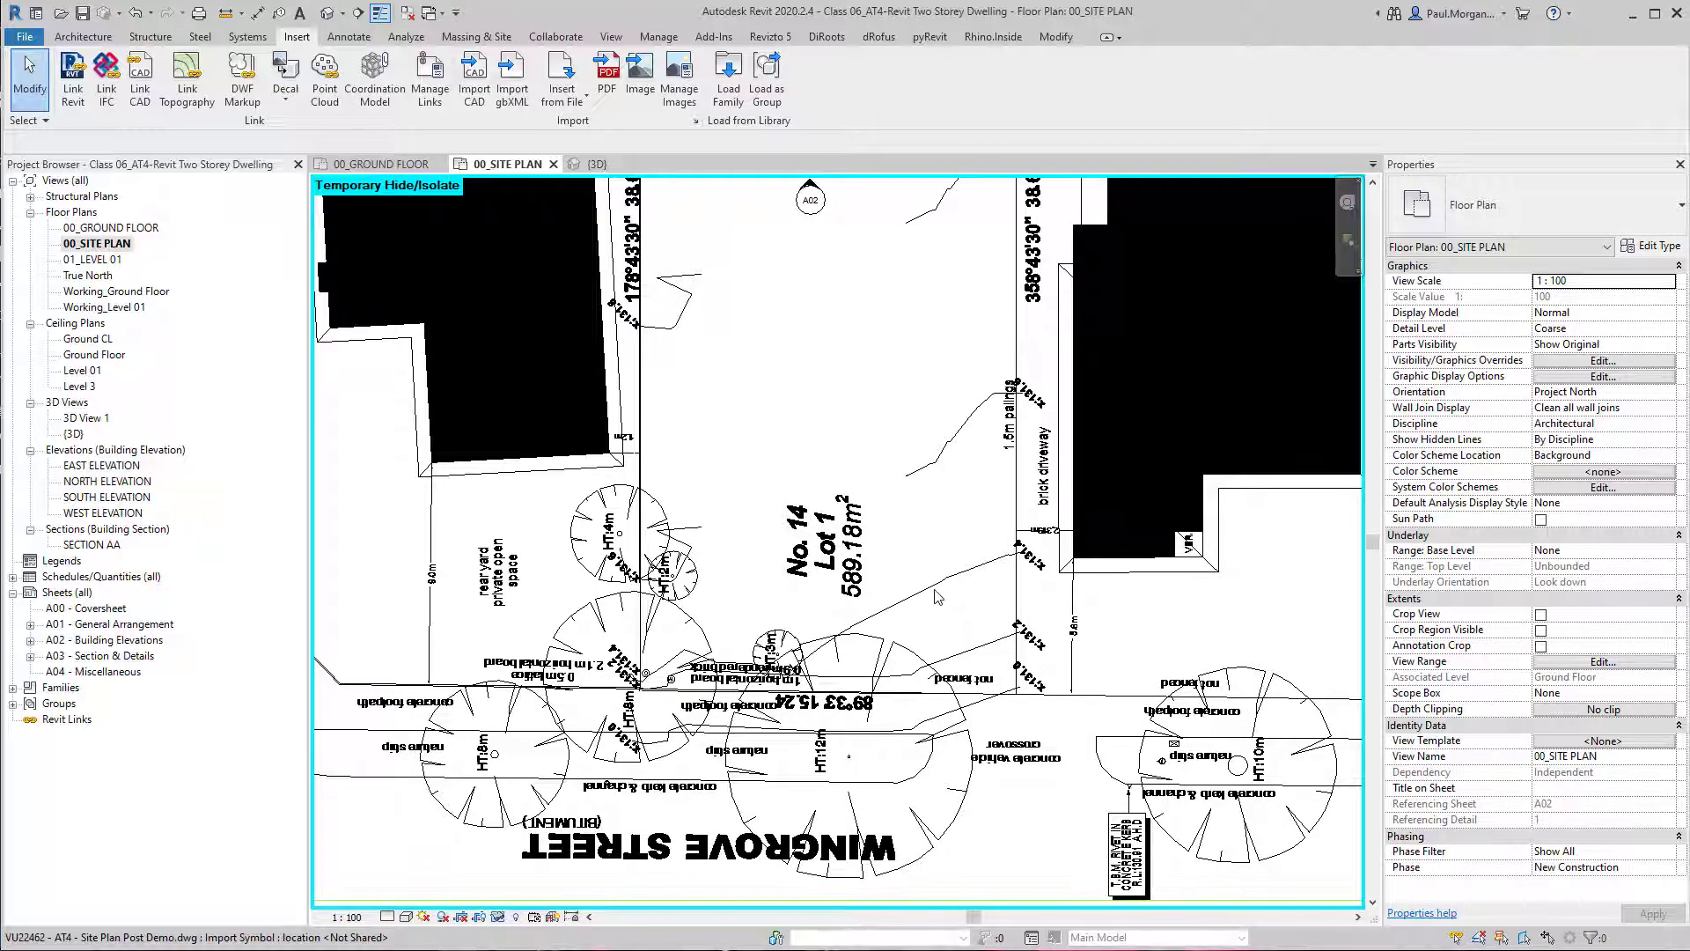
{"action": "key", "text": "r"}
{"action": "key", "text": "p"}
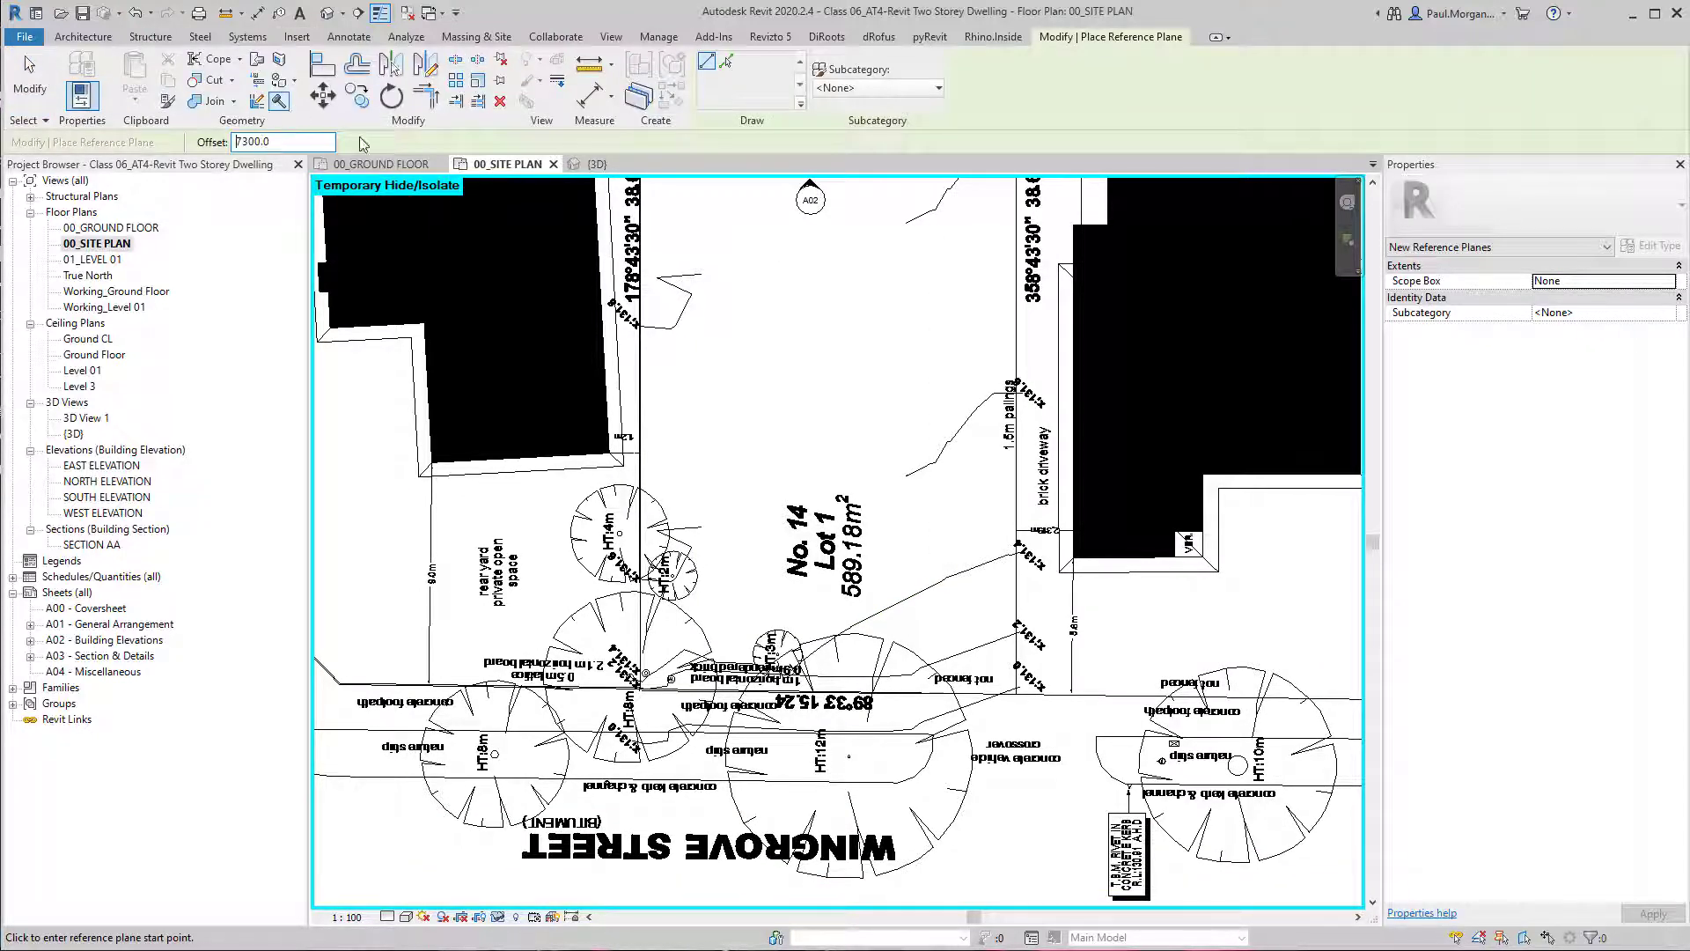
{"action": "scroll", "coordinate": [876, 728], "scroll_direction": "up", "scroll_amount": 4}
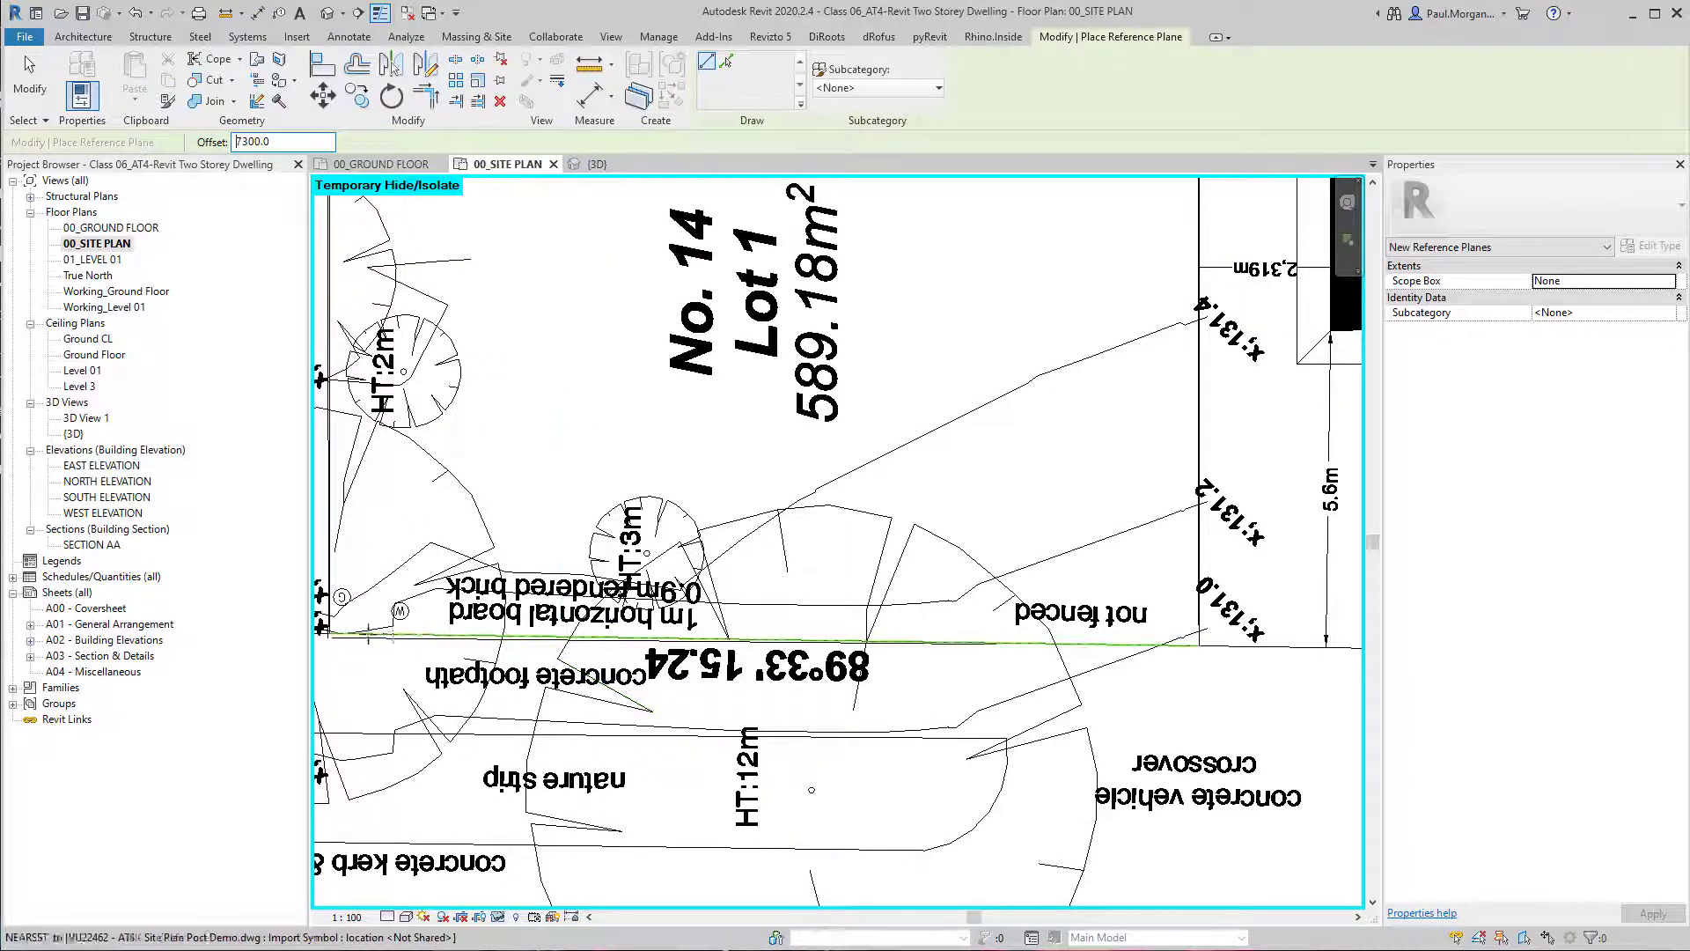
{"action": "left_click", "coordinate": [328, 630]}
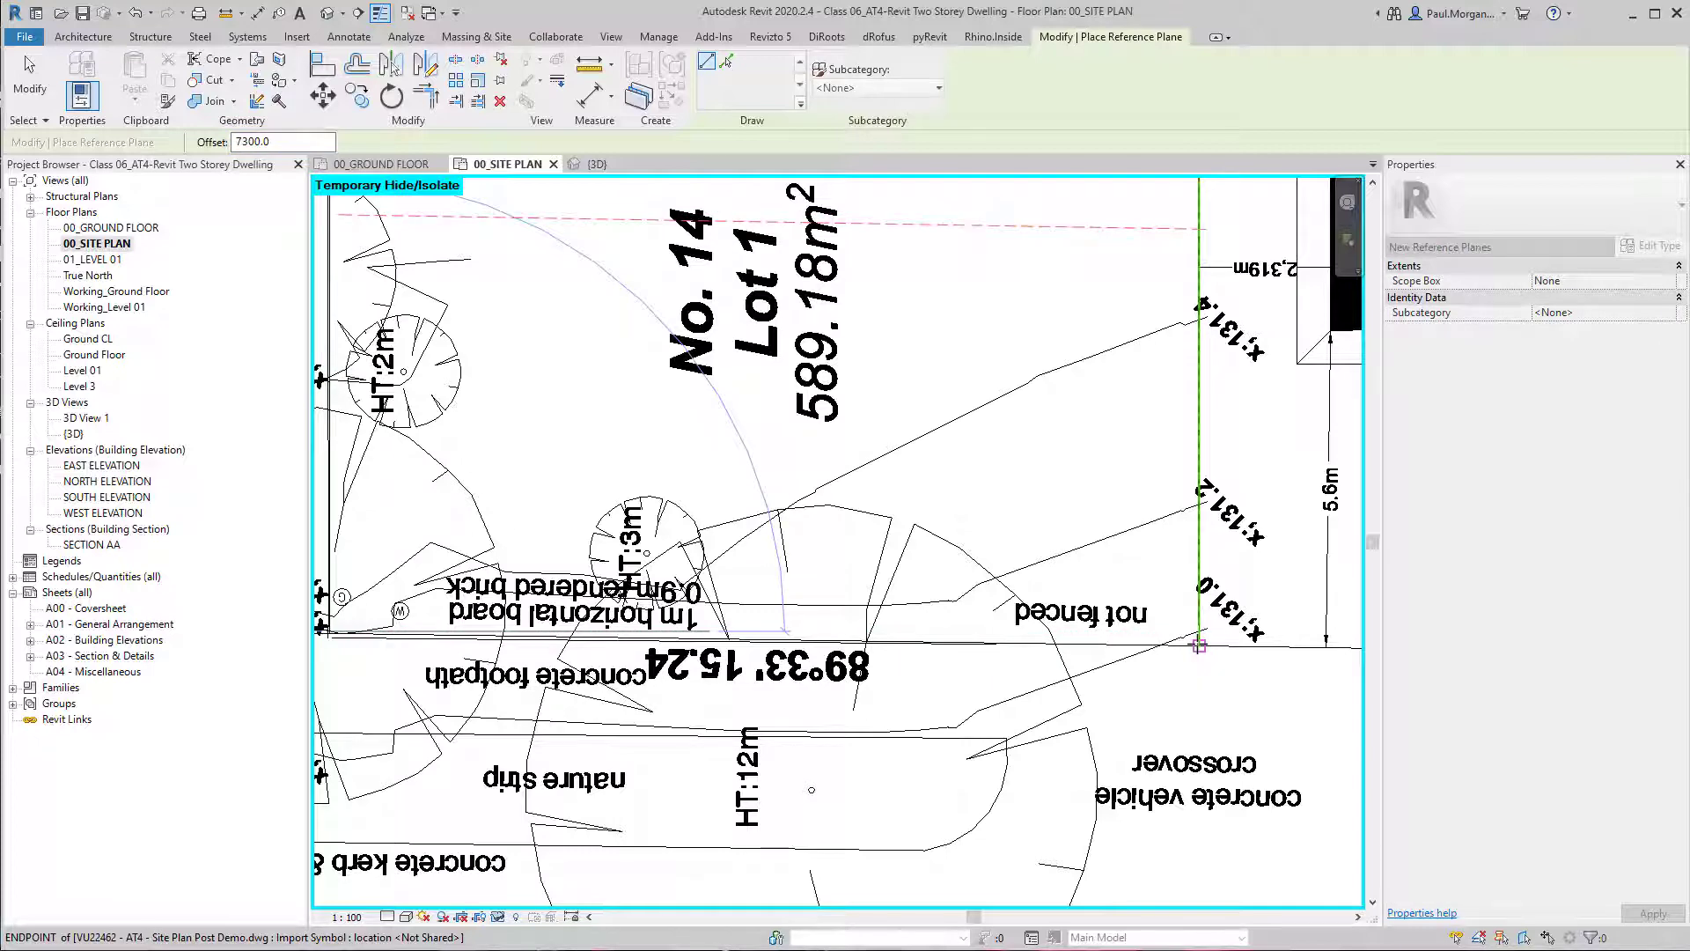
{"action": "left_click", "coordinate": [1198, 645]}
{"action": "scroll", "coordinate": [1180, 546], "scroll_direction": "down", "scroll_amount": 5}
{"action": "key", "text": "Escape"}
{"action": "key", "text": "Escape"}
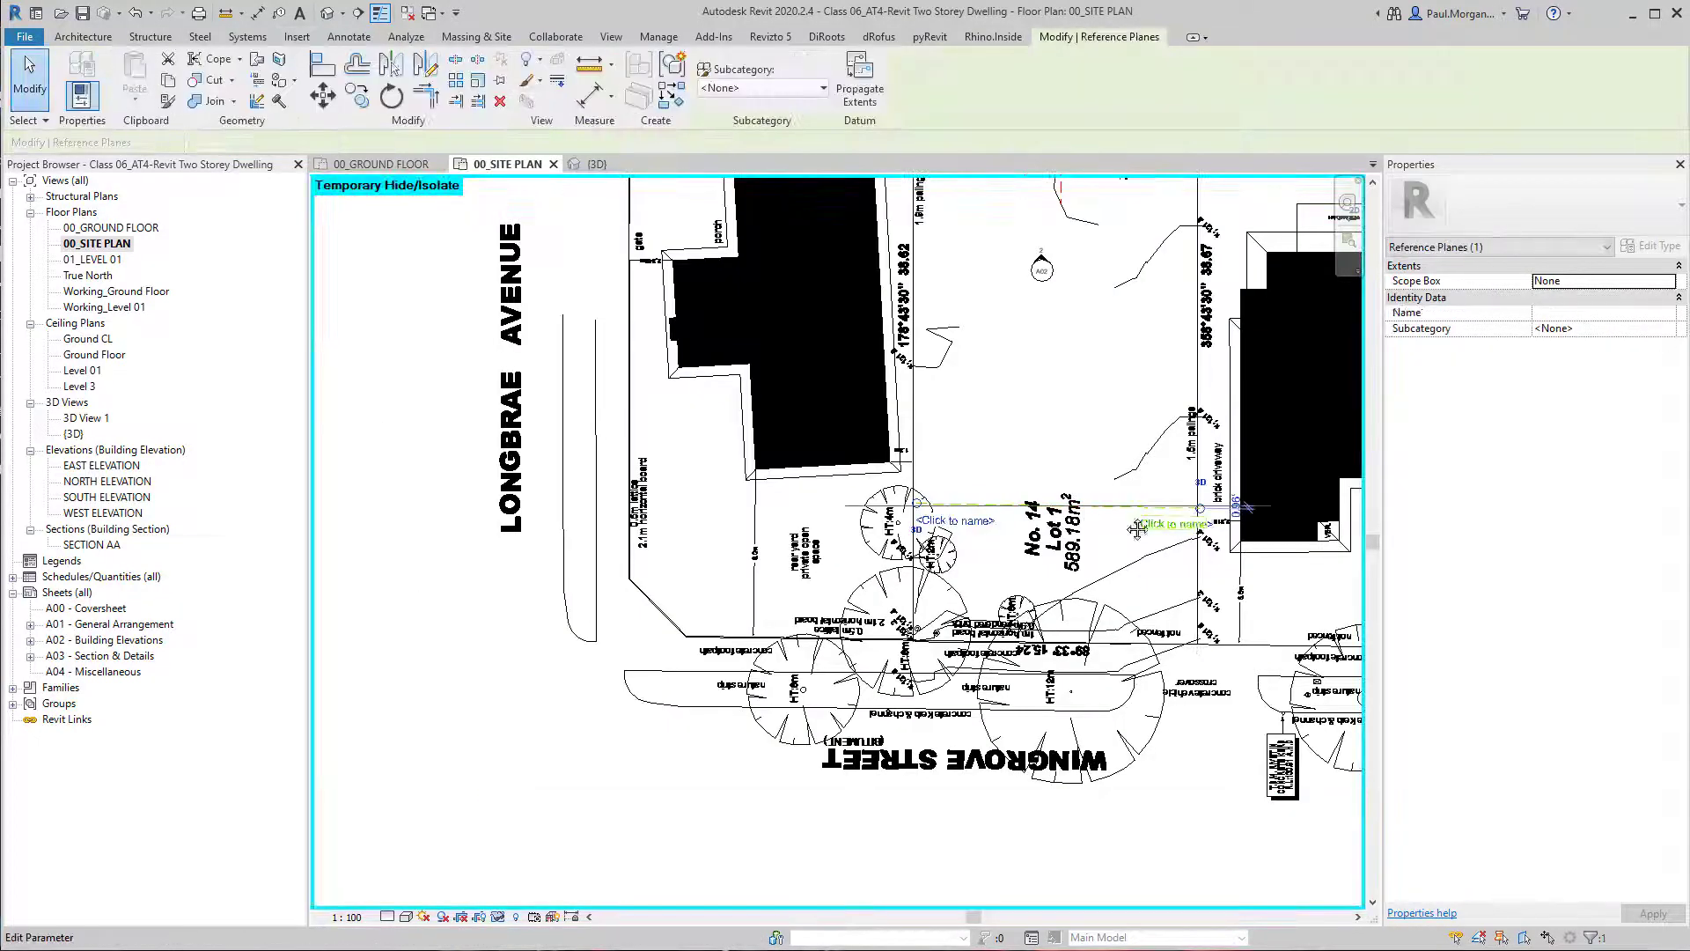
{"action": "key", "text": "Escape"}
{"action": "scroll", "coordinate": [1005, 532], "scroll_direction": "up", "scroll_amount": 4}
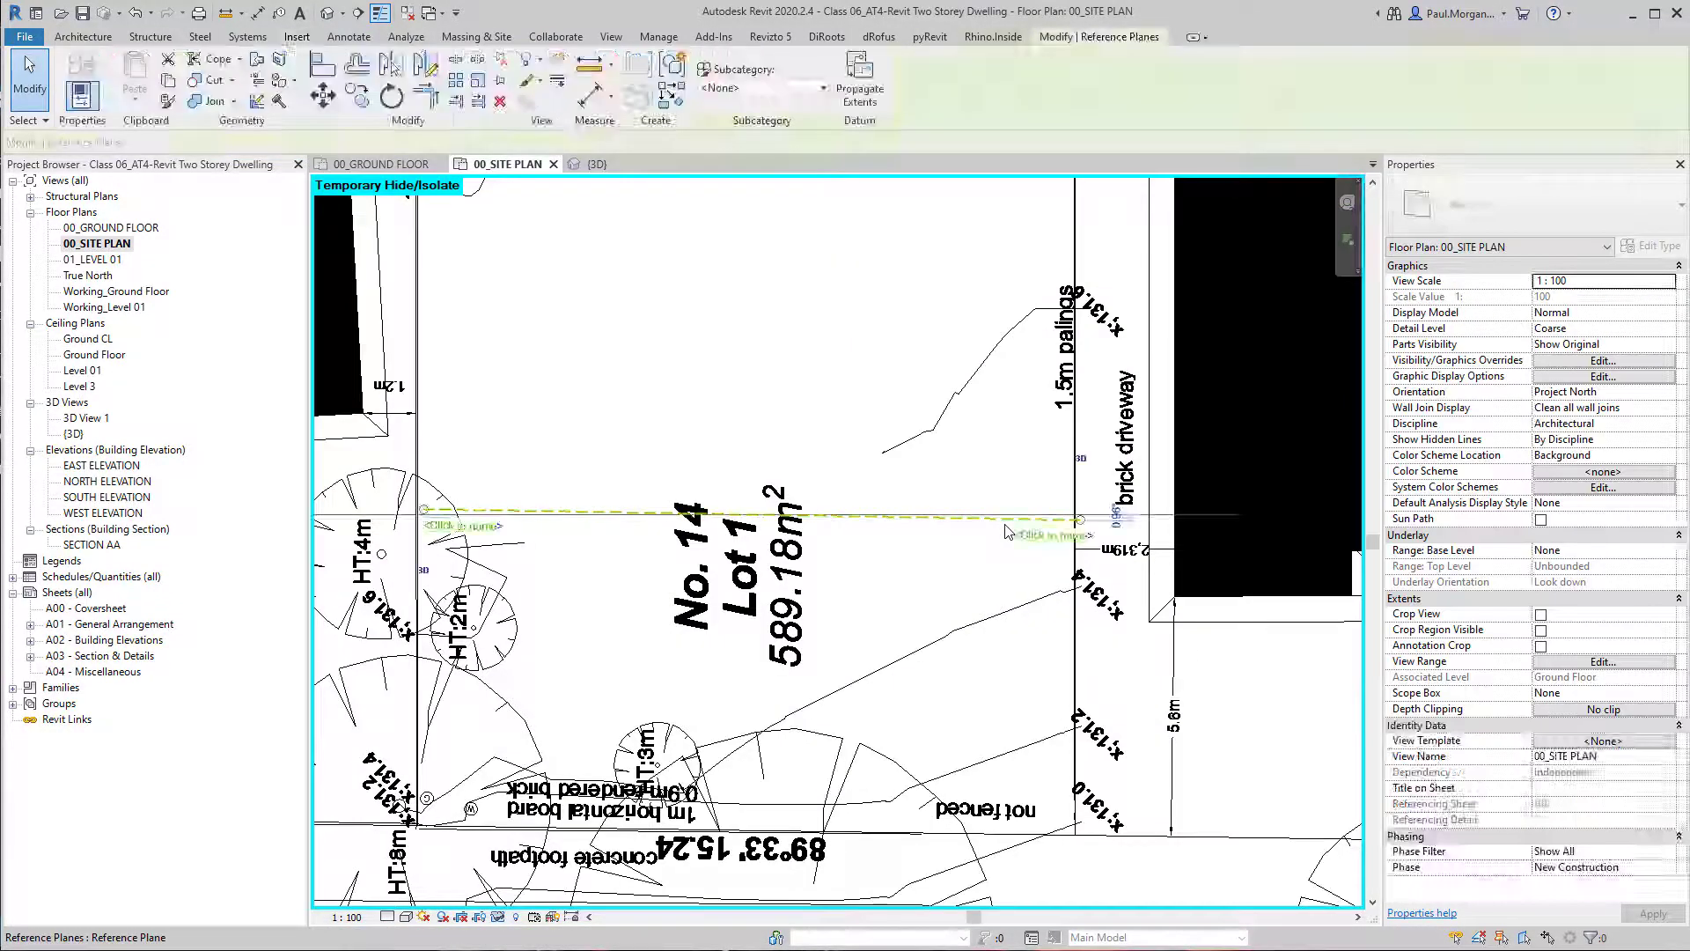
{"action": "key", "text": "Escape"}
{"action": "scroll", "coordinate": [935, 575], "scroll_direction": "down", "scroll_amount": 3}
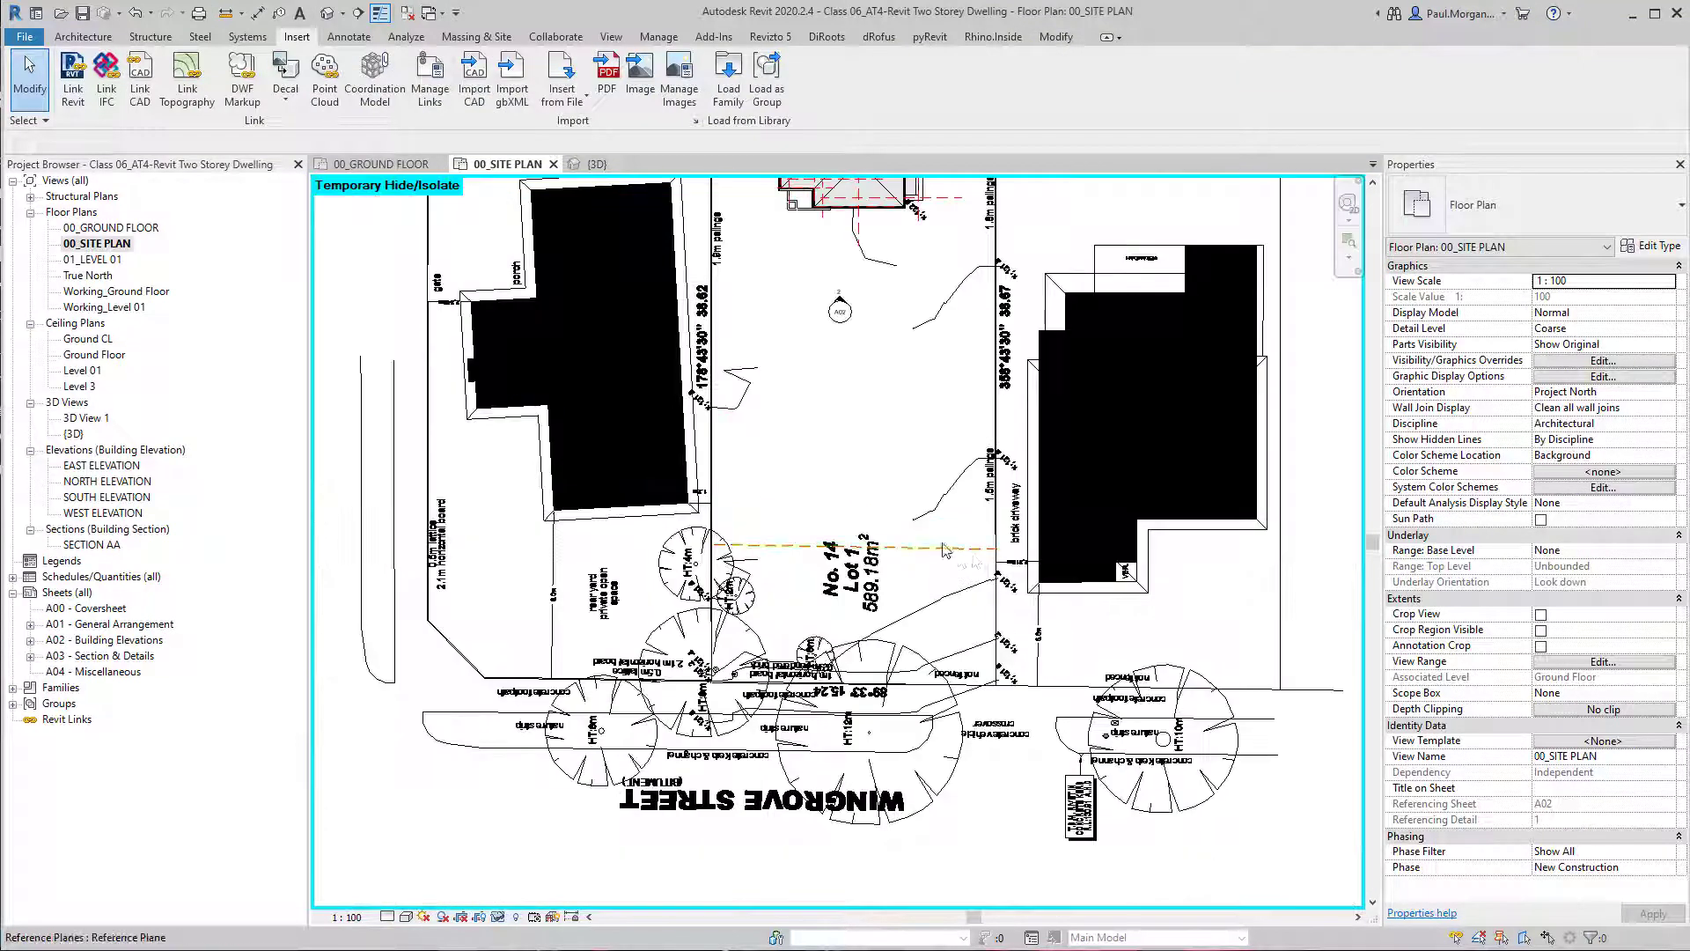
Move the linked site plan together with the 7300 mm setback reference plane so the plane meets the dwelling's front corner.
{"action": "left_click", "coordinate": [944, 607]}
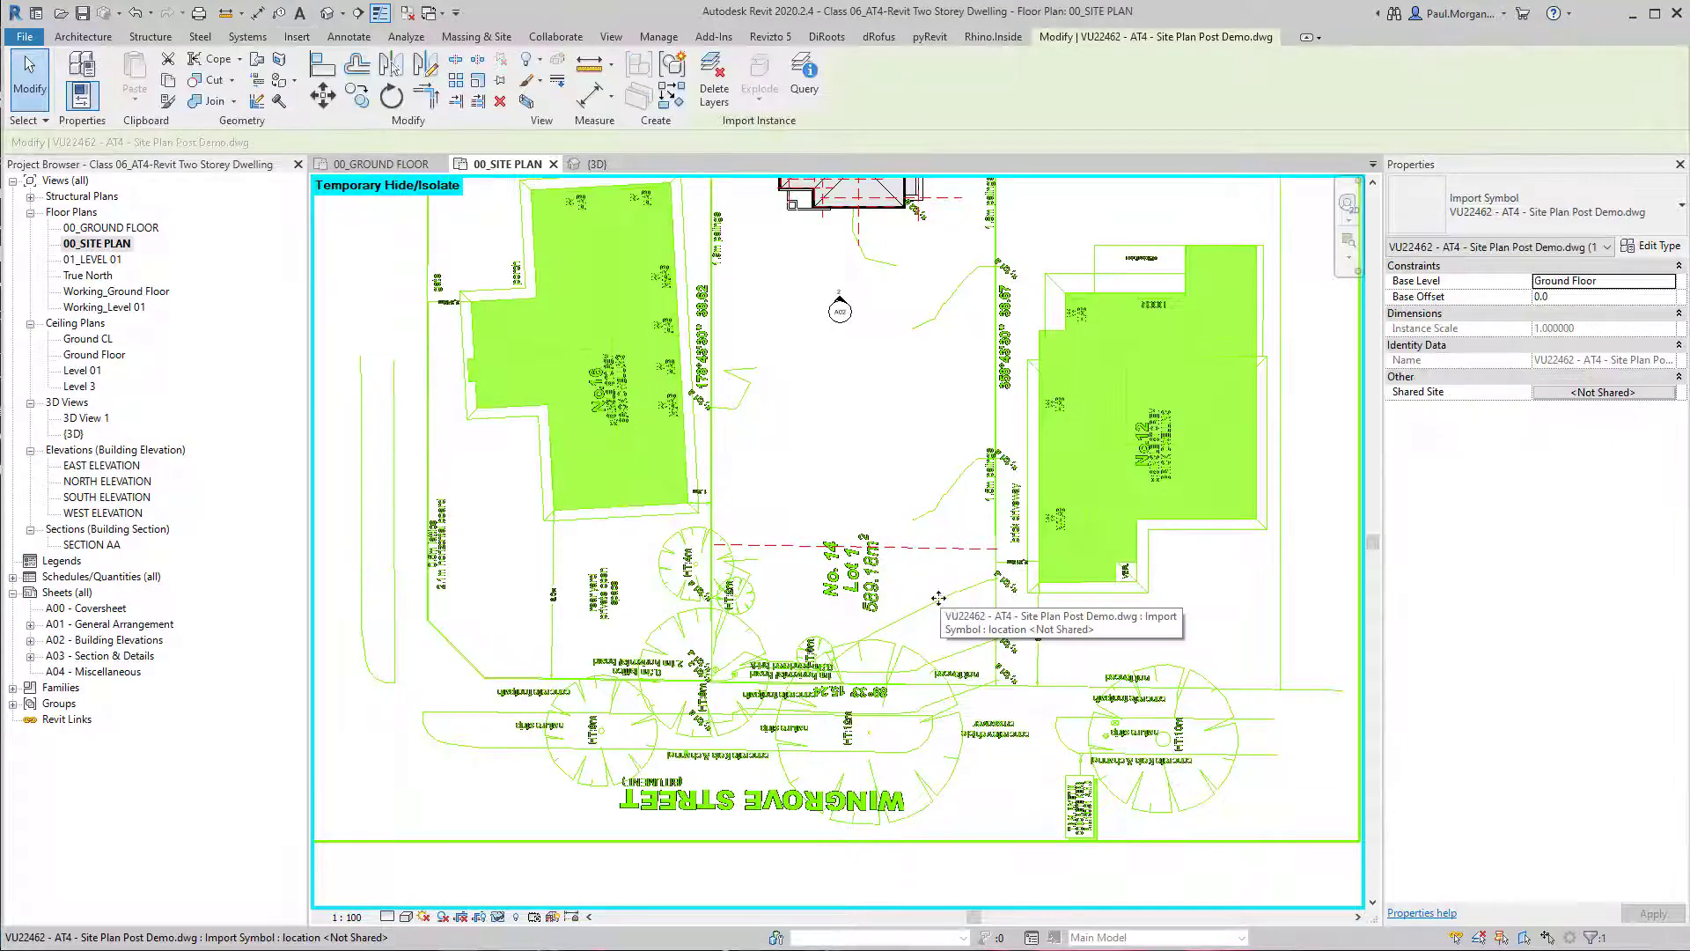
{"action": "middle_click_drag", "start_coordinate": [904, 470], "coordinate": [890, 529]}
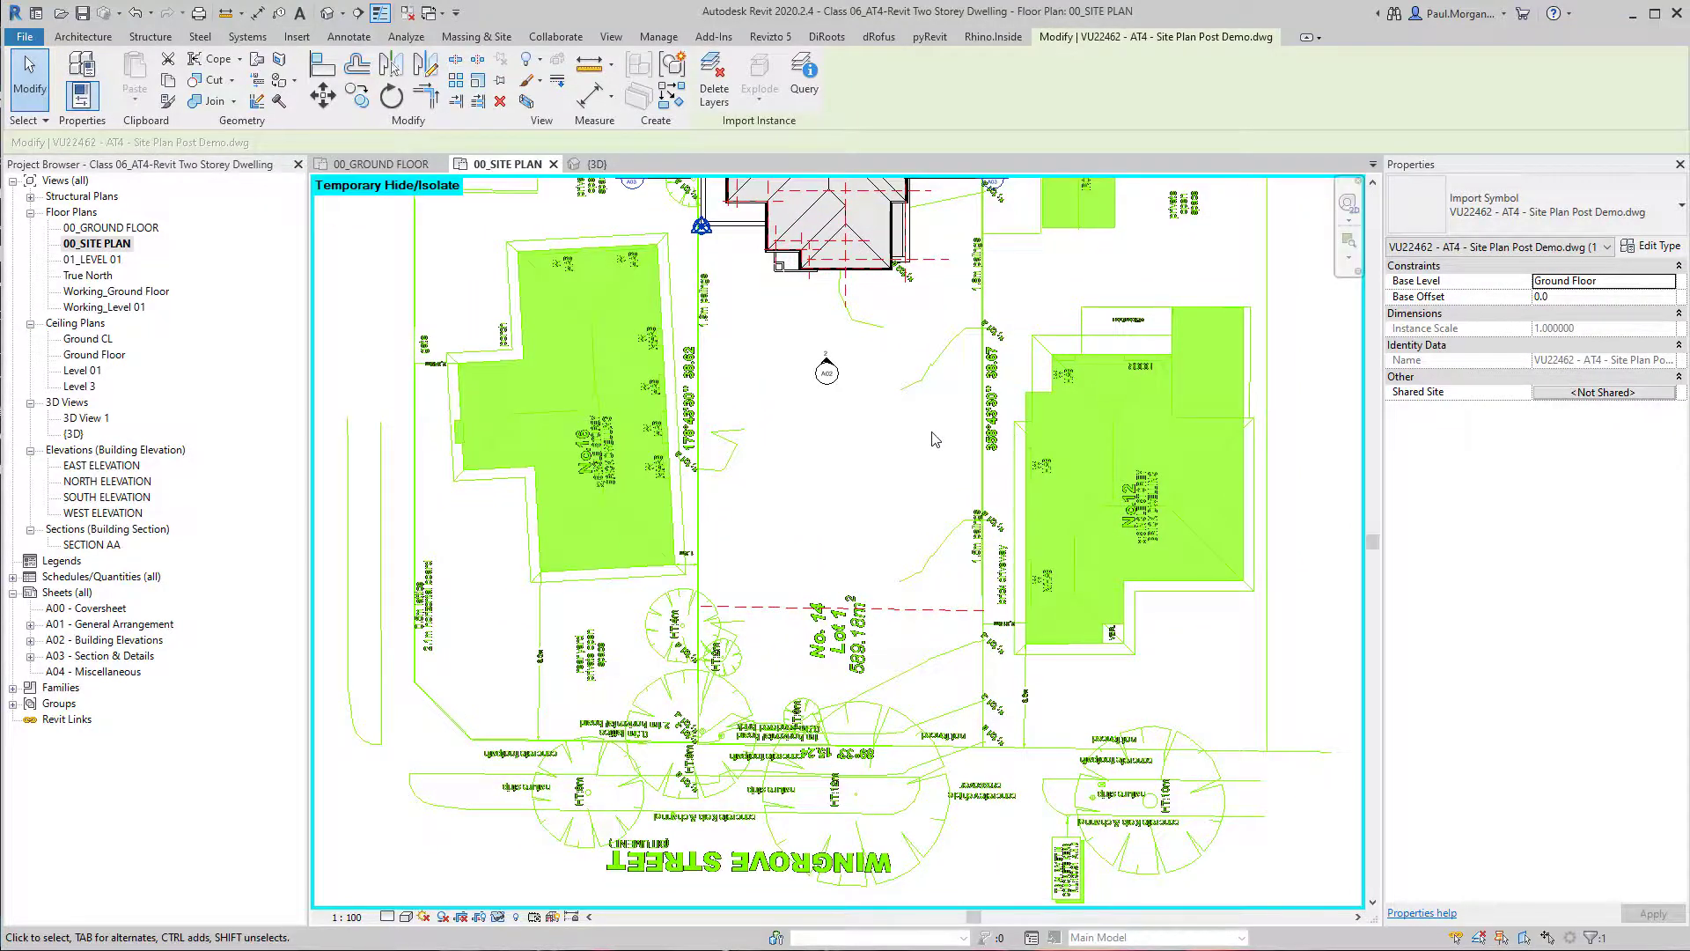
{"action": "key", "text": "v"}
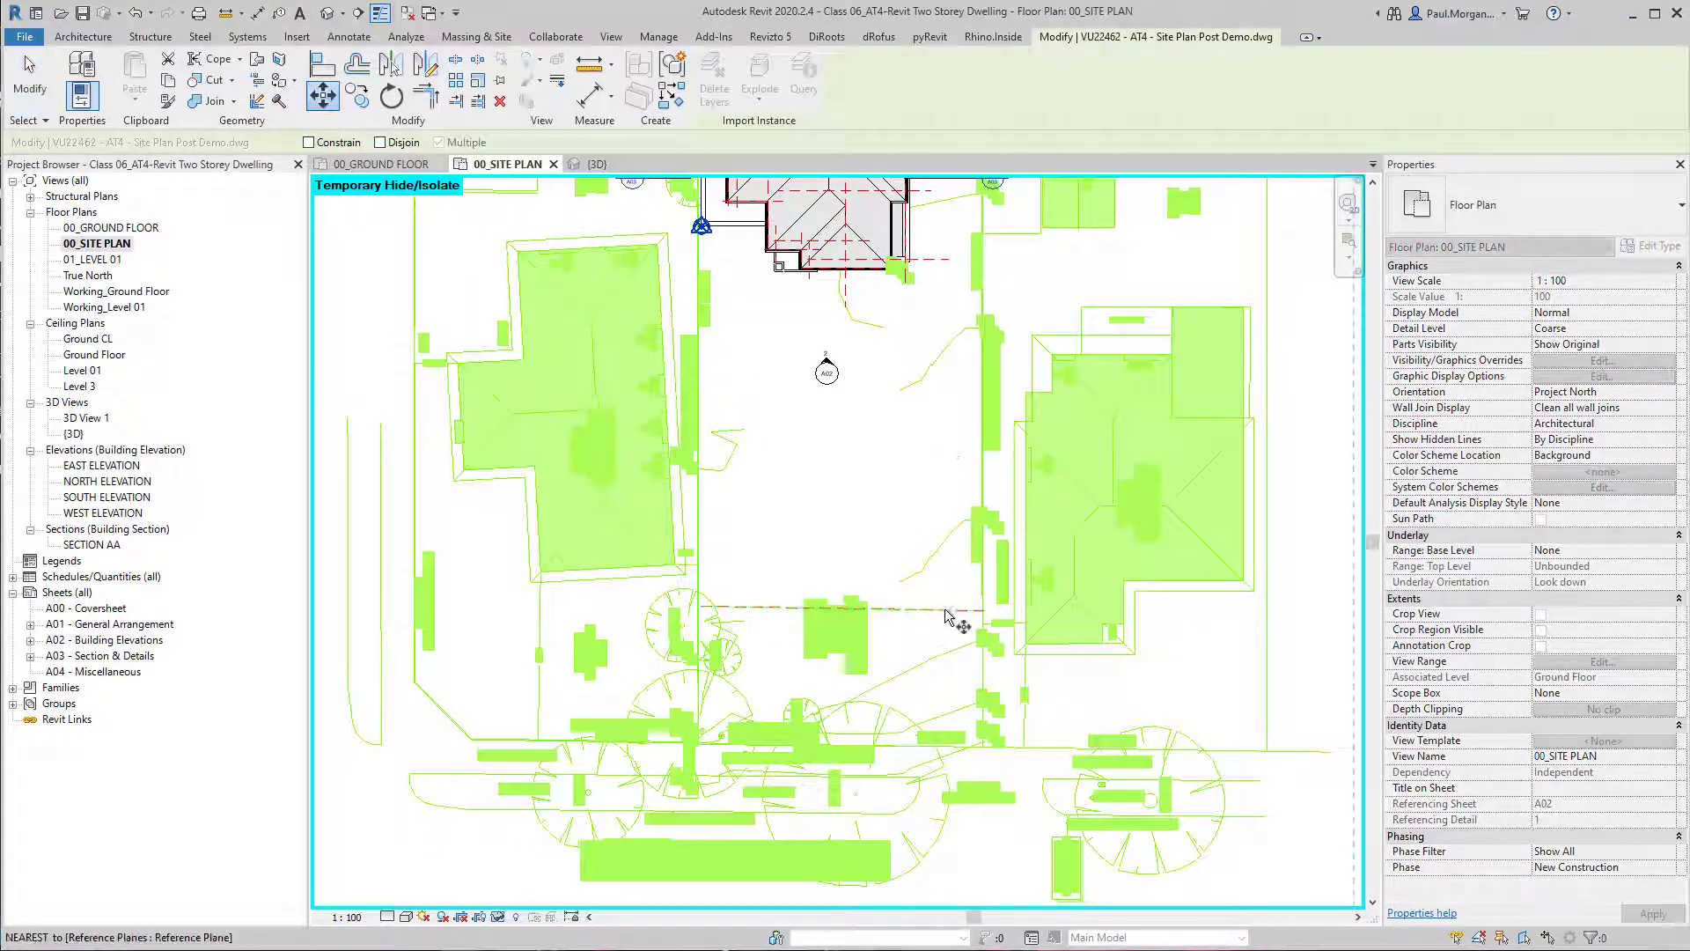
{"action": "left_click", "coordinate": [973, 648]}
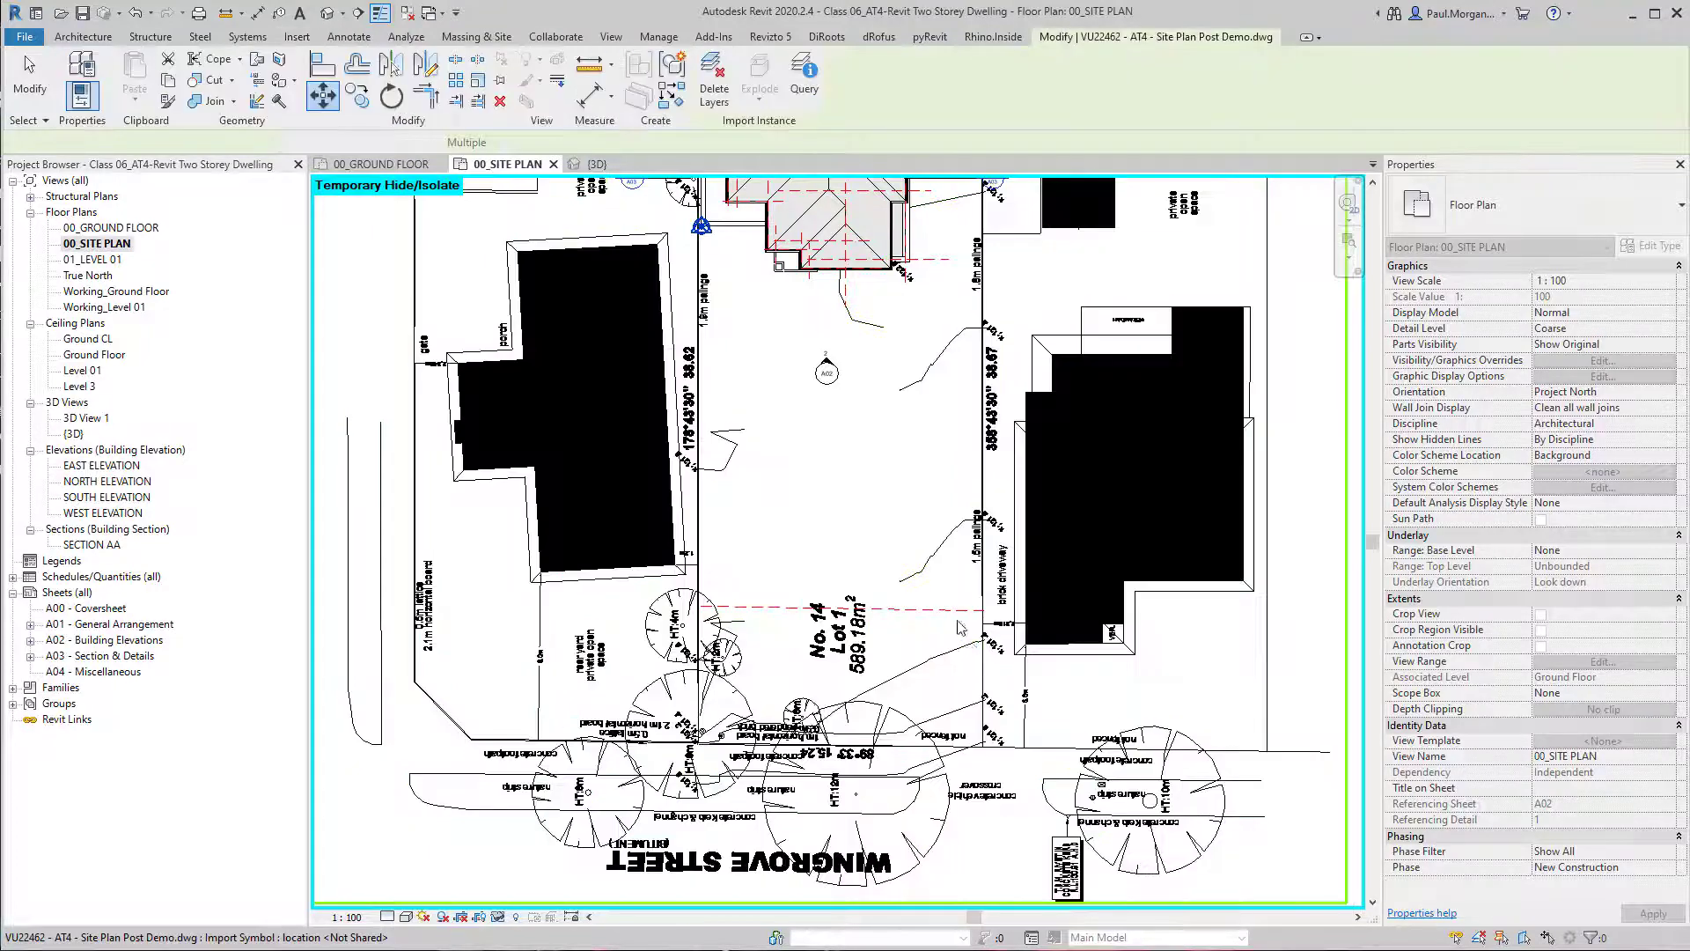
{"action": "left_click", "coordinate": [955, 614], "text": "ctrl"}
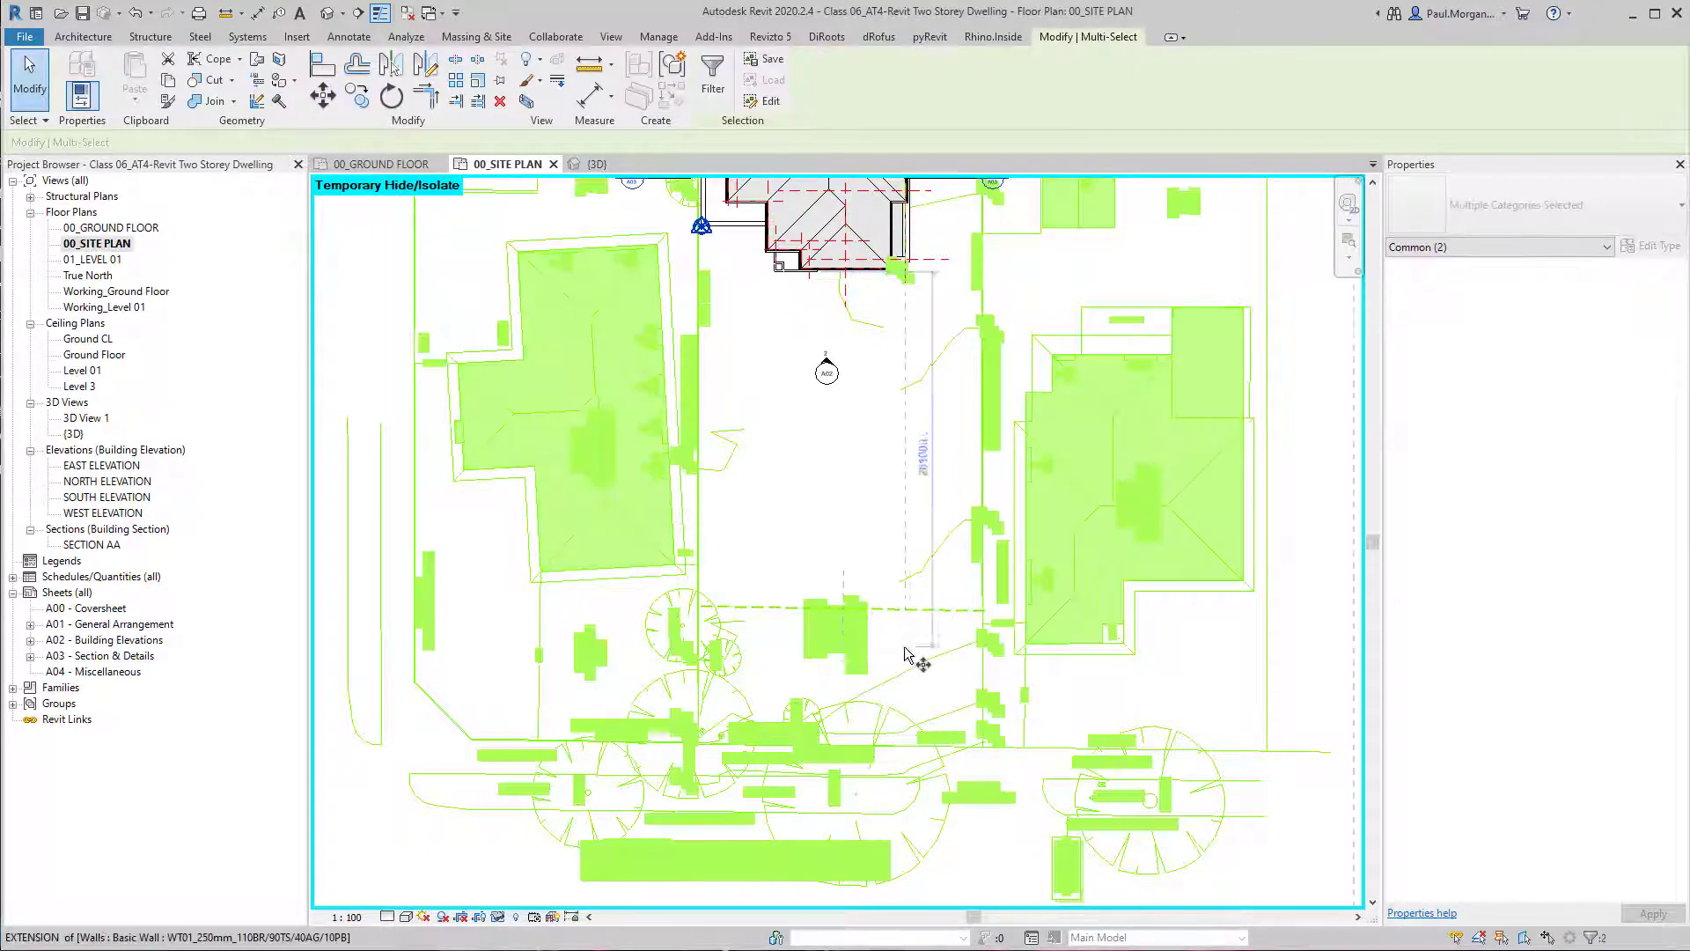
{"action": "key", "text": "m"}
{"action": "key", "text": "v"}
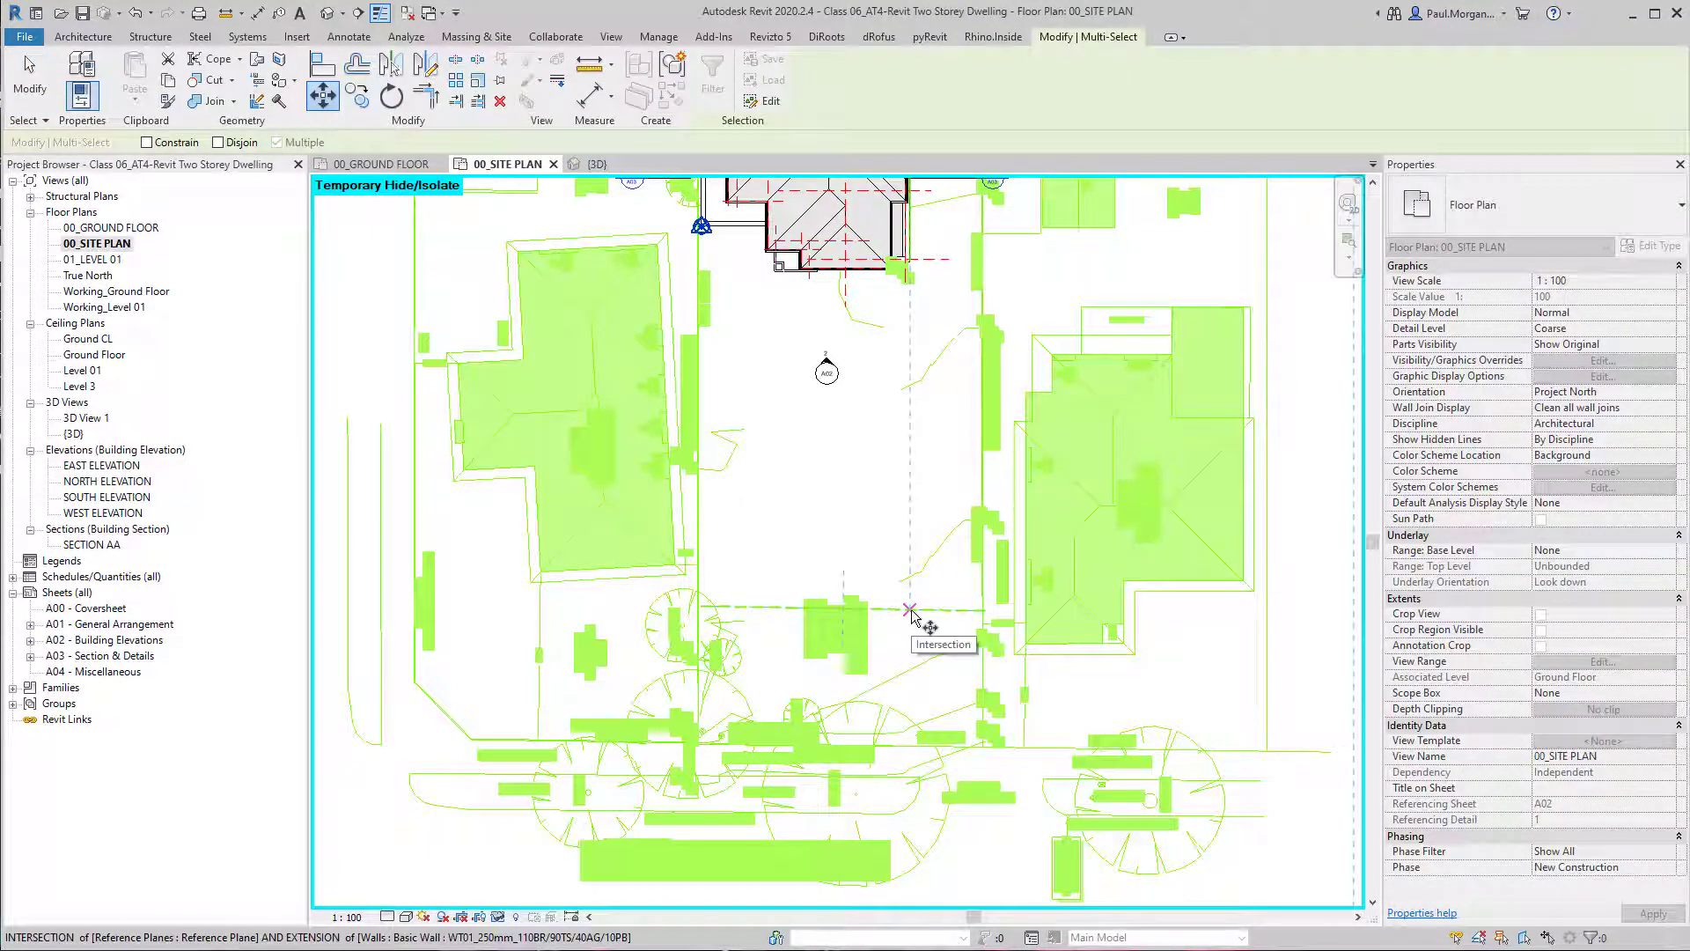
{"action": "left_click", "coordinate": [911, 610]}
{"action": "scroll", "coordinate": [892, 183], "scroll_direction": "up", "scroll_amount": 4}
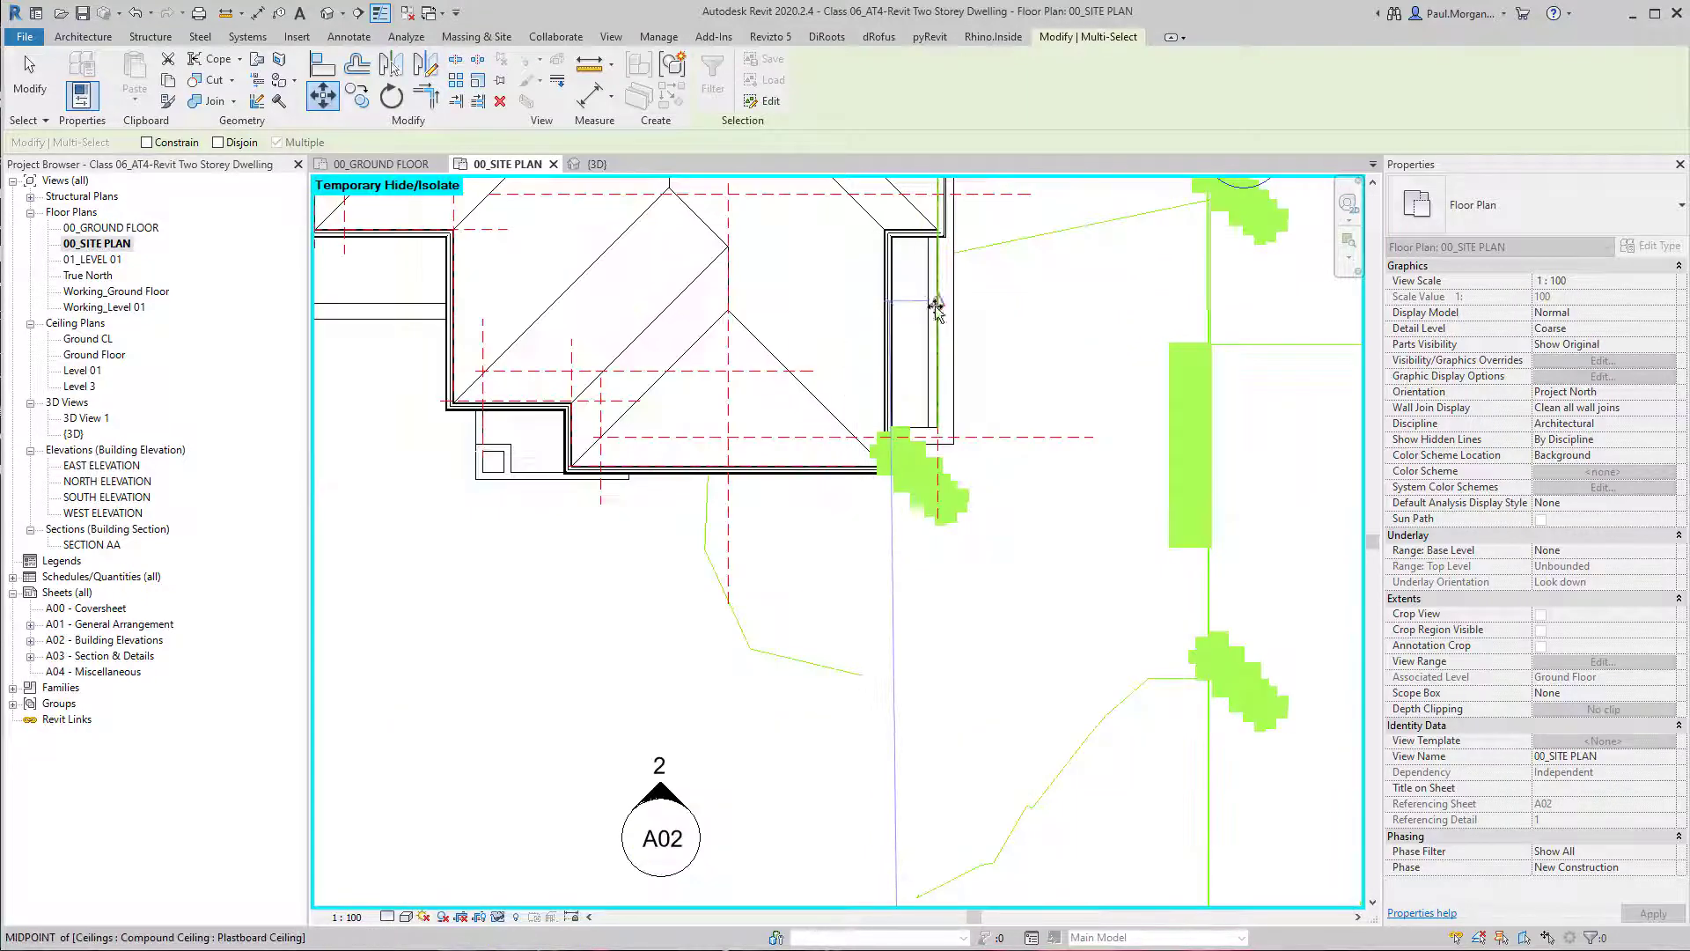
{"action": "left_click", "coordinate": [957, 437]}
{"action": "scroll", "coordinate": [995, 537], "scroll_direction": "down", "scroll_amount": 6}
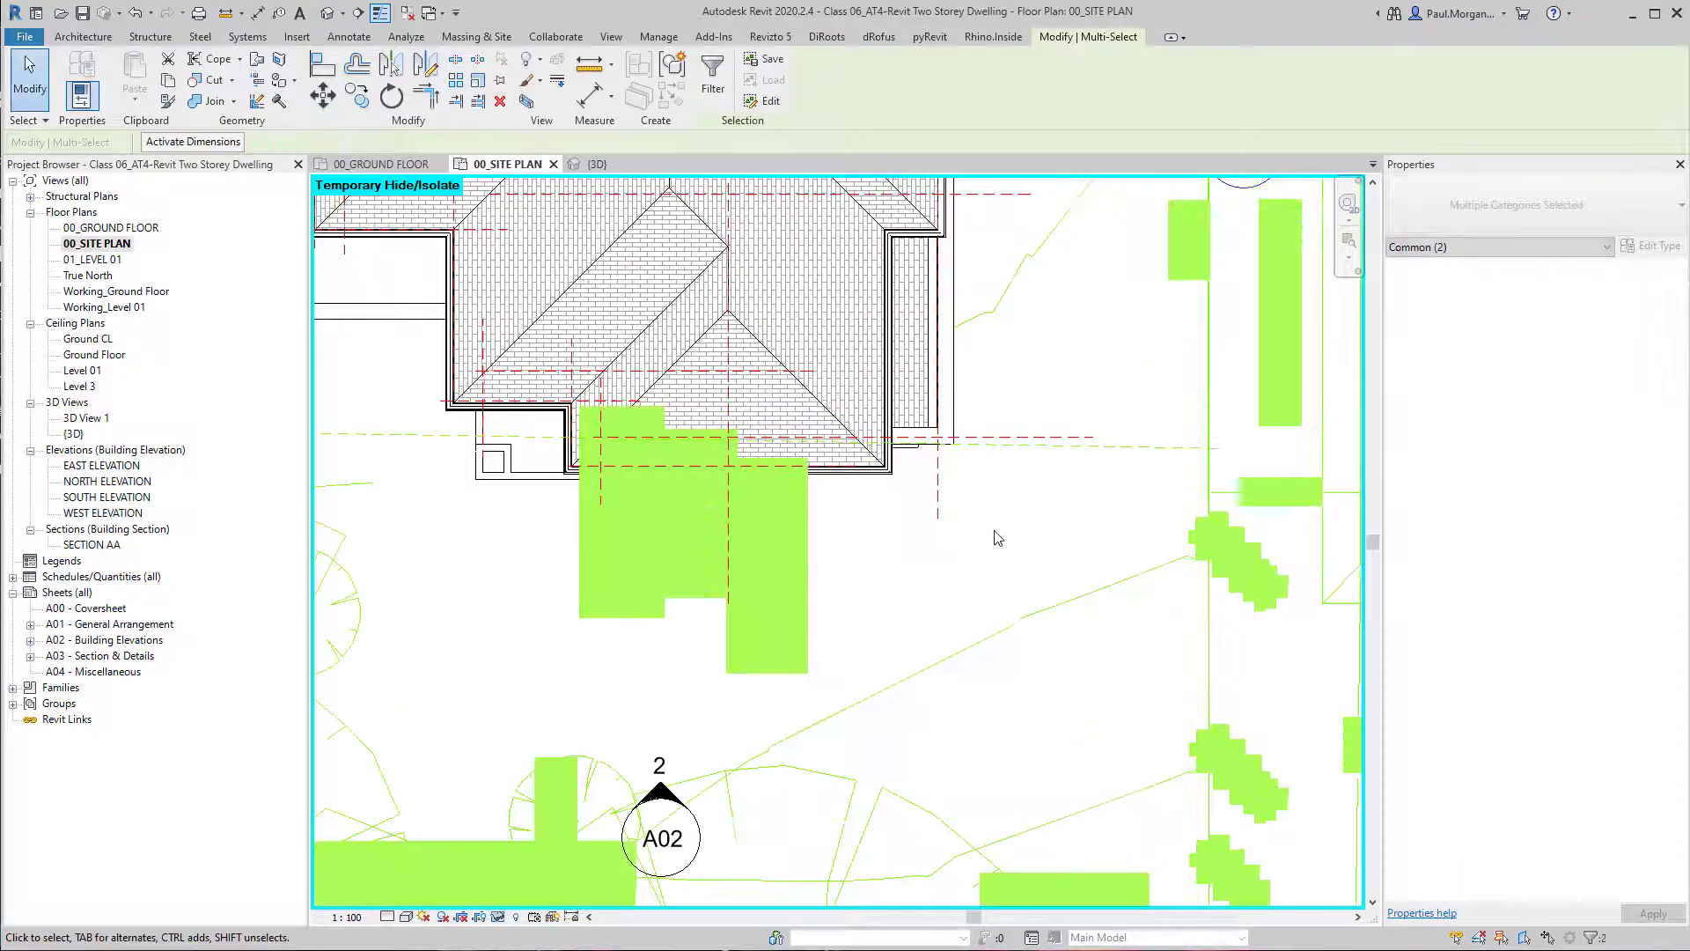
{"action": "left_click", "coordinate": [297, 36]}
{"action": "key", "text": "Escape"}
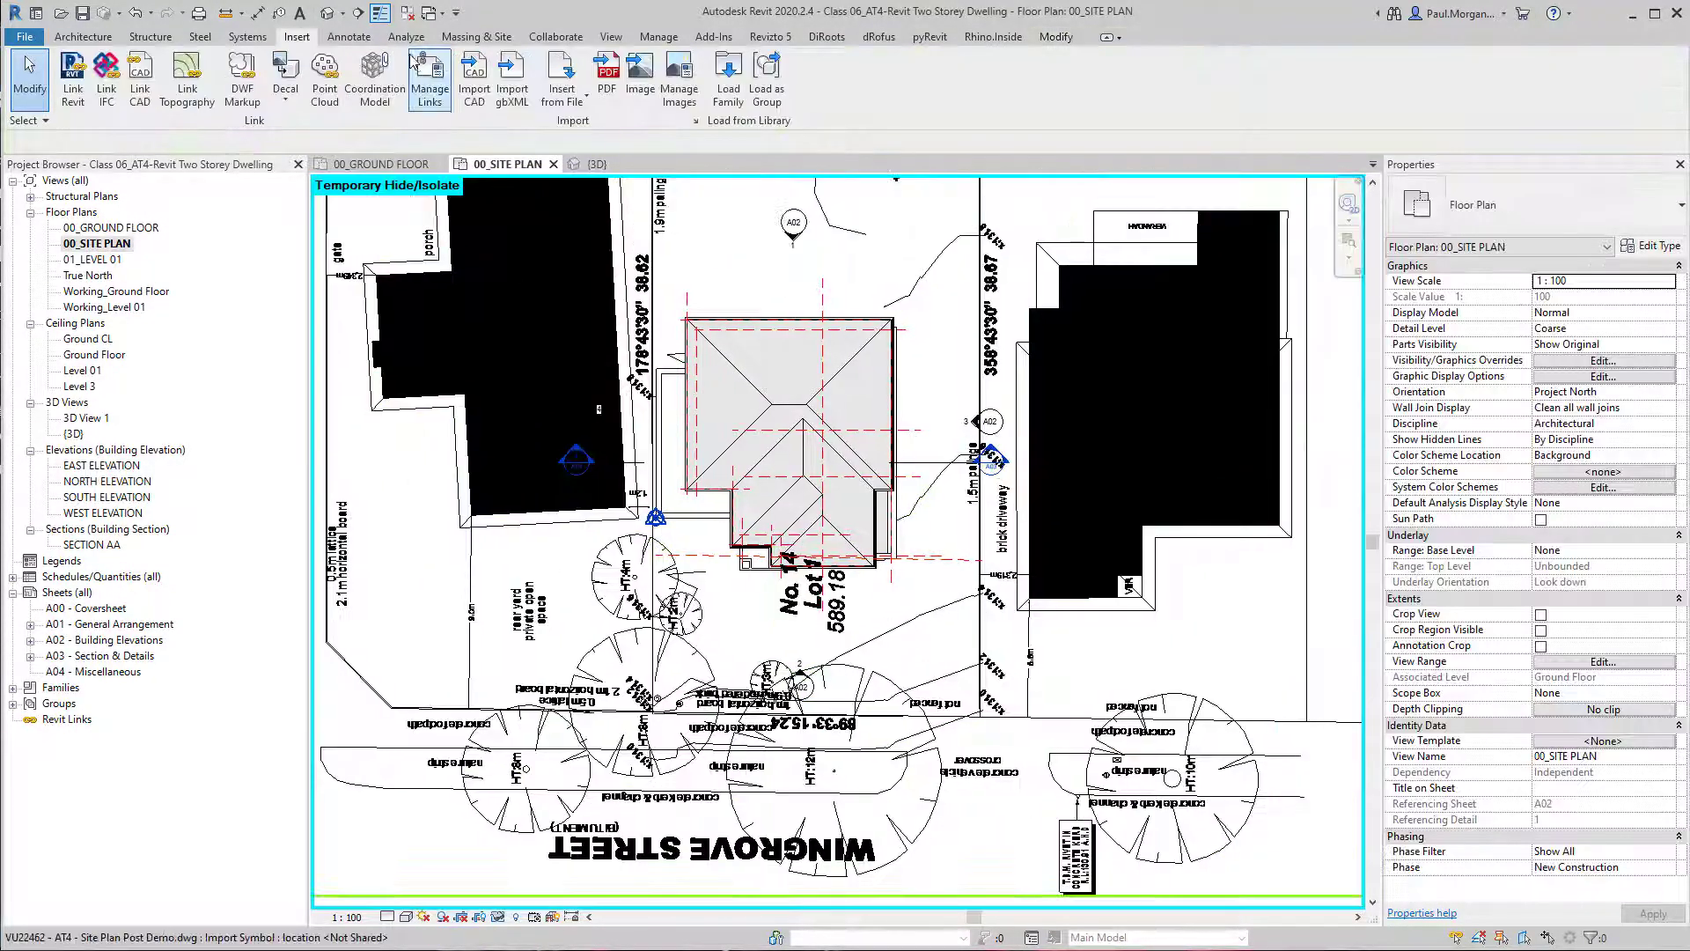
Open the default 3D view to inspect the dwelling on the linked site plan, and set that view's scale to 1:10.
{"action": "left_click", "coordinate": [328, 13]}
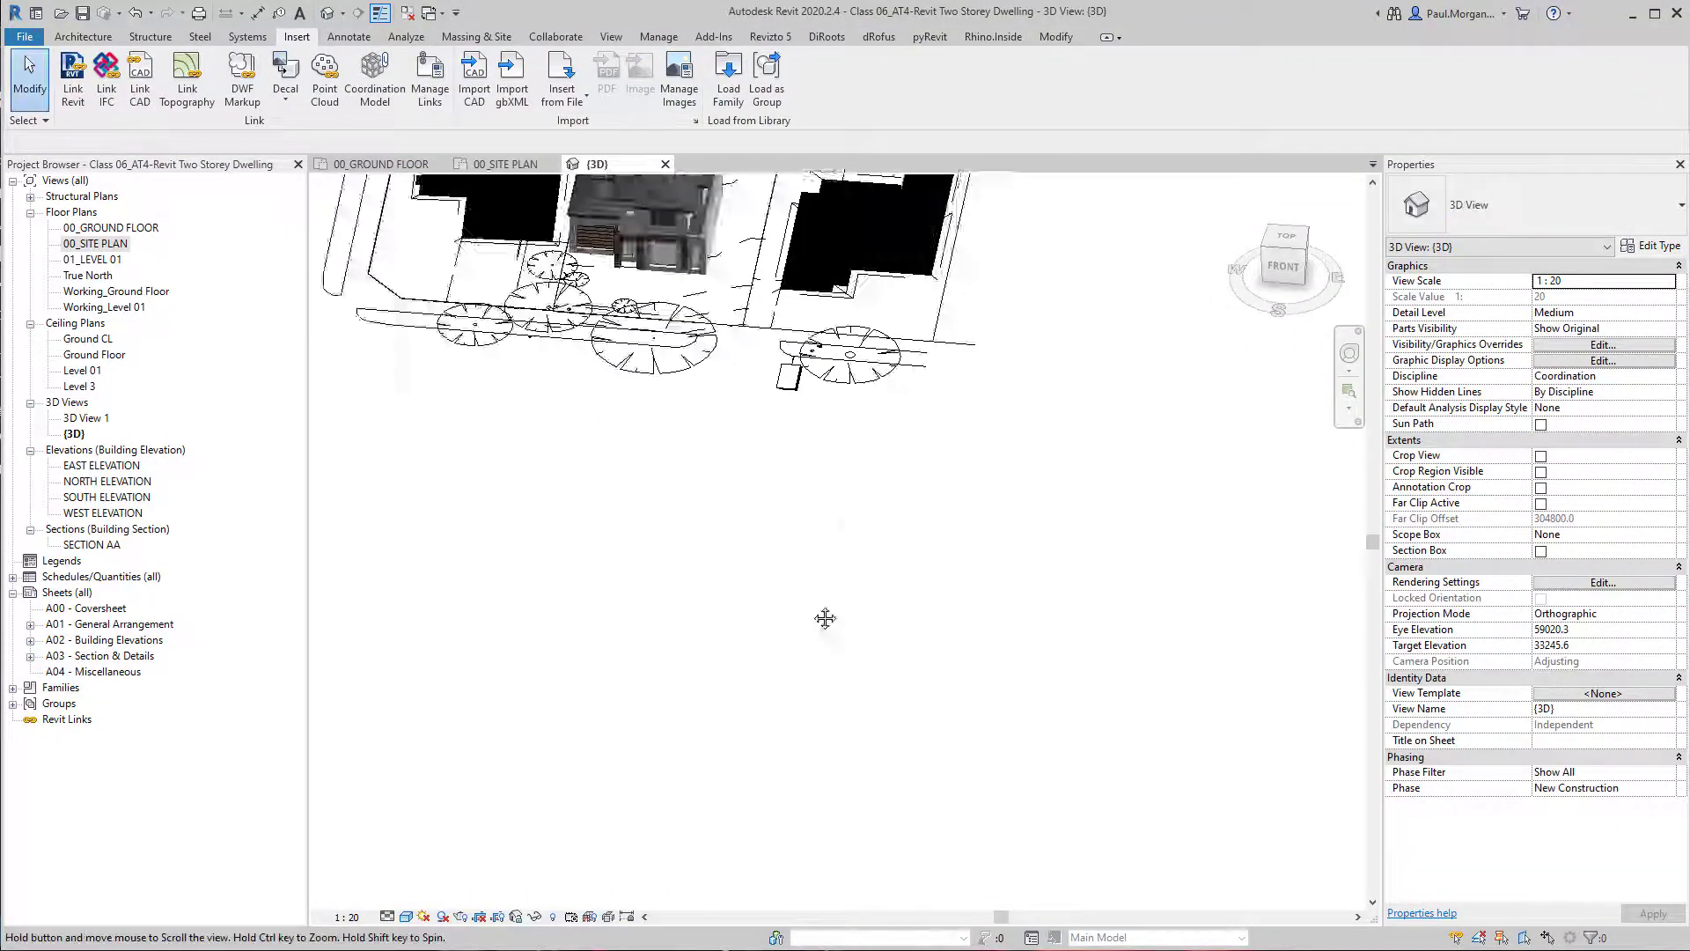
{"action": "scroll", "coordinate": [690, 552], "scroll_direction": "up", "scroll_amount": 3}
{"action": "middle_click_drag", "start_coordinate": [689, 552], "coordinate": [924, 665], "text": "shift"}
{"action": "left_click", "coordinate": [990, 525]}
{"action": "key", "text": "Escape"}
{"action": "scroll", "coordinate": [845, 585], "scroll_direction": "down", "scroll_amount": 2}
{"action": "middle_click_drag", "start_coordinate": [924, 665], "coordinate": [736, 748]}
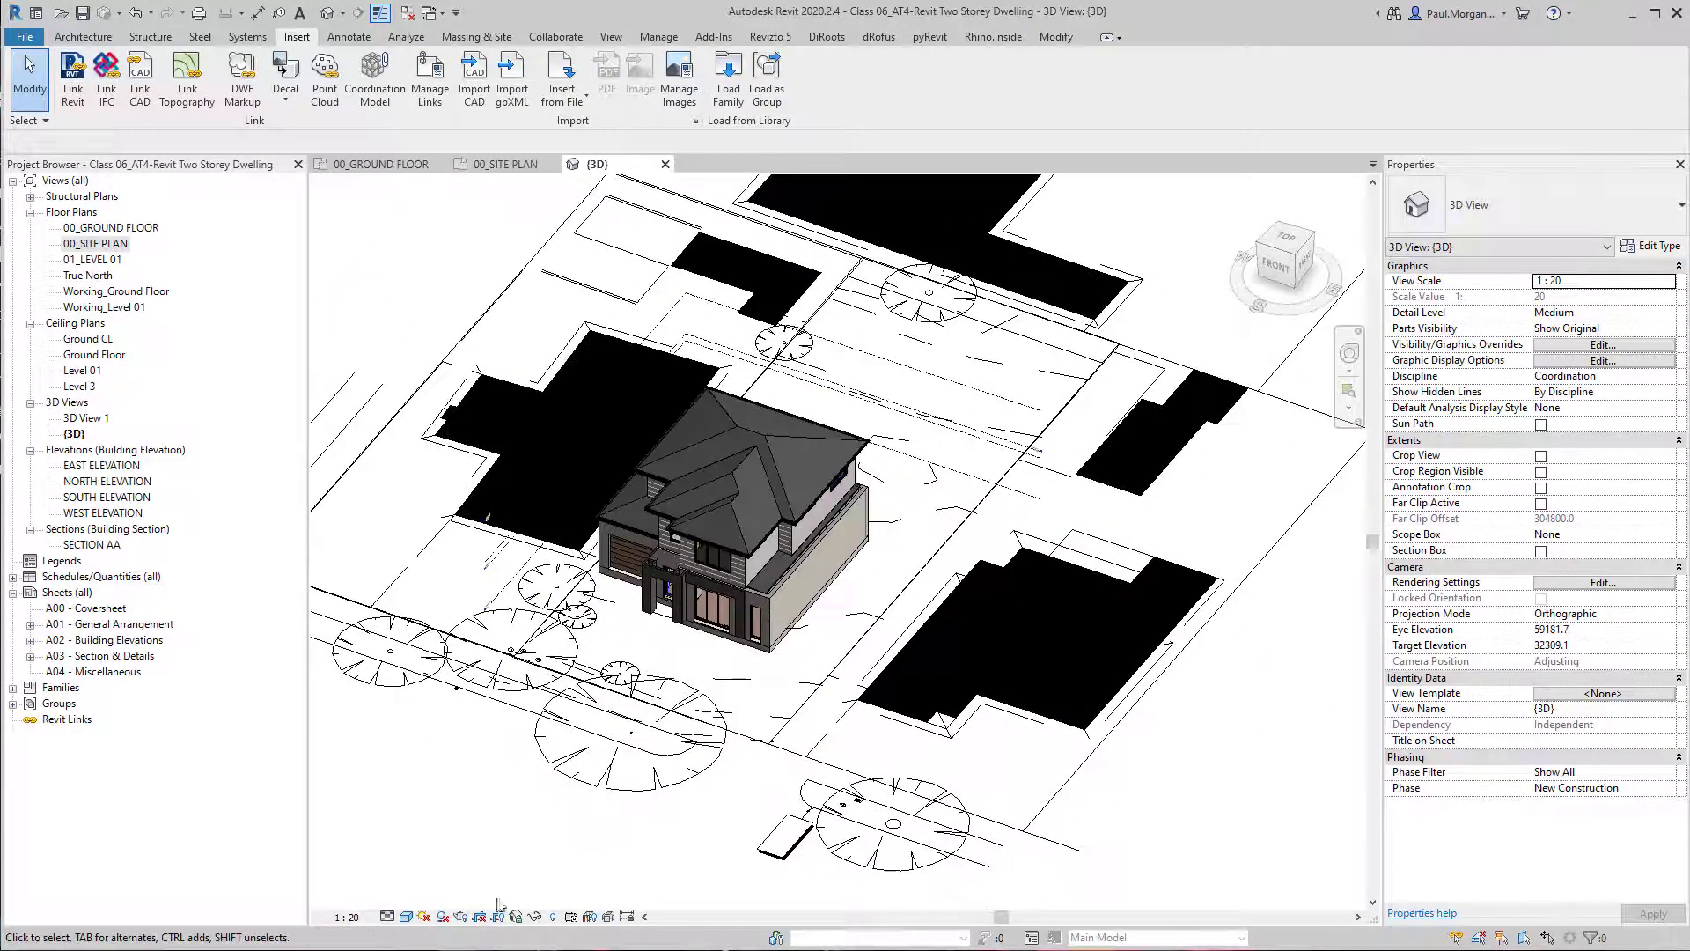
{"action": "left_click", "coordinate": [351, 913]}
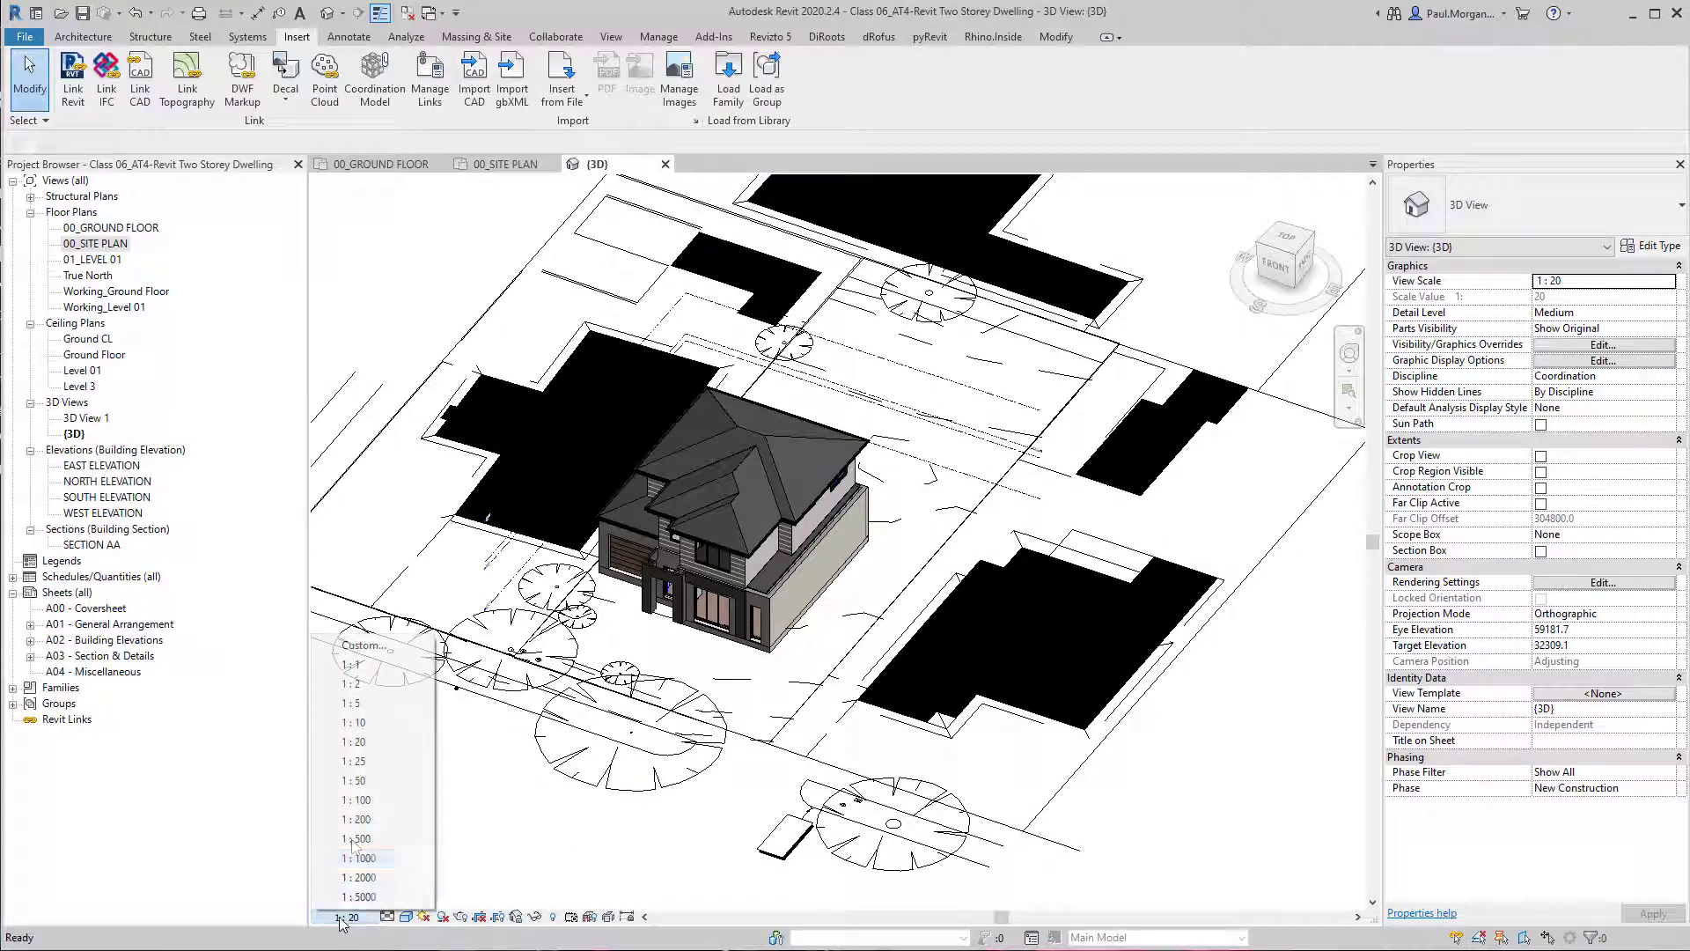
{"action": "left_click", "coordinate": [366, 724]}
Examine the linked site plan's height against the dwelling in 3D, including the link's Base Offset property.
{"action": "scroll", "coordinate": [896, 553], "scroll_direction": "up", "scroll_amount": 2}
{"action": "middle_click_drag", "start_coordinate": [920, 674], "coordinate": [1021, 647], "text": "shift"}
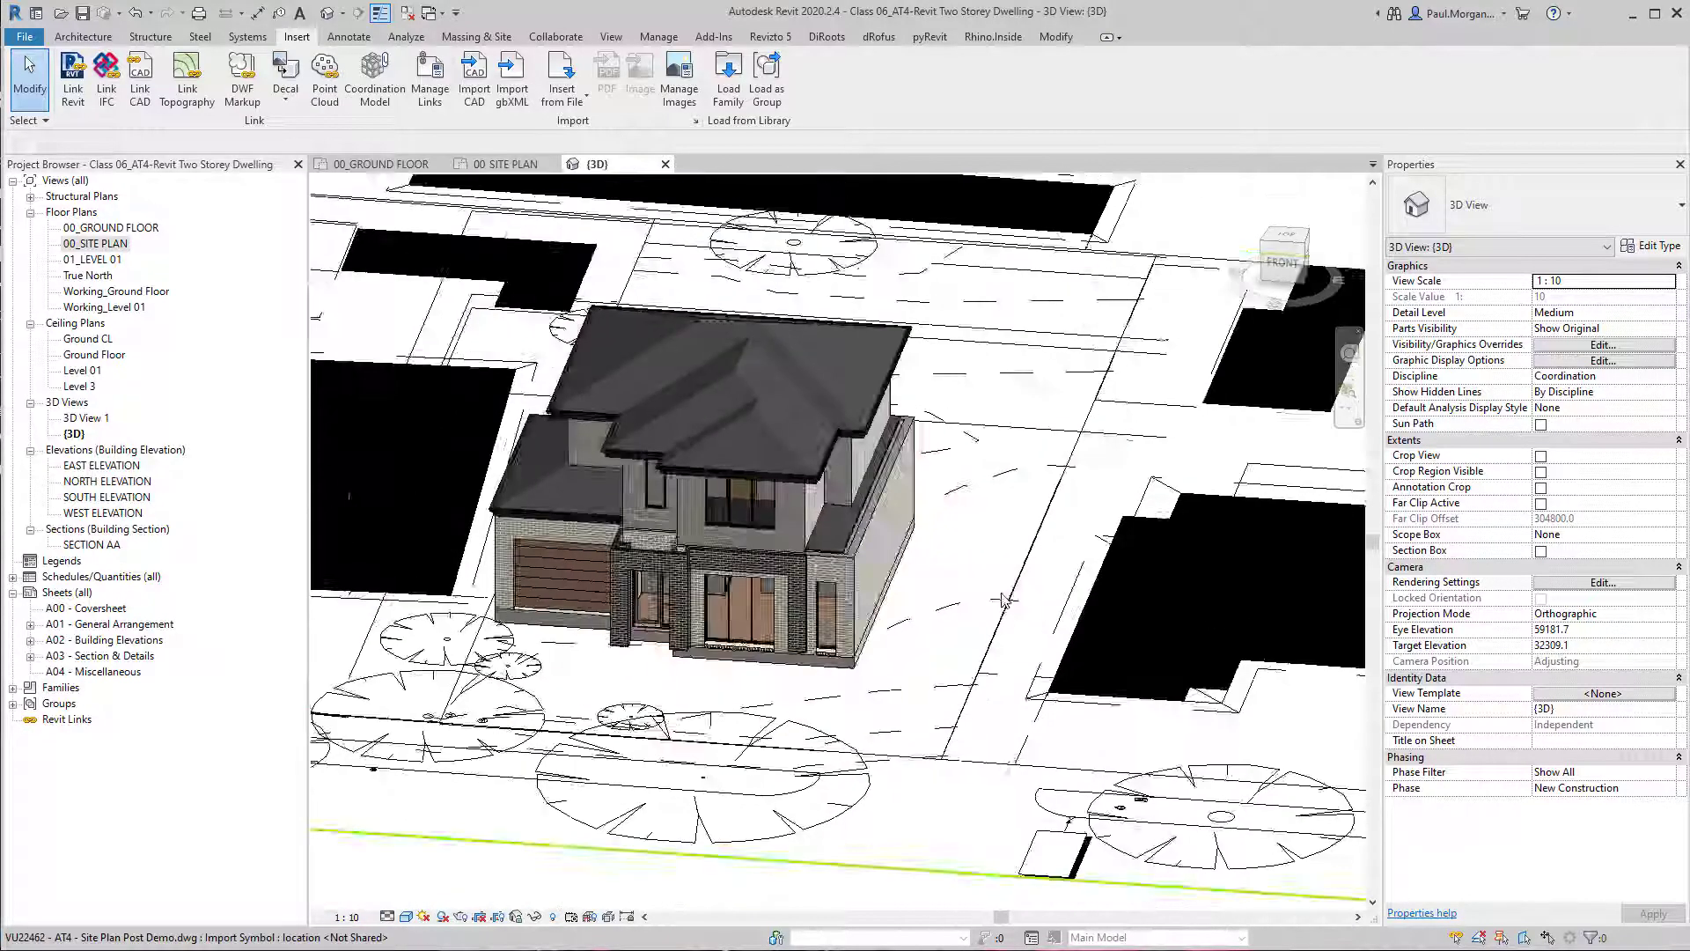
{"action": "scroll", "coordinate": [933, 749], "scroll_direction": "down", "scroll_amount": 2}
{"action": "middle_click_drag", "start_coordinate": [934, 749], "coordinate": [874, 717]}
{"action": "left_click", "coordinate": [874, 718]}
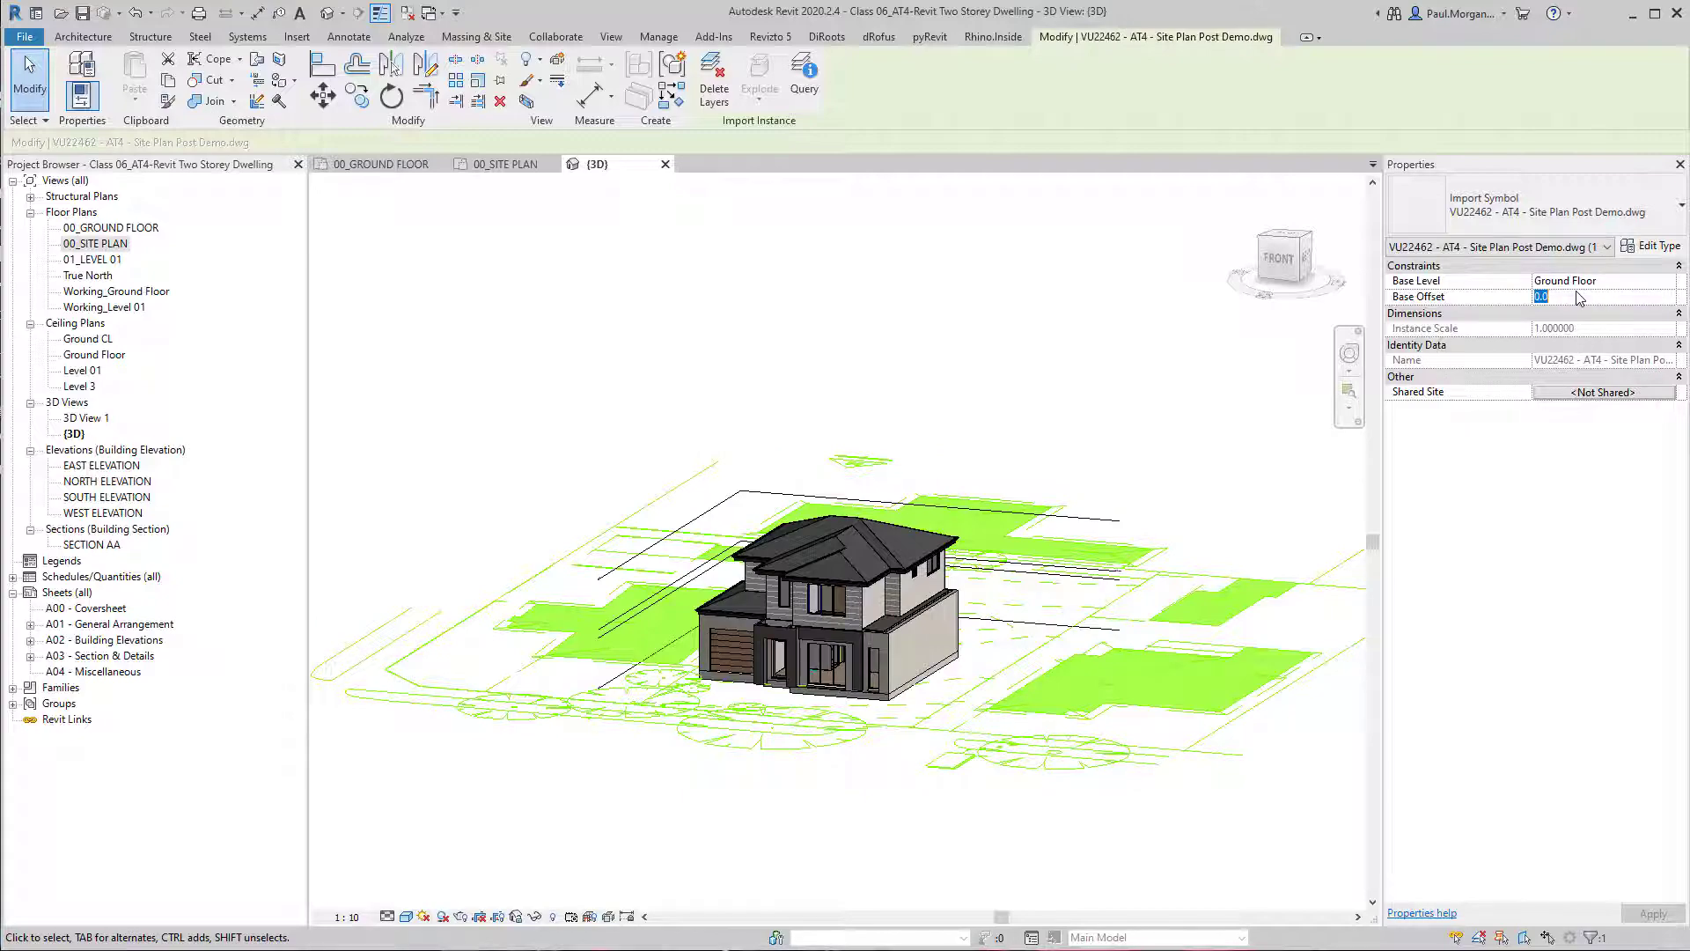
{"action": "left_click", "coordinate": [1044, 832]}
{"action": "middle_click_drag", "start_coordinate": [1107, 620], "coordinate": [972, 756]}
{"action": "middle_click_drag", "start_coordinate": [815, 773], "coordinate": [870, 777], "text": "shift"}
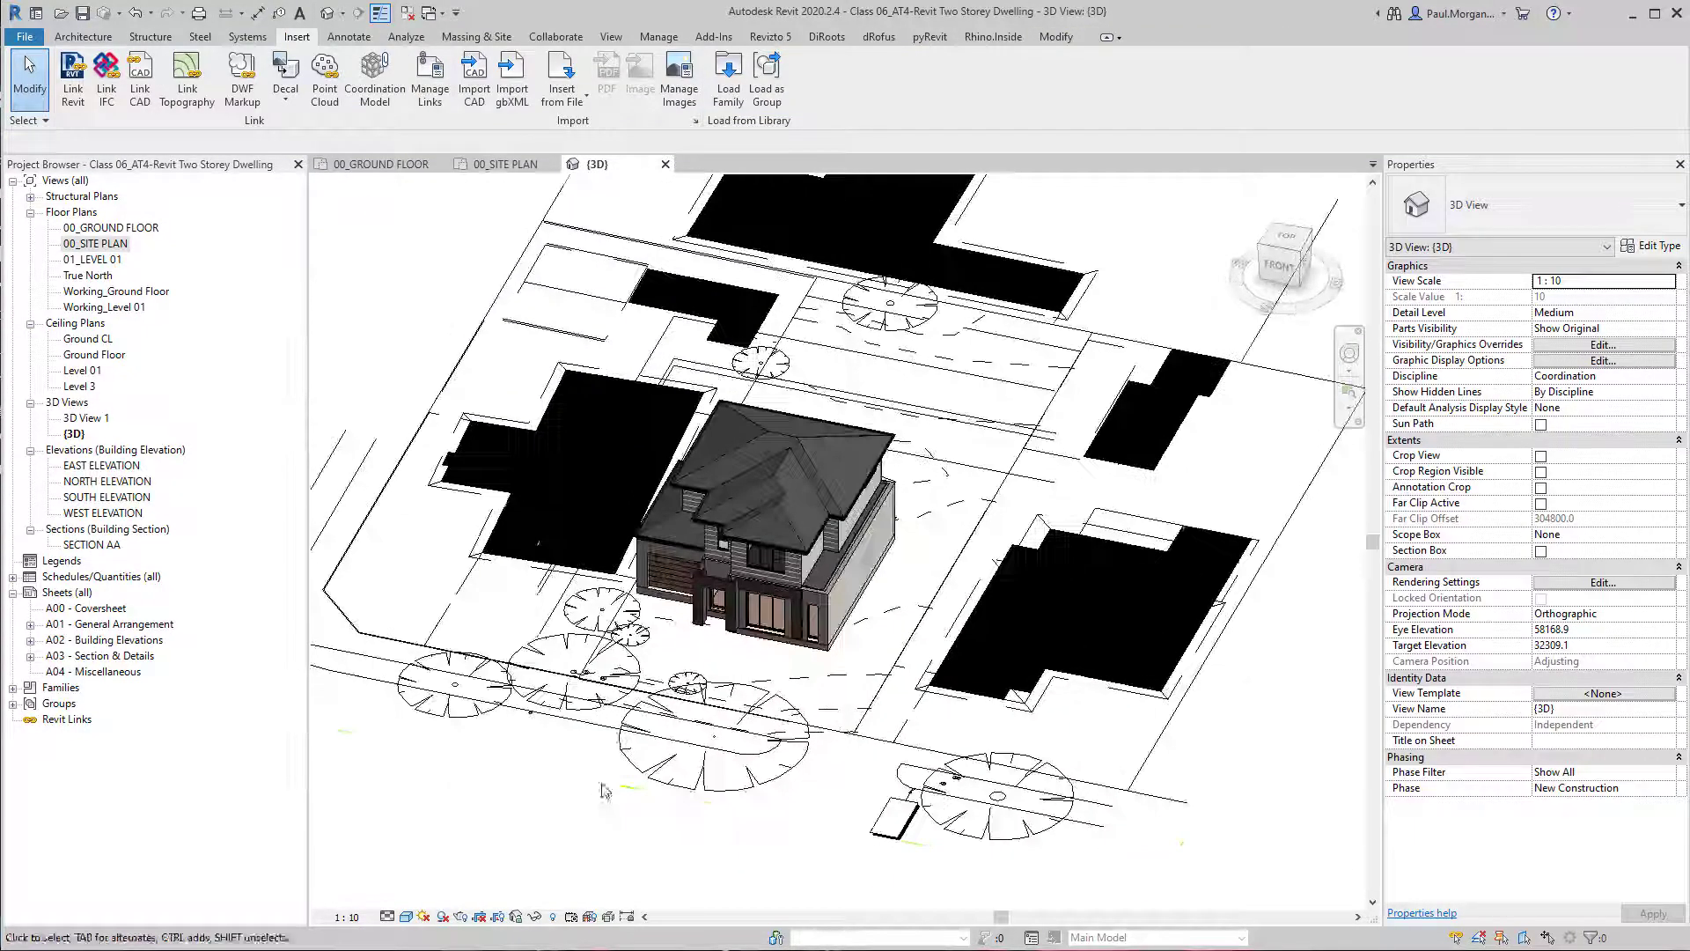
Return to the 00_SITE PLAN floor plan with all of Lot 1 in view.
{"action": "double_click", "coordinate": [95, 244]}
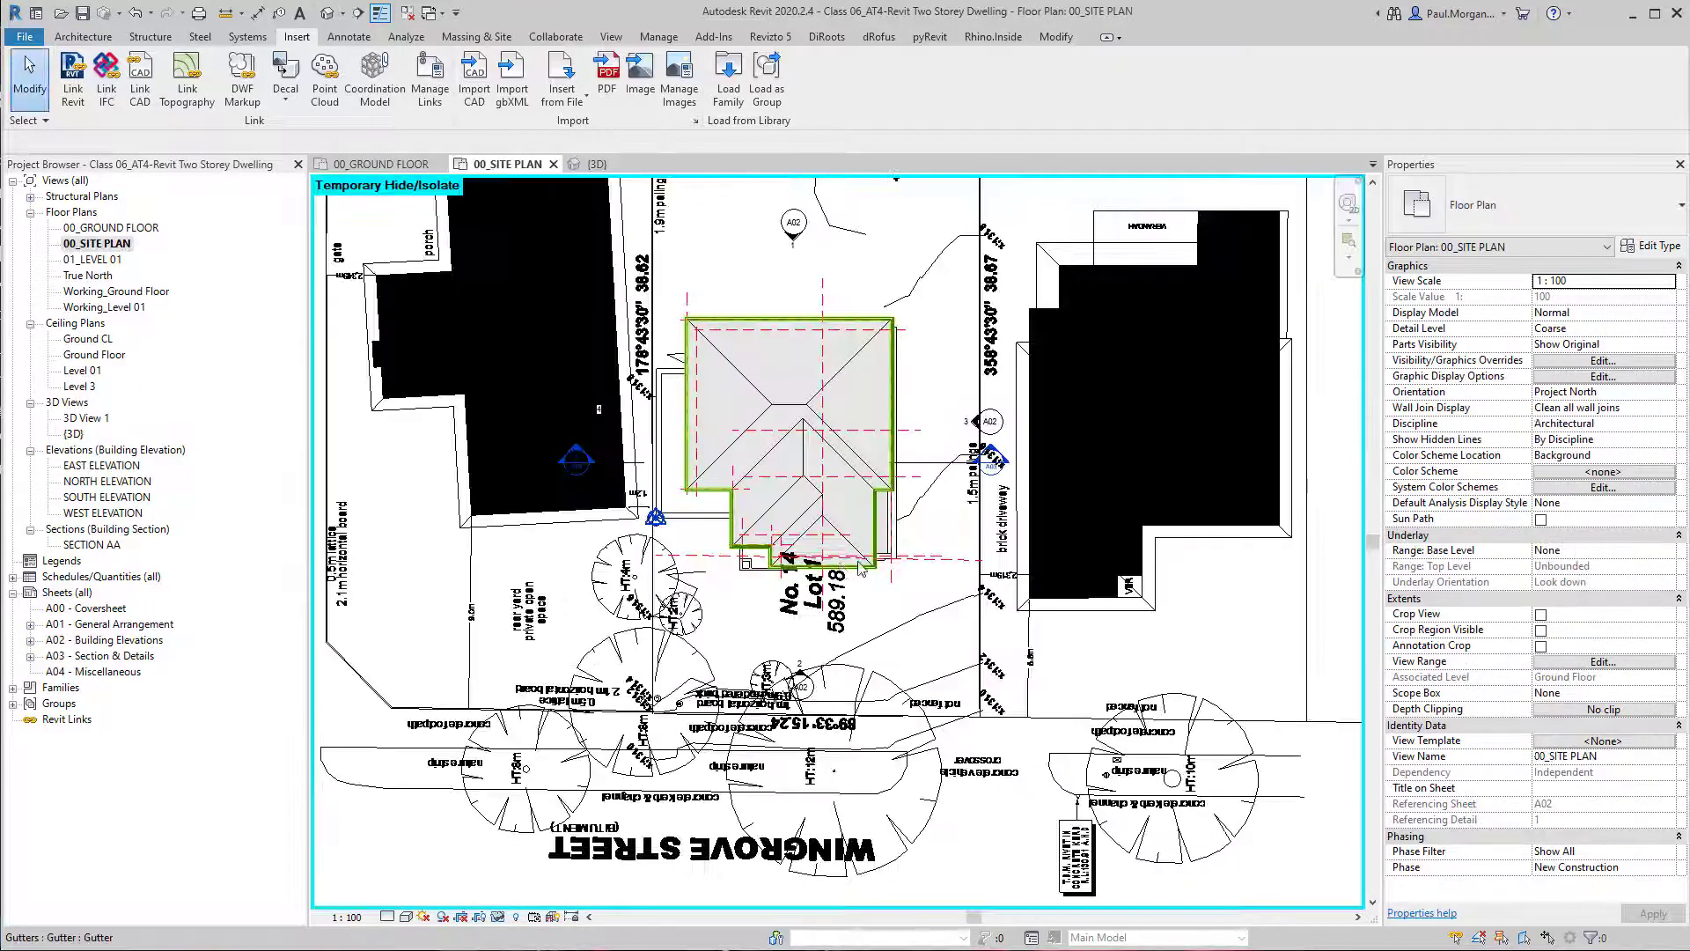
{"action": "scroll", "coordinate": [863, 553], "scroll_direction": "down", "scroll_amount": 2}
{"action": "mouse_move", "coordinate": [1084, 436]}
{"action": "middle_mouse_down"}
{"action": "mouse_move", "coordinate": [1101, 439]}
{"action": "mouse_move", "coordinate": [1052, 540]}
{"action": "middle_mouse_up"}
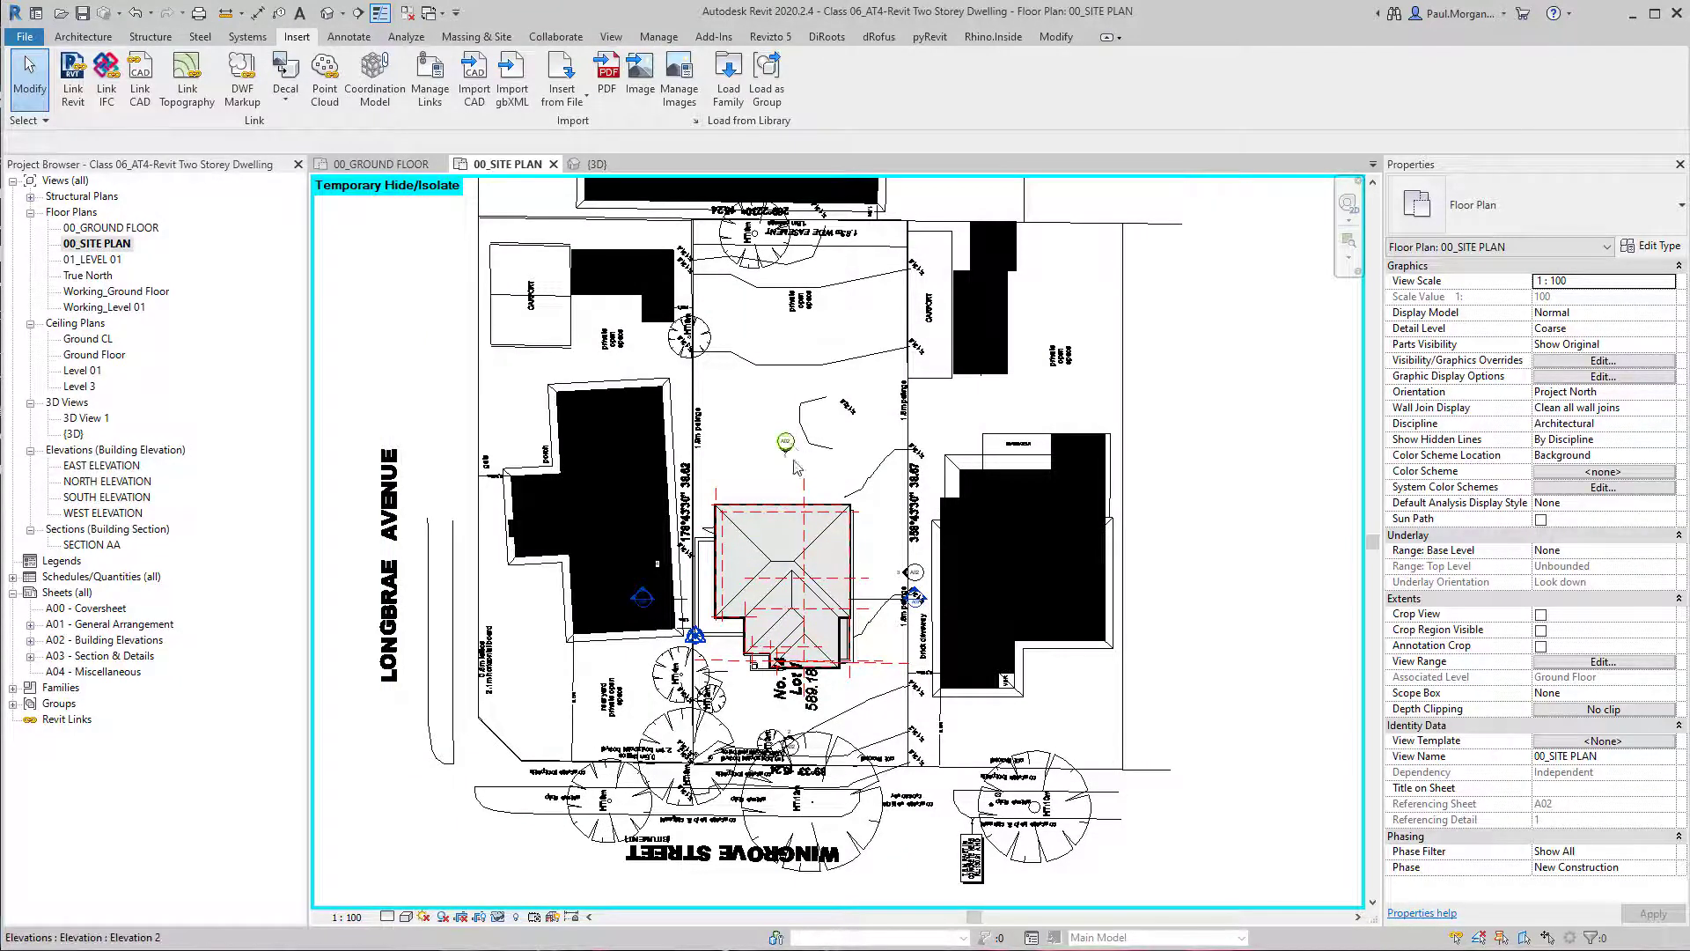
{"action": "left_click", "coordinate": [347, 918]}
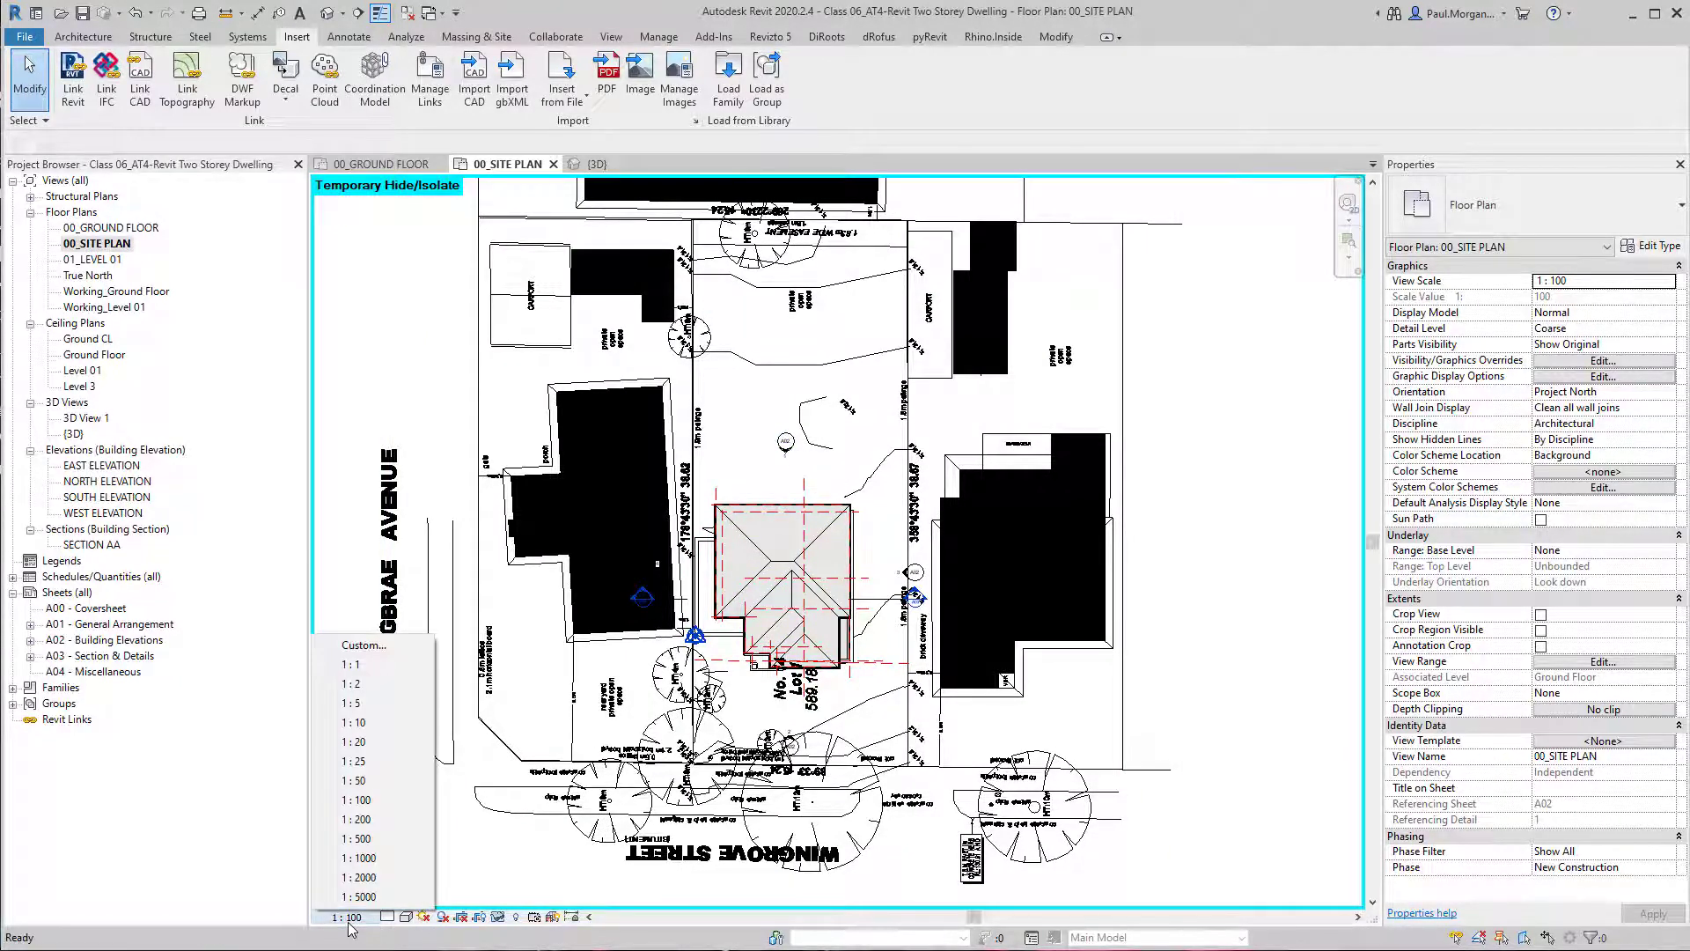
{"action": "left_click", "coordinate": [445, 879]}
{"action": "middle_click_drag", "start_coordinate": [544, 476], "coordinate": [578, 505]}
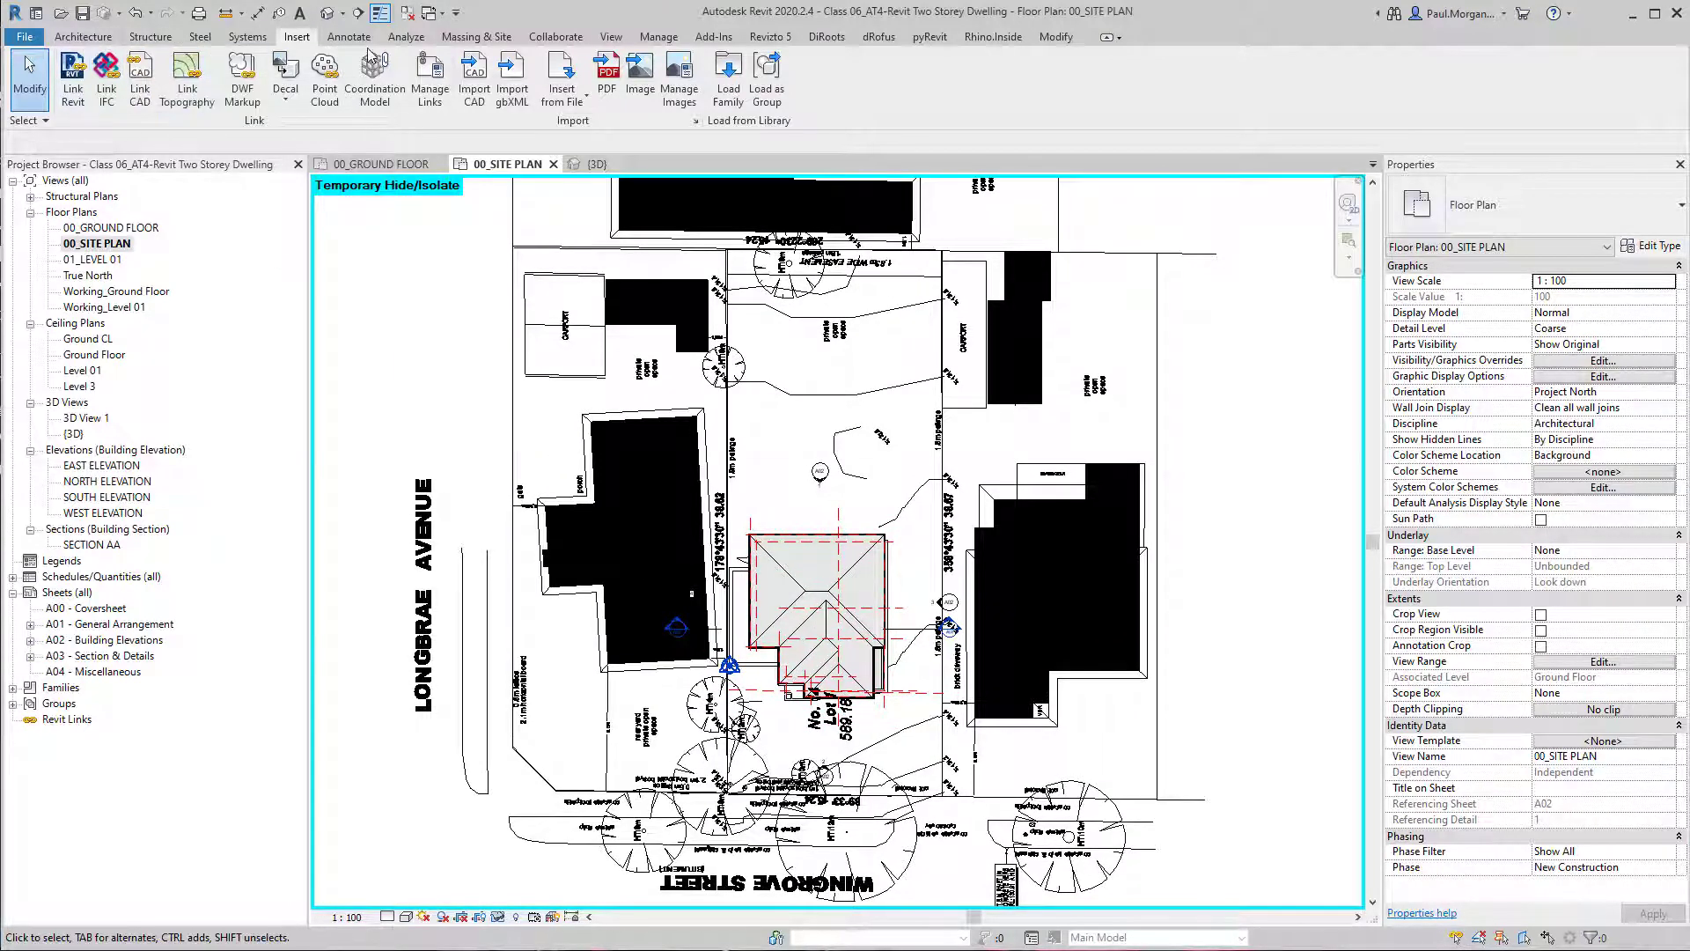
Create a toposurface from the linked site plan drawing using only its SITE - CONTOUR layer, and finish the surface.
{"action": "left_click", "coordinate": [476, 36]}
{"action": "left_click", "coordinate": [414, 78]}
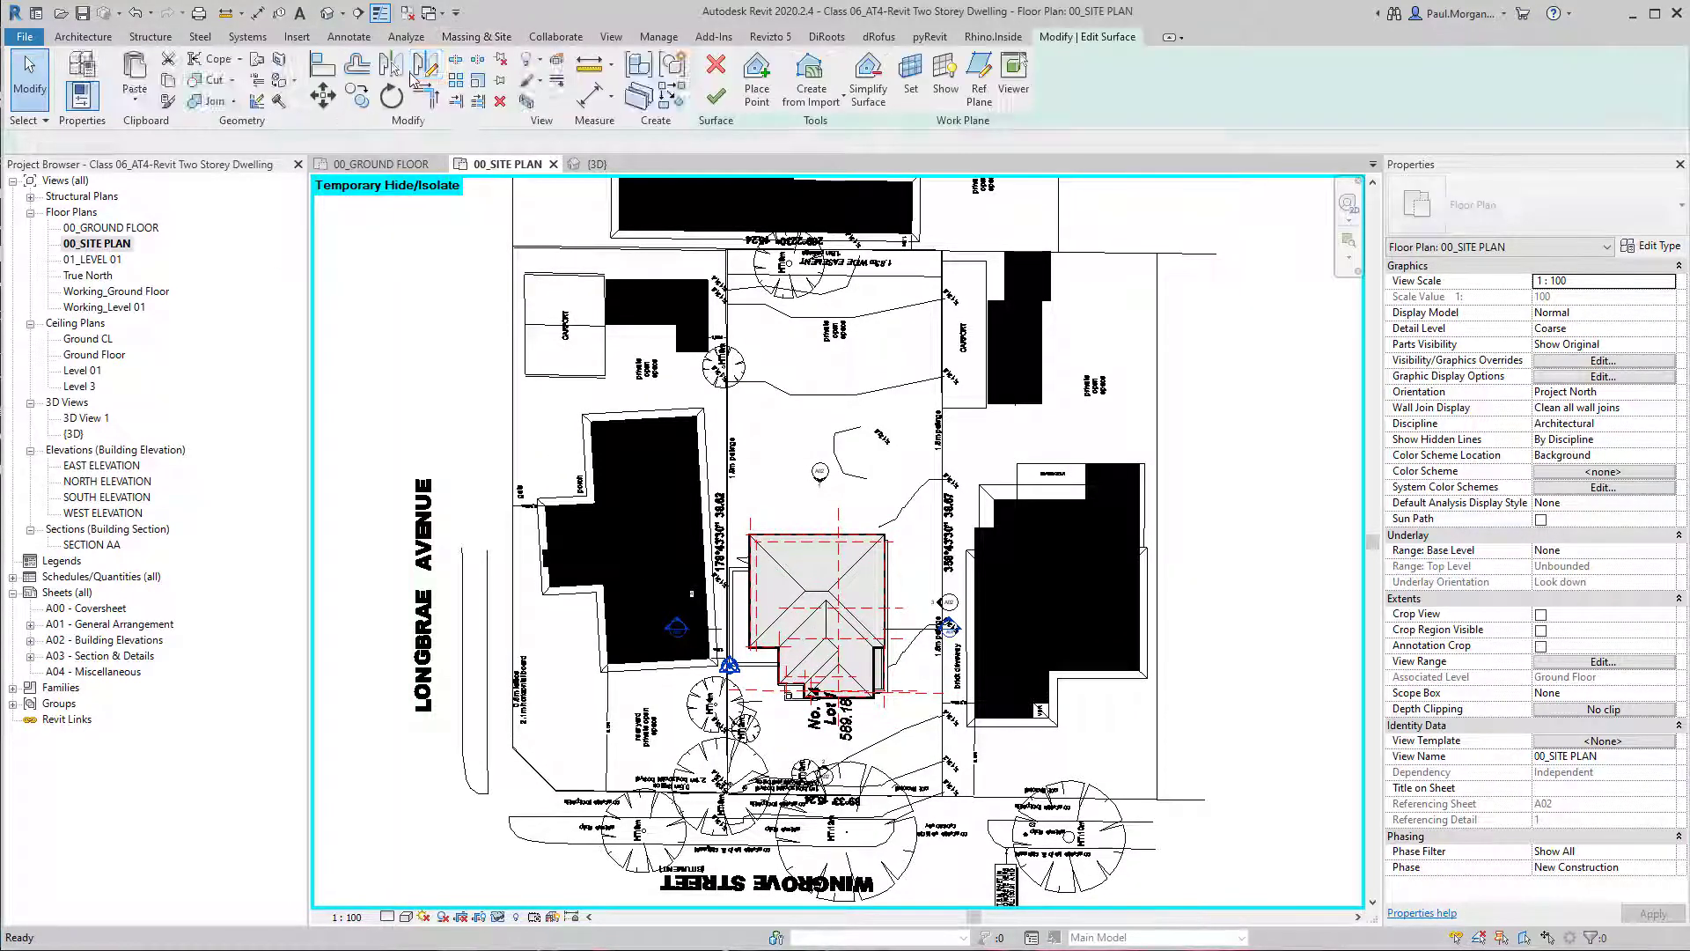
{"action": "left_click", "coordinate": [842, 98]}
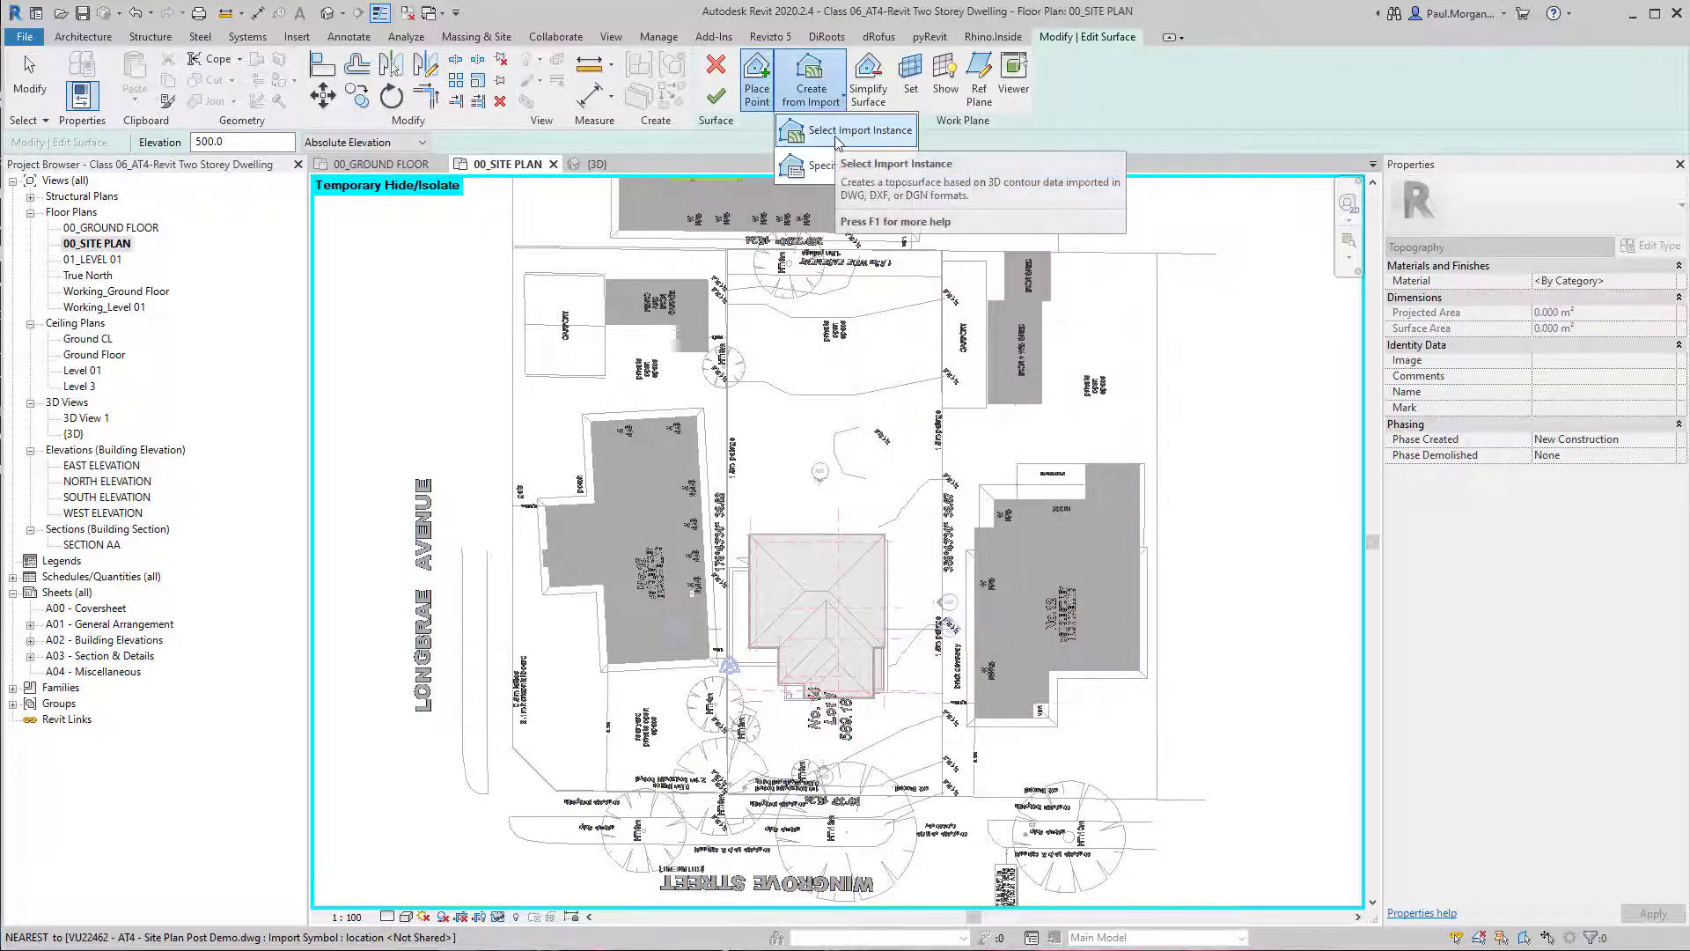
{"action": "left_click", "coordinate": [837, 136]}
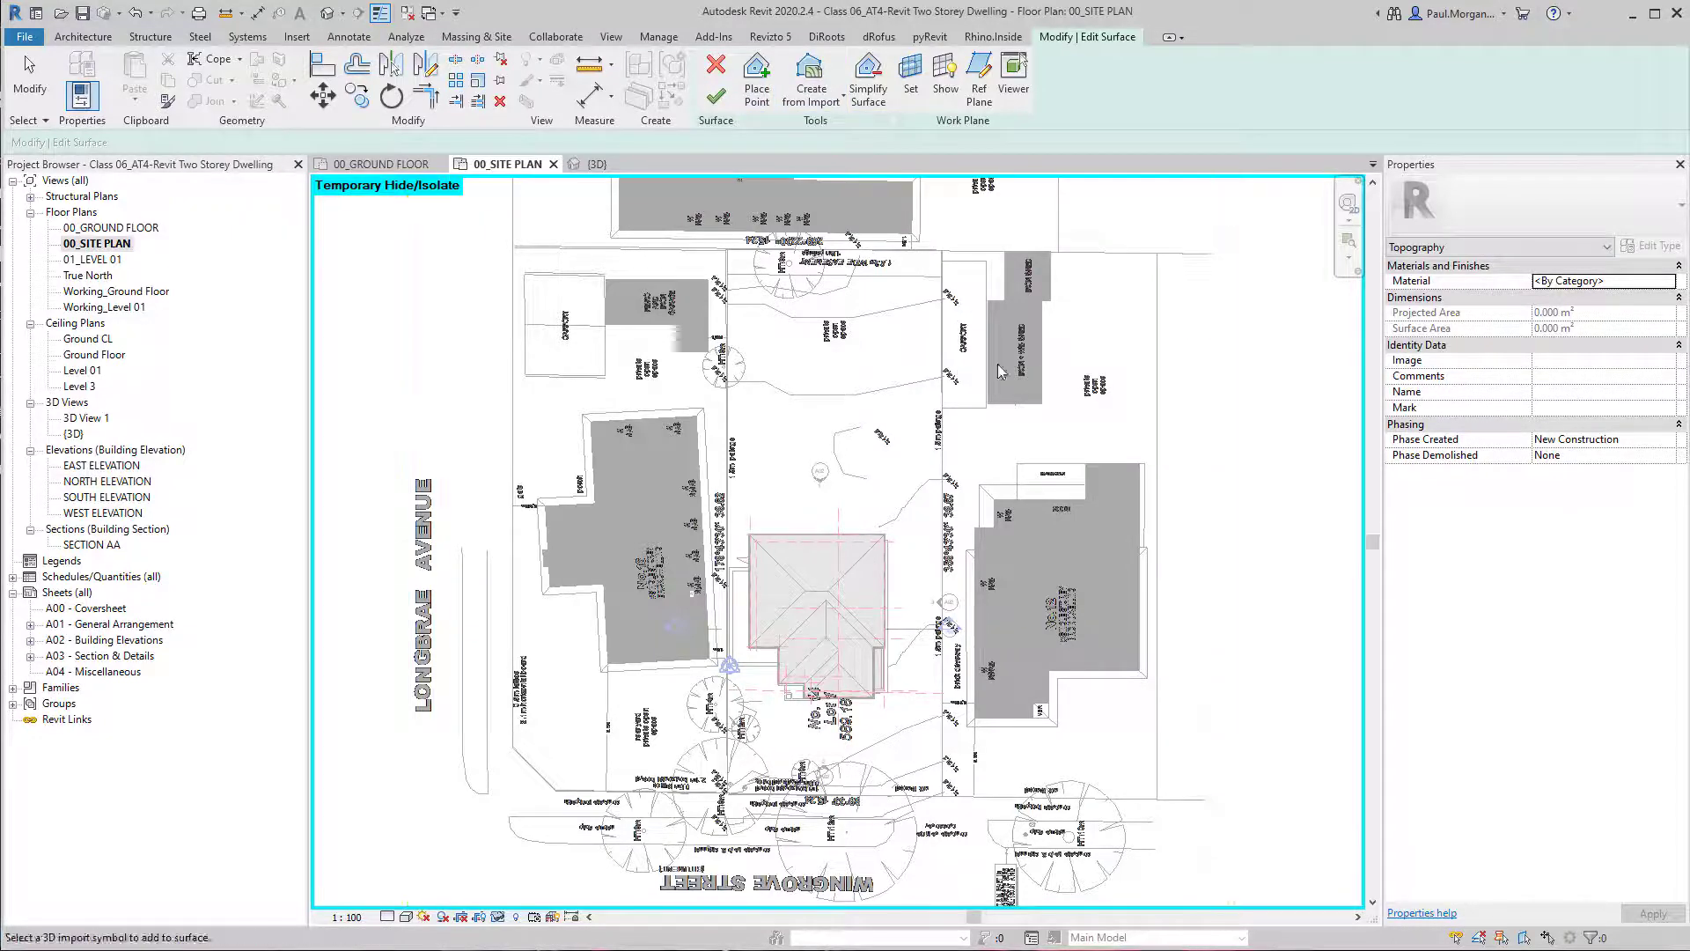
{"action": "left_click", "coordinate": [987, 398]}
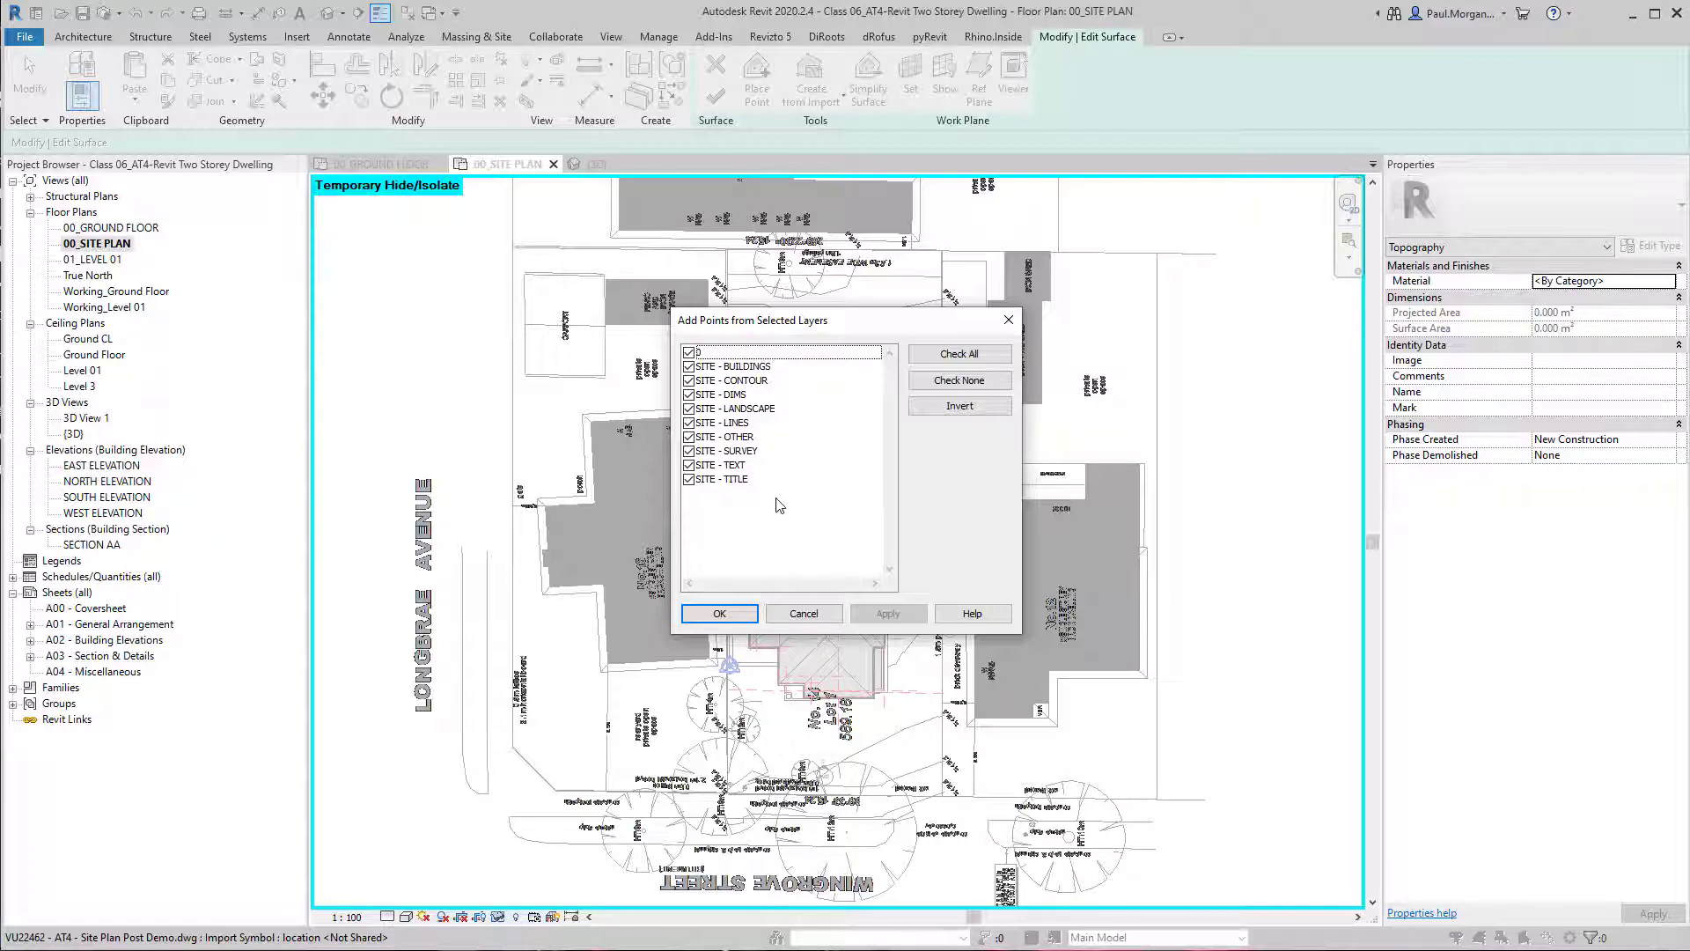
{"action": "left_click", "coordinate": [955, 384]}
{"action": "left_click", "coordinate": [689, 381]}
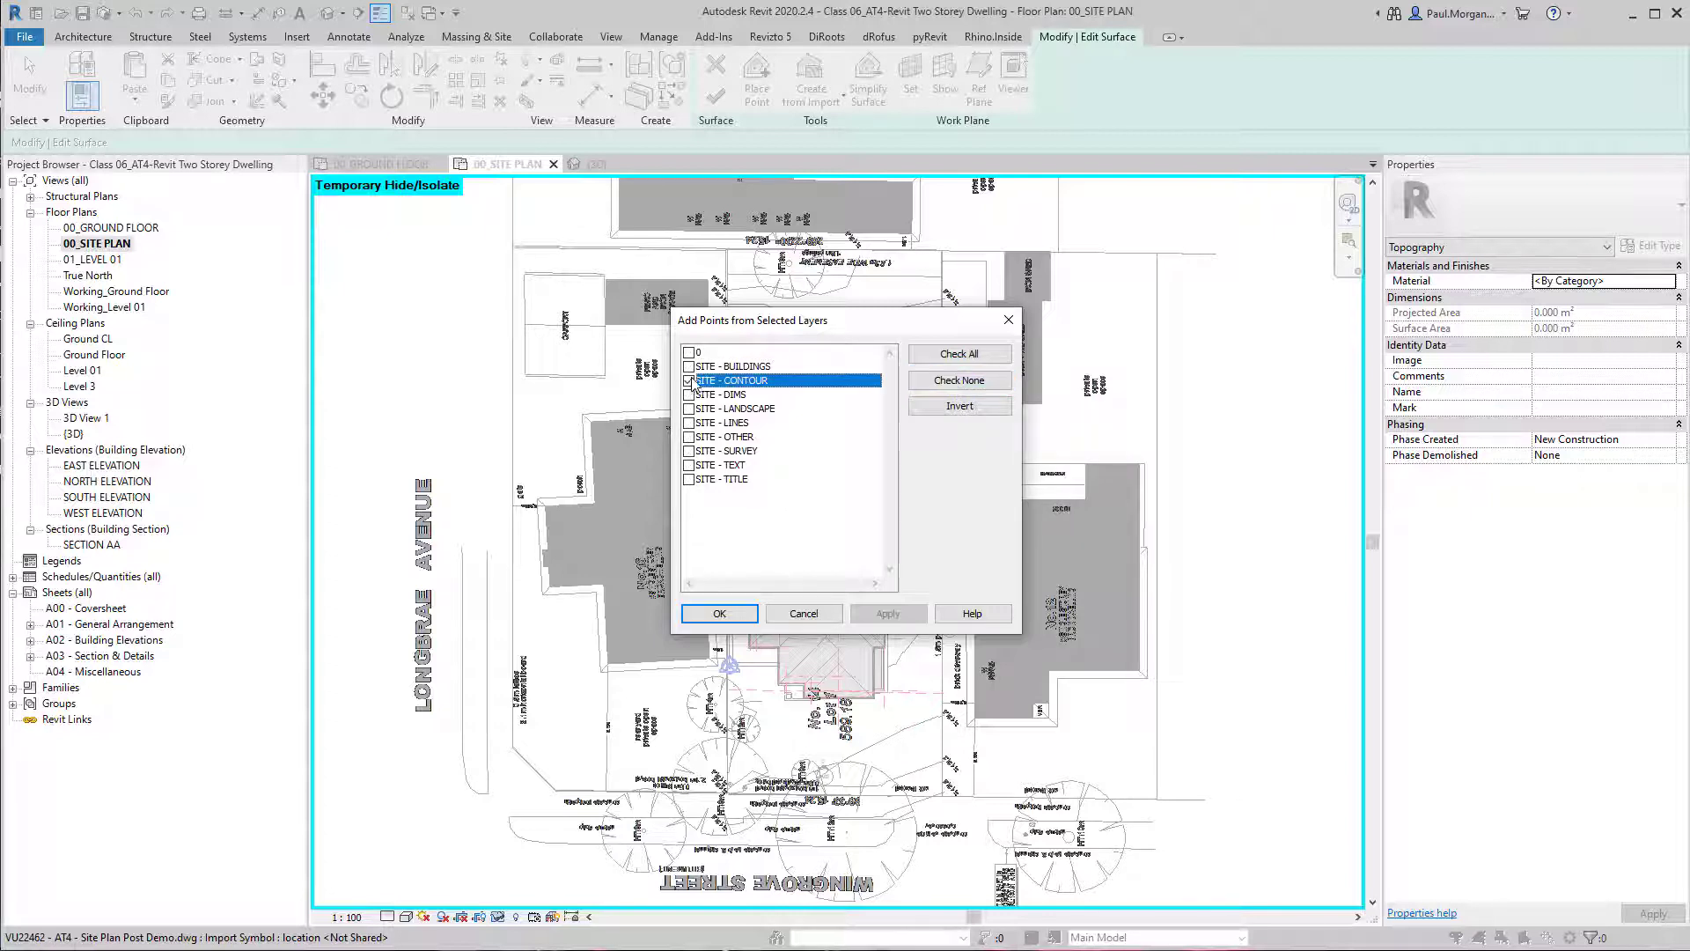
{"action": "left_click", "coordinate": [719, 621]}
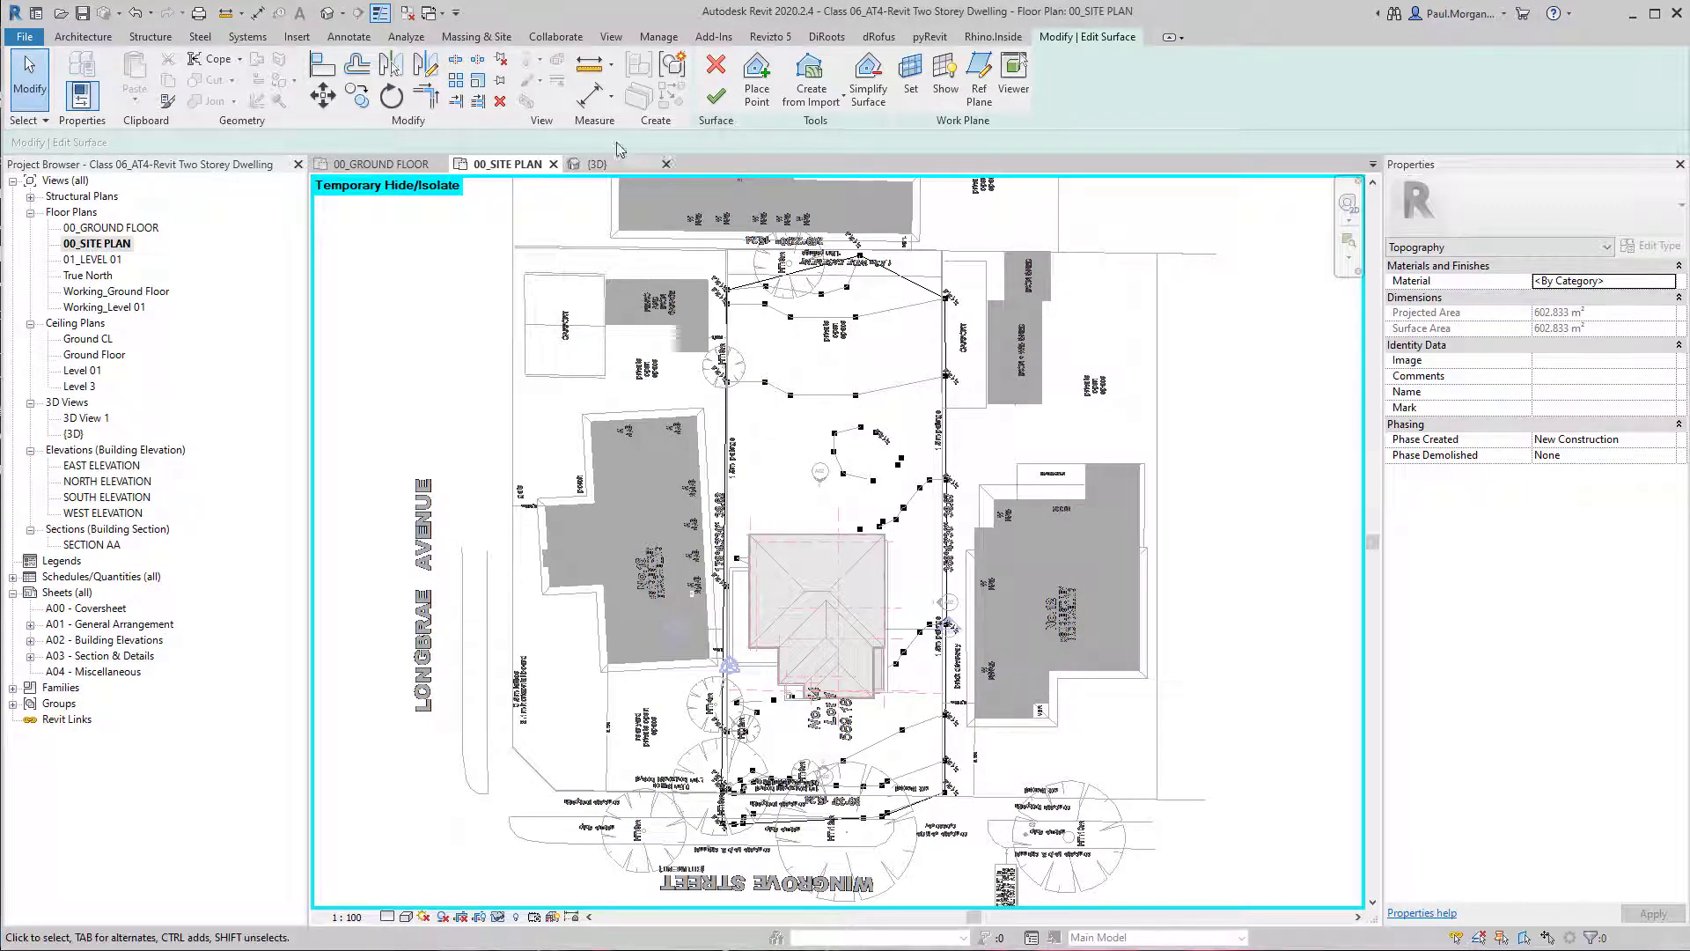
{"action": "left_click", "coordinate": [715, 97]}
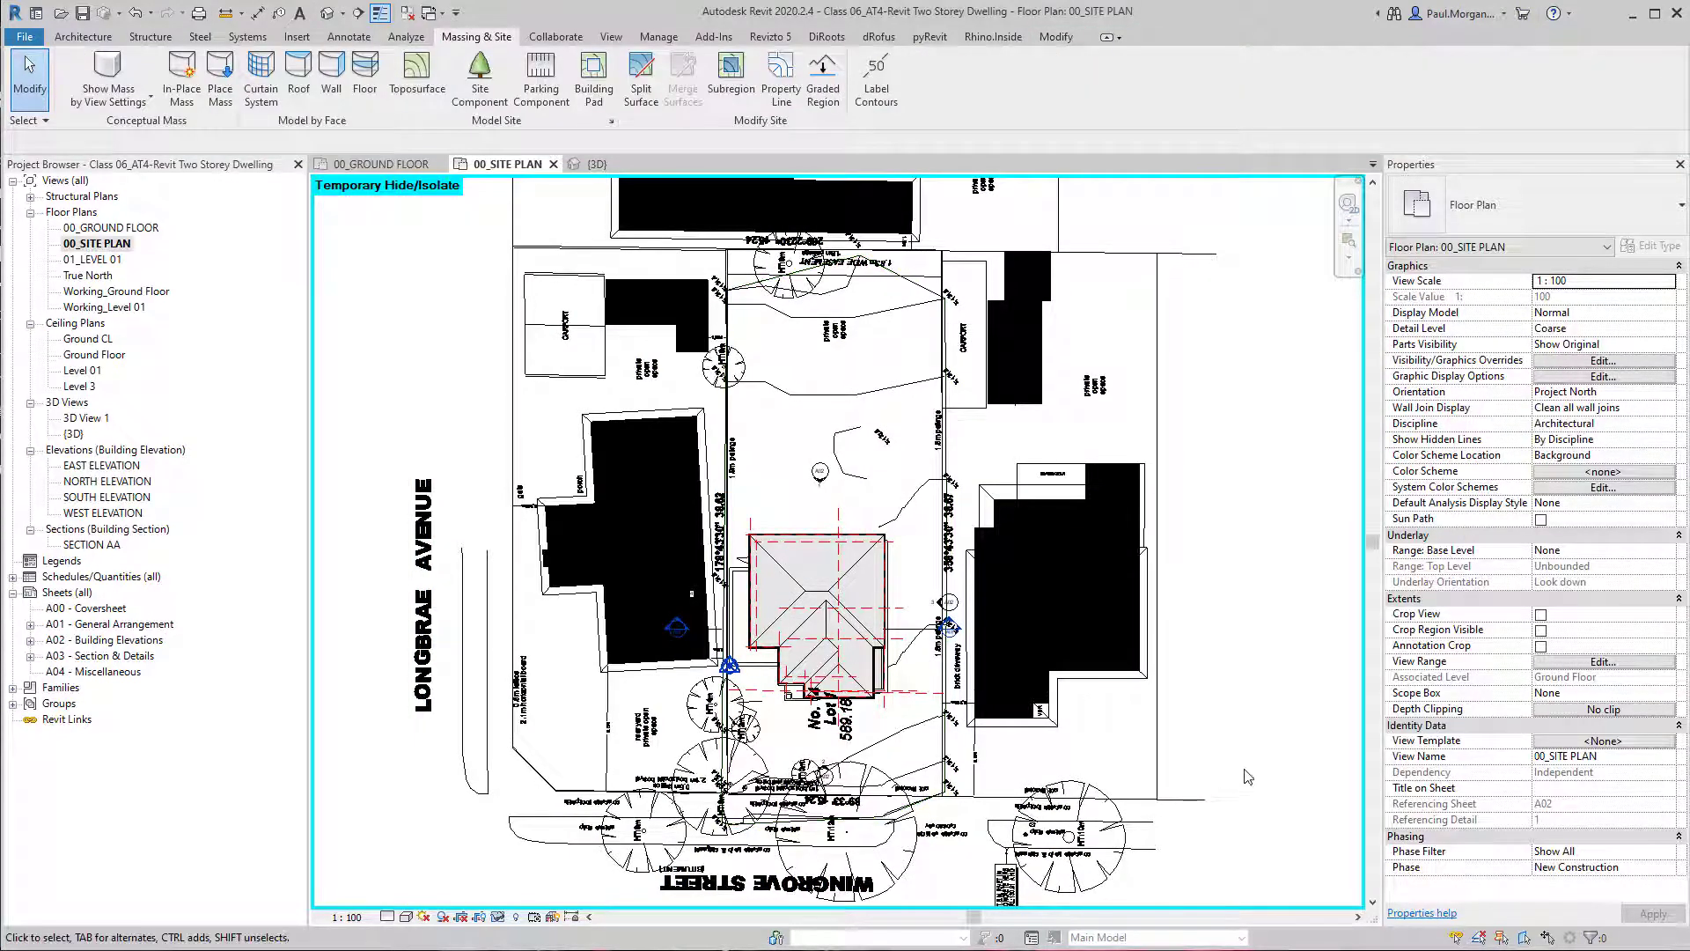
Inspect the finished toposurface around the dwelling in the 3D view.
{"action": "left_click", "coordinate": [330, 12]}
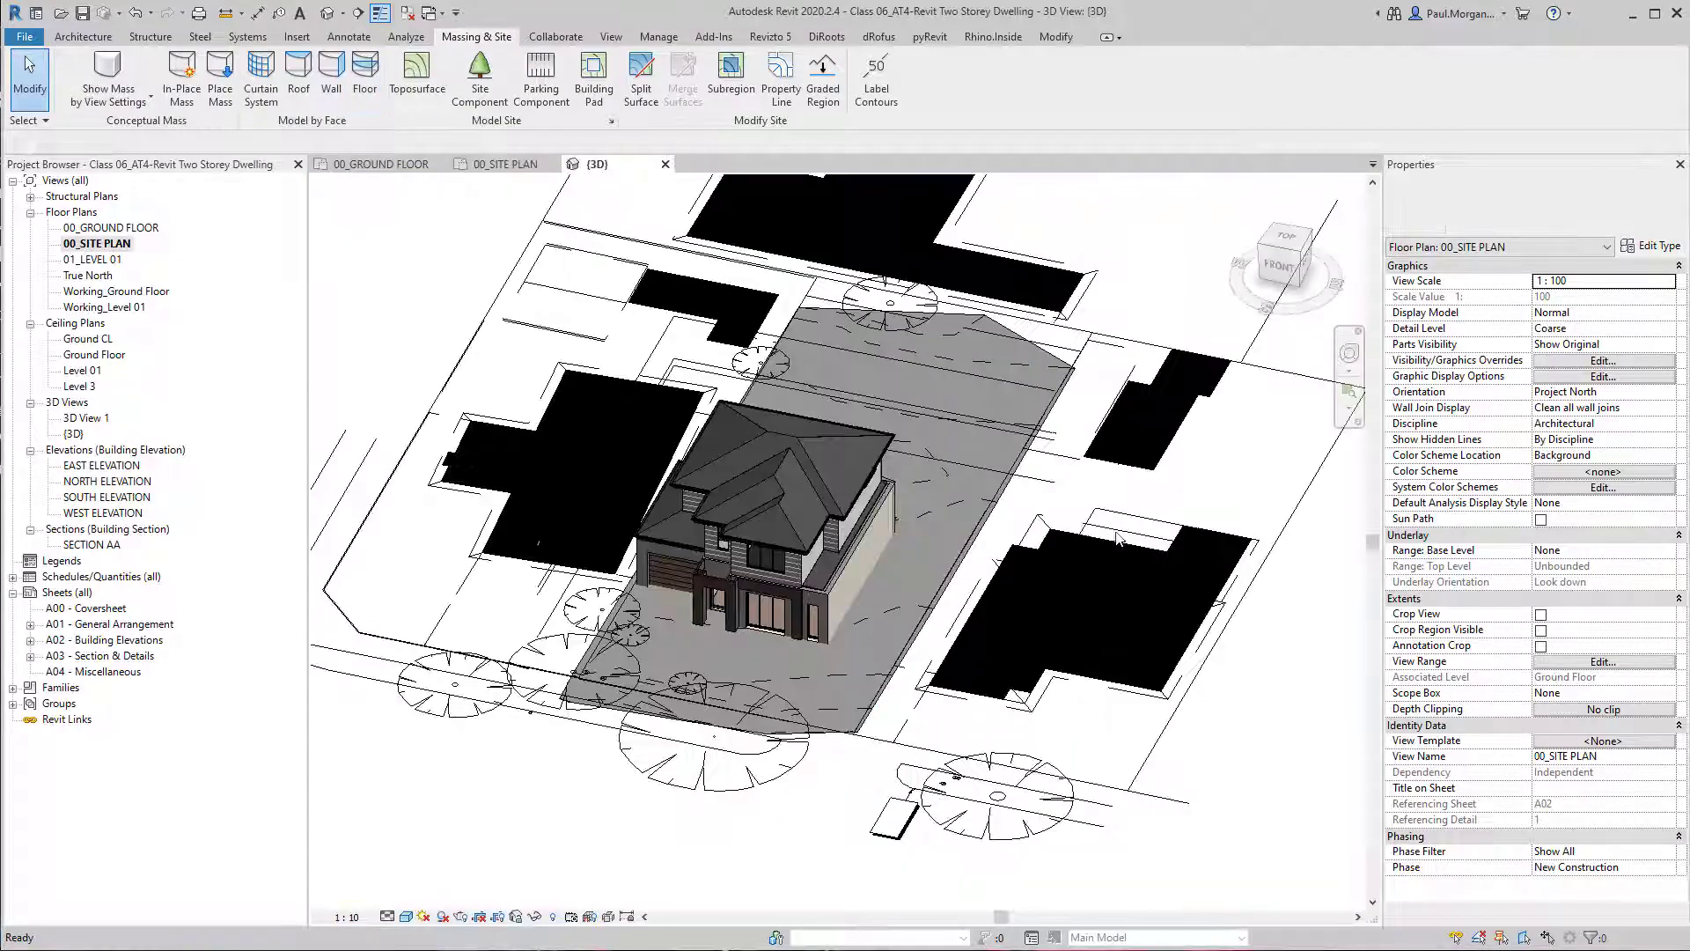
{"action": "middle_click_drag", "start_coordinate": [1101, 589], "coordinate": [995, 751], "text": "shift"}
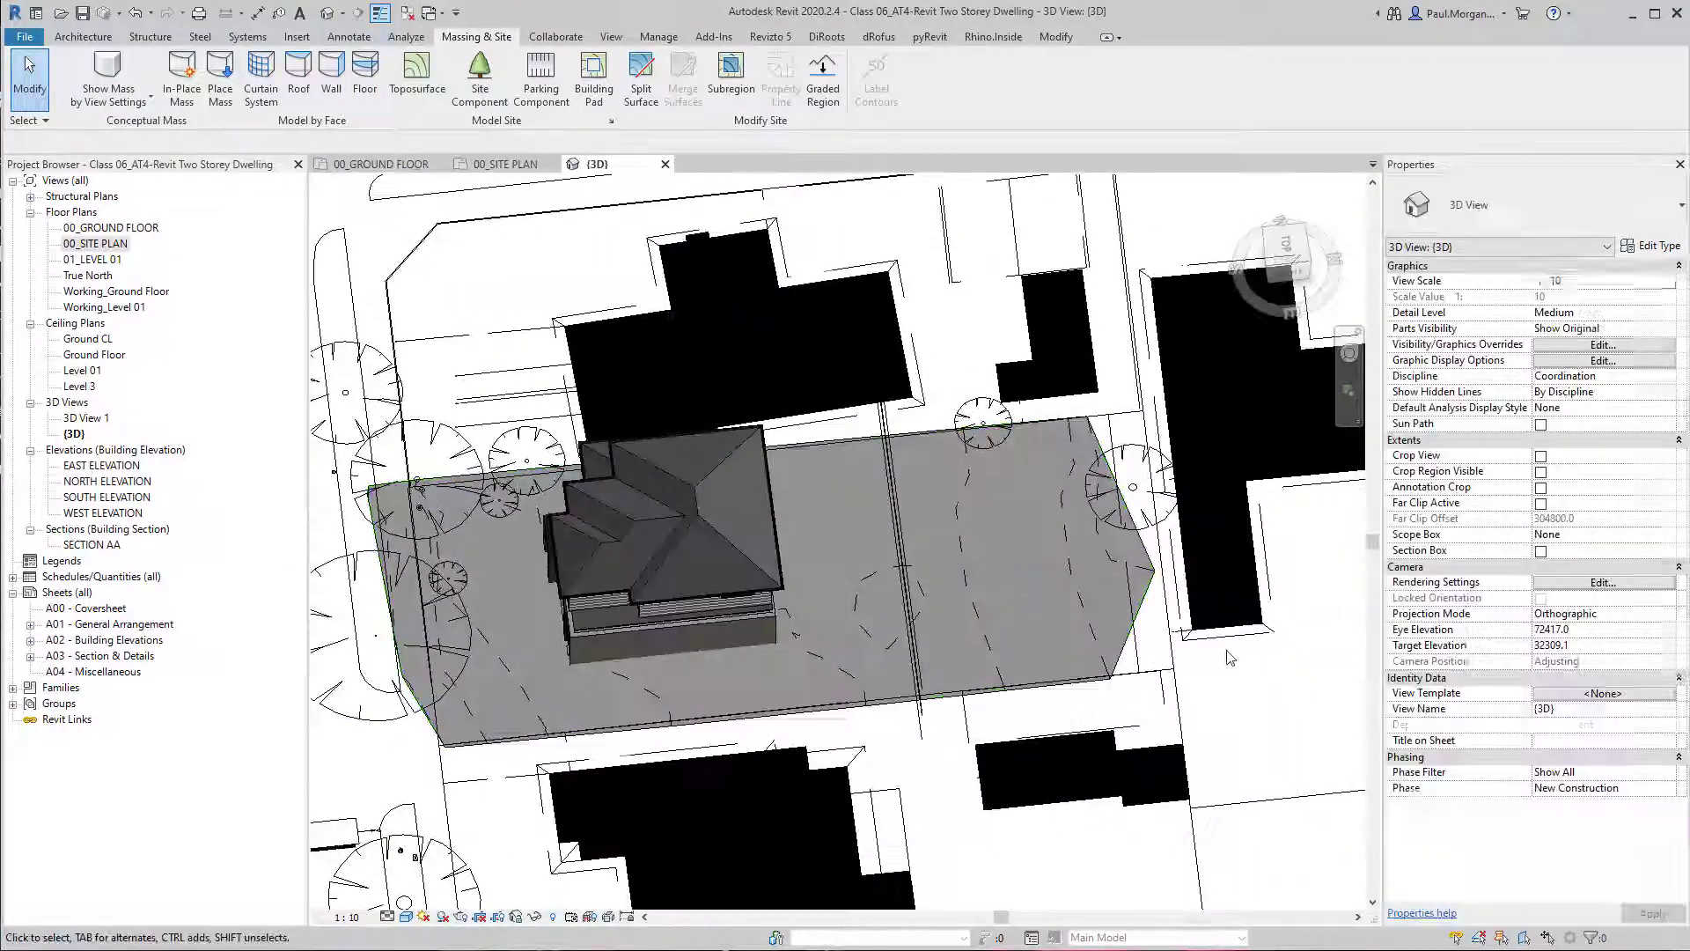
Examine the toposurface against the dwelling and the linked site plan from raised 3D angles.
{"action": "middle_click_drag", "start_coordinate": [1085, 689], "coordinate": [1002, 628], "text": "shift"}
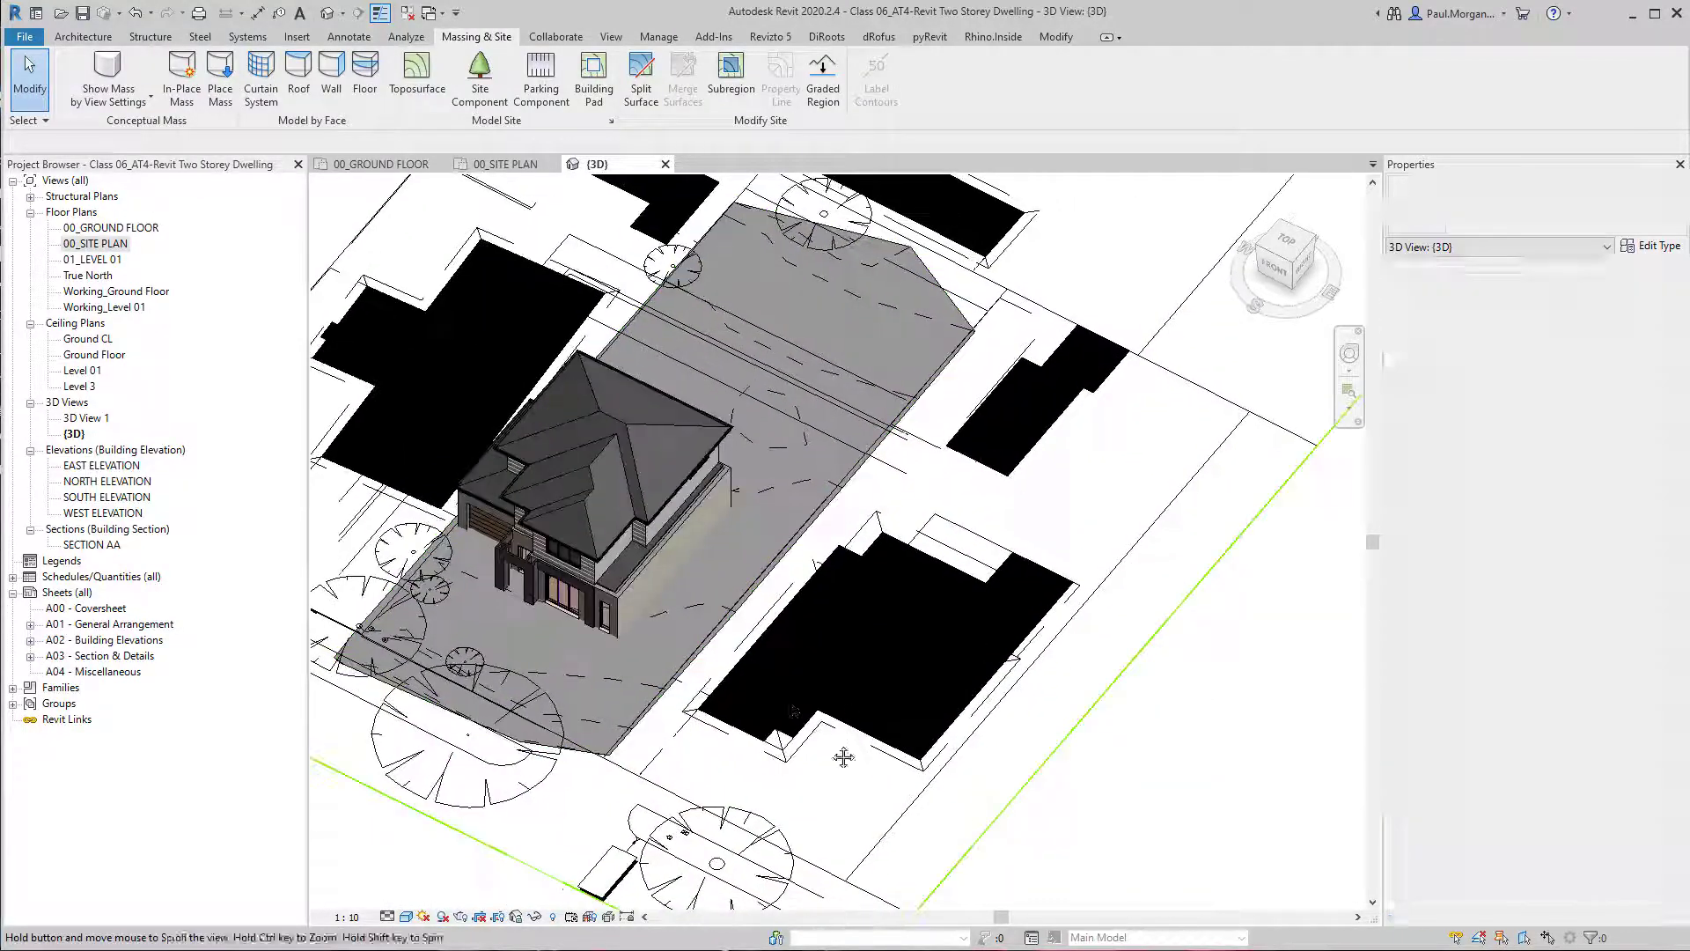
{"action": "middle_click_drag", "start_coordinate": [842, 758], "coordinate": [1014, 605], "text": "shift"}
{"action": "scroll", "coordinate": [783, 612], "scroll_direction": "up", "scroll_amount": 3}
{"action": "left_click", "coordinate": [837, 625]}
{"action": "left_click", "coordinate": [1094, 608]}
{"action": "scroll", "coordinate": [1094, 607], "scroll_direction": "down", "scroll_amount": 2}
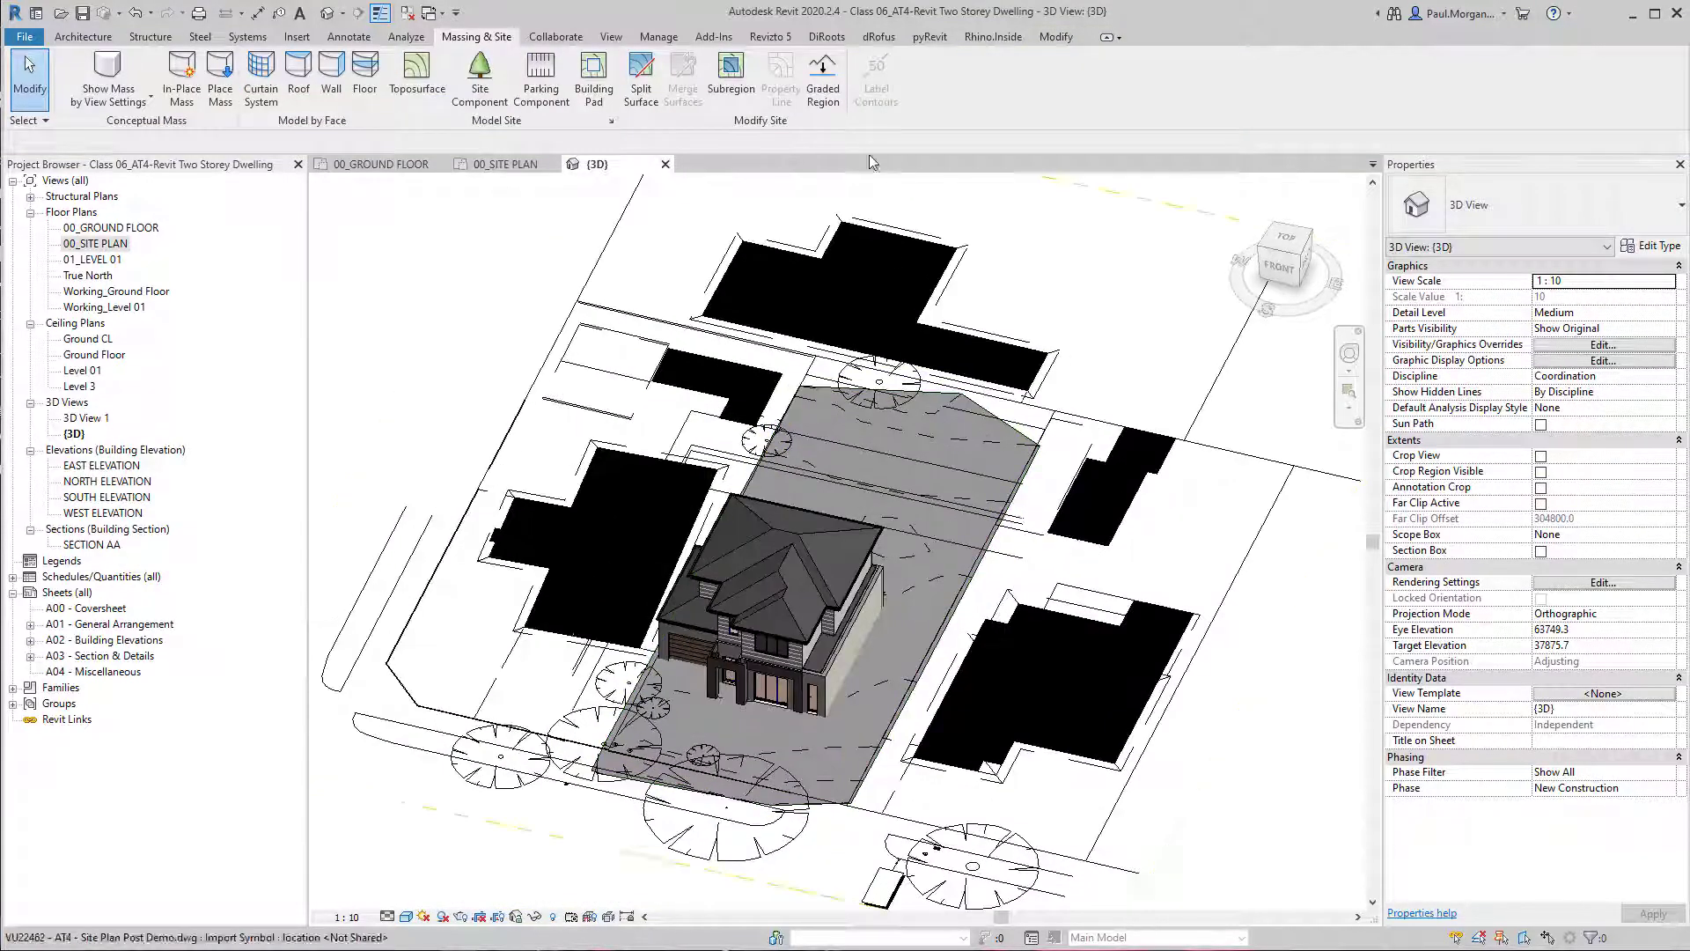
{"action": "left_click", "coordinate": [397, 101]}
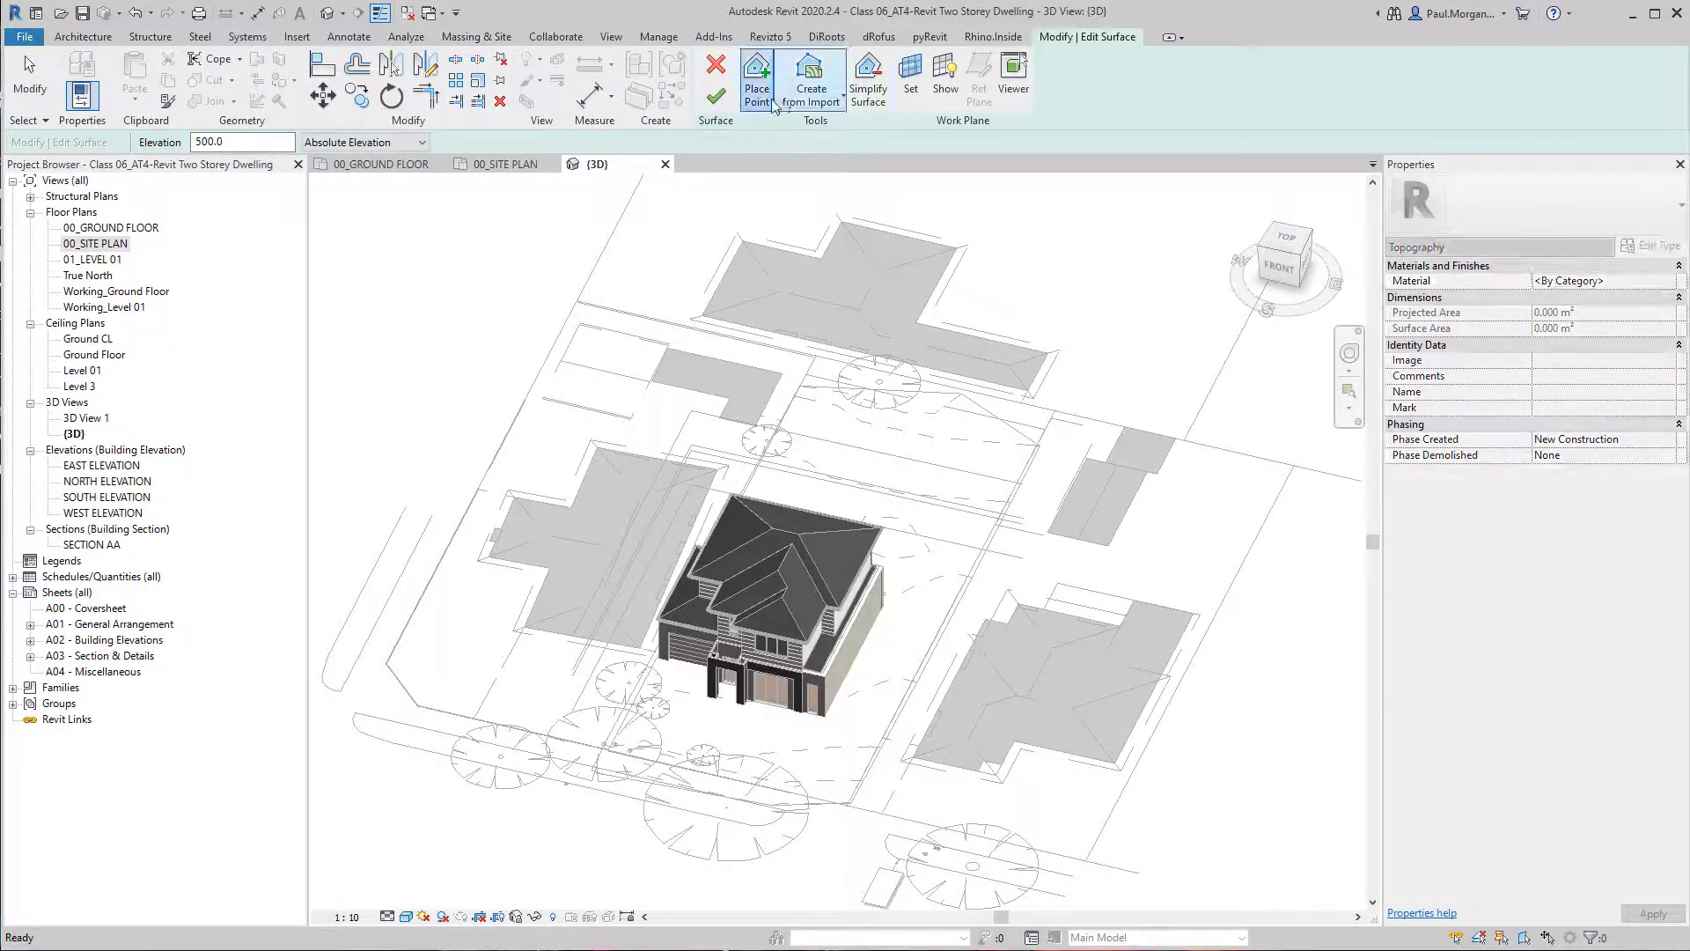
{"action": "left_click", "coordinate": [809, 88]}
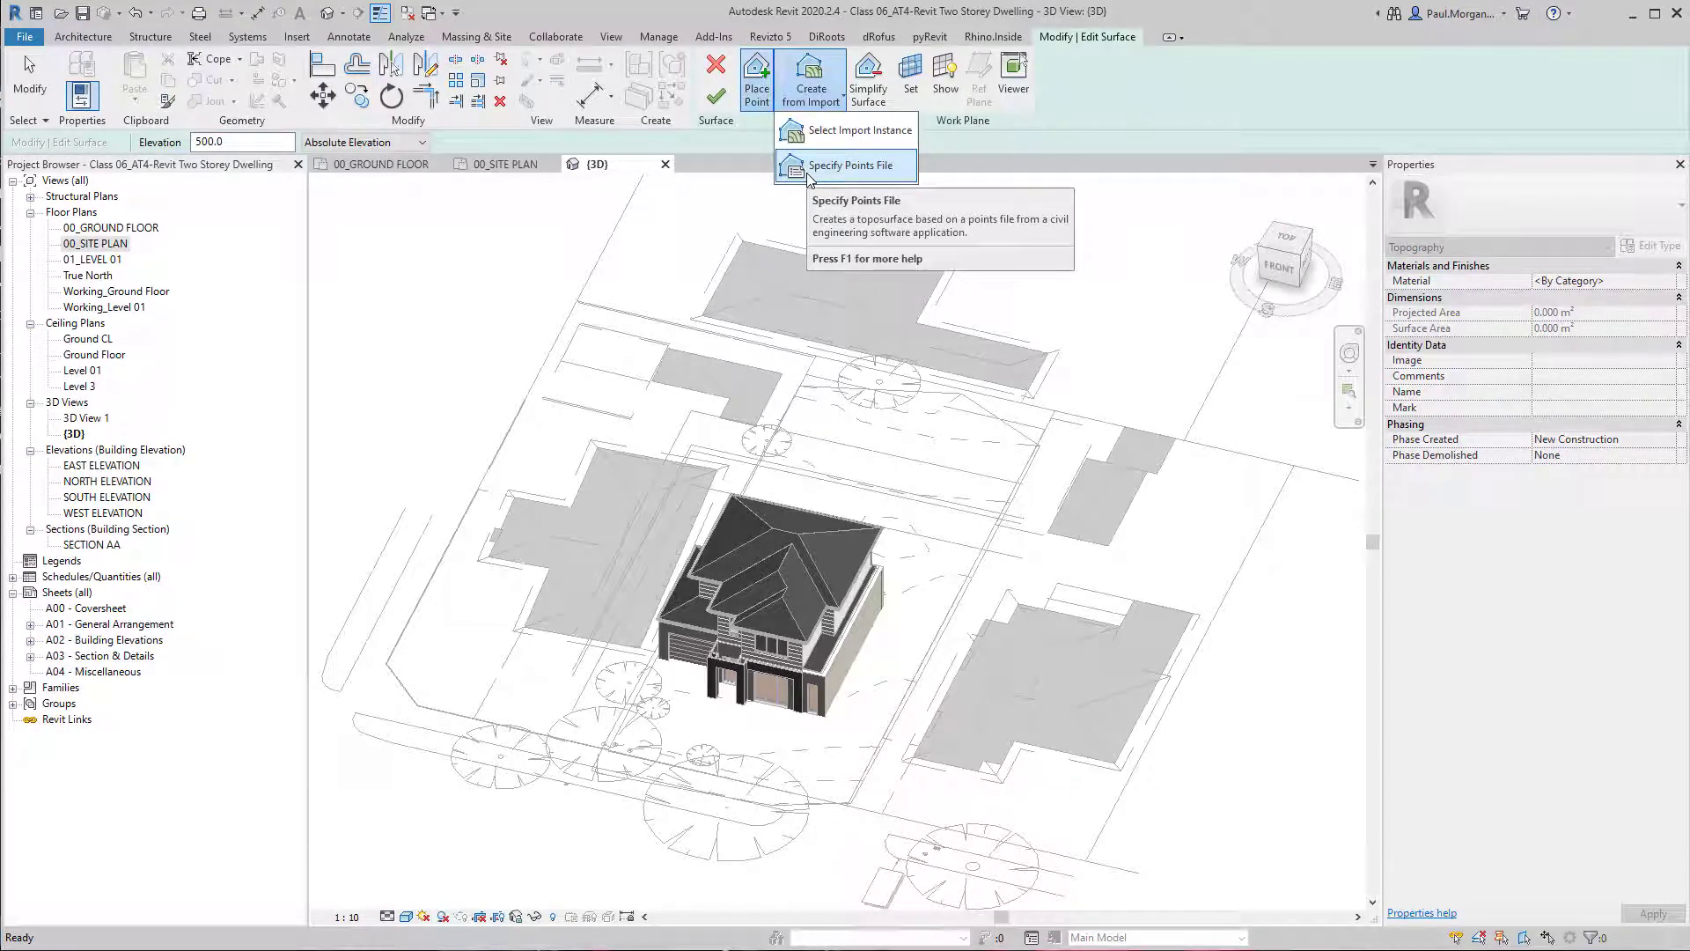
{"action": "key", "text": "Escape"}
{"action": "key", "text": "Escape"}
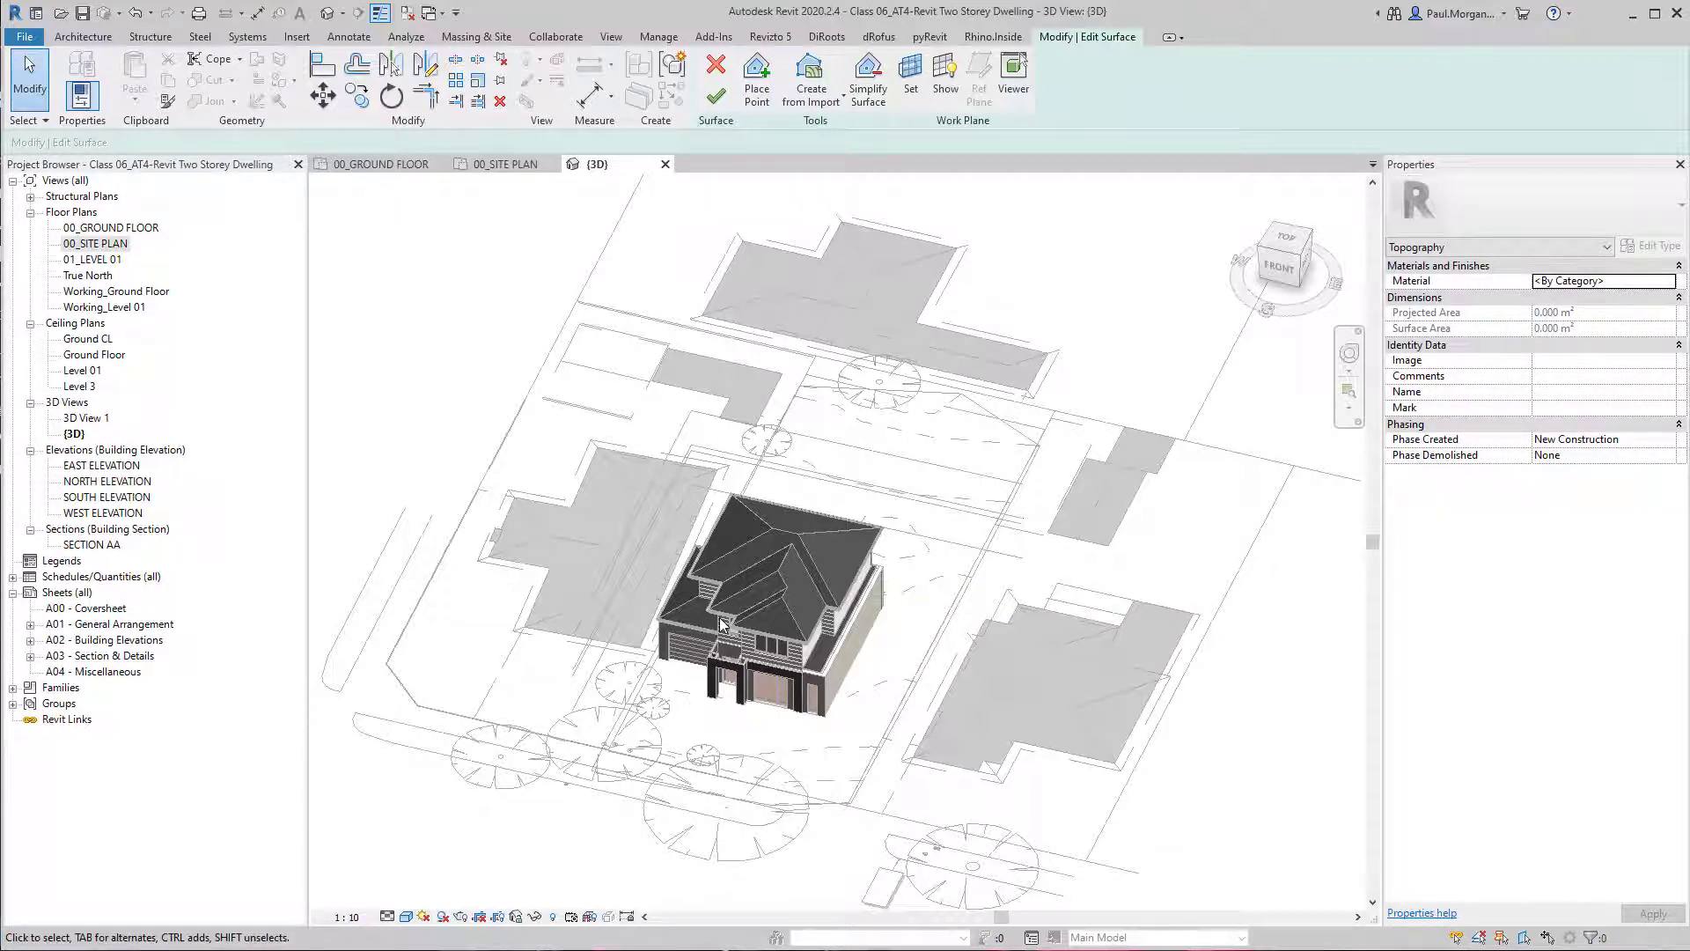
{"action": "middle_click_drag", "start_coordinate": [959, 567], "coordinate": [936, 532]}
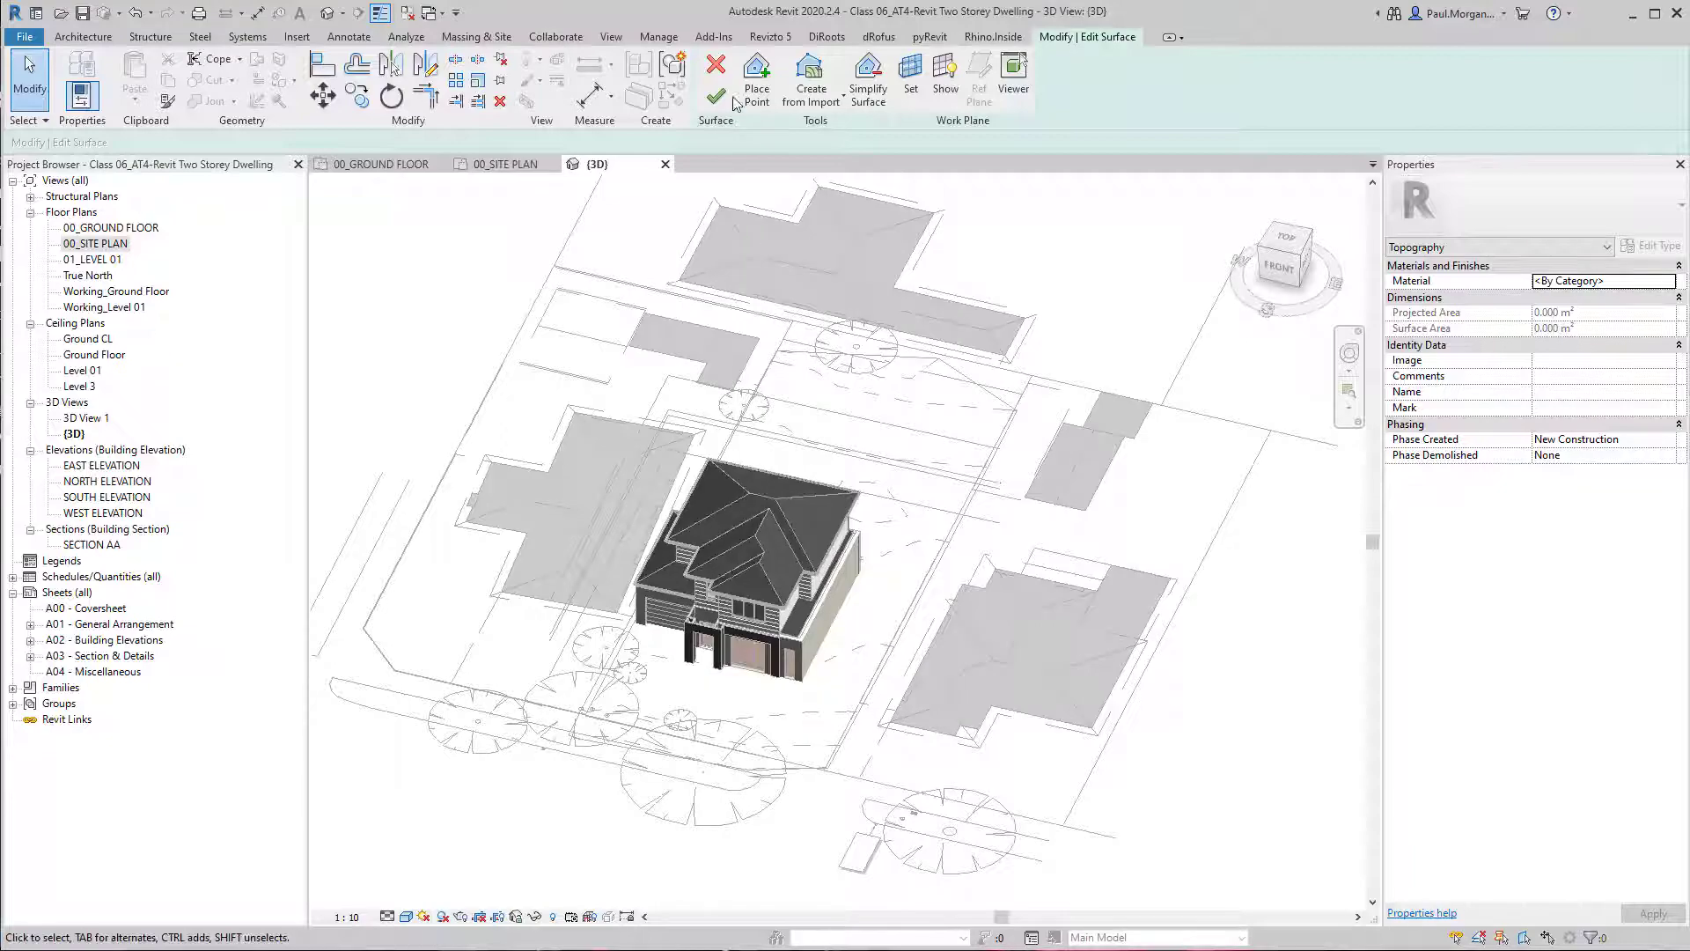
{"action": "left_click", "coordinate": [717, 96]}
{"action": "key", "text": "Escape"}
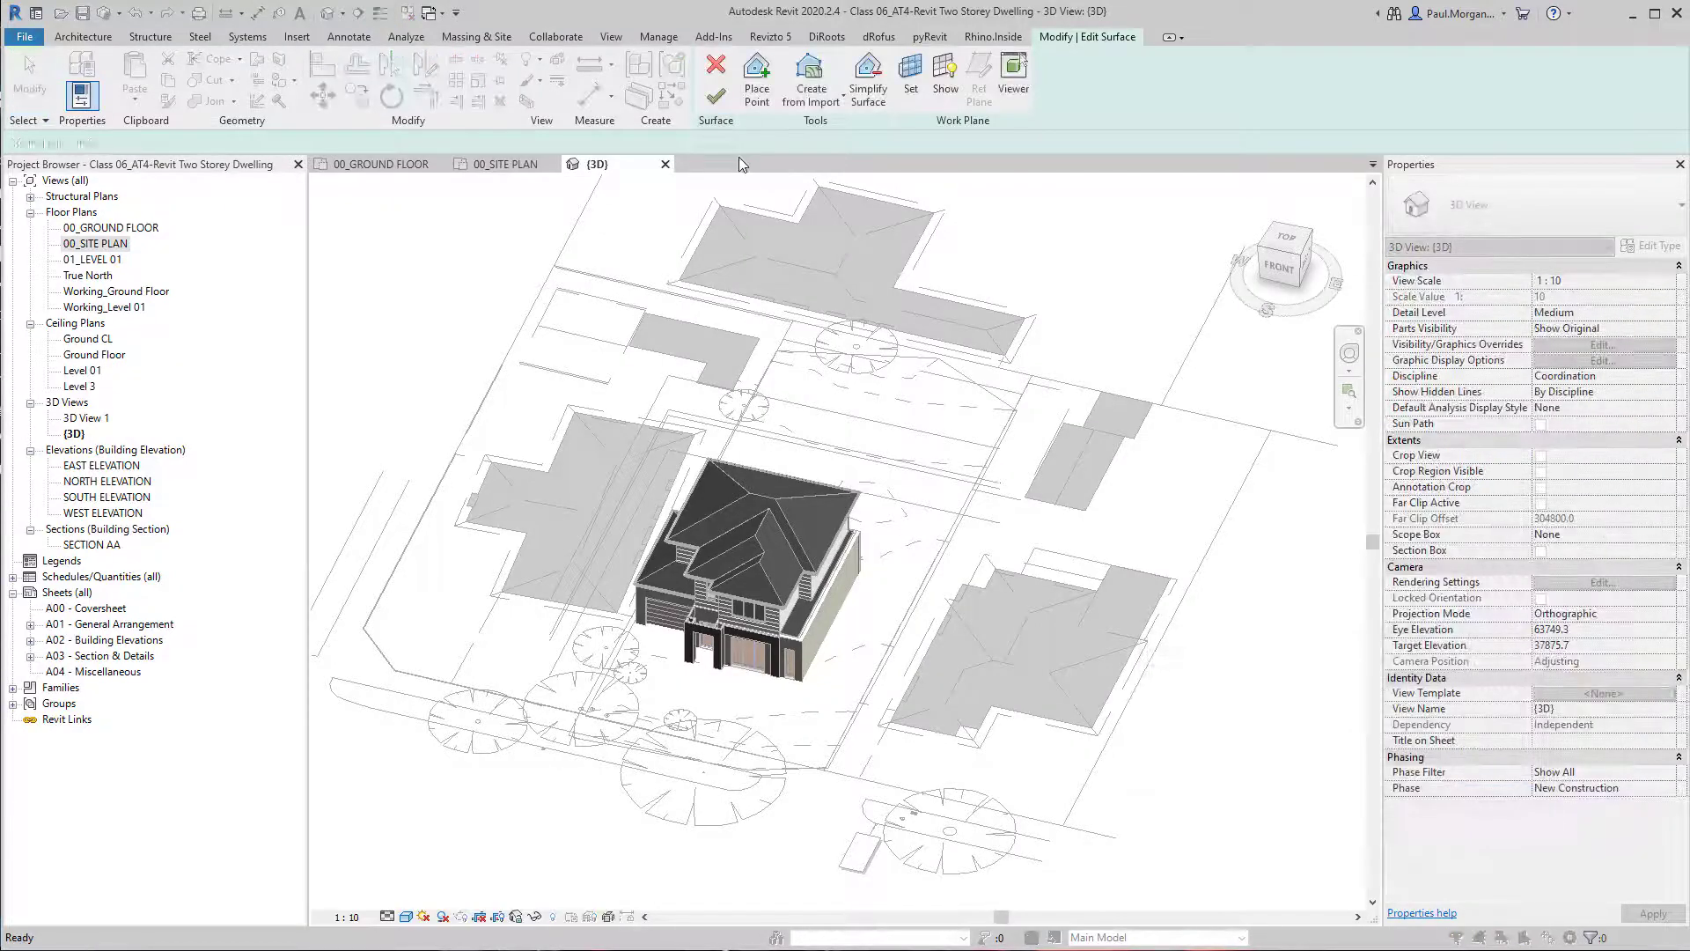
{"action": "left_click", "coordinate": [726, 75]}
Orbit around the dwelling to check how the toposurface meets its base and the surrounding linked drawing.
{"action": "middle_click_drag", "start_coordinate": [1005, 646], "coordinate": [786, 722], "text": "shift"}
{"action": "left_click", "coordinate": [694, 655]}
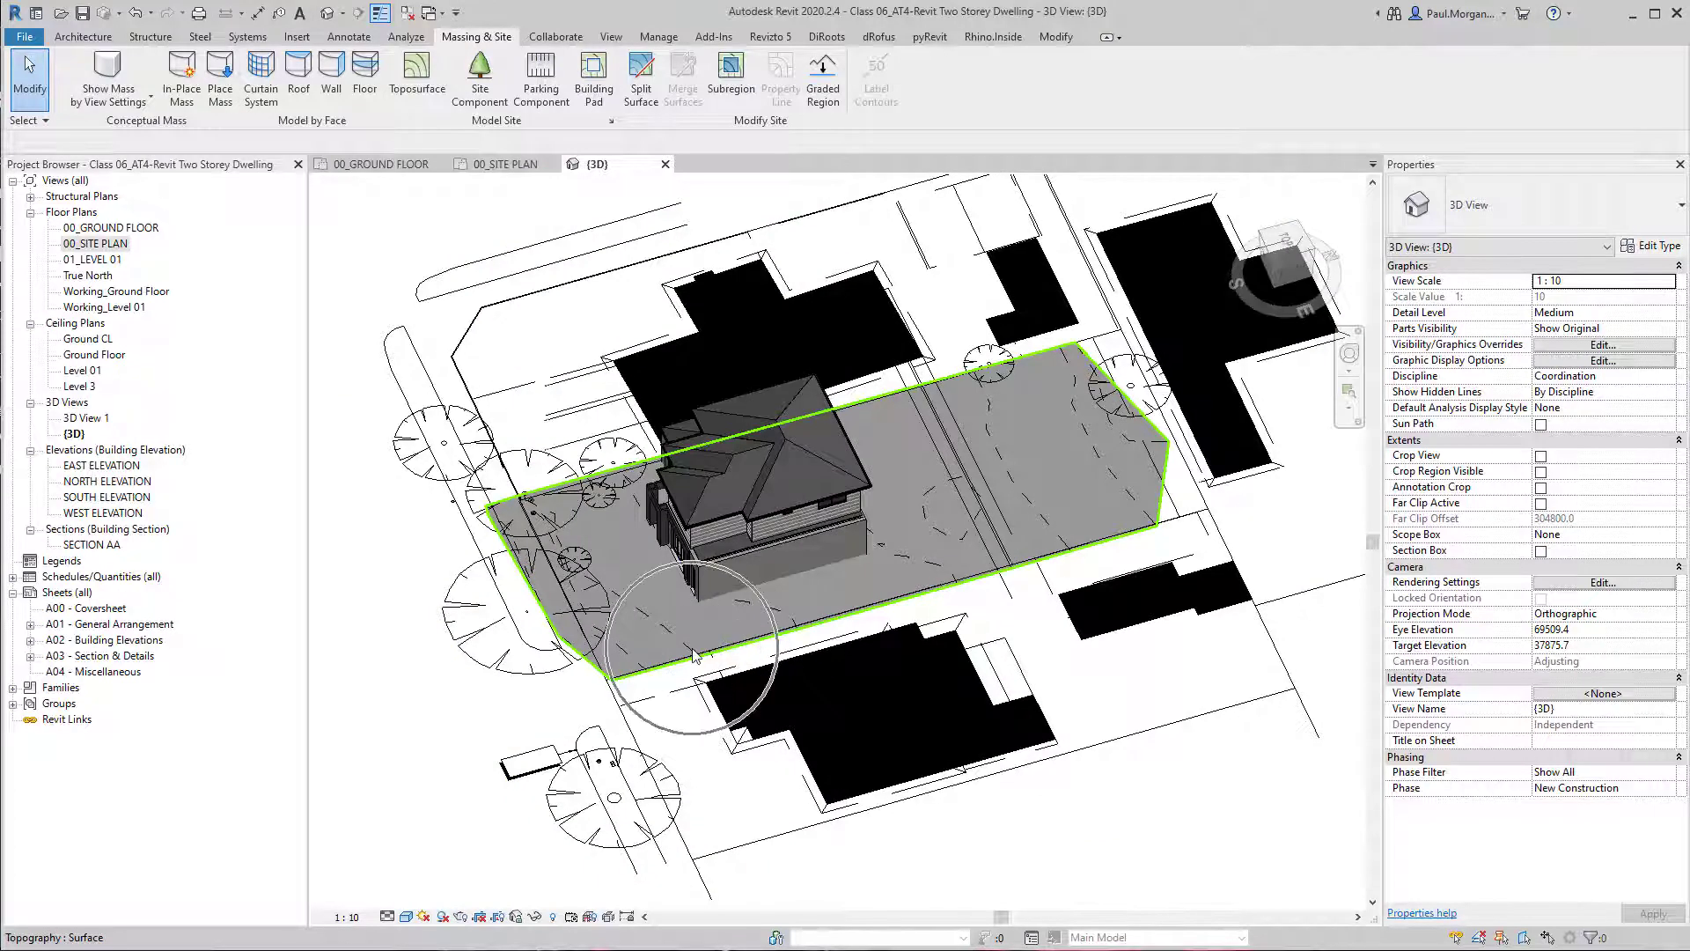
{"action": "middle_click_drag", "start_coordinate": [1004, 530], "coordinate": [1061, 521], "text": "shift"}
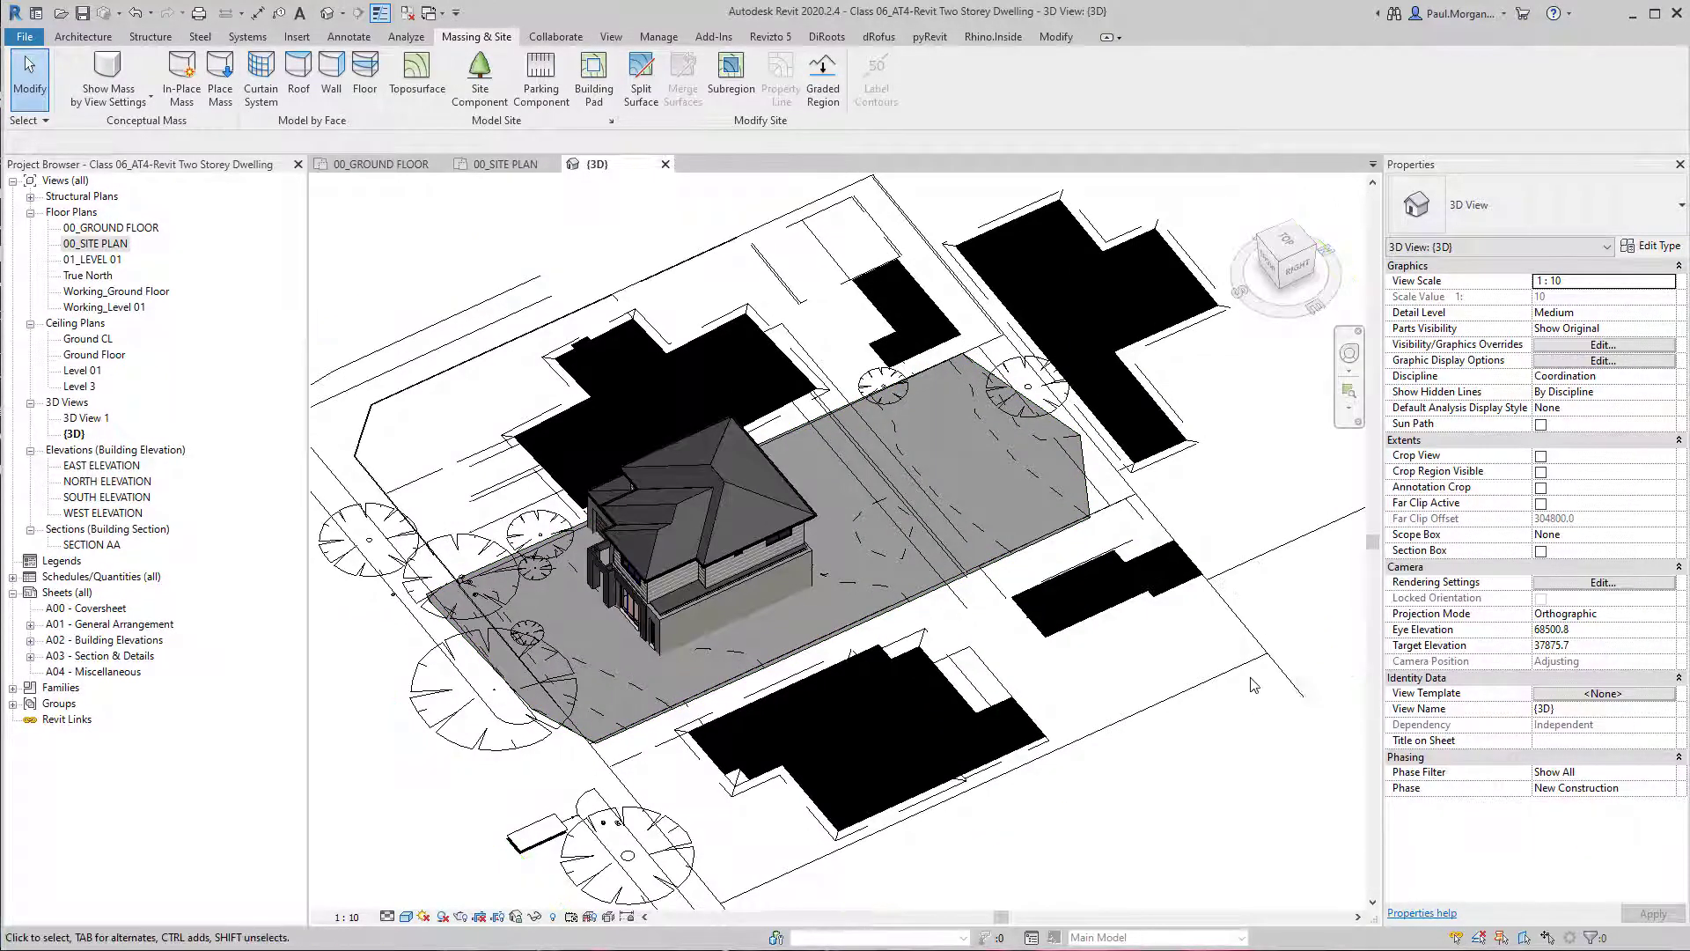
{"action": "key", "text": "ctrl"}
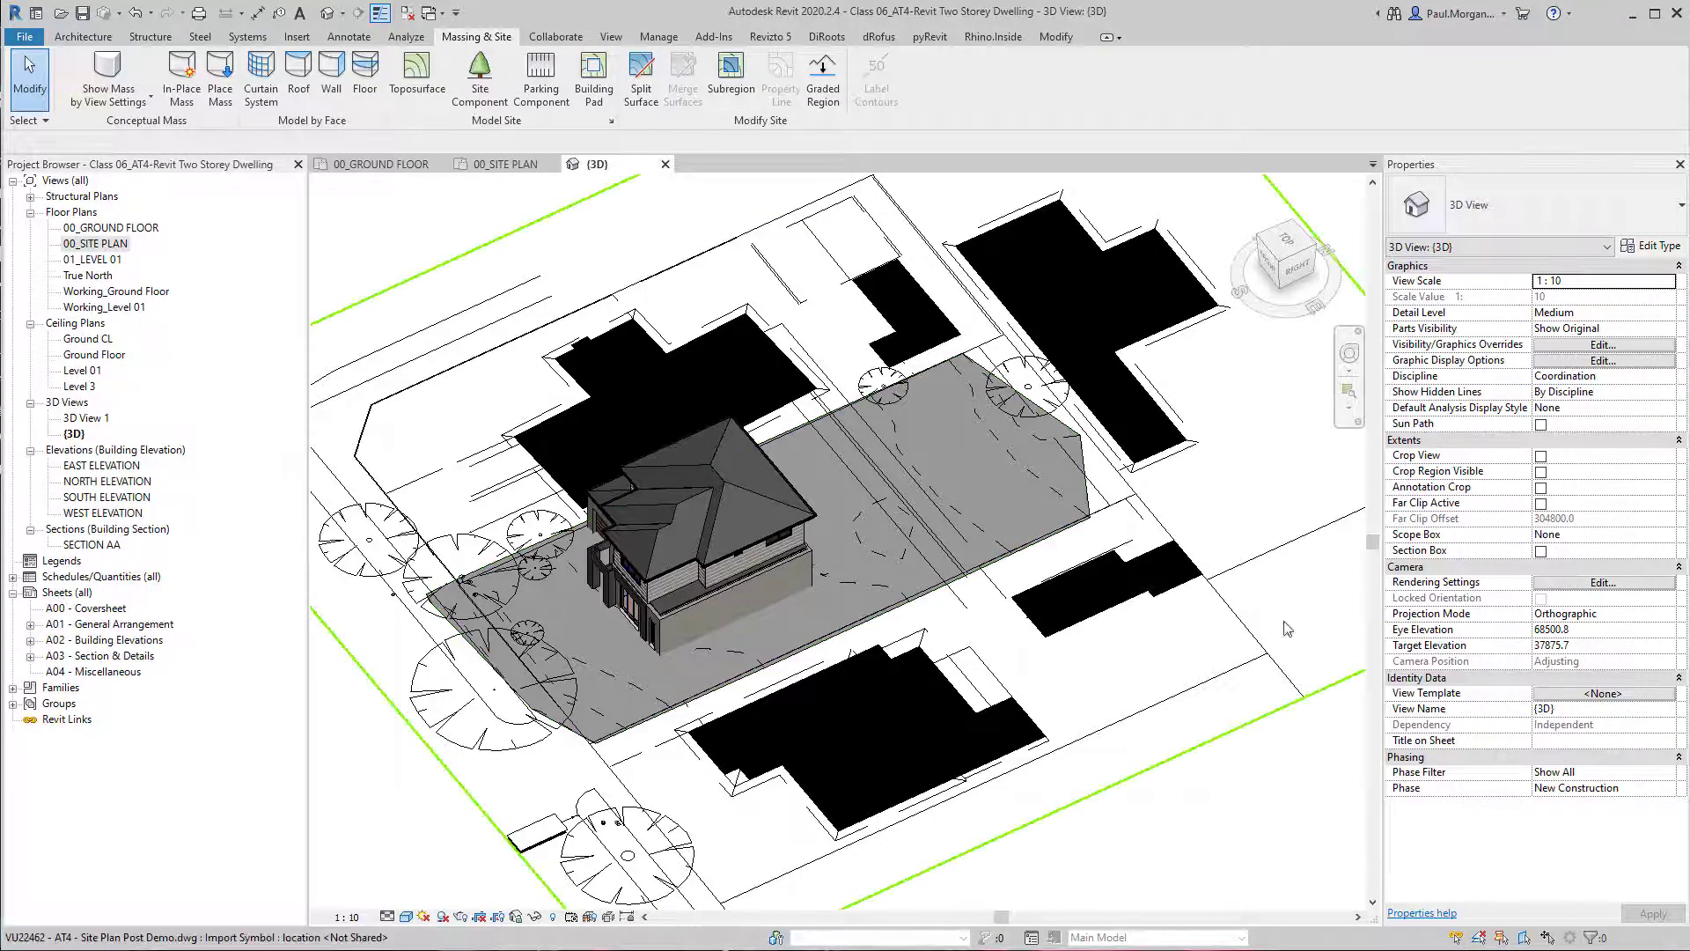
{"action": "middle_click_drag", "start_coordinate": [827, 607], "coordinate": [704, 874], "text": "shift"}
Switch to AutoCAD, examine the Post Demo site plan's boundary and linework from a low 3D angle, and restore the top view.
{"action": "scroll", "coordinate": [648, 634], "scroll_direction": "up", "scroll_amount": 2}
{"action": "scroll", "coordinate": [648, 634], "scroll_direction": "down", "scroll_amount": 3}
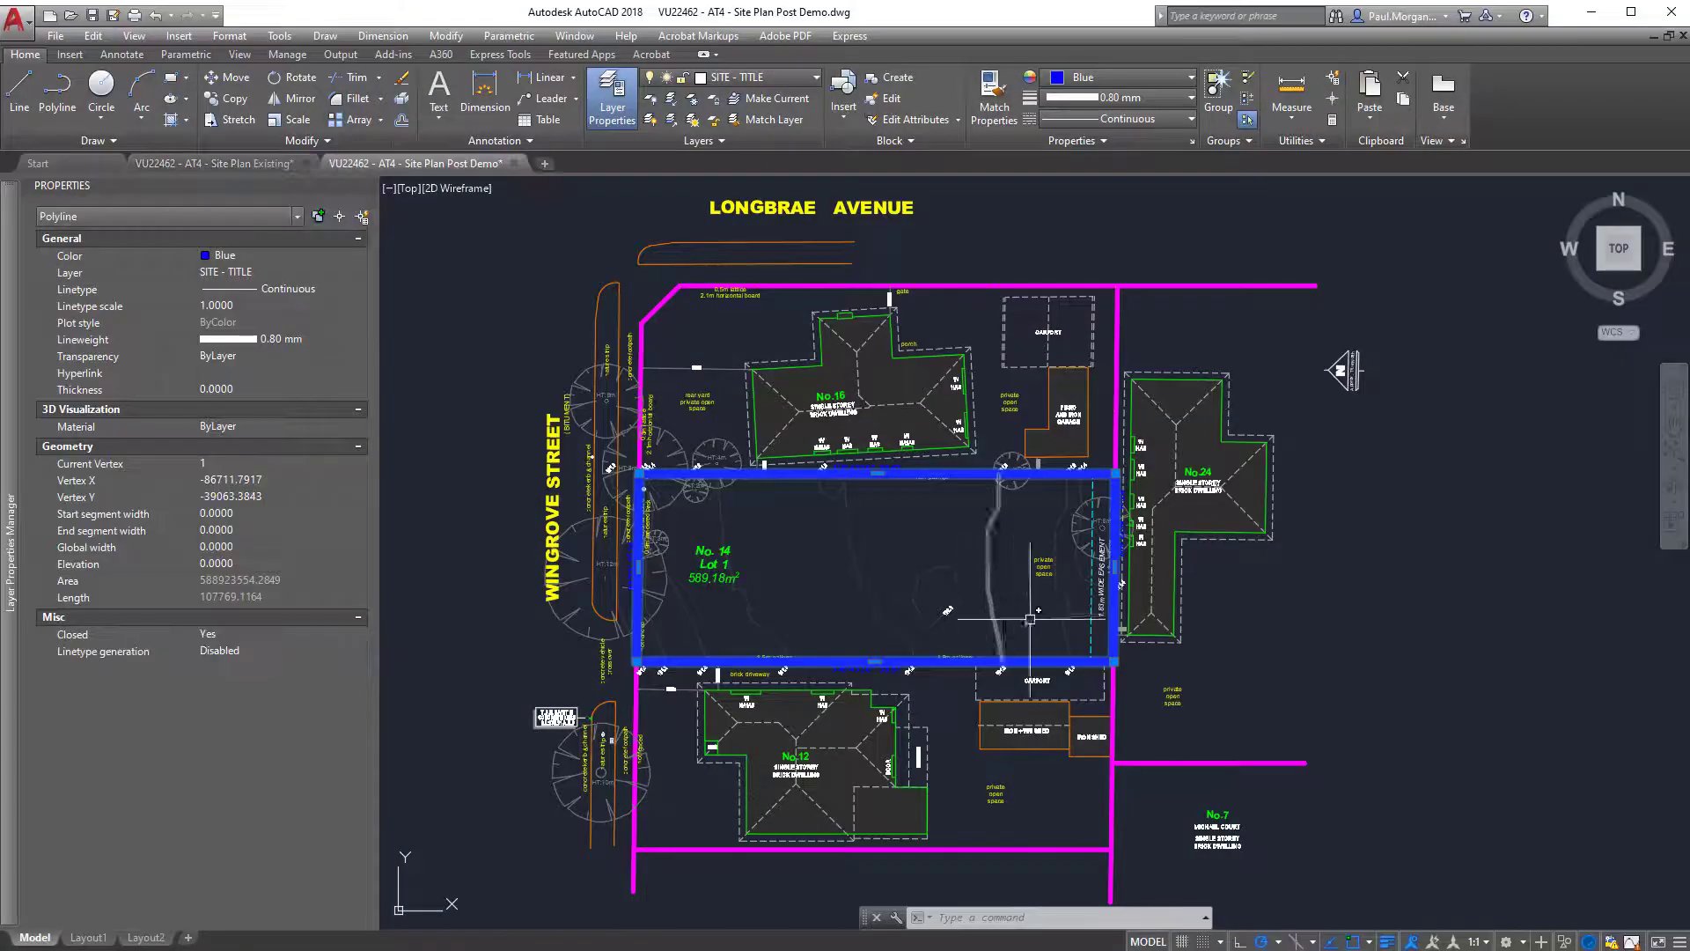
{"action": "middle_click_drag", "start_coordinate": [992, 701], "coordinate": [931, 719]}
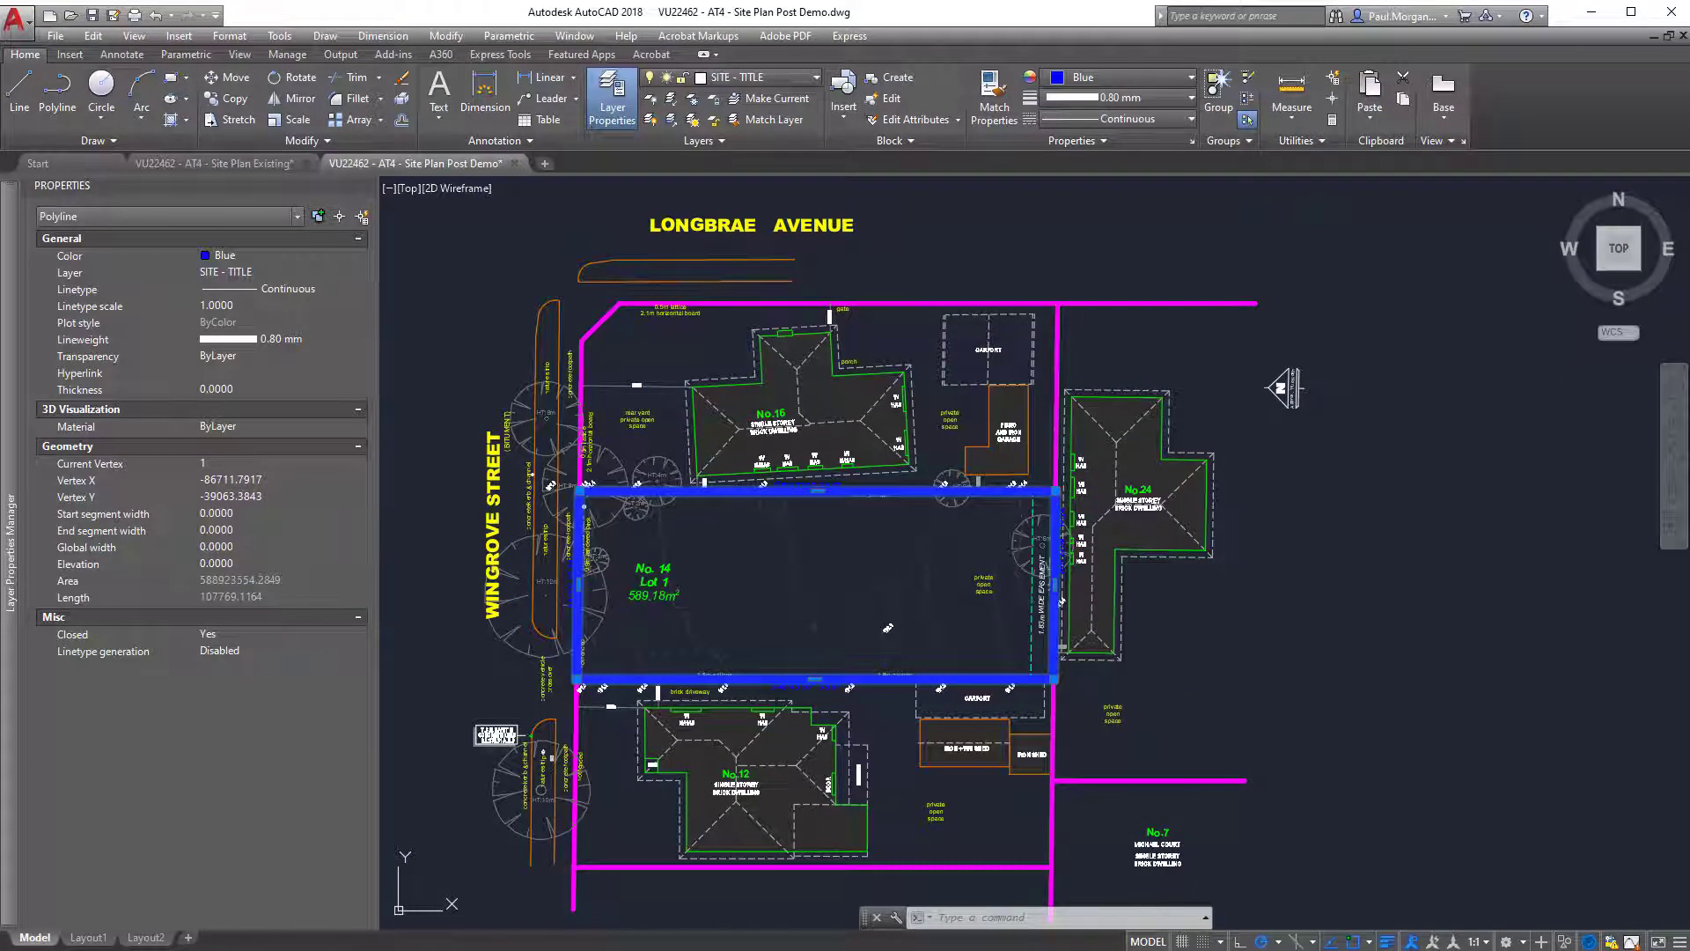
{"action": "middle_click_drag", "start_coordinate": [520, 636], "coordinate": [1272, 356], "text": "shift"}
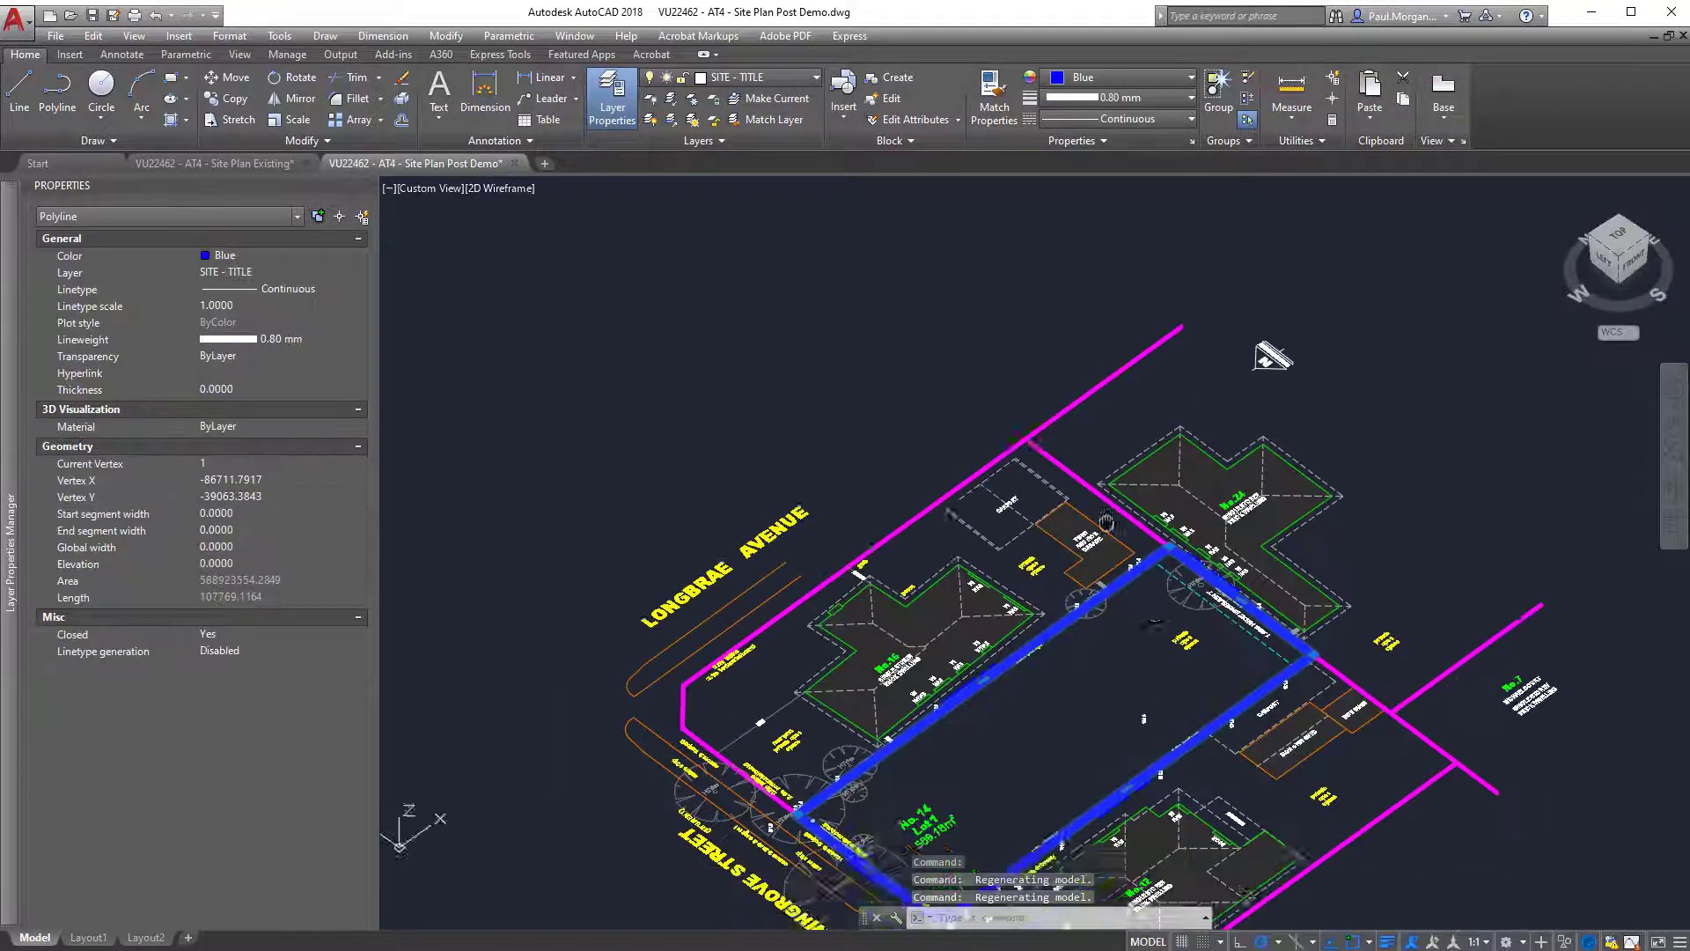
{"action": "middle_click_drag", "start_coordinate": [1107, 521], "coordinate": [983, 328]}
{"action": "middle_click_drag", "start_coordinate": [994, 464], "coordinate": [981, 357], "text": "shift"}
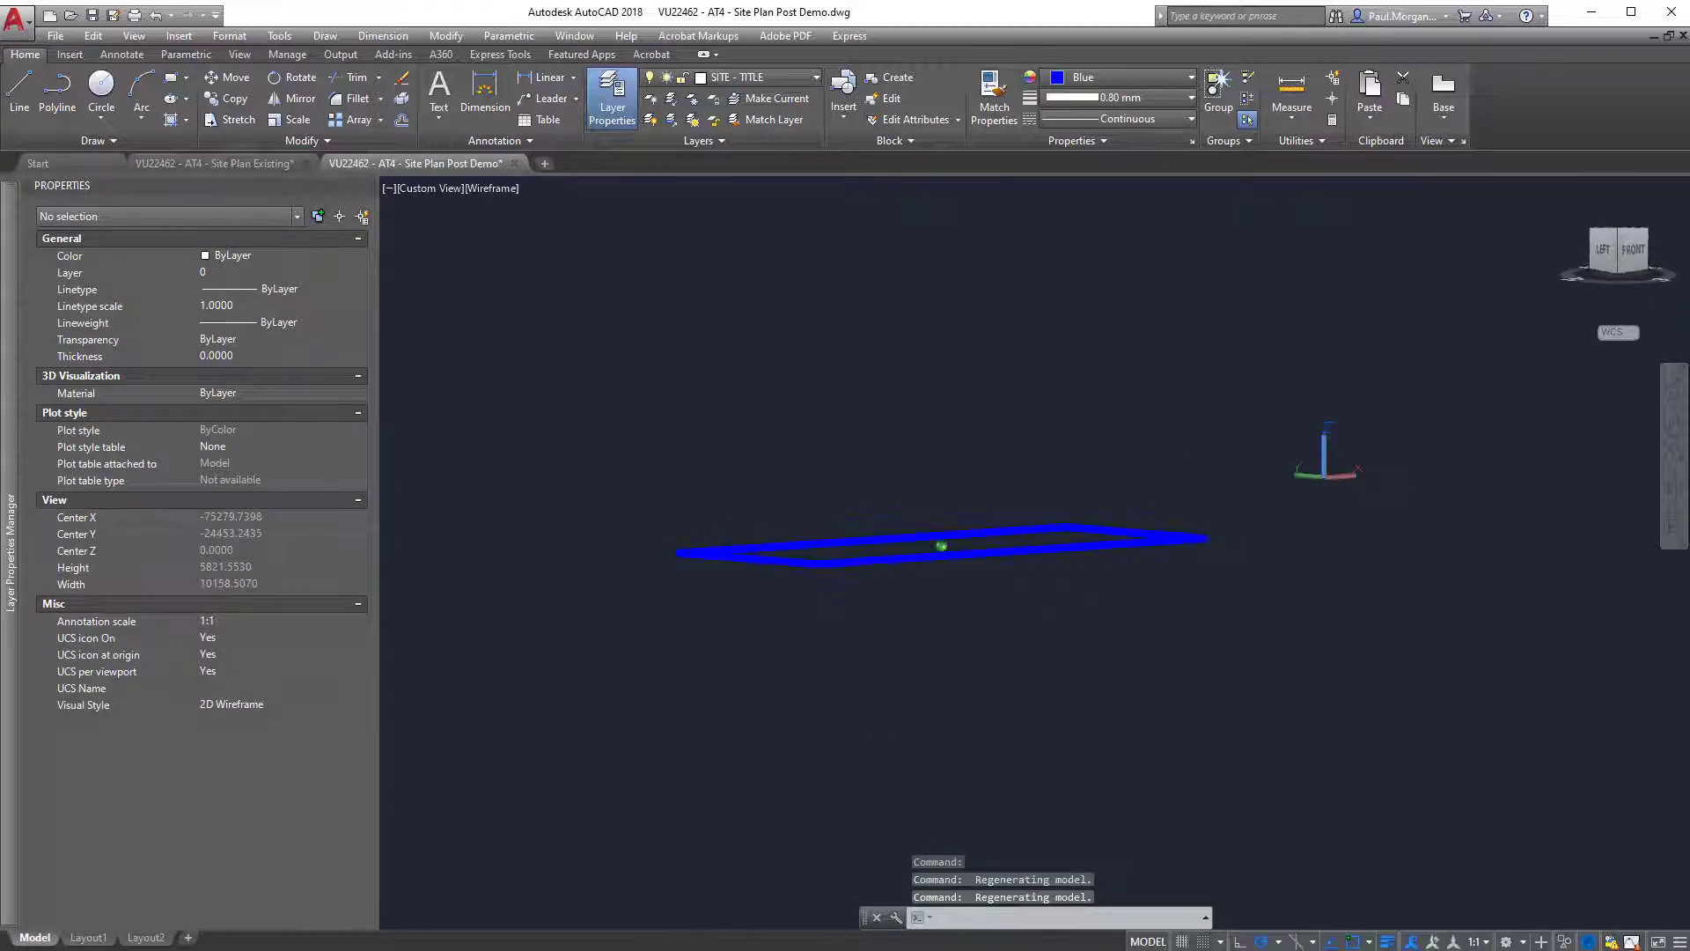
{"action": "scroll", "coordinate": [1025, 568], "scroll_direction": "up", "scroll_amount": 5}
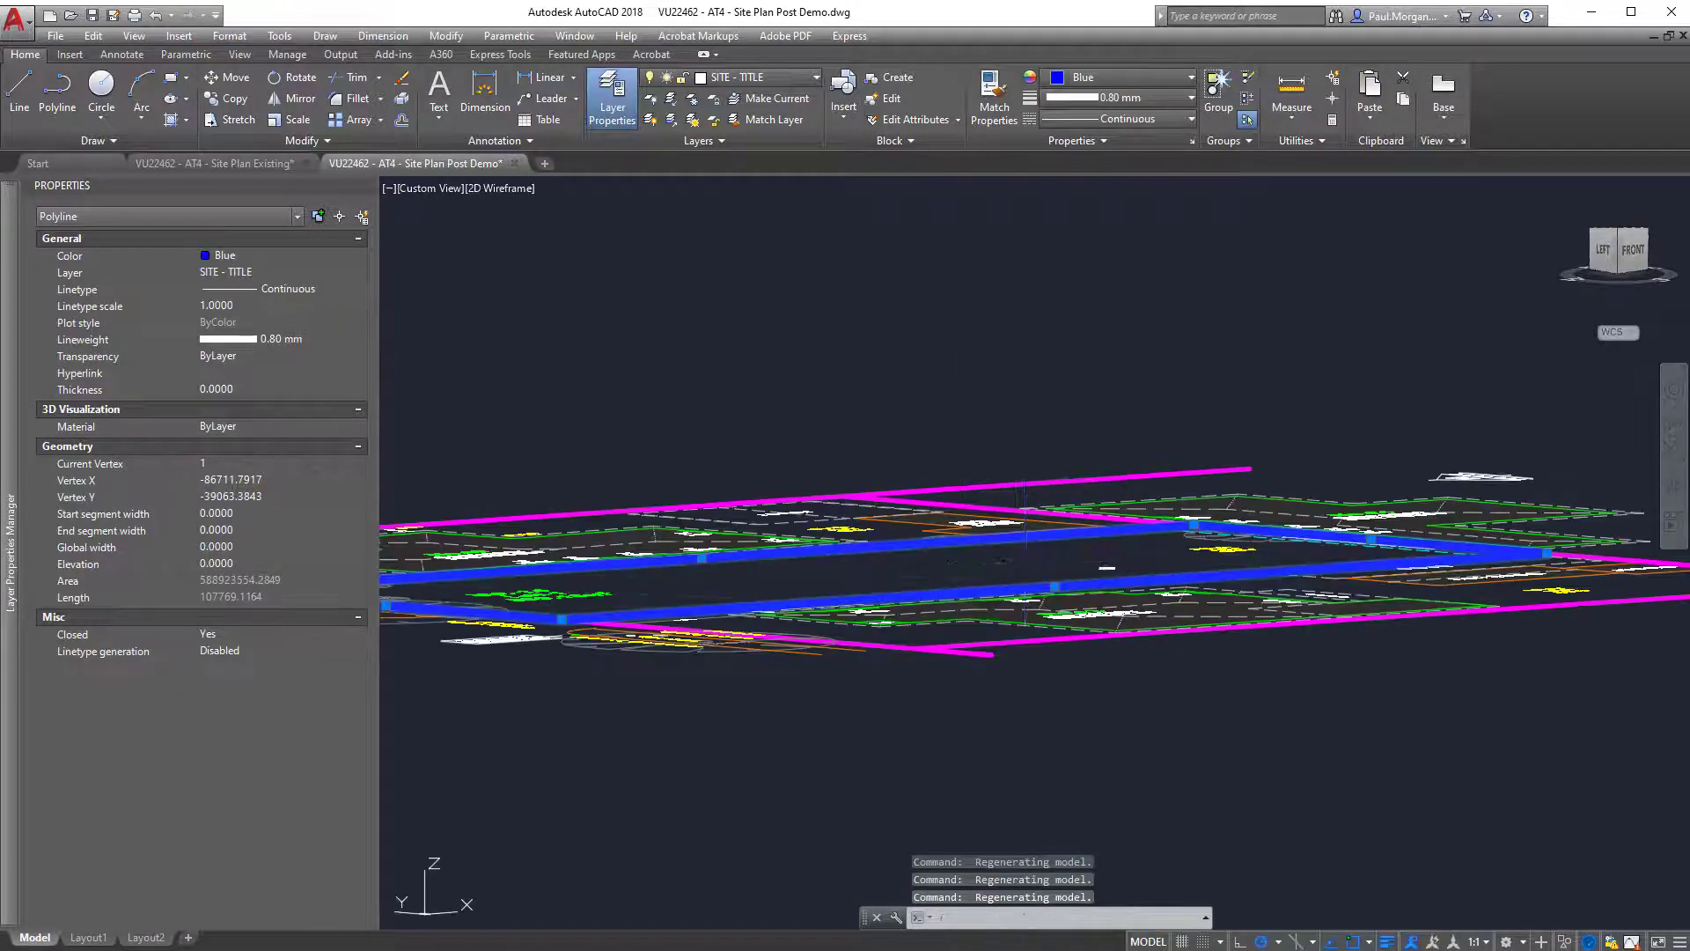
{"action": "middle_click_drag", "start_coordinate": [1026, 568], "coordinate": [960, 748], "text": "shift"}
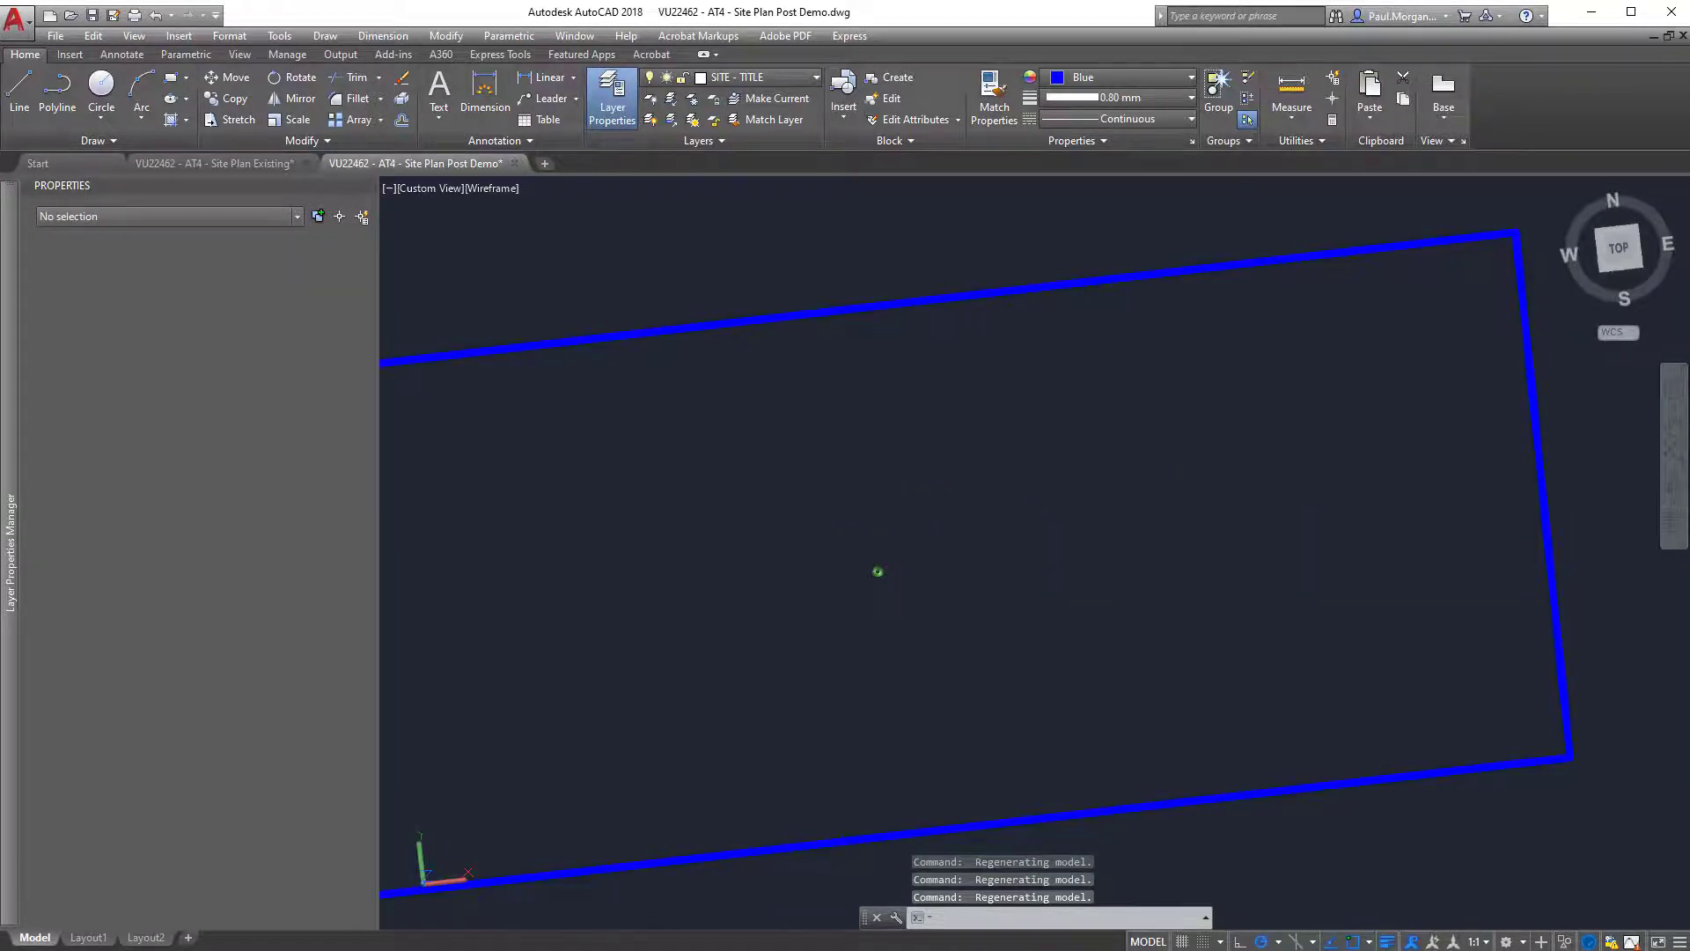
{"action": "middle_click_drag", "start_coordinate": [877, 572], "coordinate": [878, 571], "text": "shift"}
{"action": "left_click", "coordinate": [1621, 254]}
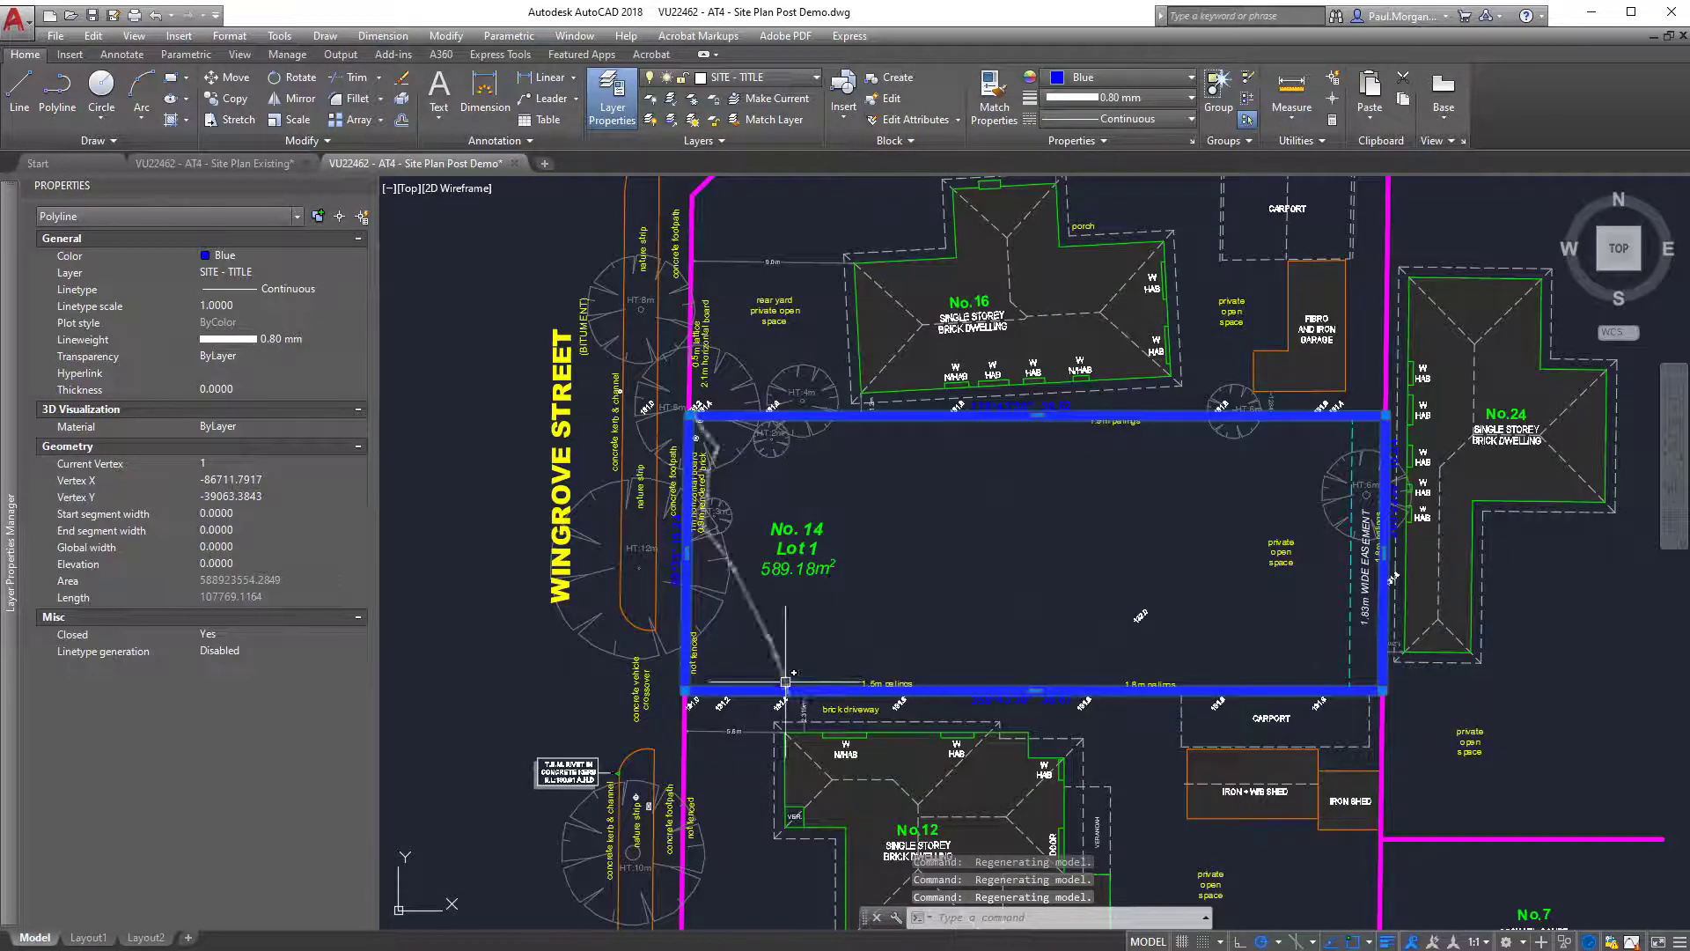
Check the contour meeting the 131.4 spot level on Lot 1, clear the selection and view the whole site plan.
{"action": "scroll", "coordinate": [778, 697], "scroll_direction": "up", "scroll_amount": 5}
{"action": "scroll", "coordinate": [778, 698], "scroll_direction": "up", "scroll_amount": 3}
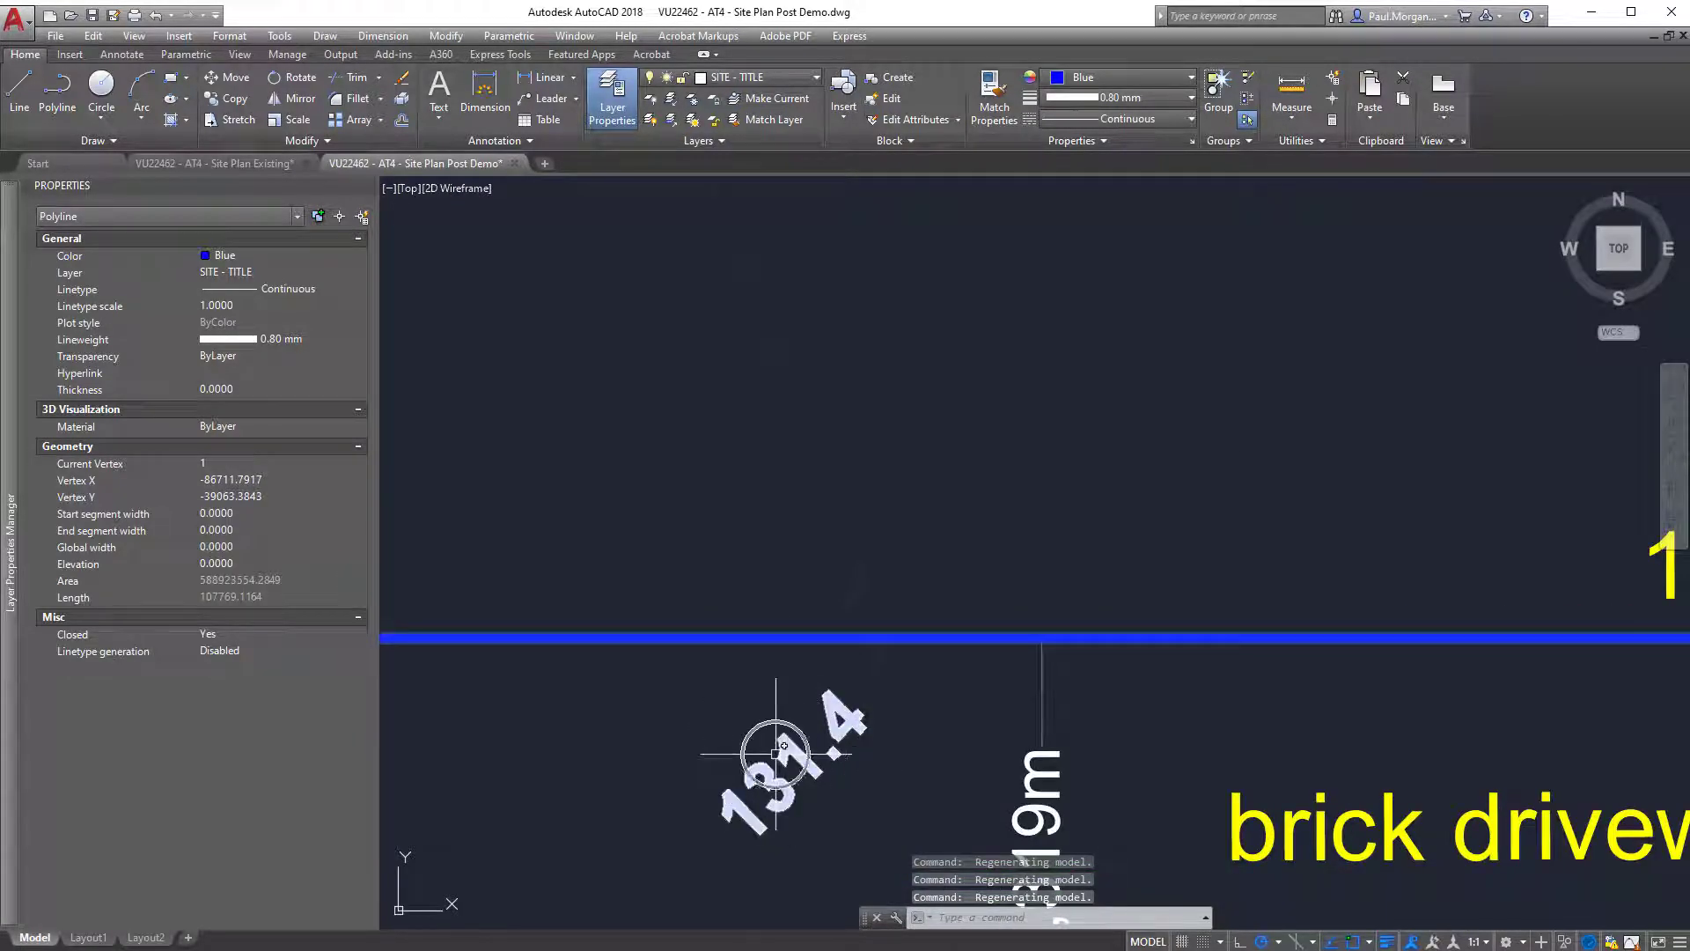
{"action": "left_click", "coordinate": [852, 594]}
{"action": "scroll", "coordinate": [960, 563], "scroll_direction": "down", "scroll_amount": 6}
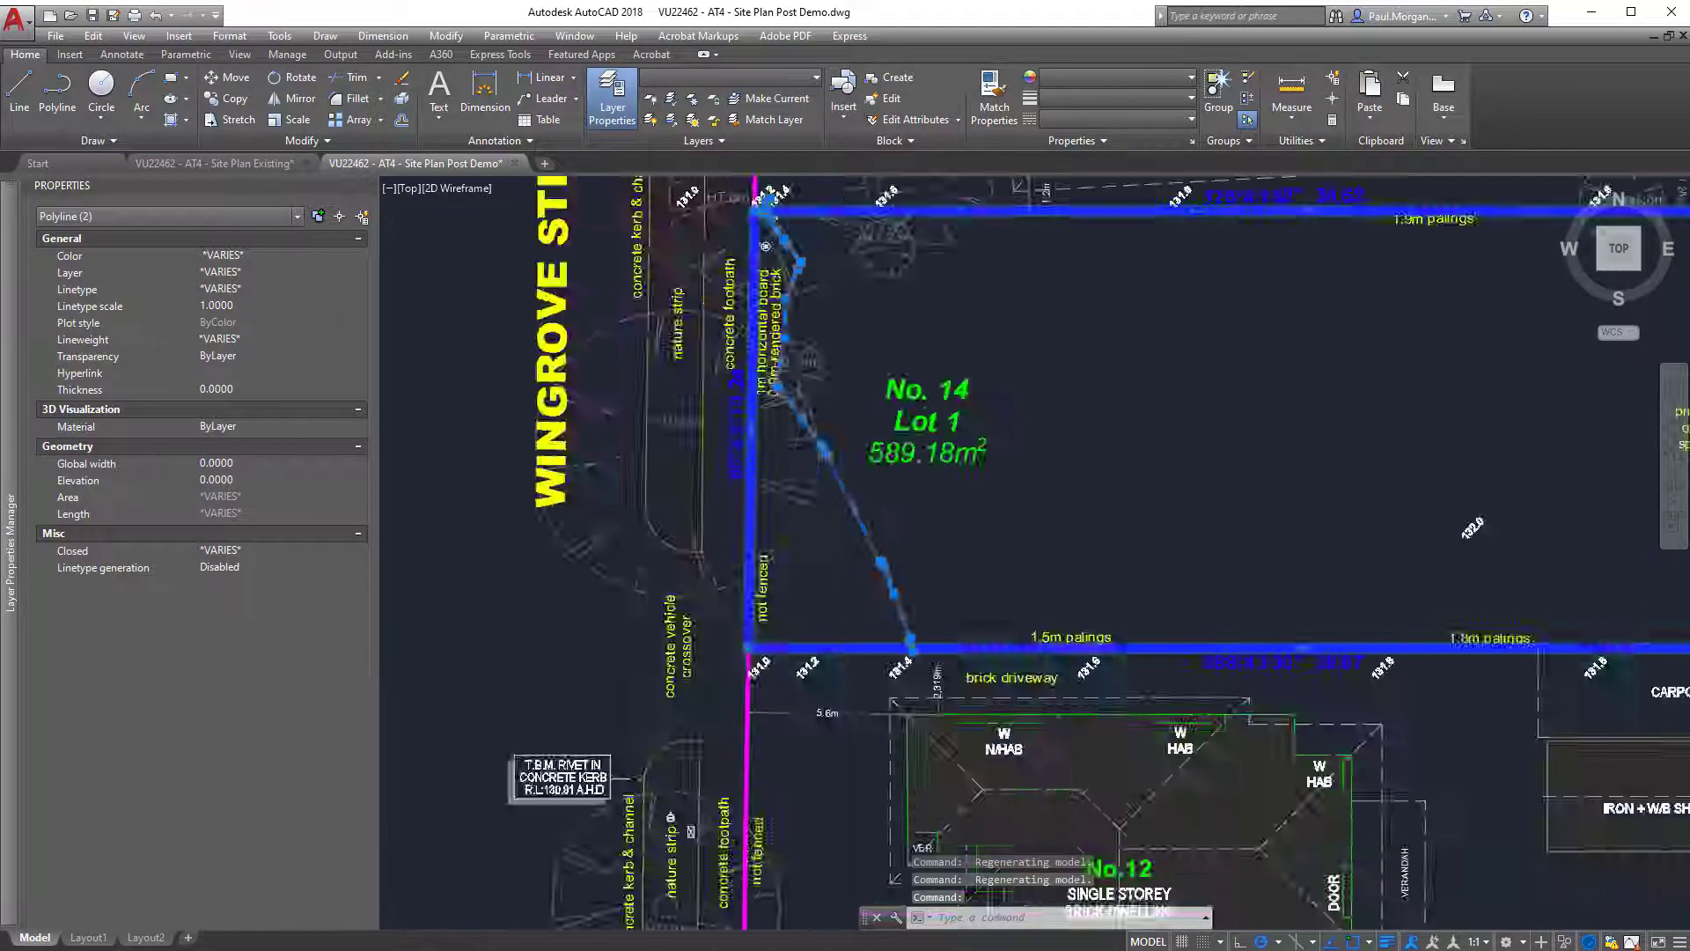
{"action": "key", "text": "Escape"}
{"action": "key", "text": "Escape"}
{"action": "middle_click_drag", "start_coordinate": [975, 597], "coordinate": [871, 592]}
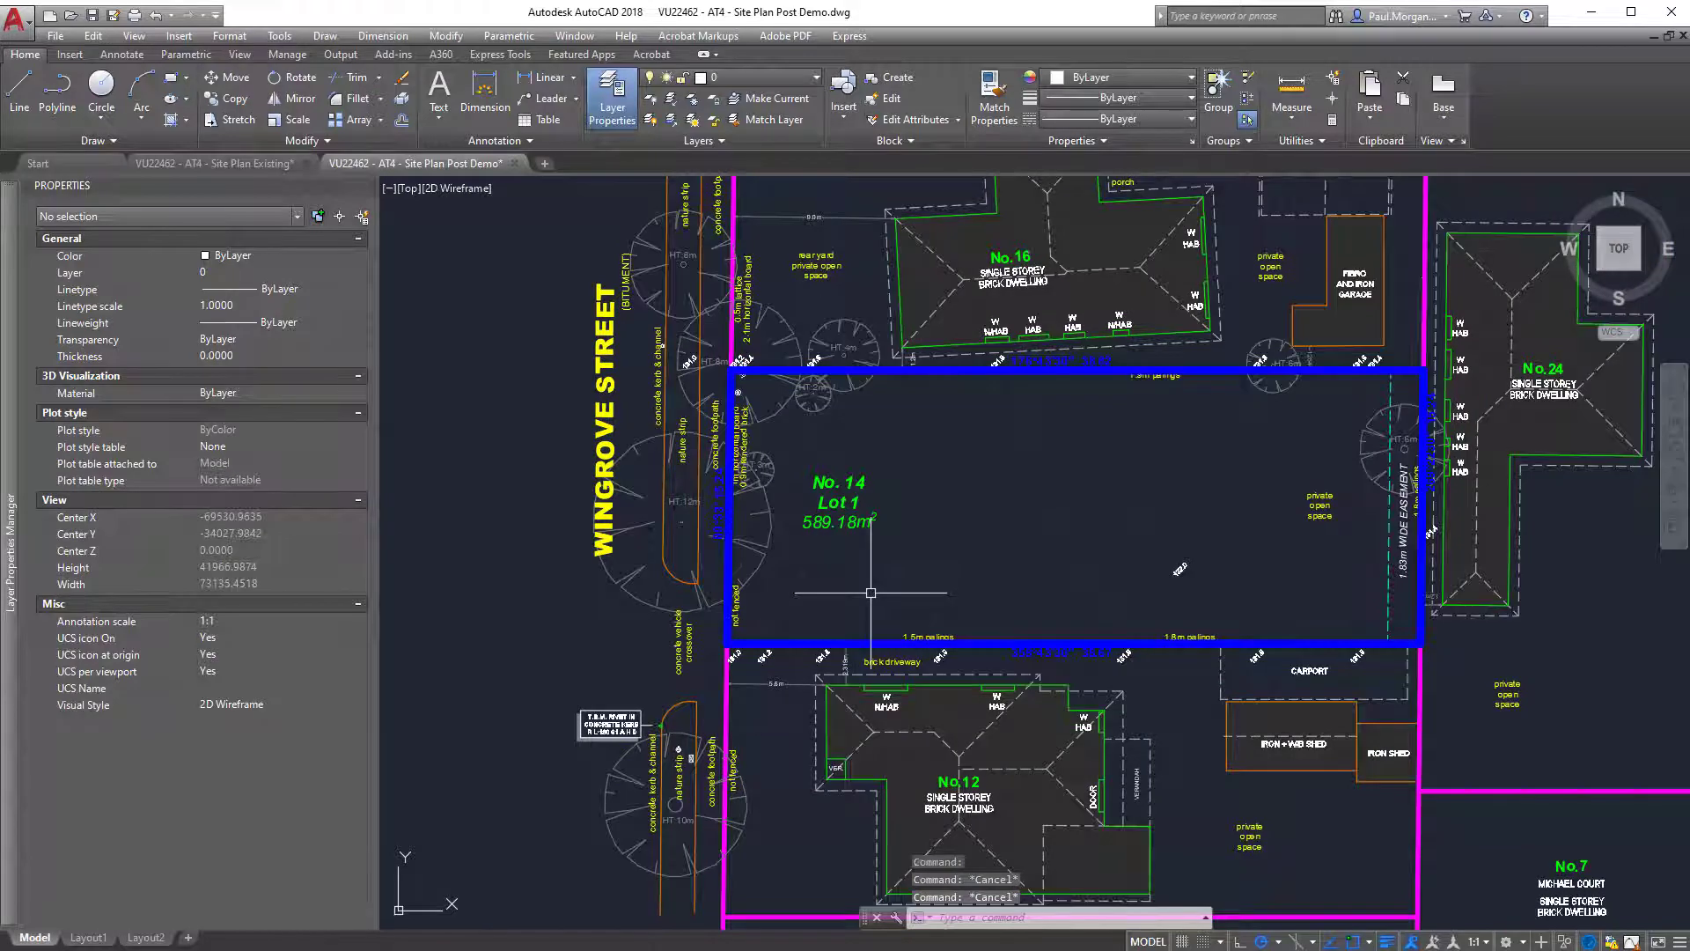
{"action": "scroll", "coordinate": [871, 592], "scroll_direction": "down", "scroll_amount": 2}
{"action": "middle_click_drag", "start_coordinate": [1067, 631], "coordinate": [1027, 615]}
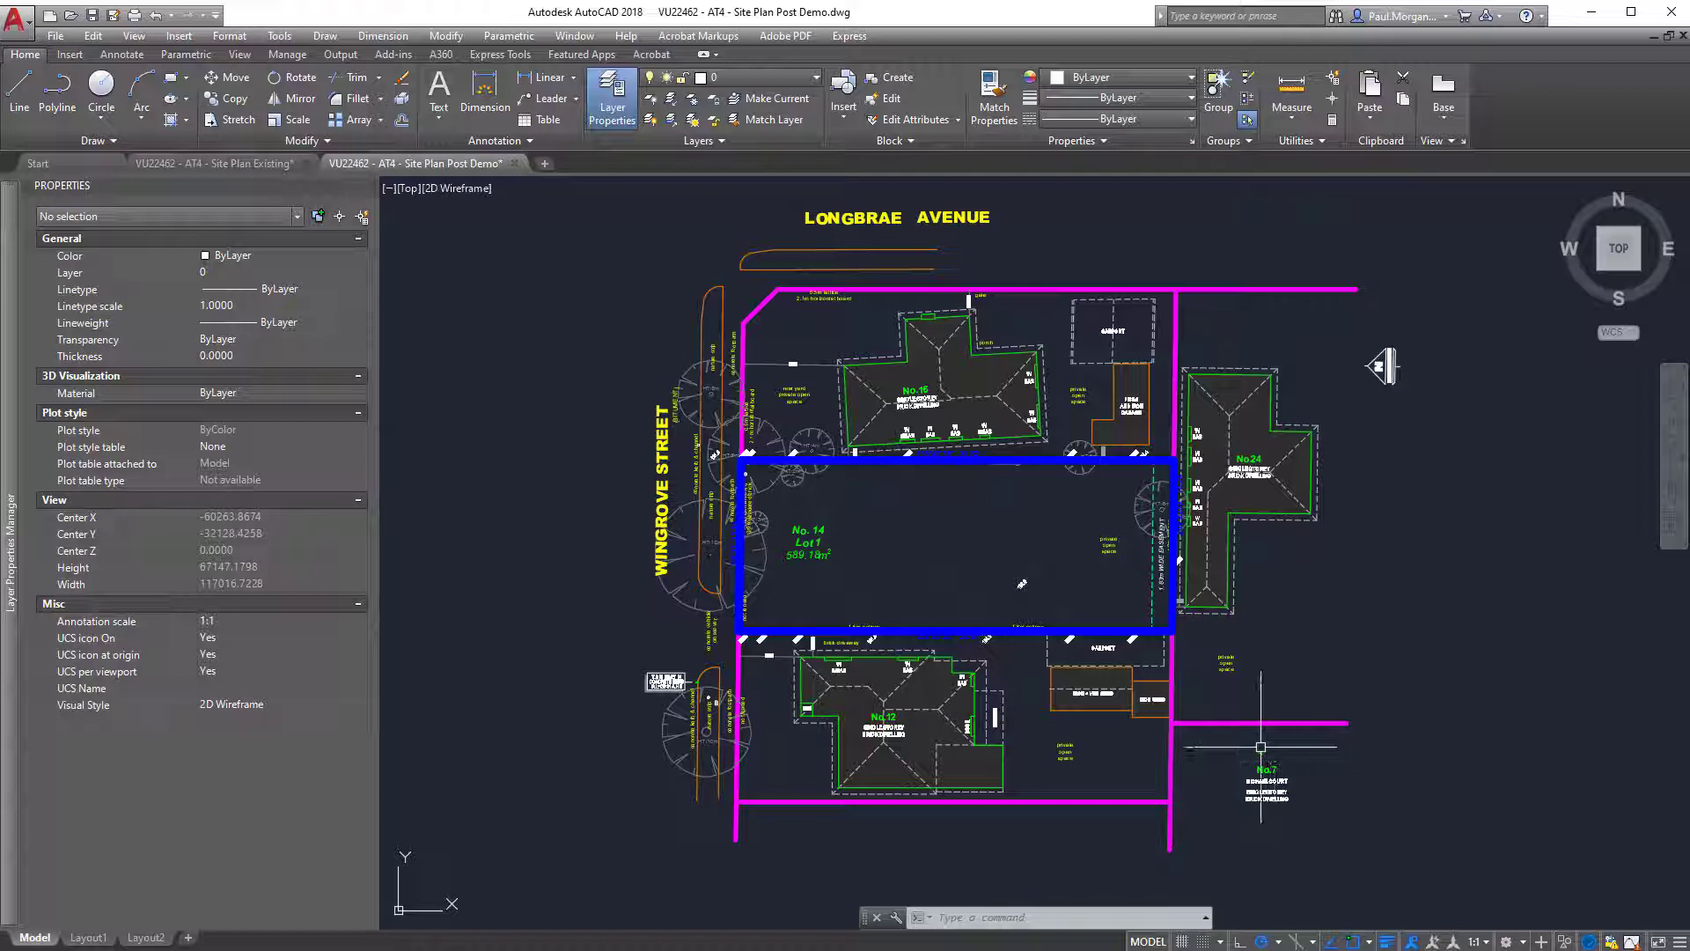
Switch back to Revit, highlight the toposurface in 3D, and compare its outline with Lot 1 in the 00_SITE PLAN view.
{"action": "left_click", "coordinate": [1602, 23]}
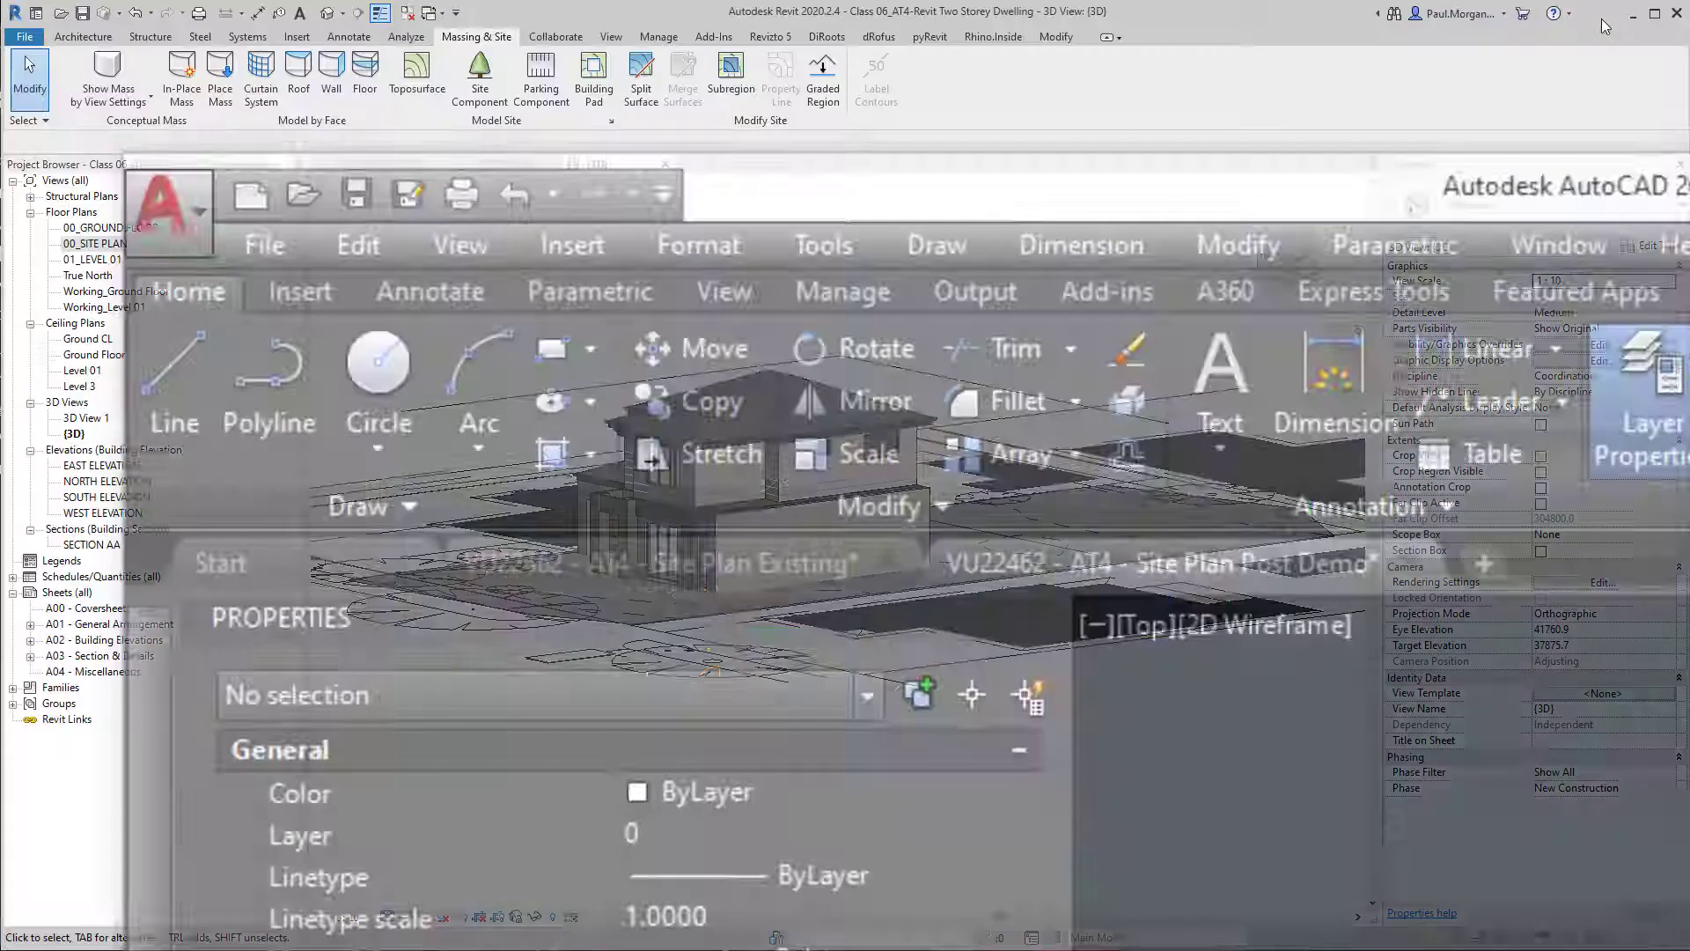
{"action": "left_click", "coordinate": [1011, 542]}
{"action": "left_click", "coordinate": [489, 261]}
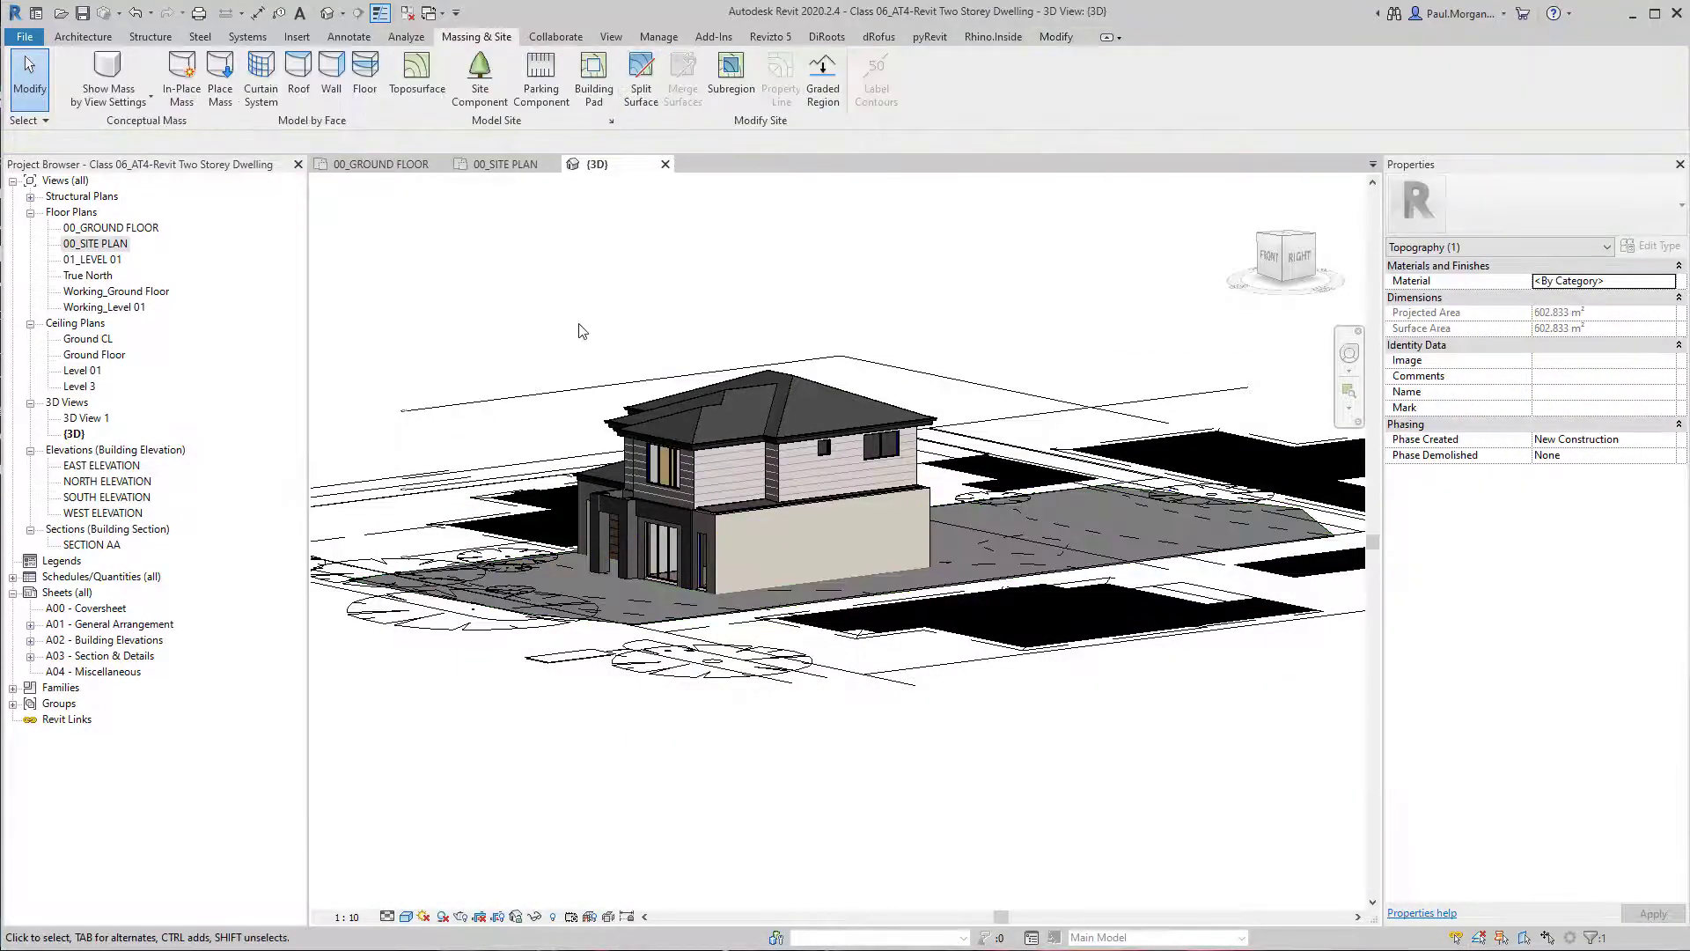
{"action": "middle_click_drag", "start_coordinate": [626, 414], "coordinate": [768, 578], "text": "shift"}
{"action": "left_click", "coordinate": [926, 417]}
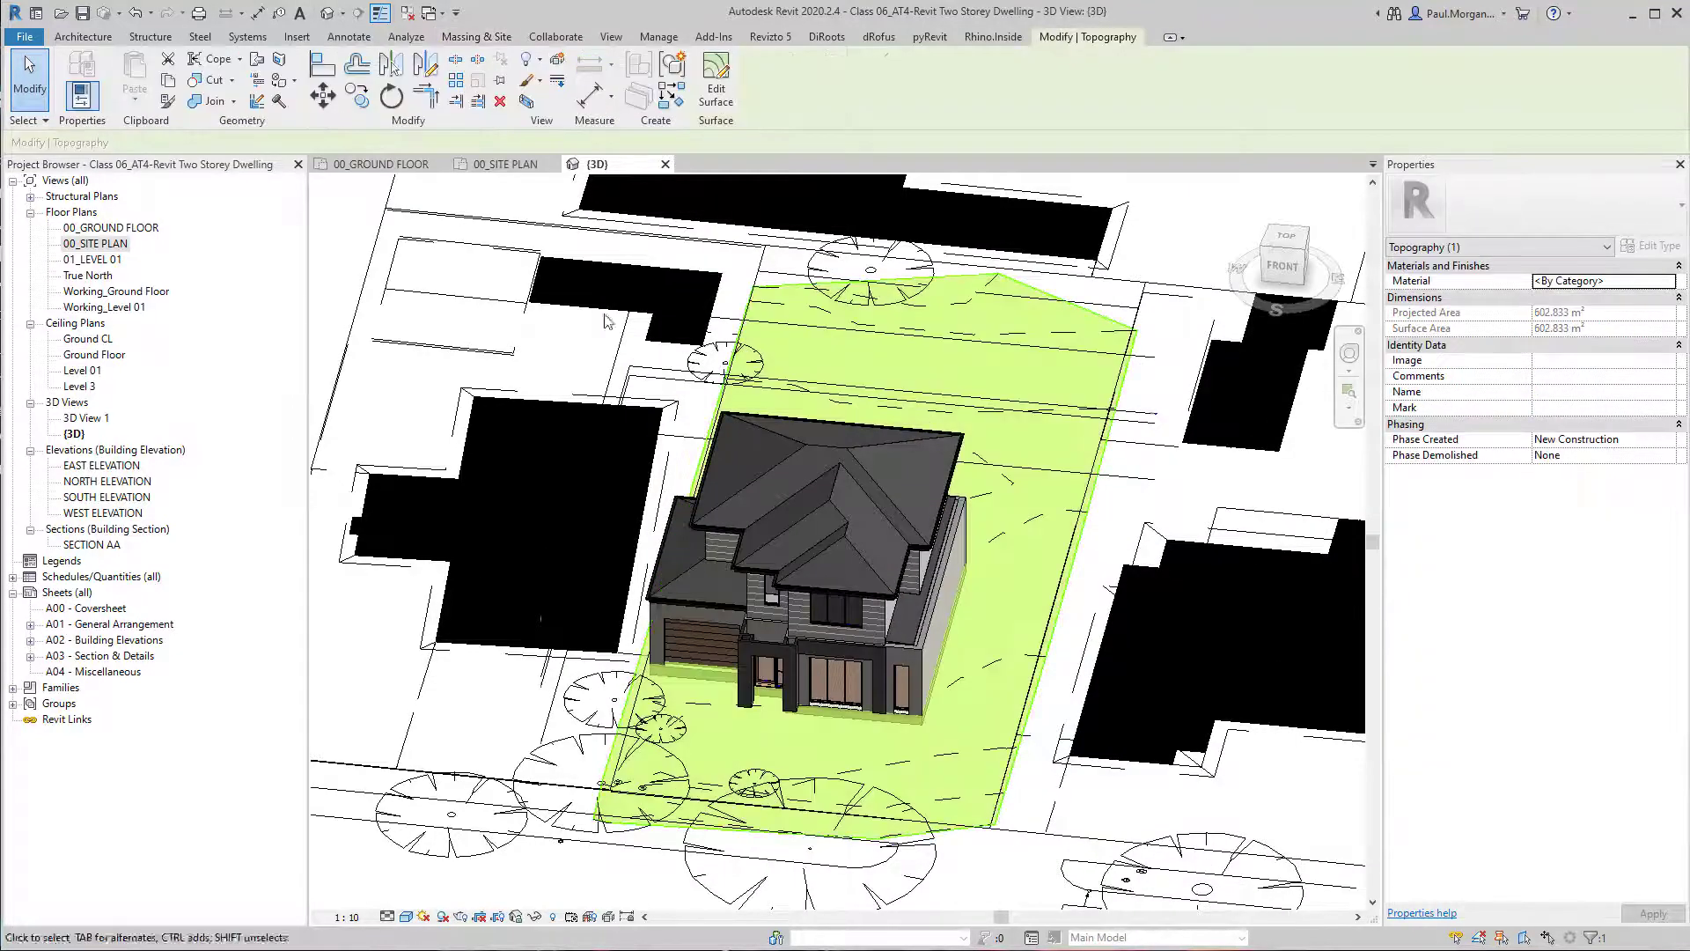
{"action": "left_click", "coordinate": [506, 165]}
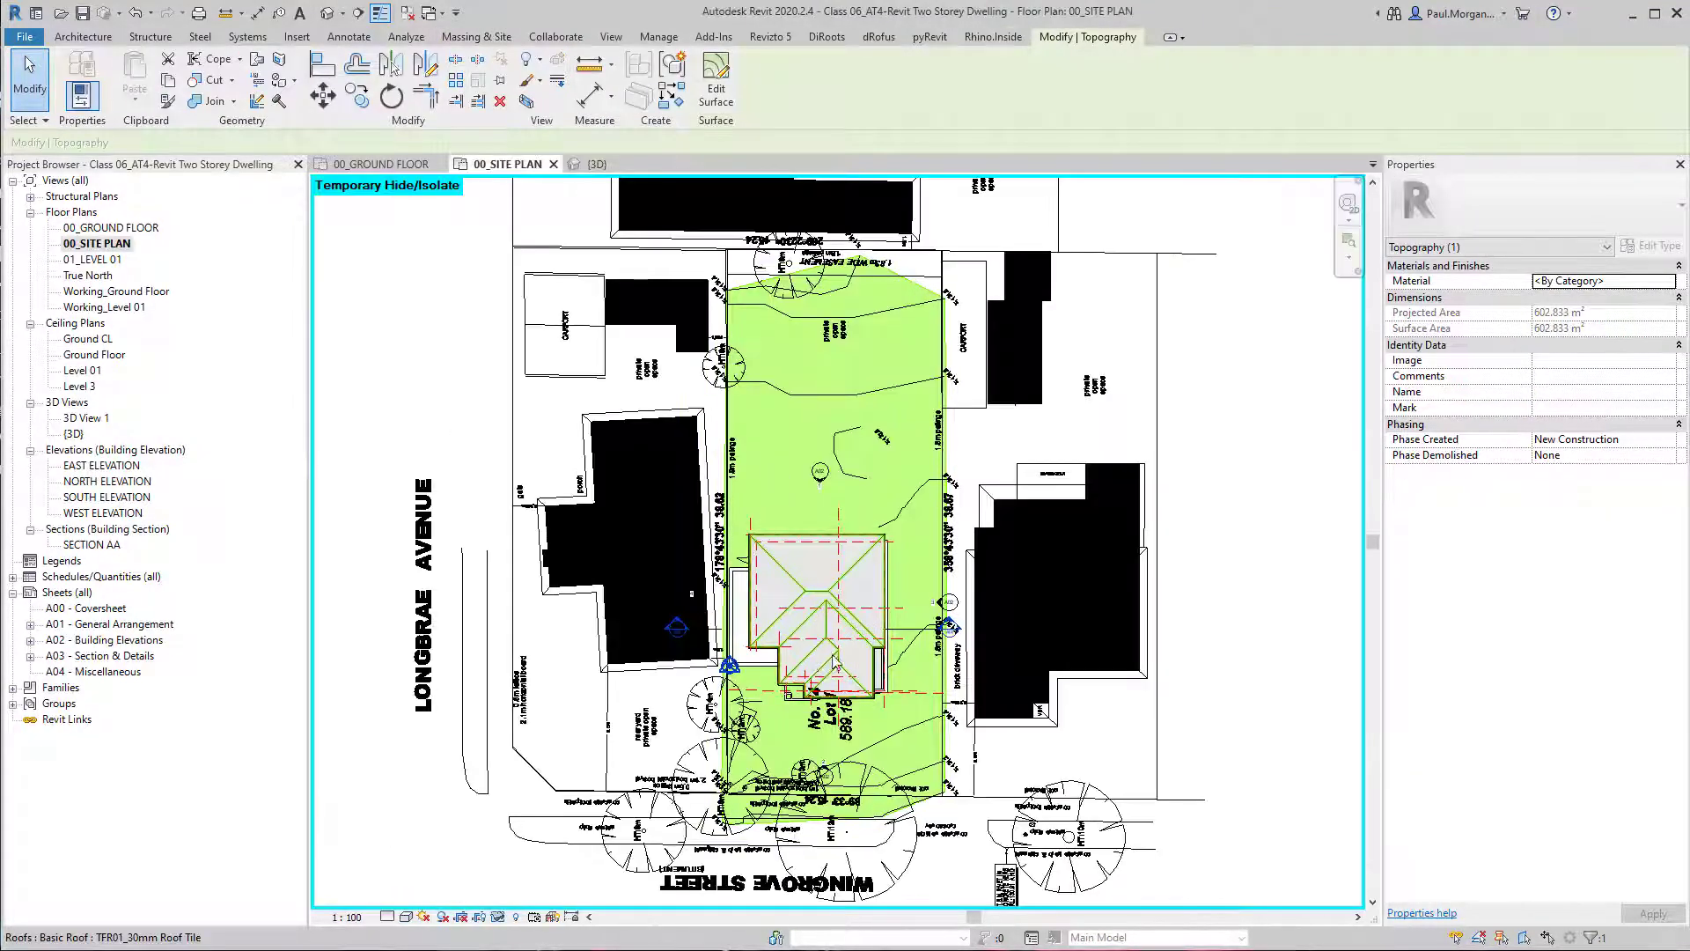
{"action": "left_click", "coordinate": [916, 616]}
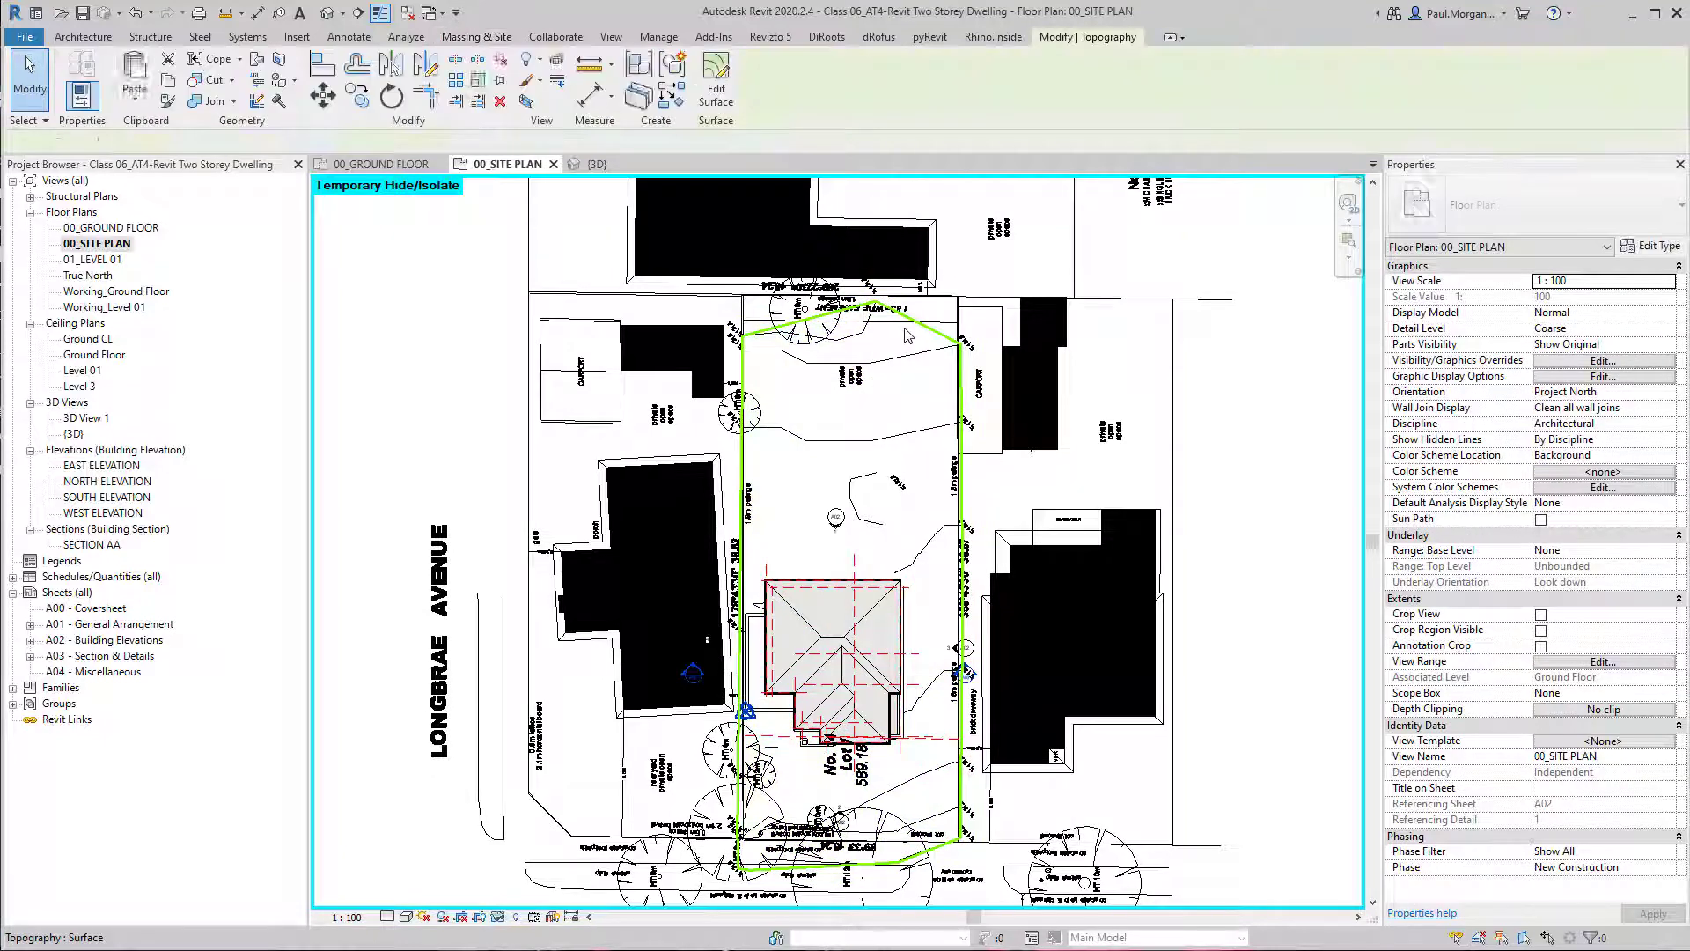
{"action": "key", "text": "Escape"}
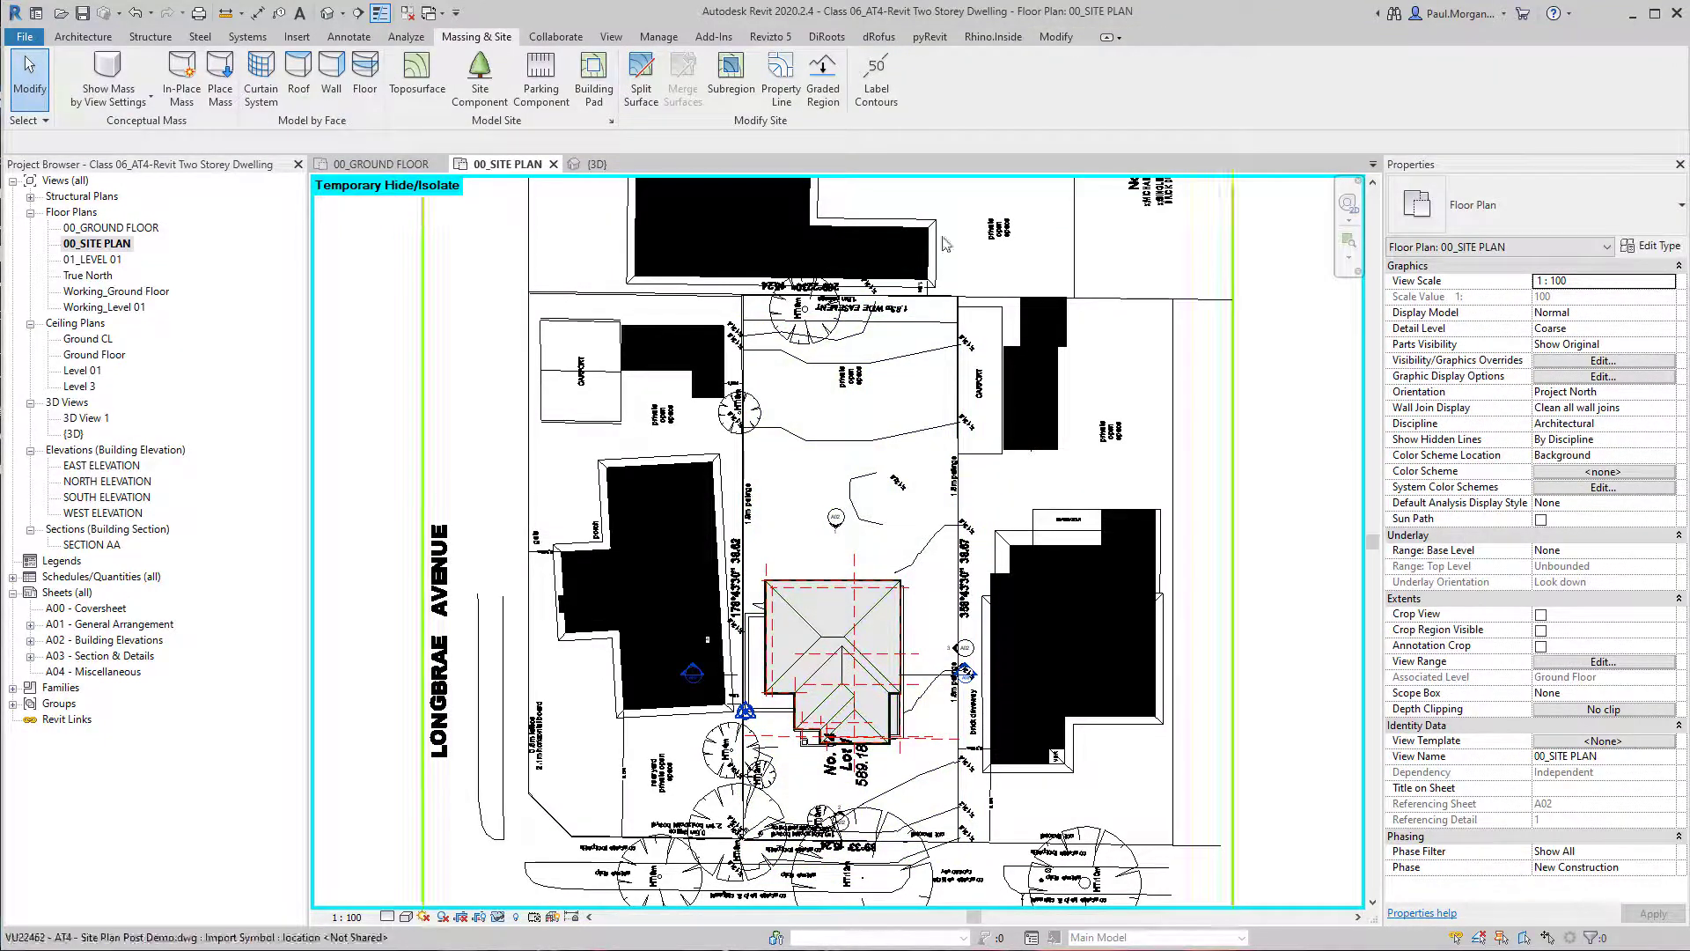
Start a new toposurface and review the linked site plan drawing's layers offered as point sources.
{"action": "left_click", "coordinate": [416, 75]}
{"action": "left_click", "coordinate": [810, 95]}
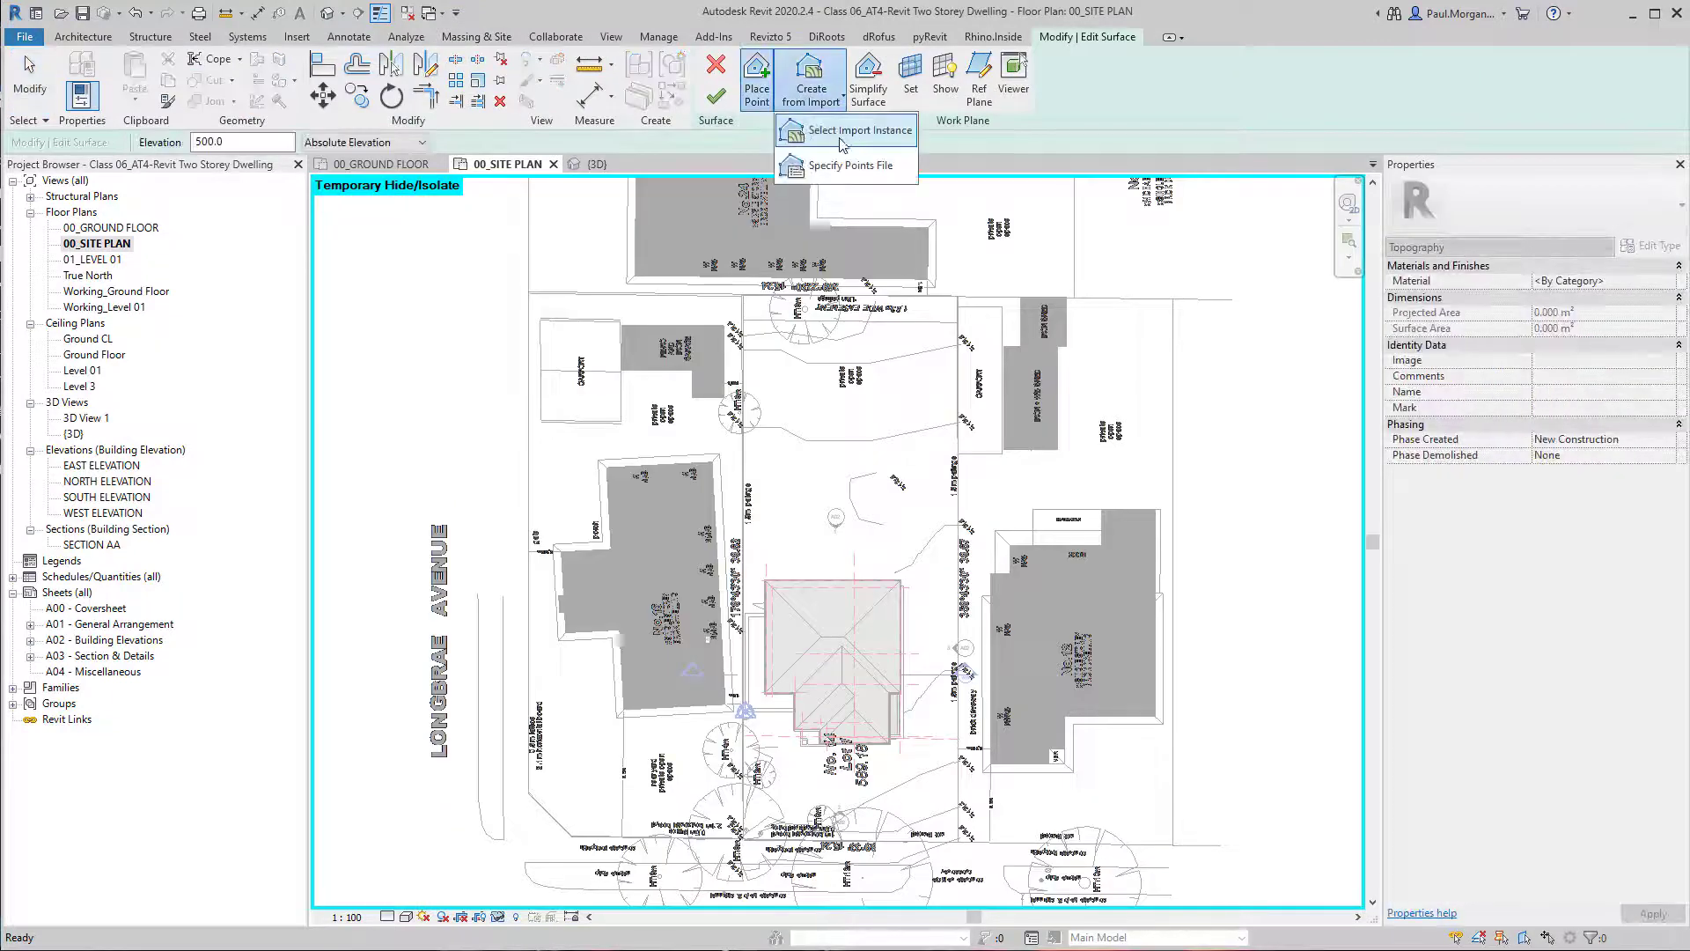
{"action": "left_click", "coordinate": [841, 148]}
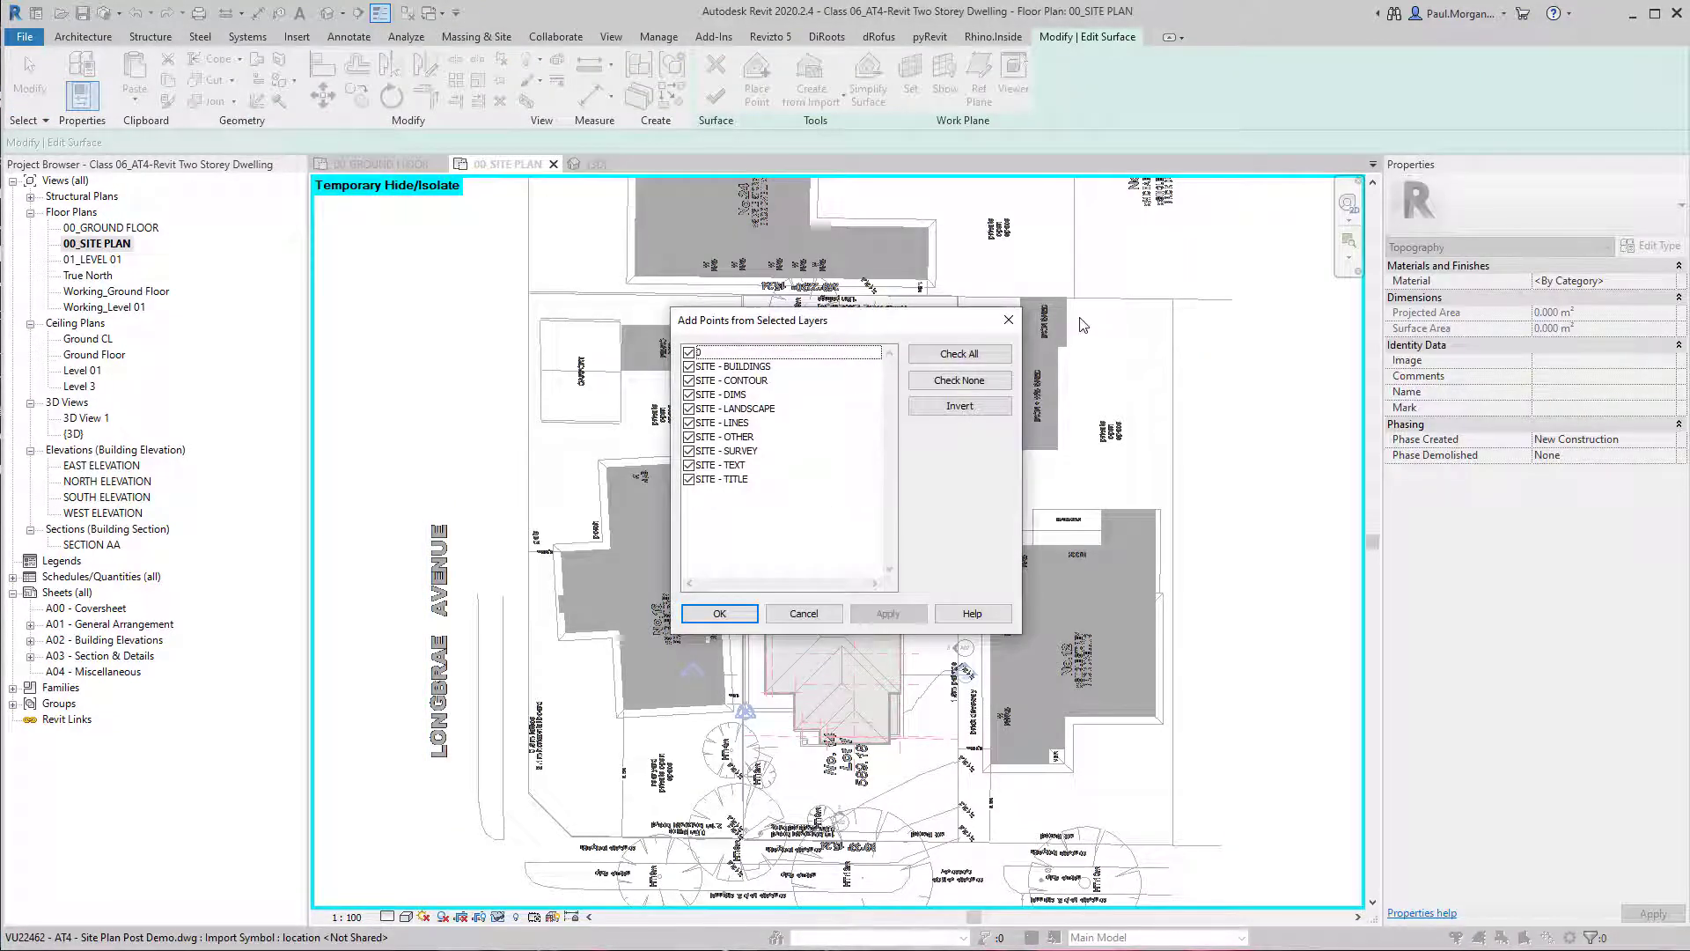
{"action": "left_click", "coordinate": [719, 614]}
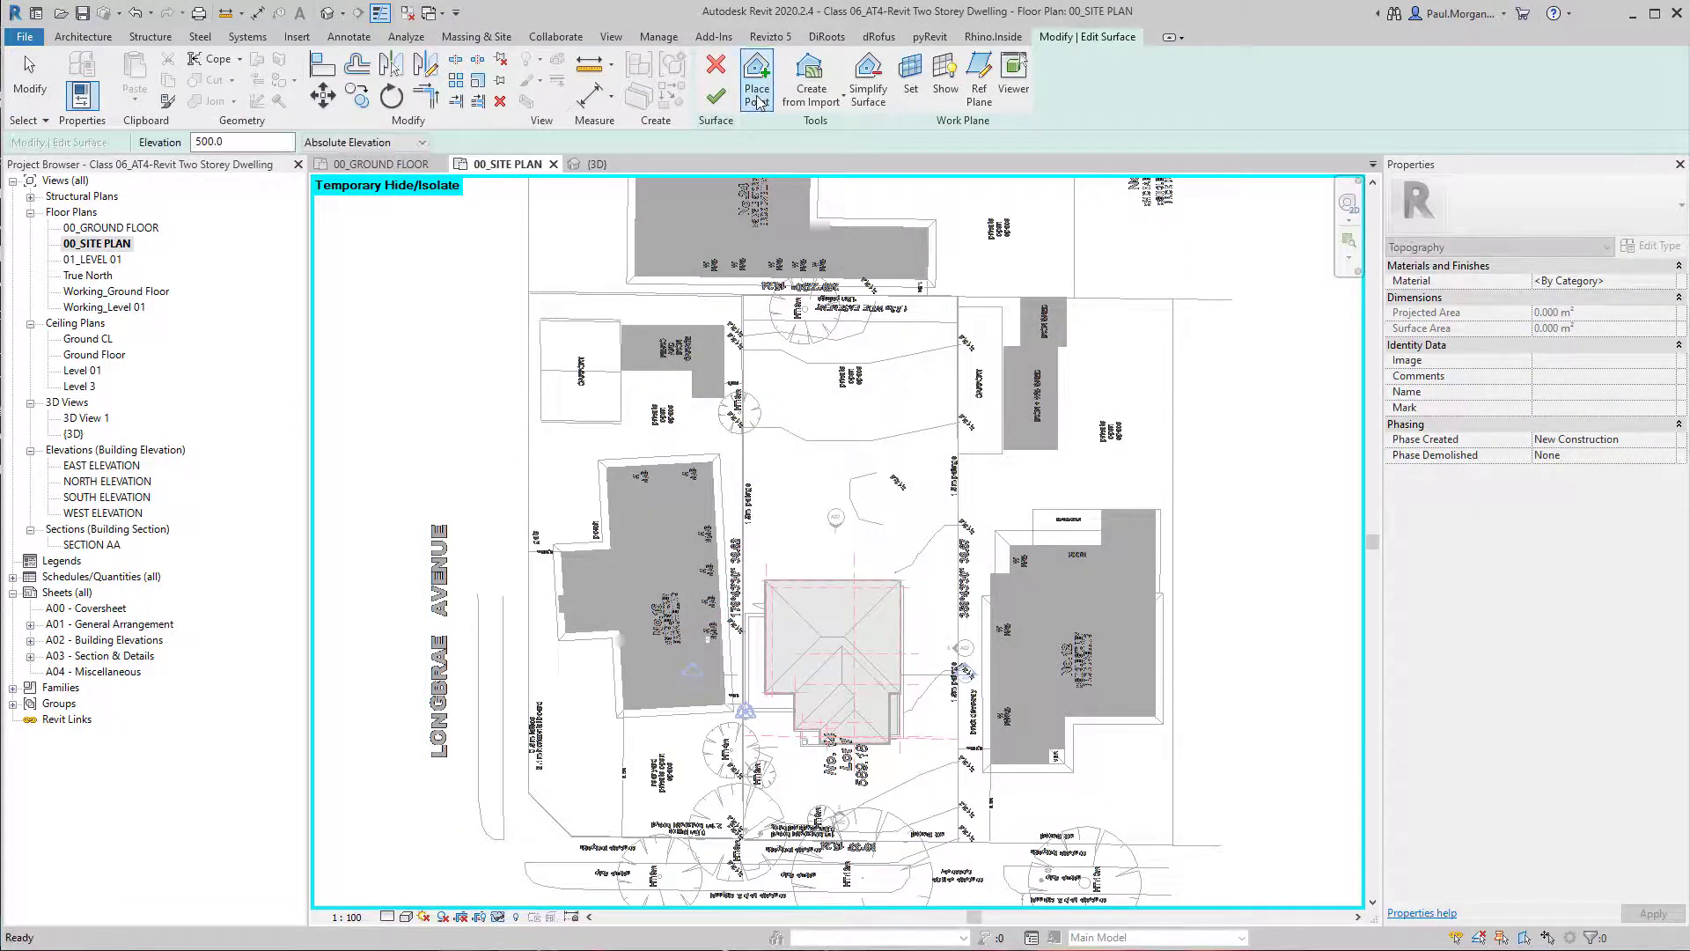
Place surface points at 131600 absolute elevation along the 131.6 contour, from the carport-side fence to the bend near the private open space.
{"action": "left_click", "coordinate": [758, 99]}
{"action": "middle_click_drag", "start_coordinate": [920, 856], "coordinate": [966, 650]}
{"action": "scroll", "coordinate": [924, 539], "scroll_direction": "up", "scroll_amount": 5}
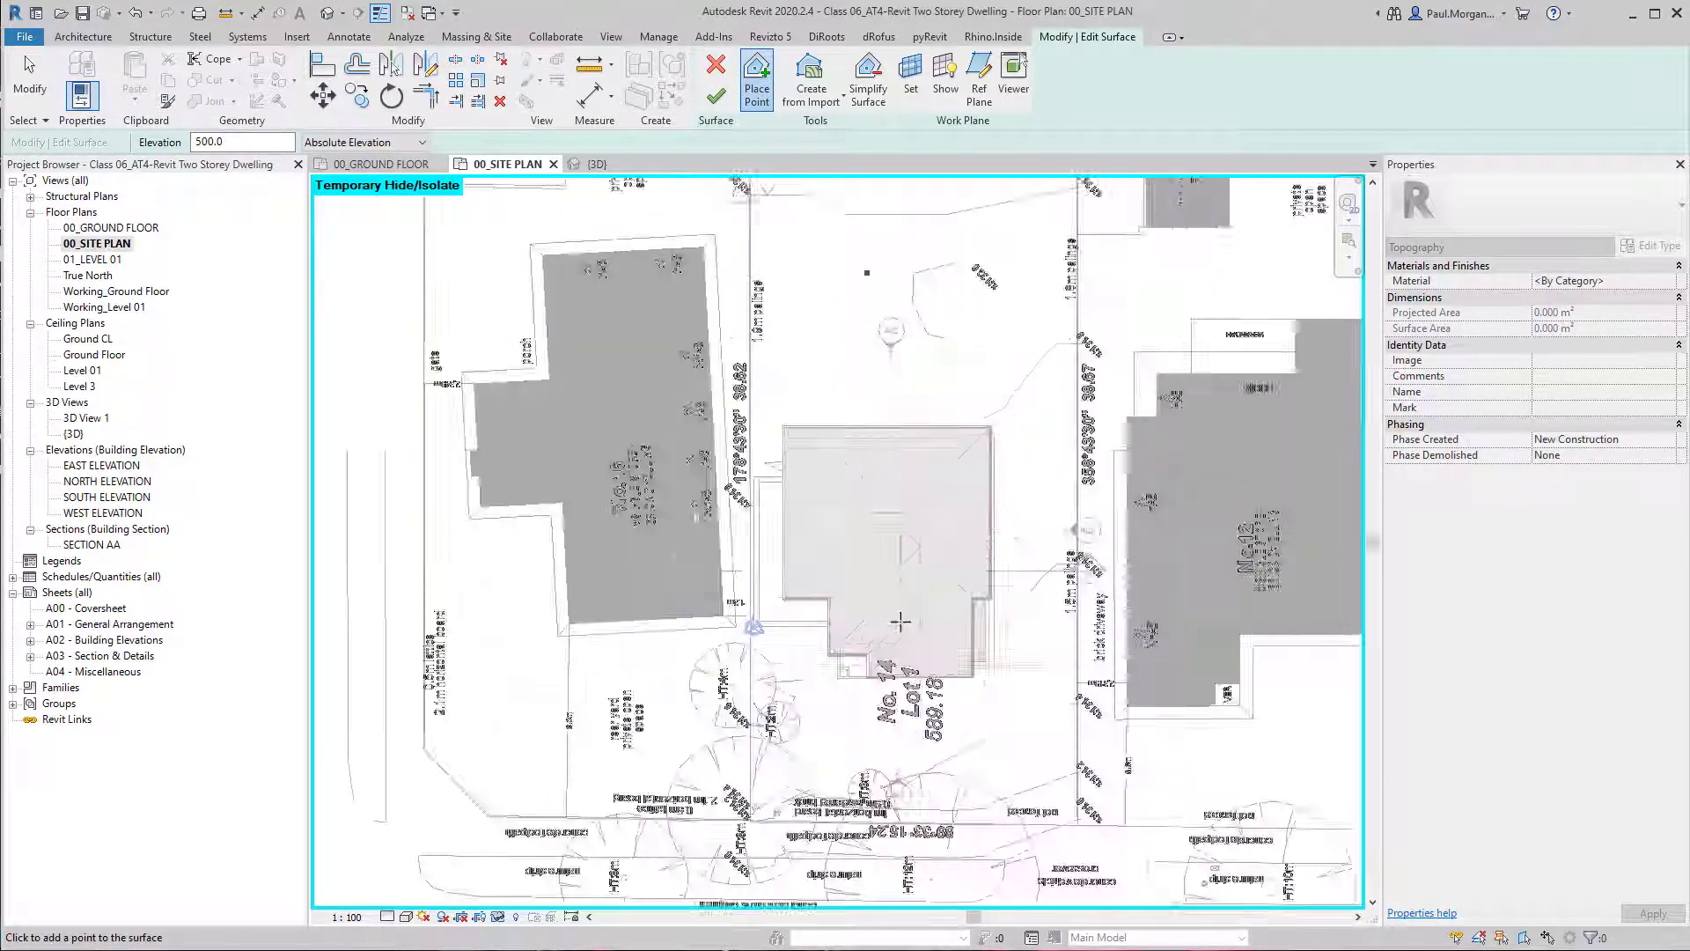
{"action": "scroll", "coordinate": [817, 667], "scroll_direction": "up", "scroll_amount": 2}
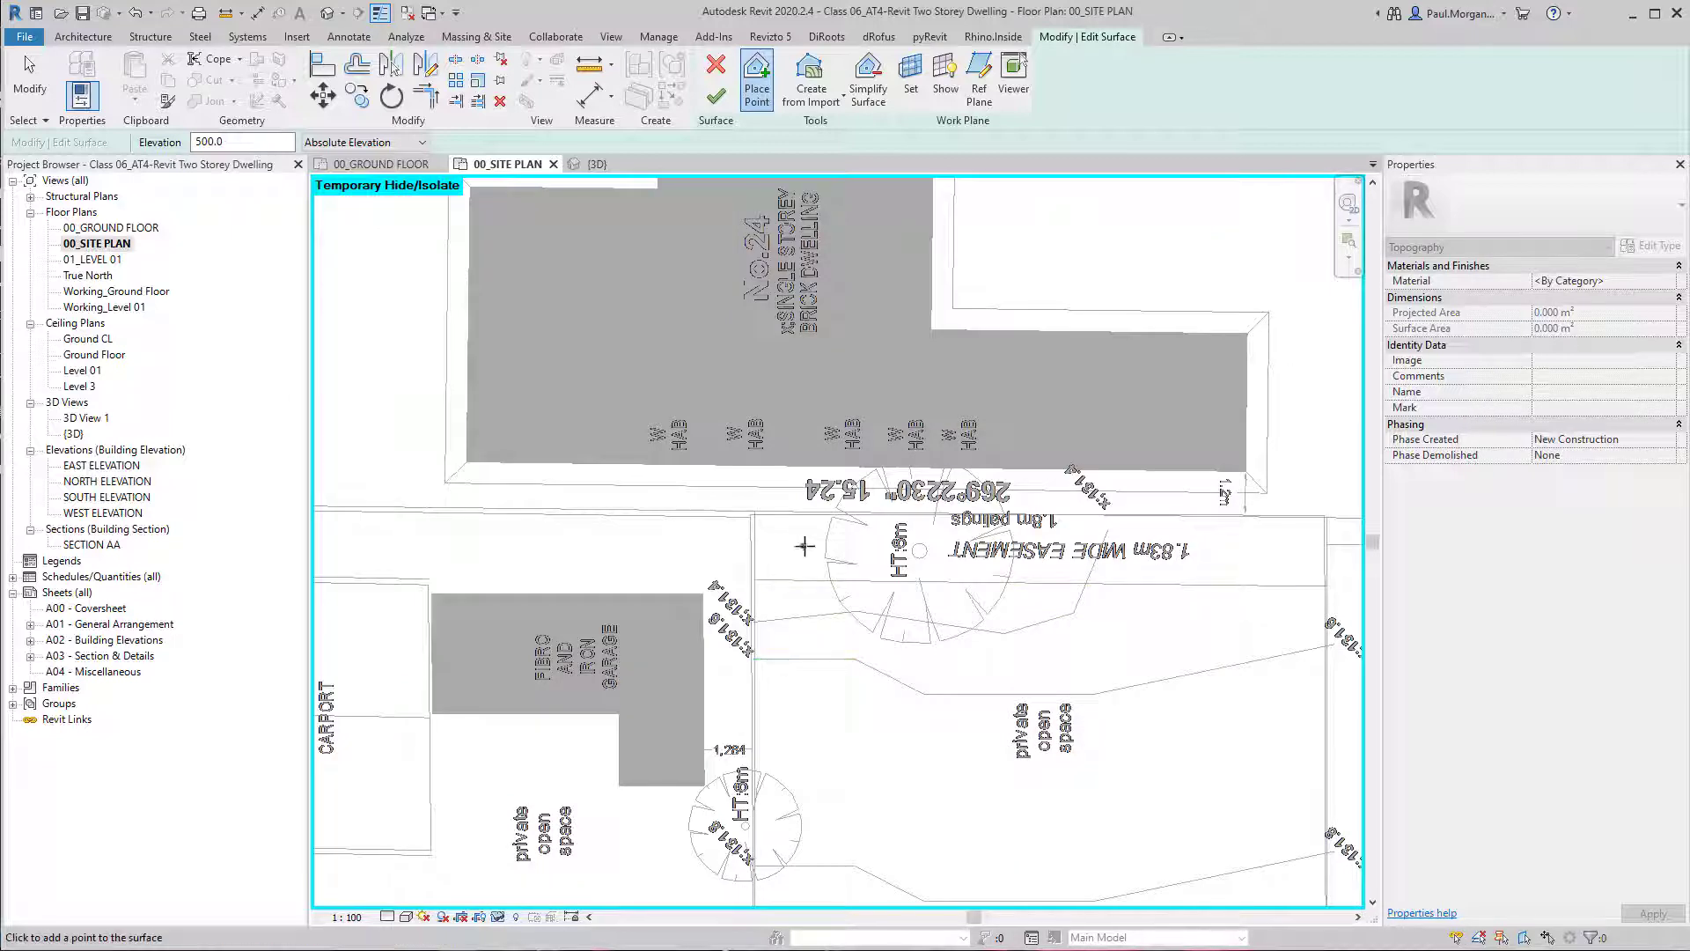
{"action": "scroll", "coordinate": [1065, 649], "scroll_direction": "up", "scroll_amount": 3}
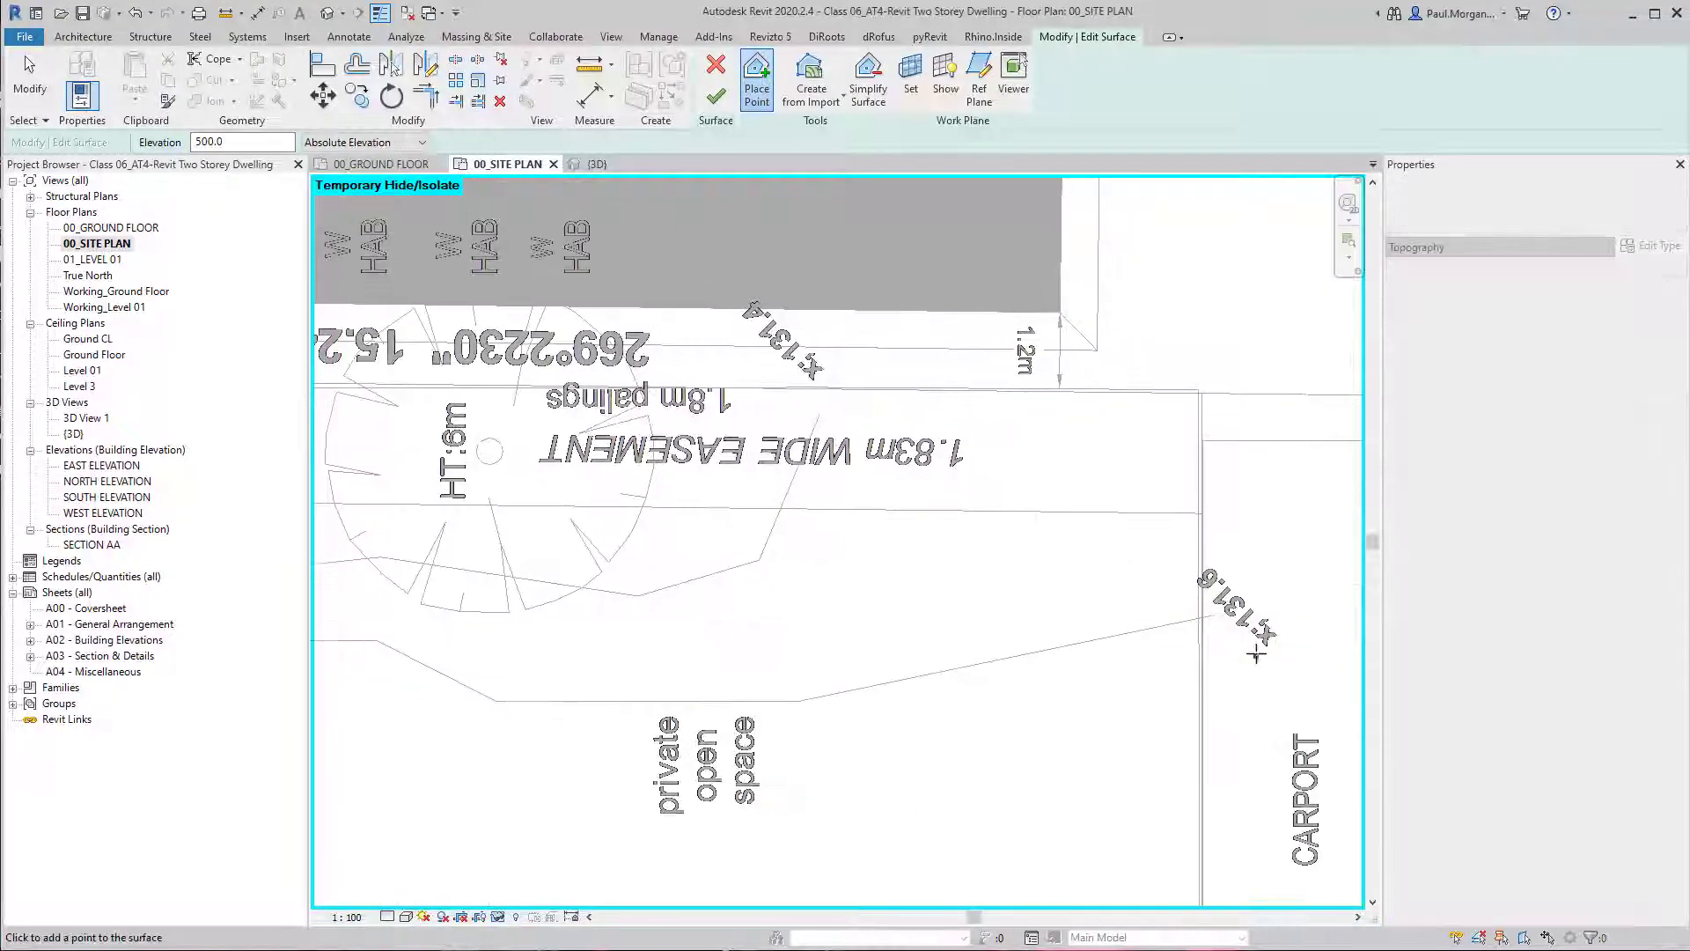
{"action": "scroll", "coordinate": [1259, 641], "scroll_direction": "up", "scroll_amount": 3}
{"action": "middle_click_drag", "start_coordinate": [481, 414], "coordinate": [595, 369]}
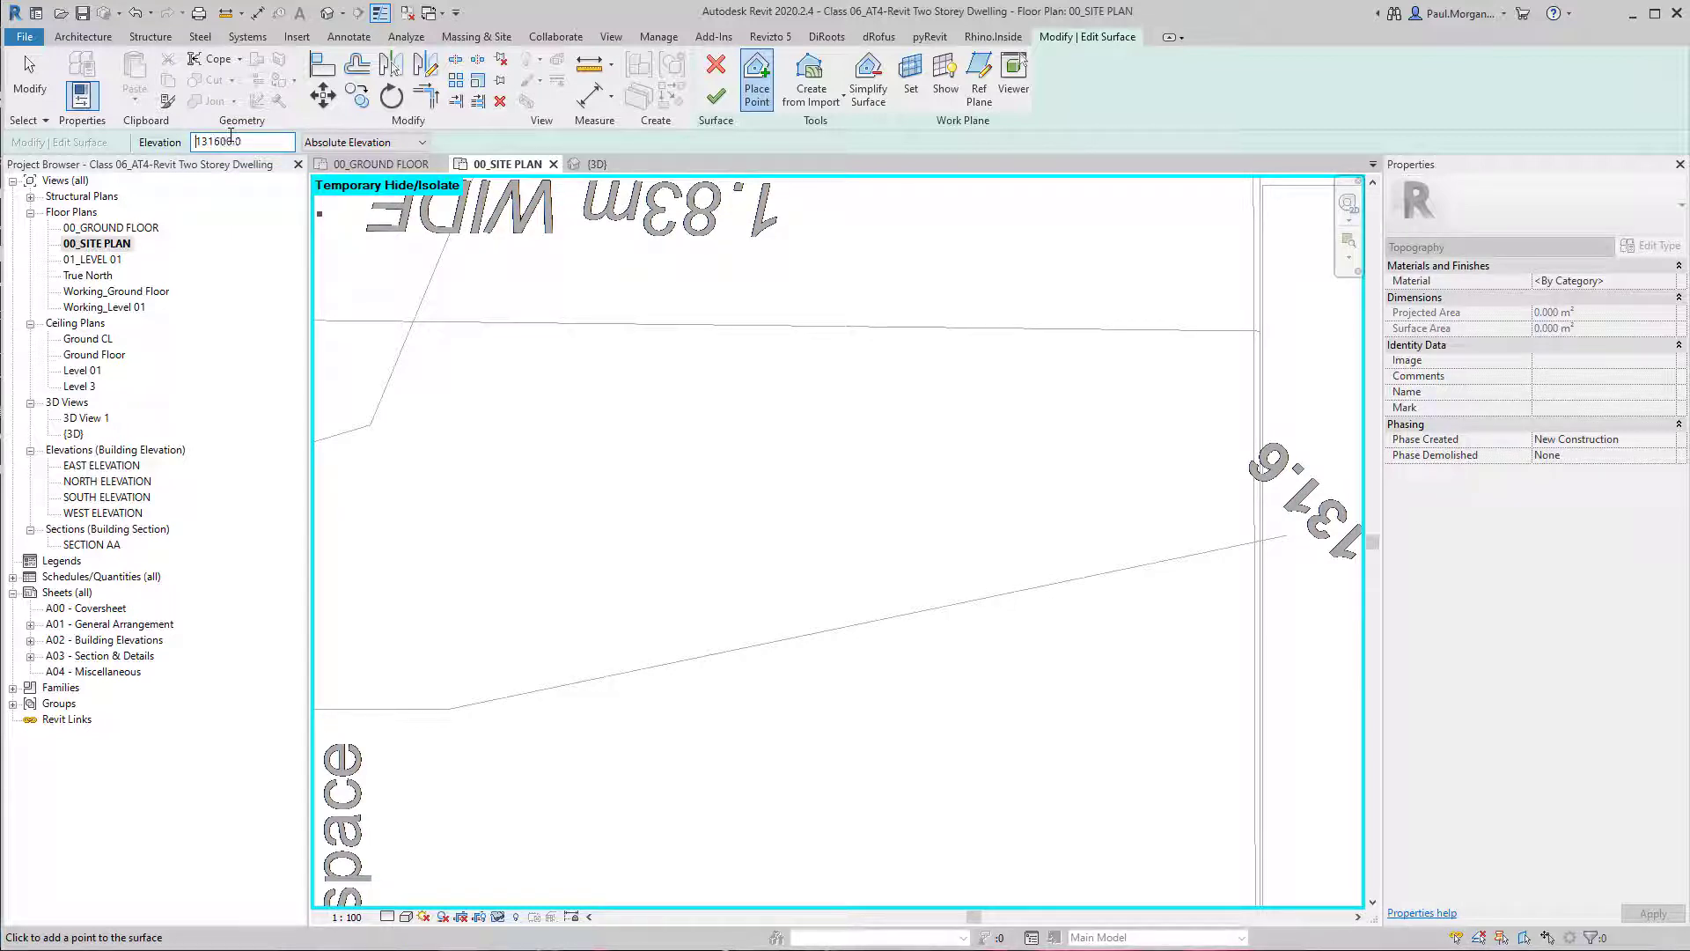
{"action": "scroll", "coordinate": [1106, 531], "scroll_direction": "down", "scroll_amount": 2}
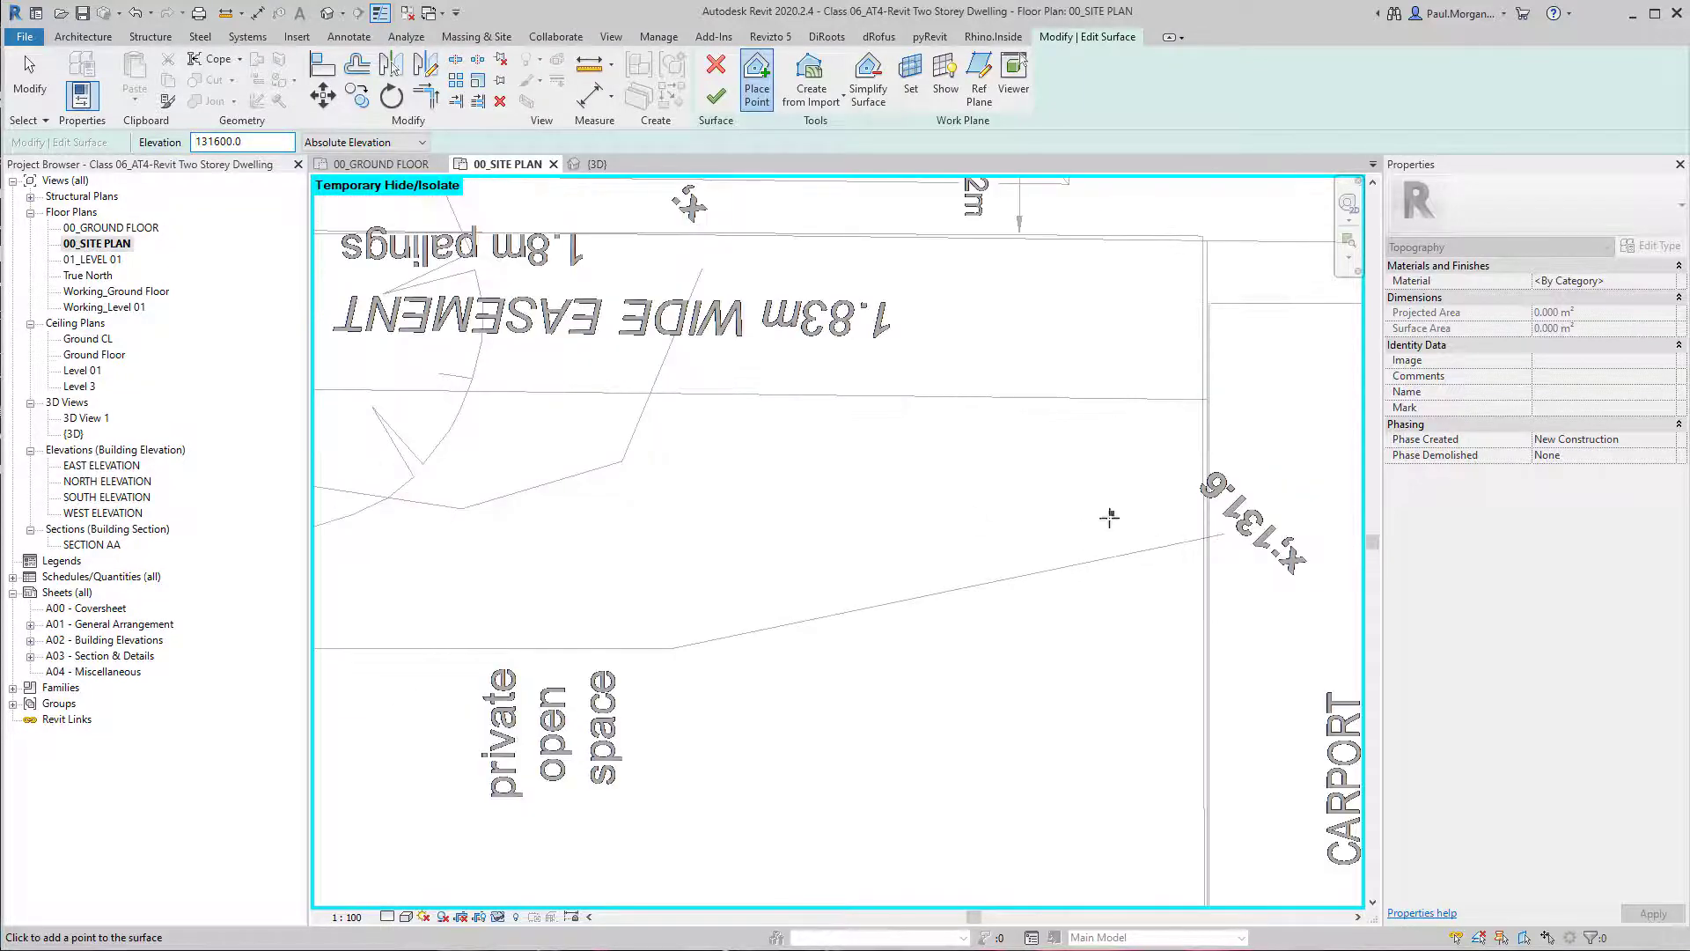
{"action": "left_click", "coordinate": [1210, 538]}
{"action": "left_click", "coordinate": [999, 582]}
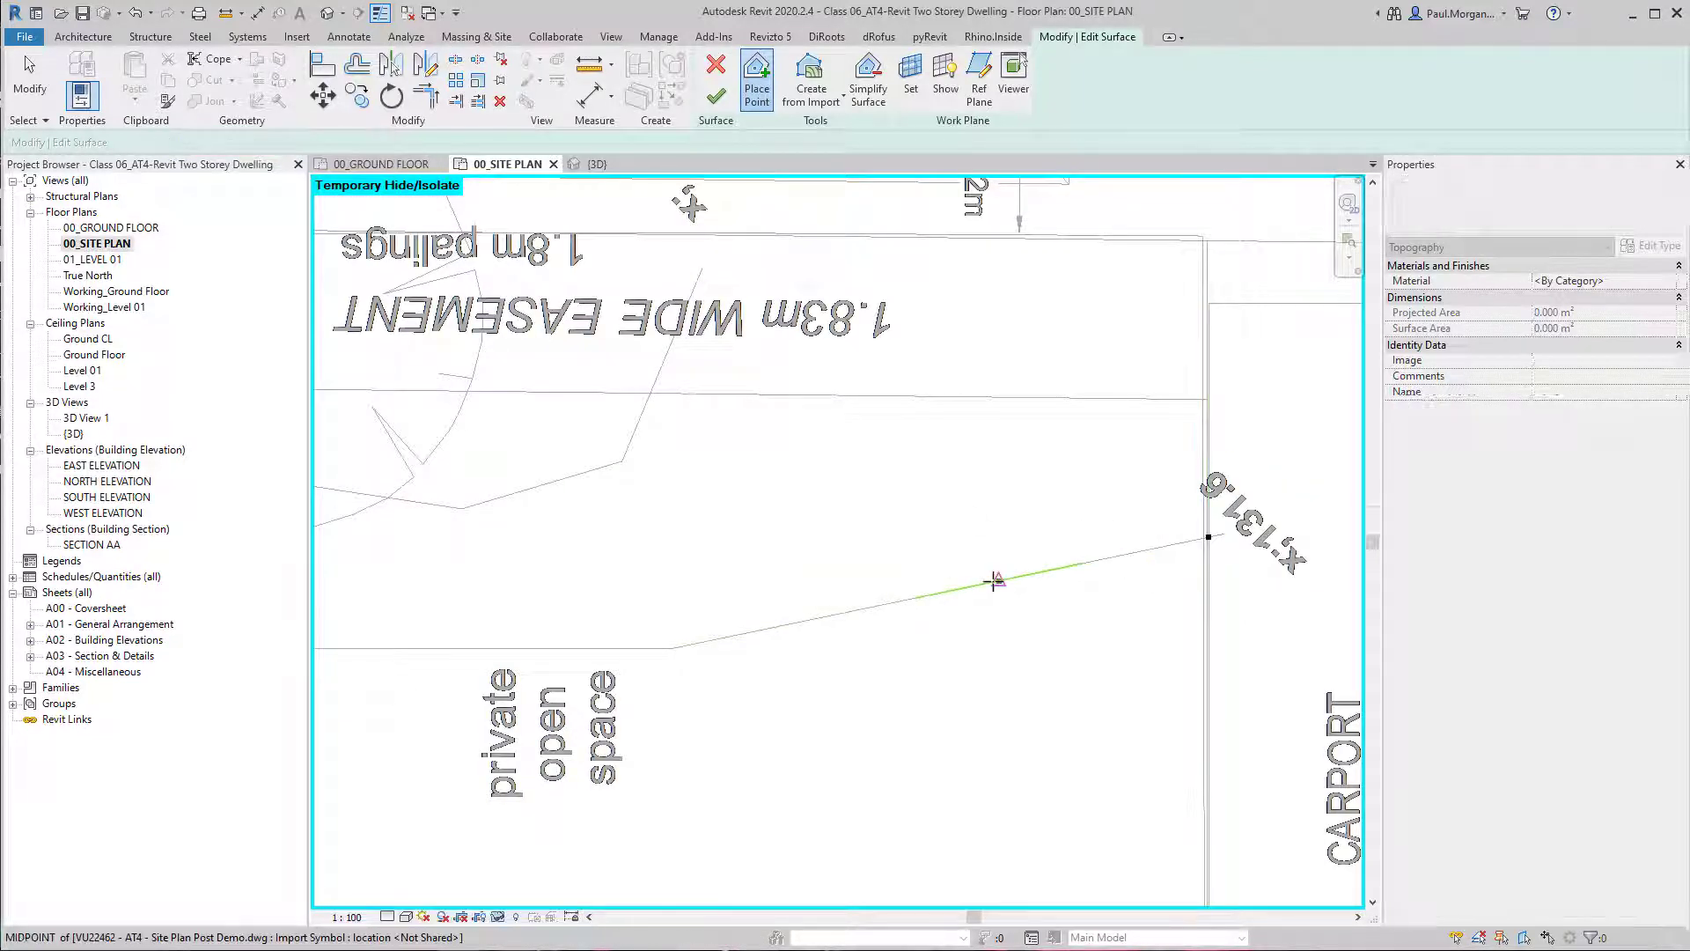
{"action": "left_click", "coordinate": [741, 632]}
{"action": "left_click", "coordinate": [673, 650]}
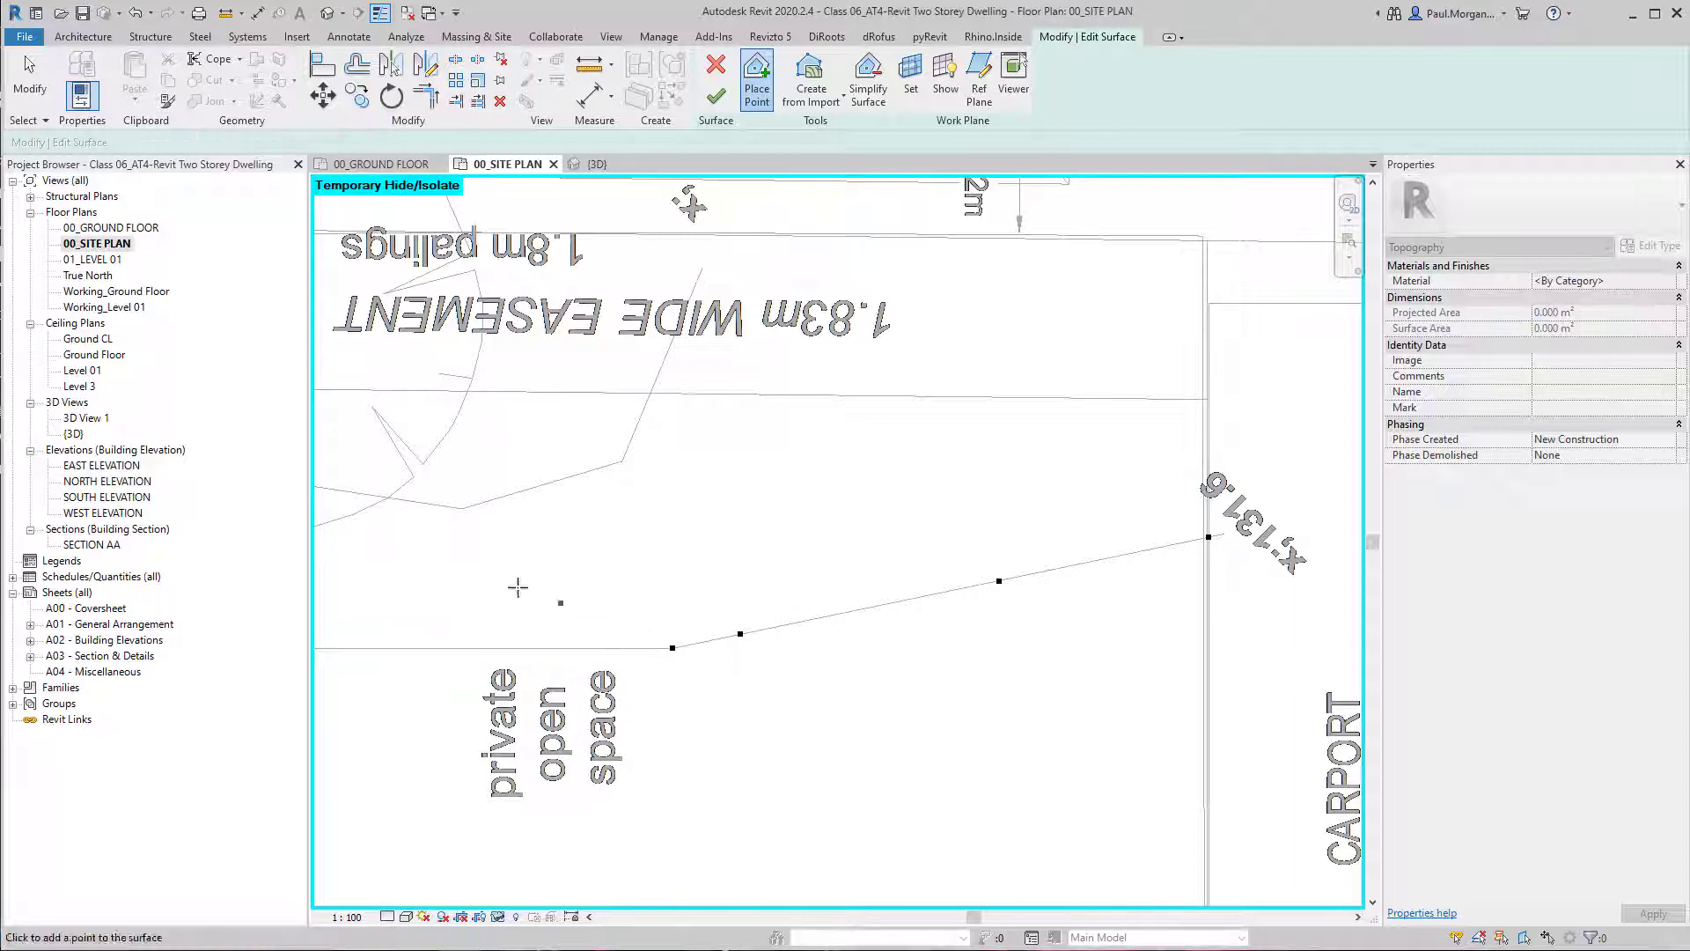
Continue the 131600 elevation points along the same contour to Lot 1's opposite fence line.
{"action": "middle_click_drag", "start_coordinate": [417, 631], "coordinate": [882, 619]}
{"action": "left_click", "coordinate": [881, 634]}
{"action": "left_click", "coordinate": [742, 635]}
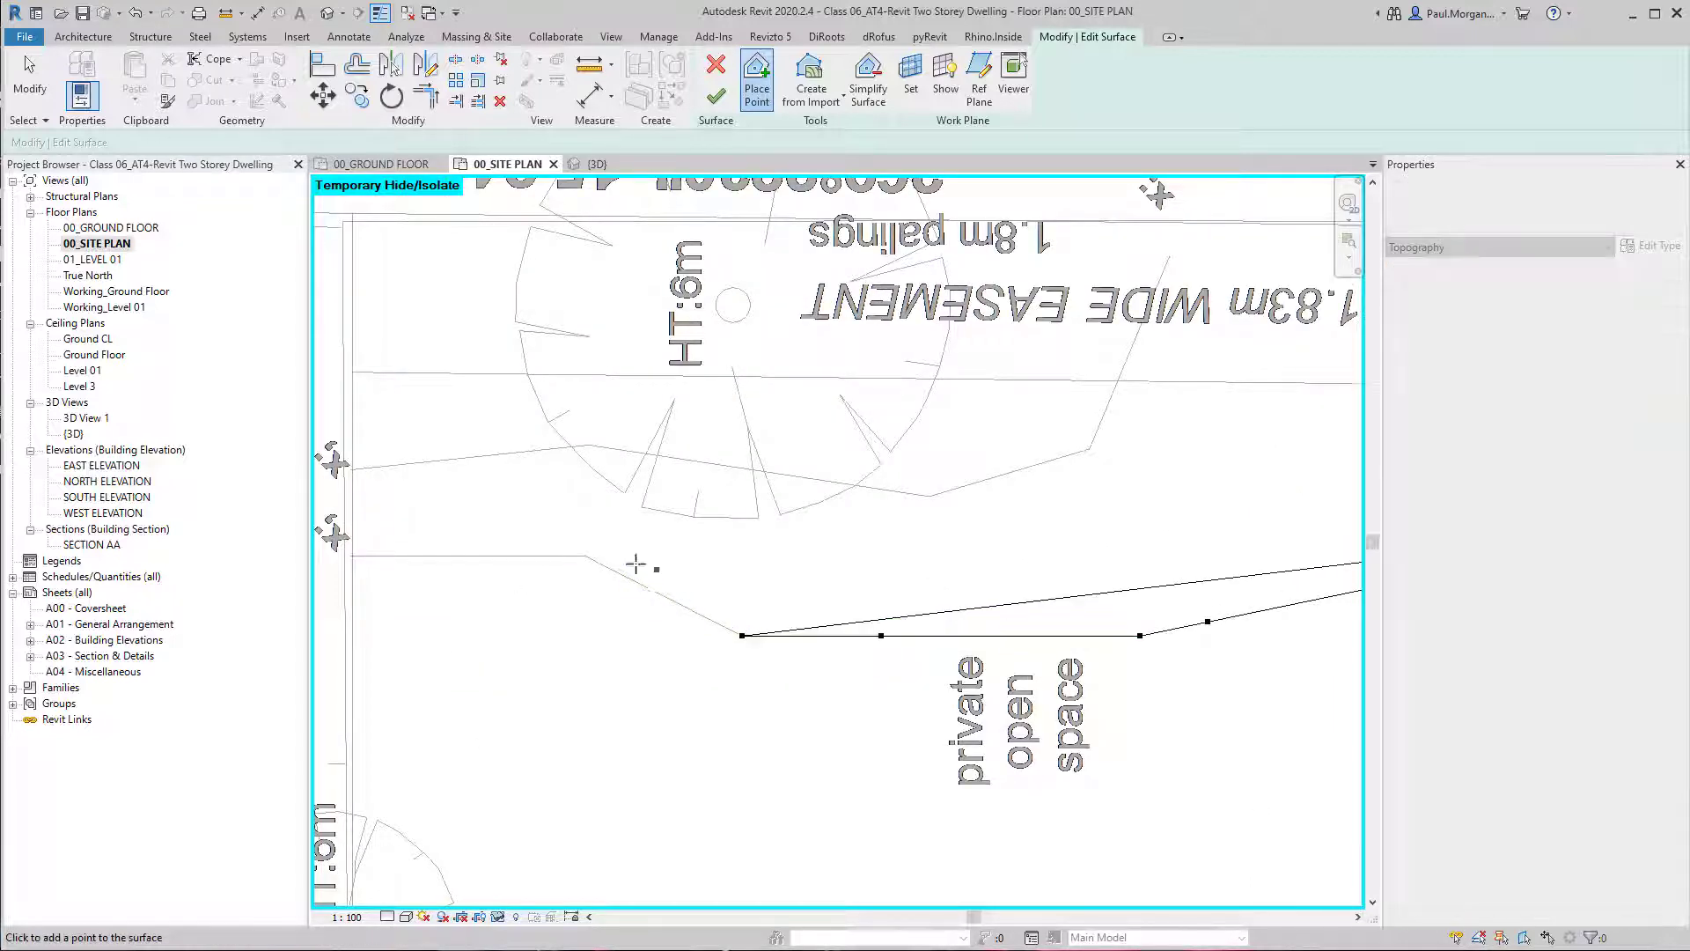
{"action": "left_click", "coordinate": [585, 558]}
{"action": "left_click", "coordinate": [436, 556]}
{"action": "left_click", "coordinate": [365, 556]}
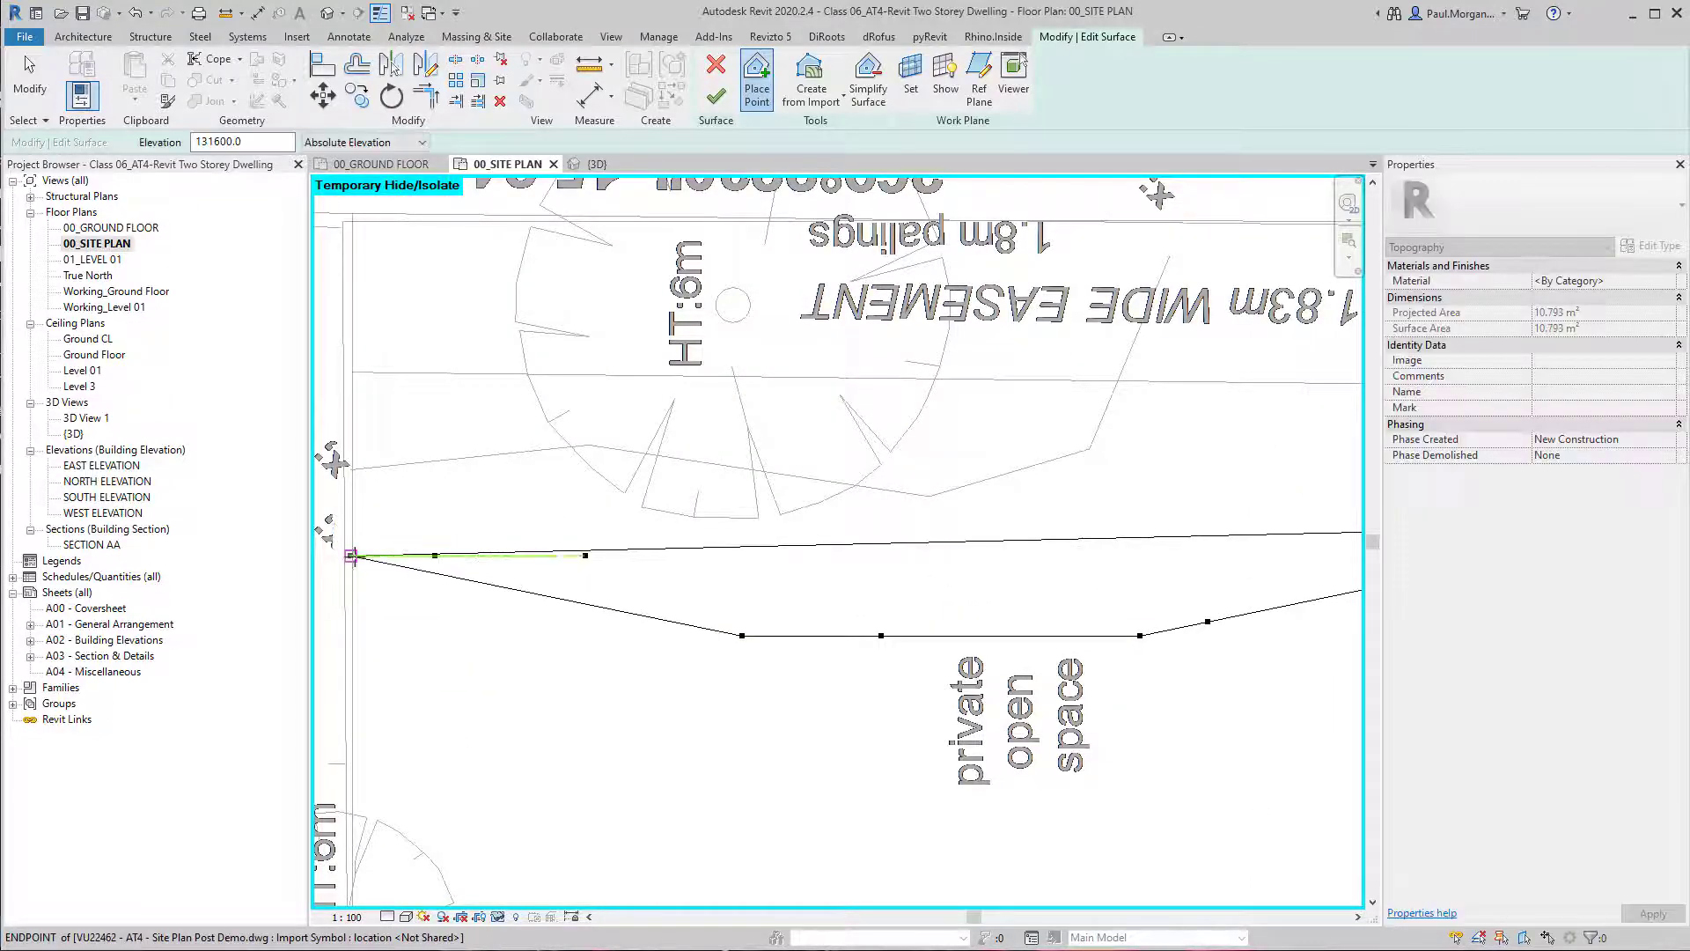
Set the point elevation to 131800 and place points along the 131.8 contour from the carport-side fence to its first bend.
{"action": "scroll", "coordinate": [370, 558], "scroll_direction": "down", "scroll_amount": 3}
{"action": "middle_click_drag", "start_coordinate": [919, 785], "coordinate": [984, 668]}
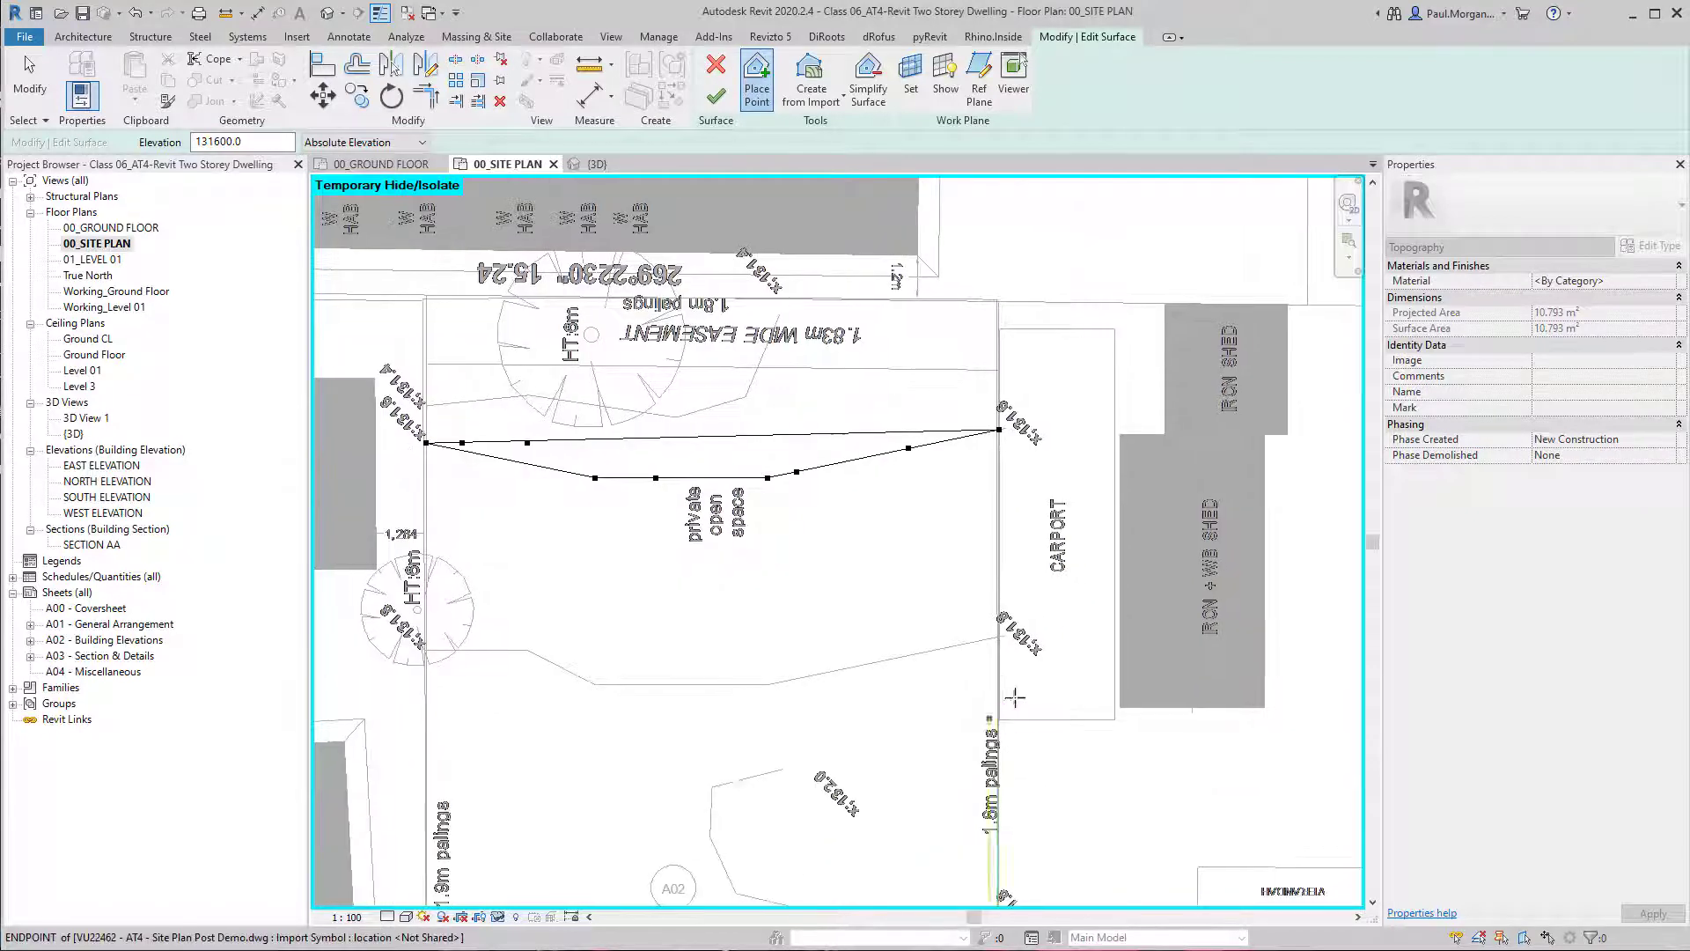
{"action": "scroll", "coordinate": [1015, 696], "scroll_direction": "up", "scroll_amount": 3}
{"action": "left_click_drag", "start_coordinate": [214, 140], "coordinate": [220, 141]}
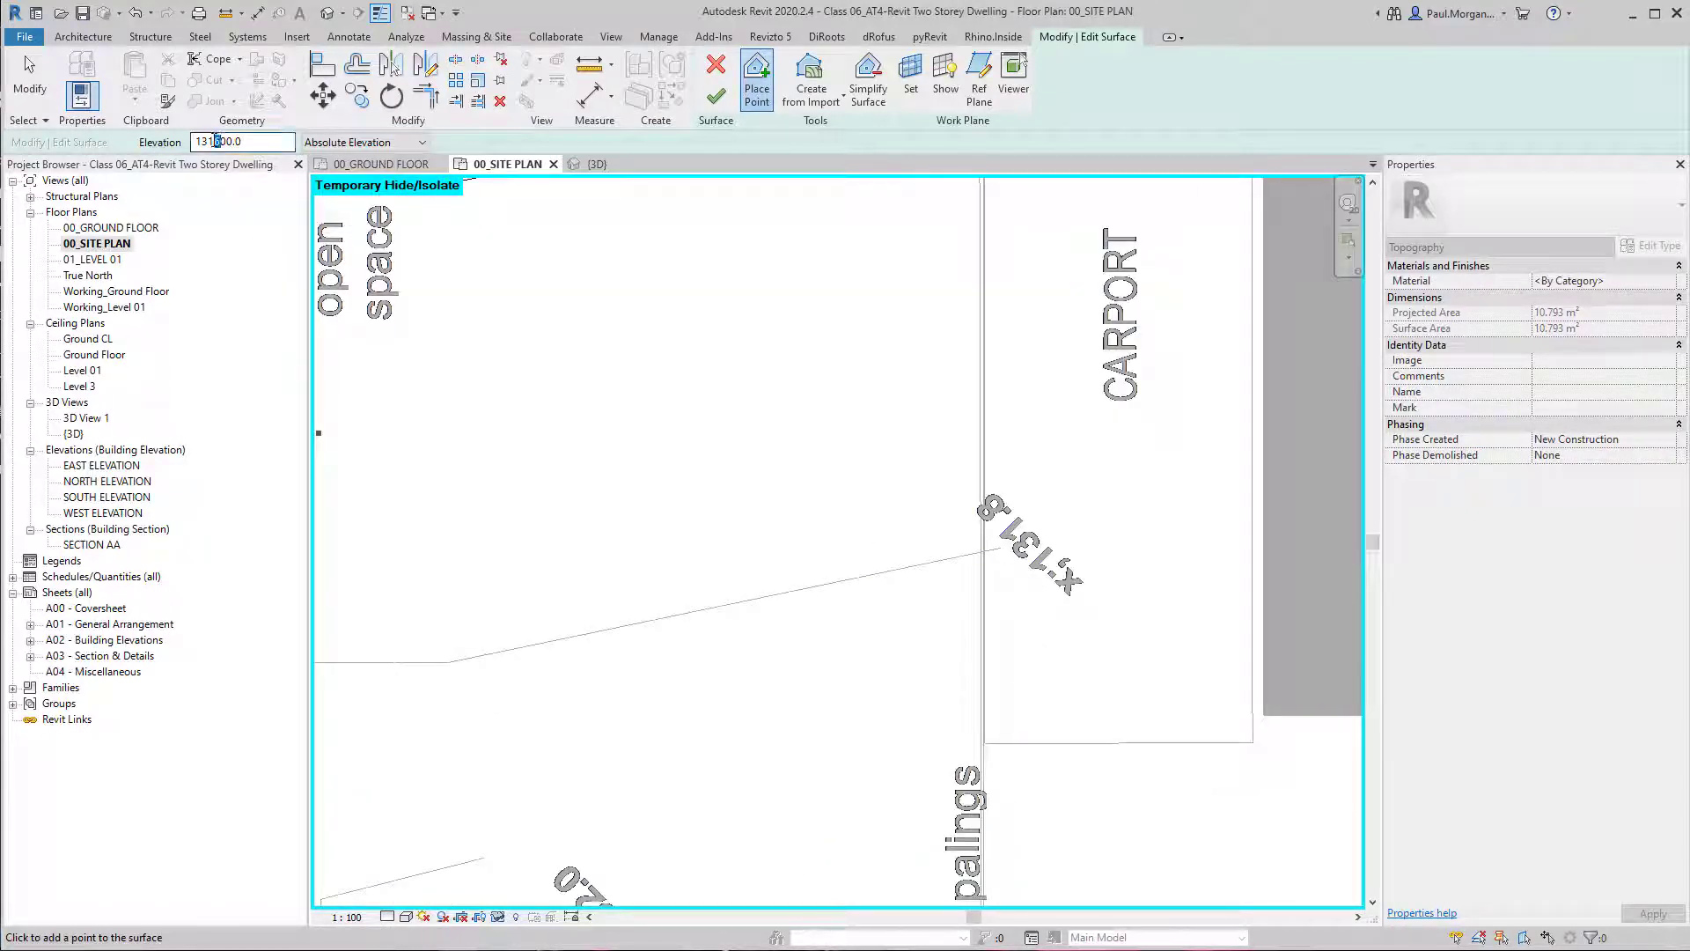
{"action": "type", "text": "9"}
{"action": "key", "text": "BackSpace"}
{"action": "type", "text": "8"}
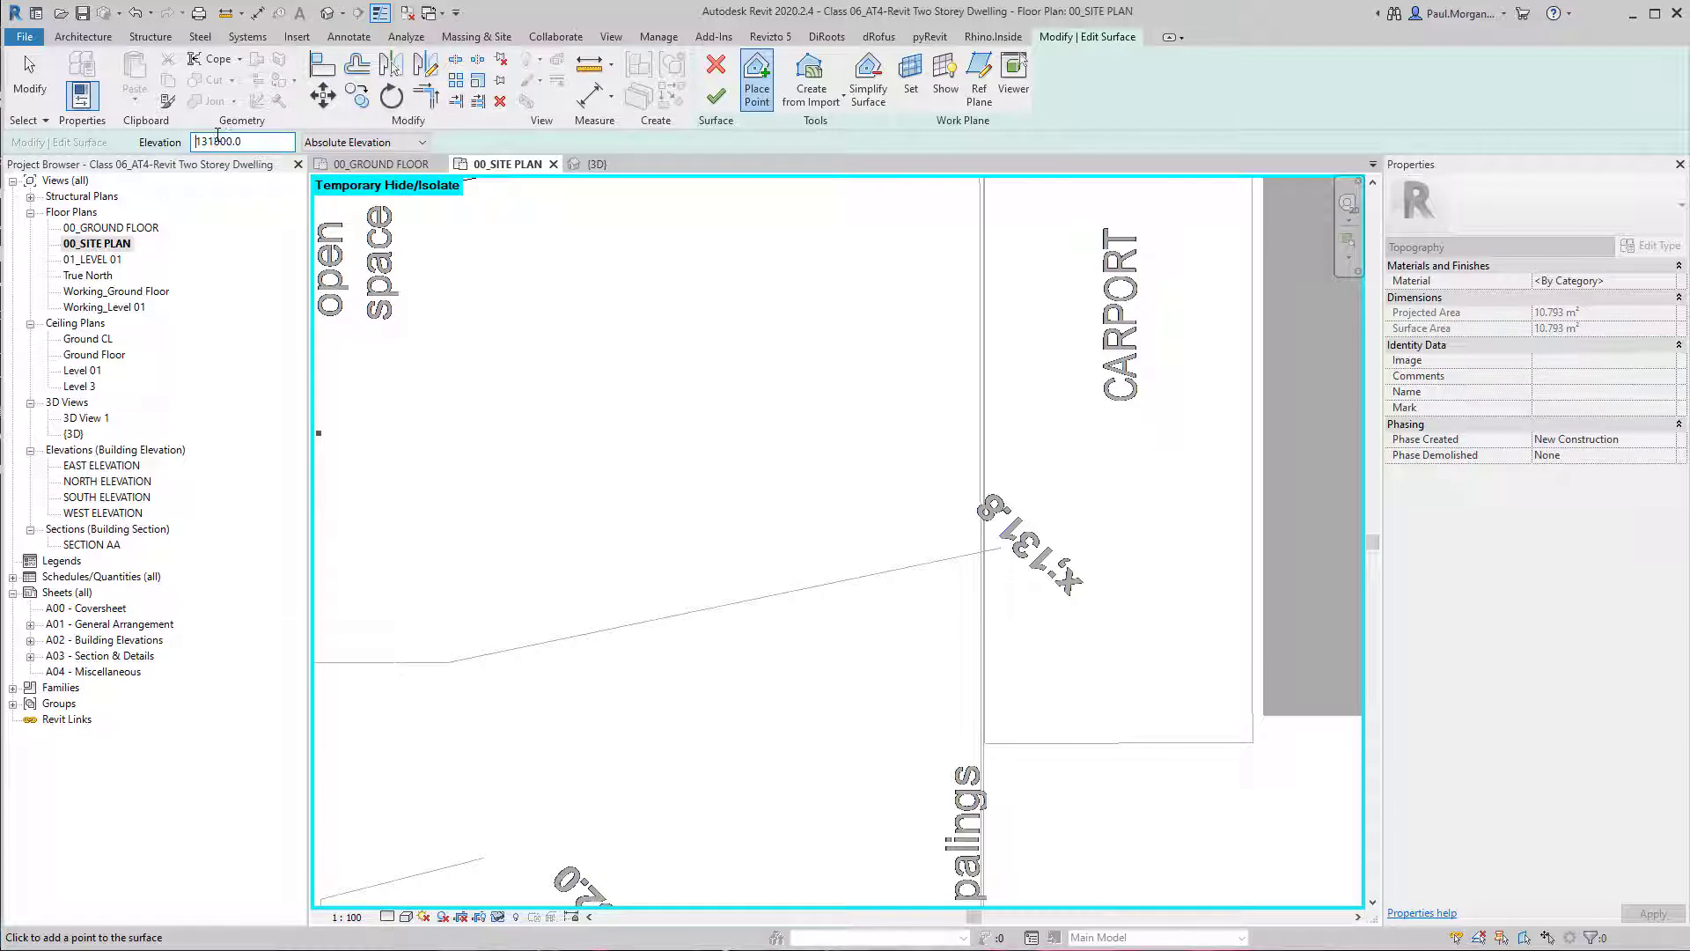
{"action": "left_click", "coordinate": [985, 551]}
{"action": "left_click", "coordinate": [551, 642]}
{"action": "left_click", "coordinate": [463, 659]}
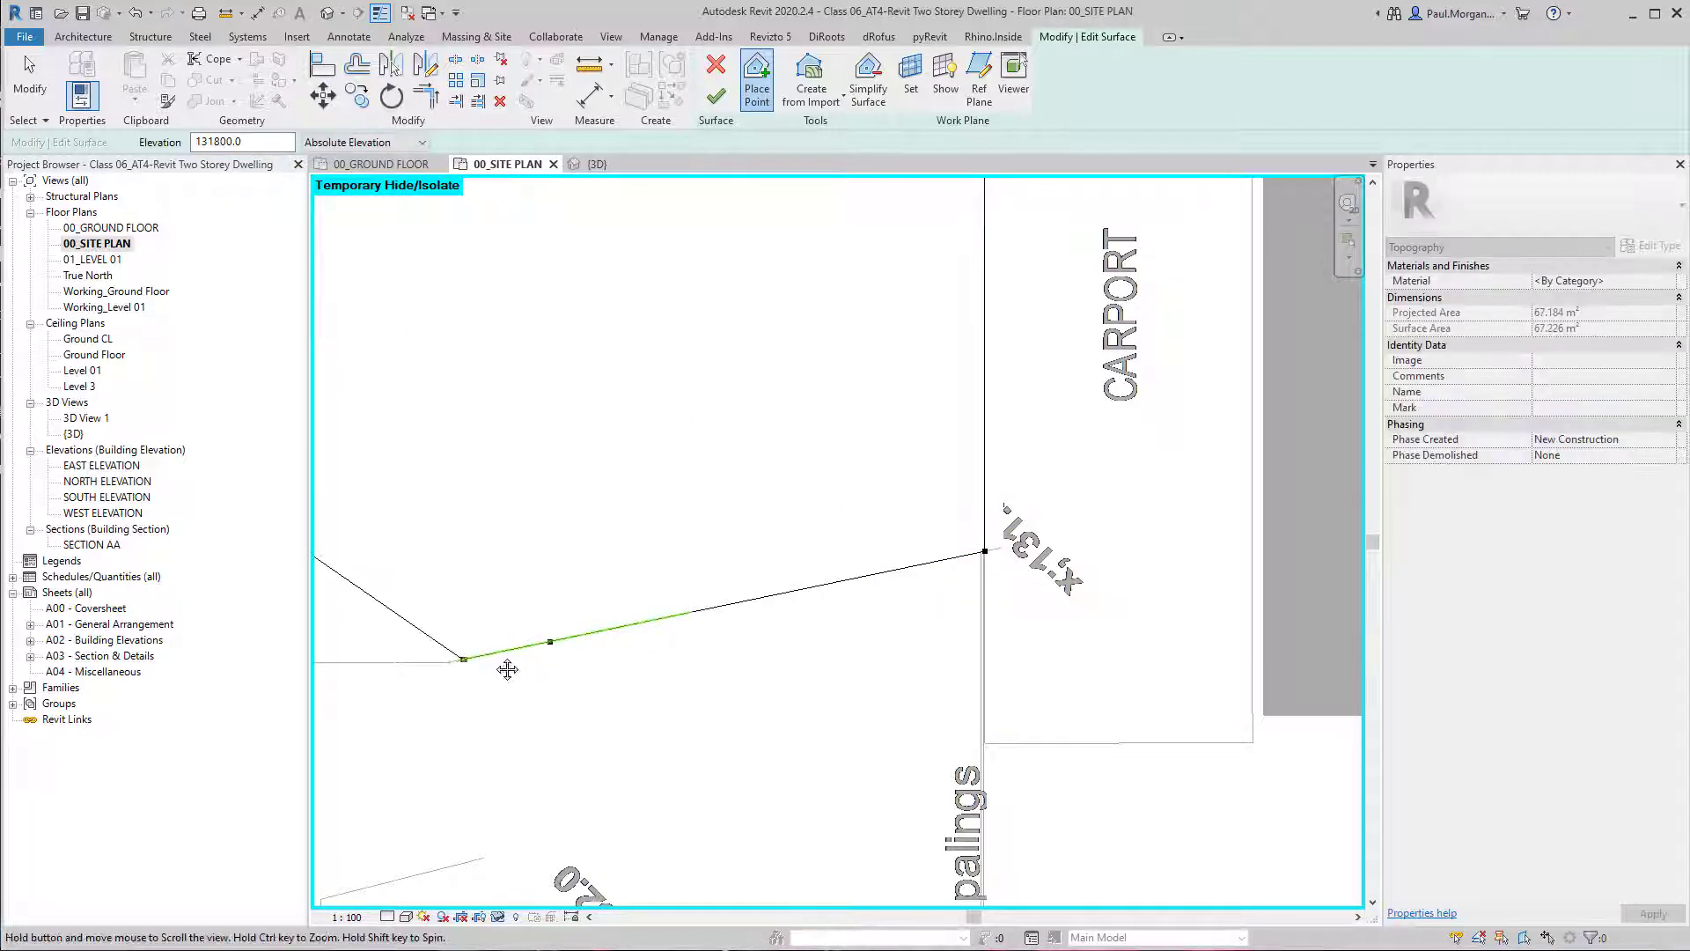
Extend the 131800 elevation points along the contour to Lot 1's opposite fence line and finish the surface.
{"action": "middle_click_drag", "start_coordinate": [505, 672], "coordinate": [1014, 669]}
{"action": "scroll", "coordinate": [995, 663], "scroll_direction": "down", "scroll_amount": 2}
{"action": "left_click", "coordinate": [892, 664]}
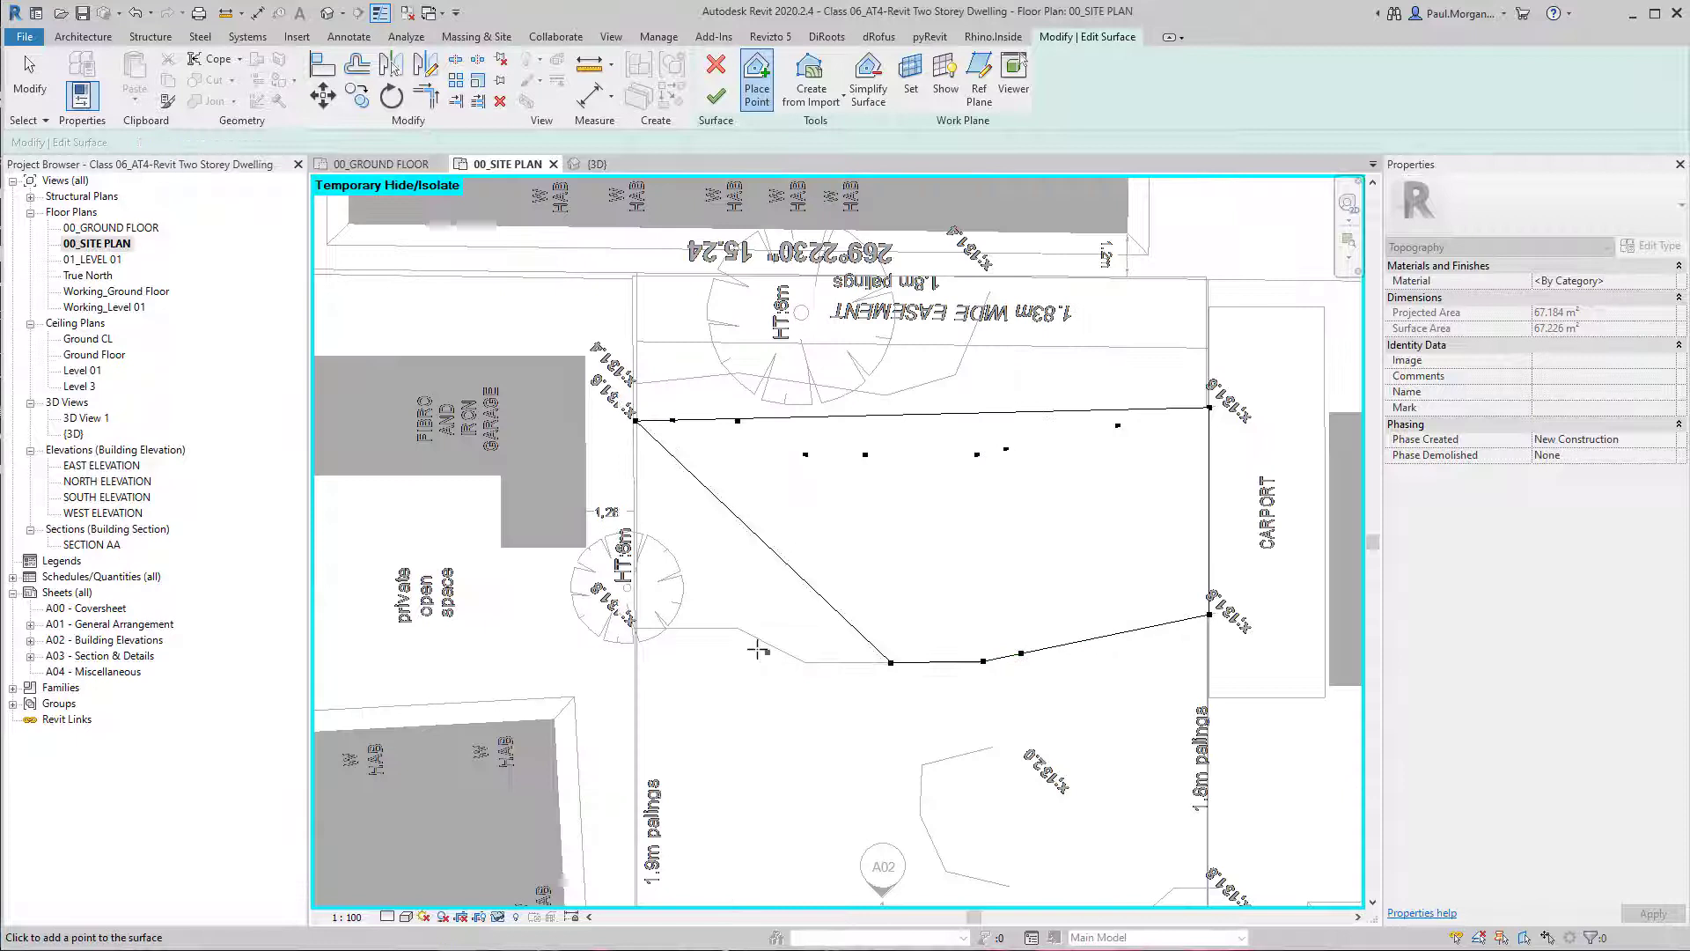
{"action": "left_click", "coordinate": [805, 662]}
{"action": "left_click", "coordinate": [744, 630]}
{"action": "left_click", "coordinate": [665, 628]}
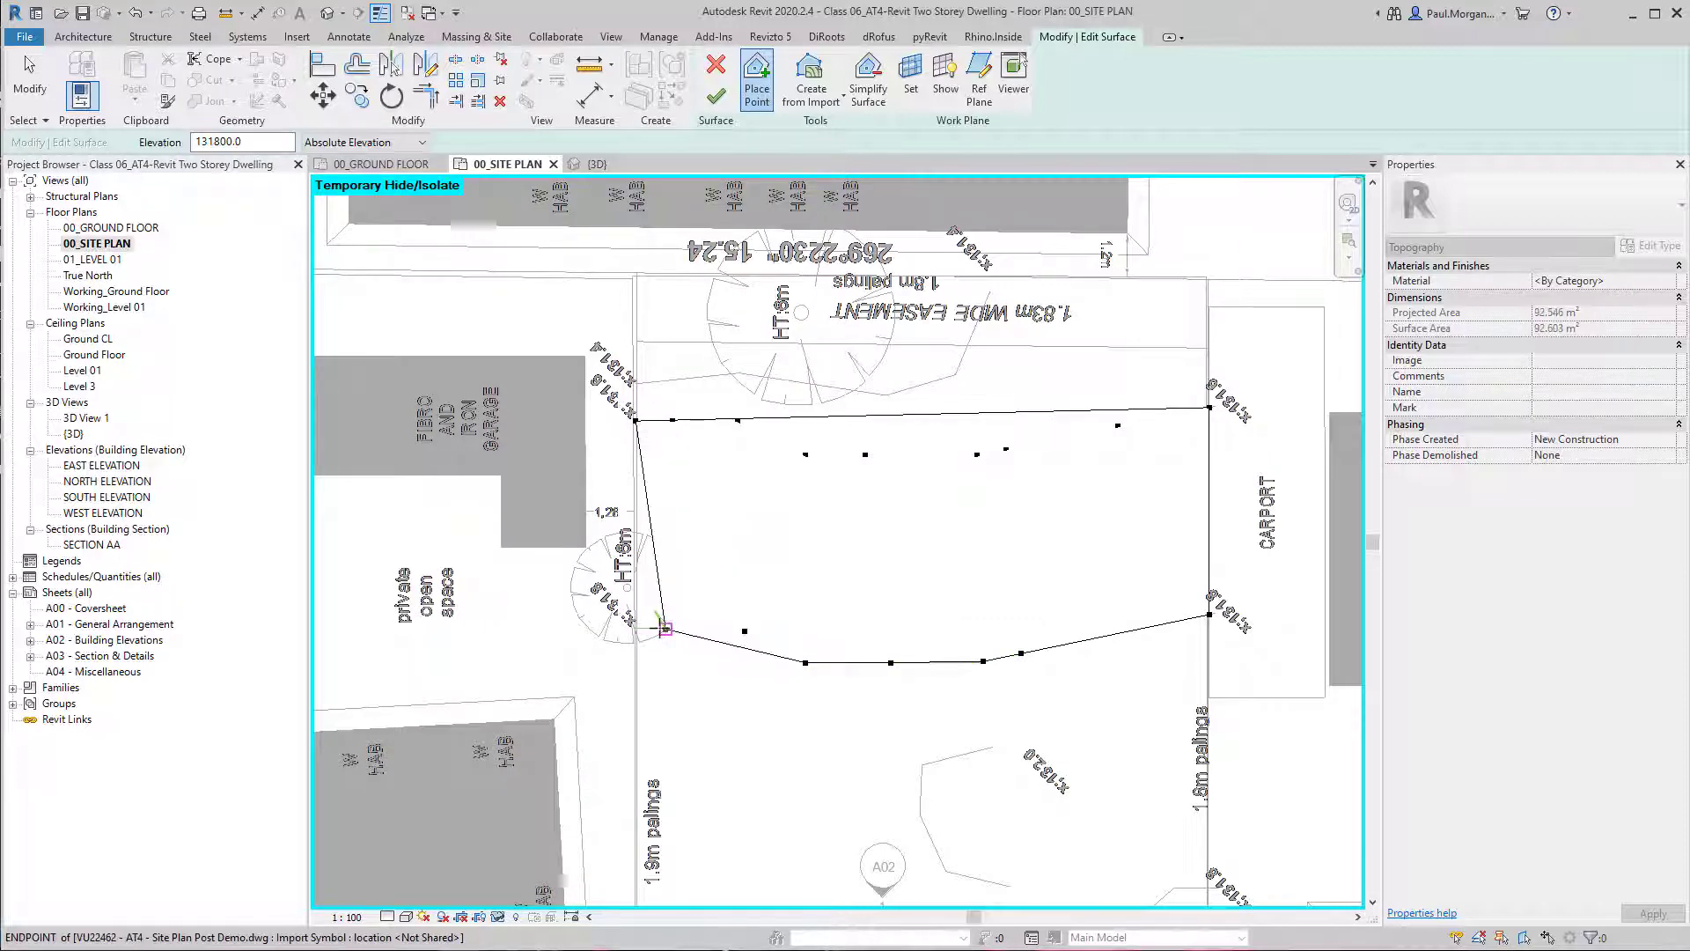
{"action": "left_click", "coordinate": [634, 628]}
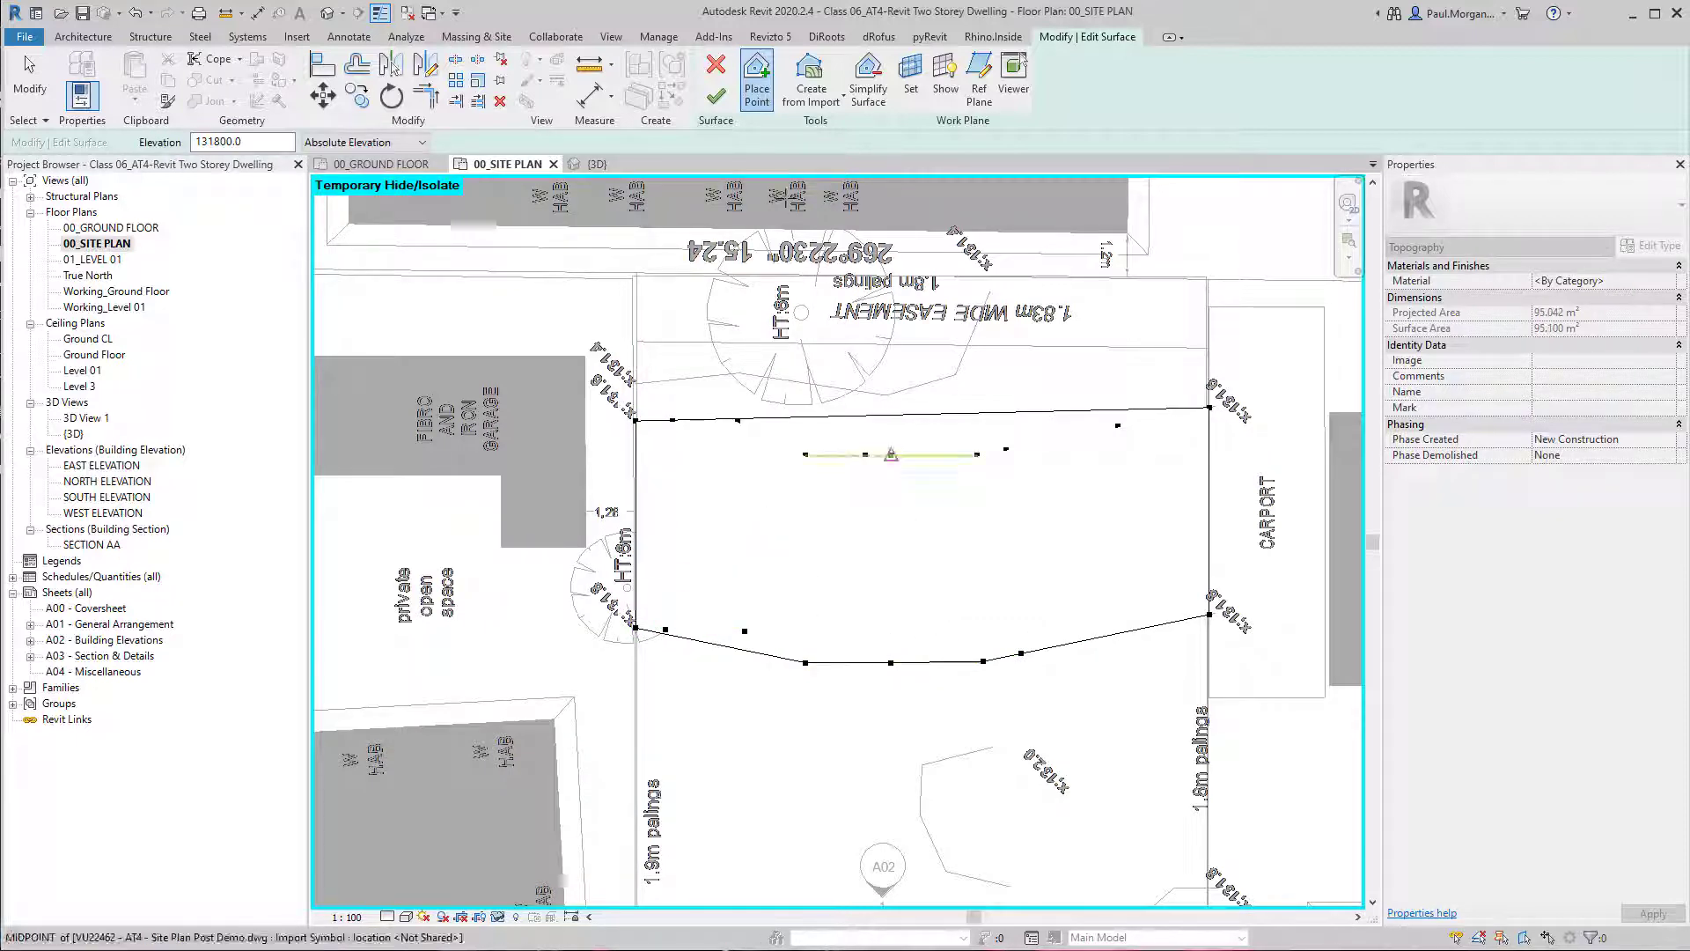
{"action": "left_click", "coordinate": [718, 100]}
{"action": "key", "text": "Escape"}
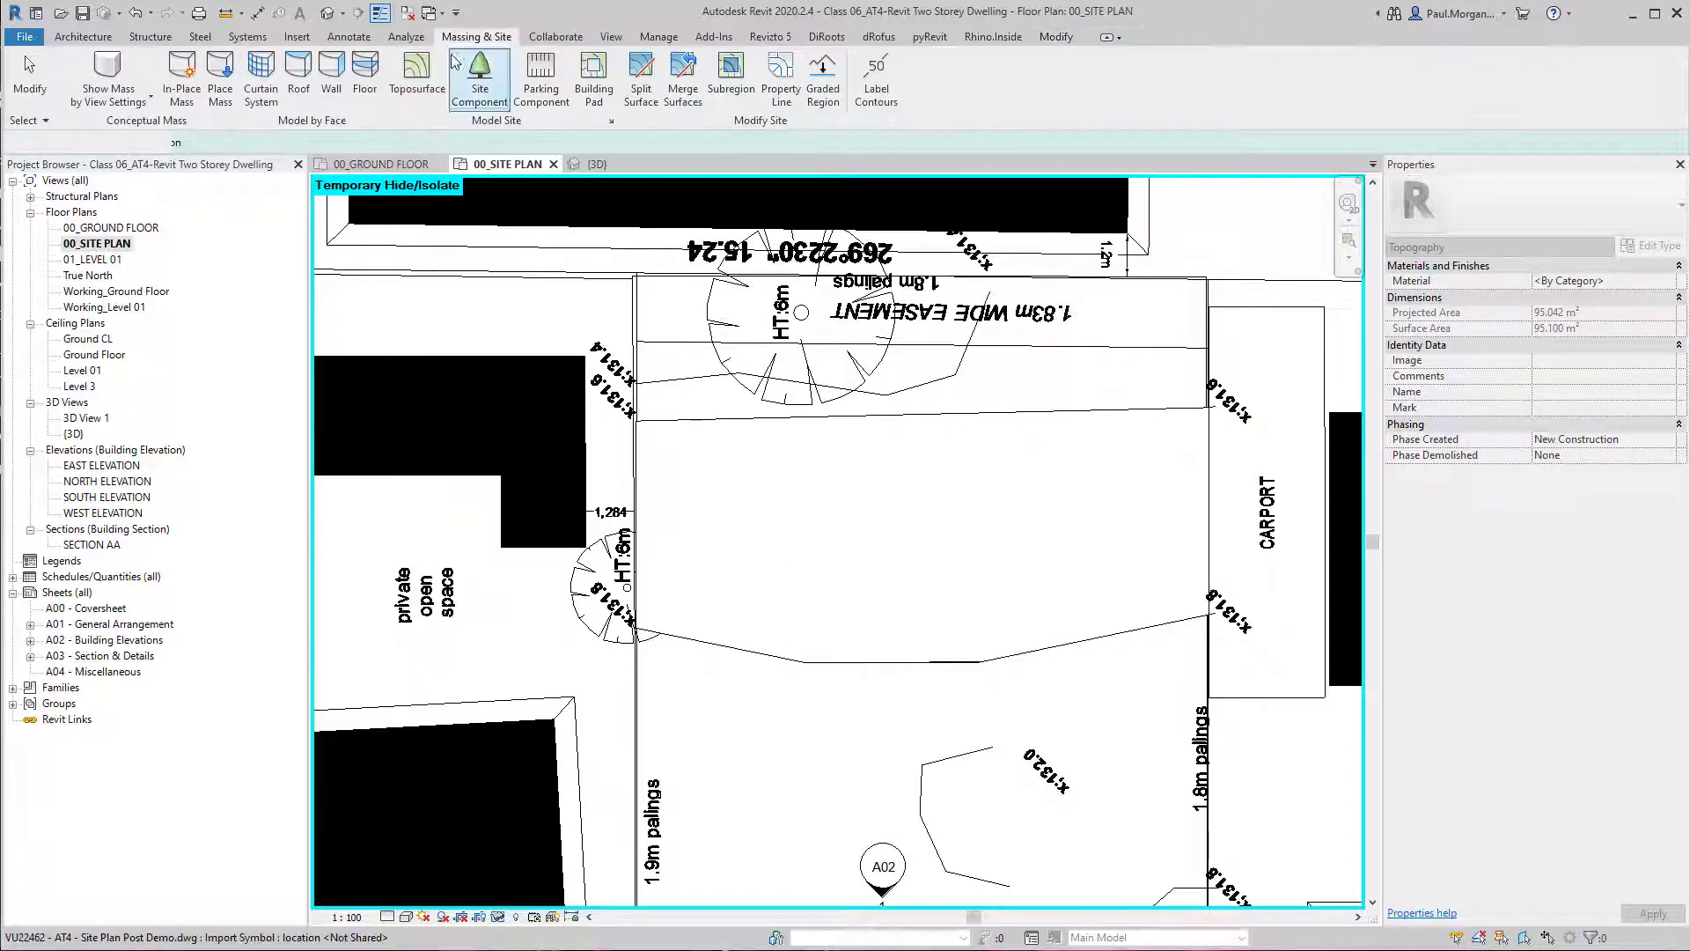
Switch to the default 3D view and temporarily hide the large toposurface beneath the dwelling.
{"action": "left_click", "coordinate": [327, 16]}
{"action": "scroll", "coordinate": [955, 563], "scroll_direction": "up", "scroll_amount": 3}
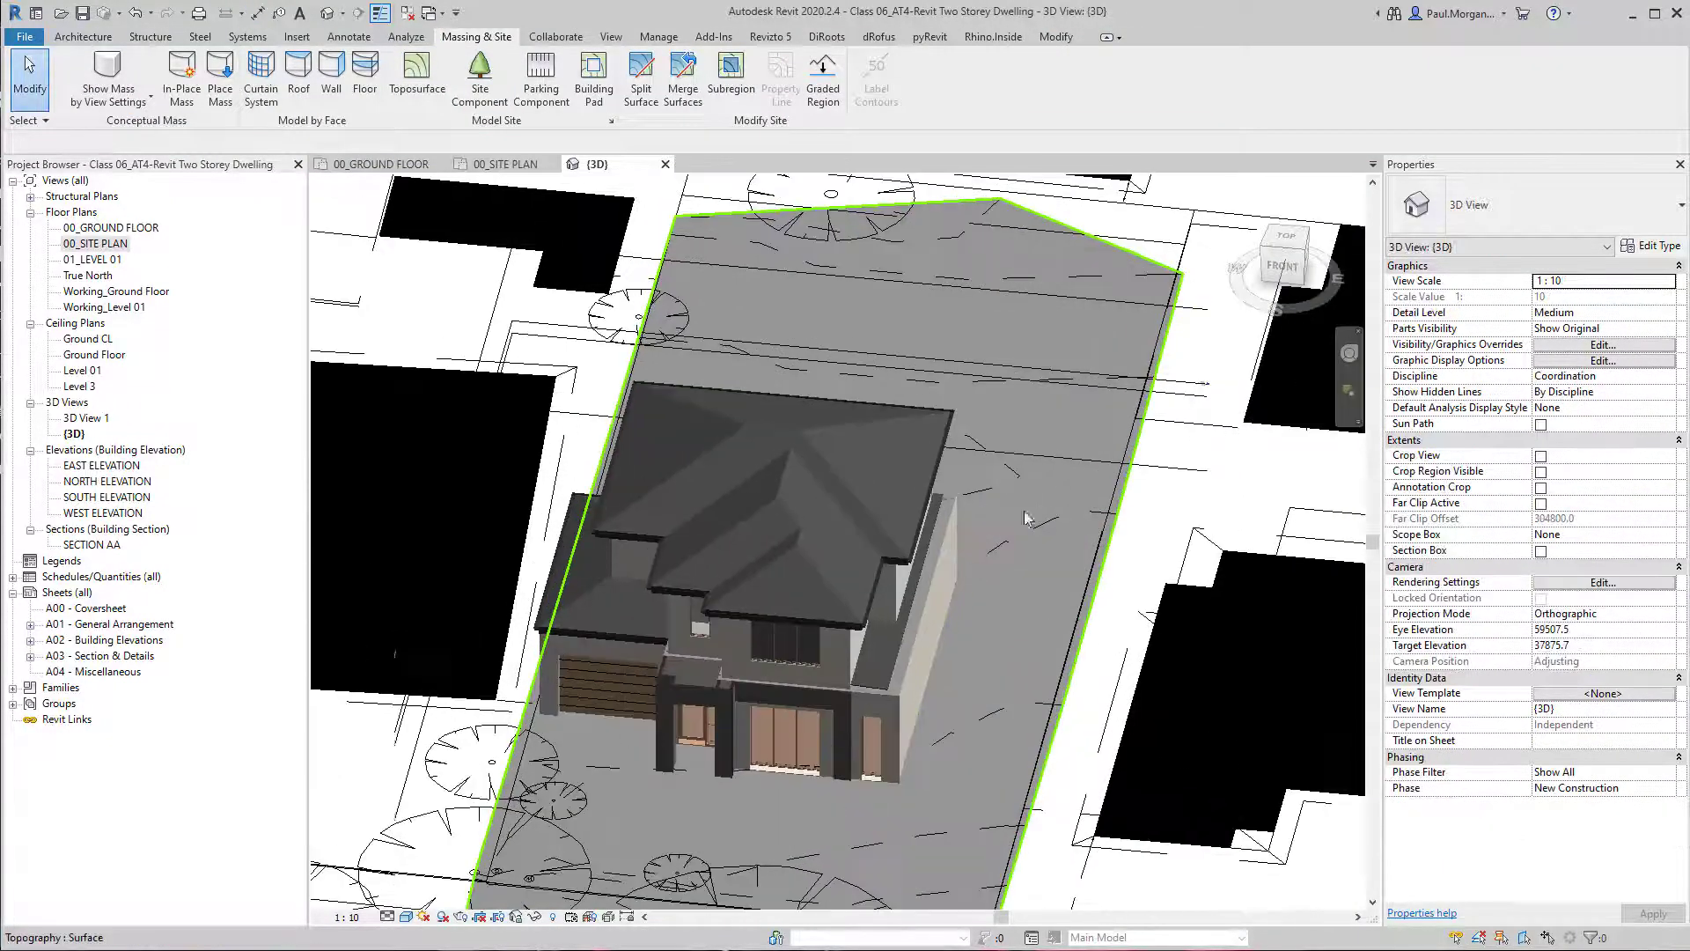
{"action": "left_click", "coordinate": [1062, 480]}
{"action": "middle_click_drag", "start_coordinate": [1009, 548], "coordinate": [884, 414], "text": "shift"}
{"action": "key", "text": "h"}
{"action": "key", "text": "h"}
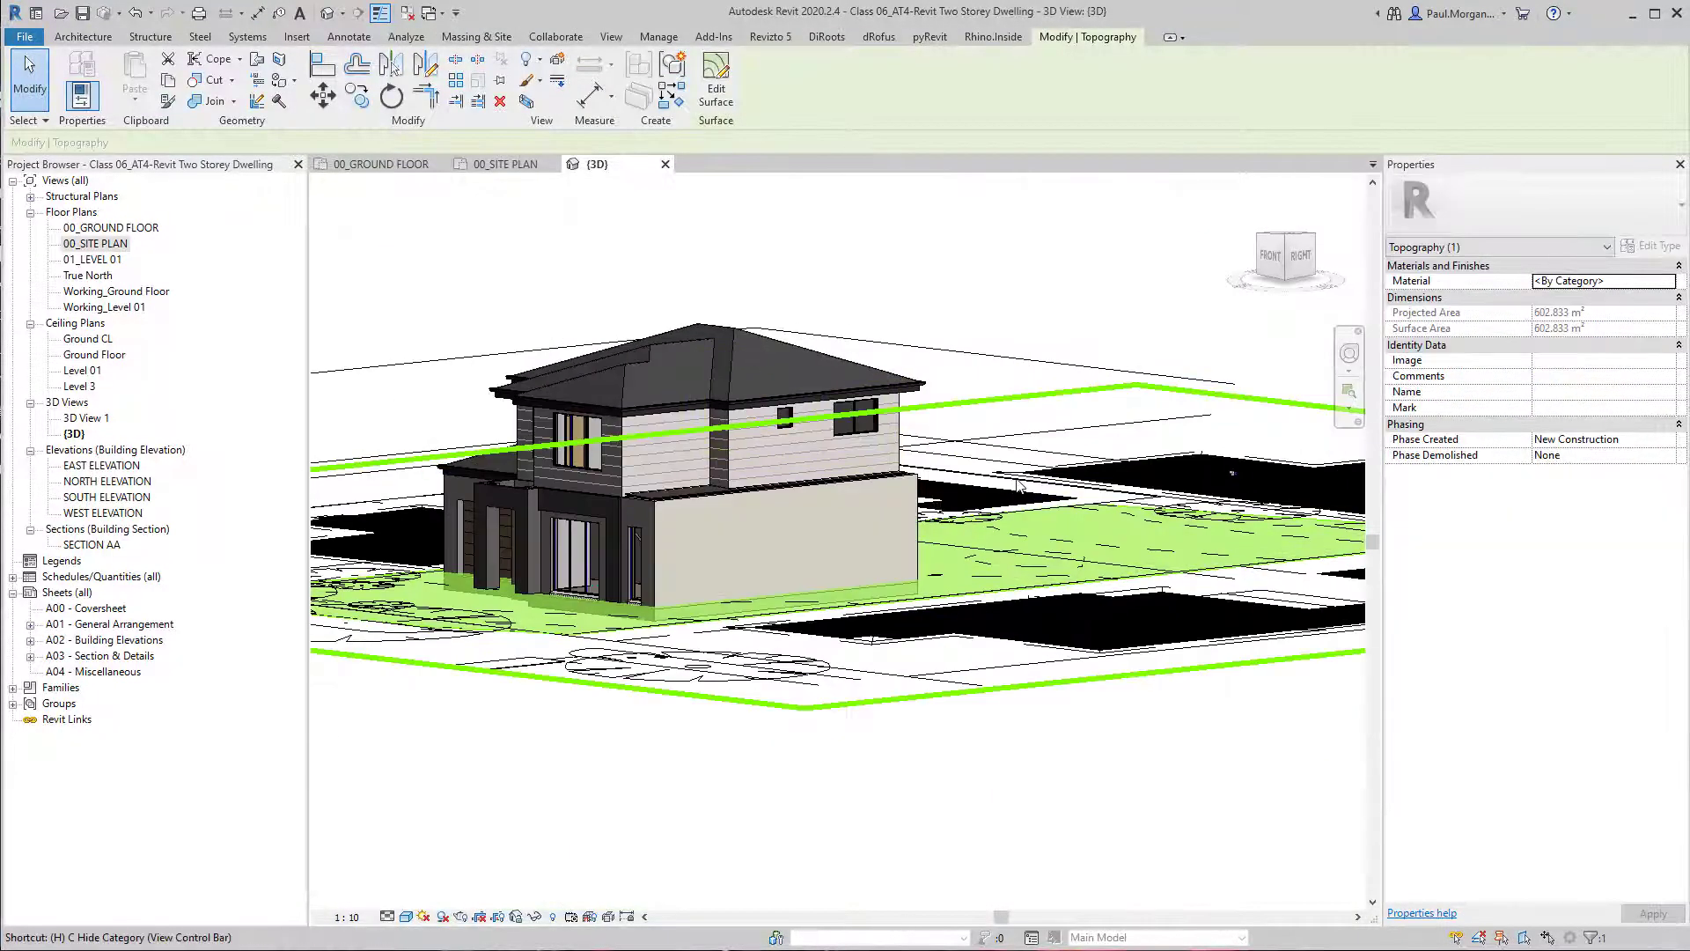
Delete the small toposurface floating above the dwelling and reset the temporary hide in the 3D view.
{"action": "scroll", "coordinate": [1074, 471], "scroll_direction": "down", "scroll_amount": 5}
{"action": "middle_click_drag", "start_coordinate": [1136, 427], "coordinate": [969, 842]}
{"action": "scroll", "coordinate": [977, 684], "scroll_direction": "down", "scroll_amount": 3}
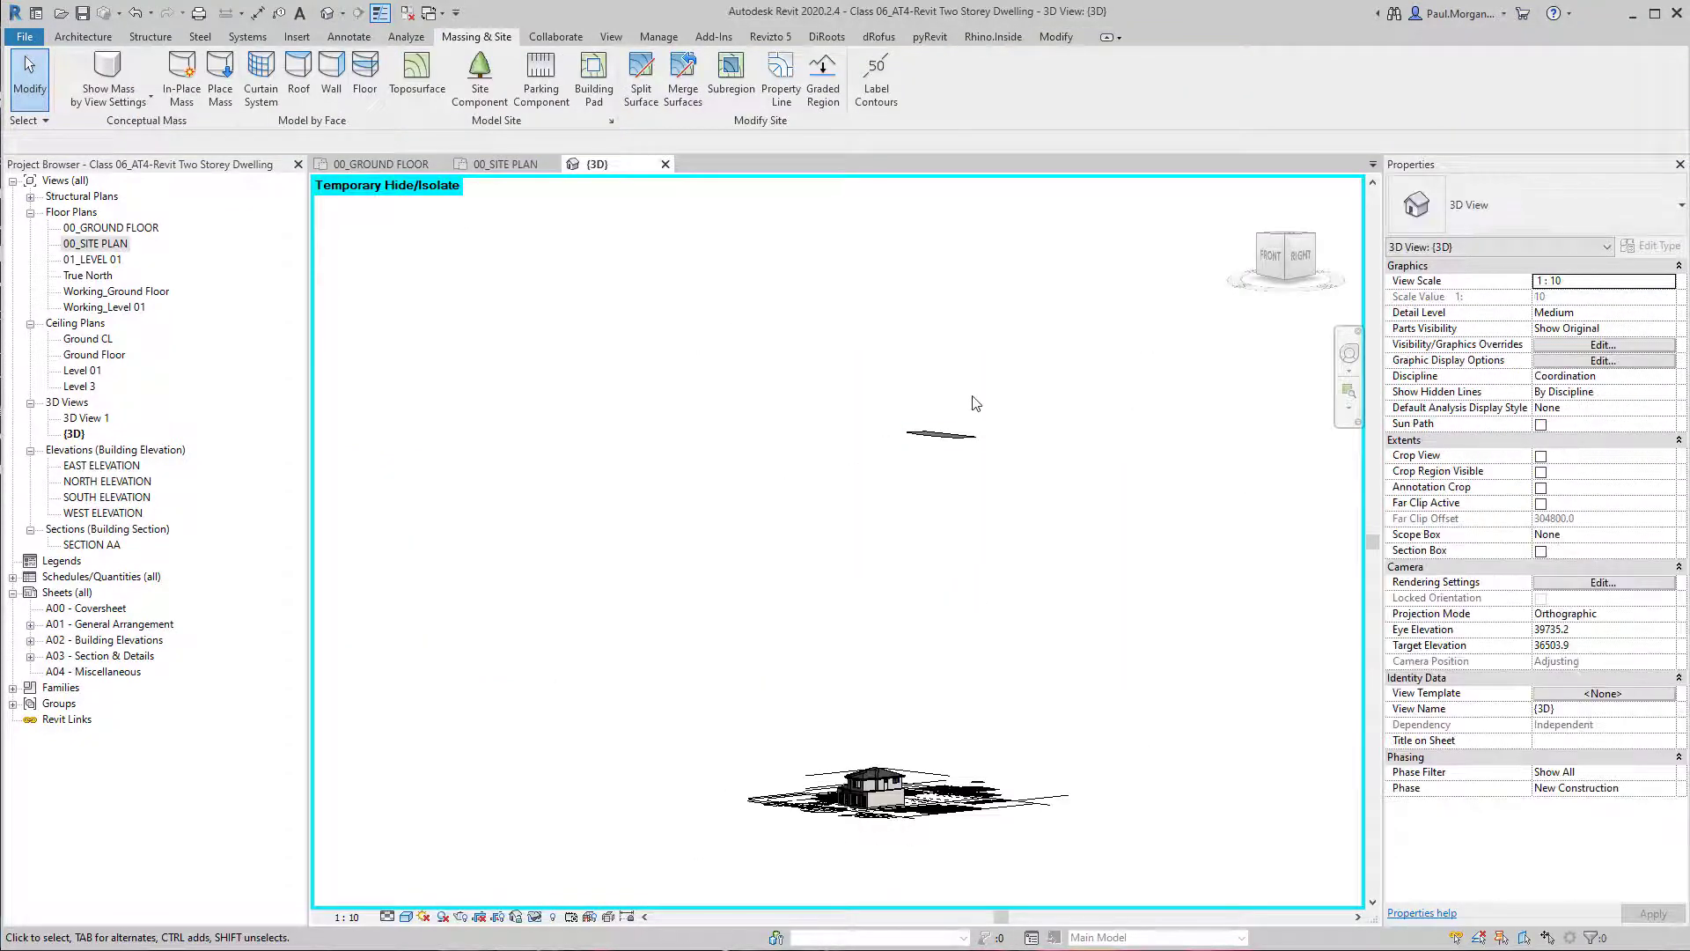
{"action": "scroll", "coordinate": [960, 396], "scroll_direction": "up", "scroll_amount": 7}
{"action": "left_click", "coordinate": [916, 541]}
{"action": "middle_click_drag", "start_coordinate": [929, 493], "coordinate": [884, 594], "text": "shift"}
{"action": "left_click", "coordinate": [832, 708]}
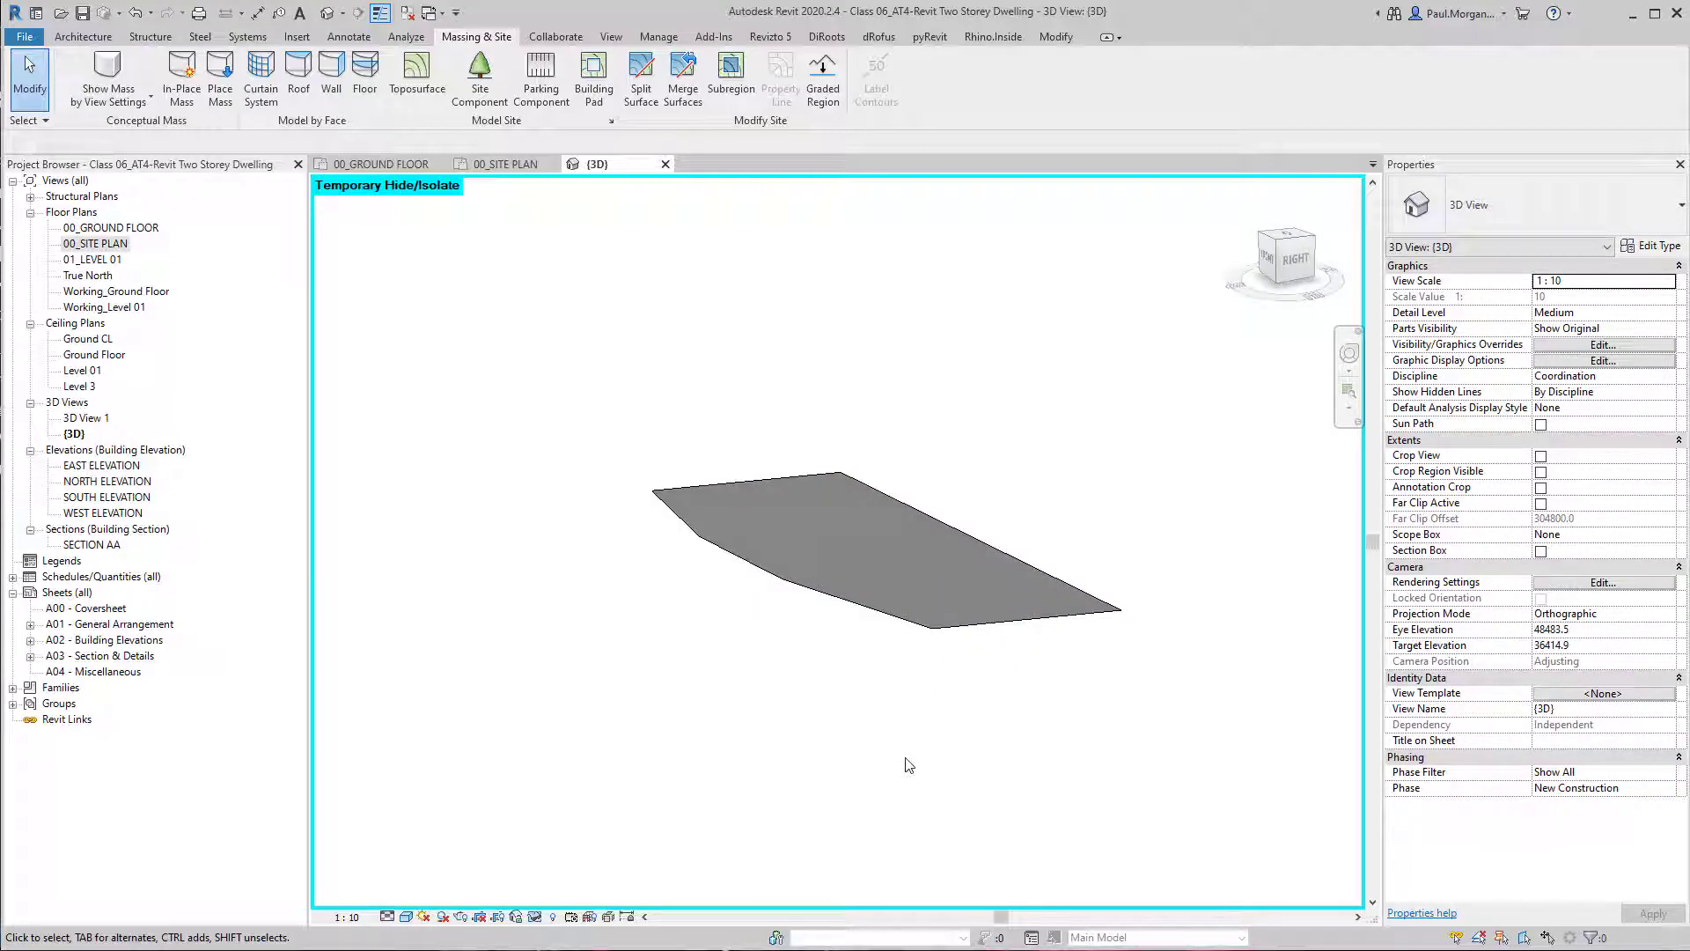
{"action": "left_click", "coordinate": [927, 637]}
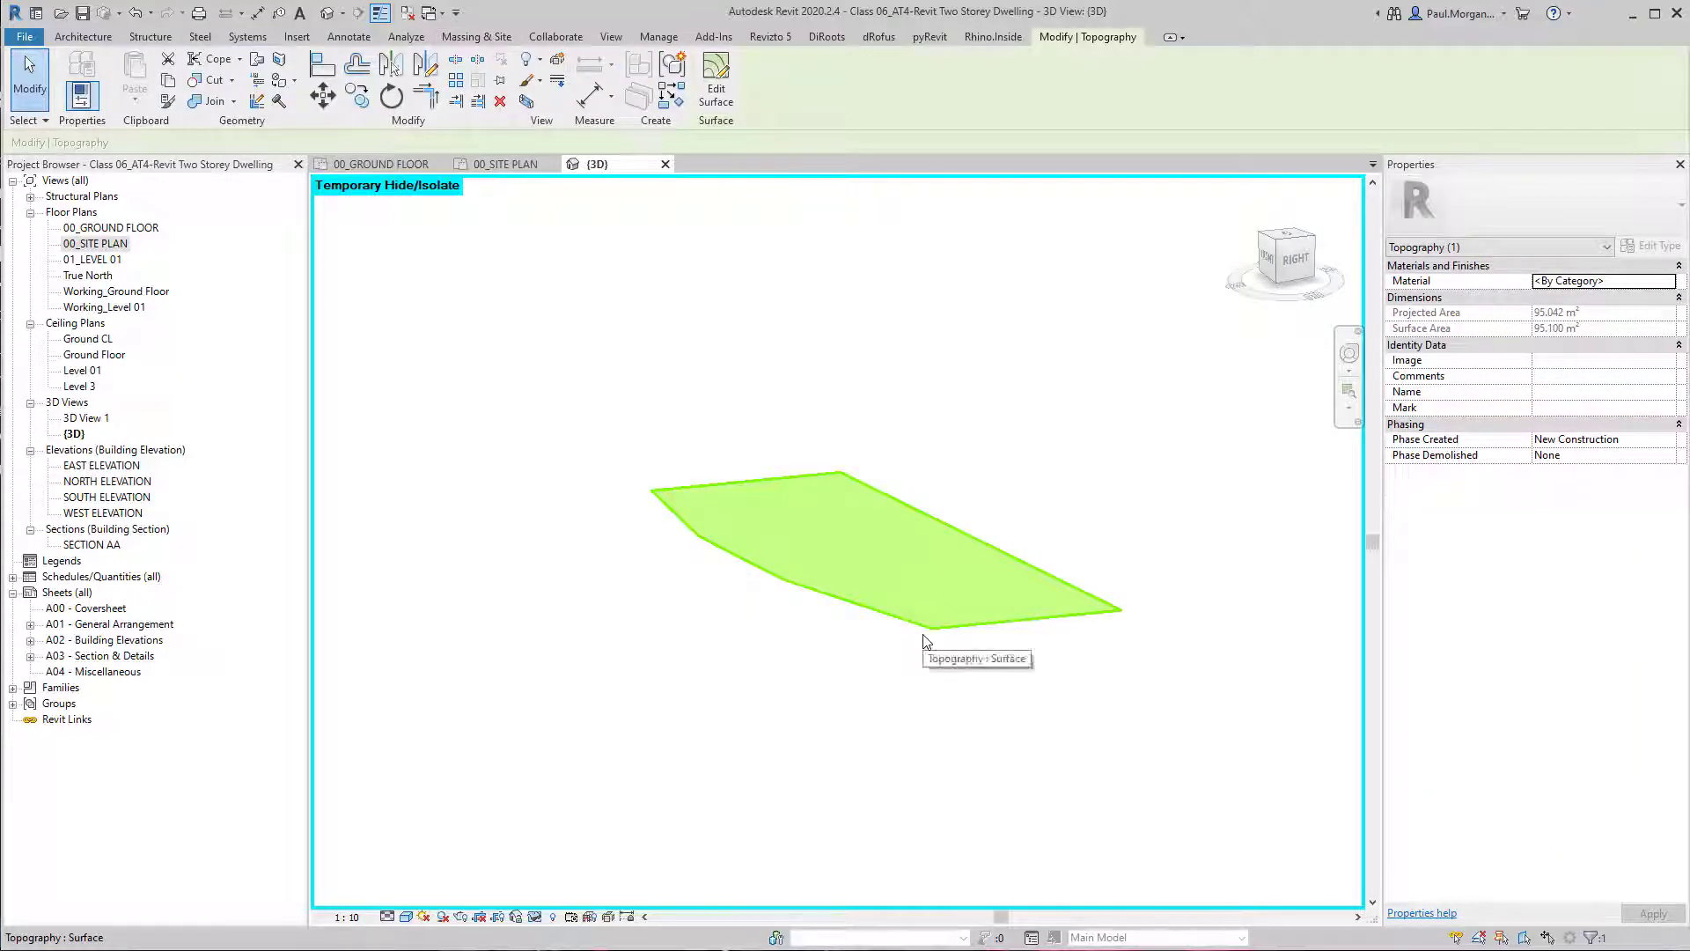
{"action": "key", "text": "Delete"}
{"action": "key", "text": "h"}
{"action": "key", "text": "r"}
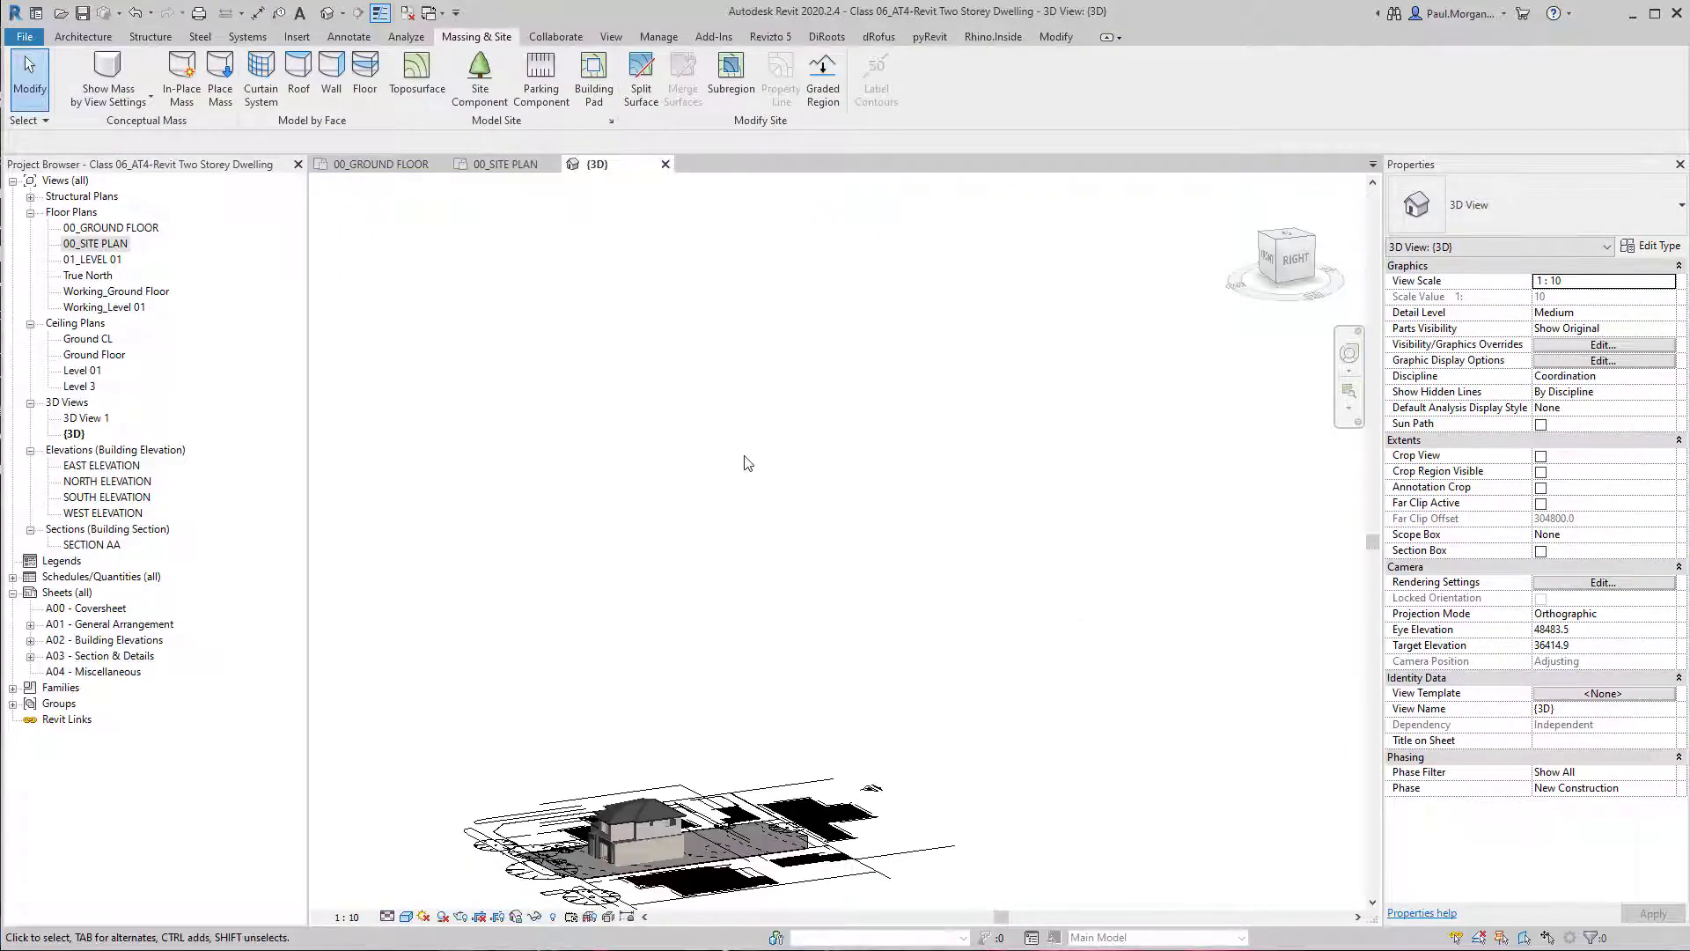
Select the large toposurface beneath the dwelling in 3D and open its surface for editing.
{"action": "middle_click_drag", "start_coordinate": [743, 461], "coordinate": [759, 501], "text": "shift"}
{"action": "scroll", "coordinate": [636, 885], "scroll_direction": "up", "scroll_amount": 4}
{"action": "scroll", "coordinate": [635, 885], "scroll_direction": "up", "scroll_amount": 1}
{"action": "middle_click_drag", "start_coordinate": [636, 884], "coordinate": [717, 750]}
{"action": "middle_click_drag", "start_coordinate": [811, 679], "coordinate": [818, 732], "text": "shift"}
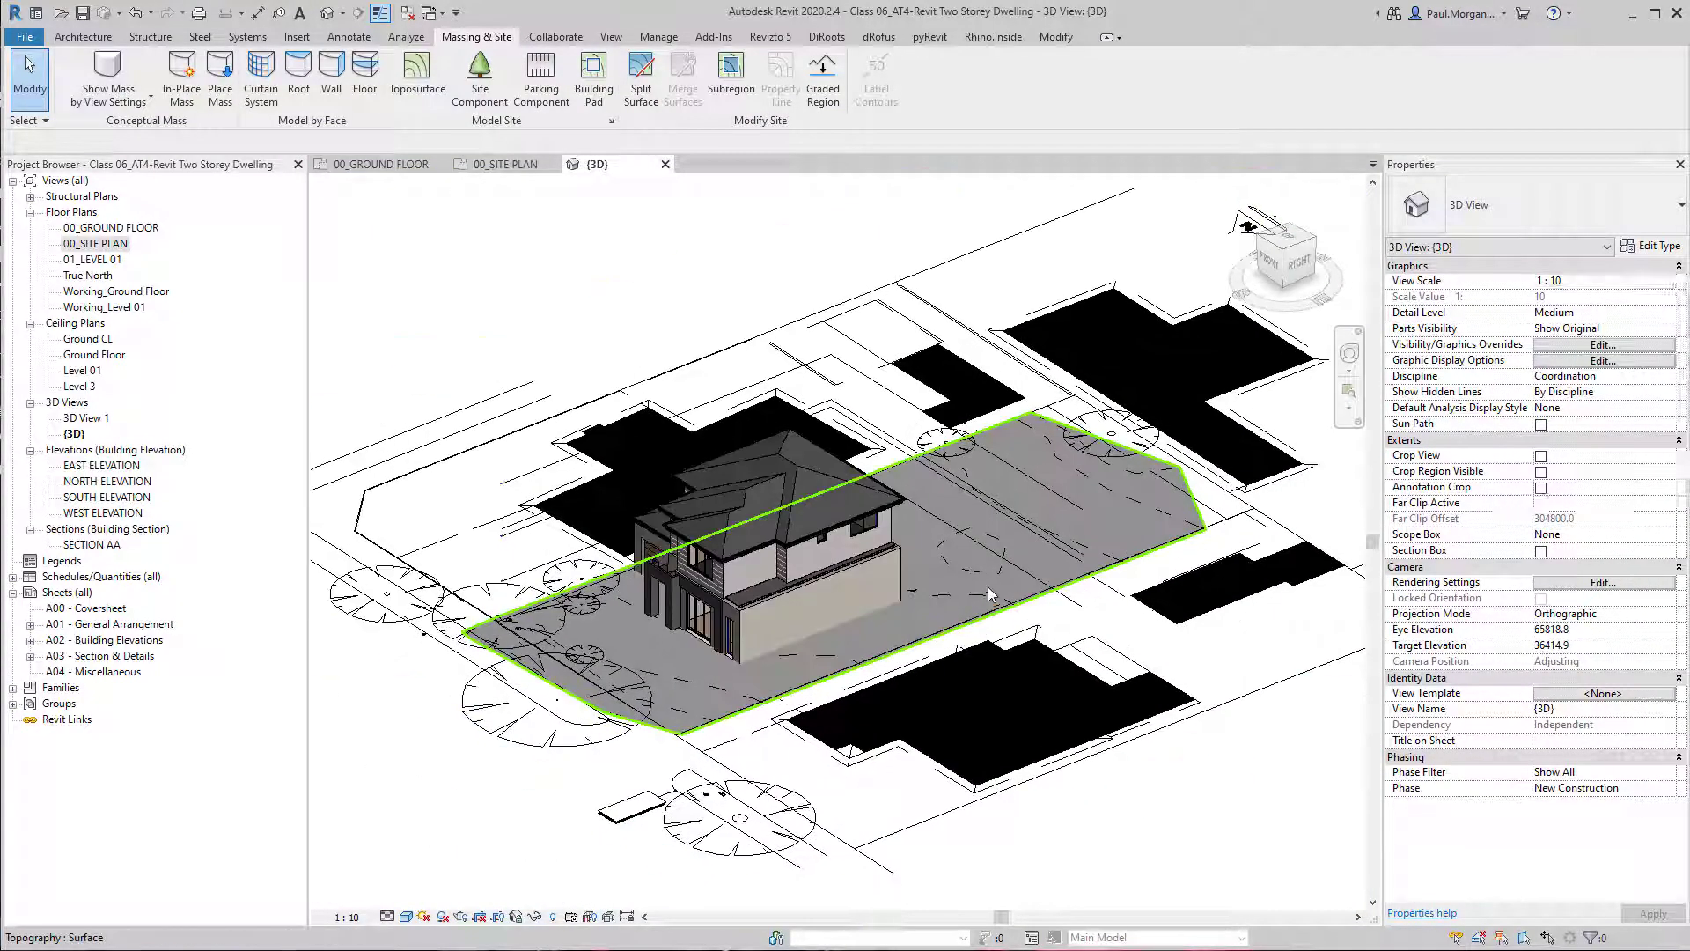
{"action": "left_click", "coordinate": [988, 592]}
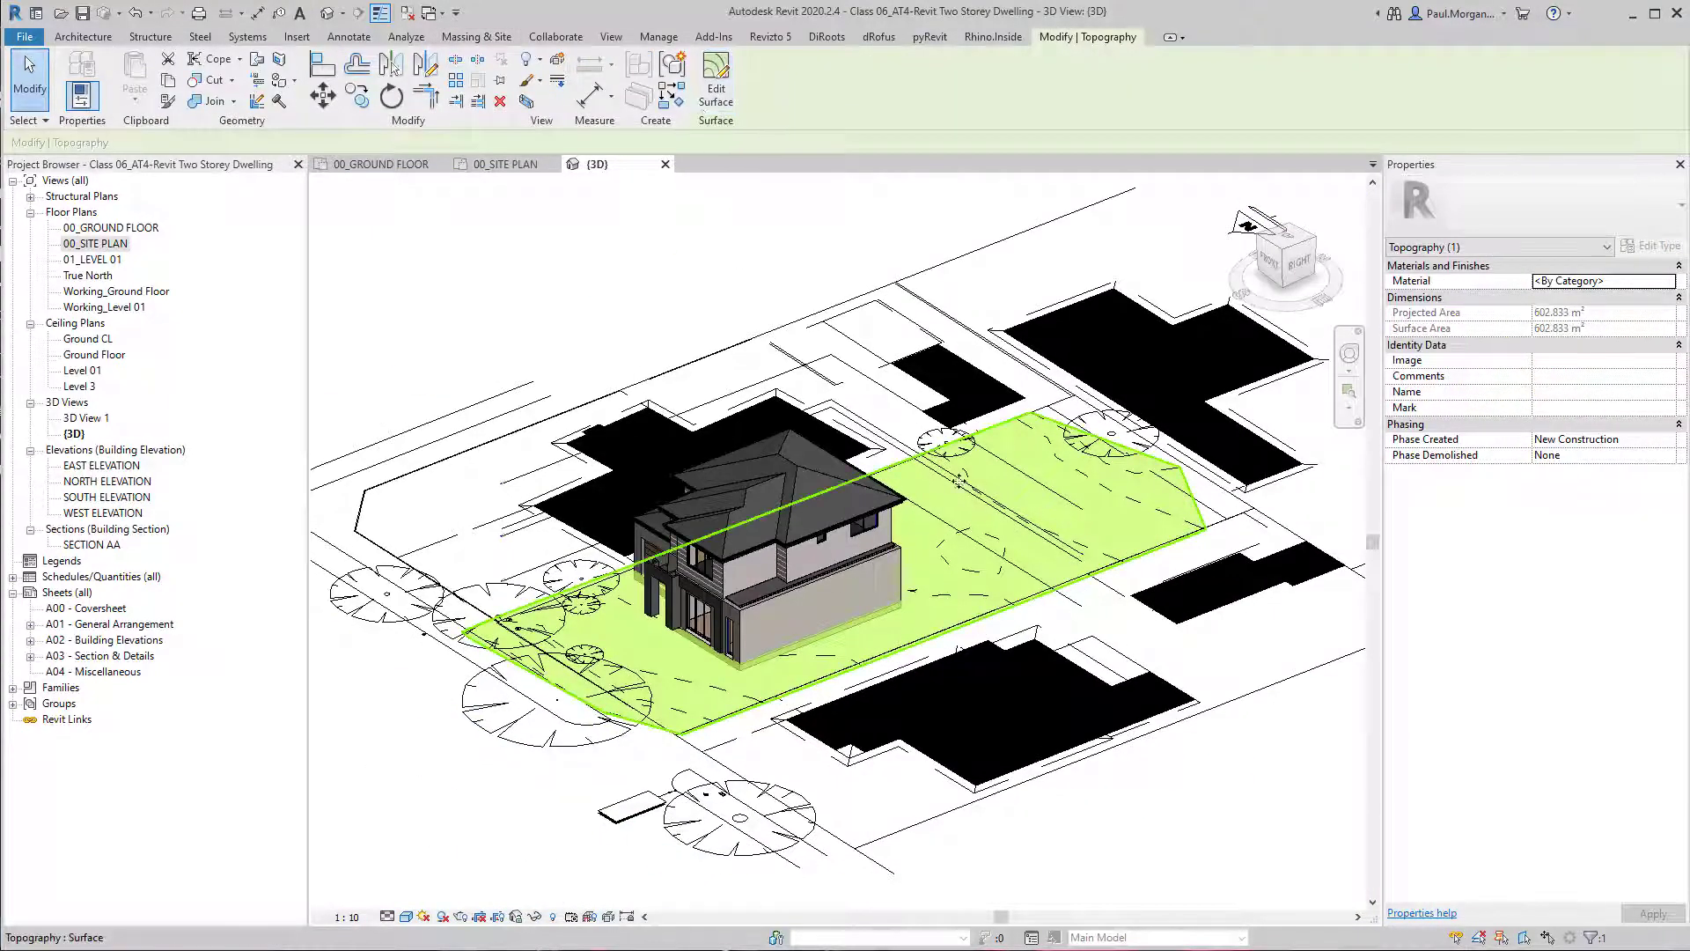
{"action": "left_click", "coordinate": [713, 37]}
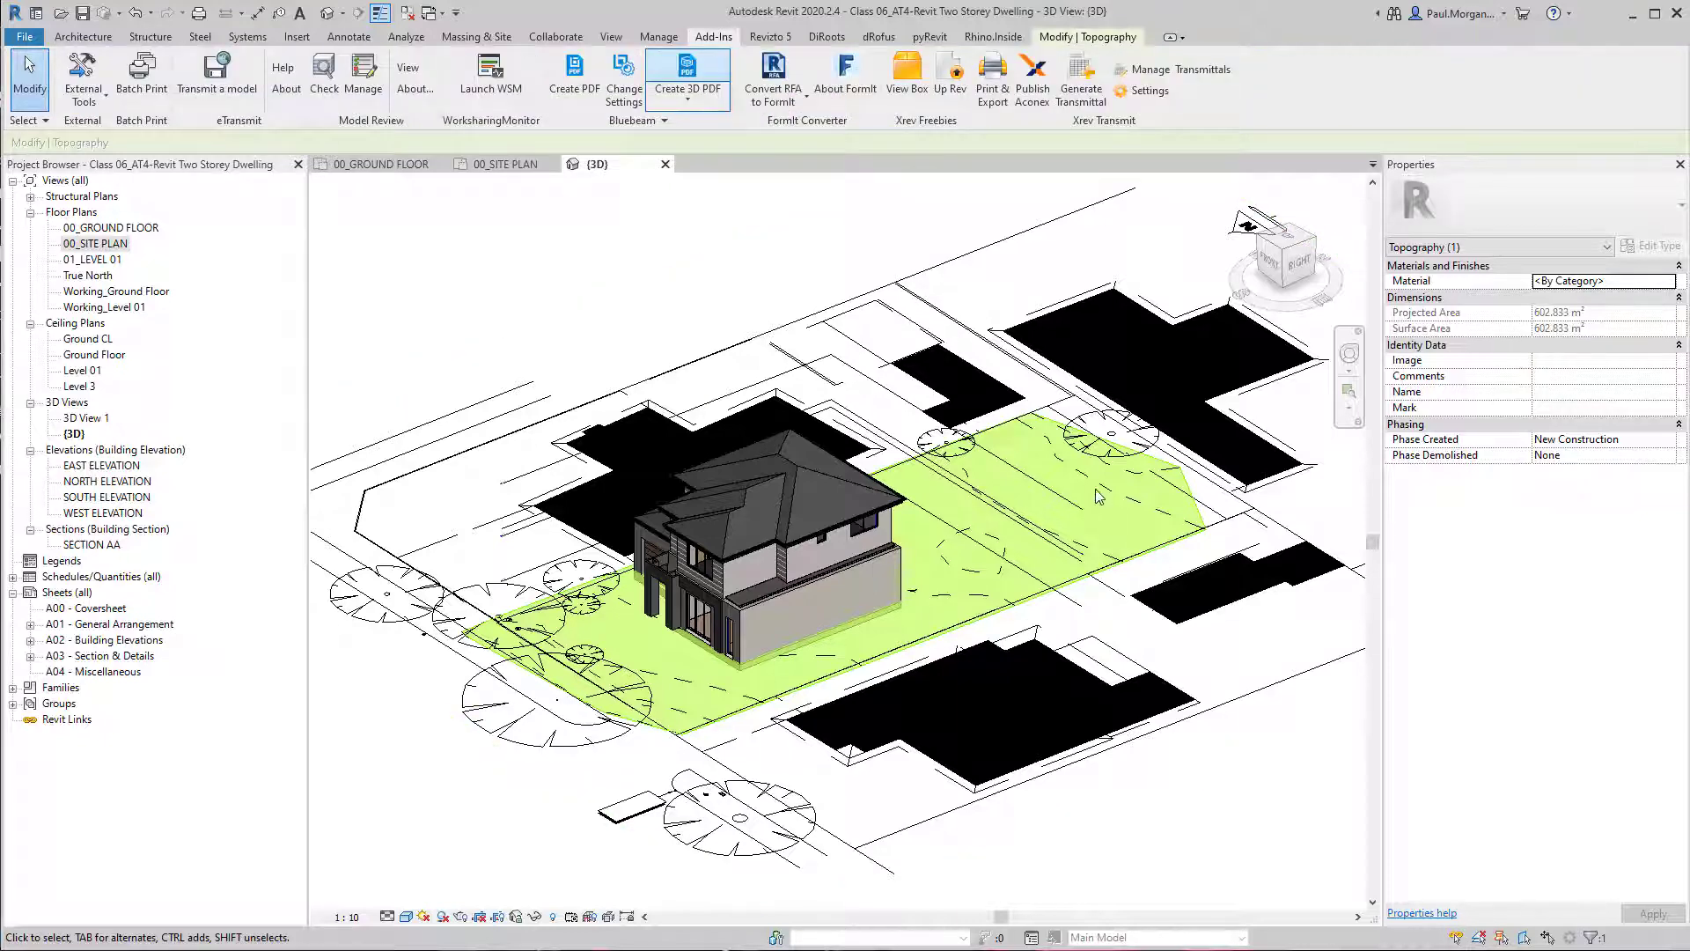
{"action": "left_click", "coordinate": [983, 436]}
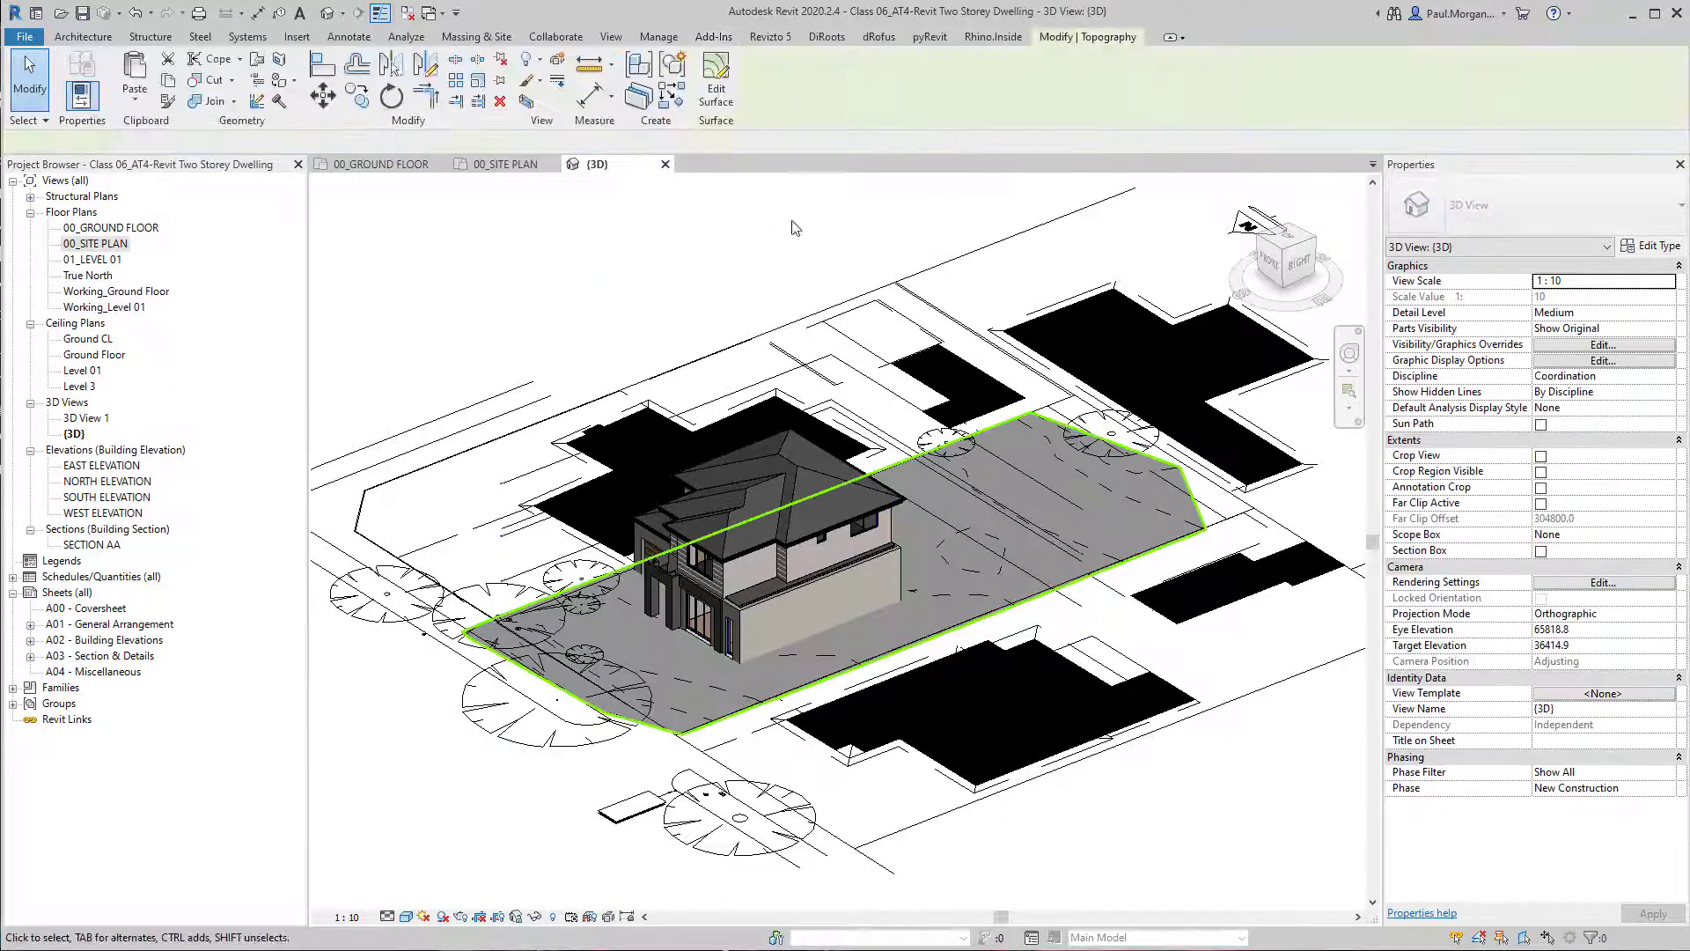
{"action": "left_click", "coordinate": [720, 99]}
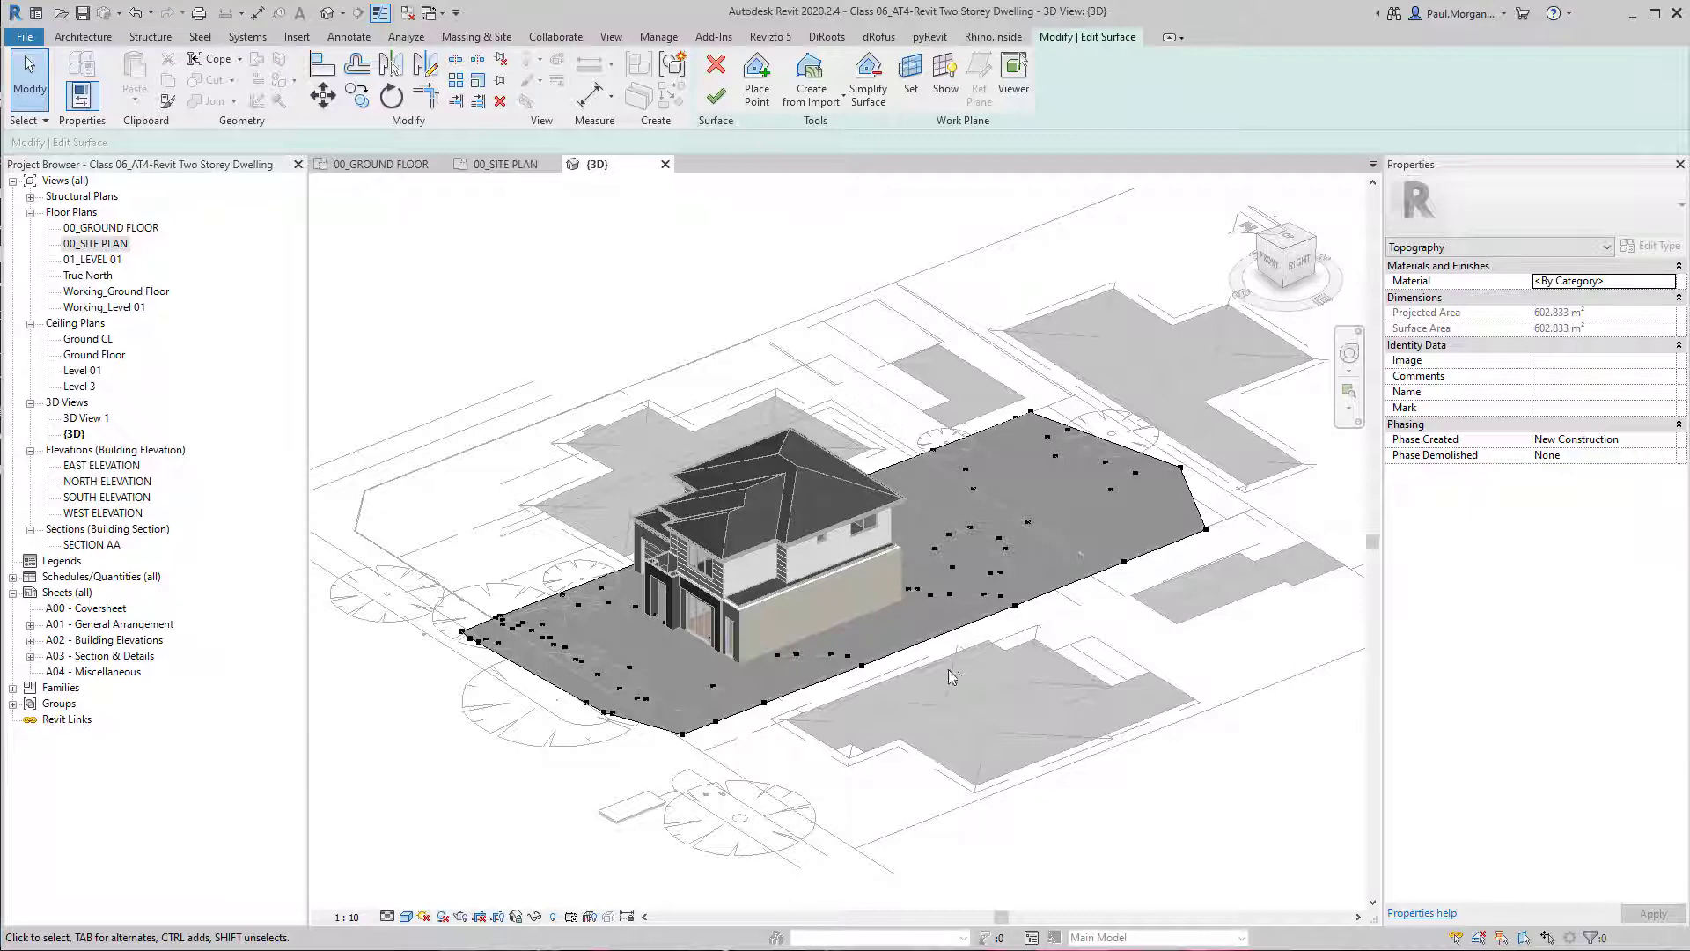
Look over the editable surface points around the dwelling in 3D and switch to the 00_SITE PLAN floor plan.
{"action": "scroll", "coordinate": [951, 676], "scroll_direction": "down", "scroll_amount": 4}
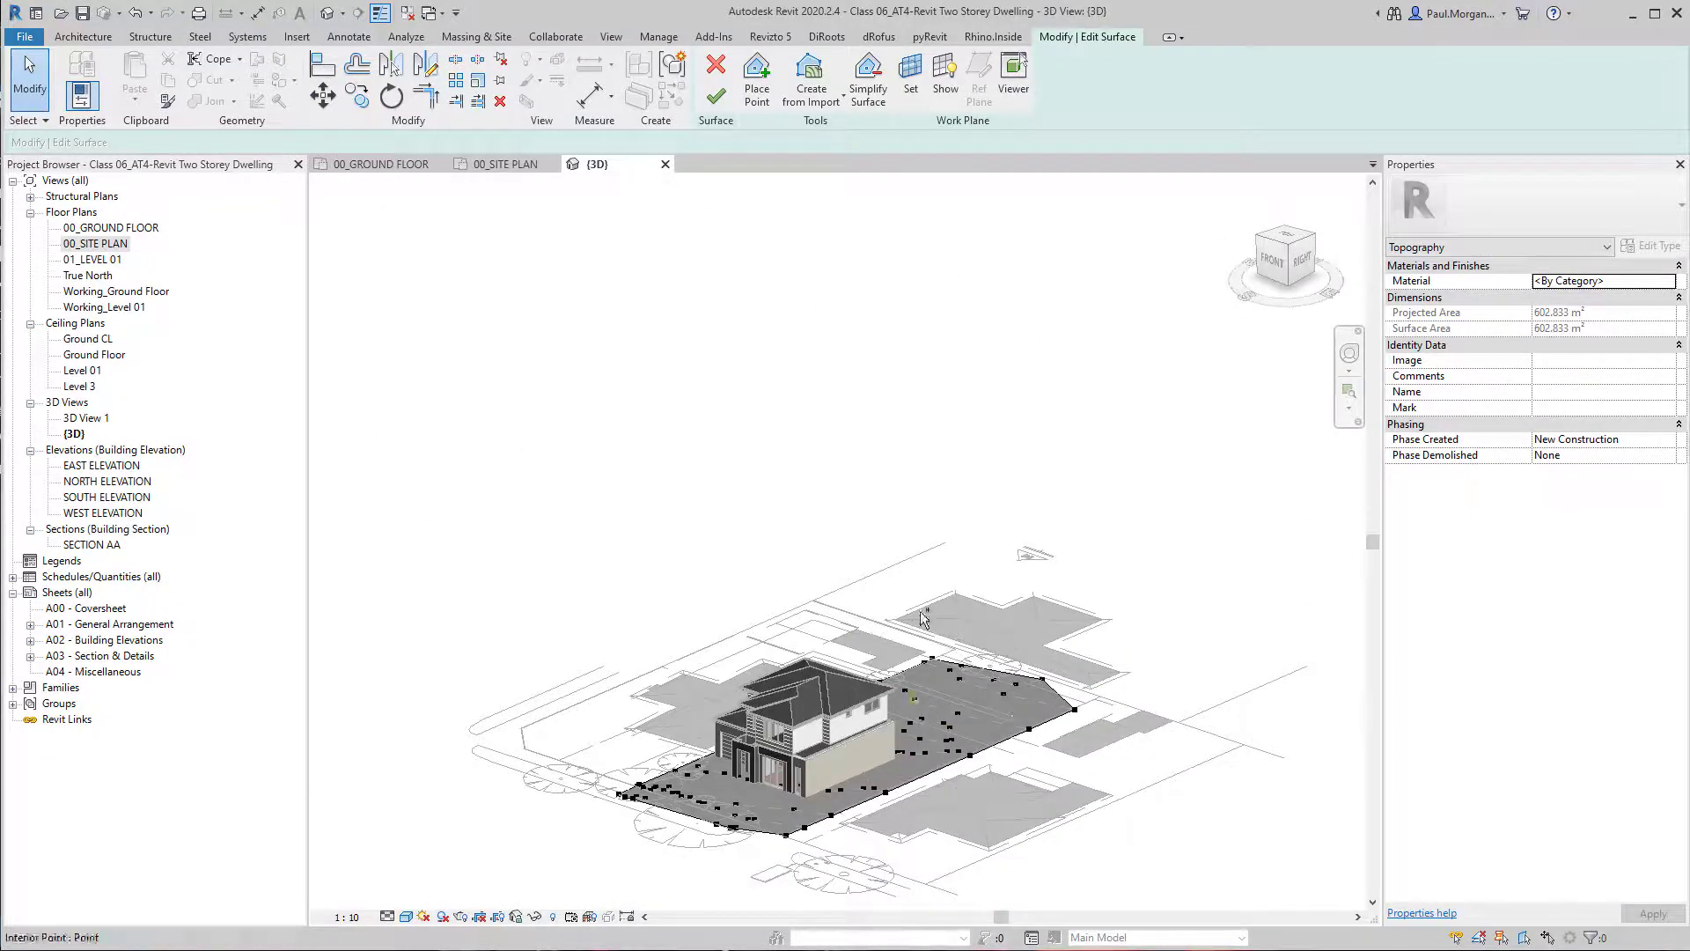
{"action": "scroll", "coordinate": [915, 803], "scroll_direction": "up", "scroll_amount": 3}
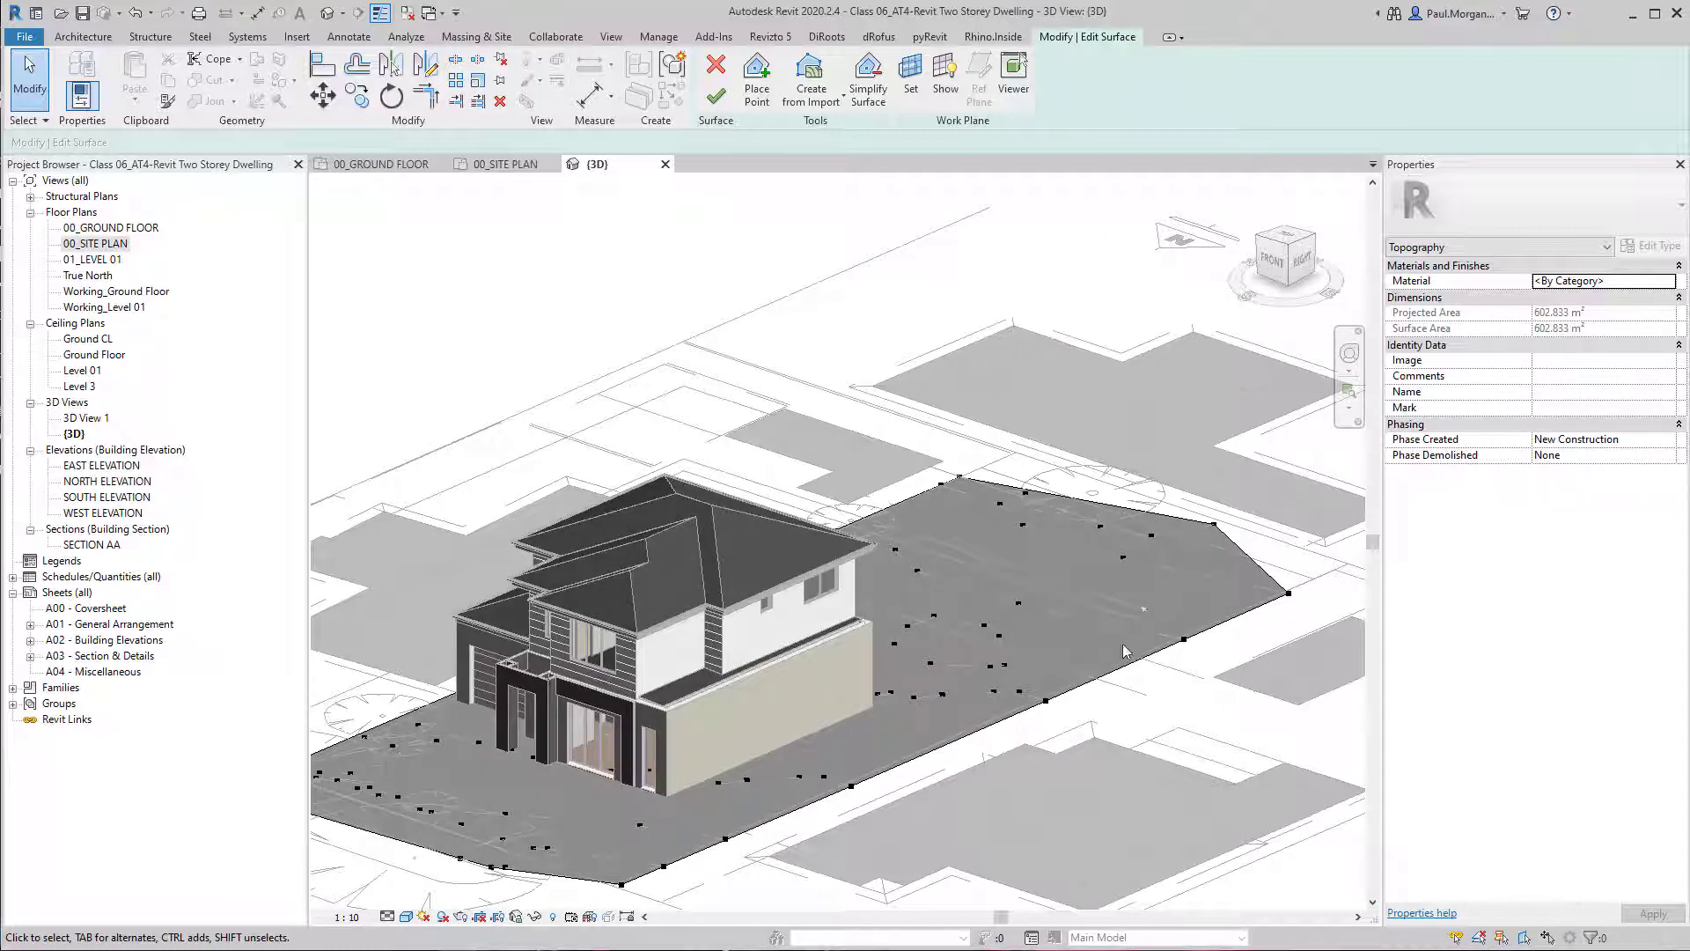
{"action": "scroll", "coordinate": [1188, 550], "scroll_direction": "up", "scroll_amount": 5}
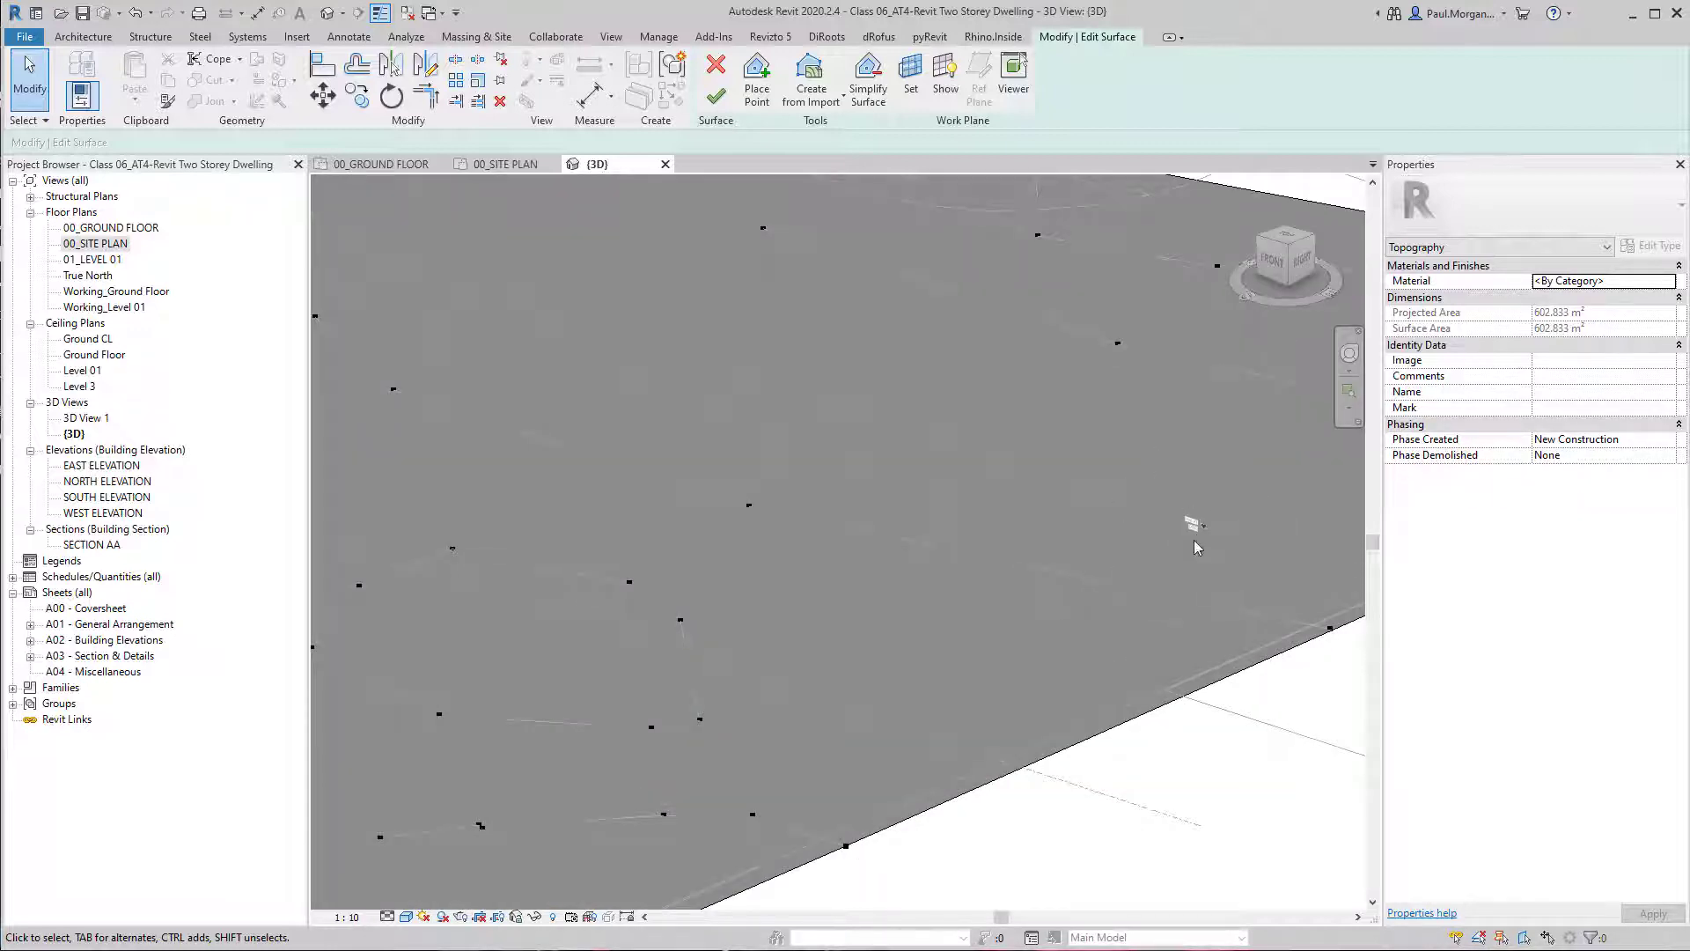
{"action": "scroll", "coordinate": [1091, 405], "scroll_direction": "down", "scroll_amount": 5}
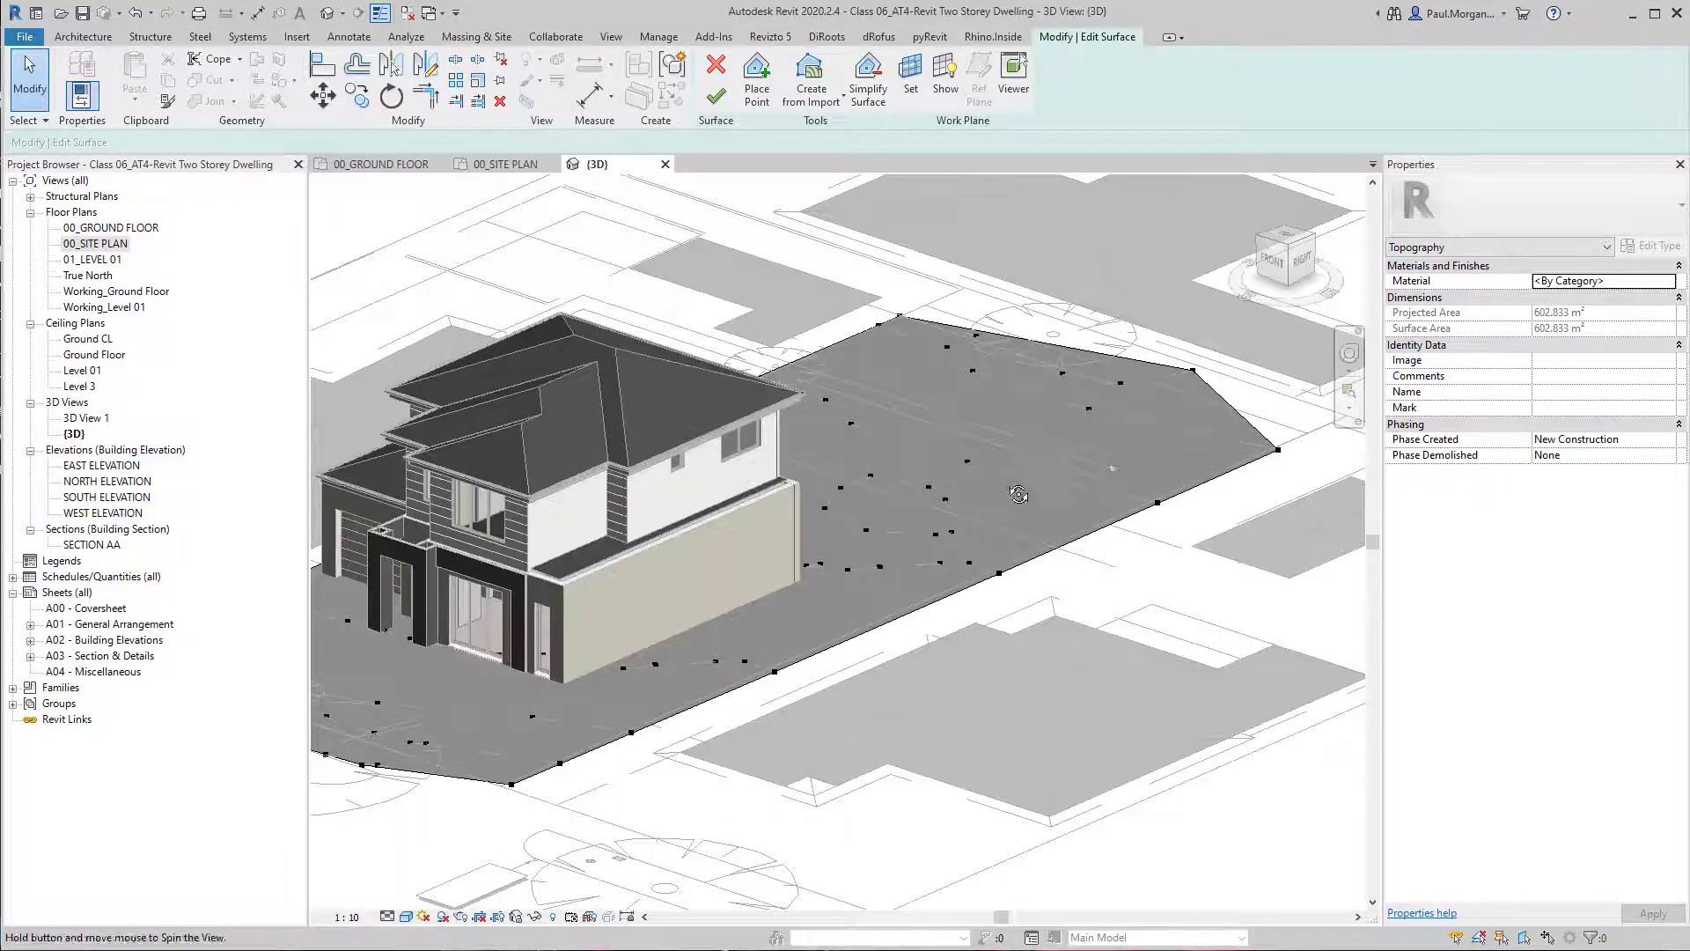
{"action": "middle_click_drag", "start_coordinate": [1077, 456], "coordinate": [975, 506]}
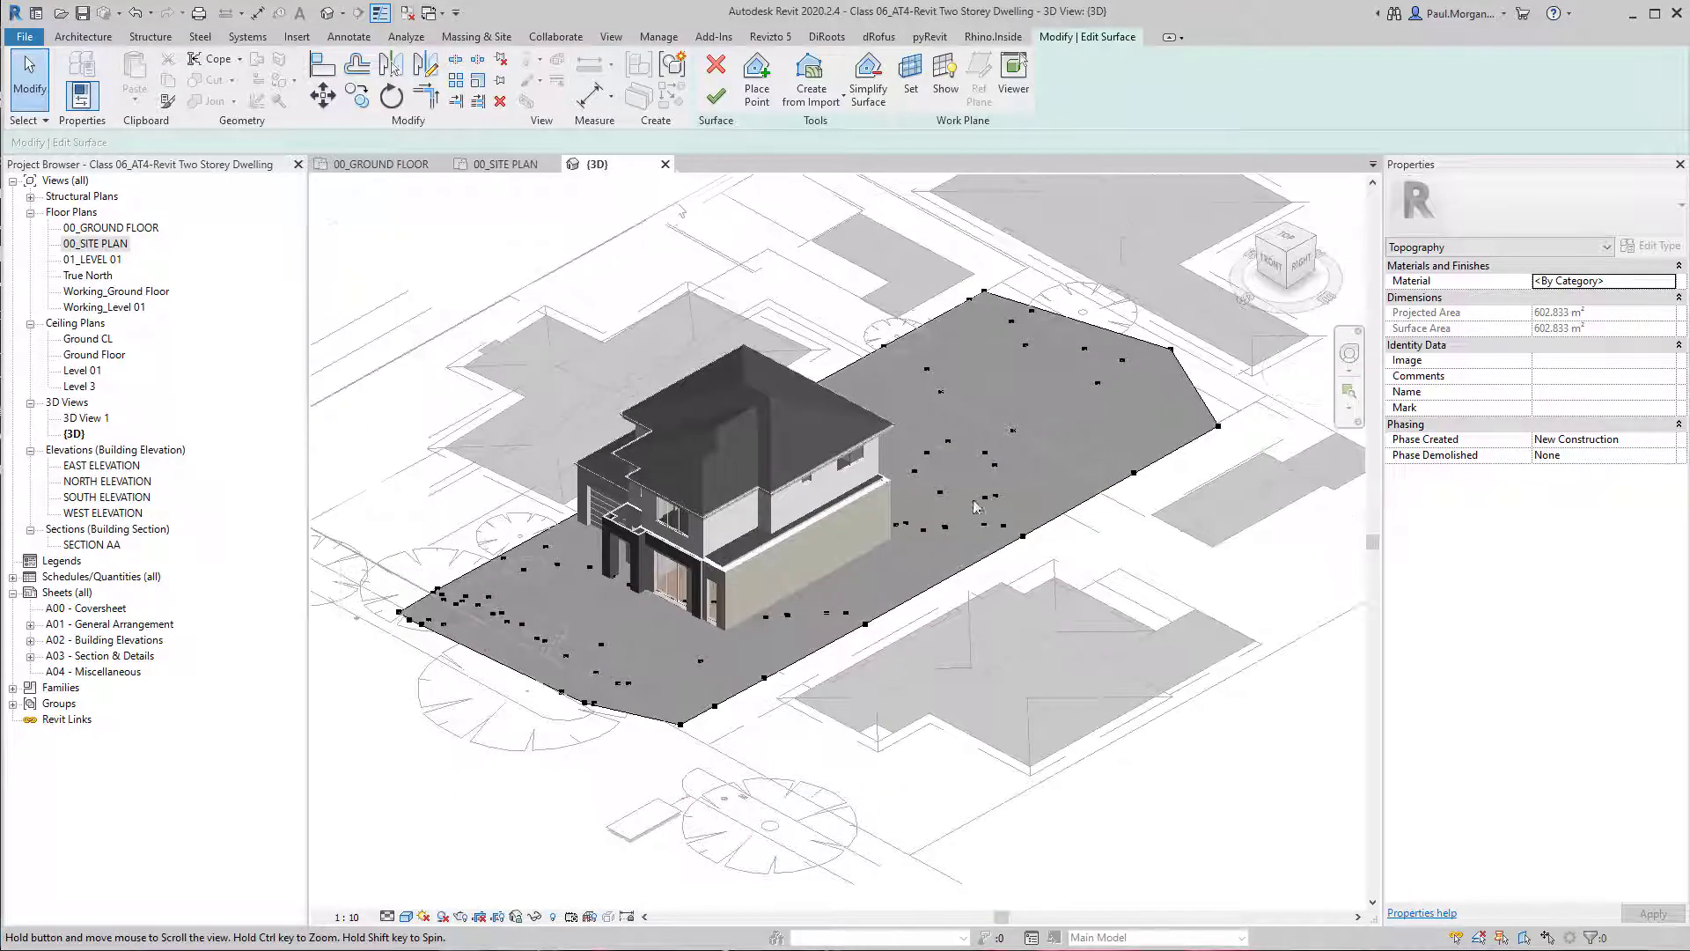
{"action": "double_click", "coordinate": [101, 243]}
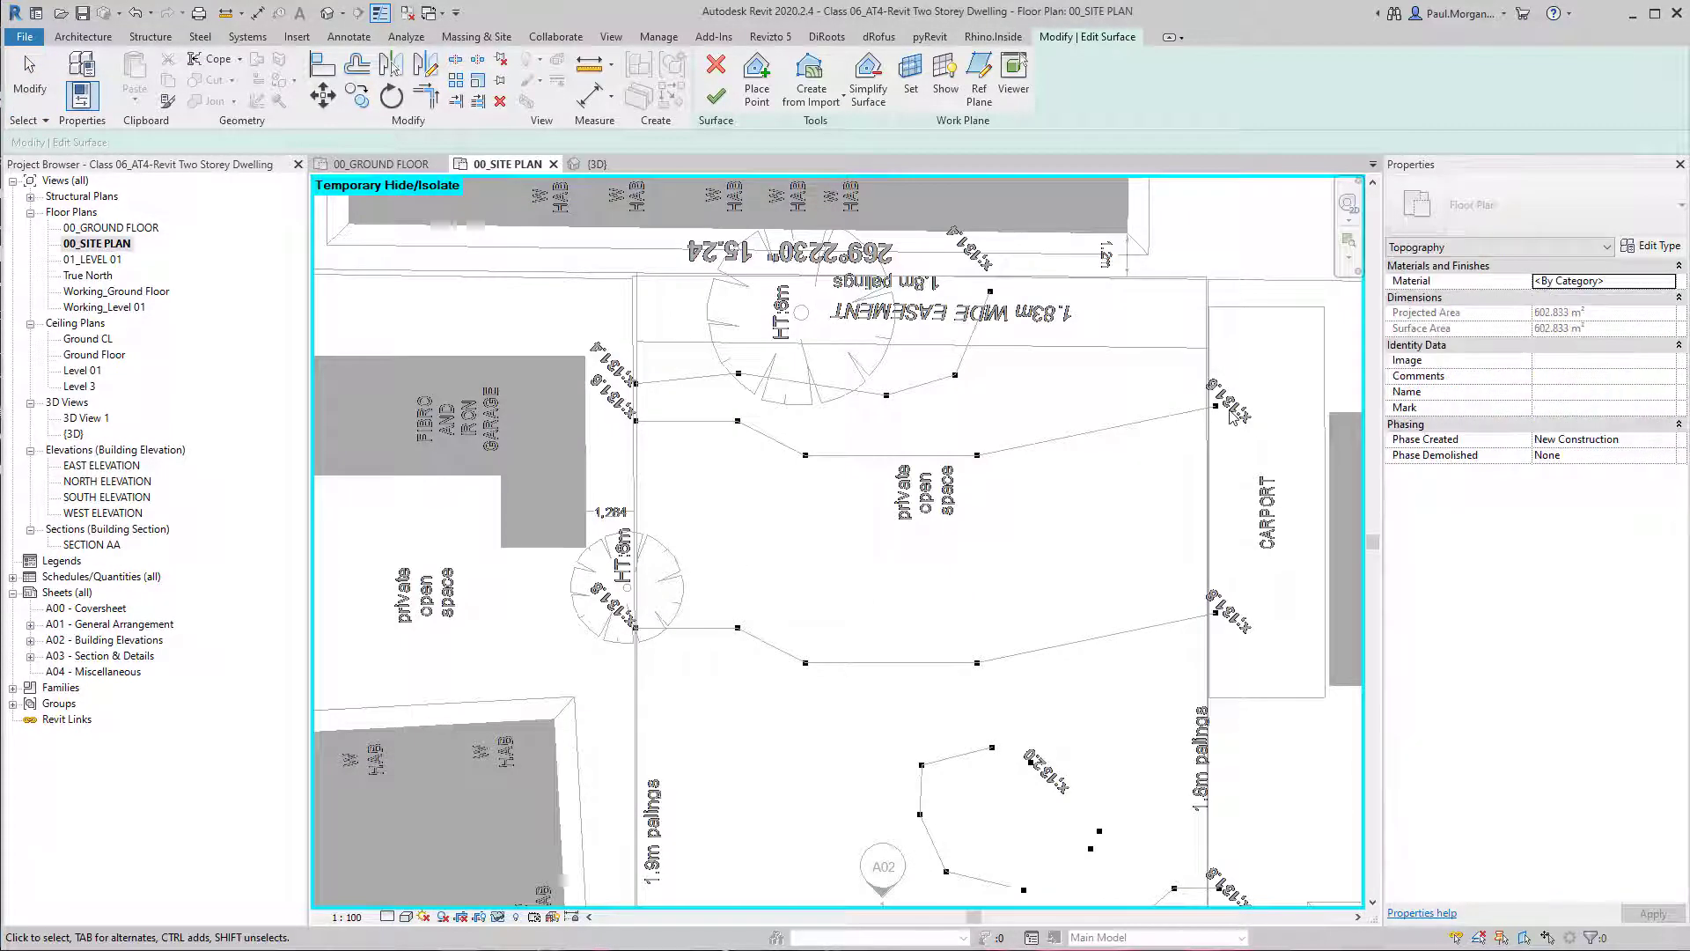
Set the five points on the 131.6 contour across the private open space to elevation 131600 and finish the surface.
{"action": "scroll", "coordinate": [1230, 414], "scroll_direction": "up", "scroll_amount": 3}
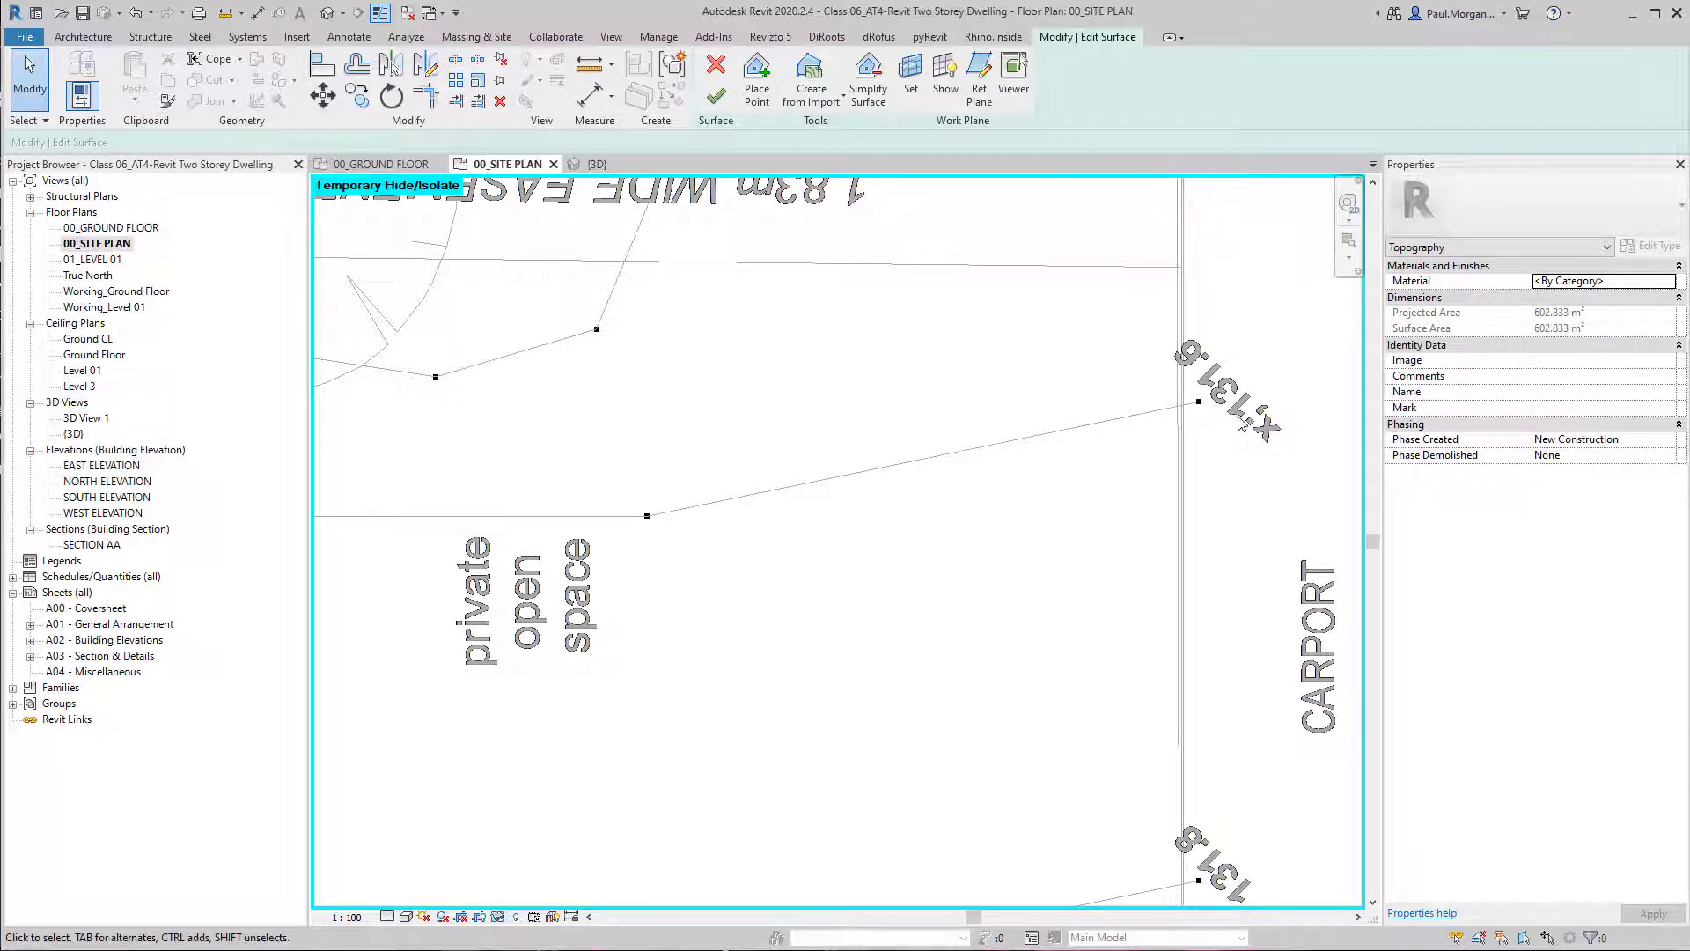
{"action": "scroll", "coordinate": [1206, 391], "scroll_direction": "down", "scroll_amount": 2}
{"action": "middle_click_drag", "start_coordinate": [992, 513], "coordinate": [1316, 594]}
{"action": "left_click_drag", "start_coordinate": [553, 491], "coordinate": [1237, 607]}
{"action": "middle_click_drag", "start_coordinate": [1237, 607], "coordinate": [854, 611]}
{"action": "left_click_drag", "start_coordinate": [854, 611], "coordinate": [1244, 656]}
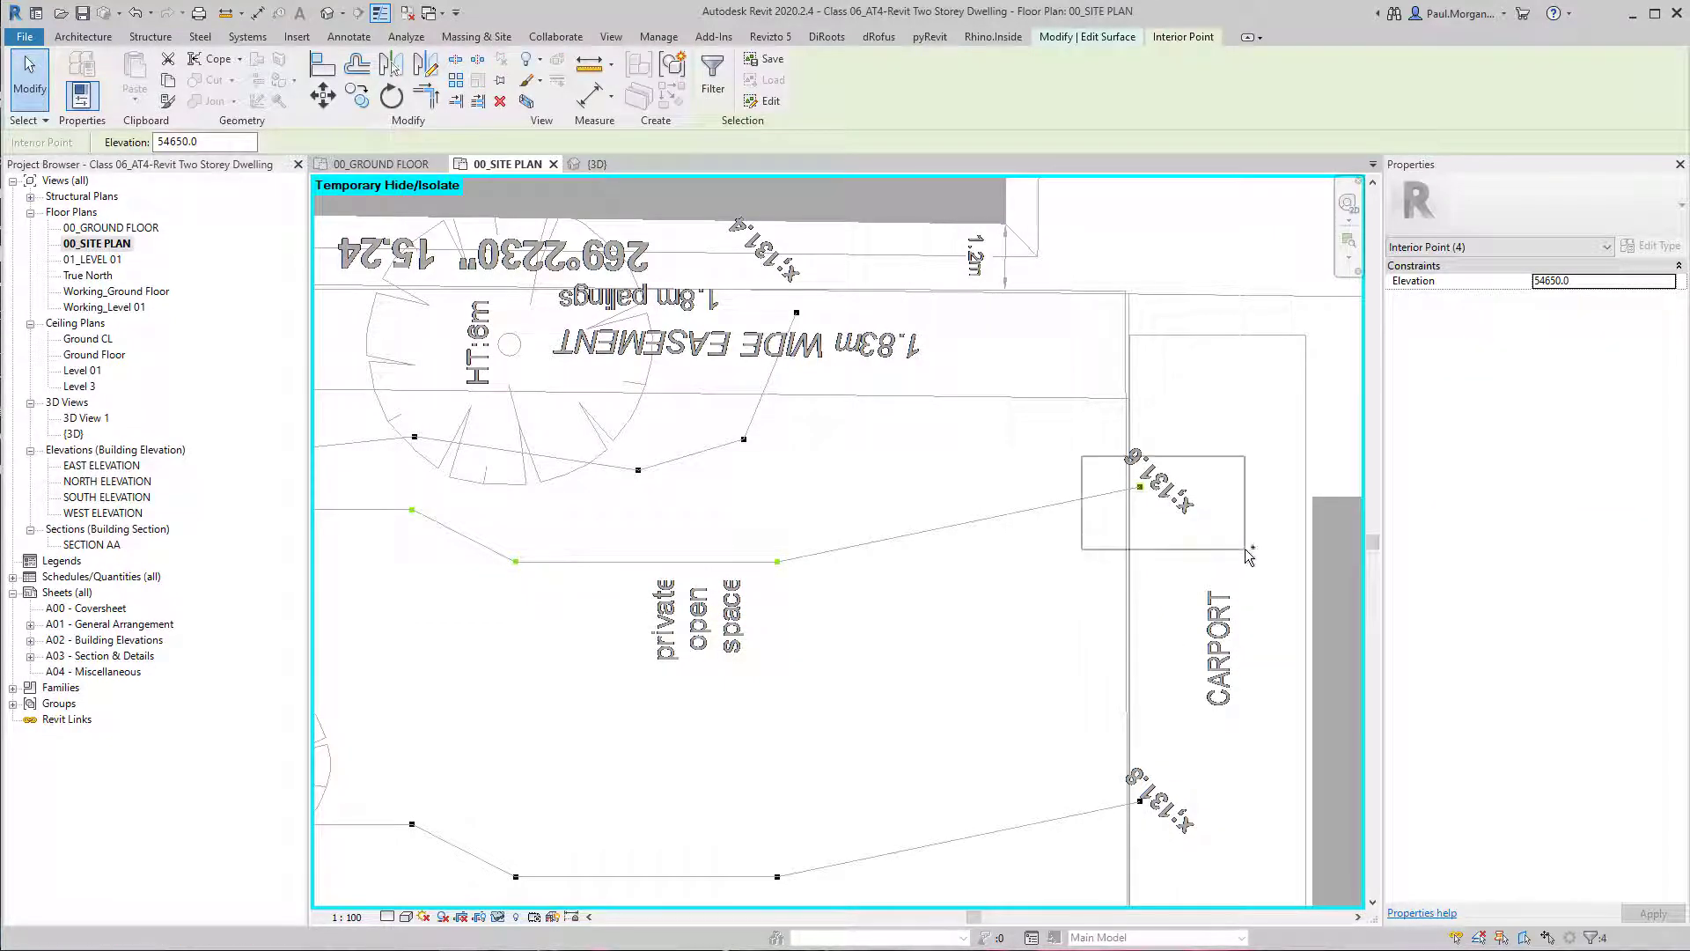
{"action": "middle_click_drag", "start_coordinate": [865, 635], "coordinate": [960, 634]}
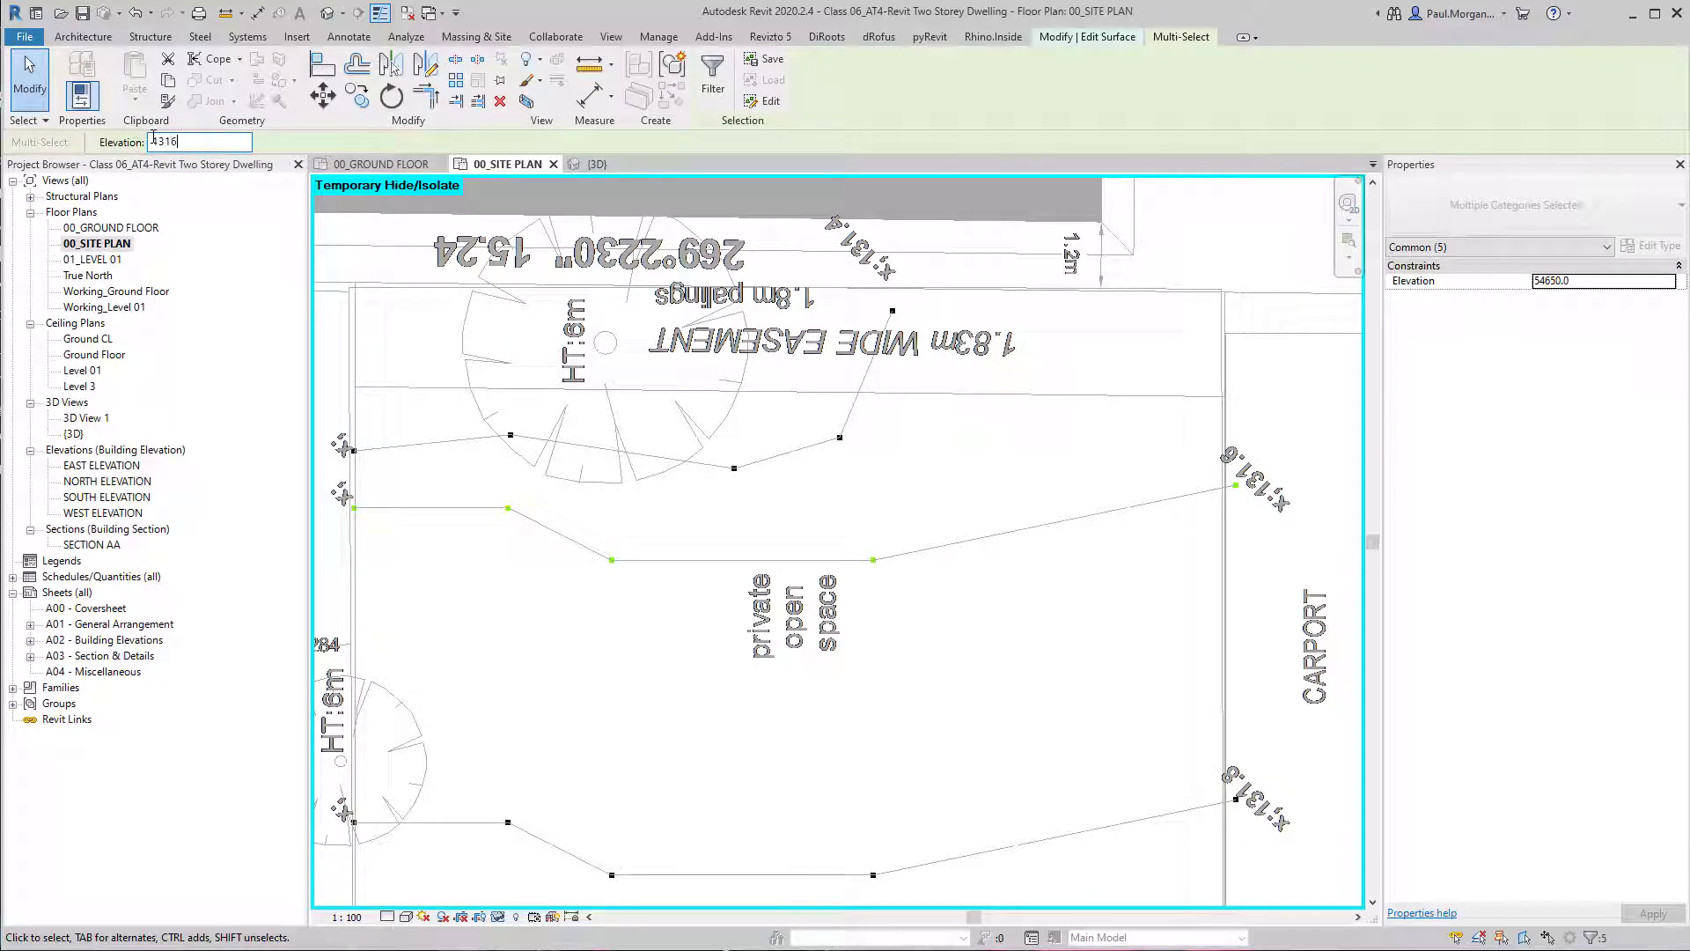
{"action": "left_click", "coordinate": [790, 618]}
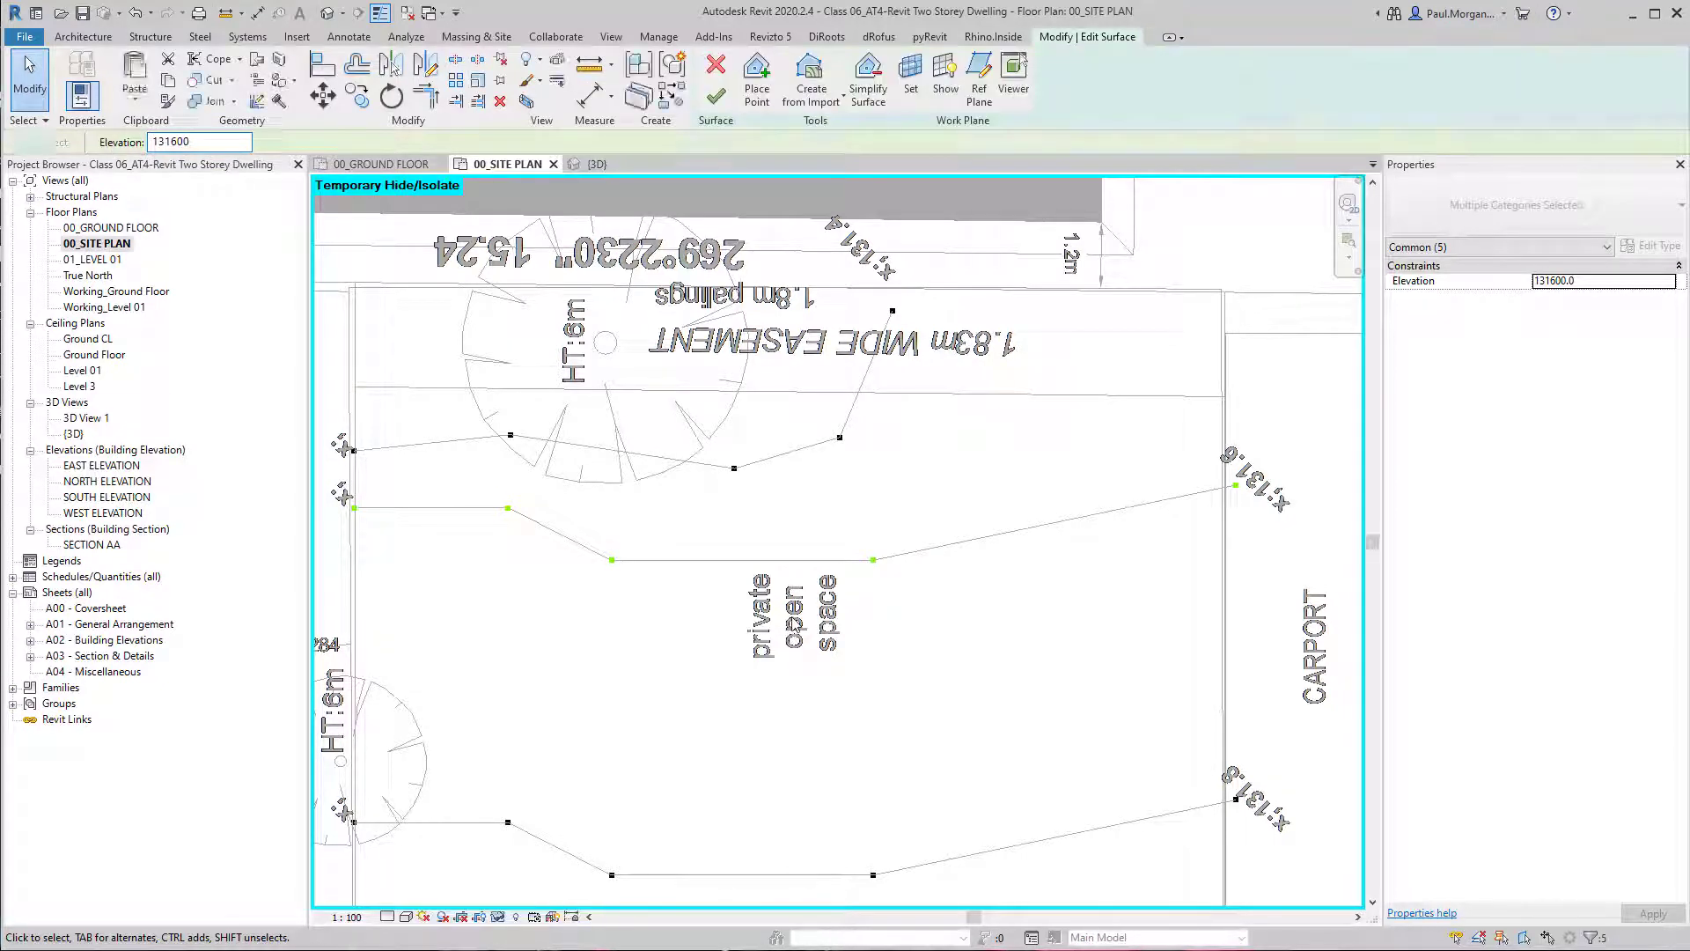
{"action": "middle_click_drag", "start_coordinate": [865, 655], "coordinate": [923, 692]}
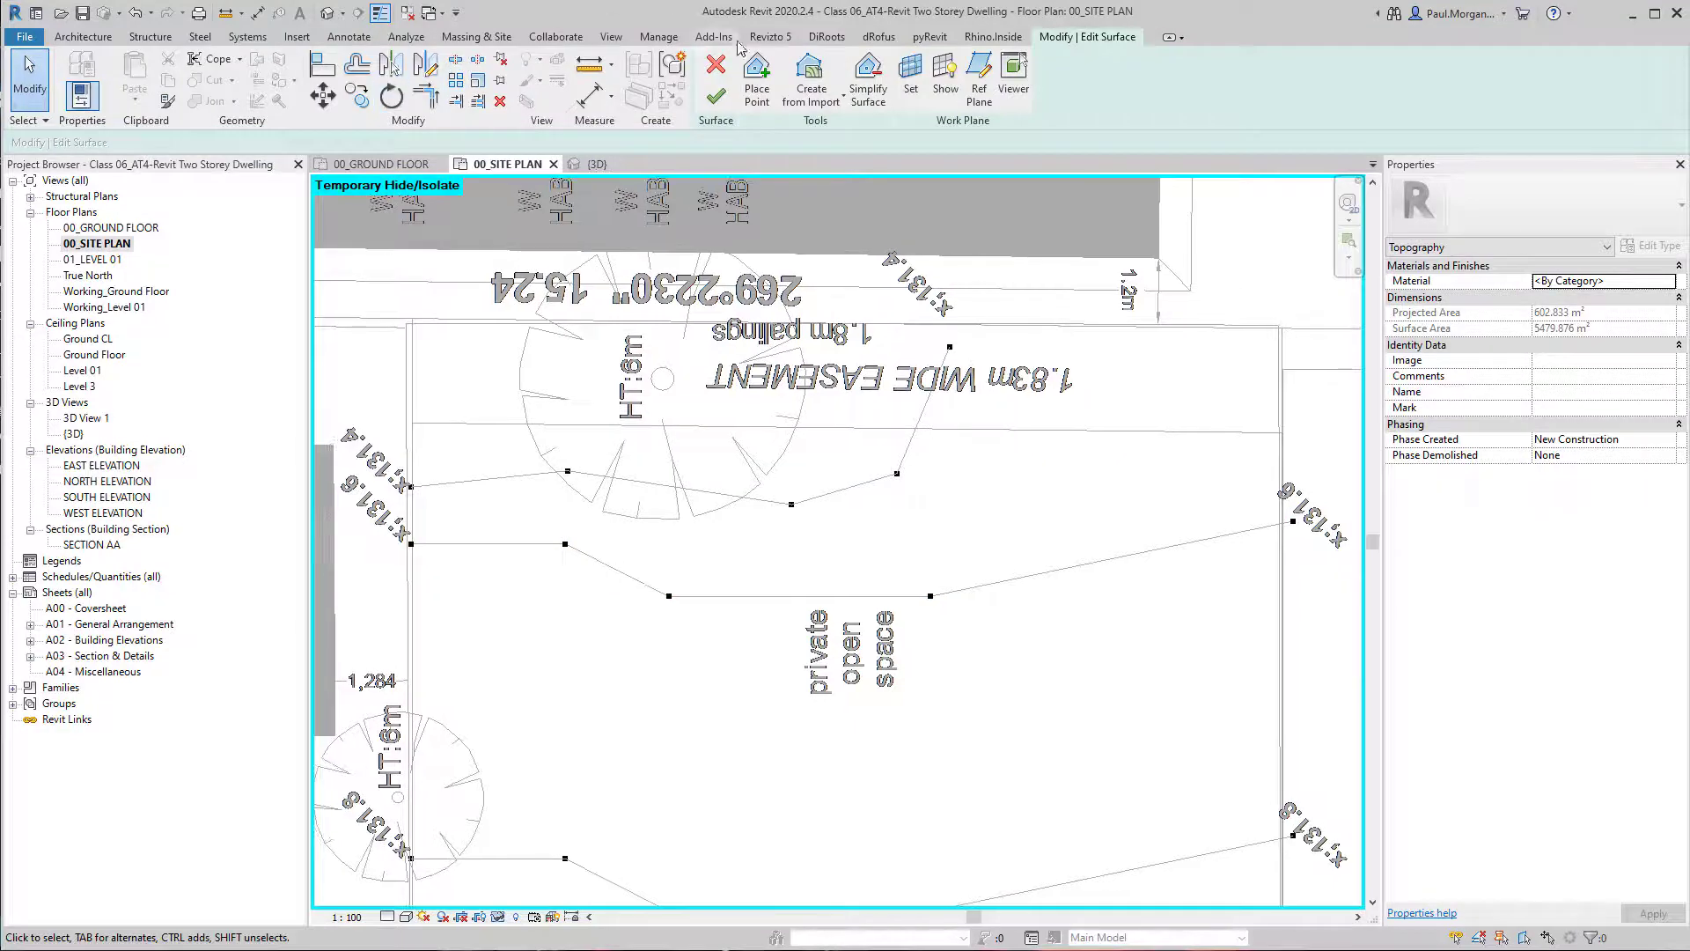
{"action": "left_click", "coordinate": [724, 97]}
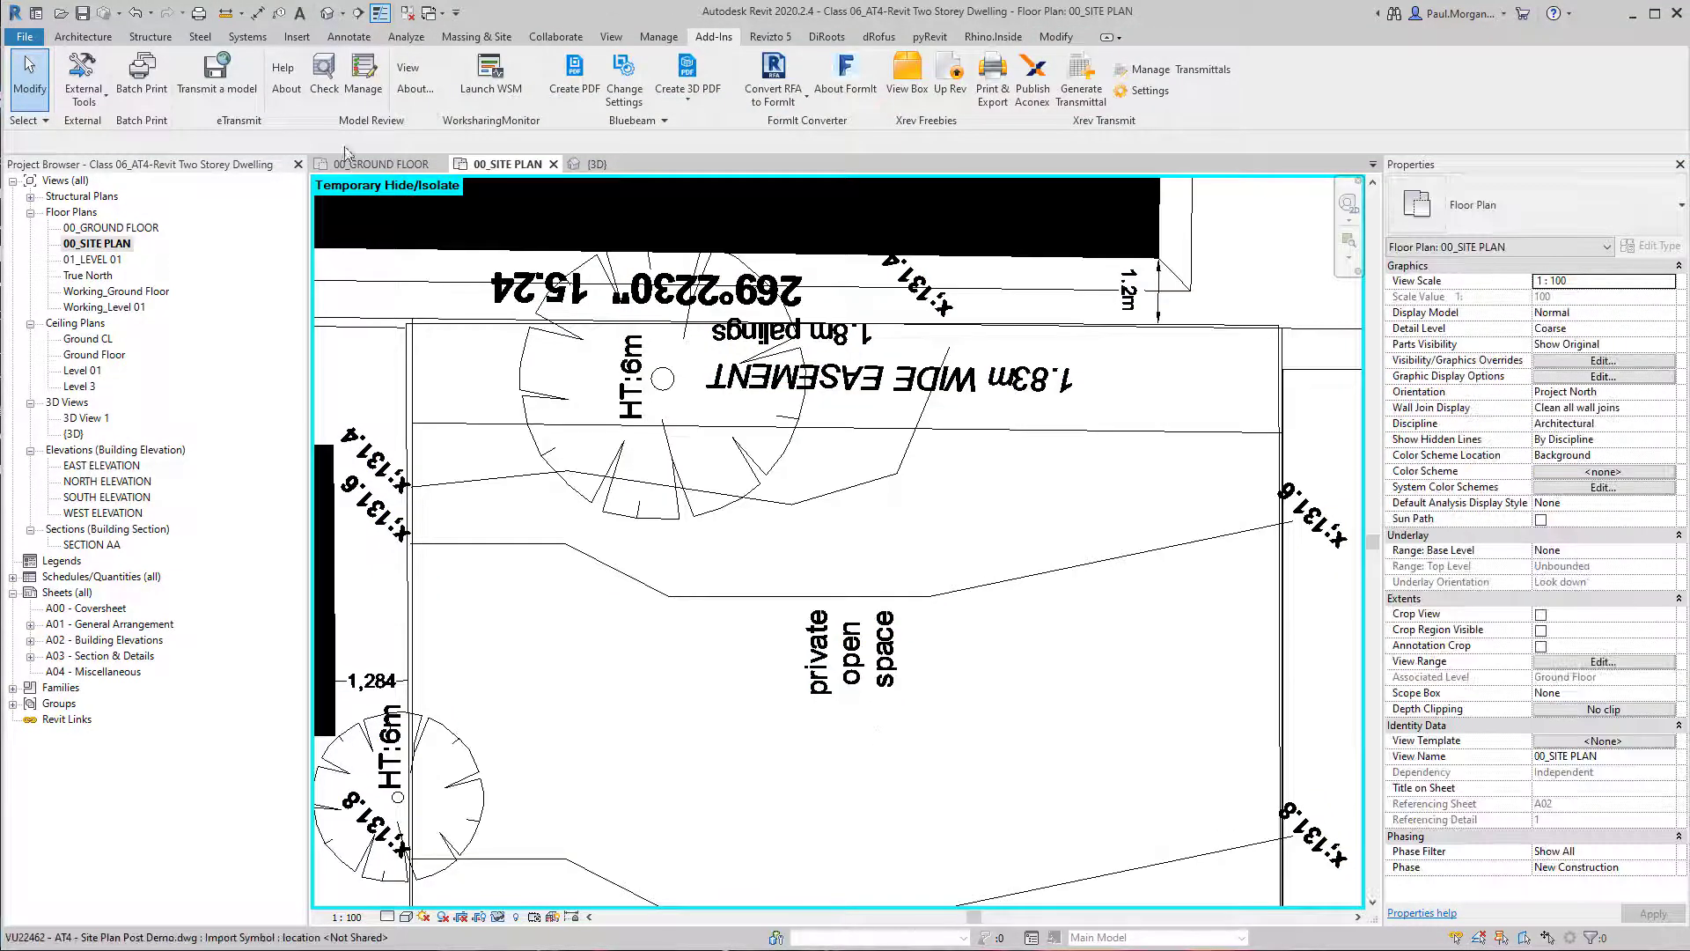
Examine the edited toposurface's height and shape around the dwelling in the default 3D view.
{"action": "left_click", "coordinate": [335, 21]}
{"action": "scroll", "coordinate": [845, 431], "scroll_direction": "down", "scroll_amount": 3}
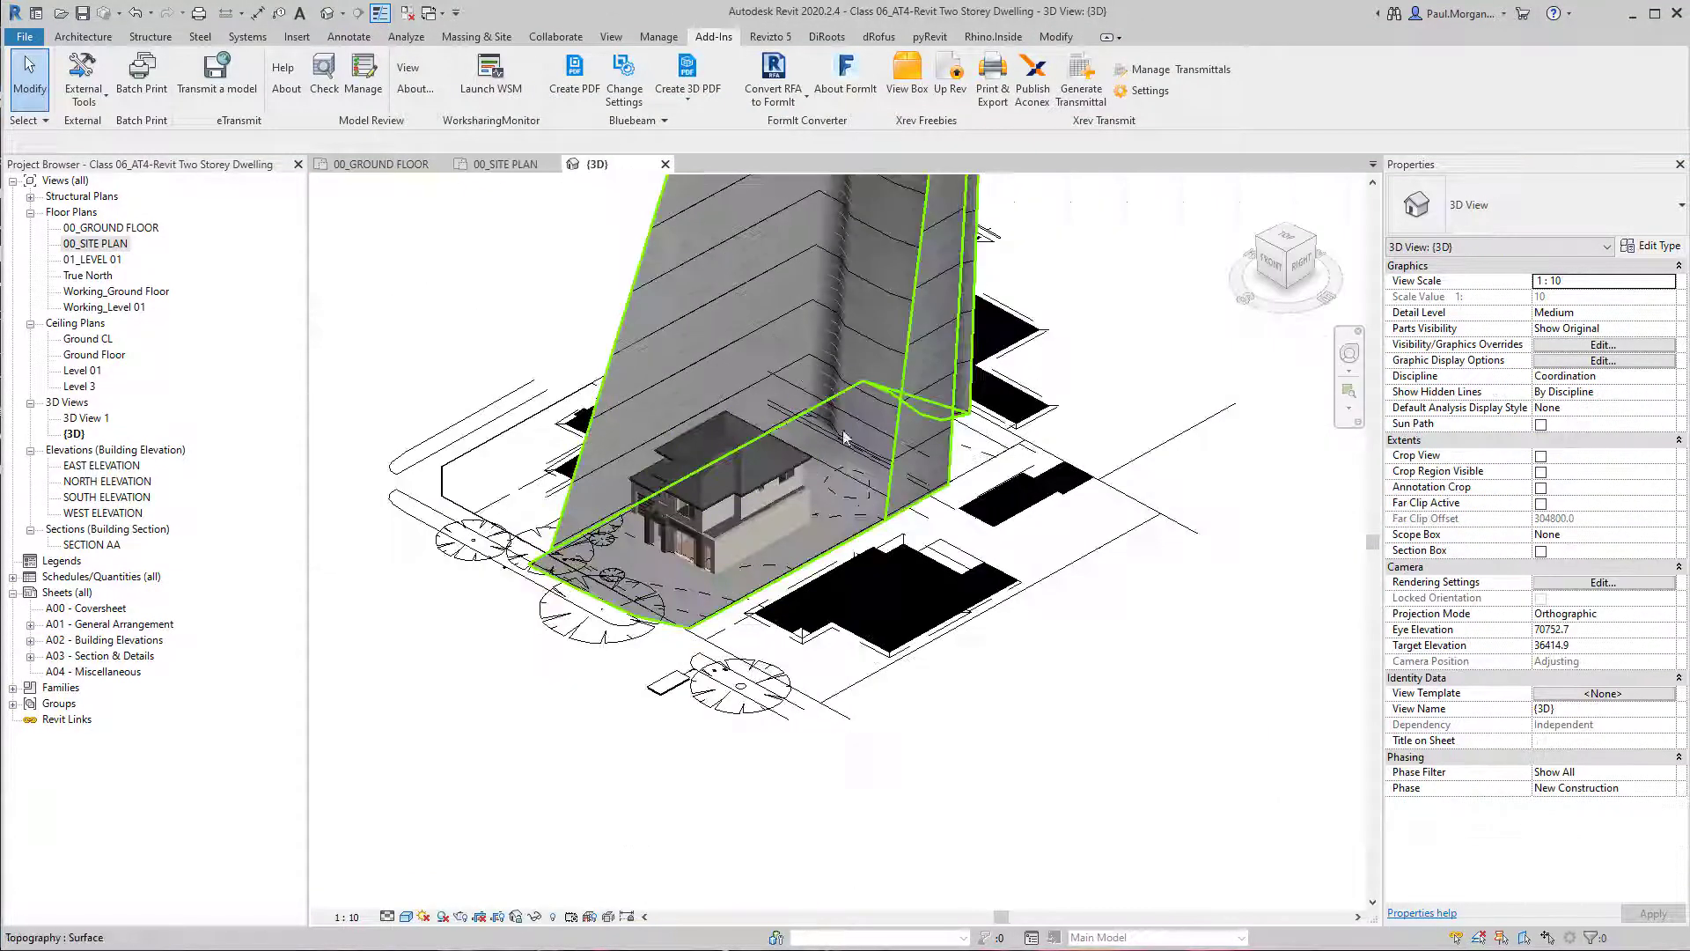
{"action": "middle_click_drag", "start_coordinate": [898, 414], "coordinate": [864, 724]}
{"action": "scroll", "coordinate": [857, 707], "scroll_direction": "down", "scroll_amount": 2}
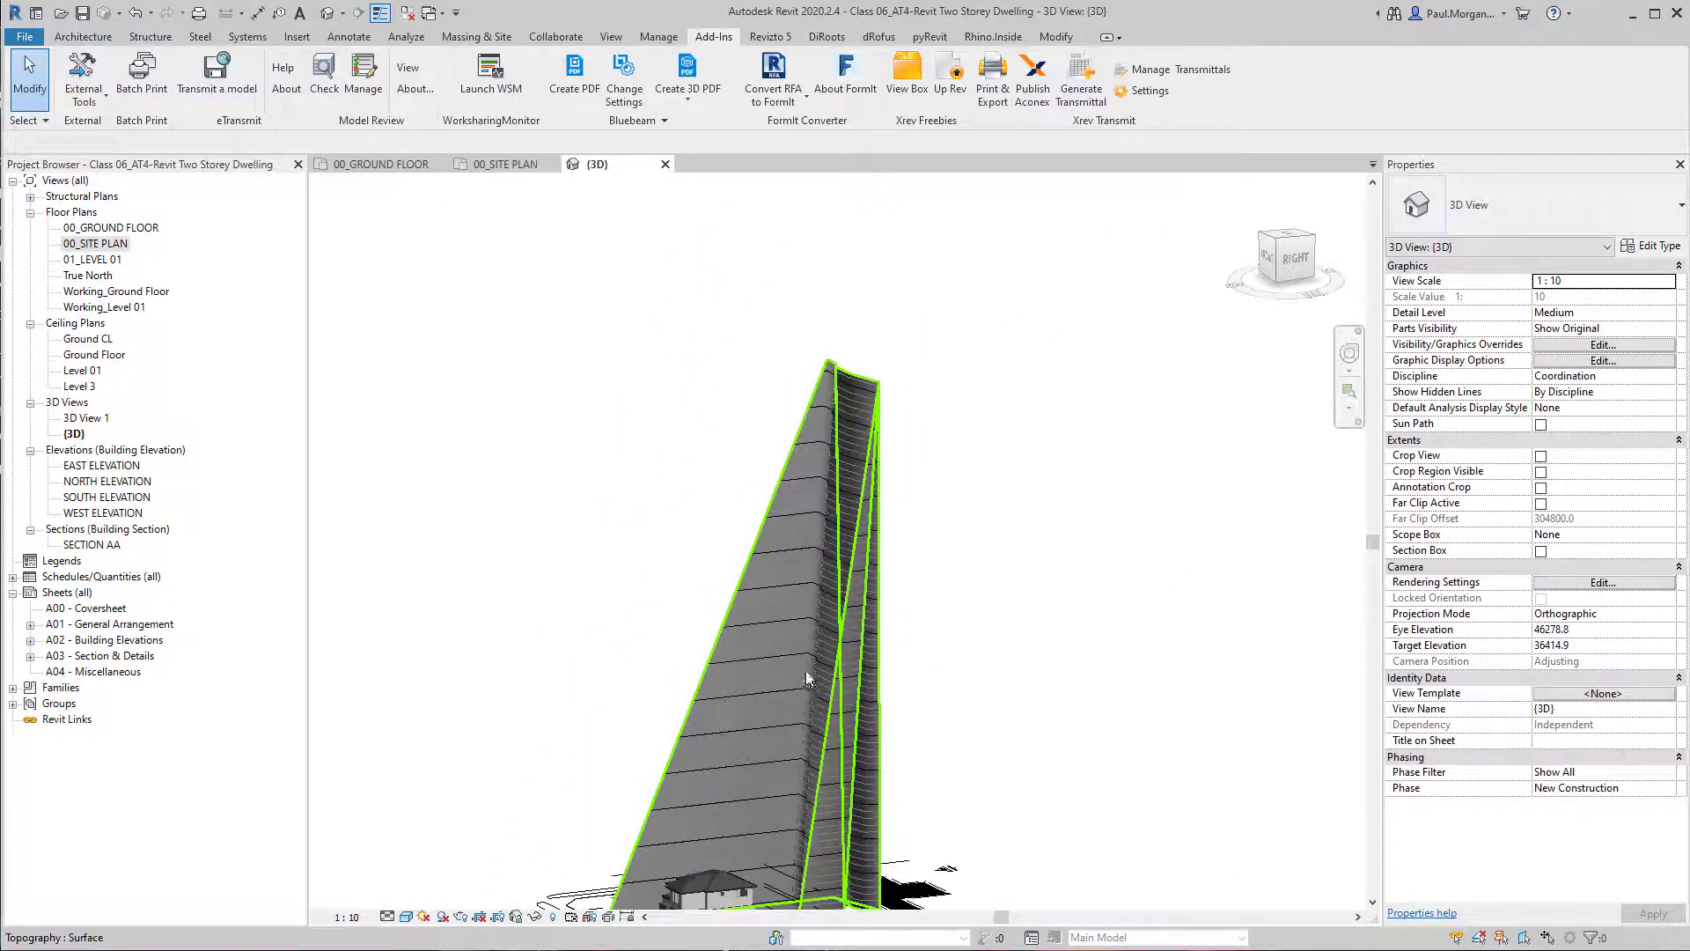
{"action": "middle_click_drag", "start_coordinate": [805, 676], "coordinate": [832, 459], "text": "shift"}
{"action": "key", "text": "ctrl"}
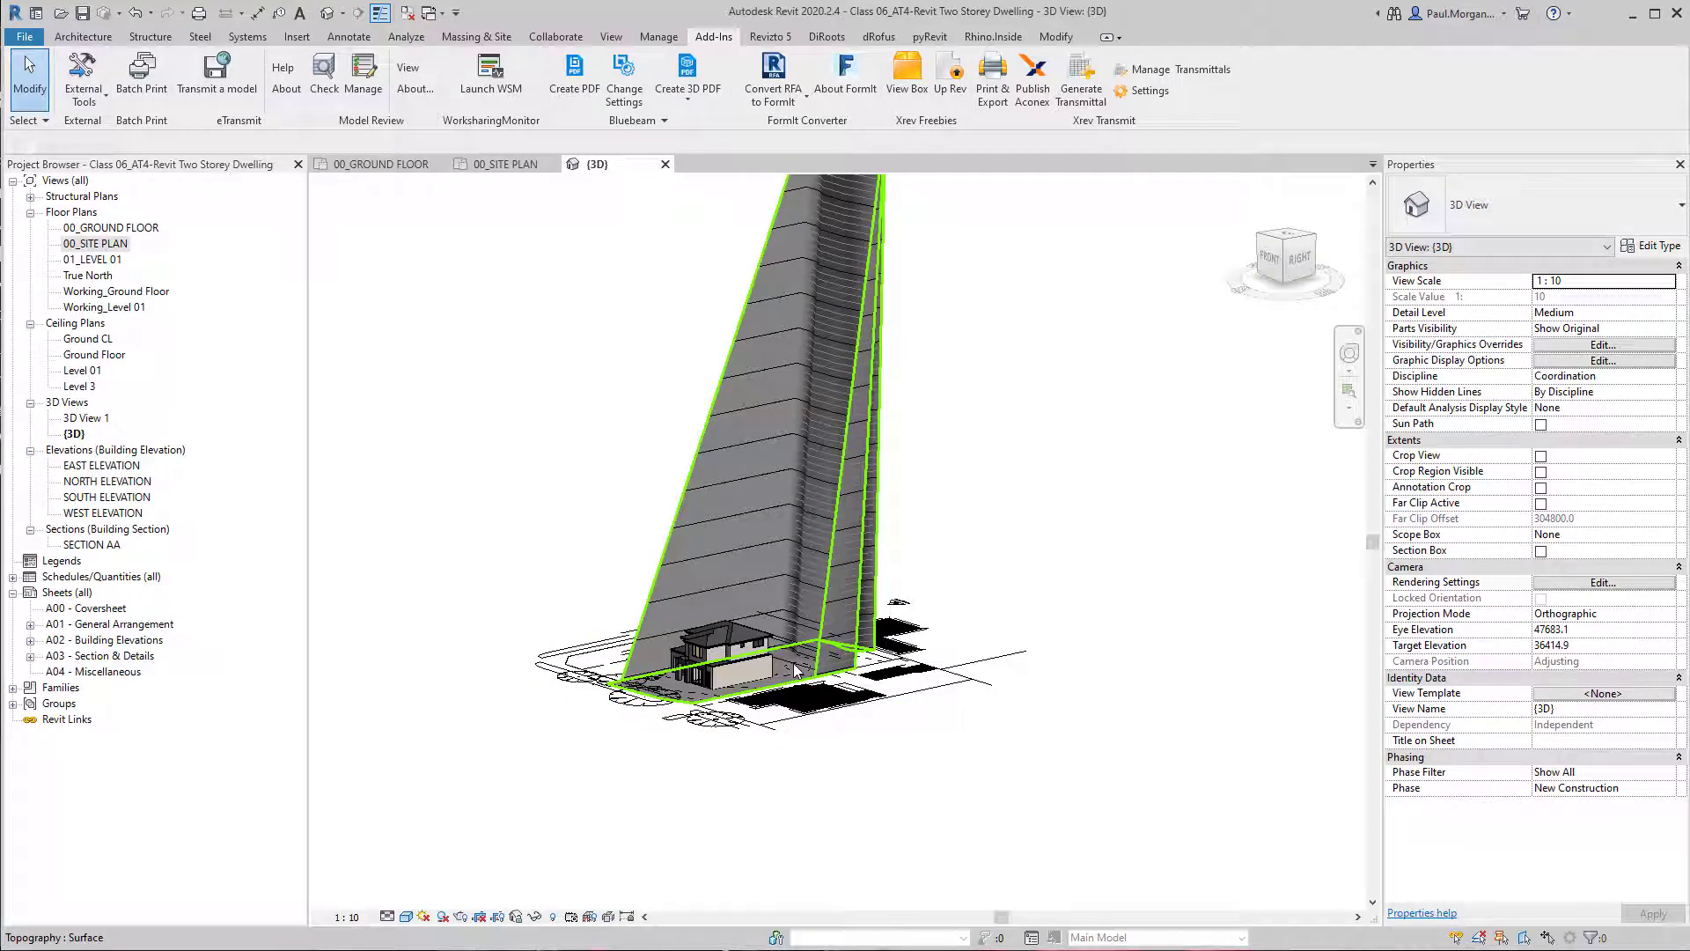
Reopen the toposurface for surface editing and return to the 00_SITE PLAN floor plan.
{"action": "left_click", "coordinate": [716, 424]}
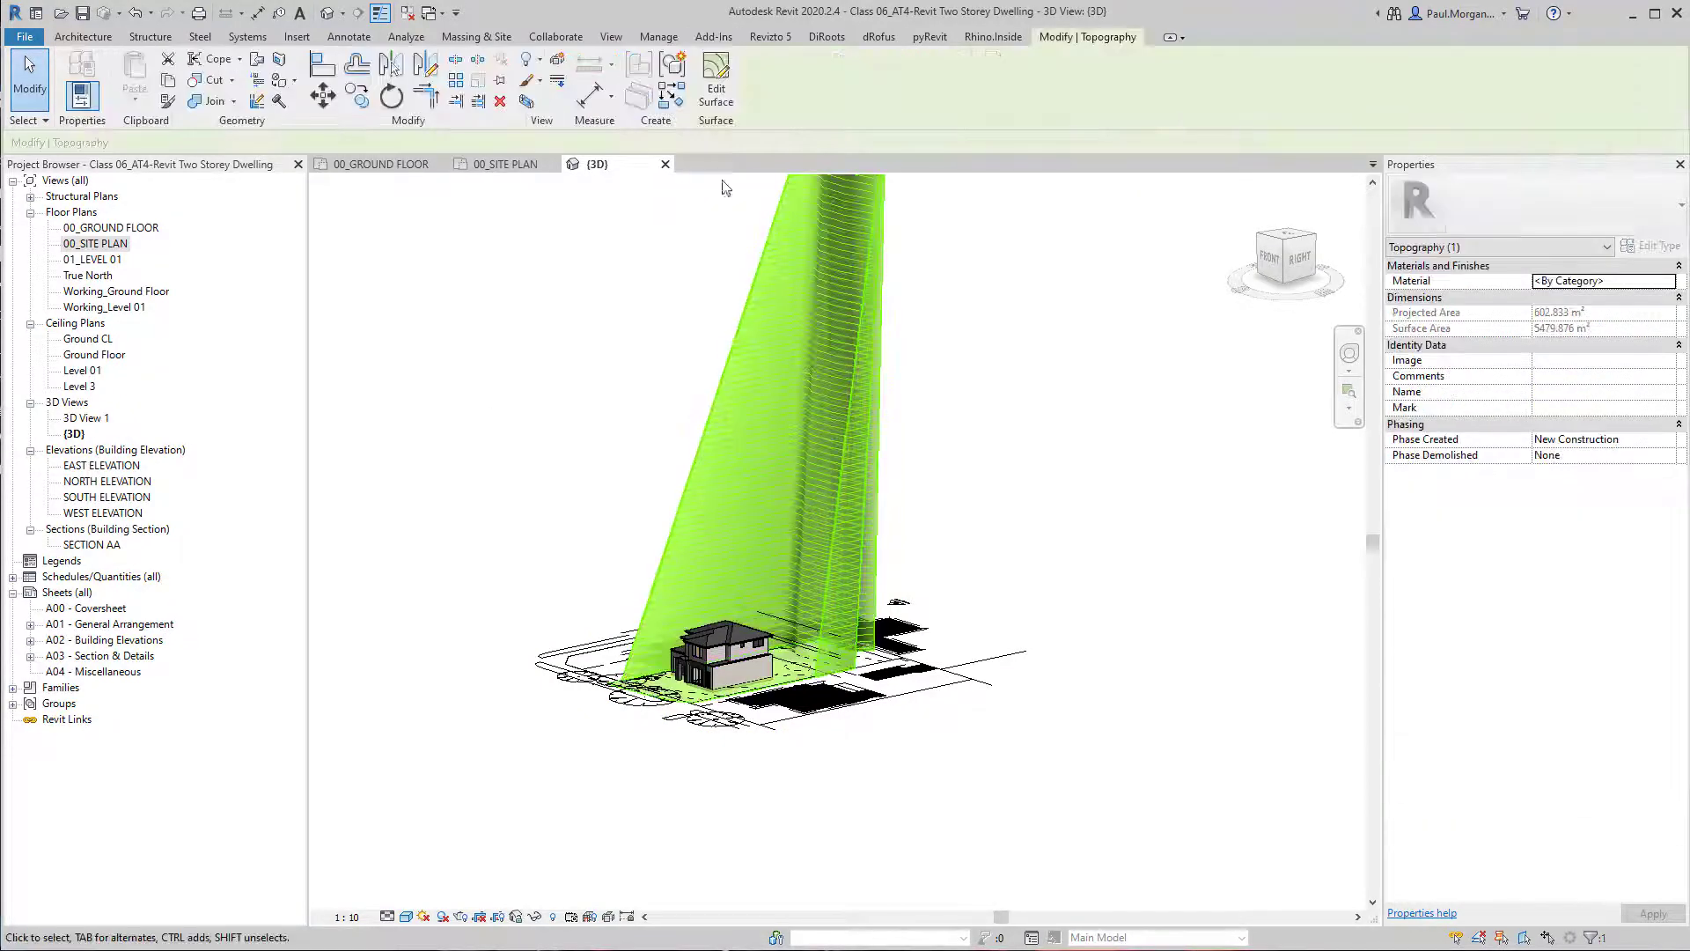
{"action": "left_click", "coordinate": [720, 95]}
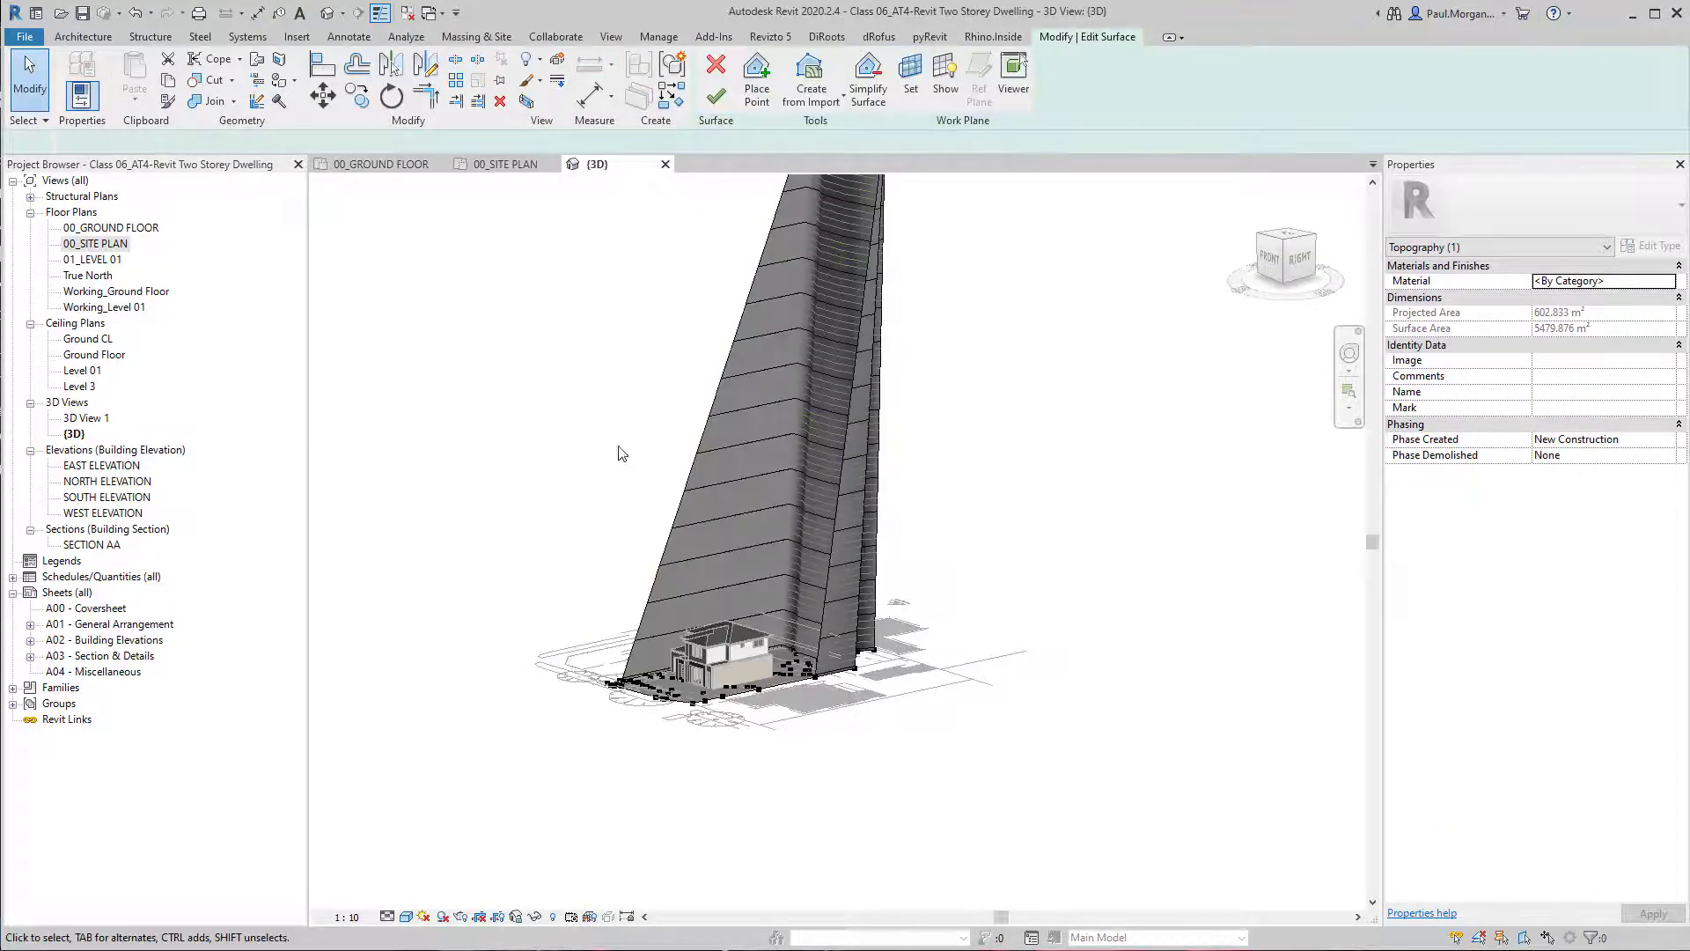
{"action": "double_click", "coordinate": [95, 244]}
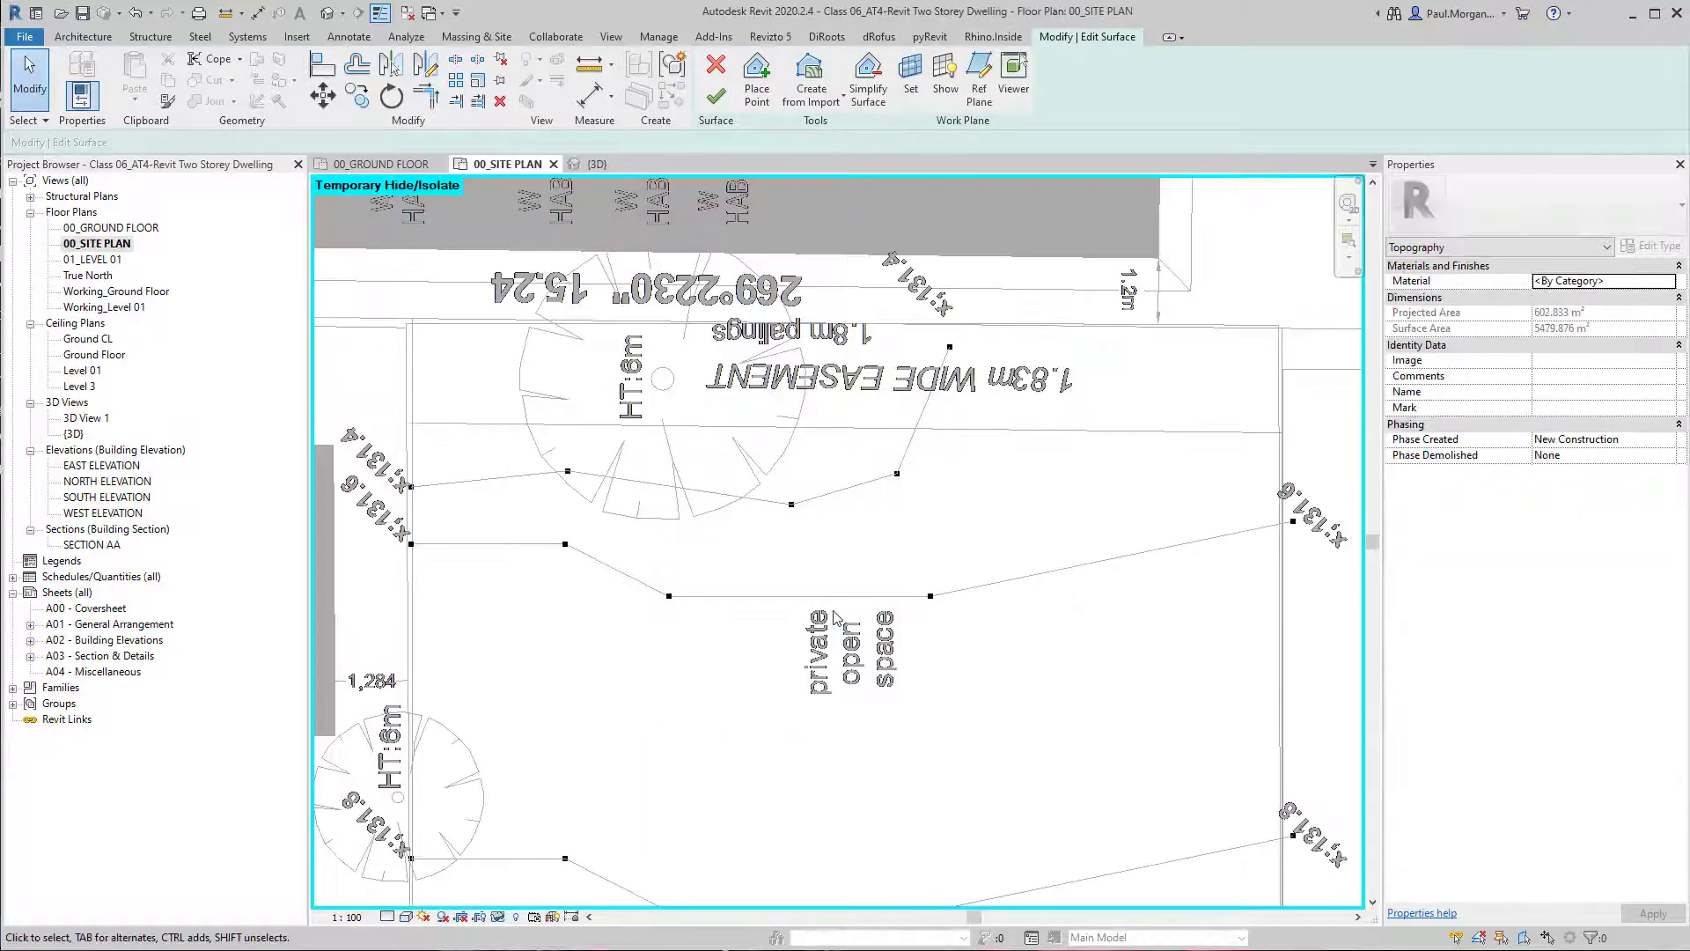
Set the five points on the 131.4 contour near the easement to elevation 131400.
{"action": "scroll", "coordinate": [738, 540], "scroll_direction": "down", "scroll_amount": 2}
{"action": "scroll", "coordinate": [738, 541], "scroll_direction": "up", "scroll_amount": 1}
{"action": "scroll", "coordinate": [737, 541], "scroll_direction": "up", "scroll_amount": 3}
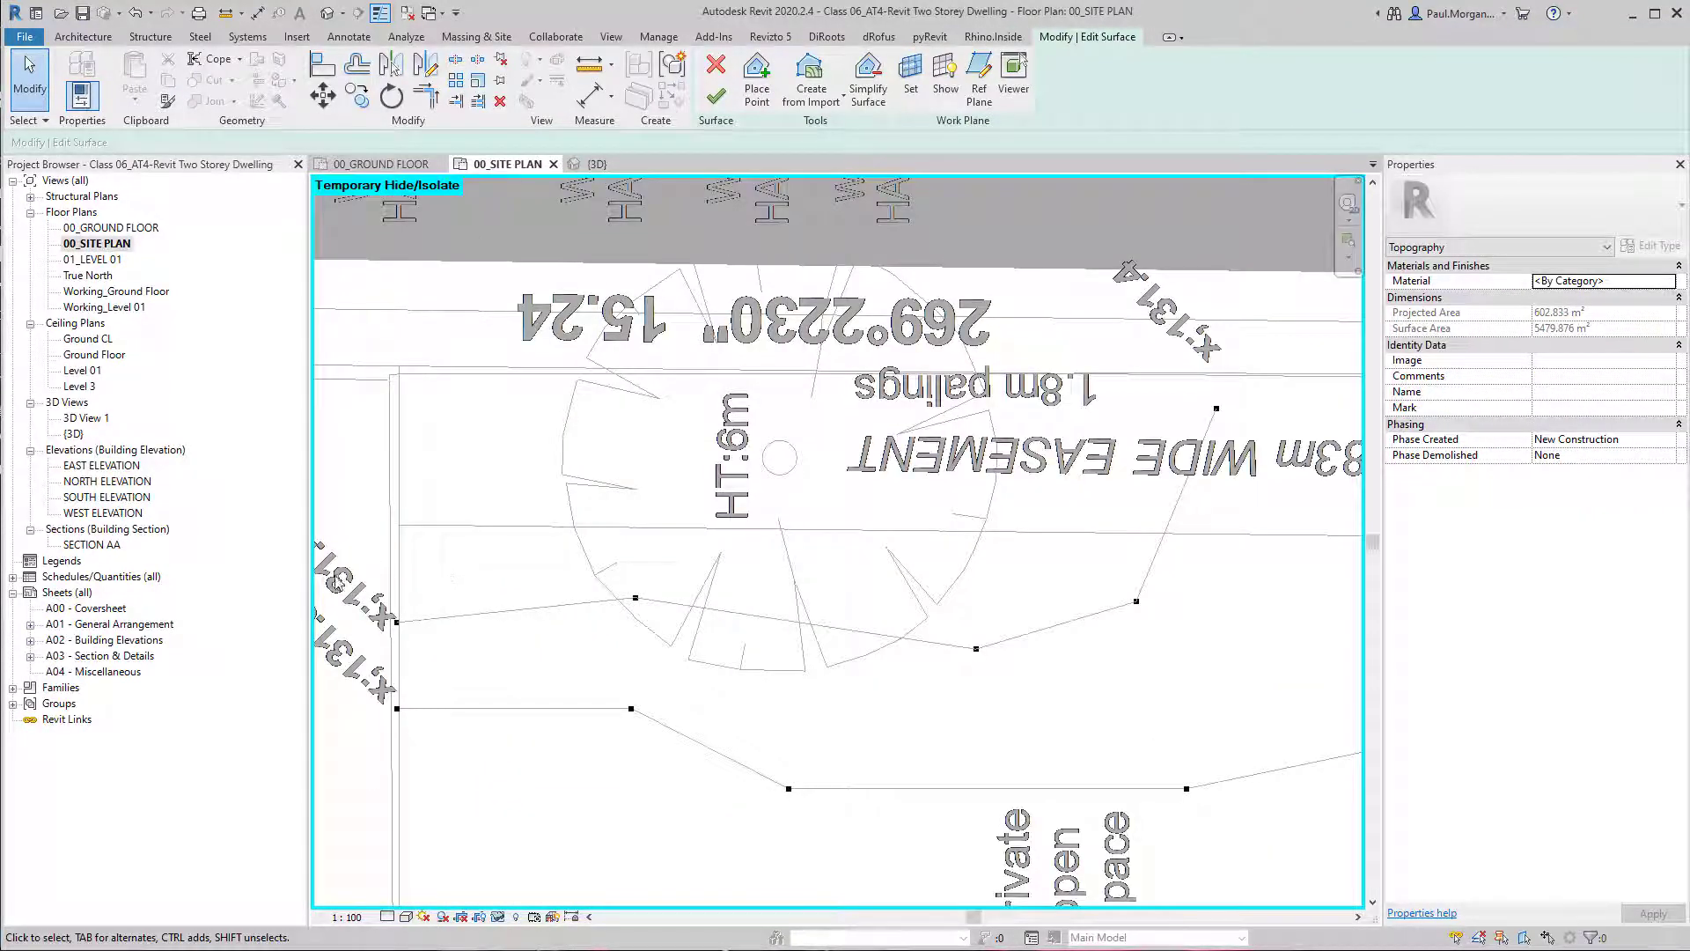
{"action": "left_click_drag", "start_coordinate": [333, 568], "coordinate": [1201, 681]}
{"action": "left_click_drag", "start_coordinate": [1171, 385], "coordinate": [1271, 453], "text": "ctrl"}
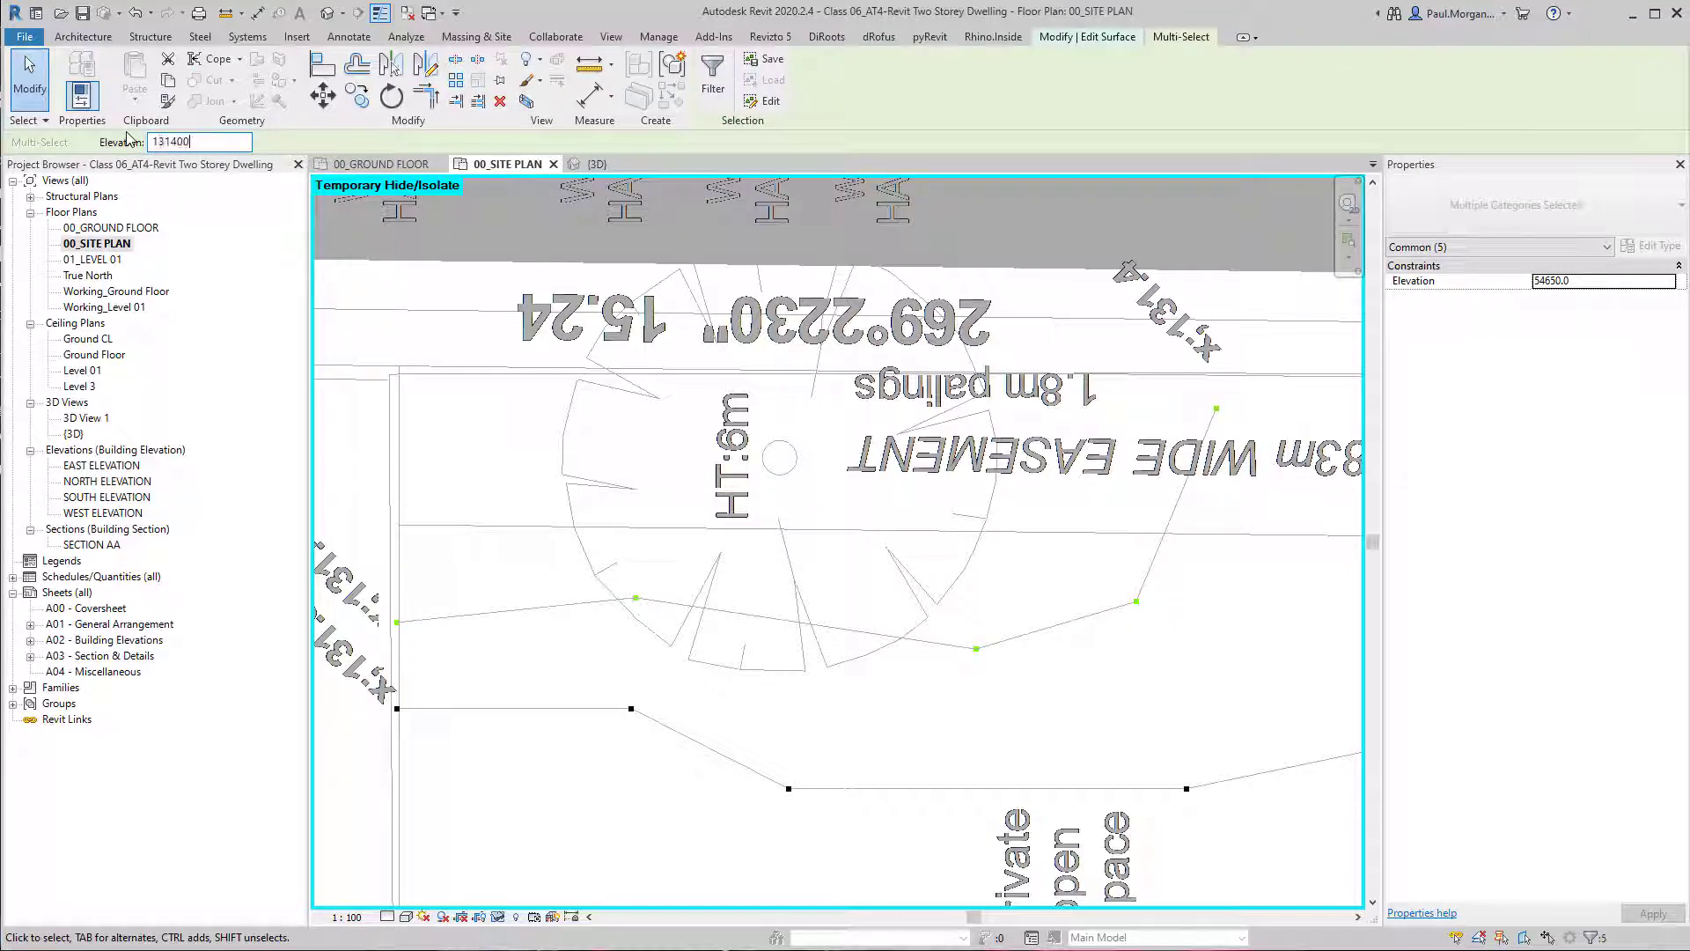
{"action": "left_click", "coordinate": [562, 430]}
Set the five points on the 131.8 contour behind the private open space to elevation 131800.
{"action": "scroll", "coordinate": [576, 439], "scroll_direction": "down", "scroll_amount": 3}
{"action": "middle_click_drag", "start_coordinate": [759, 550], "coordinate": [780, 390]}
{"action": "left_click_drag", "start_coordinate": [409, 606], "coordinate": [1184, 736]}
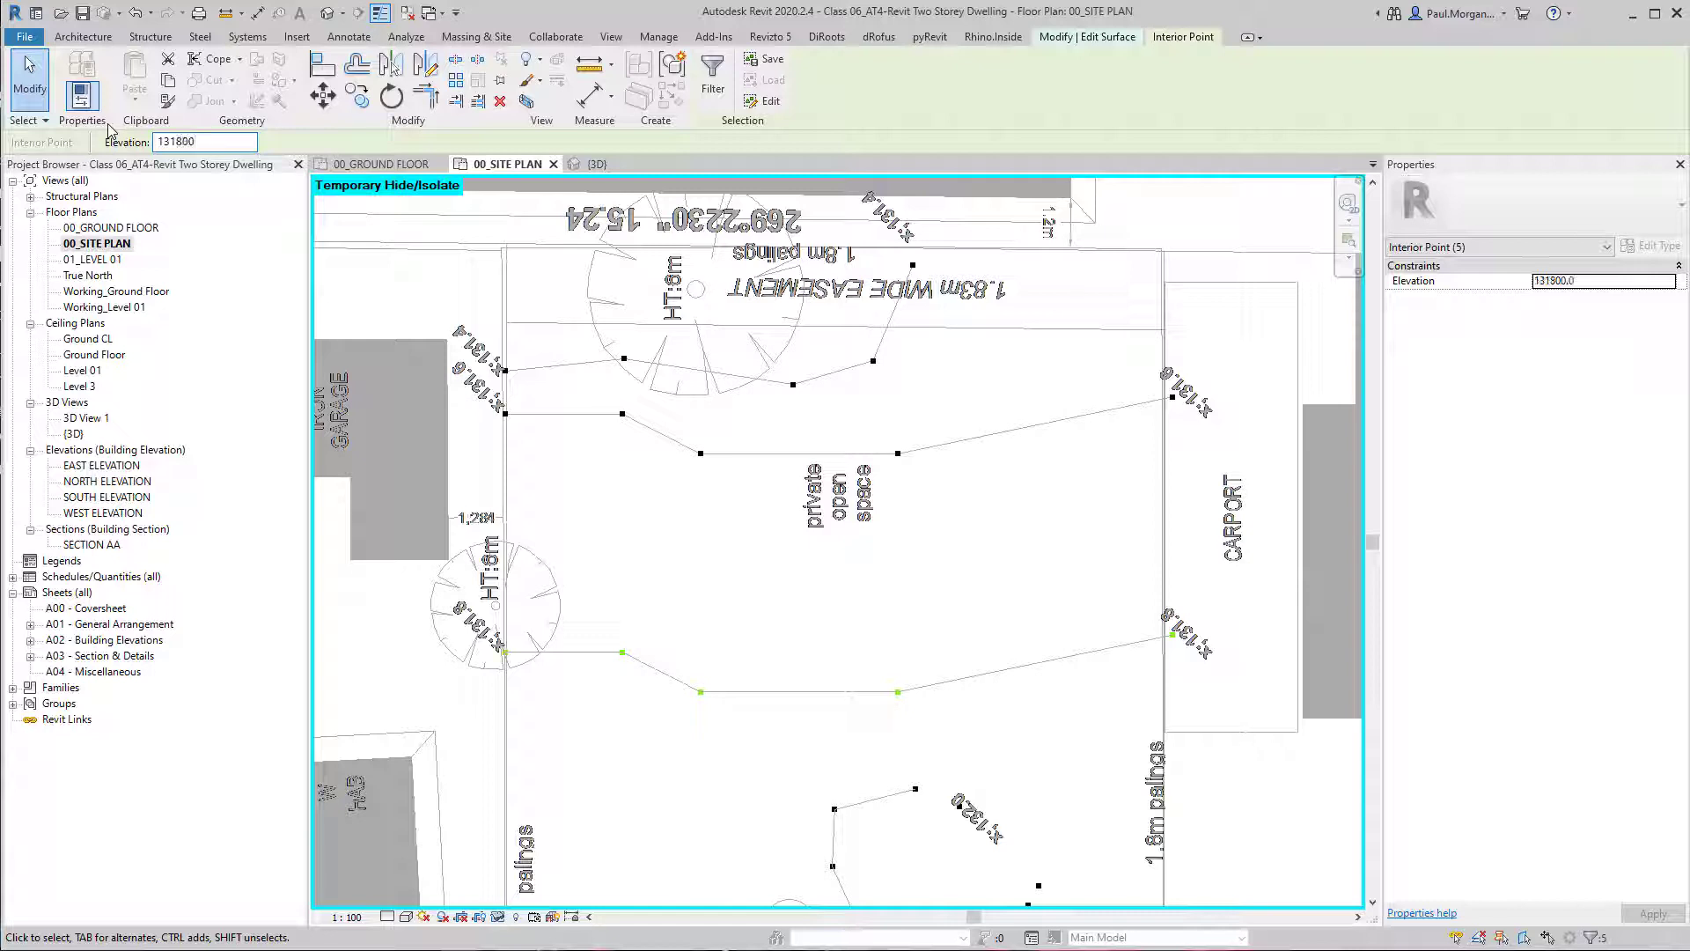
{"action": "left_click", "coordinate": [795, 769]}
Set the eight points of the looped 132.0 contour behind the dwelling to elevation 132000.
{"action": "middle_click_drag", "start_coordinate": [805, 729], "coordinate": [872, 464]}
{"action": "scroll", "coordinate": [1033, 540], "scroll_direction": "up", "scroll_amount": 2}
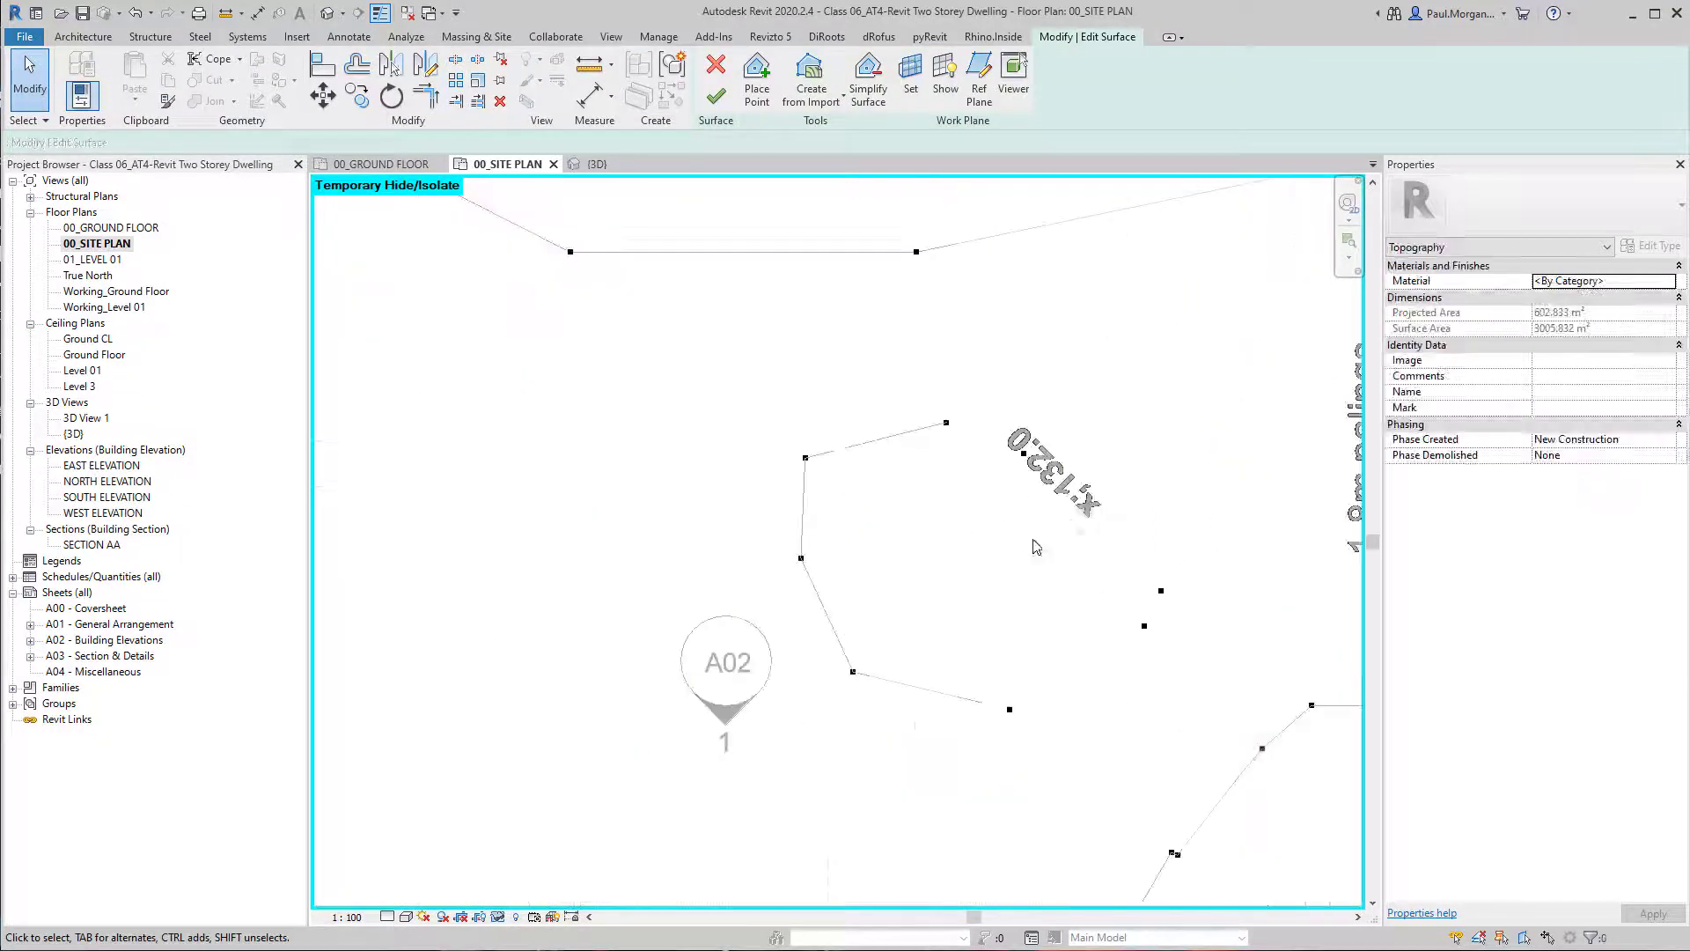
{"action": "left_click_drag", "start_coordinate": [724, 359], "coordinate": [1213, 763]}
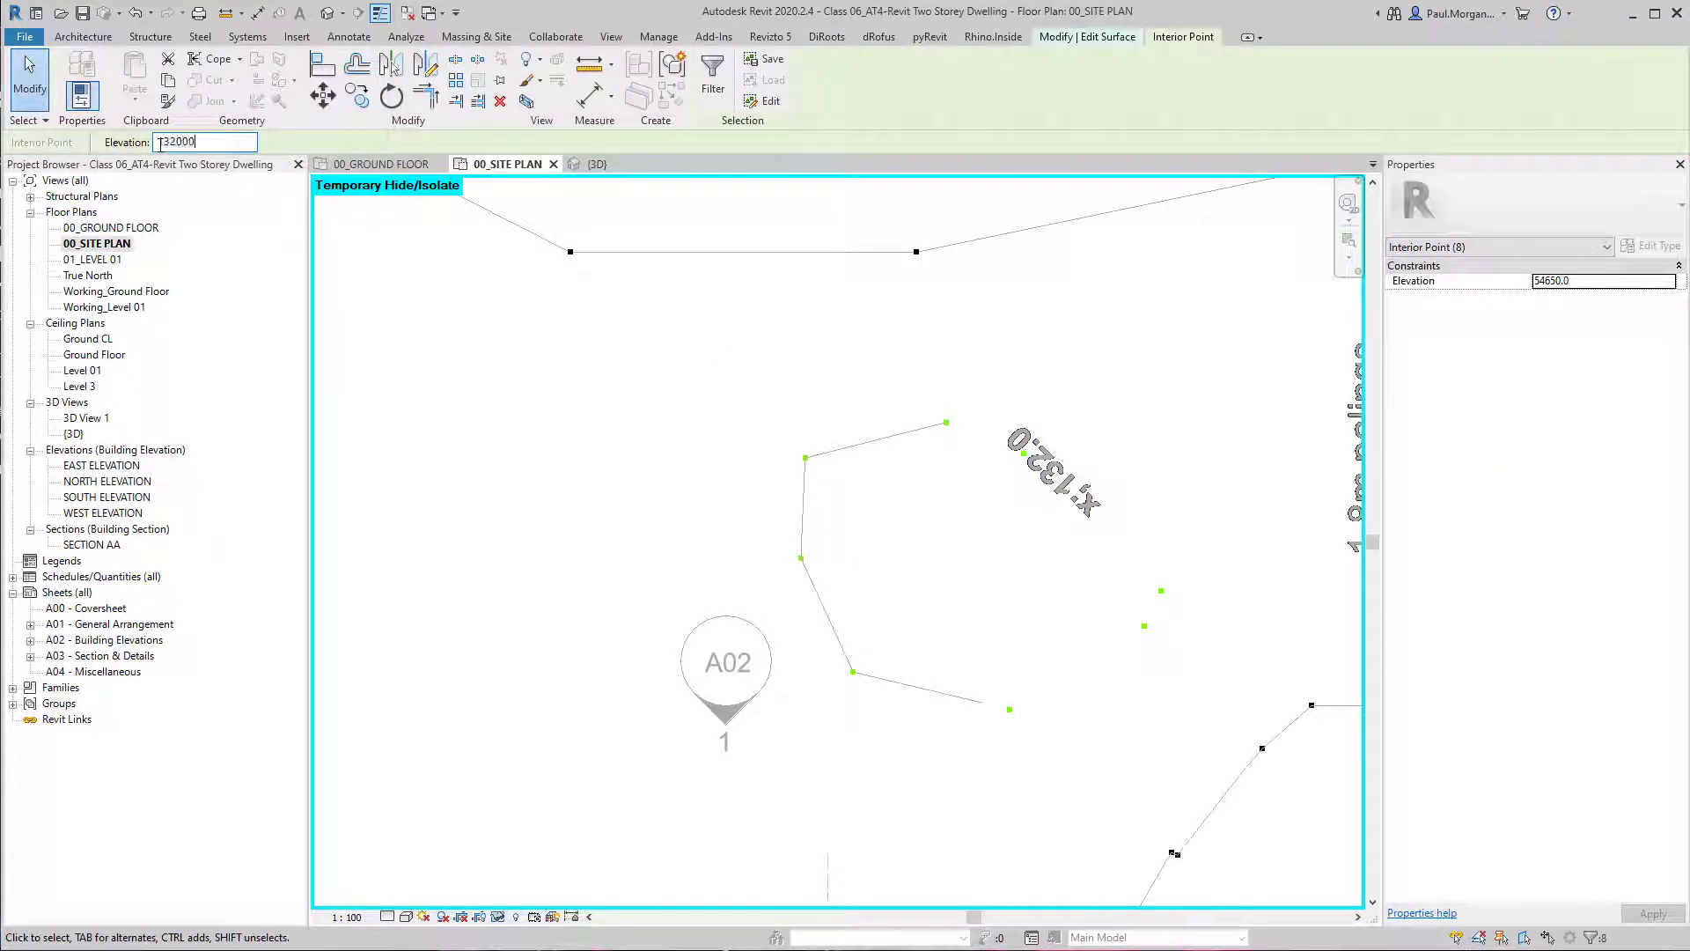
{"action": "left_click", "coordinate": [1139, 492]}
Set all points on the 131.8 contour running from fence to fence beneath the dwelling's rear to elevation 131800.
{"action": "scroll", "coordinate": [1142, 492], "scroll_direction": "down", "scroll_amount": 3}
{"action": "middle_click_drag", "start_coordinate": [1120, 696], "coordinate": [1003, 623]}
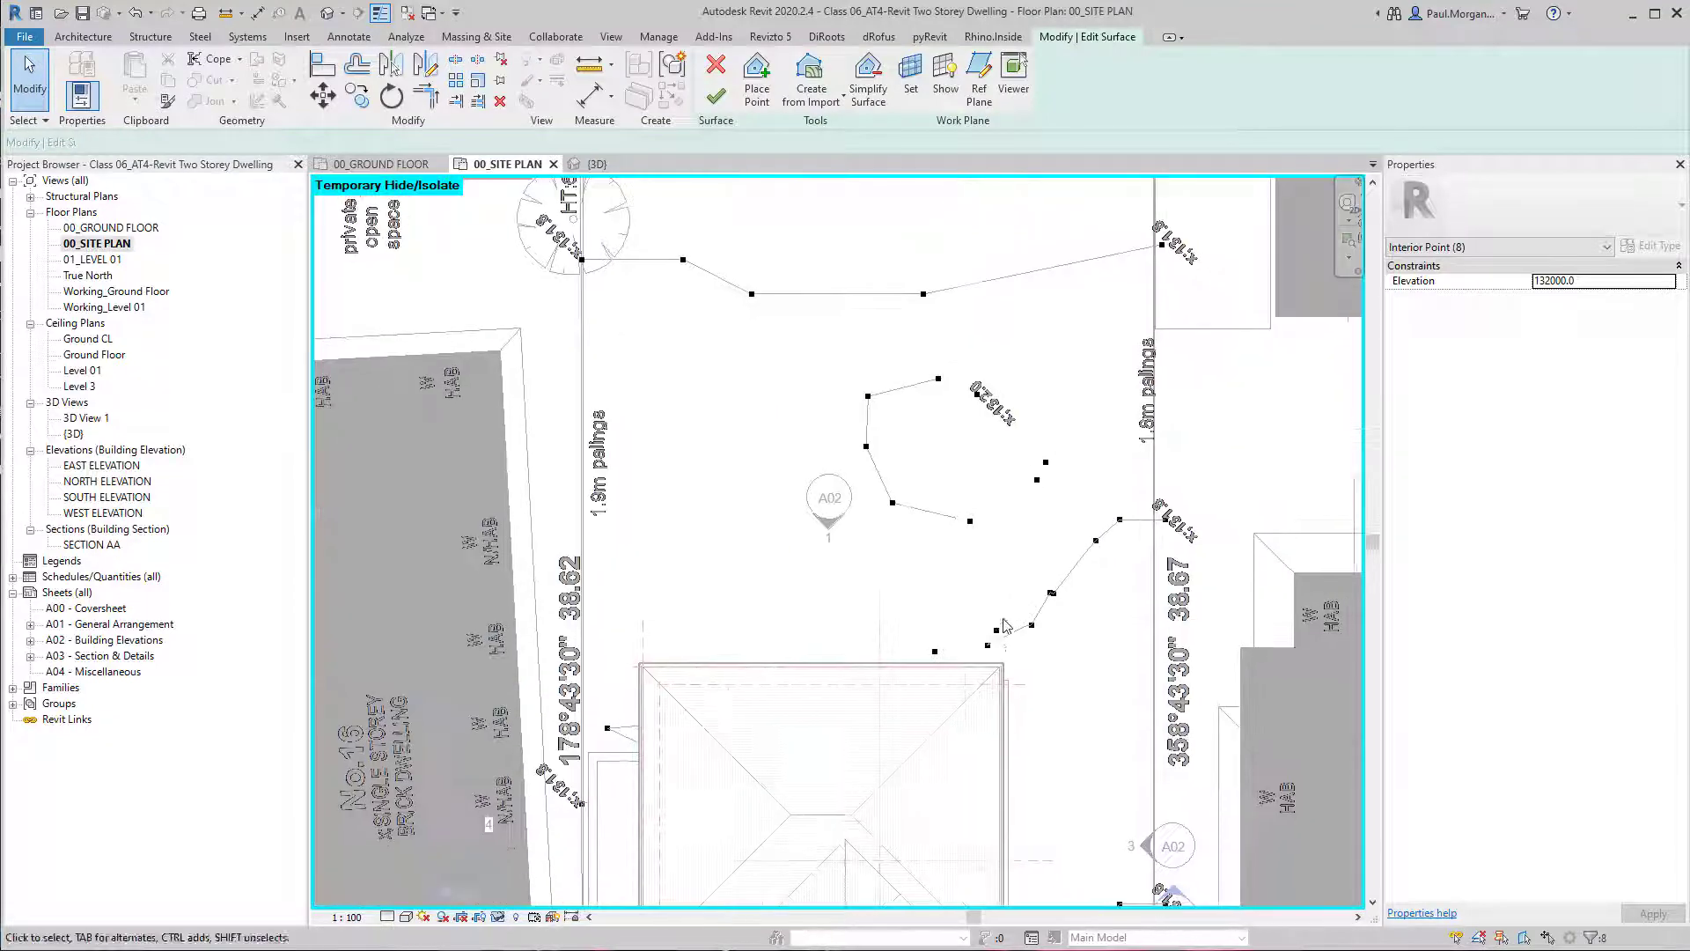
{"action": "scroll", "coordinate": [994, 640], "scroll_direction": "up", "scroll_amount": 2}
{"action": "left_click", "coordinate": [1164, 452]}
{"action": "scroll", "coordinate": [1180, 457], "scroll_direction": "down", "scroll_amount": 1}
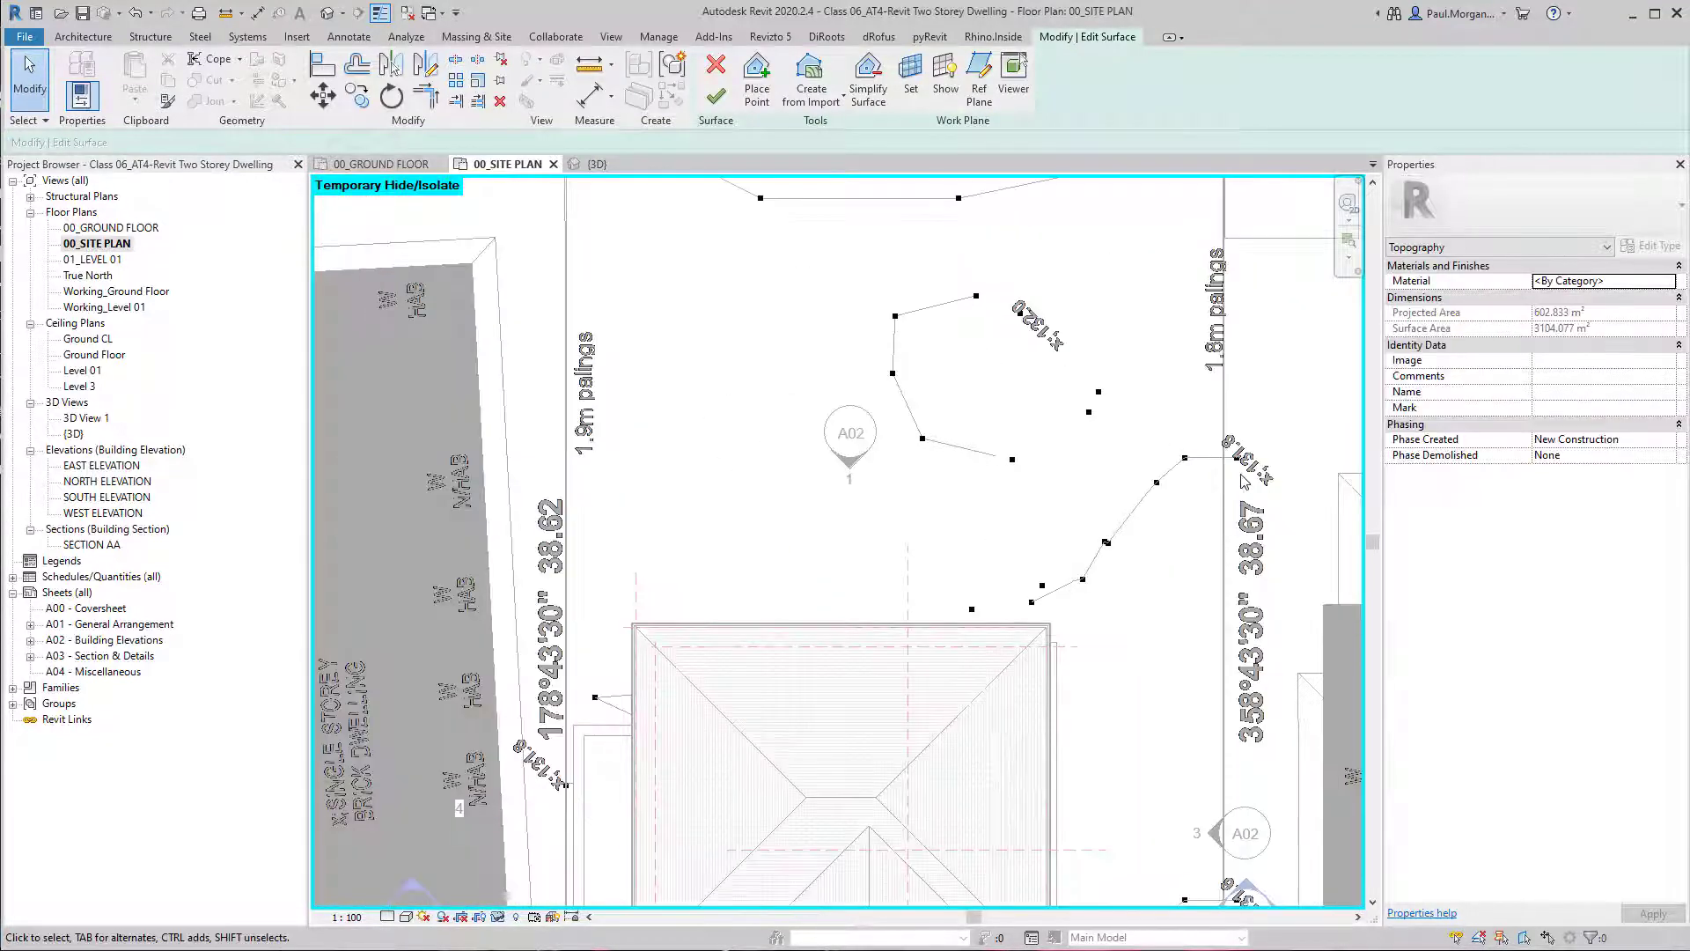
{"action": "left_click_drag", "start_coordinate": [1154, 442], "coordinate": [1295, 513]}
{"action": "left_click_drag", "start_coordinate": [1065, 499], "coordinate": [1185, 627], "text": "ctrl"}
{"action": "left_click_drag", "start_coordinate": [948, 568], "coordinate": [1141, 652], "text": "ctrl"}
{"action": "left_click_drag", "start_coordinate": [527, 673], "coordinate": [1184, 856], "text": "ctrl"}
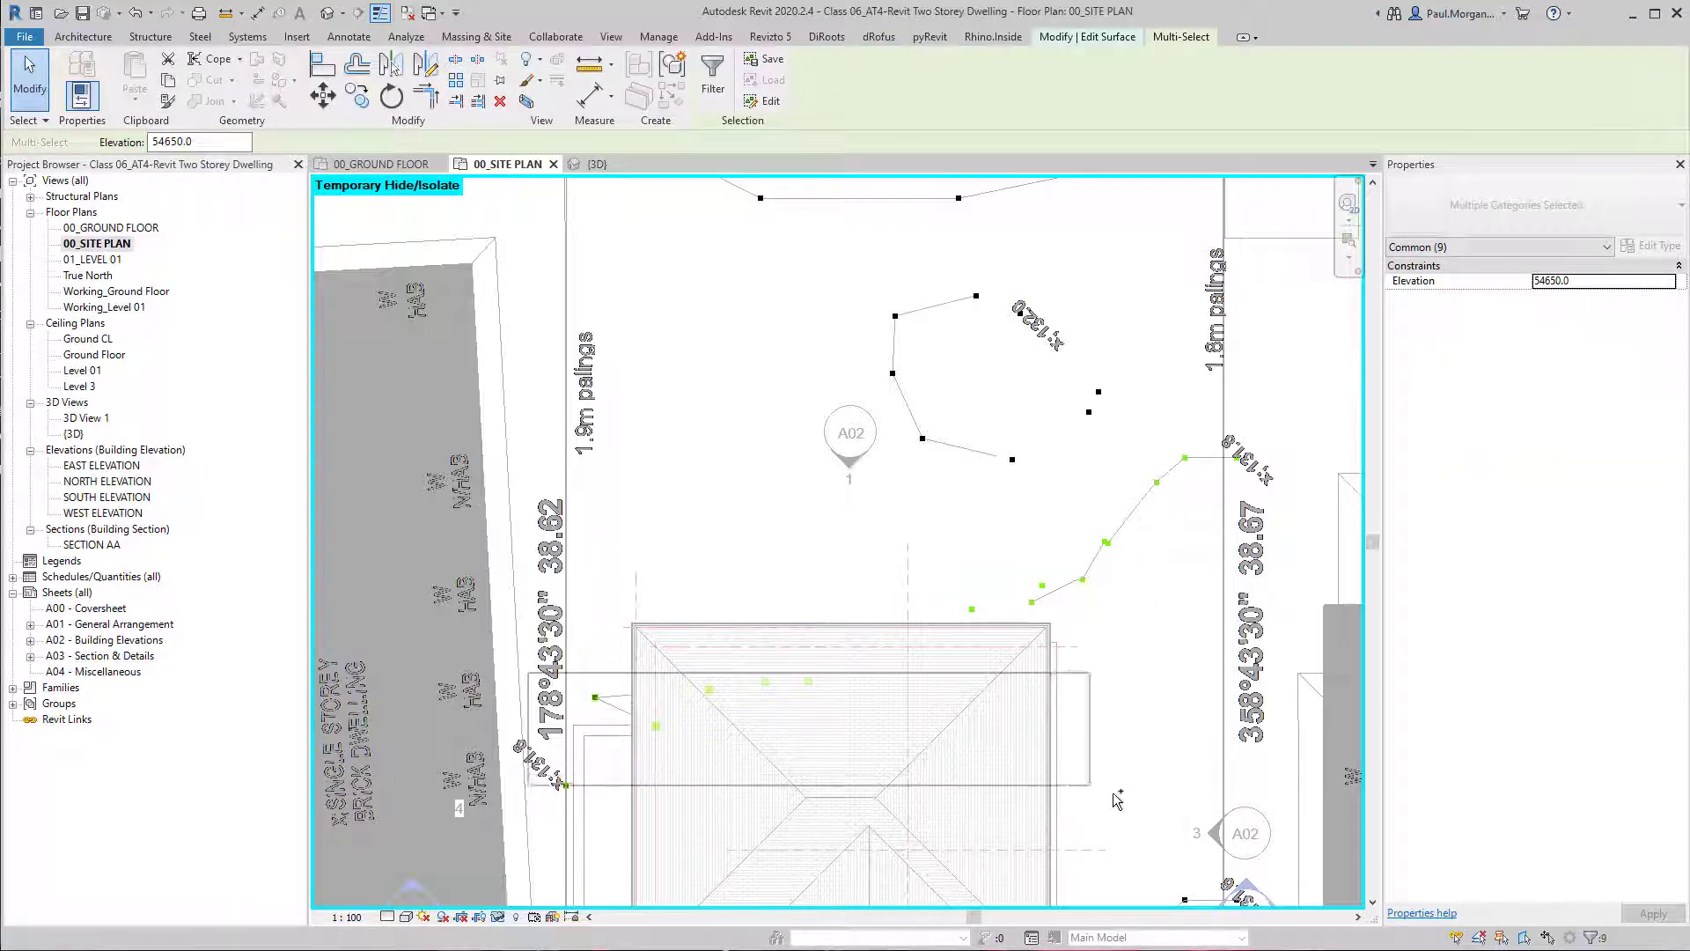
{"action": "middle_click_drag", "start_coordinate": [1084, 792], "coordinate": [1040, 644]}
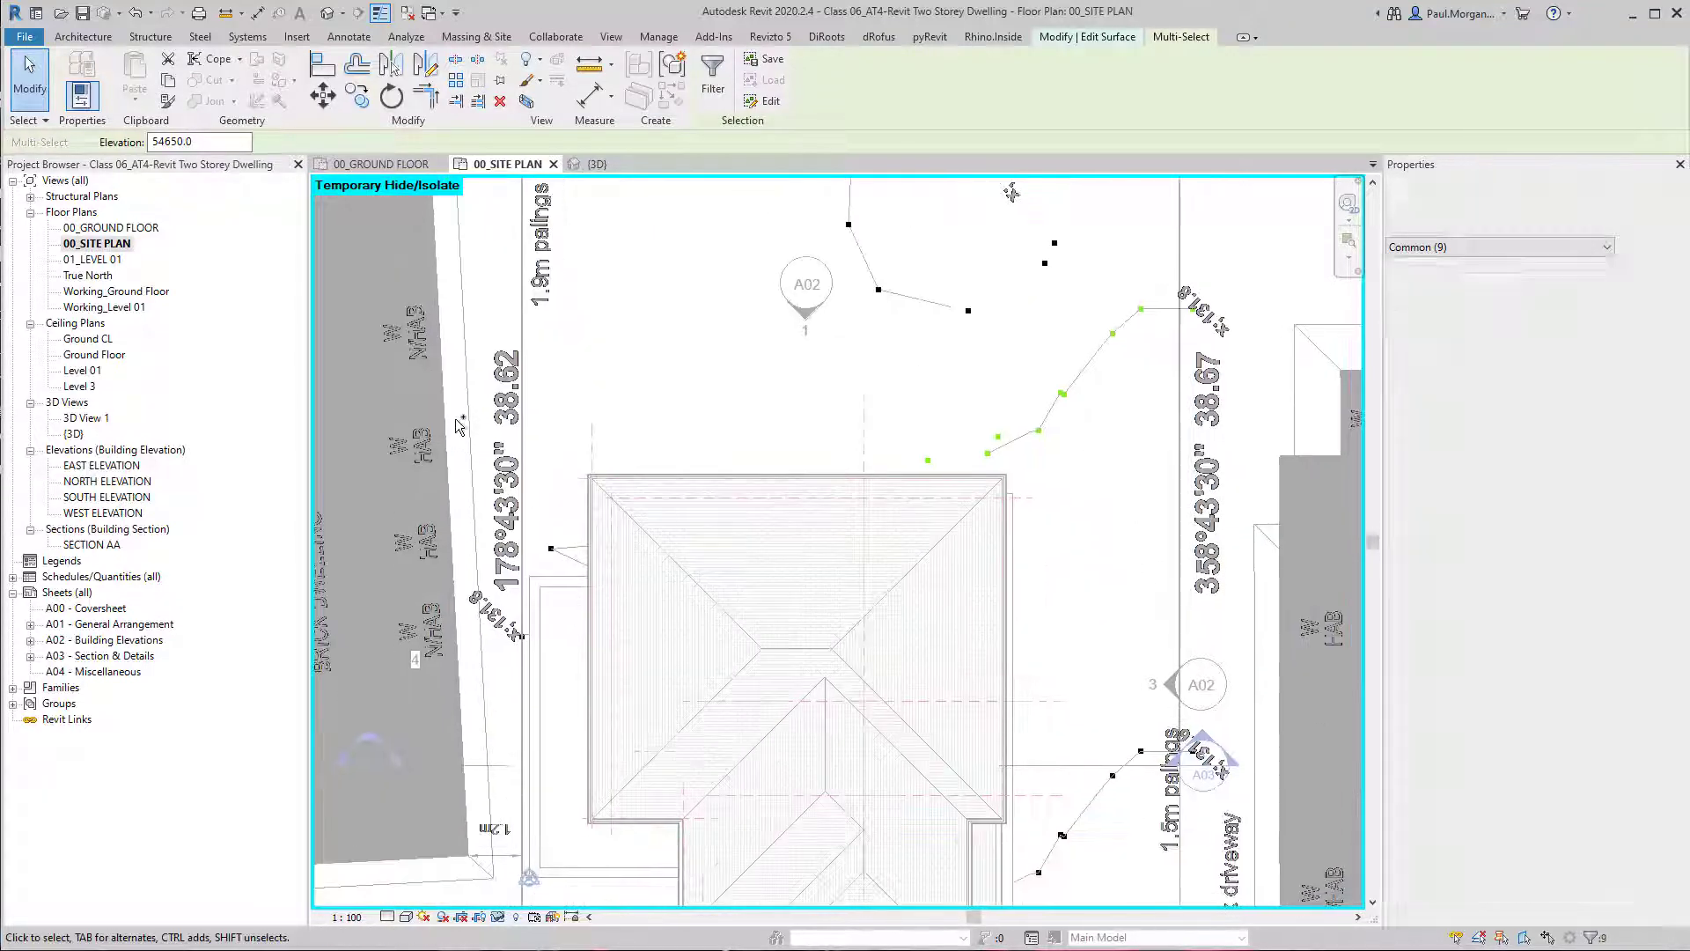
{"action": "left_click_drag", "start_coordinate": [454, 419], "coordinate": [1012, 774], "text": "ctrl"}
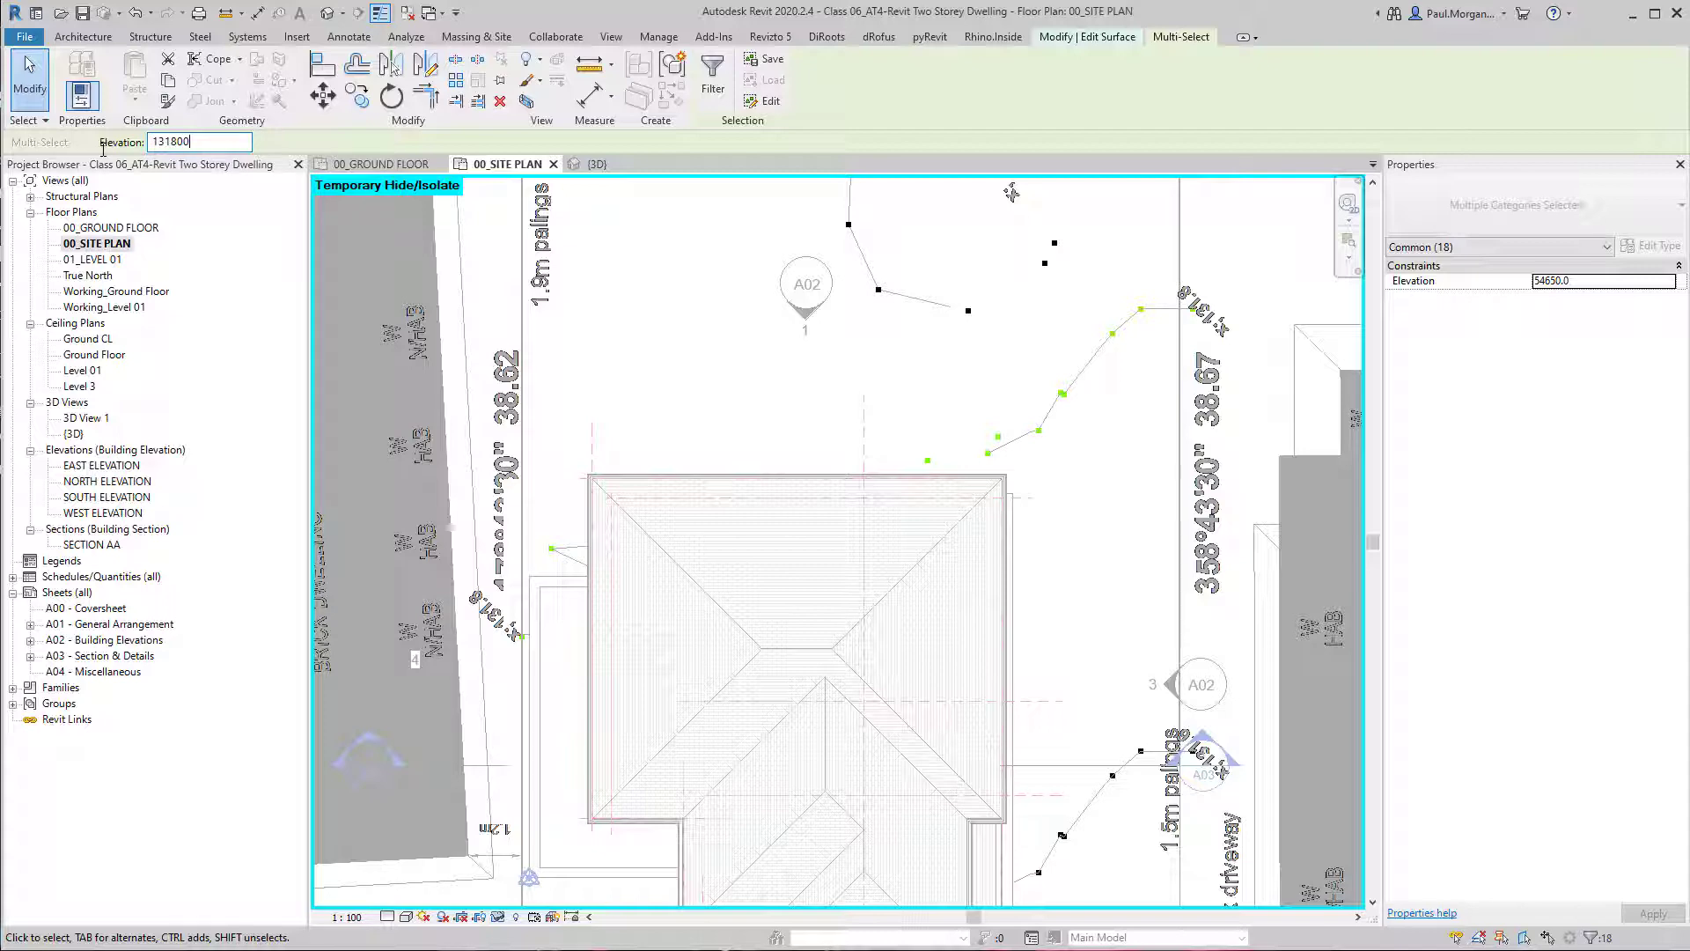
{"action": "key", "text": "Return"}
{"action": "left_click", "coordinate": [713, 339]}
Set all points on the 131.6 contour crossing the dwelling's front to elevation 131600 and finish the surface.
{"action": "scroll", "coordinate": [713, 339], "scroll_direction": "down", "scroll_amount": 4}
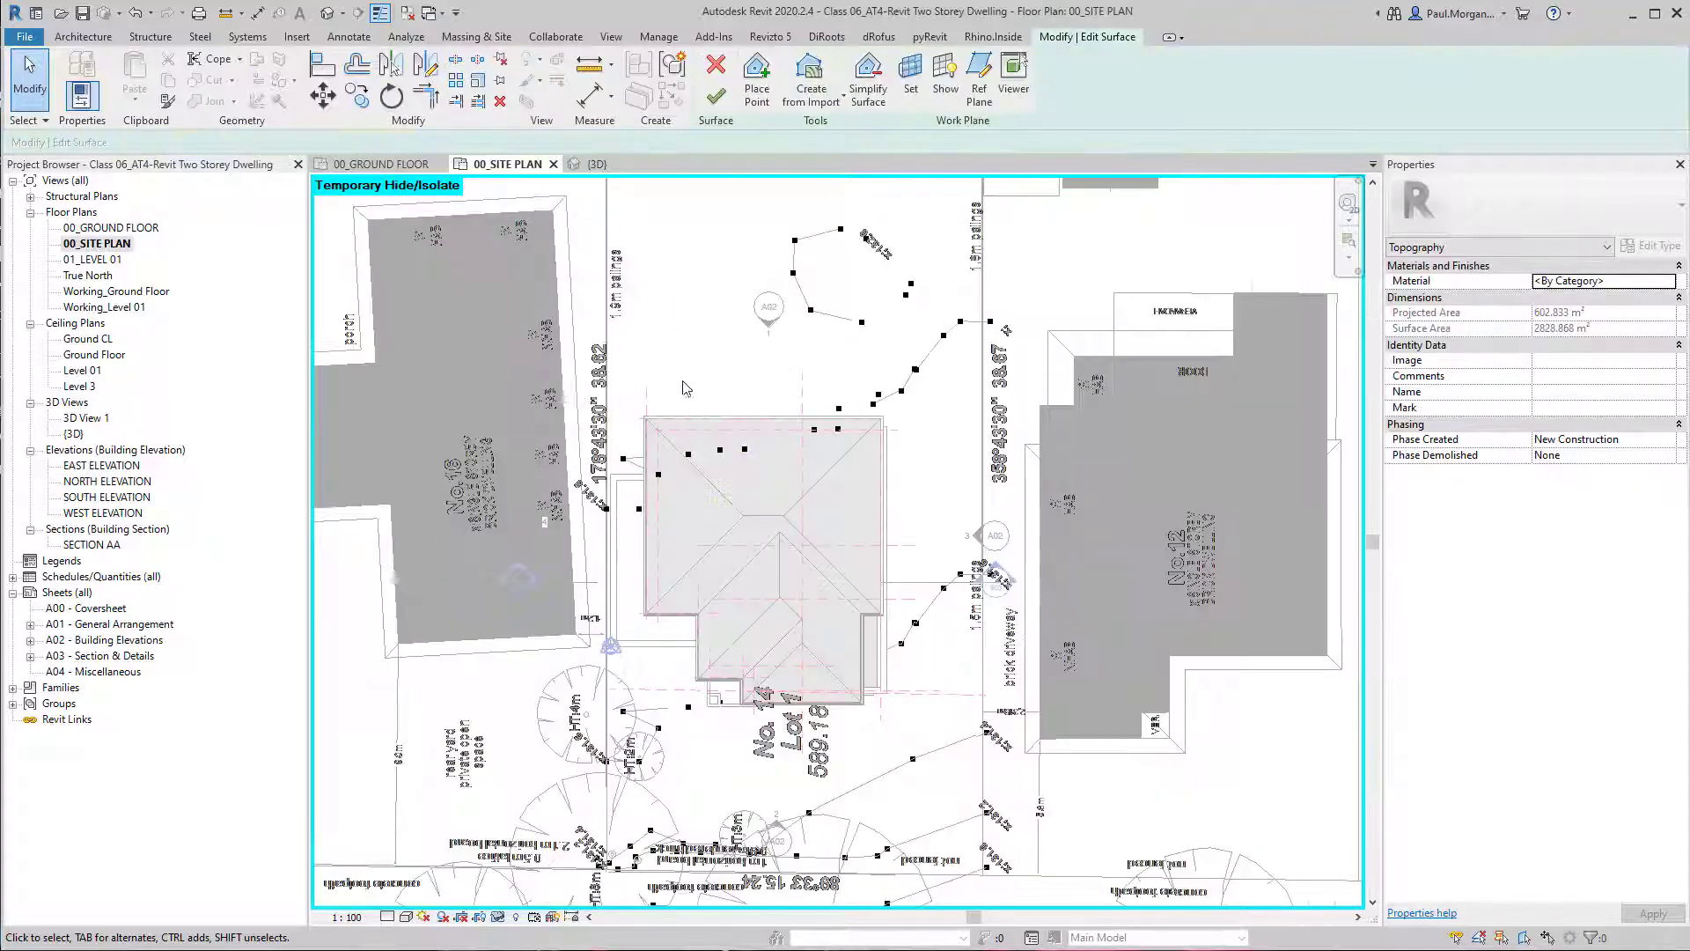
{"action": "scroll", "coordinate": [865, 527], "scroll_direction": "up", "scroll_amount": 3}
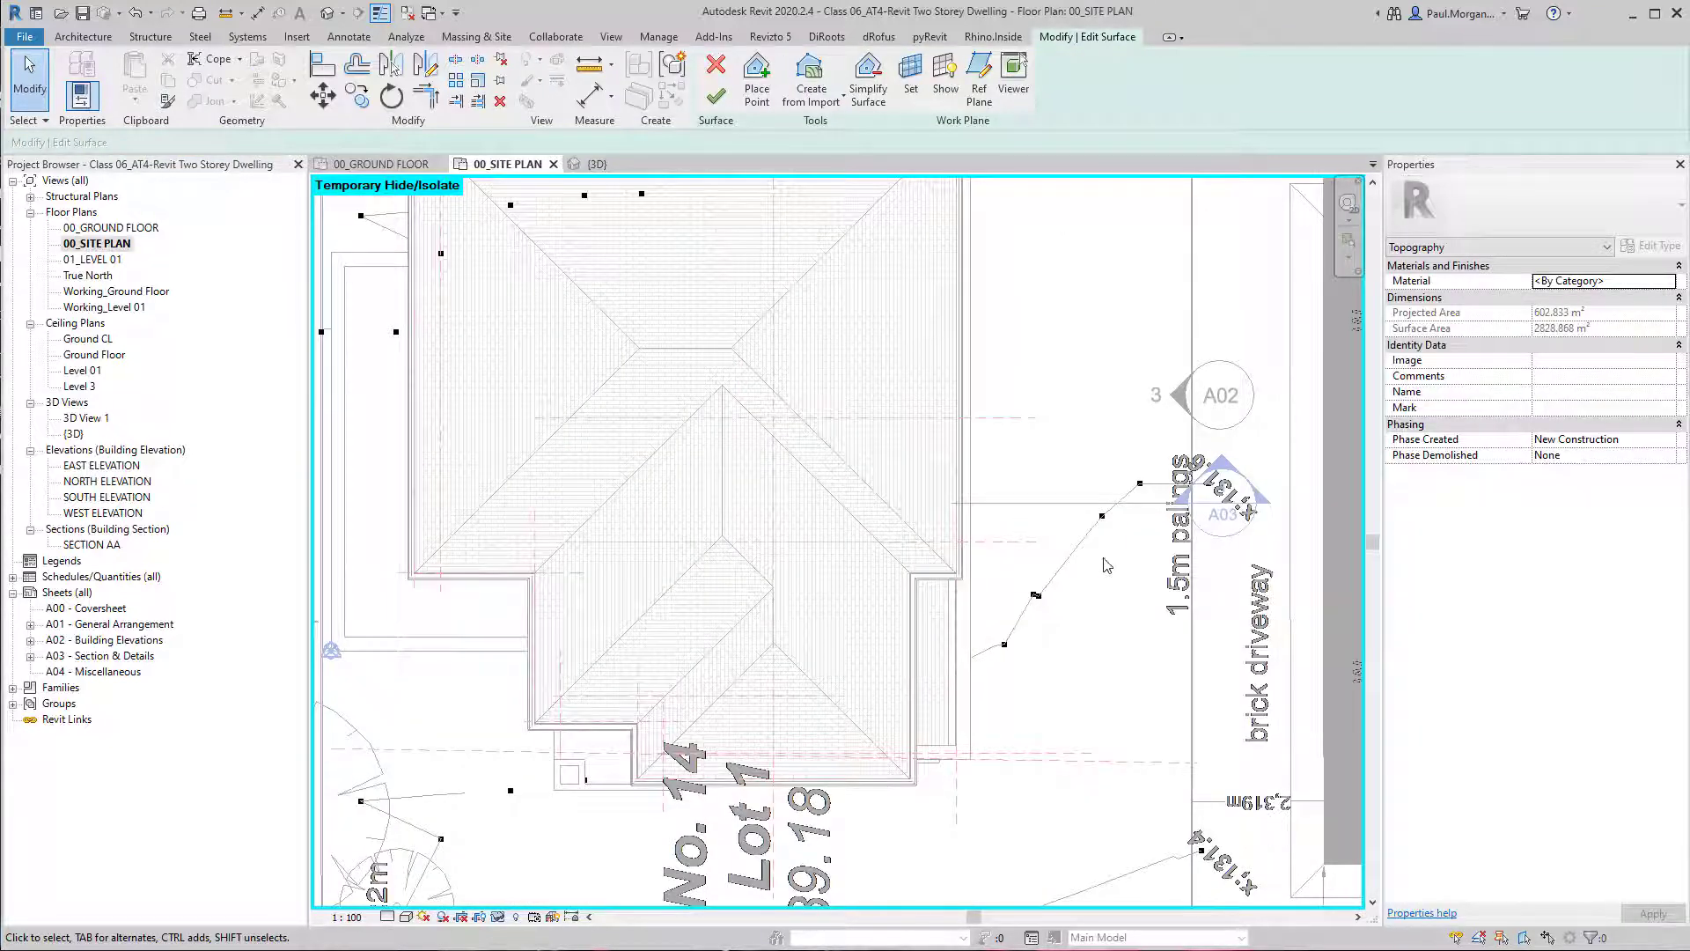
{"action": "middle_click_drag", "start_coordinate": [1071, 653], "coordinate": [1128, 527]}
{"action": "scroll", "coordinate": [1130, 522], "scroll_direction": "down", "scroll_amount": 2}
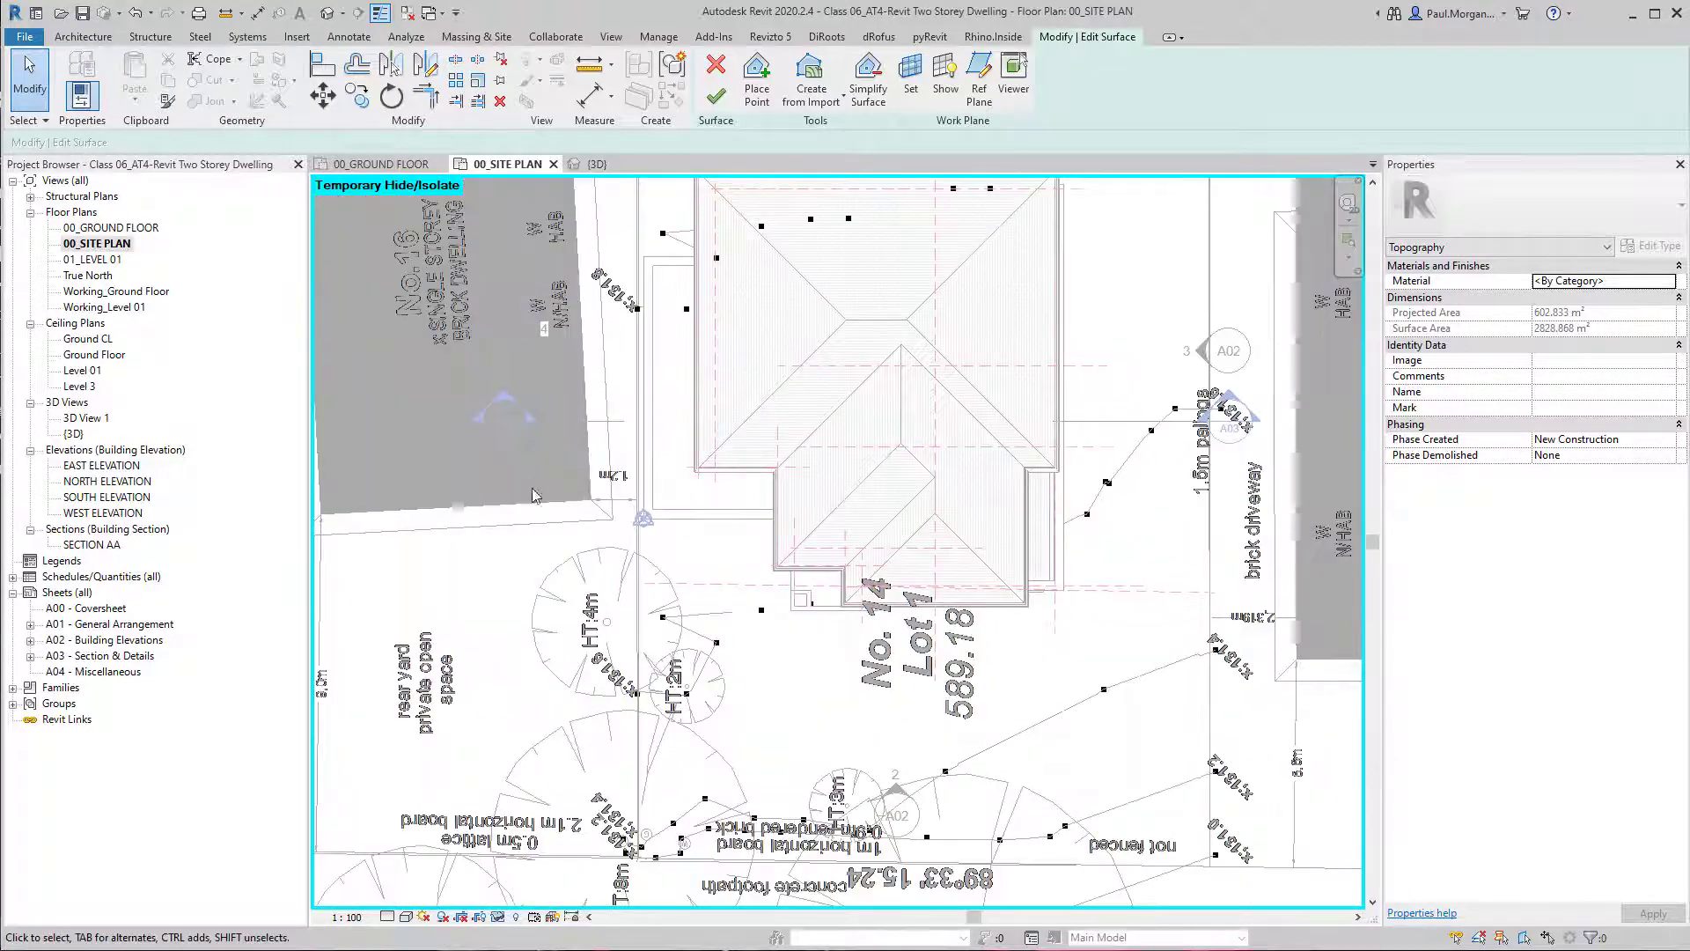
{"action": "left_click_drag", "start_coordinate": [567, 574], "coordinate": [1071, 721]}
{"action": "left_click_drag", "start_coordinate": [735, 485], "coordinate": [1197, 631]}
{"action": "left_click_drag", "start_coordinate": [1020, 339], "coordinate": [1237, 541], "text": "ctrl"}
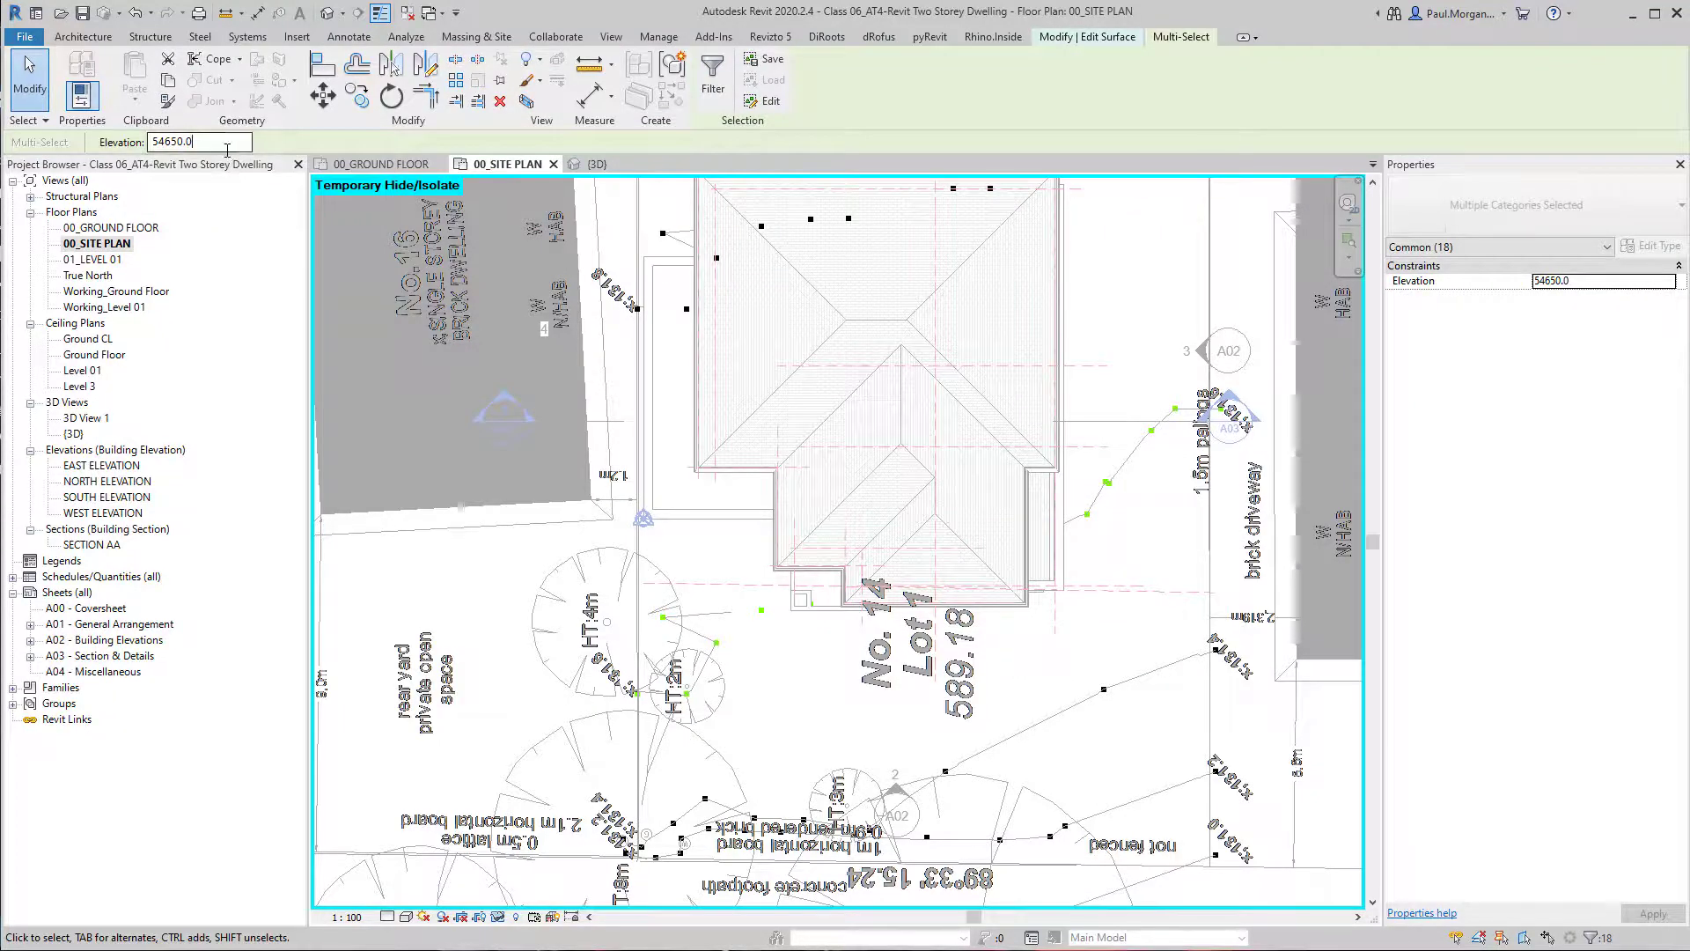
{"action": "double_click", "coordinate": [236, 139]}
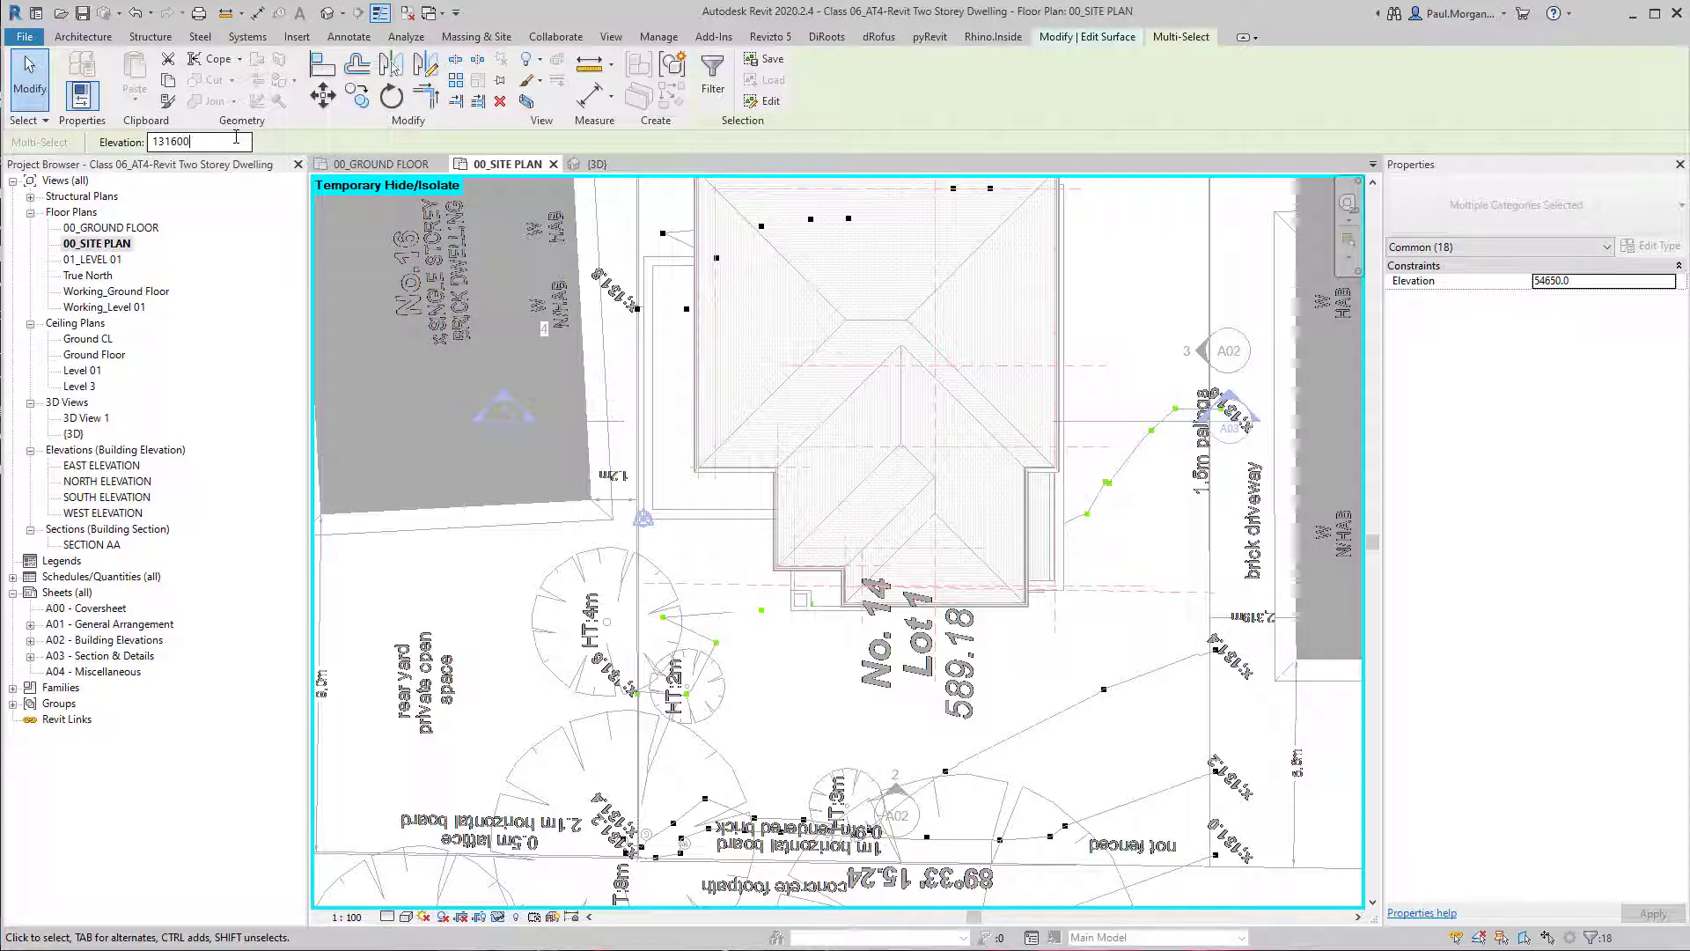
{"action": "key", "text": "Escape"}
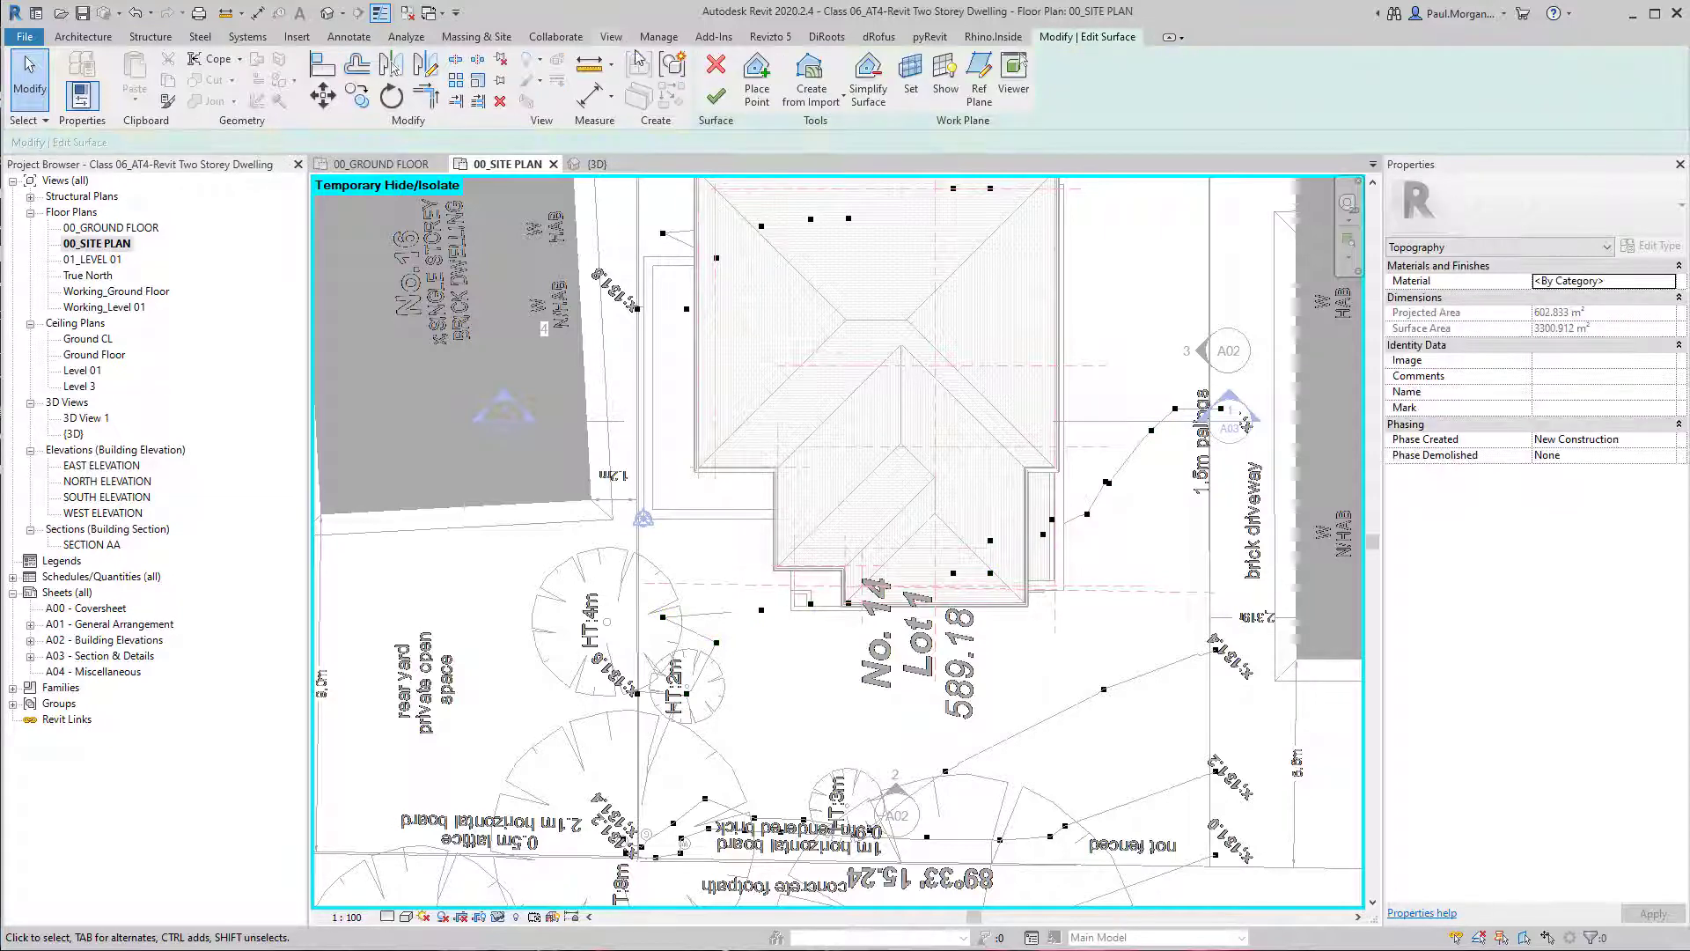
{"action": "left_click", "coordinate": [716, 93]}
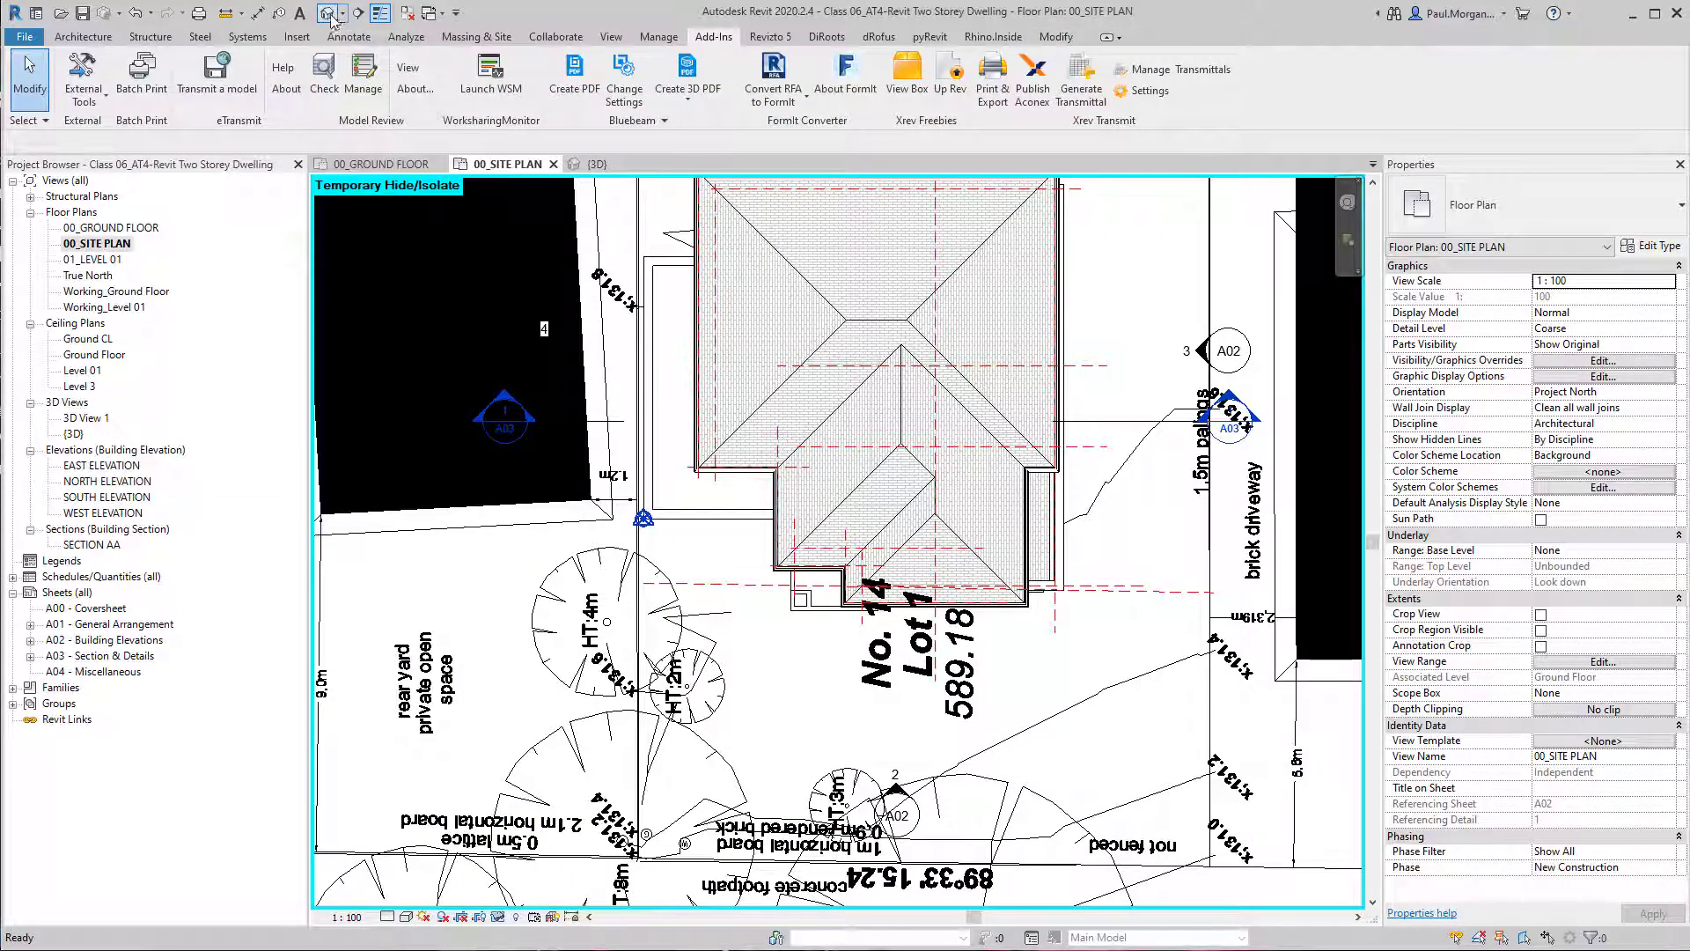
Examine the edited toposurface in the 3D view for points left at a wrong elevation.
{"action": "left_click", "coordinate": [326, 12]}
{"action": "scroll", "coordinate": [676, 510], "scroll_direction": "up", "scroll_amount": 5}
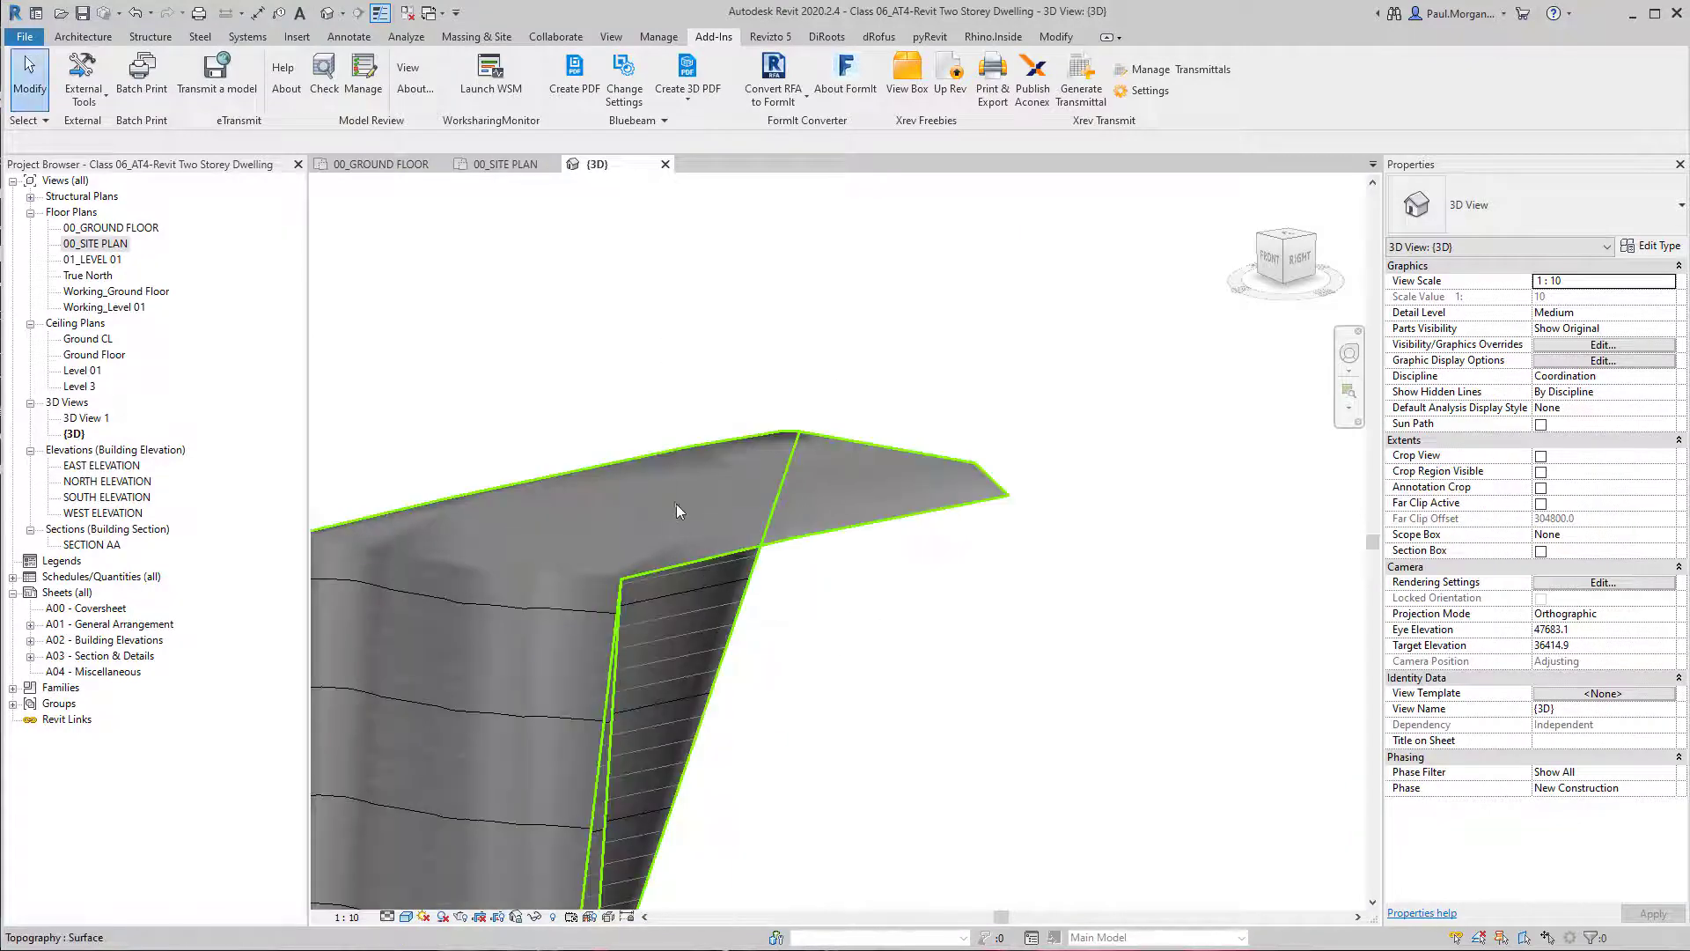
{"action": "scroll", "coordinate": [678, 505], "scroll_direction": "up", "scroll_amount": 3}
{"action": "scroll", "coordinate": [729, 502], "scroll_direction": "down", "scroll_amount": 2}
{"action": "scroll", "coordinate": [722, 666], "scroll_direction": "down", "scroll_amount": 4}
{"action": "middle_click_drag", "start_coordinate": [717, 696], "coordinate": [797, 383]}
{"action": "middle_click_drag", "start_coordinate": [696, 729], "coordinate": [739, 609]}
{"action": "scroll", "coordinate": [748, 607], "scroll_direction": "down", "scroll_amount": 2}
{"action": "middle_click_drag", "start_coordinate": [811, 751], "coordinate": [411, 268]}
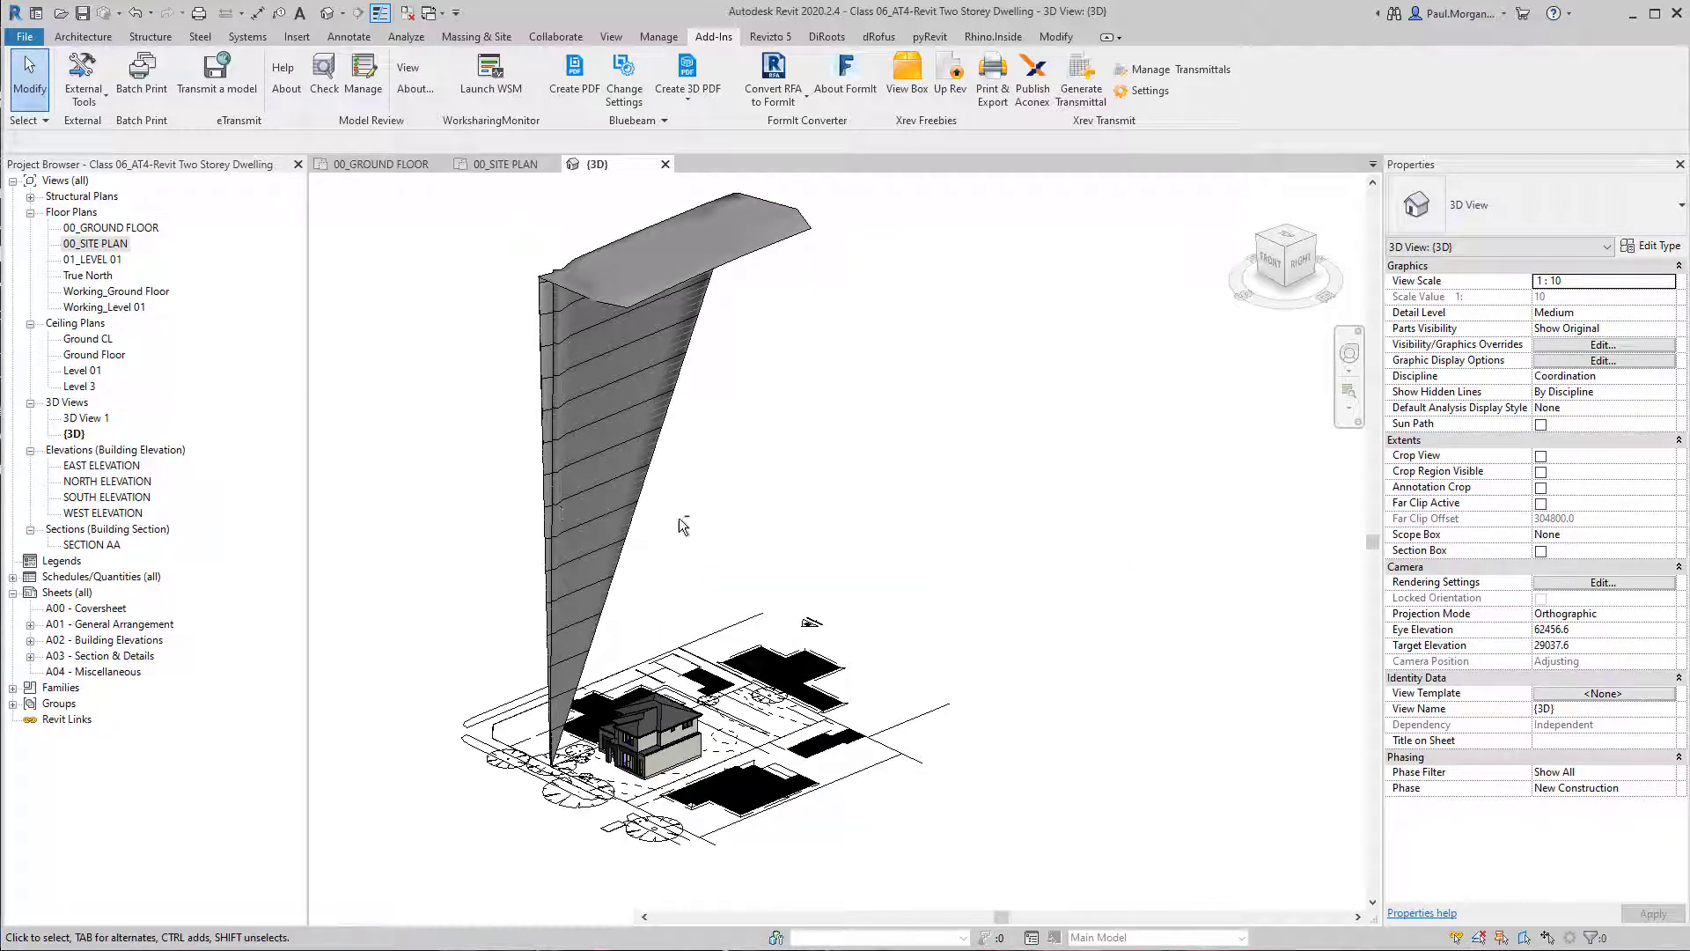
{"action": "middle_click_drag", "start_coordinate": [819, 507], "coordinate": [815, 549], "text": "shift"}
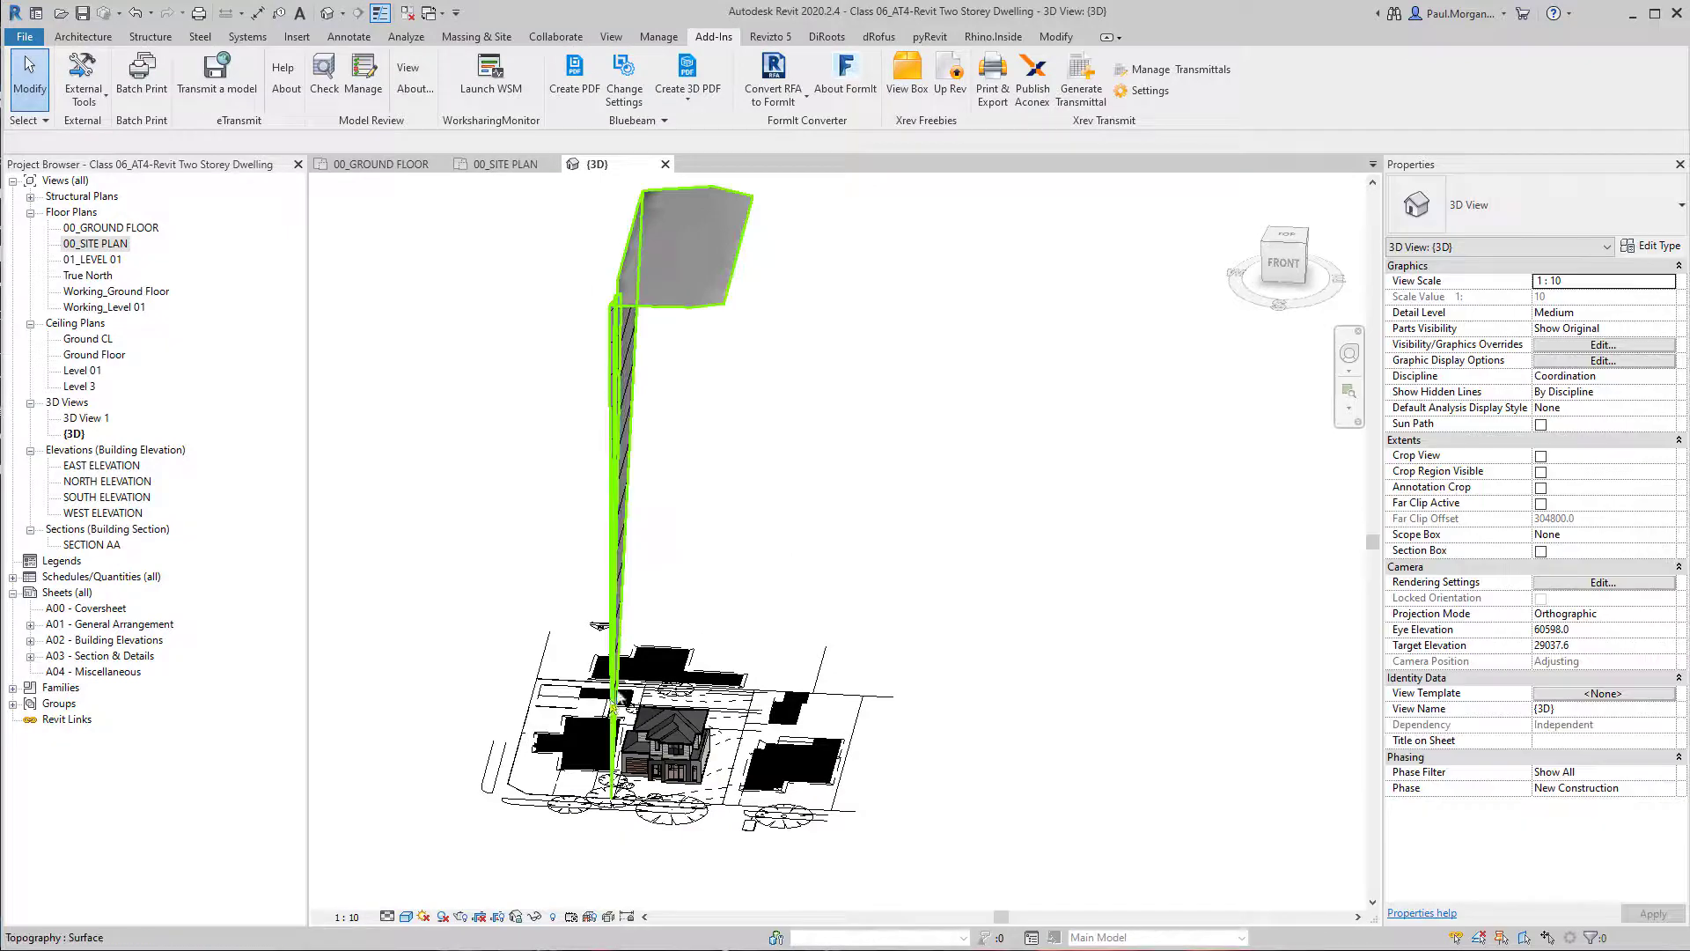
{"action": "middle_click_drag", "start_coordinate": [612, 691], "coordinate": [435, 631], "text": "shift"}
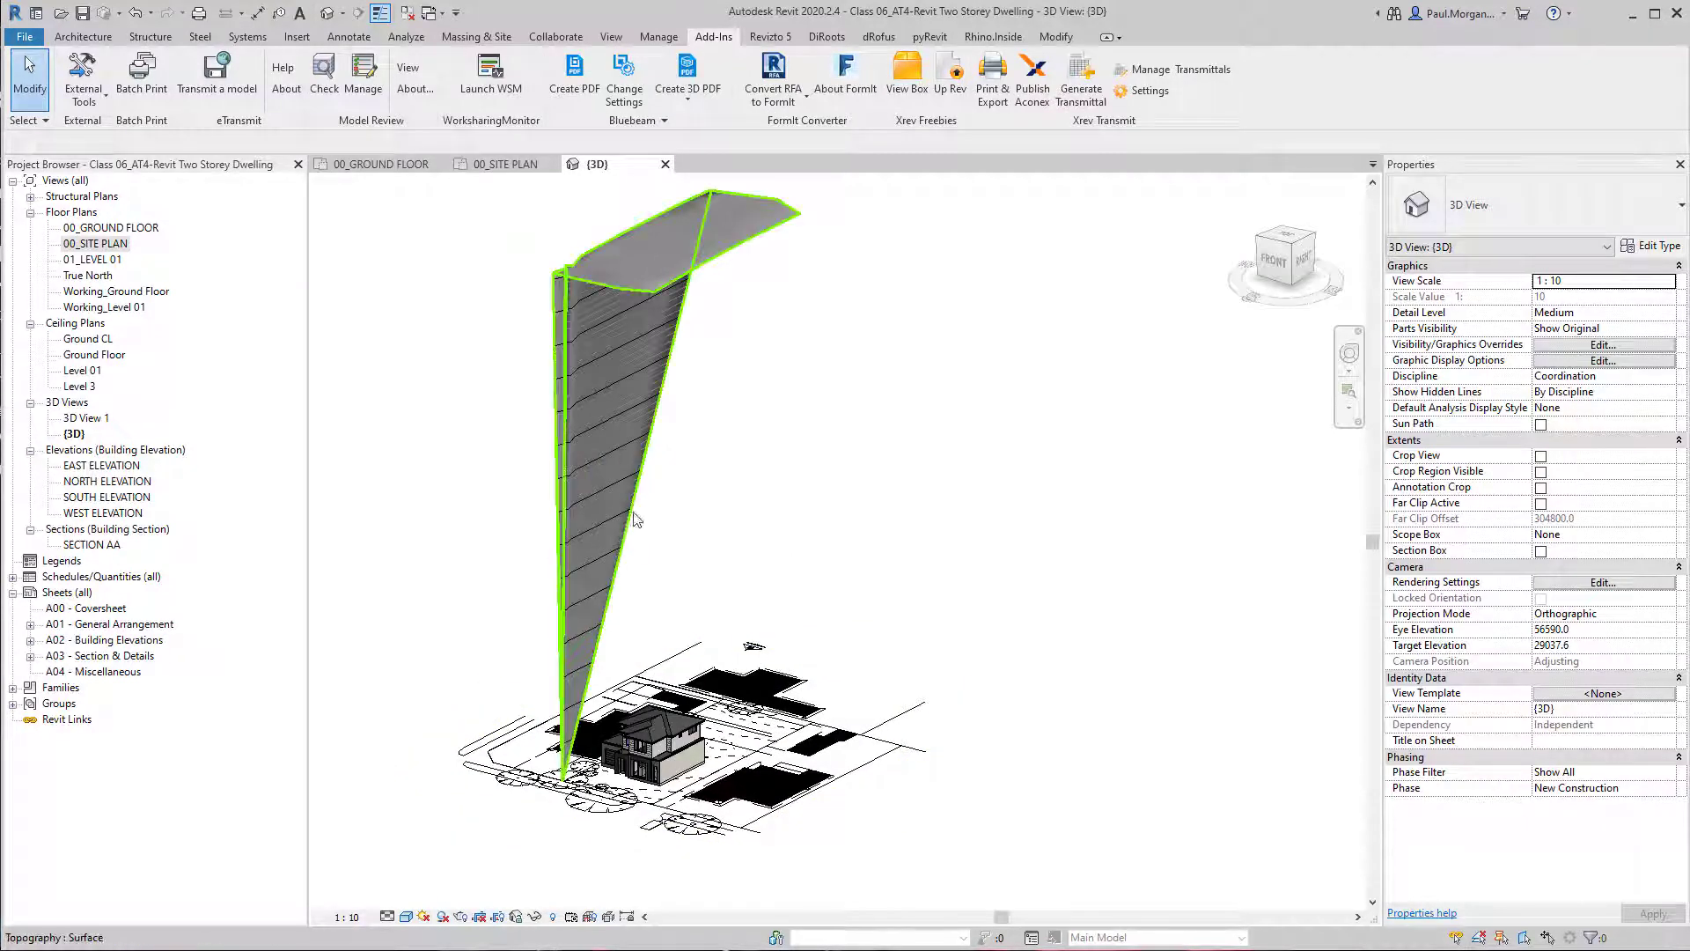
{"action": "middle_click_drag", "start_coordinate": [631, 510], "coordinate": [586, 526], "text": "shift"}
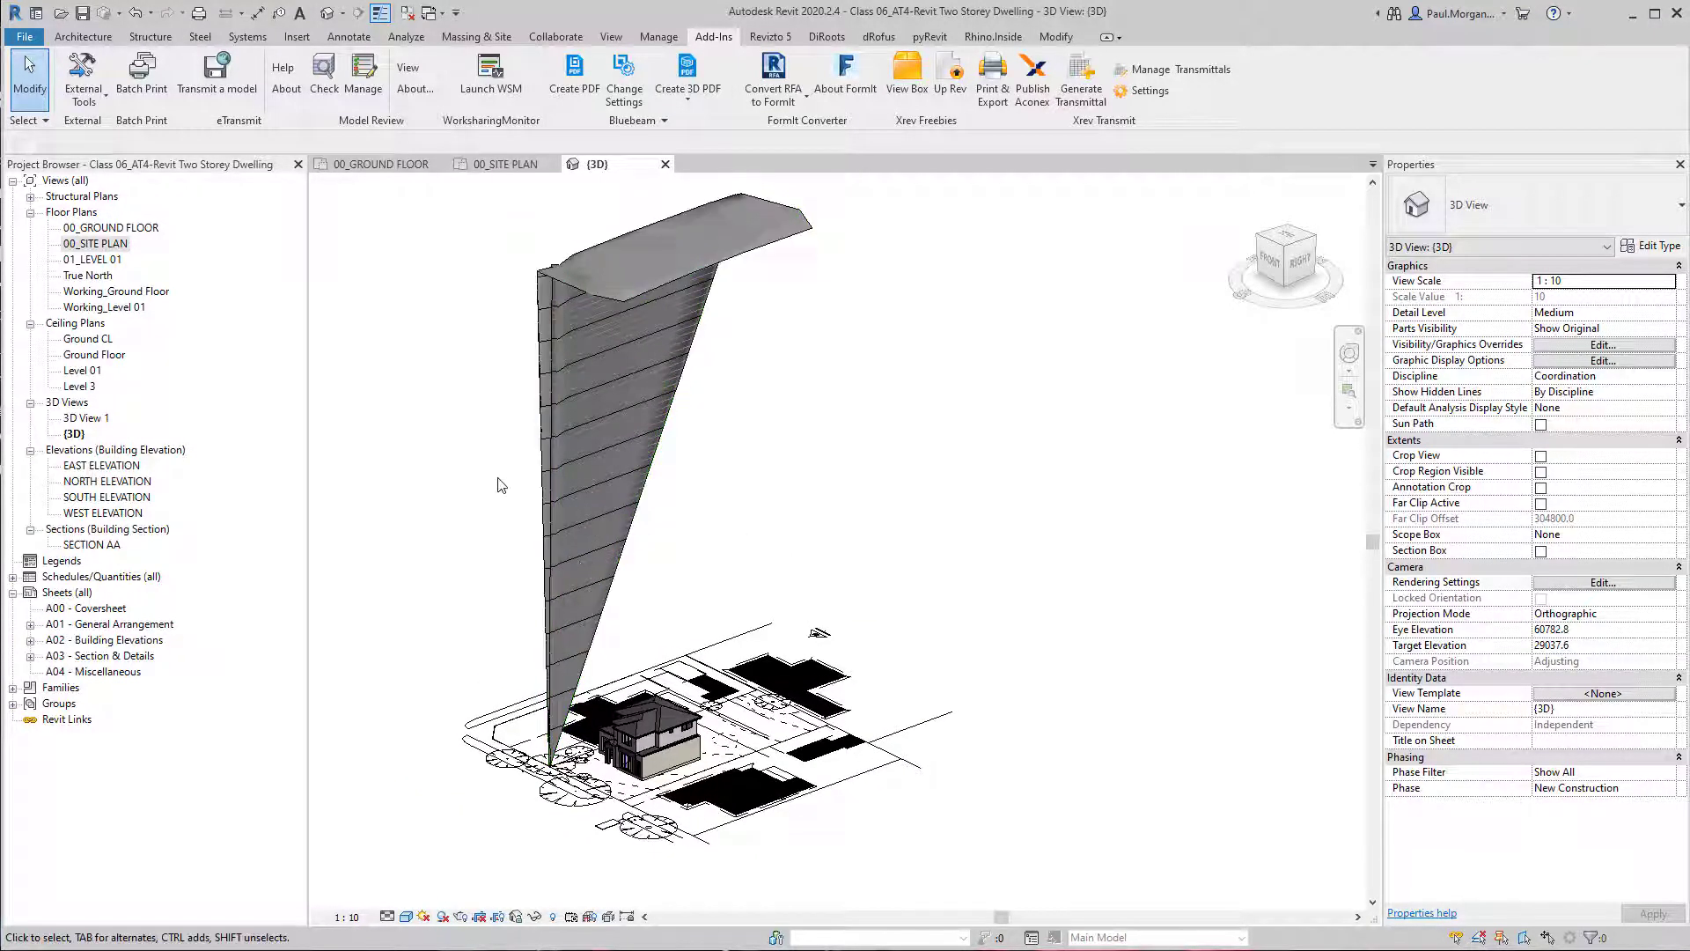
Reopen the toposurface for editing and set the low stray interior point near the street frontage to elevation 131000.
{"action": "left_click", "coordinate": [538, 475]}
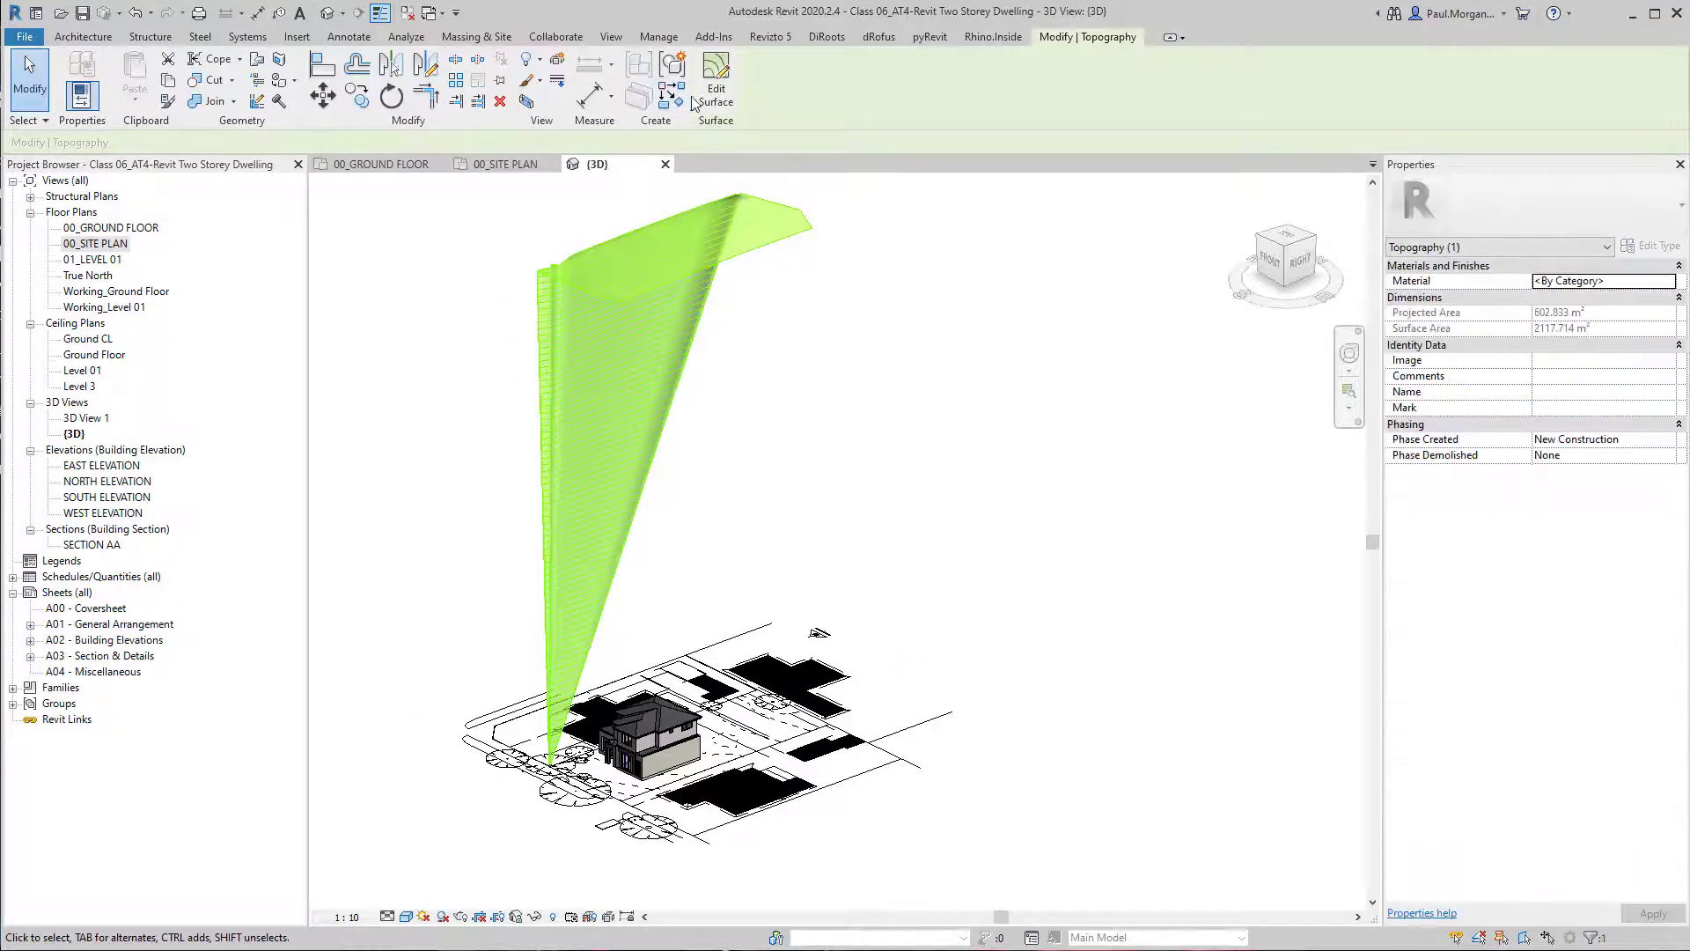
{"action": "left_click", "coordinate": [714, 88]}
{"action": "scroll", "coordinate": [530, 782], "scroll_direction": "up", "scroll_amount": 3}
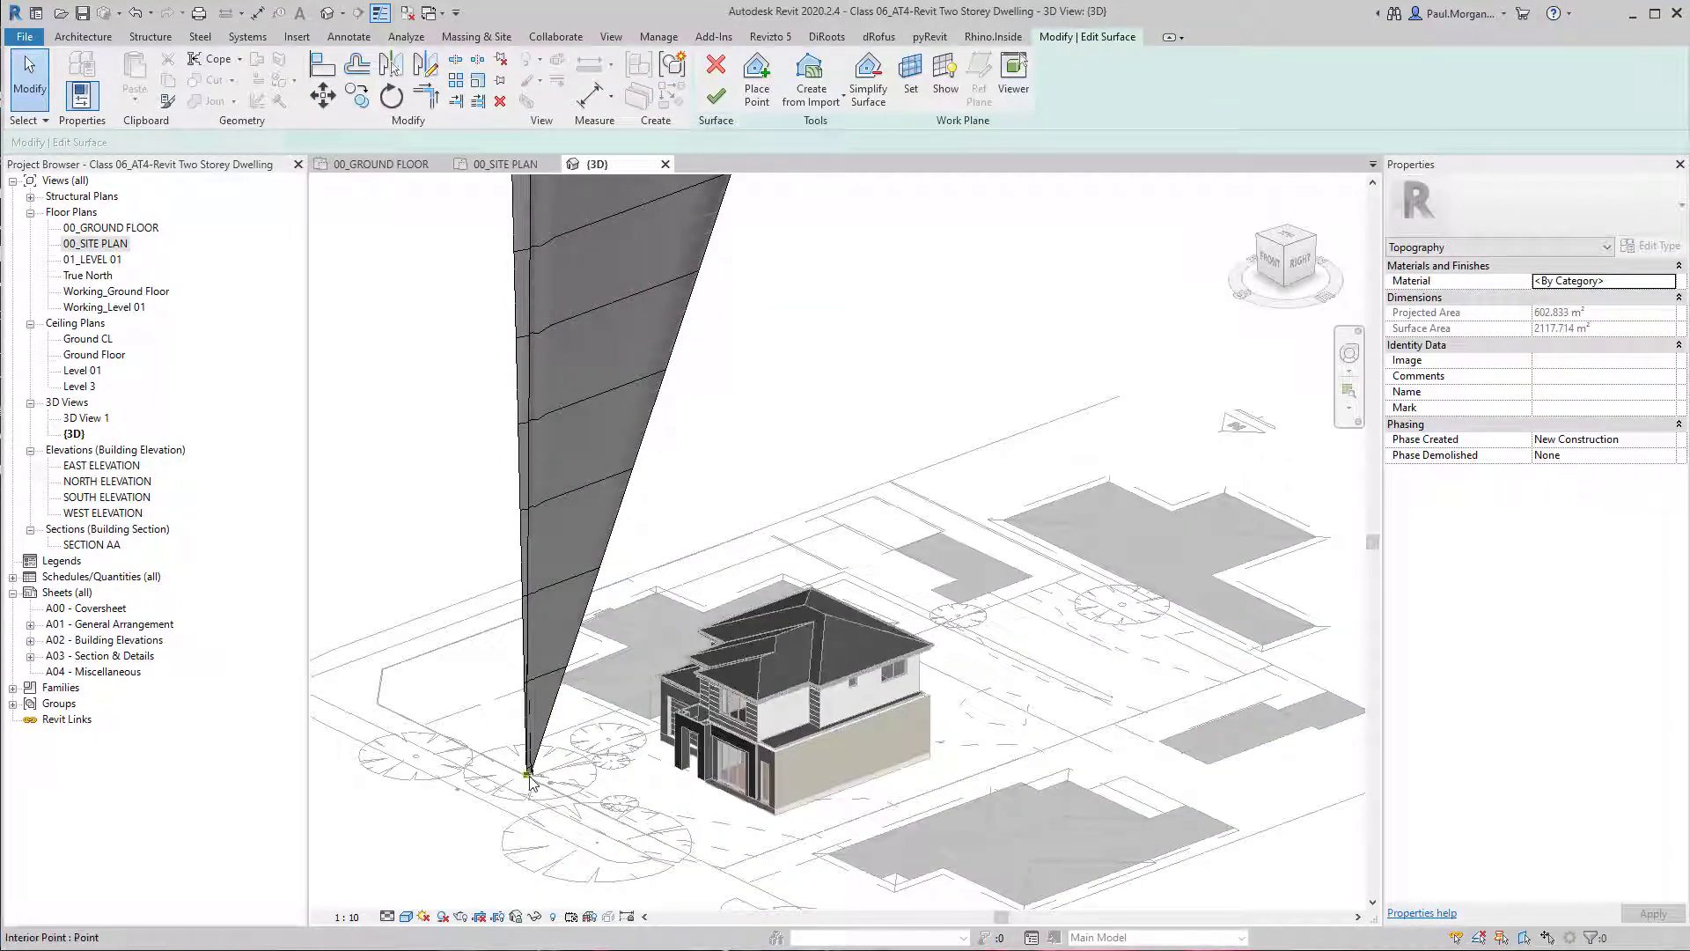
{"action": "left_click", "coordinate": [529, 777]}
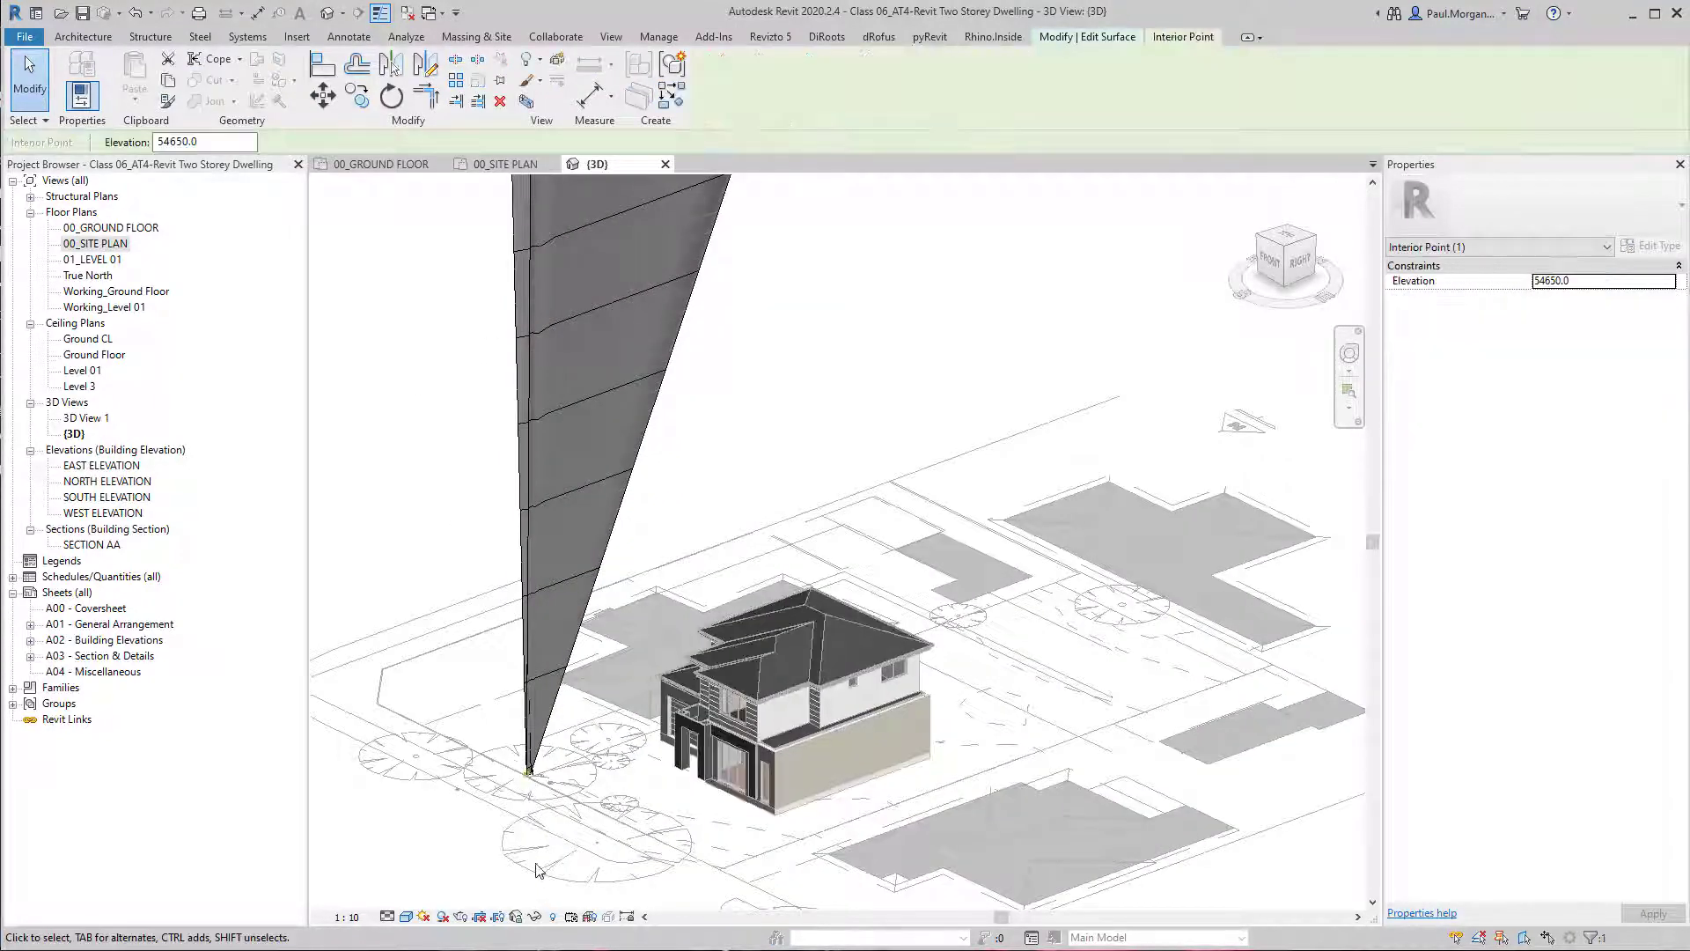
{"action": "left_click", "coordinate": [226, 149]}
{"action": "type", "text": "131000"}
{"action": "key", "text": "Return"}
Set the remaining low boundary point at the base of the surface spike to elevation 131200.
{"action": "left_click", "coordinate": [530, 772]}
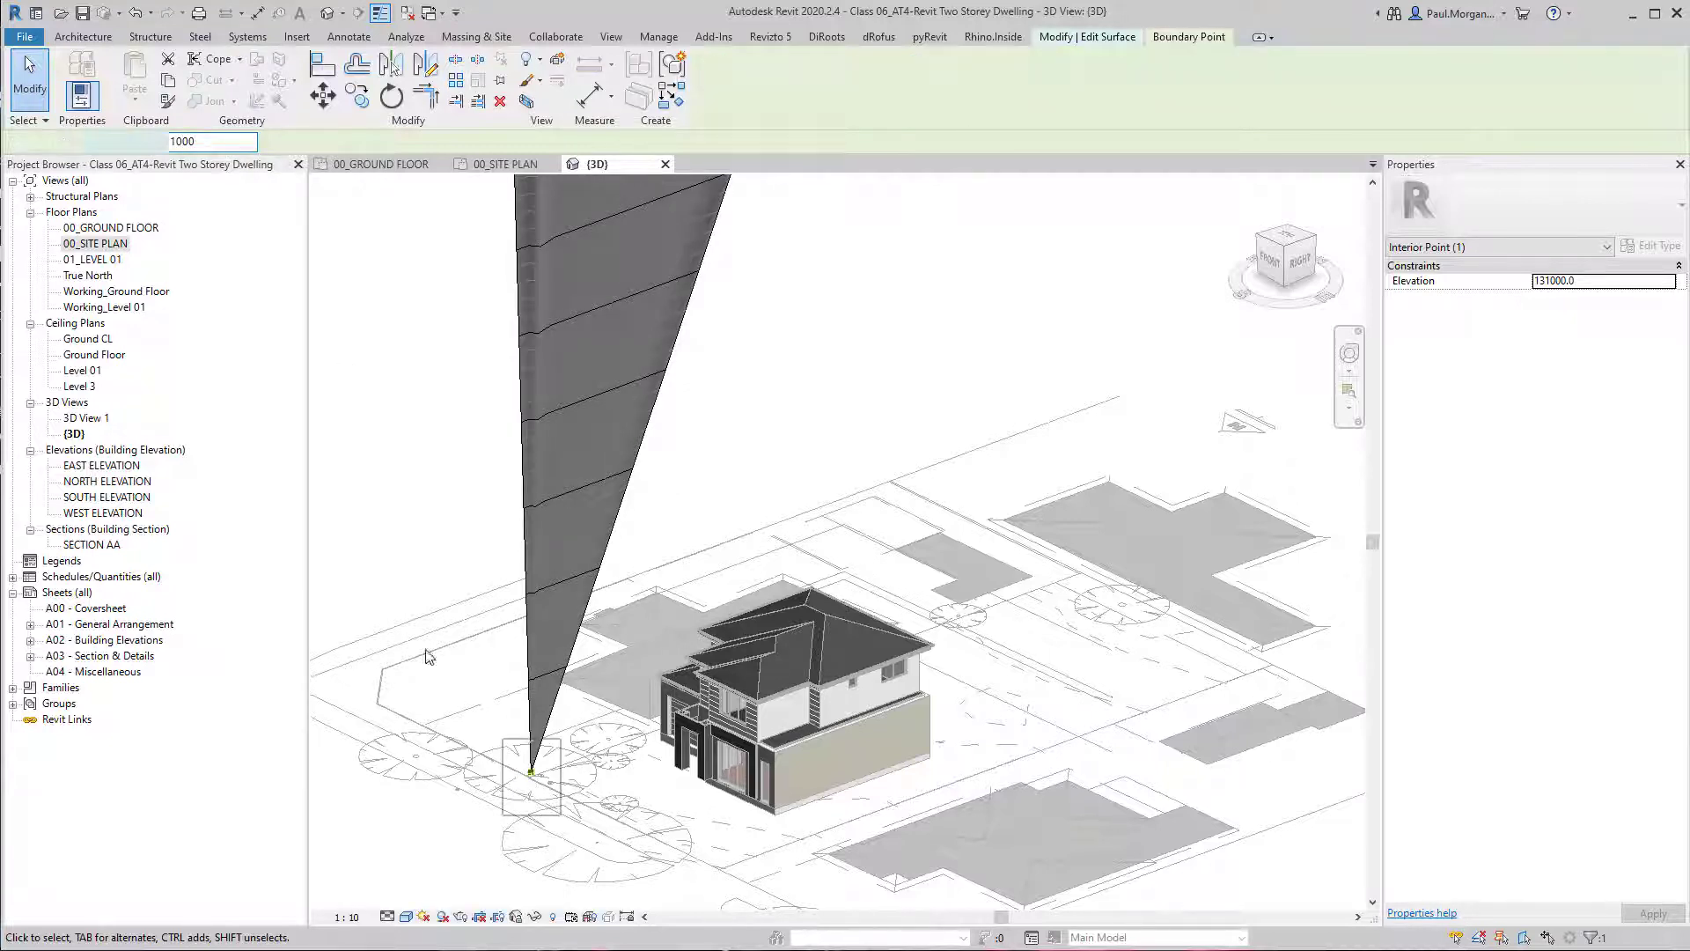
{"action": "left_click", "coordinate": [225, 143]}
{"action": "type", "text": "131200"}
{"action": "key", "text": "Return"}
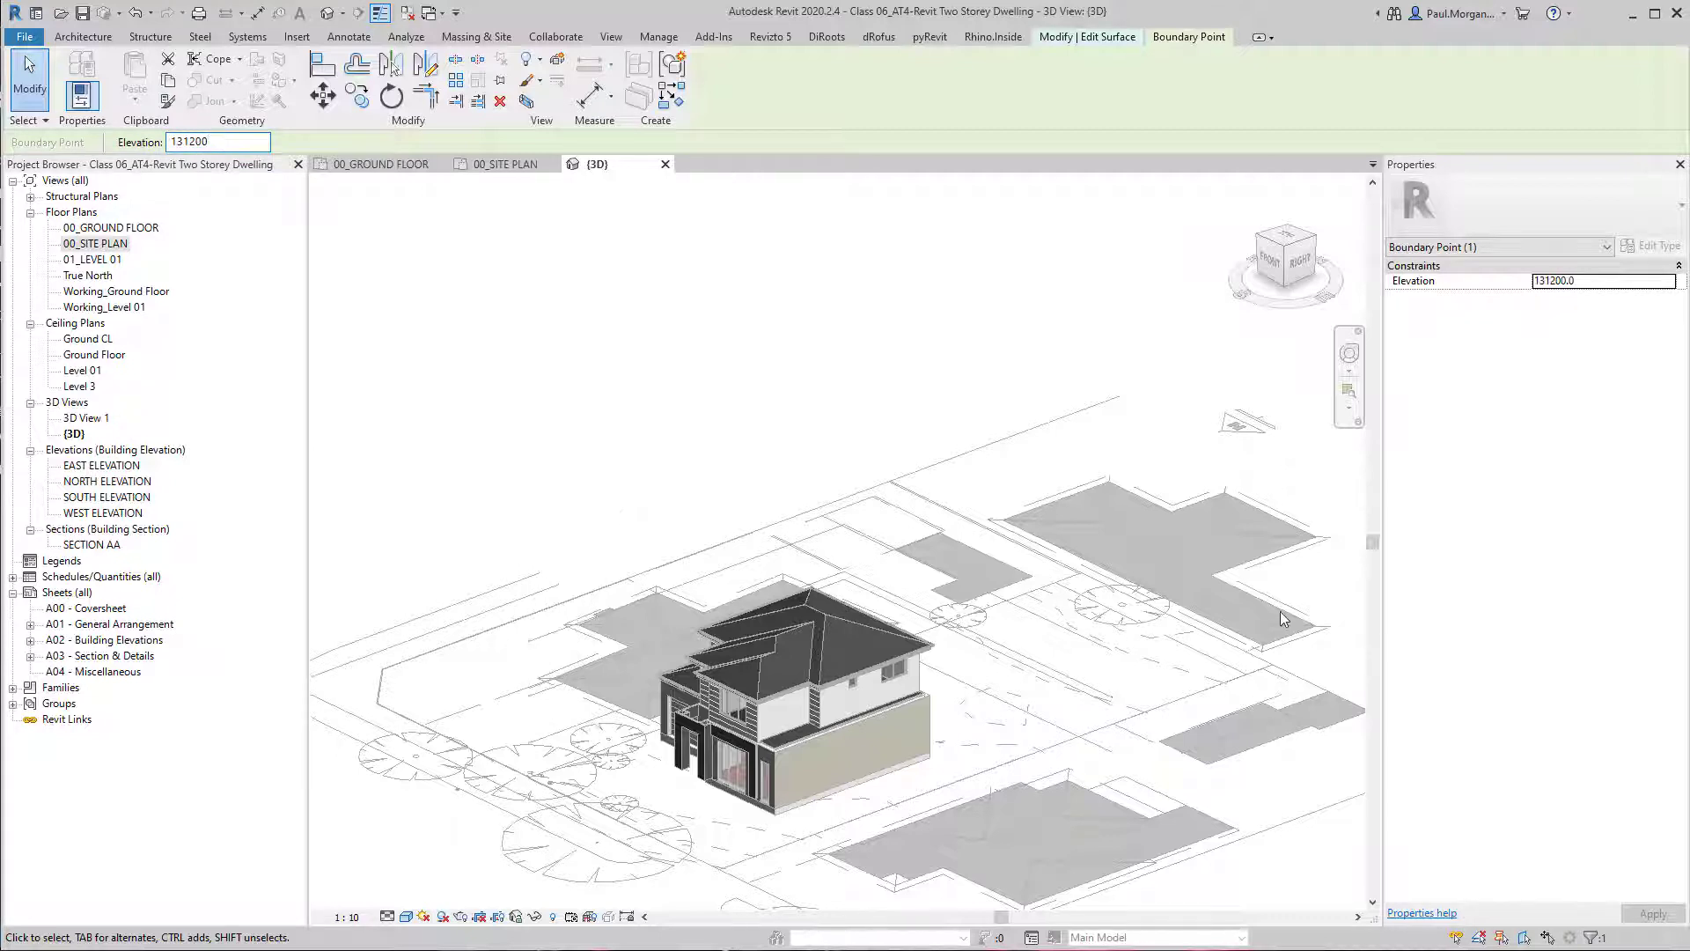
{"action": "scroll", "coordinate": [1280, 611], "scroll_direction": "down", "scroll_amount": 3}
{"action": "middle_click_drag", "start_coordinate": [1050, 384], "coordinate": [1022, 437]}
{"action": "left_click", "coordinate": [1022, 437]}
{"action": "scroll", "coordinate": [984, 324], "scroll_direction": "up", "scroll_amount": 4}
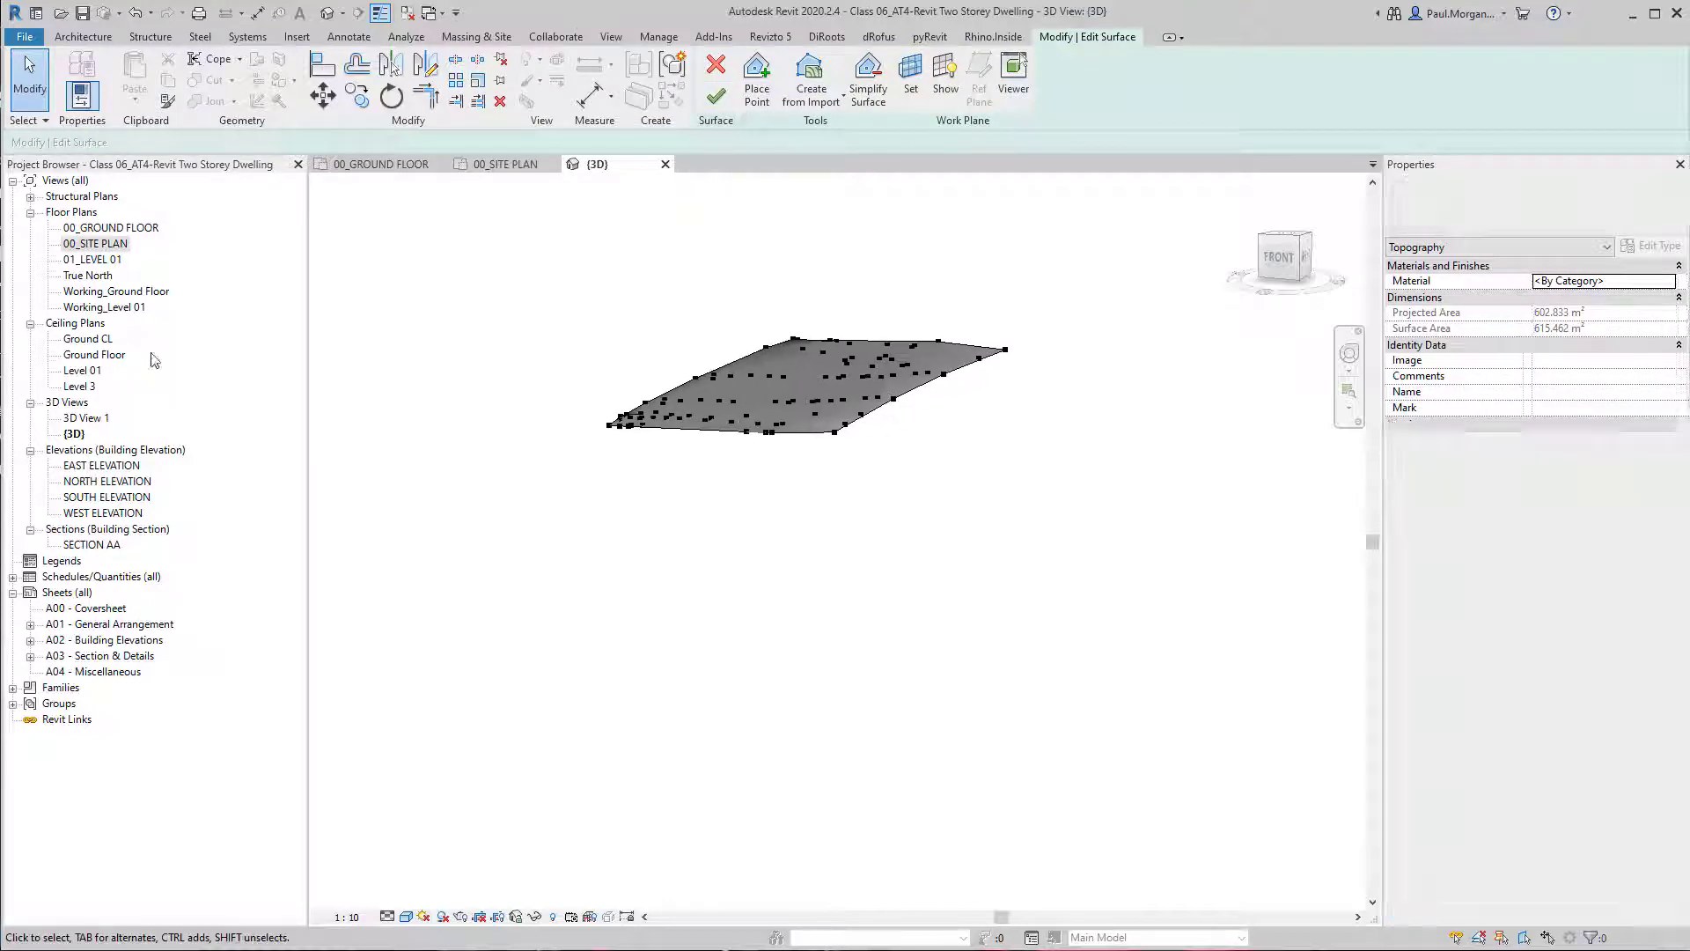
Examine the 131.4 contour's end points and the lot's rear corners in the 00_SITE PLAN view.
{"action": "double_click", "coordinate": [95, 243]}
{"action": "scroll", "coordinate": [866, 537], "scroll_direction": "down", "scroll_amount": 10}
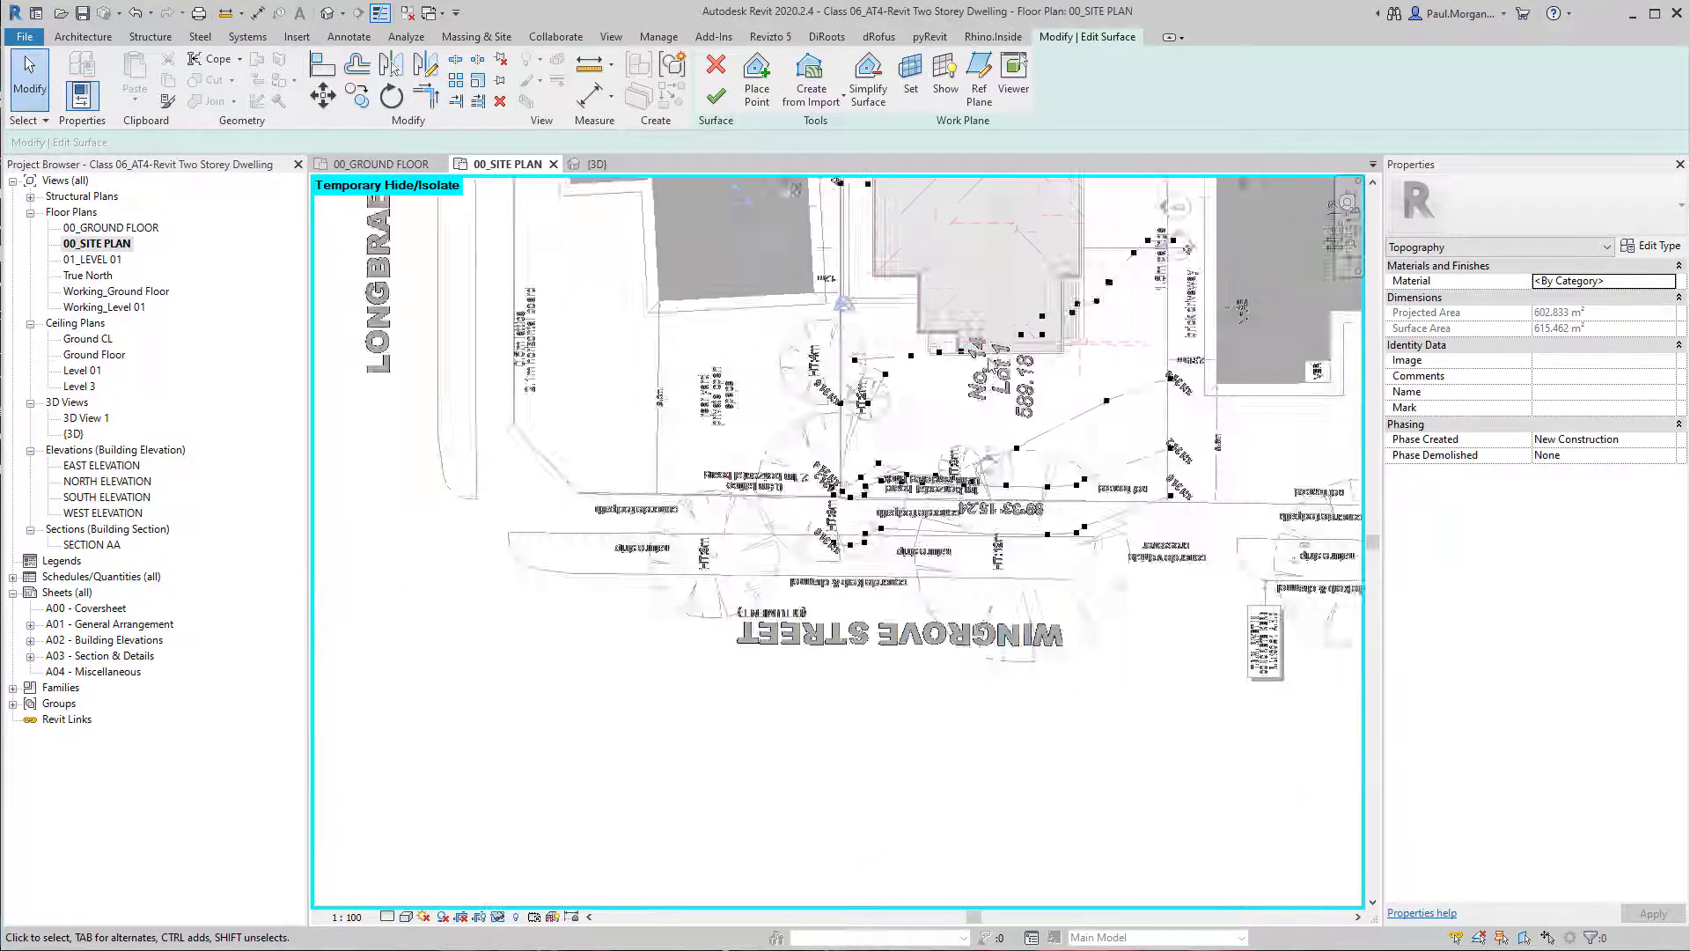
{"action": "scroll", "coordinate": [962, 317], "scroll_direction": "up", "scroll_amount": 5}
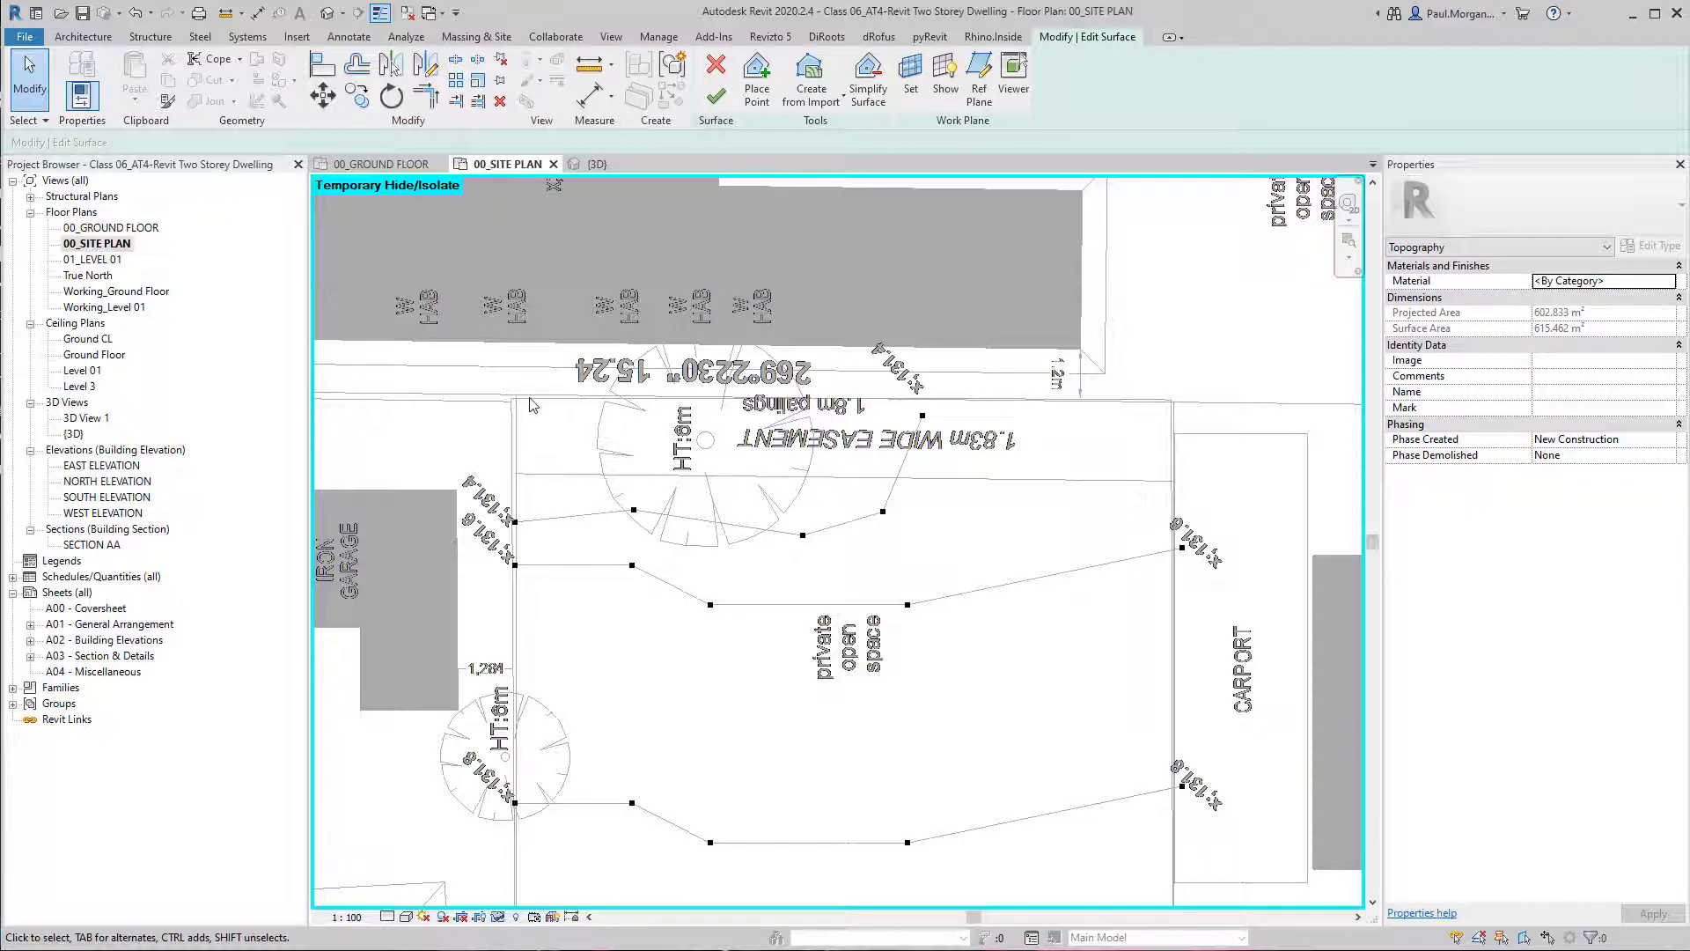
{"action": "scroll", "coordinate": [476, 508], "scroll_direction": "up", "scroll_amount": 4}
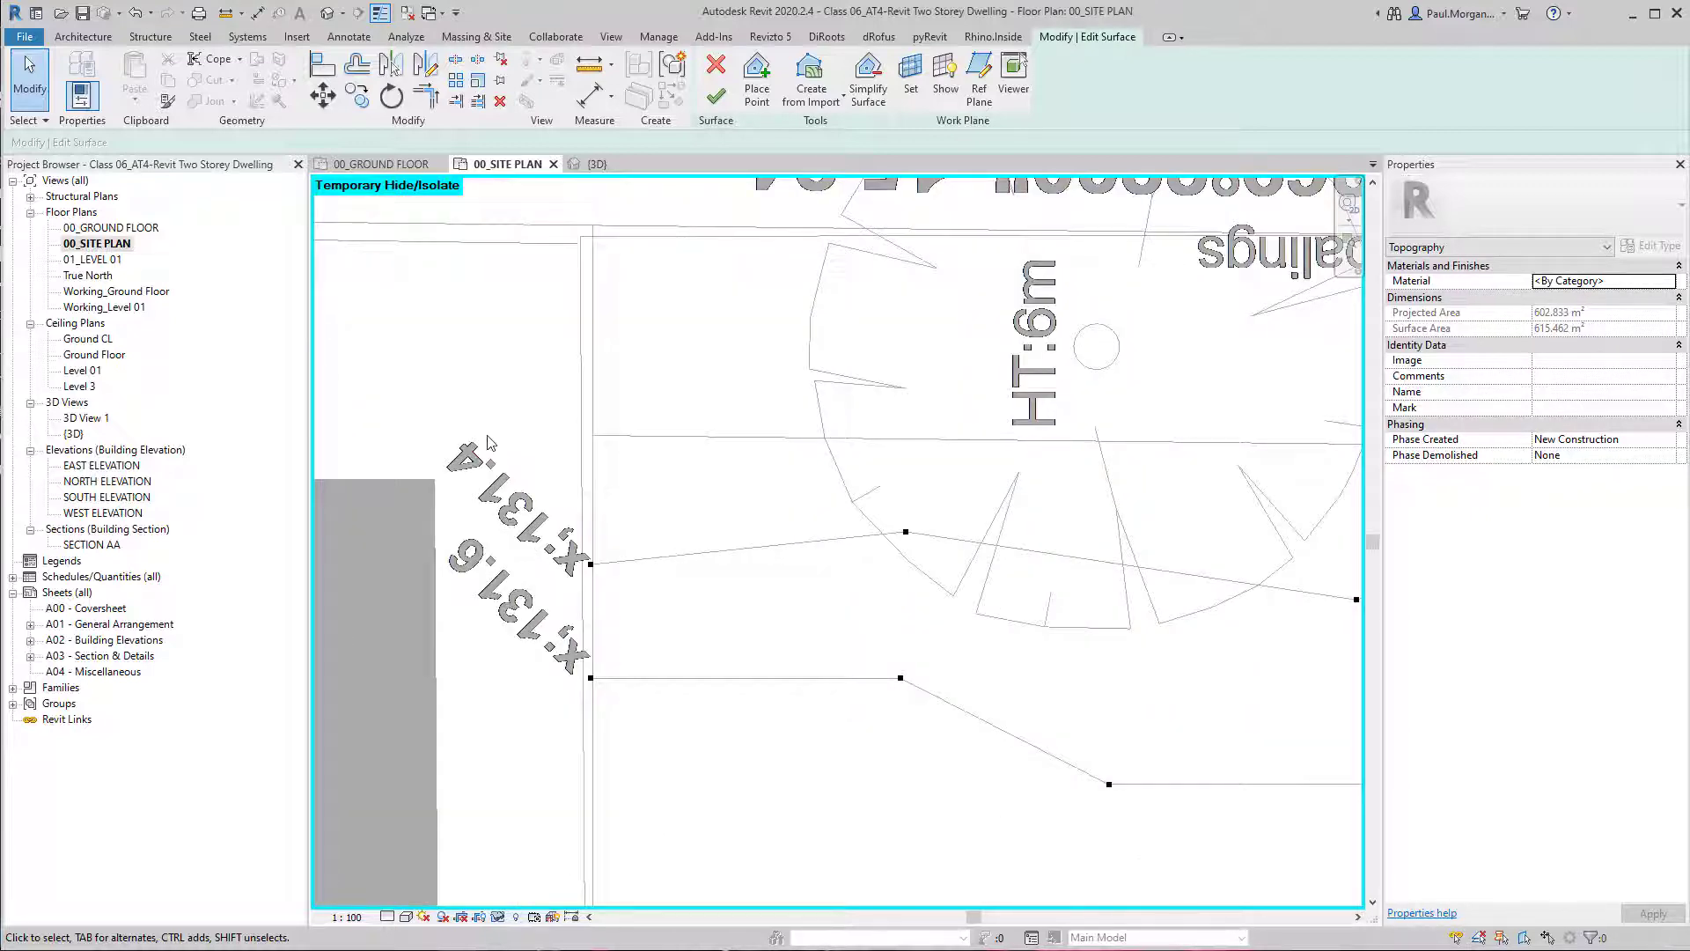
{"action": "scroll", "coordinate": [490, 442], "scroll_direction": "down", "scroll_amount": 3}
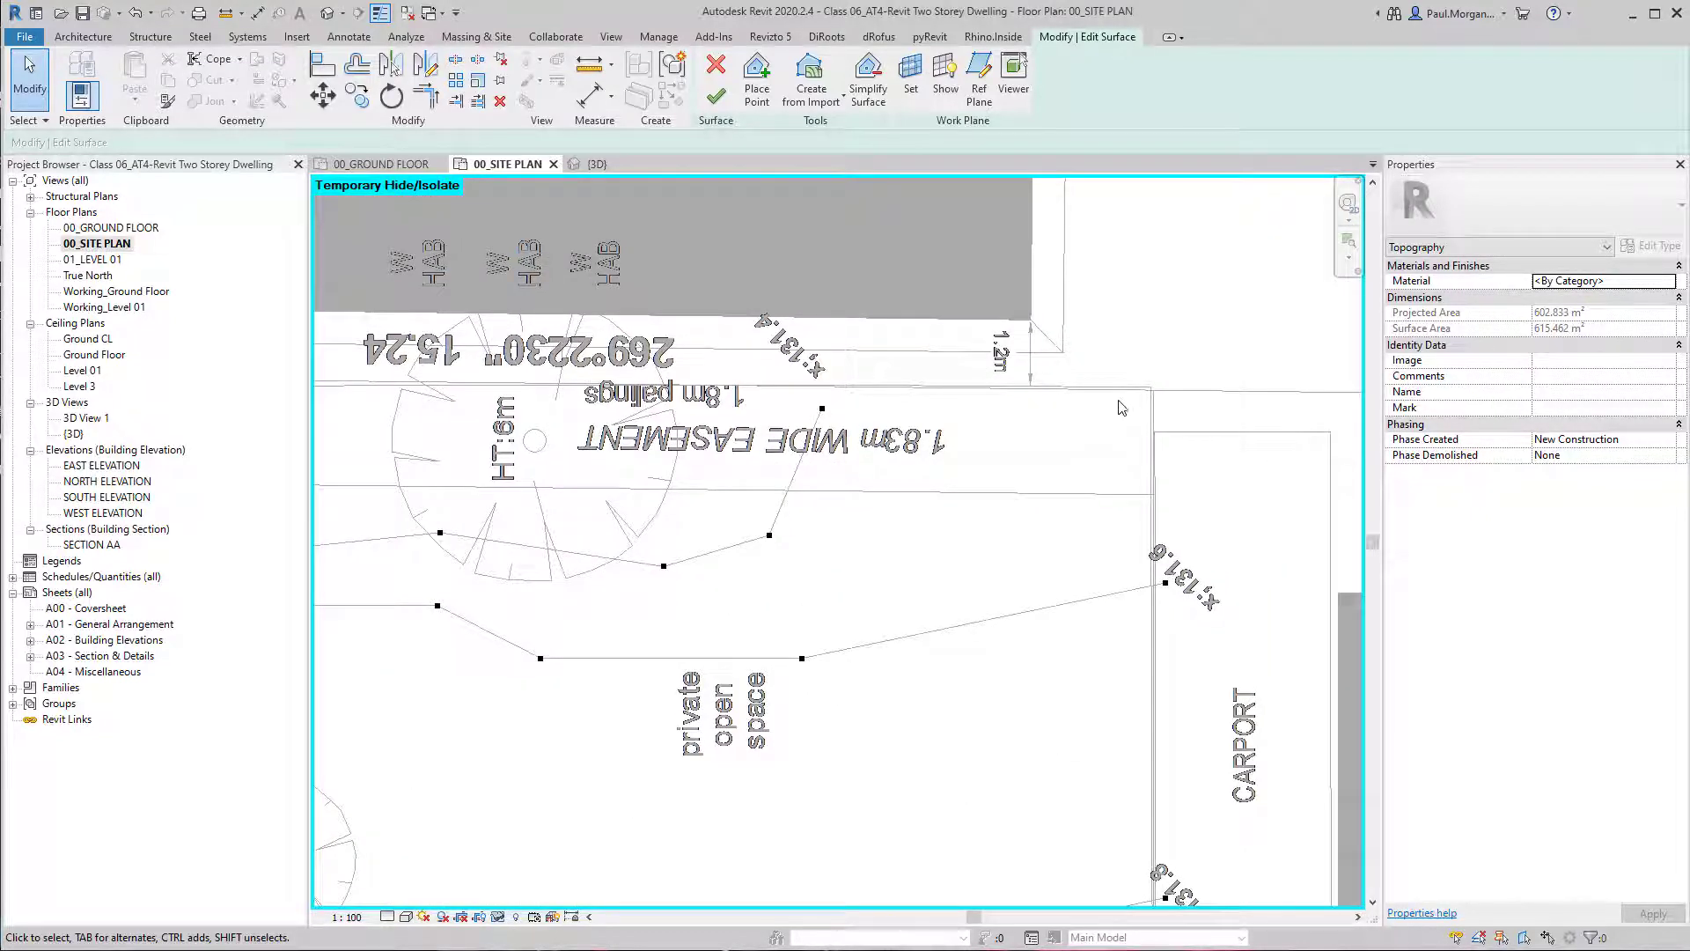
{"action": "scroll", "coordinate": [818, 381], "scroll_direction": "up", "scroll_amount": 2}
{"action": "scroll", "coordinate": [747, 322], "scroll_direction": "down", "scroll_amount": 4}
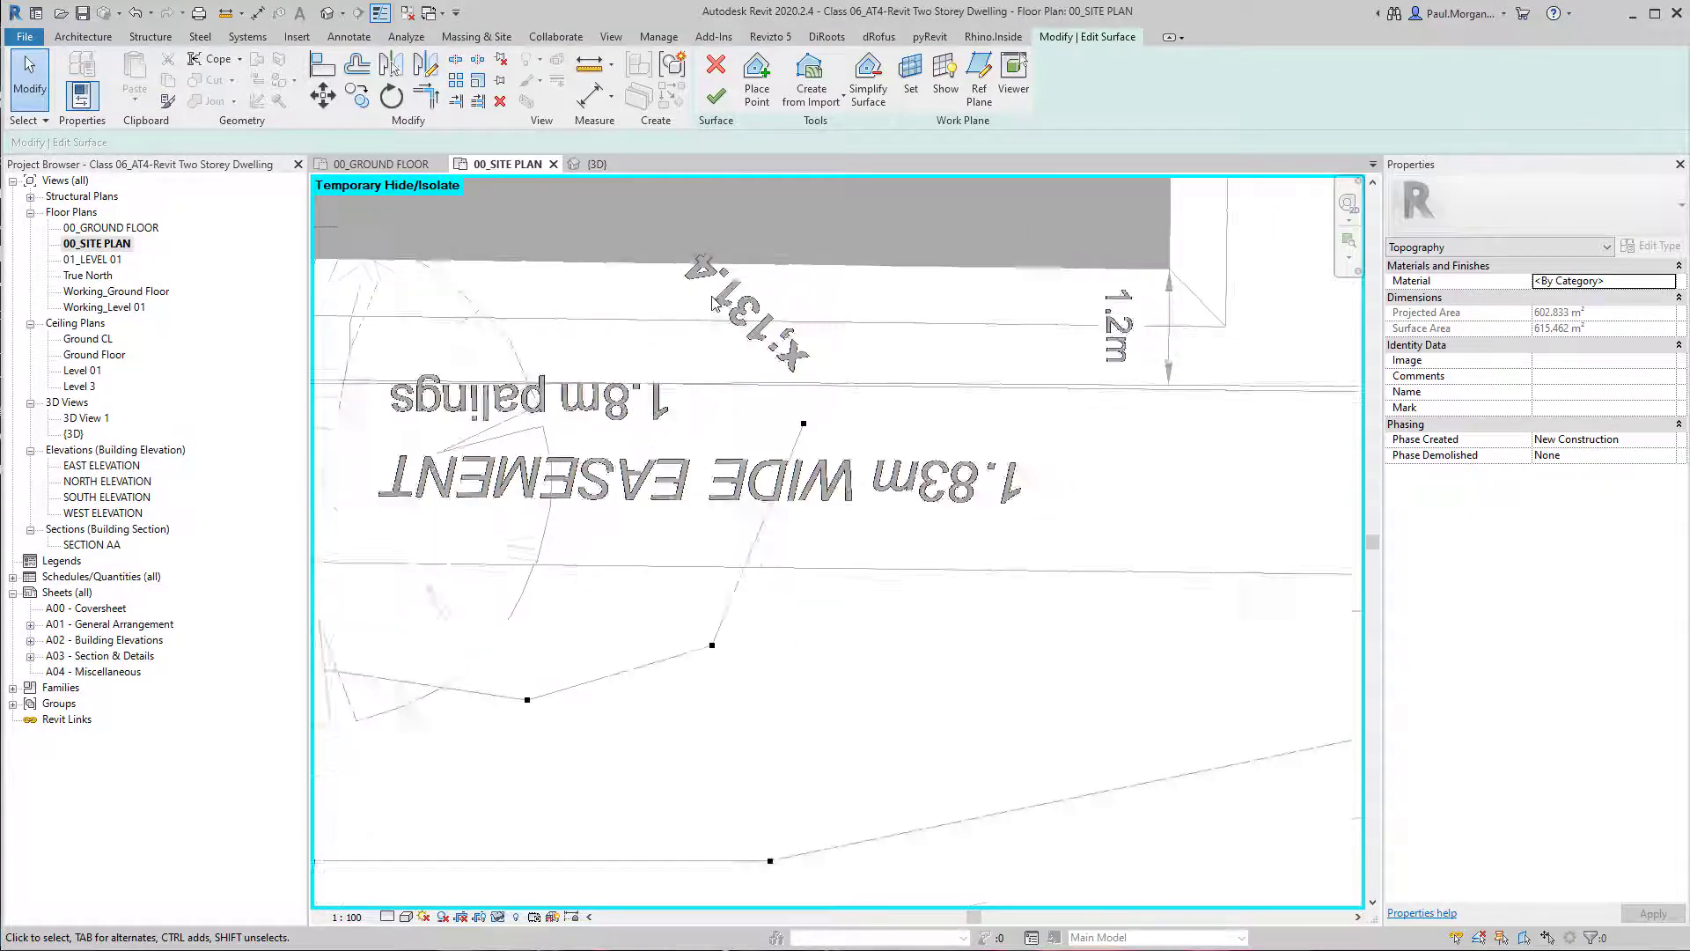
{"action": "left_click", "coordinate": [915, 377]}
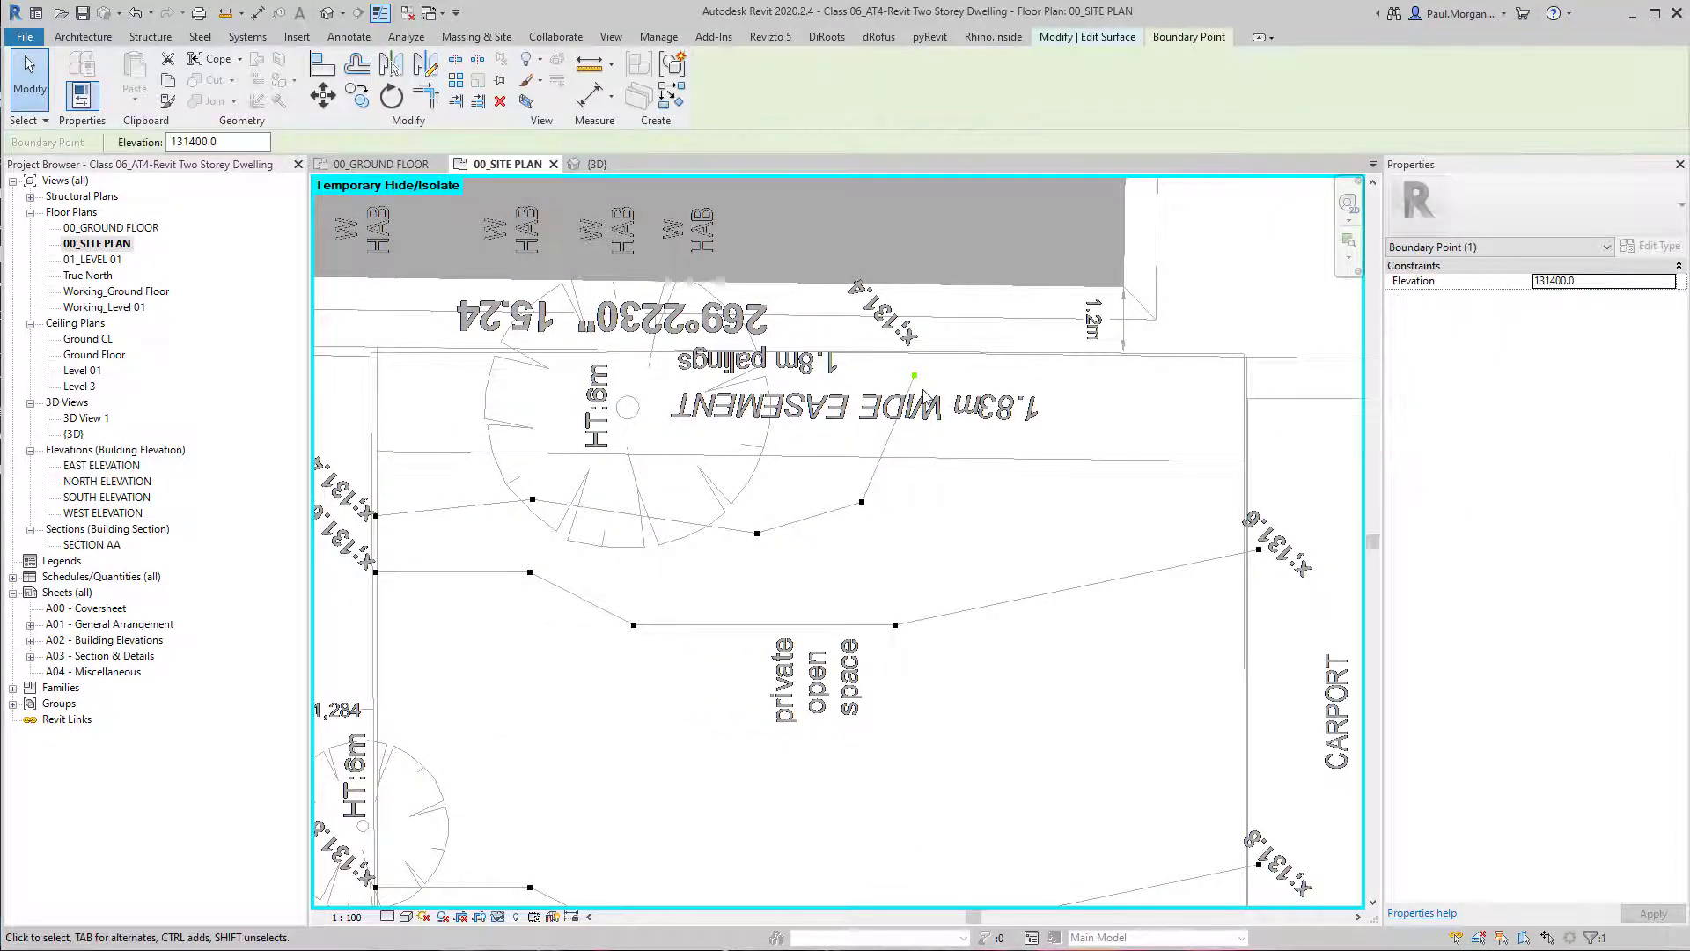
{"action": "left_click", "coordinate": [1004, 473]}
Try to place a surface point at elevation 131200 on the lot's rear corner beside the carport.
{"action": "left_click", "coordinate": [758, 86]}
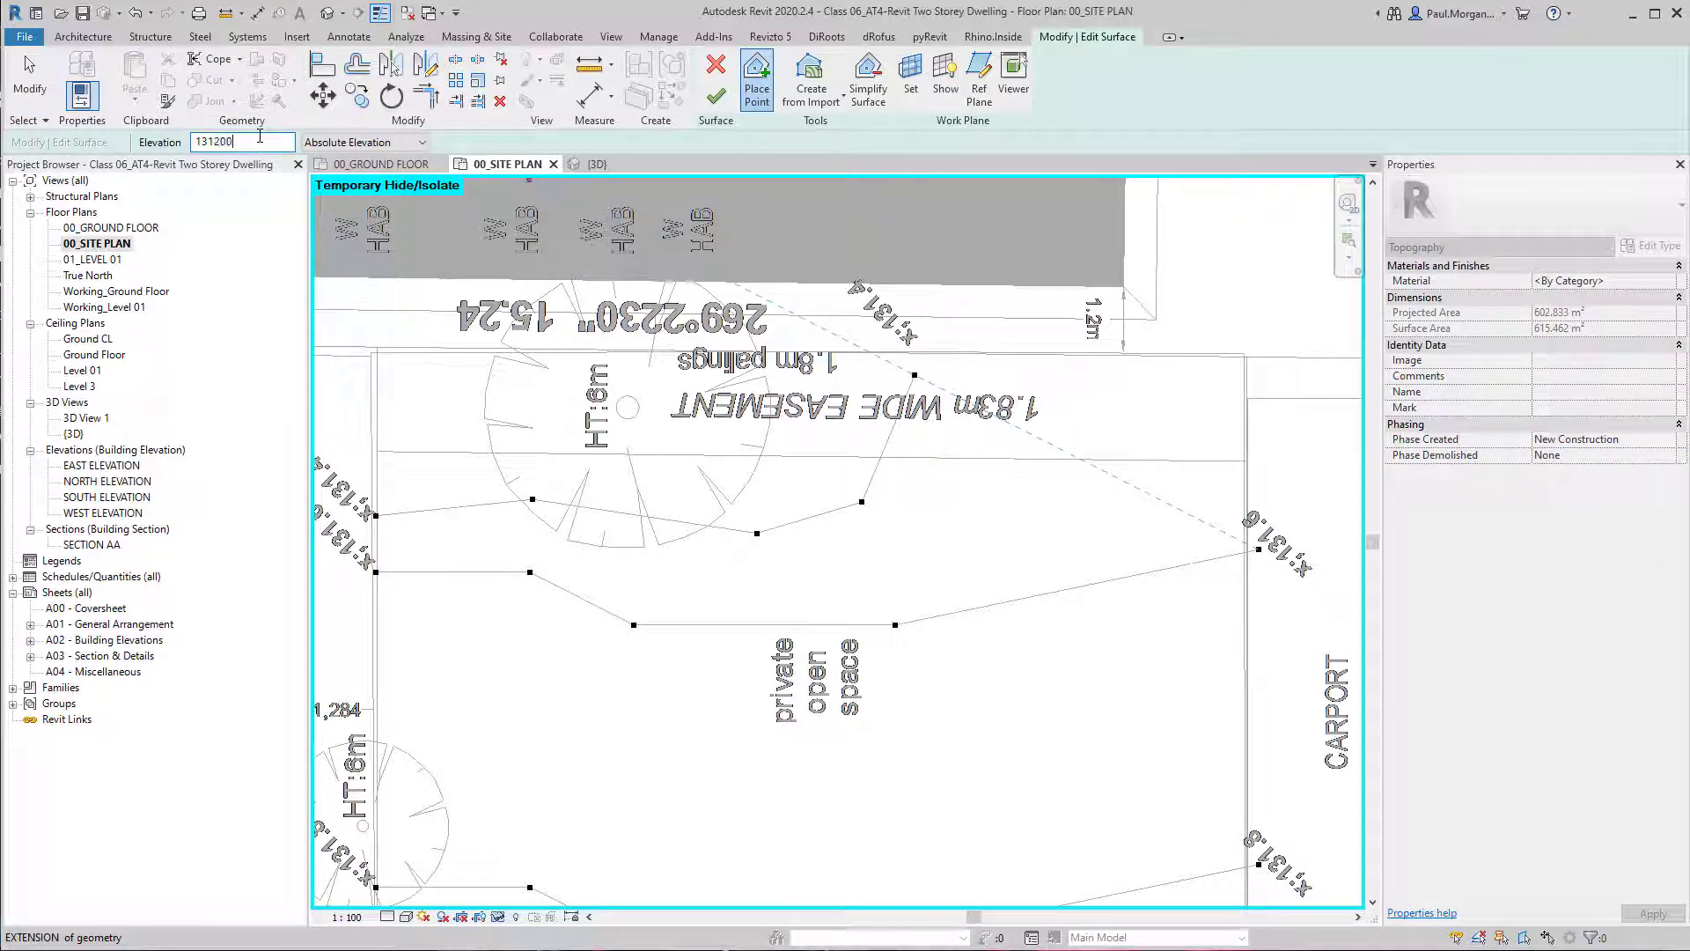
{"action": "left_click", "coordinate": [1243, 354]}
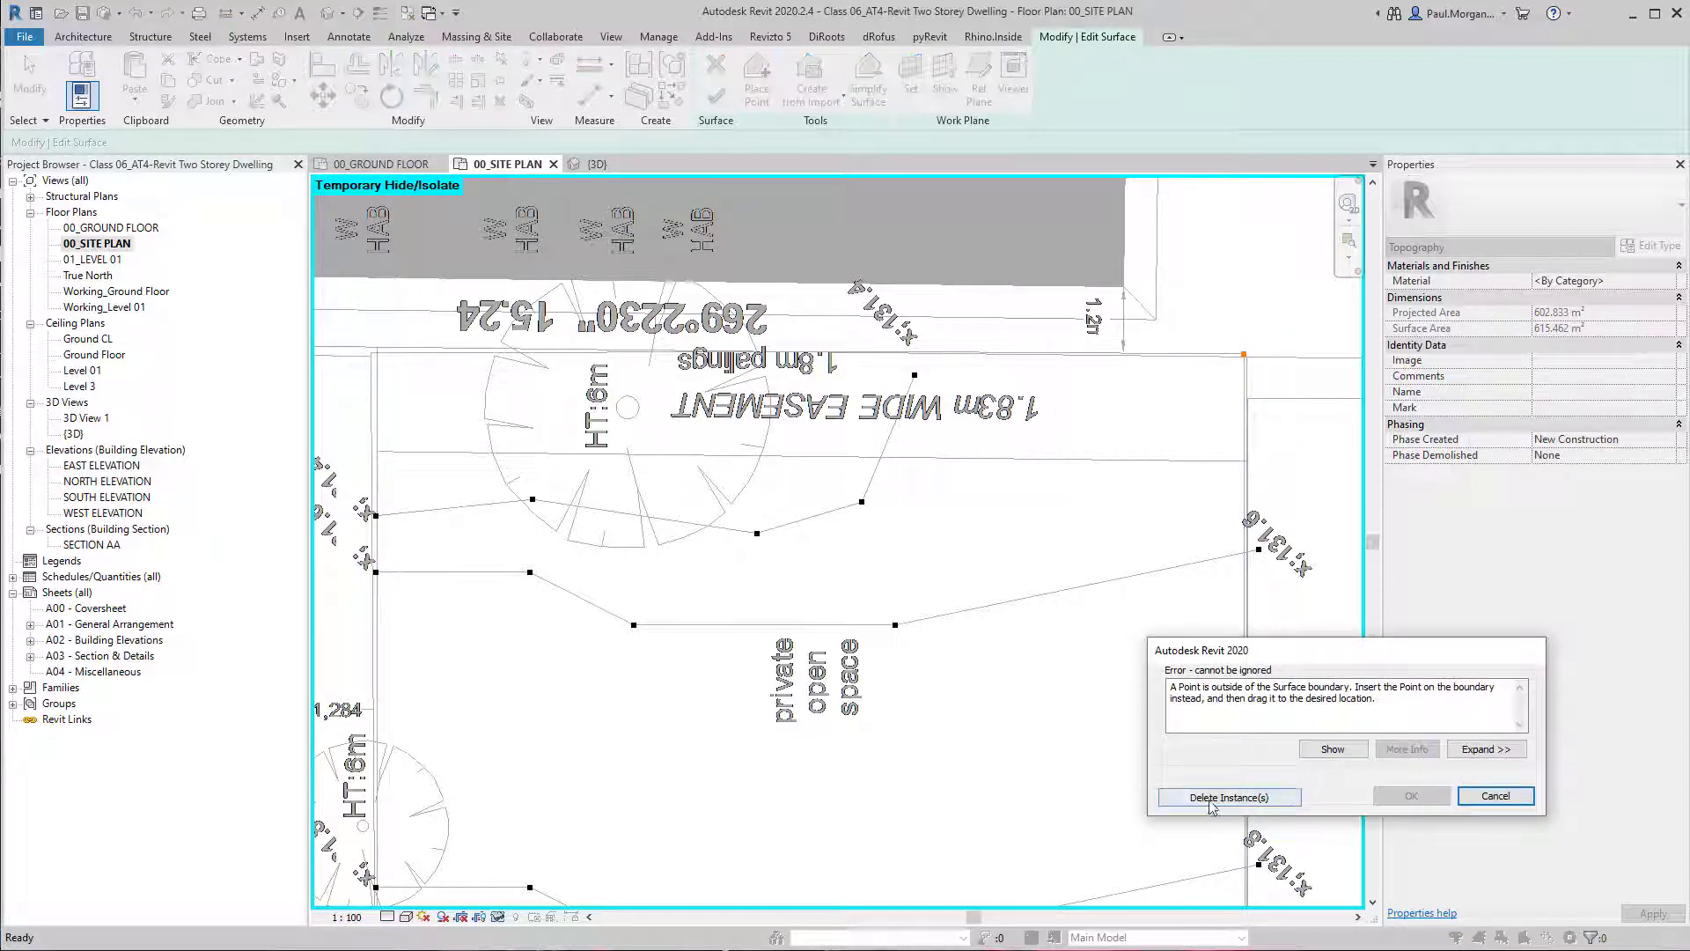
{"action": "left_click", "coordinate": [1211, 797]}
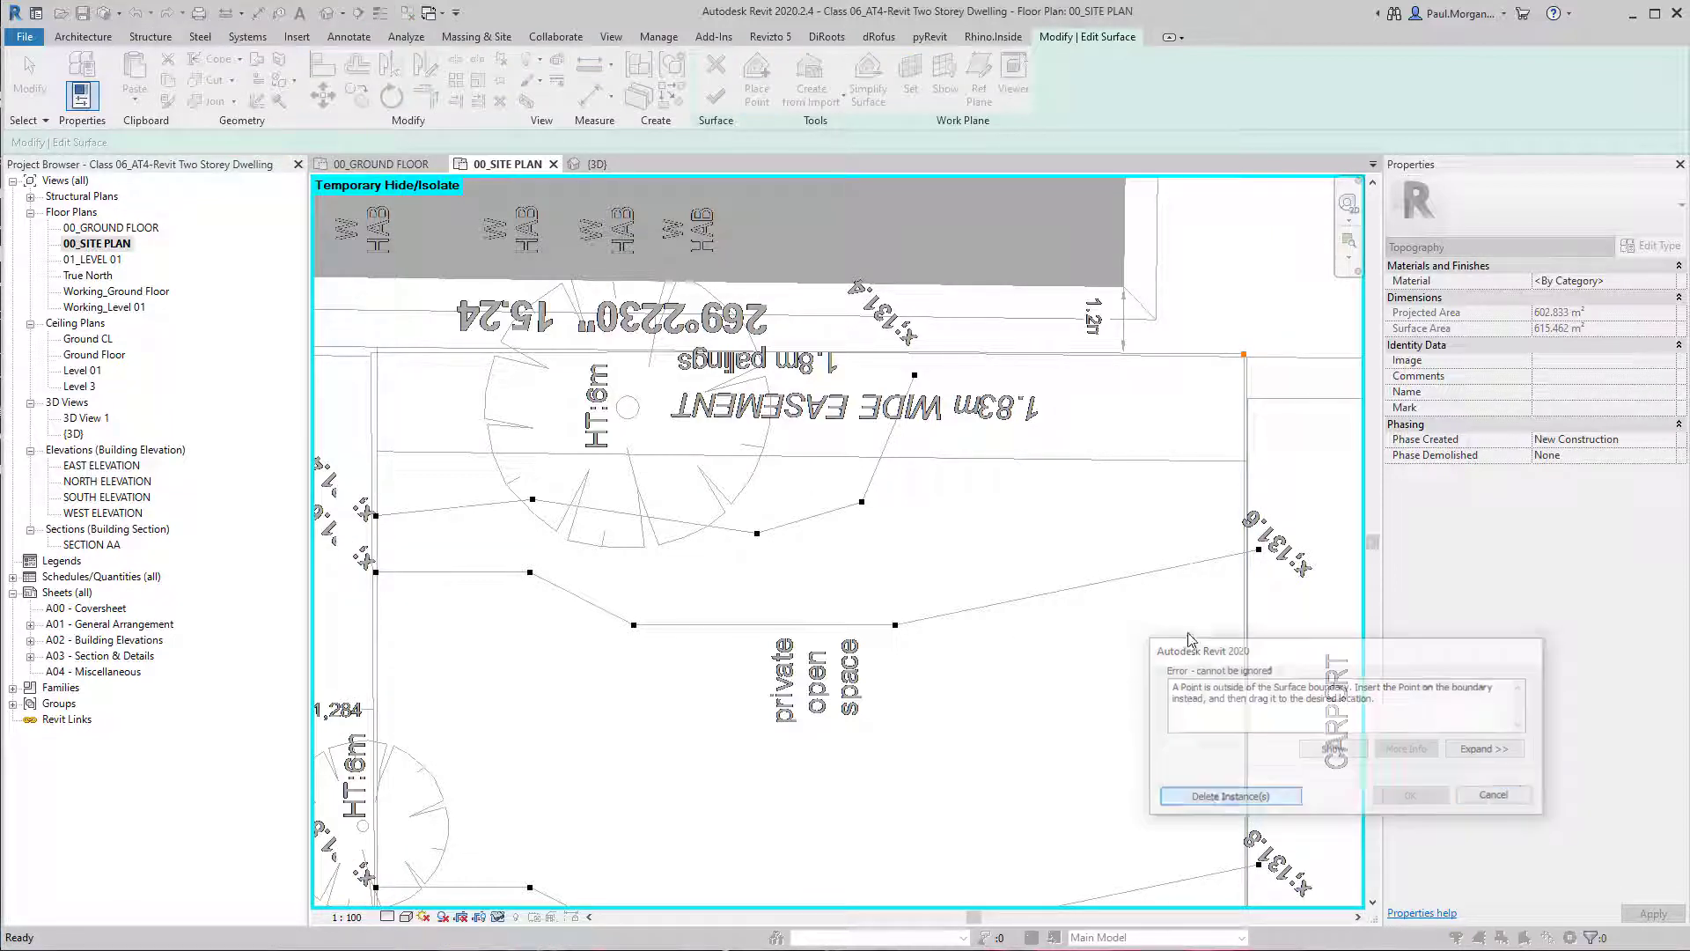
{"action": "left_click", "coordinate": [1247, 356]}
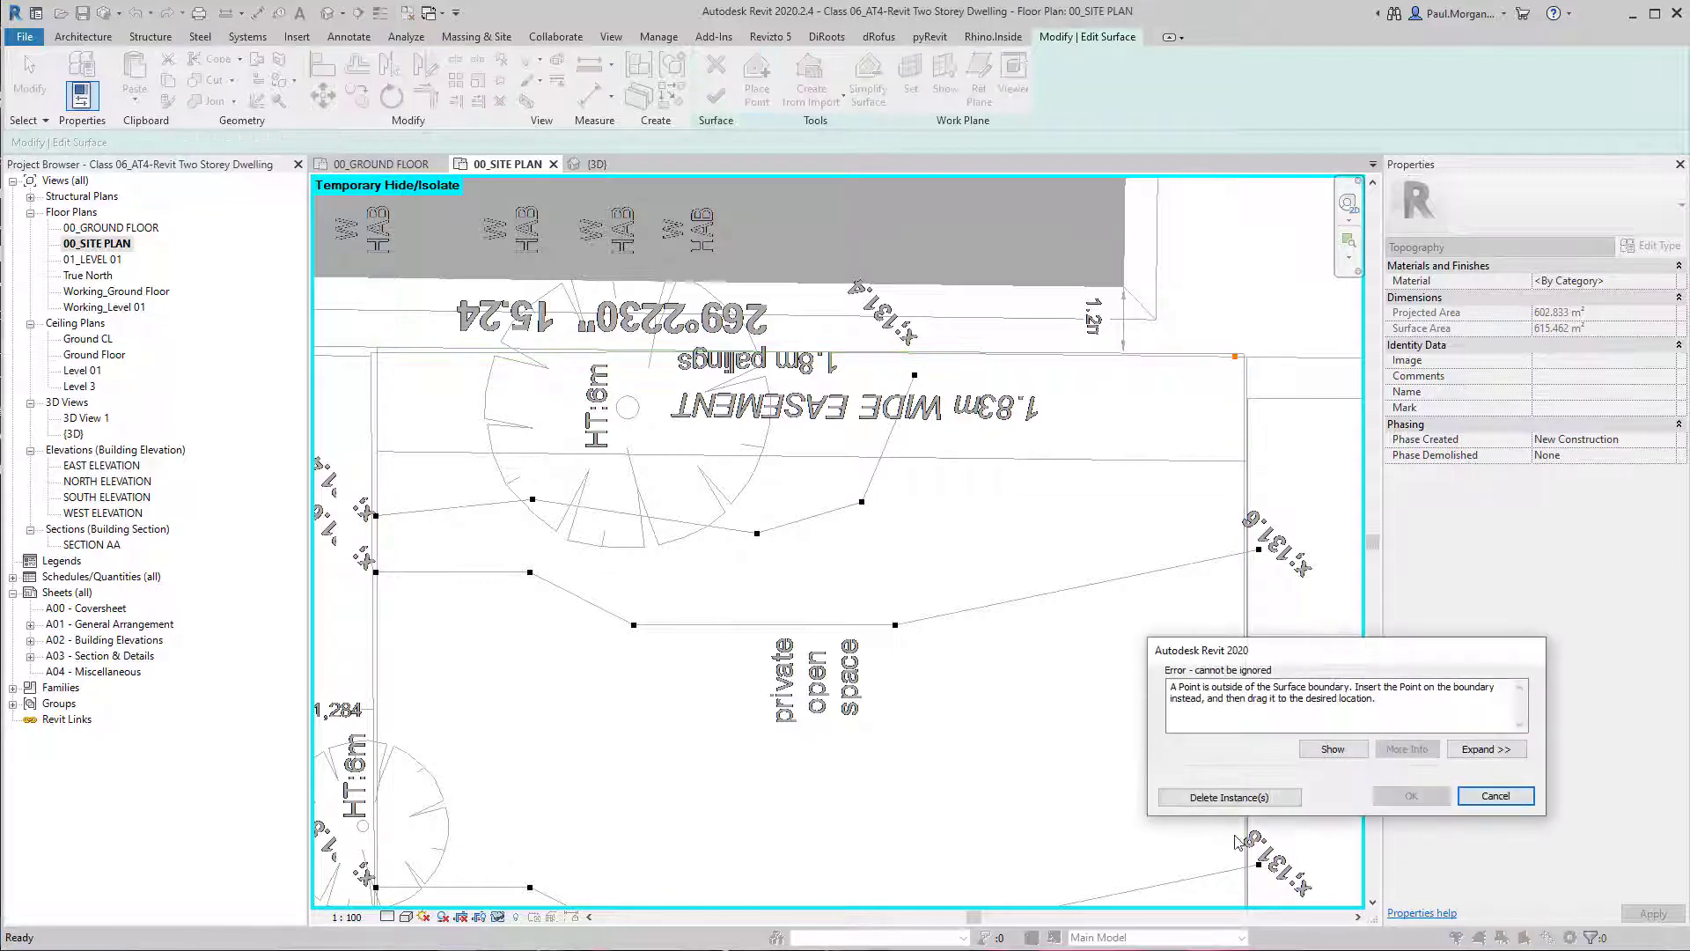
{"action": "left_click", "coordinate": [1219, 798]}
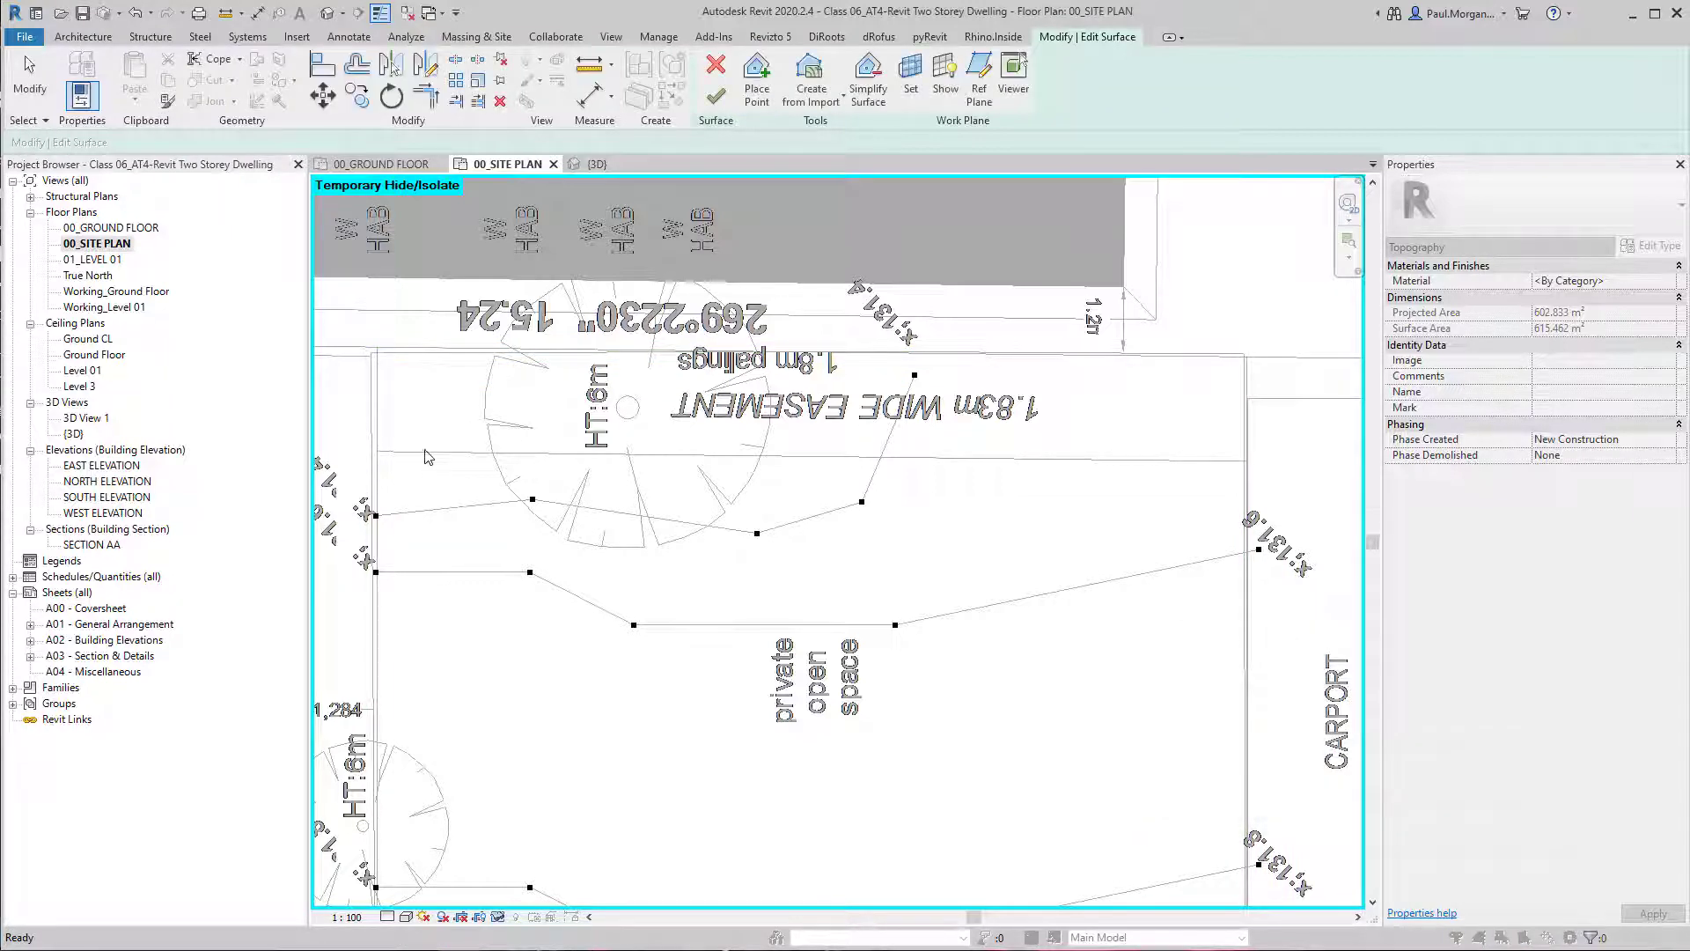
Try to place a surface point at elevation 131200 on the side boundary opposite the carport, within the rear easement.
{"action": "left_click", "coordinate": [374, 440]}
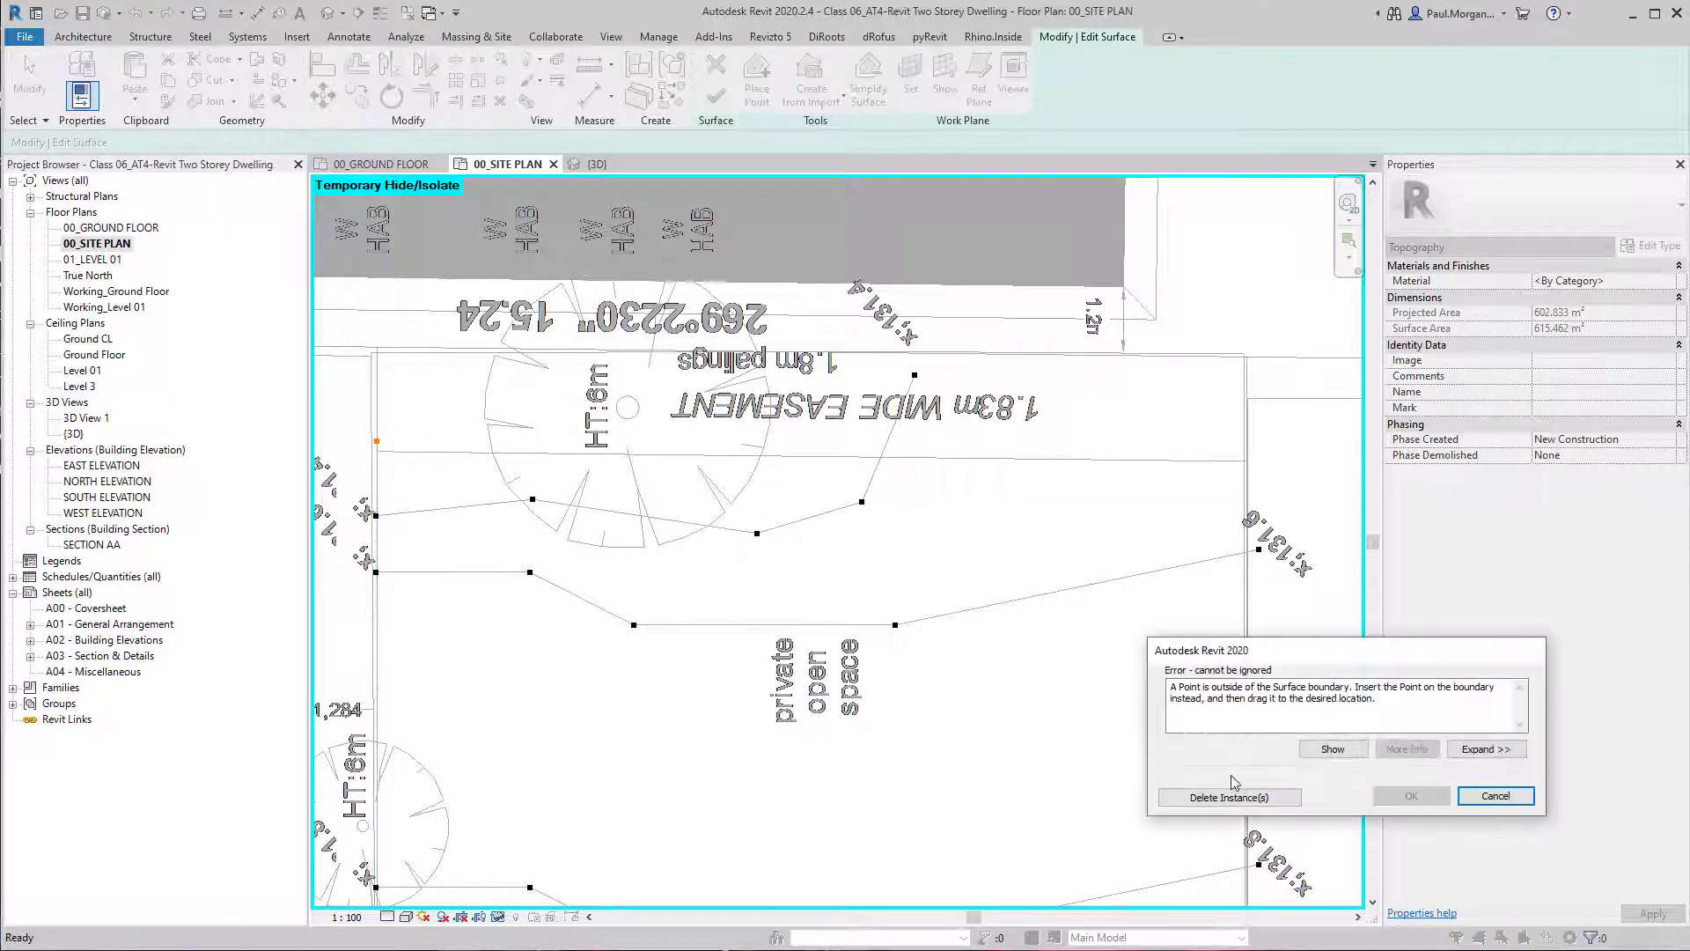
{"action": "left_click_drag", "start_coordinate": [1345, 687], "coordinate": [1498, 695]}
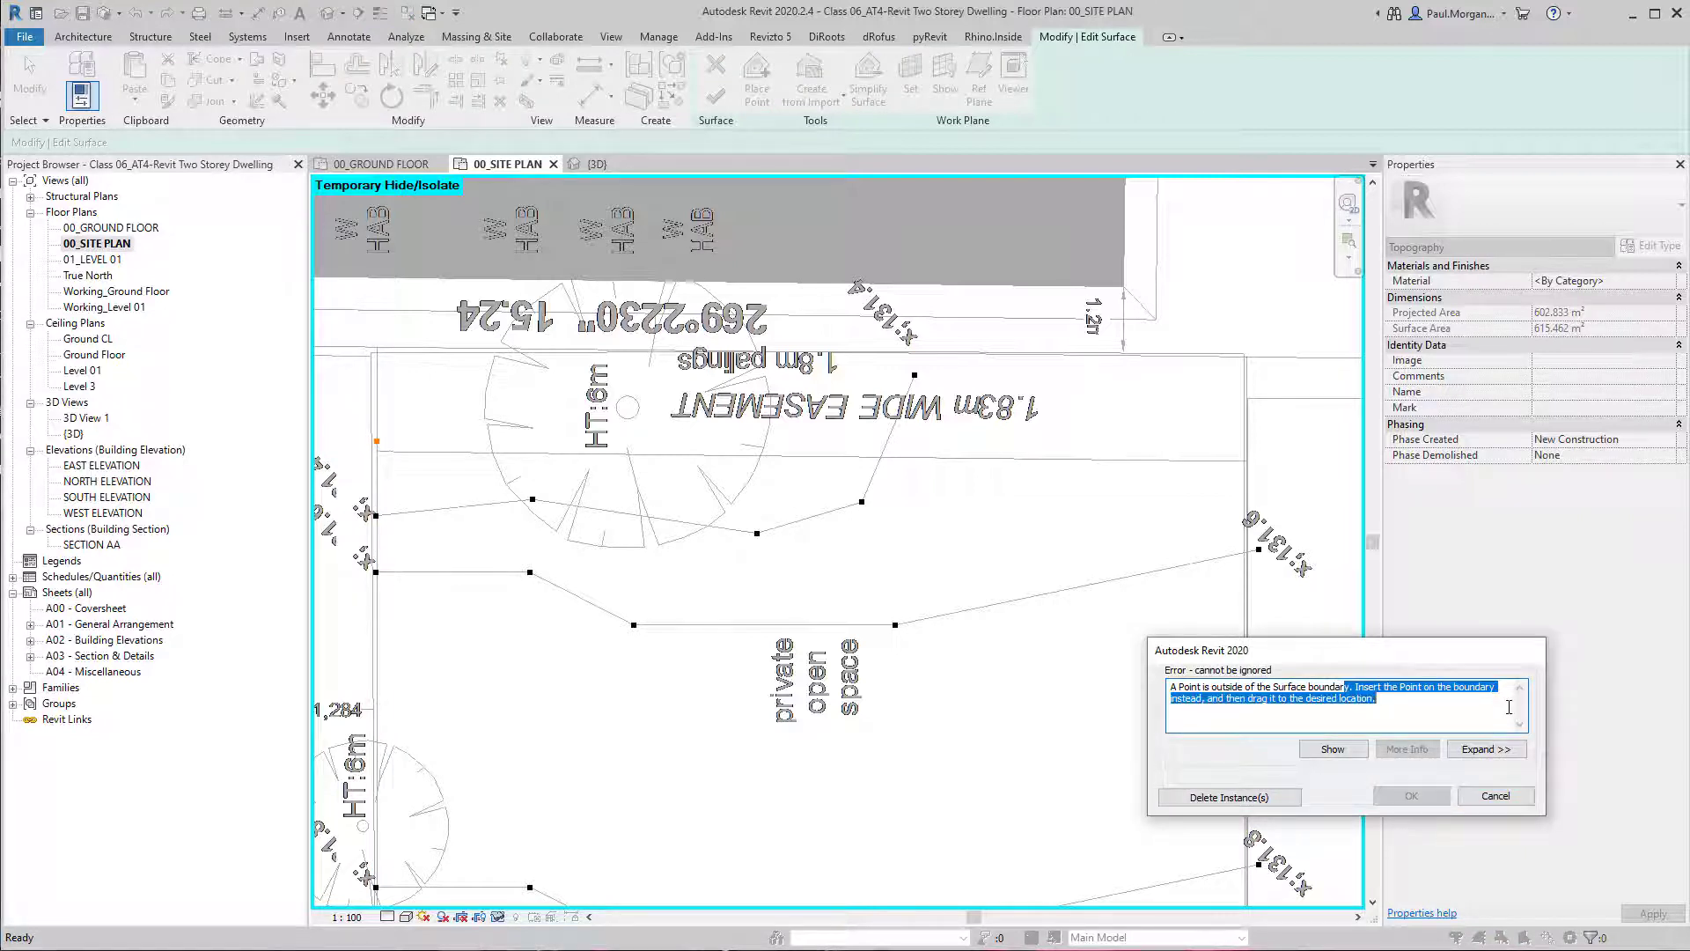
{"action": "left_click", "coordinate": [1509, 707]}
{"action": "left_click", "coordinate": [1274, 799]}
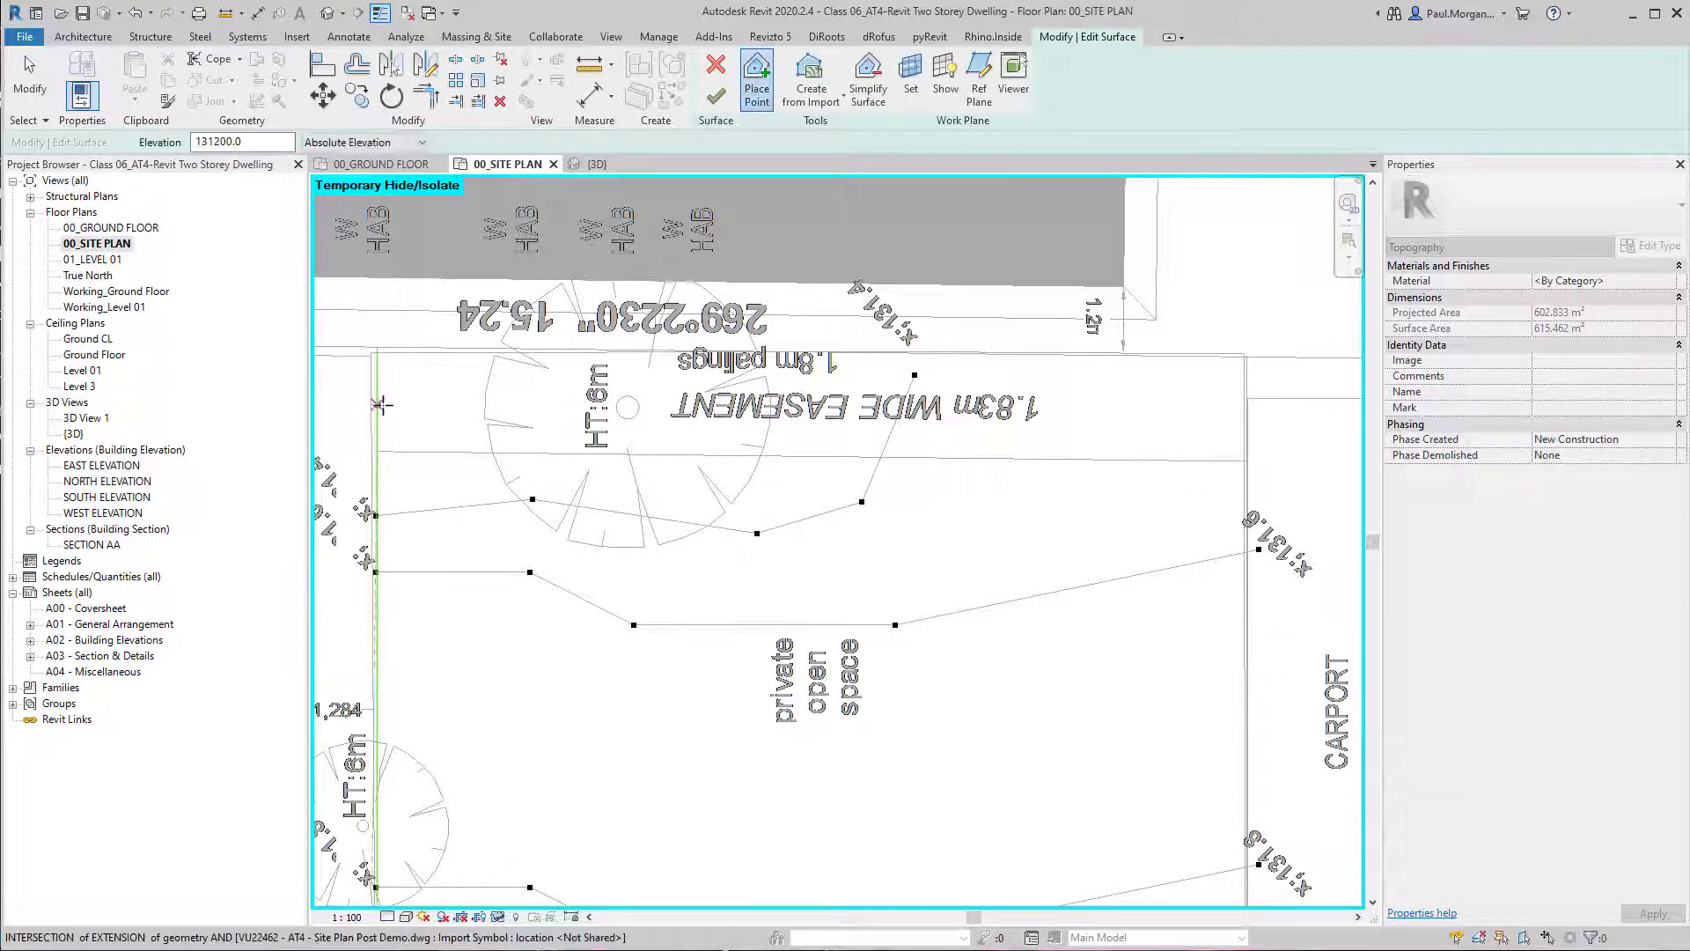
{"action": "left_click", "coordinate": [378, 405]}
{"action": "left_click", "coordinate": [1496, 795]}
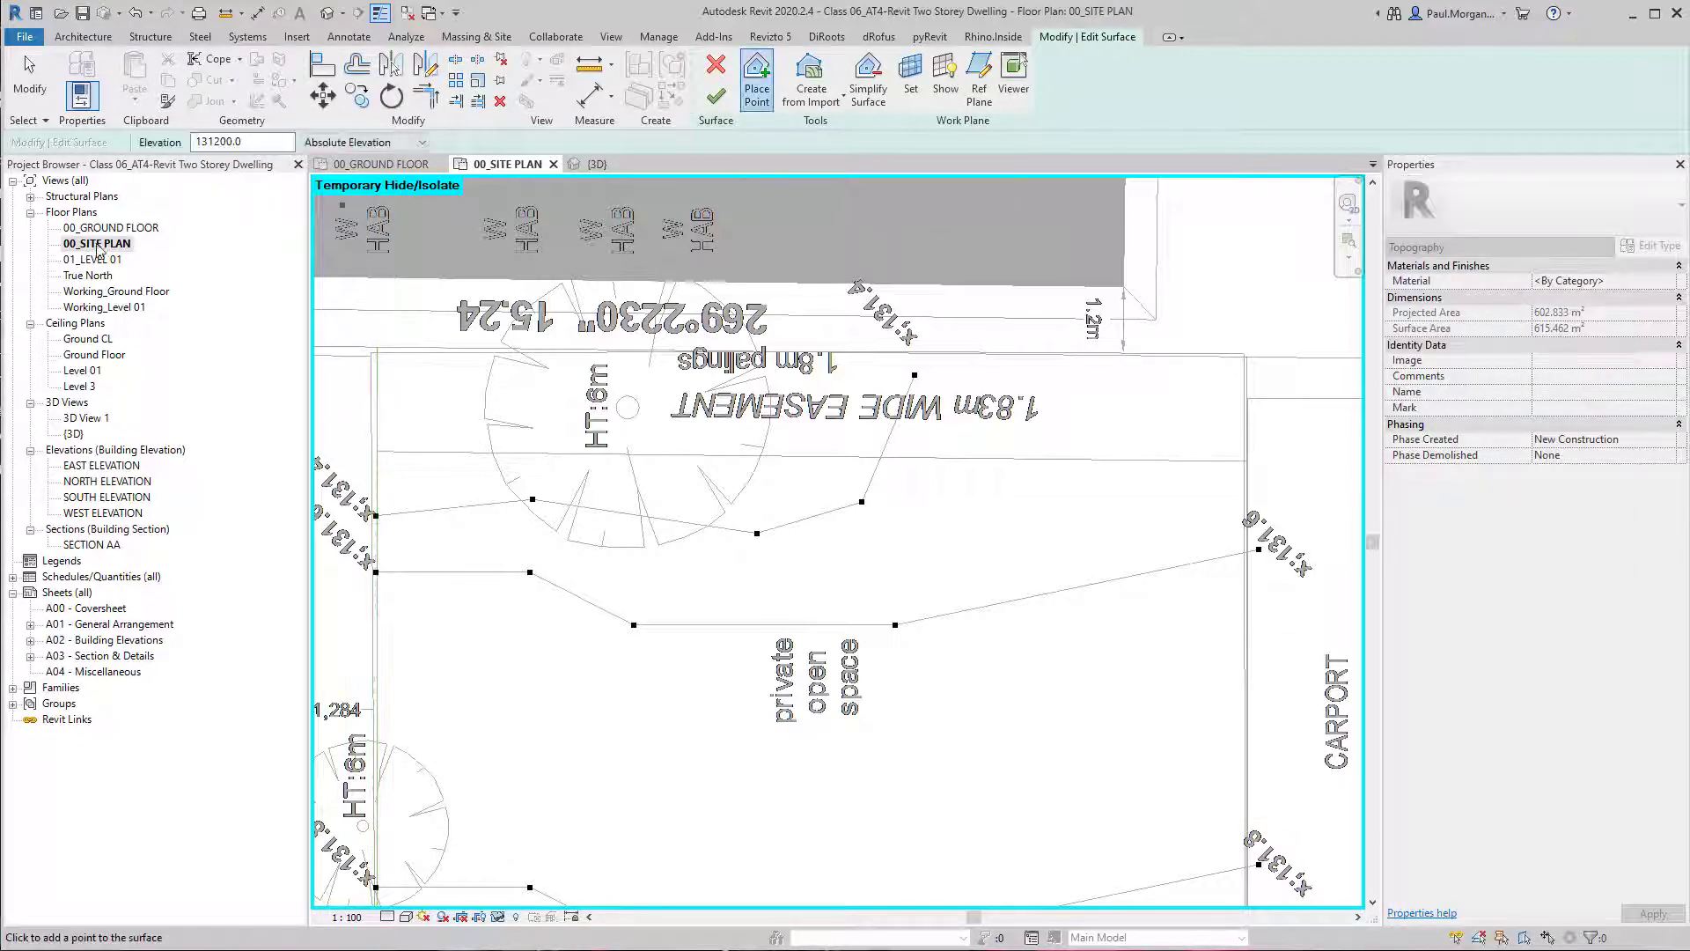
Viewing the surface from the top in 3D, place a point at elevation 131200 on its side edge beside the 131.4 contour's end.
{"action": "left_click", "coordinate": [325, 14]}
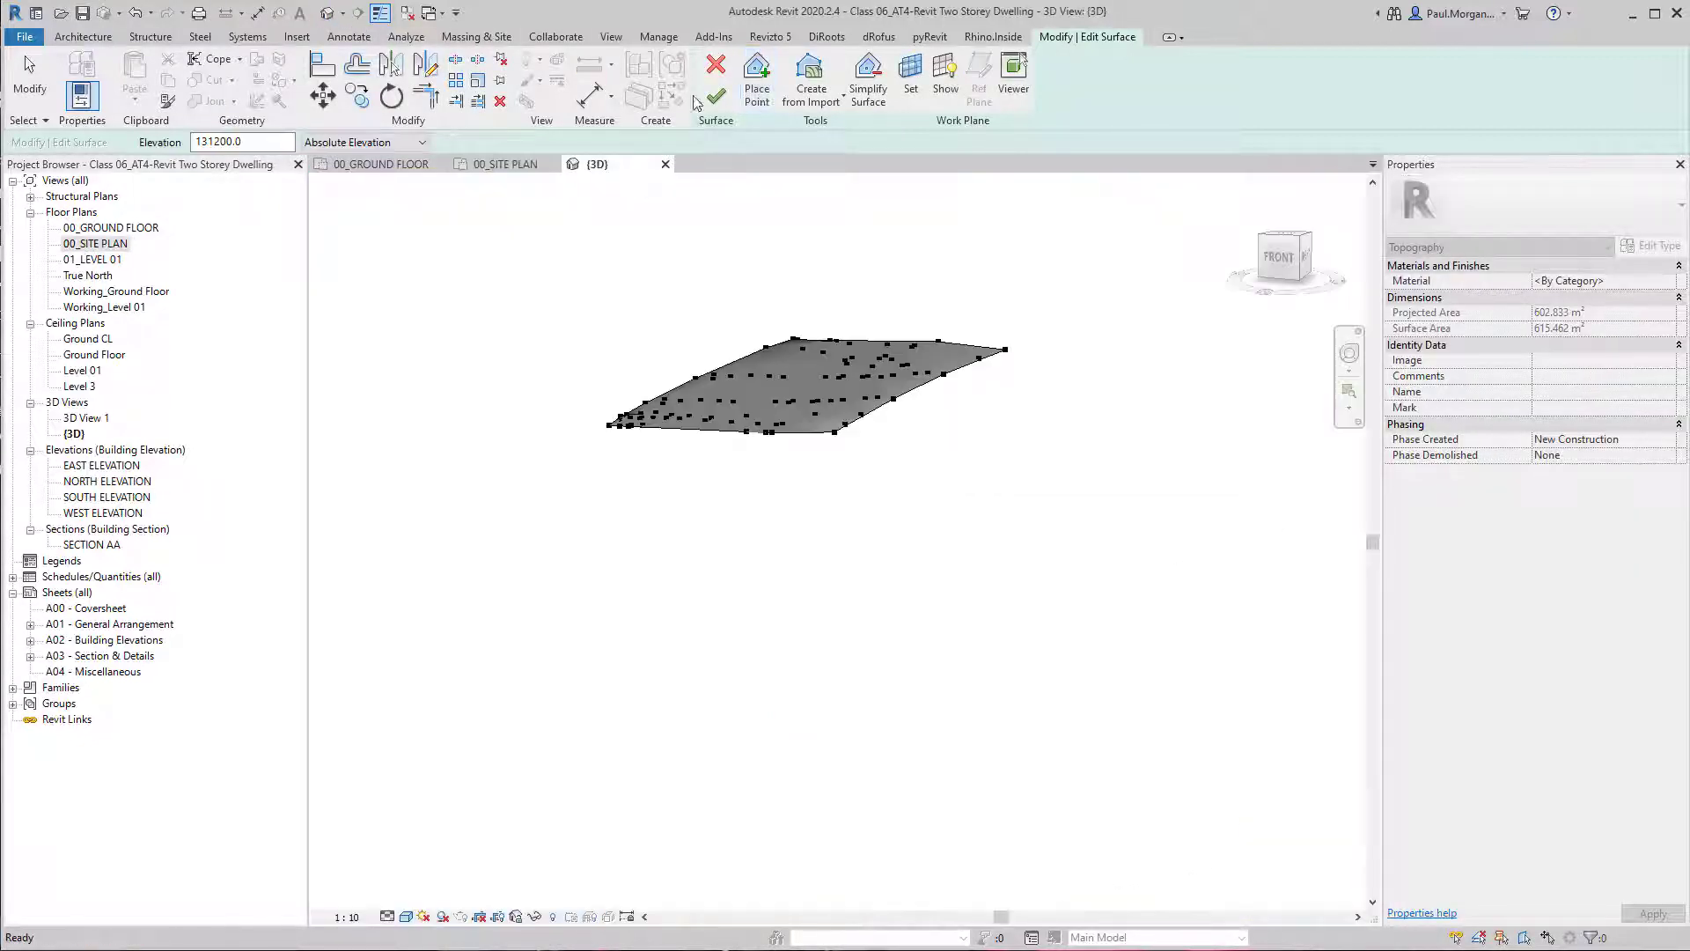
{"action": "left_click", "coordinate": [1286, 242]}
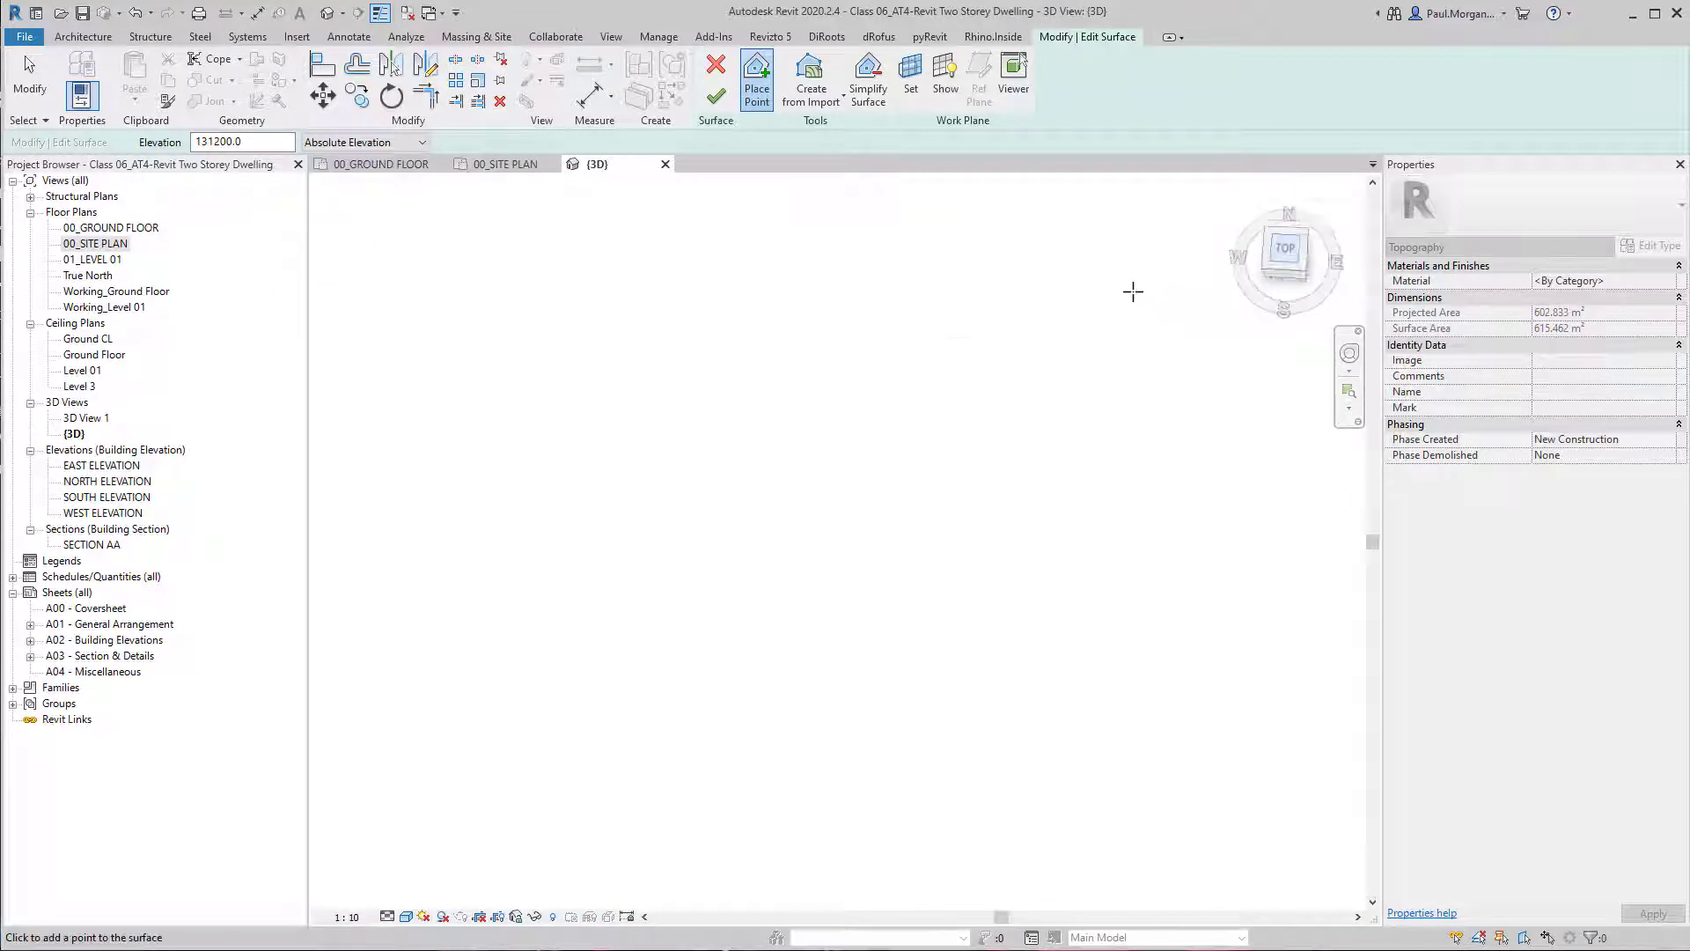
{"action": "scroll", "coordinate": [851, 596], "scroll_direction": "up", "scroll_amount": 8}
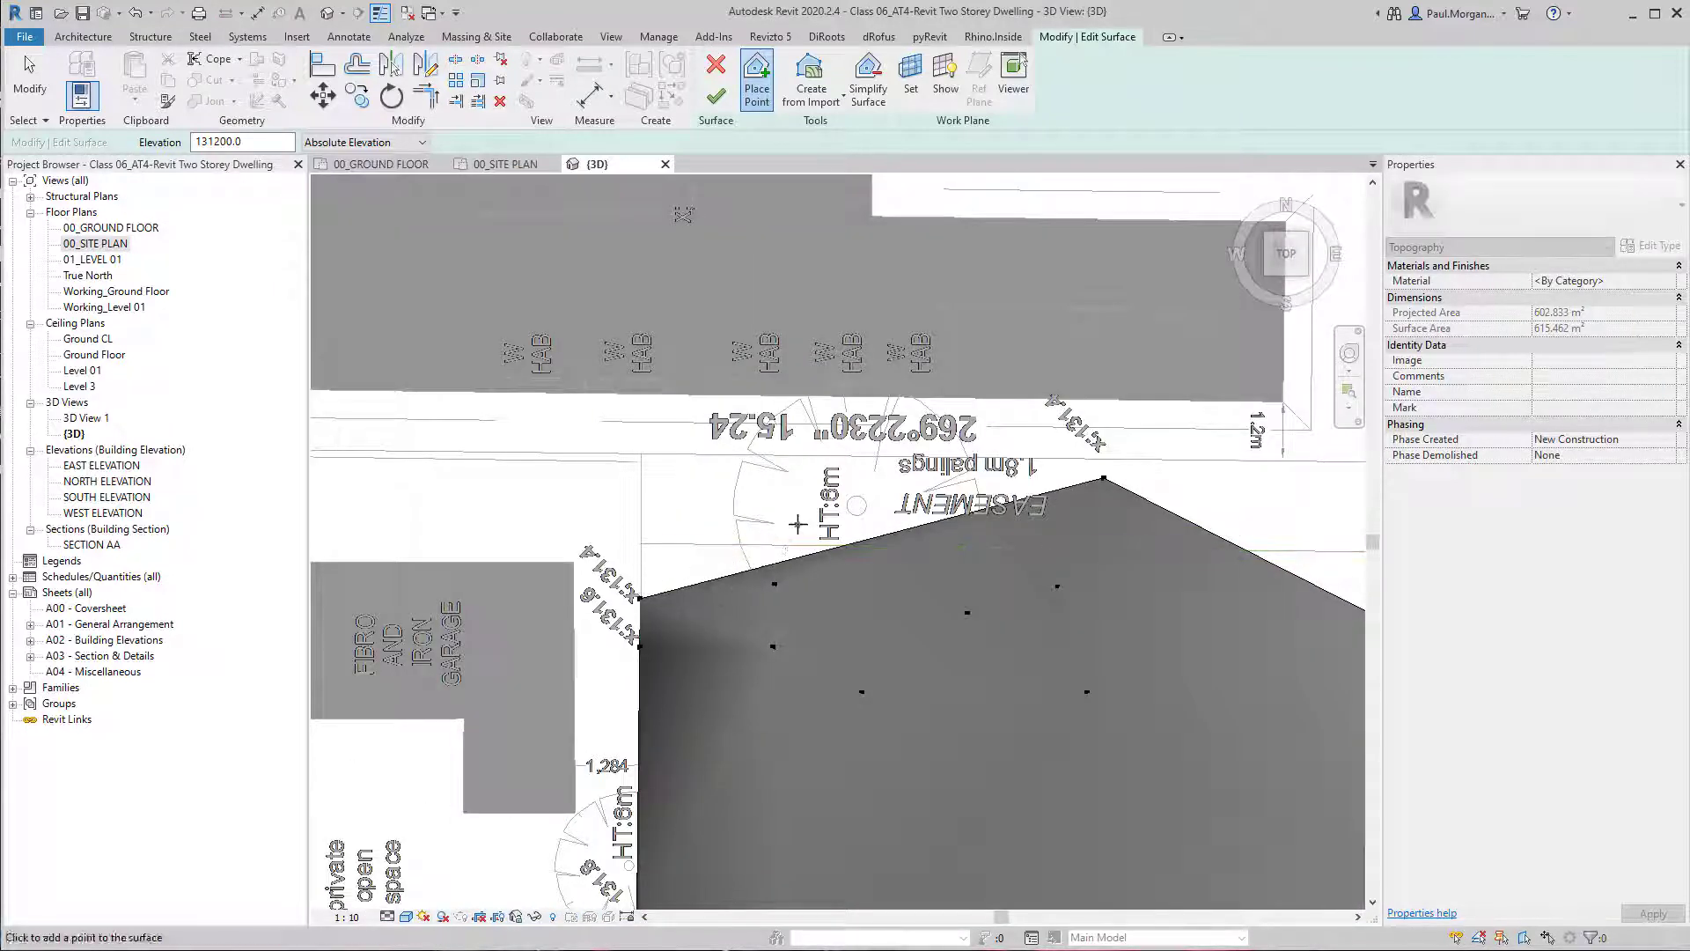
{"action": "middle_click_drag", "start_coordinate": [797, 524], "coordinate": [759, 498]}
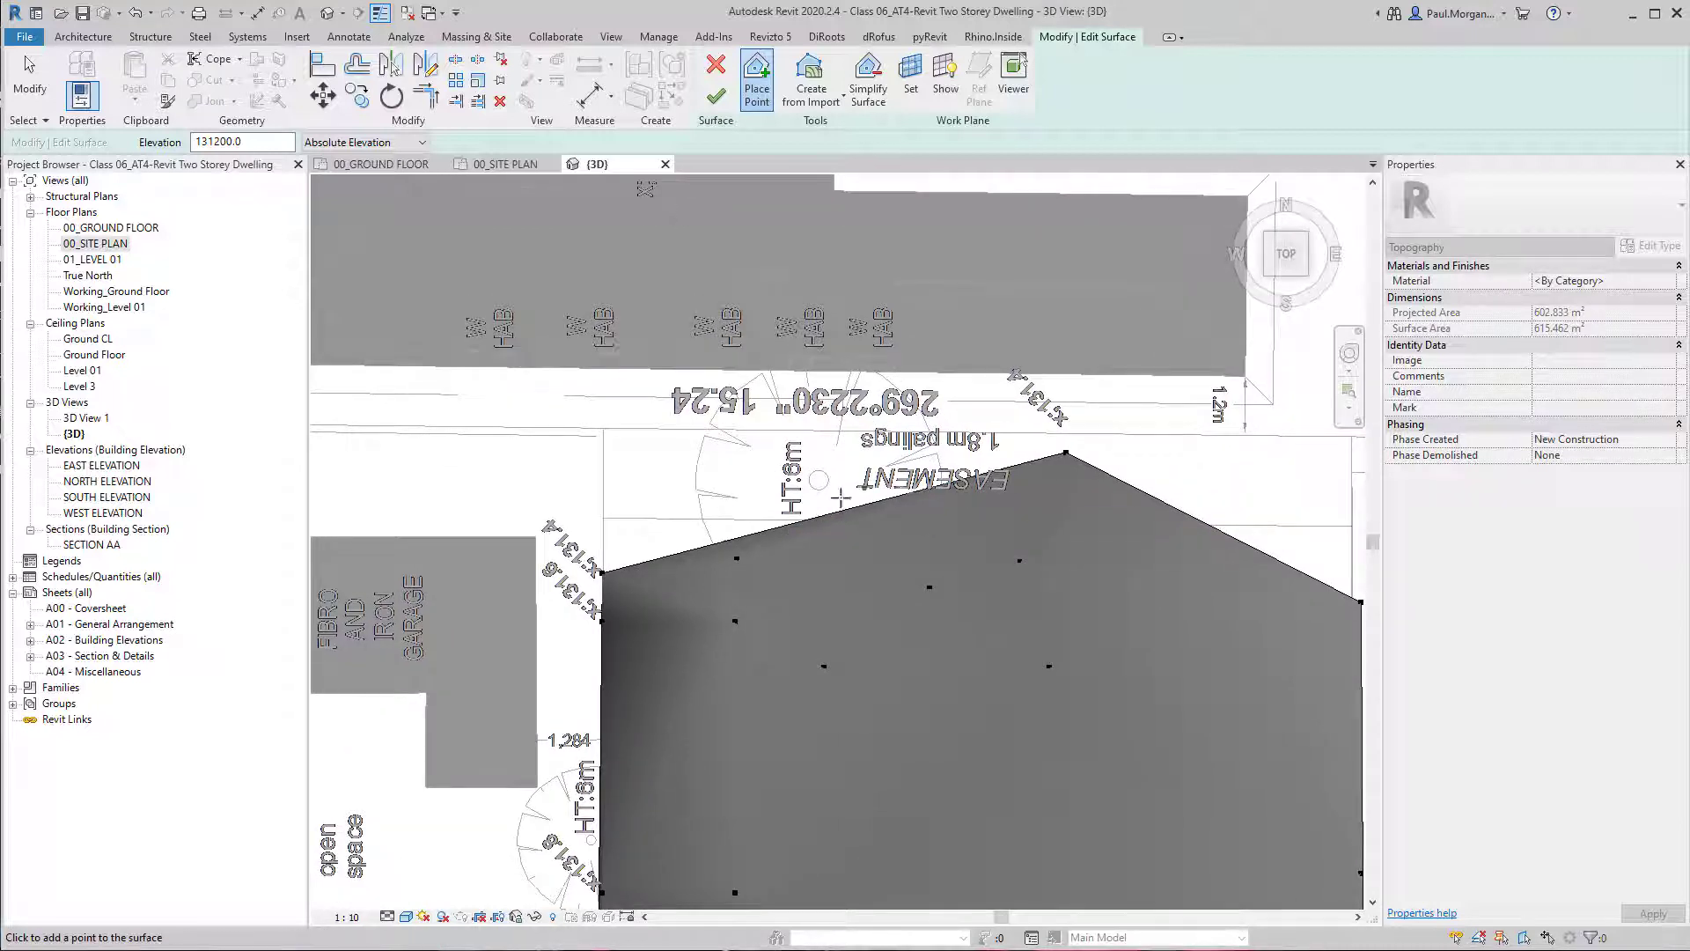
{"action": "left_click", "coordinate": [598, 584]}
{"action": "left_click", "coordinate": [637, 443]}
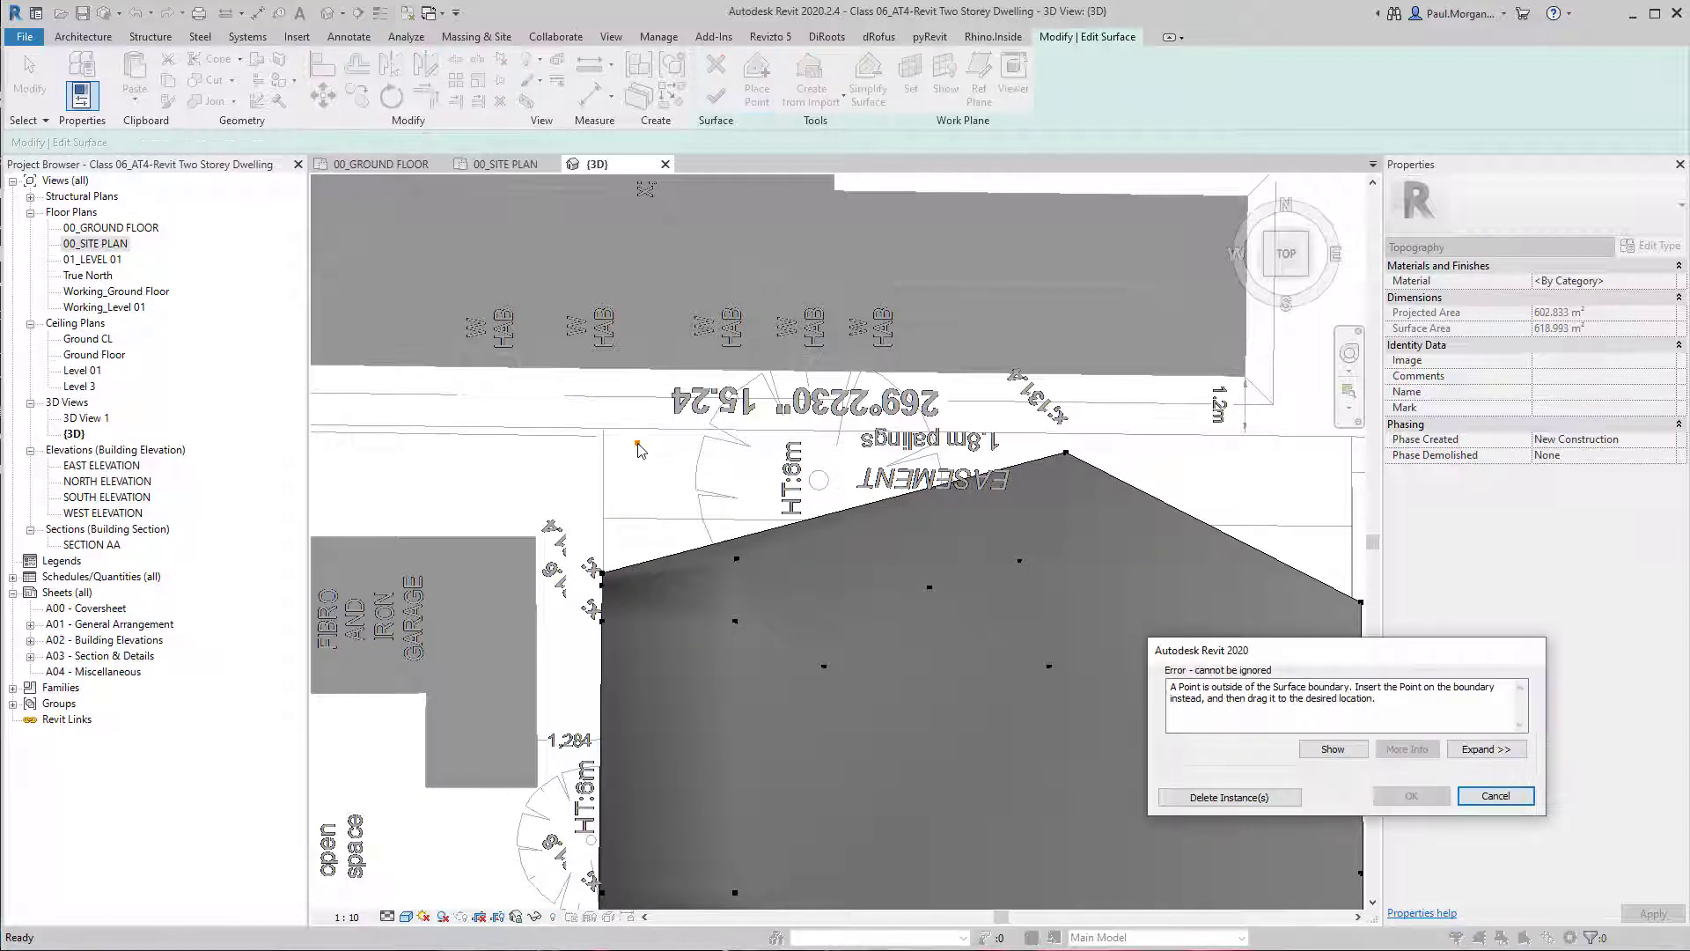
{"action": "key", "text": "Escape"}
Move the boundary end points of the 131.4 and 131.6 contours along the side fences to the lot's two rear corners.
{"action": "left_click", "coordinate": [606, 573]}
{"action": "left_click", "coordinate": [603, 572]}
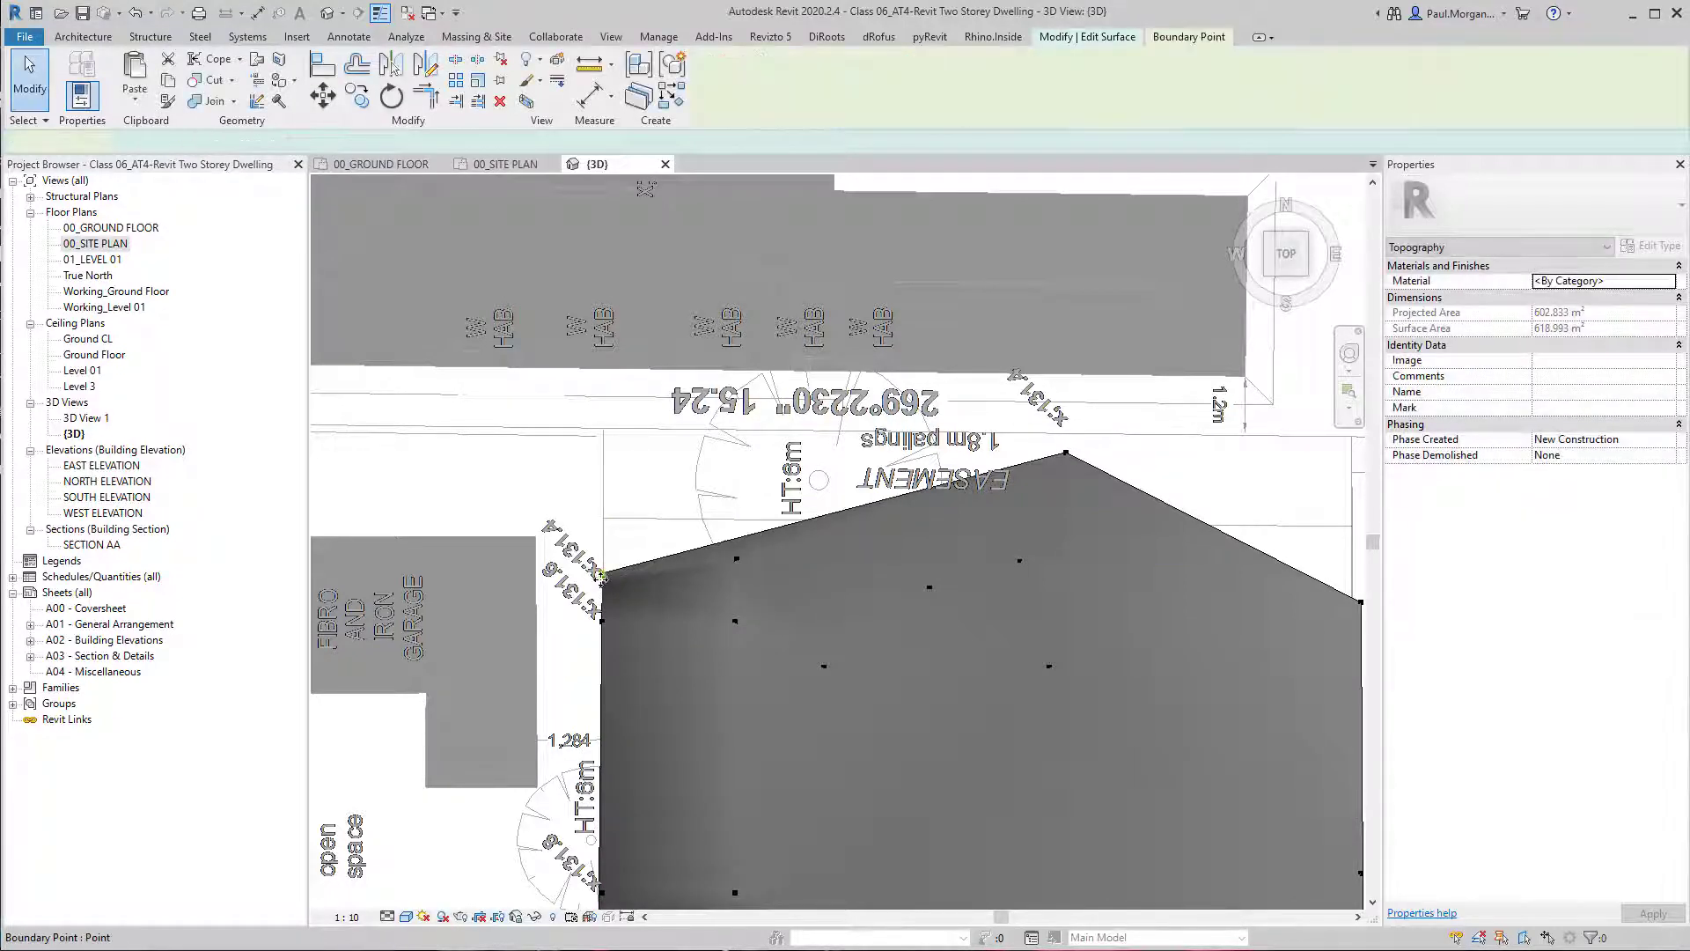
{"action": "left_click_drag", "start_coordinate": [600, 572], "coordinate": [603, 436]}
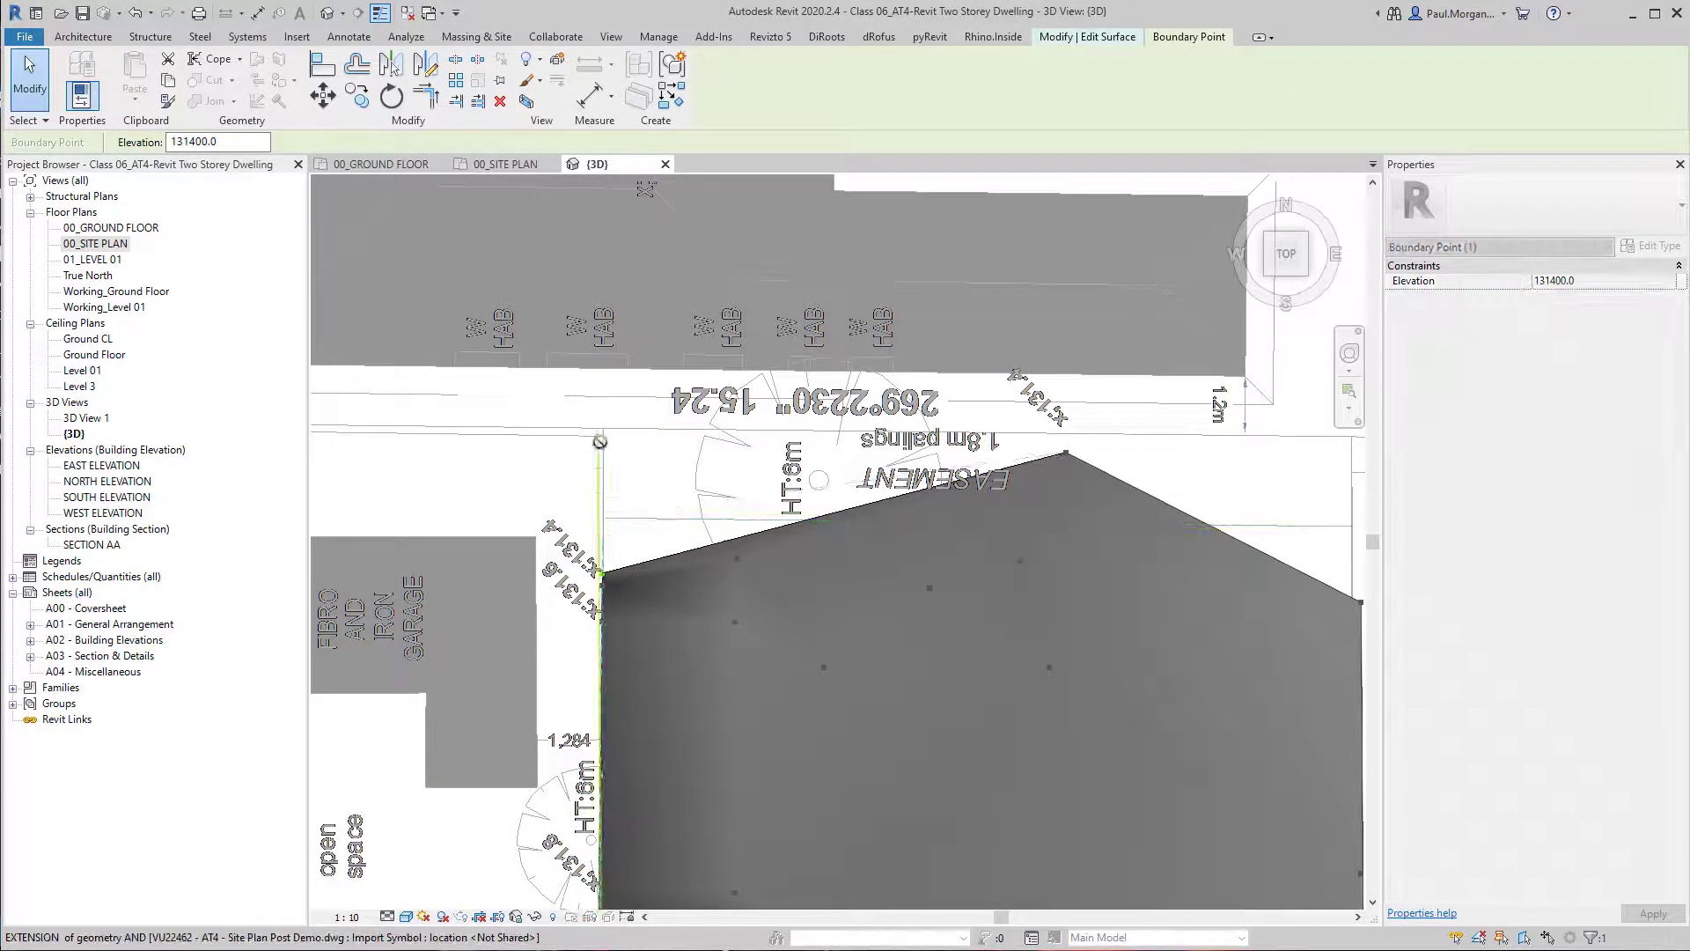
{"action": "middle_click_drag", "start_coordinate": [1338, 603], "coordinate": [989, 570]}
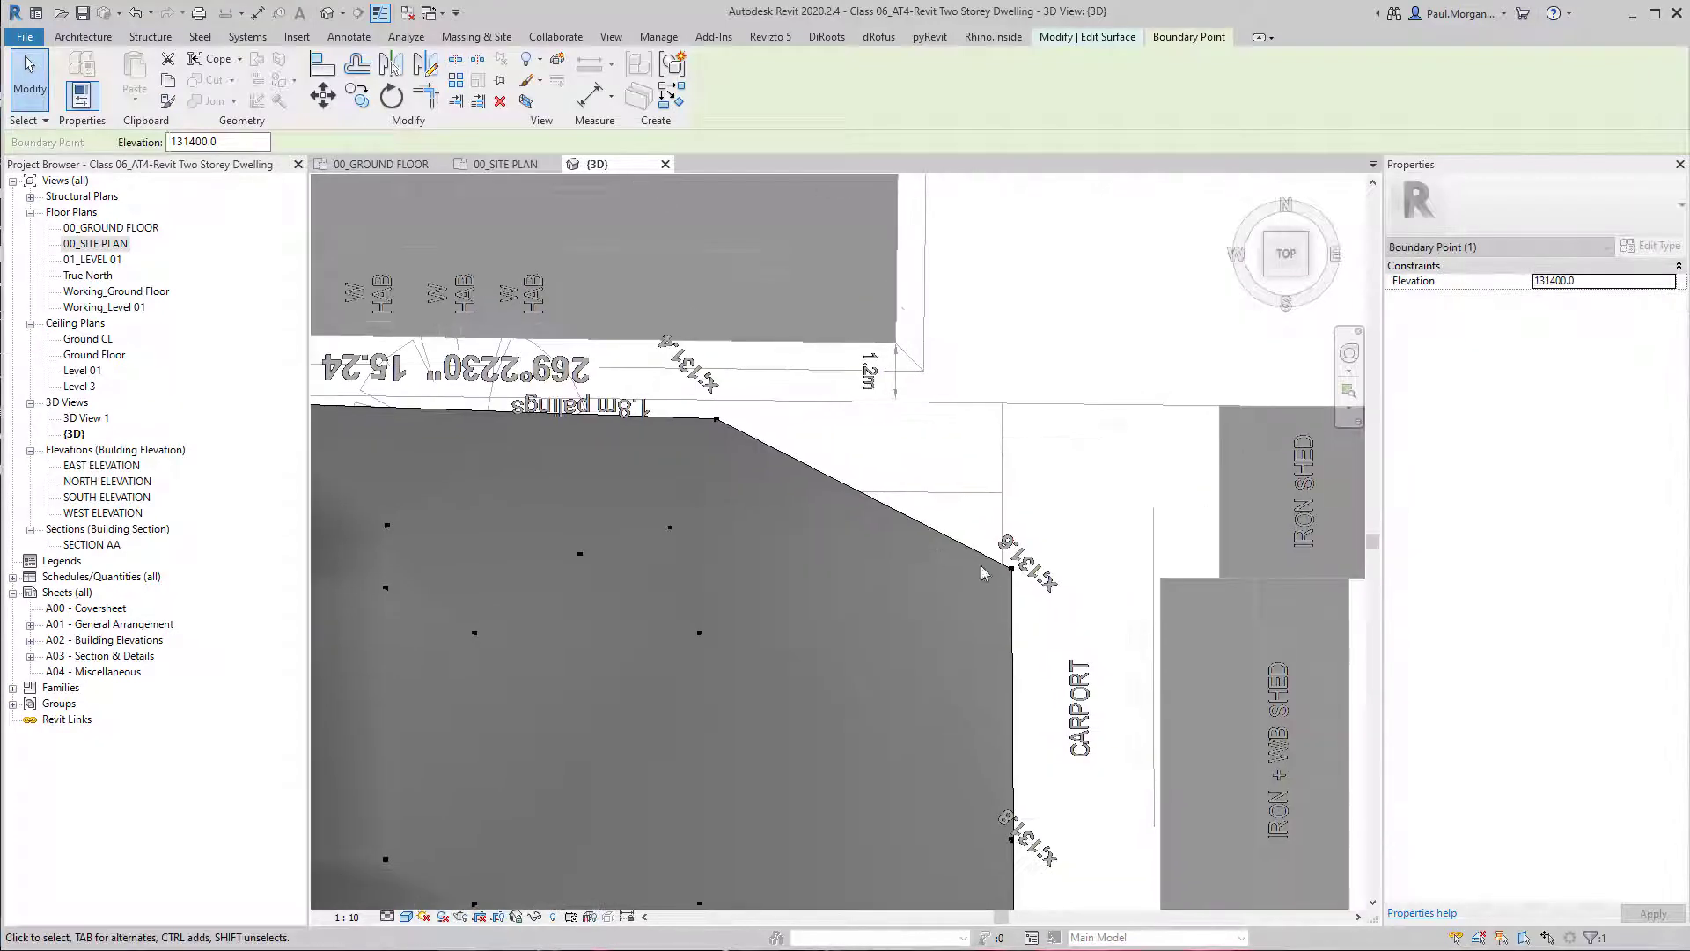
{"action": "left_click_drag", "start_coordinate": [1012, 569], "coordinate": [1012, 403]}
Move the 131600 boundary point to the rear corner beside the carport and the 131400 point onto the rear fence line.
{"action": "middle_click_drag", "start_coordinate": [709, 460], "coordinate": [1004, 499]}
{"action": "left_click", "coordinate": [1028, 460]}
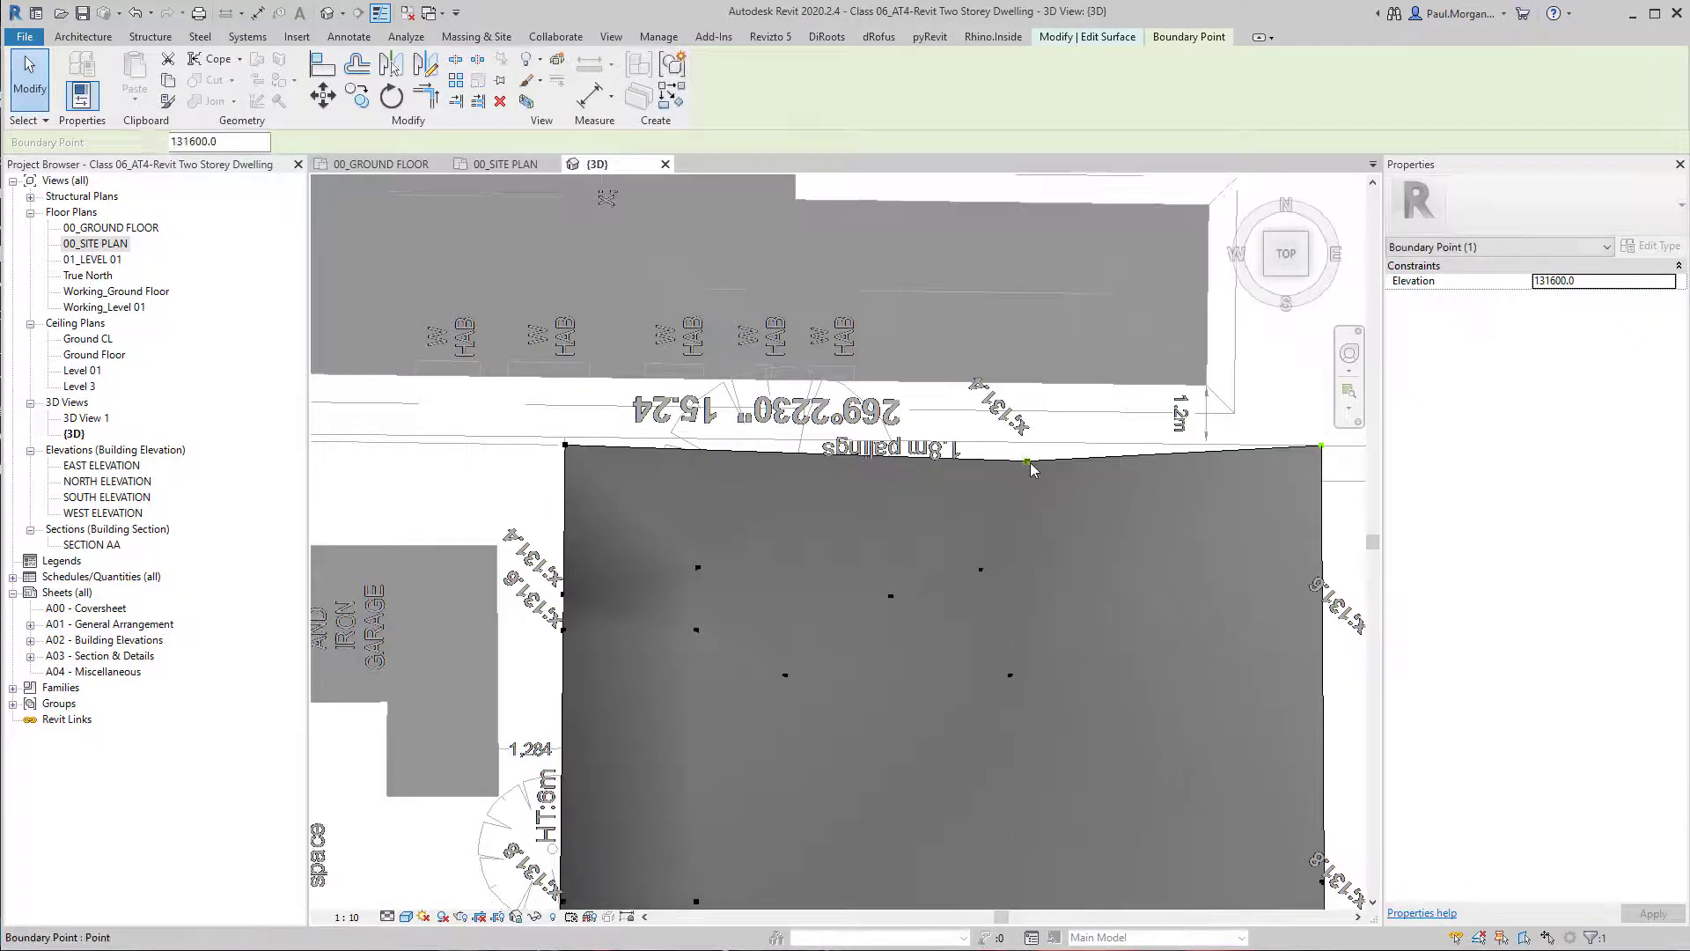
{"action": "left_click_drag", "start_coordinate": [1027, 459], "coordinate": [1031, 438]}
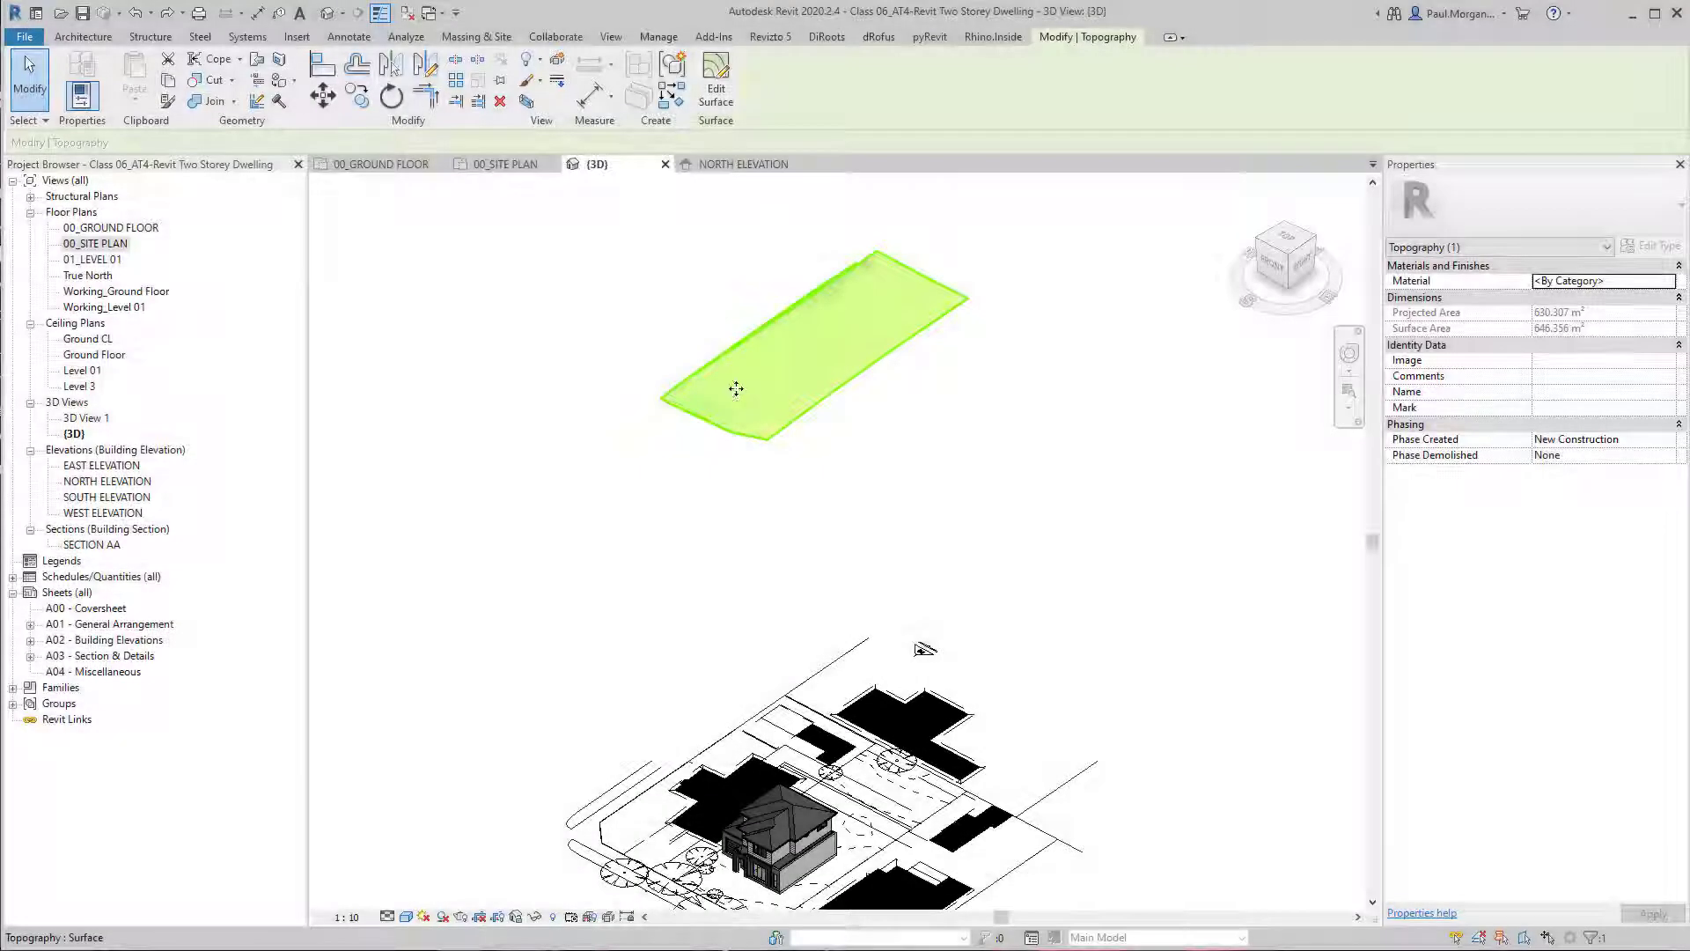
{"action": "middle_click_drag", "start_coordinate": [982, 544], "coordinate": [962, 431], "text": "shift"}
Examine the finished toposurface from the top against Lot 1's street frontage, side fences and rear easement.
{"action": "left_click", "coordinate": [1285, 240]}
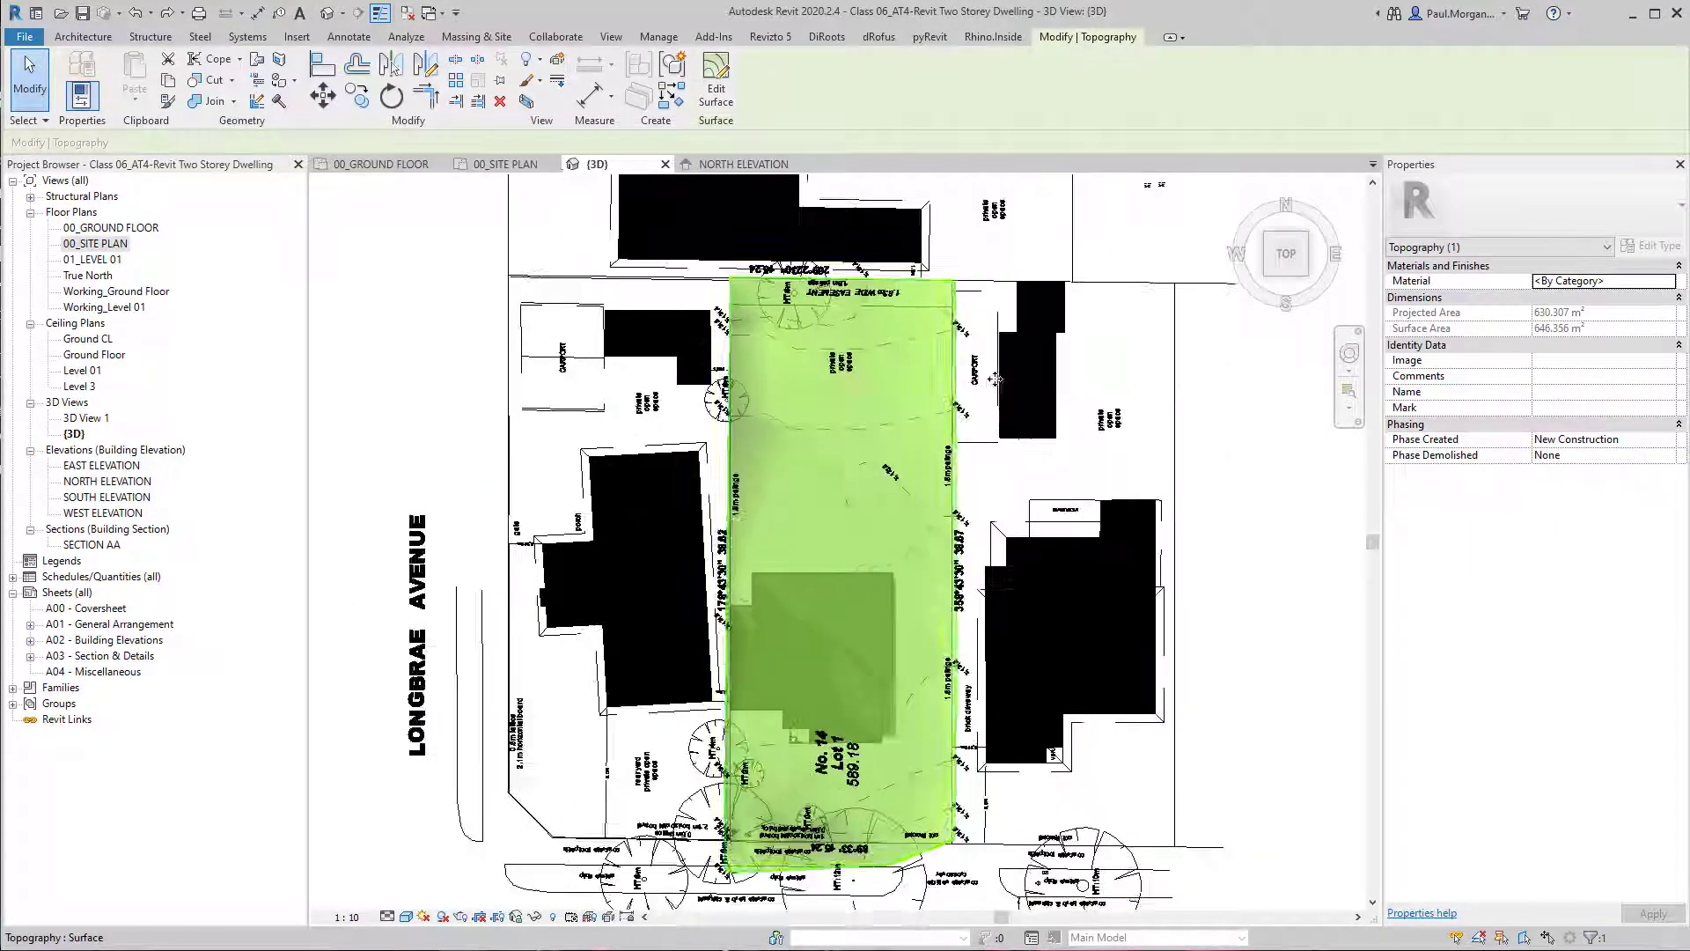
{"action": "scroll", "coordinate": [911, 352], "scroll_direction": "up", "scroll_amount": 5}
{"action": "scroll", "coordinate": [1006, 418], "scroll_direction": "down", "scroll_amount": 6}
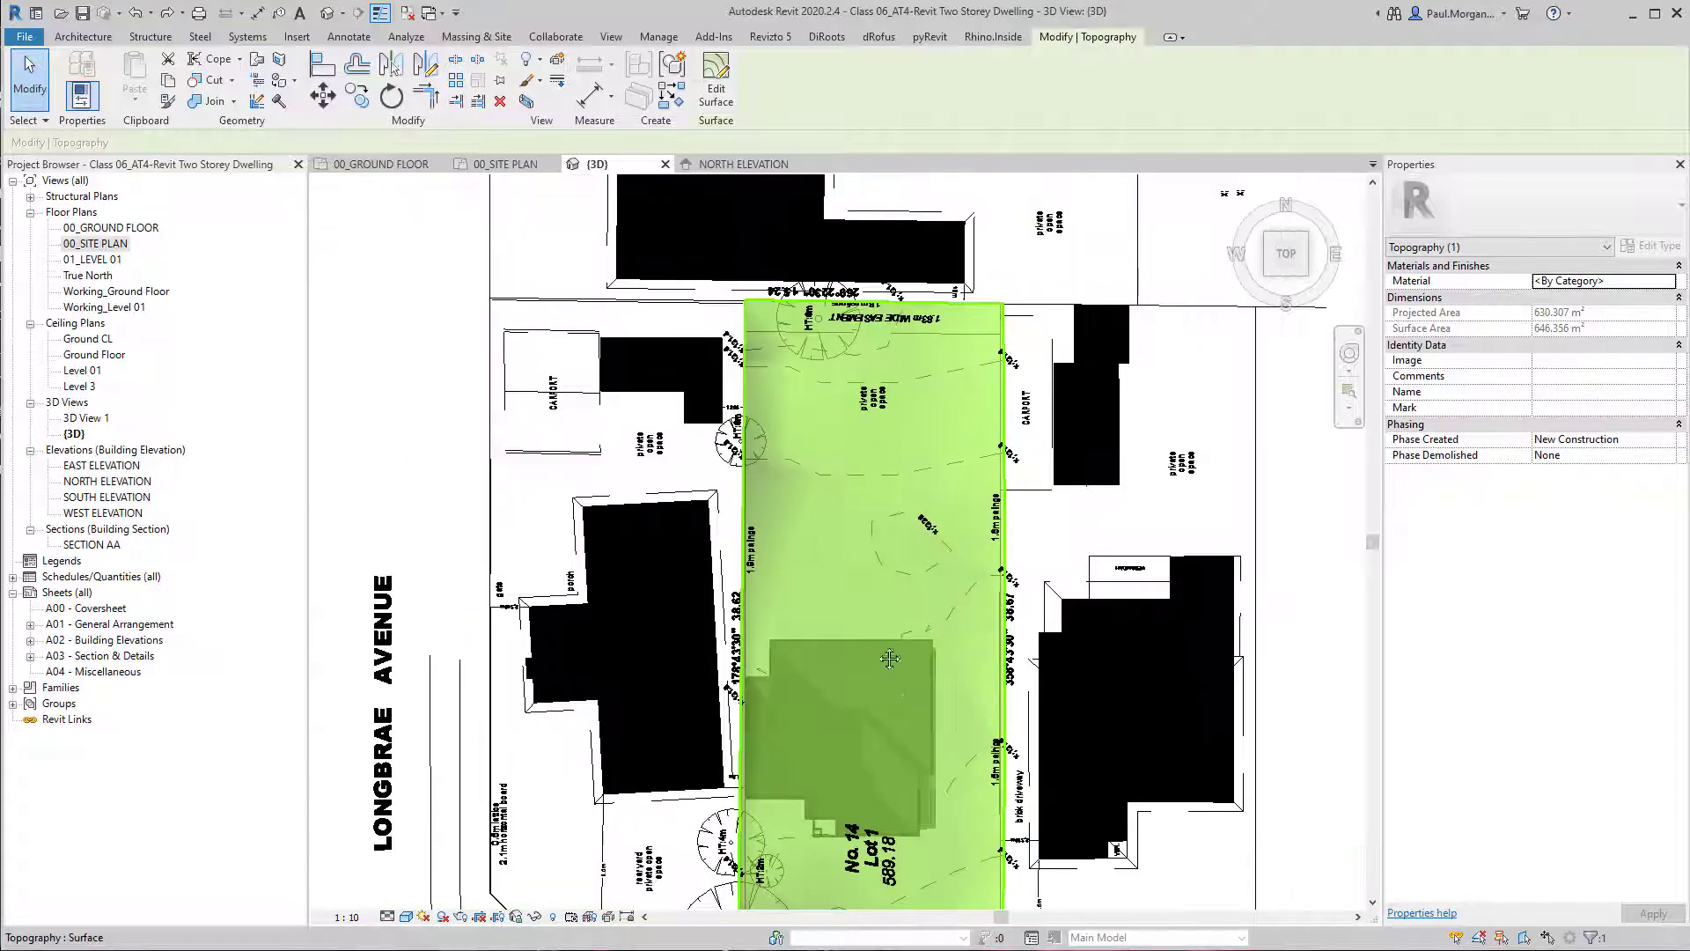
{"action": "scroll", "coordinate": [923, 811], "scroll_direction": "up", "scroll_amount": 4}
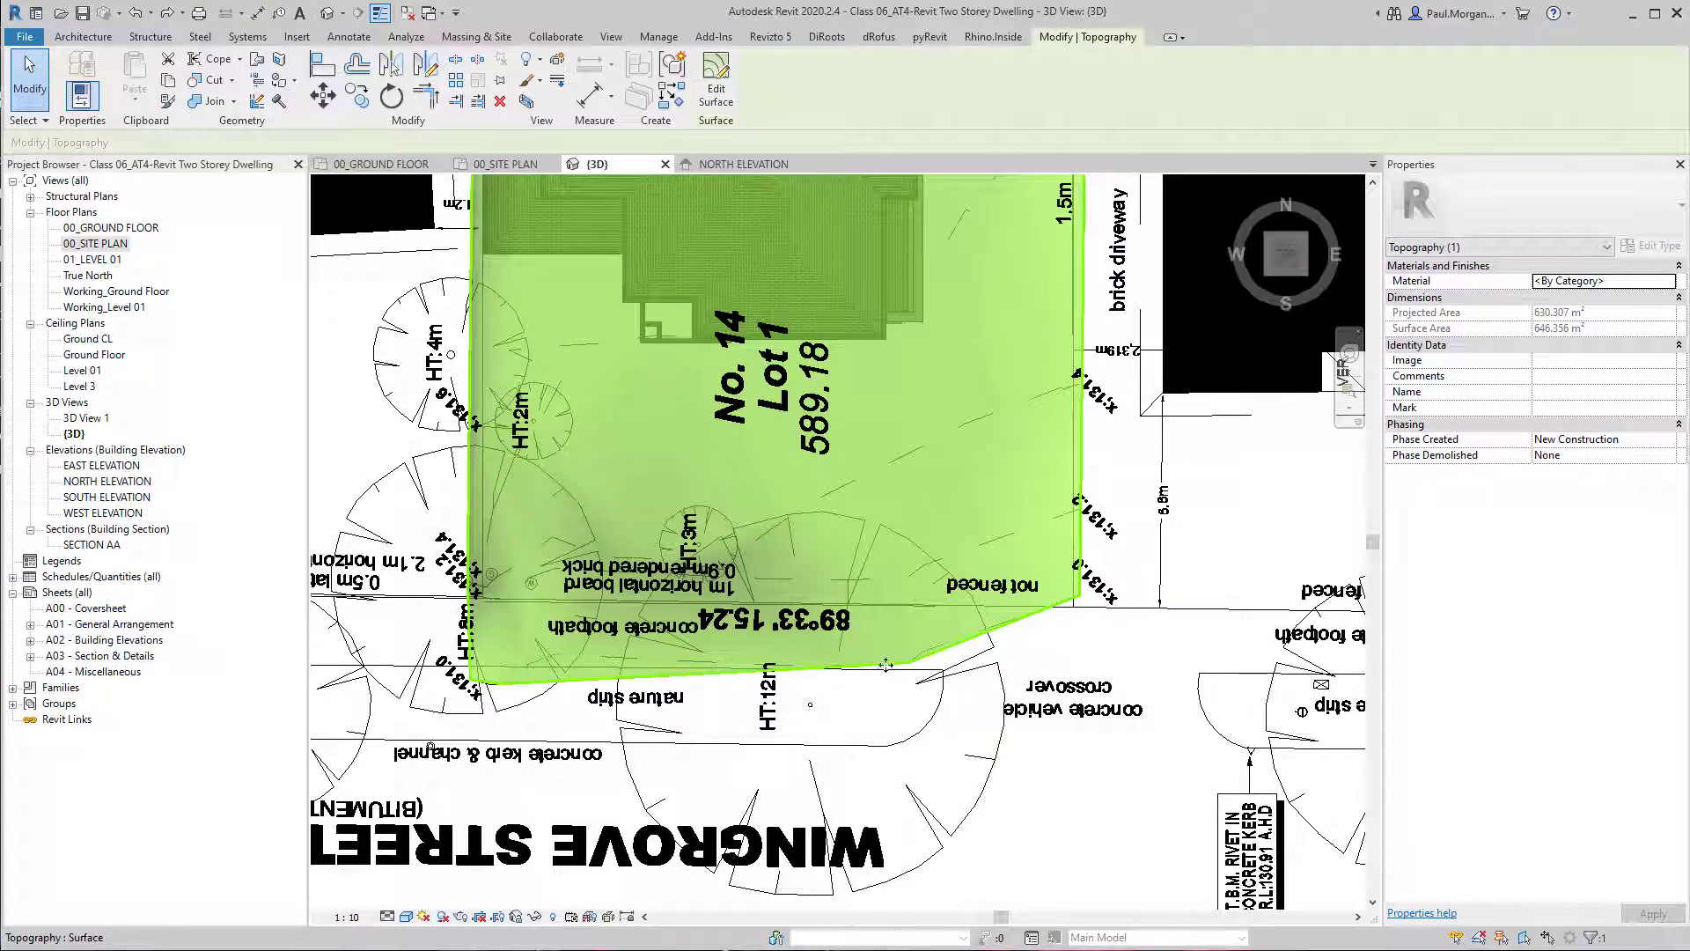
{"action": "scroll", "coordinate": [473, 601], "scroll_direction": "up", "scroll_amount": 3}
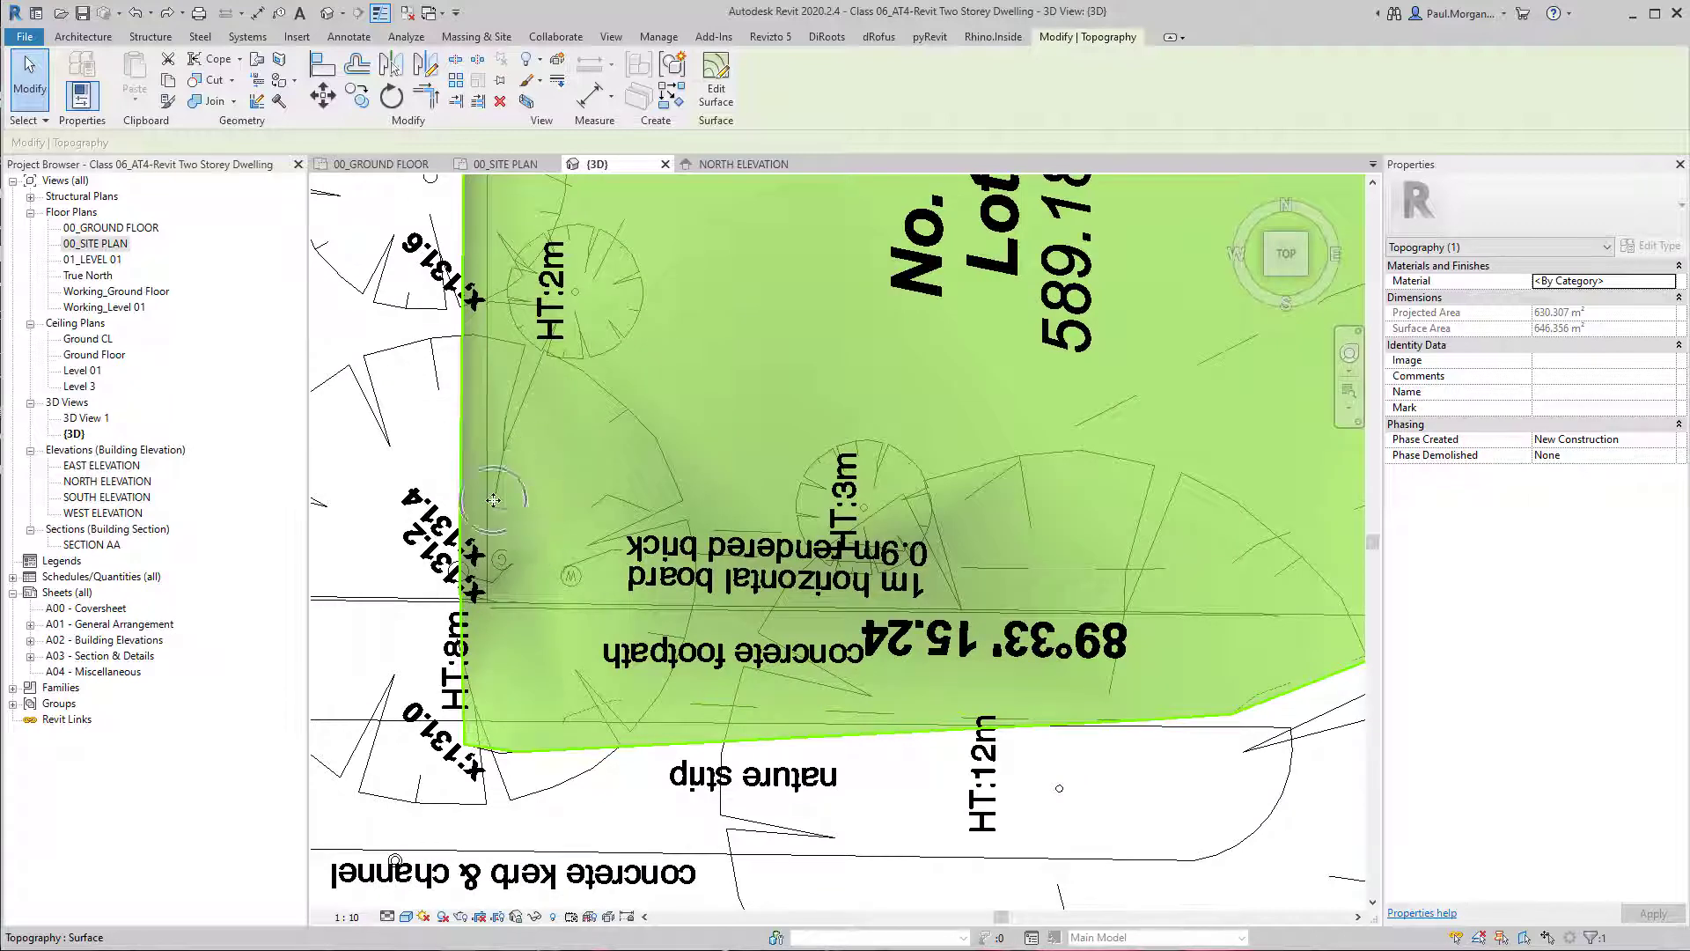
{"action": "scroll", "coordinate": [494, 500], "scroll_direction": "down", "scroll_amount": 5}
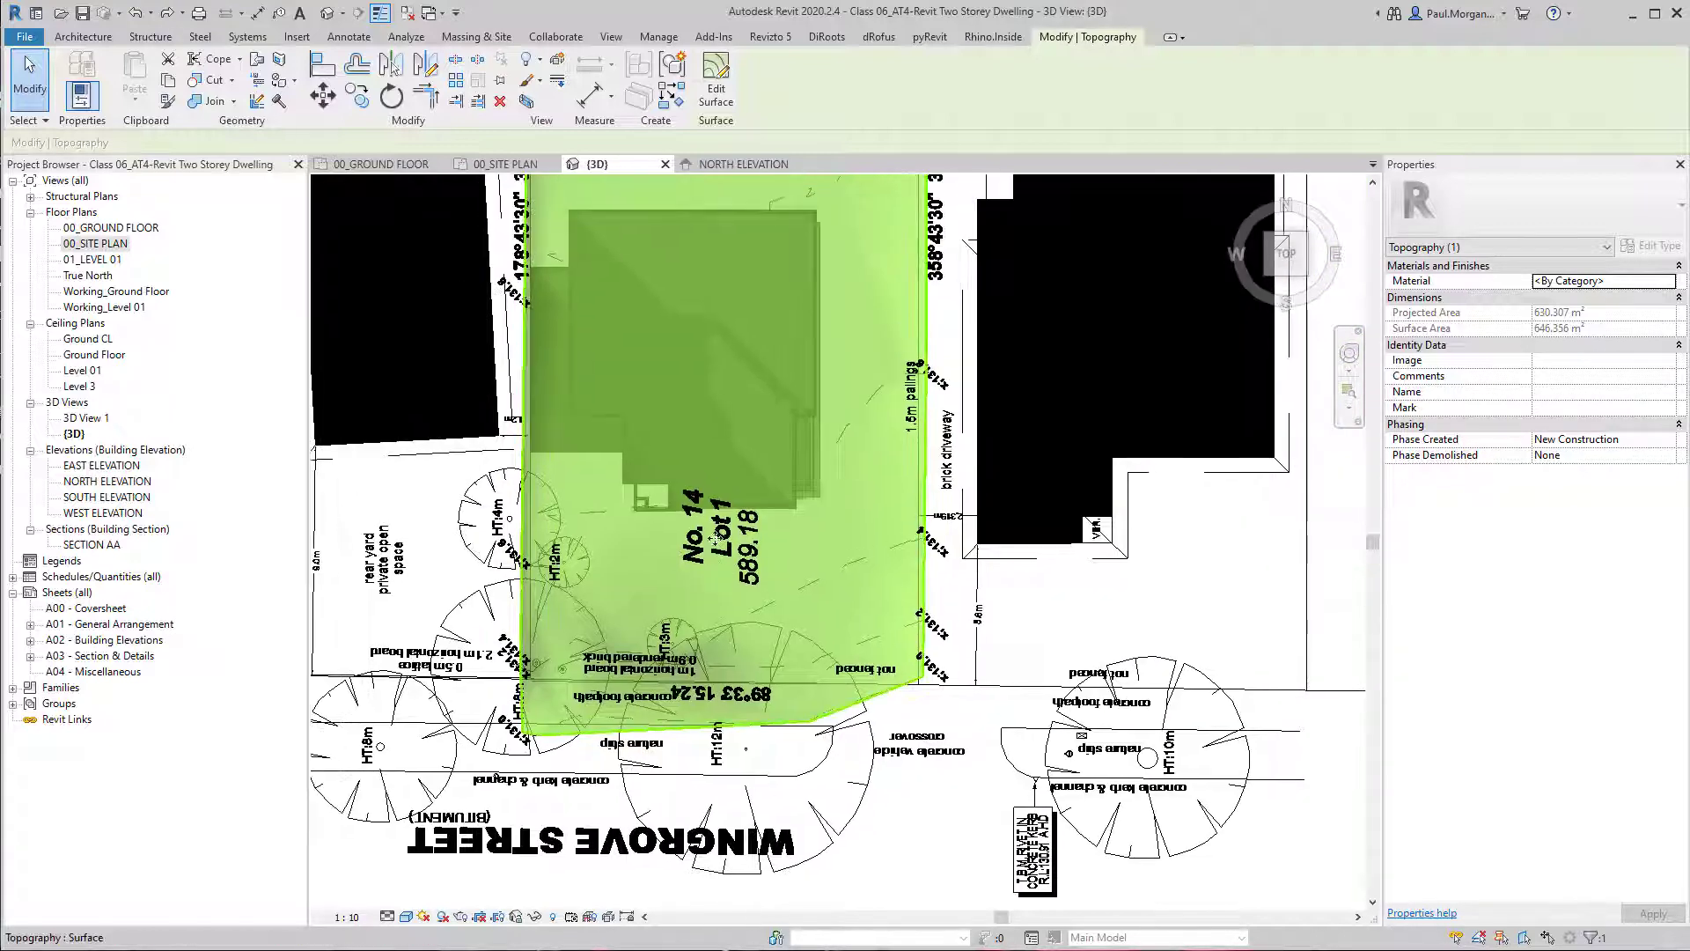
{"action": "scroll", "coordinate": [717, 538], "scroll_direction": "down", "scroll_amount": 1}
{"action": "middle_click_drag", "start_coordinate": [747, 465], "coordinate": [711, 643]}
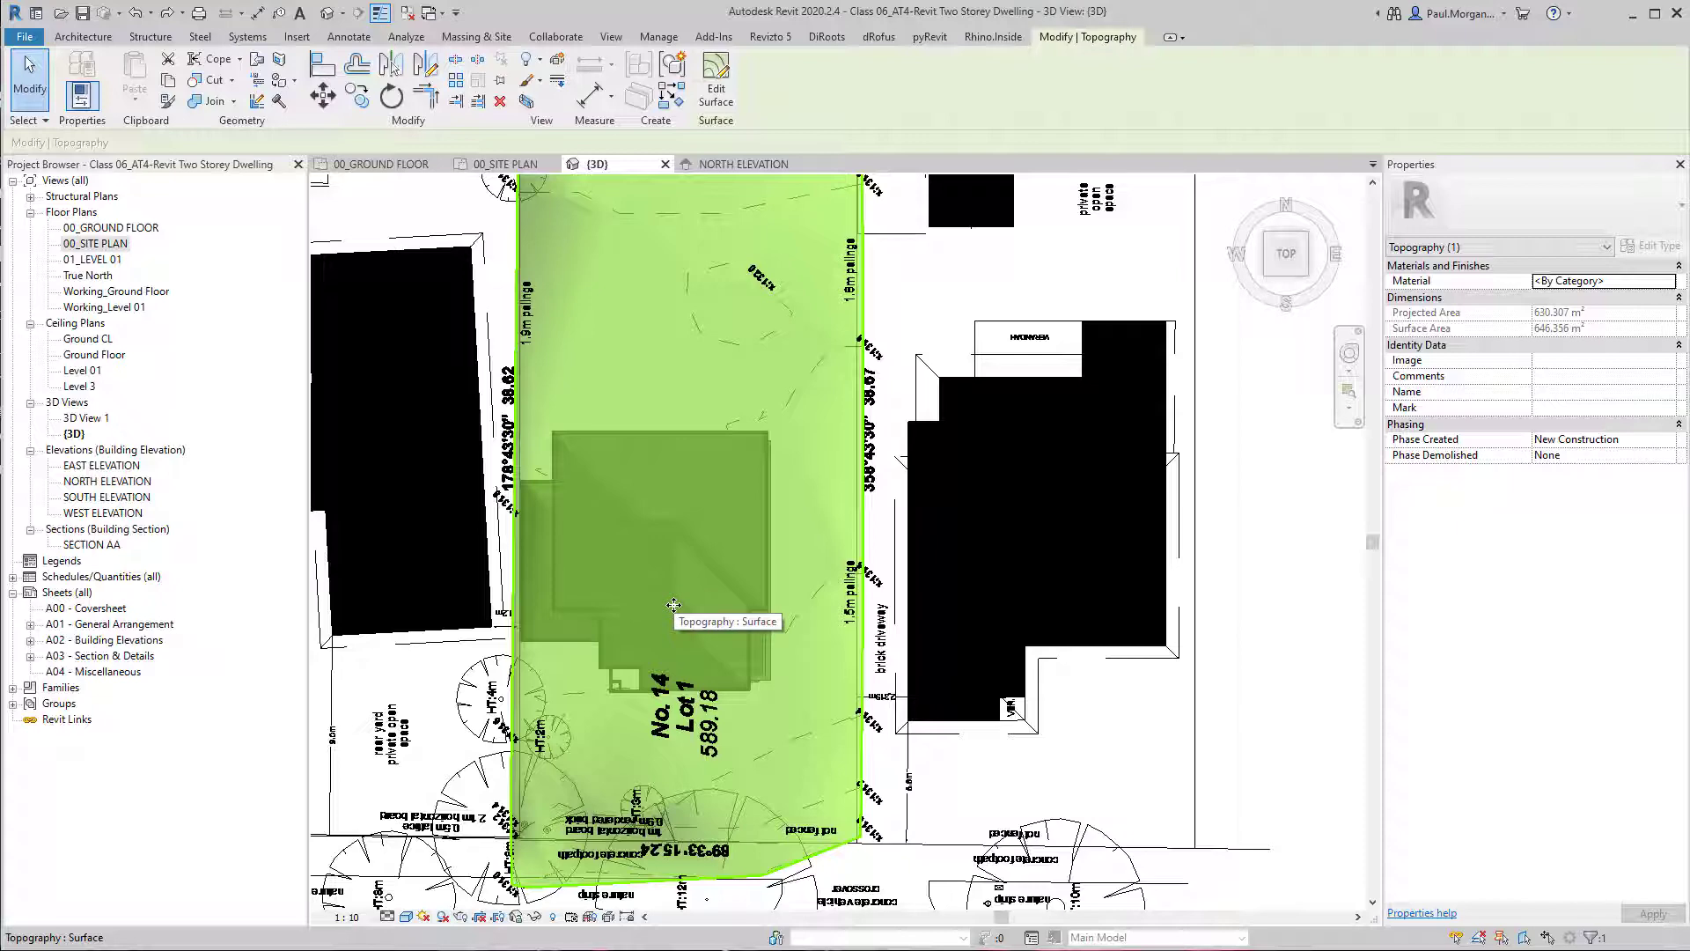
{"action": "middle_click_drag", "start_coordinate": [777, 397], "coordinate": [763, 502]}
{"action": "scroll", "coordinate": [762, 503], "scroll_direction": "down", "scroll_amount": 2}
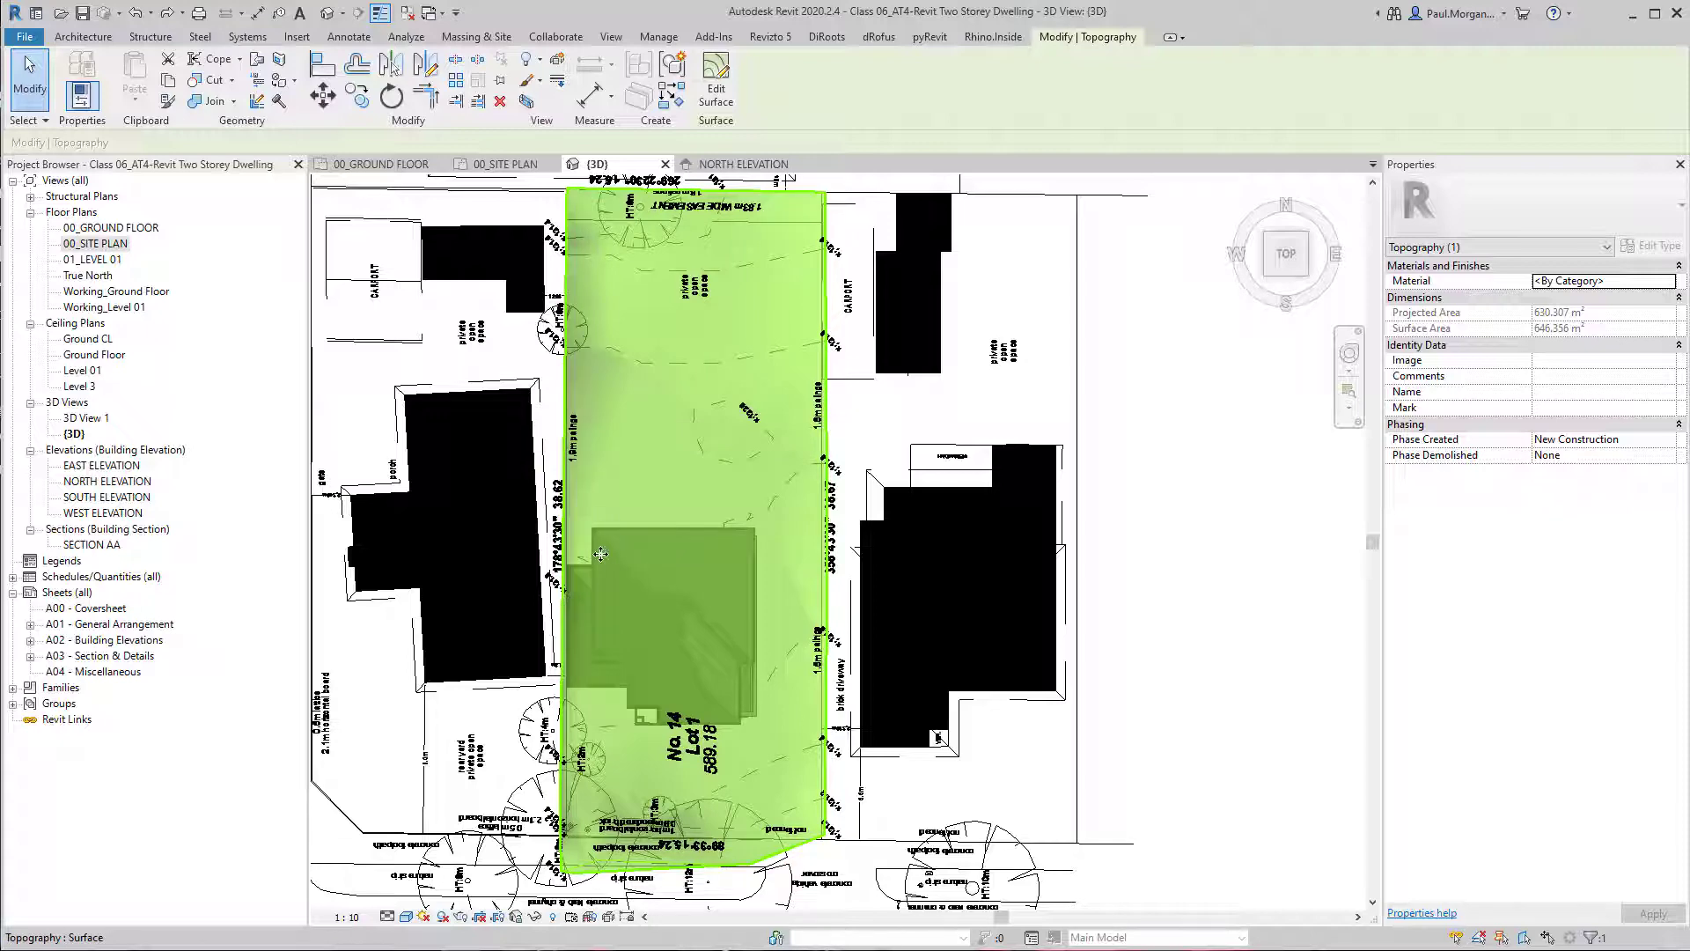
{"action": "scroll", "coordinate": [730, 547], "scroll_direction": "down", "scroll_amount": 3}
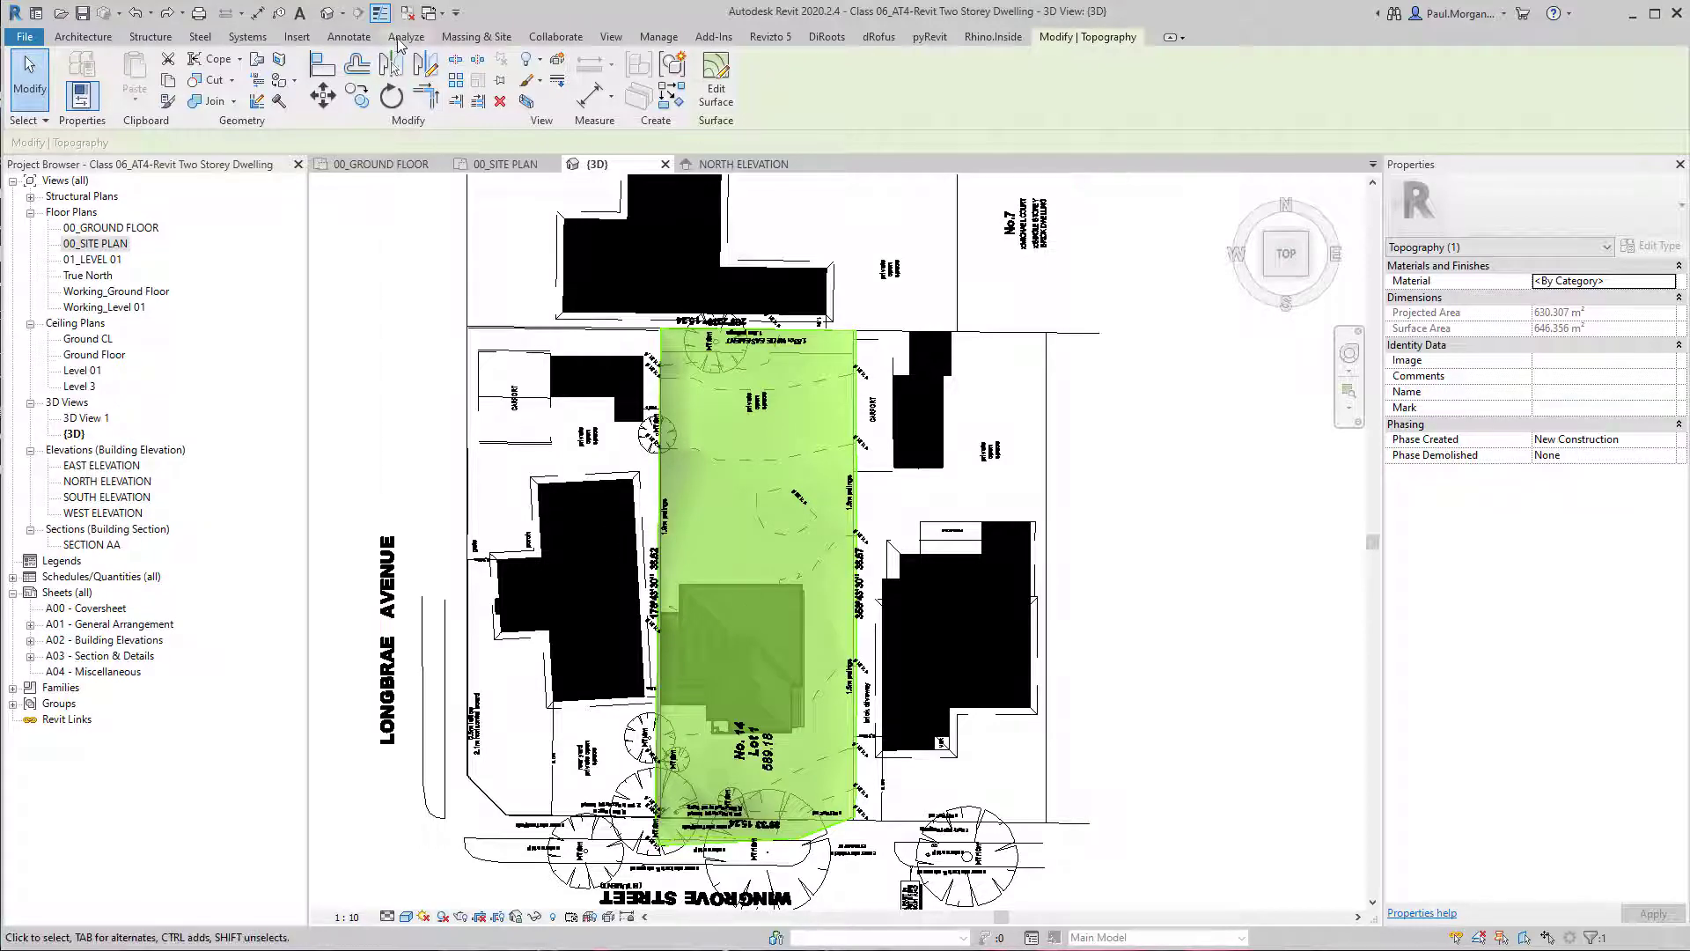
Orbit the 3D view to compare the toposurface's height with the house and the linked site plan.
{"action": "left_click", "coordinate": [329, 13]}
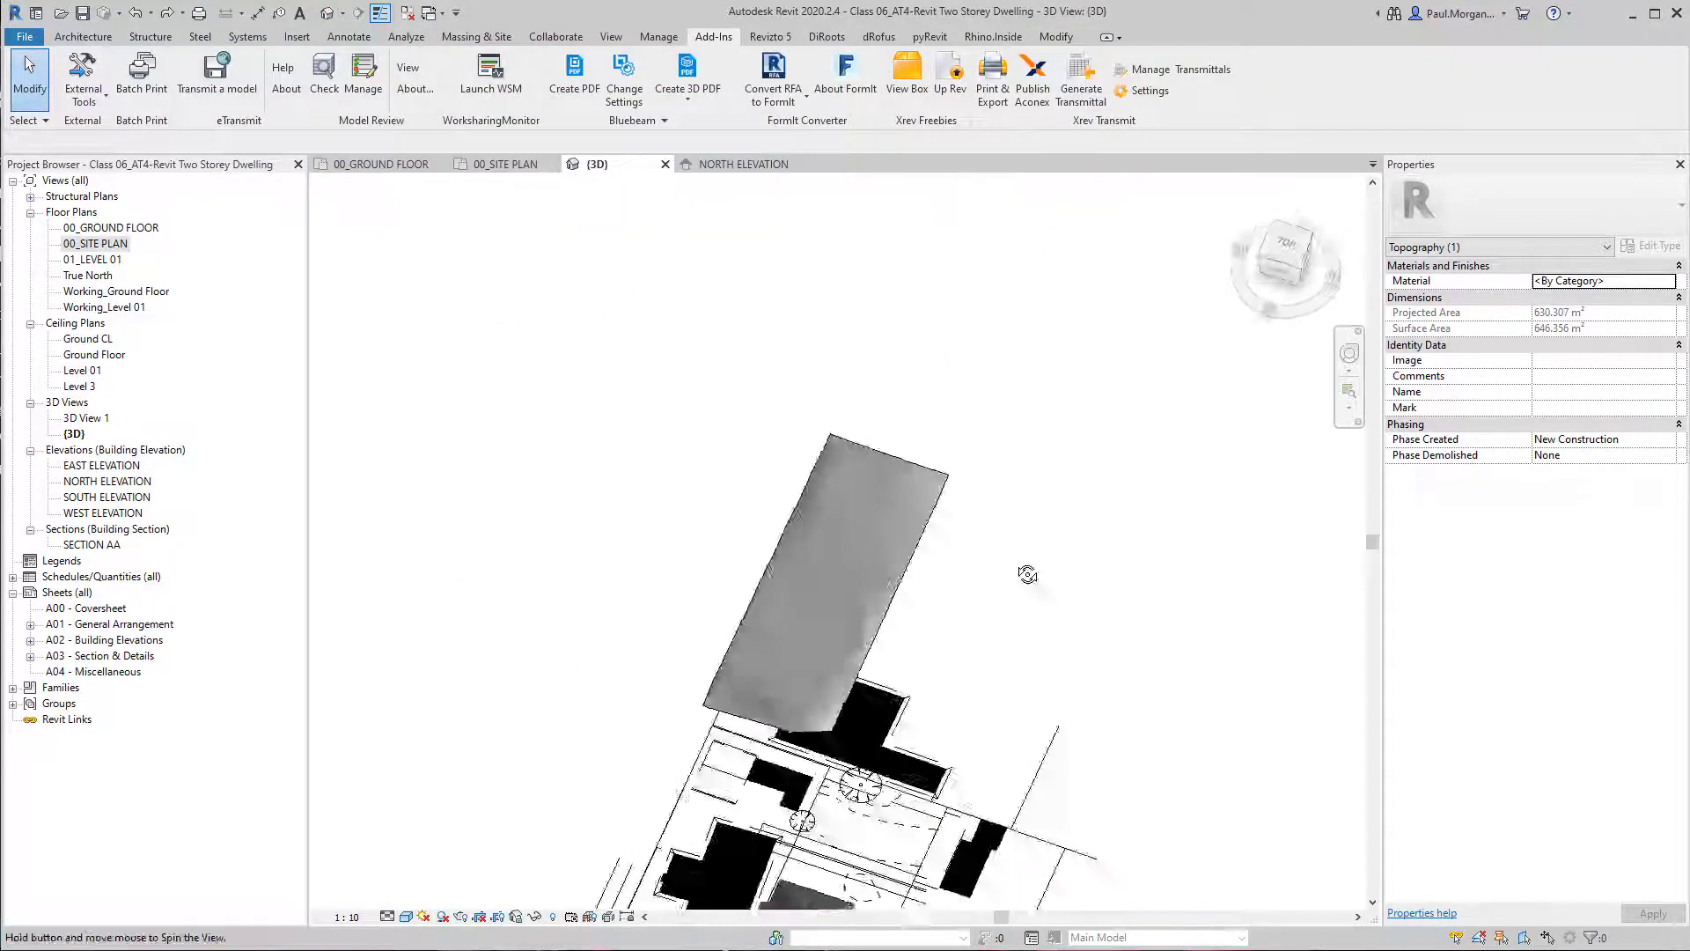
{"action": "left_click", "coordinate": [894, 366]}
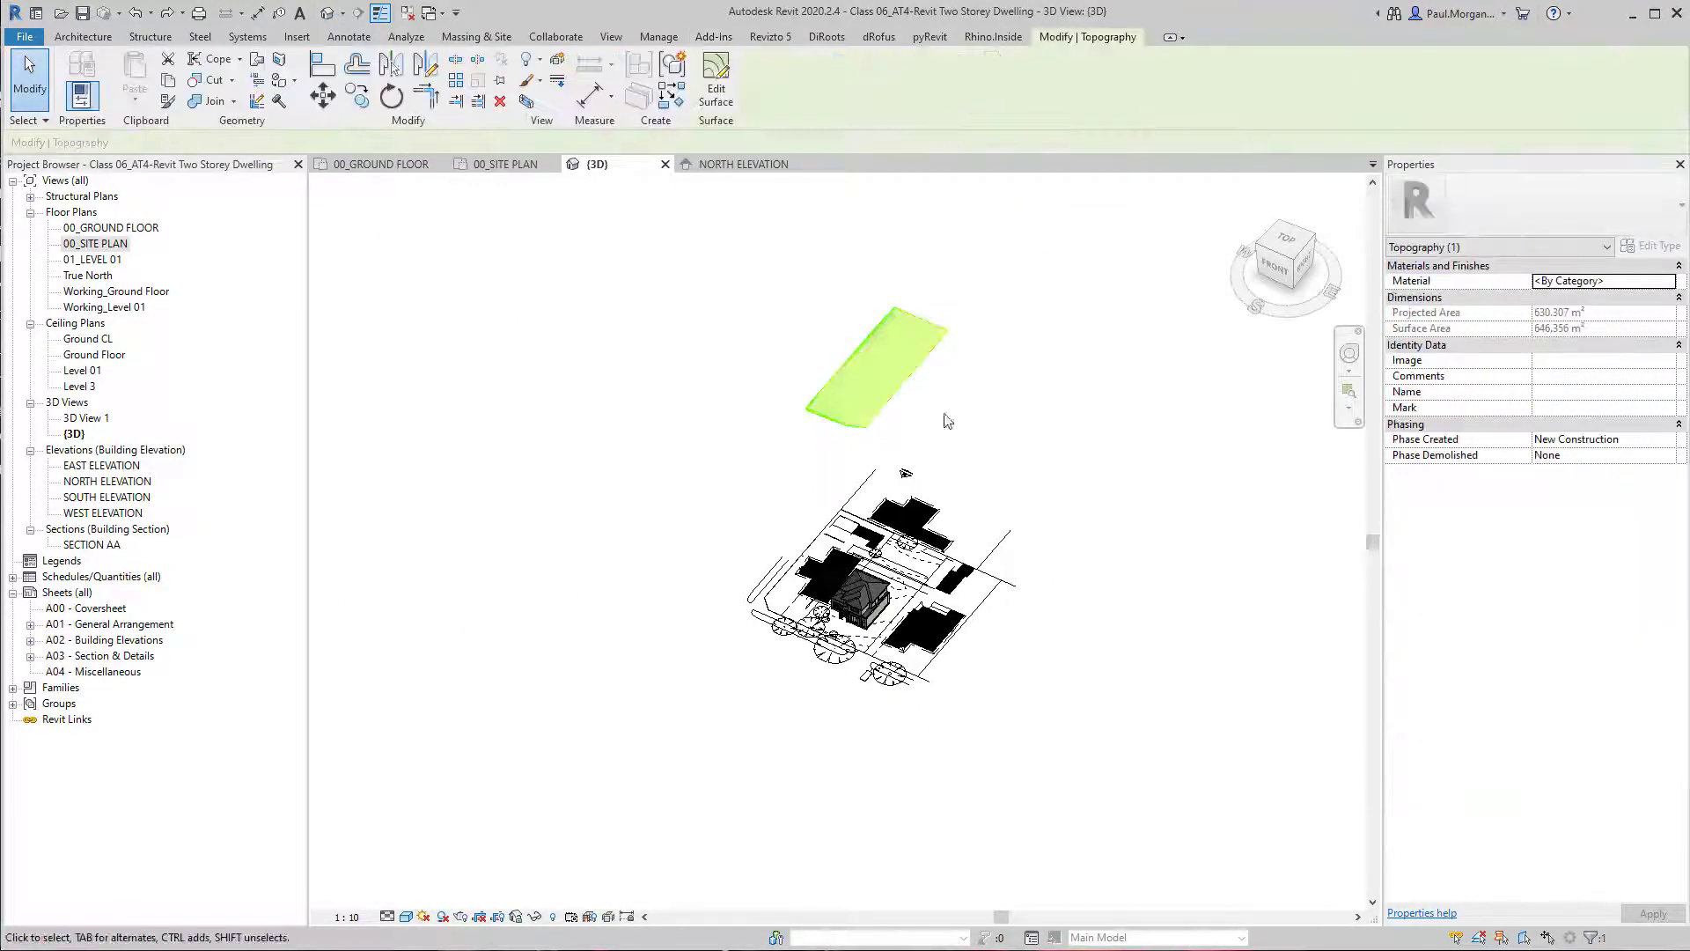
{"action": "scroll", "coordinate": [949, 708], "scroll_direction": "up", "scroll_amount": 6}
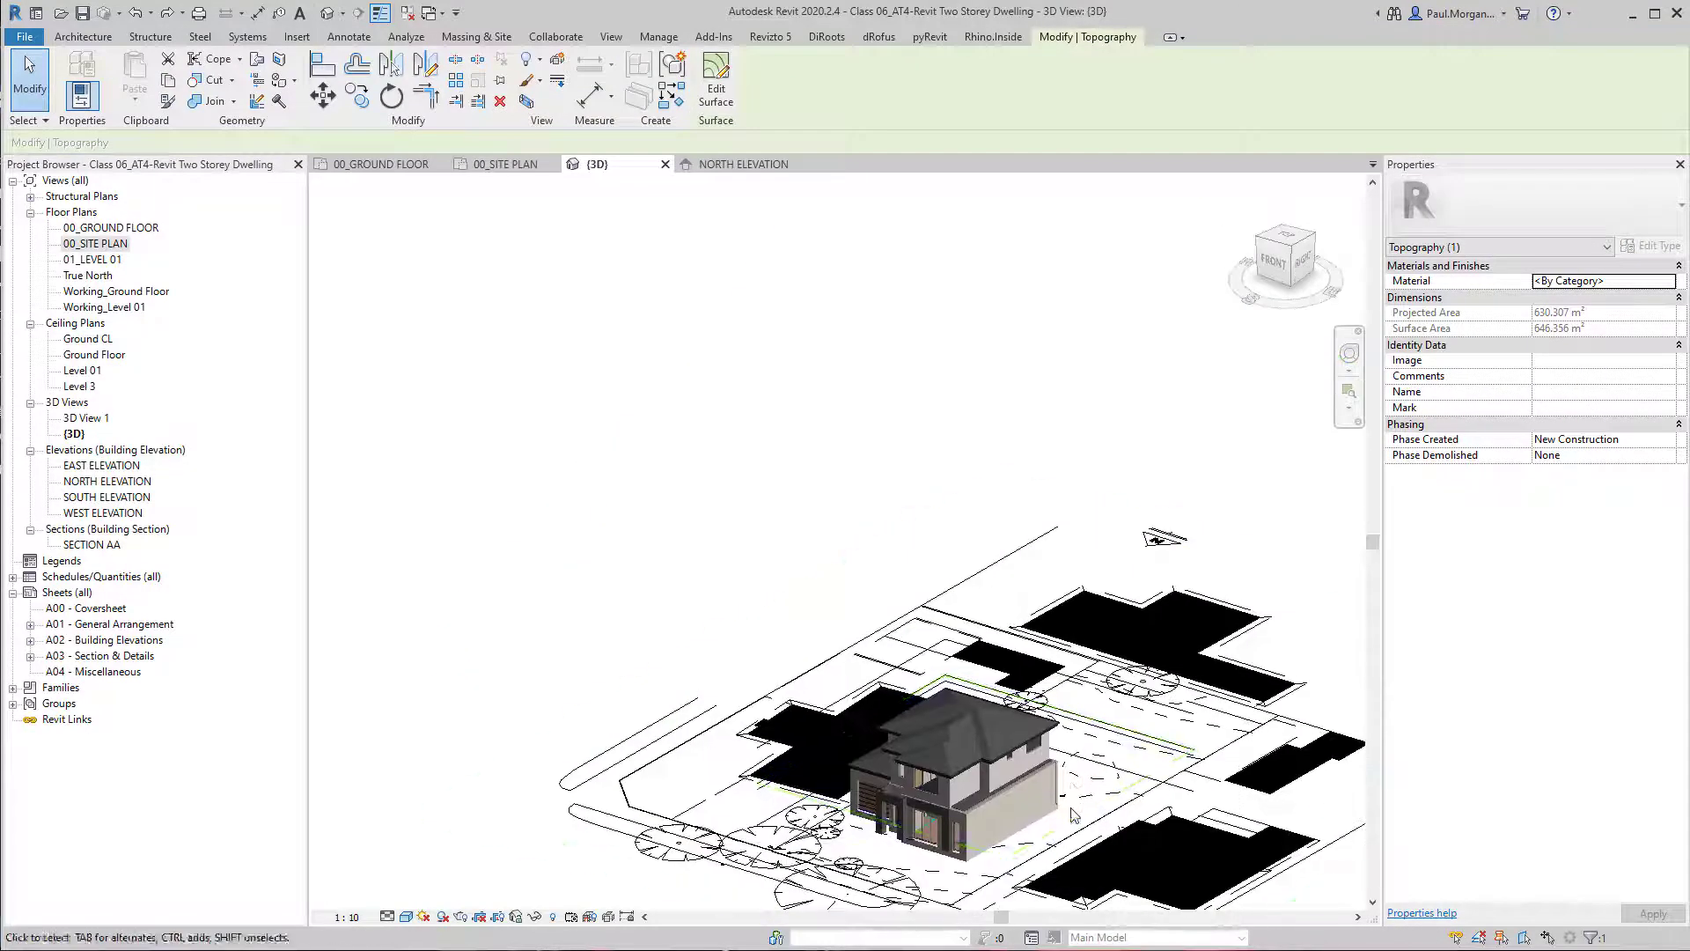
{"action": "scroll", "coordinate": [992, 705], "scroll_direction": "up", "scroll_amount": 5}
{"action": "scroll", "coordinate": [981, 678], "scroll_direction": "down", "scroll_amount": 3}
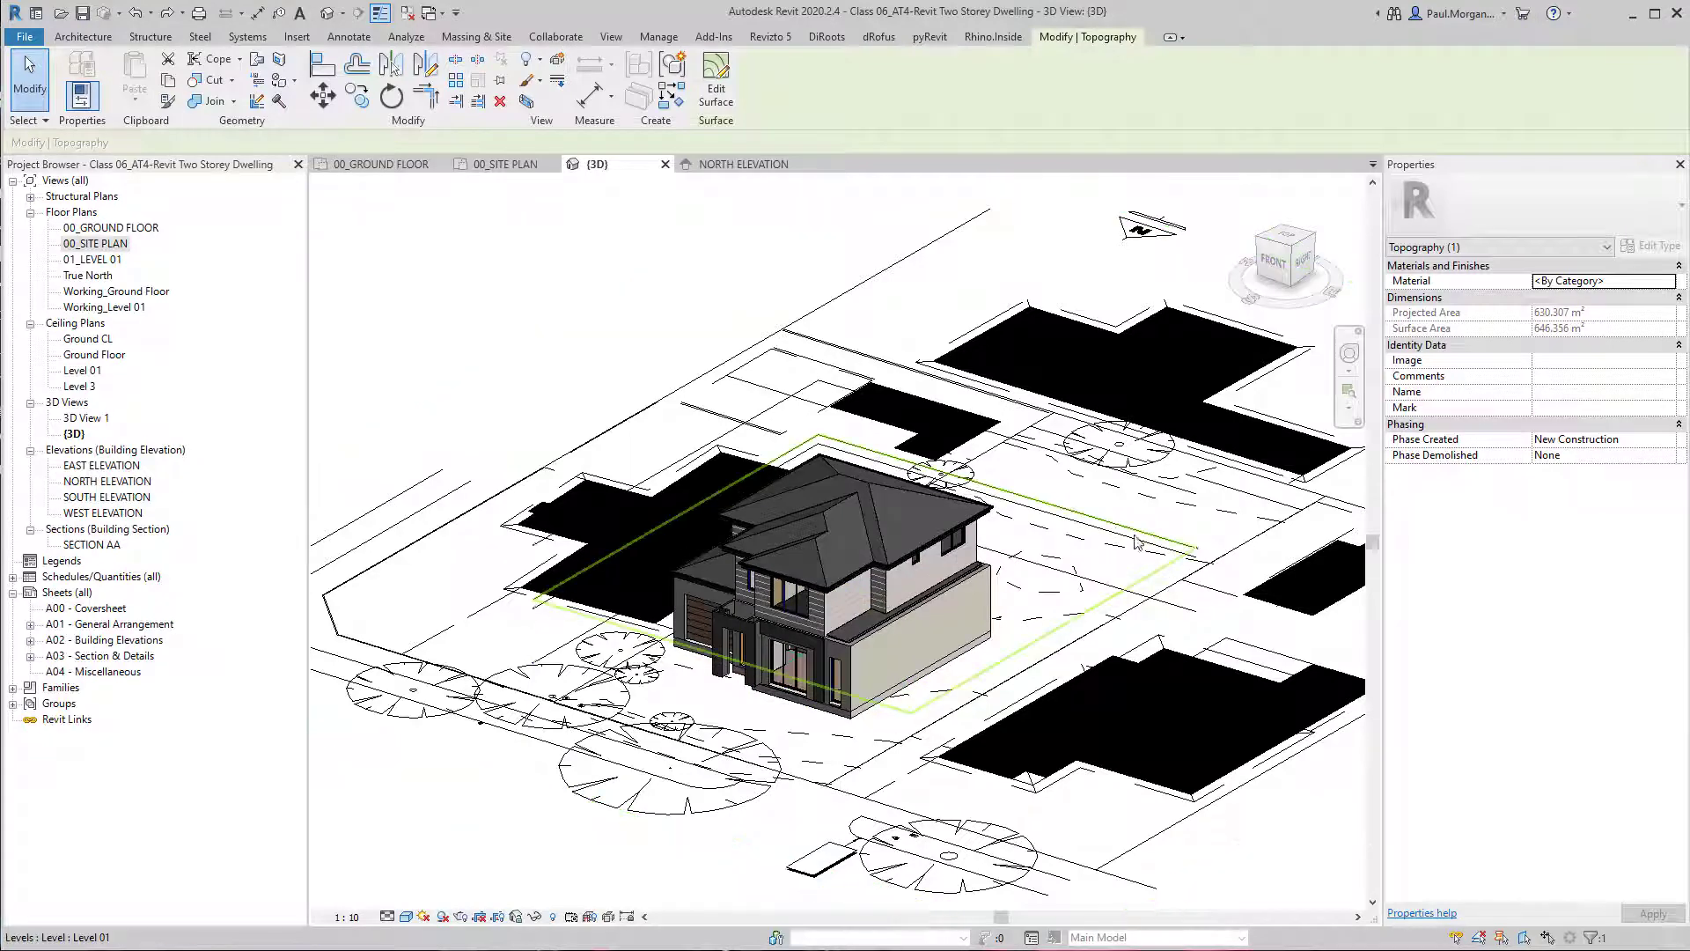
{"action": "scroll", "coordinate": [1164, 564], "scroll_direction": "up", "scroll_amount": 5}
{"action": "scroll", "coordinate": [1164, 563], "scroll_direction": "up", "scroll_amount": 2}
{"action": "scroll", "coordinate": [1220, 440], "scroll_direction": "down", "scroll_amount": 7}
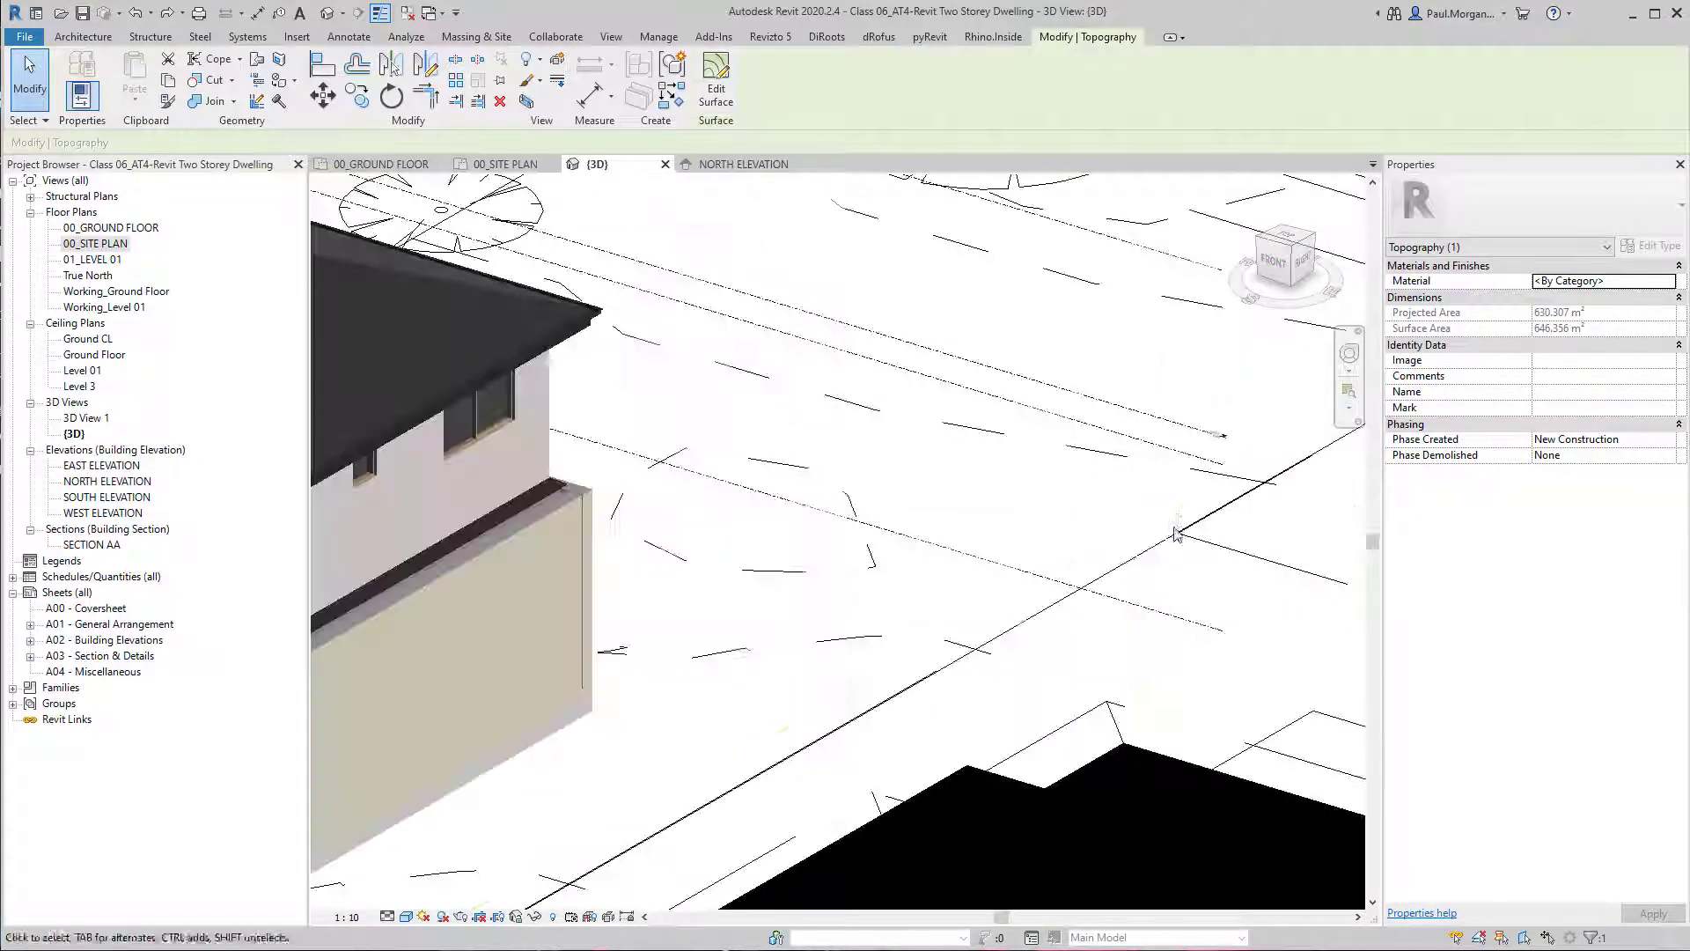
{"action": "middle_click_drag", "start_coordinate": [985, 534], "coordinate": [1129, 493]}
{"action": "scroll", "coordinate": [1130, 493], "scroll_direction": "down", "scroll_amount": 5}
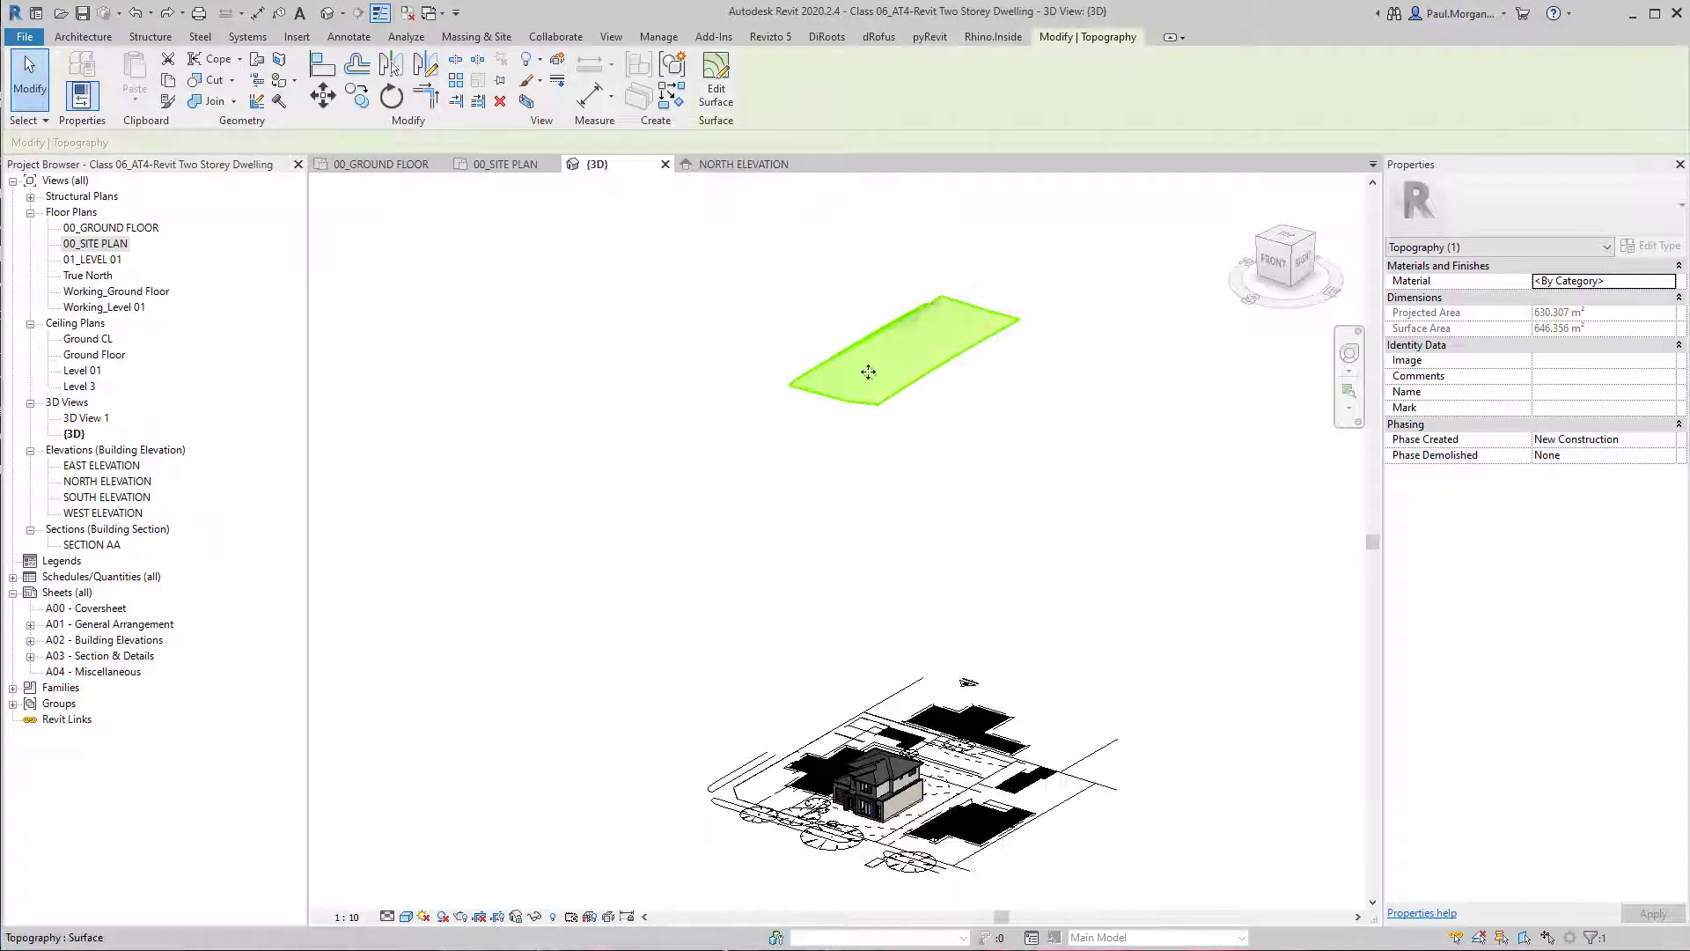
{"action": "left_click", "coordinate": [817, 507]}
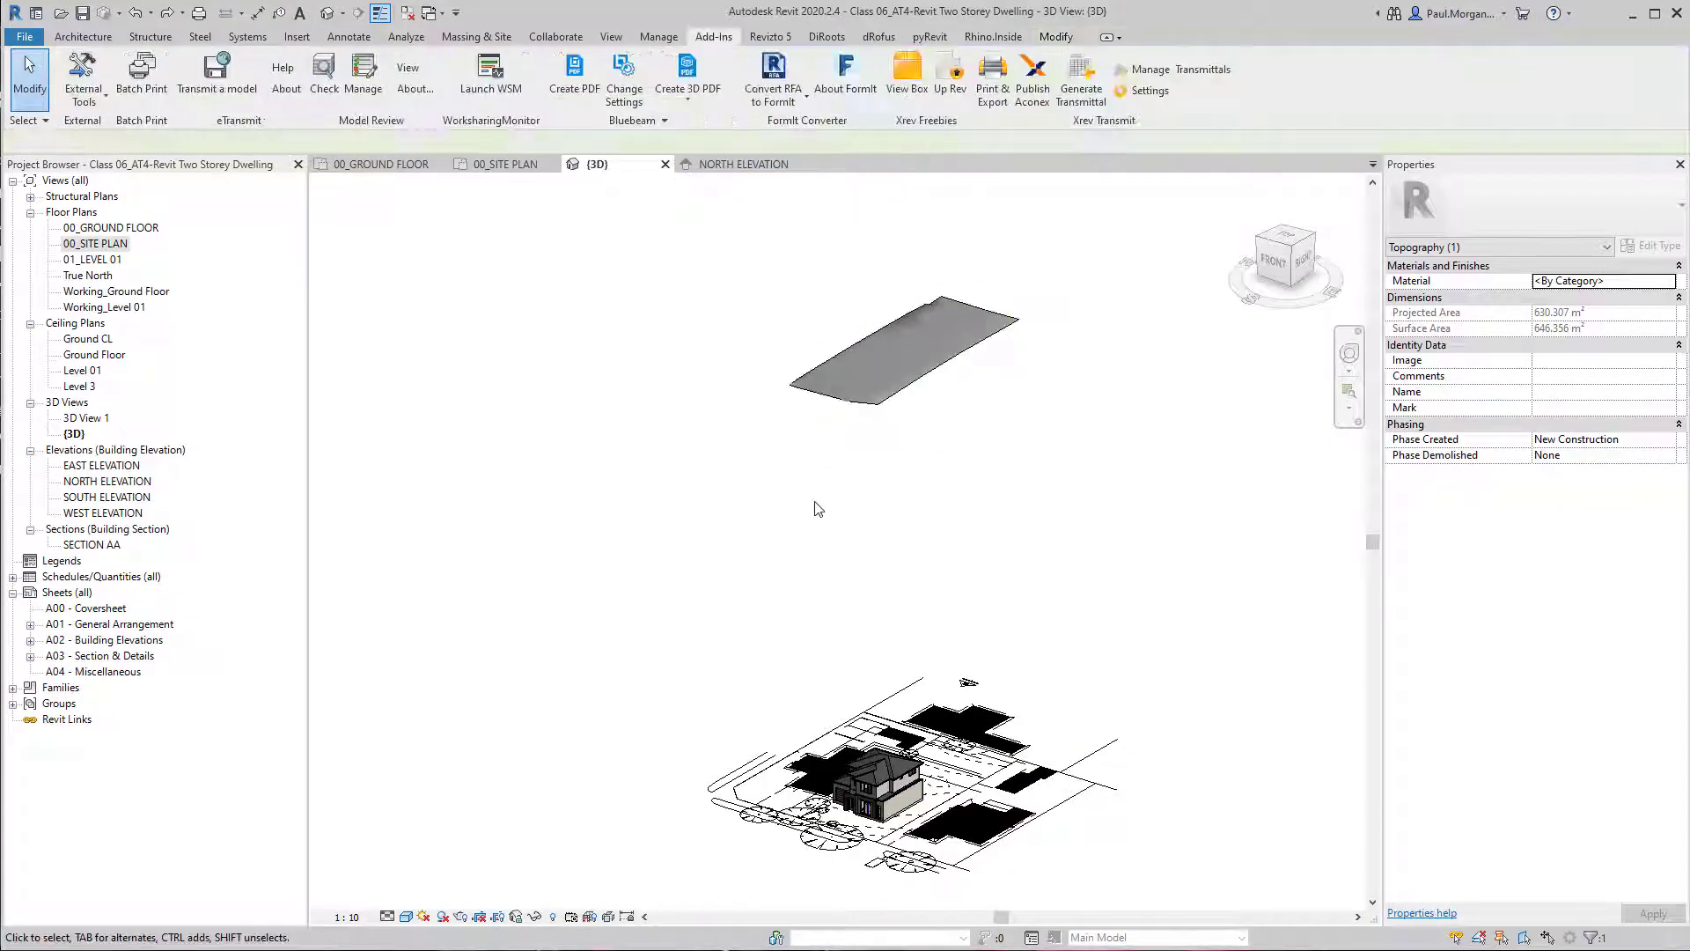
Check the North Elevation, open the South Elevation and bring the building's level lines into view.
{"action": "double_click", "coordinate": [104, 482]}
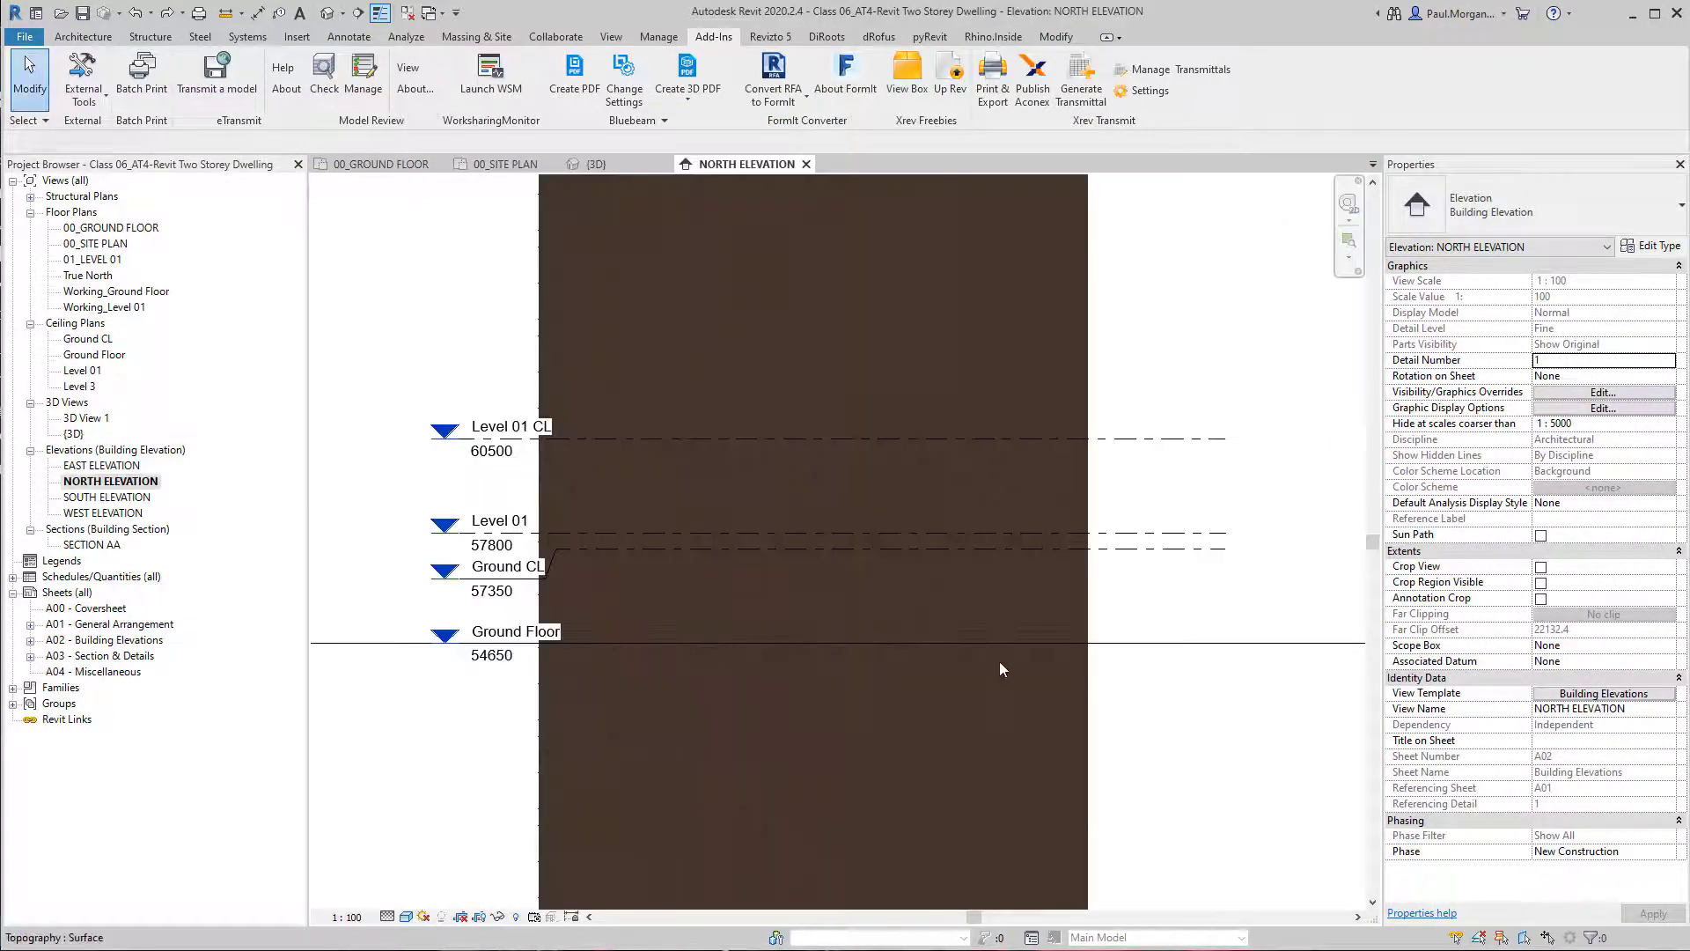
{"action": "double_click", "coordinate": [123, 497]}
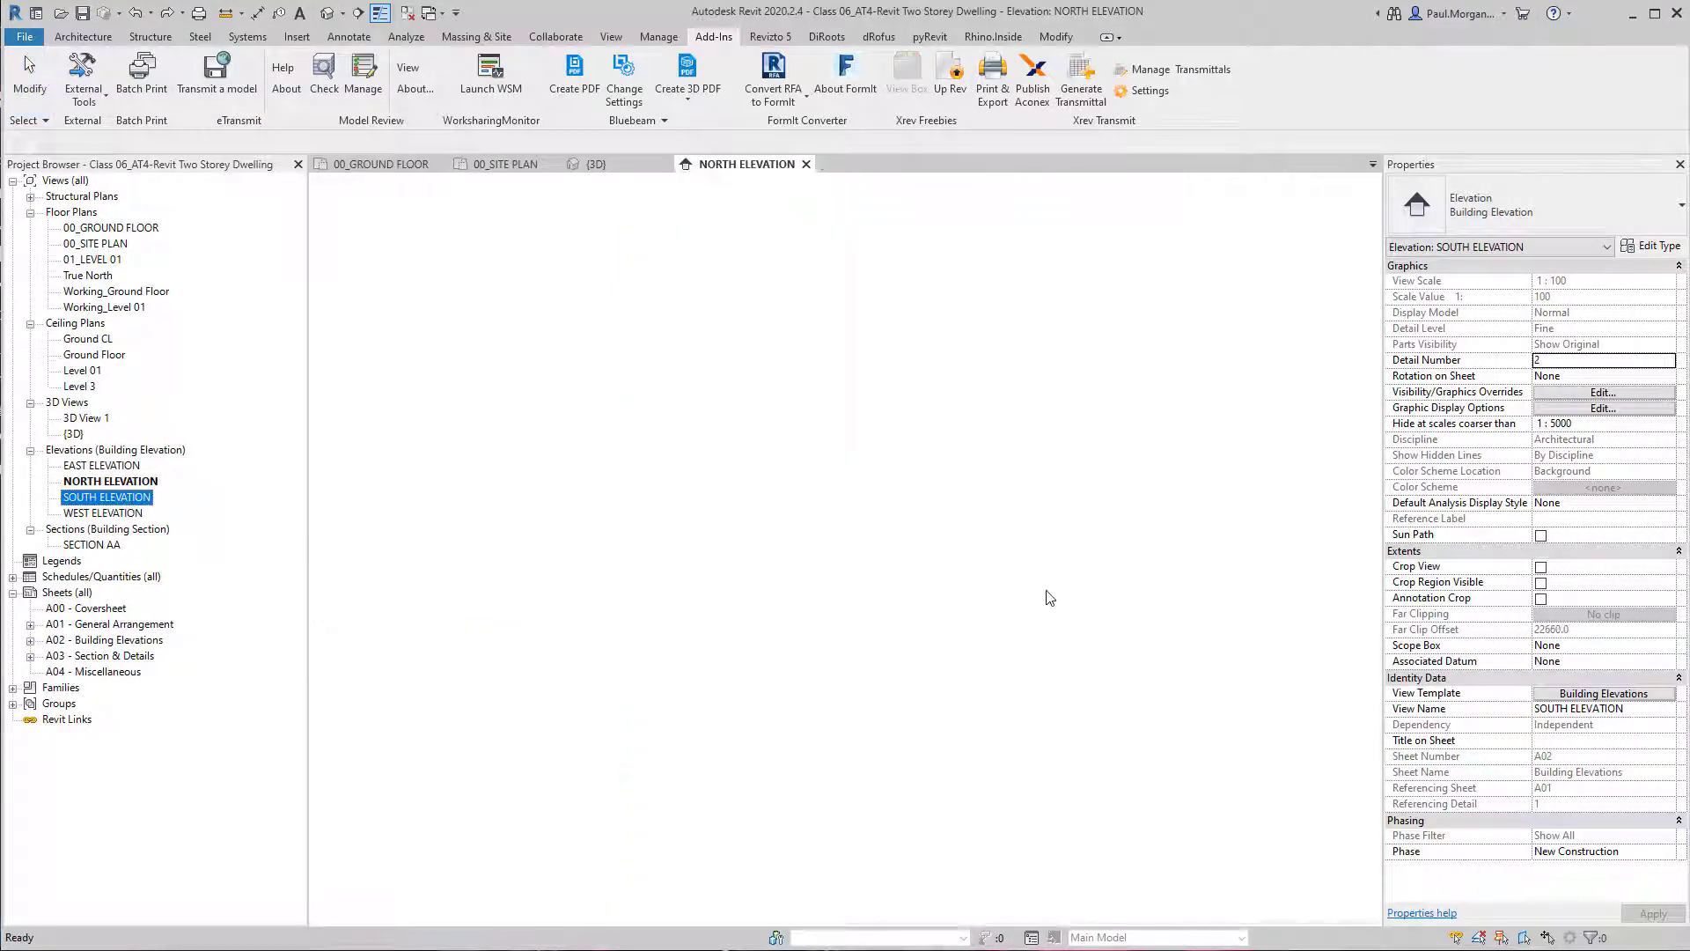
{"action": "scroll", "coordinate": [943, 662], "scroll_direction": "up", "scroll_amount": 5}
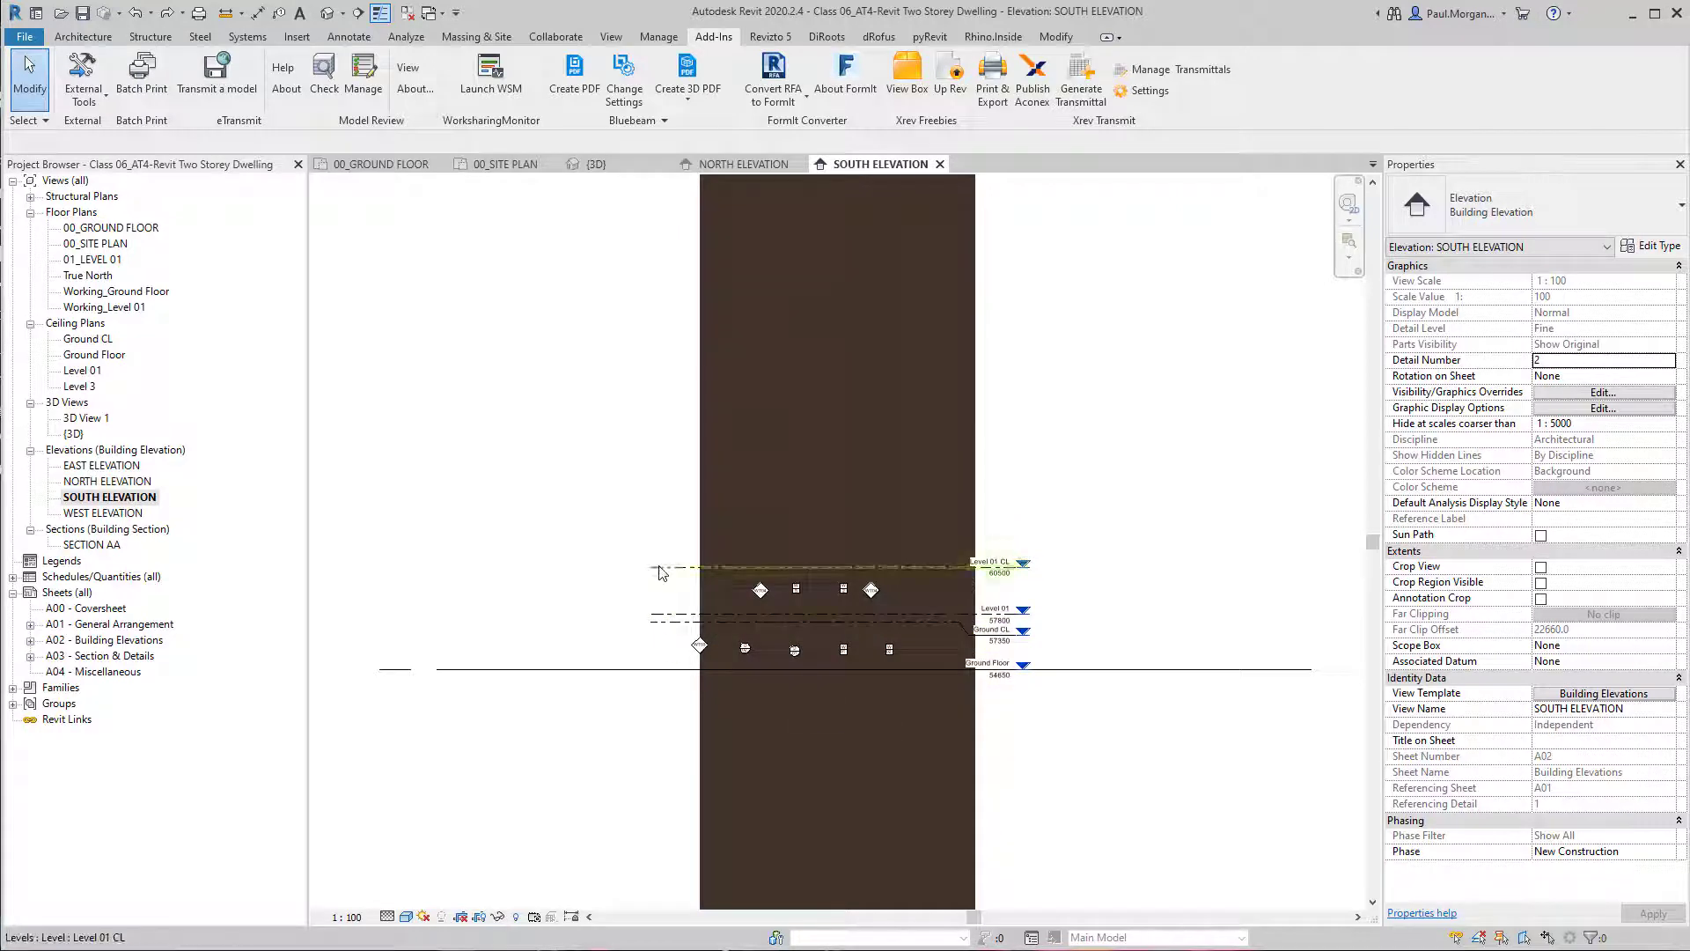
{"action": "scroll", "coordinate": [664, 634], "scroll_direction": "up", "scroll_amount": 2}
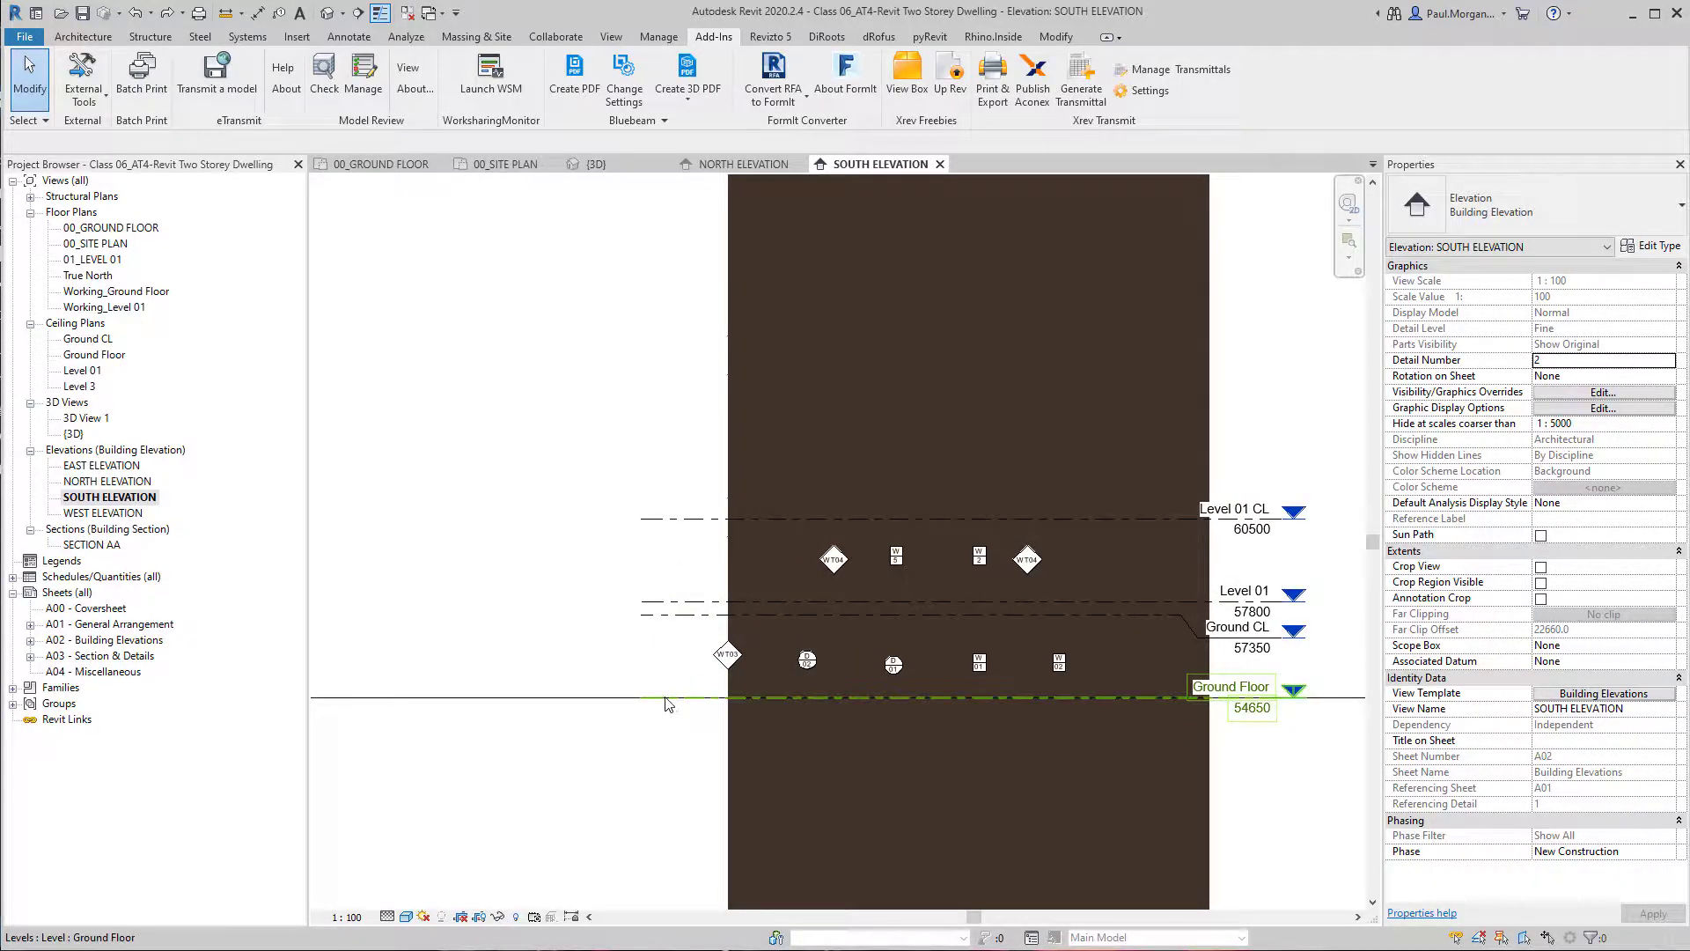
Move the Ground Floor, Ground CL, Level 01 and Level 01 CL levels together vertically up by 77150 mm.
{"action": "left_click", "coordinate": [666, 698]}
{"action": "left_click", "coordinate": [655, 616], "text": "ctrl"}
{"action": "left_click", "coordinate": [666, 601], "text": "ctrl"}
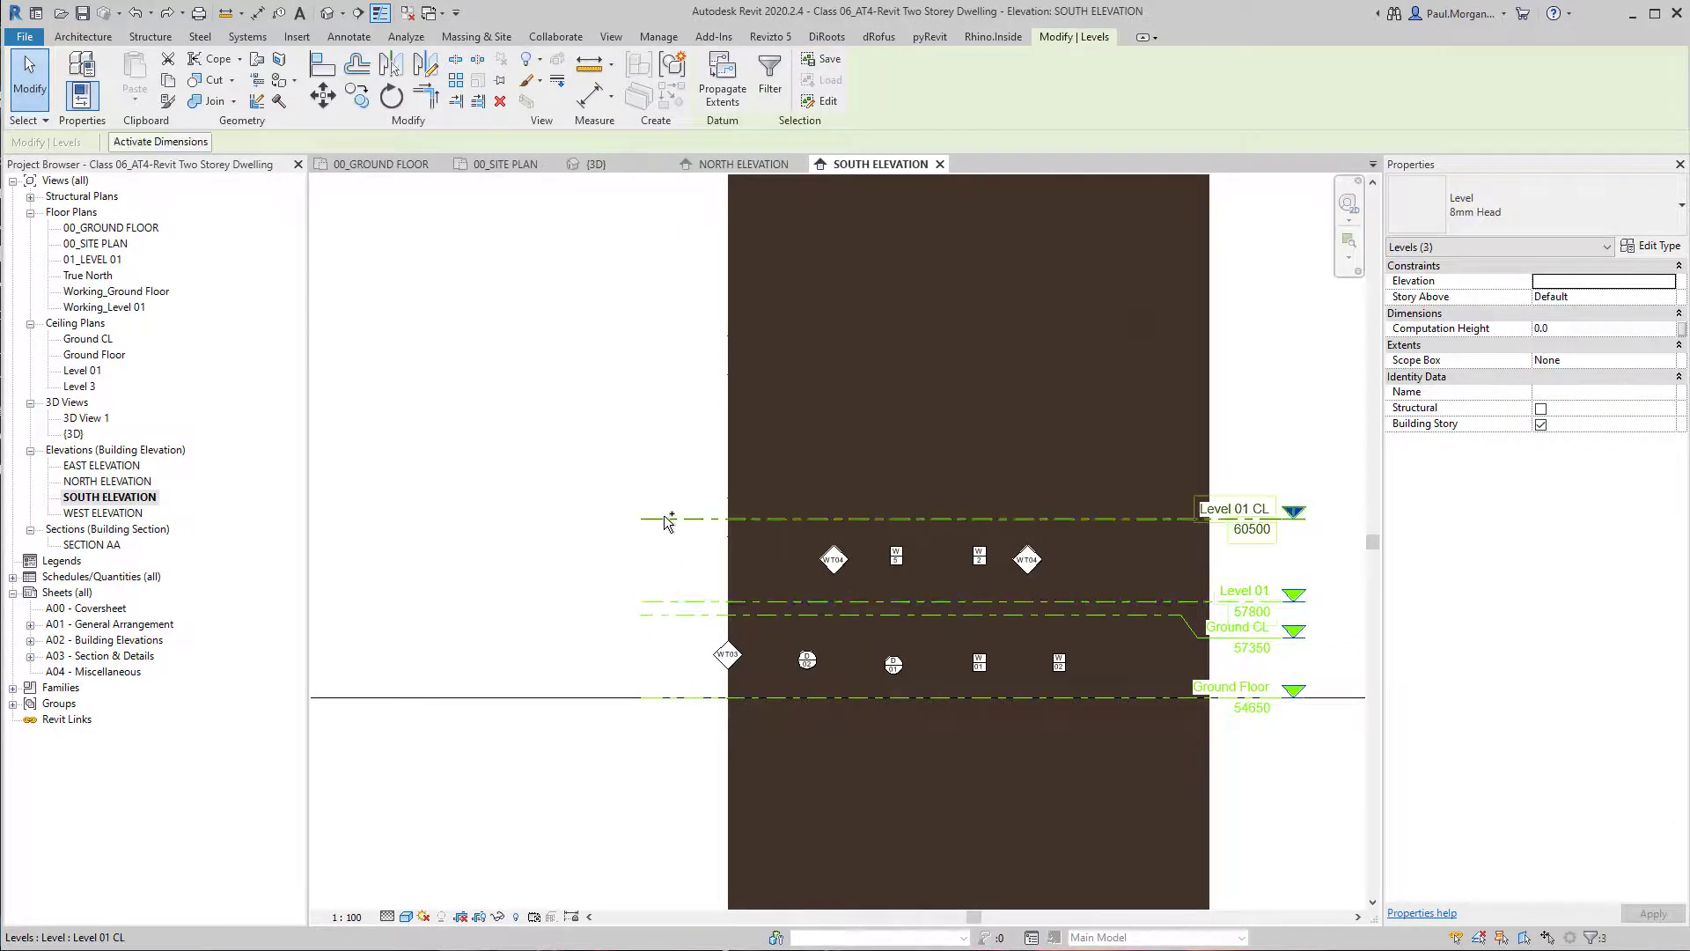
{"action": "left_click", "coordinate": [668, 519], "text": "ctrl"}
{"action": "middle_click_drag", "start_coordinate": [1281, 742], "coordinate": [997, 727]}
{"action": "scroll", "coordinate": [999, 723], "scroll_direction": "up", "scroll_amount": 3}
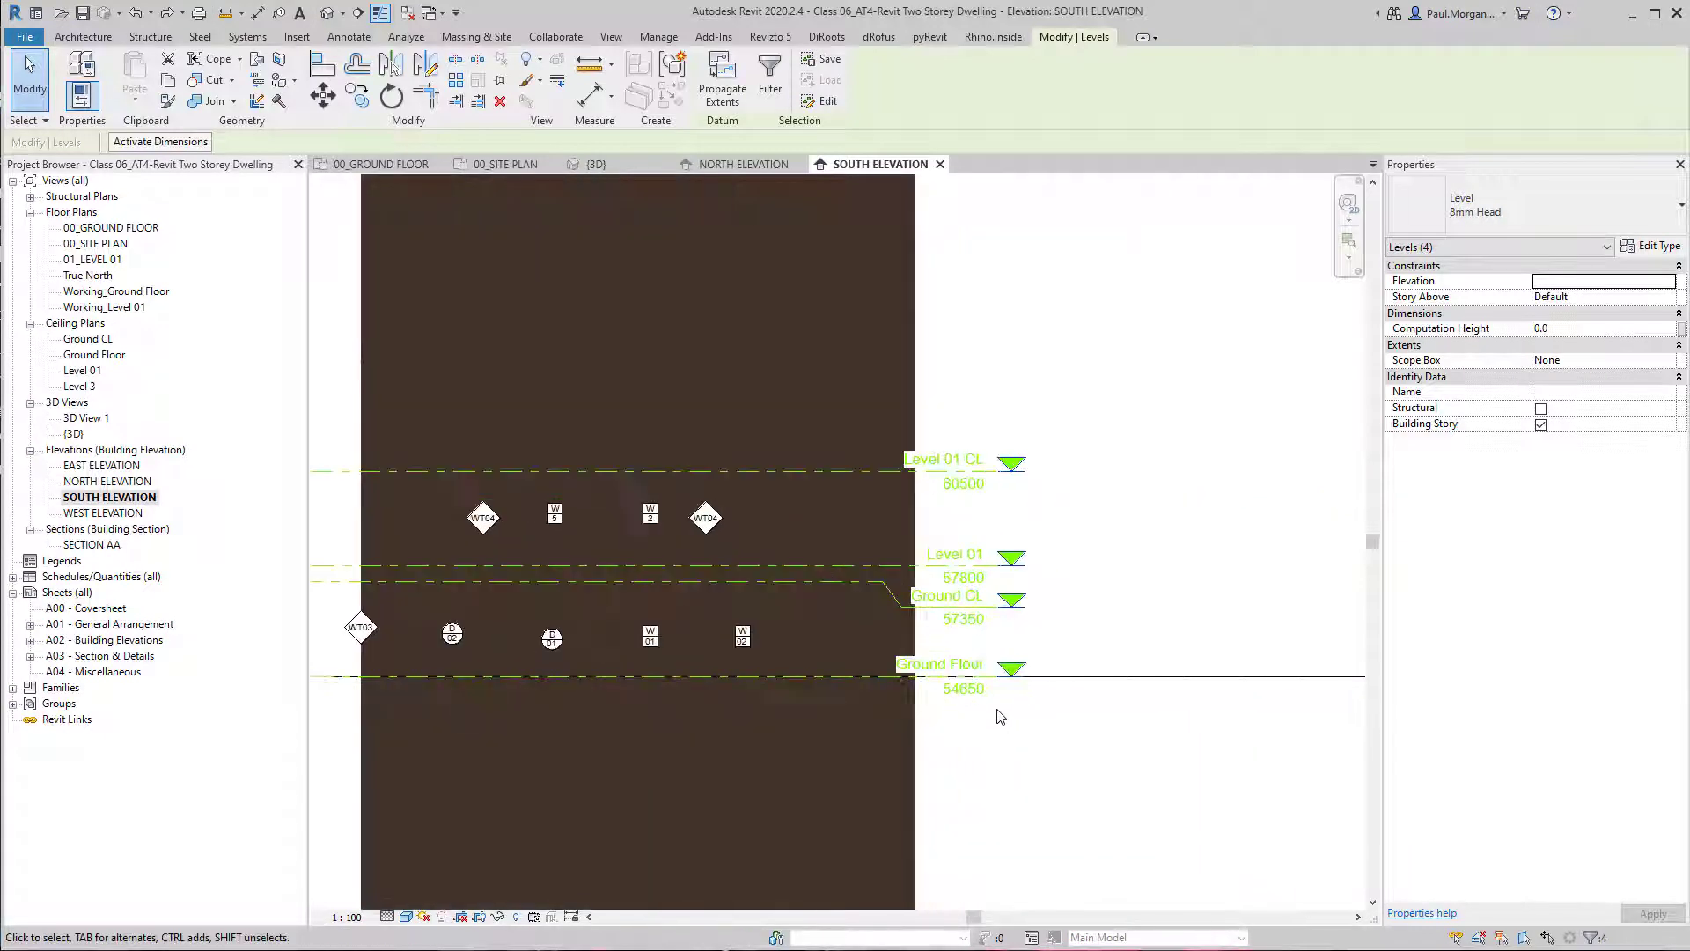
{"action": "scroll", "coordinate": [998, 717], "scroll_direction": "down", "scroll_amount": 4}
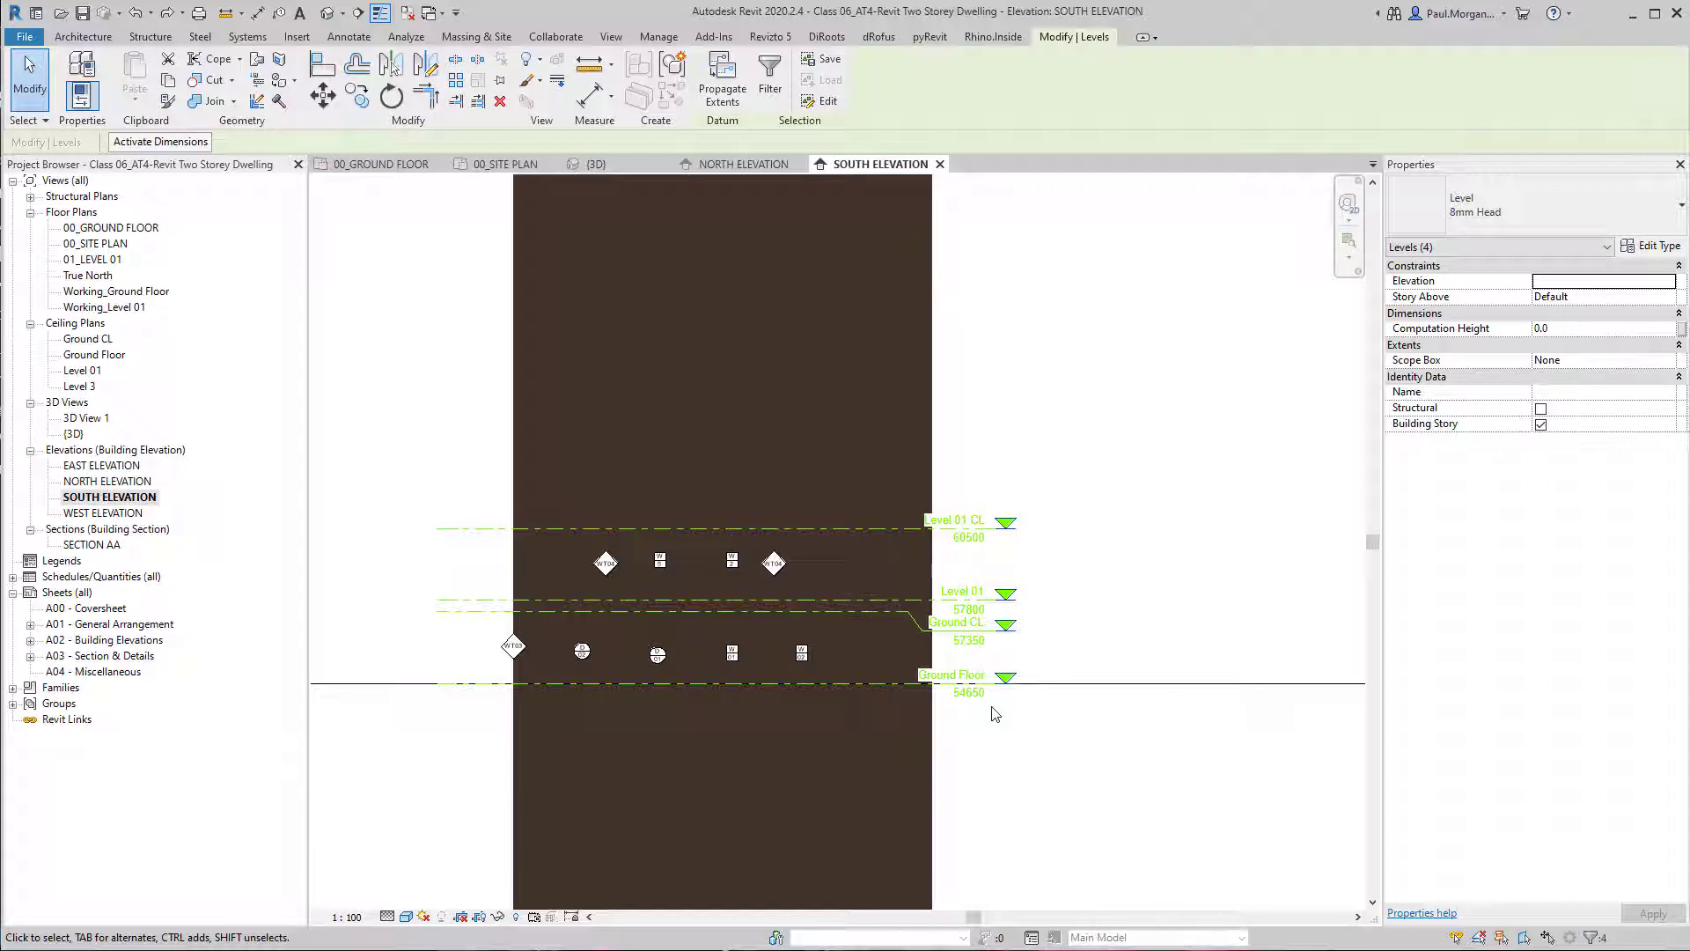
{"action": "scroll", "coordinate": [995, 713], "scroll_direction": "up", "scroll_amount": 2}
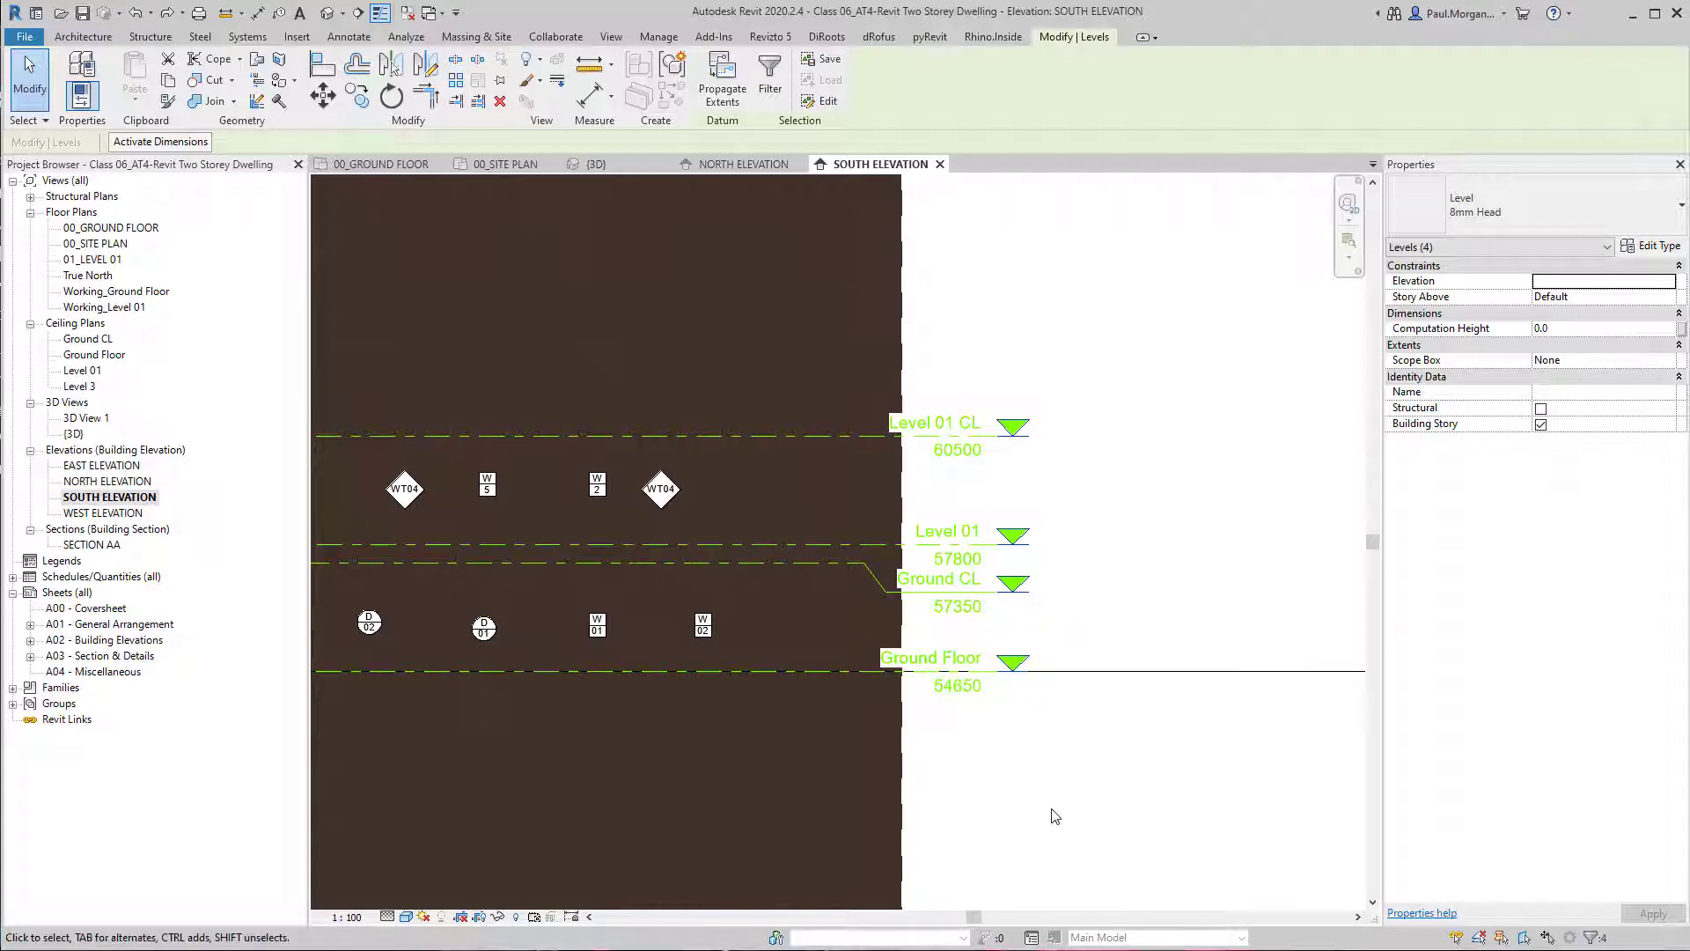
{"action": "scroll", "coordinate": [1056, 816], "scroll_direction": "down", "scroll_amount": 2}
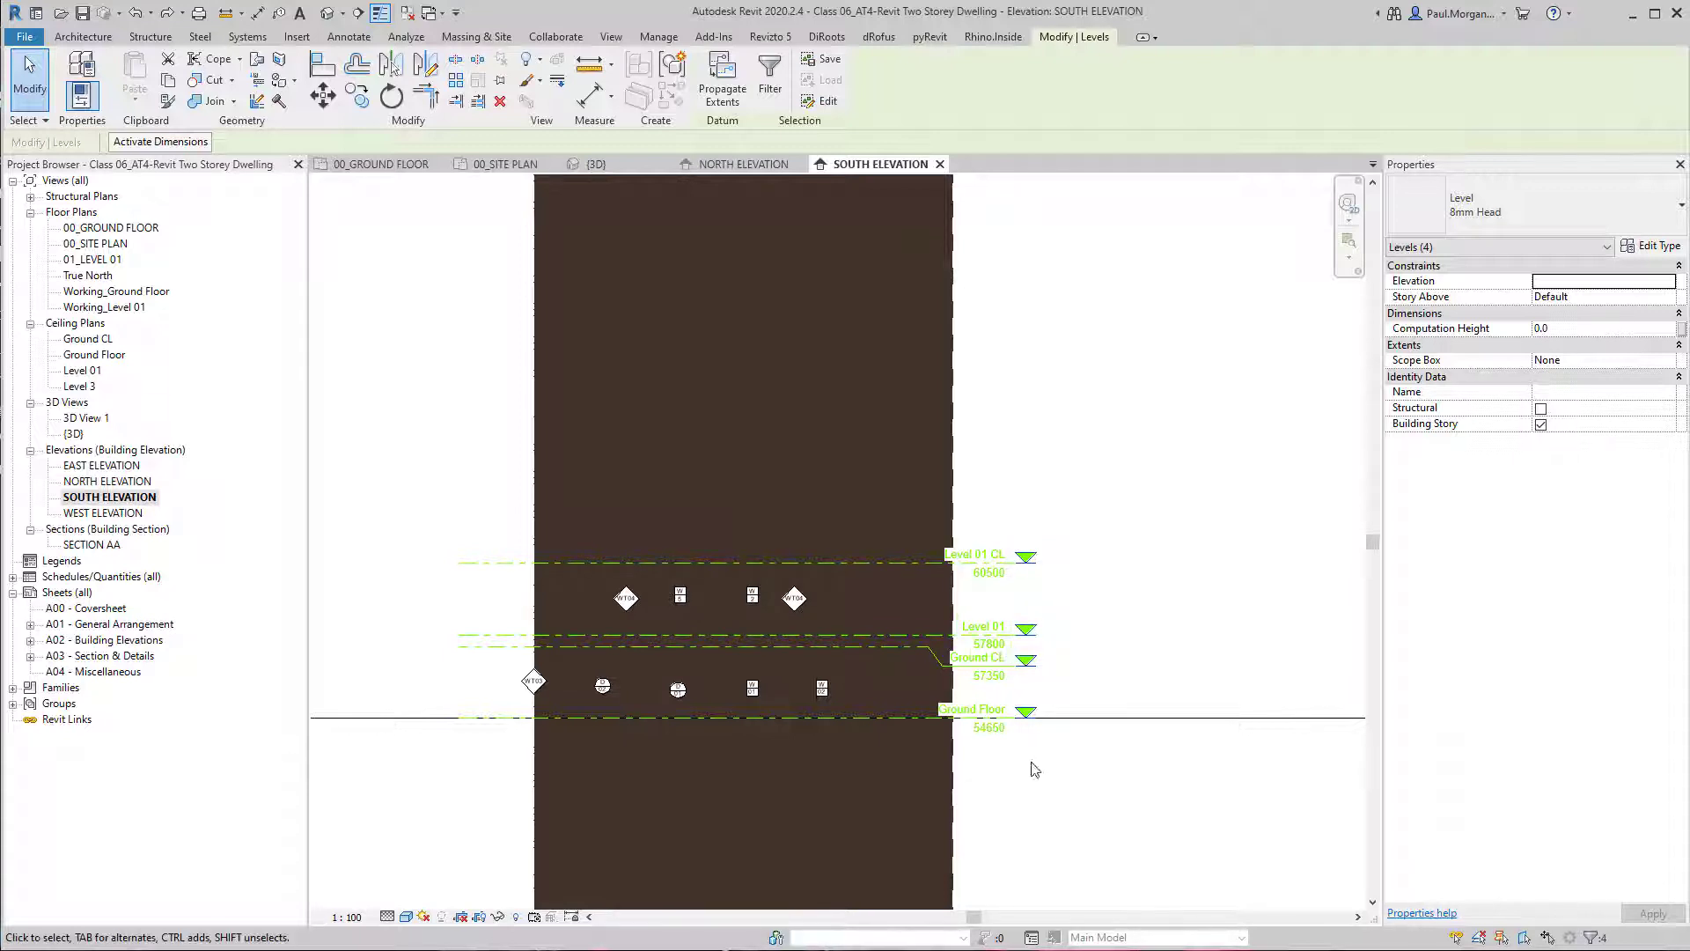
{"action": "key", "text": "m"}
{"action": "key", "text": "v"}
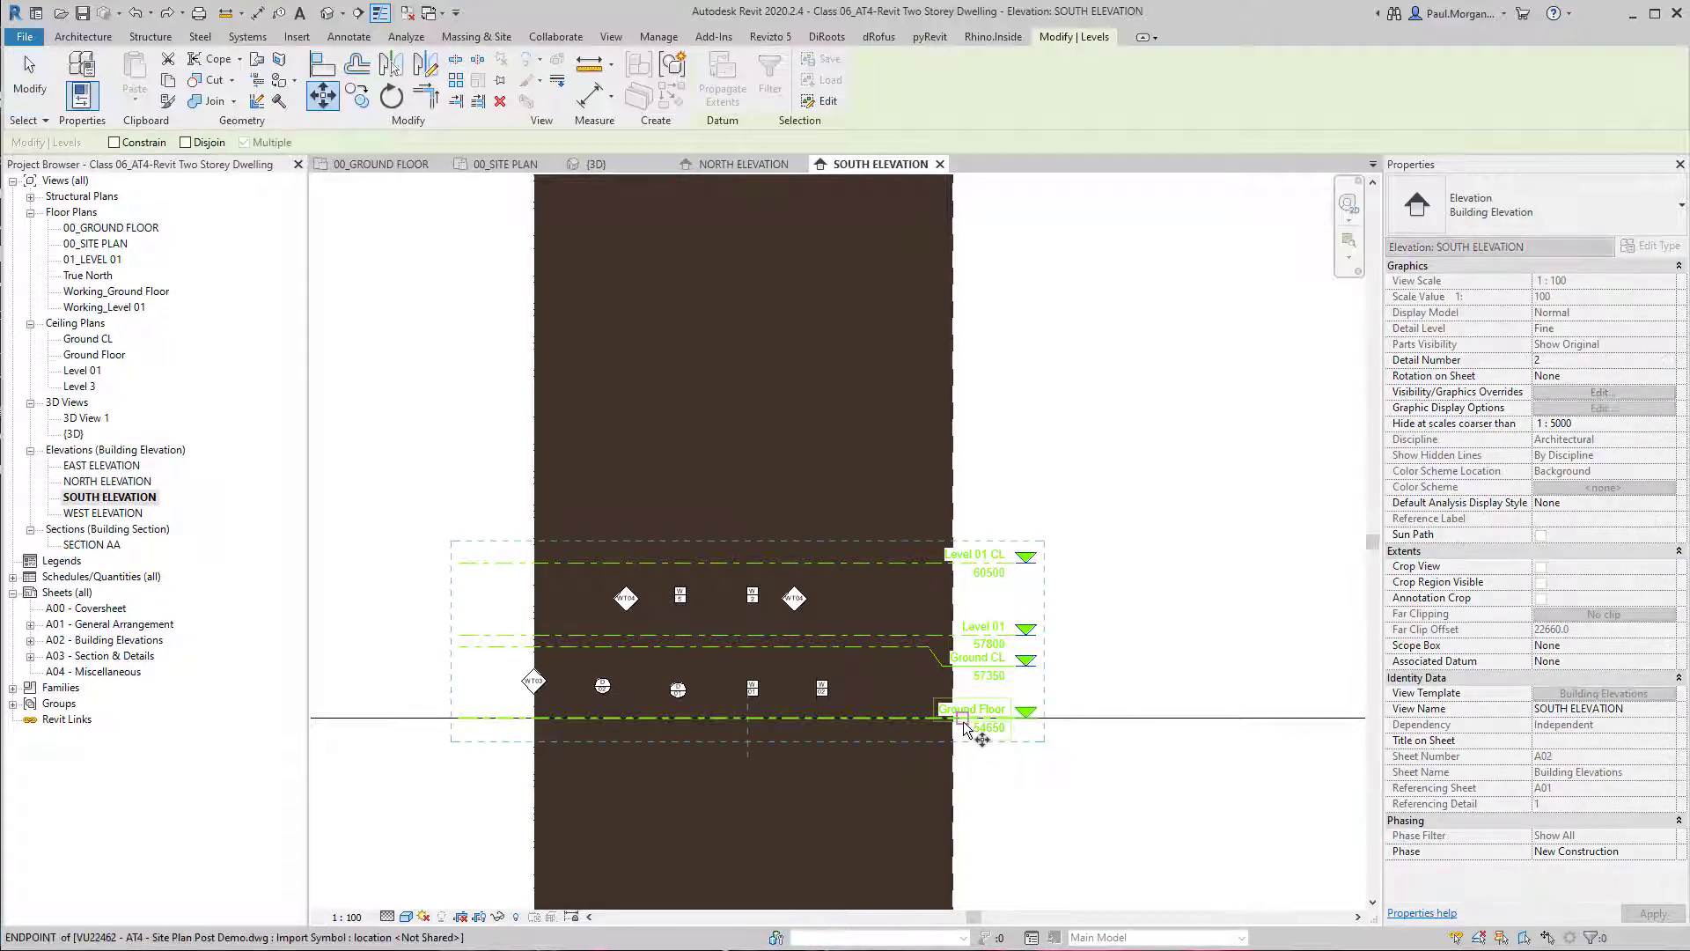
{"action": "left_click", "coordinate": [969, 727]}
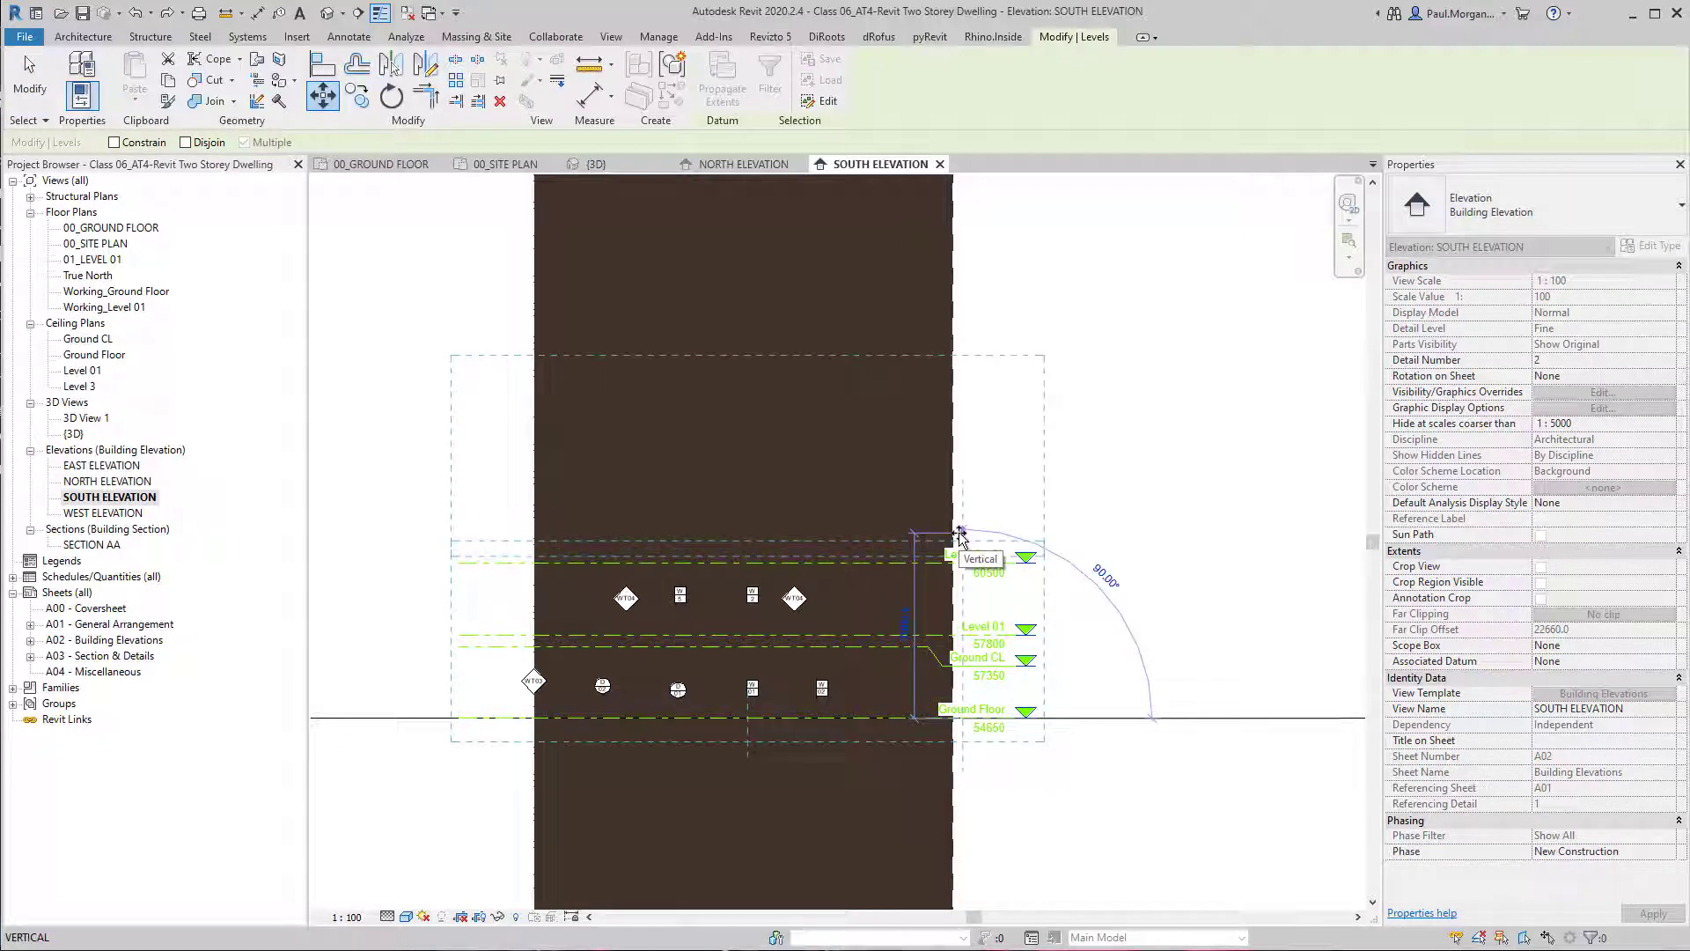
{"action": "type", "text": "7"}
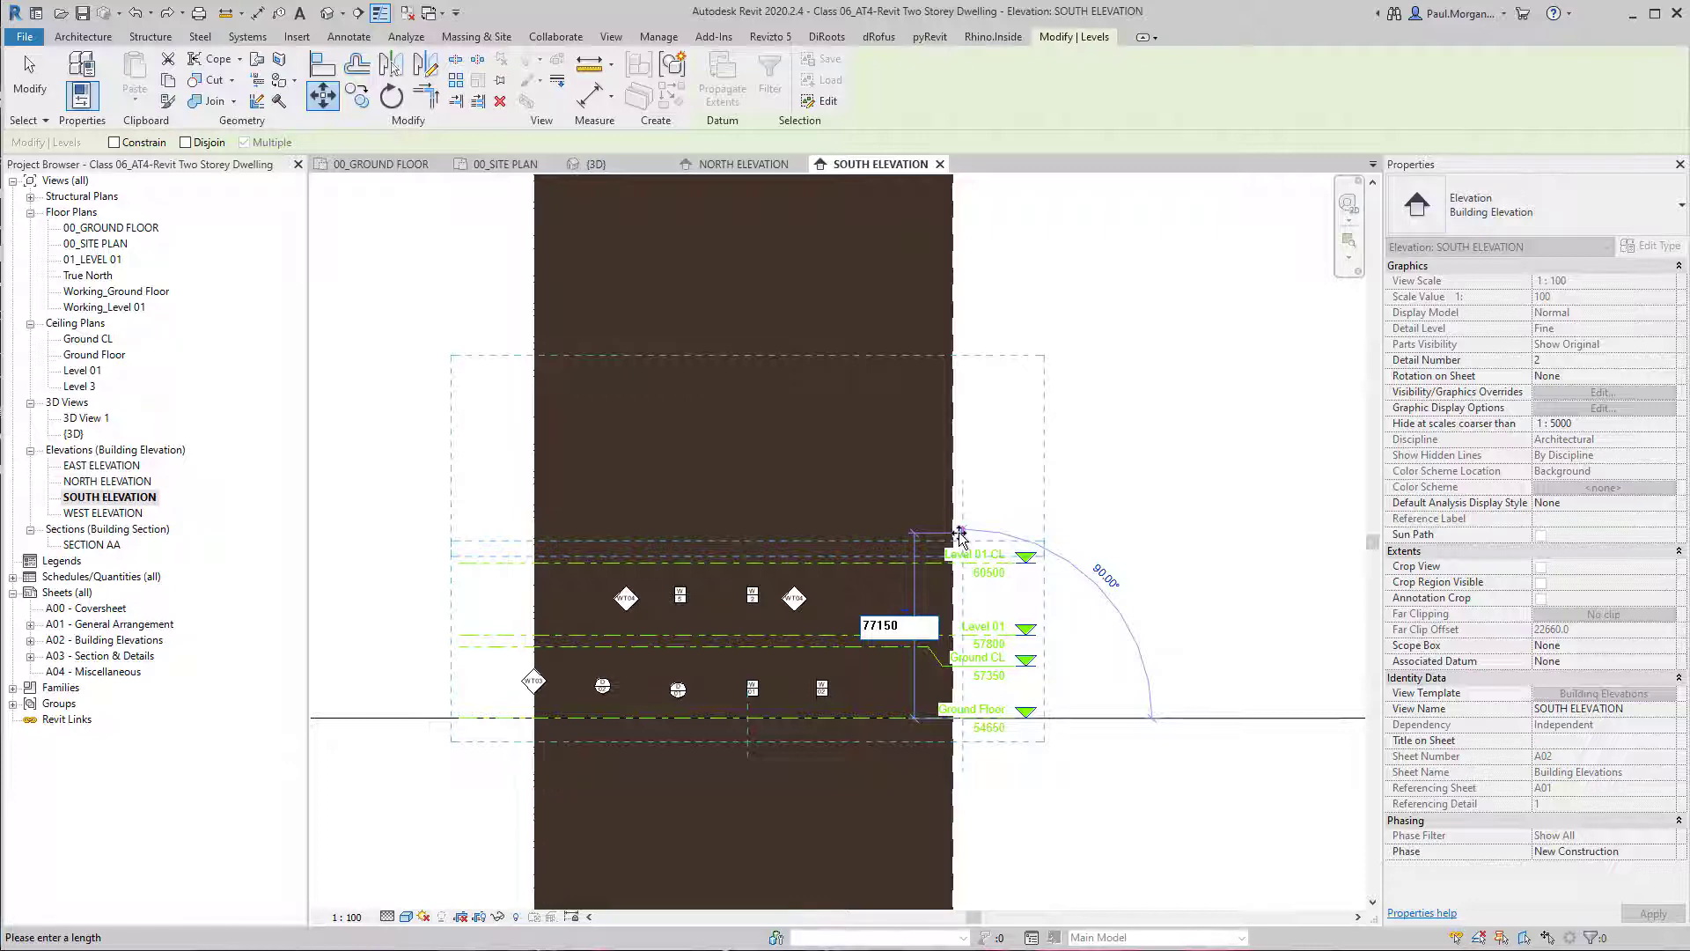
{"action": "type", "text": "7150"}
{"action": "key", "text": "Return"}
{"action": "scroll", "coordinate": [958, 536], "scroll_direction": "down", "scroll_amount": 5}
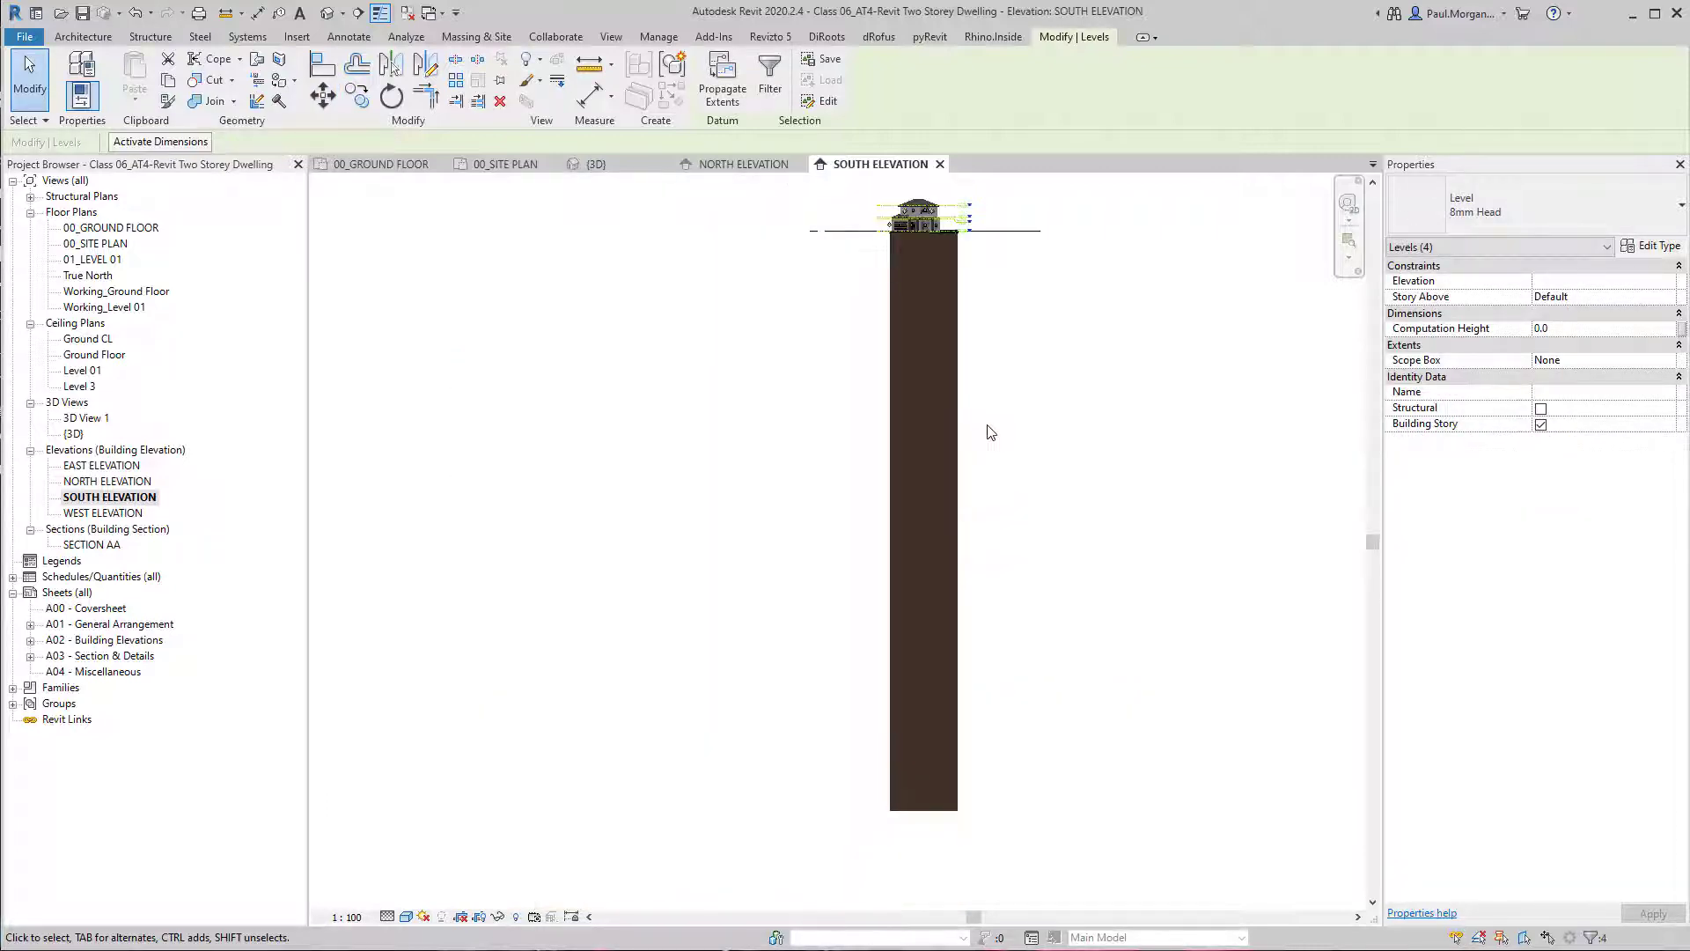
{"action": "scroll", "coordinate": [991, 431], "scroll_direction": "up", "scroll_amount": 6}
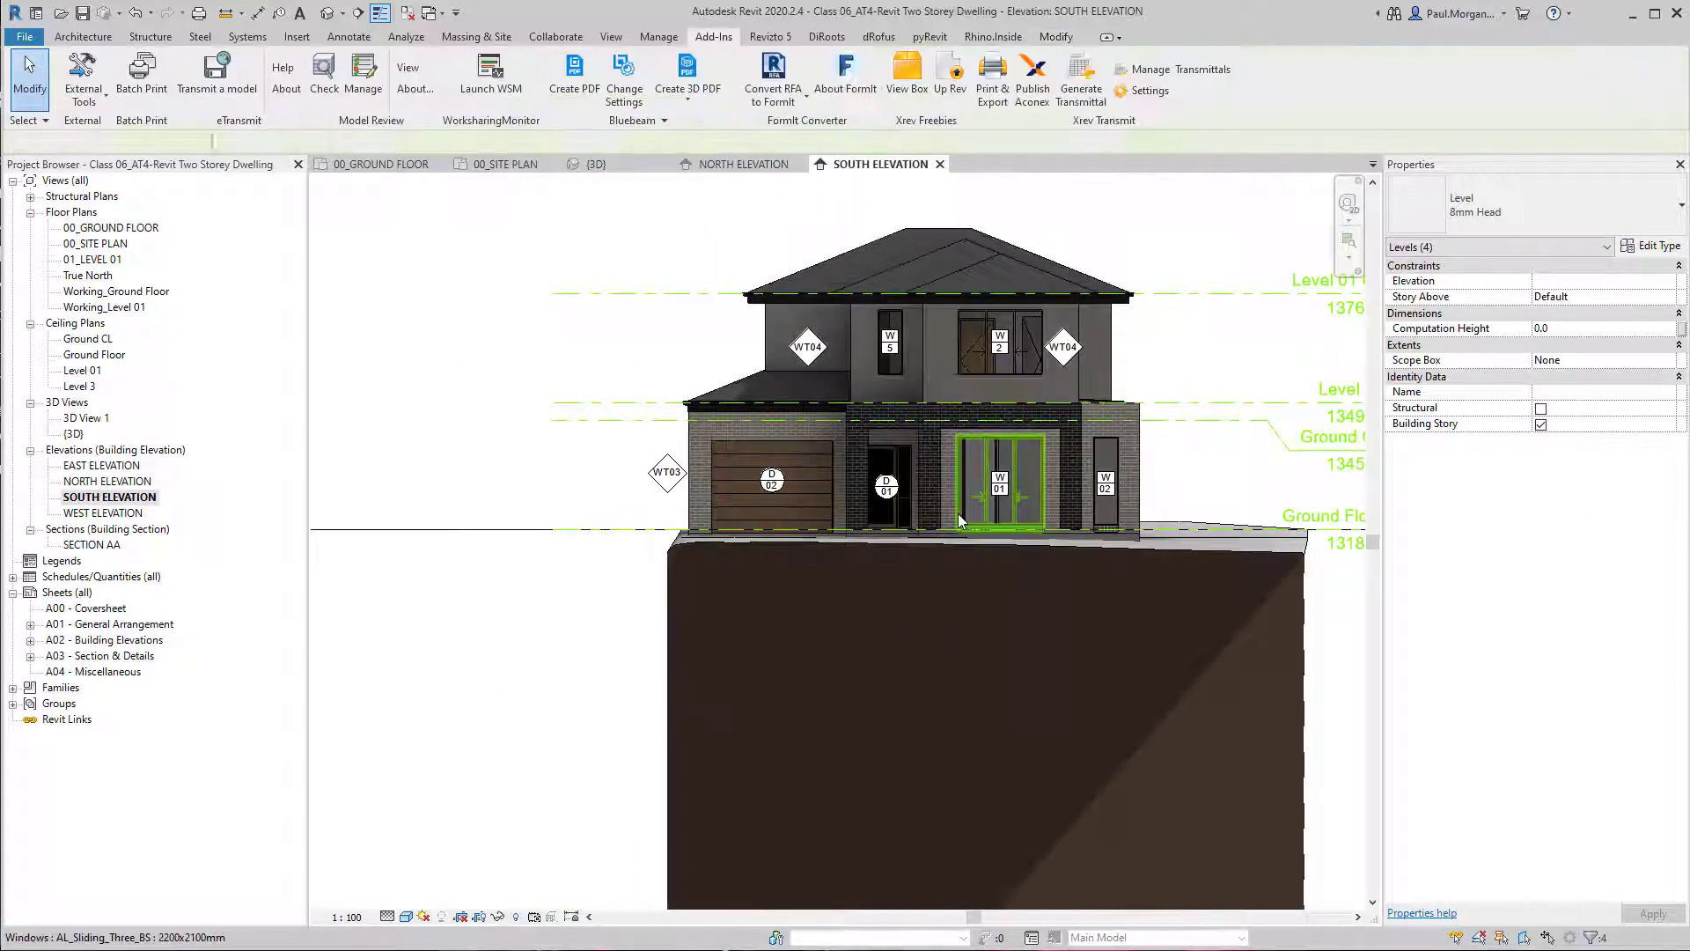
{"action": "key", "text": "Escape"}
Open sheet A02 - Building Elevations and examine how far the ground extends below the houses in the elevation viewports.
{"action": "scroll", "coordinate": [1018, 702], "scroll_direction": "down", "scroll_amount": 6}
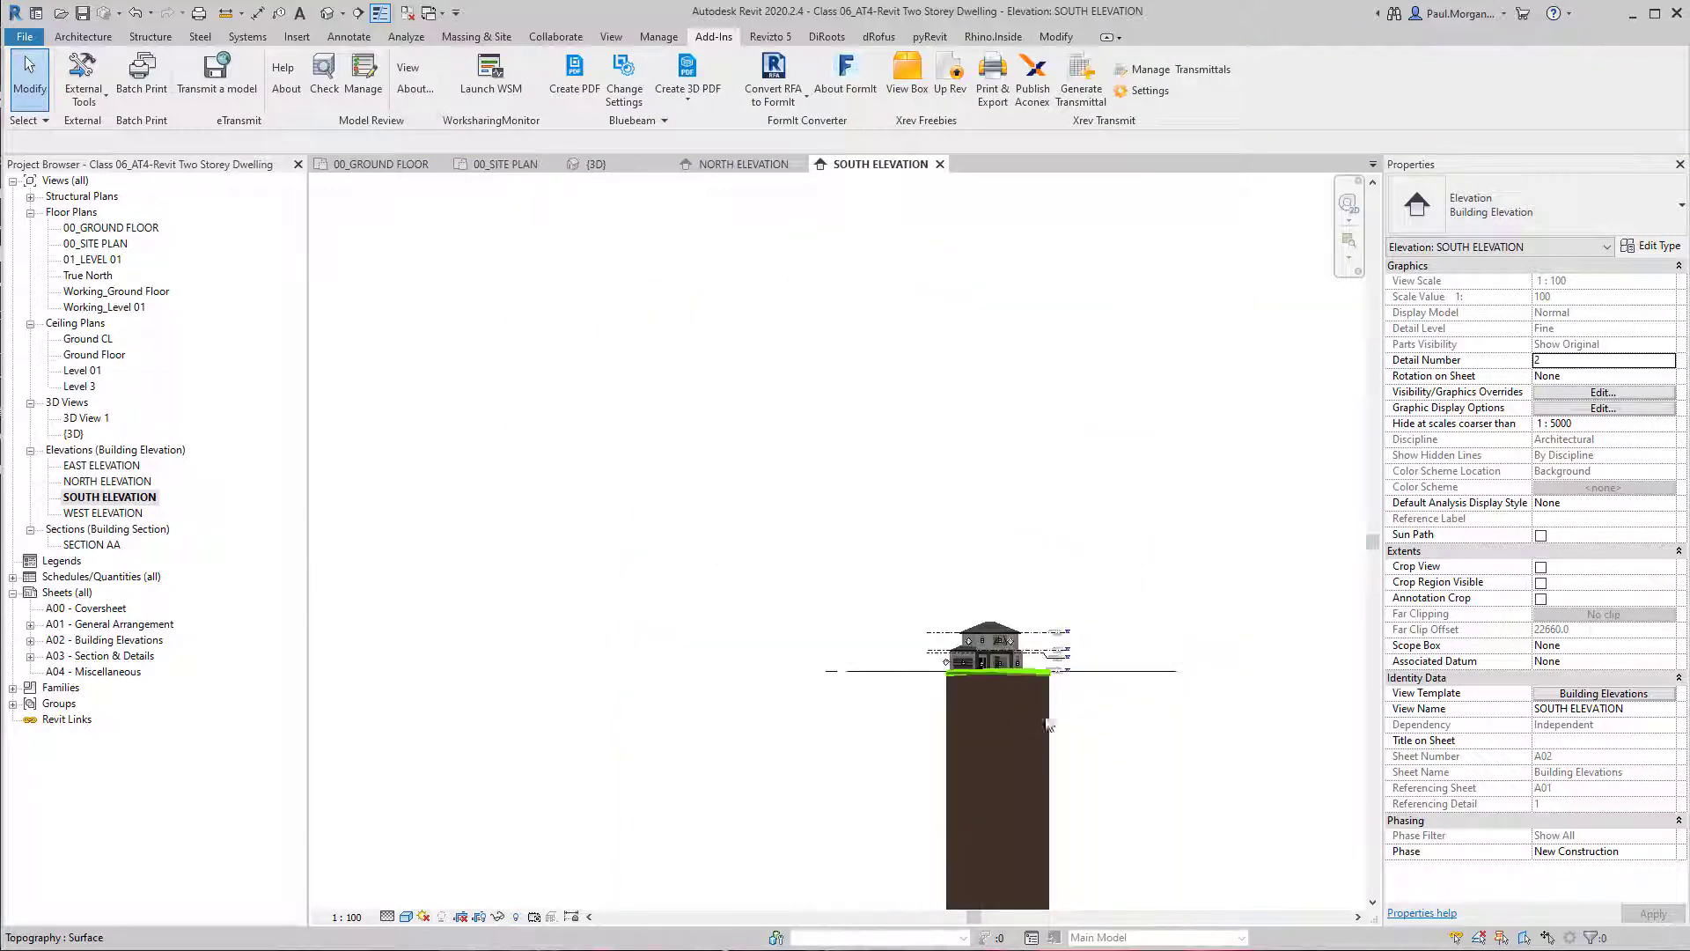
{"action": "middle_click_drag", "start_coordinate": [1048, 724], "coordinate": [922, 533]}
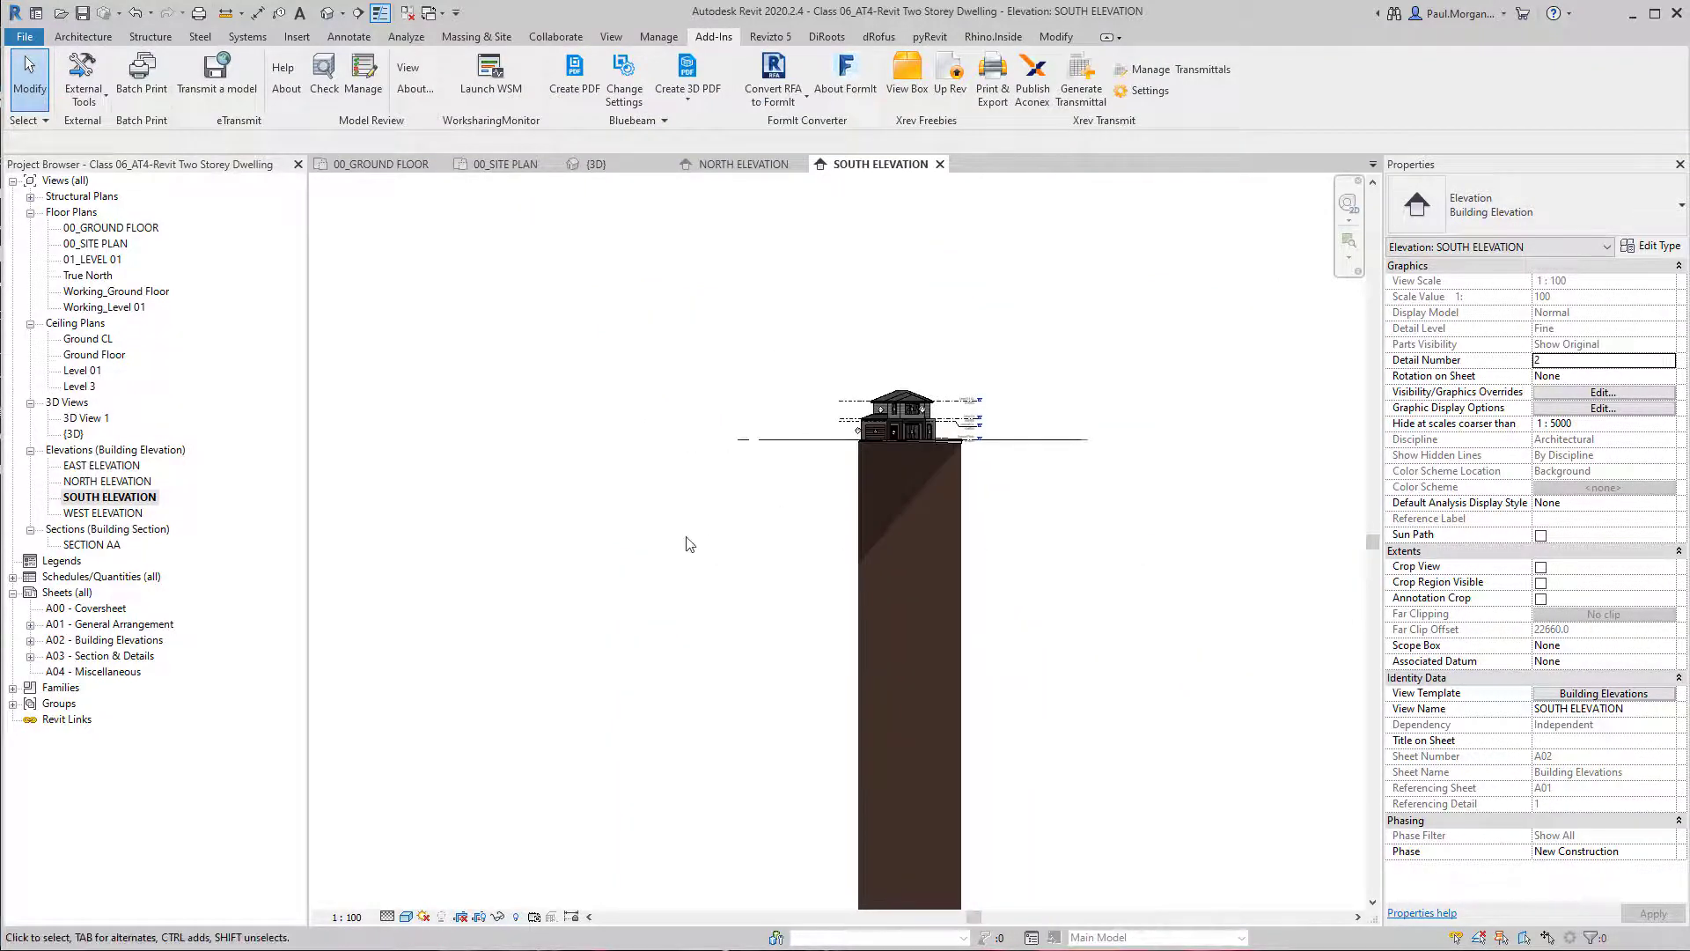
{"action": "double_click", "coordinate": [75, 641]}
{"action": "scroll", "coordinate": [944, 541], "scroll_direction": "down", "scroll_amount": 4}
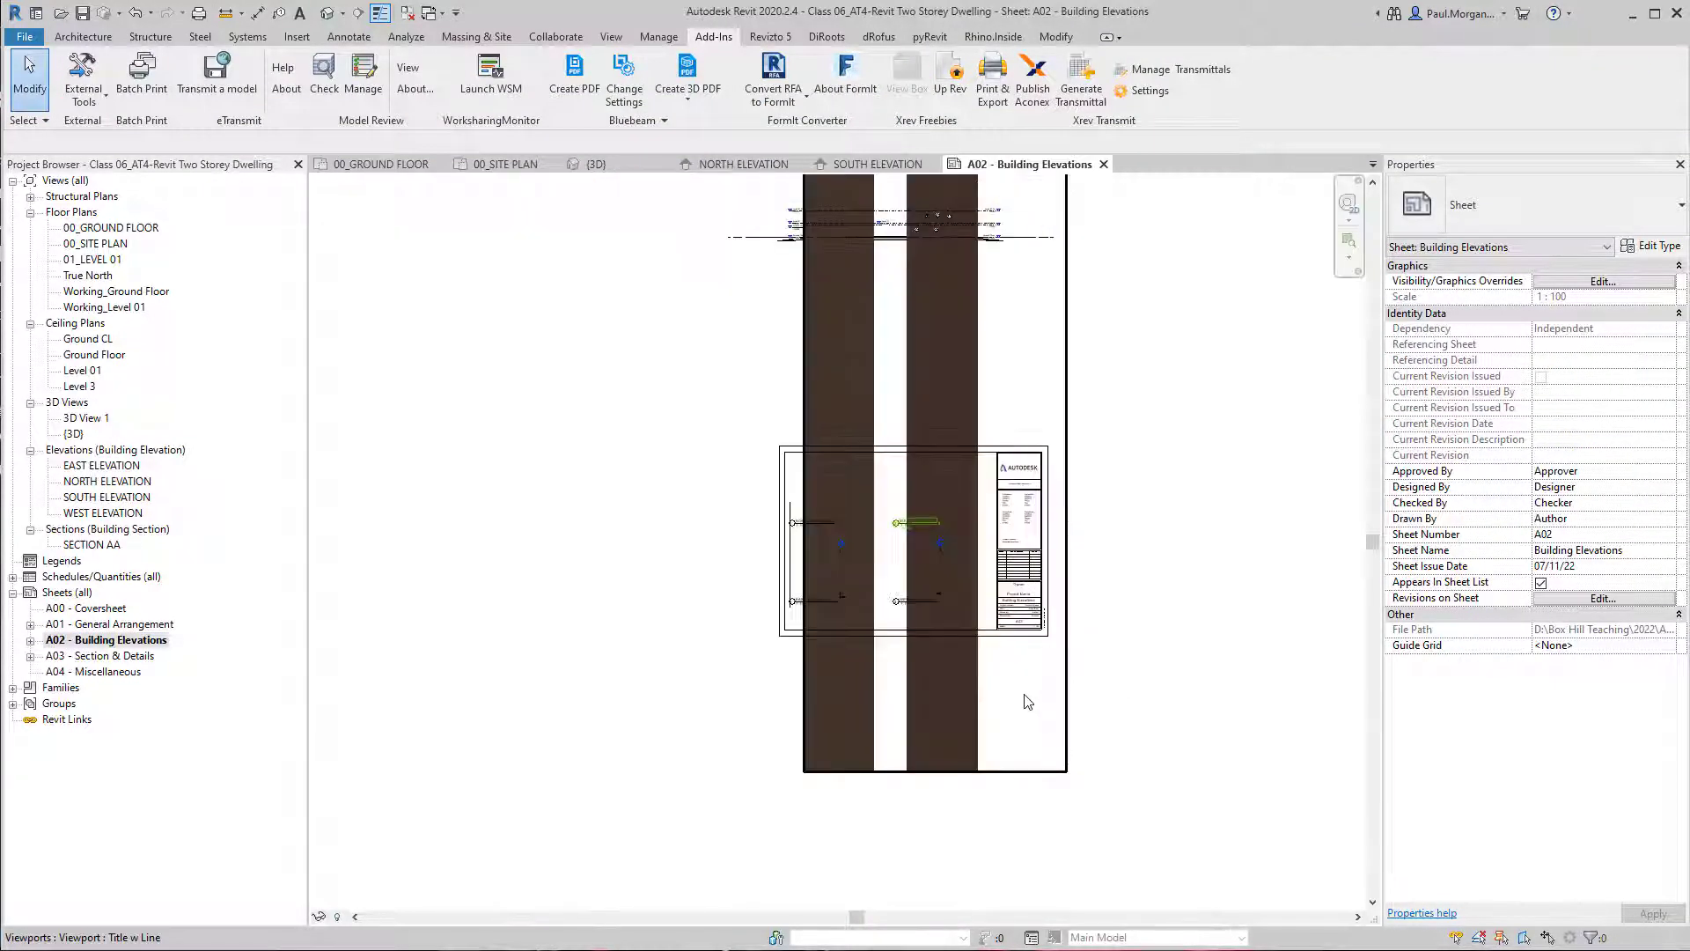
{"action": "middle_click_drag", "start_coordinate": [944, 392], "coordinate": [941, 564]}
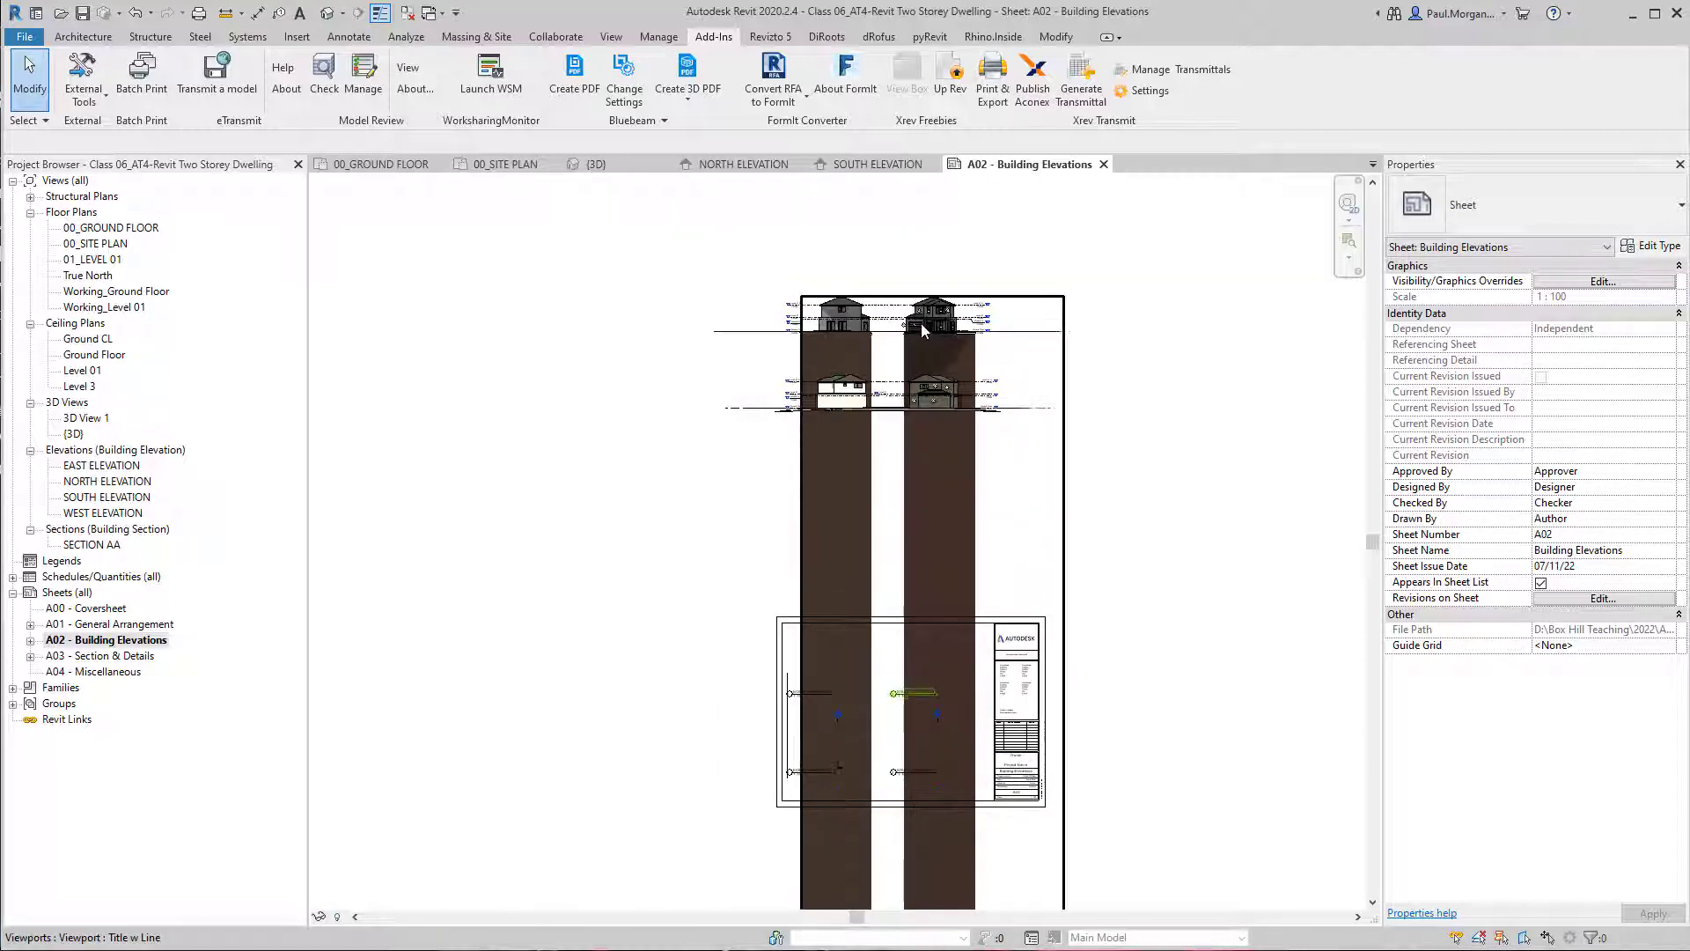
Activate the South Elevation viewport on sheet A02, show its crop region and raise the lower crop boundary toward the houses.
{"action": "left_click", "coordinate": [924, 341]}
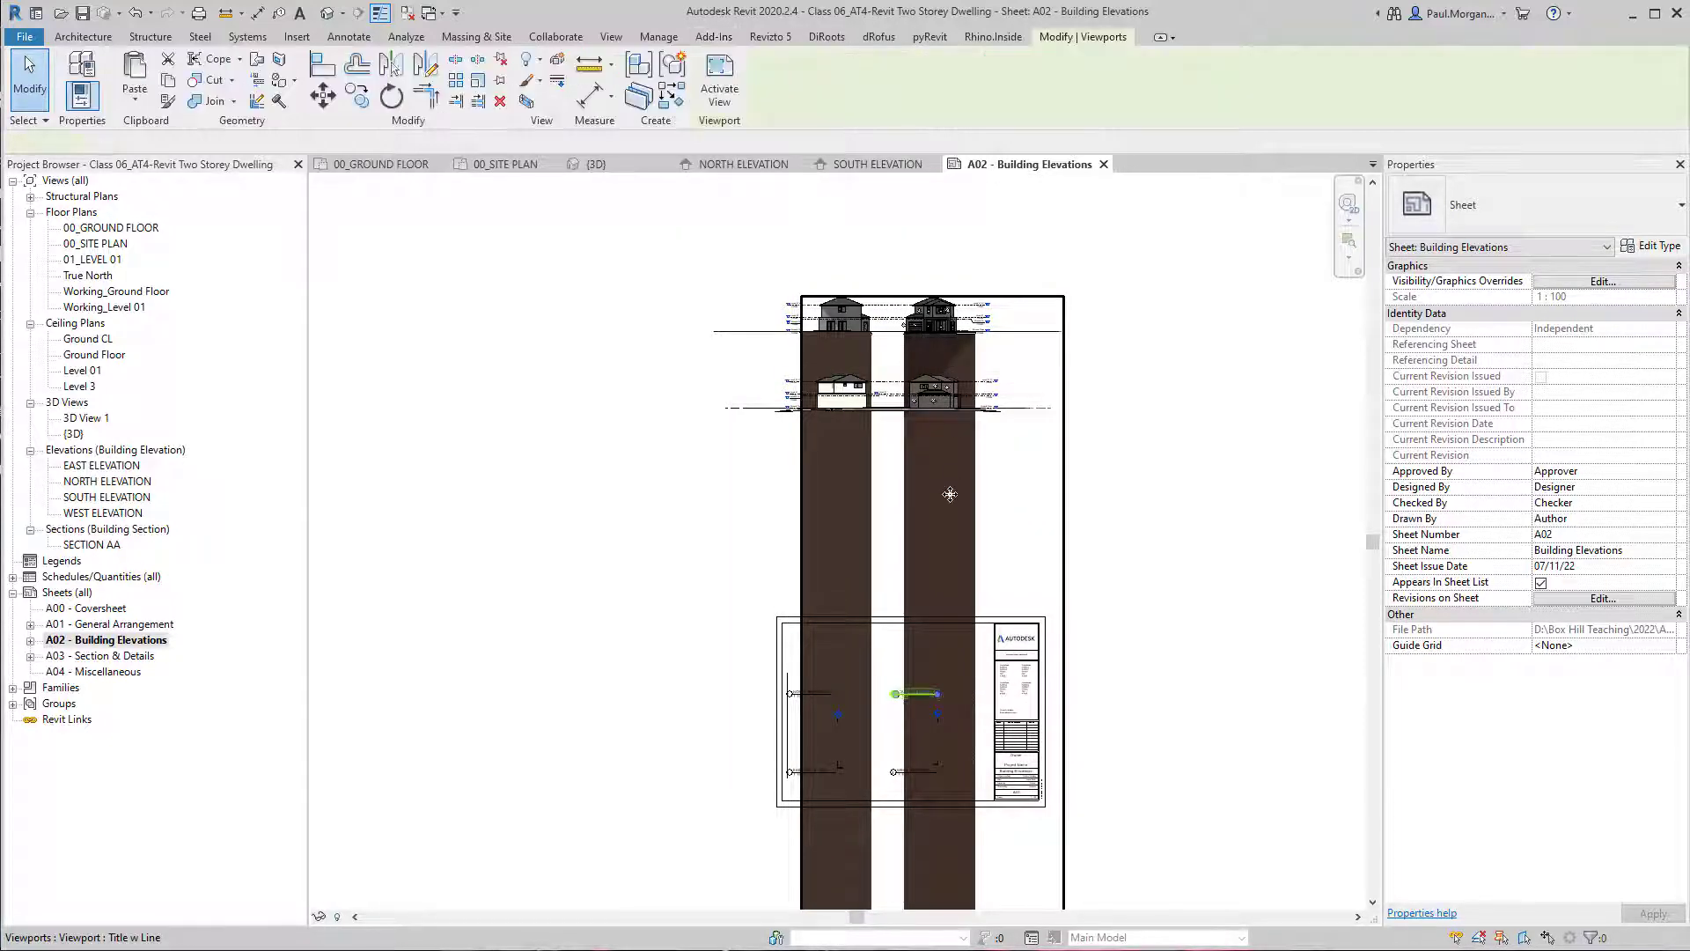
{"action": "double_click", "coordinate": [863, 405]}
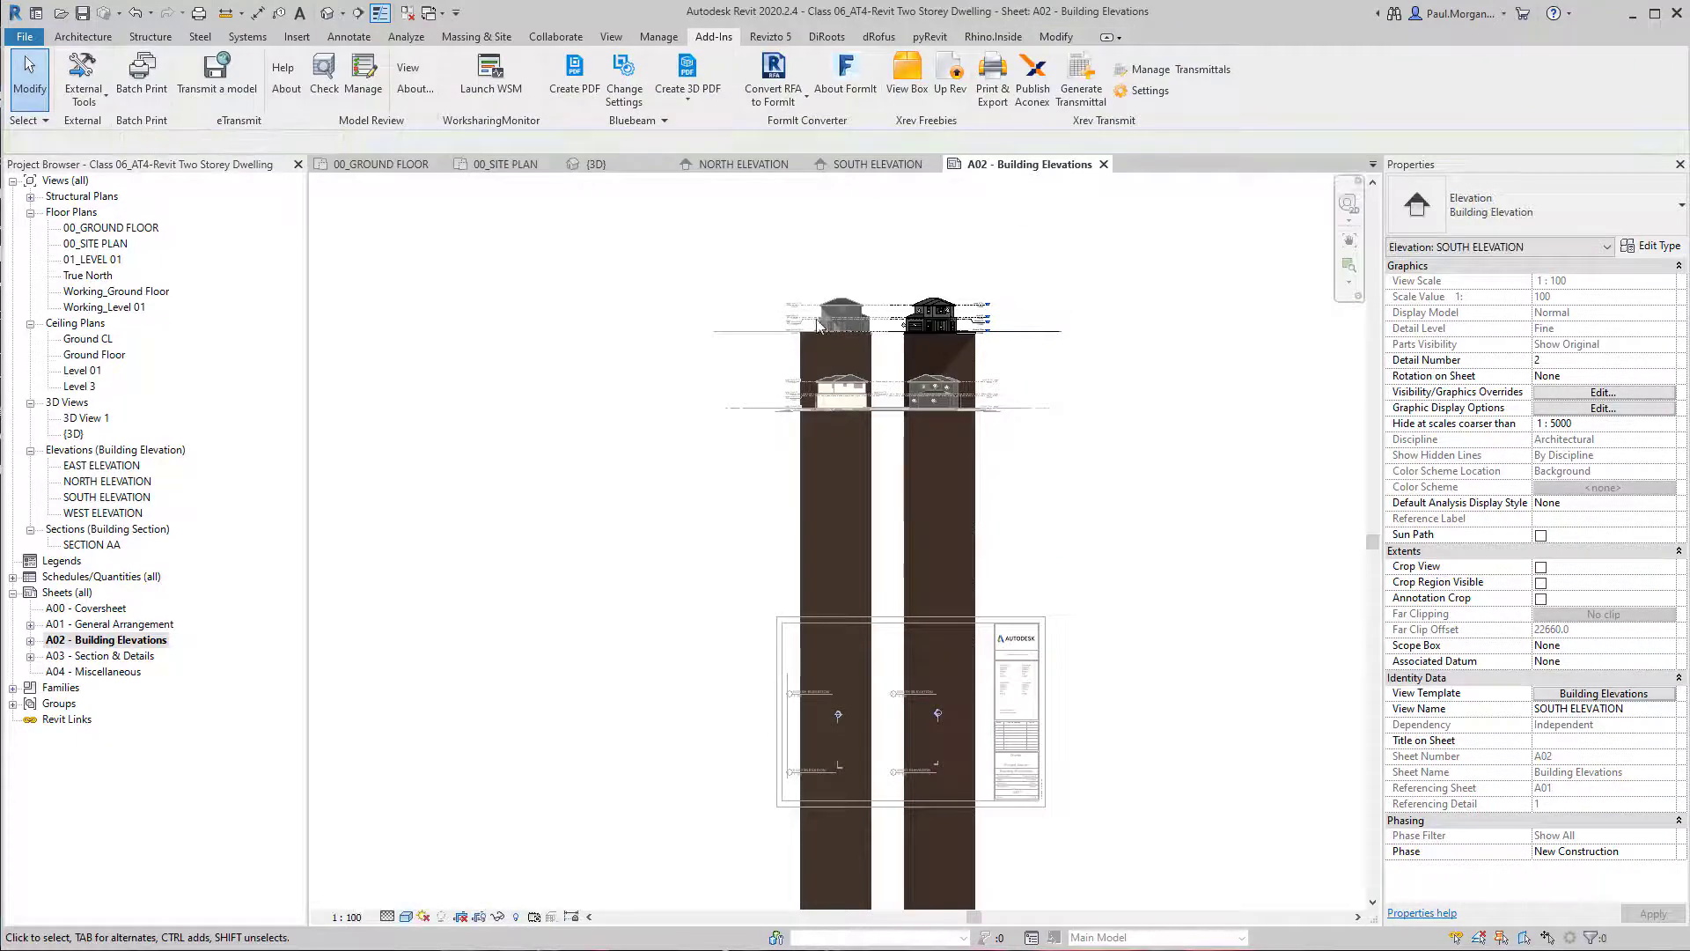
{"action": "left_click", "coordinate": [481, 917]}
{"action": "left_click", "coordinate": [879, 766]}
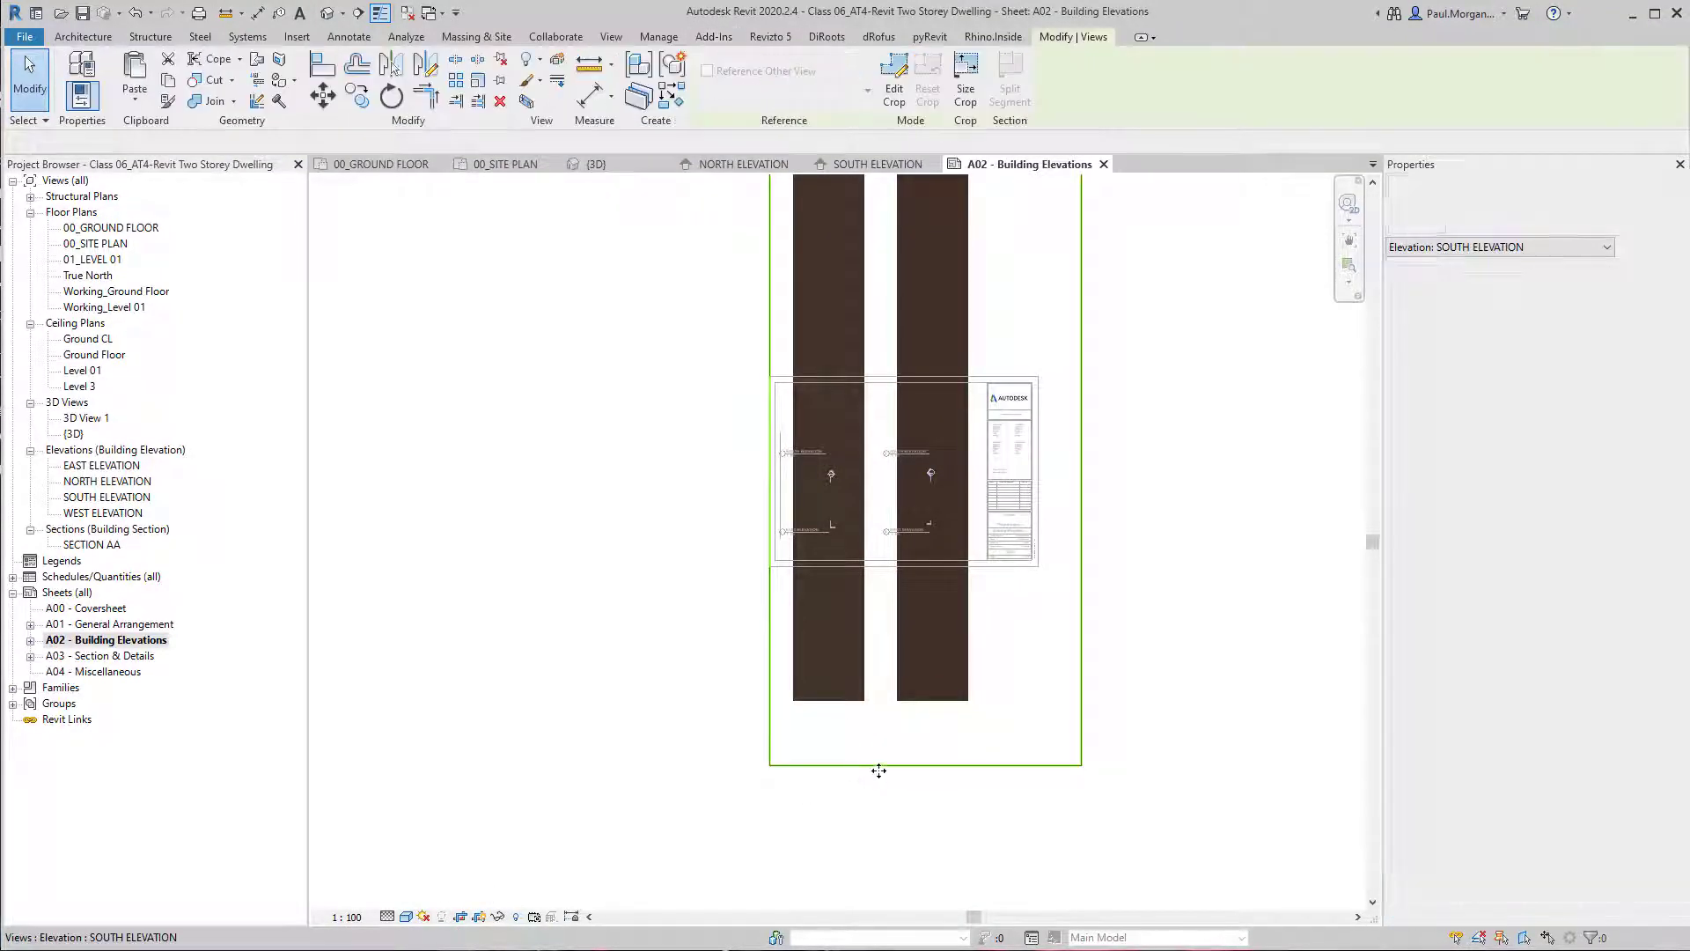
{"action": "scroll", "coordinate": [878, 770], "scroll_direction": "down", "scroll_amount": 2}
{"action": "left_click_drag", "start_coordinate": [909, 768], "coordinate": [919, 435]}
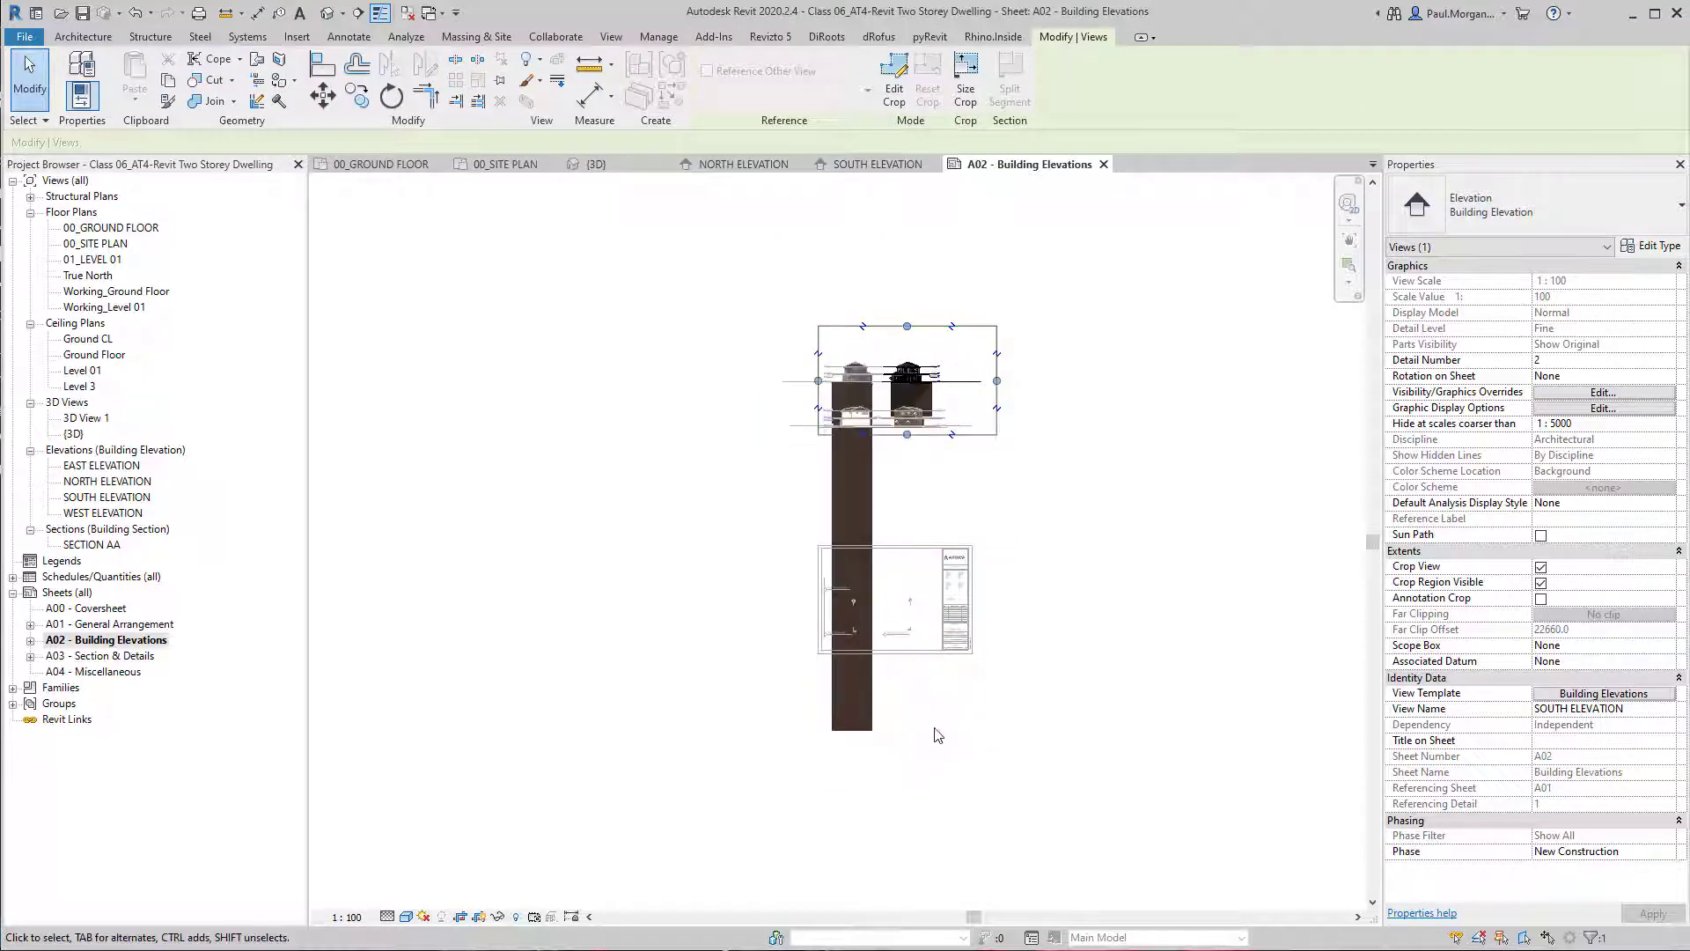
Raise the South Elevation's lower crop boundary further to just below the house's Ground Floor level, leaving a thin strip of ground.
{"action": "scroll", "coordinate": [910, 395], "scroll_direction": "up", "scroll_amount": 4}
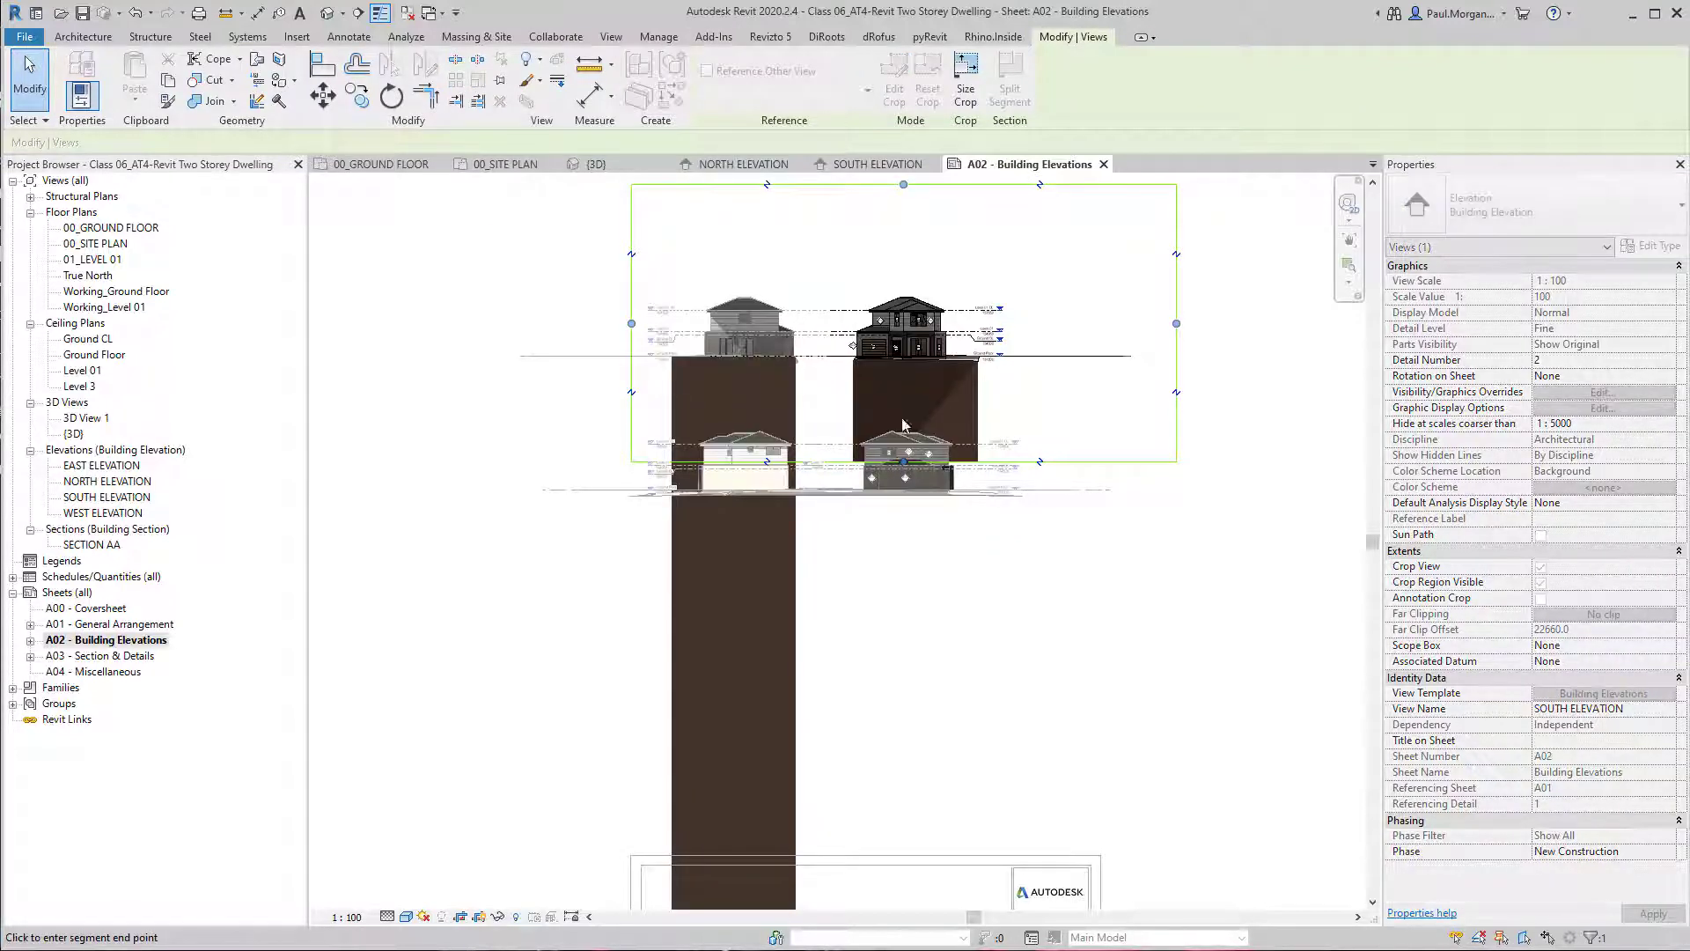
{"action": "left_click_drag", "start_coordinate": [905, 379], "coordinate": [905, 378]}
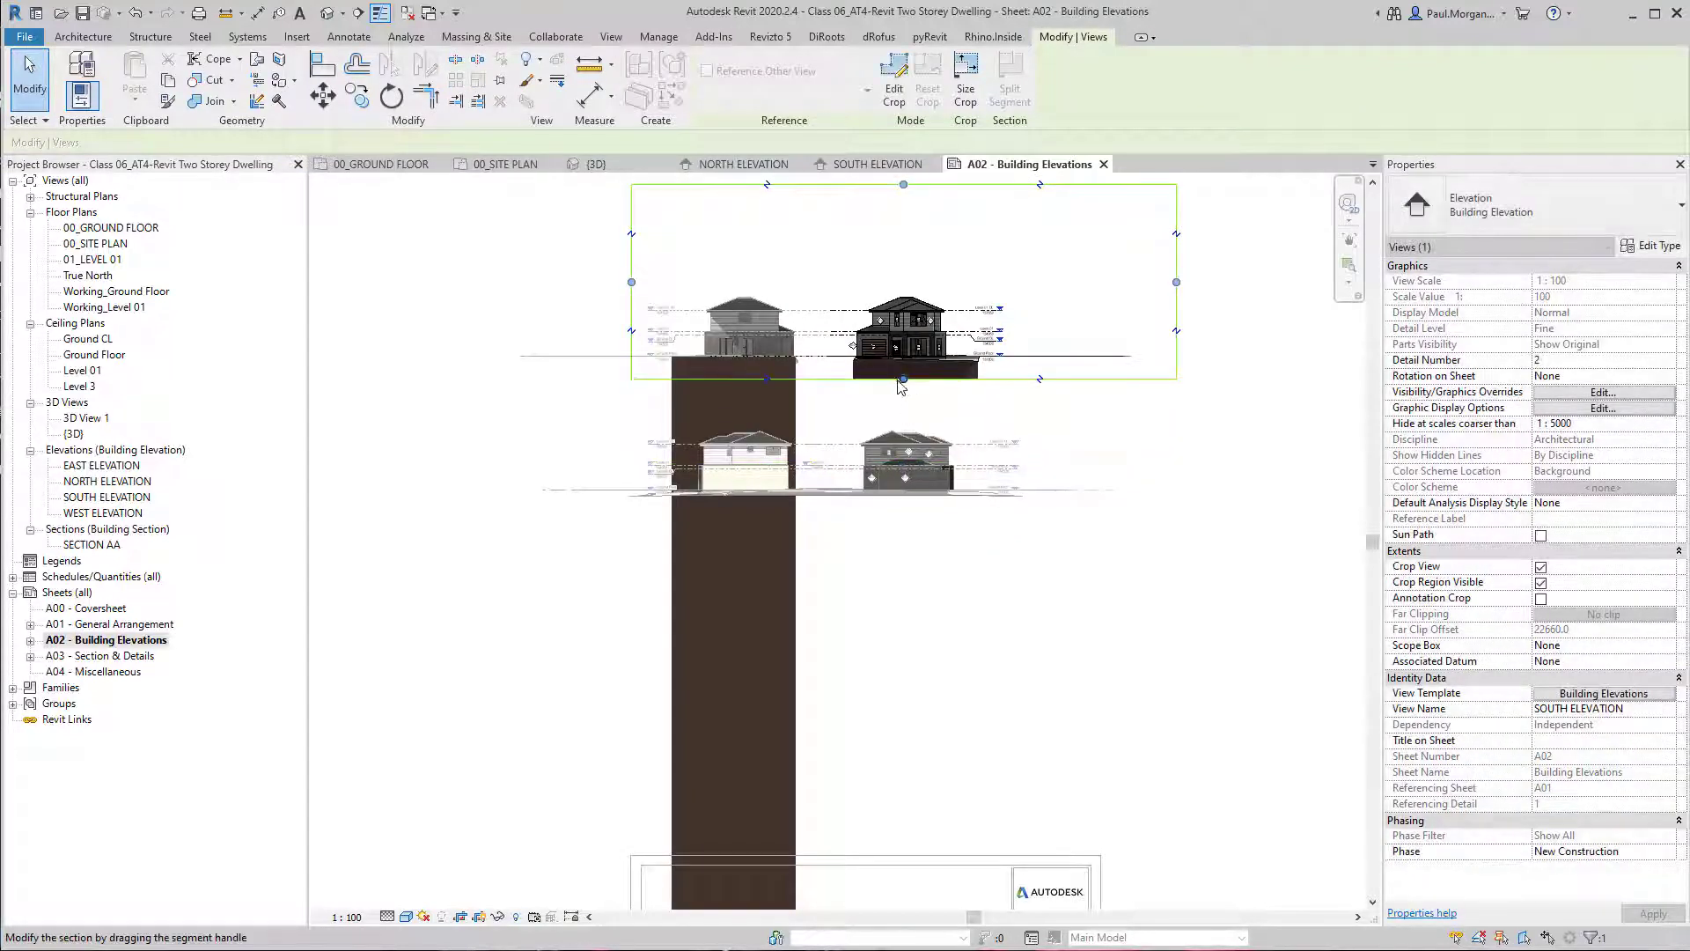
{"action": "scroll", "coordinate": [900, 381], "scroll_direction": "up", "scroll_amount": 4}
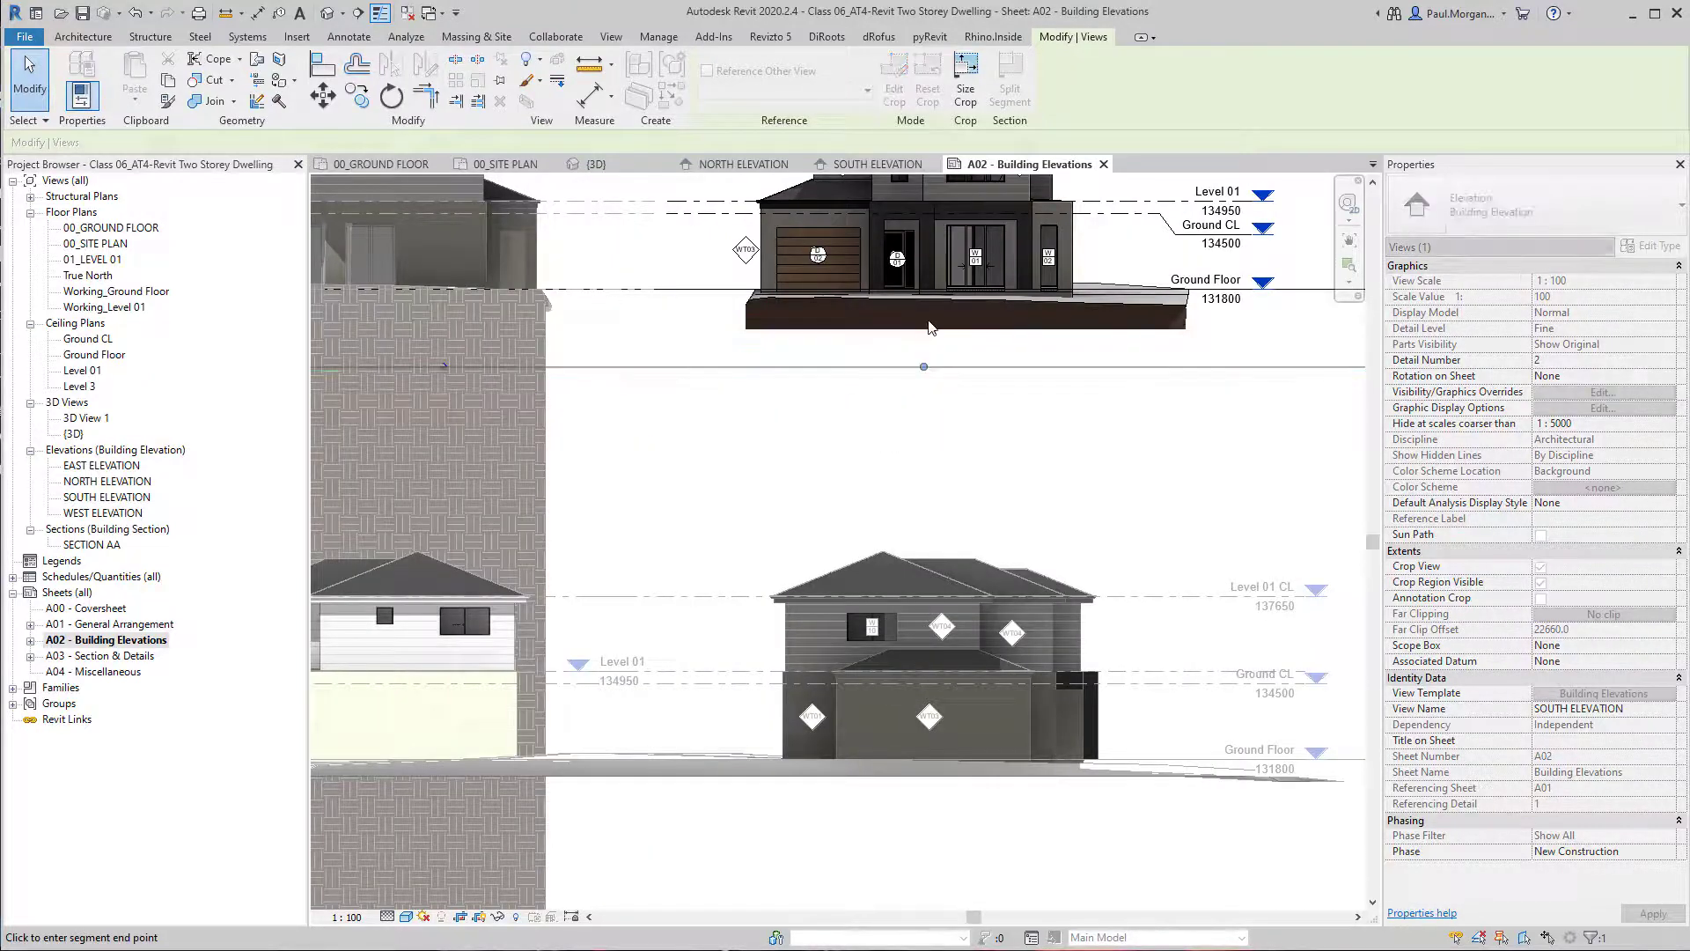
{"action": "left_click_drag", "start_coordinate": [929, 318], "coordinate": [936, 311]}
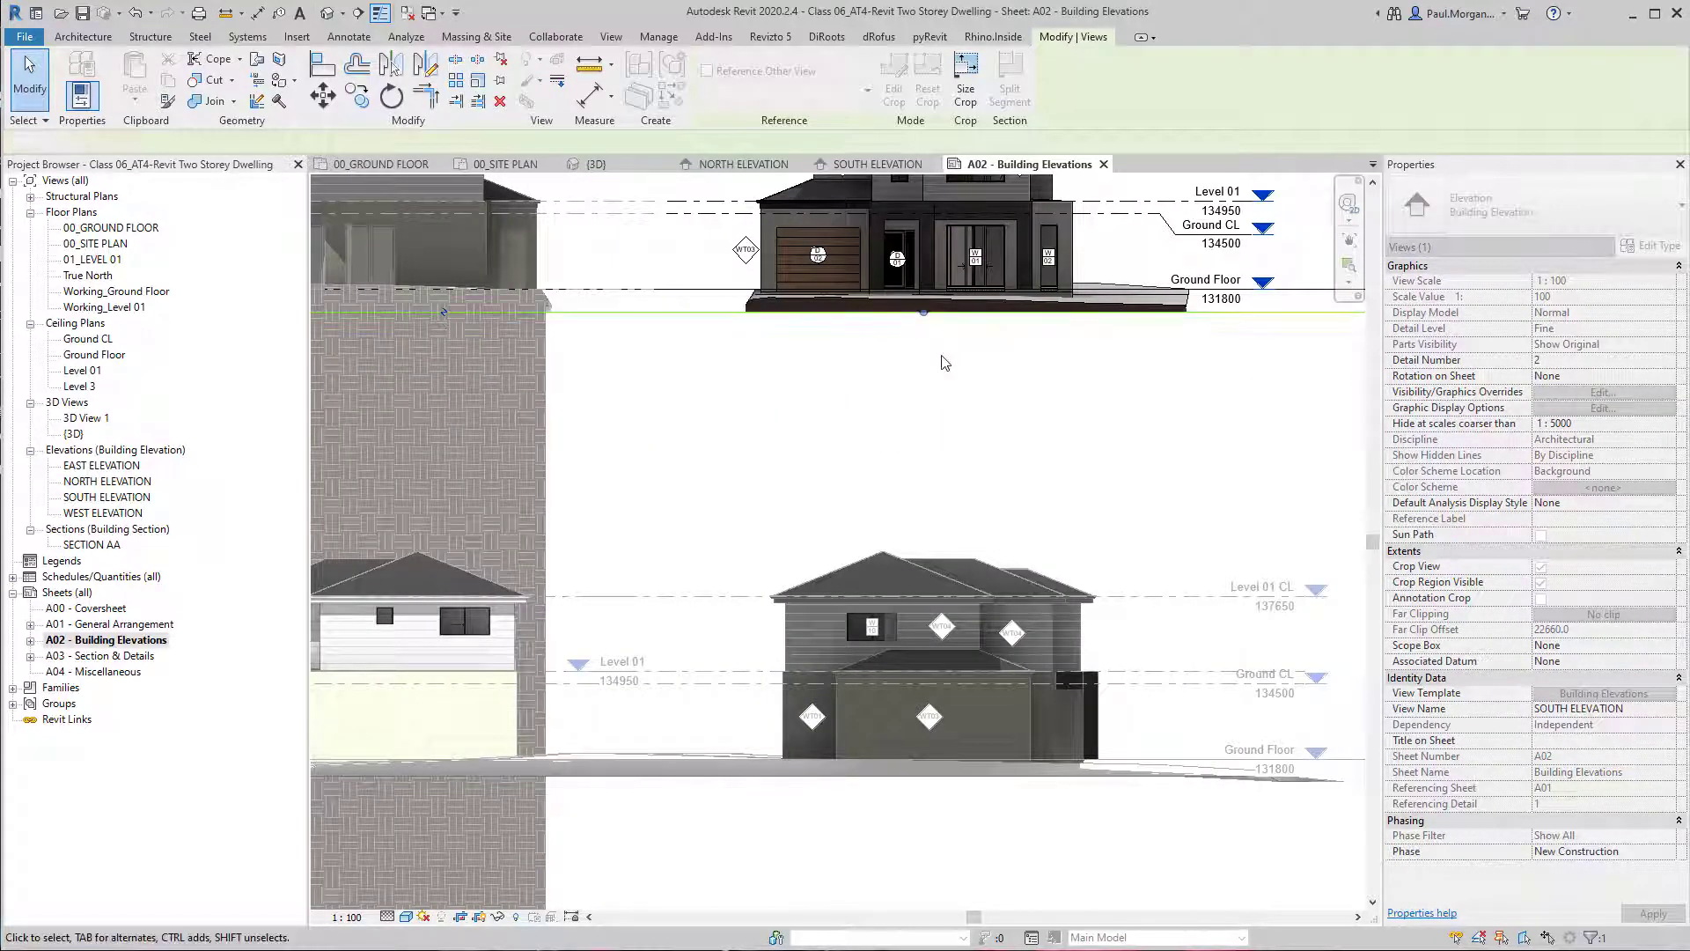
{"action": "left_click", "coordinate": [941, 356]}
Hide the South Elevation's crop region and compare the cropped elevation with the other elevations on the sheet.
{"action": "scroll", "coordinate": [944, 377], "scroll_direction": "down", "scroll_amount": 4}
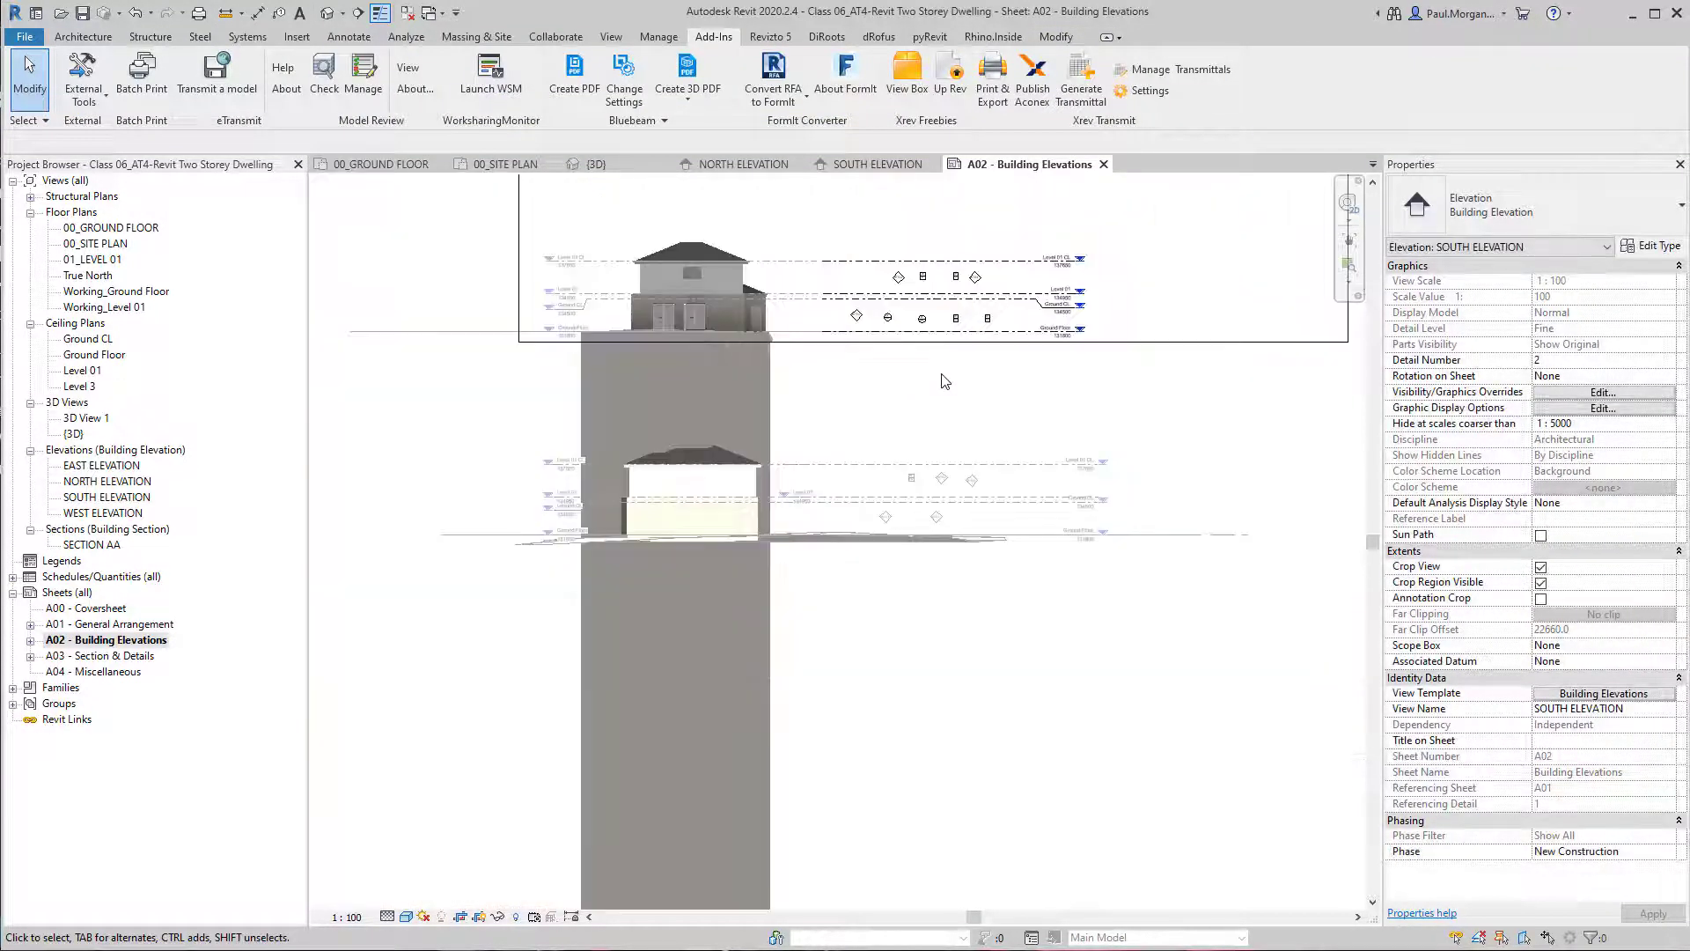
{"action": "left_click", "coordinate": [476, 920]}
{"action": "scroll", "coordinate": [1232, 352], "scroll_direction": "down", "scroll_amount": 2}
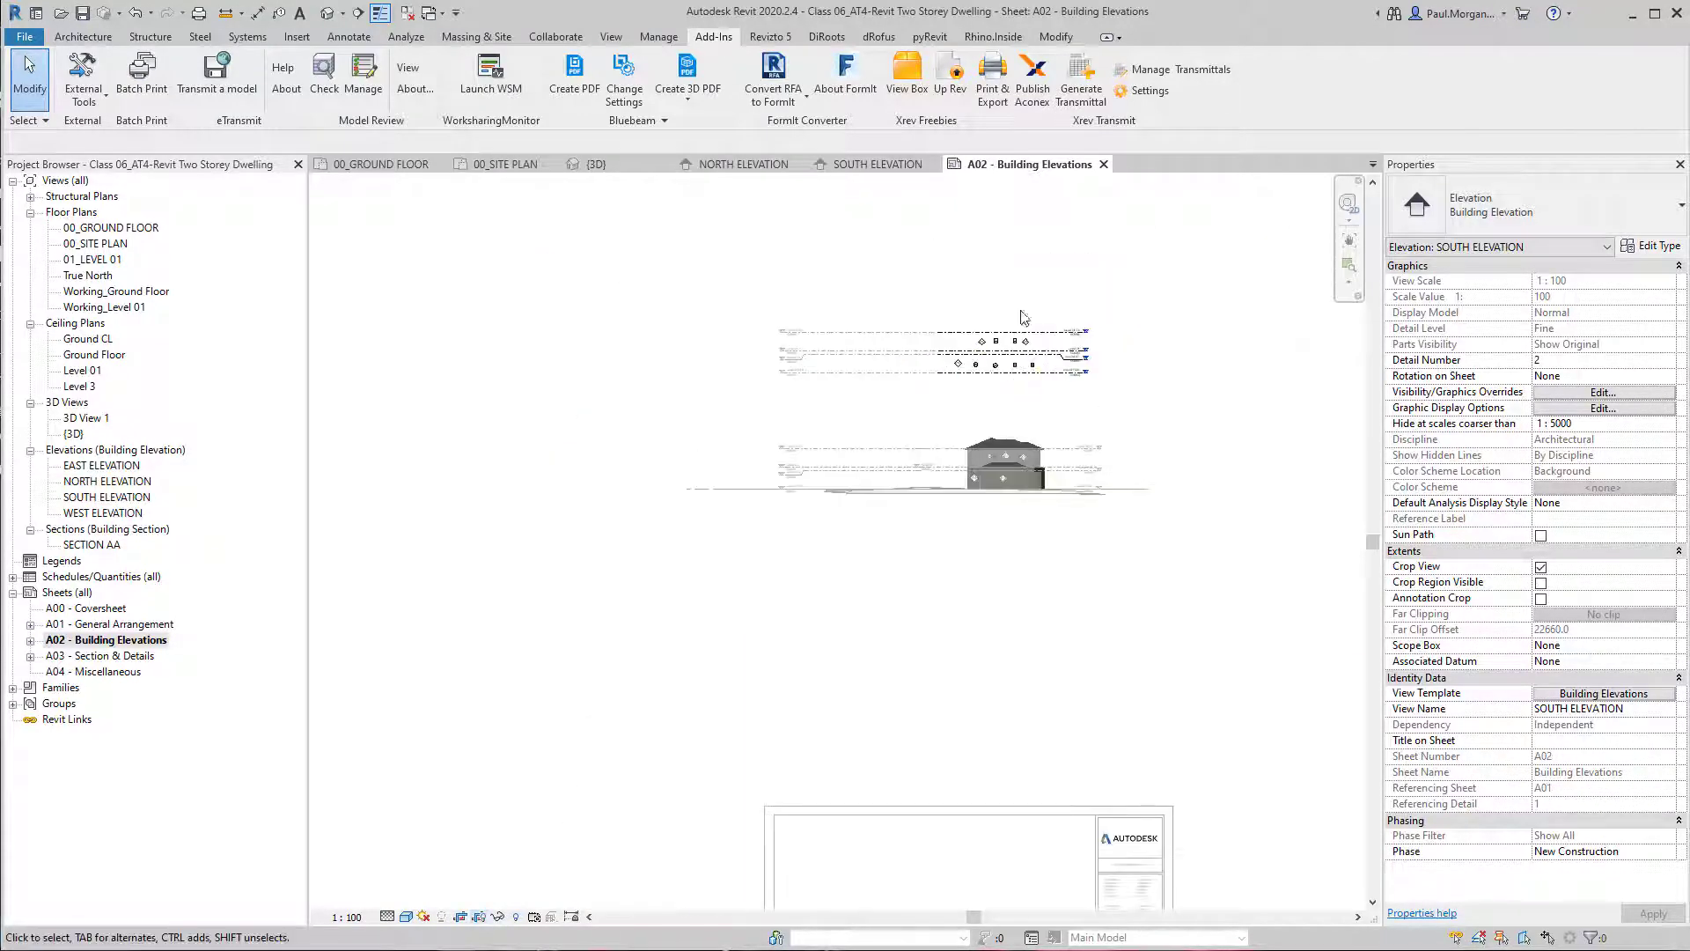
{"action": "scroll", "coordinate": [838, 299], "scroll_direction": "up", "scroll_amount": 3}
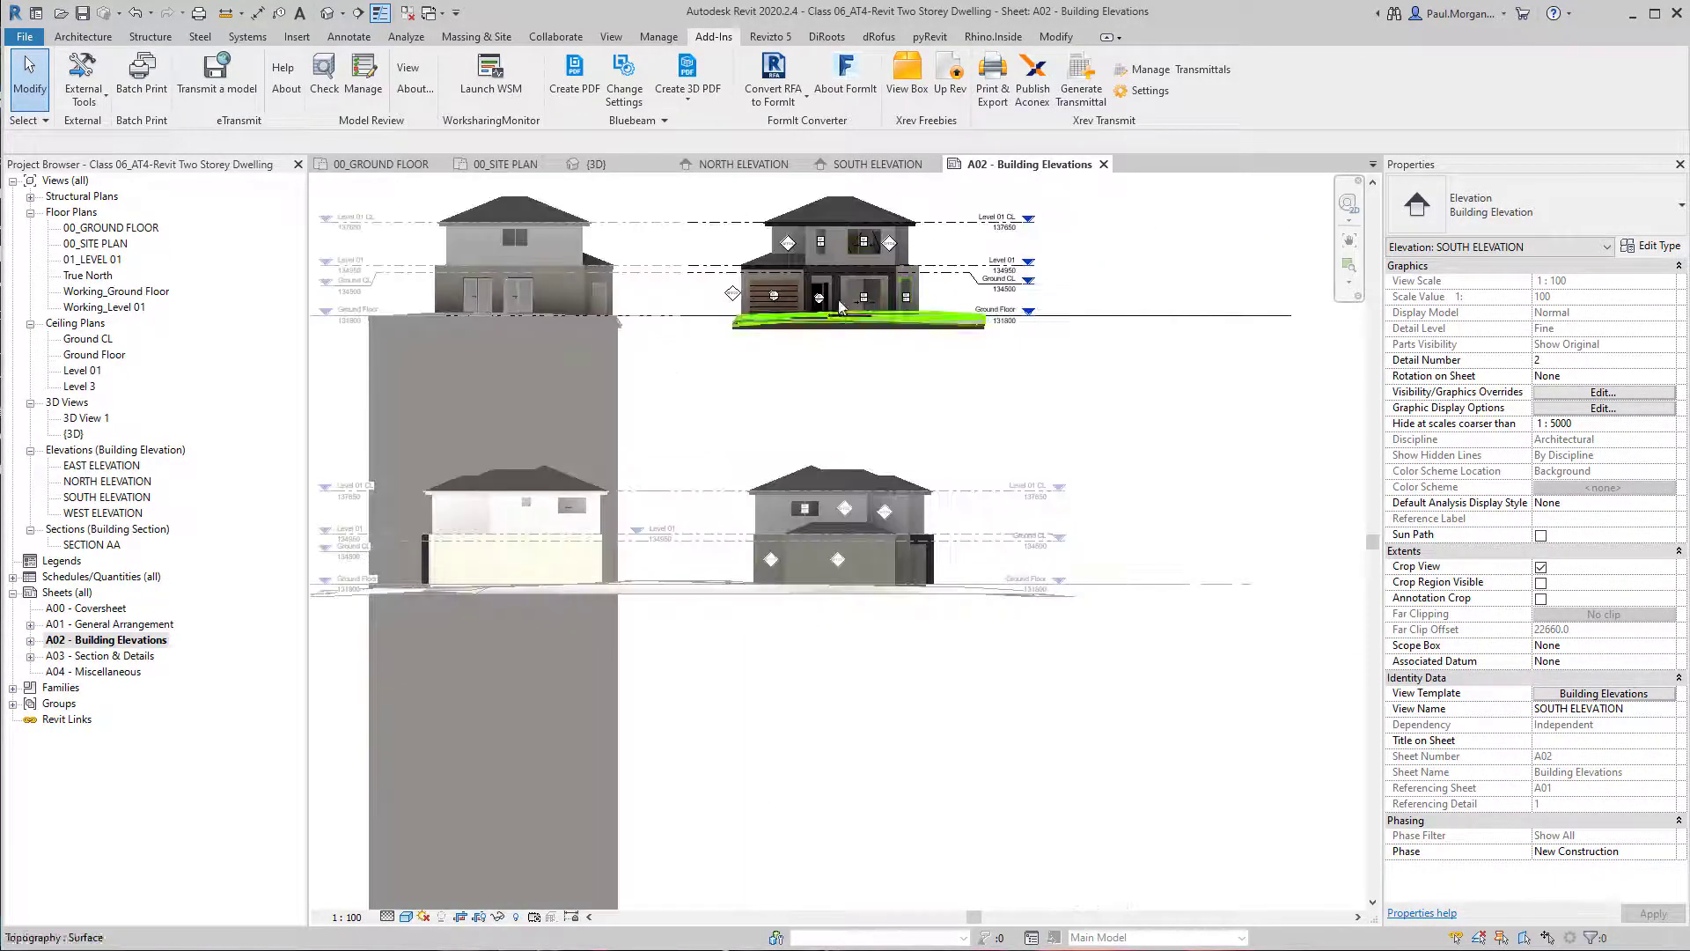
{"action": "scroll", "coordinate": [924, 563], "scroll_direction": "down", "scroll_amount": 2}
{"action": "scroll", "coordinate": [964, 657], "scroll_direction": "up", "scroll_amount": 1}
{"action": "middle_click_drag", "start_coordinate": [961, 650], "coordinate": [901, 505]}
{"action": "middle_click_drag", "start_coordinate": [893, 624], "coordinate": [896, 671]}
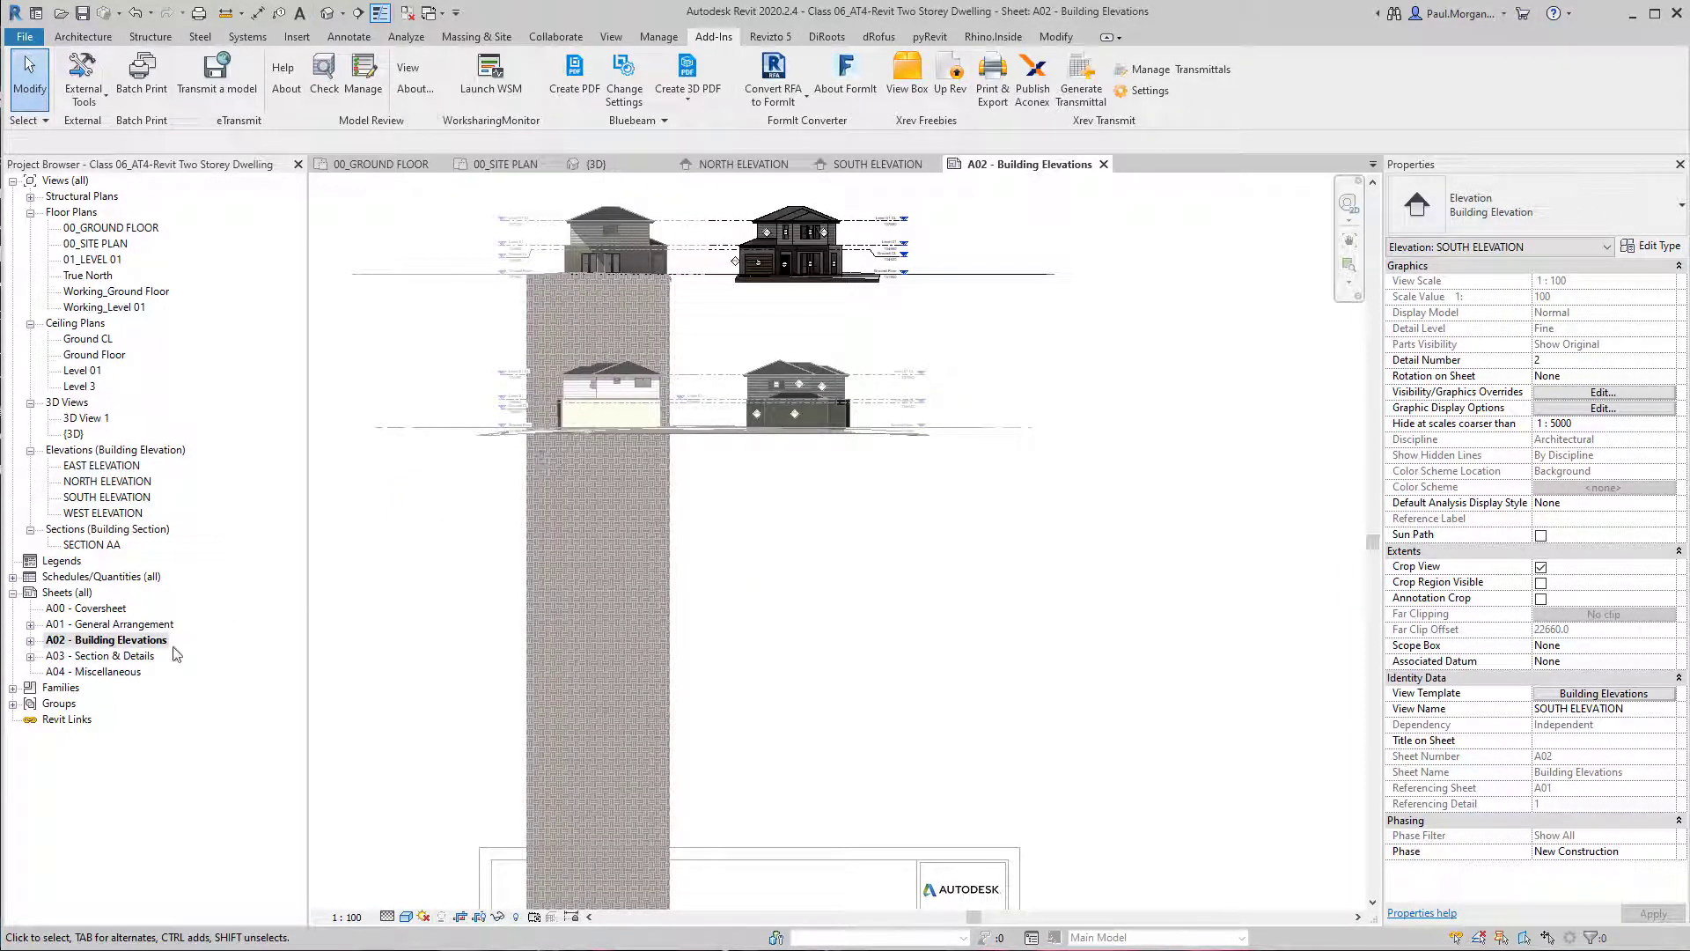
Open sheet A01 - General Arrangement to inspect its plan viewports, and open the 00_GROUND FLOOR plan to inspect the site linework around it.
{"action": "left_click", "coordinate": [81, 625]}
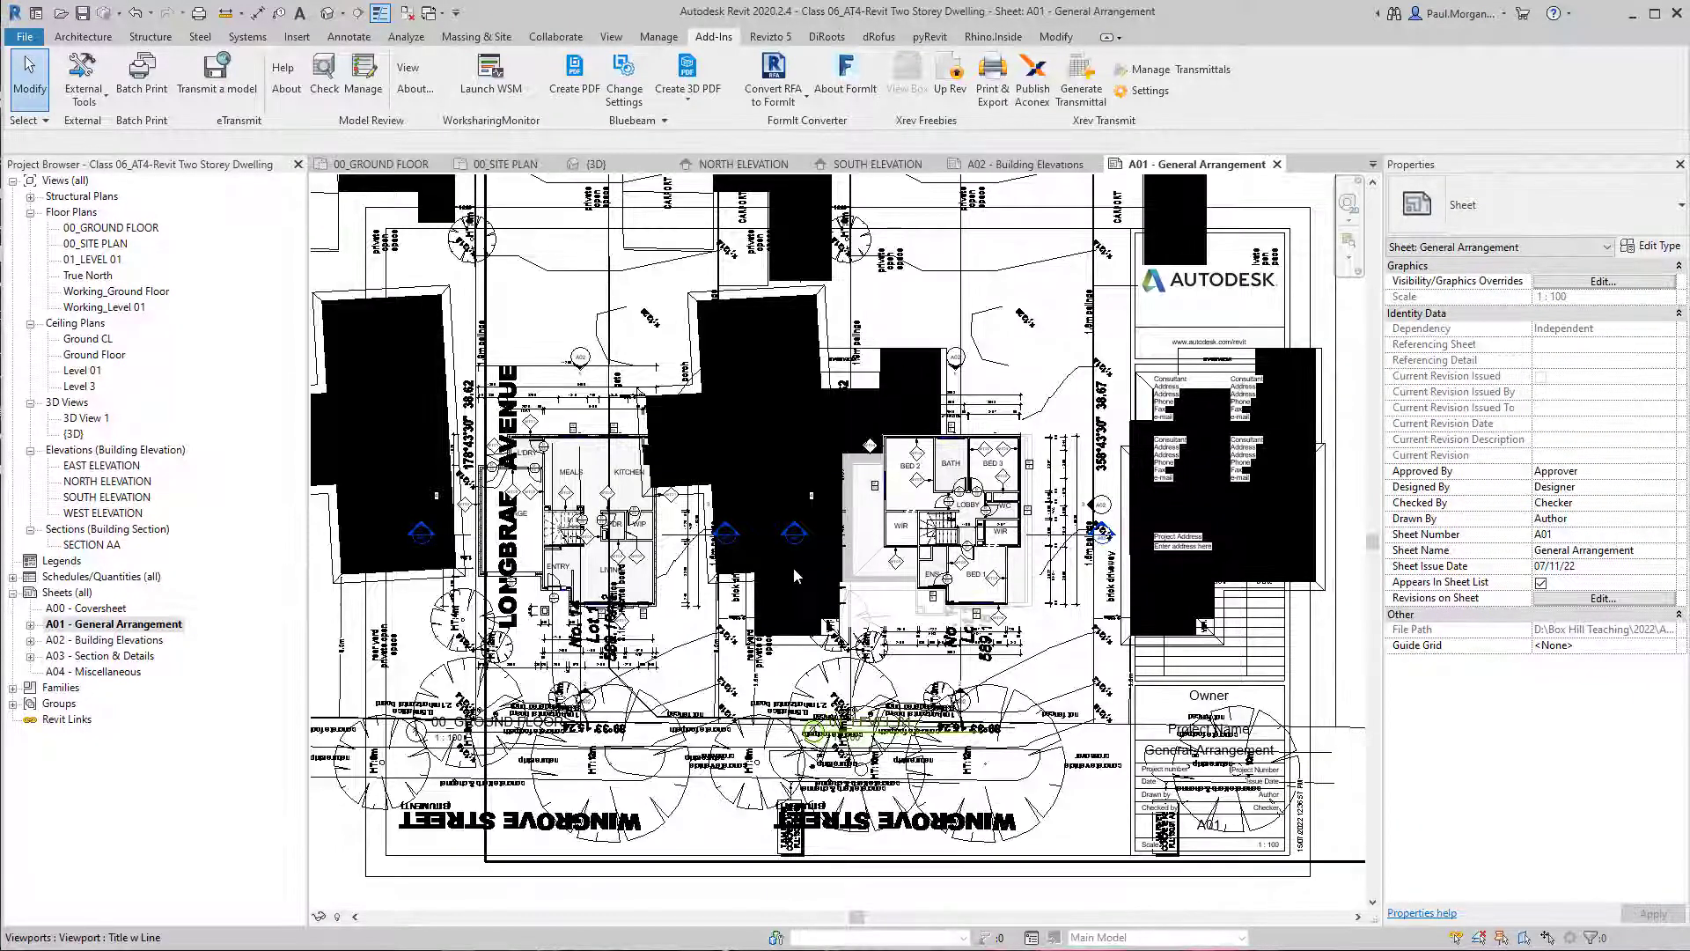
{"action": "scroll", "coordinate": [795, 576], "scroll_direction": "down", "scroll_amount": 3}
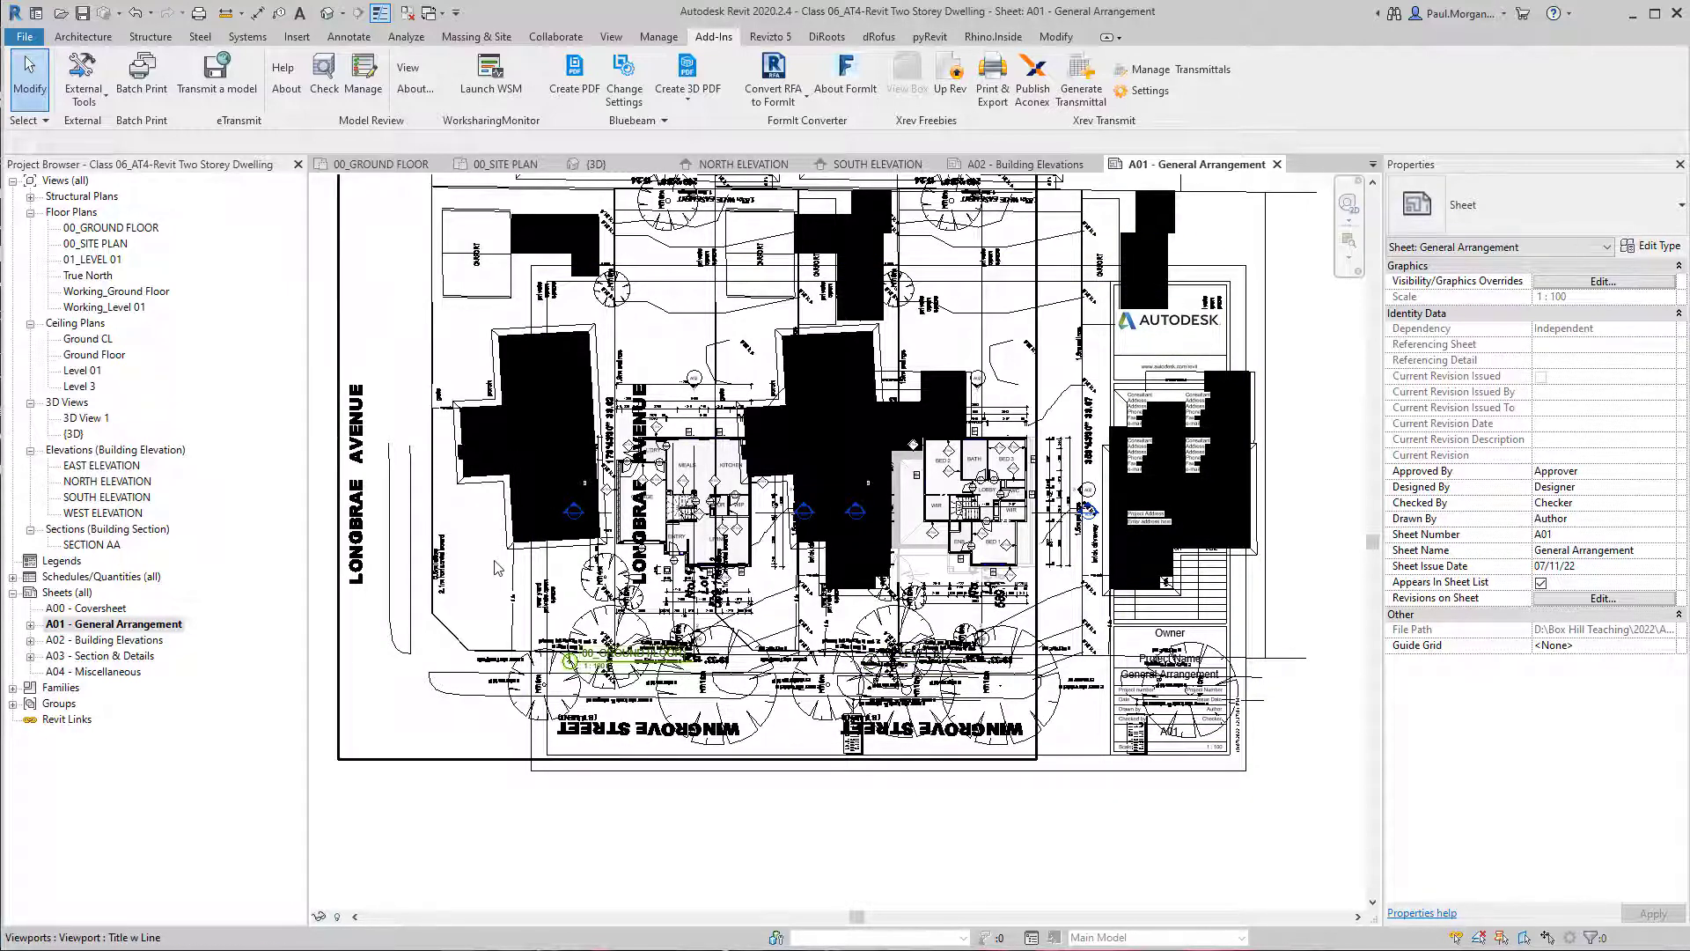
{"action": "double_click", "coordinate": [110, 229]}
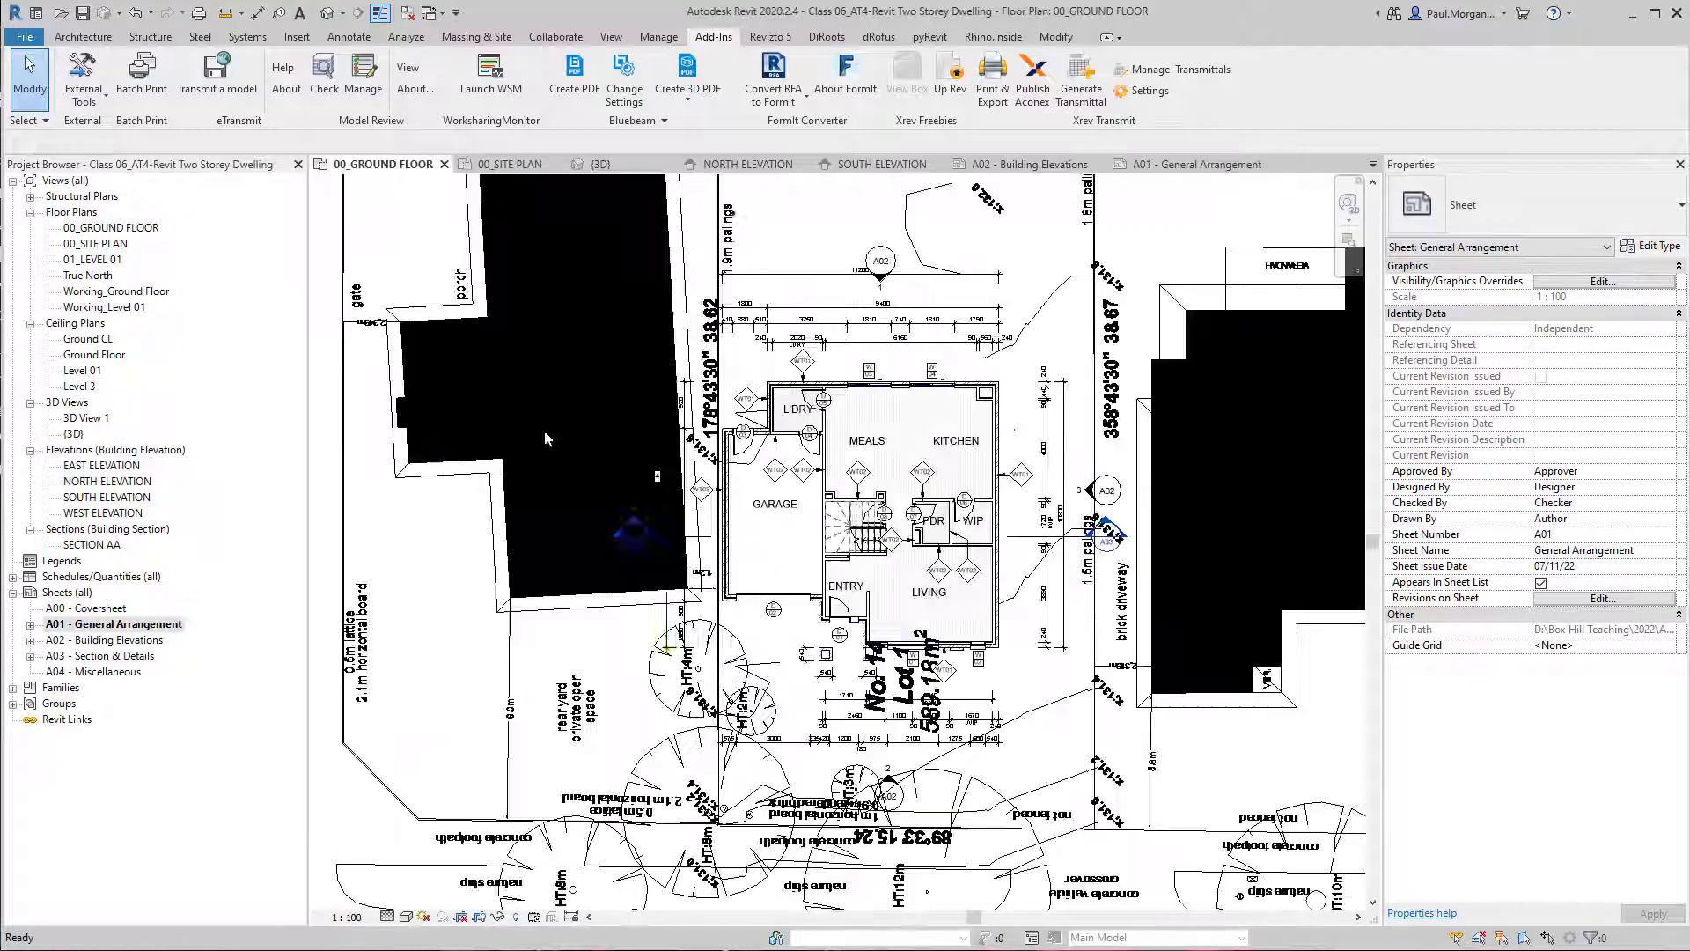
{"action": "scroll", "coordinate": [910, 545], "scroll_direction": "down", "scroll_amount": 2}
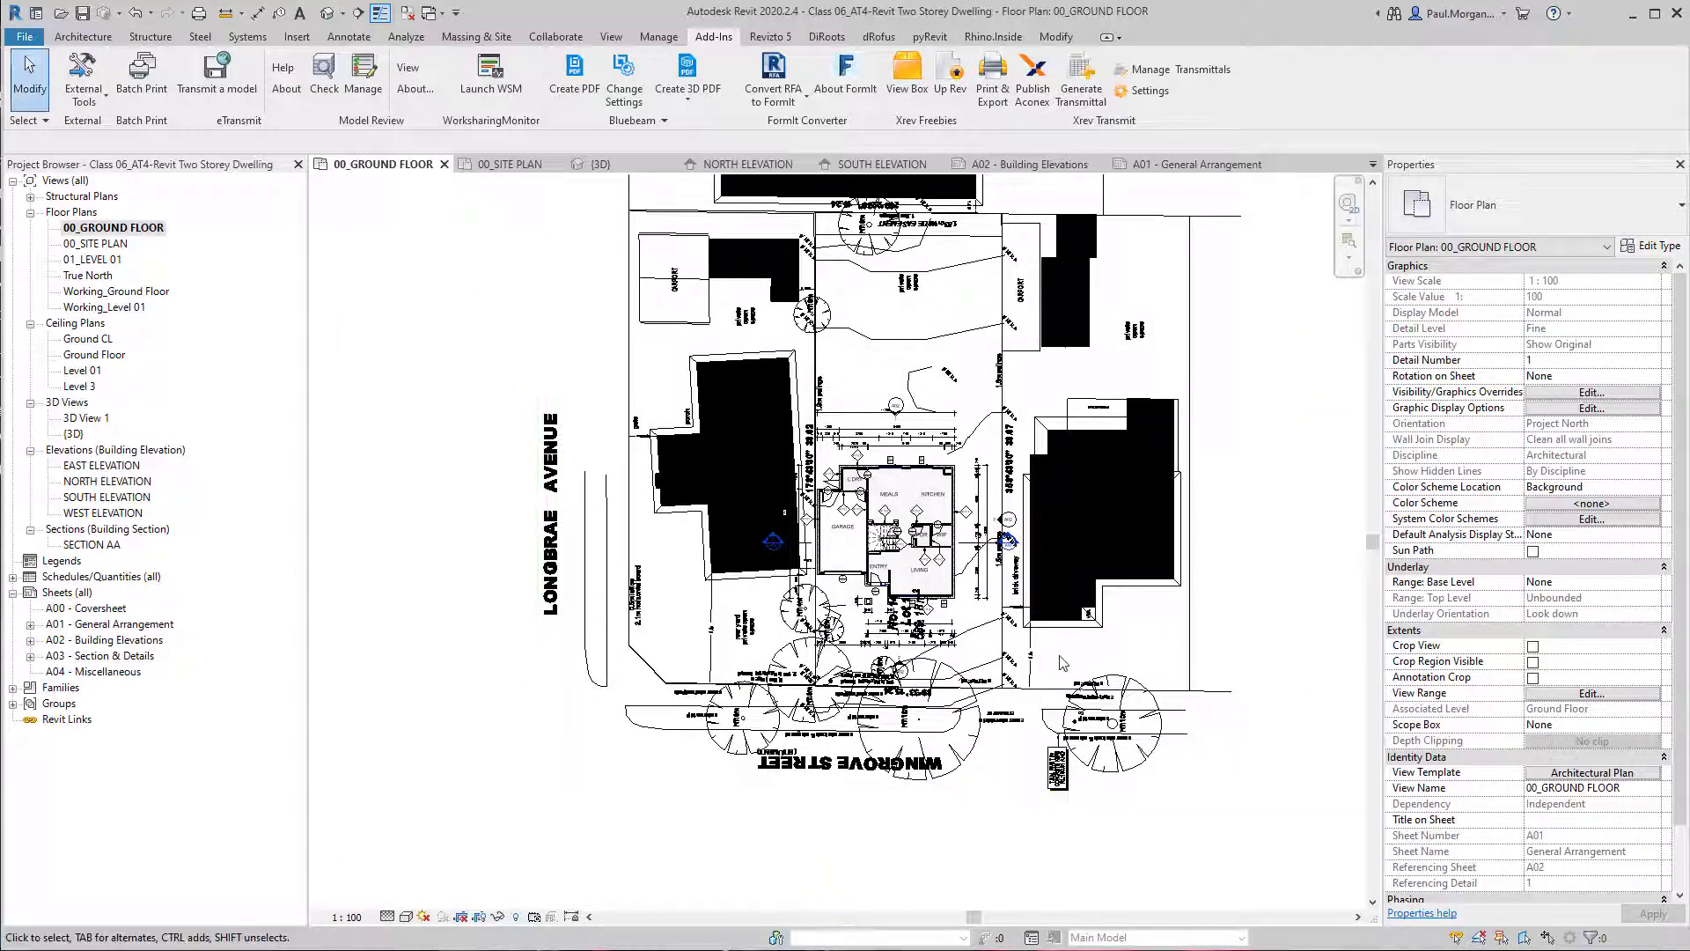
Hide the imported VU22462 - AT4 - Site Plan Post Demo.dwg in the Architectural Plan view template assigned to the ground floor plan.
{"action": "left_click", "coordinate": [1567, 775]}
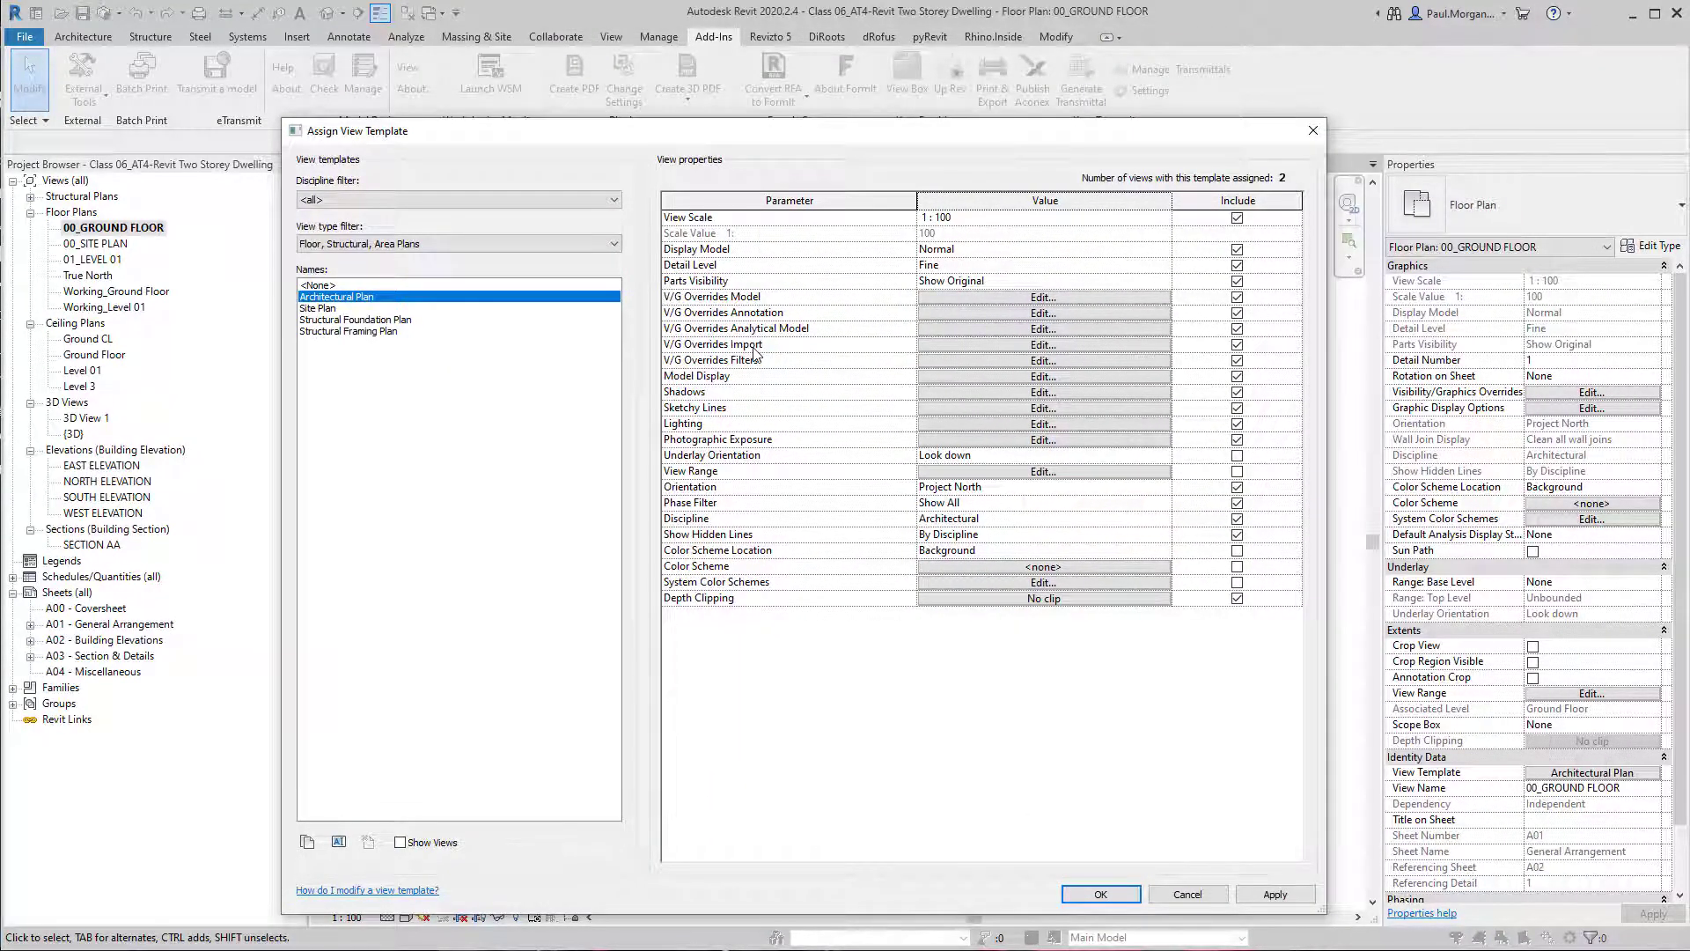
{"action": "key", "text": "ctrl"}
{"action": "left_click", "coordinate": [964, 347]}
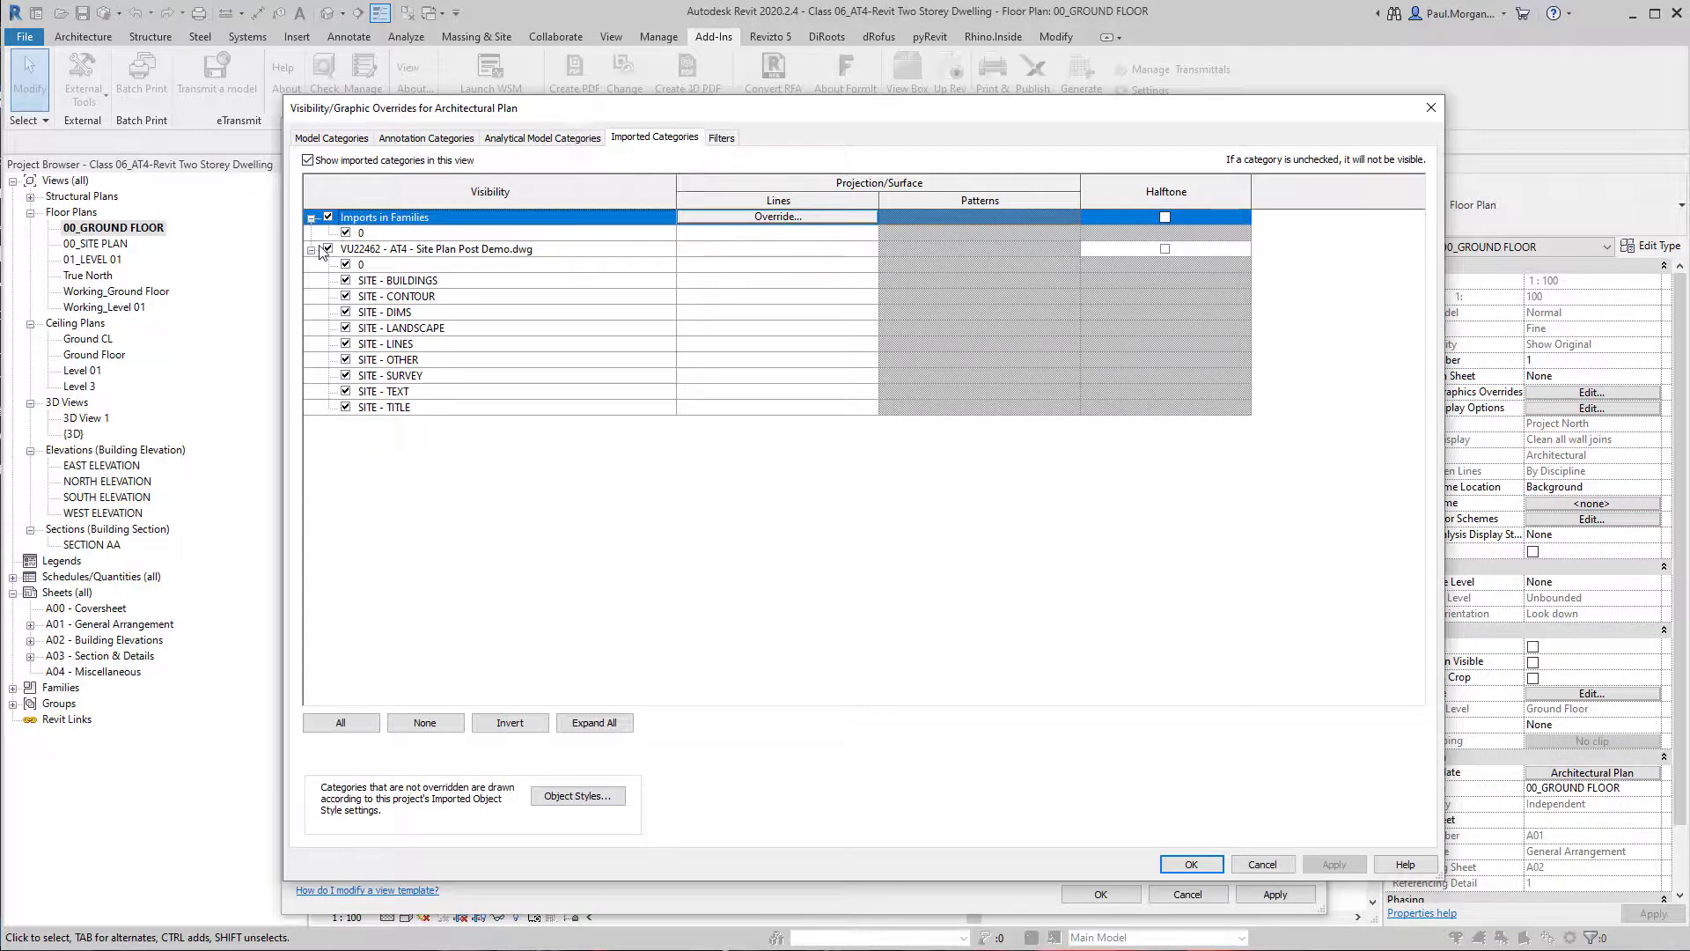
{"action": "left_click", "coordinate": [390, 251]}
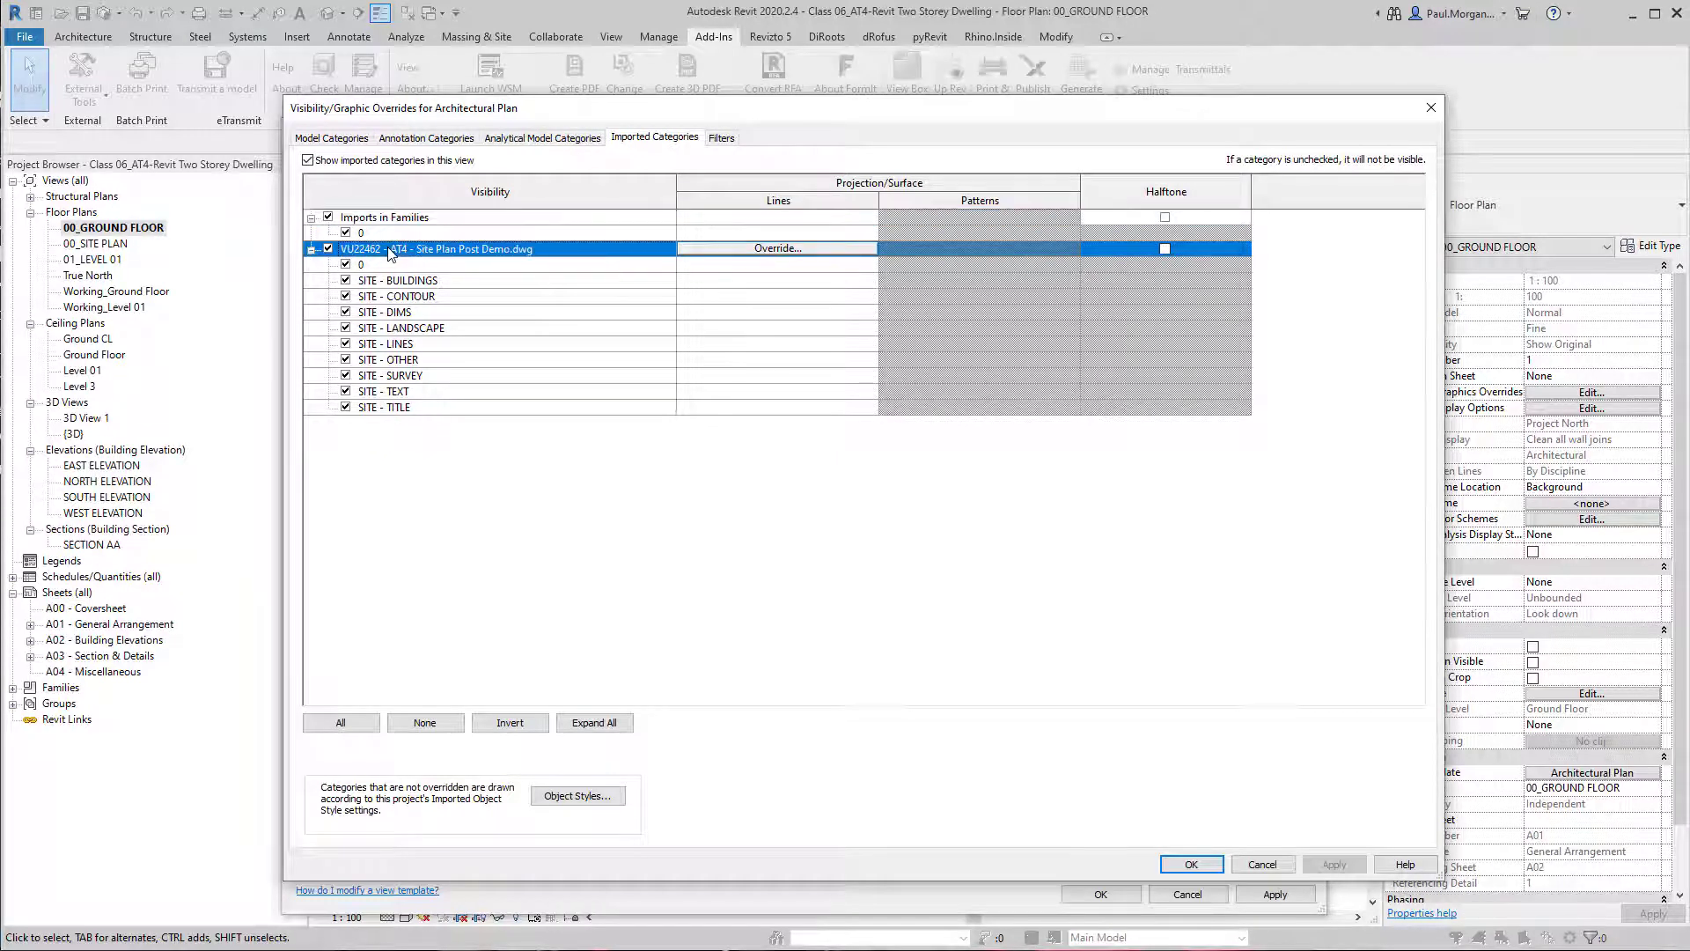
{"action": "left_click", "coordinate": [328, 249]}
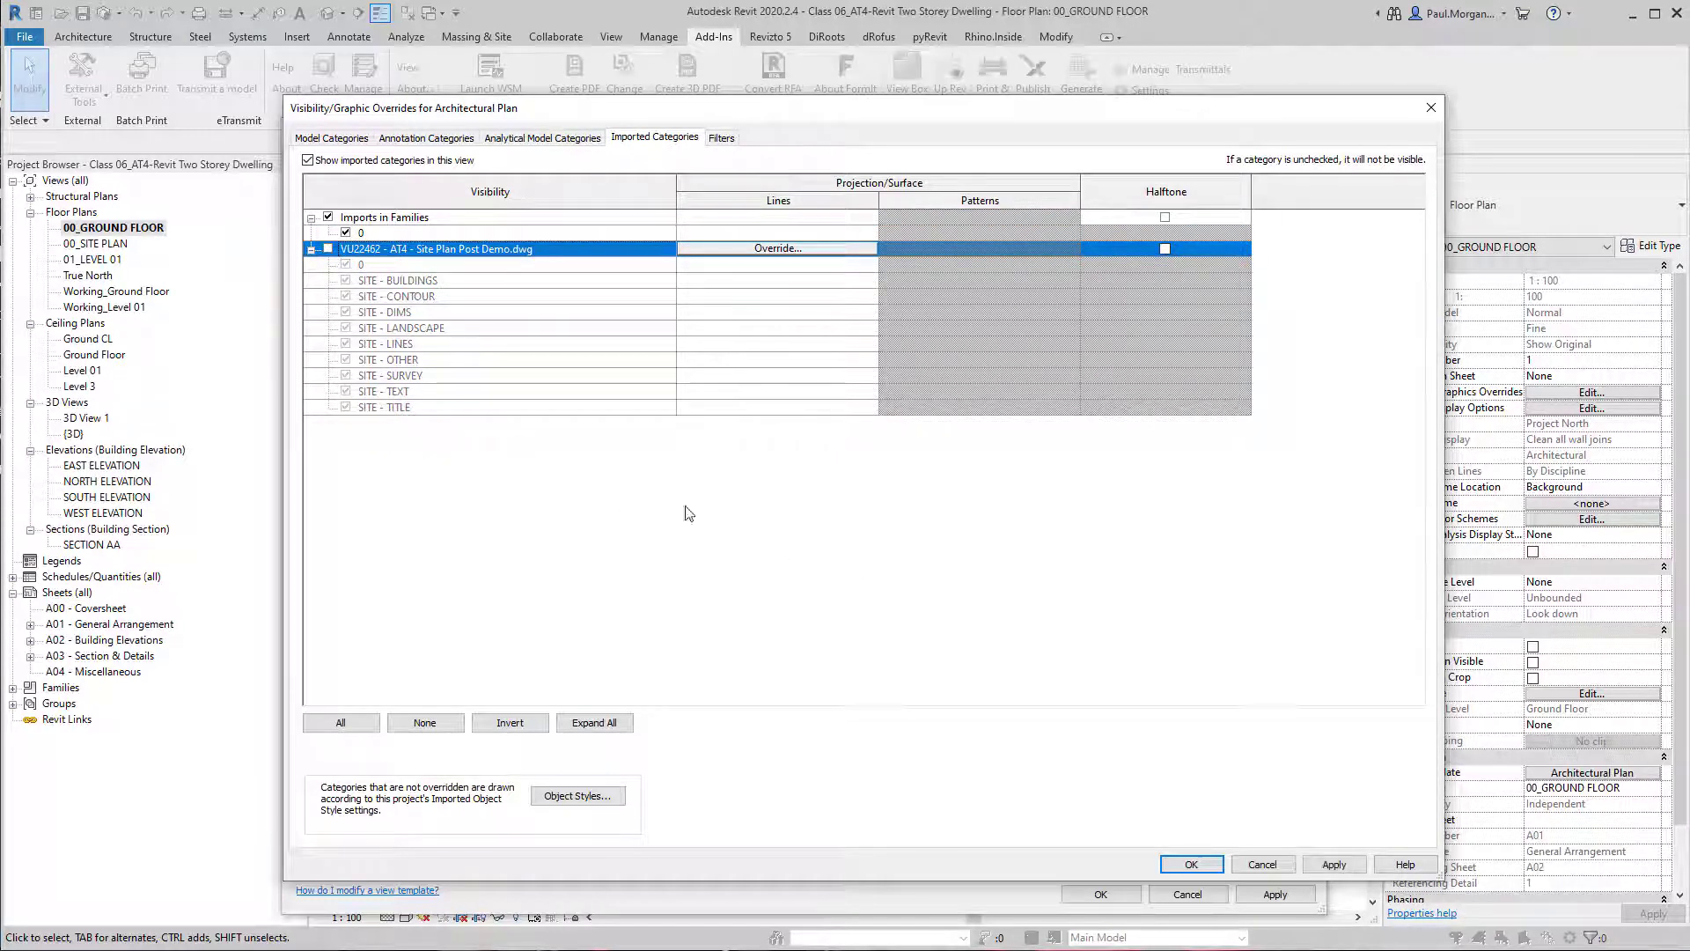
{"action": "left_click", "coordinate": [1253, 863]}
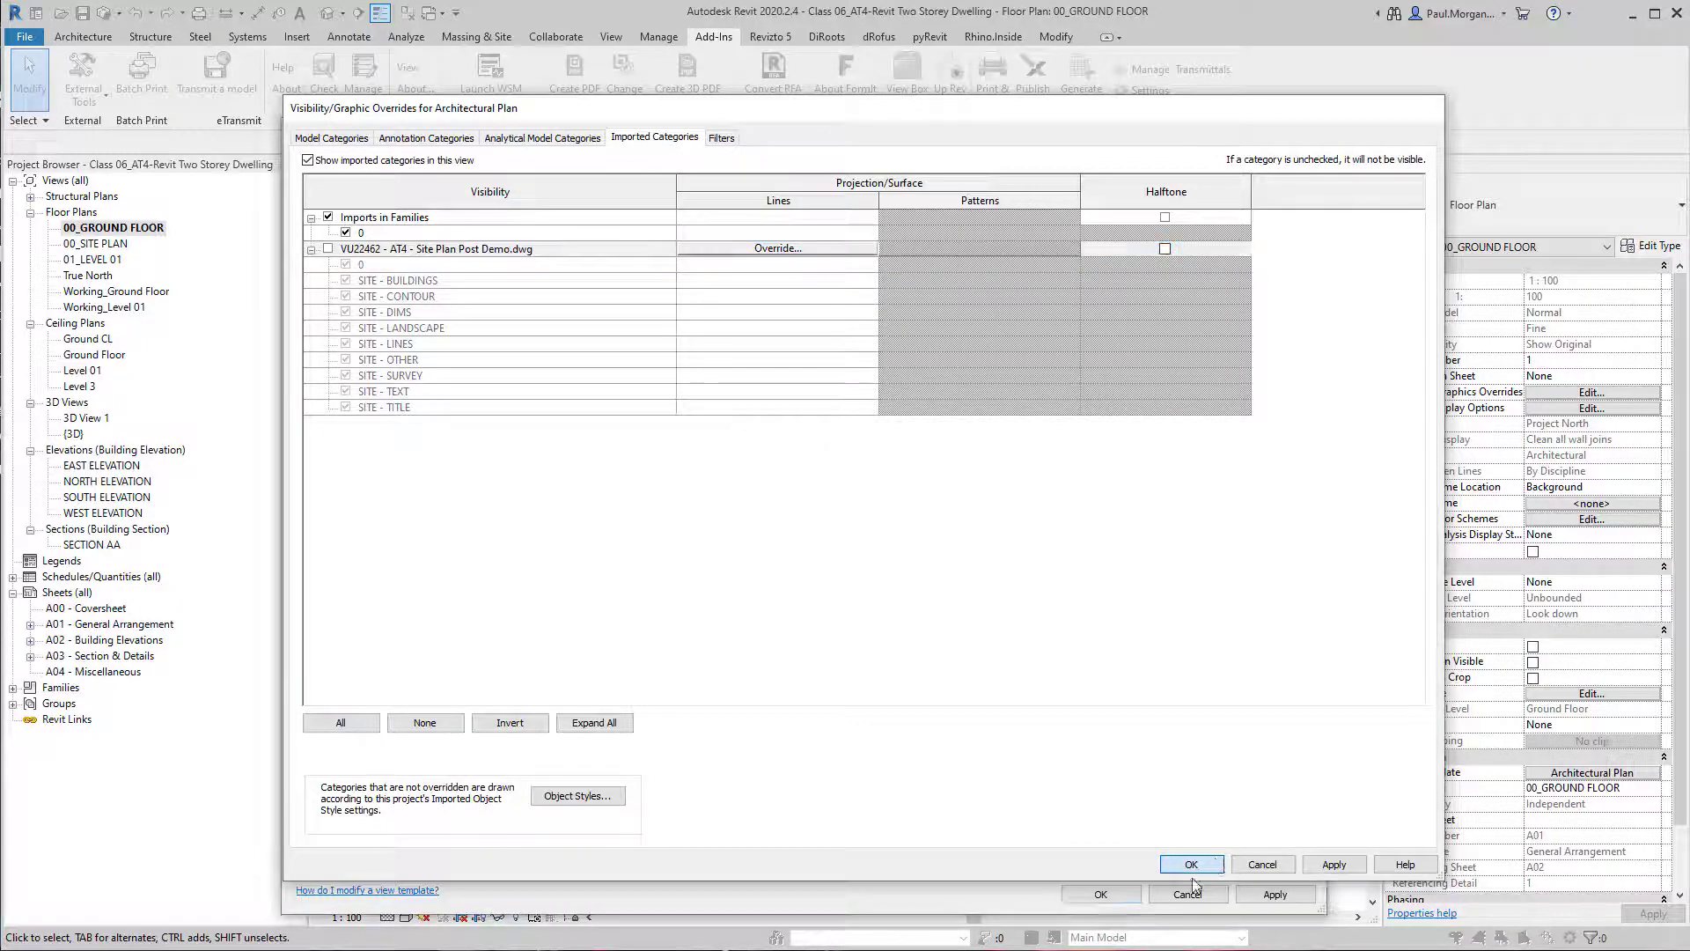
{"action": "left_click", "coordinate": [1104, 896]}
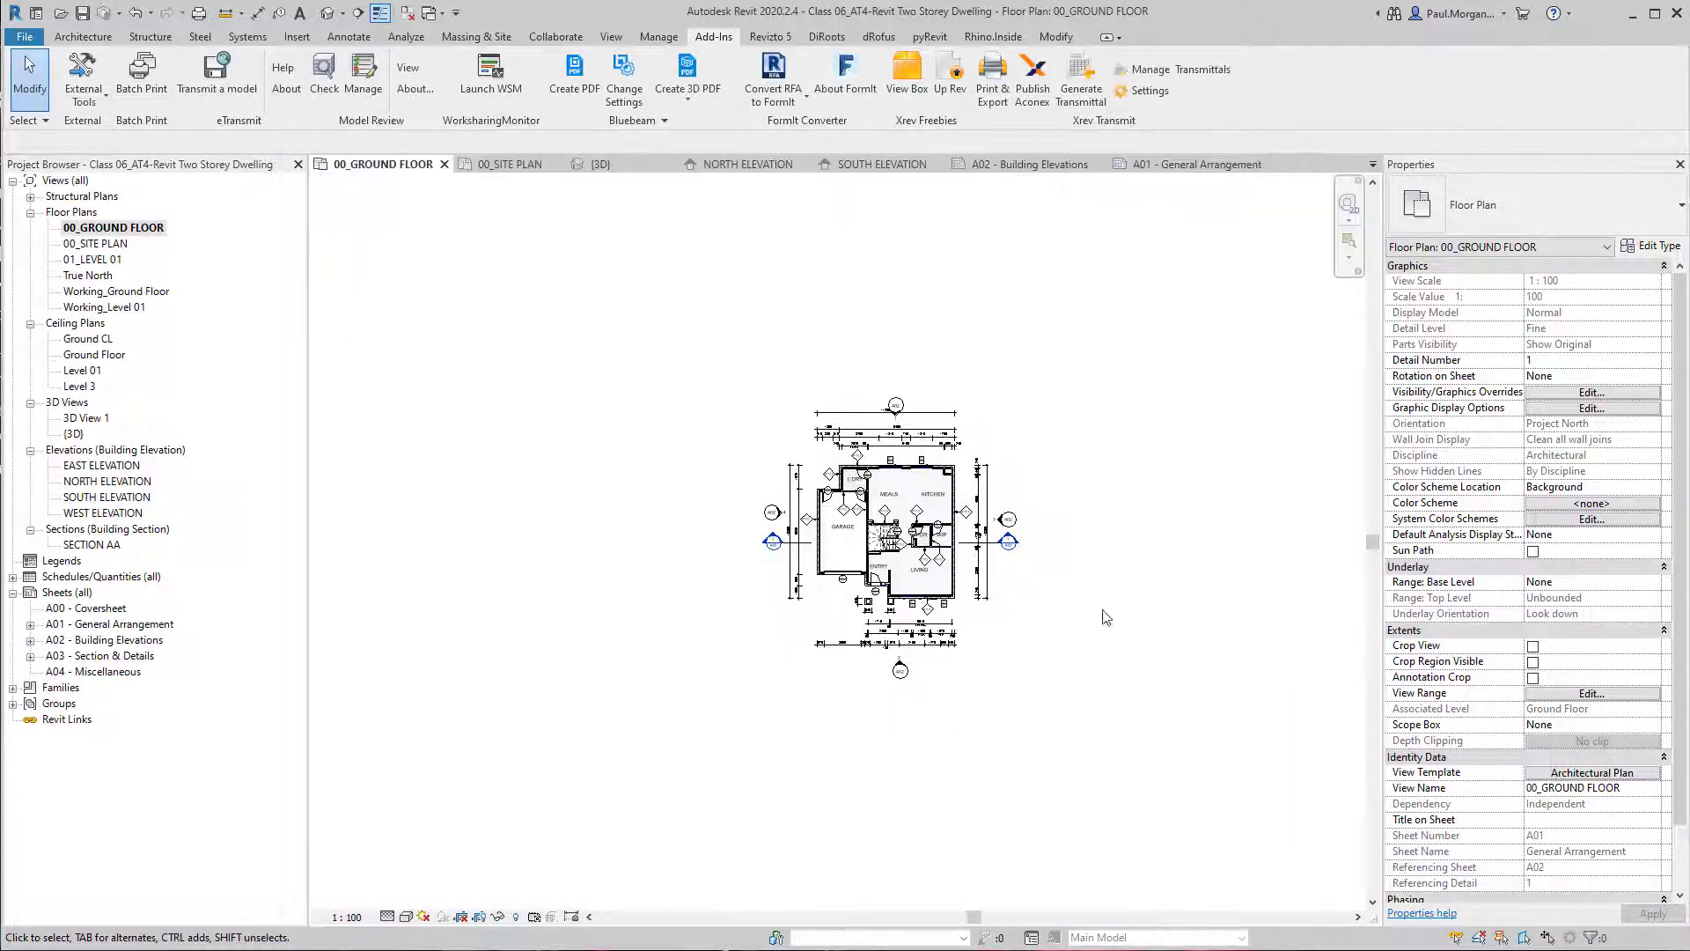
Open the 01_LEVEL 01 plan and sheet A01 - General Arrangement to check both floor plans without the imported site plan.
{"action": "double_click", "coordinate": [92, 260]}
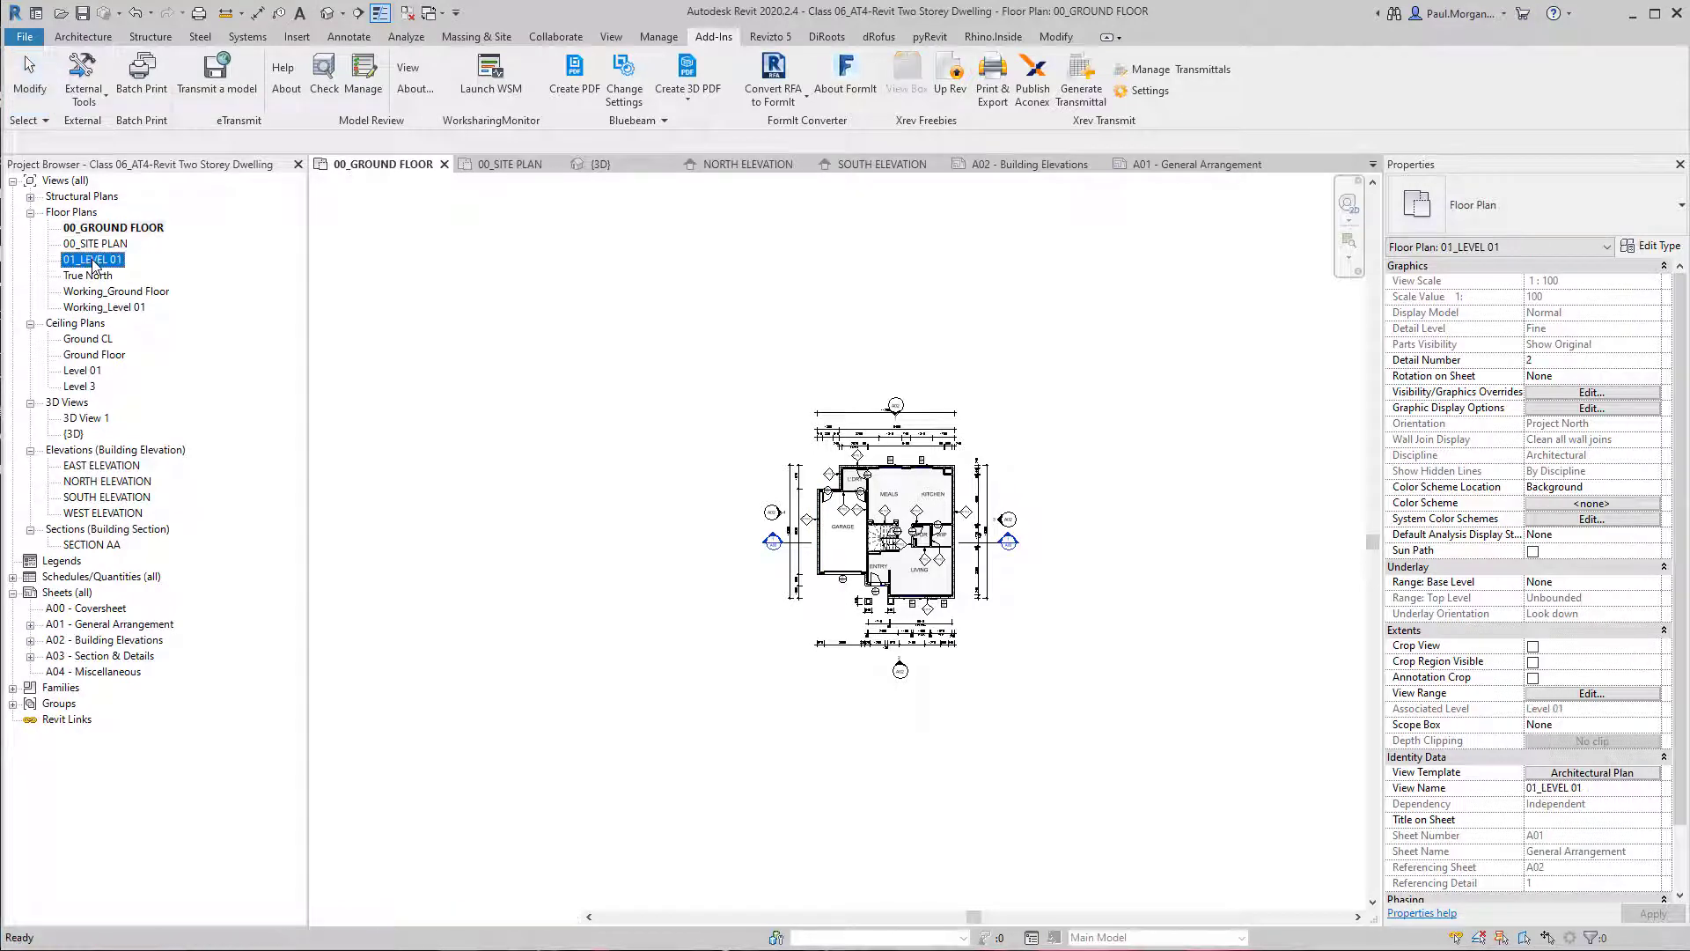
{"action": "scroll", "coordinate": [910, 557], "scroll_direction": "up", "scroll_amount": 3}
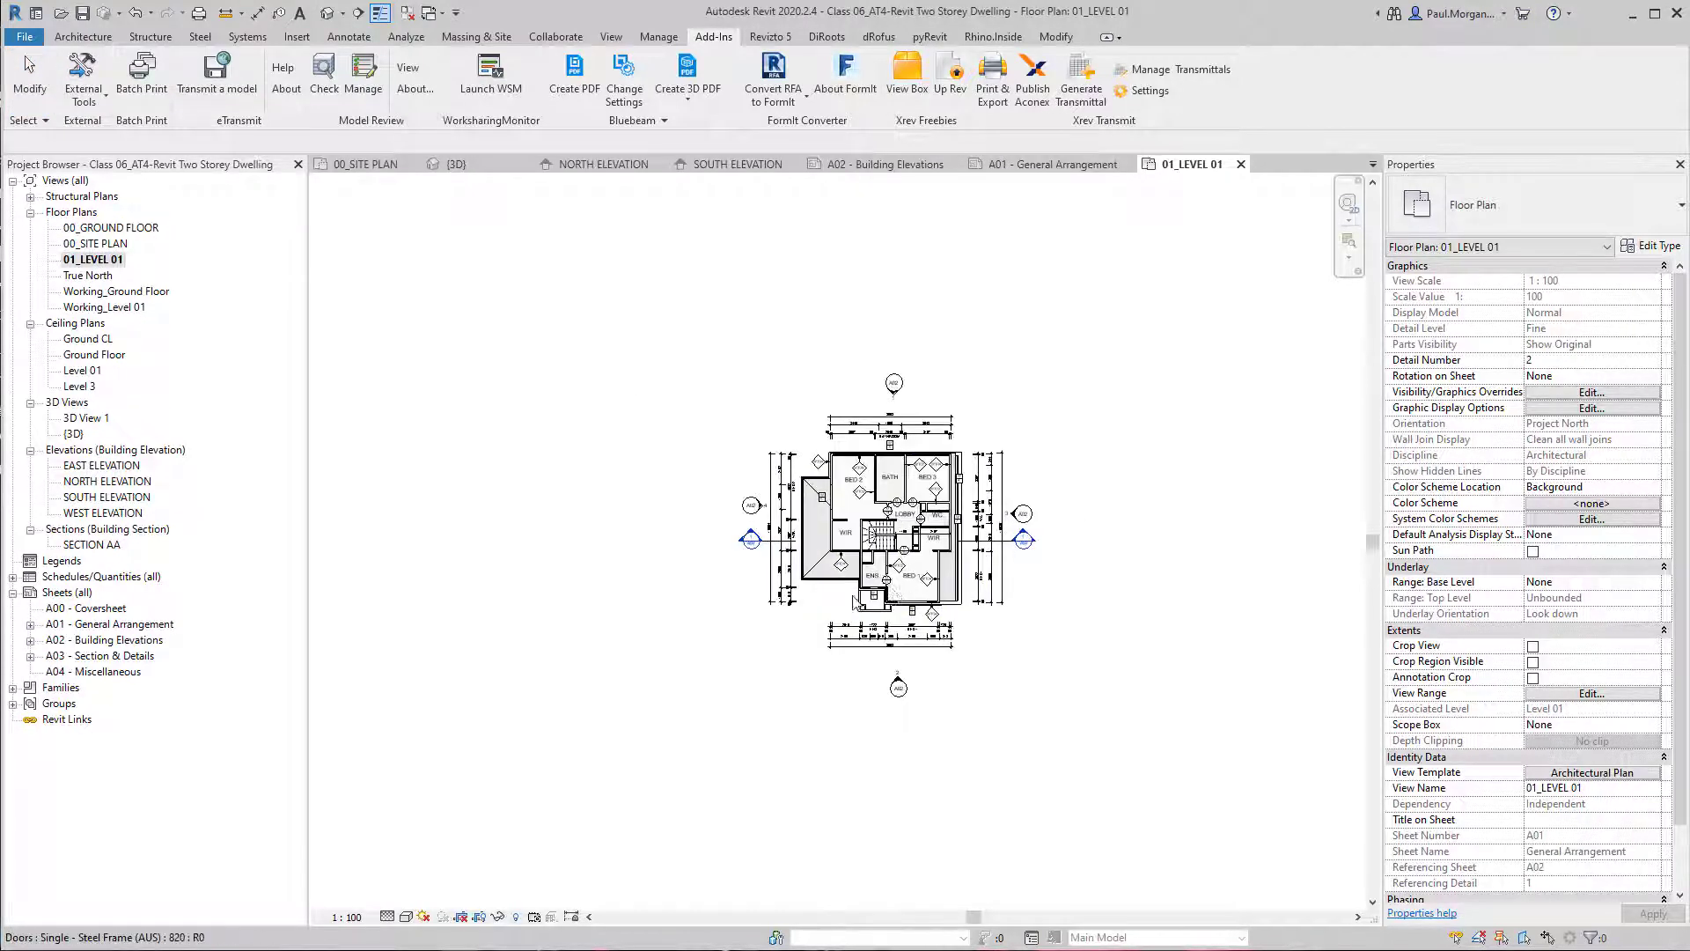
{"action": "middle_click_drag", "start_coordinate": [513, 773], "coordinate": [551, 786]}
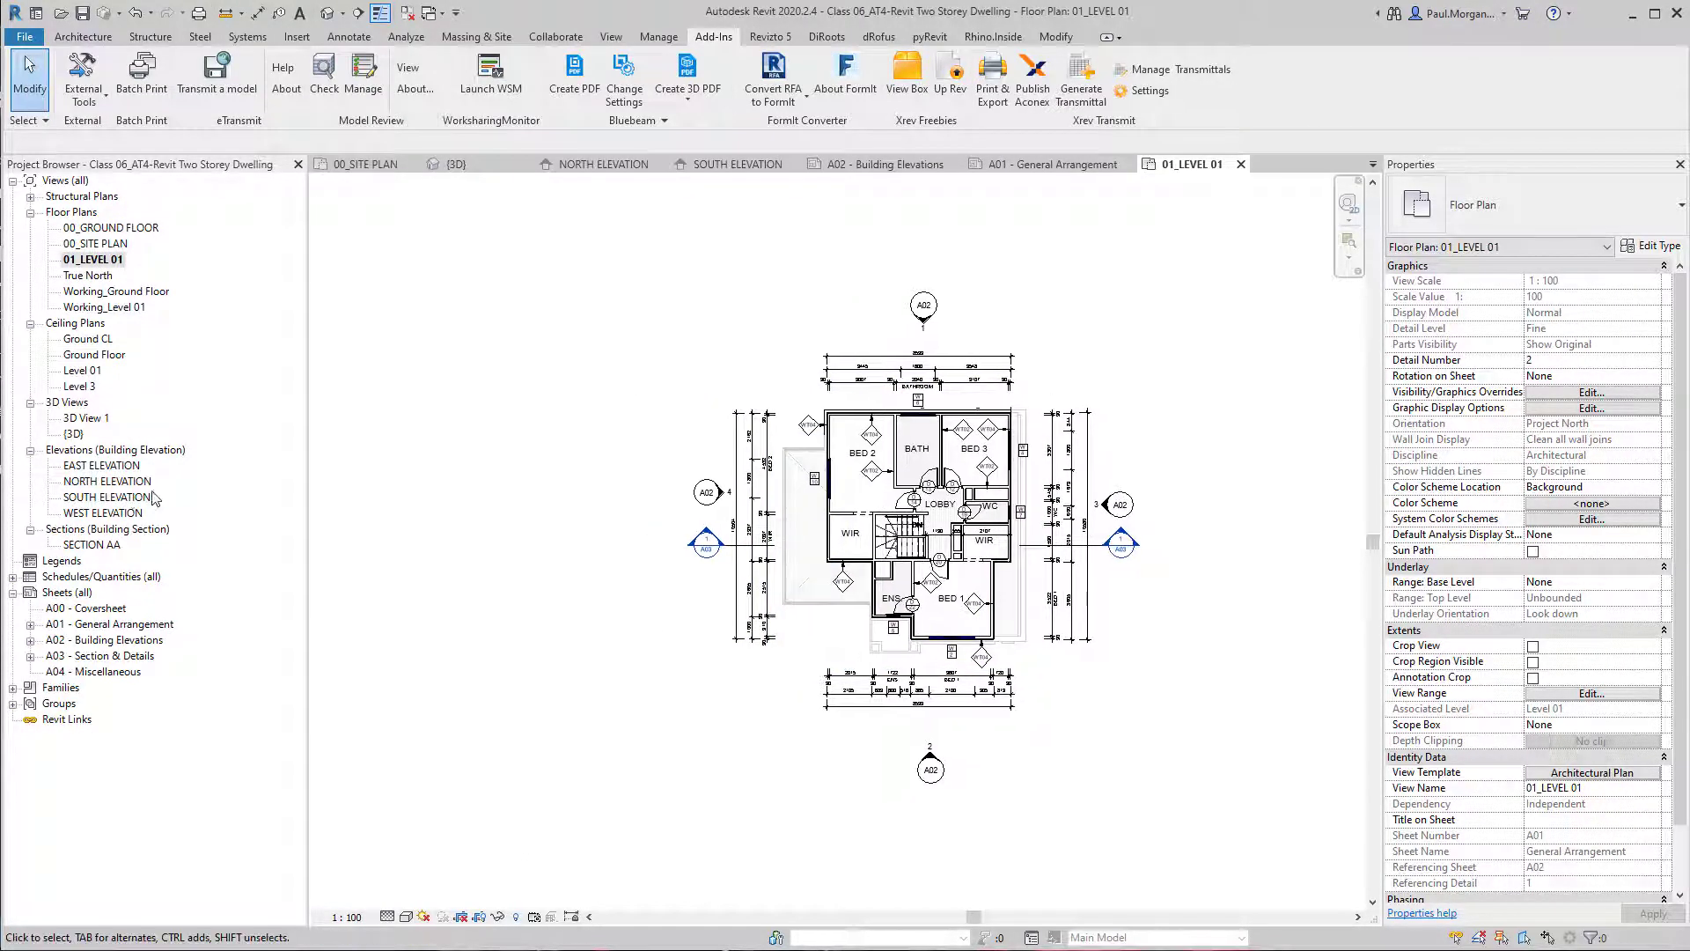
{"action": "double_click", "coordinate": [99, 630]}
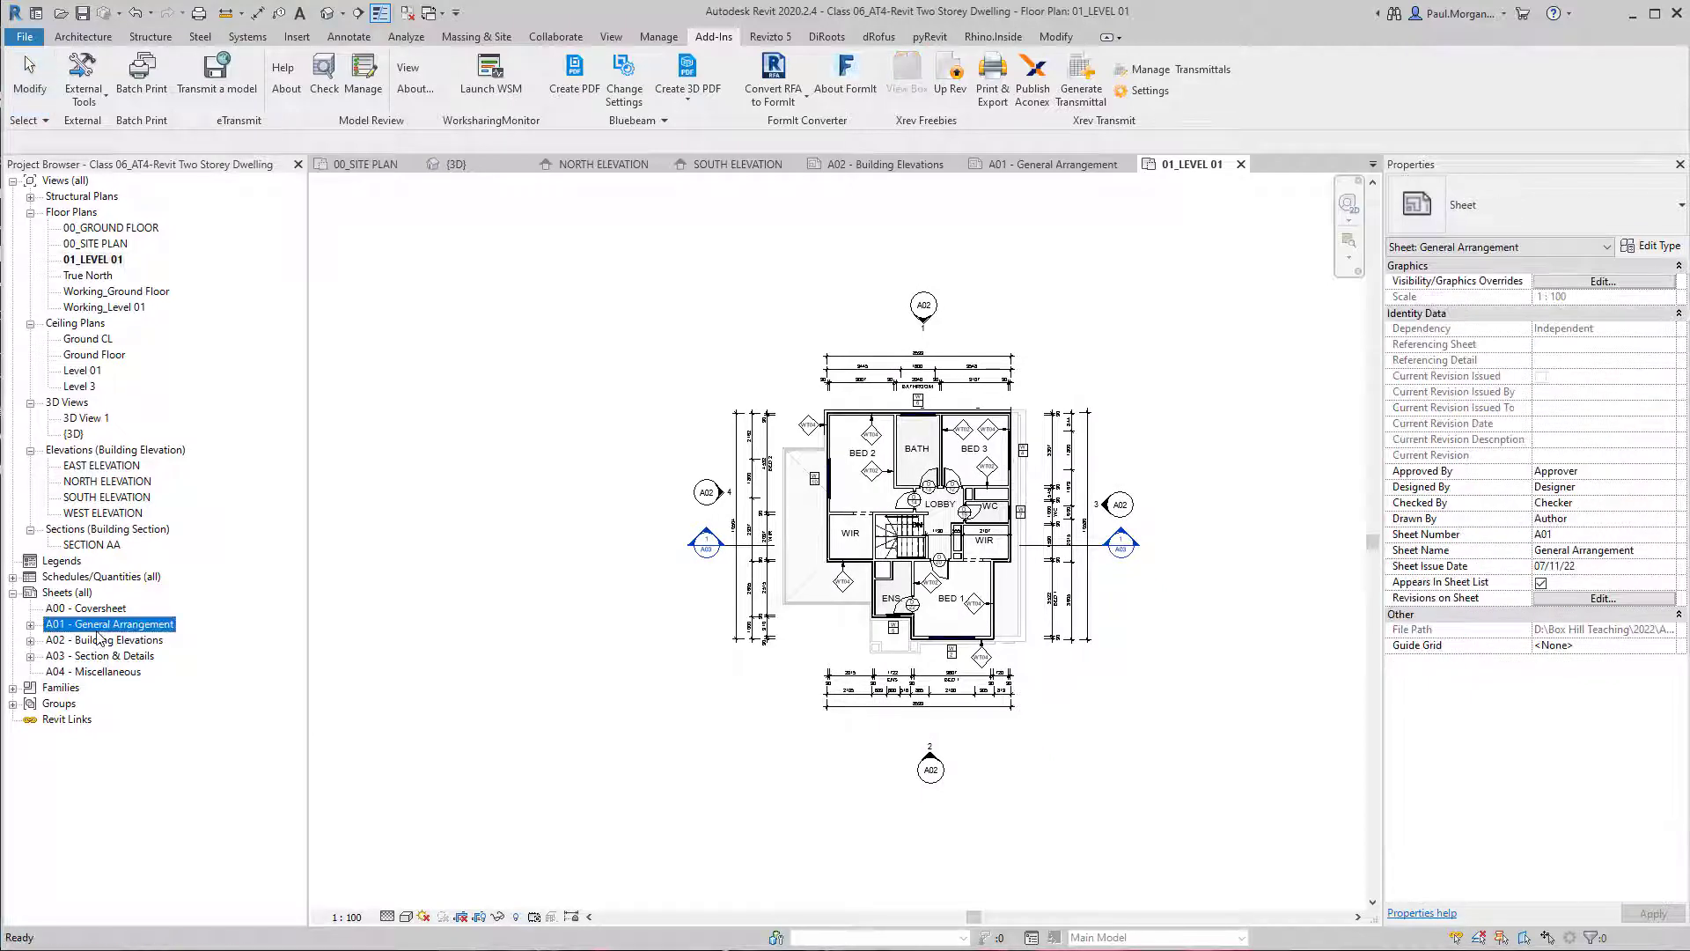
{"action": "scroll", "coordinate": [797, 704], "scroll_direction": "up", "scroll_amount": 2}
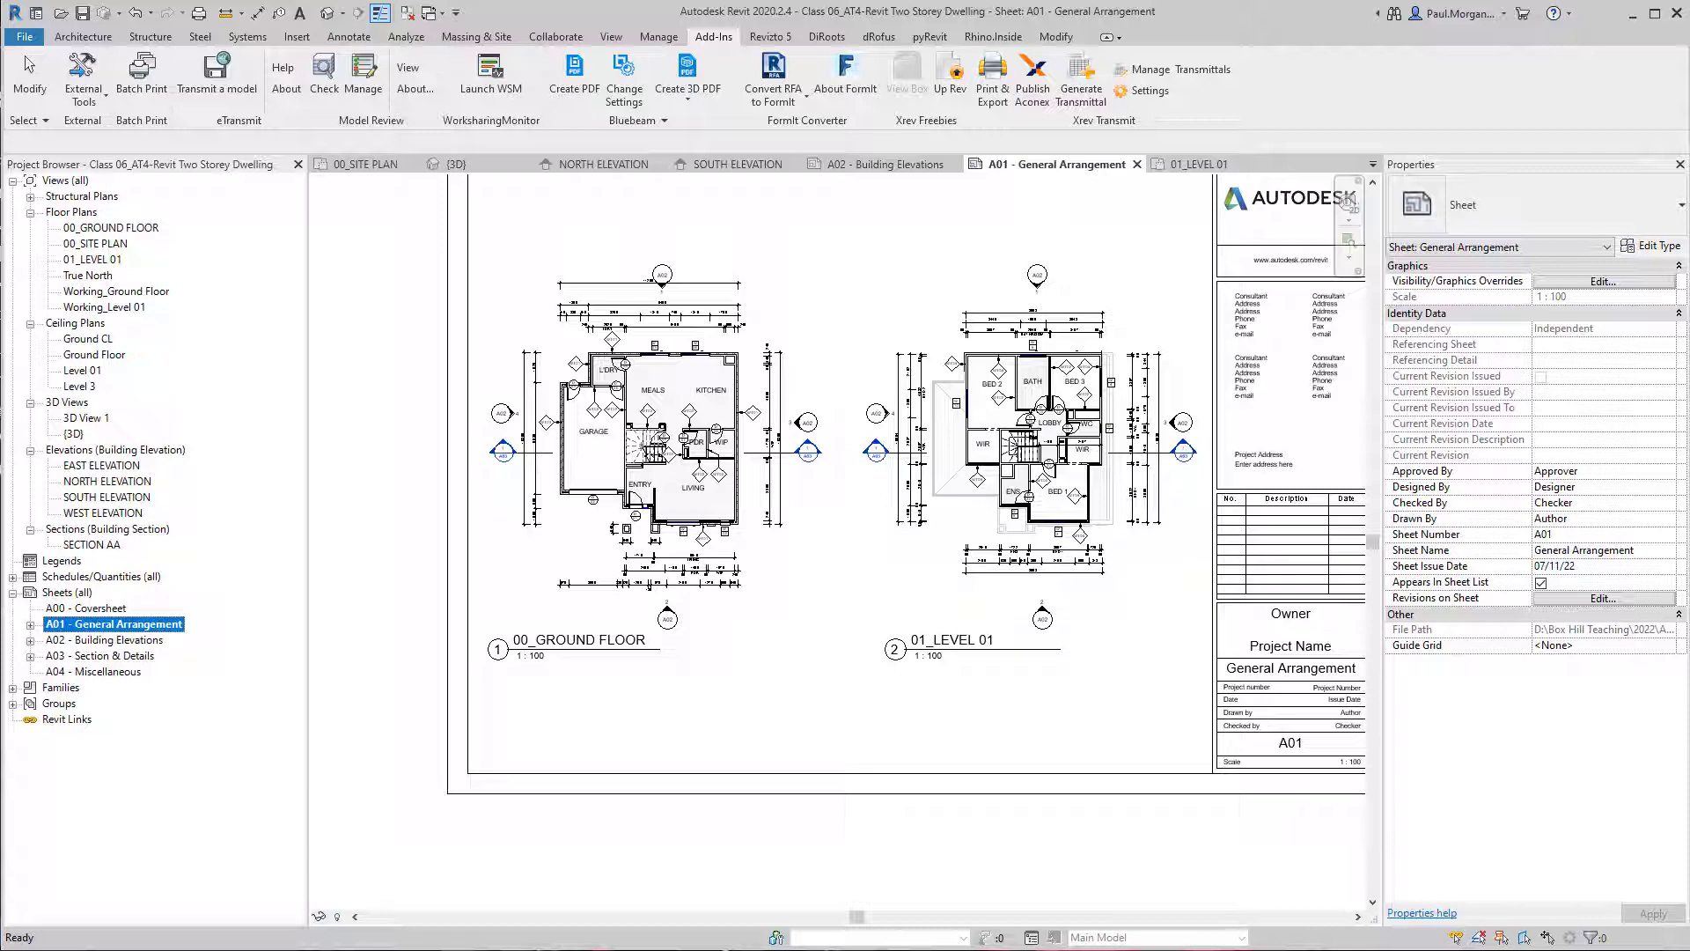
Open the 00_SITE PLAN view and examine the north point, neighbouring buildings and the position of the house on its lot.
{"action": "double_click", "coordinate": [97, 243]}
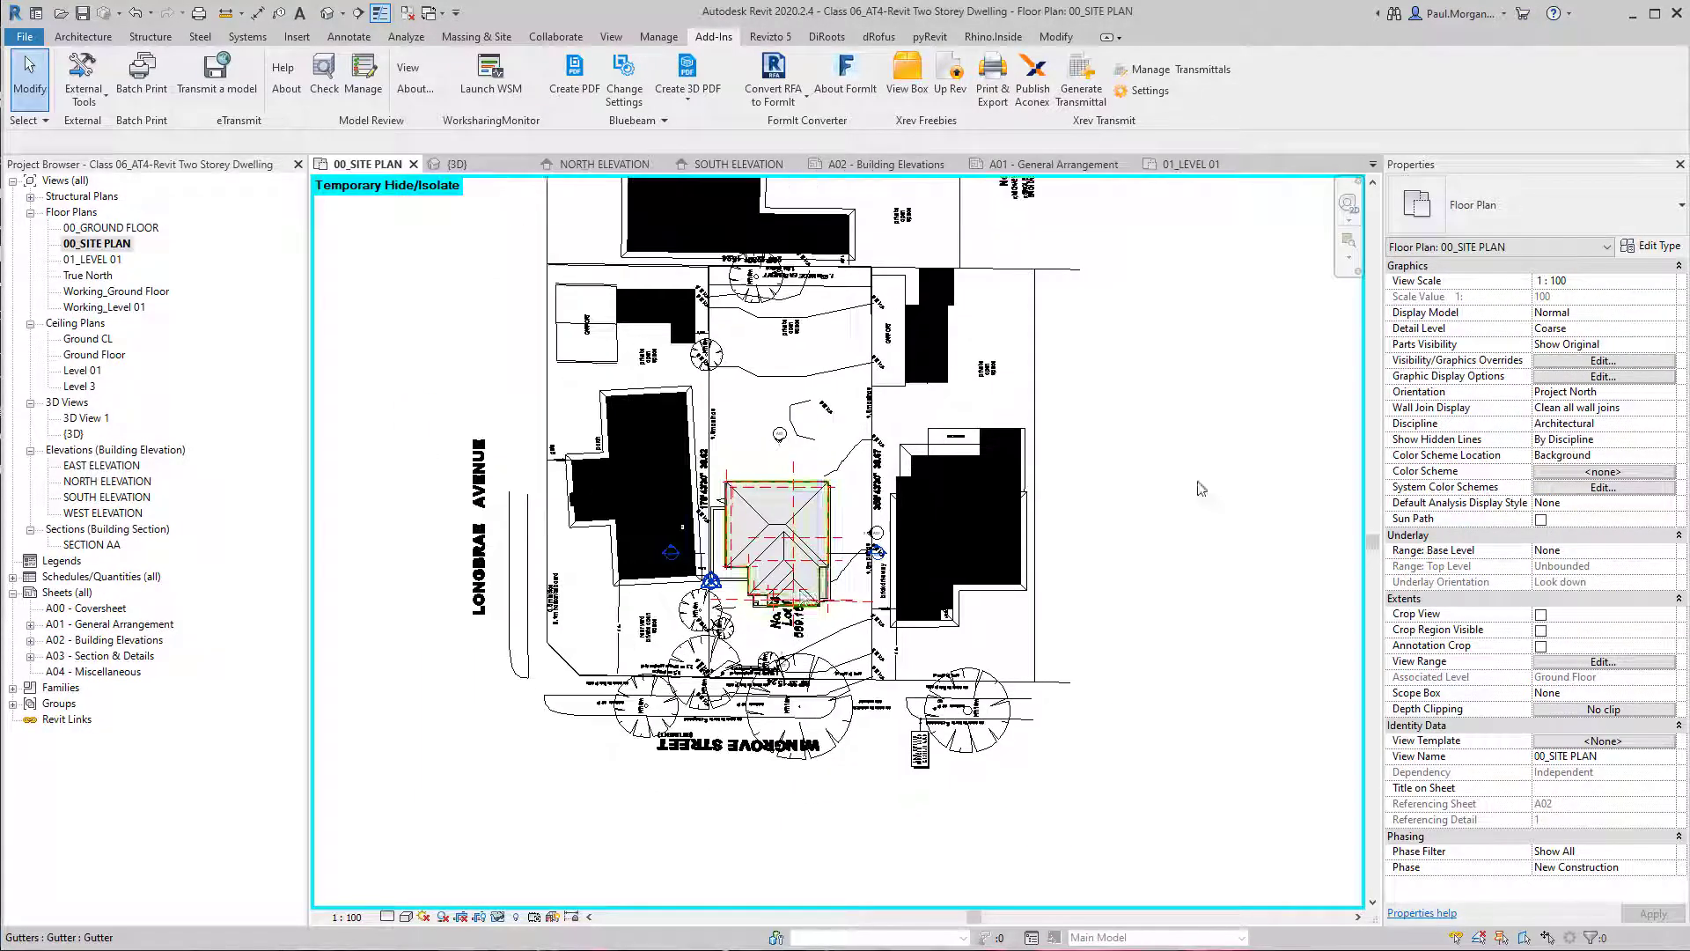
{"action": "scroll", "coordinate": [1201, 488], "scroll_direction": "down", "scroll_amount": 1}
{"action": "middle_click_drag", "start_coordinate": [1202, 489], "coordinate": [1094, 609]}
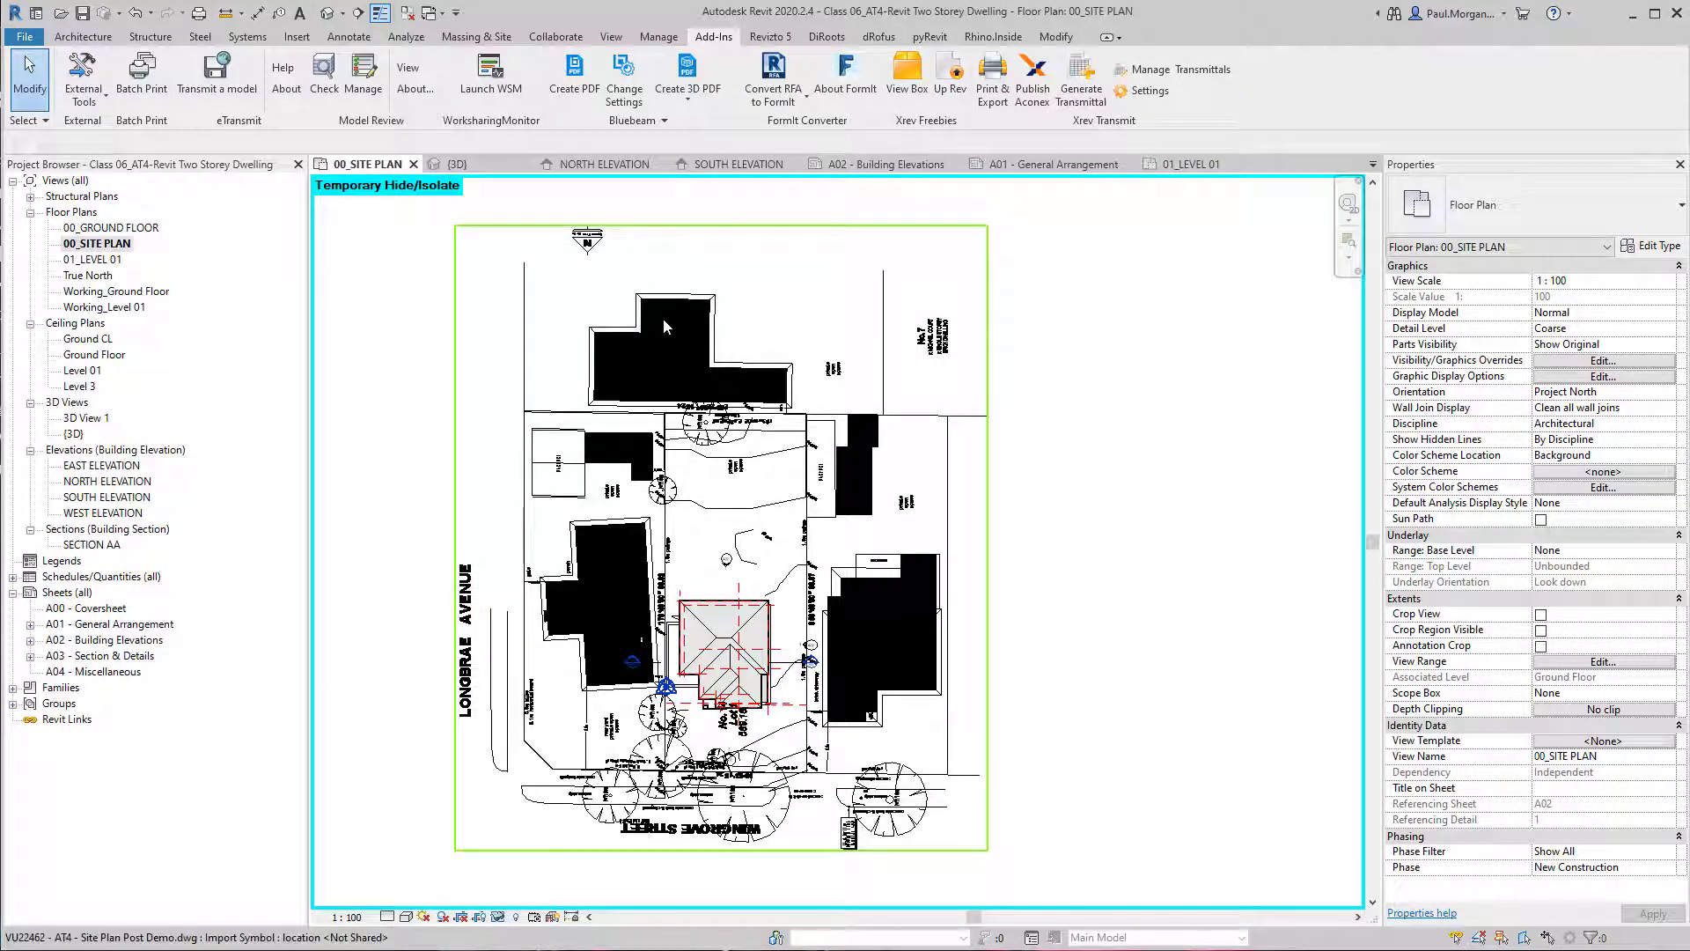
{"action": "scroll", "coordinate": [588, 242], "scroll_direction": "up", "scroll_amount": 4}
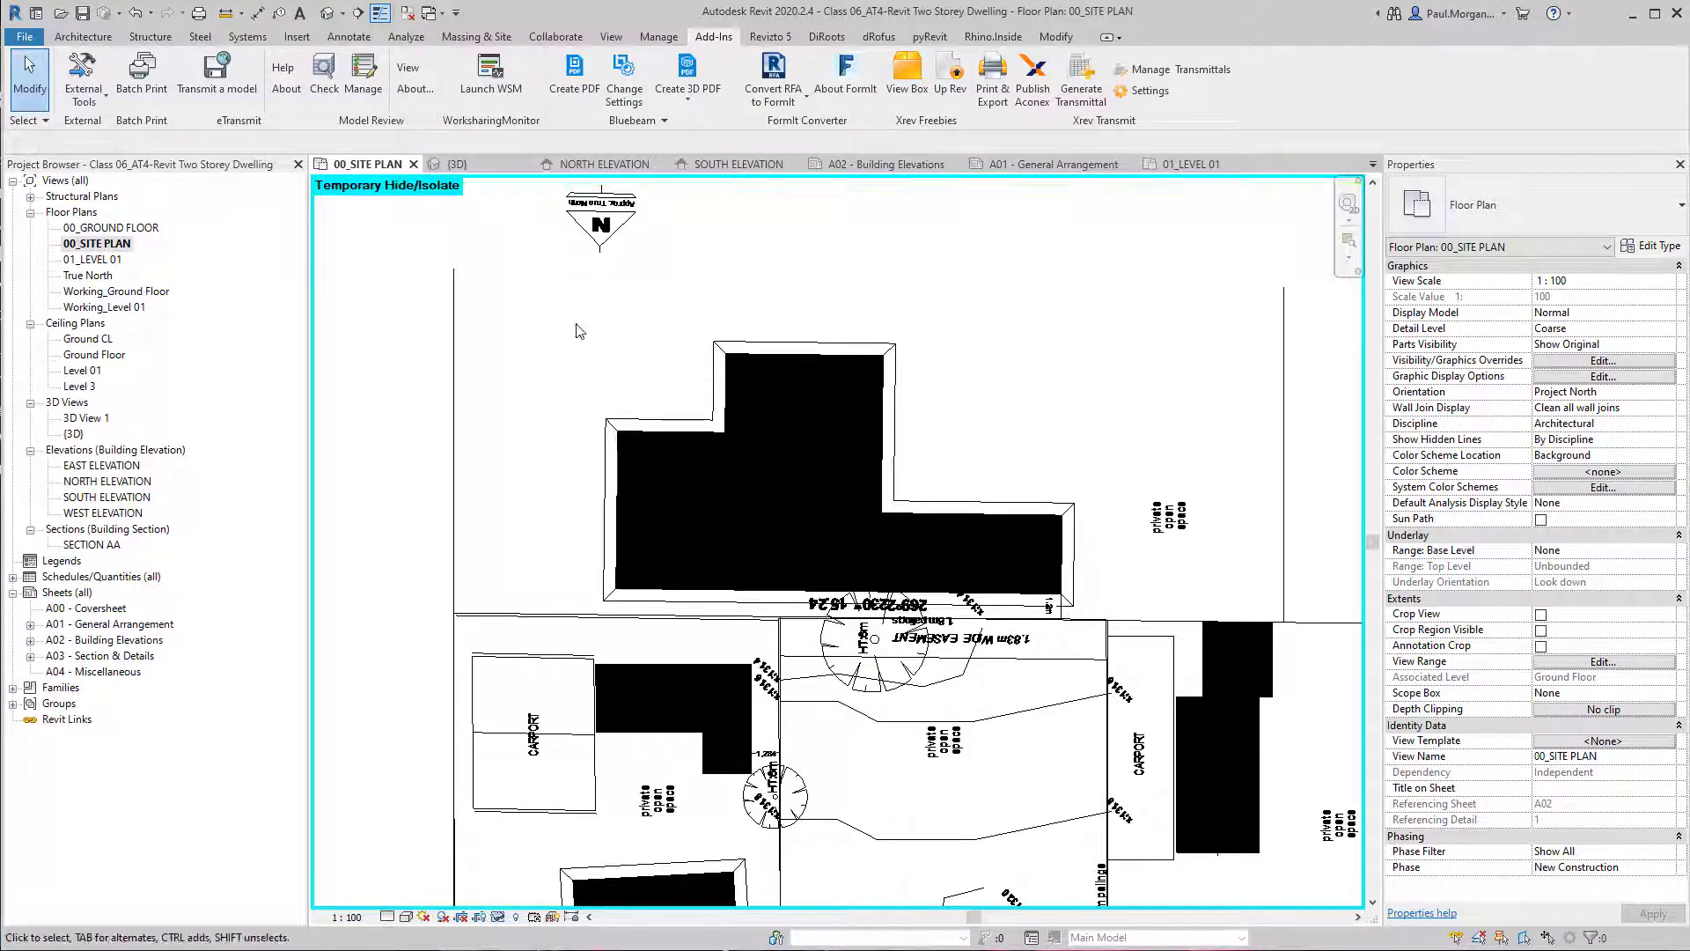
{"action": "scroll", "coordinate": [653, 404], "scroll_direction": "down", "scroll_amount": 3}
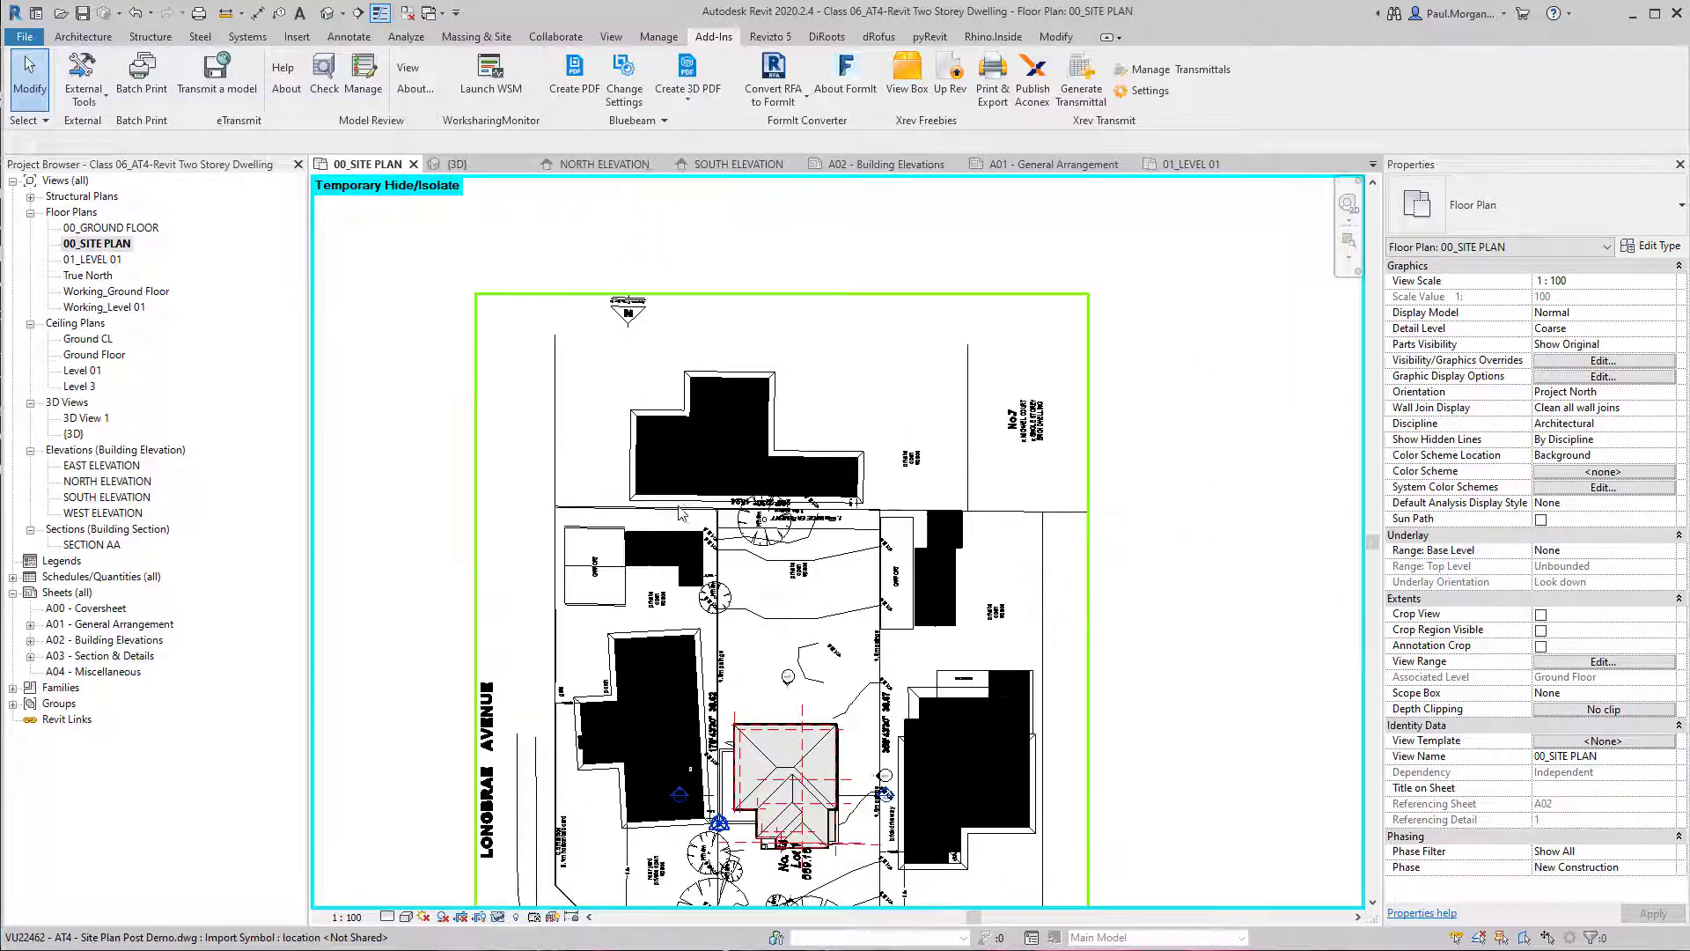
{"action": "scroll", "coordinate": [980, 657], "scroll_direction": "down", "scroll_amount": 1}
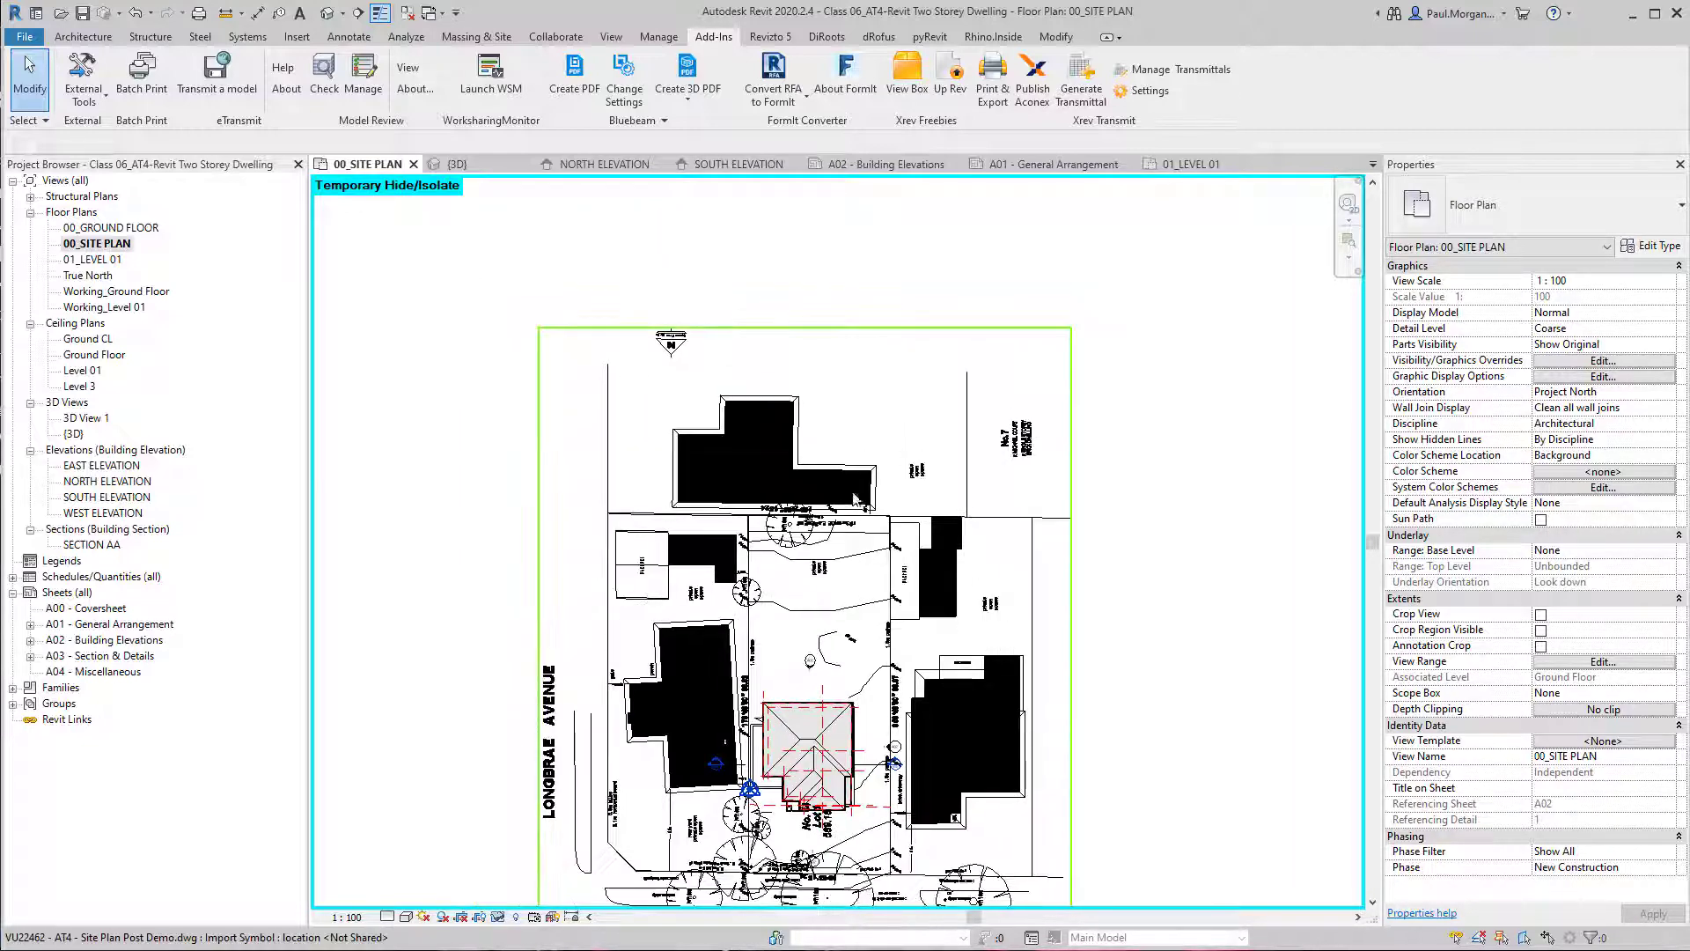
{"action": "middle_click_drag", "start_coordinate": [840, 779], "coordinate": [846, 698]}
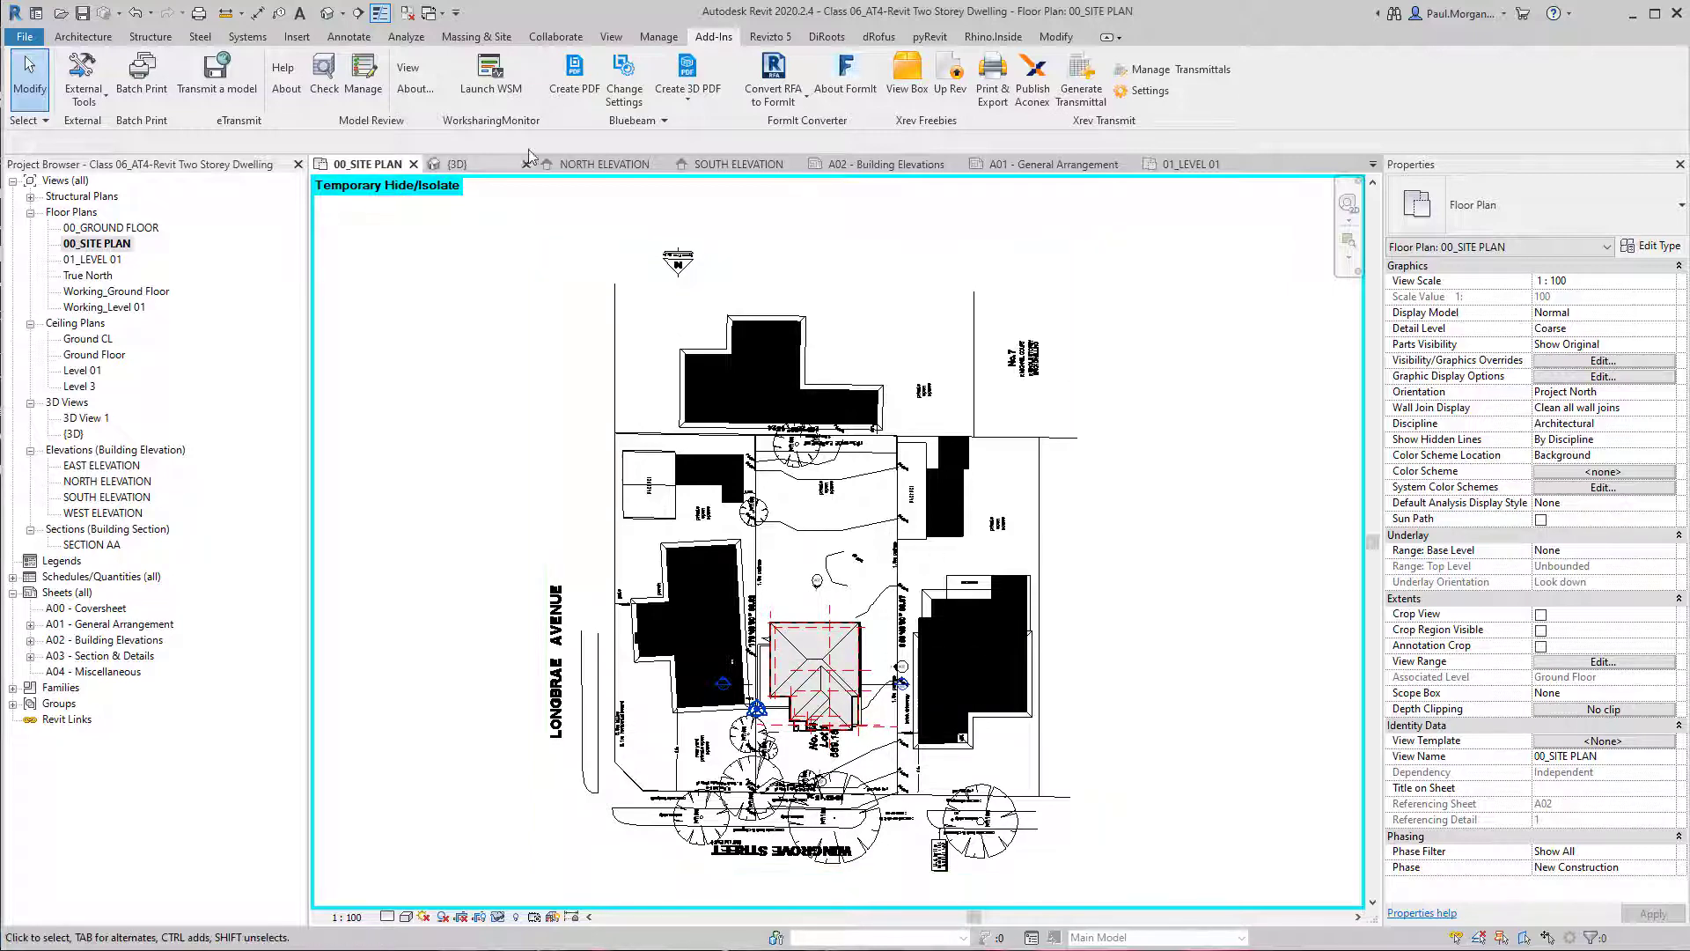
{"action": "left_click", "coordinate": [659, 42]}
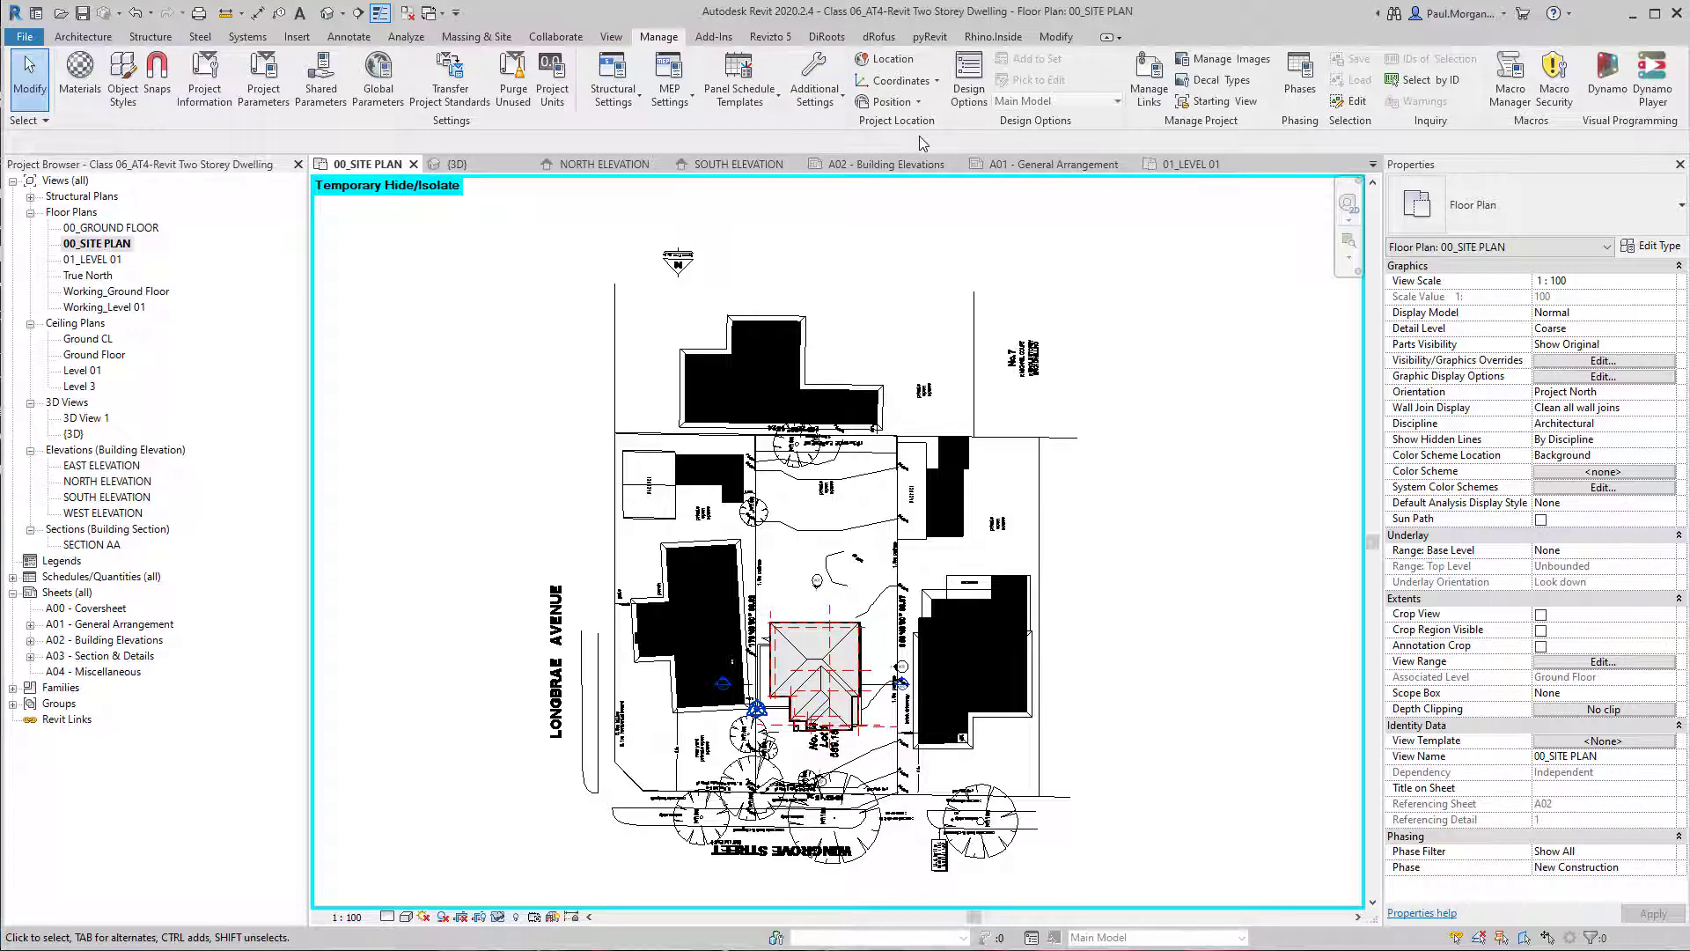
{"action": "left_click", "coordinate": [904, 84]}
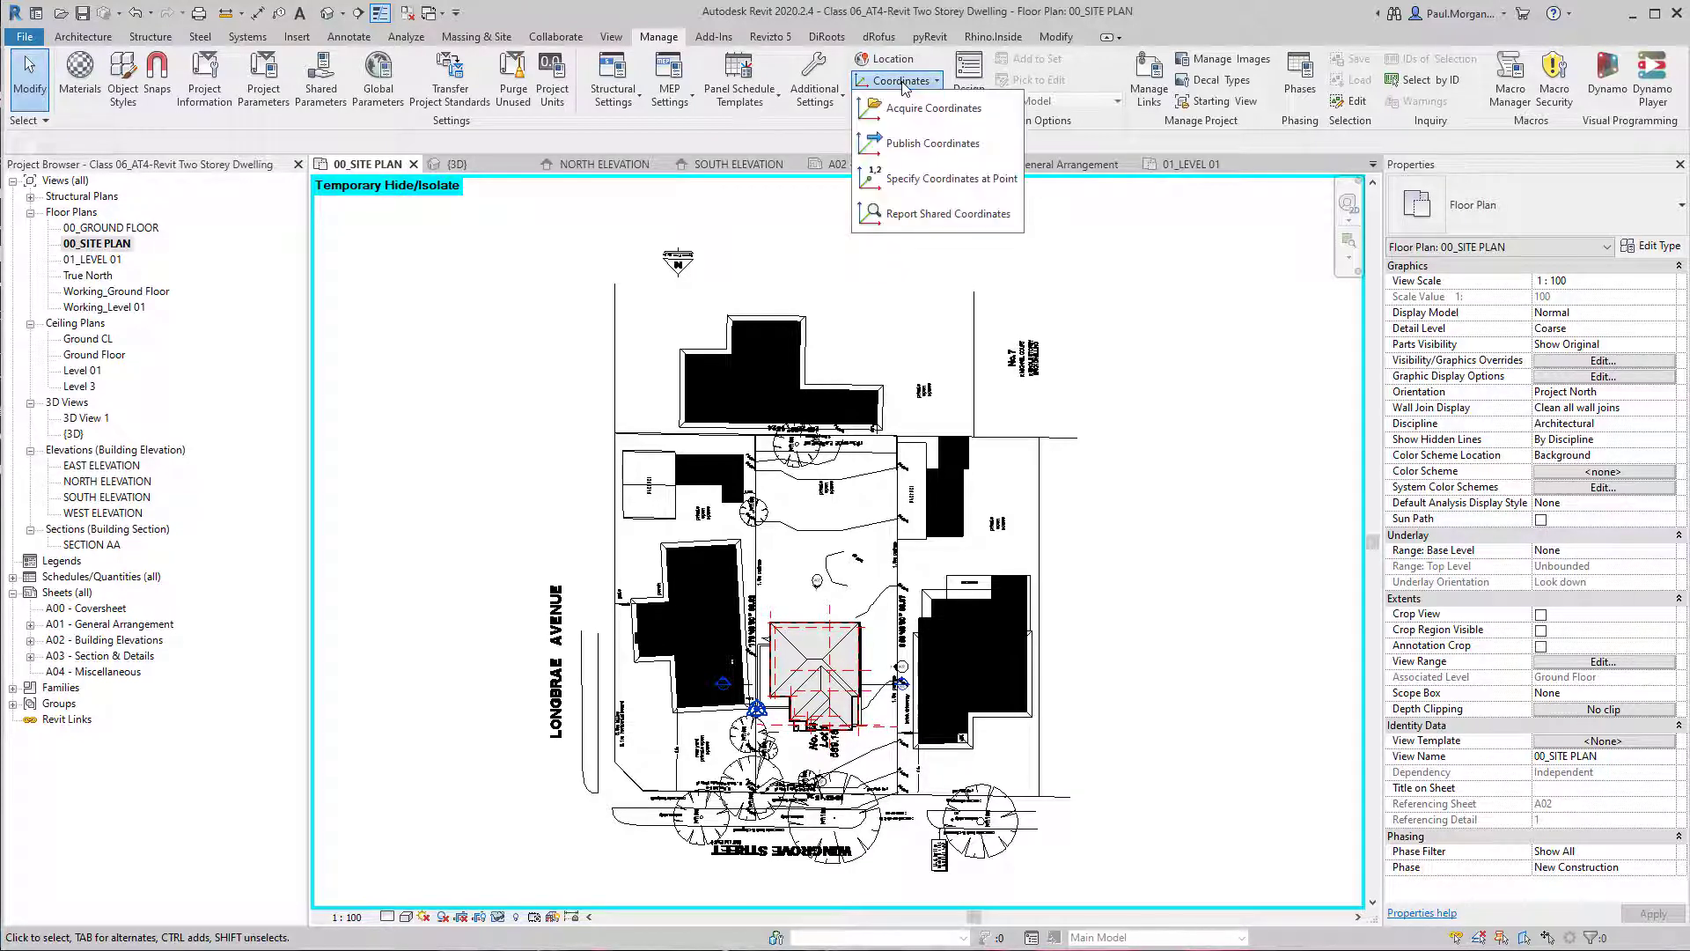
{"action": "left_click", "coordinate": [904, 83]}
{"action": "left_click", "coordinate": [904, 84]}
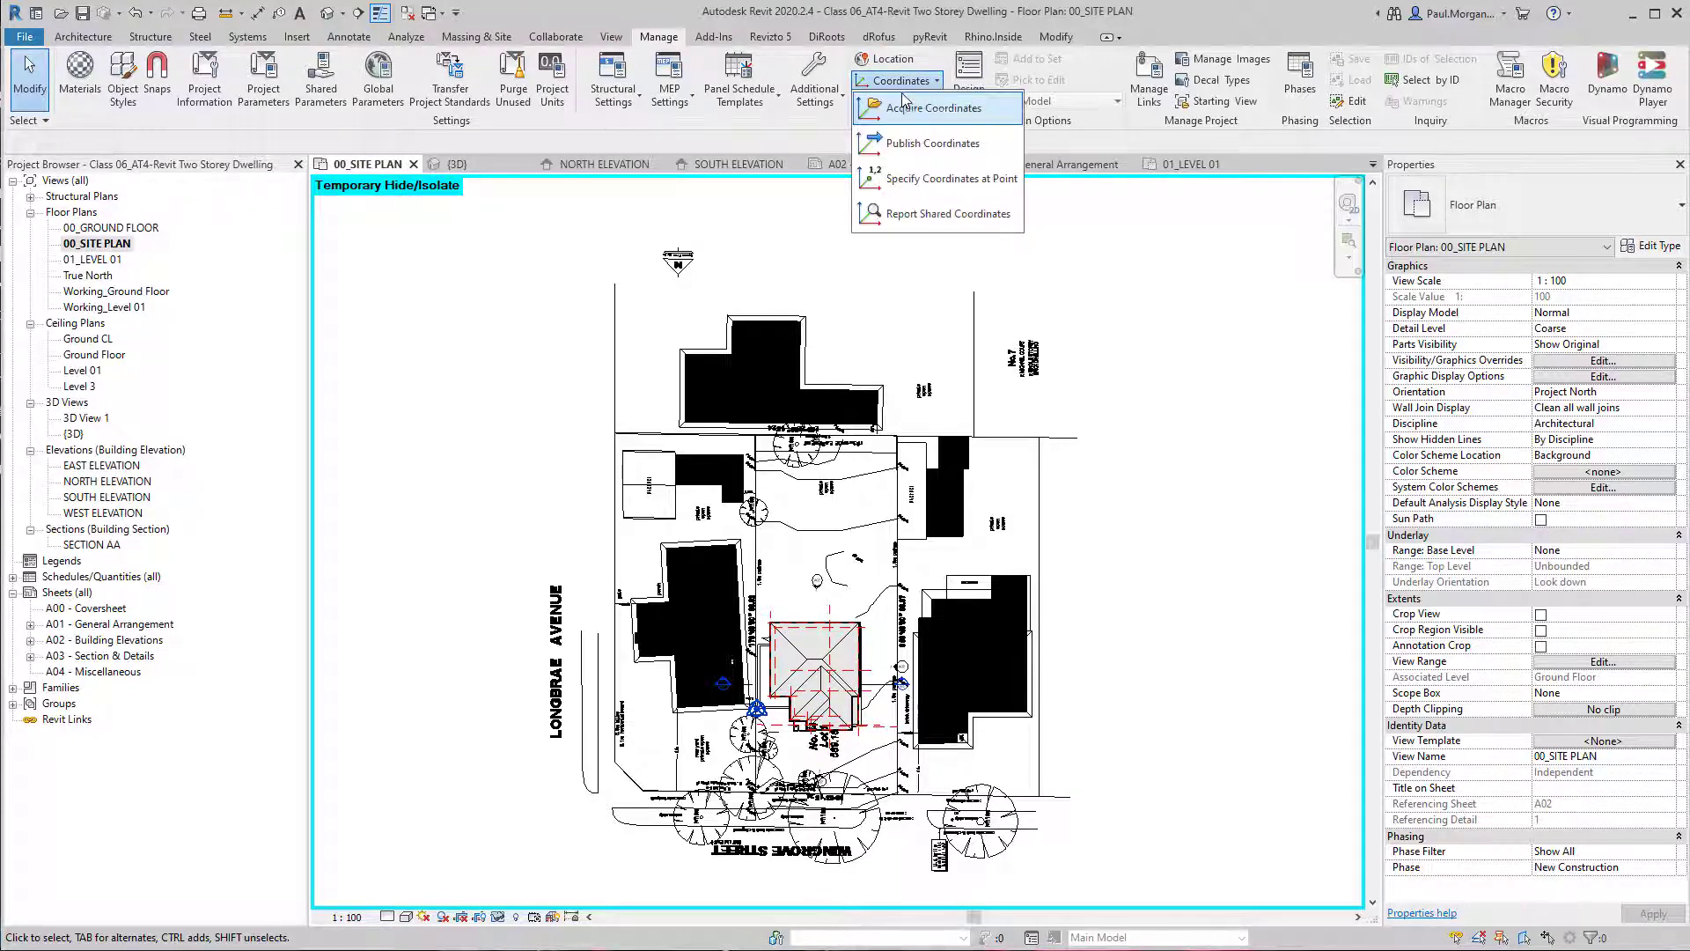
{"action": "left_click", "coordinate": [904, 85]}
{"action": "left_click", "coordinate": [909, 104]}
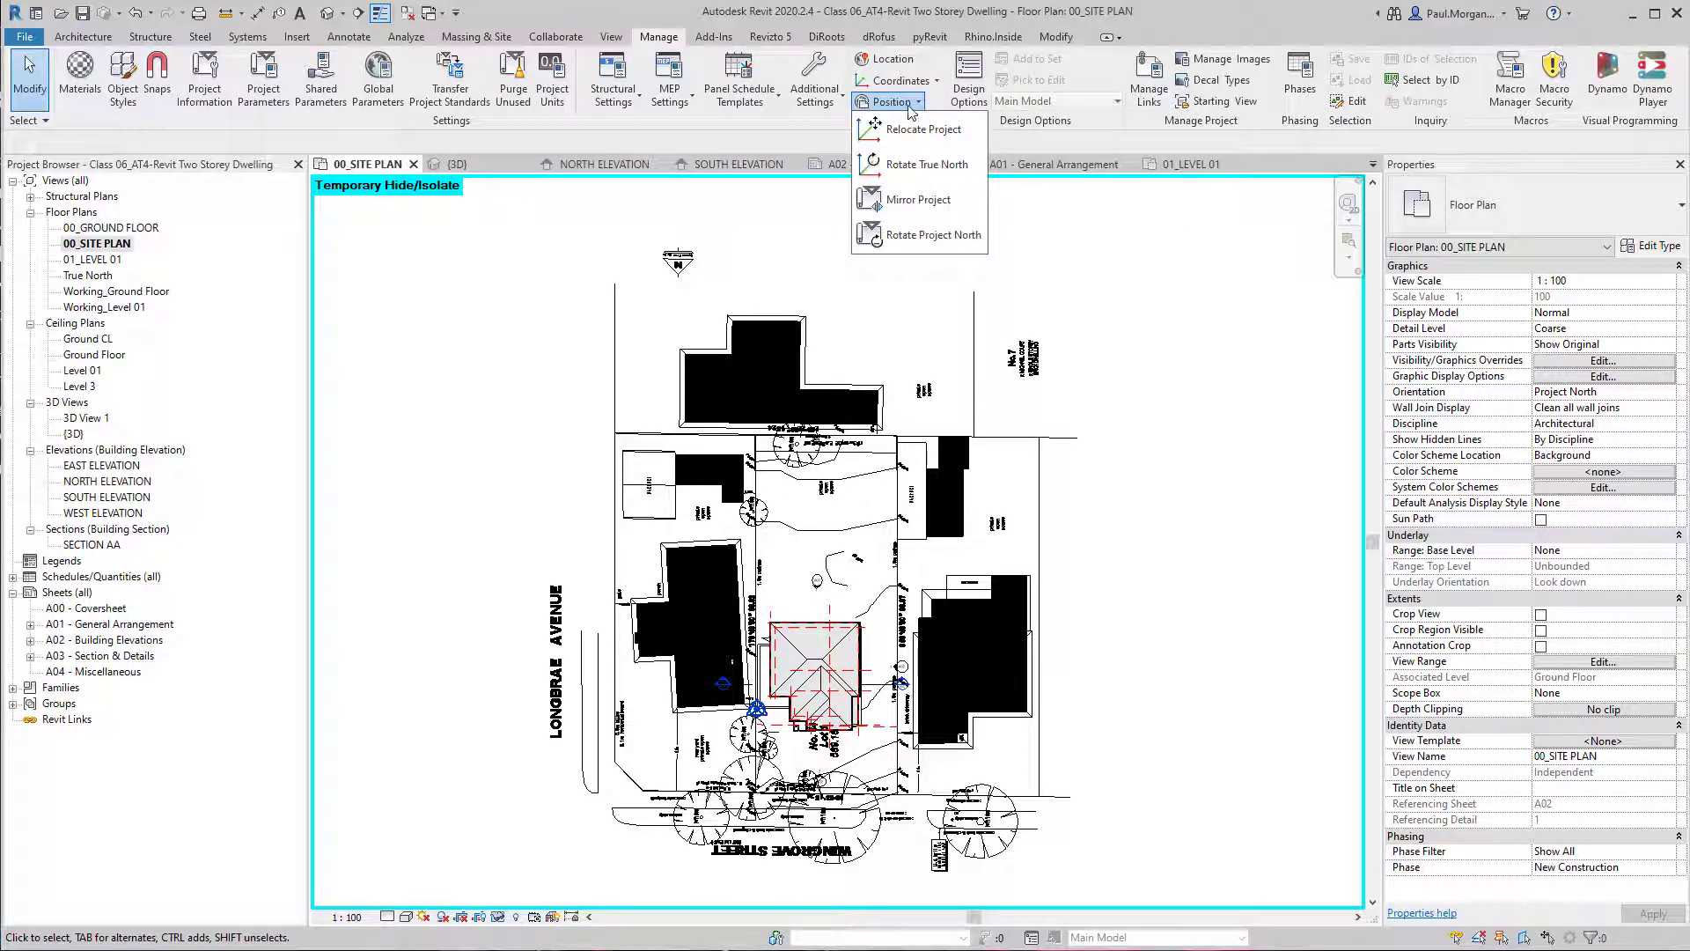
{"action": "left_click", "coordinate": [1119, 377]}
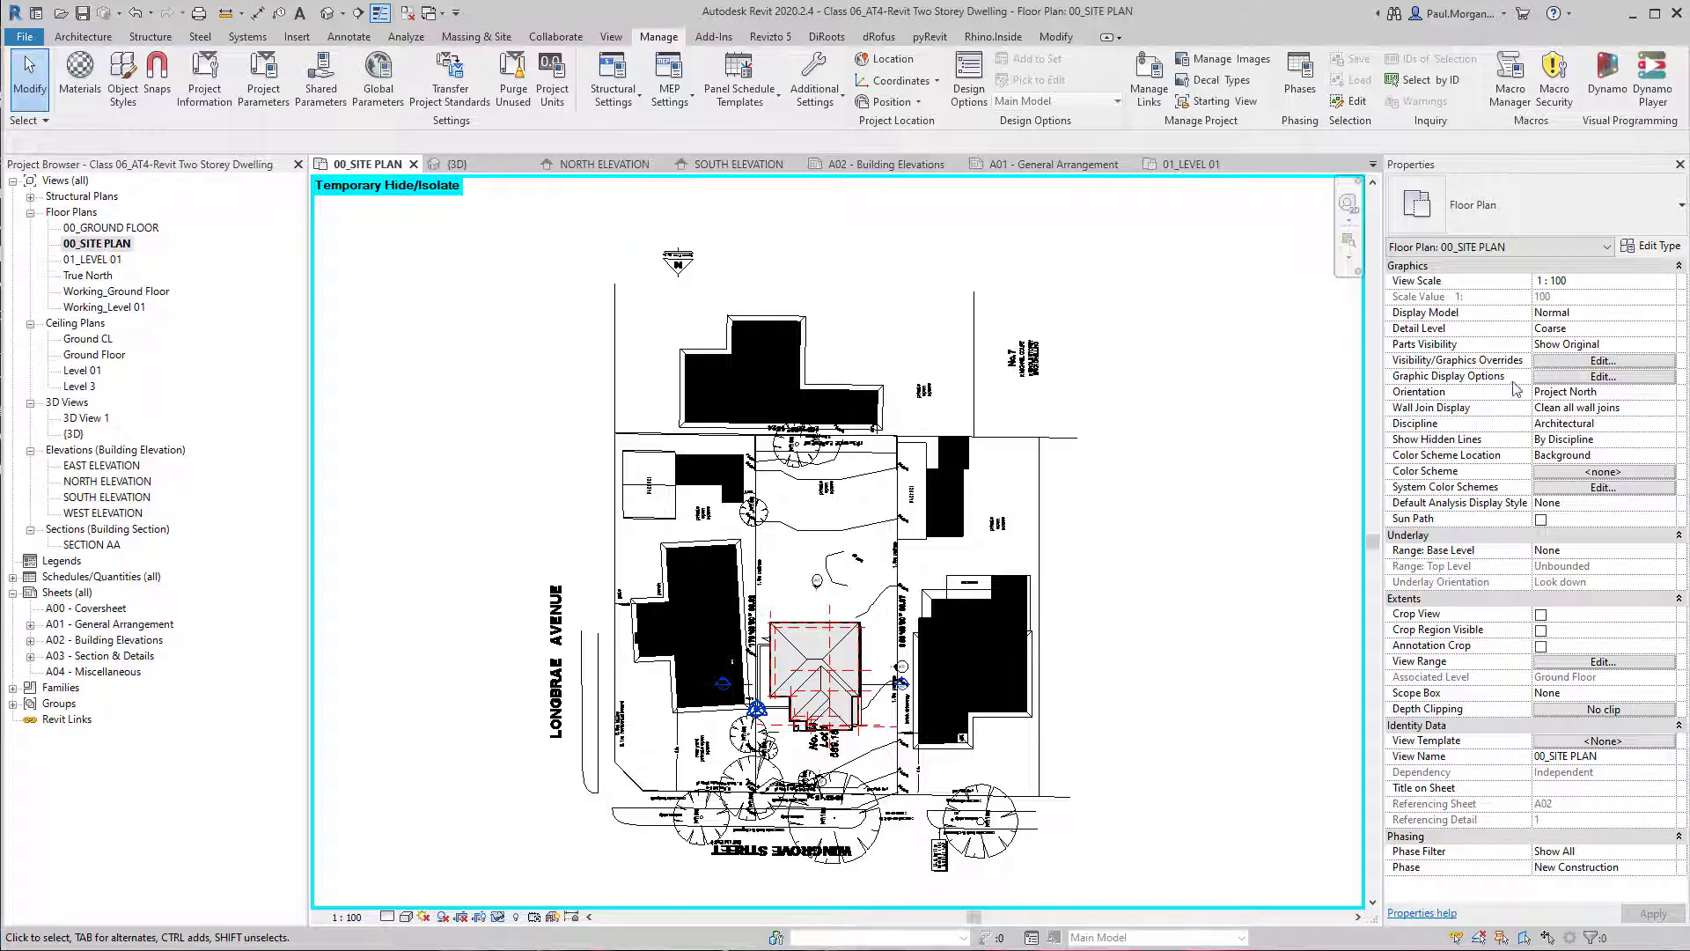
Set the orientation of the 00_SITE PLAN view to True North.
{"action": "left_click", "coordinate": [1643, 394]}
{"action": "left_click", "coordinate": [1667, 392]}
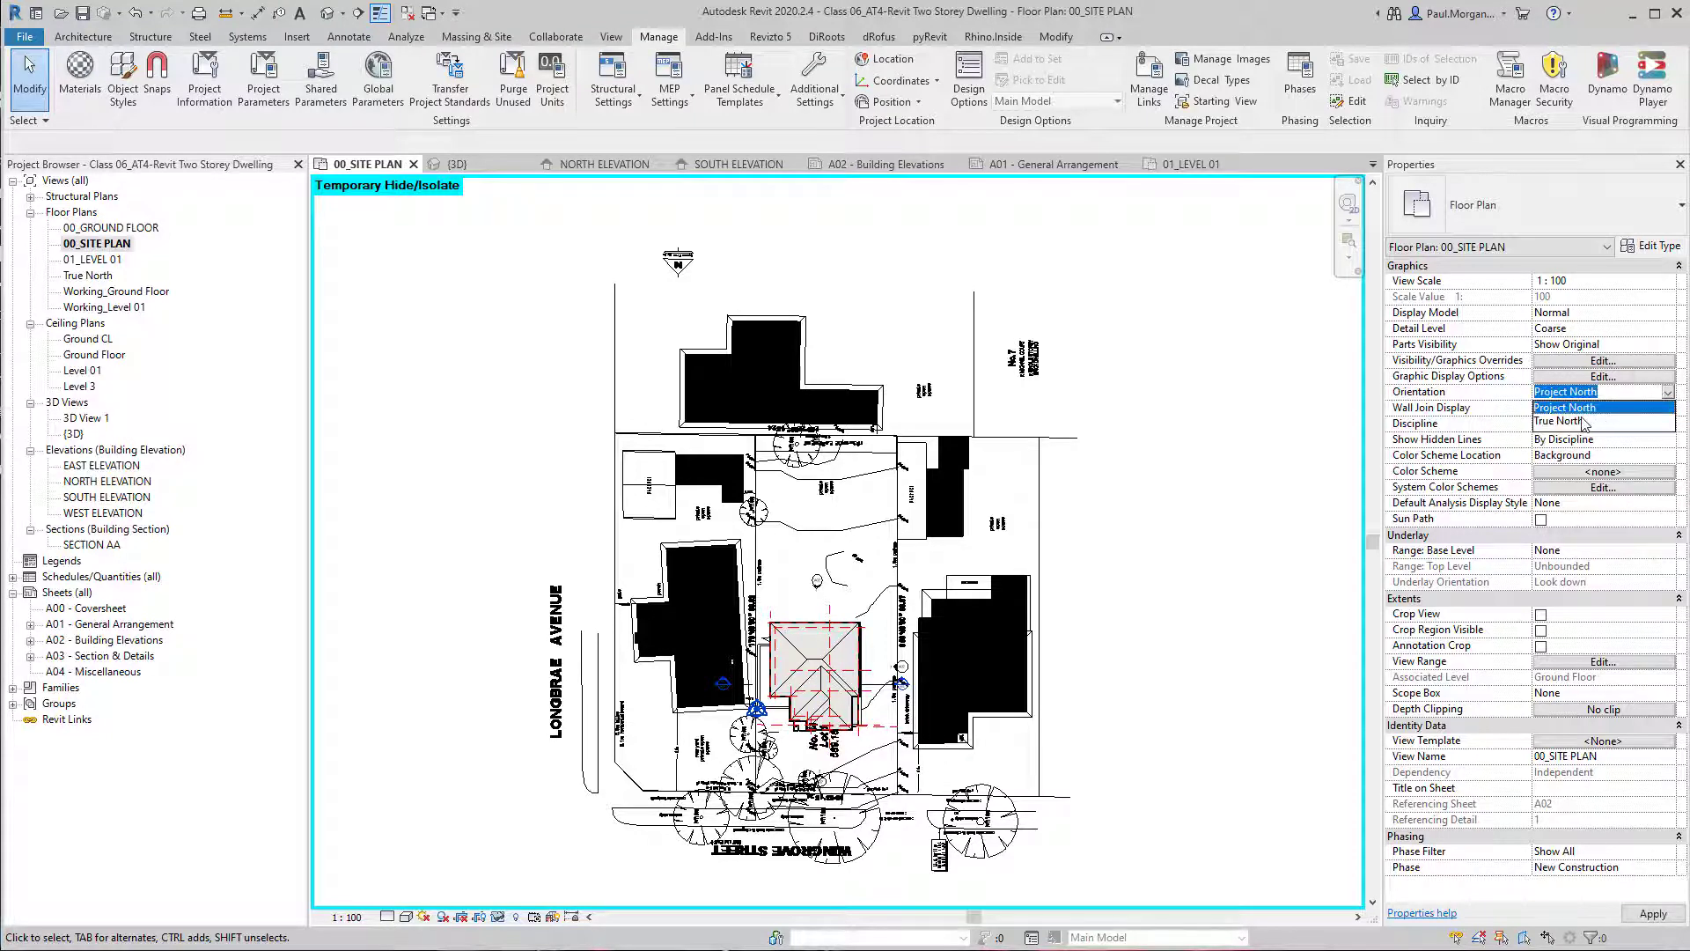
{"action": "left_click", "coordinate": [1583, 420]}
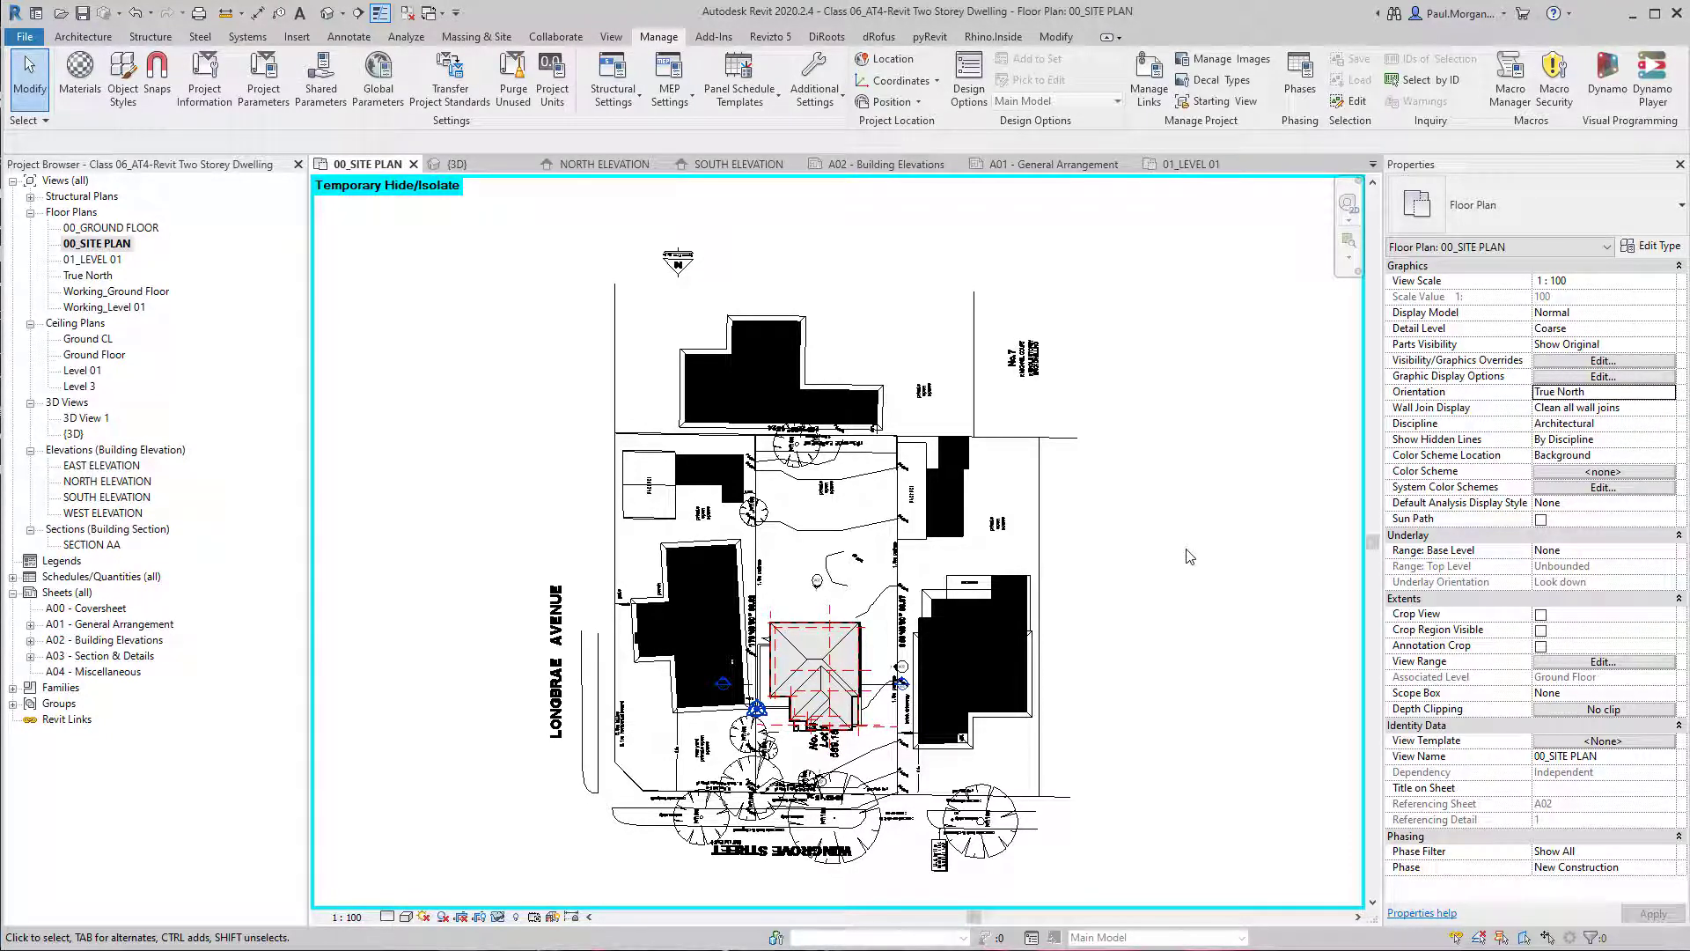
Start Rotate True North and place the centre of rotation on the outer line end beside the Approx. True North text of the north point.
{"action": "left_click", "coordinate": [900, 104]}
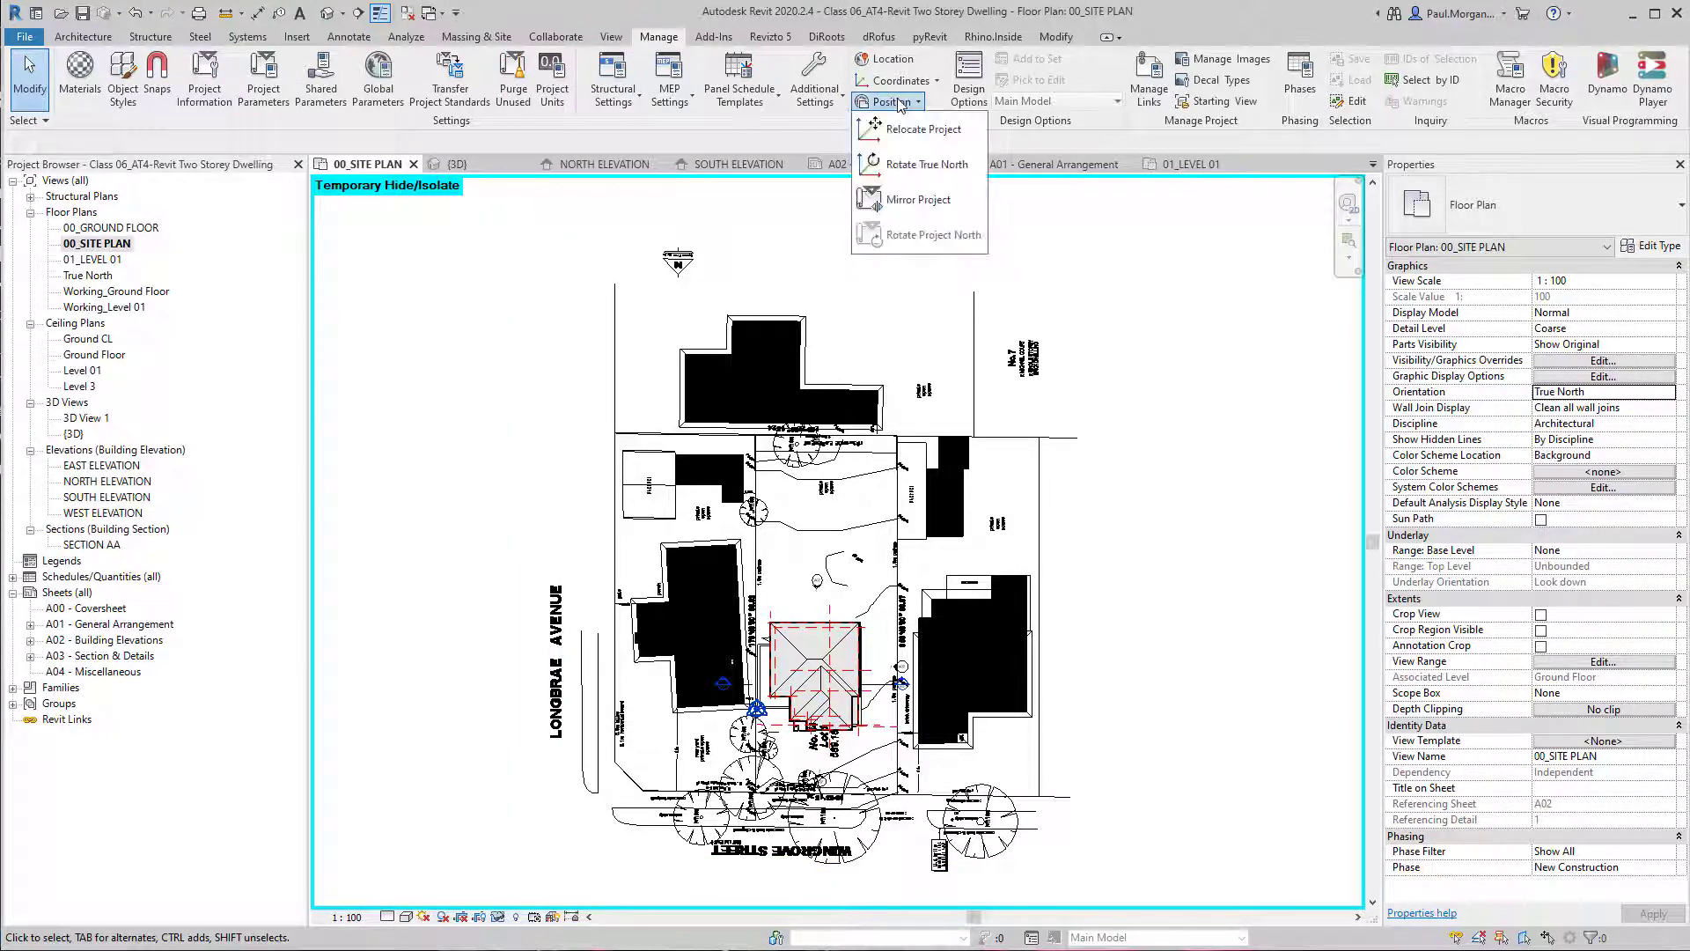
{"action": "left_click", "coordinate": [900, 168]}
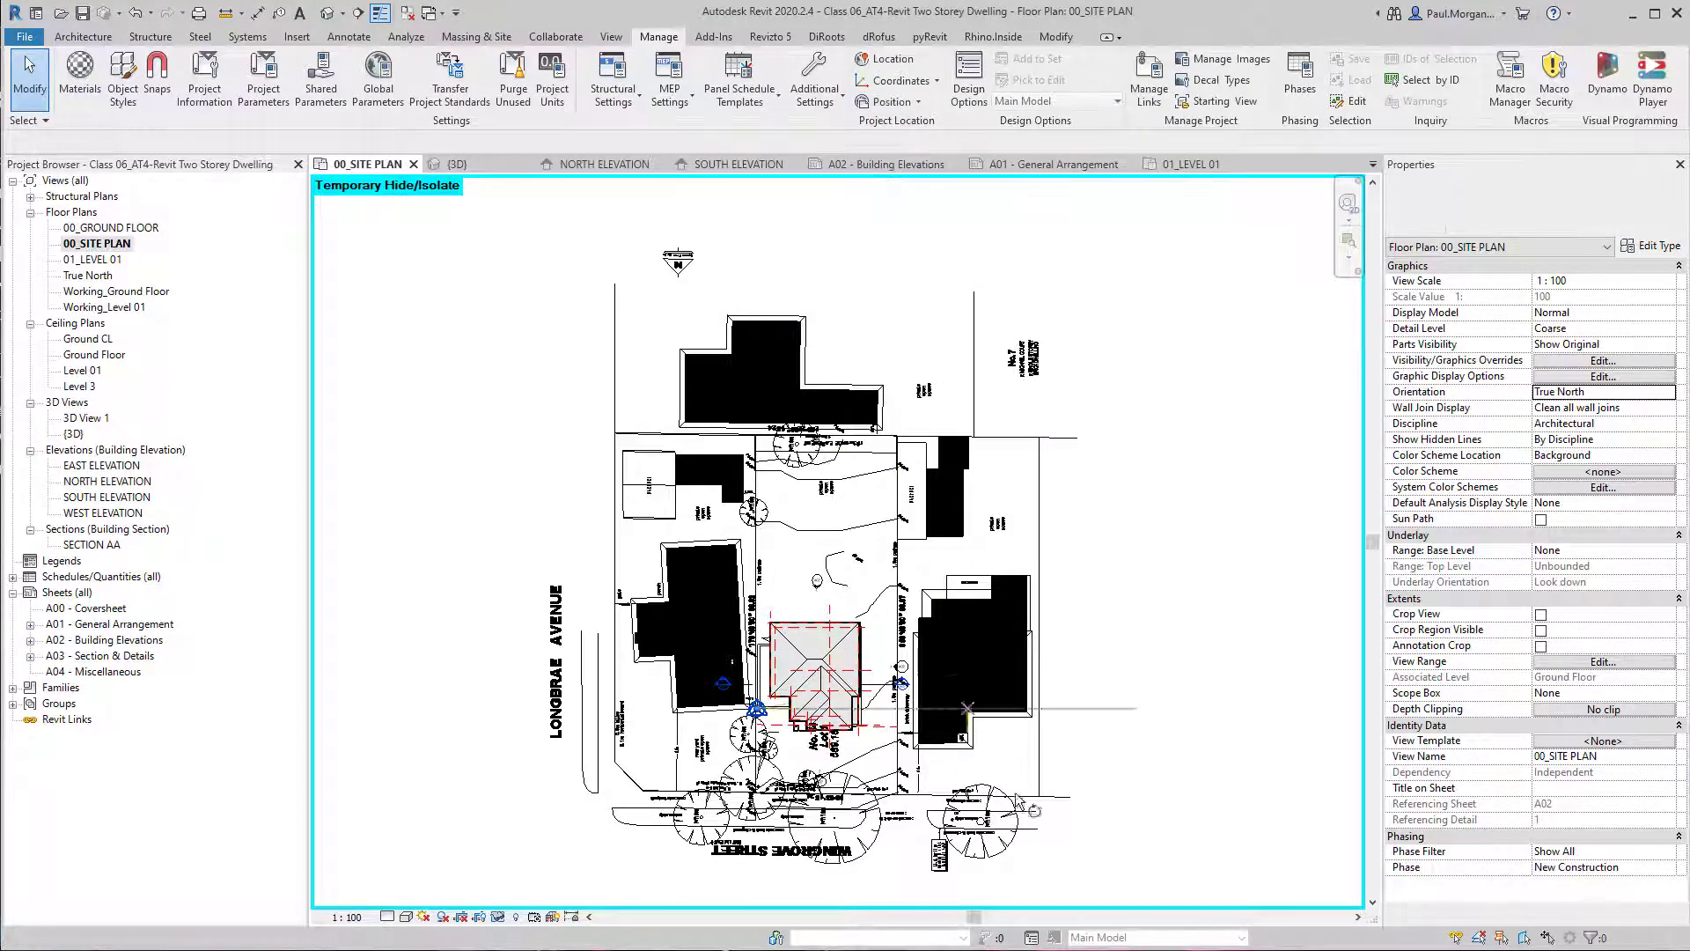
{"action": "scroll", "coordinate": [693, 762], "scroll_direction": "up", "scroll_amount": 3}
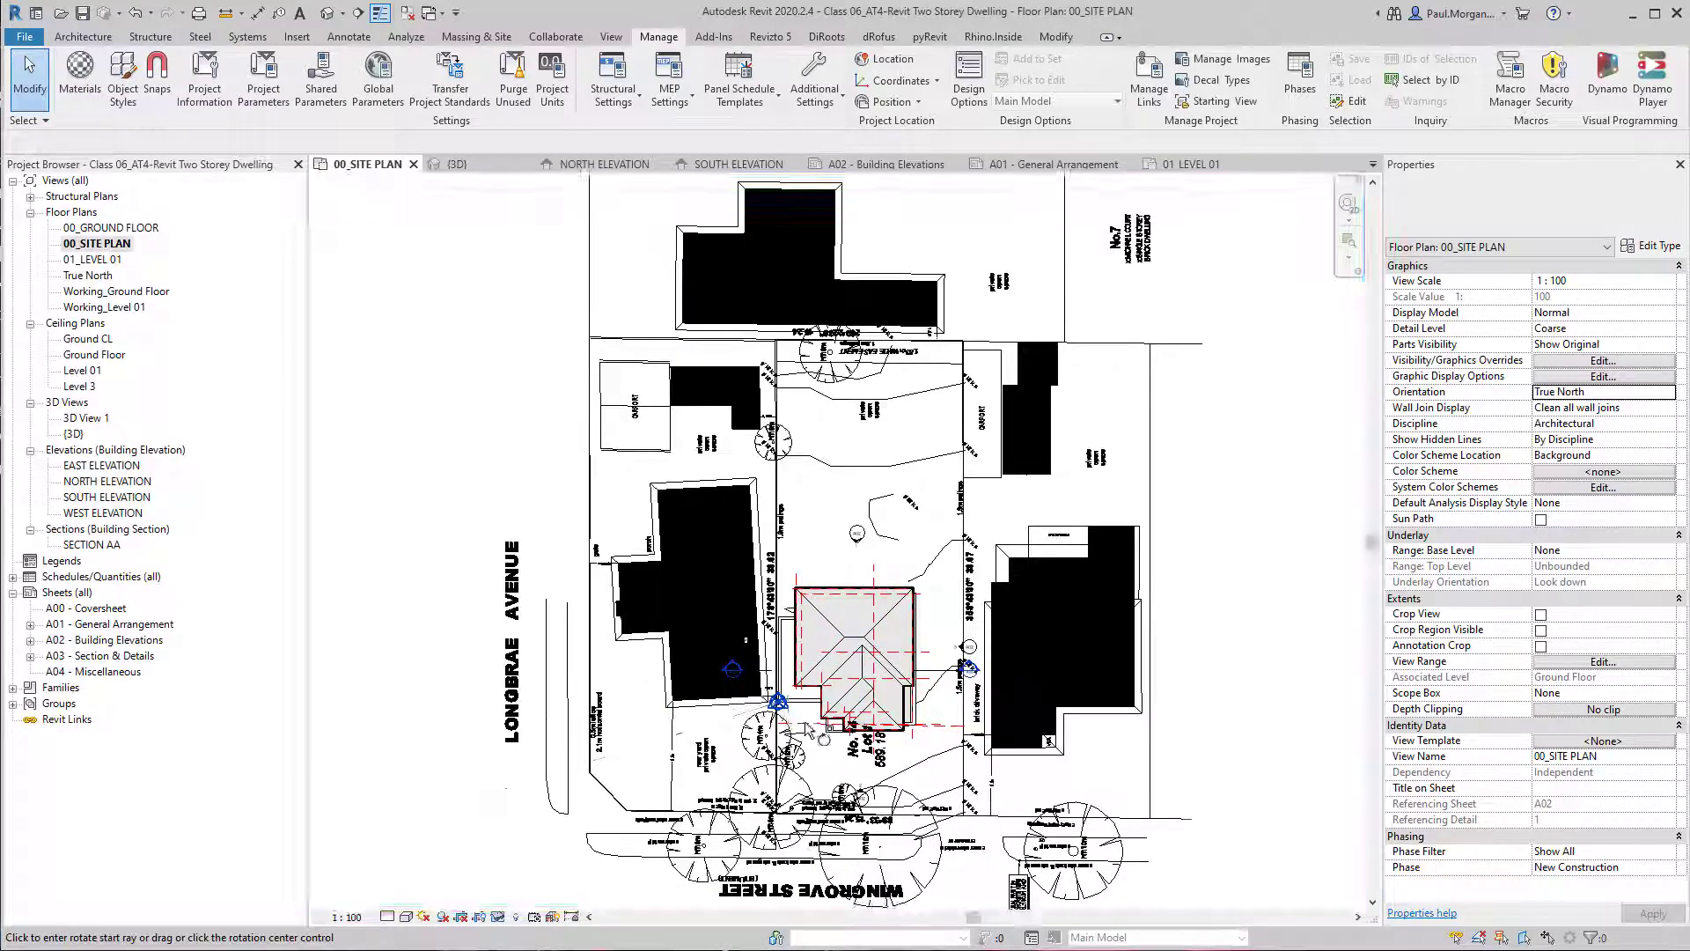
{"action": "scroll", "coordinate": [797, 717], "scroll_direction": "up", "scroll_amount": 3}
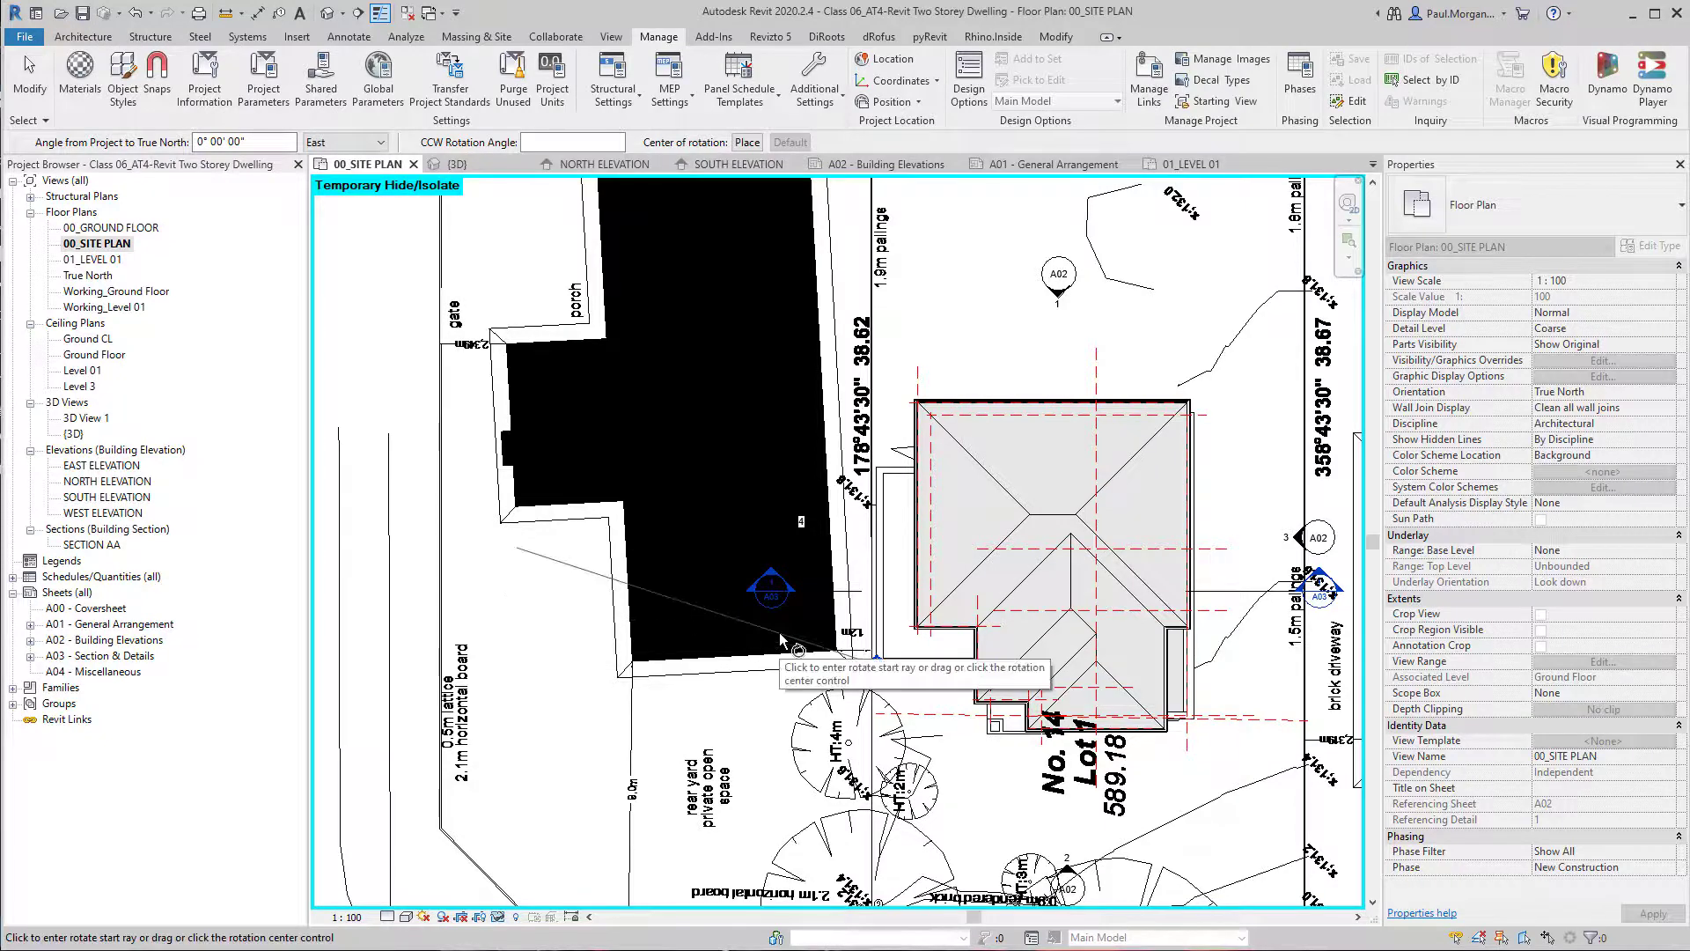
{"action": "key", "text": "space"}
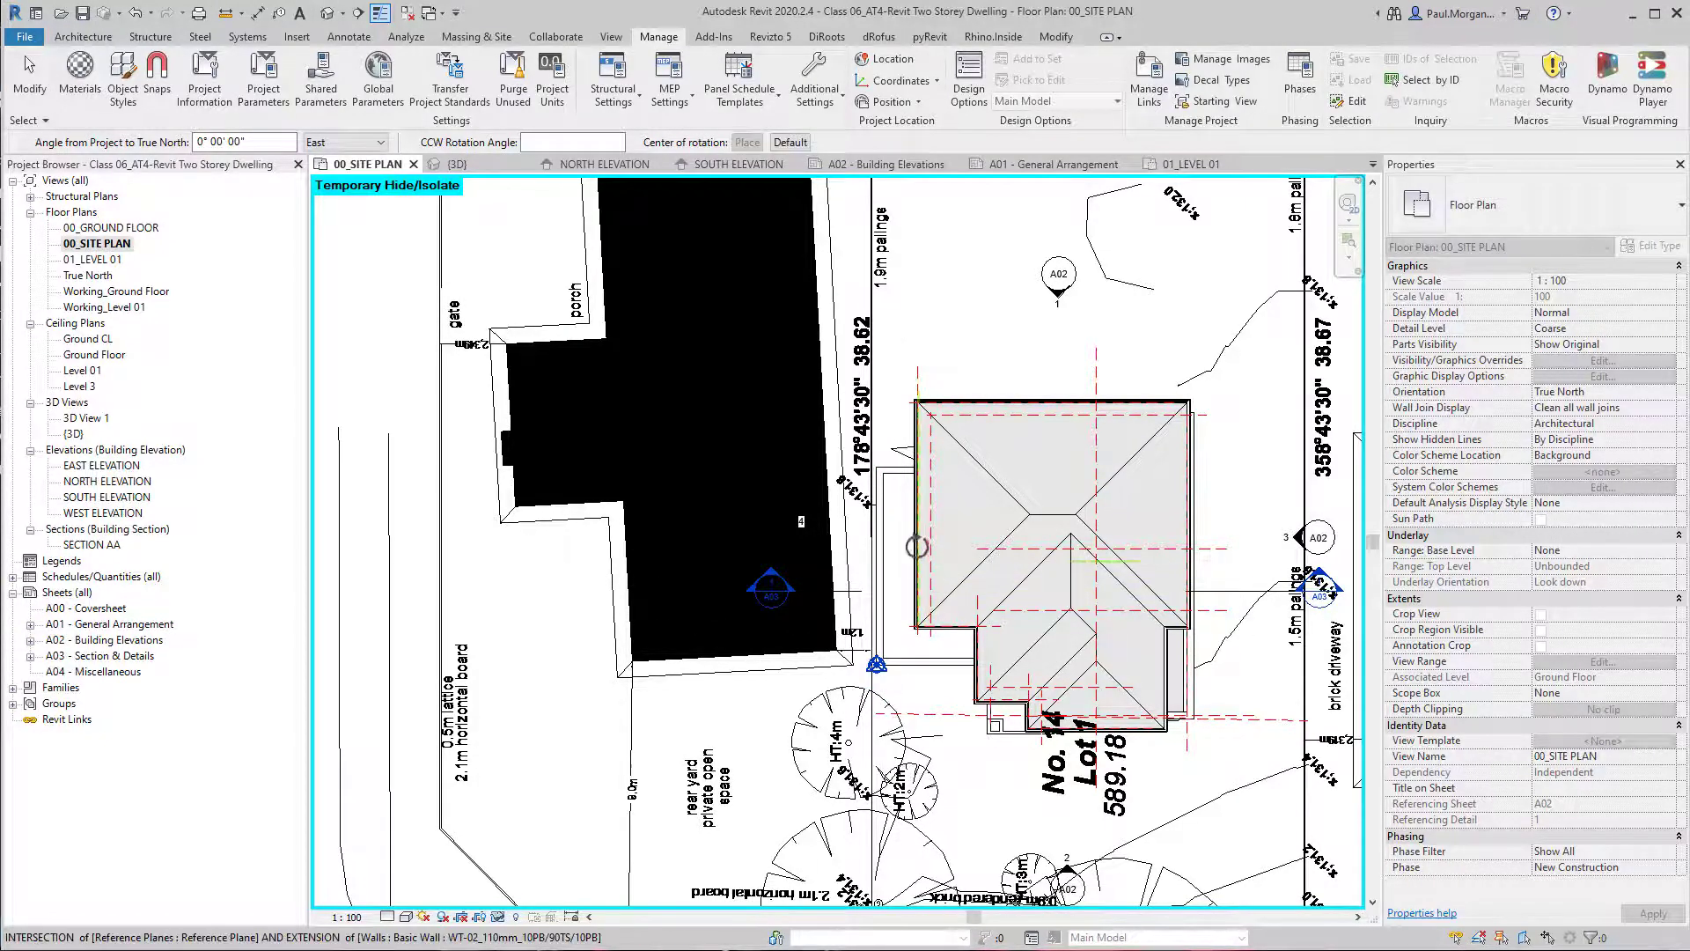
{"action": "scroll", "coordinate": [917, 544], "scroll_direction": "down", "scroll_amount": 5}
{"action": "middle_click_drag", "start_coordinate": [916, 545], "coordinate": [1017, 853]}
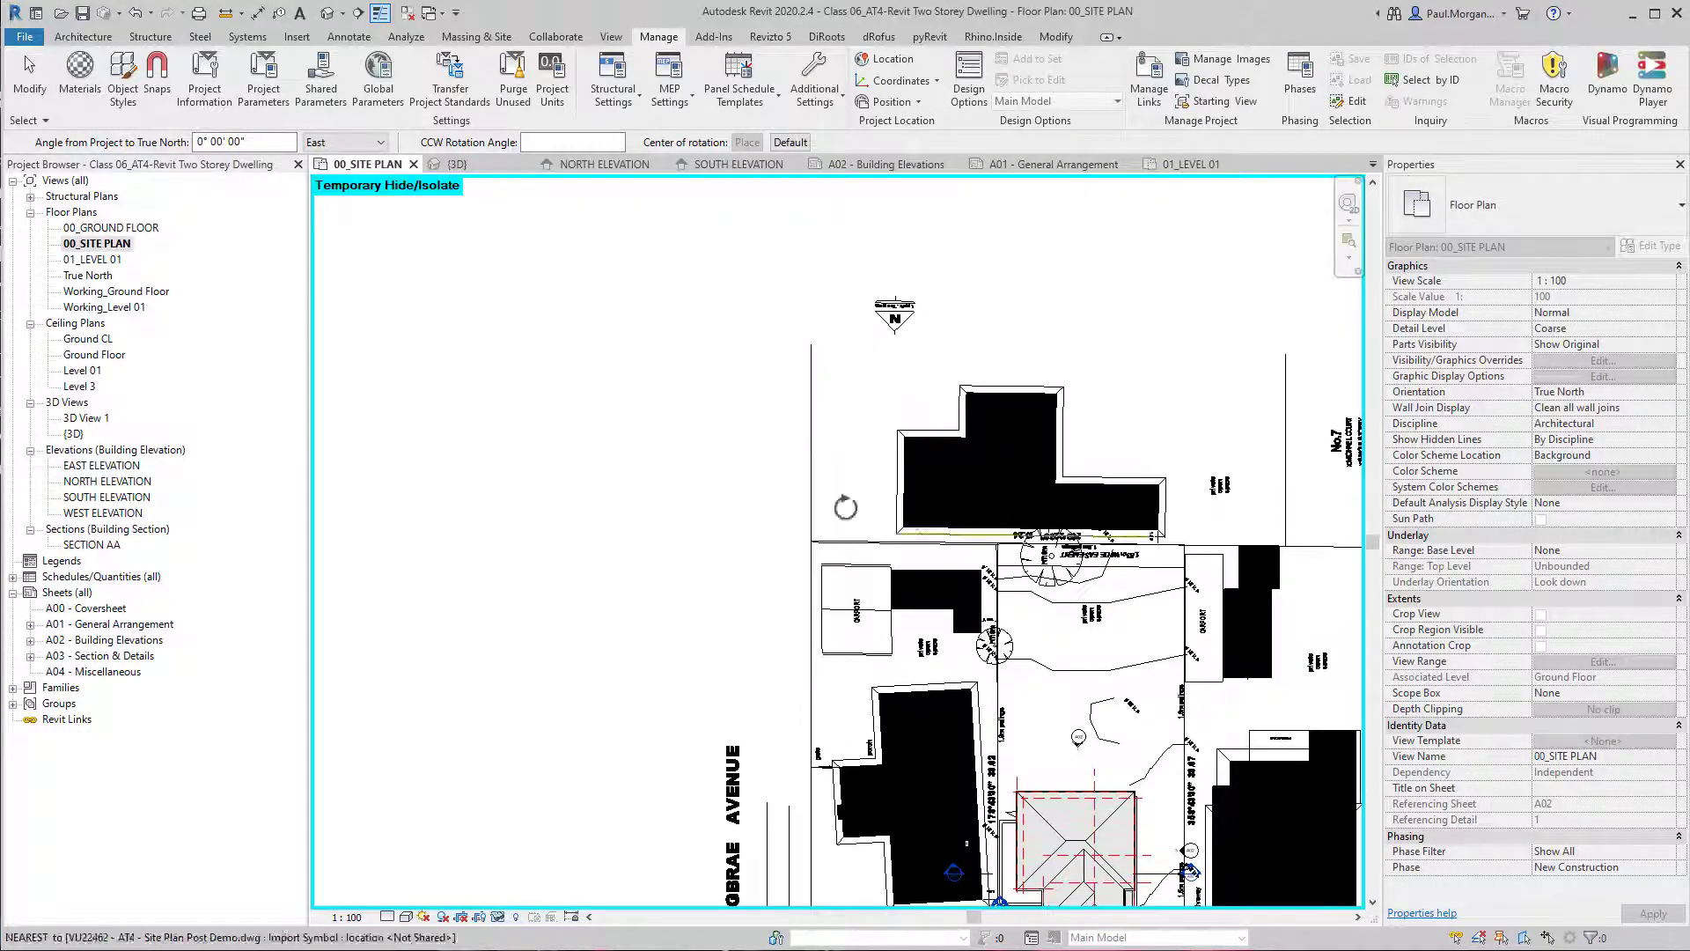
{"action": "scroll", "coordinate": [867, 291], "scroll_direction": "up", "scroll_amount": 4}
{"action": "scroll", "coordinate": [956, 313], "scroll_direction": "up", "scroll_amount": 2}
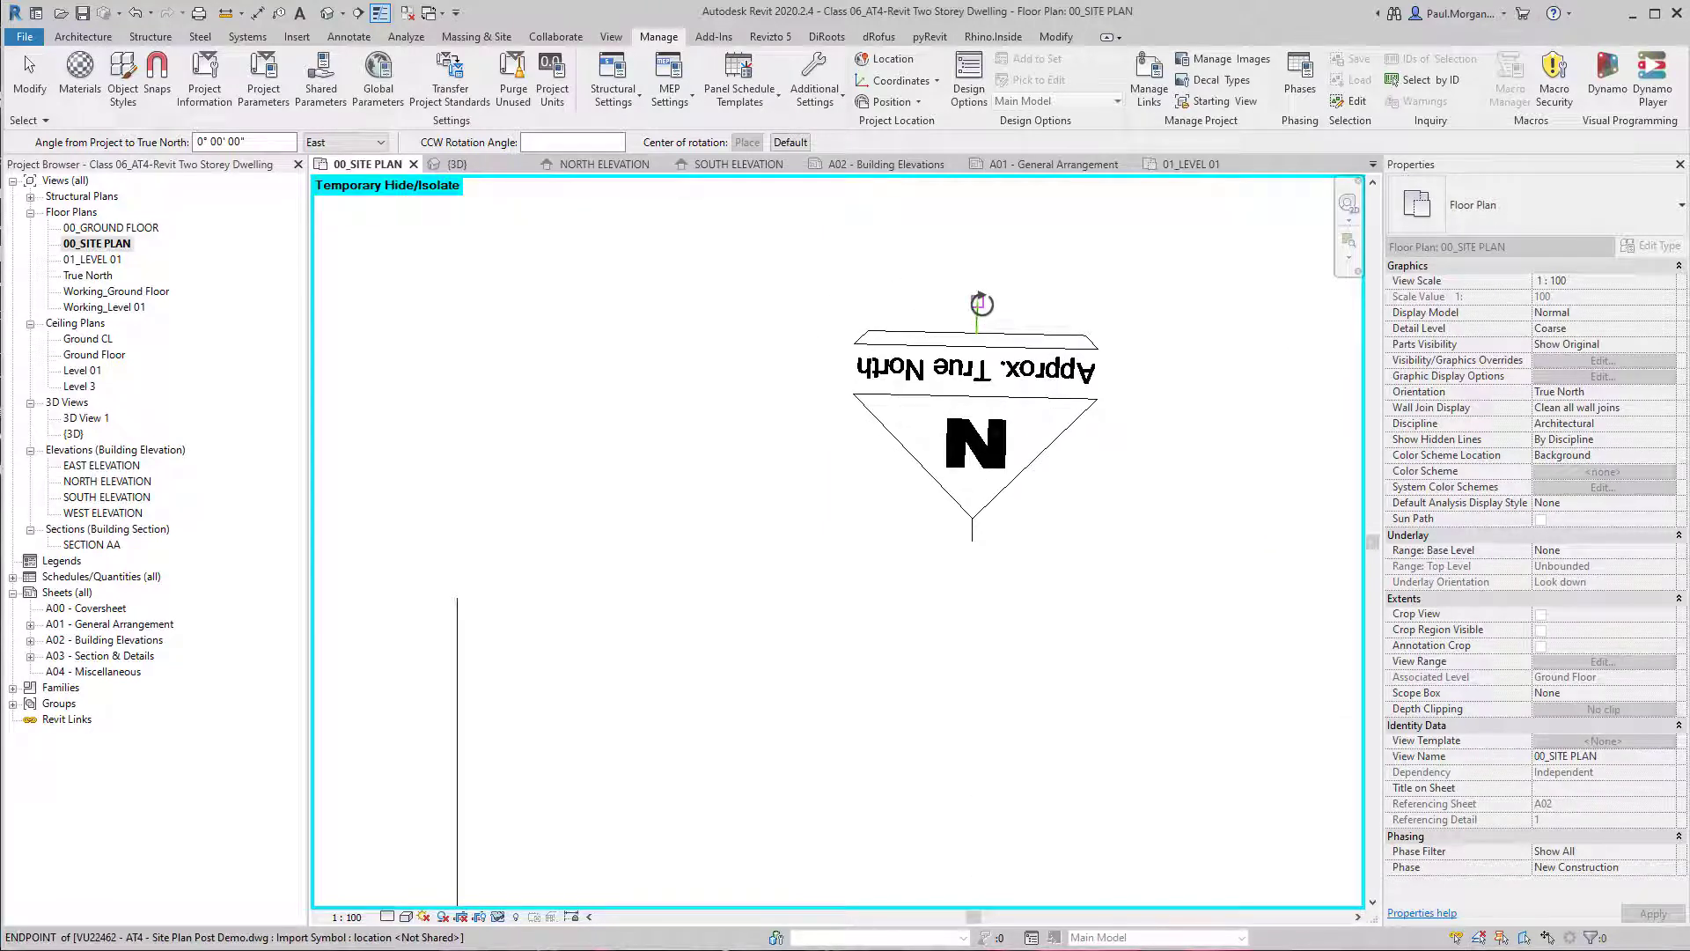
{"action": "left_click", "coordinate": [982, 303]}
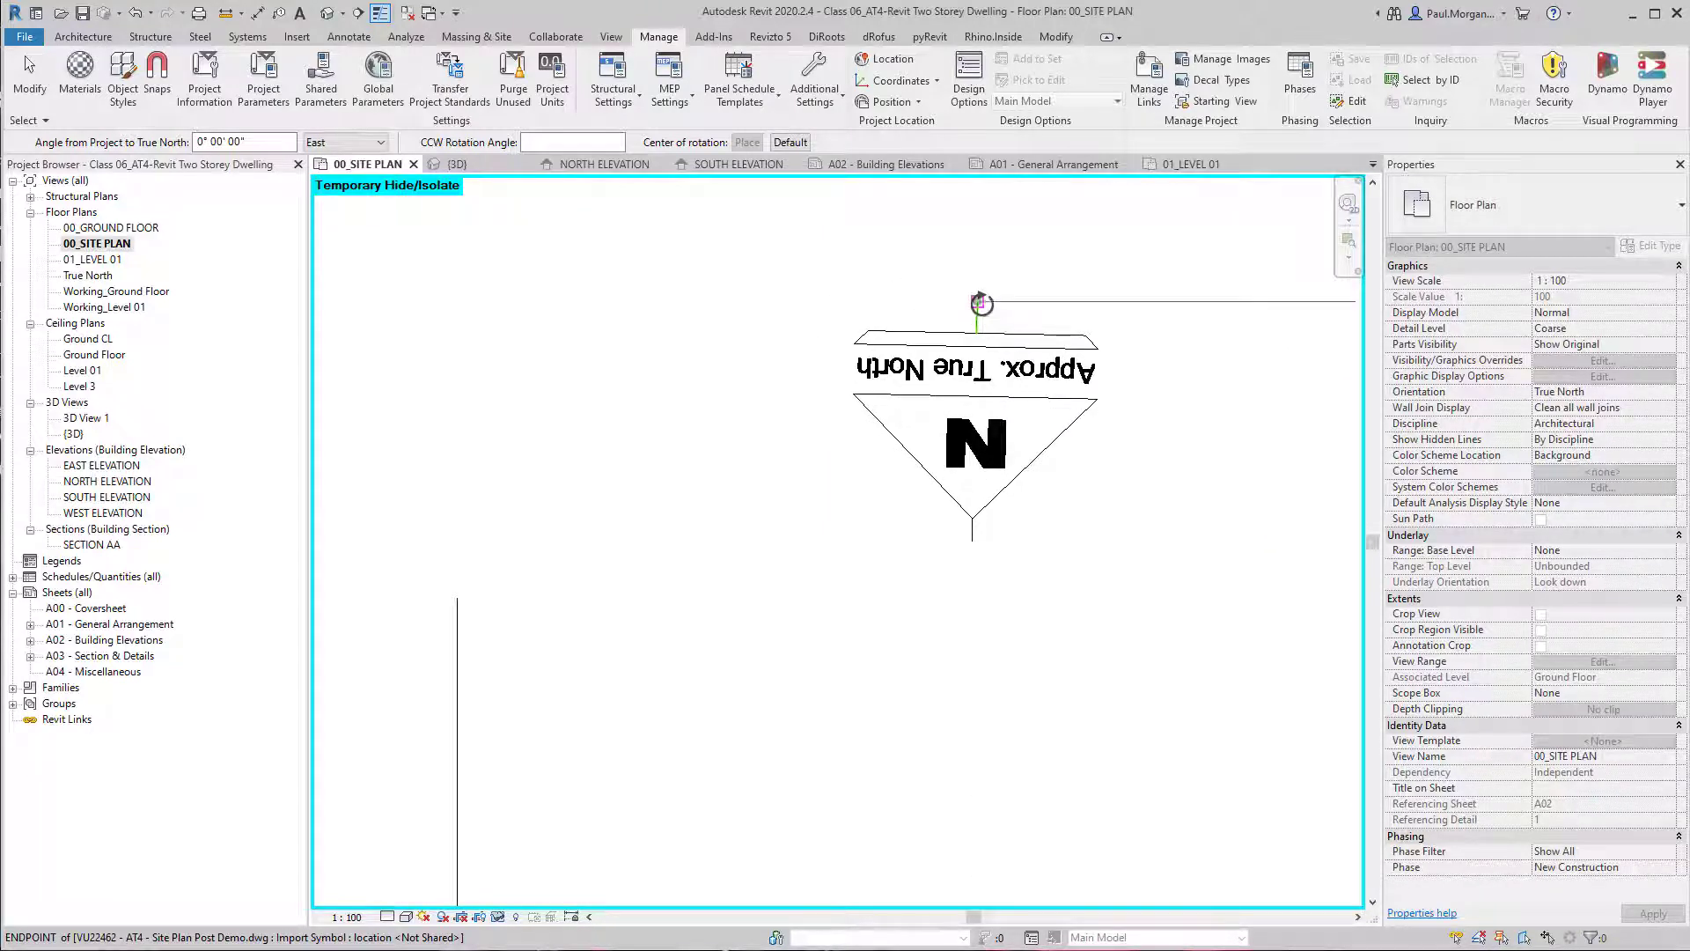
Rotate true north by 178.73° from the north point's direction to vertical.
{"action": "left_click", "coordinate": [972, 541]}
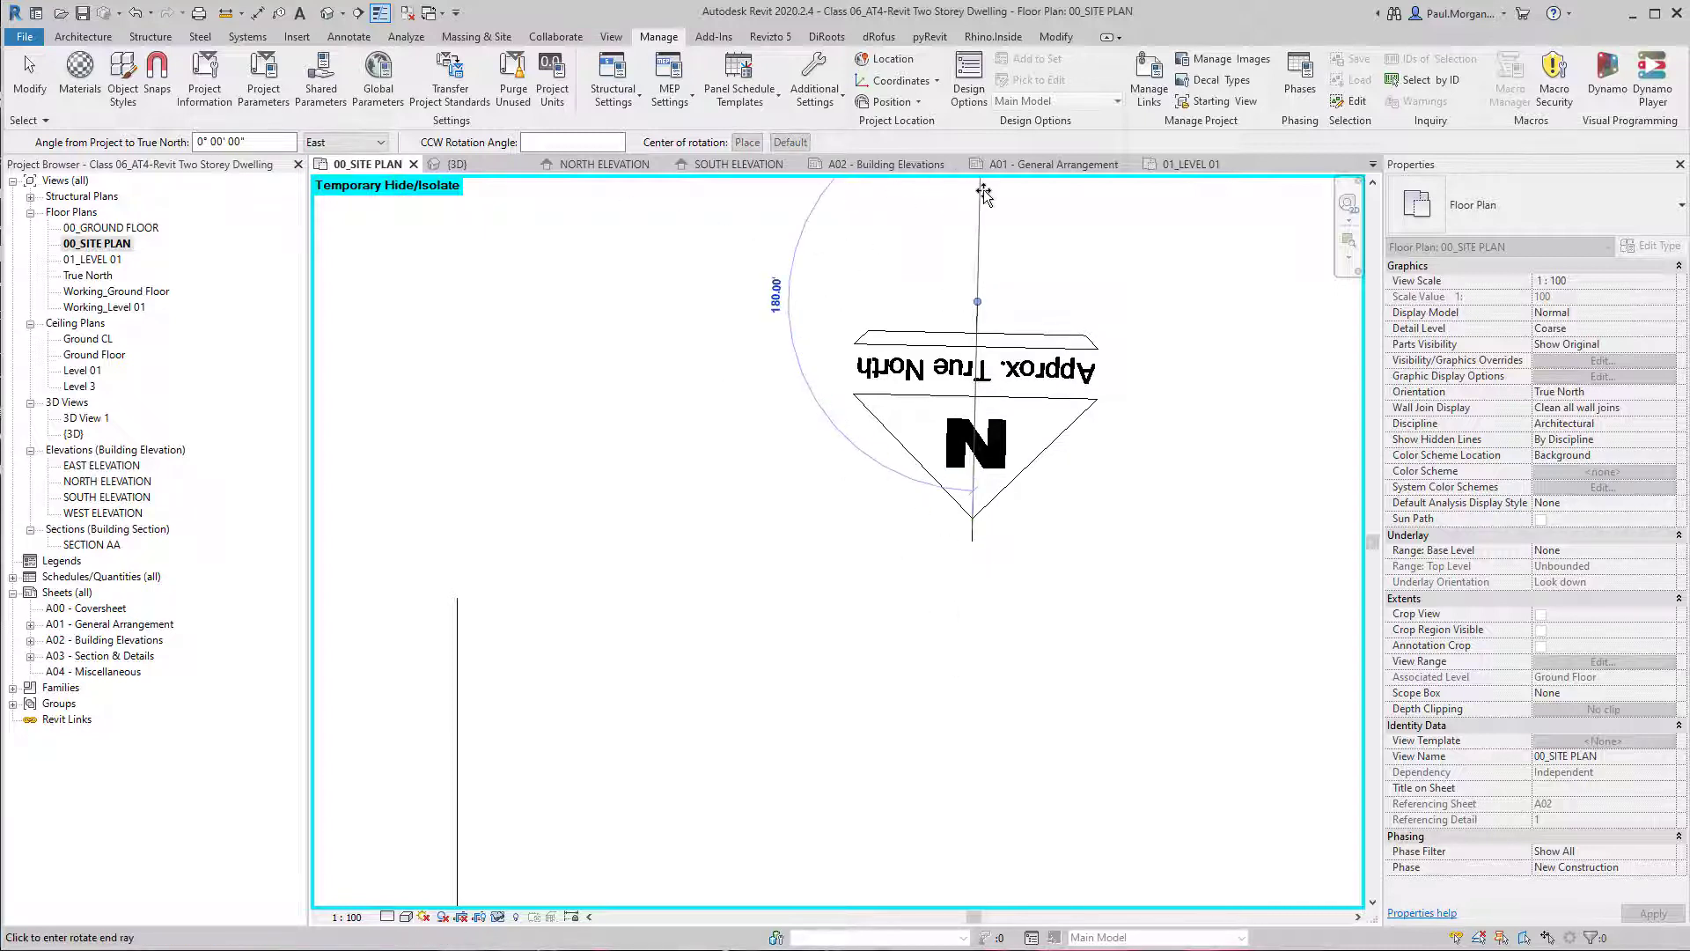
{"action": "middle_click_drag", "start_coordinate": [995, 232], "coordinate": [971, 466]}
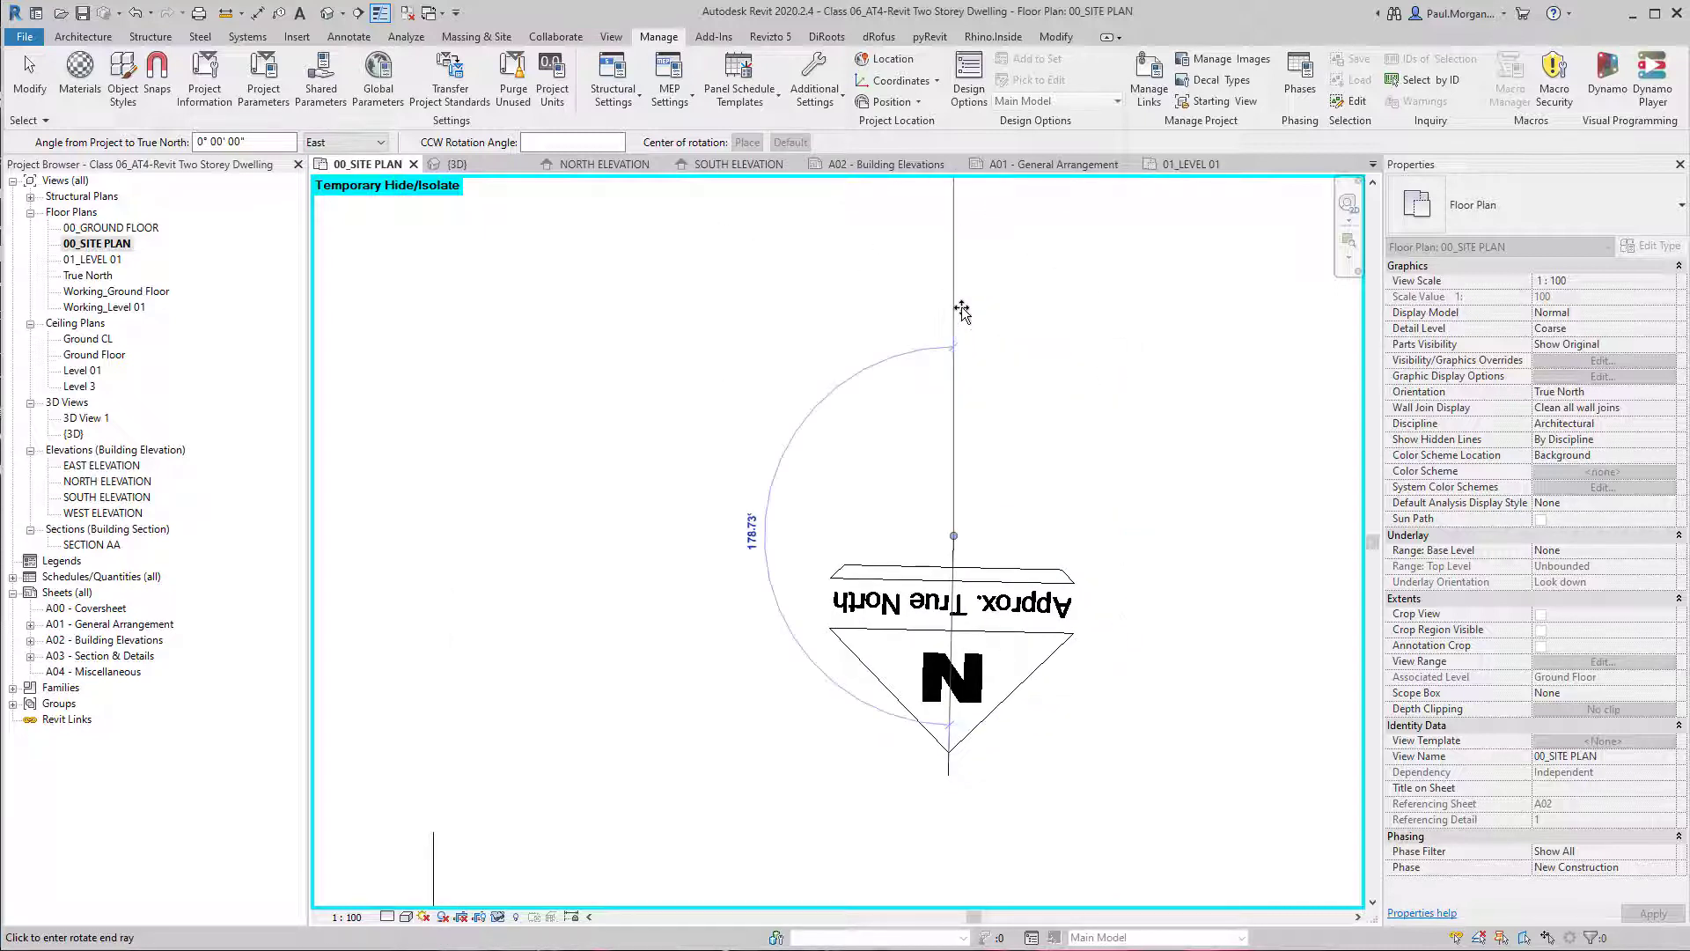
{"action": "left_click", "coordinate": [962, 311]}
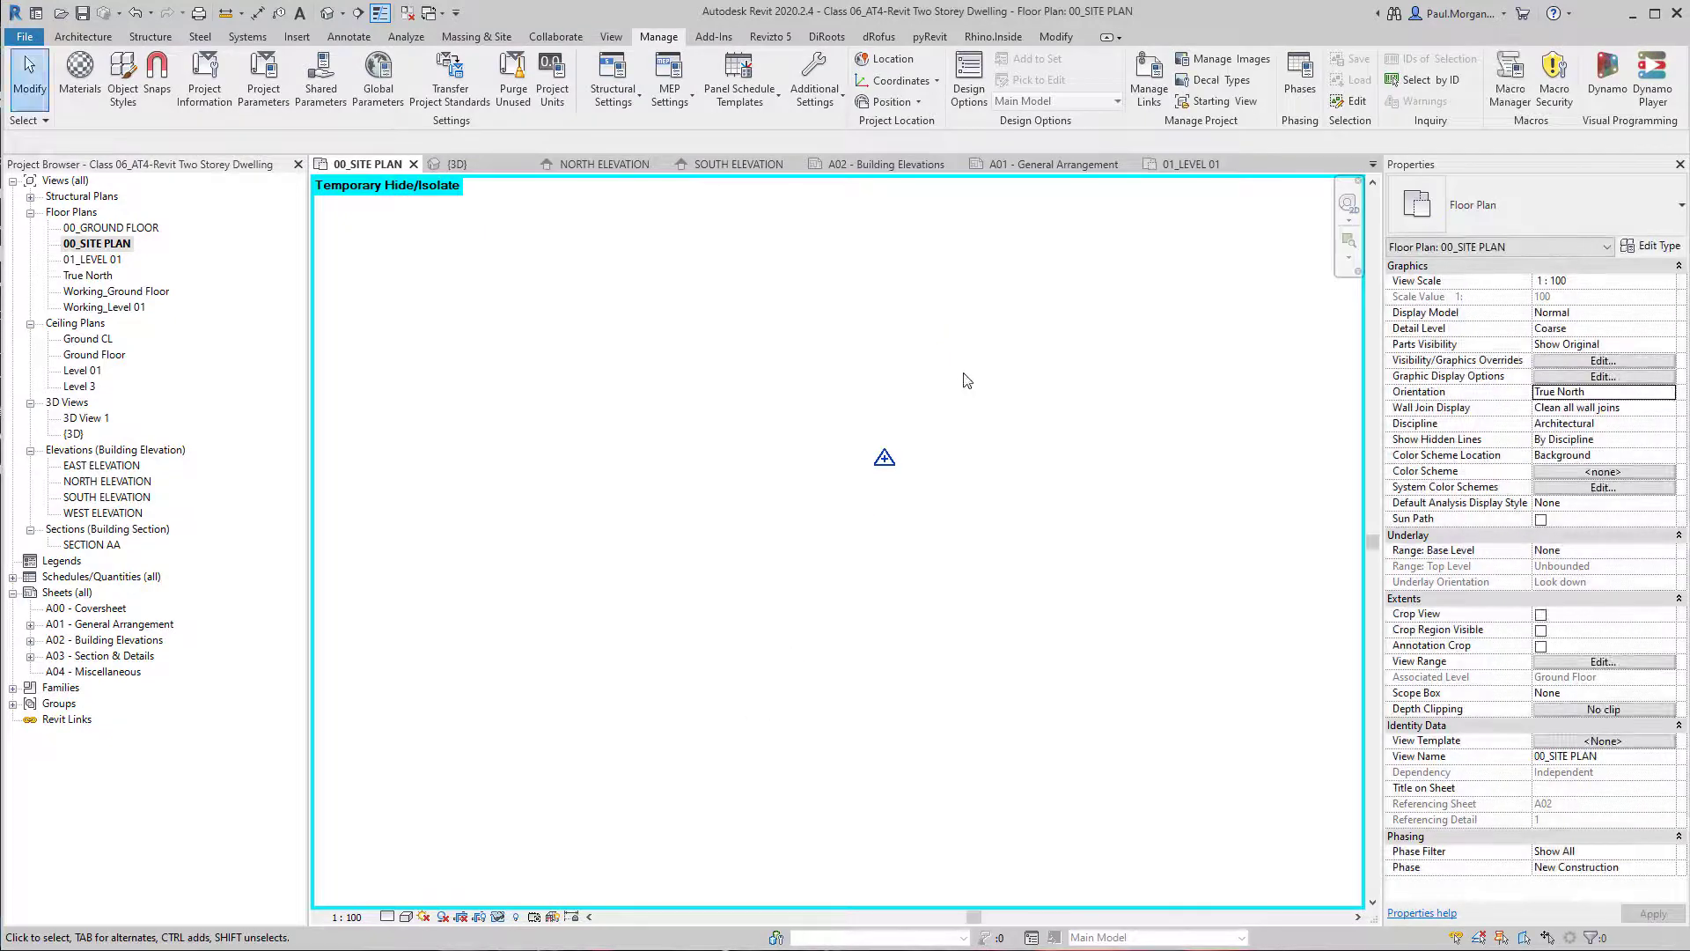
Examine the rotated site plan, checking the Approx. True North symbol, the street names and the house on its lot.
{"action": "scroll", "coordinate": [979, 383], "scroll_direction": "down", "scroll_amount": 5}
{"action": "middle_click_drag", "start_coordinate": [985, 378], "coordinate": [956, 536]}
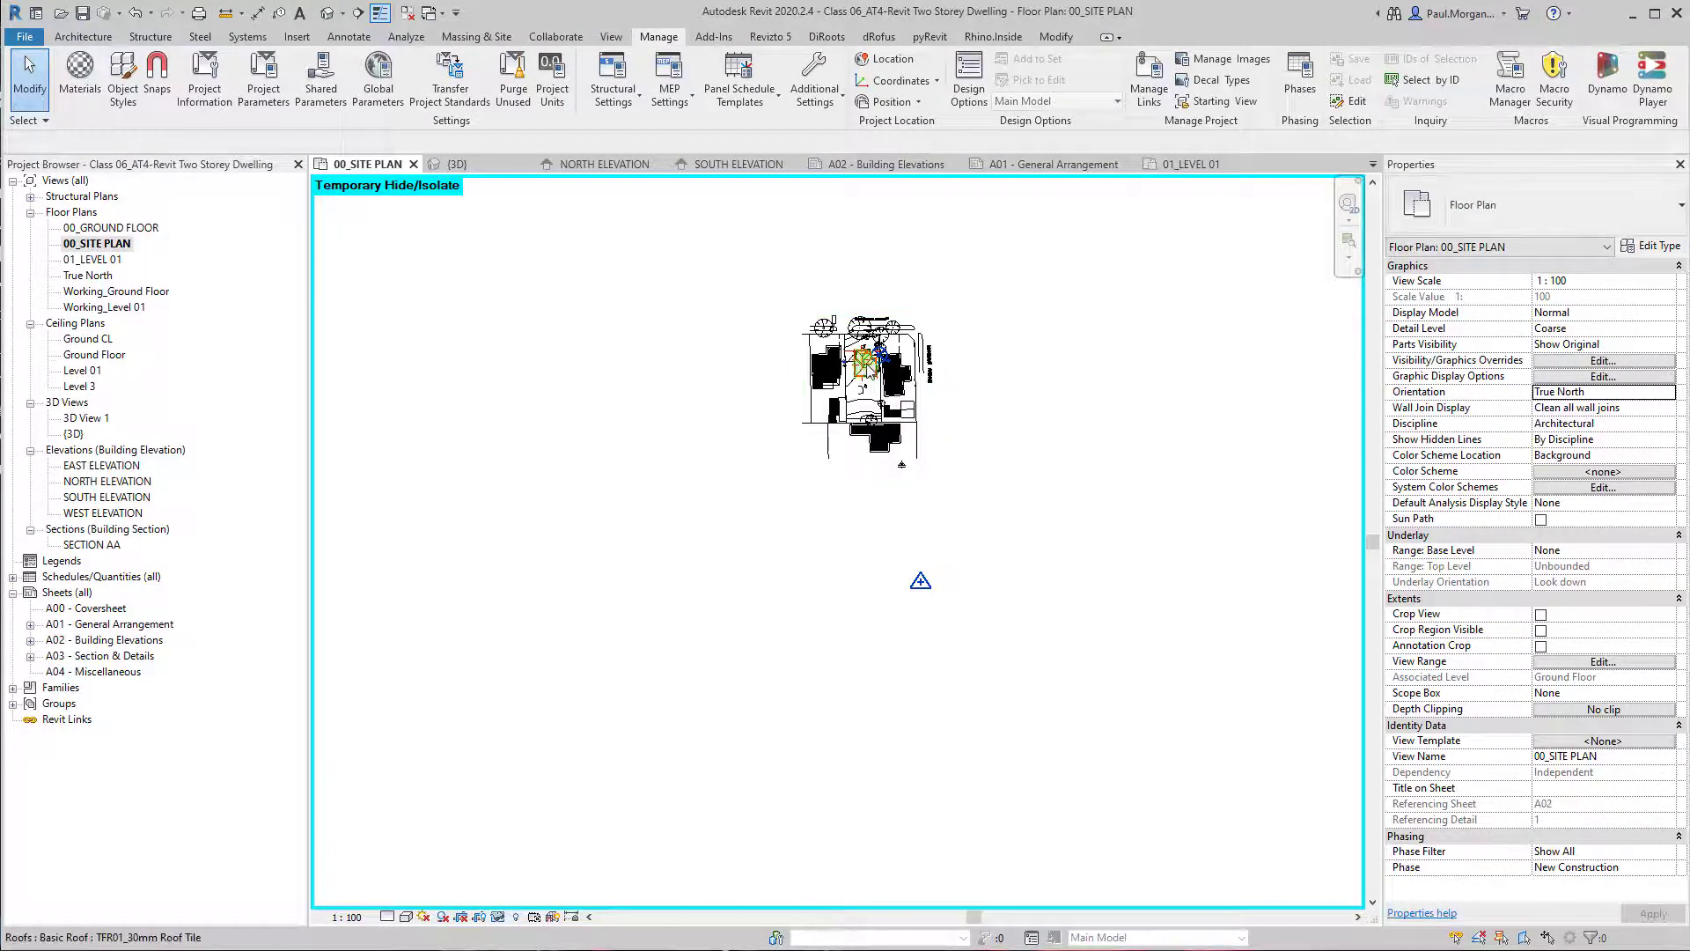
{"action": "scroll", "coordinate": [867, 368], "scroll_direction": "up", "scroll_amount": 5}
{"action": "key", "text": "h"}
{"action": "key", "text": "r"}
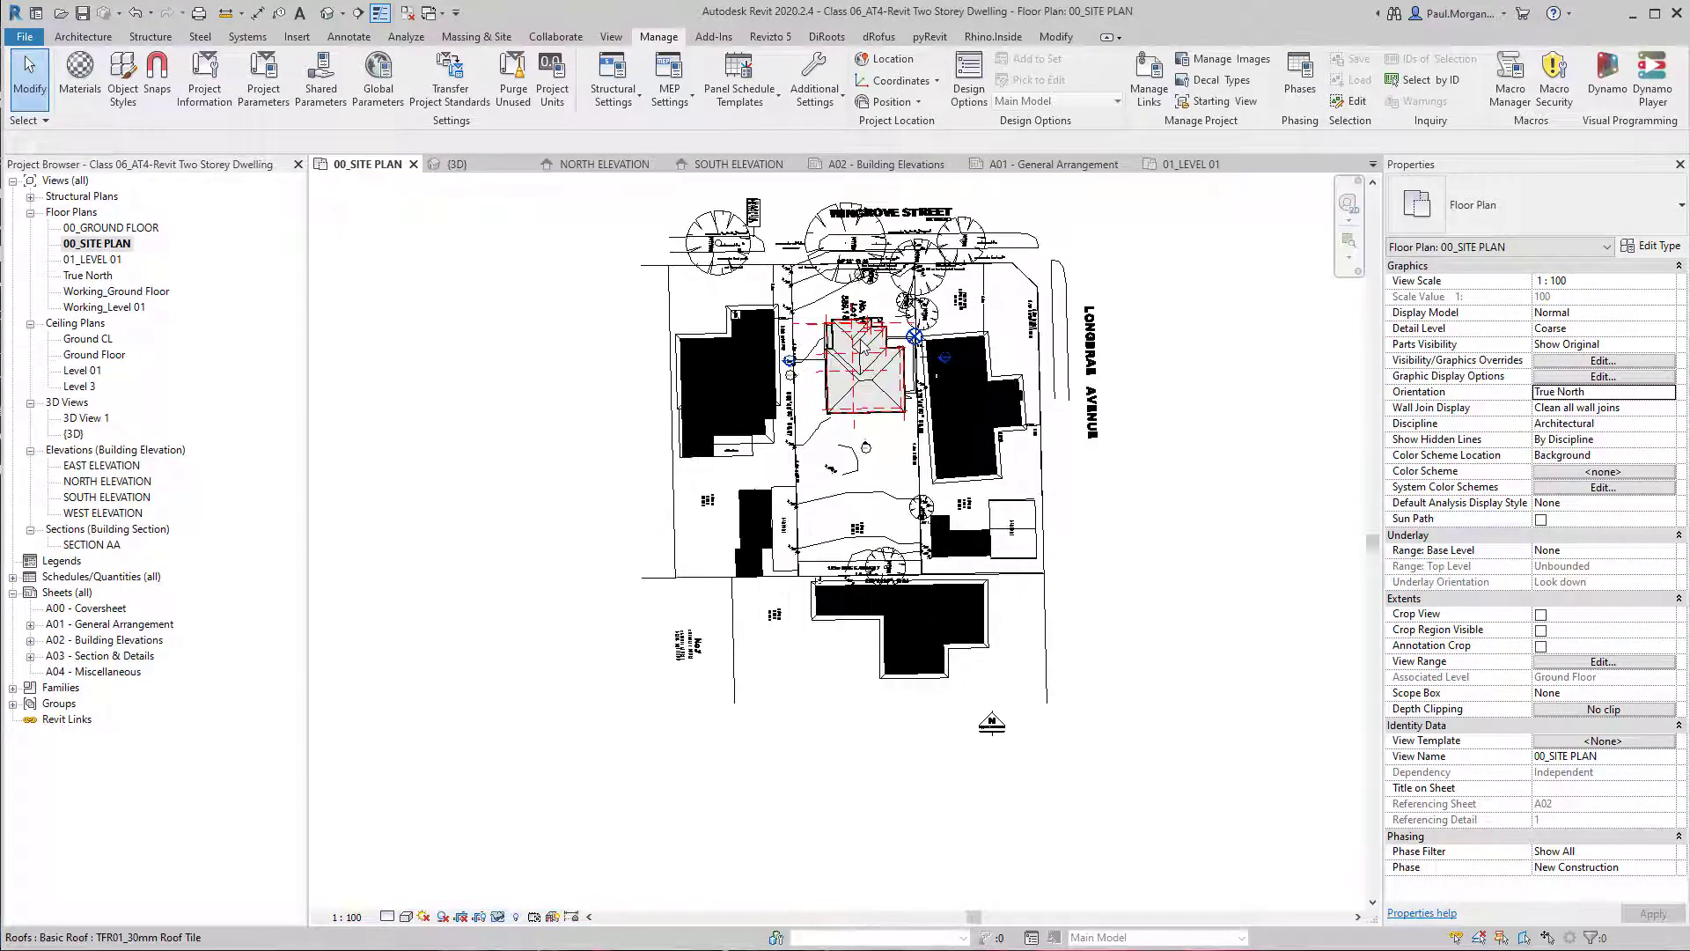
{"action": "scroll", "coordinate": [860, 342], "scroll_direction": "up", "scroll_amount": 4}
{"action": "scroll", "coordinate": [859, 369], "scroll_direction": "down", "scroll_amount": 2}
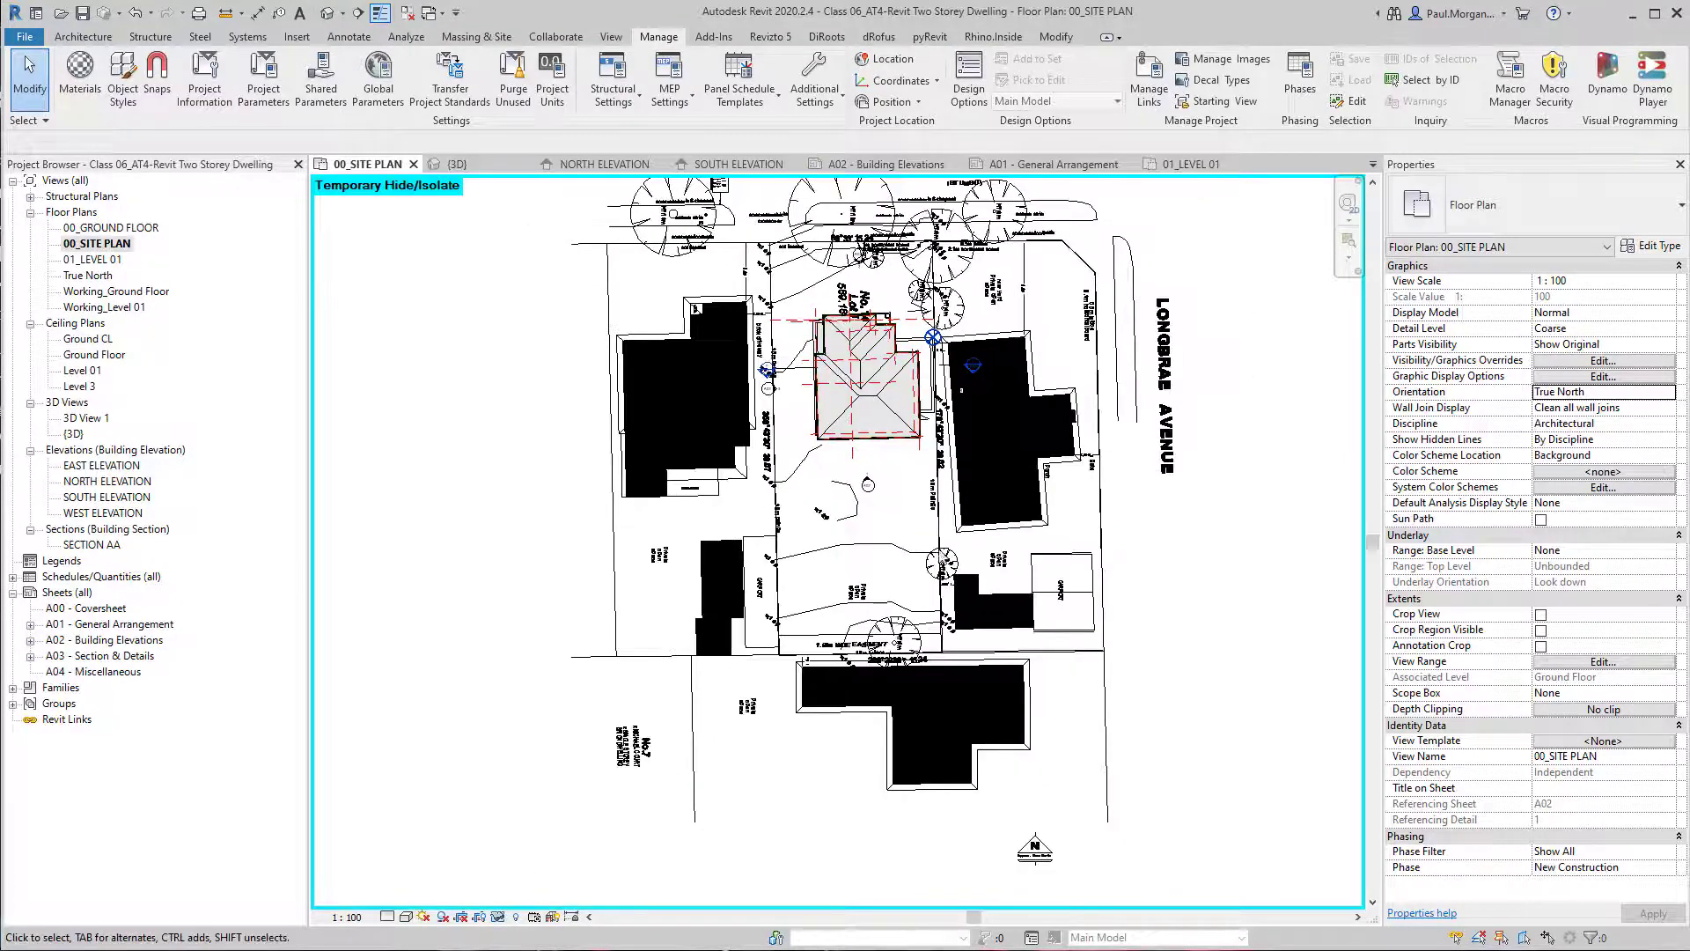
{"action": "scroll", "coordinate": [1004, 799], "scroll_direction": "down", "scroll_amount": 1}
{"action": "middle_click_drag", "start_coordinate": [1004, 803], "coordinate": [999, 619]}
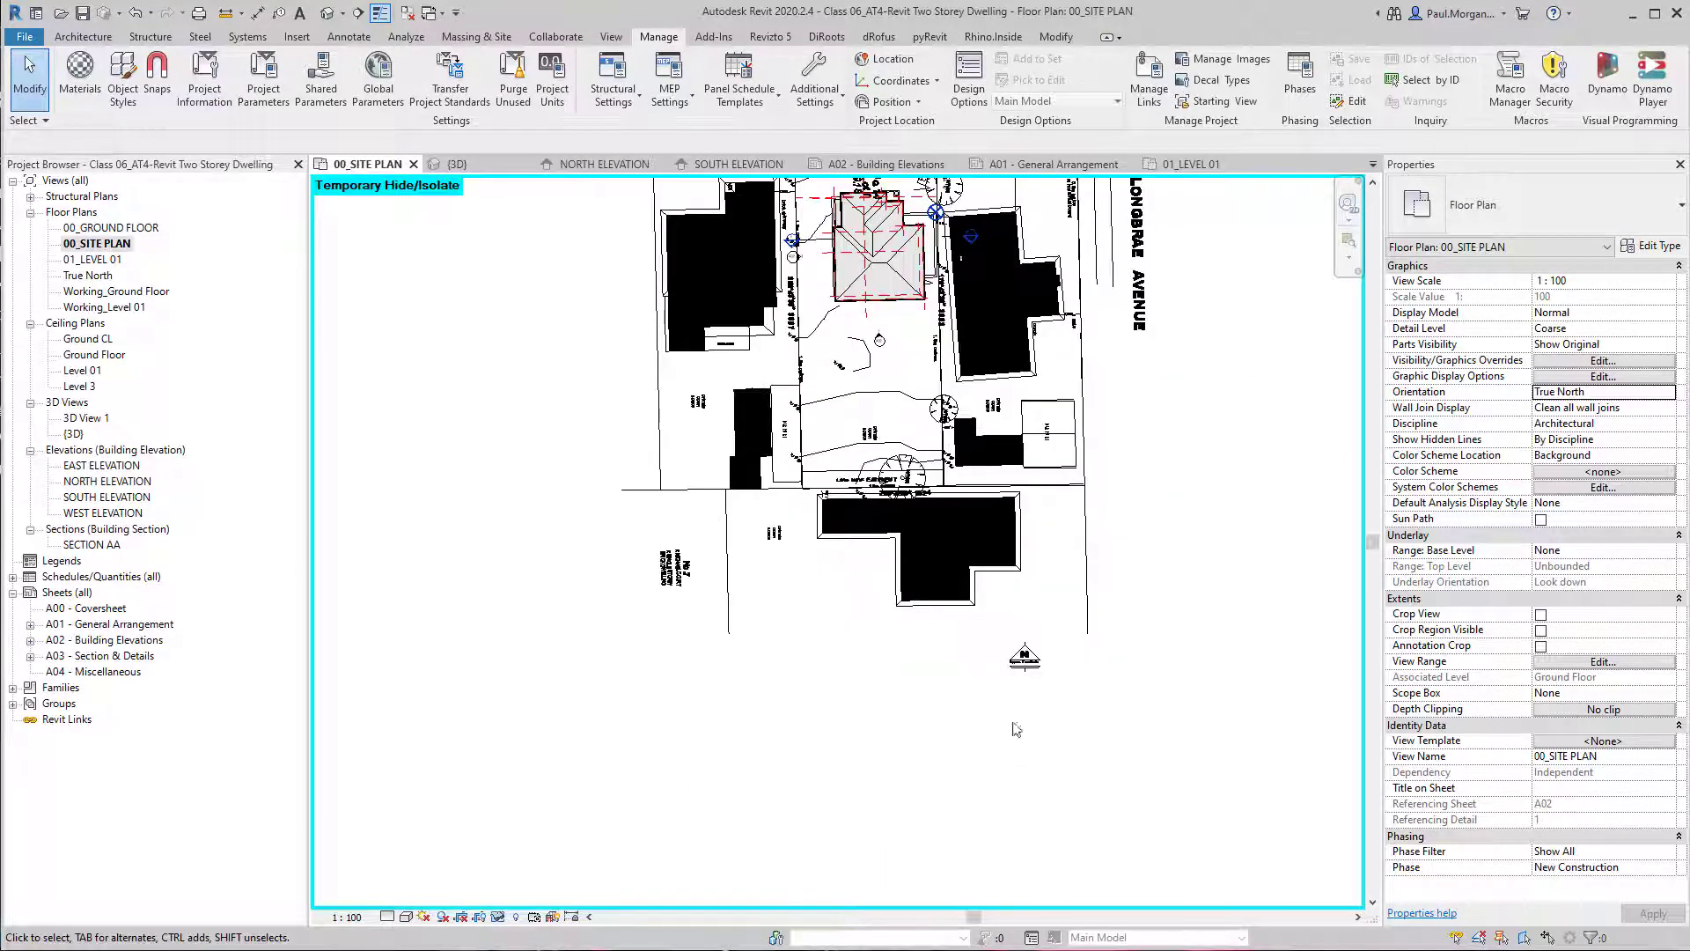
{"action": "scroll", "coordinate": [1017, 729], "scroll_direction": "up", "scroll_amount": 6}
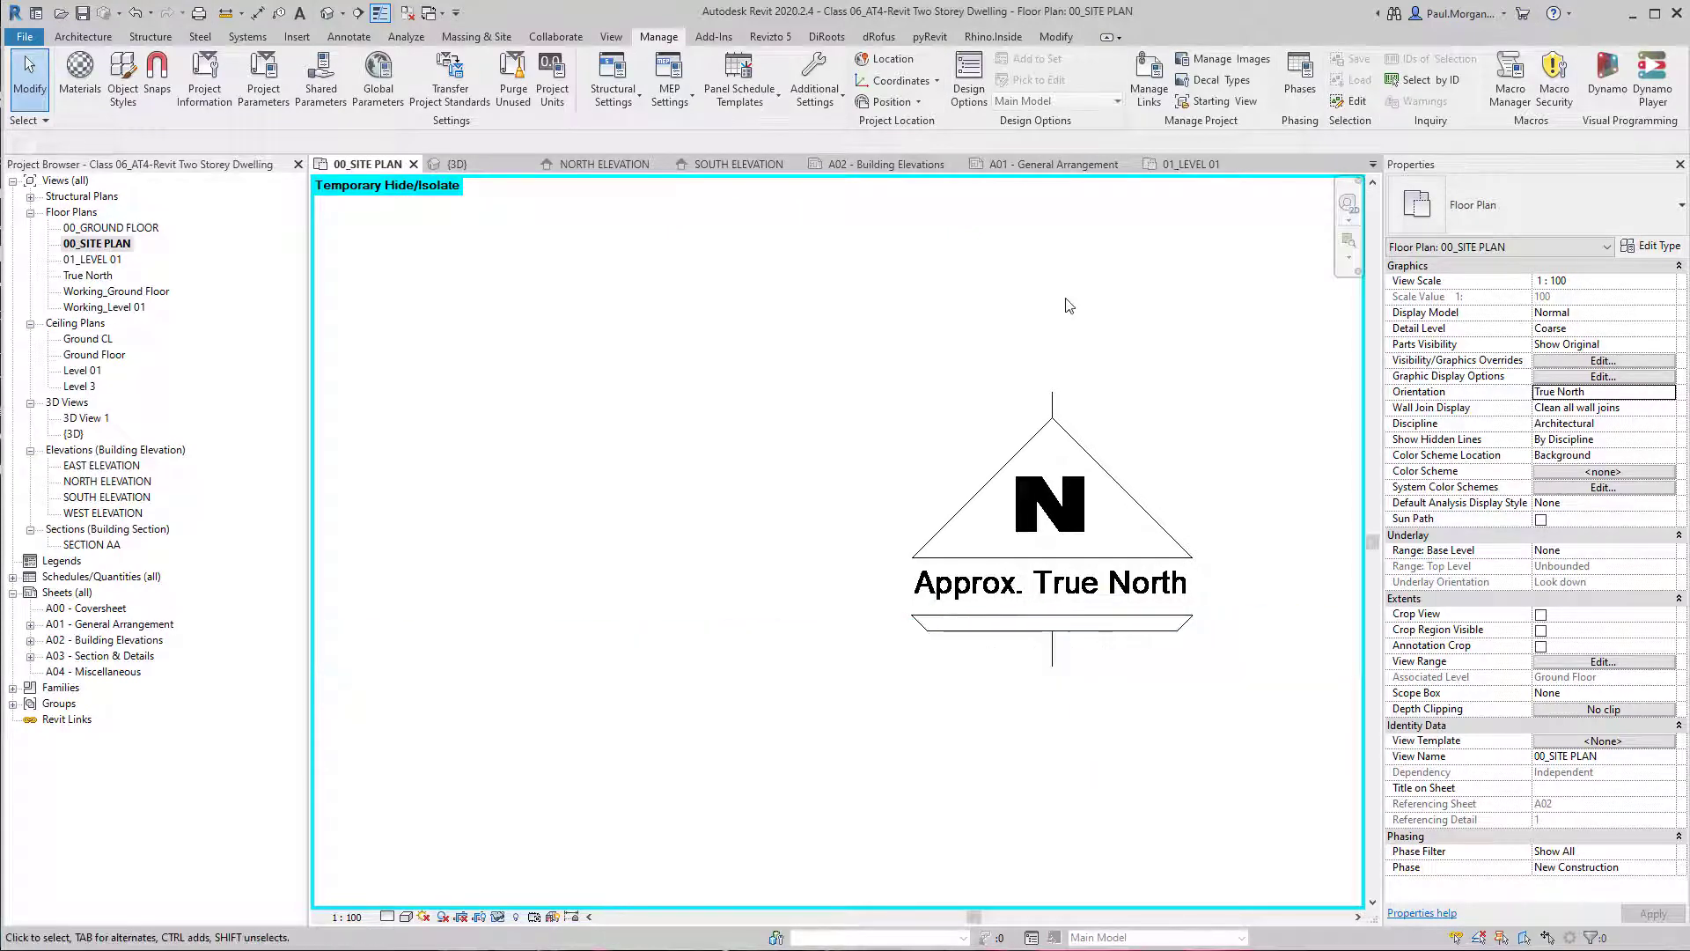
{"action": "scroll", "coordinate": [1069, 306], "scroll_direction": "down", "scroll_amount": 8}
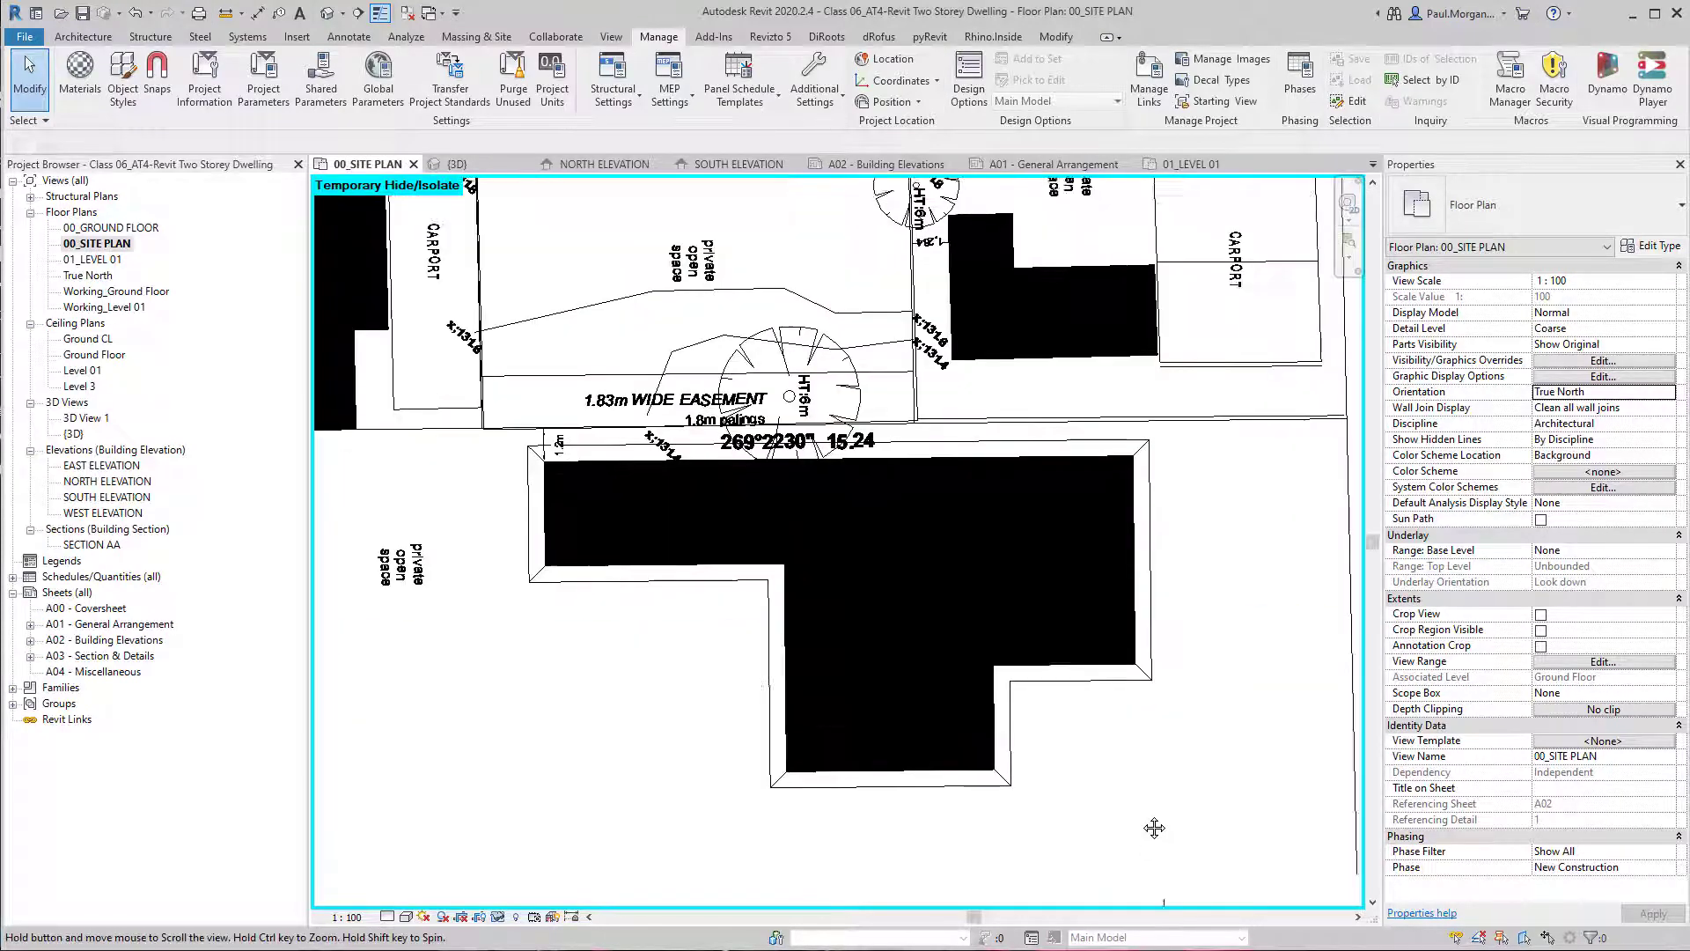
{"action": "middle_click_drag", "start_coordinate": [1052, 644], "coordinate": [1055, 684]}
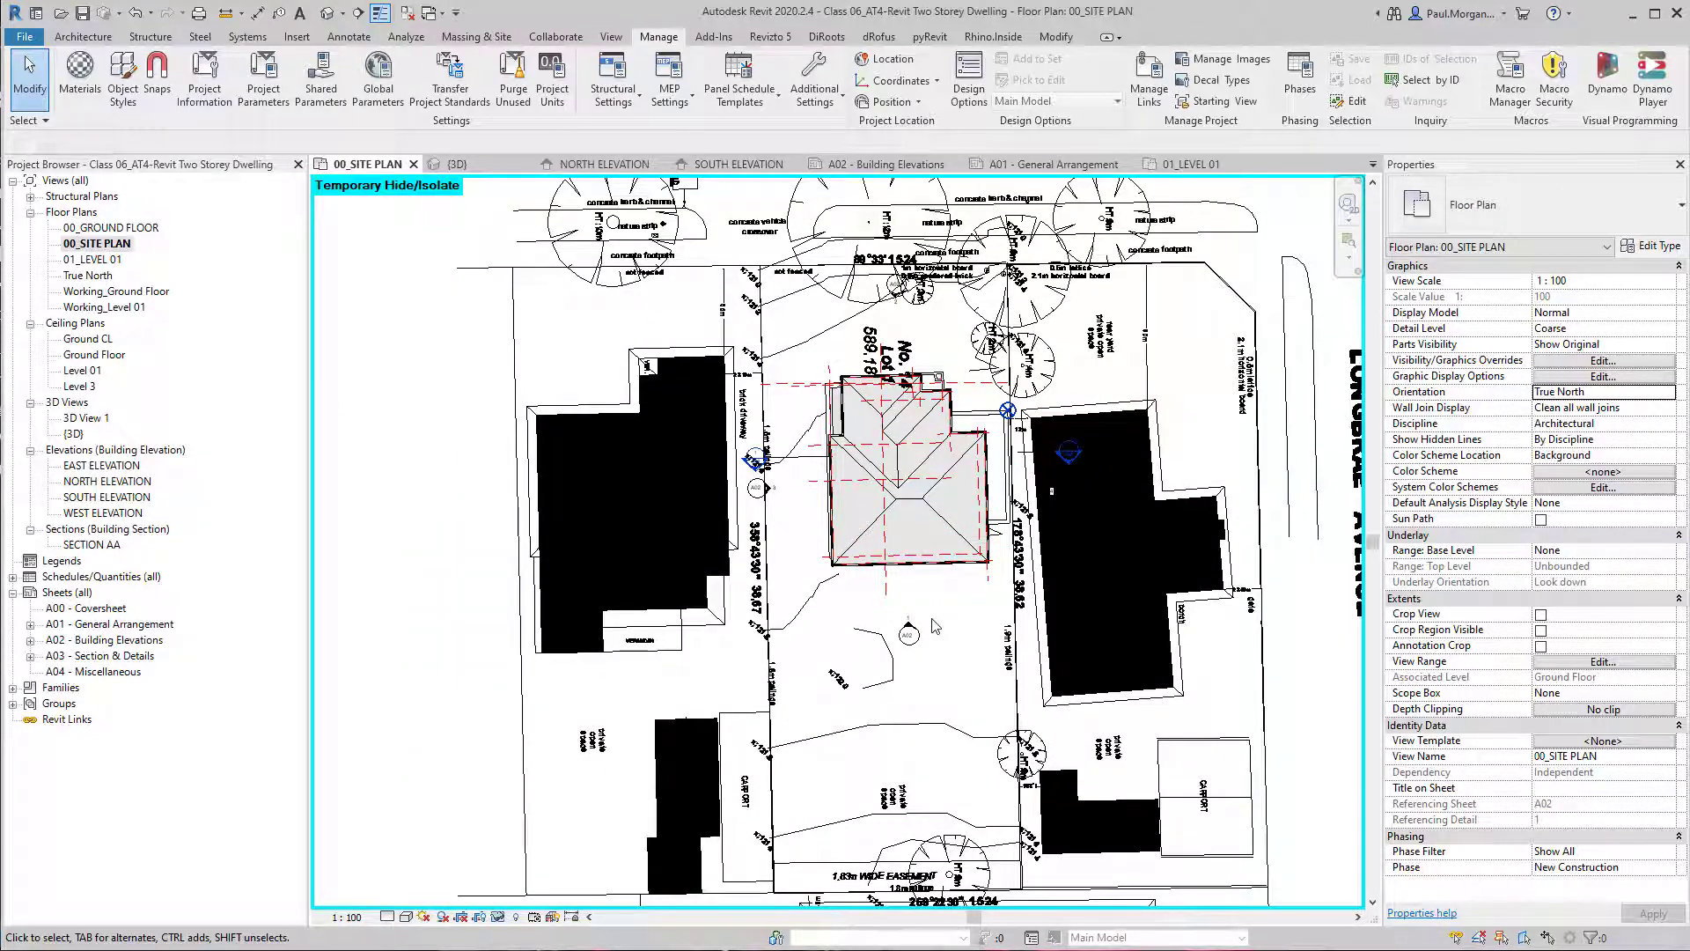
{"action": "scroll", "coordinate": [935, 625], "scroll_direction": "down", "scroll_amount": 1}
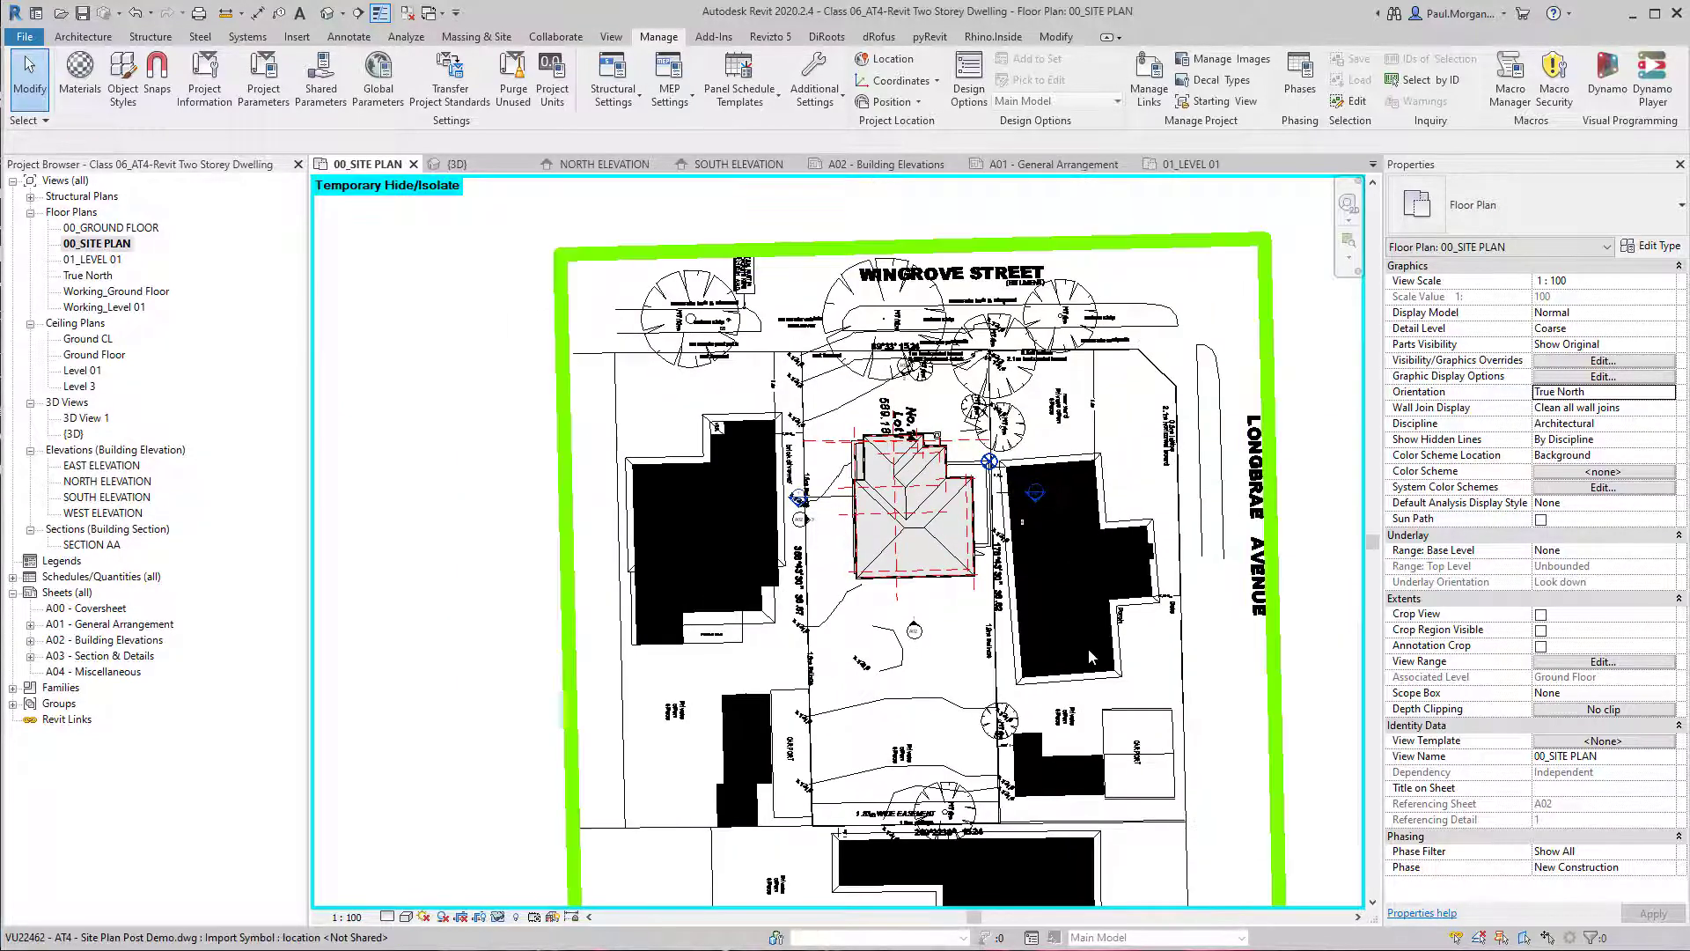
Open the 00_GROUND FLOOR plan to check its orientation, and return to 00_SITE PLAN to inspect the survey point.
{"action": "double_click", "coordinate": [107, 227]}
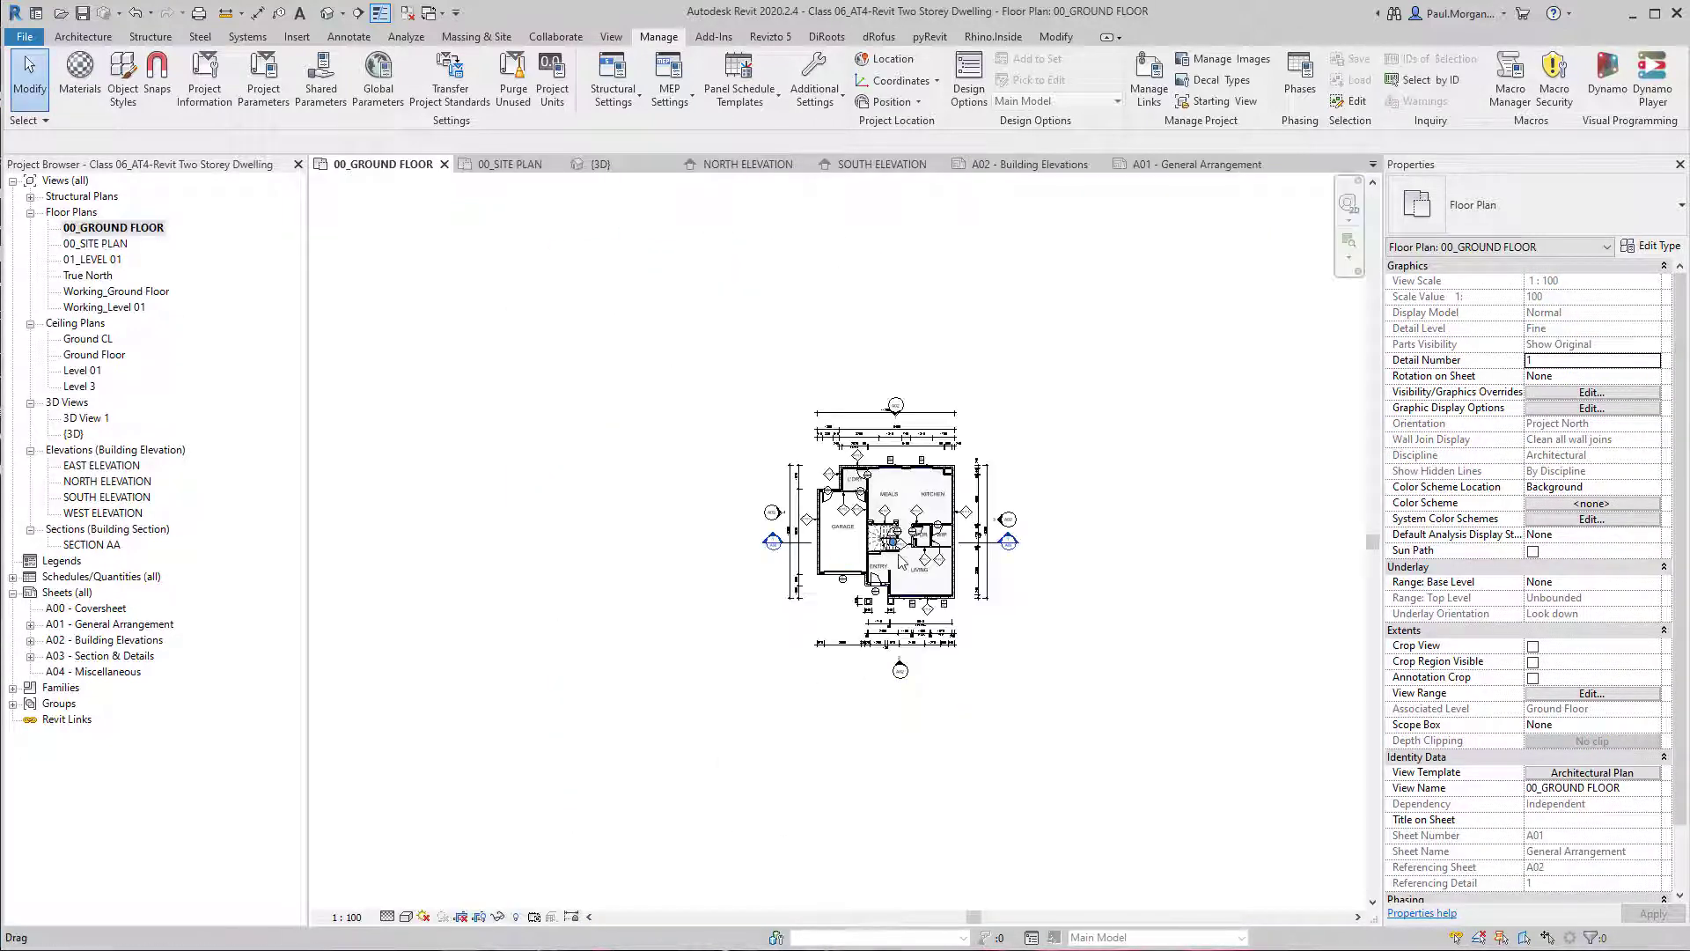
{"action": "scroll", "coordinate": [899, 560], "scroll_direction": "up", "scroll_amount": 2}
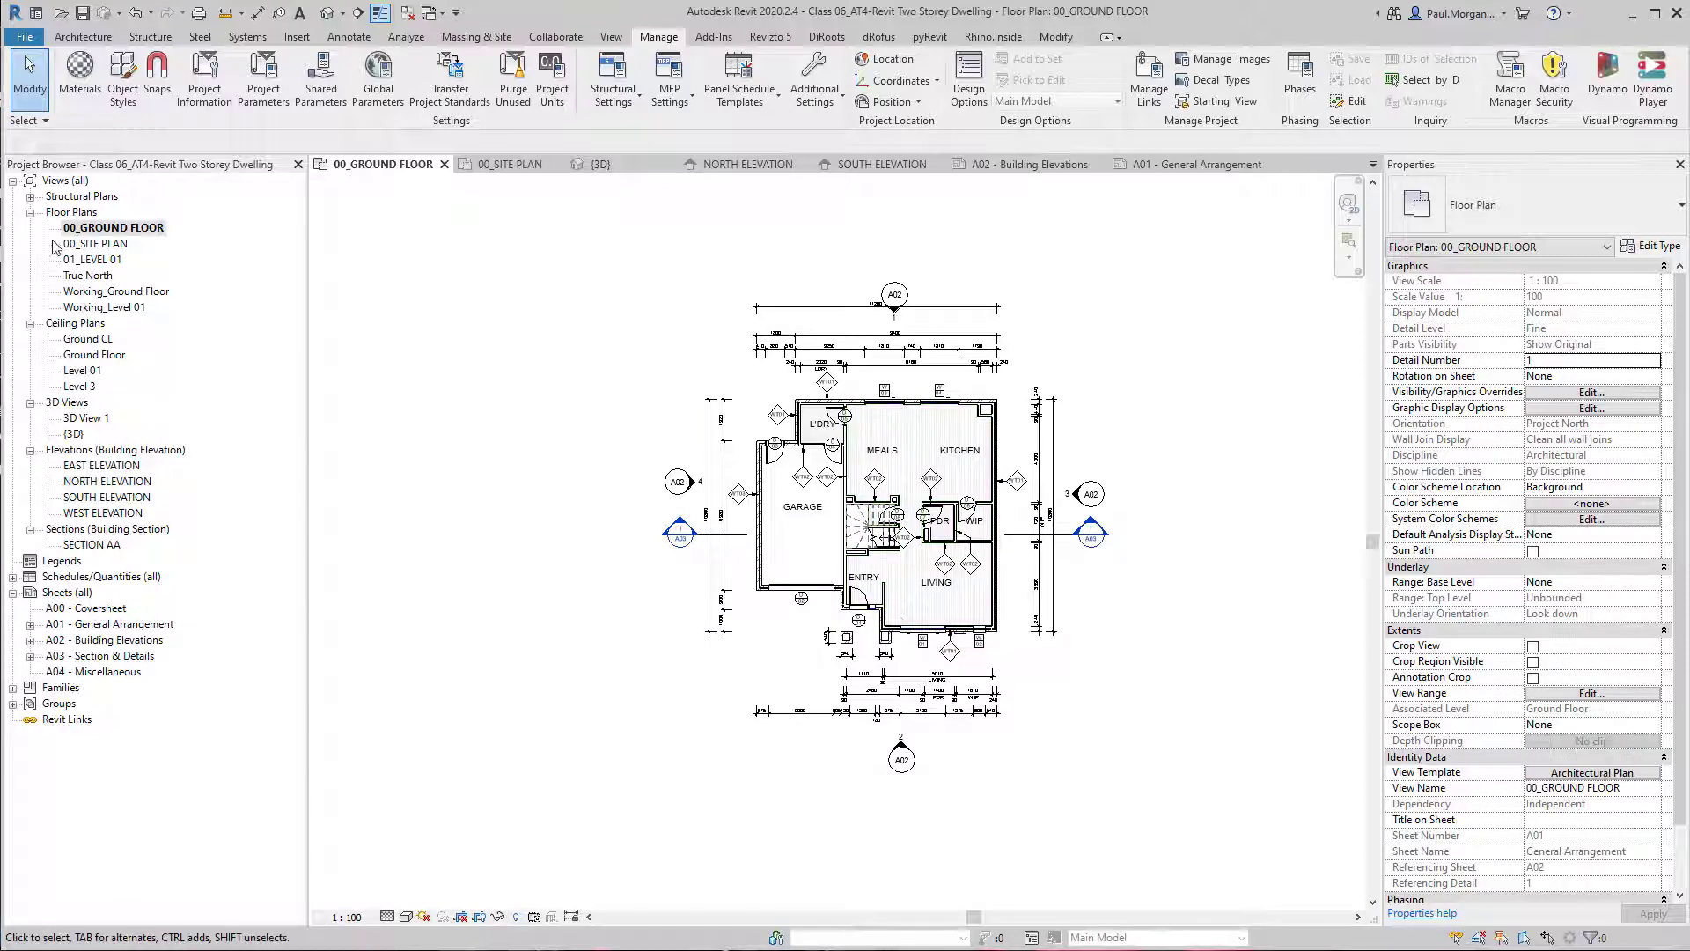
{"action": "double_click", "coordinate": [88, 246]}
{"action": "scroll", "coordinate": [1011, 579], "scroll_direction": "down", "scroll_amount": 5}
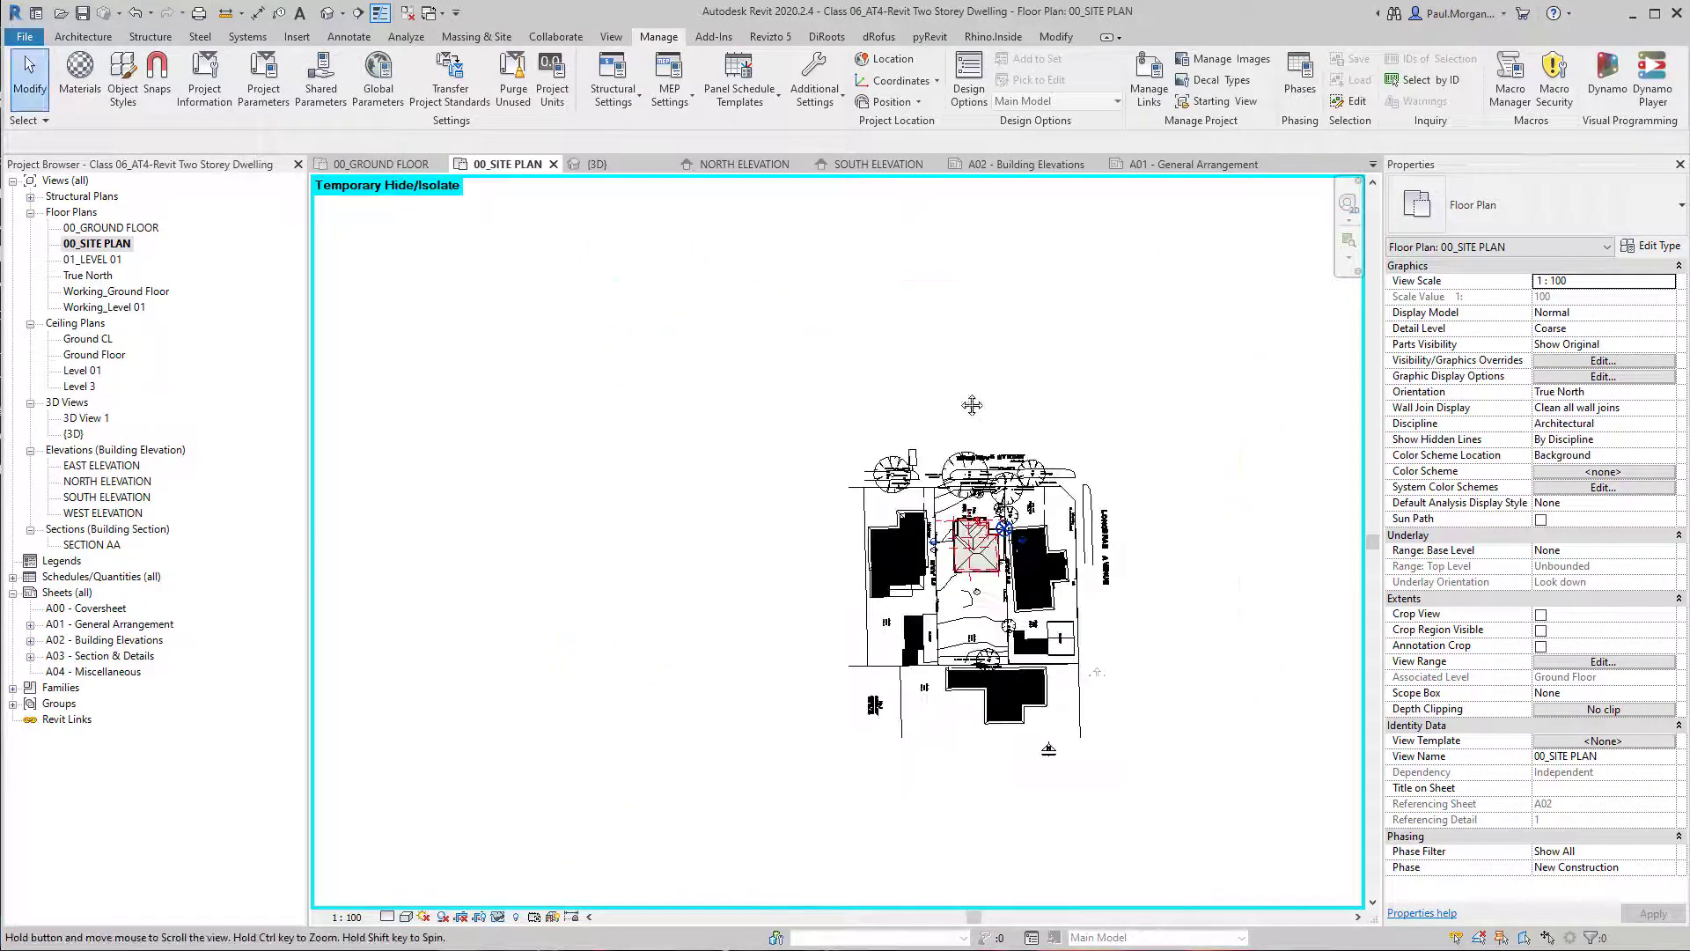
{"action": "left_click", "coordinate": [944, 674]}
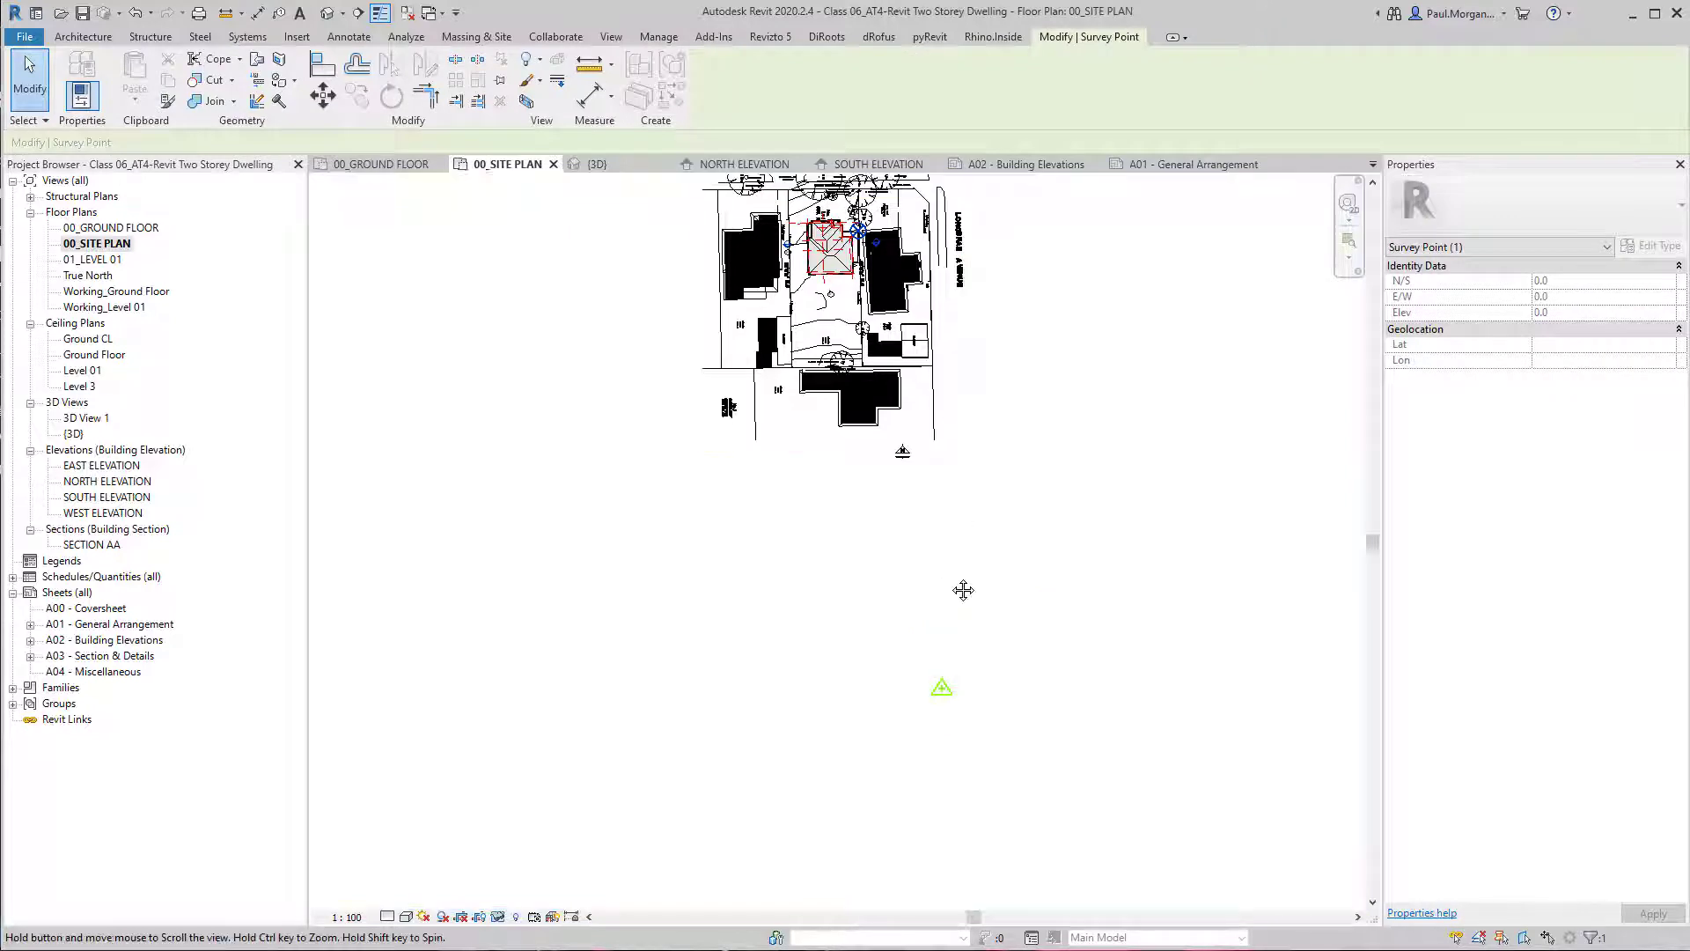
{"action": "middle_click_drag", "start_coordinate": [962, 589], "coordinate": [977, 806]}
Try to set the N/S value of the project base point beside the house to 0.
{"action": "left_click", "coordinate": [873, 432]}
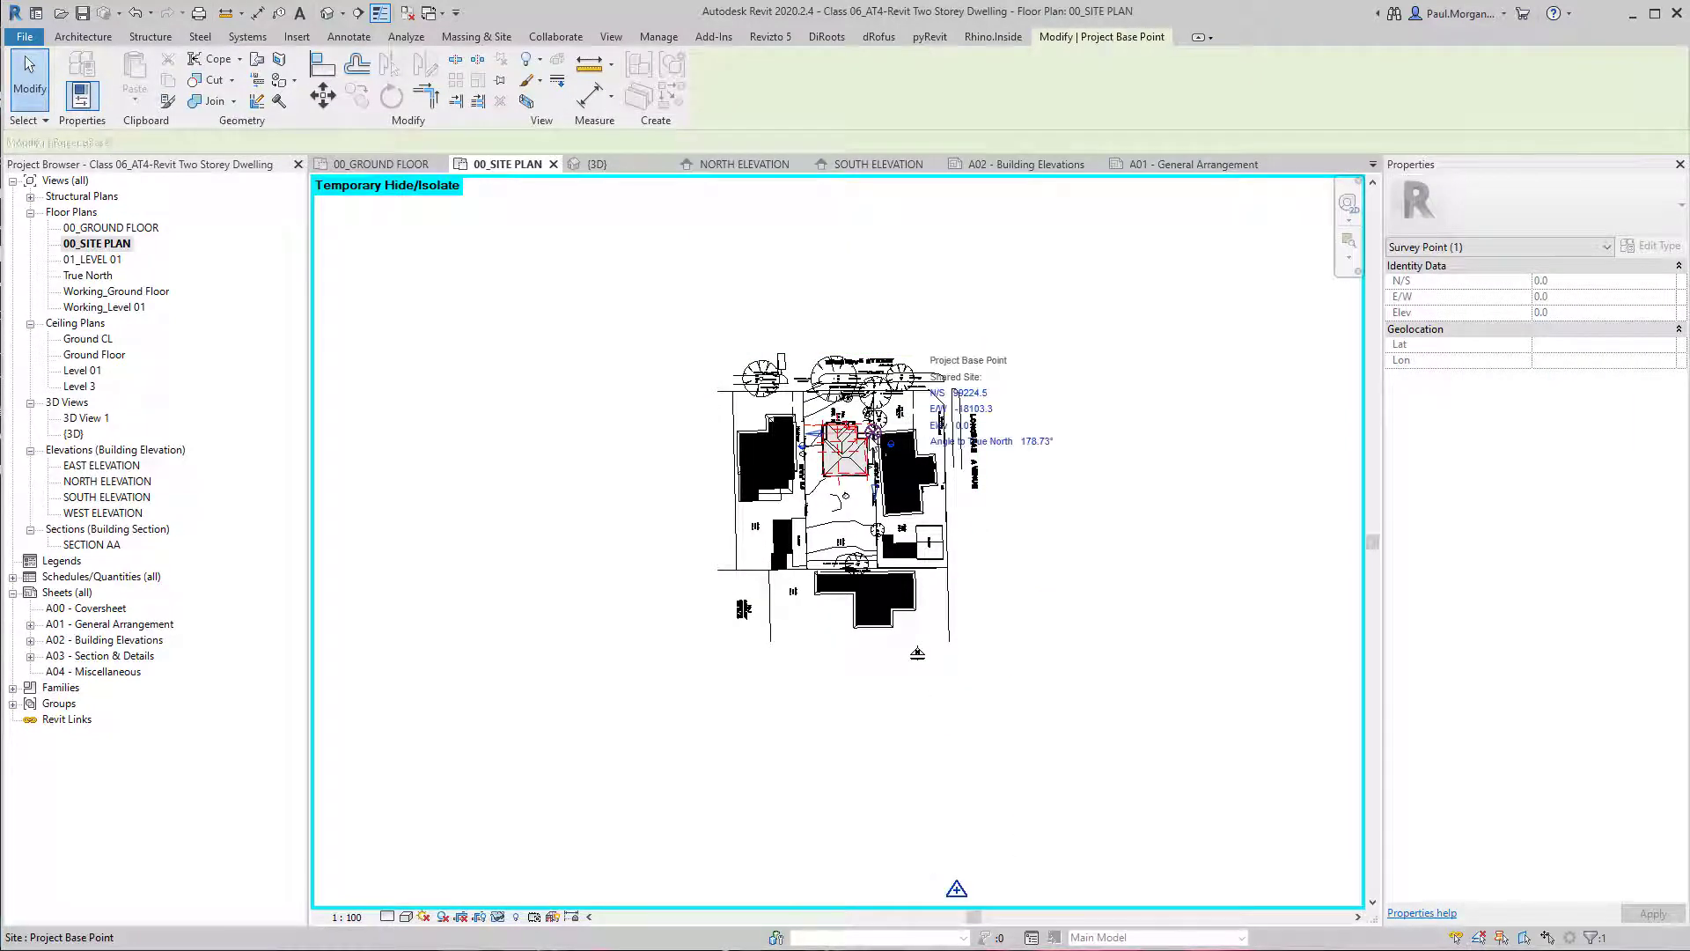
{"action": "left_click", "coordinate": [981, 396]}
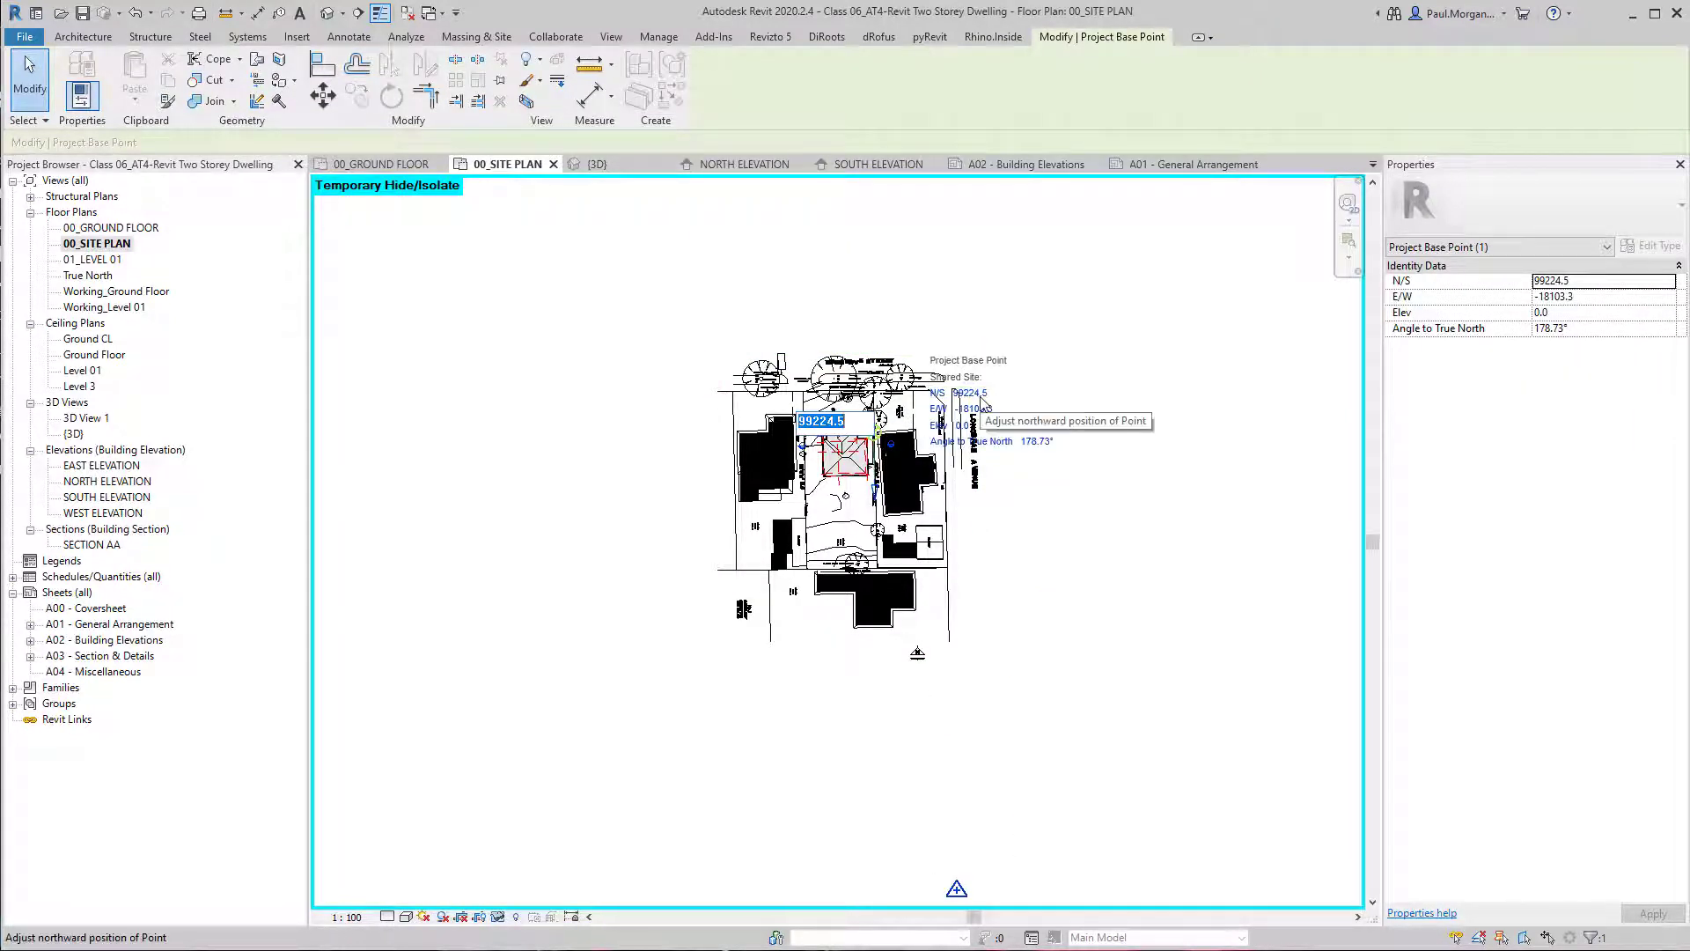
{"action": "type", "text": "0"}
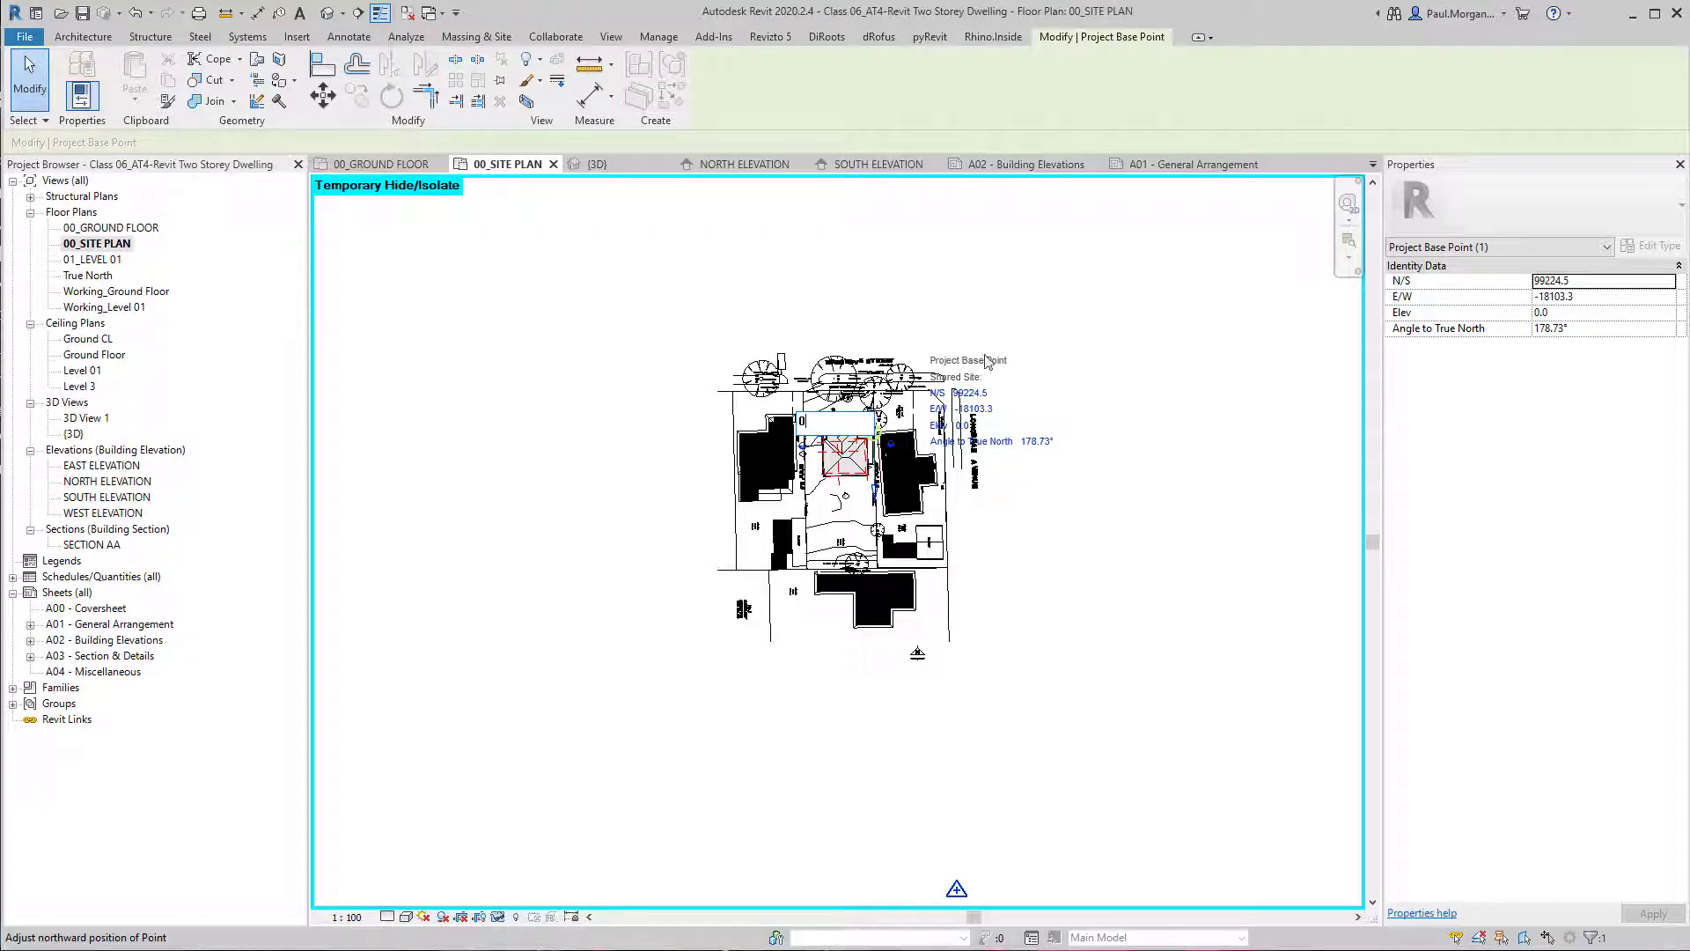
{"action": "key", "text": "Return"}
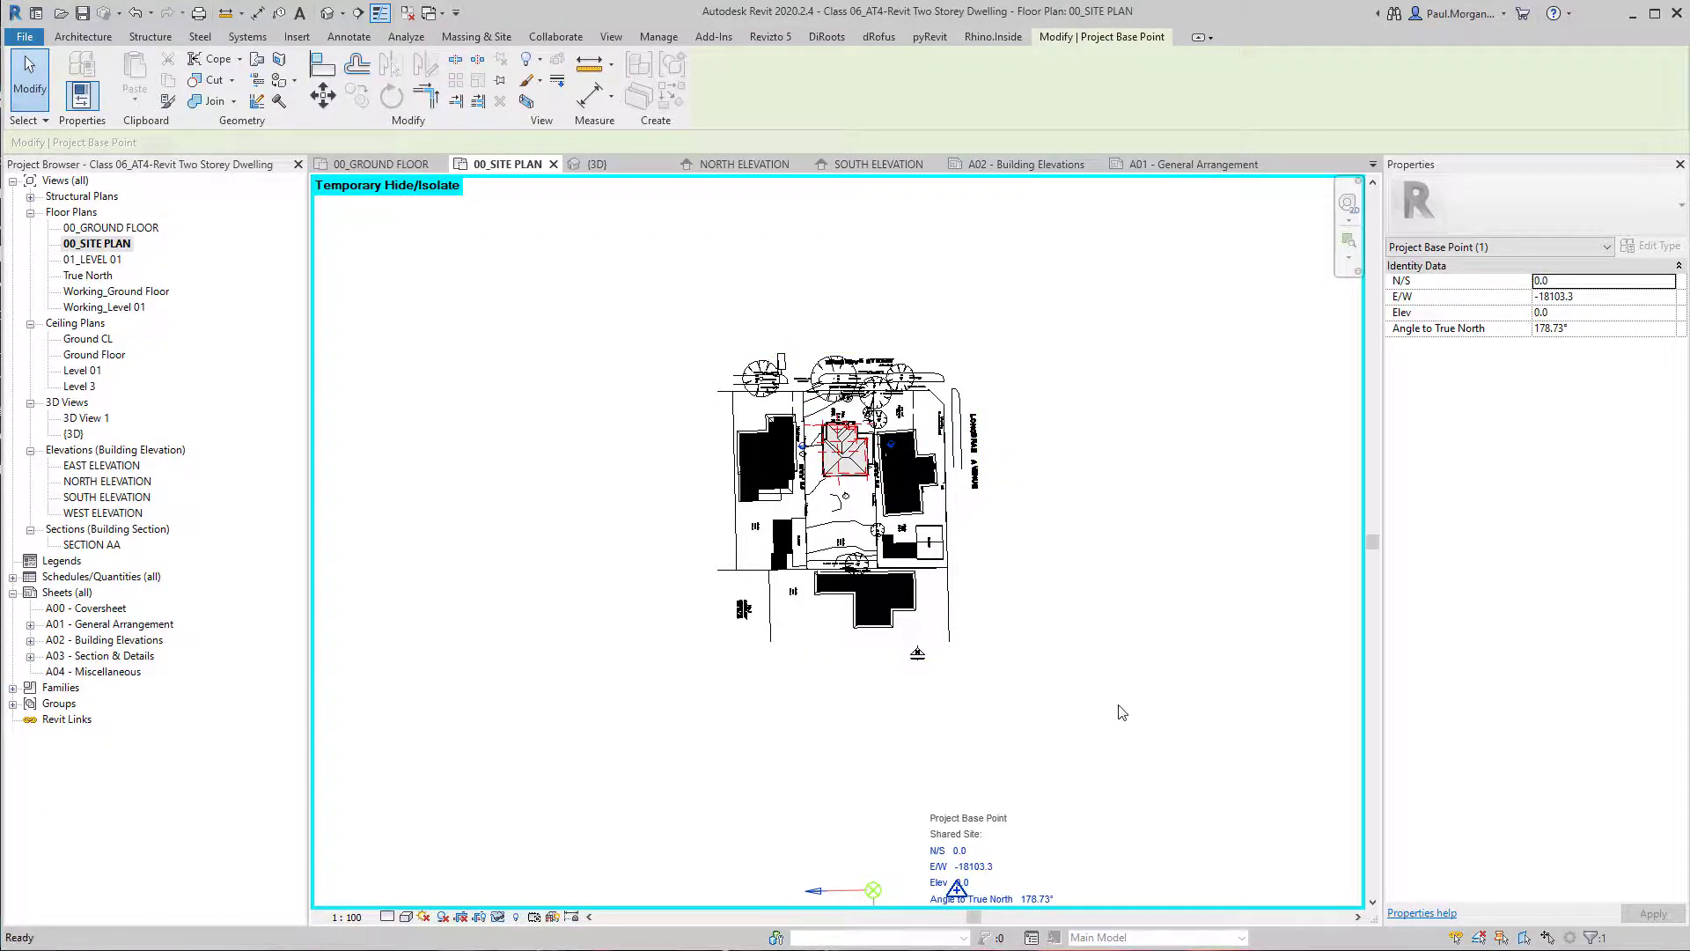
{"action": "left_click", "coordinate": [1117, 705]}
{"action": "scroll", "coordinate": [876, 436], "scroll_direction": "up", "scroll_amount": 5}
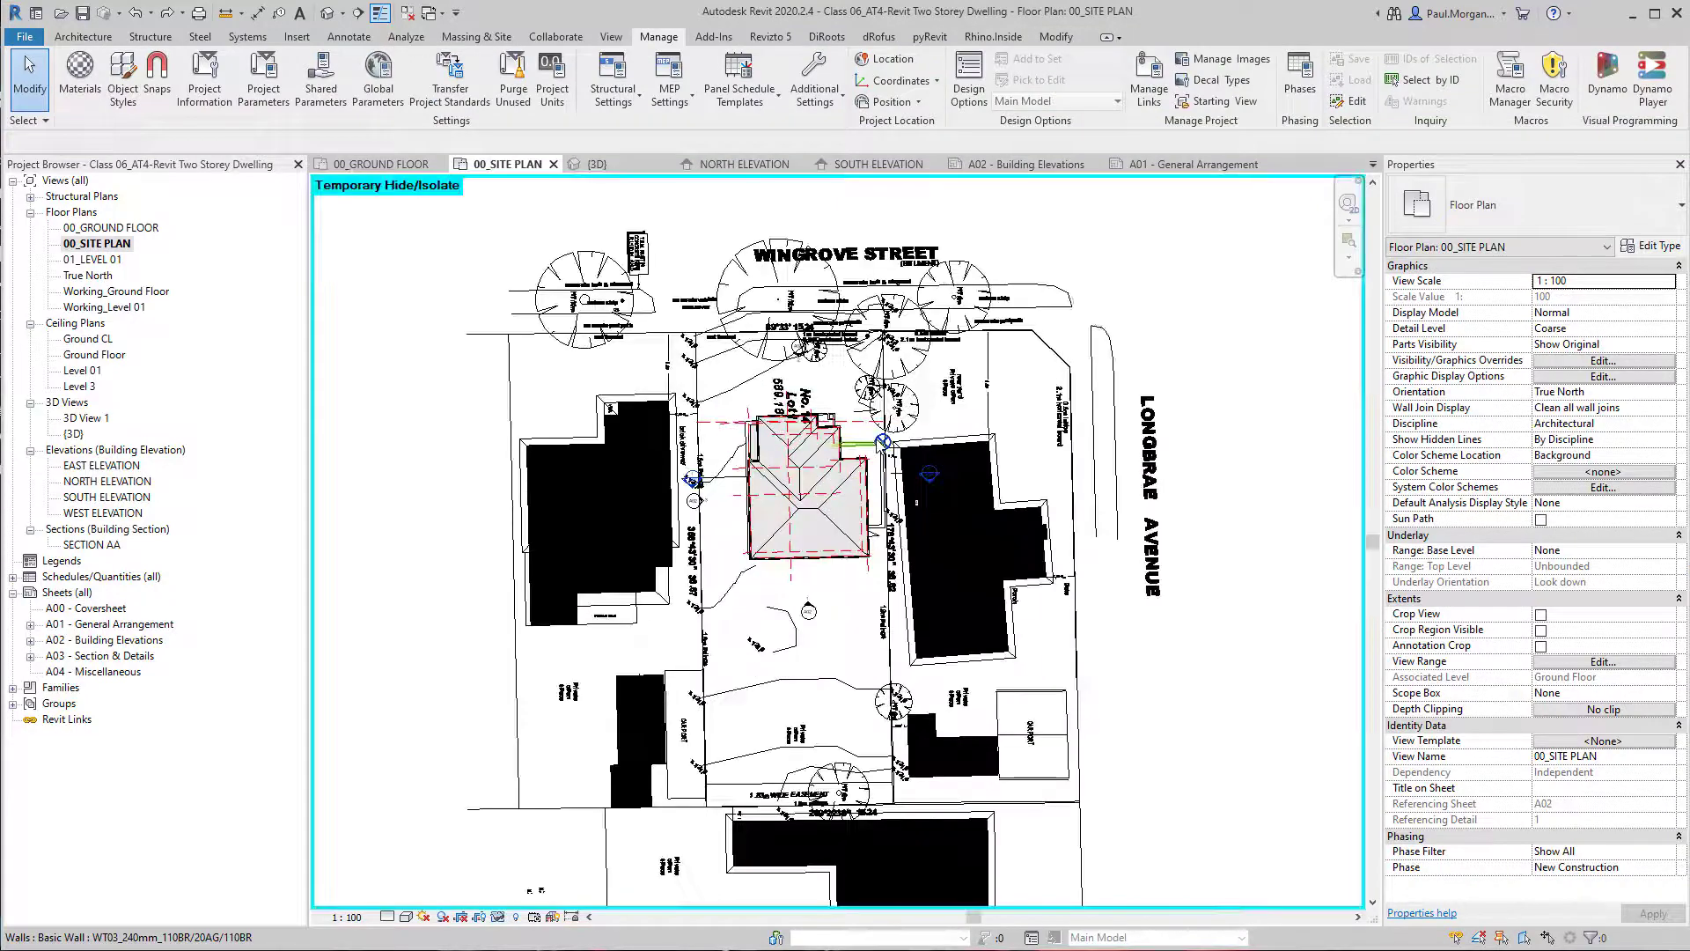
Check the shared site coordinates of the survey point and the project base point on the site plan.
{"action": "scroll", "coordinate": [885, 443], "scroll_direction": "up", "scroll_amount": 2}
{"action": "left_click", "coordinate": [884, 443]}
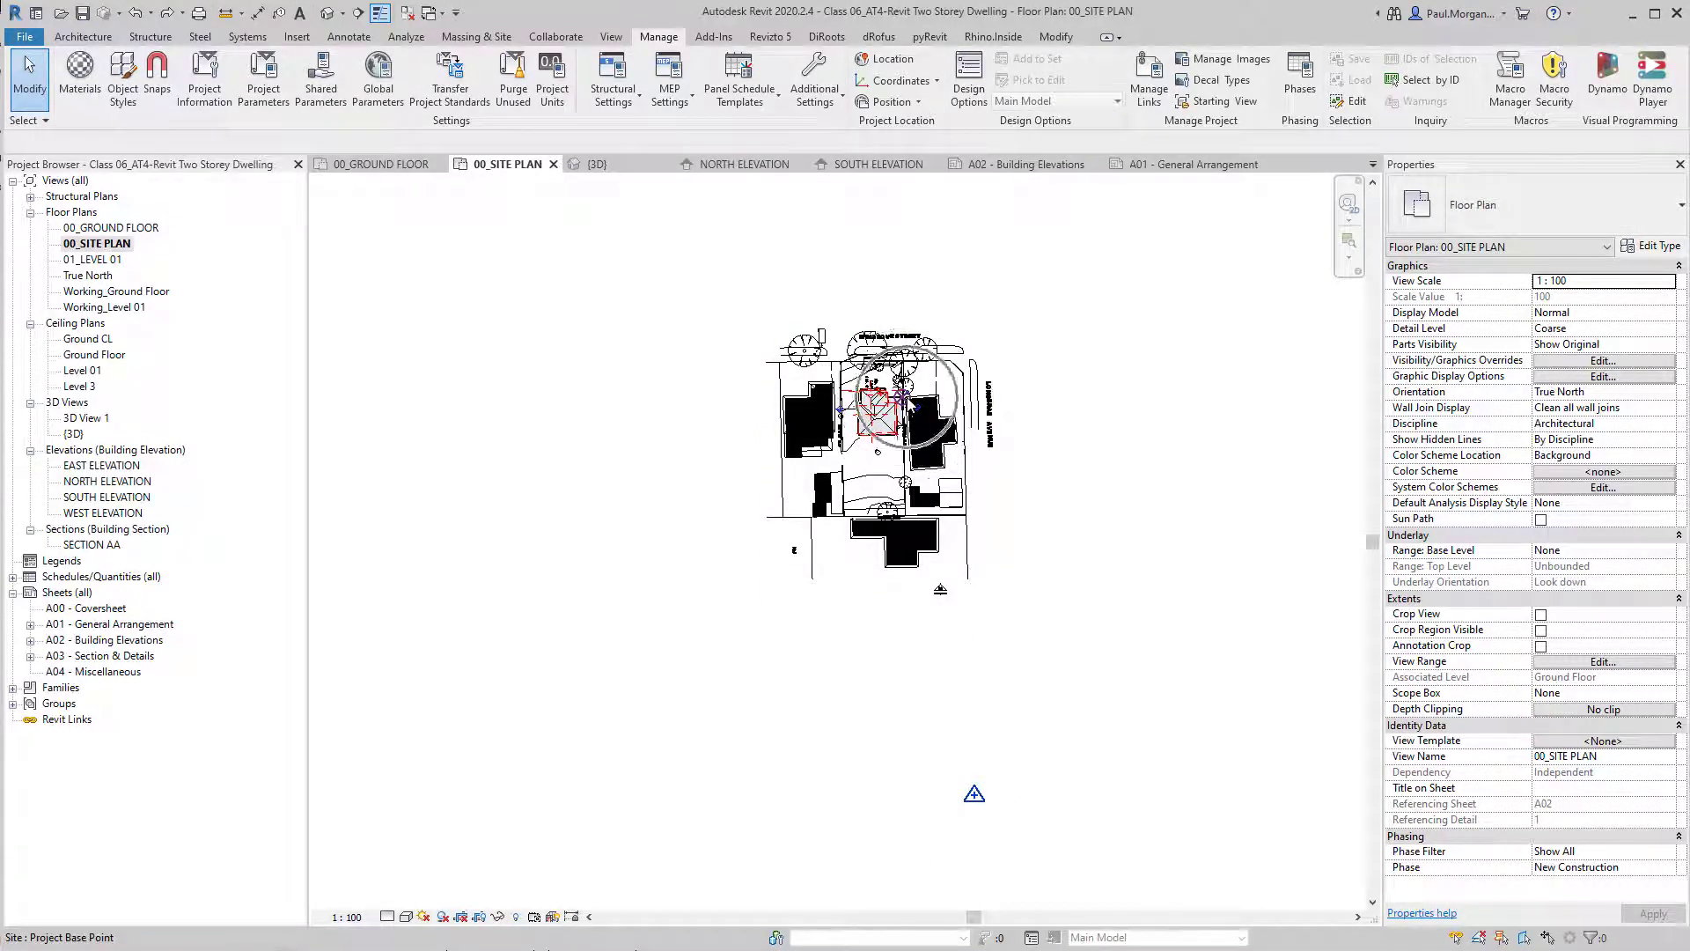
{"action": "left_click", "coordinate": [975, 794]}
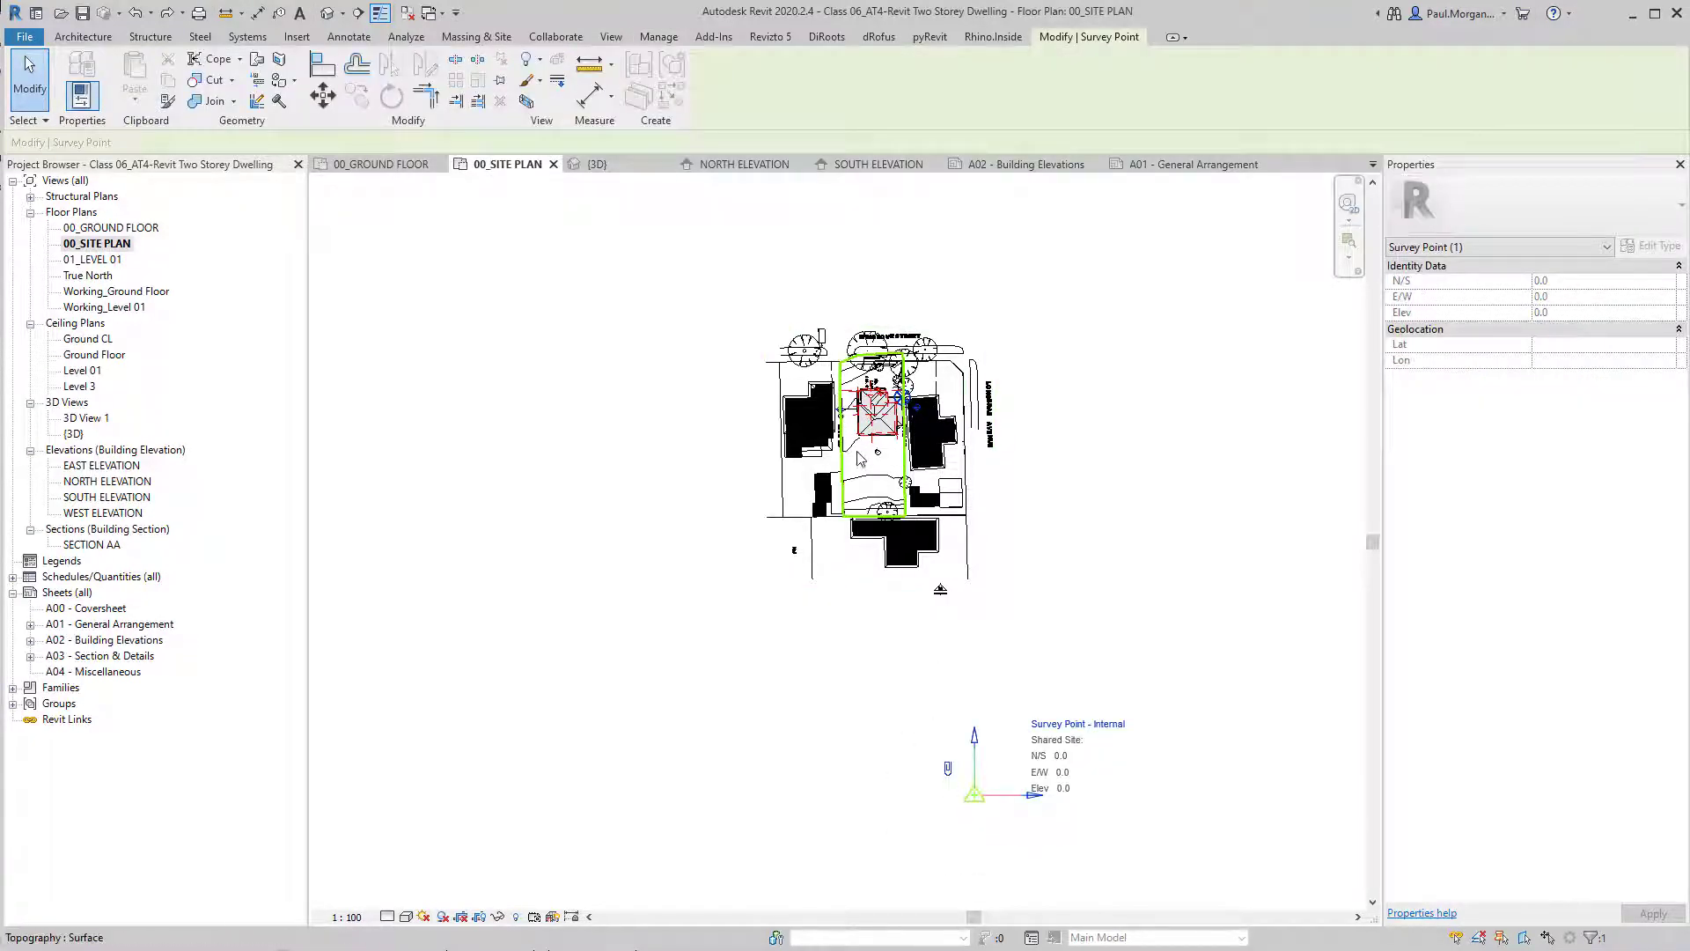
{"action": "key", "text": "ctrl"}
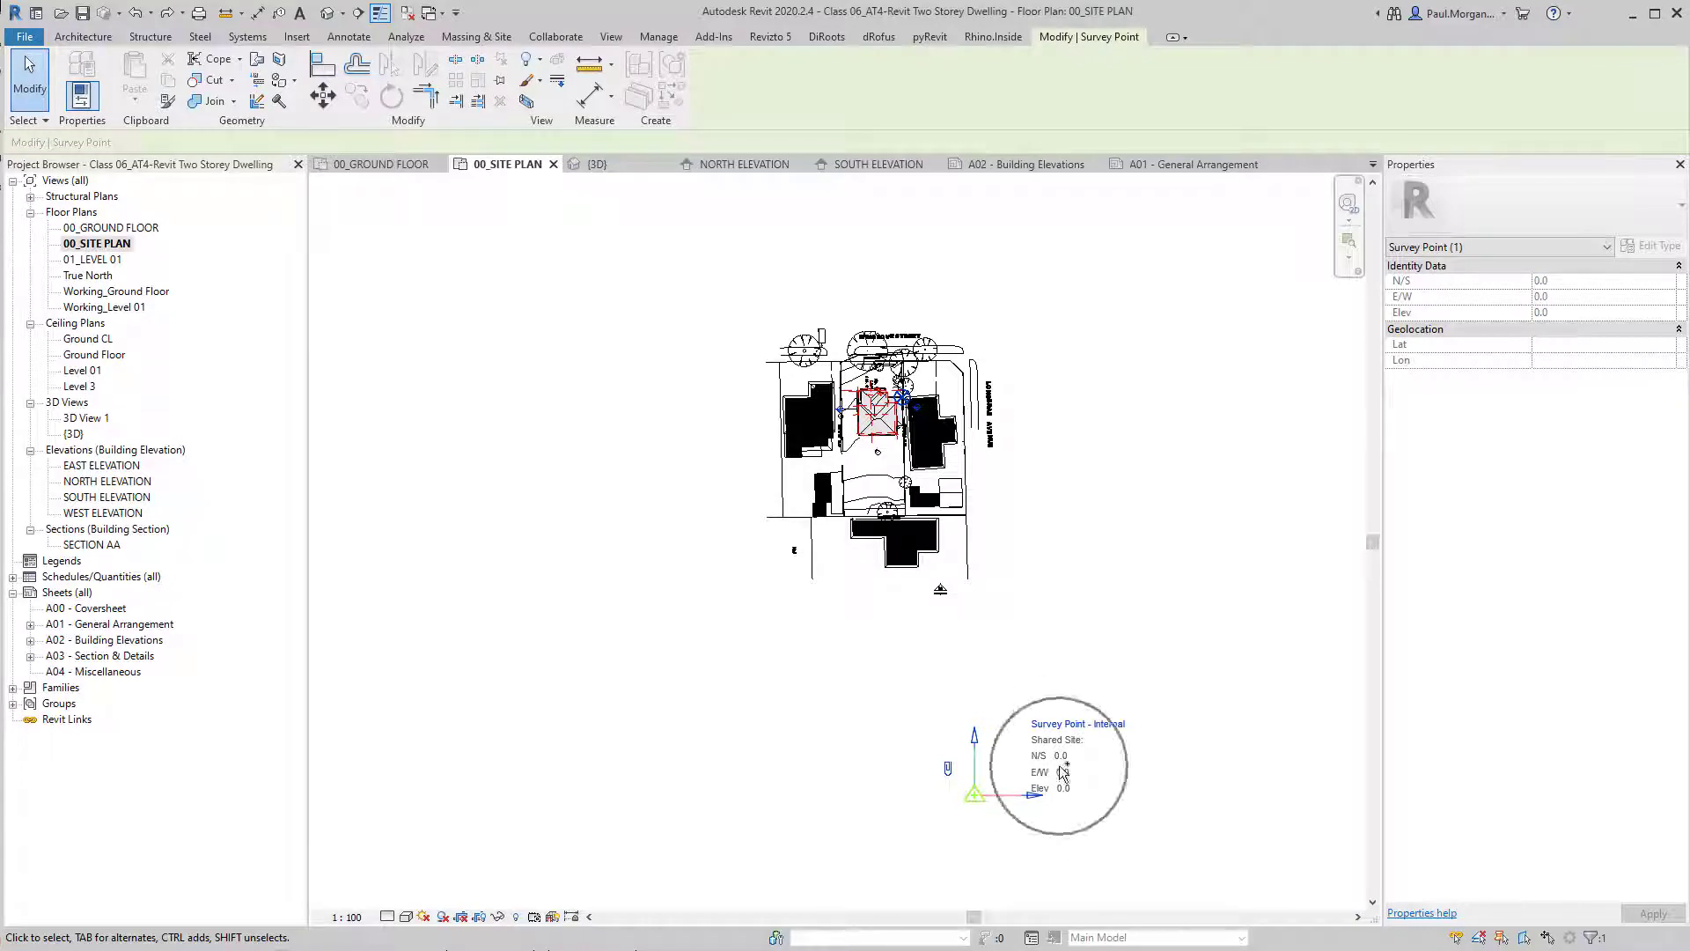
{"action": "left_click", "coordinate": [801, 641]}
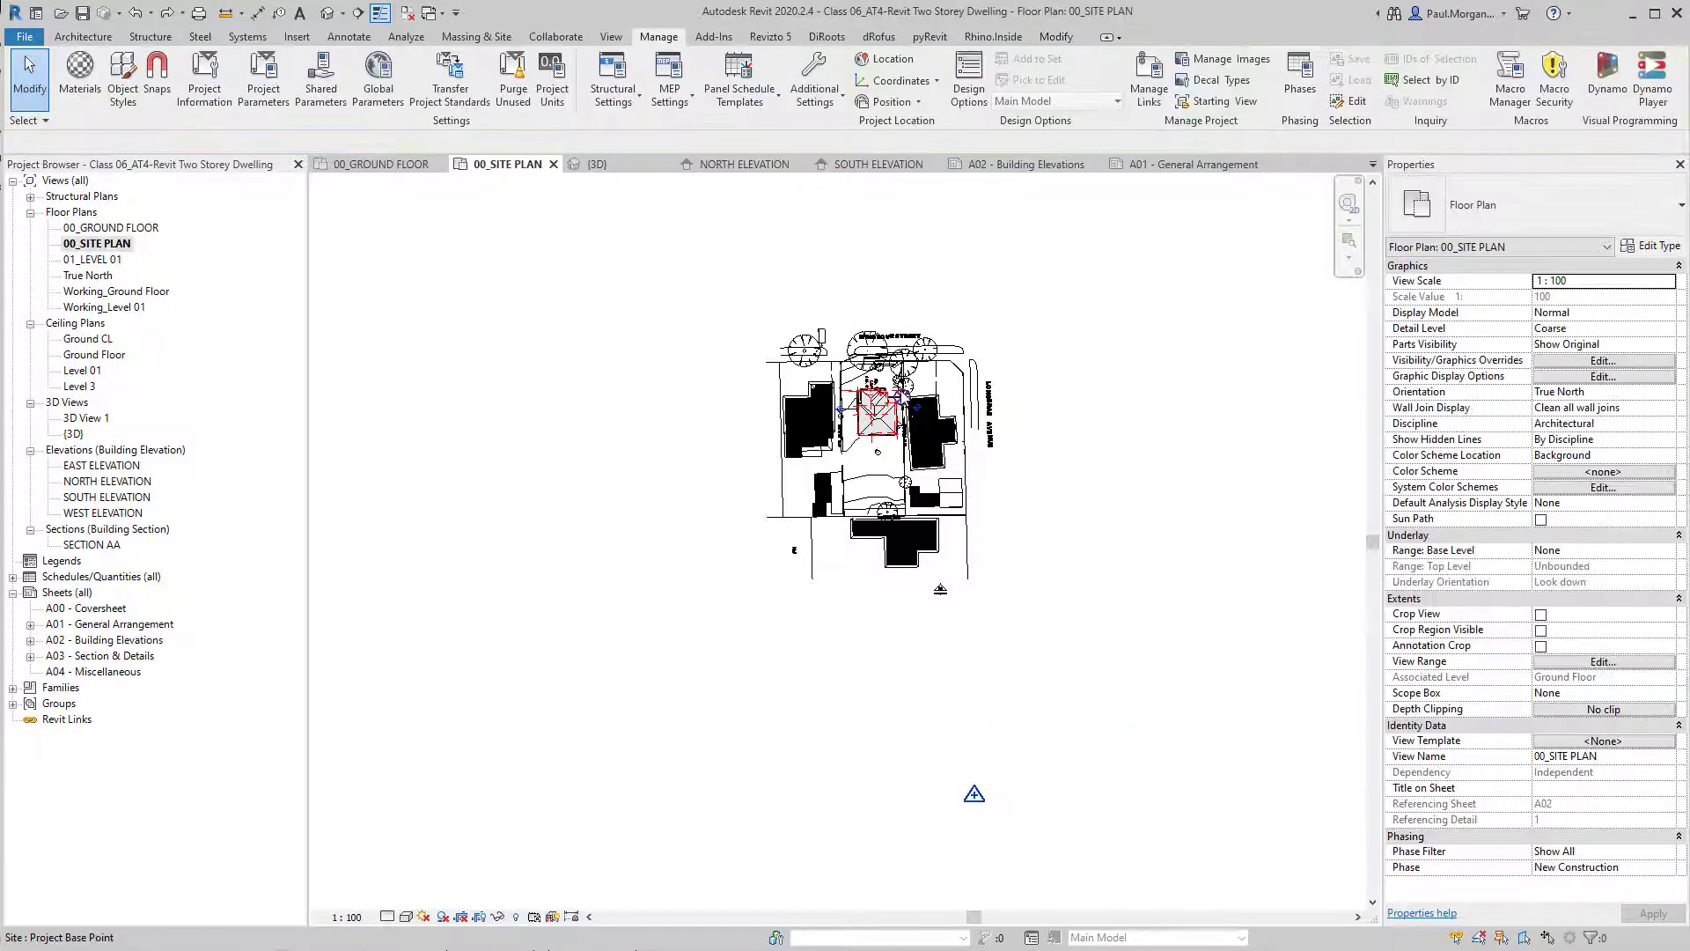
{"action": "left_click", "coordinate": [902, 398]}
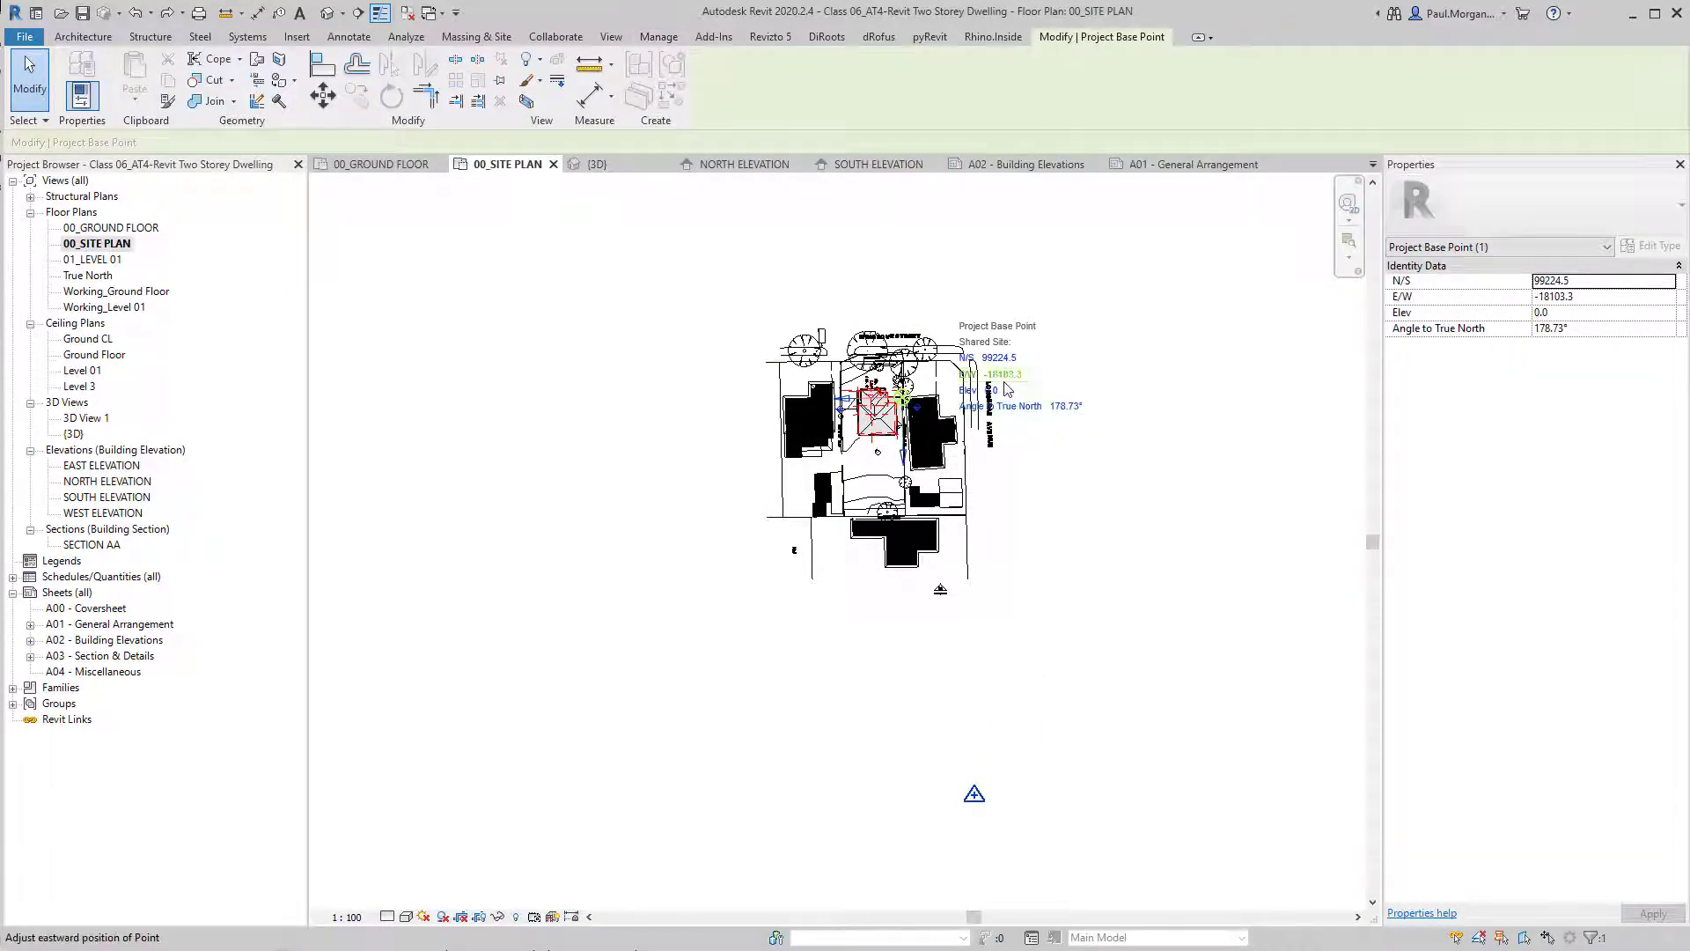
{"action": "scroll", "coordinate": [1003, 380], "scroll_direction": "up", "scroll_amount": 3}
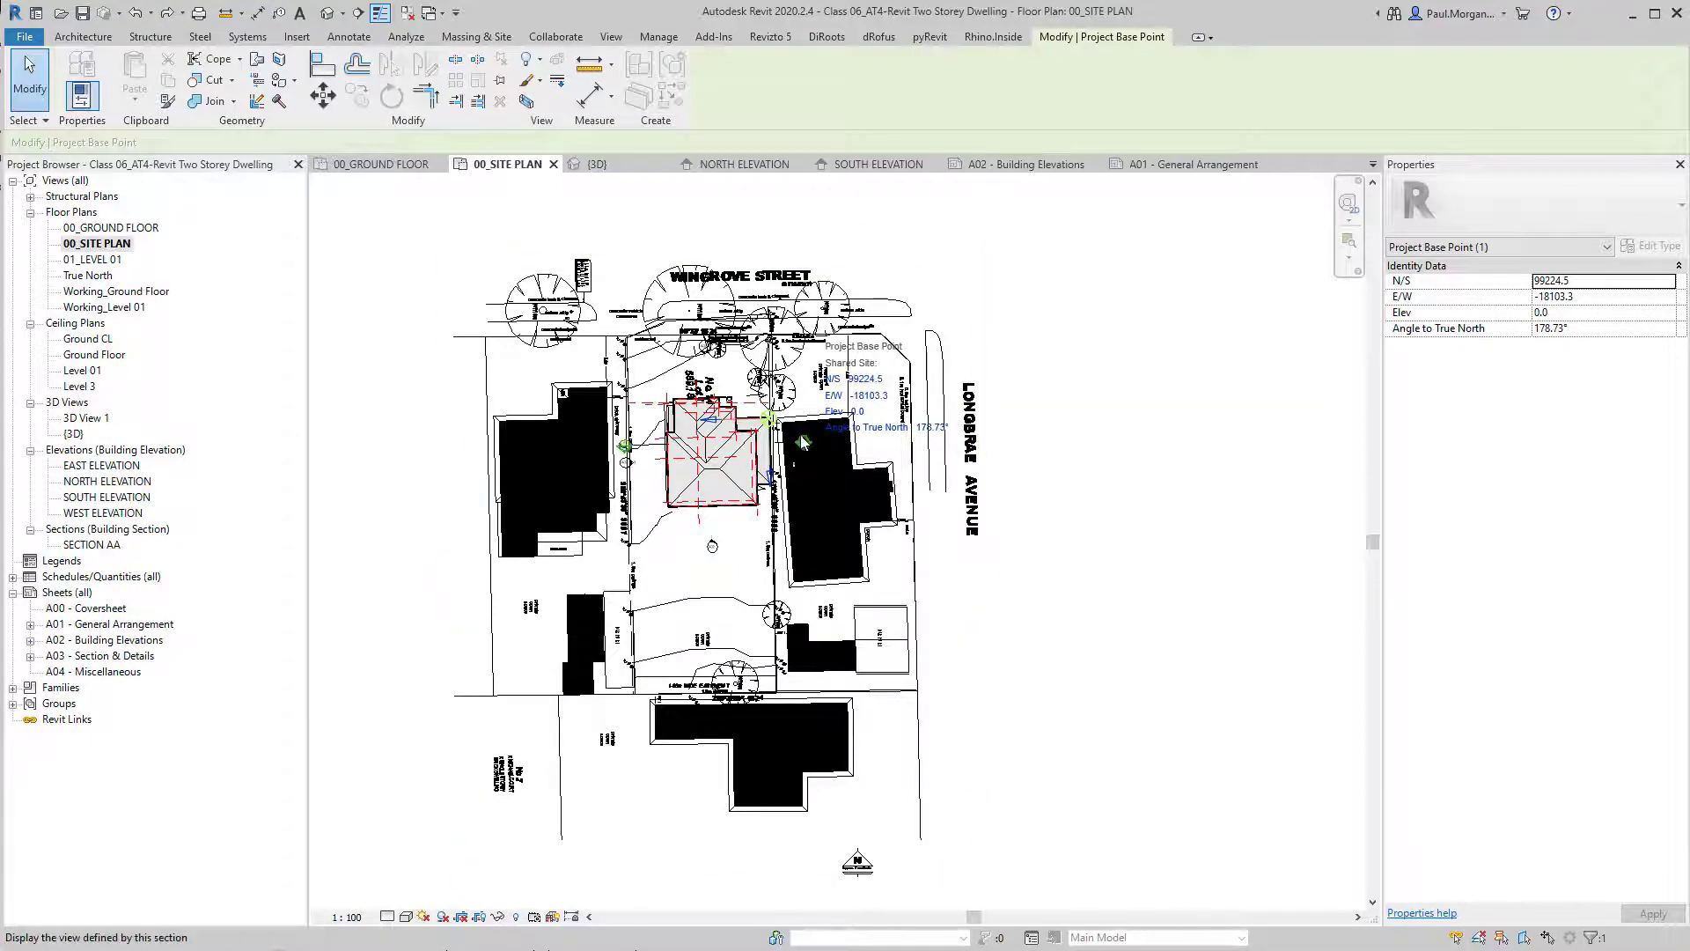
{"action": "scroll", "coordinate": [828, 449], "scroll_direction": "down", "scroll_amount": 3}
{"action": "left_click", "coordinate": [1108, 597]}
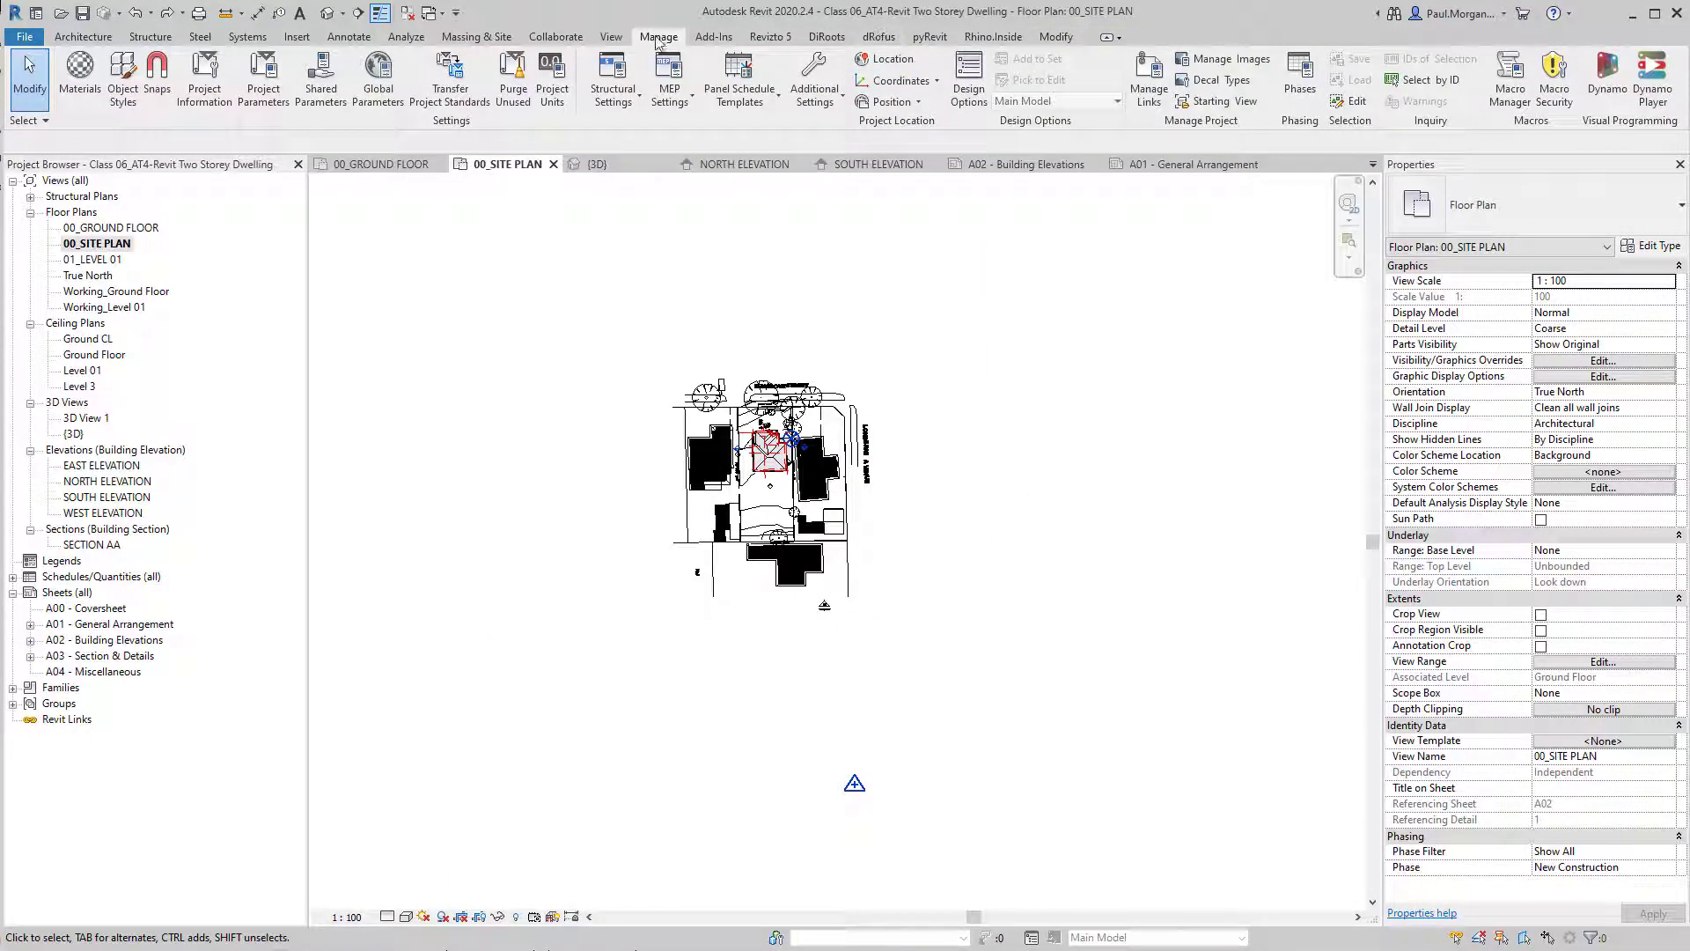
Relocate the project from the base point at the house corner onto the survey point.
{"action": "left_click", "coordinate": [889, 102]}
{"action": "left_click", "coordinate": [924, 130]}
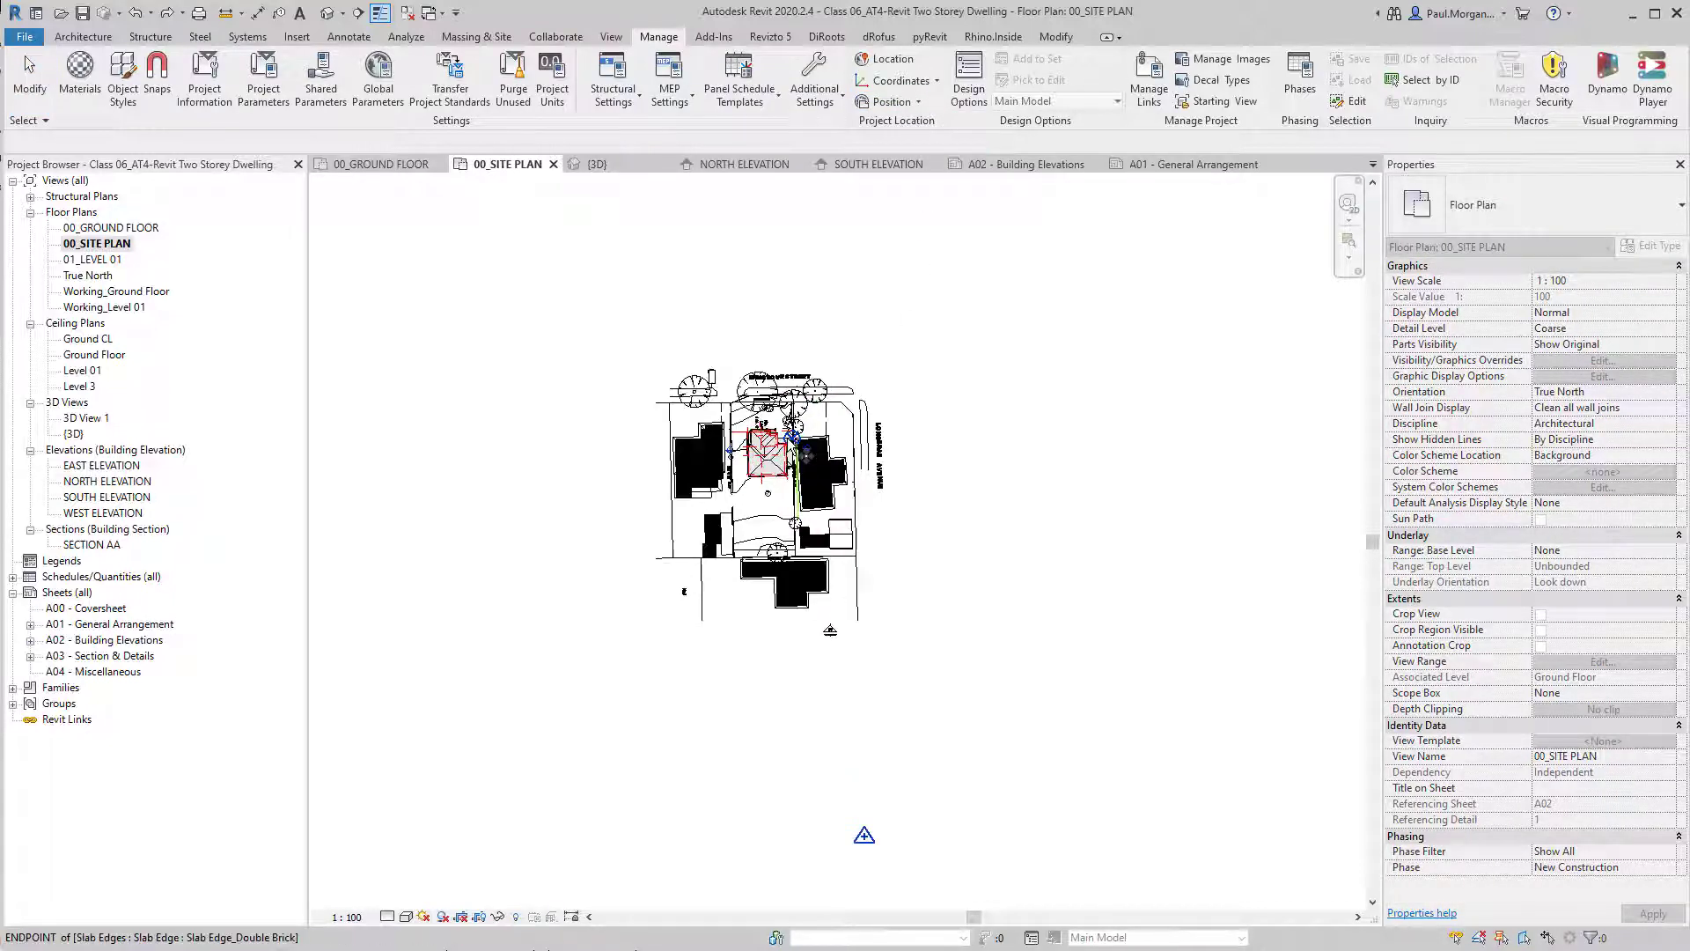
{"action": "scroll", "coordinate": [792, 436], "scroll_direction": "up", "scroll_amount": 10}
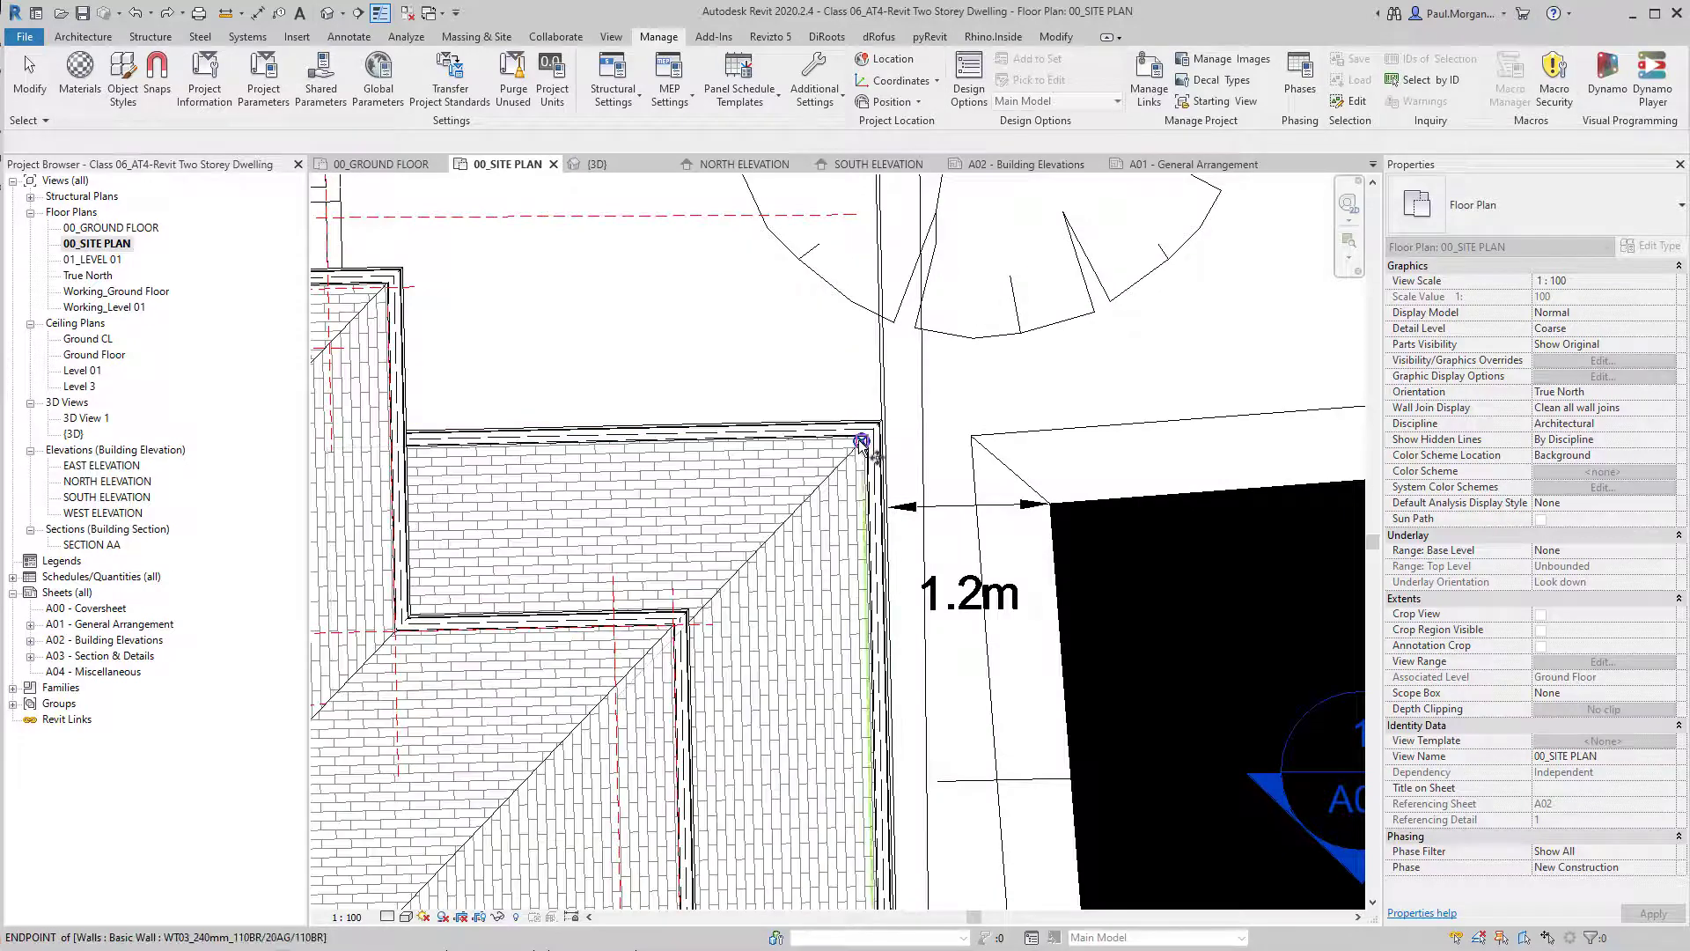
{"action": "left_click", "coordinate": [862, 440]}
{"action": "scroll", "coordinate": [864, 449], "scroll_direction": "down", "scroll_amount": 10}
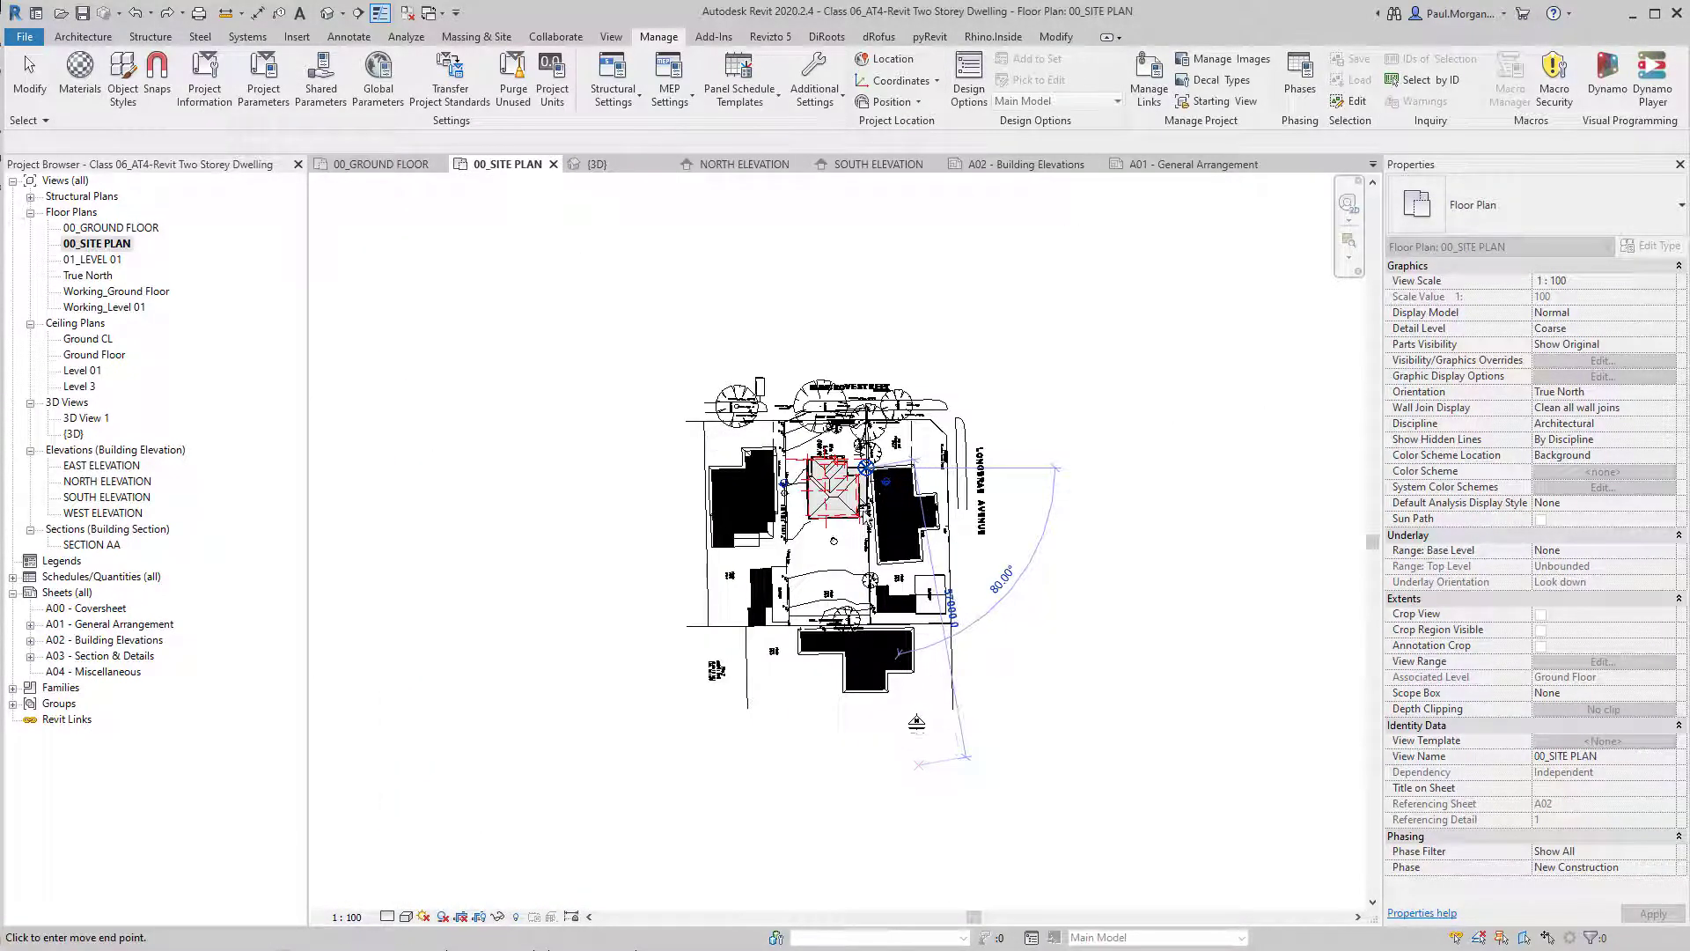
{"action": "scroll", "coordinate": [920, 738], "scroll_direction": "down", "scroll_amount": 1}
{"action": "middle_click_drag", "start_coordinate": [924, 742], "coordinate": [838, 307]}
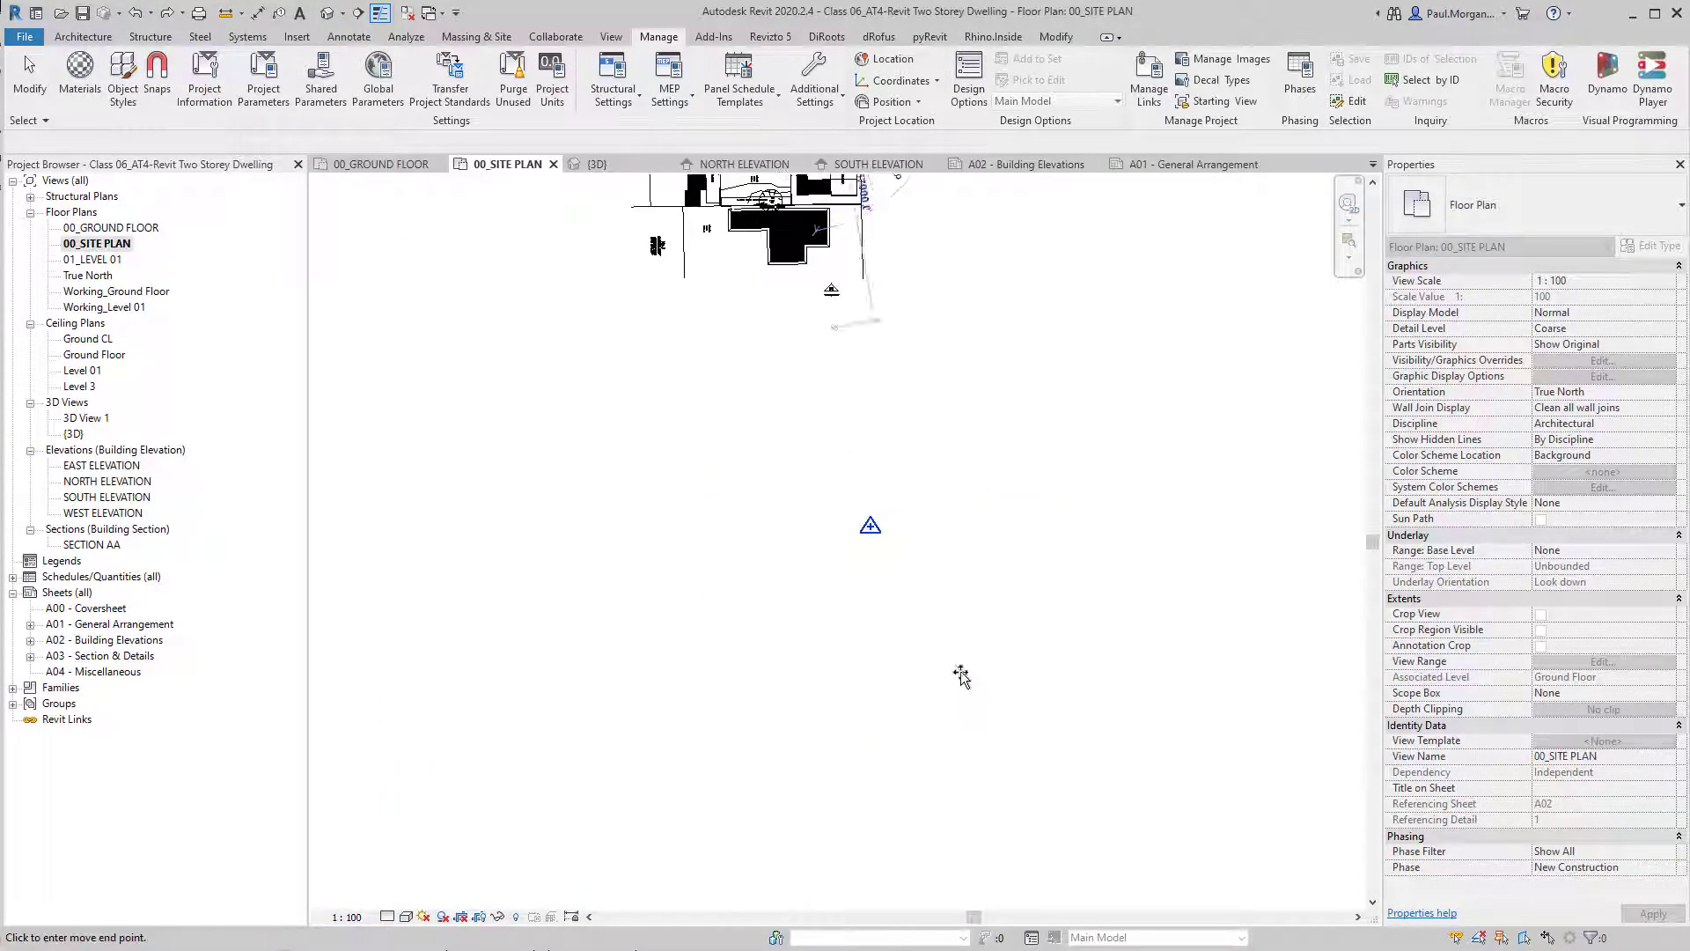
{"action": "left_click", "coordinate": [871, 527]}
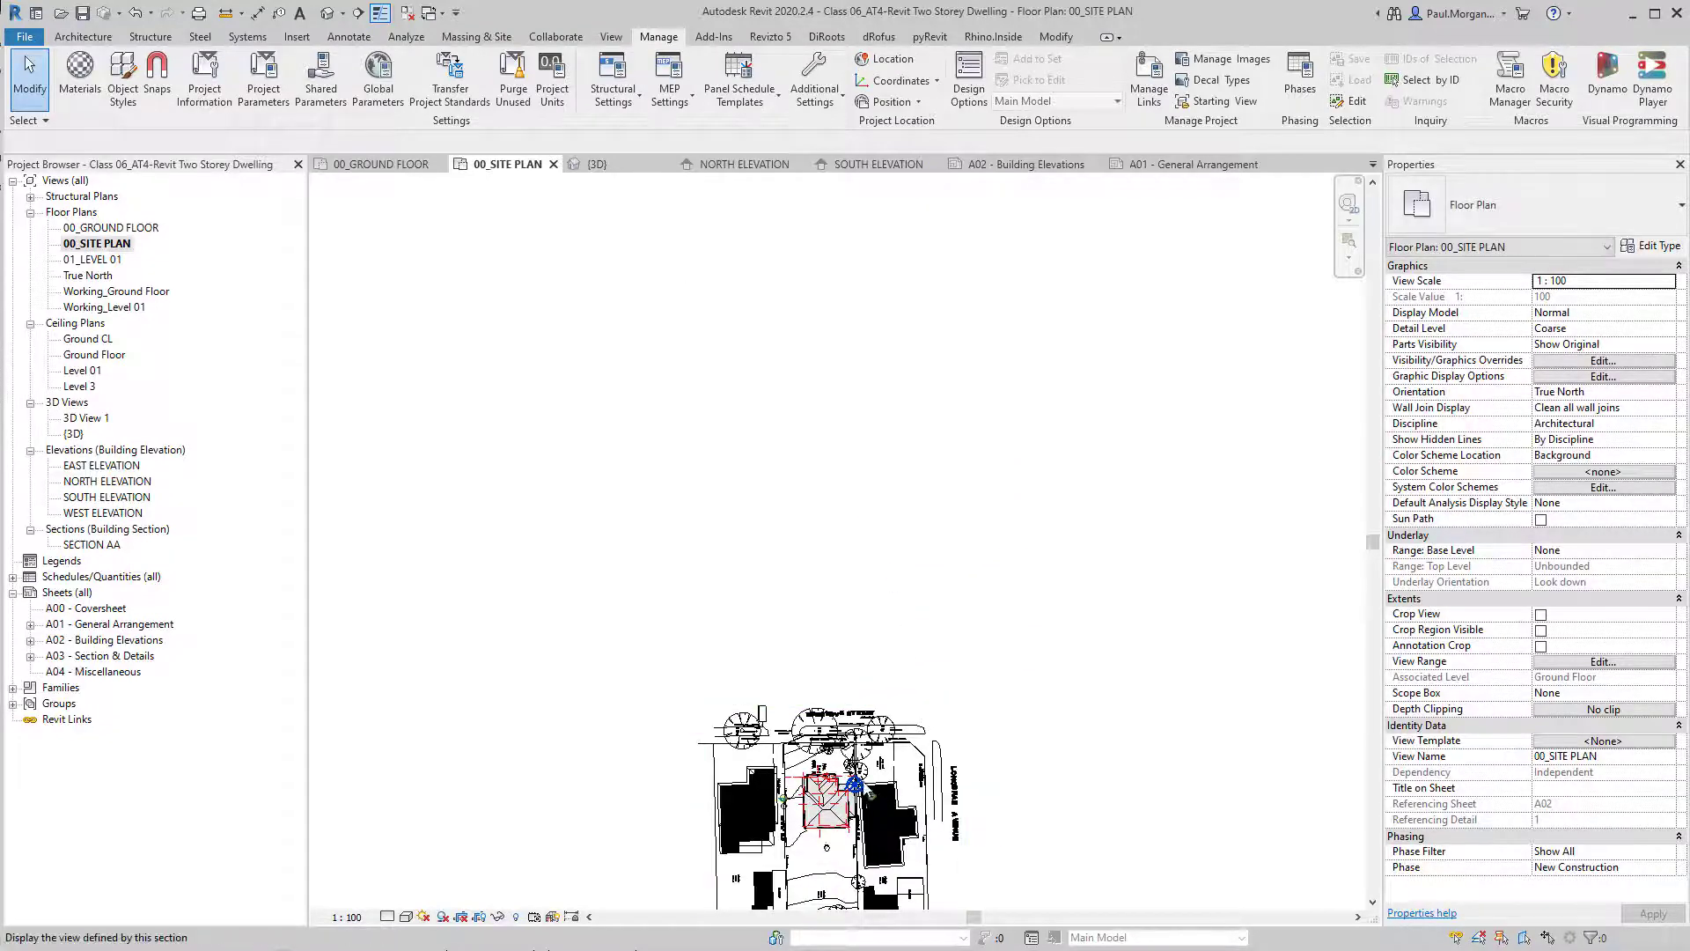
Inspect the project base point's N/S, E/W and Elev values at the house corner.
{"action": "scroll", "coordinate": [869, 795], "scroll_direction": "up", "scroll_amount": 5}
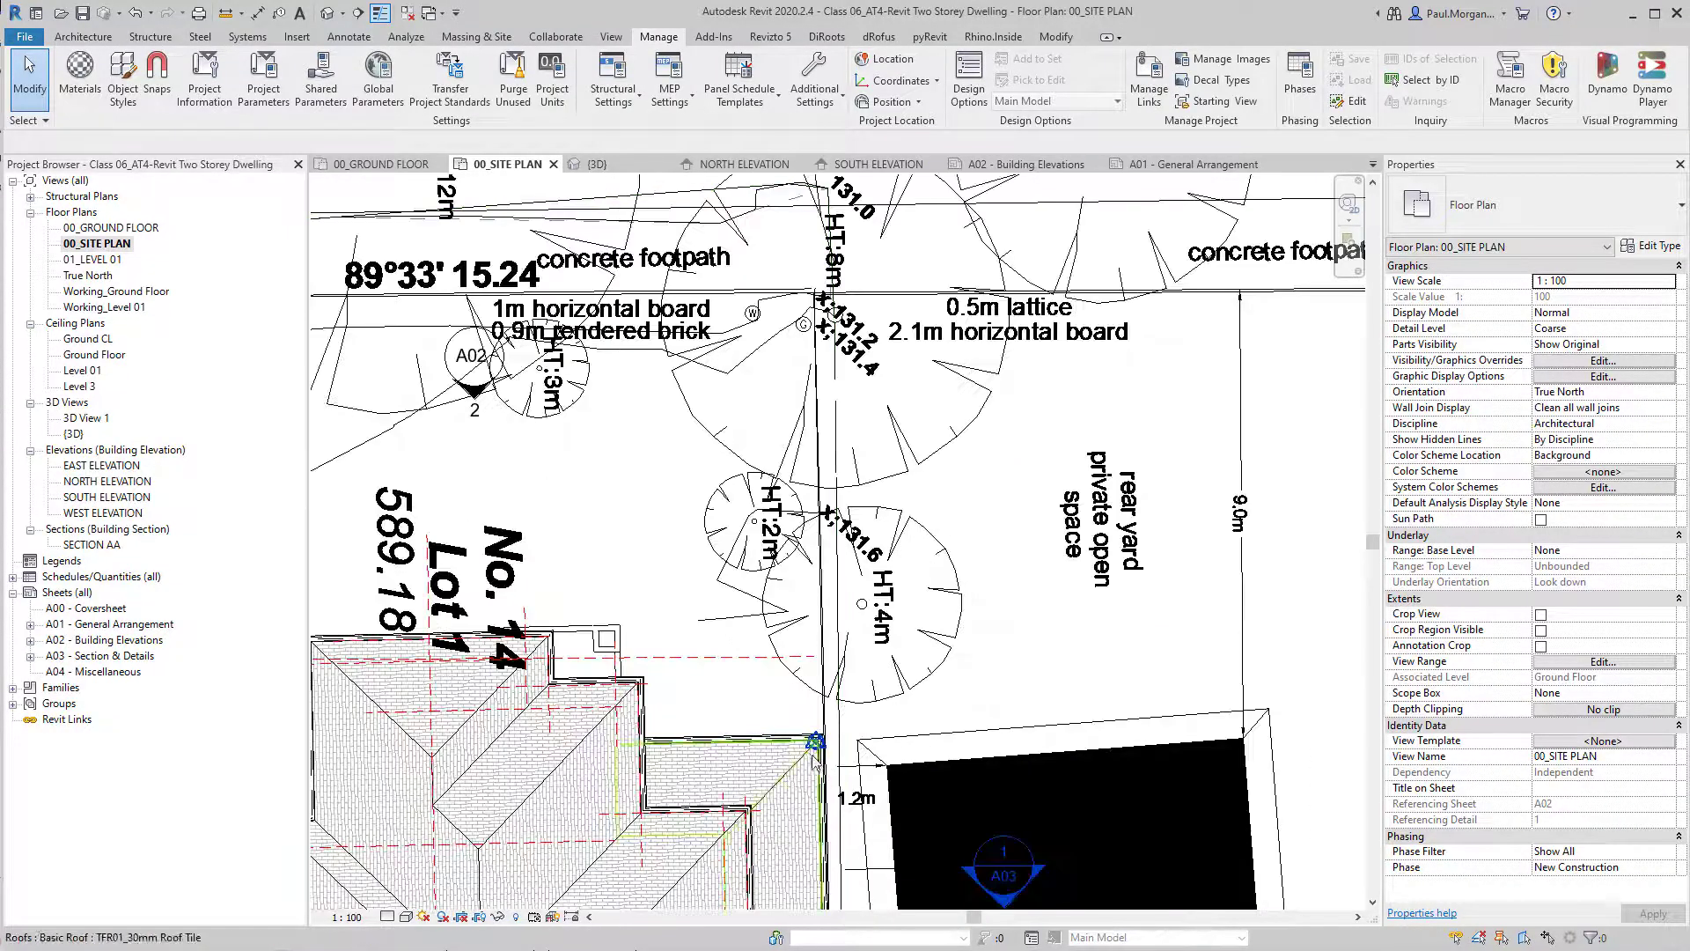
{"action": "left_click", "coordinate": [815, 742]}
{"action": "scroll", "coordinate": [815, 742], "scroll_direction": "down", "scroll_amount": 6}
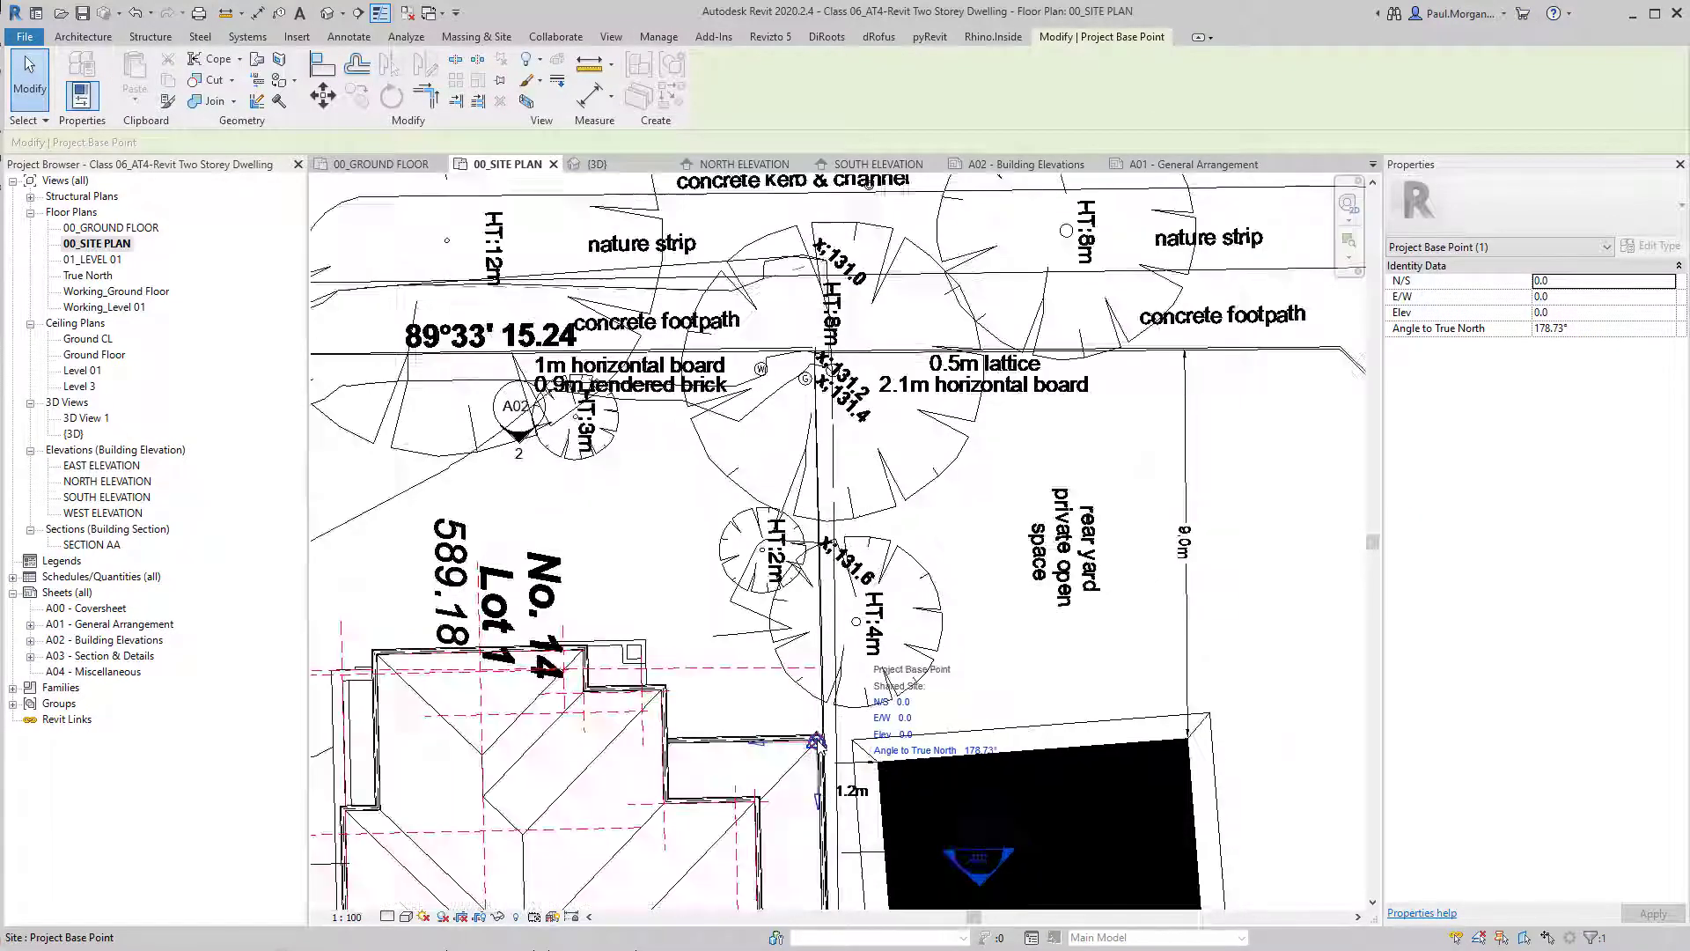
{"action": "scroll", "coordinate": [792, 497], "scroll_direction": "down", "scroll_amount": 4}
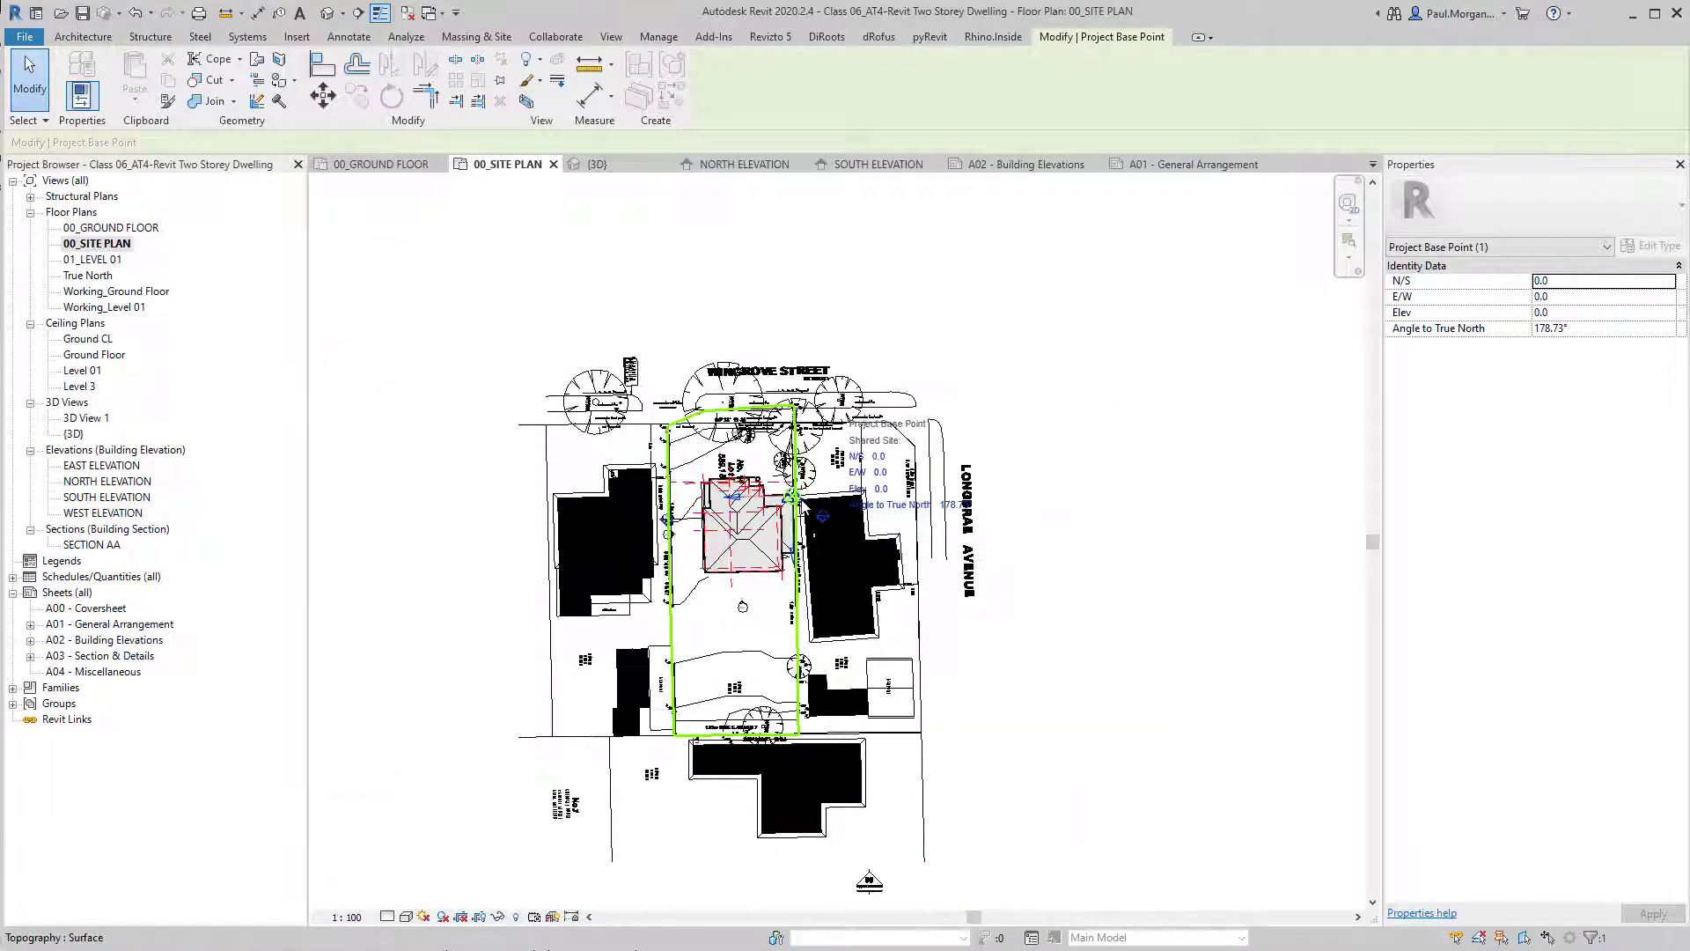
{"action": "scroll", "coordinate": [776, 499], "scroll_direction": "up", "scroll_amount": 5}
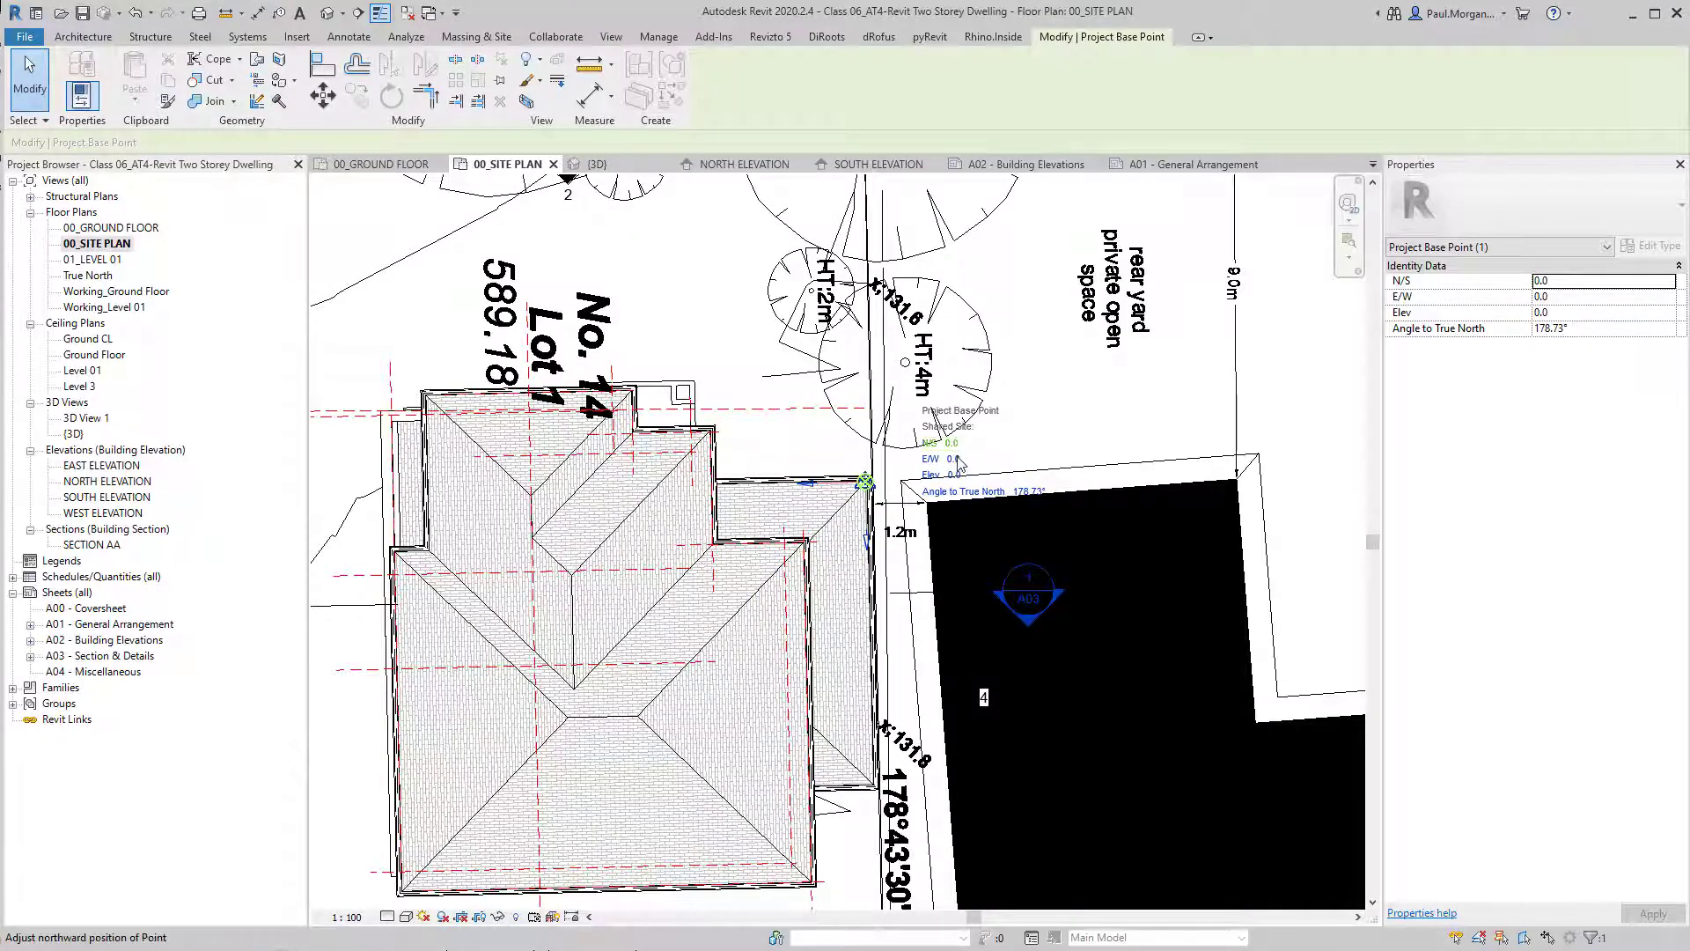
{"action": "left_click", "coordinate": [1040, 405]}
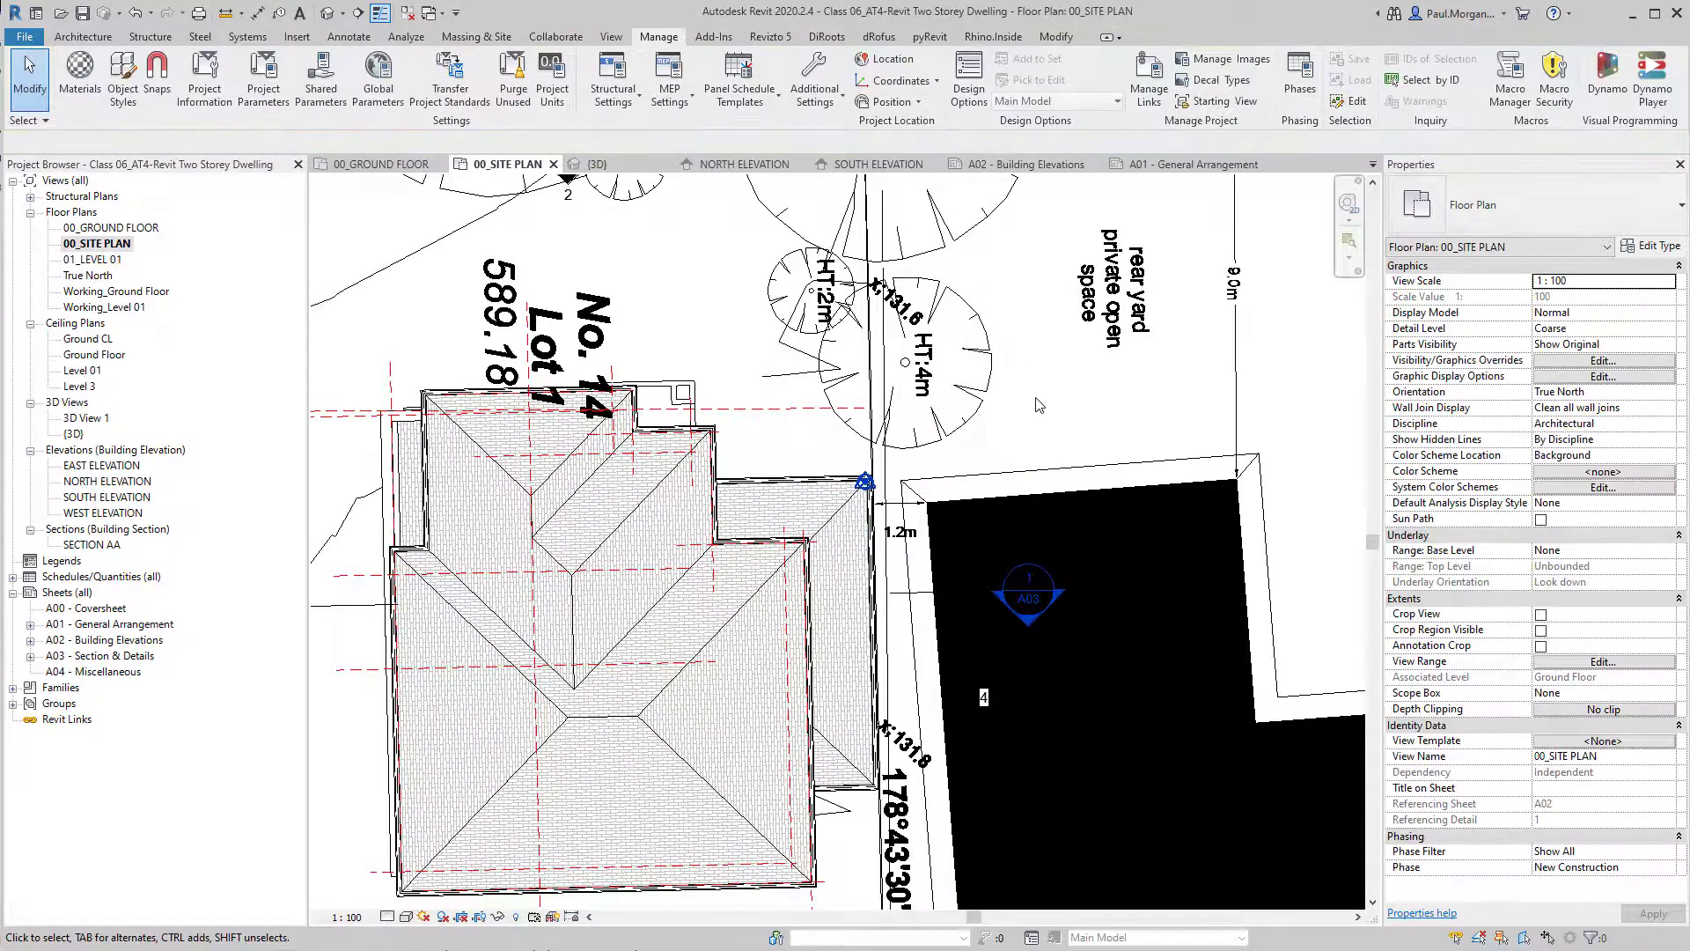
Undo the last project relocation.
{"action": "scroll", "coordinate": [1047, 410], "scroll_direction": "down", "scroll_amount": 6}
{"action": "scroll", "coordinate": [1053, 413], "scroll_direction": "down", "scroll_amount": 4}
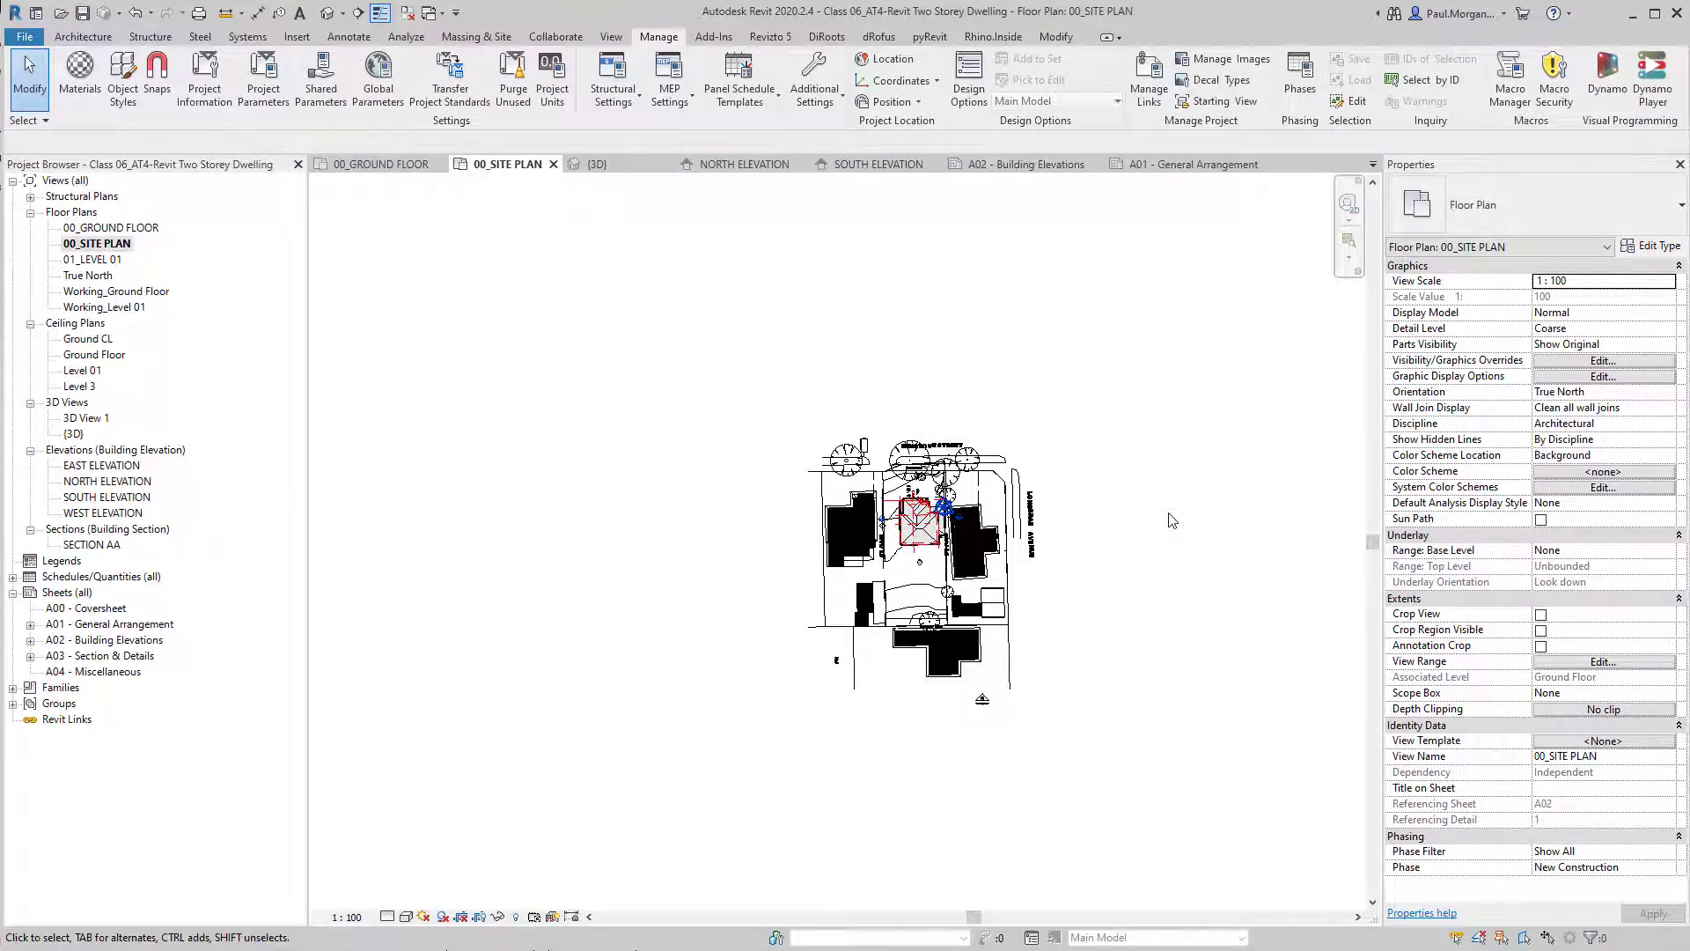
{"action": "key", "text": "ctrl+z"}
{"action": "middle_click_drag", "start_coordinate": [1076, 506], "coordinate": [1082, 750]}
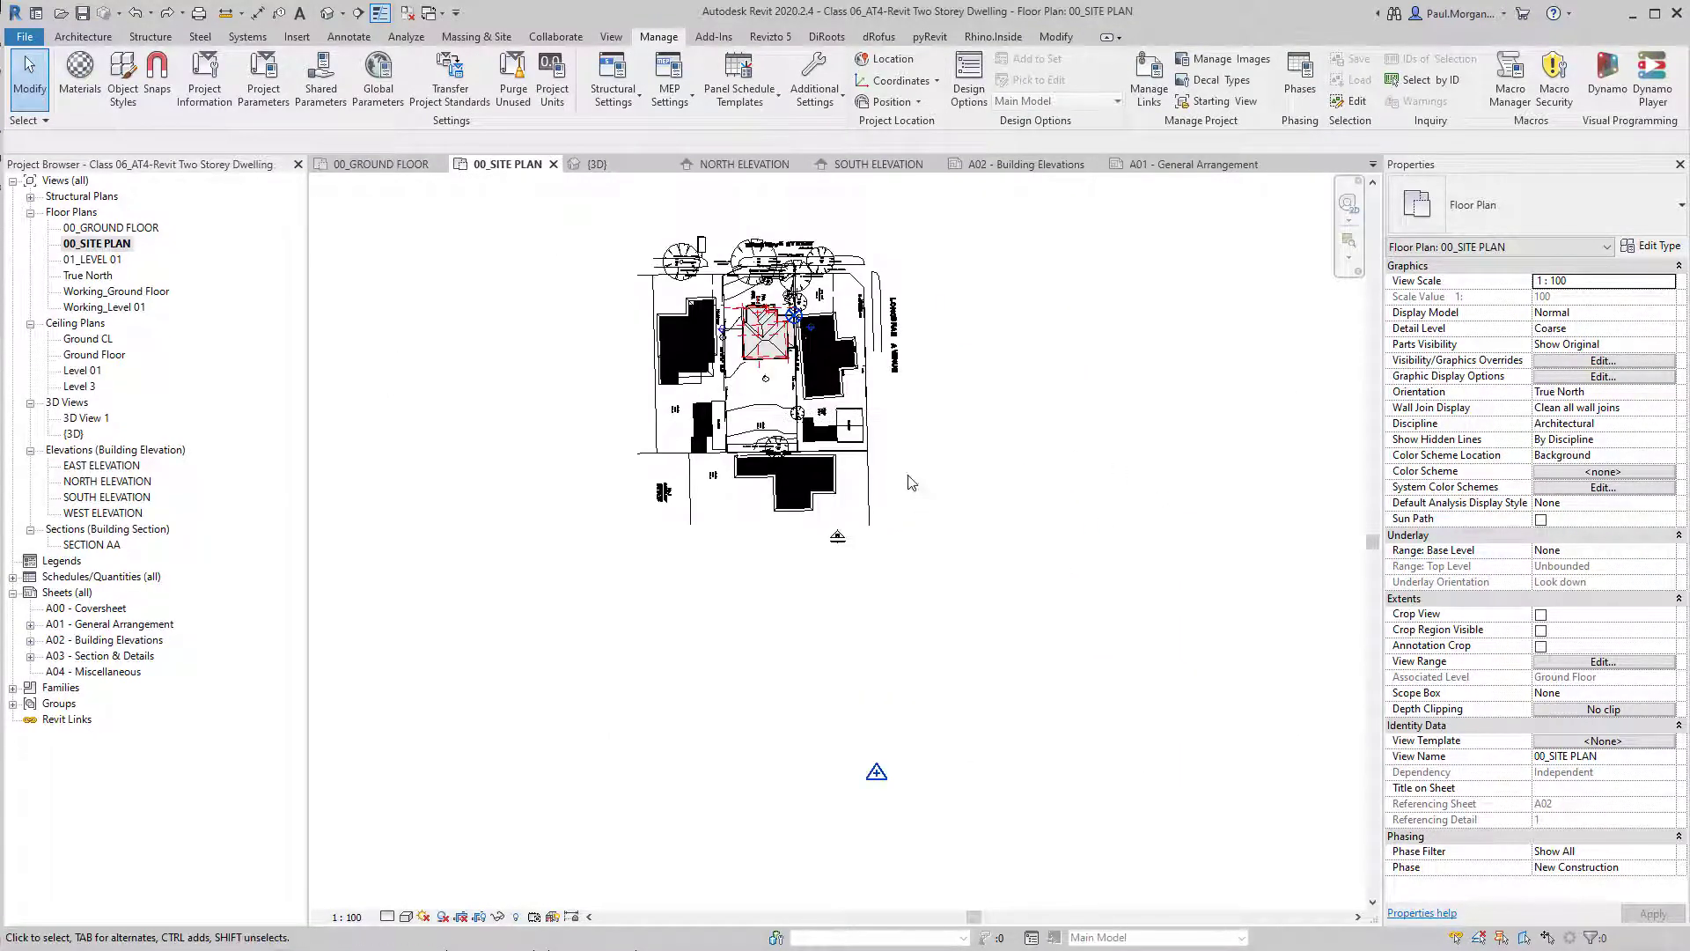
Temporarily isolate the project base point and the survey point in the site plan.
{"action": "left_click", "coordinate": [794, 313]}
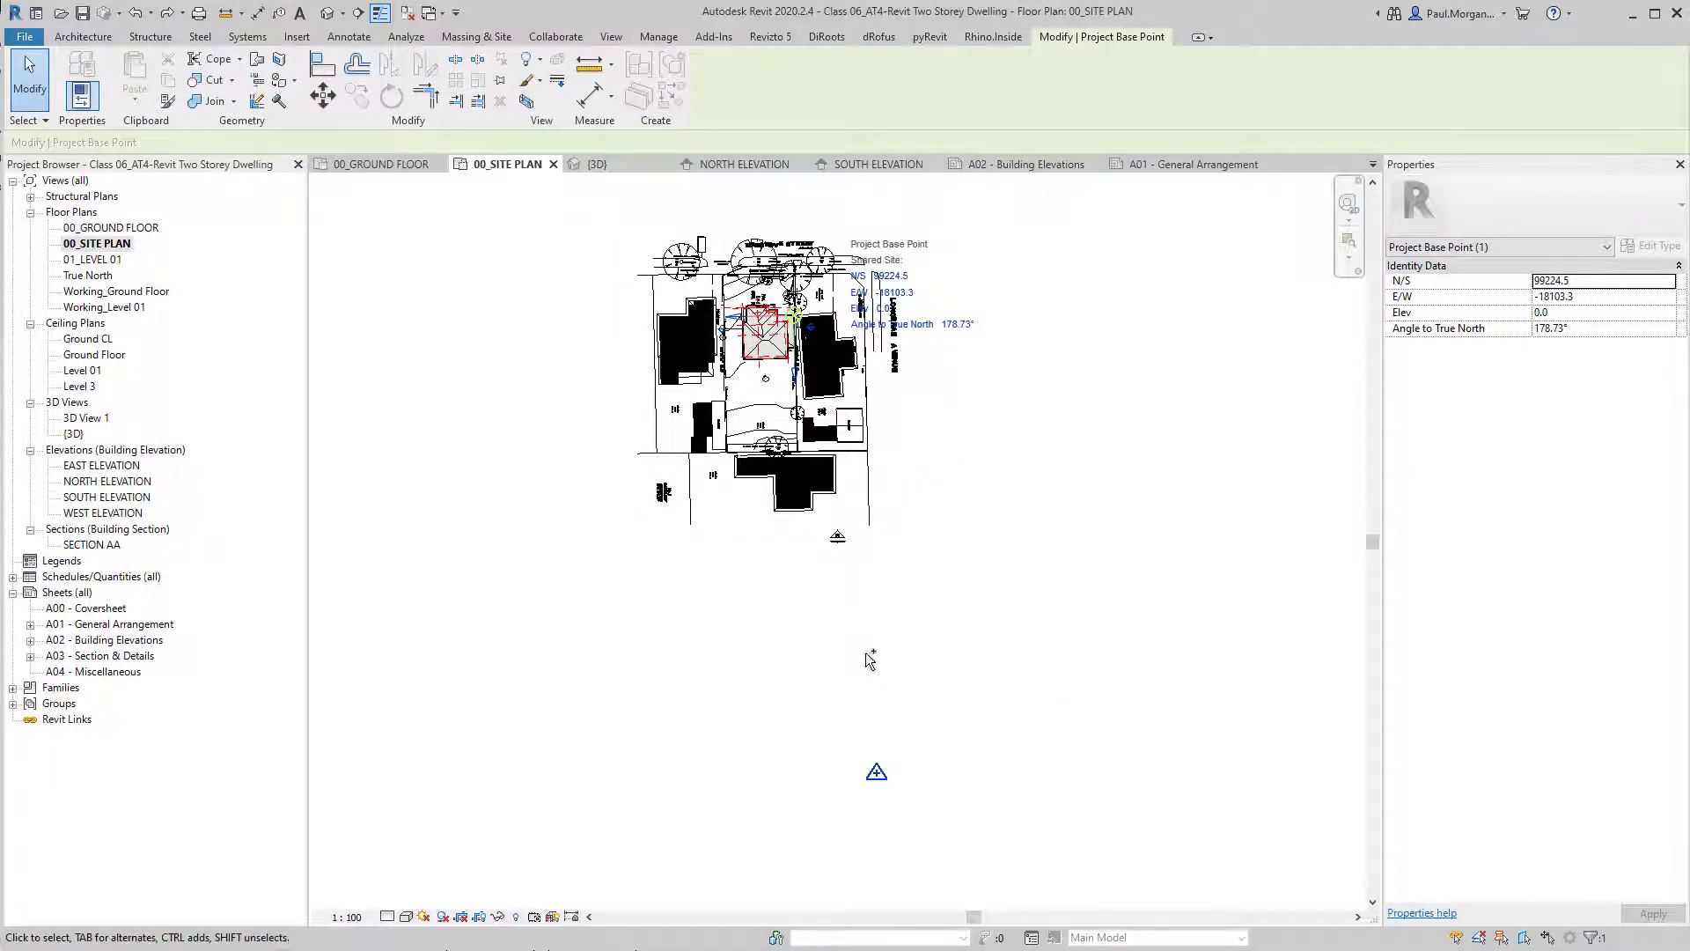
{"action": "left_click", "coordinate": [877, 772], "text": "ctrl"}
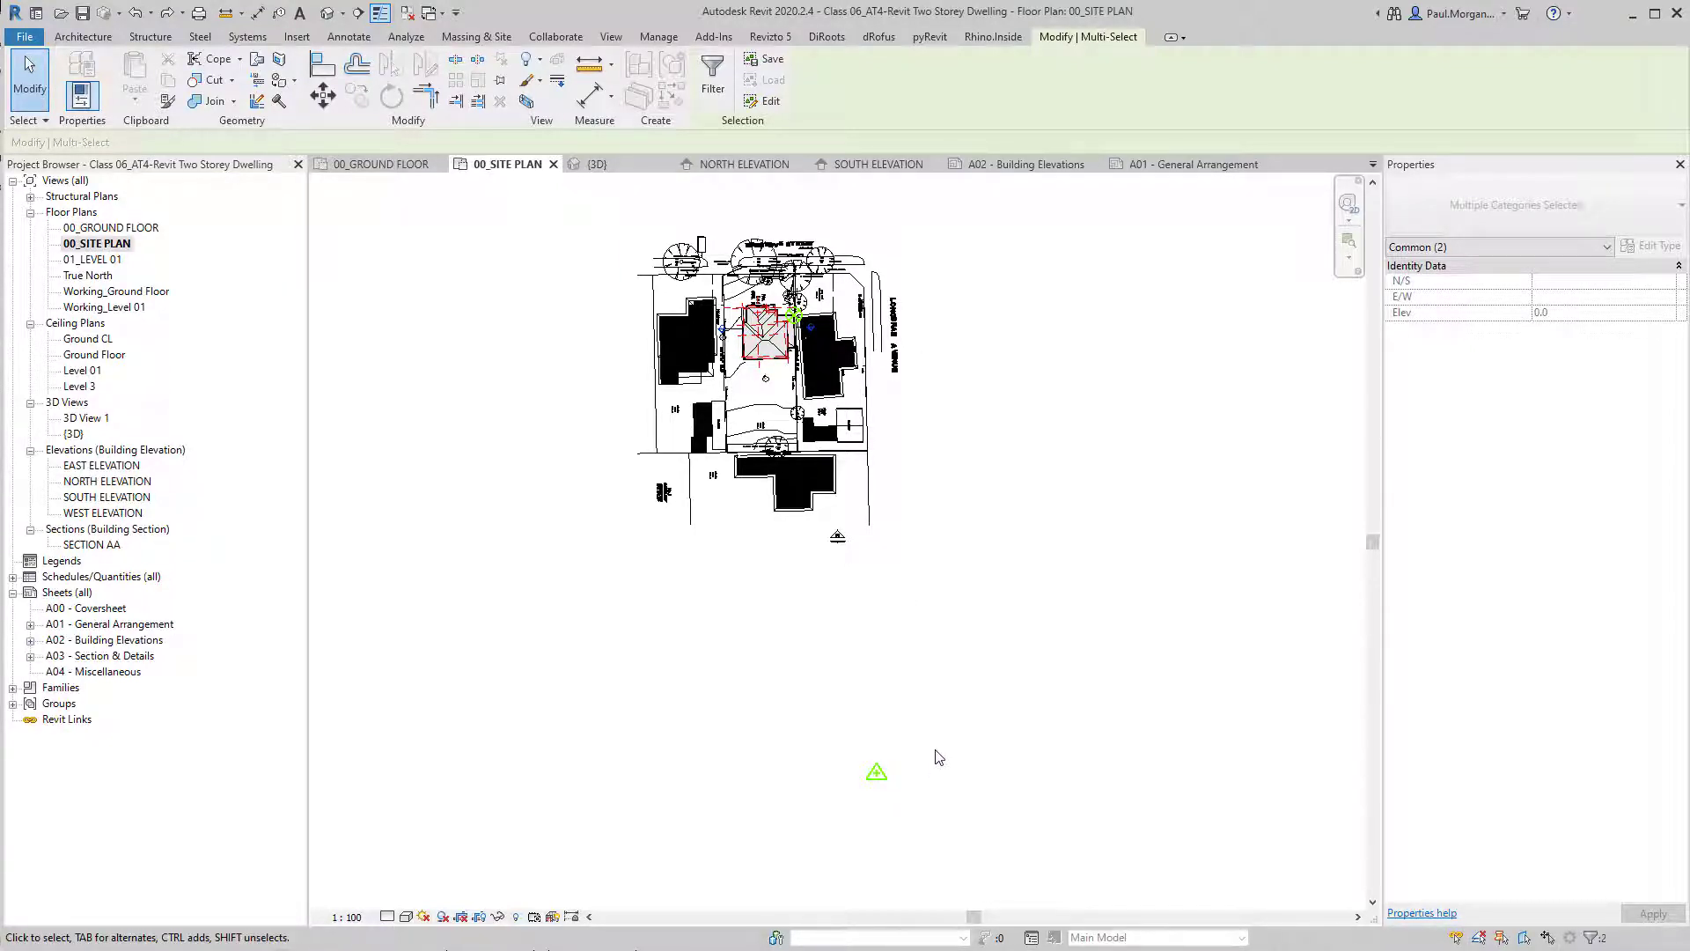
{"action": "key", "text": "h"}
{"action": "key", "text": "i"}
{"action": "left_click", "coordinate": [986, 690]}
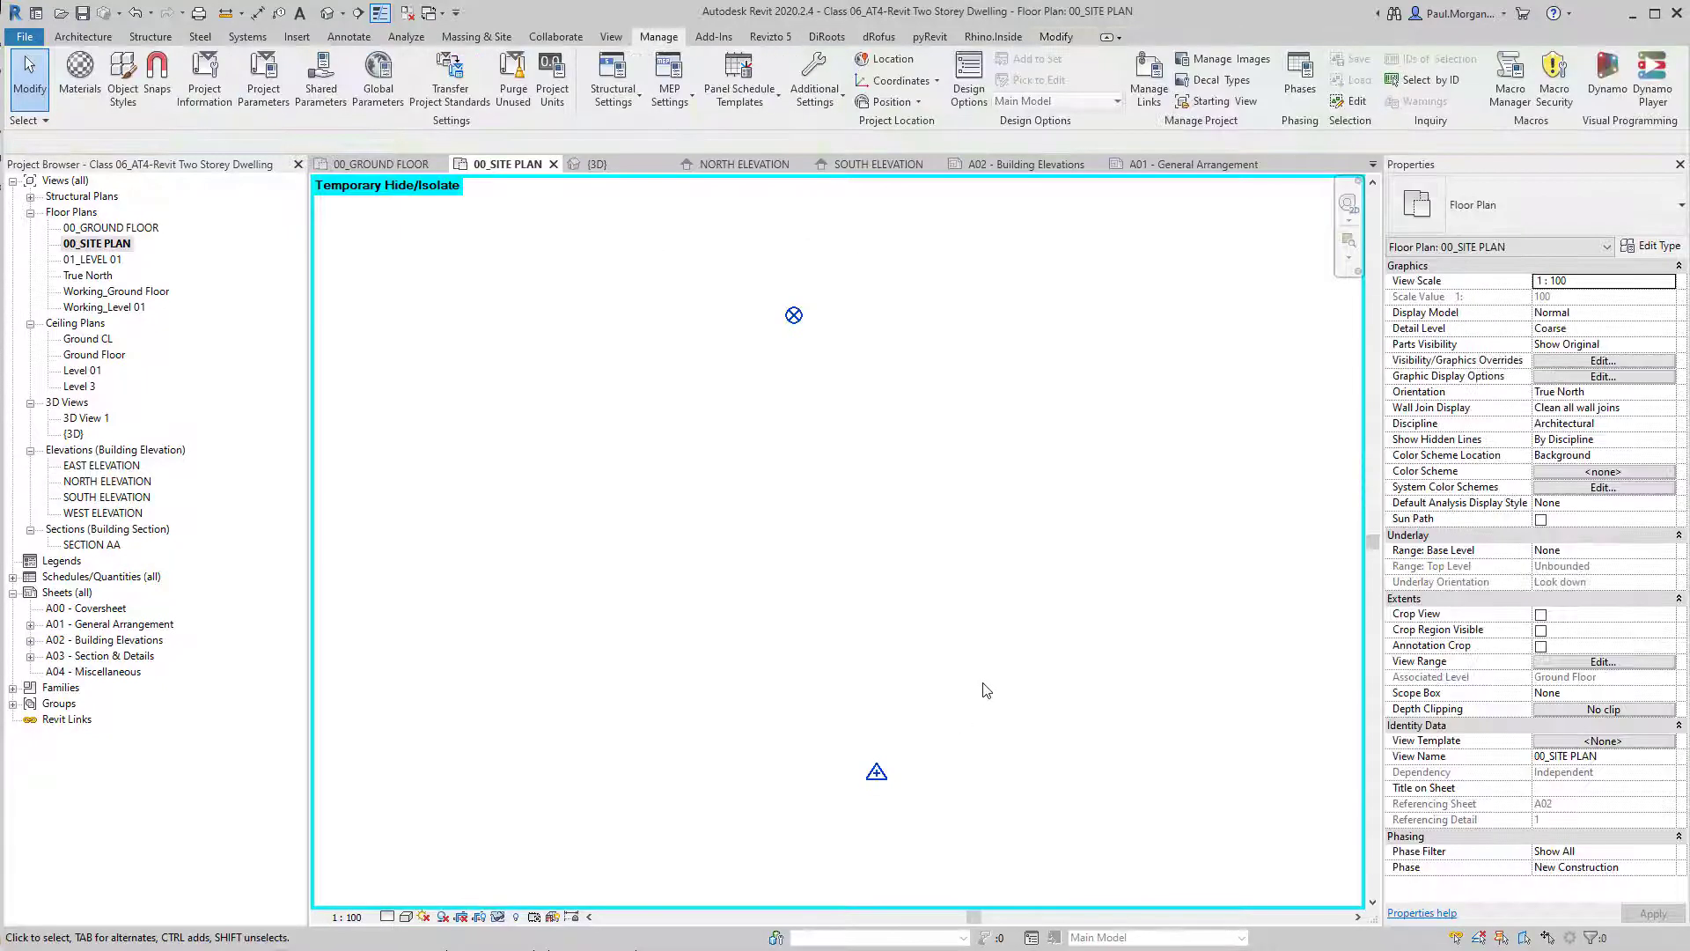
Relocate the project using the isolated project base point as the start and the survey point as the destination.
{"action": "left_click", "coordinate": [892, 101]}
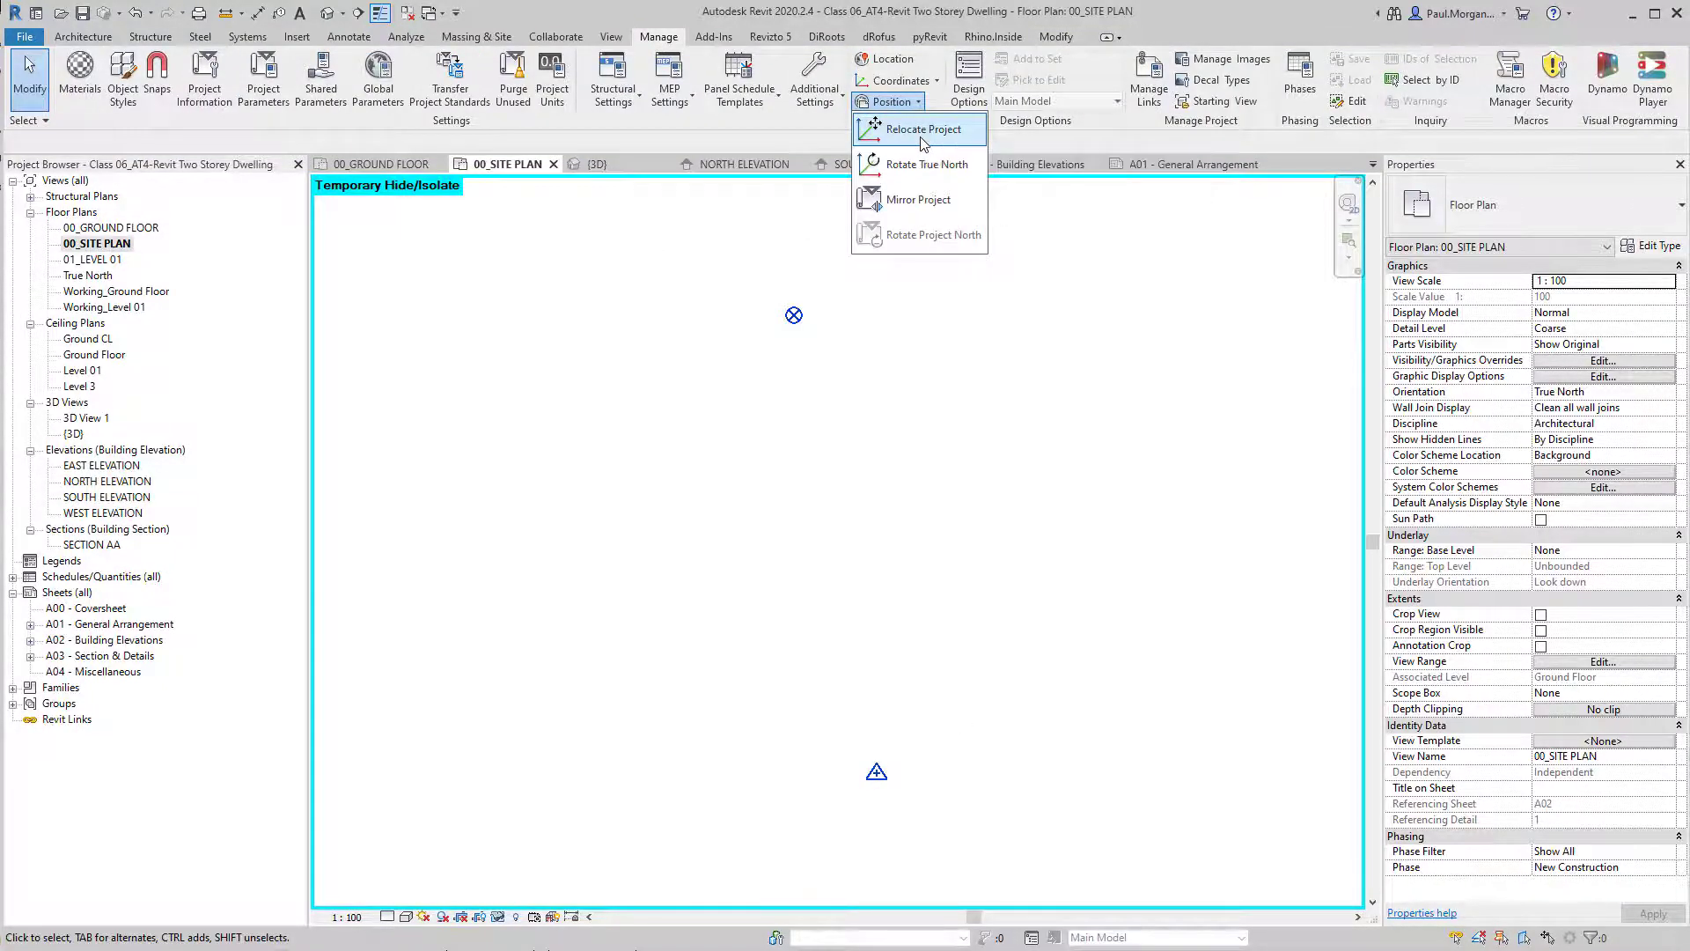
{"action": "left_click", "coordinate": [915, 129]}
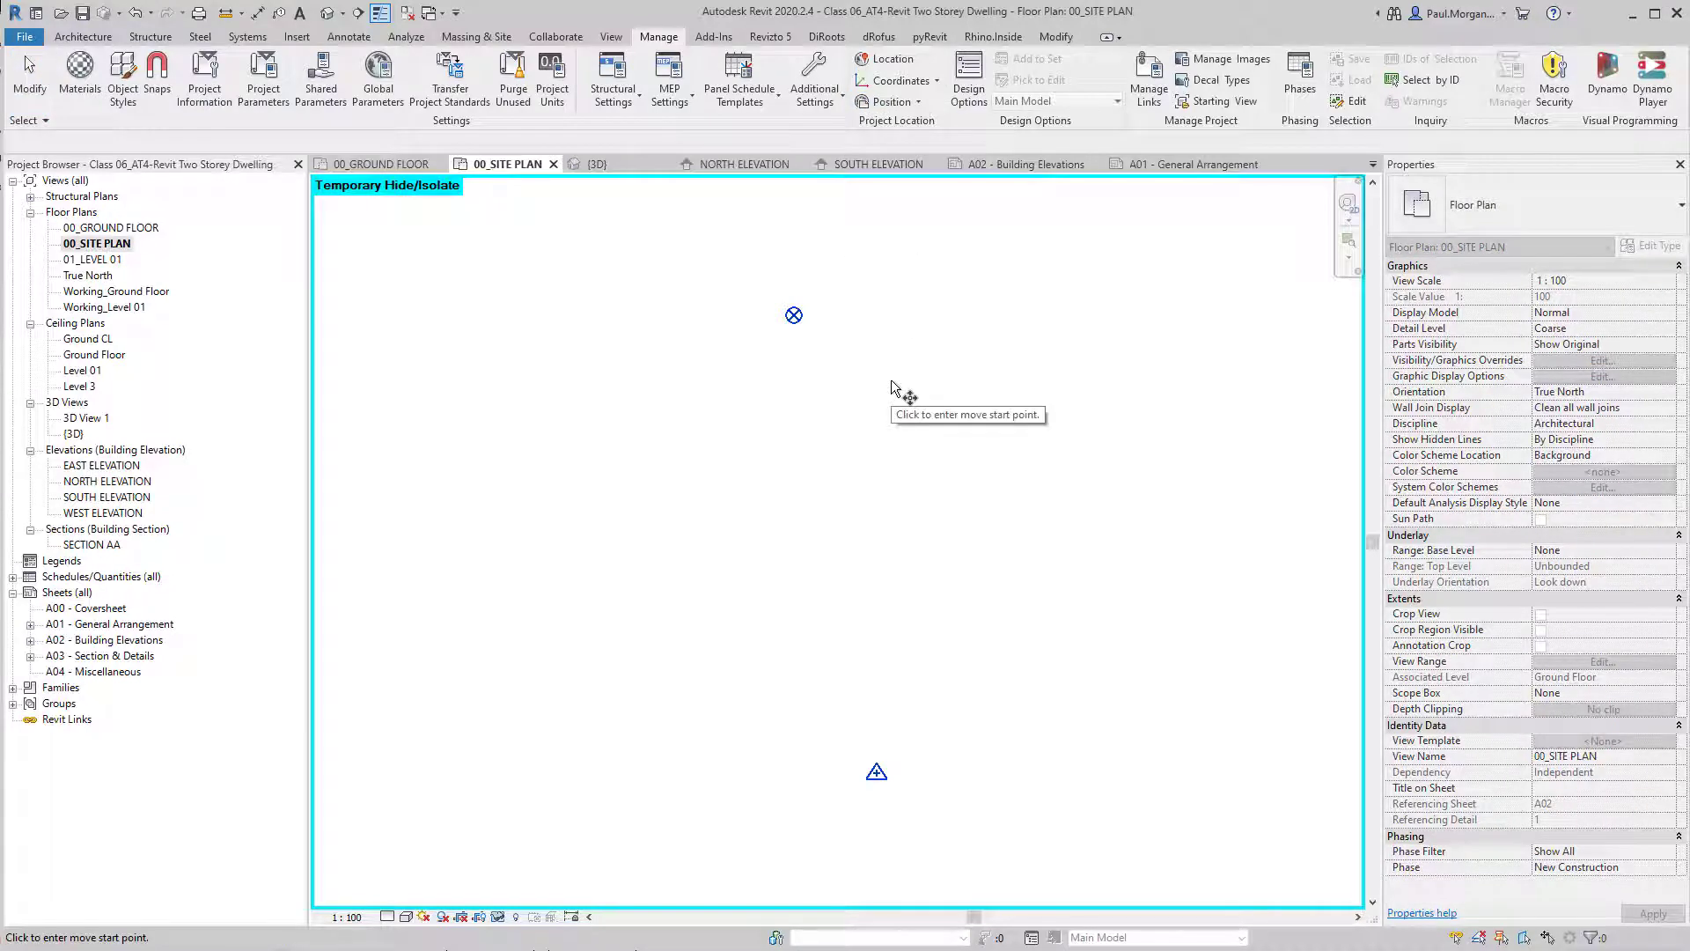
{"action": "left_click", "coordinate": [795, 316]}
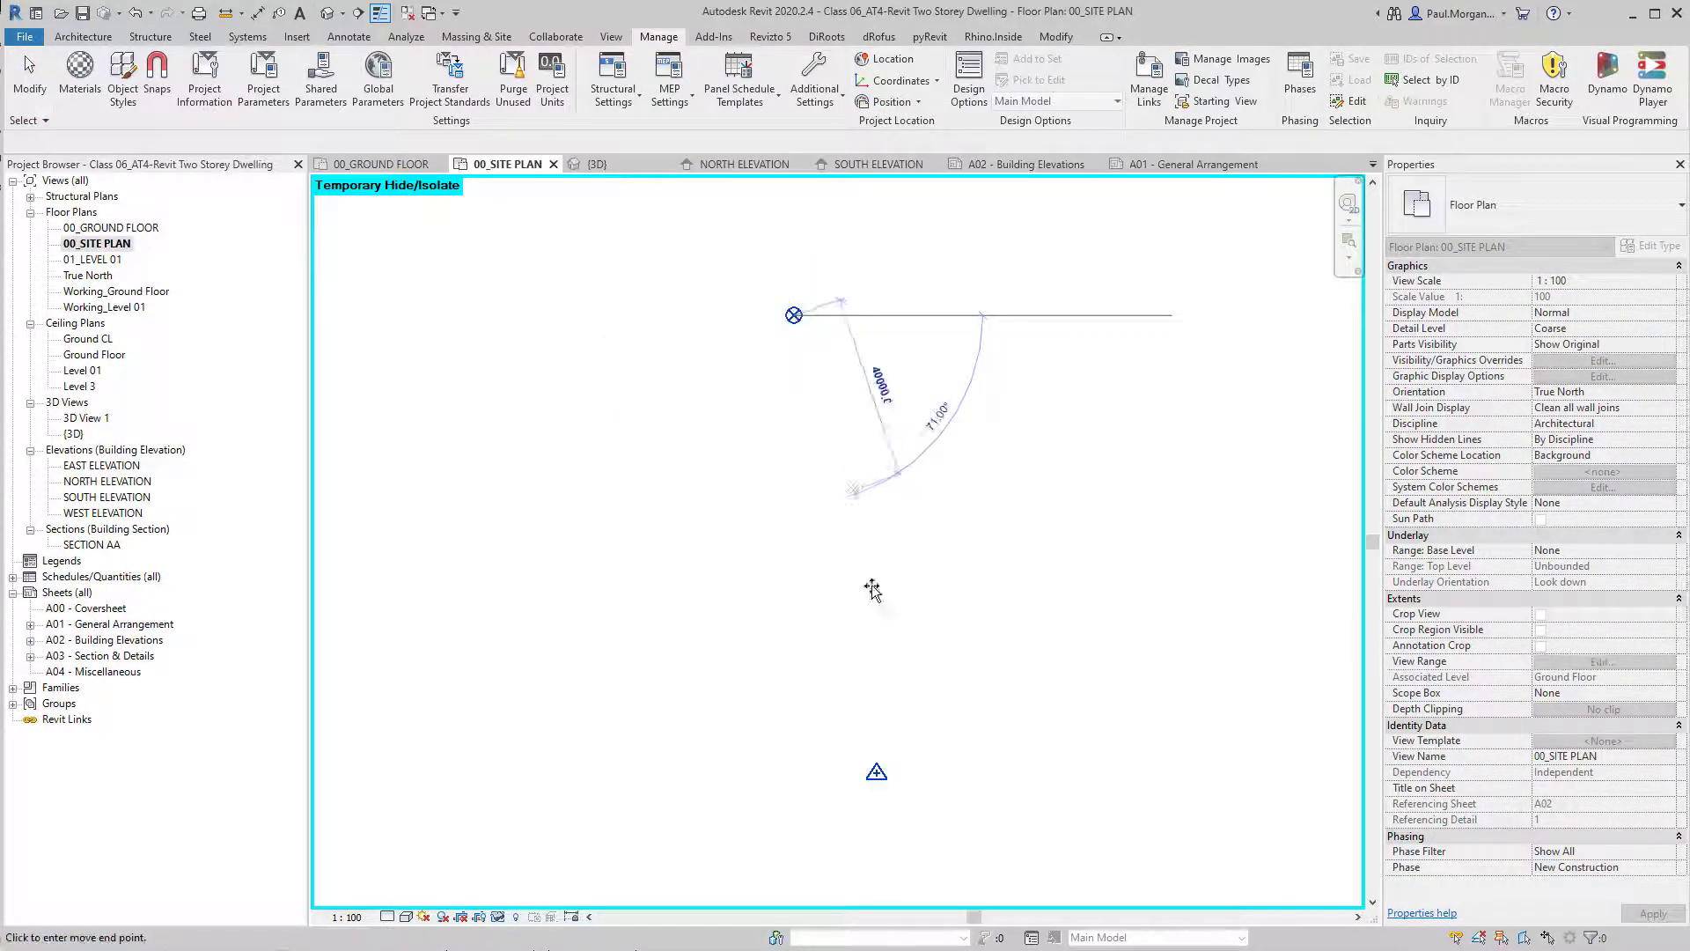
{"action": "left_click", "coordinate": [879, 776]}
Reset the temporary isolation and check the whole relocated site plan.
{"action": "key", "text": "h"}
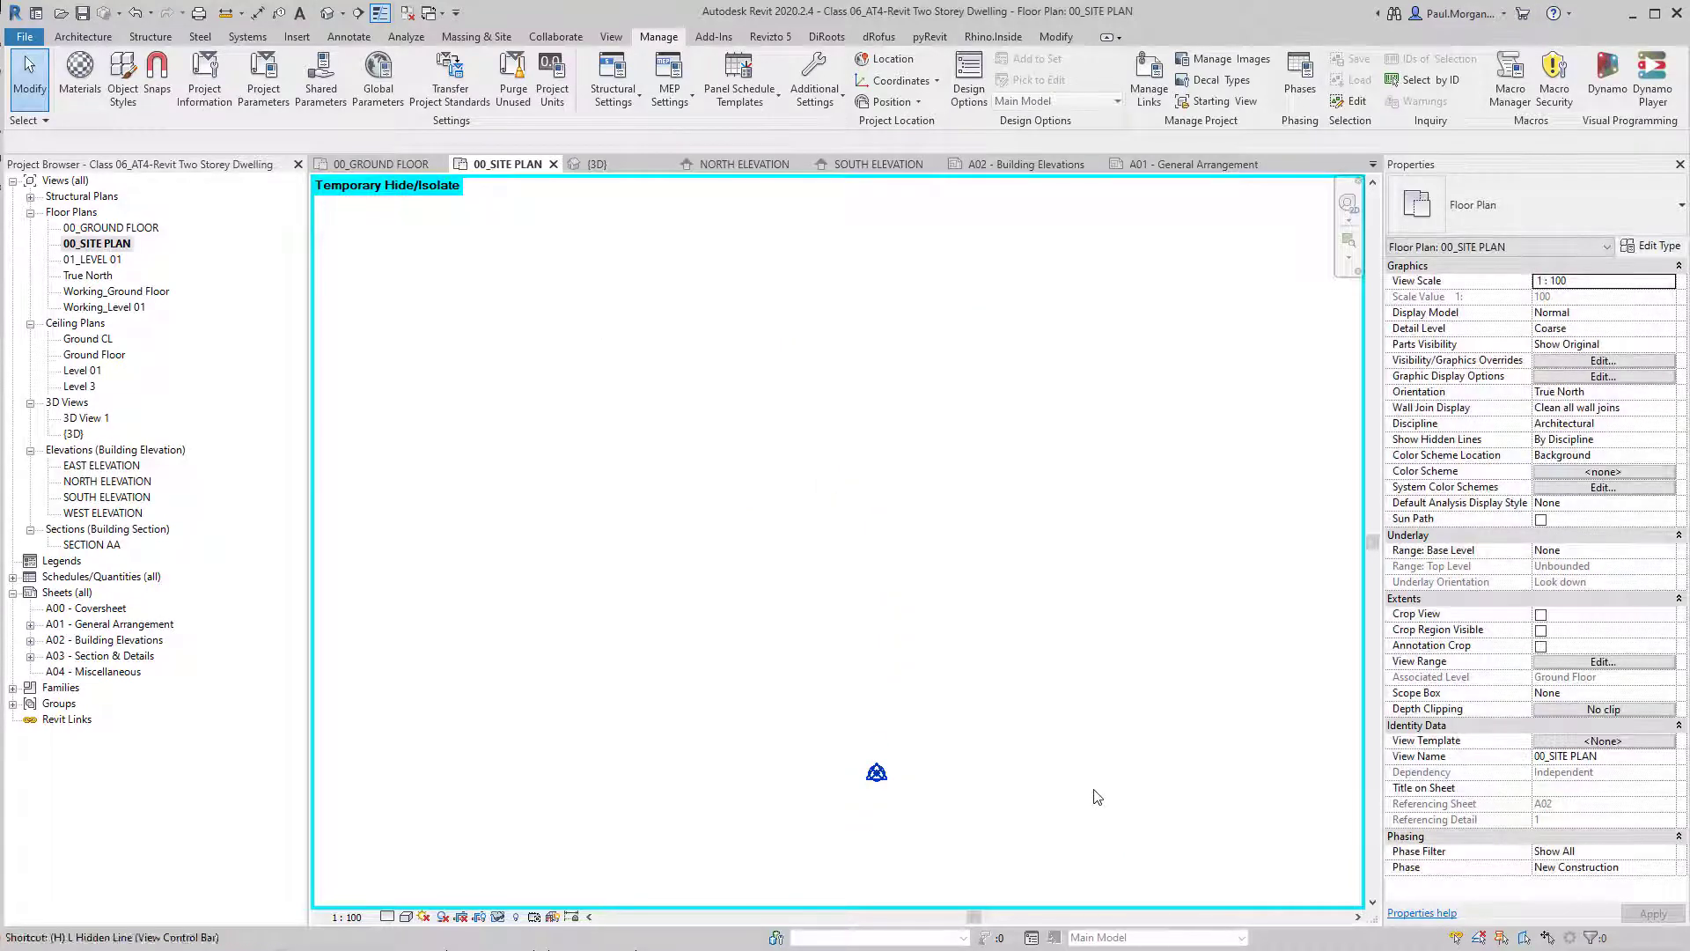
{"action": "key", "text": "r"}
{"action": "middle_click_drag", "start_coordinate": [946, 695], "coordinate": [808, 637]}
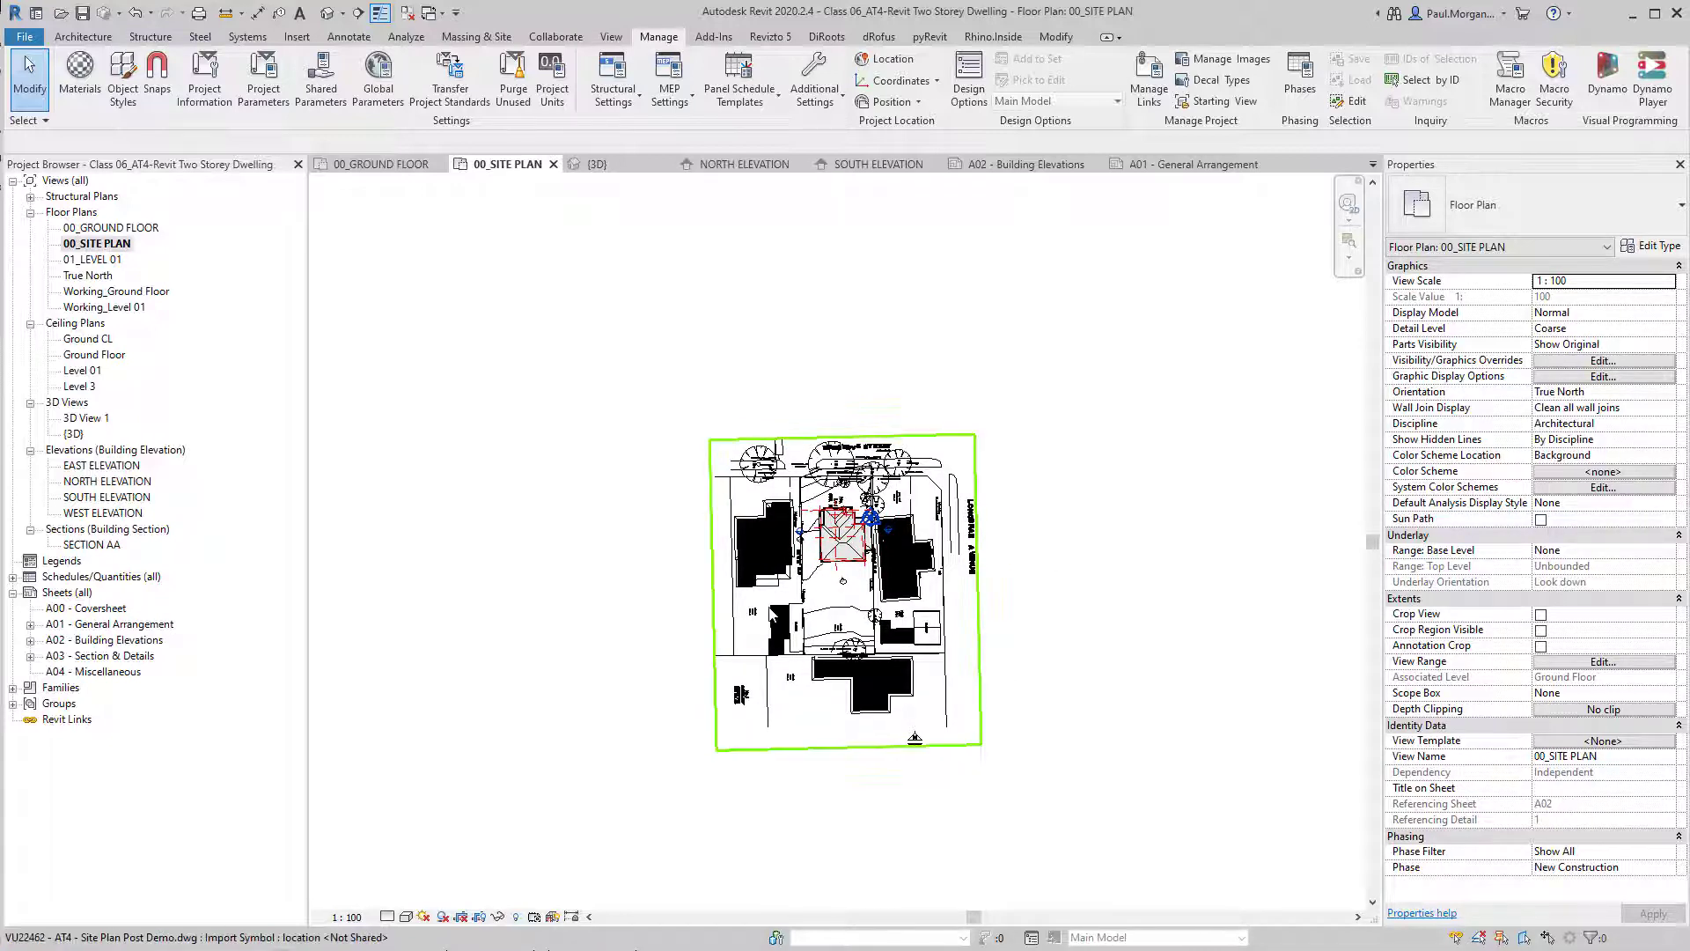
{"action": "scroll", "coordinate": [761, 599], "scroll_direction": "up", "scroll_amount": 2}
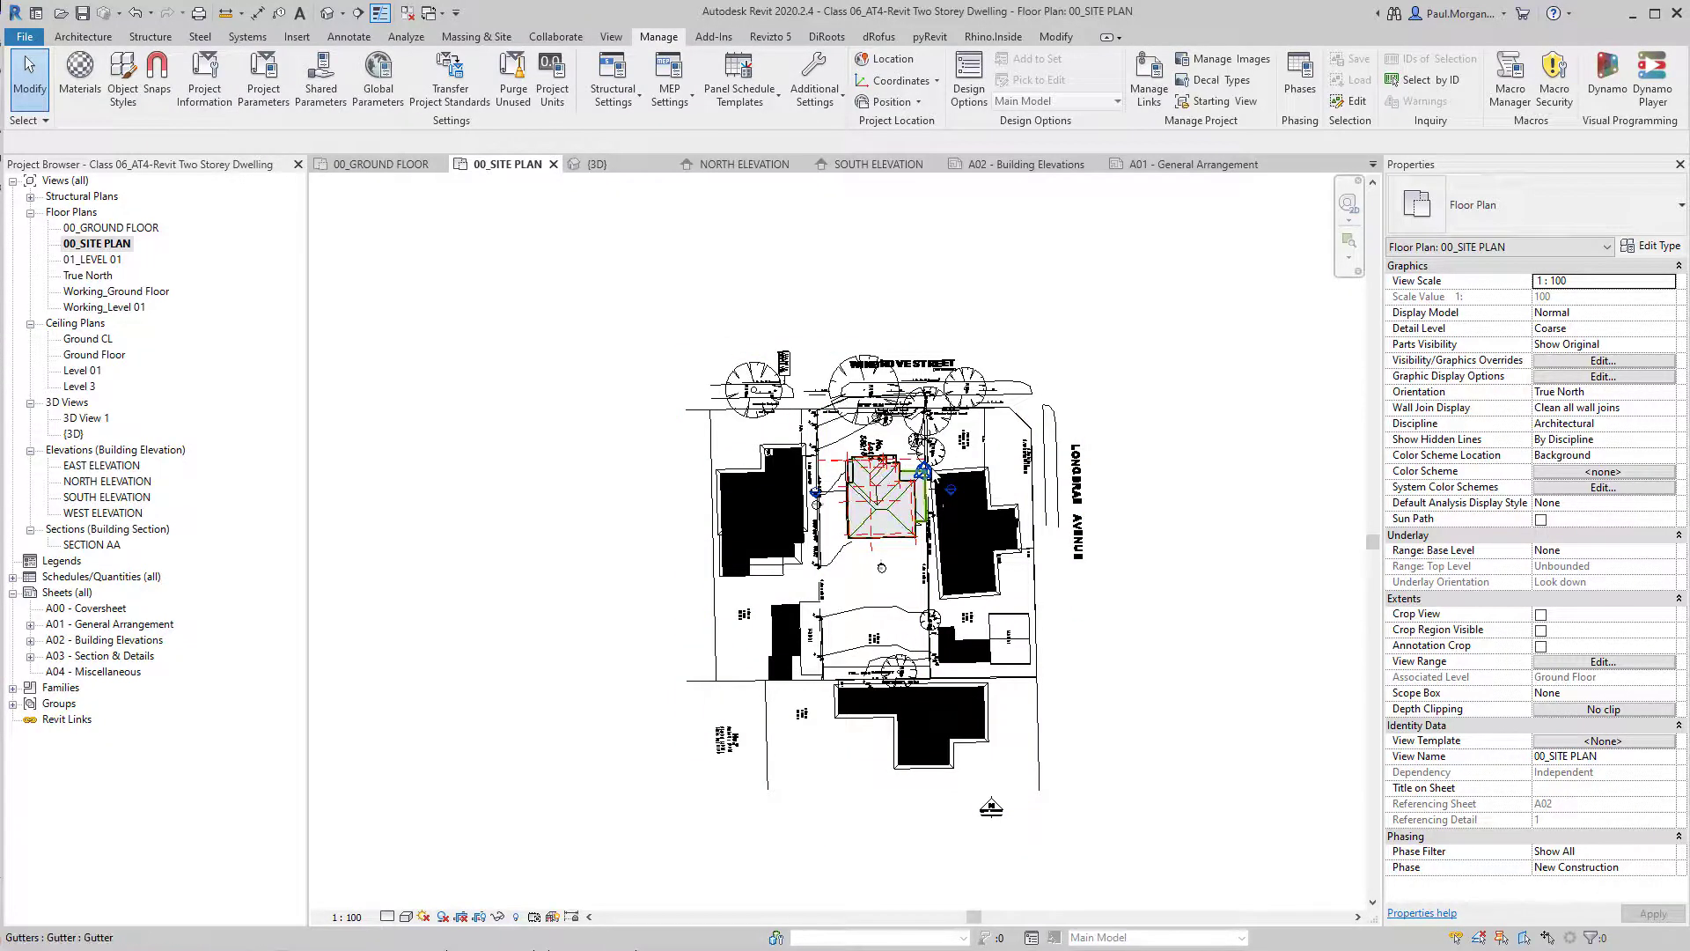
{"action": "middle_click_drag", "start_coordinate": [1223, 627], "coordinate": [1142, 564]}
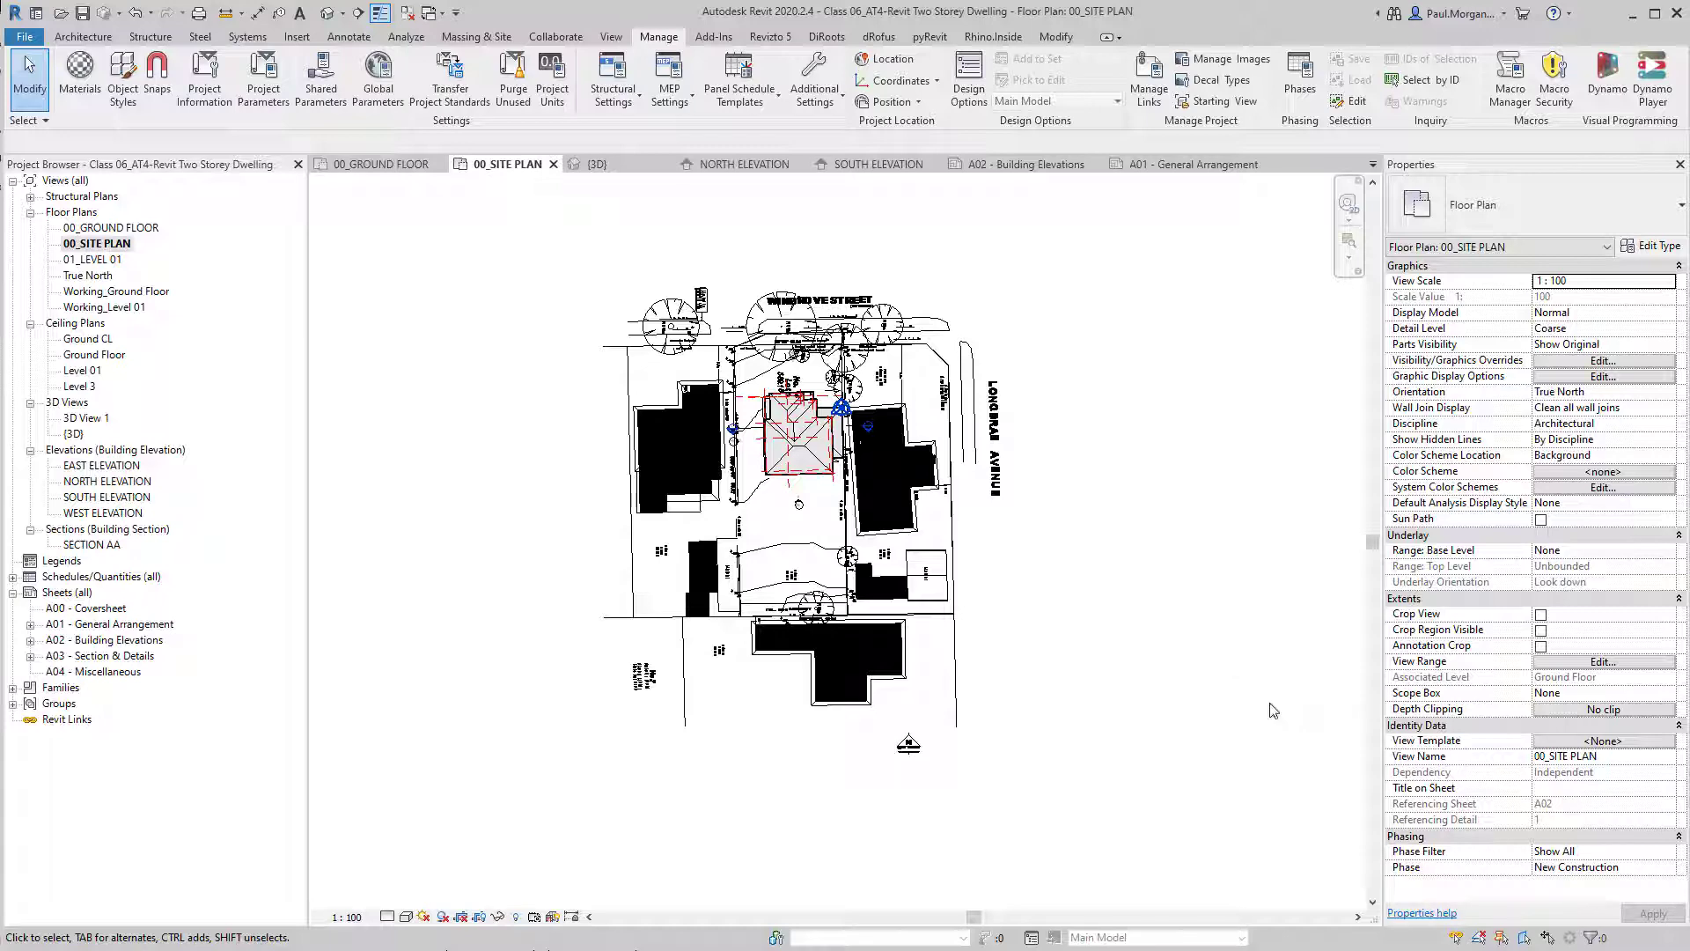
Hide the Project Base Point and Survey Point subcategories of Site in the site plan's visibility overrides.
{"action": "key", "text": "v"}
{"action": "key", "text": "g"}
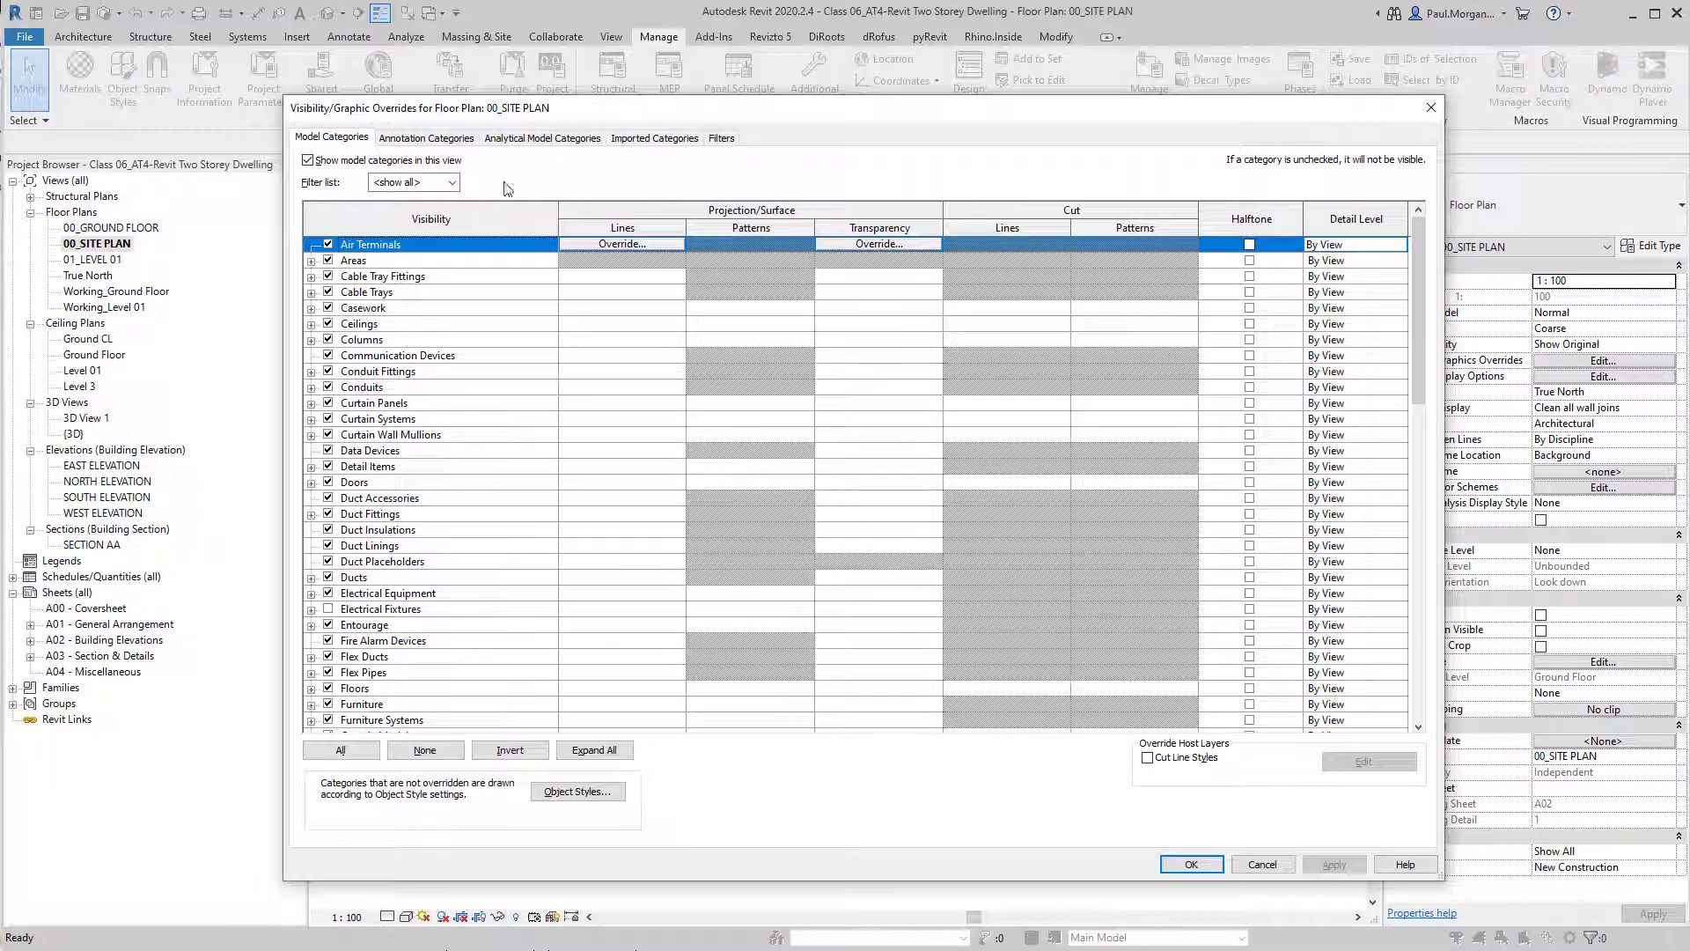
{"action": "left_click", "coordinate": [379, 498]}
{"action": "scroll", "coordinate": [410, 504], "scroll_direction": "down", "scroll_amount": 2}
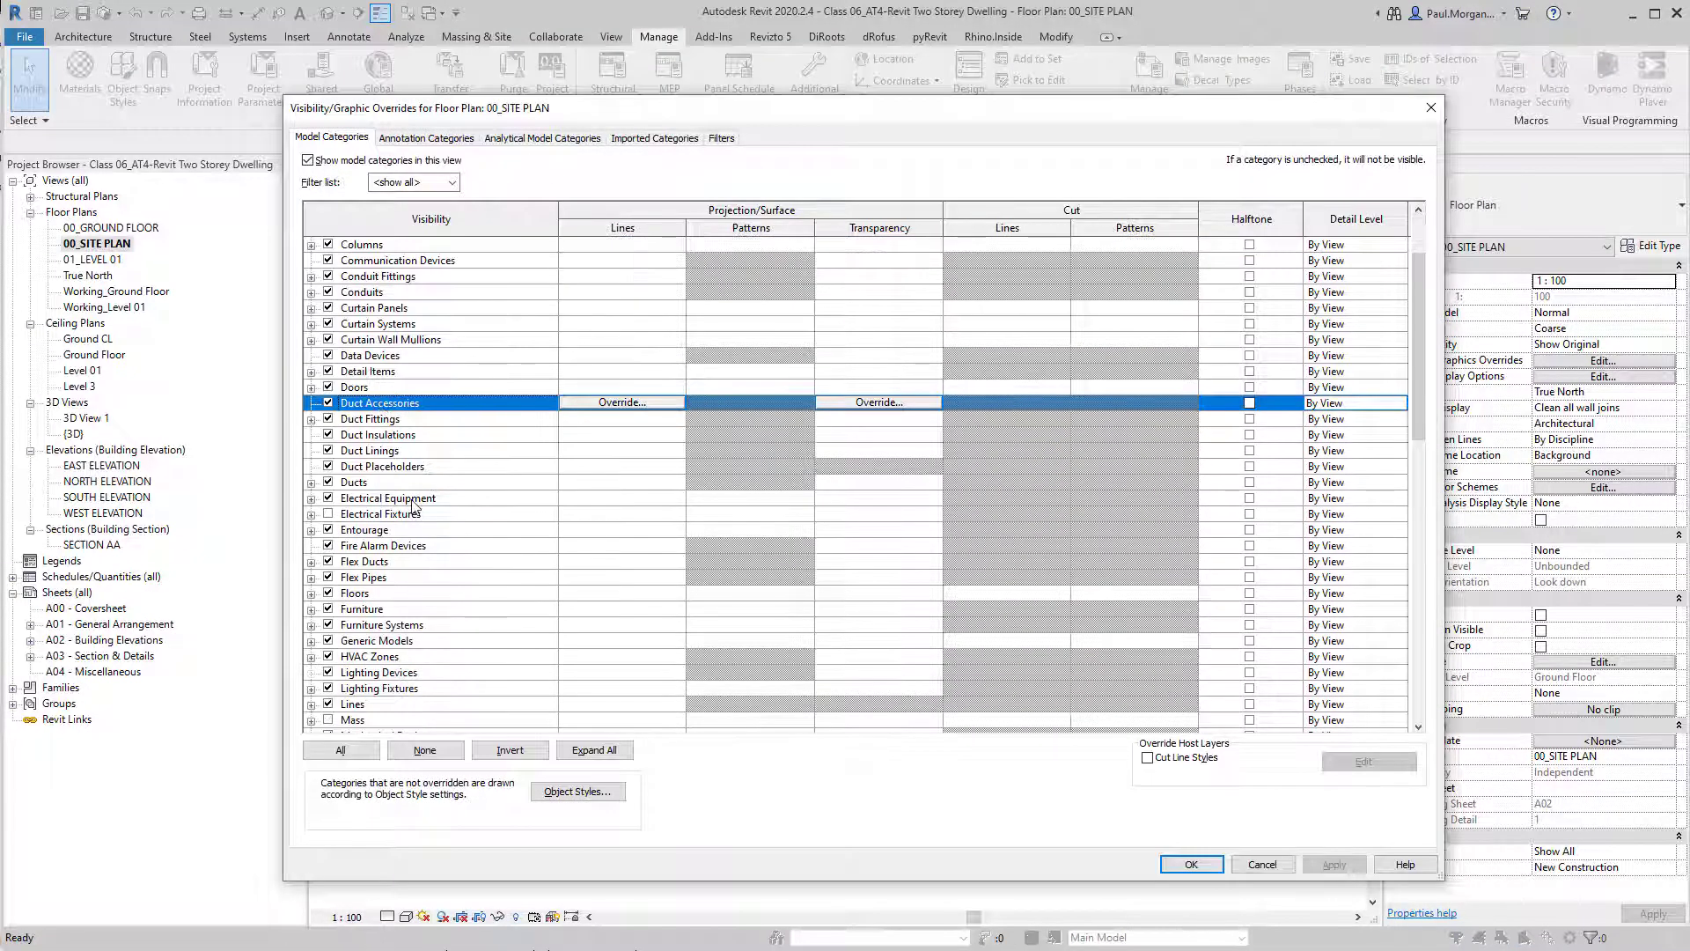
{"action": "scroll", "coordinate": [413, 504], "scroll_direction": "down", "scroll_amount": 10}
{"action": "left_click", "coordinate": [398, 607]}
{"action": "left_click", "coordinate": [350, 642]}
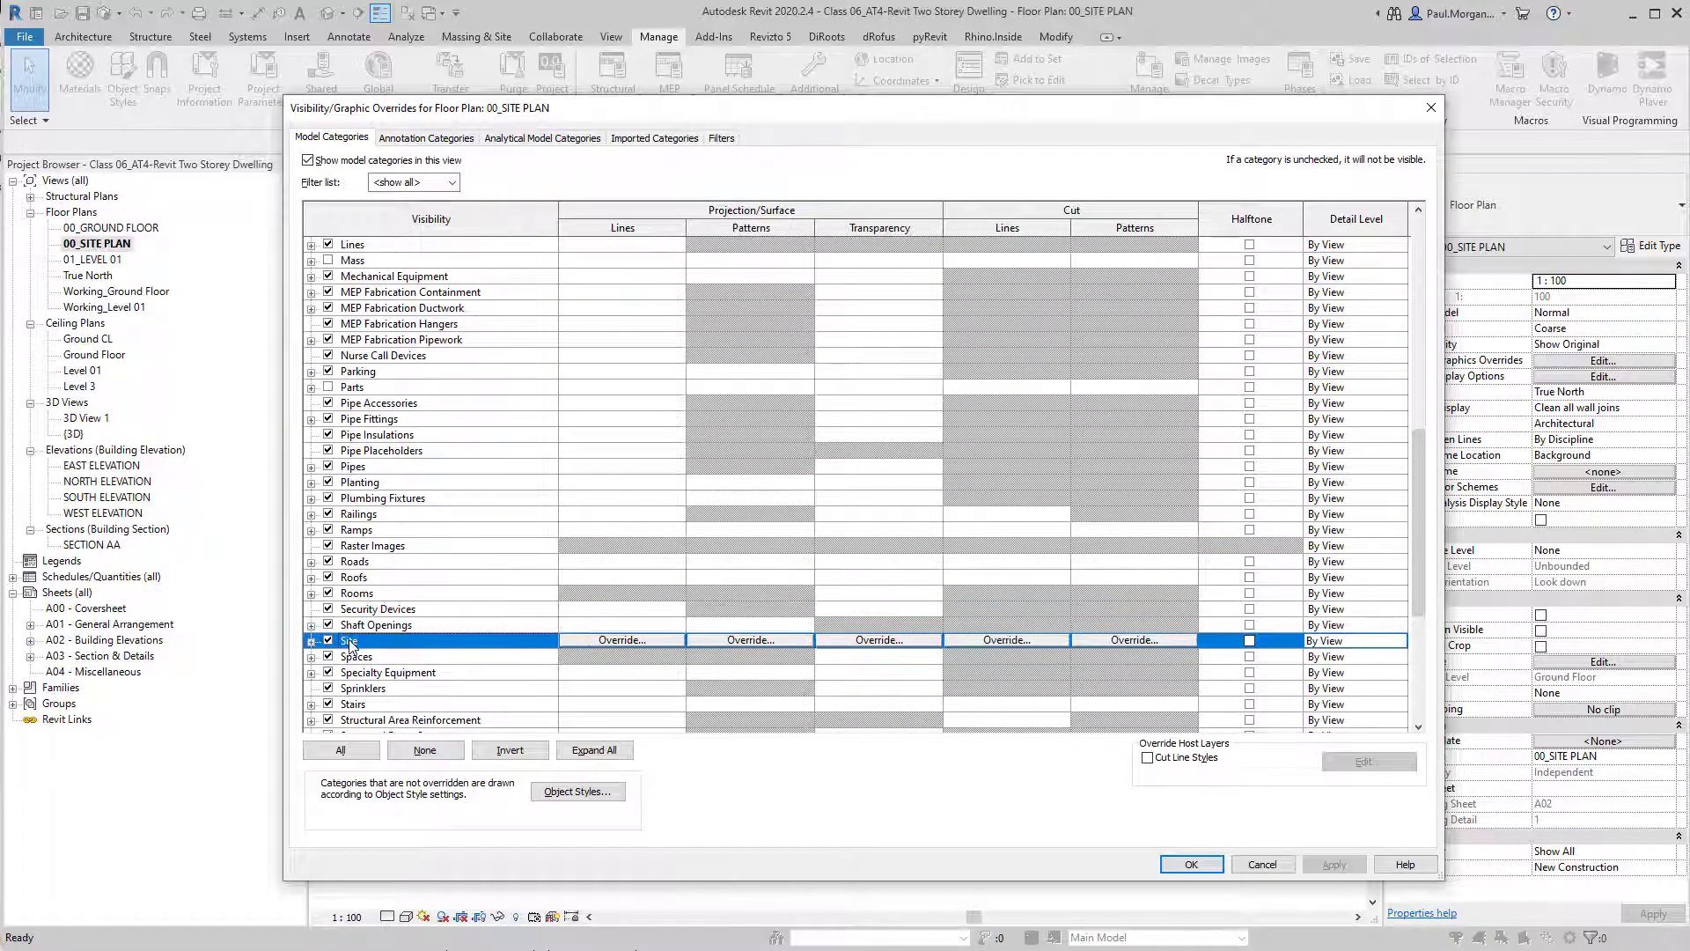
{"action": "left_click", "coordinate": [312, 641]}
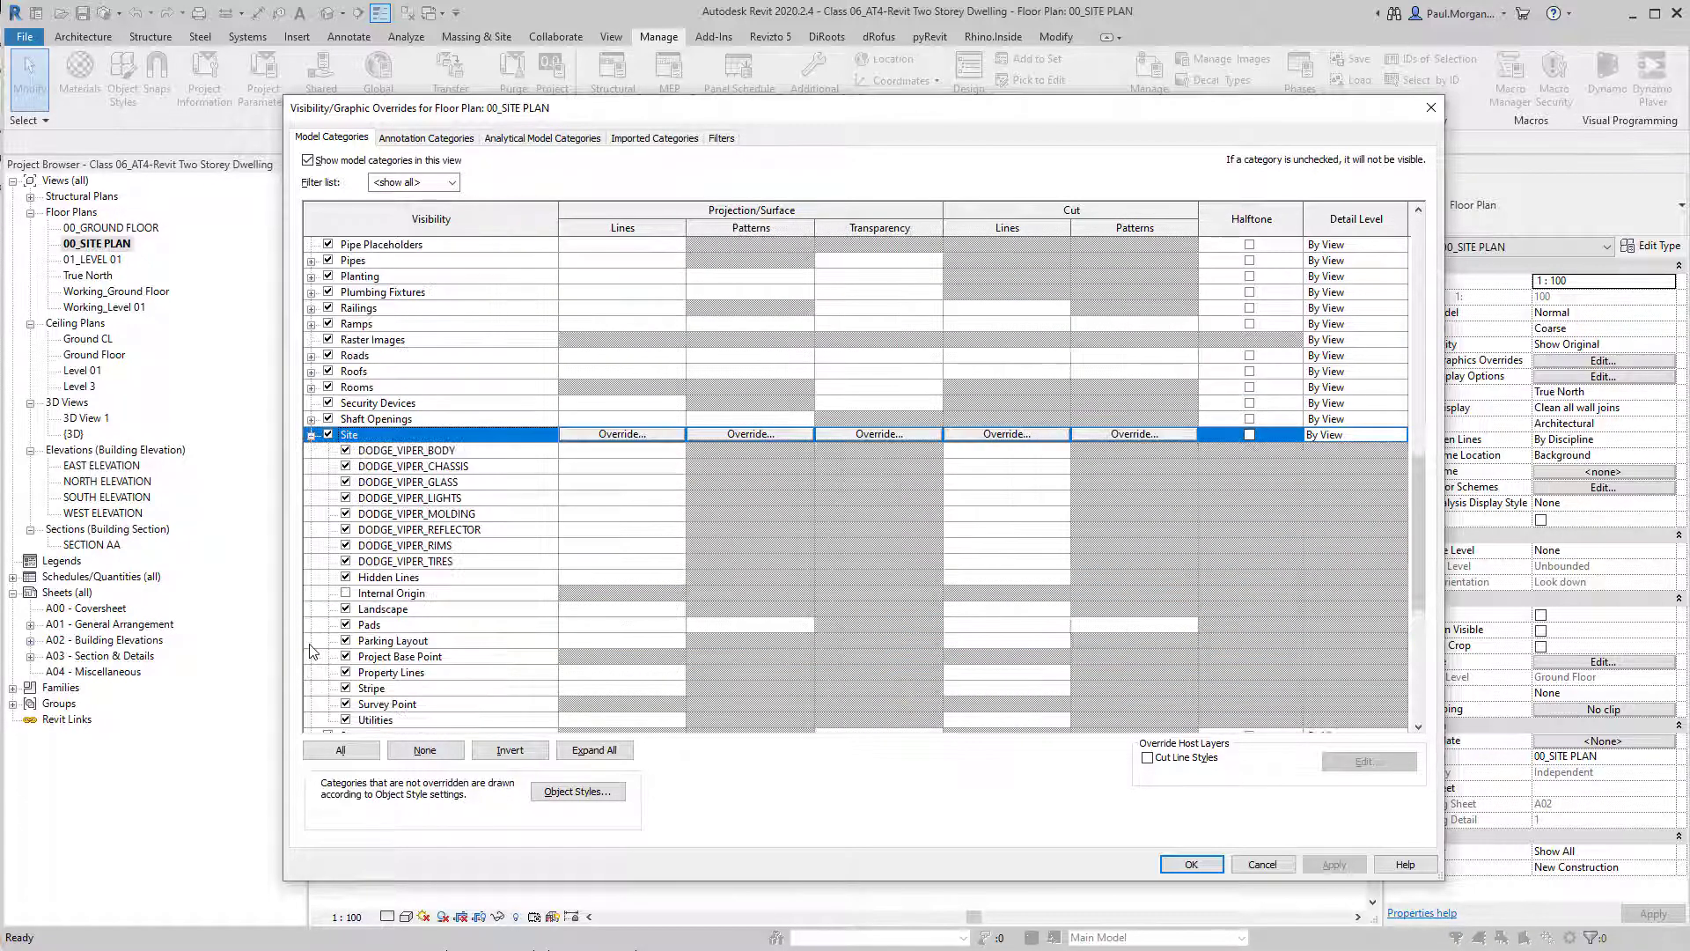
{"action": "scroll", "coordinate": [426, 450], "scroll_direction": "down", "scroll_amount": 2}
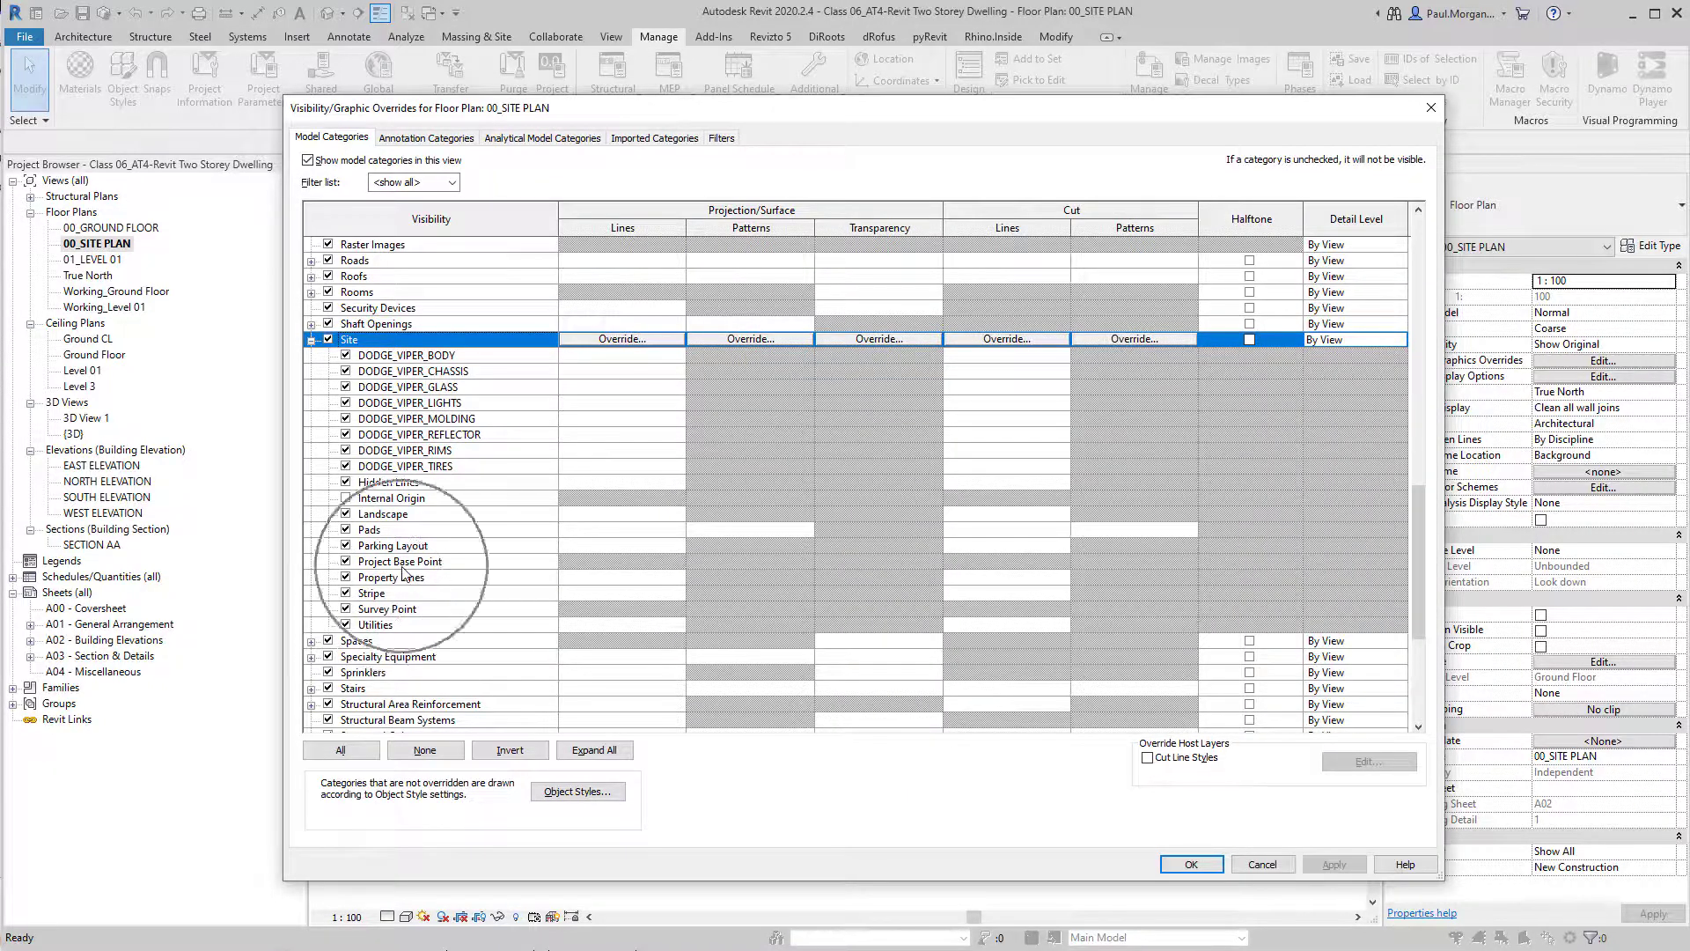
{"action": "left_click", "coordinate": [347, 562]}
{"action": "left_click", "coordinate": [346, 609]}
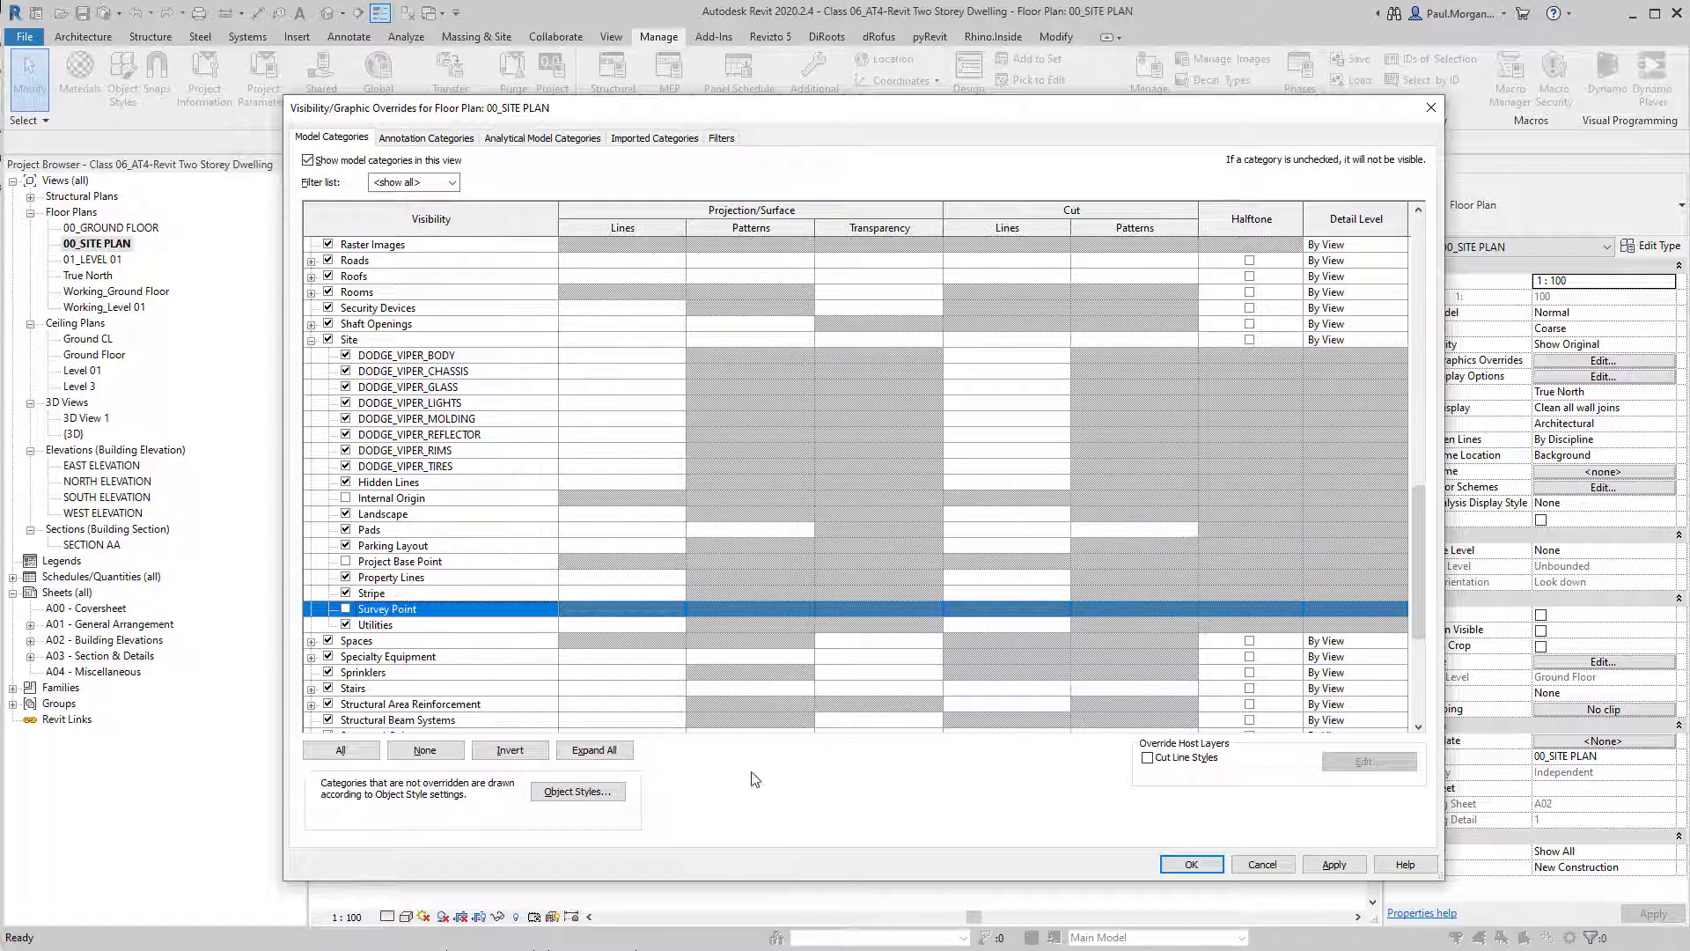
{"action": "left_click", "coordinate": [1220, 874]}
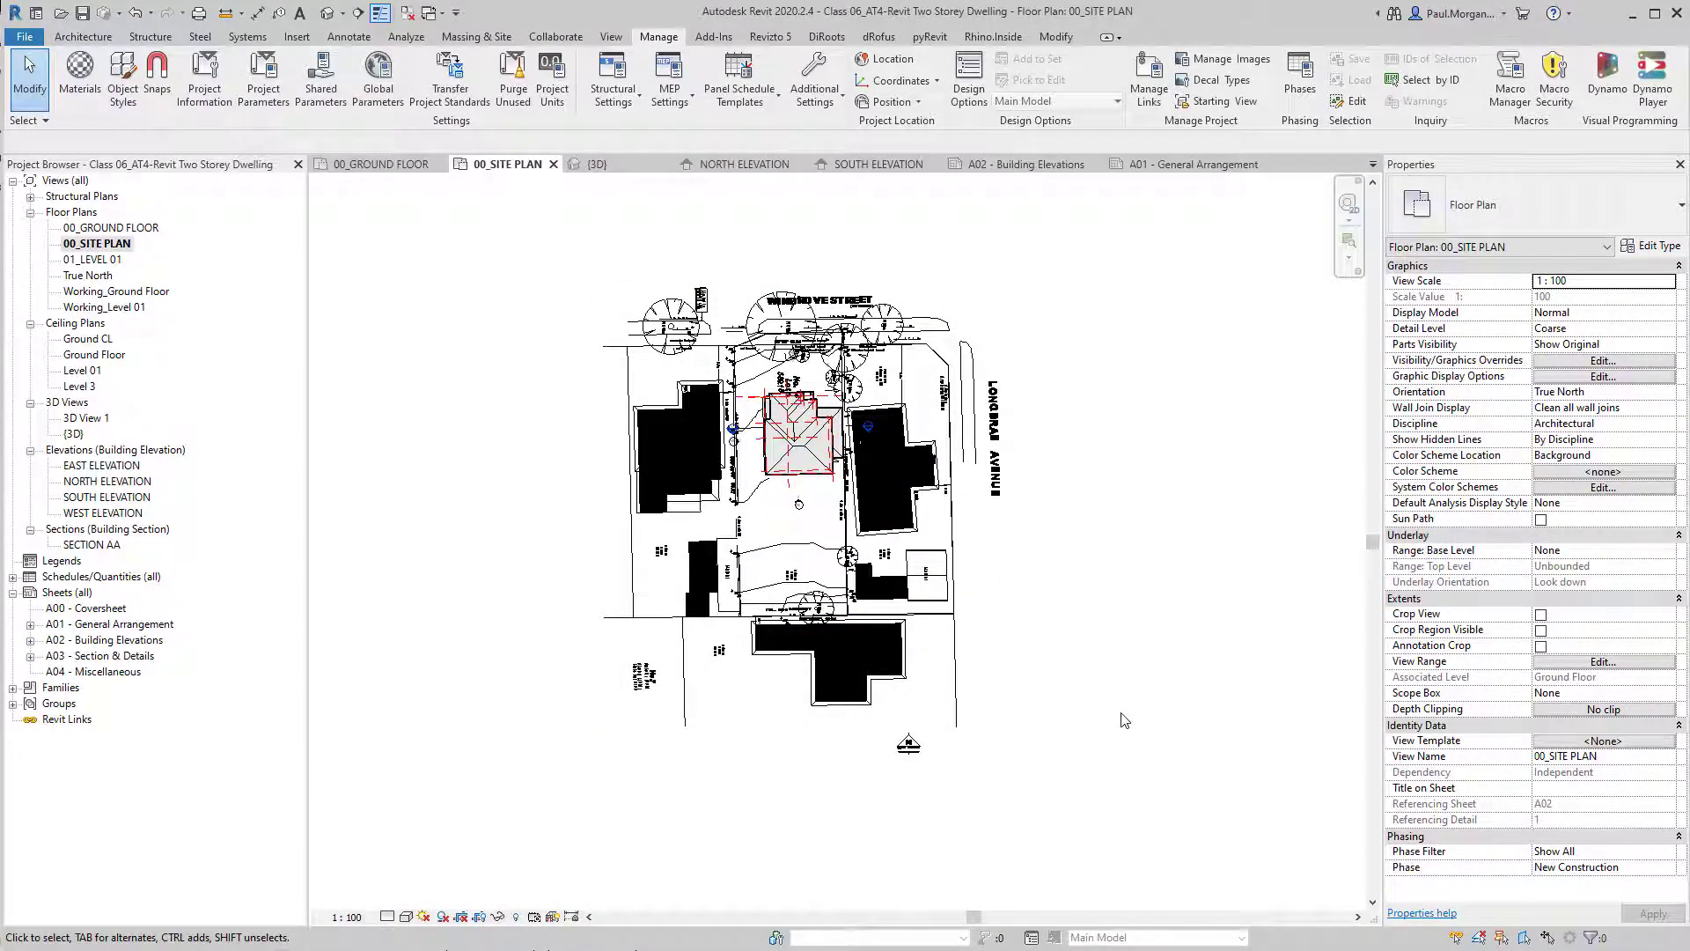
Set the site plan view's orientation to Project North.
{"action": "middle_click_drag", "start_coordinate": [1054, 643], "coordinate": [1072, 649]}
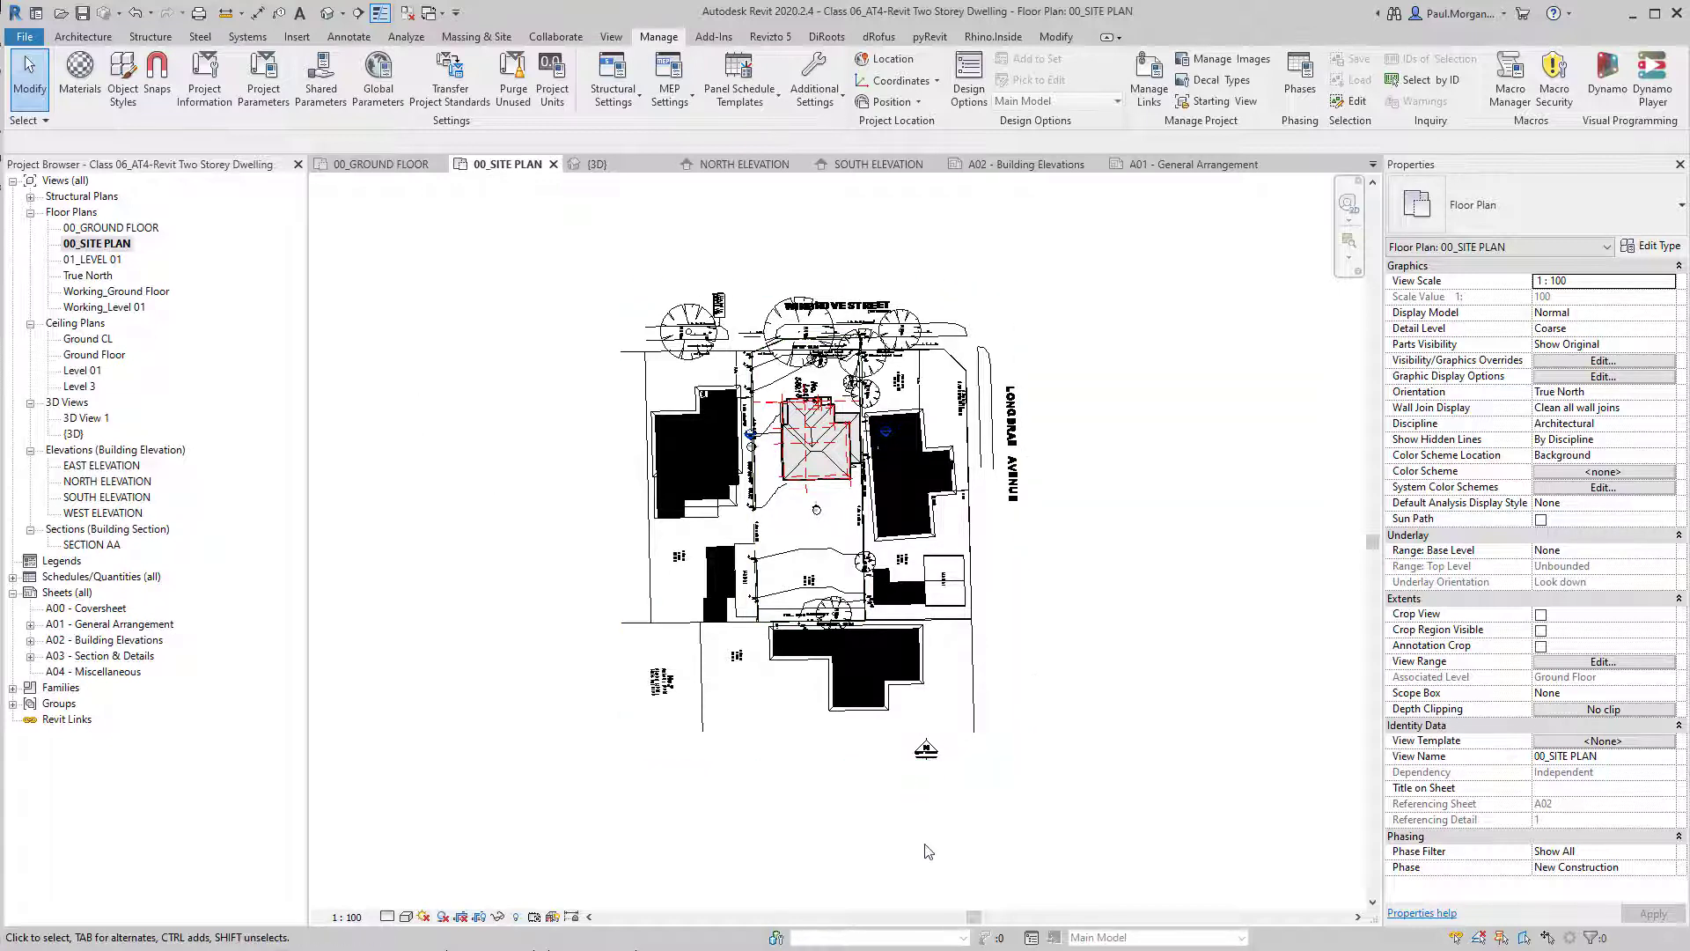
{"action": "left_click", "coordinate": [1660, 393]}
{"action": "left_click", "coordinate": [1667, 393]}
{"action": "left_click", "coordinate": [1585, 408]}
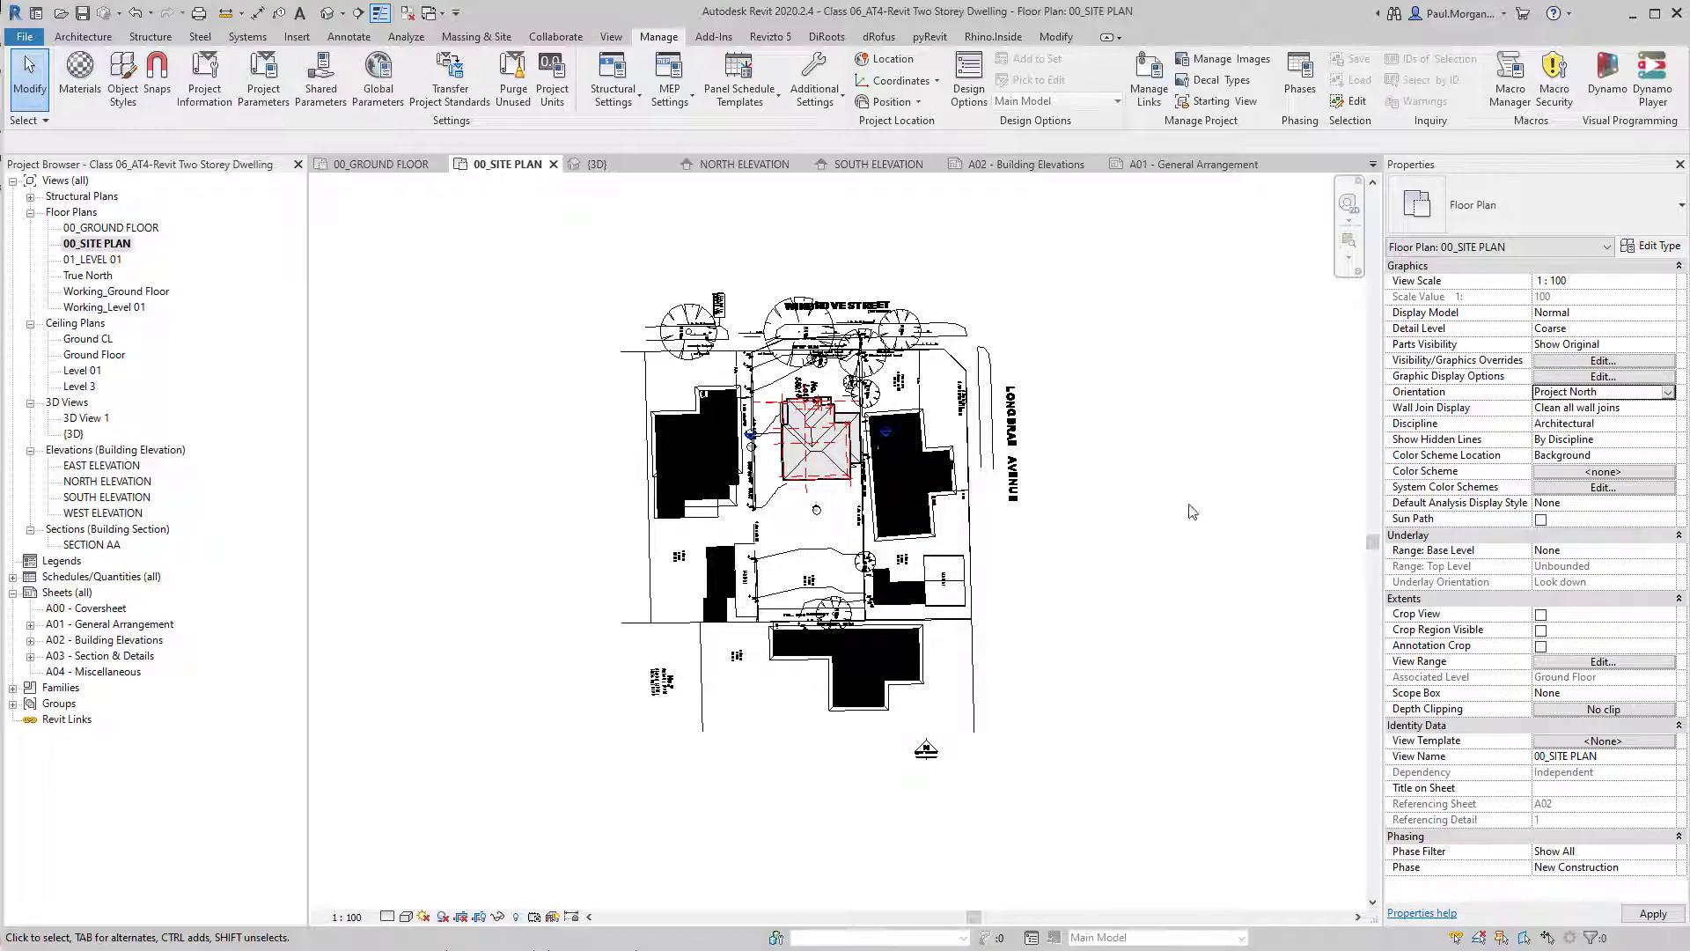
{"action": "middle_click_drag", "start_coordinate": [933, 730], "coordinate": [939, 760]}
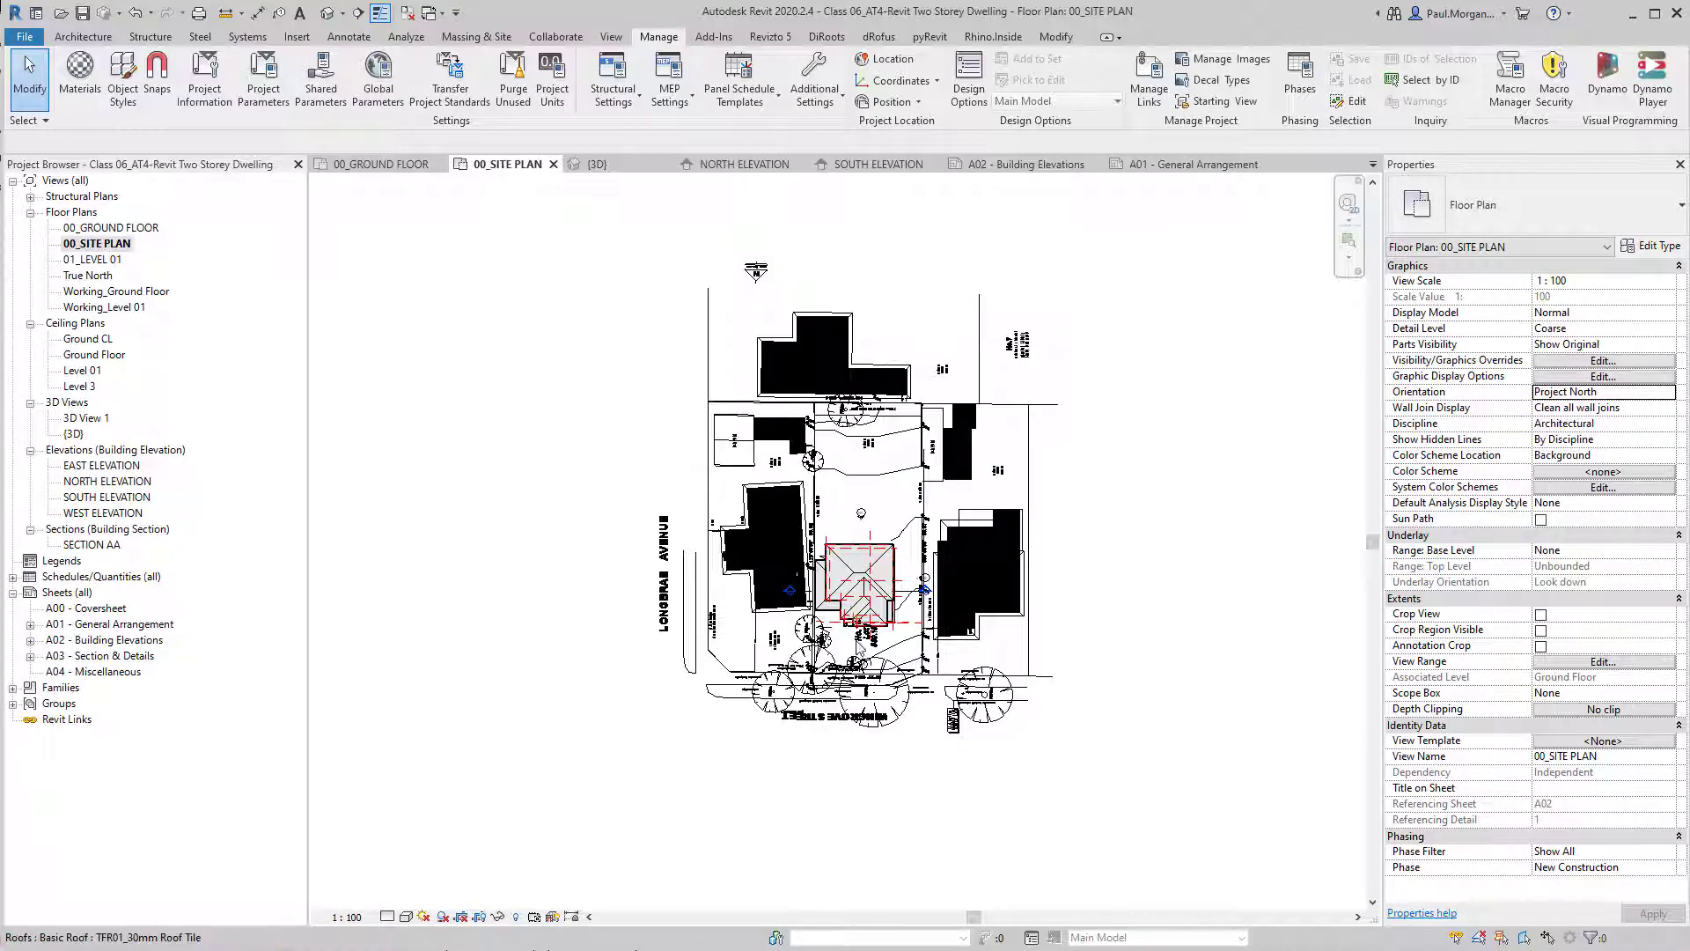
{"action": "scroll", "coordinate": [1062, 515], "scroll_direction": "up", "scroll_amount": 4}
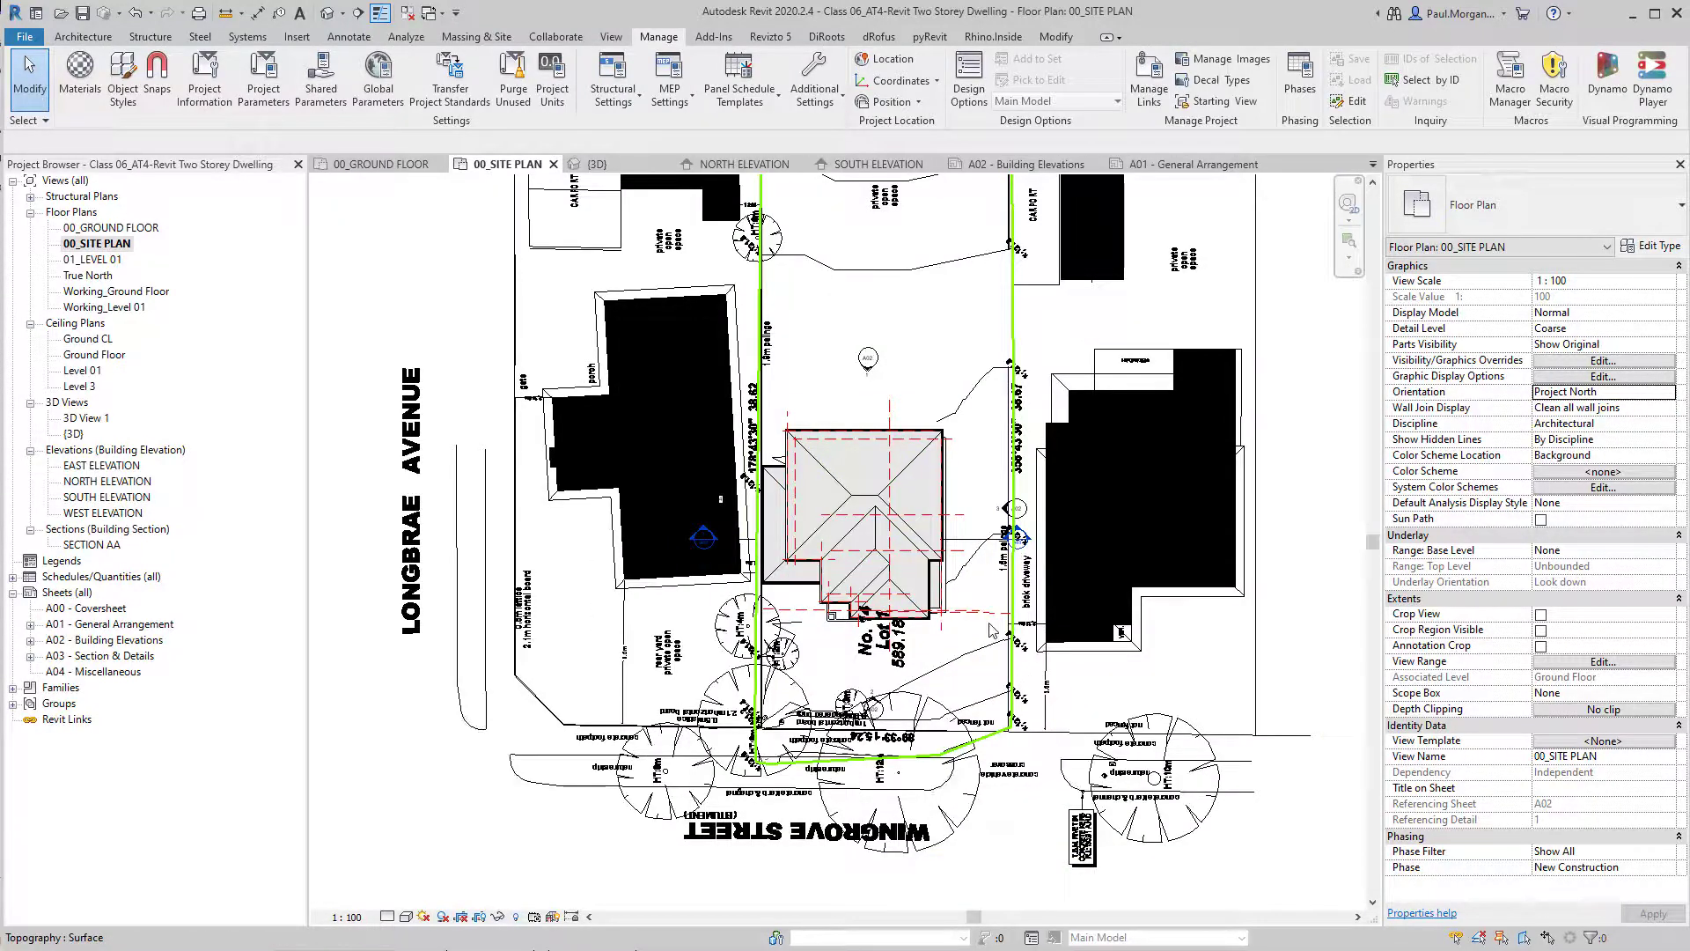
Check the orientation setting in the Architectural Plan view template assigned to 00_GROUND FLOOR, and return to 00_SITE PLAN.
{"action": "double_click", "coordinate": [97, 228]}
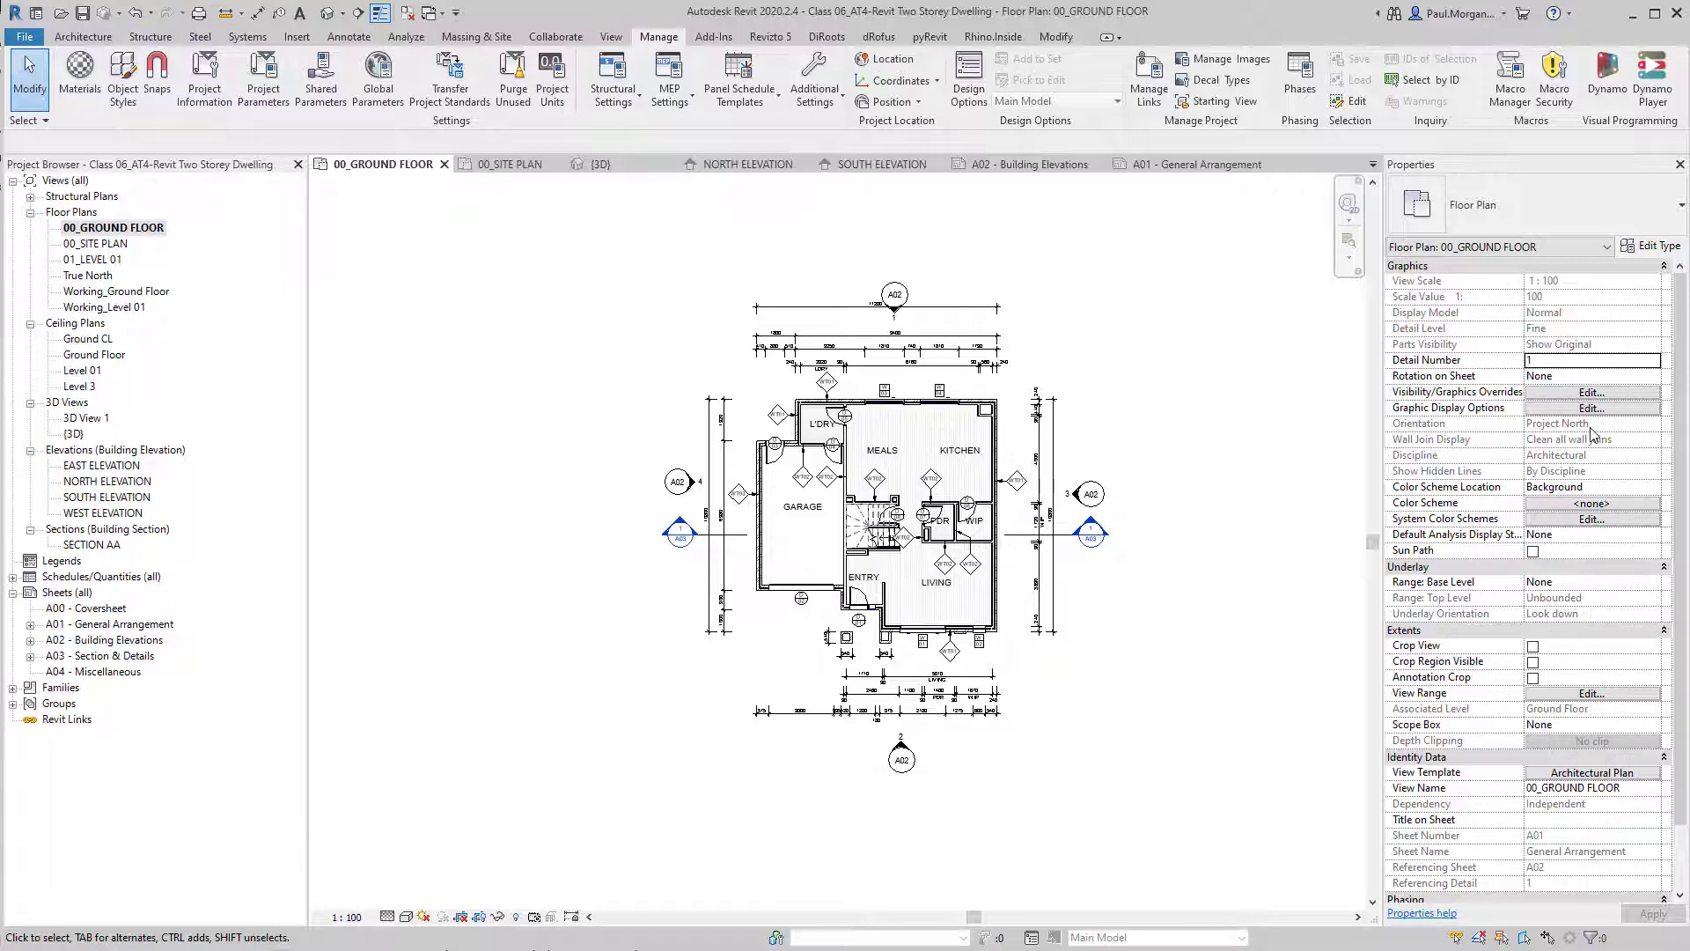
{"action": "left_click", "coordinate": [1618, 772]}
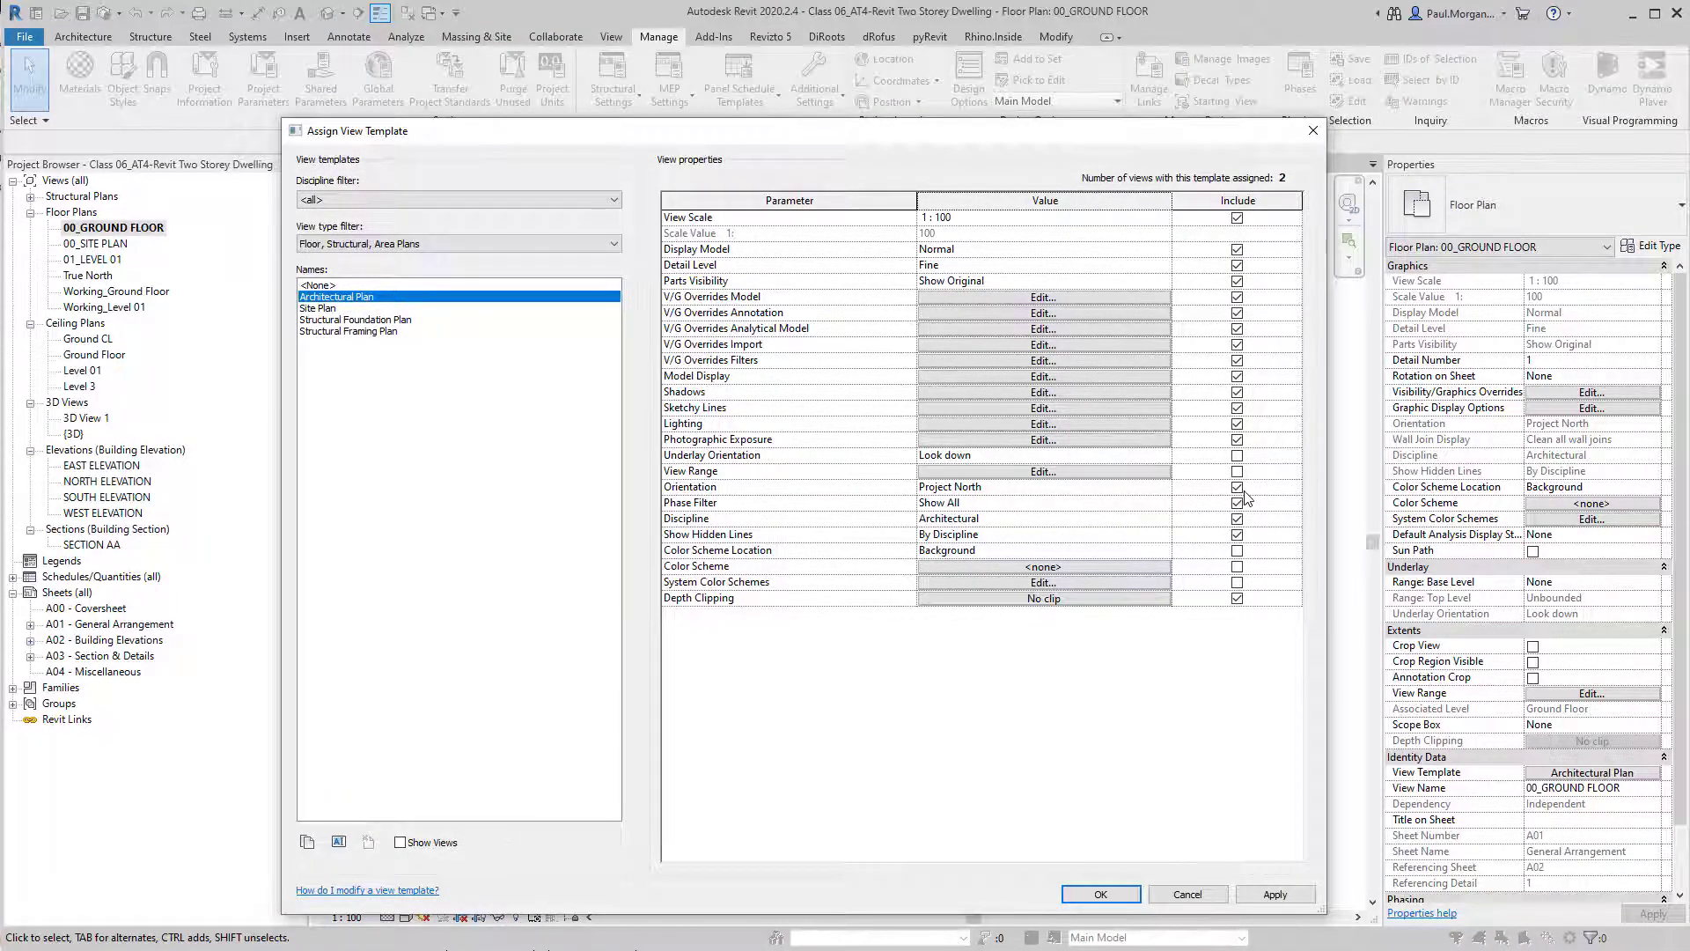
{"action": "left_click", "coordinate": [1102, 894]}
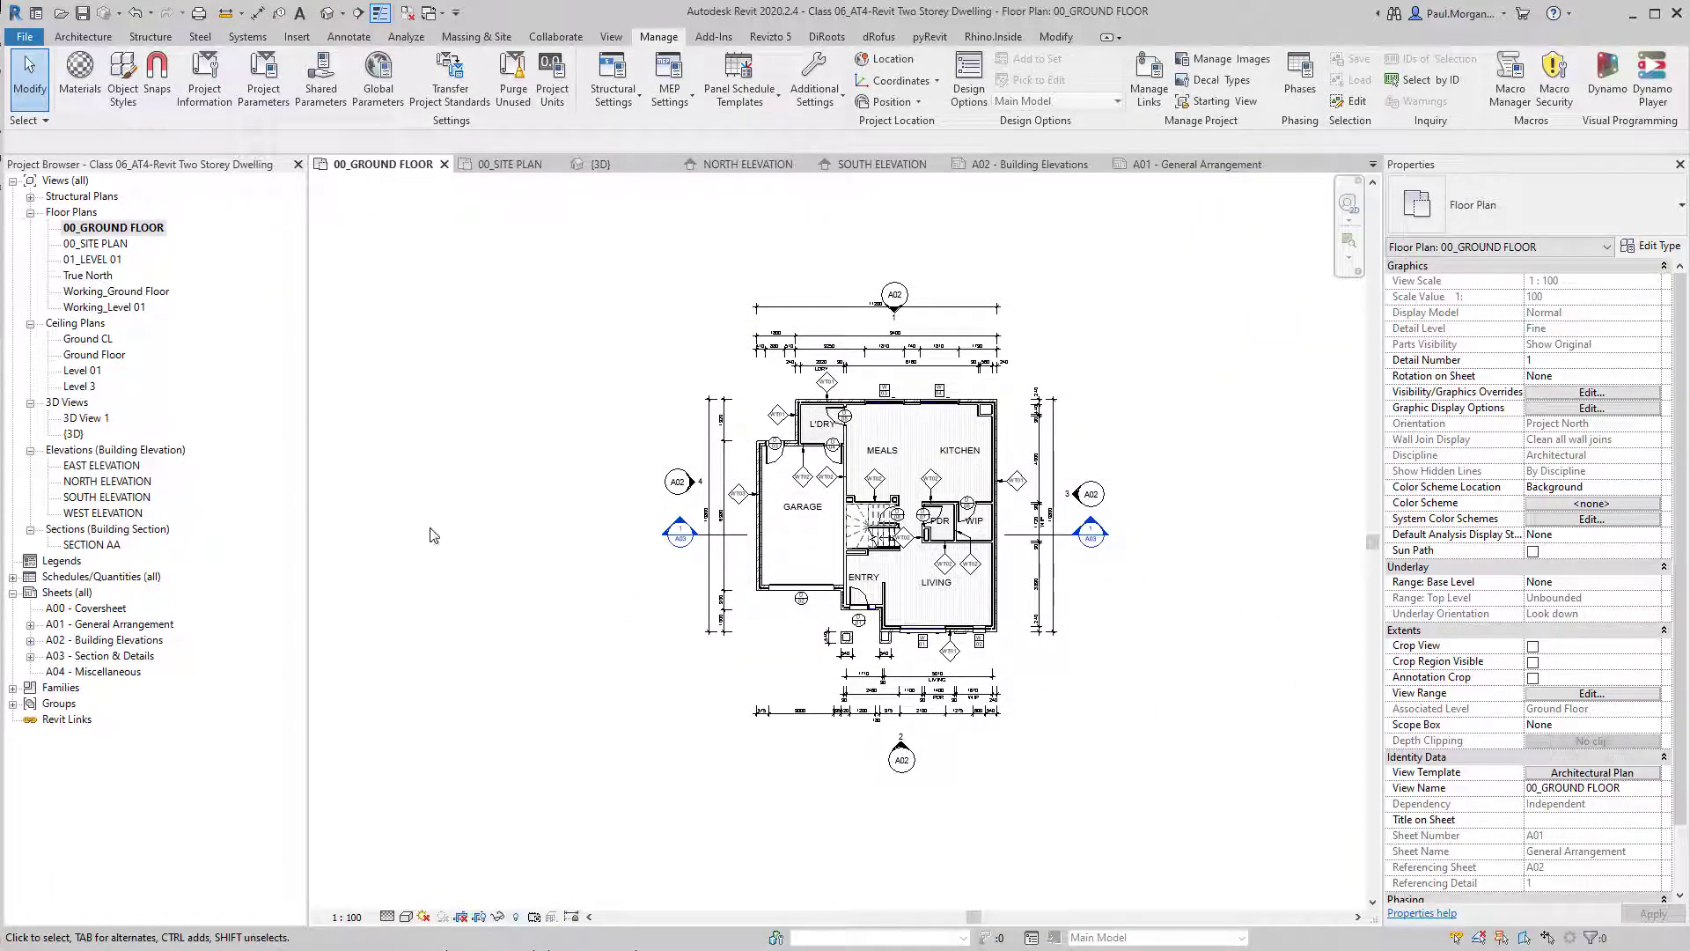
{"action": "double_click", "coordinate": [88, 243]}
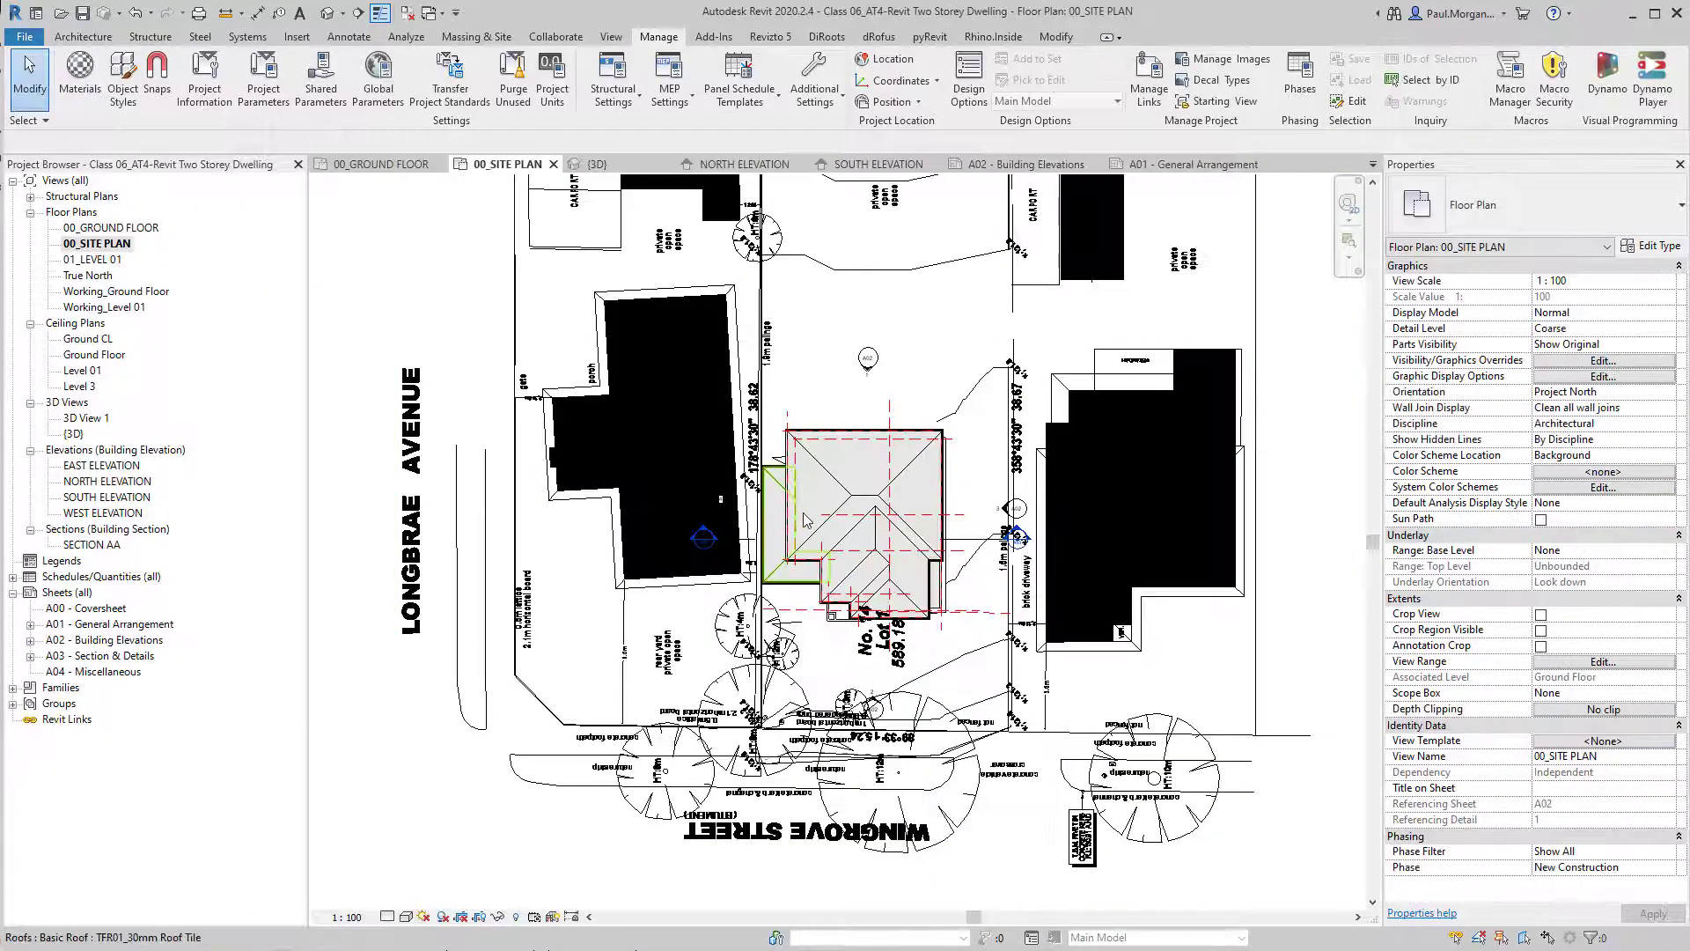
Examine the linked site plan drawing around the dwelling, including the solid black fills over the neighbouring buildings.
{"action": "middle_click_drag", "start_coordinate": [686, 564], "coordinate": [774, 568]}
{"action": "middle_click_drag", "start_coordinate": [819, 466], "coordinate": [773, 567]}
{"action": "scroll", "coordinate": [773, 567], "scroll_direction": "down", "scroll_amount": 1}
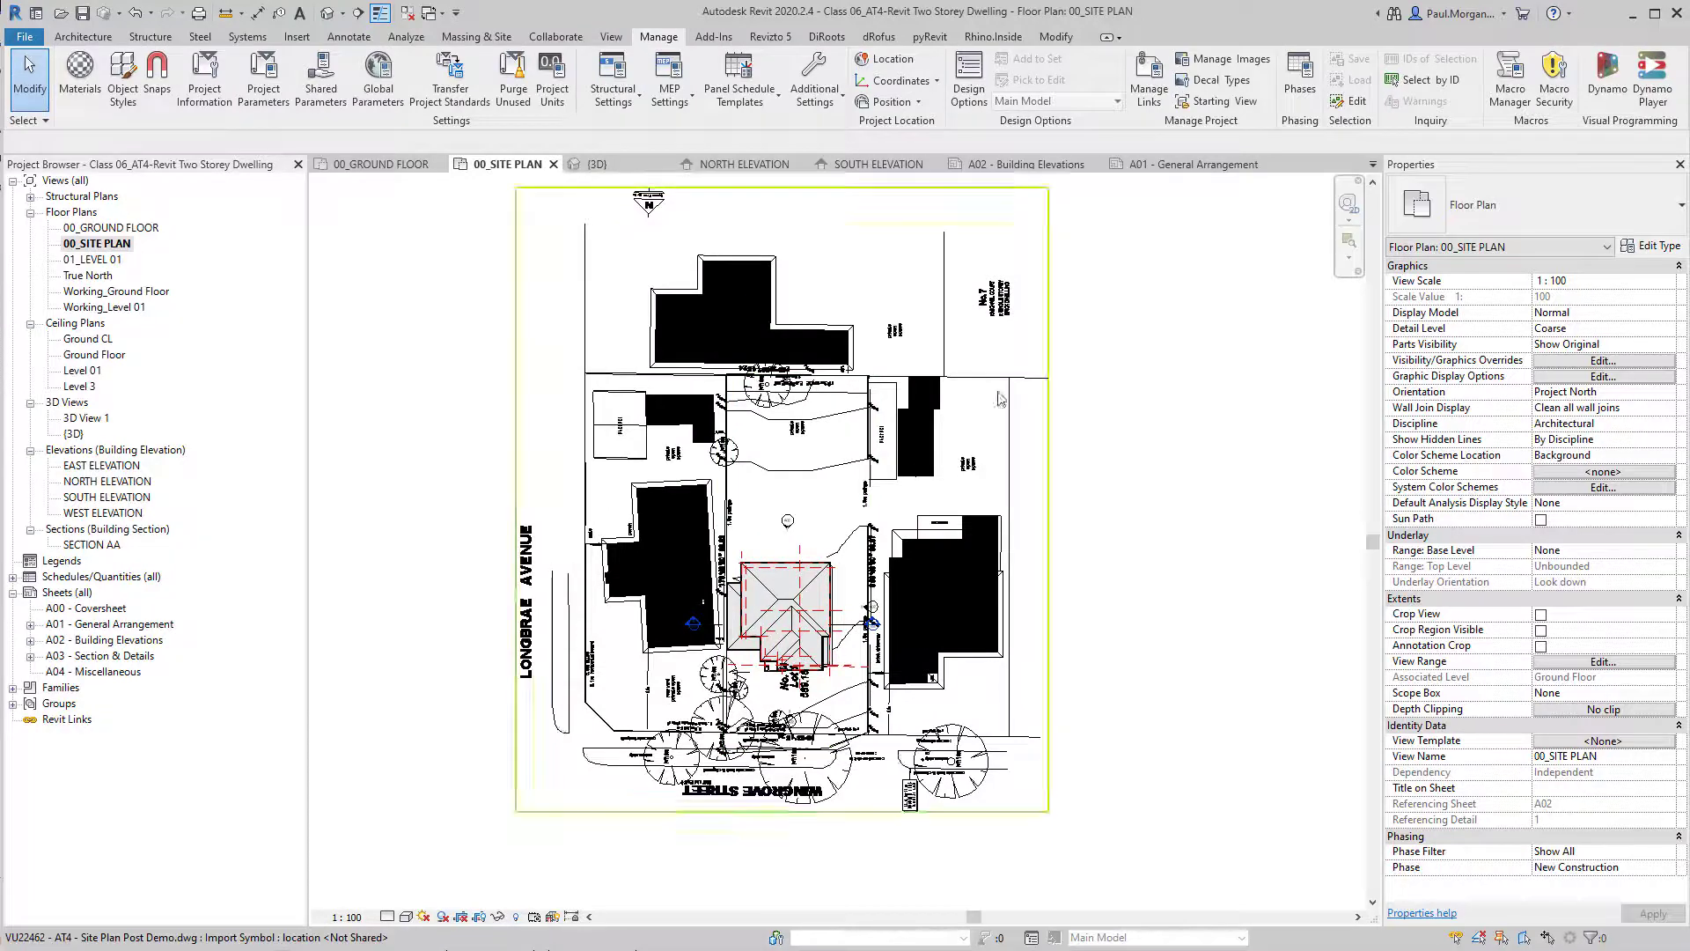
{"action": "middle_click_drag", "start_coordinate": [1053, 599], "coordinate": [1032, 624]}
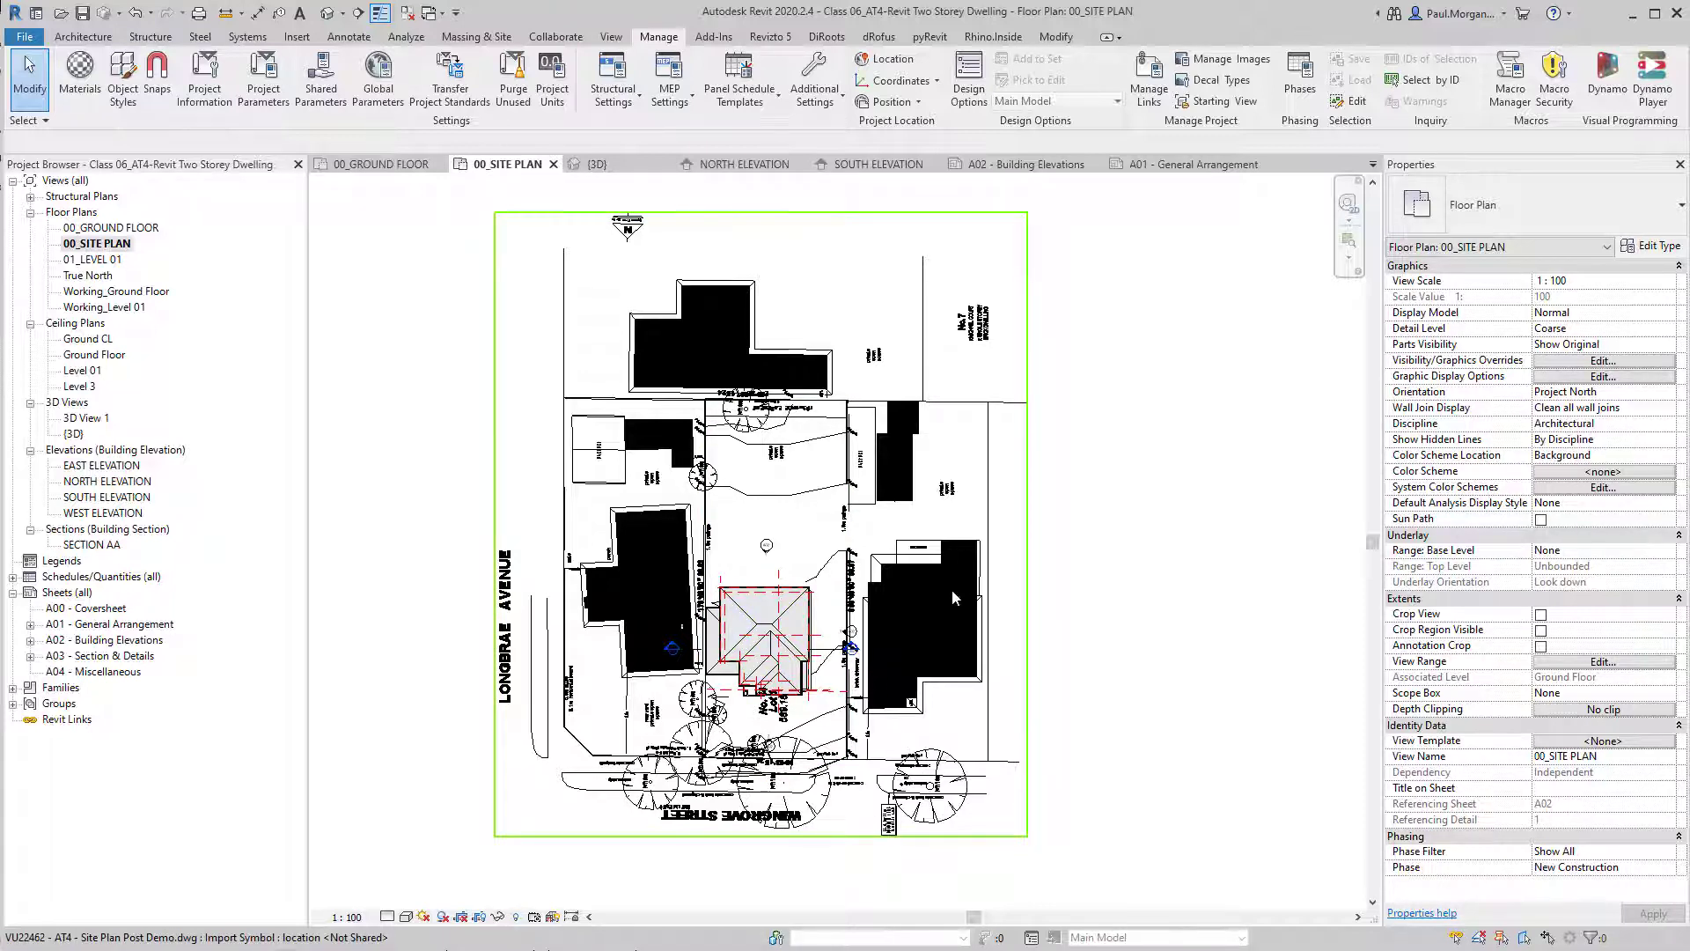
{"action": "left_click", "coordinate": [984, 713]}
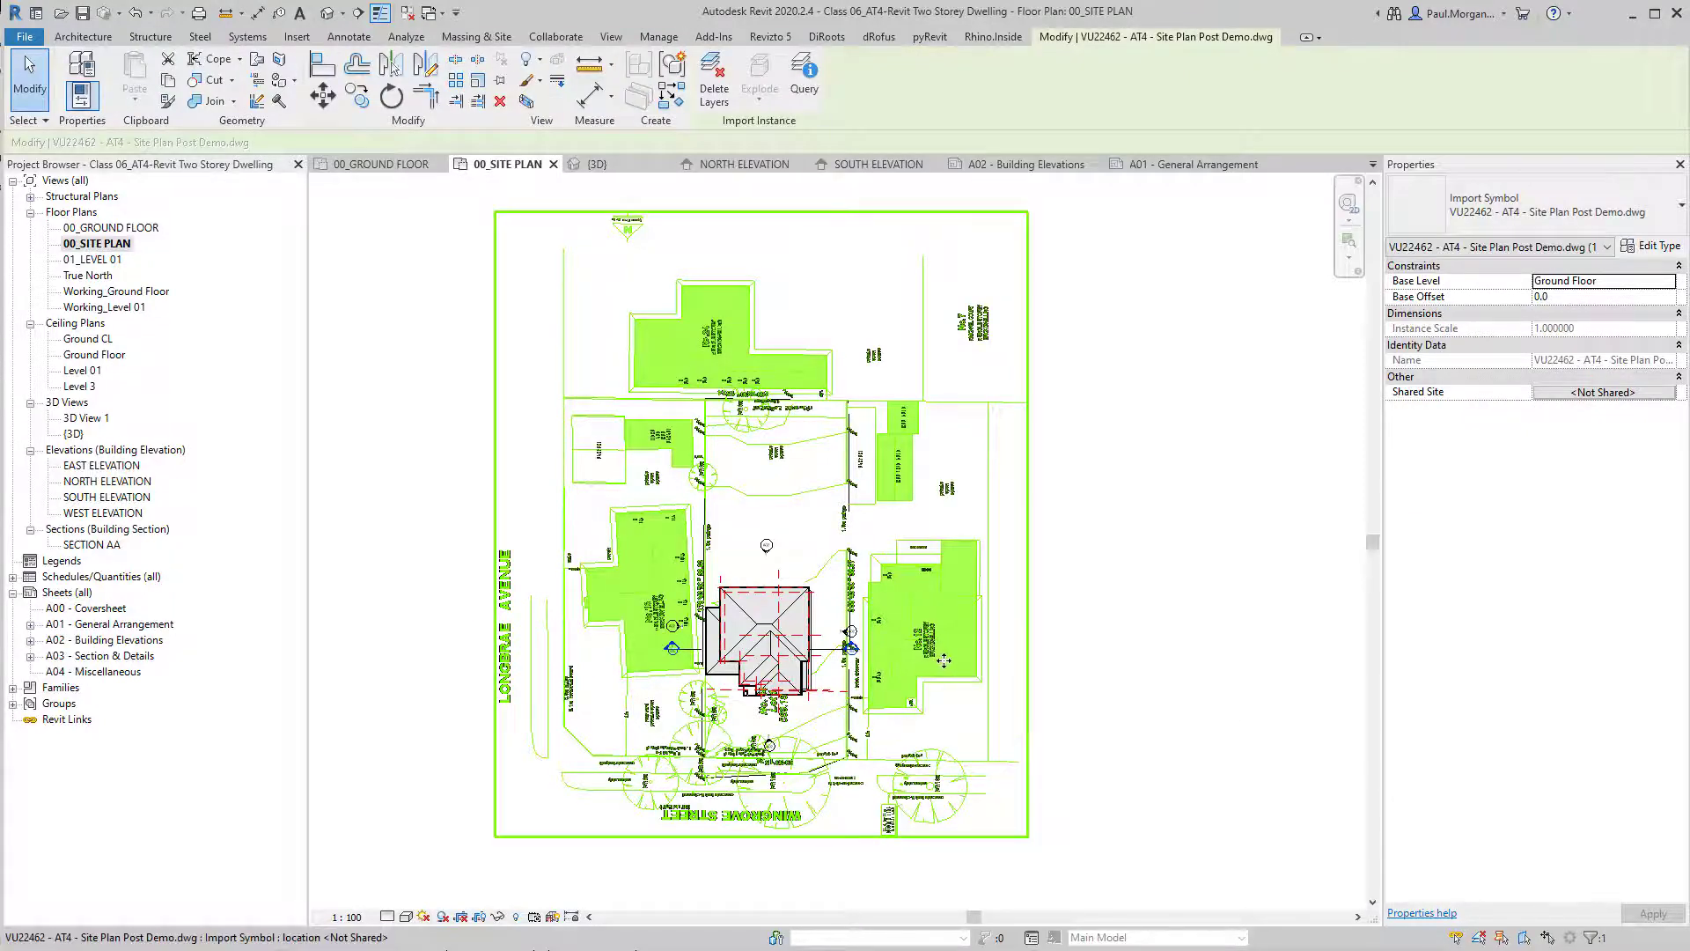
{"action": "scroll", "coordinate": [944, 660], "scroll_direction": "up", "scroll_amount": 3}
{"action": "key", "text": "Escape"}
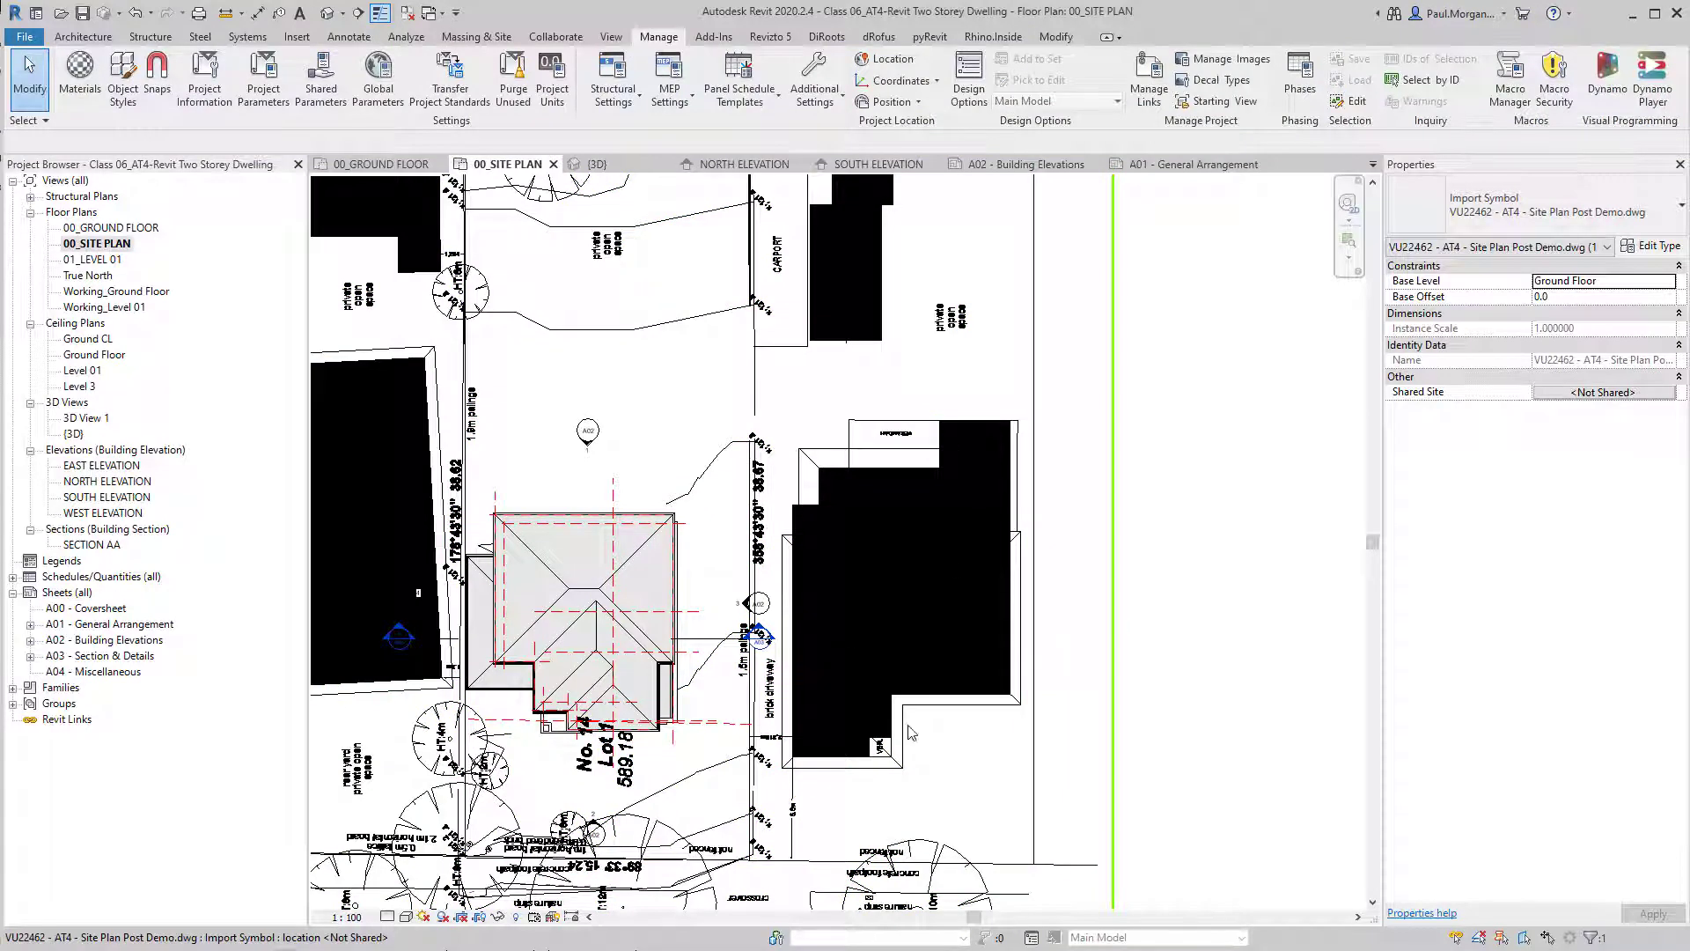
{"action": "scroll", "coordinate": [905, 619], "scroll_direction": "down", "scroll_amount": 2}
{"action": "middle_click_drag", "start_coordinate": [949, 717], "coordinate": [983, 749]}
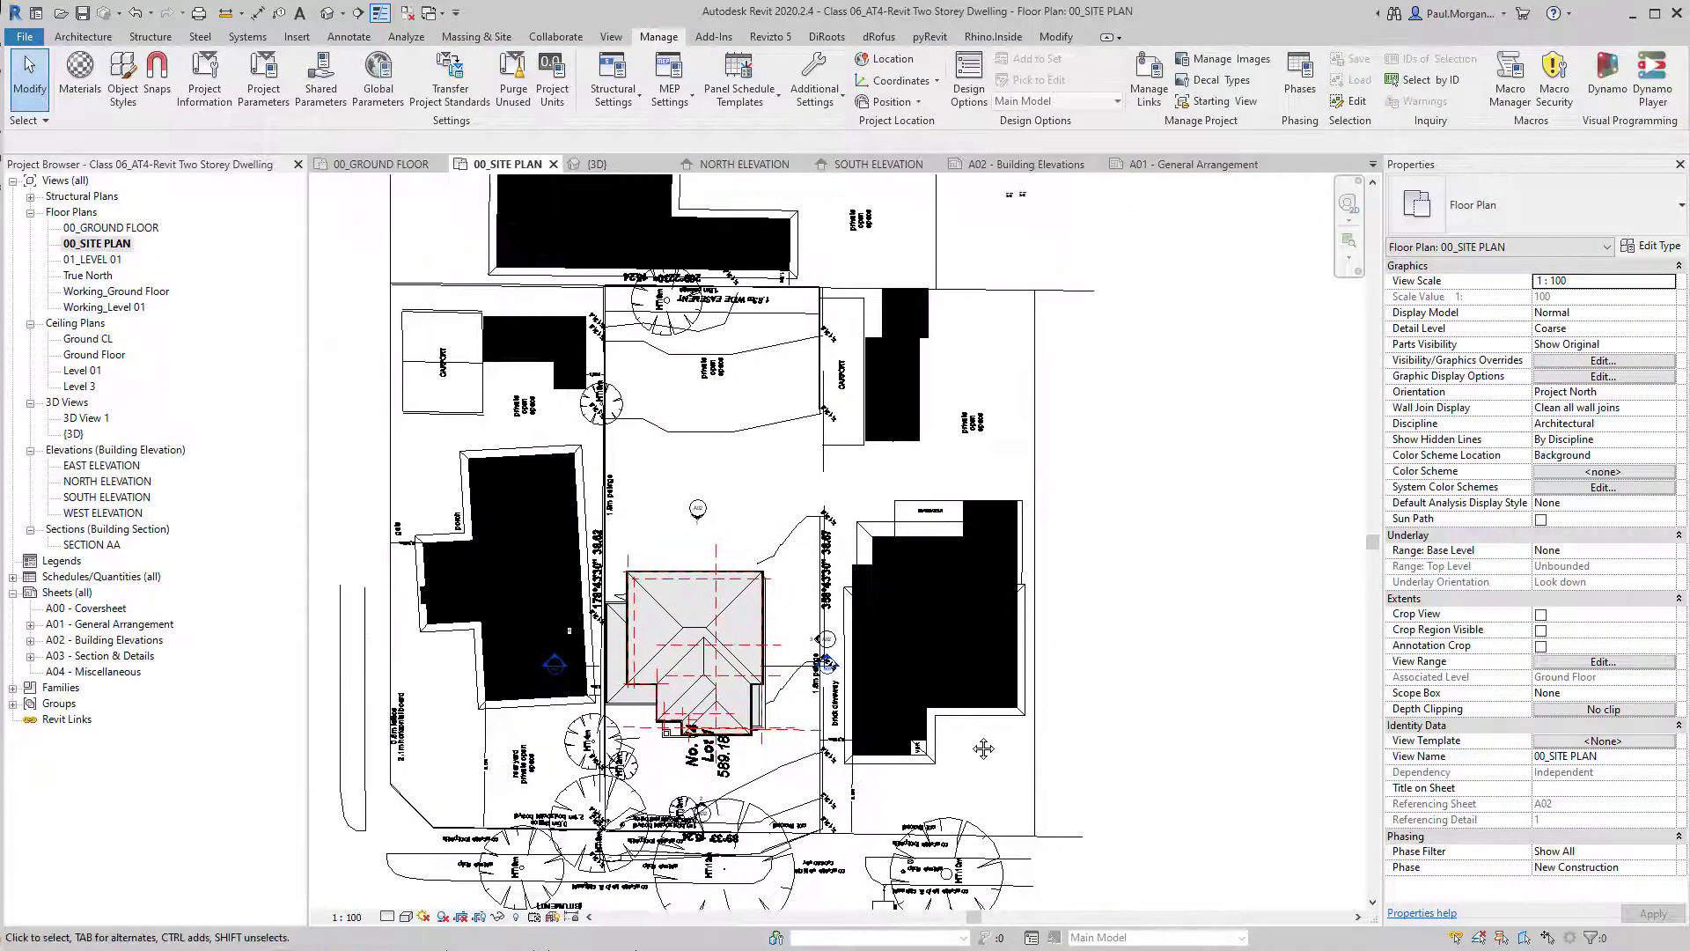
Query a neighbouring building's solid fill in the linked drawing, try hiding its SITE - OTHER layer in the view, and undo that.
{"action": "left_click", "coordinate": [1004, 731]}
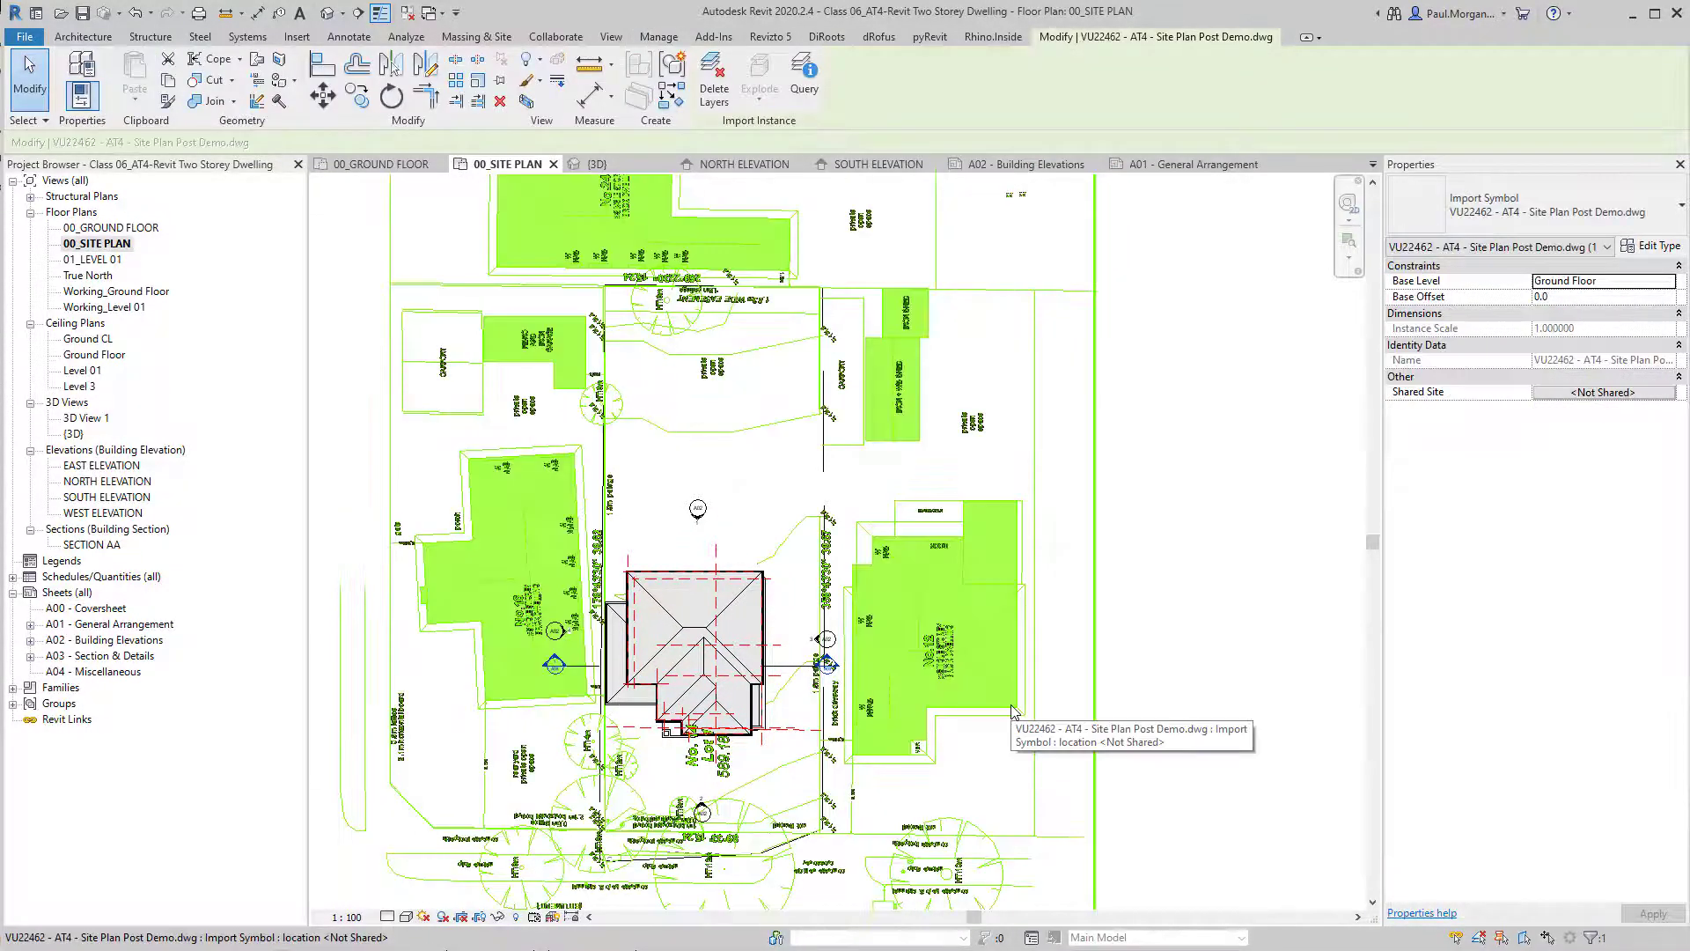
{"action": "left_click", "coordinate": [806, 75]}
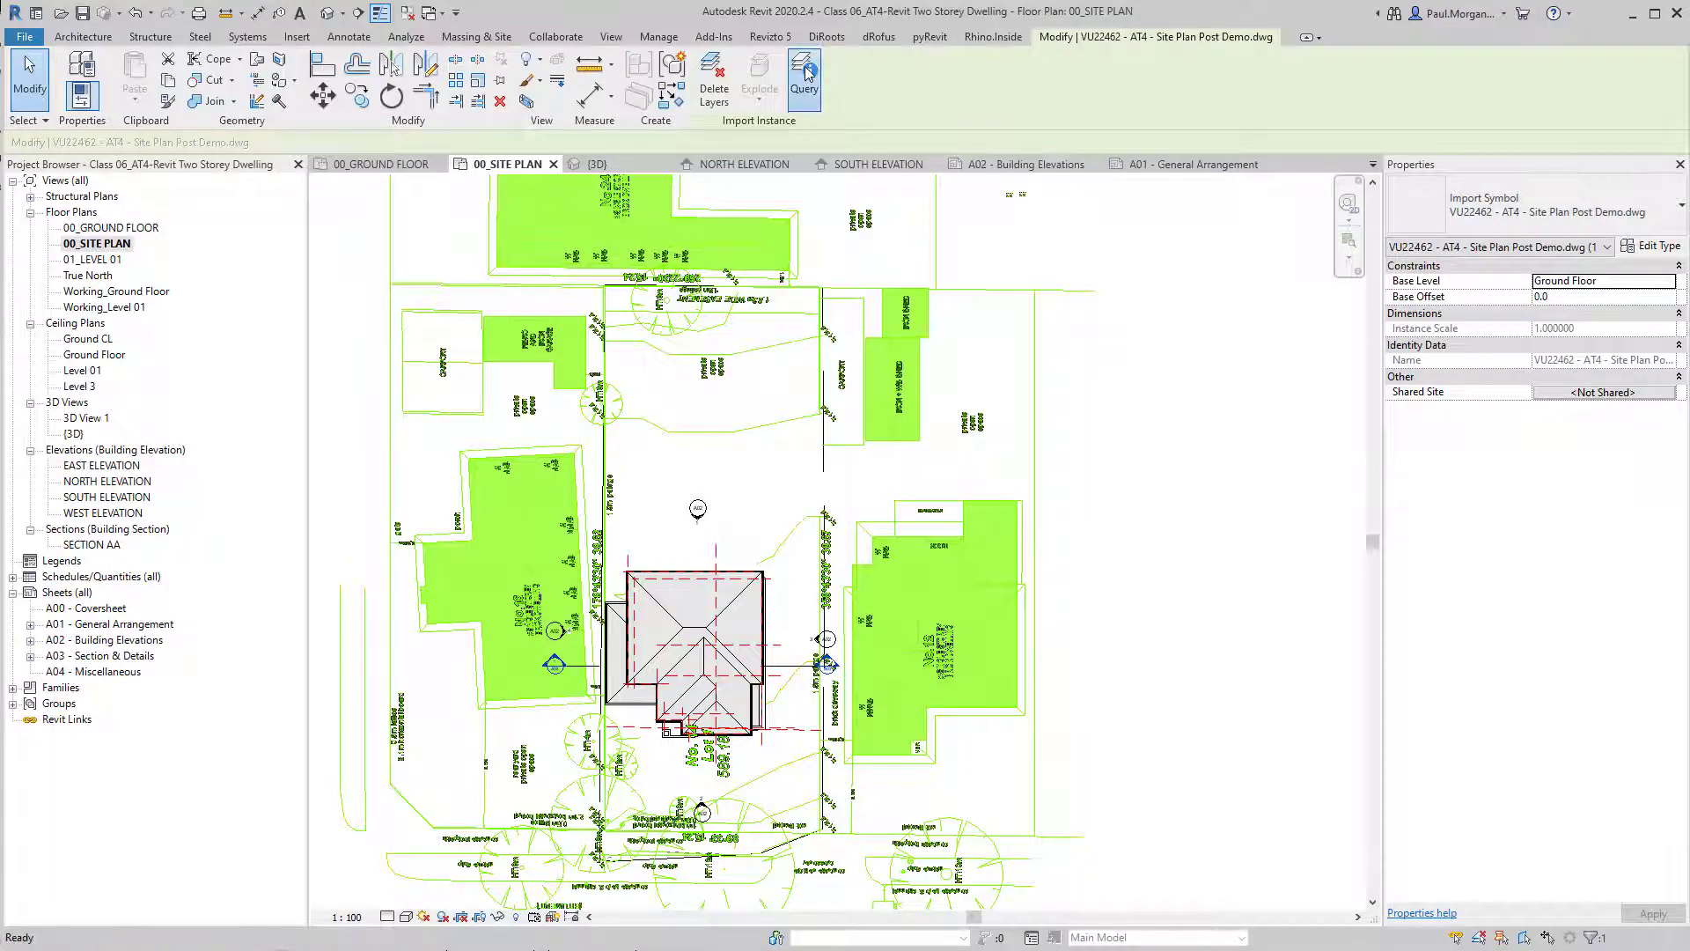
{"action": "left_click", "coordinate": [957, 565]}
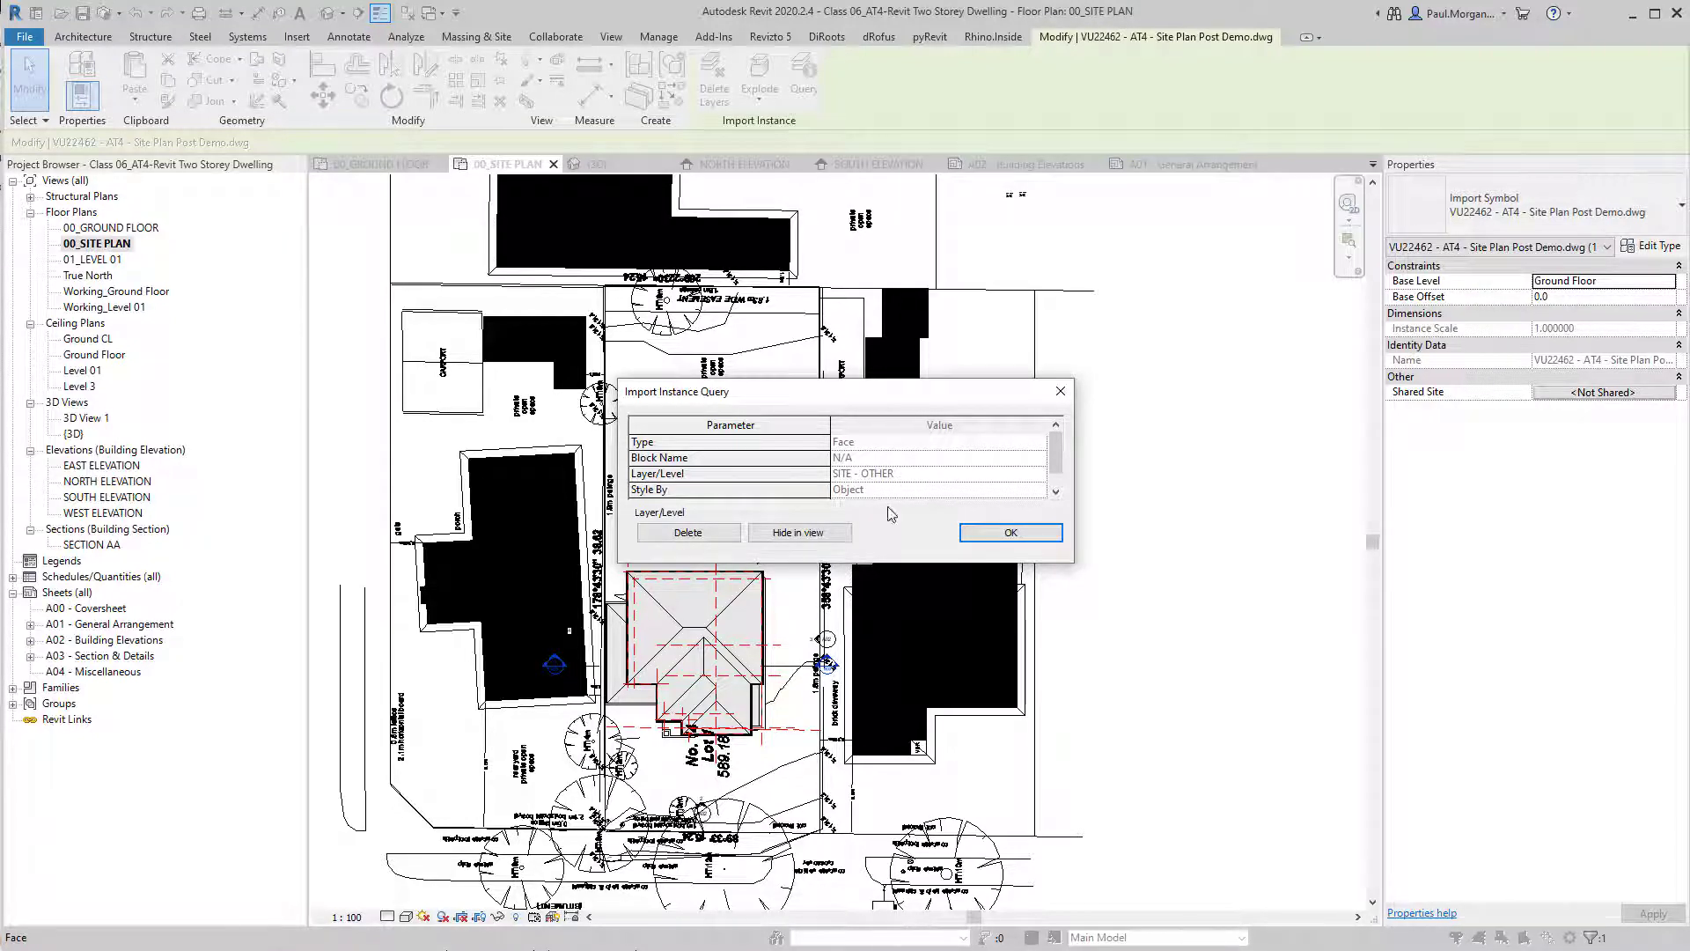
{"action": "left_click", "coordinate": [802, 532]}
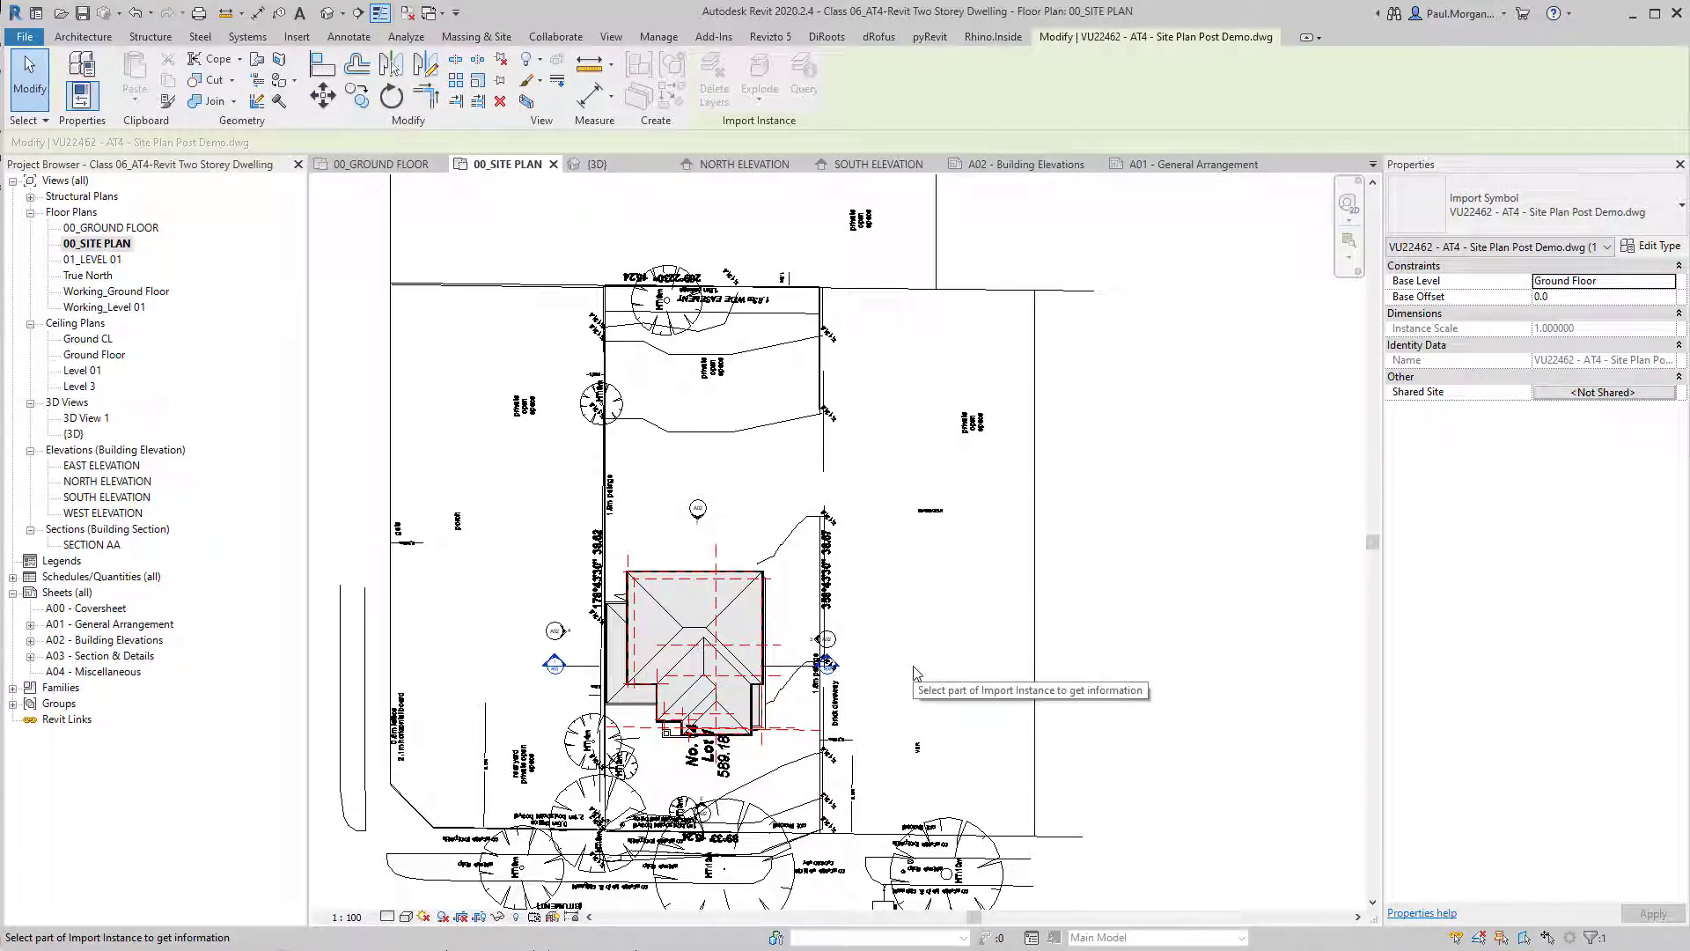
{"action": "key", "text": "Escape"}
{"action": "key", "text": "ctrl+z"}
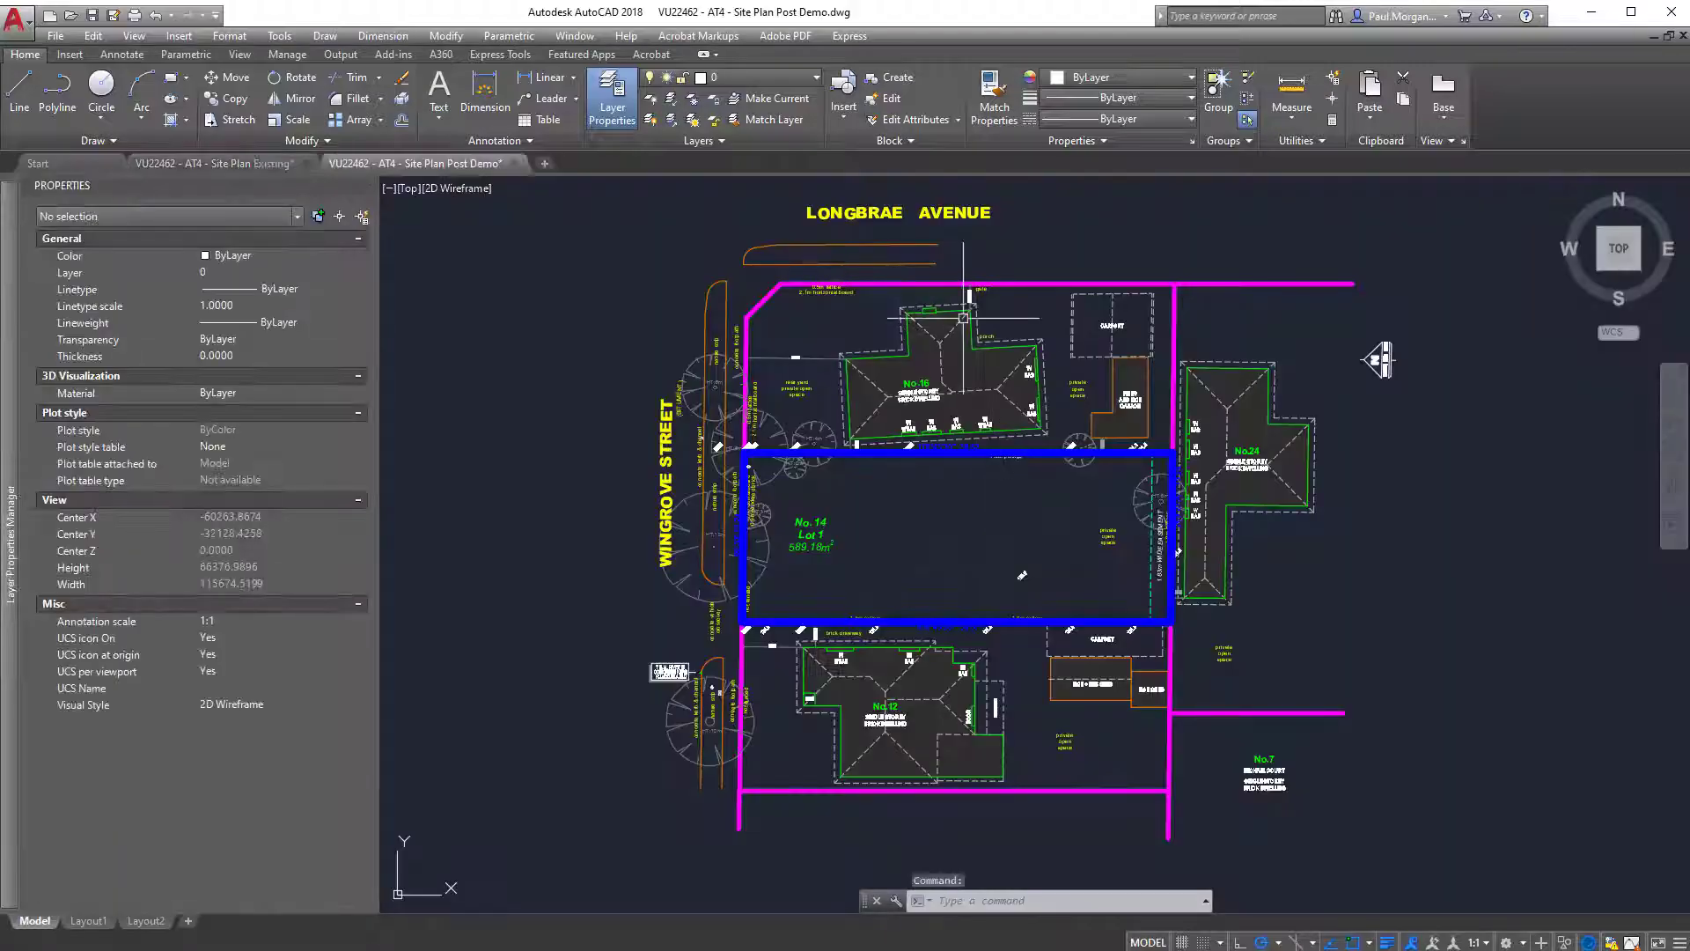
Switch to AutoCAD and erase the solid hatches from the three neighbouring houses around Lot 1 in the site plan drawing.
{"action": "left_click", "coordinate": [983, 375]}
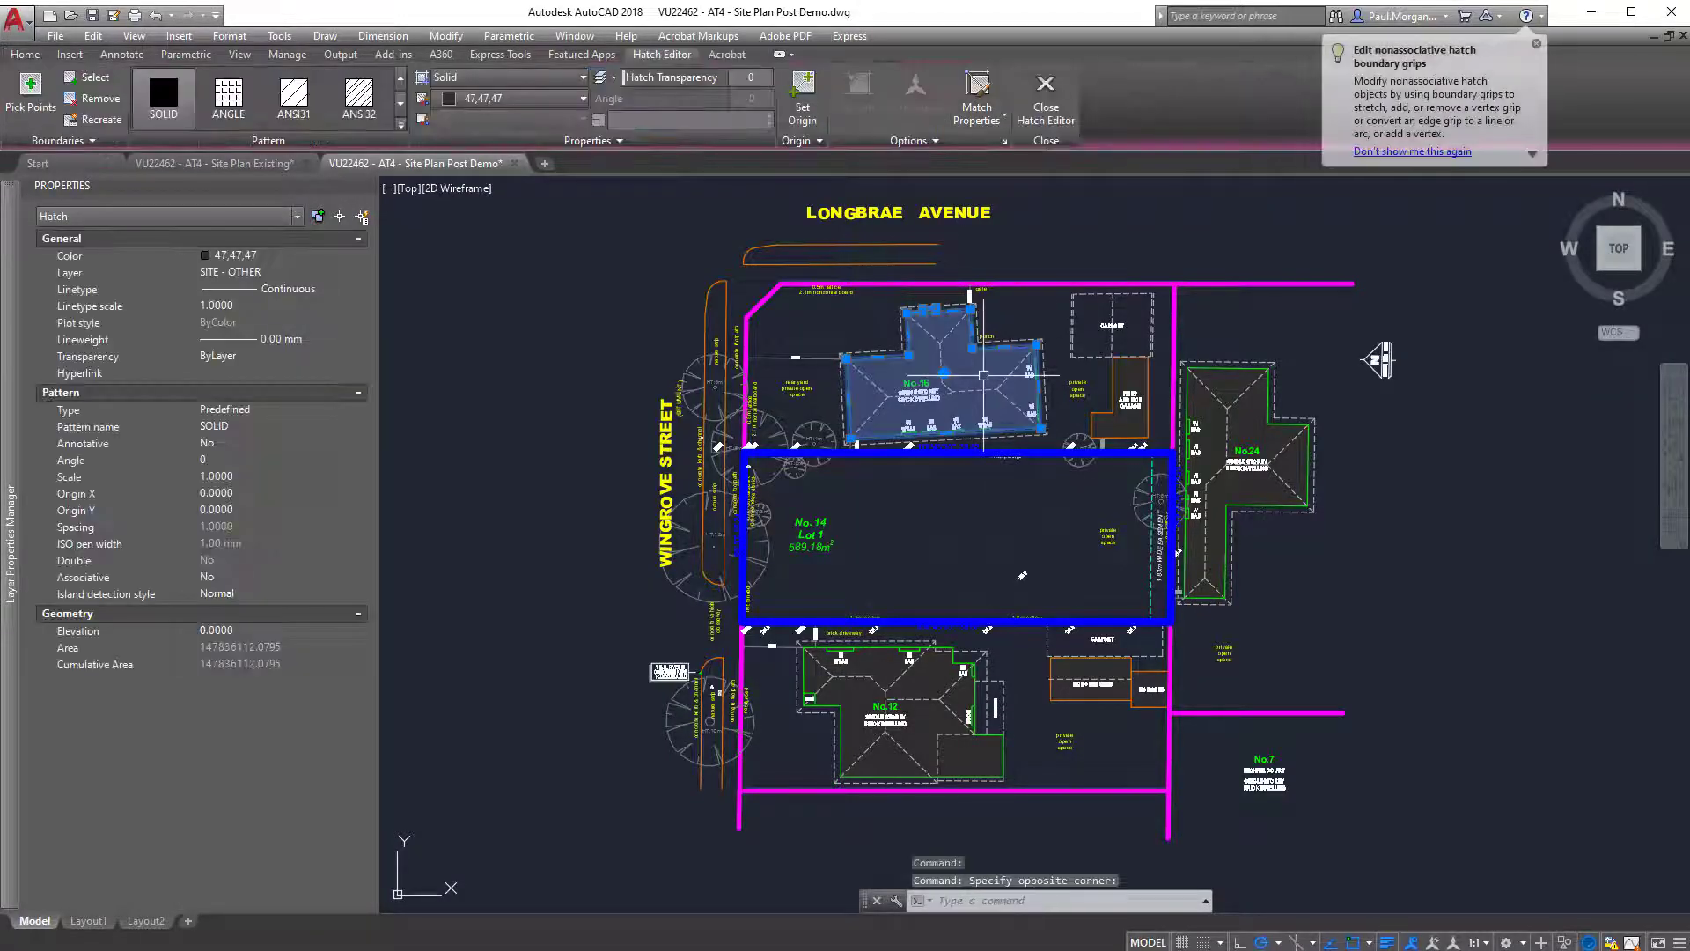
{"action": "key", "text": "Delete"}
{"action": "left_click", "coordinate": [1233, 431]}
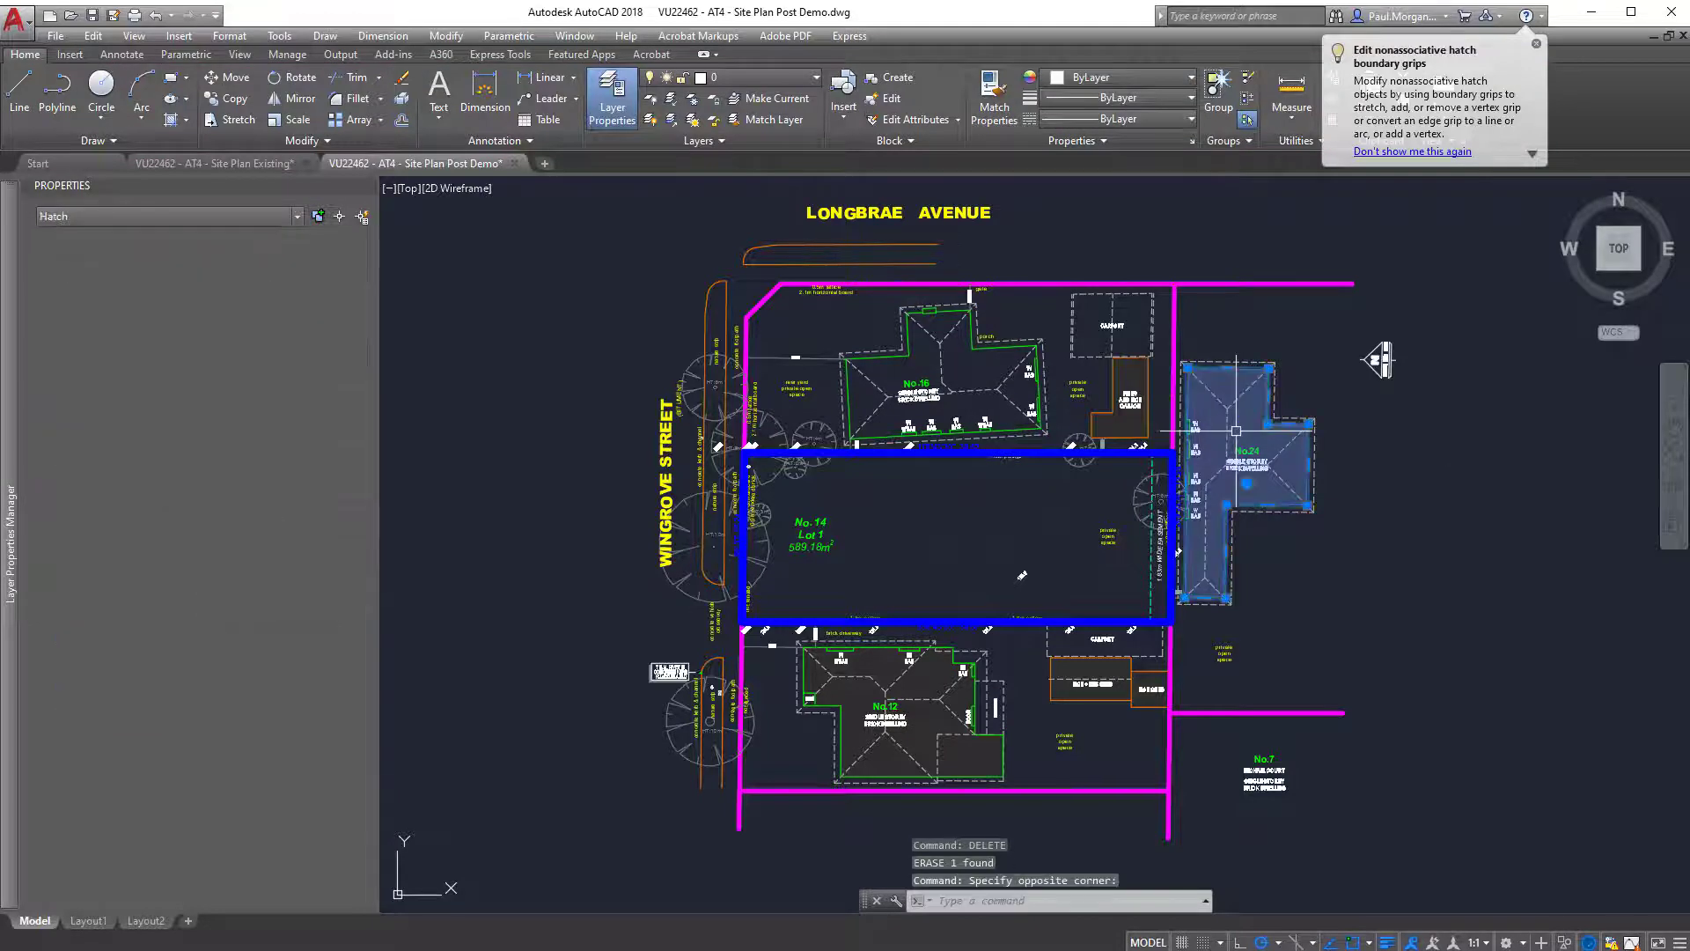
{"action": "type", "text": "e"}
{"action": "key", "text": "Return"}
{"action": "left_click", "coordinate": [916, 680]}
{"action": "key", "text": "Escape"}
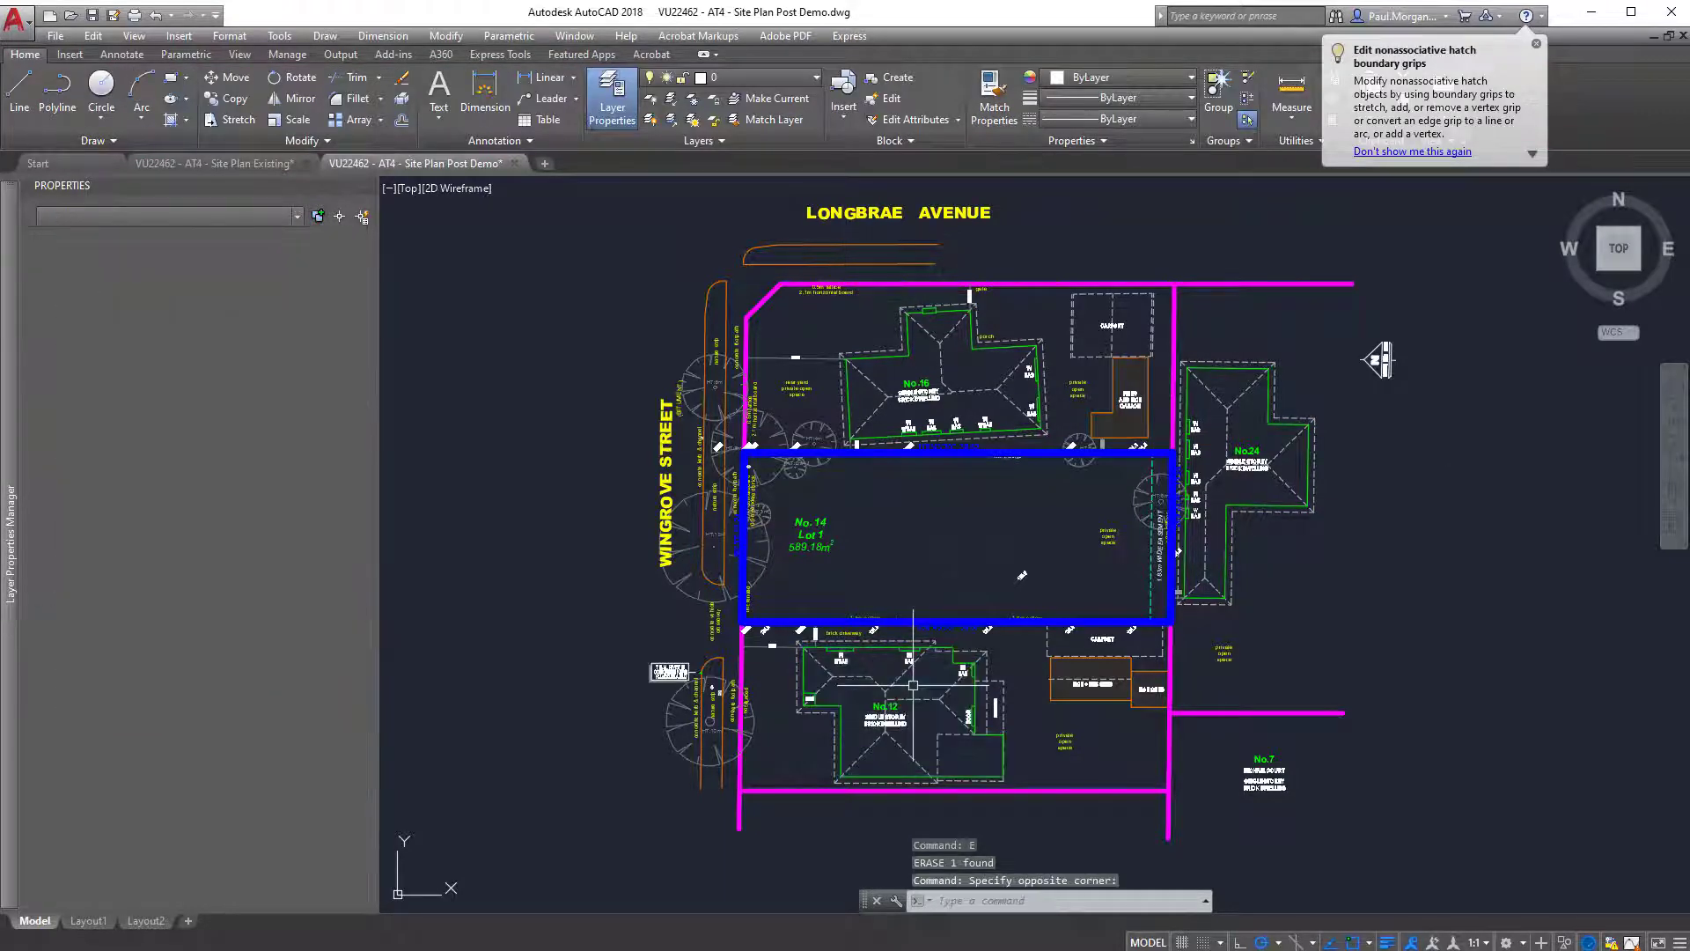
Save the edited site plan drawing and switch back to the Revit site plan.
{"action": "mouse_move", "coordinate": [1186, 604]}
{"action": "middle_mouse_down"}
{"action": "mouse_move", "coordinate": [1189, 630]}
{"action": "mouse_move", "coordinate": [1177, 617]}
{"action": "middle_mouse_up"}
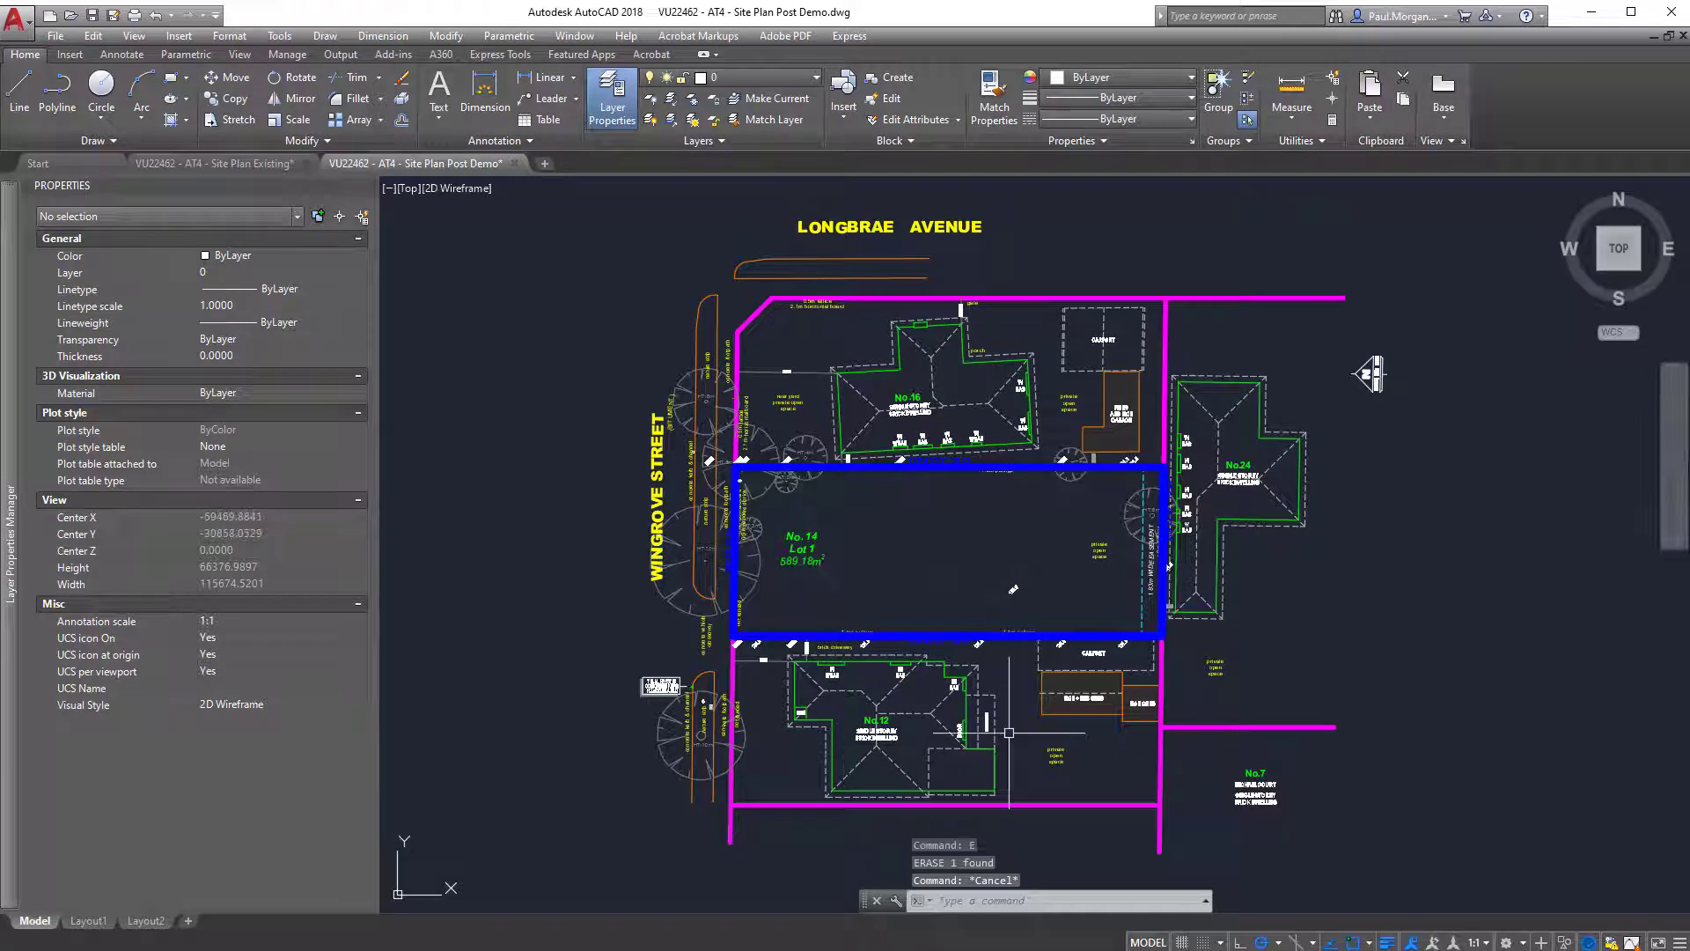
{"action": "key", "text": "ctrl+s"}
{"action": "mouse_move", "coordinate": [1584, 208]}
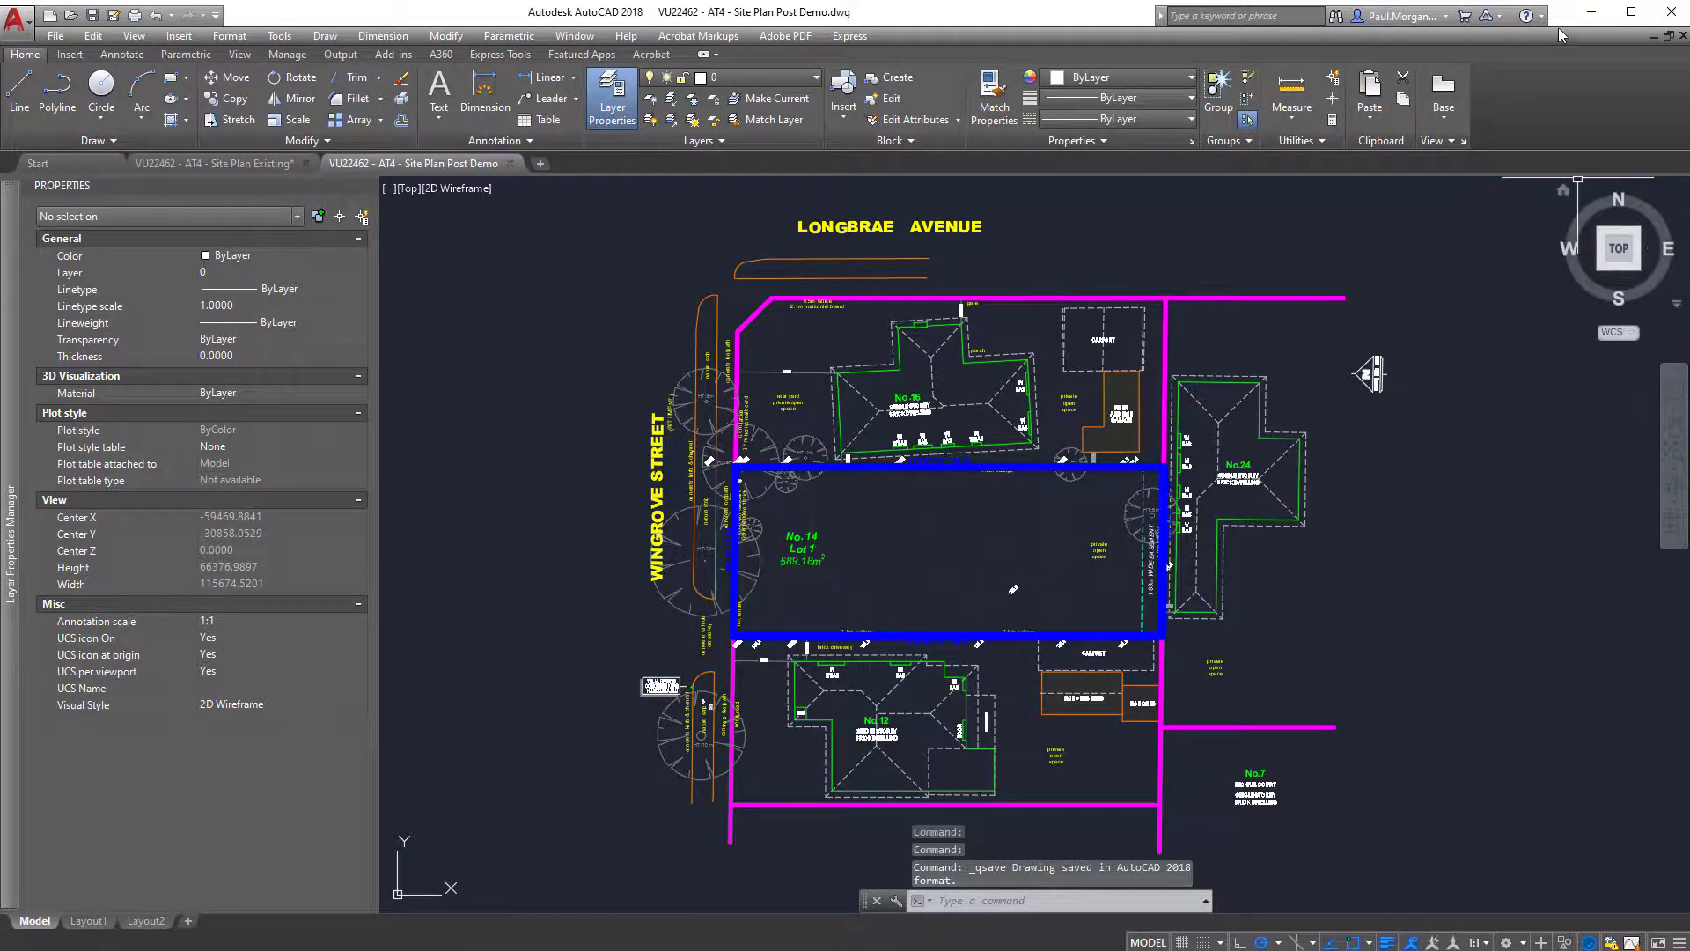
{"action": "left_click", "coordinate": [1591, 12]}
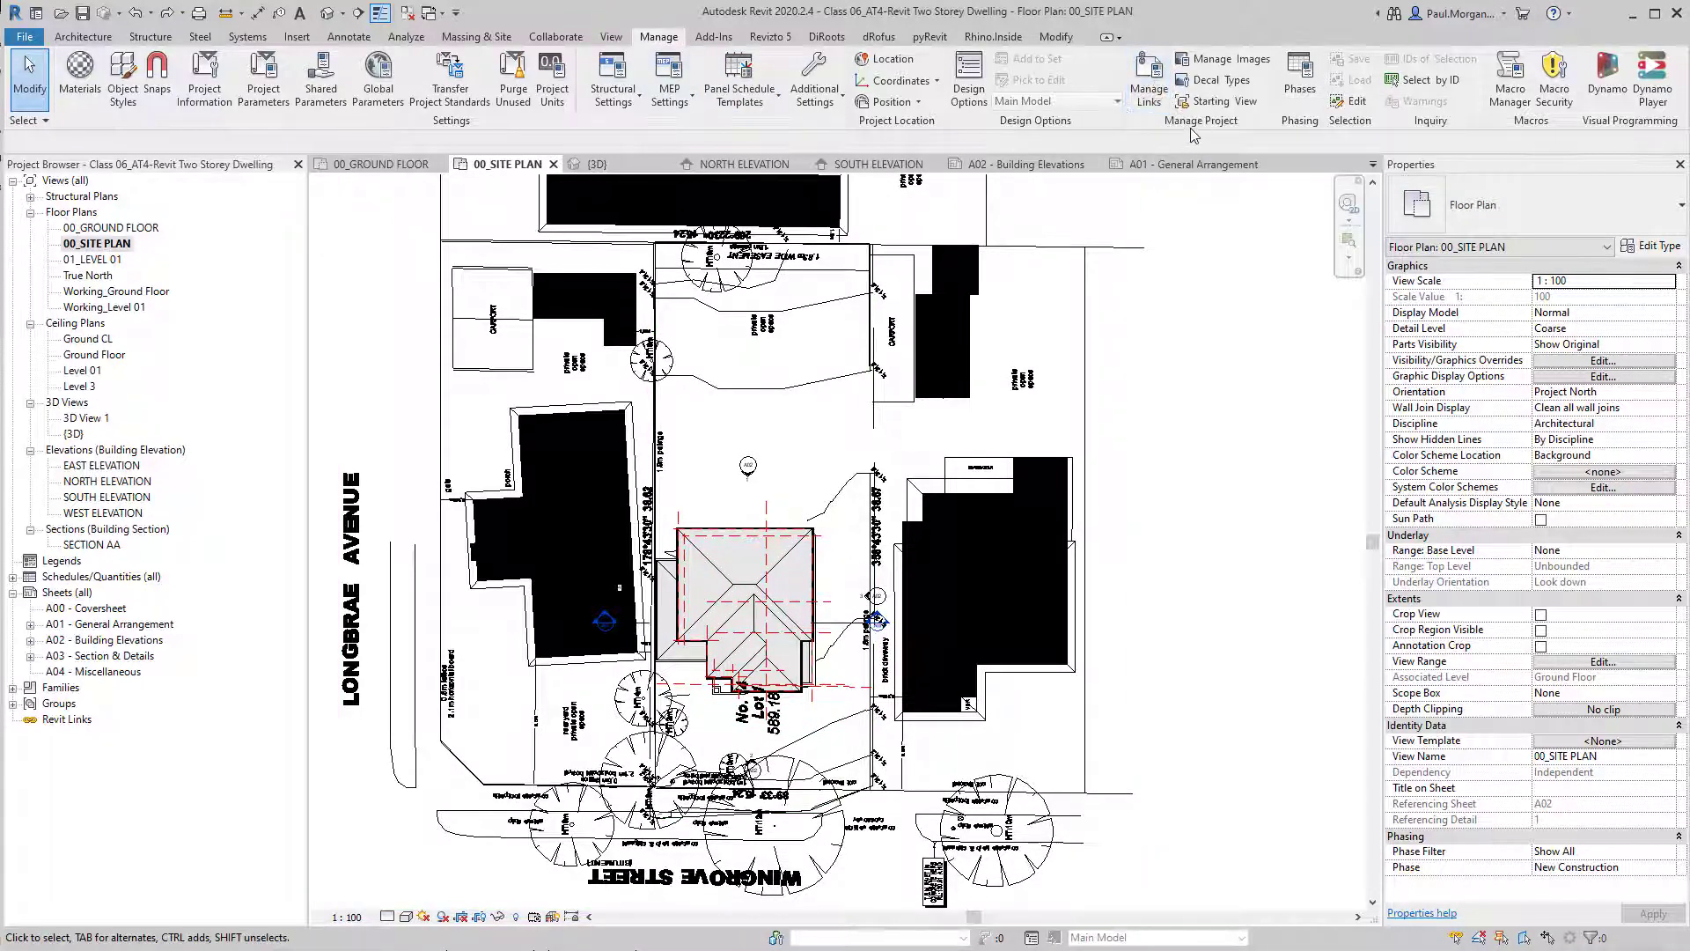
Reload the linked CAD drawing VU22462 - AT4 - Site Plan Post Demo.dwg through Manage Links.
{"action": "left_click", "coordinate": [1159, 102]}
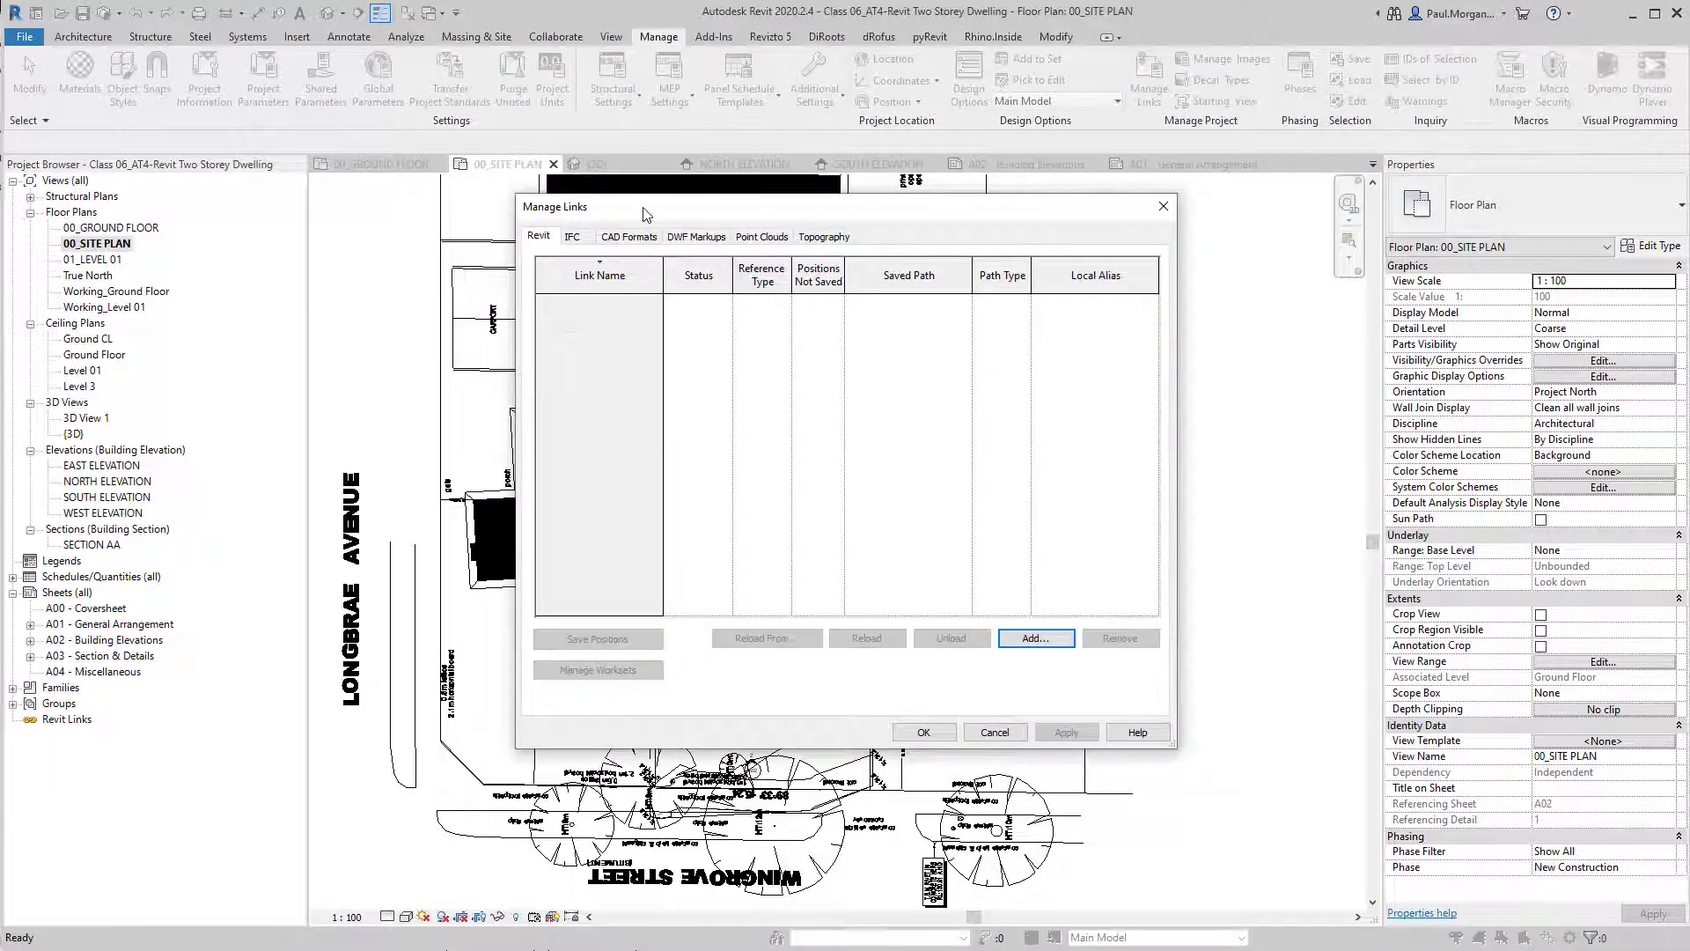
{"action": "left_click_drag", "start_coordinate": [644, 214], "coordinate": [675, 180]}
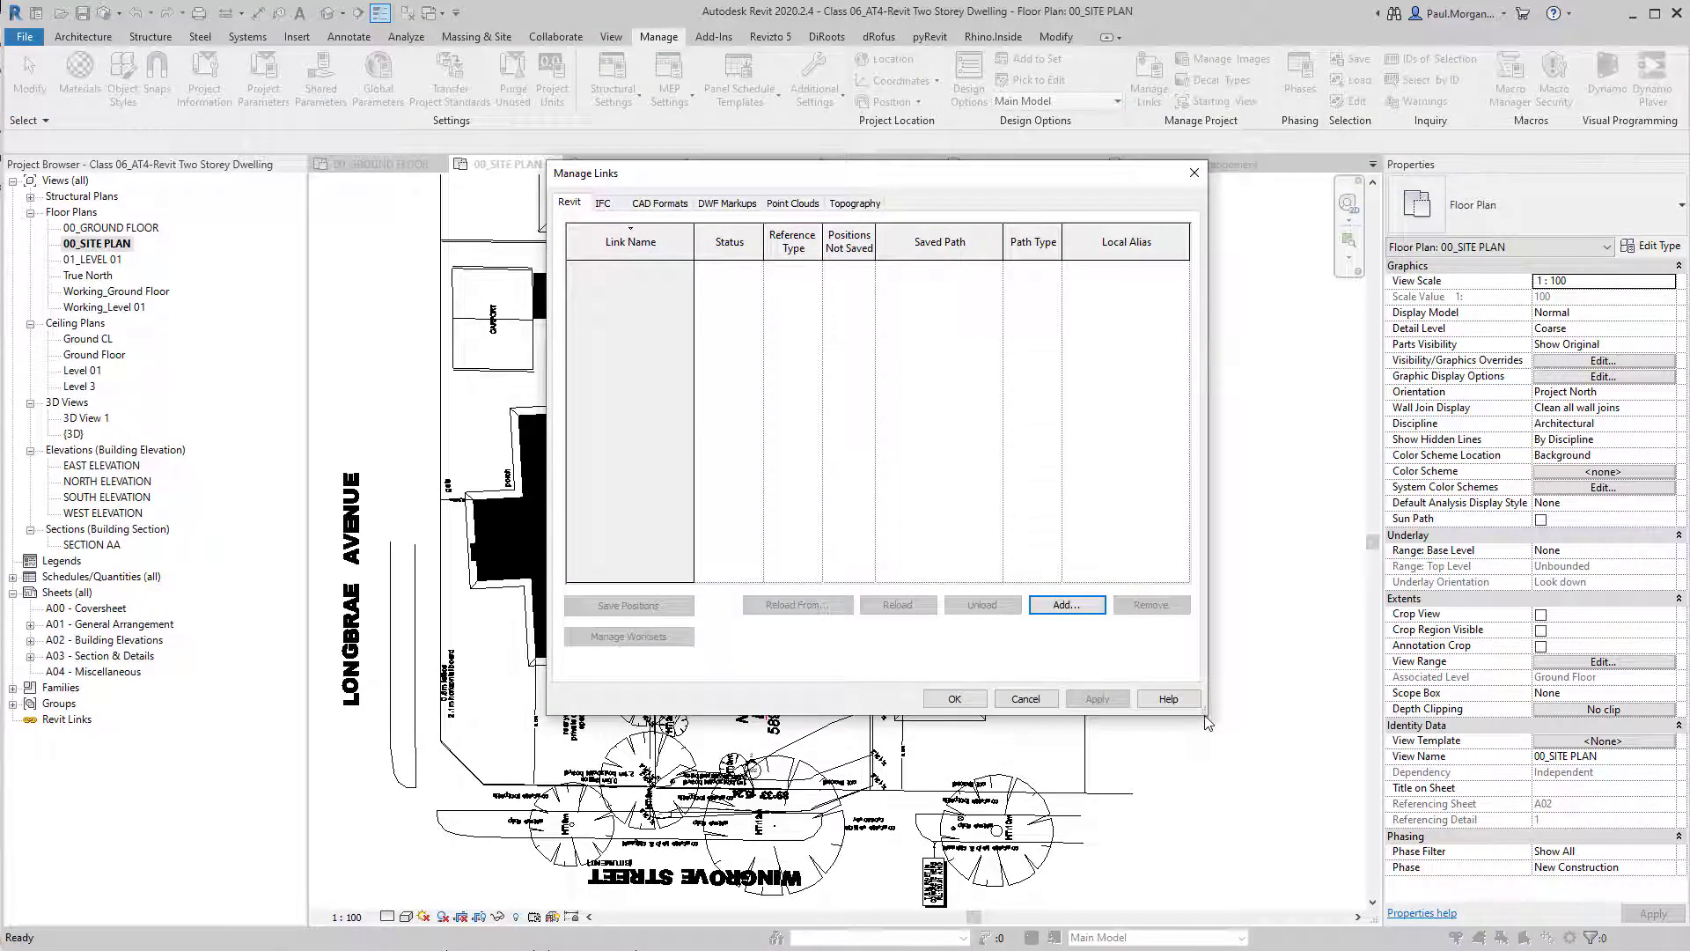
{"action": "left_click_drag", "start_coordinate": [1224, 717], "coordinate": [1363, 747]}
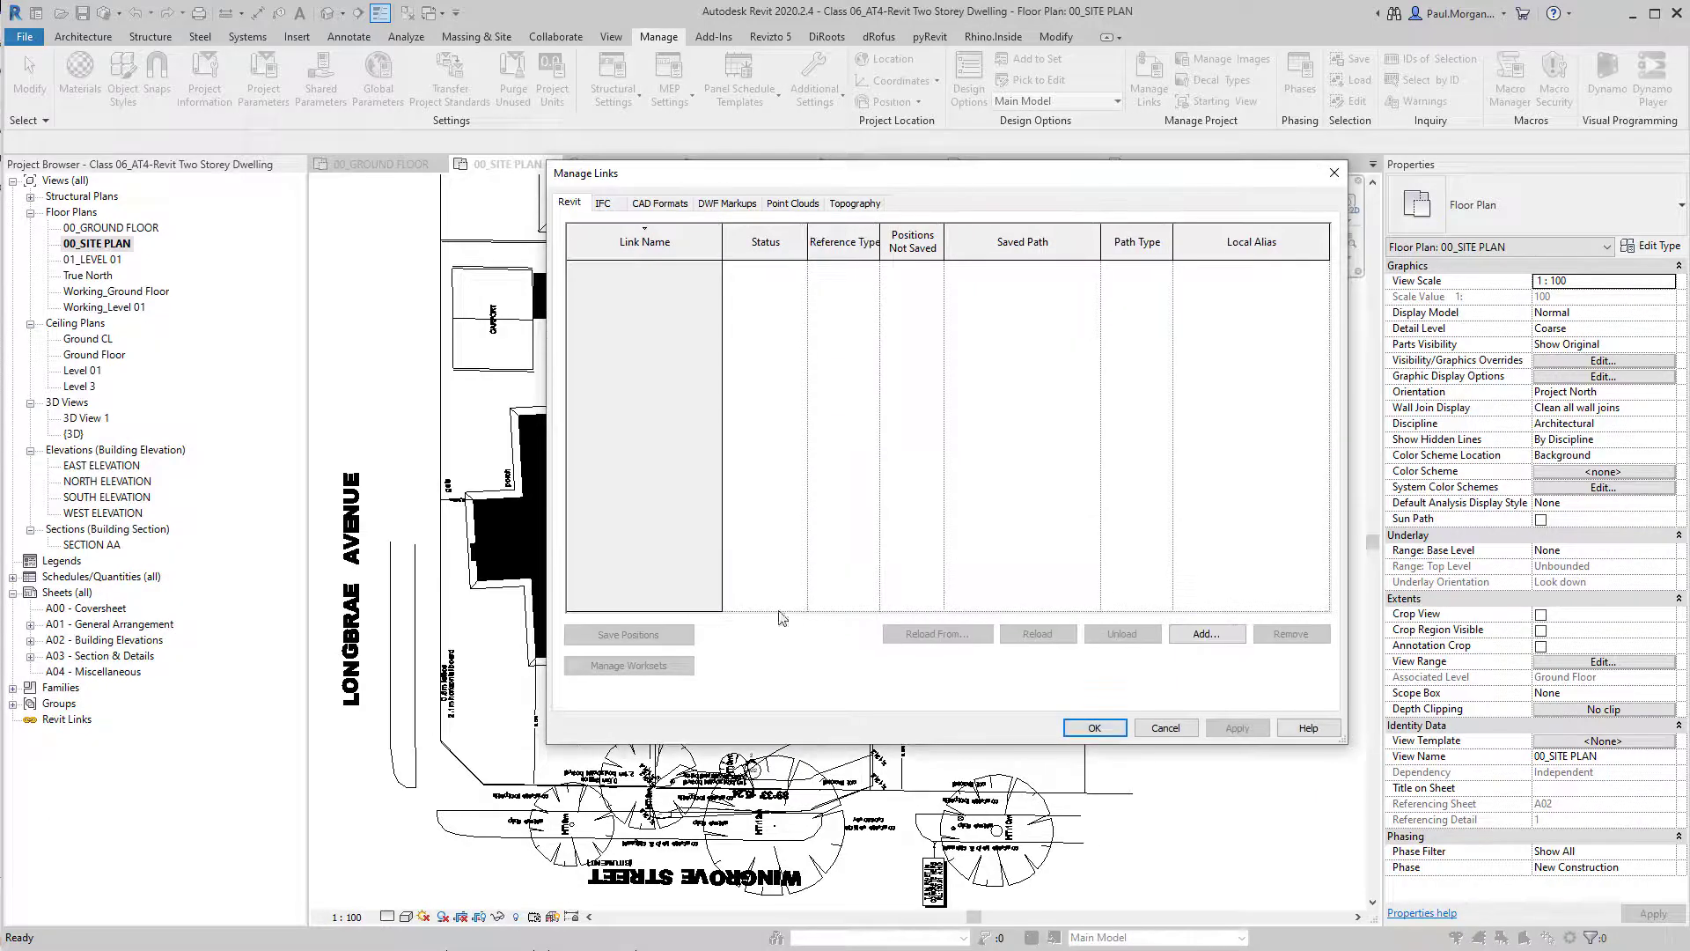
{"action": "left_click", "coordinate": [660, 202]}
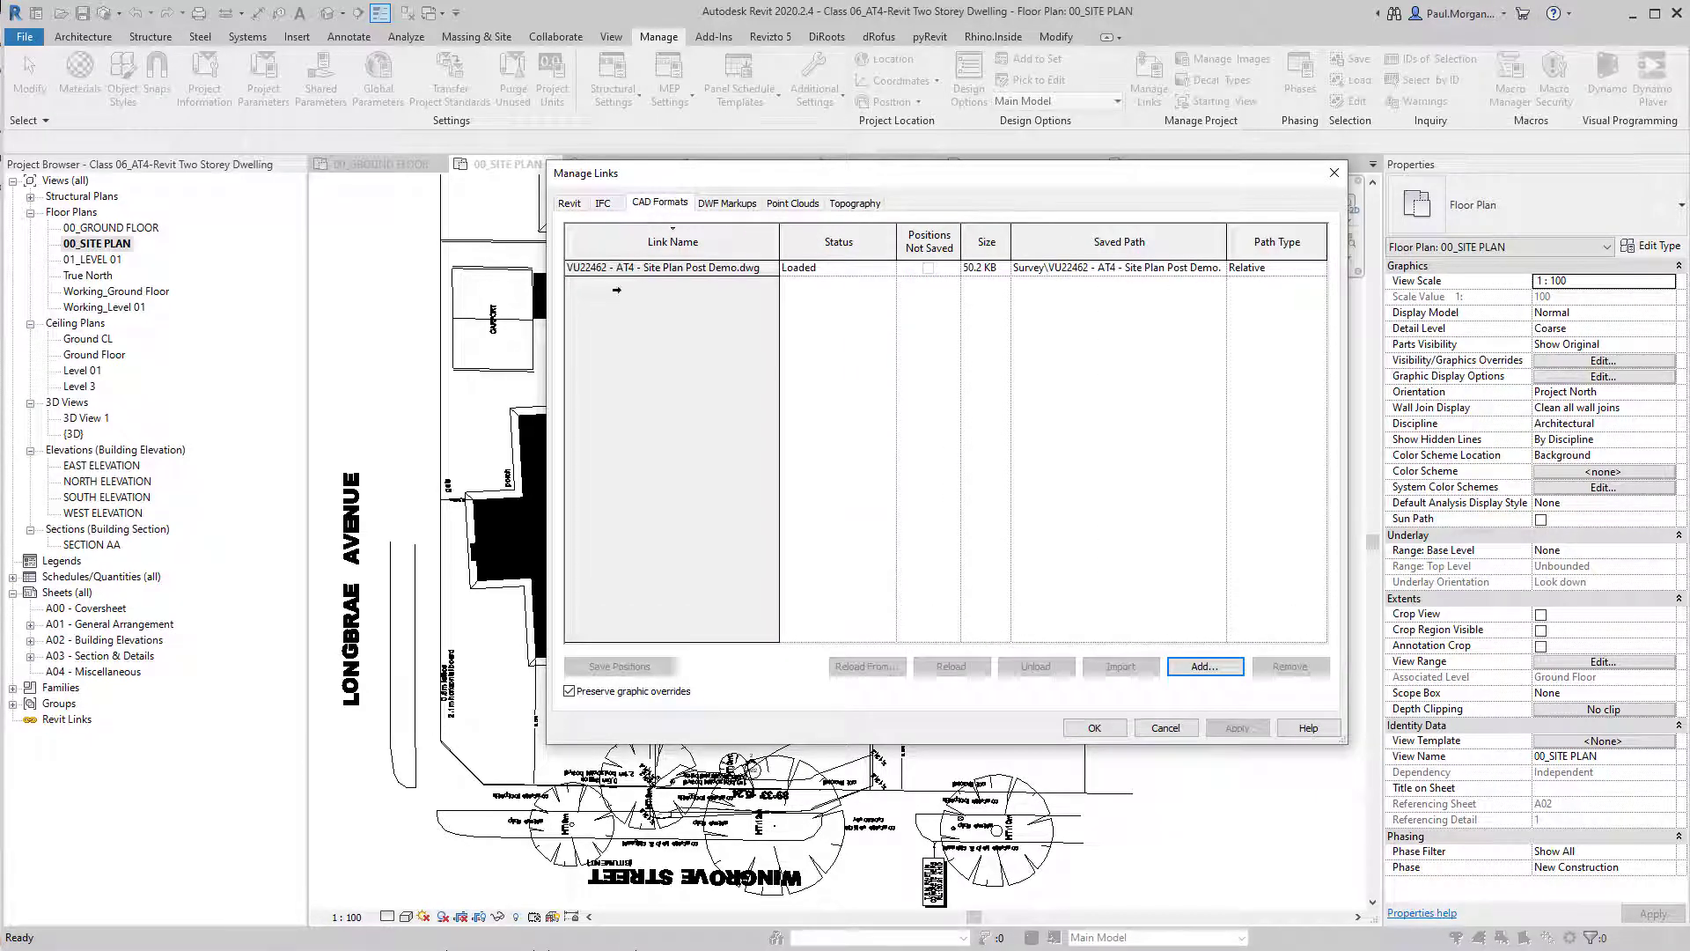
{"action": "left_click", "coordinate": [759, 268]}
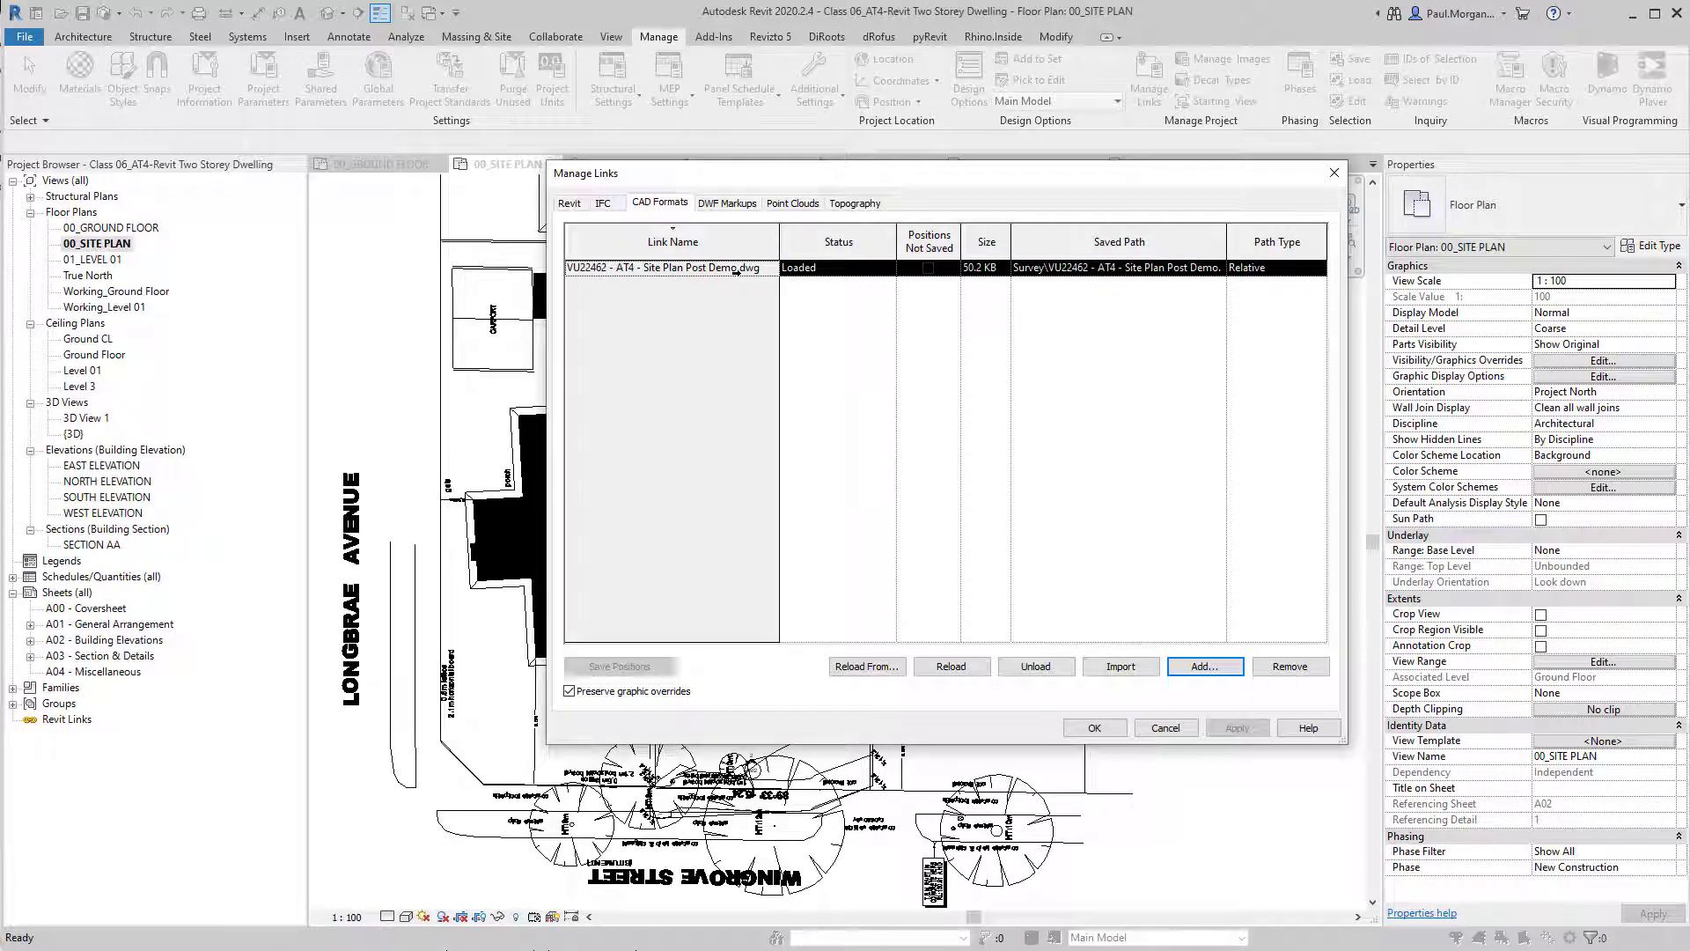
{"action": "left_click", "coordinate": [989, 673]}
{"action": "left_click", "coordinate": [1112, 732]}
Examine the reloaded site plan around the dwelling, including the neighbouring houses No.12 and No.16, their labels and the remaining solid fills.
{"action": "scroll", "coordinate": [1116, 615], "scroll_direction": "up", "scroll_amount": 2}
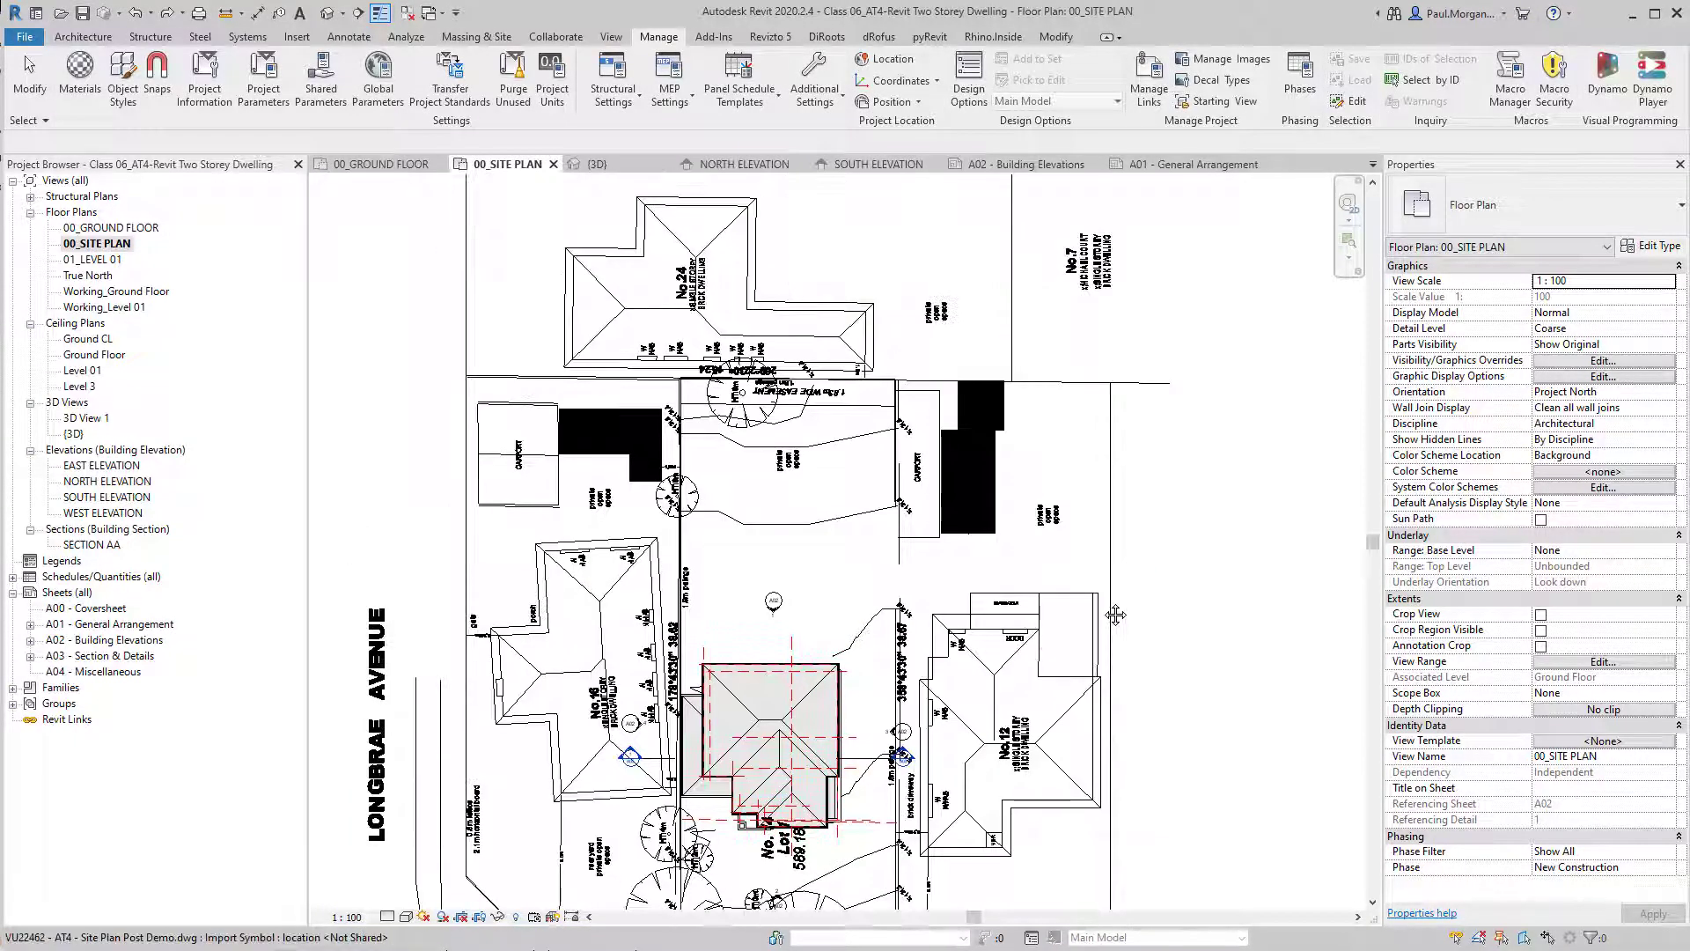
{"action": "middle_click_drag", "start_coordinate": [1115, 614], "coordinate": [1118, 615]}
{"action": "middle_click_drag", "start_coordinate": [1062, 789], "coordinate": [1054, 731]}
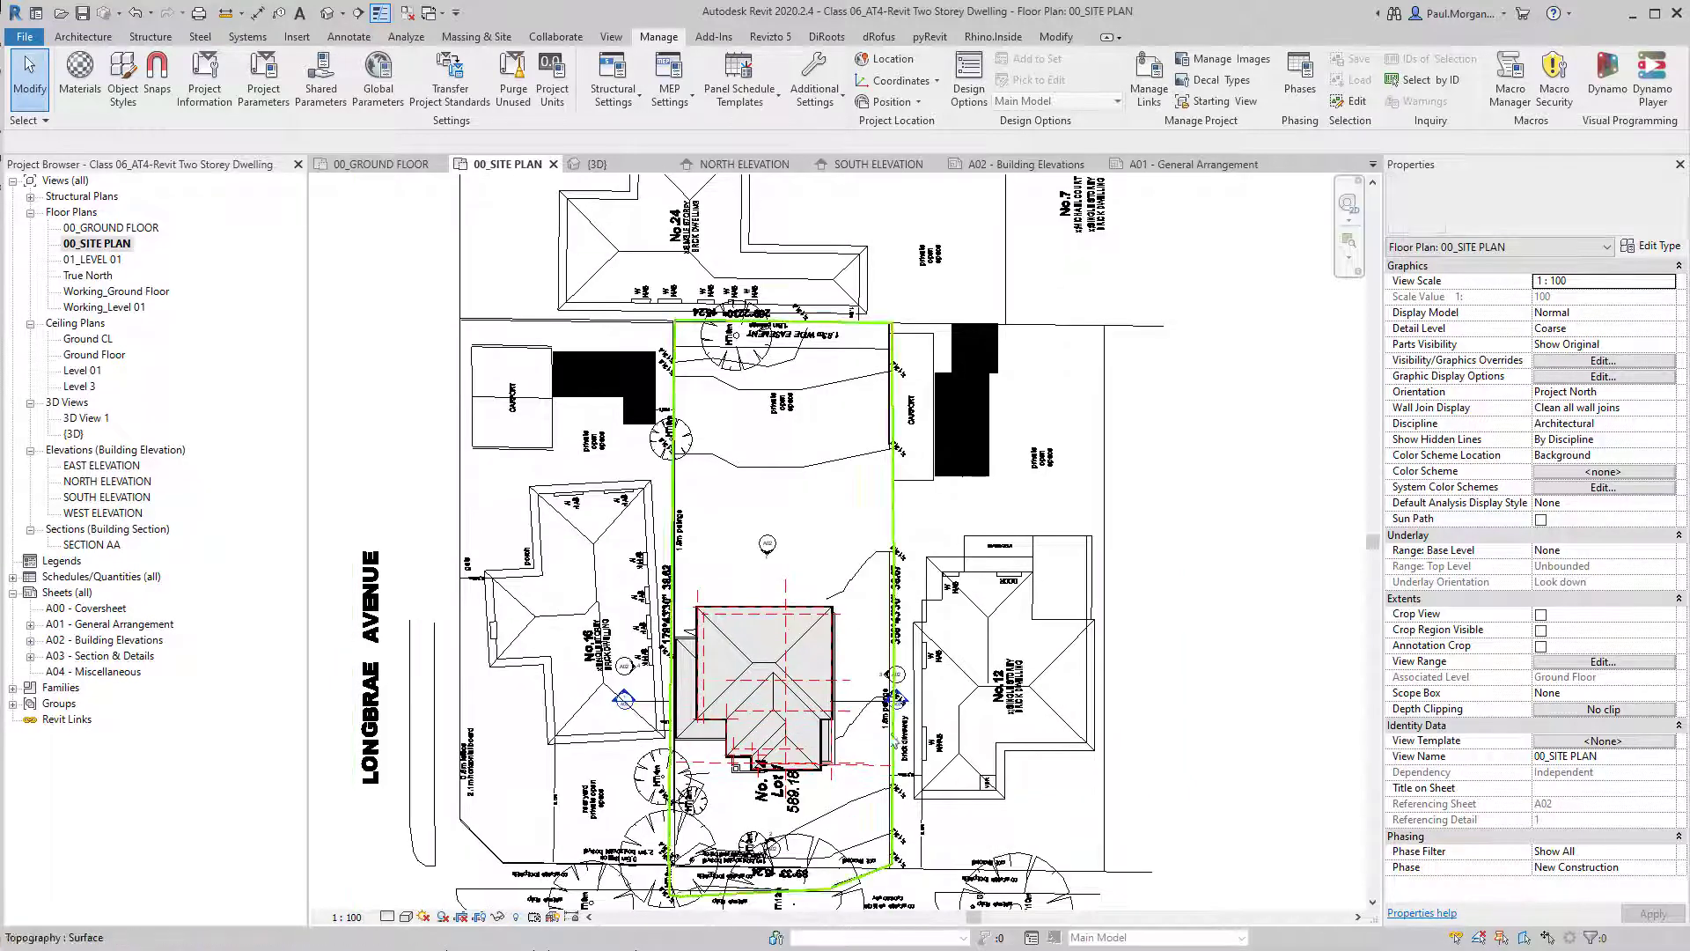
{"action": "scroll", "coordinate": [893, 738], "scroll_direction": "up", "scroll_amount": 3}
{"action": "scroll", "coordinate": [1021, 820], "scroll_direction": "down", "scroll_amount": 3}
{"action": "middle_click_drag", "start_coordinate": [957, 632], "coordinate": [978, 499]}
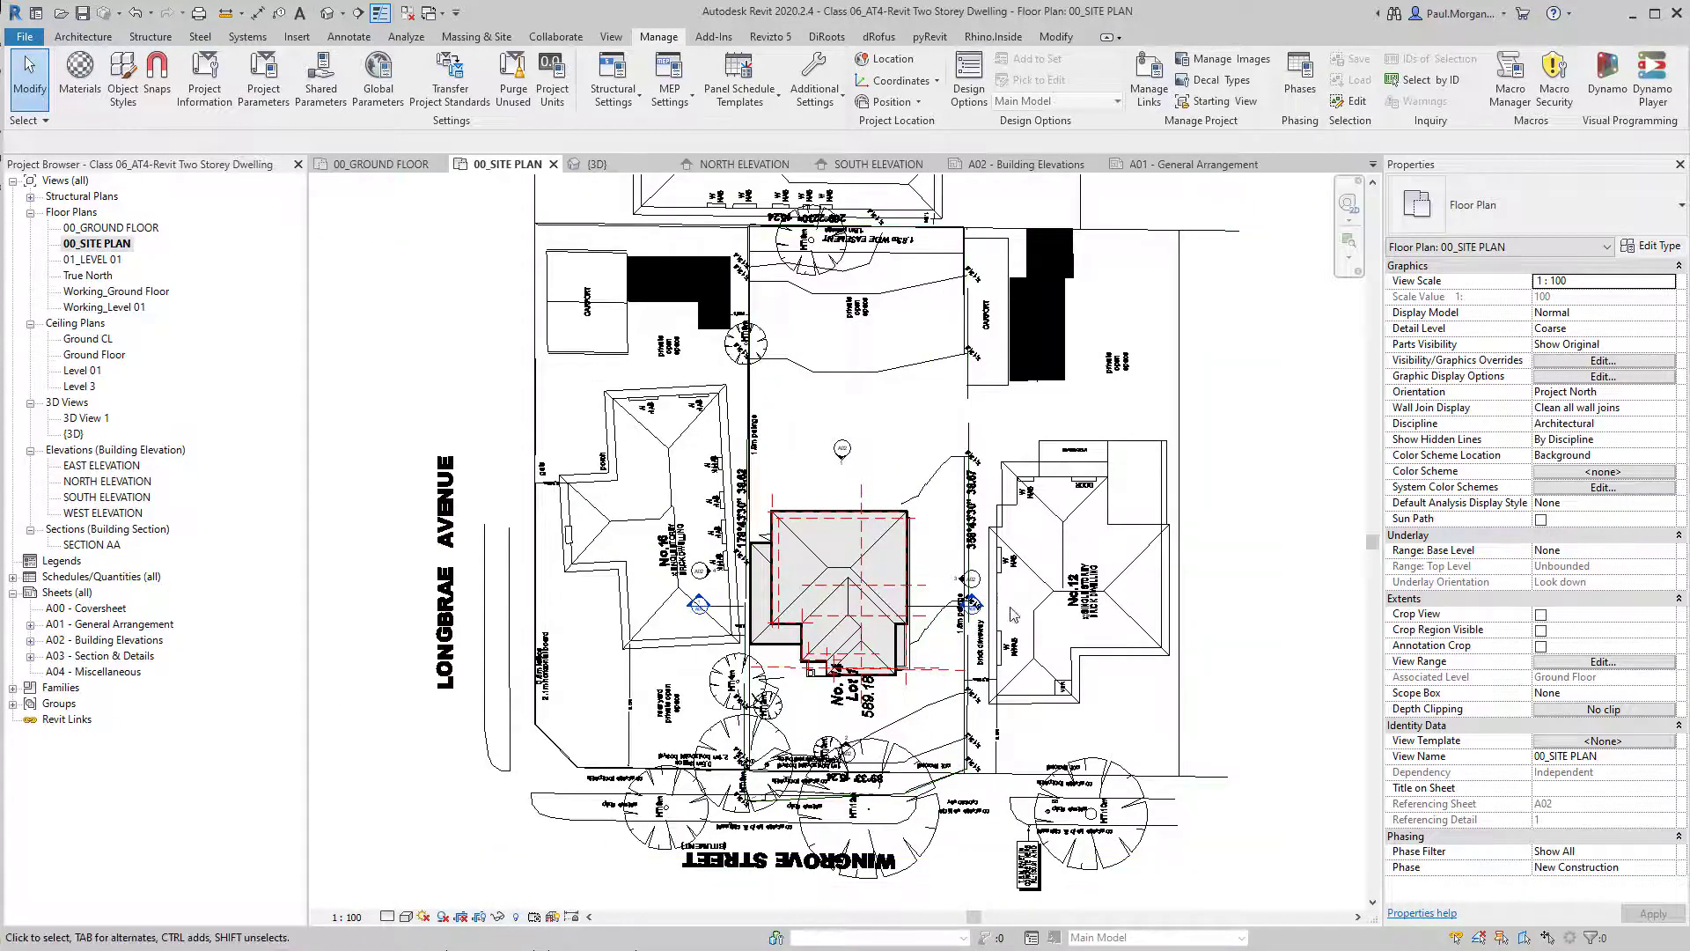
{"action": "scroll", "coordinate": [1012, 631], "scroll_direction": "up", "scroll_amount": 2}
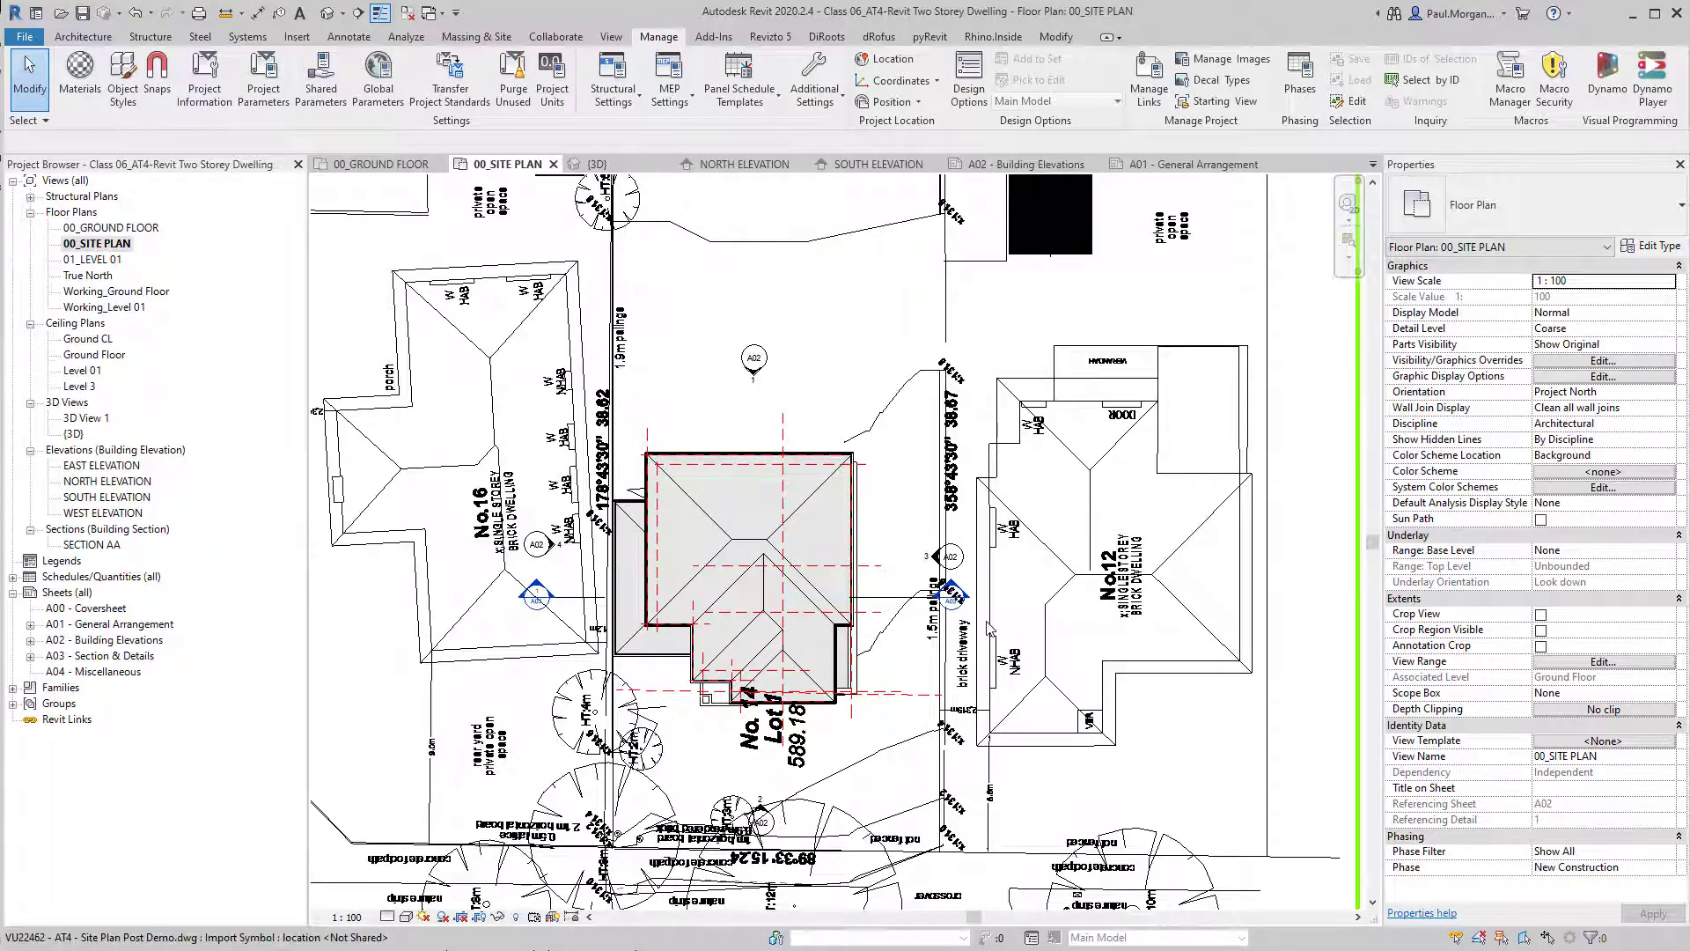
{"action": "scroll", "coordinate": [986, 632], "scroll_direction": "down", "scroll_amount": 2}
{"action": "middle_click_drag", "start_coordinate": [999, 680], "coordinate": [1004, 660]}
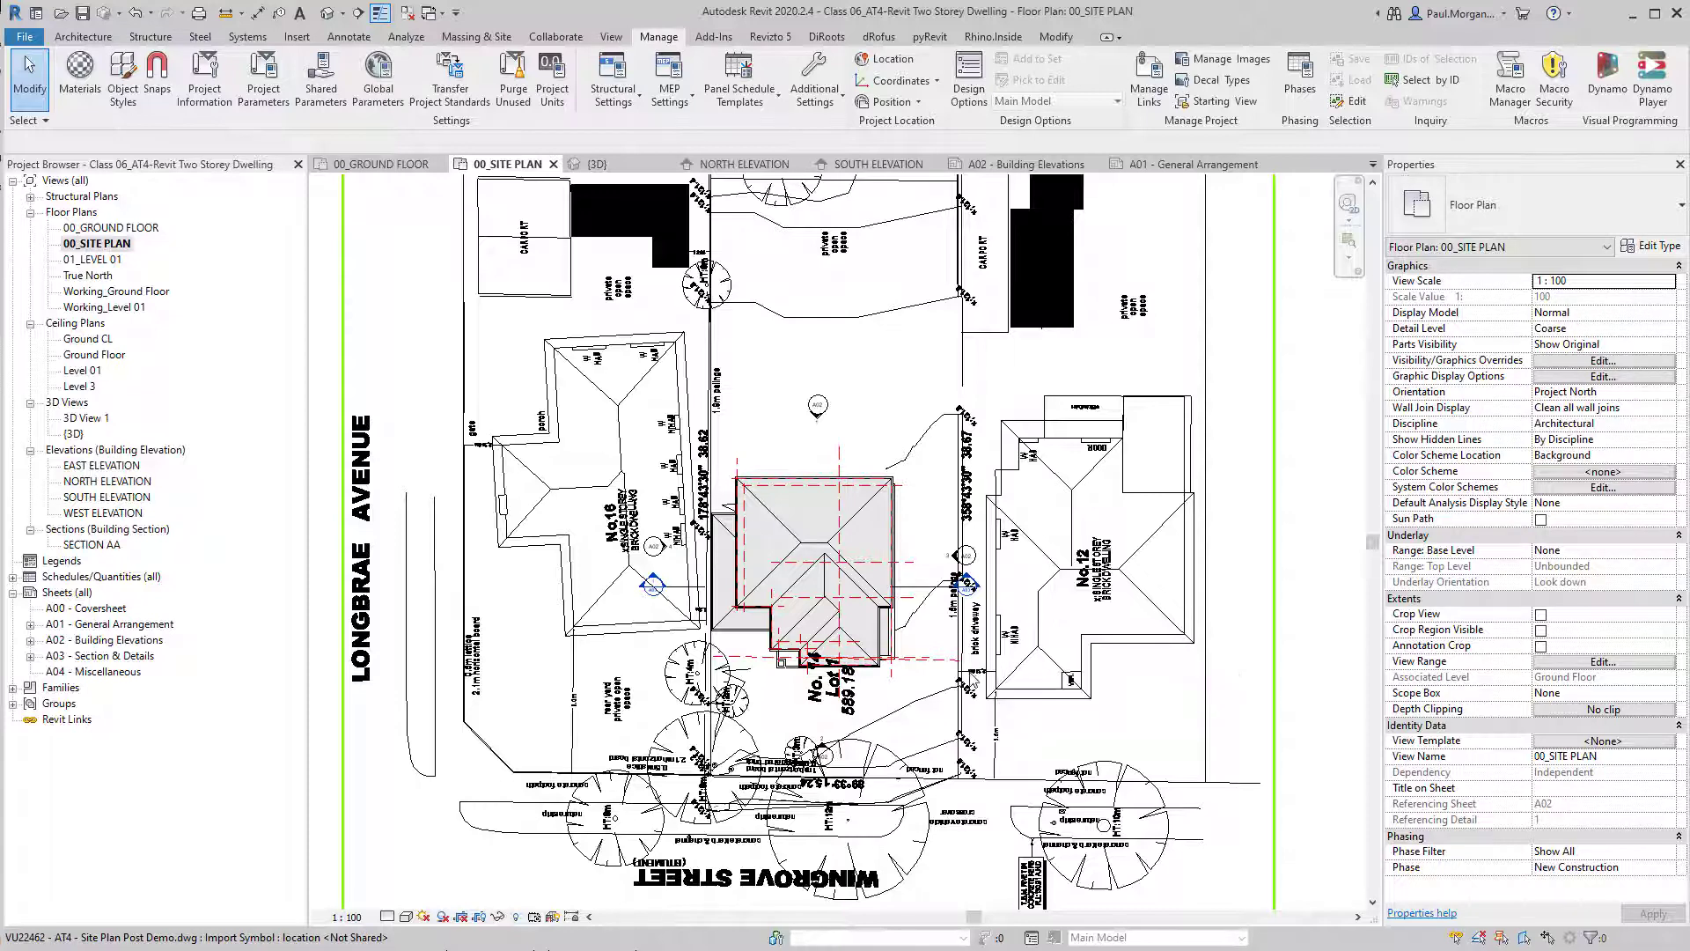
{"action": "scroll", "coordinate": [979, 532], "scroll_direction": "up", "scroll_amount": 3}
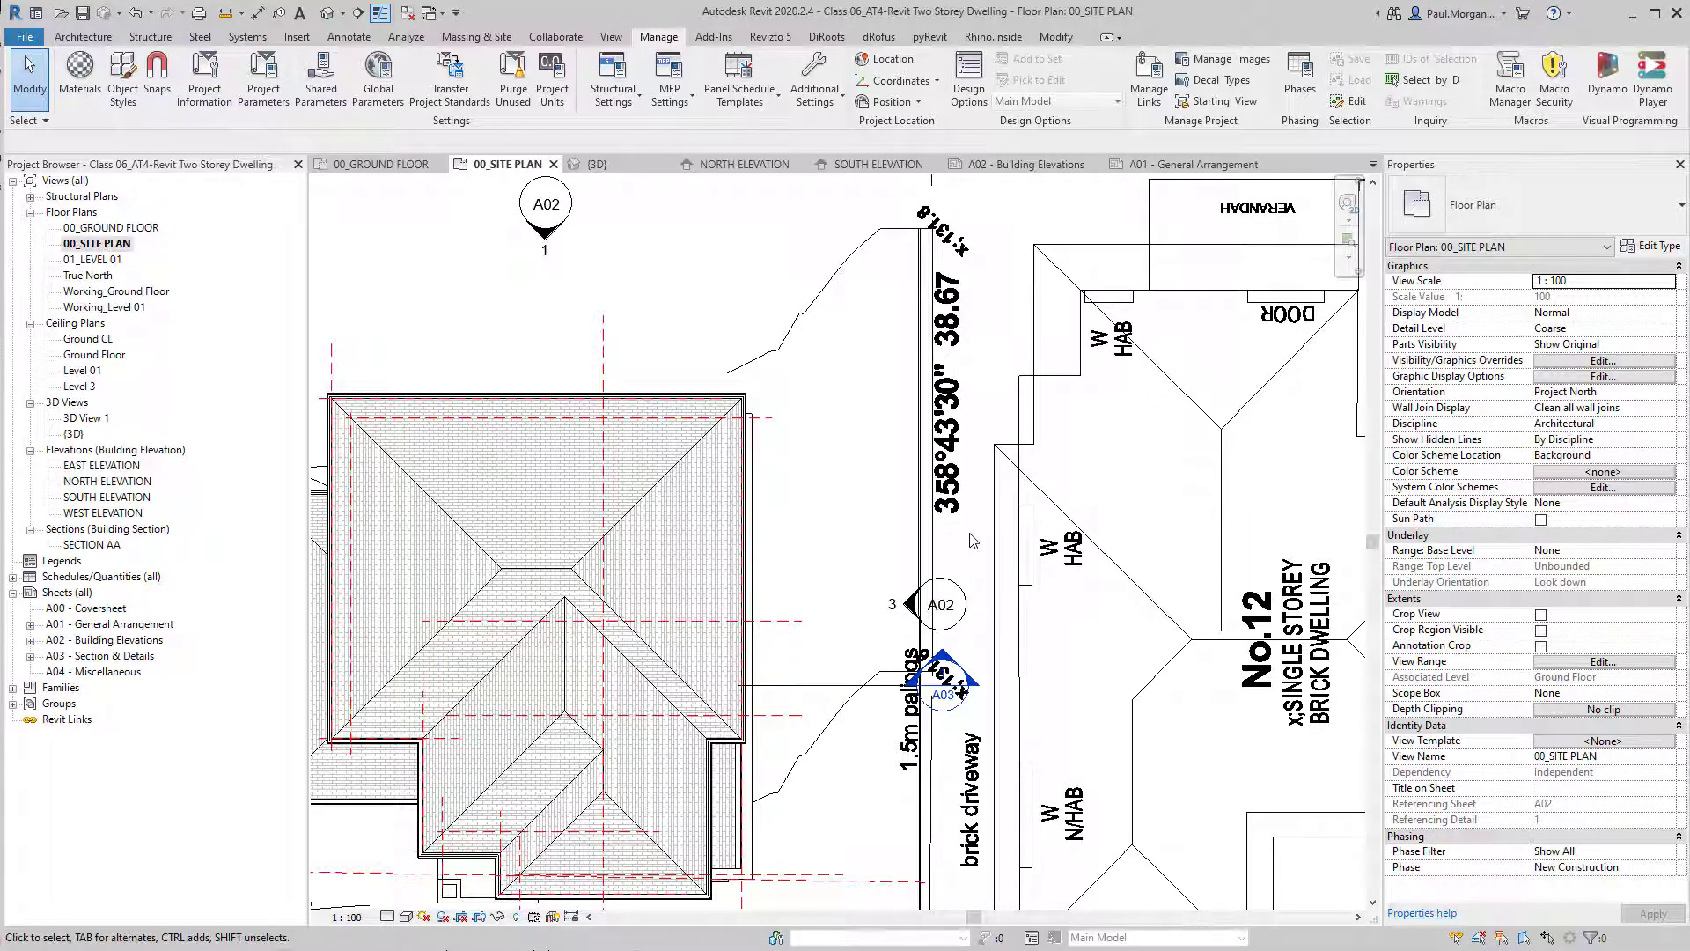
{"action": "scroll", "coordinate": [967, 550], "scroll_direction": "down", "scroll_amount": 1}
{"action": "scroll", "coordinate": [962, 564], "scroll_direction": "down", "scroll_amount": 2}
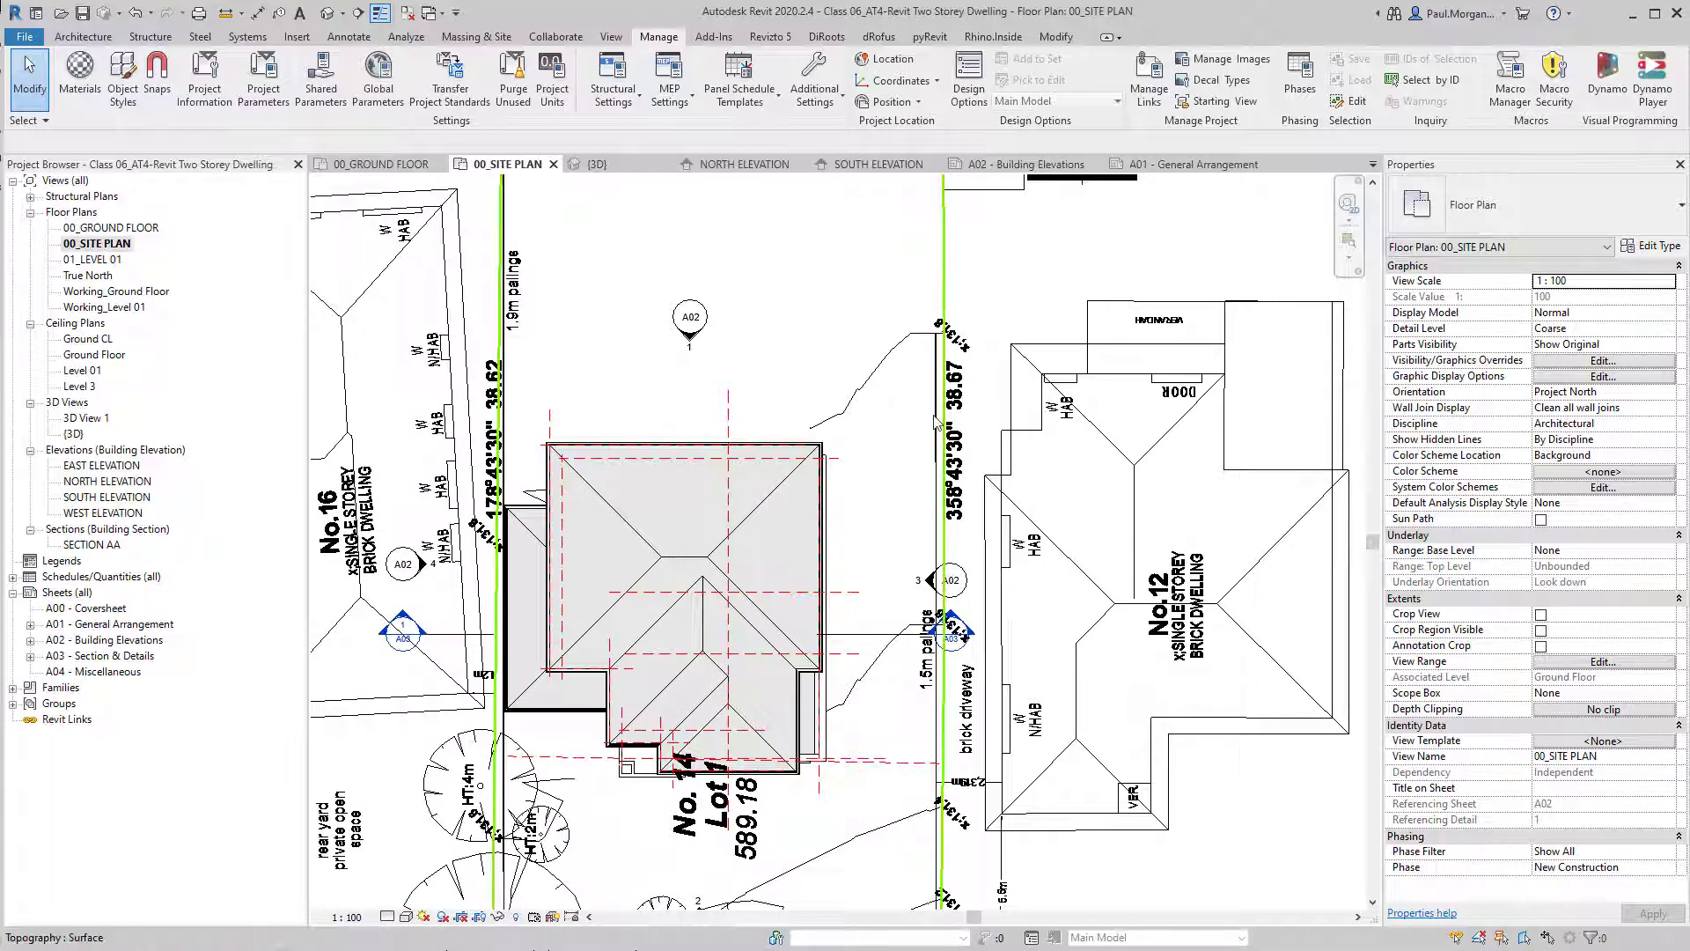
{"action": "scroll", "coordinate": [1010, 476], "scroll_direction": "down", "scroll_amount": 1}
{"action": "scroll", "coordinate": [1141, 623], "scroll_direction": "up", "scroll_amount": 4}
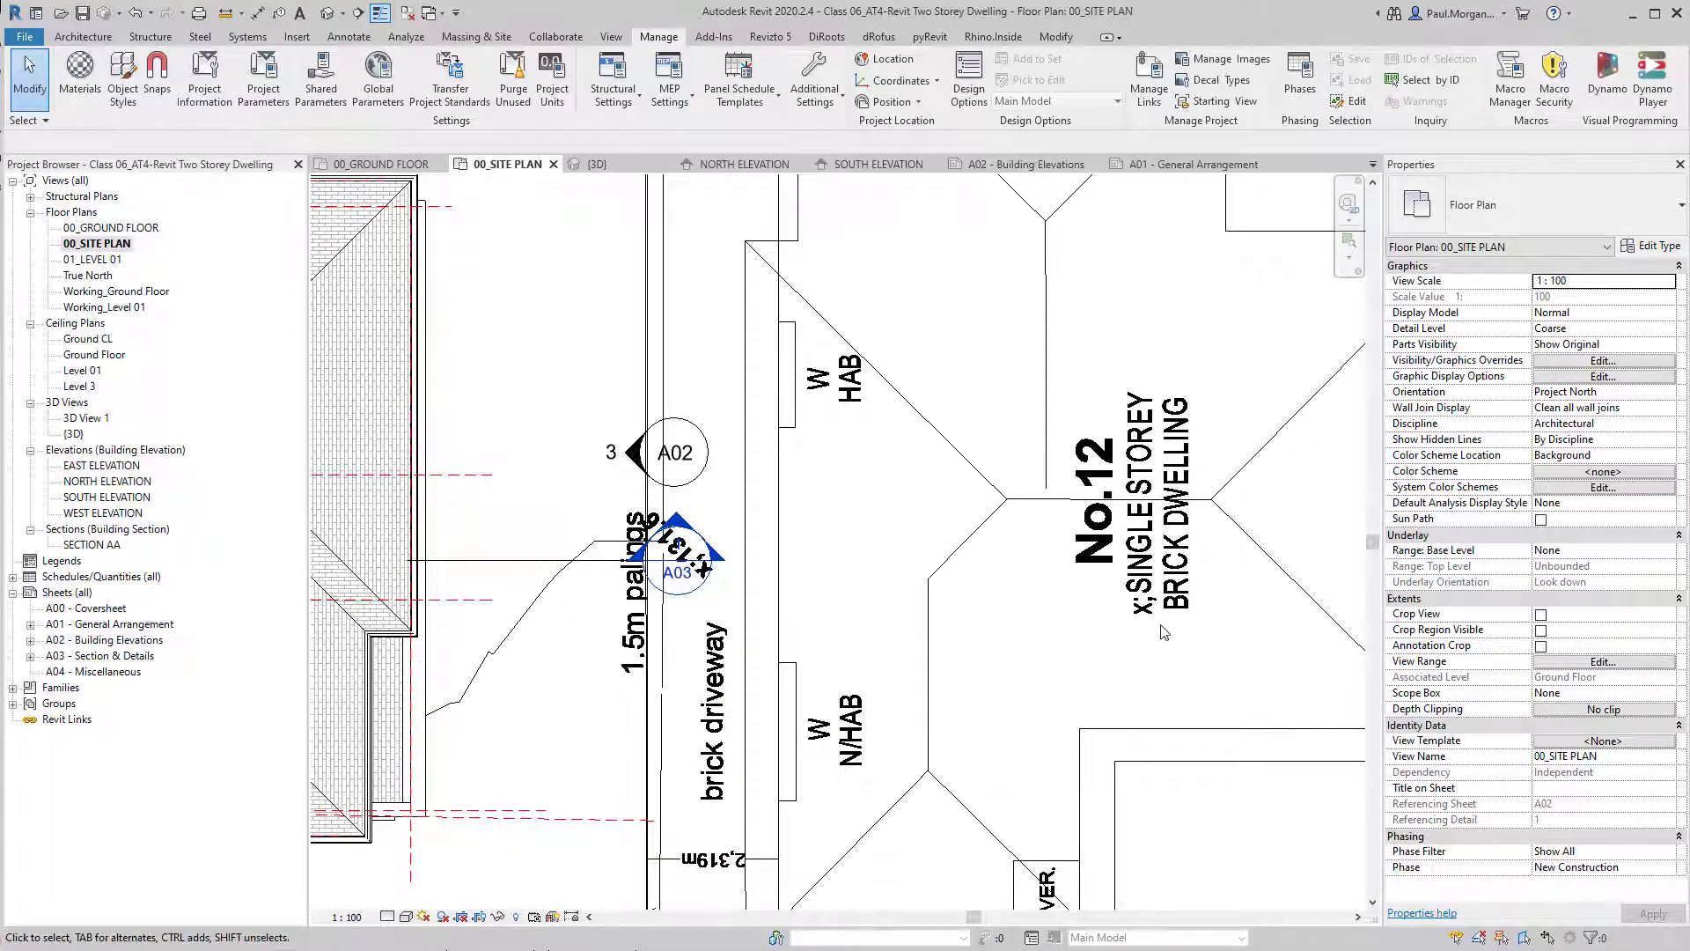
{"action": "scroll", "coordinate": [1164, 632], "scroll_direction": "down", "scroll_amount": 2}
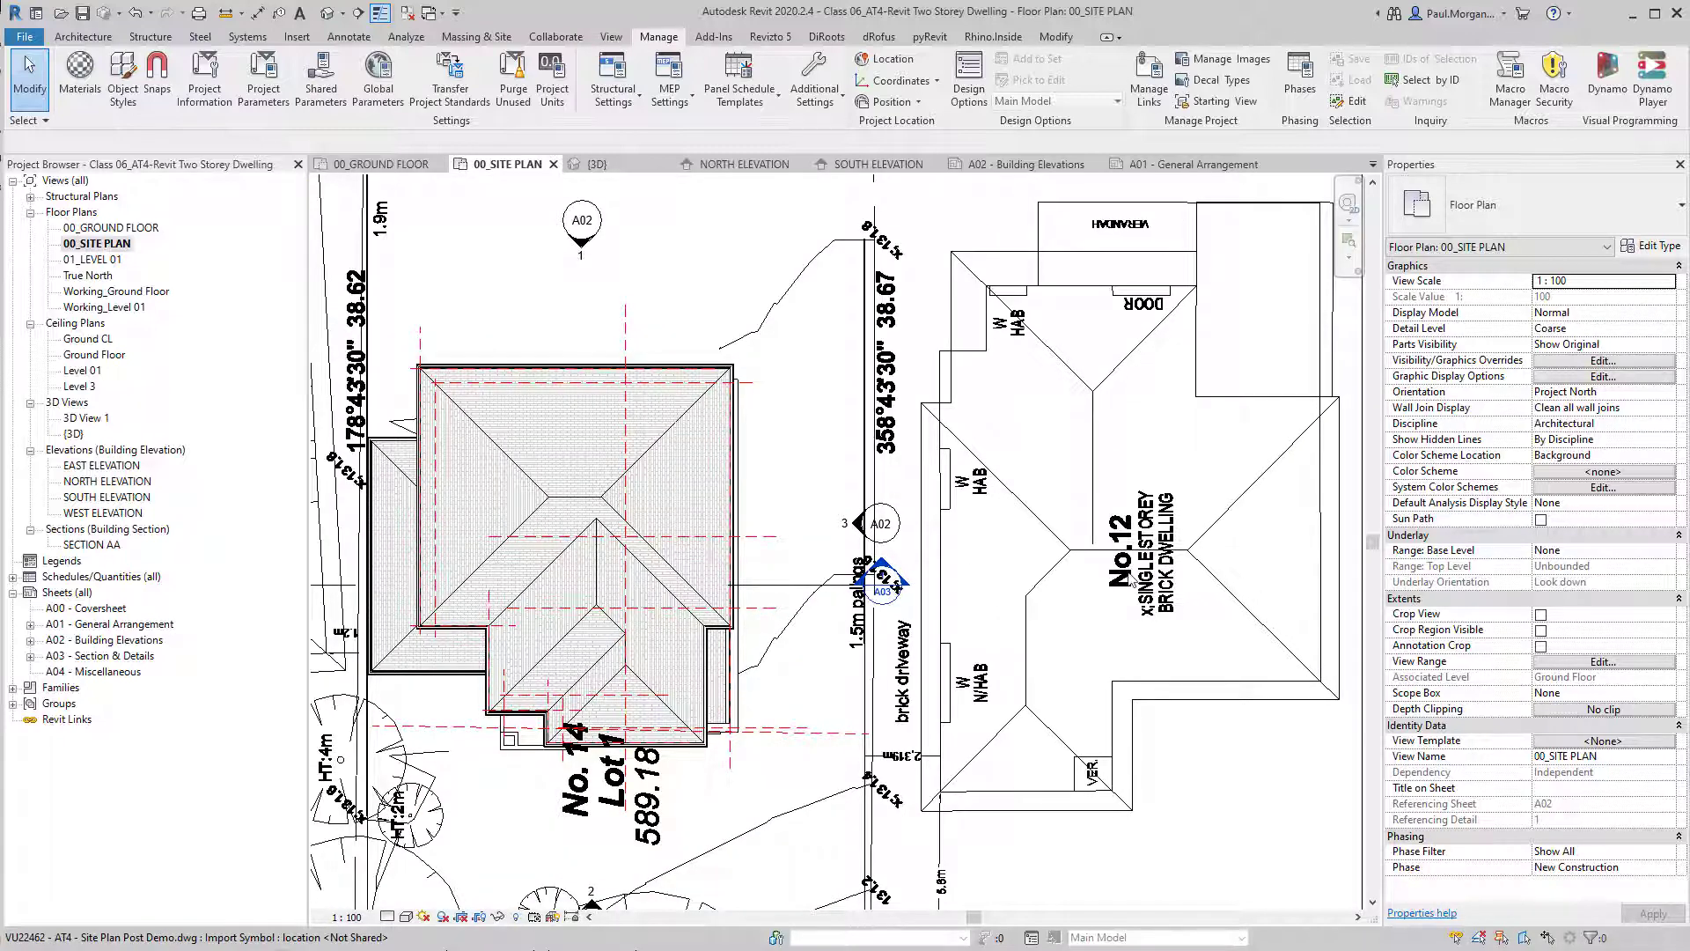
{"action": "scroll", "coordinate": [1130, 579], "scroll_direction": "down", "scroll_amount": 2}
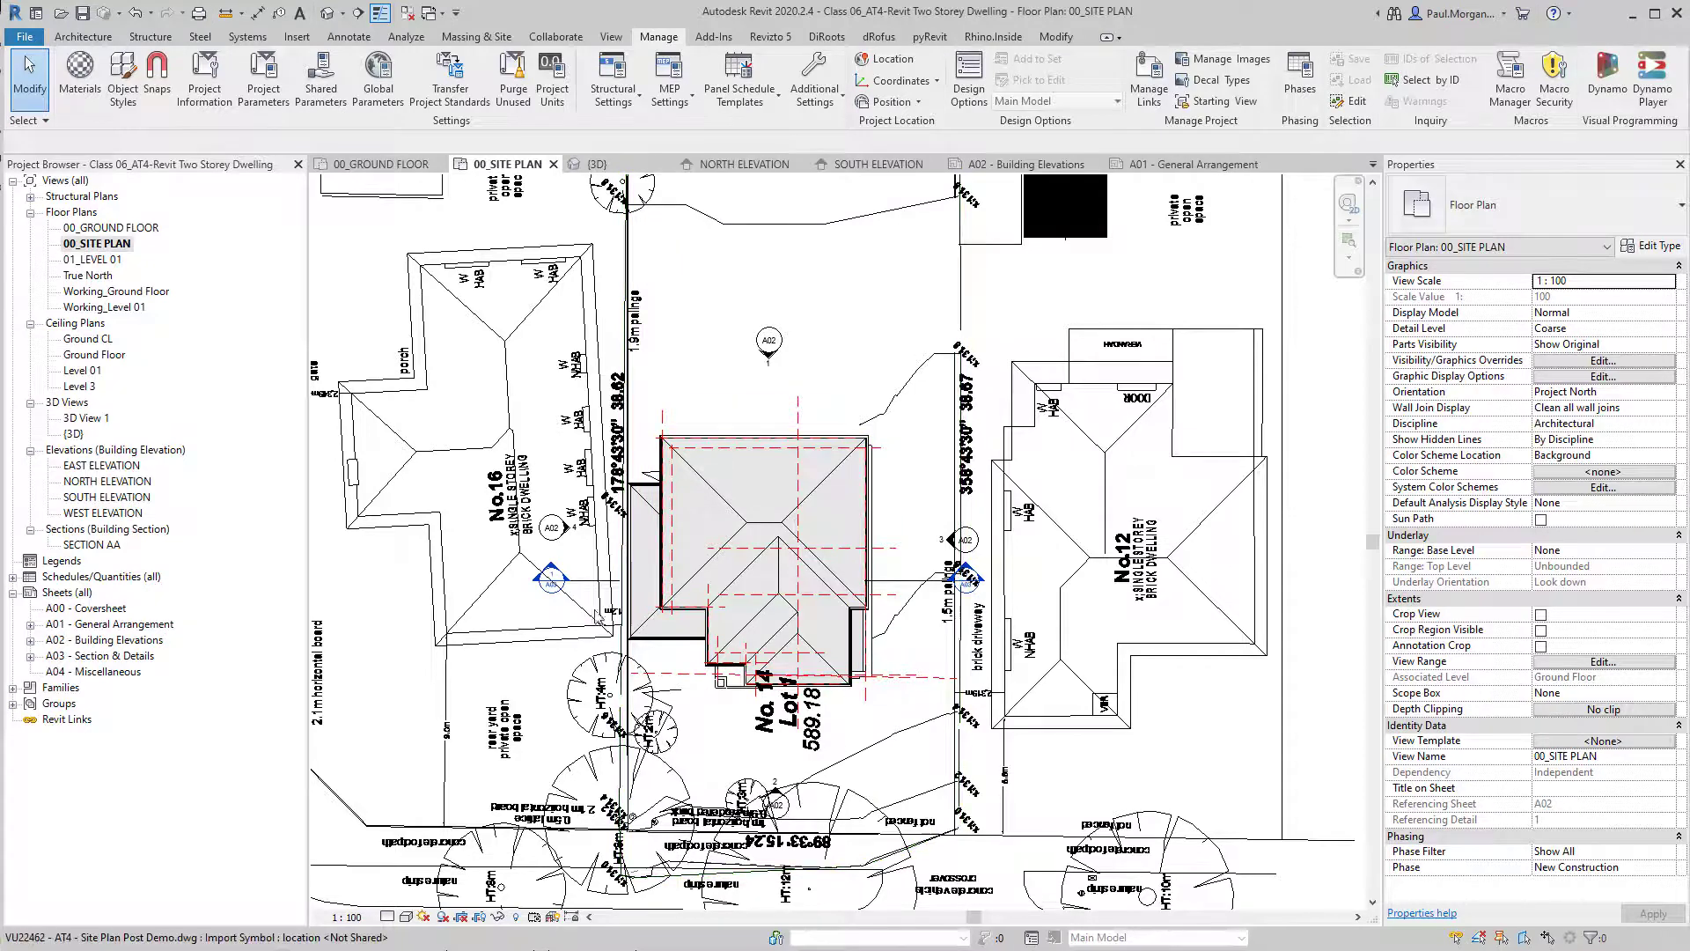
{"action": "scroll", "coordinate": [597, 617], "scroll_direction": "down", "scroll_amount": 2}
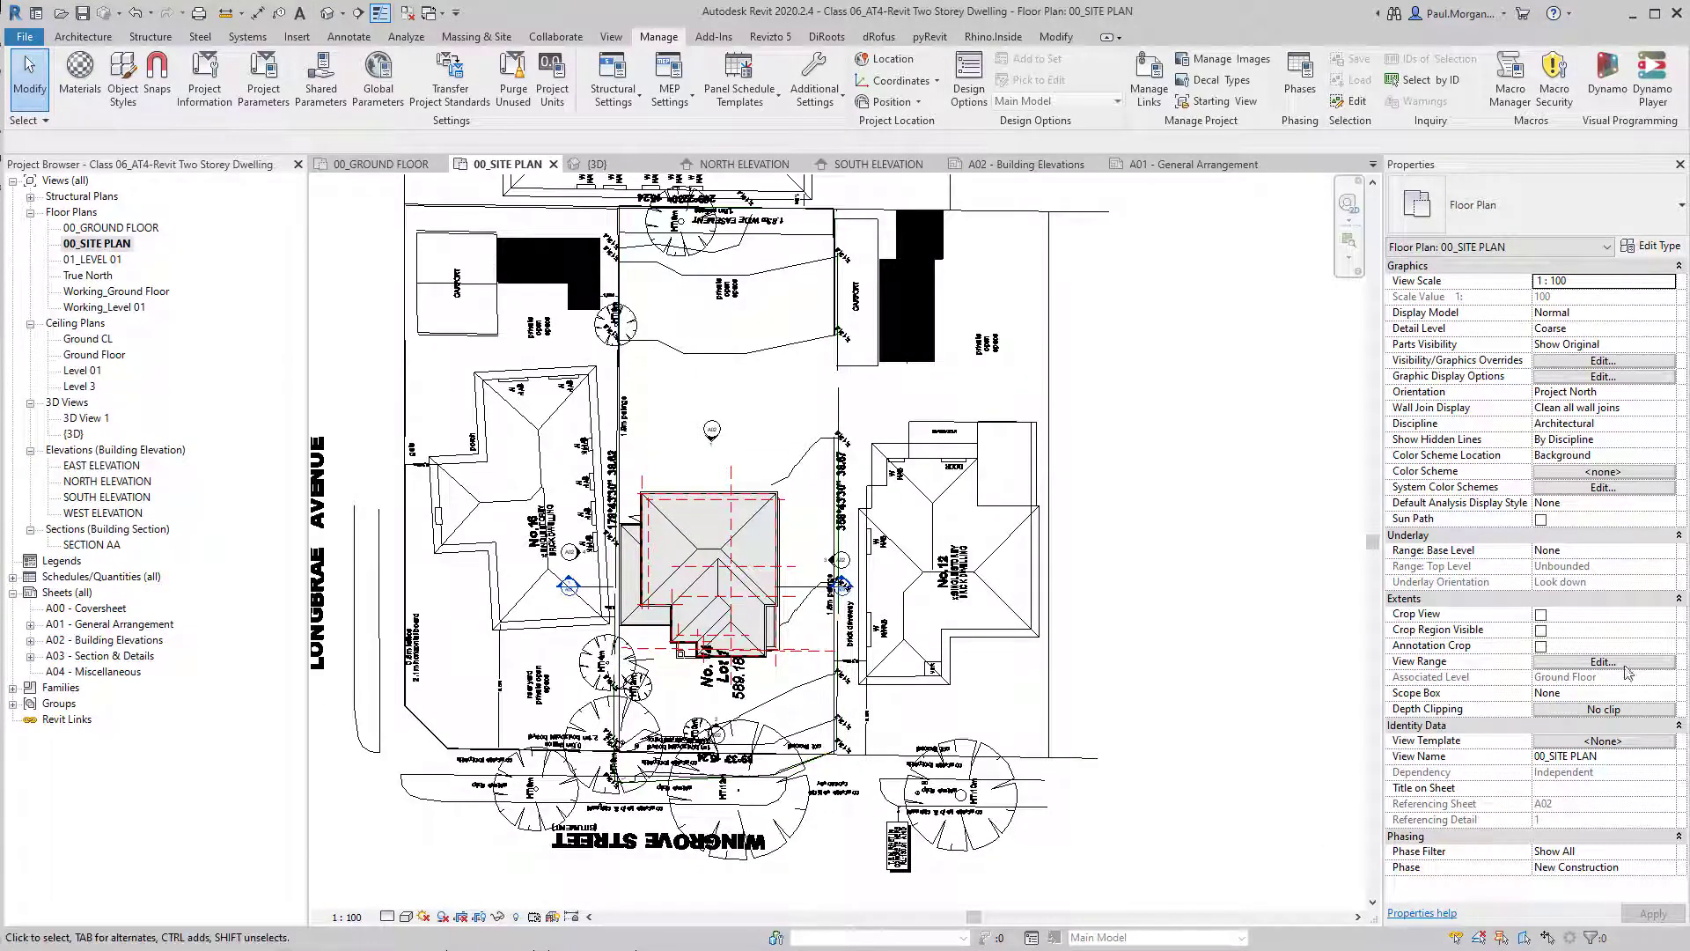
Set the orientation of the 00_SITE PLAN view to True North and bring the dwelling back into view.
{"action": "left_click", "coordinate": [1667, 391]}
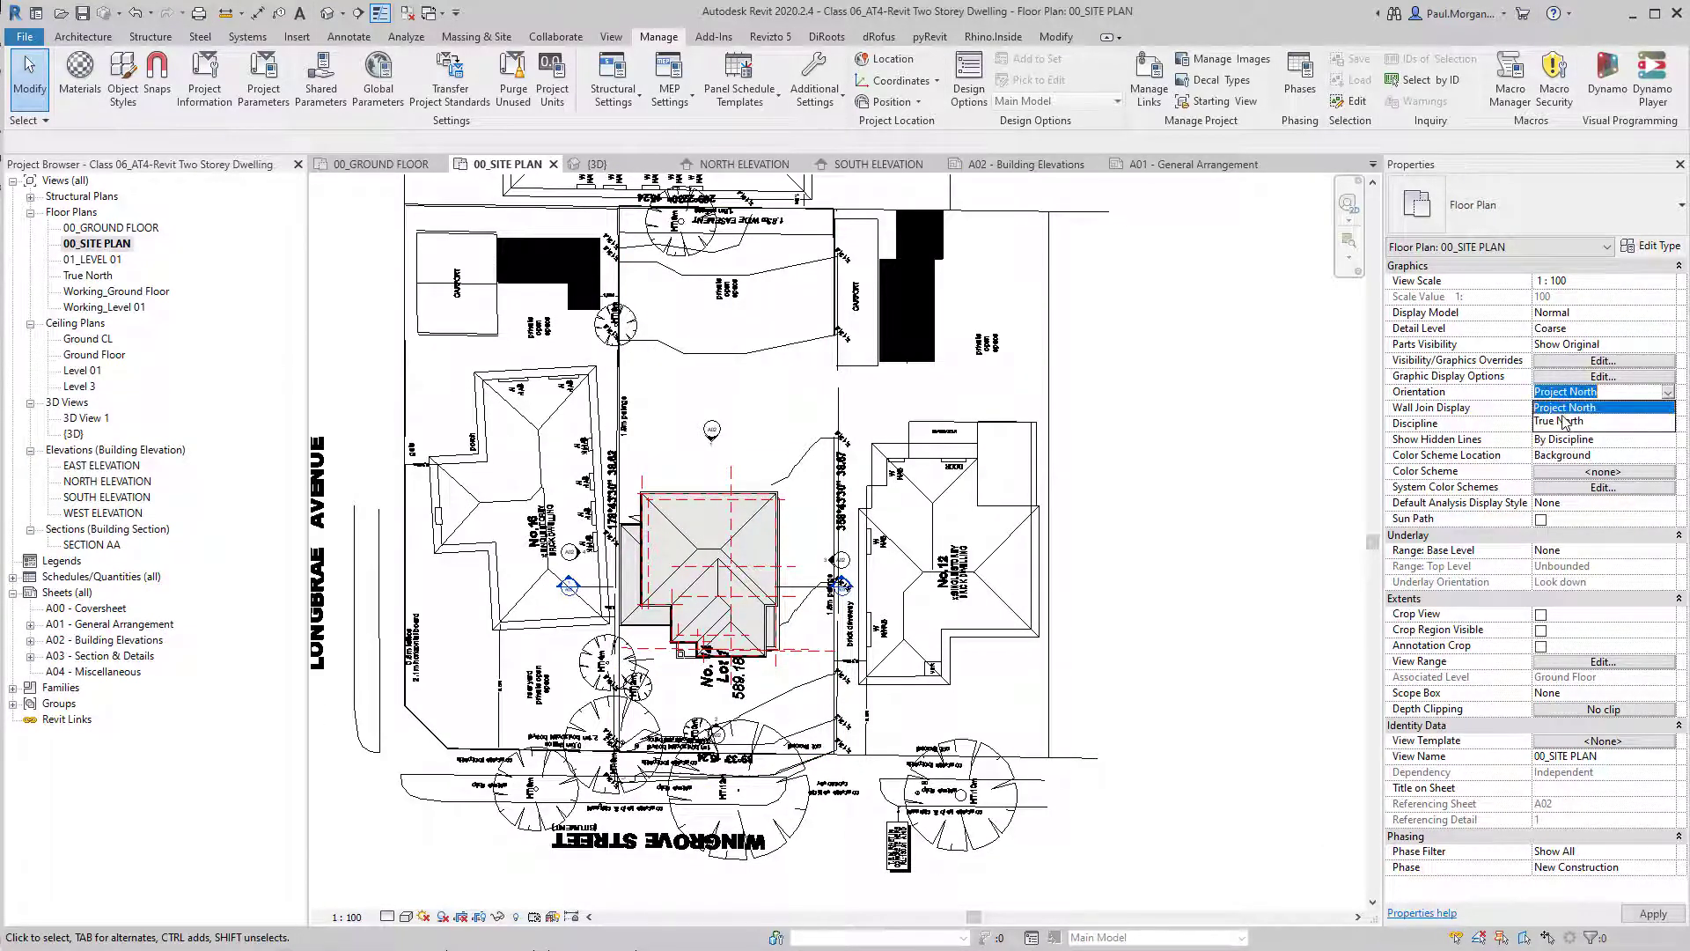
{"action": "left_click", "coordinate": [1565, 421]}
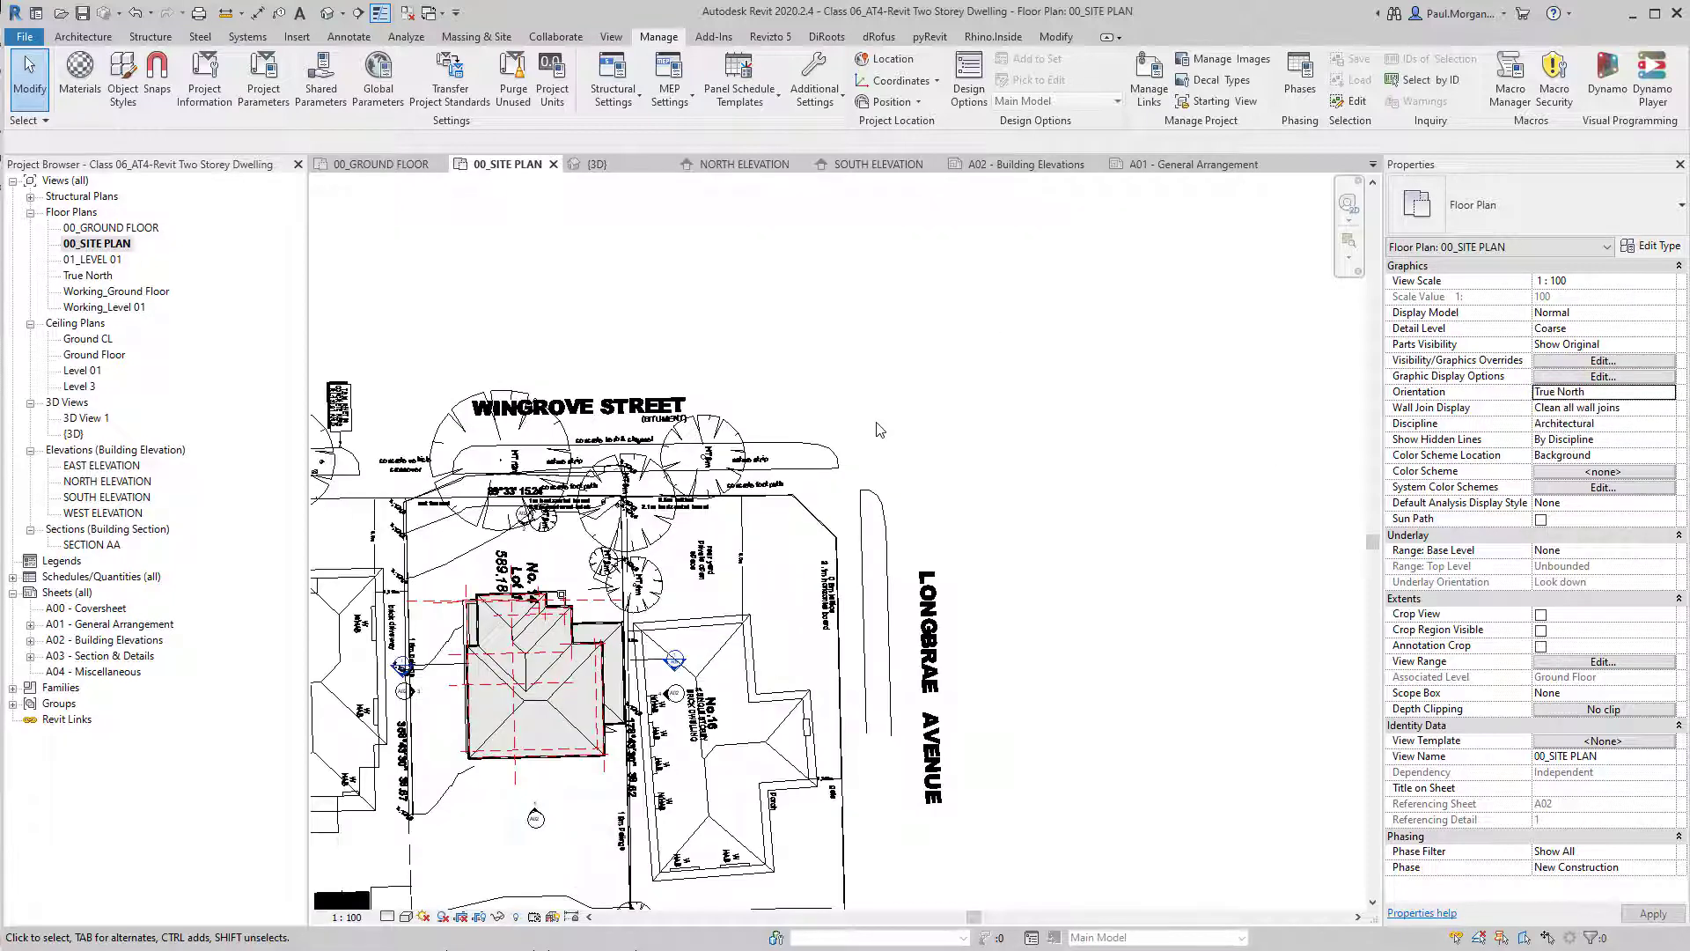
{"action": "middle_click_drag", "start_coordinate": [978, 524], "coordinate": [1228, 233]}
{"action": "scroll", "coordinate": [920, 446], "scroll_direction": "up", "scroll_amount": 5}
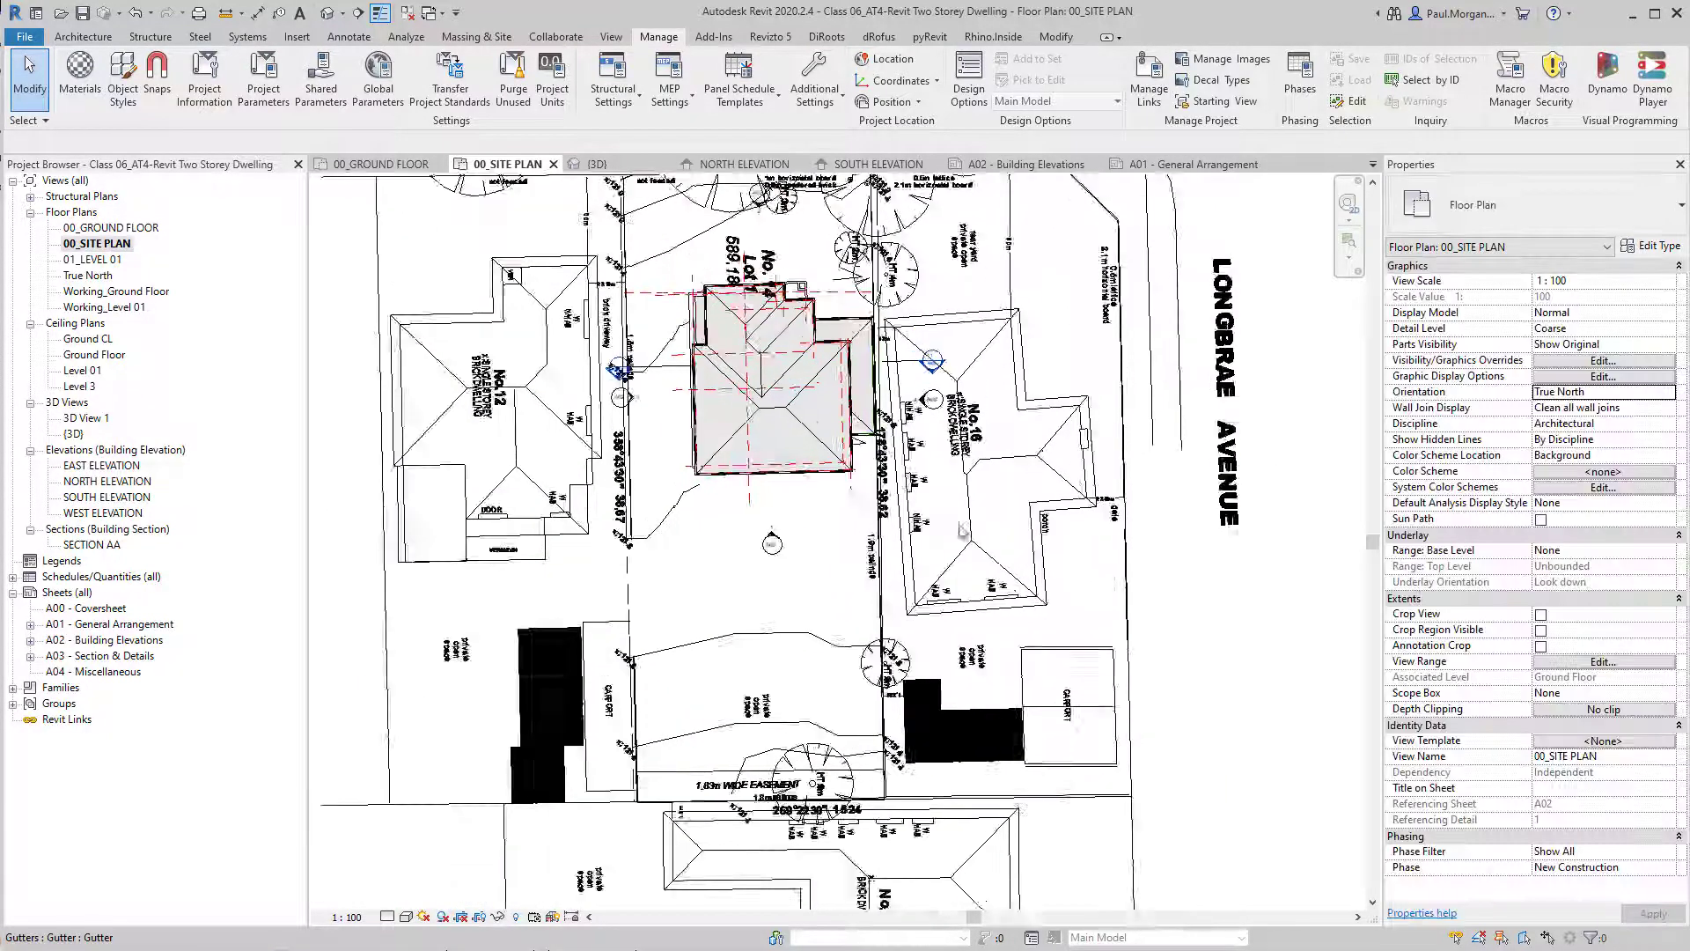
{"action": "scroll", "coordinate": [925, 444], "scroll_direction": "down", "scroll_amount": 1}
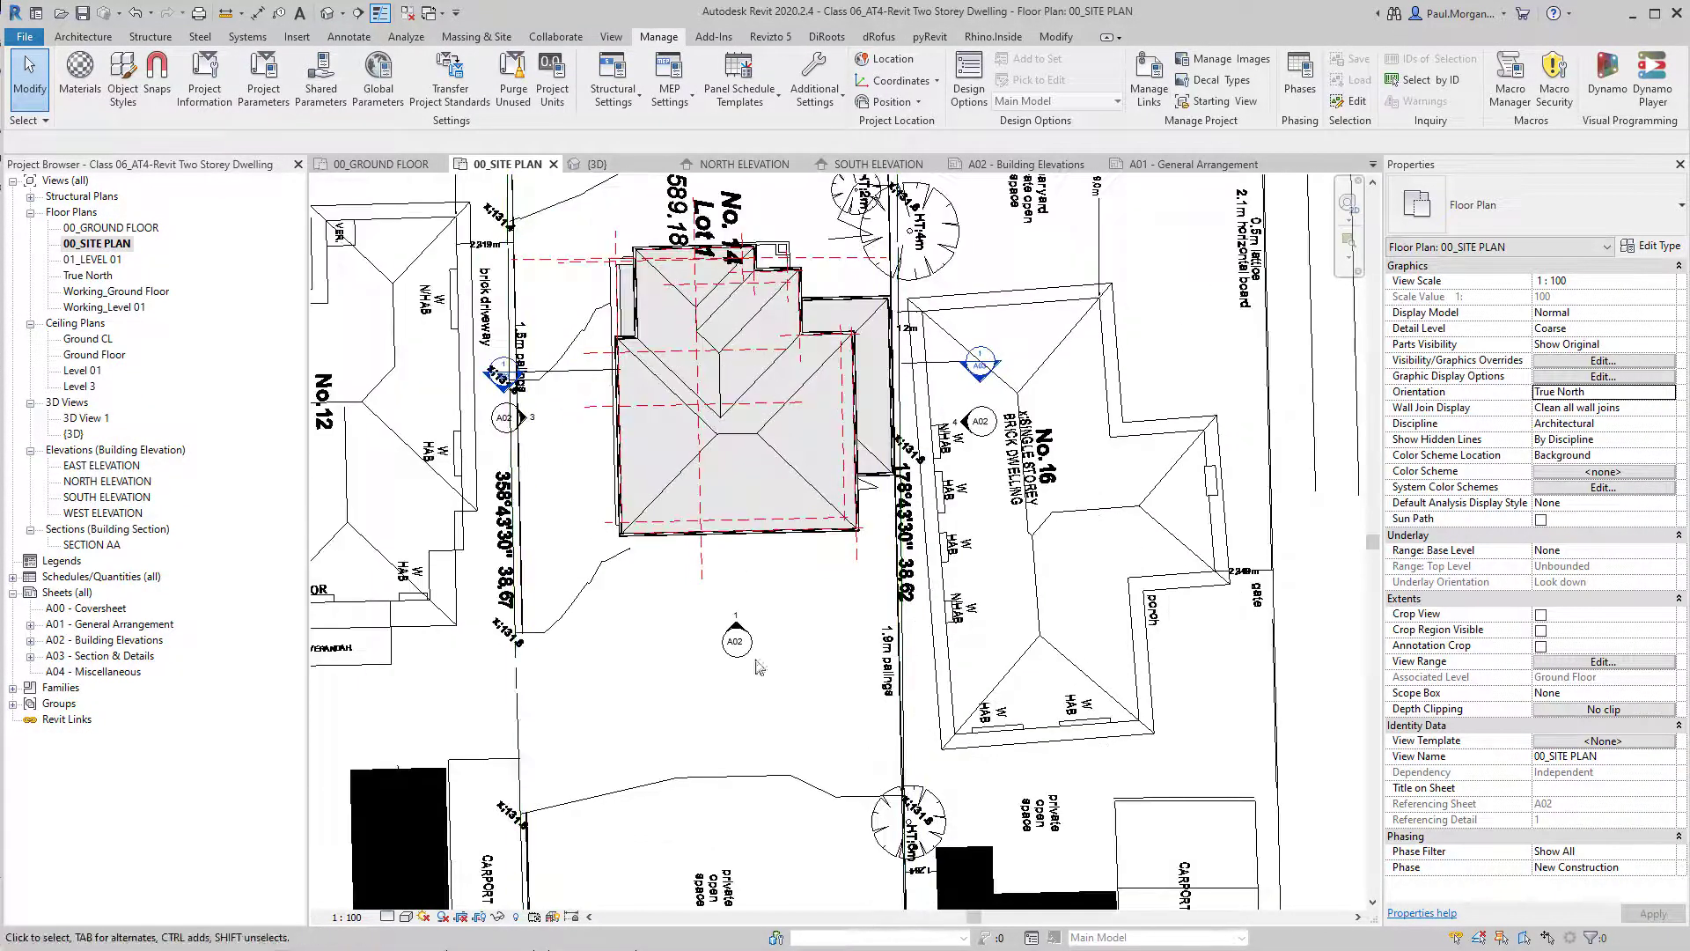
{"action": "middle_click_drag", "start_coordinate": [737, 552], "coordinate": [820, 526]}
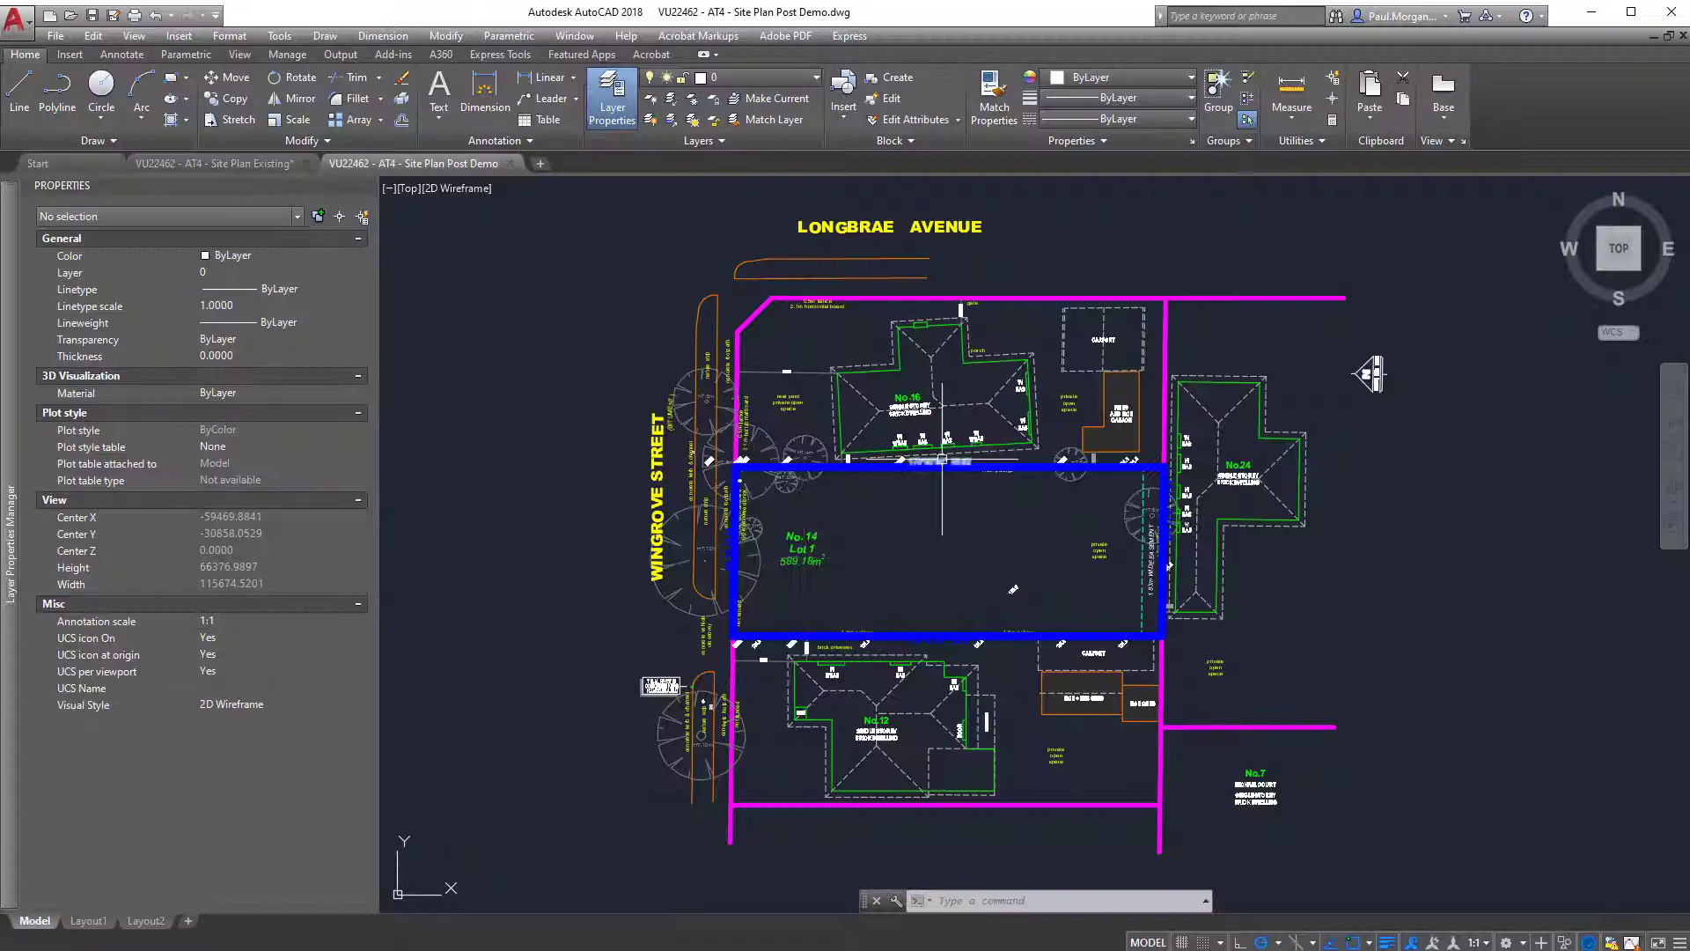
Switch to AutoCAD, inspect the properties of the dwelling description text on house No.16, and save the site plan drawing.
{"action": "scroll", "coordinate": [959, 457], "scroll_direction": "up", "scroll_amount": 6}
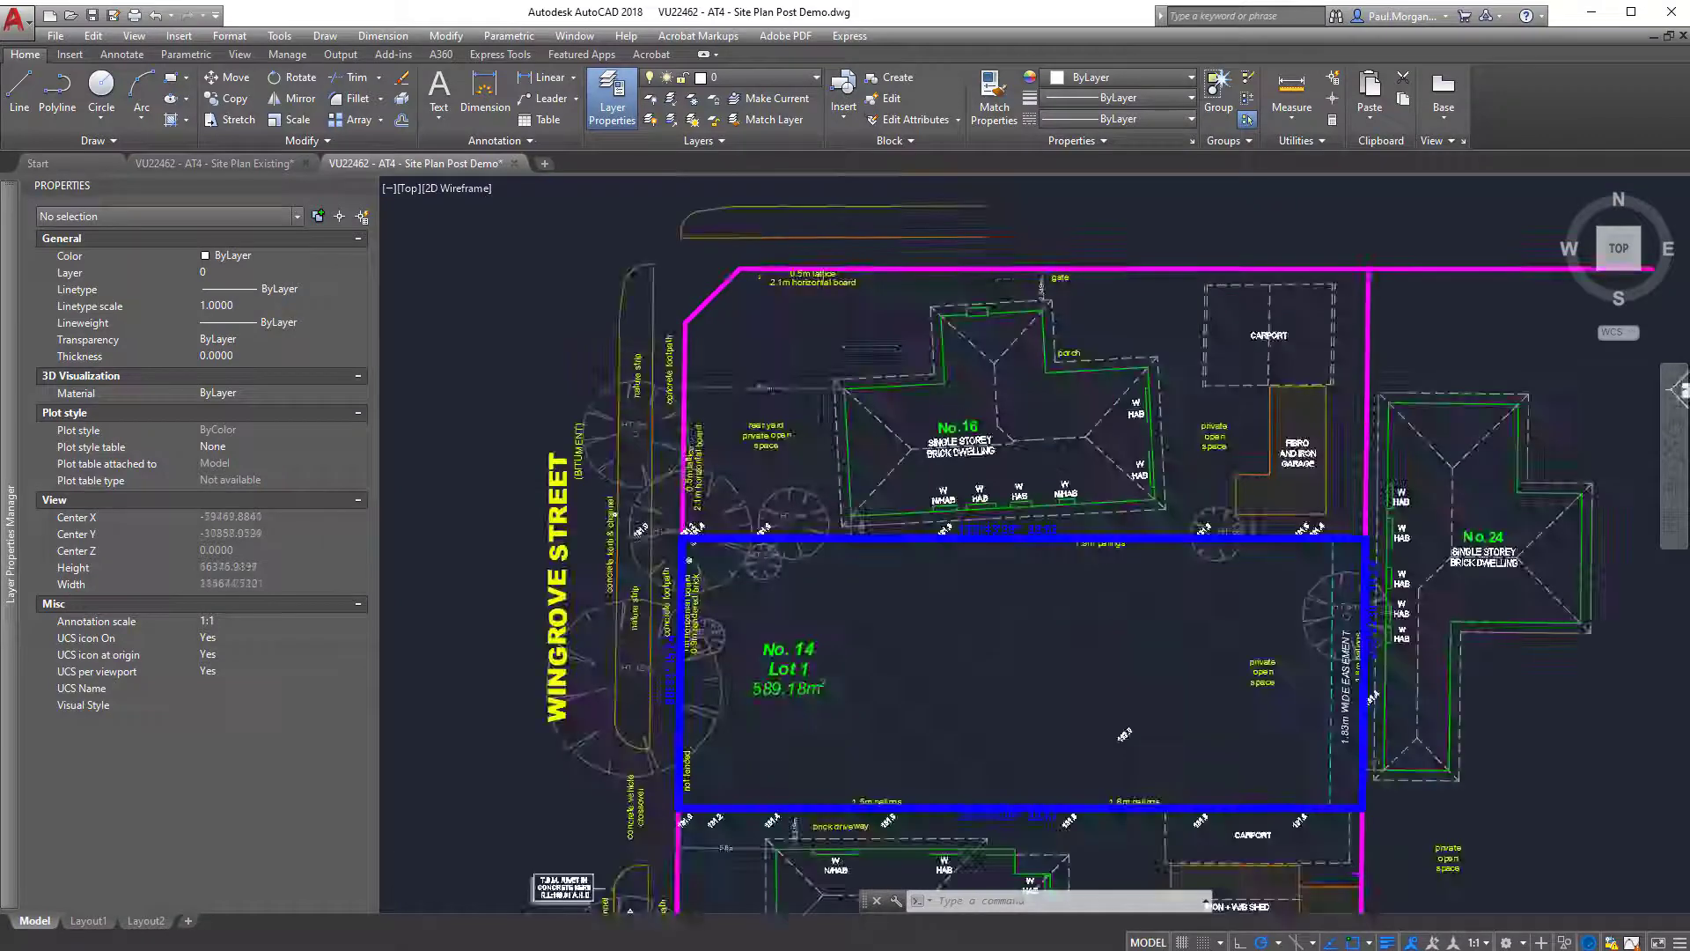
{"action": "scroll", "coordinate": [1008, 536], "scroll_direction": "down", "scroll_amount": 3}
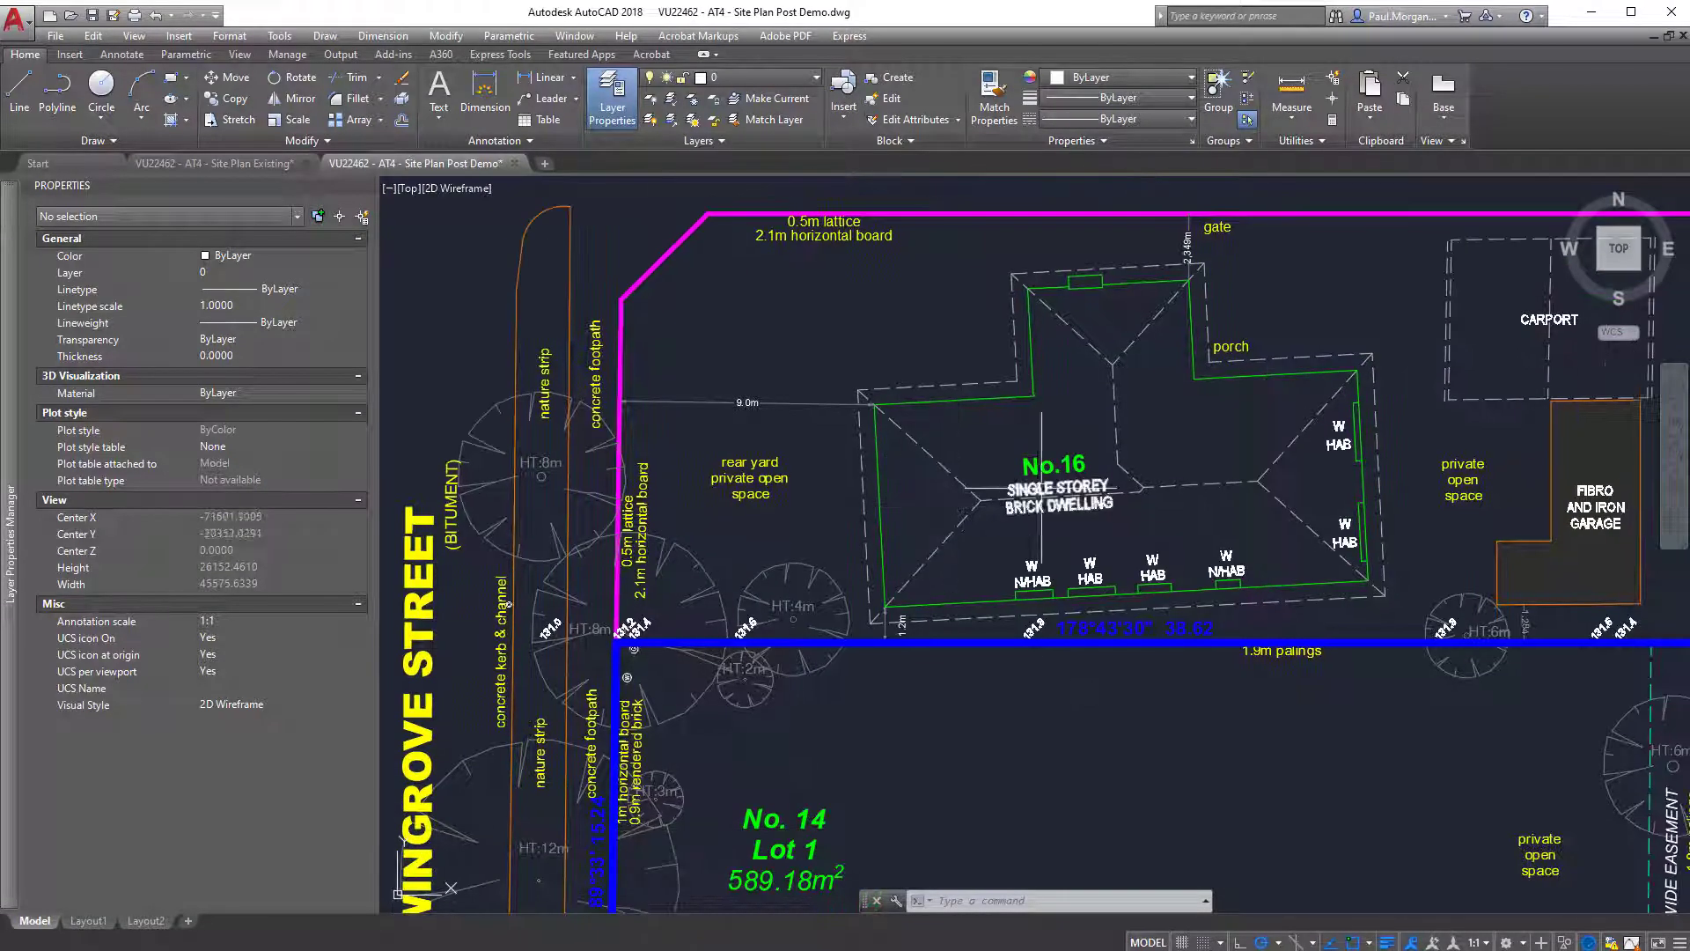
{"action": "left_click", "coordinate": [1042, 489]}
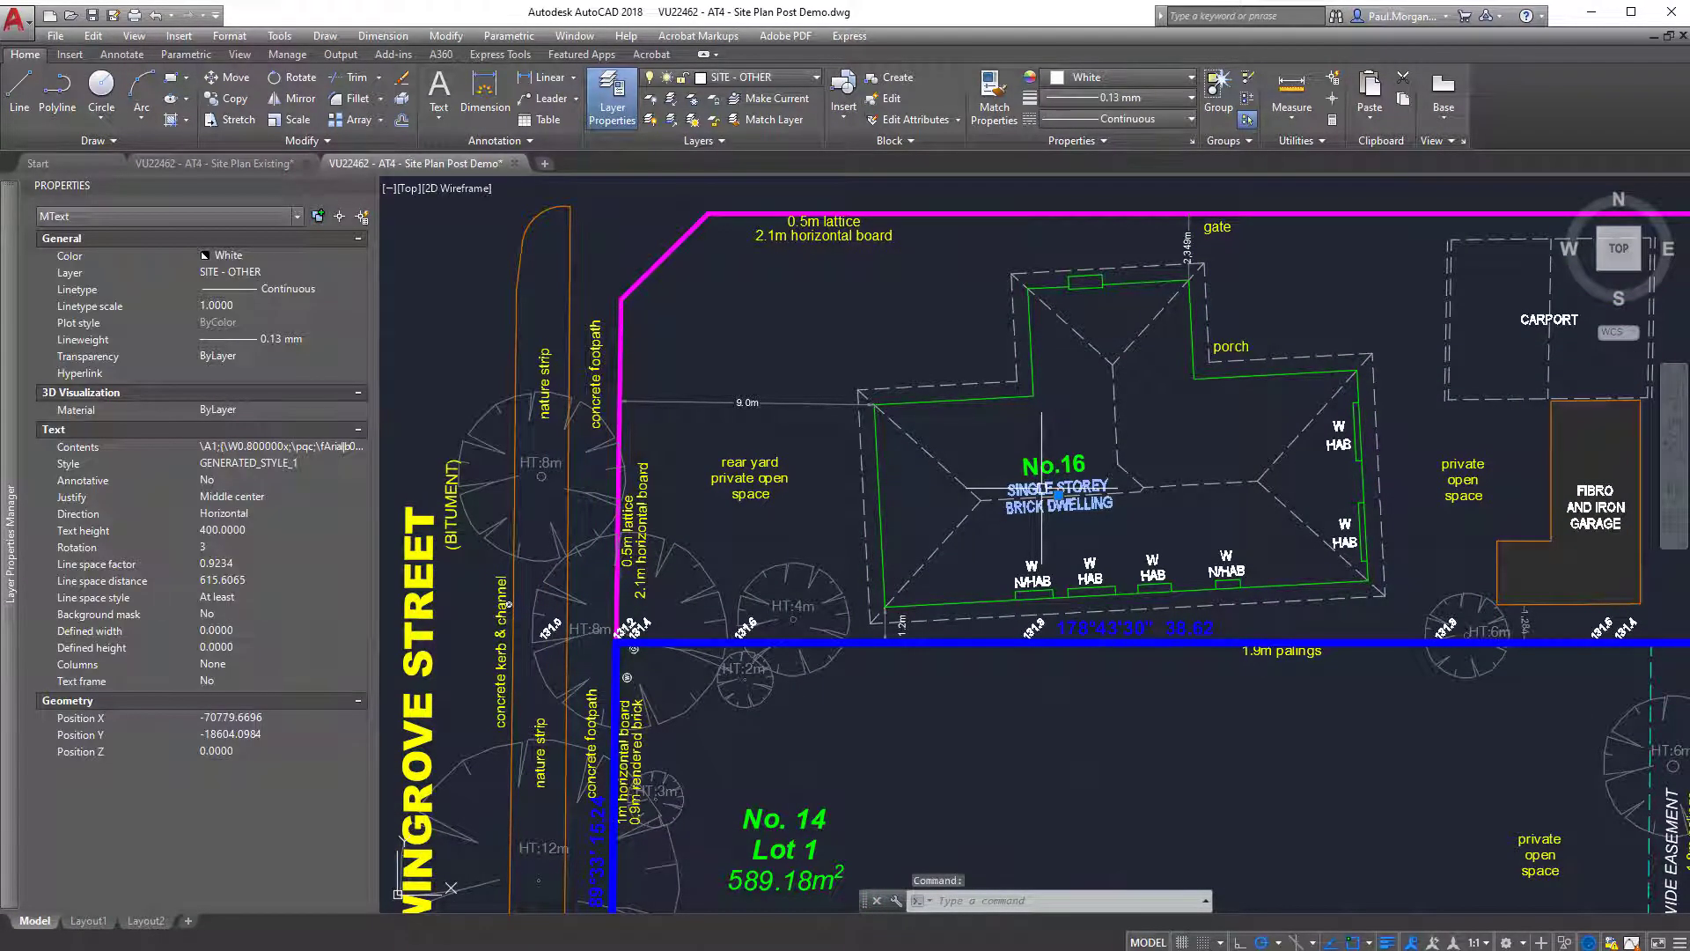
{"action": "scroll", "coordinate": [1039, 519], "scroll_direction": "down", "scroll_amount": 3}
{"action": "middle_click_drag", "start_coordinate": [1039, 519], "coordinate": [1042, 473]}
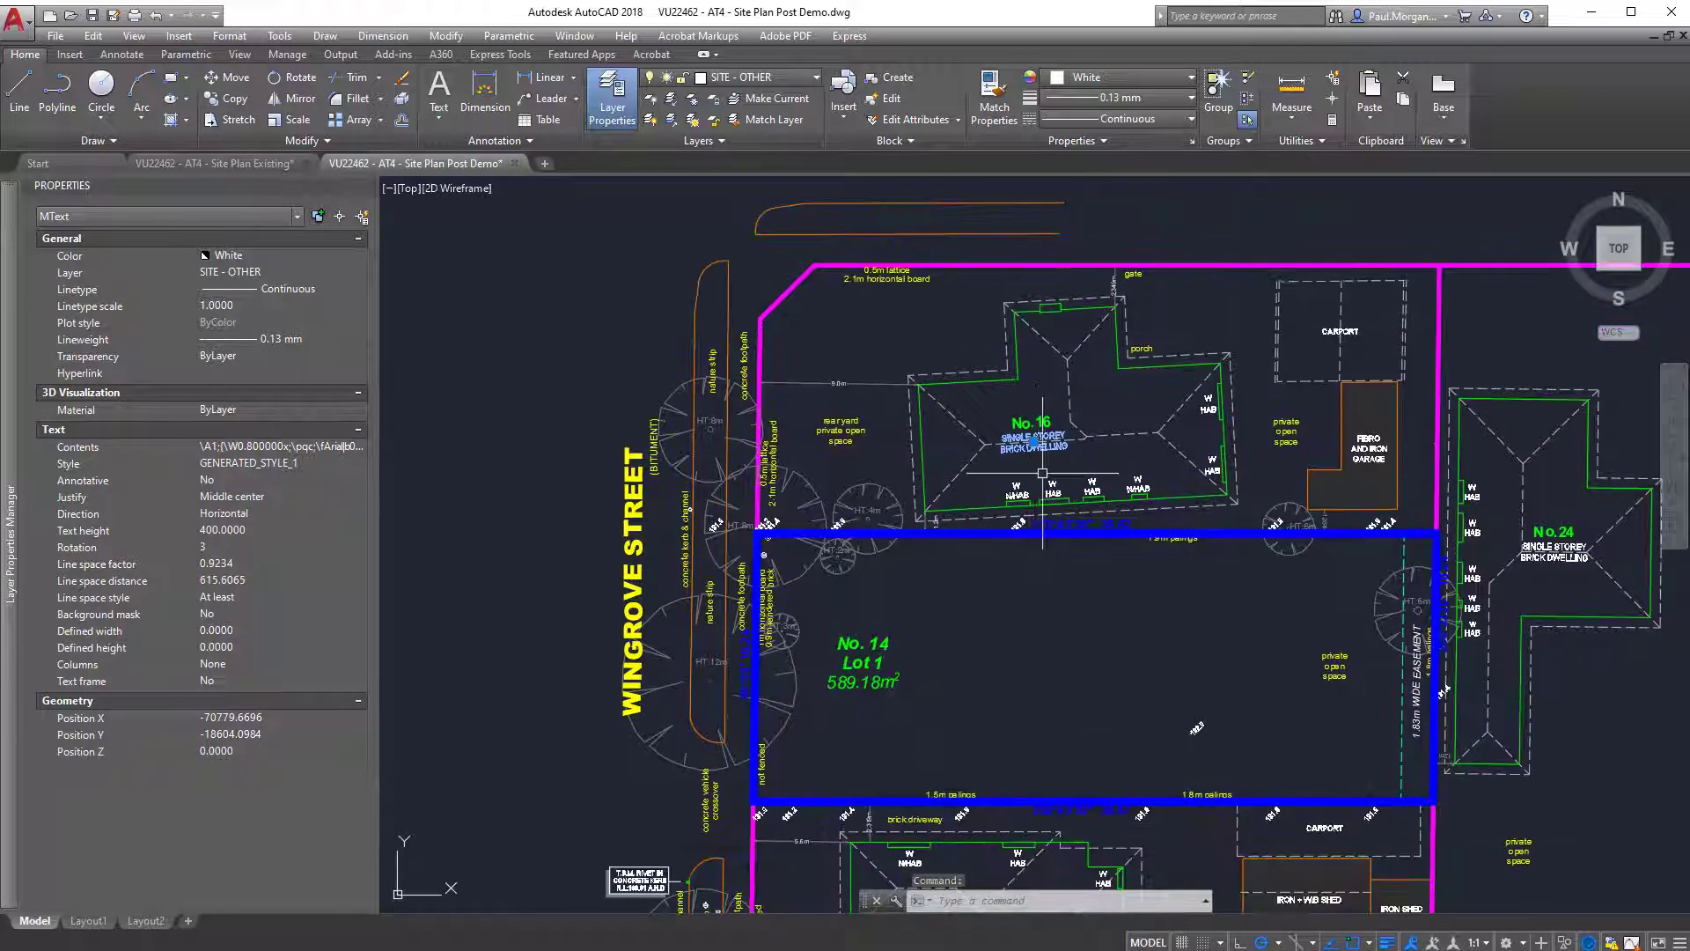
{"action": "key", "text": "ctrl+s"}
{"action": "key", "text": "Escape"}
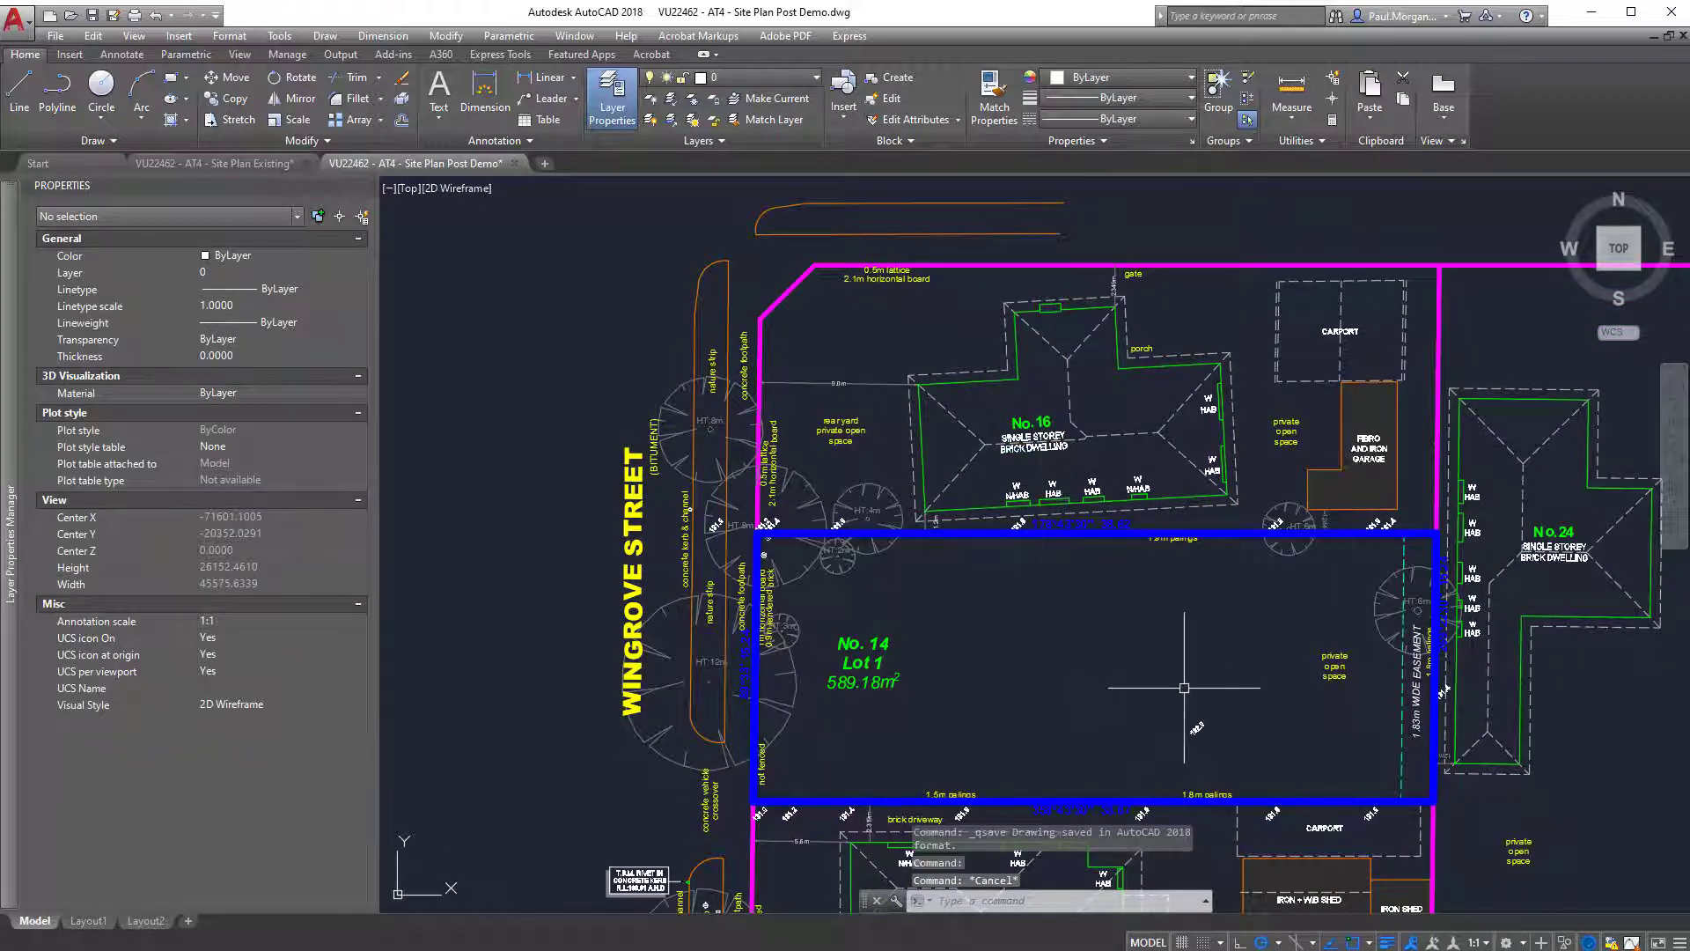
Inspect the layer and properties of the blue Lot 1 boundary polyline, deselect it, and return to the Revit site plan.
{"action": "middle_click_drag", "start_coordinate": [1180, 687], "coordinate": [1152, 676]}
{"action": "left_click", "coordinate": [1201, 525]}
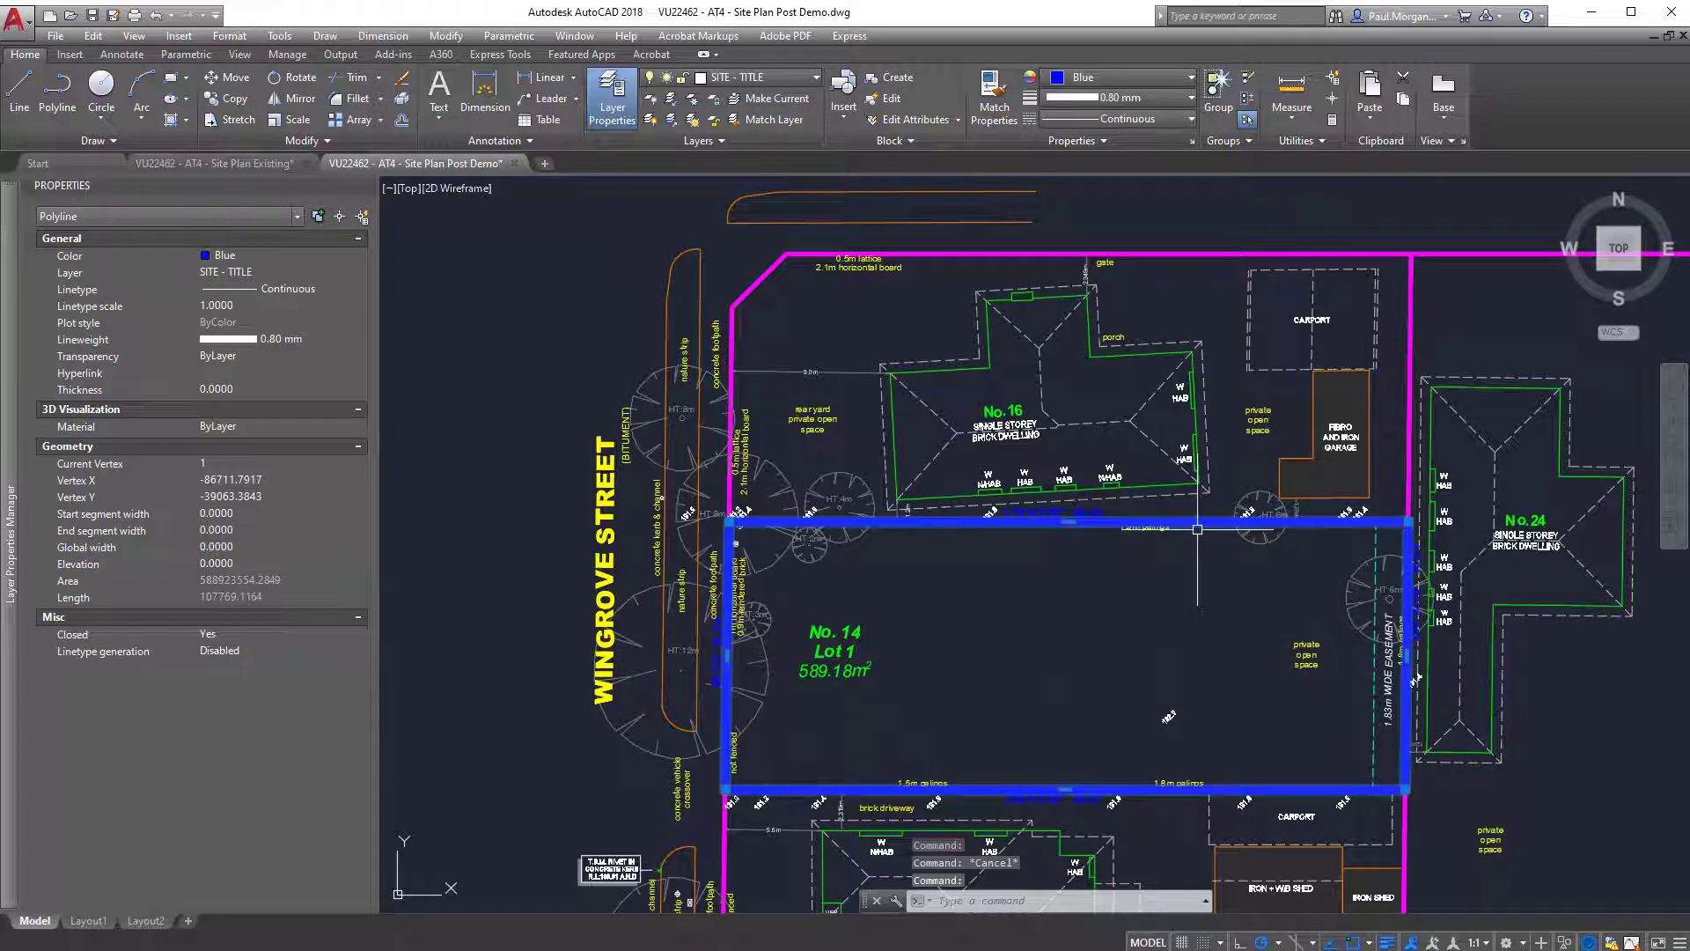
{"action": "key", "text": "Escape"}
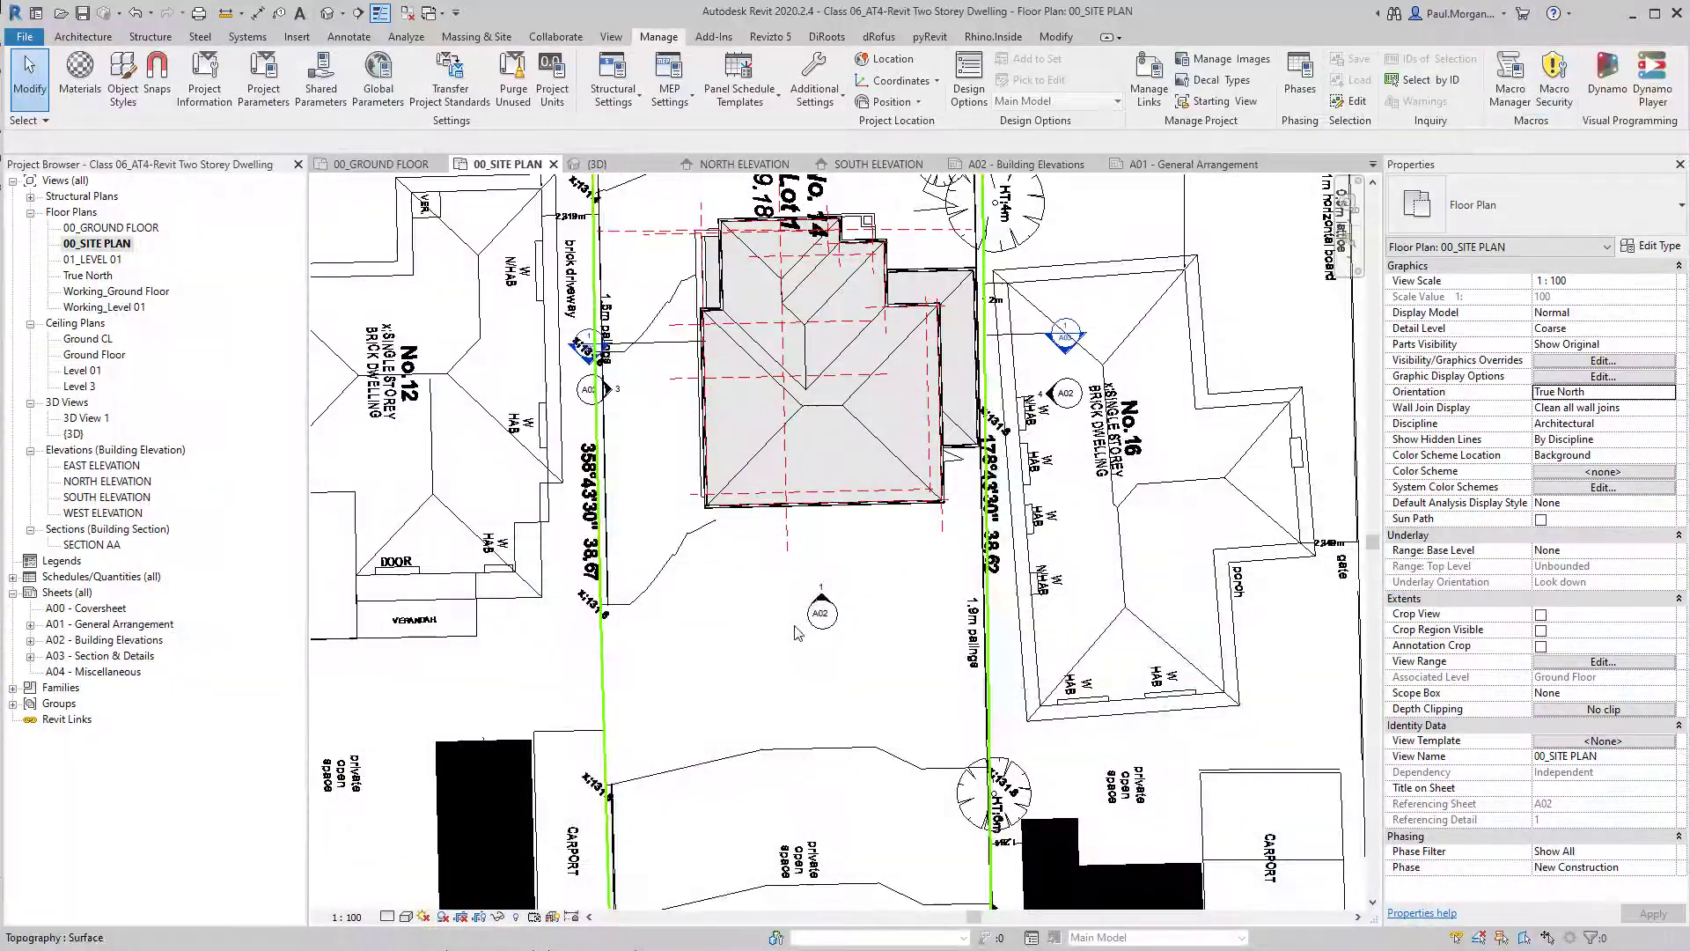
Temporarily hide the topography surface in the site plan view.
{"action": "middle_click_drag", "start_coordinate": [796, 744], "coordinate": [841, 550]}
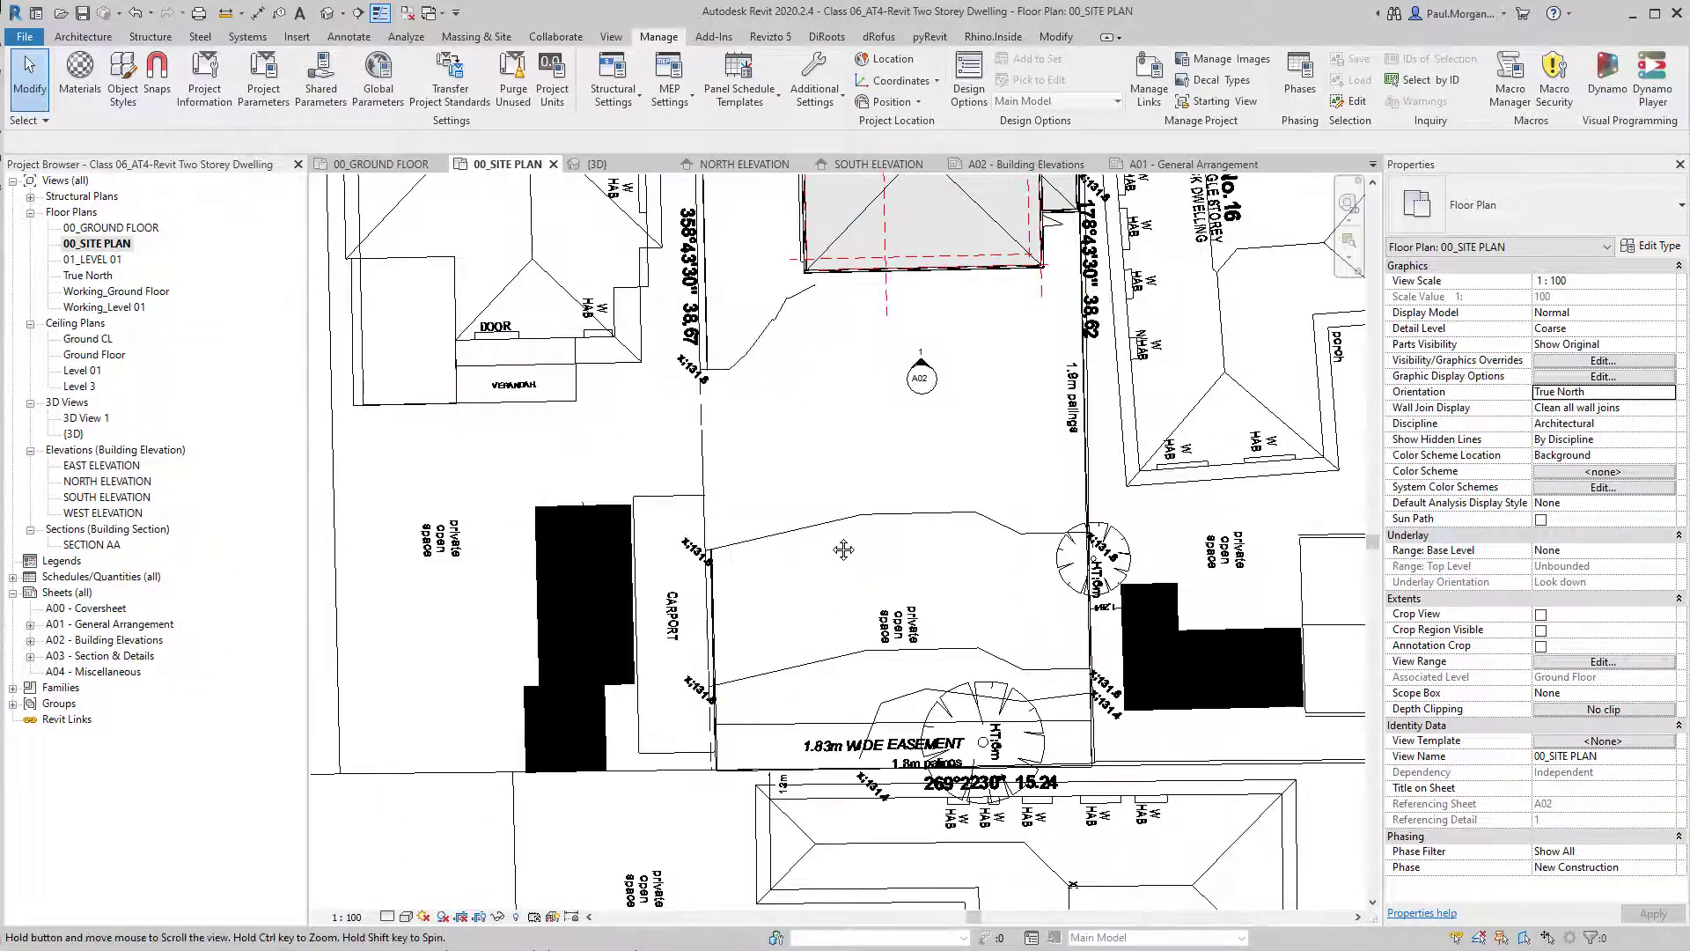
{"action": "left_click", "coordinate": [704, 466]}
{"action": "middle_click_drag", "start_coordinate": [925, 392], "coordinate": [928, 549]}
{"action": "key", "text": "h"}
{"action": "key", "text": "h"}
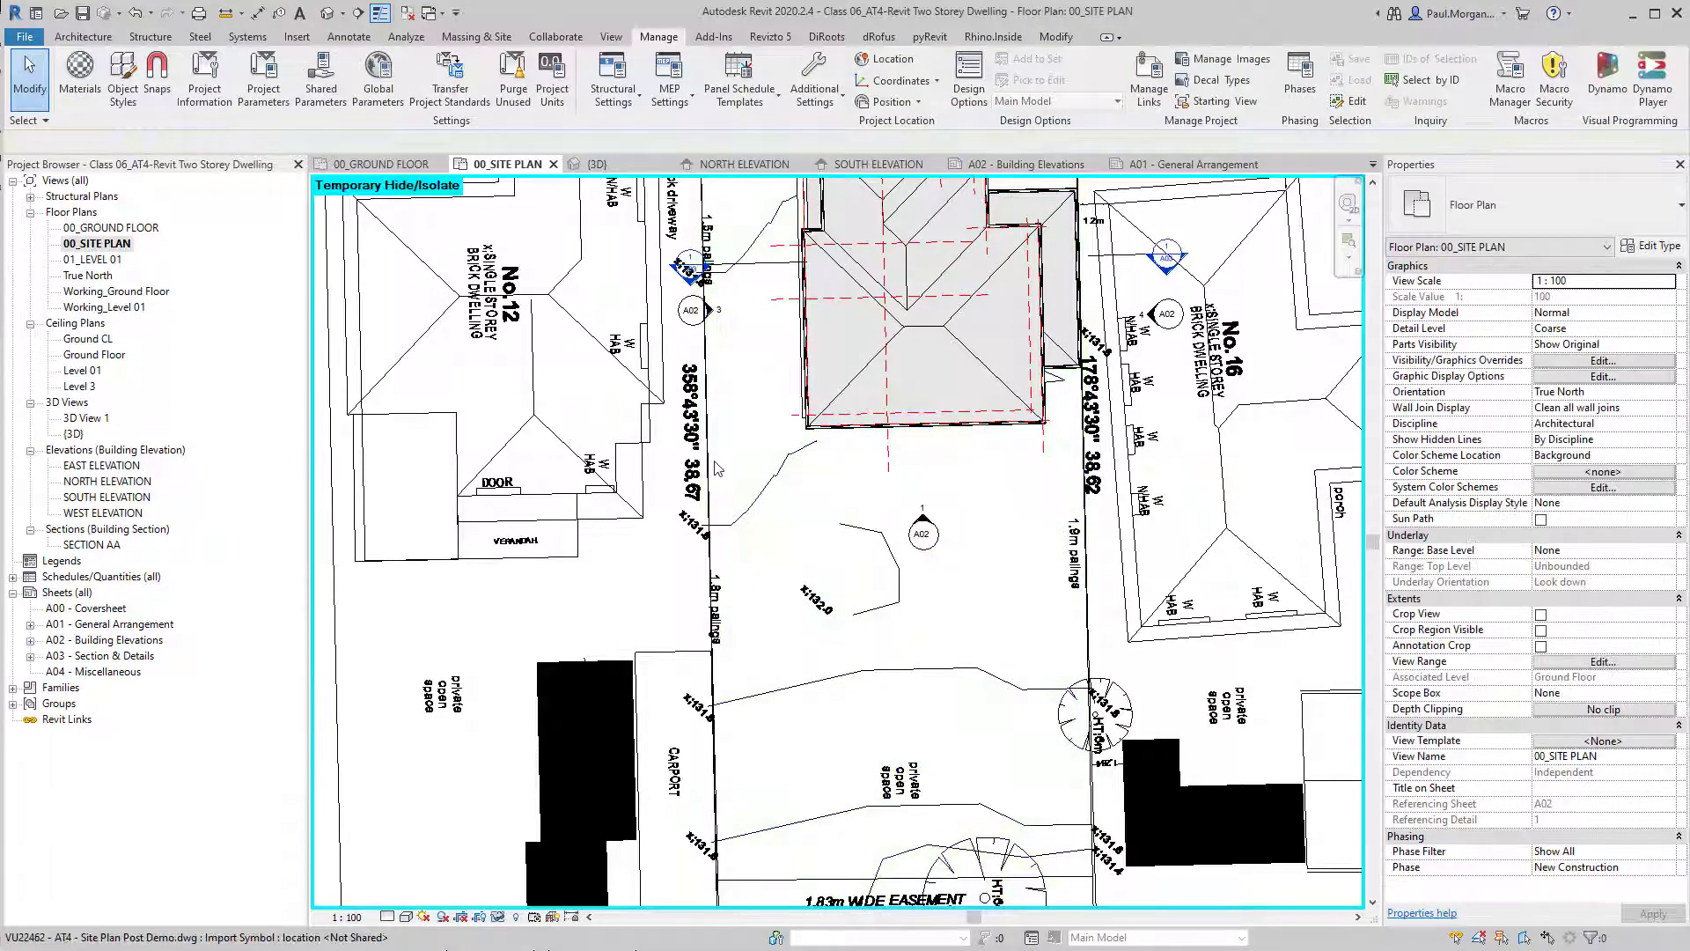
Query the two near-coincident boundary lines beside No.12 in the linked site plan and hide the SITE - TITLE layer in the view.
{"action": "left_click", "coordinate": [1103, 507]}
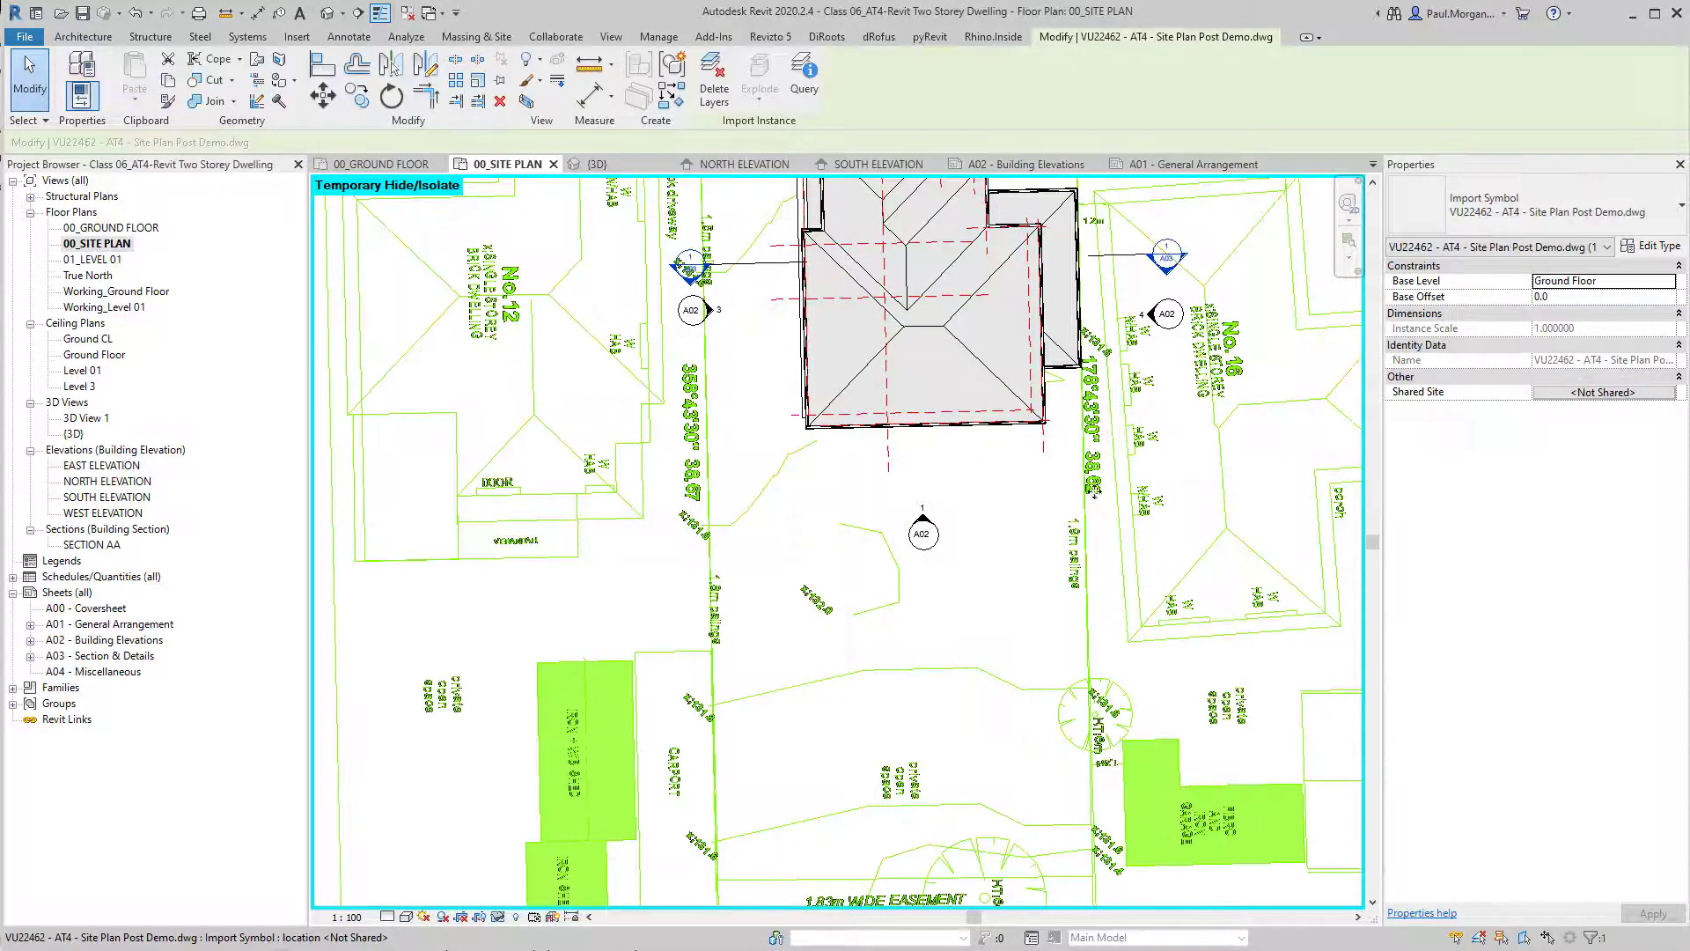
{"action": "left_click", "coordinate": [803, 75]}
{"action": "scroll", "coordinate": [708, 565], "scroll_direction": "up", "scroll_amount": 8}
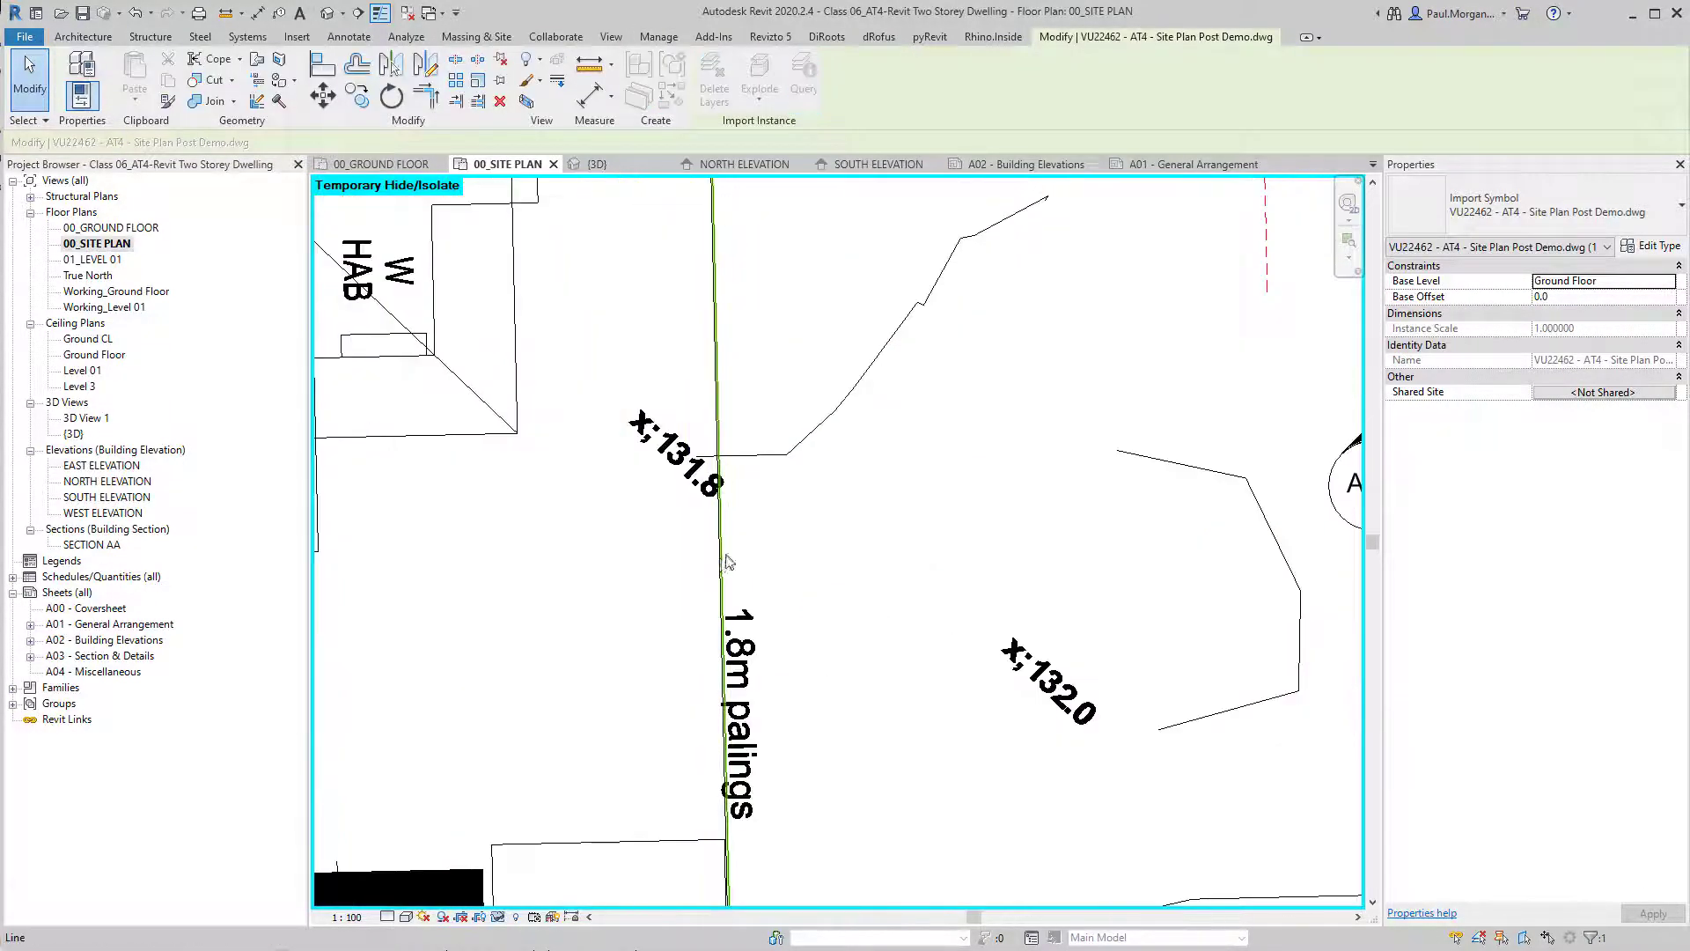
{"action": "left_click", "coordinate": [721, 574]}
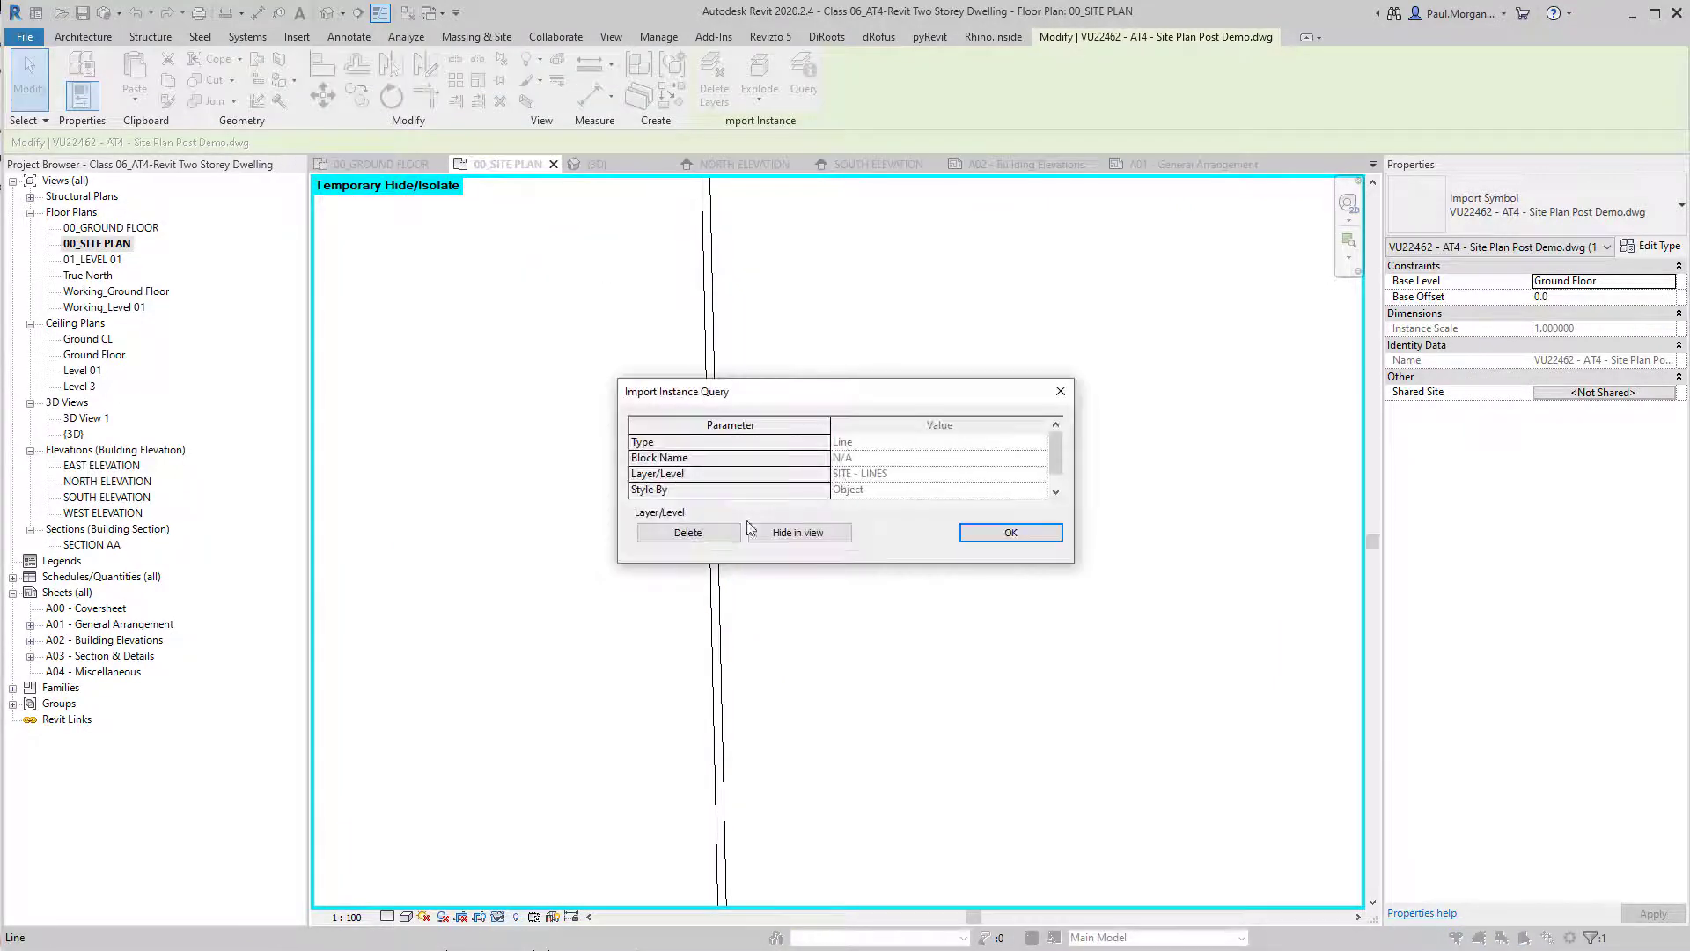
{"action": "key", "text": "Escape"}
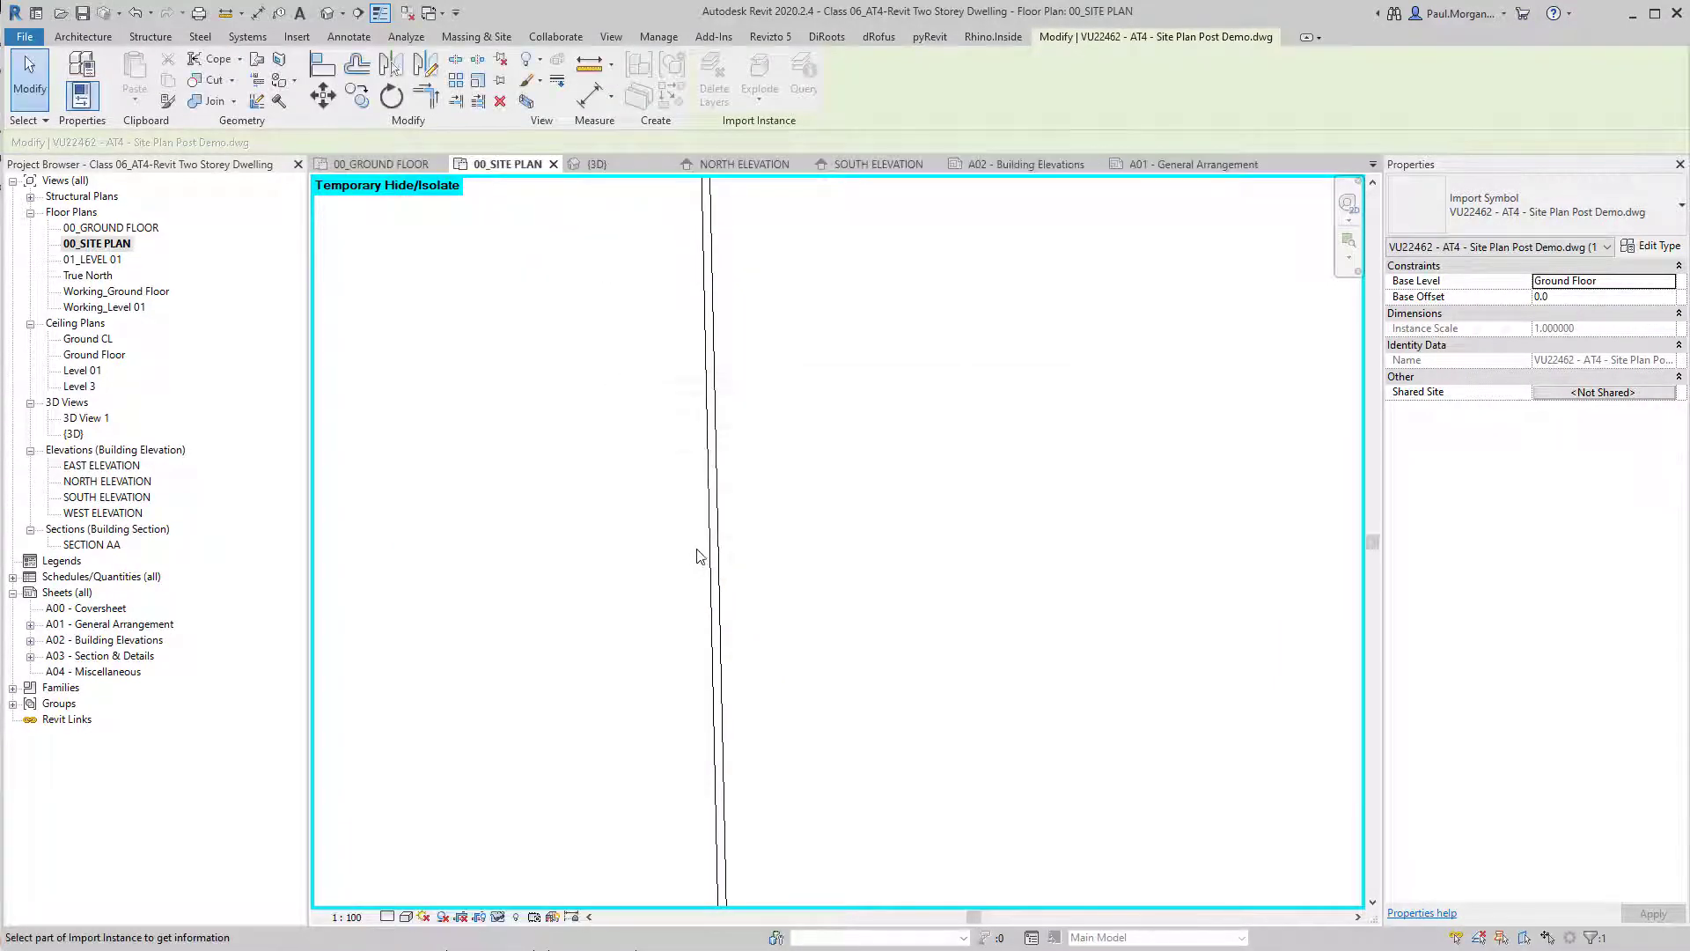
{"action": "left_click", "coordinate": [710, 550]}
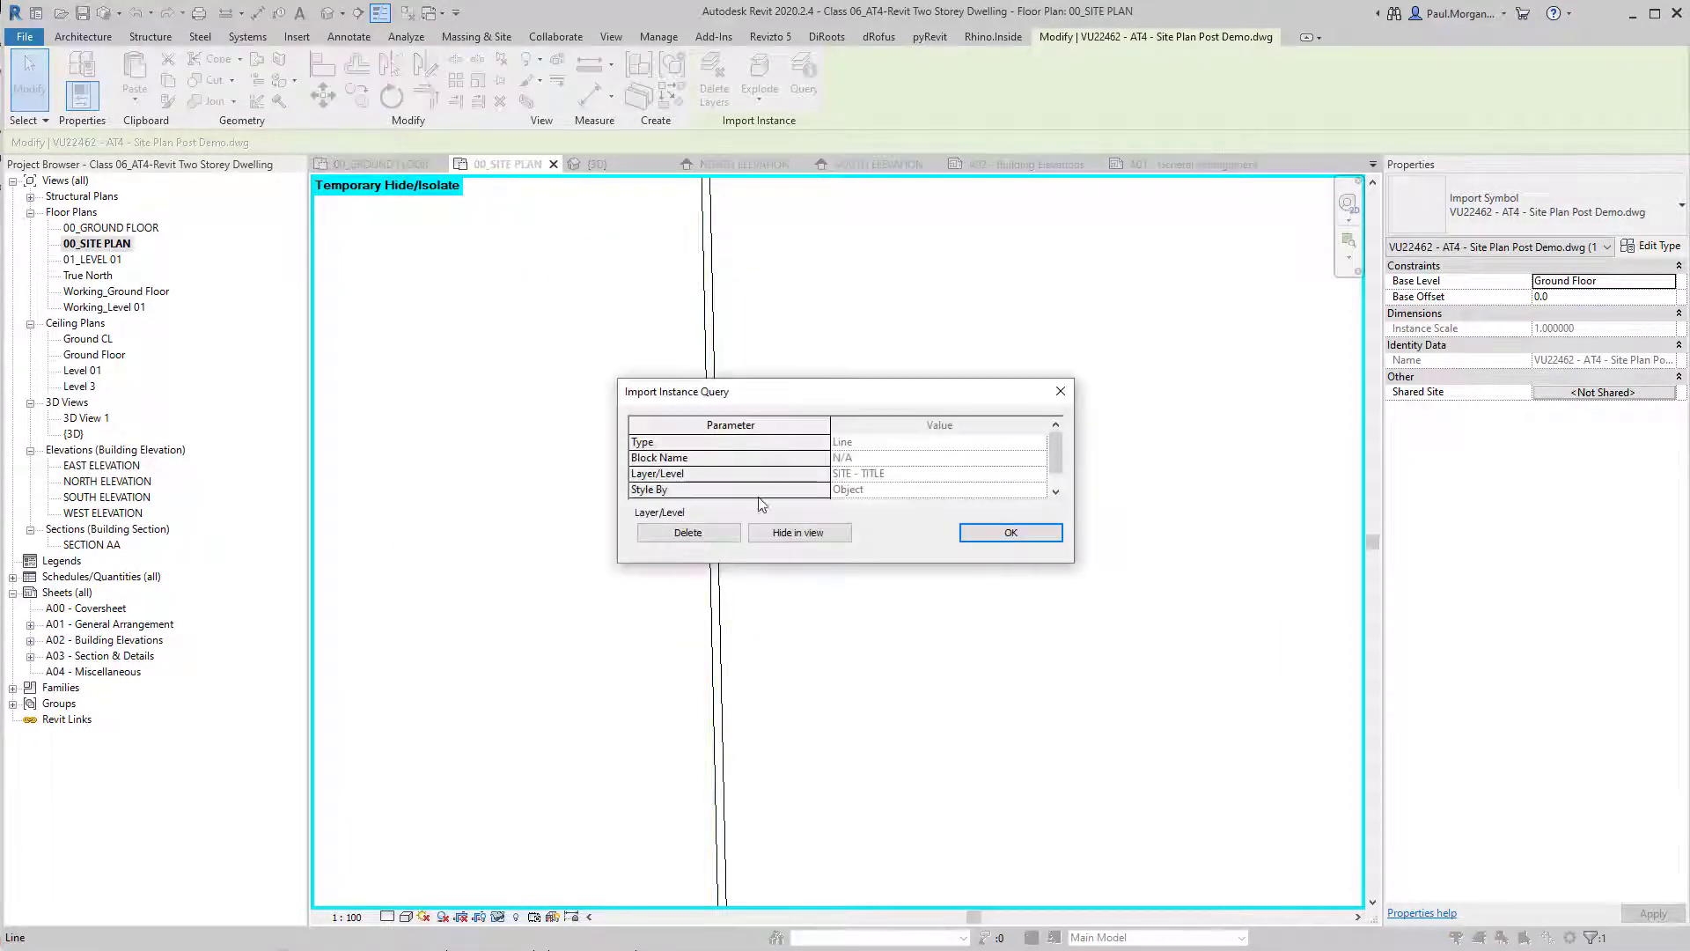
{"action": "left_click", "coordinate": [797, 533]}
{"action": "scroll", "coordinate": [858, 336], "scroll_direction": "down", "scroll_amount": 6}
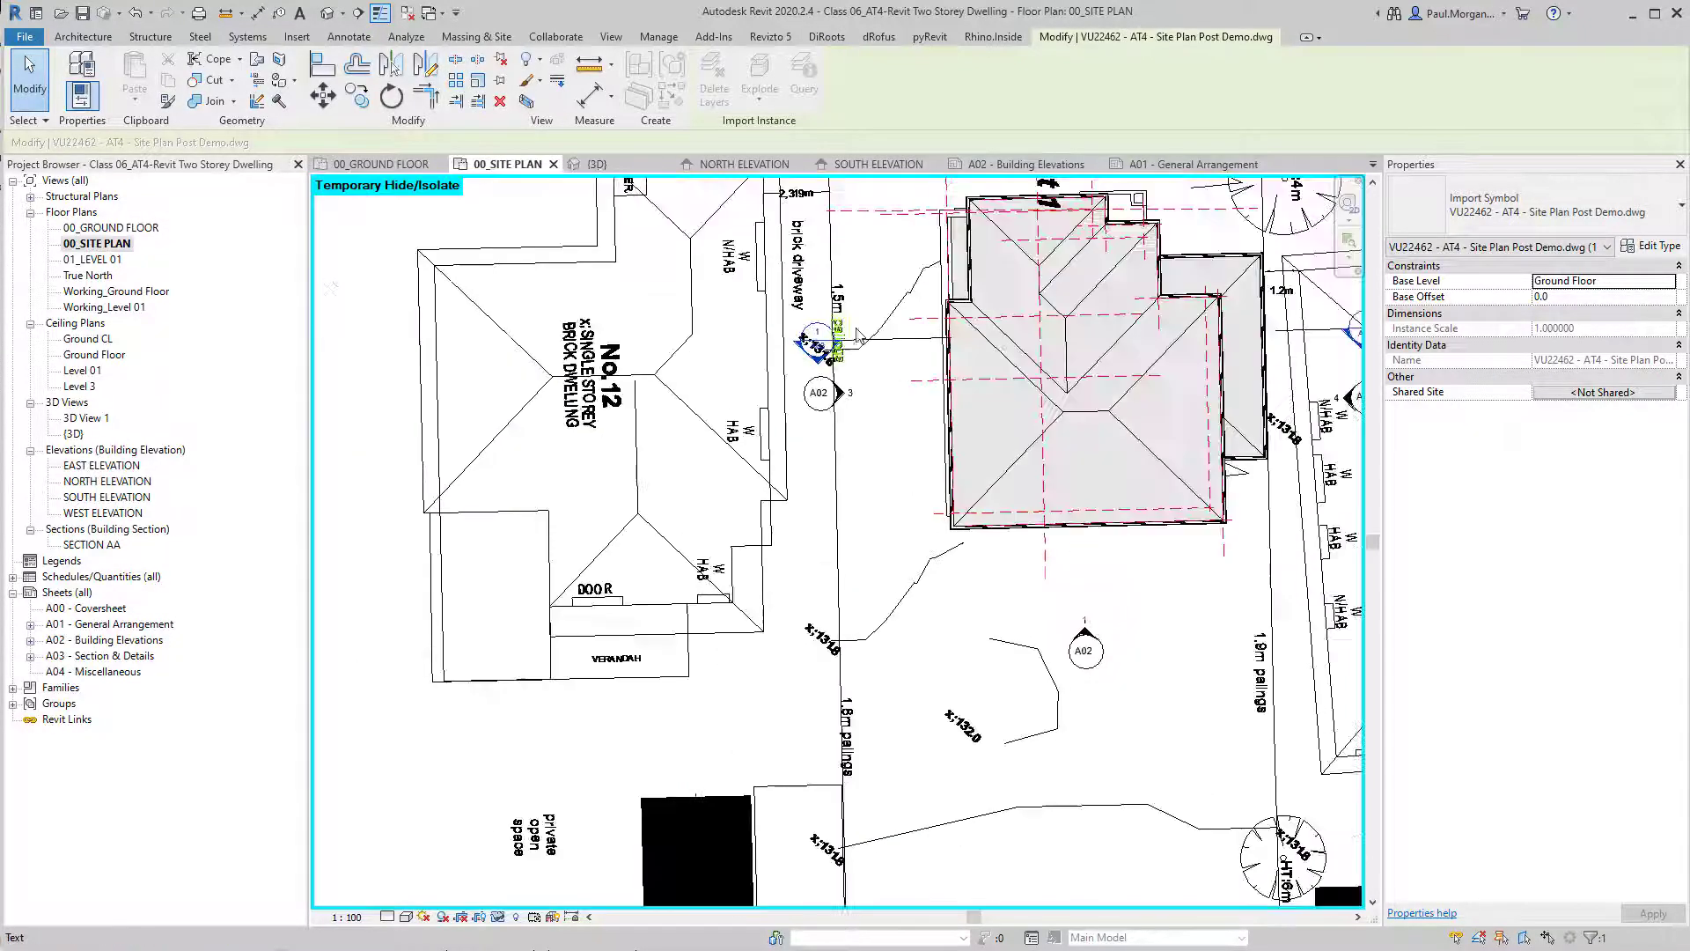
End the CAD query and reset the temporary hide/isolate in the 00_SITE PLAN view.
{"action": "scroll", "coordinate": [858, 336], "scroll_direction": "down", "scroll_amount": 3}
{"action": "scroll", "coordinate": [968, 528], "scroll_direction": "down", "scroll_amount": 4}
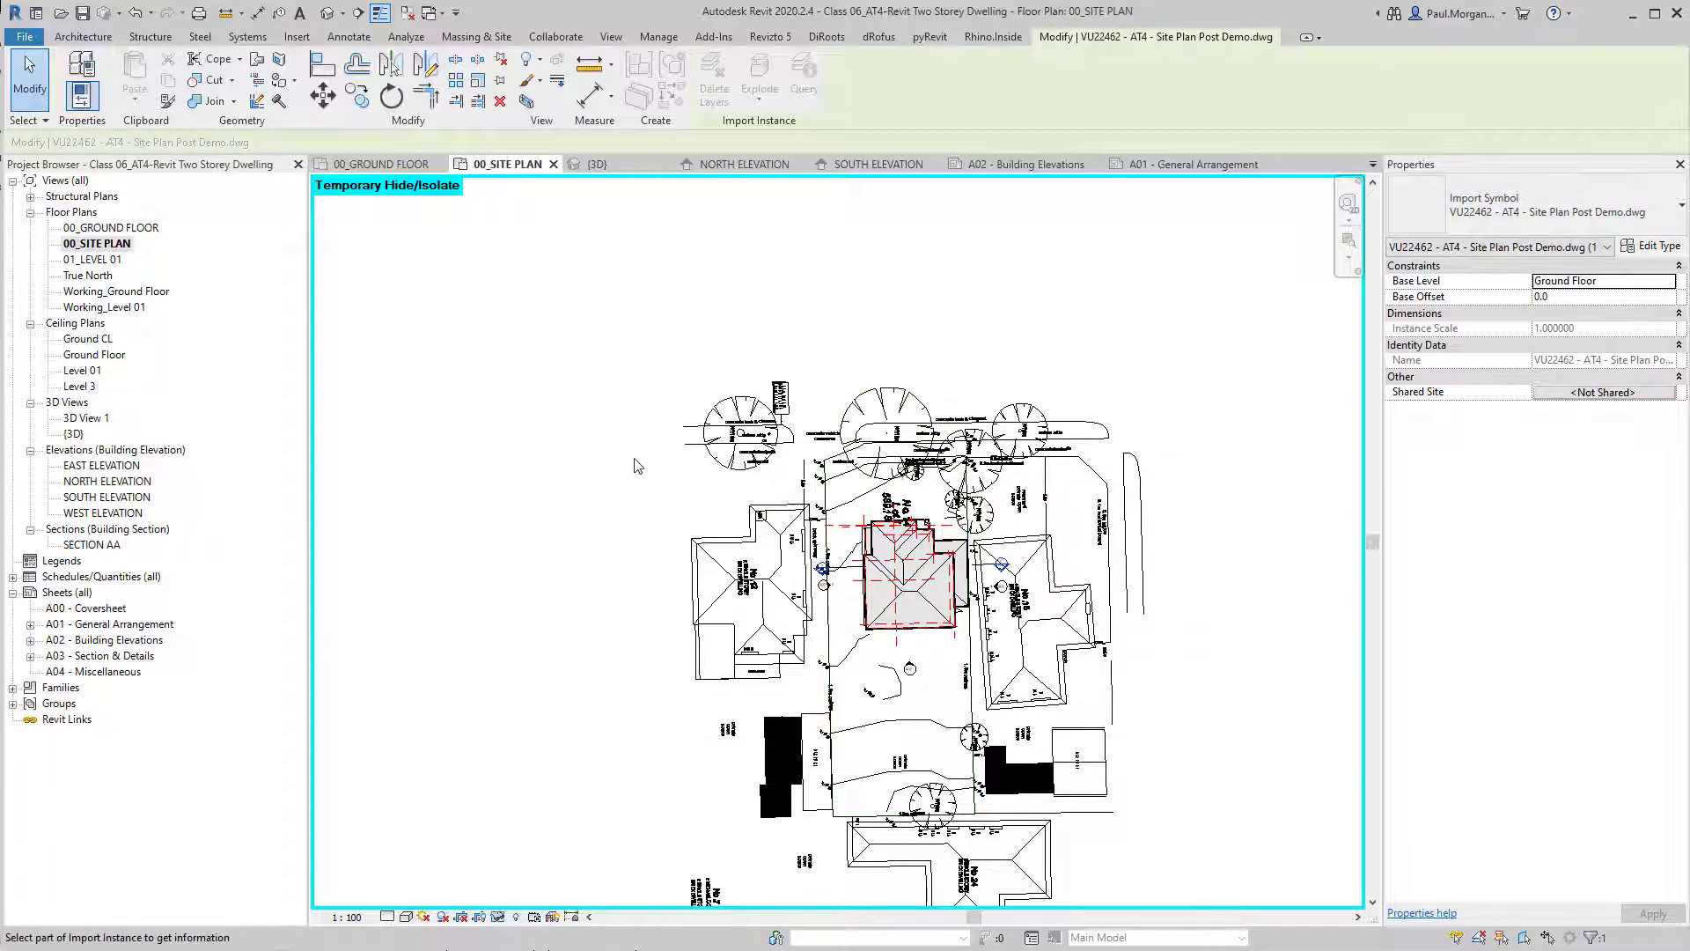
{"action": "key", "text": "r"}
{"action": "key", "text": "Escape"}
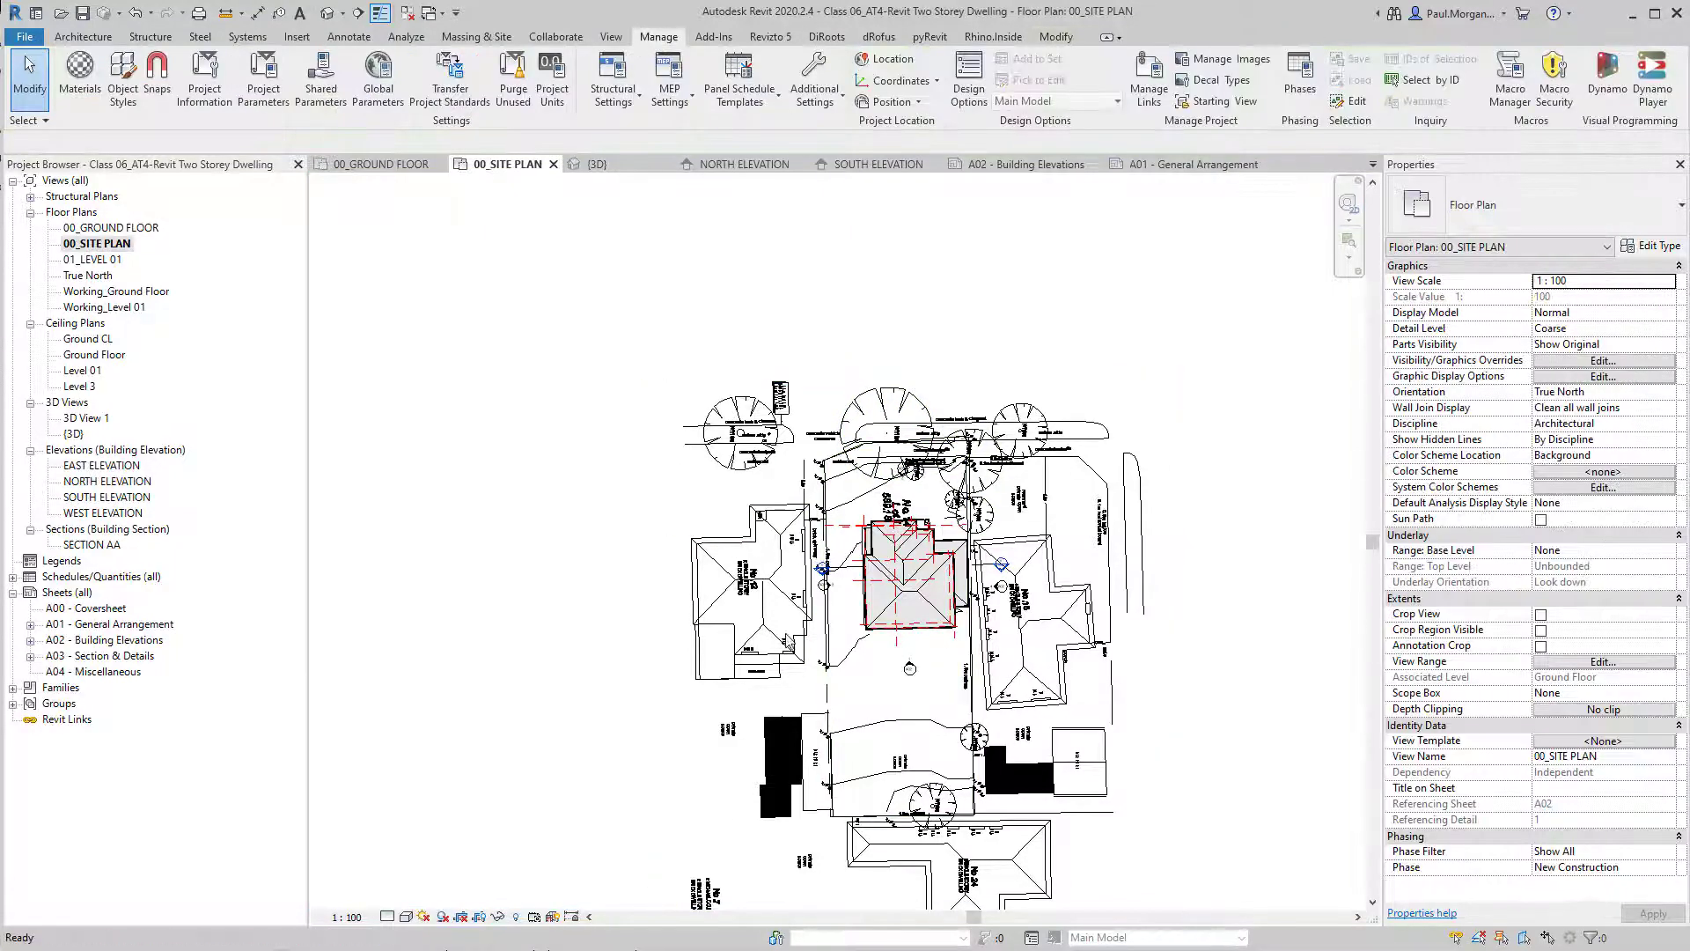
{"action": "scroll", "coordinate": [828, 539], "scroll_direction": "up", "scroll_amount": 3}
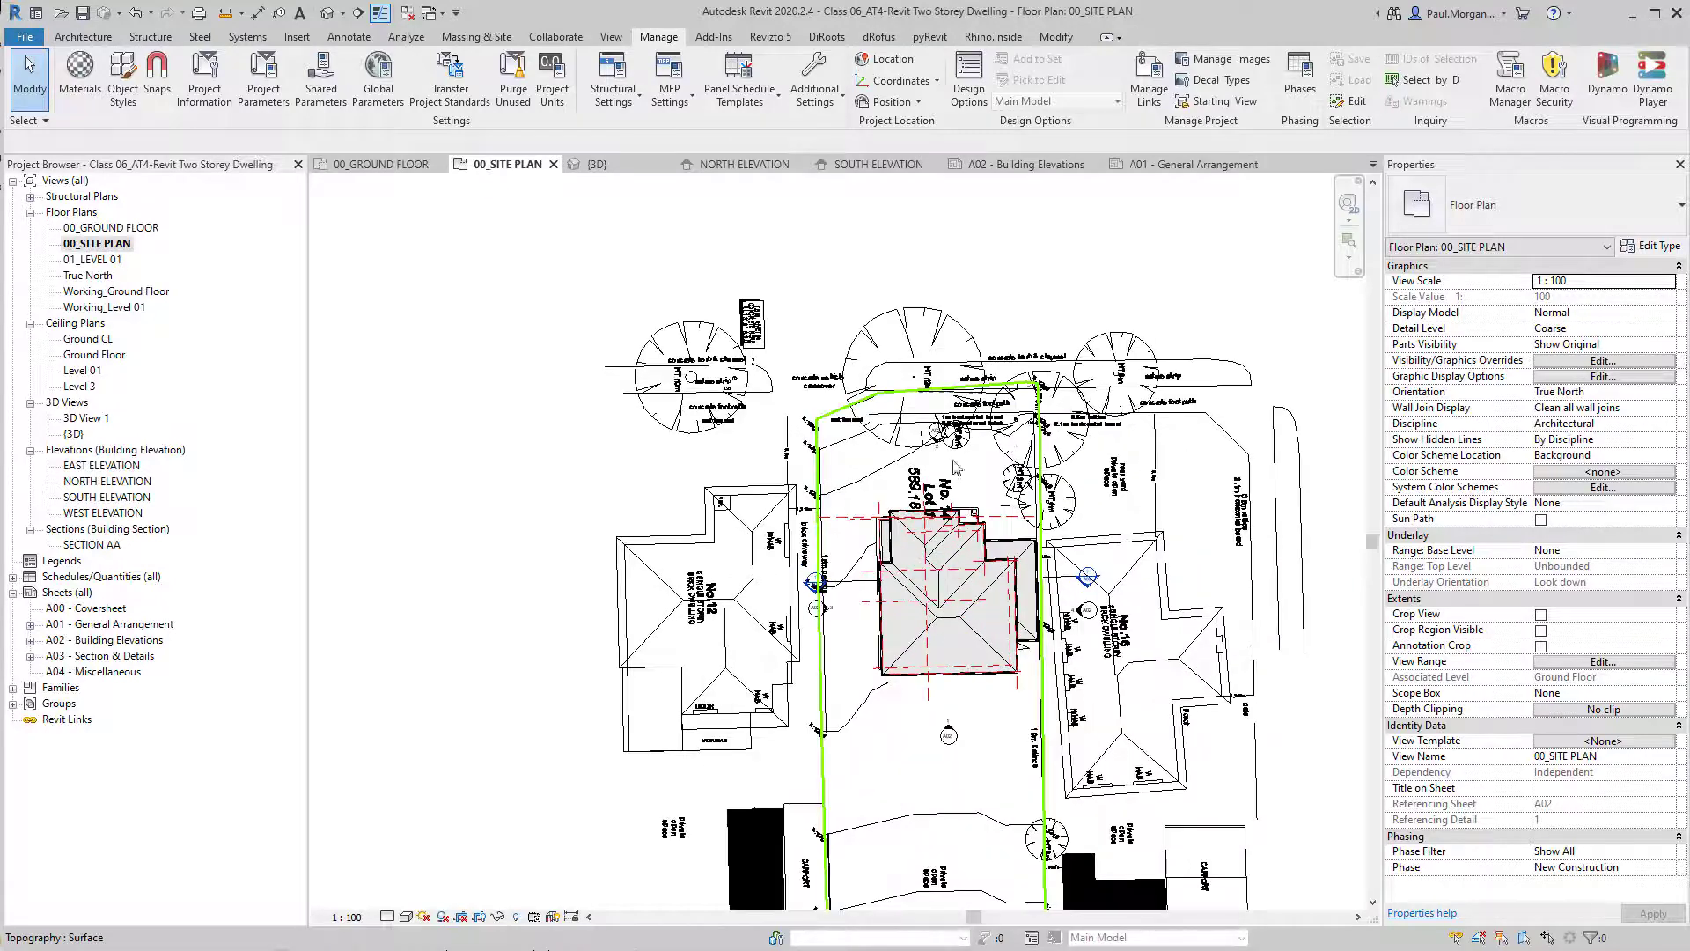
{"action": "left_click", "coordinate": [796, 436]}
{"action": "scroll", "coordinate": [793, 437], "scroll_direction": "up", "scroll_amount": 4}
{"action": "key", "text": "Escape"}
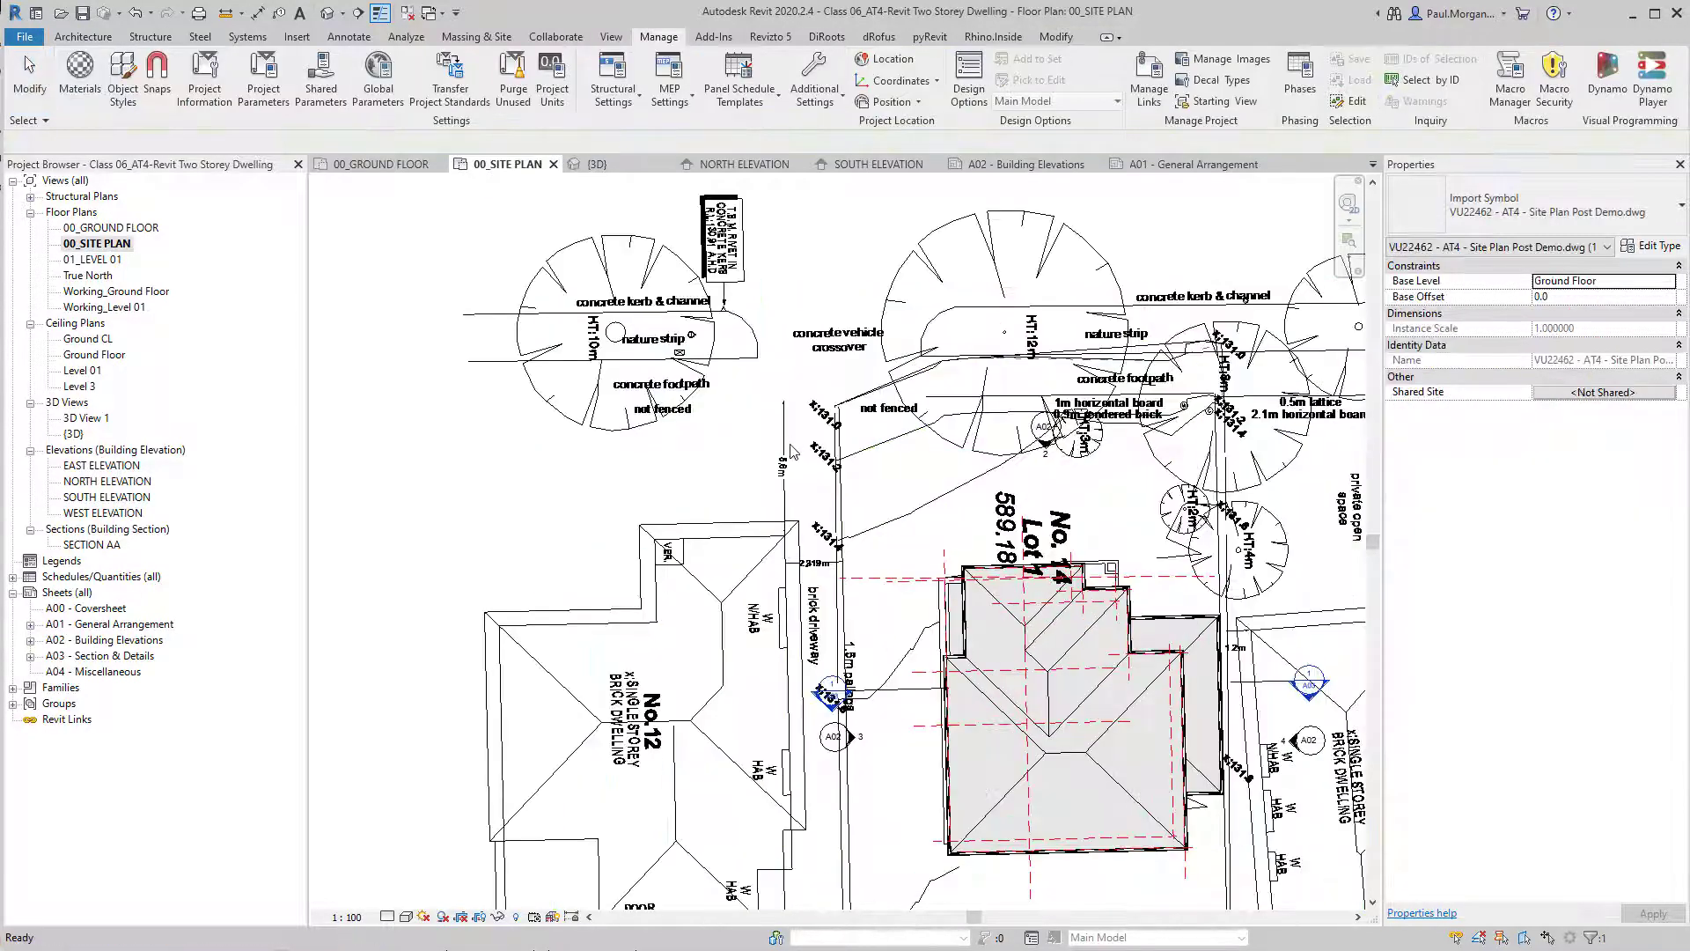
{"action": "scroll", "coordinate": [793, 442], "scroll_direction": "down", "scroll_amount": 4}
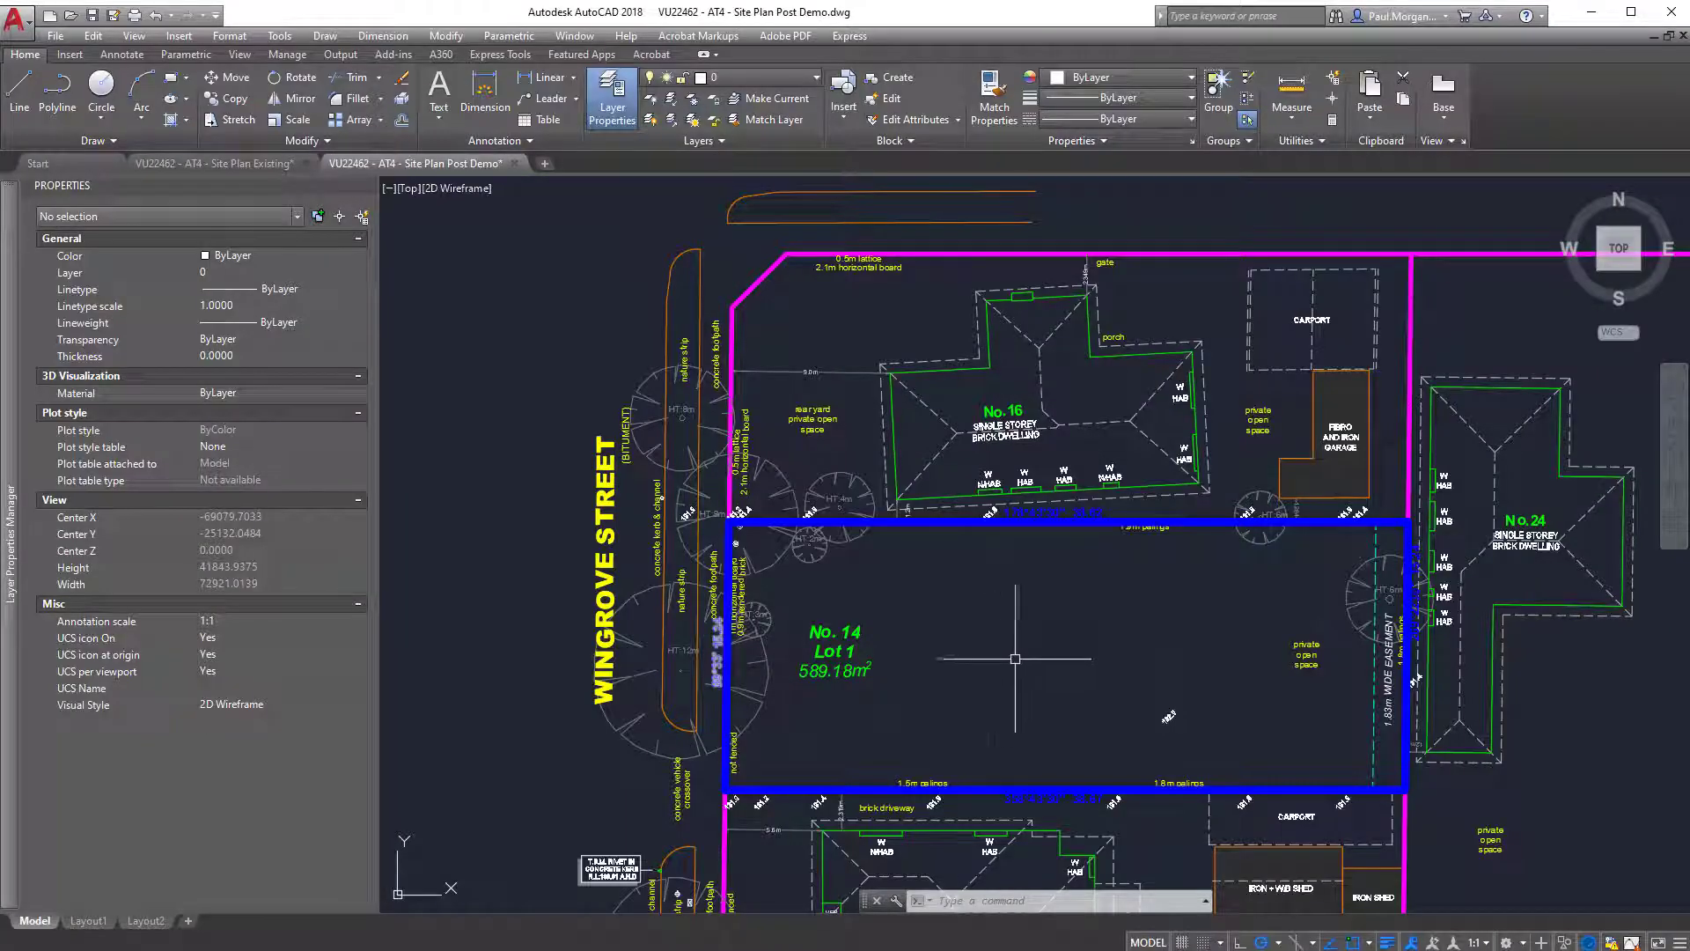
Switch to AutoCAD and delete the solid hatches from the two iron sheds behind house No.12.
{"action": "mouse_move", "coordinate": [1013, 673]}
{"action": "middle_mouse_down"}
{"action": "mouse_move", "coordinate": [898, 680]}
{"action": "mouse_move", "coordinate": [857, 597]}
{"action": "mouse_move", "coordinate": [894, 483]}
{"action": "middle_mouse_up"}
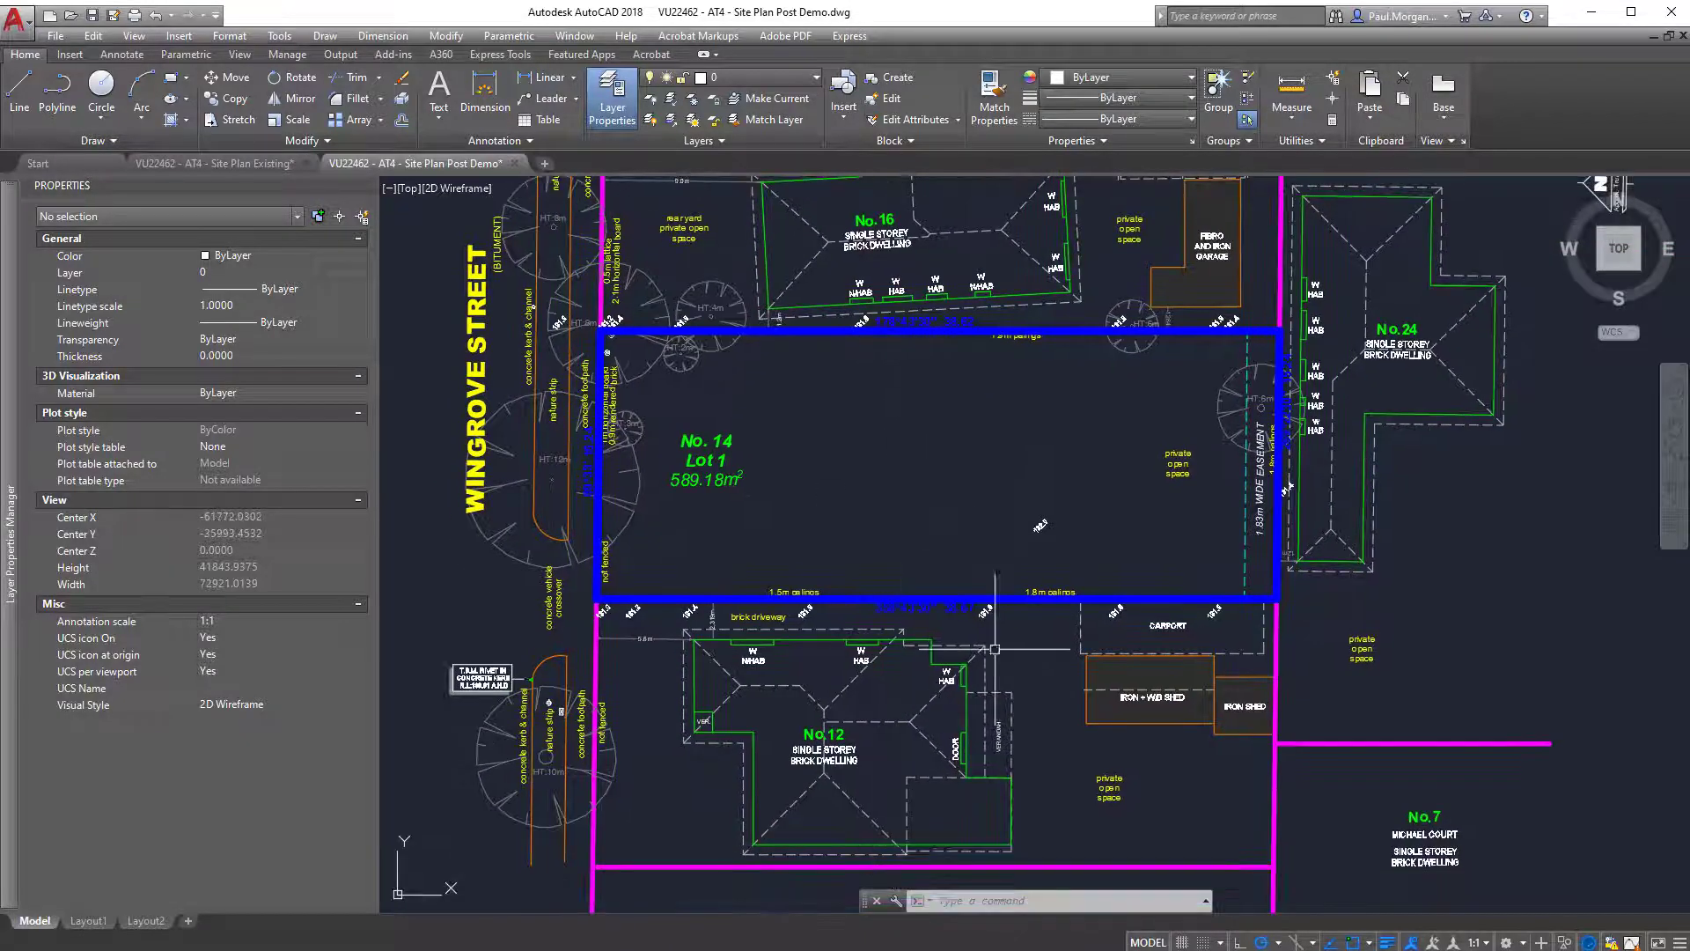
{"action": "left_click", "coordinate": [1164, 687]}
{"action": "left_click", "coordinate": [1242, 694]}
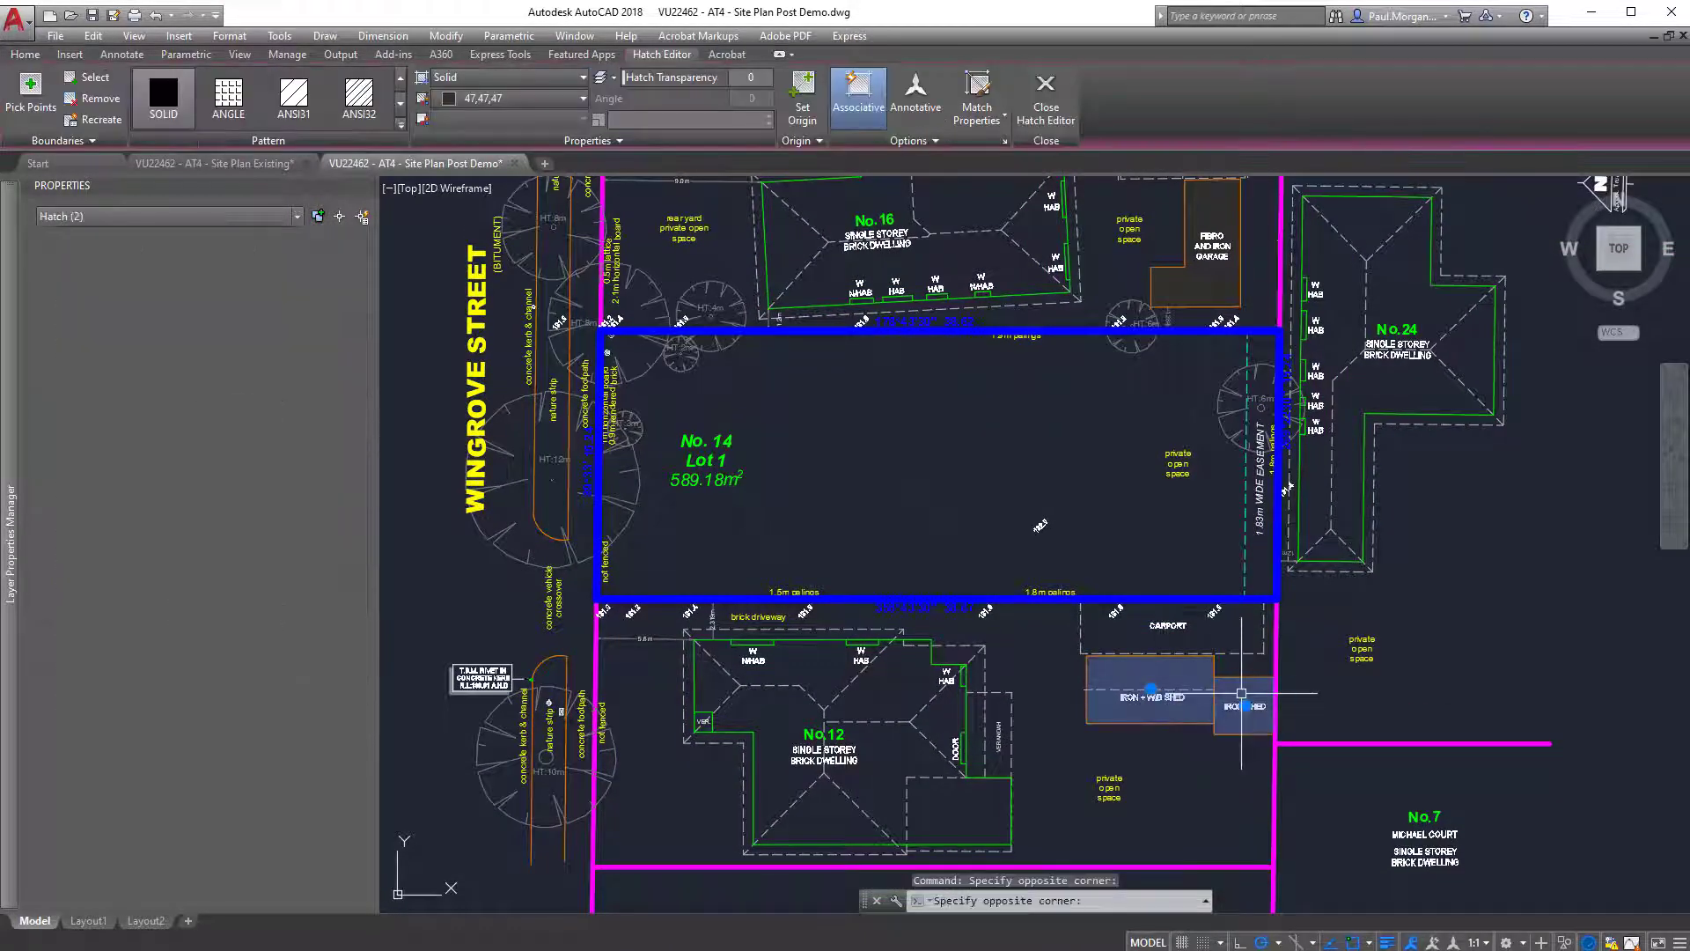
{"action": "key", "text": "Delete"}
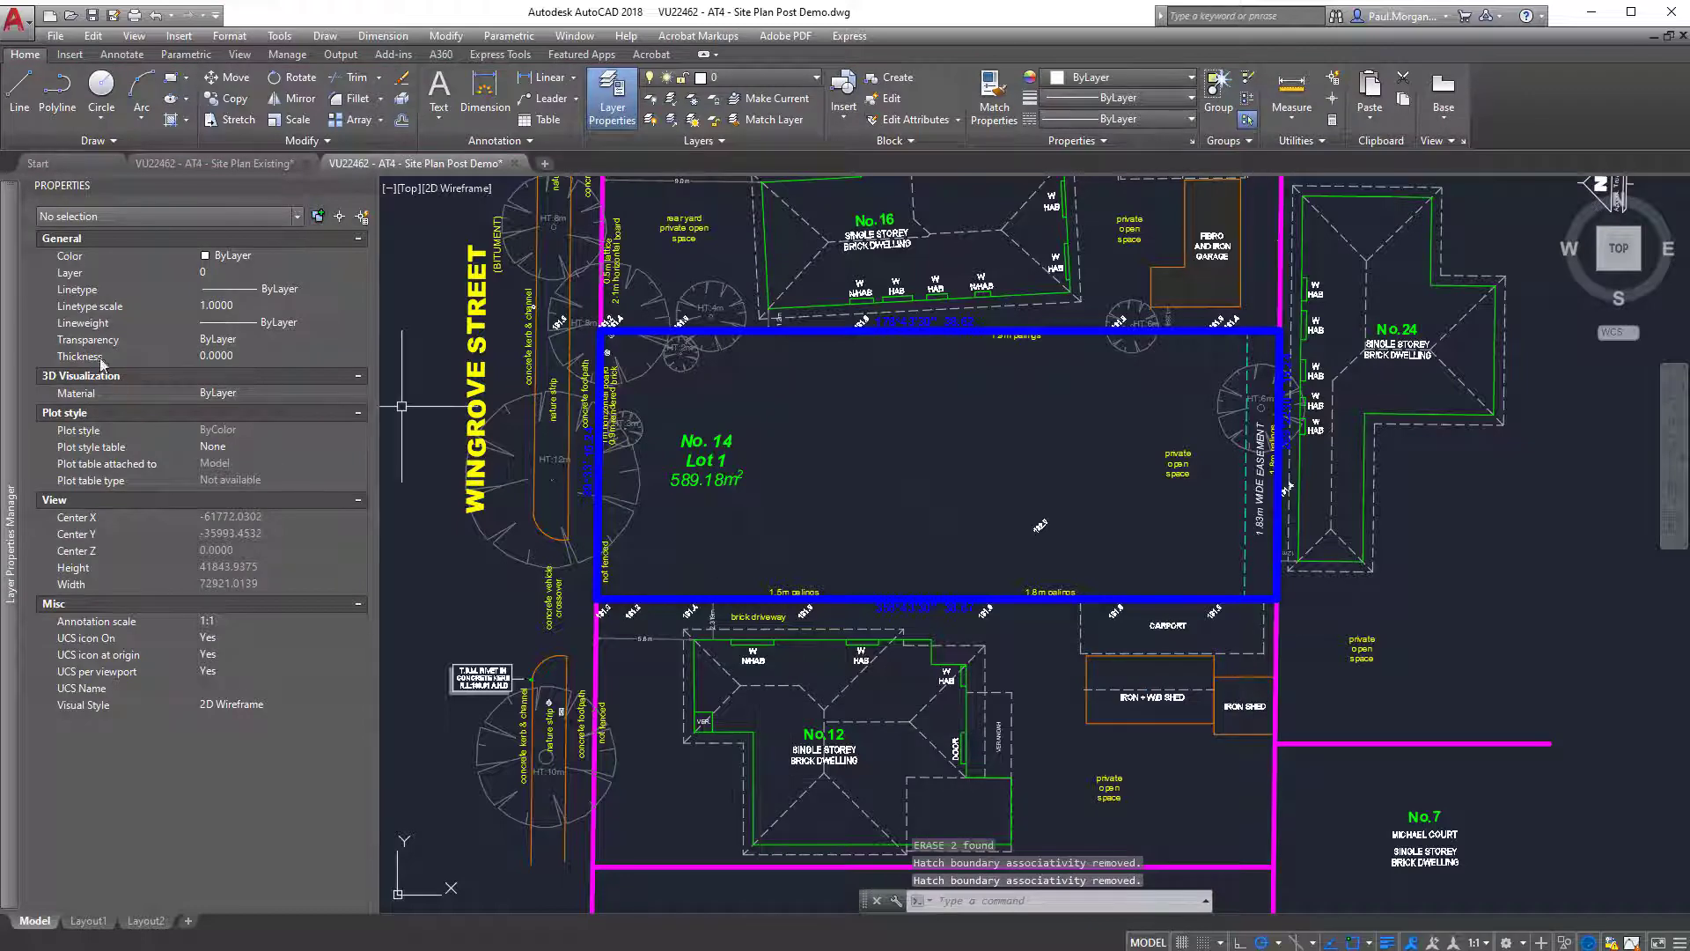
Check which annotations belong to the SITE - TEXT layer by turning it off and back on.
{"action": "left_click", "coordinate": [10, 493]}
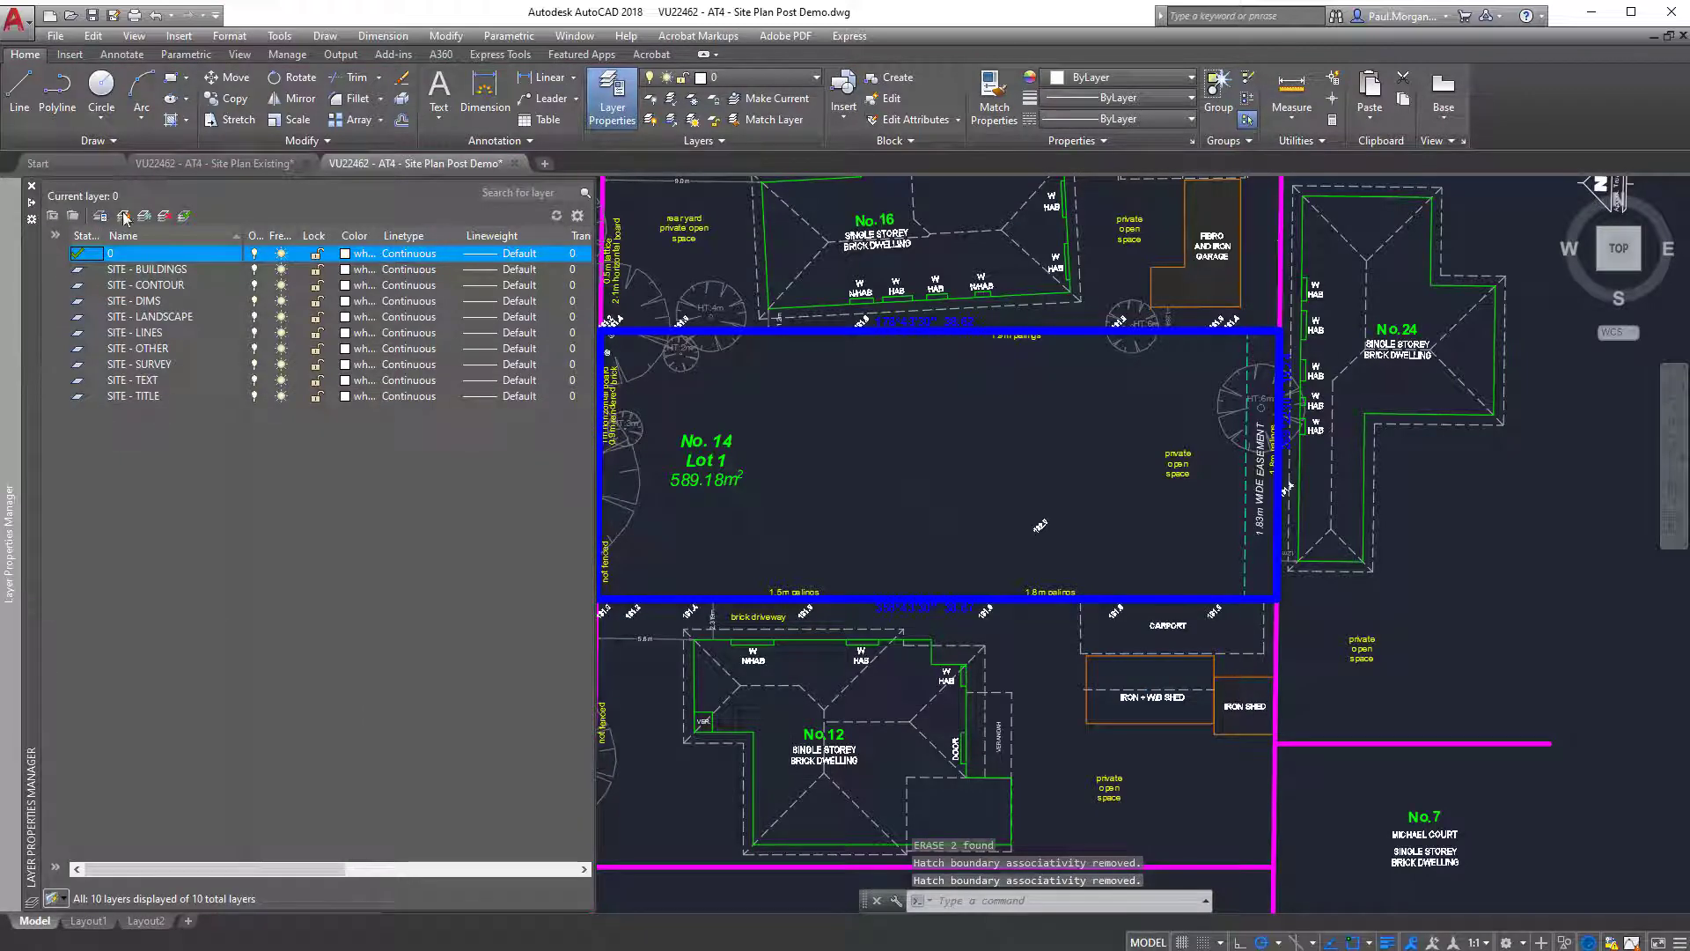
{"action": "left_click", "coordinate": [254, 380]}
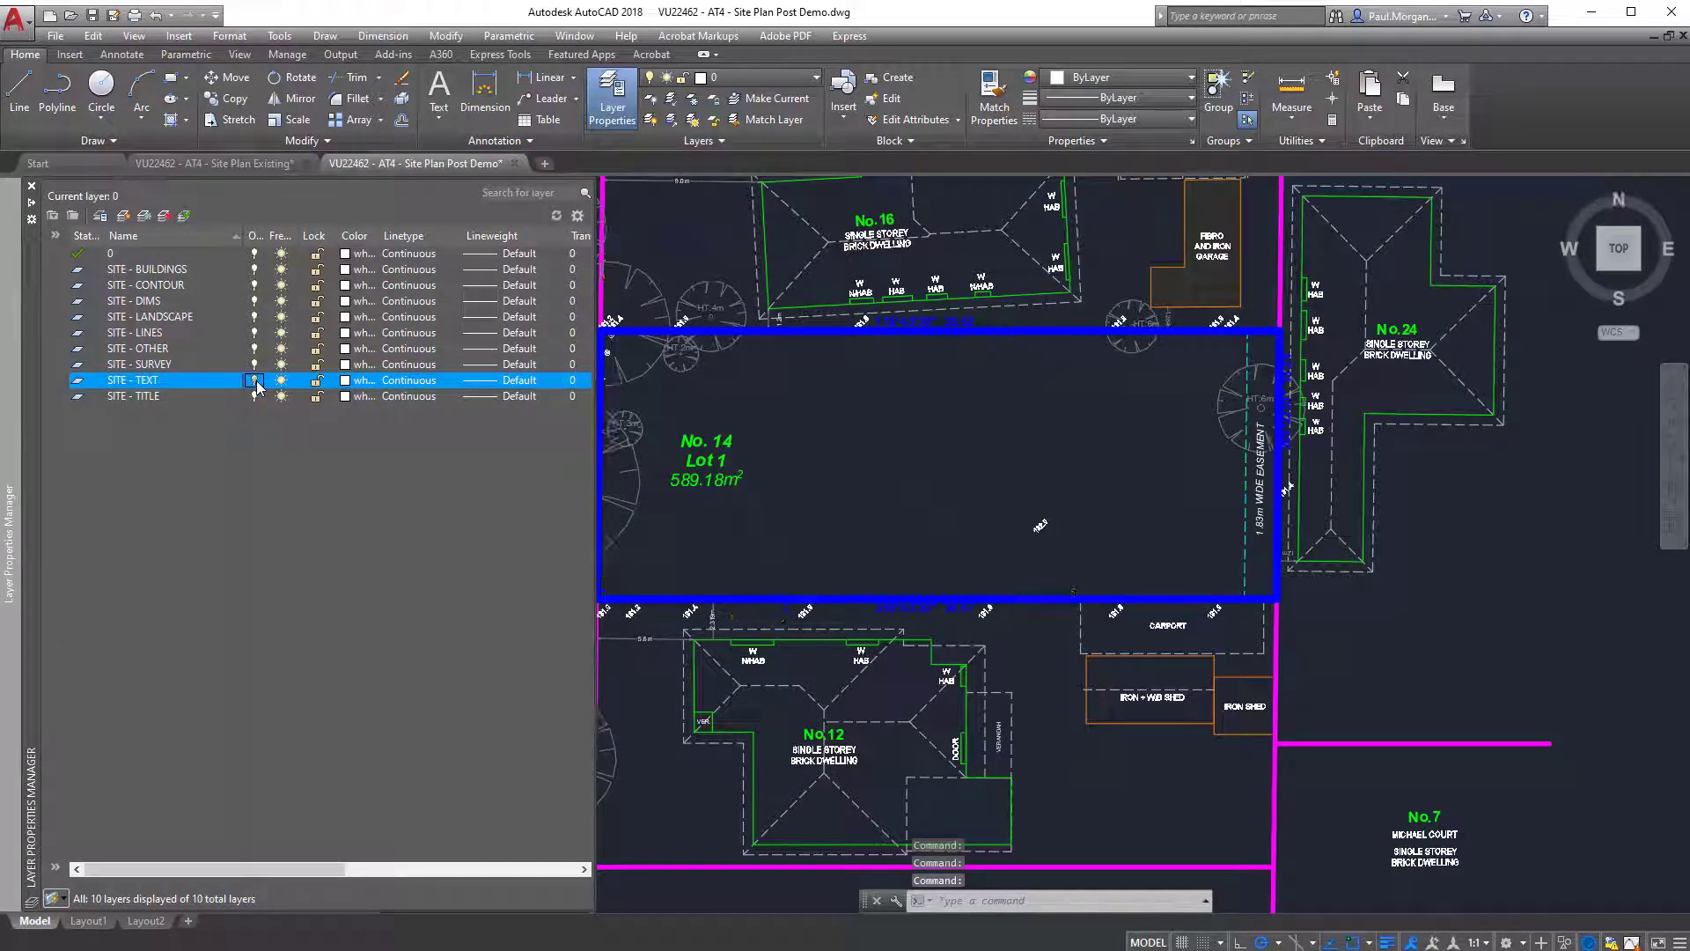
{"action": "scroll", "coordinate": [907, 493], "scroll_direction": "down", "scroll_amount": 3}
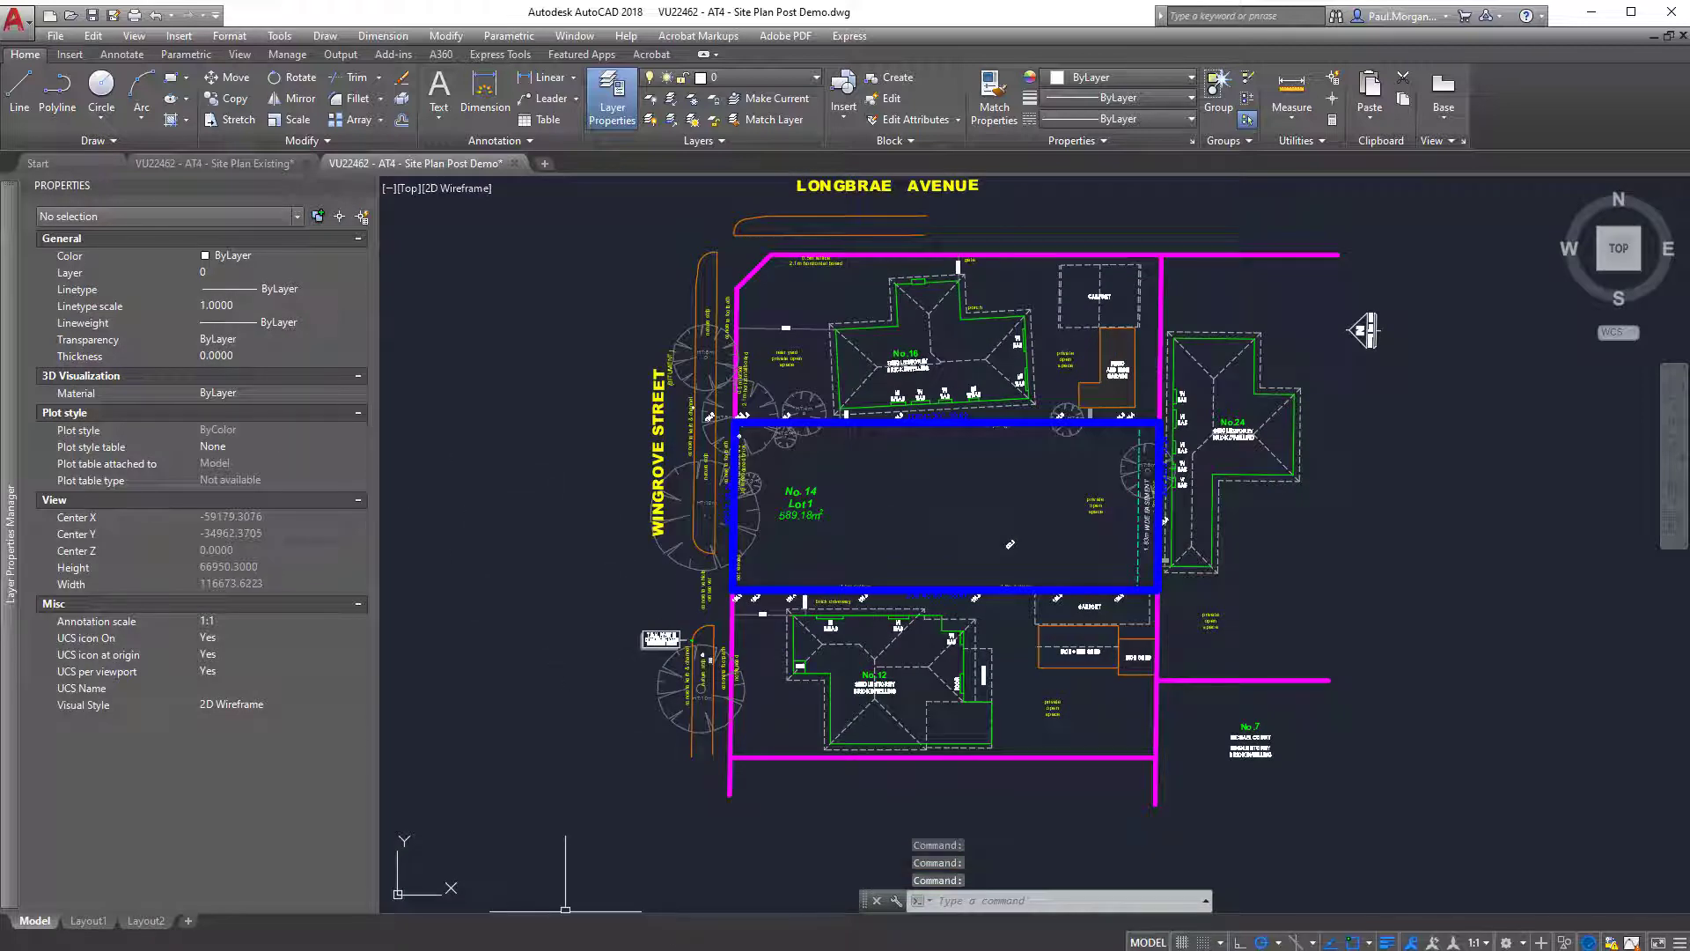
Return to Revit, query a private open space label in the linked site plan, hide its SITE - TEXT layer in the view, and deselect the drawing.
{"action": "left_click", "coordinate": [1591, 12]}
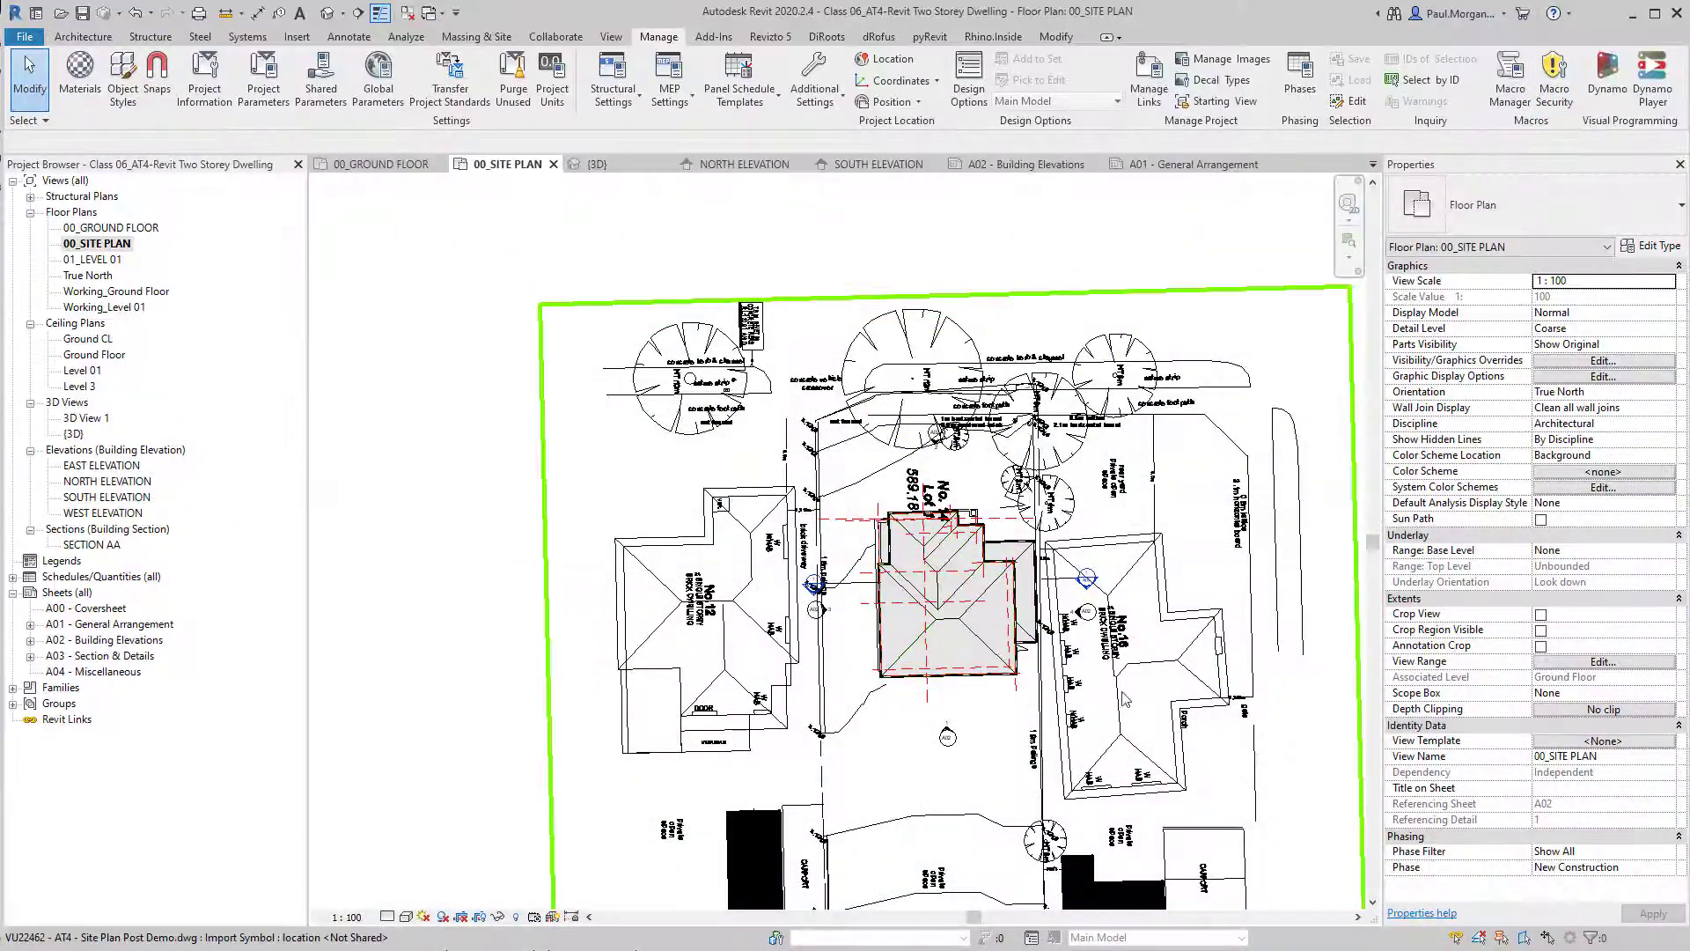
{"action": "left_click", "coordinate": [1125, 698]}
{"action": "left_click", "coordinate": [788, 88]}
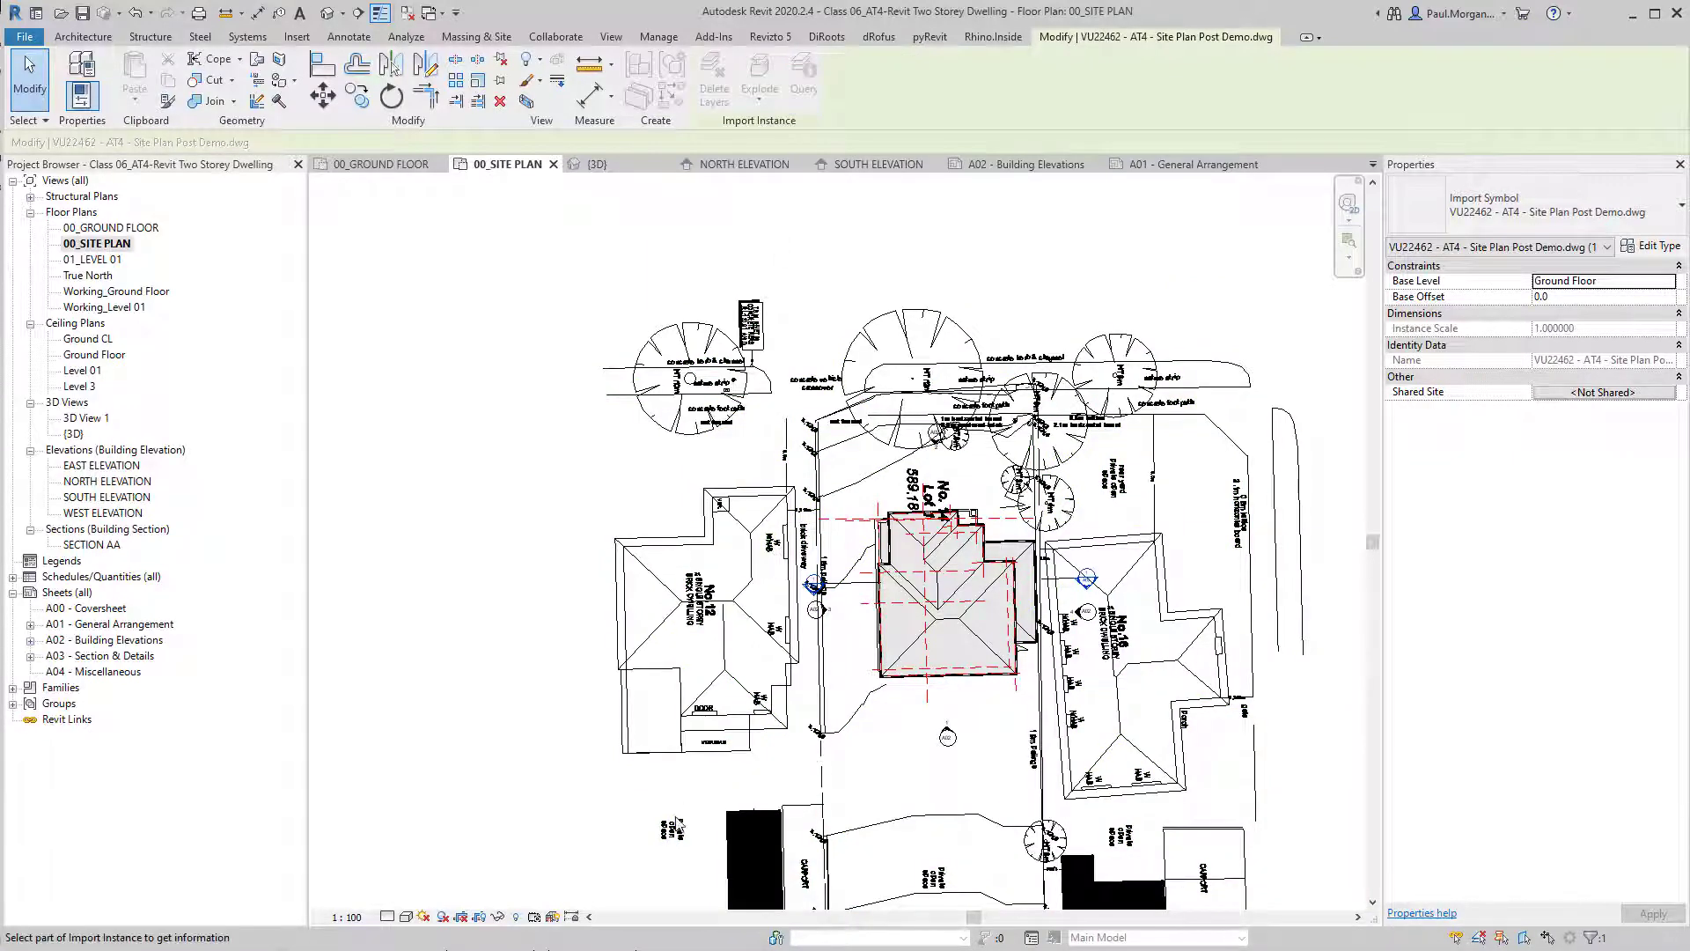
{"action": "left_click", "coordinate": [740, 776]}
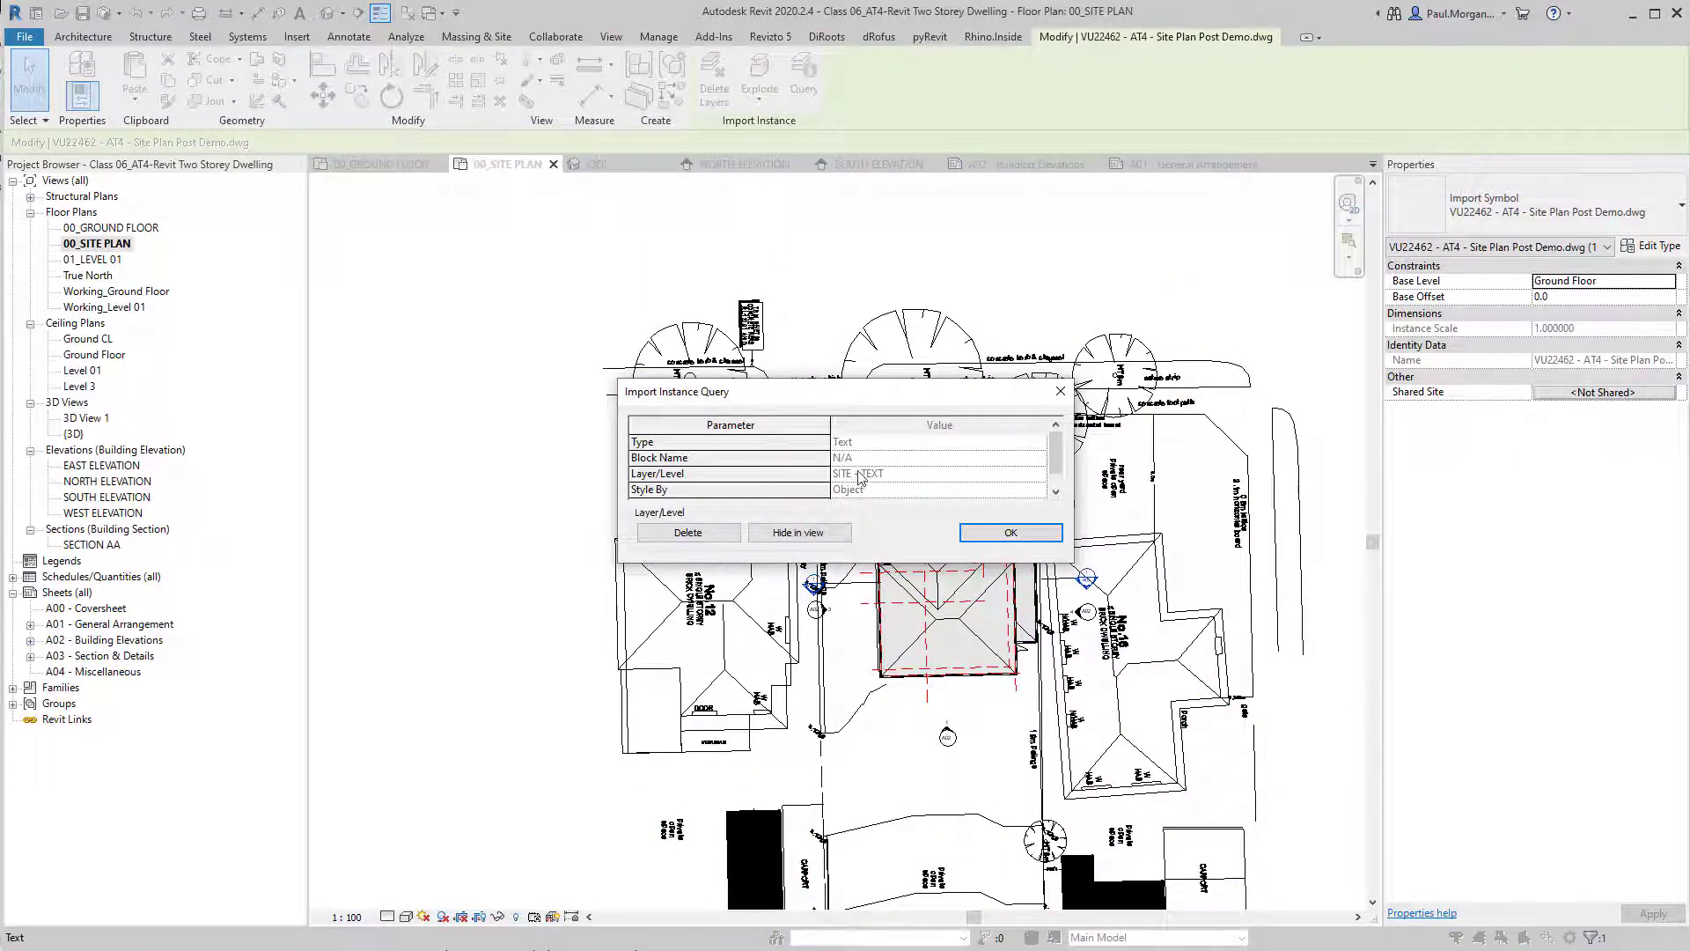
{"action": "left_click", "coordinate": [798, 532]}
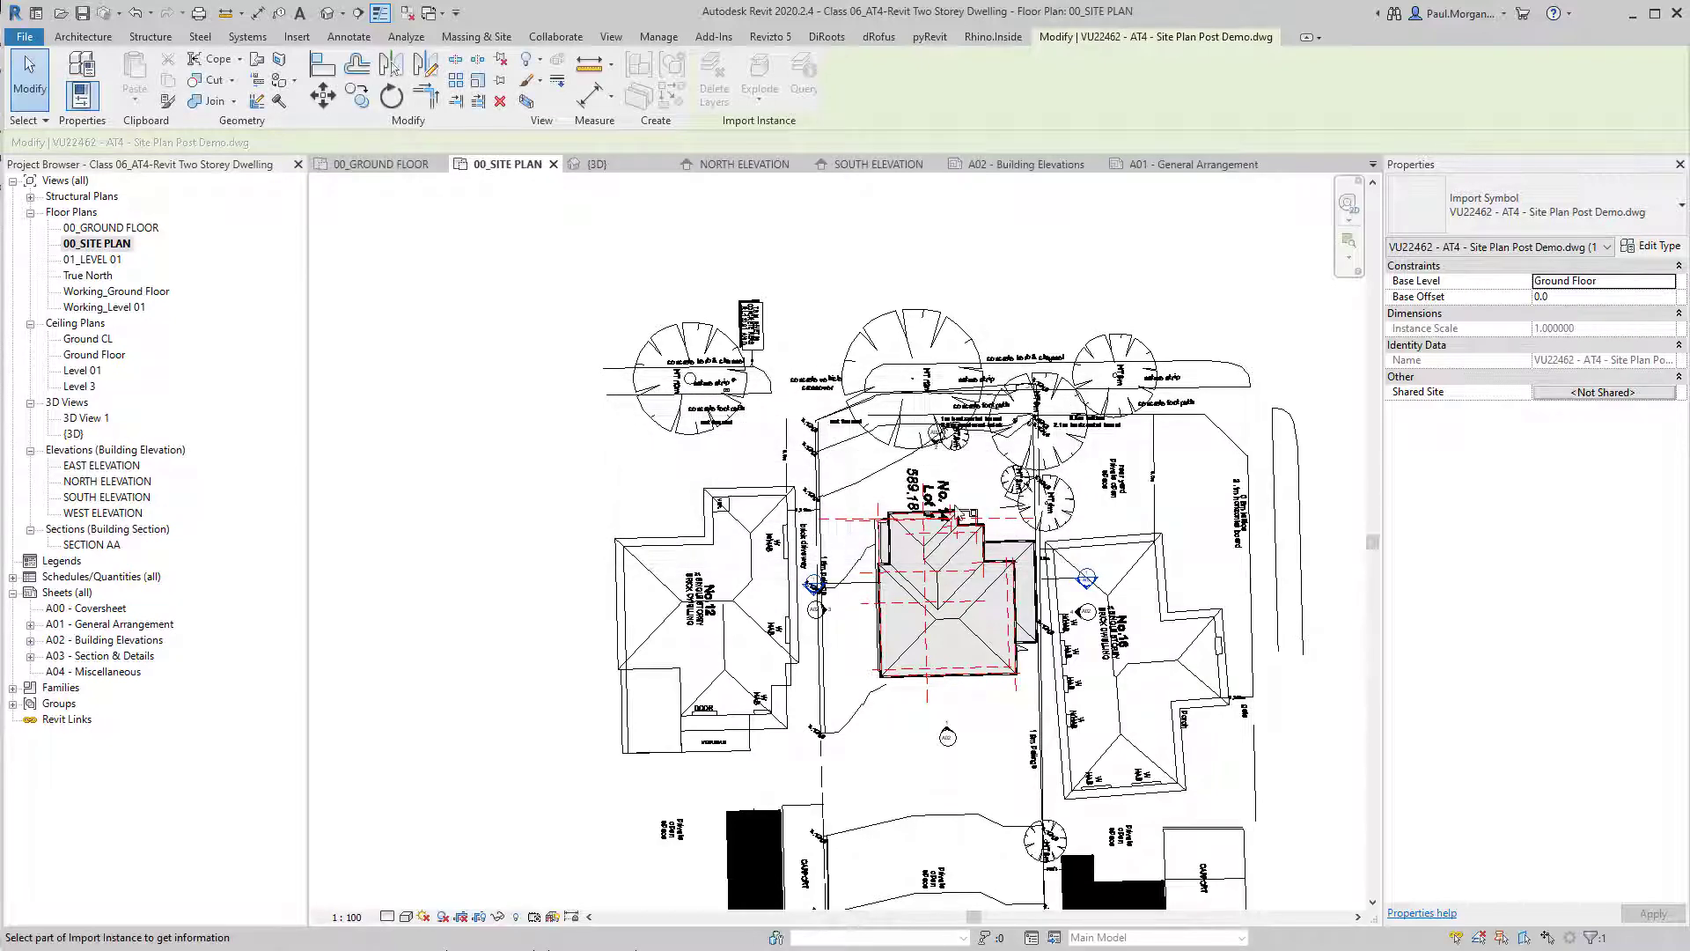
{"action": "middle_click_drag", "start_coordinate": [1025, 627], "coordinate": [1002, 533]}
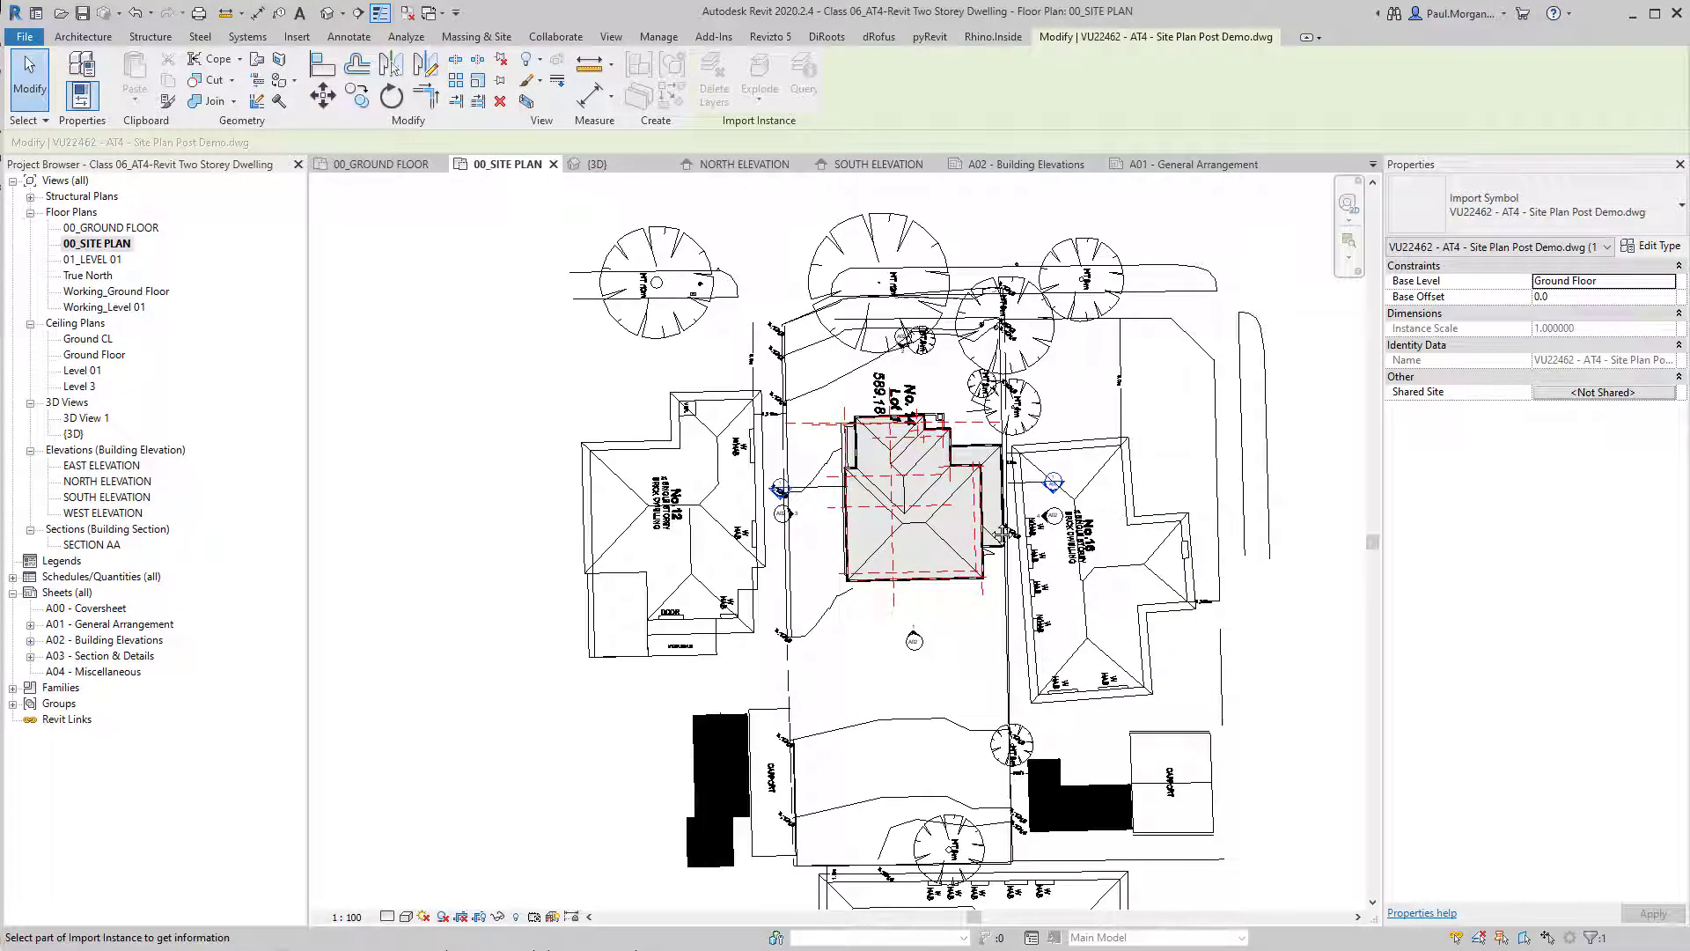
{"action": "middle_click_drag", "start_coordinate": [924, 693], "coordinate": [900, 680]}
{"action": "key", "text": "Escape"}
{"action": "key", "text": "Escape"}
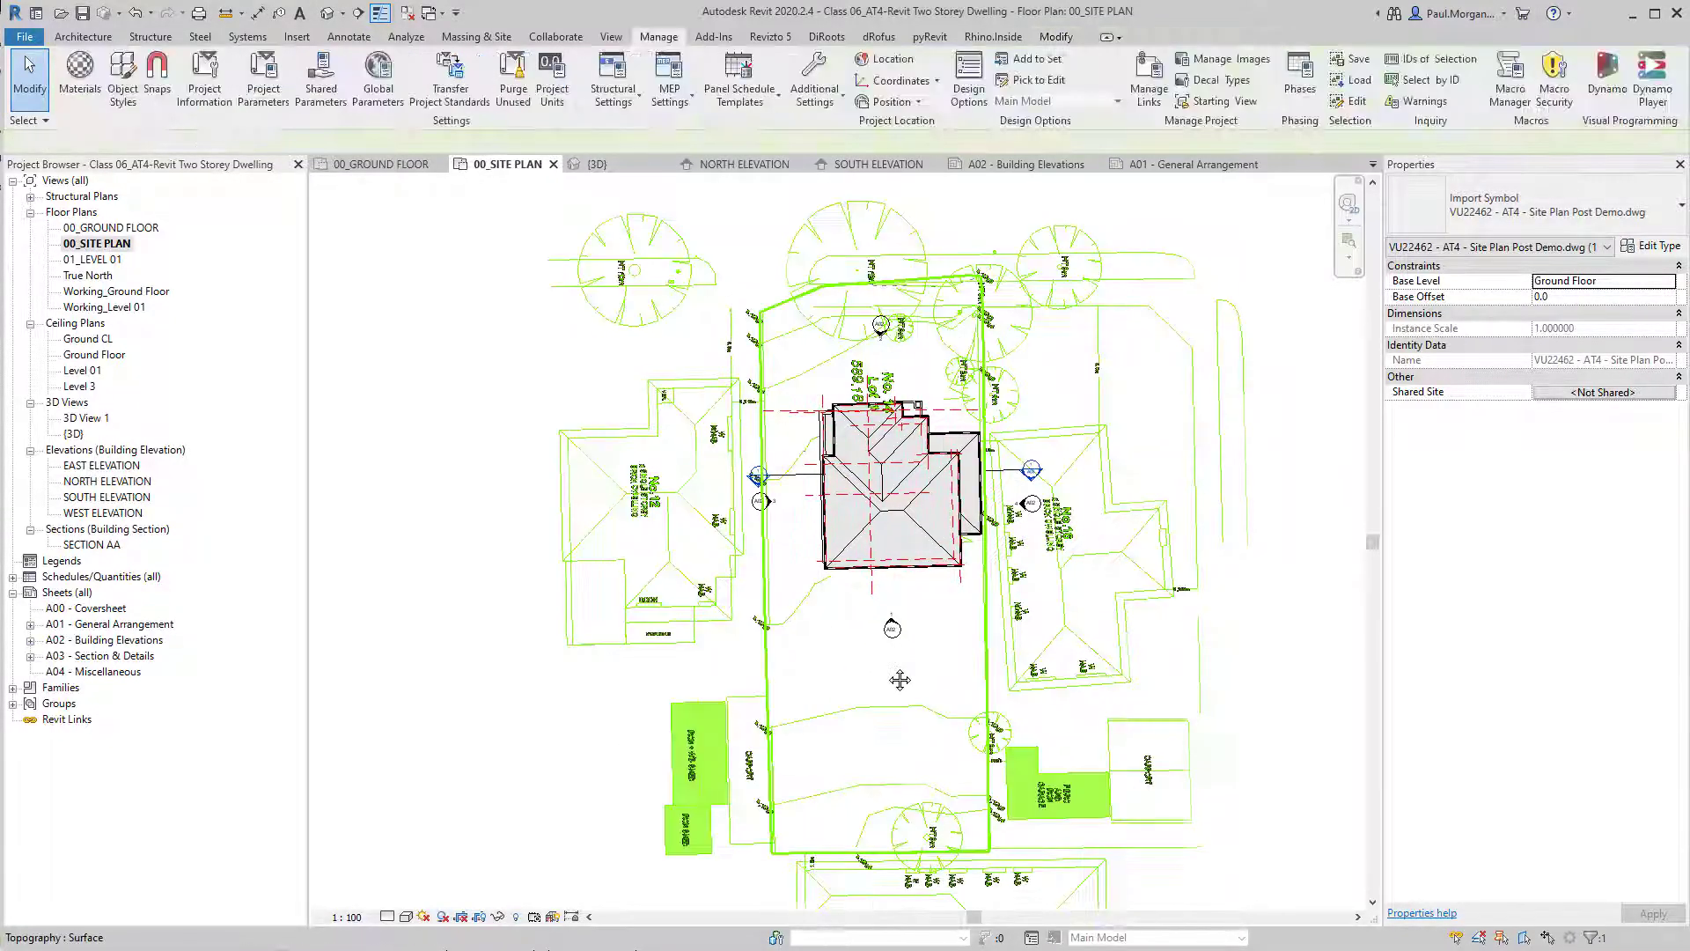
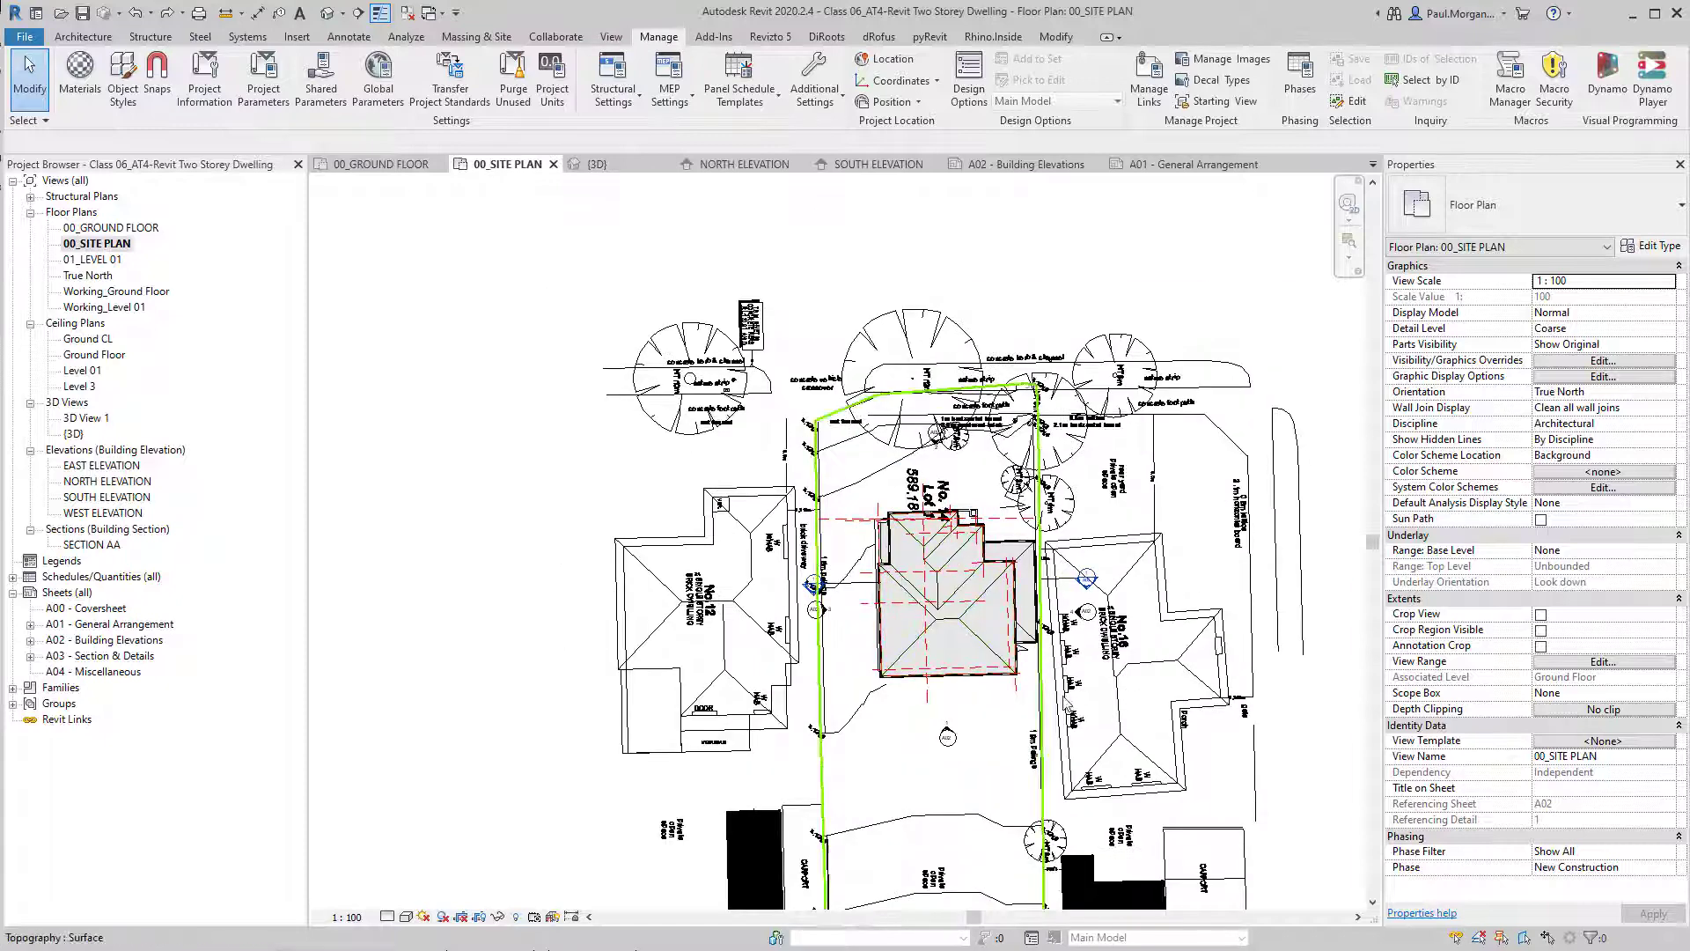
Switch to the AutoCAD site plan drawing and turn off the SITE - TEXT layer.
{"action": "middle_click_drag", "start_coordinate": [946, 594], "coordinate": [891, 462]}
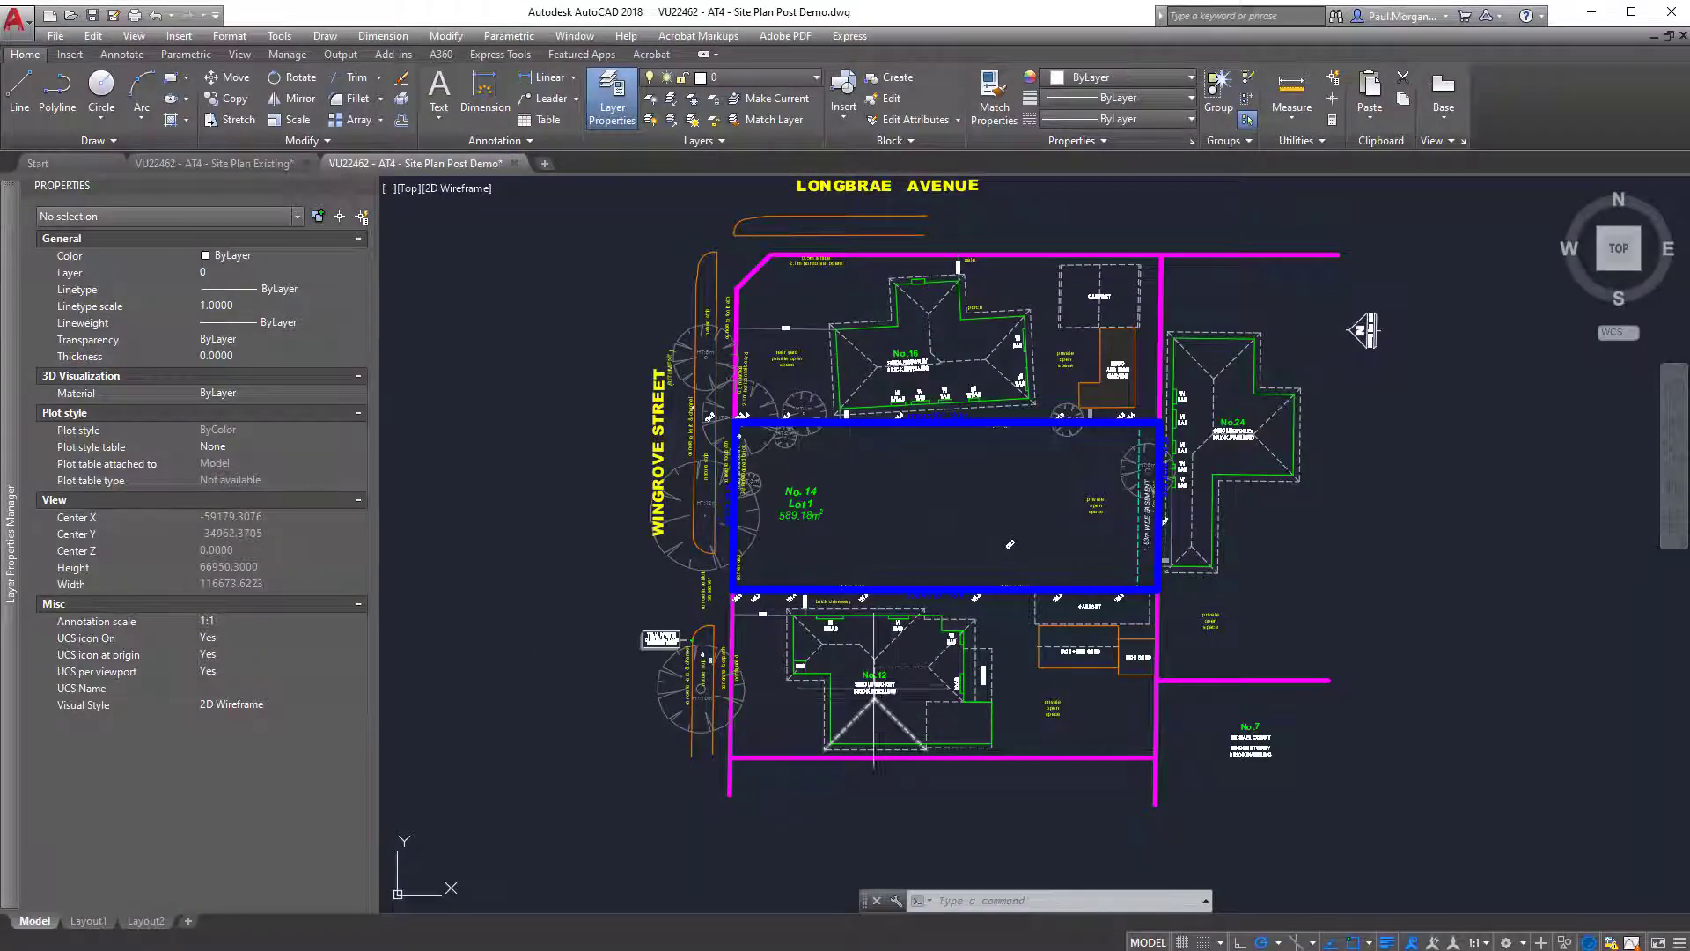
{"action": "scroll", "coordinate": [876, 689], "scroll_direction": "up", "scroll_amount": 4}
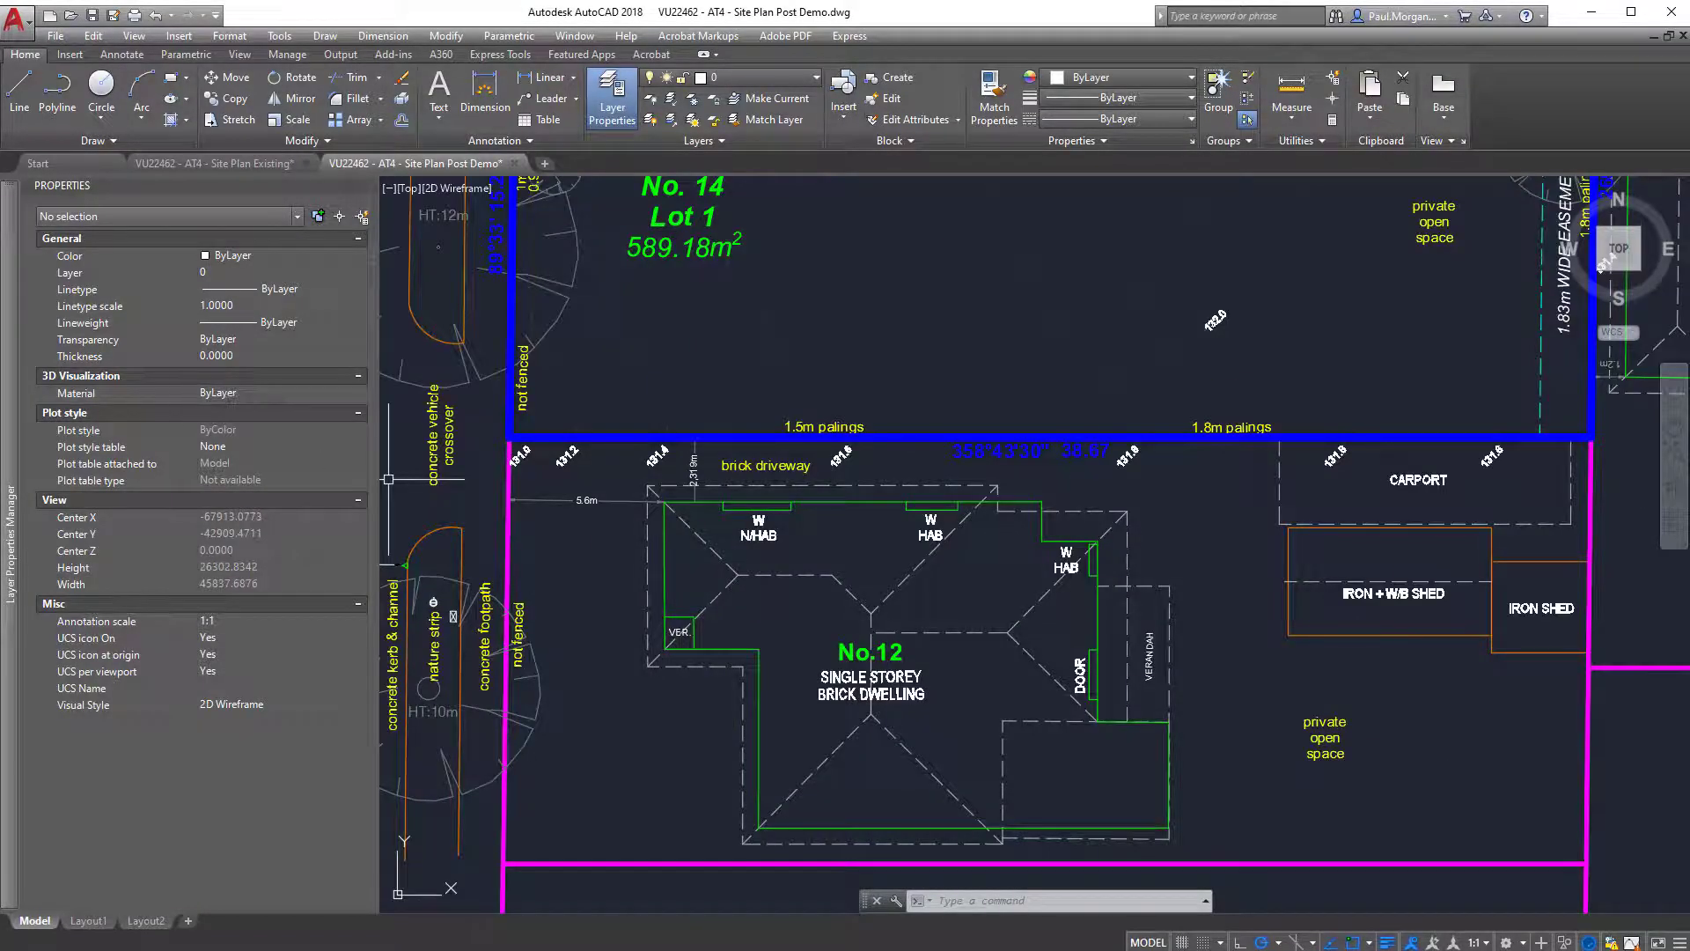
{"action": "mouse_move", "coordinate": [12, 246]}
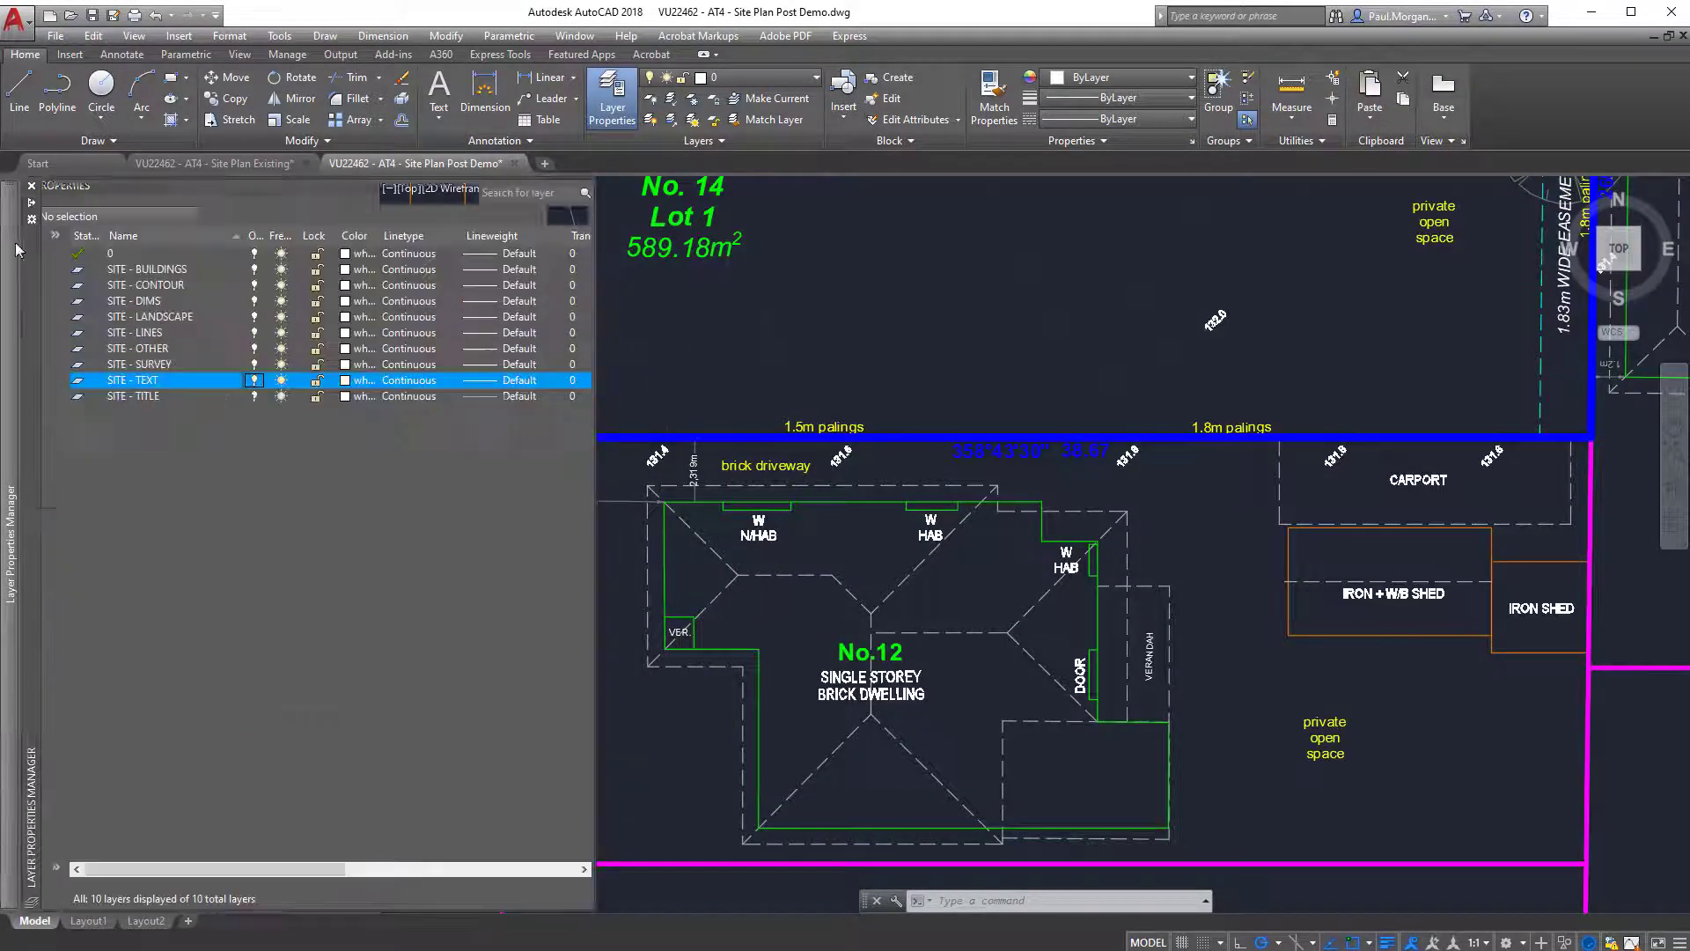
{"action": "left_click", "coordinate": [255, 381]}
{"action": "scroll", "coordinate": [865, 461], "scroll_direction": "down", "scroll_amount": 6}
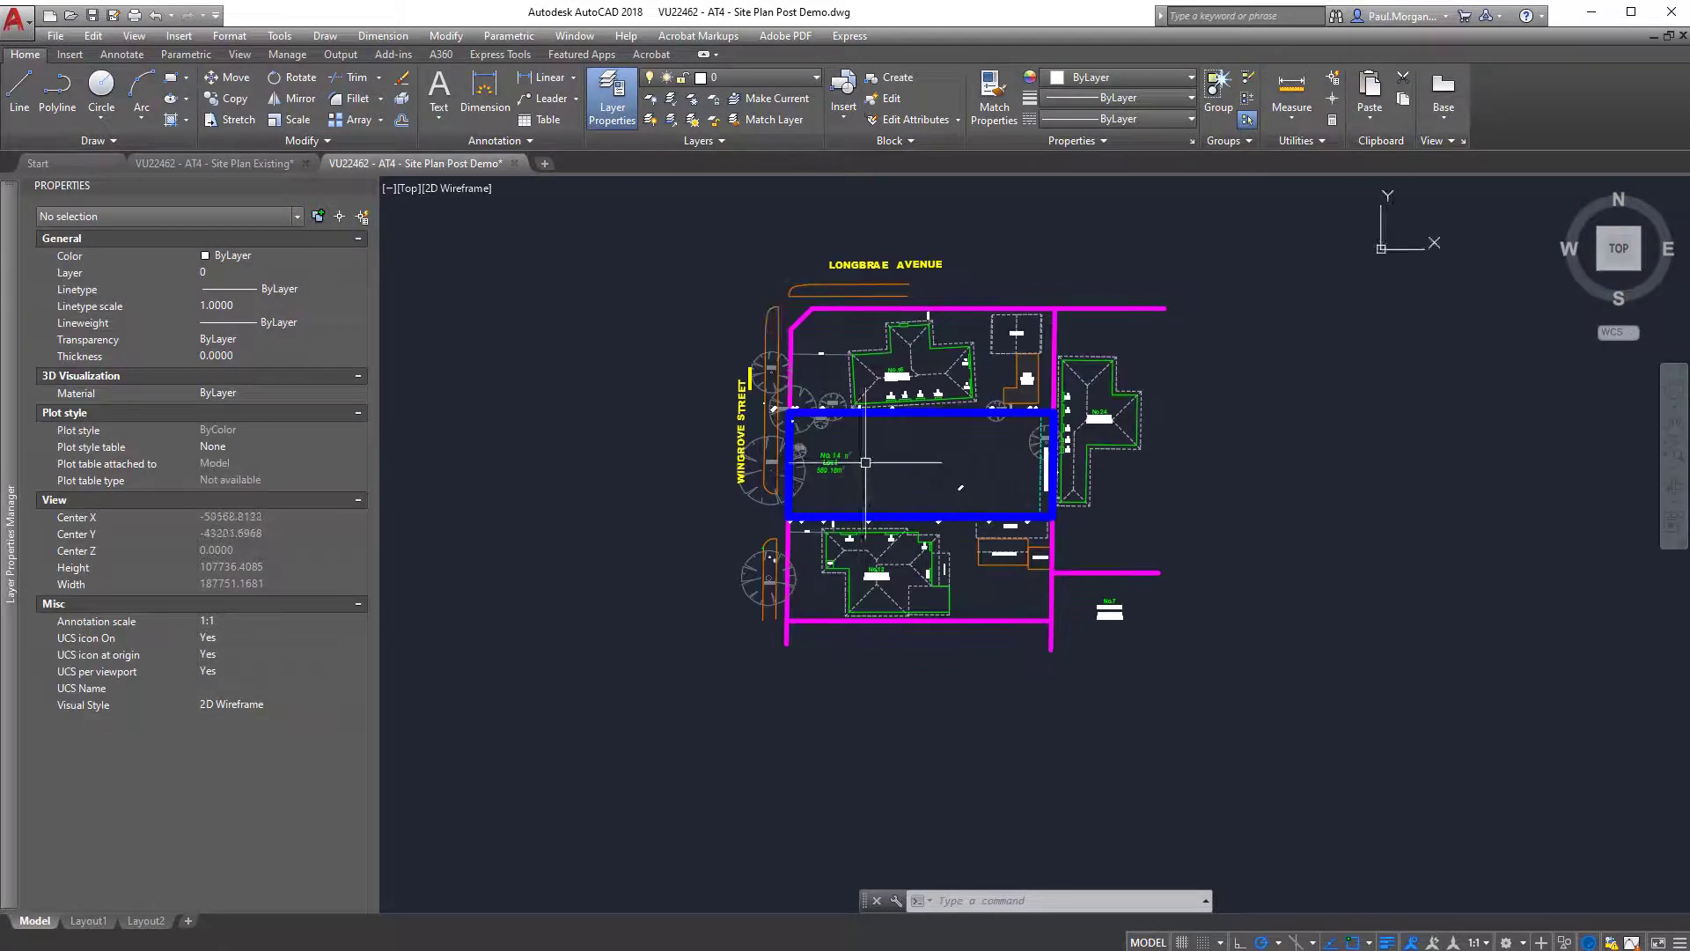
Select the No.16 dwelling's number, description text and the four W HAB and W N/HAB window labels along its south wall.
{"action": "scroll", "coordinate": [932, 373], "scroll_direction": "up", "scroll_amount": 12}
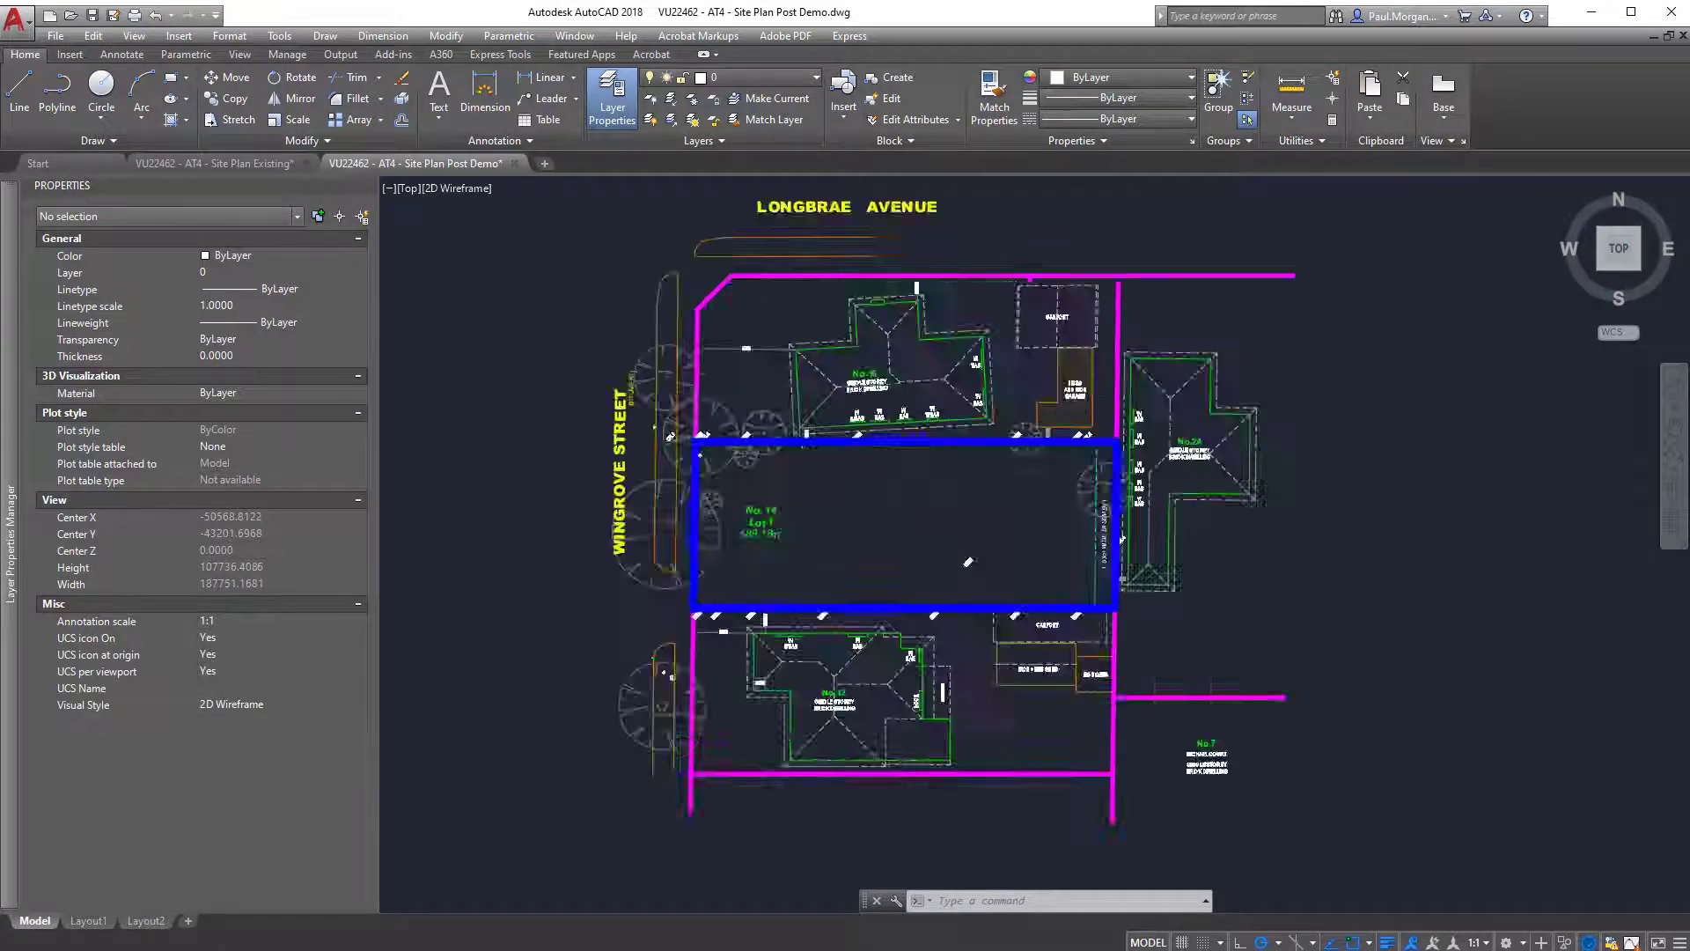
{"action": "left_click", "coordinate": [739, 493]}
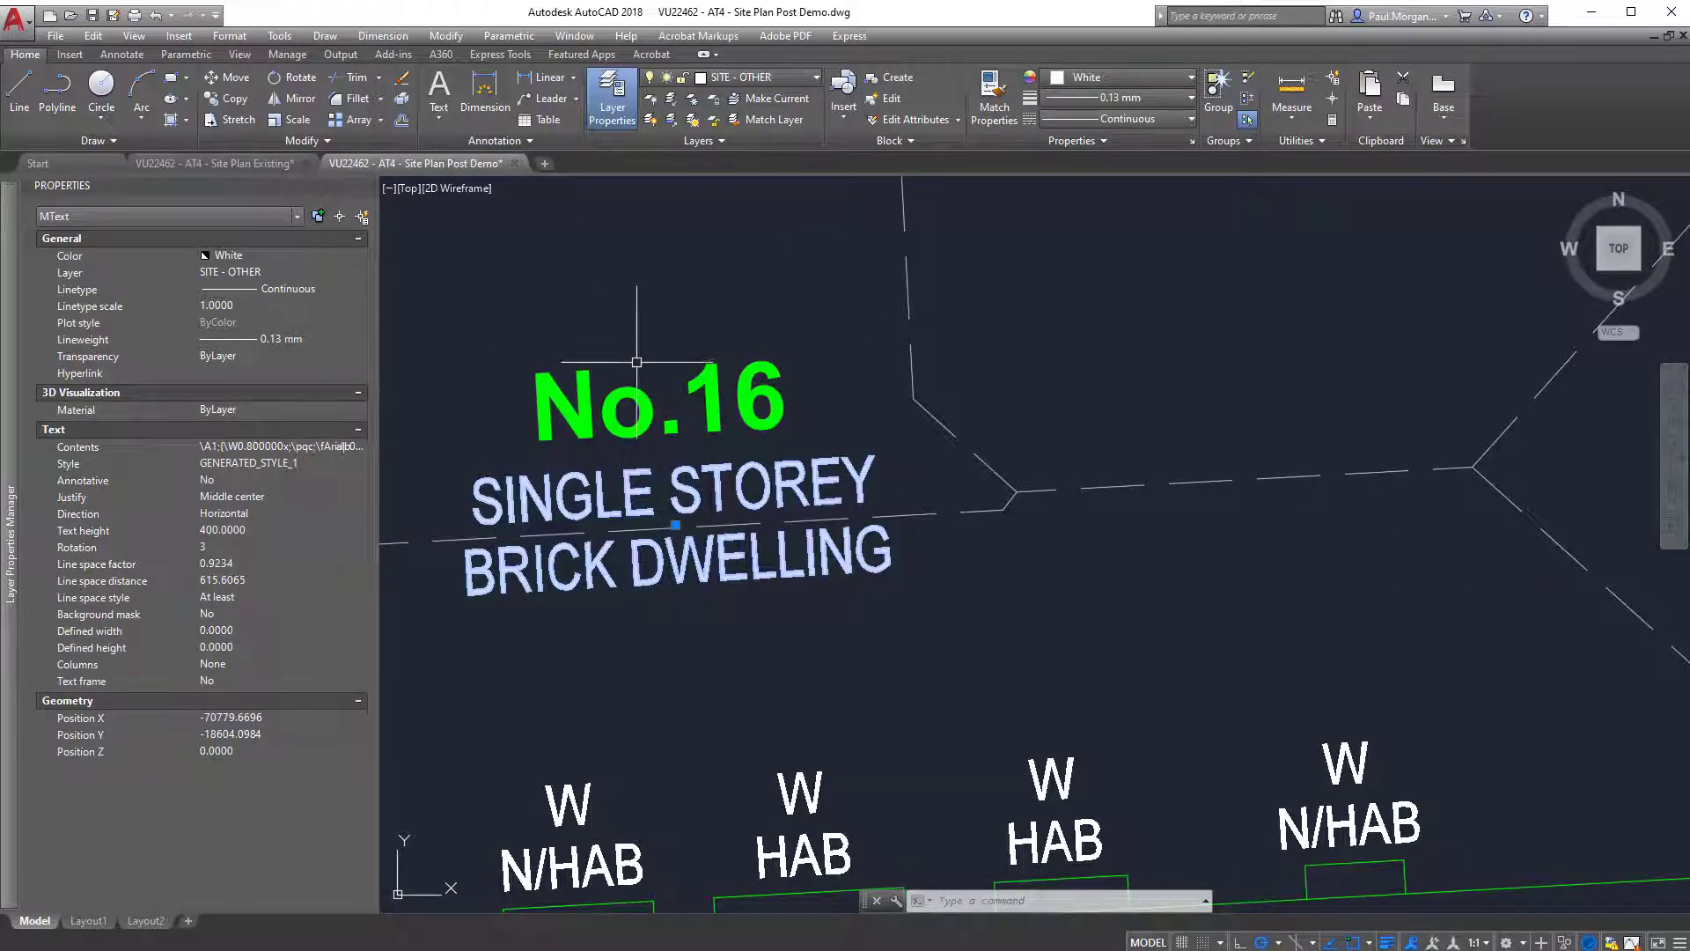
{"action": "scroll", "coordinate": [637, 361], "scroll_direction": "down", "scroll_amount": 5}
{"action": "scroll", "coordinate": [977, 604], "scroll_direction": "up", "scroll_amount": 6}
{"action": "left_click", "coordinate": [1145, 565]}
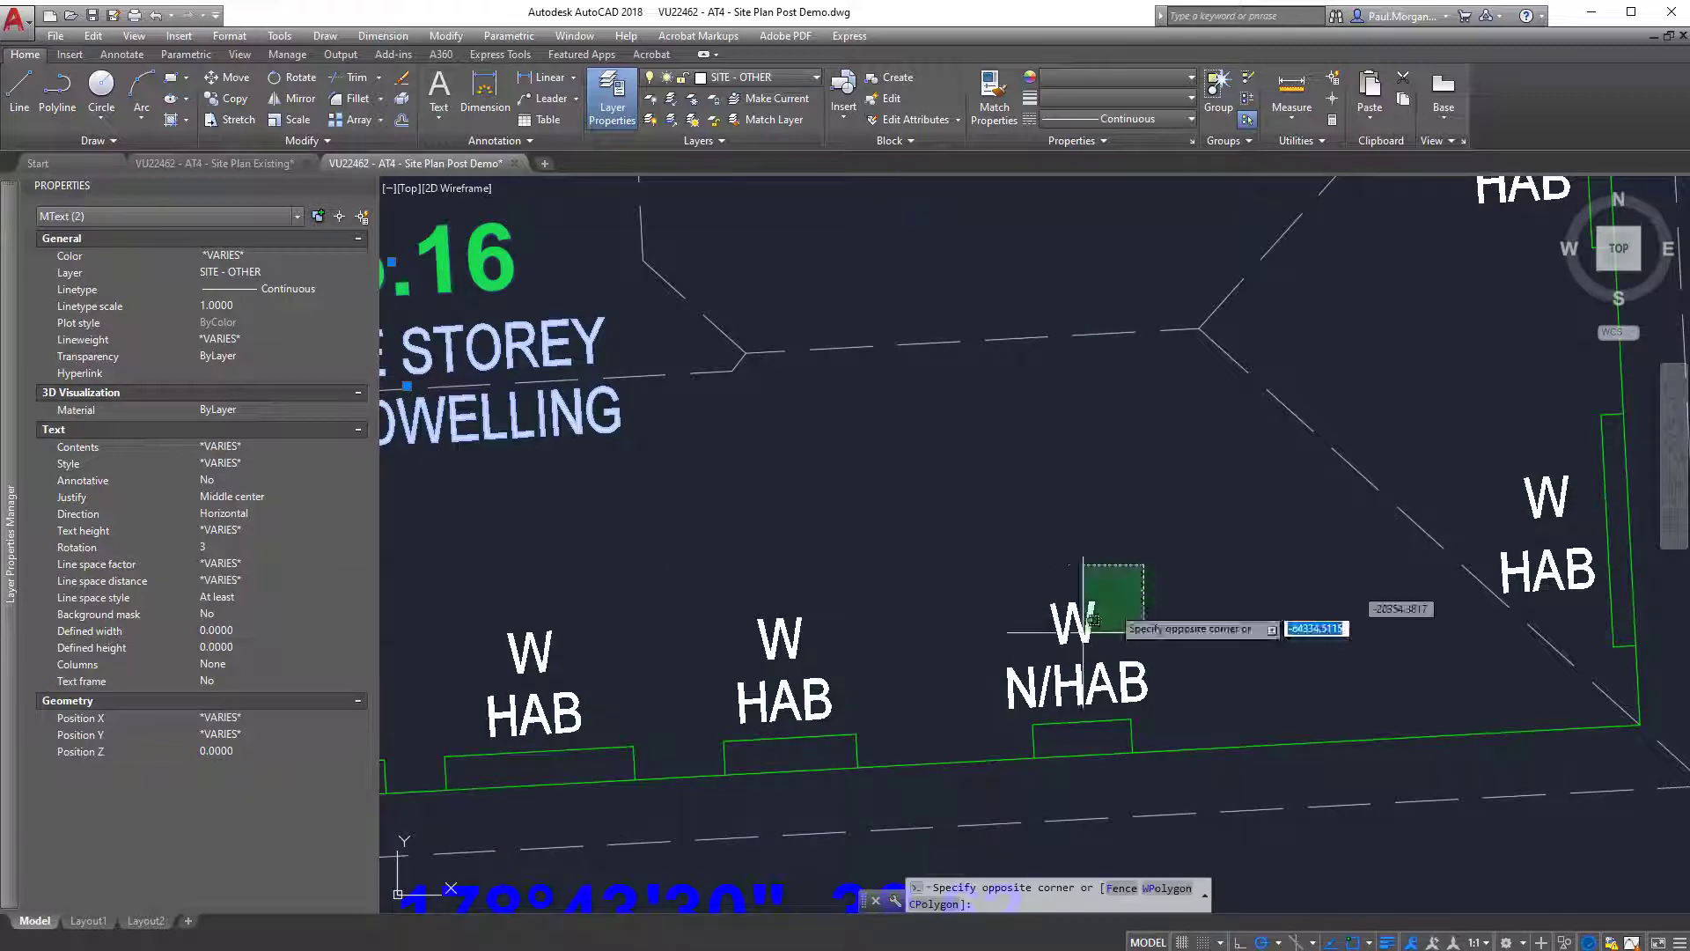
{"action": "left_click", "coordinate": [1059, 676]}
{"action": "middle_click_drag", "start_coordinate": [928, 606], "coordinate": [1117, 536]}
{"action": "left_click", "coordinate": [1060, 511]}
{"action": "left_click", "coordinate": [957, 620]}
{"action": "middle_click_drag", "start_coordinate": [821, 544], "coordinate": [980, 497]}
{"action": "left_click", "coordinate": [979, 478]}
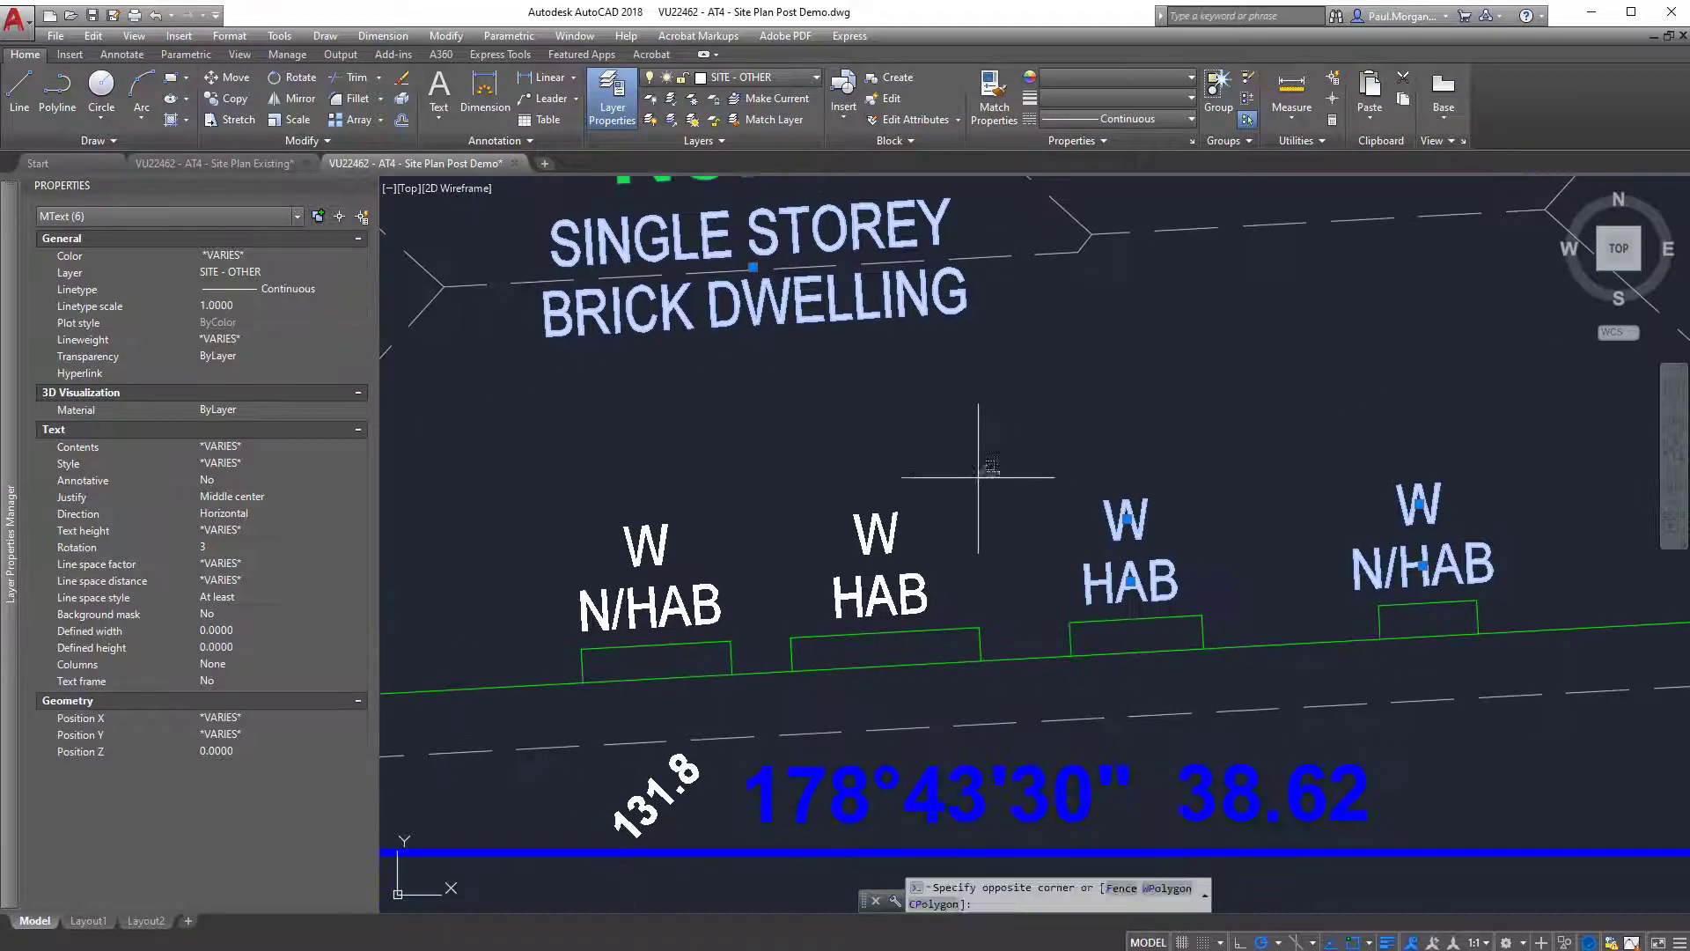
{"action": "left_click", "coordinate": [625, 592]}
Add the two W HAB window labels on the No.16 dwelling's east wall to the selection.
{"action": "scroll", "coordinate": [714, 545], "scroll_direction": "down", "scroll_amount": 2}
{"action": "middle_click_drag", "start_coordinate": [1314, 328], "coordinate": [1195, 419]}
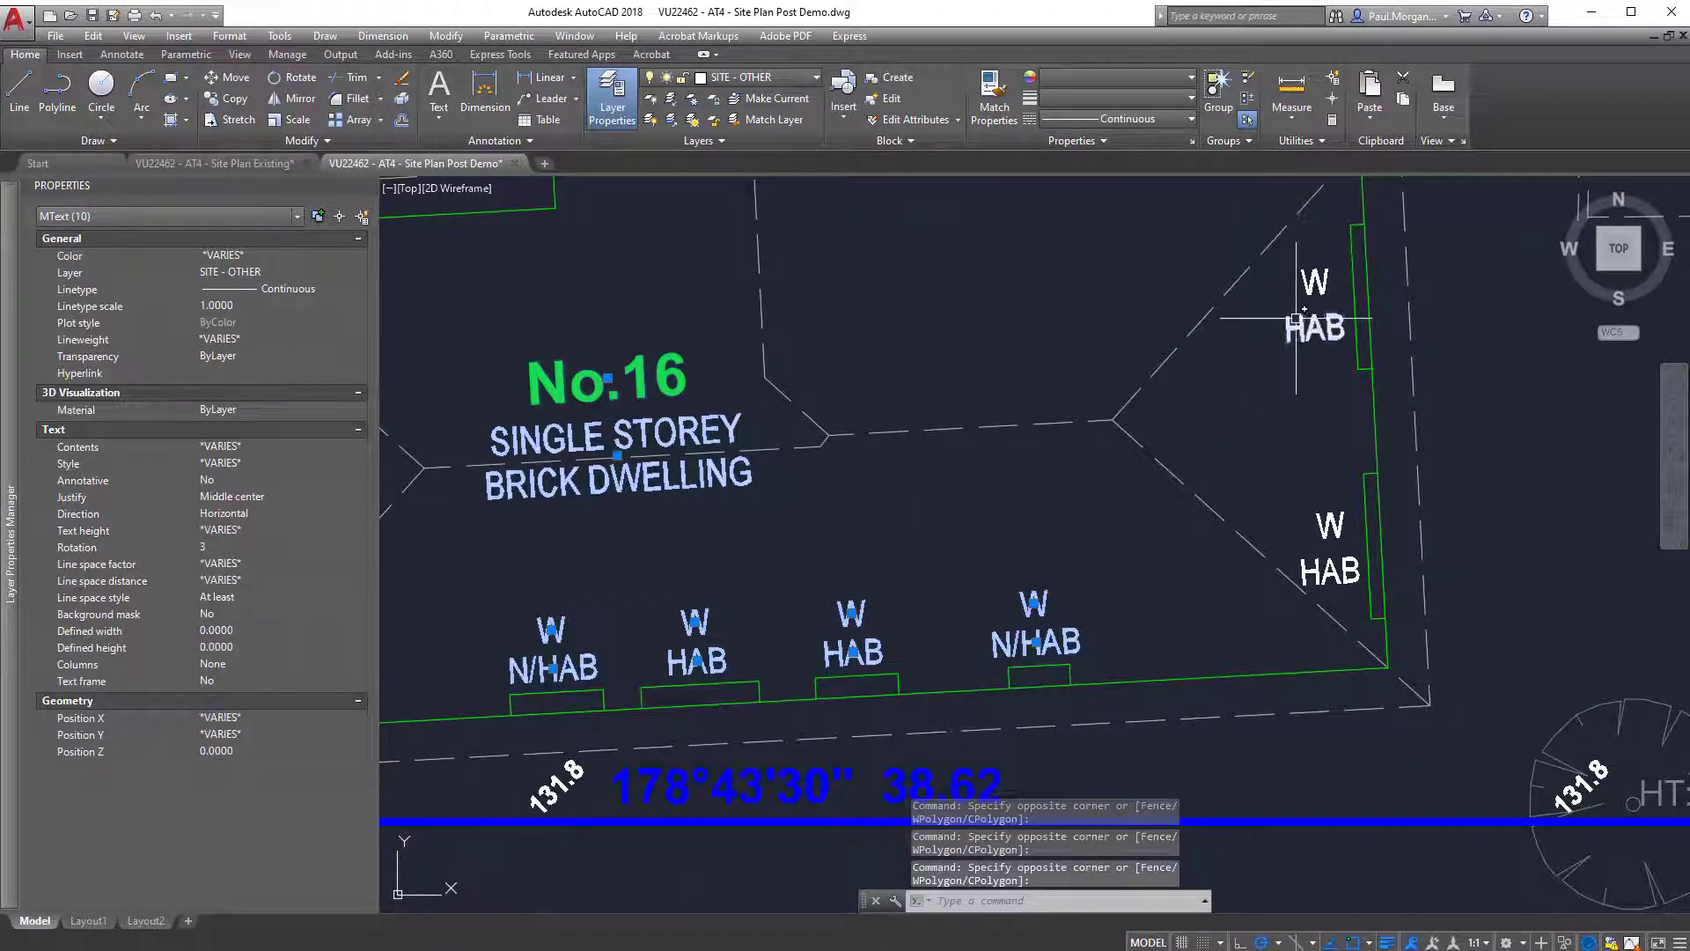
{"action": "left_click", "coordinate": [1296, 318]}
{"action": "left_click", "coordinate": [1328, 570]}
{"action": "left_click", "coordinate": [1320, 519]}
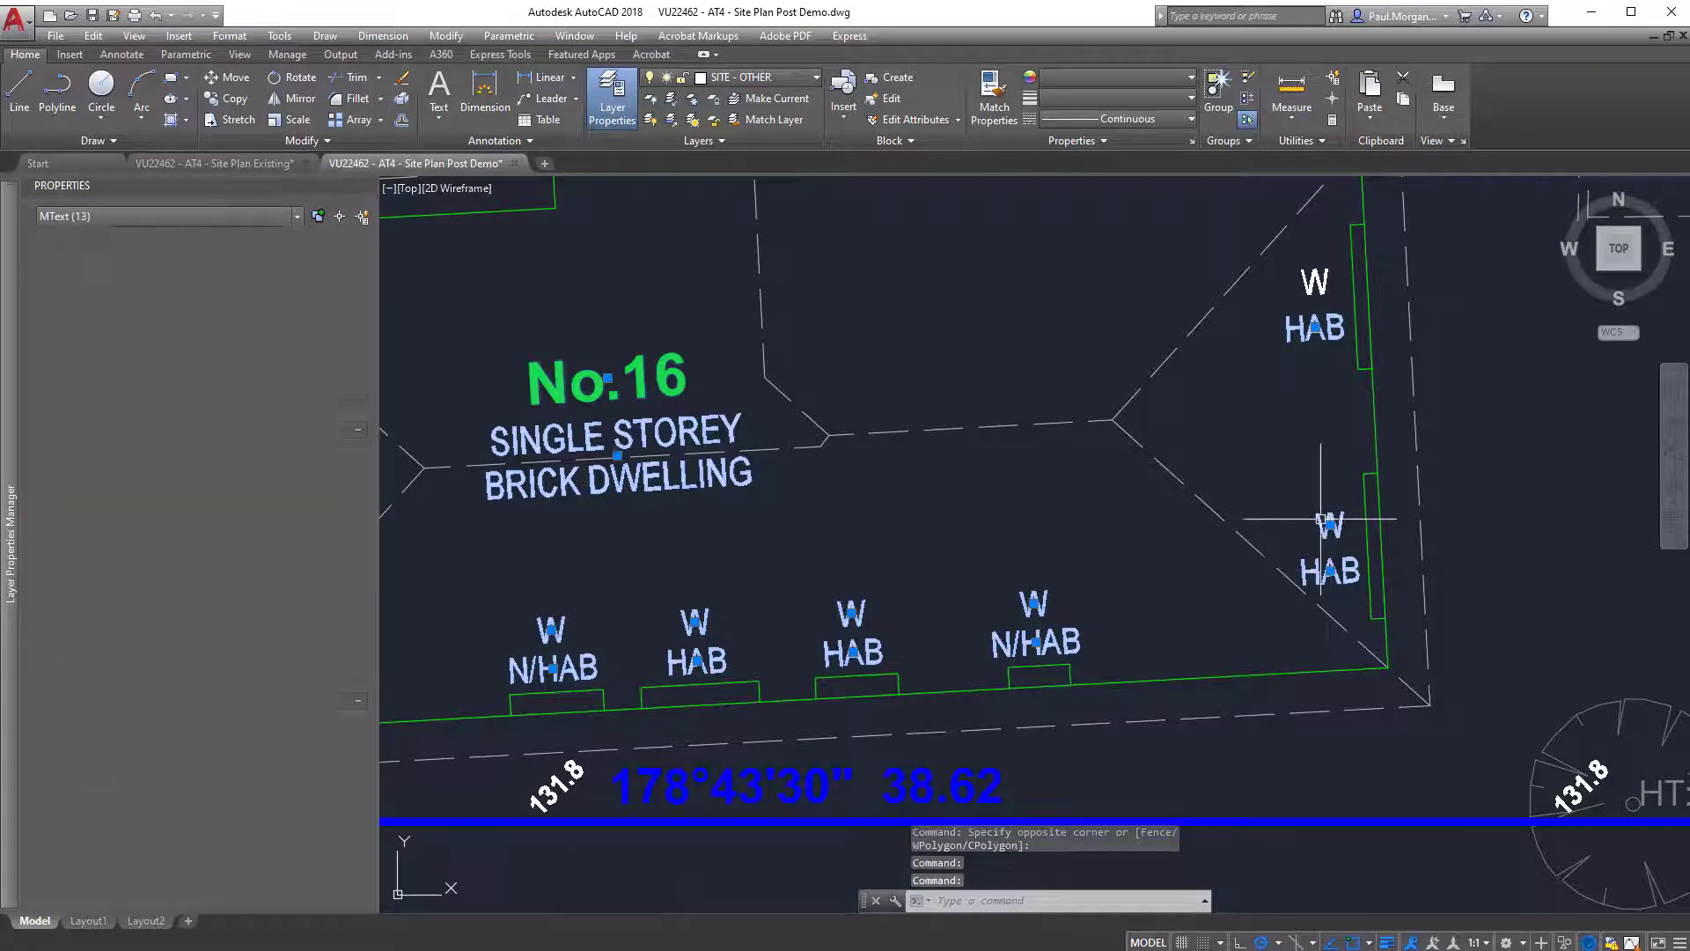
{"action": "left_click", "coordinate": [1315, 276]}
{"action": "scroll", "coordinate": [943, 588], "scroll_direction": "down", "scroll_amount": 2}
{"action": "middle_click_drag", "start_coordinate": [1547, 545], "coordinate": [1375, 533]}
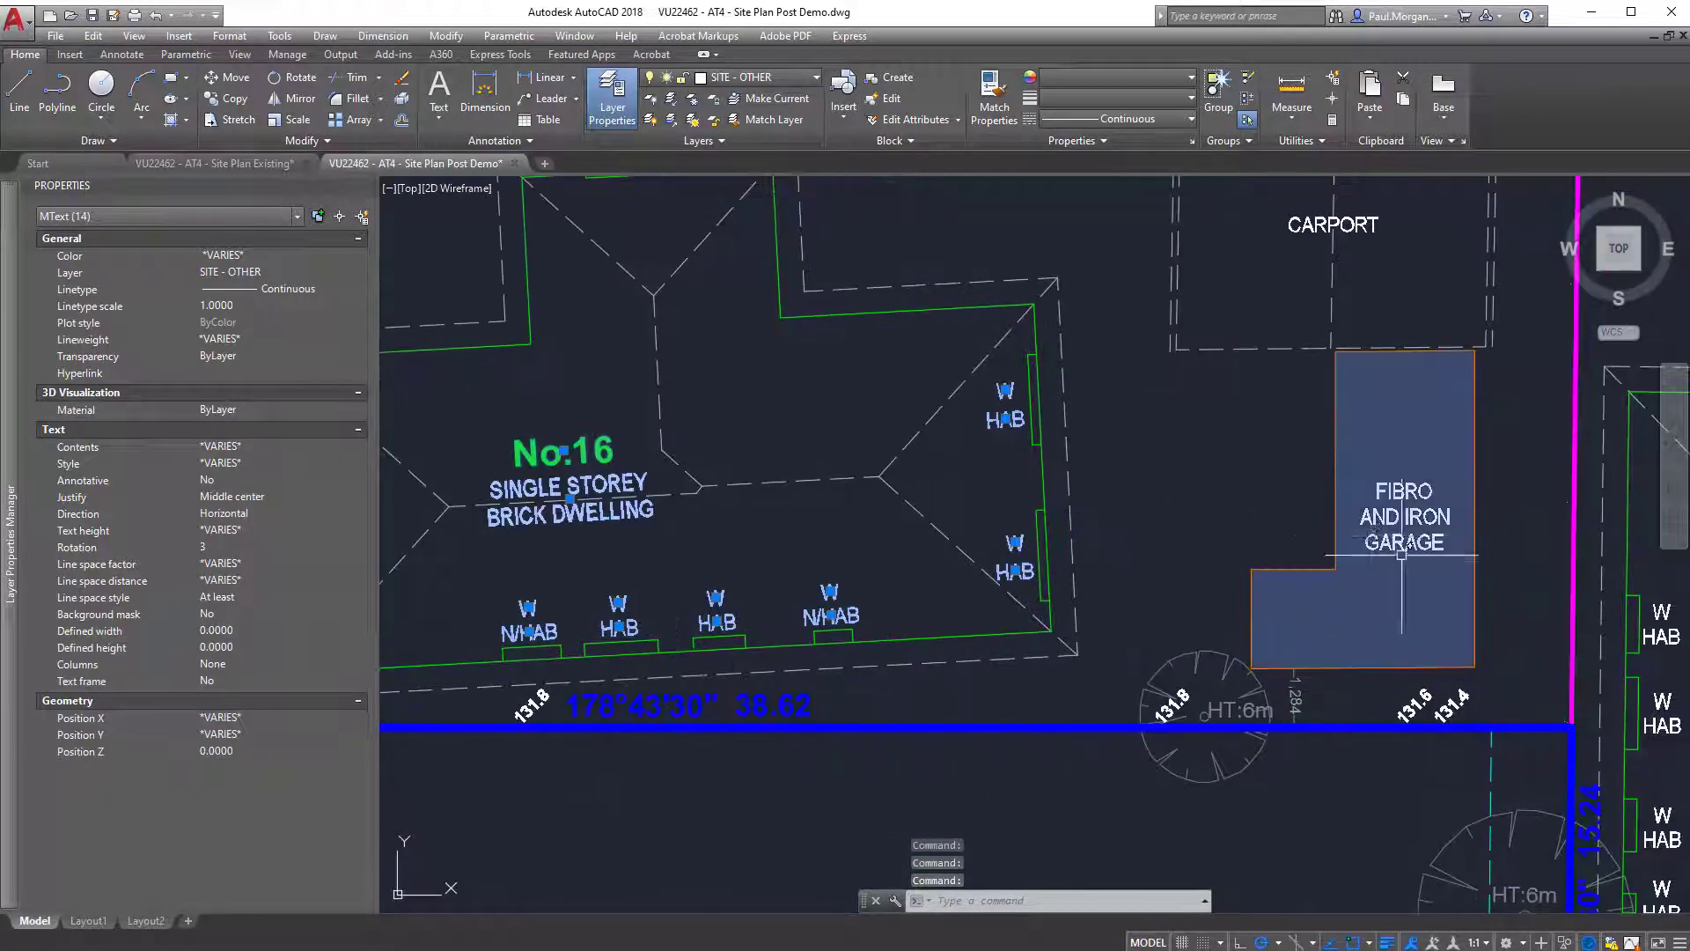
{"action": "middle_click_drag", "start_coordinate": [651, 512], "coordinate": [987, 519]}
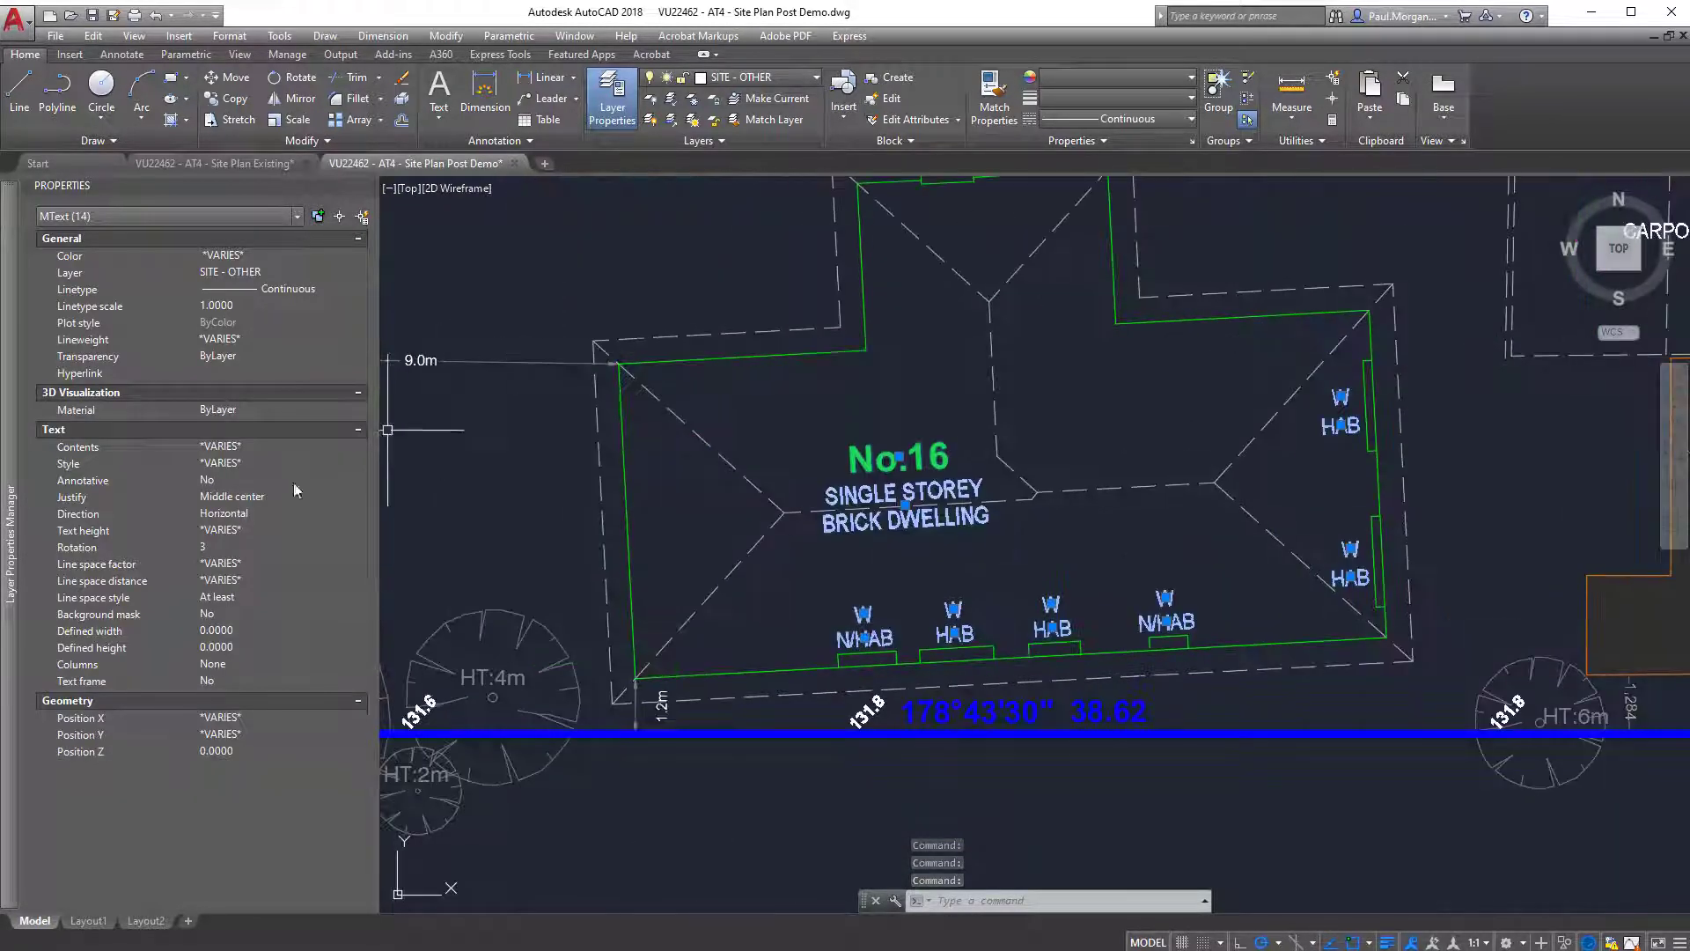
Create a new layer named SITE_Annotation.
{"action": "mouse_move", "coordinate": [8, 408]}
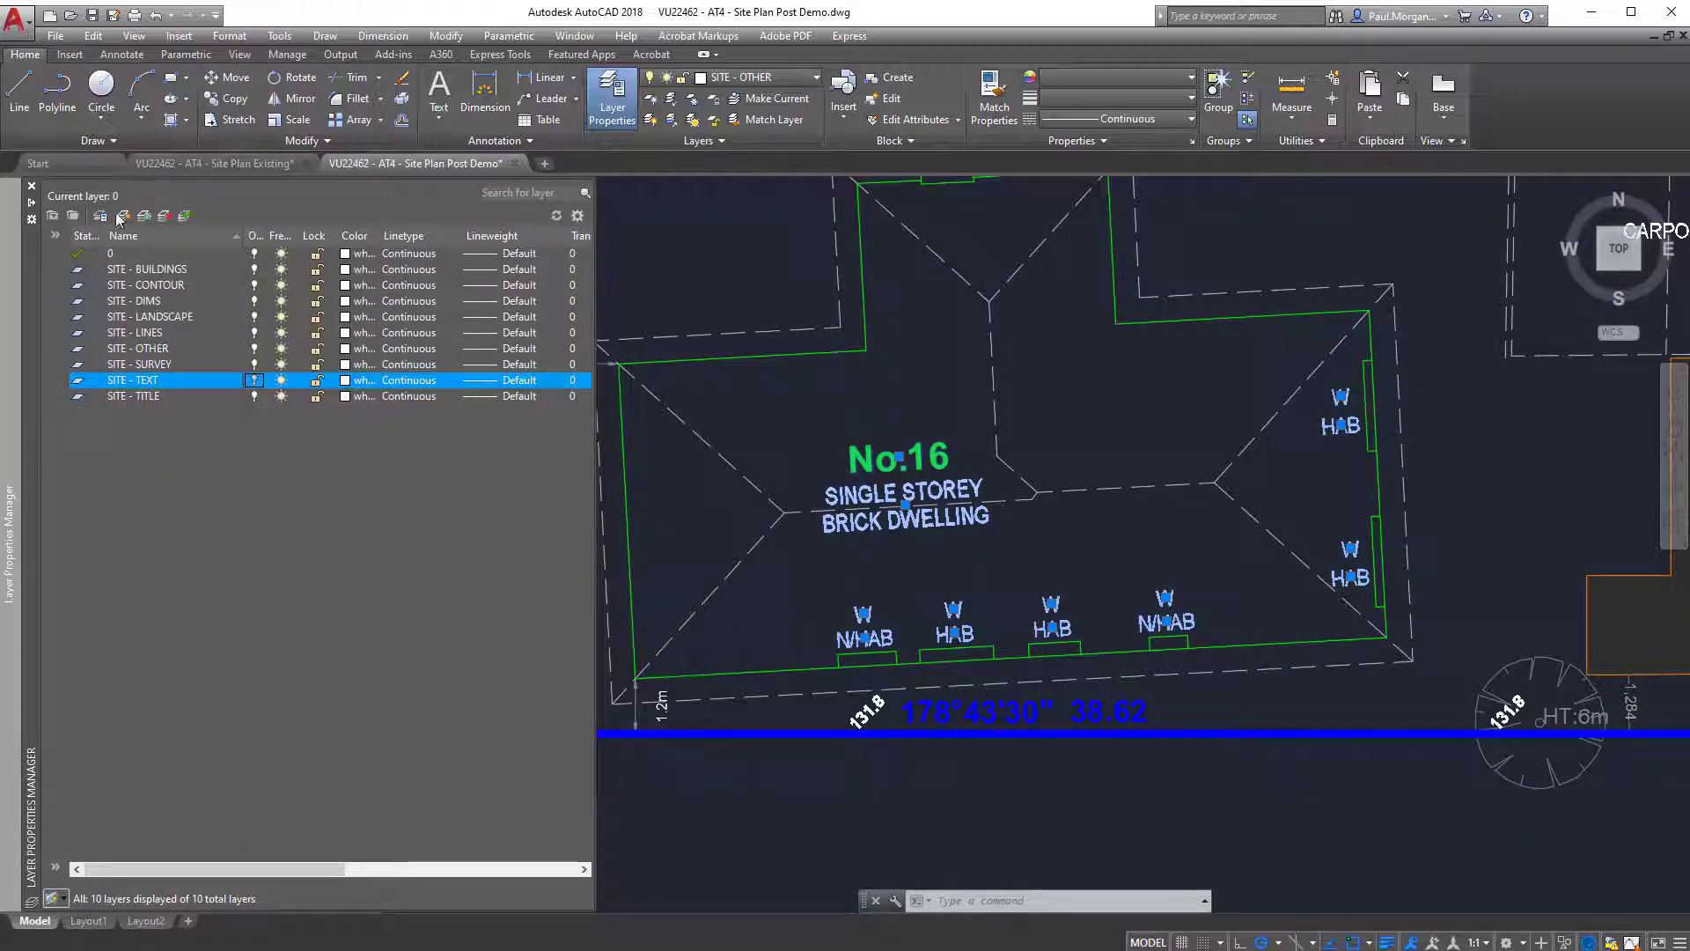
{"action": "left_click", "coordinate": [123, 215]}
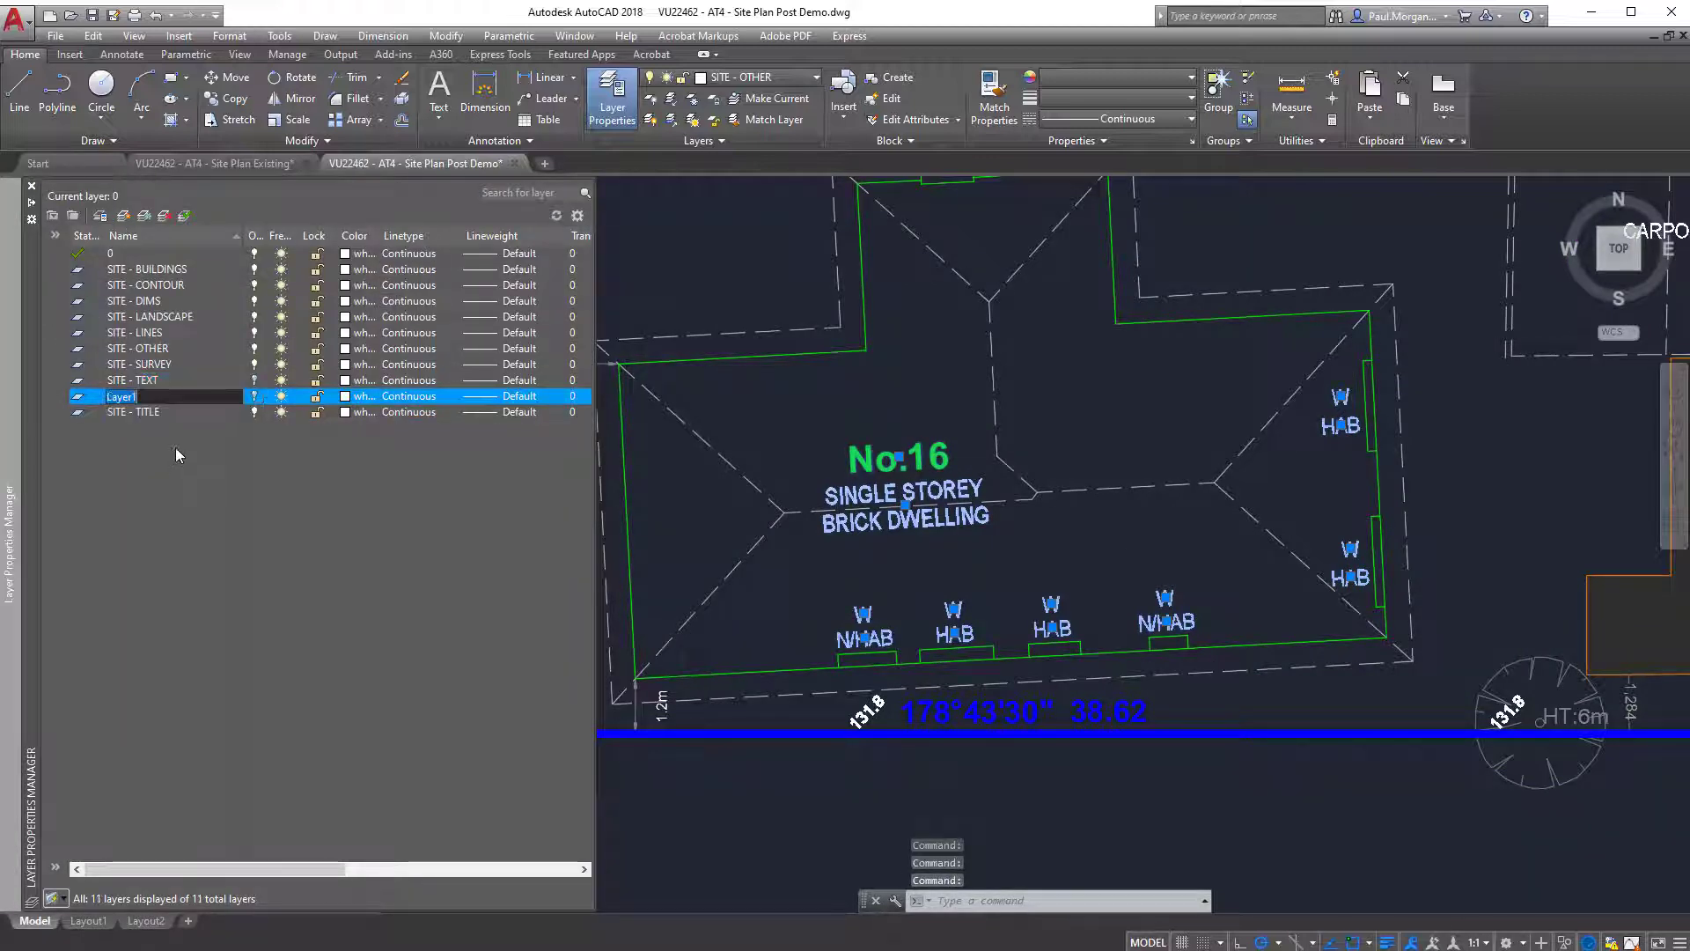
{"action": "type", "text": "SITE_Annotation"}
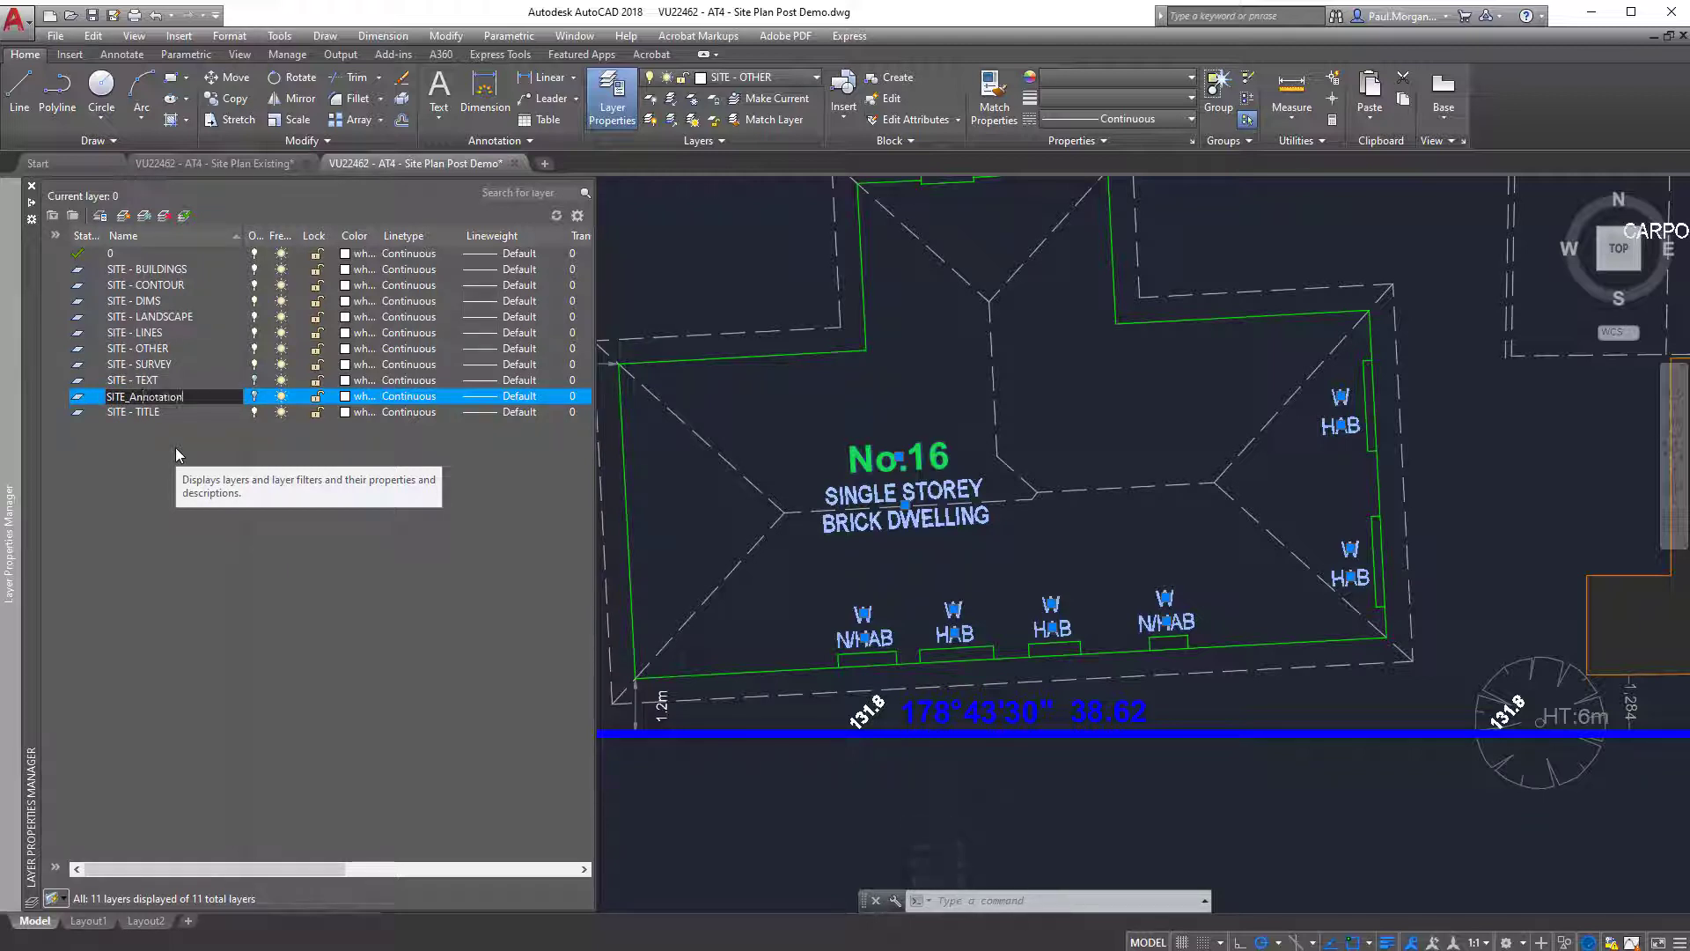
{"action": "key", "text": "Return"}
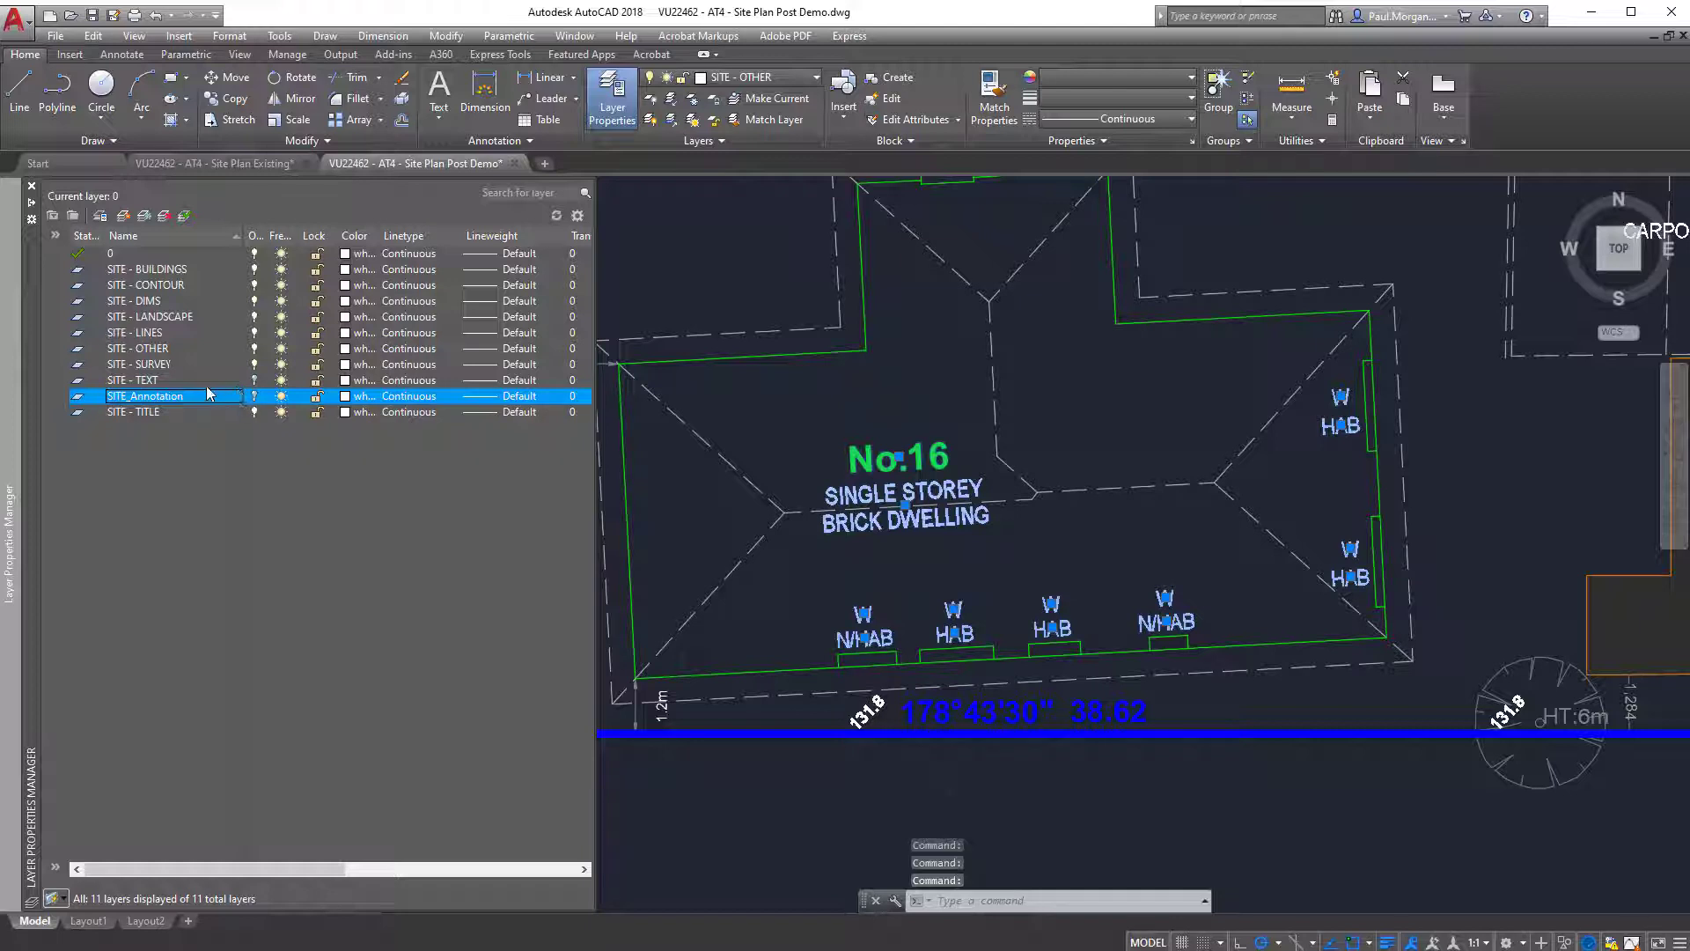
Move the selected No.16 text labels to the SITE_Annotation layer and clear the selection.
{"action": "left_click", "coordinate": [758, 77]}
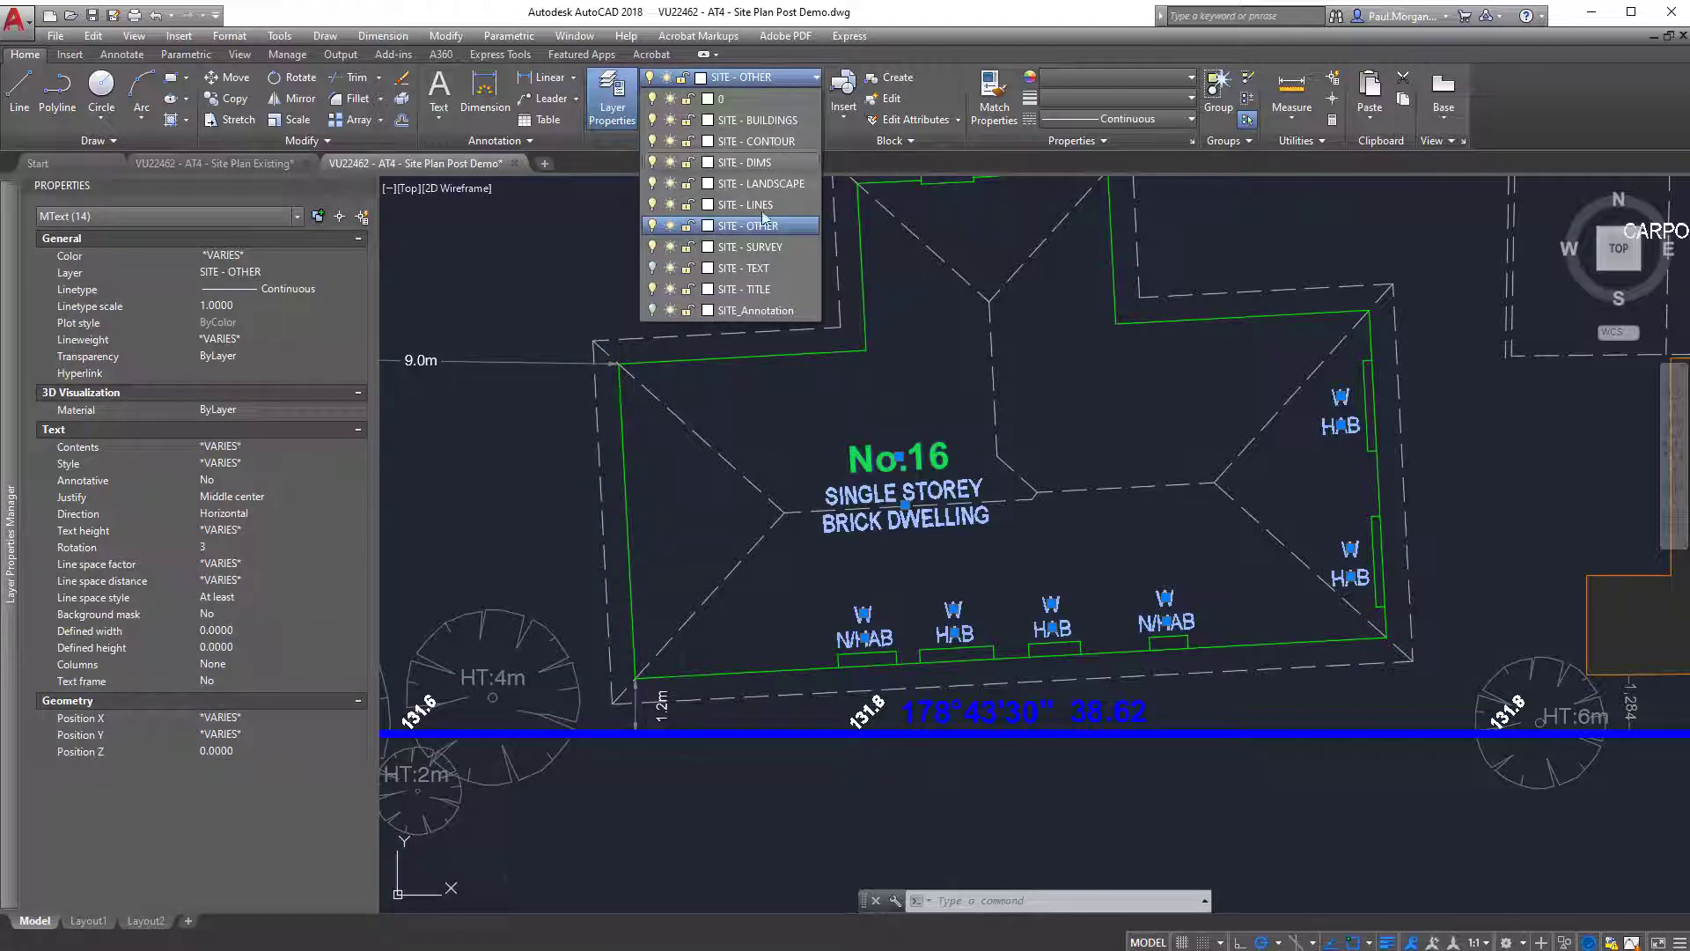
{"action": "left_click", "coordinate": [748, 313]}
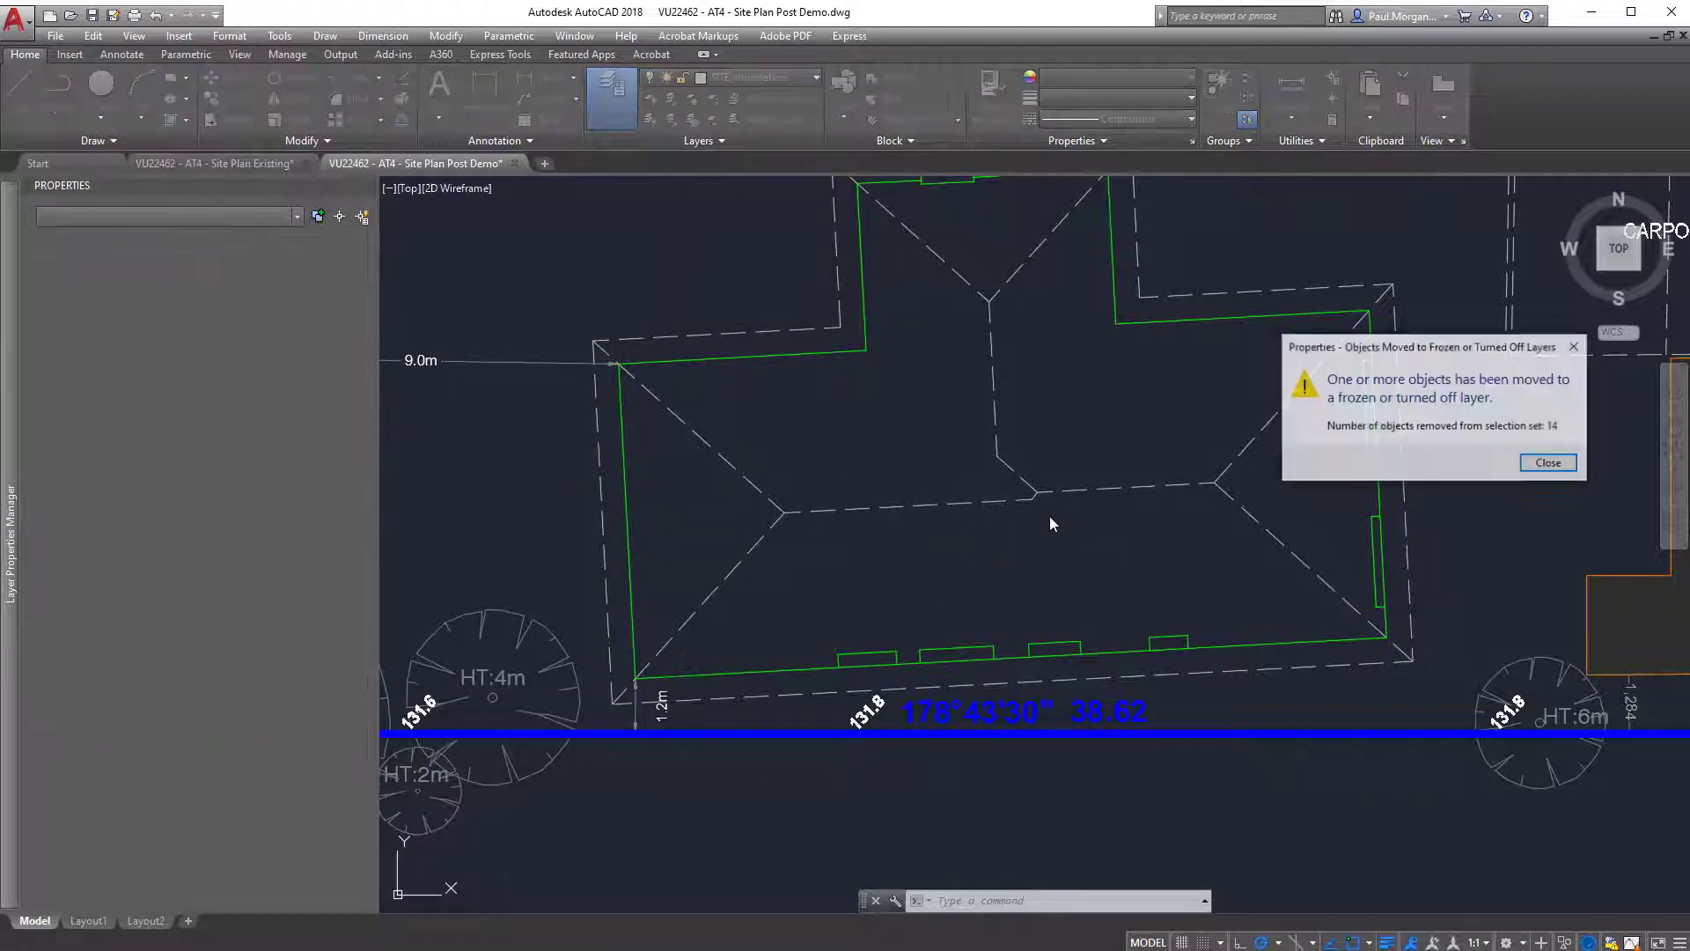
{"action": "left_click", "coordinate": [1550, 464]}
{"action": "scroll", "coordinate": [1082, 546], "scroll_direction": "up", "scroll_amount": 3}
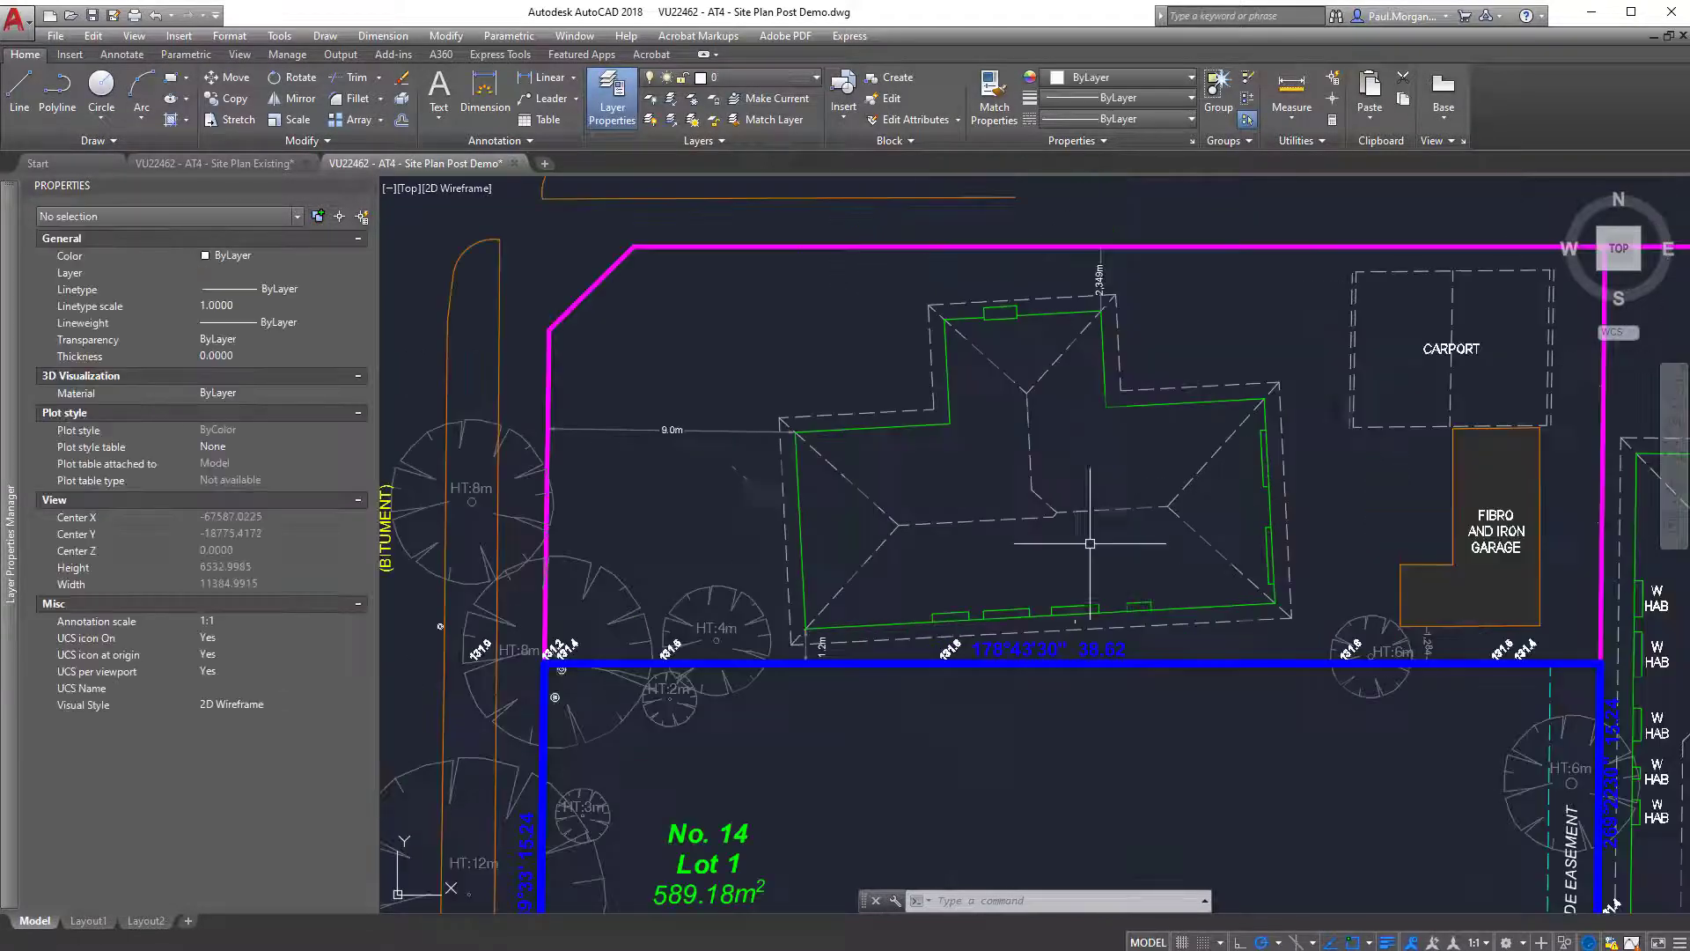
{"action": "key", "text": "Escape"}
{"action": "key", "text": "Escape"}
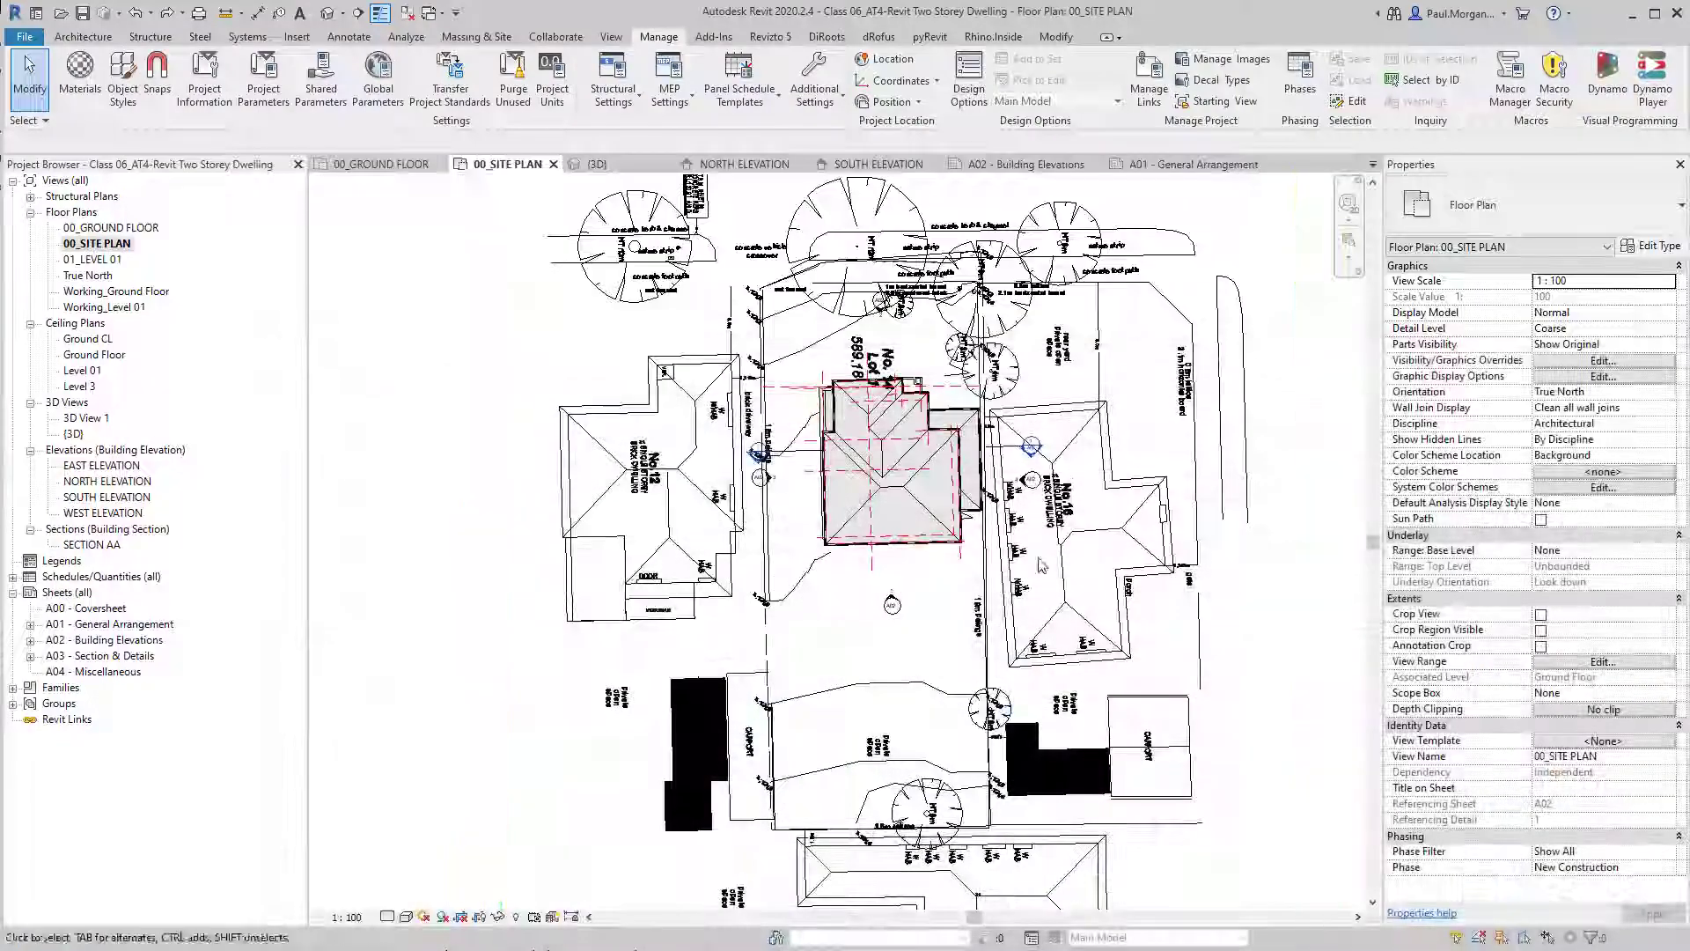
In the Revit project, reload the linked CAD file VU22462 - AT4 - Site Plan Post Demo.dwg.
{"action": "left_click", "coordinate": [1147, 86]}
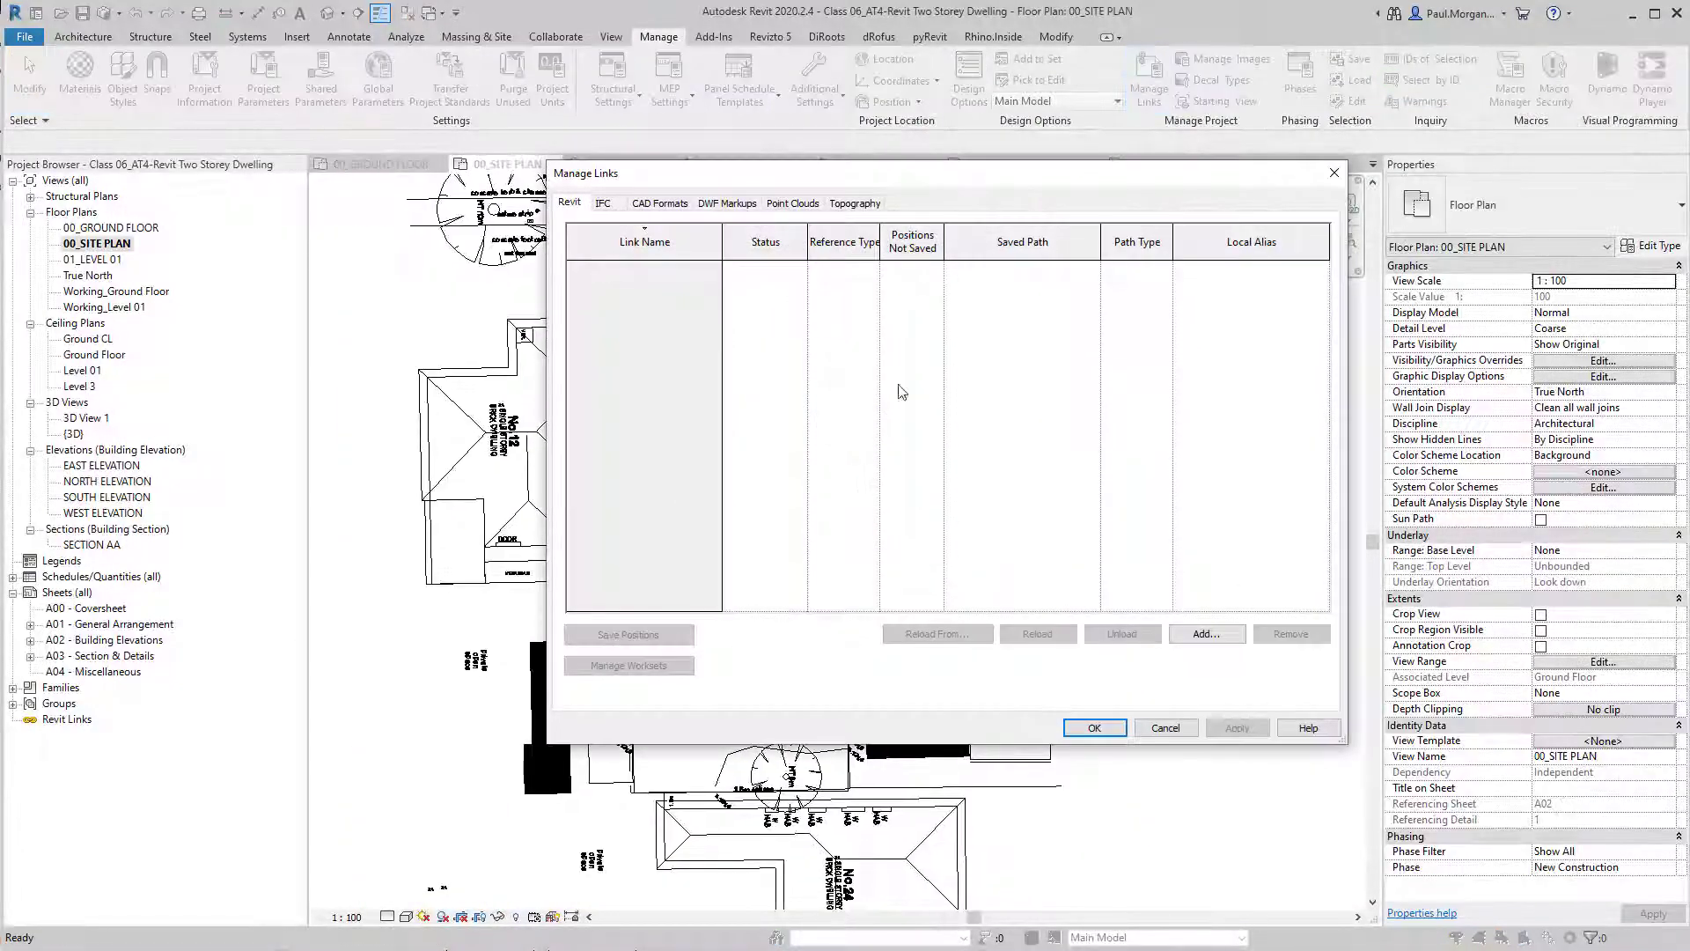
{"action": "left_click", "coordinate": [660, 204]}
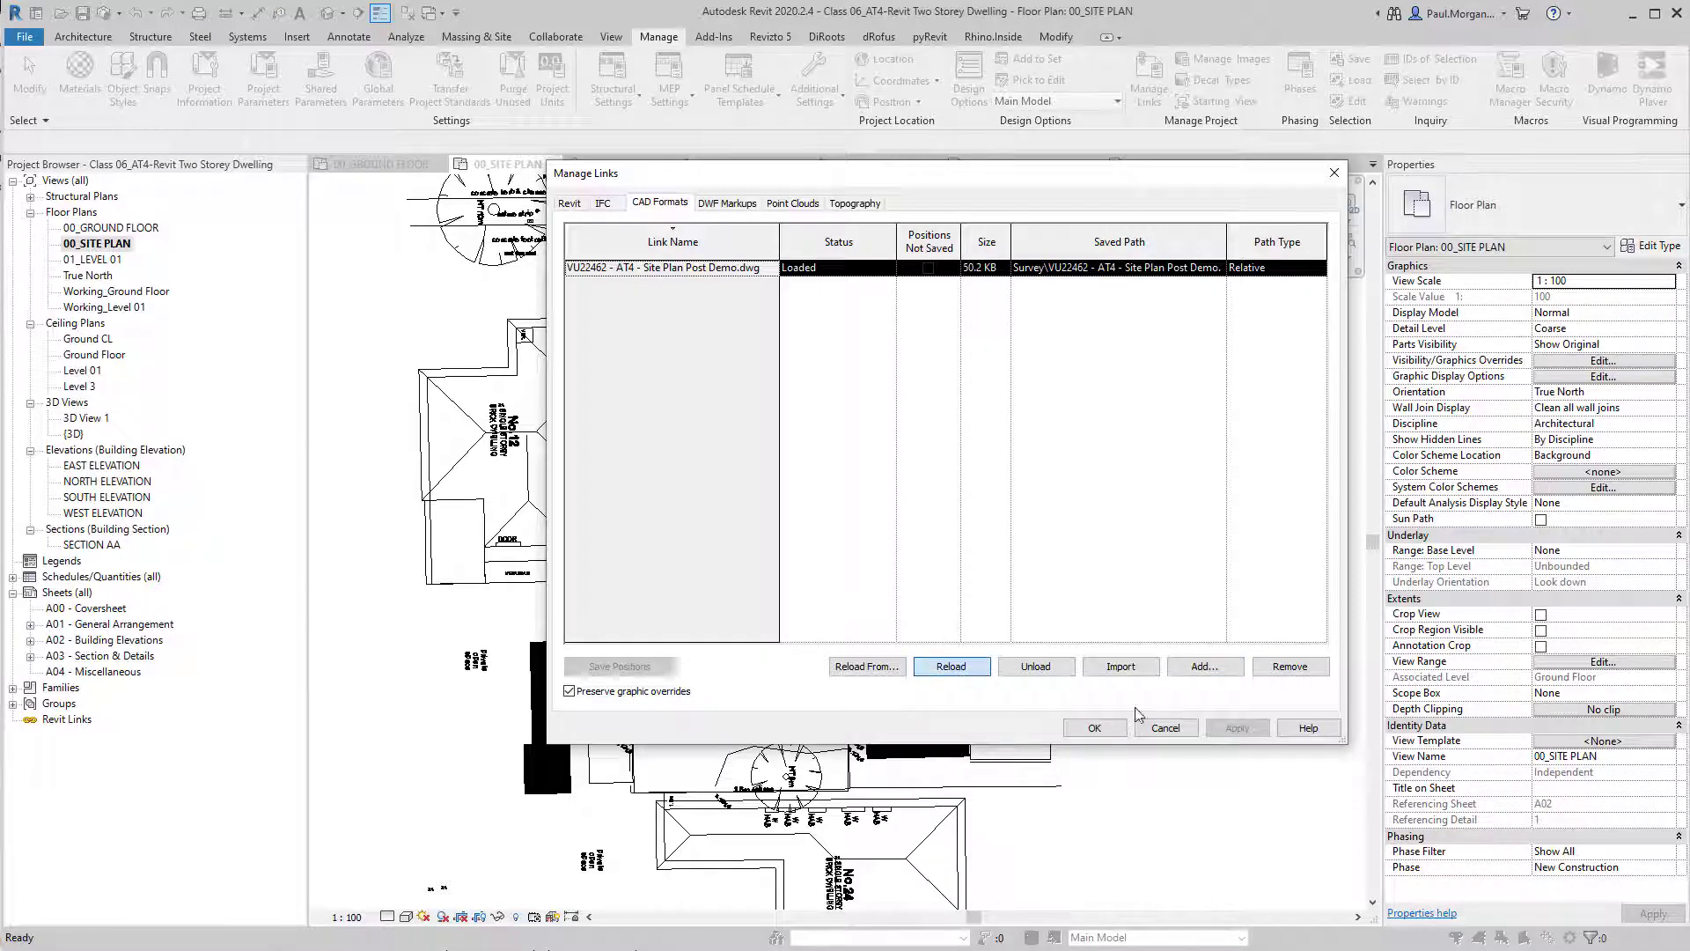
{"action": "left_click", "coordinate": [1094, 729]}
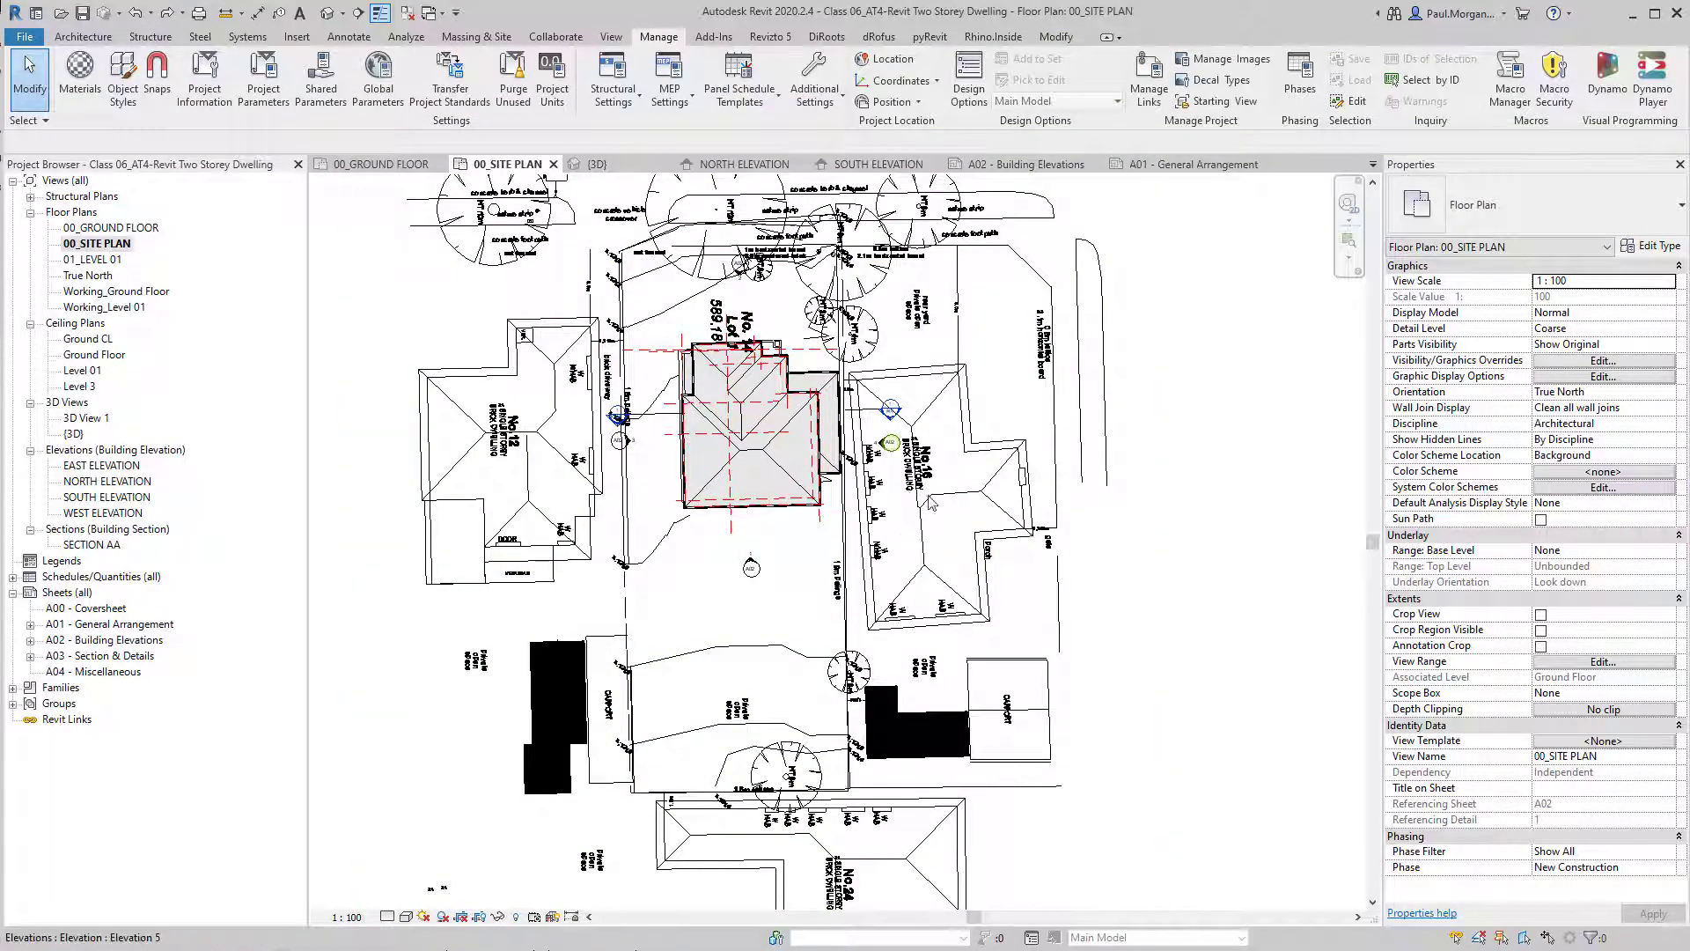
Examine the linked site plan around the No.16 dwelling and its position relative to the modelled house.
{"action": "scroll", "coordinate": [890, 459], "scroll_direction": "up", "scroll_amount": 3}
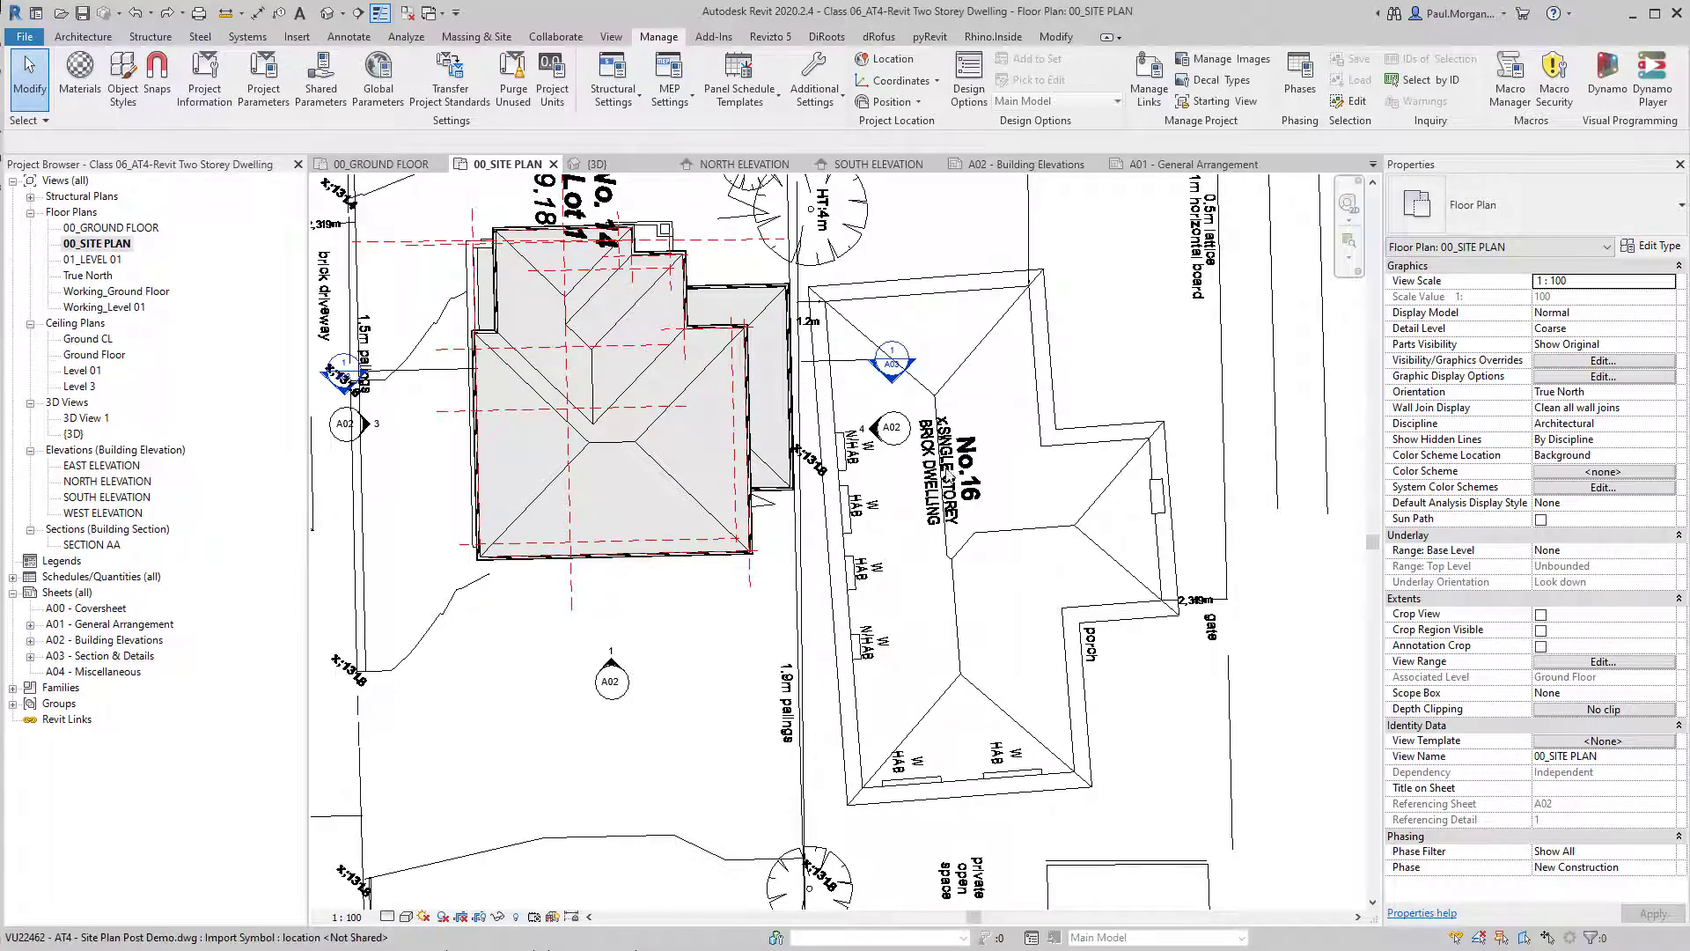
{"action": "scroll", "coordinate": [810, 687], "scroll_direction": "down", "scroll_amount": 2}
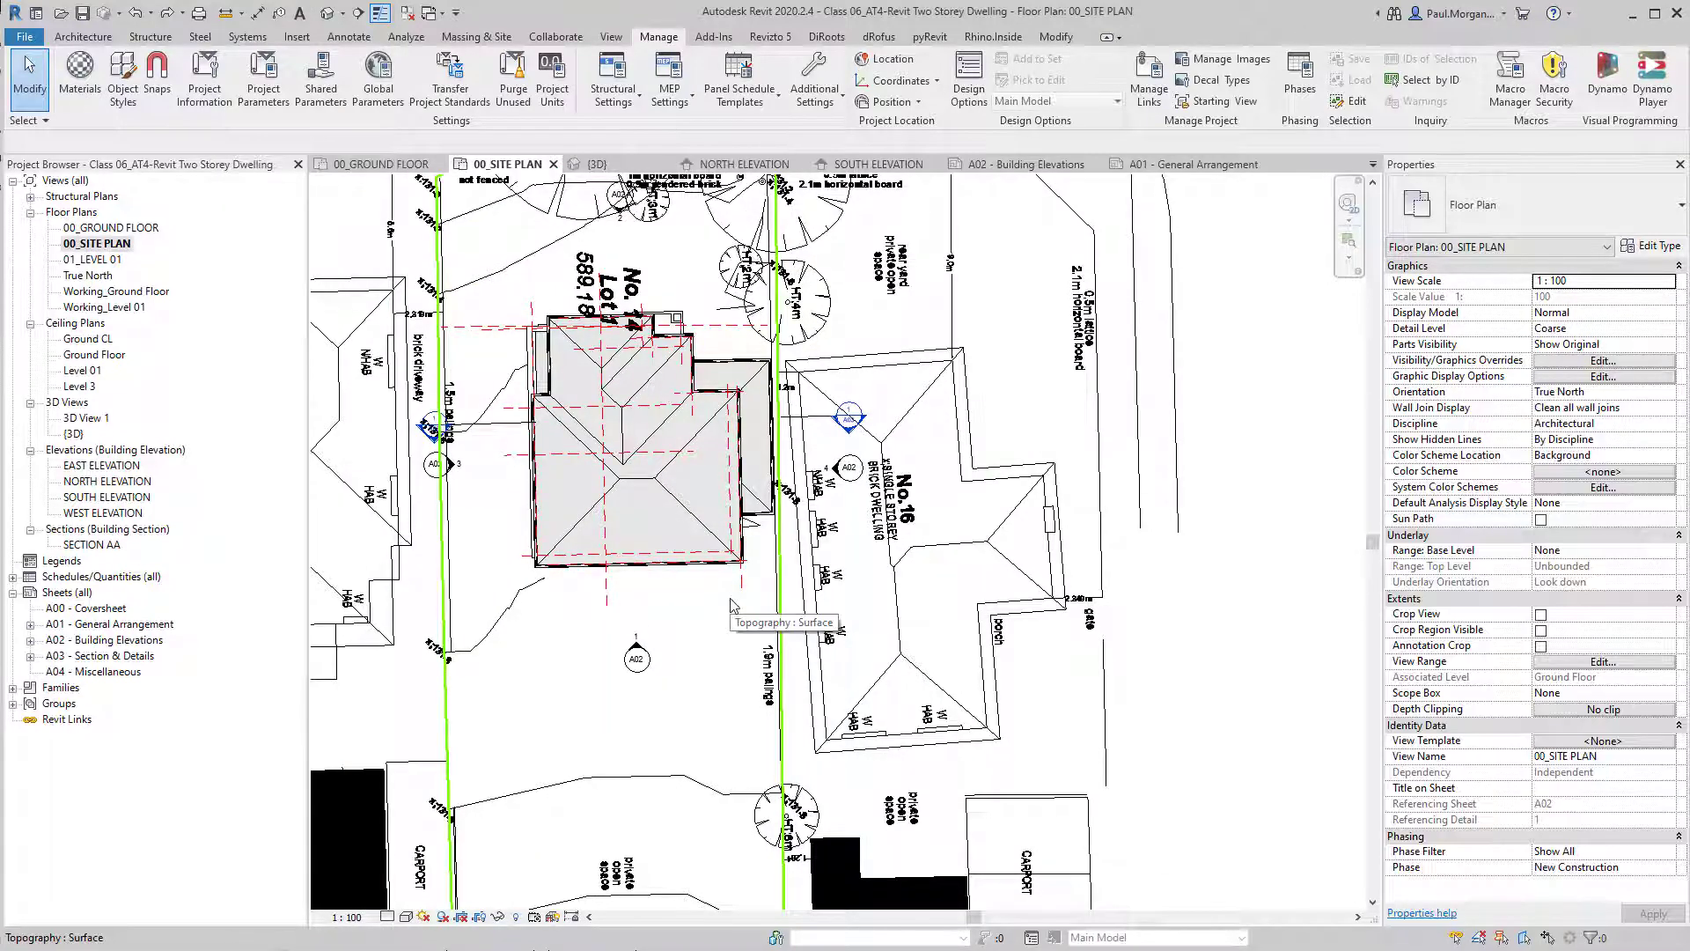
{"action": "scroll", "coordinate": [717, 622], "scroll_direction": "down", "scroll_amount": 2}
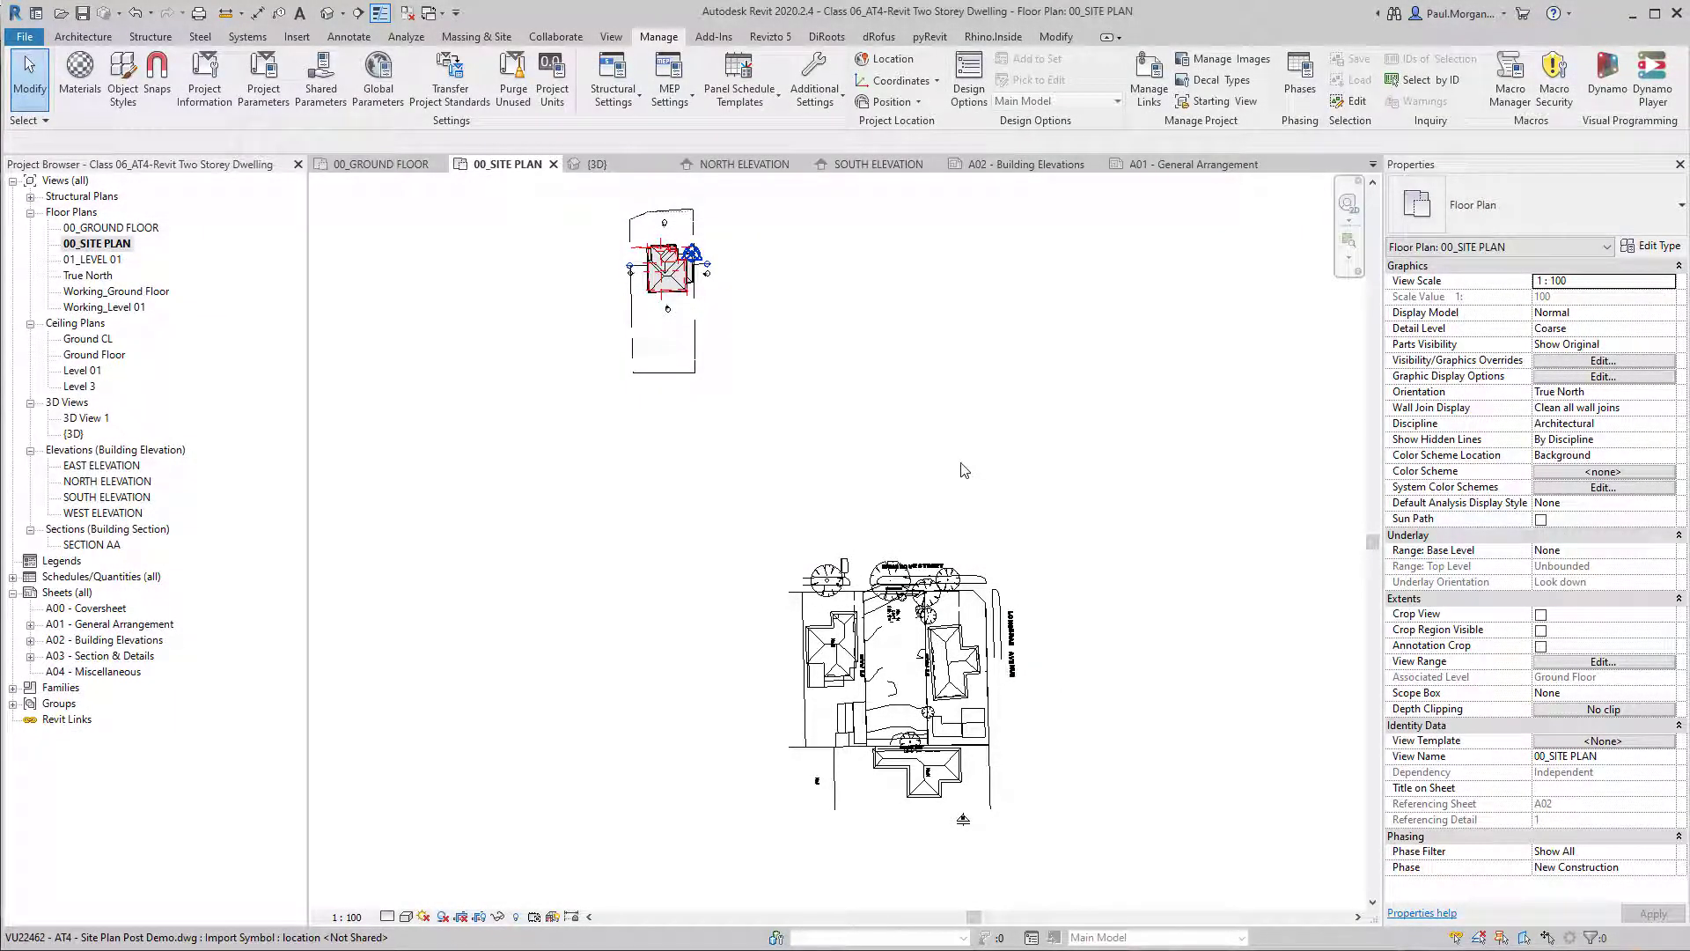
{"action": "middle_click_drag", "start_coordinate": [930, 442], "coordinate": [981, 458]}
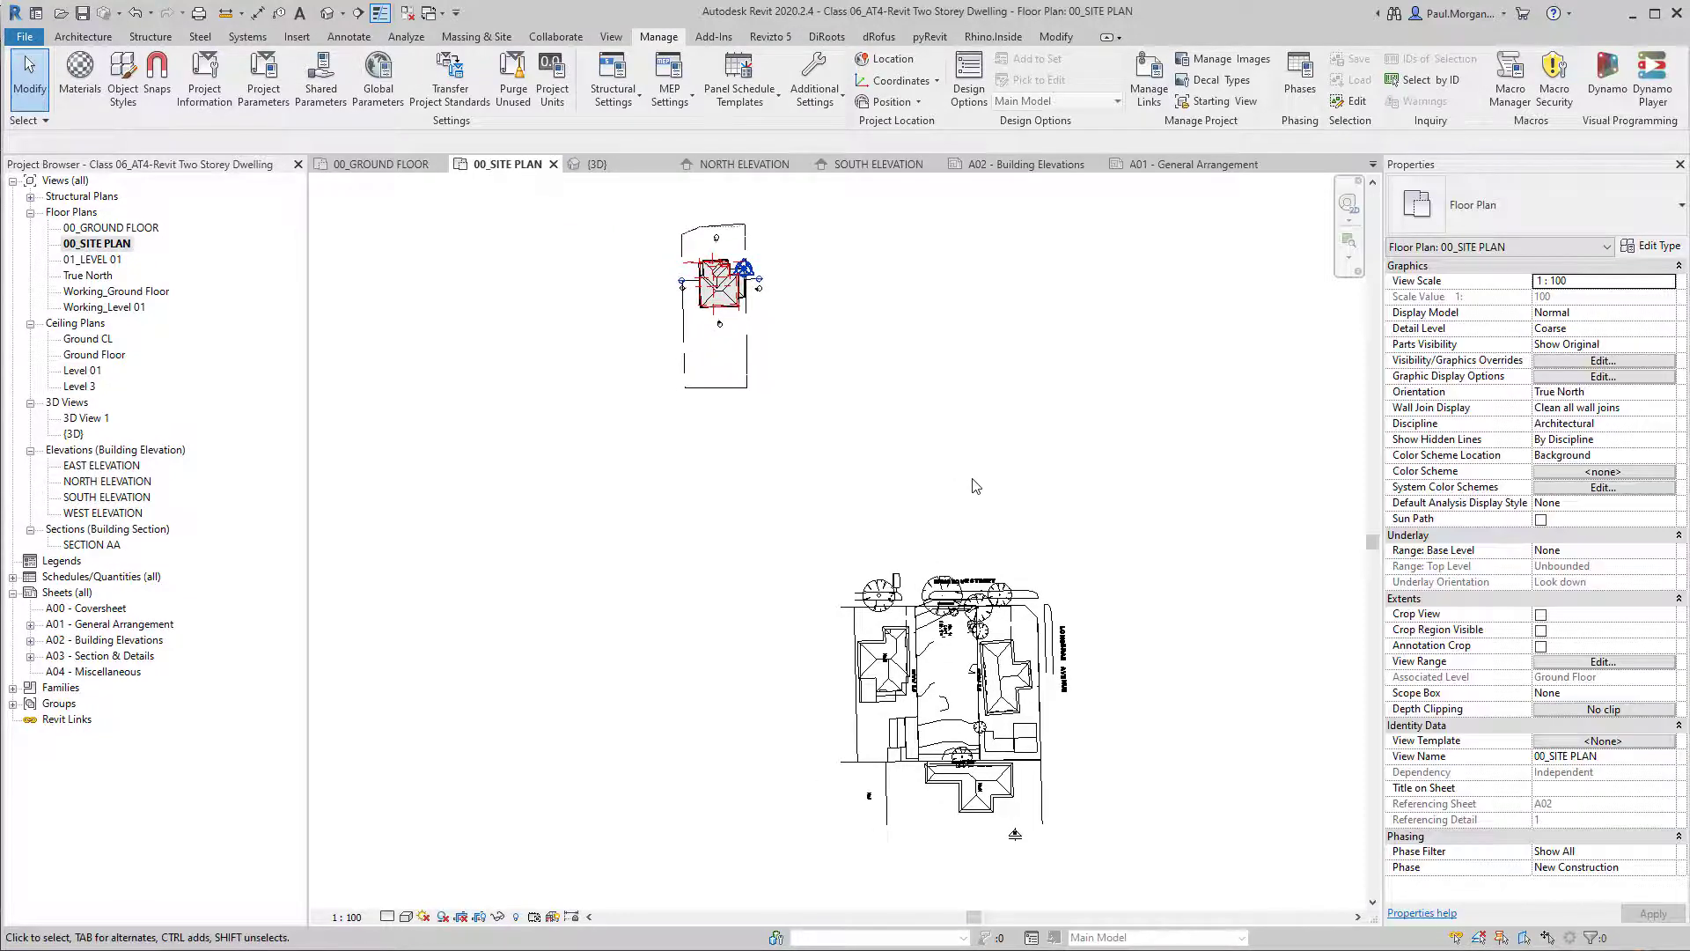
{"action": "left_click", "coordinate": [891, 660]}
{"action": "left_click", "coordinate": [969, 508]}
Reload the linked site plan drawing once more from the CAD link list.
{"action": "left_click", "coordinate": [1149, 81]}
{"action": "key", "text": "Escape"}
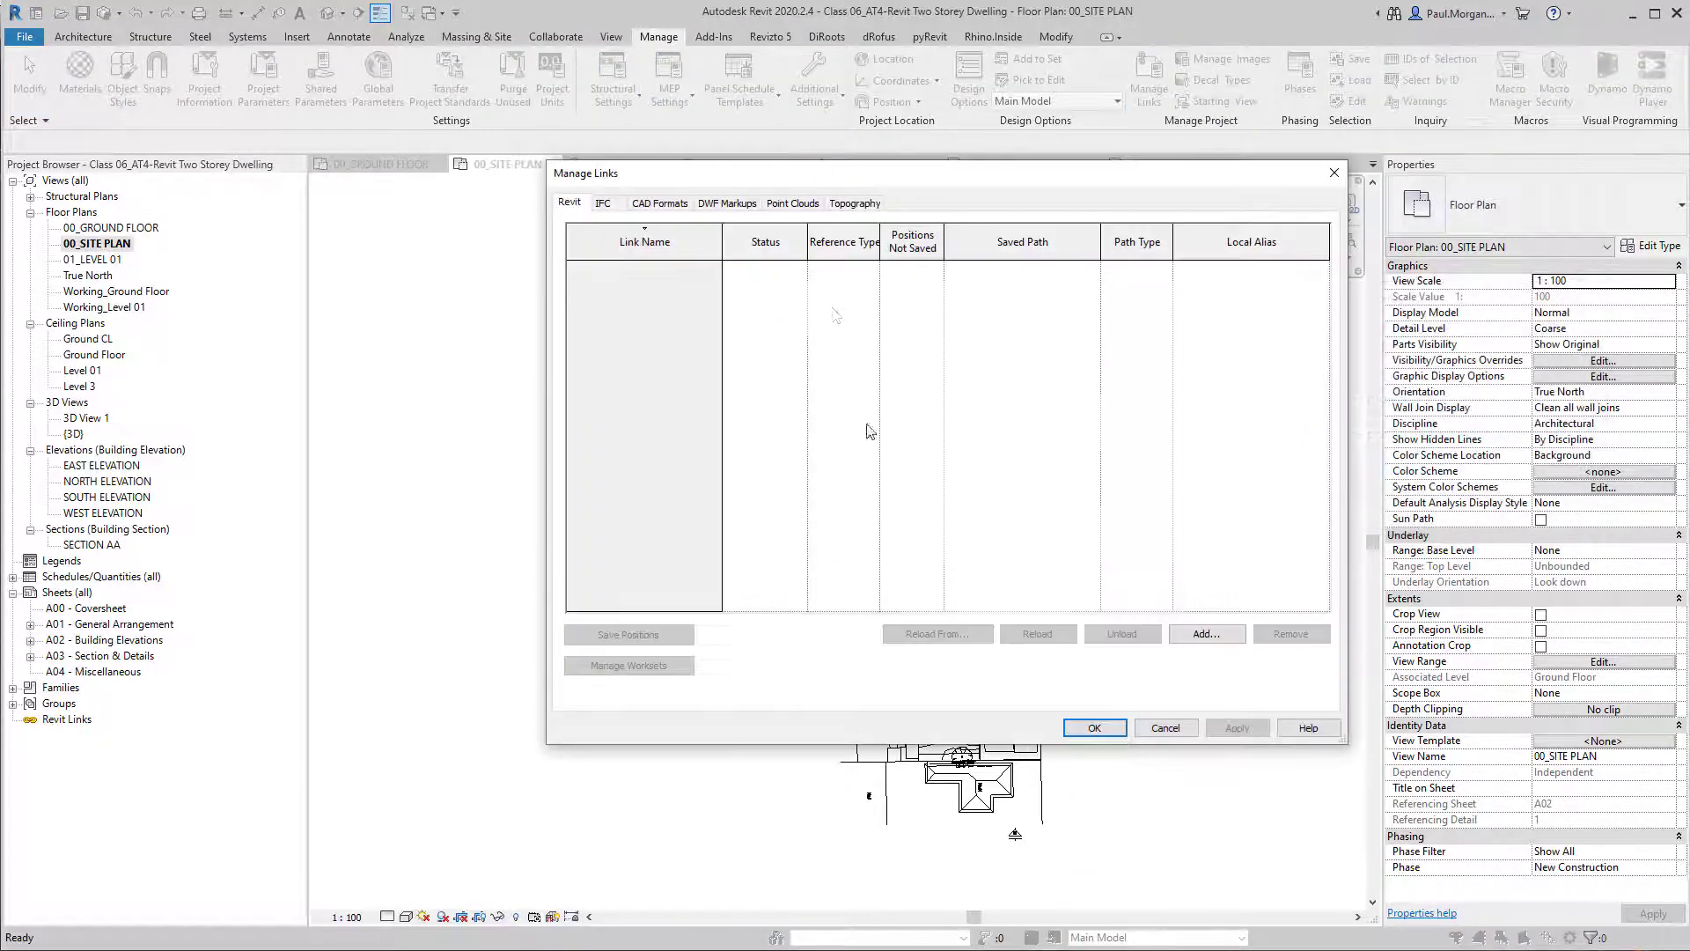
{"action": "left_click", "coordinate": [659, 204]}
{"action": "left_click", "coordinate": [1094, 727]}
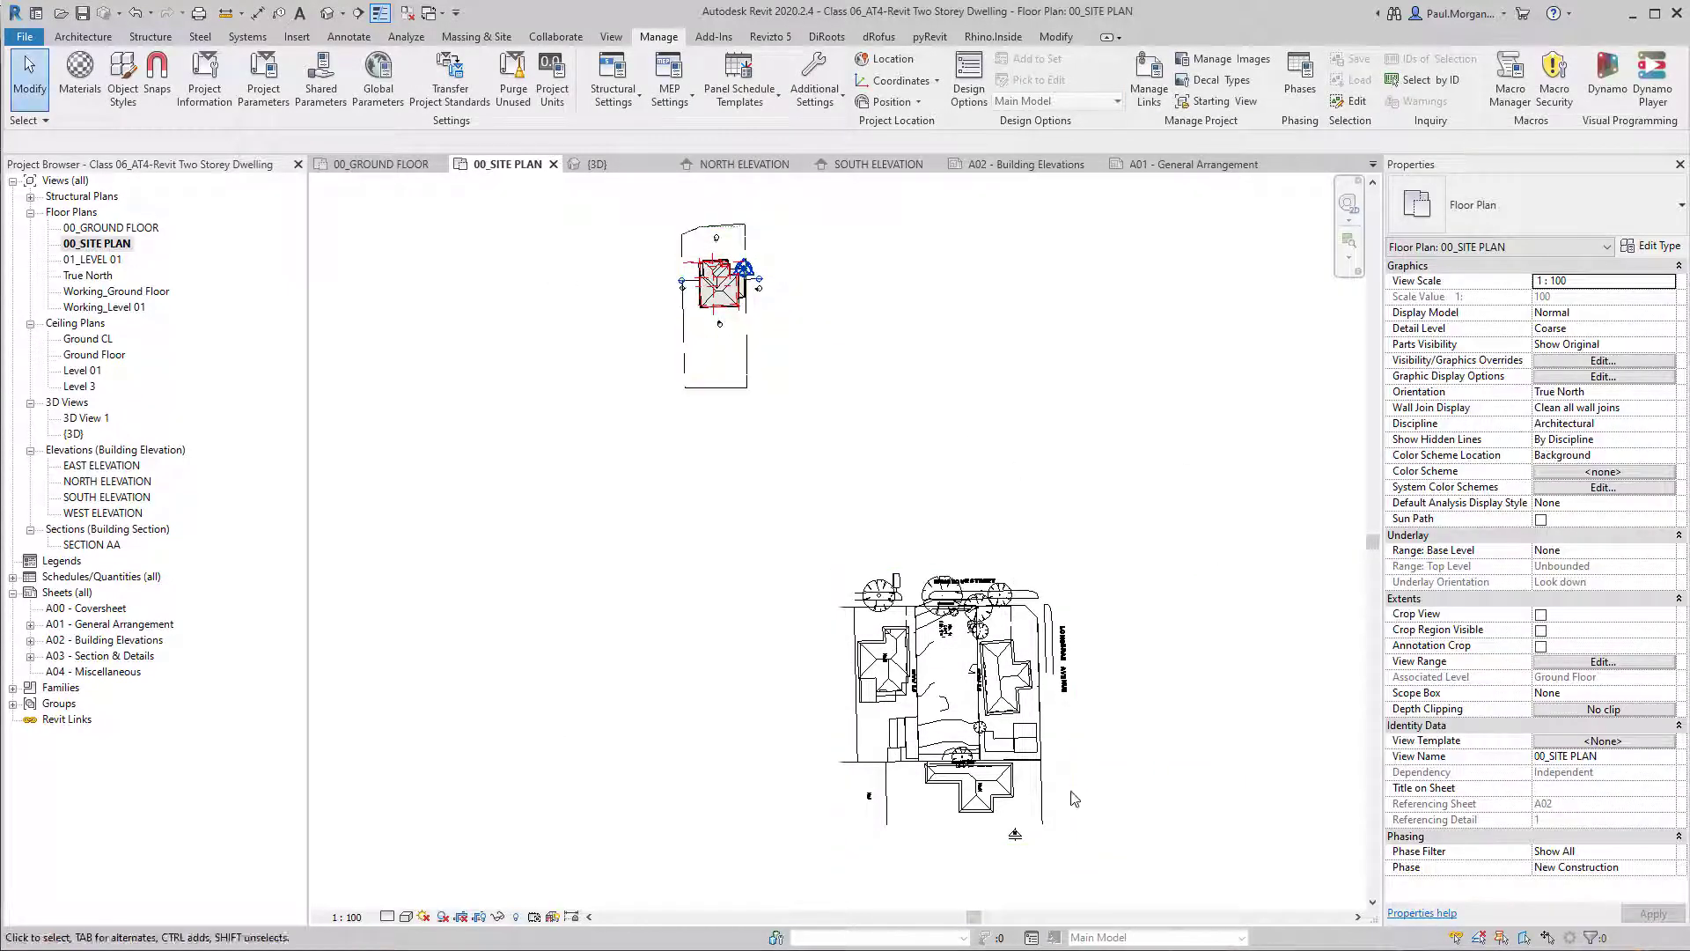
Select the linked site plan to check its extent and placement relative to the house, and deselect it.
{"action": "left_click", "coordinate": [1045, 804]}
{"action": "middle_click_drag", "start_coordinate": [863, 551], "coordinate": [872, 546]}
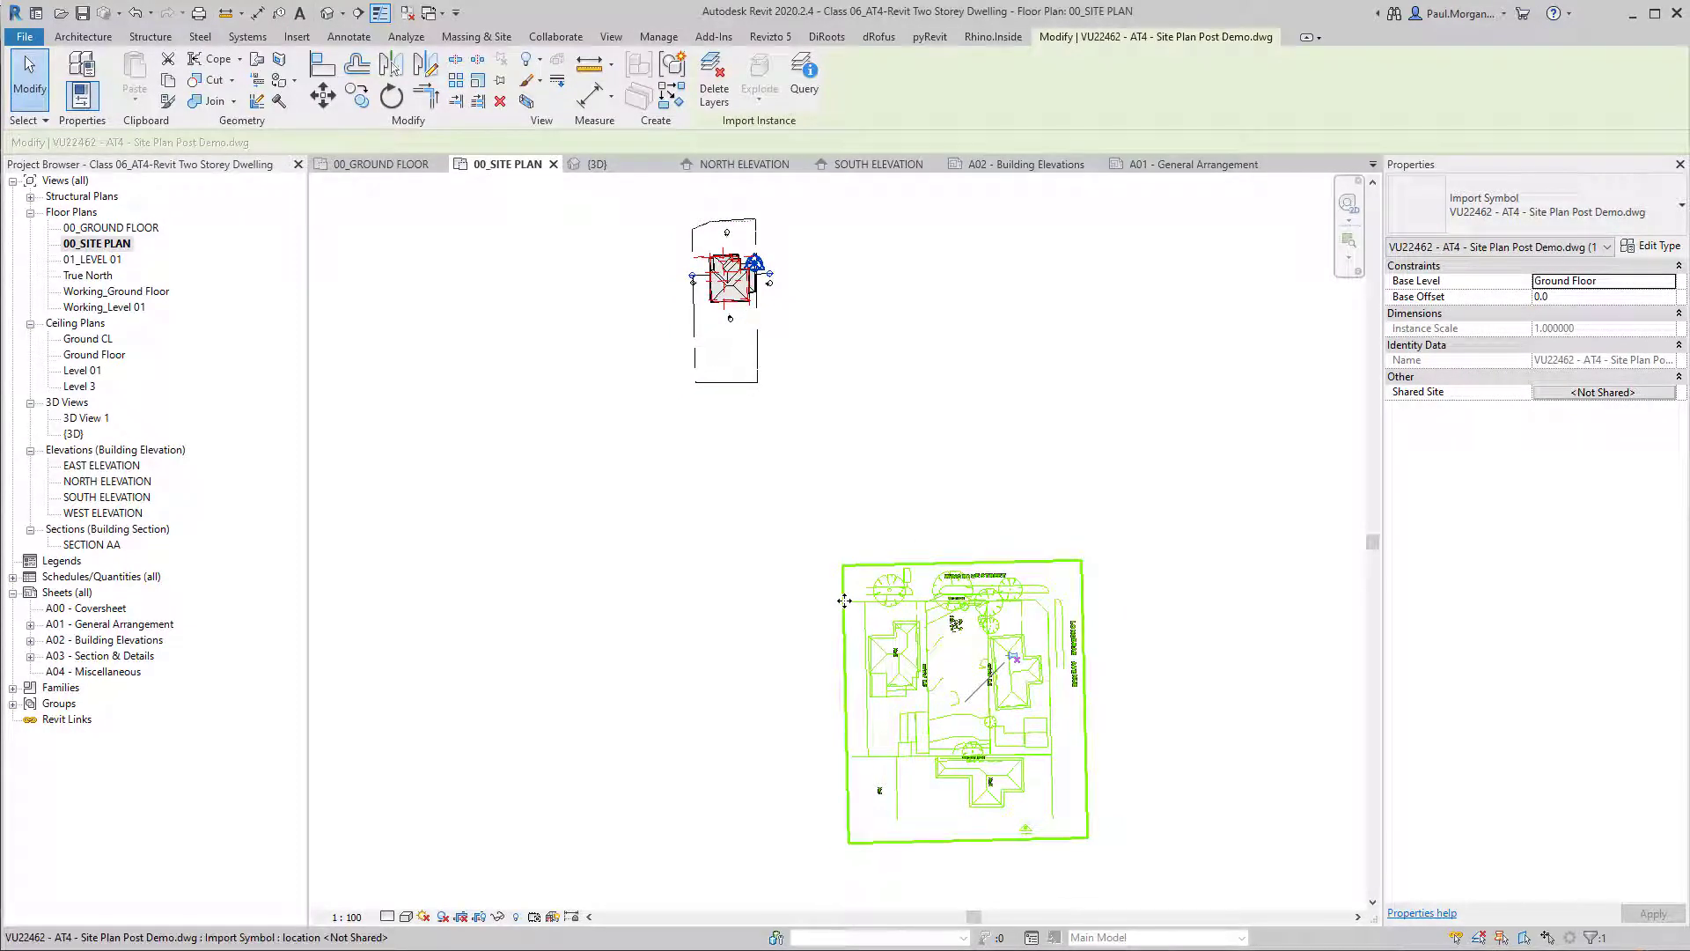
{"action": "middle_click_drag", "start_coordinate": [891, 524], "coordinate": [909, 539]}
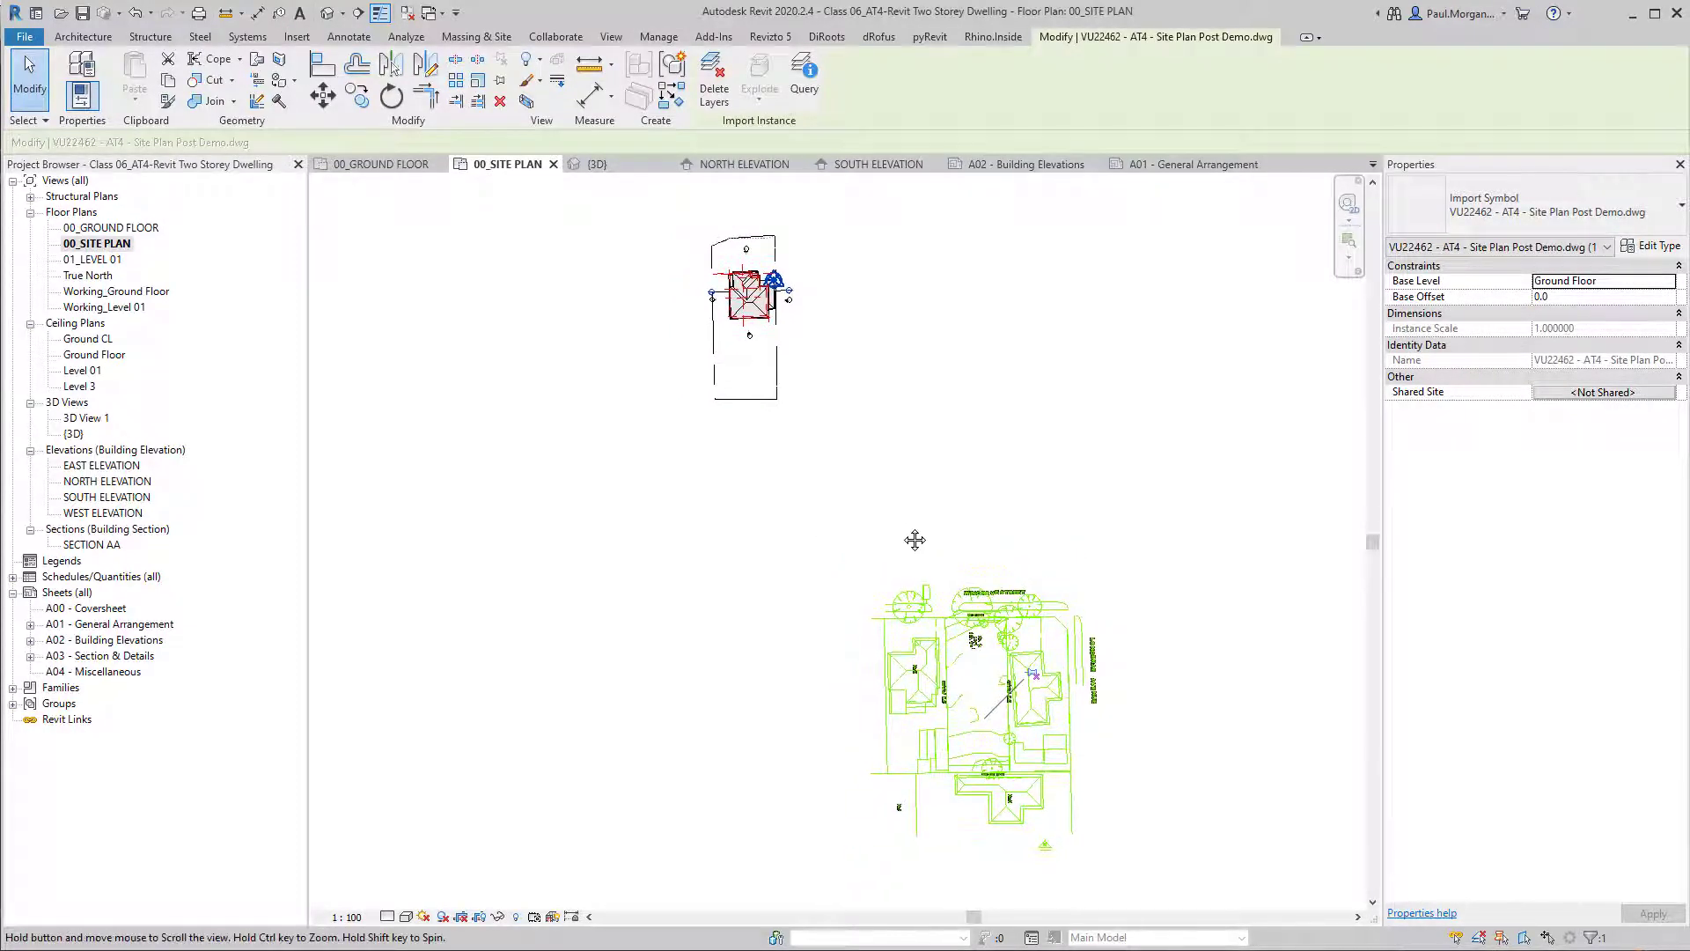
{"action": "left_click", "coordinate": [890, 539]}
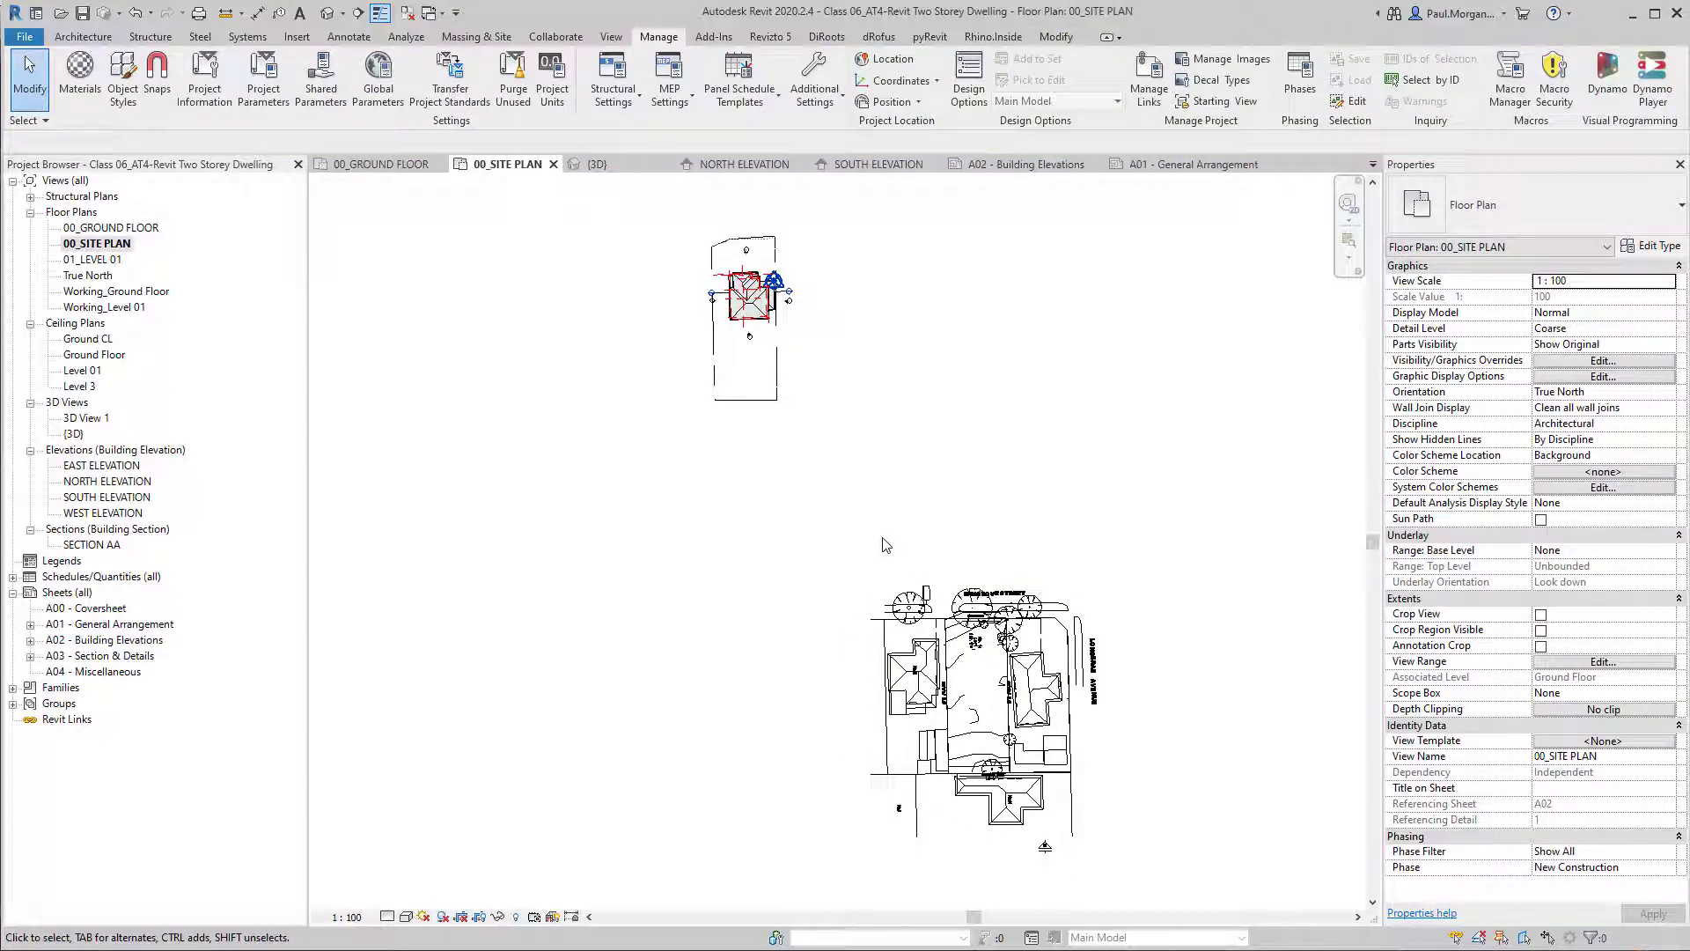
{"action": "middle_click_drag", "start_coordinate": [882, 547], "coordinate": [893, 542]}
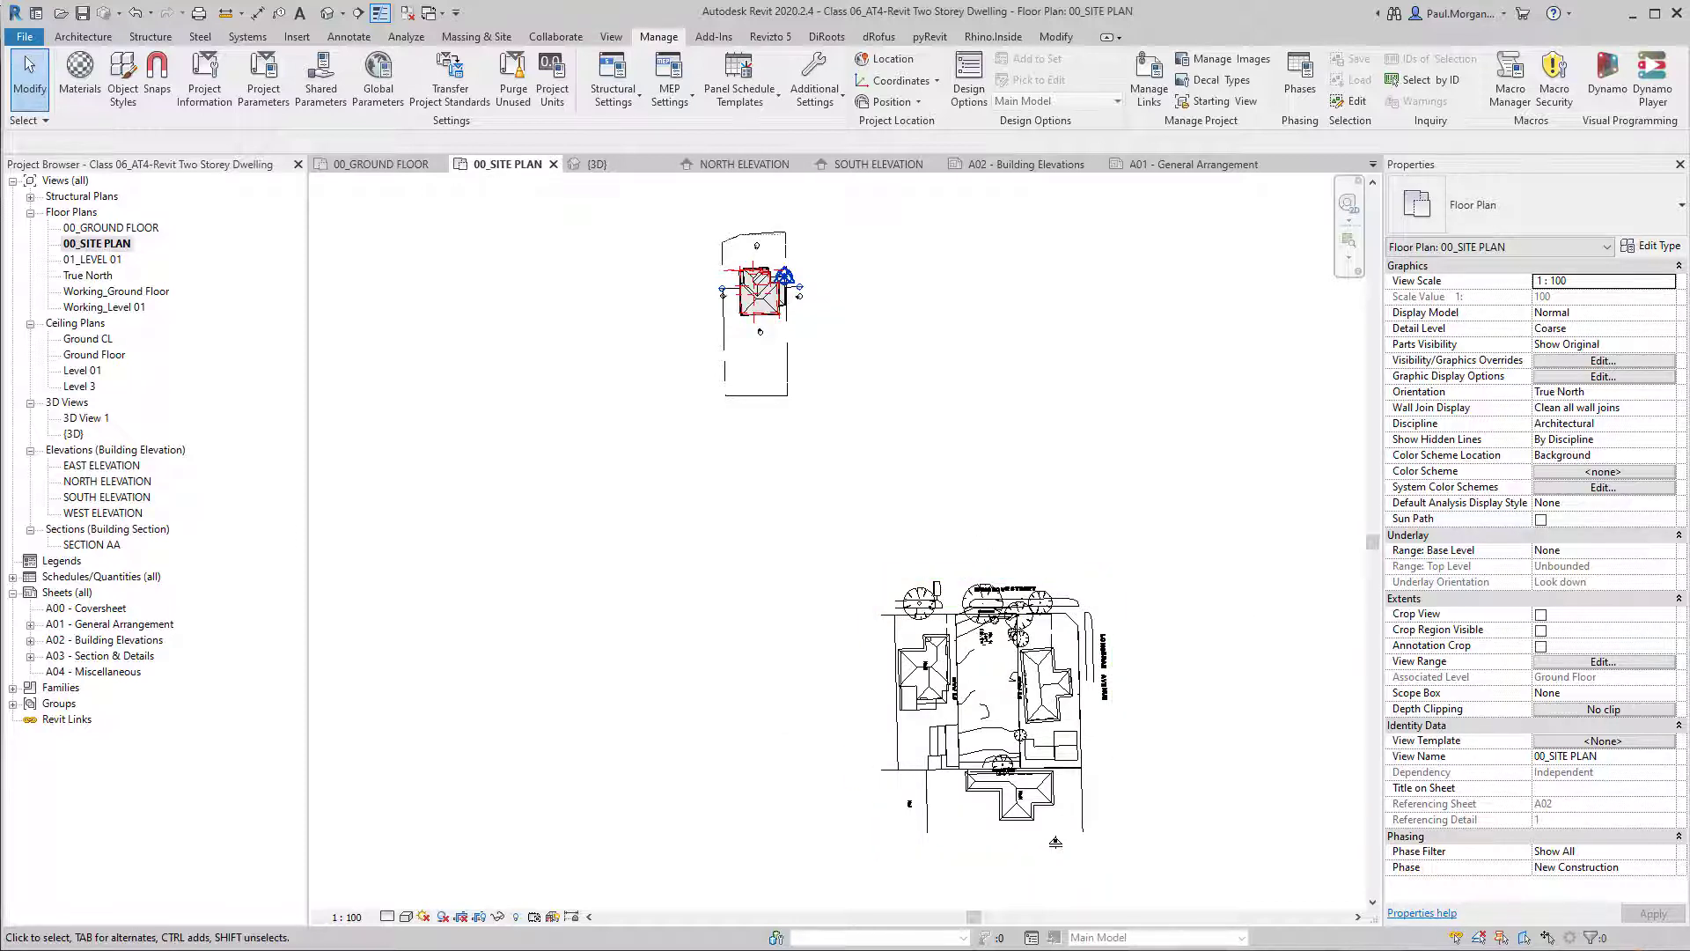
In AutoCAD, locate the drawing origin relative to the site plan by starting a line at 0,0,0, and cancel the line.
{"action": "key", "text": "alt+Tab"}
{"action": "scroll", "coordinate": [880, 607], "scroll_direction": "down", "scroll_amount": 5}
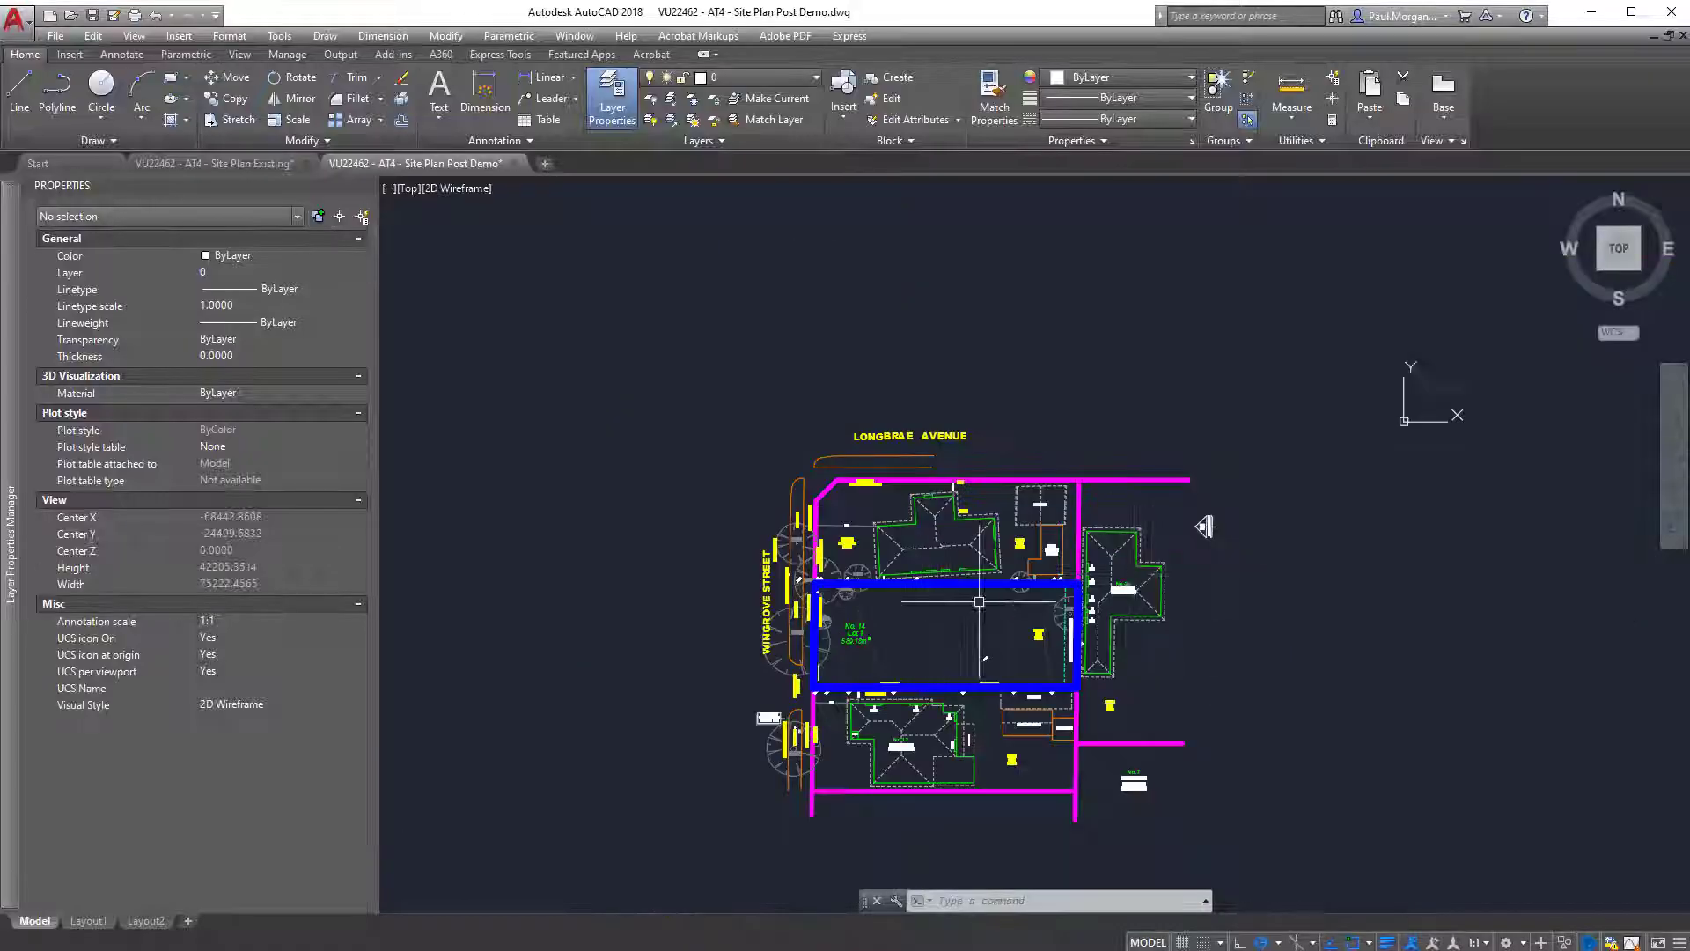
{"action": "middle_click_drag", "start_coordinate": [1134, 572], "coordinate": [1029, 539]}
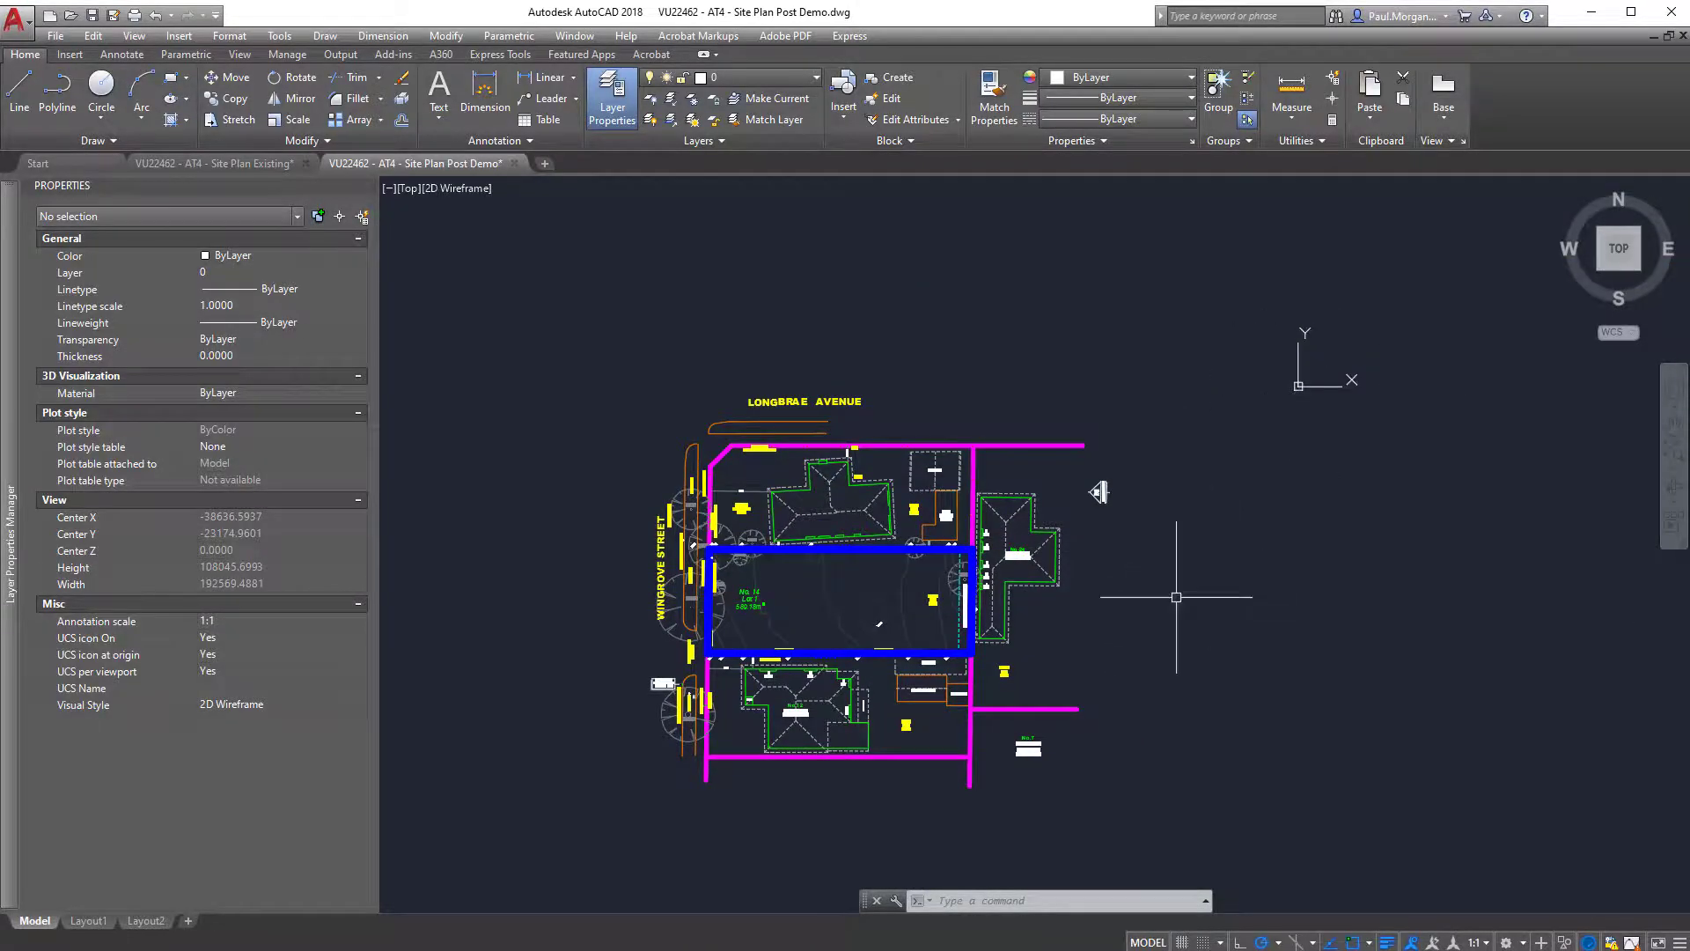
{"action": "type", "text": "l"}
{"action": "key", "text": "Return"}
{"action": "type", "text": "0,0,0"}
{"action": "key", "text": "Return"}
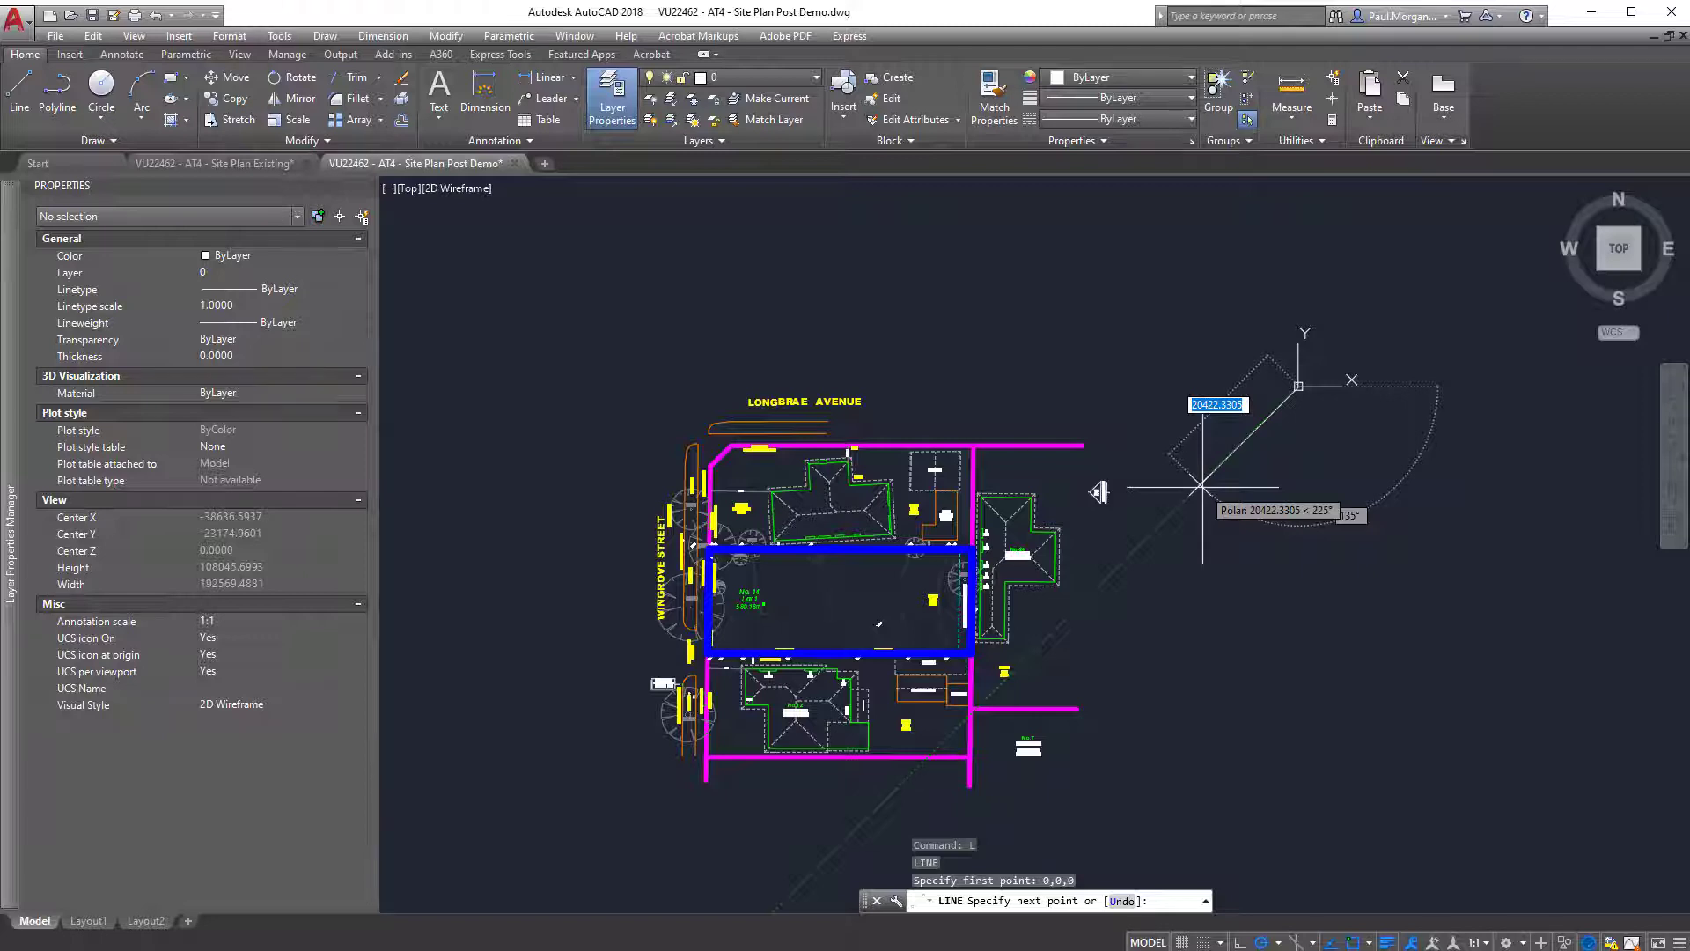
{"action": "scroll", "coordinate": [1202, 486], "scroll_direction": "down", "scroll_amount": 4}
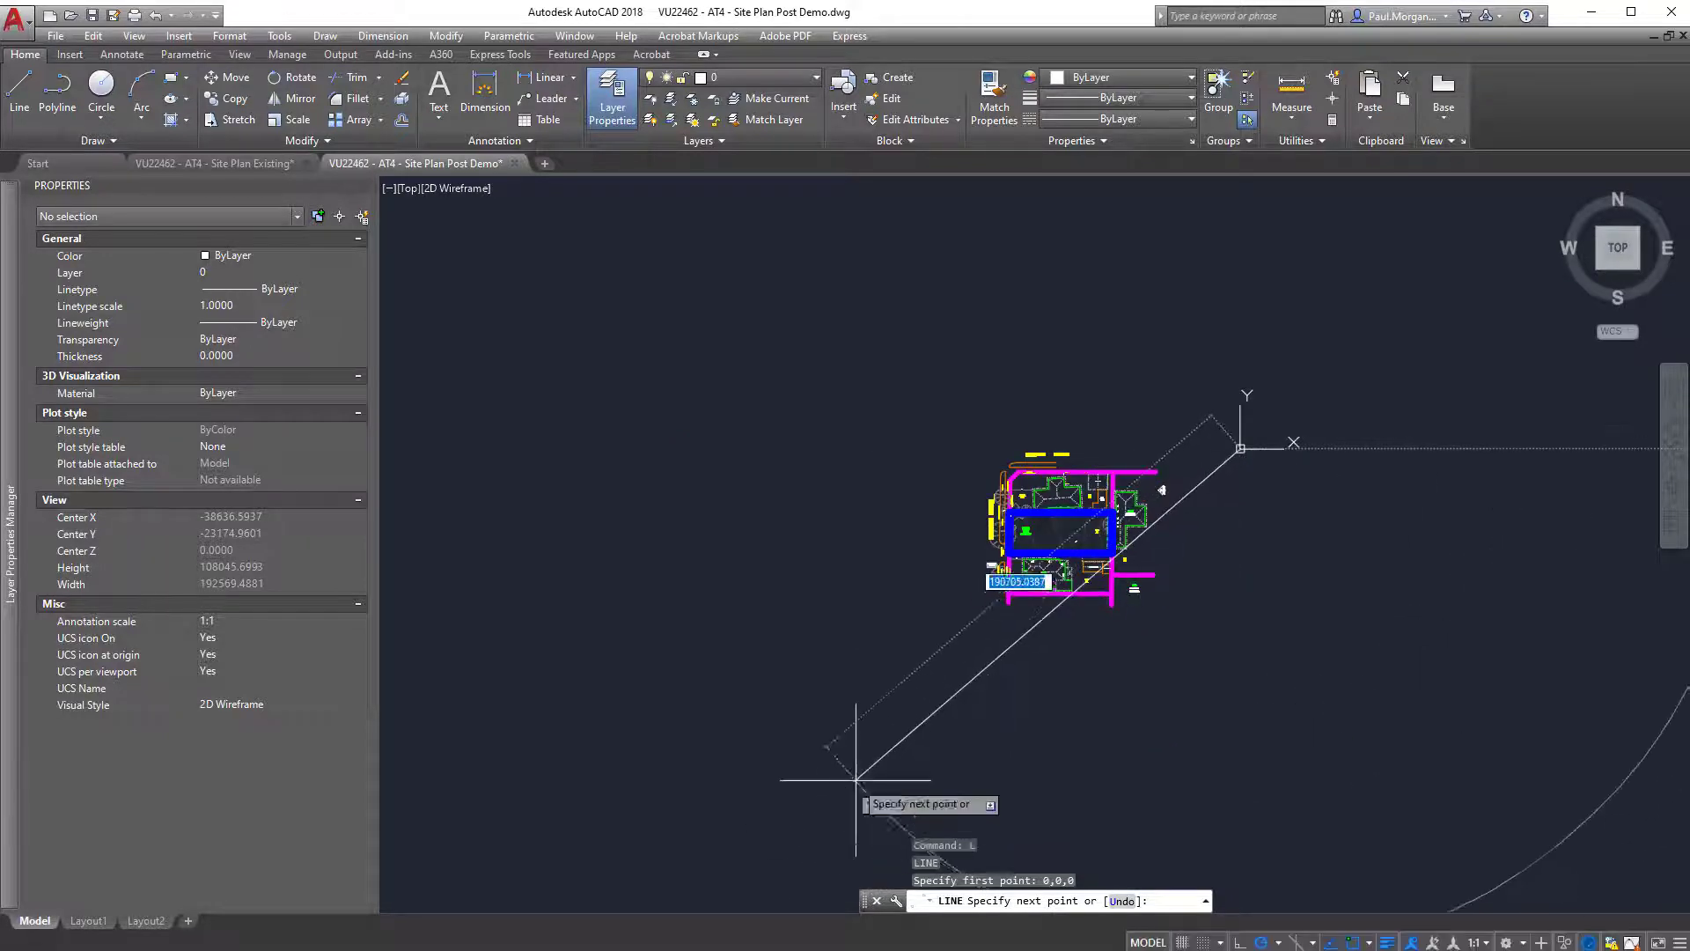
{"action": "key", "text": "Escape"}
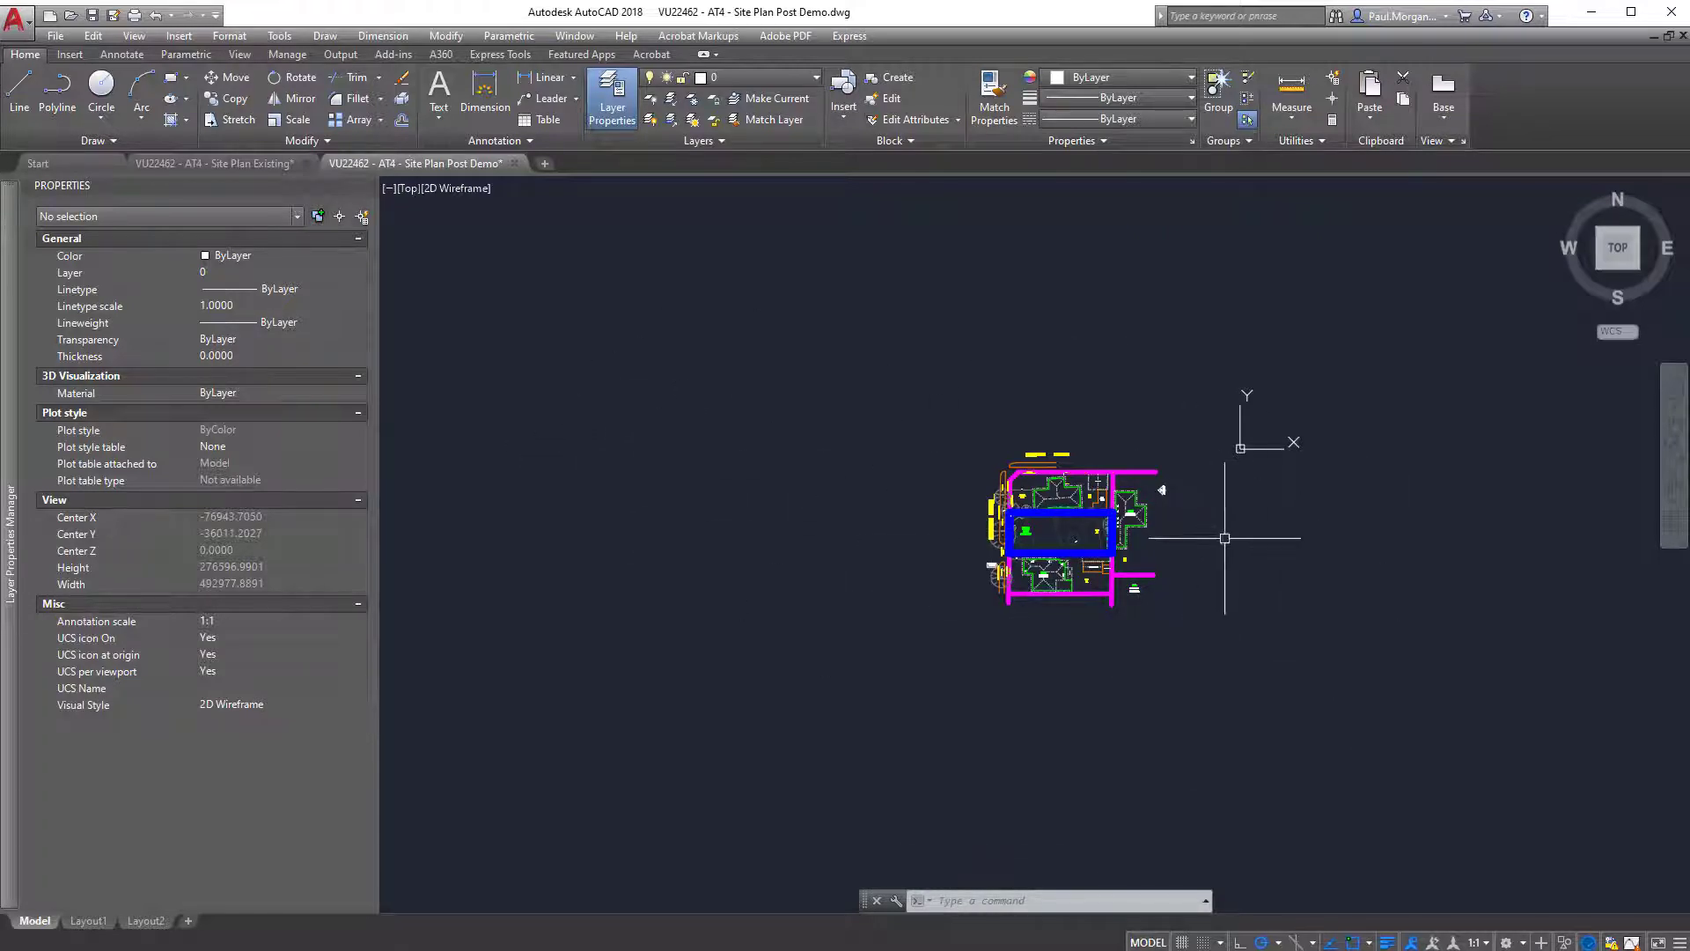
Switch back to Revit and inspect the linked site plan's boundary and its offset from the modelled house.
{"action": "left_click", "coordinate": [1588, 14]}
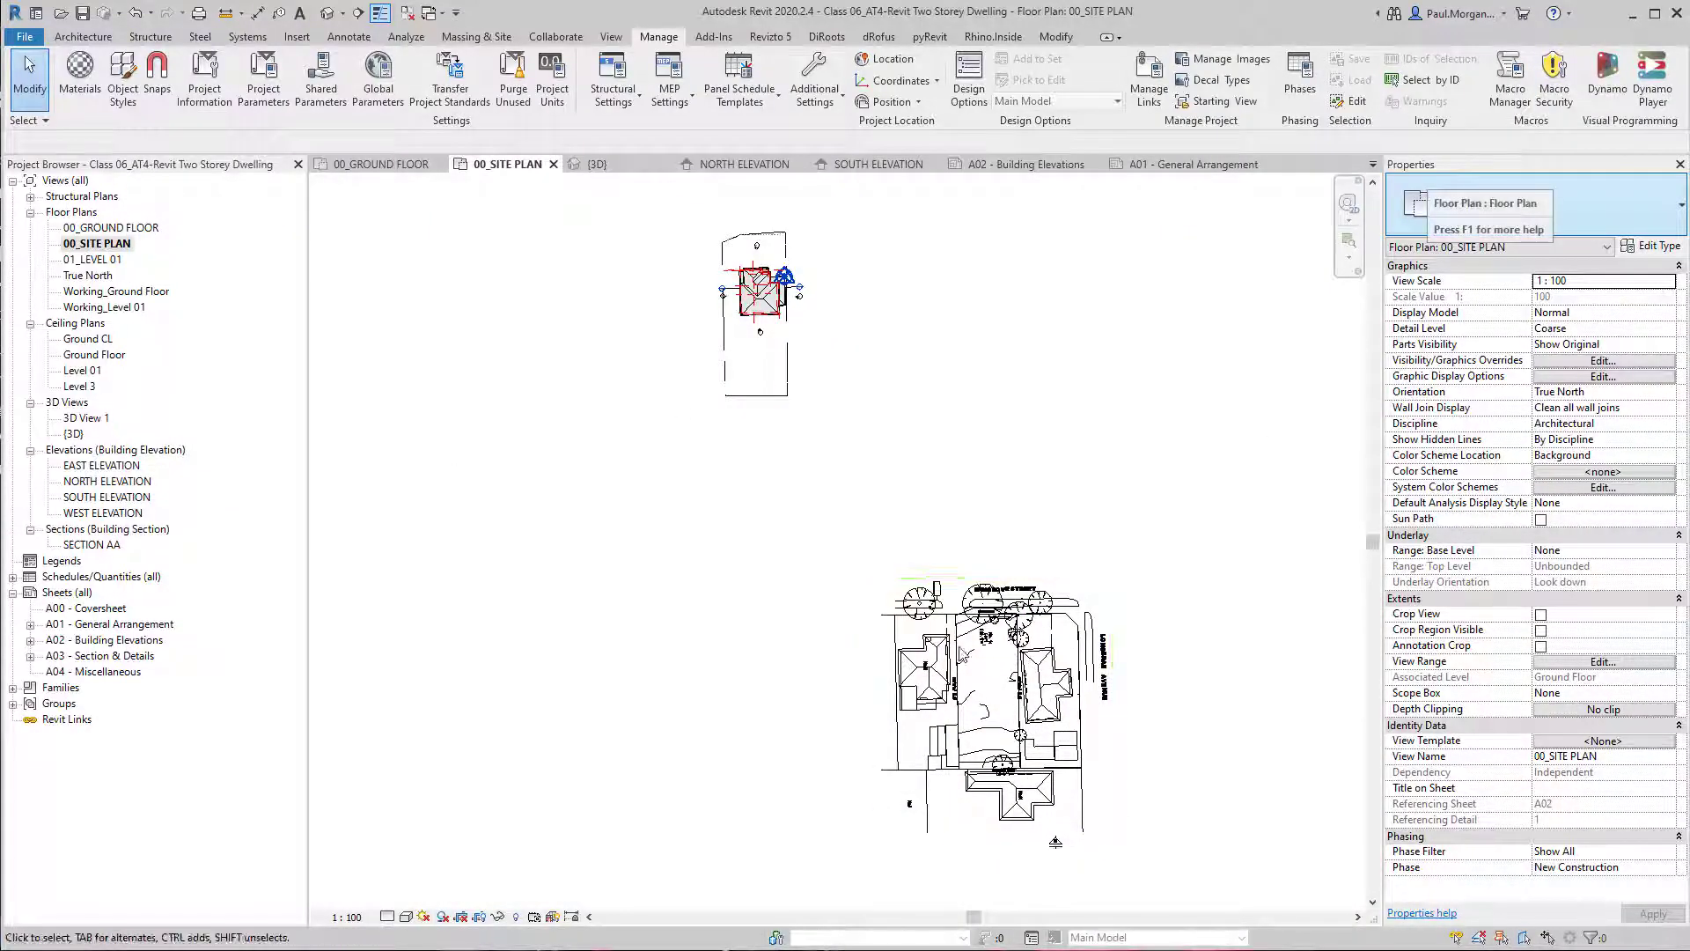
{"action": "left_click", "coordinate": [1023, 662]}
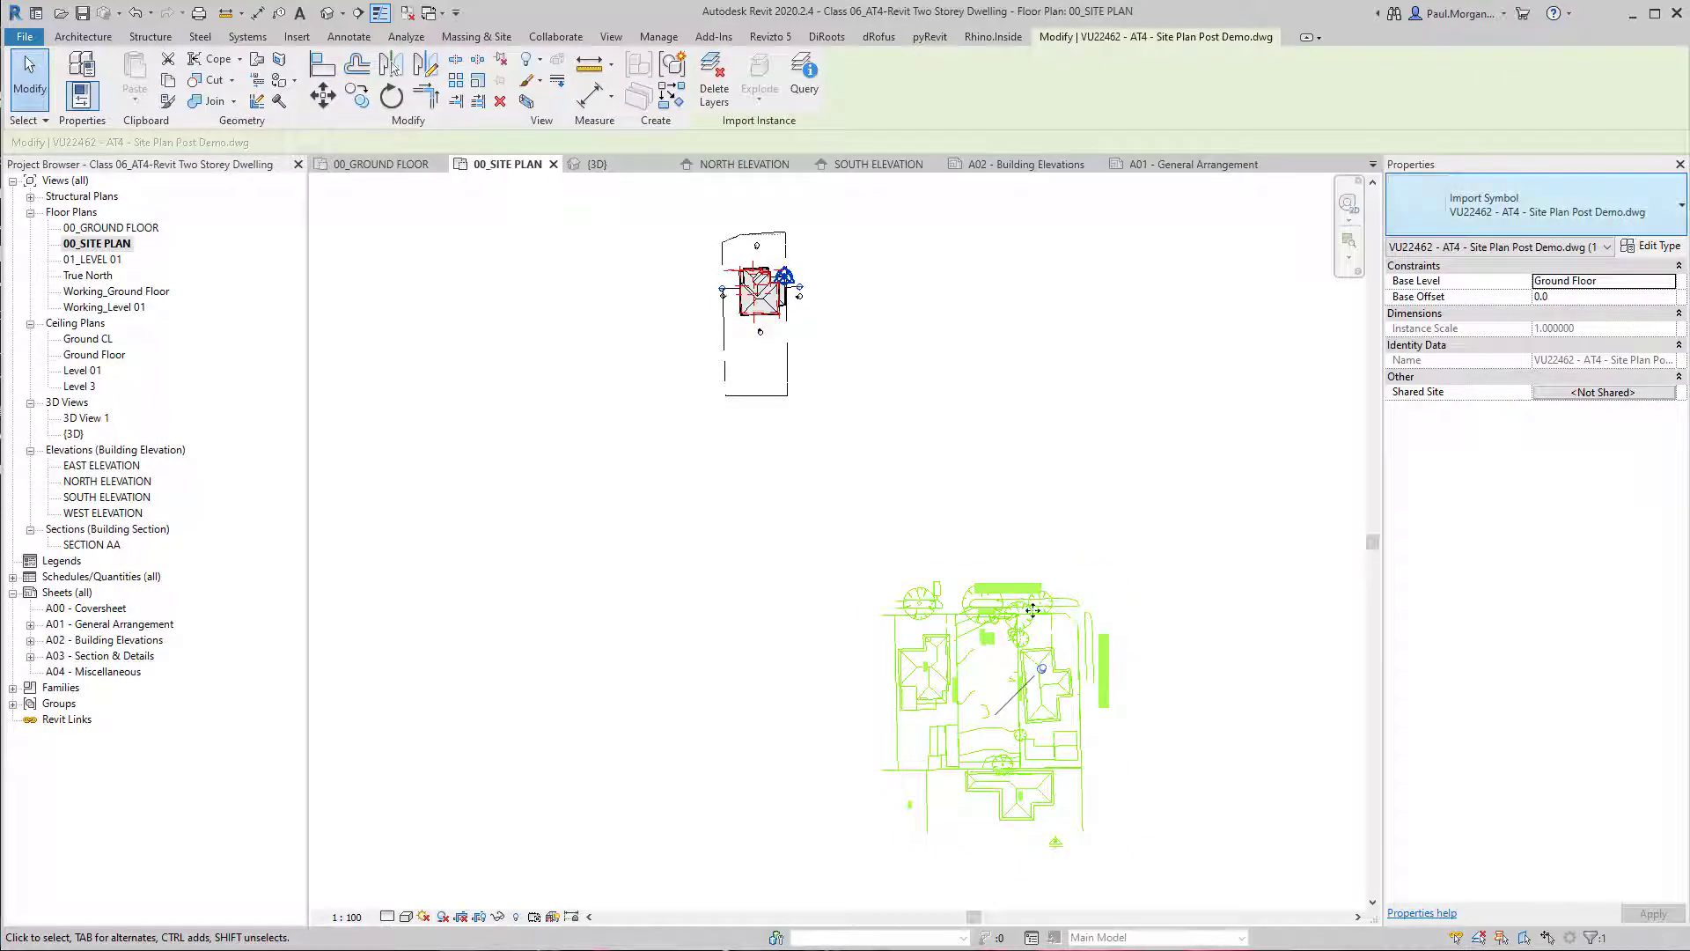
{"action": "left_click", "coordinate": [1162, 702]}
{"action": "middle_click_drag", "start_coordinate": [811, 548], "coordinate": [850, 558]}
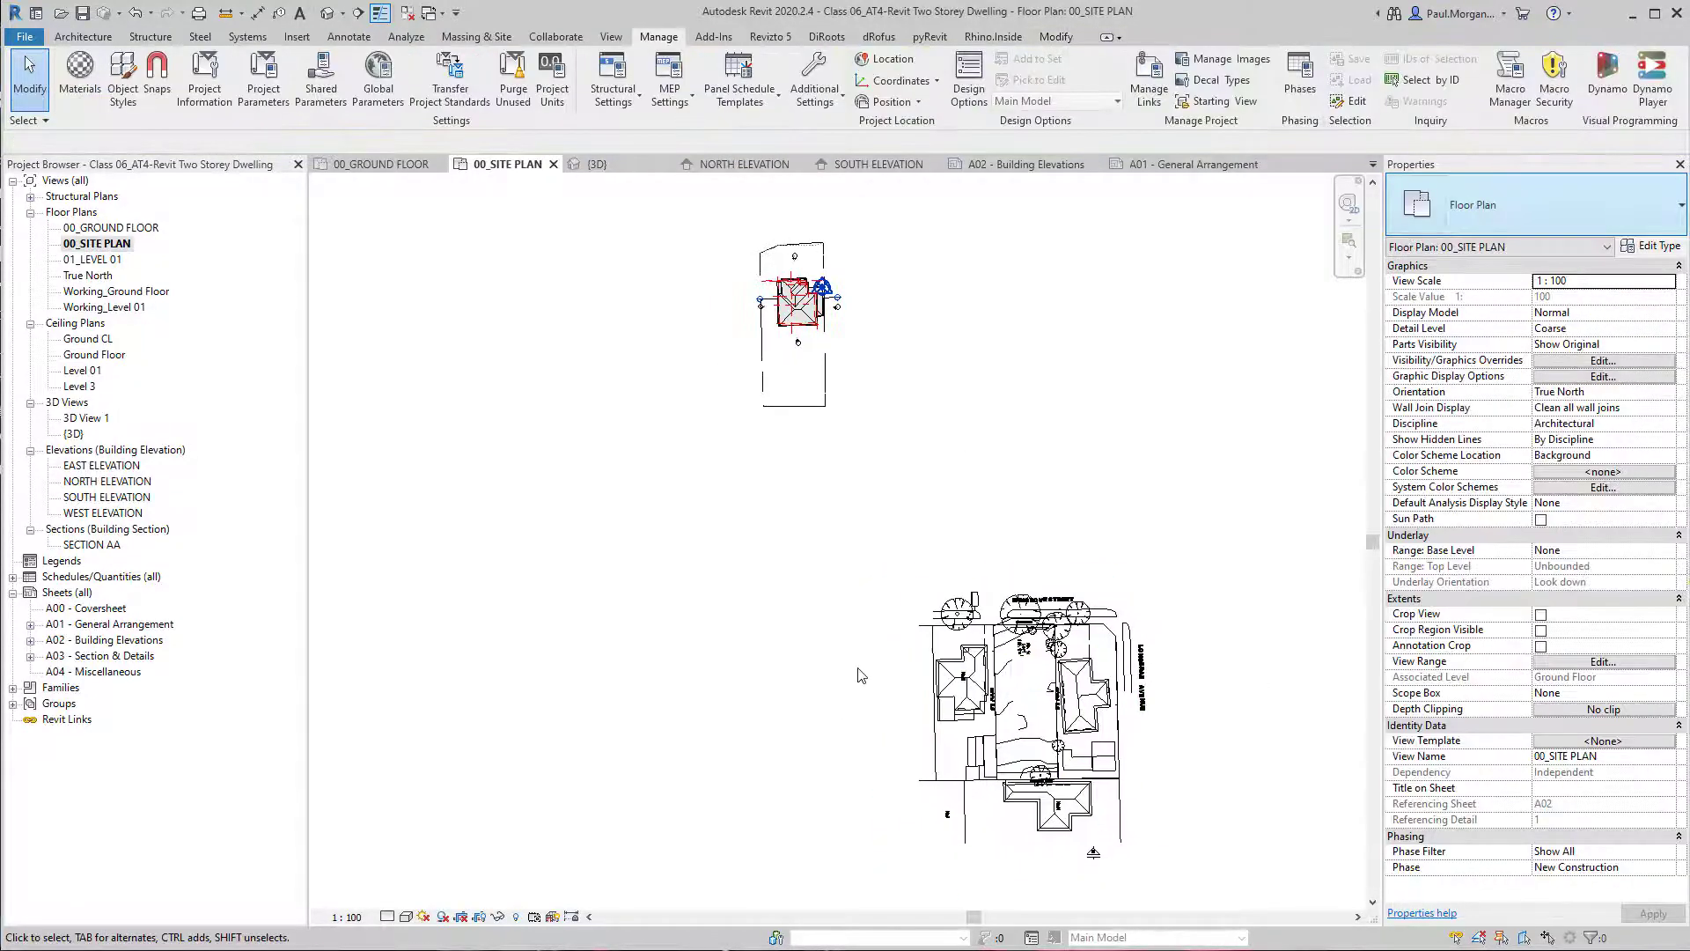
{"action": "middle_click_drag", "start_coordinate": [861, 675], "coordinate": [866, 671]}
{"action": "left_click", "coordinate": [1008, 634]}
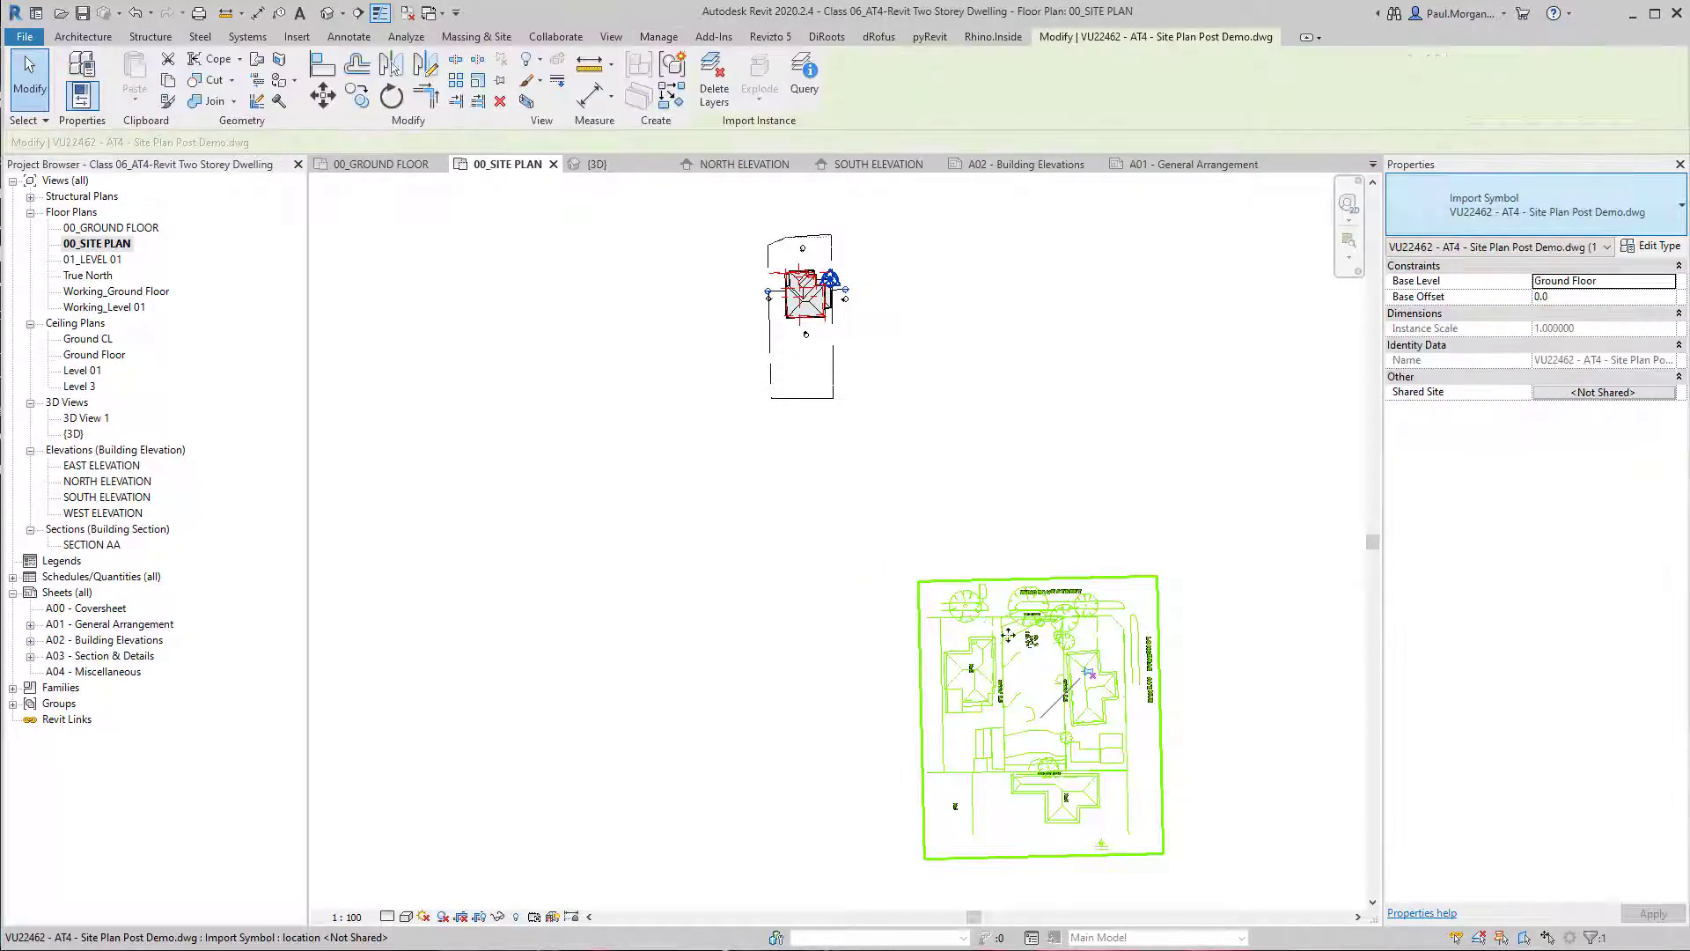
{"action": "left_click", "coordinate": [1146, 629]}
{"action": "middle_click_drag", "start_coordinate": [1146, 635], "coordinate": [1062, 628]}
{"action": "middle_click_drag", "start_coordinate": [1146, 677], "coordinate": [1166, 671]}
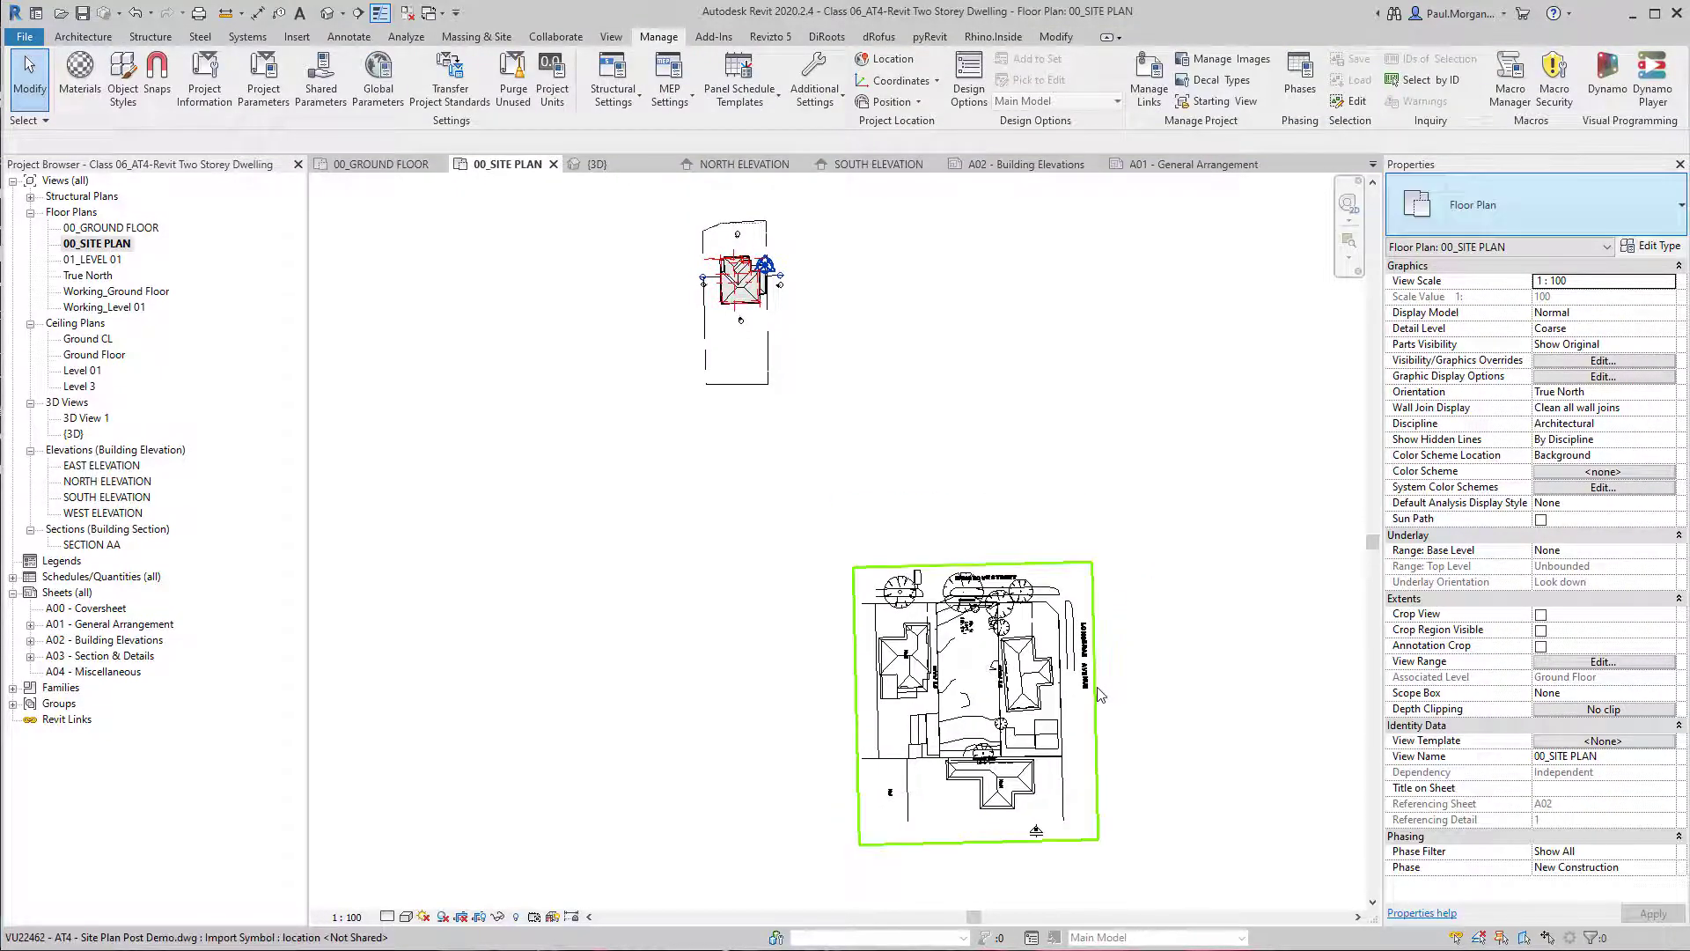
{"action": "left_click", "coordinate": [1088, 702]}
{"action": "left_click", "coordinate": [1062, 499]}
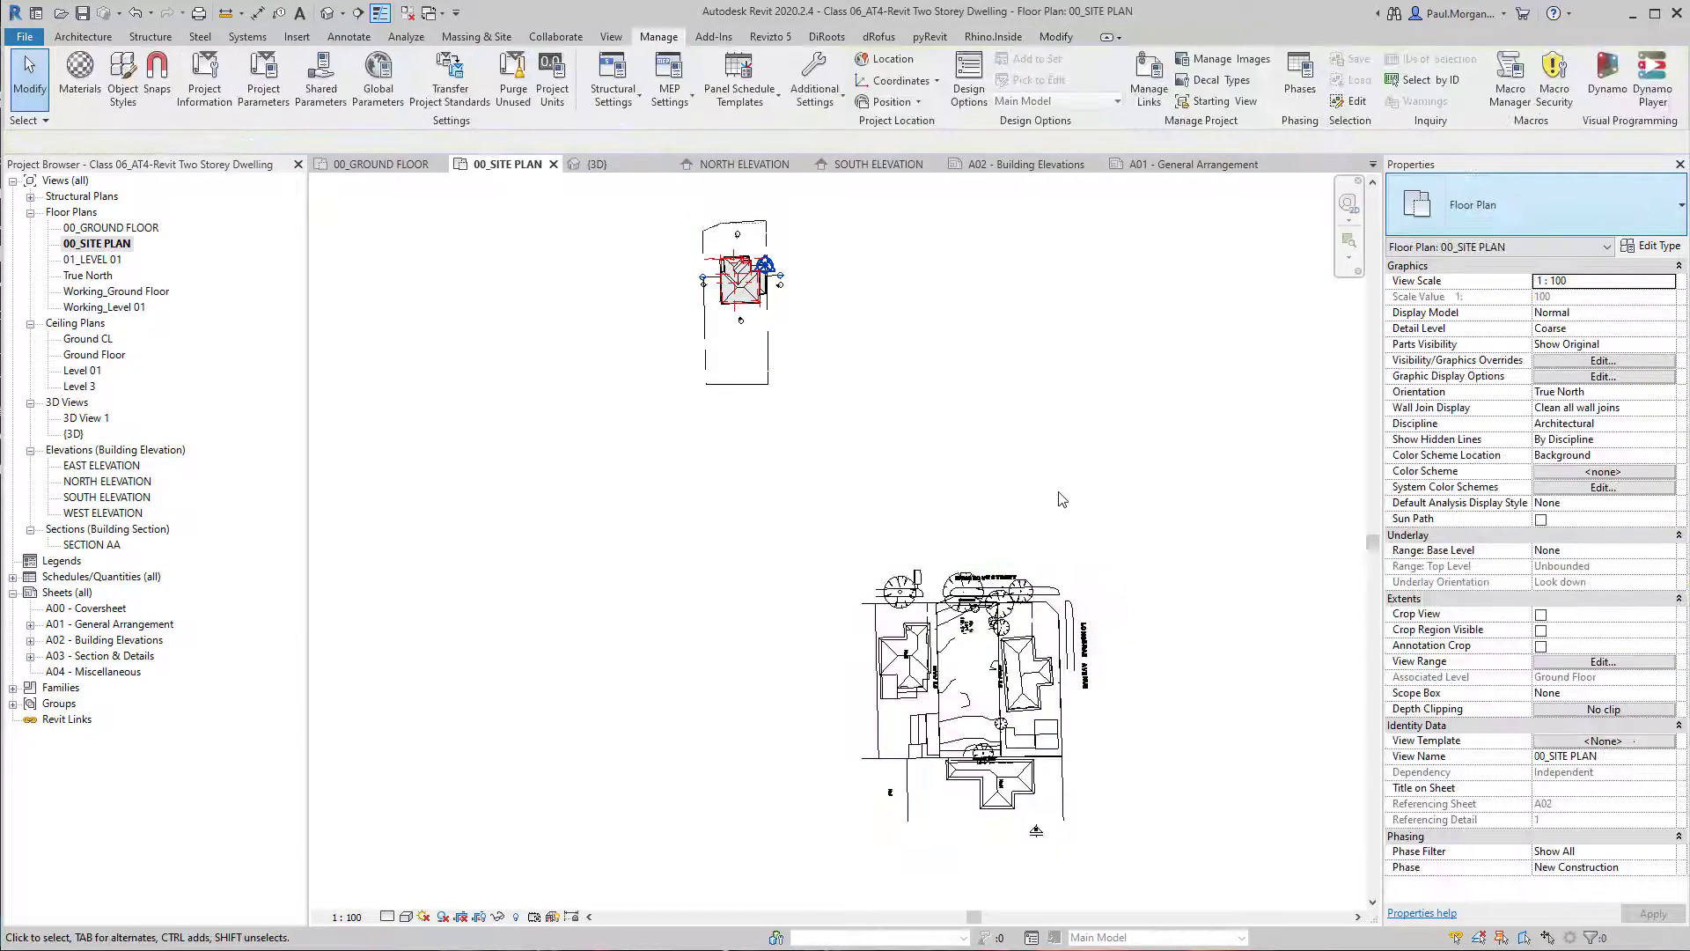
Delete the linked site plan drawing from the 00_SITE PLAN view.
{"action": "left_click", "coordinate": [1015, 670]}
{"action": "middle_click_drag", "start_coordinate": [1015, 670], "coordinate": [1035, 653]}
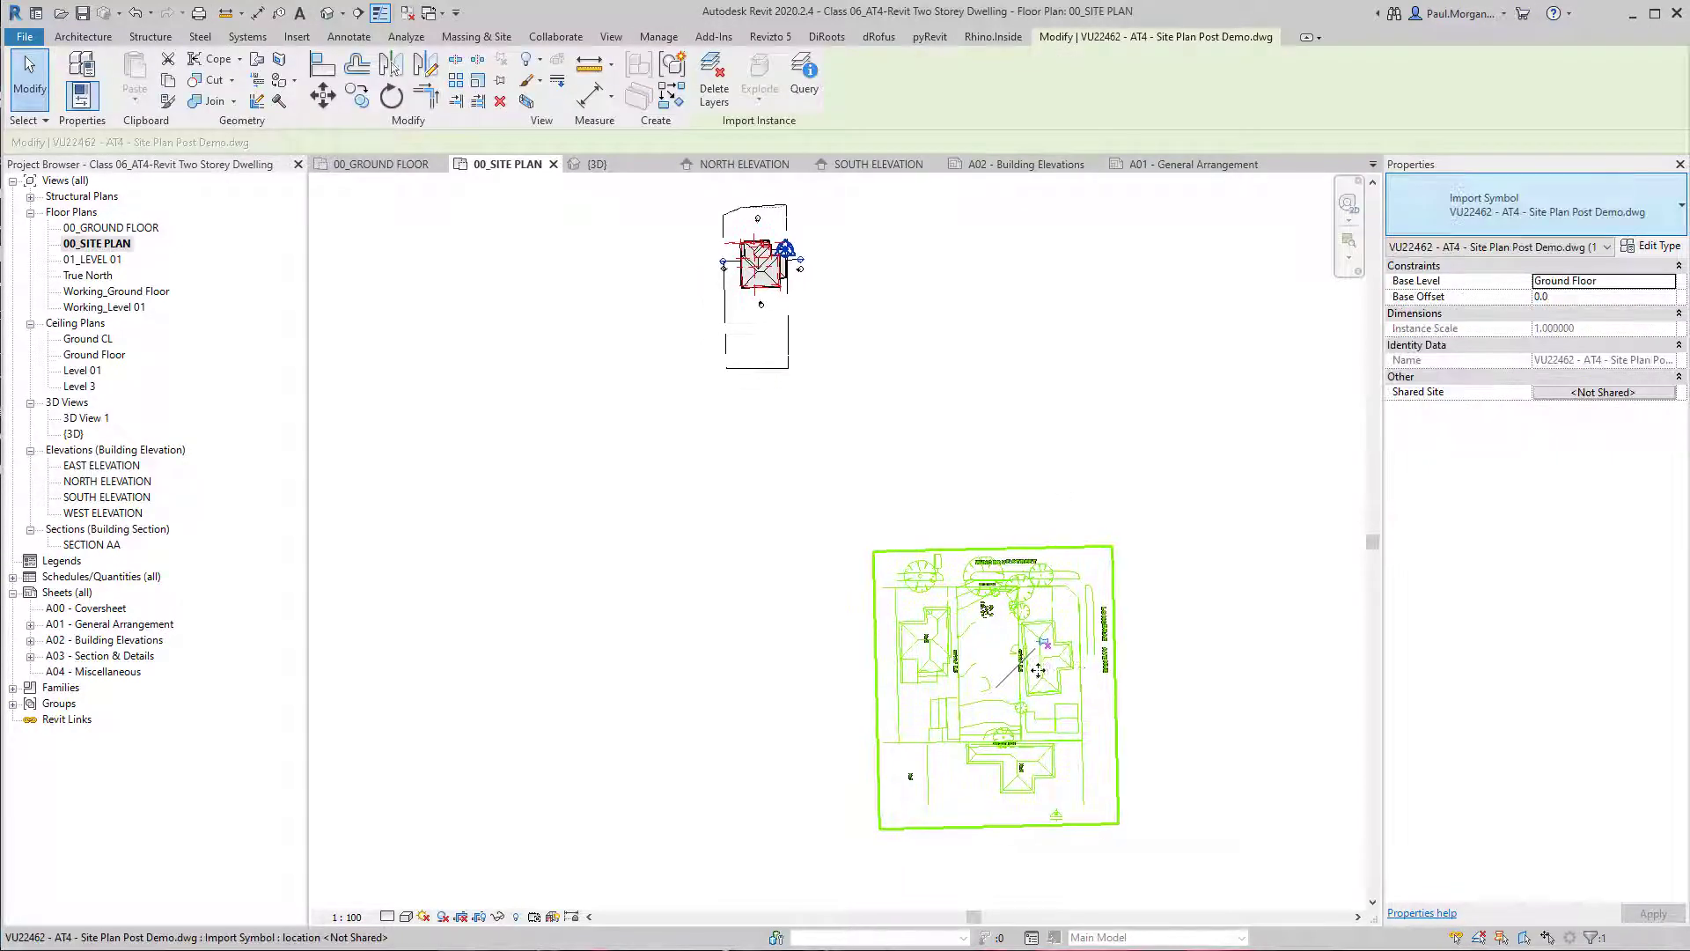
{"action": "key", "text": "Delete"}
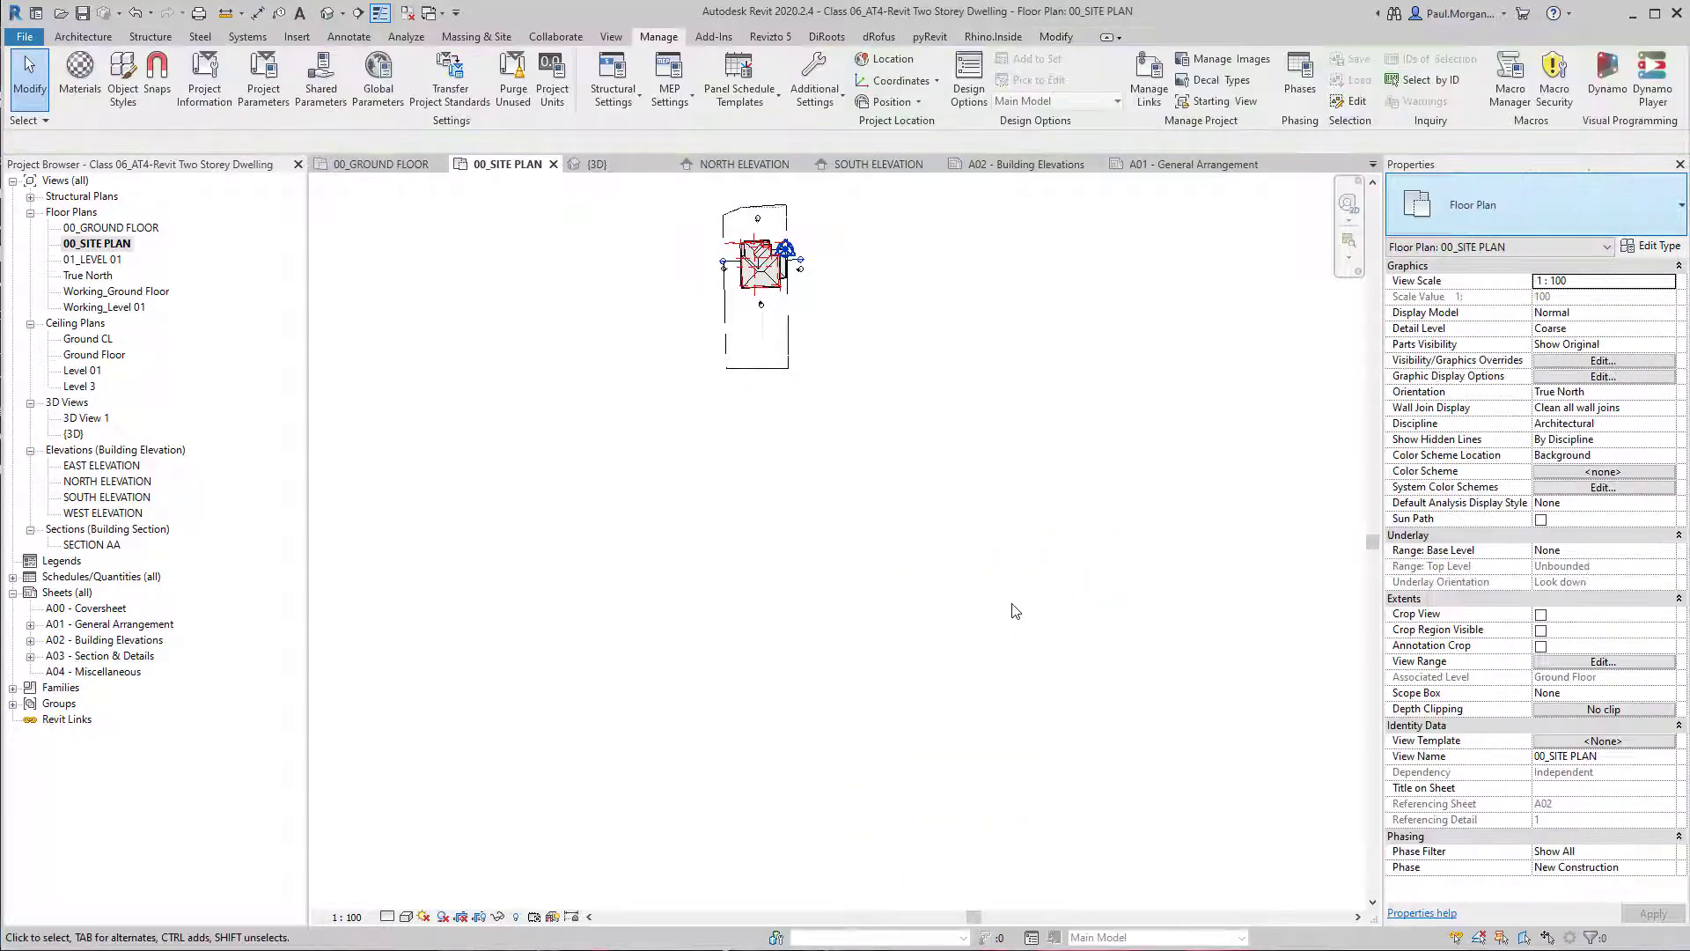
{"action": "key", "text": "m"}
{"action": "key", "text": "l"}
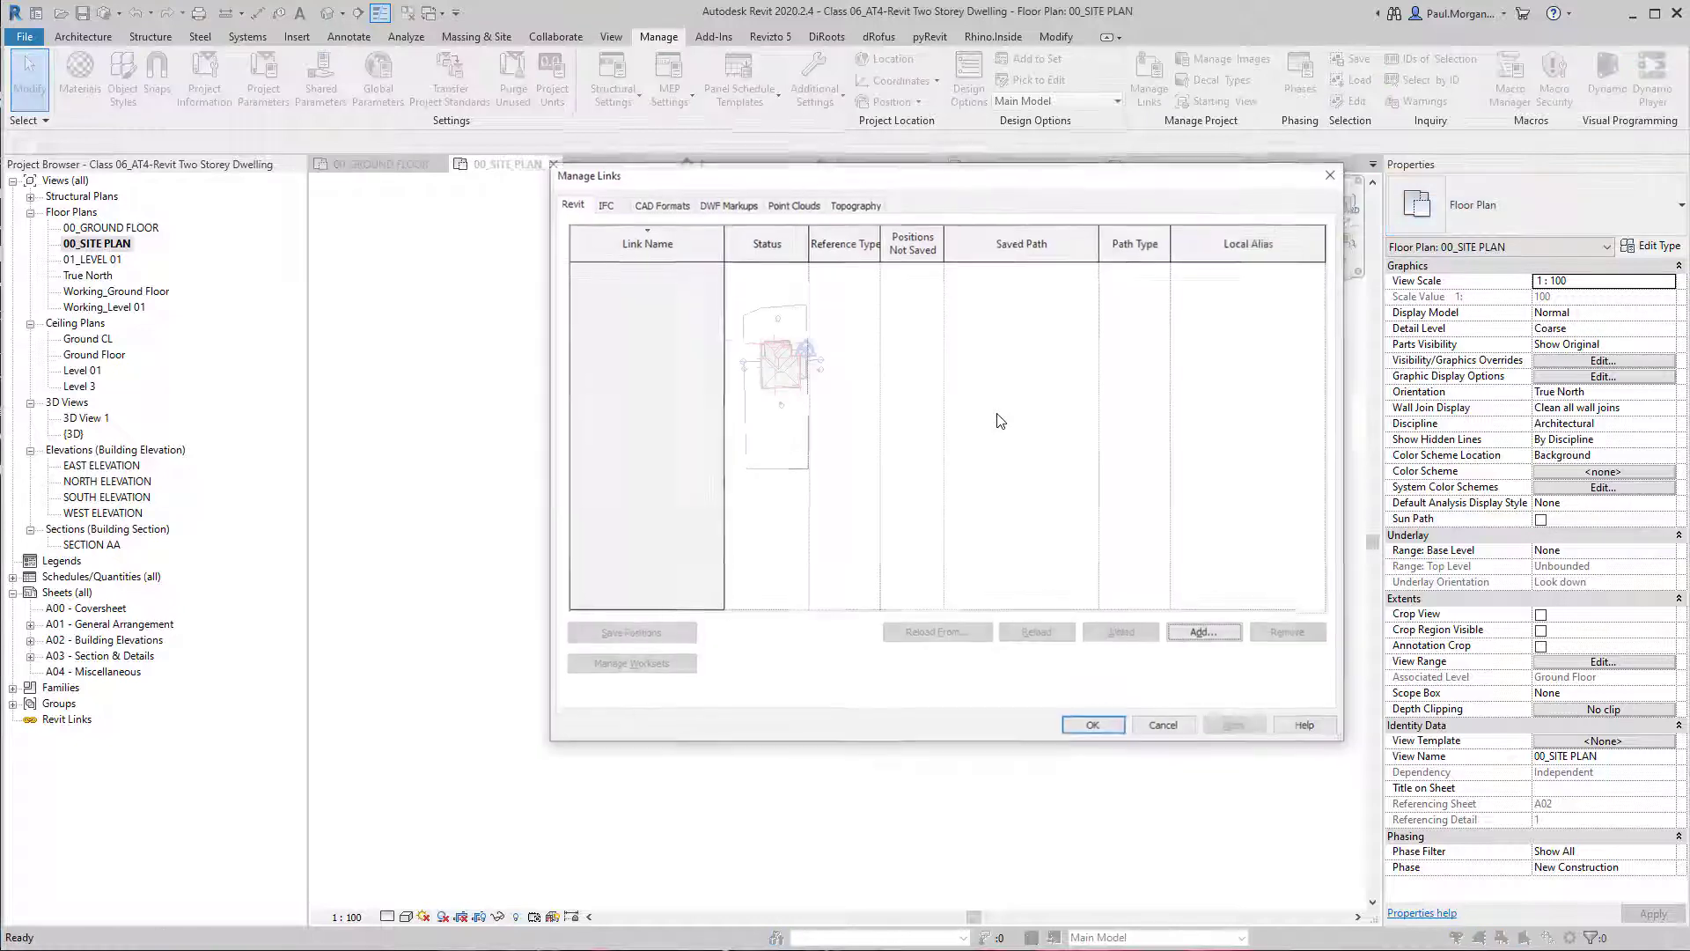
{"action": "left_click", "coordinate": [672, 204]}
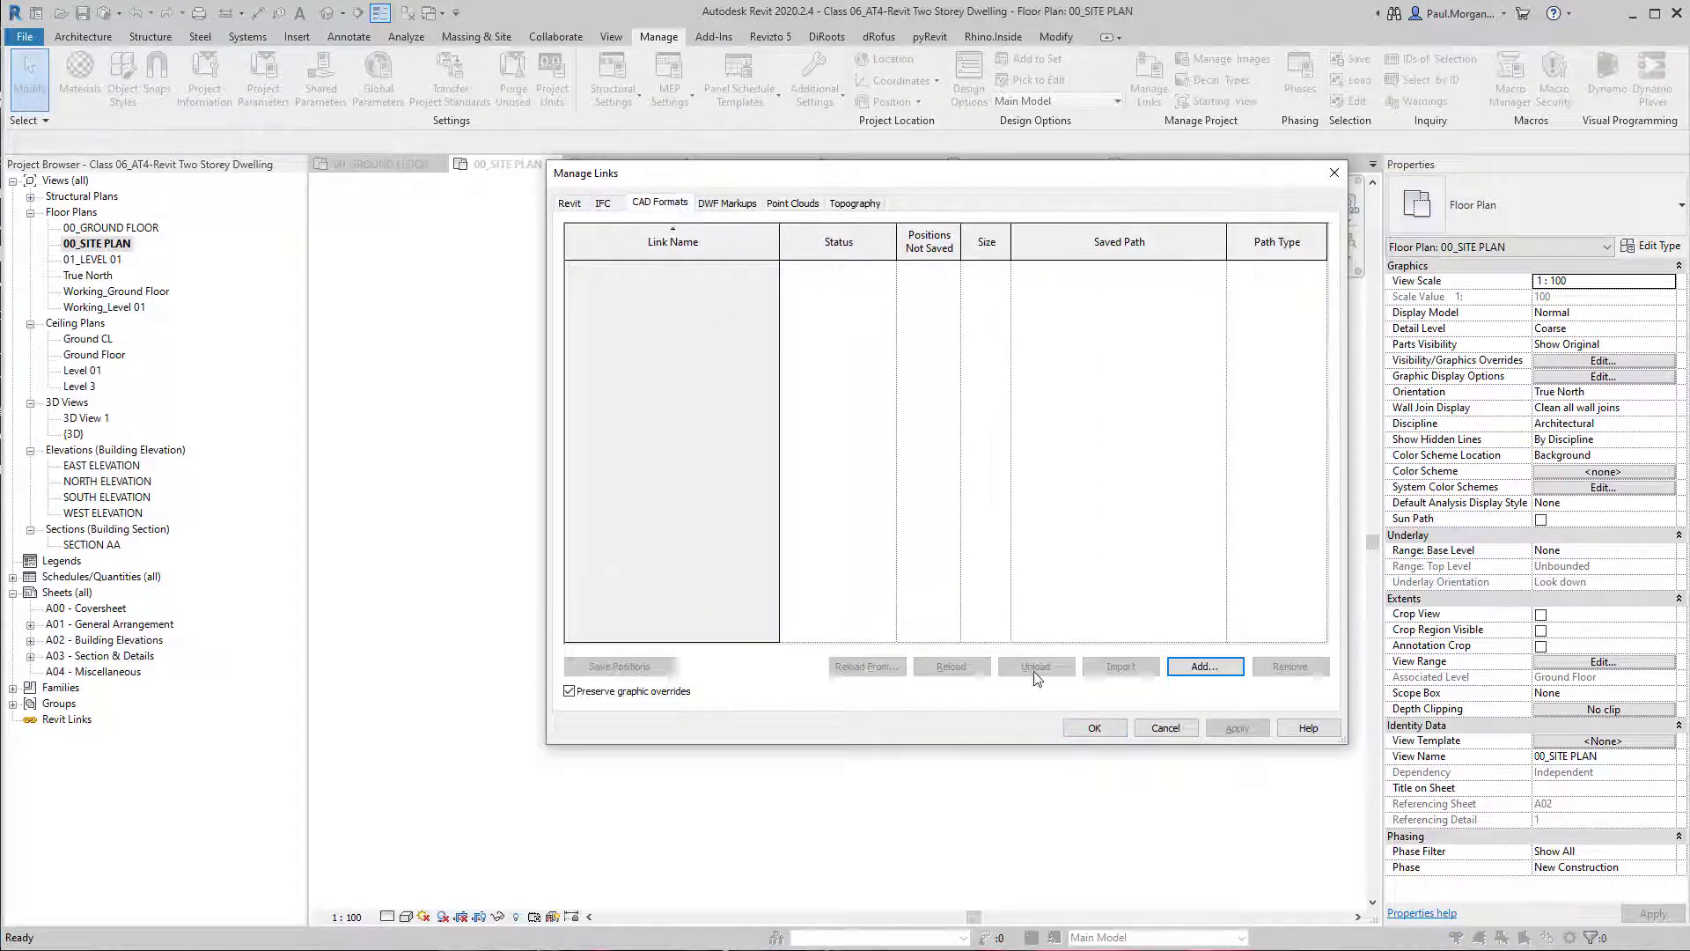
{"action": "left_click", "coordinate": [1188, 669]}
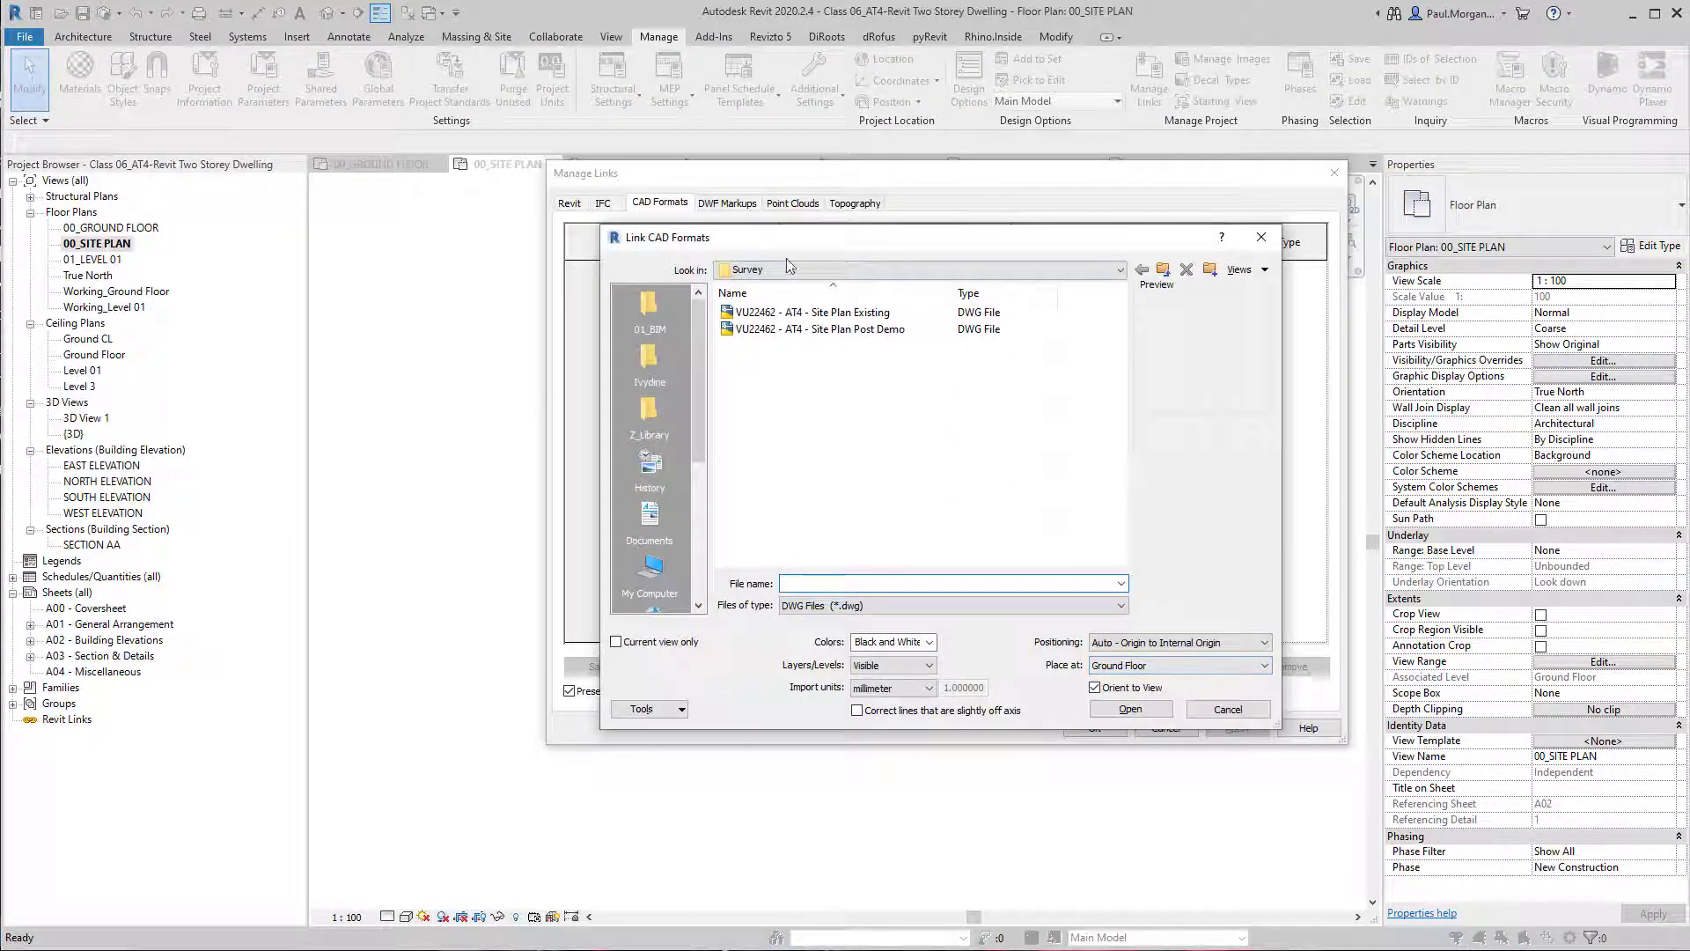
{"action": "key", "text": "Escape"}
{"action": "key", "text": "Escape"}
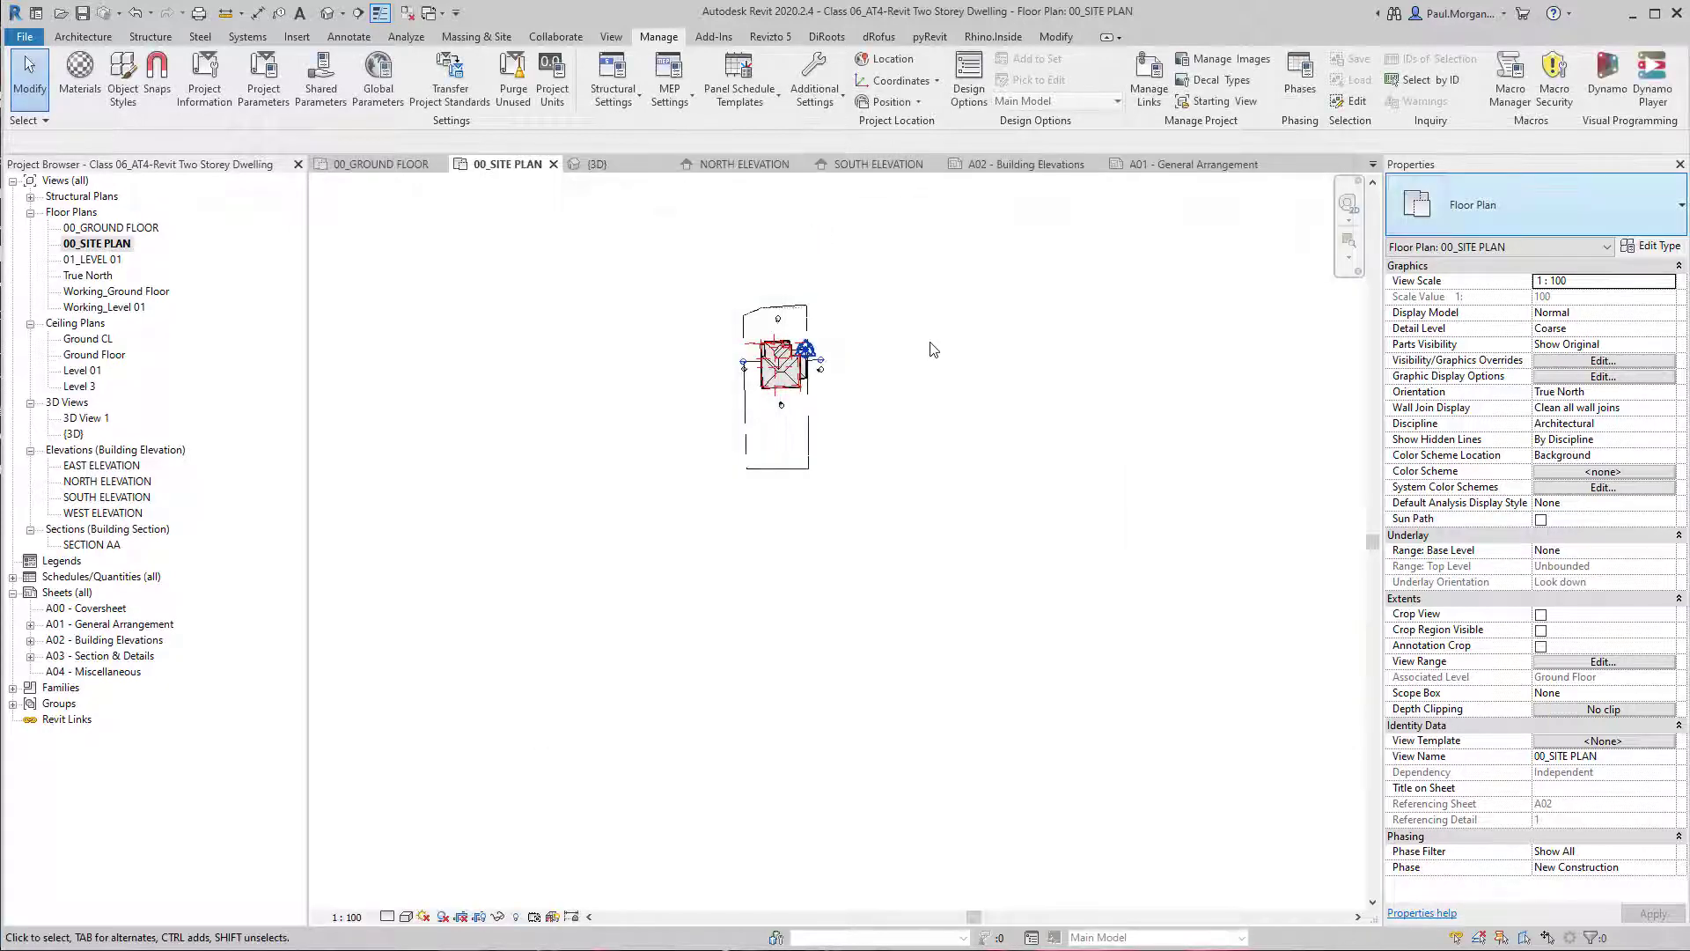
{"action": "left_click", "coordinate": [297, 36]}
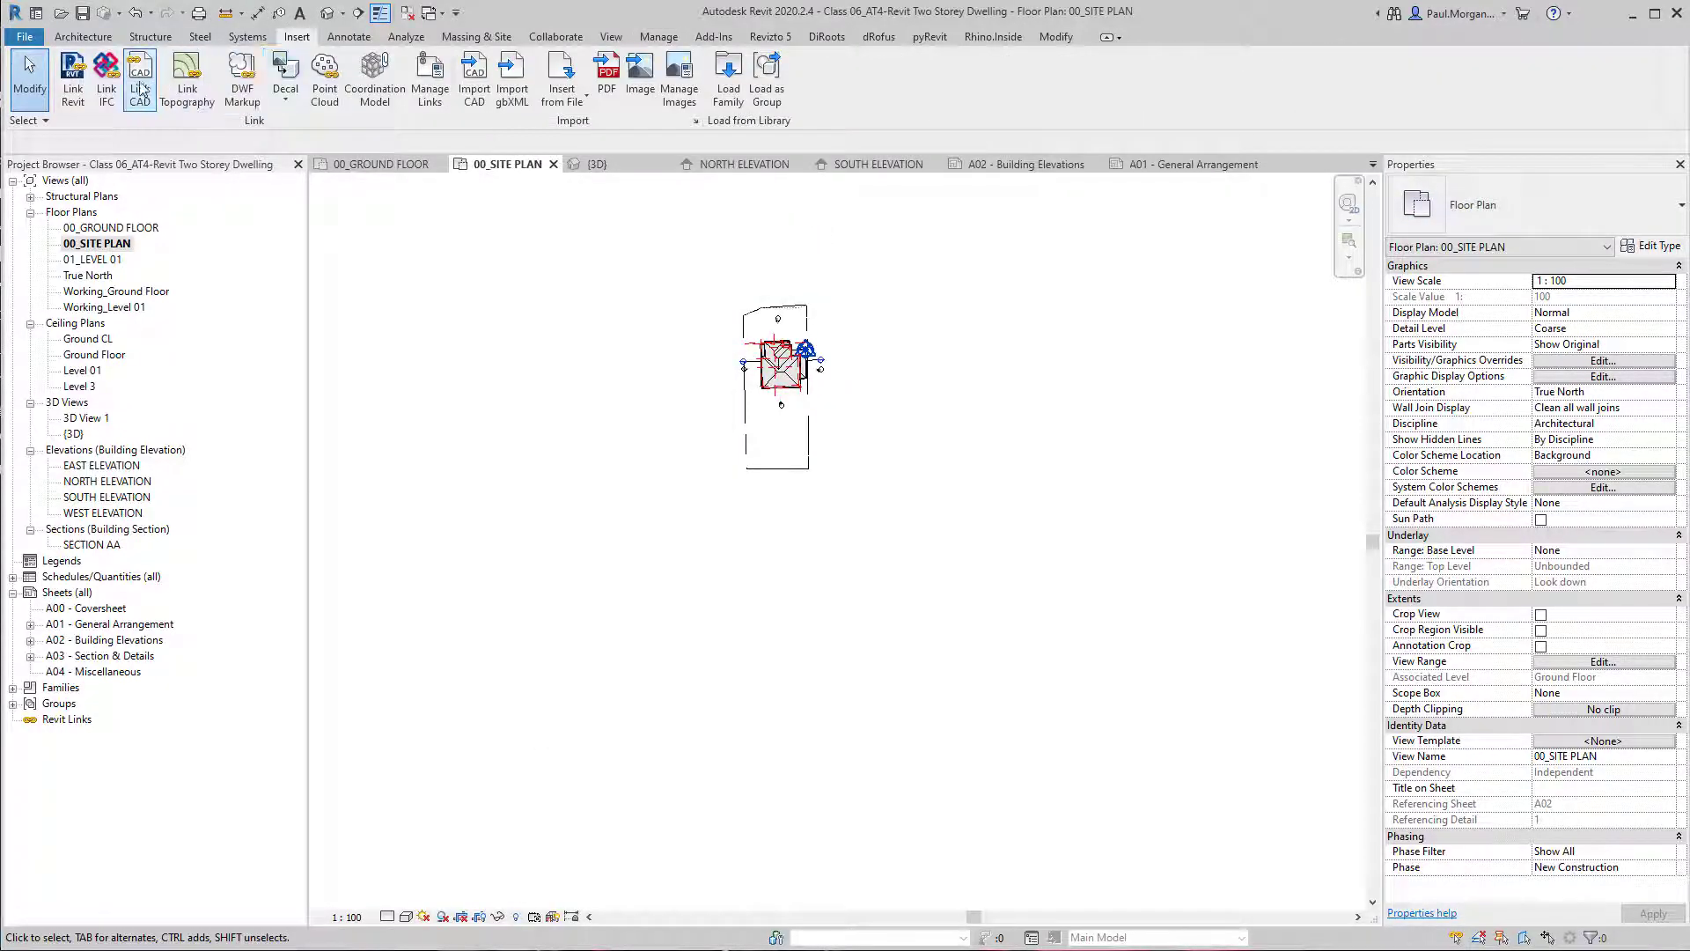
{"action": "left_click", "coordinate": [636, 38]}
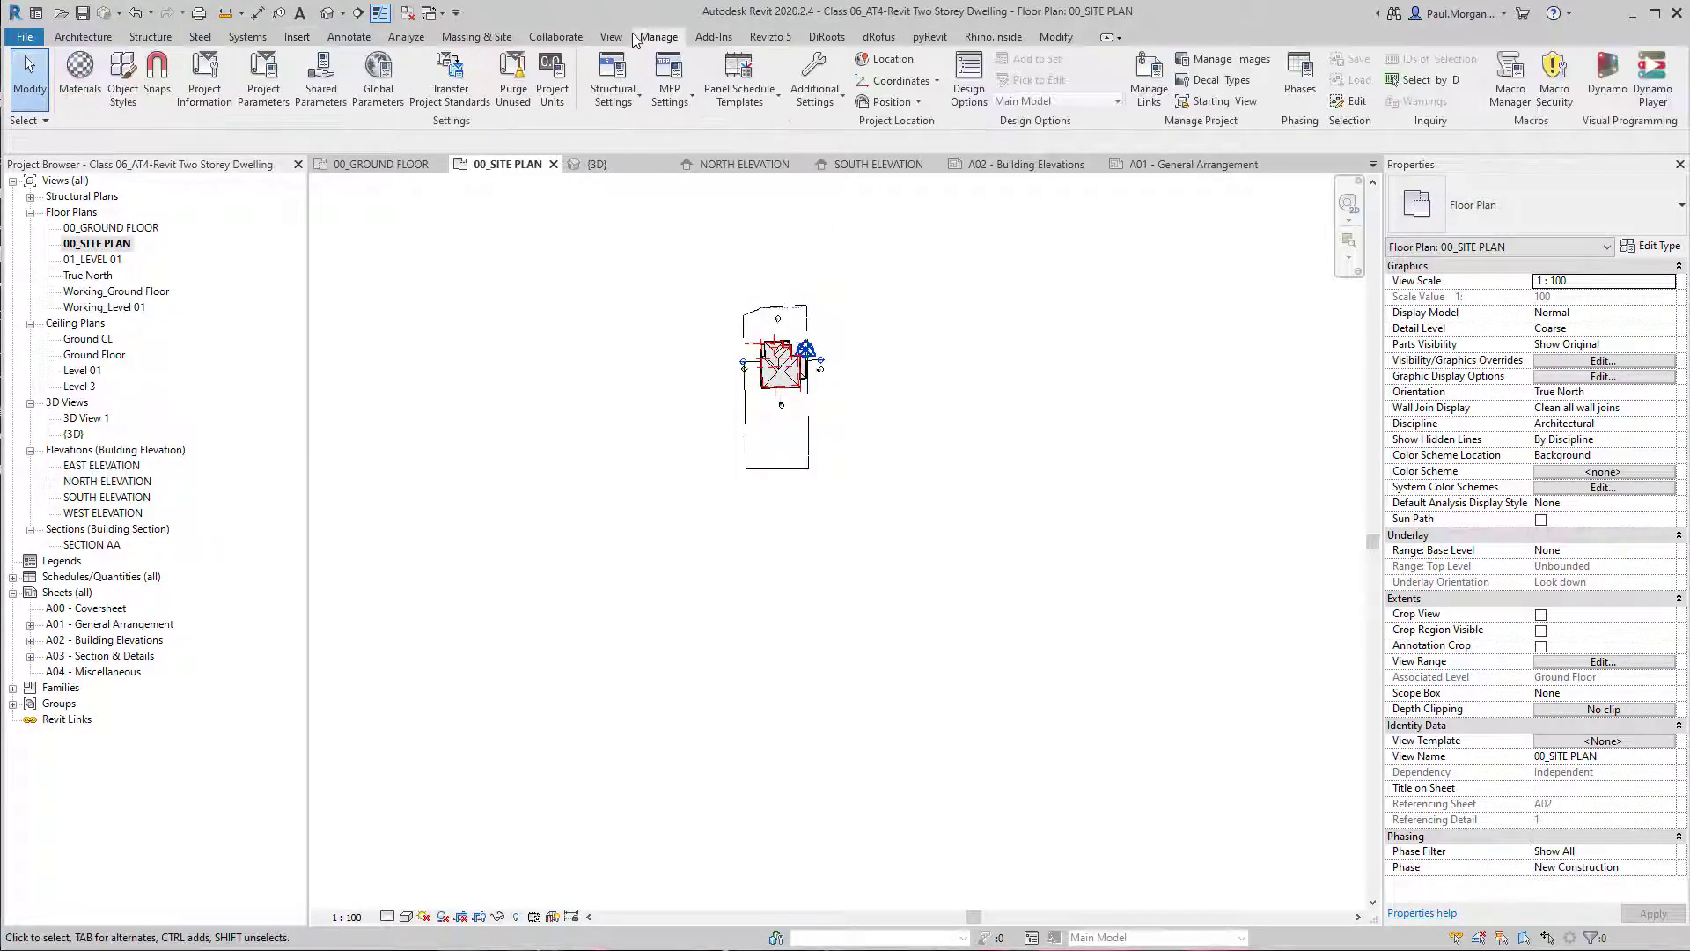
Start adding a new CAD link and choose VU22462 - AT4 - Site Plan Post Demo.dwg from the Survey folder.
{"action": "left_click", "coordinate": [1147, 91]}
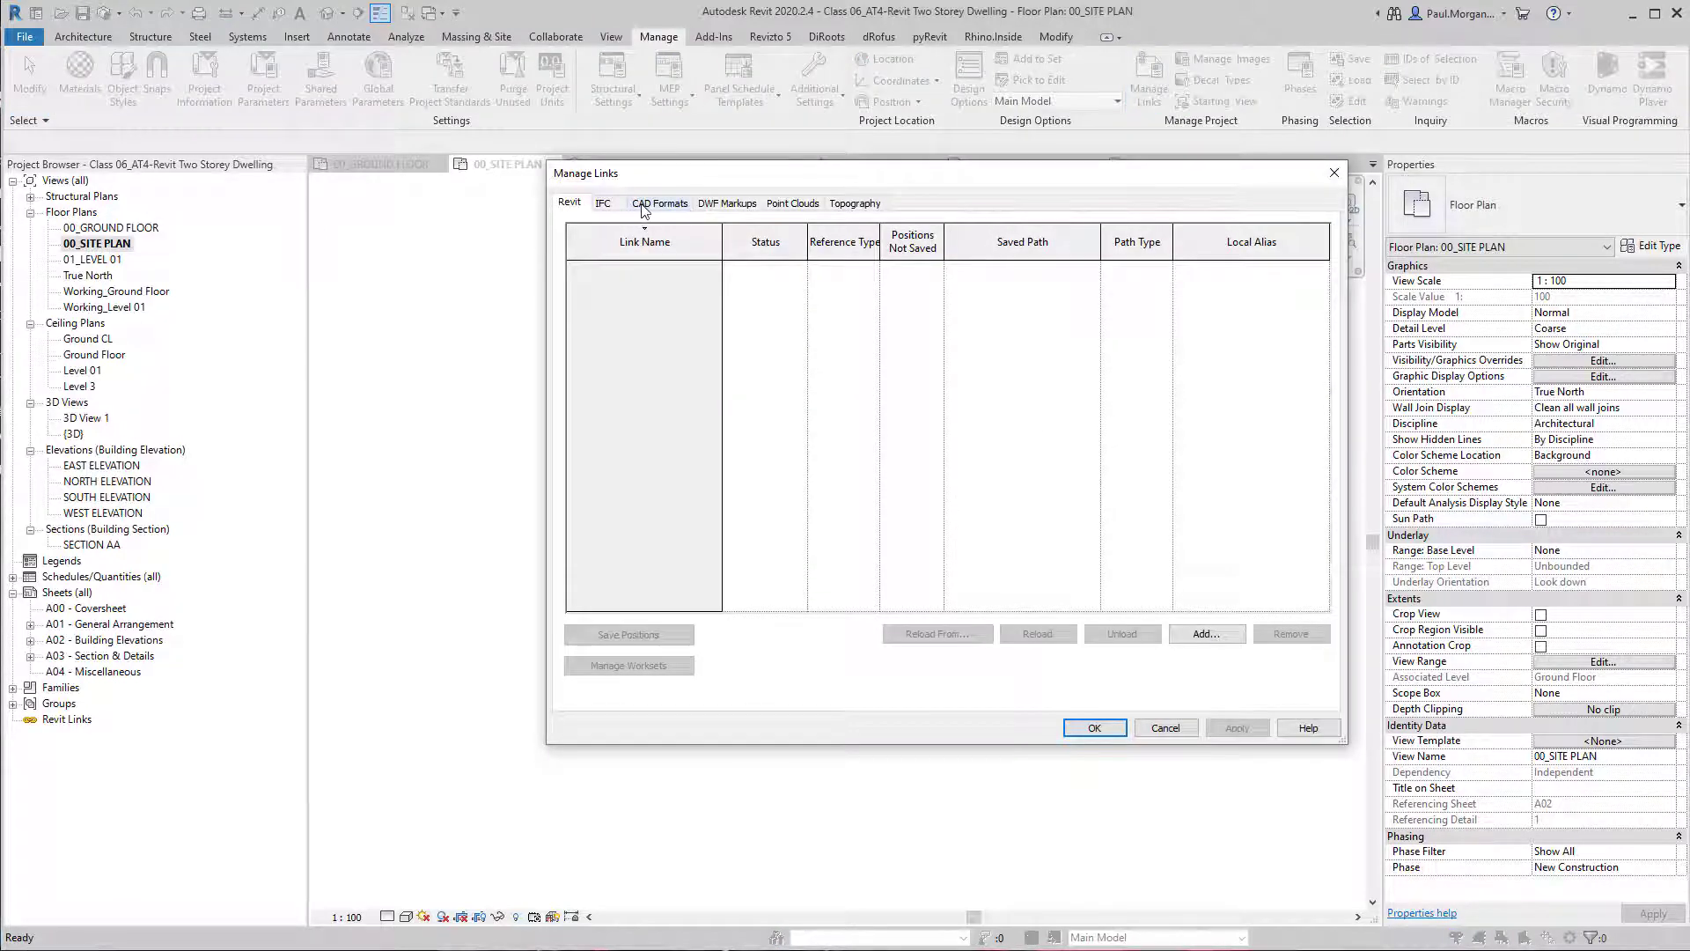
{"action": "left_click", "coordinate": [643, 207]}
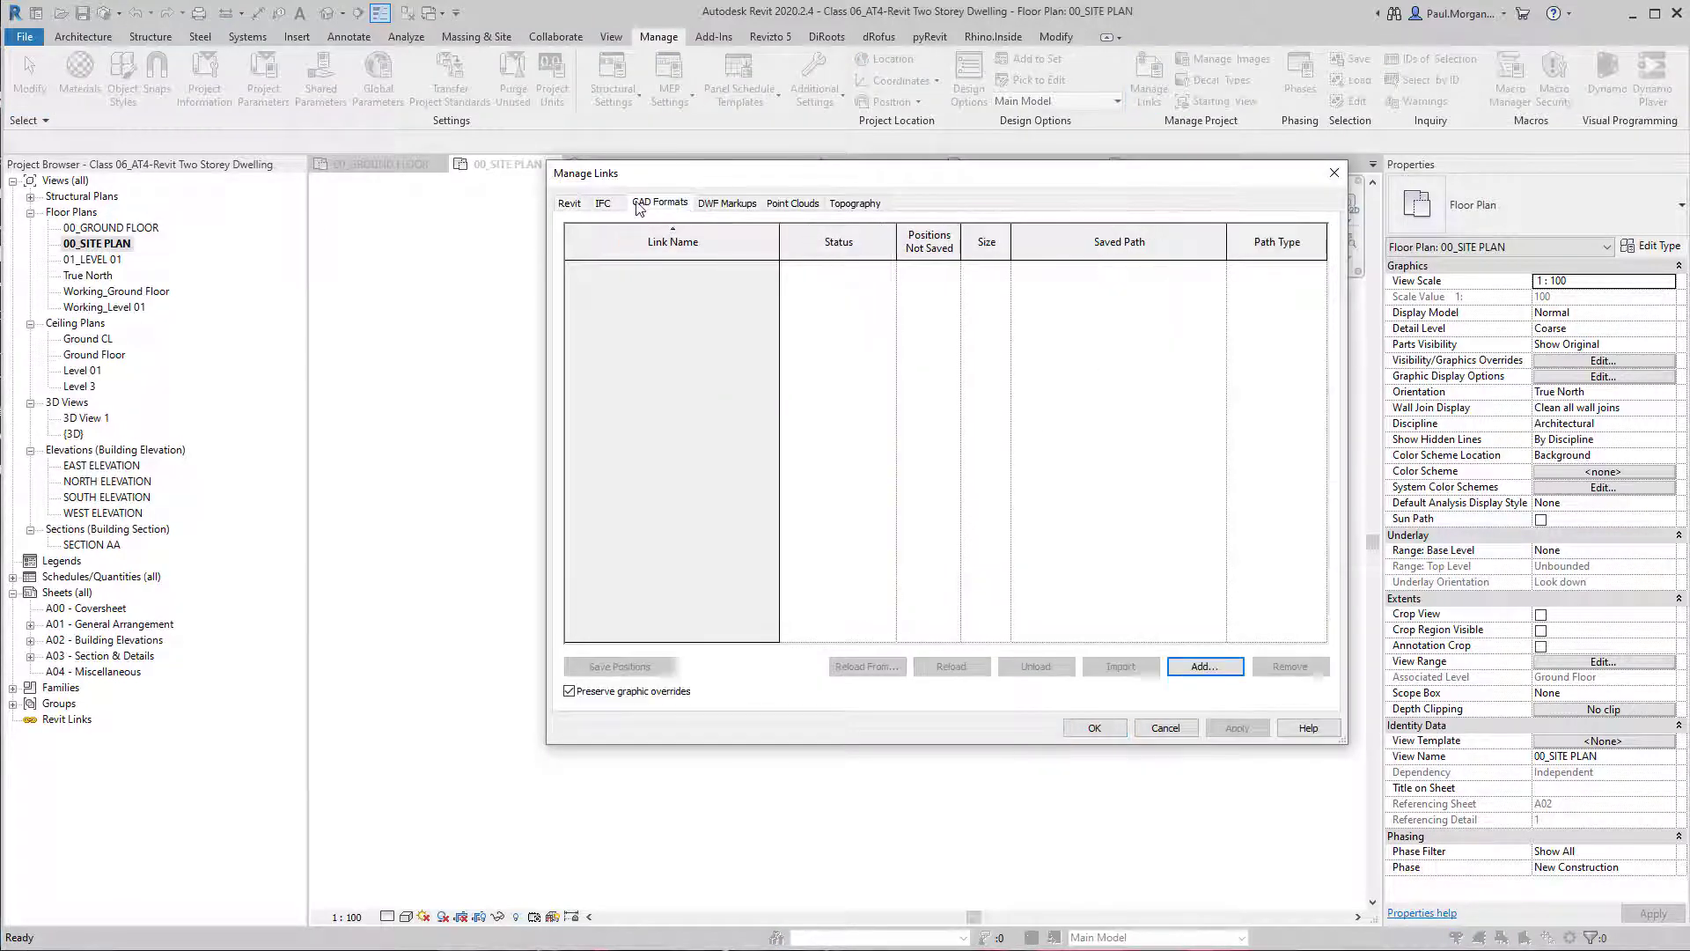
{"action": "left_click", "coordinate": [1206, 668]}
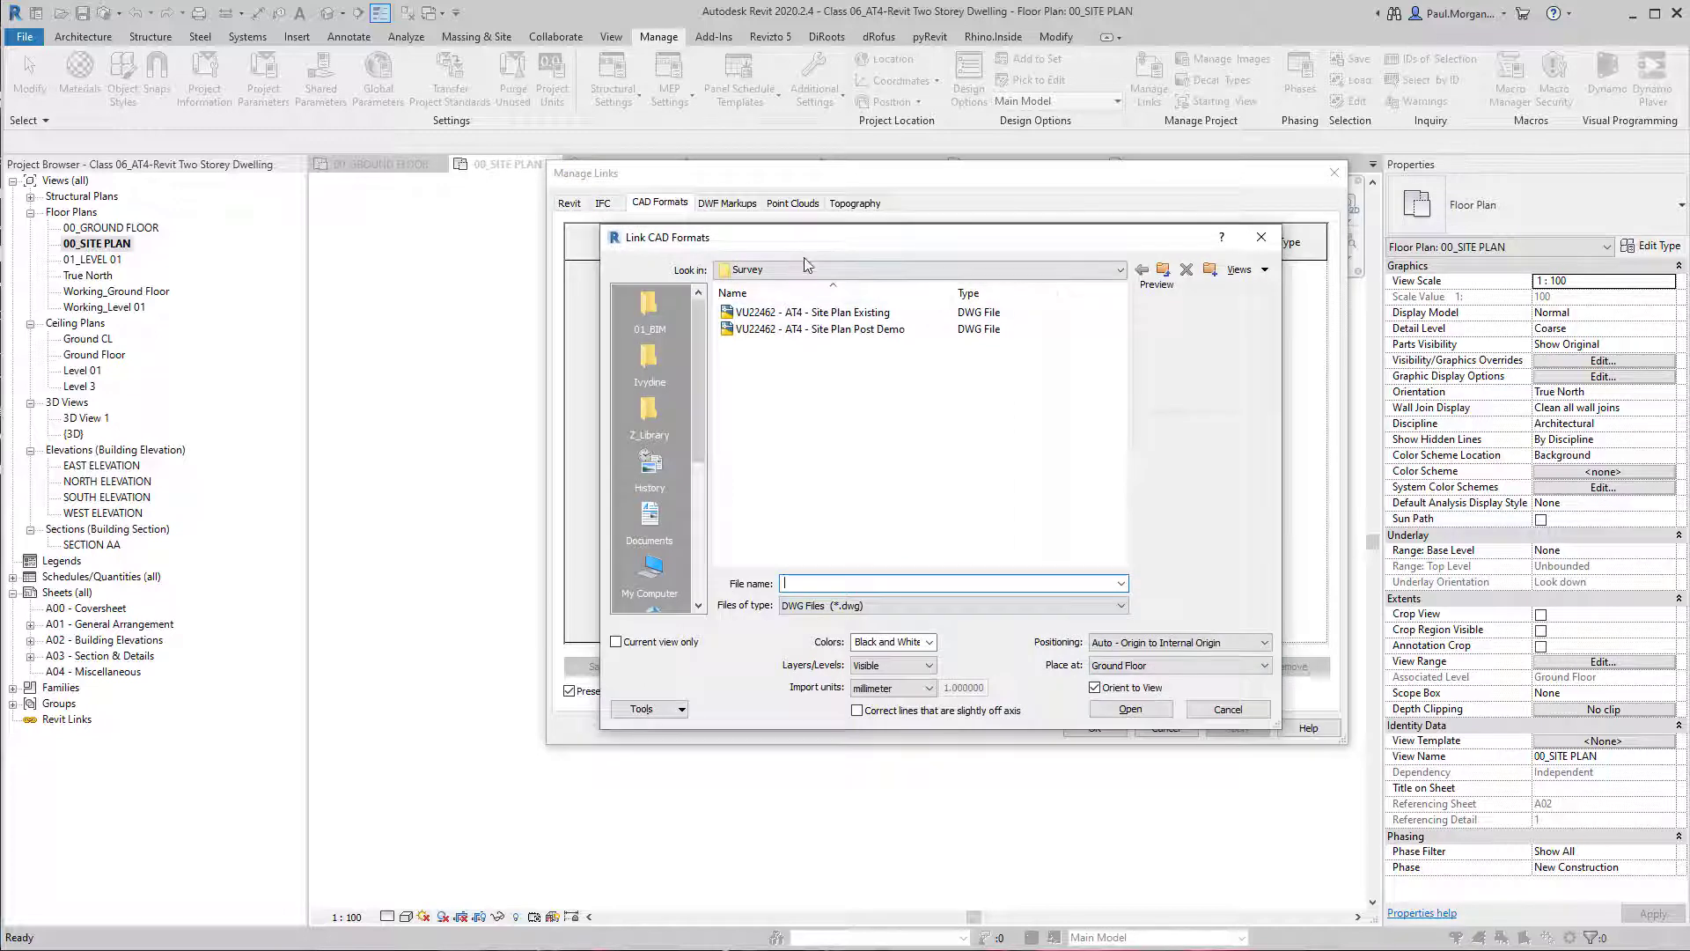
{"action": "mouse_move", "coordinate": [804, 245]}
{"action": "left_mouse_down"}
{"action": "mouse_move", "coordinate": [988, 221]}
{"action": "mouse_move", "coordinate": [816, 221]}
{"action": "left_mouse_up"}
{"action": "left_click", "coordinate": [832, 303]}
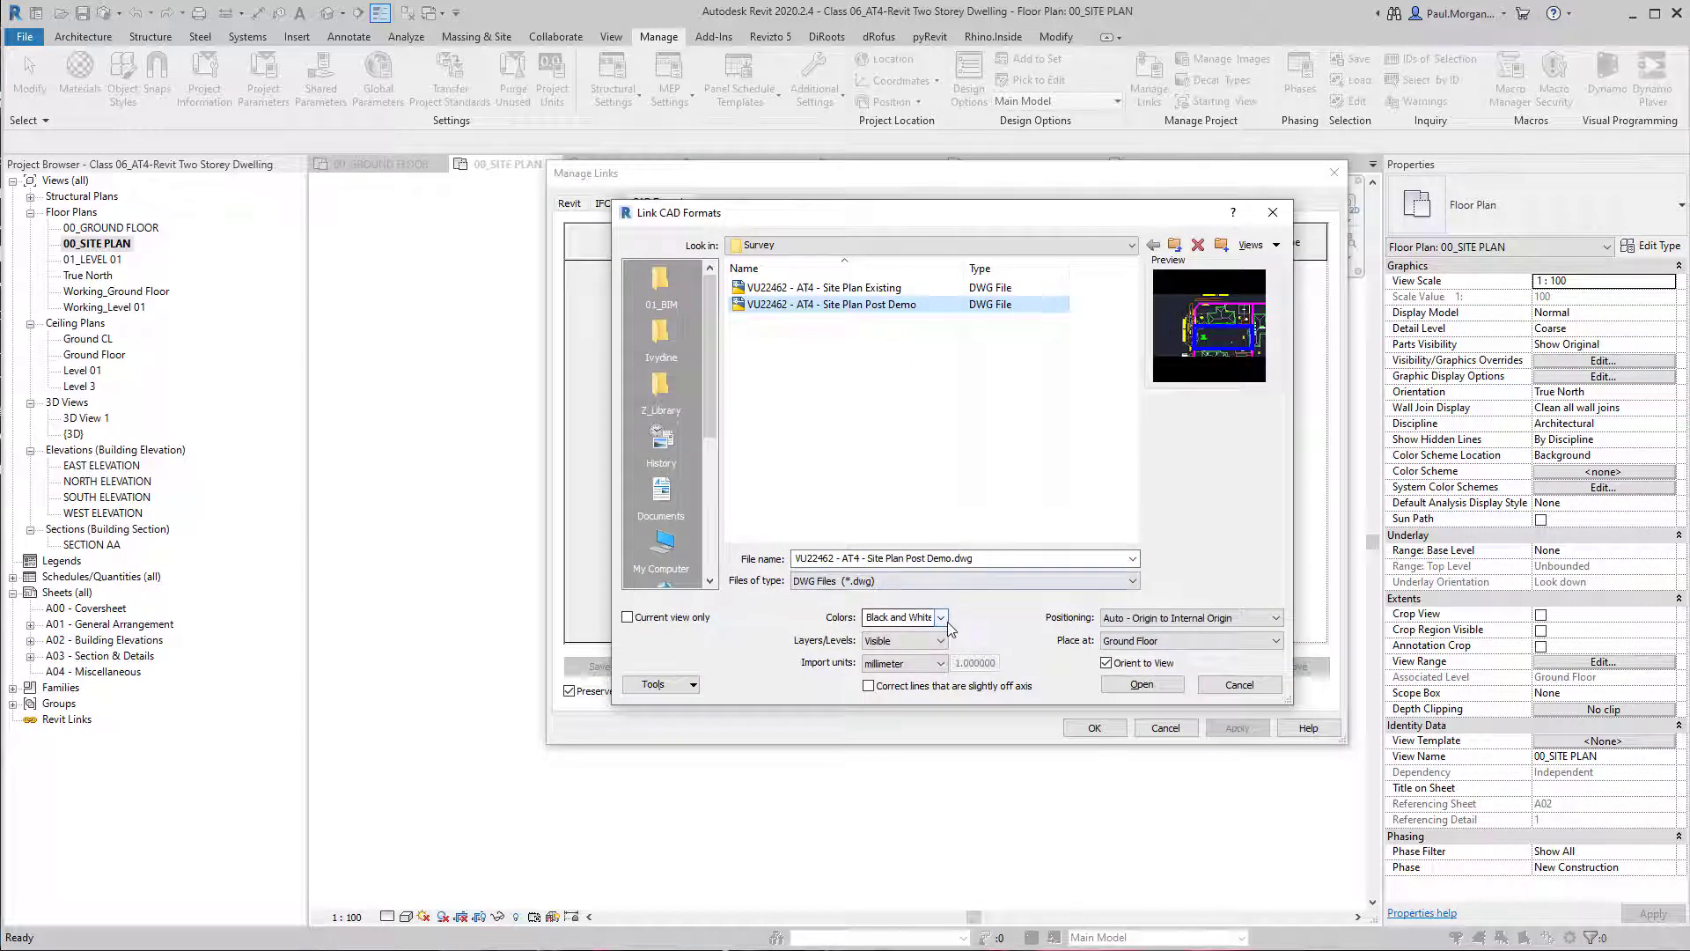
Link the drawing to the current view only, positioned Auto - Center to Center, with Visible layers and Black and White colours.
{"action": "left_click", "coordinate": [697, 618]}
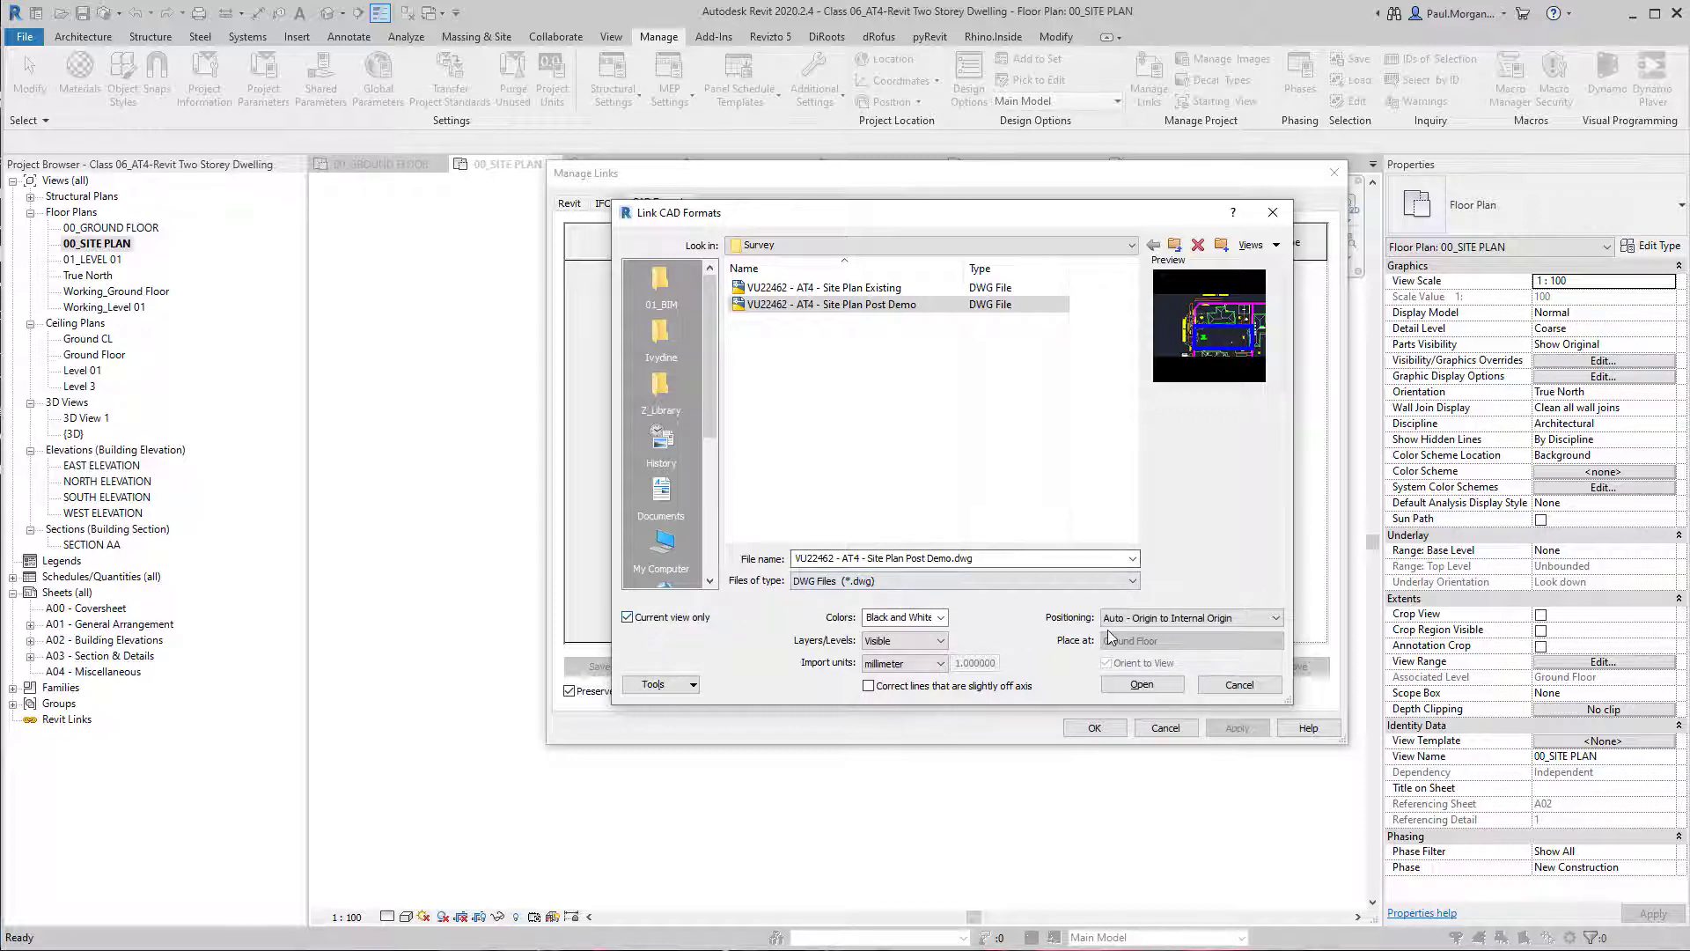
{"action": "left_click", "coordinate": [1160, 619]}
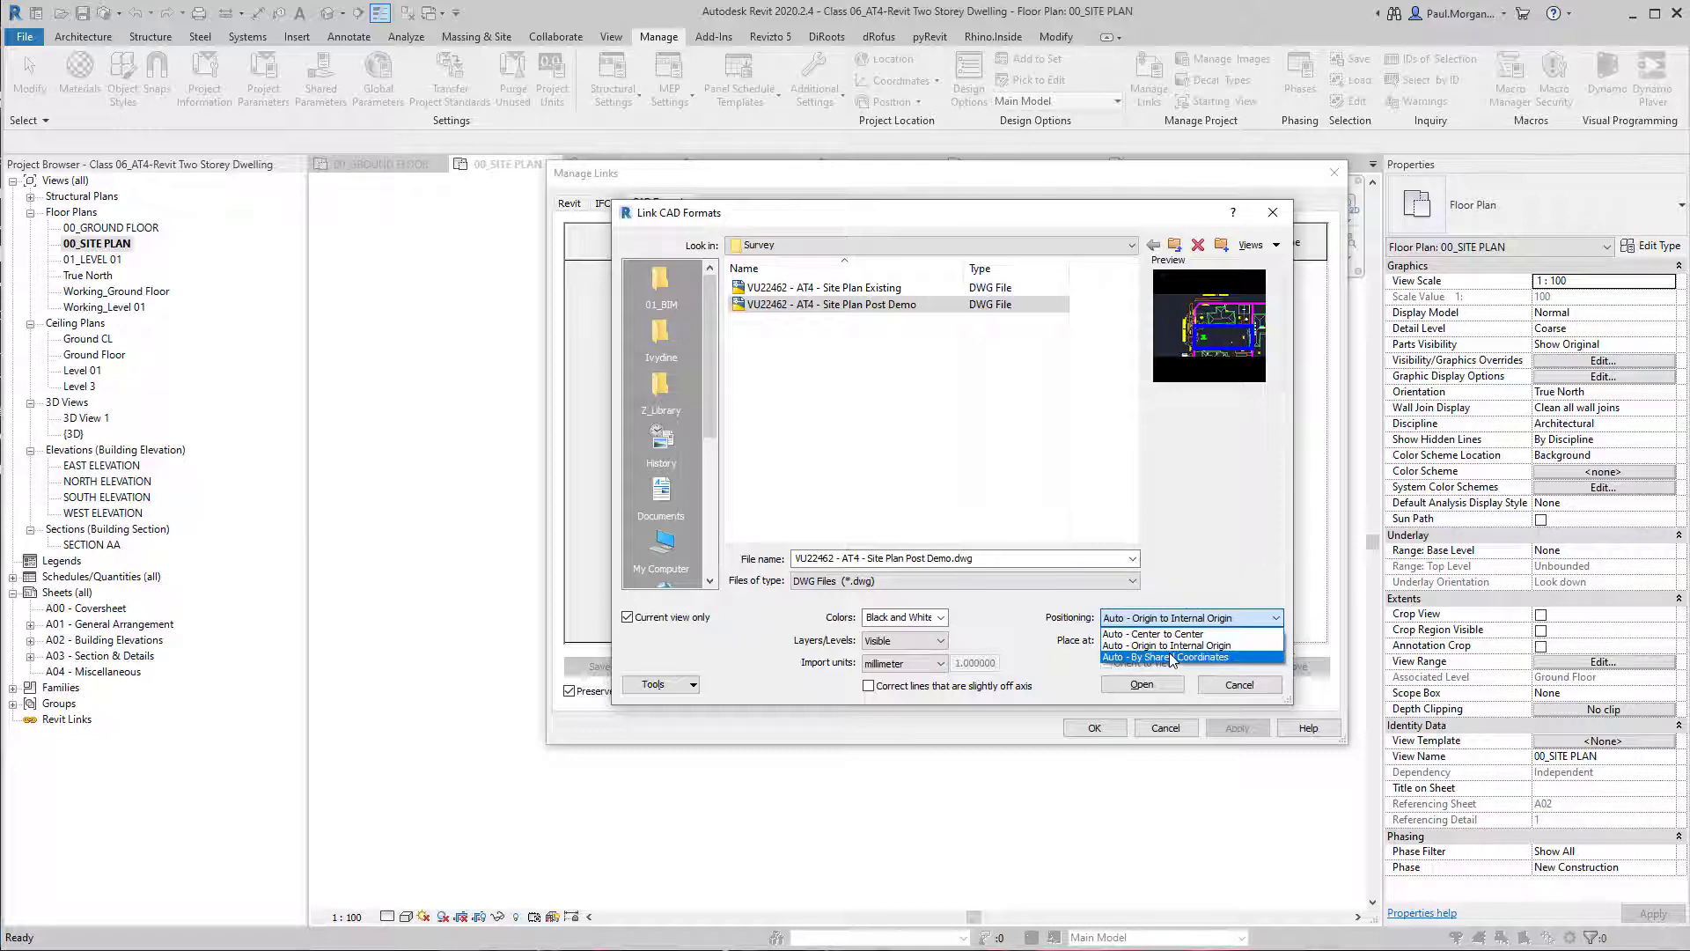
{"action": "left_click", "coordinate": [1160, 634]}
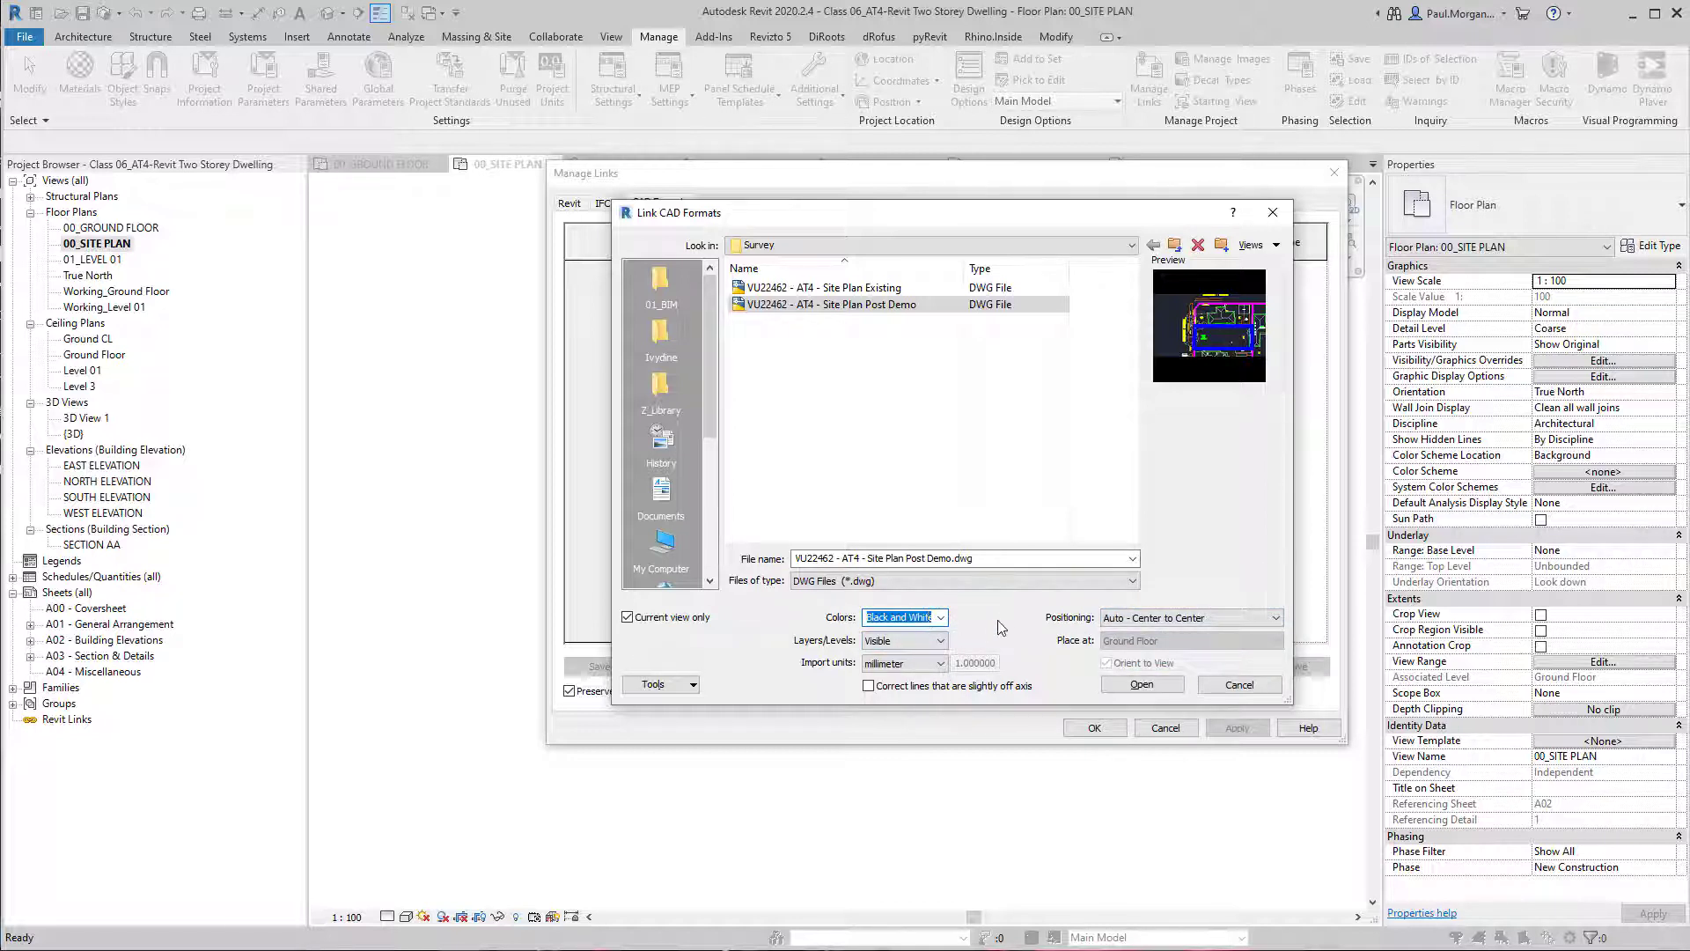
{"action": "left_click", "coordinate": [940, 642]}
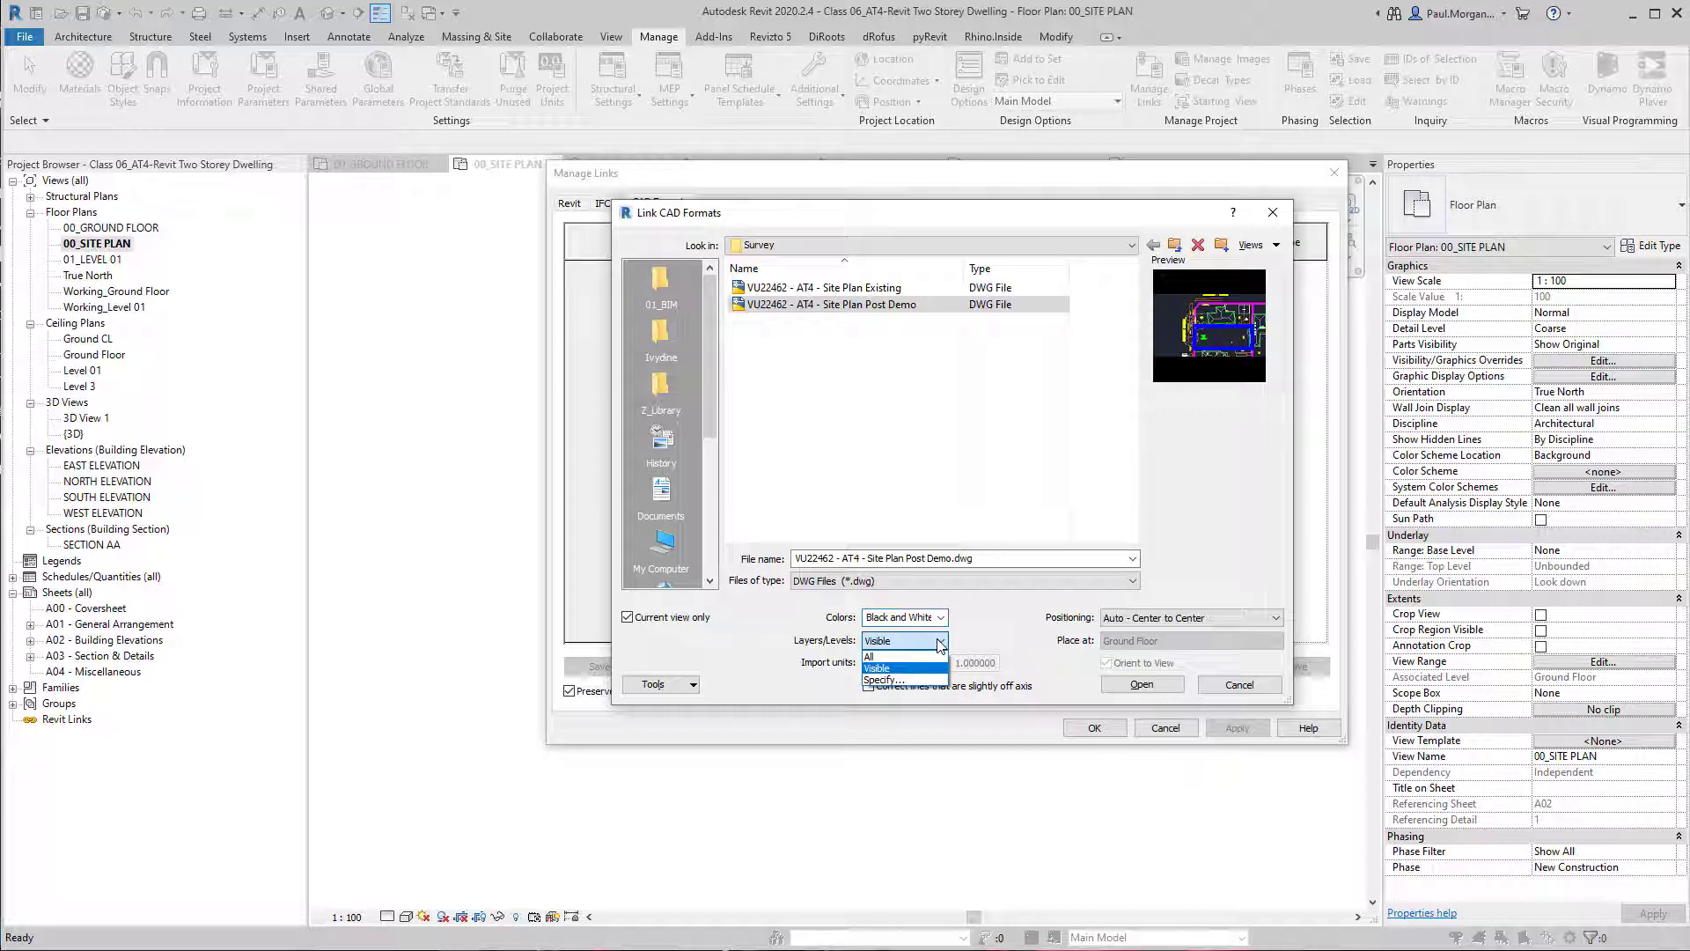
{"action": "left_click", "coordinate": [891, 669]}
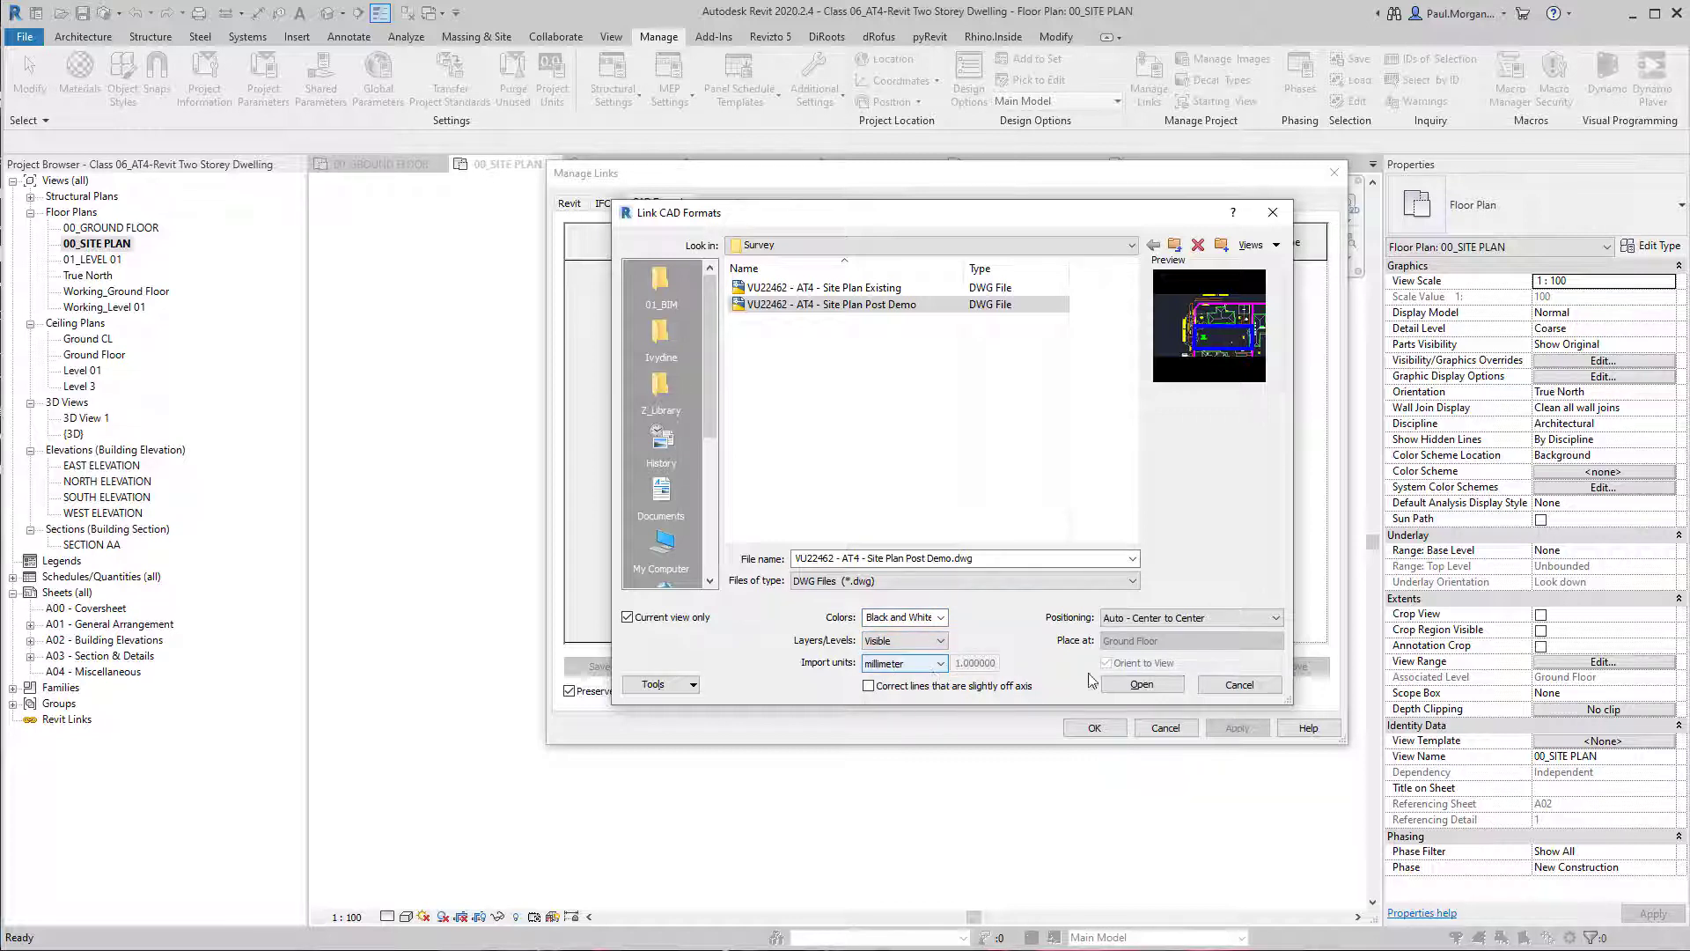
{"action": "left_click", "coordinate": [1138, 686]}
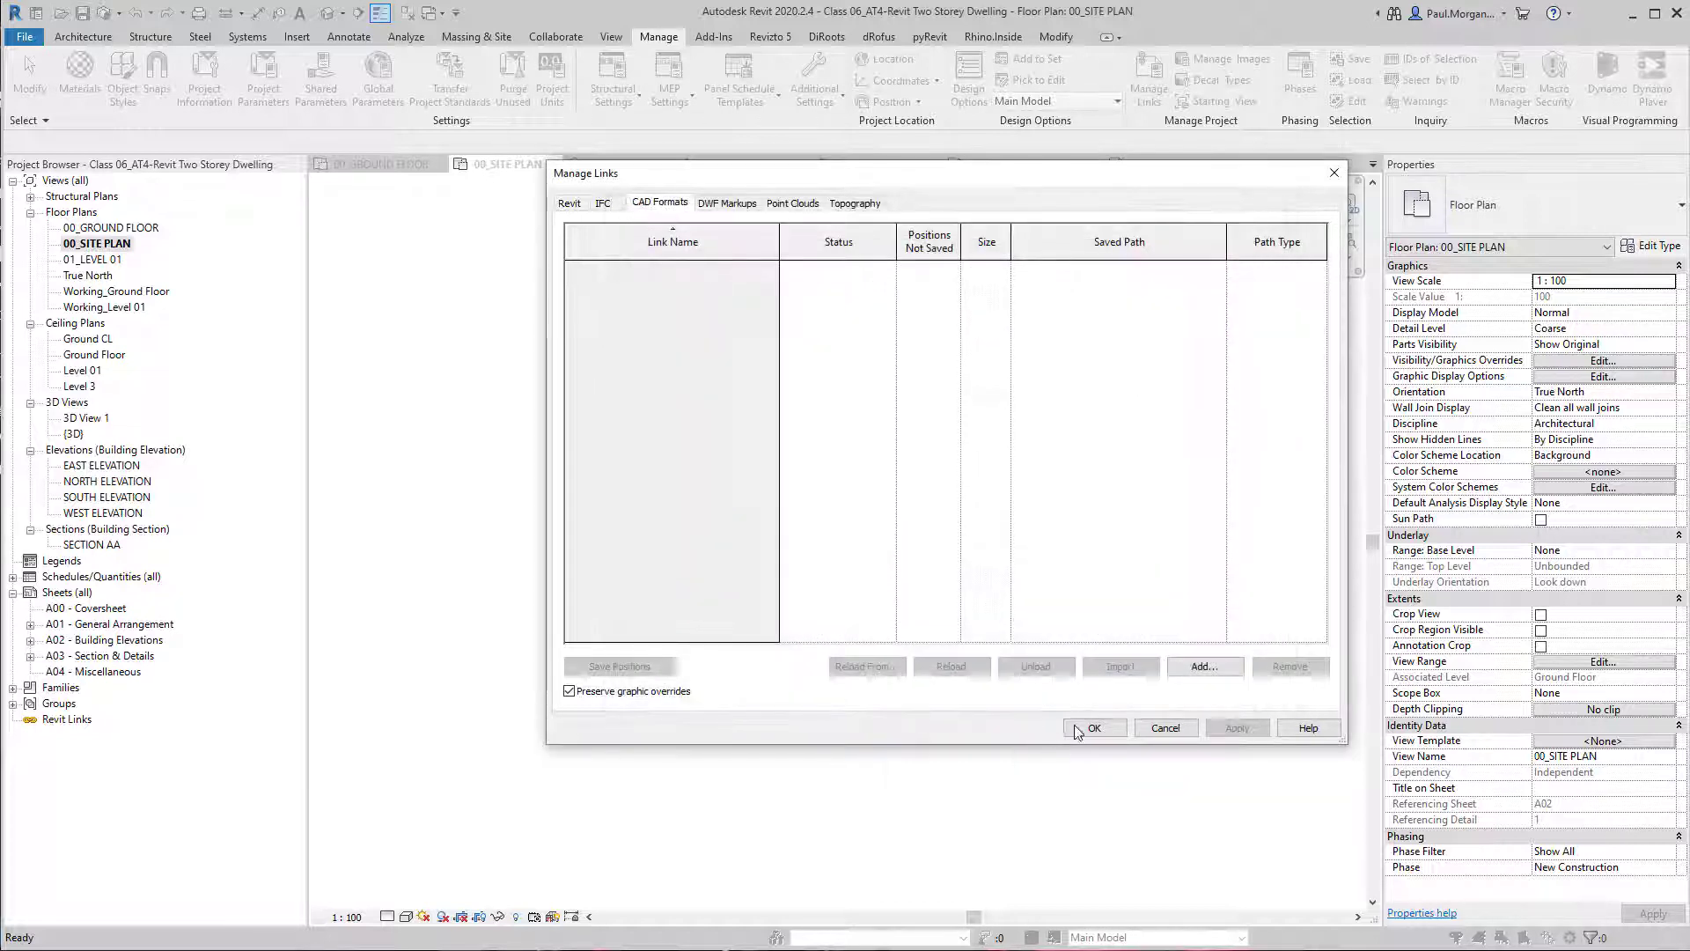
{"action": "left_click", "coordinate": [1096, 729]}
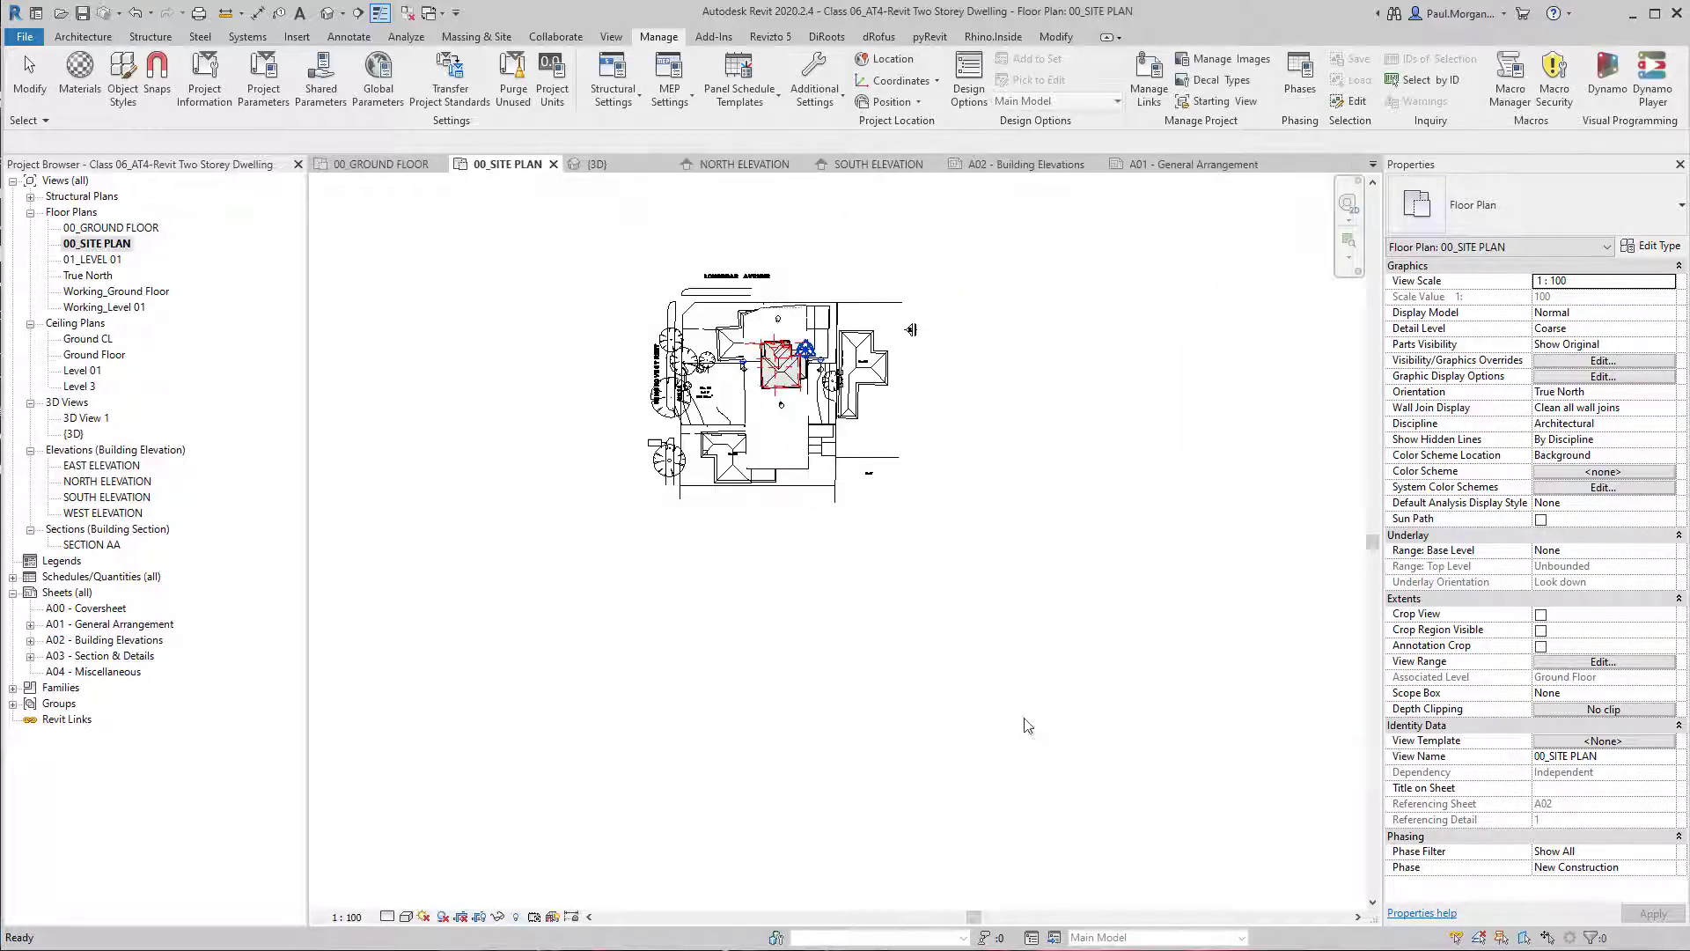
Rotate the linked site plan drawing 90° clockwise in the 00_SITE PLAN view so that Wingrove Street faces the house's front.
{"action": "scroll", "coordinate": [705, 342], "scroll_direction": "up", "scroll_amount": 4}
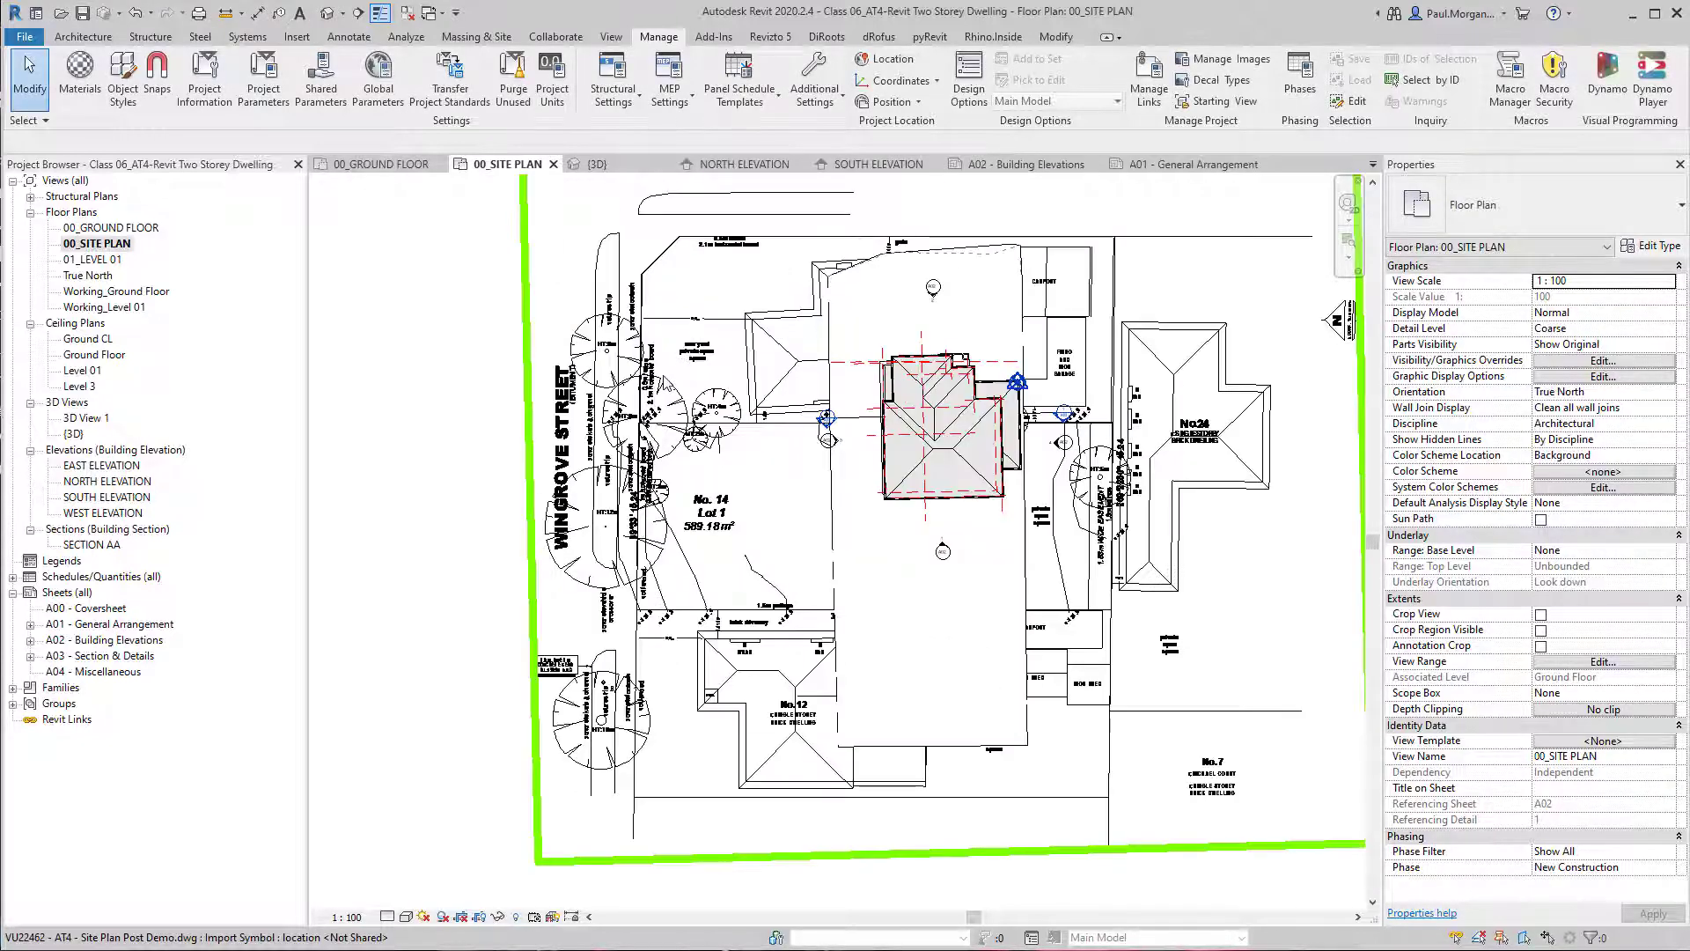
{"action": "left_click", "coordinate": [665, 377]}
{"action": "scroll", "coordinate": [664, 377], "scroll_direction": "down", "scroll_amount": 4}
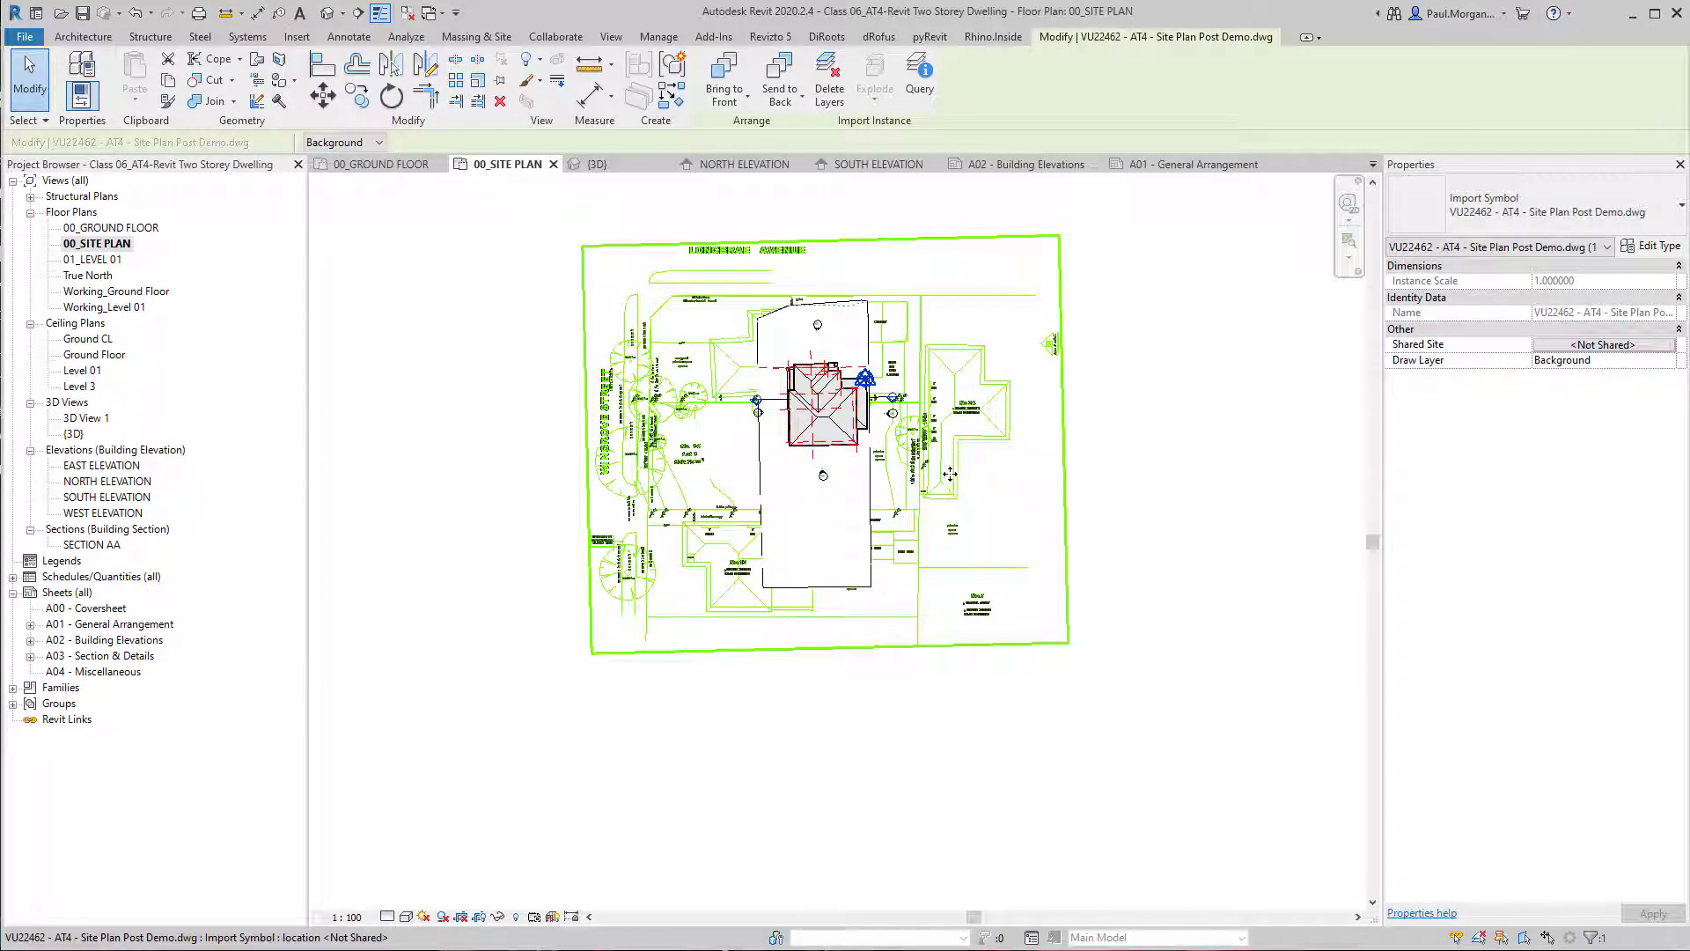
{"action": "middle_click_drag", "start_coordinate": [939, 406], "coordinate": [944, 507]}
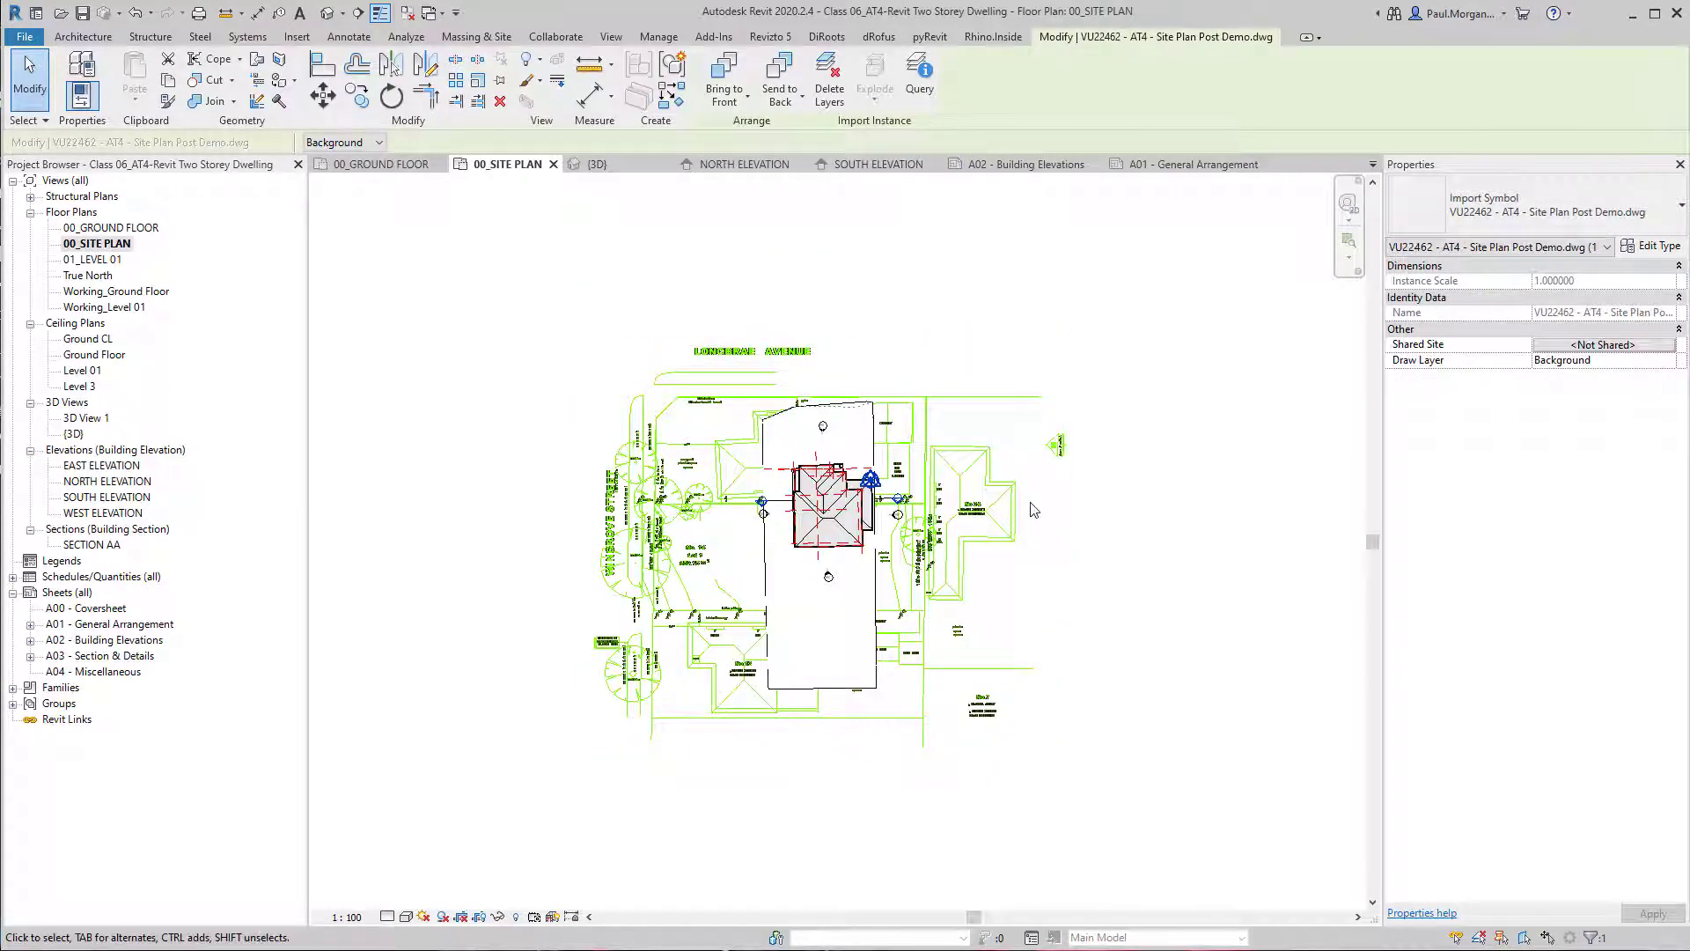
{"action": "left_click", "coordinate": [1237, 691]}
{"action": "left_click", "coordinate": [977, 475]}
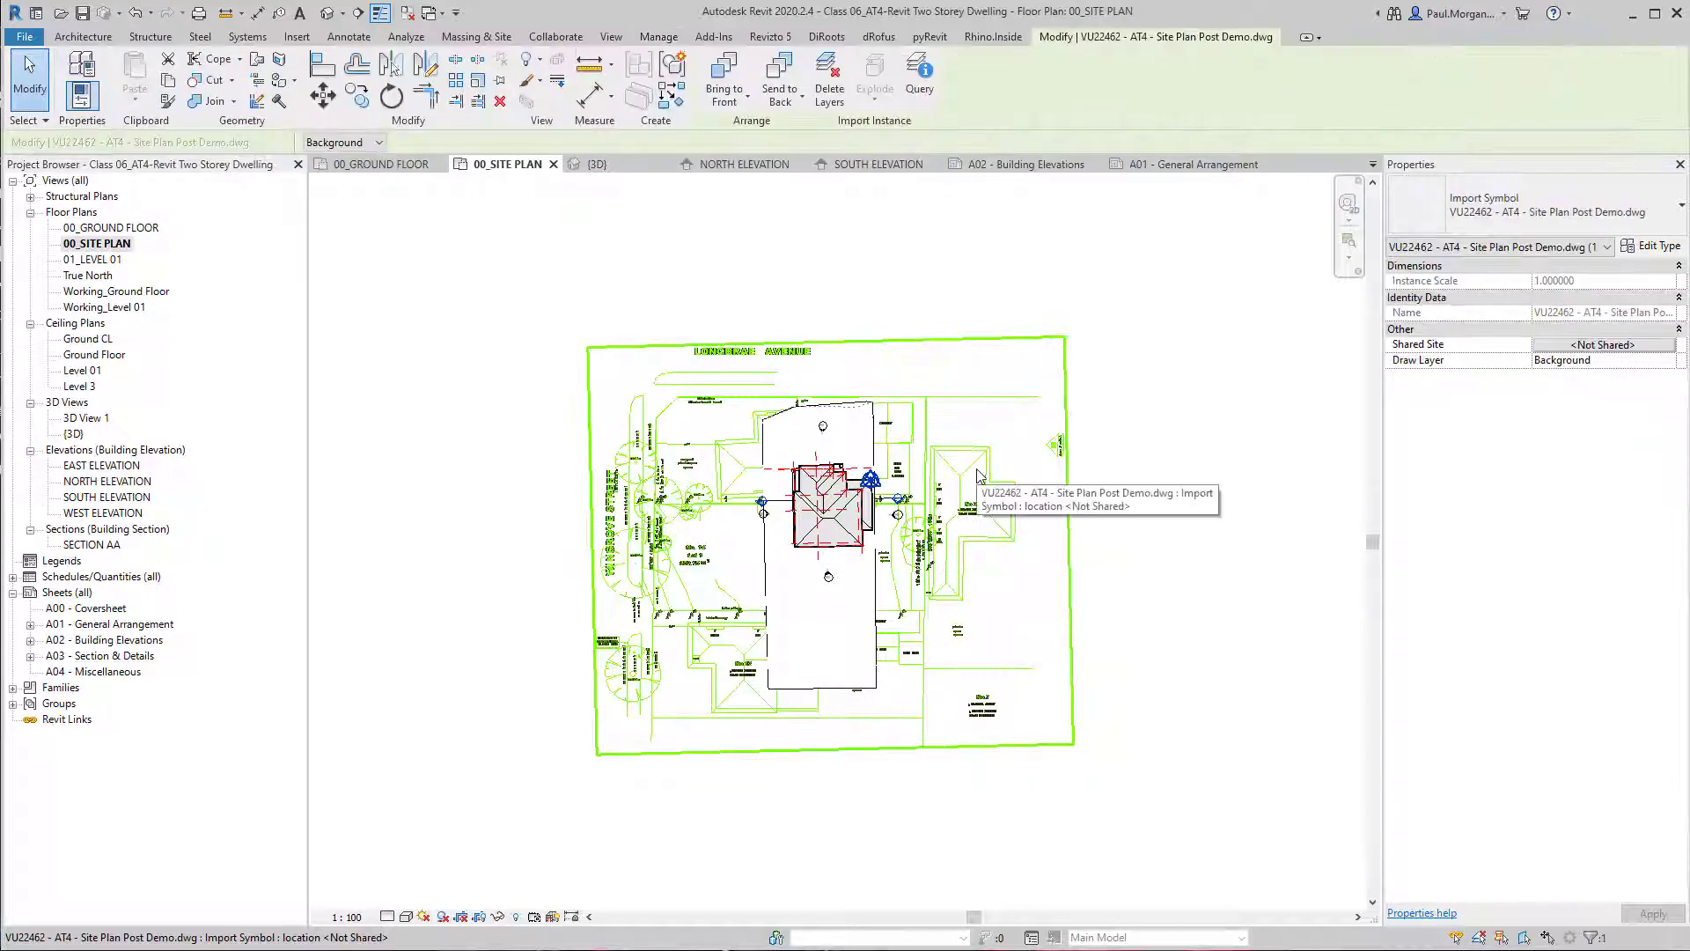
{"action": "key", "text": "r"}
{"action": "key", "text": "o"}
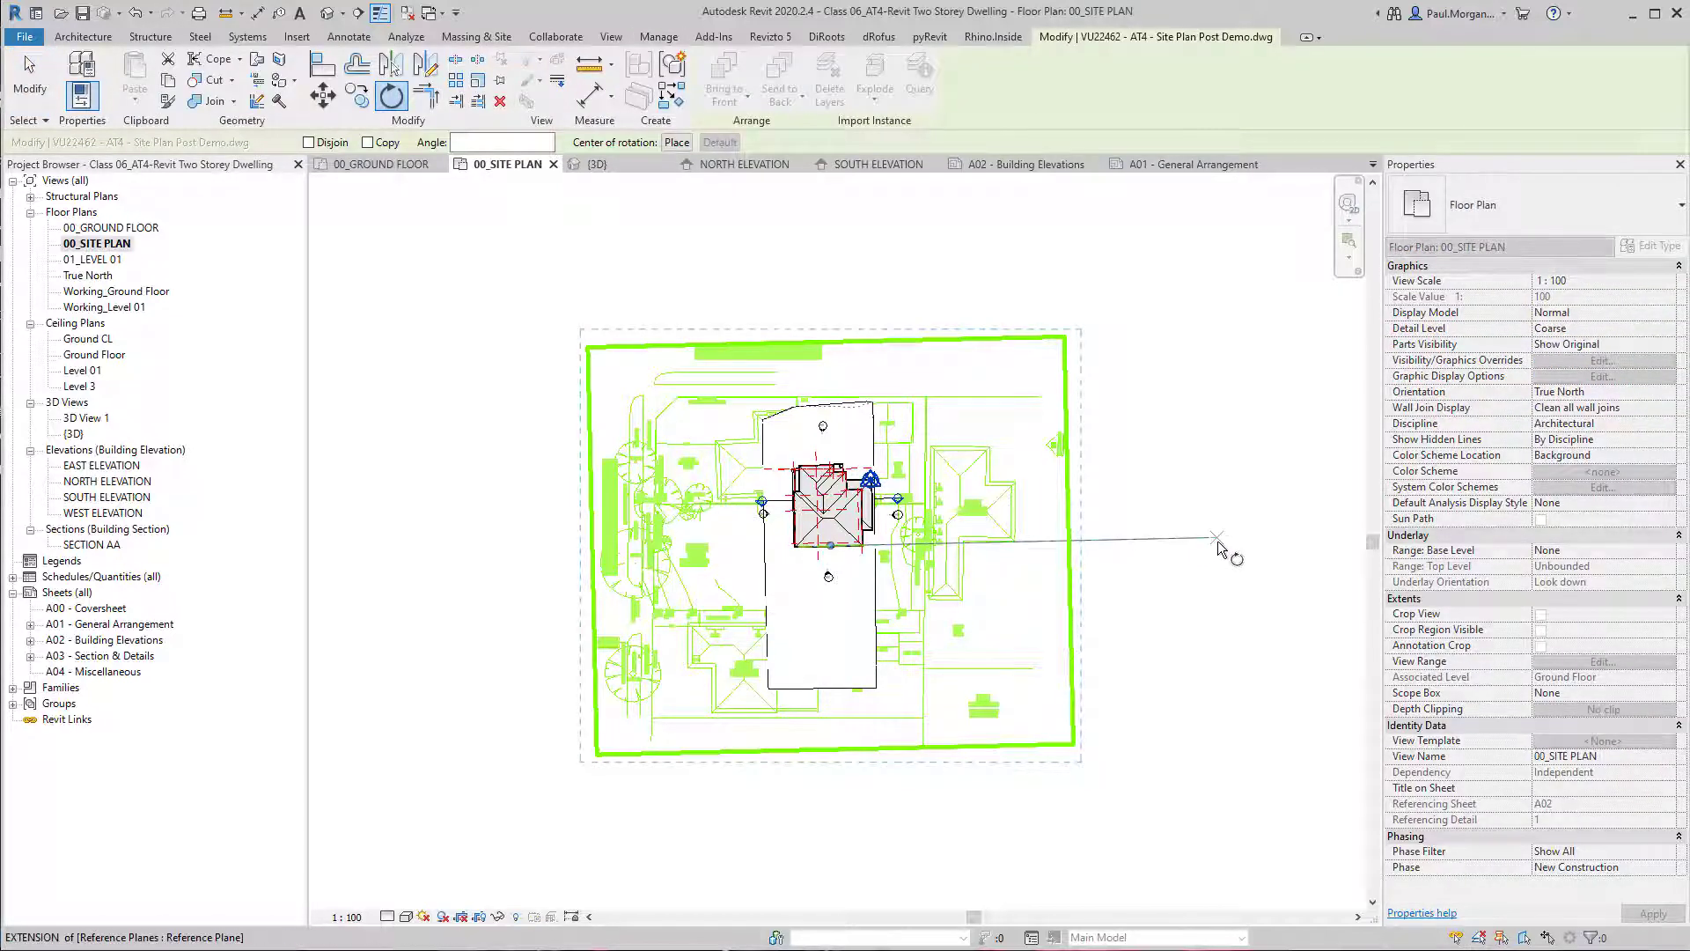
{"action": "left_click", "coordinate": [1217, 541]}
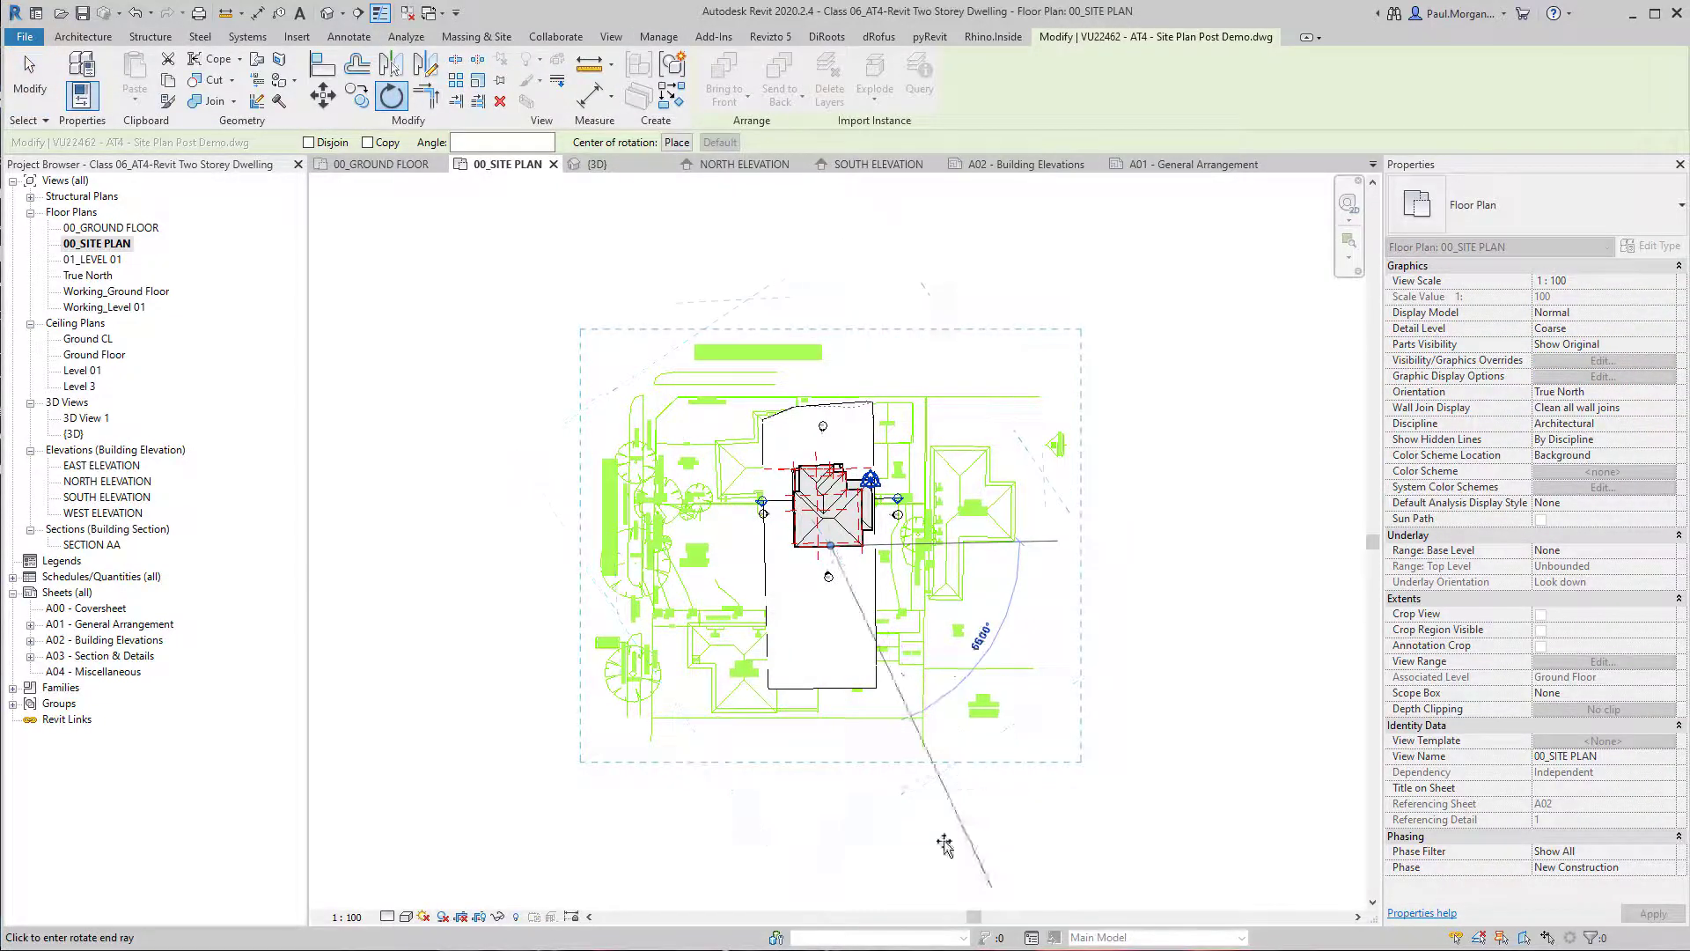
{"action": "left_click", "coordinate": [852, 852]}
{"action": "scroll", "coordinate": [933, 414], "scroll_direction": "up", "scroll_amount": 5}
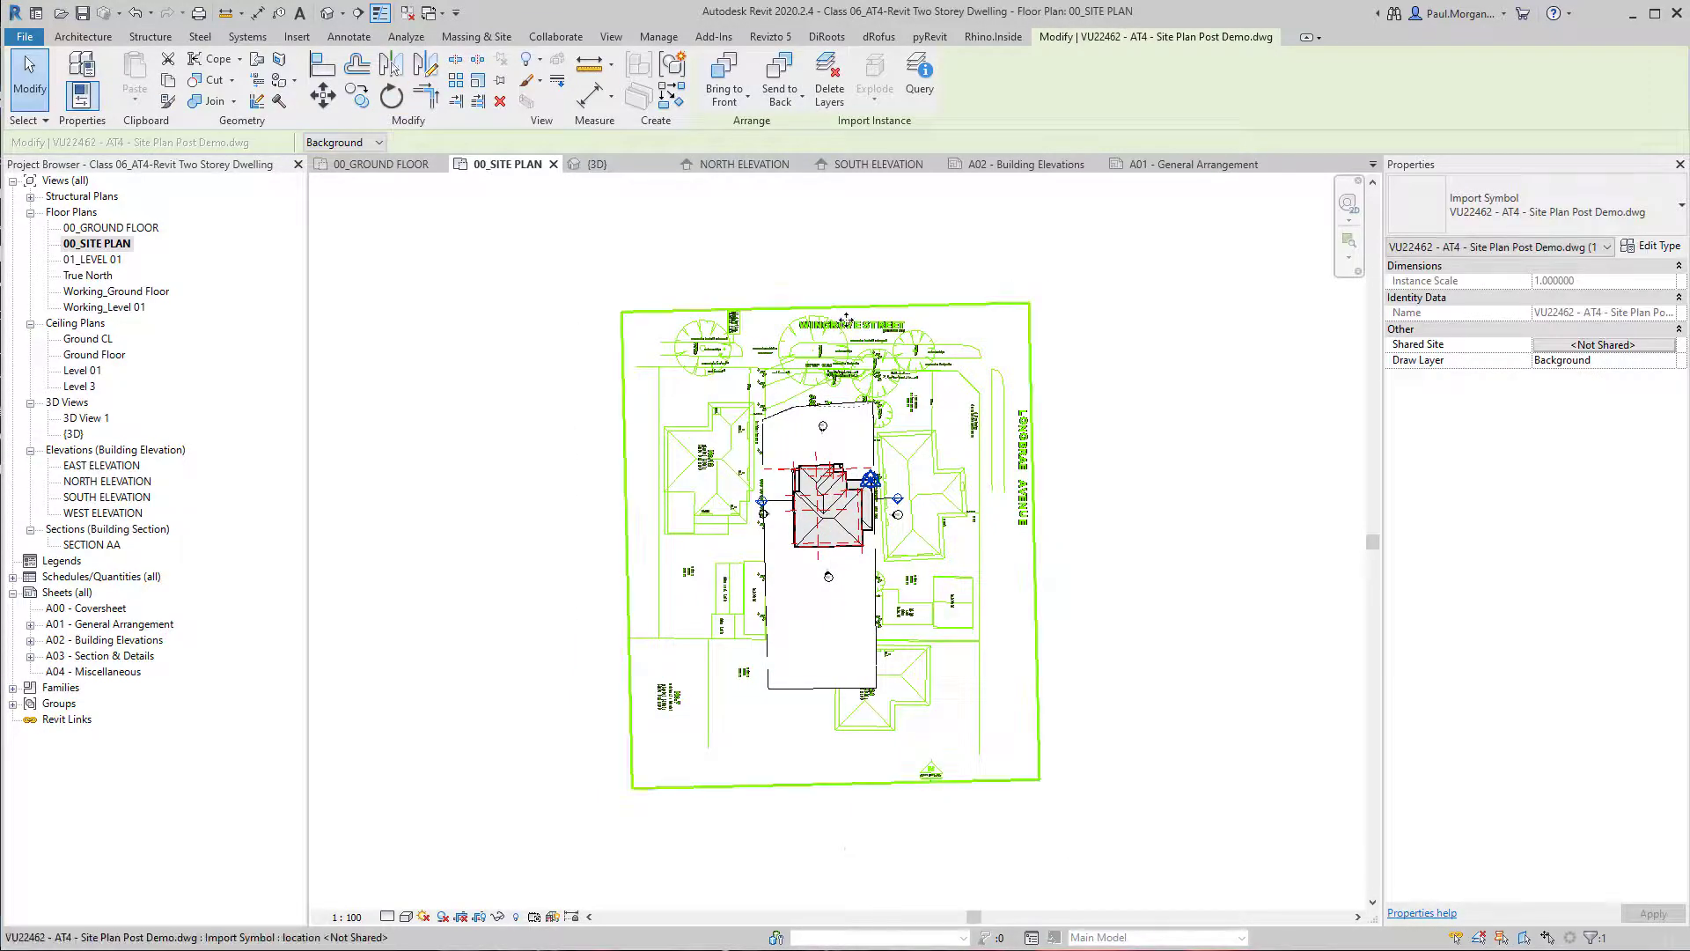
{"action": "key", "text": "Escape"}
Move the rotated site plan drawing freehand so that the modelled house sits near the rear of Lot 1.
{"action": "left_click", "coordinate": [951, 424]}
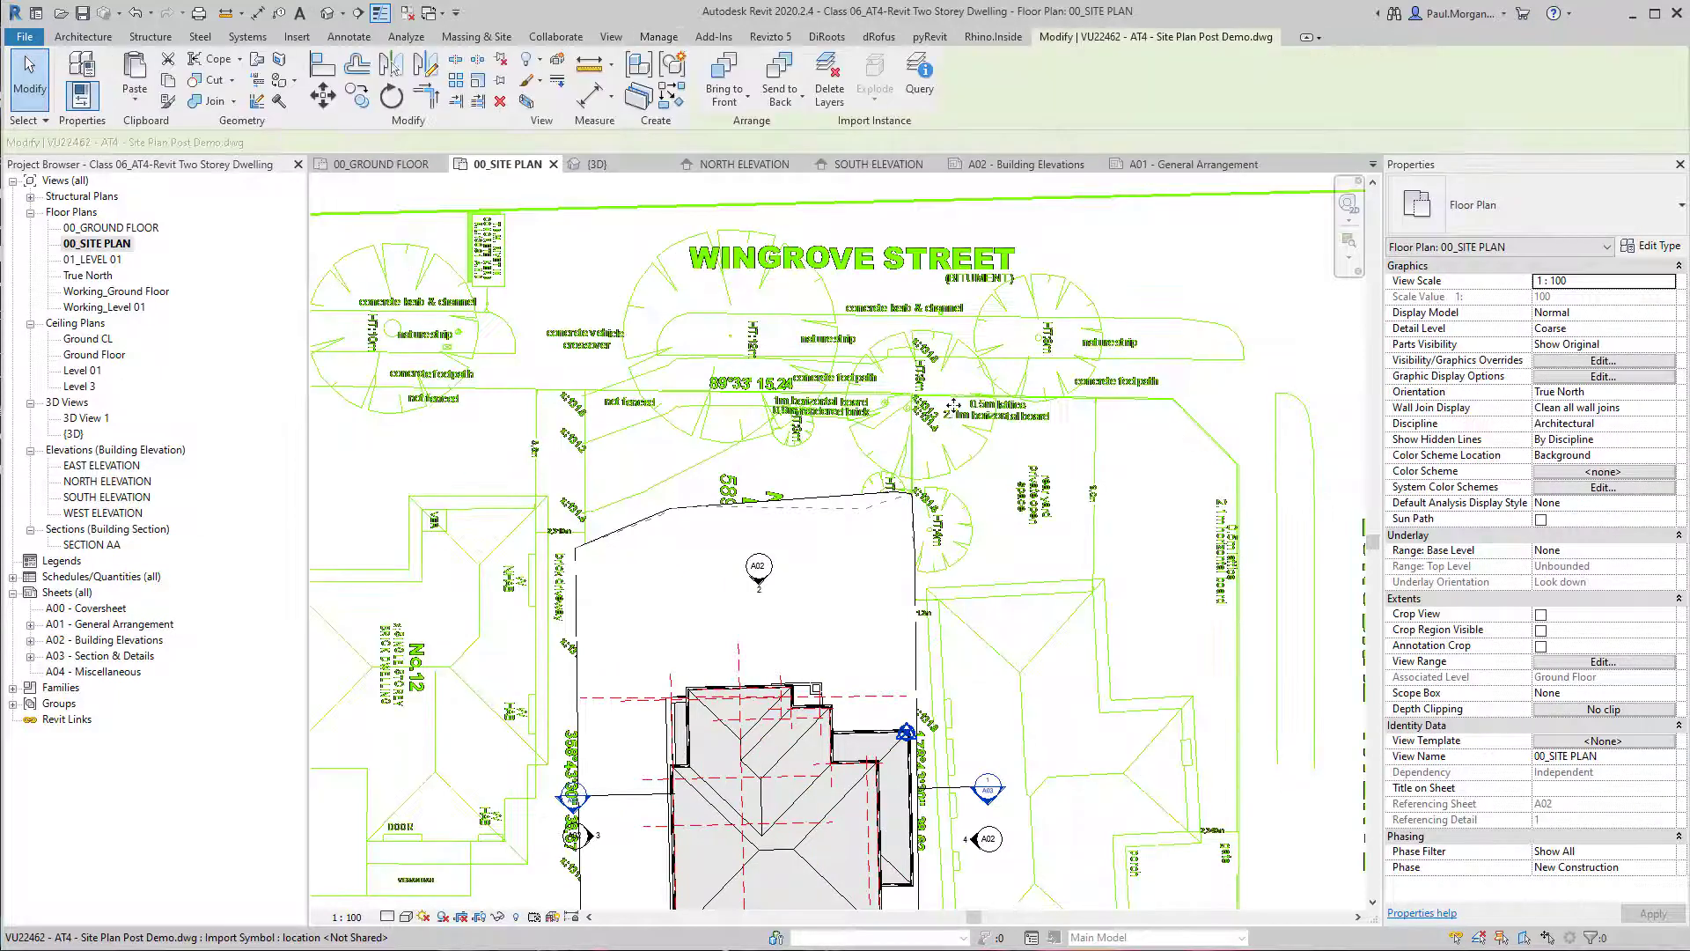
{"action": "scroll", "coordinate": [951, 424], "scroll_direction": "down", "scroll_amount": 4}
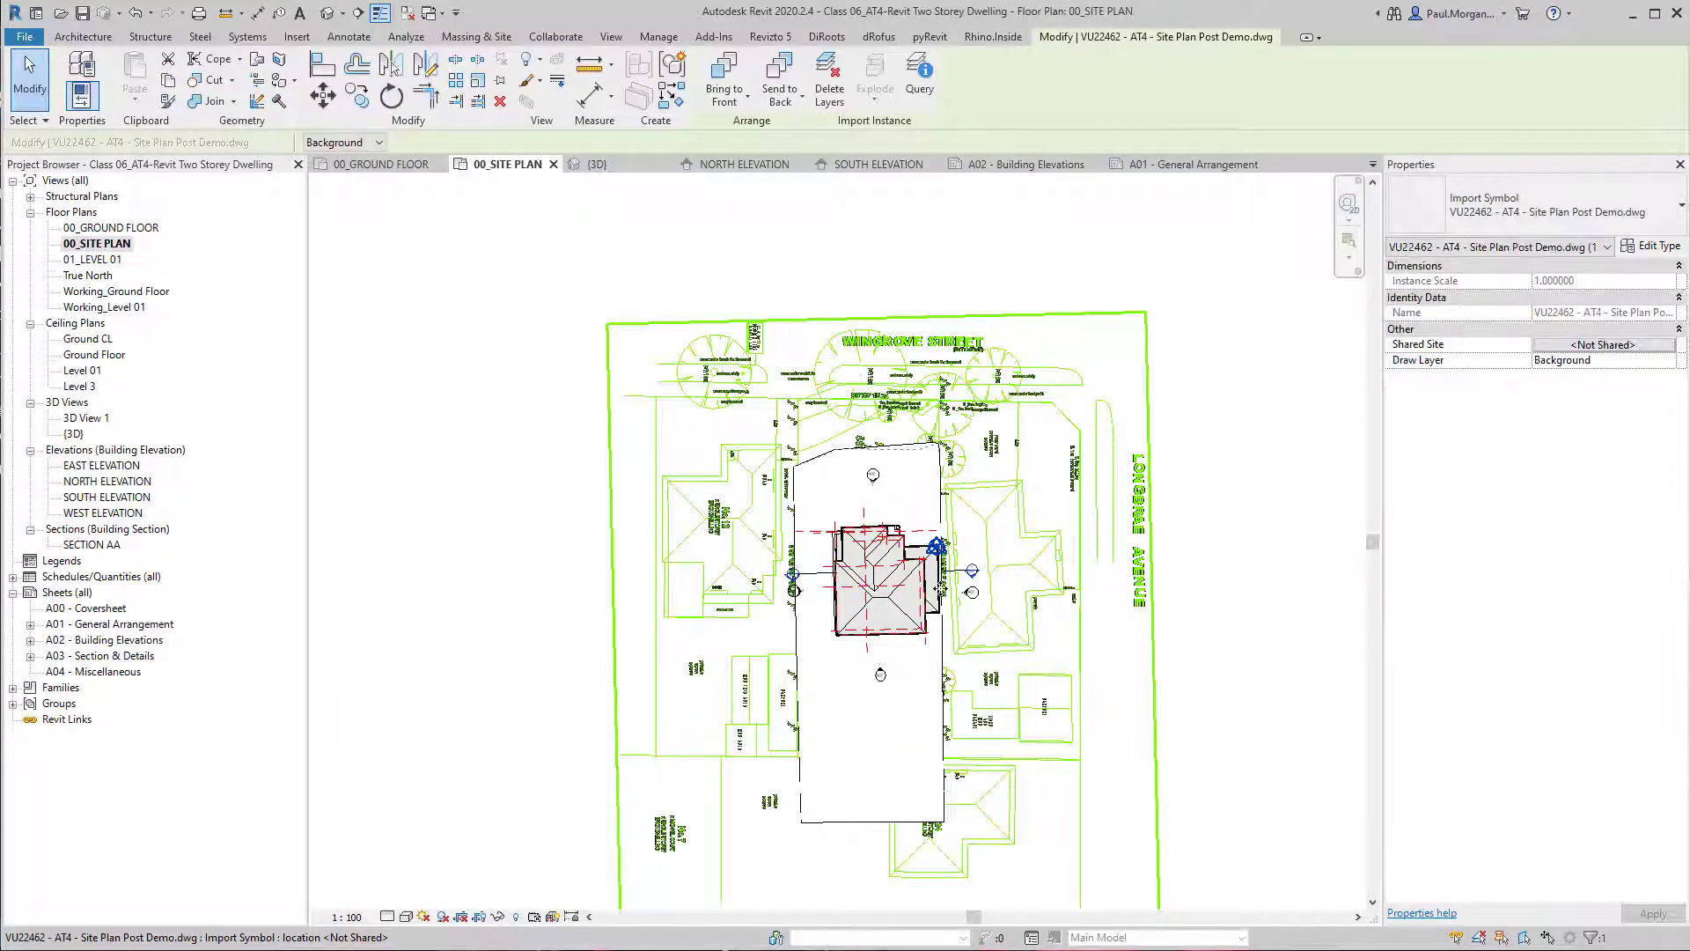
{"action": "key", "text": "Escape"}
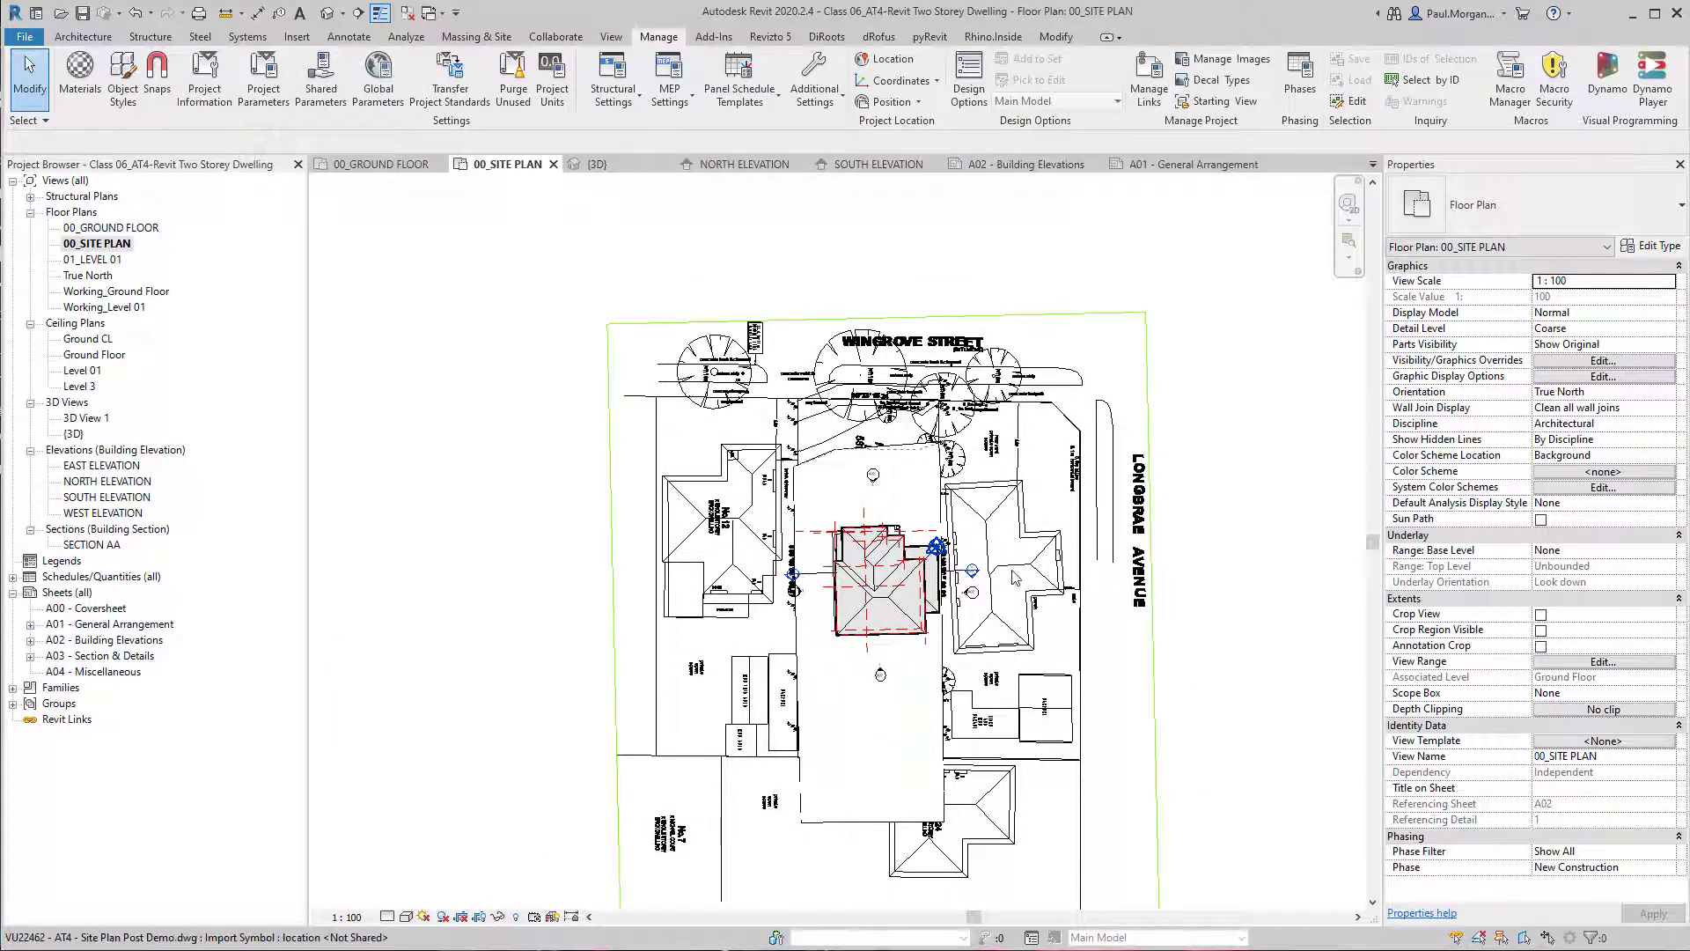
{"action": "left_click", "coordinate": [1027, 562]}
{"action": "left_click_drag", "start_coordinate": [1028, 560], "coordinate": [1123, 451]}
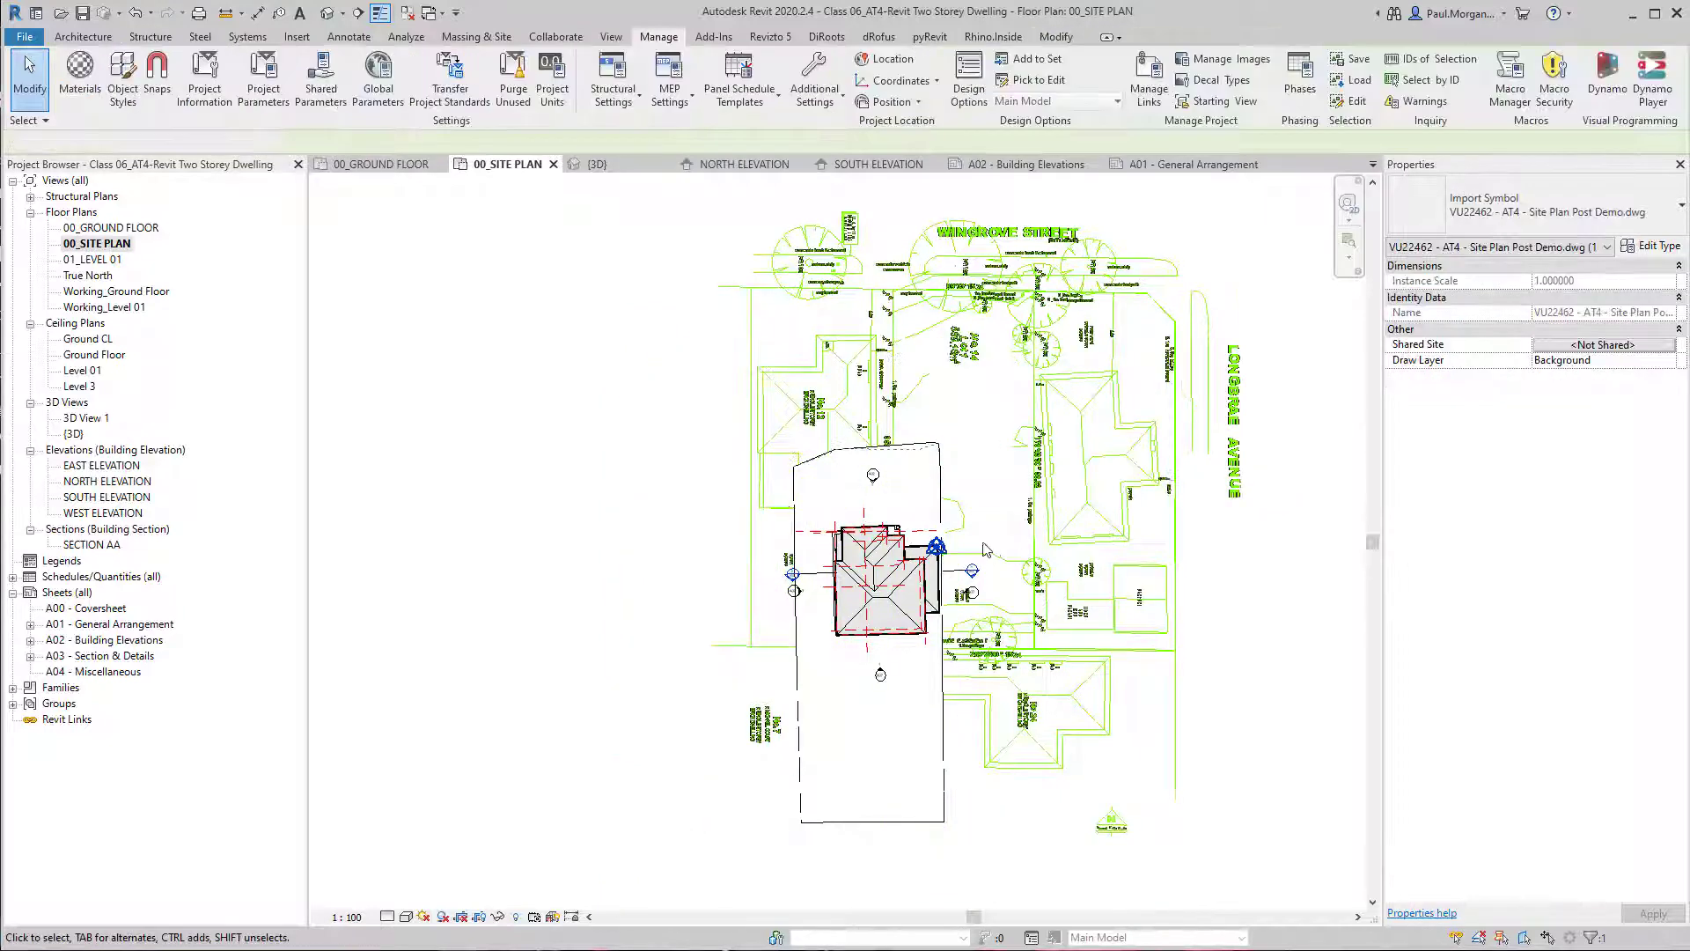
{"action": "key", "text": "Escape"}
Temporarily hide the gutter around the house's side extension at the project base point.
{"action": "scroll", "coordinate": [935, 582], "scroll_direction": "up", "scroll_amount": 3}
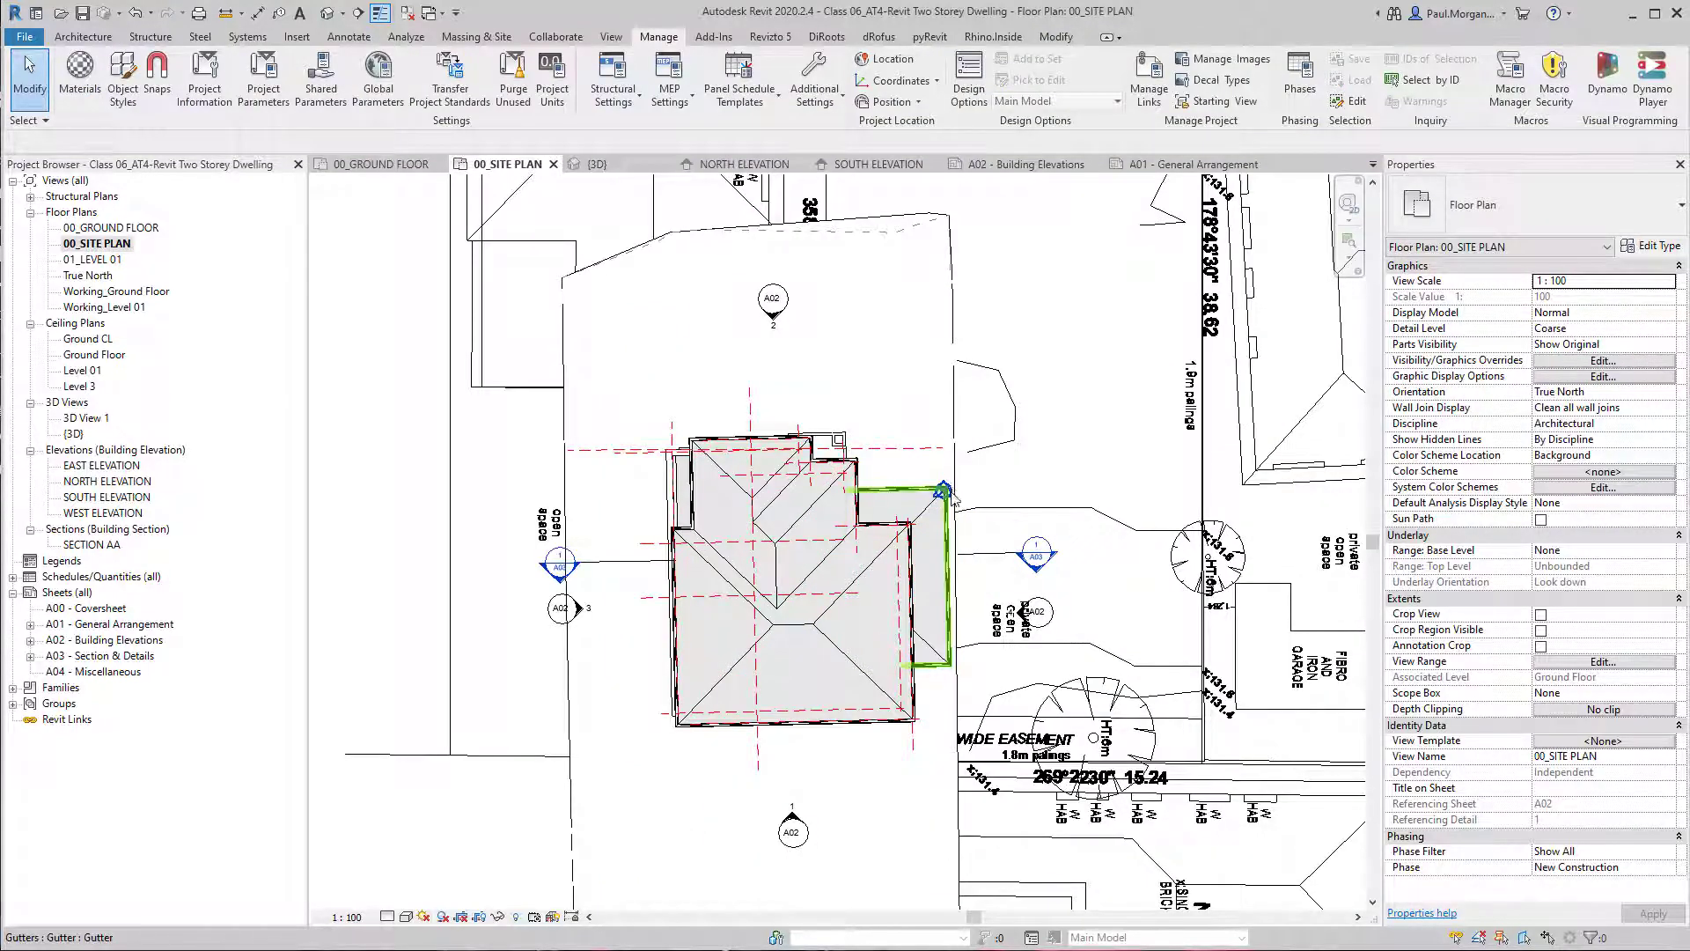
{"action": "scroll", "coordinate": [955, 499], "scroll_direction": "up", "scroll_amount": 3}
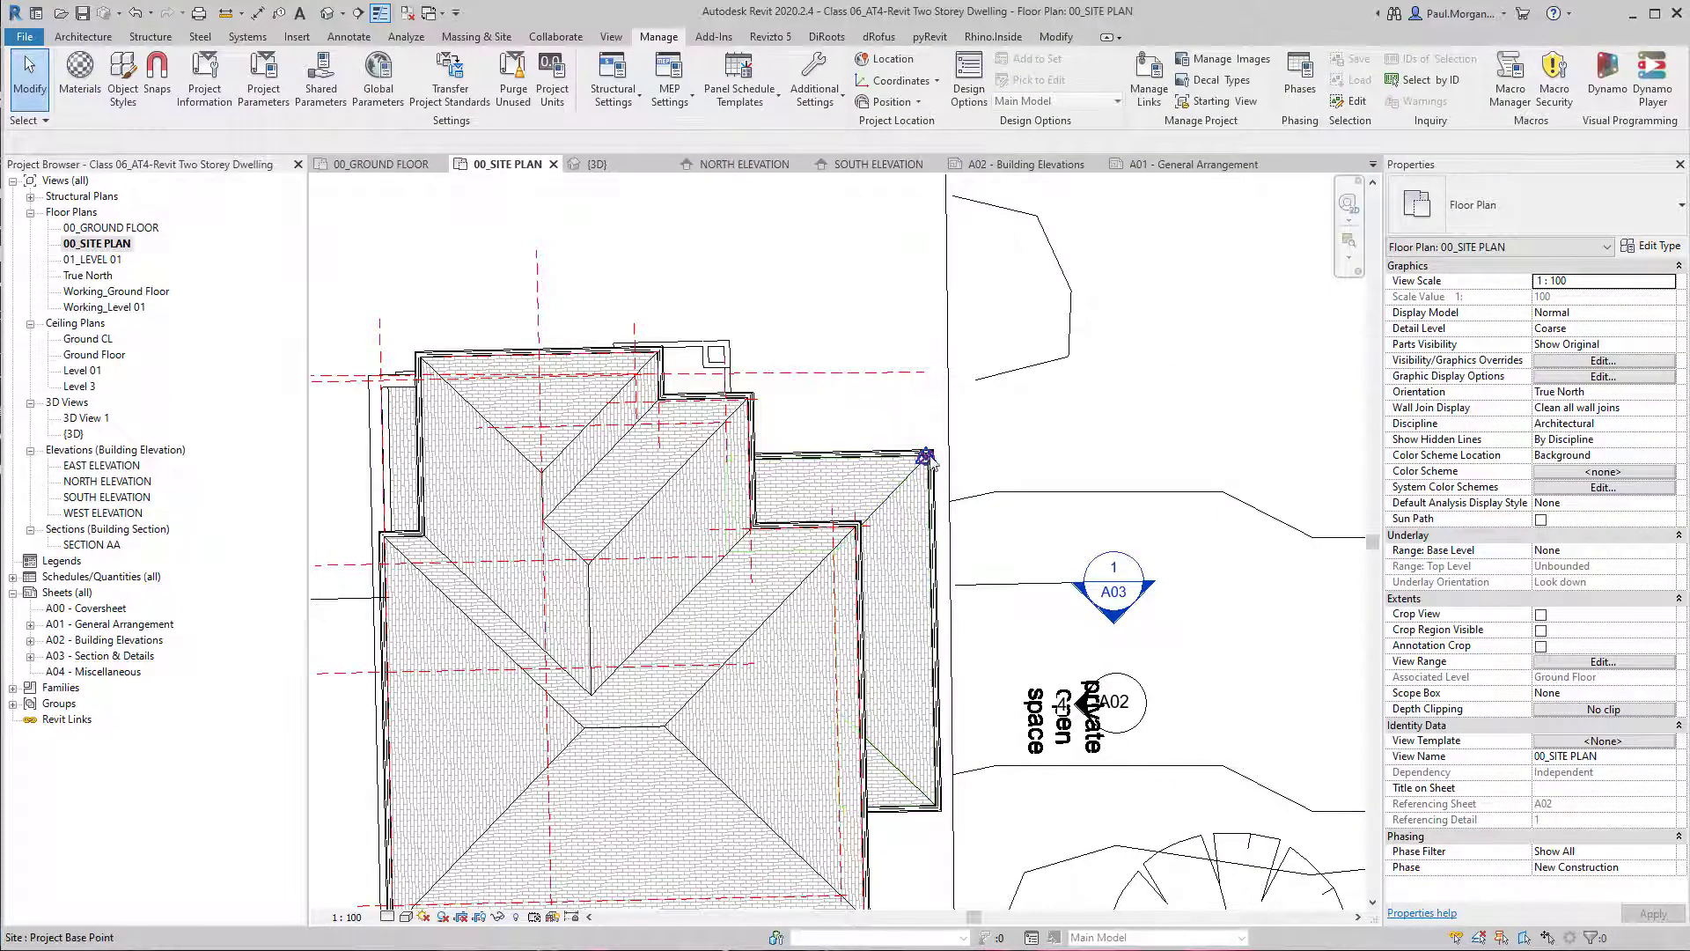
{"action": "left_click", "coordinate": [924, 460]}
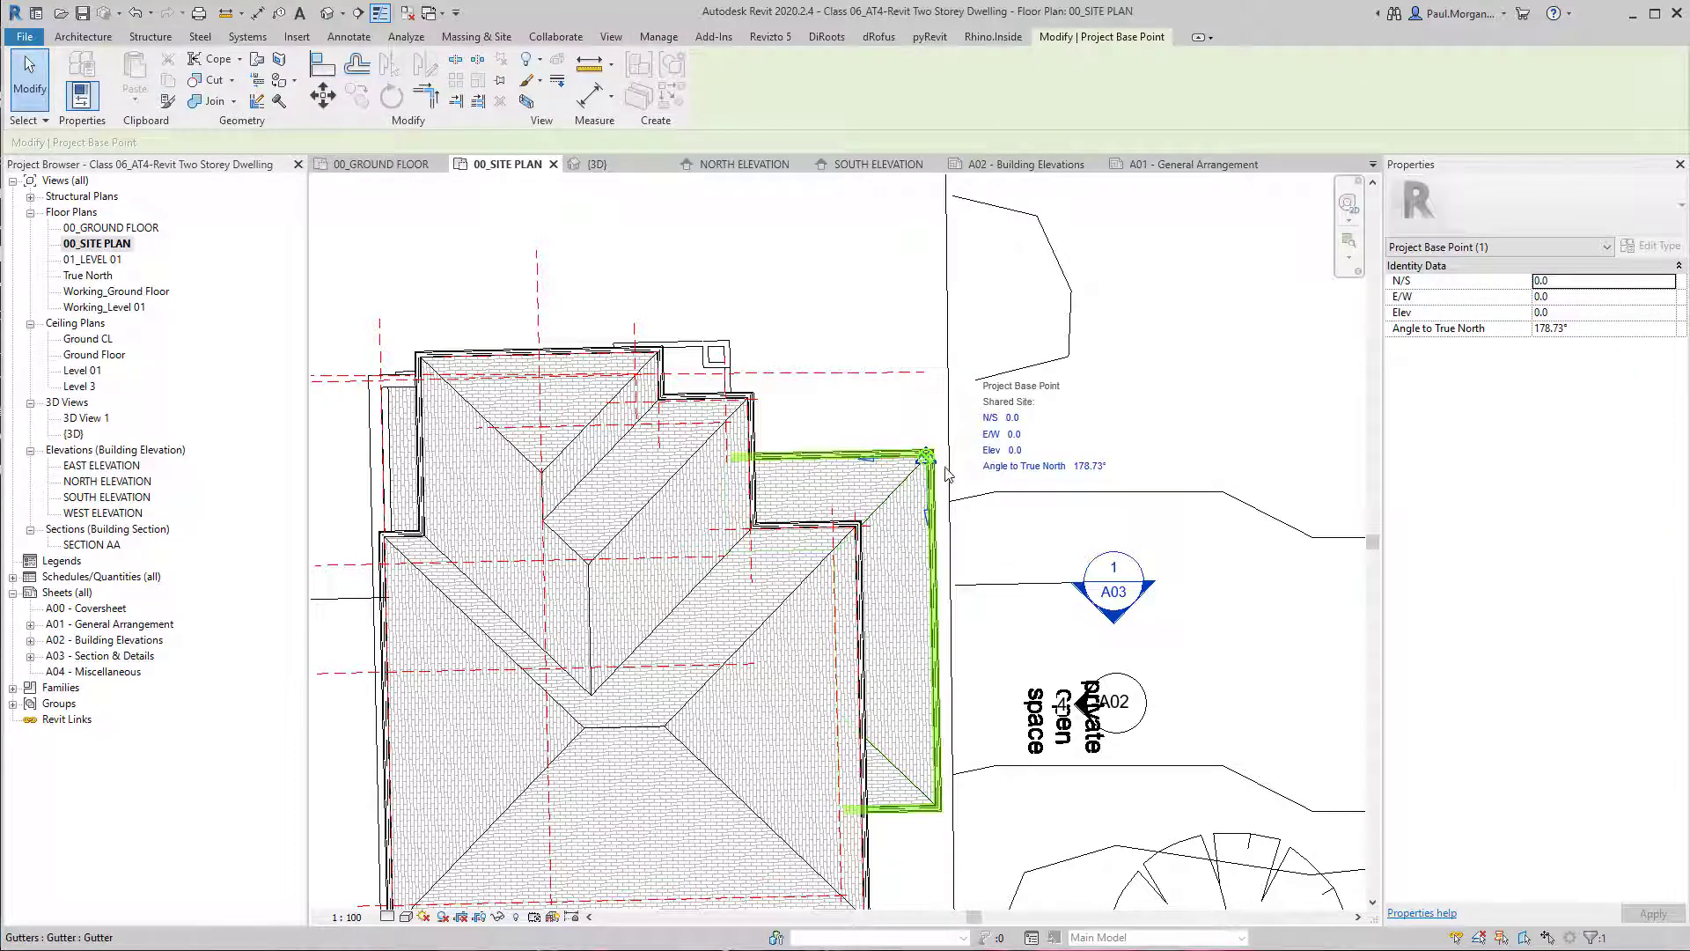
{"action": "scroll", "coordinate": [940, 484], "scroll_direction": "up", "scroll_amount": 5}
{"action": "key", "text": "Escape"}
{"action": "scroll", "coordinate": [1104, 494], "scroll_direction": "down", "scroll_amount": 2}
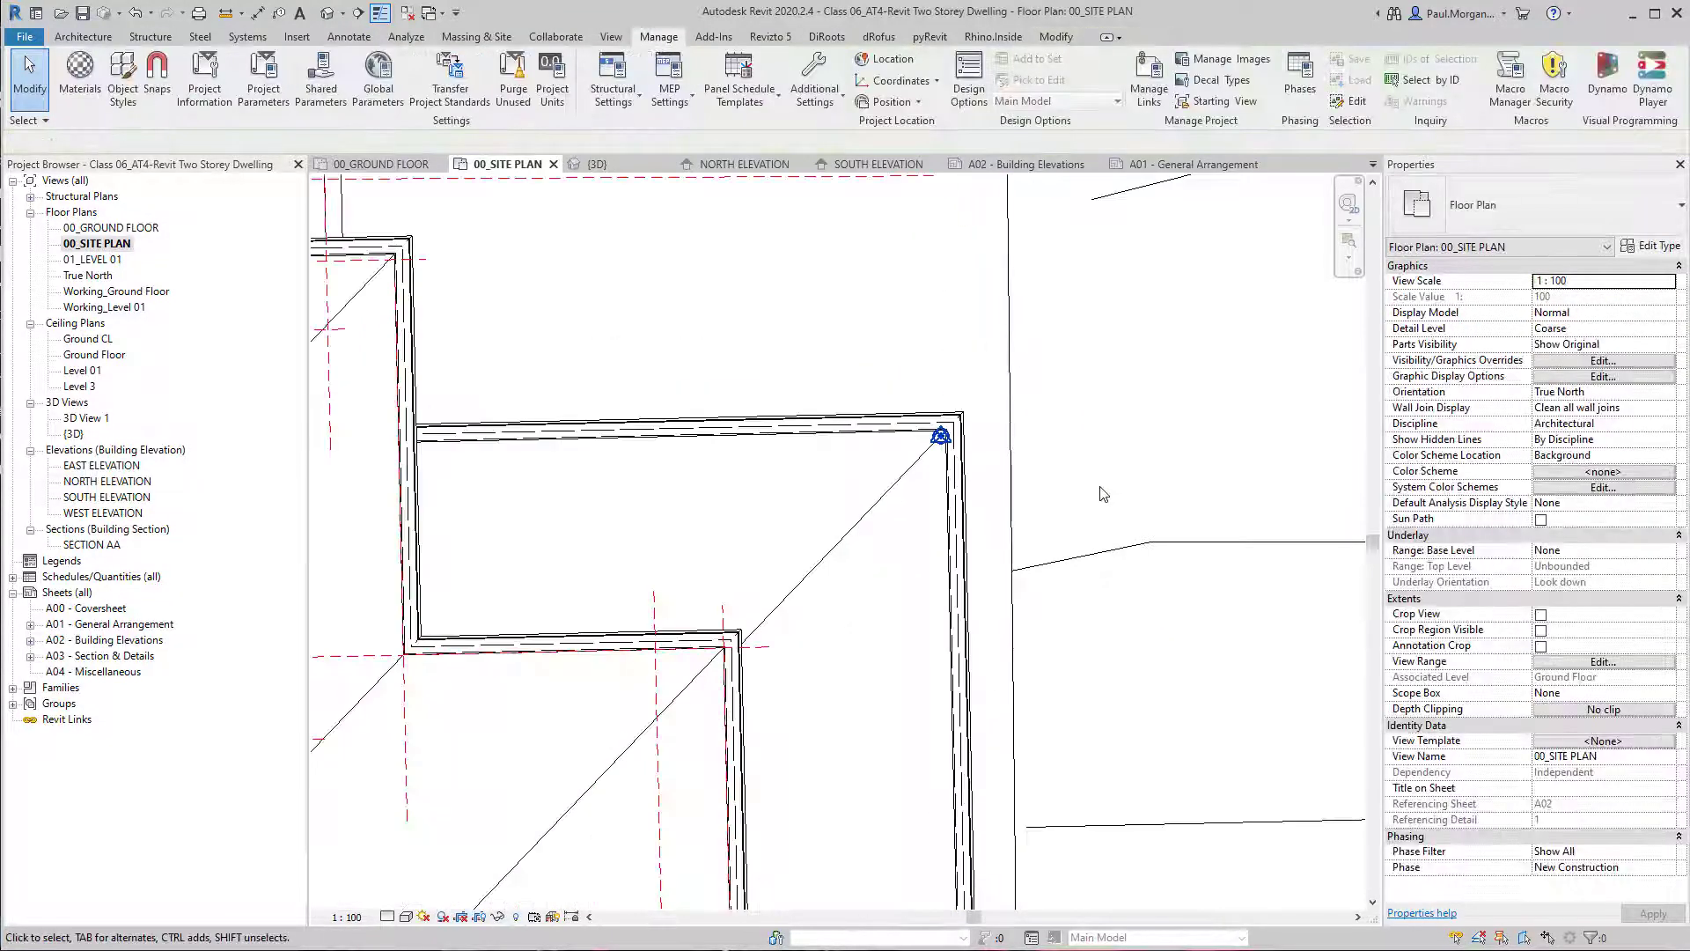
{"action": "left_click", "coordinate": [963, 532]}
{"action": "key", "text": "h"}
{"action": "key", "text": "h"}
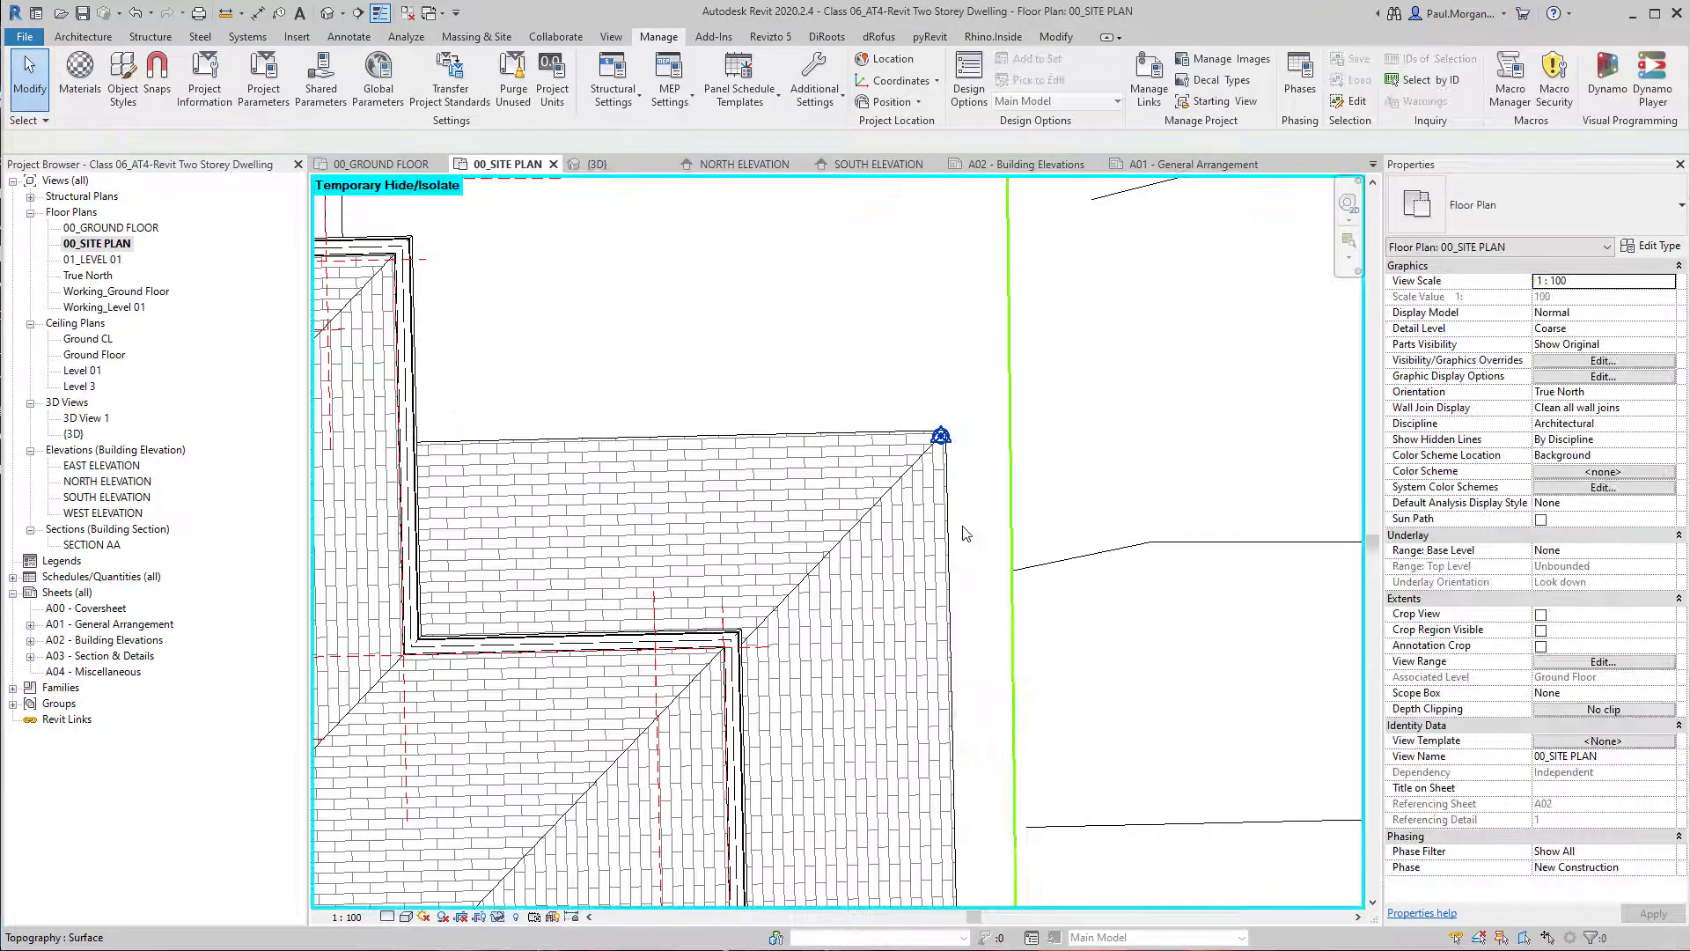
Temporarily hide the side extension's roof and the outer brick wall beneath it to expose the slab edge.
{"action": "left_click", "coordinate": [947, 544]}
{"action": "key", "text": "h"}
{"action": "key", "text": "h"}
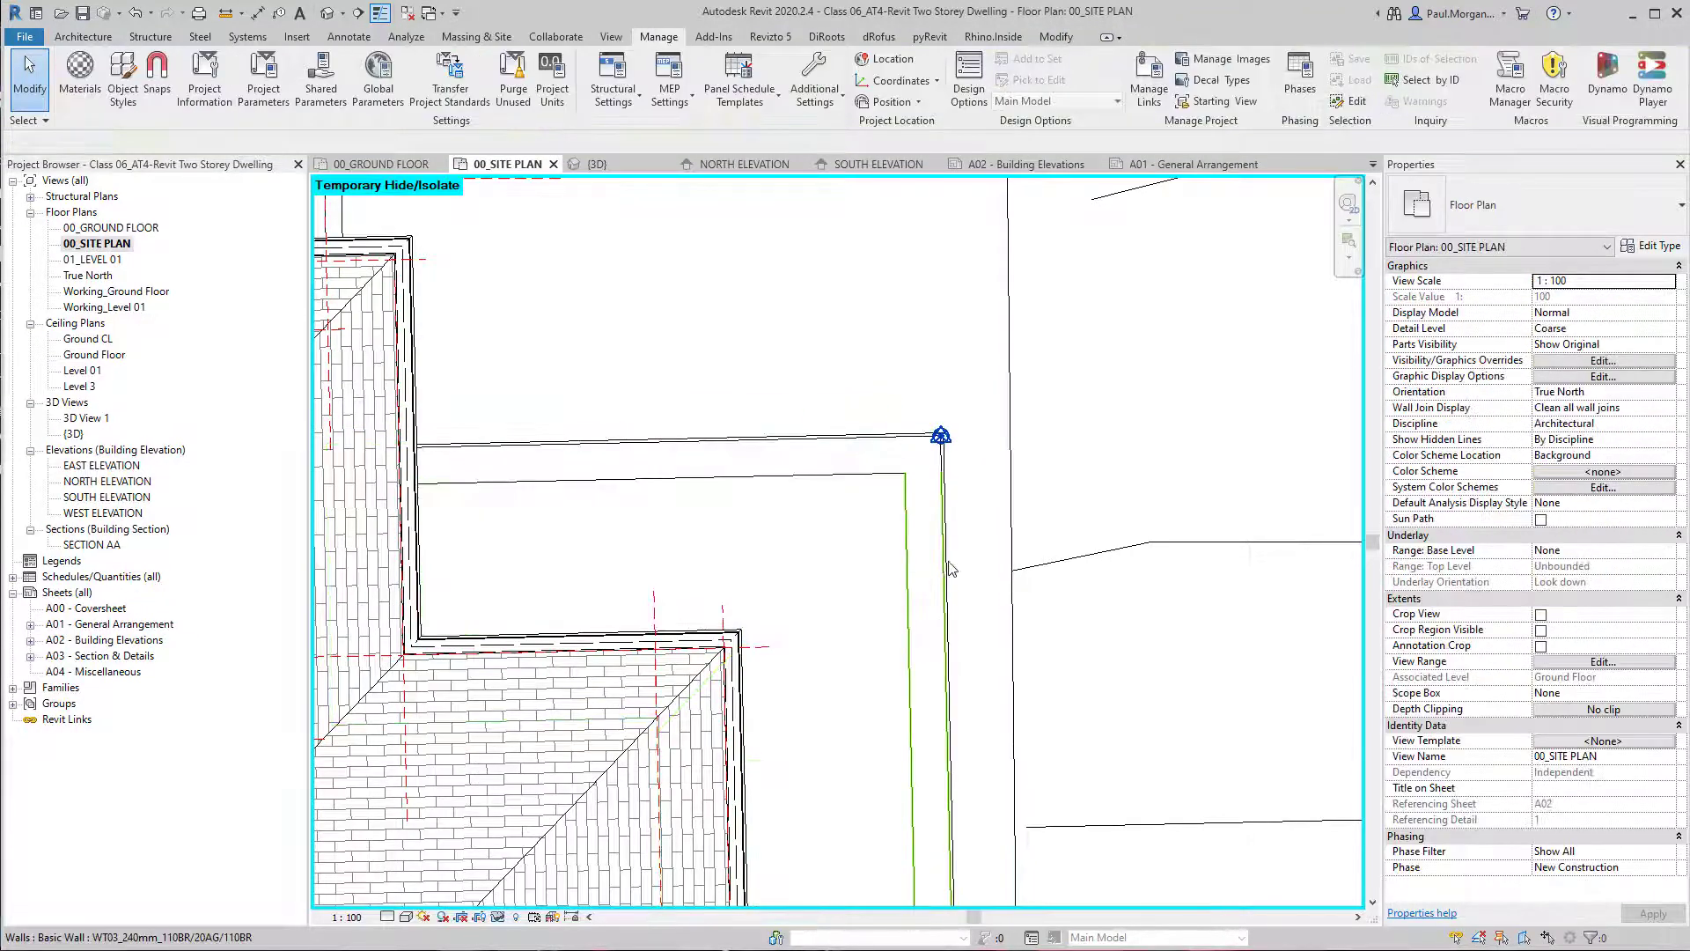
{"action": "left_click", "coordinate": [949, 561]}
{"action": "key", "text": "h"}
{"action": "key", "text": "h"}
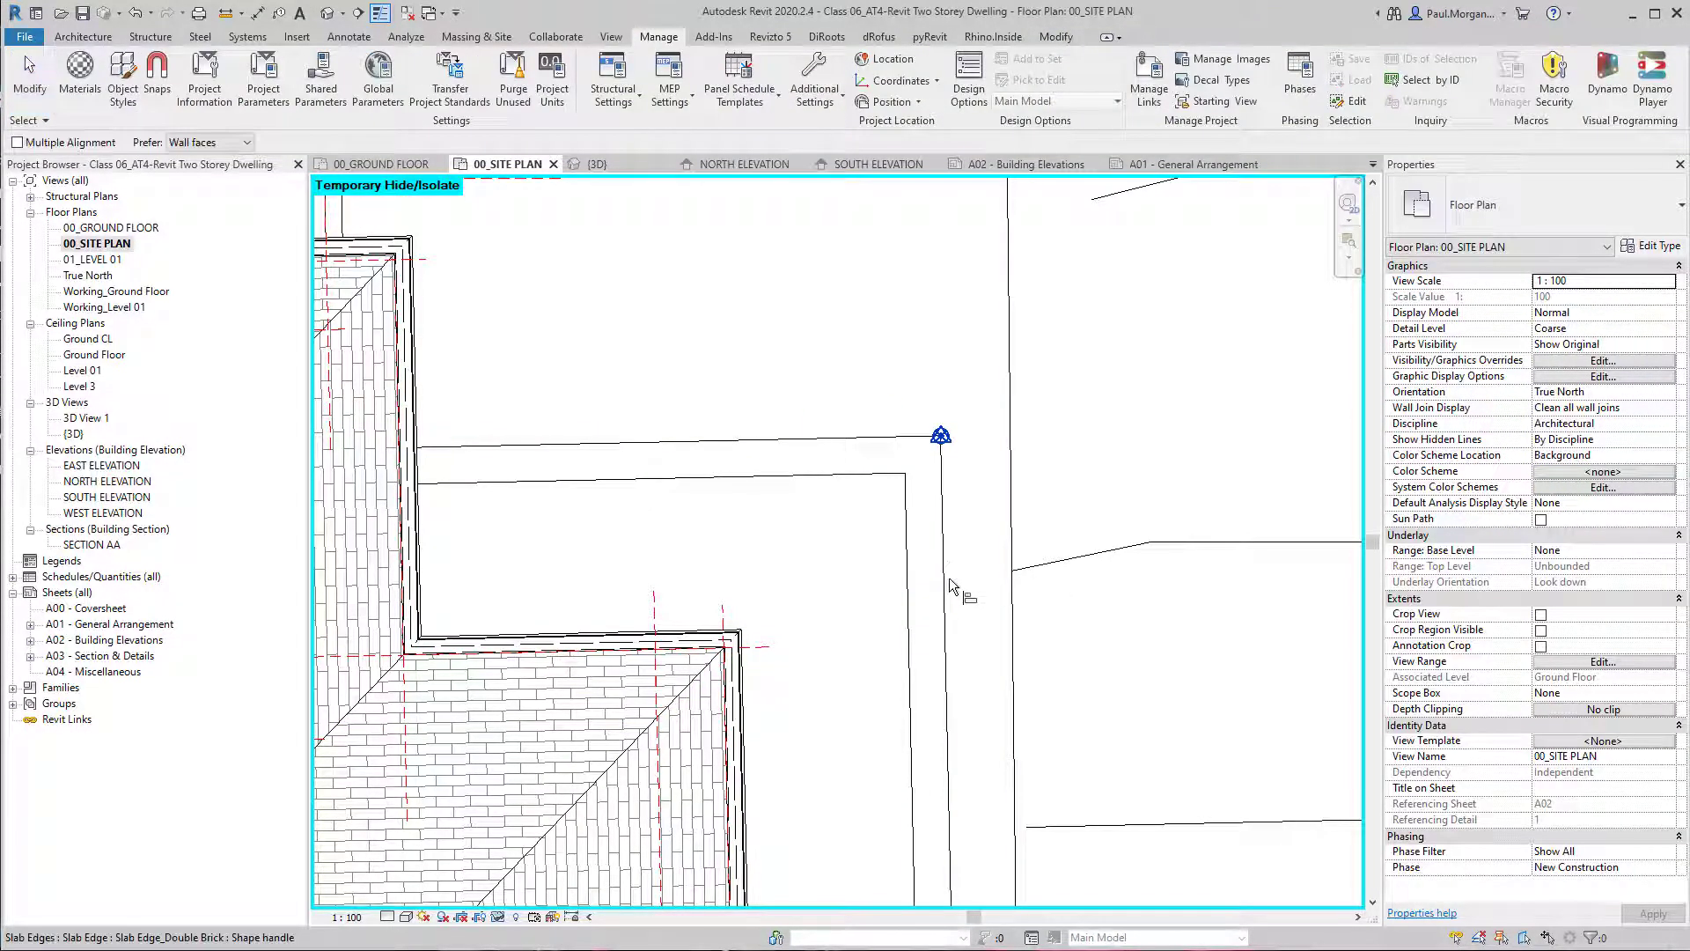
{"action": "left_click", "coordinate": [948, 578]}
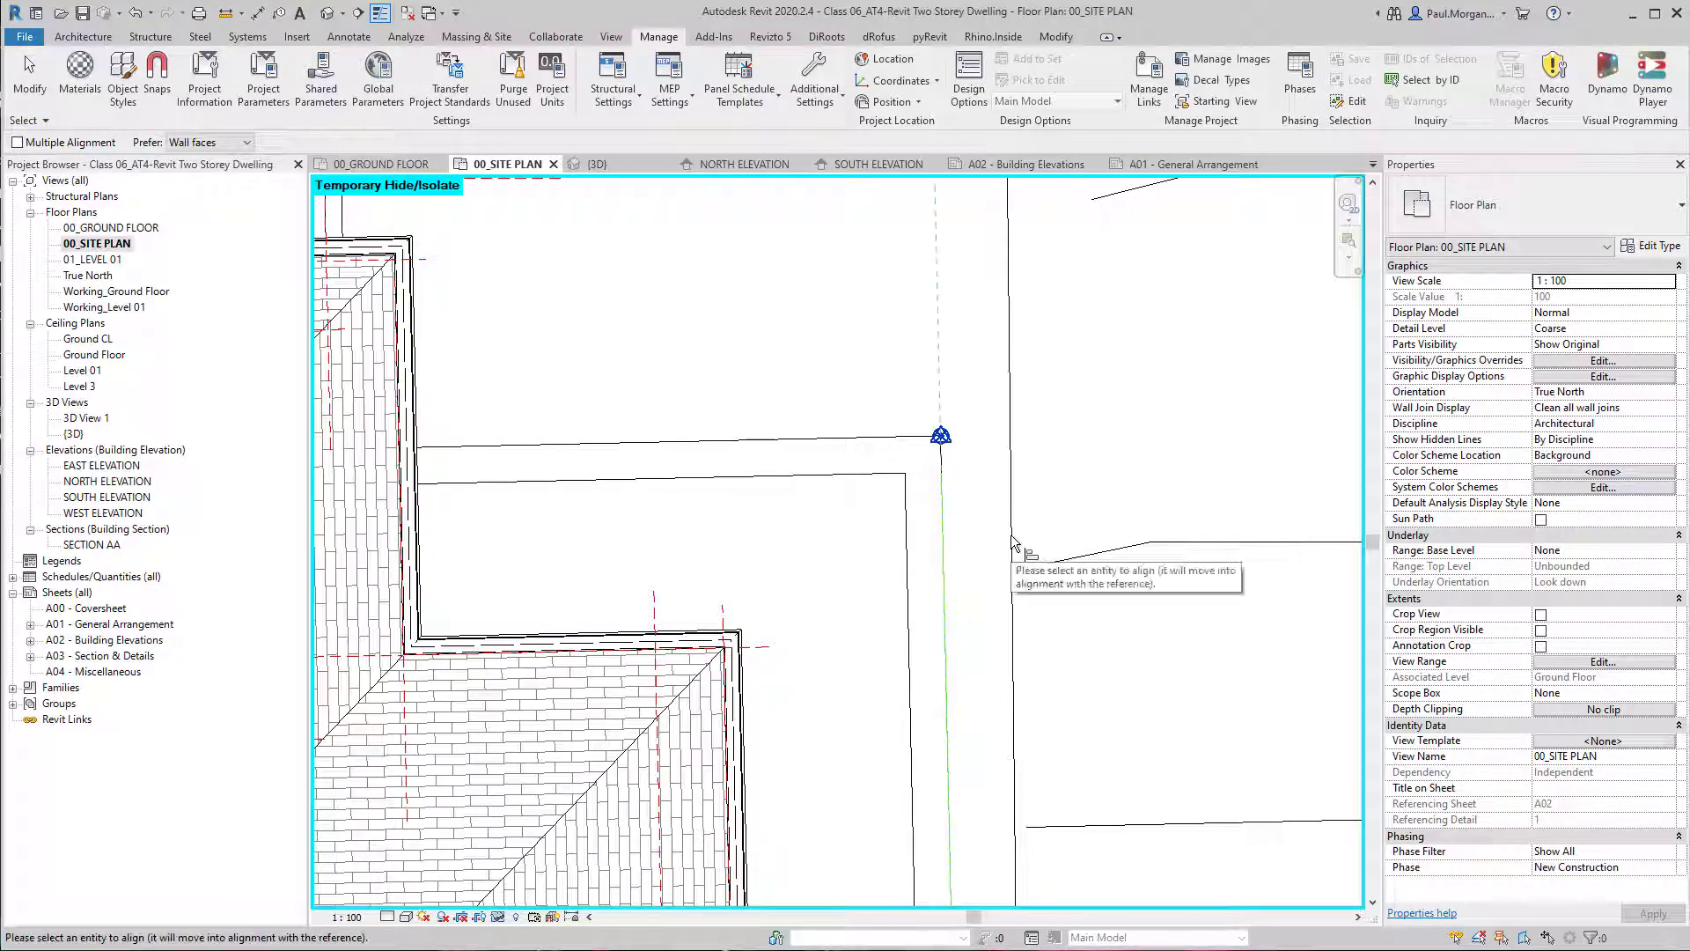
{"action": "scroll", "coordinate": [1019, 528], "scroll_direction": "down", "scroll_amount": 2}
{"action": "key", "text": "Escape"}
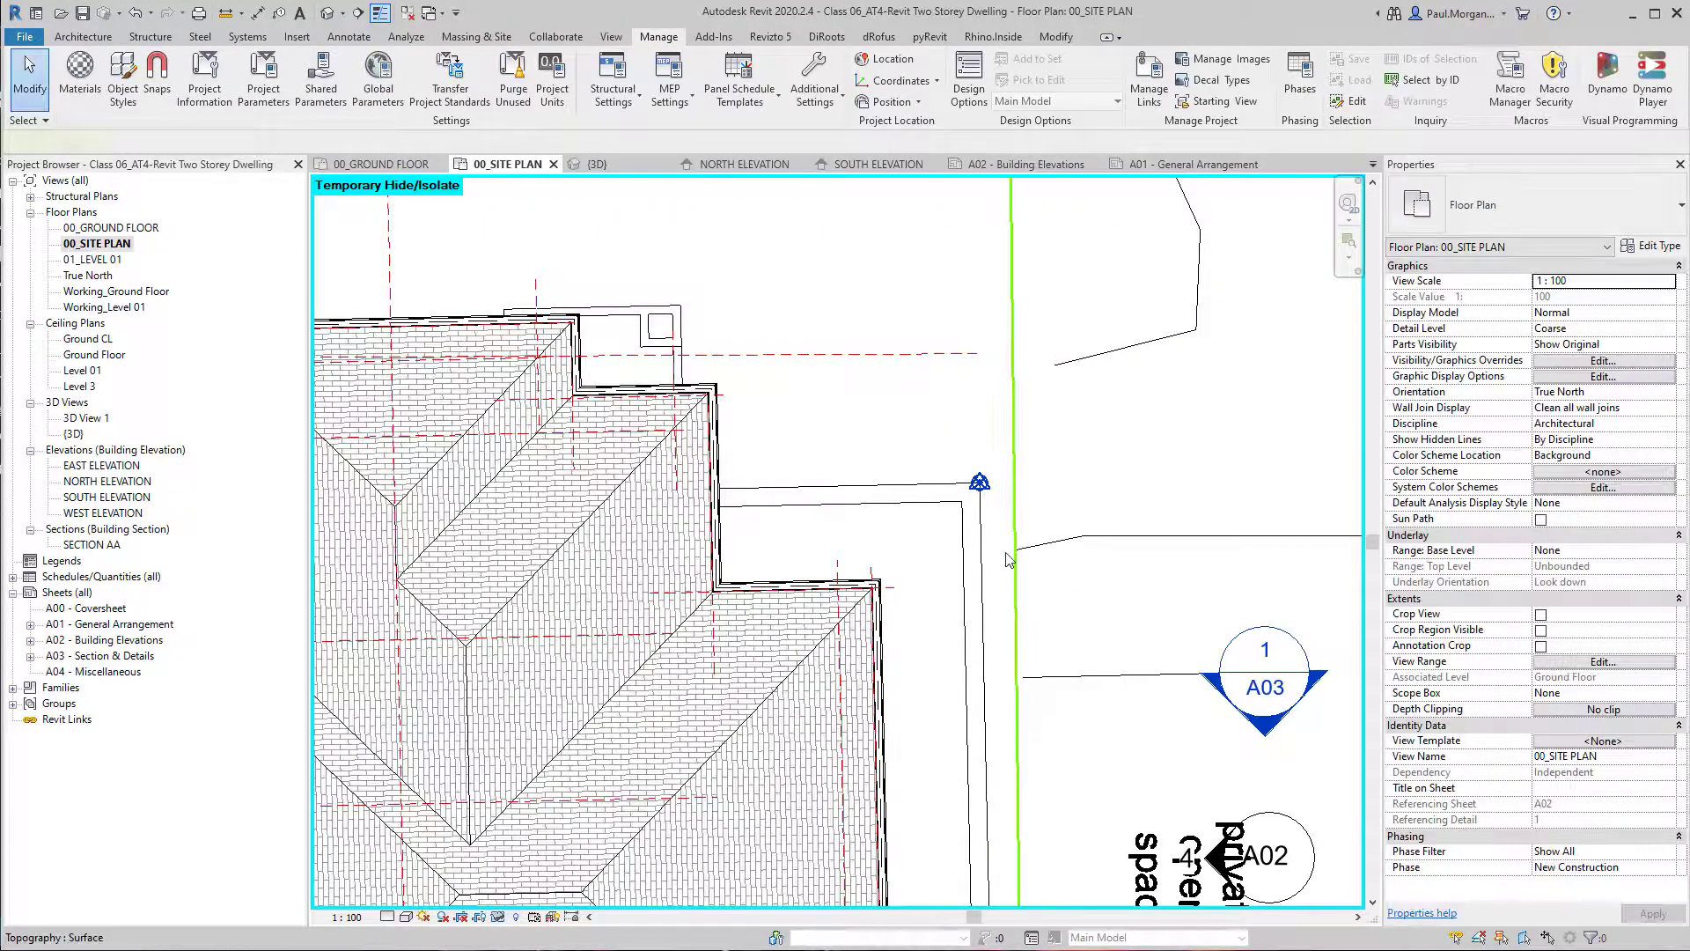
Temporarily hide the topography surface and the modelled lot boundary beside the house.
{"action": "left_click", "coordinate": [1007, 552]}
{"action": "key", "text": "Escape"}
{"action": "left_click", "coordinate": [1018, 627]}
{"action": "key", "text": "Escape"}
{"action": "scroll", "coordinate": [978, 583], "scroll_direction": "down", "scroll_amount": 3}
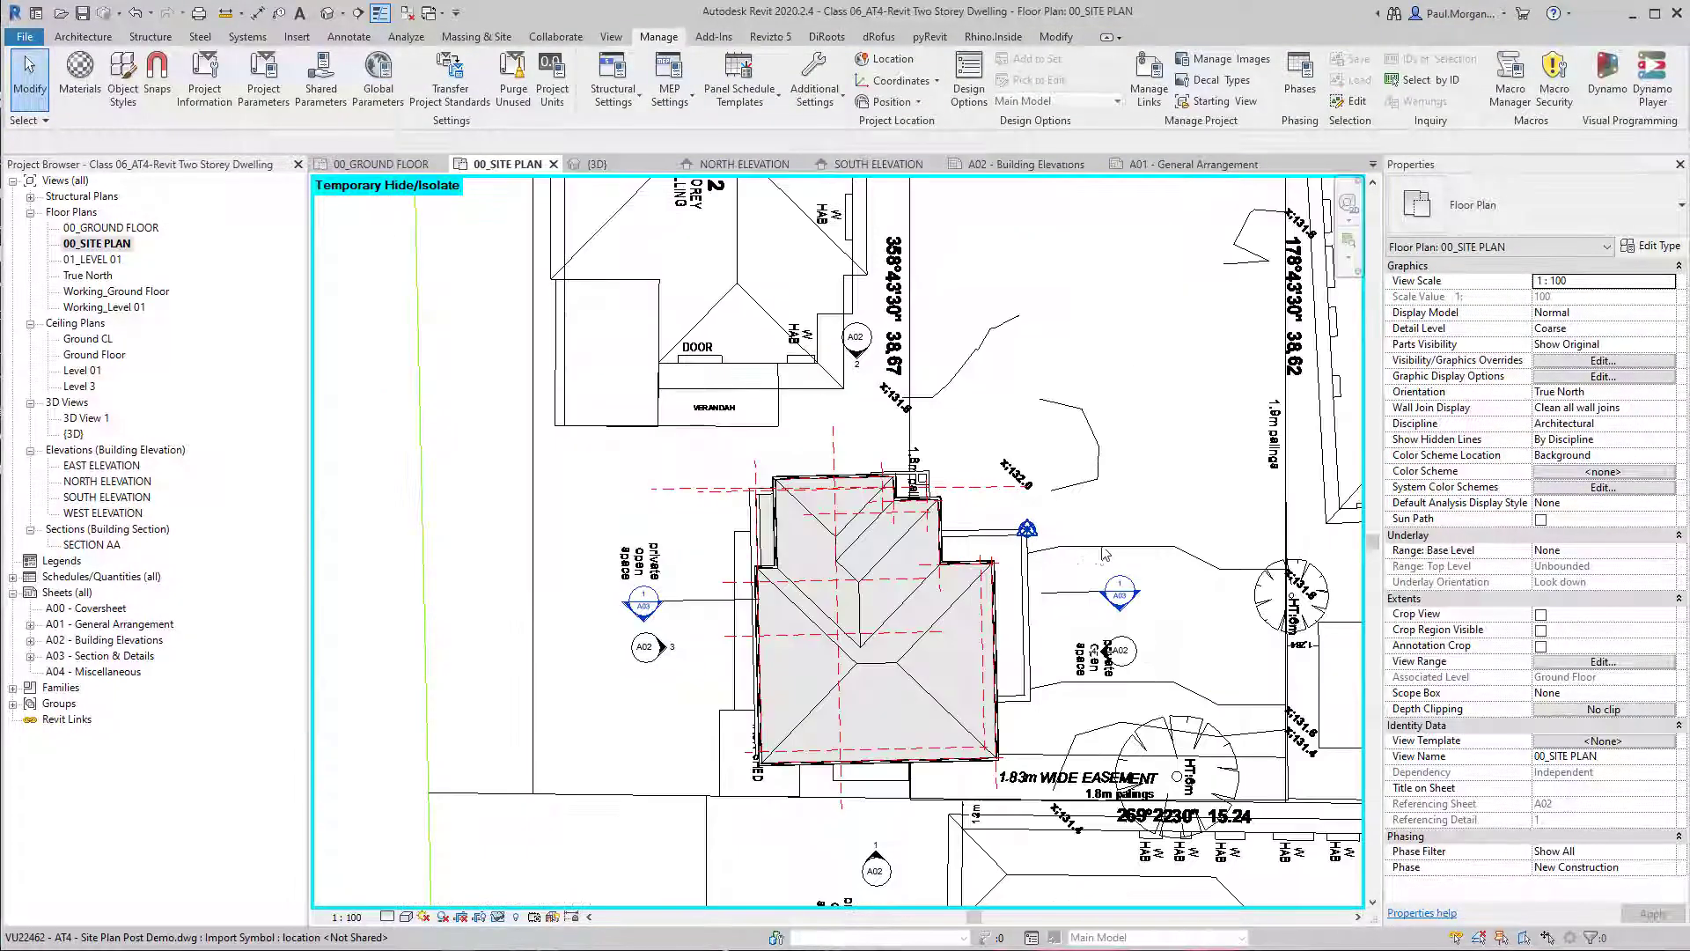
Align the linked drawing's 178°43'30" side boundary of Lot 1 with the outer slab edge of the house's side extension.
{"action": "scroll", "coordinate": [975, 582], "scroll_direction": "up", "scroll_amount": 2}
{"action": "key", "text": "l"}
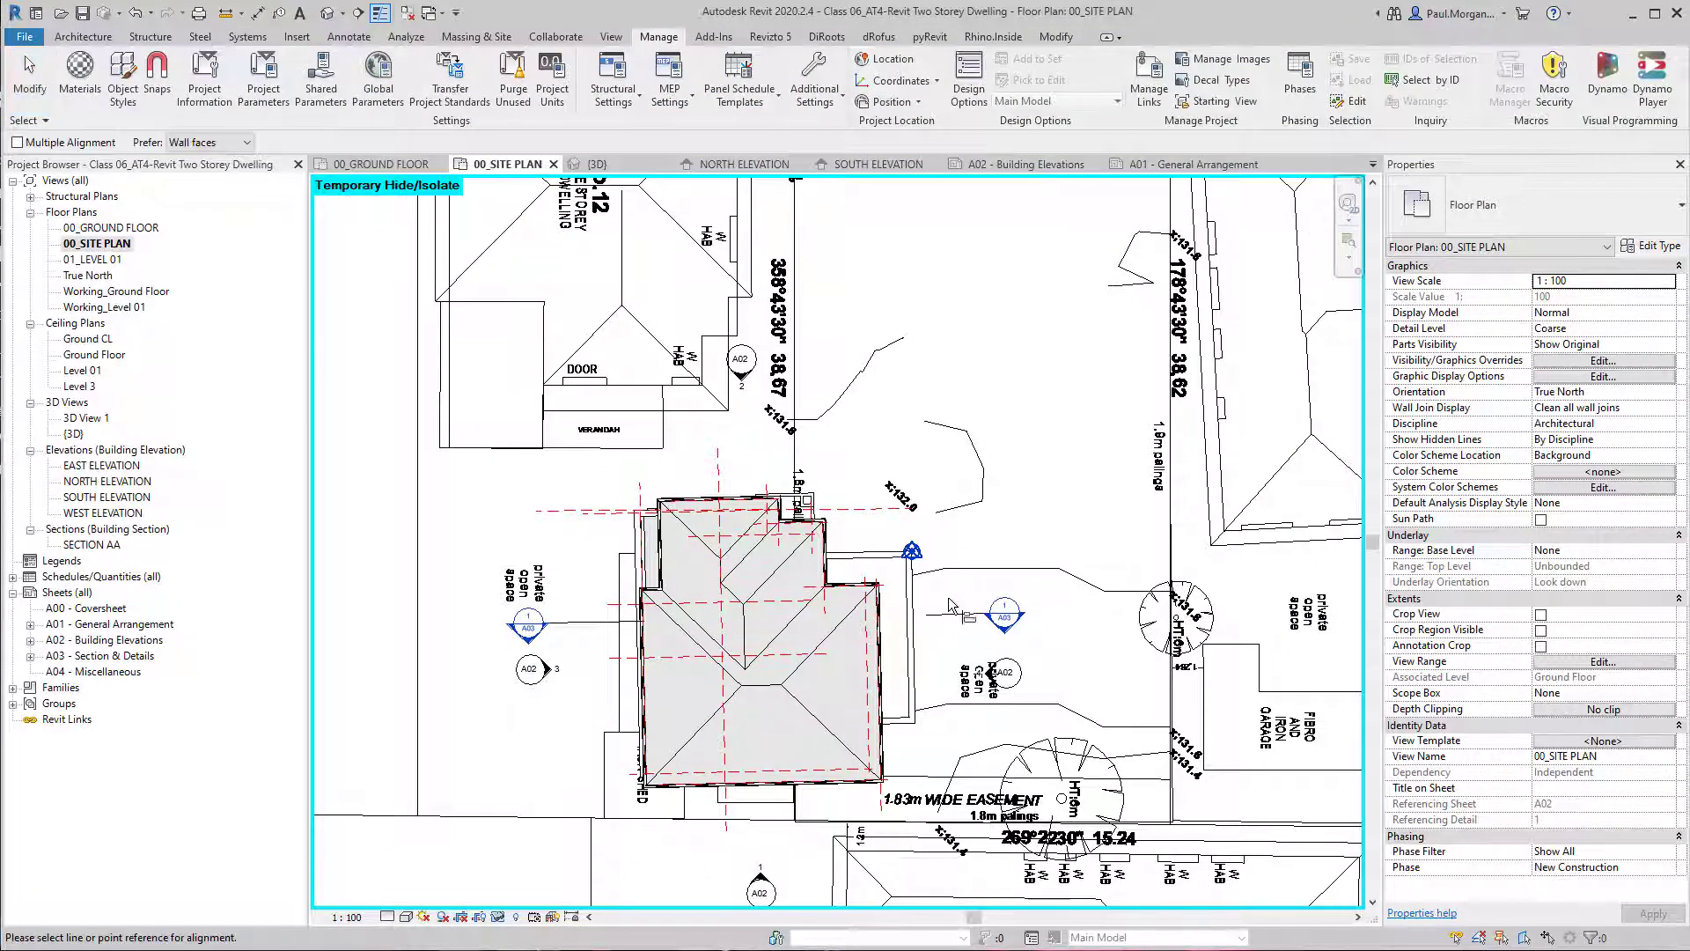
{"action": "left_click", "coordinate": [914, 607]}
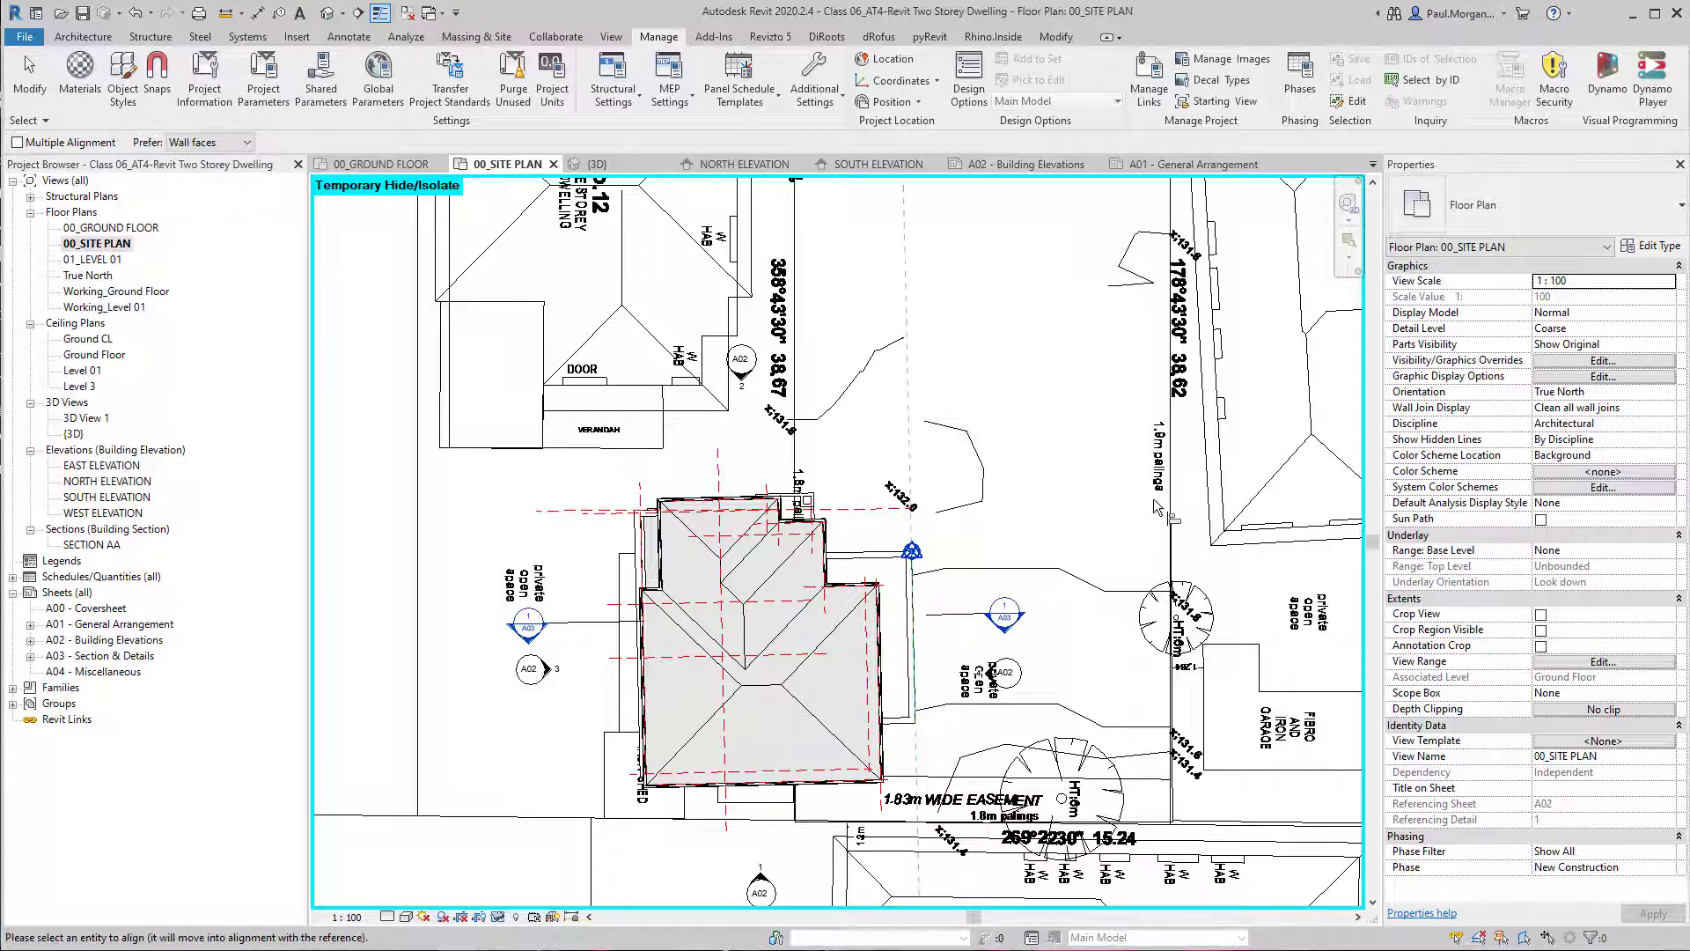
{"action": "scroll", "coordinate": [1190, 504], "scroll_direction": "up", "scroll_amount": 5}
{"action": "left_click", "coordinate": [1048, 607]}
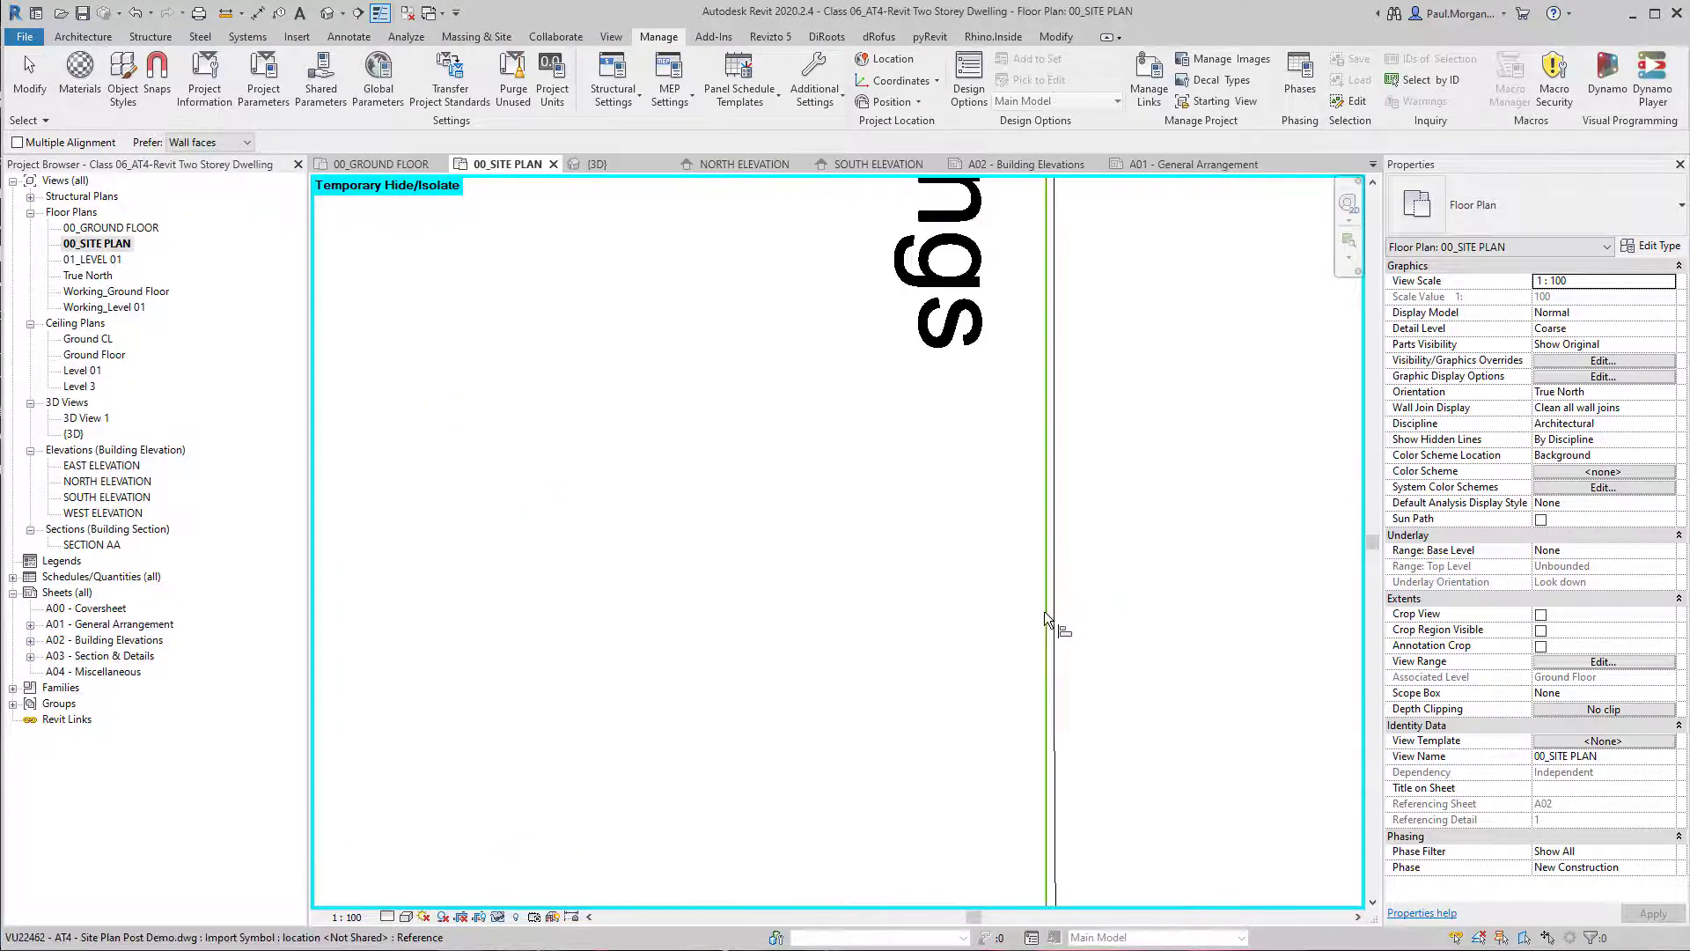
{"action": "scroll", "coordinate": [1044, 611], "scroll_direction": "down", "scroll_amount": 5}
{"action": "scroll", "coordinate": [1056, 625], "scroll_direction": "down", "scroll_amount": 3}
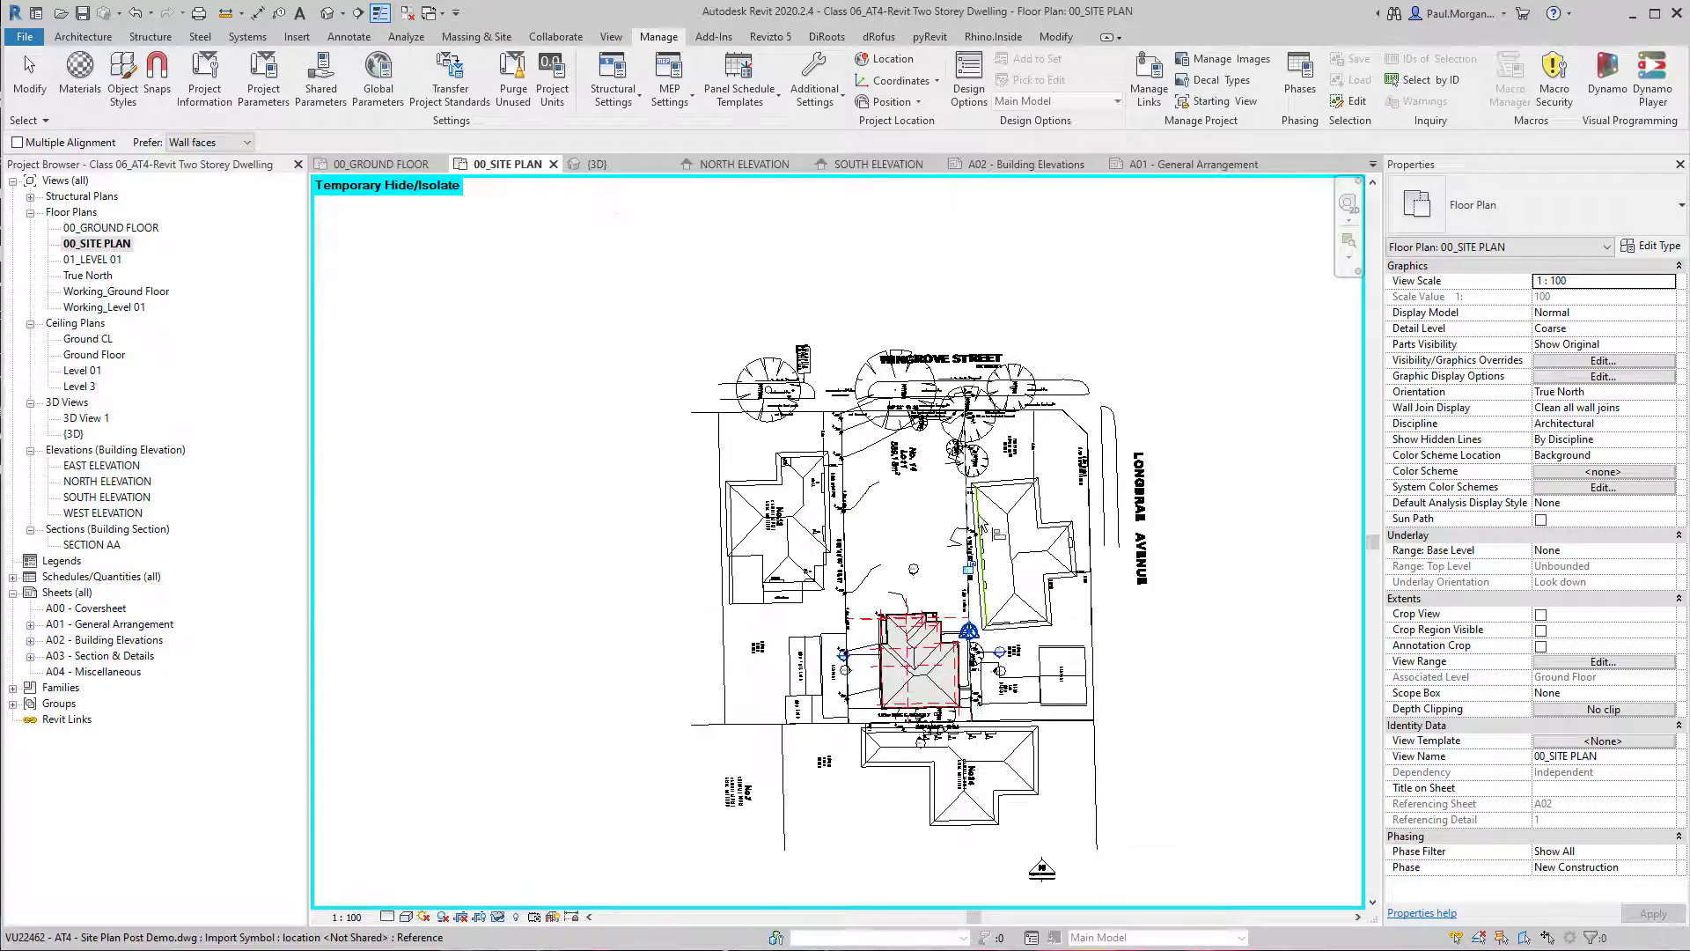
{"action": "scroll", "coordinate": [1021, 605], "scroll_direction": "up", "scroll_amount": 2}
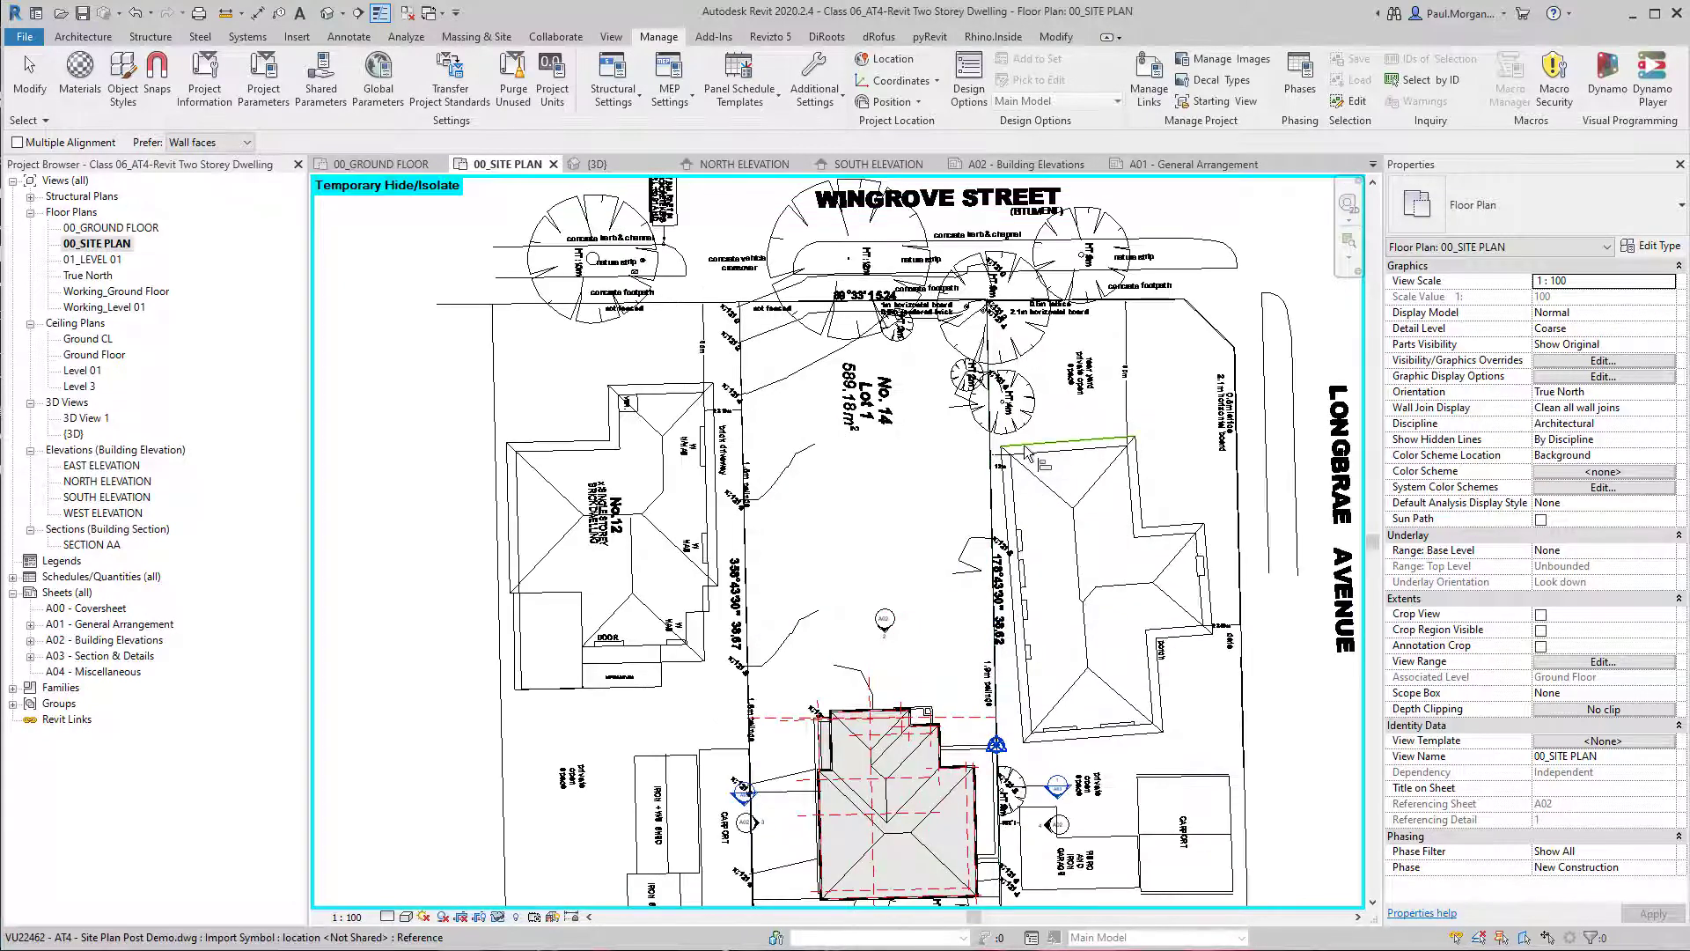
{"action": "left_click", "coordinate": [1024, 447]}
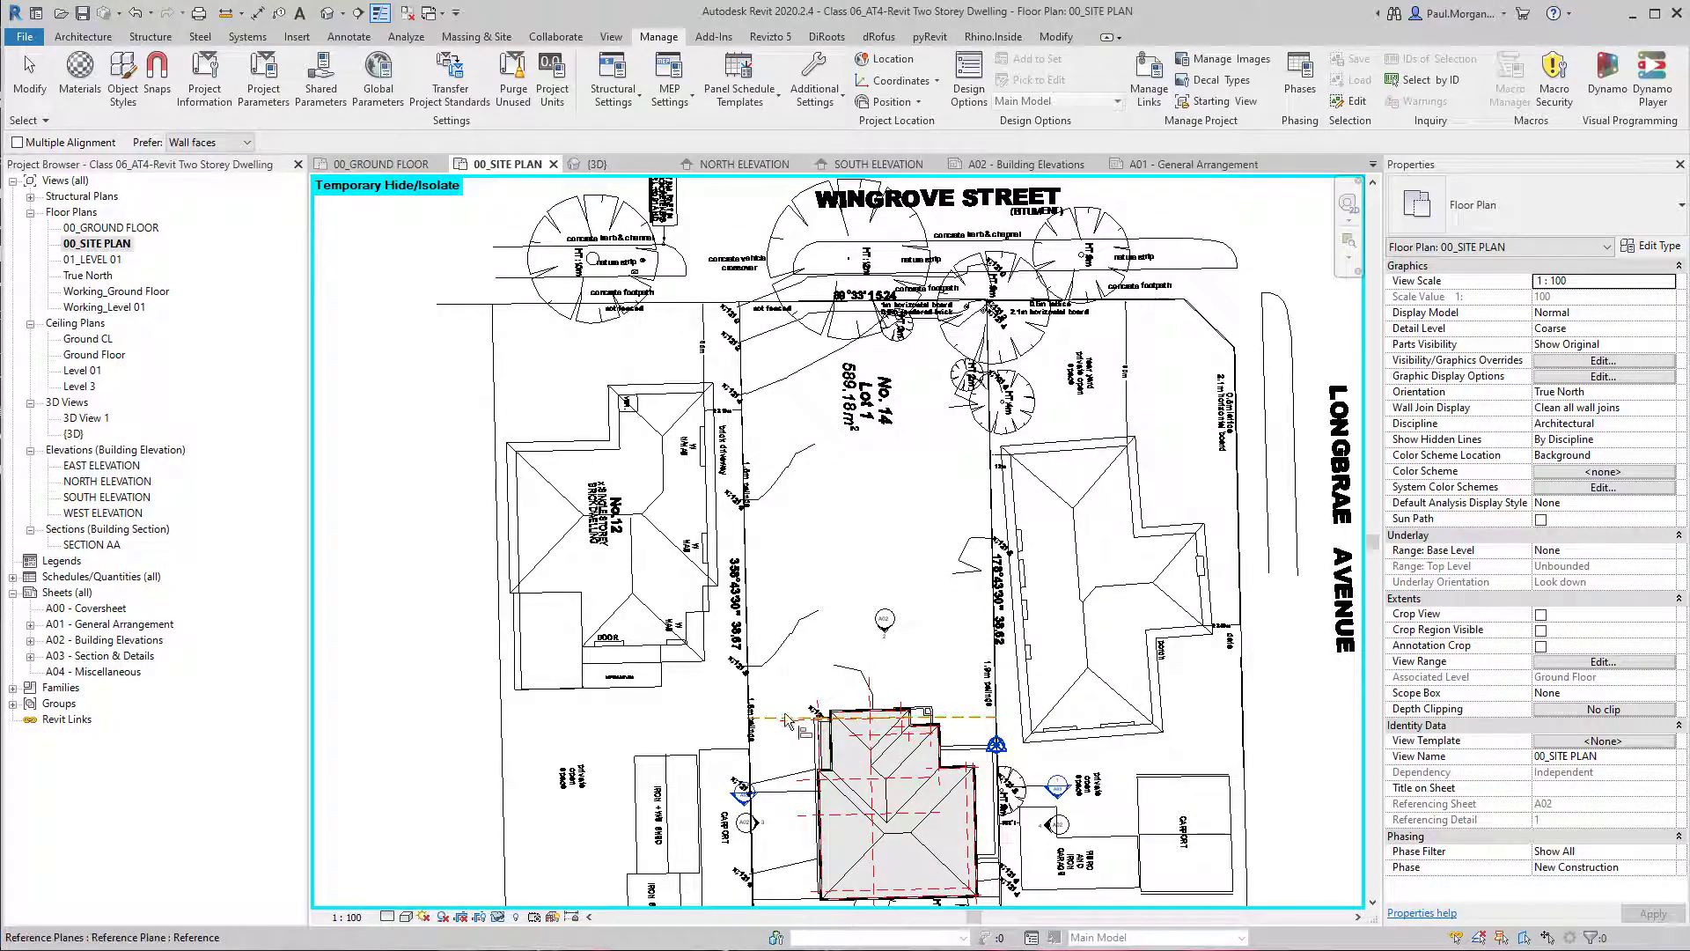
{"action": "left_click", "coordinate": [786, 720]}
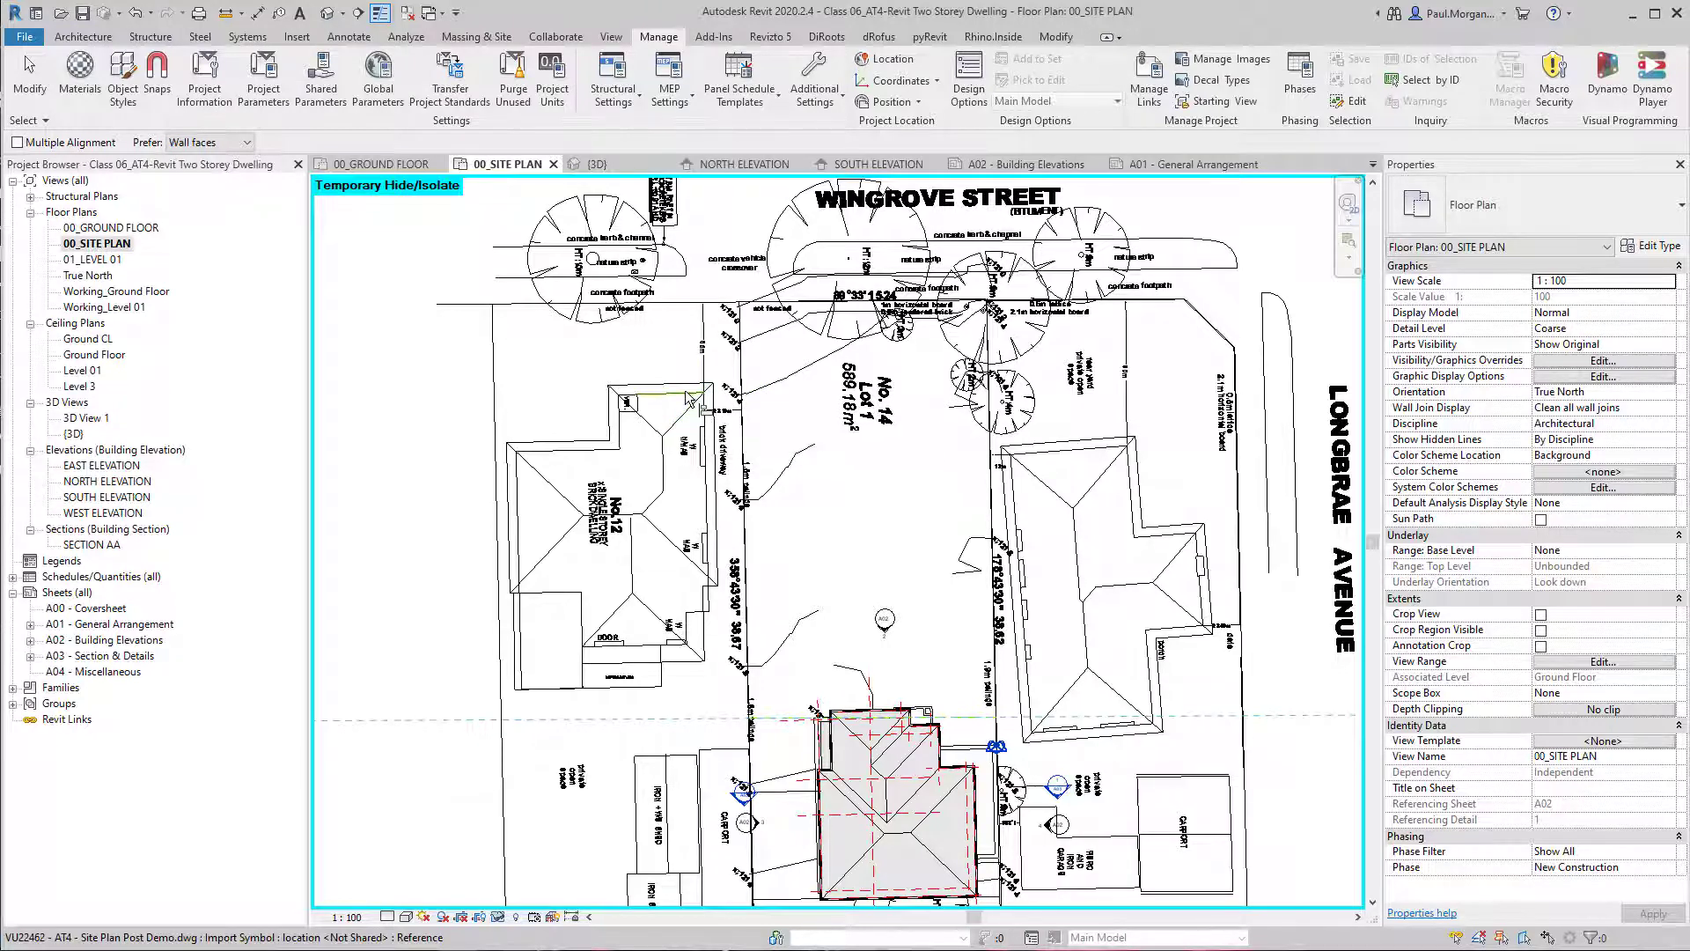
{"action": "key", "text": "Escape"}
{"action": "key", "text": "Escape"}
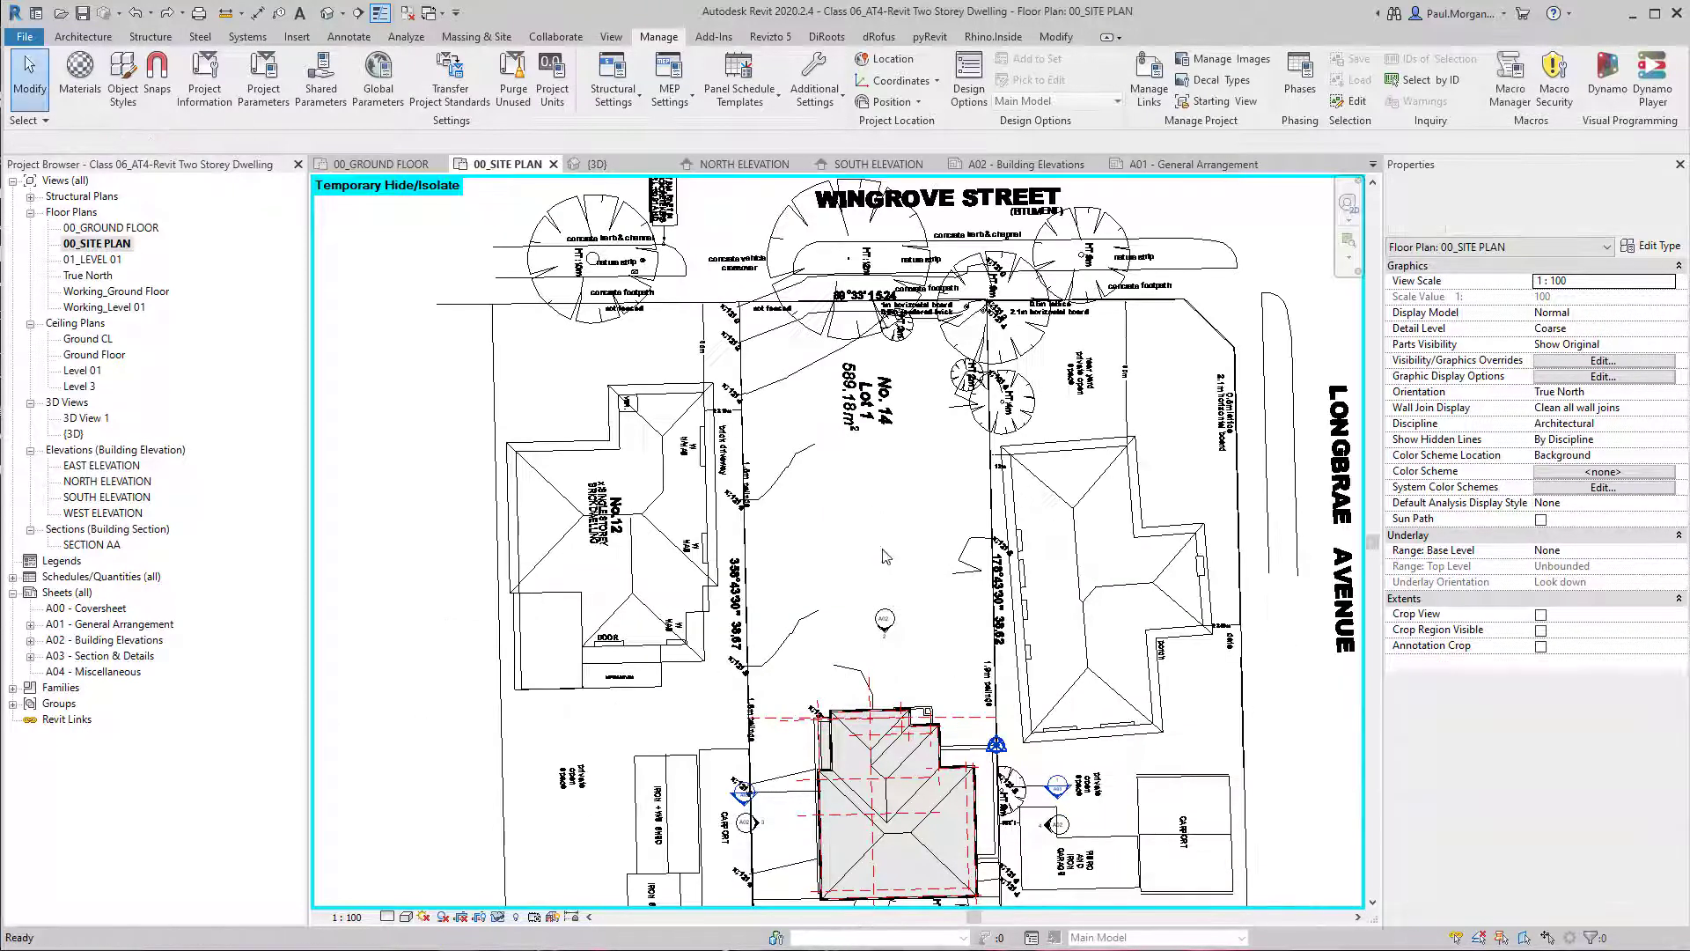
Draw a reference plane offset 7300 into Lot 1 from its Wingrove Street boundary, running between the lot's two front corners.
{"action": "left_click", "coordinate": [765, 302]}
{"action": "scroll", "coordinate": [763, 295], "scroll_direction": "up", "scroll_amount": 2}
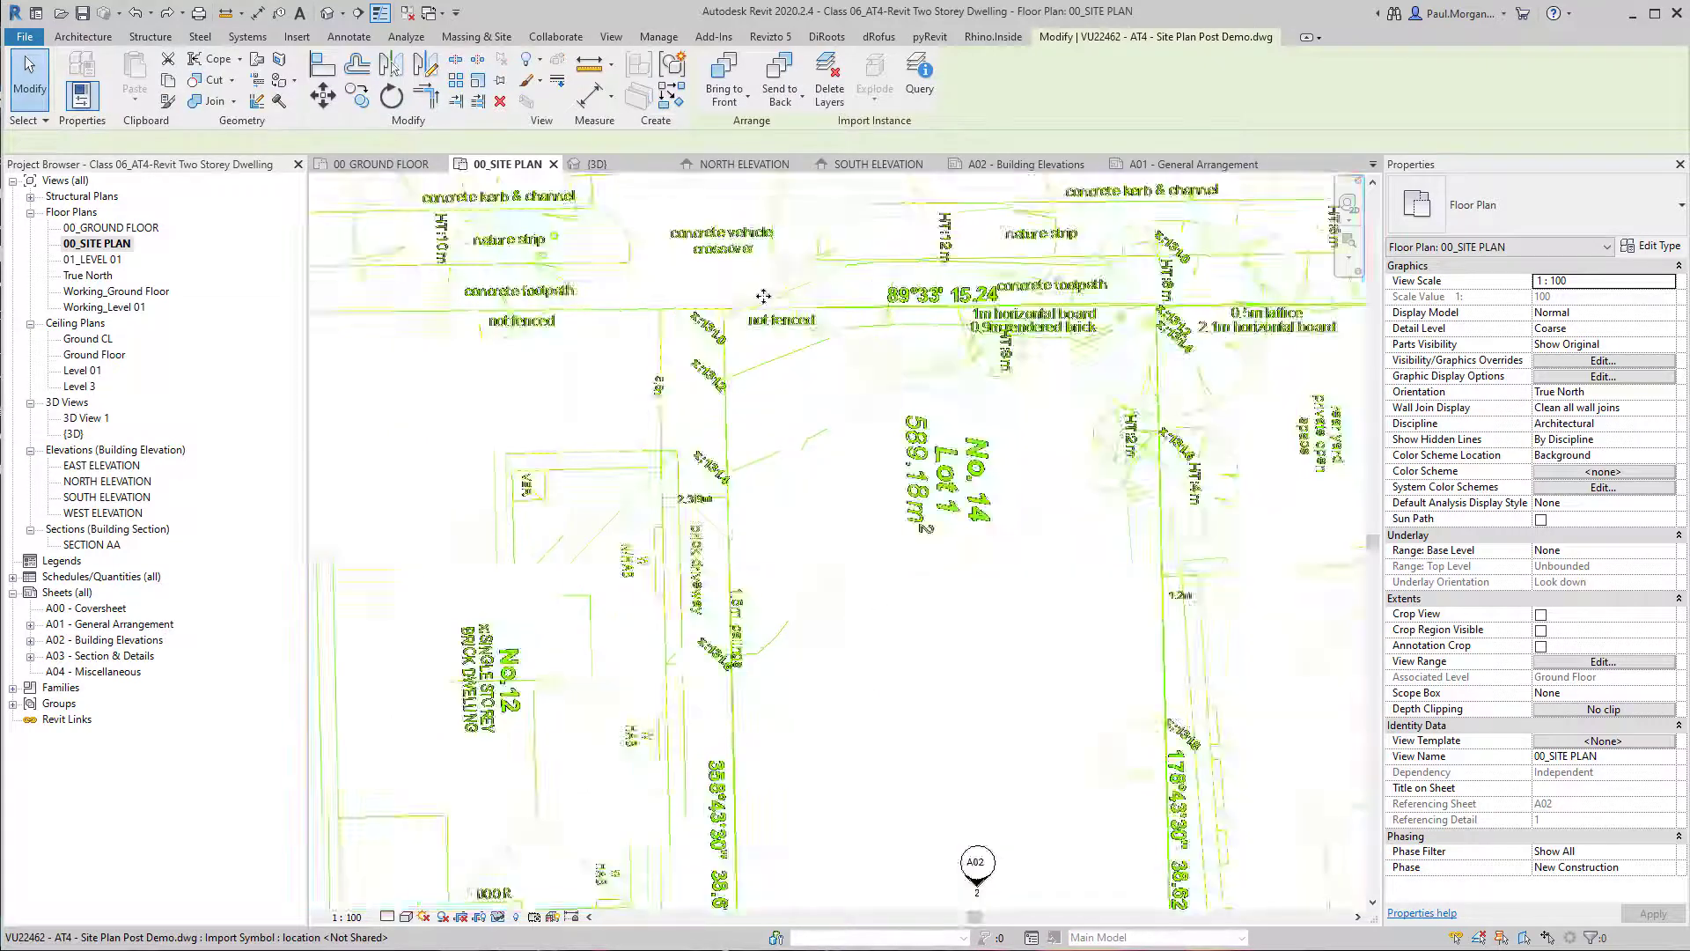
{"action": "scroll", "coordinate": [763, 297], "scroll_direction": "up", "scroll_amount": 2}
{"action": "middle_click_drag", "start_coordinate": [763, 296], "coordinate": [736, 423]}
{"action": "key", "text": "h"}
{"action": "key", "text": "i"}
{"action": "key", "text": "Escape"}
{"action": "key", "text": "r"}
{"action": "key", "text": "p"}
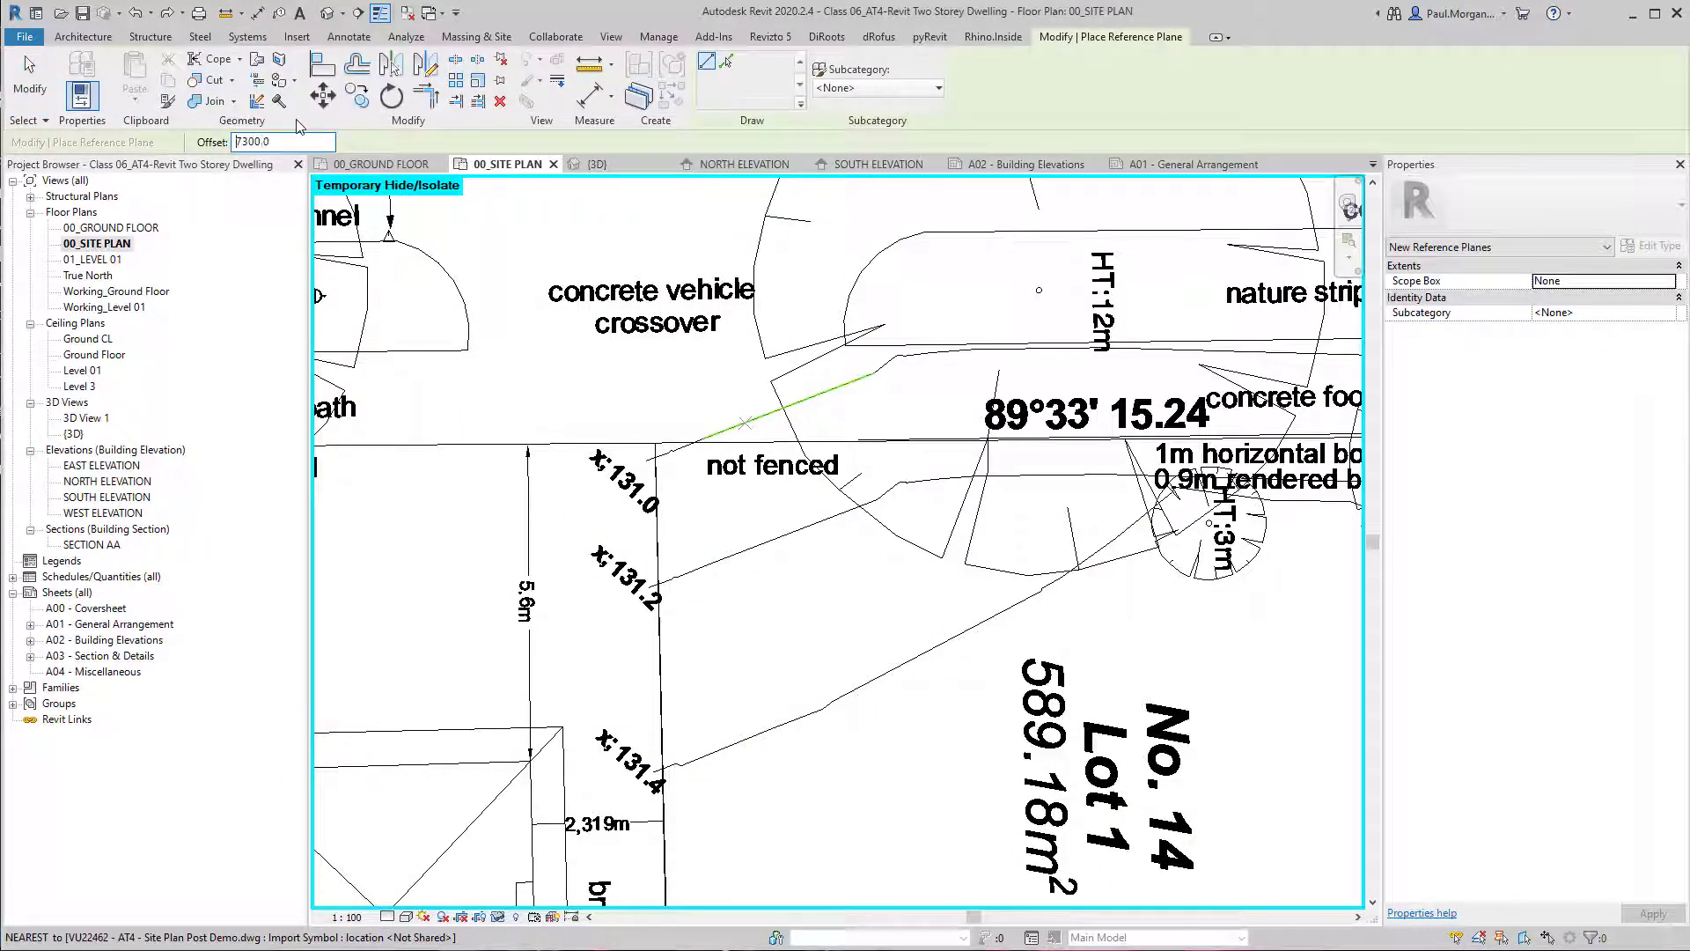
{"action": "left_click", "coordinate": [656, 443]}
{"action": "scroll", "coordinate": [656, 443], "scroll_direction": "down", "scroll_amount": 3}
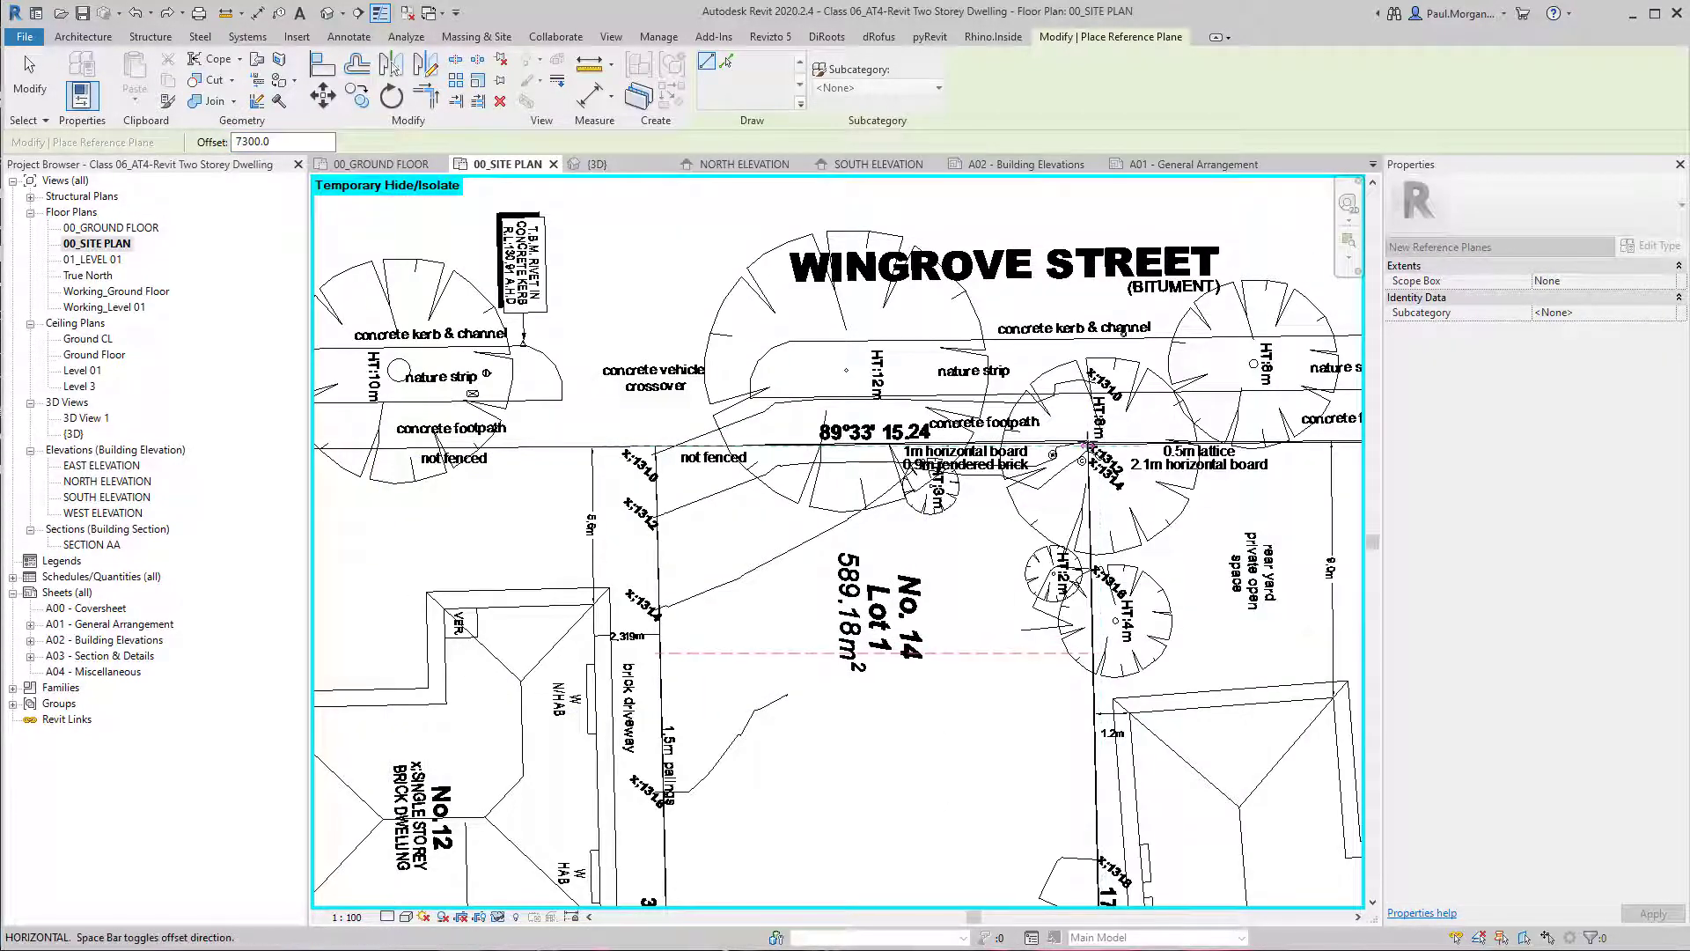
{"action": "left_click", "coordinate": [1087, 442]}
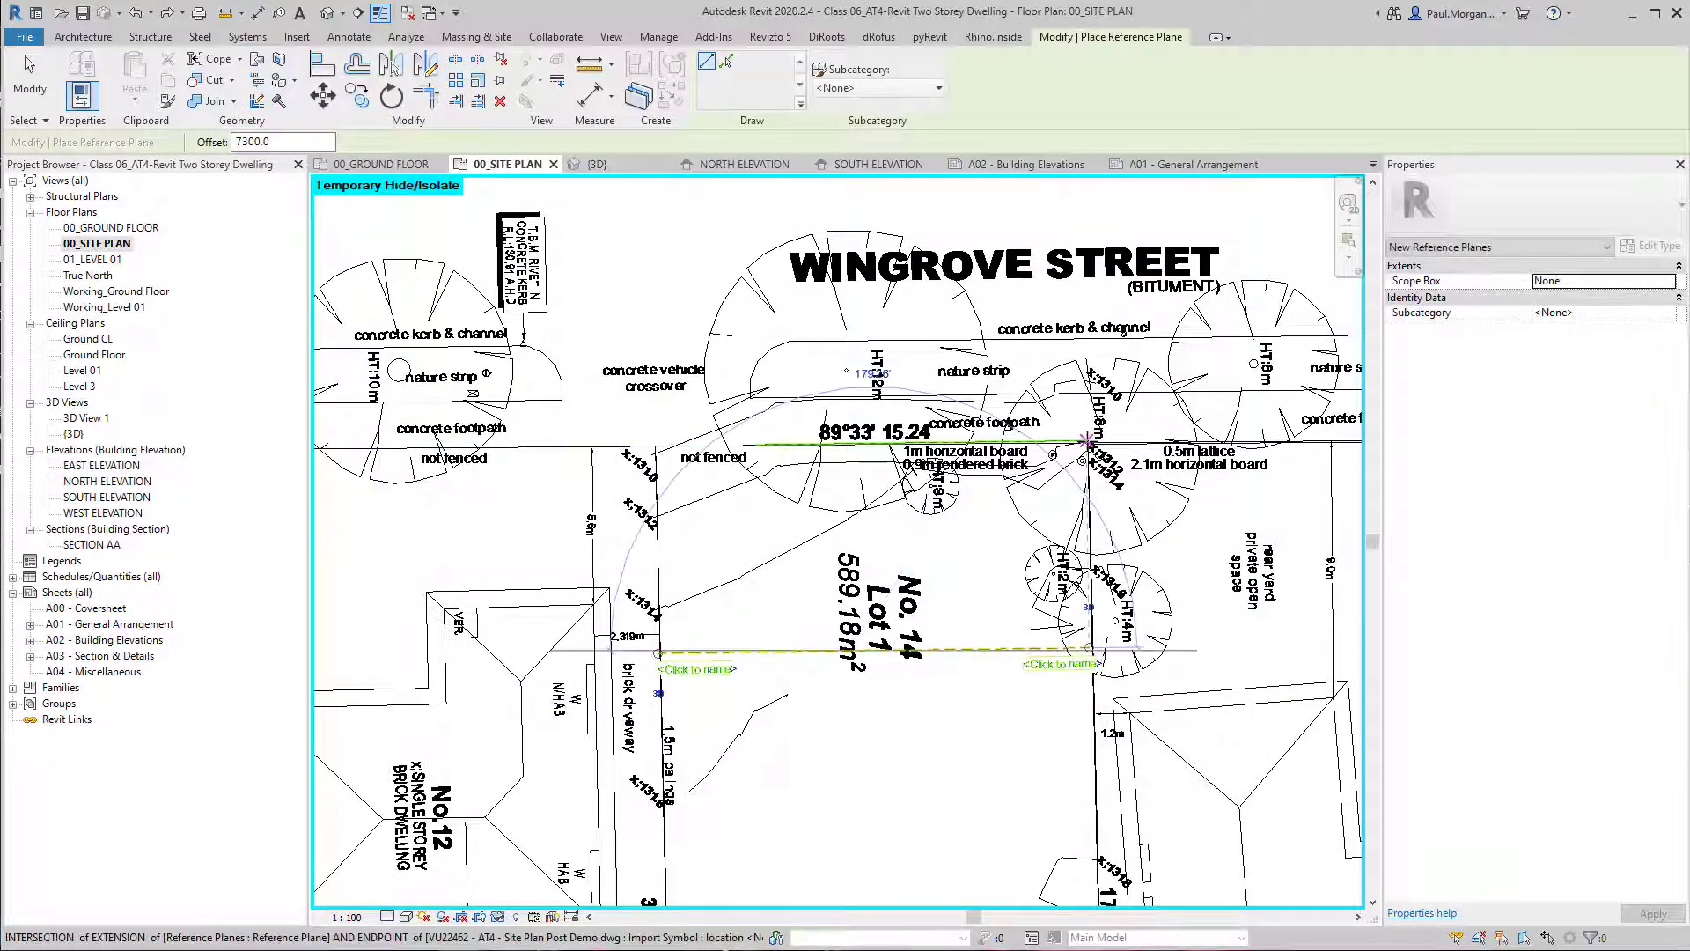
{"action": "key", "text": "Escape"}
{"action": "key", "text": "Escape"}
Move the linked drawing together with its 7300 setback reference plane so the setback line meets the front of the house.
{"action": "left_click", "coordinate": [997, 663]}
{"action": "left_click", "coordinate": [995, 653], "text": "ctrl"}
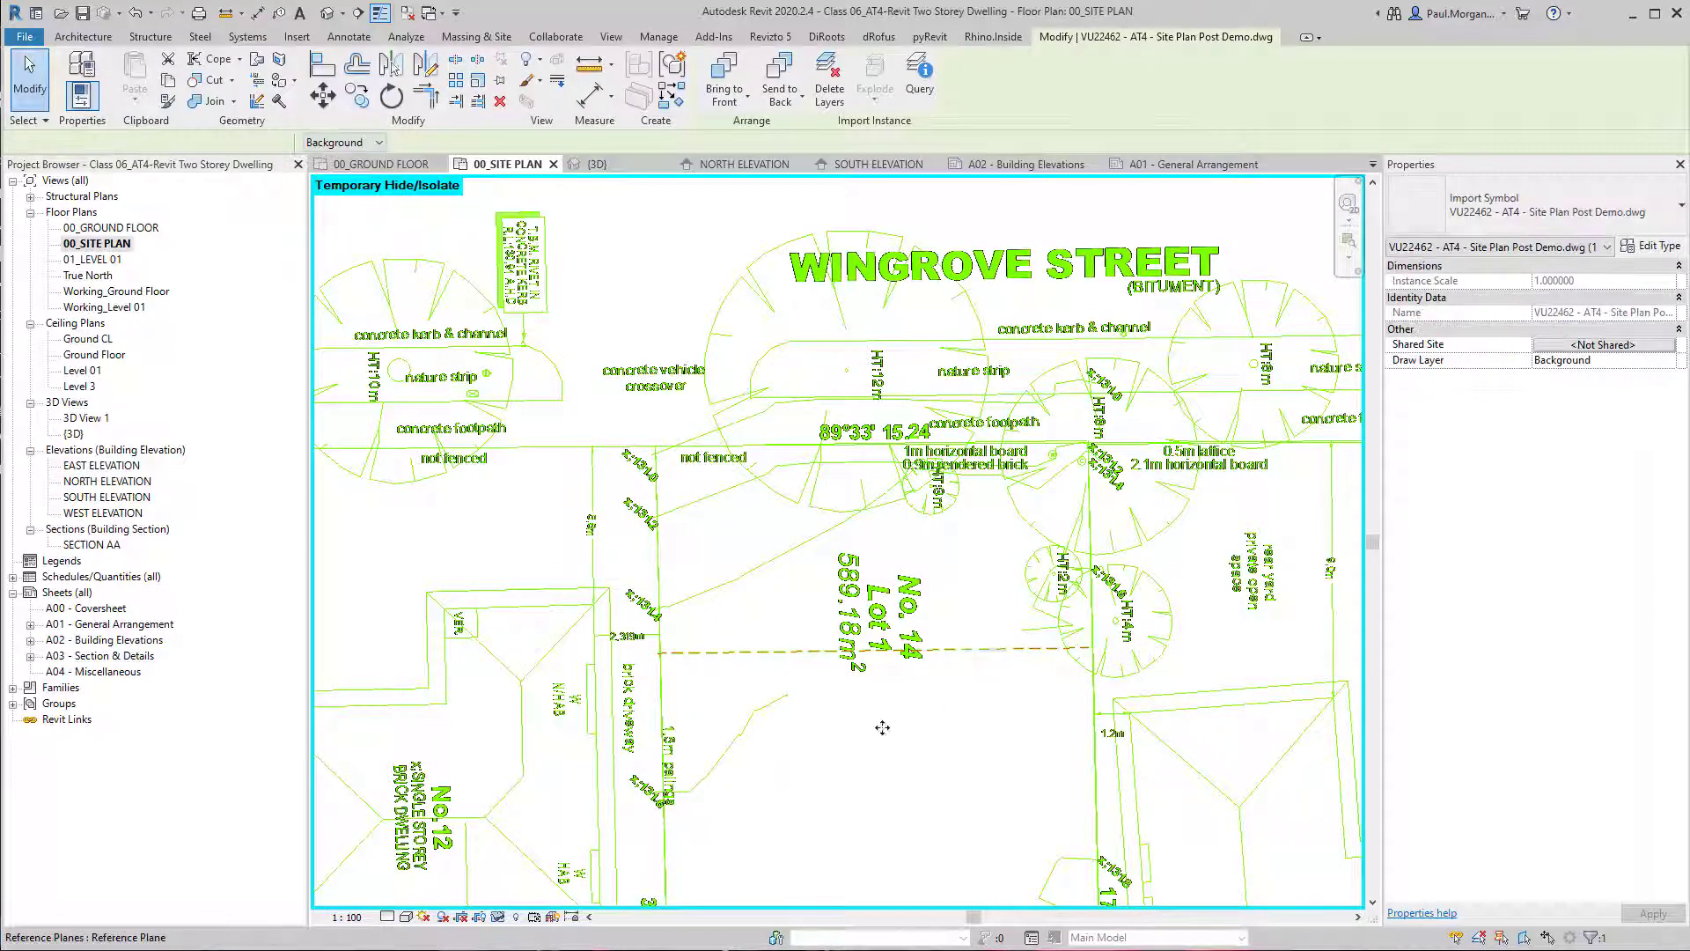
{"action": "middle_click_drag", "start_coordinate": [883, 728], "coordinate": [915, 374]}
{"action": "key", "text": "m"}
{"action": "key", "text": "v"}
{"action": "left_click", "coordinate": [793, 586]}
{"action": "scroll", "coordinate": [842, 715], "scroll_direction": "down", "scroll_amount": 2}
{"action": "scroll", "coordinate": [879, 616], "scroll_direction": "up", "scroll_amount": 4}
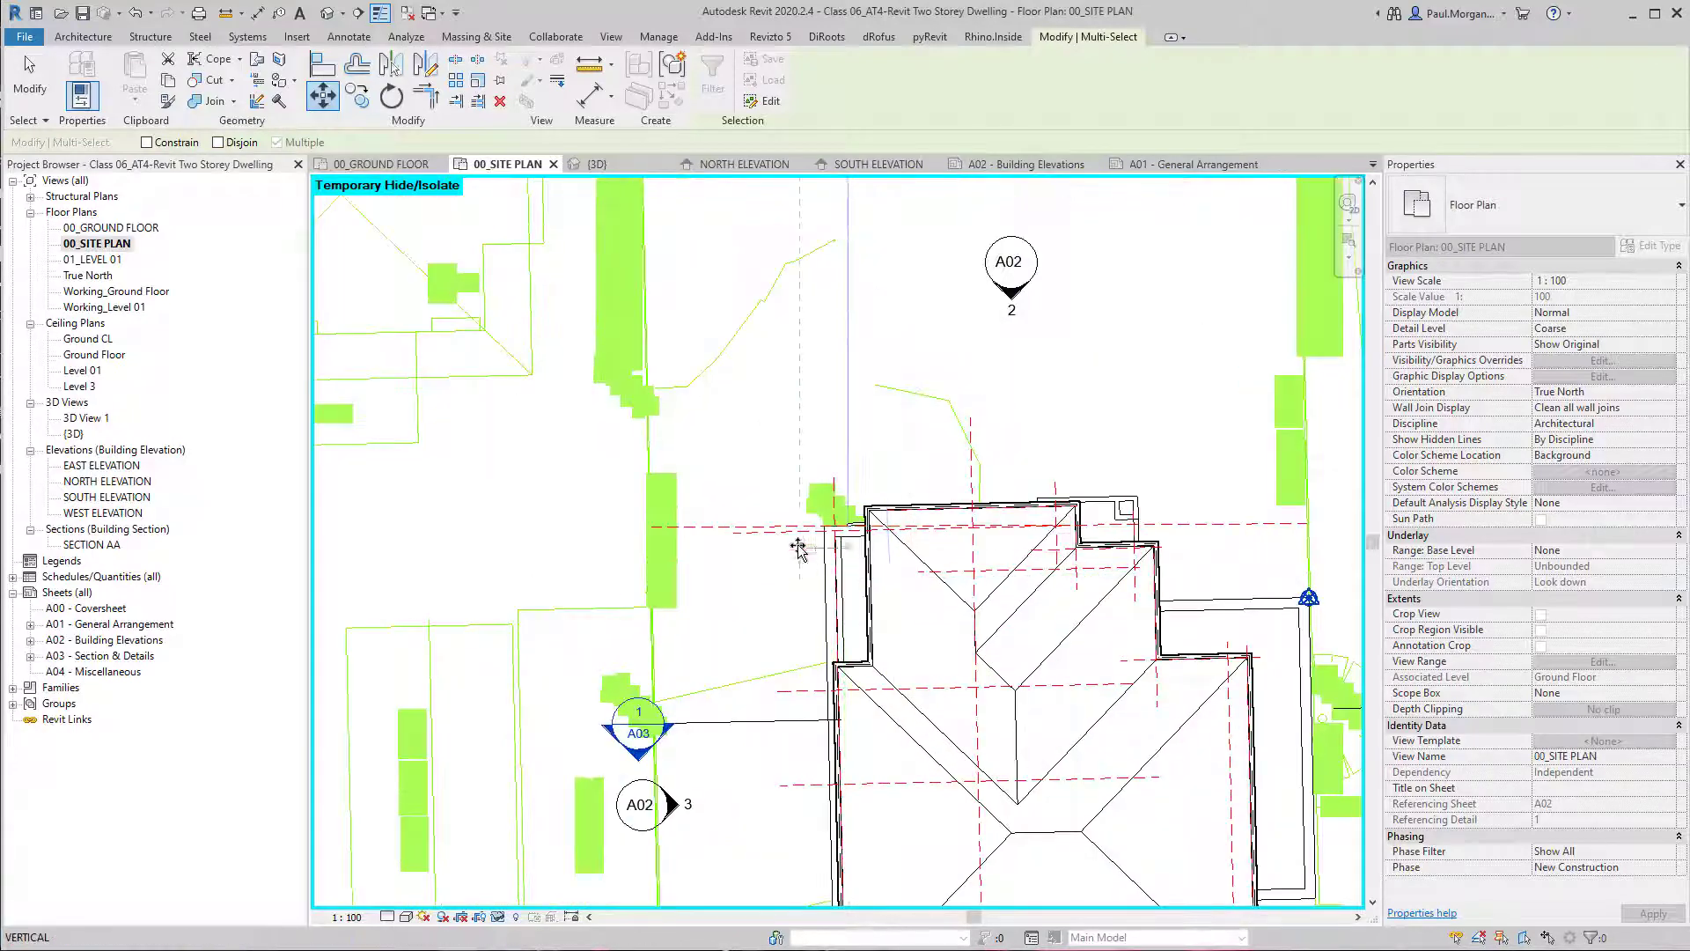
{"action": "left_click", "coordinate": [819, 551]}
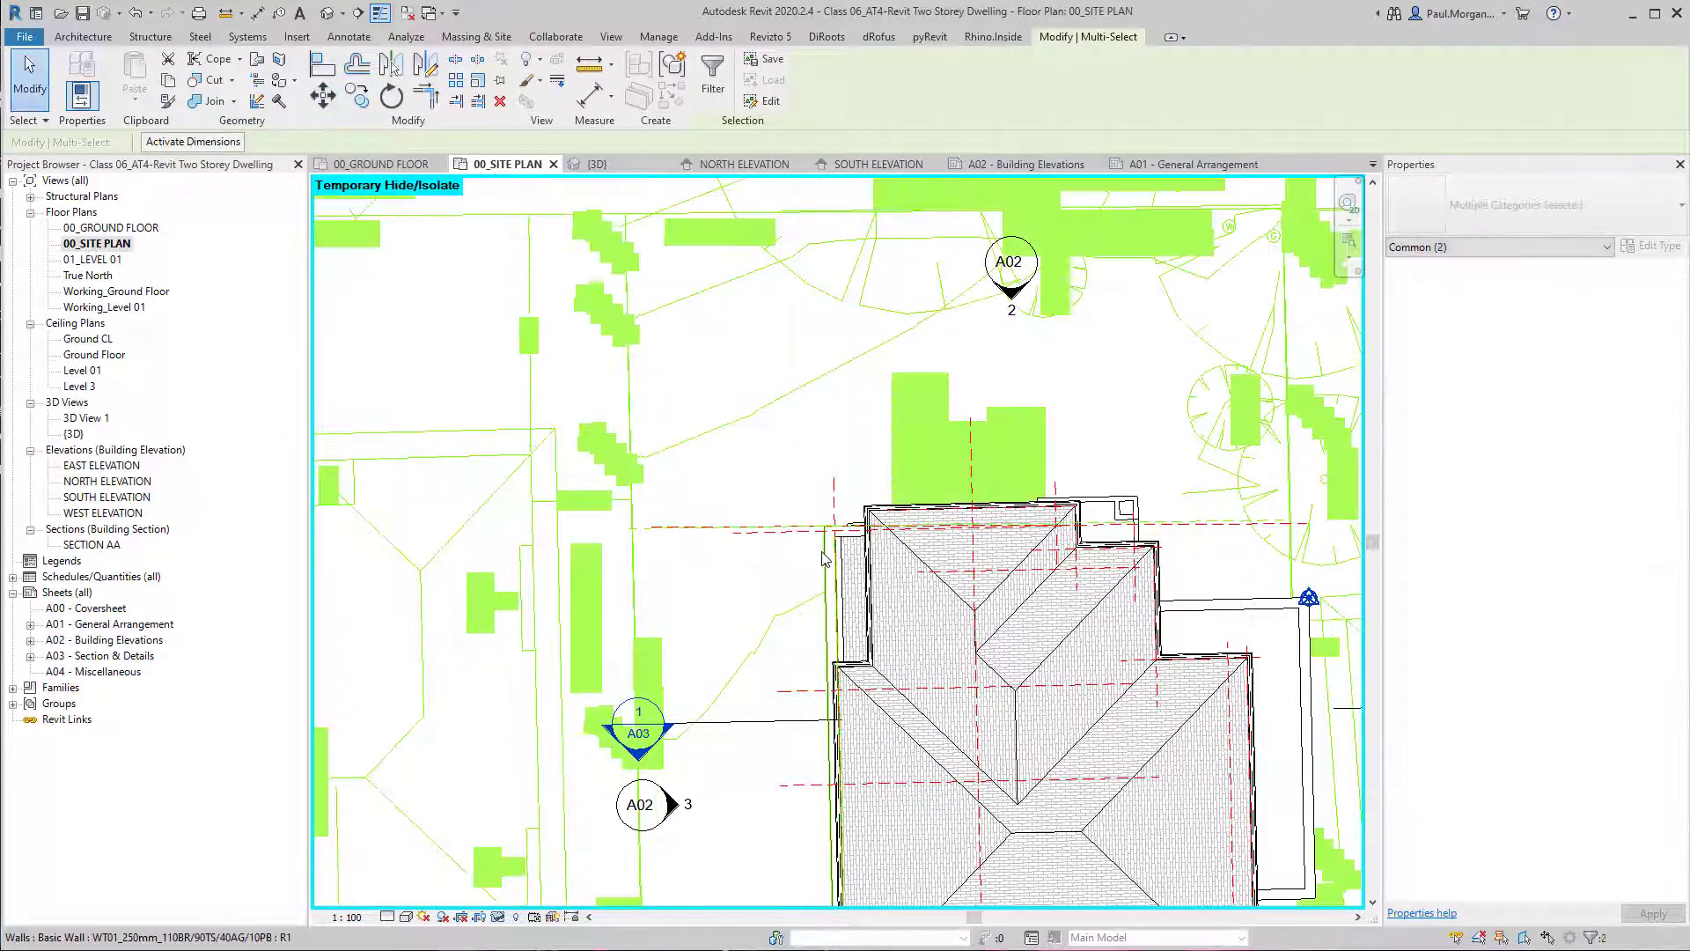
Realign the linked drawing's 178°43'30" side boundary of Lot 1 with the outer slab edge of the side extension.
{"action": "scroll", "coordinate": [824, 552], "scroll_direction": "down", "scroll_amount": 2}
{"action": "middle_click_drag", "start_coordinate": [1080, 624], "coordinate": [937, 582]}
{"action": "scroll", "coordinate": [943, 551], "scroll_direction": "up", "scroll_amount": 1}
{"action": "key", "text": "Escape"}
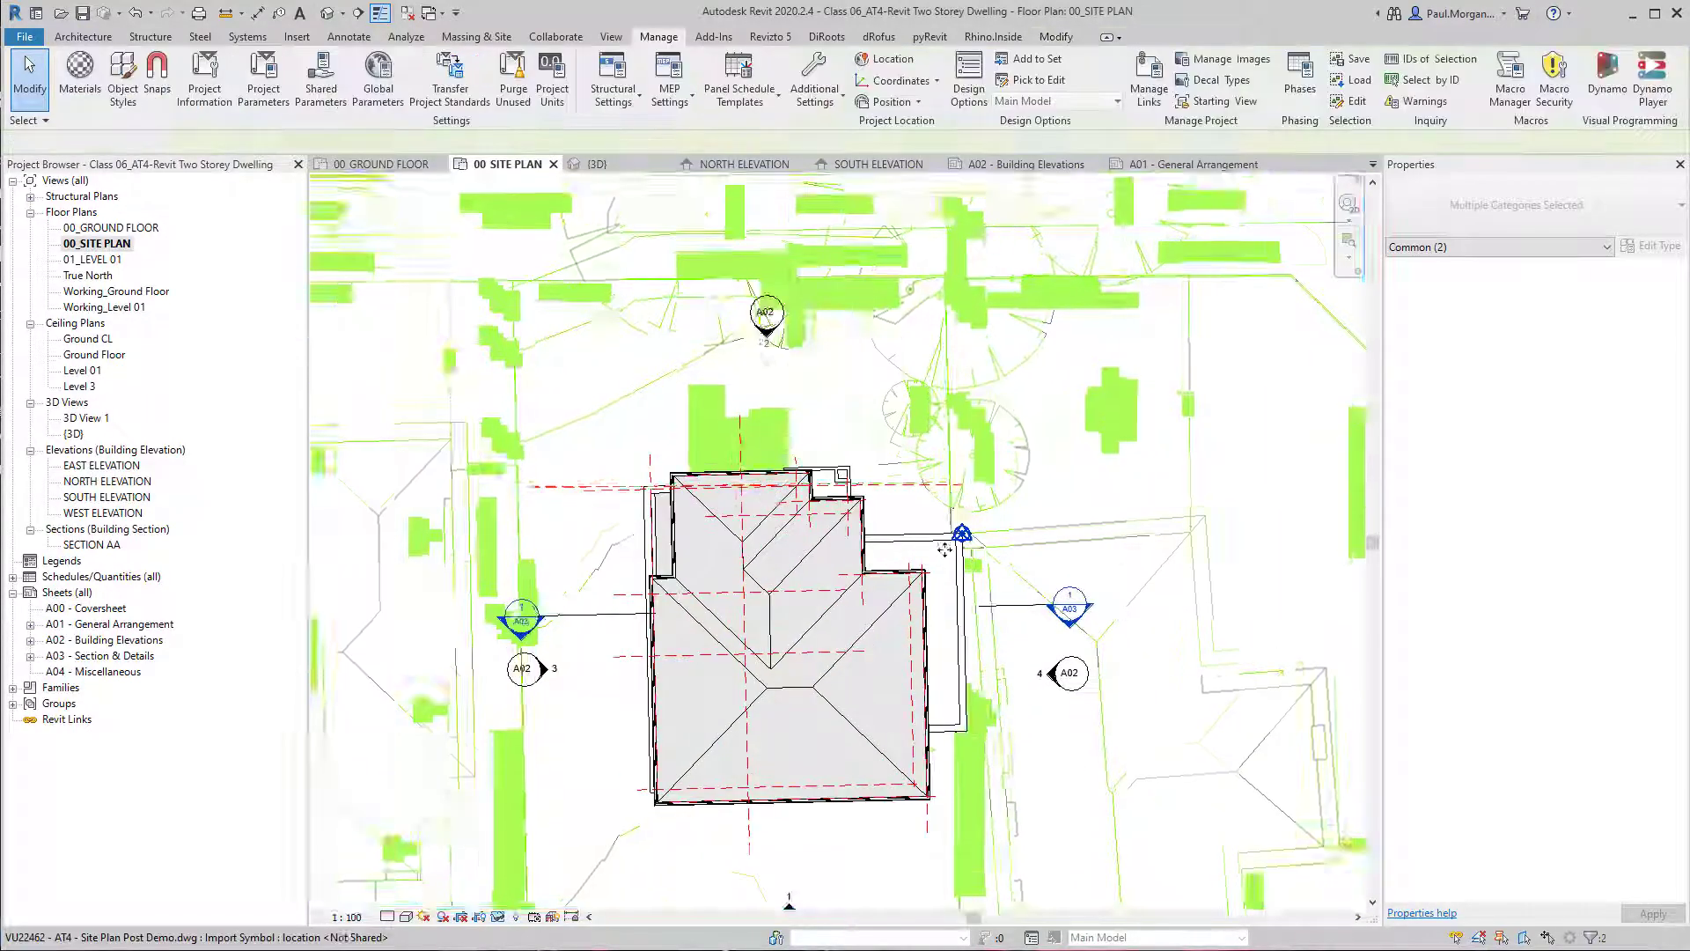
{"action": "key", "text": "a"}
{"action": "key", "text": "l"}
{"action": "scroll", "coordinate": [1019, 543], "scroll_direction": "up", "scroll_amount": 5}
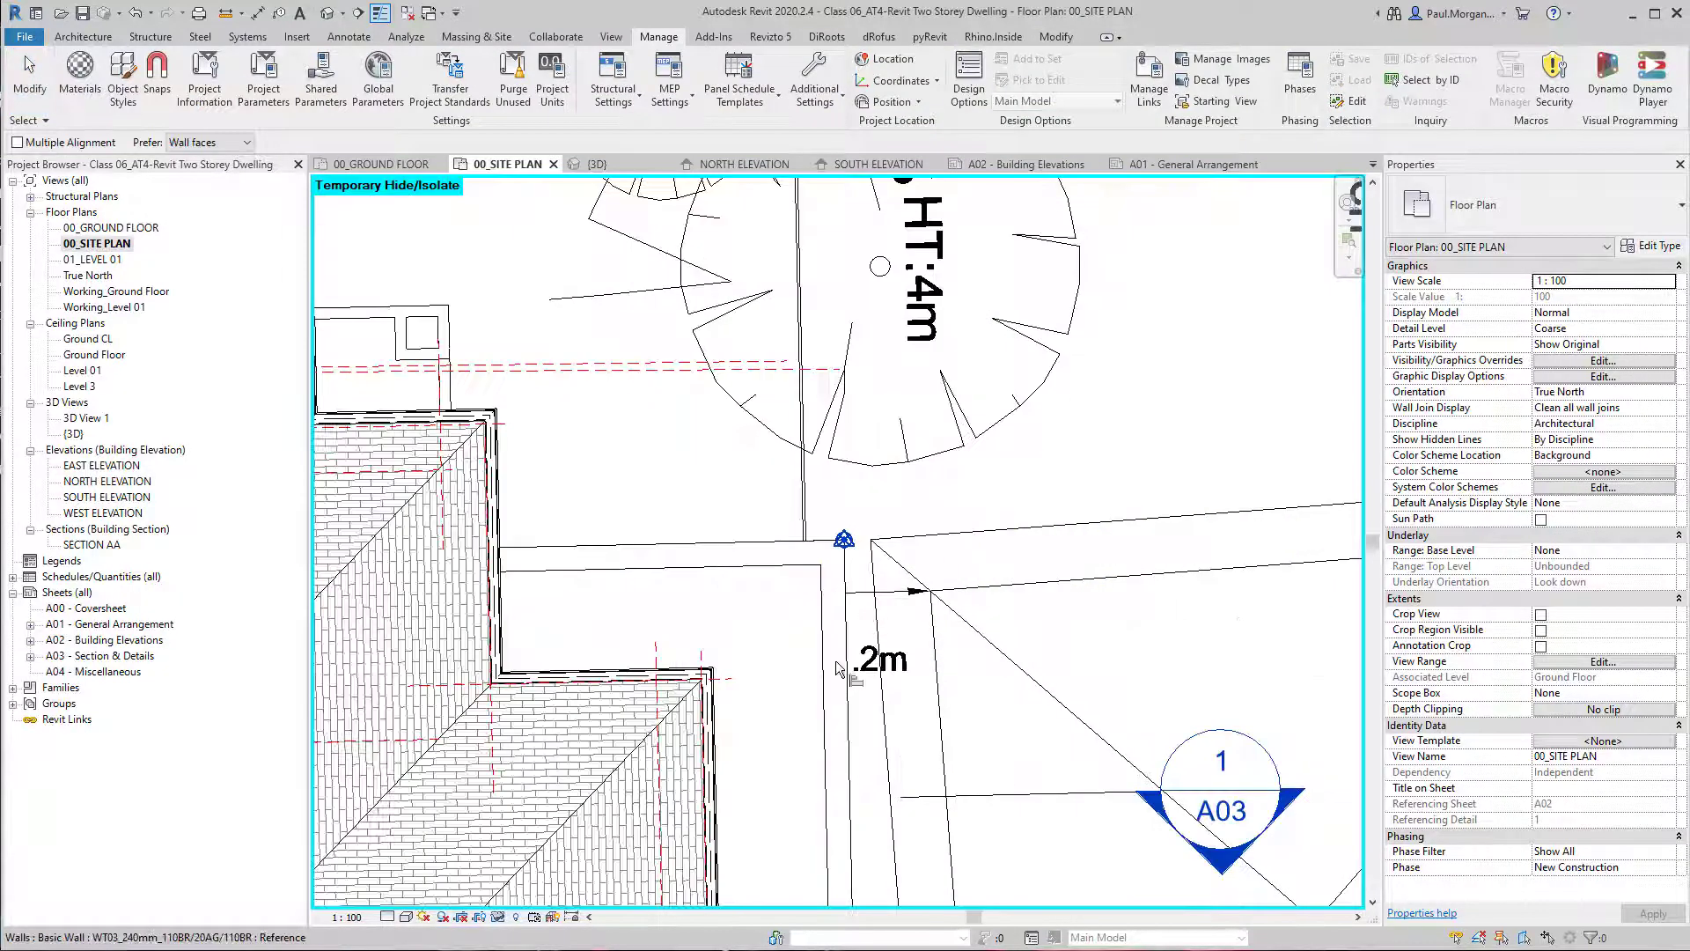
{"action": "left_click", "coordinate": [844, 570]}
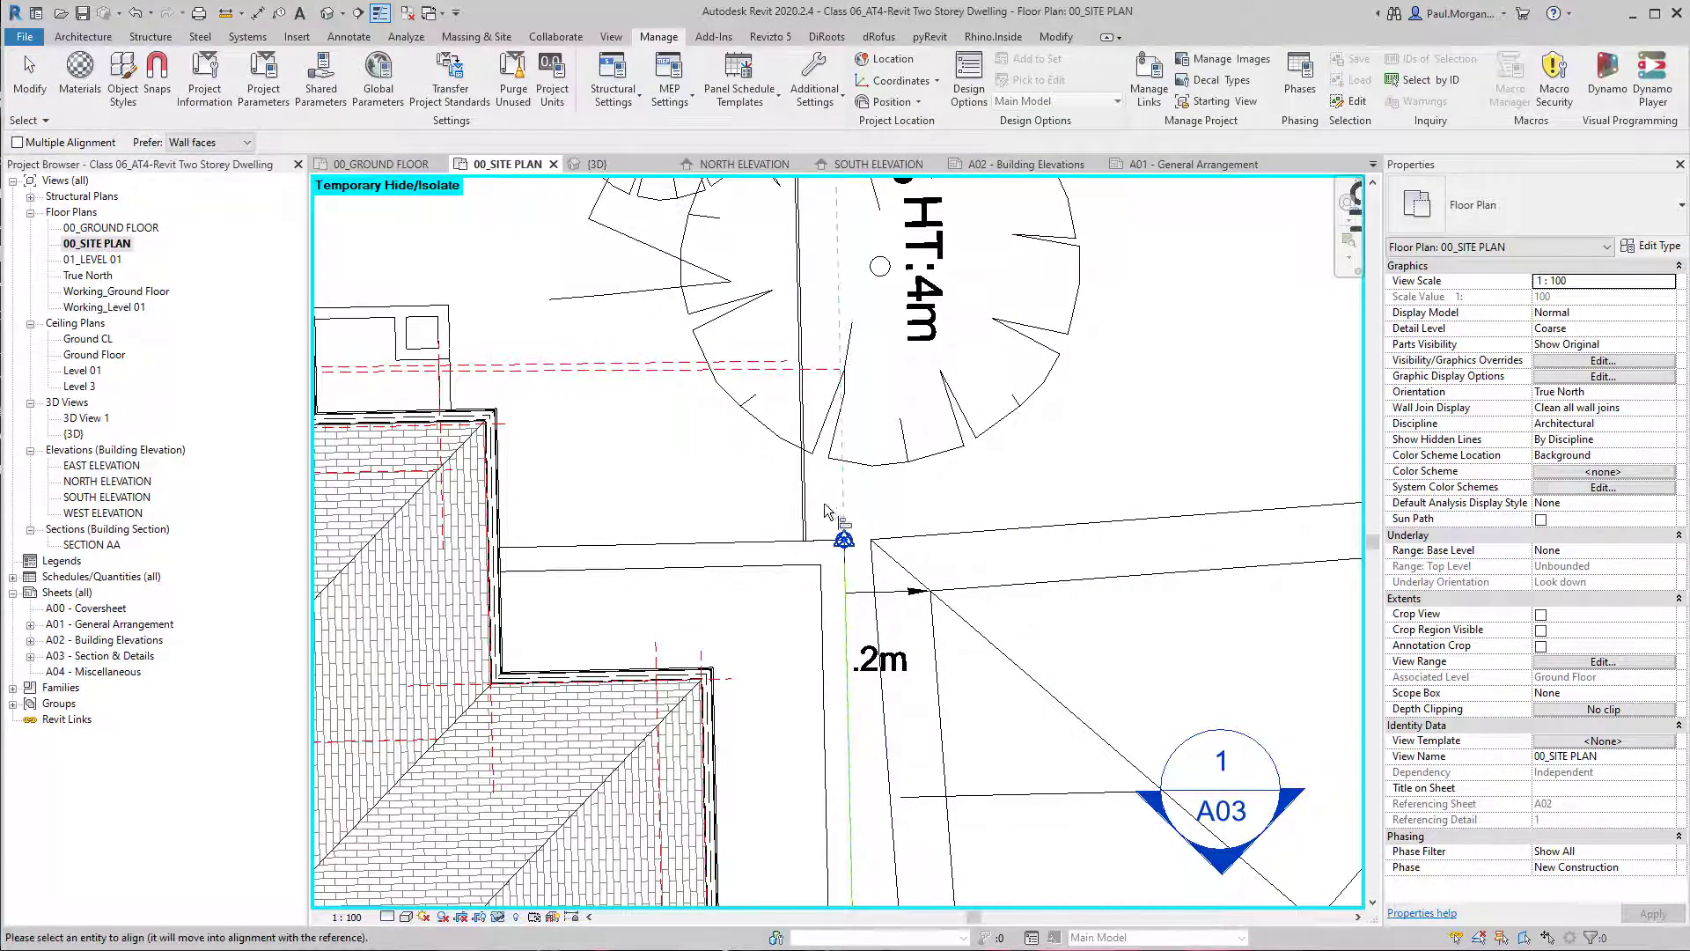
{"action": "left_click", "coordinate": [799, 499]}
{"action": "scroll", "coordinate": [797, 498], "scroll_direction": "down", "scroll_amount": 3}
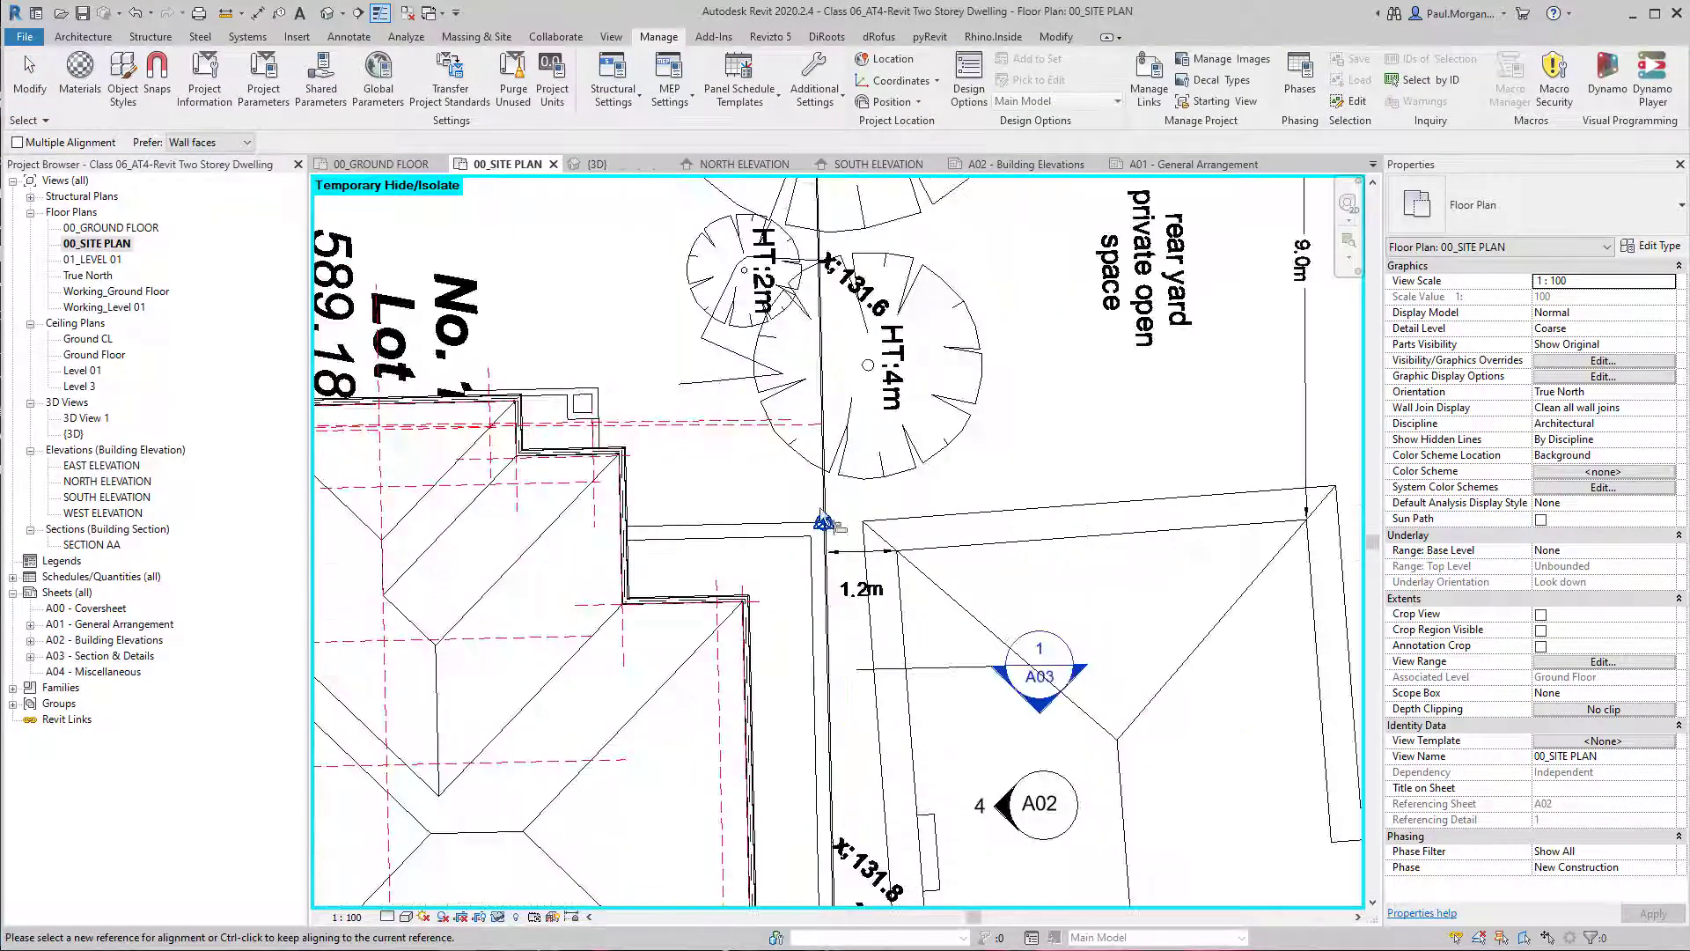
{"action": "key", "text": "Escape"}
{"action": "left_click", "coordinate": [867, 534]}
{"action": "key", "text": "m"}
{"action": "key", "text": "v"}
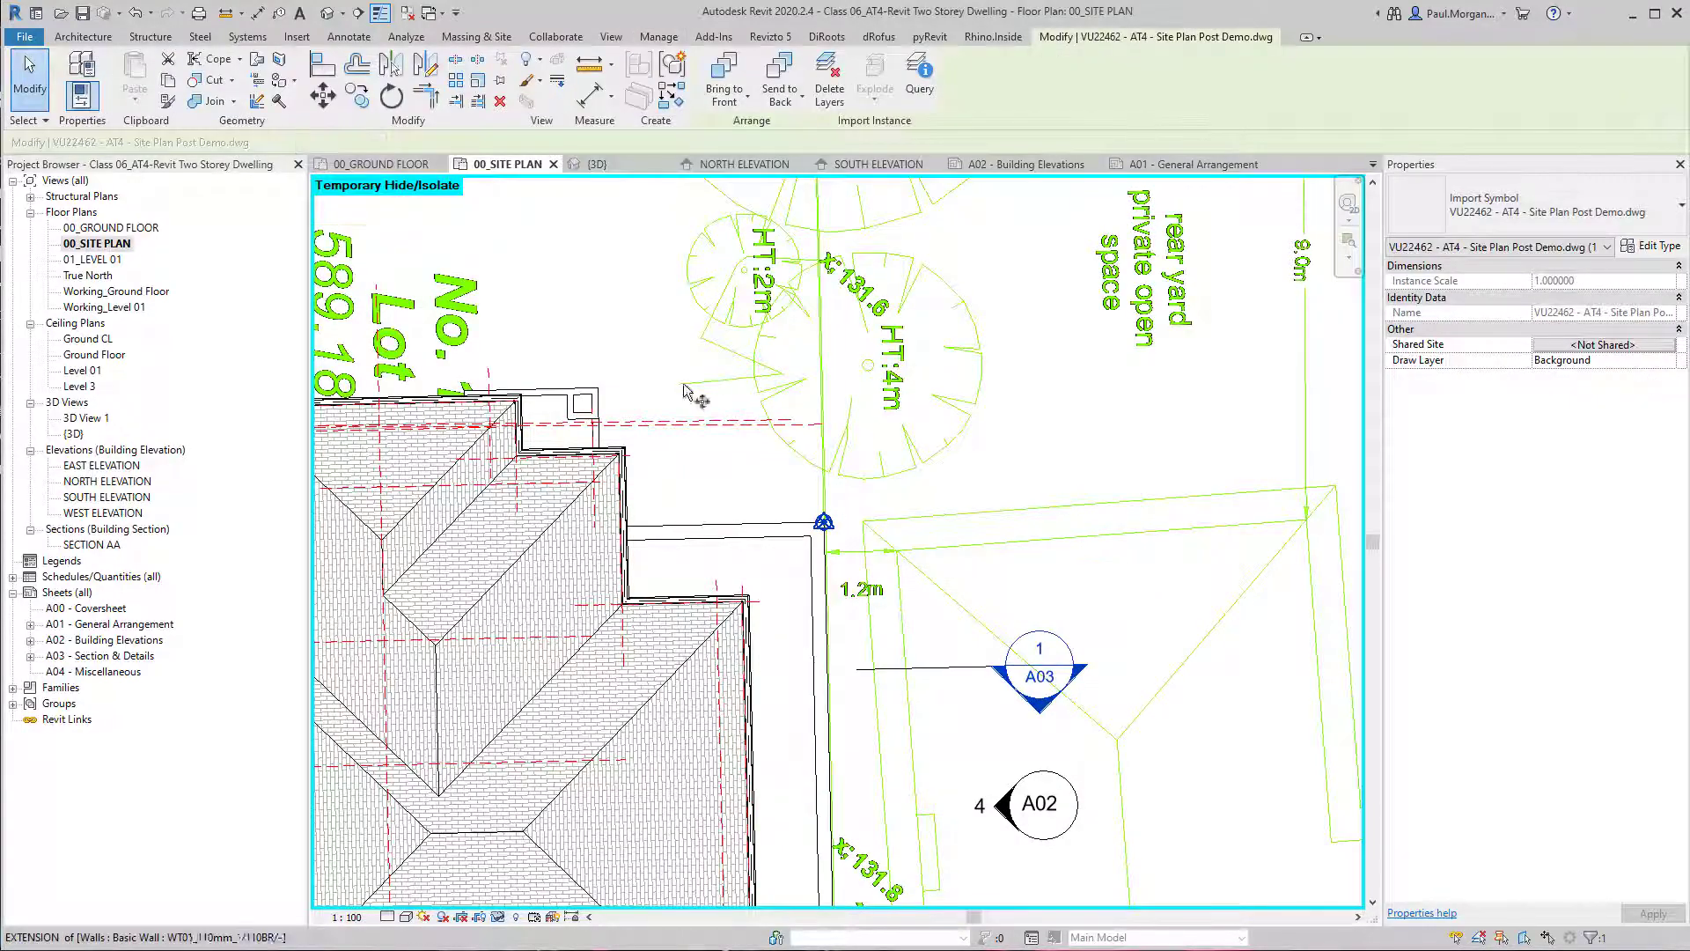
{"action": "left_click", "coordinate": [683, 384]}
{"action": "key", "text": "Return"}
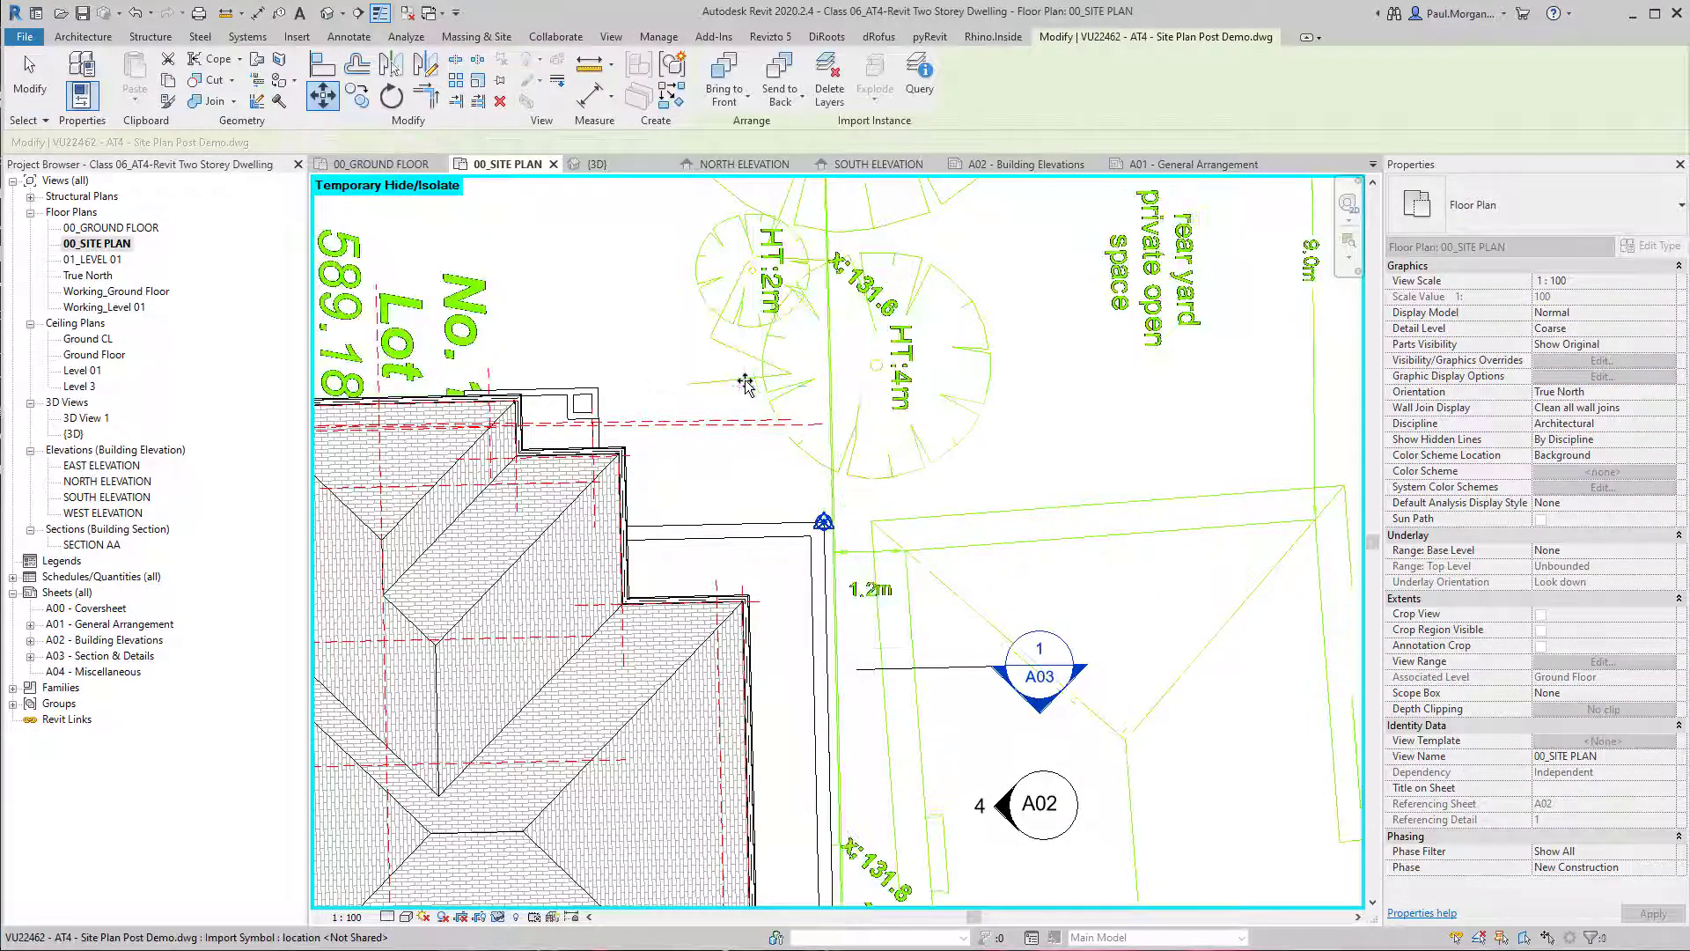
{"action": "key", "text": "Escape"}
{"action": "scroll", "coordinate": [745, 383], "scroll_direction": "down", "scroll_amount": 3}
{"action": "left_click", "coordinate": [803, 419]}
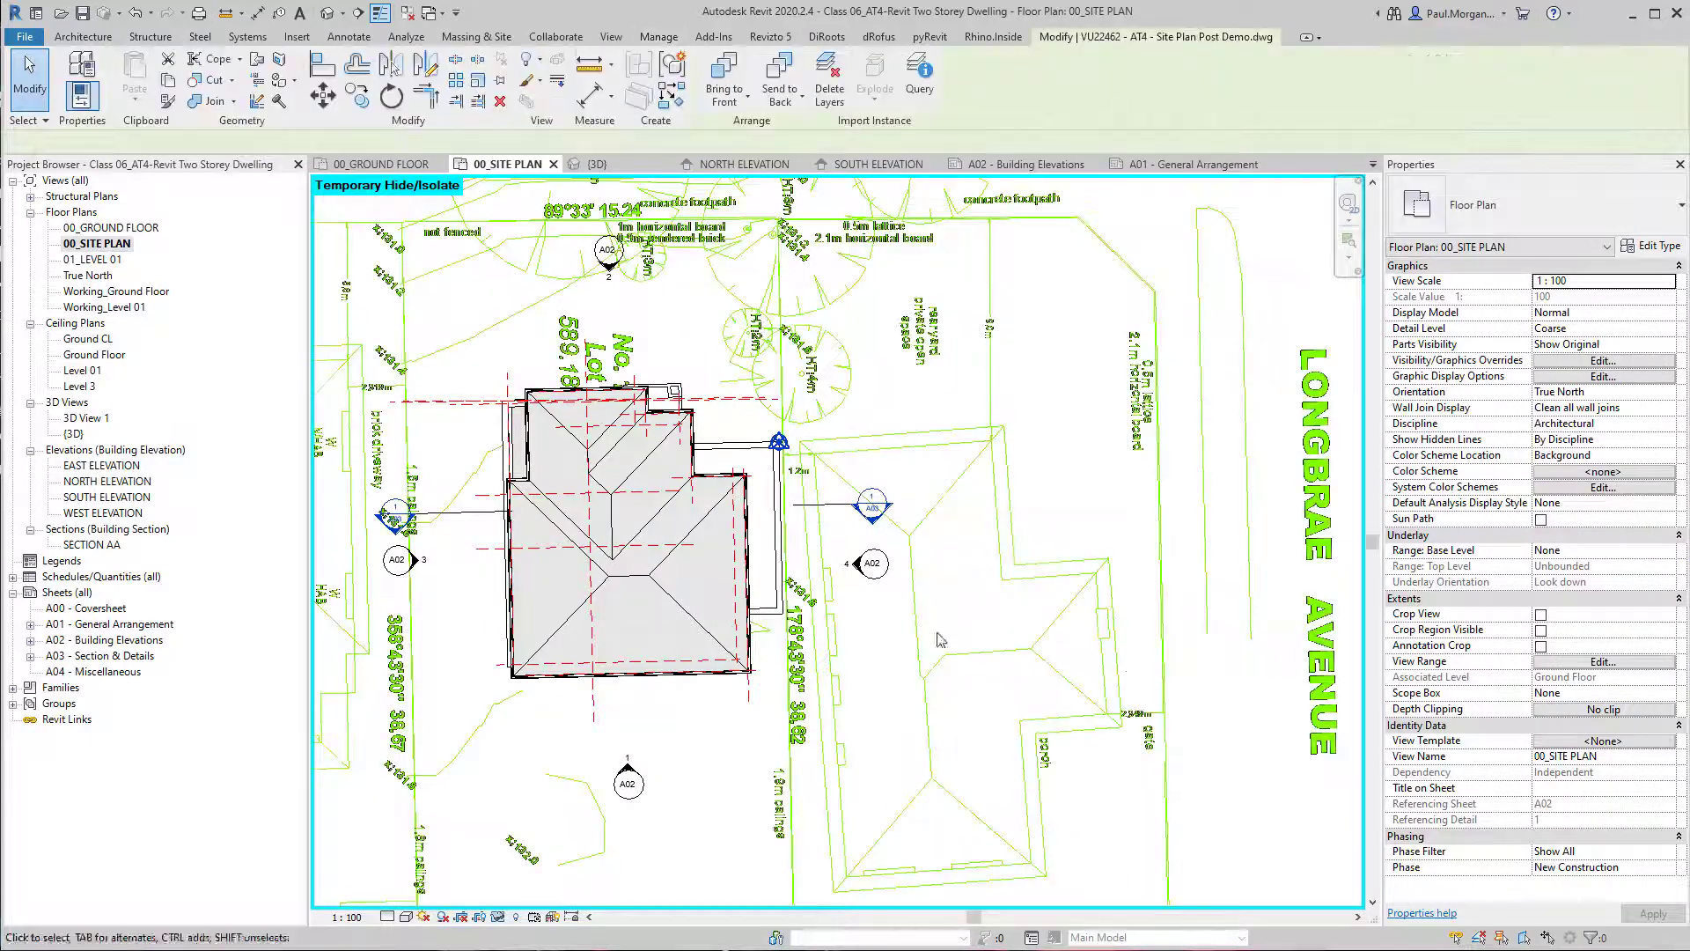
{"action": "middle_click_drag", "start_coordinate": [973, 601], "coordinate": [1054, 556]}
{"action": "key", "text": "Escape"}
Pin the linked site plan drawing in its aligned position.
{"action": "scroll", "coordinate": [1154, 599], "scroll_direction": "down", "scroll_amount": 3}
{"action": "left_click", "coordinate": [1069, 438]}
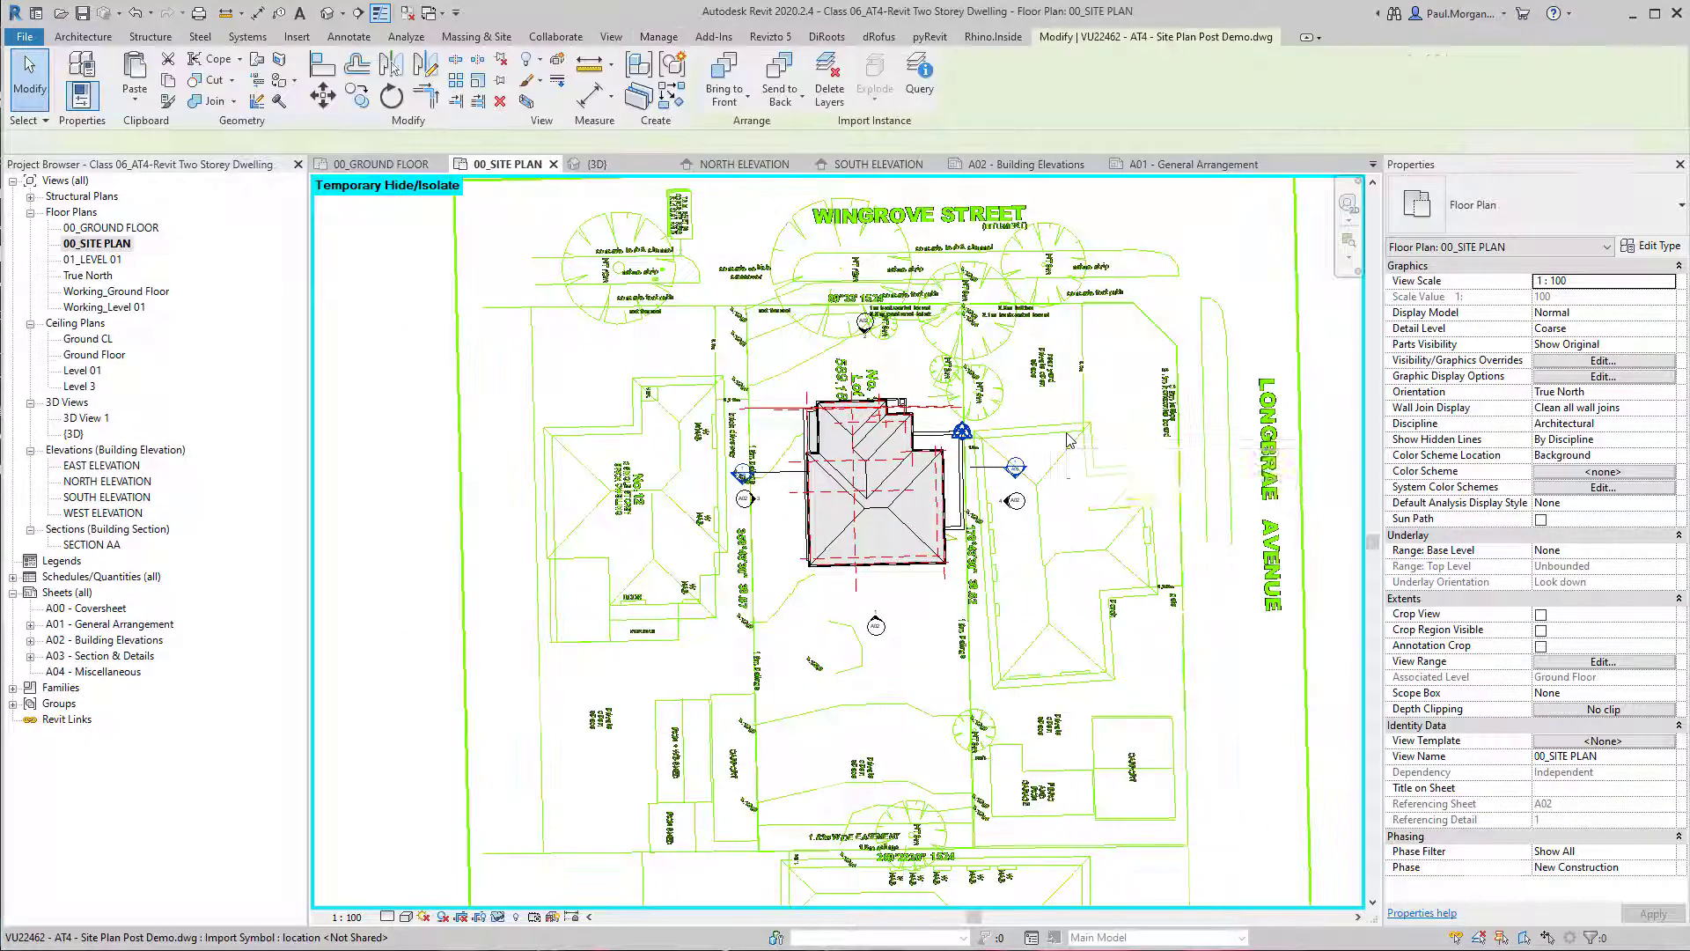
{"action": "left_click", "coordinate": [501, 86]}
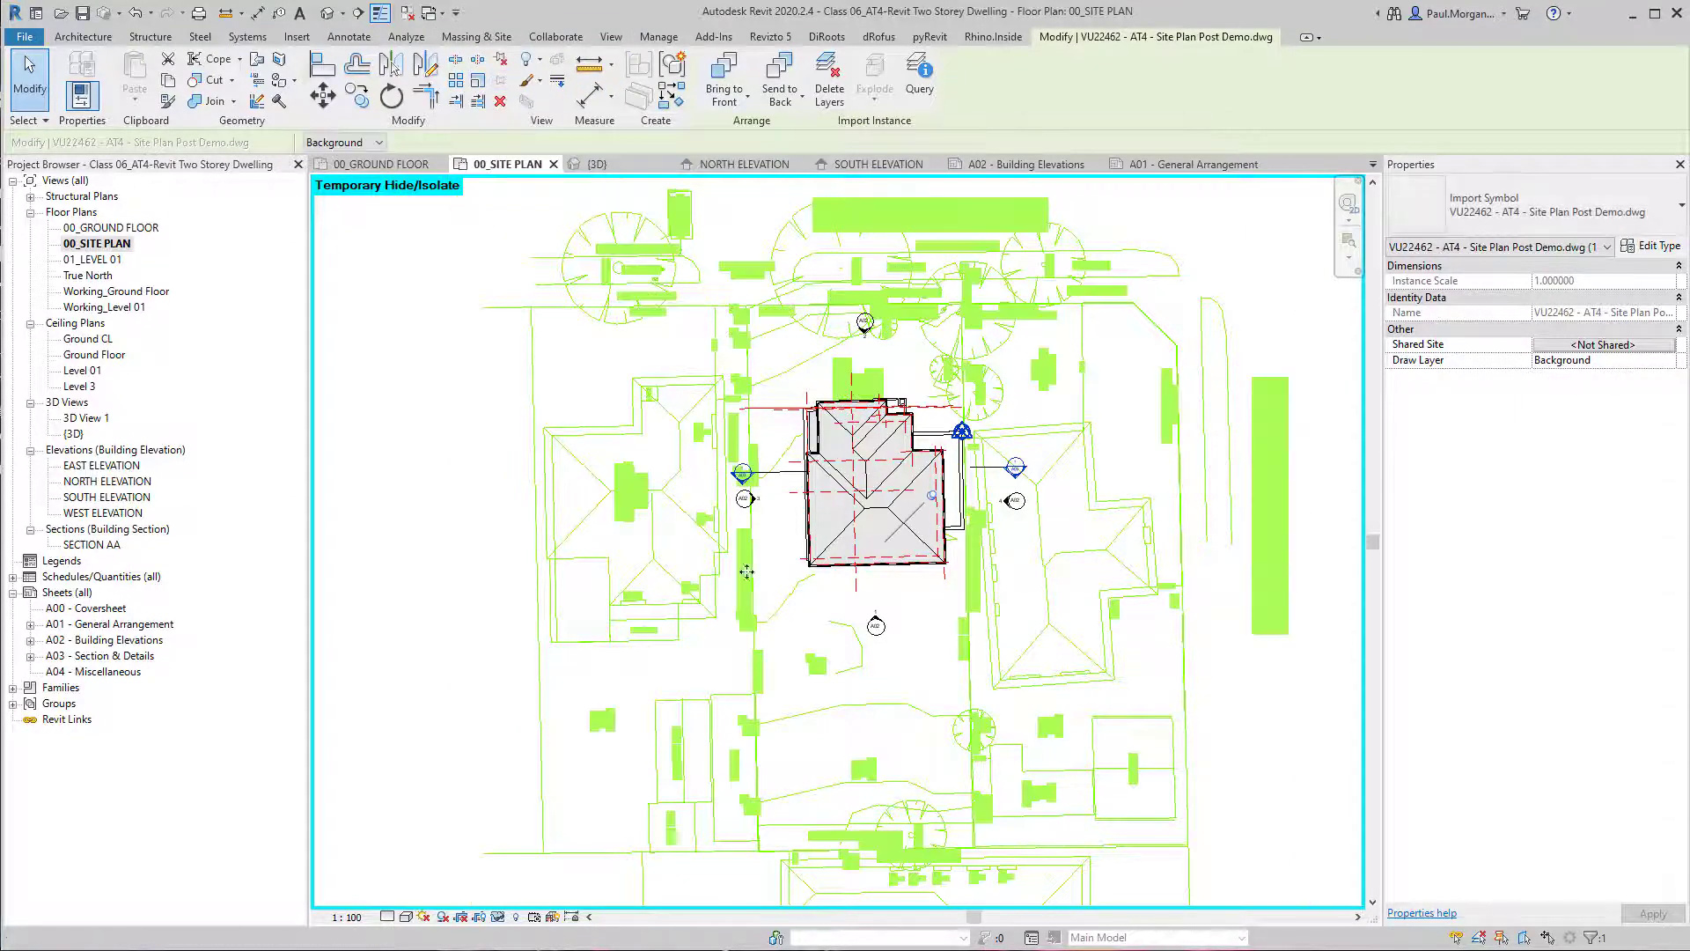
{"action": "key", "text": "Escape"}
{"action": "scroll", "coordinate": [1023, 673], "scroll_direction": "down", "scroll_amount": 4}
{"action": "middle_click_drag", "start_coordinate": [1025, 744], "coordinate": [944, 634]}
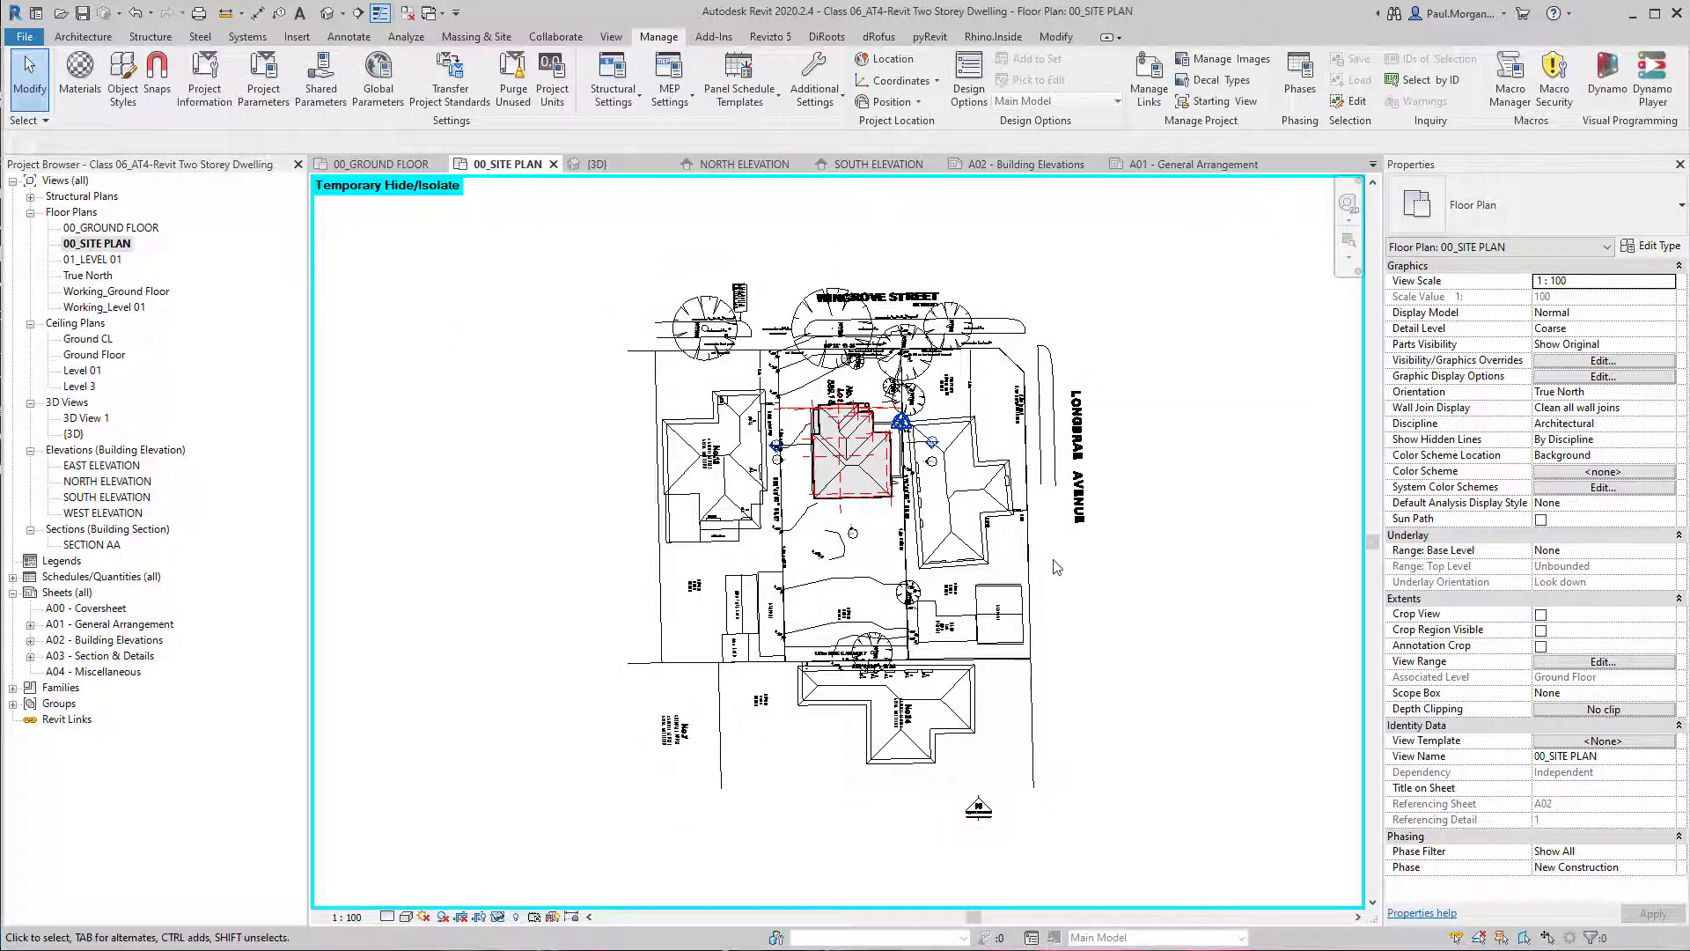
{"action": "left_click", "coordinate": [867, 293]}
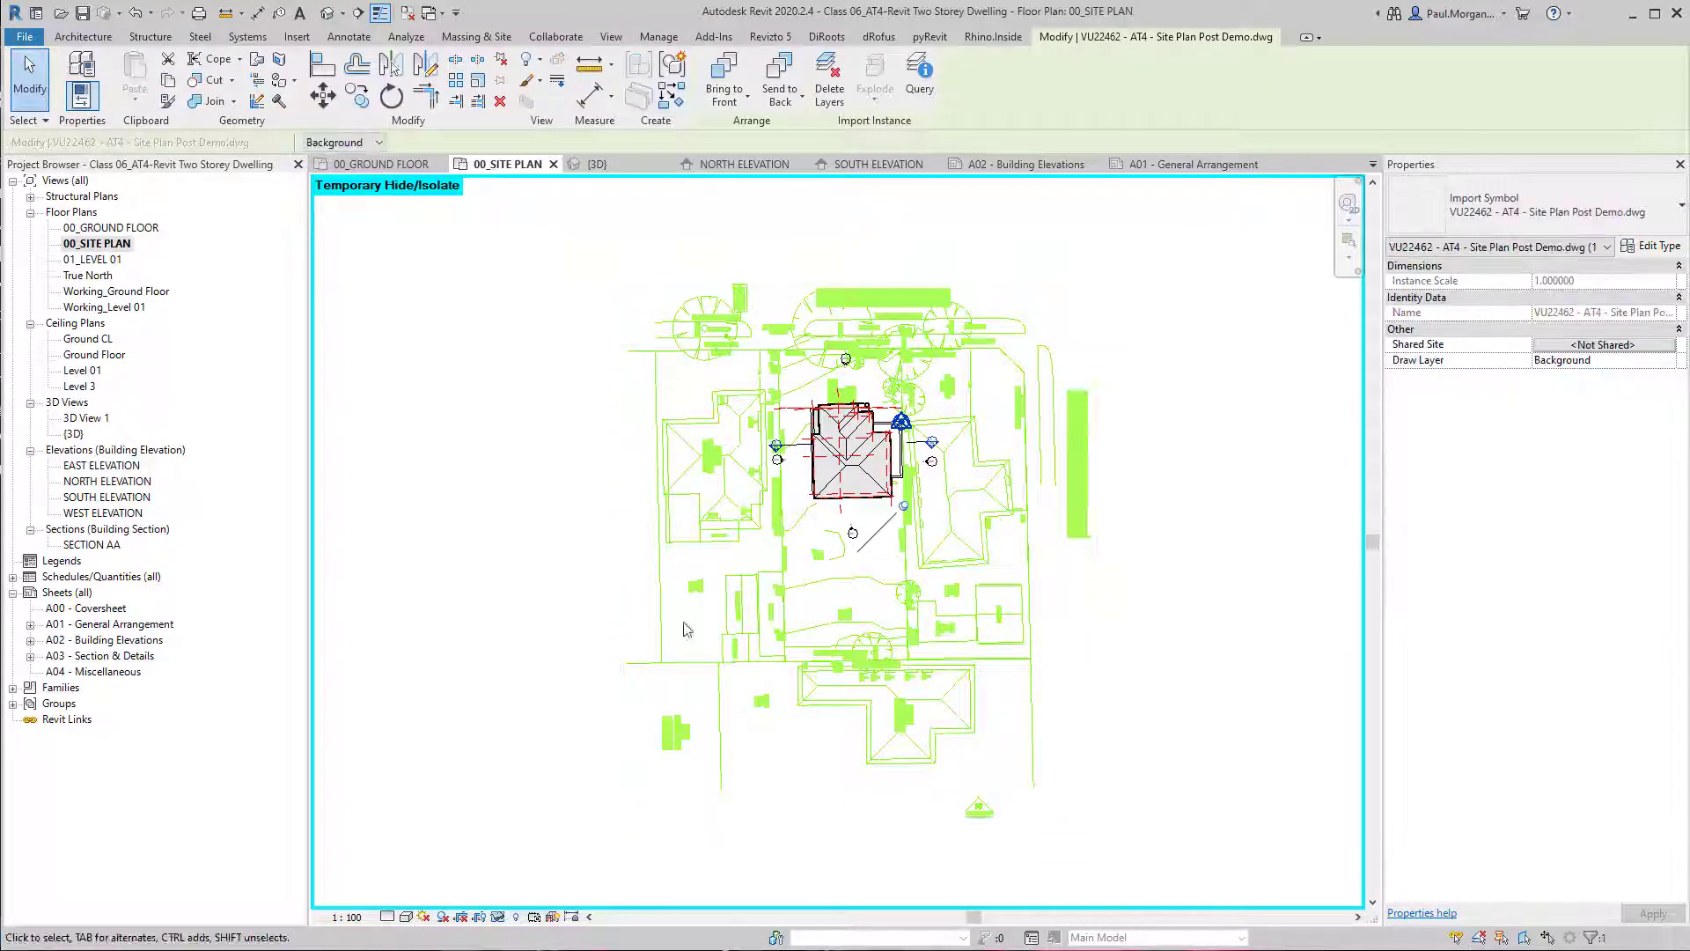
{"action": "key", "text": "Escape"}
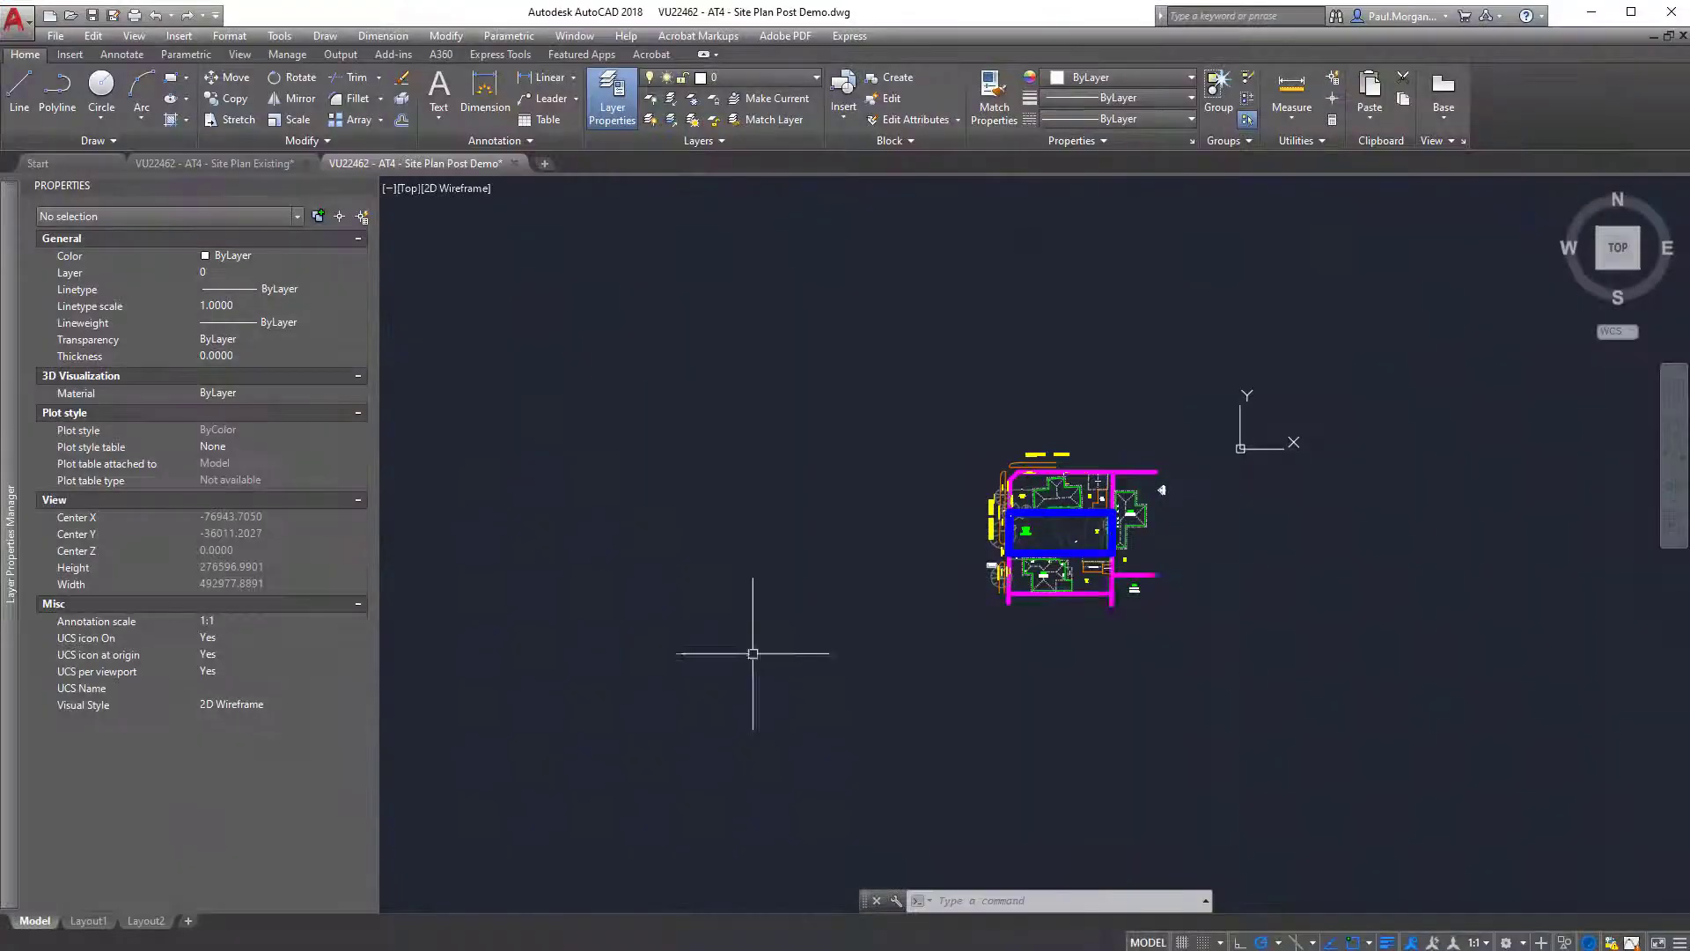
Switch to AutoCAD and put dwelling No.12's title, description, window, DOOR and VER. labels on the SITE_Annoation layer.
{"action": "scroll", "coordinate": [773, 460], "scroll_direction": "up", "scroll_amount": 6}
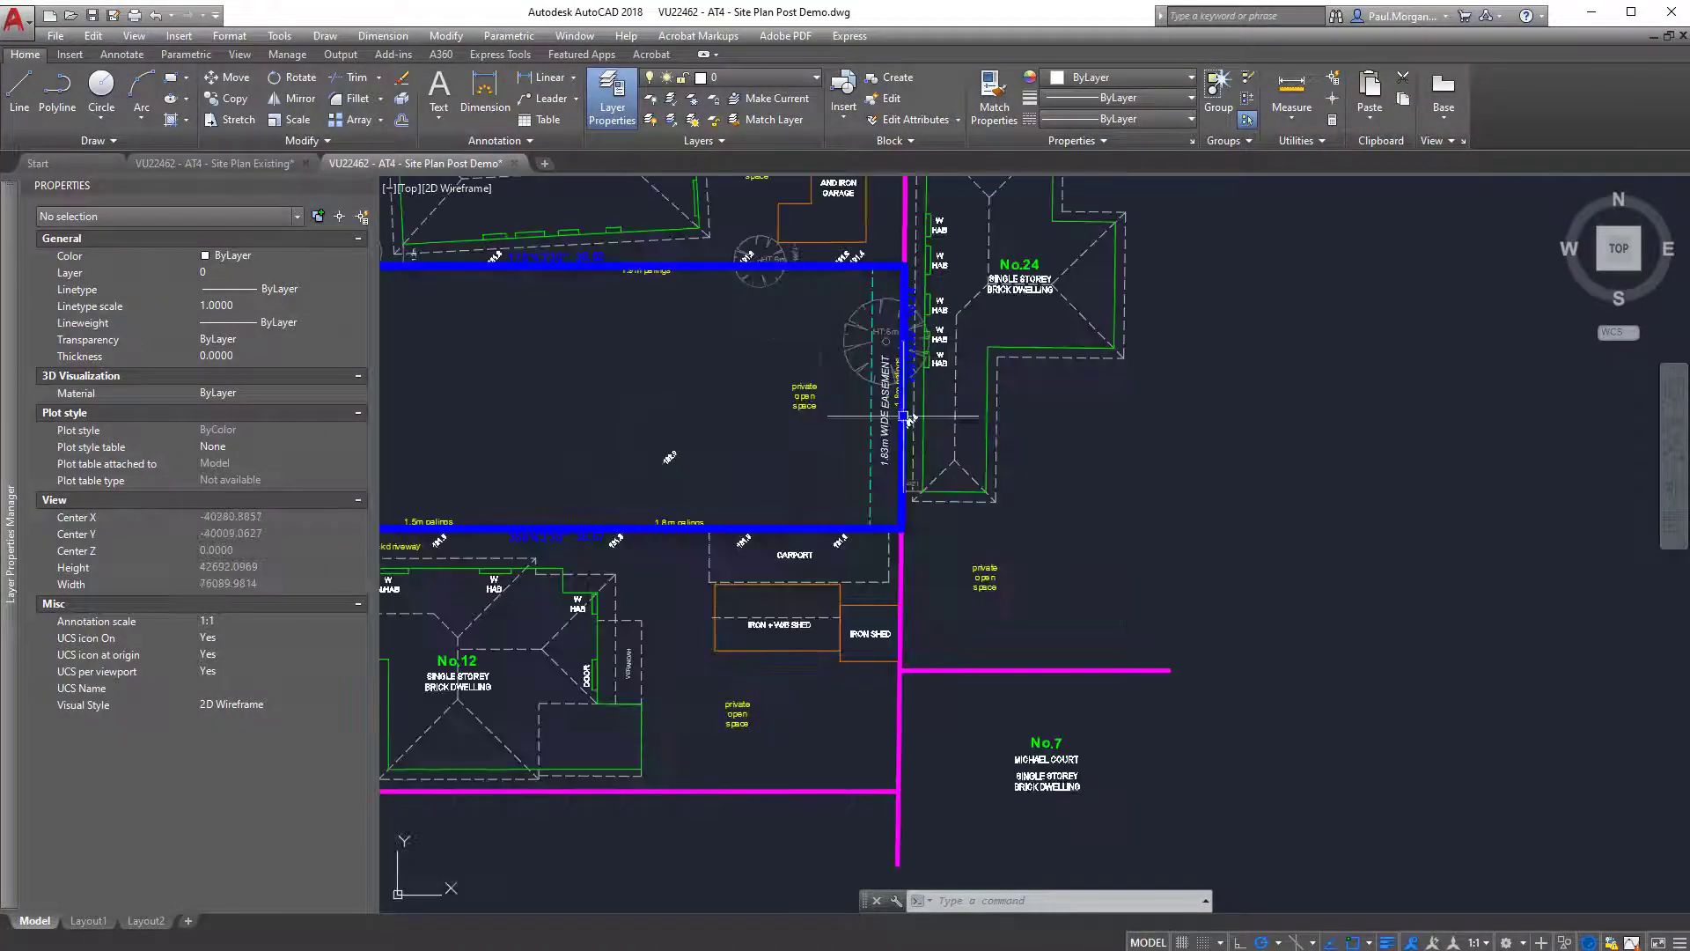
{"action": "key", "text": "Escape"}
{"action": "key", "text": "Escape"}
{"action": "mouse_move", "coordinate": [1025, 488]}
{"action": "middle_mouse_down"}
{"action": "mouse_move", "coordinate": [1158, 446]}
{"action": "mouse_move", "coordinate": [1192, 352]}
{"action": "middle_mouse_up"}
{"action": "middle_click_drag", "start_coordinate": [955, 533], "coordinate": [1158, 454]}
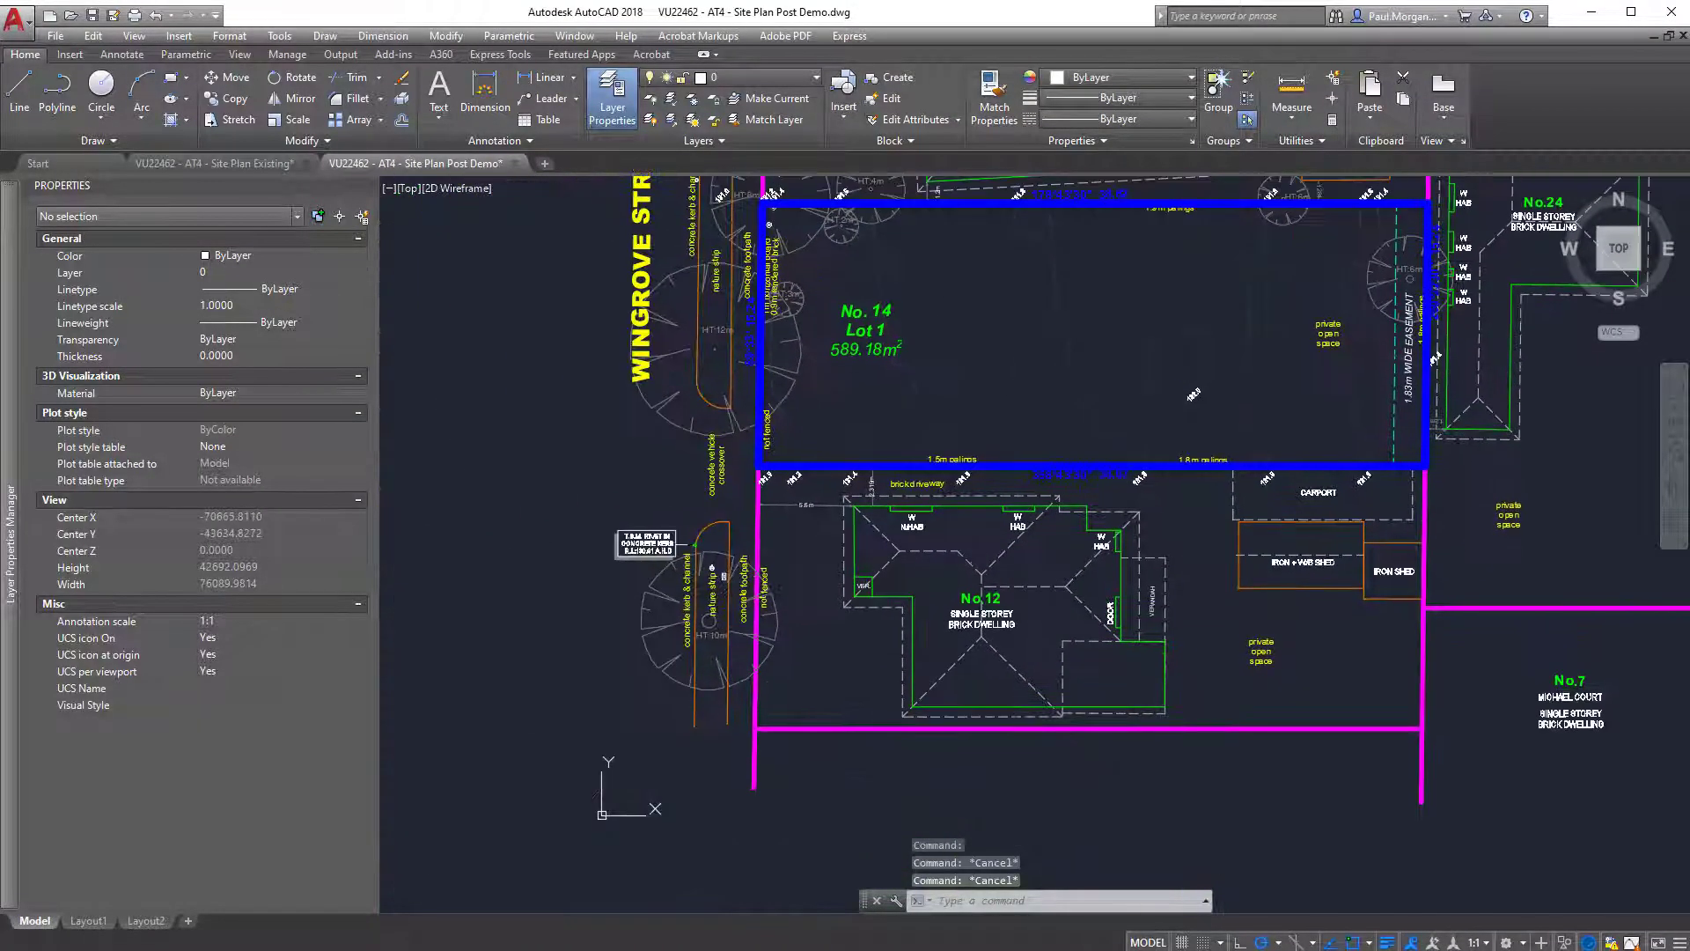
{"action": "scroll", "coordinate": [943, 607], "scroll_direction": "up", "scroll_amount": 5}
{"action": "scroll", "coordinate": [942, 608], "scroll_direction": "up", "scroll_amount": 3}
{"action": "left_click", "coordinate": [1231, 706]}
{"action": "left_click", "coordinate": [1135, 569]}
{"action": "middle_click_drag", "start_coordinate": [1206, 288], "coordinate": [1169, 418]}
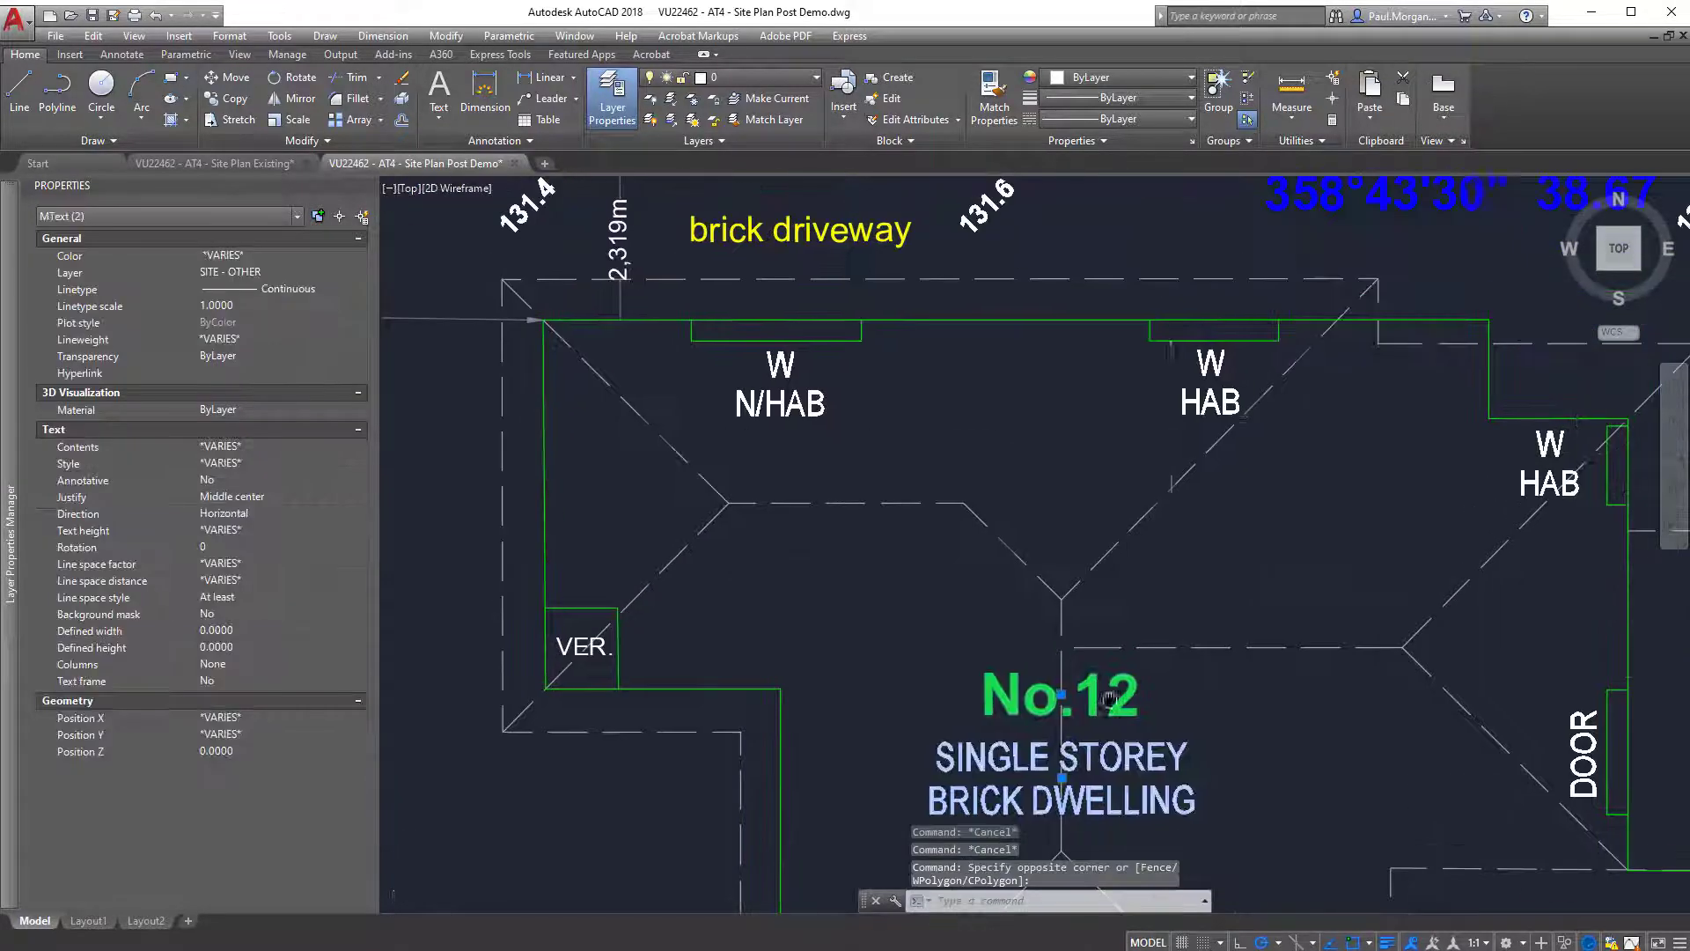
{"action": "left_click", "coordinate": [1219, 413]}
{"action": "left_click", "coordinate": [1200, 359]}
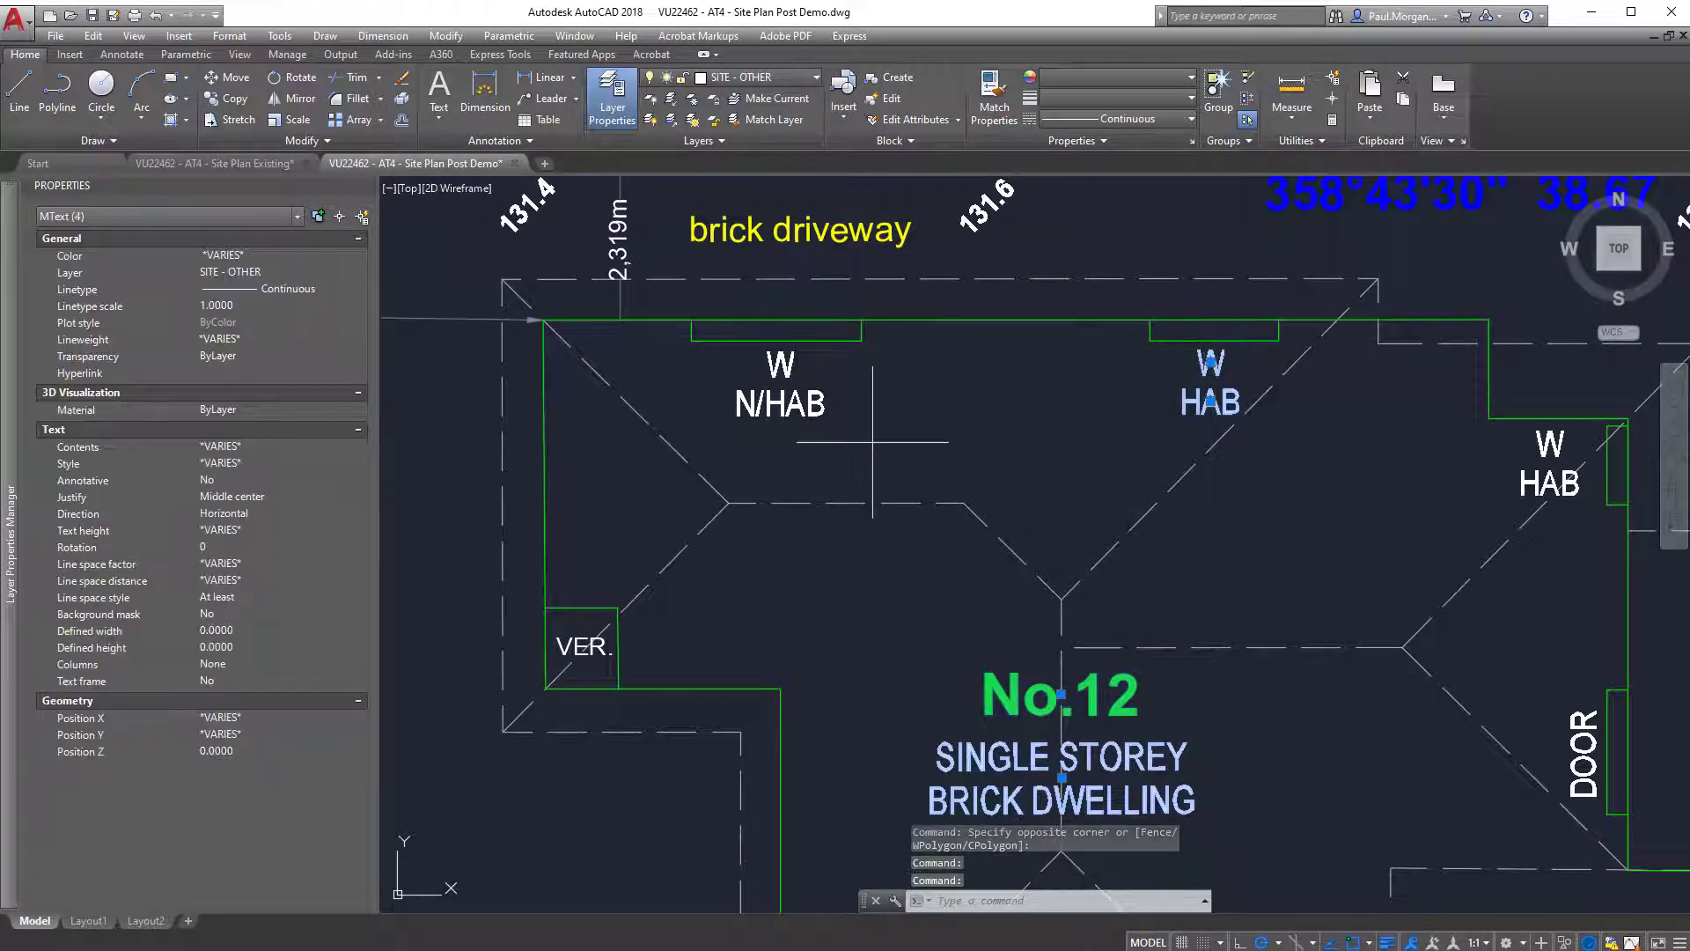
{"action": "left_click", "coordinate": [780, 363]}
{"action": "left_click", "coordinate": [780, 403]}
{"action": "left_click", "coordinate": [1550, 443]}
{"action": "left_click", "coordinate": [1551, 483]}
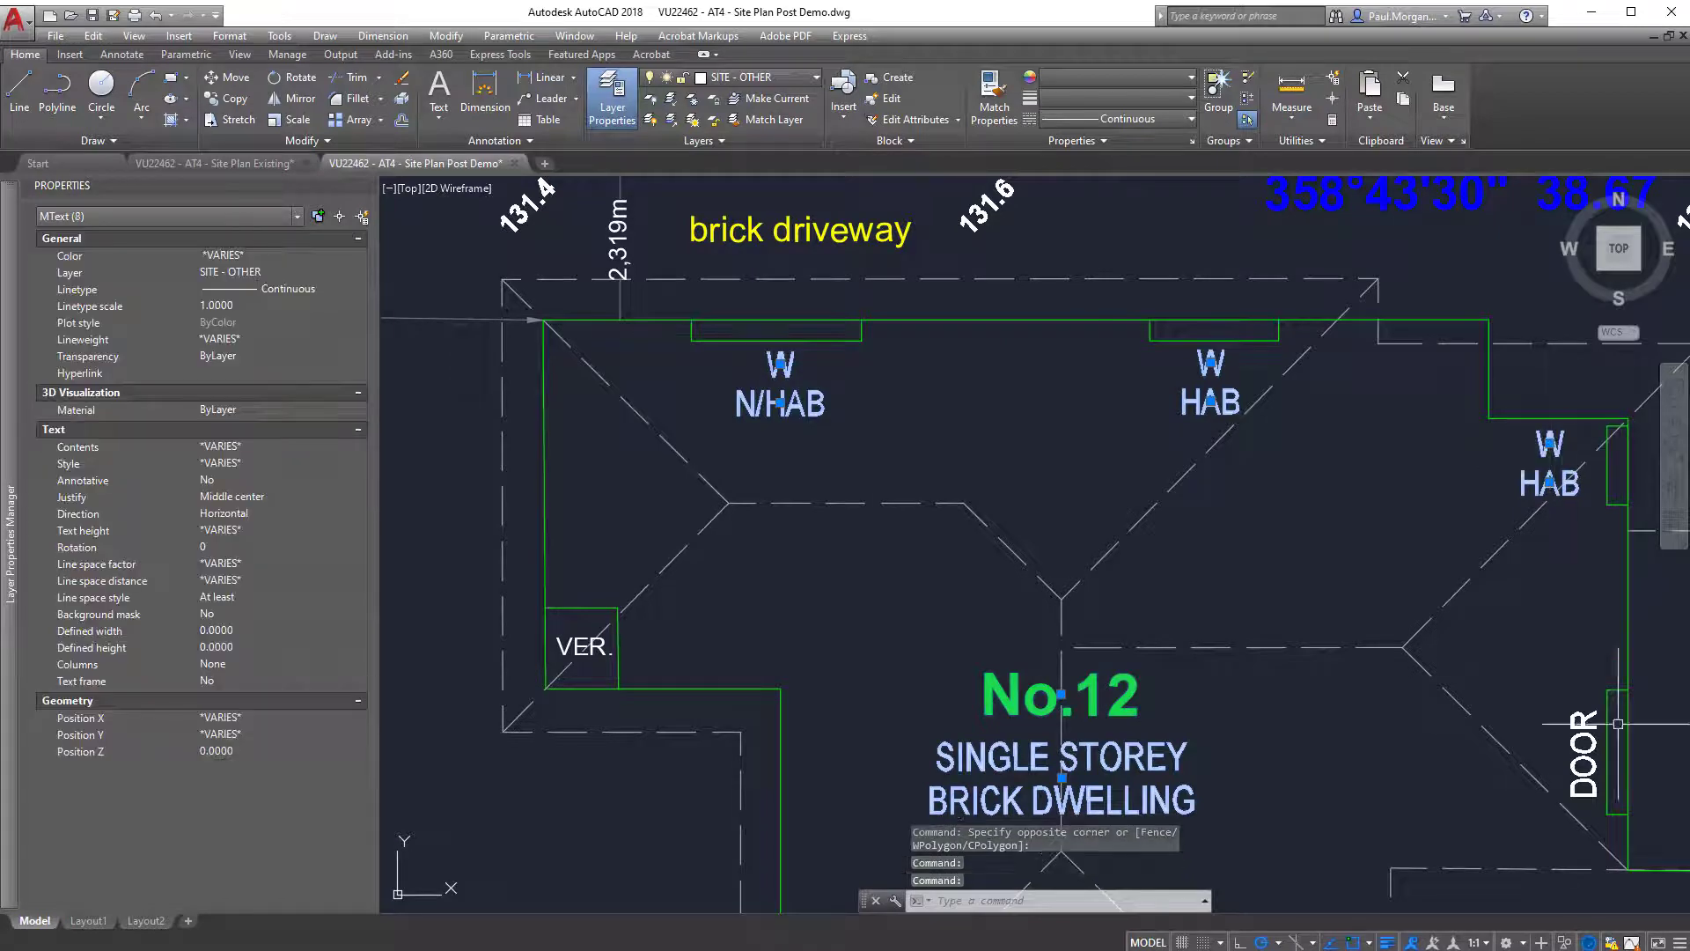
{"action": "left_click", "coordinate": [1584, 750]}
{"action": "left_click", "coordinate": [588, 641]}
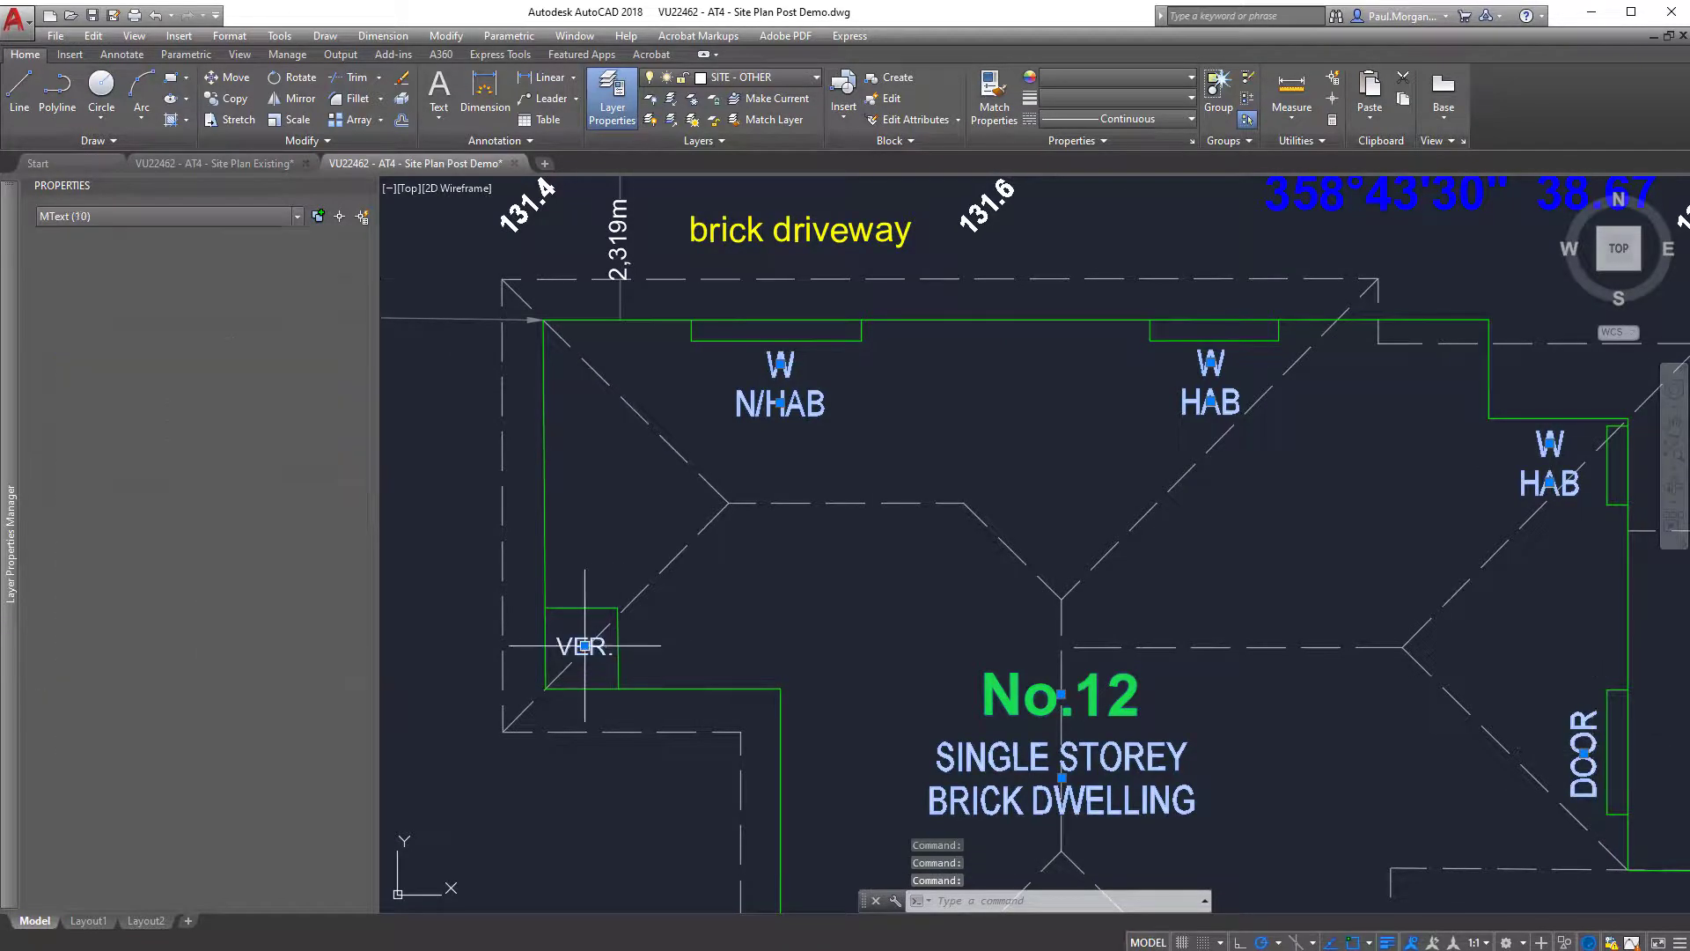
{"action": "scroll", "coordinate": [775, 480], "scroll_direction": "down", "scroll_amount": 4}
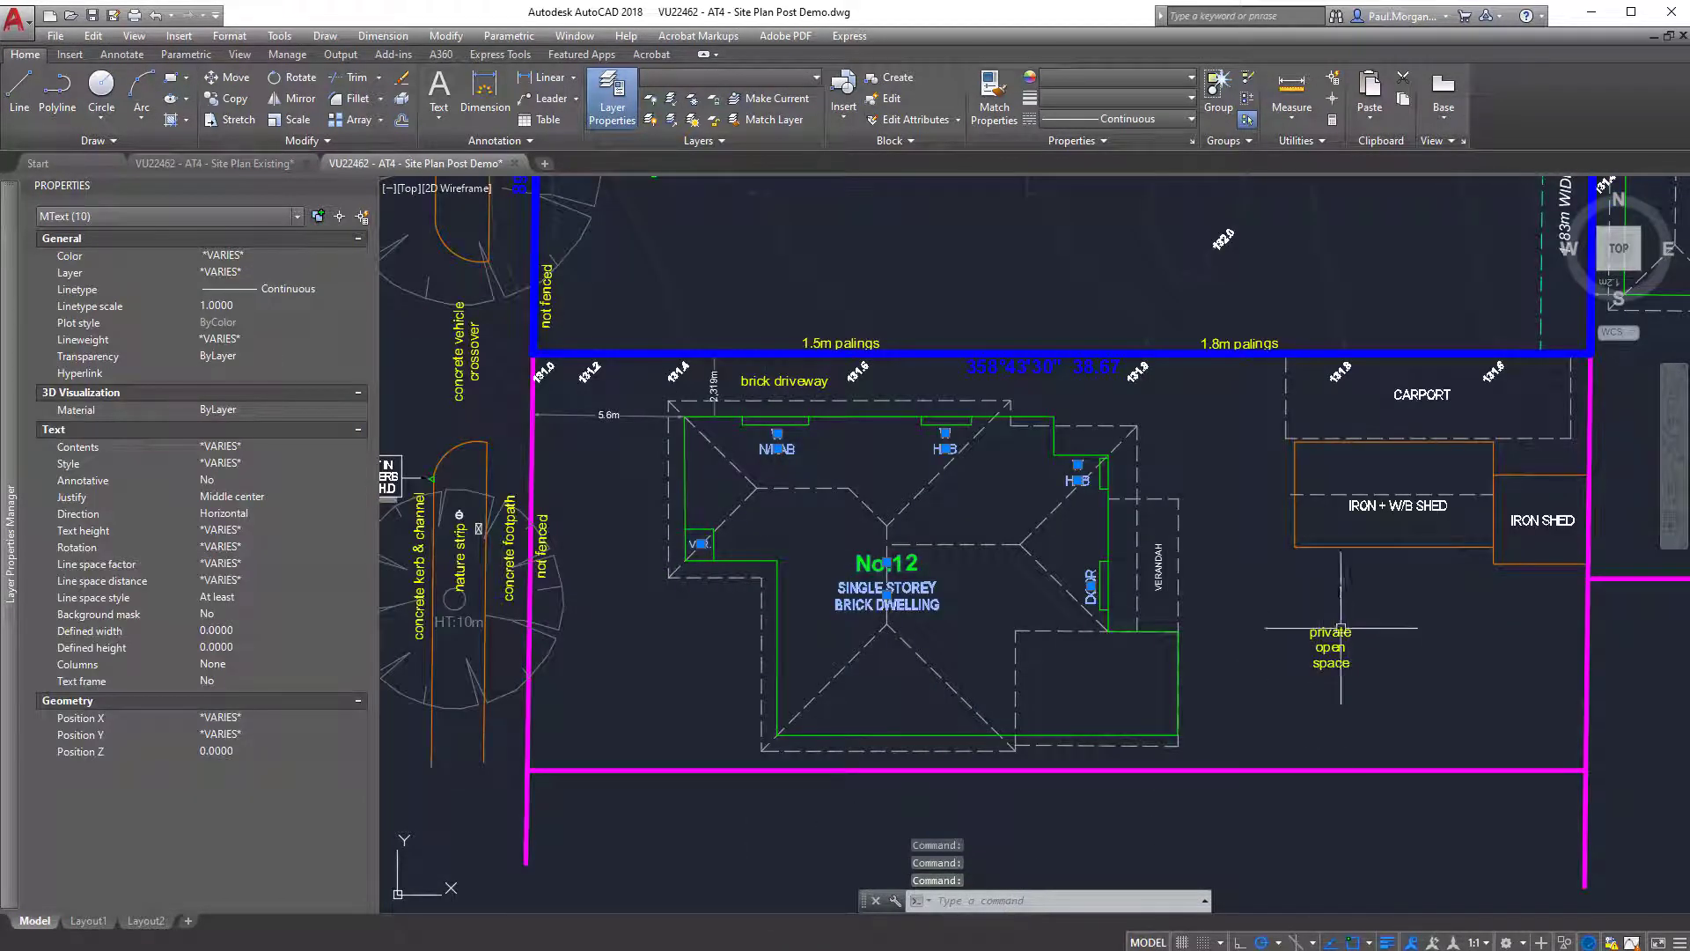
{"action": "middle_click_drag", "start_coordinate": [558, 440], "coordinate": [542, 497]}
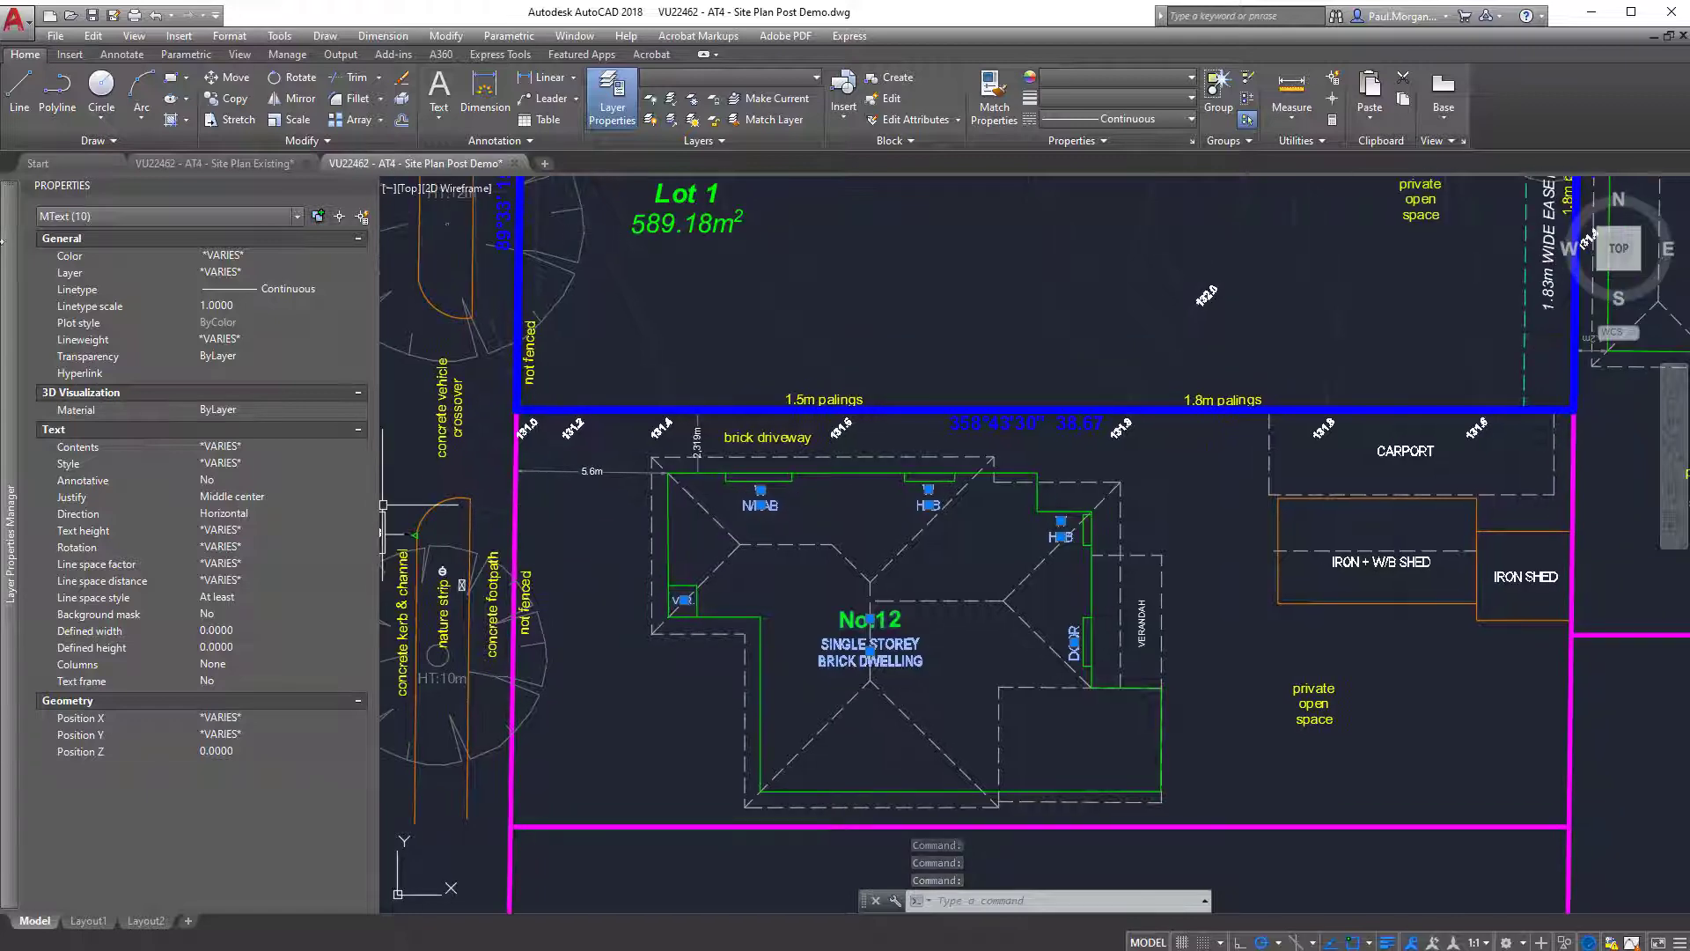
{"action": "left_click", "coordinate": [731, 78]}
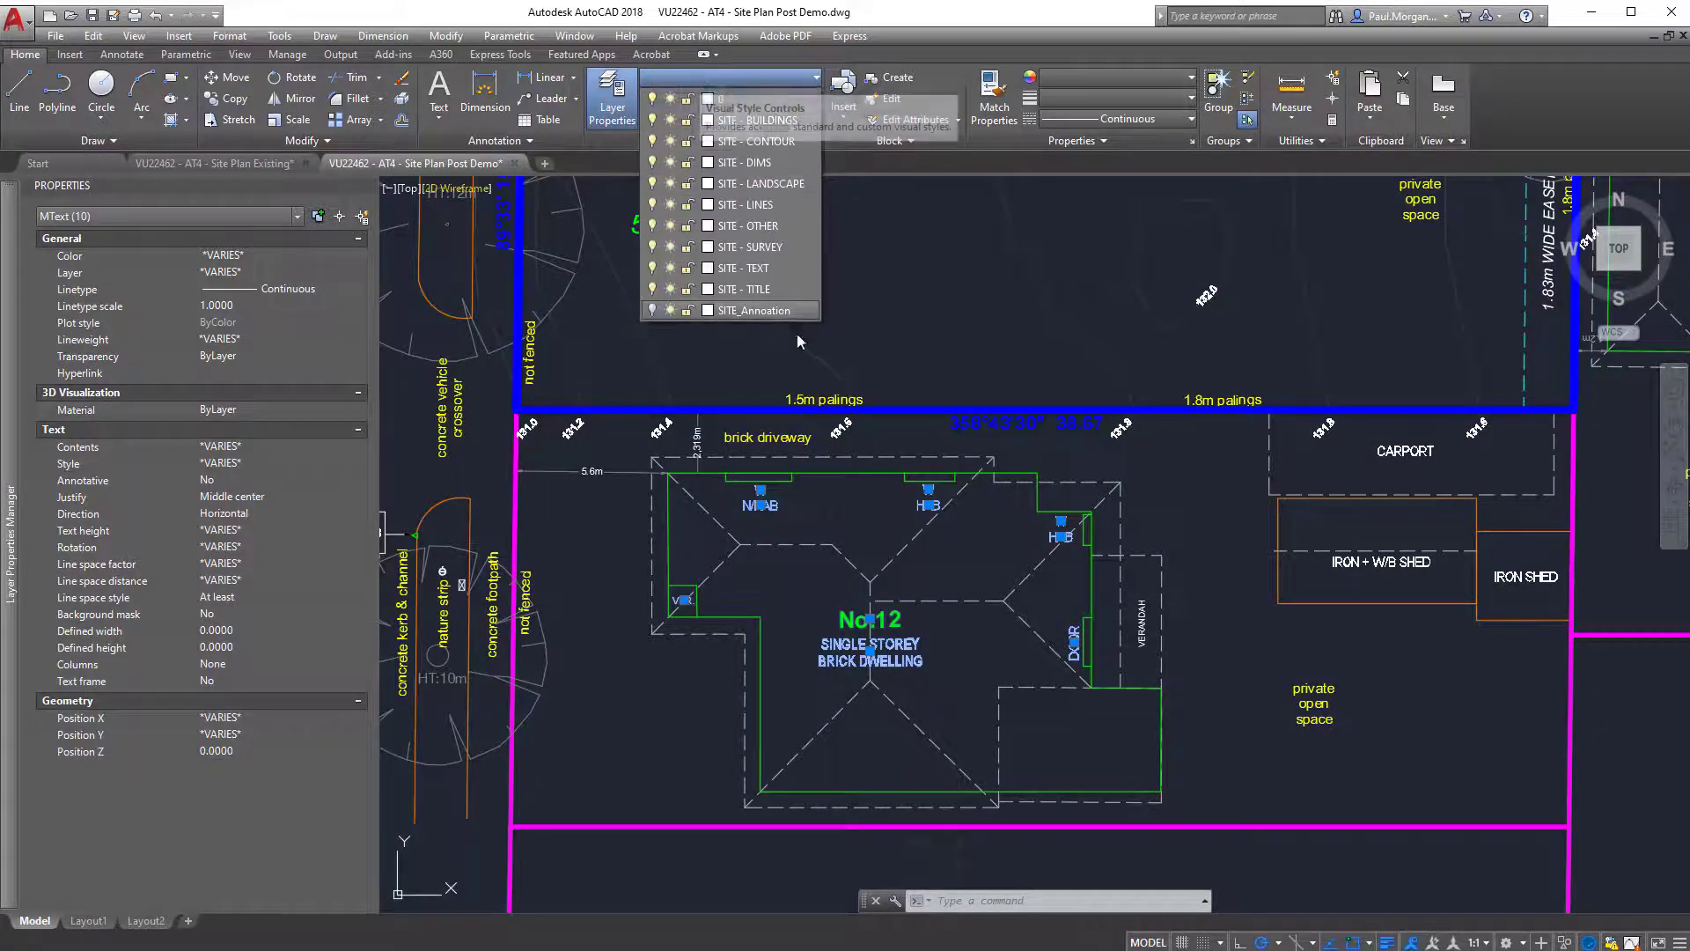
{"action": "left_click", "coordinate": [786, 313]}
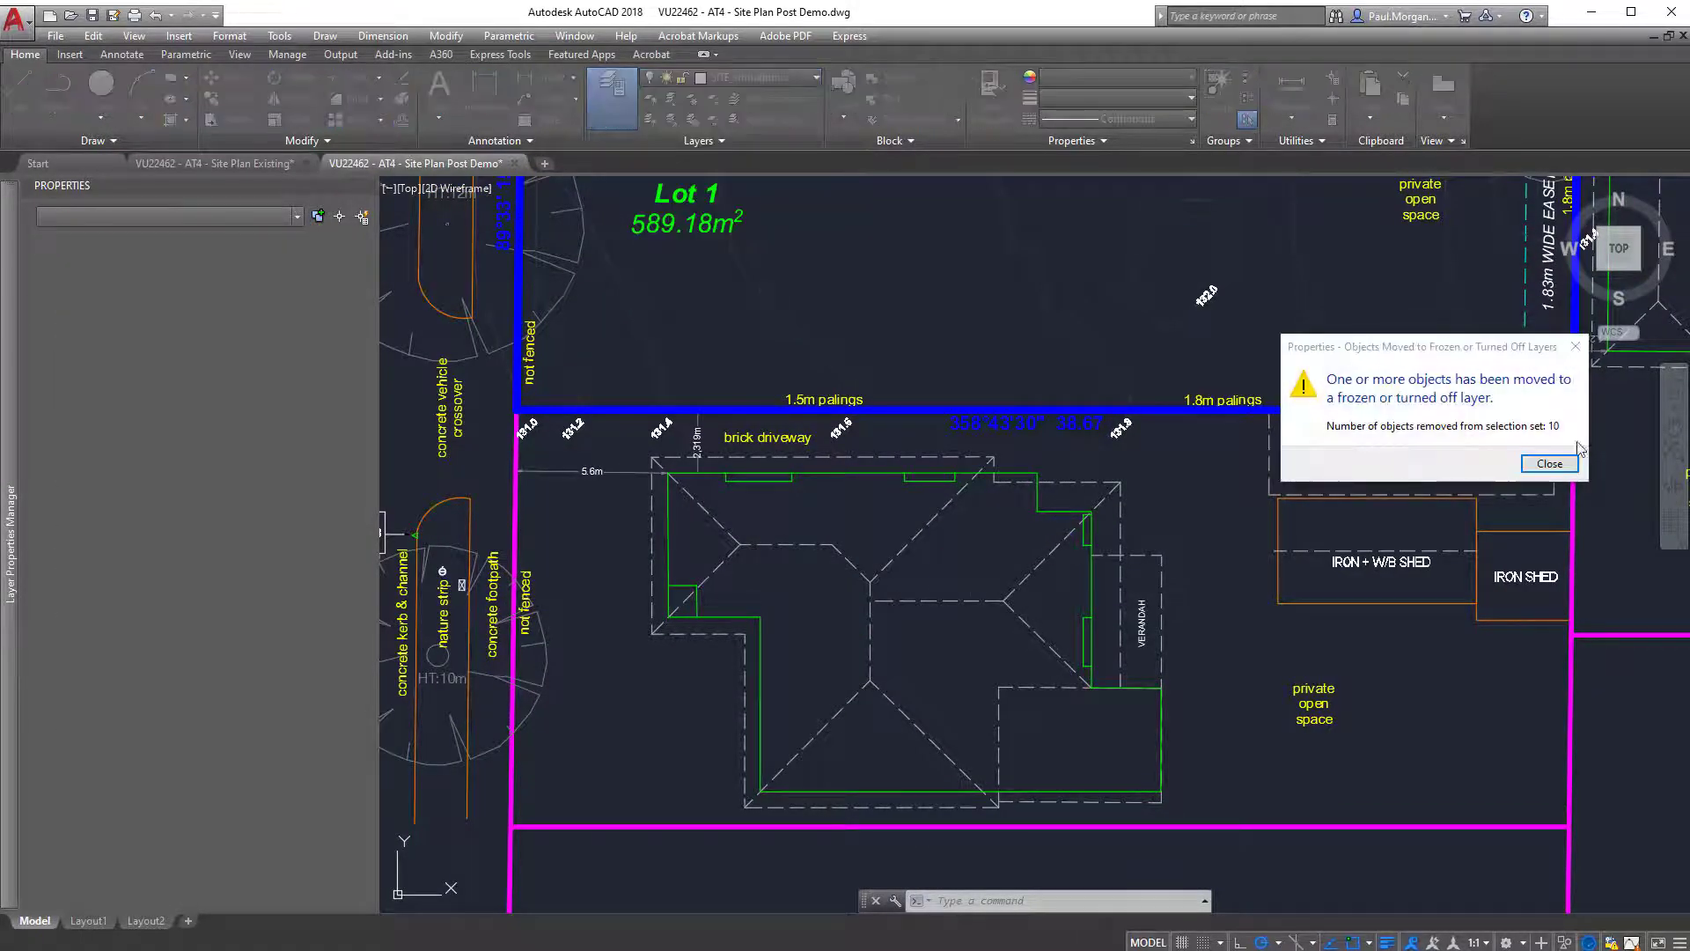
{"action": "left_click", "coordinate": [1550, 463]}
Save the drawing and, back in Revit, reload the VU22462 - AT4 - Site Plan Post Demo.dwg link.
{"action": "scroll", "coordinate": [856, 567], "scroll_direction": "down", "scroll_amount": 4}
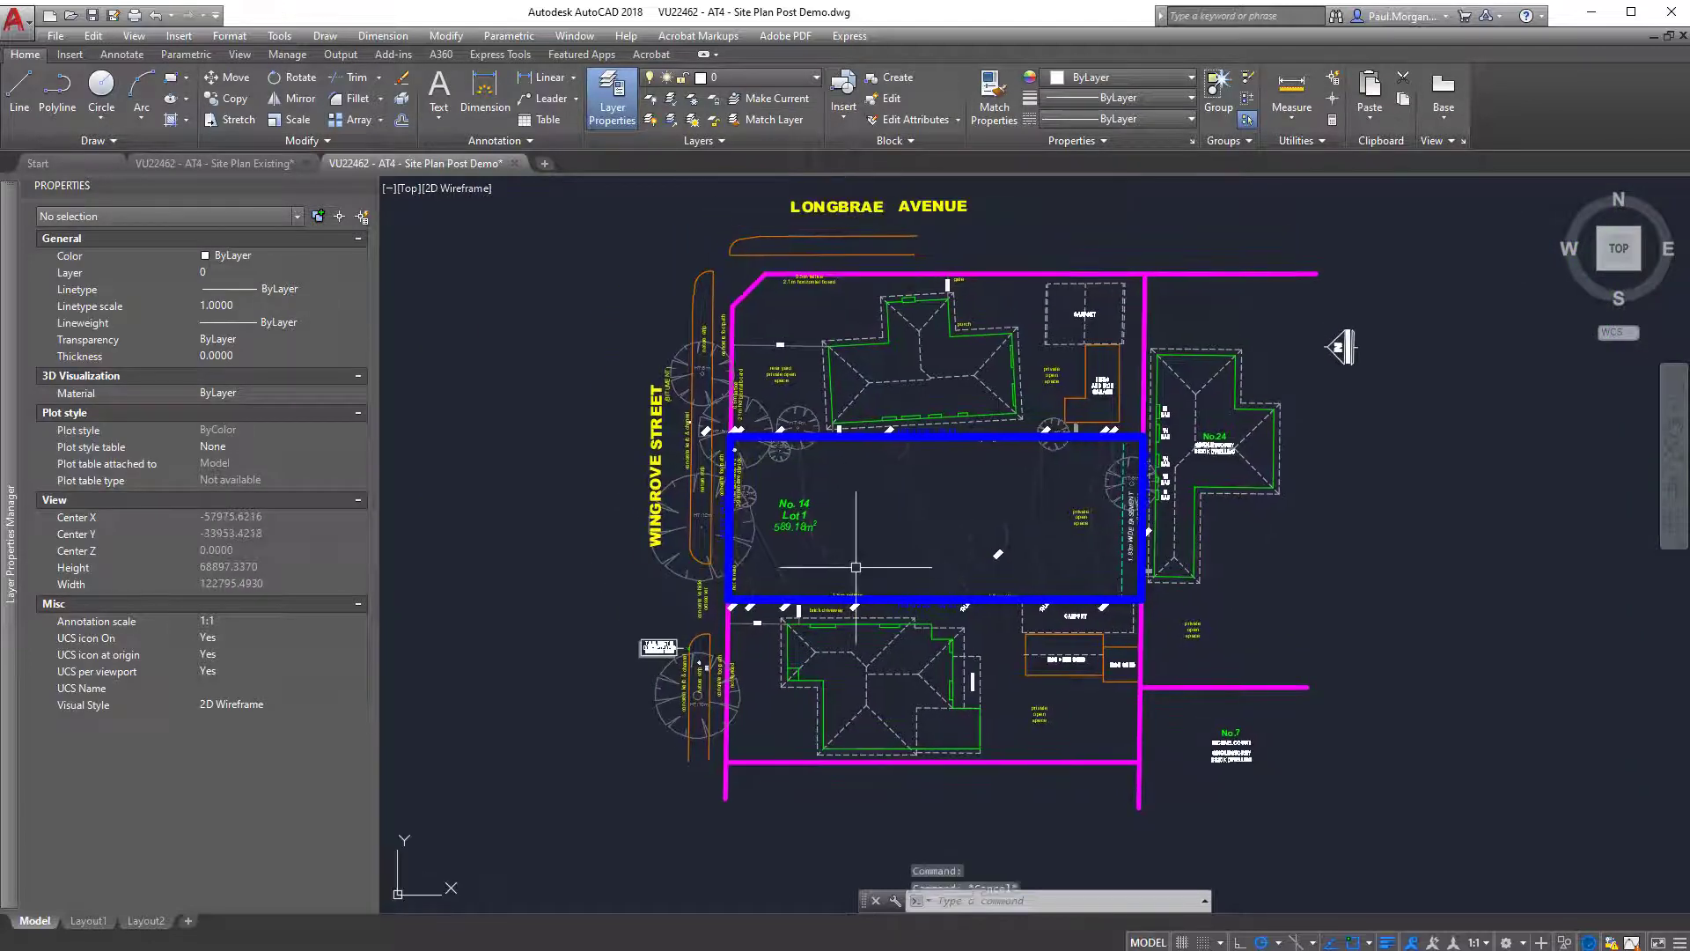
{"action": "key", "text": "ctrl+s"}
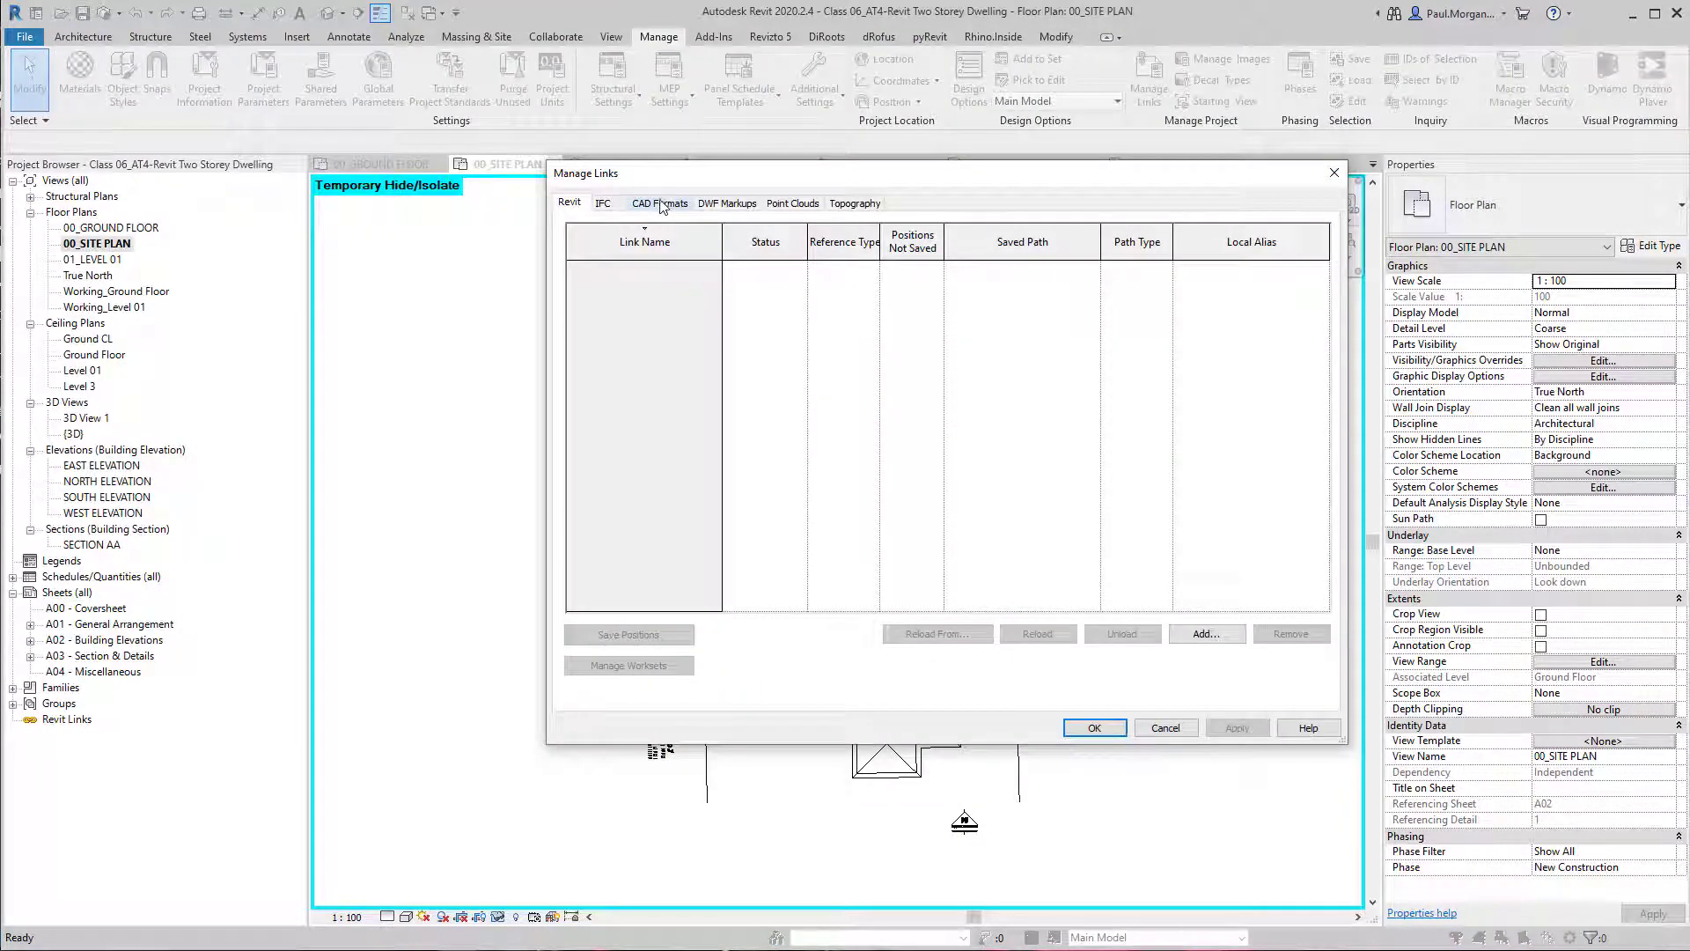
{"action": "left_click", "coordinate": [662, 204]}
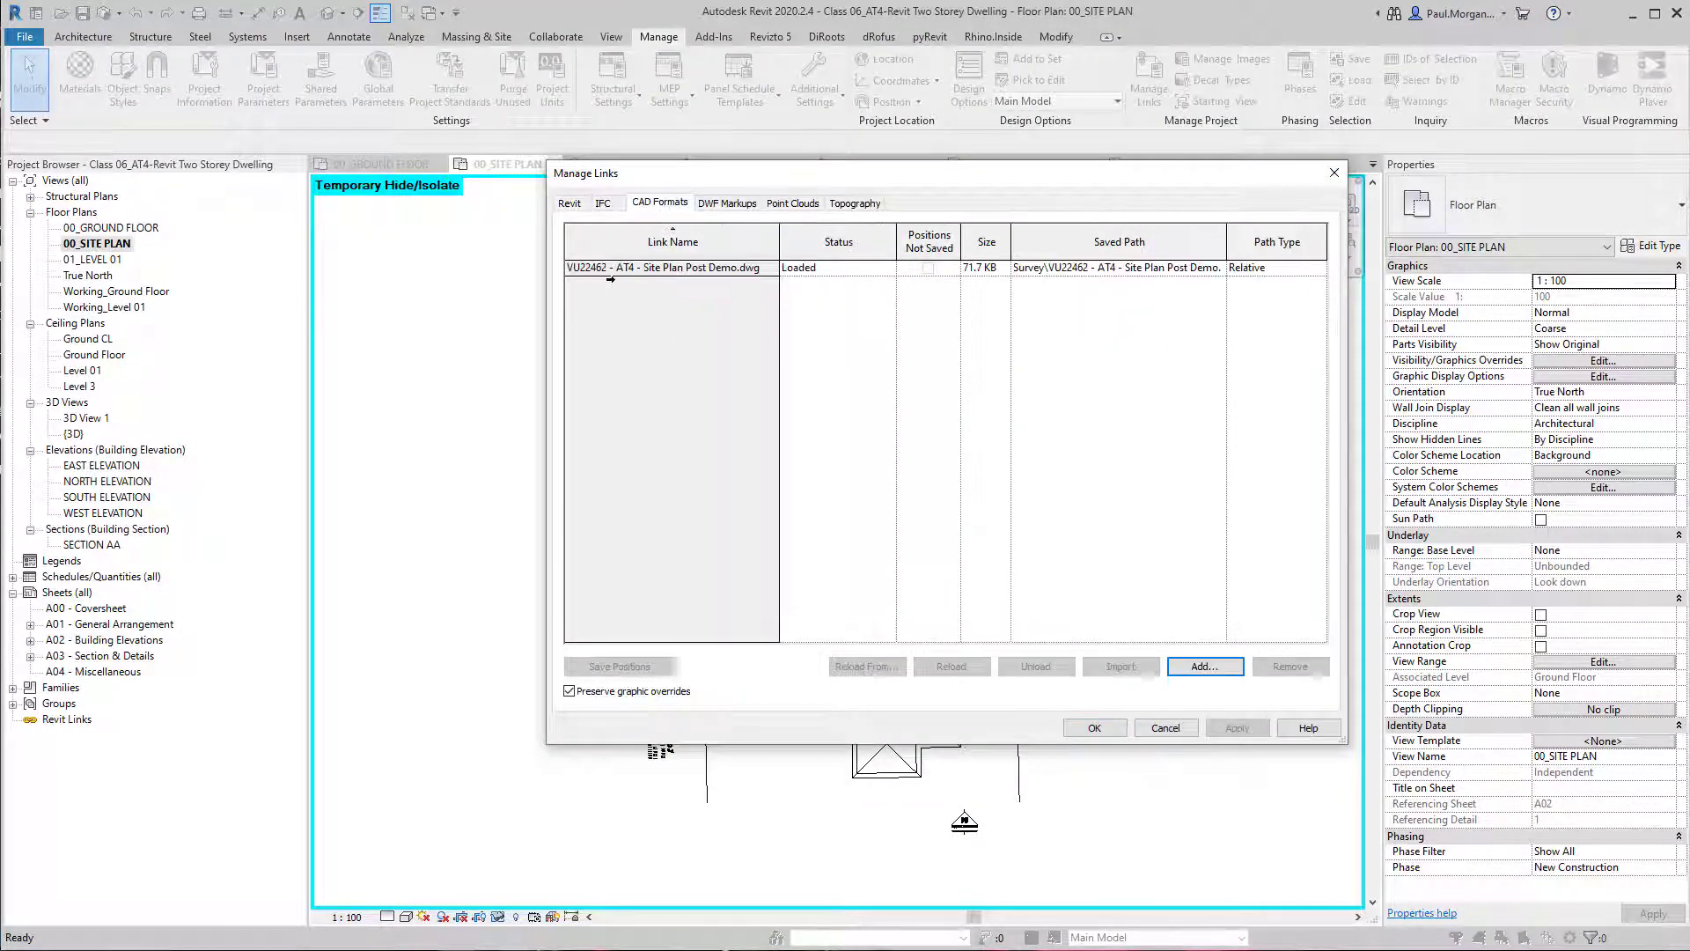
{"action": "left_click", "coordinate": [609, 271]}
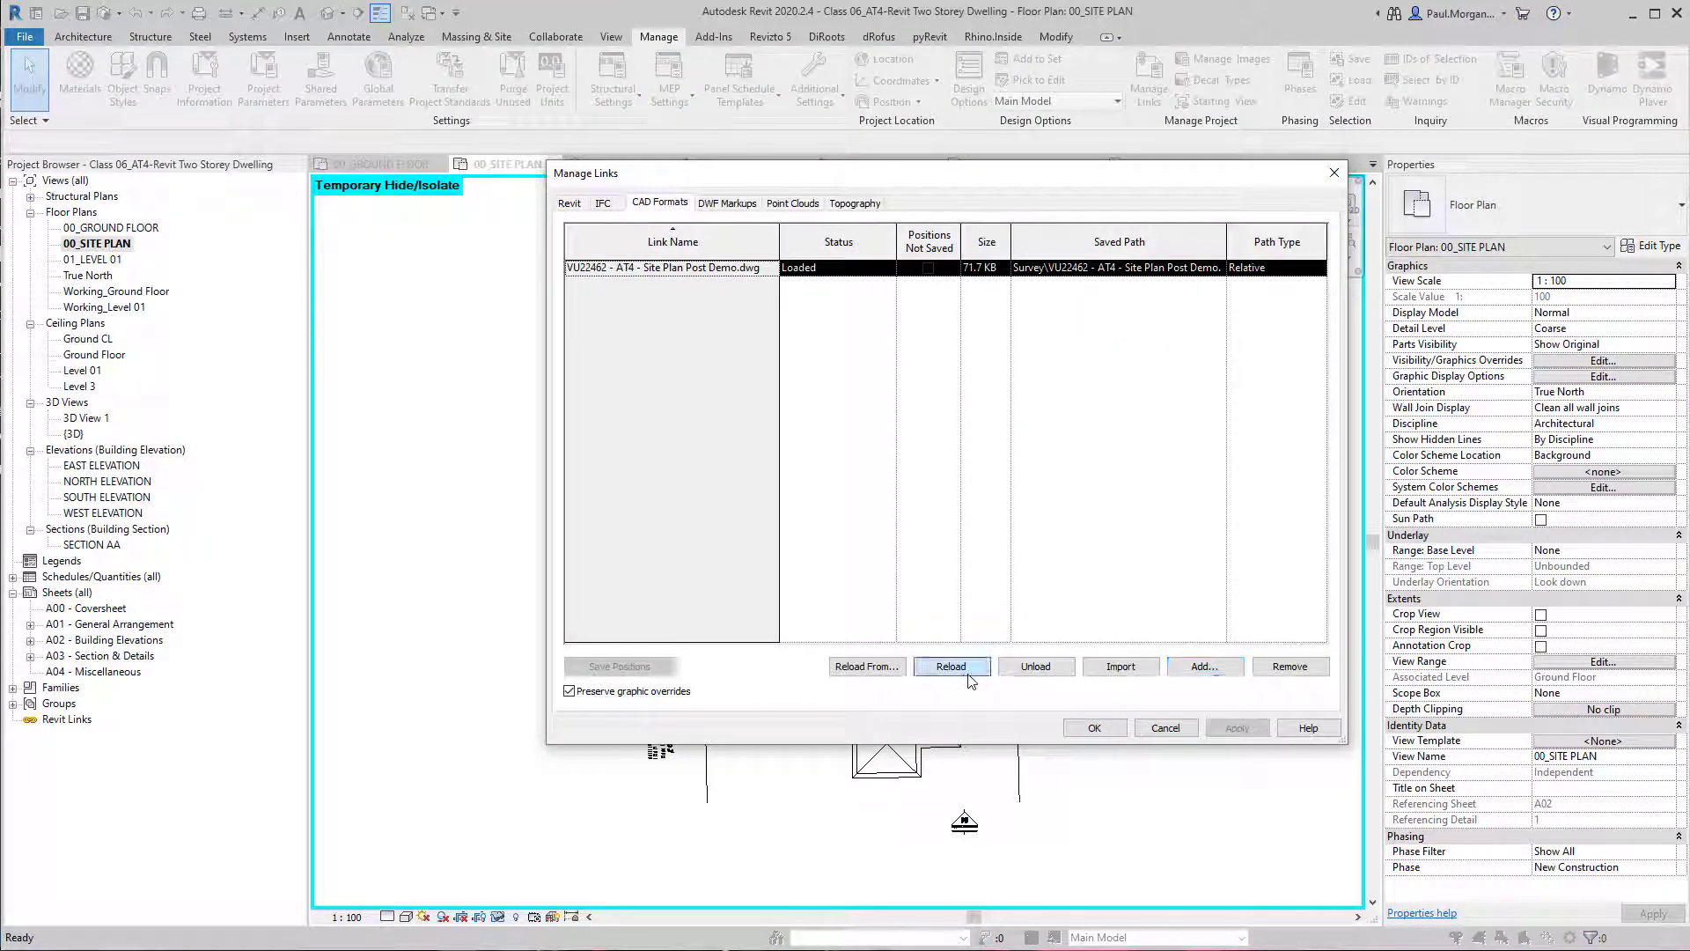
{"action": "left_click", "coordinate": [1095, 730]}
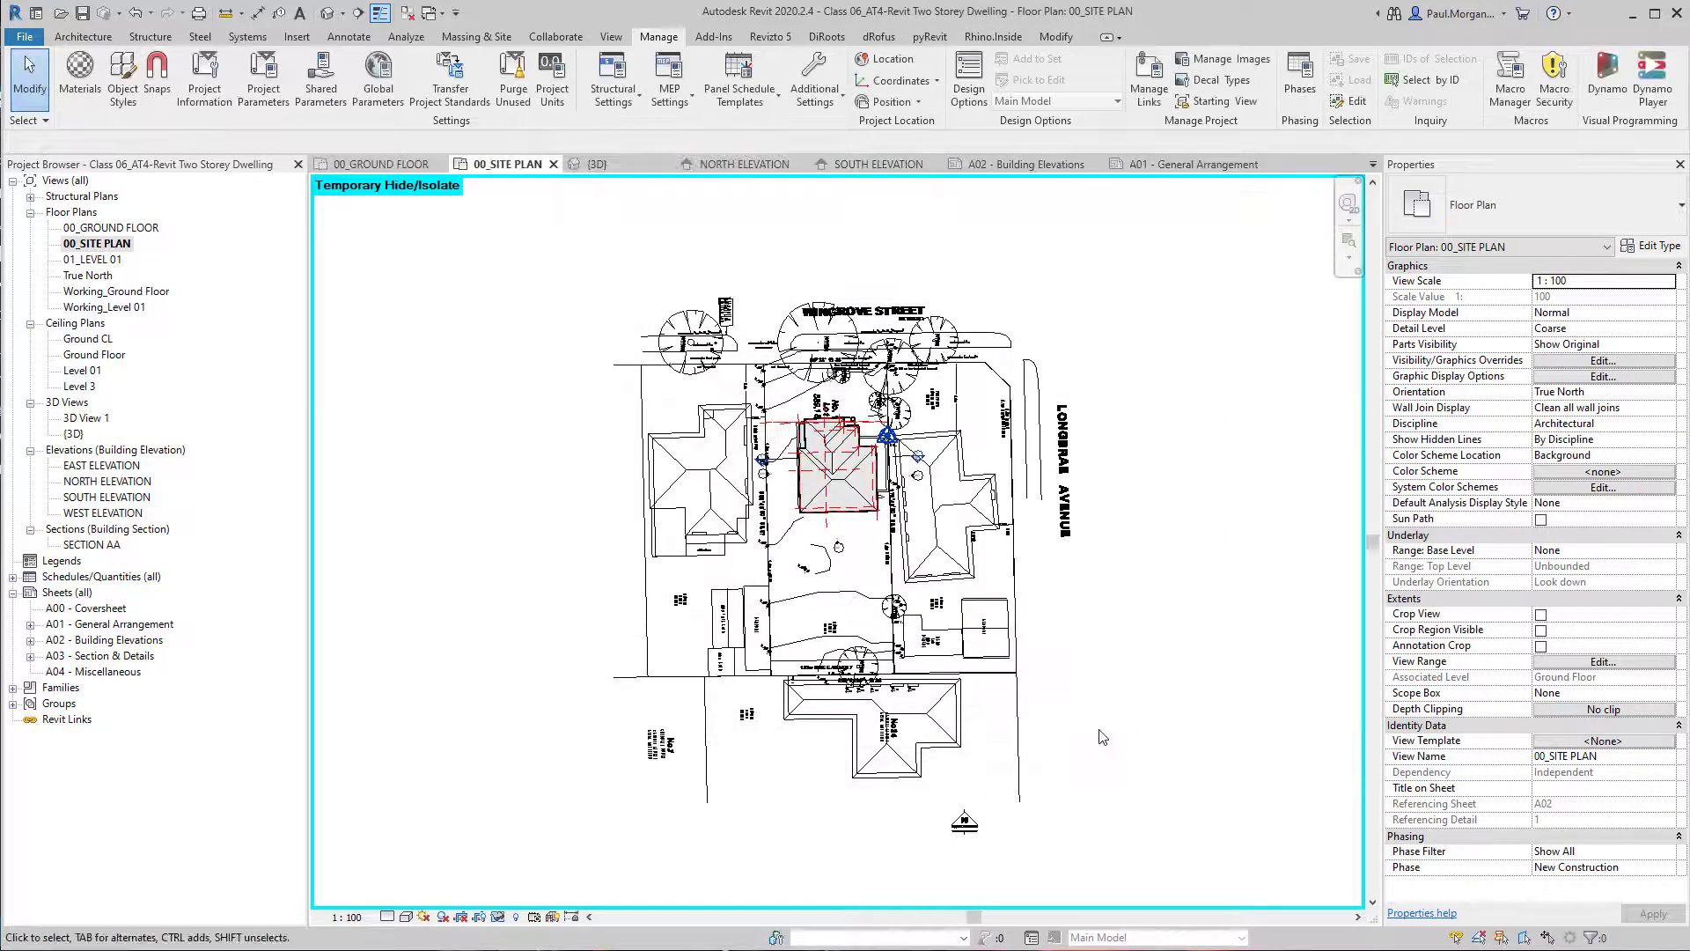
{"action": "scroll", "coordinate": [687, 476], "scroll_direction": "up", "scroll_amount": 3}
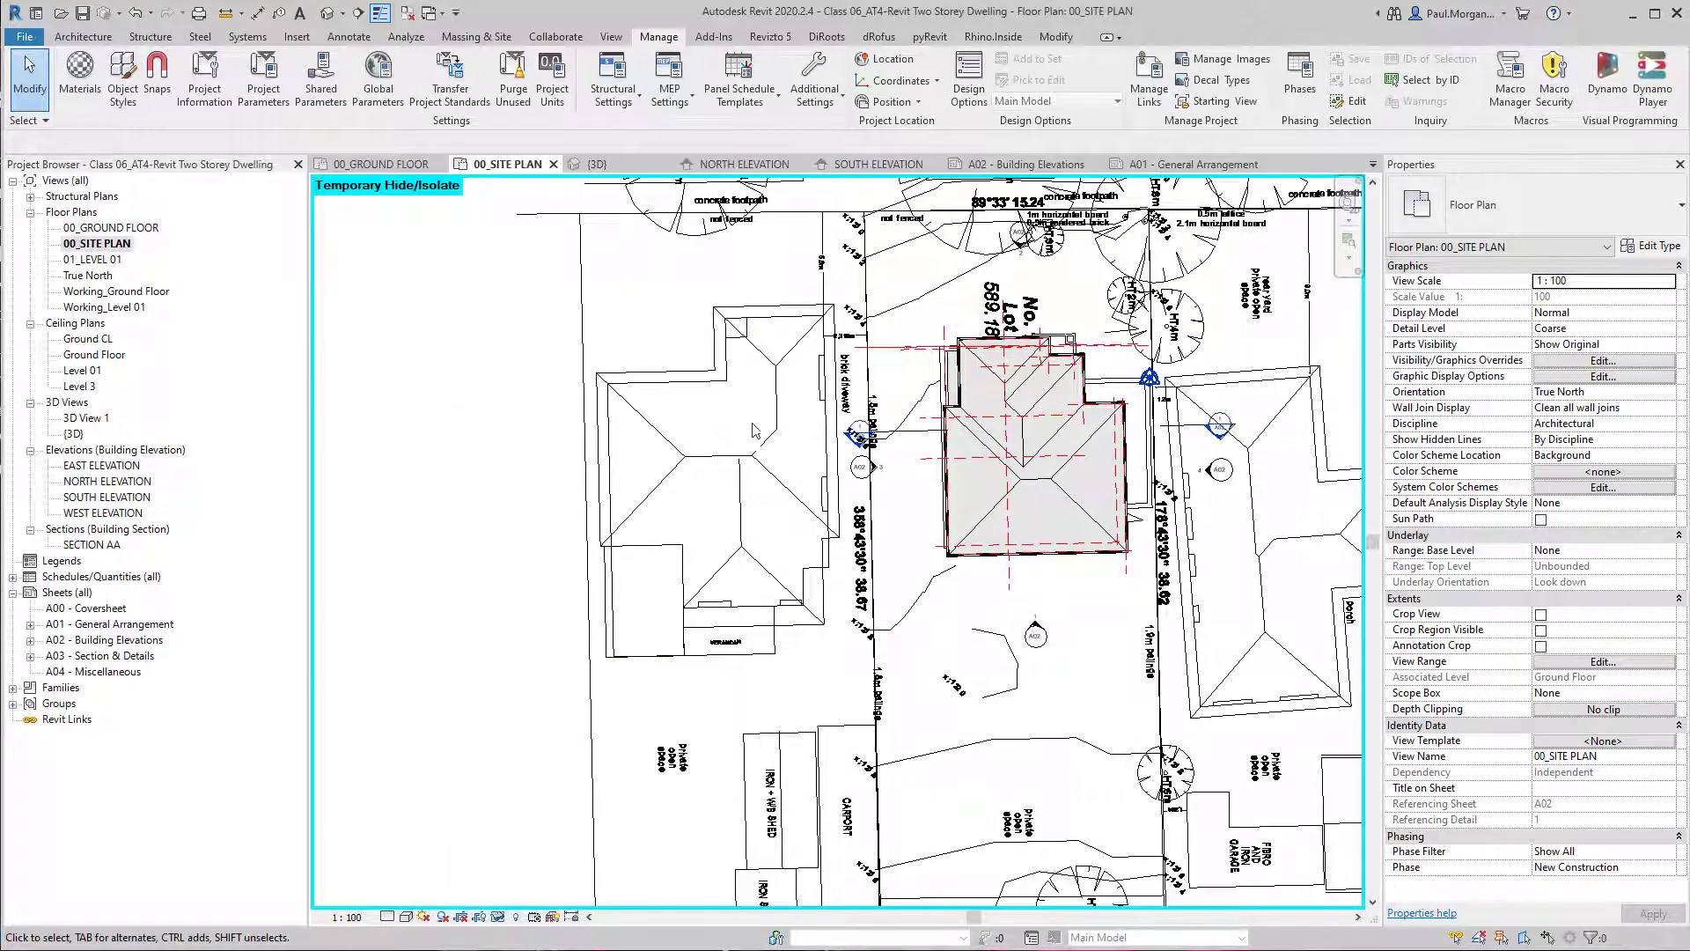
{"action": "scroll", "coordinate": [756, 431], "scroll_direction": "down", "scroll_amount": 3}
{"action": "middle_click_drag", "start_coordinate": [1143, 609], "coordinate": [1039, 567]}
{"action": "left_click", "coordinate": [1014, 506]}
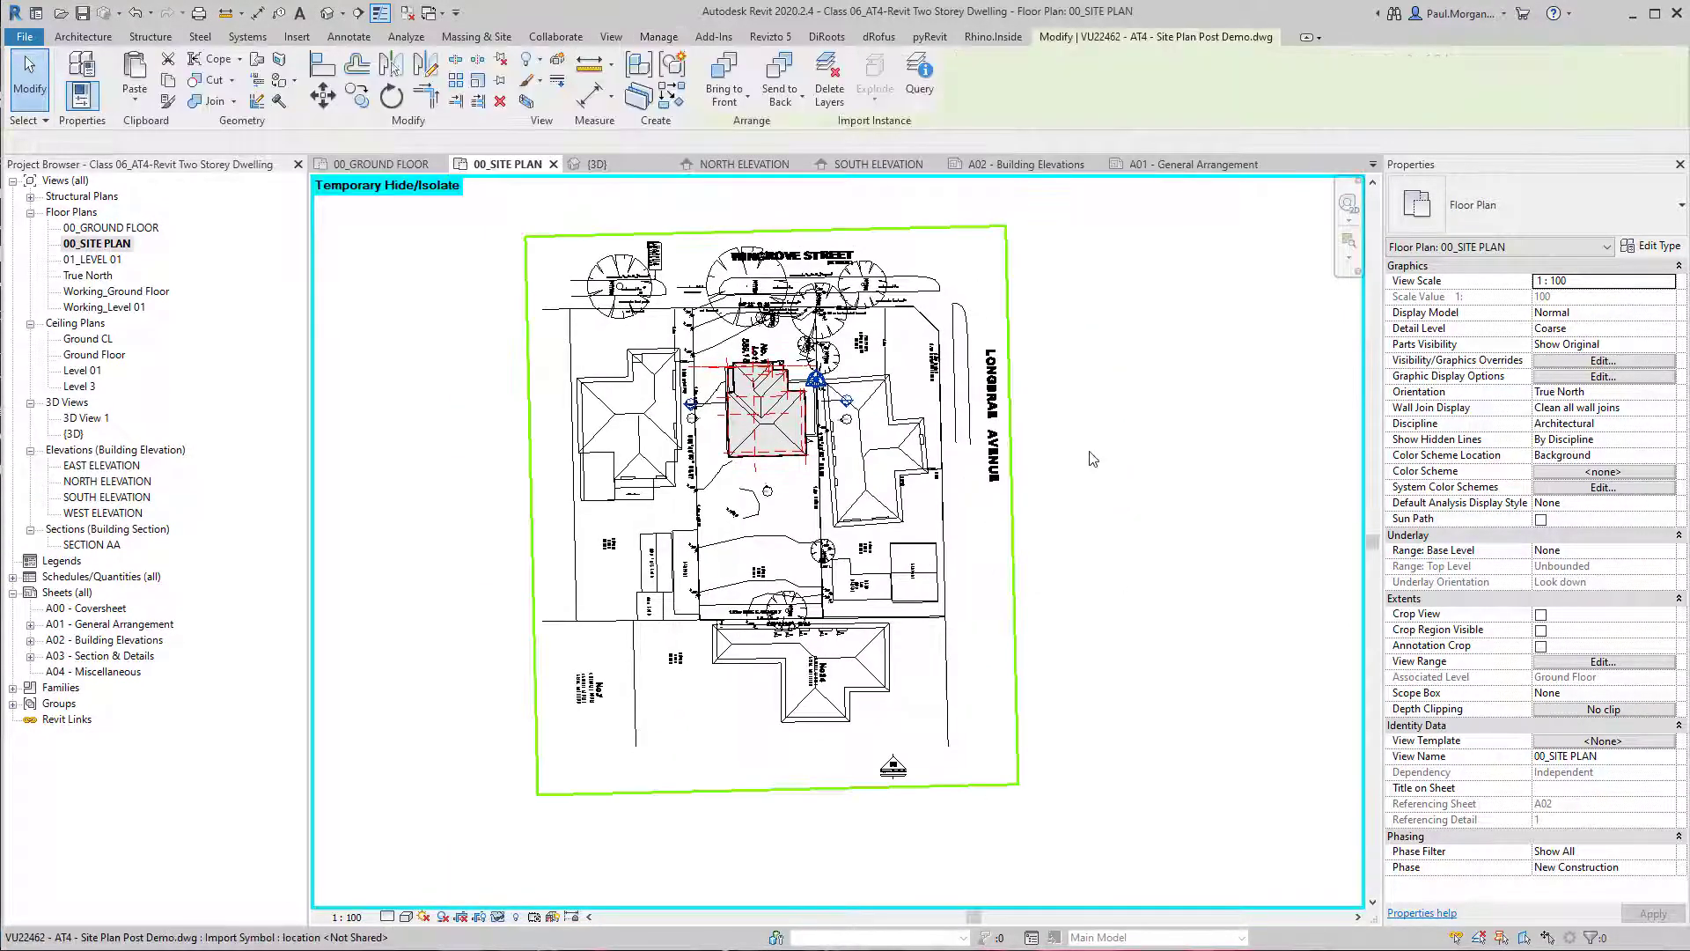
{"action": "left_click", "coordinate": [1112, 482]}
{"action": "middle_click_drag", "start_coordinate": [1116, 486], "coordinate": [1140, 525]}
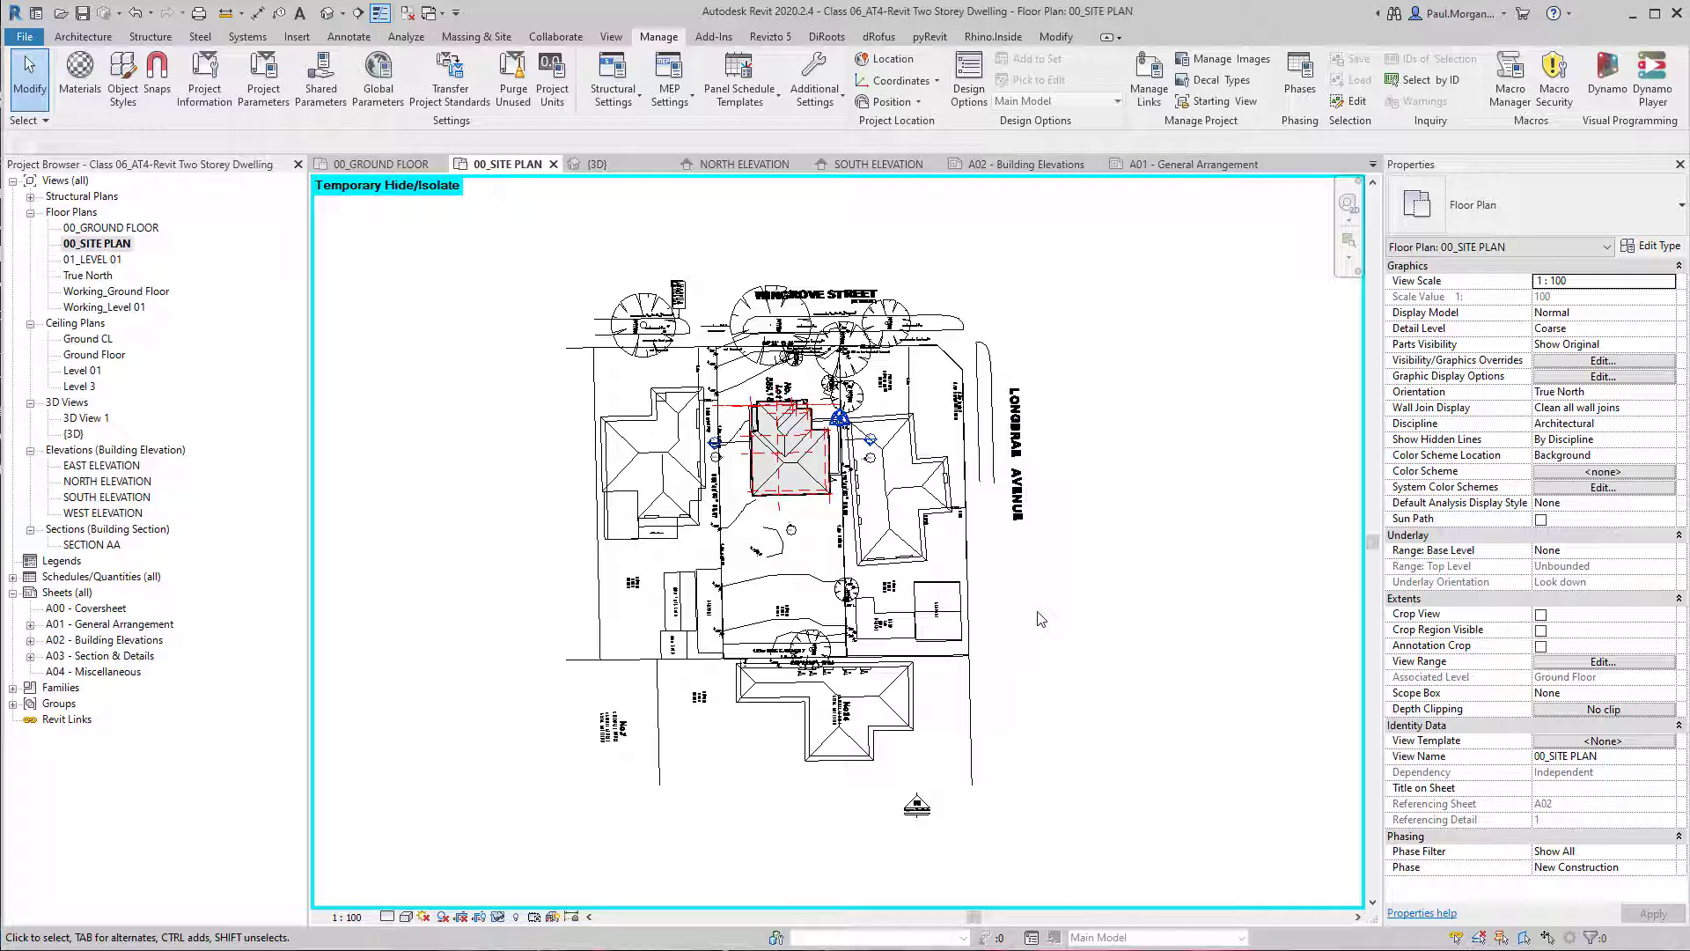
{"action": "left_click", "coordinate": [478, 36]}
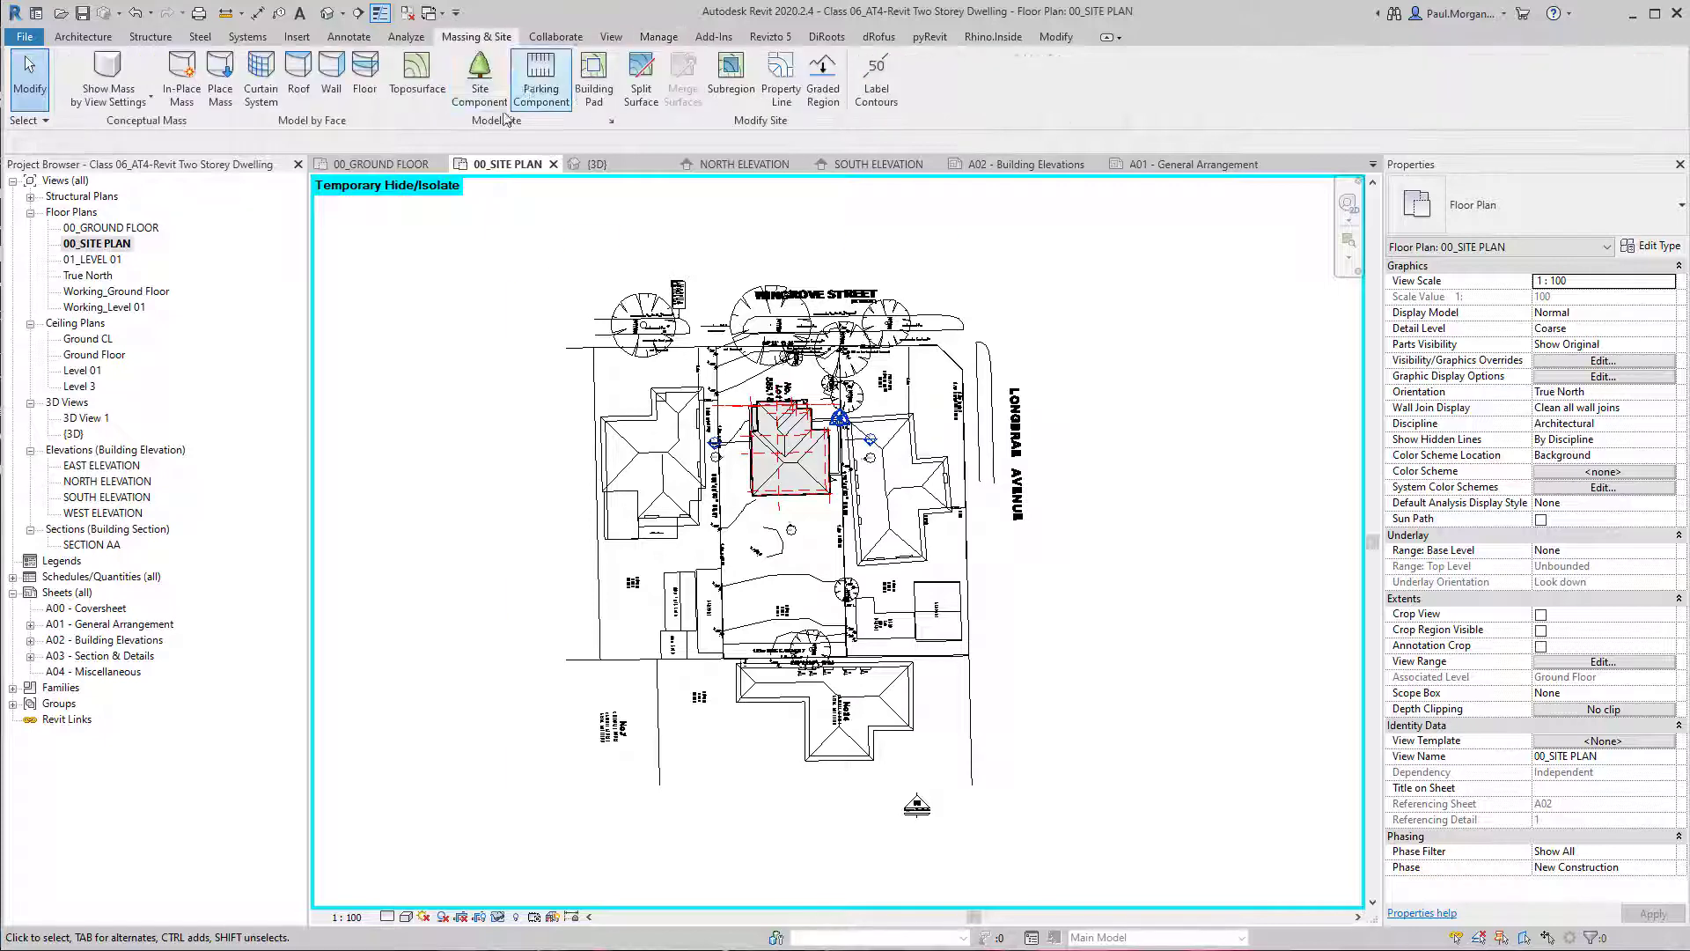
{"action": "left_click", "coordinate": [659, 36]}
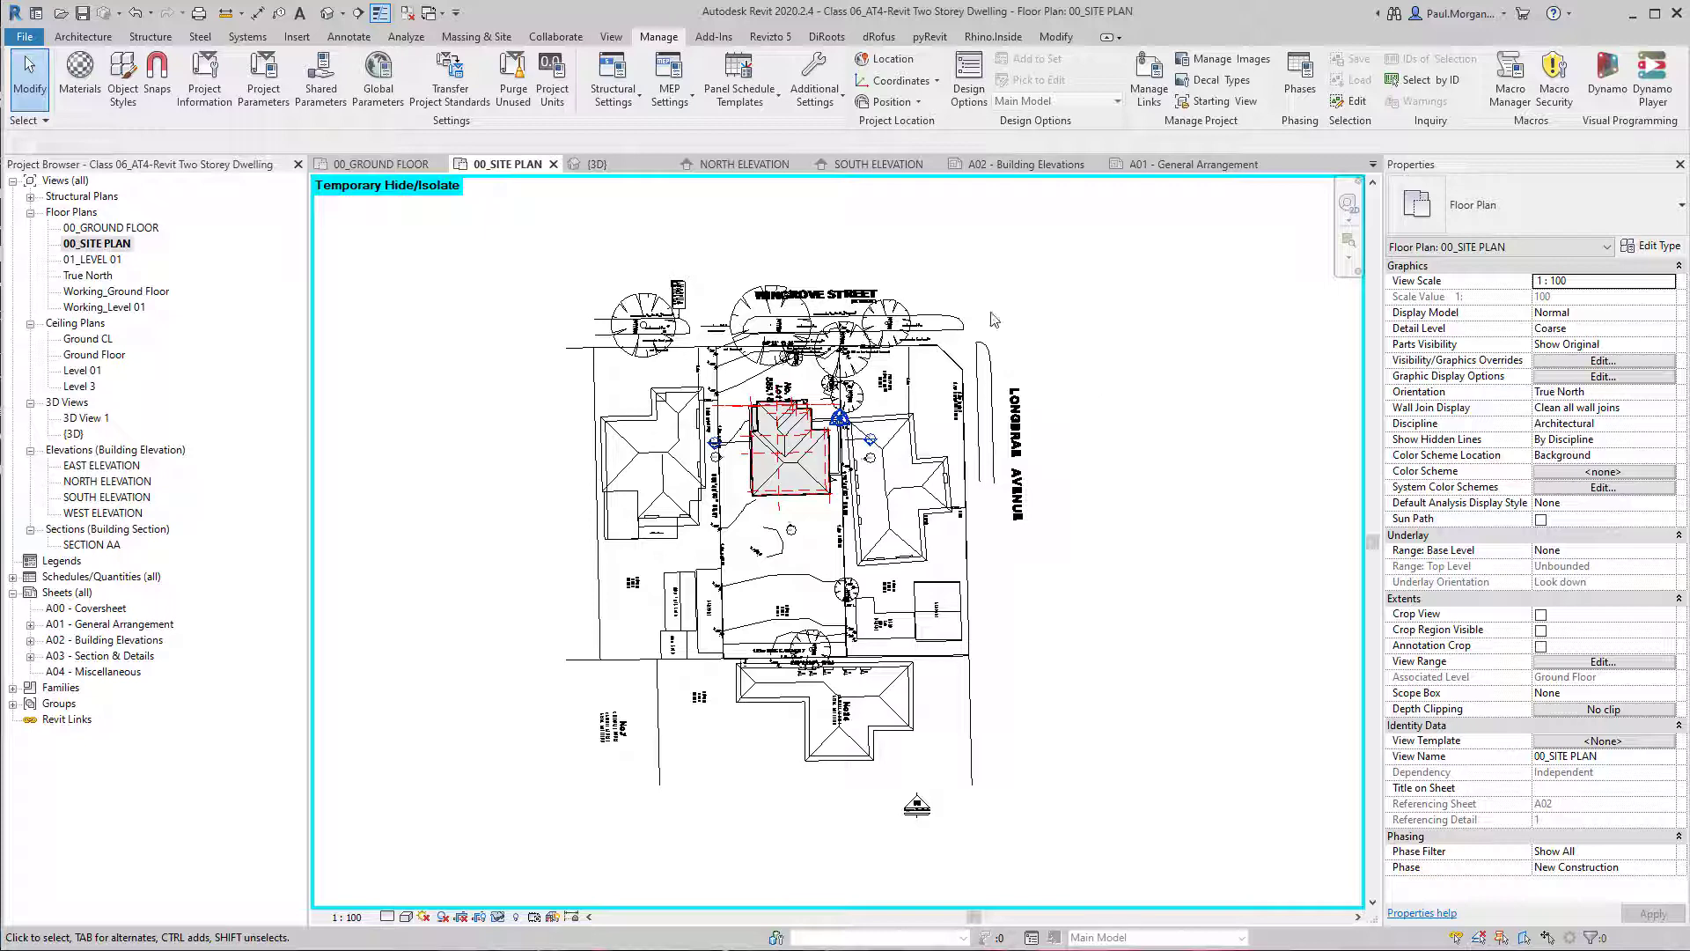
Set the angle display for property data to Degrees in the project's site settings.
{"action": "scroll", "coordinate": [770, 453], "scroll_direction": "up", "scroll_amount": 4}
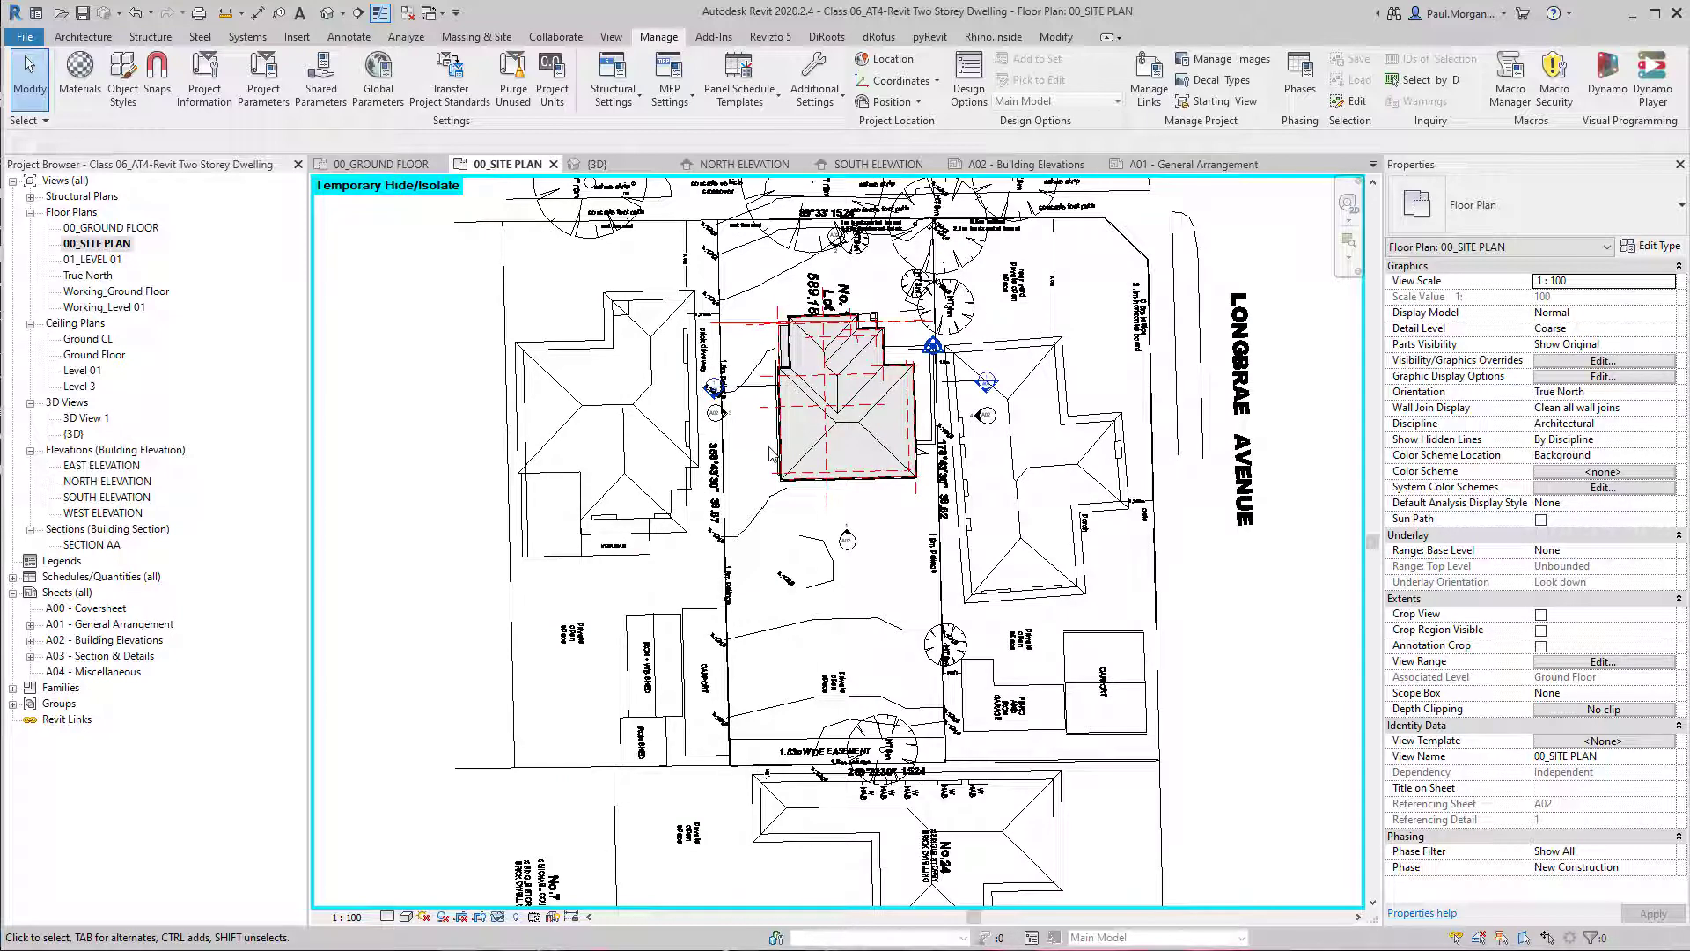
{"action": "middle_click_drag", "start_coordinate": [903, 484], "coordinate": [846, 556]}
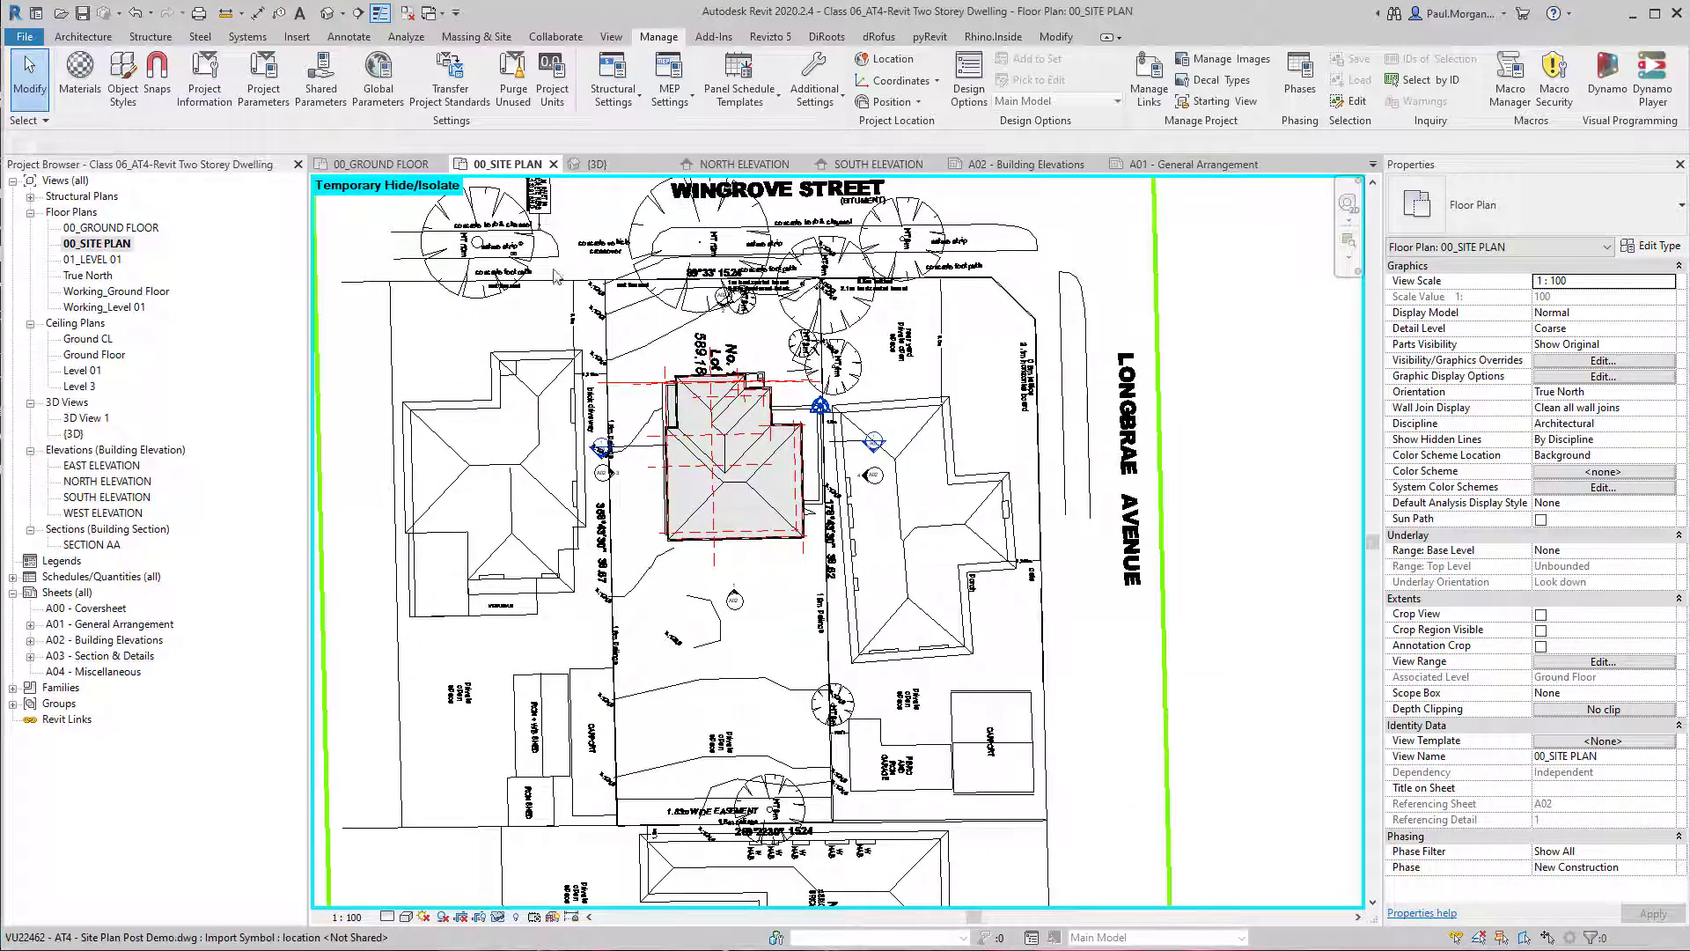
{"action": "left_click", "coordinate": [489, 38]}
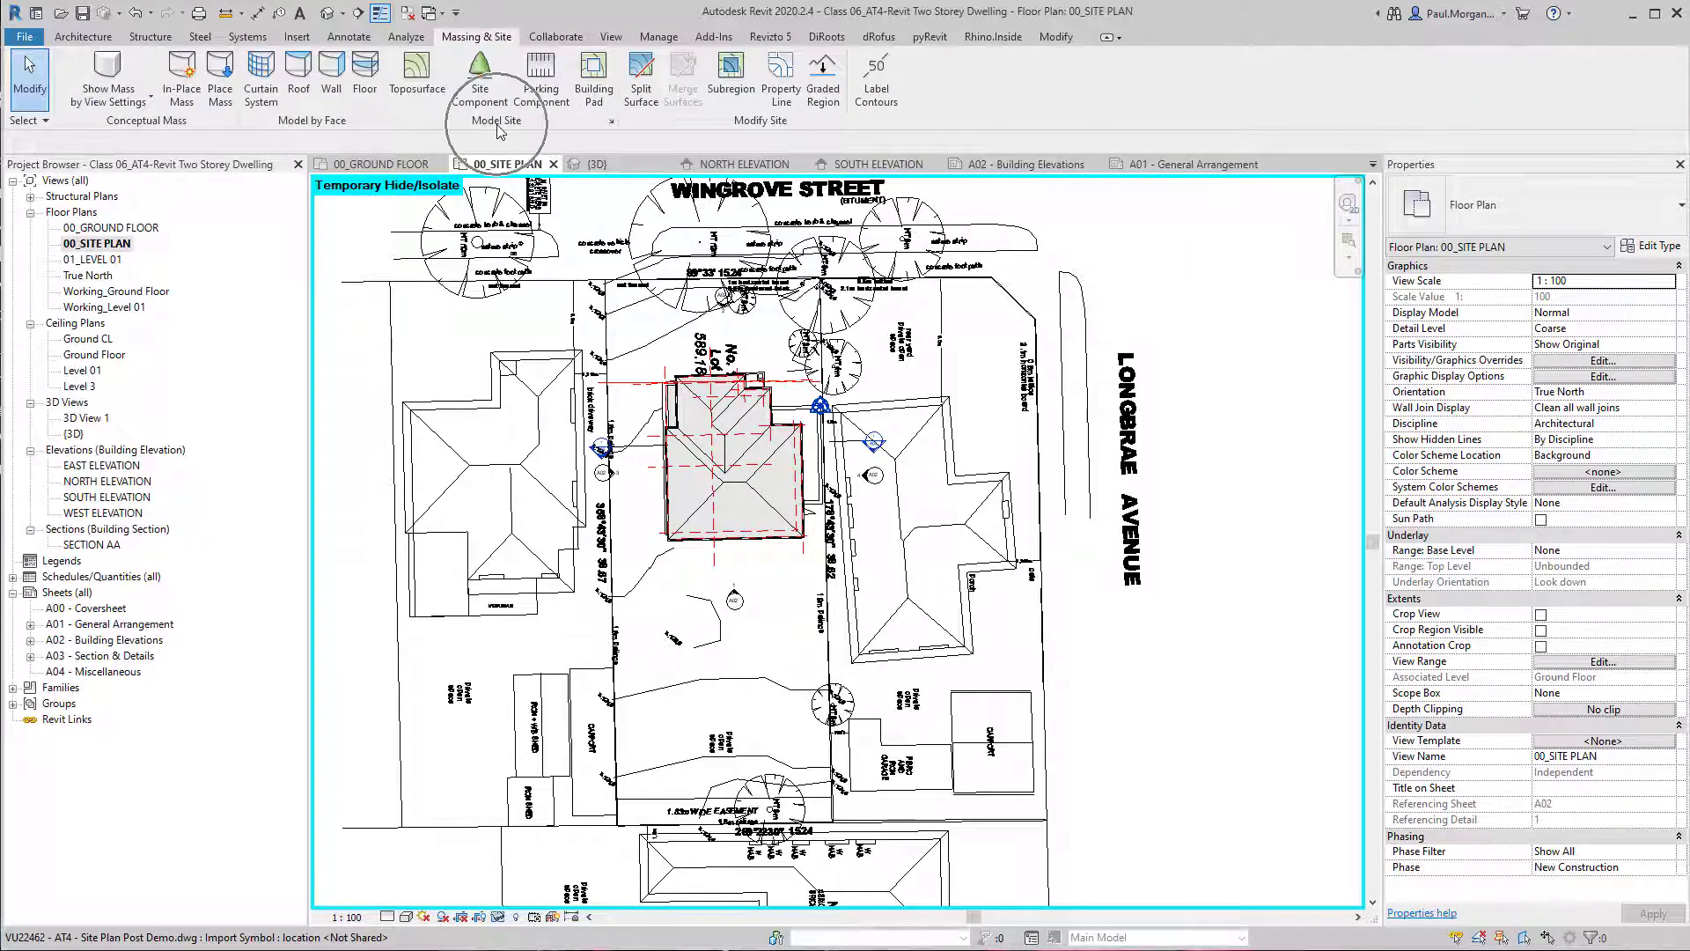
{"action": "left_click", "coordinate": [611, 122]}
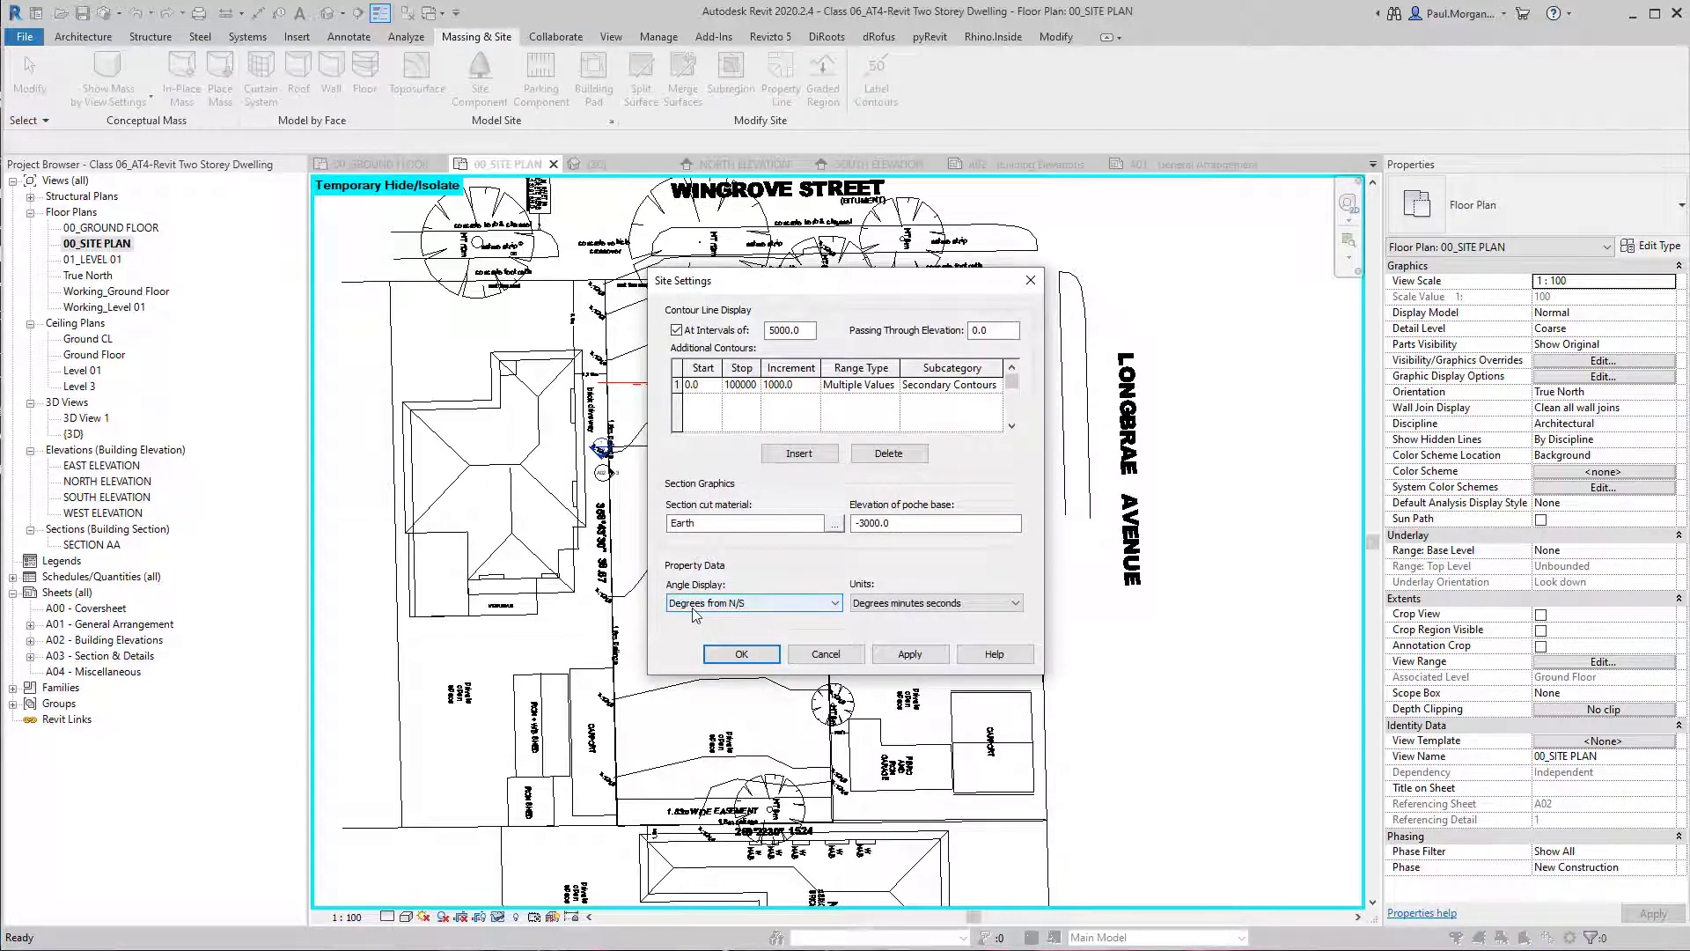
{"action": "left_click", "coordinate": [734, 607]}
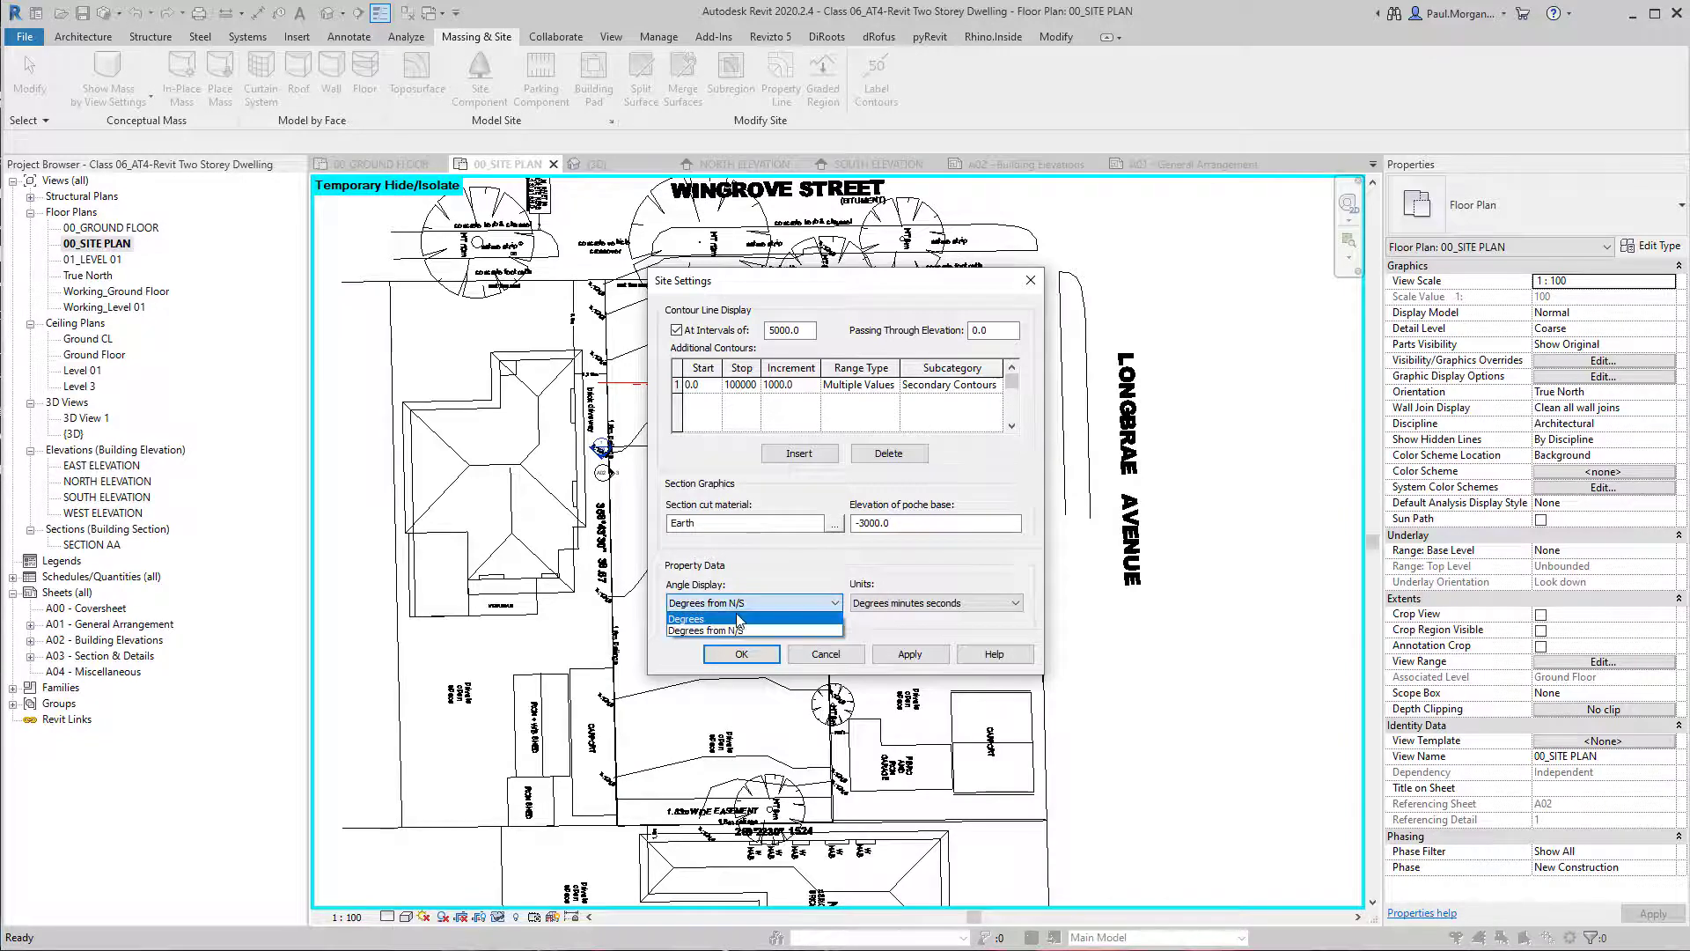
{"action": "left_click", "coordinate": [737, 619]}
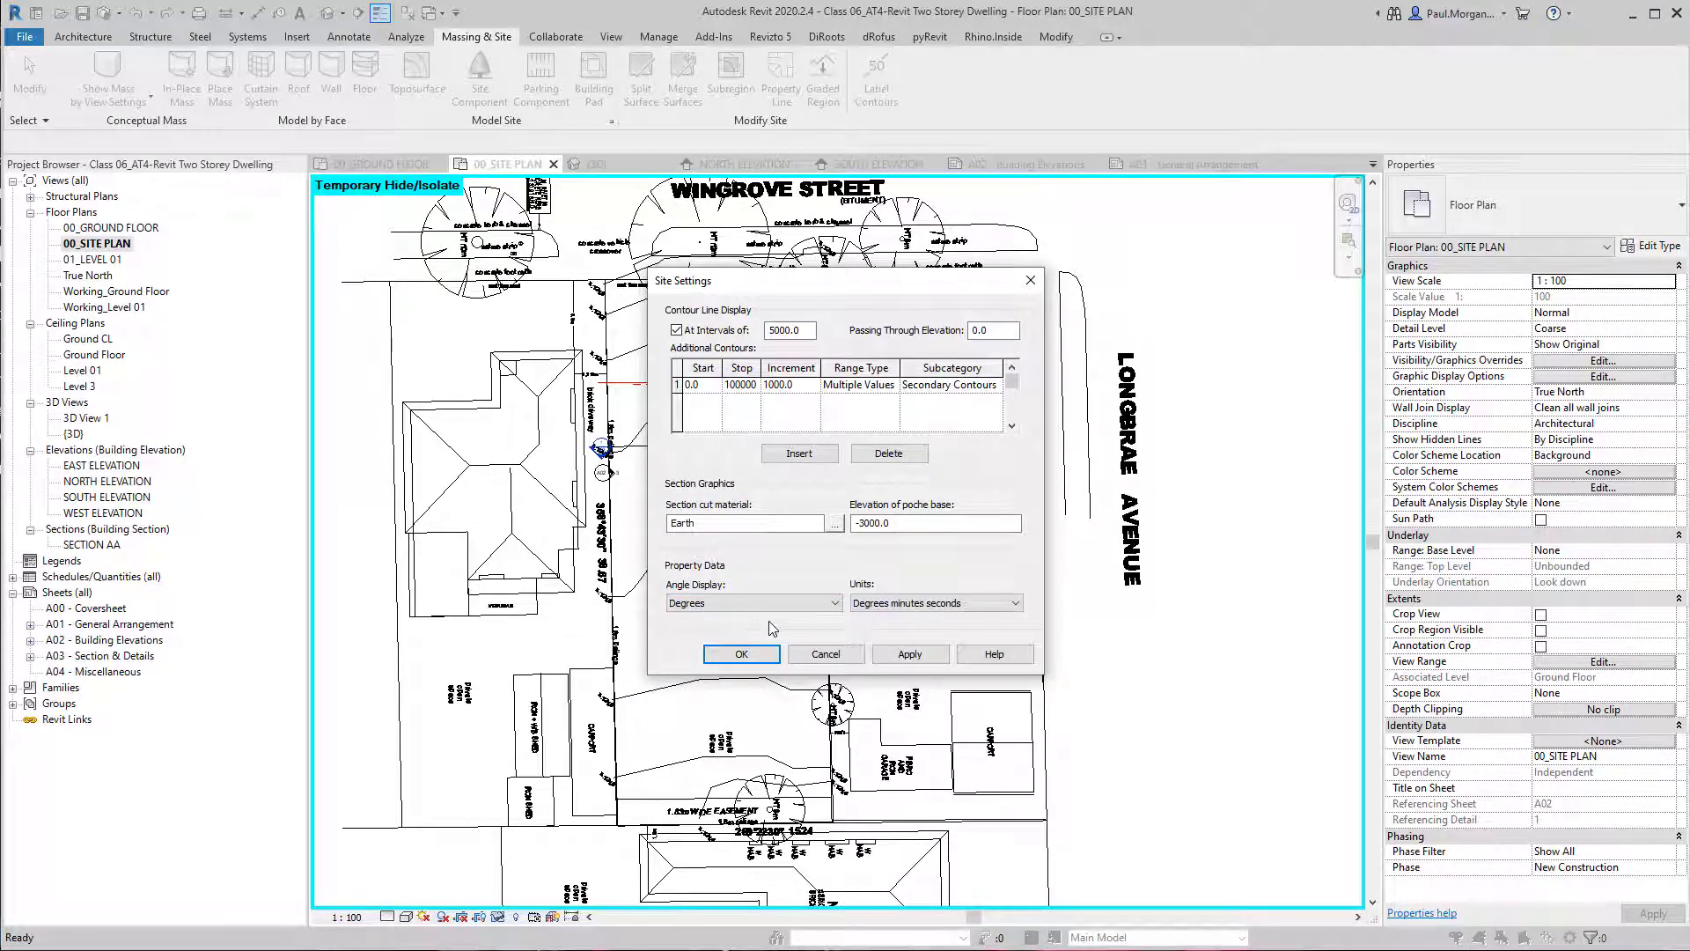
{"action": "left_click", "coordinate": [752, 653]}
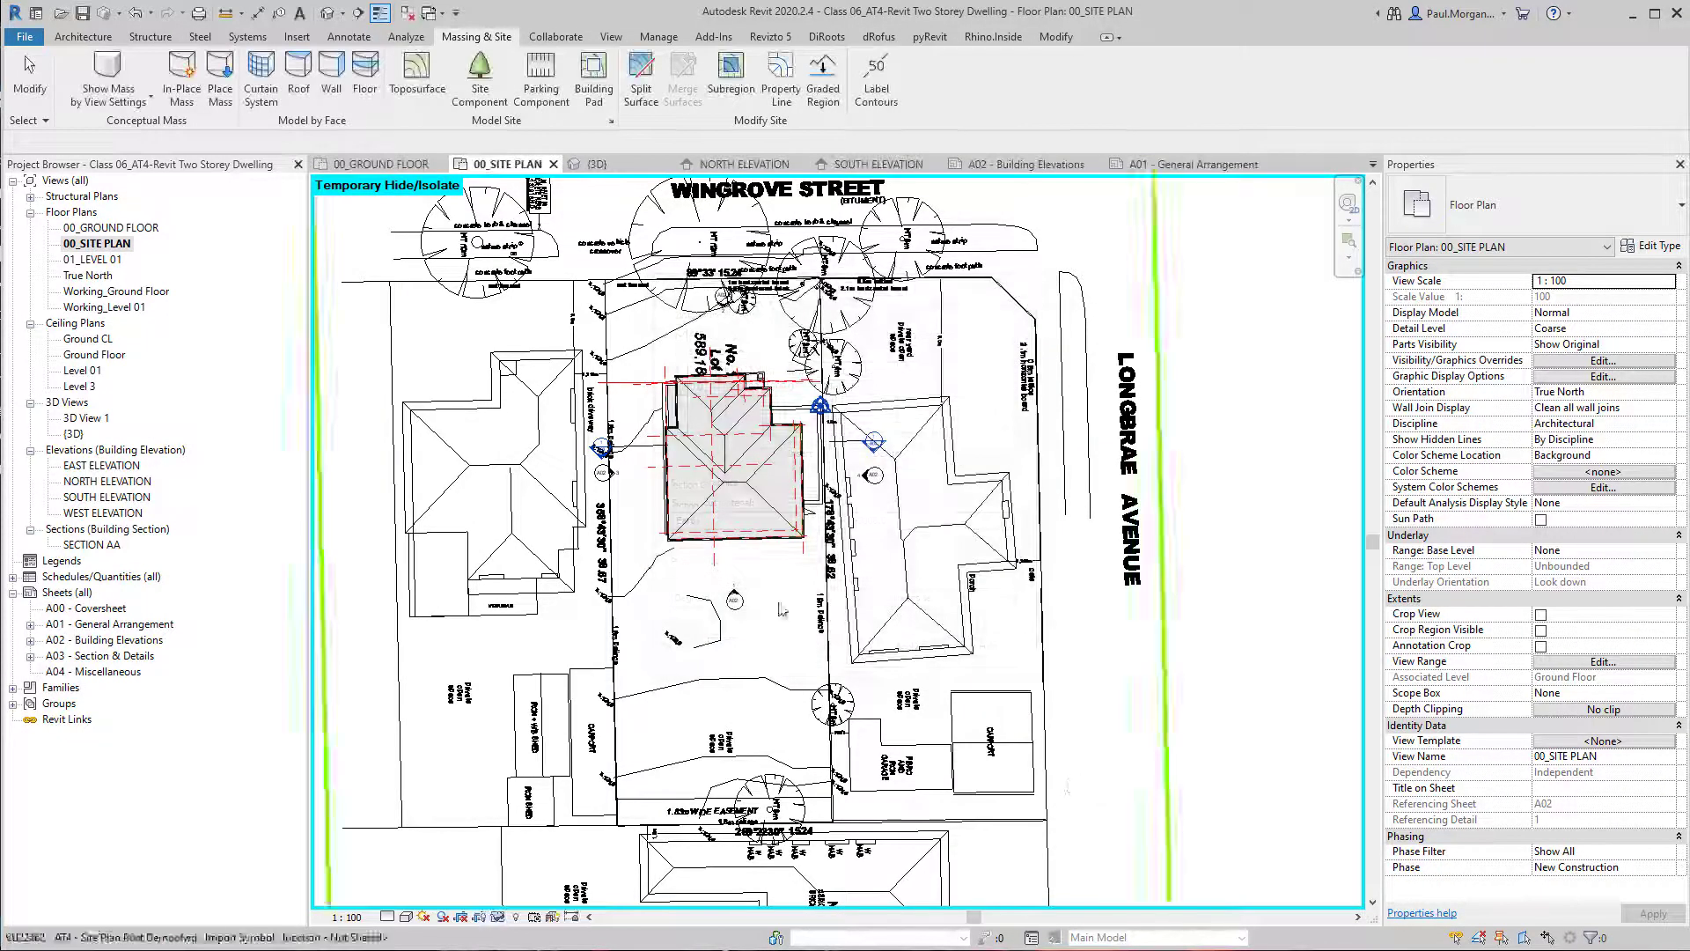
Switch to the Feature & Levels survey in Revu, examine the bearings and distances along Lot 14's title boundary, and return to Revit.
{"action": "scroll", "coordinate": [751, 519], "scroll_direction": "down", "scroll_amount": 1}
{"action": "middle_click_drag", "start_coordinate": [889, 611], "coordinate": [796, 617]}
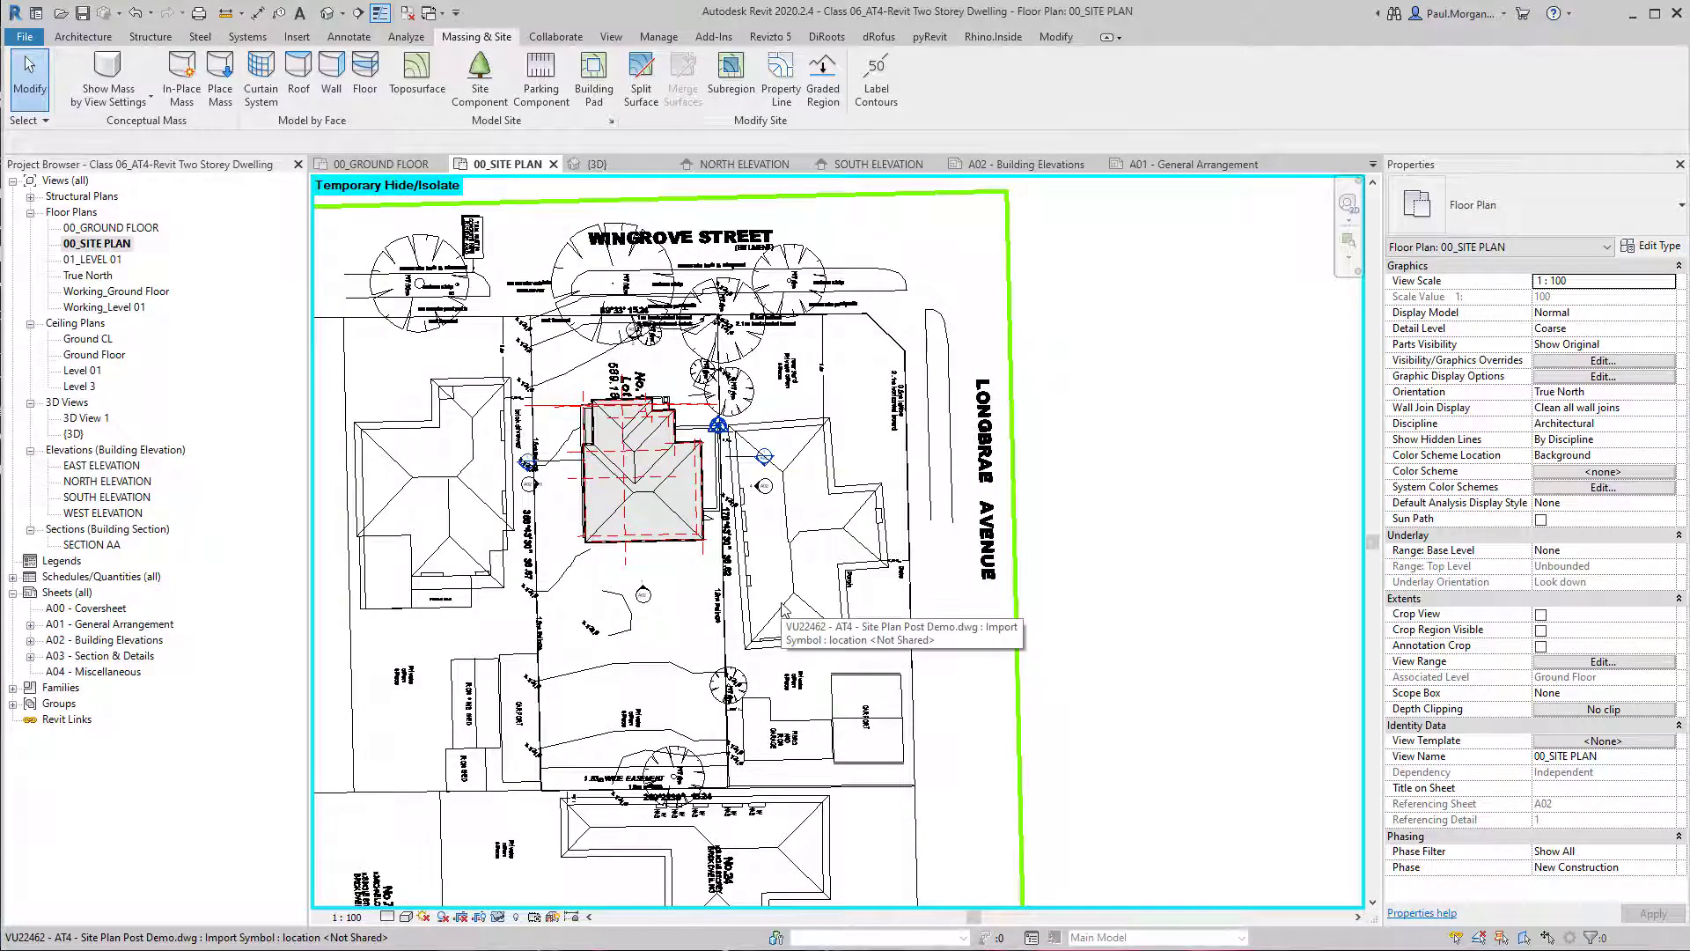
{"action": "key", "text": "alt+Tab"}
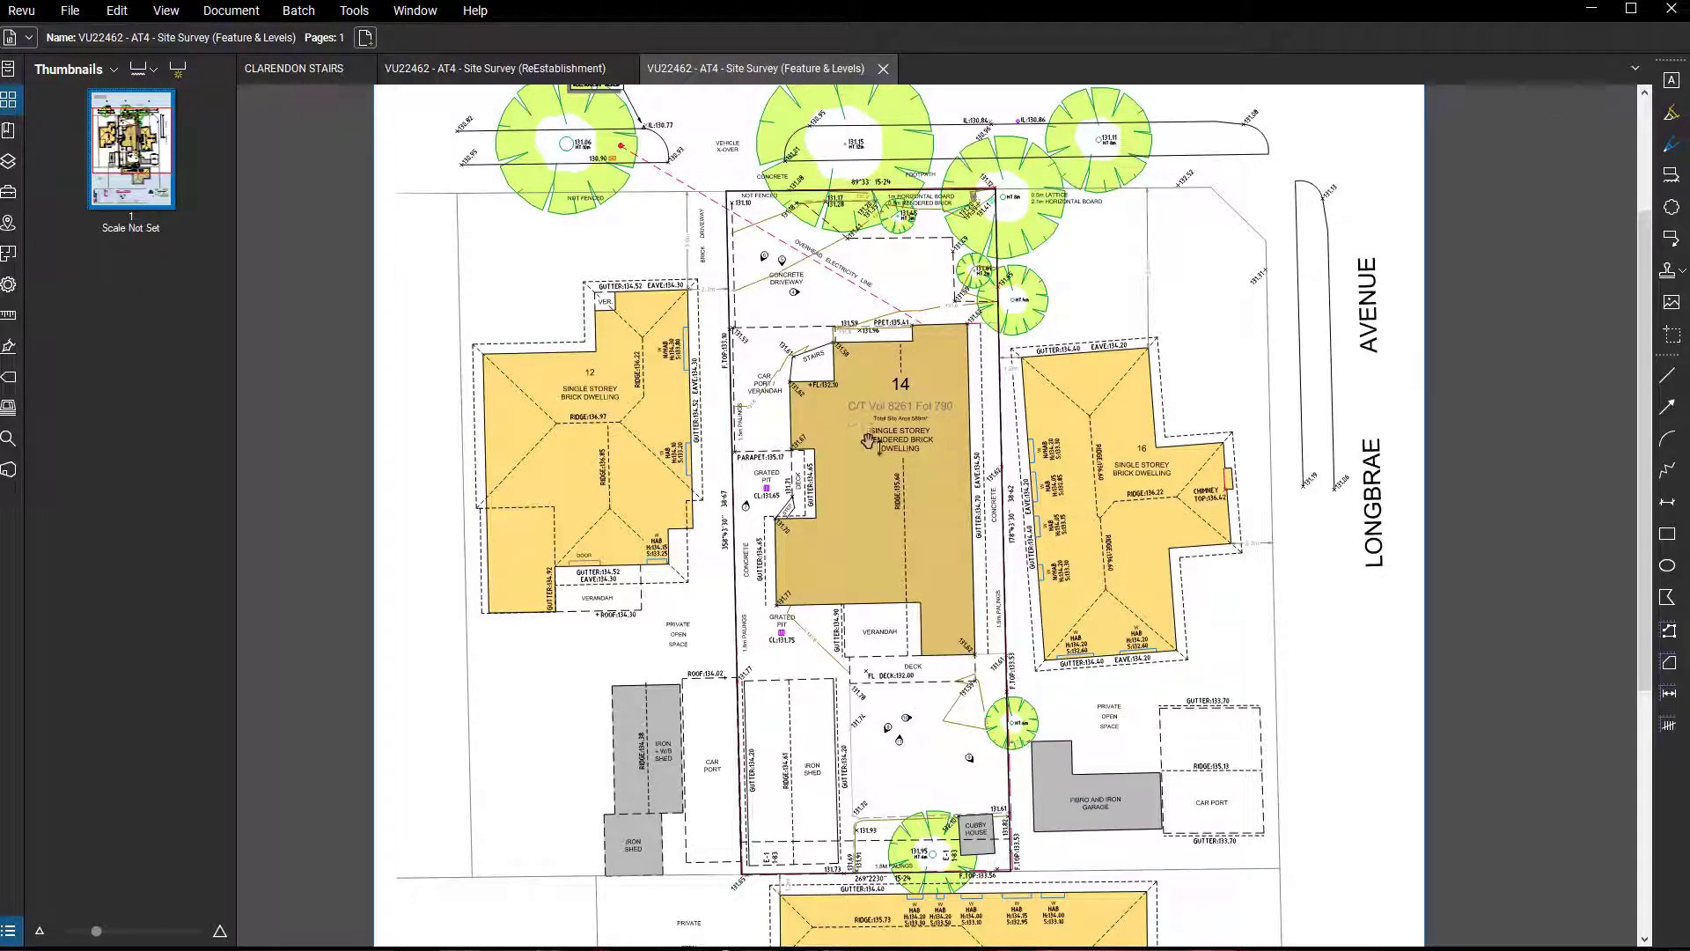
{"action": "middle_click_drag", "start_coordinate": [985, 366], "coordinate": [883, 566]}
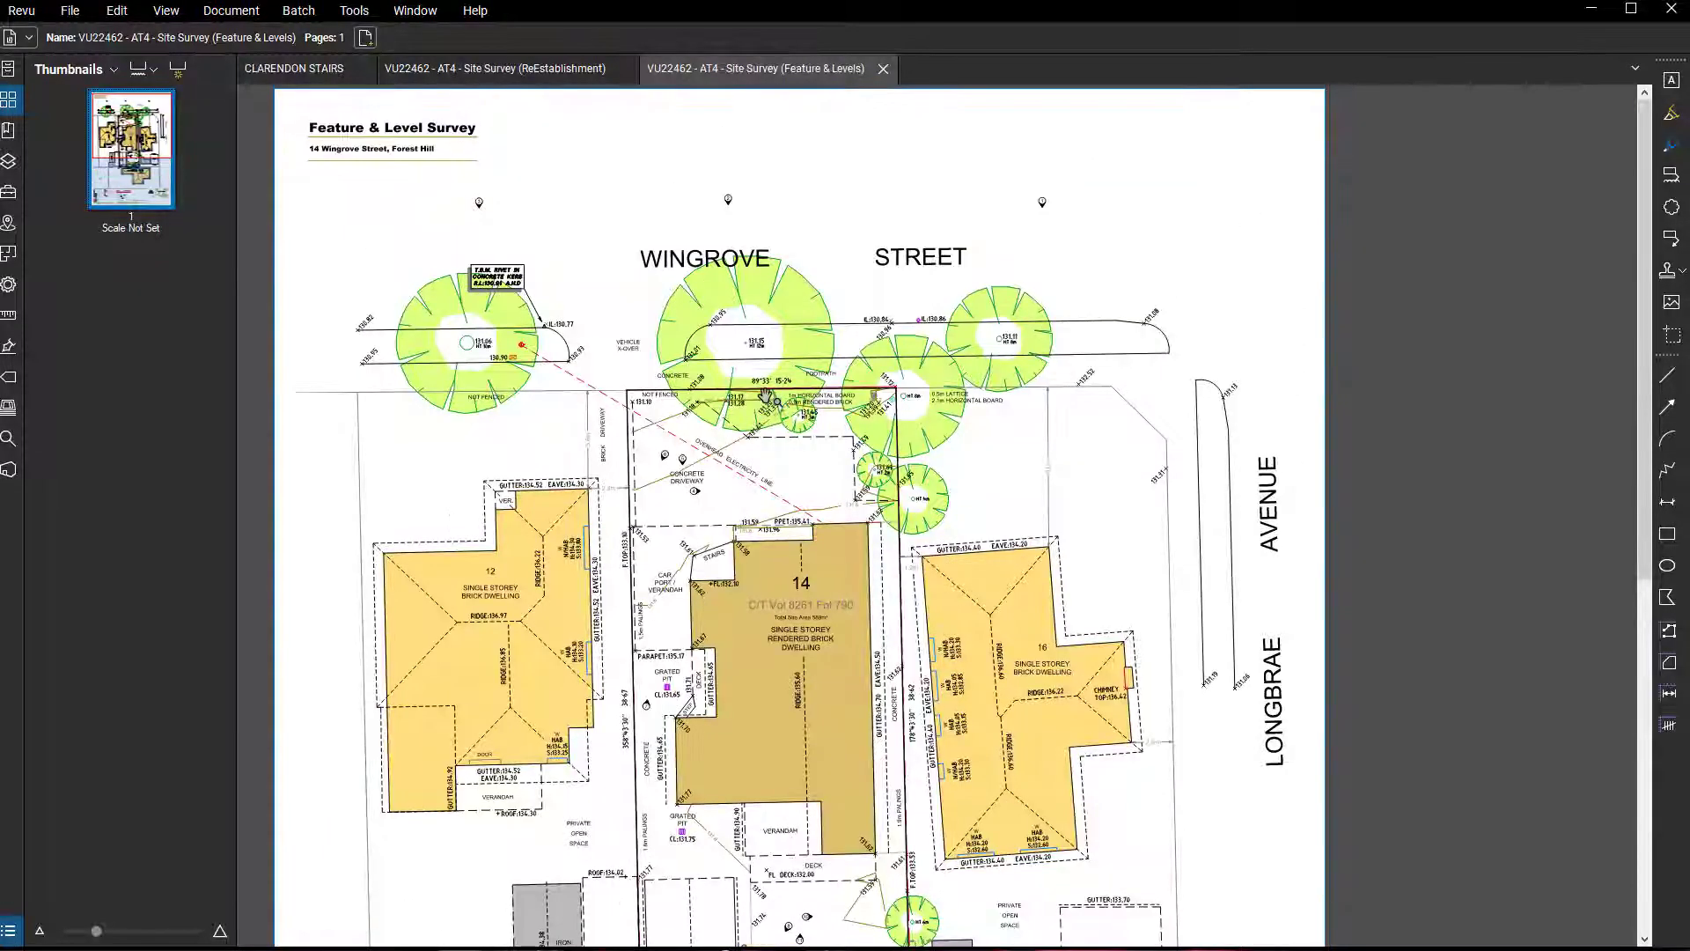
{"action": "scroll", "coordinate": [773, 374], "scroll_direction": "up", "scroll_amount": 4}
{"action": "scroll", "coordinate": [772, 370], "scroll_direction": "up", "scroll_amount": 2}
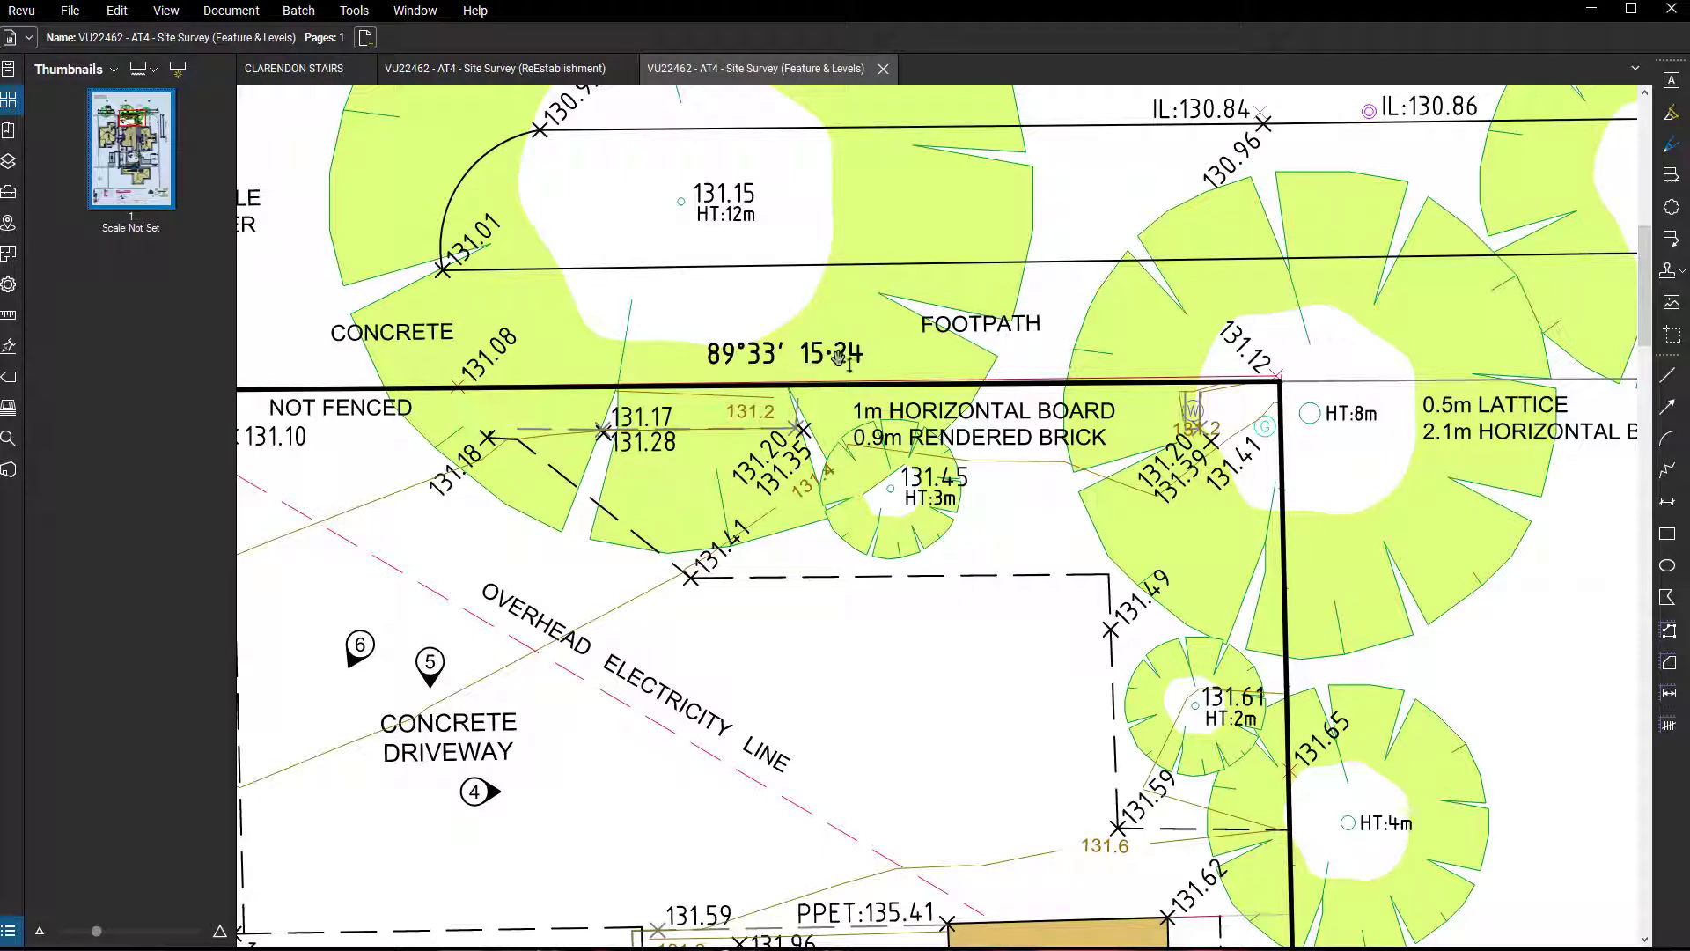
{"action": "scroll", "coordinate": [878, 366], "scroll_direction": "down", "scroll_amount": 1}
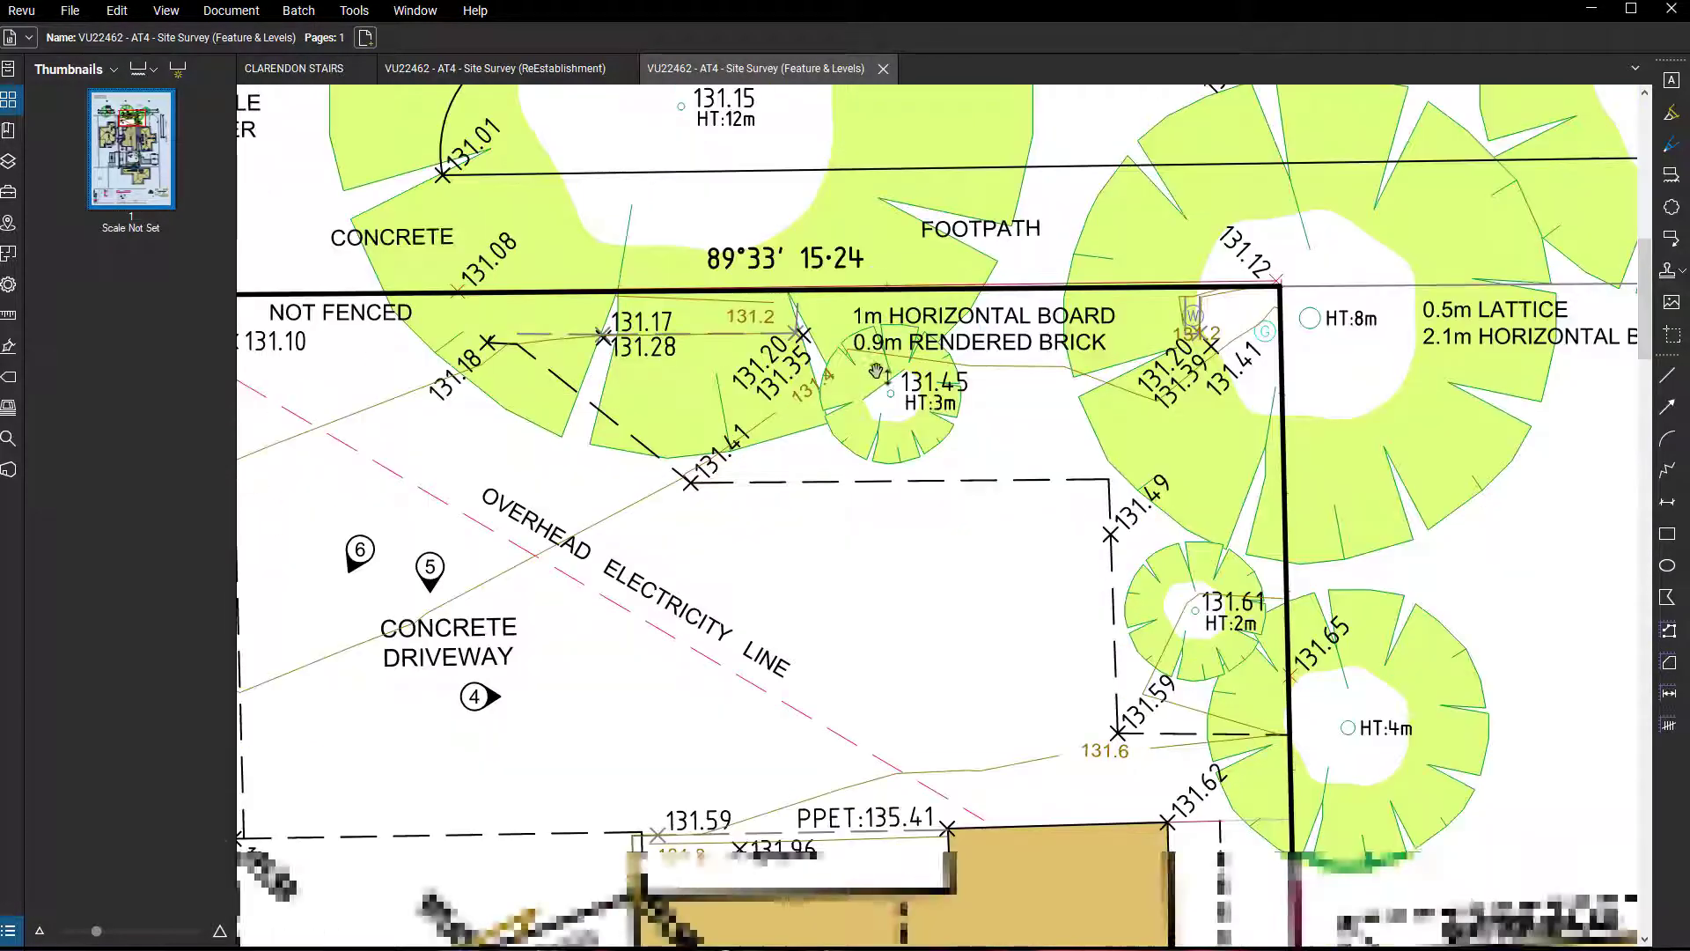
{"action": "mouse_move", "coordinate": [1197, 16]}
{"action": "left_mouse_down"}
{"action": "mouse_move", "coordinate": [1689, 51]}
{"action": "mouse_move", "coordinate": [1689, 19]}
{"action": "left_mouse_up"}
{"action": "scroll", "coordinate": [1548, 519], "scroll_direction": "down", "scroll_amount": 2}
{"action": "mouse_move", "coordinate": [1599, 467]}
{"action": "left_mouse_down"}
{"action": "mouse_move", "coordinate": [1547, 519]}
{"action": "mouse_move", "coordinate": [1549, 636]}
{"action": "left_mouse_up"}
{"action": "left_click", "coordinate": [934, 310]}
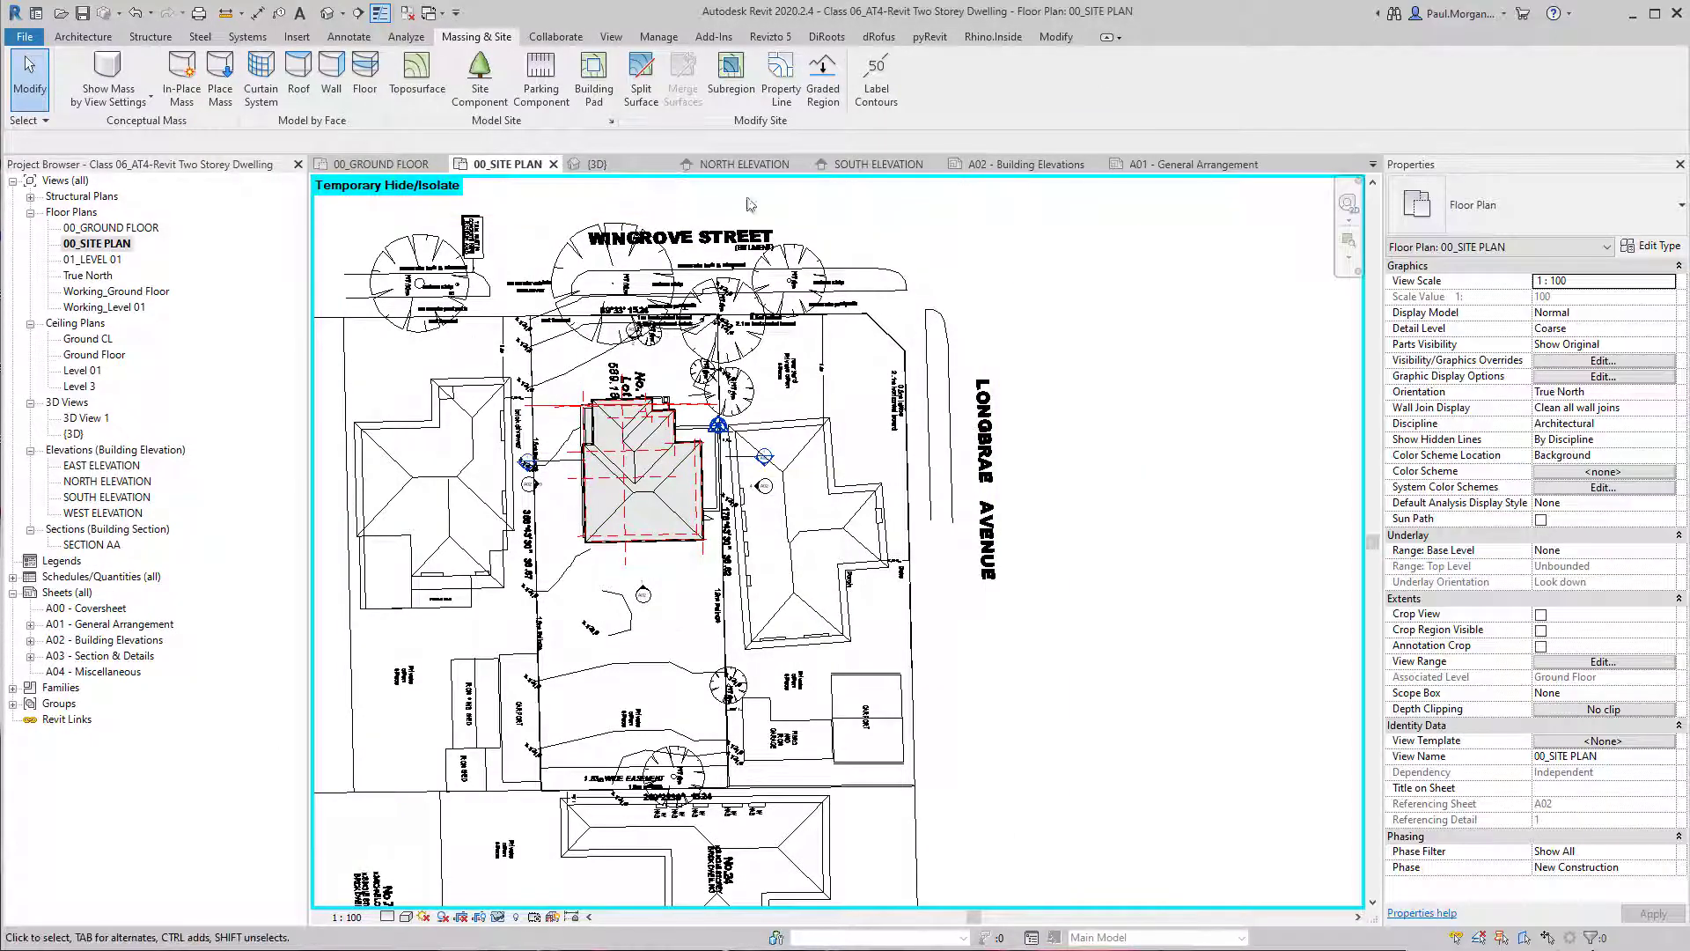
Create a property line by sketching, picking the linked plan's front boundary and the start of the adjoining side boundary.
{"action": "left_click", "coordinate": [780, 79]}
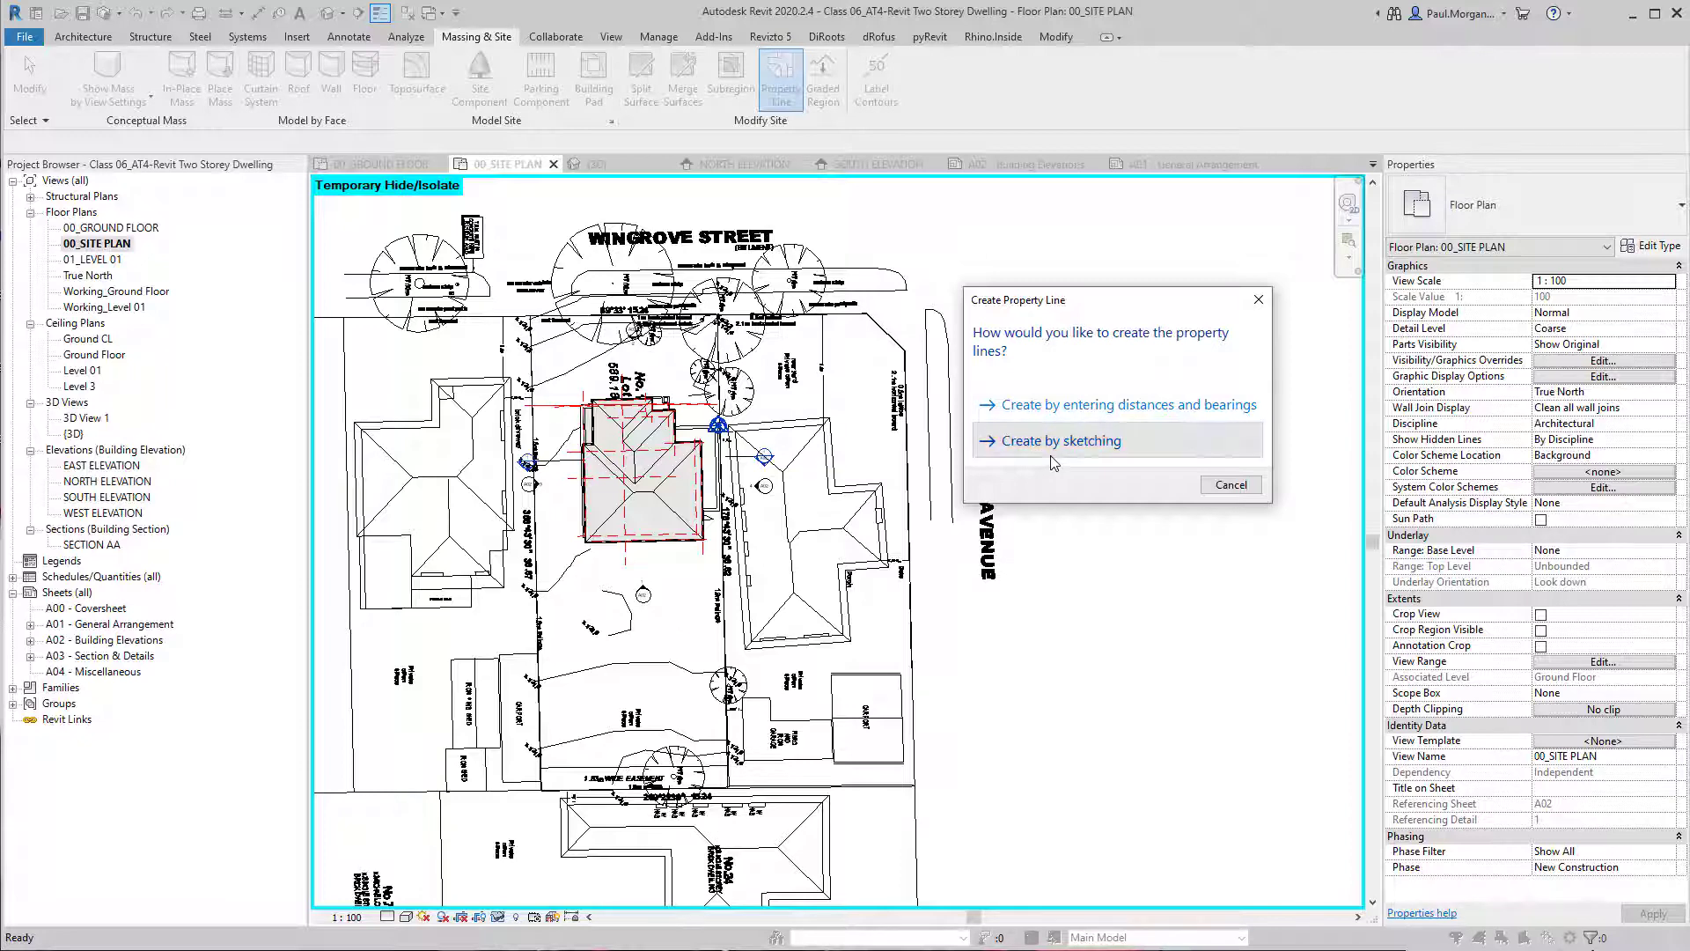
{"action": "left_click", "coordinate": [1053, 451]}
{"action": "left_click", "coordinate": [784, 101]}
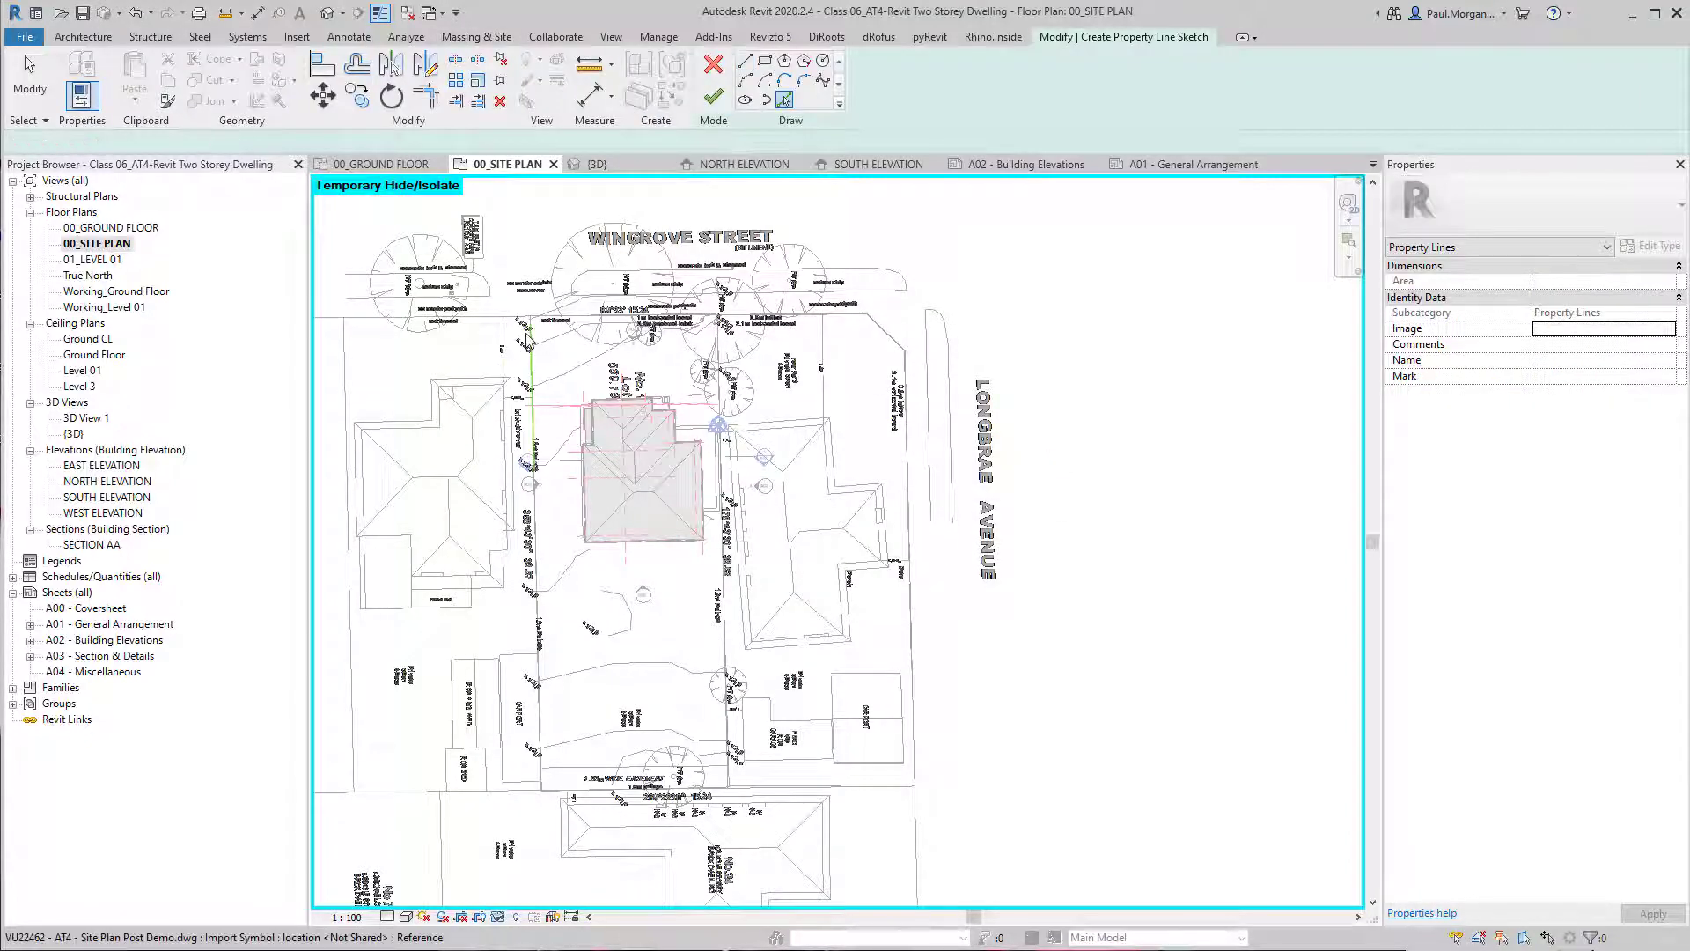
{"action": "scroll", "coordinate": [527, 334], "scroll_direction": "up", "scroll_amount": 5}
{"action": "left_click", "coordinate": [659, 274]}
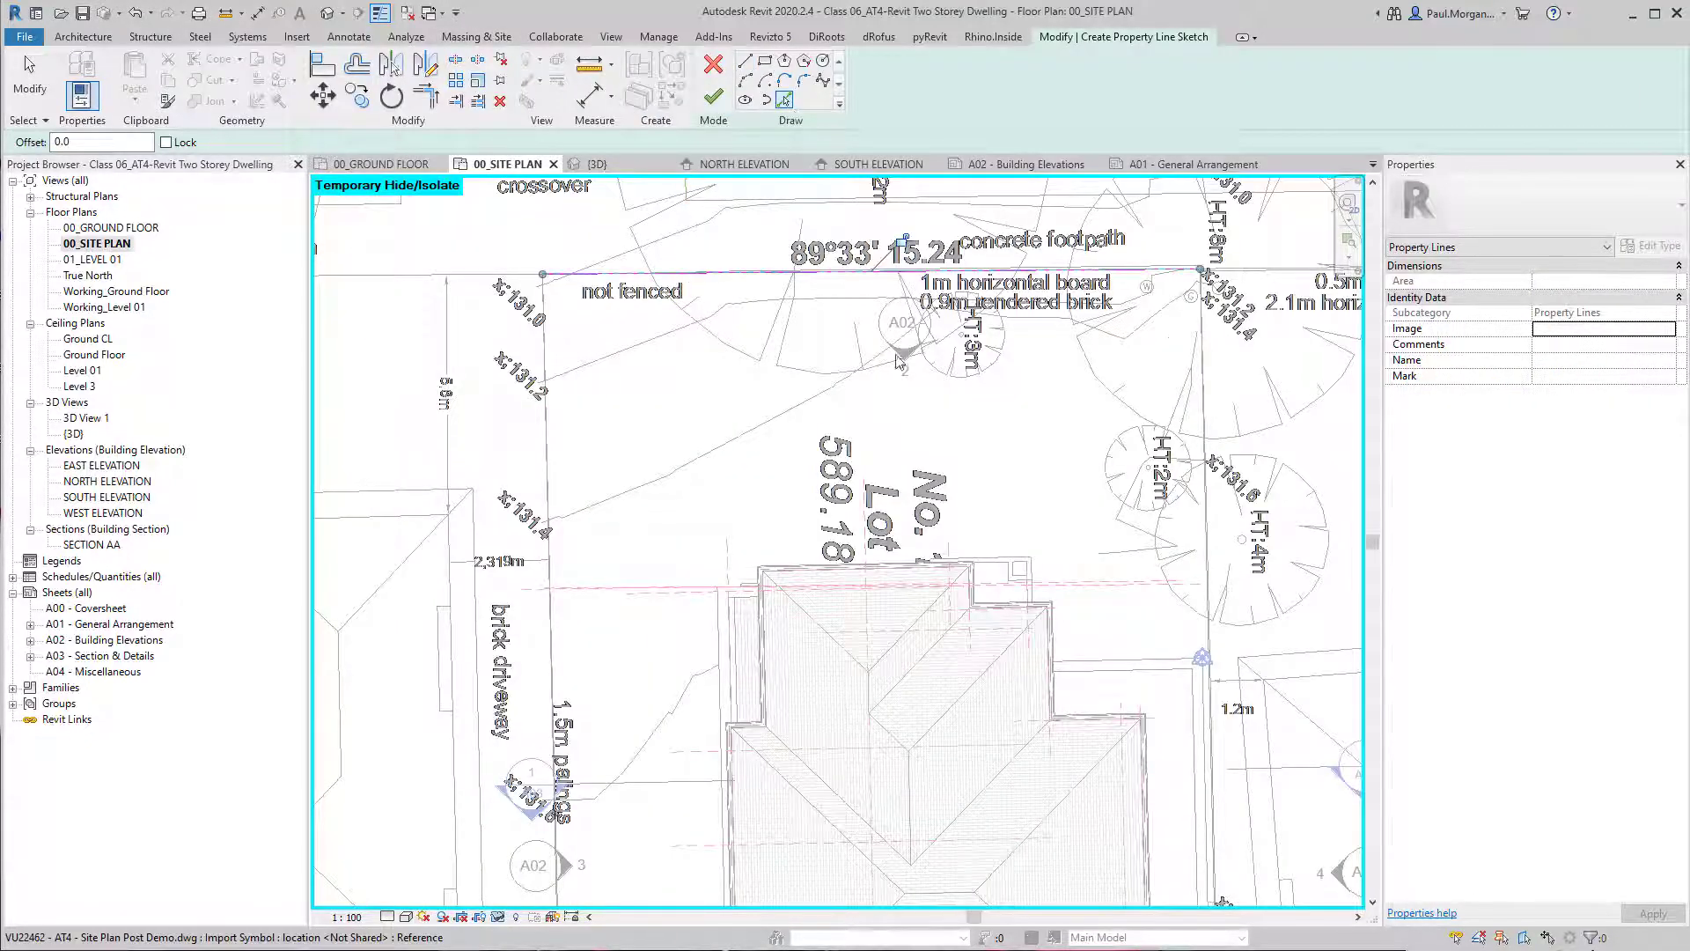
{"action": "left_click", "coordinate": [1202, 334]}
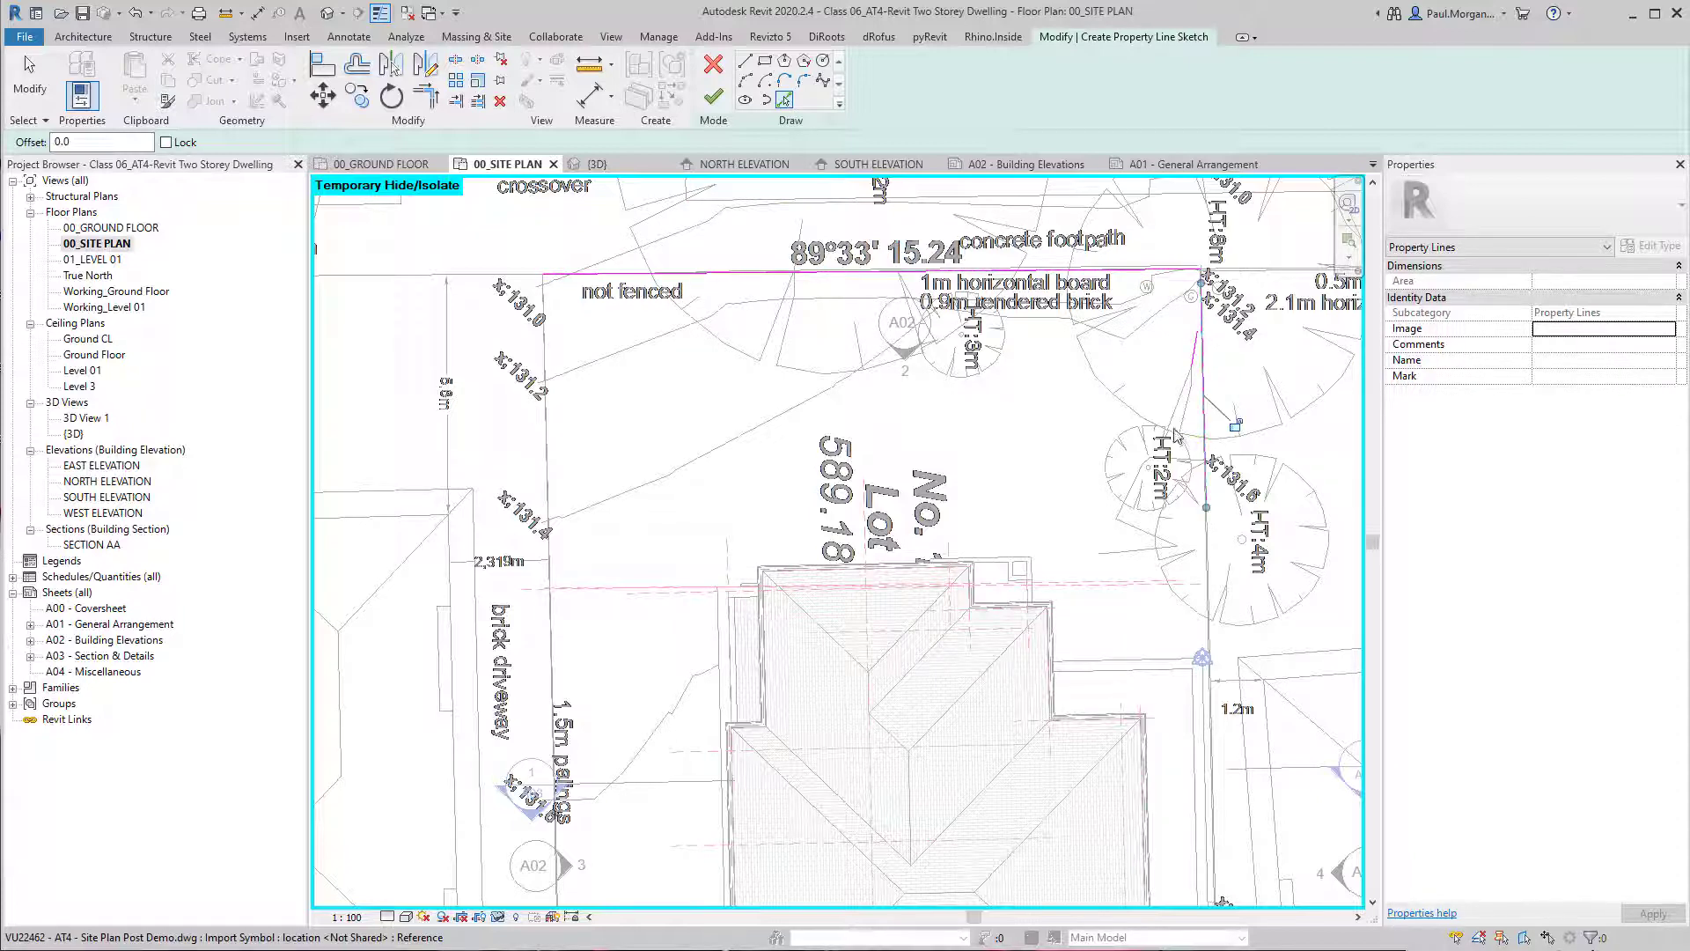
{"action": "left_click", "coordinate": [713, 95]}
{"action": "scroll", "coordinate": [991, 390], "scroll_direction": "down", "scroll_amount": 3}
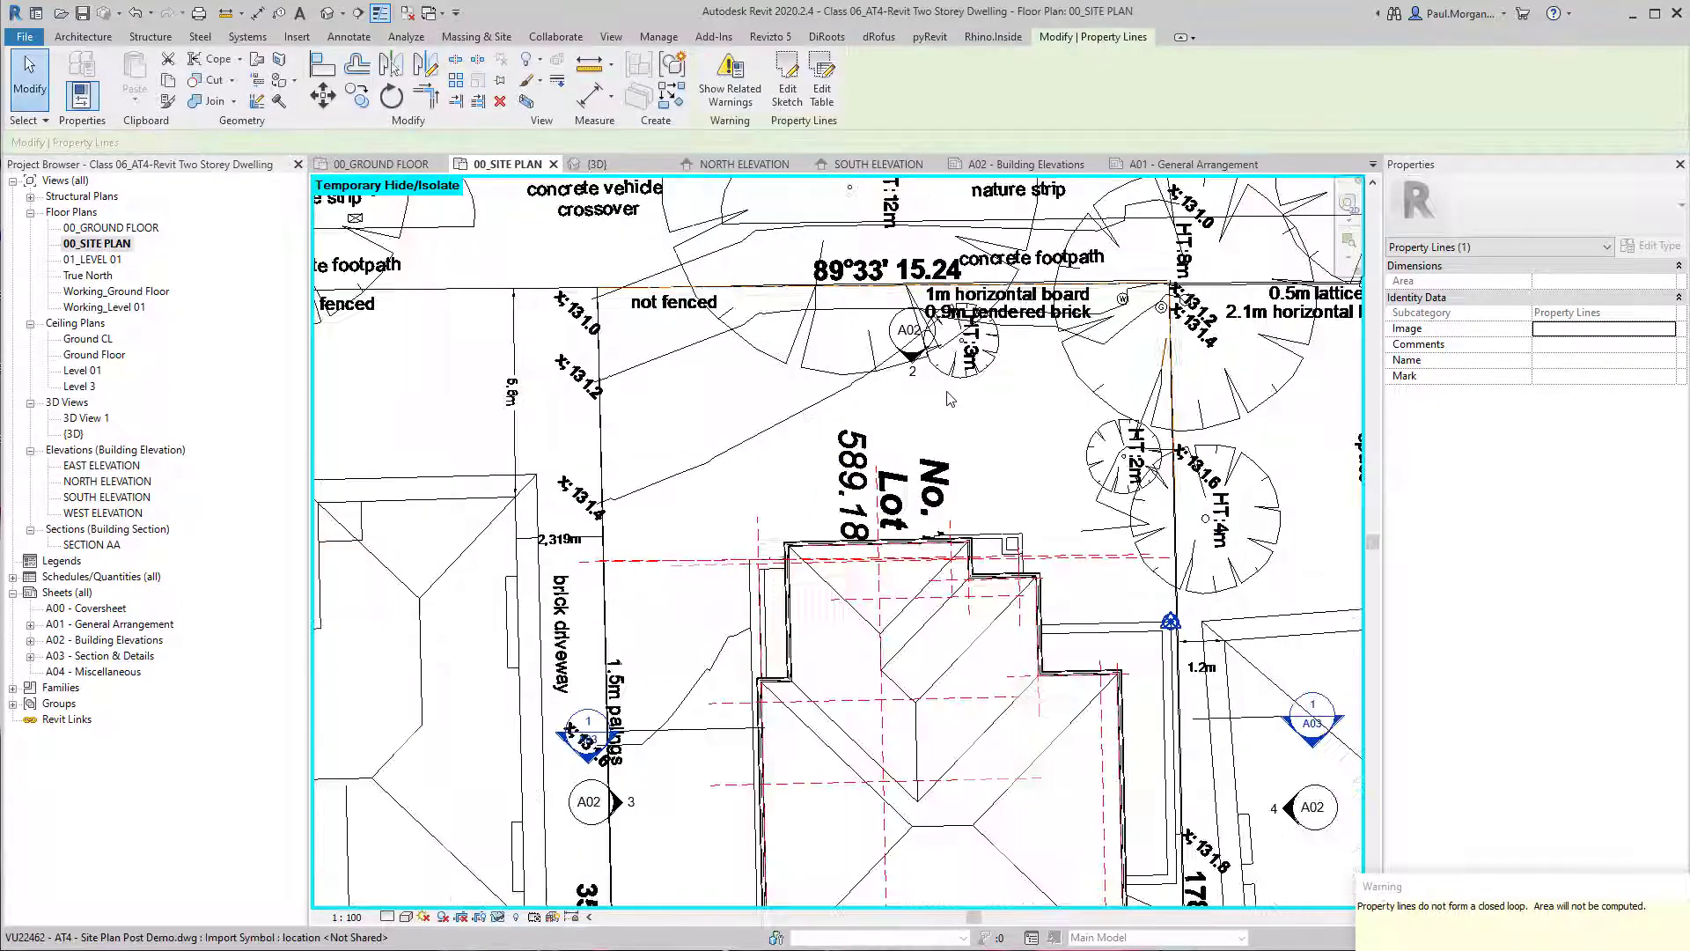
{"action": "scroll", "coordinate": [947, 390], "scroll_direction": "down", "scroll_amount": 1}
{"action": "key", "text": "Escape"}
Isolate the sketched property lines in the site plan view and delete them.
{"action": "left_click", "coordinate": [851, 324]}
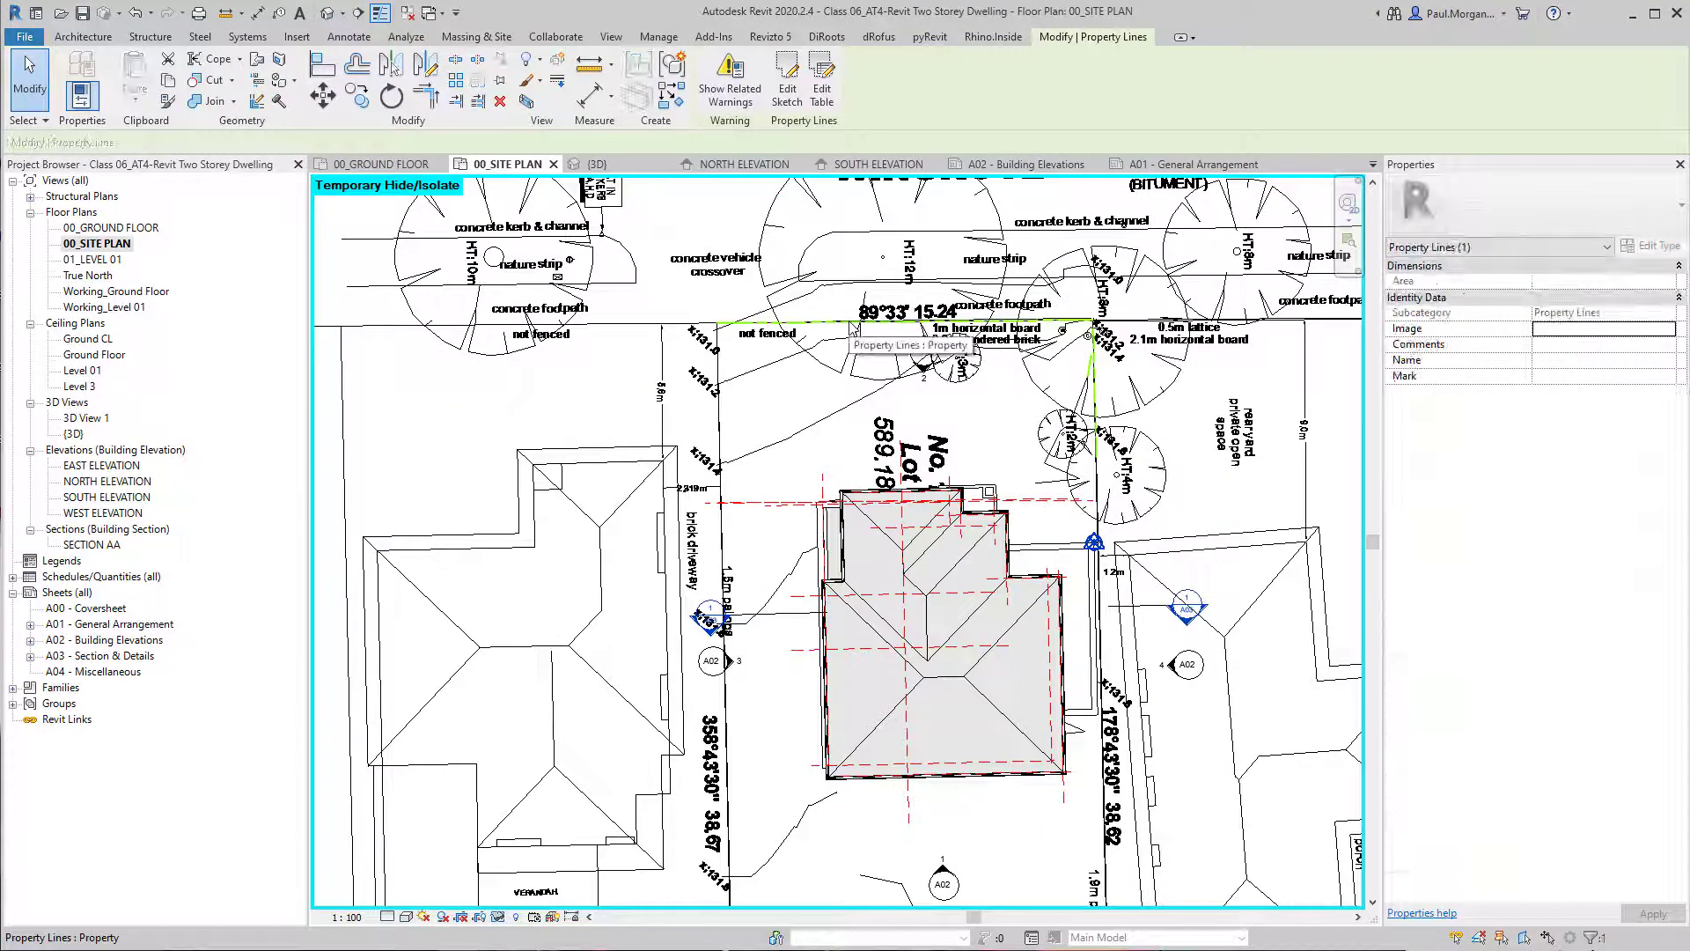
{"action": "key", "text": "h"}
{"action": "key", "text": "i"}
{"action": "key", "text": "Escape"}
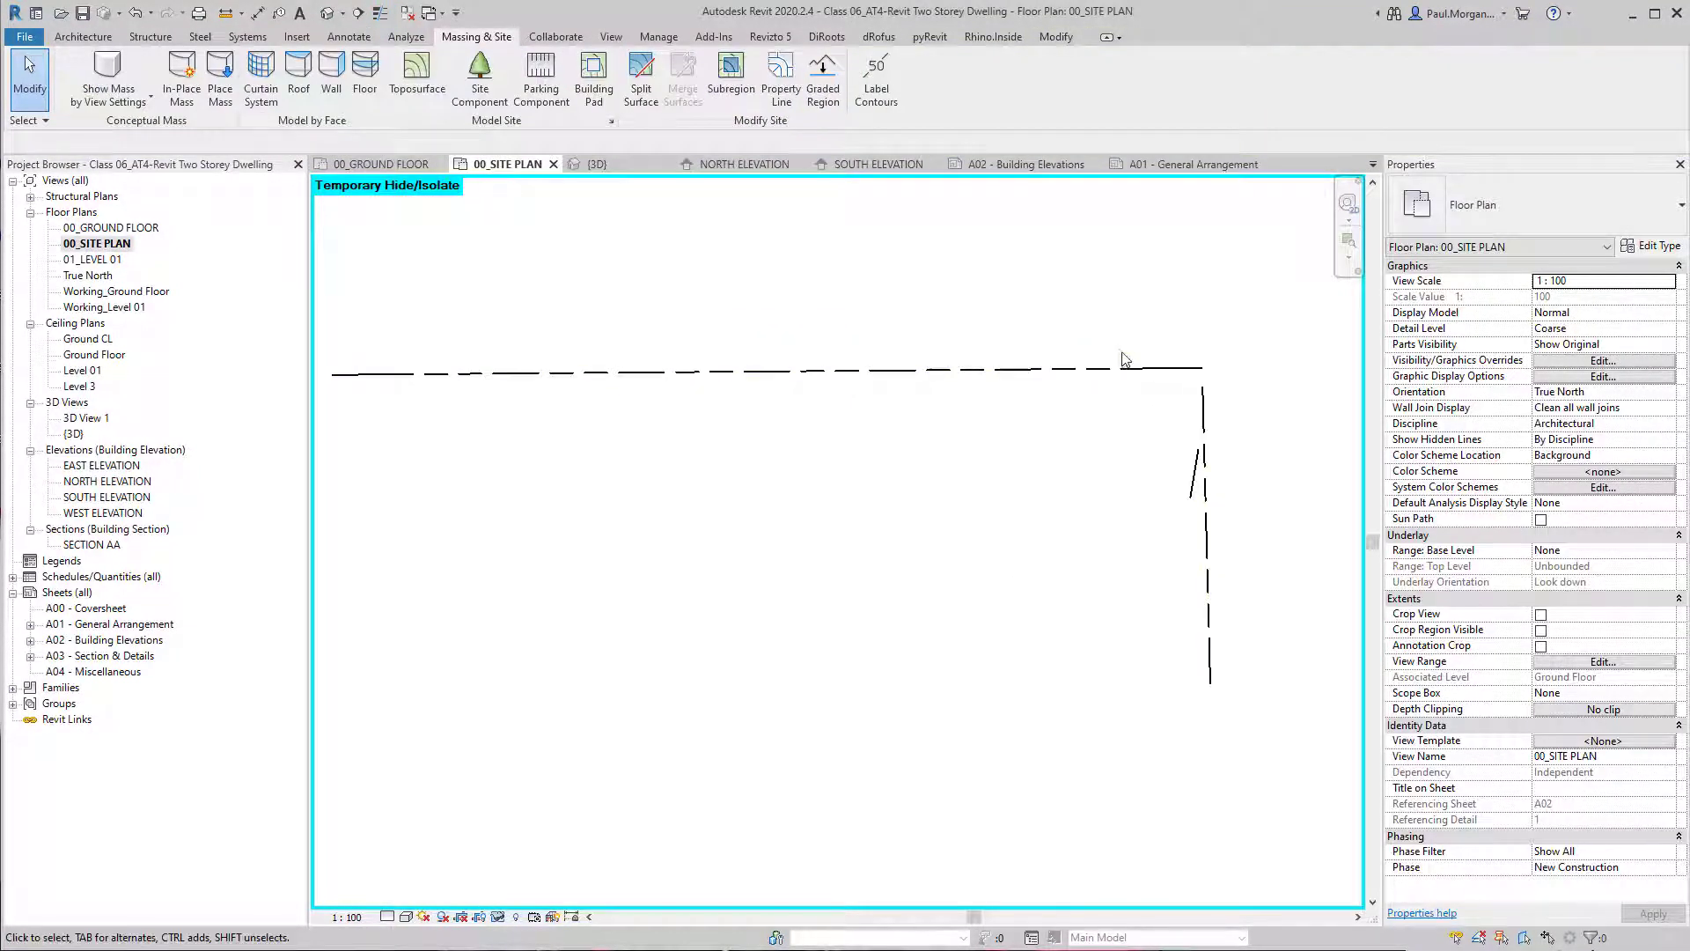
{"action": "left_click", "coordinate": [1187, 366]}
{"action": "scroll", "coordinate": [916, 413], "scroll_direction": "down", "scroll_amount": 1}
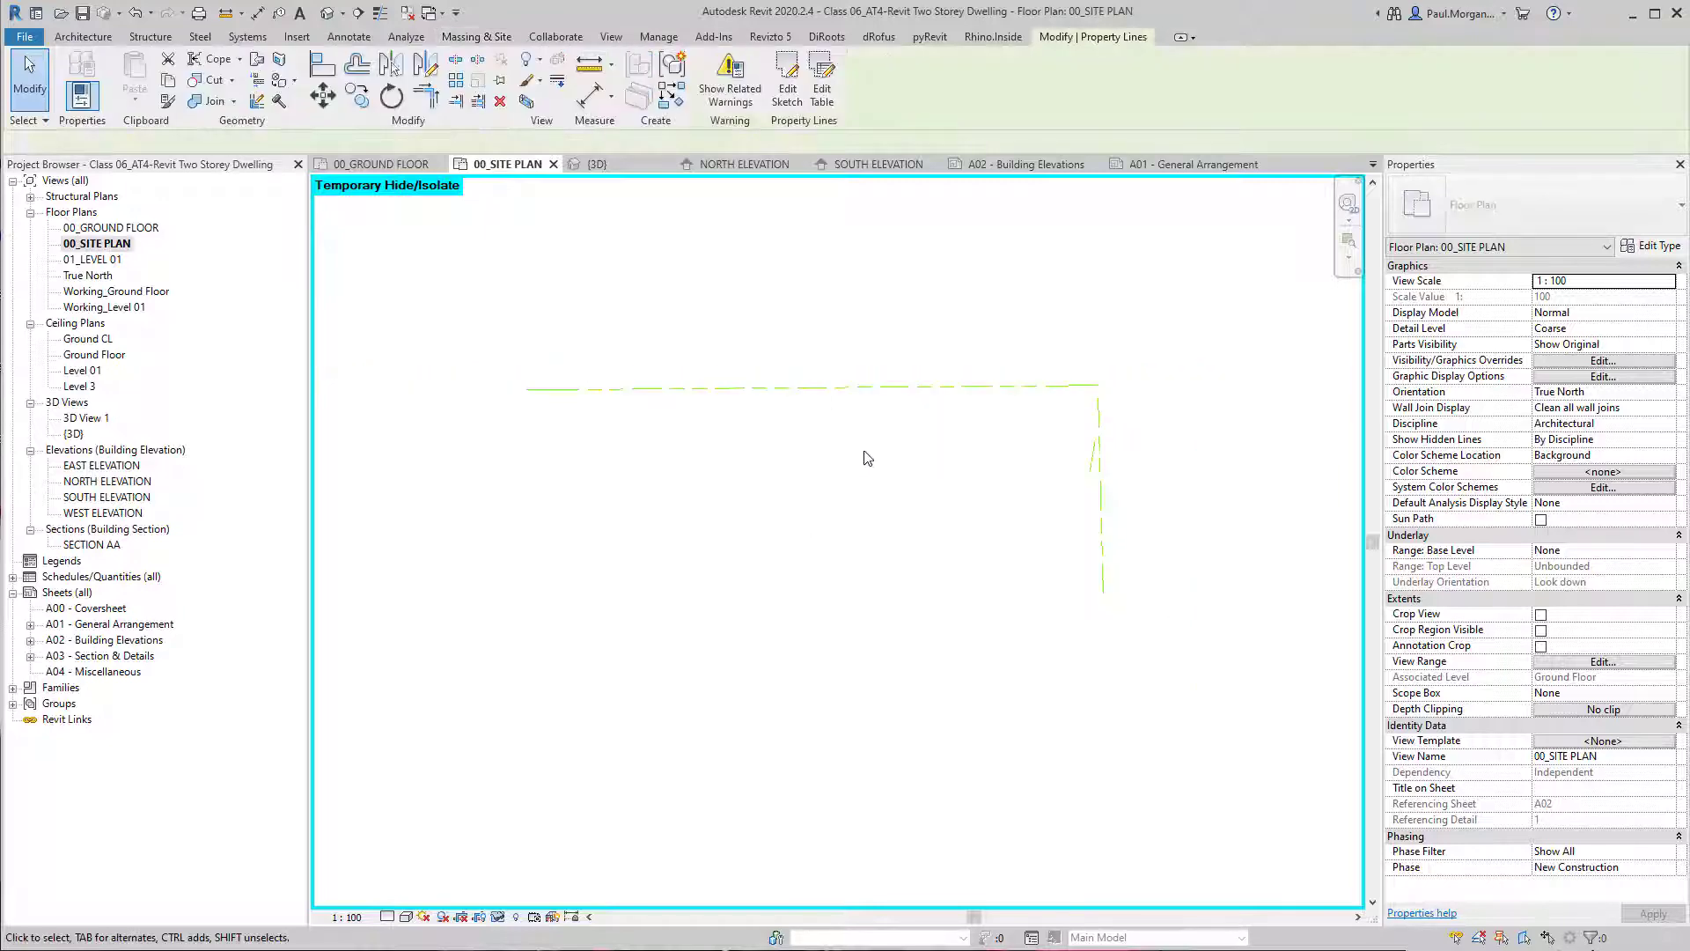
{"action": "left_click", "coordinate": [921, 487]}
{"action": "left_click", "coordinate": [913, 386]}
{"action": "key", "text": "Delete"}
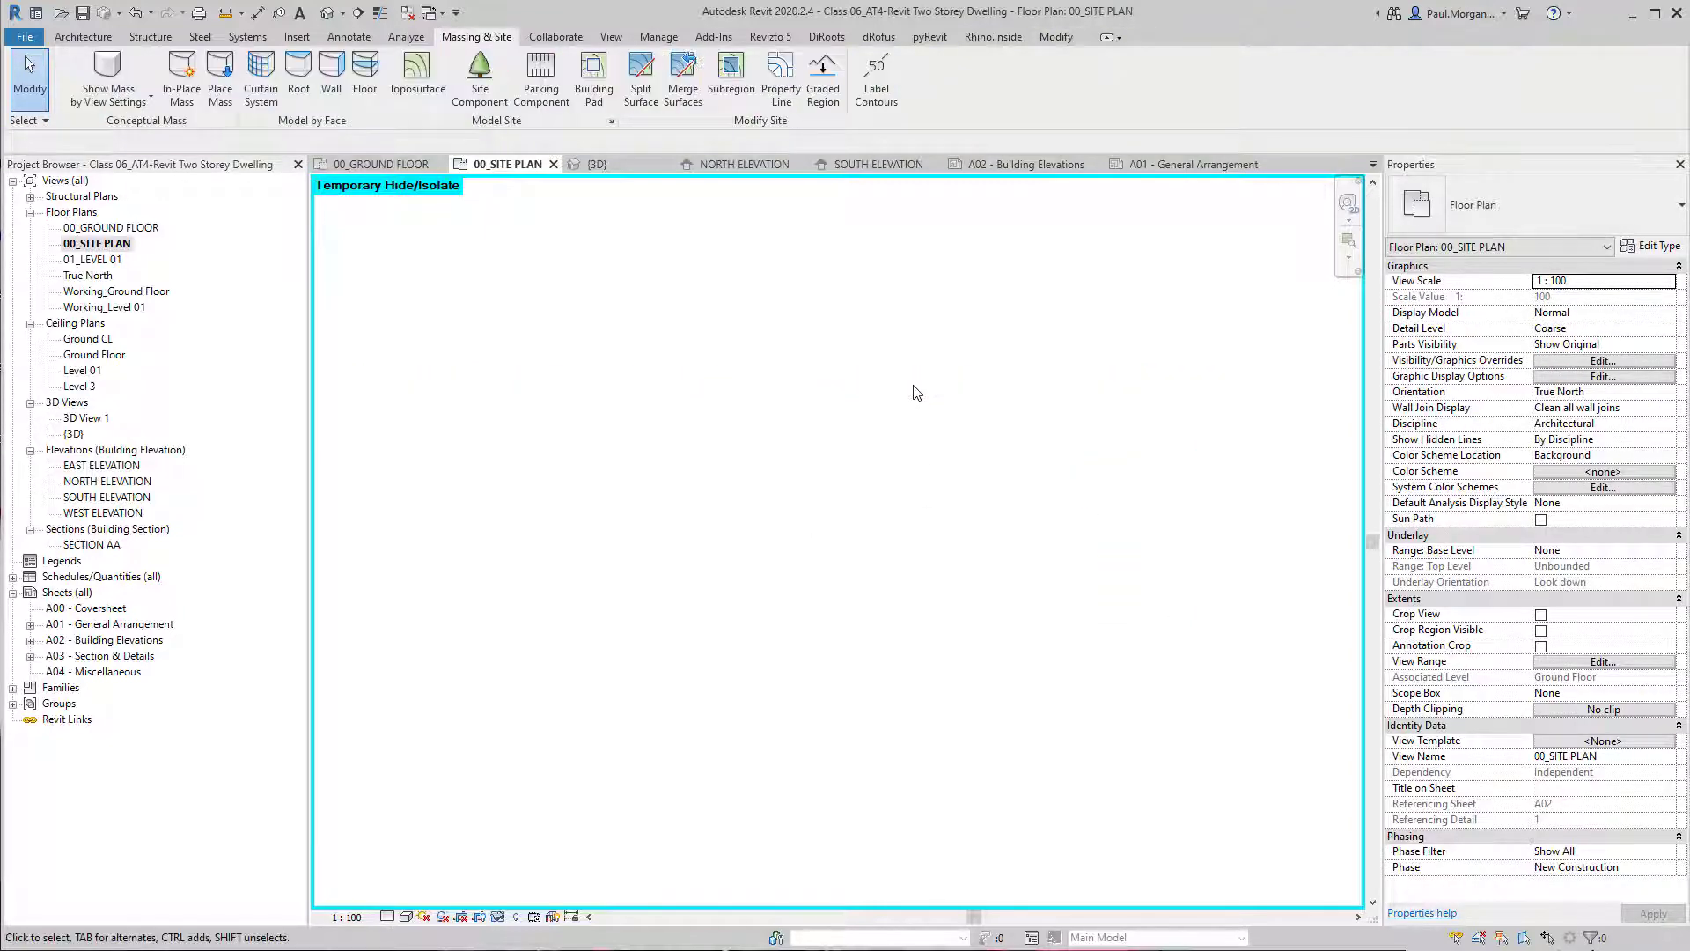
Reset the temporary hide/isolate of the site plan view.
{"action": "key", "text": "h"}
{"action": "key", "text": "r"}
{"action": "scroll", "coordinate": [917, 393], "scroll_direction": "down", "scroll_amount": 3}
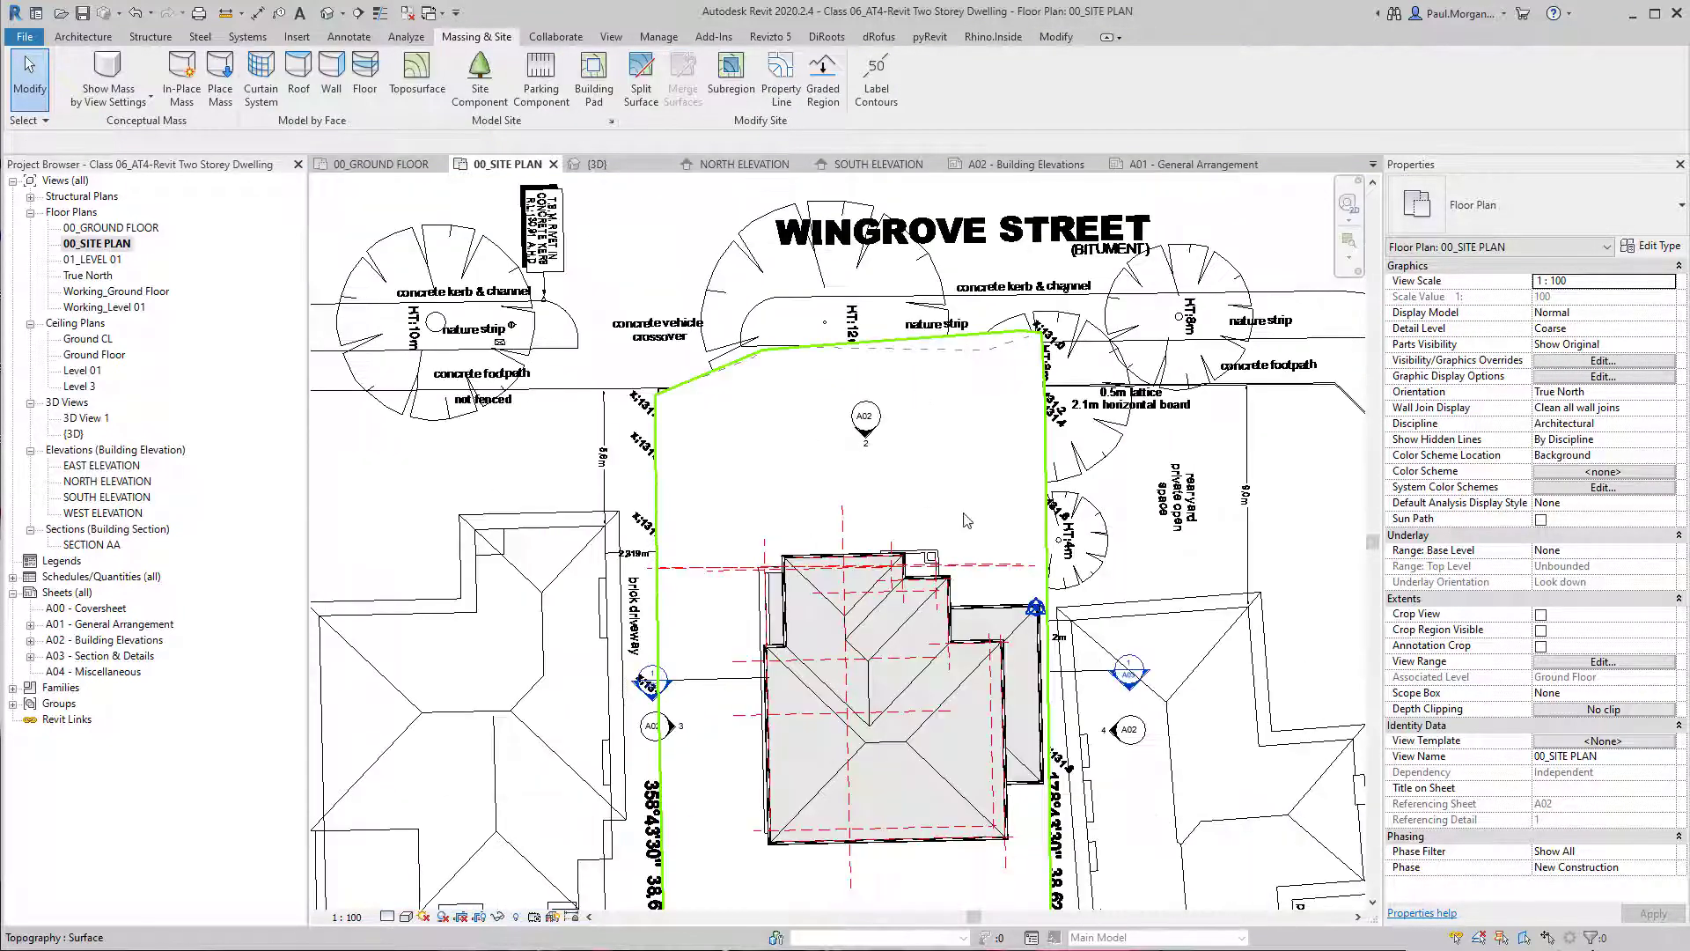
Start a property line from distances and bearings, setting its first segment to distance 15240 and bearing 89° 33' 00".
{"action": "mouse_move", "coordinate": [961, 512]}
{"action": "middle_mouse_down"}
{"action": "mouse_move", "coordinate": [929, 480]}
{"action": "mouse_move", "coordinate": [953, 503]}
{"action": "mouse_move", "coordinate": [930, 501]}
{"action": "middle_mouse_up"}
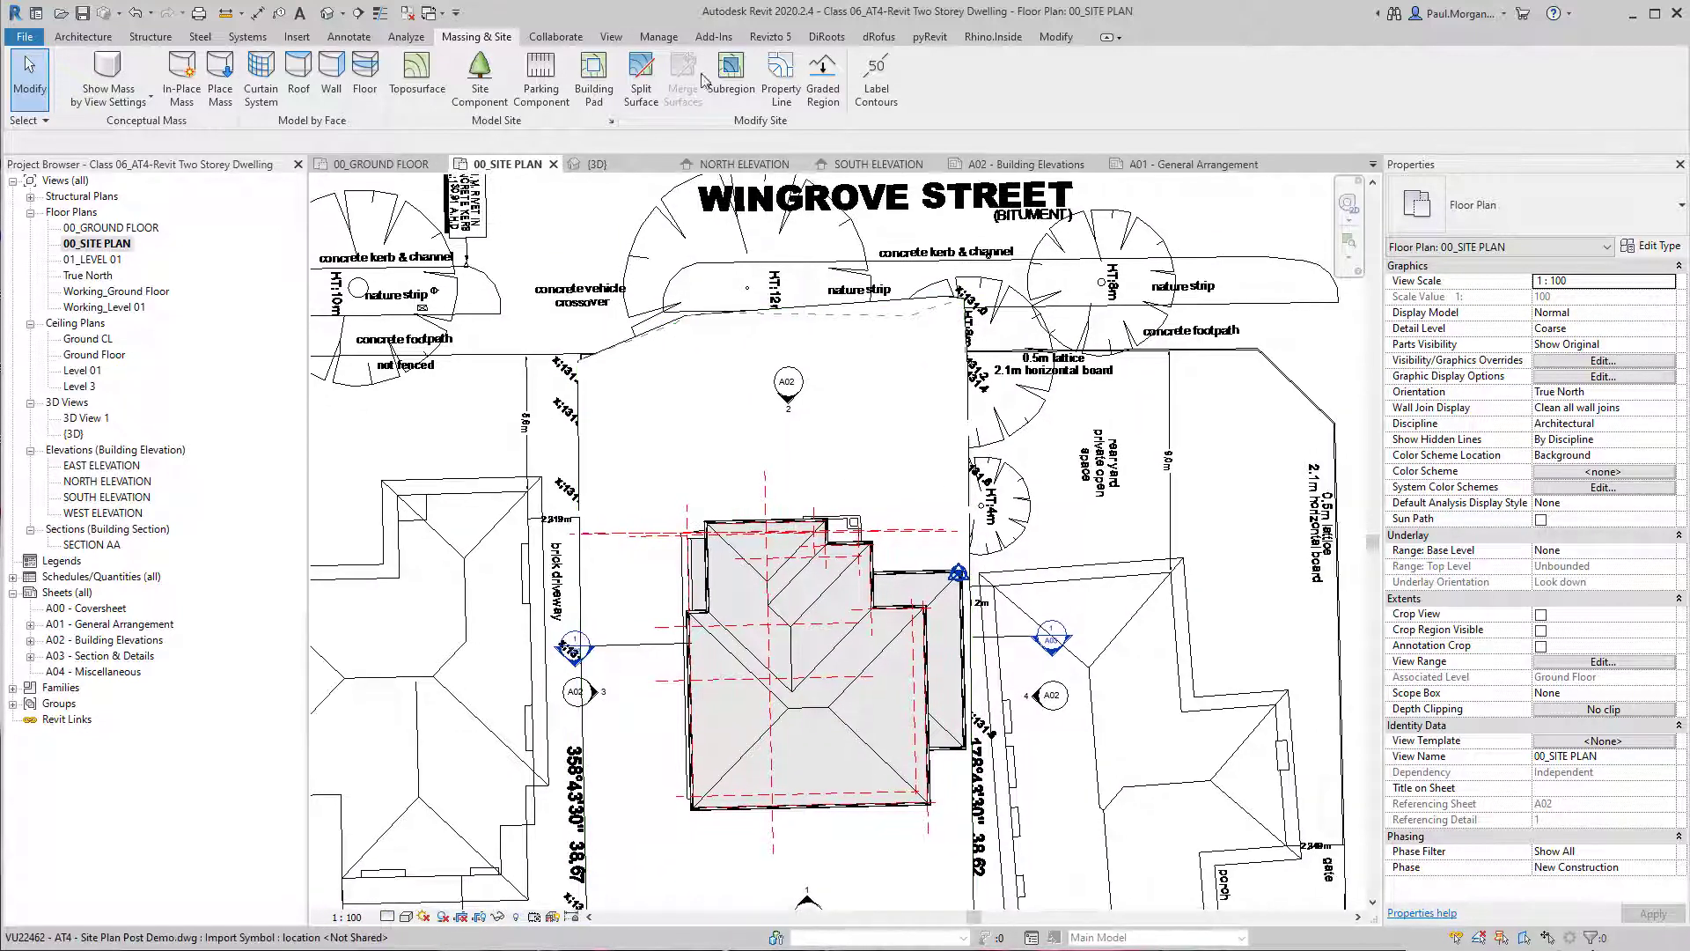
{"action": "left_click", "coordinate": [778, 85]}
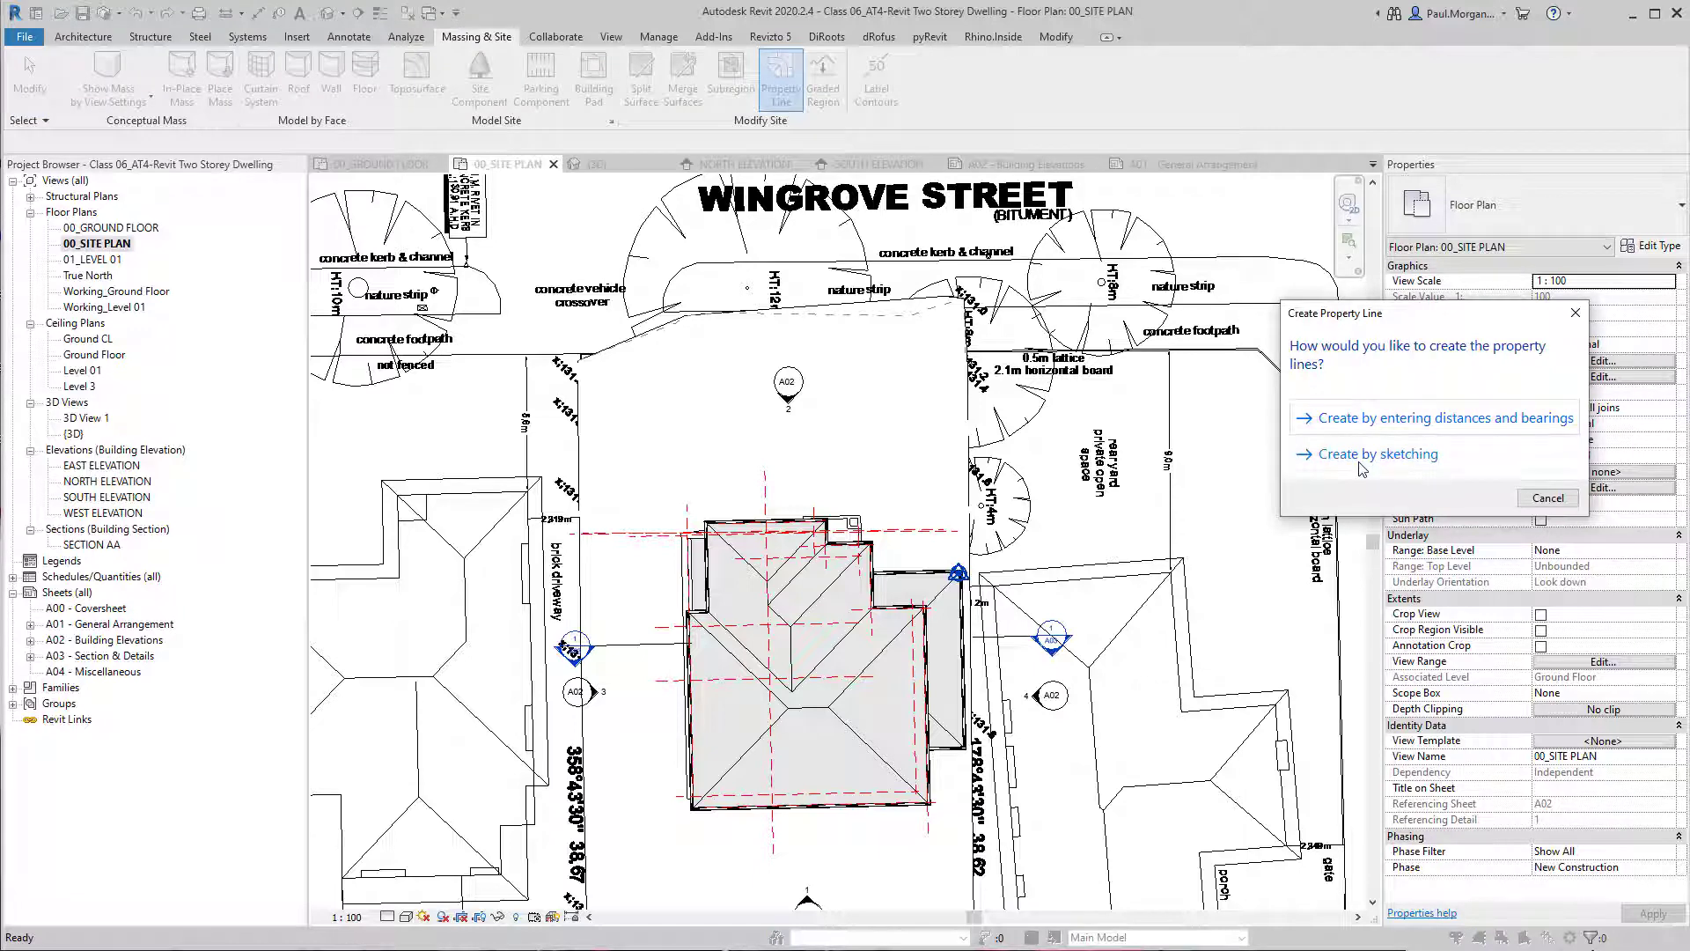
{"action": "left_click", "coordinate": [1380, 424]}
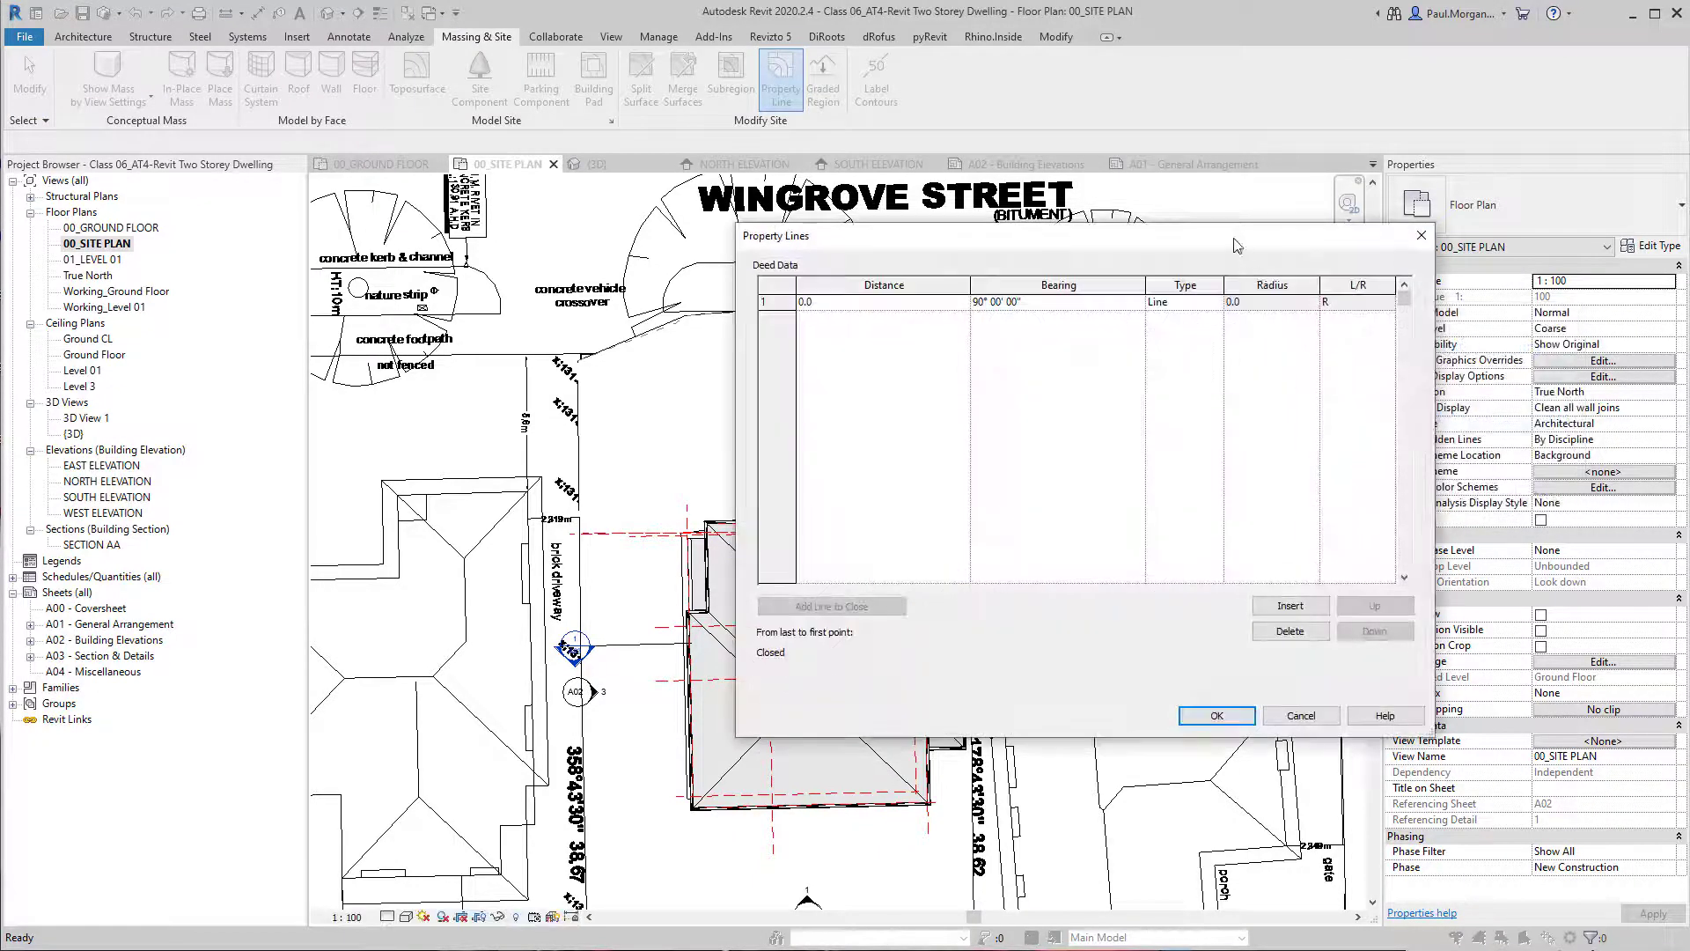
{"action": "left_click_drag", "start_coordinate": [1242, 247], "coordinate": [1127, 295]}
{"action": "left_click", "coordinate": [799, 354]}
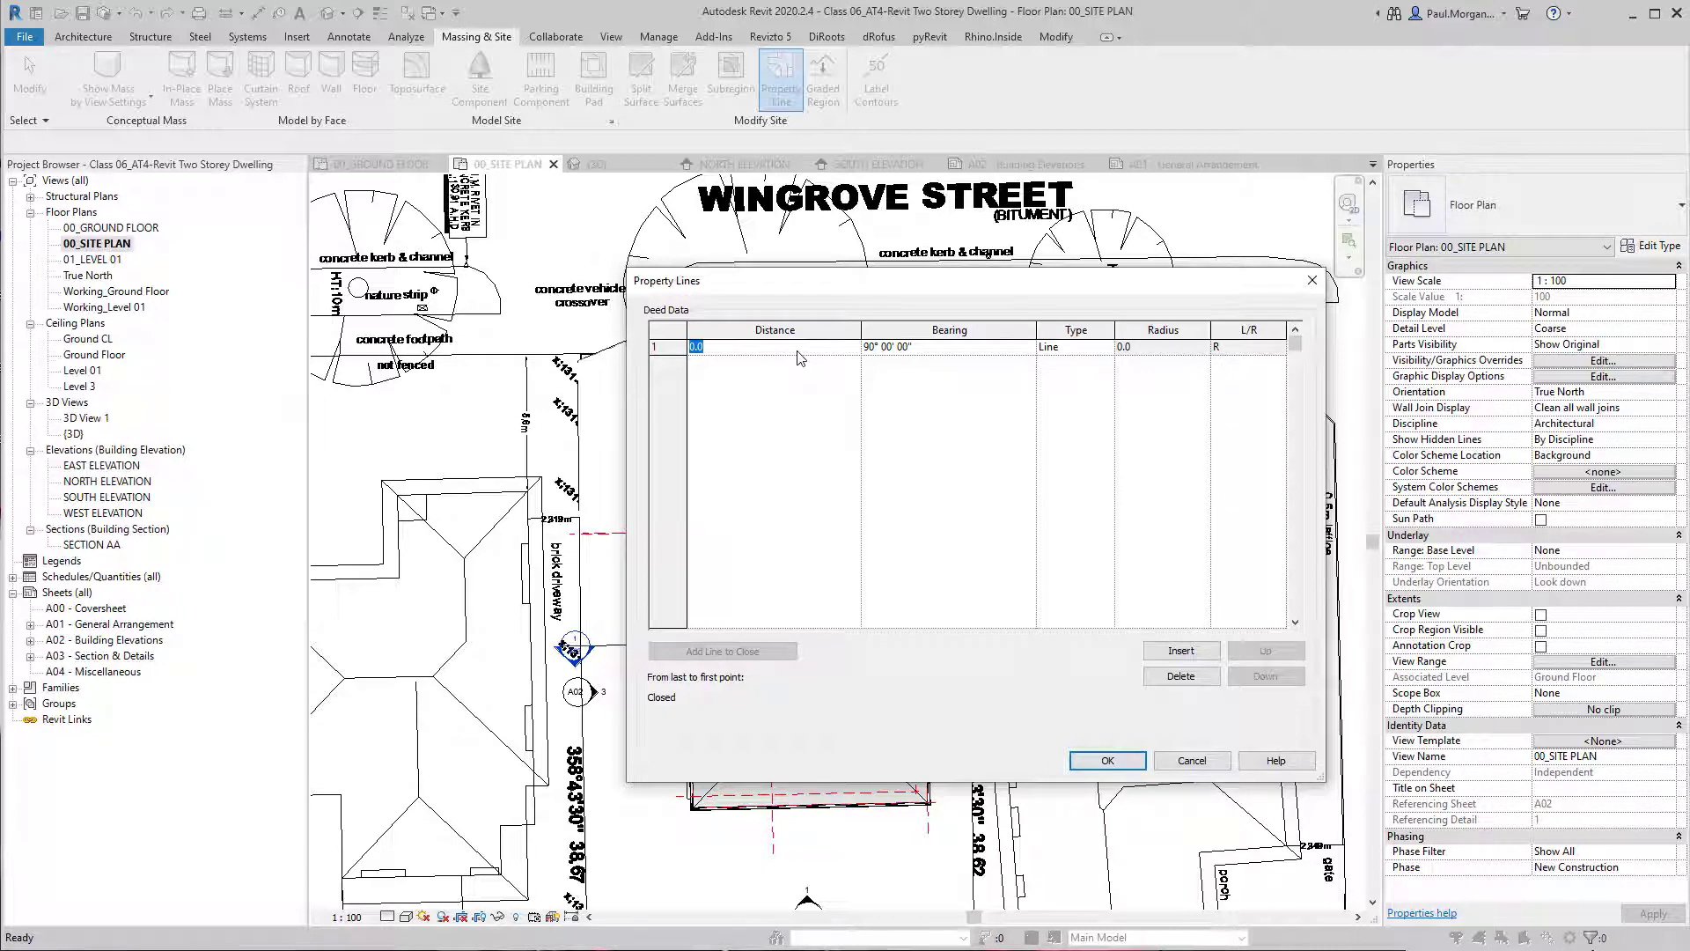
{"action": "type", "text": "15240"}
{"action": "left_click", "coordinate": [875, 349]}
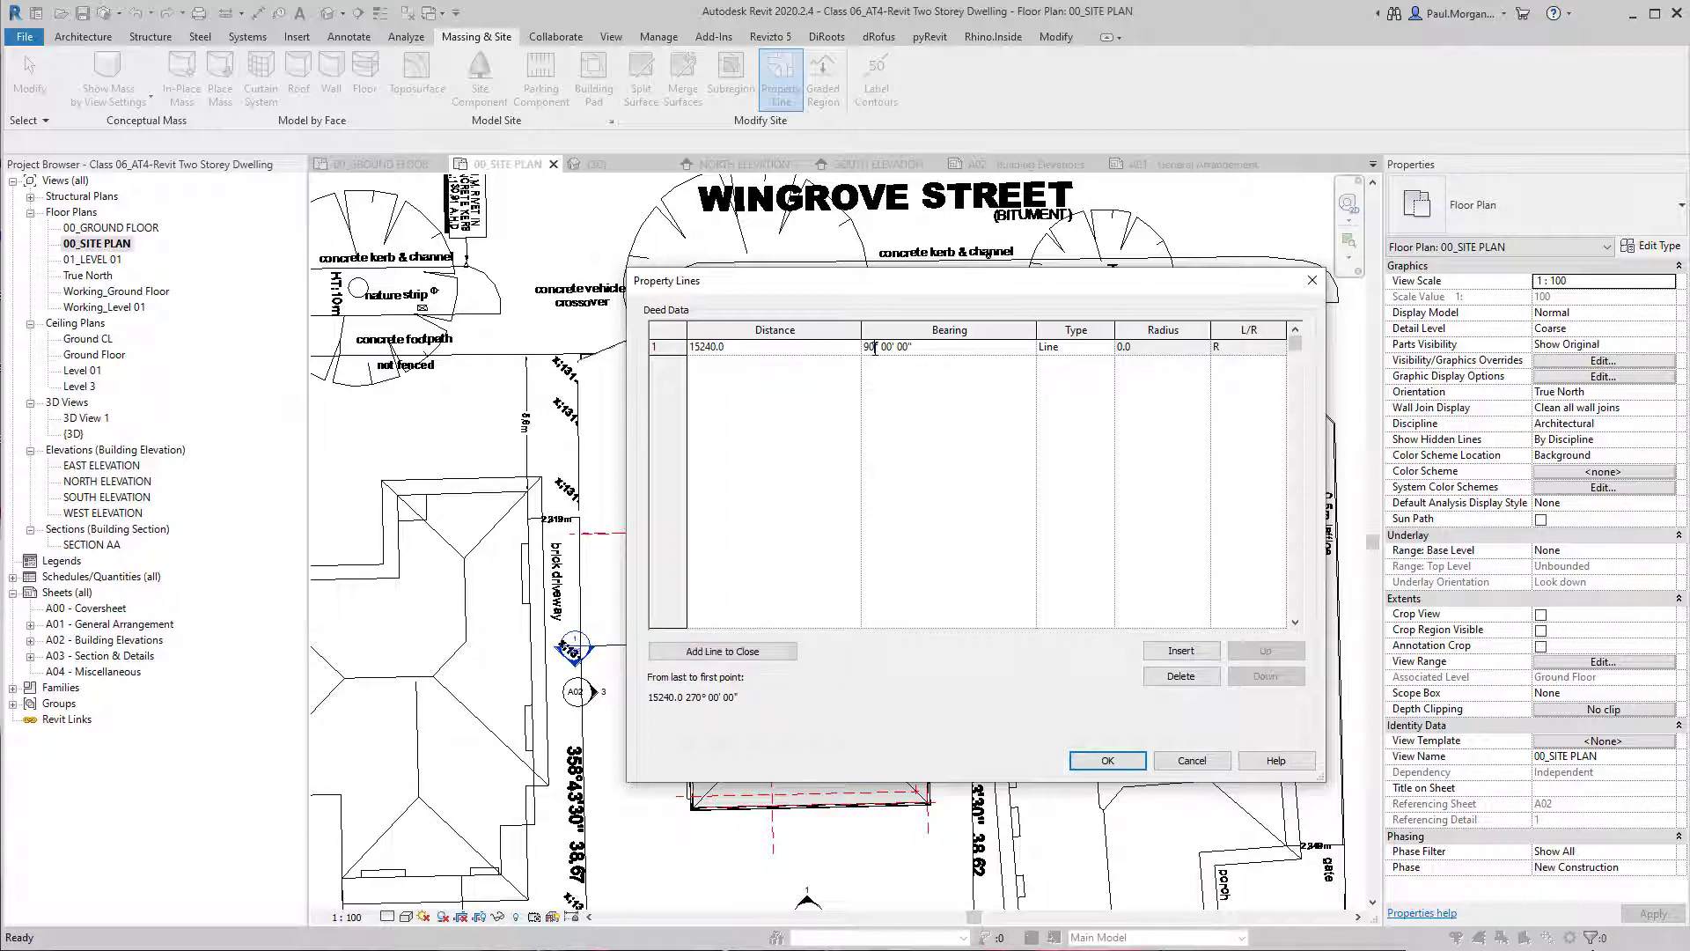
{"action": "key", "text": "BackSpace"}
{"action": "key", "text": "BackSpace"}
{"action": "type", "text": "89"}
{"action": "key", "text": "BackSpace"}
{"action": "key", "text": "BackSpace"}
{"action": "type", "text": "33"}
{"action": "left_click", "coordinate": [940, 455]}
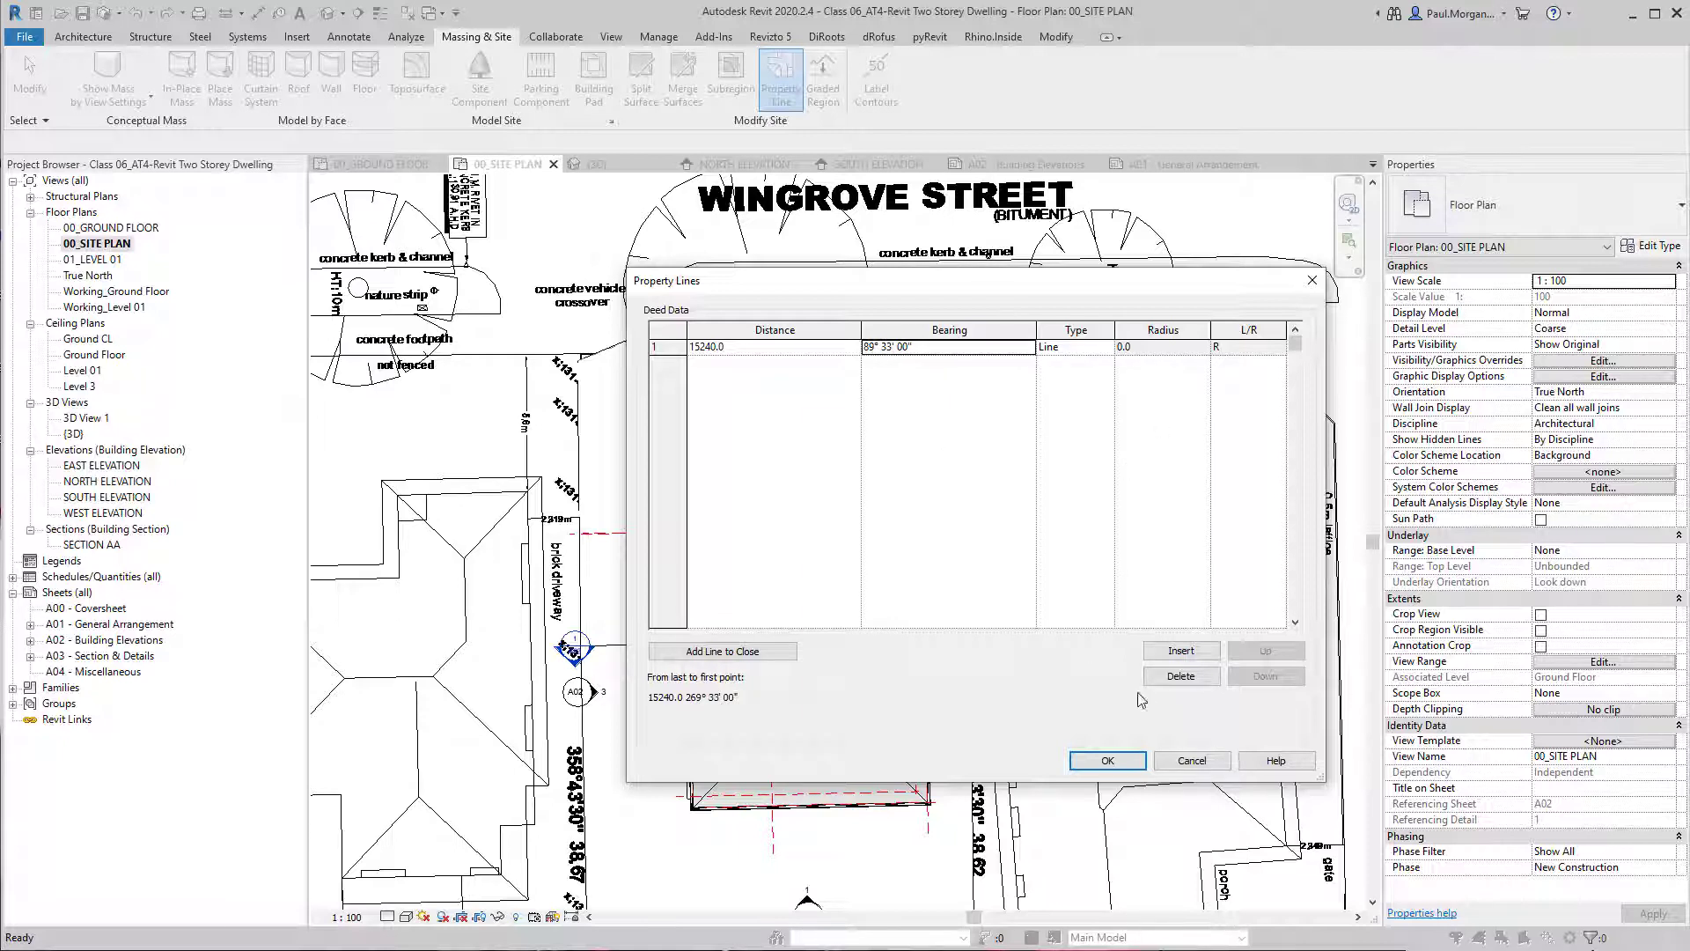
Add a second segment to the deed data with distance 38620 and bearing 178° 43' 30".
{"action": "left_click", "coordinate": [1184, 651]}
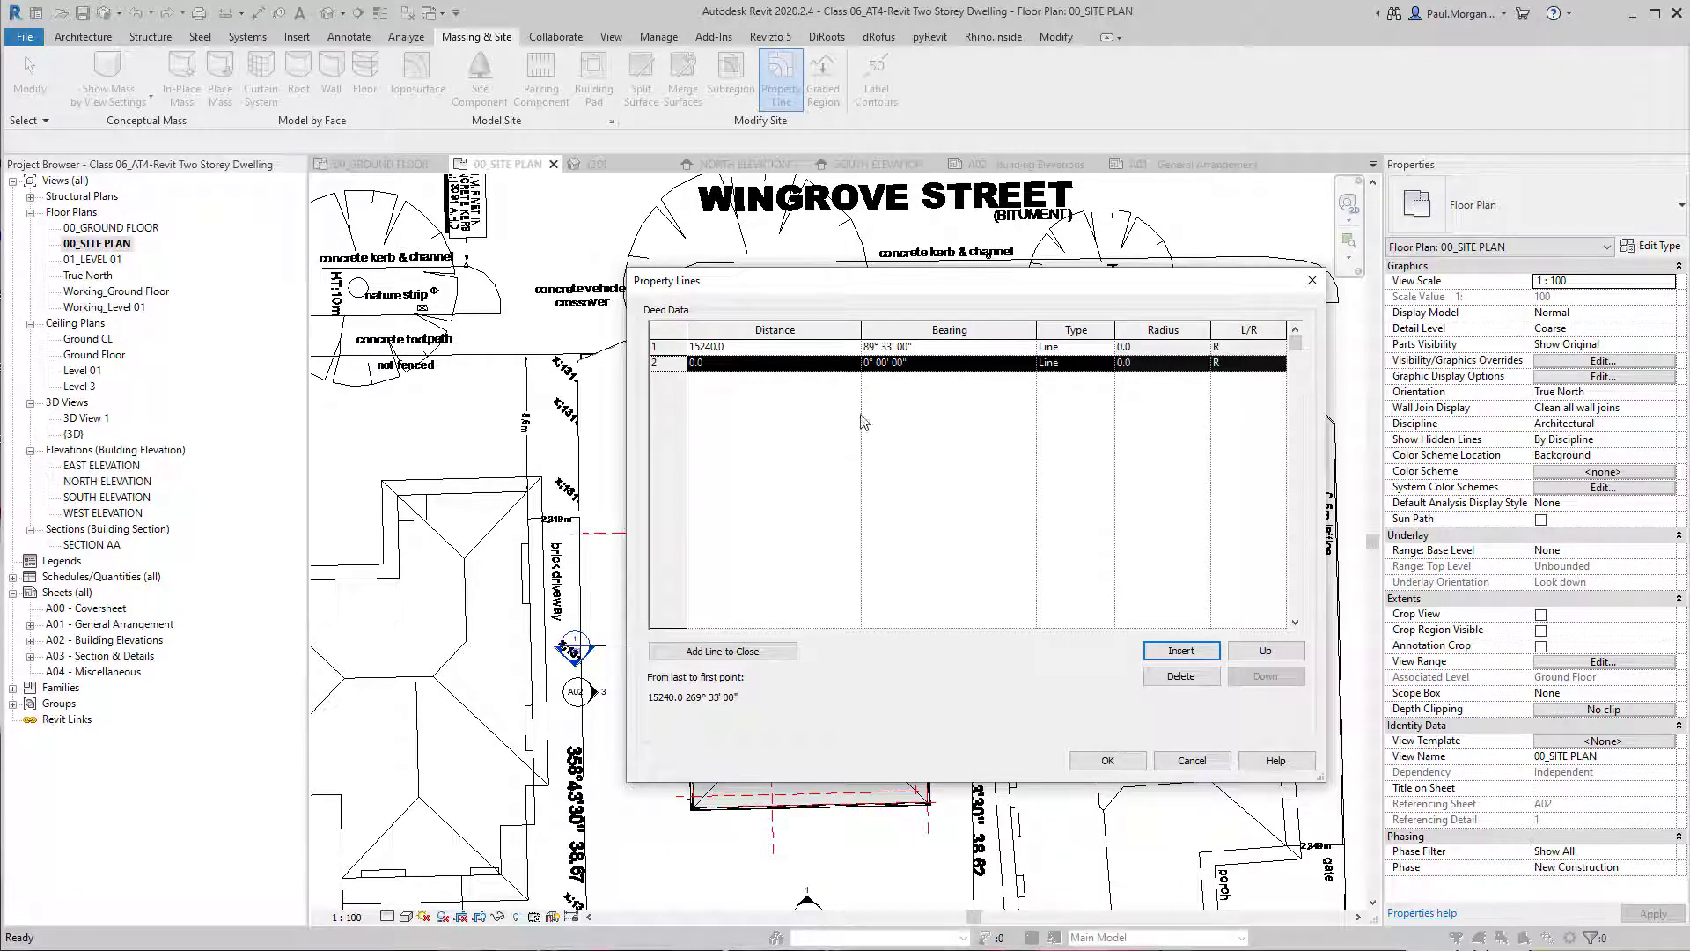
{"action": "left_click", "coordinate": [778, 364]}
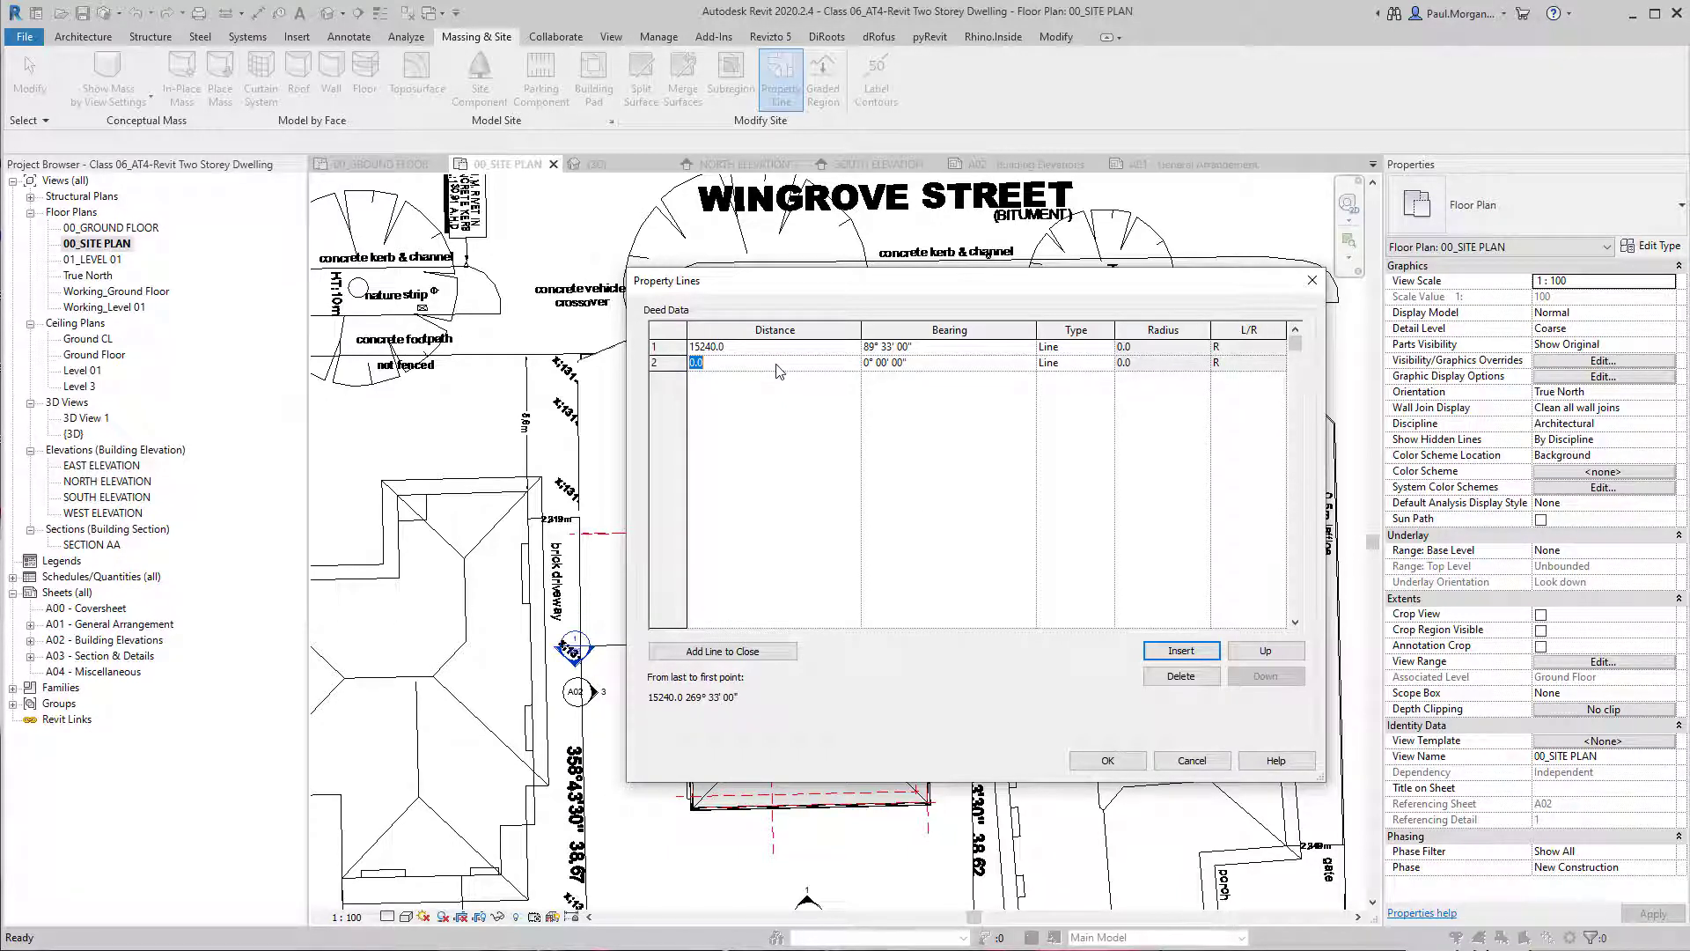
{"action": "type", "text": "13450"}
{"action": "key", "text": "BackSpace"}
{"action": "key", "text": "BackSpace"}
{"action": "key", "text": "BackSpace"}
{"action": "key", "text": "BackSpace"}
{"action": "key", "text": "BackSpace"}
{"action": "type", "text": "38620"}
{"action": "left_click", "coordinate": [867, 364]}
{"action": "double_click", "coordinate": [867, 363]}
{"action": "type", "text": "178° "}
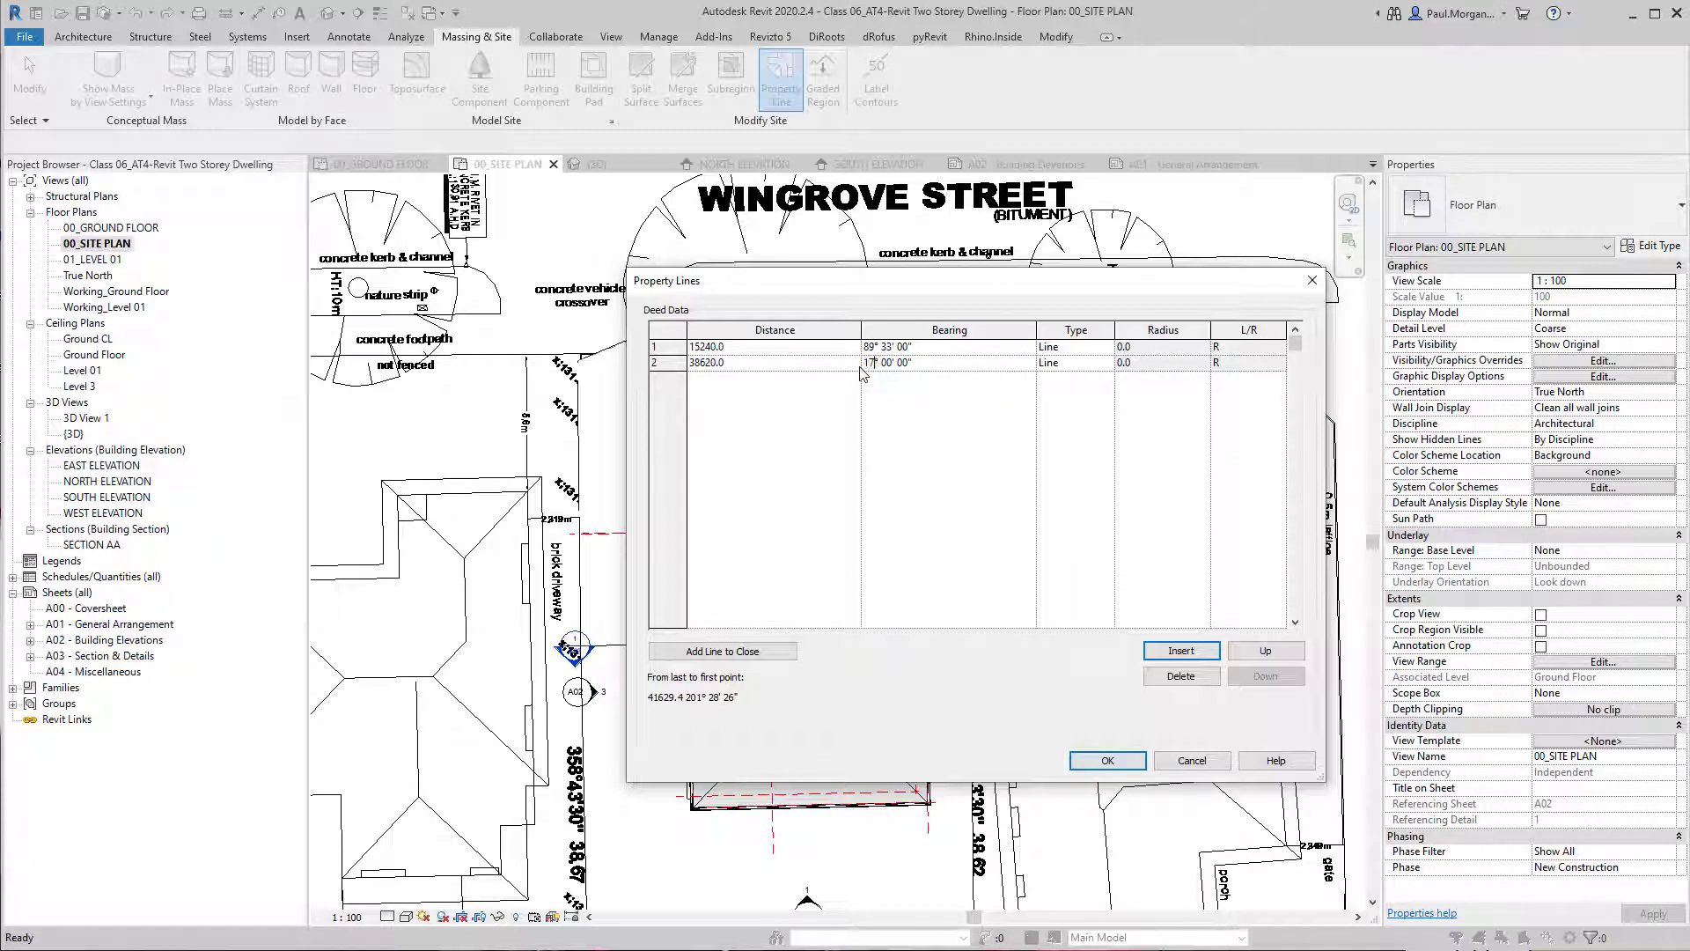
{"action": "type", "text": "43' 30"}
Add a third segment to the deed data with distance 15240 and bearing 269° 22' 30".
{"action": "left_click", "coordinate": [1205, 653]}
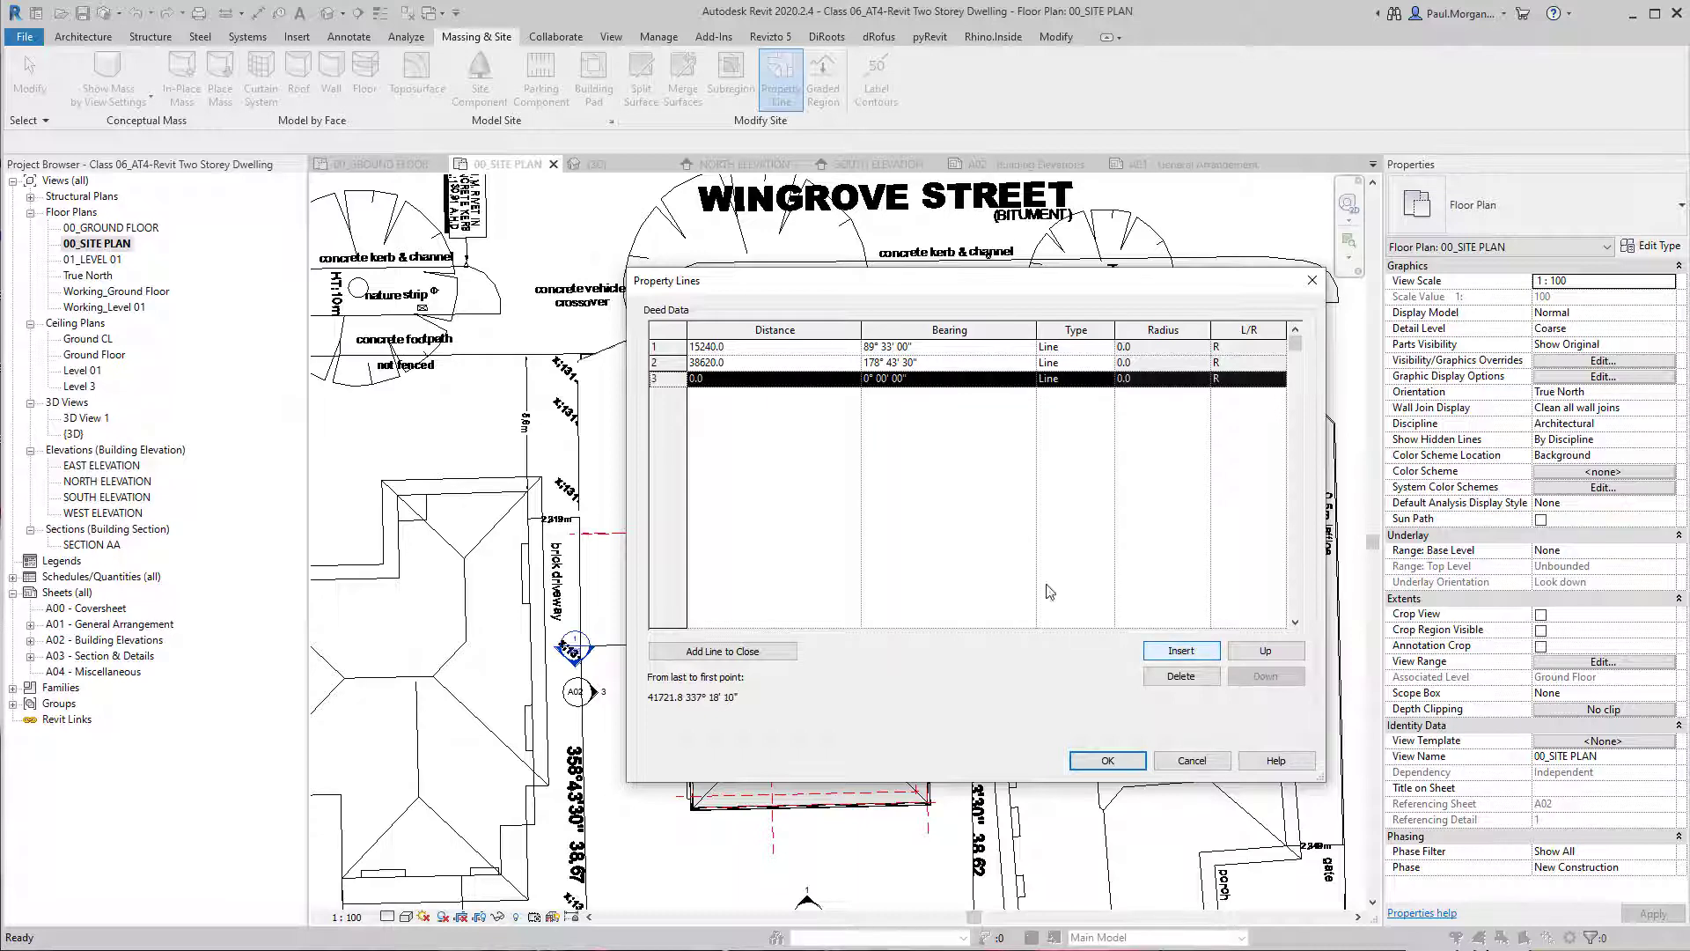
{"action": "middle_click_drag", "start_coordinate": [1549, 665], "coordinate": [1623, 381]}
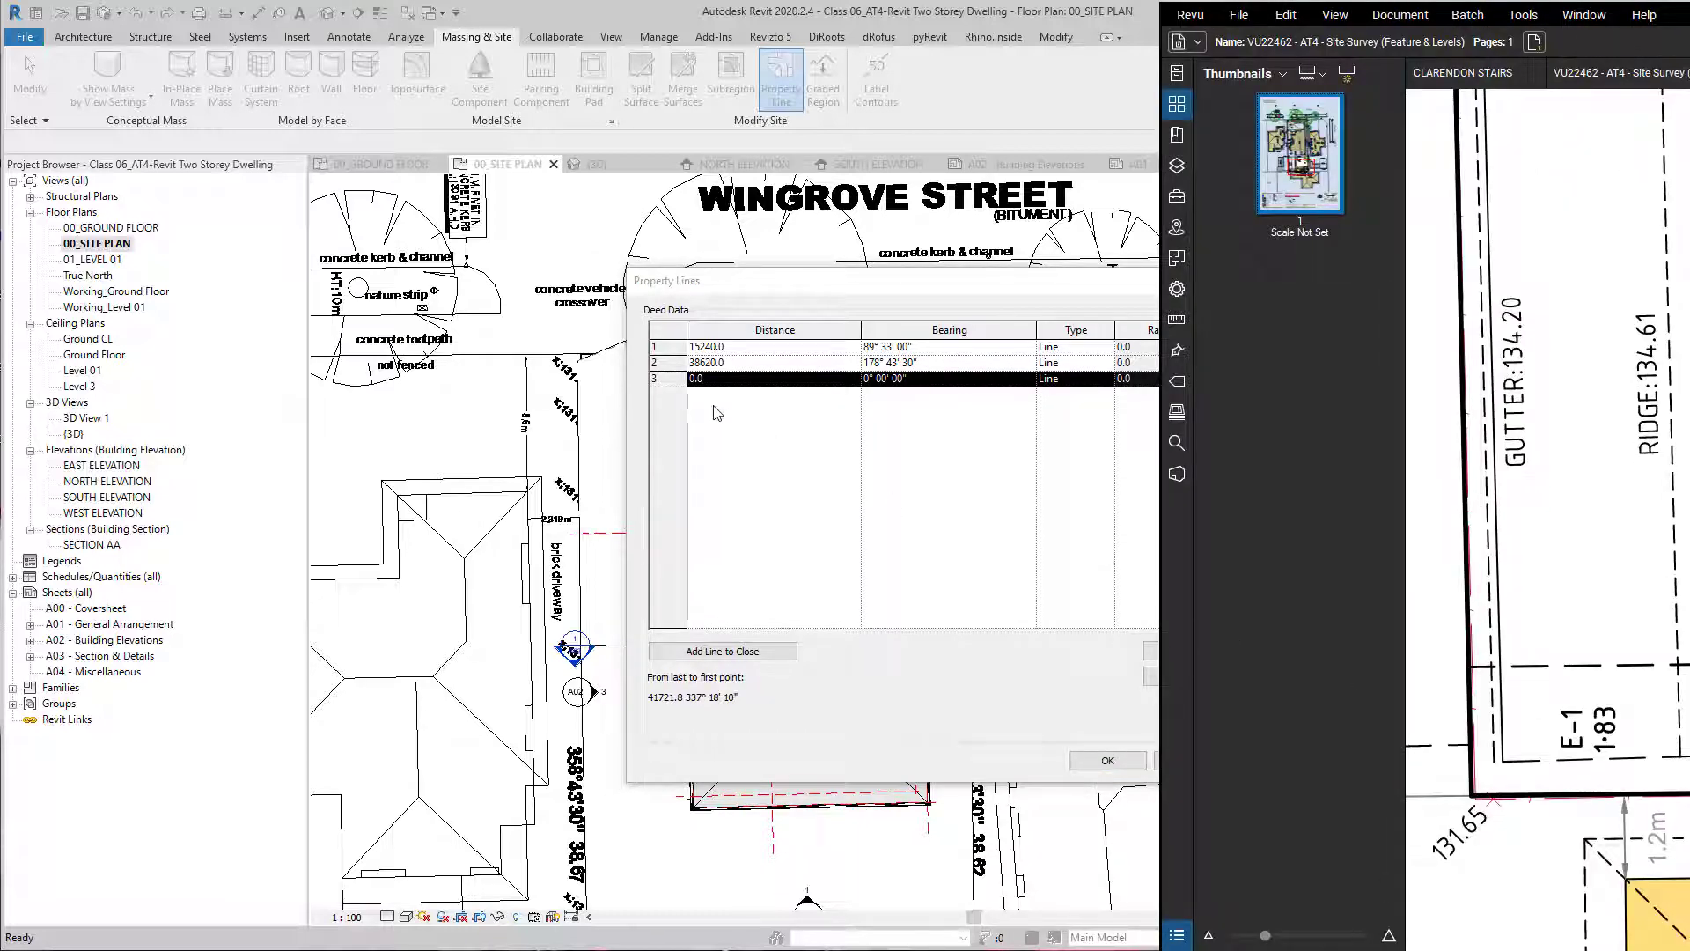
{"action": "left_click", "coordinate": [722, 381]}
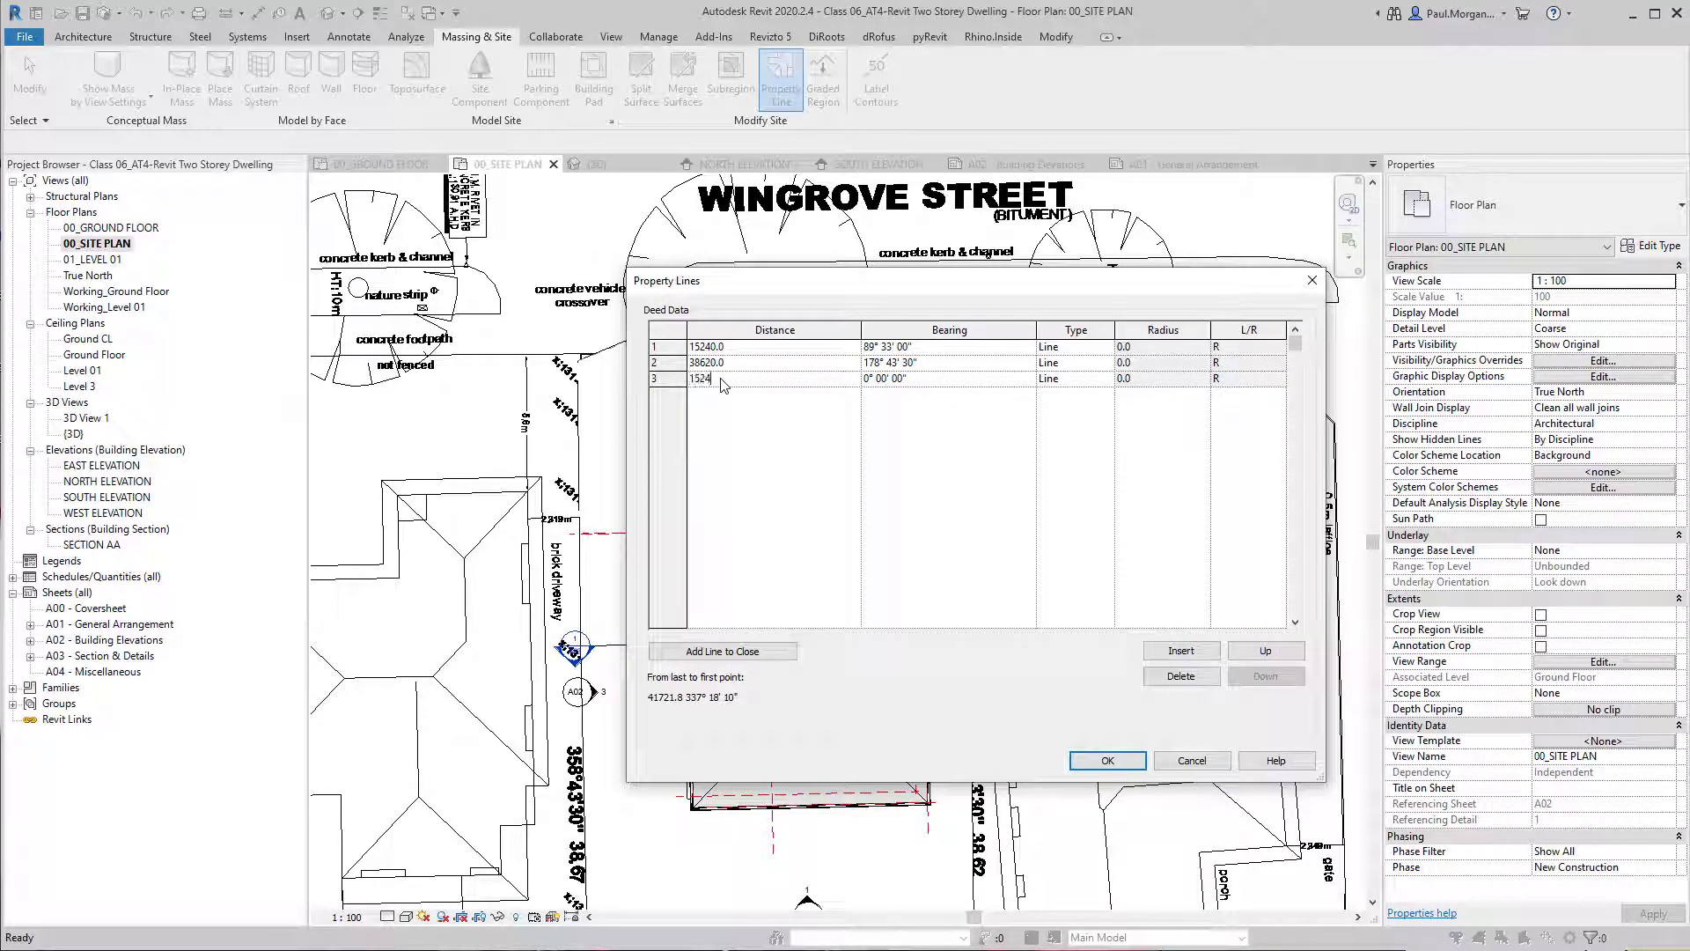
{"action": "left_click", "coordinate": [864, 380]}
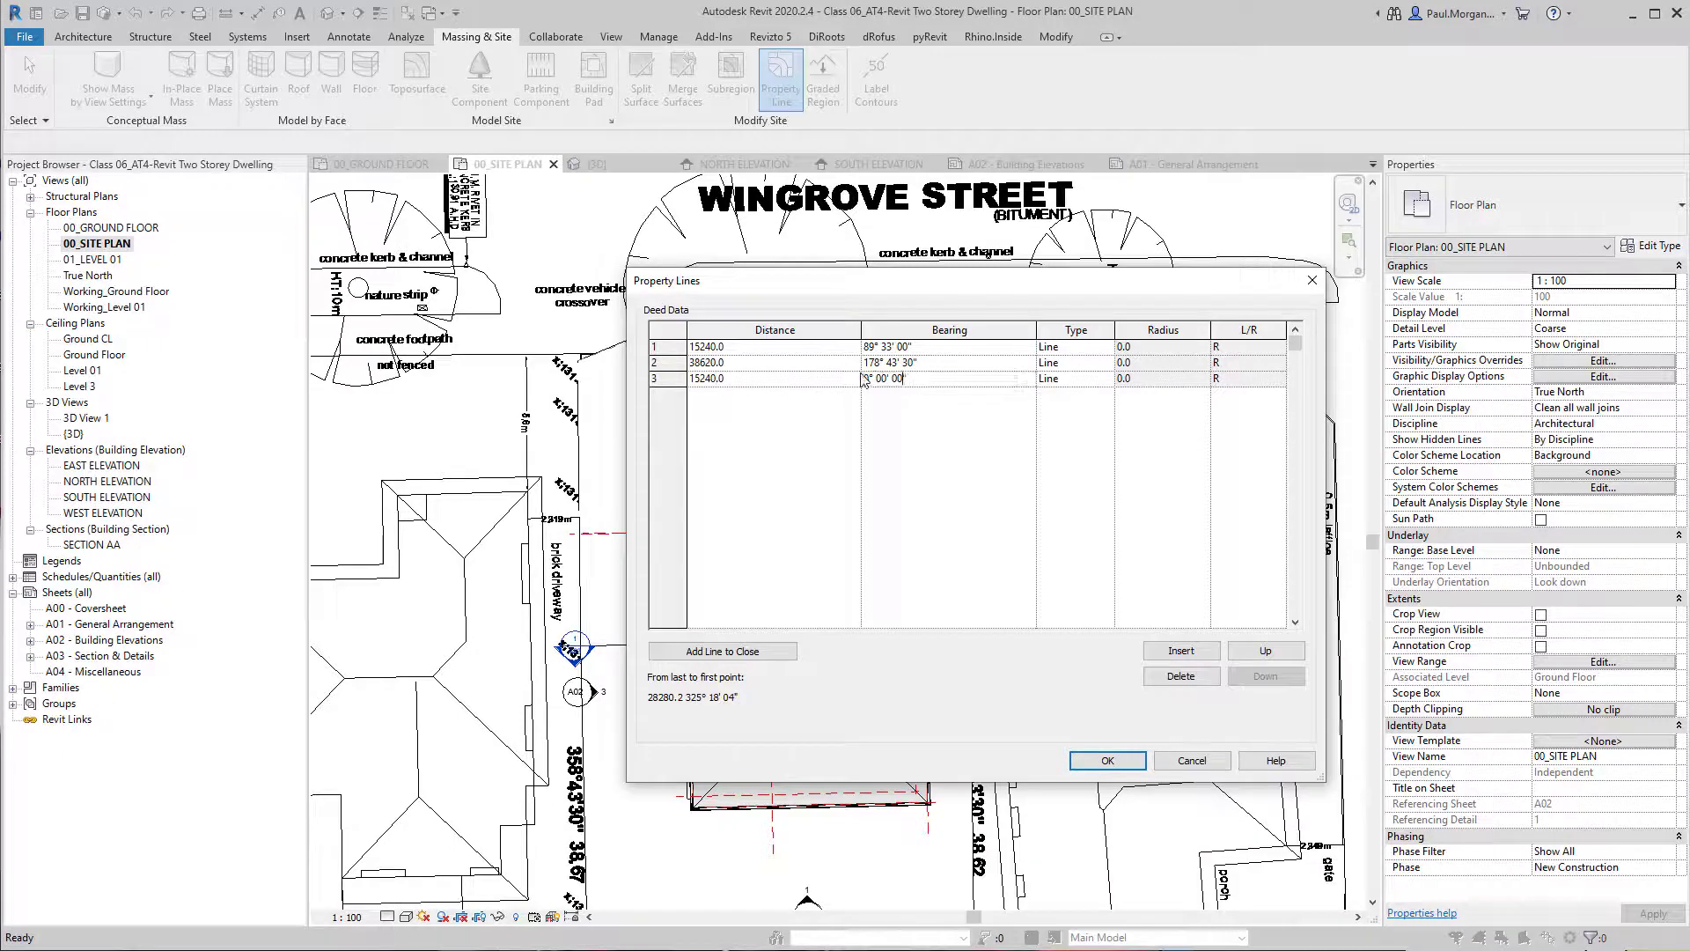
{"action": "double_click", "coordinate": [866, 377]}
{"action": "type", "text": "269"}
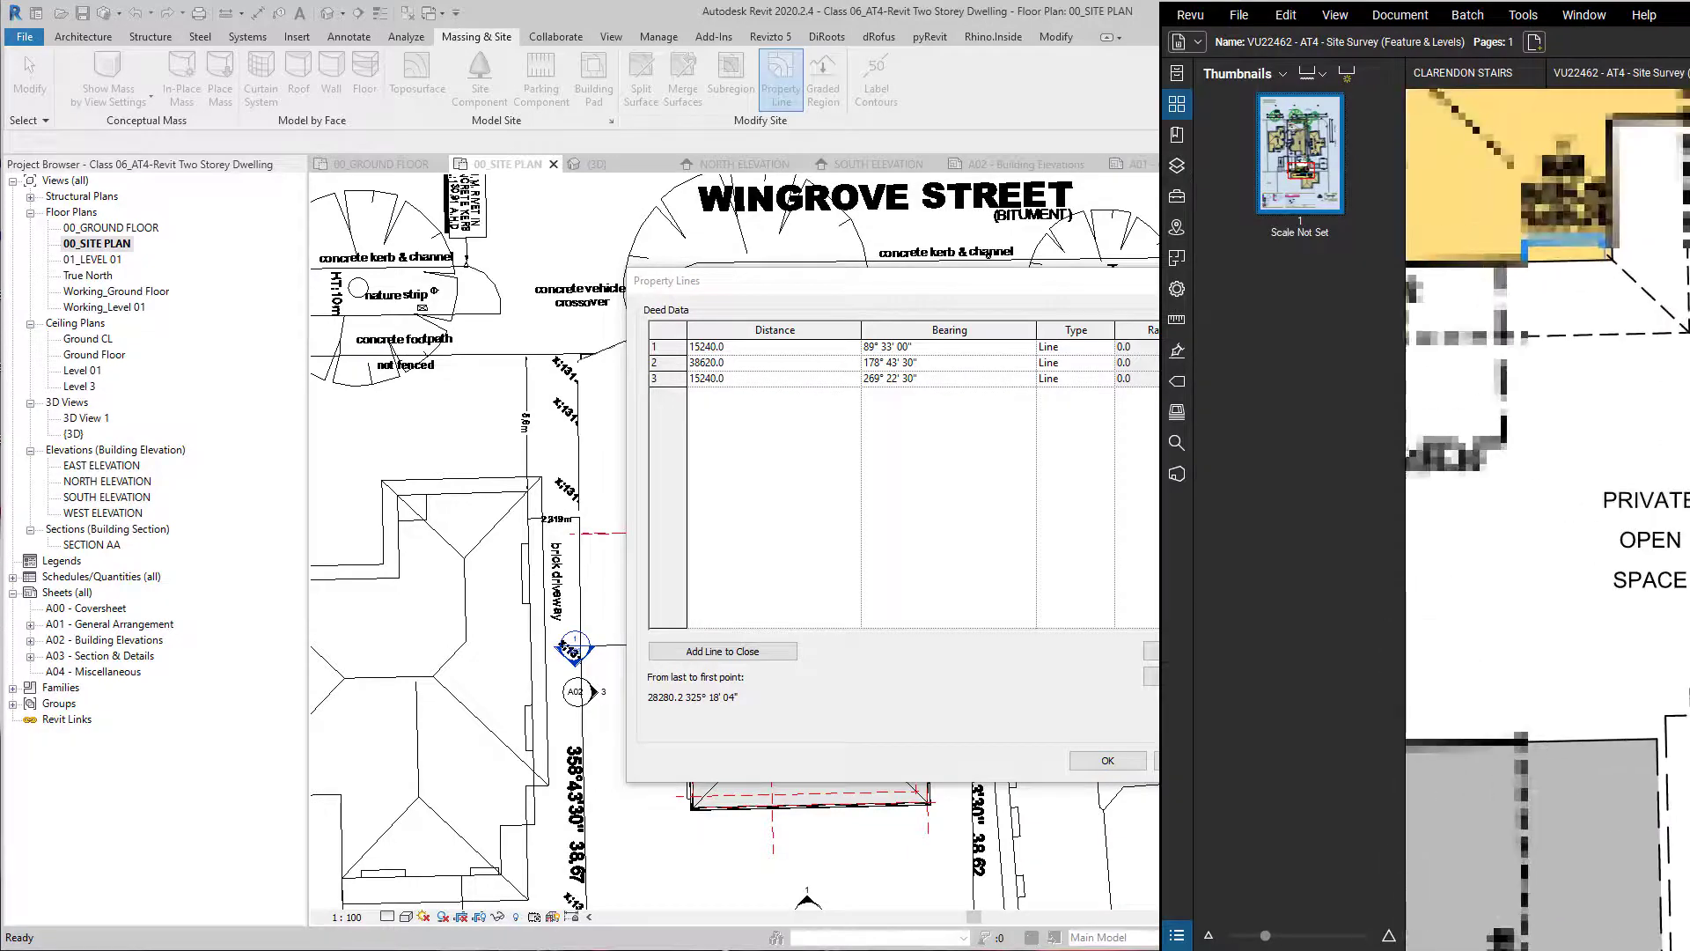
{"action": "left_click", "coordinate": [963, 510]}
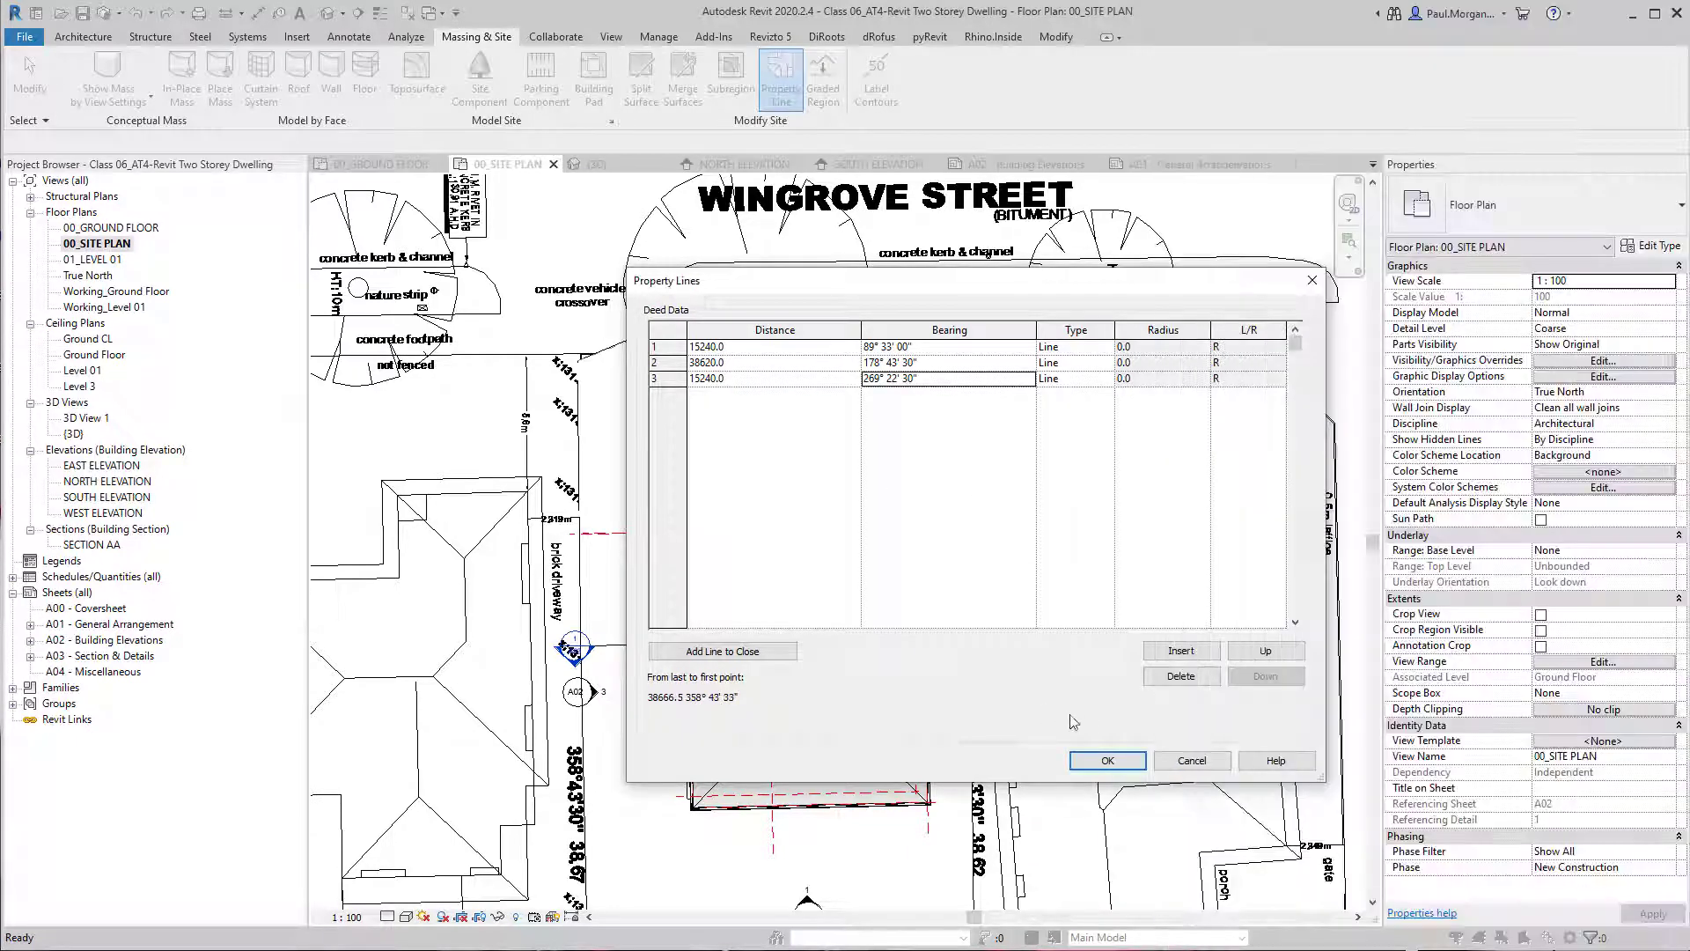
Add a fourth segment with distance 38670 and bearing 358° 43' 30", and accept the deed data.
{"action": "left_click", "coordinate": [1181, 651]}
{"action": "left_click", "coordinate": [735, 398]}
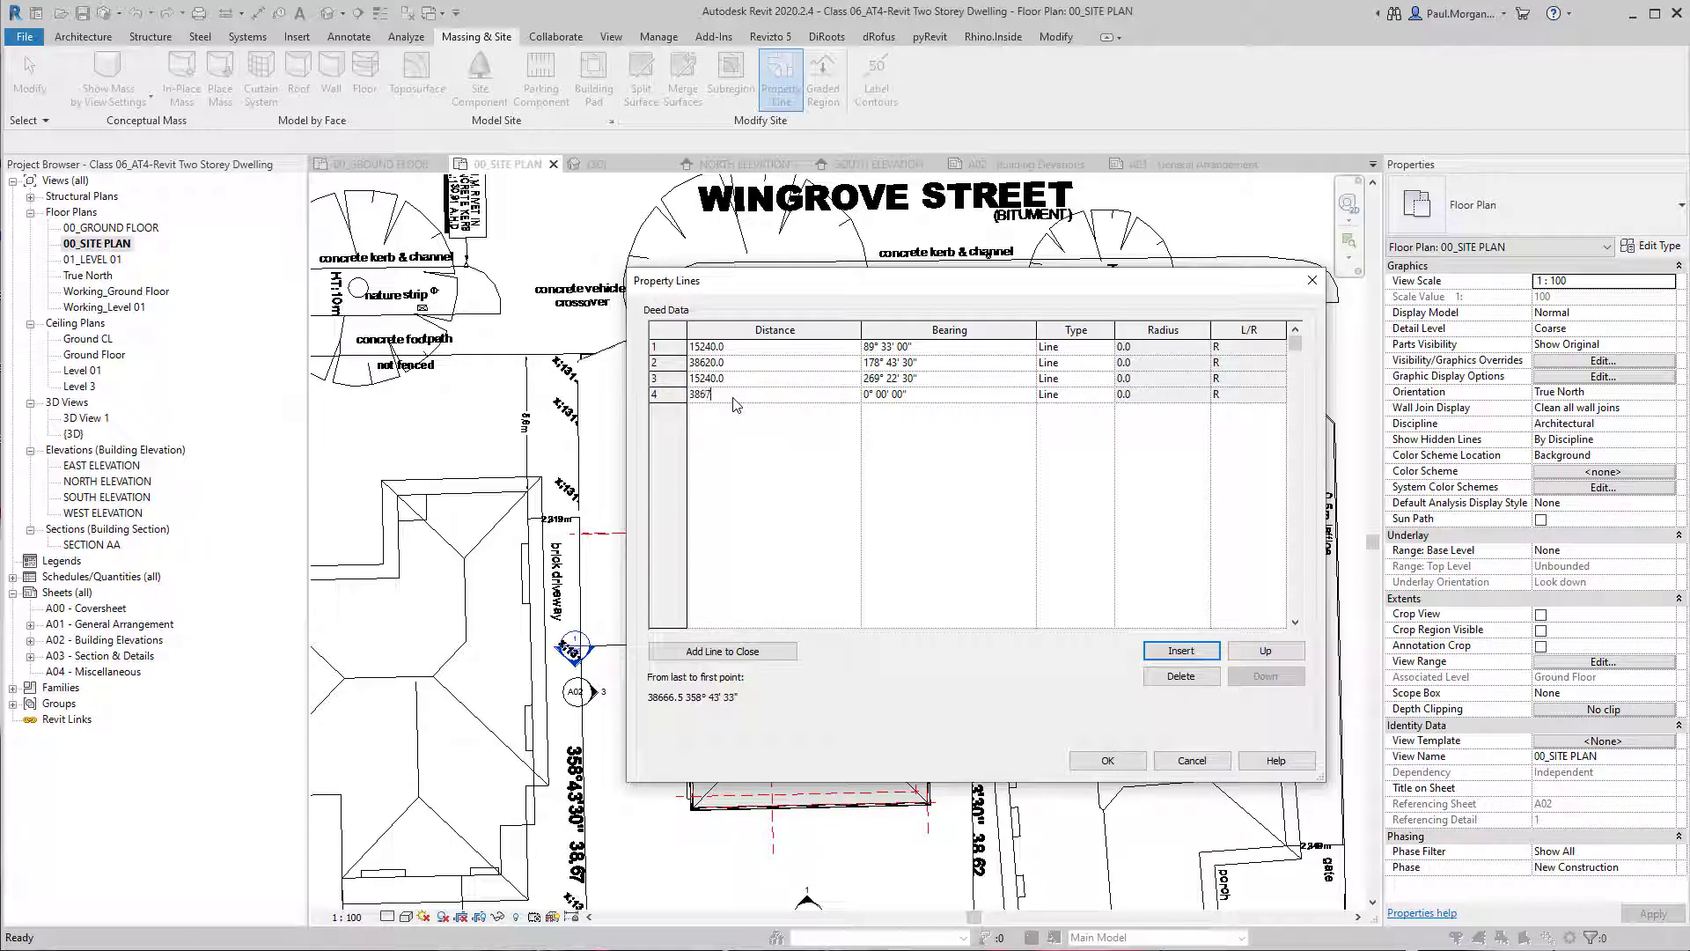
{"action": "left_click", "coordinate": [874, 394]}
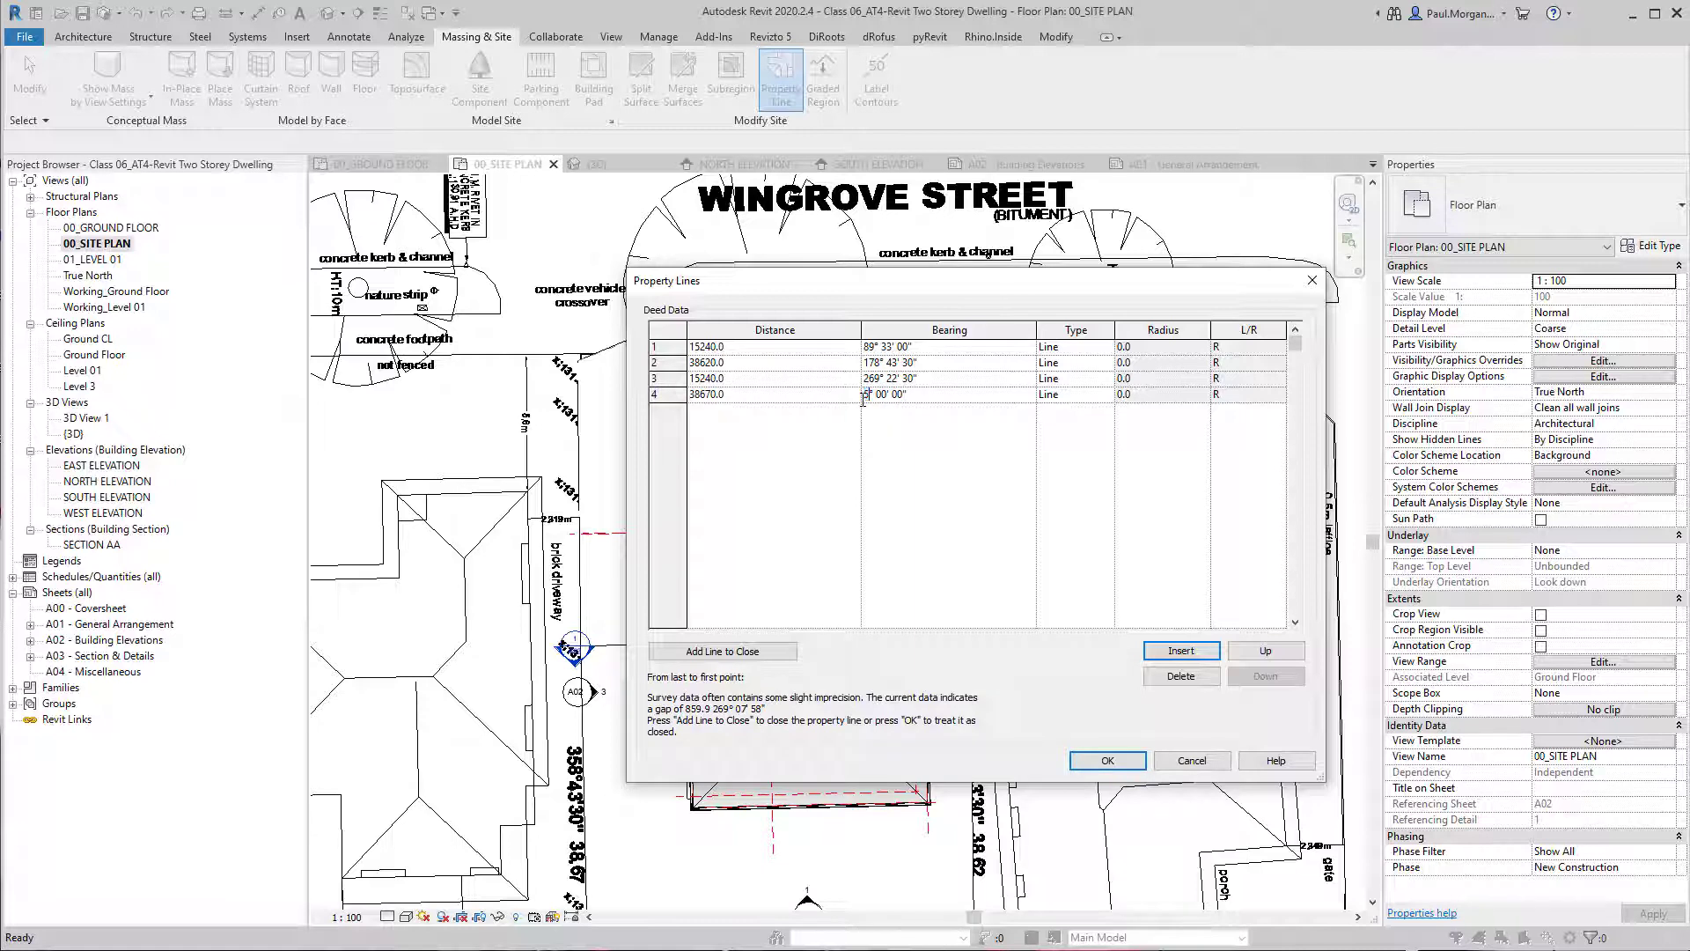
{"action": "type", "text": "358"}
{"action": "left_click", "coordinate": [1107, 761]}
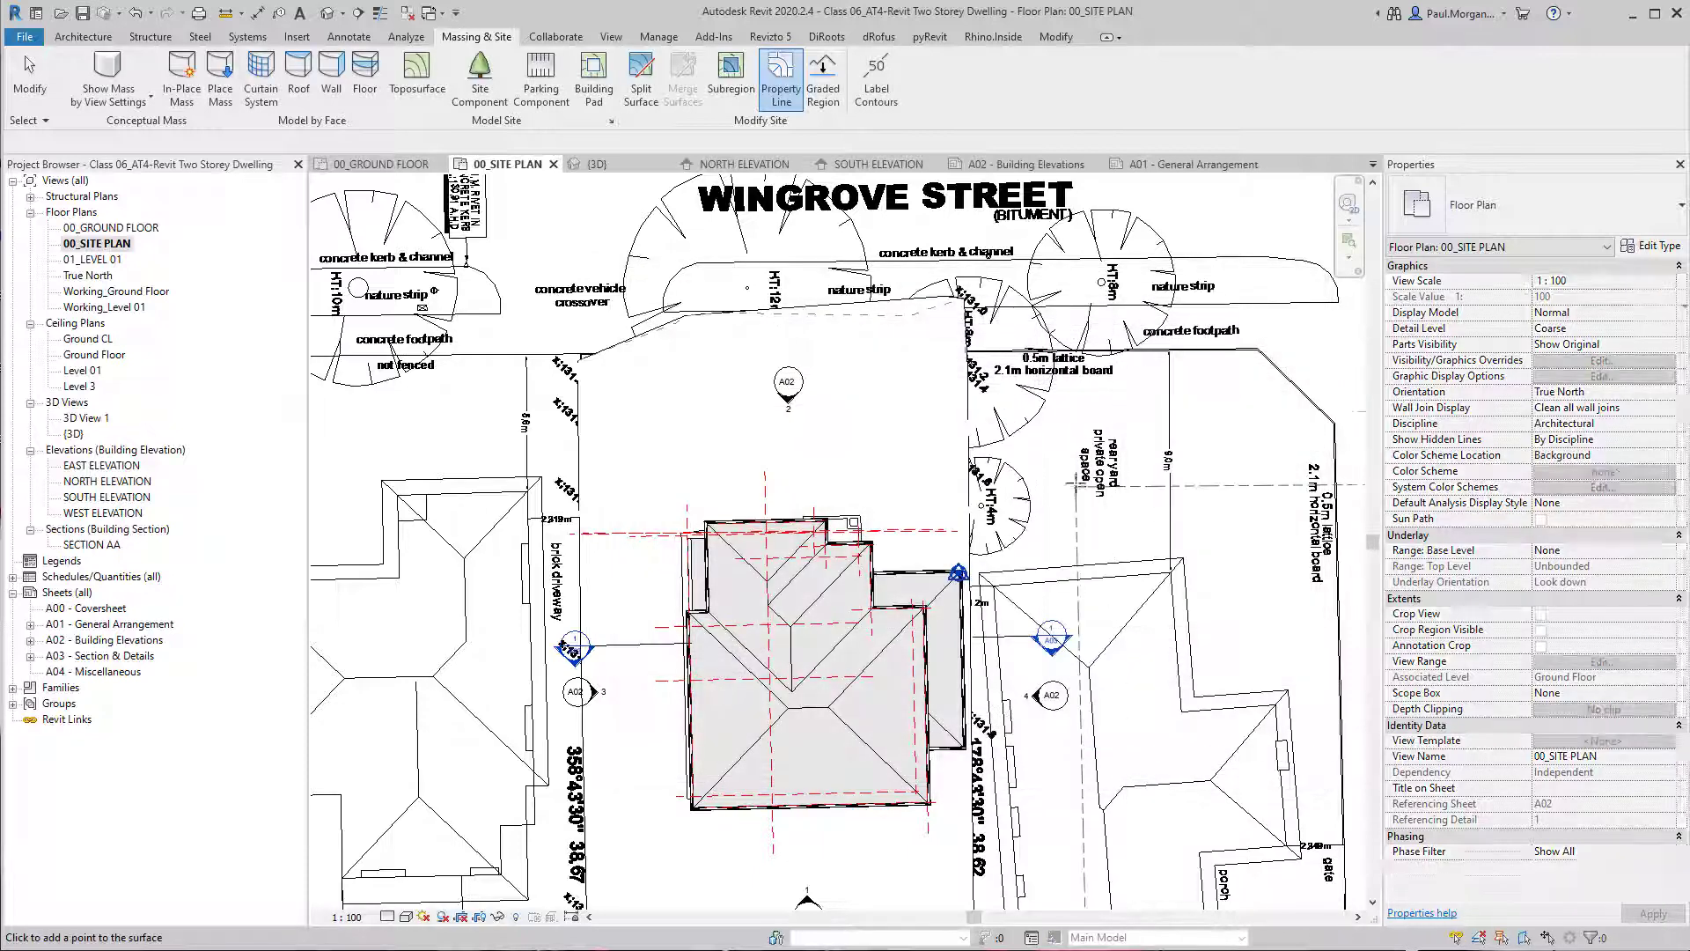
Place the property line on the linked survey's title corner beside the concrete vehicle crossover and deselect it.
{"action": "scroll", "coordinate": [1014, 404], "scroll_direction": "down", "scroll_amount": 1}
{"action": "scroll", "coordinate": [1014, 405], "scroll_direction": "down", "scroll_amount": 2}
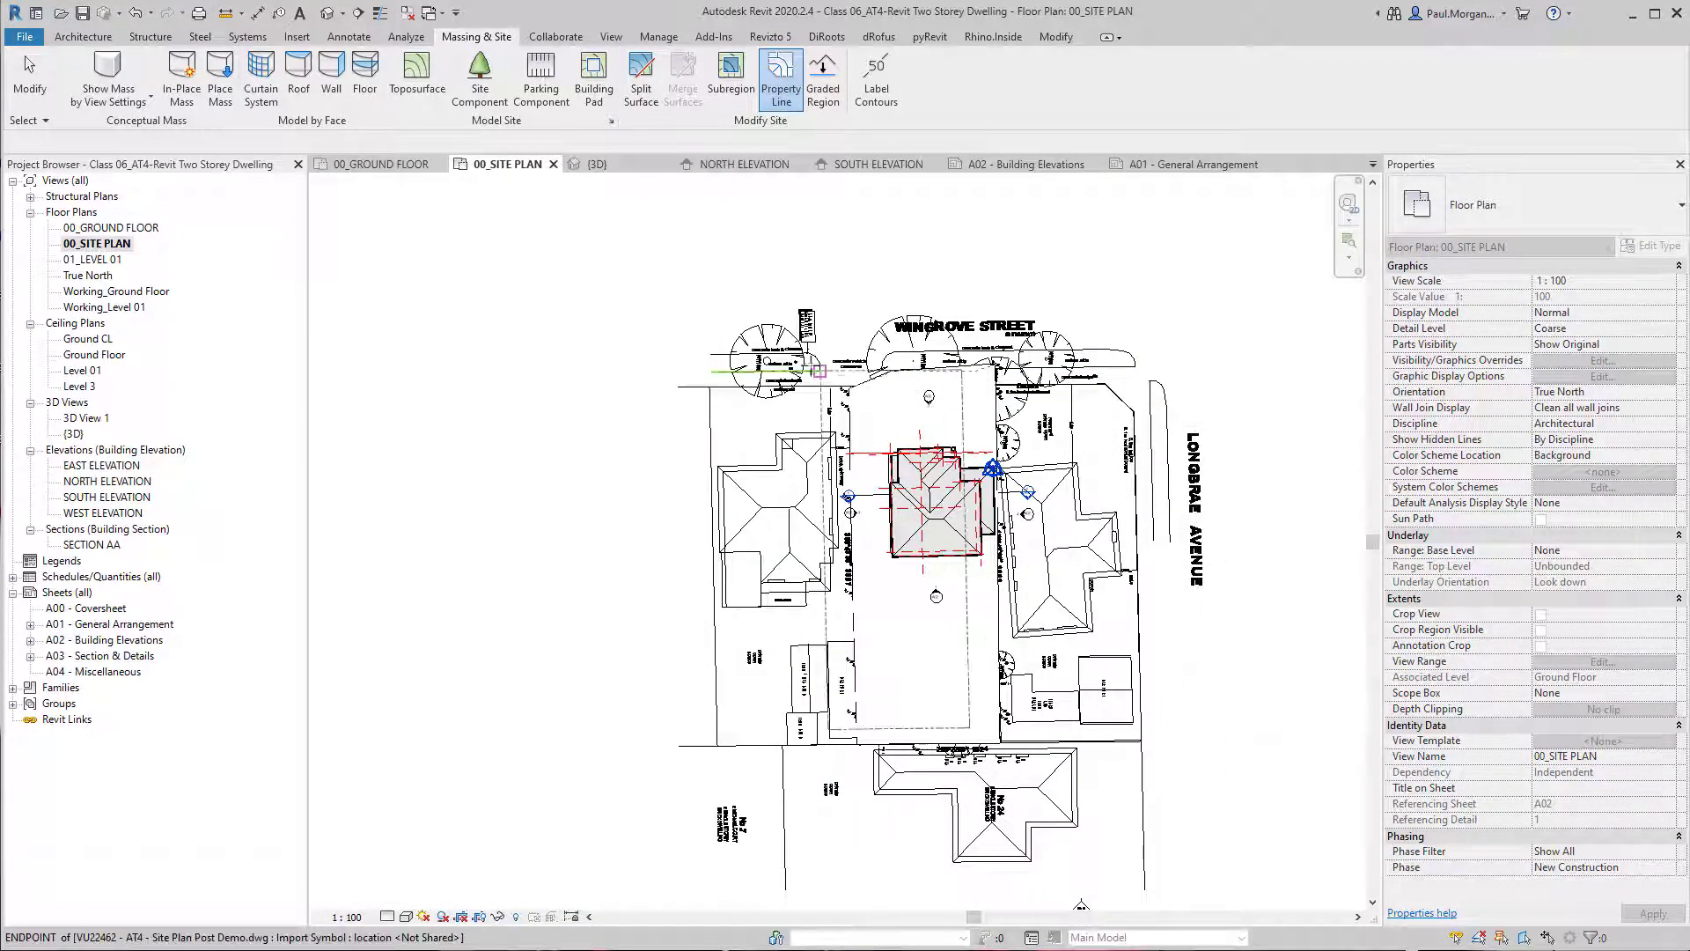
{"action": "scroll", "coordinate": [858, 385], "scroll_direction": "up", "scroll_amount": 5}
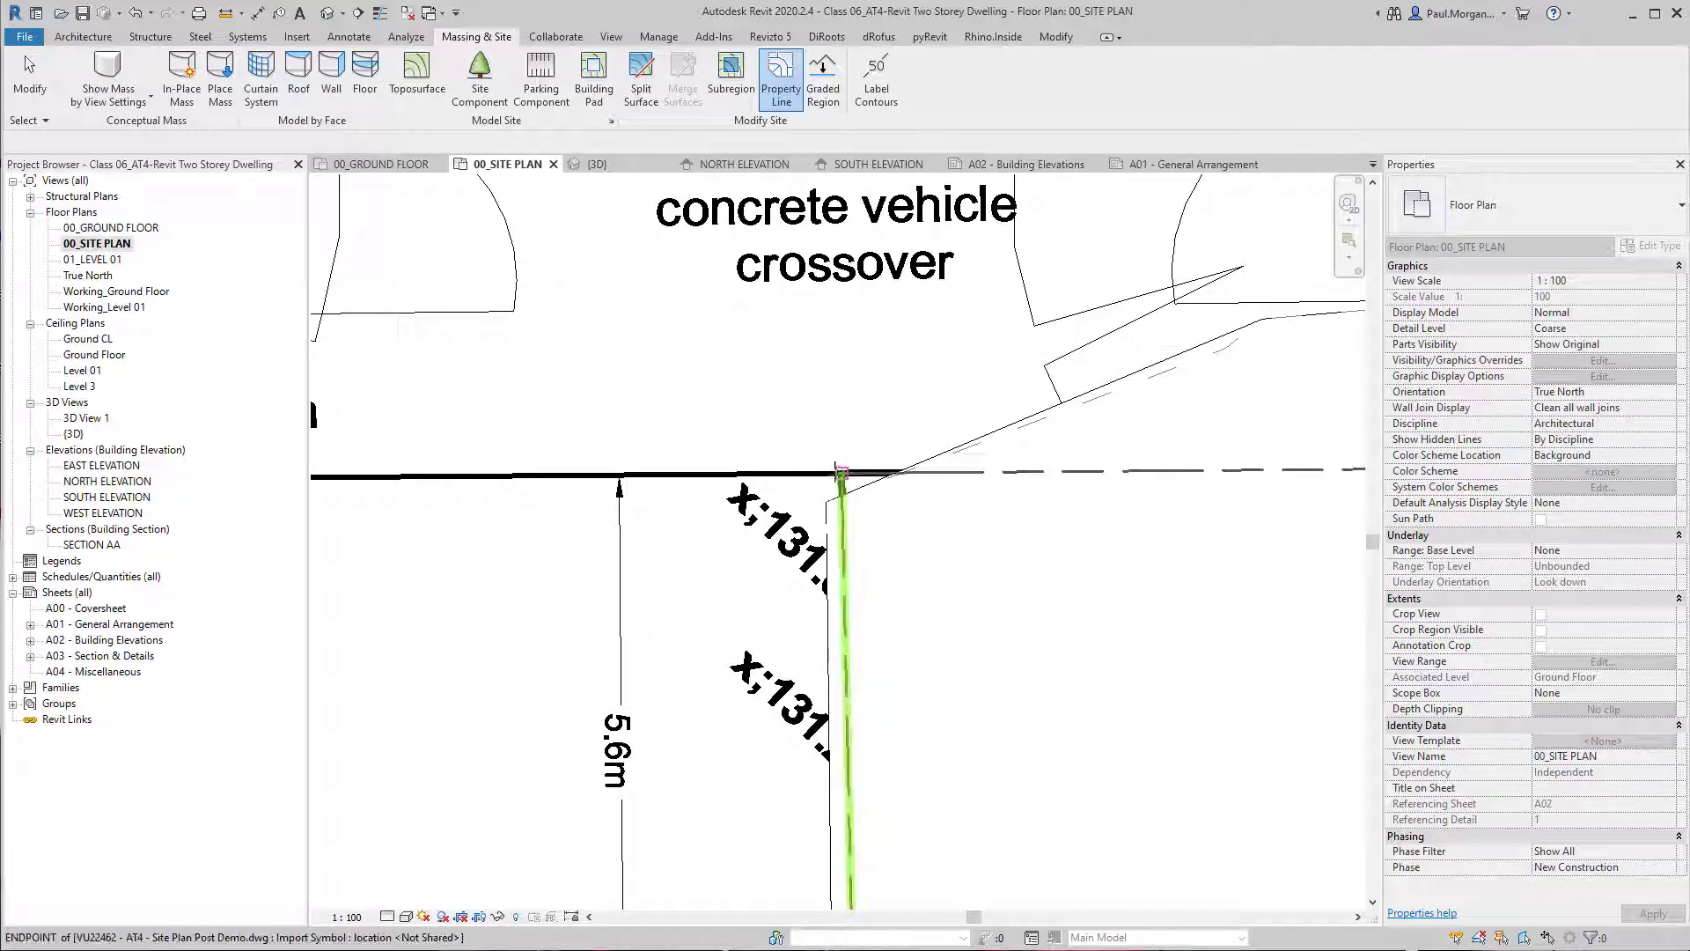
{"action": "left_click", "coordinate": [841, 473]}
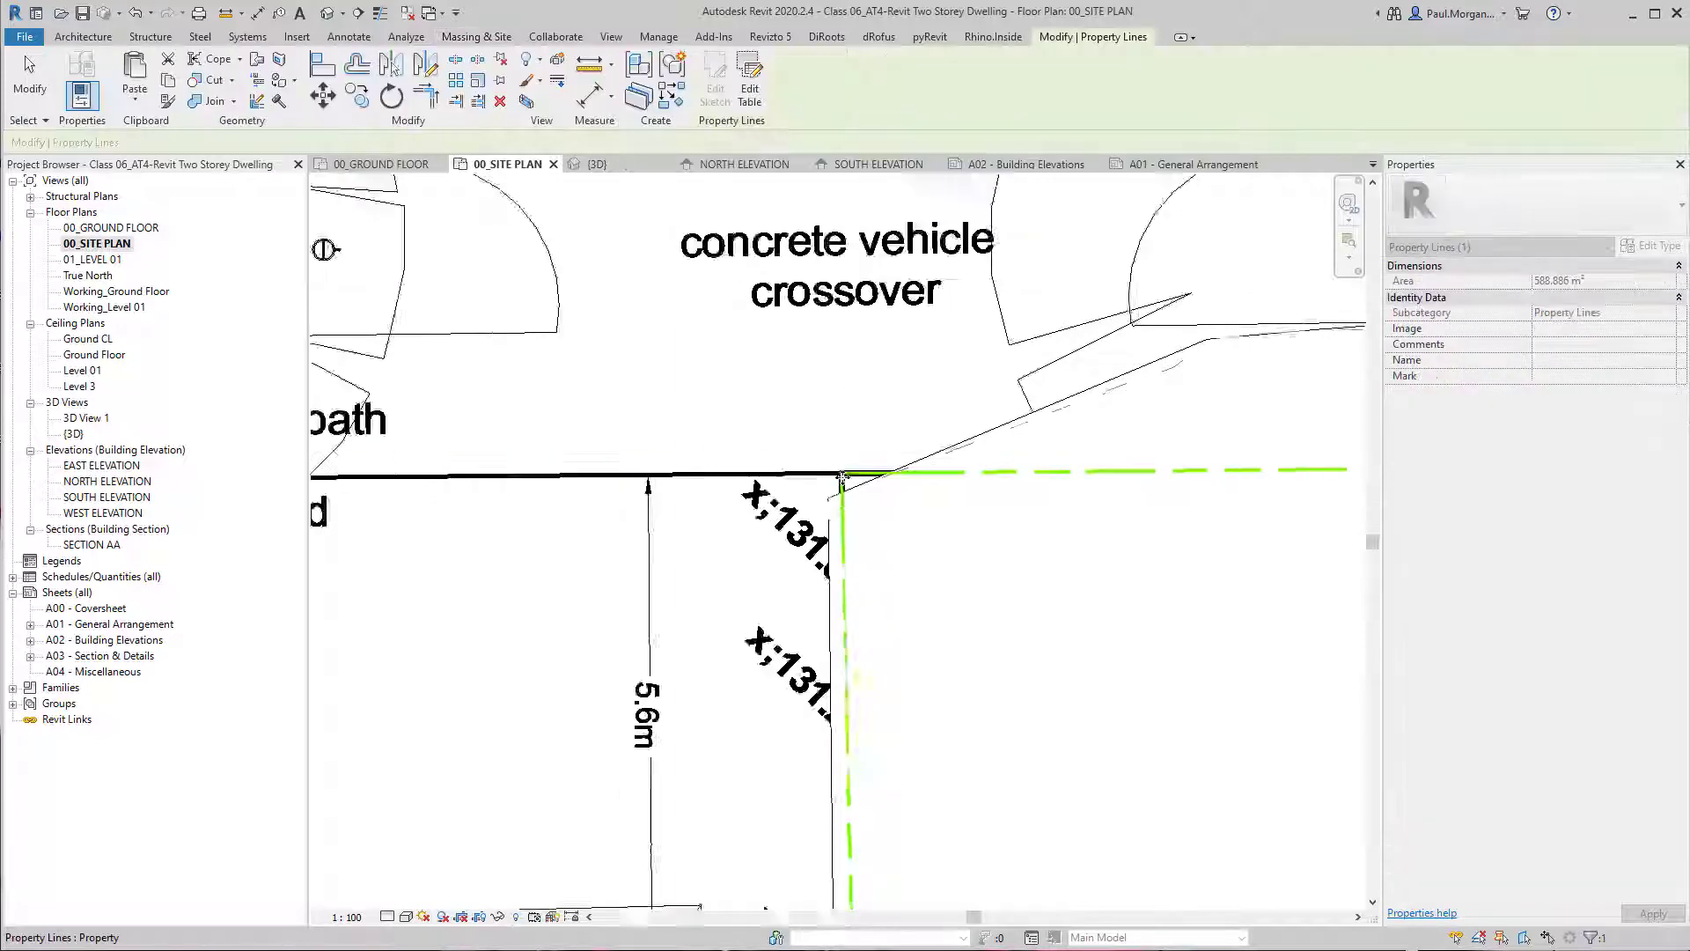
{"action": "scroll", "coordinate": [845, 480], "scroll_direction": "down", "scroll_amount": 4}
{"action": "scroll", "coordinate": [847, 482], "scroll_direction": "down", "scroll_amount": 4}
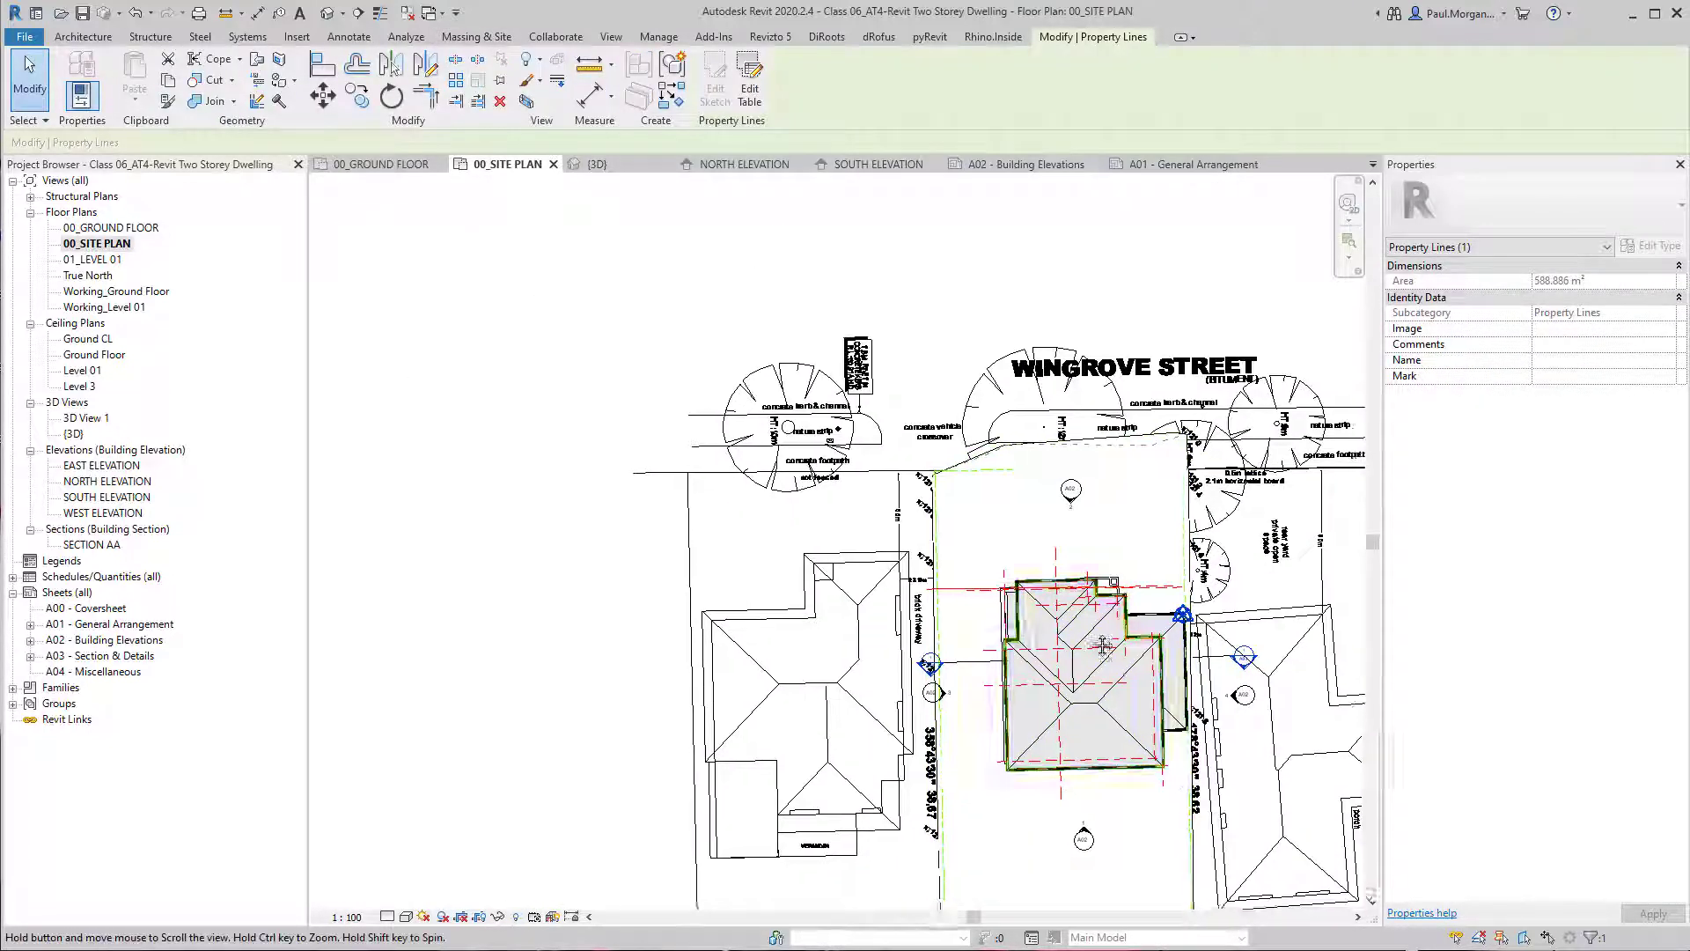
{"action": "scroll", "coordinate": [1065, 620], "scroll_direction": "up", "scroll_amount": 2}
{"action": "middle_click_drag", "start_coordinate": [1184, 520], "coordinate": [1112, 496]}
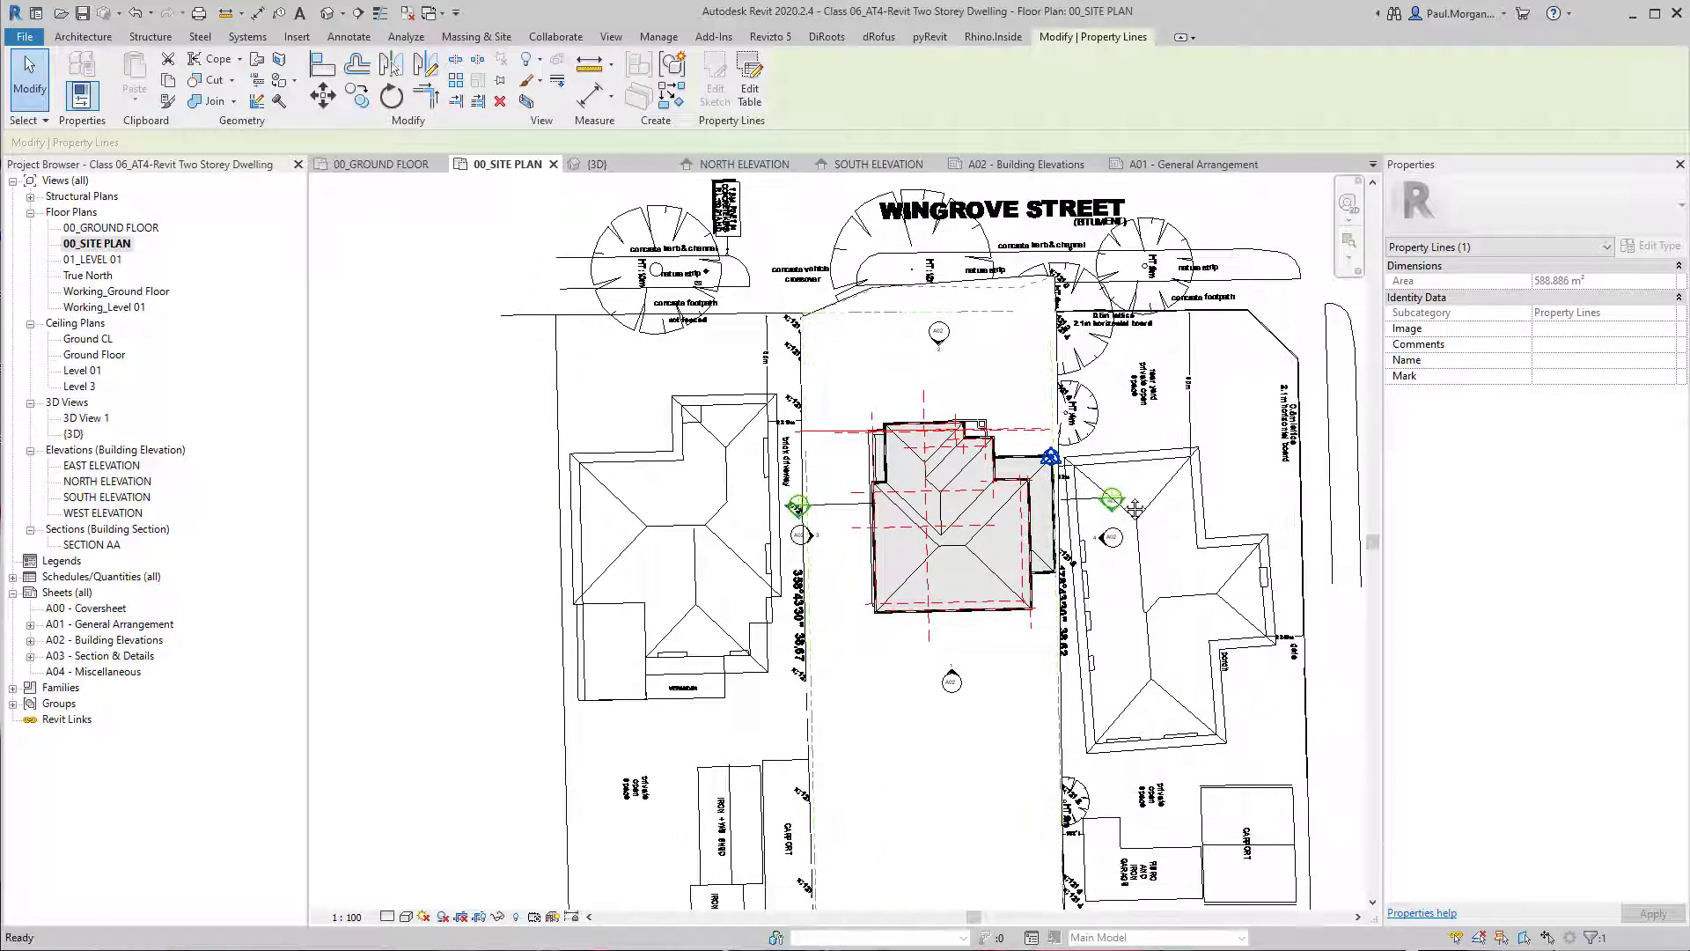
{"action": "key", "text": "Escape"}
{"action": "scroll", "coordinate": [977, 300], "scroll_direction": "up", "scroll_amount": 3}
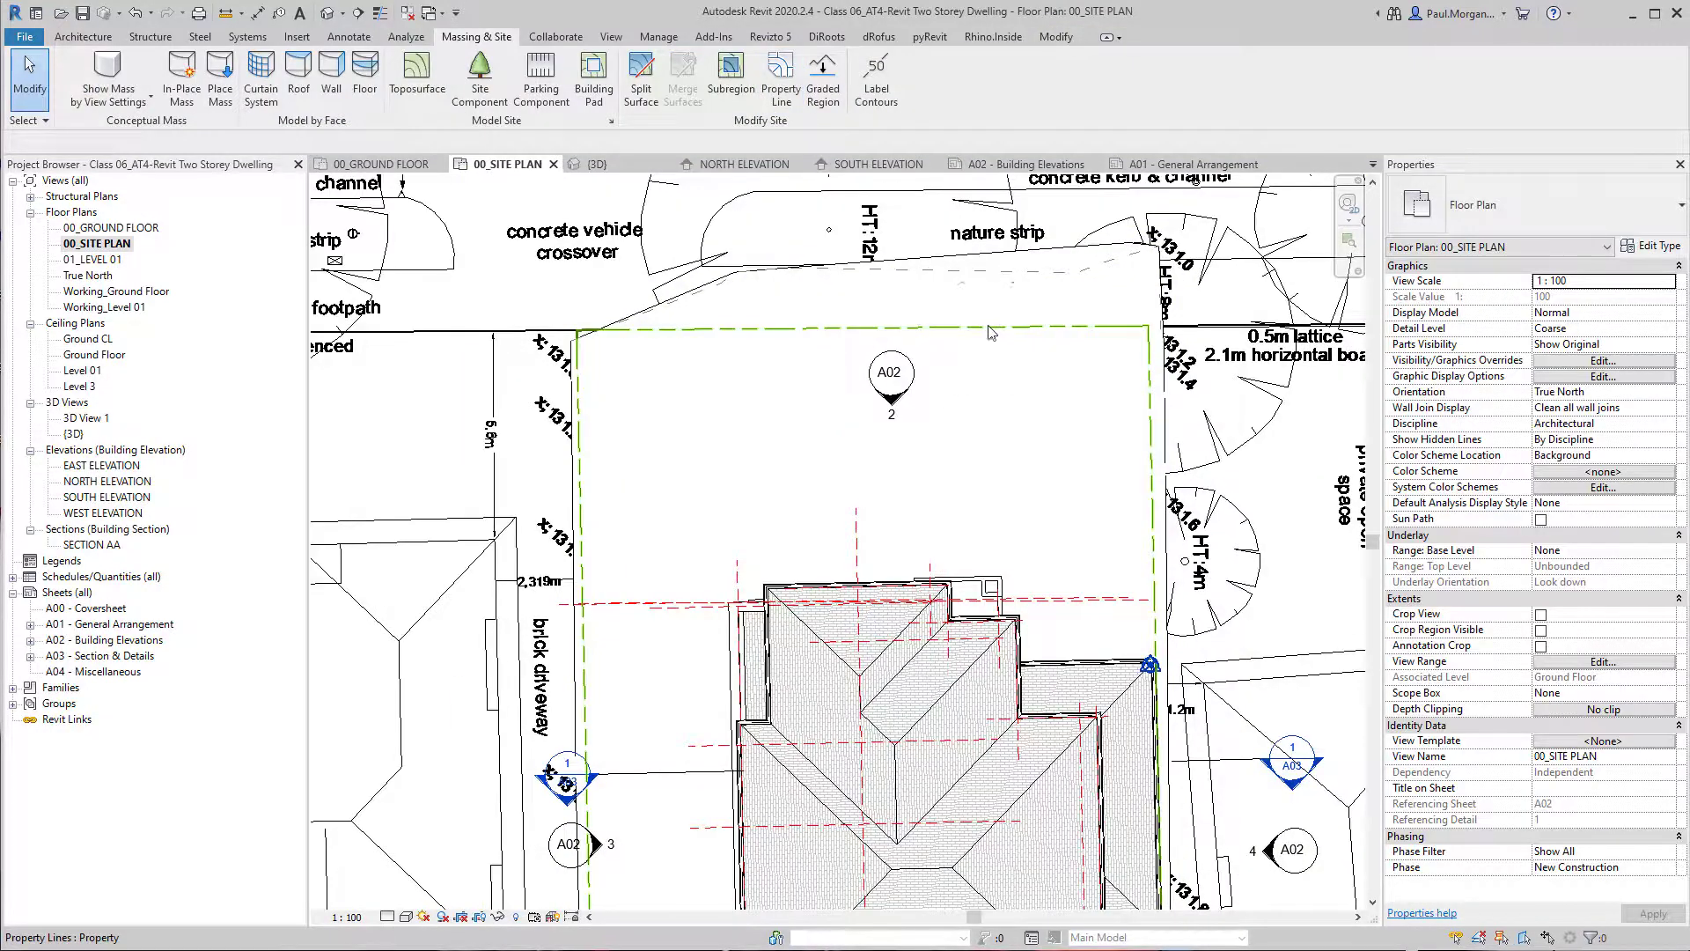
Temporarily hide the linked site plan DWG in the site plan view.
{"action": "scroll", "coordinate": [988, 329], "scroll_direction": "down", "scroll_amount": 2}
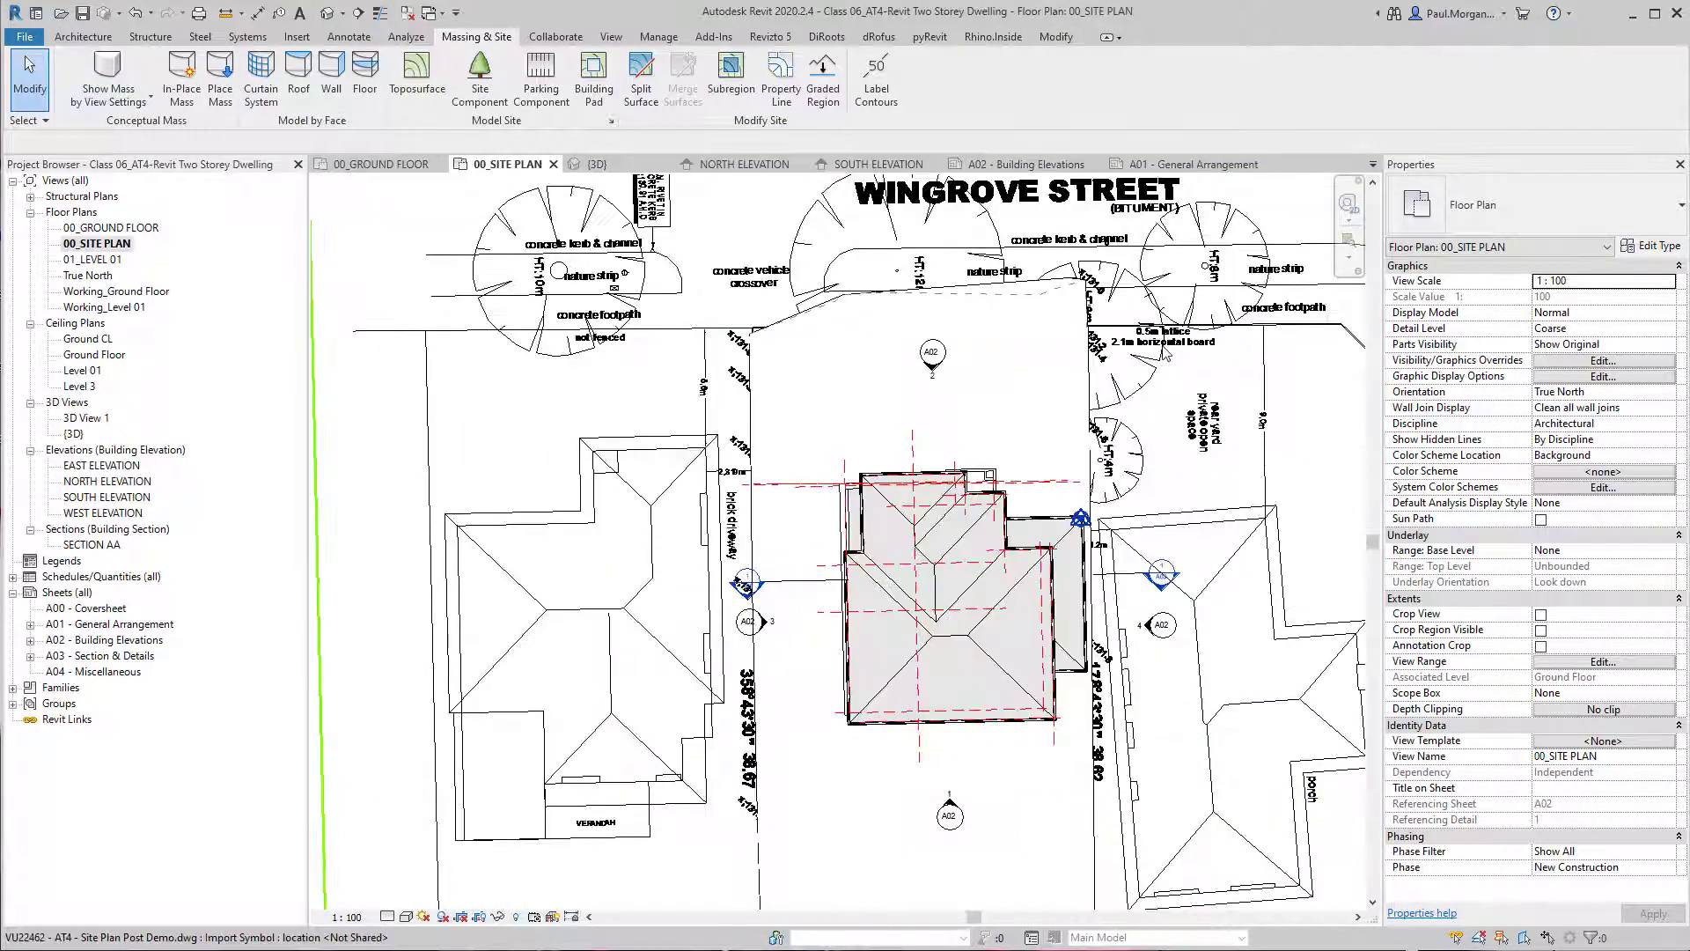
{"action": "left_click", "coordinate": [1167, 335]}
{"action": "key", "text": "h"}
{"action": "key", "text": "h"}
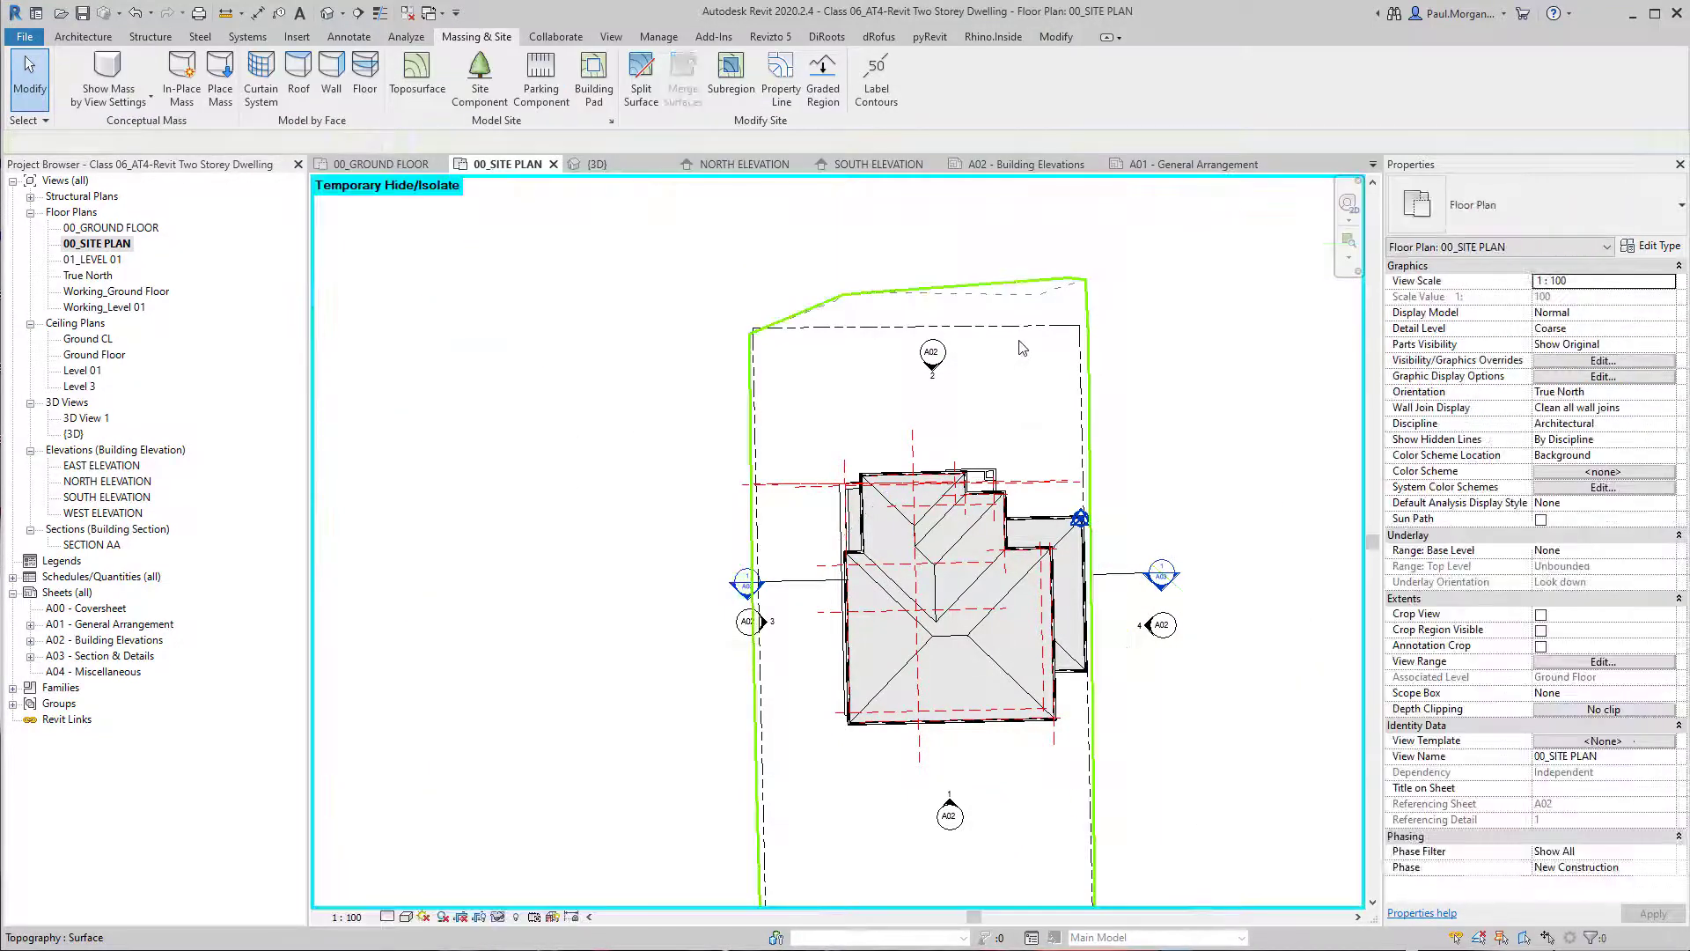
Examine how the new property line sits against the topography surface at the front, sides and rear.
{"action": "left_click", "coordinate": [1028, 327]}
{"action": "middle_click_drag", "start_coordinate": [1113, 568], "coordinate": [1084, 448]}
{"action": "middle_click_drag", "start_coordinate": [1057, 649], "coordinate": [1045, 441]}
{"action": "scroll", "coordinate": [723, 842], "scroll_direction": "up", "scroll_amount": 4}
{"action": "scroll", "coordinate": [906, 775], "scroll_direction": "down", "scroll_amount": 2}
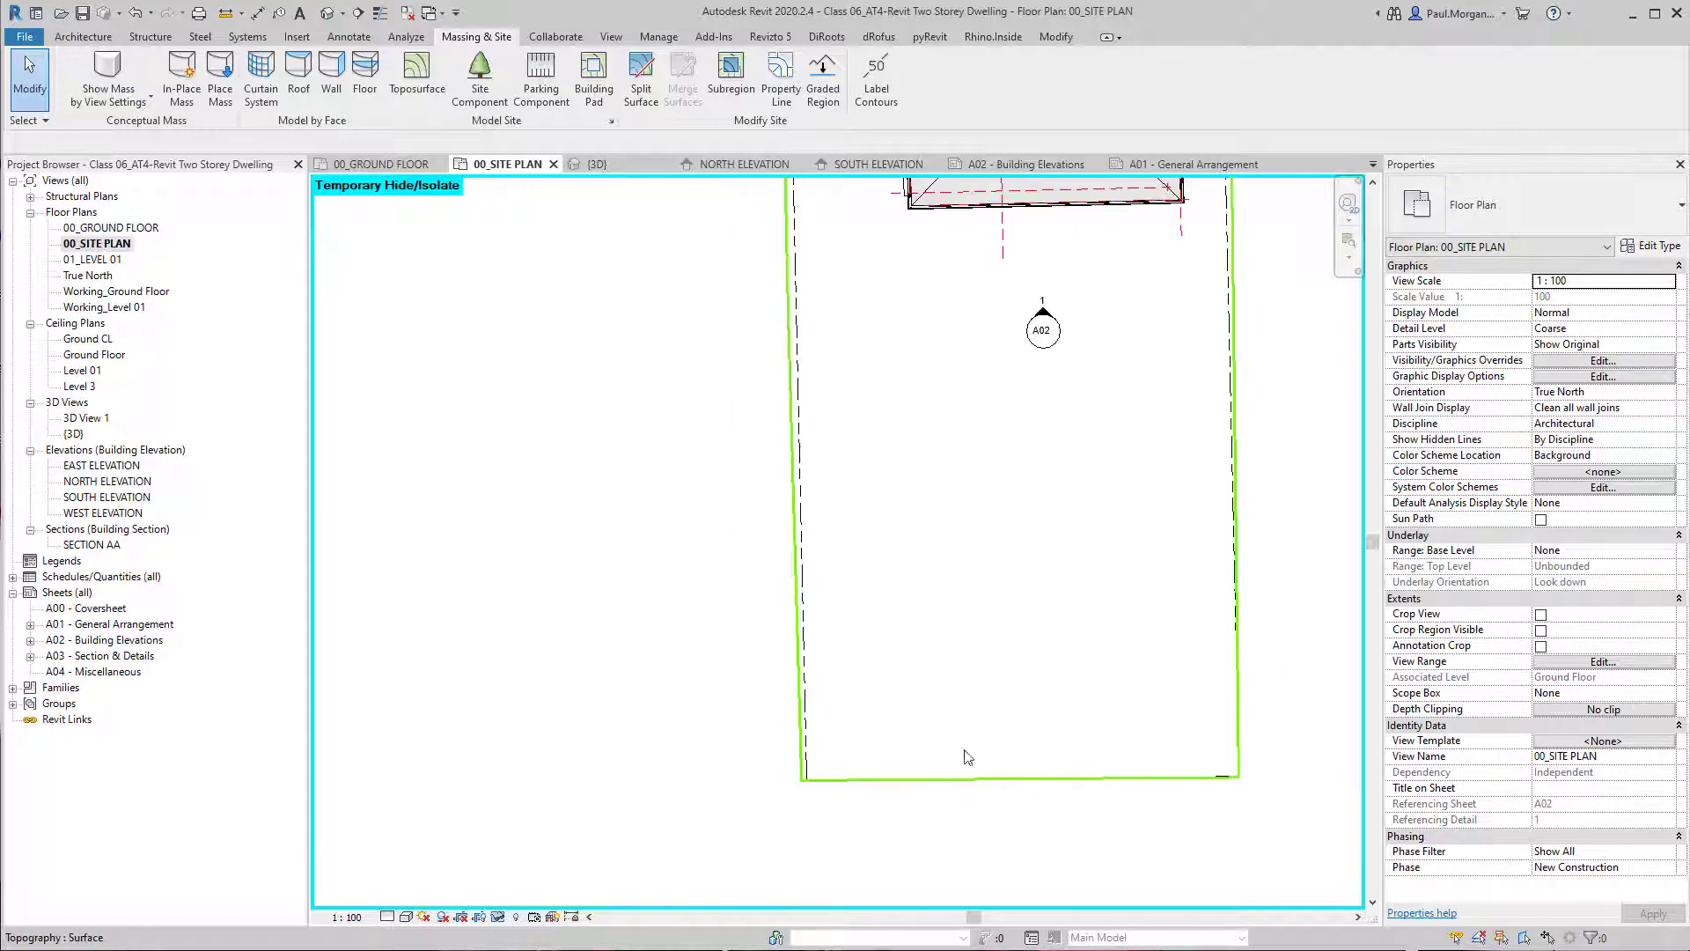
{"action": "scroll", "coordinate": [1118, 386], "scroll_direction": "down", "scroll_amount": 4}
{"action": "scroll", "coordinate": [1015, 495], "scroll_direction": "up", "scroll_amount": 6}
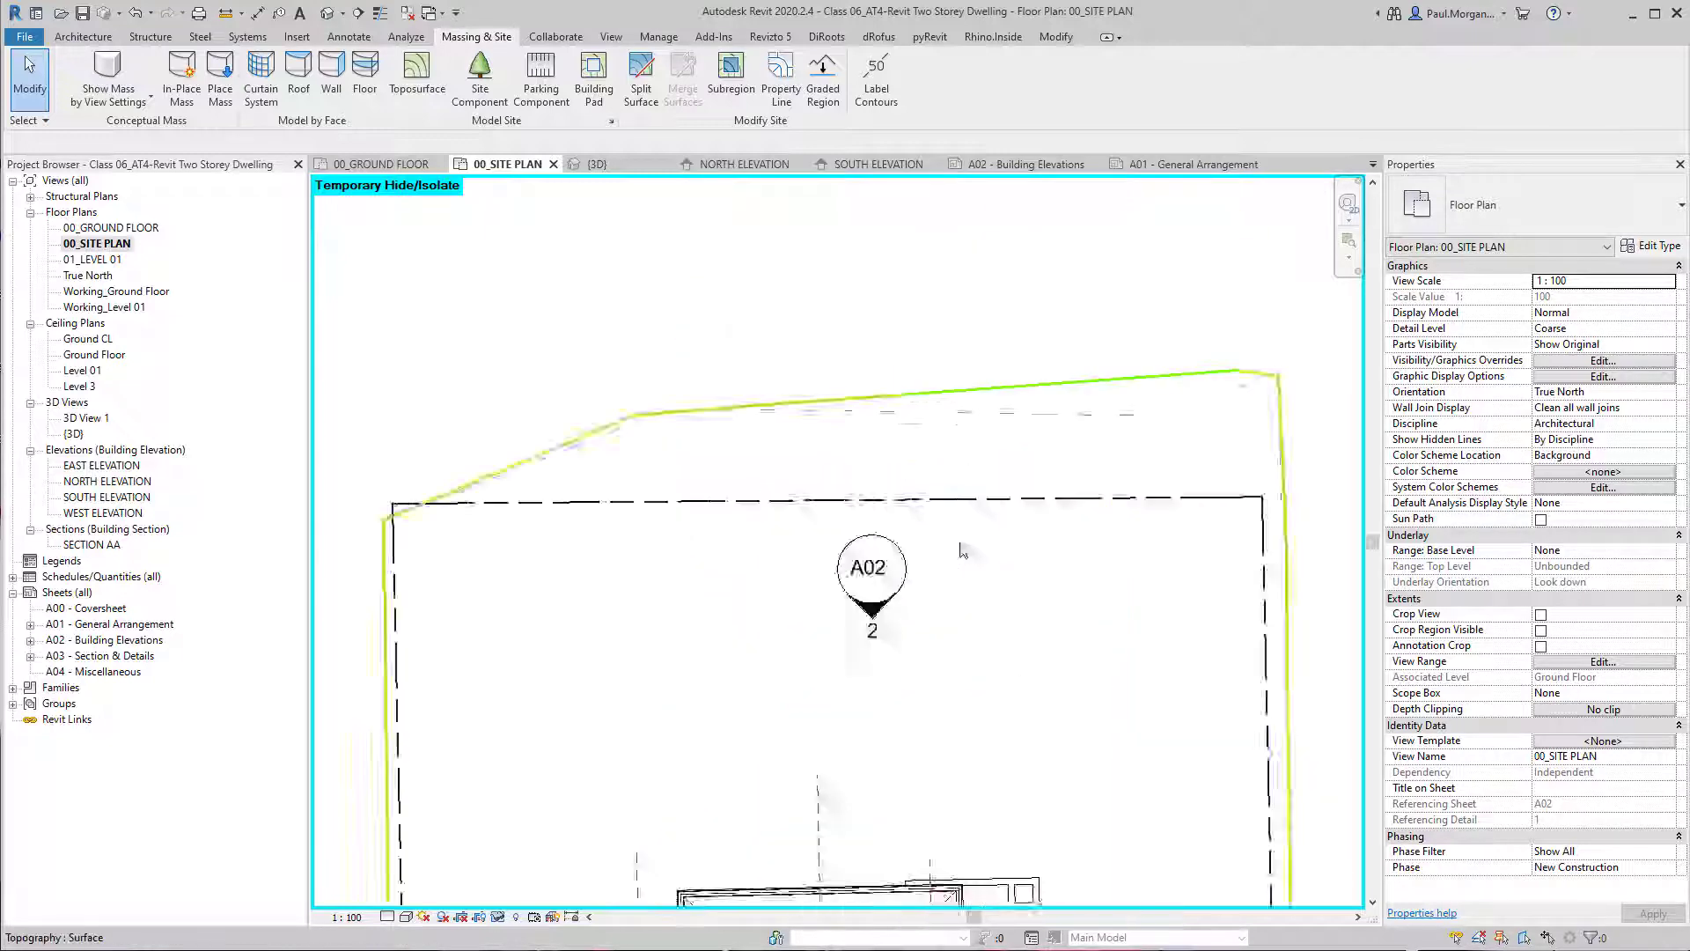
{"action": "left_click", "coordinate": [1015, 491]}
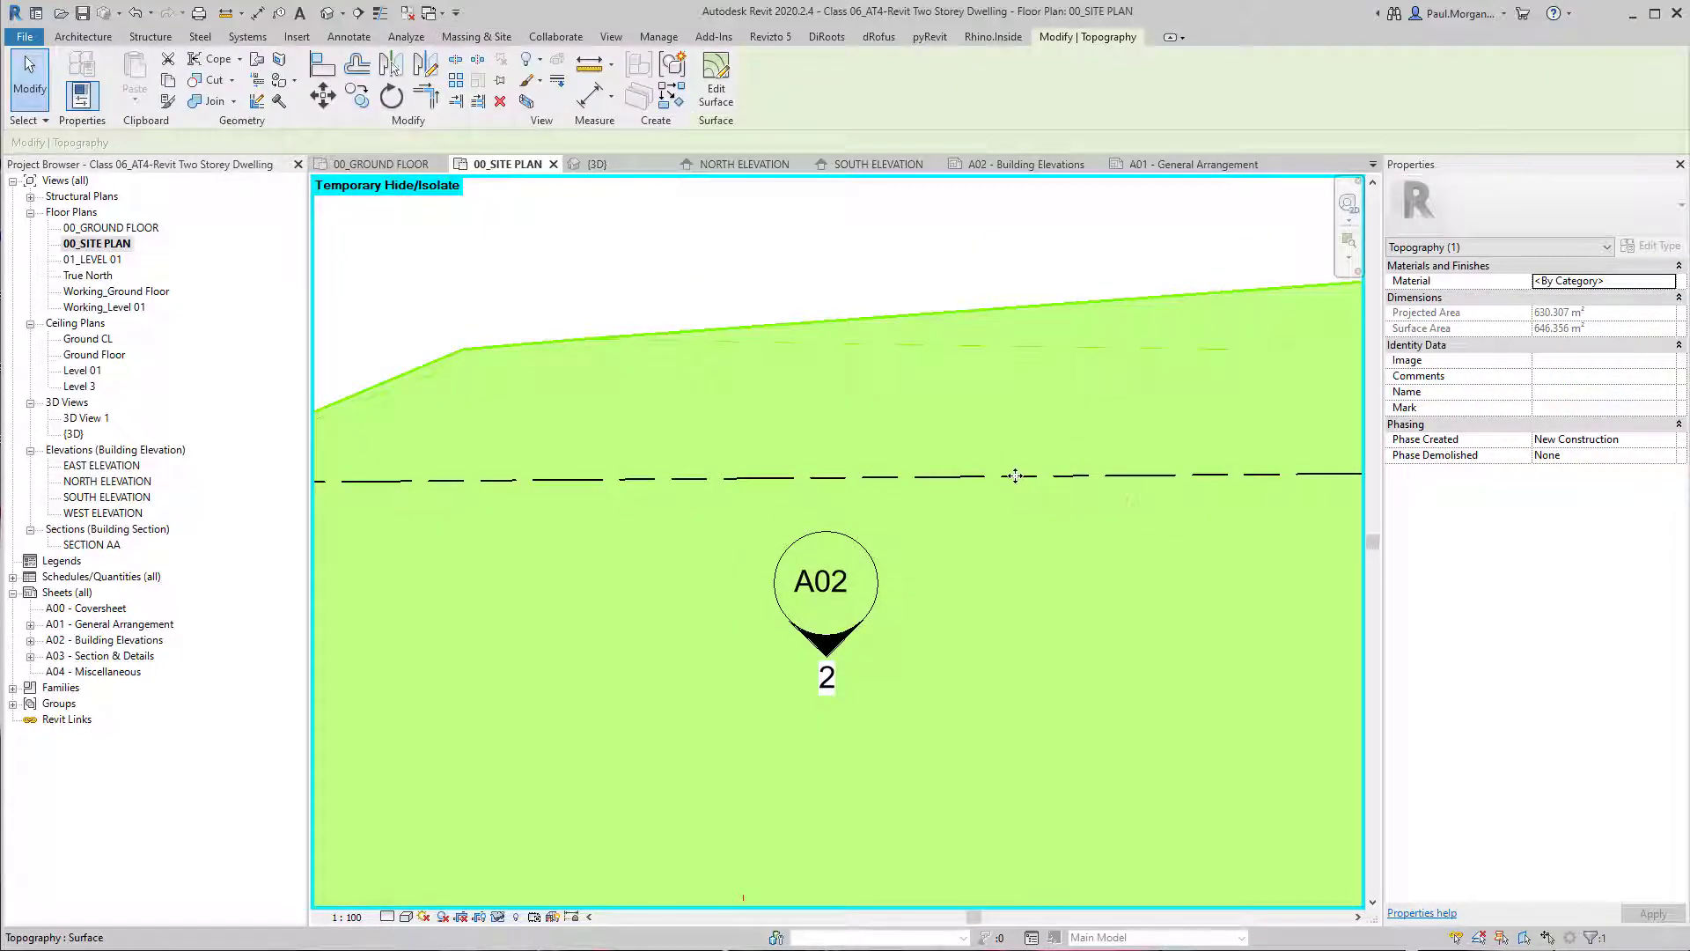
{"action": "key", "text": "Escape"}
{"action": "scroll", "coordinate": [1015, 476], "scroll_direction": "down", "scroll_amount": 3}
{"action": "left_click", "coordinate": [999, 476]}
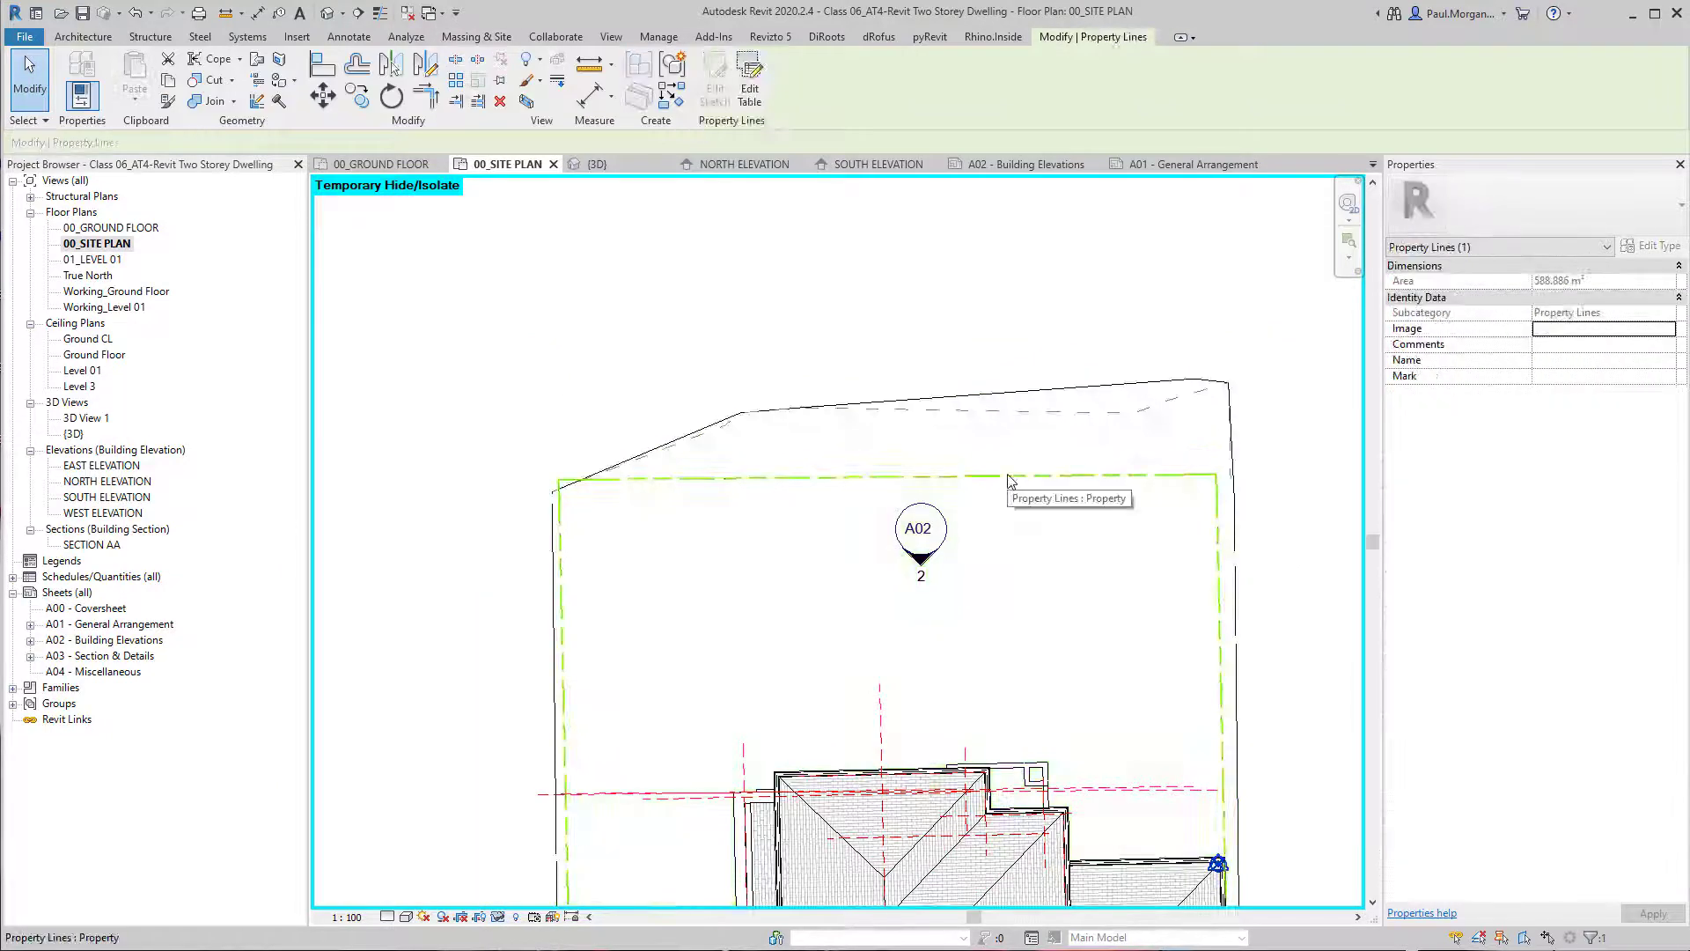
{"action": "key", "text": "Escape"}
Tag the street boundary and the eastern side boundary with their bearings and distances, without leaders.
{"action": "key", "text": "t"}
{"action": "key", "text": "g"}
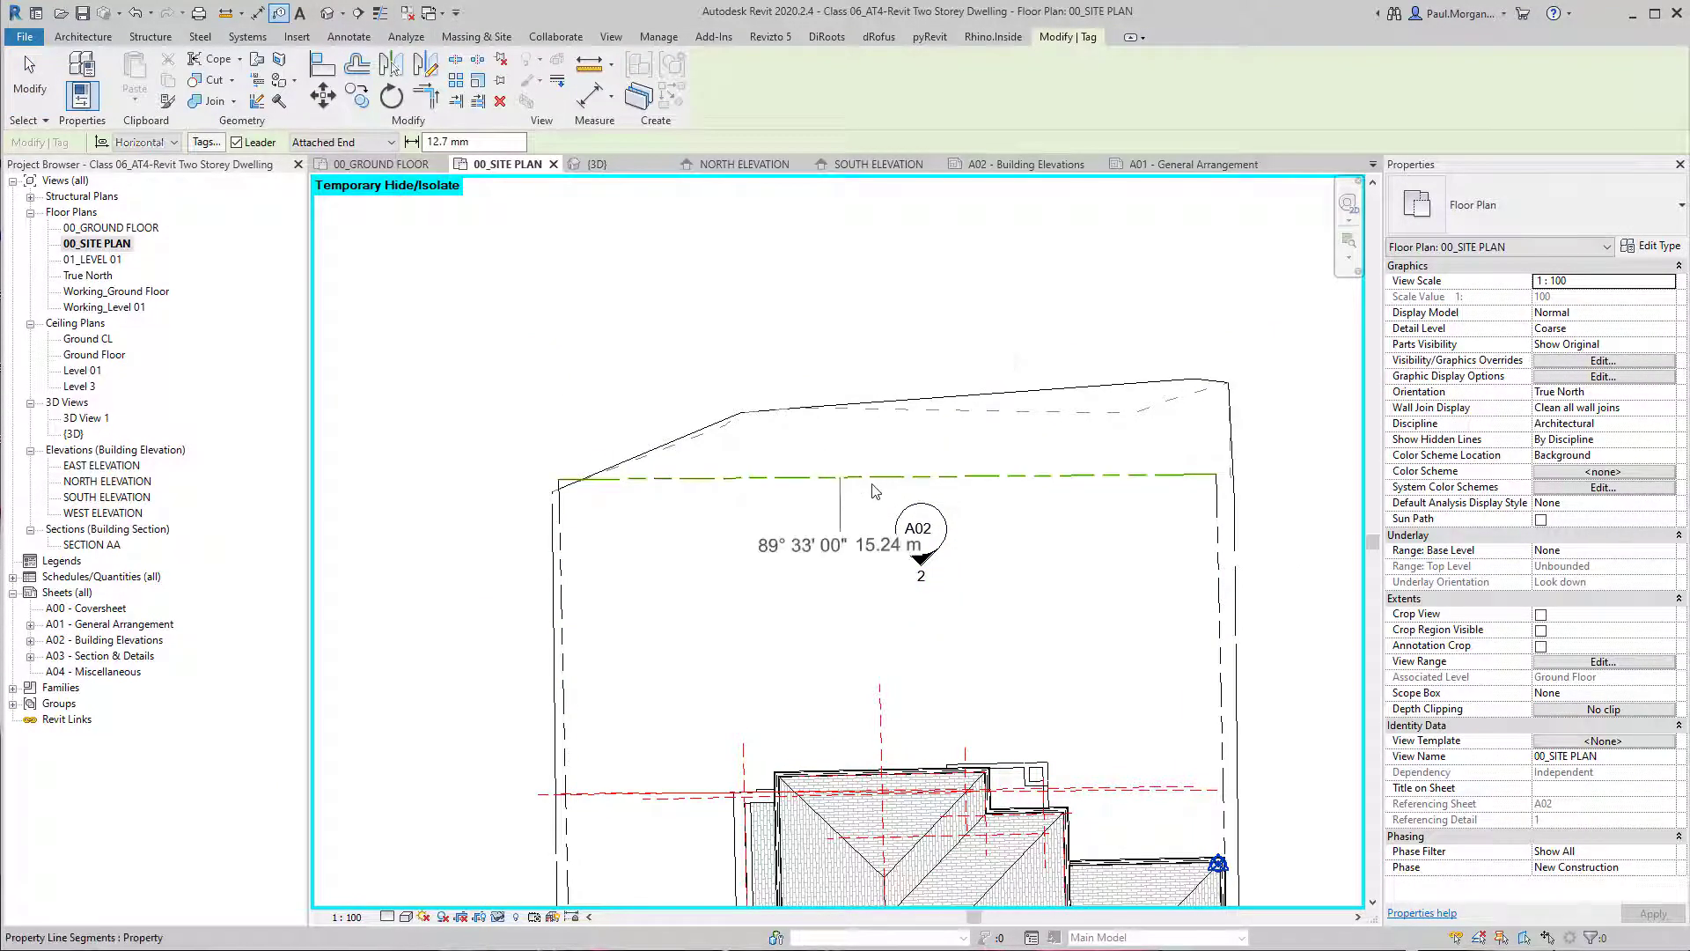
{"action": "left_click", "coordinate": [236, 142]}
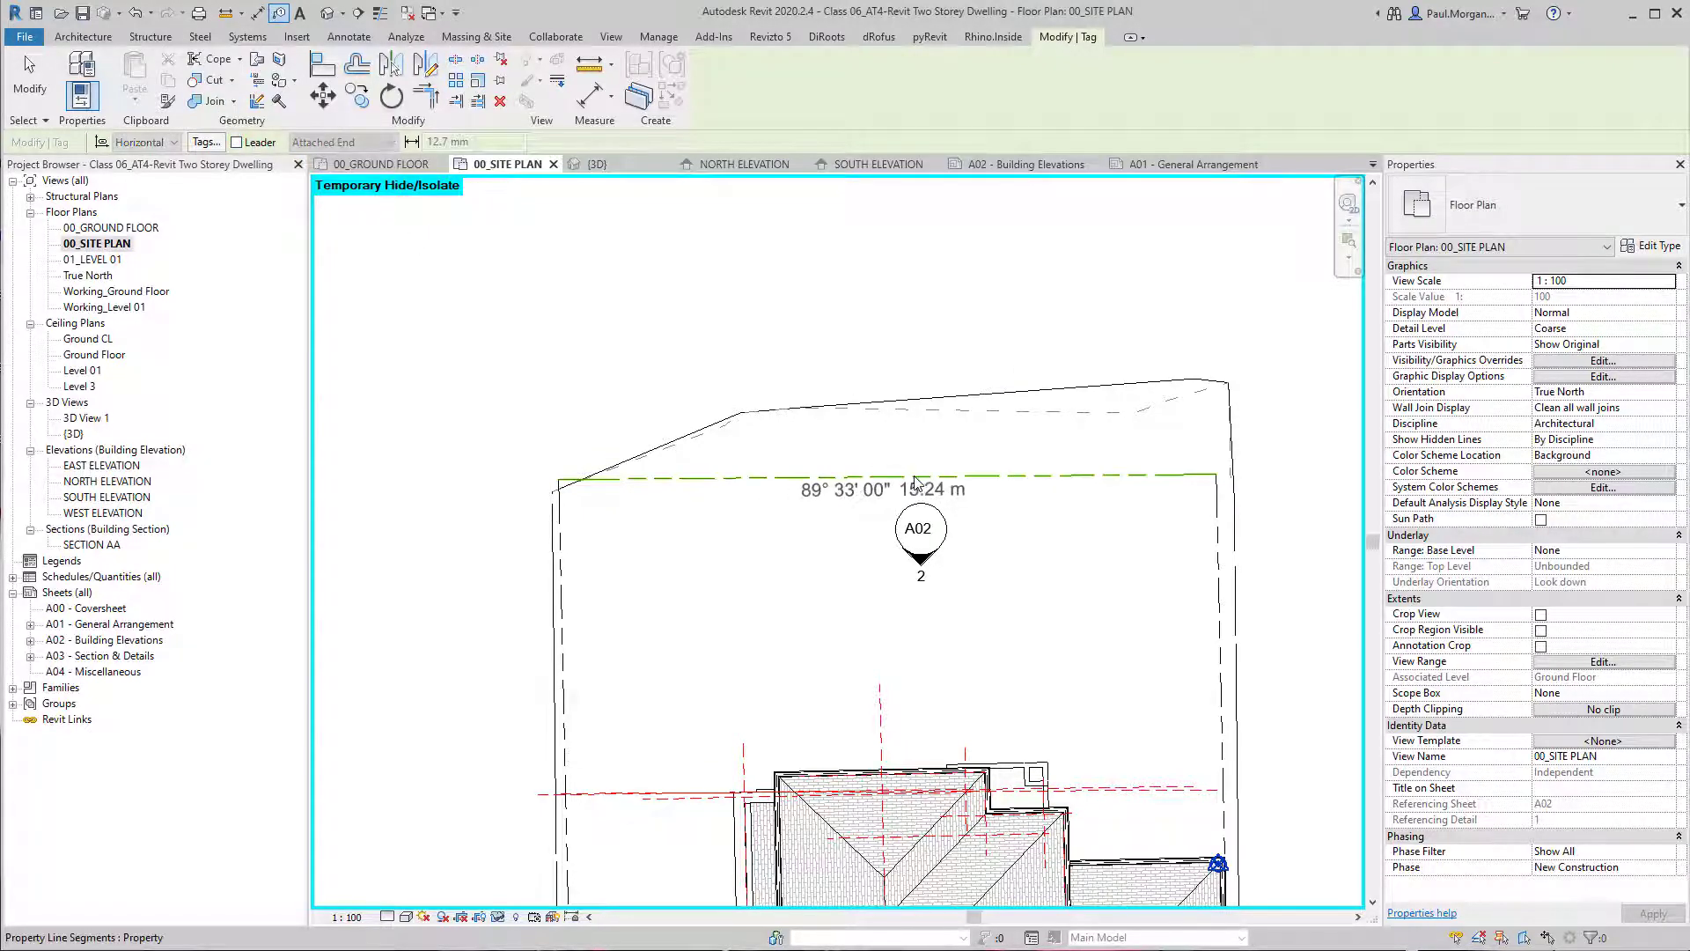
{"action": "middle_click_drag", "start_coordinate": [1194, 749], "coordinate": [937, 422]}
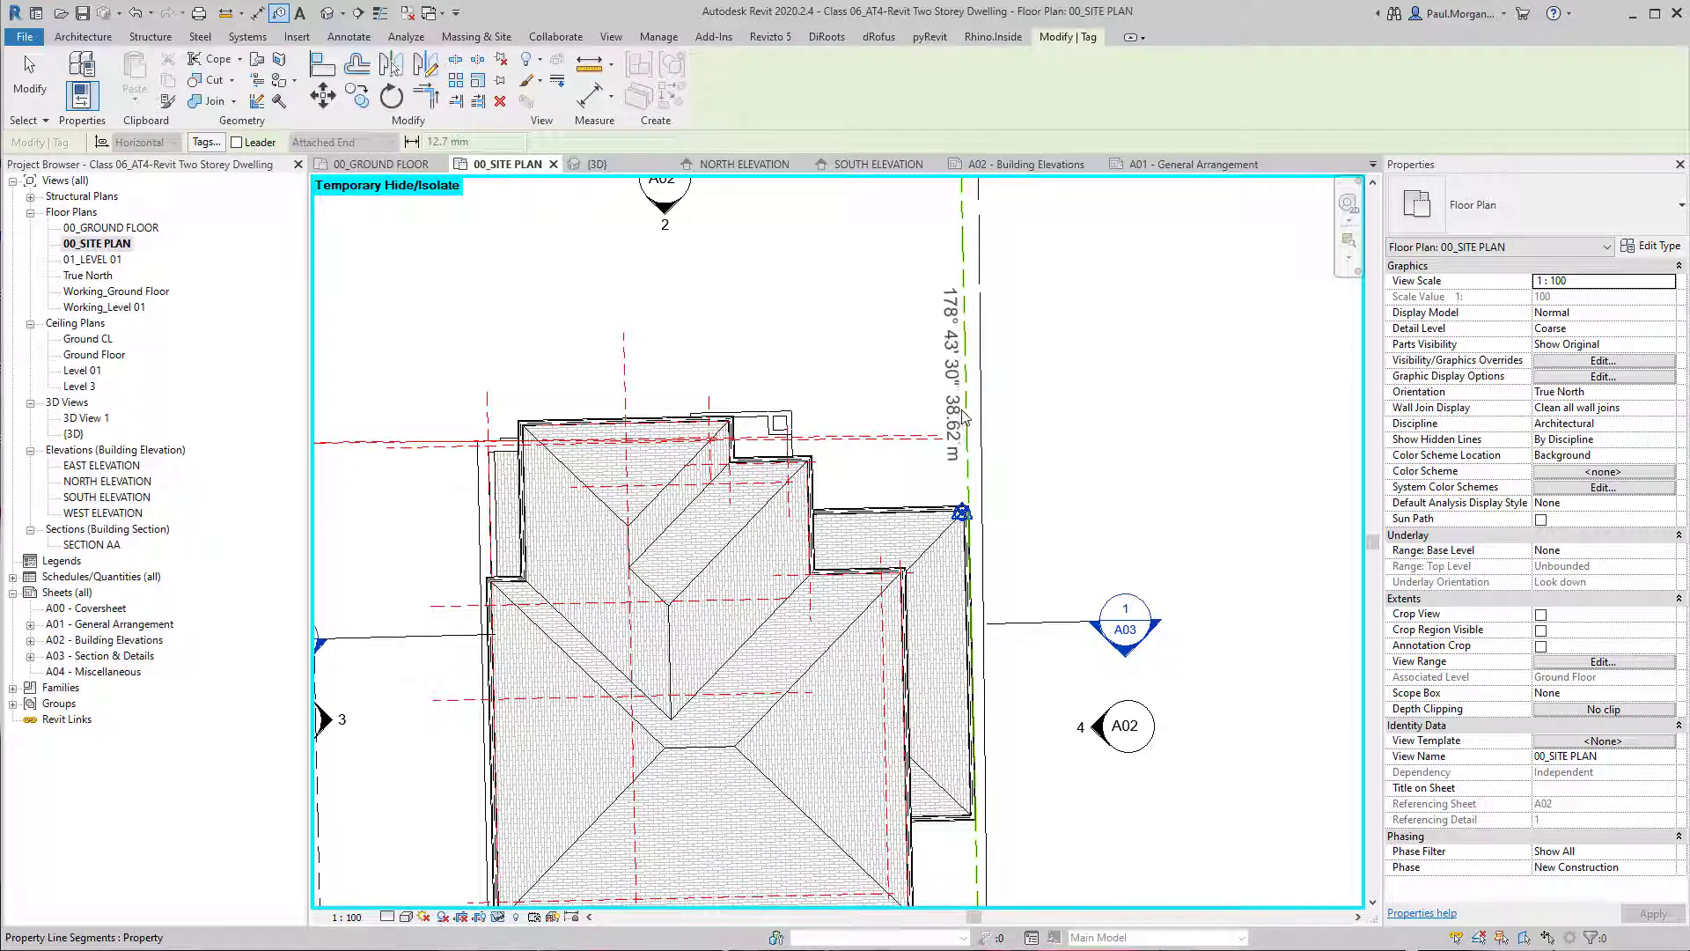
{"action": "scroll", "coordinate": [1025, 466], "scroll_direction": "down", "scroll_amount": 2}
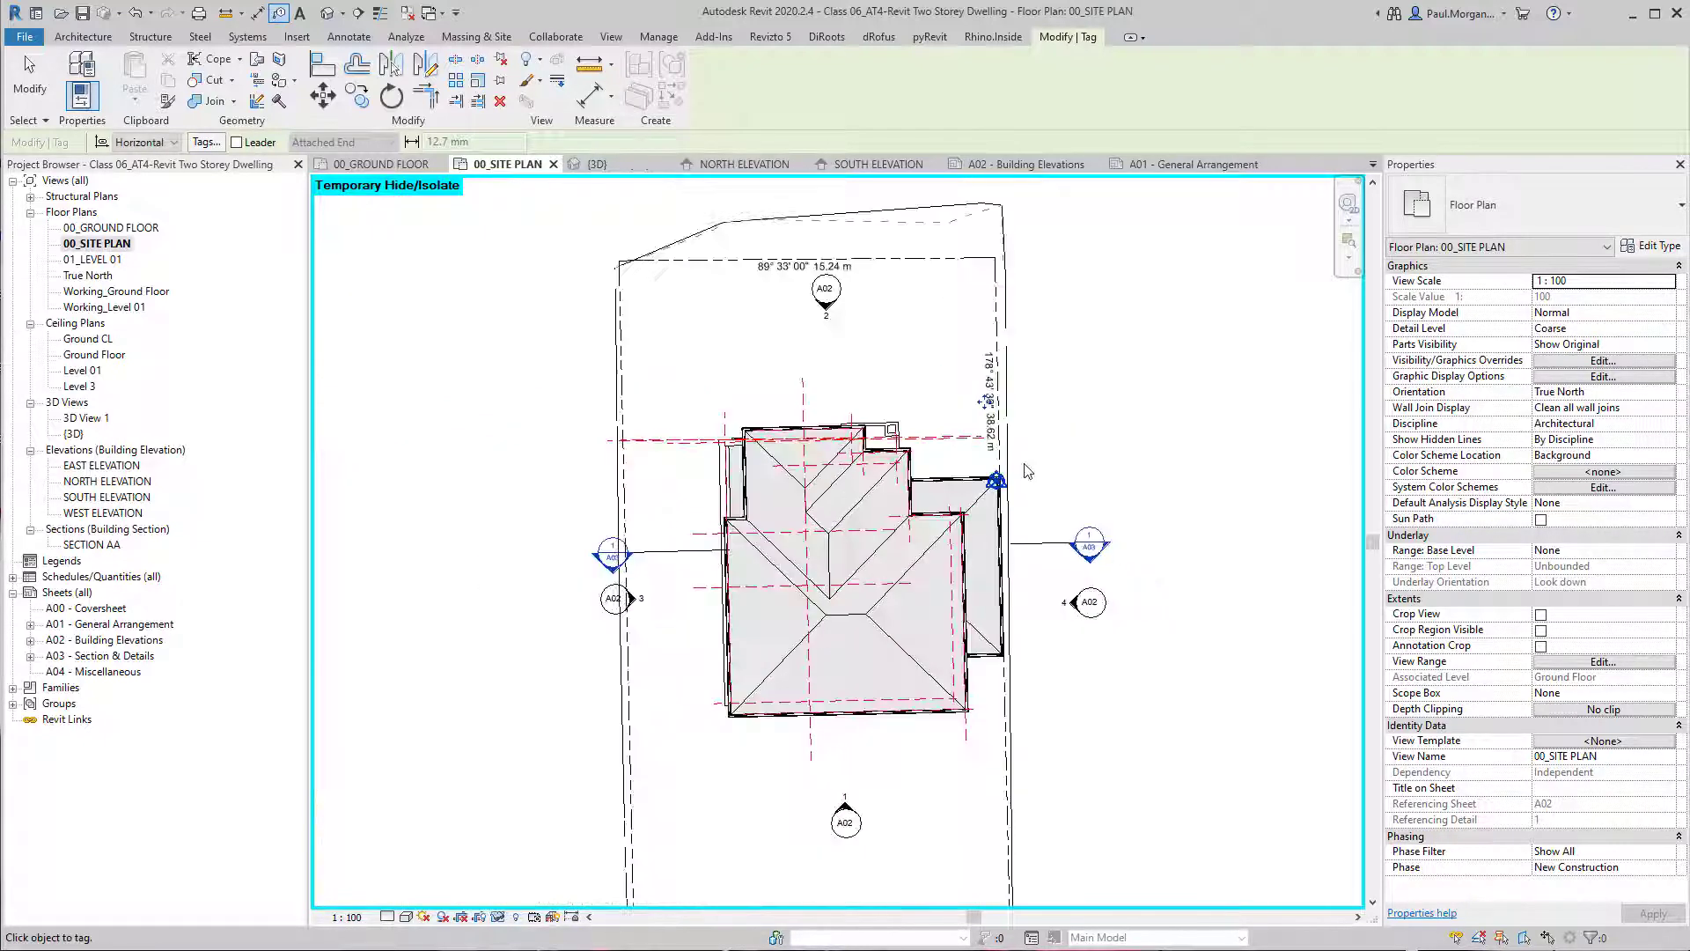
Tag the western side boundary and the rear boundary with their bearings and distances, and end tagging.
{"action": "left_click", "coordinate": [630, 695]}
{"action": "middle_click_drag", "start_coordinate": [644, 712], "coordinate": [617, 336]}
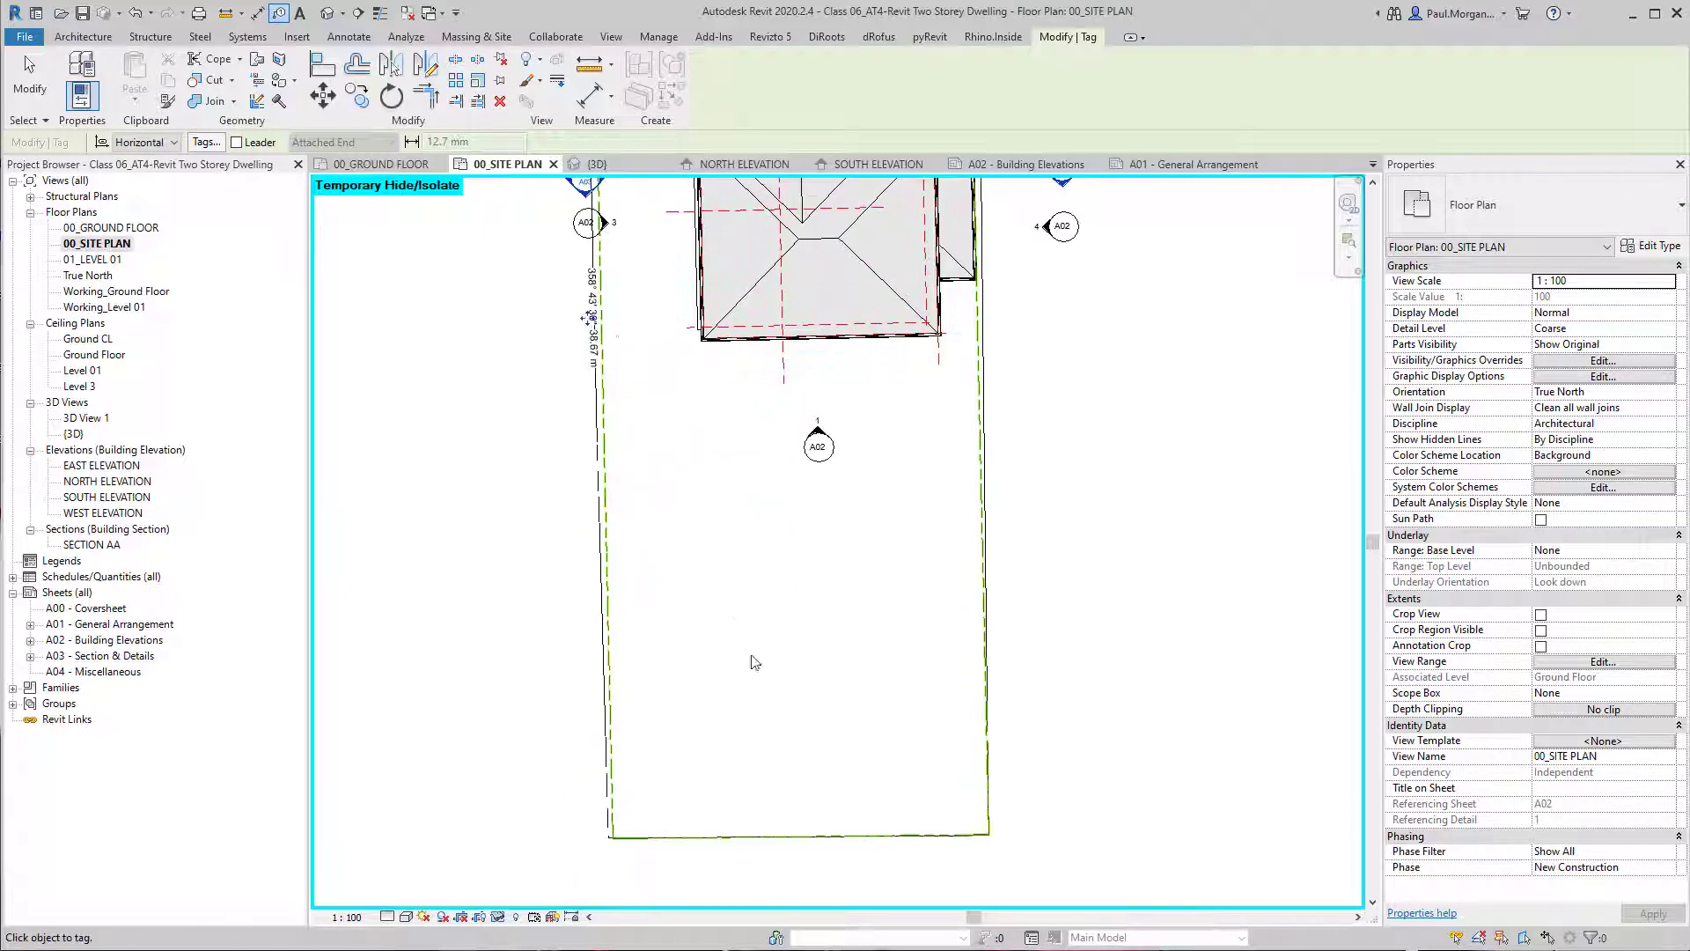
{"action": "left_click", "coordinate": [796, 841]}
{"action": "middle_click_drag", "start_coordinate": [813, 820], "coordinate": [819, 812]}
{"action": "scroll", "coordinate": [819, 810], "scroll_direction": "down", "scroll_amount": 1}
{"action": "key", "text": "Escape"}
{"action": "scroll", "coordinate": [805, 658], "scroll_direction": "down", "scroll_amount": 1}
{"action": "middle_click_drag", "start_coordinate": [801, 561], "coordinate": [786, 721]}
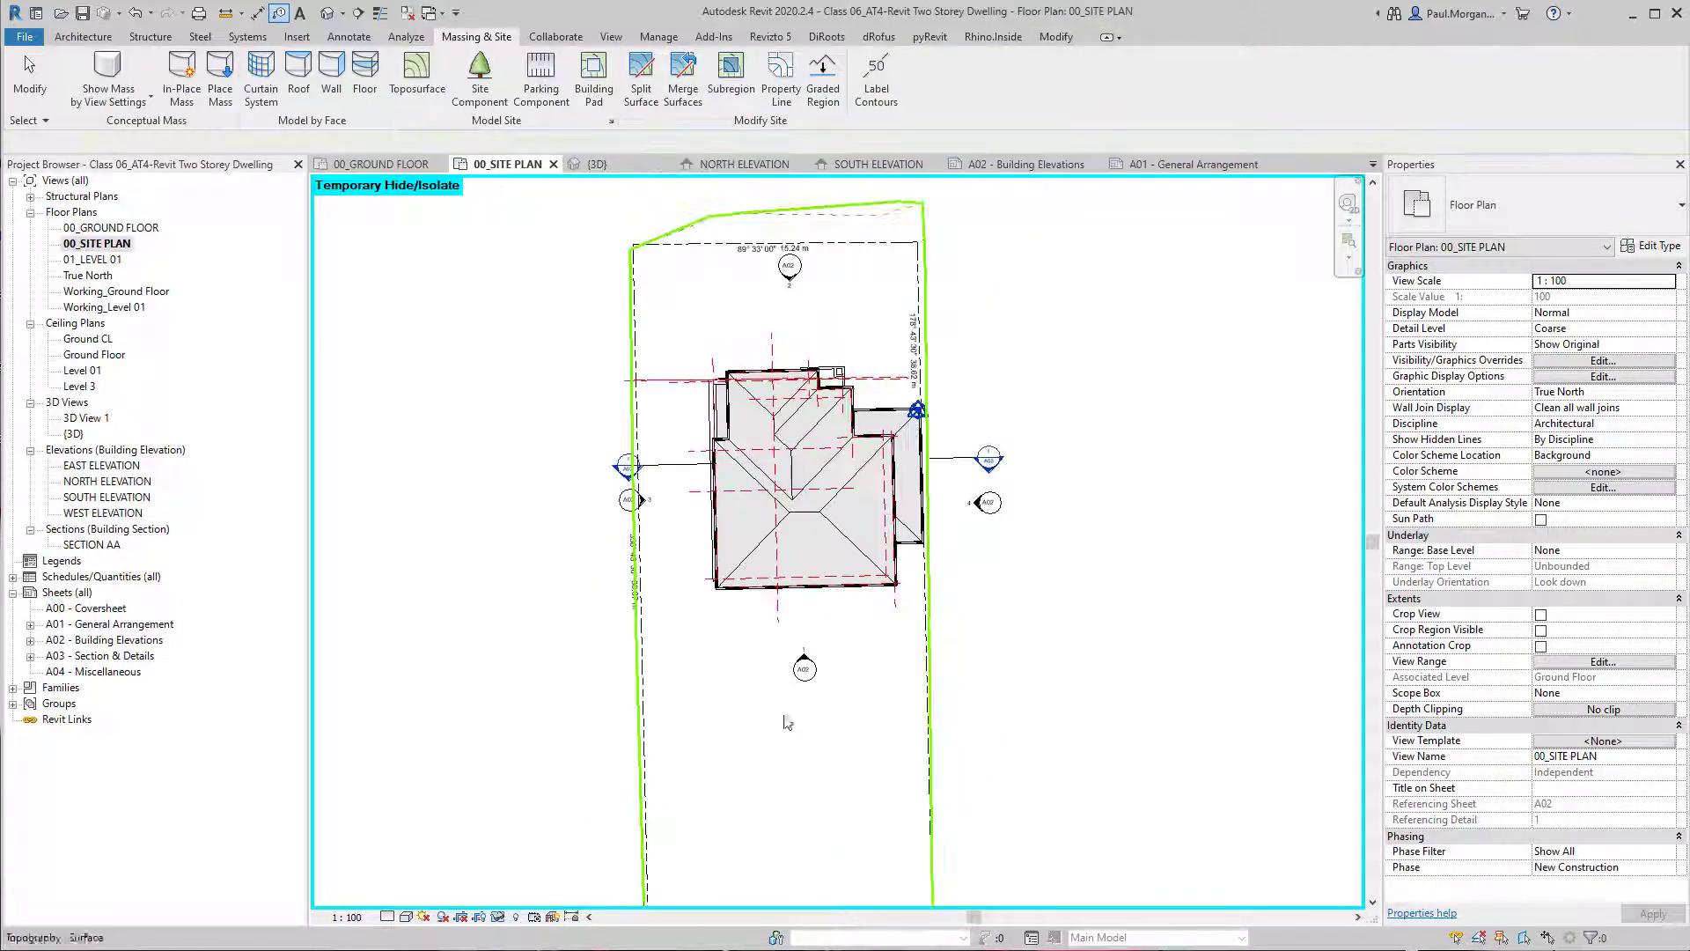
Move the eastern boundary's tag along the boundary to the open area beyond the rear of the house.
{"action": "scroll", "coordinate": [898, 385], "scroll_direction": "up", "scroll_amount": 1}
{"action": "left_click", "coordinate": [912, 359]}
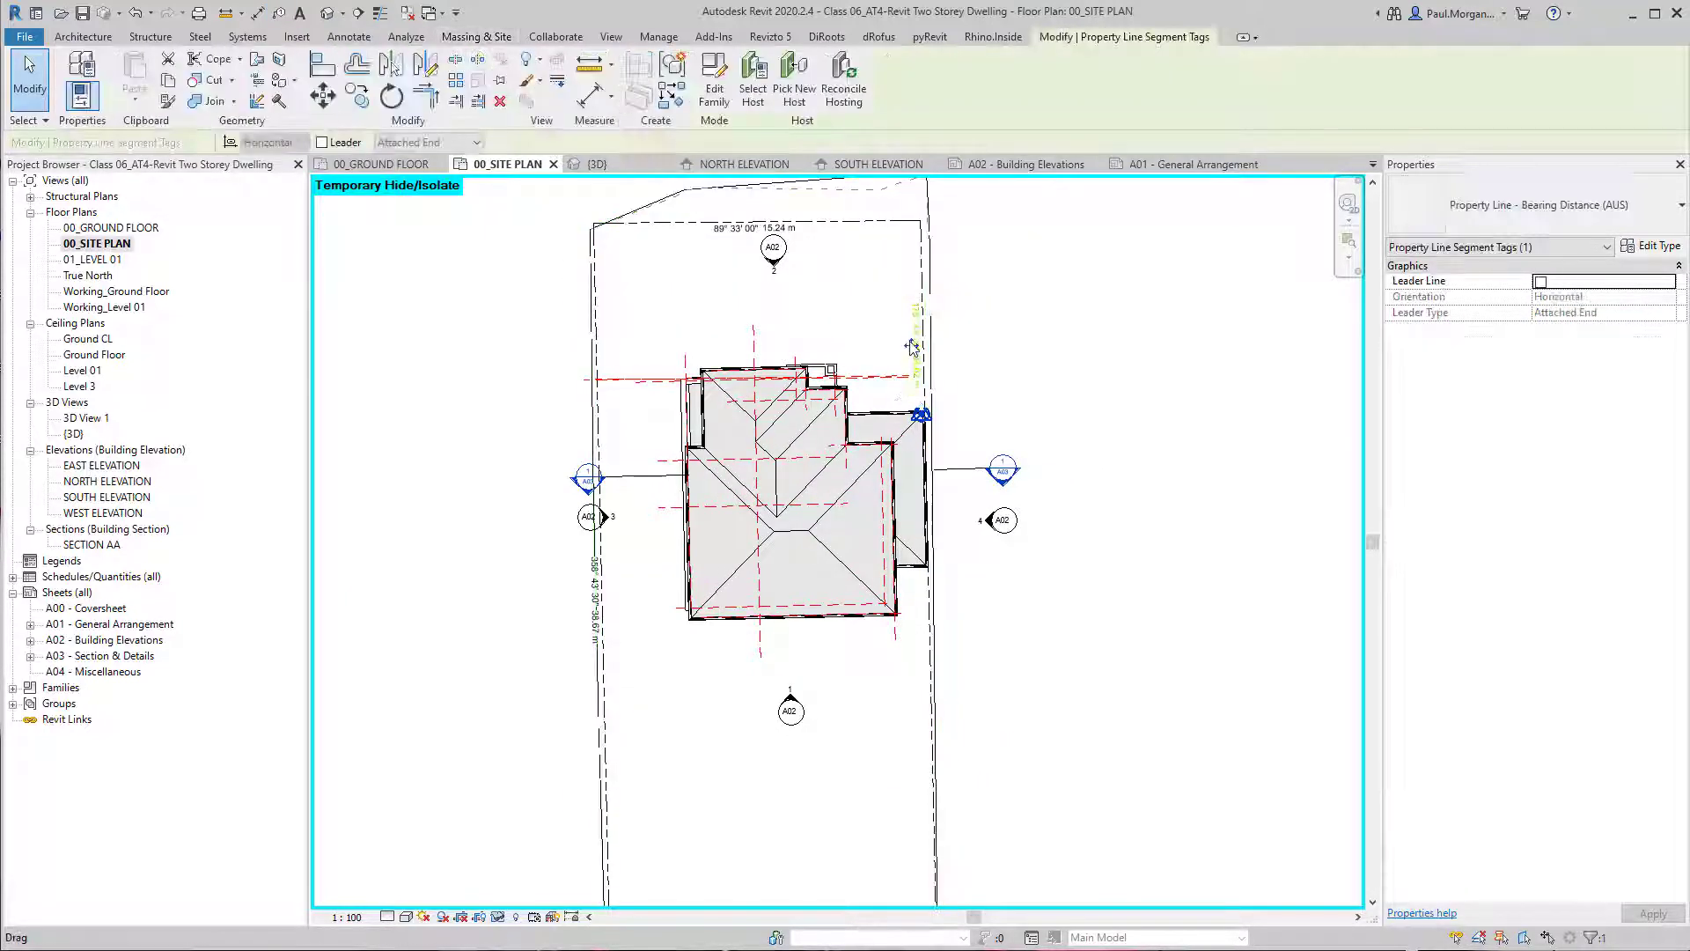
{"action": "left_click_drag", "start_coordinate": [912, 347], "coordinate": [922, 697]}
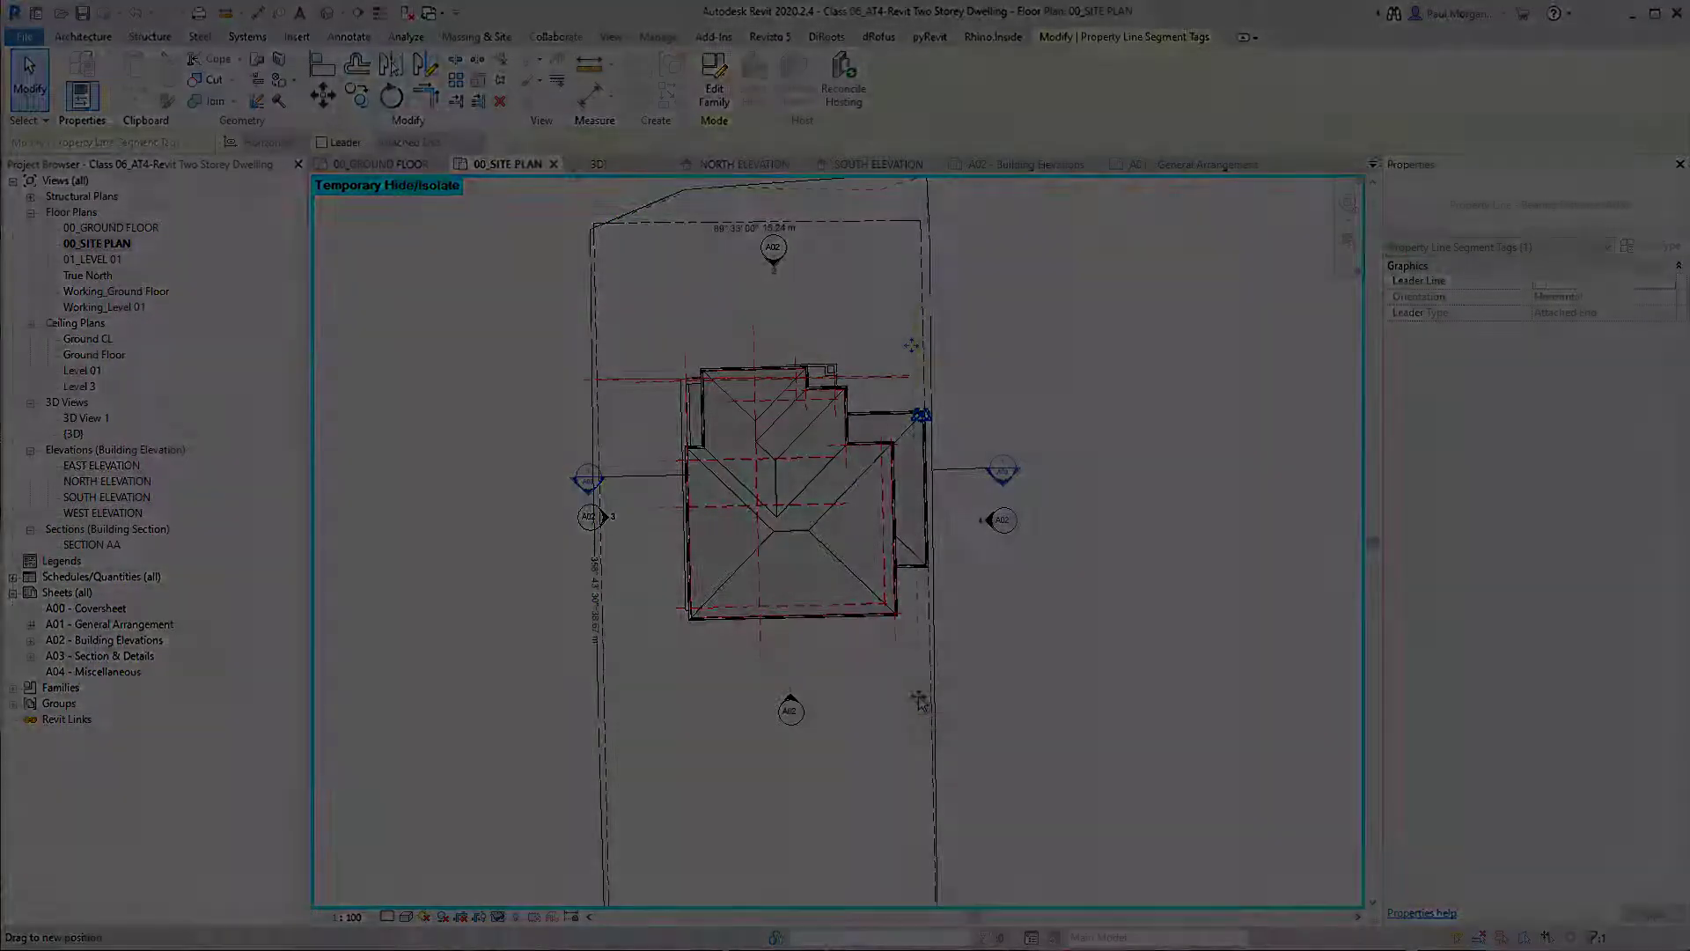